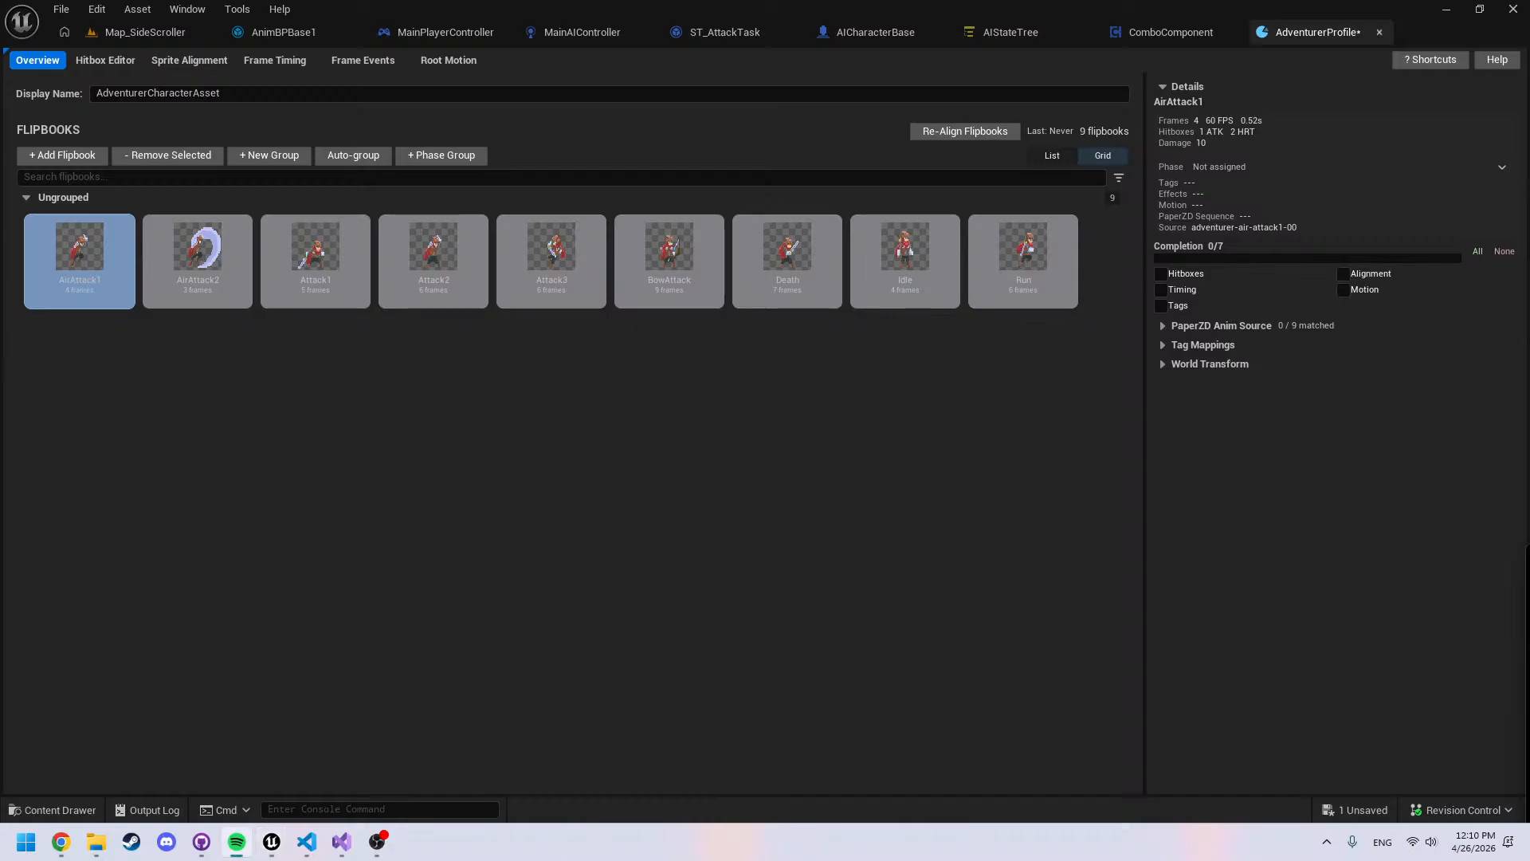
# Close all open asset editors, from AdventurerProfile through AnimBPBase1, leaving only Map_SideScroller, and bring up the project's content browser
pyautogui.hotkey('ctrl', 'space')
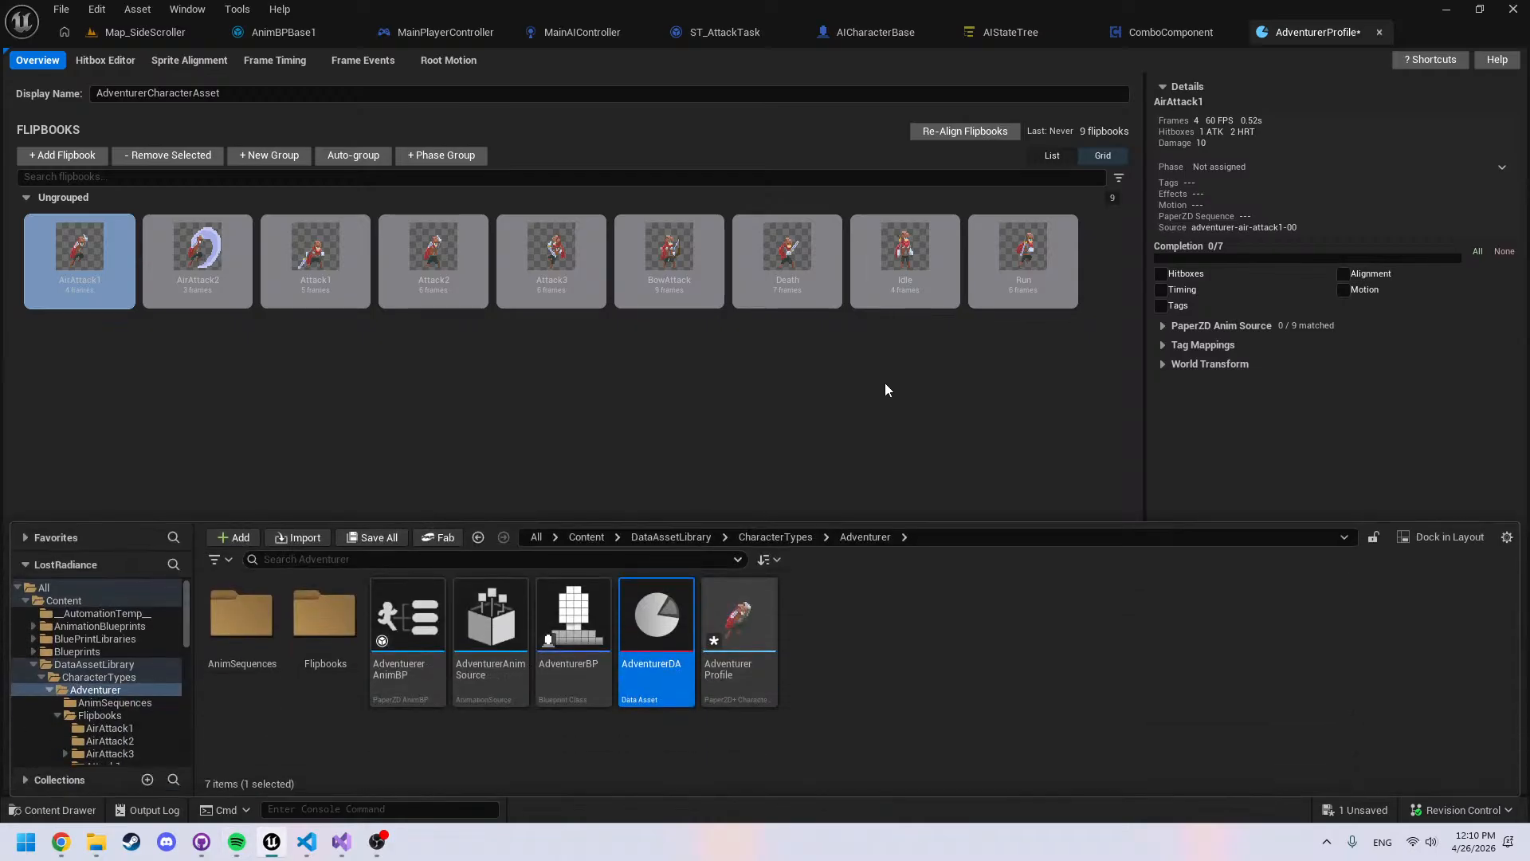
pyautogui.click(1380, 33)
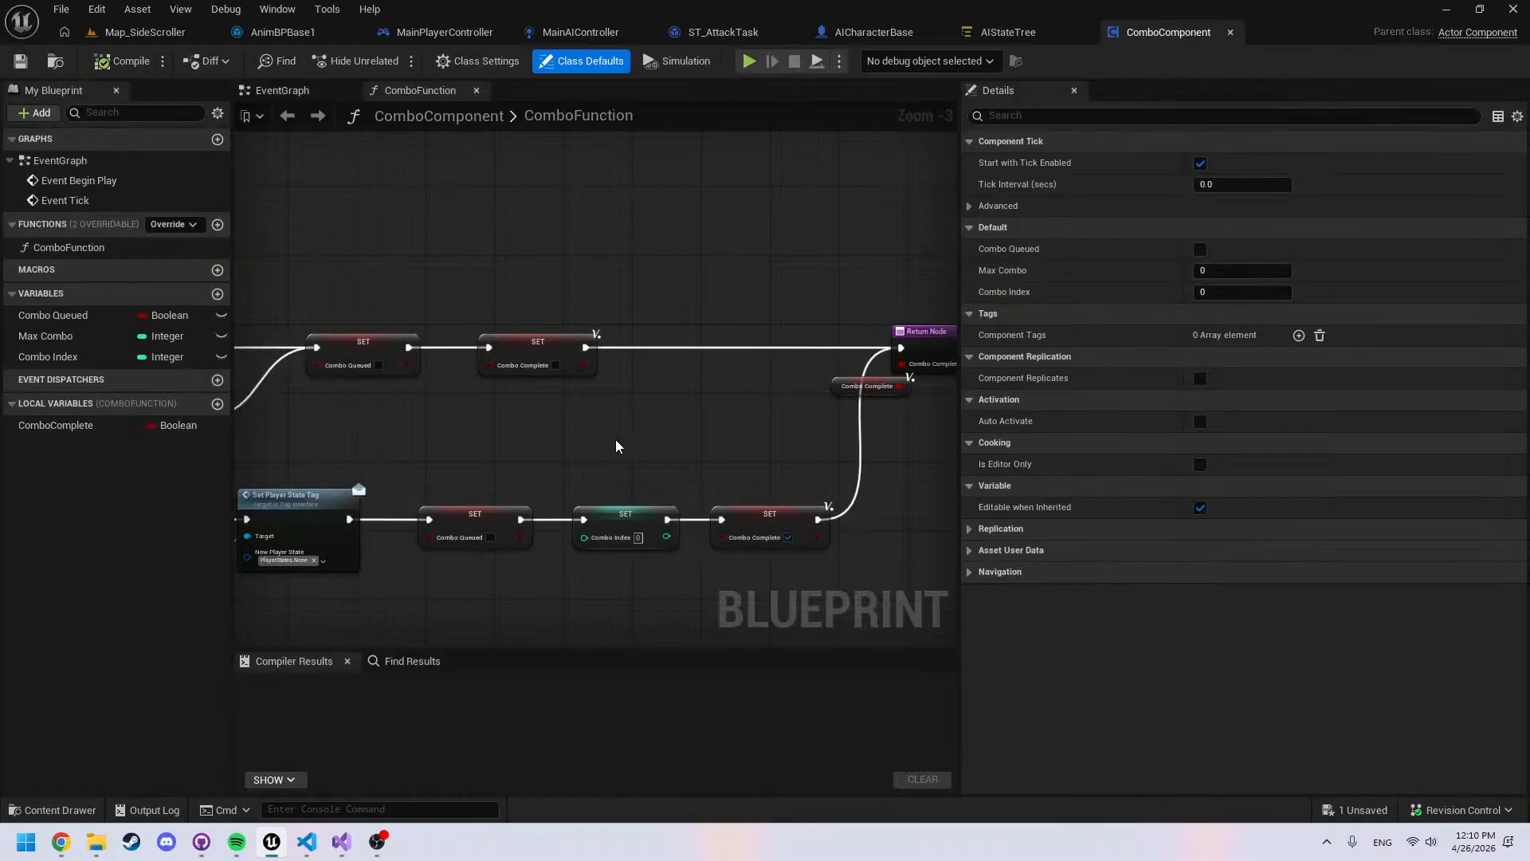
pyautogui.moveTo(617, 446); pyautogui.dragTo(571, 453, button='right')
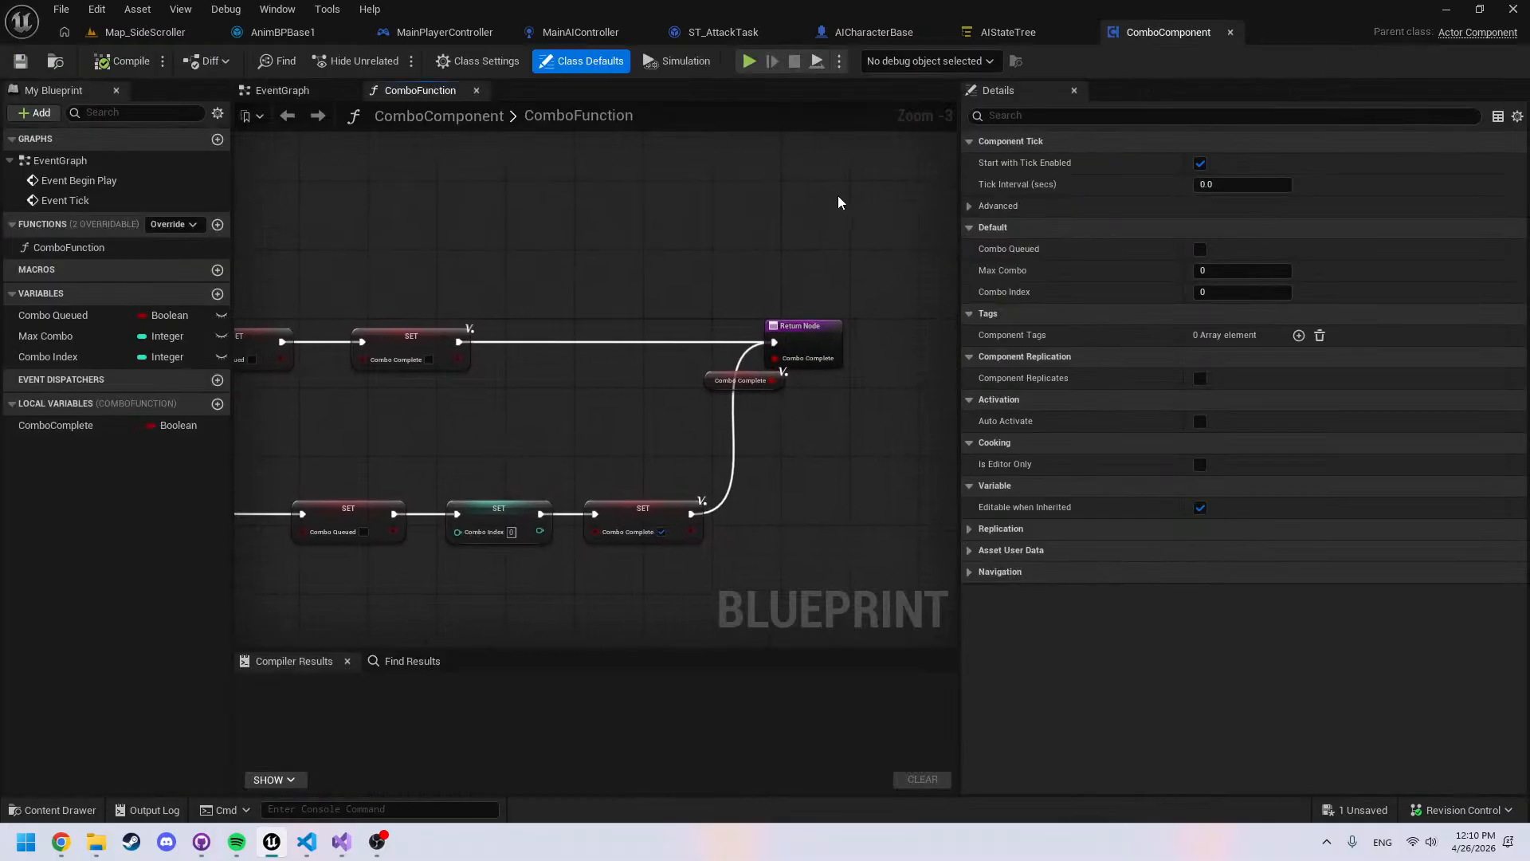
pyautogui.hotkey('ctrl', 'w')
pyautogui.hotkey('ctrl', 'w')
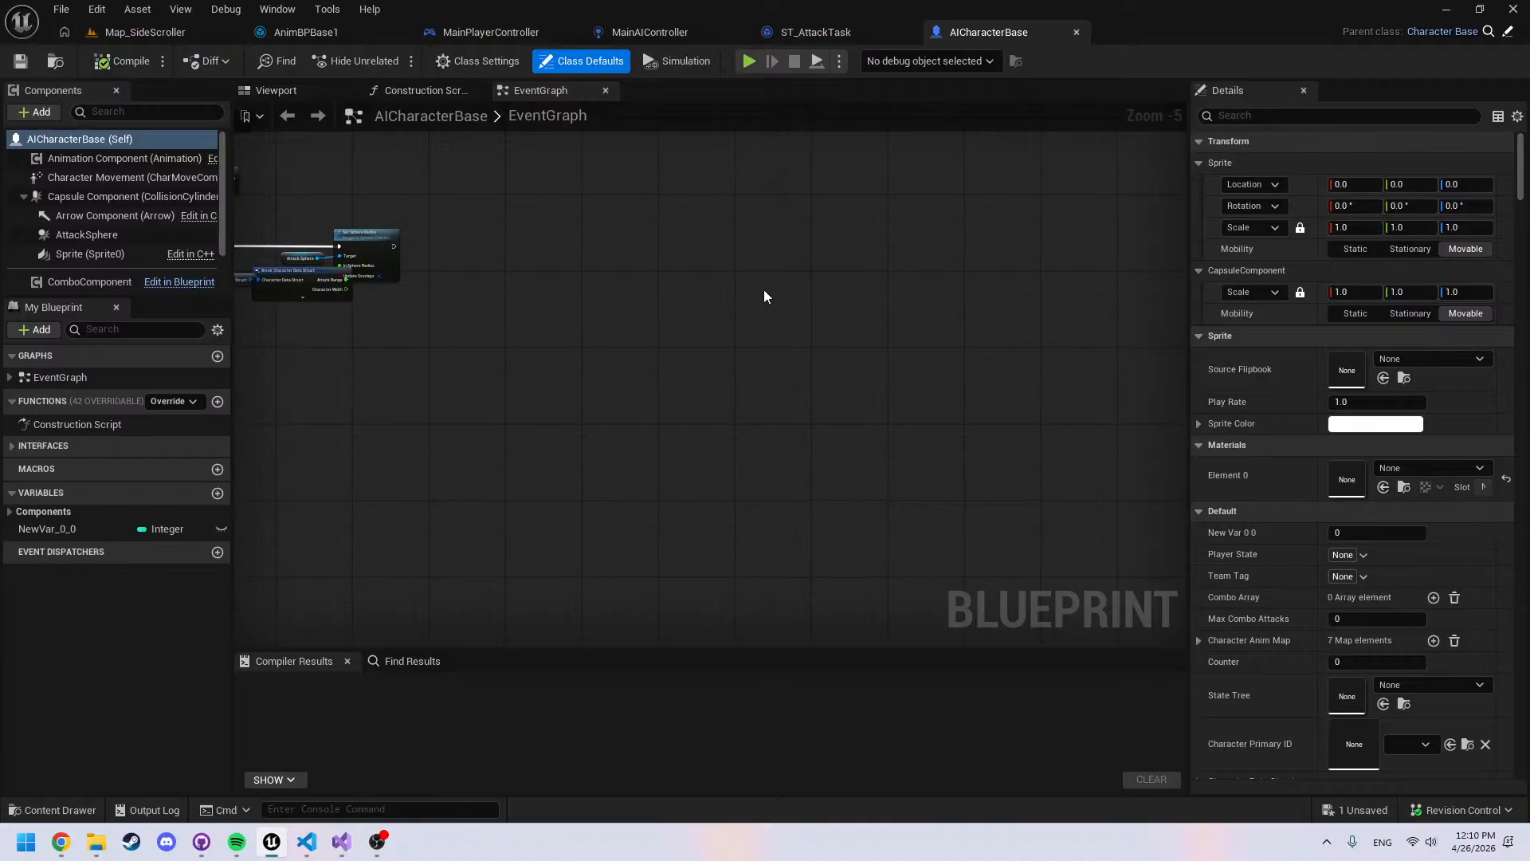
pyautogui.hotkey('ctrl', 'w')
pyautogui.hotkey('ctrl', 'w')
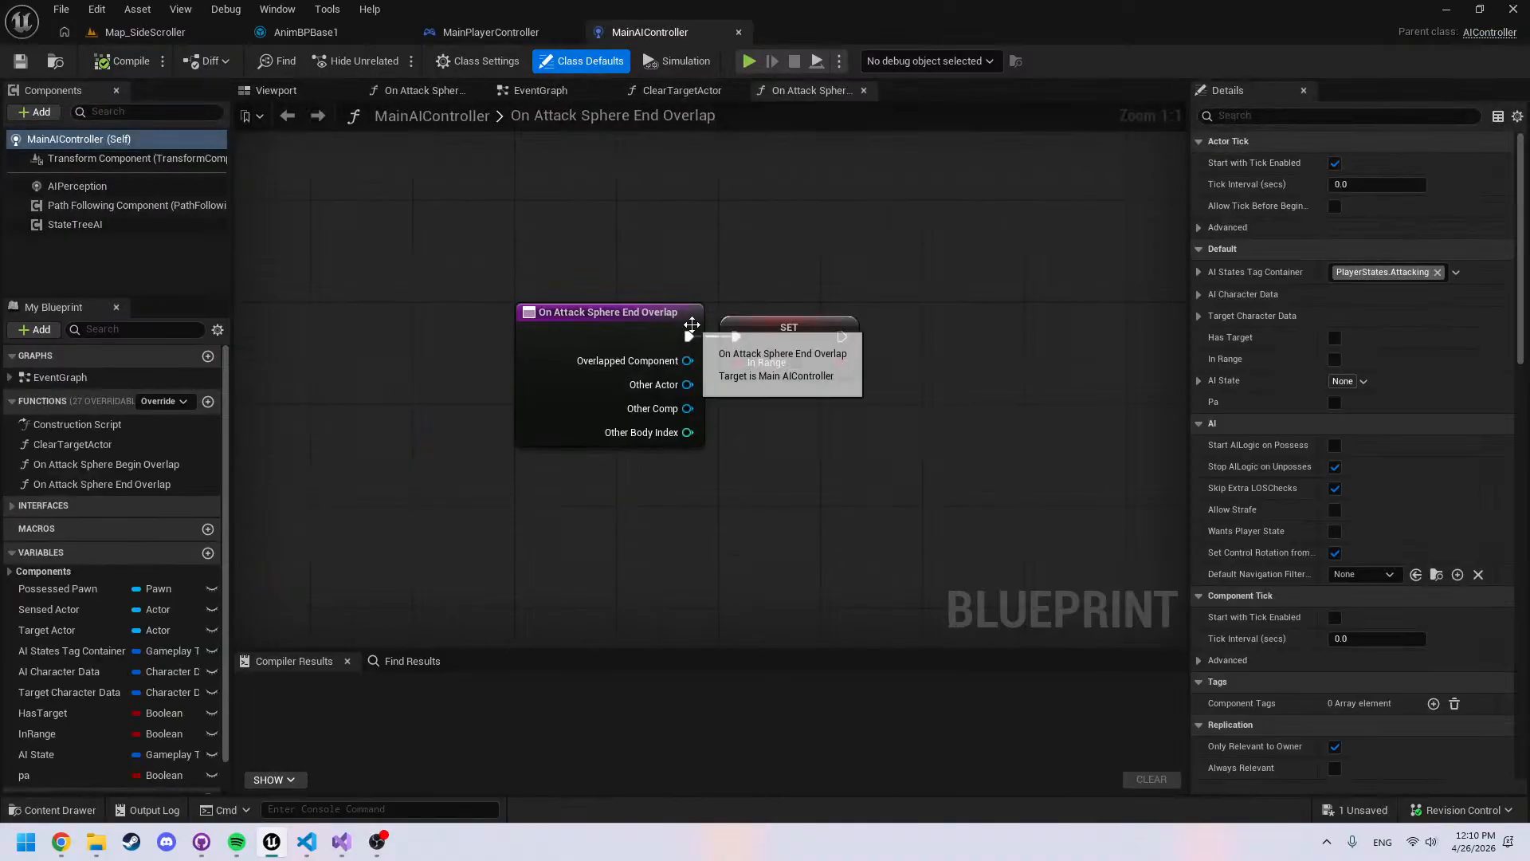
pyautogui.hotkey('ctrl', 'w')
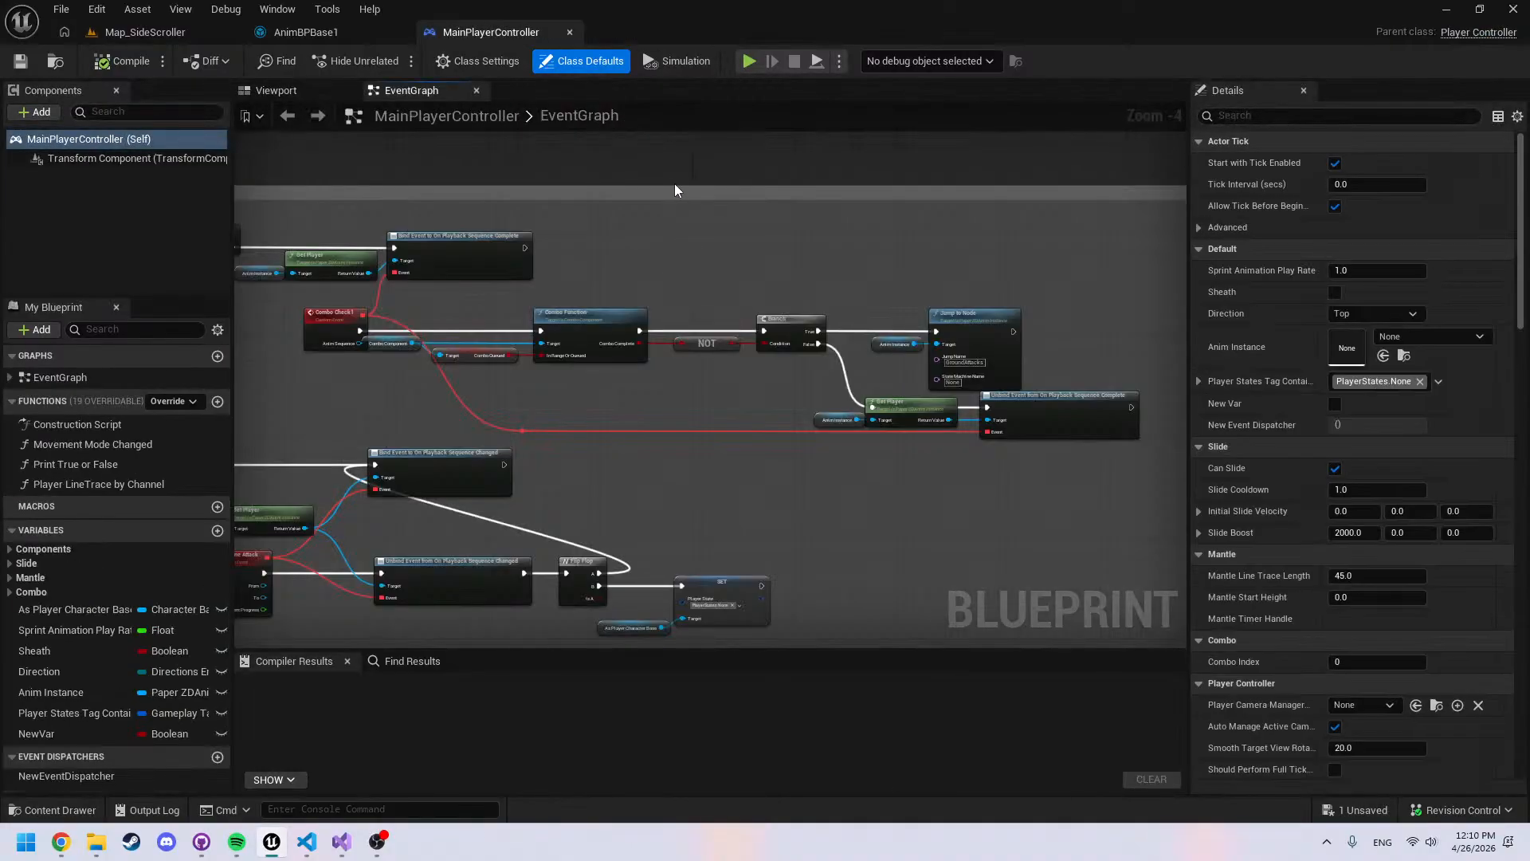
pyautogui.hotkey('ctrl', 'w')
pyautogui.hotkey('ctrl', 'w')
pyautogui.hotkey('ctrl', 'space')
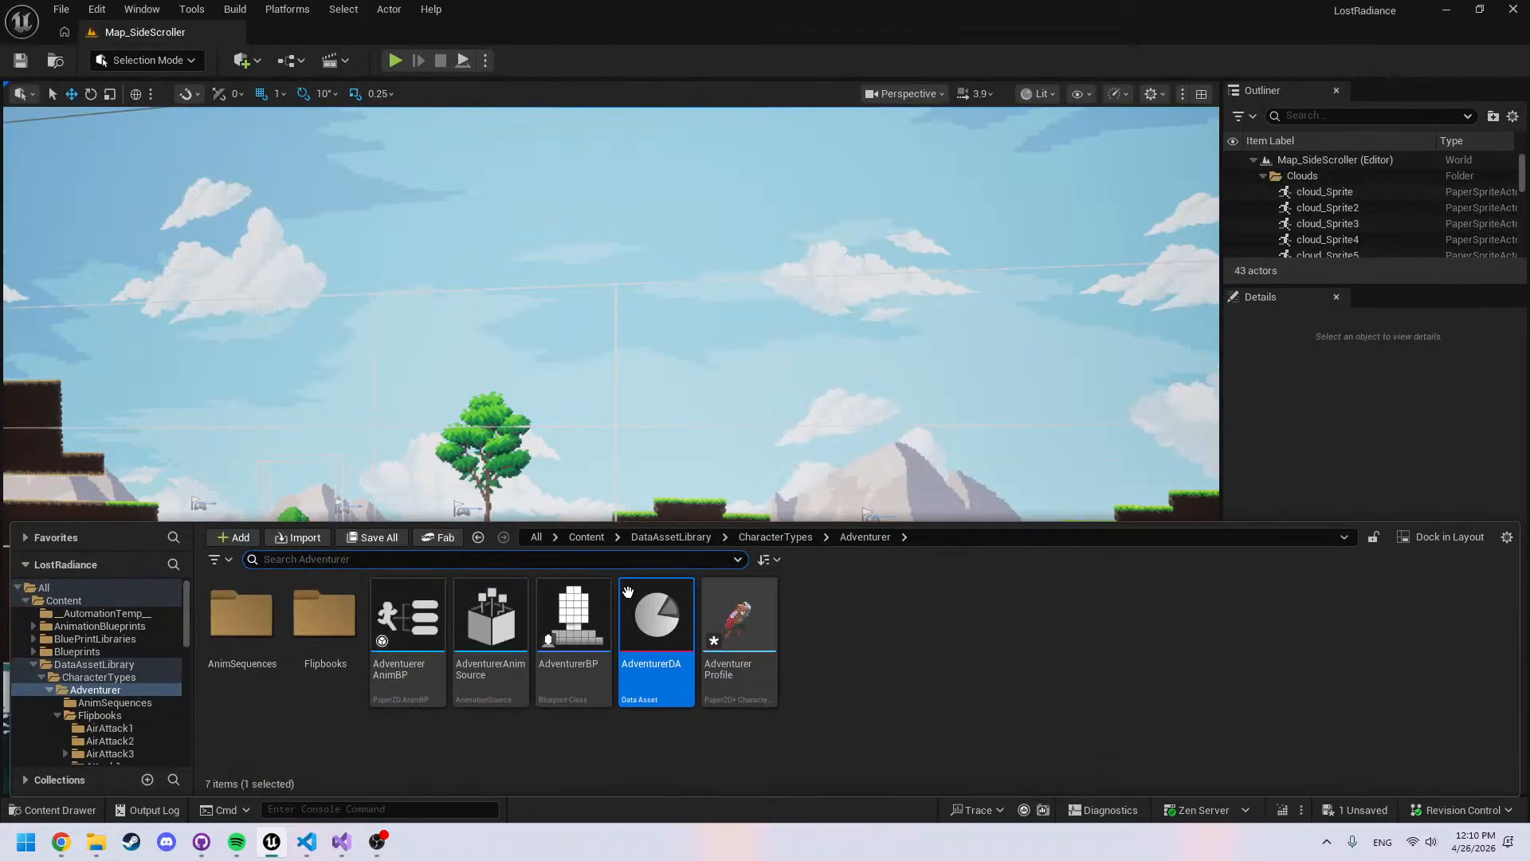
# Switch to File Explorer and open the lionlorelMainCharacter(FullPack) folder inside Sprites
pyautogui.click(95, 843)
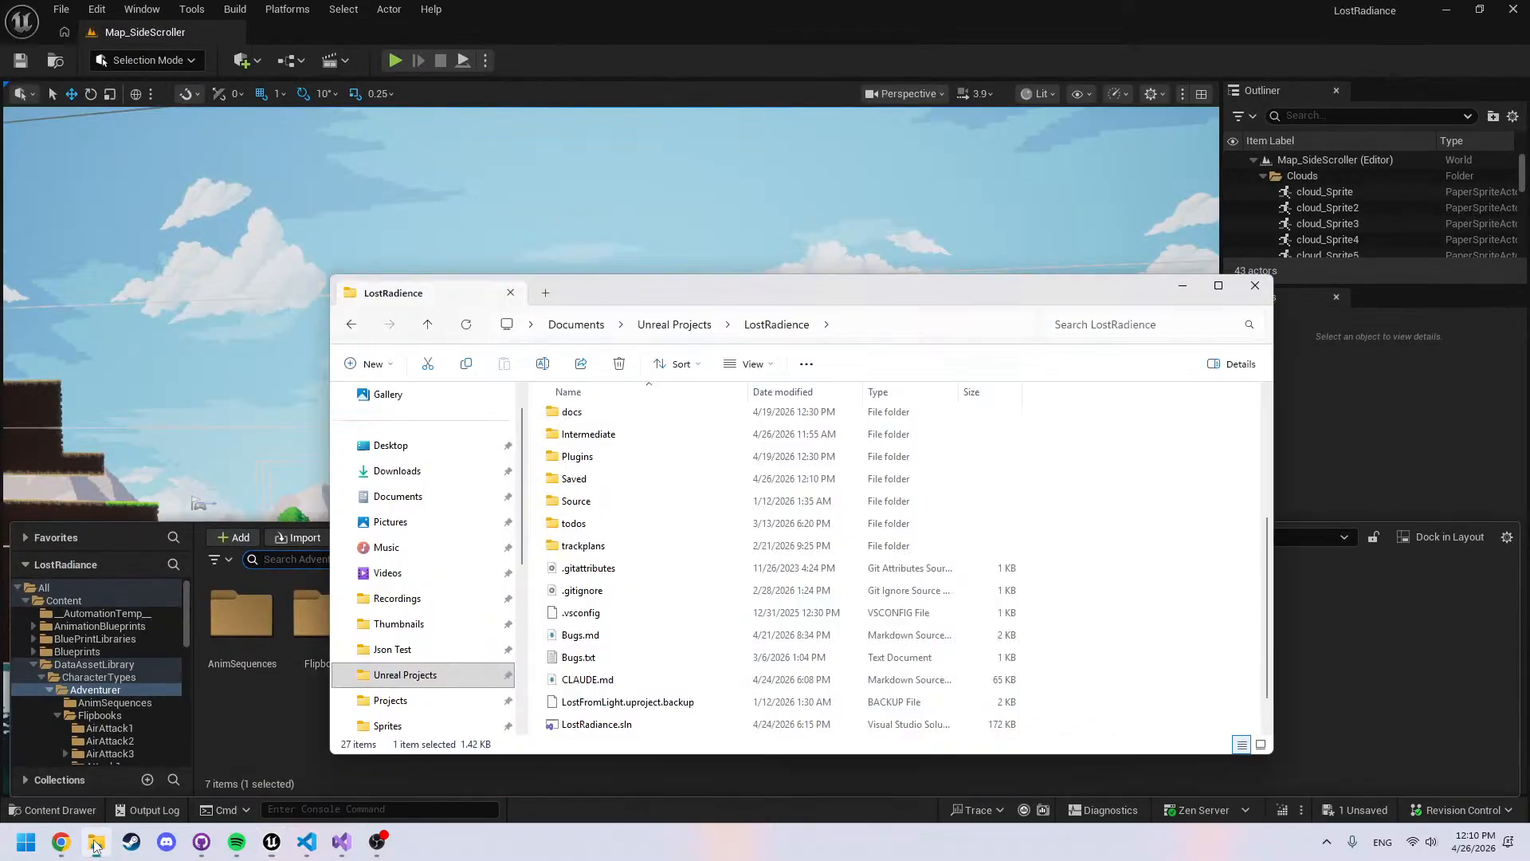
pyautogui.click(389, 725)
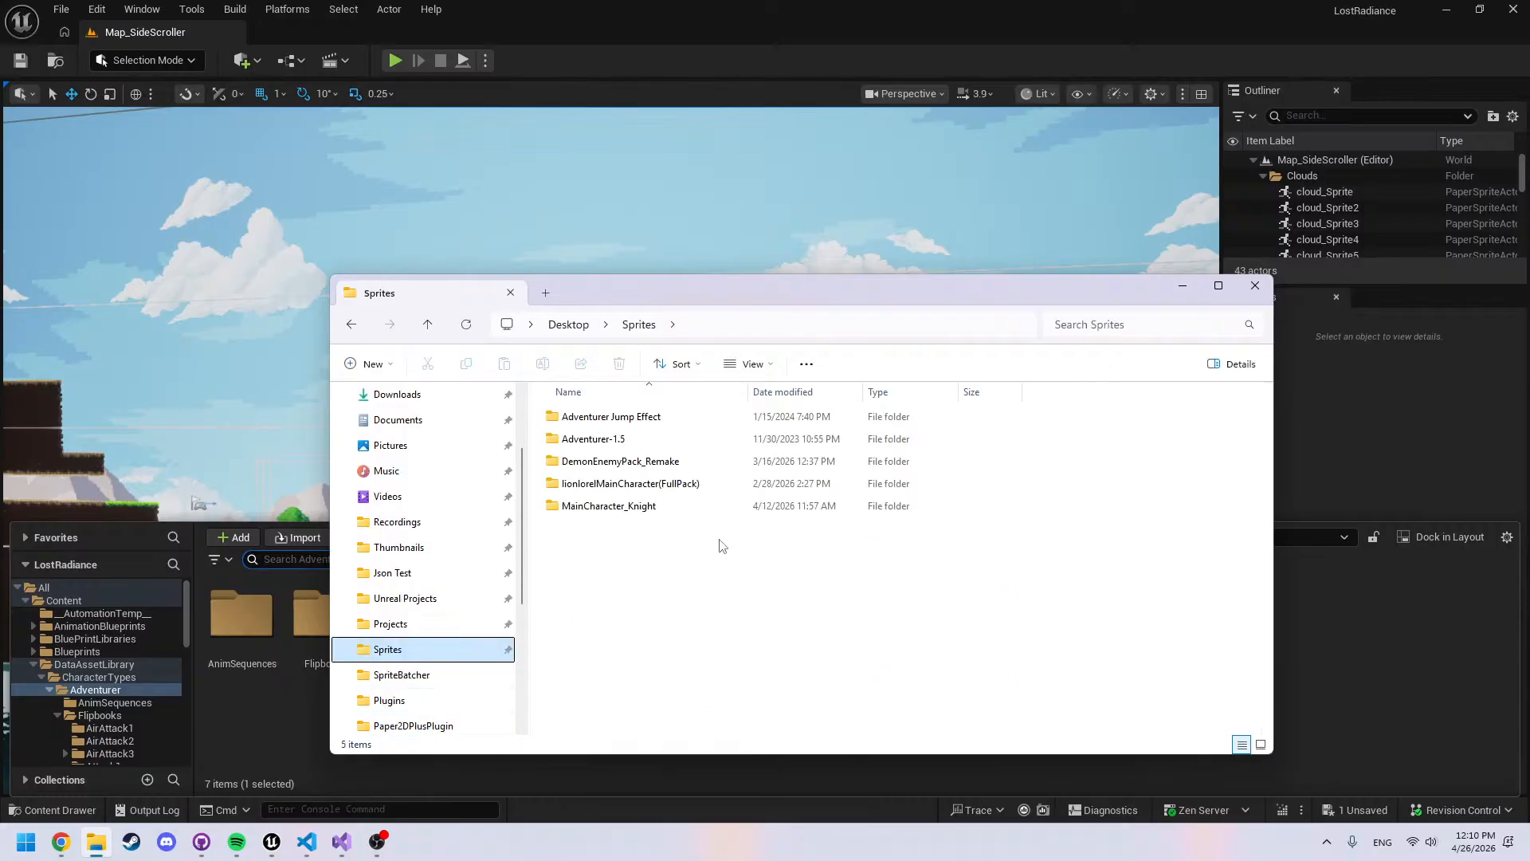
pyautogui.doubleClick(674, 484)
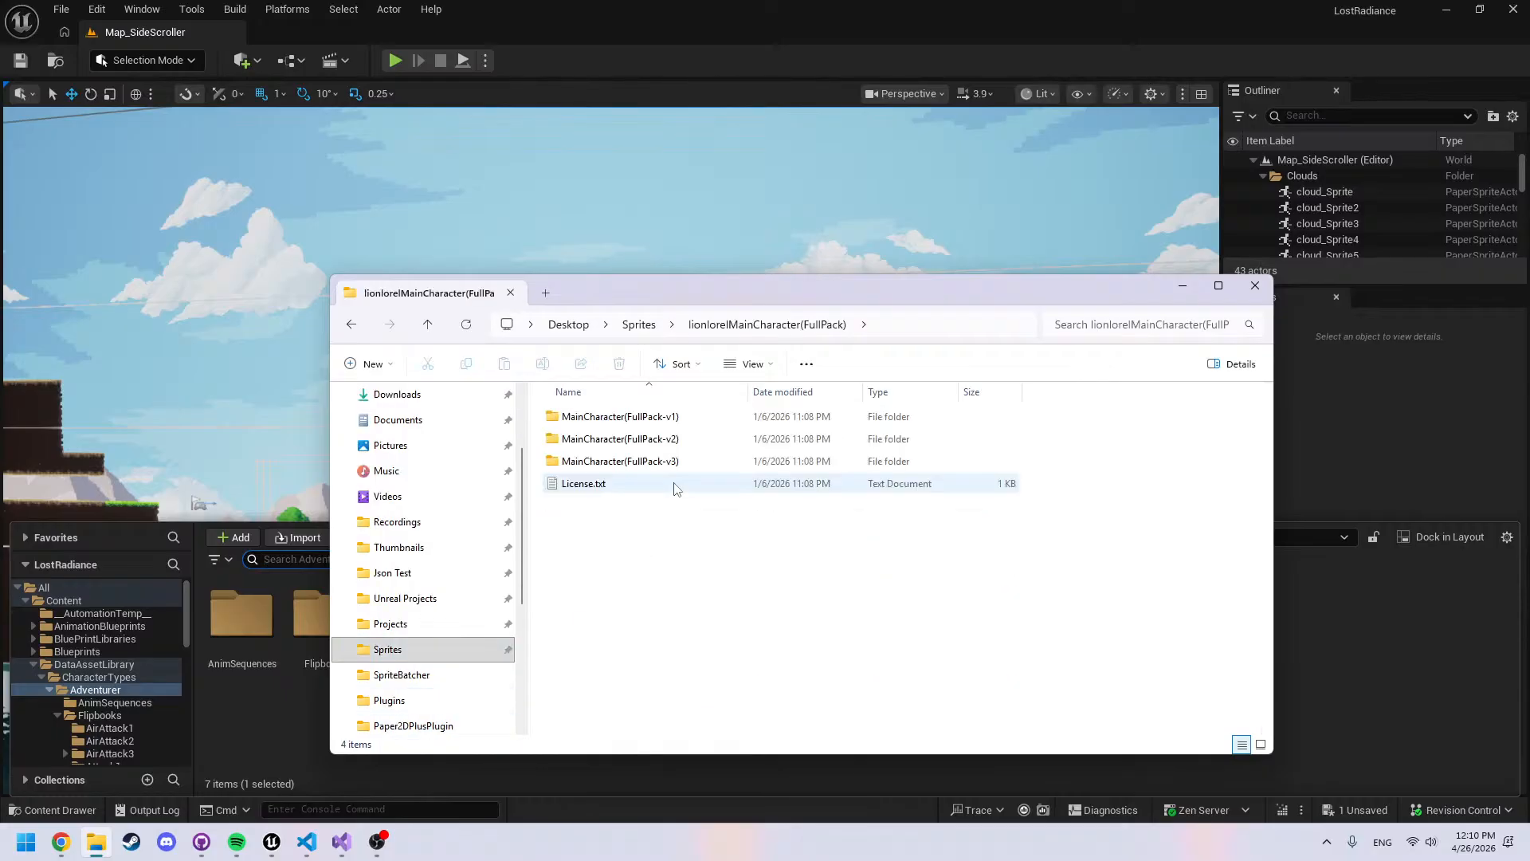
# Switch back to Unreal Editor, collapse the Adventurer folder and open the LionLorel folder under CharacterTypes
pyautogui.scroll(-3, 143, 704)
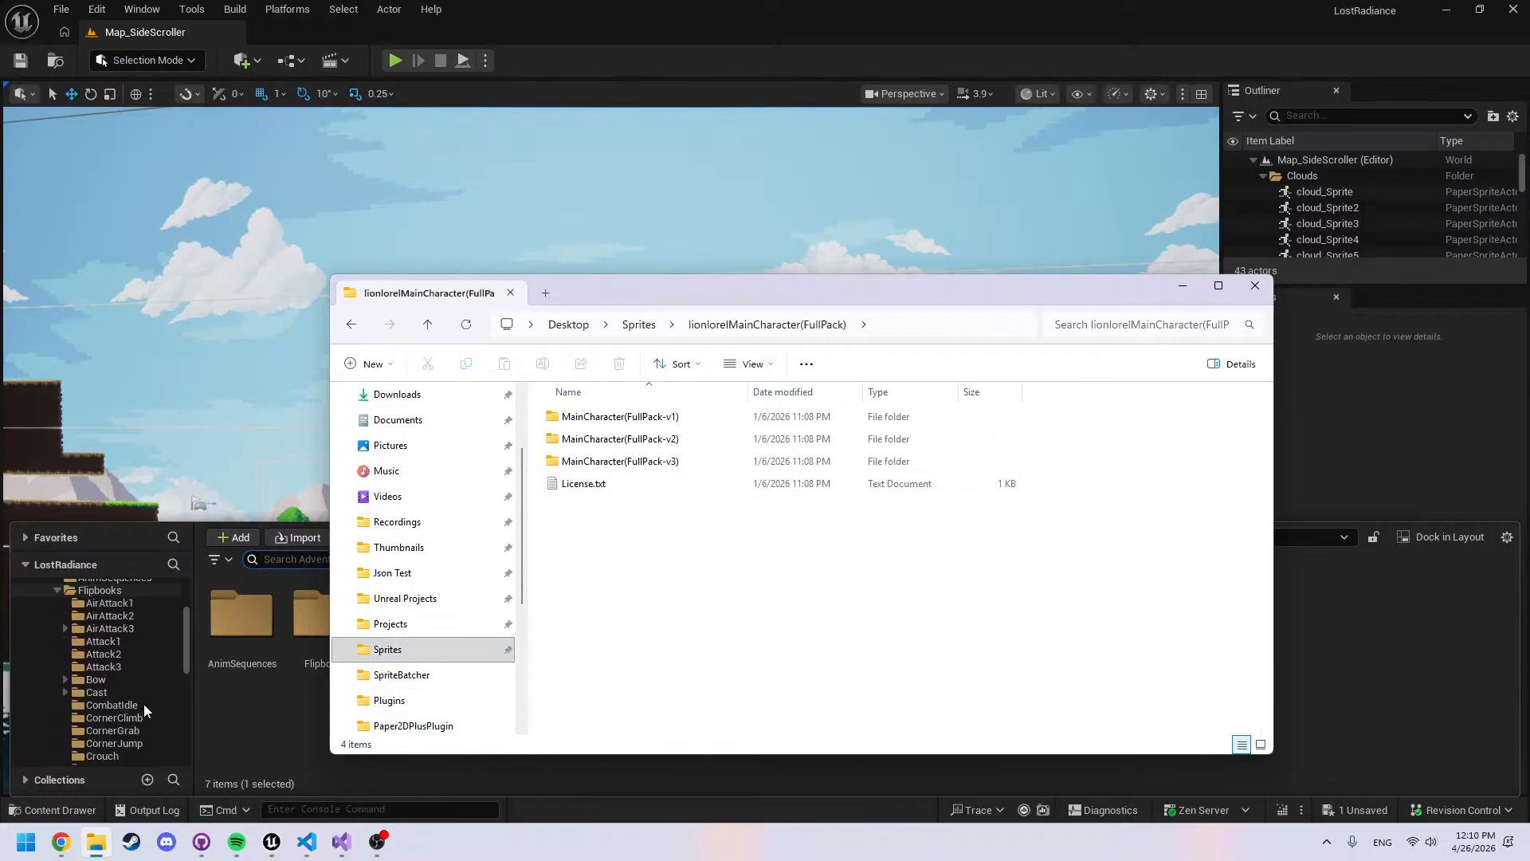
pyautogui.scroll(-2, 128, 707)
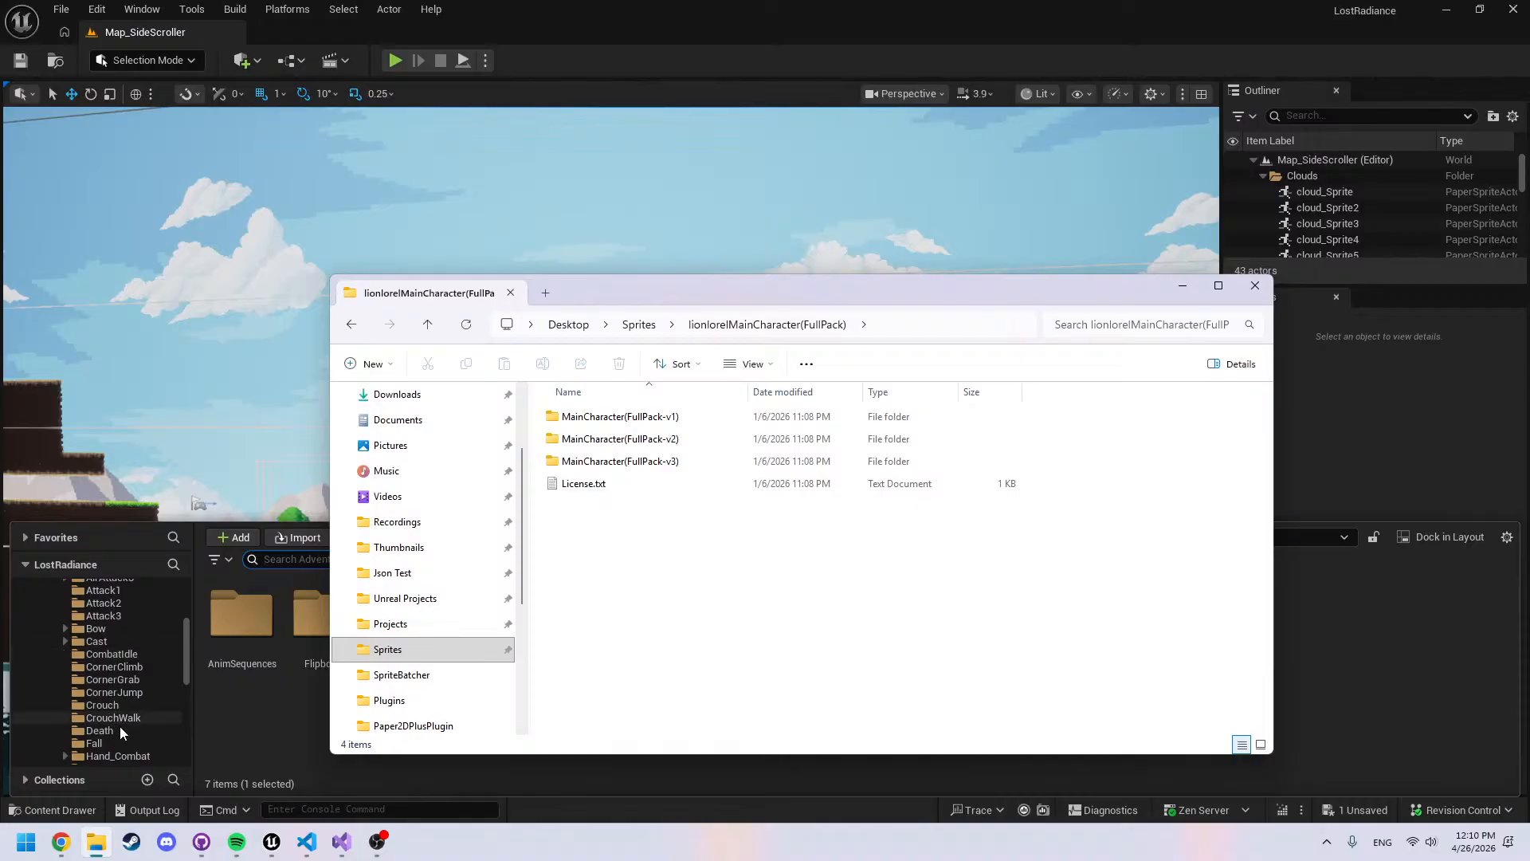
pyautogui.scroll(-6, 127, 723)
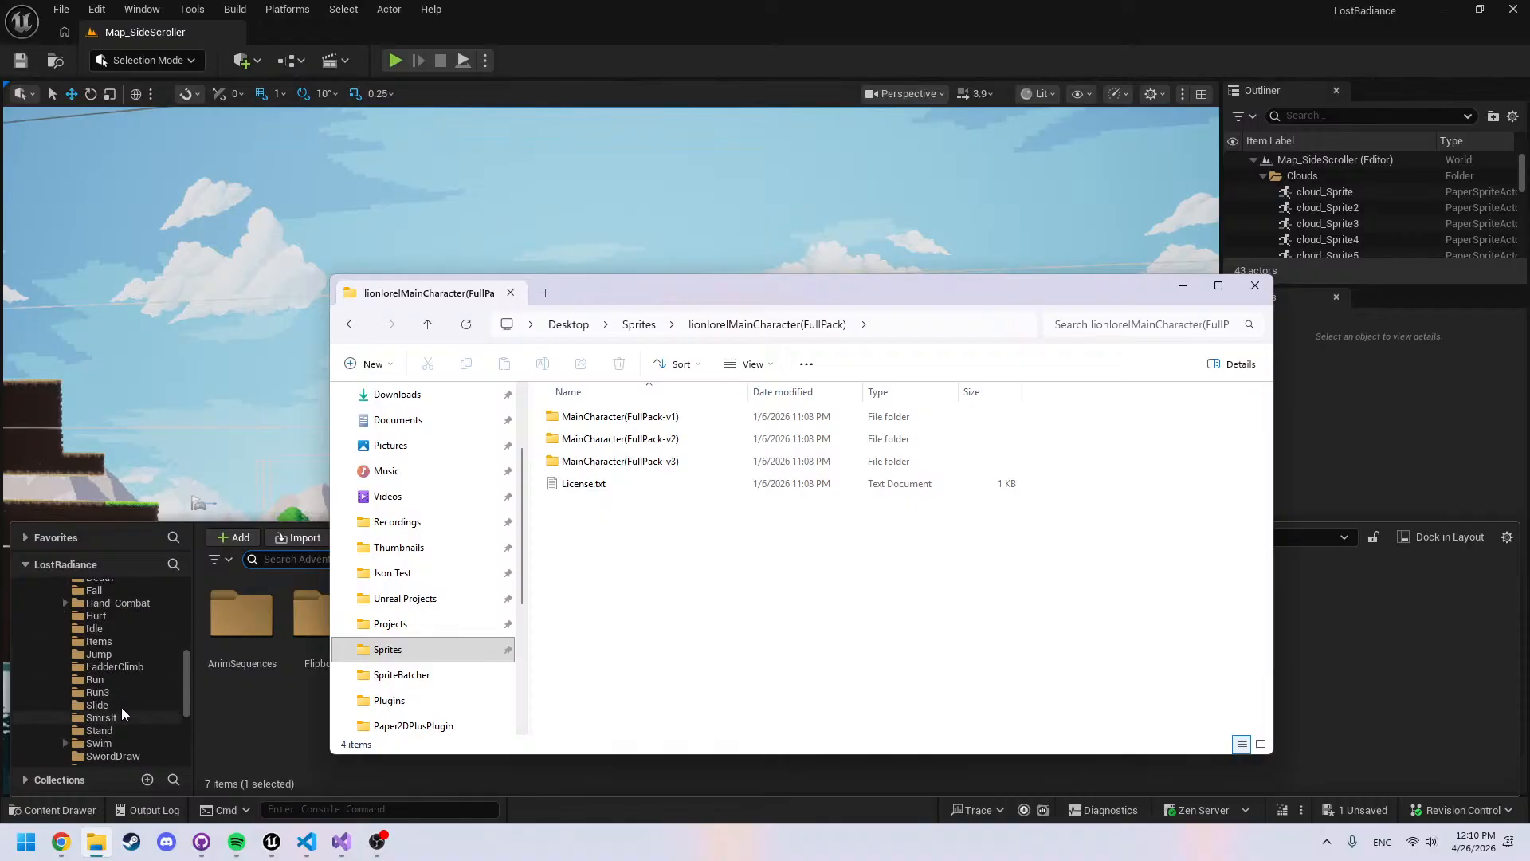
pyautogui.click(260, 730)
pyautogui.scroll(12, 64, 692)
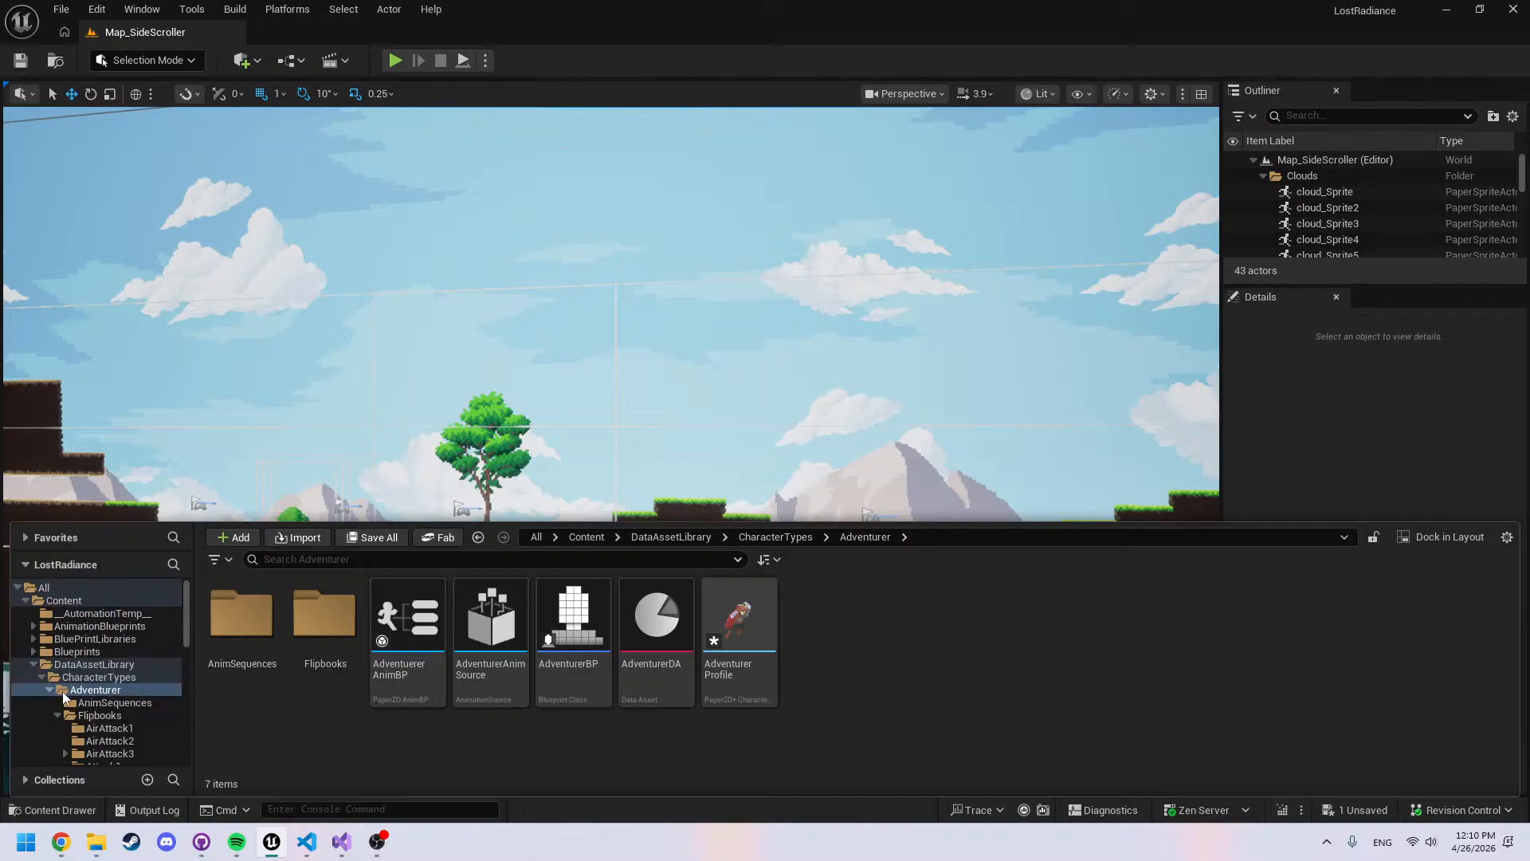
pyautogui.click(50, 690)
pyautogui.scroll(-4, 139, 695)
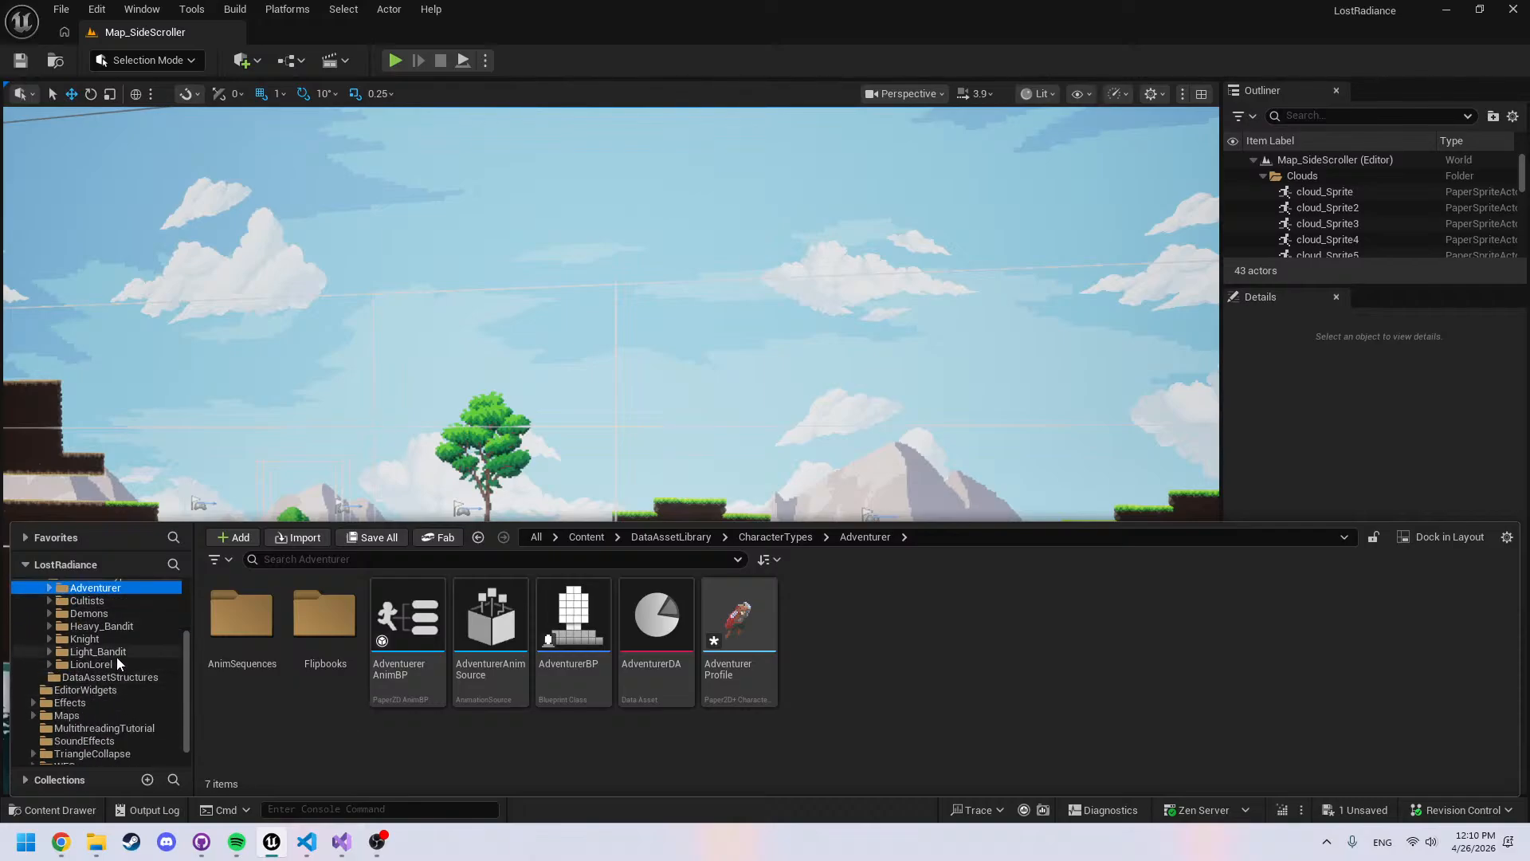
pyautogui.click(96, 665)
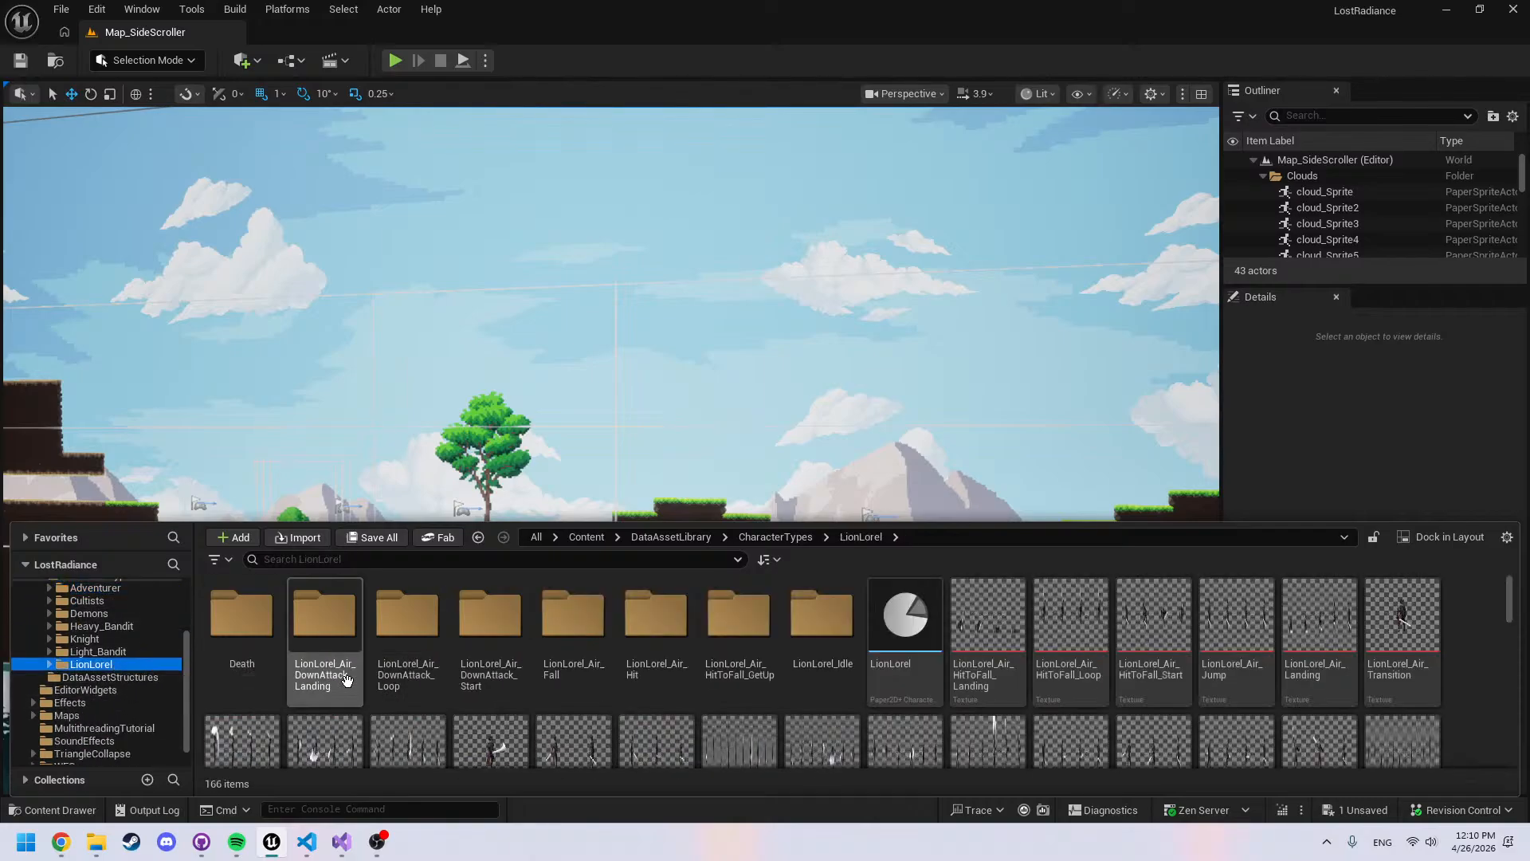
# Look through the LionLorel folder's textures and the contents of its LionLorel_Air_DownAttack_Landing subfolder
pyautogui.scroll(-5, 358, 674)
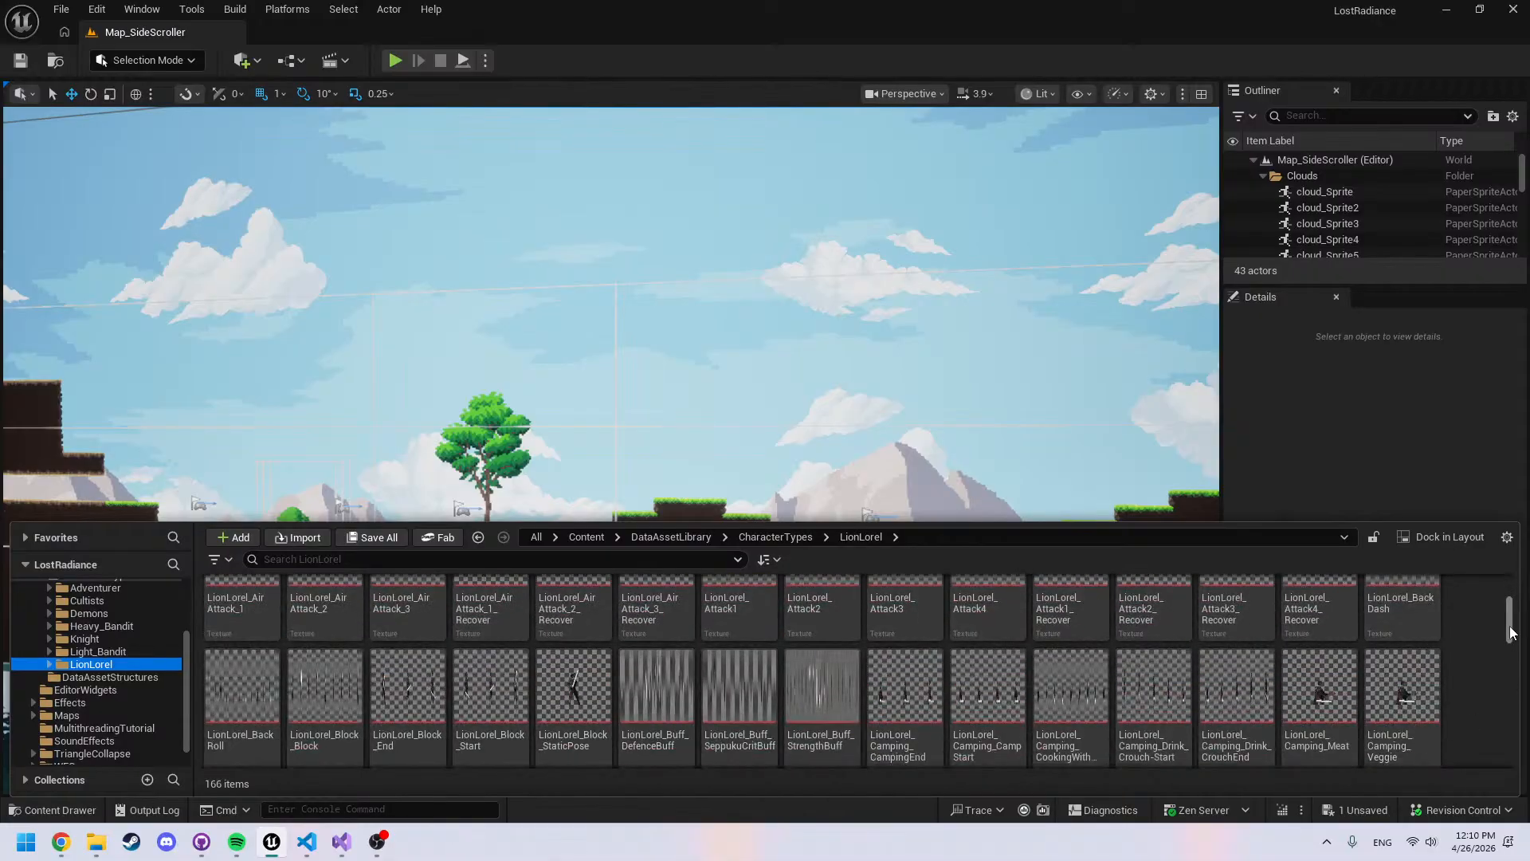
pyautogui.moveTo(1510, 627); pyautogui.dragTo(1410, 538)
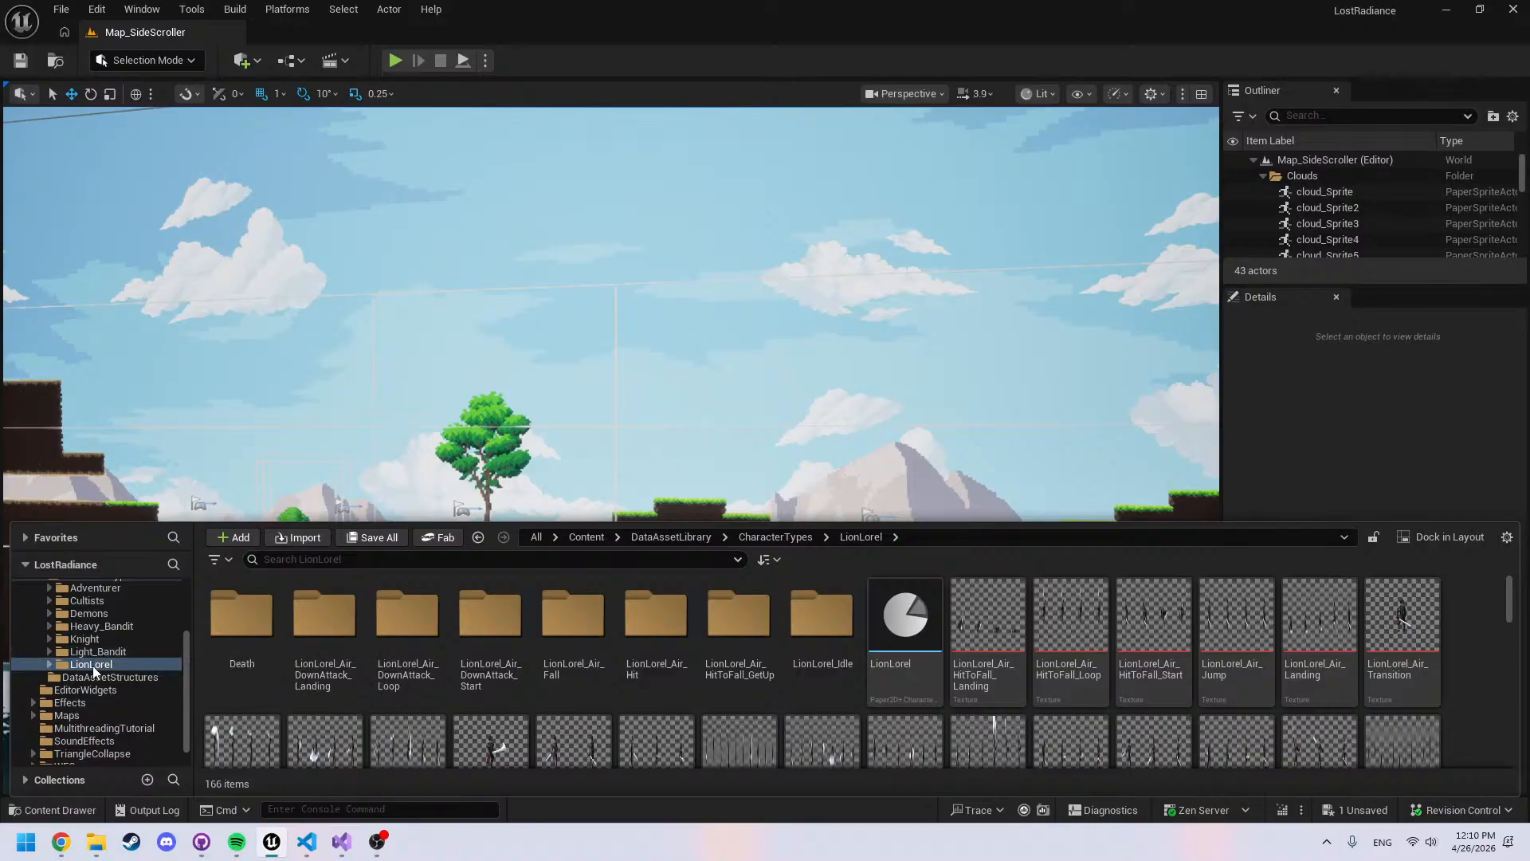
pyautogui.doubleClick(314, 642)
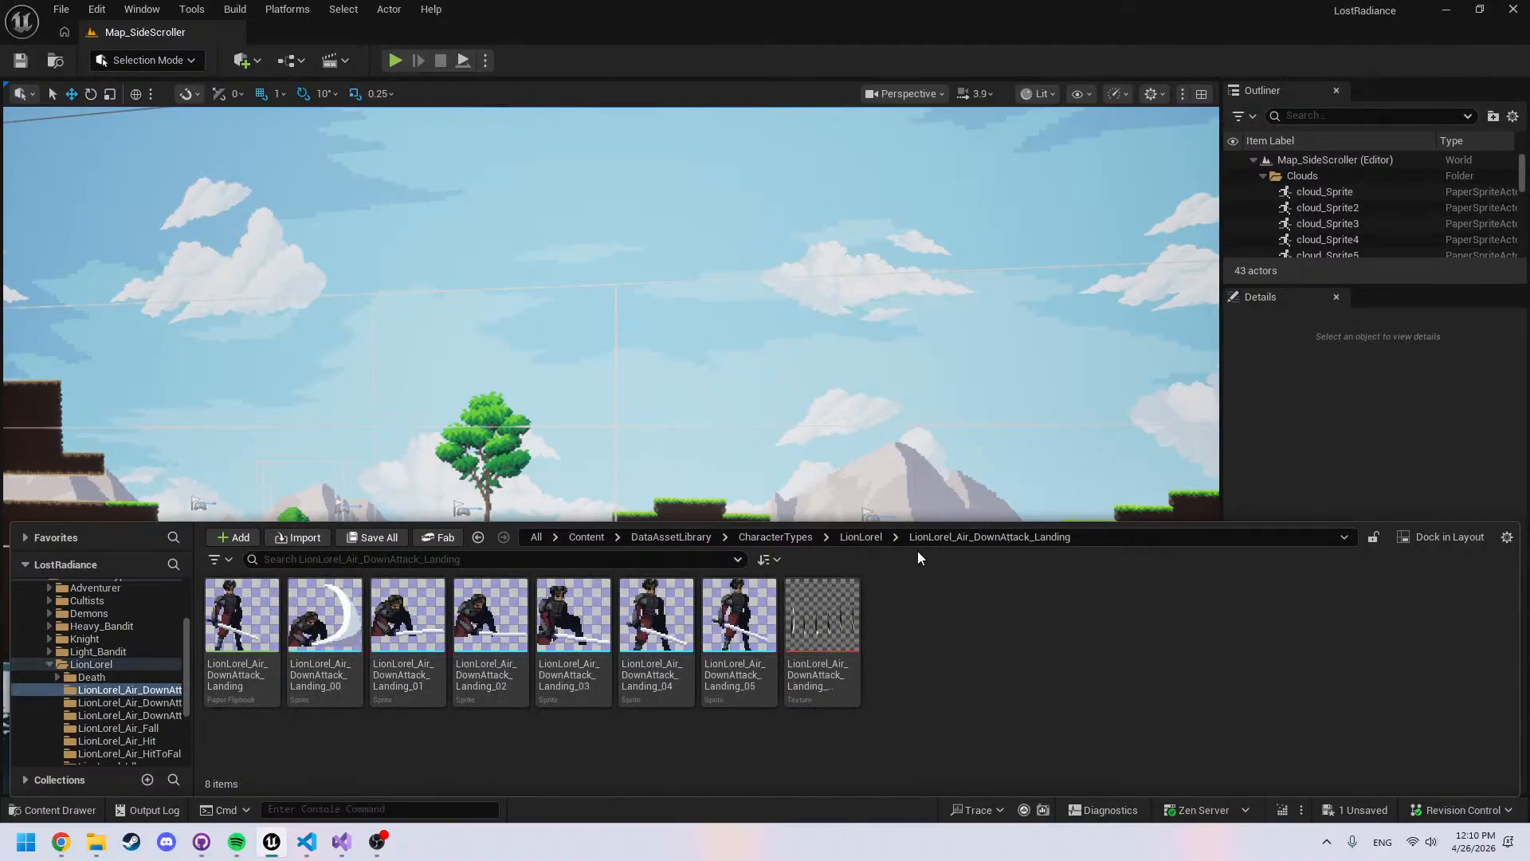
pyautogui.click(861, 536)
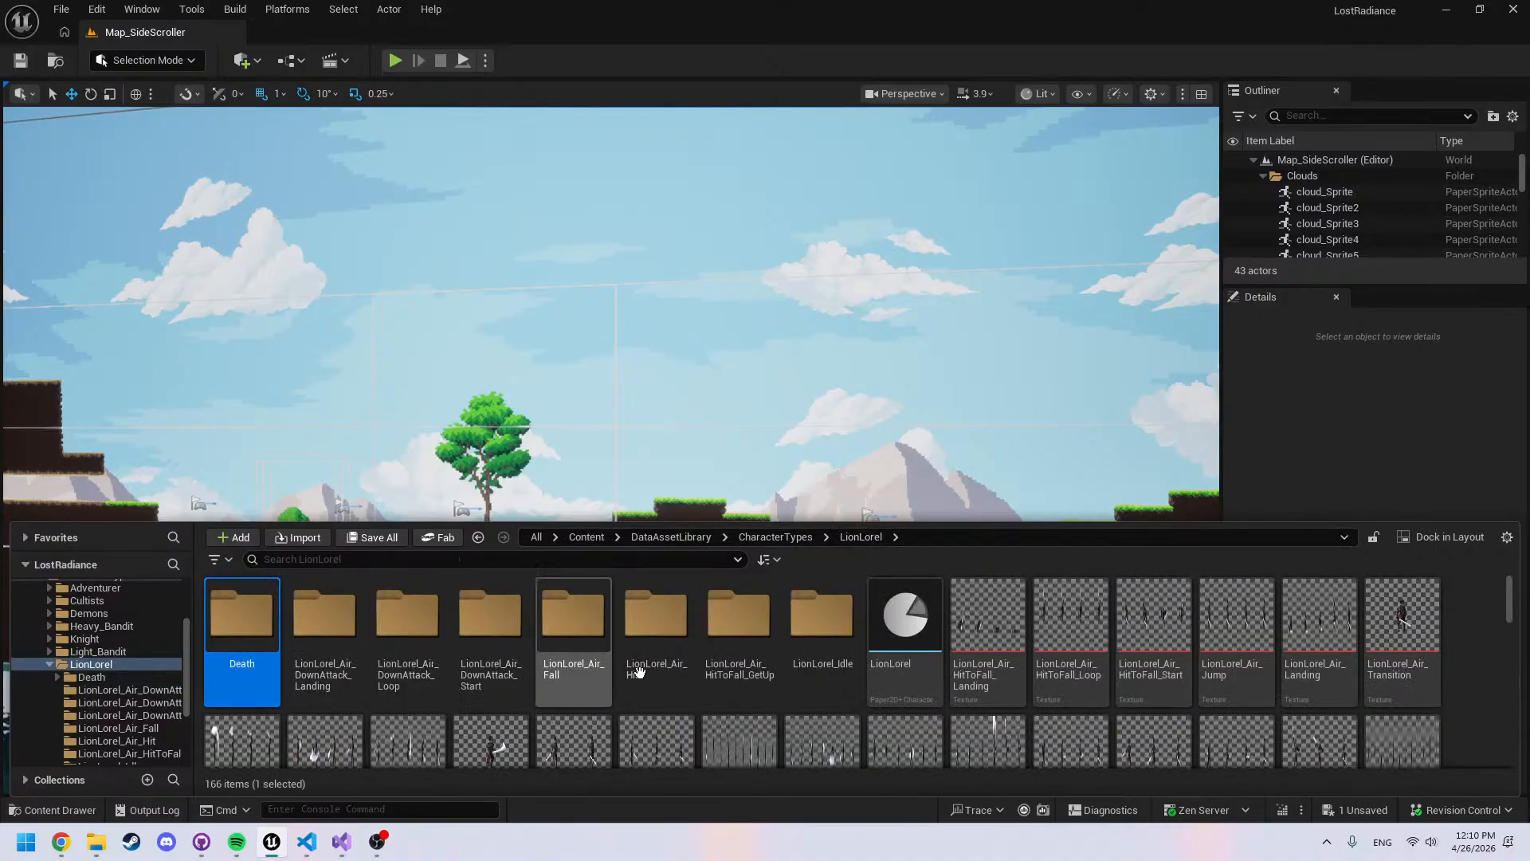
# Delete everything in the LionLorel folder, including its textures, profile asset, subfolders and the sprites and flipbooks inside them
pyautogui.scroll(-15, 638, 672)
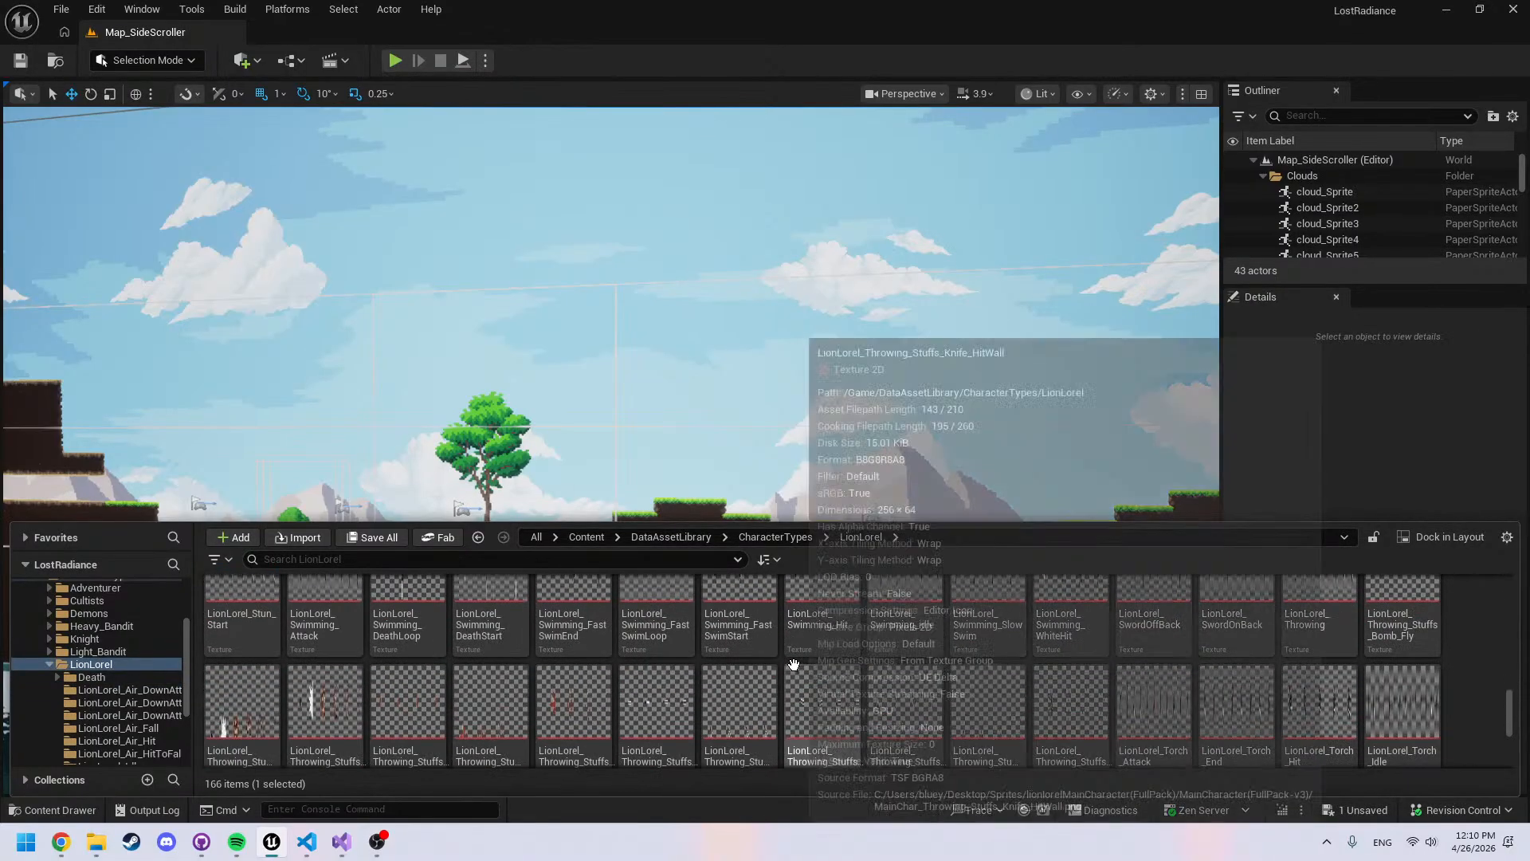
pyautogui.scroll(-3, 793, 664)
pyautogui.hotkey('ctrl', 'a')
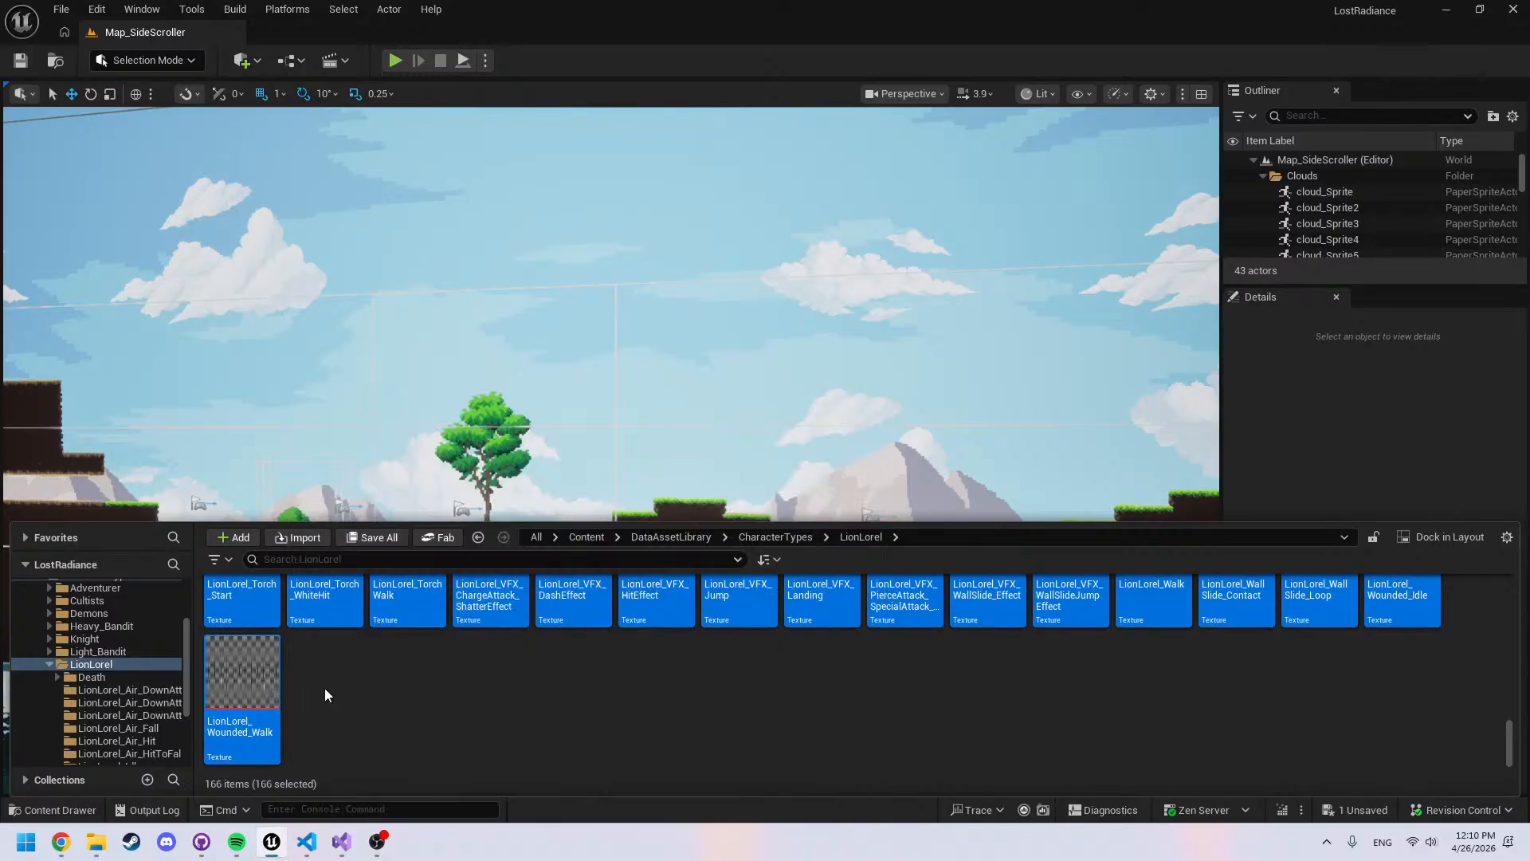
pyautogui.press('Delete')
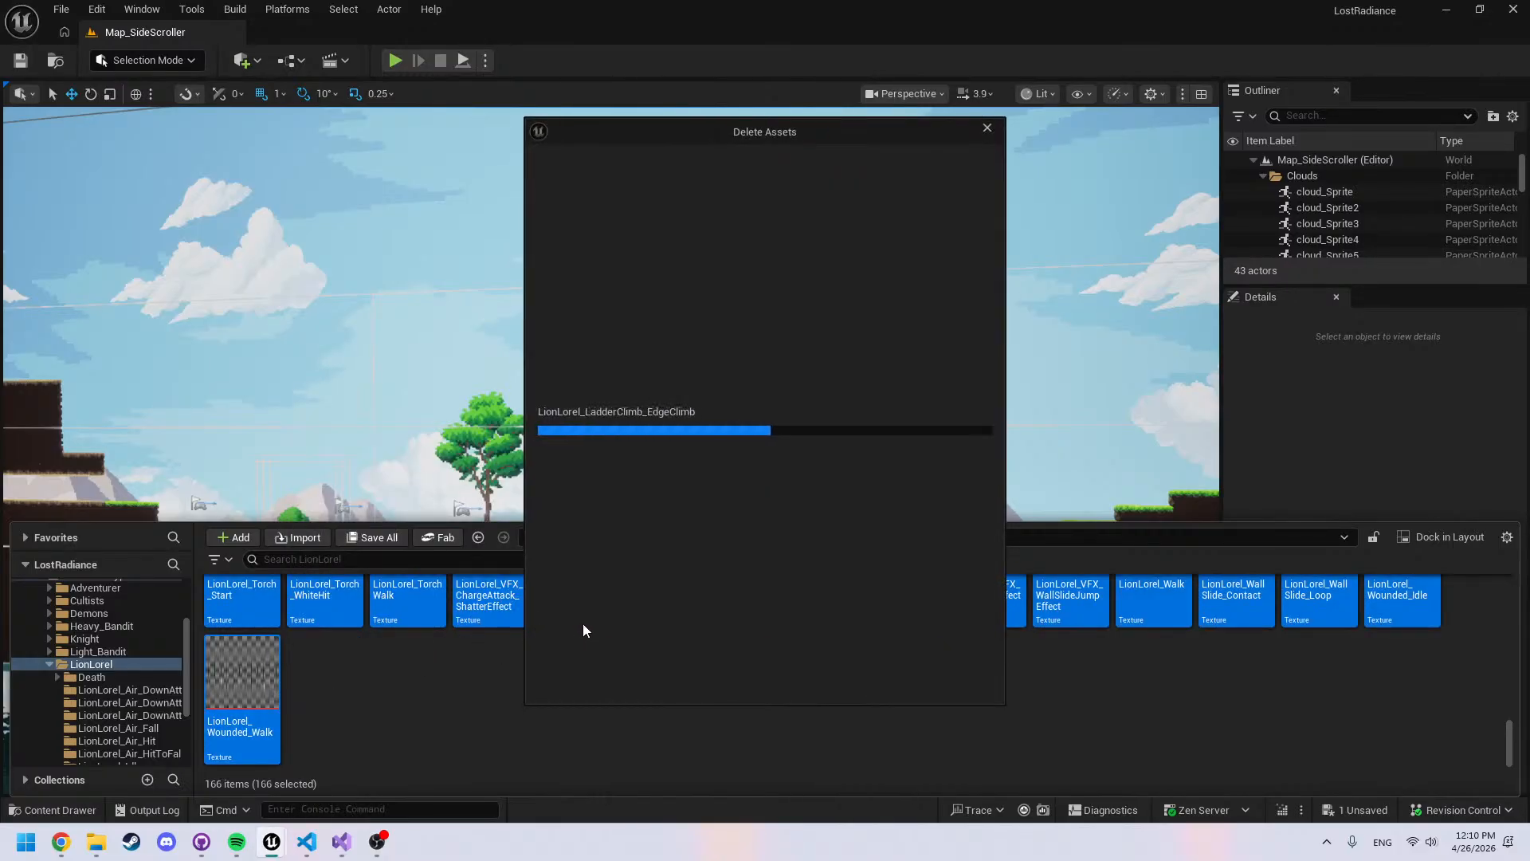
pyautogui.scroll(-5, 633, 558)
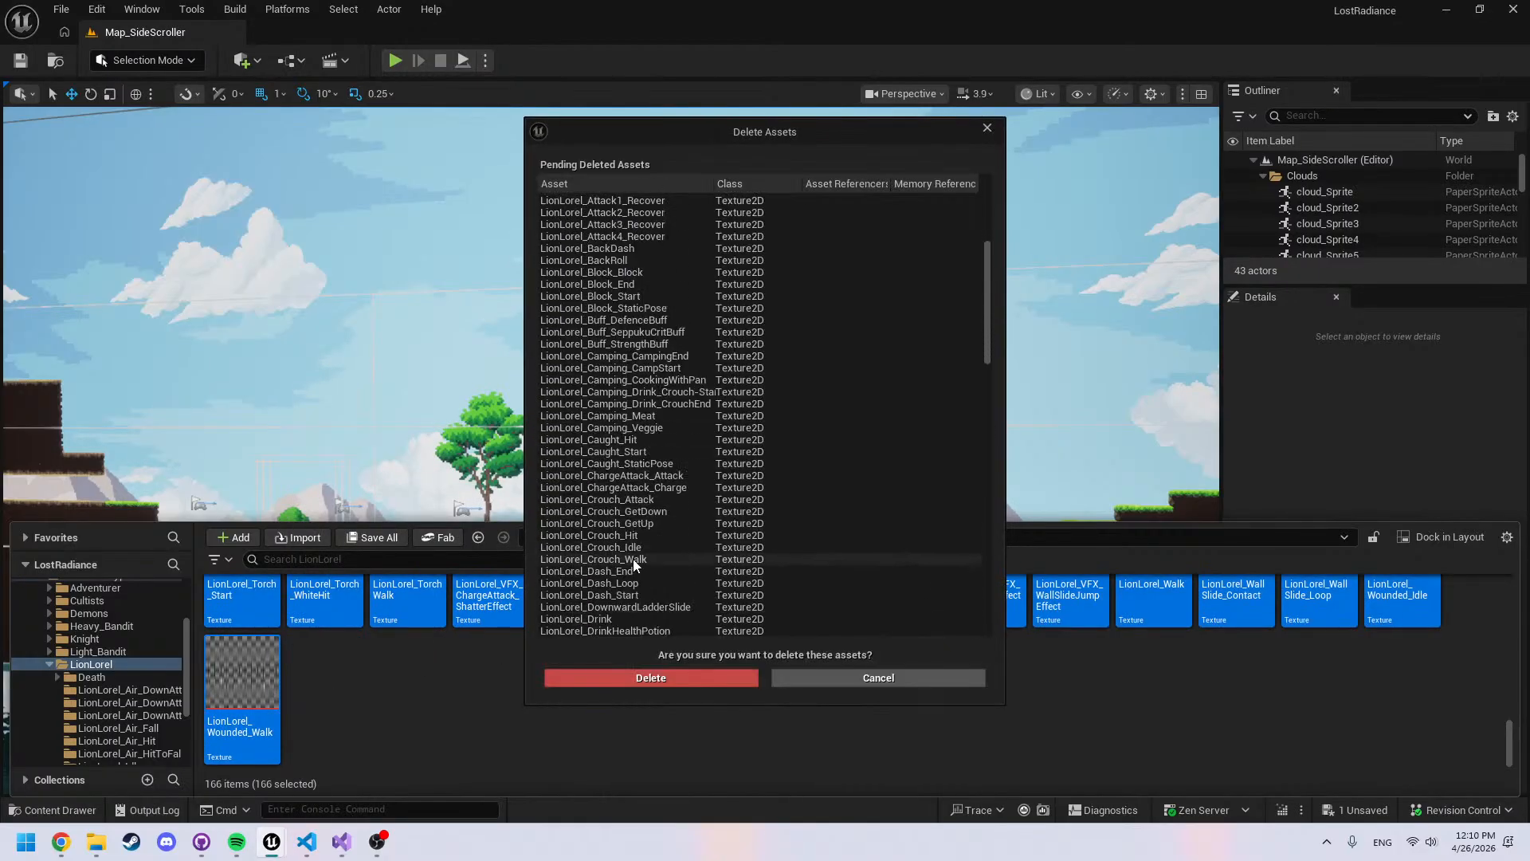
pyautogui.moveTo(988, 303); pyautogui.dragTo(961, 208)
pyautogui.click(588, 675)
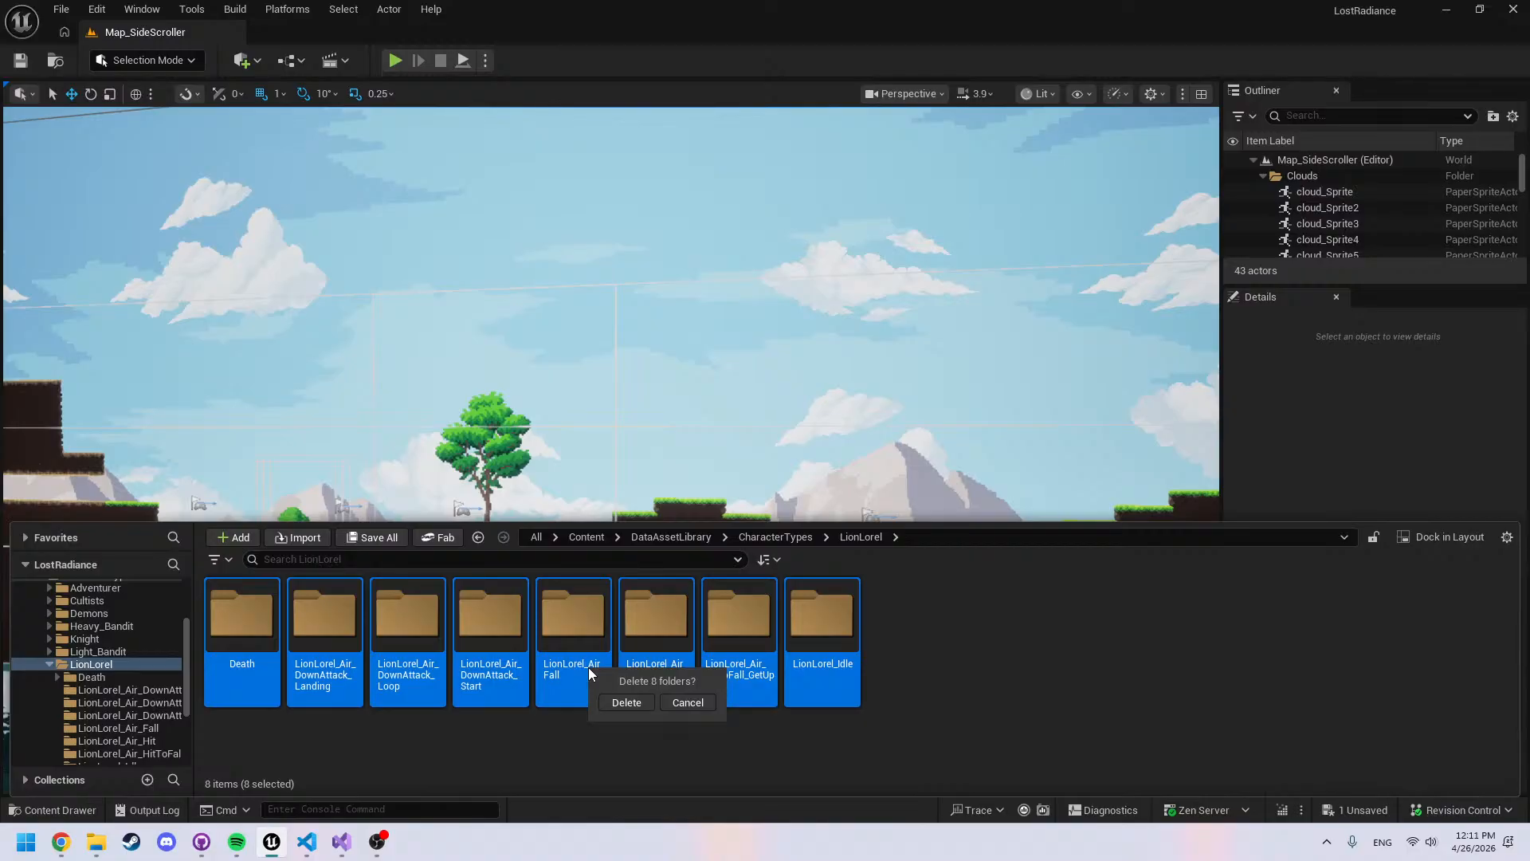
pyautogui.click(622, 703)
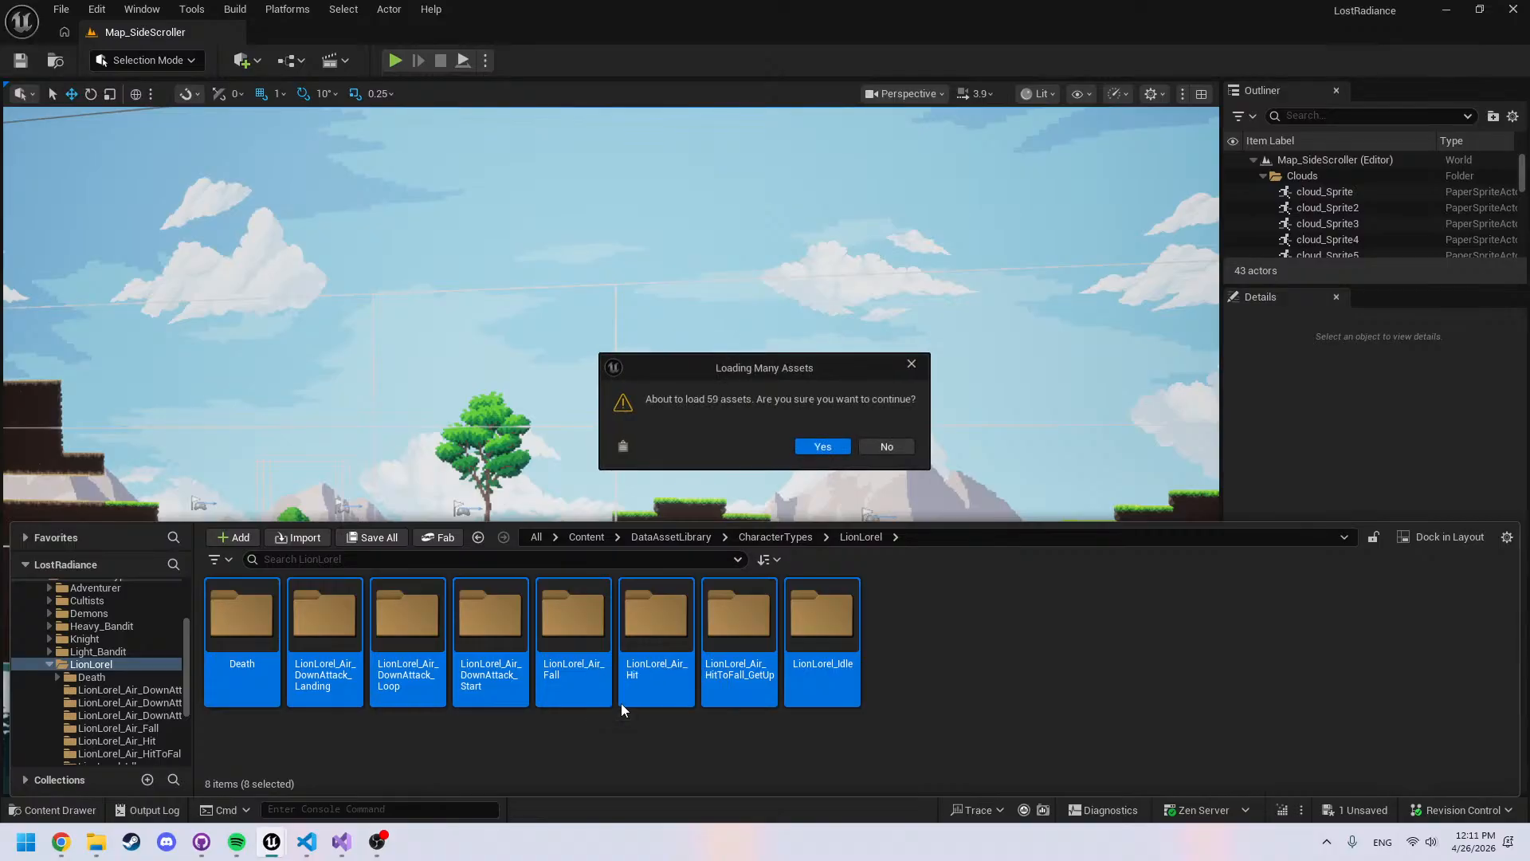
pyautogui.click(821, 447)
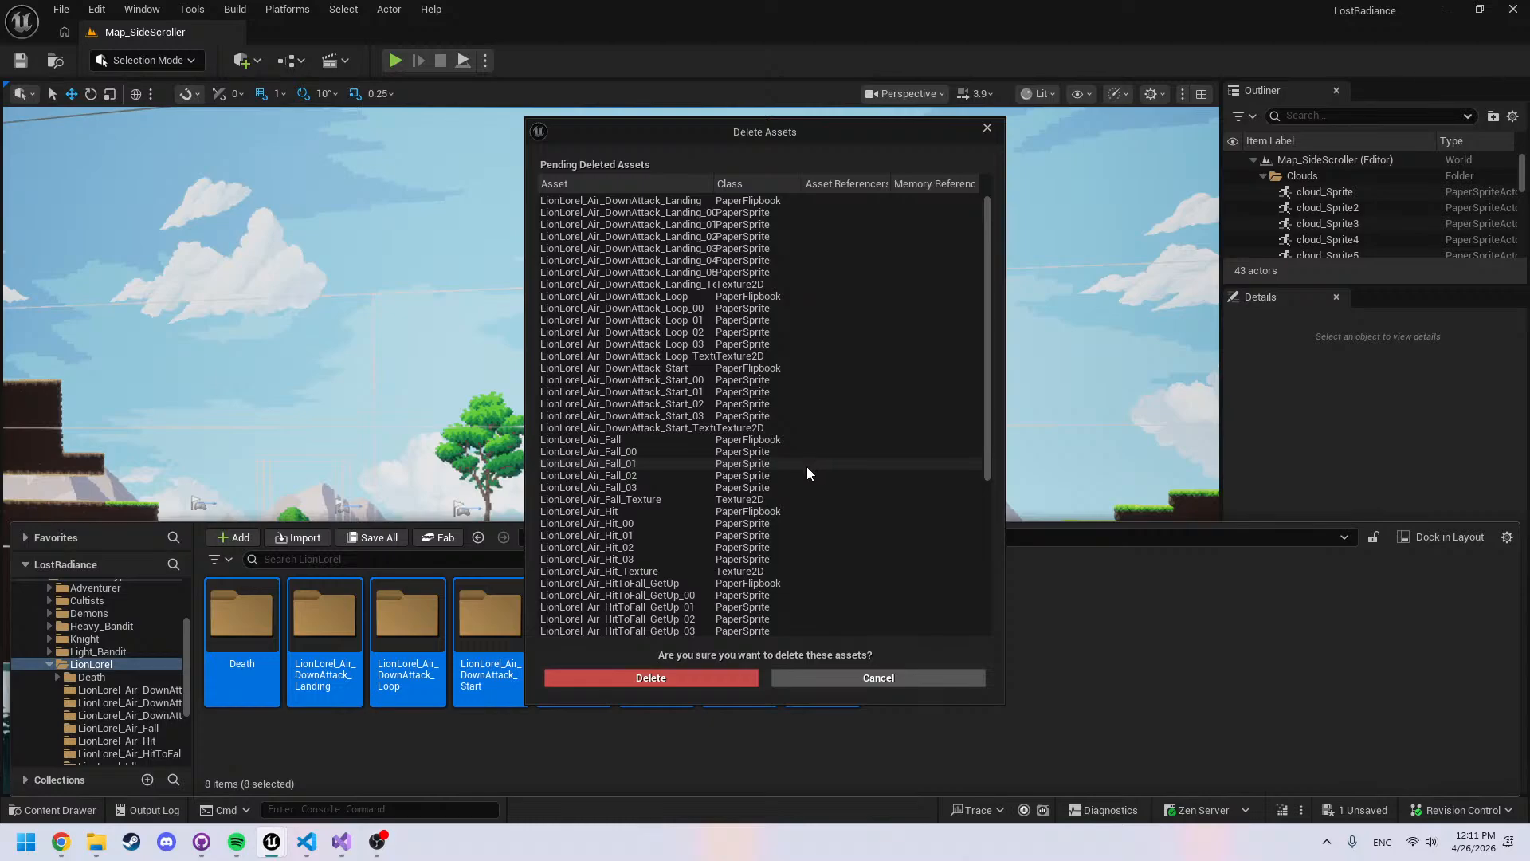
pyautogui.click(672, 676)
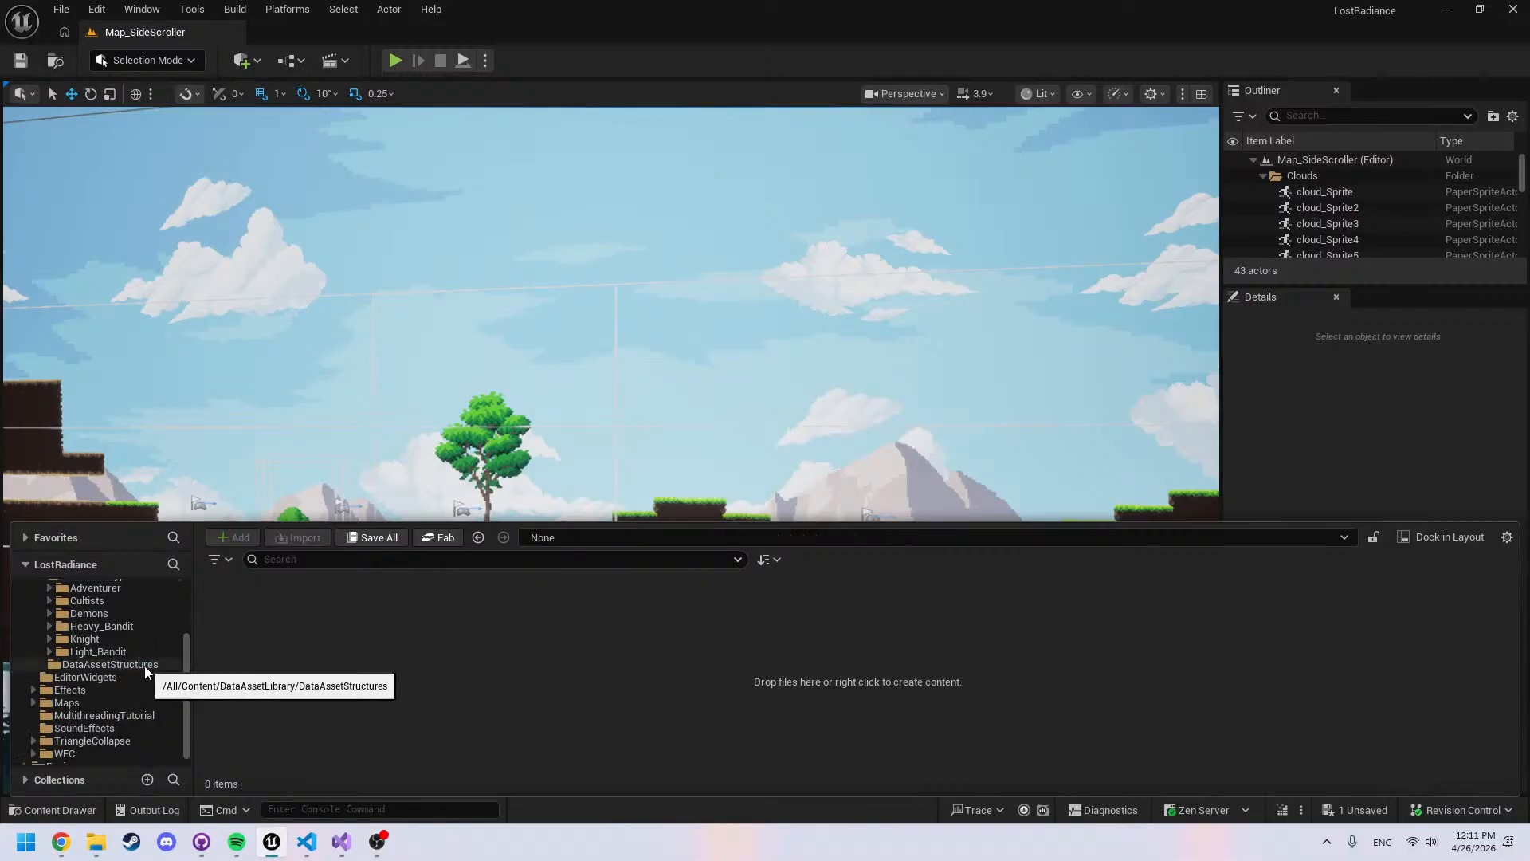
# Open the CharacterTypes folder in the content browser after viewing the Knight folder
pyautogui.click(86, 639)
pyautogui.scroll(3, 108, 662)
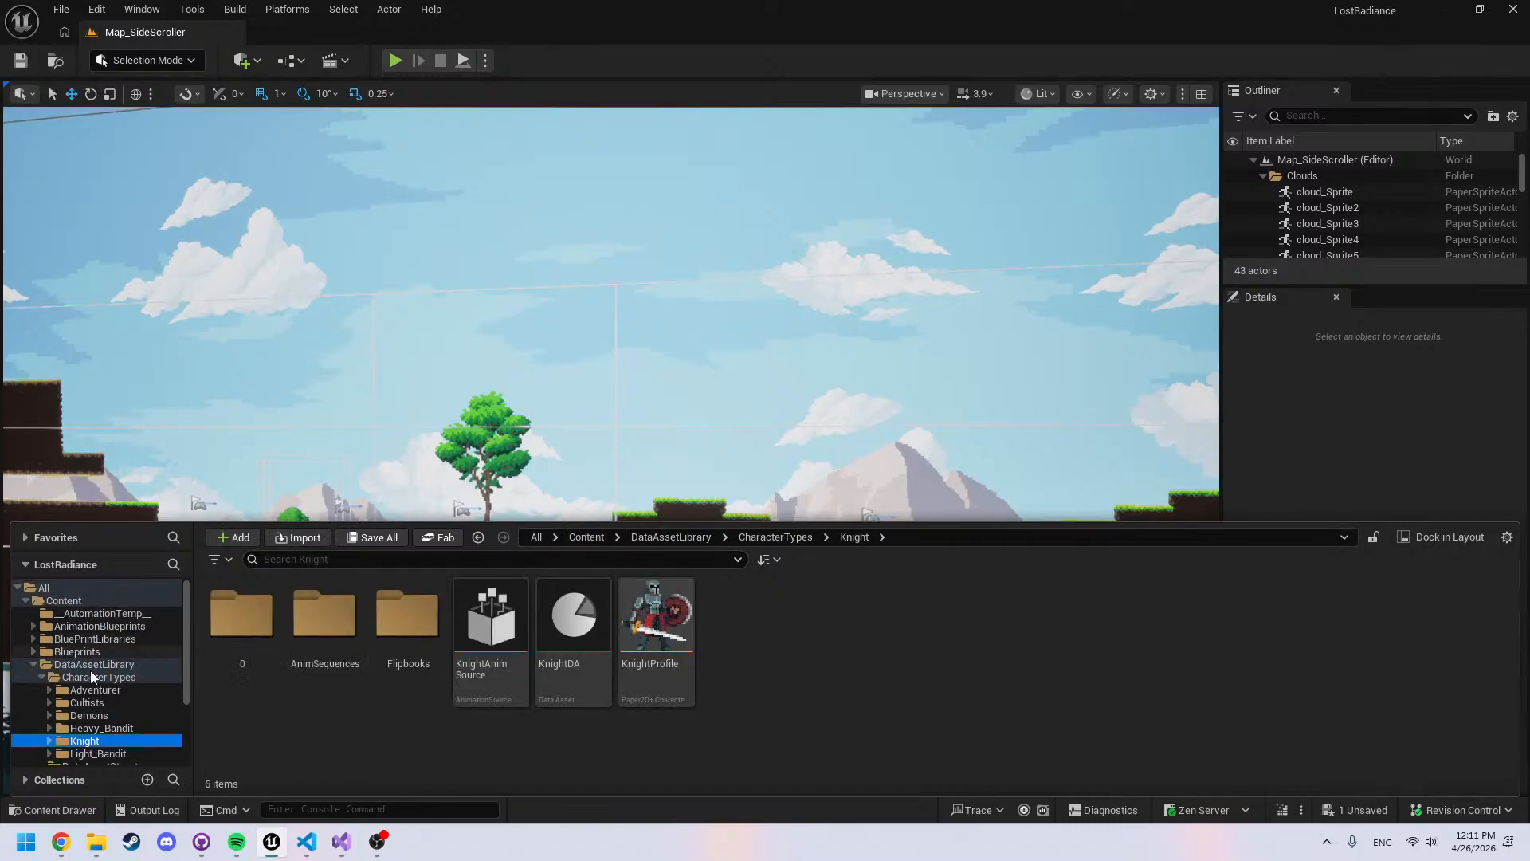
pyautogui.click(95, 678)
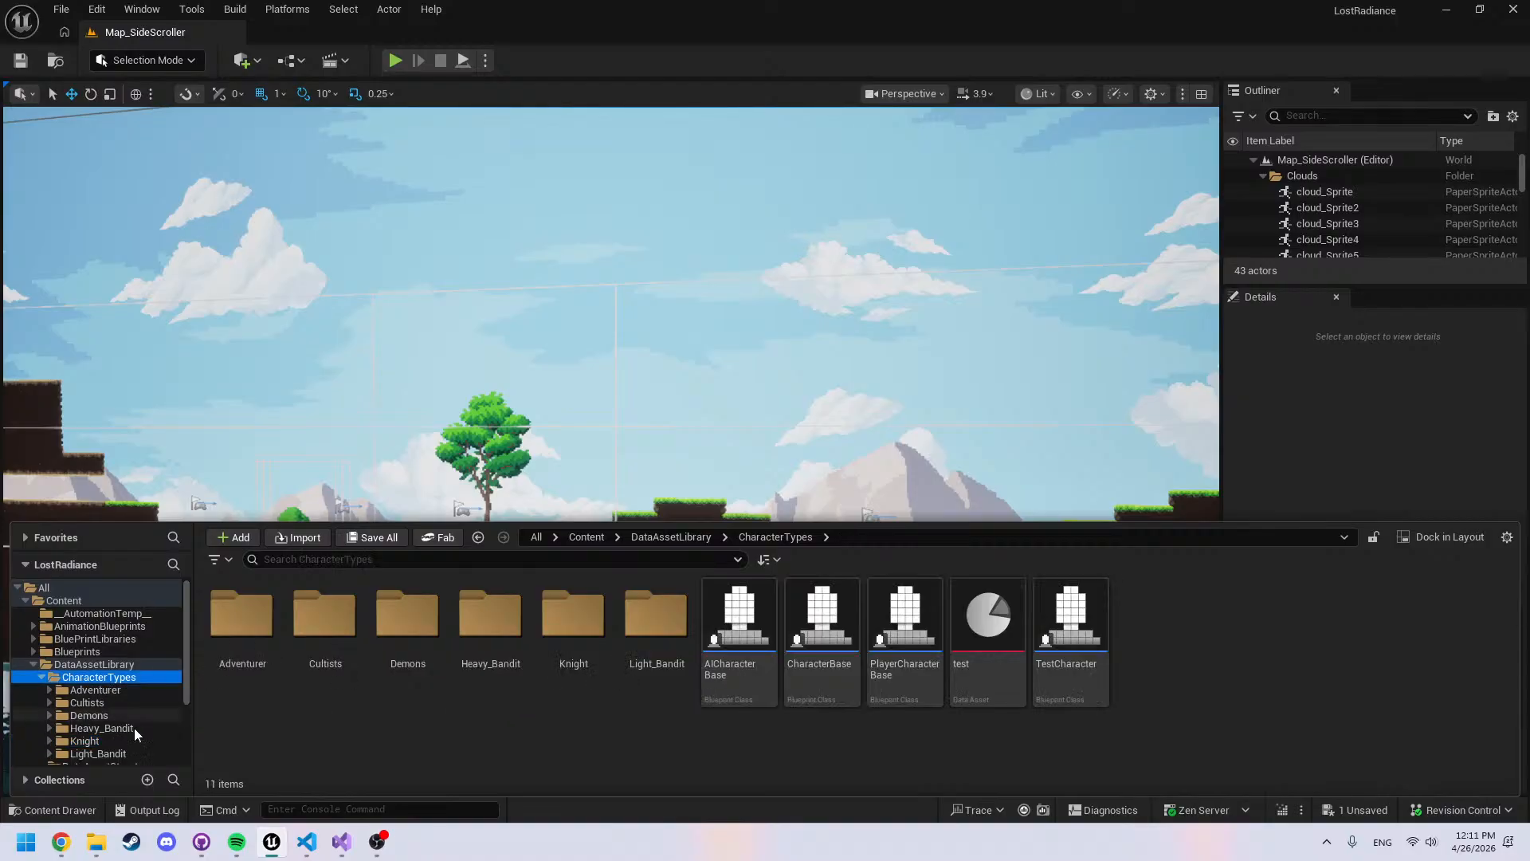
# Switch to File Explorer to check the Sprites folder on the Desktop, and return to Unreal Editor
pyautogui.click(96, 842)
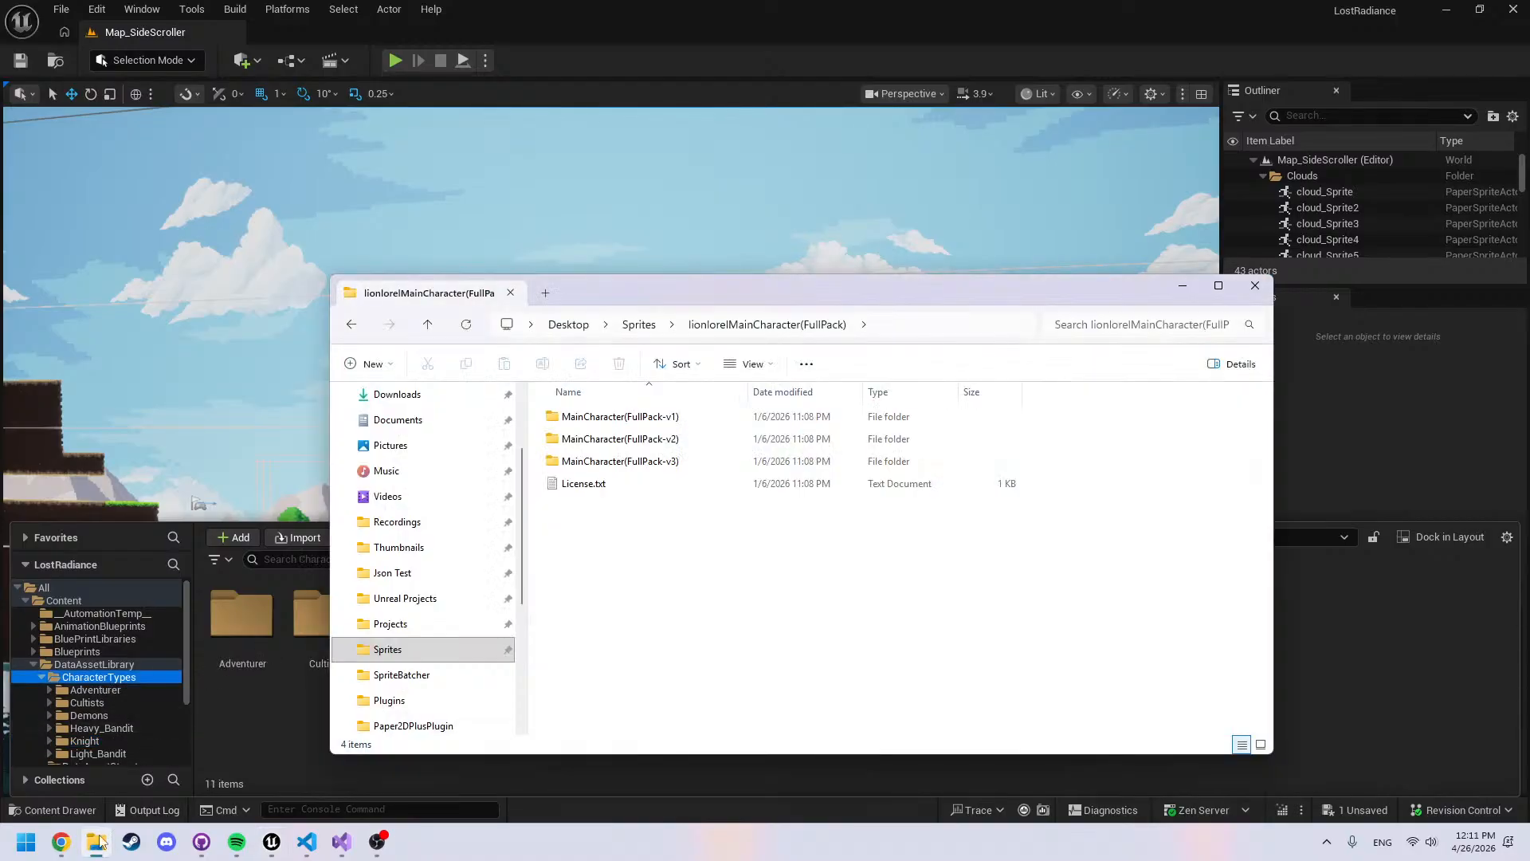
pyautogui.click(650, 328)
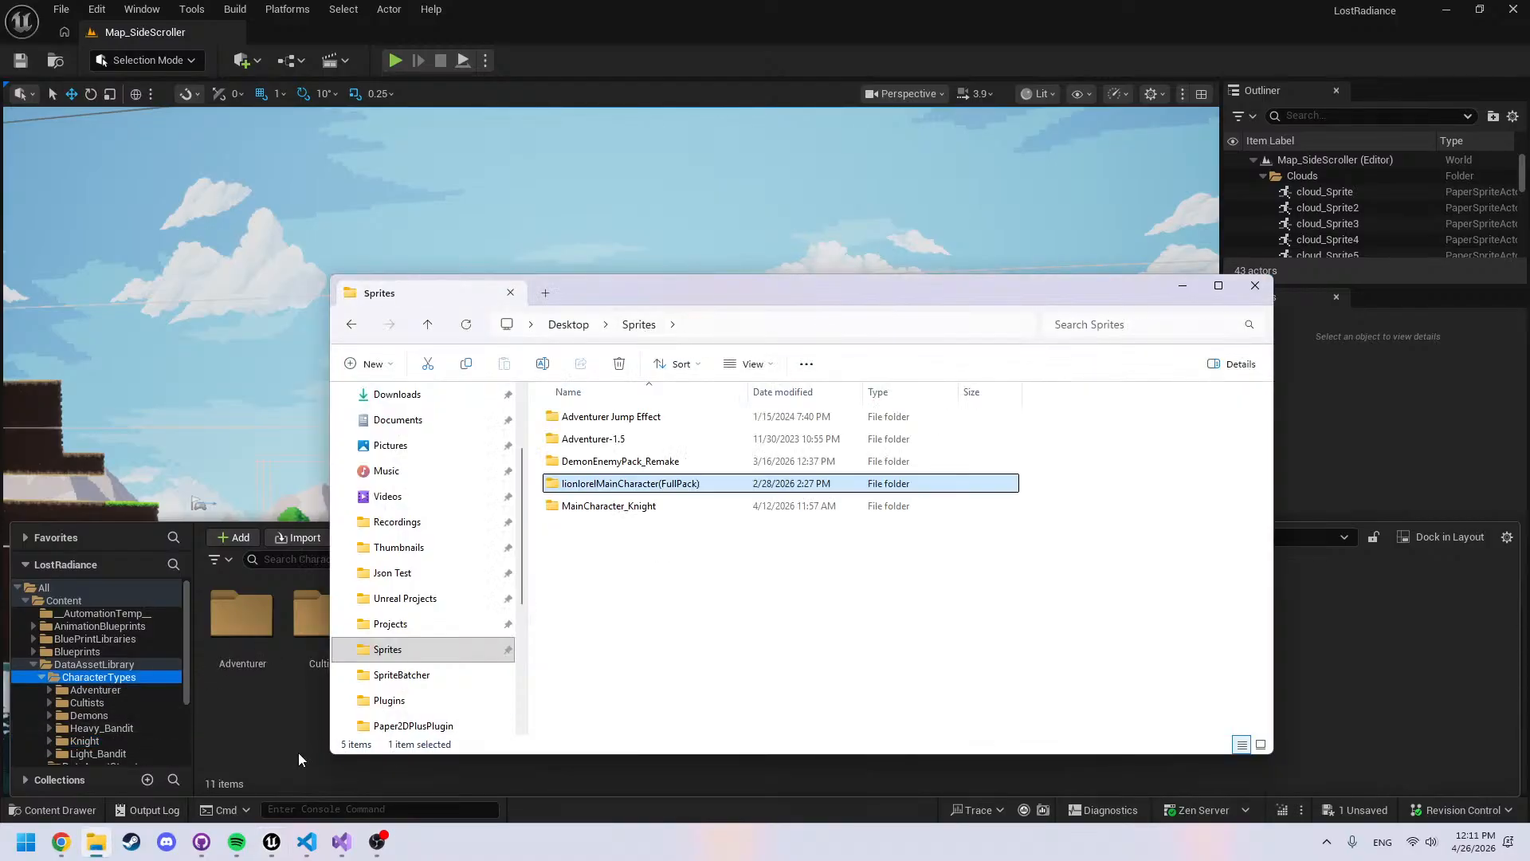
pyautogui.click(279, 730)
pyautogui.click(299, 536)
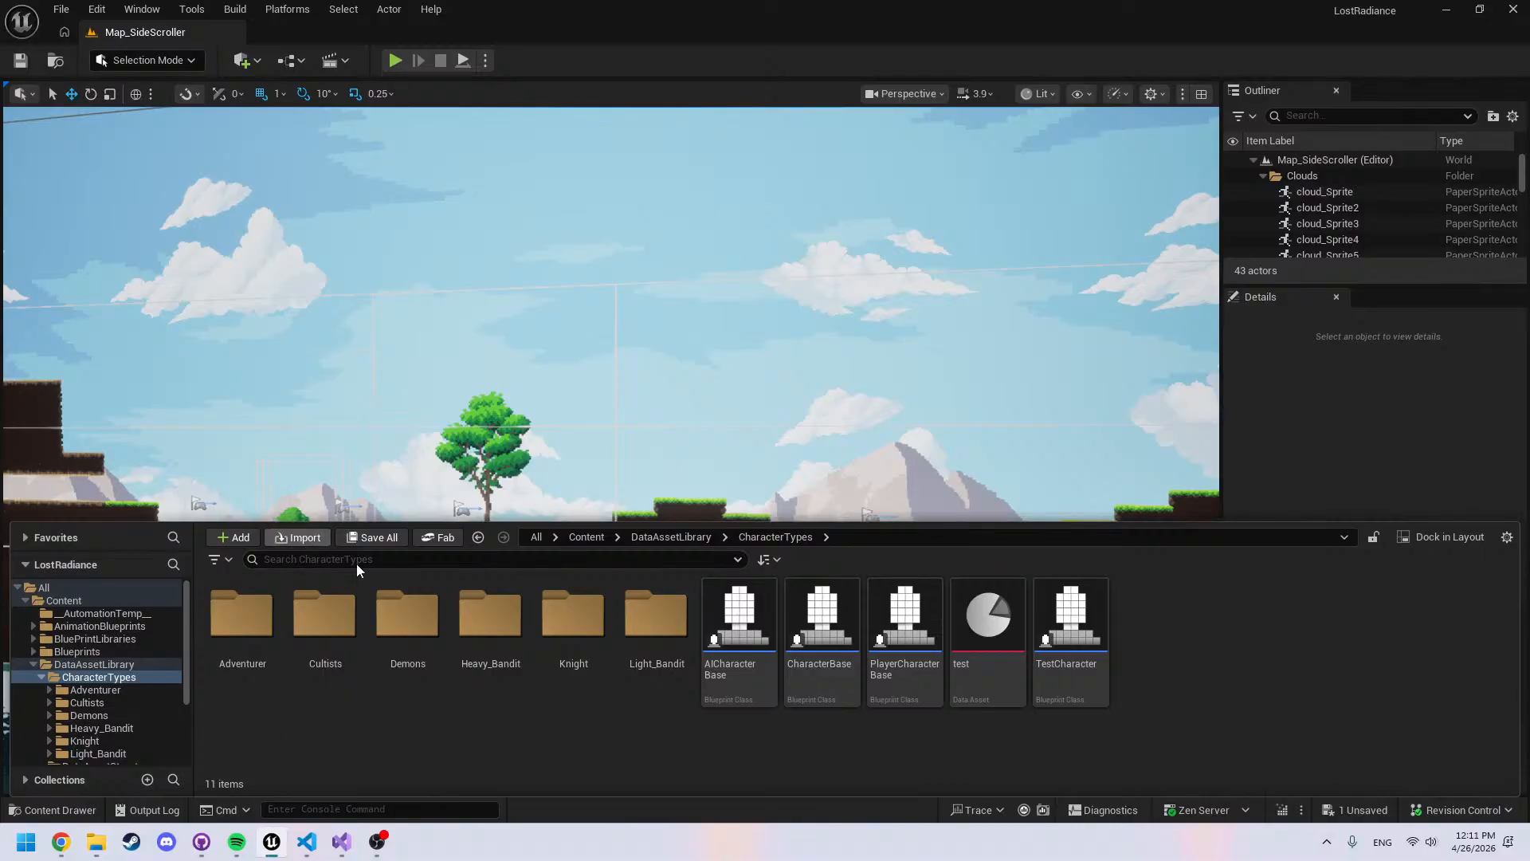
pyautogui.scroll(-10, 103, 239)
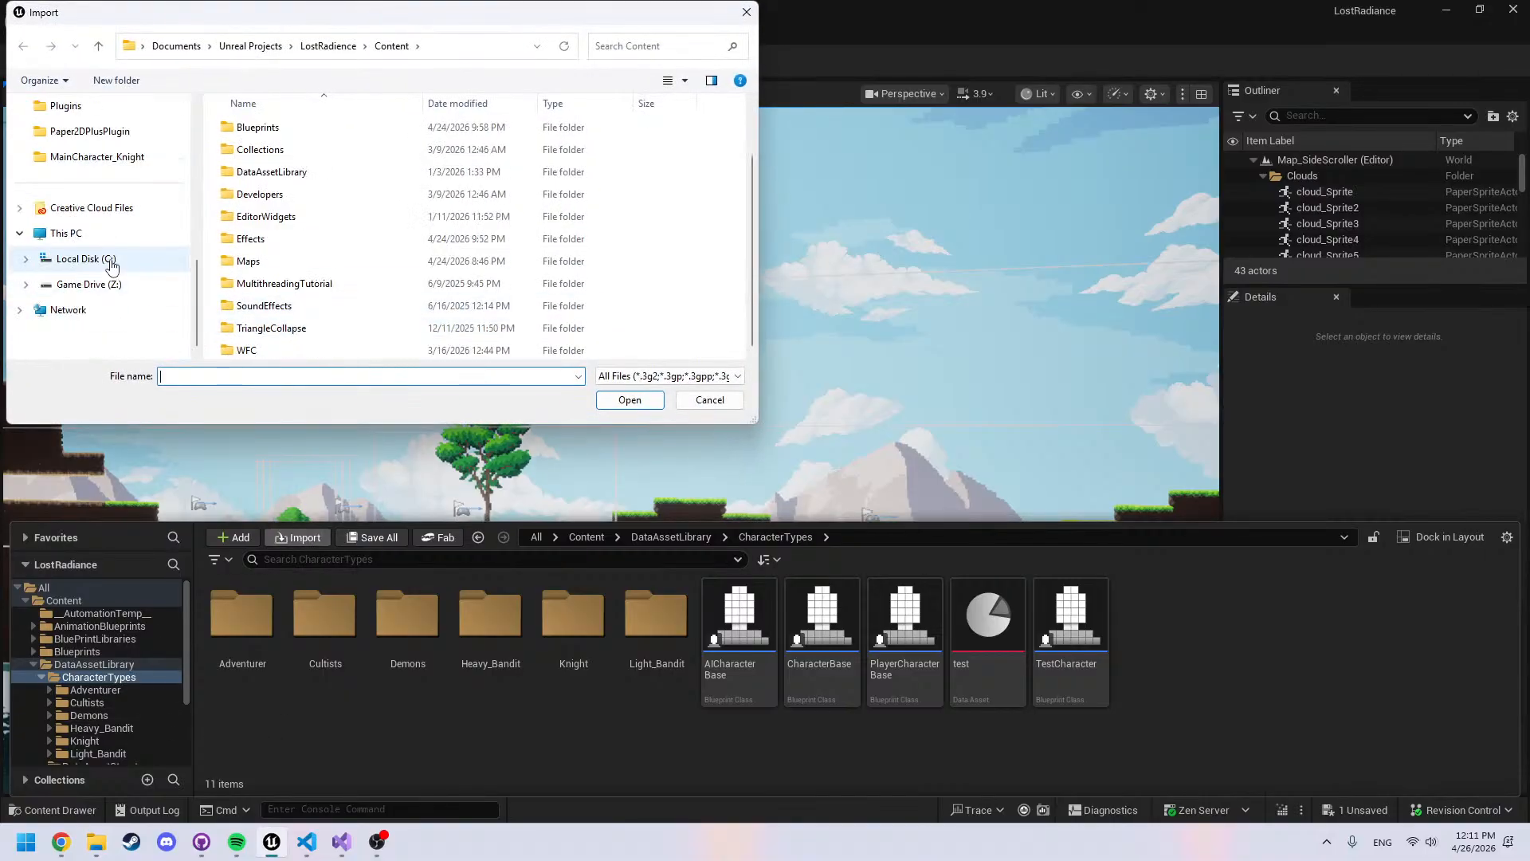
pyautogui.scroll(7, 112, 274)
pyautogui.click(100, 285)
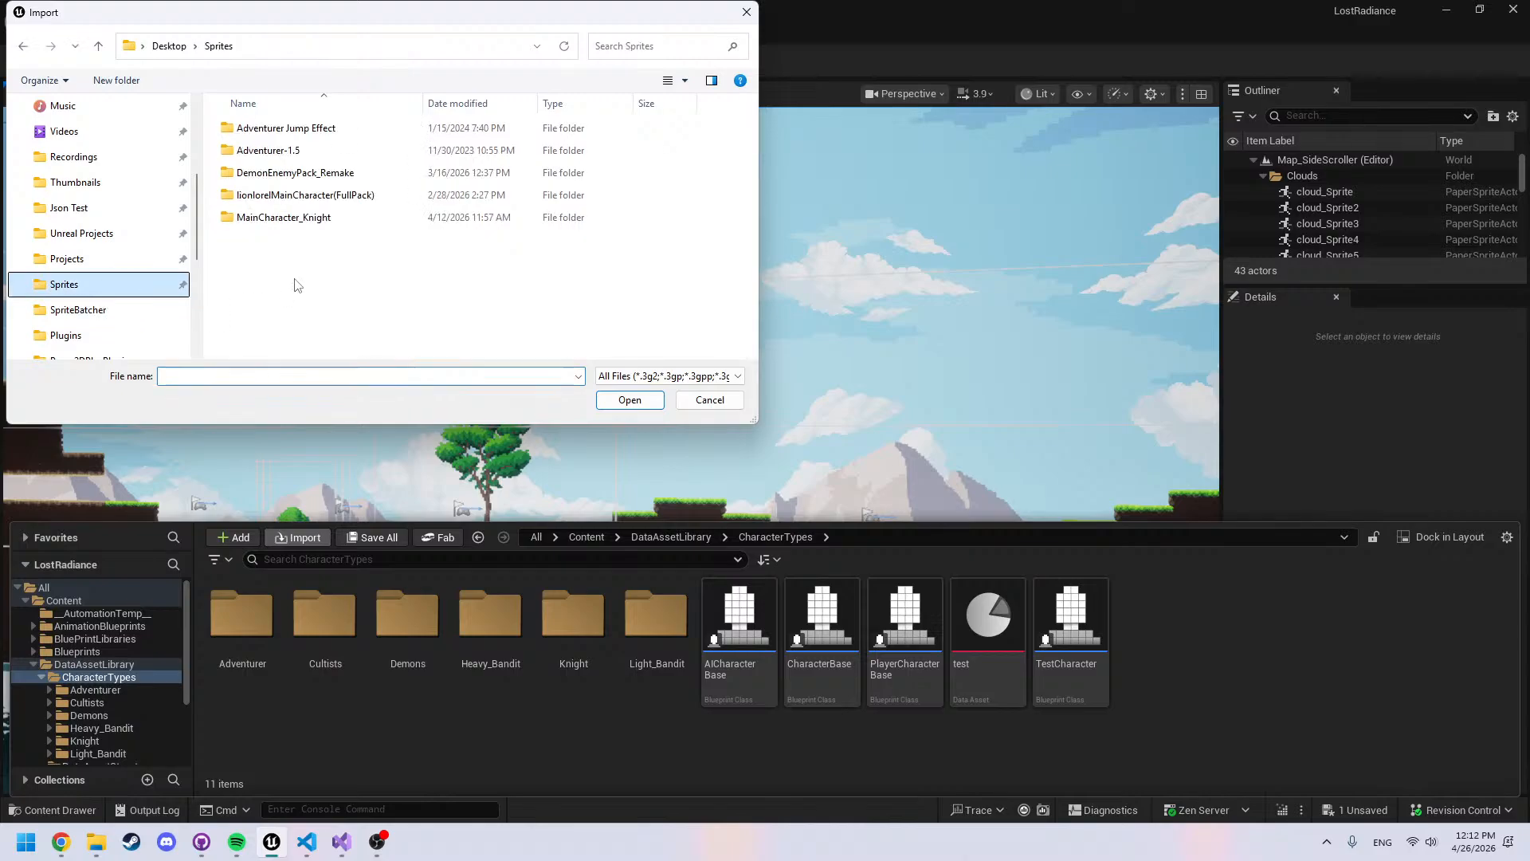
pyautogui.click(287, 195)
pyautogui.click(624, 400)
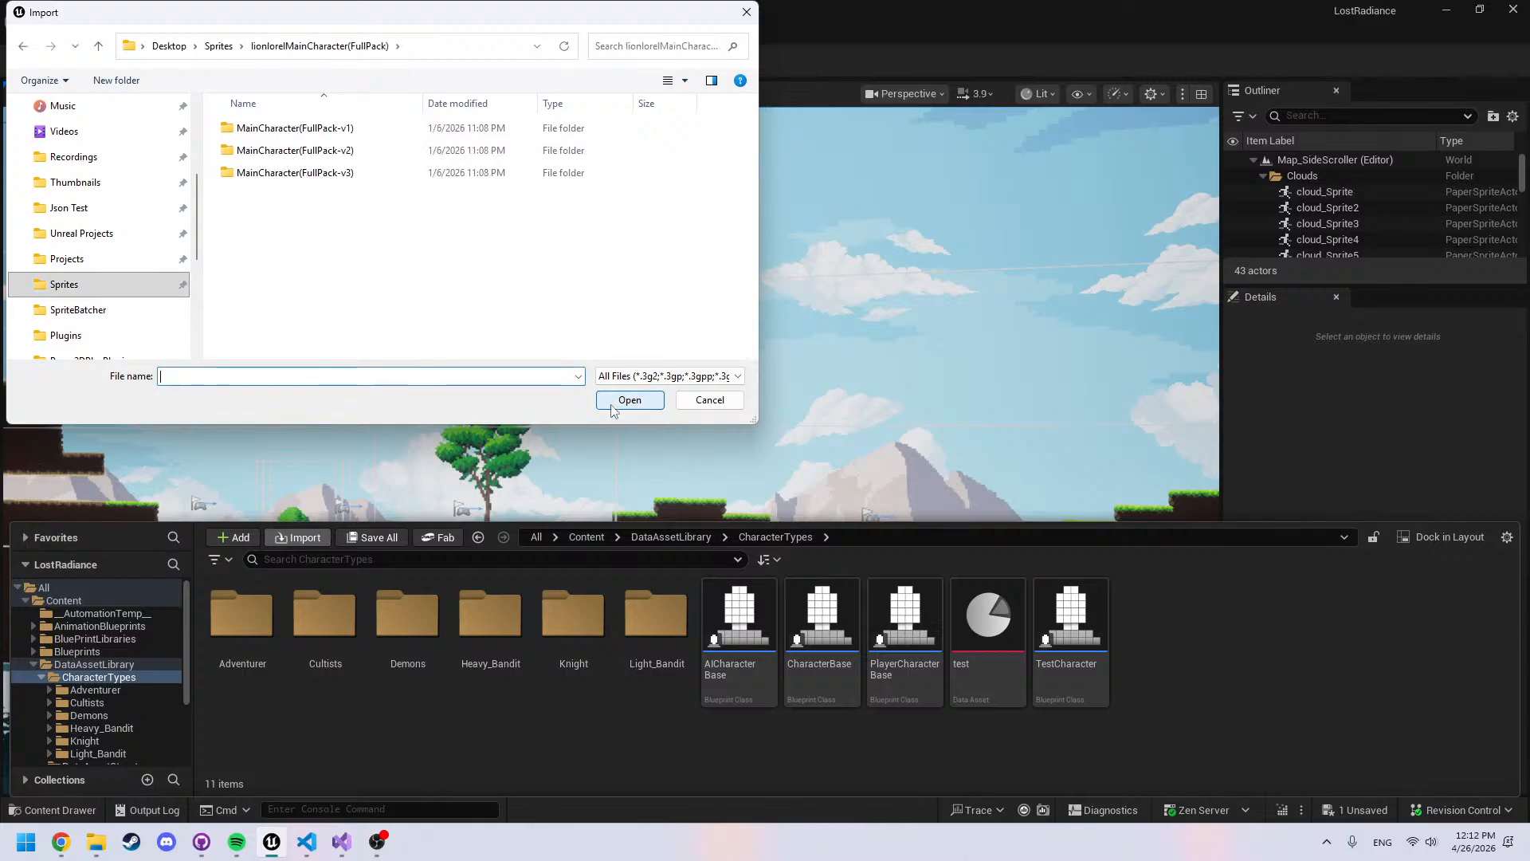
pyautogui.click(714, 405)
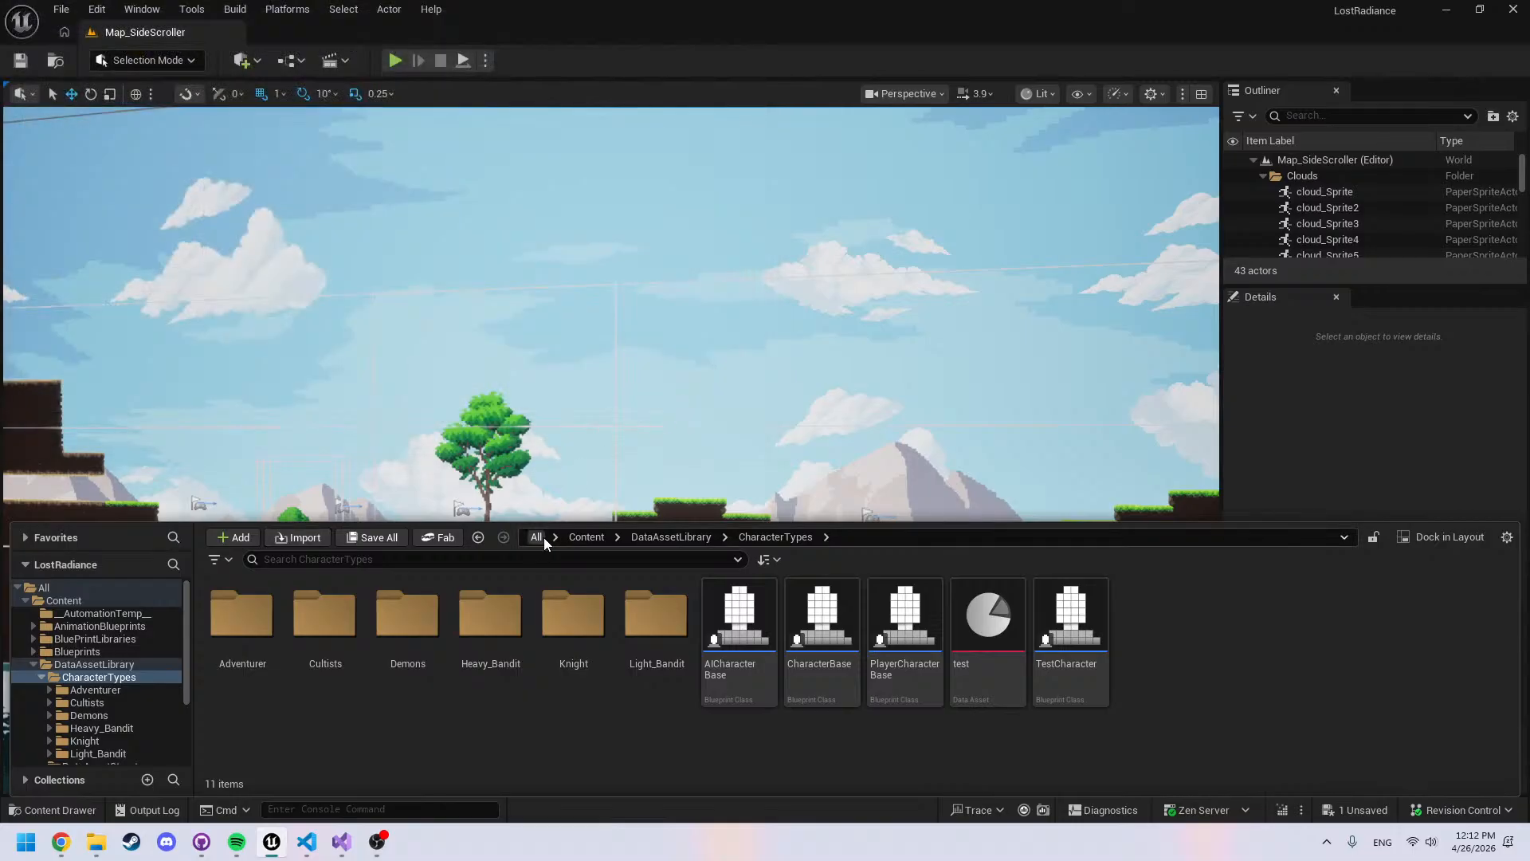
# Switch to File Explorer and import the lionlorelMainCharacter(FullPack) folder into the project's CharacterTypes folder, then minimize the Explorer window
pyautogui.click(96, 842)
pyautogui.moveTo(610, 489); pyautogui.dragTo(279, 730)
pyautogui.moveTo(757, 291); pyautogui.dragTo(676, 284)
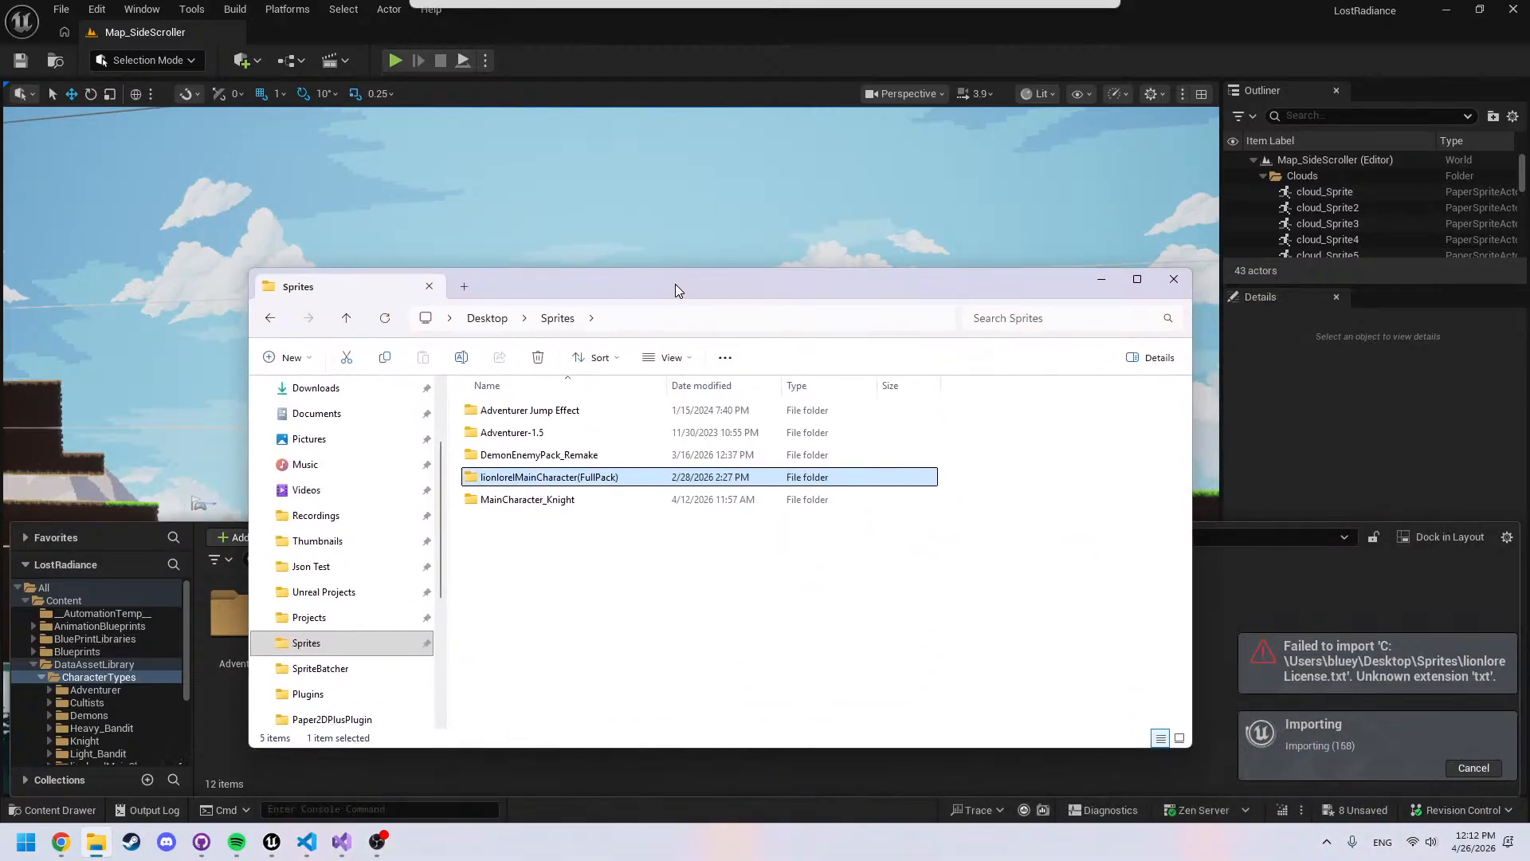
pyautogui.click(1102, 279)
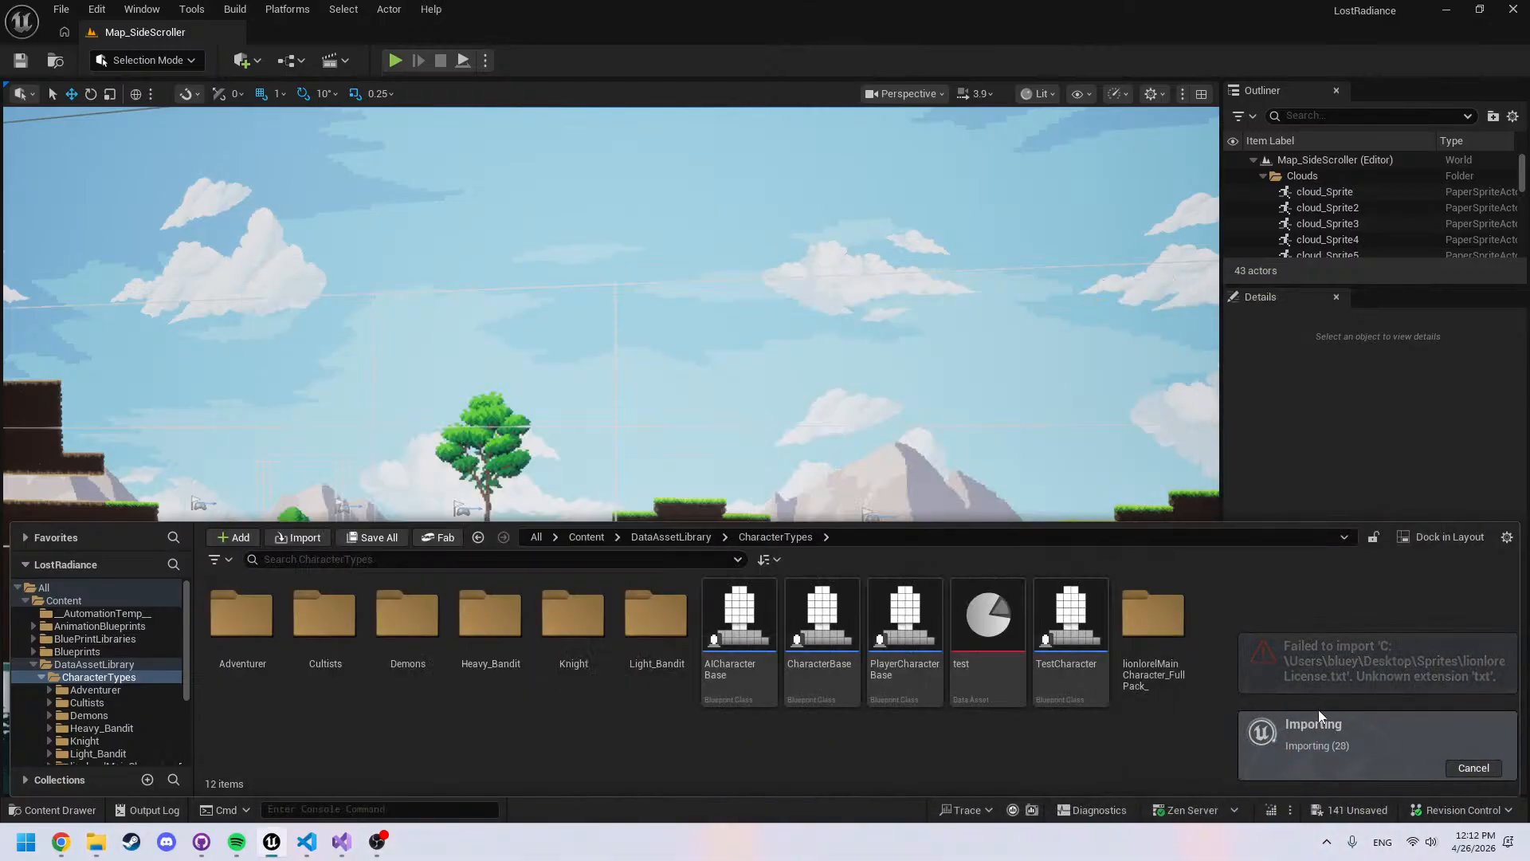
# Open the imported lionlorelMainCharacter_FullPack_ folder and look through the textures in its MainCharacter_FullPack-v1_ subfolder
pyautogui.doubleClick(1186, 660)
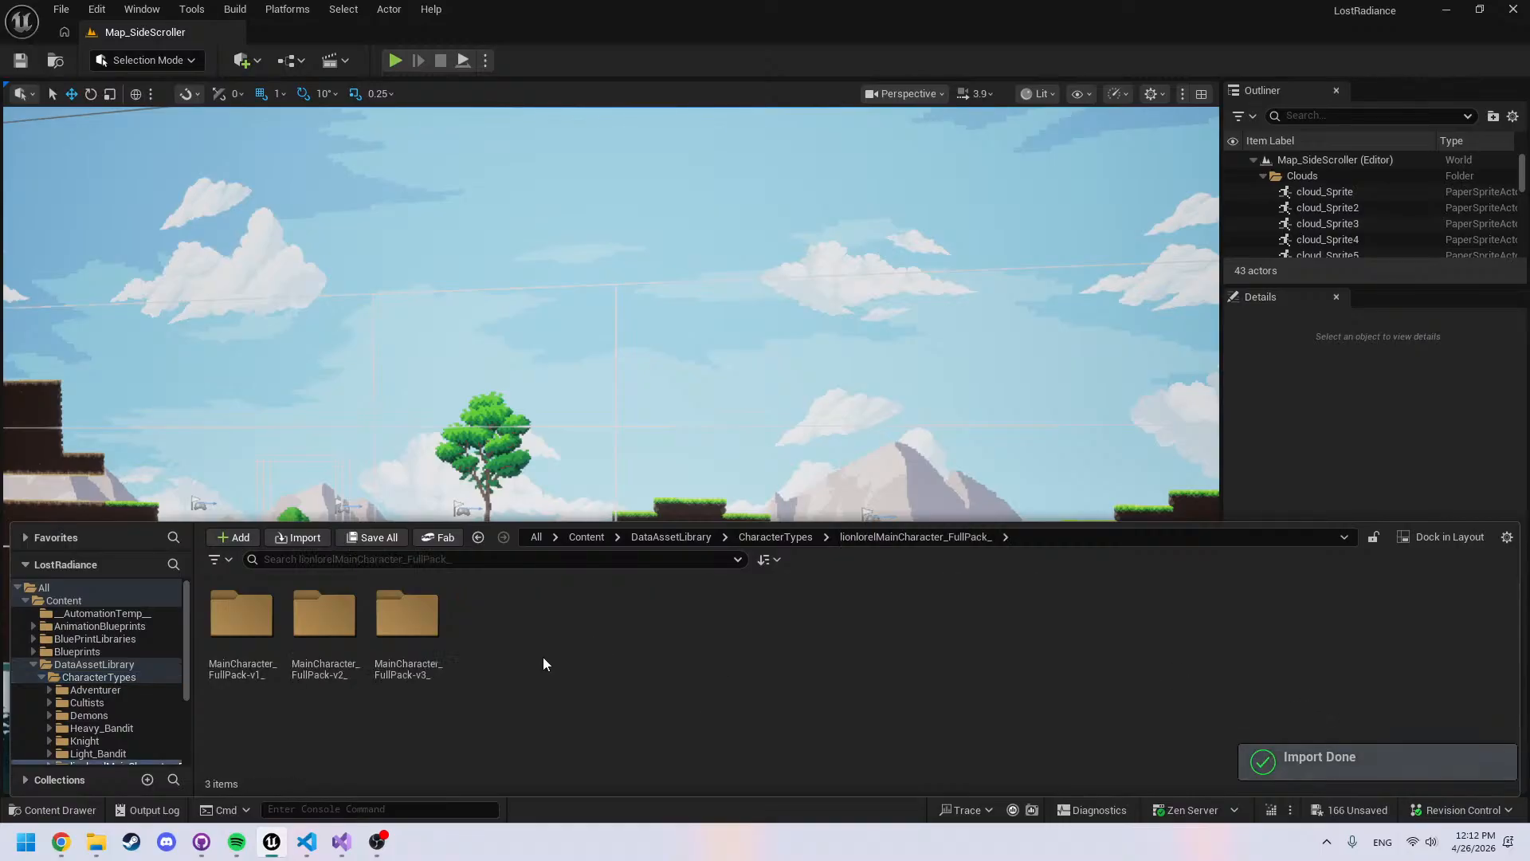
pyautogui.doubleClick(241, 618)
pyautogui.scroll(-2, 603, 661)
pyautogui.scroll(2, 603, 662)
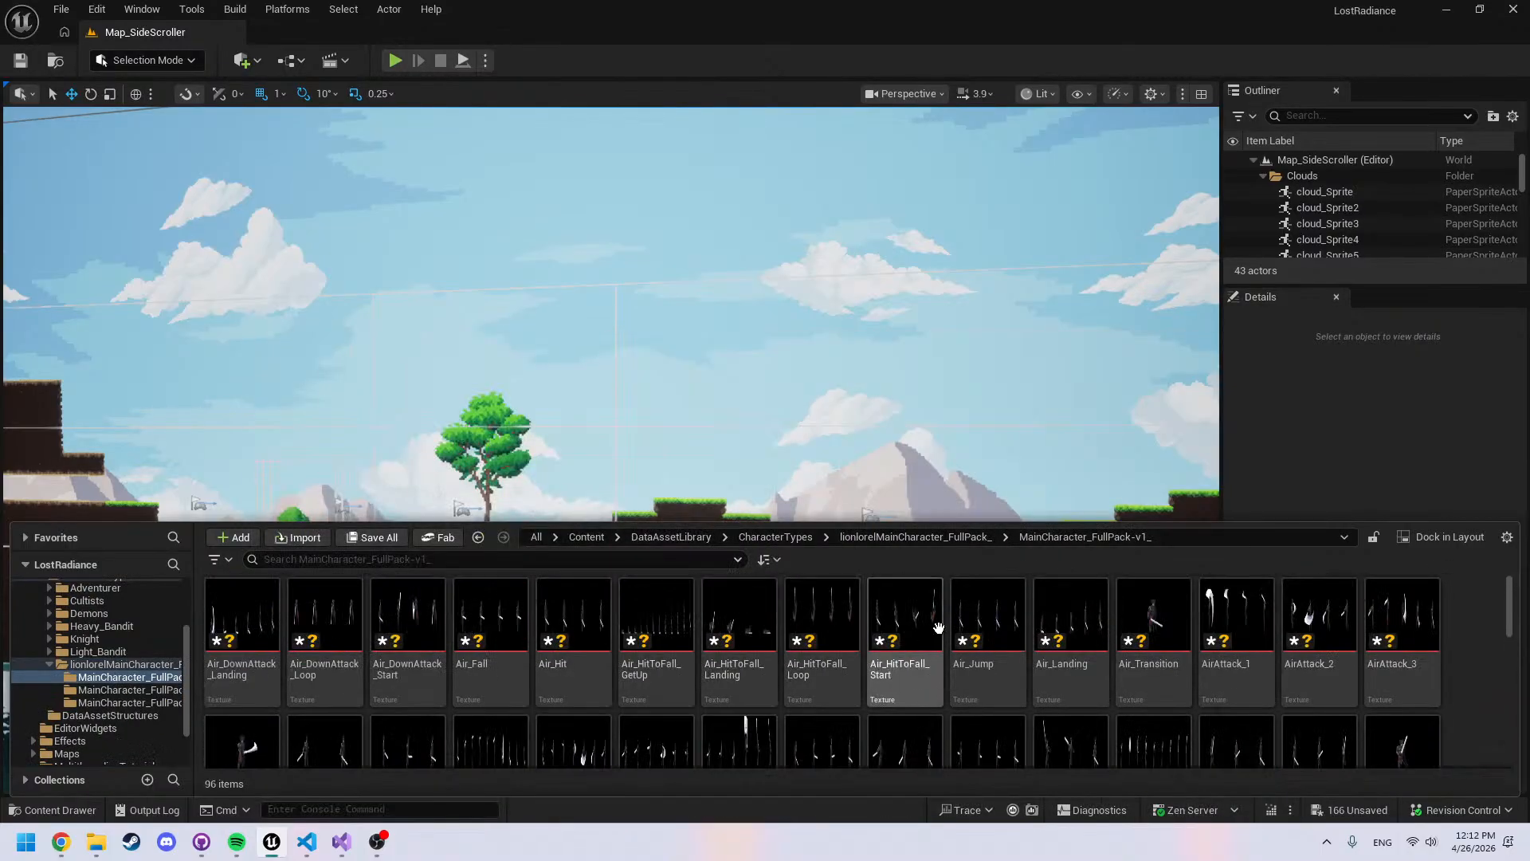
pyautogui.moveTo(914, 632)
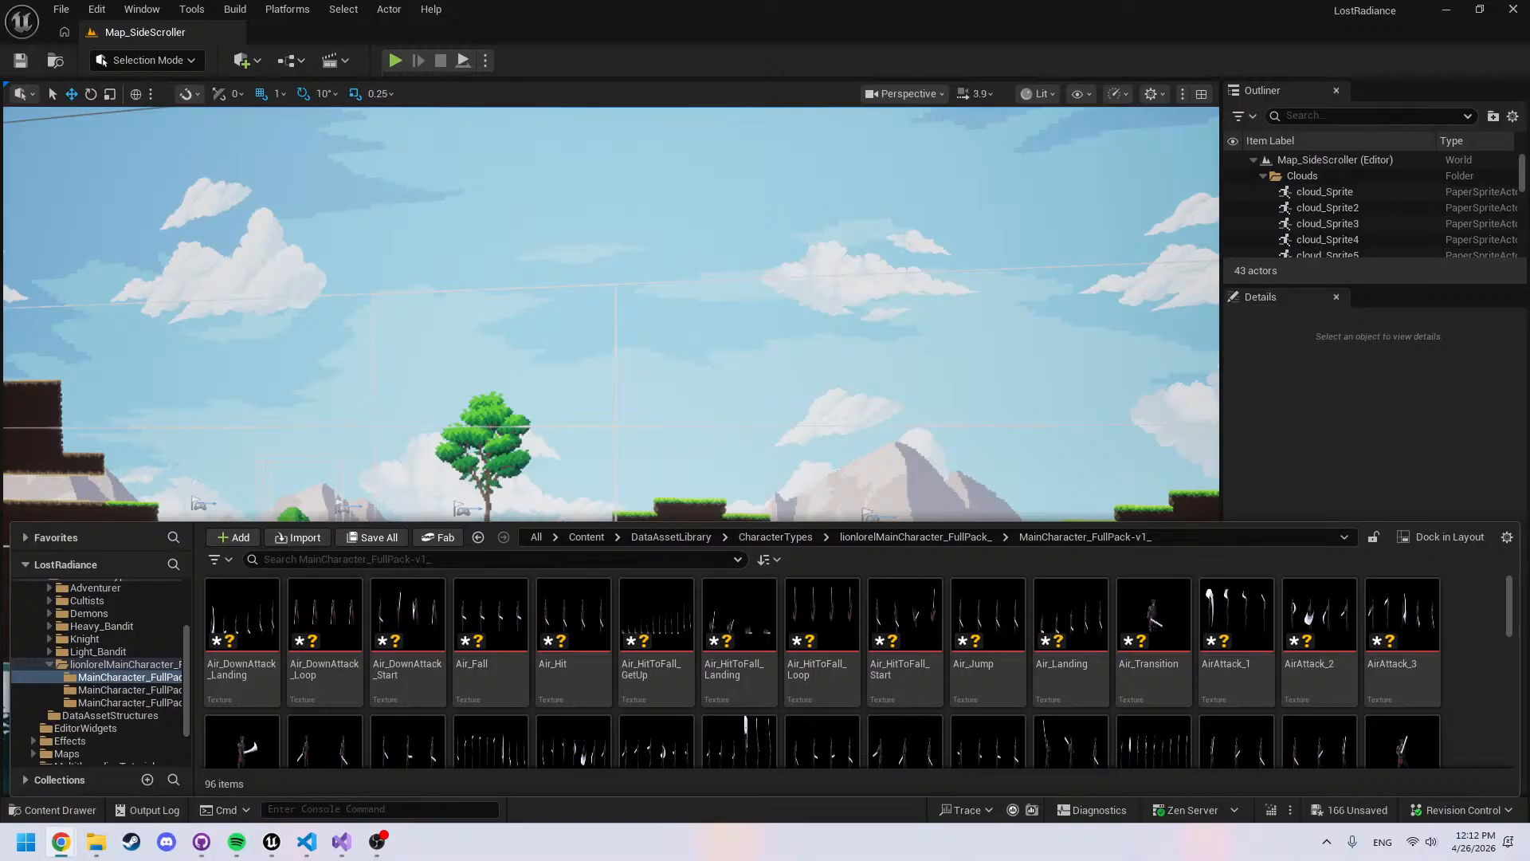
pyautogui.click(307, 808)
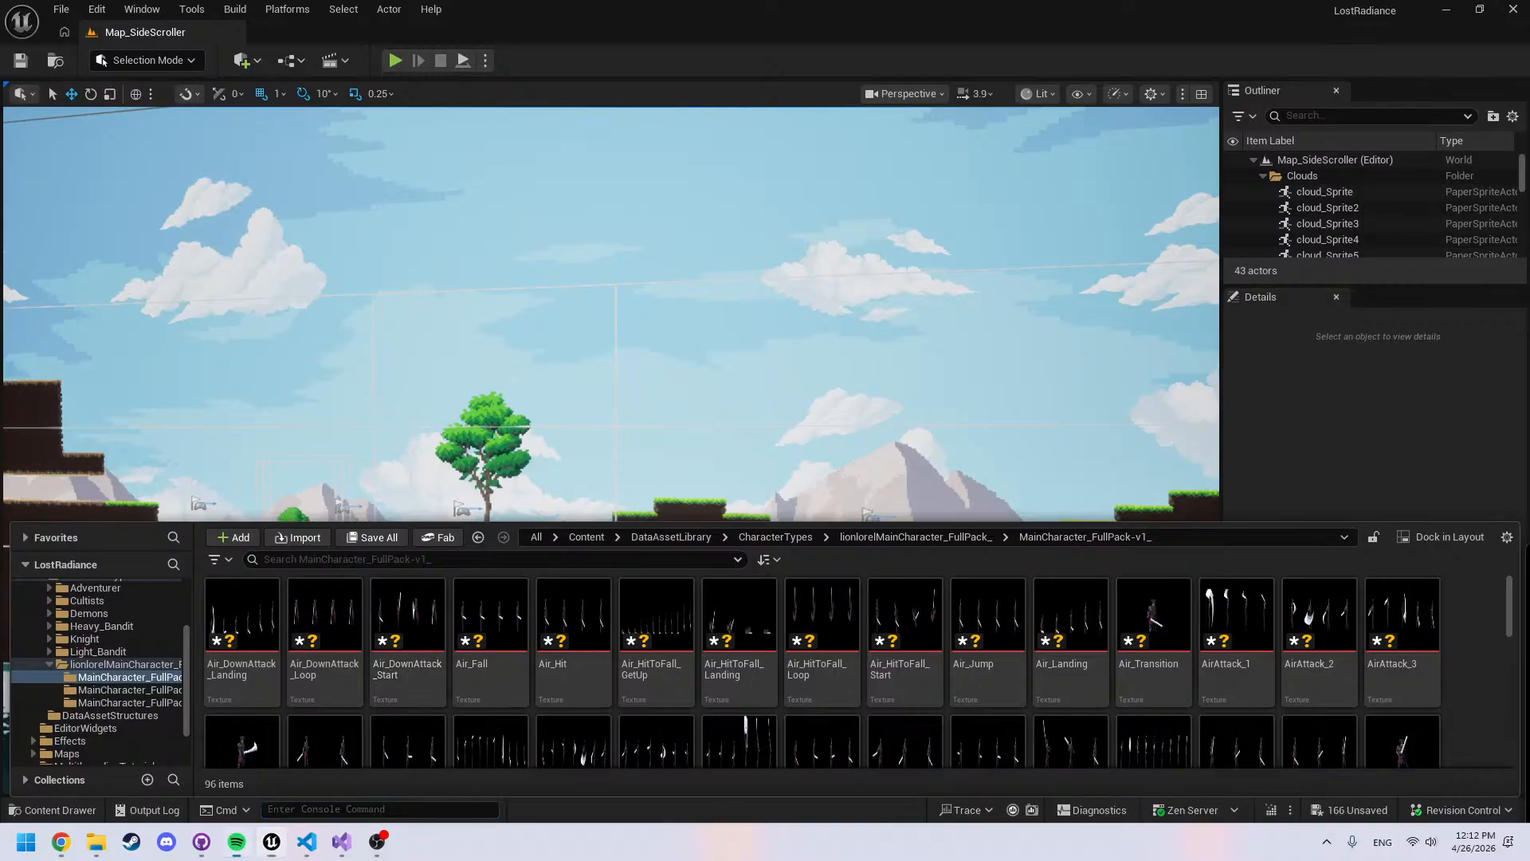
pyautogui.click(635, 295)
pyautogui.hotkey('ctrl', 'space')
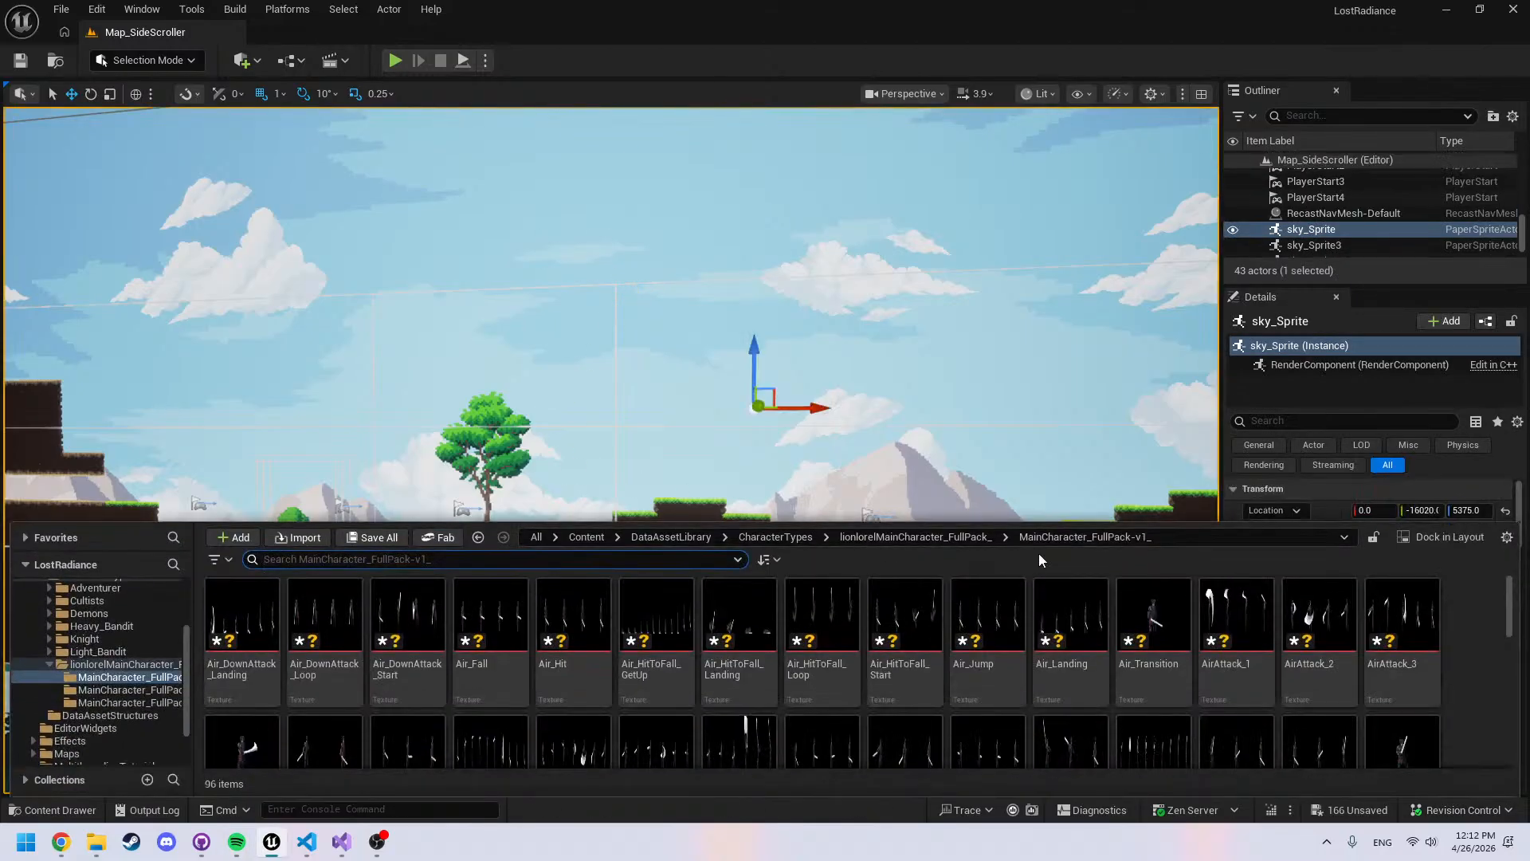
# Reopen the MainCharacter_FullPack-v1_ subfolder from its parent folder and save all the imported assets
pyautogui.click(942, 537)
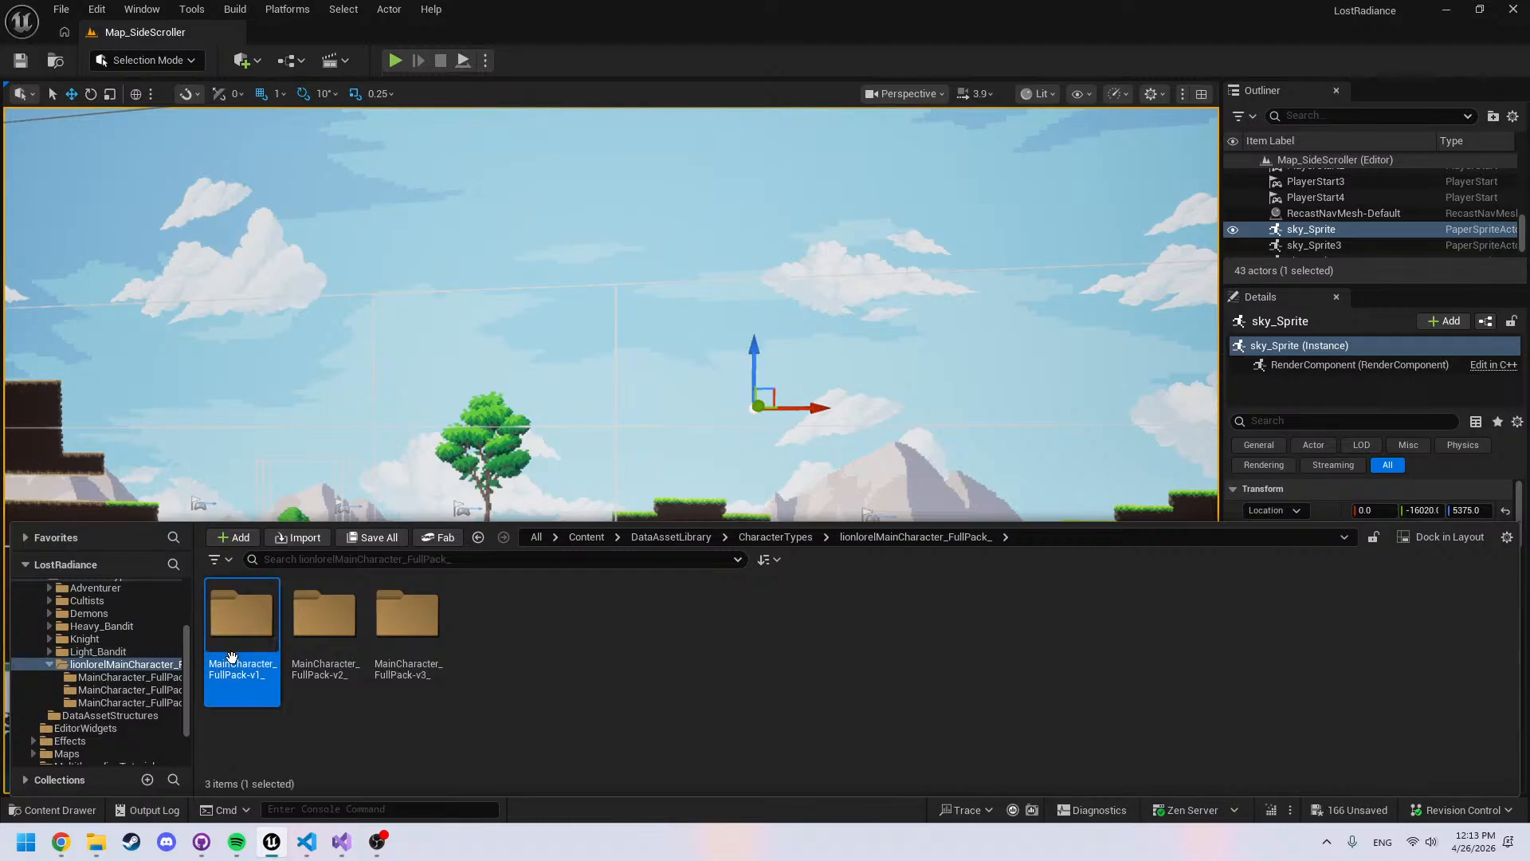
pyautogui.doubleClick(241, 616)
pyautogui.scroll(-1, 495, 656)
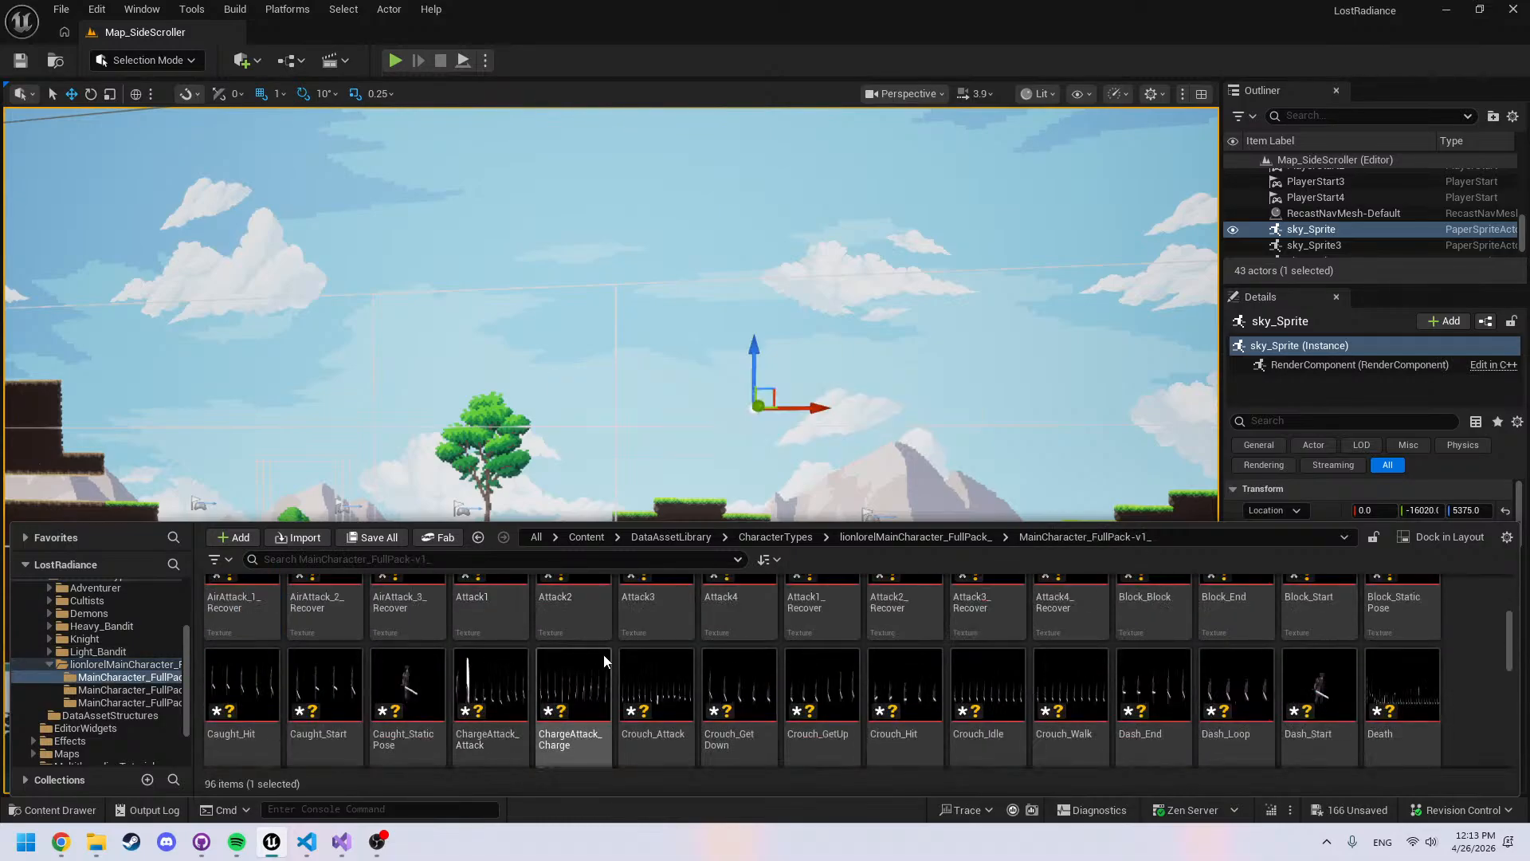
pyautogui.hotkey('ctrl', 'shift', 's')
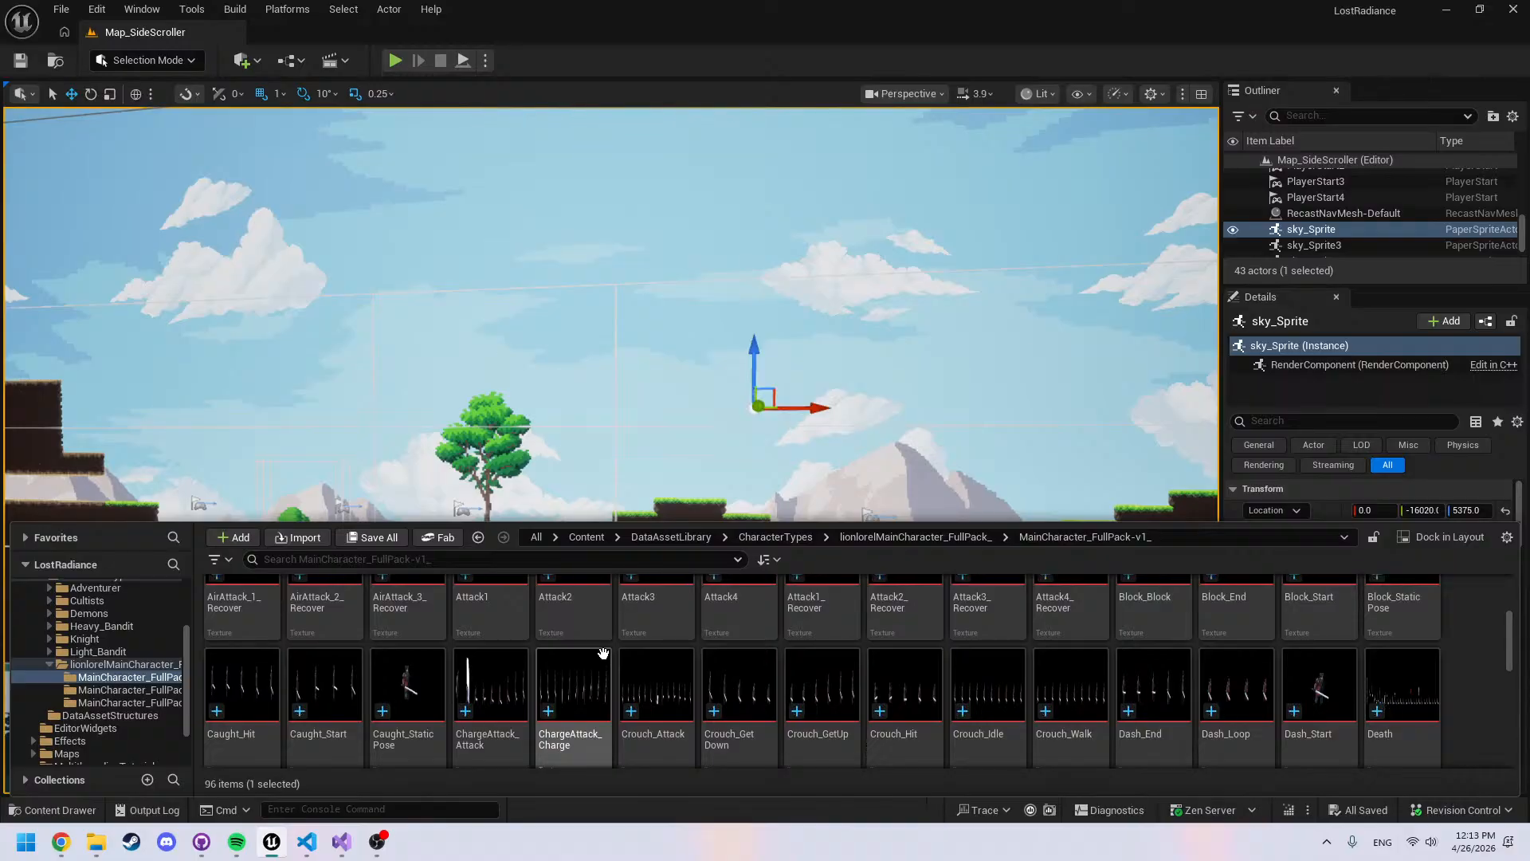
# Move all textures from MainCharacter_FullPack-v1_ into the parent lionlorelMainCharacter_FullPack_ folder
pyautogui.scroll(8, 742, 659)
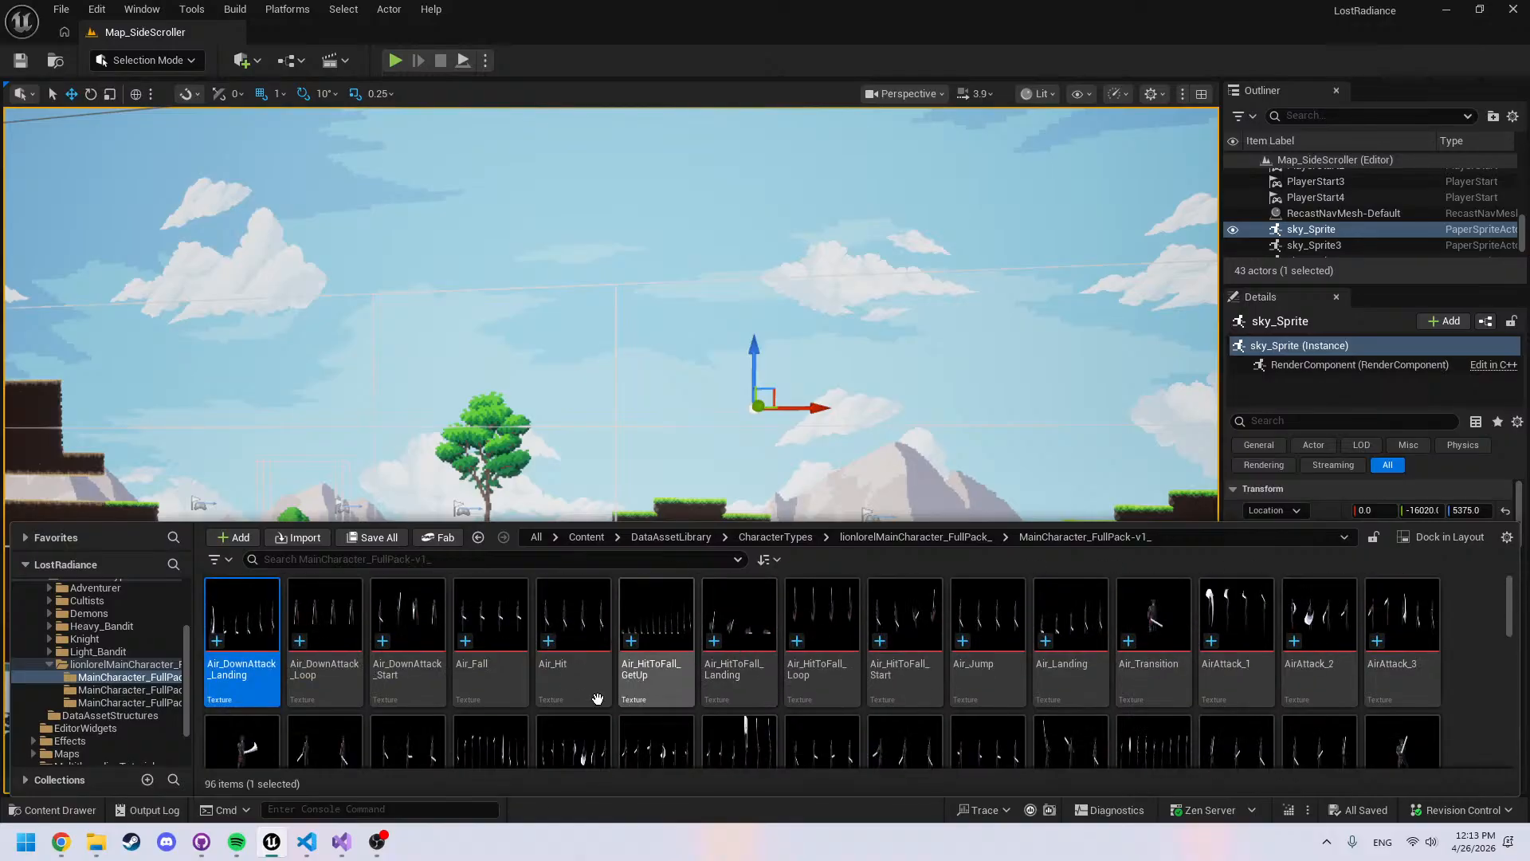
pyautogui.scroll(-7, 895, 638)
pyautogui.scroll(-10, 1511, 637)
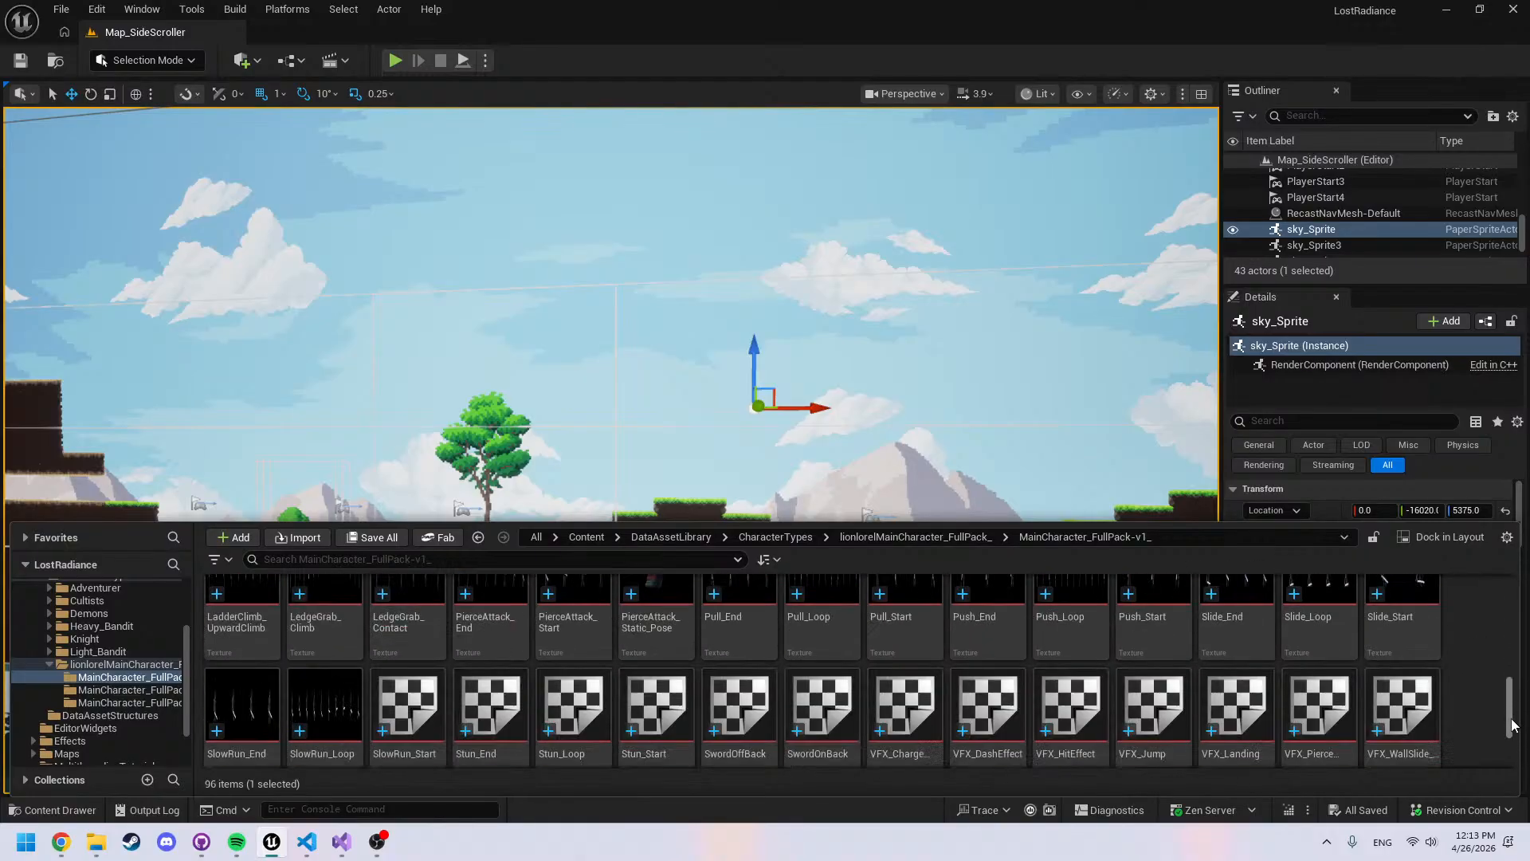
pyautogui.hotkey('ctrl', 'a')
pyautogui.moveTo(226, 633); pyautogui.dragTo(119, 665)
pyautogui.click(171, 700)
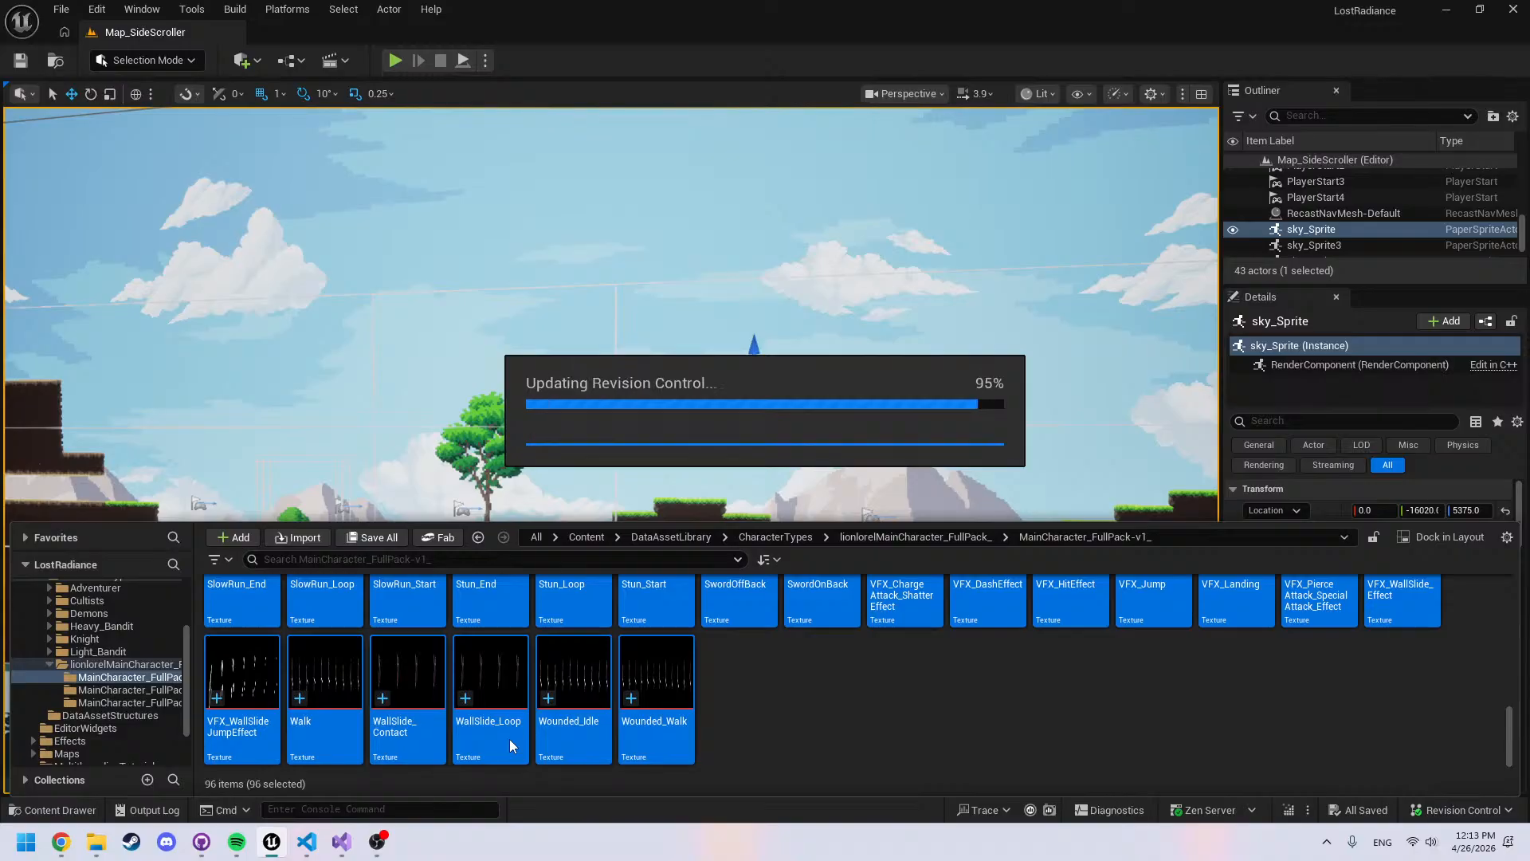
# Move all textures from the MainCharacter_FullPack-v2_ subfolder into the parent lionlorelMainCharacter_FullPack_ folder
pyautogui.click(120, 676)
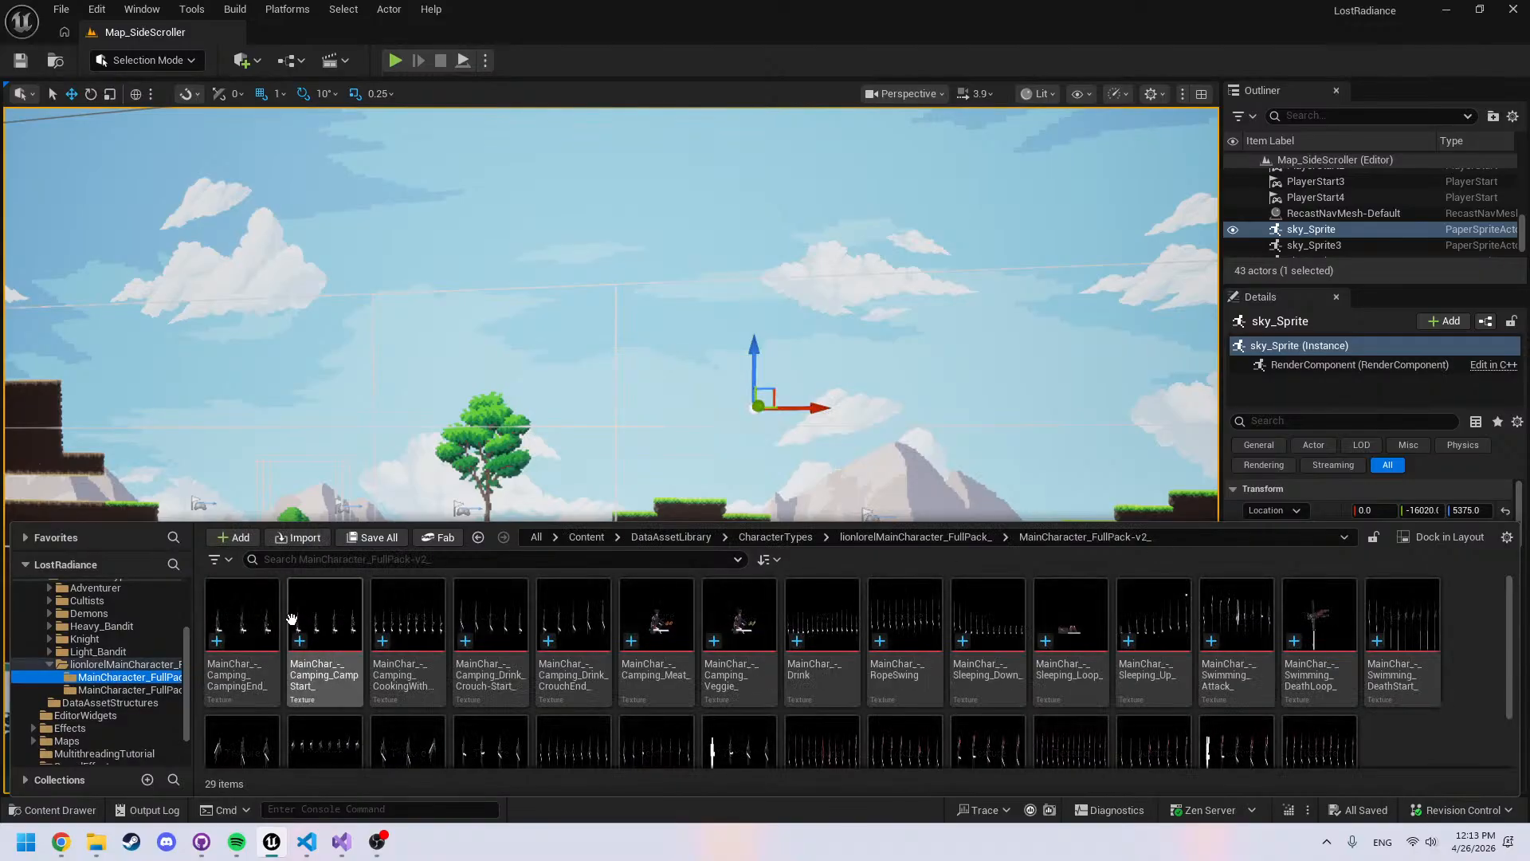
pyautogui.hotkey('ctrl', 'a')
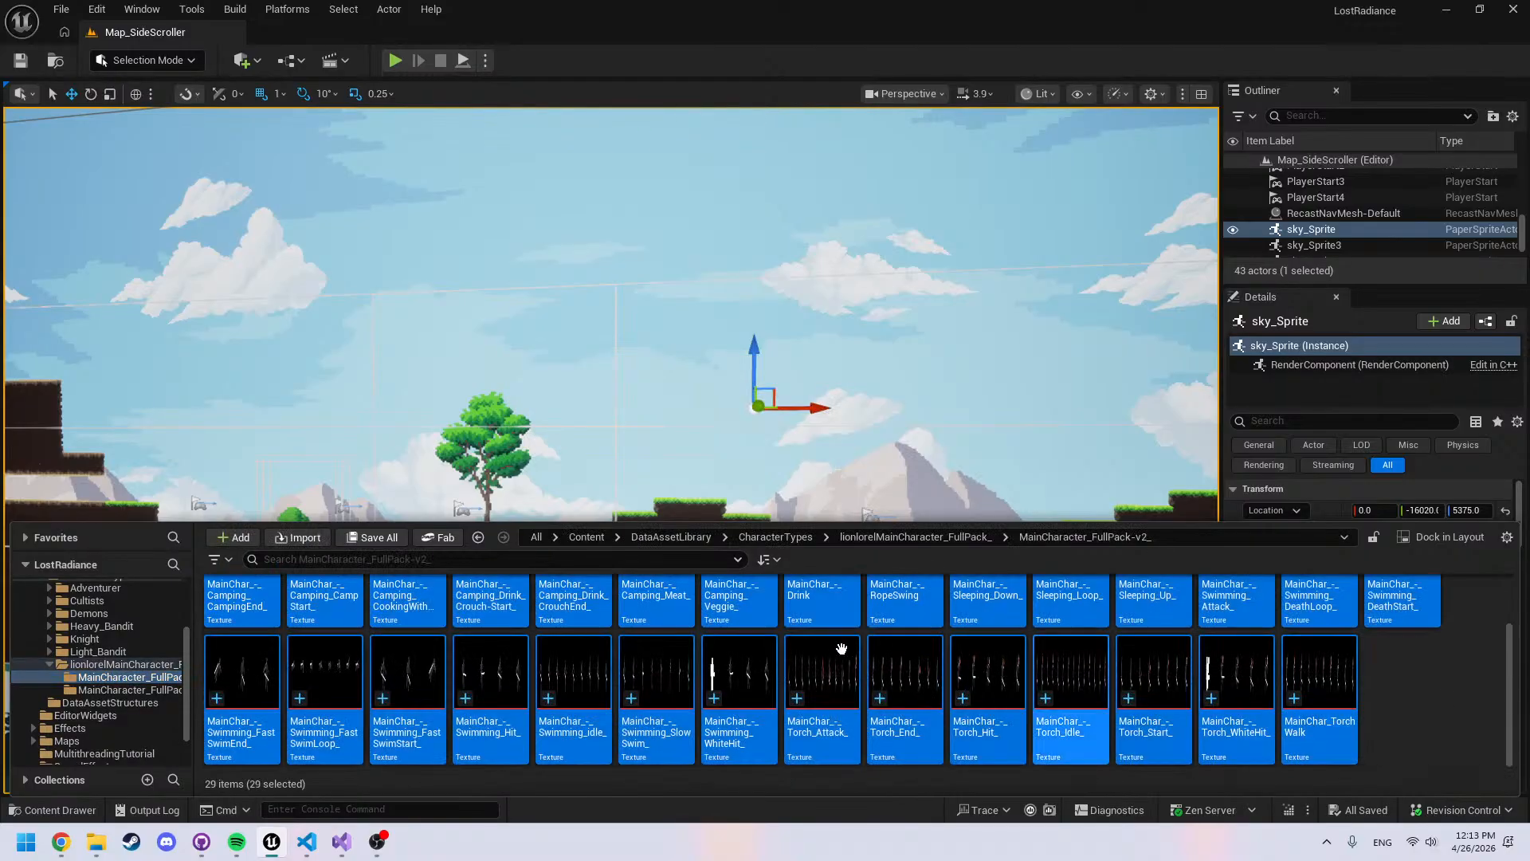
pyautogui.moveTo(248, 623); pyautogui.dragTo(142, 664)
pyautogui.click(168, 695)
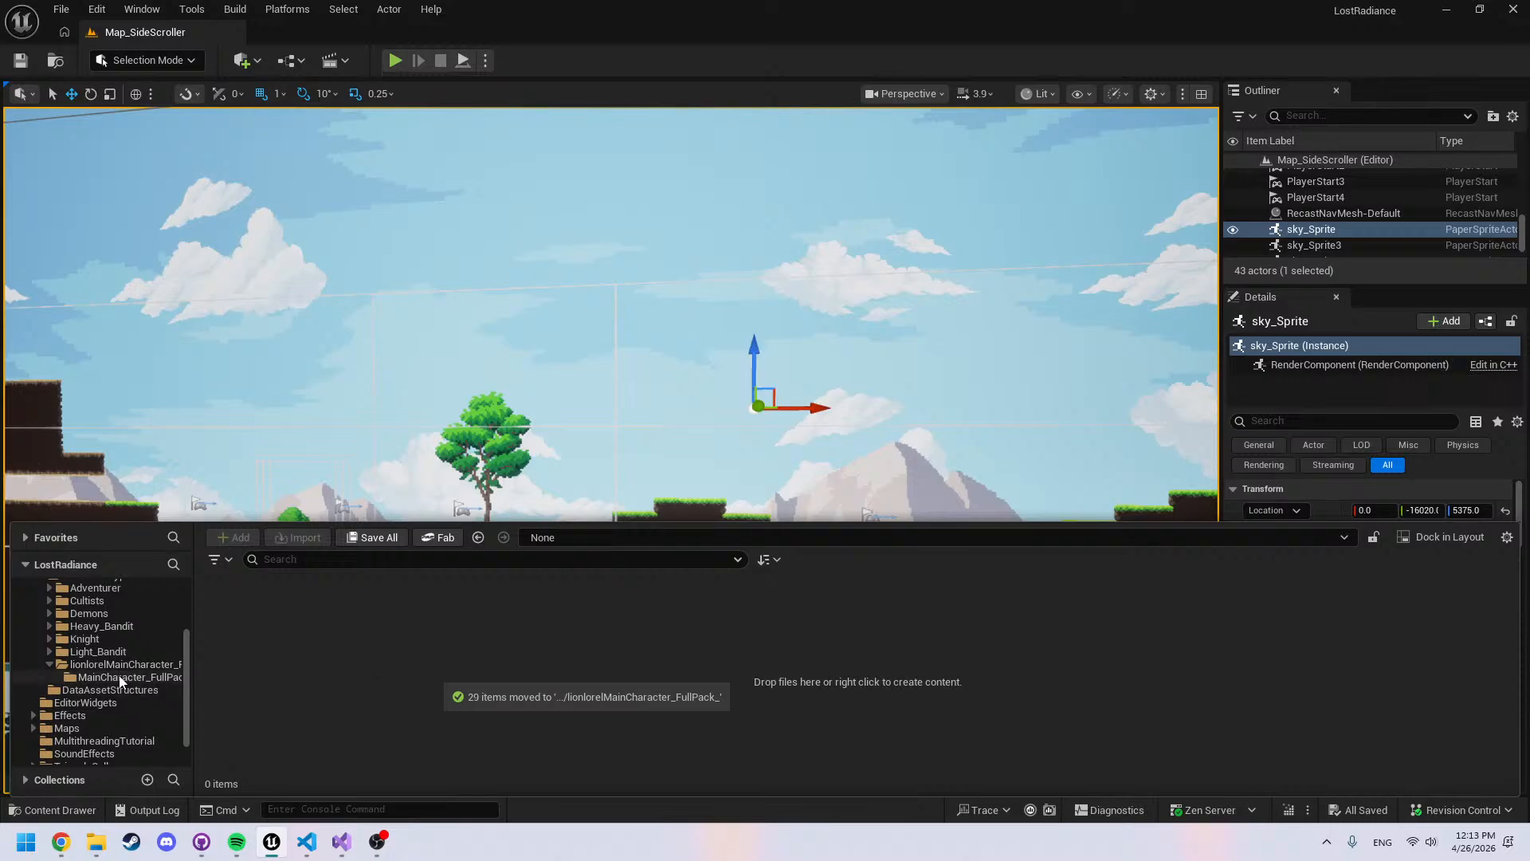
# Move all textures from the MainCharacter_FullPack-v3_ subfolder into the parent lionlorelMainCharacter_FullPack_ folder
pyautogui.click(121, 677)
pyautogui.click(240, 629)
pyautogui.scroll(-3, 877, 702)
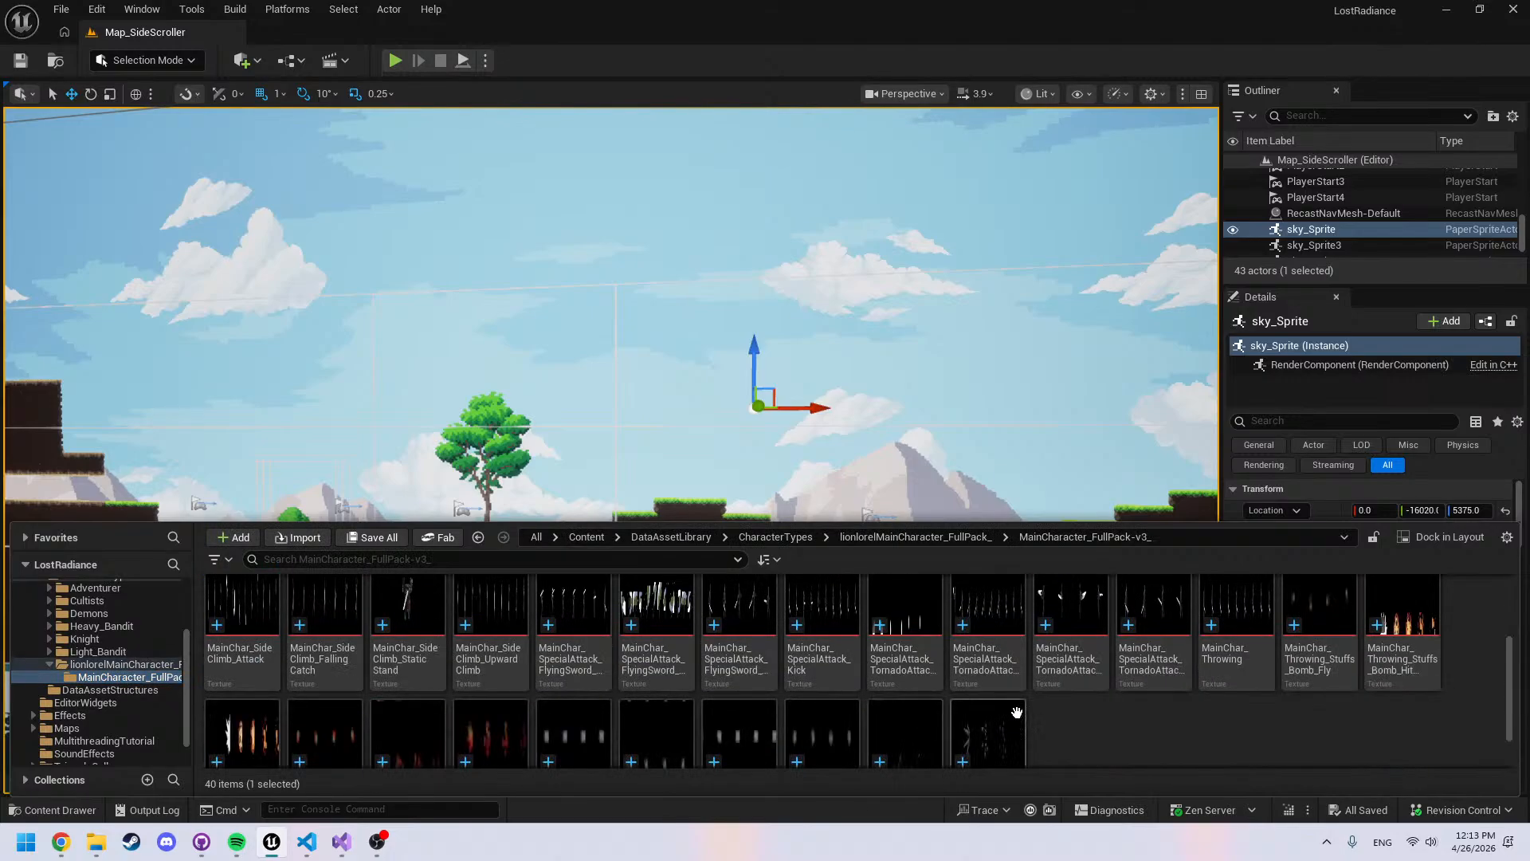
pyautogui.click(1001, 718)
pyautogui.scroll(5, 638, 686)
pyautogui.keyDown('shift'); pyautogui.click(247, 654); pyautogui.keyUp('shift')
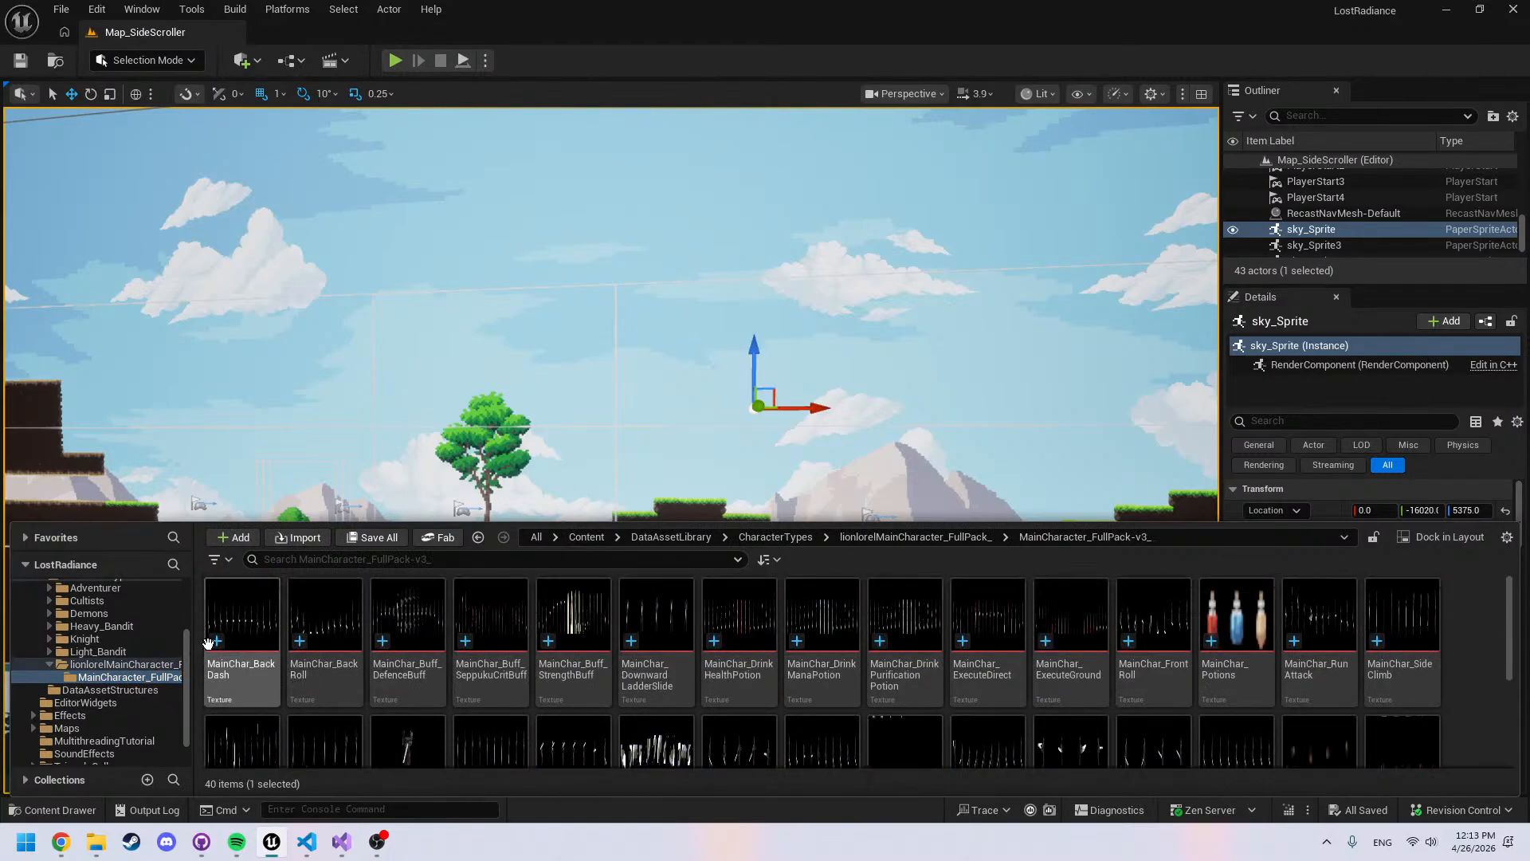
pyautogui.moveTo(288, 690); pyautogui.dragTo(106, 665)
pyautogui.click(165, 691)
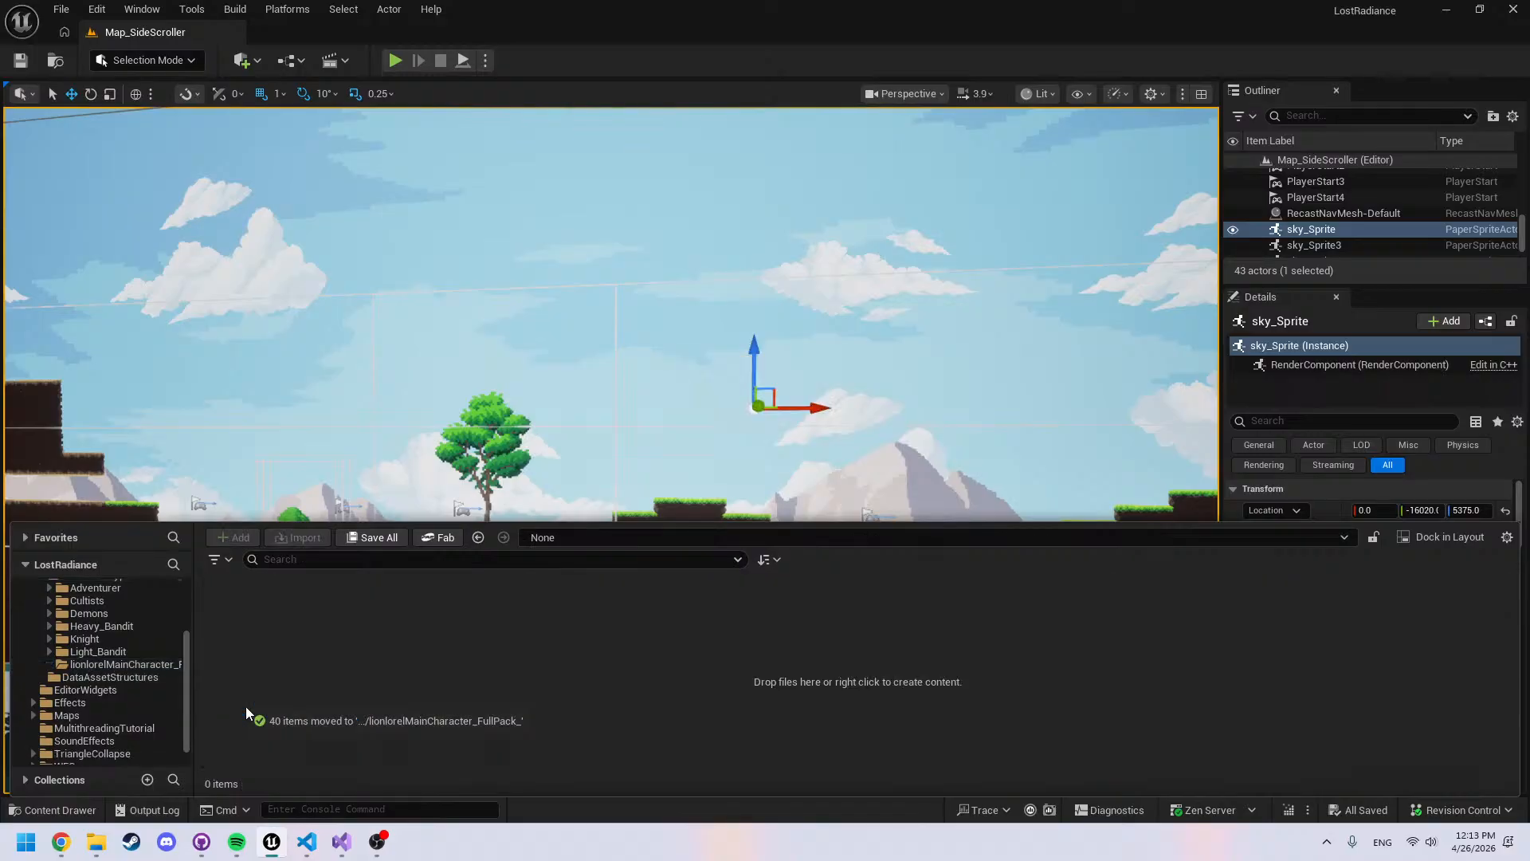
# Create a Paper2D+ Character Profile named LionLorelProfile in the lionlorelMainCharacter_FullPack_ folder
pyautogui.click(119, 664)
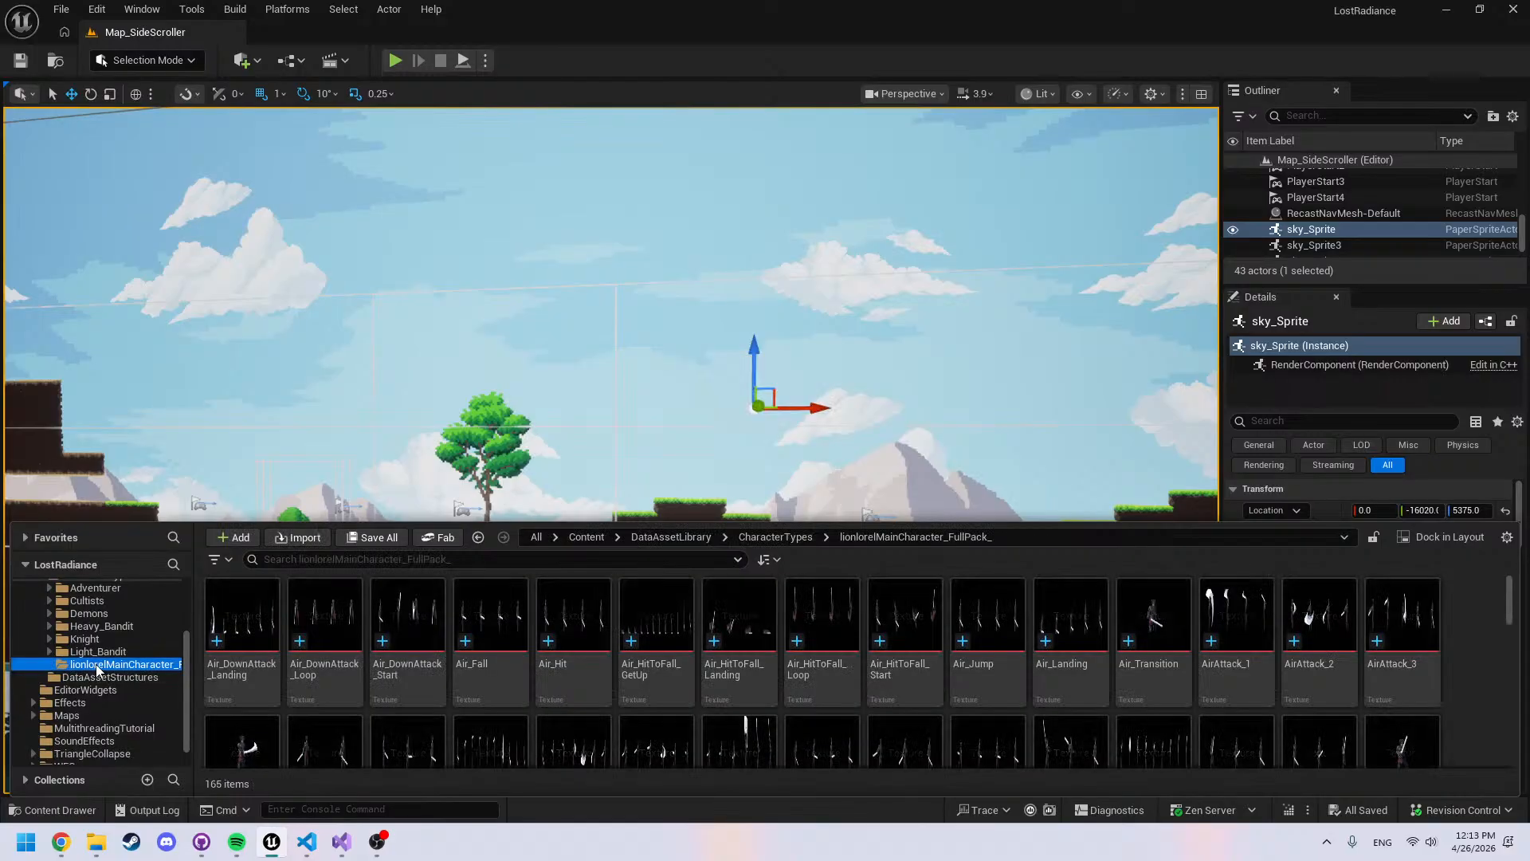
pyautogui.click(256, 678)
pyautogui.click(1490, 622)
pyautogui.rightClick(1452, 654)
pyautogui.moveTo(1355, 741)
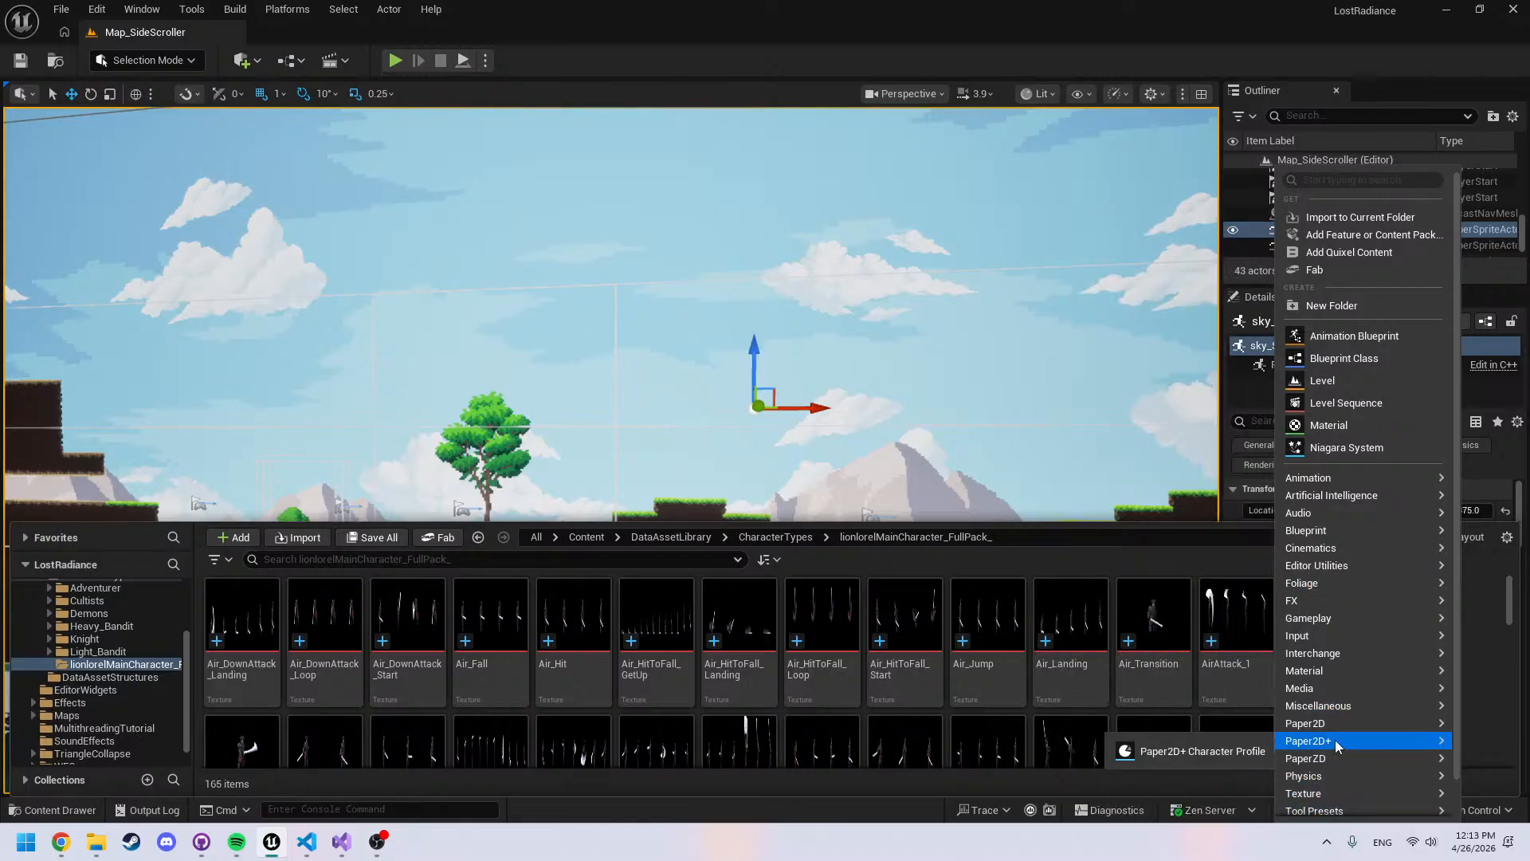
pyautogui.click(1246, 752)
pyautogui.write('Lion')
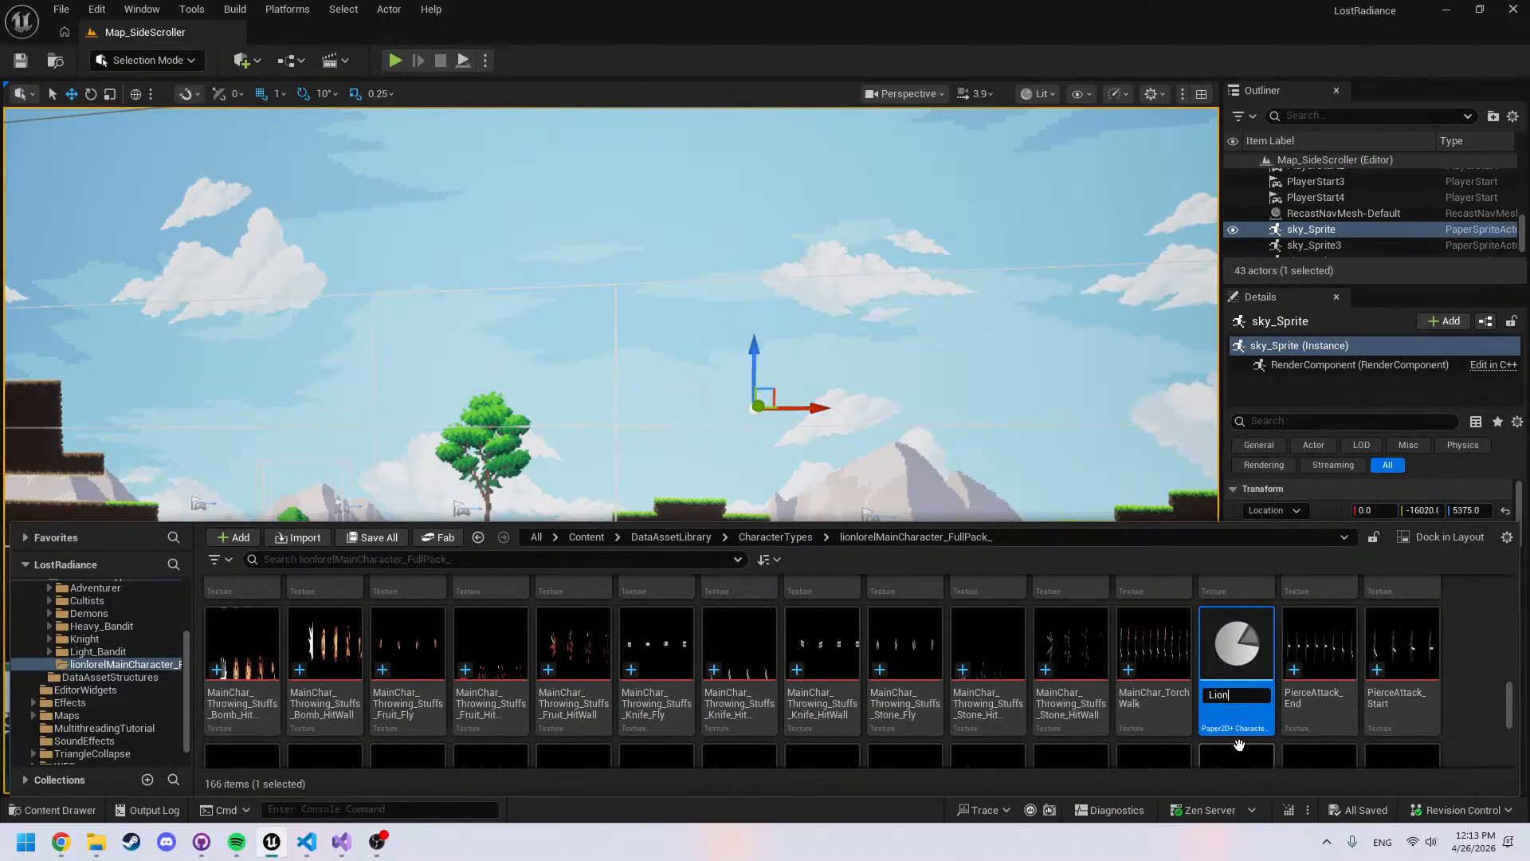
pyautogui.write('LorelProfile')
pyautogui.press('Return')
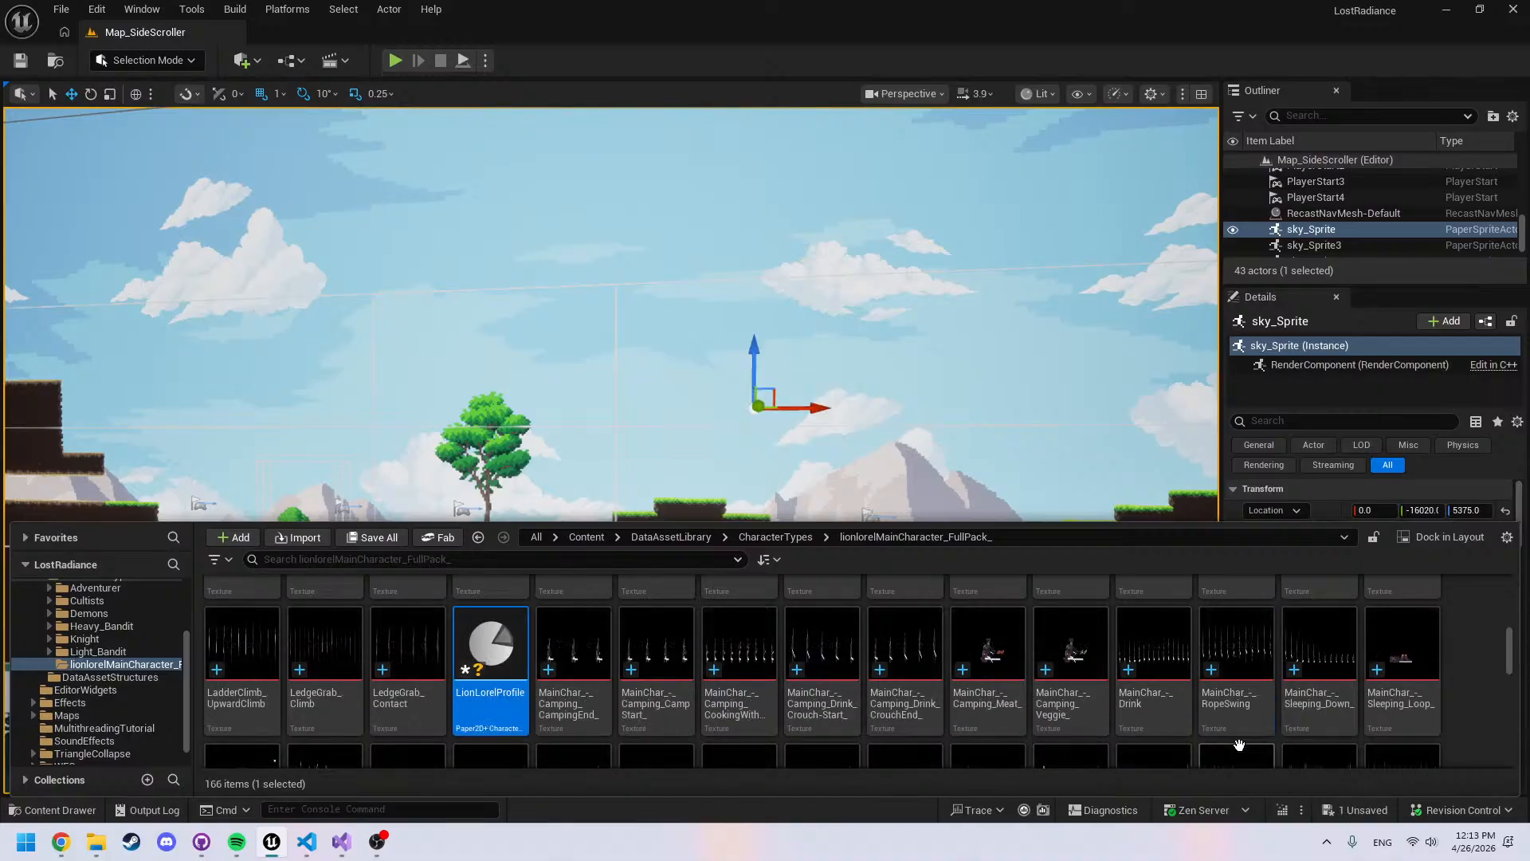
# Open every texture in the folder except LionLorelProfile in Extract Sprites to CharacterProfile, and display the Air_DownAttack_Landing texture there
pyautogui.scroll(4, 752, 659)
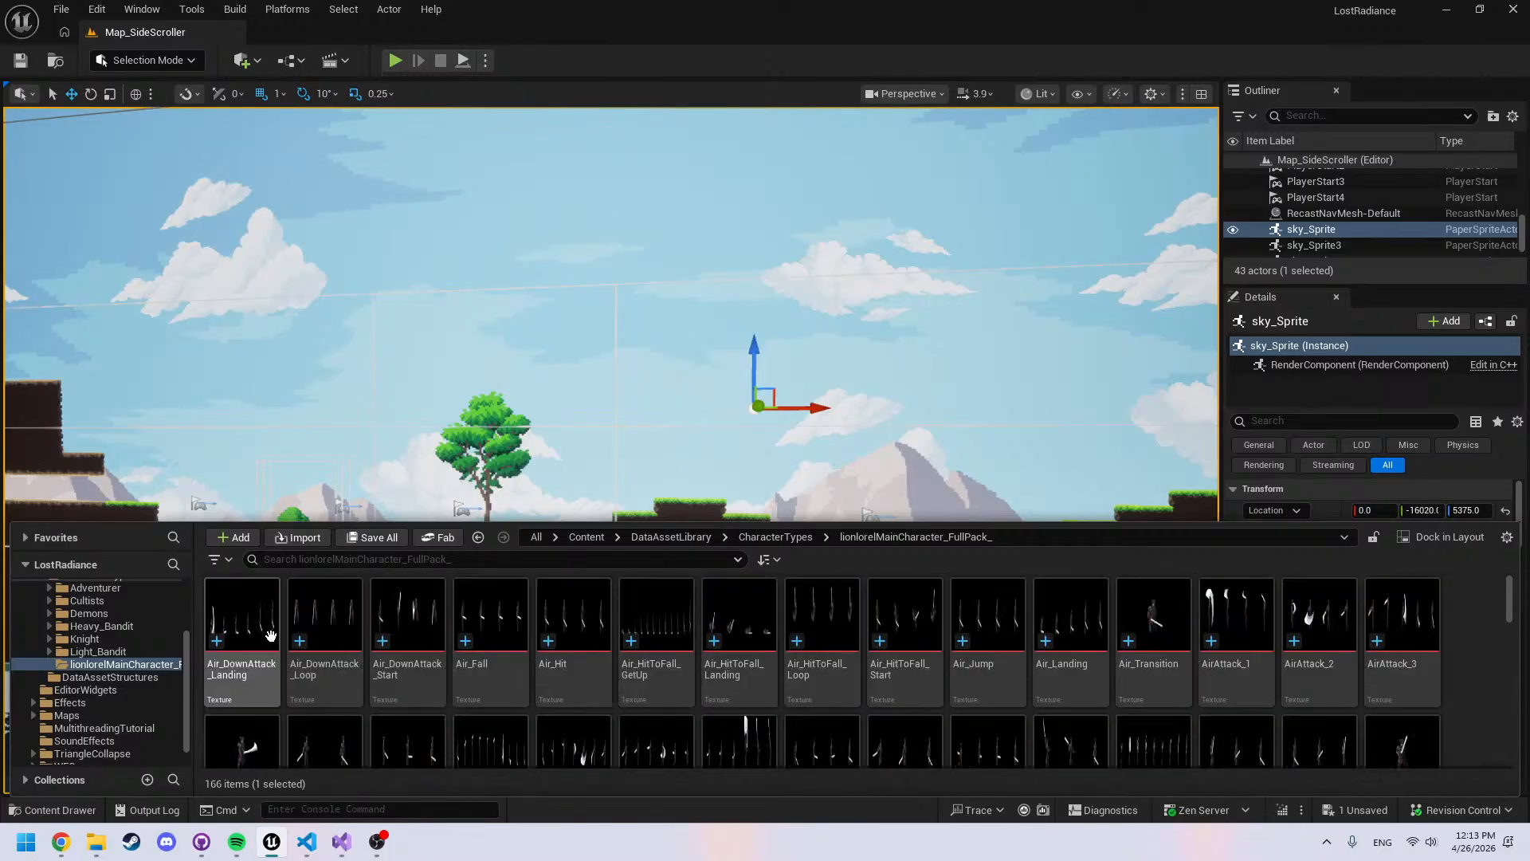
pyautogui.scroll(-10, 479, 646)
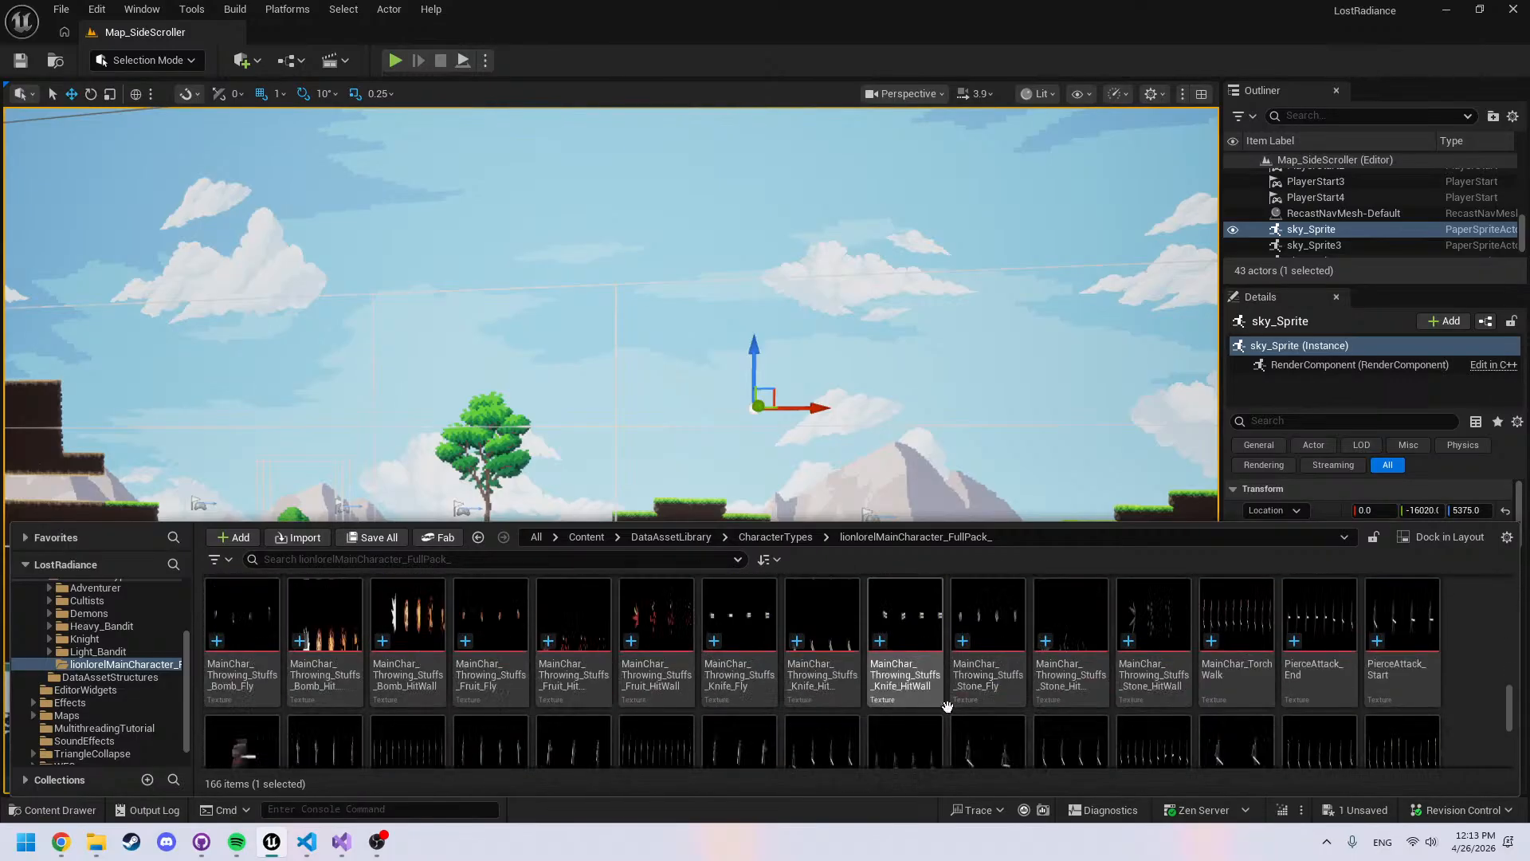
pyautogui.scroll(-5, 947, 705)
pyautogui.hotkey('ctrl', 'a')
pyautogui.scroll(5, 421, 728)
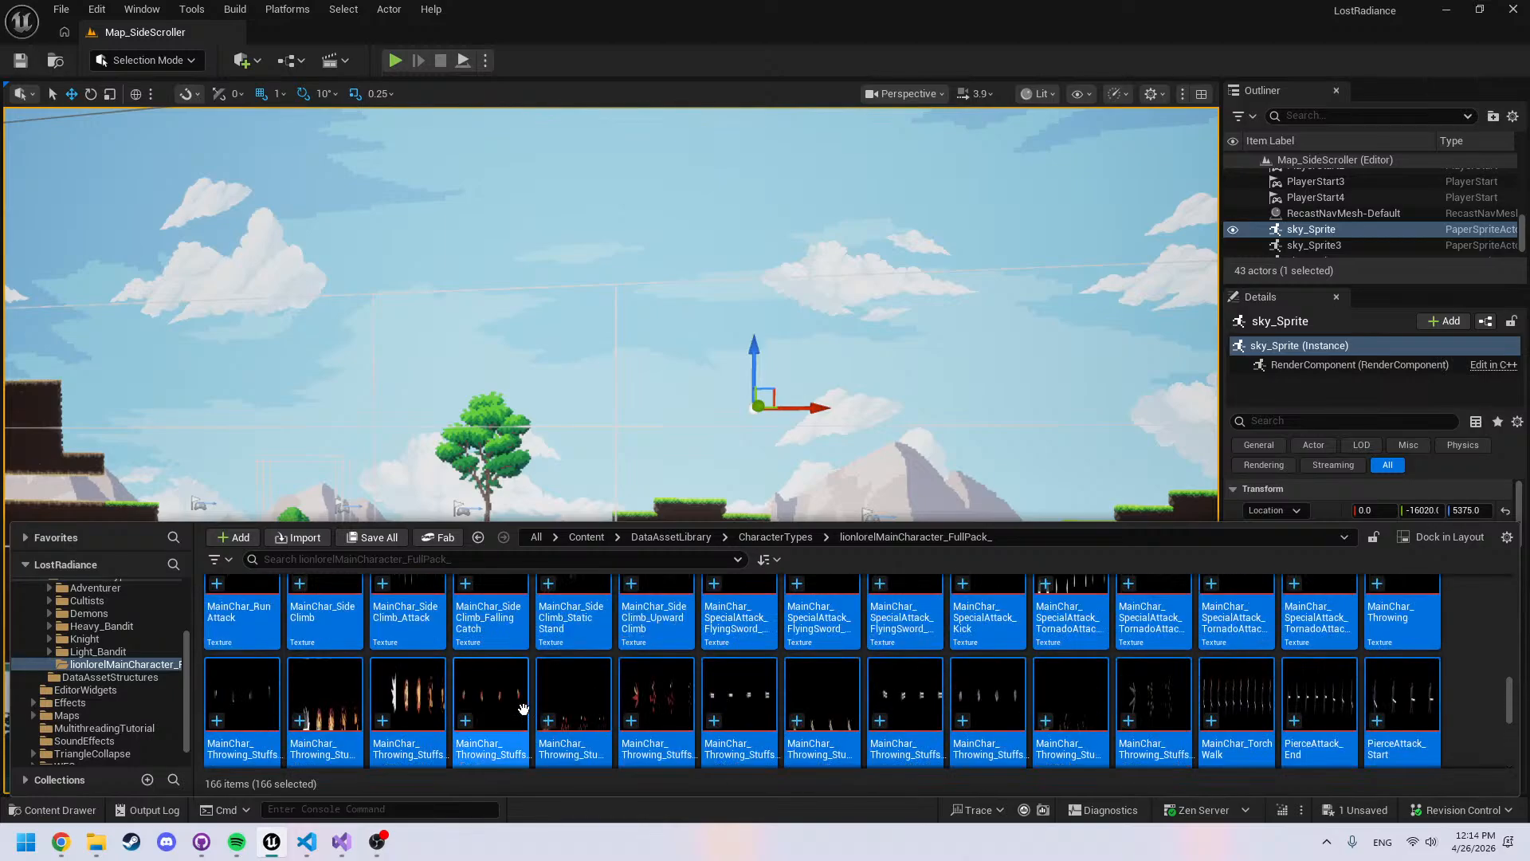
pyautogui.scroll(1, 511, 724)
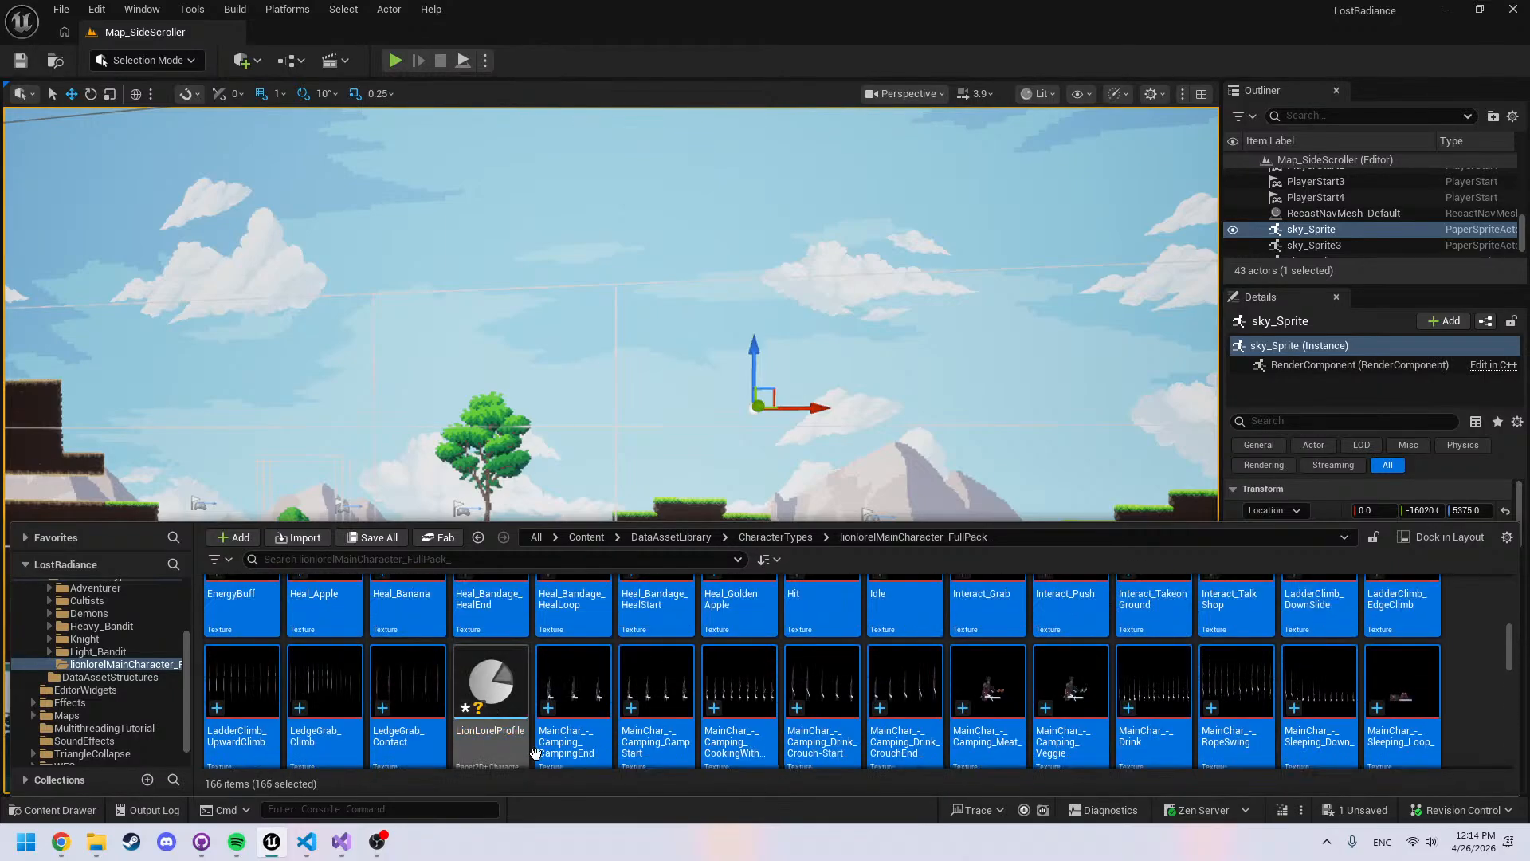
pyautogui.keyDown('ctrl'); pyautogui.click(502, 717); pyautogui.keyUp('ctrl')
pyautogui.rightClick(411, 687)
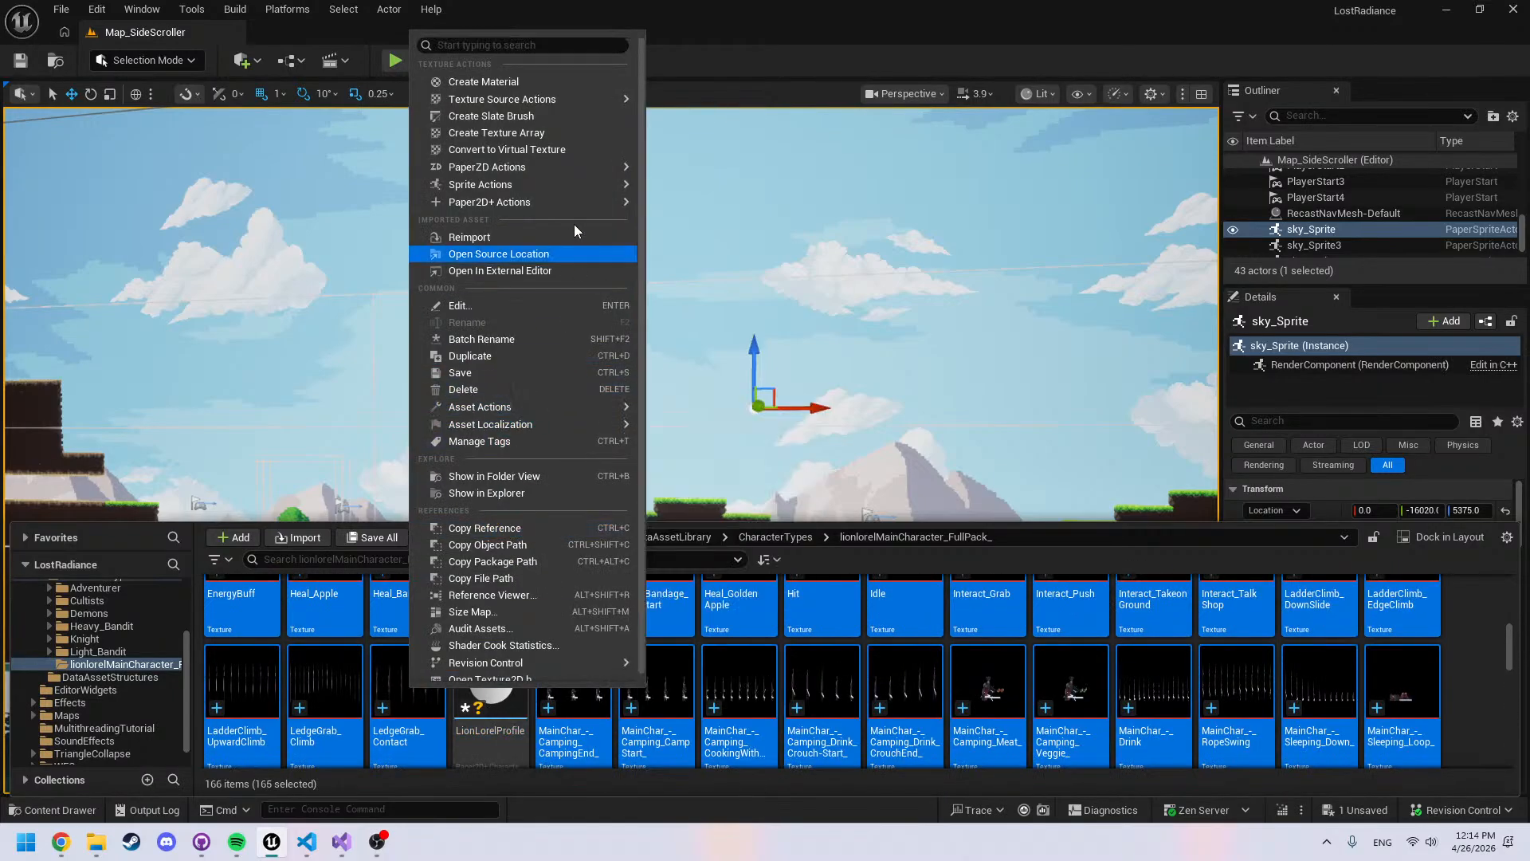
pyautogui.moveTo(573, 201)
pyautogui.click(727, 243)
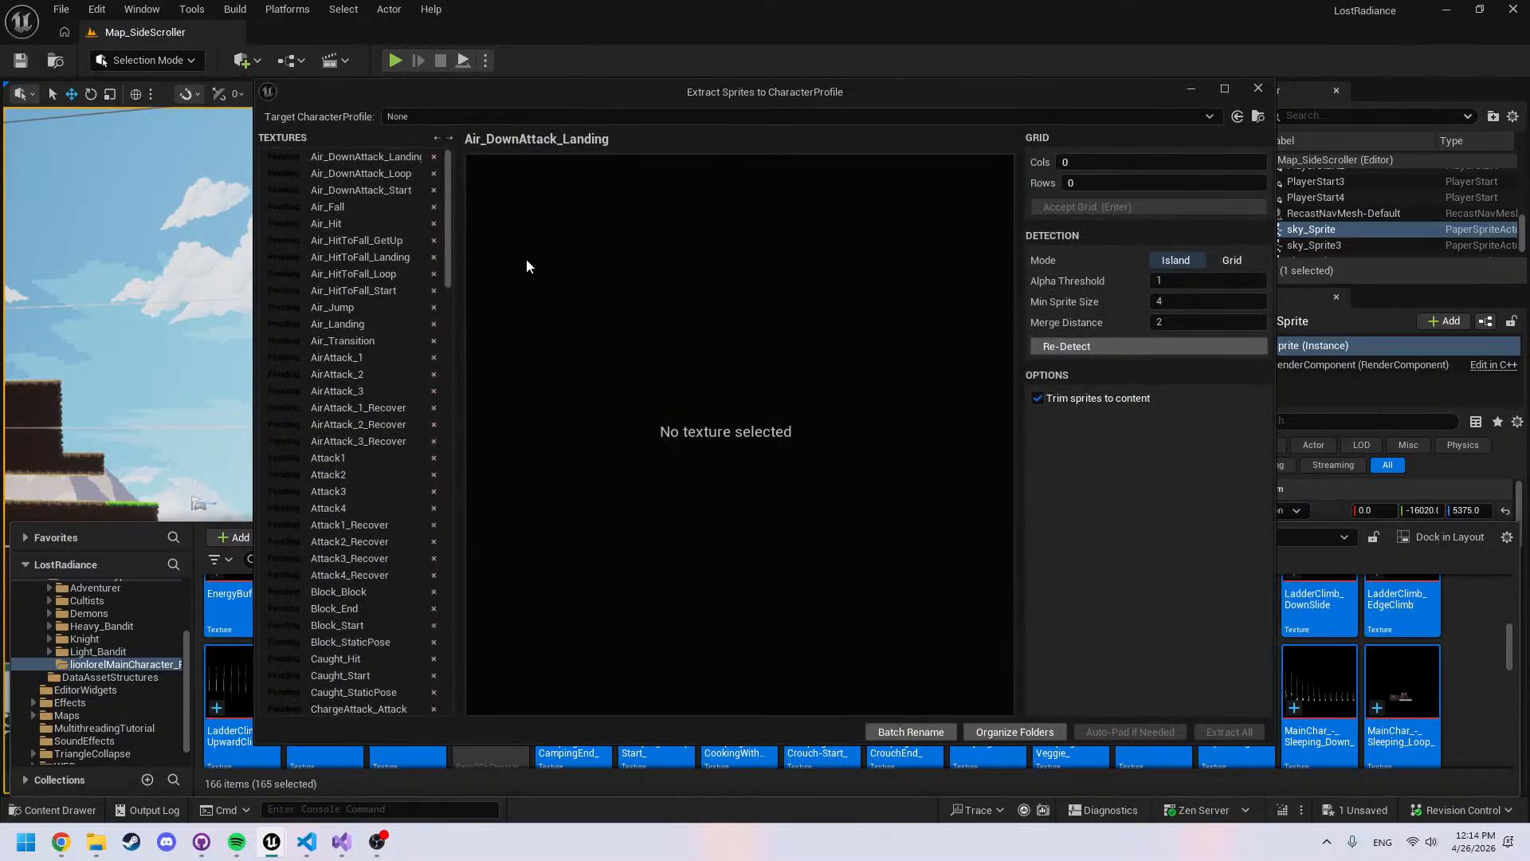
pyautogui.click(354, 158)
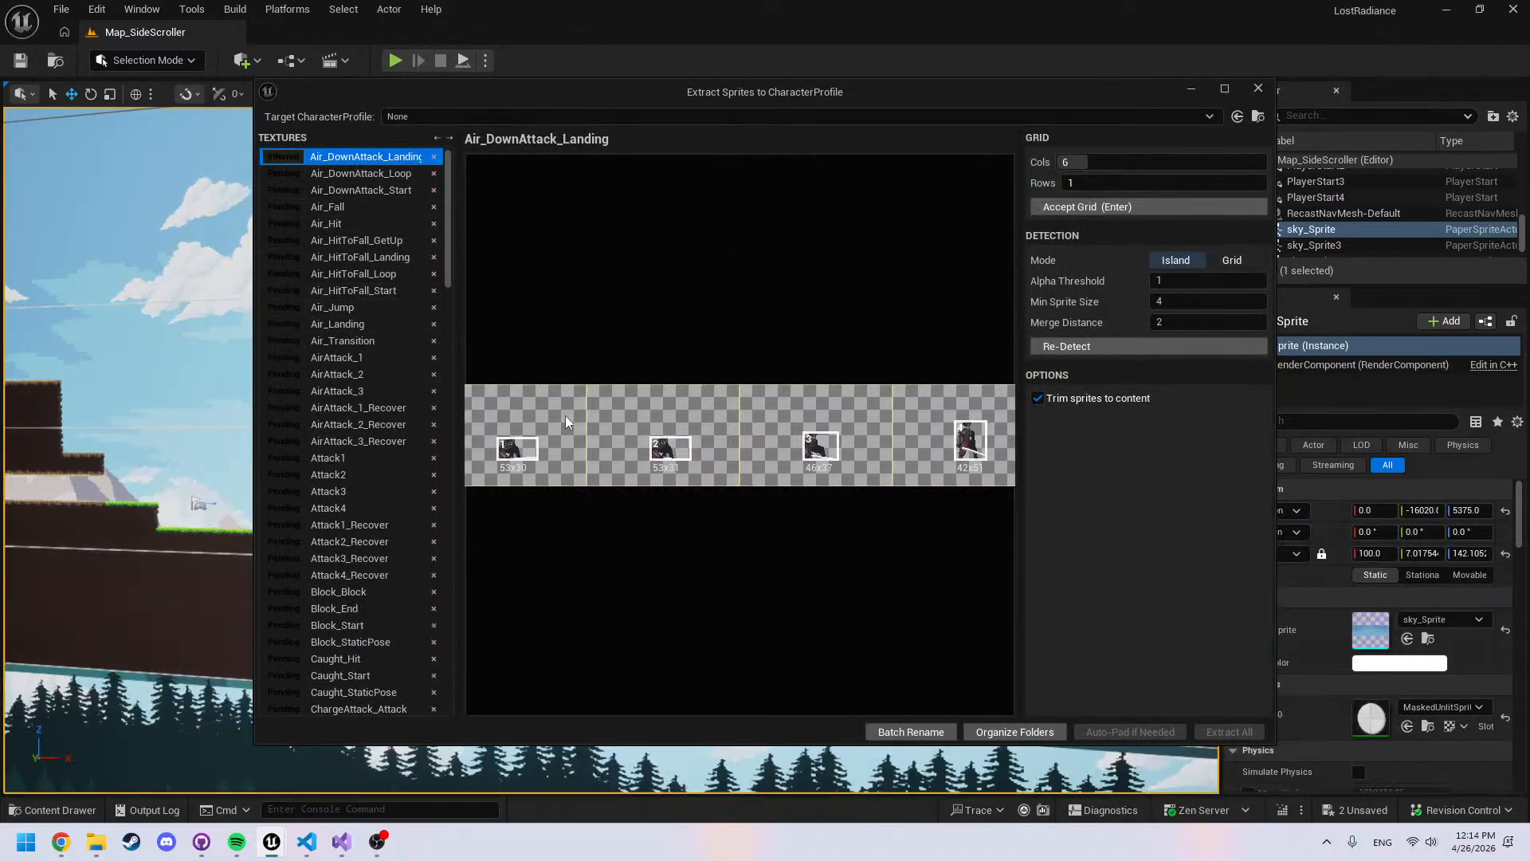
# Maximize the Extract Sprites window and widen the texture preview by narrowing the texture list and the settings area
pyautogui.moveTo(581, 401); pyautogui.dragTo(609, 381, button='middle')
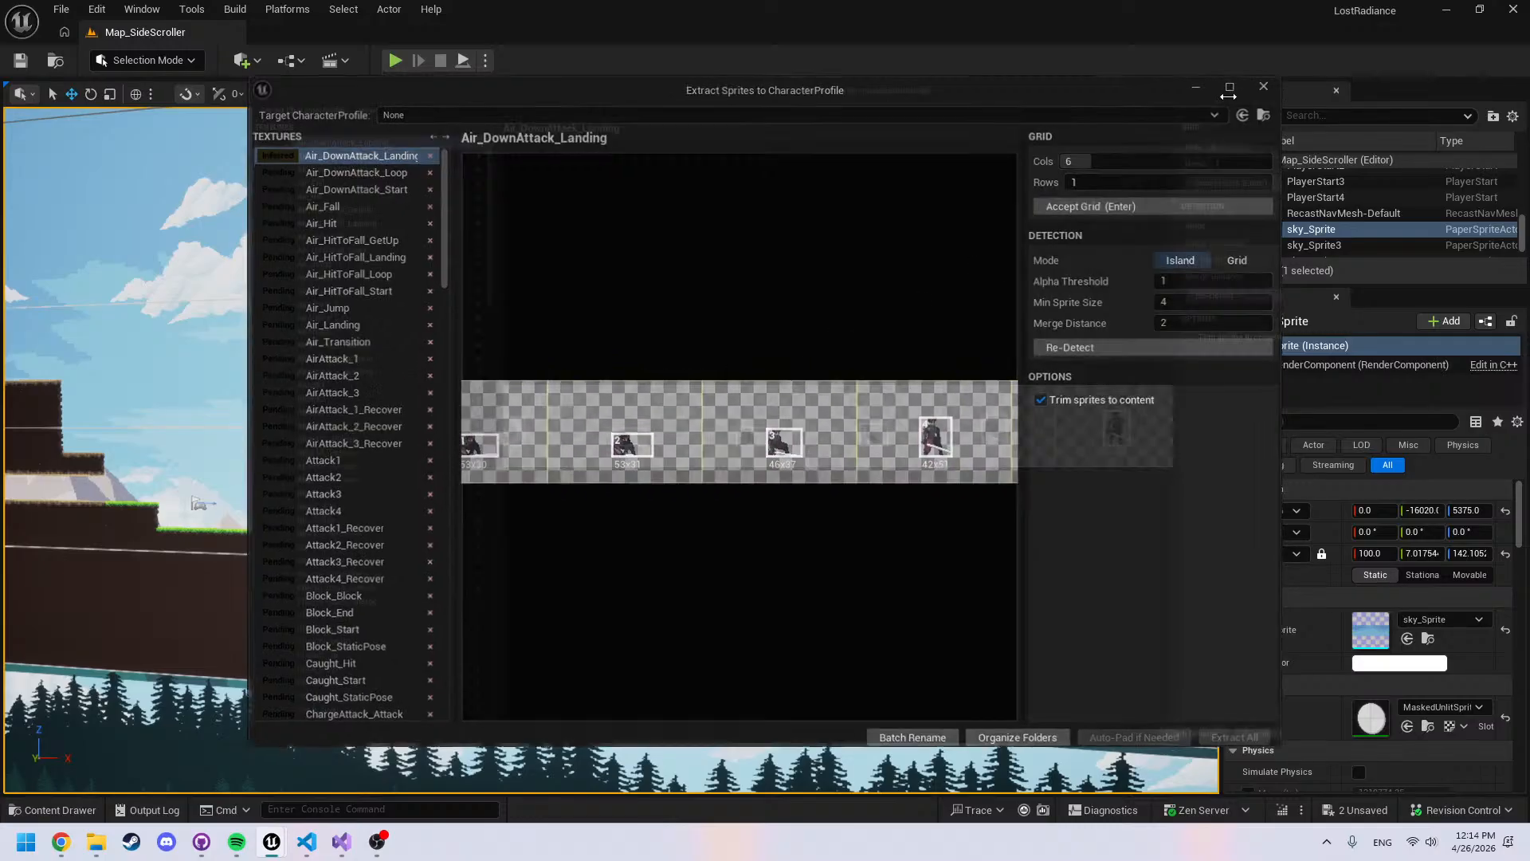
pyautogui.click(1225, 88)
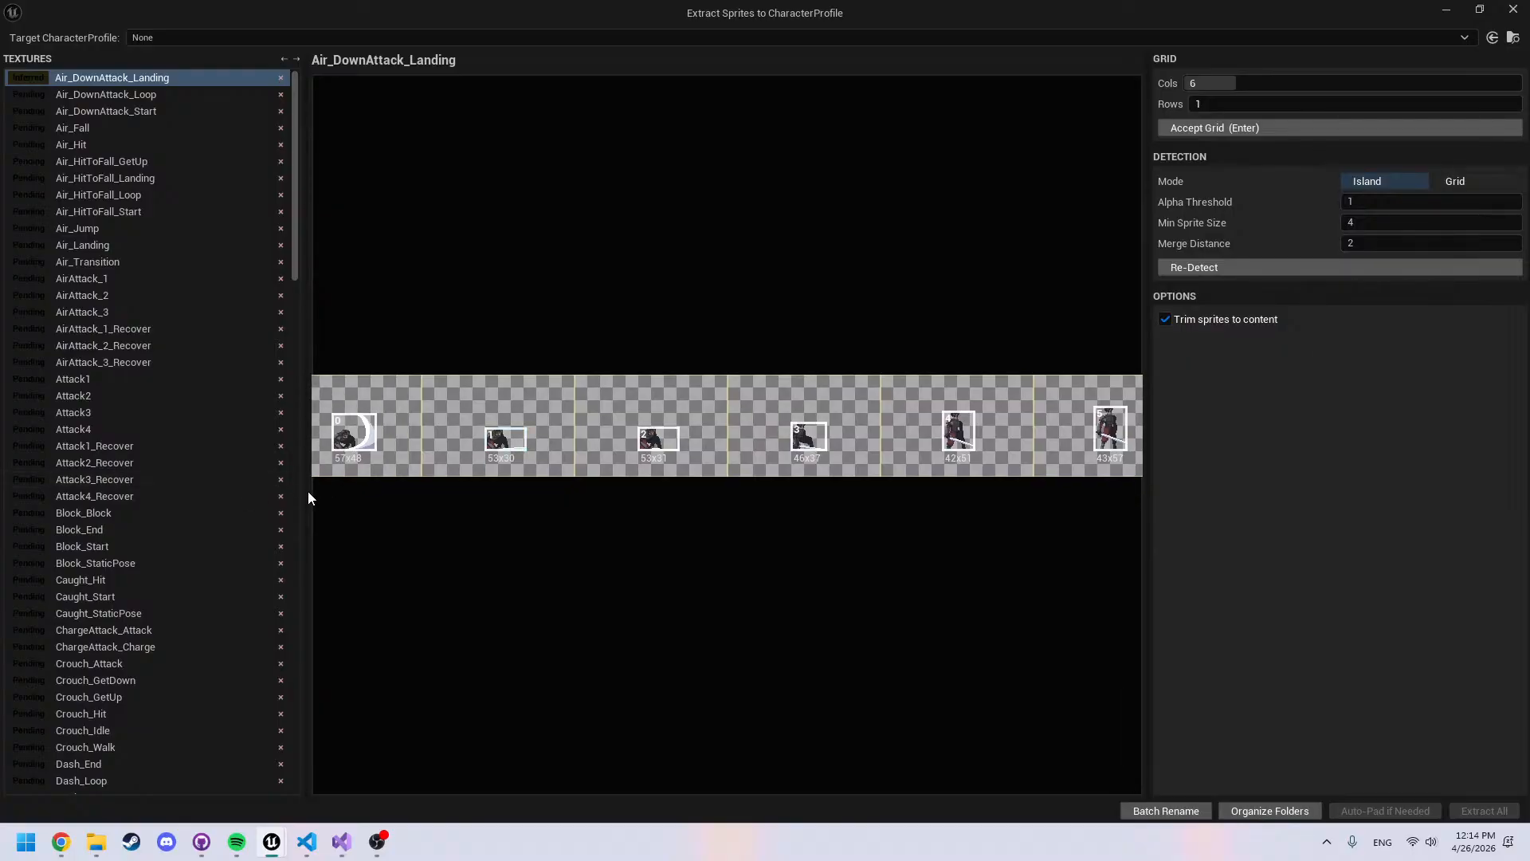
pyautogui.moveTo(305, 491); pyautogui.dragTo(238, 494)
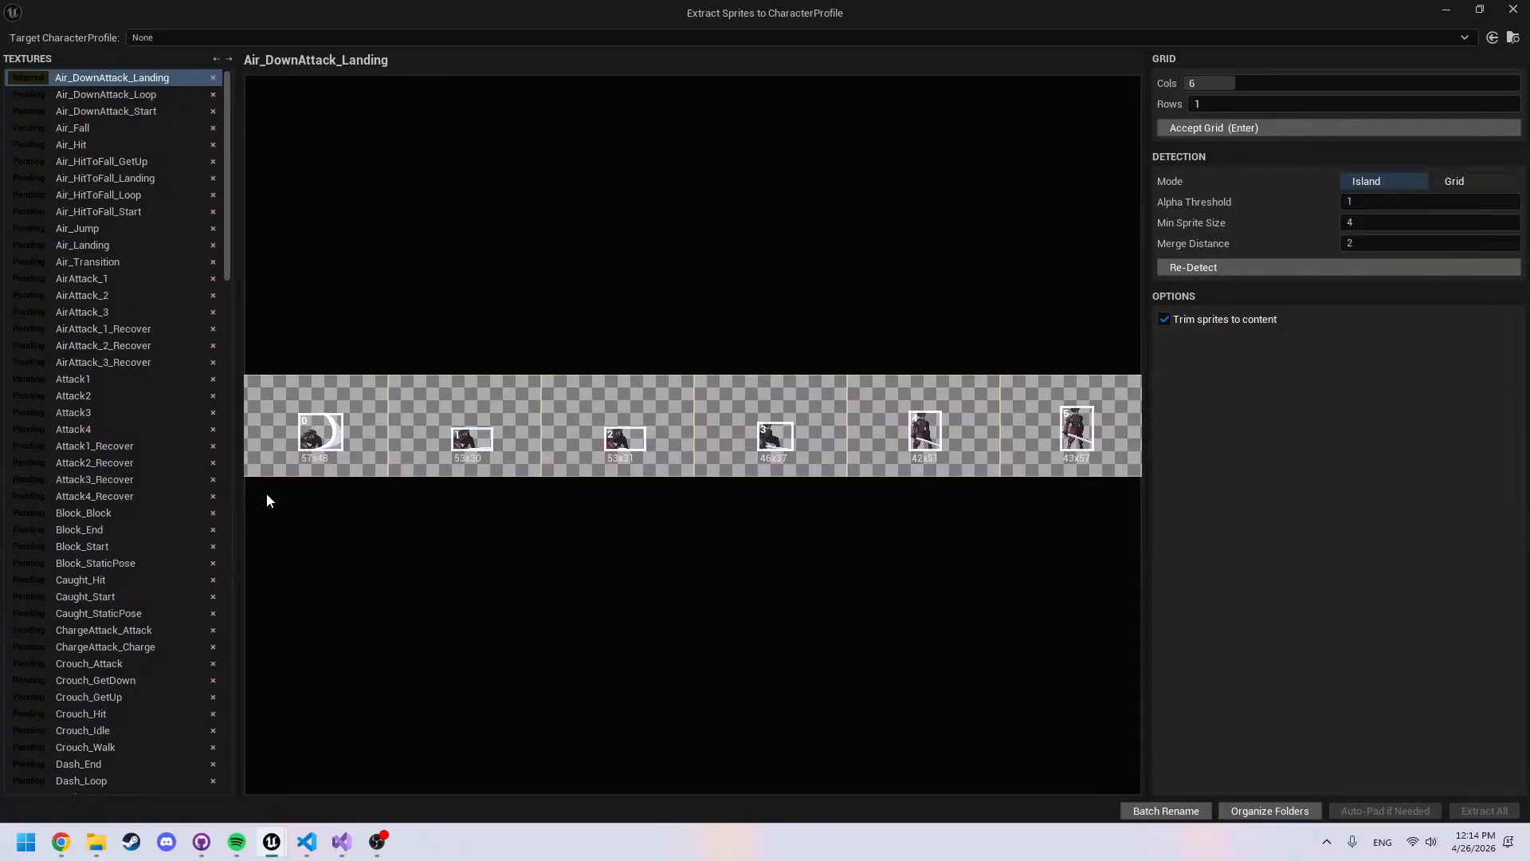
pyautogui.moveTo(1148, 510); pyautogui.dragTo(1284, 537)
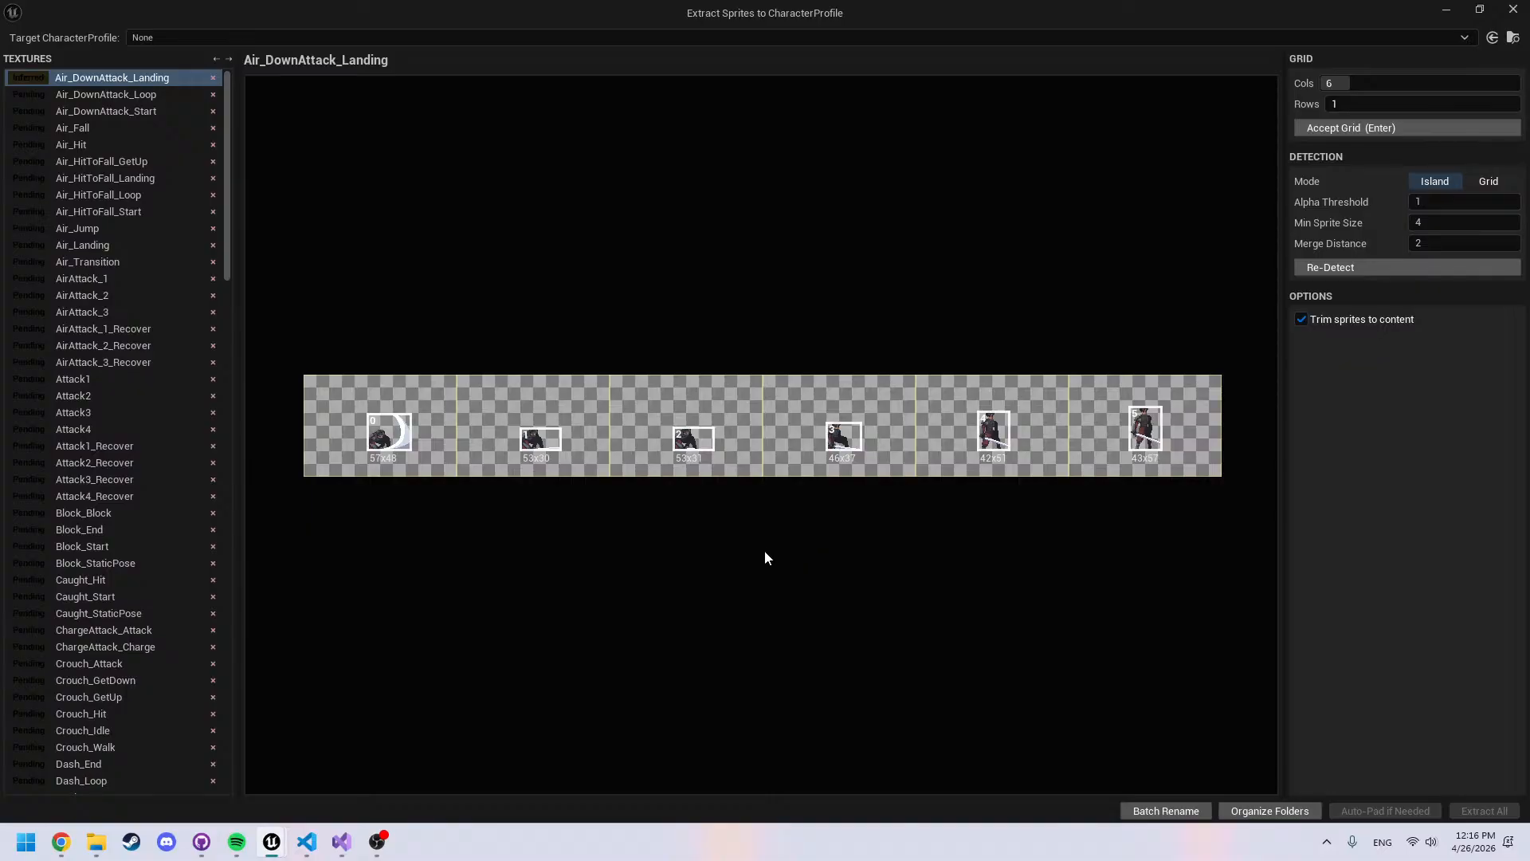
# Accept the detected grids of the textures from Air_DownAttack_Landing through Air_Hit
pyautogui.press('Return')
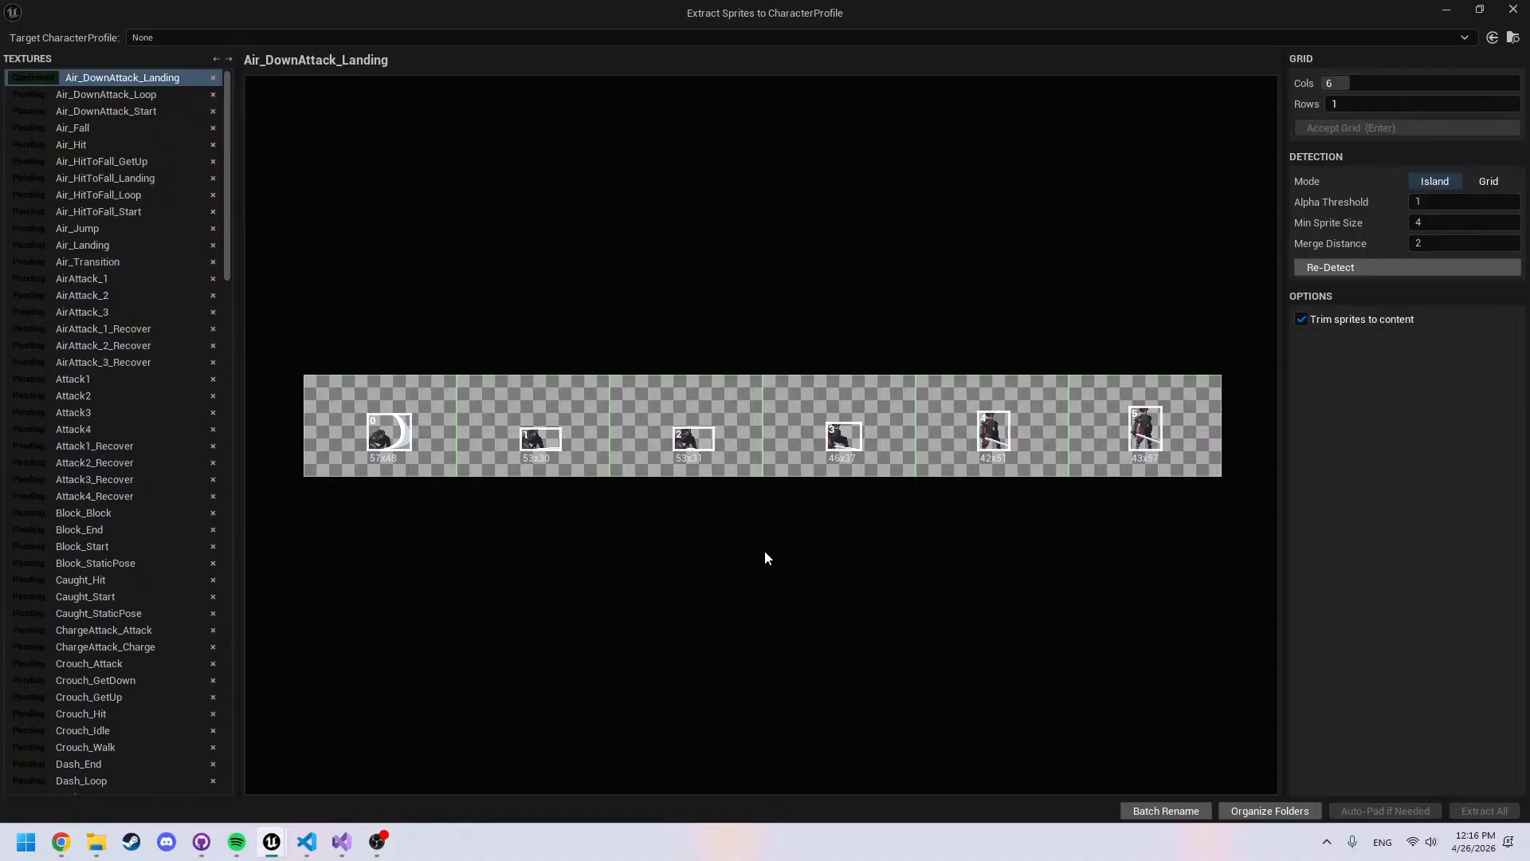
pyautogui.press('Return')
pyautogui.press('Return')
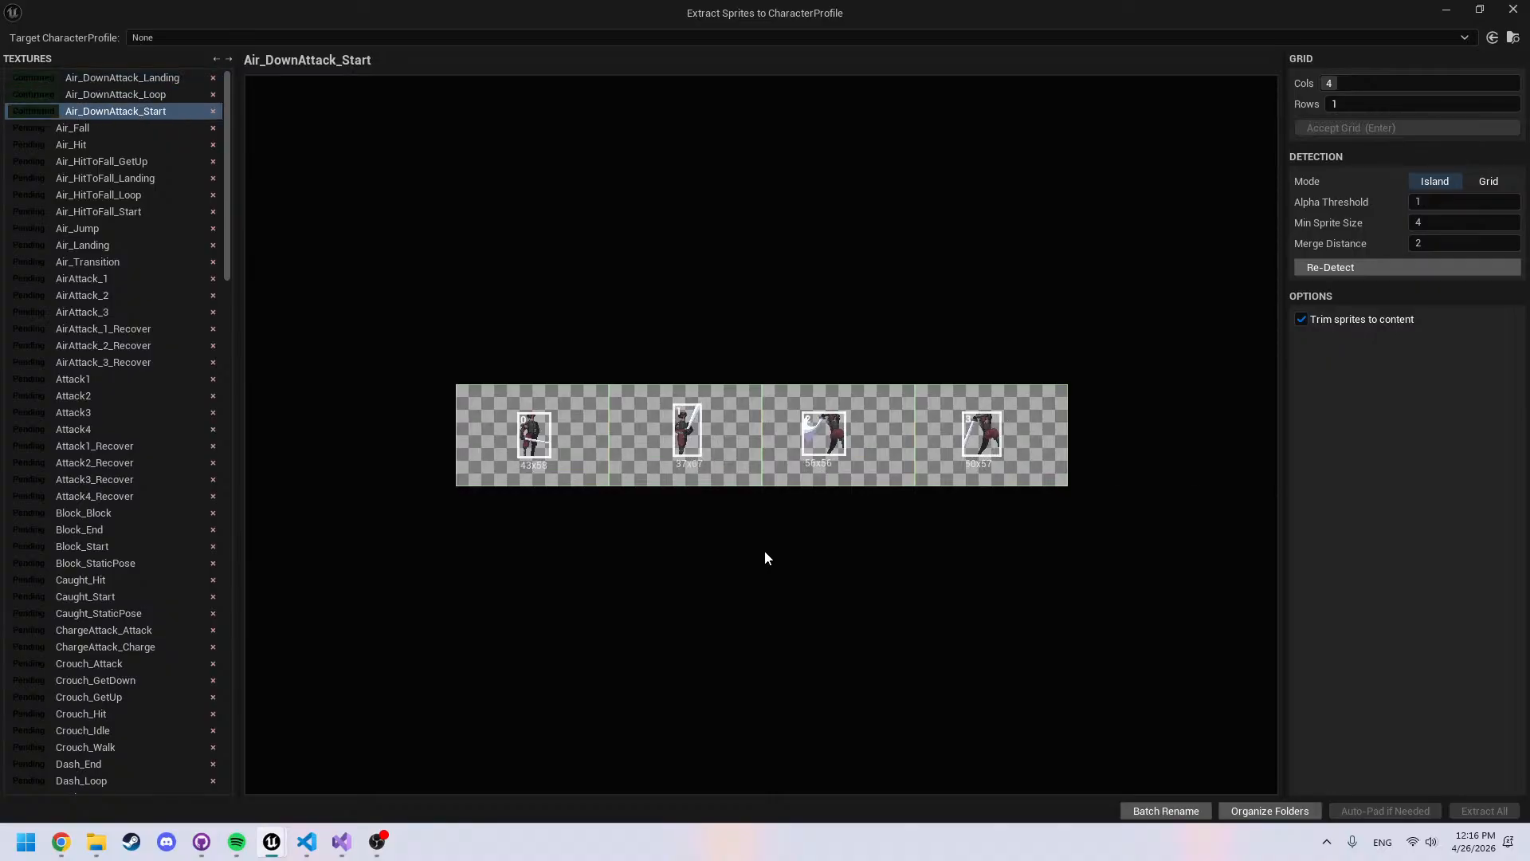
pyautogui.press('Return')
pyautogui.press('Return')
pyautogui.press('Return')
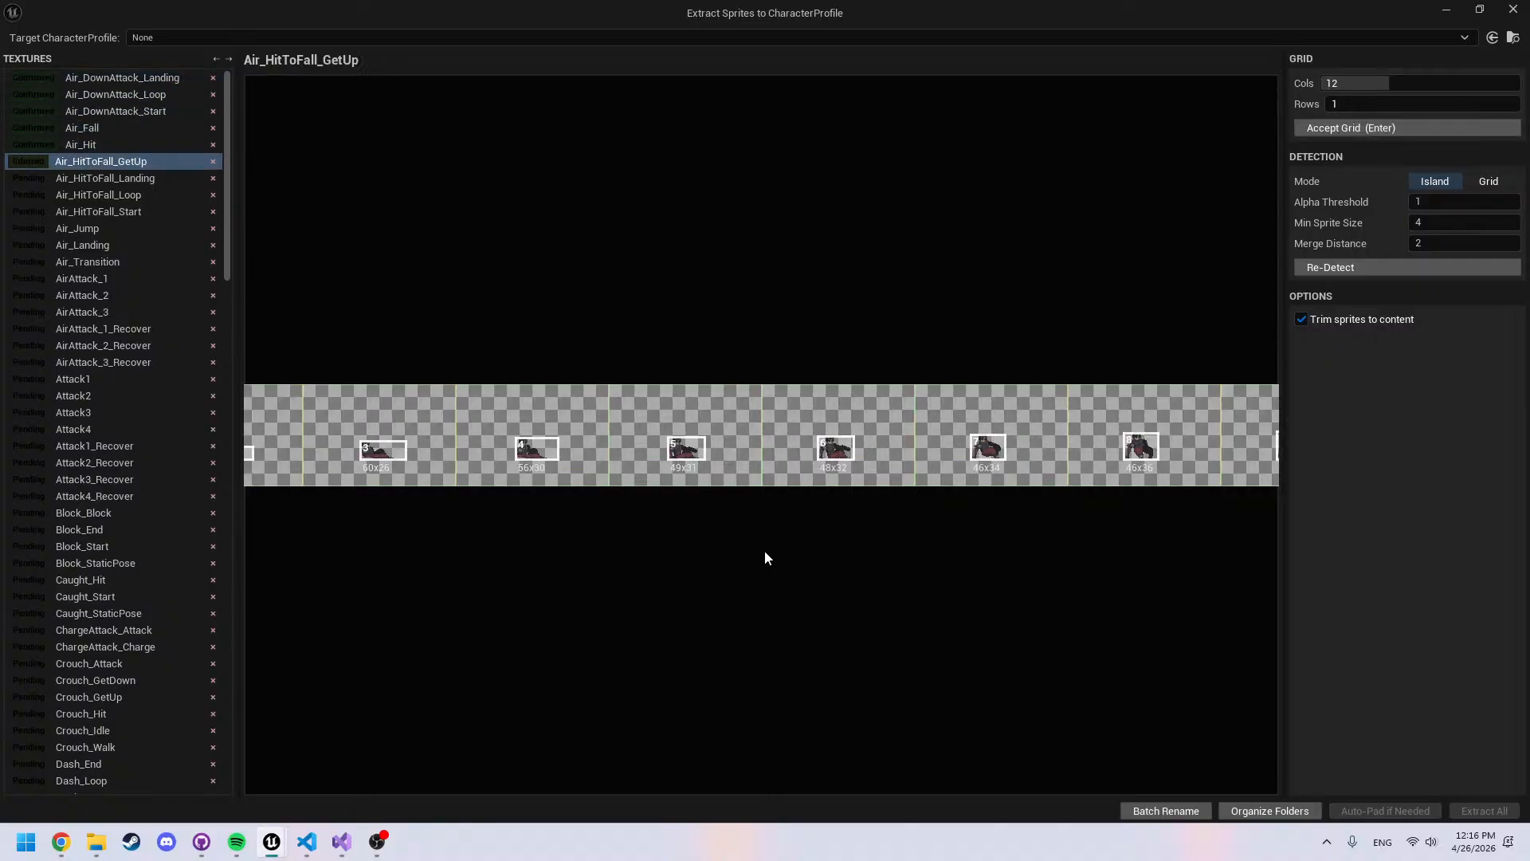
# Check the Air_HitToFall_GetUp frames and accept the detected grids from that texture through Air_Transition
pyautogui.moveTo(690, 504); pyautogui.dragTo(558, 541, button='middle')
pyautogui.moveTo(1219, 544); pyautogui.dragTo(1020, 538, button='middle')
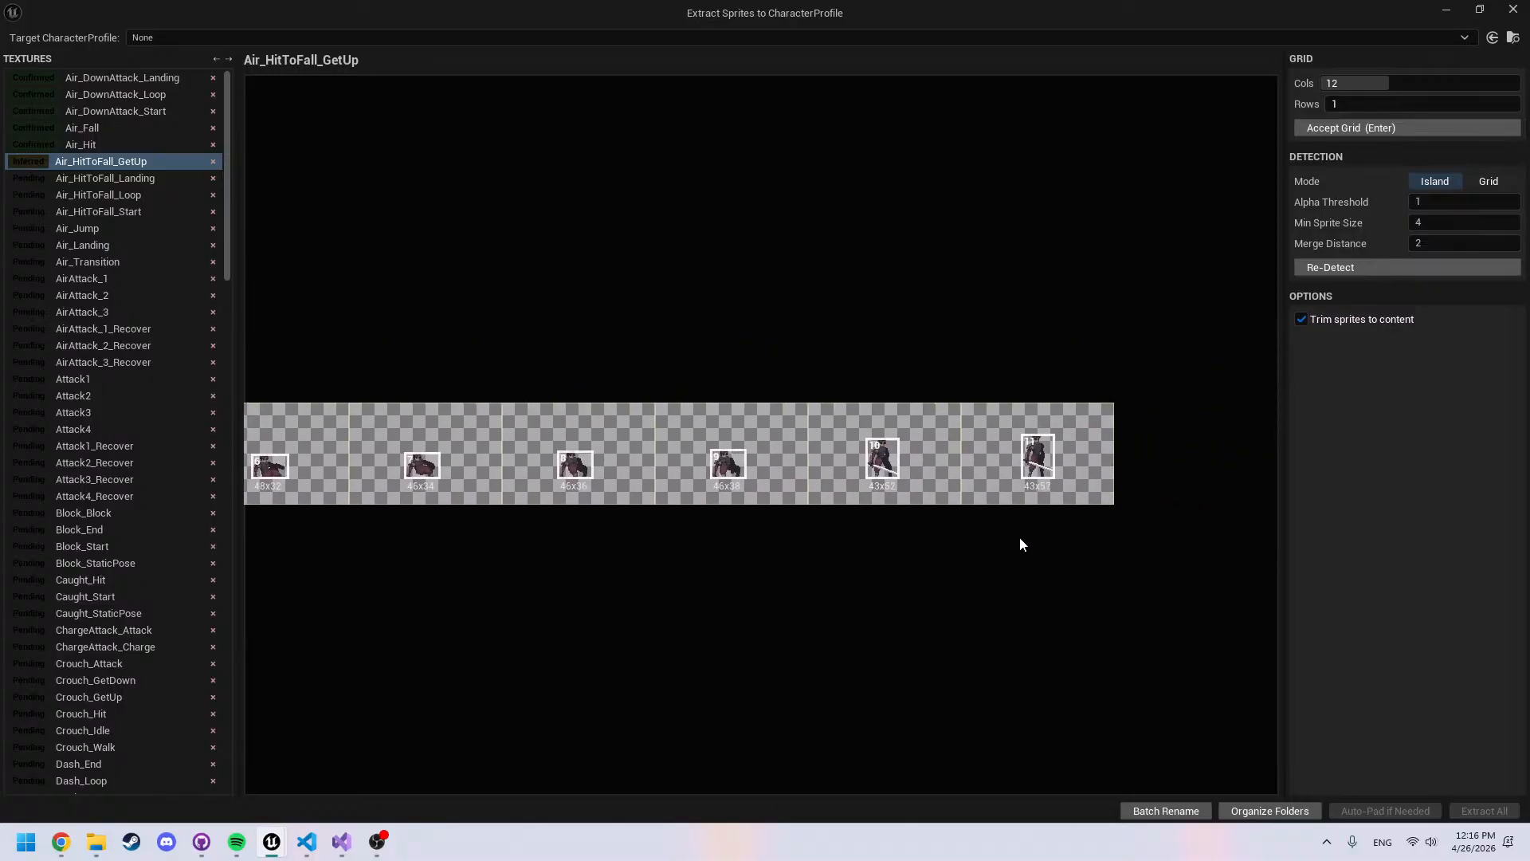
pyautogui.press('Return')
pyautogui.press('Return')
pyautogui.press('Return')
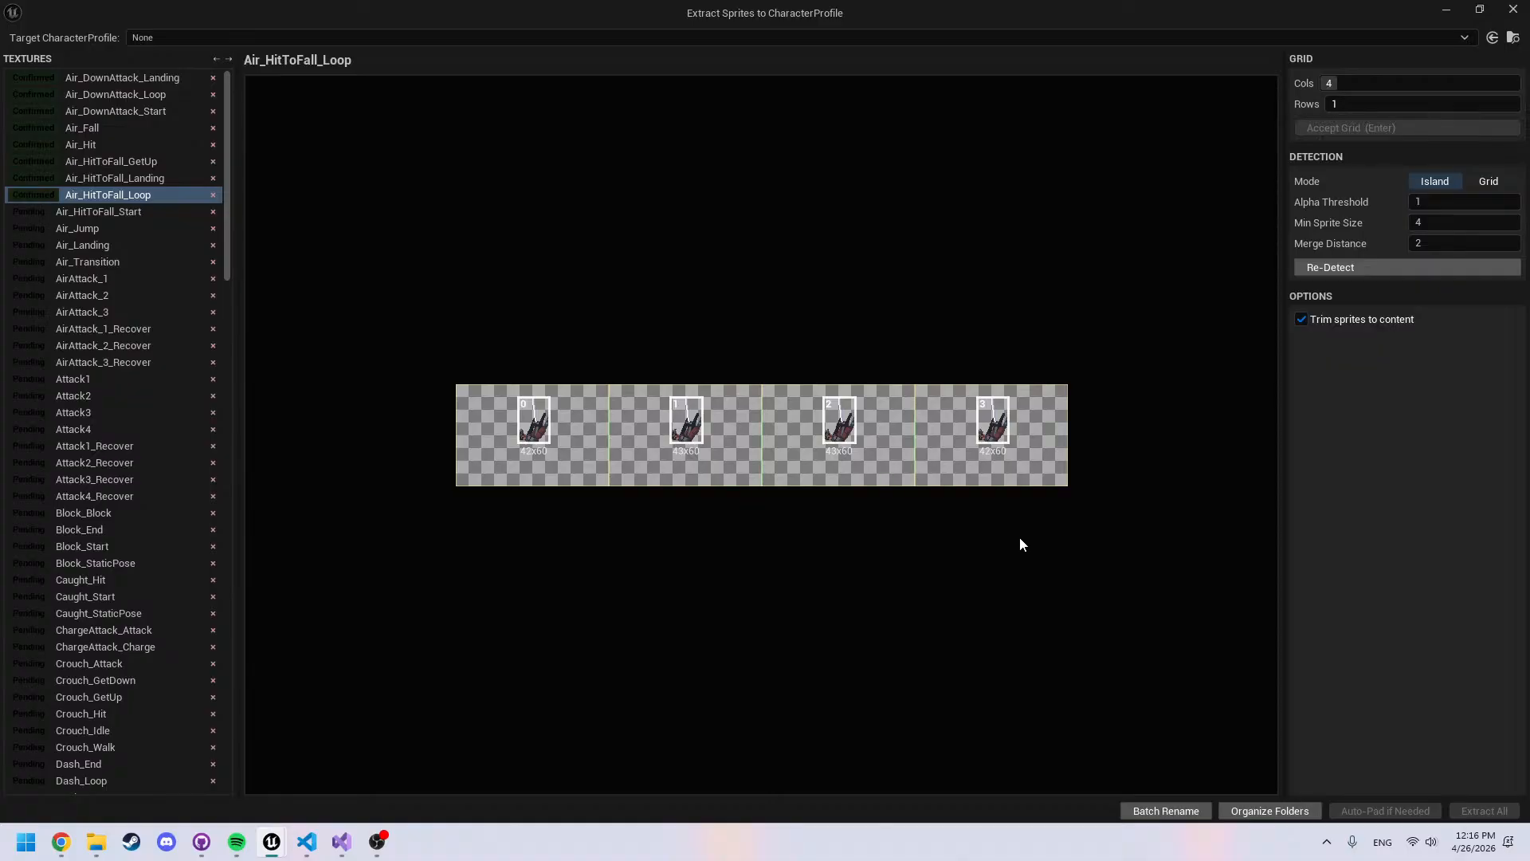
pyautogui.press('Return')
pyautogui.press('Return')
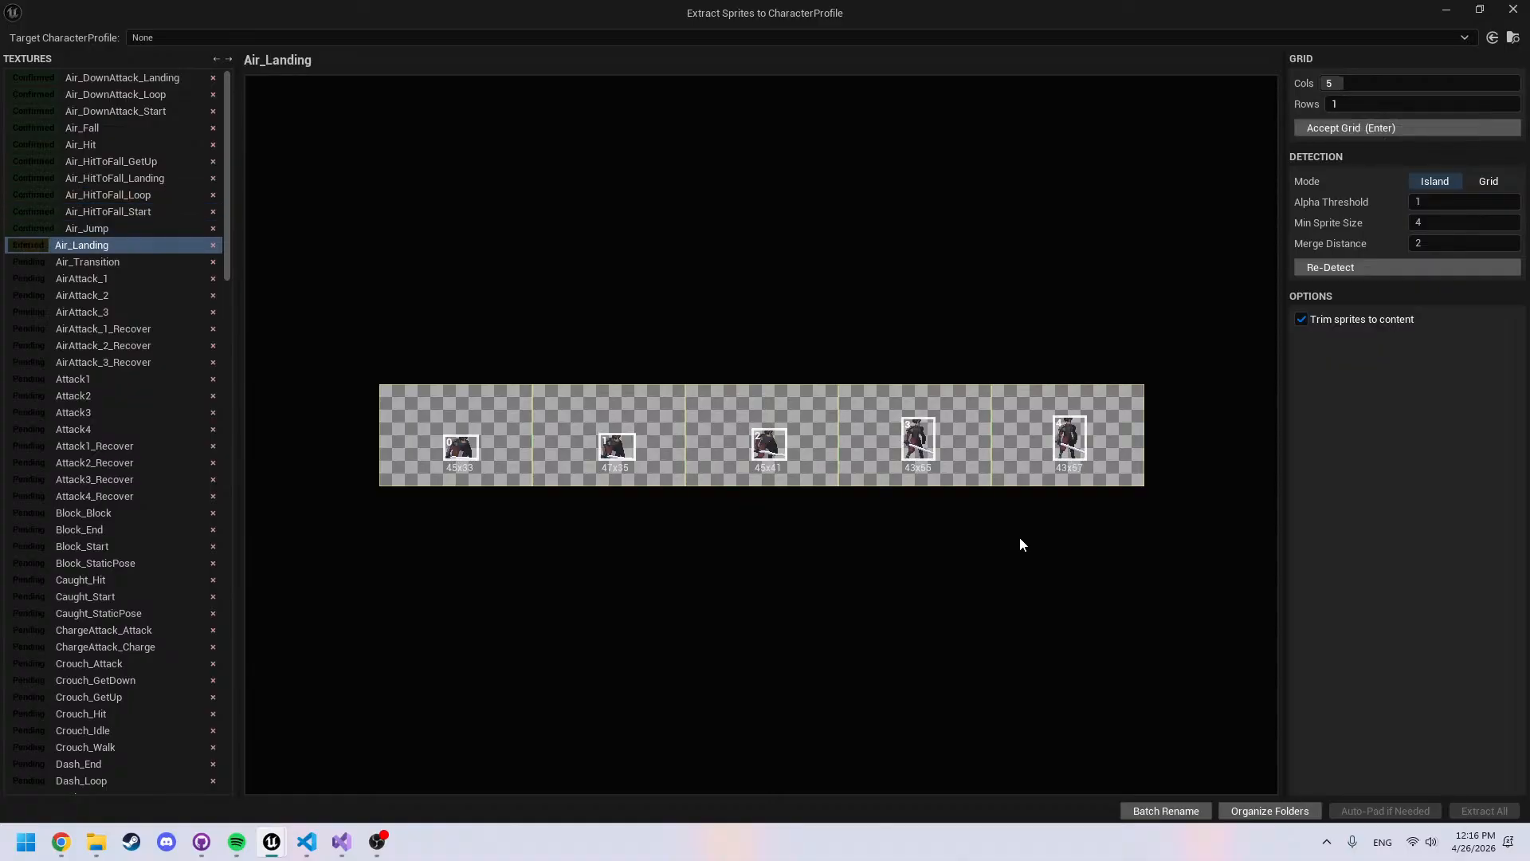
pyautogui.press('Return')
pyautogui.press('Return')
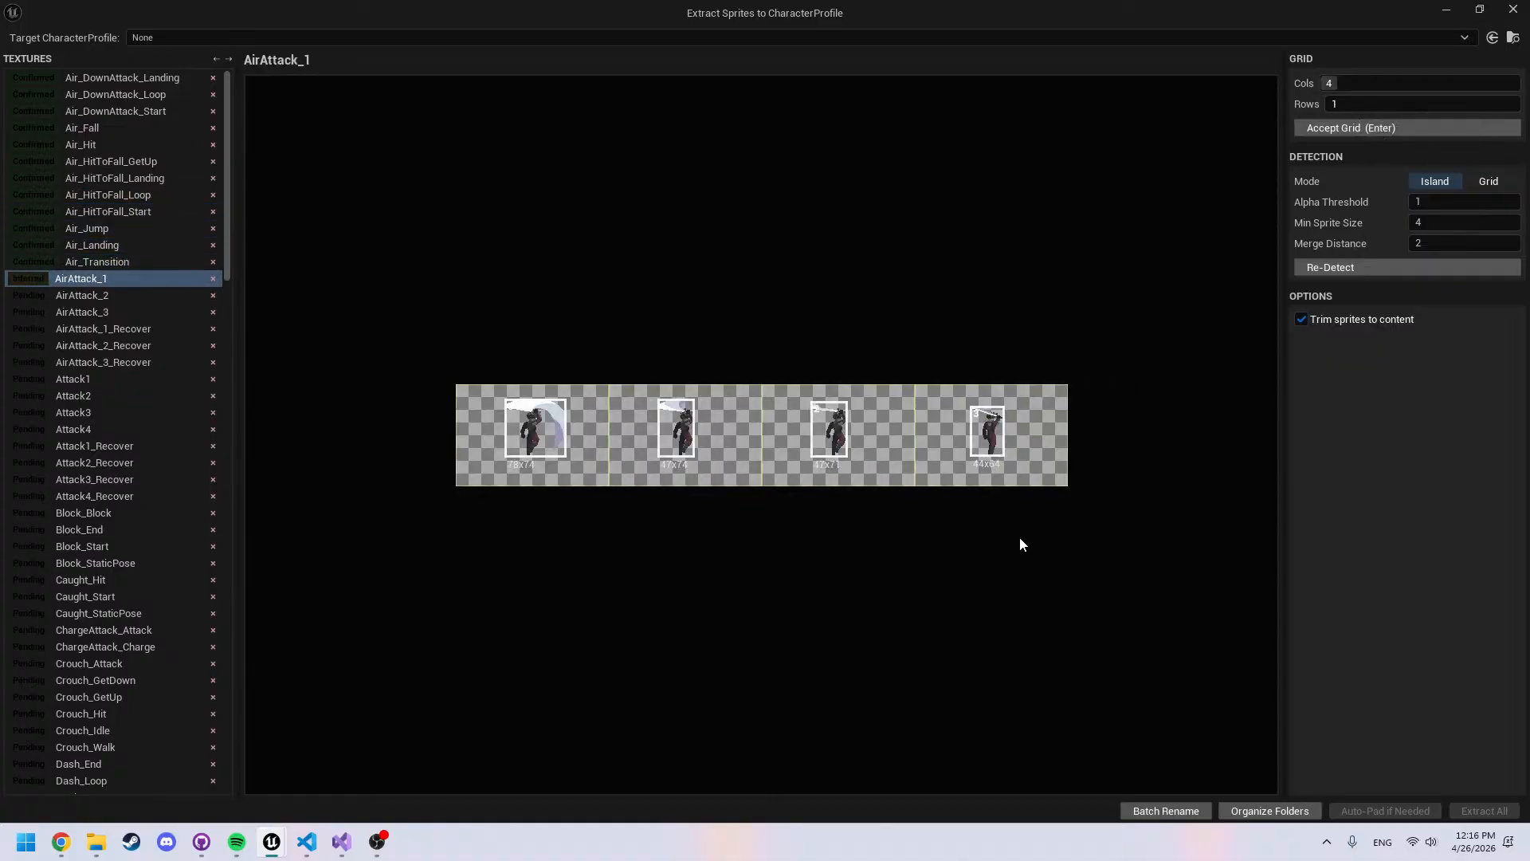
# Accept the detected grids of AirAttack_1 to AirAttack_3 and their three Recover textures
pyautogui.press('Return')
pyautogui.press('Return')
pyautogui.press('Return')
pyautogui.press('Return')
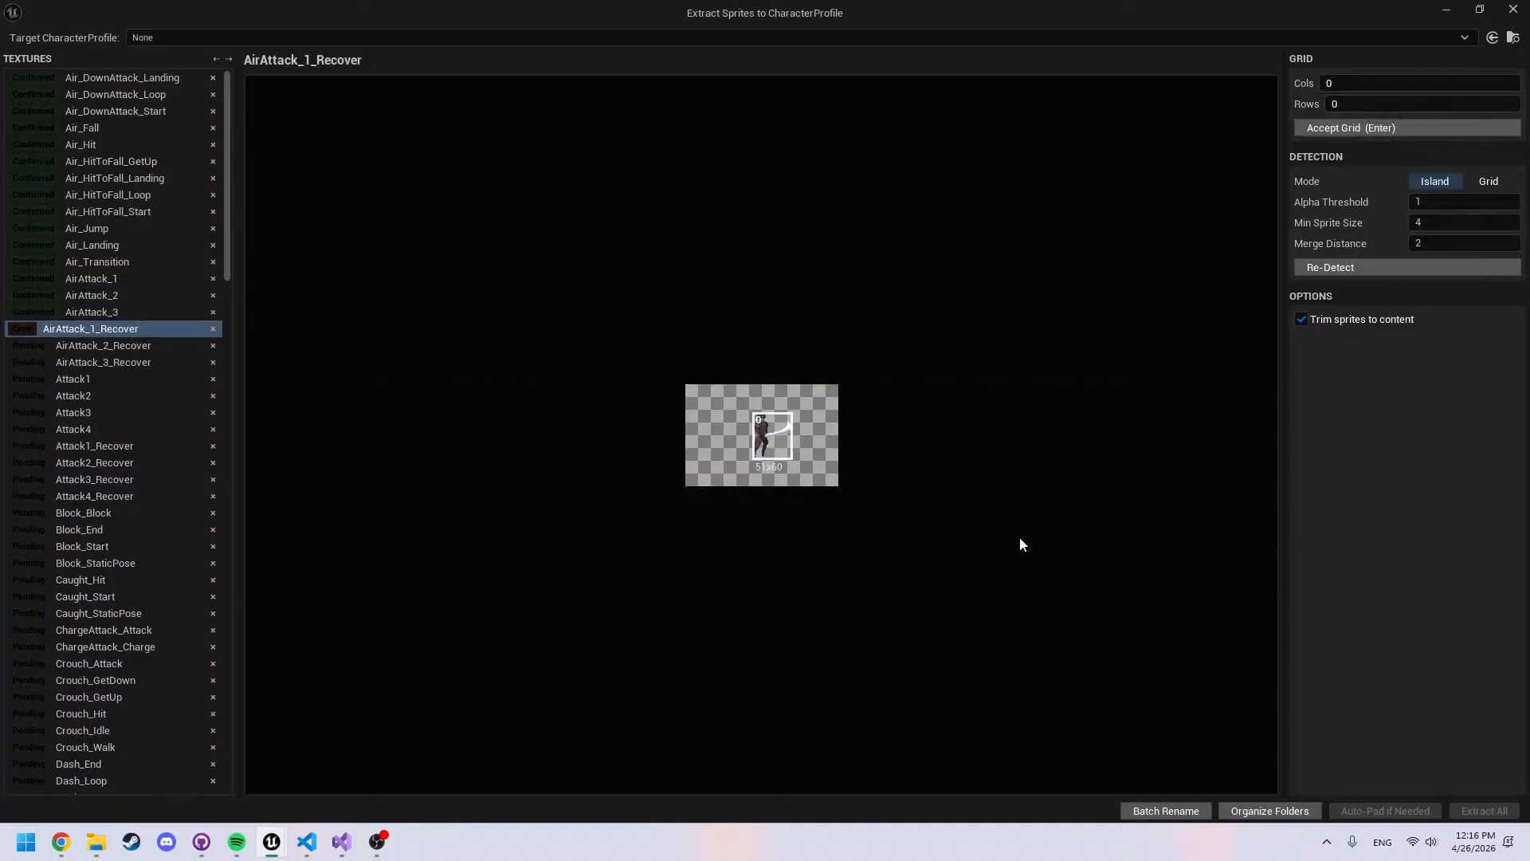
pyautogui.press('Return')
pyautogui.press('Return')
pyautogui.press('Return')
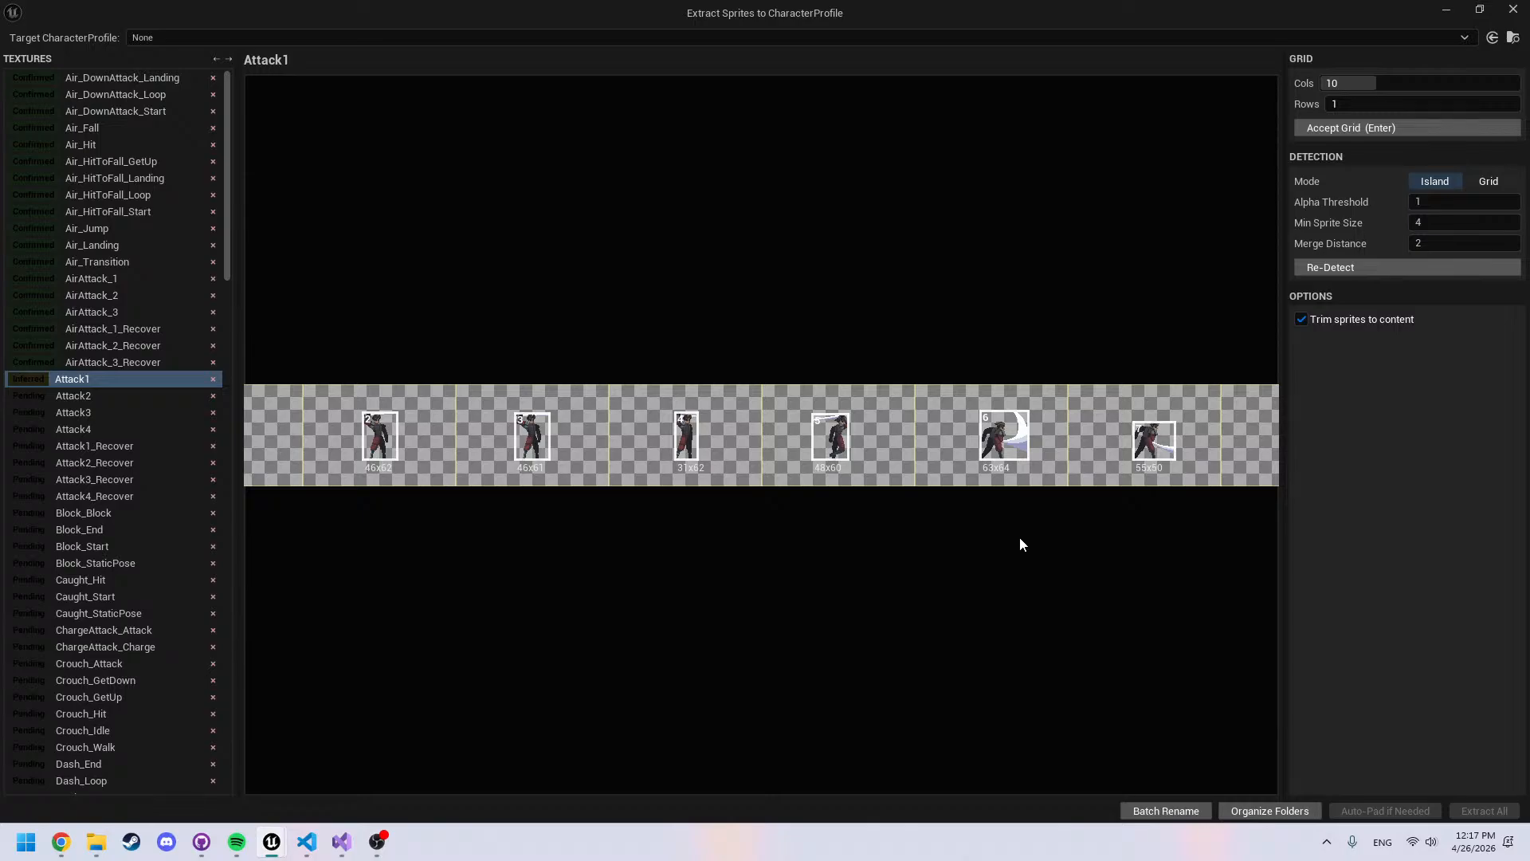
# Check all frames of the Attack1 texture and accept the detected grids of Attack1 and Attack2
pyautogui.moveTo(821, 504); pyautogui.dragTo(1230, 521, button='middle')
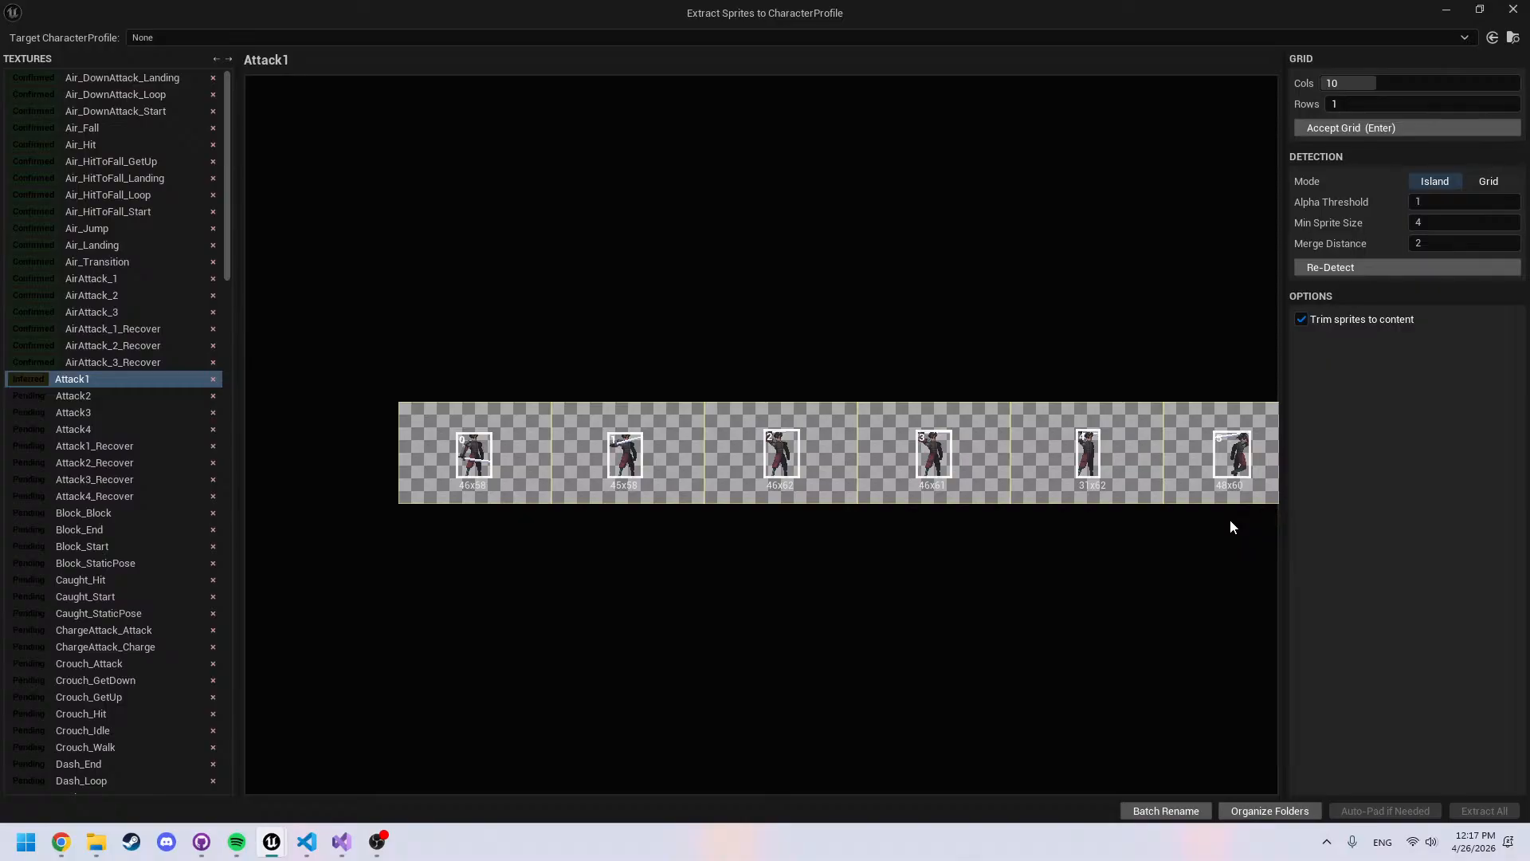
pyautogui.moveTo(1160, 511); pyautogui.dragTo(854, 553, button='middle')
pyautogui.moveTo(889, 552); pyautogui.dragTo(622, 529, button='middle')
pyautogui.moveTo(993, 556)
pyautogui.mouseDown(button='middle')
pyautogui.moveTo(729, 543)
pyautogui.moveTo(1083, 547)
pyautogui.moveTo(940, 523)
pyautogui.mouseUp(button='middle')
pyautogui.press('Return')
pyautogui.press('Return')
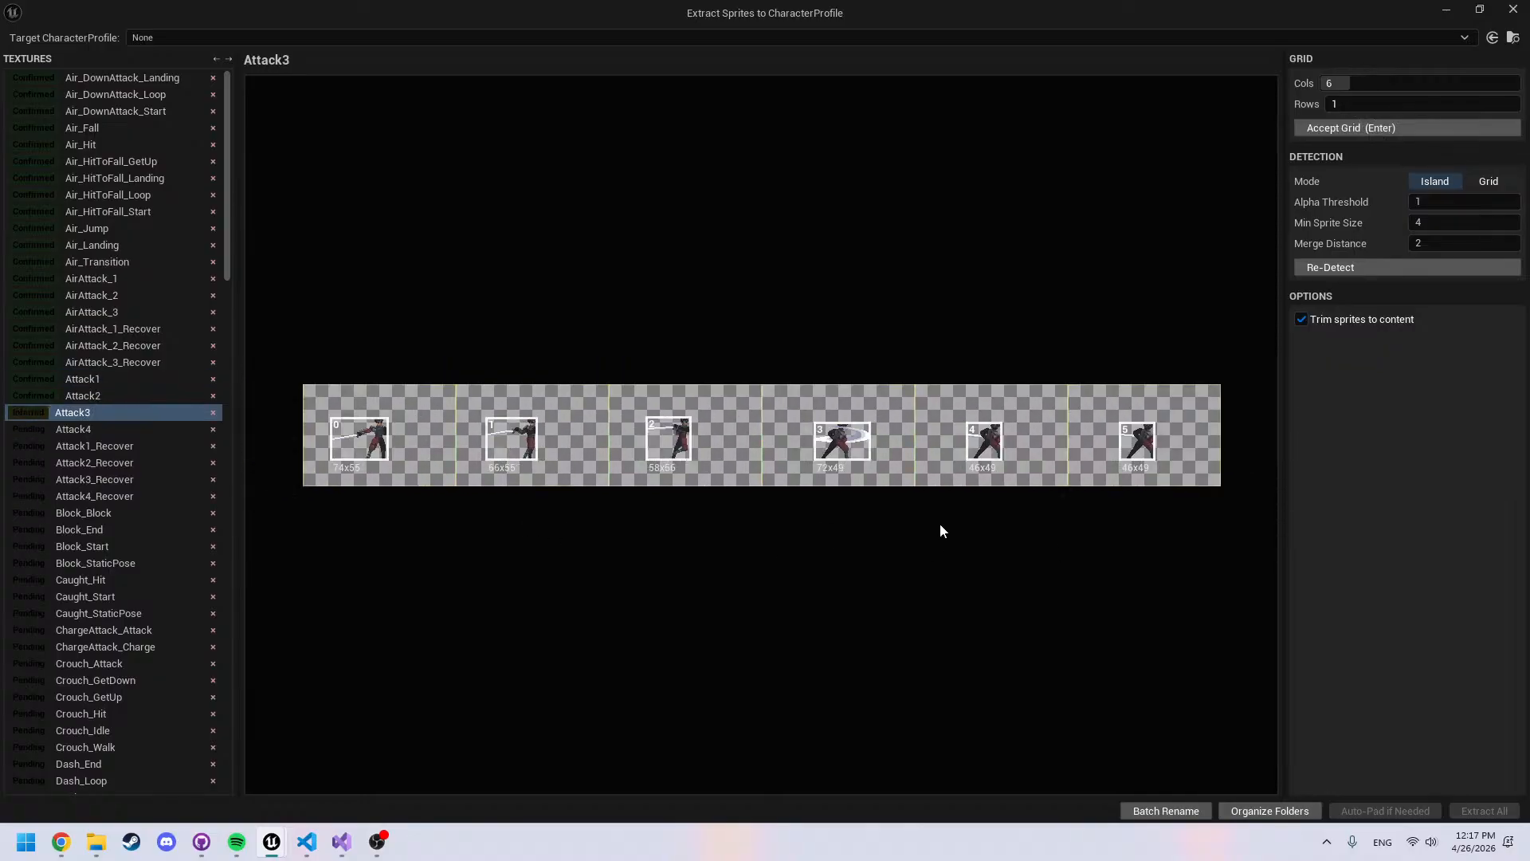
# Accept the detected grids of Attack3 and Attack4, going back to re-check the Attack3 frames in between
pyautogui.press('Return')
pyautogui.press('Left')
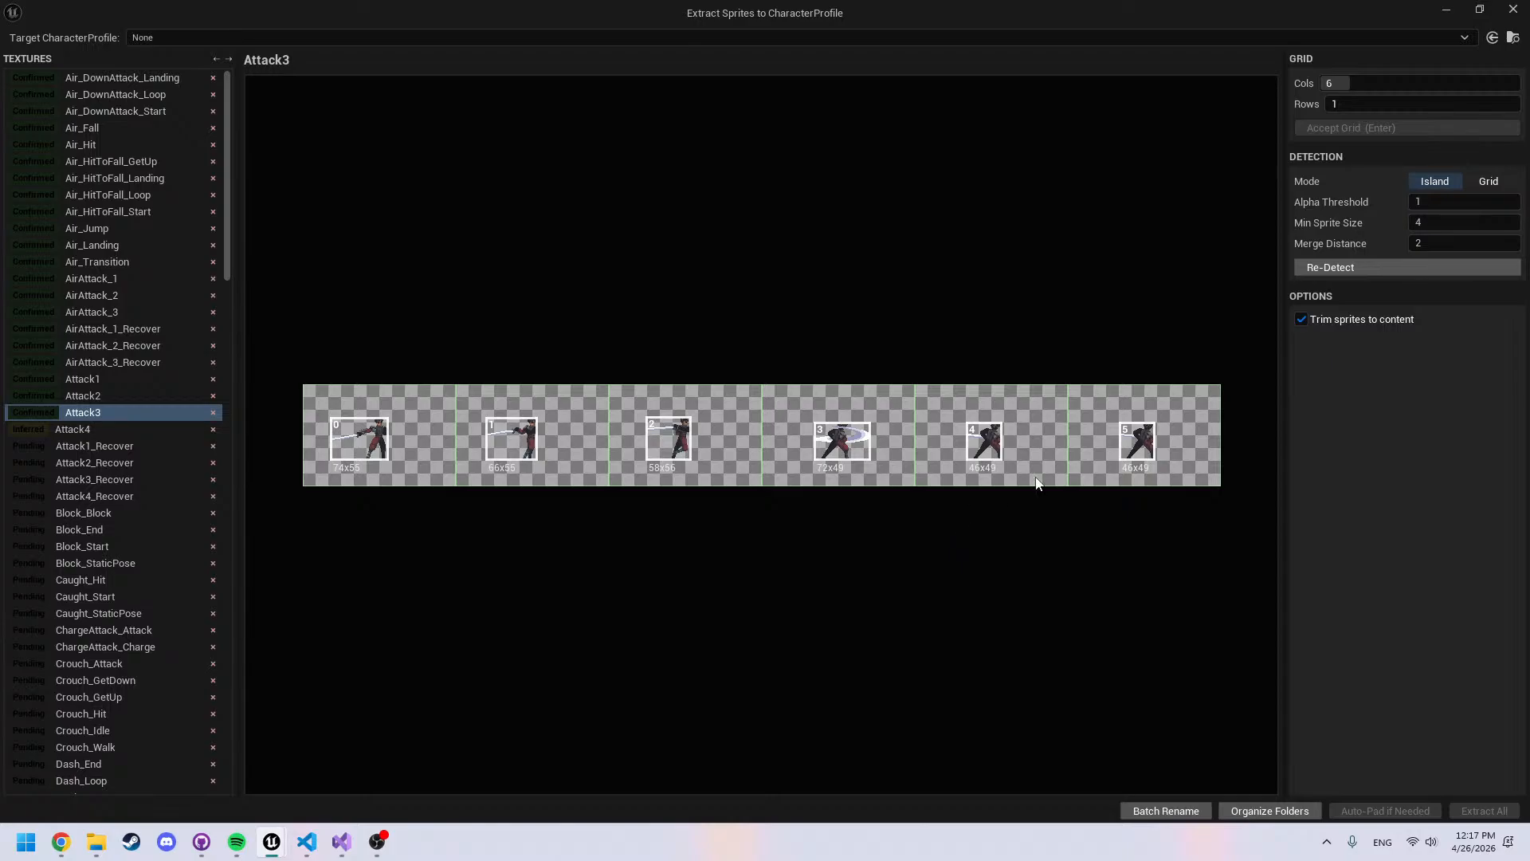
pyautogui.scroll(2, 1143, 463)
pyautogui.moveTo(1142, 463); pyautogui.dragTo(1011, 475, button='middle')
pyautogui.scroll(-3, 1009, 469)
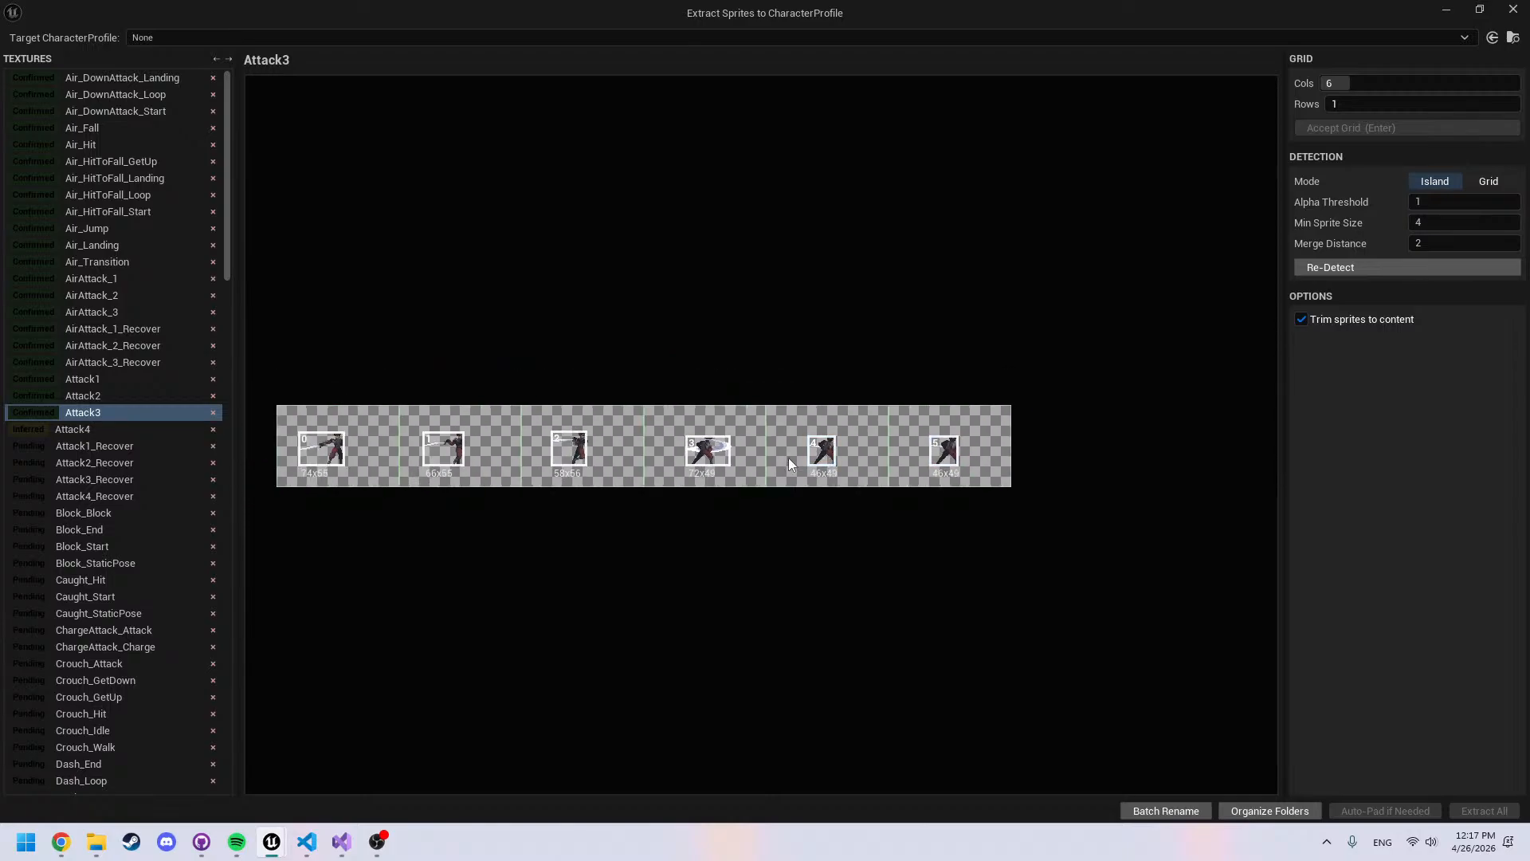
pyautogui.press('Right')
pyautogui.press('Return')
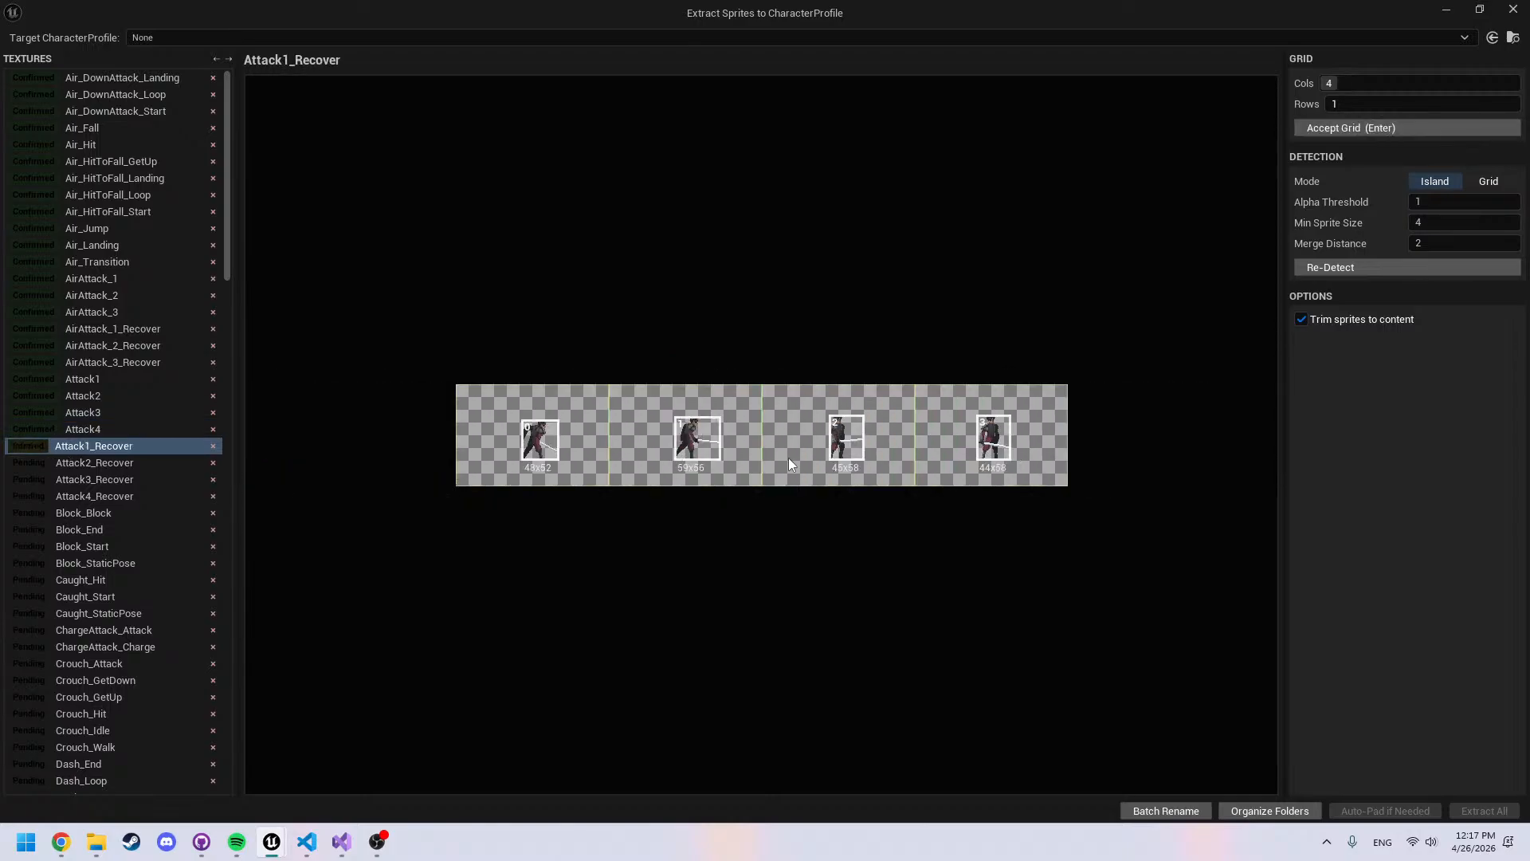
# Accept the detected grids of the four textures Attack1_Recover to Attack4_Recover
pyautogui.press('Return')
pyautogui.press('Return')
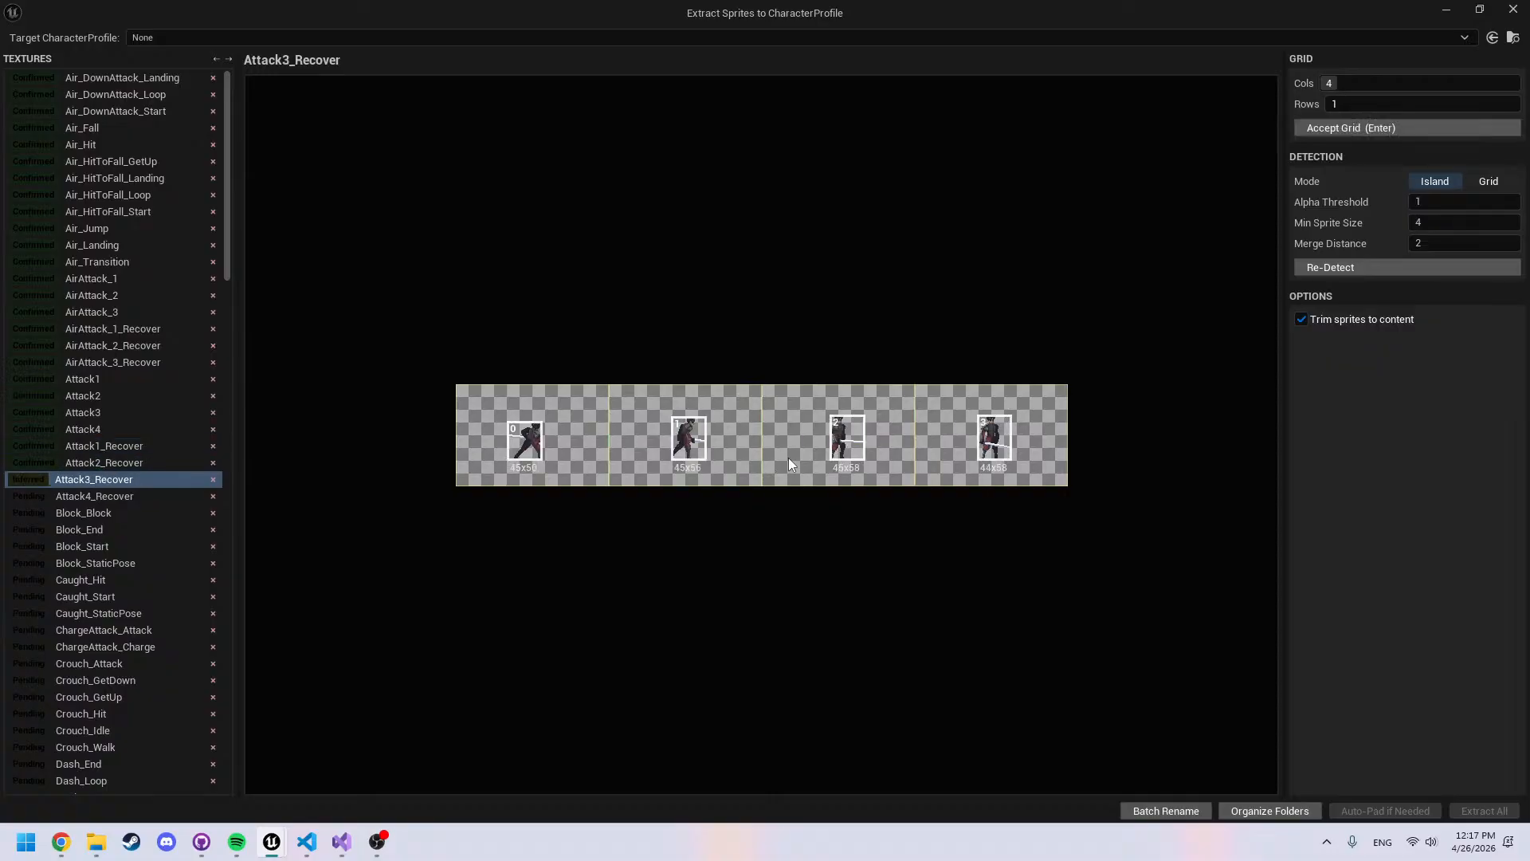
pyautogui.press('Return')
pyautogui.press('Return')
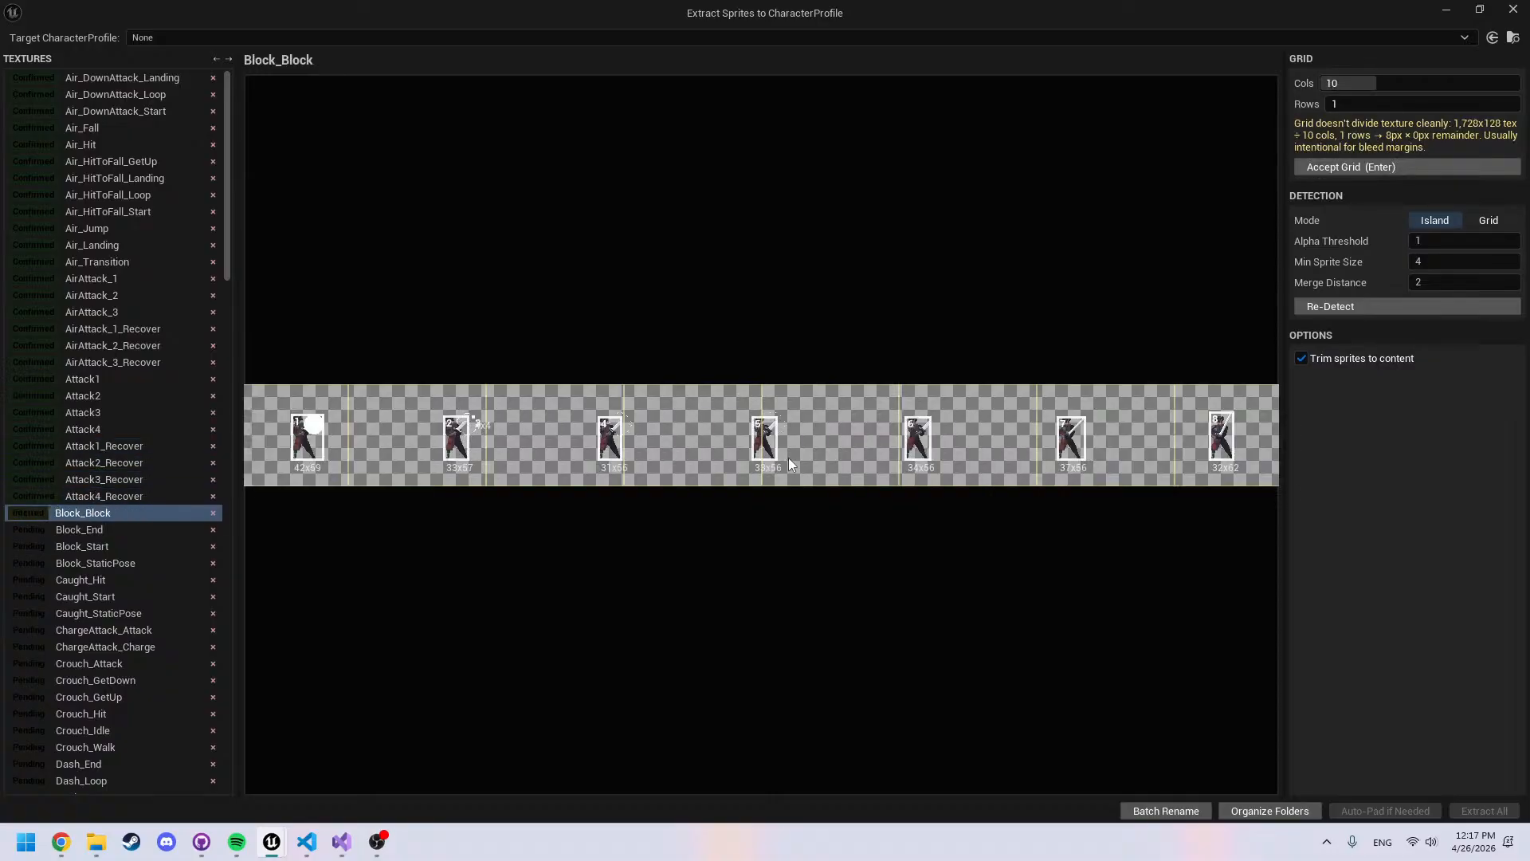
# Inspect the stray effect pixels in Block_Block and set its detection to Min Sprite Size 1 and Merge Distance 10
pyautogui.scroll(4, 791, 495)
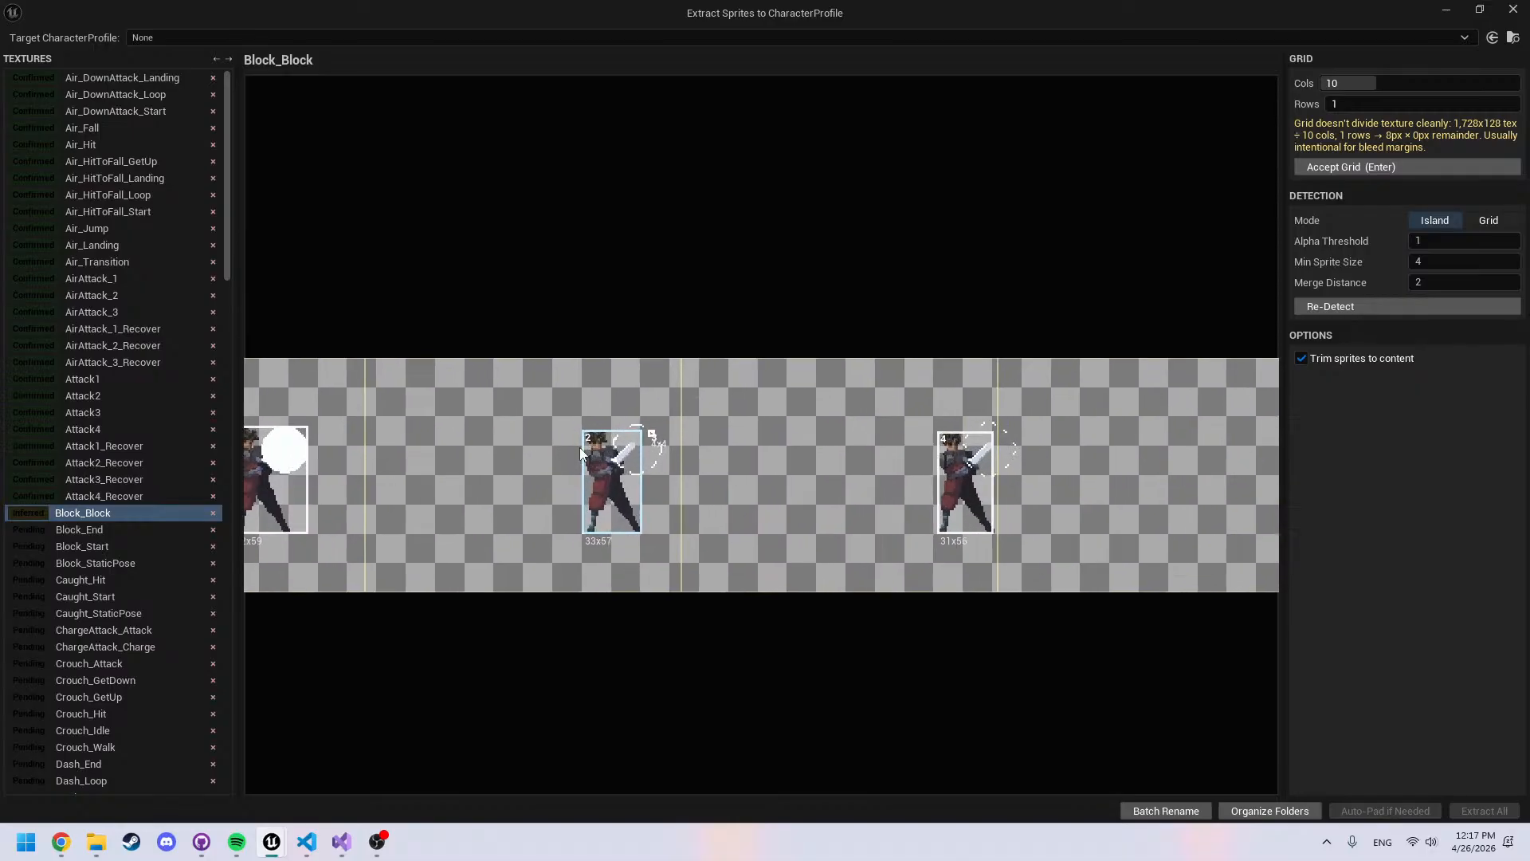
pyautogui.scroll(-2, 1002, 462)
pyautogui.moveTo(1036, 481); pyautogui.dragTo(488, 433, button='middle')
pyautogui.scroll(2, 488, 433)
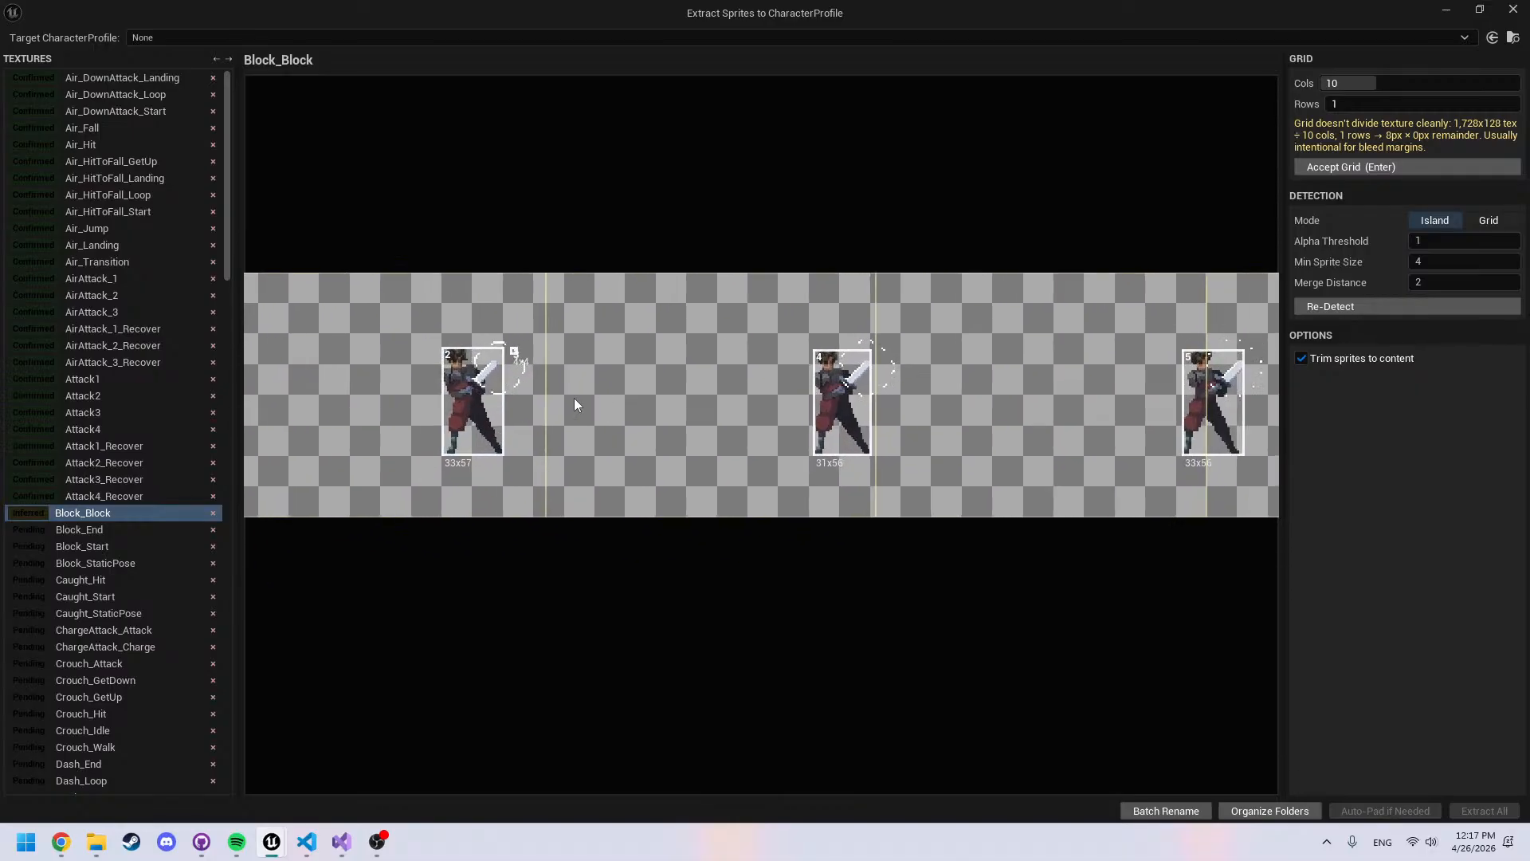
pyautogui.moveTo(515, 380); pyautogui.dragTo(533, 410, button='middle')
pyautogui.scroll(1, 533, 410)
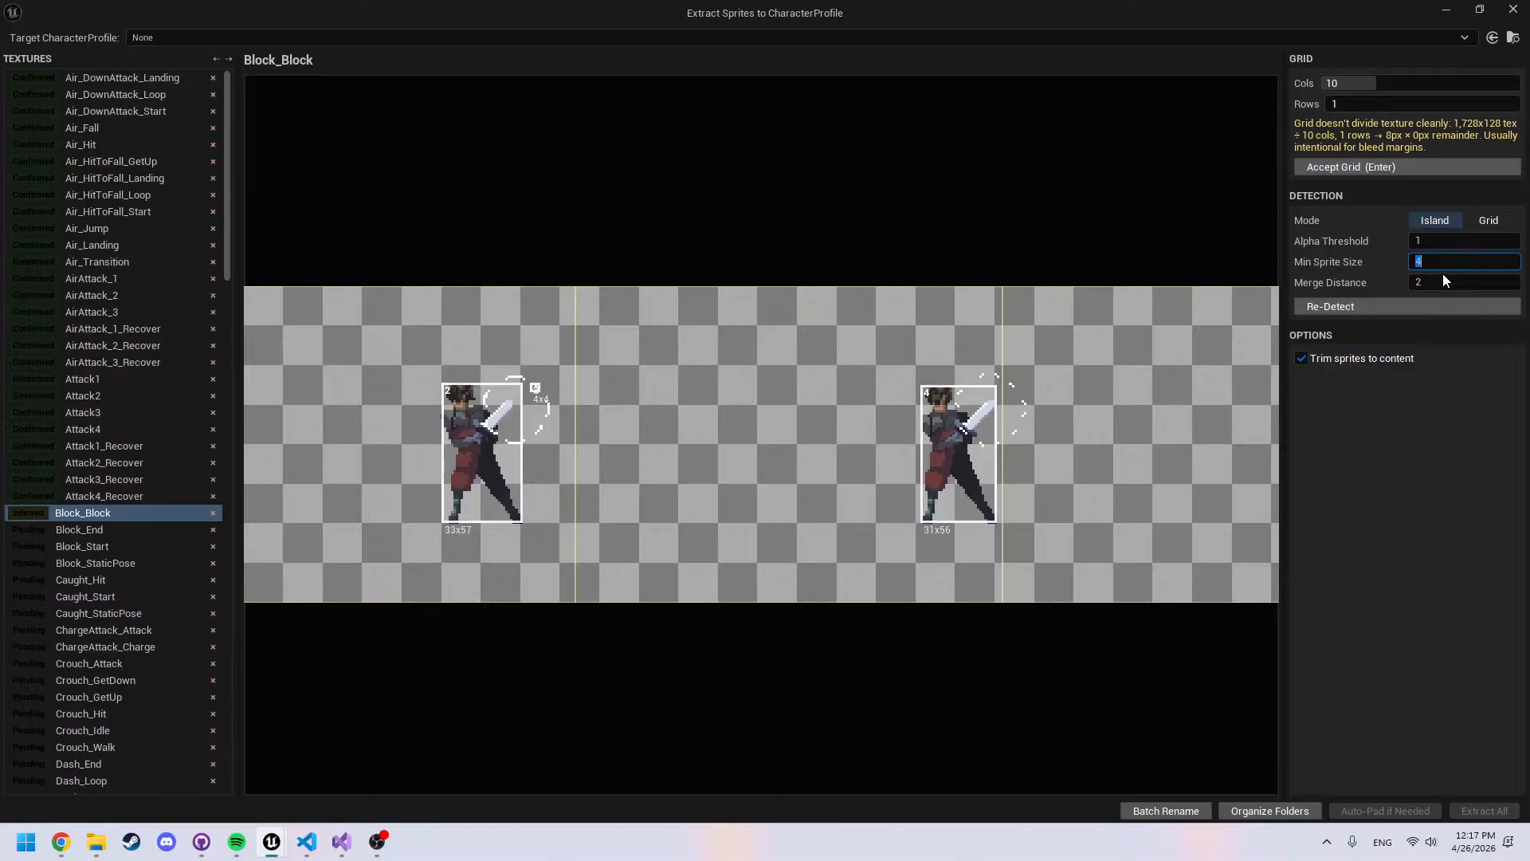
pyautogui.write('1')
pyautogui.click(1445, 239)
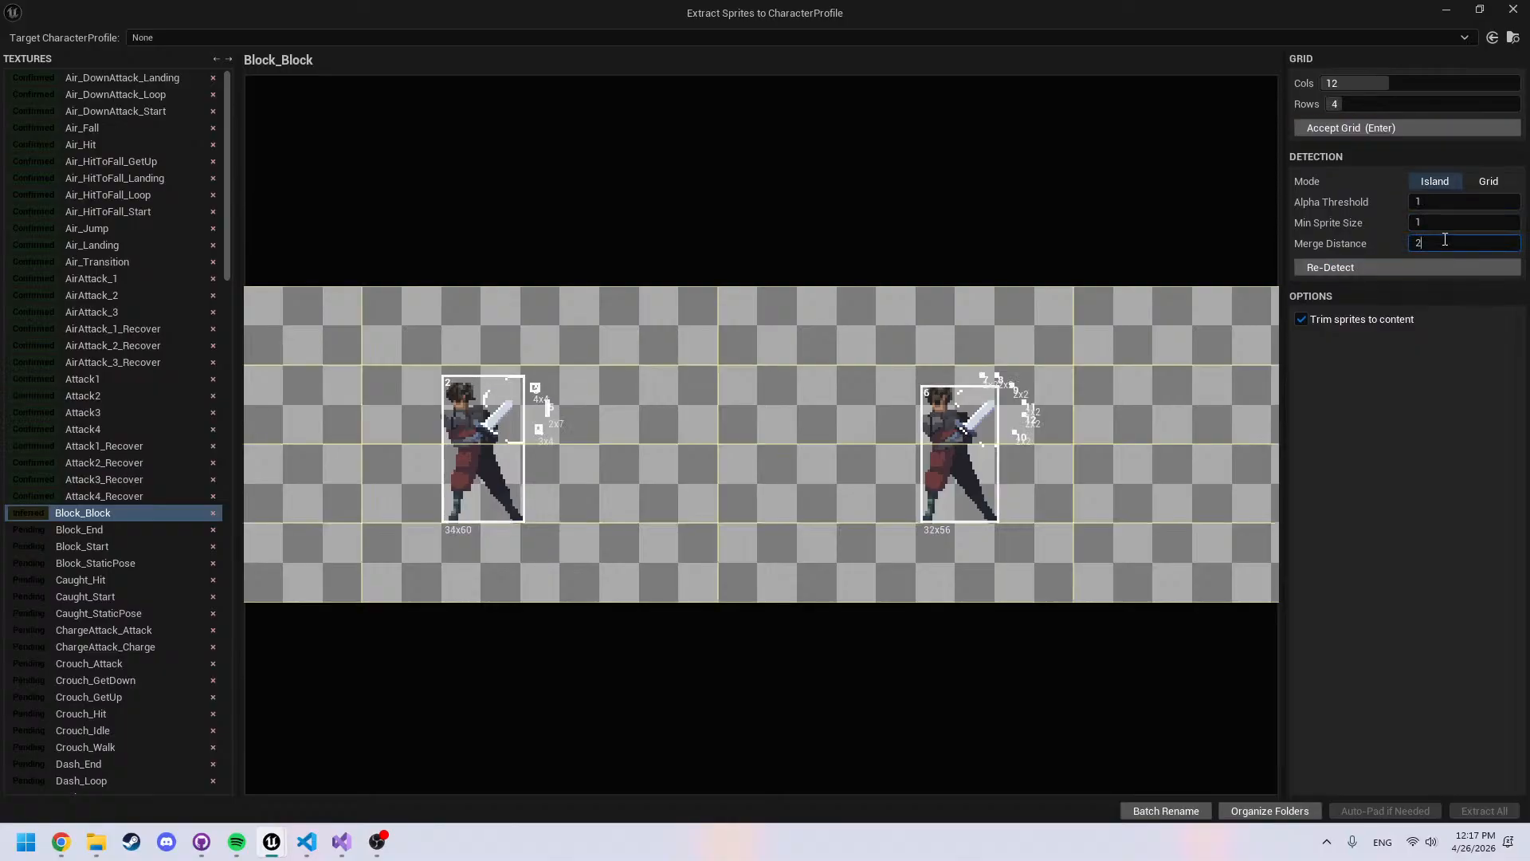
pyautogui.doubleClick(1445, 240)
pyautogui.write('10')
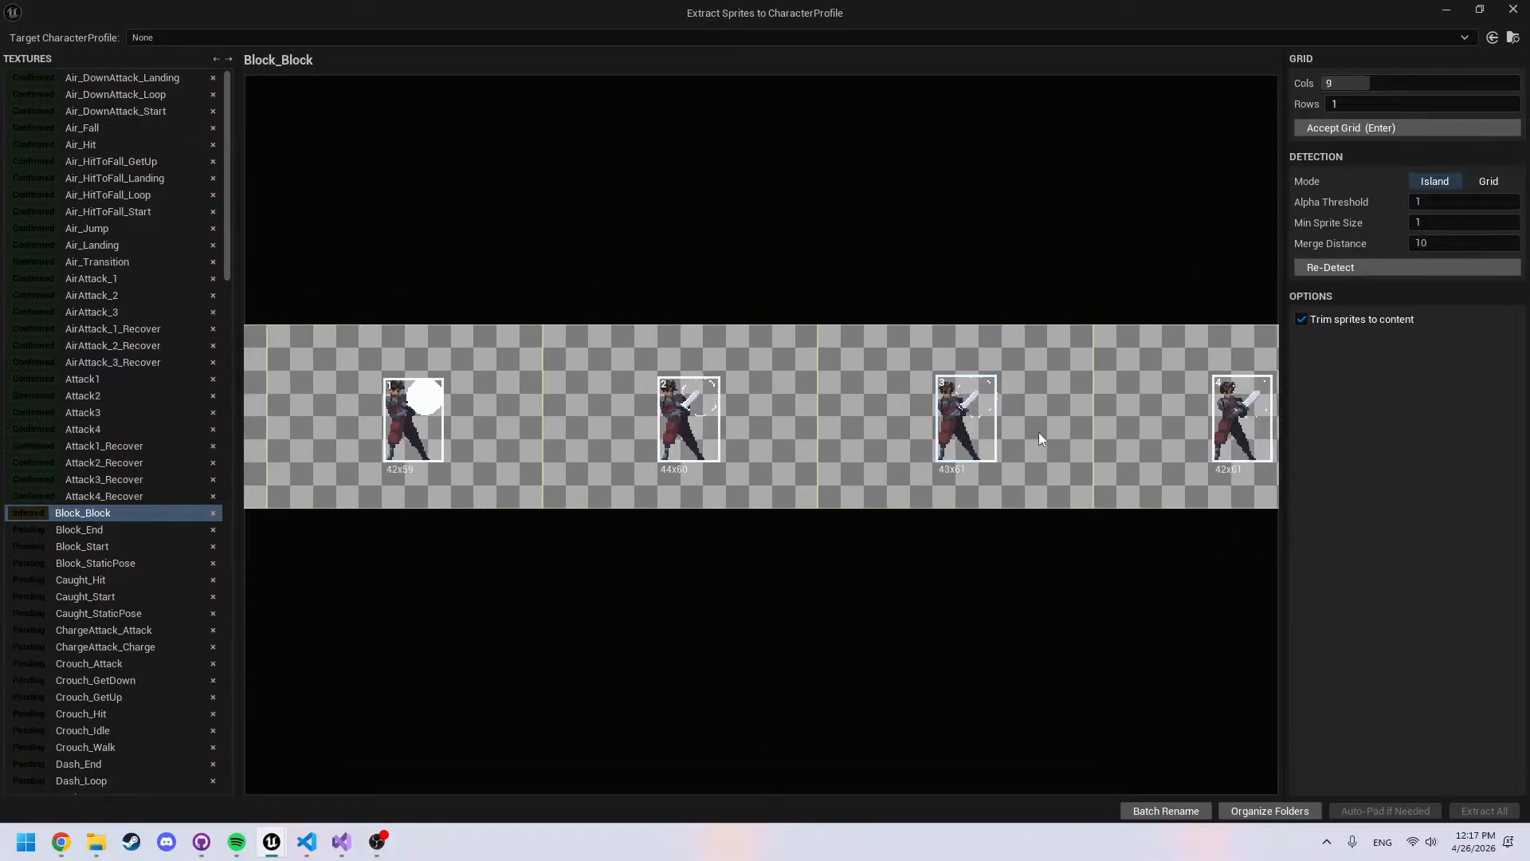
# Check the re-detected Block_Block frames up to the last one and accept the texture's grid
pyautogui.moveTo(1040, 437); pyautogui.dragTo(704, 466, button='middle')
pyautogui.moveTo(1075, 490); pyautogui.dragTo(805, 484, button='middle')
pyautogui.moveTo(1024, 476); pyautogui.dragTo(637, 464, button='middle')
pyautogui.moveTo(1038, 470); pyautogui.dragTo(753, 476, button='middle')
pyautogui.moveTo(1054, 460); pyautogui.dragTo(950, 465, button='middle')
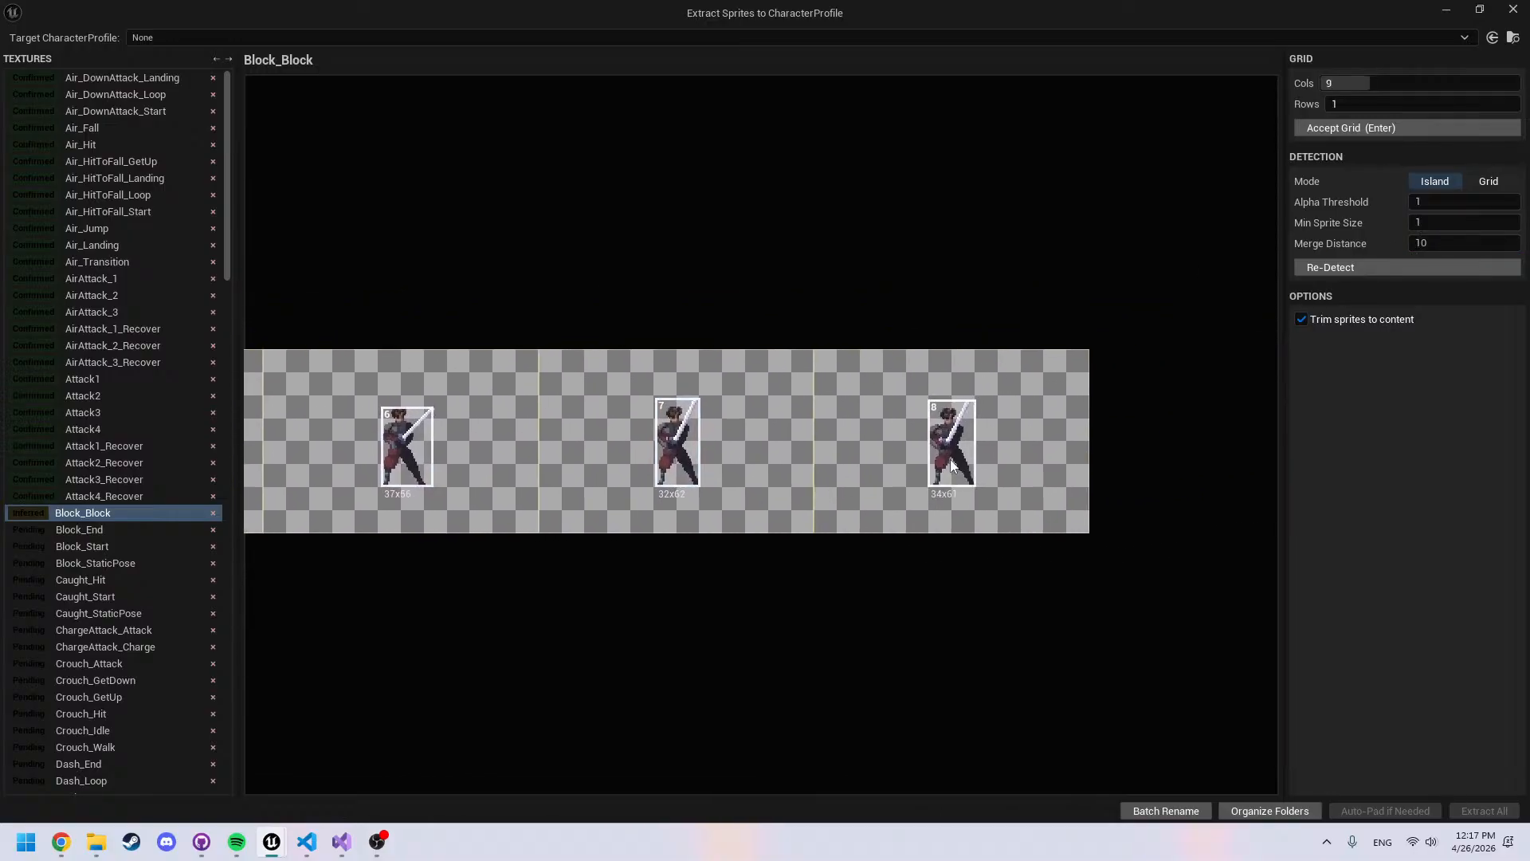
pyautogui.click(1393, 130)
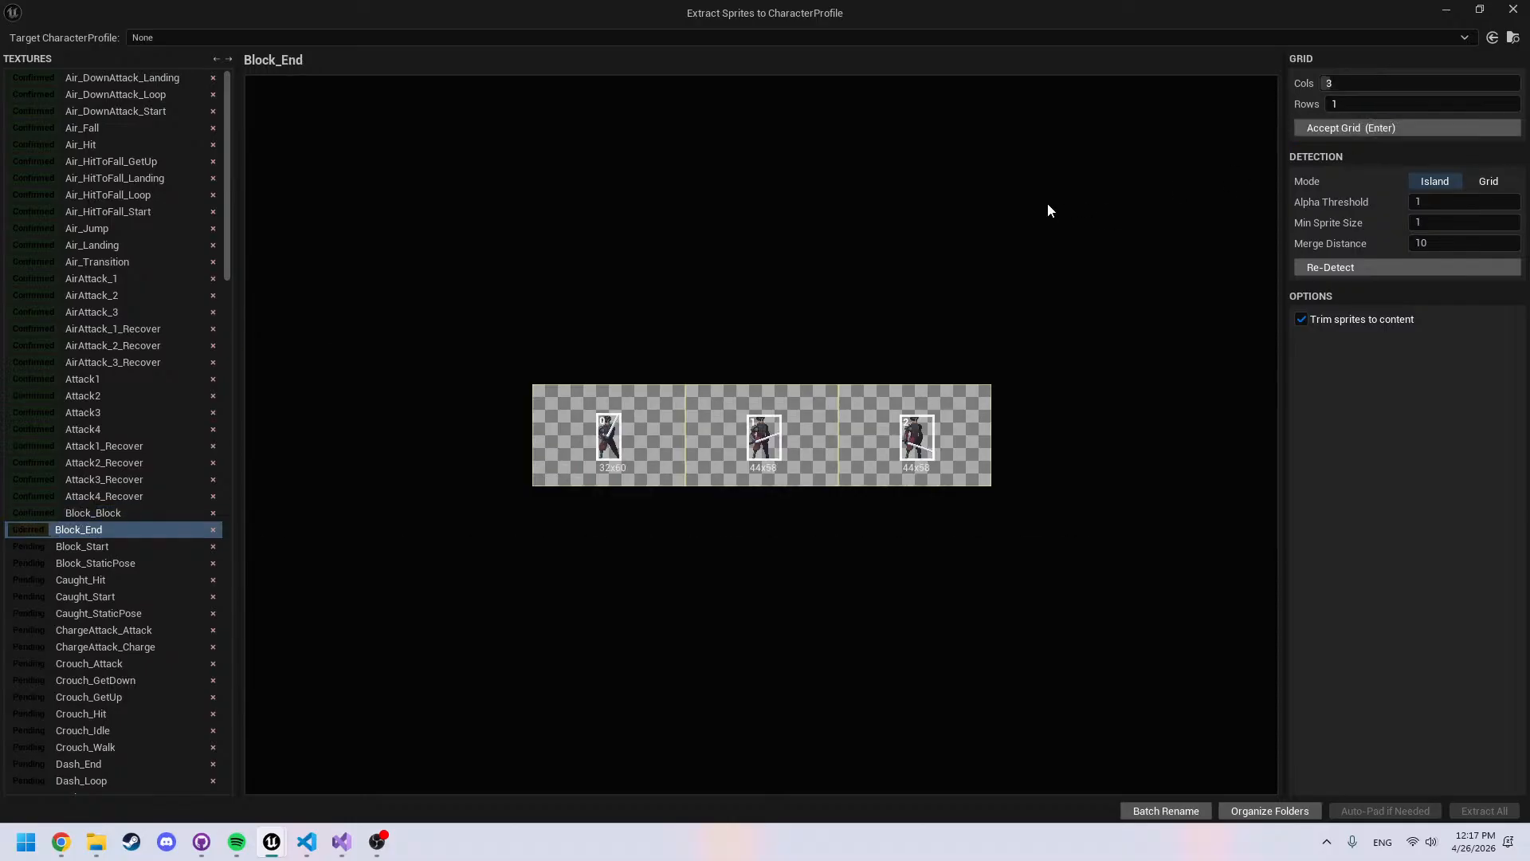
# Accept the detected grids of Block_End, Block_Start and Block_StaticPose, returning to Block_StaticPose for a second look
pyautogui.press('Return')
pyautogui.press('Return')
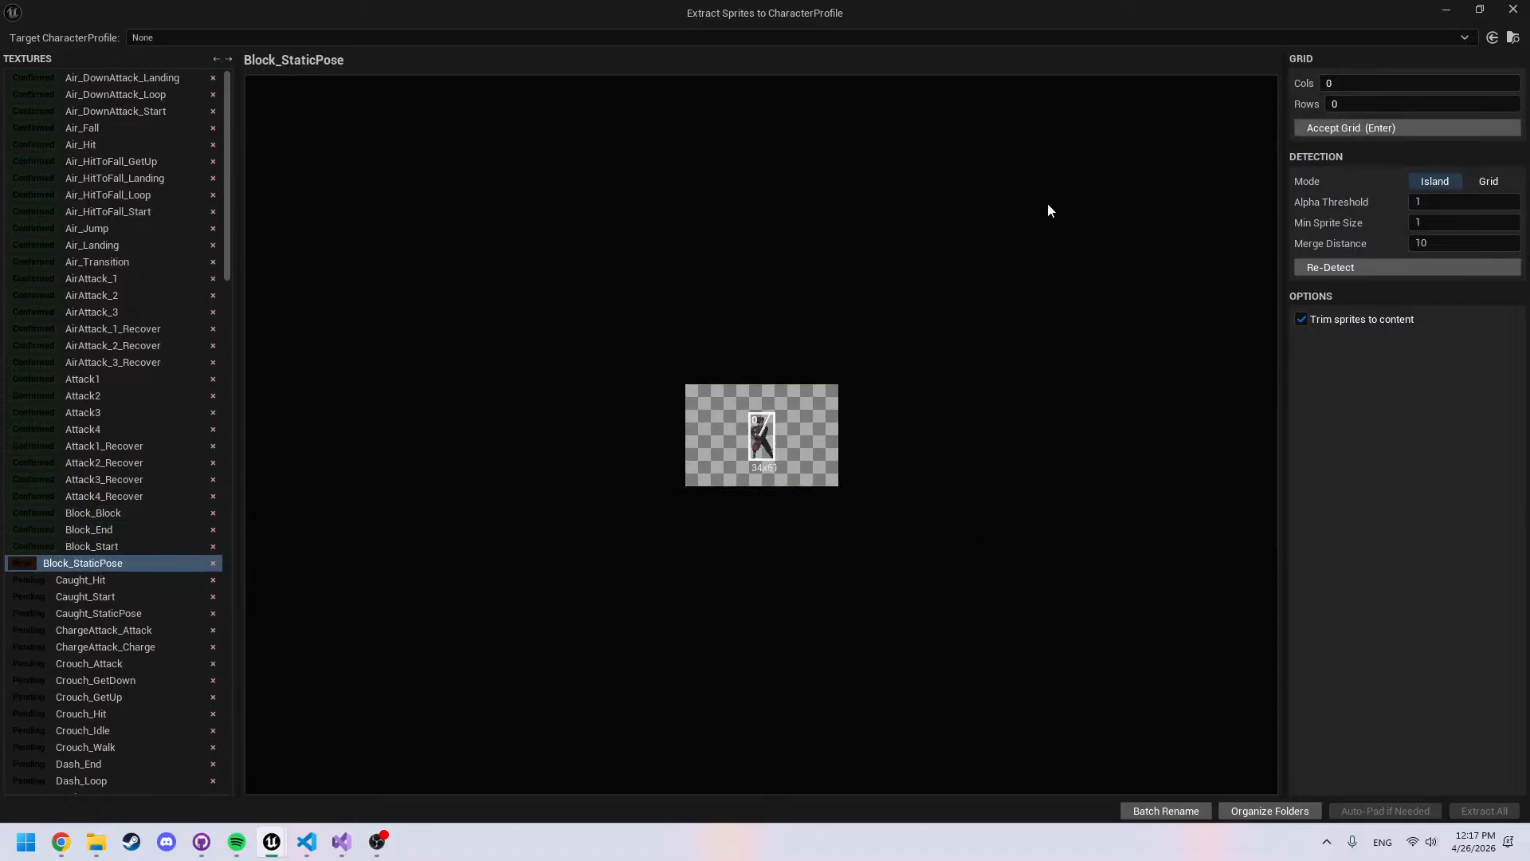
pyautogui.press('Return')
pyautogui.press('Left')
pyautogui.press('Return')
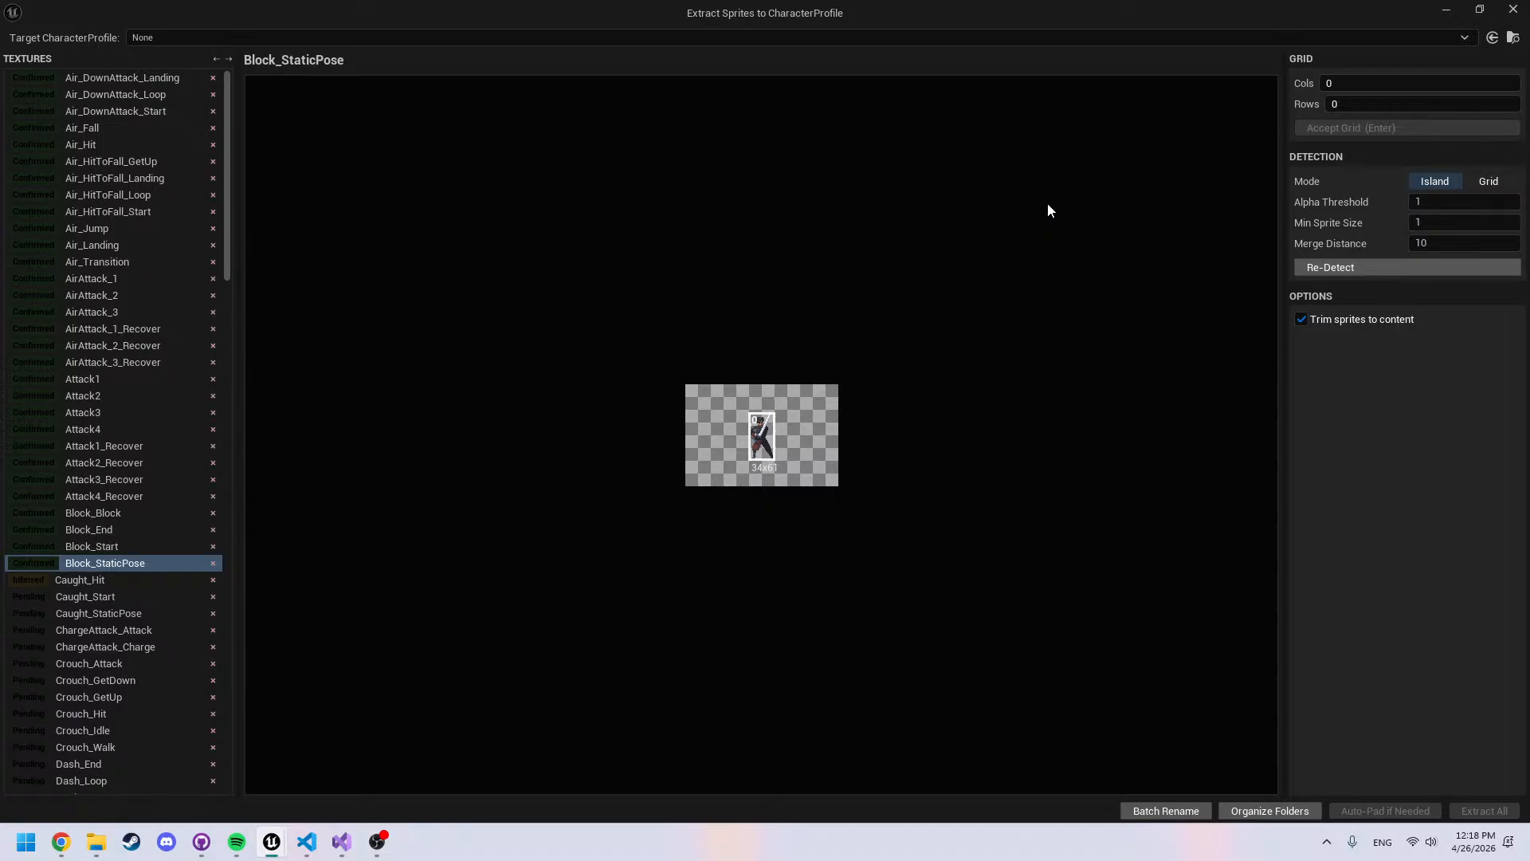
# Accept the detected grids of Caught_Hit, Caught_Start and Caught_StaticPose
pyautogui.press('Return')
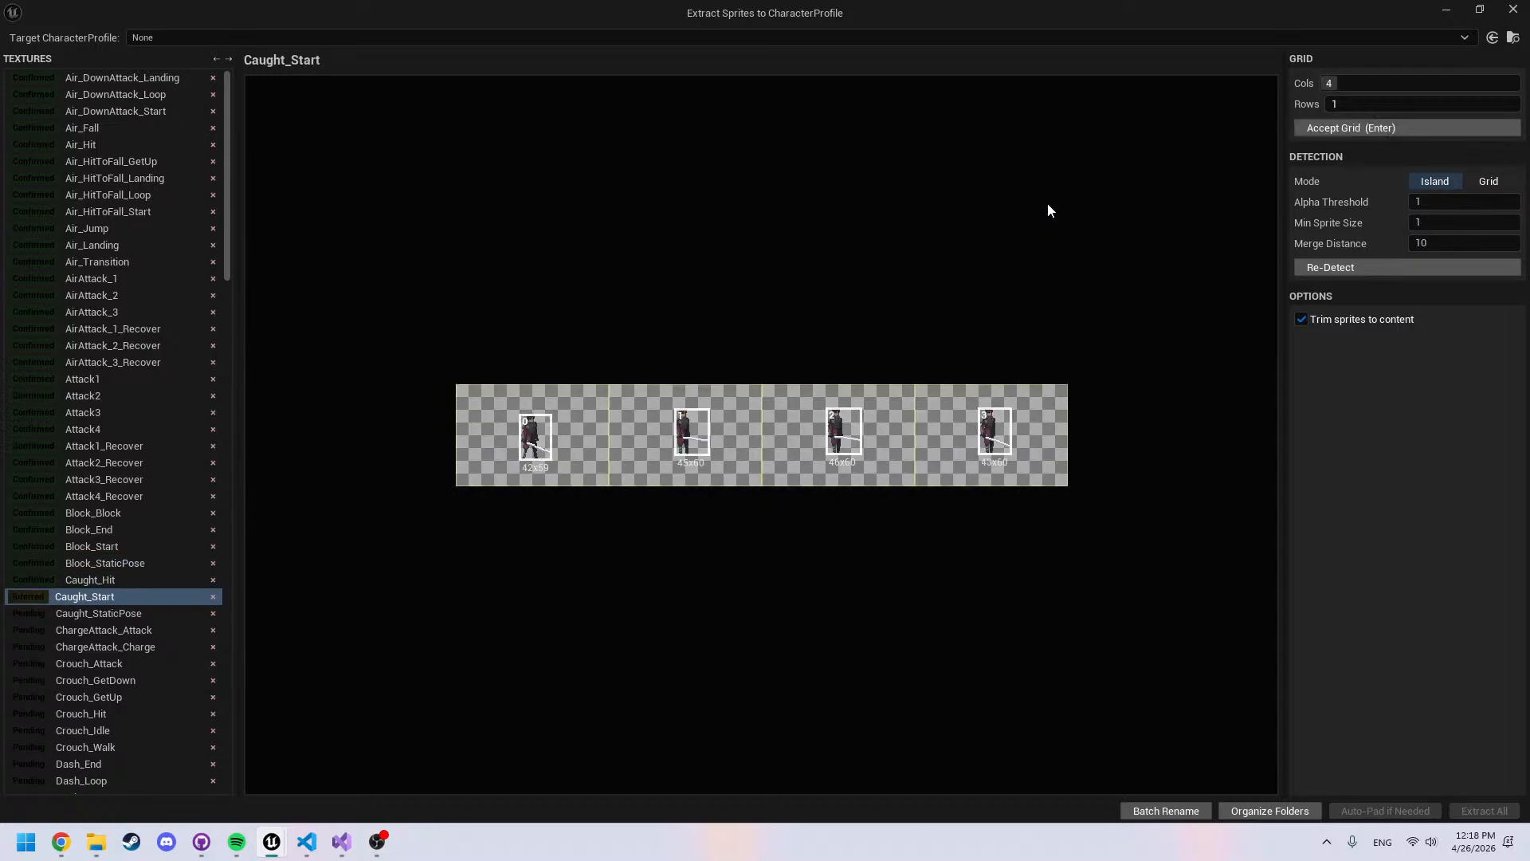
pyautogui.press('Return')
pyautogui.press('Return')
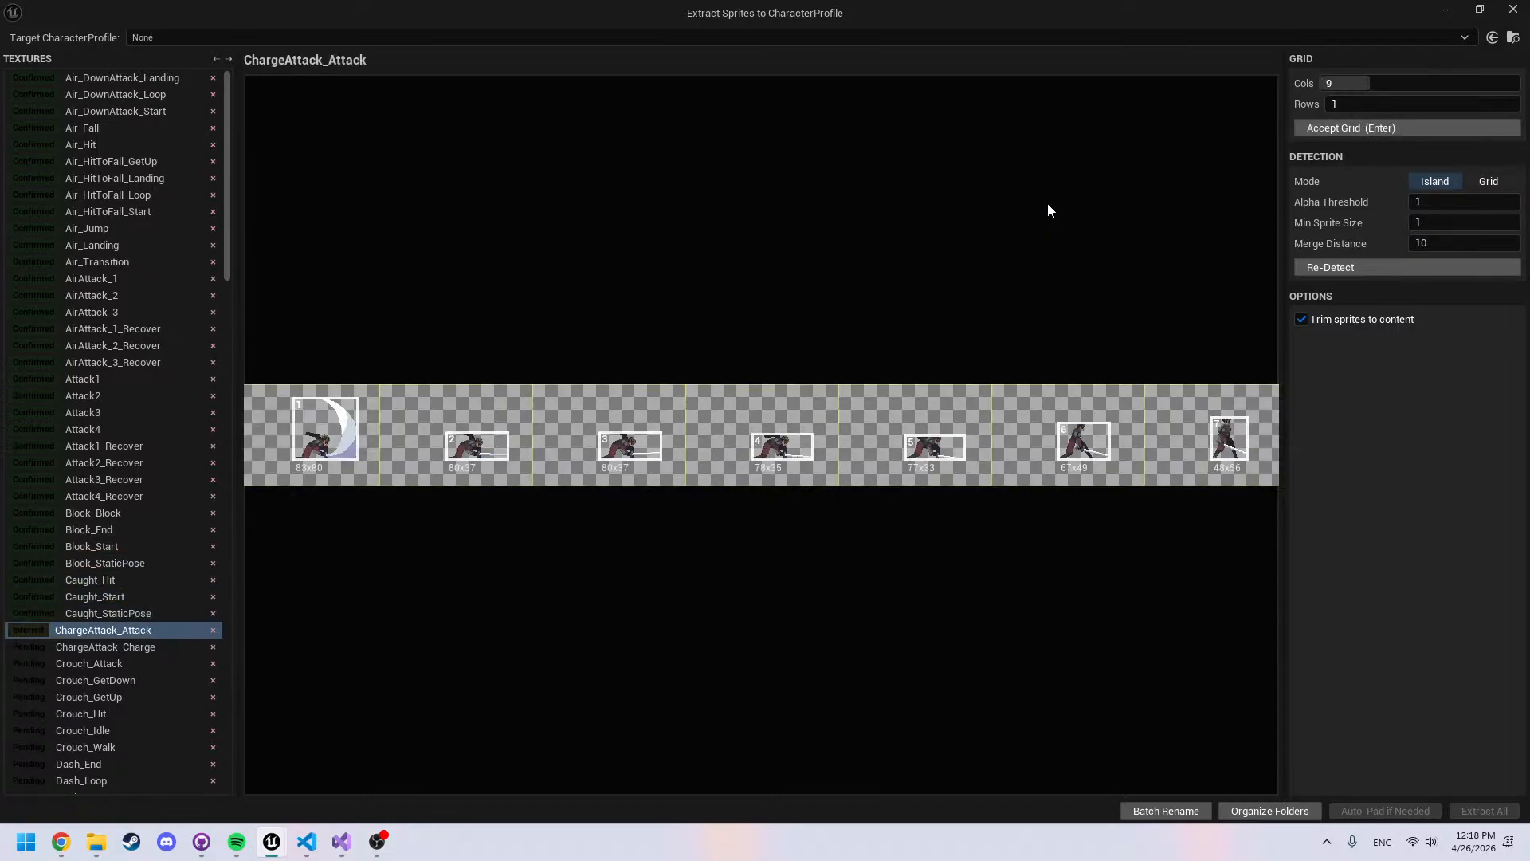
# Check the remaining ChargeAttack_Attack frames and accept the detected grids of ChargeAttack_Attack and ChargeAttack_Charge
pyautogui.moveTo(1055, 289); pyautogui.dragTo(481, 270, button='middle')
pyautogui.moveTo(937, 358); pyautogui.dragTo(478, 360, button='middle')
pyautogui.press('Return')
pyautogui.press('Return')
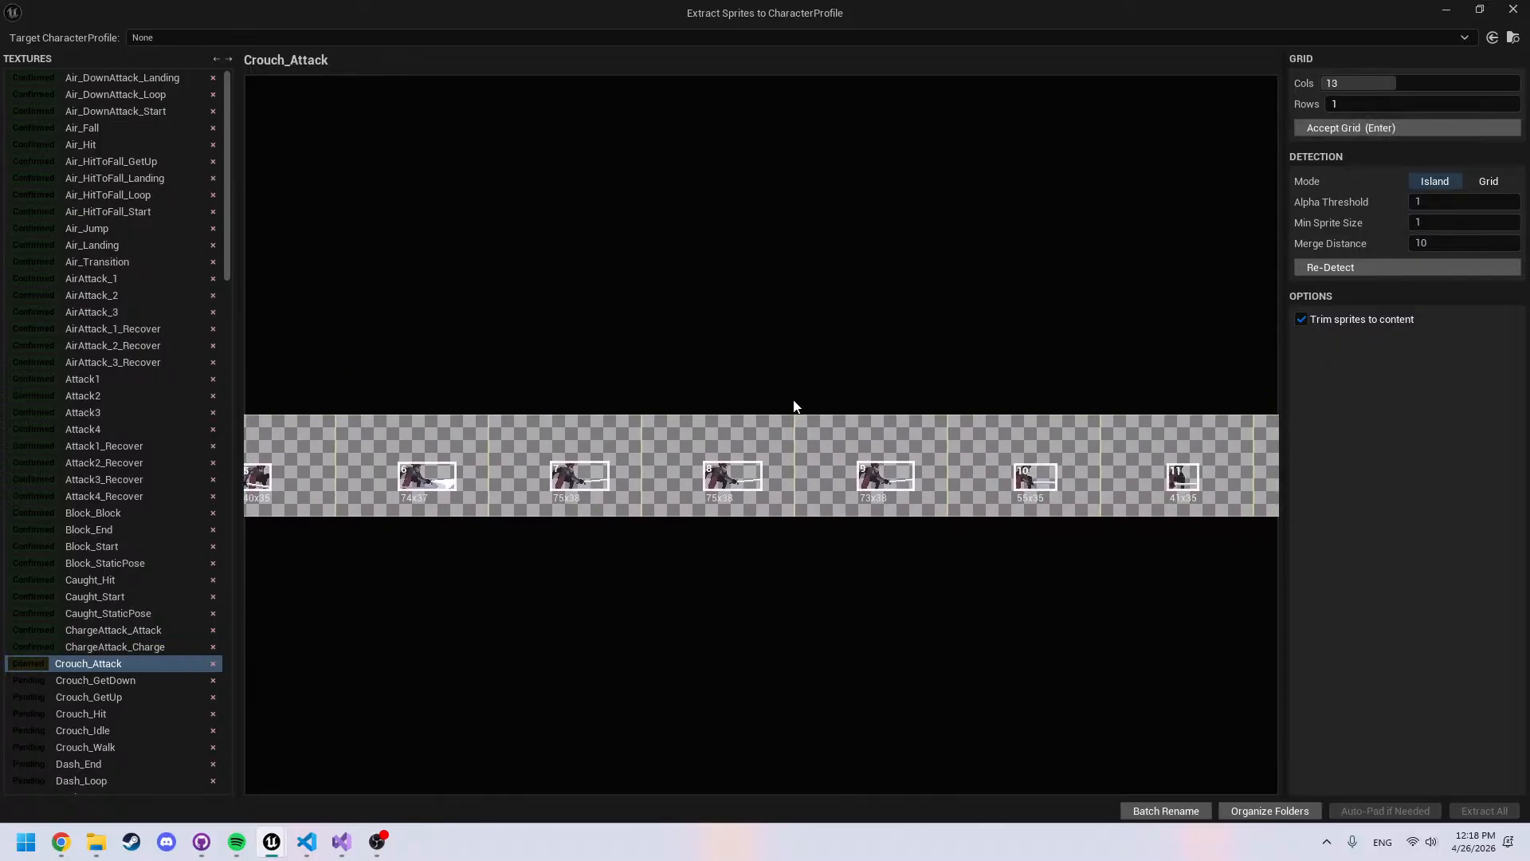
# Check the long crouch strips and accept the detected grids from Crouch_Attack through Crouch_Idle
pyautogui.moveTo(834, 406); pyautogui.dragTo(522, 359, button='middle')
pyautogui.press('Return')
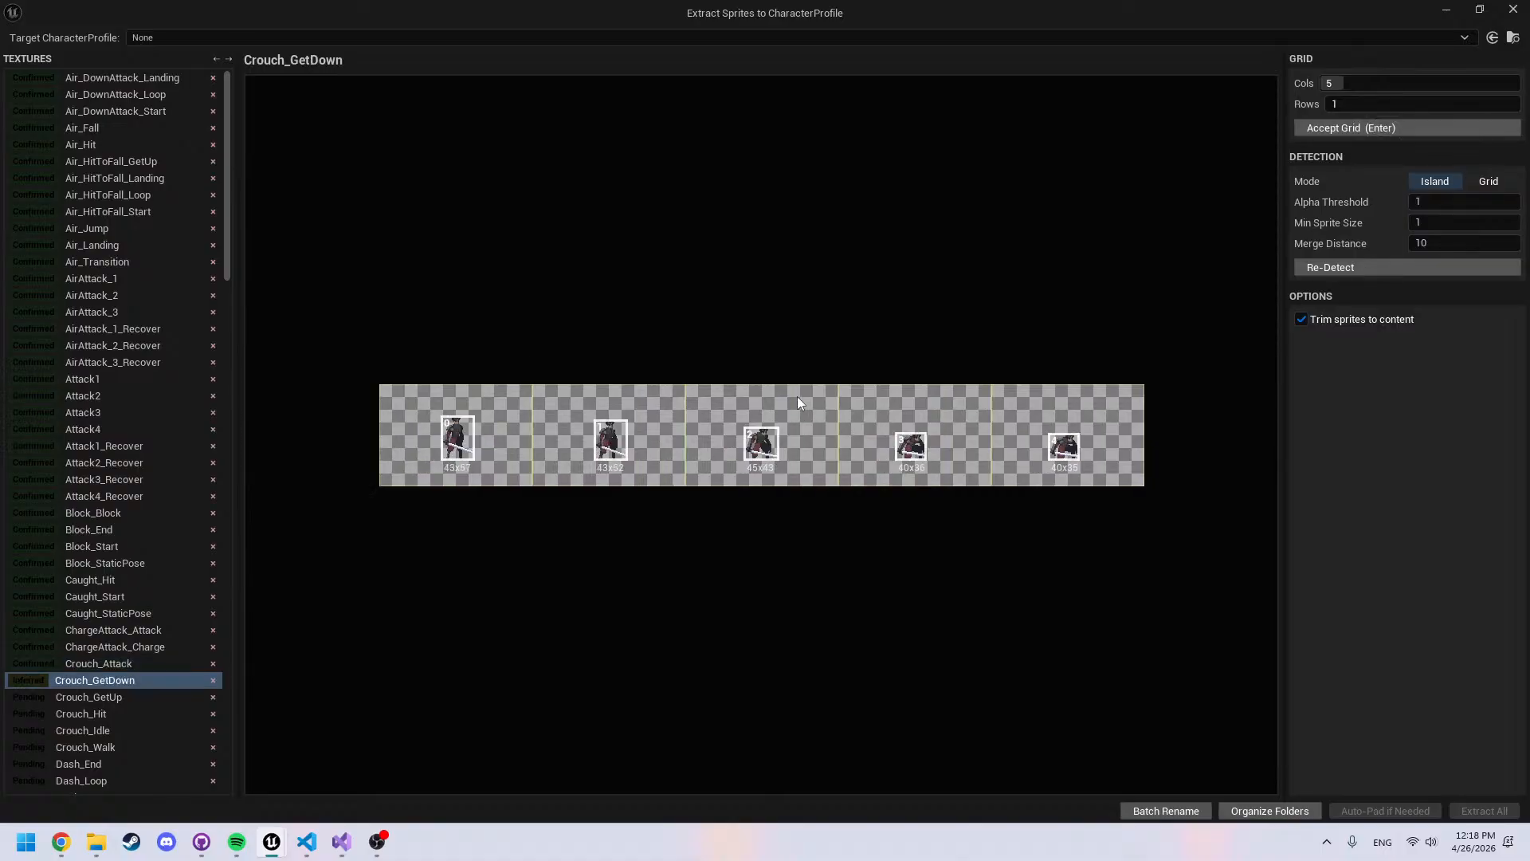
pyautogui.press('Return')
pyautogui.press('Return')
pyautogui.press('Return')
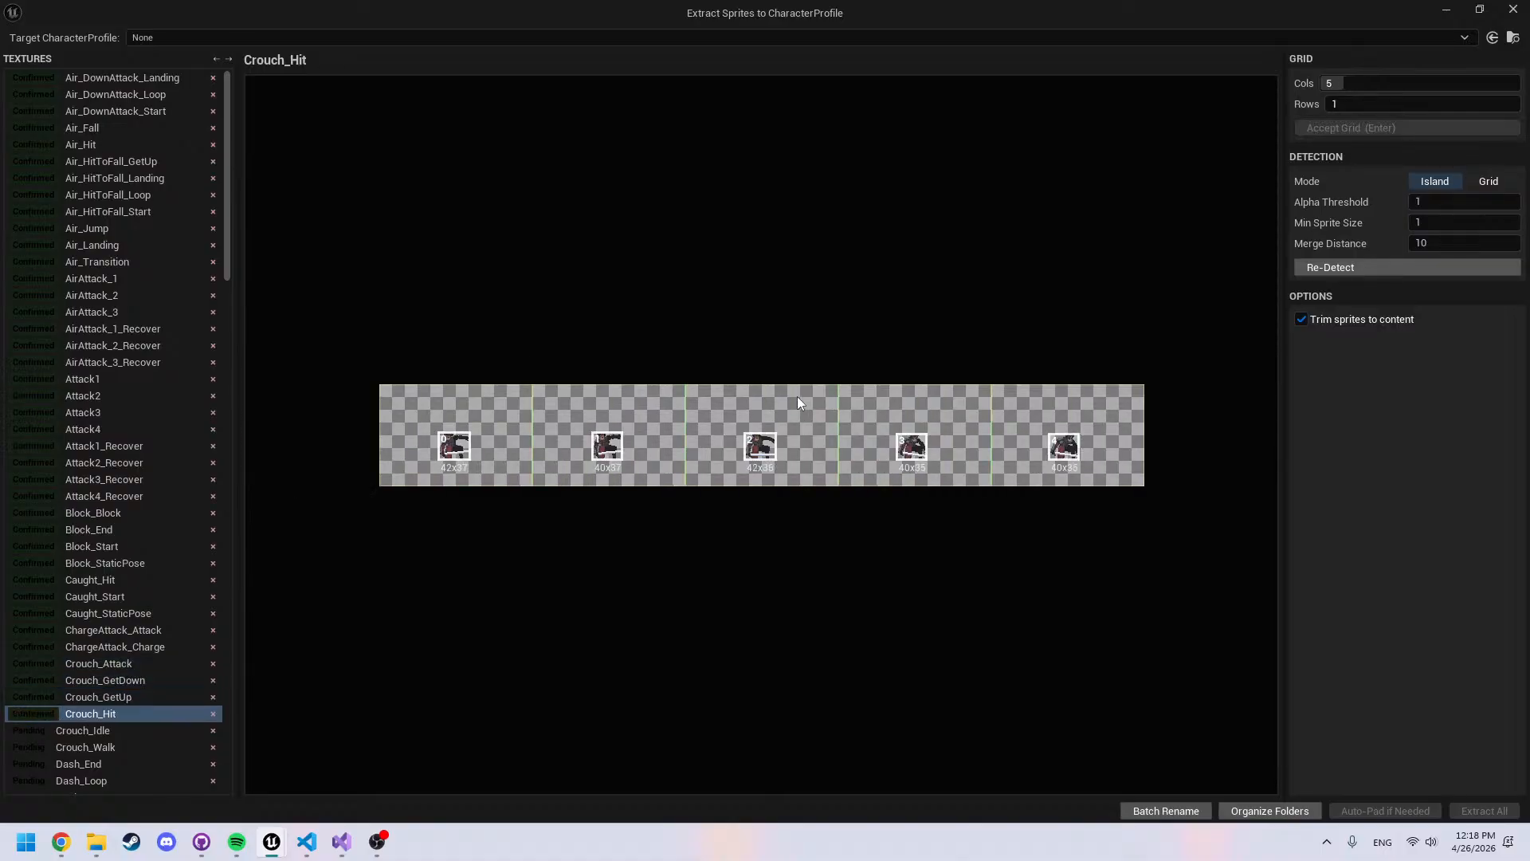
pyautogui.moveTo(797, 396); pyautogui.dragTo(463, 341, button='middle')
pyautogui.press('Return')
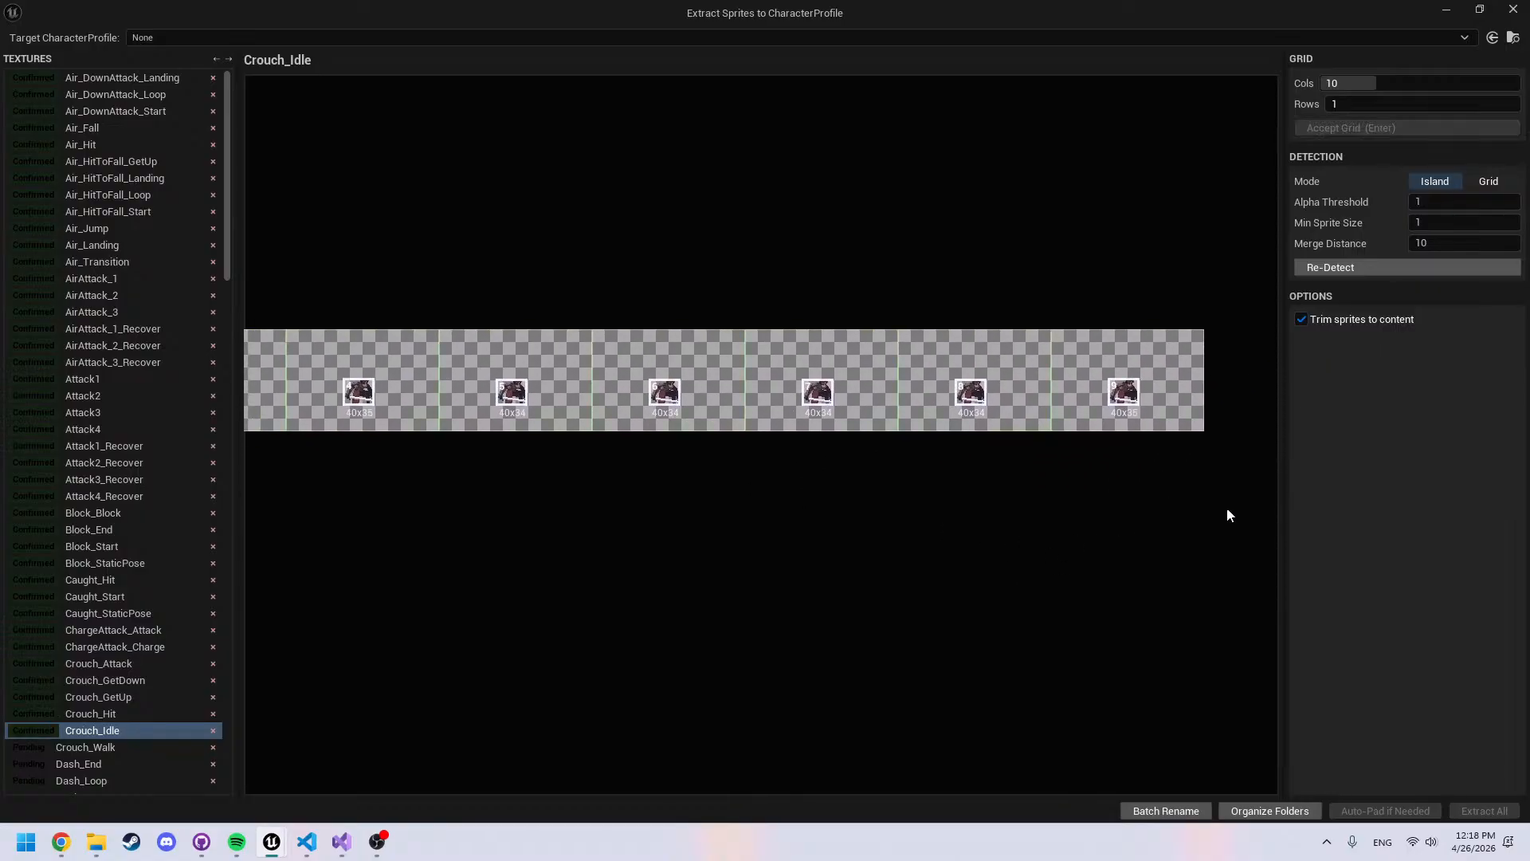
# Check the Crouch_Walk strip and accept the detected grids from Crouch_Walk through the Dash textures, stopping at Death
pyautogui.moveTo(911, 485); pyautogui.dragTo(479, 485, button='middle')
pyautogui.press('Return')
pyautogui.press('Return')
pyautogui.press('Return')
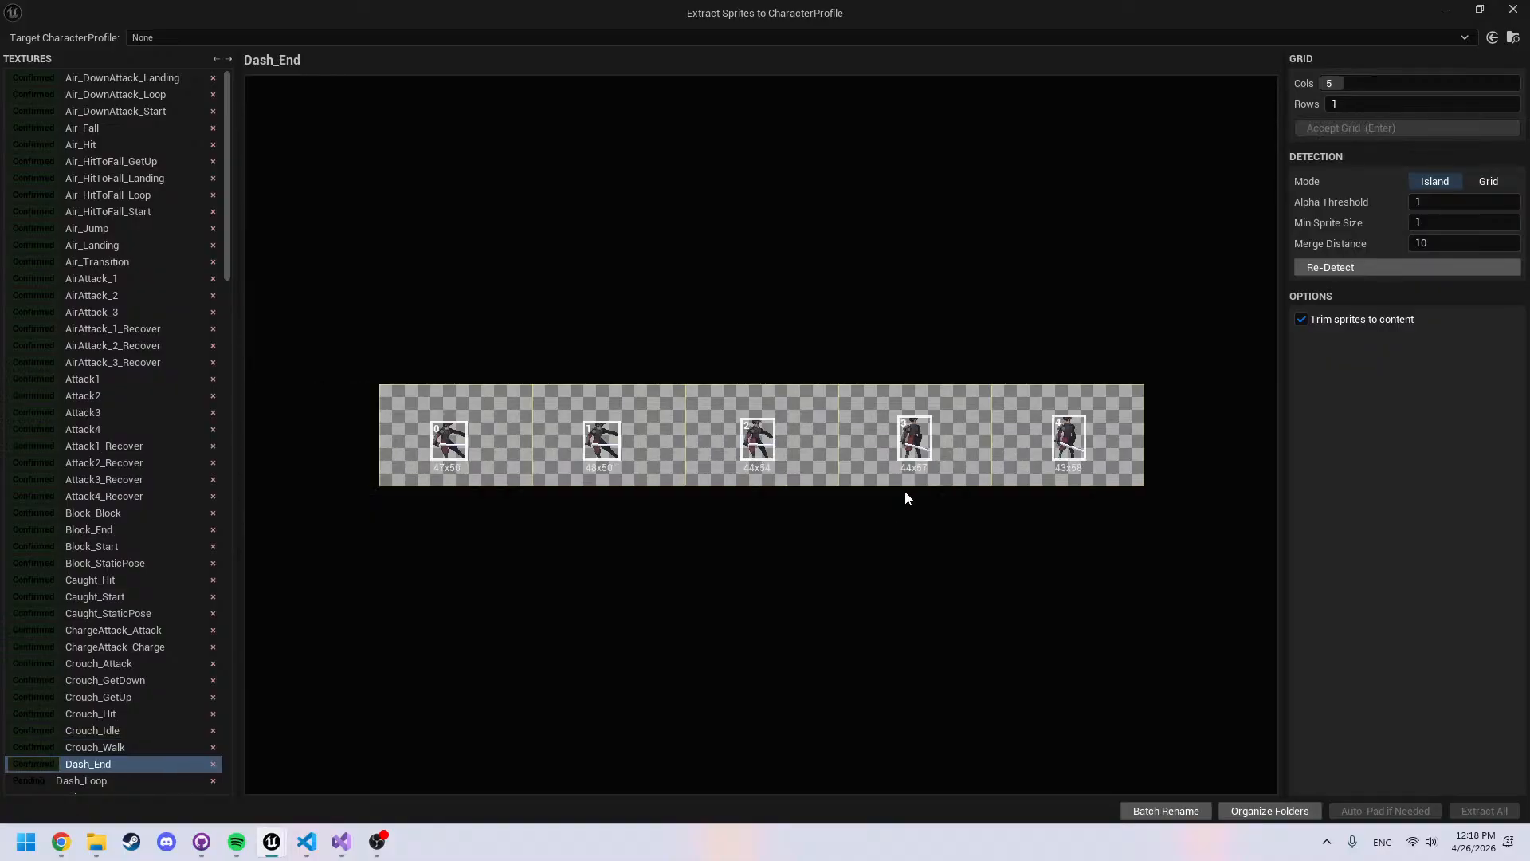
pyautogui.press('Return')
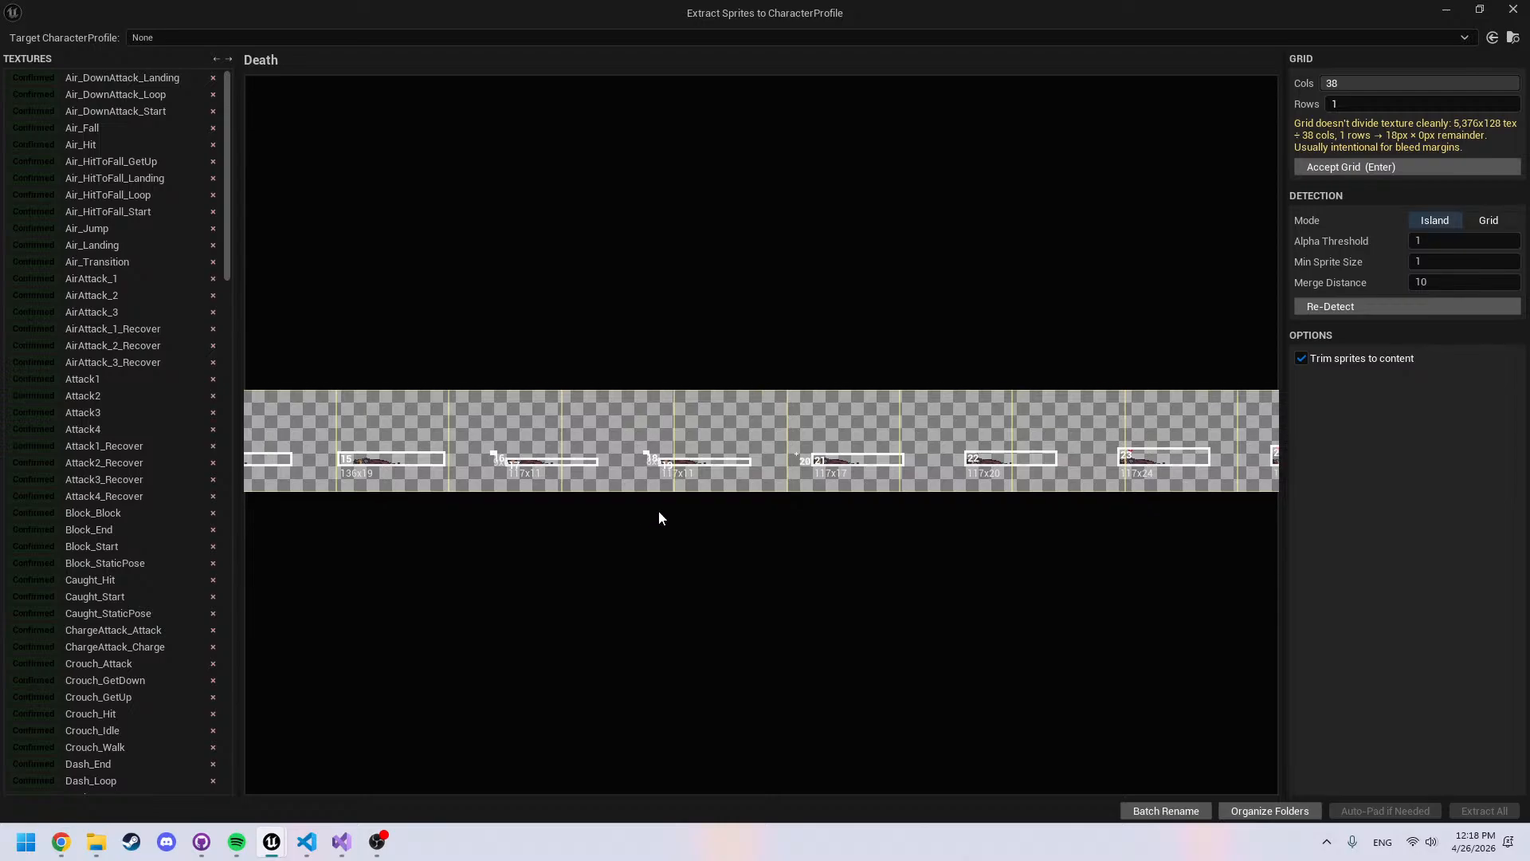
# Inspect the split sprite boxes on the Death strip and set its detection merge distance to 20
pyautogui.scroll(4, 628, 460)
pyautogui.scroll(-3, 499, 483)
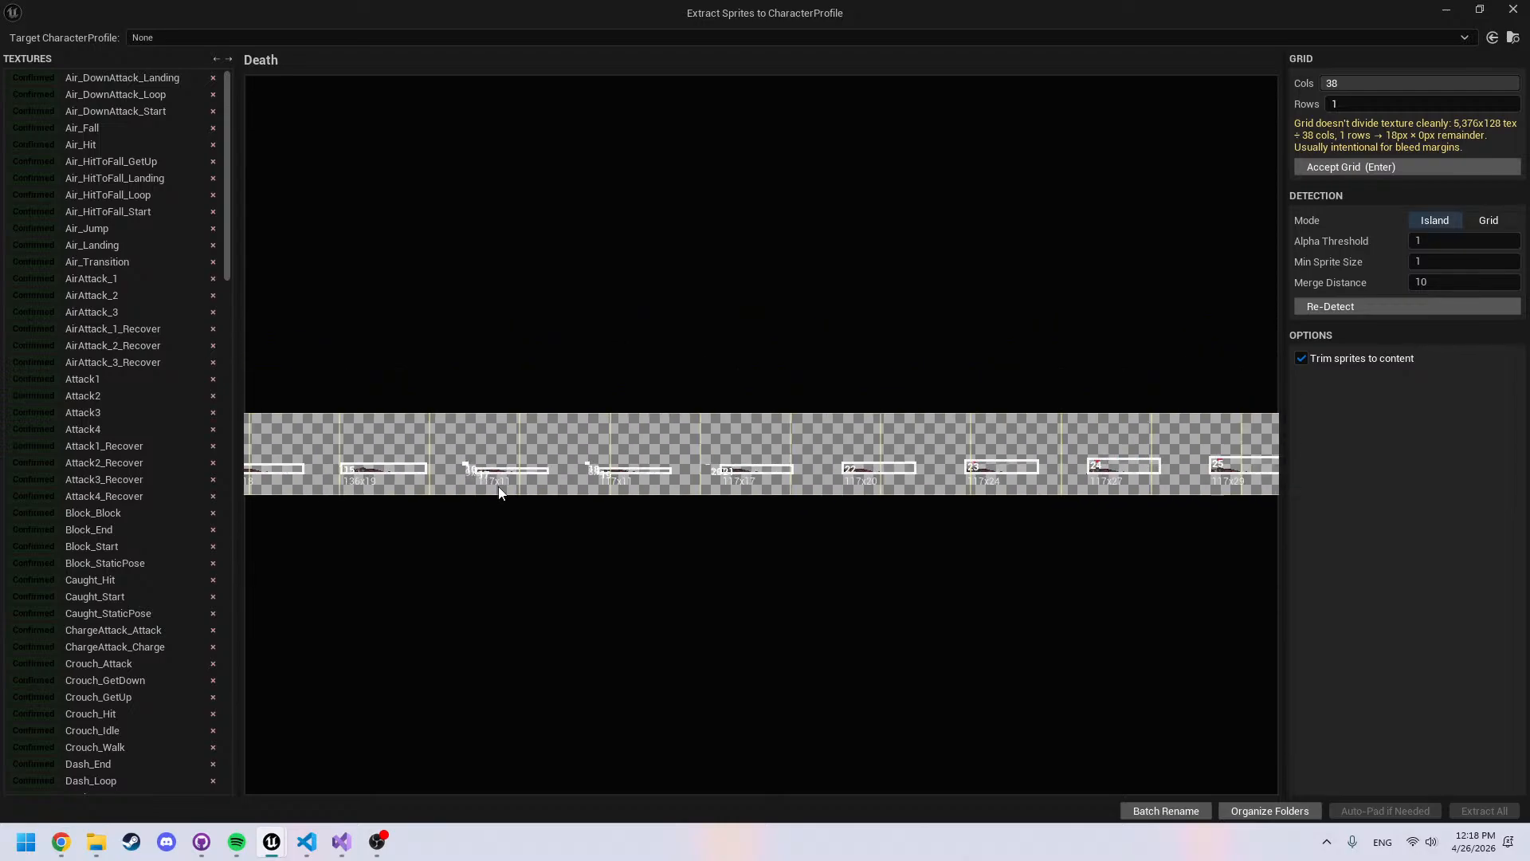
pyautogui.scroll(3, 481, 475)
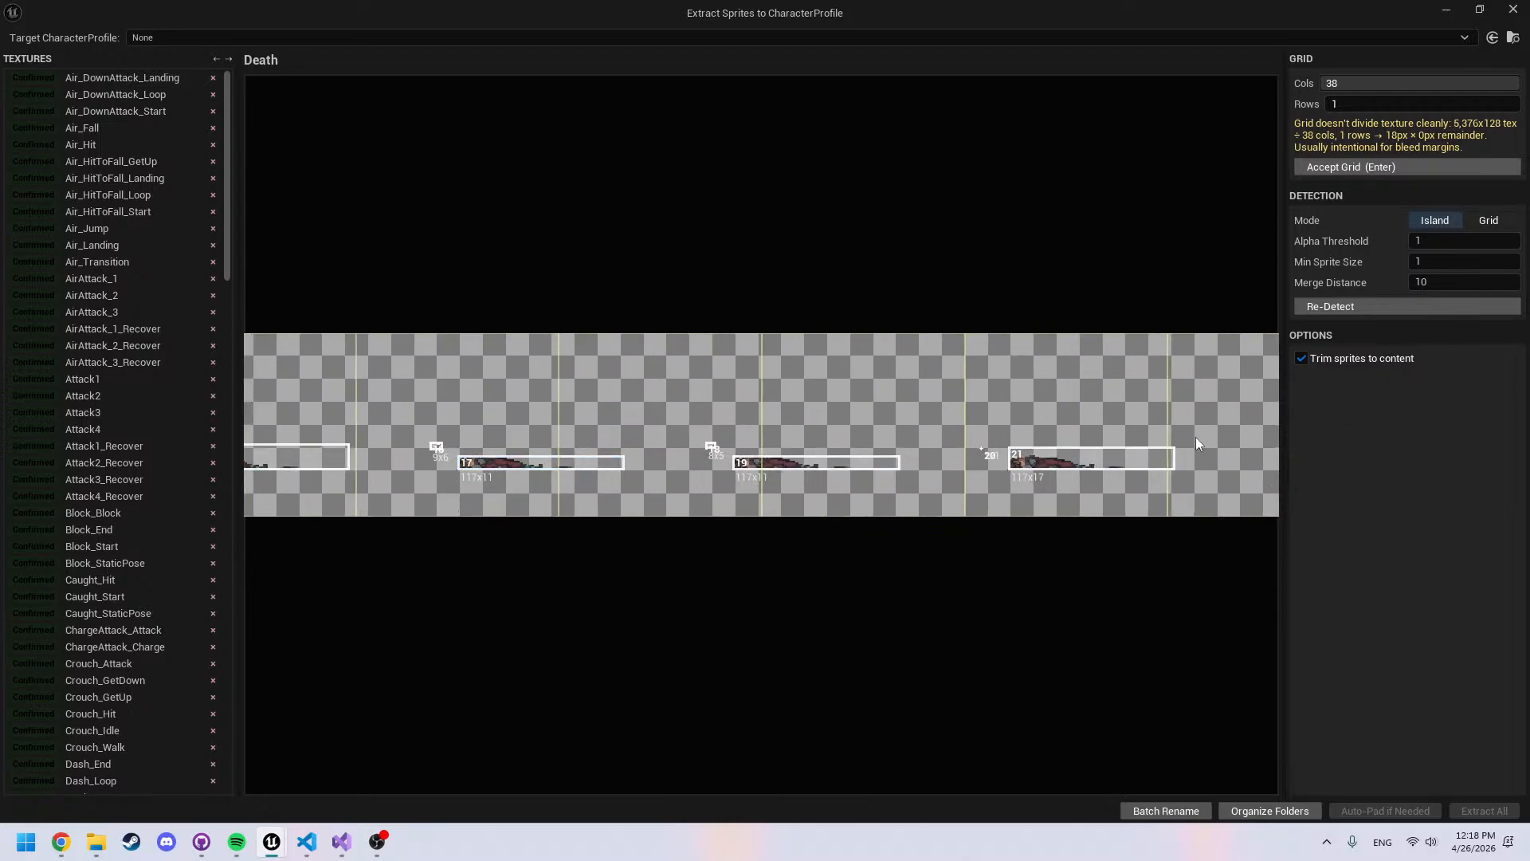
pyautogui.click(1427, 282)
pyautogui.write('20')
pyautogui.press('Return')
# Check the re-detected Death frames along the whole strip and accept the grid
pyautogui.moveTo(903, 472); pyautogui.dragTo(1076, 474, button='middle')
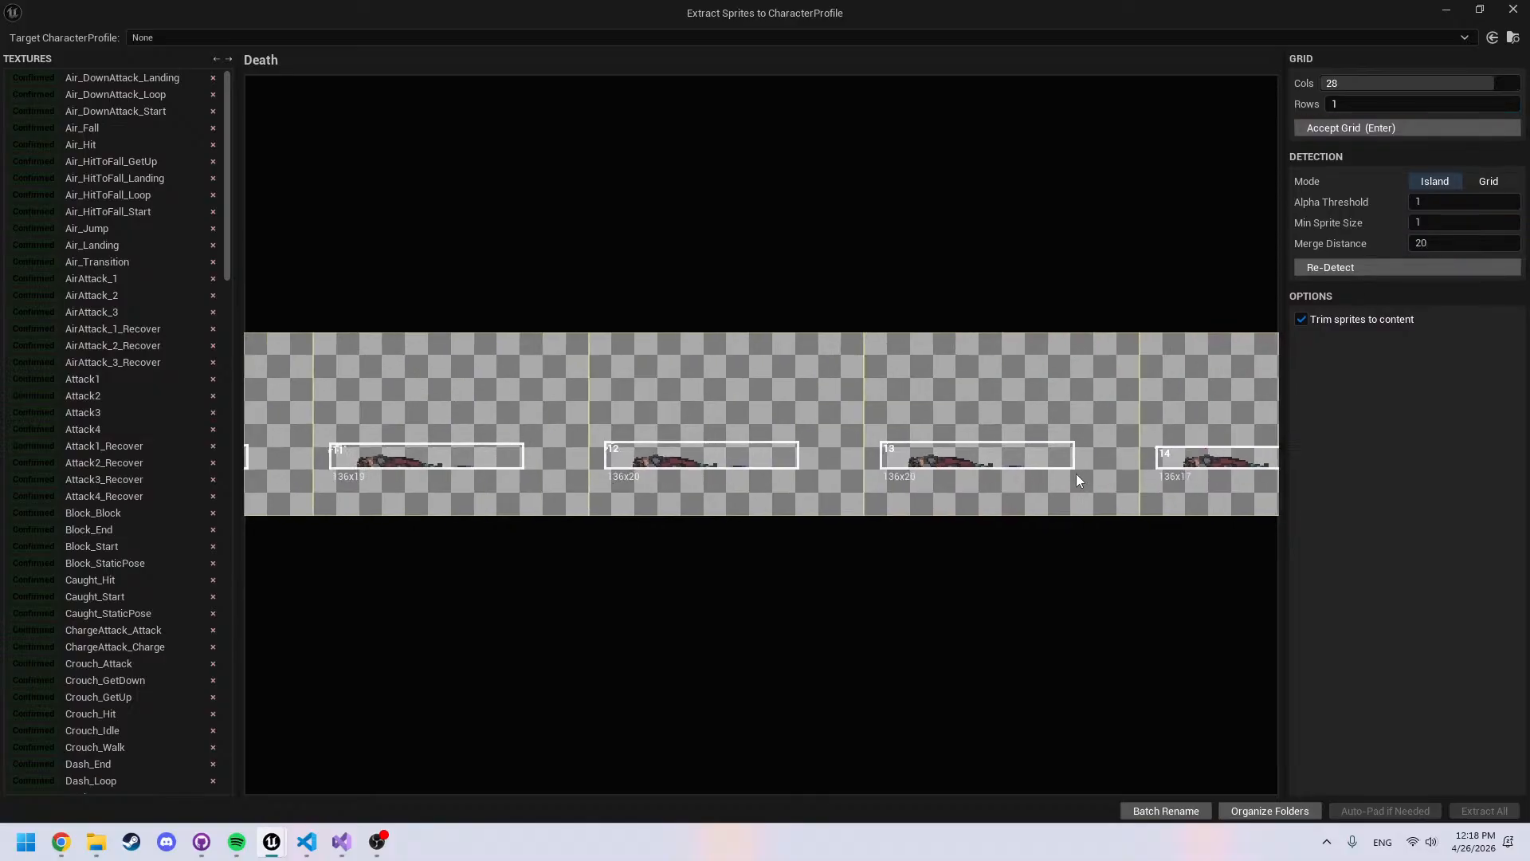
pyautogui.scroll(-5, 986, 478)
pyautogui.moveTo(975, 497); pyautogui.dragTo(698, 501, button='middle')
pyautogui.moveTo(1181, 495); pyautogui.dragTo(1196, 493, button='middle')
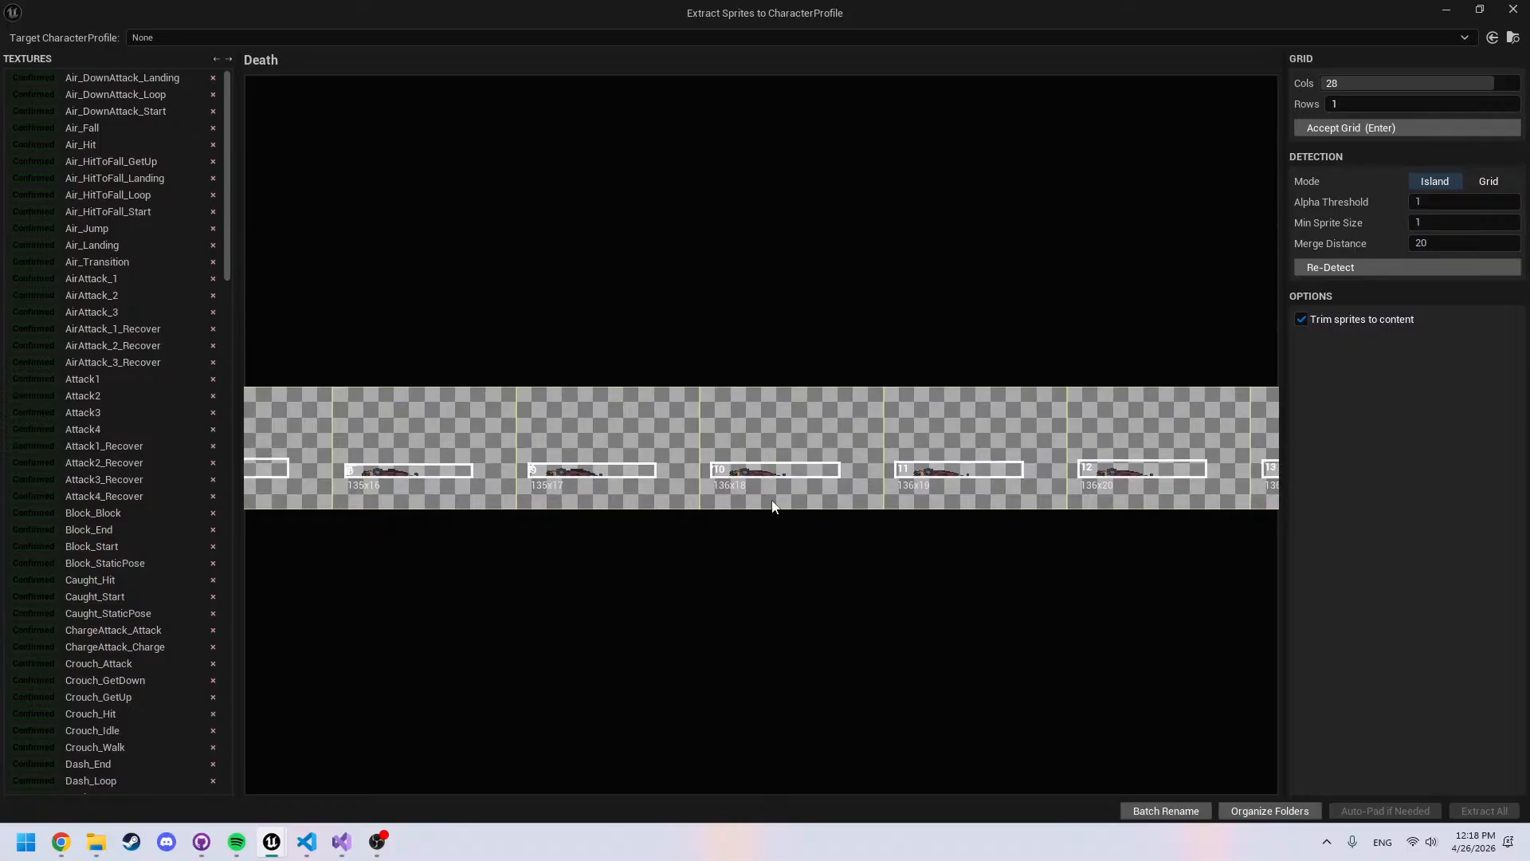
pyautogui.moveTo(768, 500); pyautogui.dragTo(1289, 485, button='middle')
pyautogui.moveTo(711, 479); pyautogui.dragTo(1174, 478, button='middle')
pyautogui.moveTo(785, 464); pyautogui.dragTo(1170, 469, button='middle')
pyautogui.moveTo(797, 463); pyautogui.dragTo(1116, 469, button='middle')
pyautogui.moveTo(1238, 483); pyautogui.dragTo(520, 477, button='middle')
pyautogui.moveTo(1243, 535)
pyautogui.mouseDown(button='middle')
pyautogui.moveTo(817, 554)
pyautogui.moveTo(1073, 556)
pyautogui.moveTo(507, 480)
pyautogui.mouseUp(button='middle')
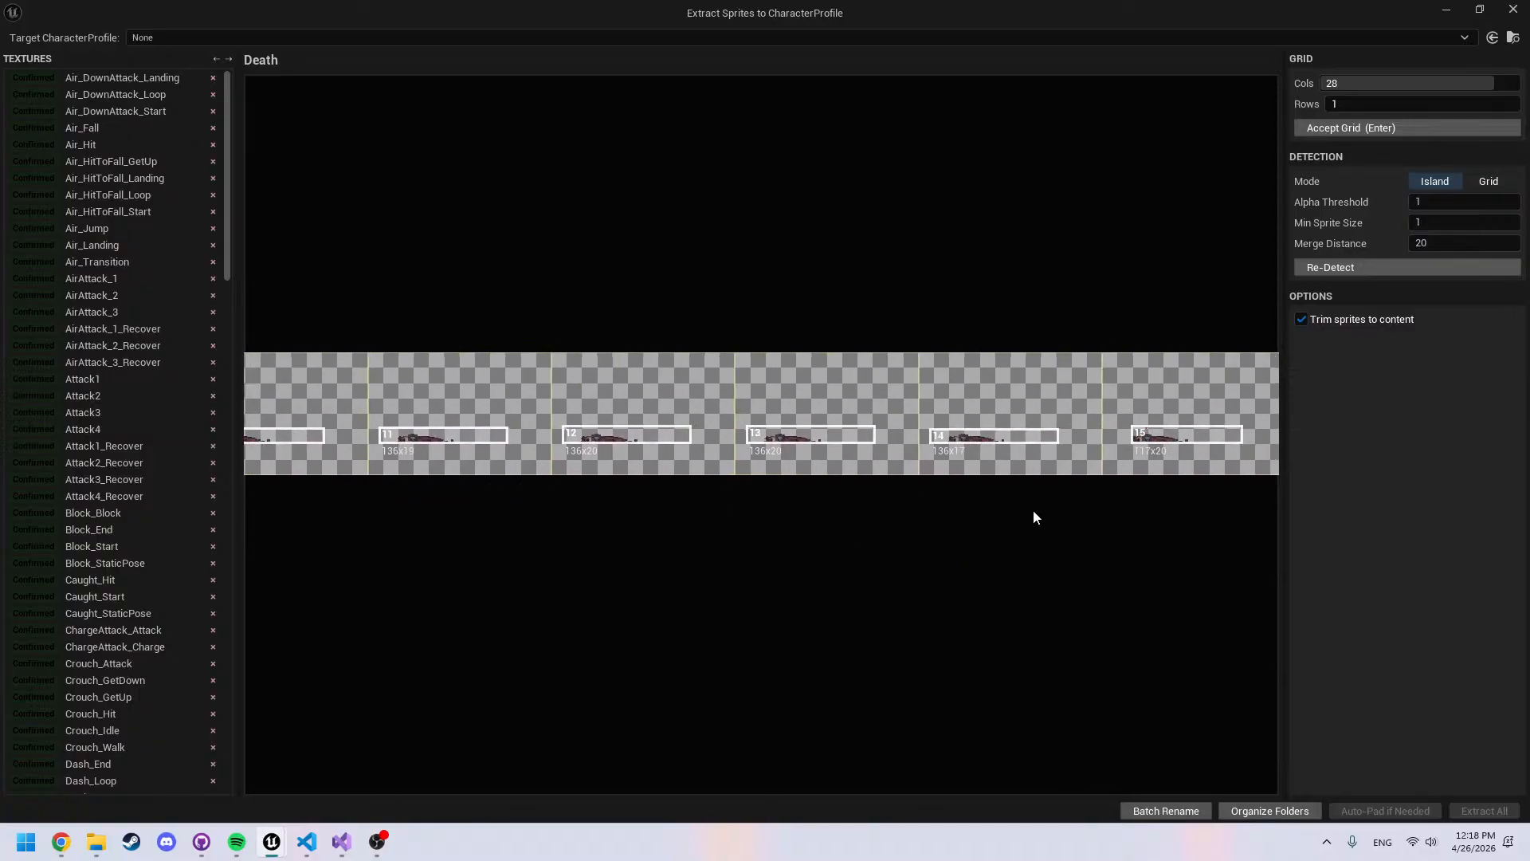
pyautogui.moveTo(1252, 508); pyautogui.dragTo(839, 539, button='middle')
pyautogui.moveTo(1244, 535); pyautogui.dragTo(854, 530, button='middle')
pyautogui.moveTo(1243, 535); pyautogui.dragTo(1034, 538, button='middle')
pyautogui.moveTo(1244, 533); pyautogui.dragTo(1087, 535, button='middle')
pyautogui.moveTo(1244, 527); pyautogui.dragTo(967, 518, button='middle')
pyautogui.moveTo(1244, 518); pyautogui.dragTo(887, 521, button='middle')
pyautogui.moveTo(1244, 532); pyautogui.dragTo(1058, 526, button='middle')
pyautogui.moveTo(1244, 530); pyautogui.dragTo(987, 527, button='middle')
pyautogui.moveTo(1244, 527); pyautogui.dragTo(1042, 524, button='middle')
pyautogui.moveTo(886, 505)
pyautogui.mouseDown(button='middle')
pyautogui.moveTo(1162, 485)
pyautogui.moveTo(1081, 499)
pyautogui.moveTo(1114, 499)
pyautogui.mouseUp(button='middle')
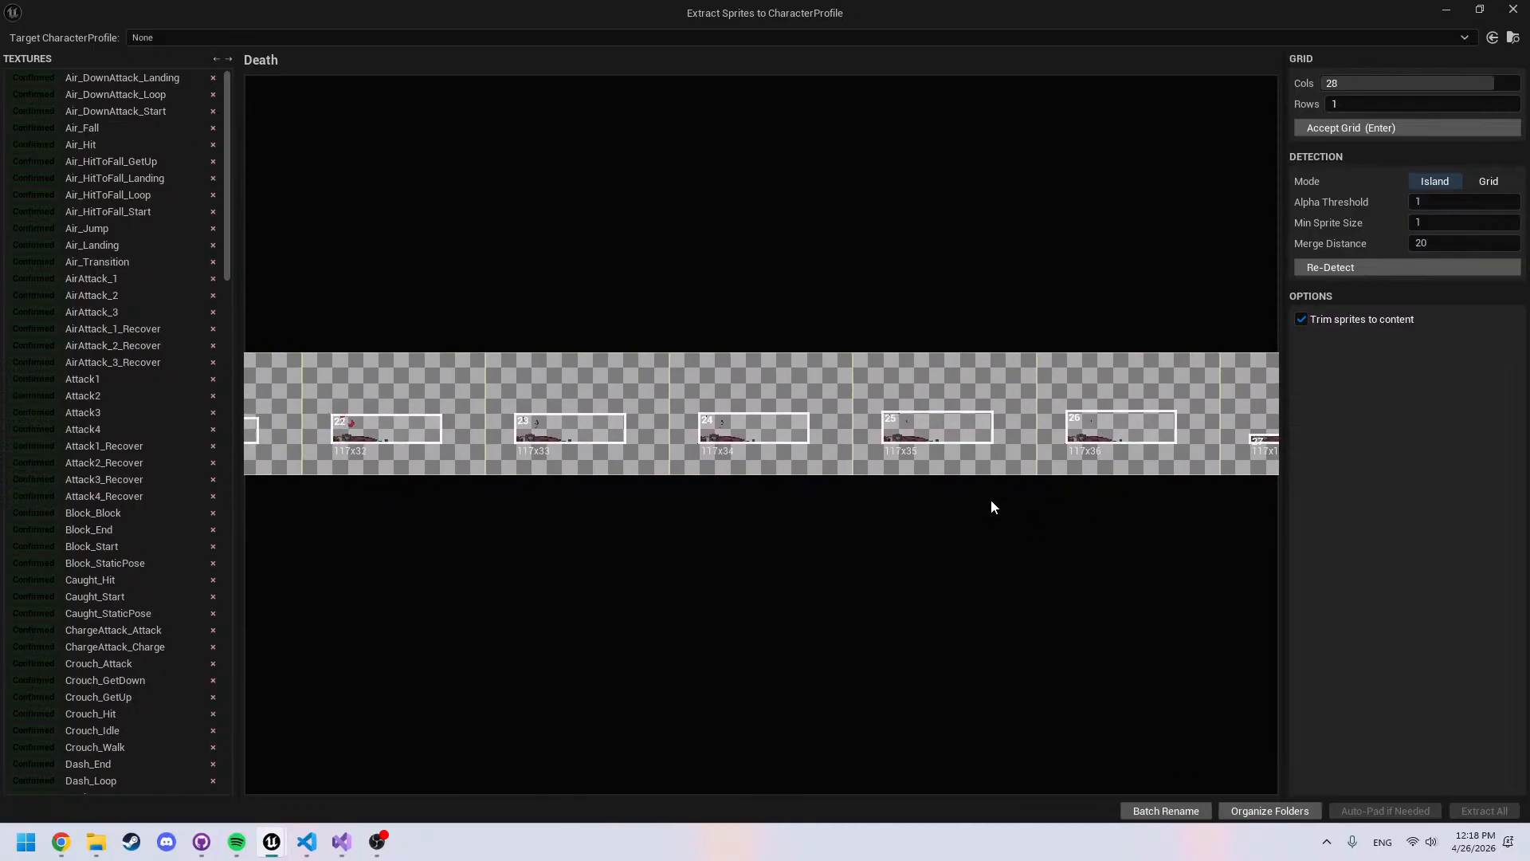
pyautogui.press('Return')
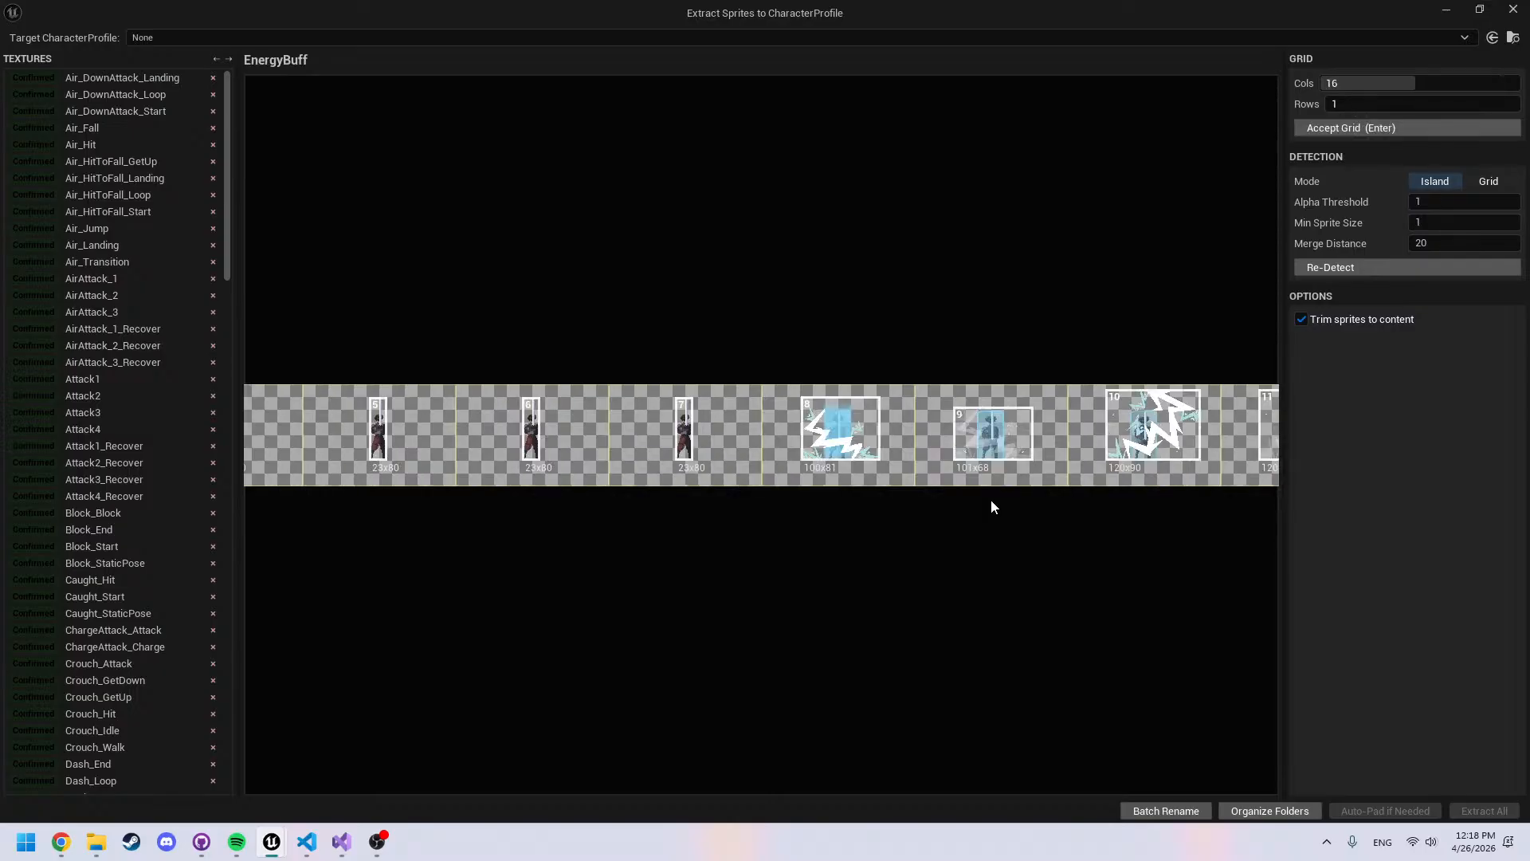
# Check the EnergyBuff frames from first to last, including the effect frames, and accept the detected grid
pyautogui.moveTo(1087, 507); pyautogui.dragTo(1275, 482, button='middle')
pyautogui.moveTo(884, 503); pyautogui.dragTo(1275, 496, button='middle')
pyautogui.moveTo(881, 507); pyautogui.dragTo(994, 494, button='middle')
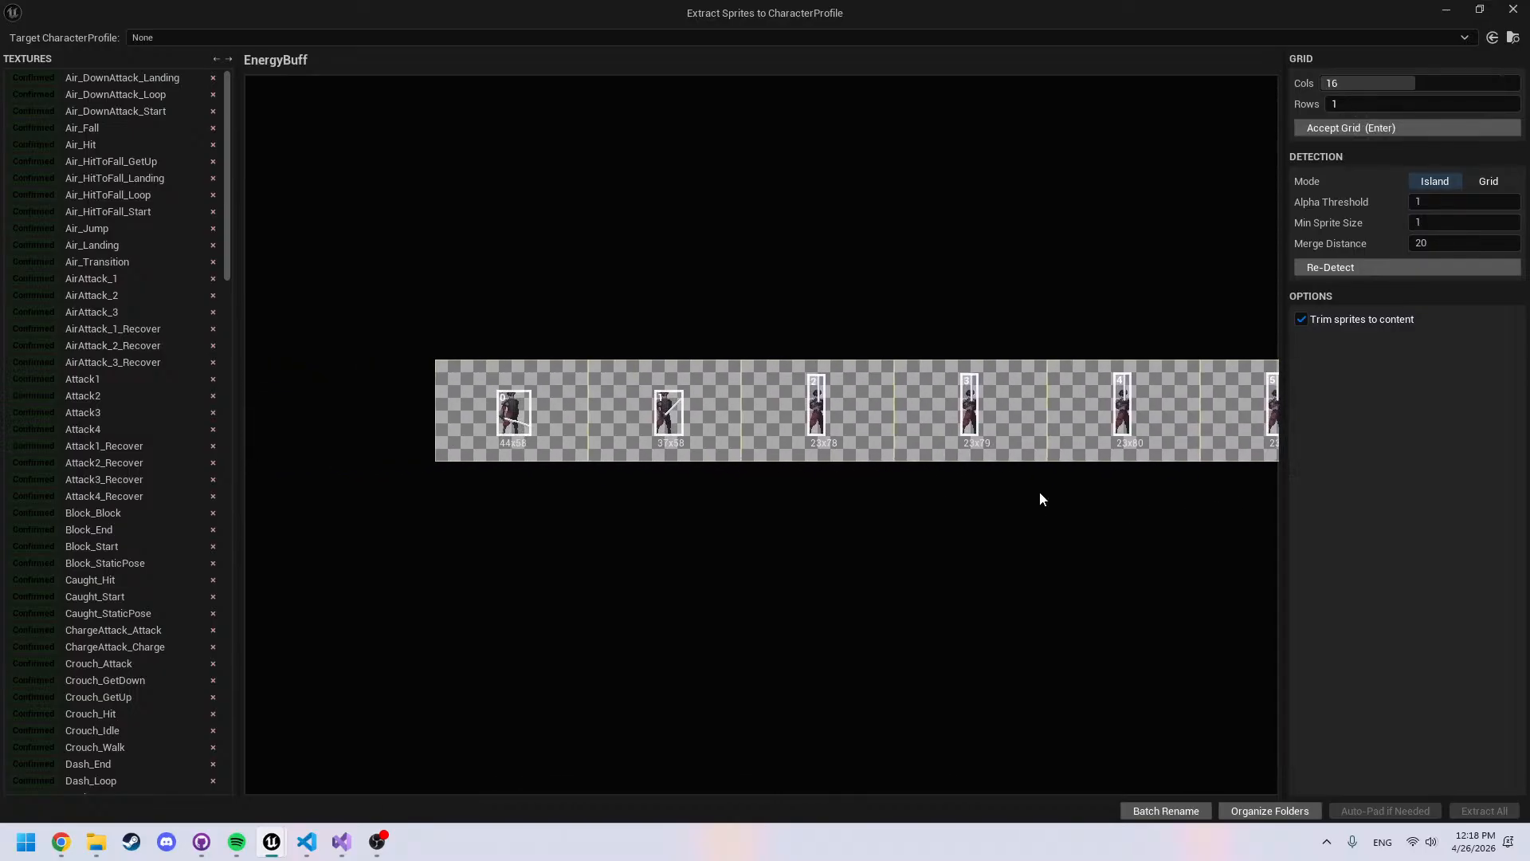
pyautogui.moveTo(1244, 494); pyautogui.dragTo(876, 528, button='middle')
pyautogui.moveTo(1154, 536); pyautogui.dragTo(815, 545, button='middle')
pyautogui.moveTo(1049, 561)
pyautogui.mouseDown(button='middle')
pyautogui.moveTo(864, 553)
pyautogui.moveTo(936, 550)
pyautogui.mouseUp(button='middle')
pyautogui.moveTo(1065, 533); pyautogui.dragTo(847, 524, button='middle')
pyautogui.scroll(4, 974, 400)
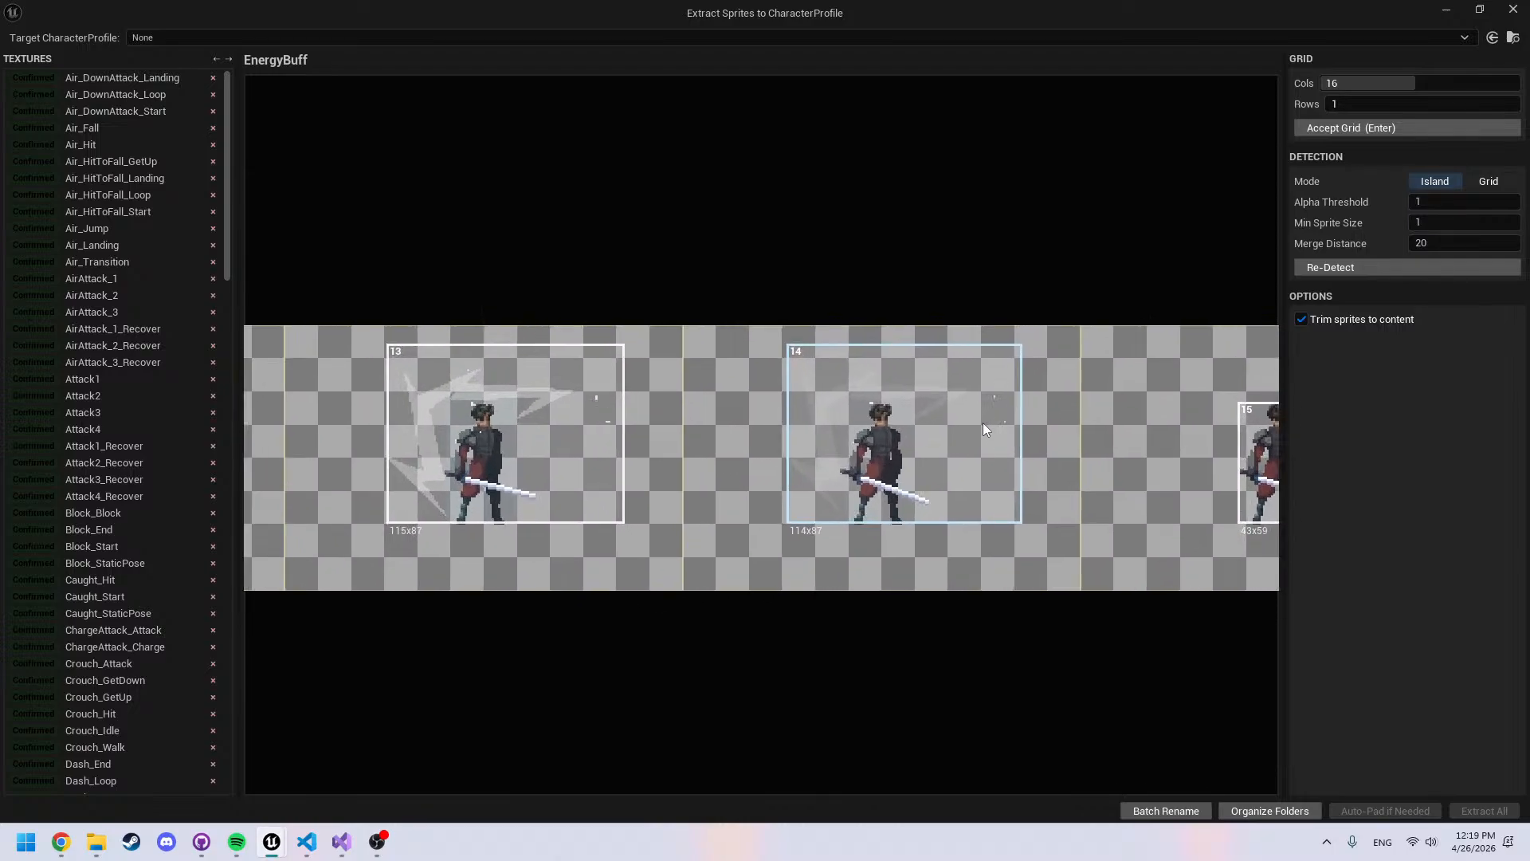
pyautogui.scroll(-1, 984, 476)
pyautogui.scroll(-1, 929, 548)
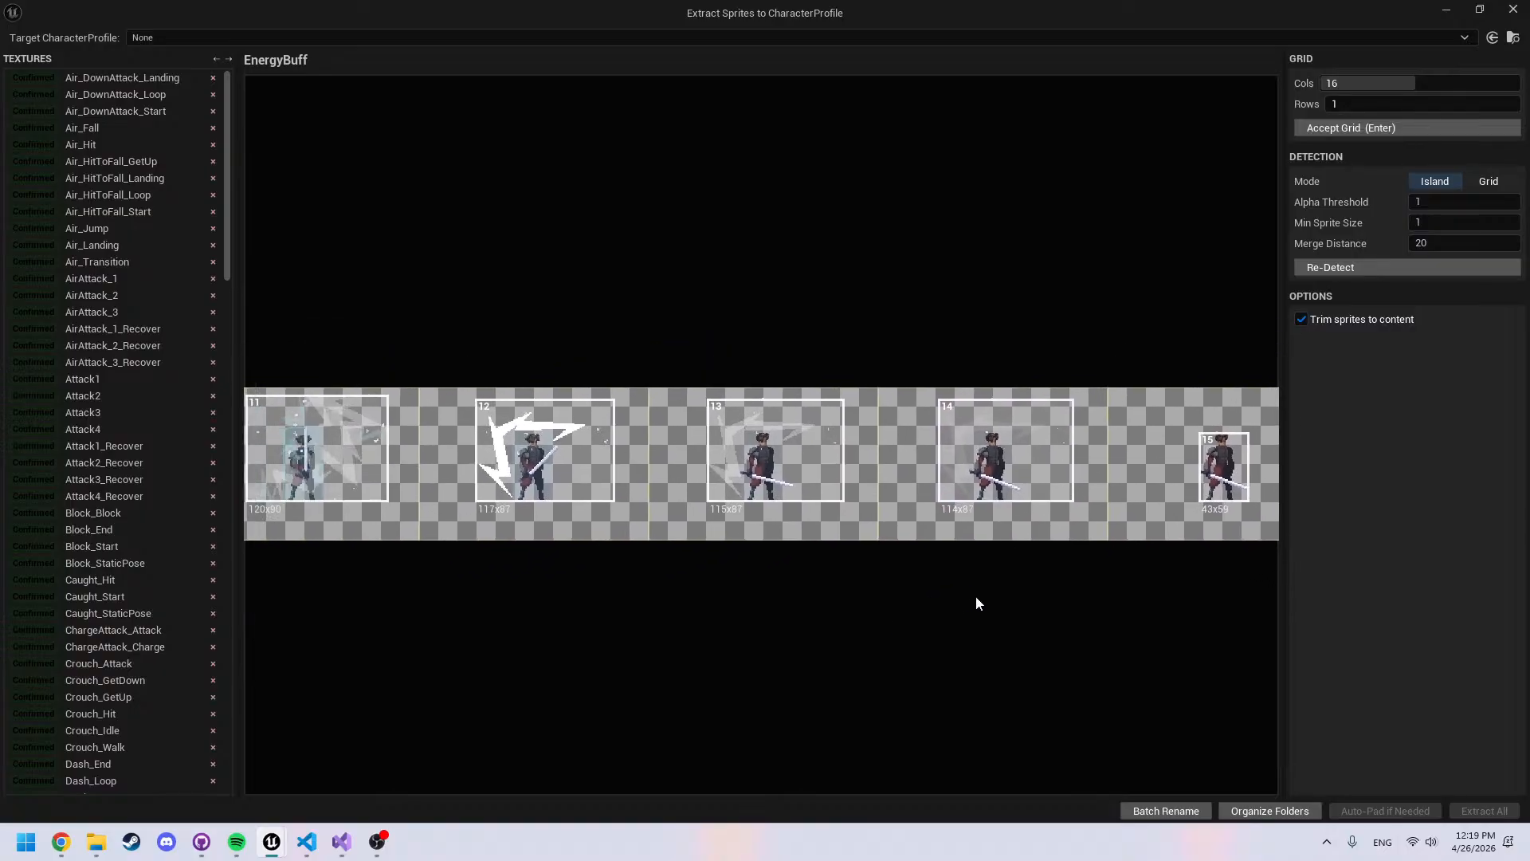
pyautogui.press('Return')
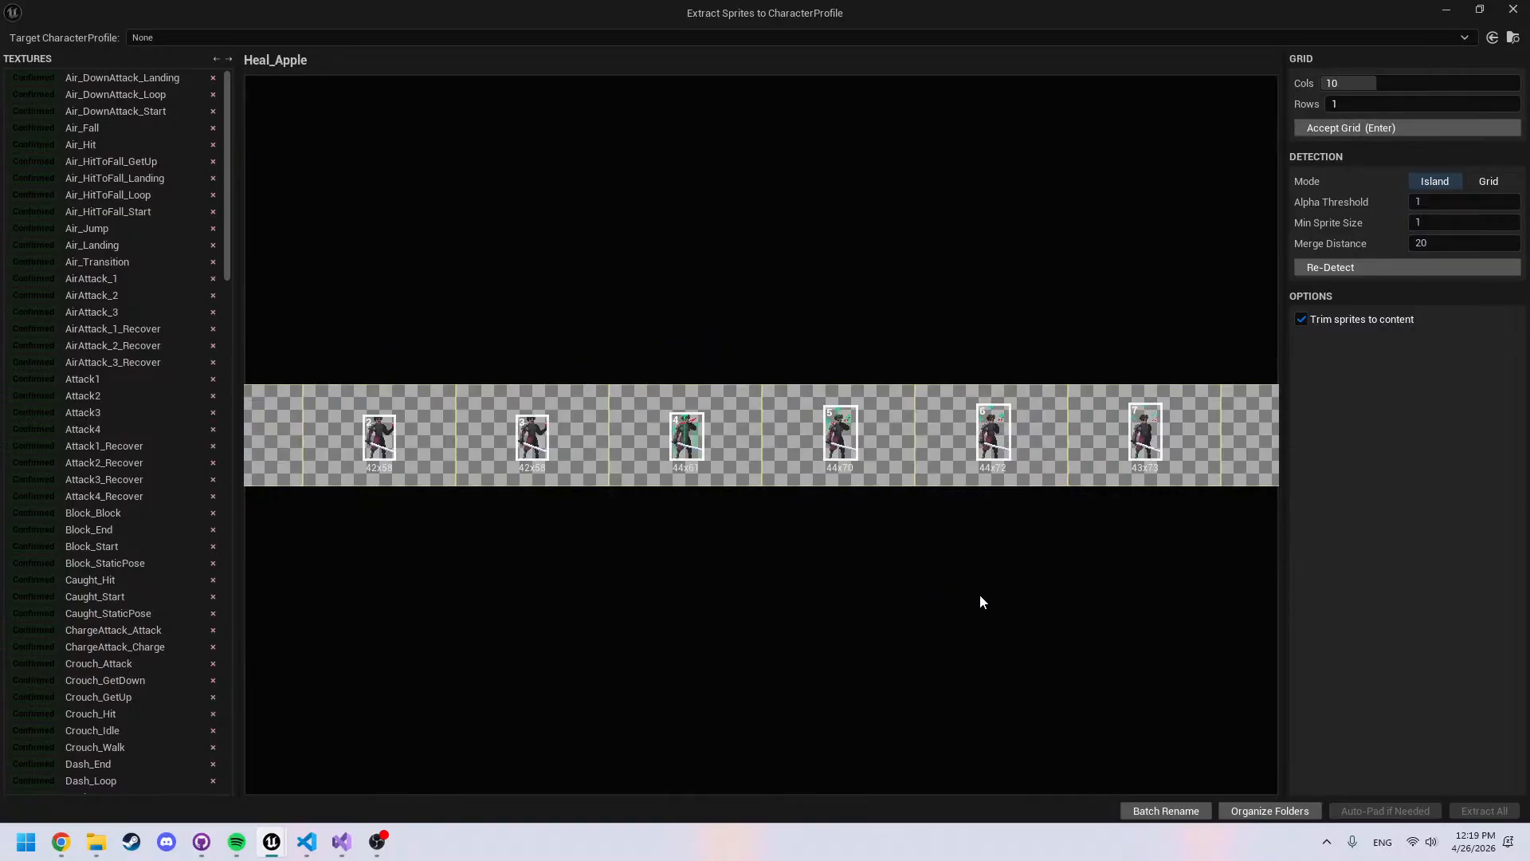
# Check the Heal_Apple frames and accept the detected grid
pyautogui.scroll(2, 770, 584)
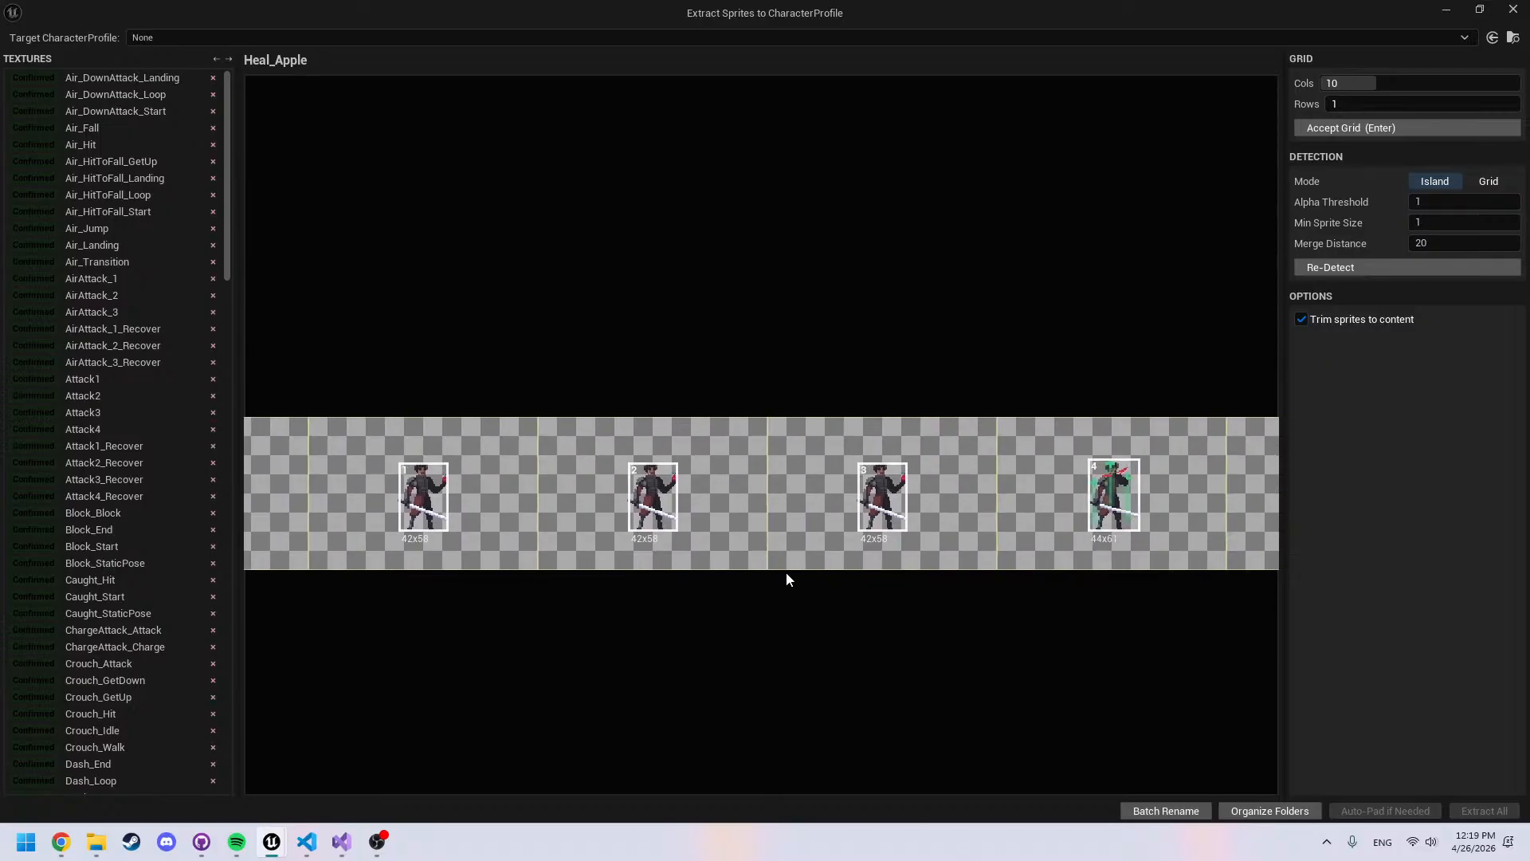
pyautogui.moveTo(1180, 603)
pyautogui.mouseDown(button='middle')
pyautogui.moveTo(687, 587)
pyautogui.moveTo(897, 594)
pyautogui.moveTo(734, 593)
pyautogui.mouseUp(button='middle')
pyautogui.moveTo(1088, 587); pyautogui.dragTo(1199, 585, button='middle')
pyautogui.press('Return')
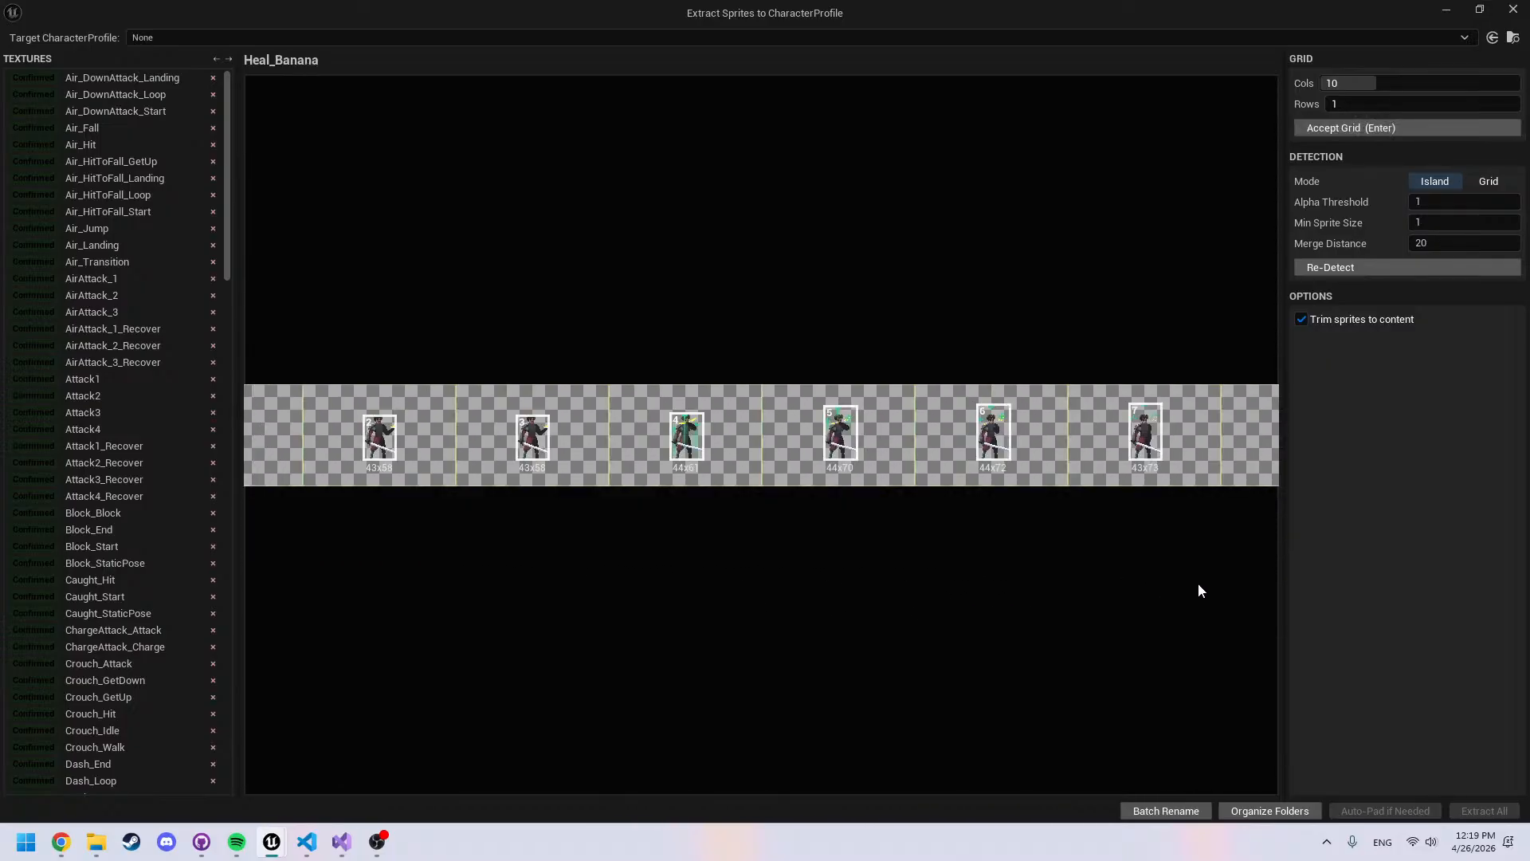
# Check the Heal_Banana frames through the end of the strip and accept the detected grid
pyautogui.scroll(2, 696, 502)
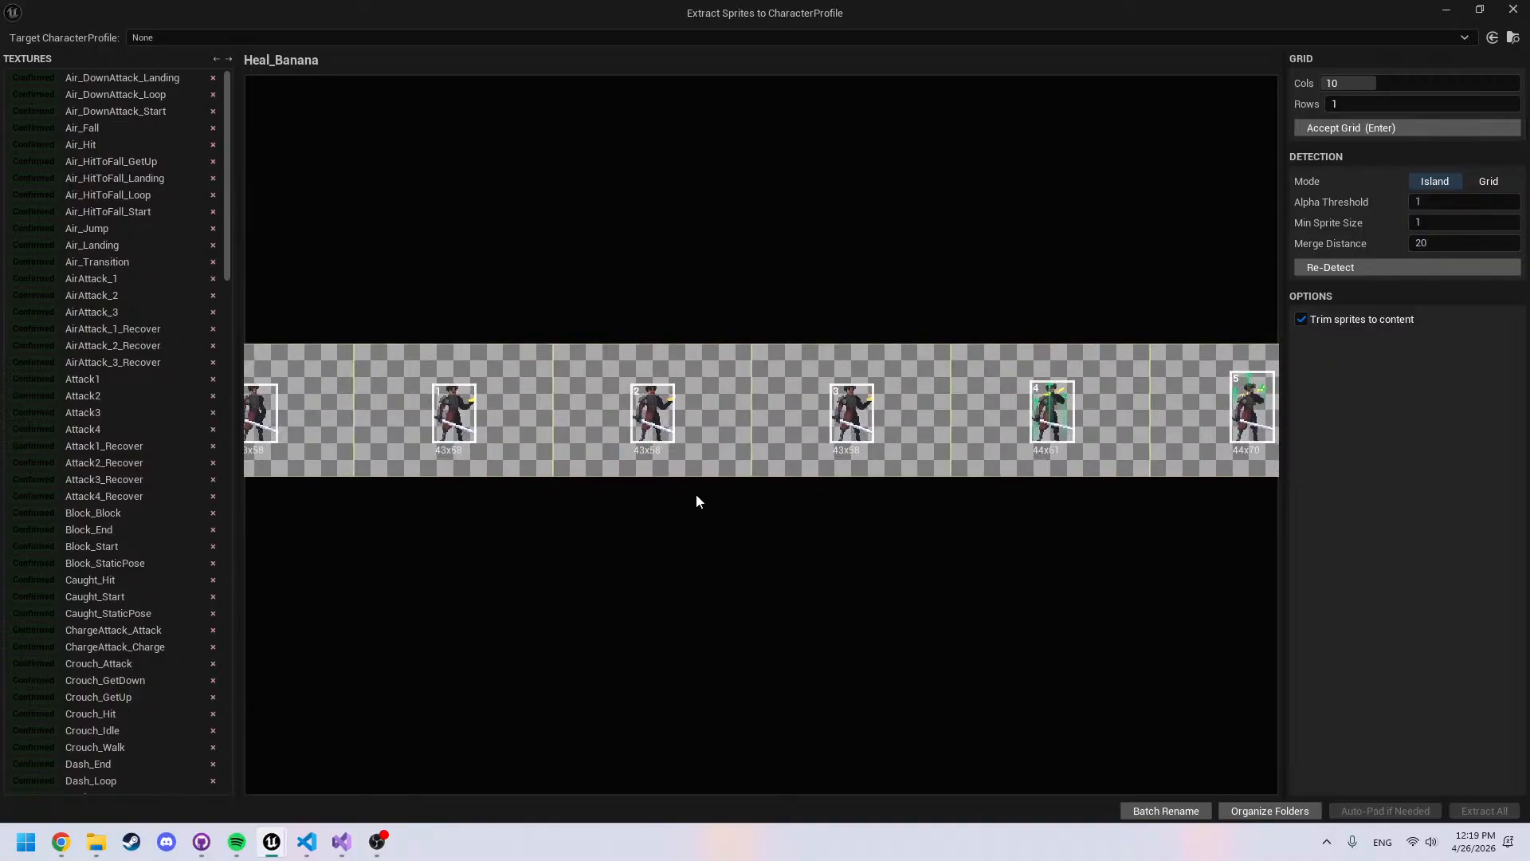
pyautogui.moveTo(697, 502); pyautogui.dragTo(864, 553, button='middle')
pyautogui.scroll(1, 789, 494)
pyautogui.moveTo(976, 530)
pyautogui.mouseDown(button='middle')
pyautogui.moveTo(618, 528)
pyautogui.moveTo(728, 558)
pyautogui.mouseUp(button='middle')
pyautogui.moveTo(1011, 560); pyautogui.dragTo(683, 569, button='middle')
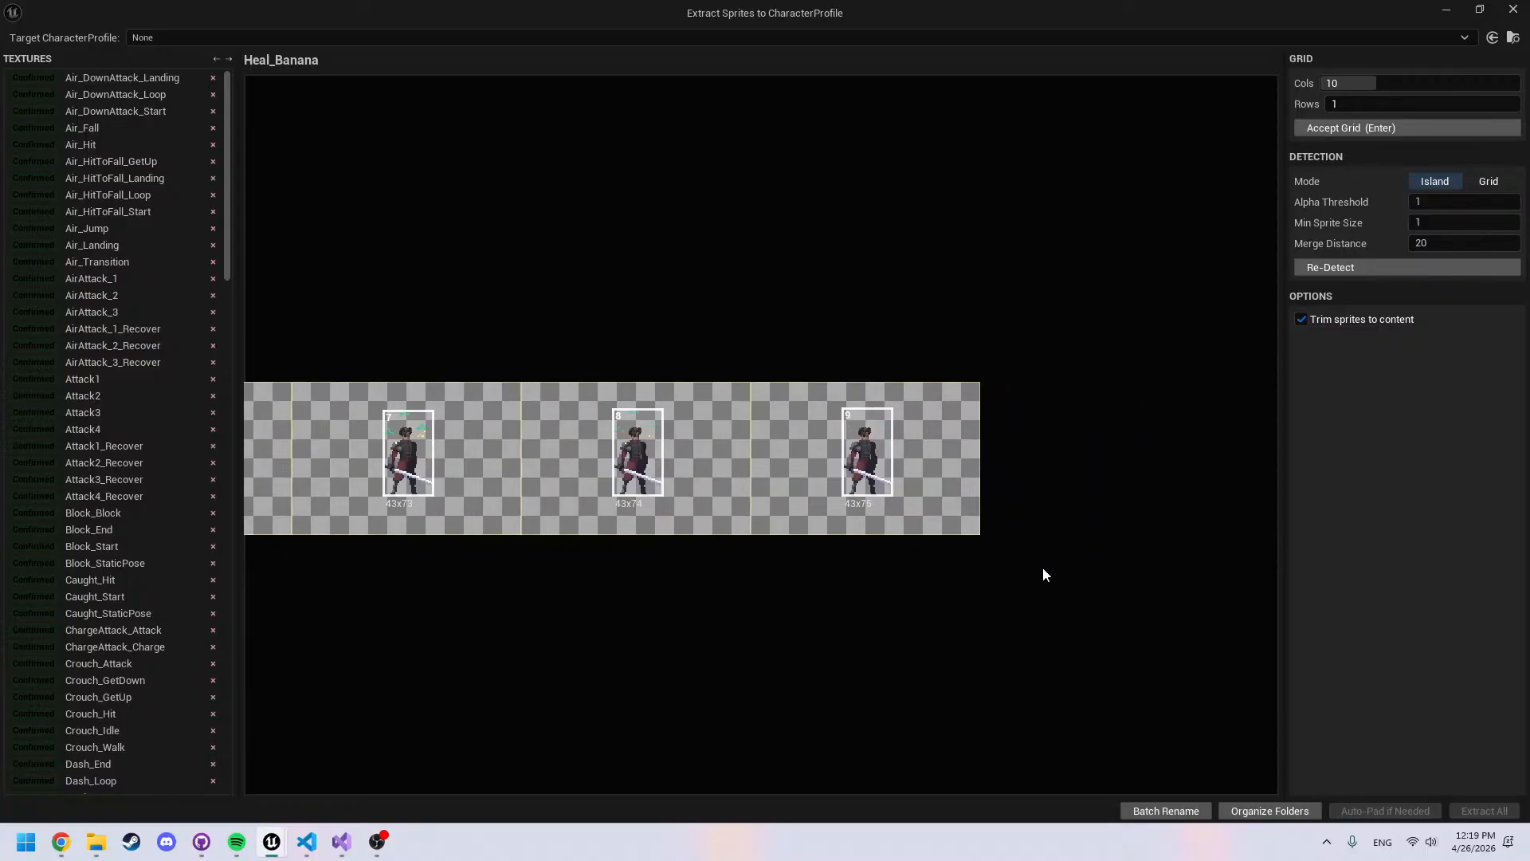
pyautogui.press('Return')
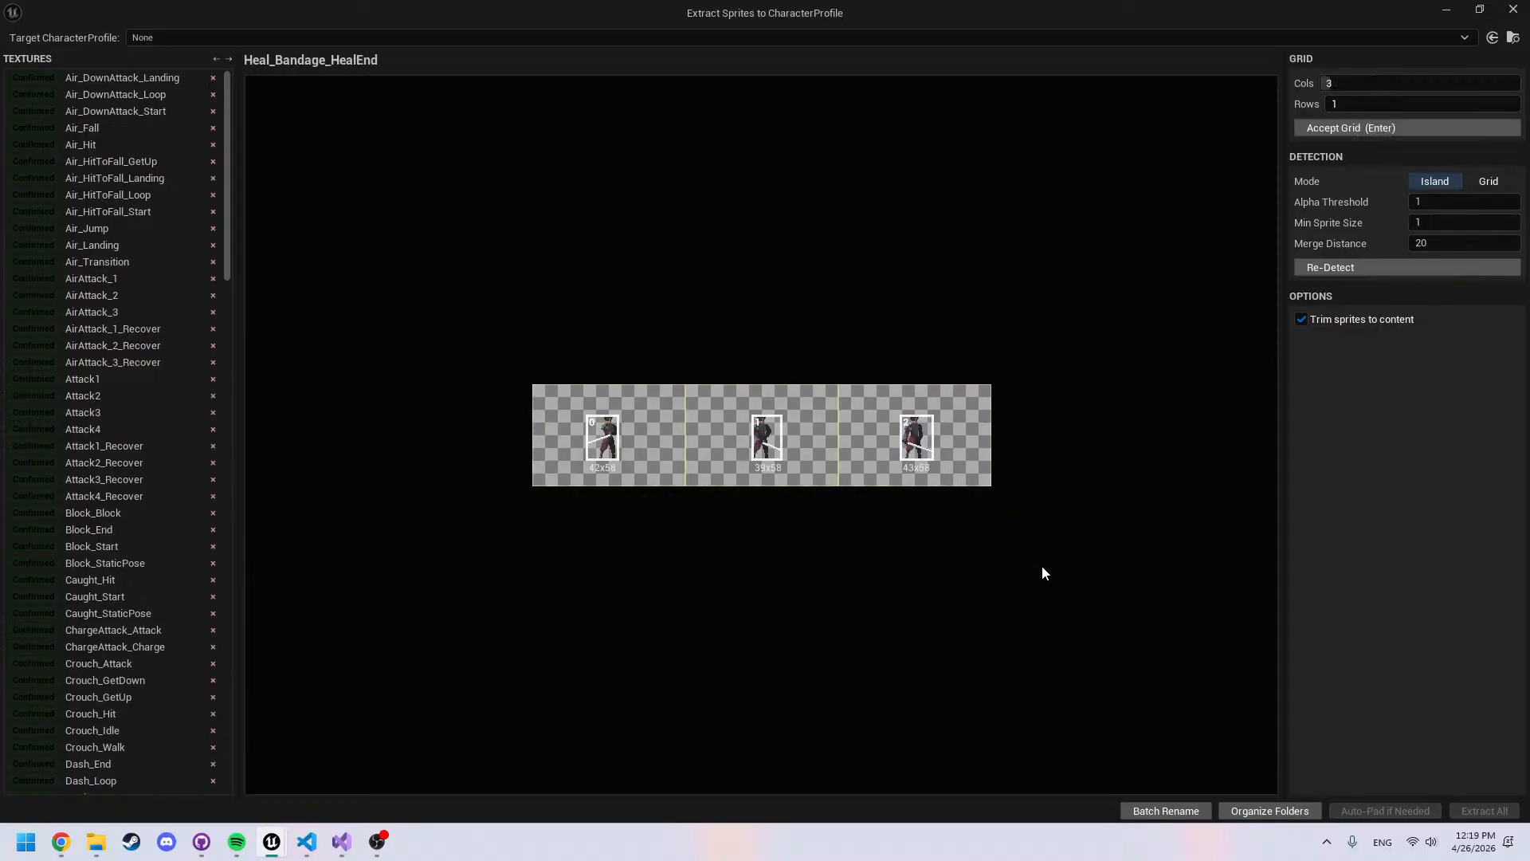
# Accept the detected grids of Heal_Bandage_HealEnd, Heal_Bandage_HealLoop and Heal_Bandage_HealStart
pyautogui.press('Return')
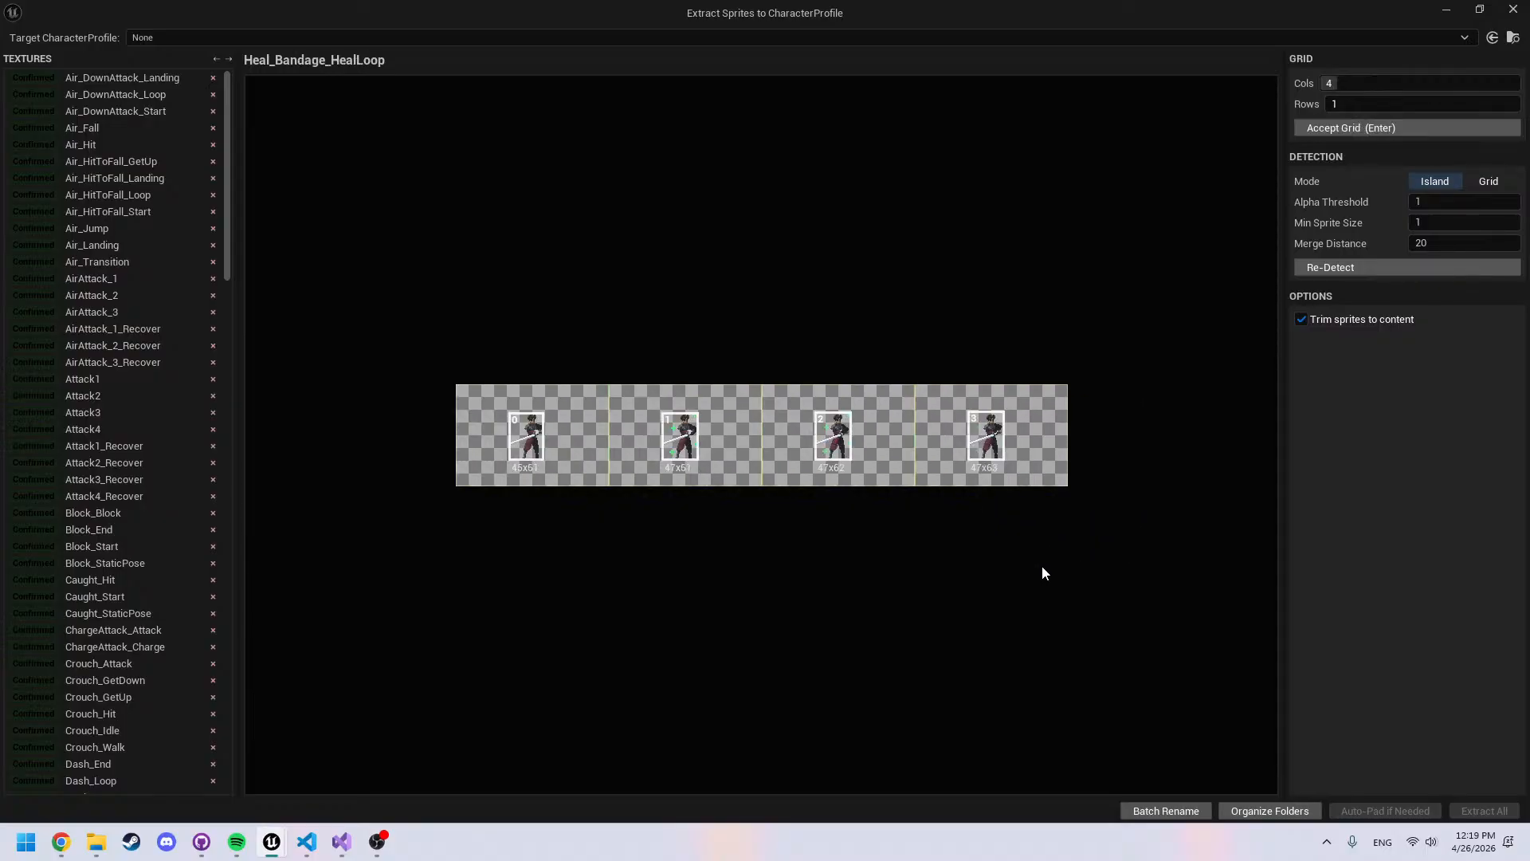
pyautogui.press('Return')
pyautogui.press('Return')
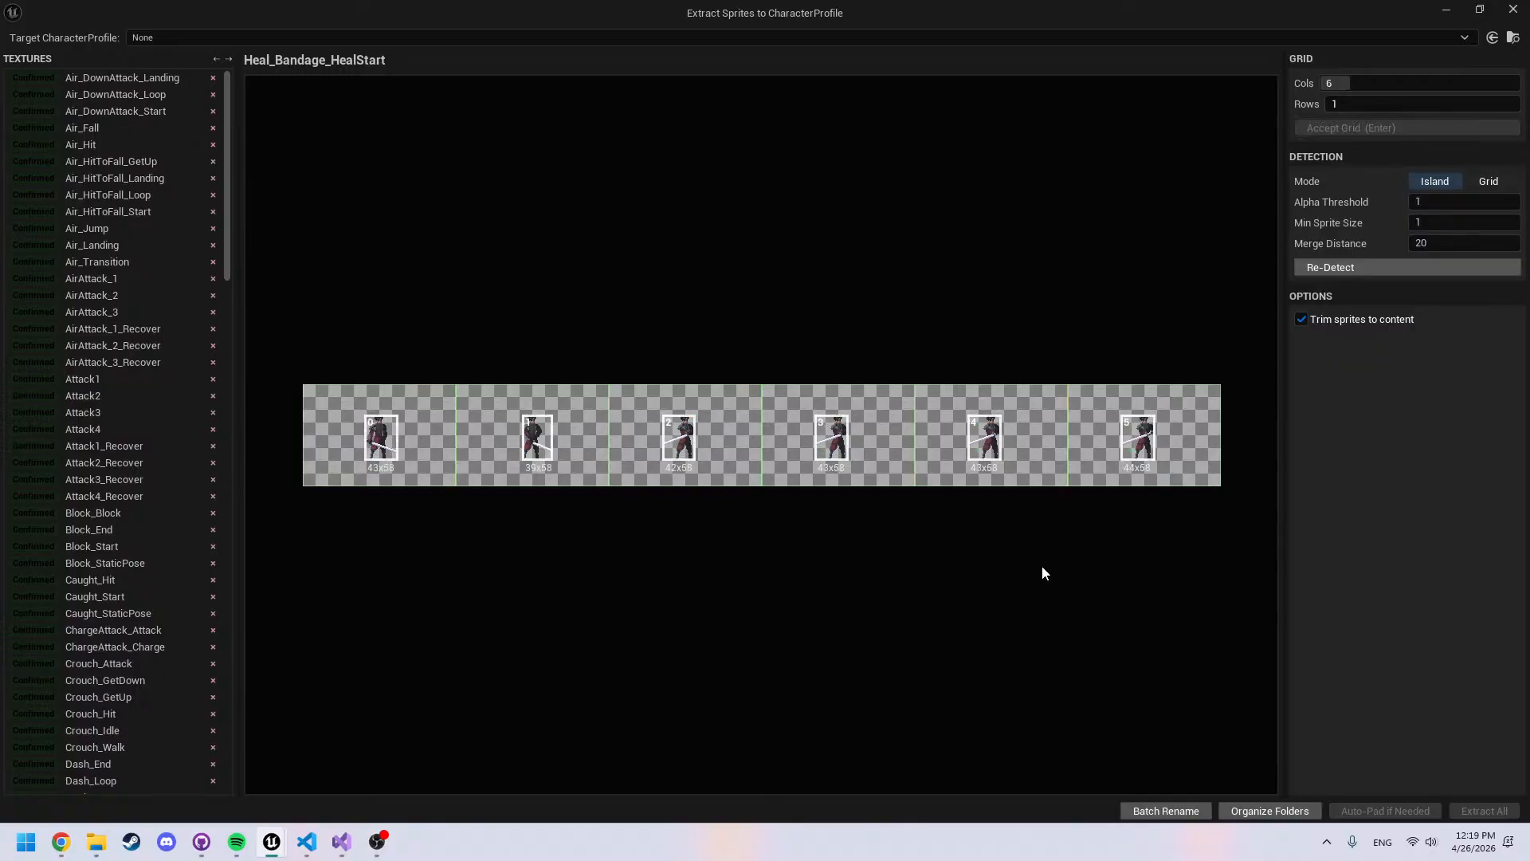
# Inspect the Heal_GoldenApple frames with golden effects up close, check the rest of the strip and accept the detected grid
pyautogui.scroll(3, 550, 478)
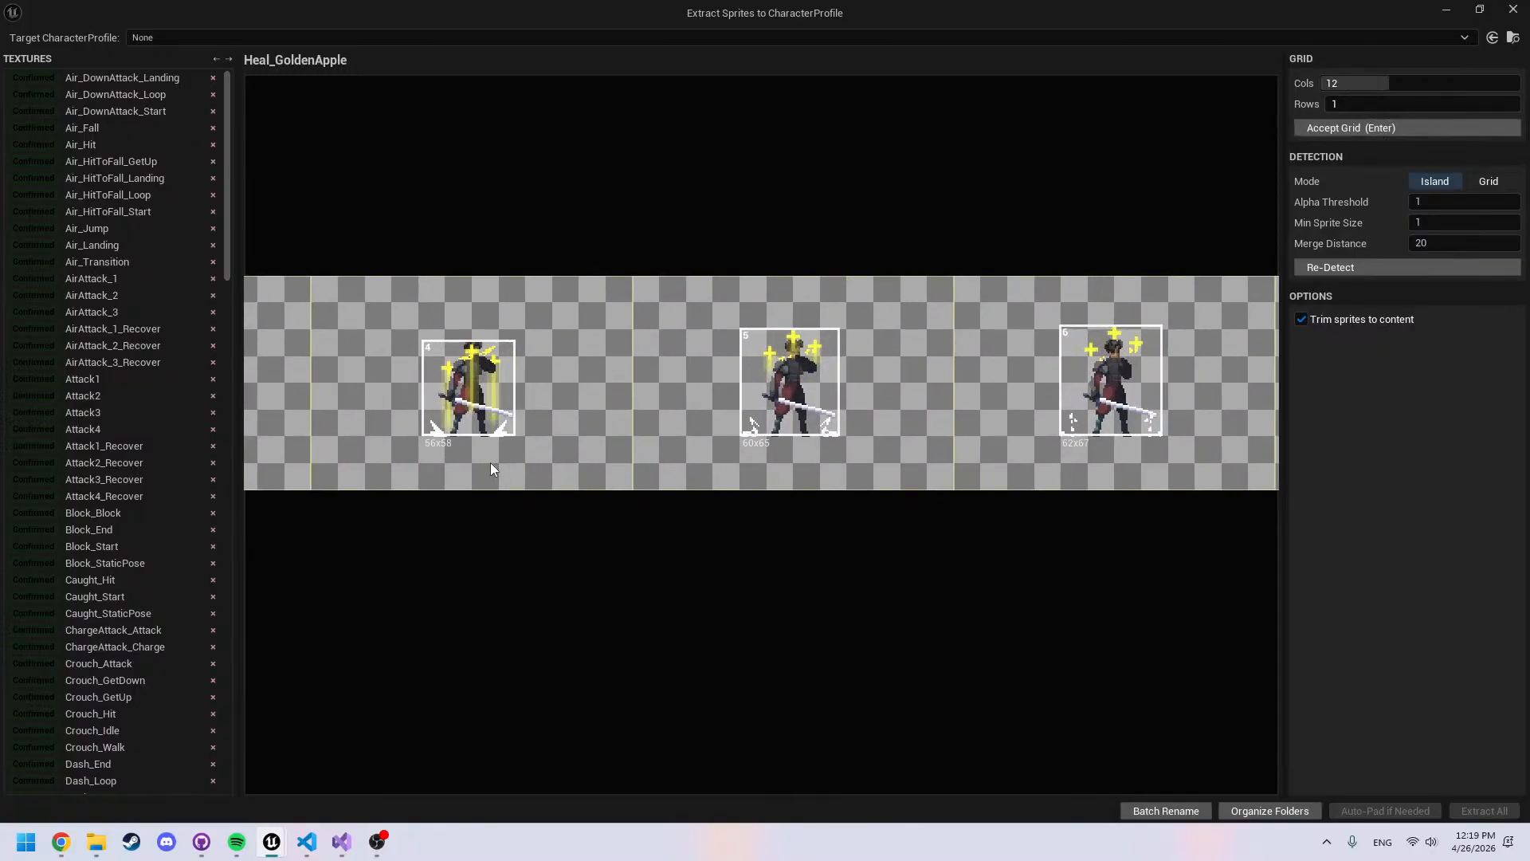
pyautogui.scroll(4, 797, 466)
pyautogui.scroll(4, 787, 461)
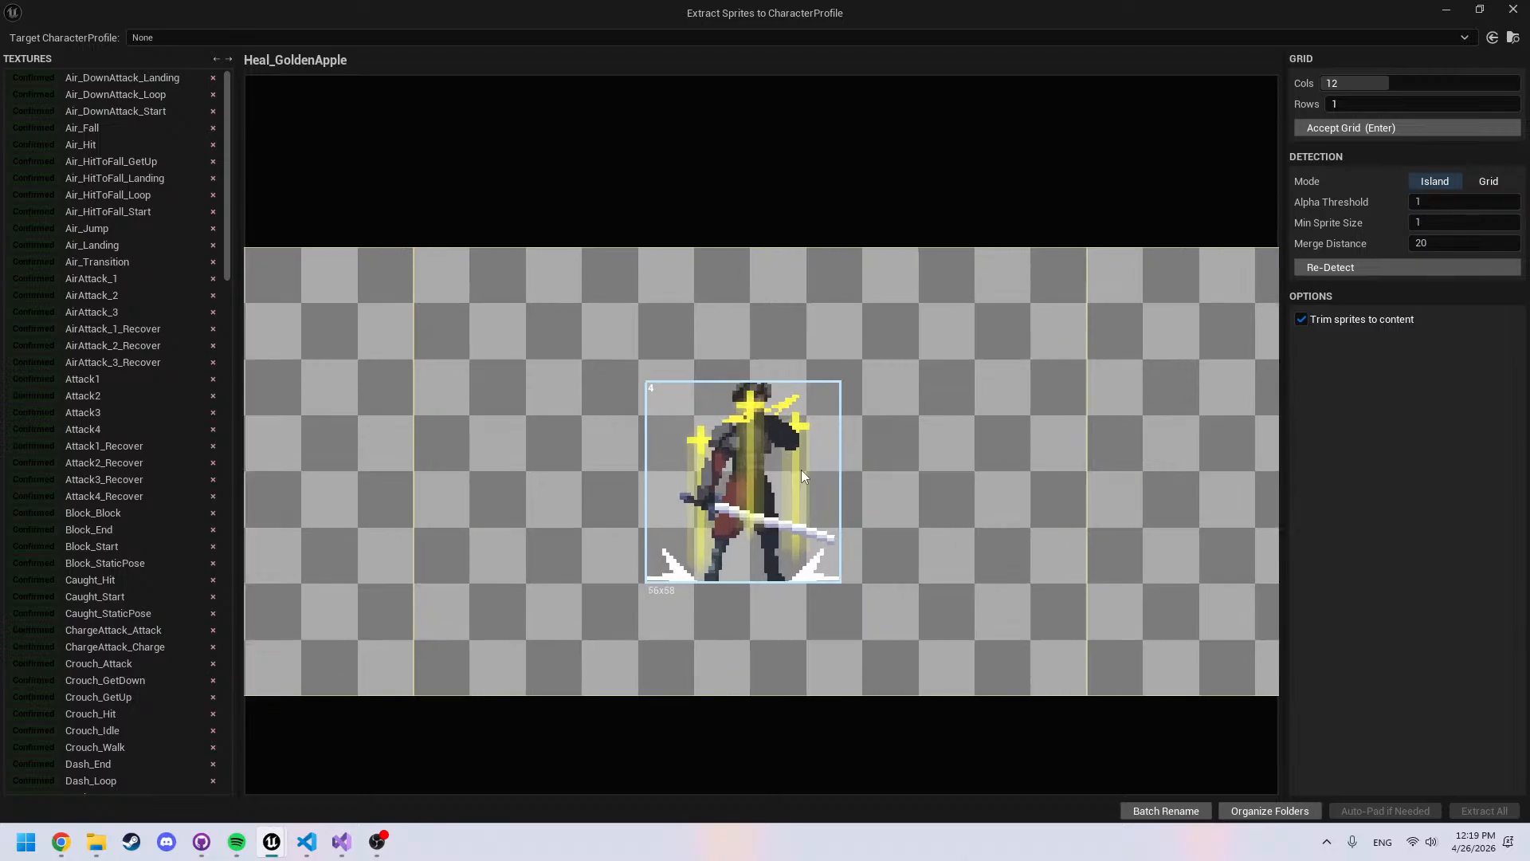
pyautogui.scroll(-5, 949, 447)
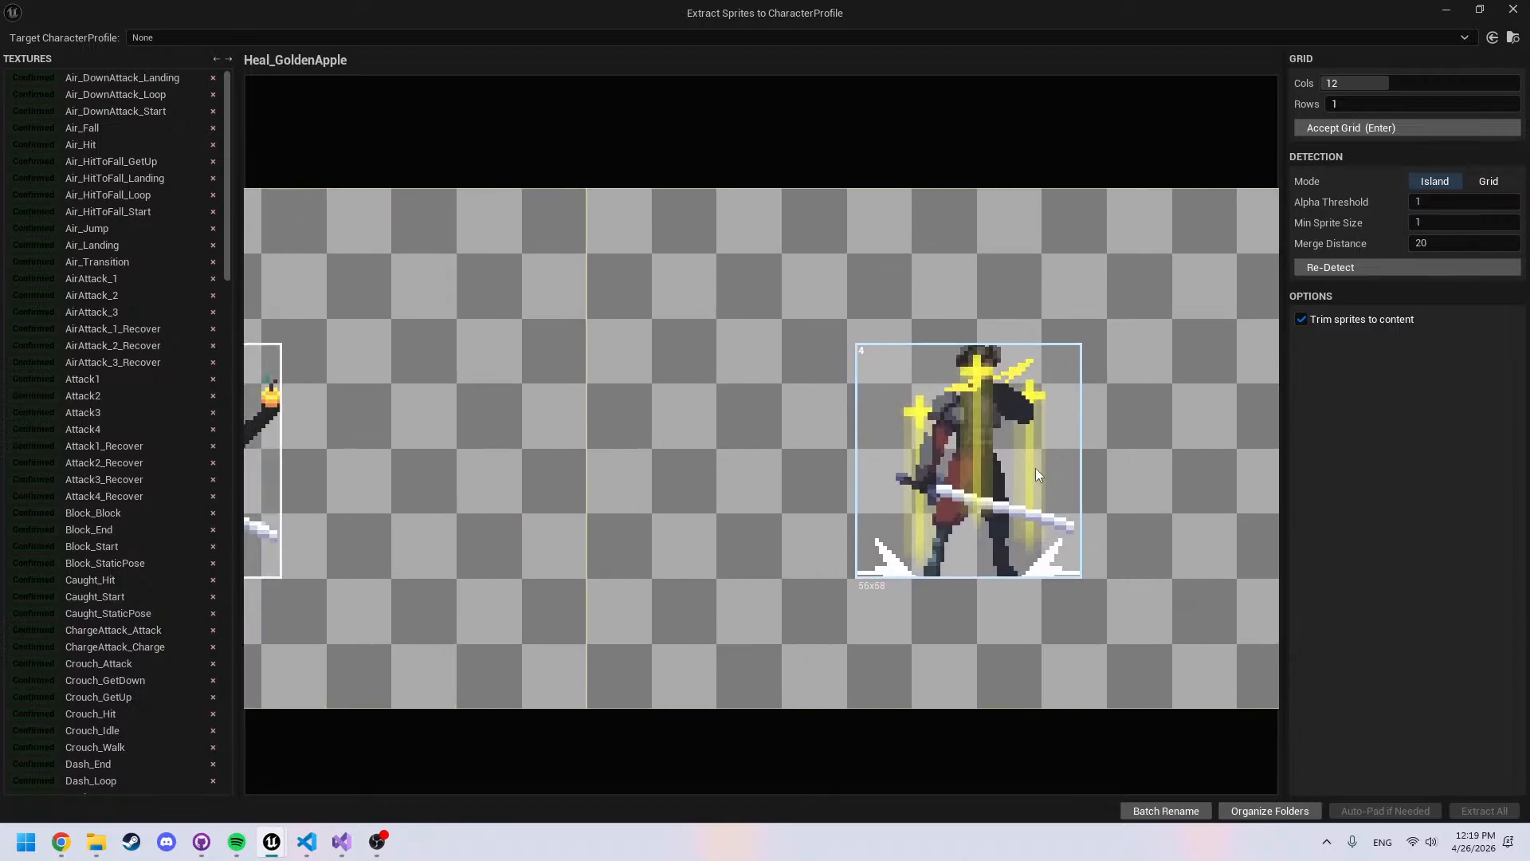
pyautogui.moveTo(1211, 480); pyautogui.dragTo(854, 498, button='middle')
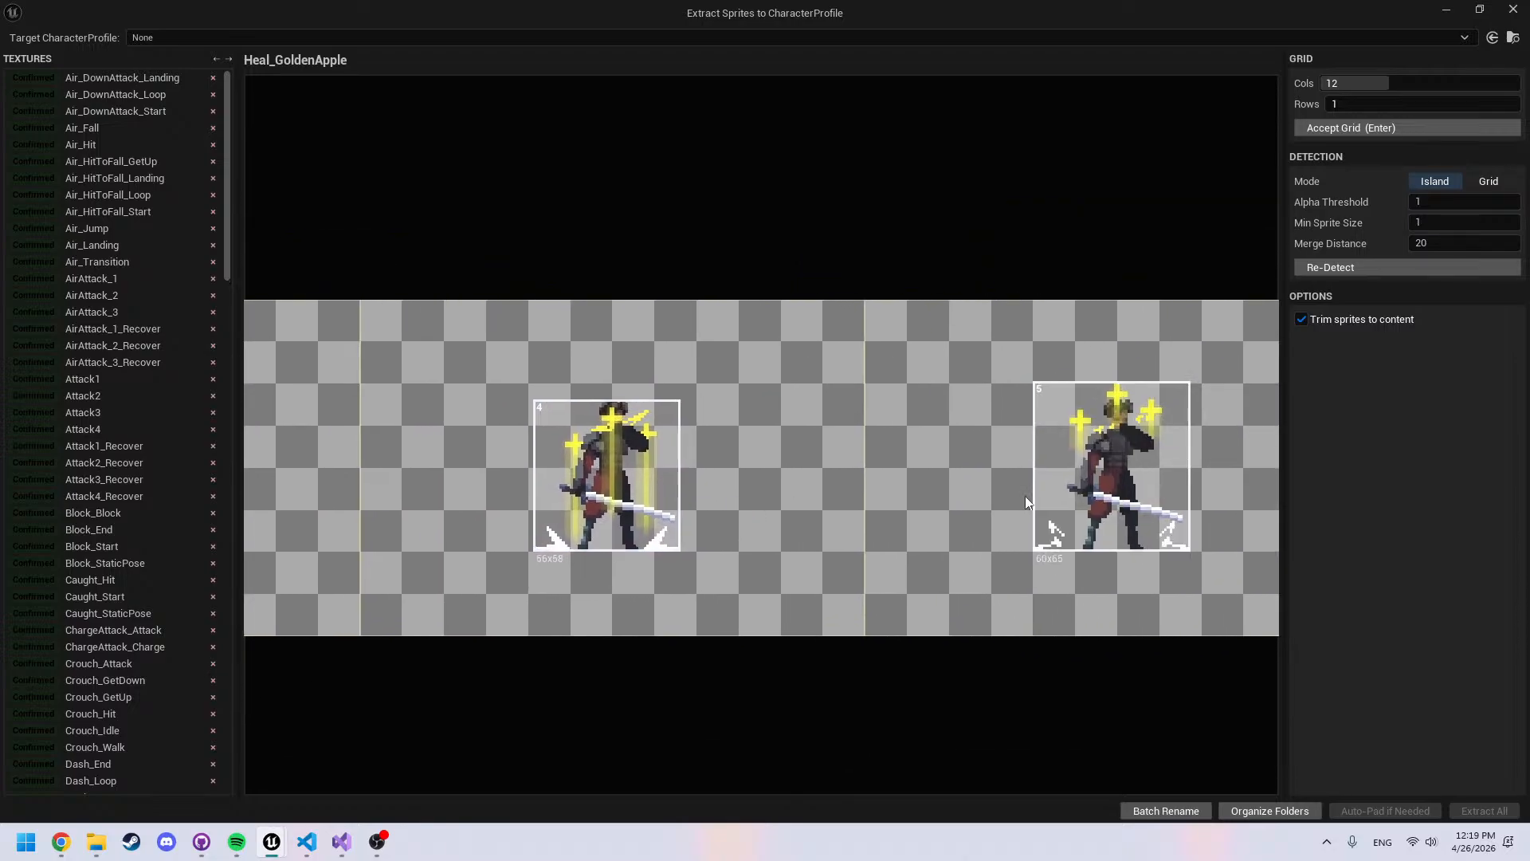
pyautogui.scroll(-2, 1041, 500)
pyautogui.moveTo(1257, 504); pyautogui.dragTo(893, 493, button='middle')
pyautogui.scroll(-3, 924, 482)
pyautogui.scroll(-1, 933, 477)
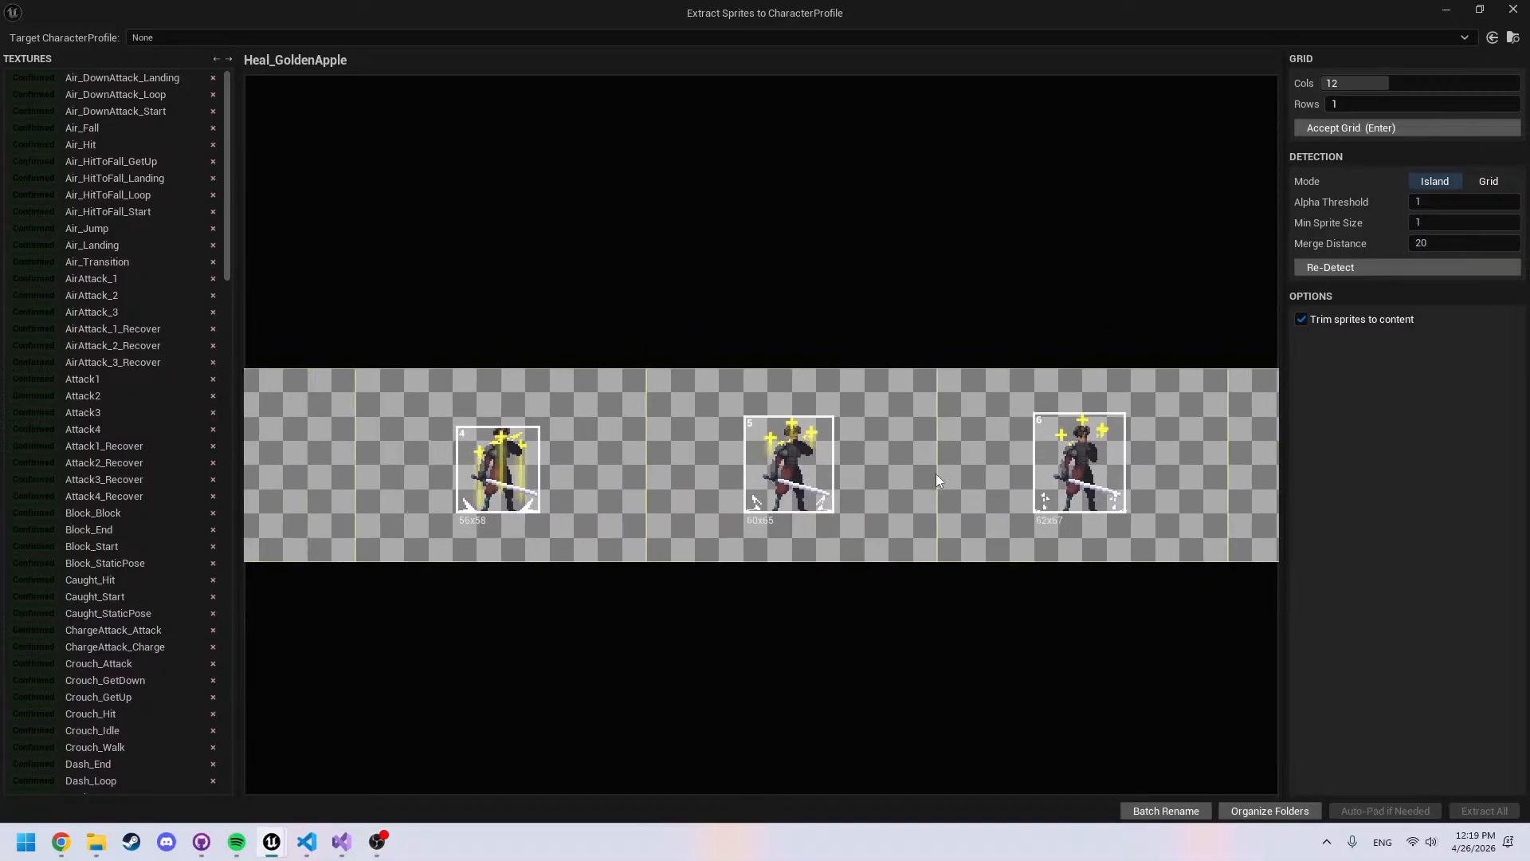
pyautogui.moveTo(1044, 469); pyautogui.dragTo(361, 486, button='middle')
pyautogui.moveTo(1116, 562); pyautogui.dragTo(767, 541, button='middle')
pyautogui.press('Return')
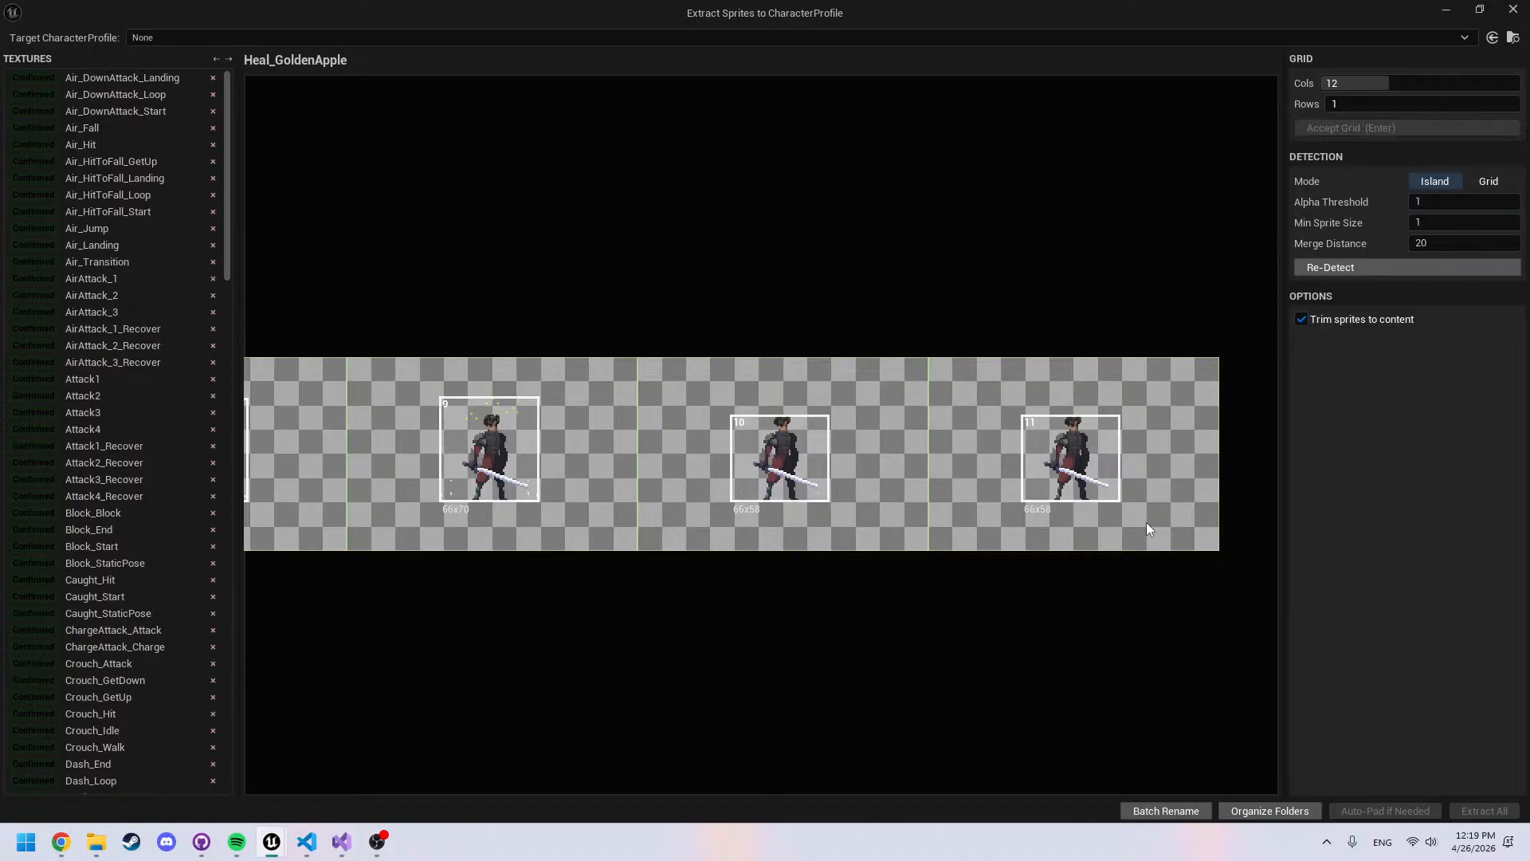
# Check all Hit frames and accept the detected grid
pyautogui.scroll(2, 610, 442)
pyautogui.moveTo(938, 483); pyautogui.dragTo(692, 484, button='middle')
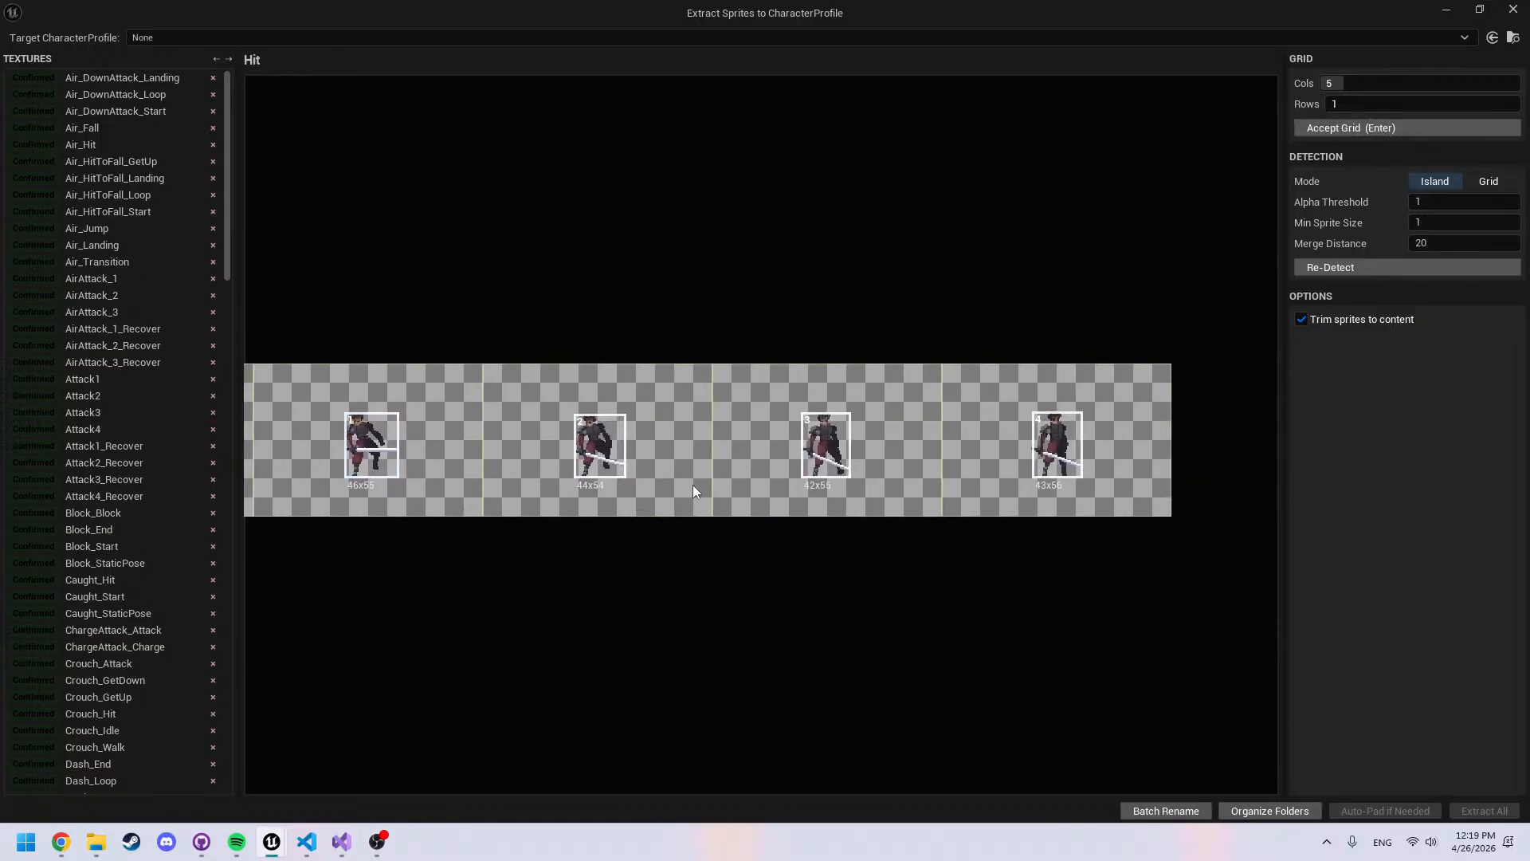
pyautogui.moveTo(976, 524); pyautogui.dragTo(1129, 515, button='middle')
pyautogui.scroll(-3, 1076, 511)
pyautogui.scroll(1, 1077, 515)
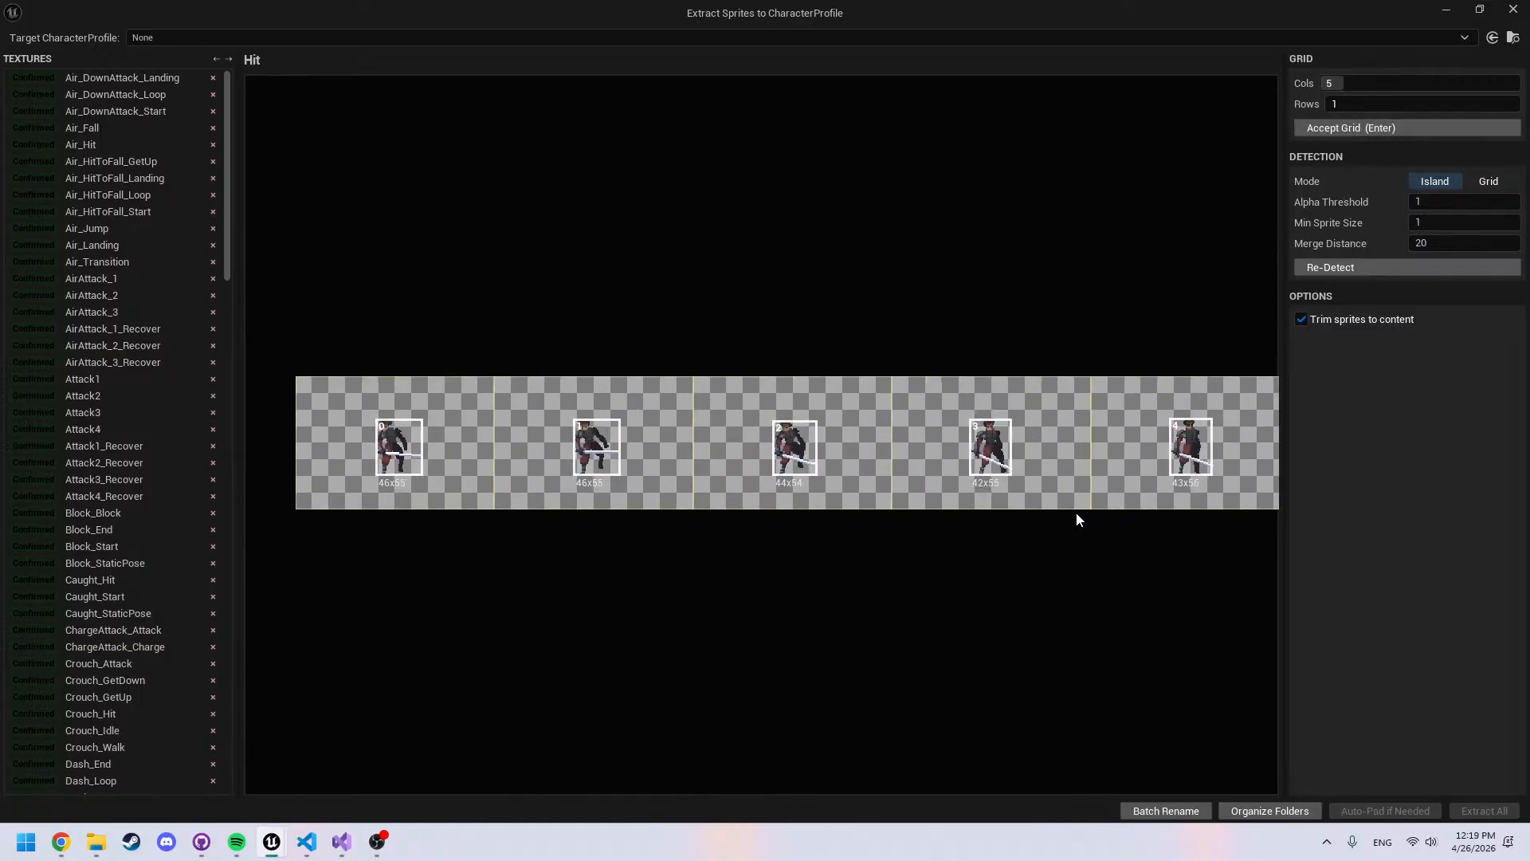
pyautogui.press('Return')
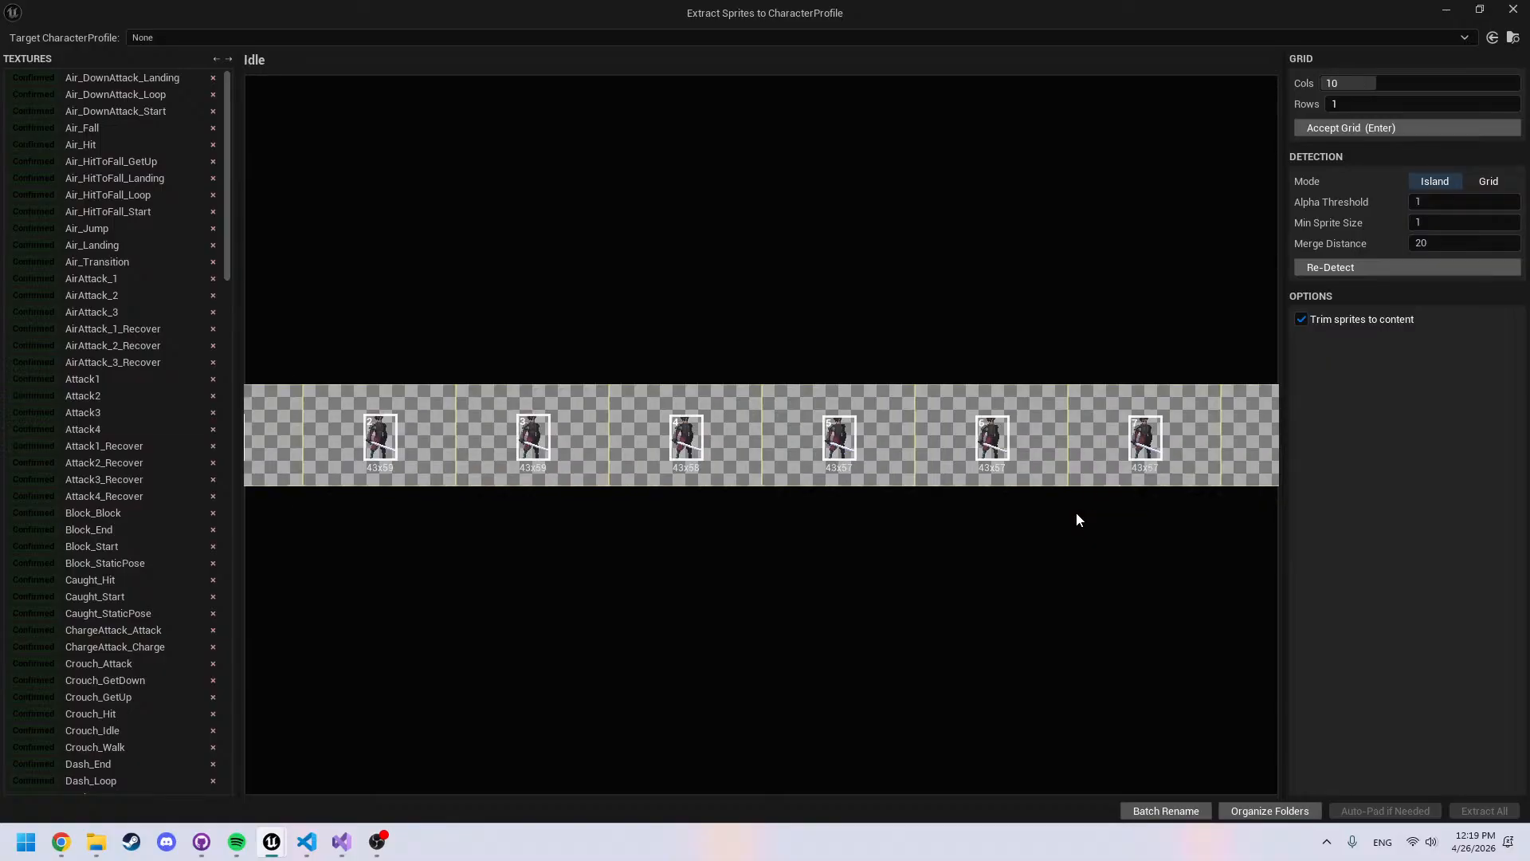
# Check the strips and accept the detected grids from Idle through Interact_Push and Interact_TakeonGround
pyautogui.moveTo(908, 497); pyautogui.dragTo(1060, 485, button='middle')
pyautogui.moveTo(1159, 471); pyautogui.dragTo(779, 485, button='middle')
pyautogui.moveTo(1259, 485); pyautogui.dragTo(548, 507, button='middle')
pyautogui.press('Return')
pyautogui.press('Return')
pyautogui.moveTo(897, 545); pyautogui.dragTo(765, 545, button='middle')
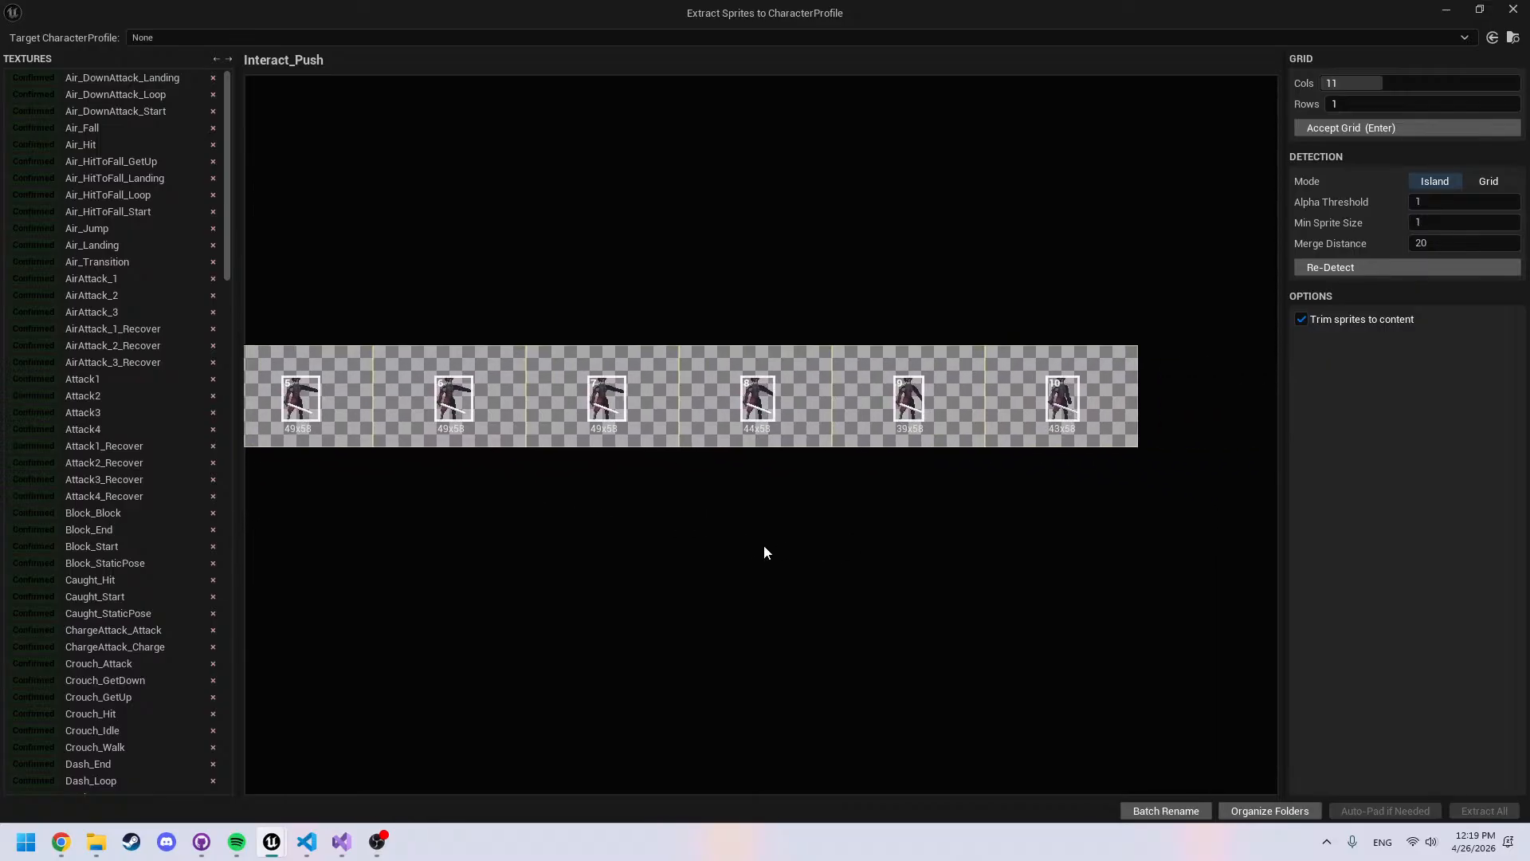
pyautogui.press('Return')
pyautogui.moveTo(1002, 504); pyautogui.dragTo(721, 511, button='middle')
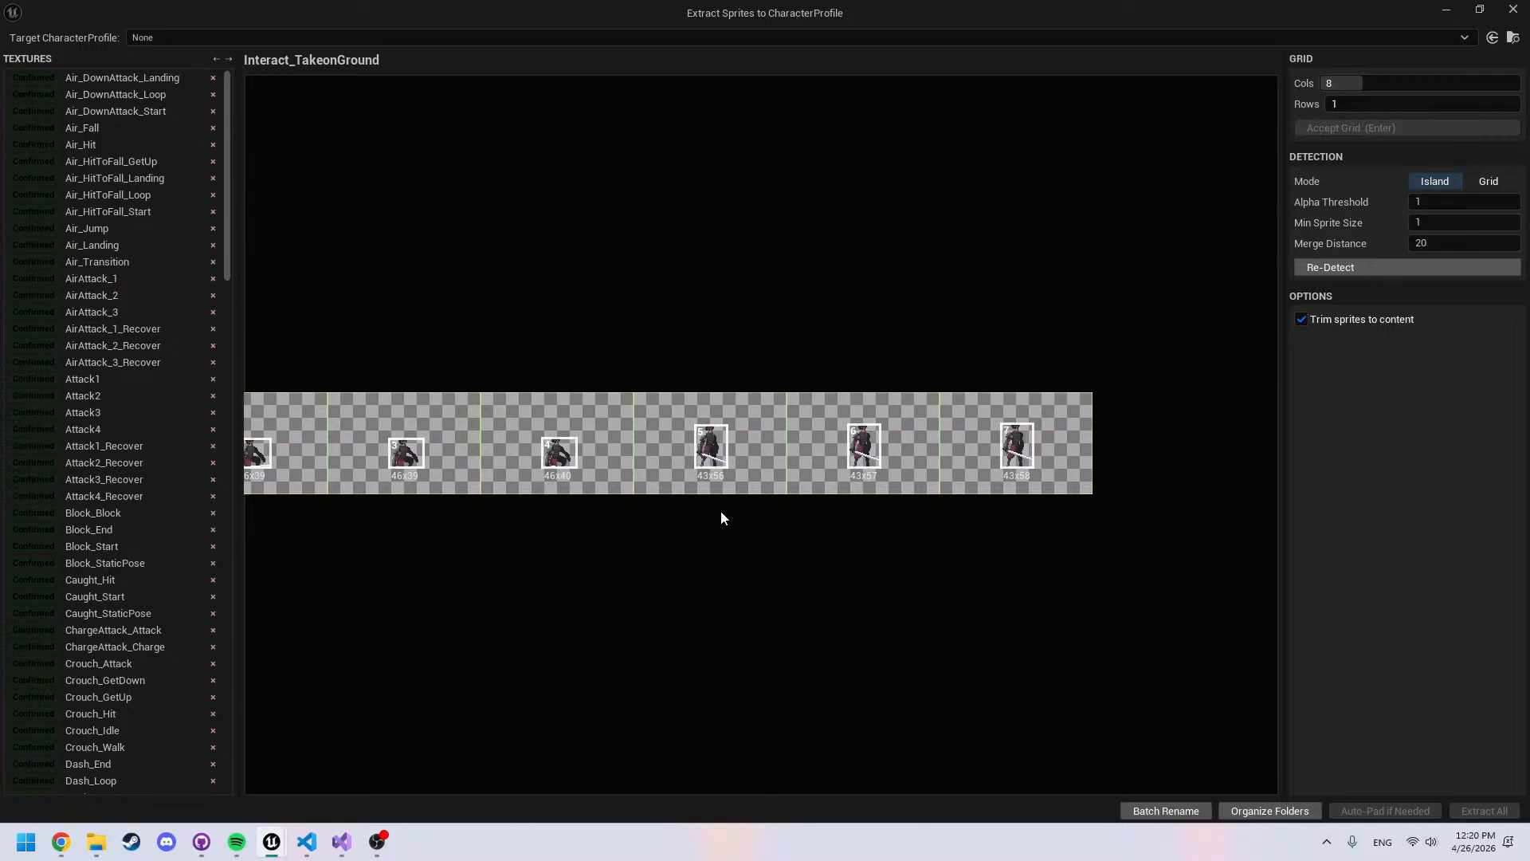
pyautogui.press('Return')
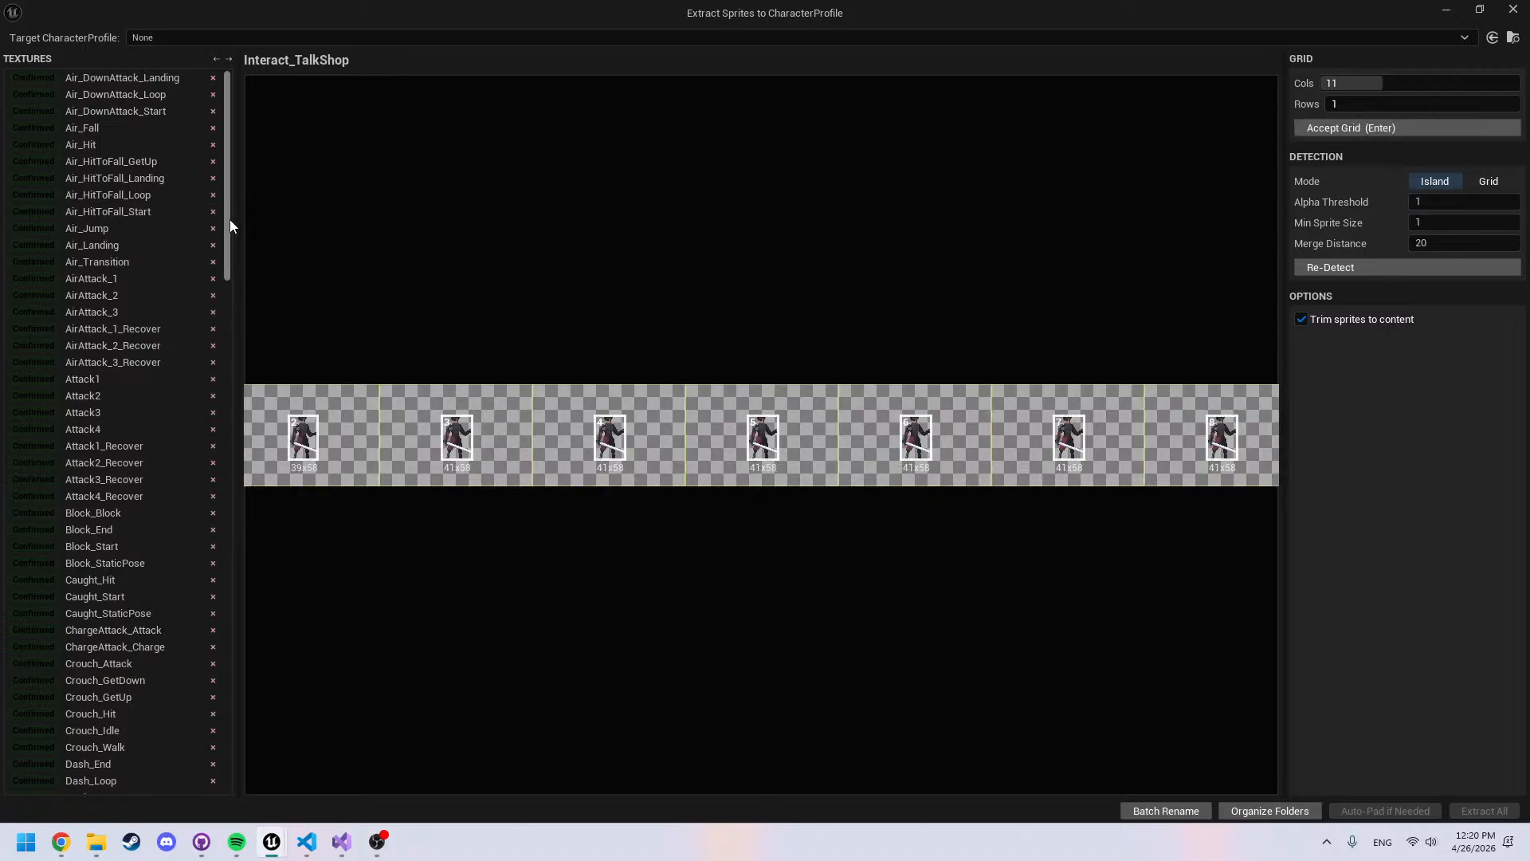
# Check the Interact_TalkShop frames from start to end and accept detected grids until LadderClimb_EdgeClimb is reached
pyautogui.moveTo(229, 219)
pyautogui.mouseDown()
pyautogui.moveTo(241, 557)
pyautogui.moveTo(227, 727)
pyautogui.moveTo(338, 149)
pyautogui.mouseUp()
pyautogui.moveTo(718, 352); pyautogui.dragTo(931, 339, button='middle')
pyautogui.moveTo(740, 376); pyautogui.dragTo(957, 350, button='middle')
pyautogui.scroll(4, 499, 414)
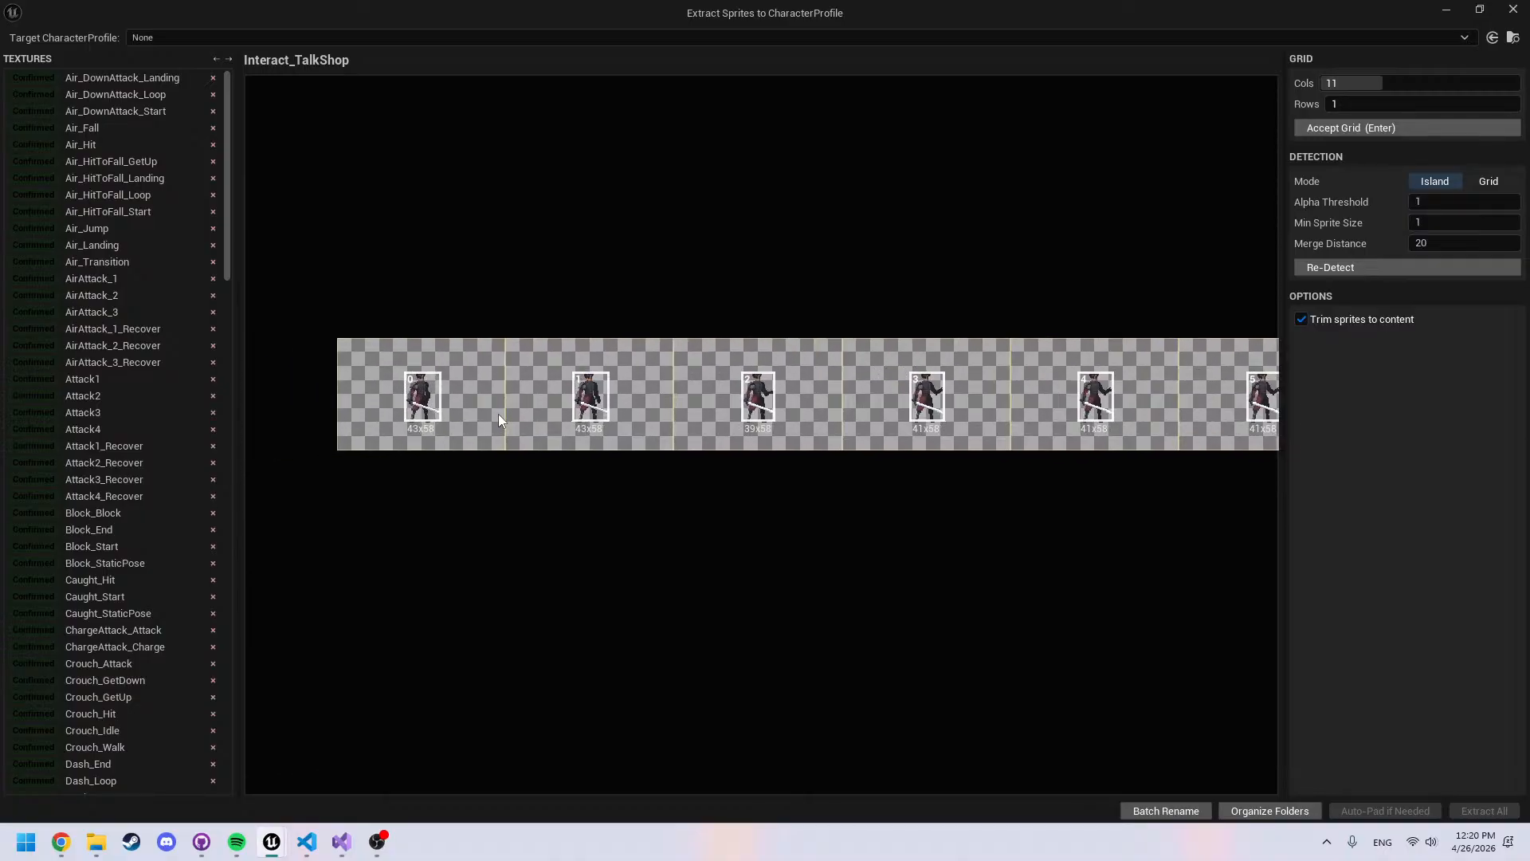
pyautogui.moveTo(805, 526); pyautogui.dragTo(518, 538, button='middle')
pyautogui.moveTo(957, 541); pyautogui.dragTo(558, 561, button='middle')
pyautogui.moveTo(946, 549); pyautogui.dragTo(676, 562, button='middle')
pyautogui.moveTo(948, 551); pyautogui.dragTo(625, 558, button='middle')
pyautogui.moveTo(949, 569); pyautogui.dragTo(694, 563, button='middle')
pyautogui.moveTo(957, 555); pyautogui.dragTo(862, 553, button='middle')
pyautogui.moveTo(1086, 555); pyautogui.dragTo(1070, 556, button='middle')
pyautogui.press('Return')
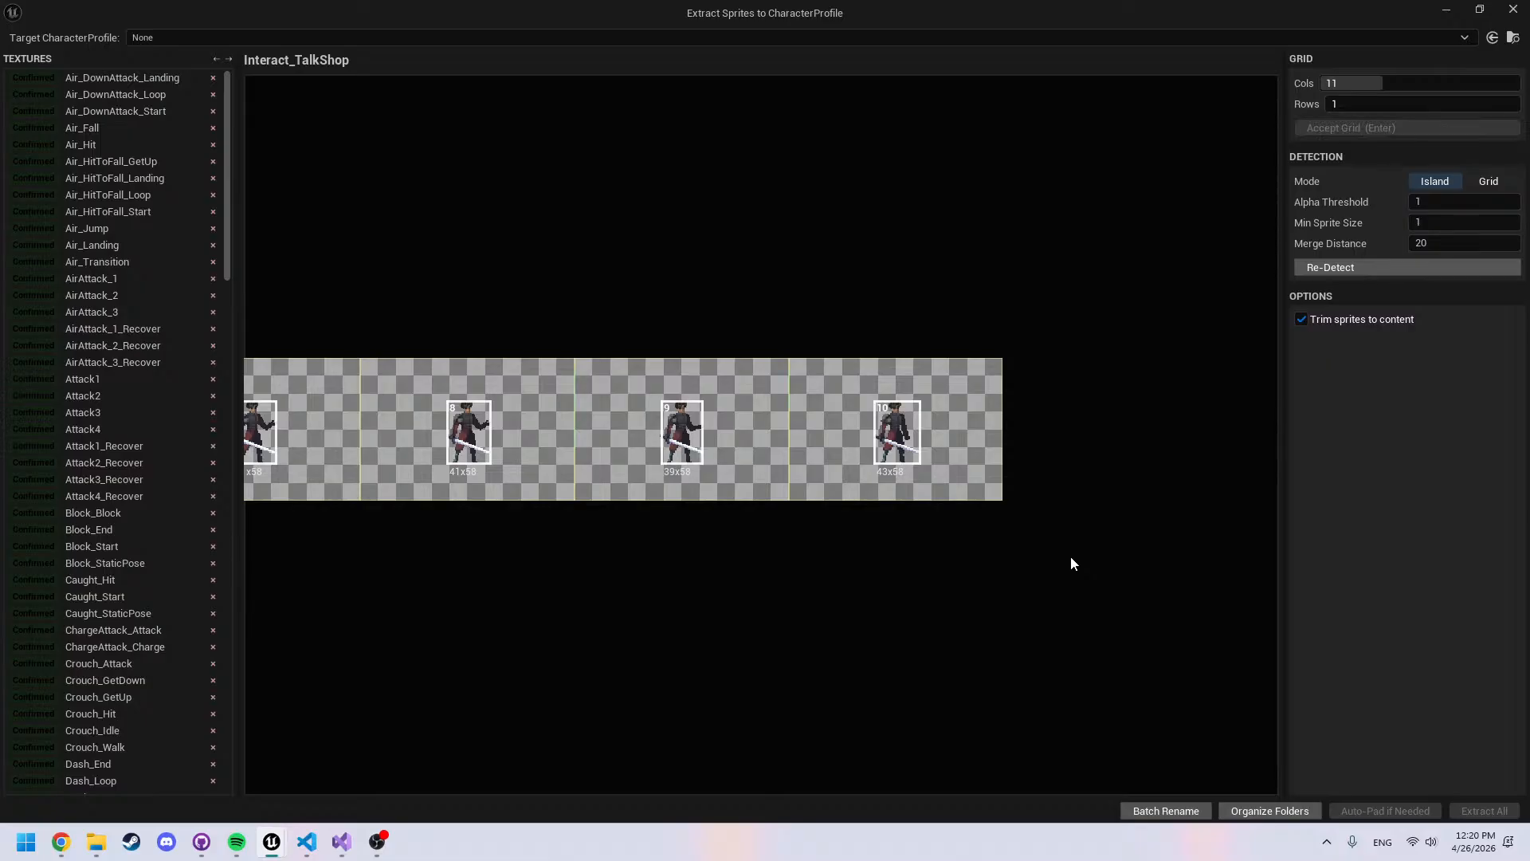
pyautogui.press('Return')
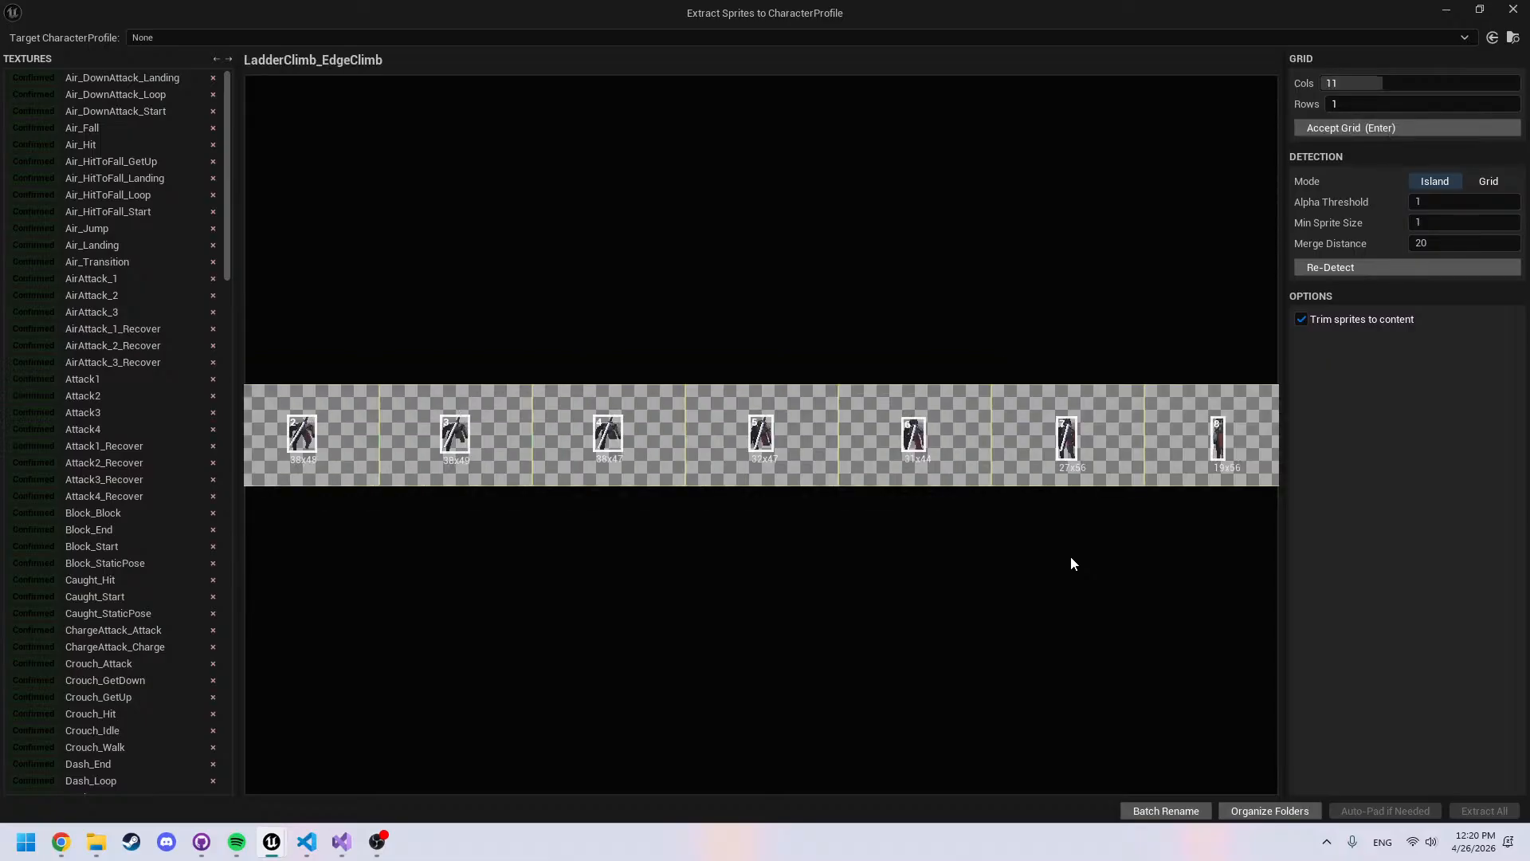
# Check the LadderClimb_EdgeClimb and LadderClimb_UpwardClimb frames and accept both detected grids
pyautogui.moveTo(741, 554); pyautogui.dragTo(674, 535, button='middle')
pyautogui.press('Return')
pyautogui.moveTo(912, 537); pyautogui.dragTo(617, 537, button='middle')
pyautogui.press('Return')
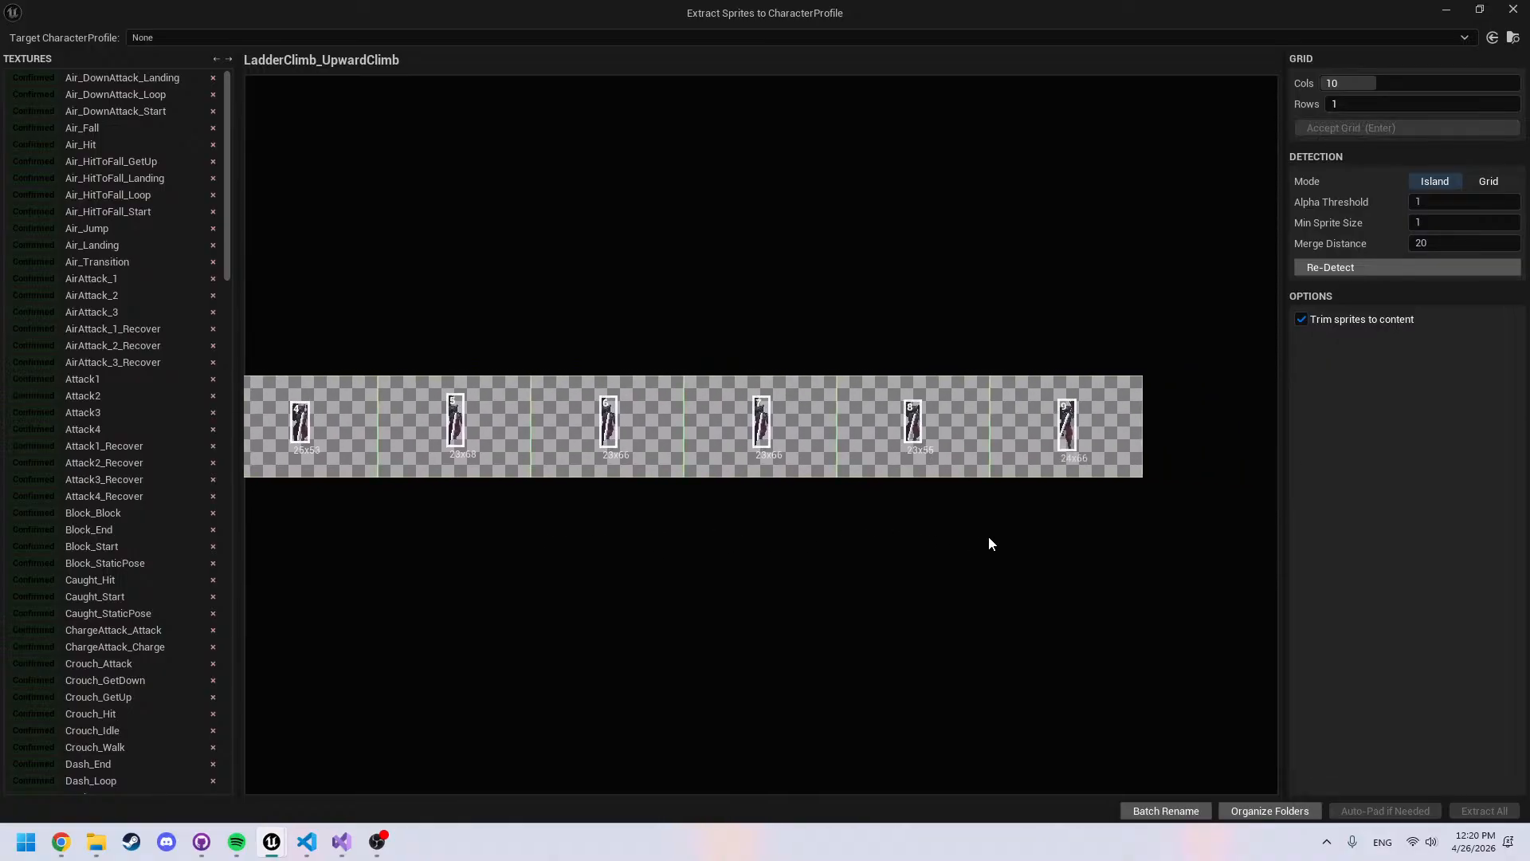
# Check the LedgeGrab_Climb frames and accept the detected grids until MainChar_-_Camping_CookingWithPan_ is reached
pyautogui.moveTo(1113, 527); pyautogui.dragTo(1394, 507, button='middle')
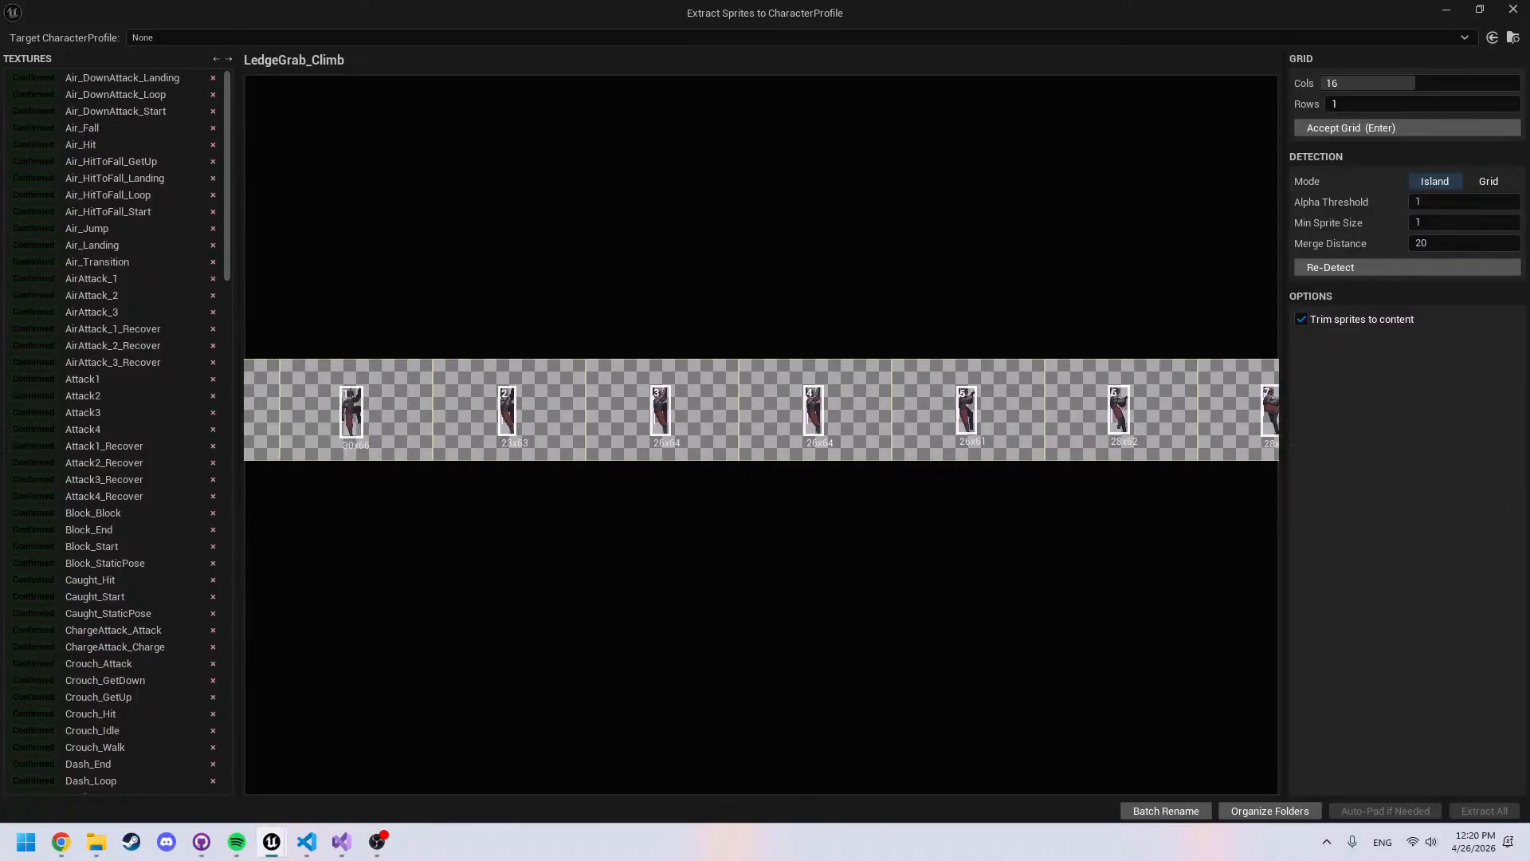
pyautogui.moveTo(1001, 518); pyautogui.dragTo(686, 556, button='middle')
pyautogui.press('Return')
pyautogui.press('Return')
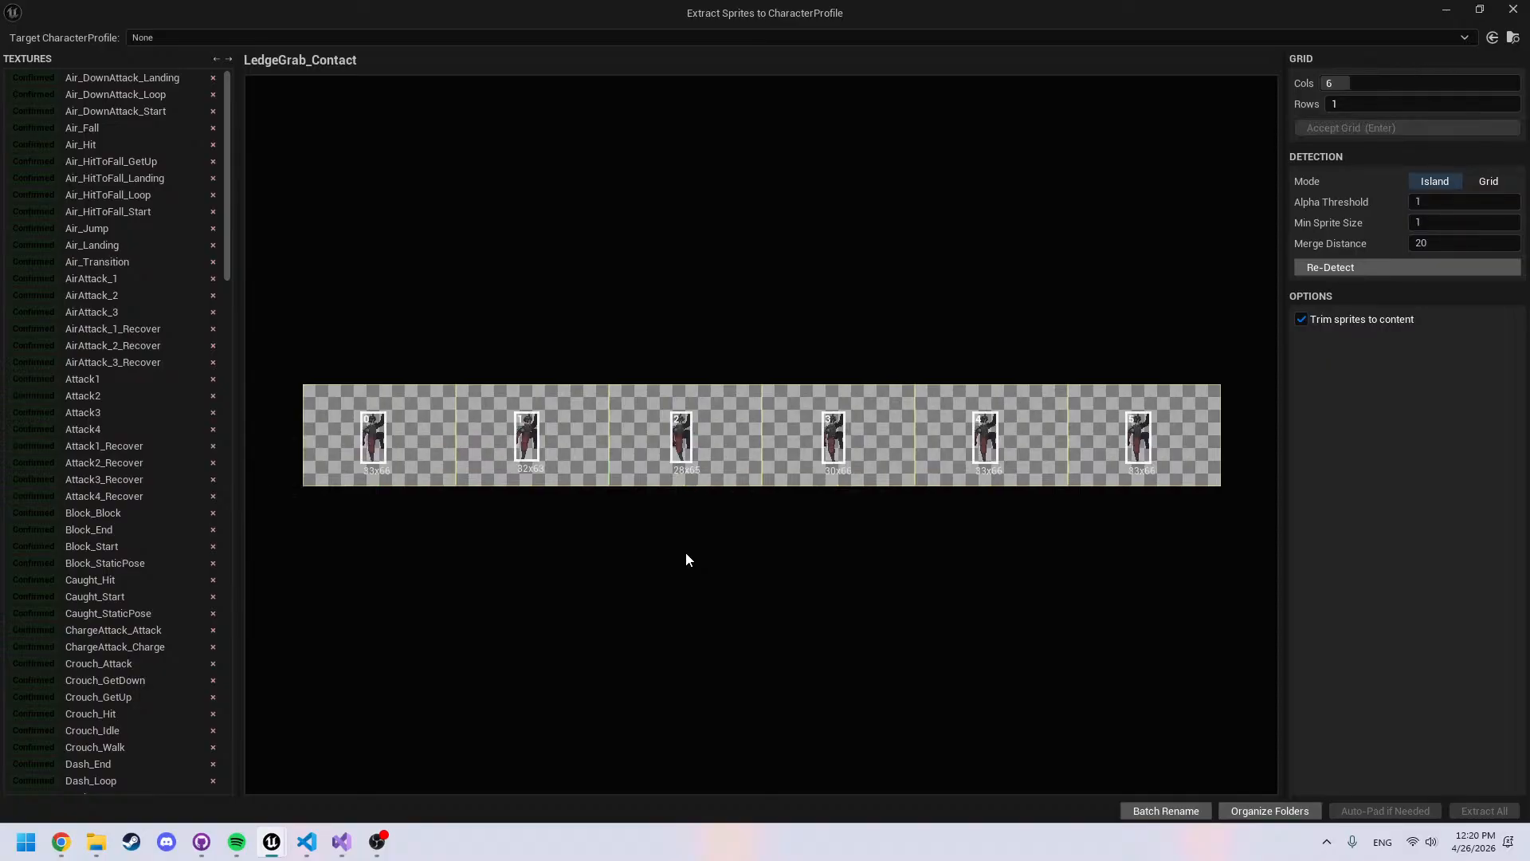
pyautogui.press('Return')
pyautogui.press('Return')
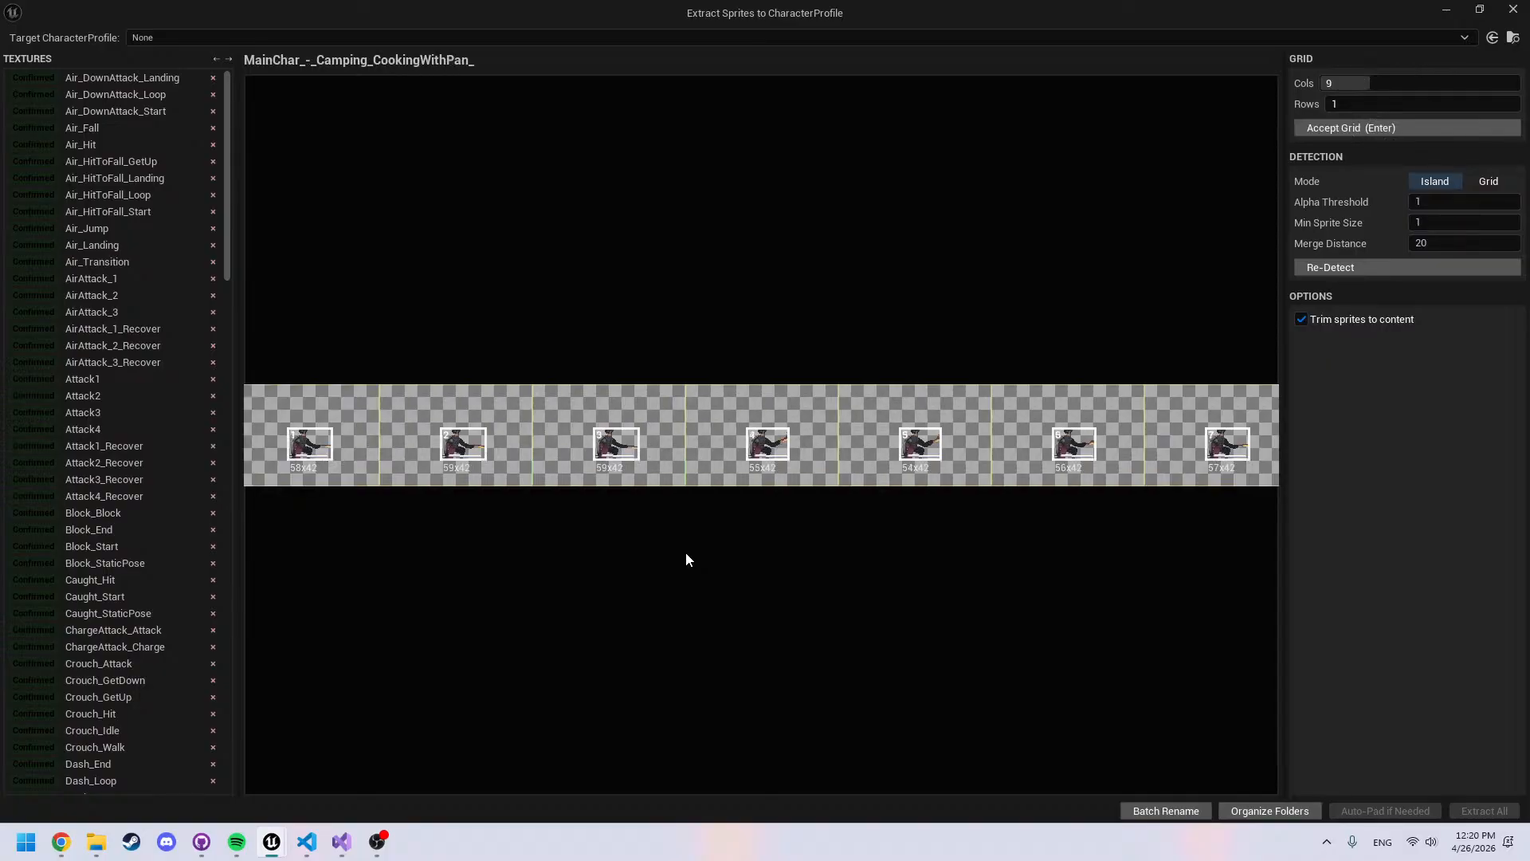
# Check the Camping_CookingWithPan frames and accept the detected grids through MainChar_-_Camping_Veggie_
pyautogui.moveTo(686, 554)
pyautogui.mouseDown(button='middle')
pyautogui.moveTo(945, 541)
pyautogui.moveTo(585, 552)
pyautogui.mouseUp(button='middle')
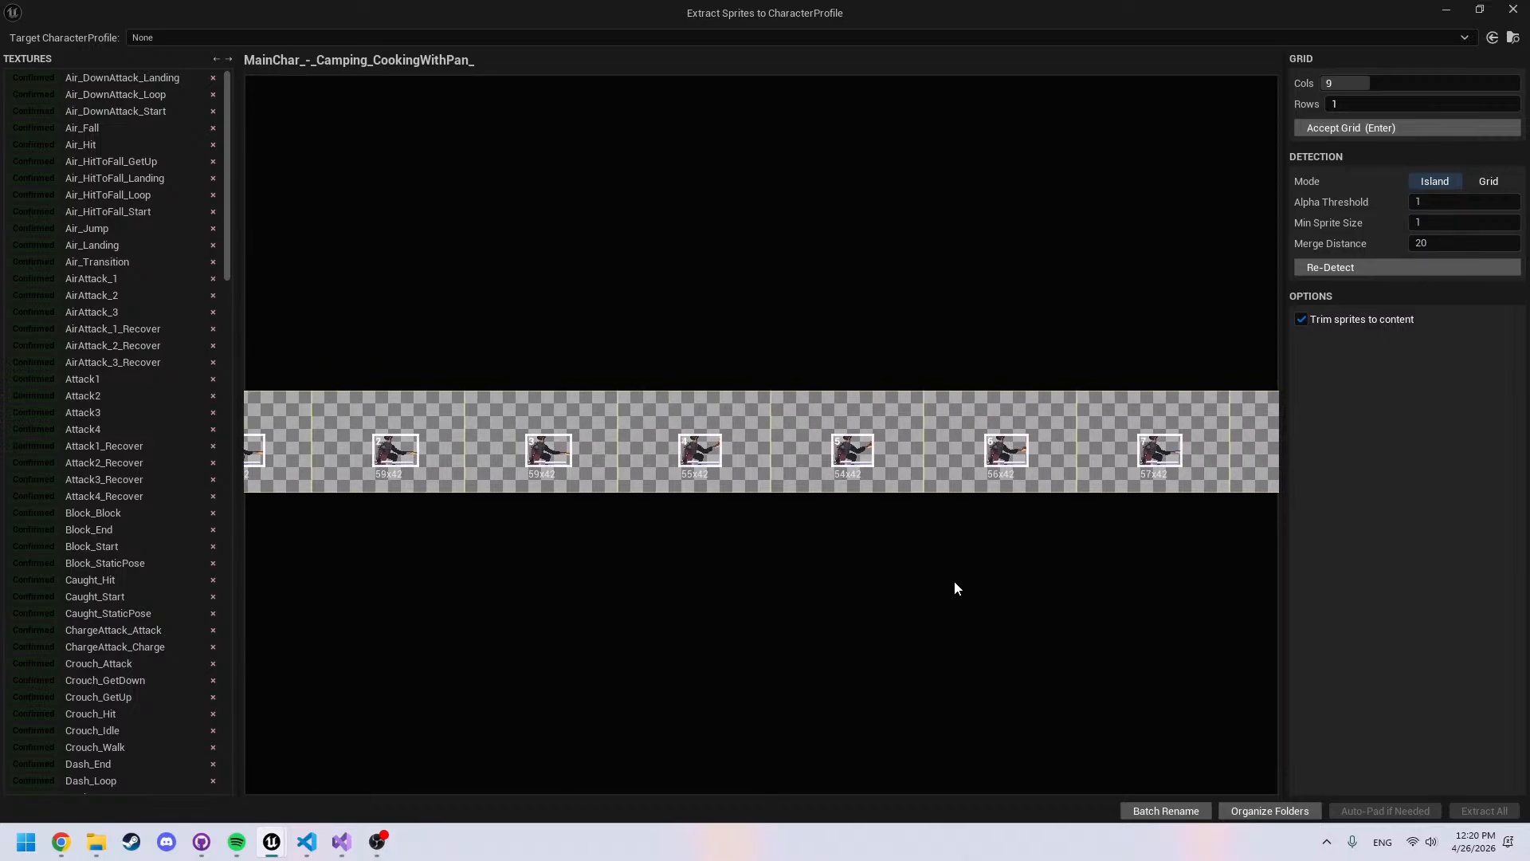
pyautogui.moveTo(955, 581); pyautogui.dragTo(653, 575, button='middle')
pyautogui.press('Return')
pyautogui.press('Return')
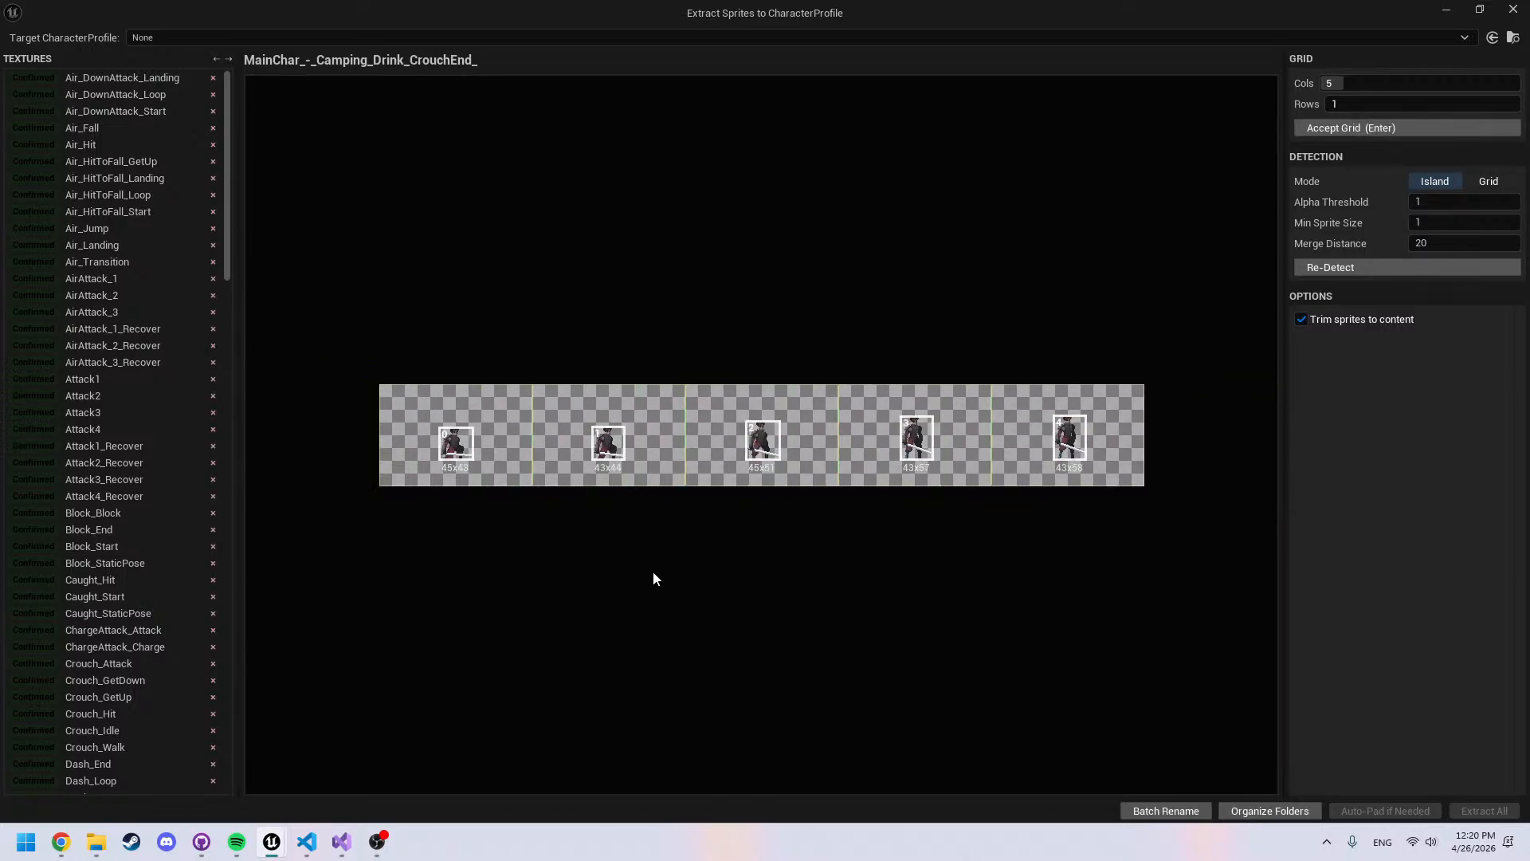
pyautogui.press('Return')
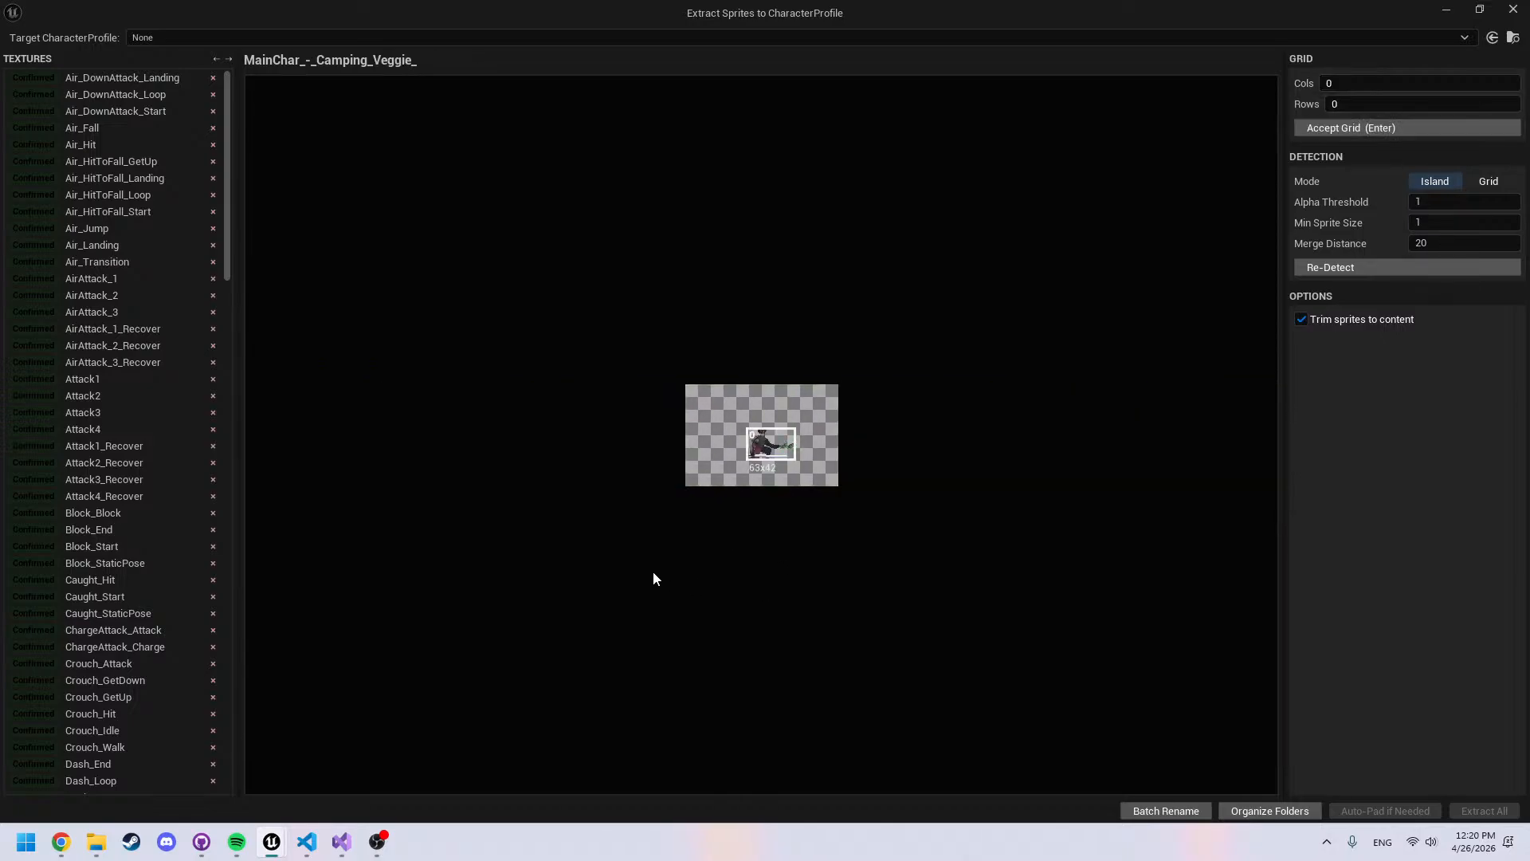
pyautogui.press('Return')
# Check the MainChar_-_Drink and MainChar_-_RopeSwing strips to their ends and accept both detected grids
pyautogui.moveTo(618, 557)
pyautogui.mouseDown(button='middle')
pyautogui.moveTo(1355, 530)
pyautogui.moveTo(610, 580)
pyautogui.moveTo(257, 559)
pyautogui.mouseUp(button='middle')
pyautogui.moveTo(806, 584); pyautogui.dragTo(398, 570, button='middle')
pyautogui.moveTo(901, 574); pyautogui.dragTo(641, 559, button='middle')
pyautogui.press('Return')
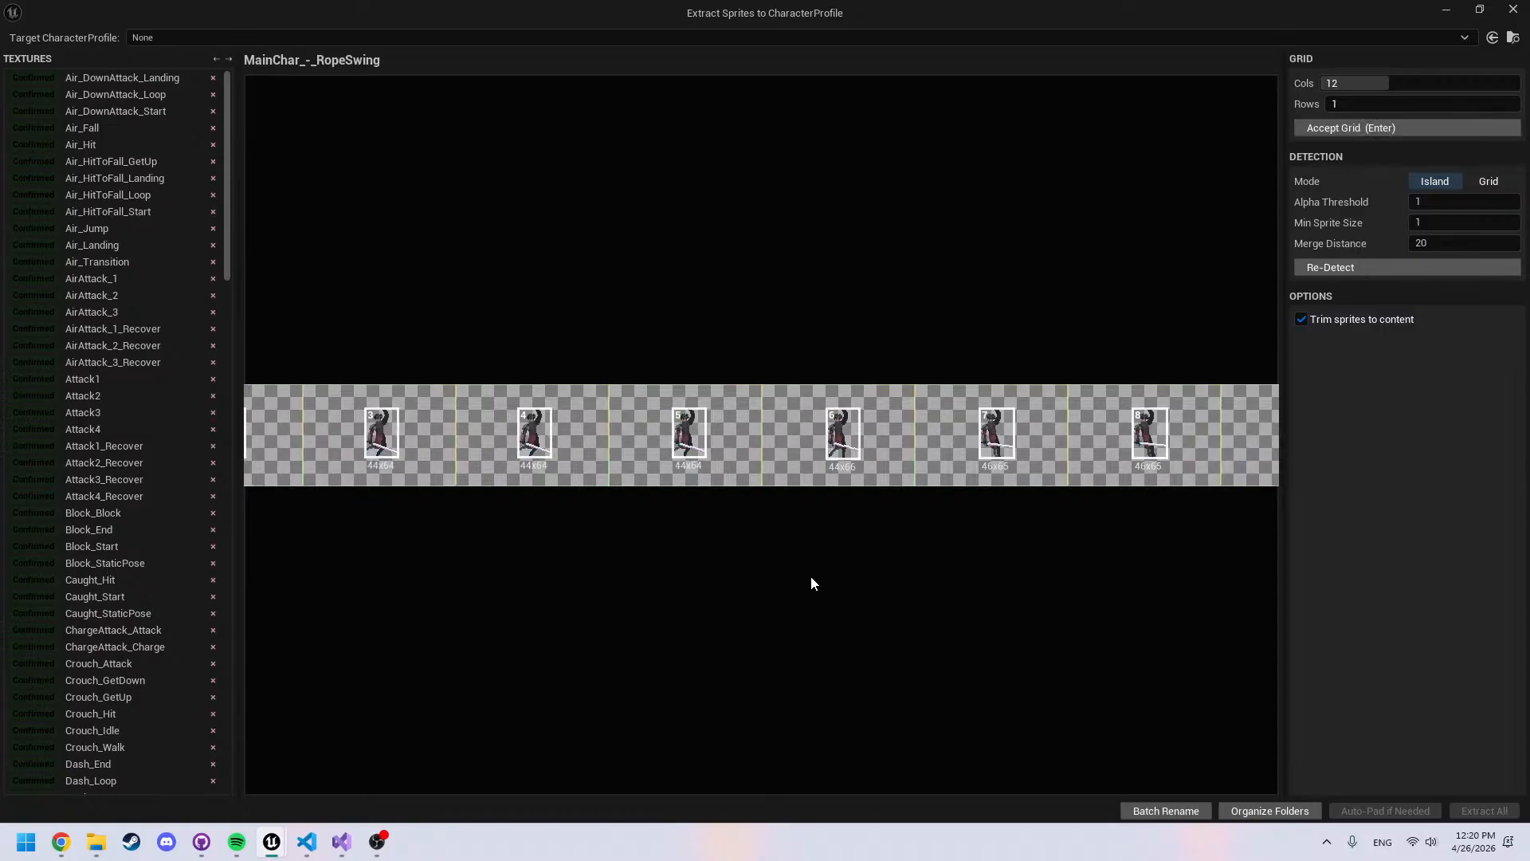
pyautogui.moveTo(687, 557); pyautogui.dragTo(823, 550, button='middle')
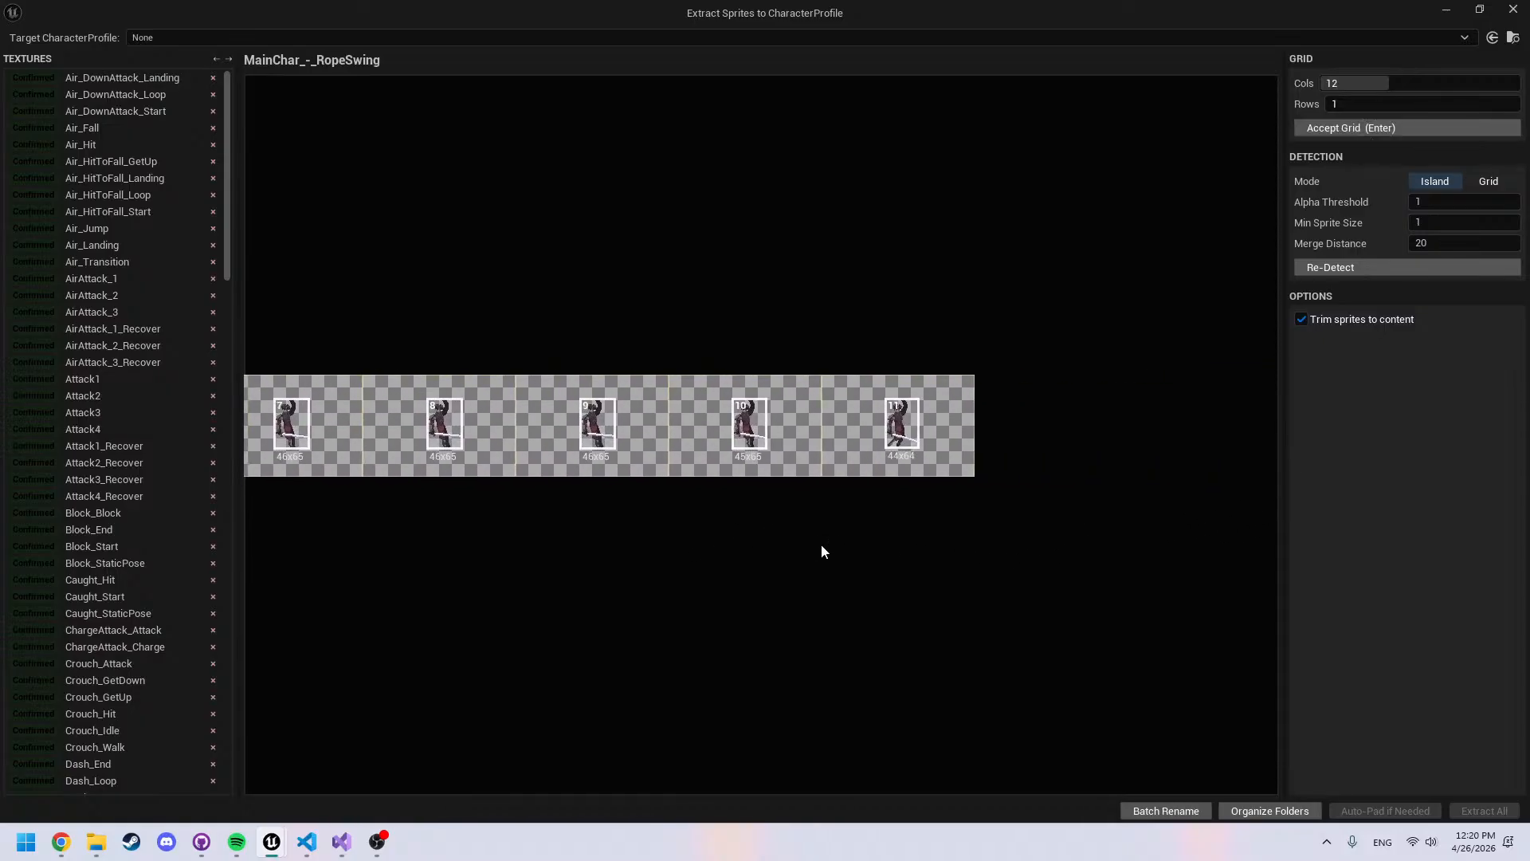
pyautogui.press('Return')
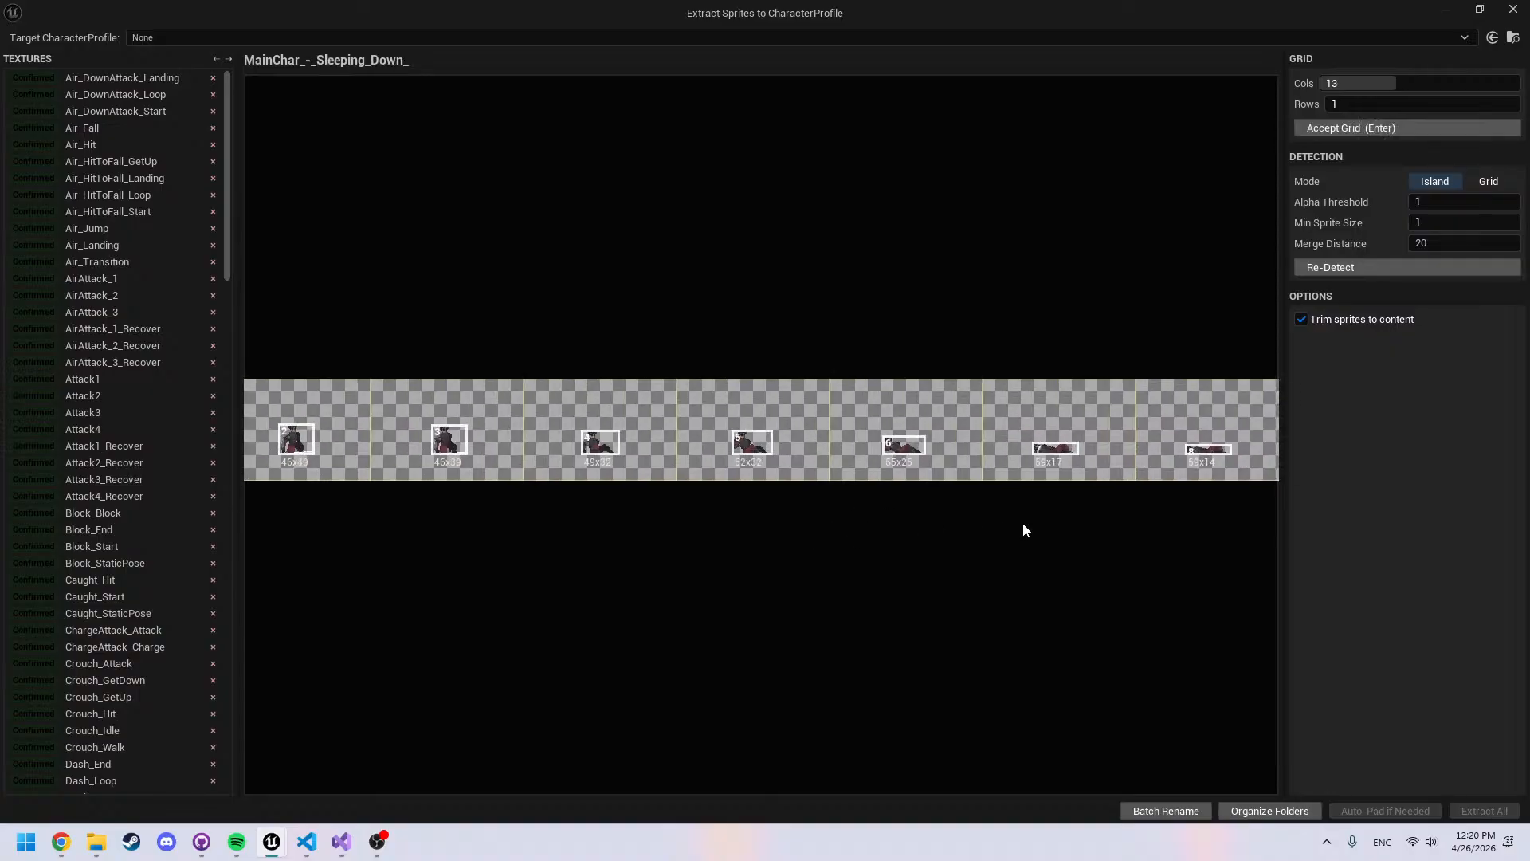
# Check the Sleeping_Down frames and accept the detected grids for Sleeping_Down and Sleeping_Loop
pyautogui.moveTo(831, 478); pyautogui.dragTo(1031, 484, button='middle')
pyautogui.moveTo(1227, 498); pyautogui.dragTo(810, 519, button='middle')
pyautogui.moveTo(1057, 507); pyautogui.dragTo(993, 515, button='middle')
pyautogui.press('Return')
pyautogui.press('Return')
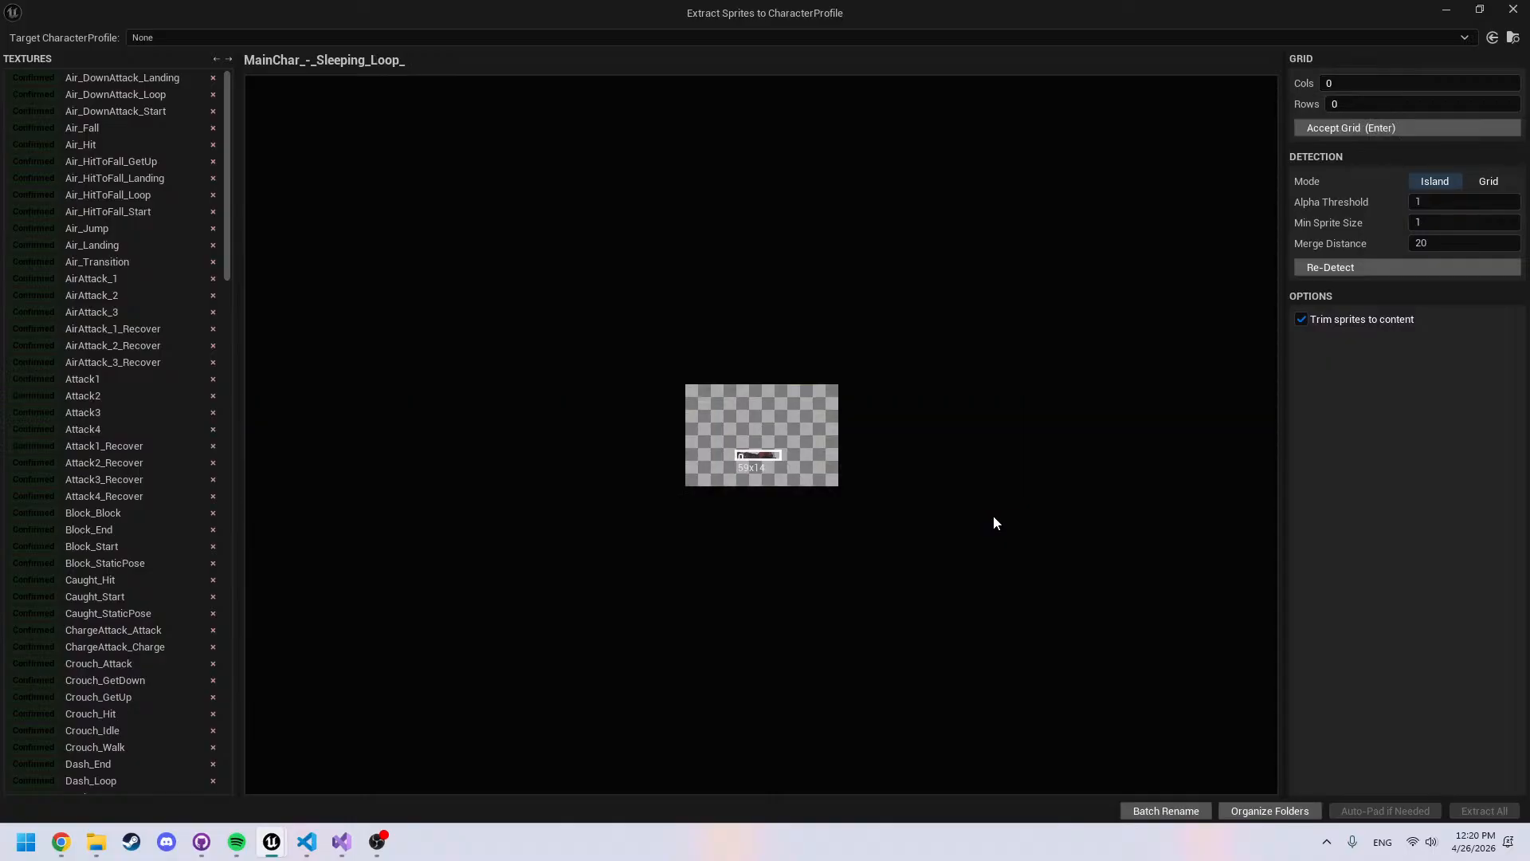
# Look over the Sleeping_Up strip and examine the detection box and extra sword in its last frame up close
pyautogui.moveTo(758, 546); pyautogui.dragTo(959, 546, button='middle')
pyautogui.moveTo(948, 563); pyautogui.dragTo(586, 546, button='middle')
pyautogui.moveTo(1154, 537); pyautogui.dragTo(924, 542, button='middle')
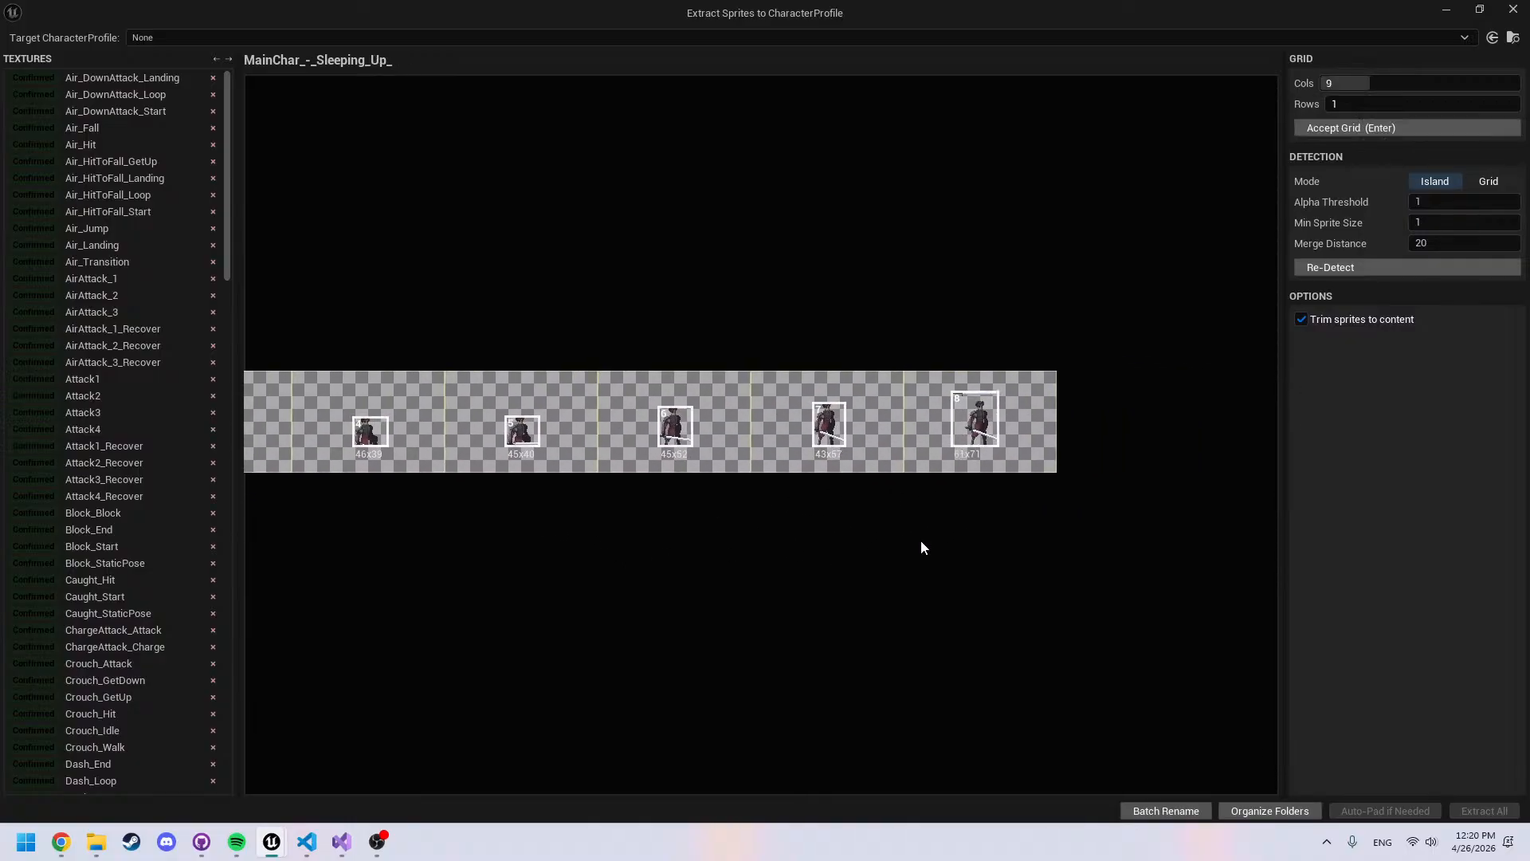
pyautogui.scroll(5, 974, 419)
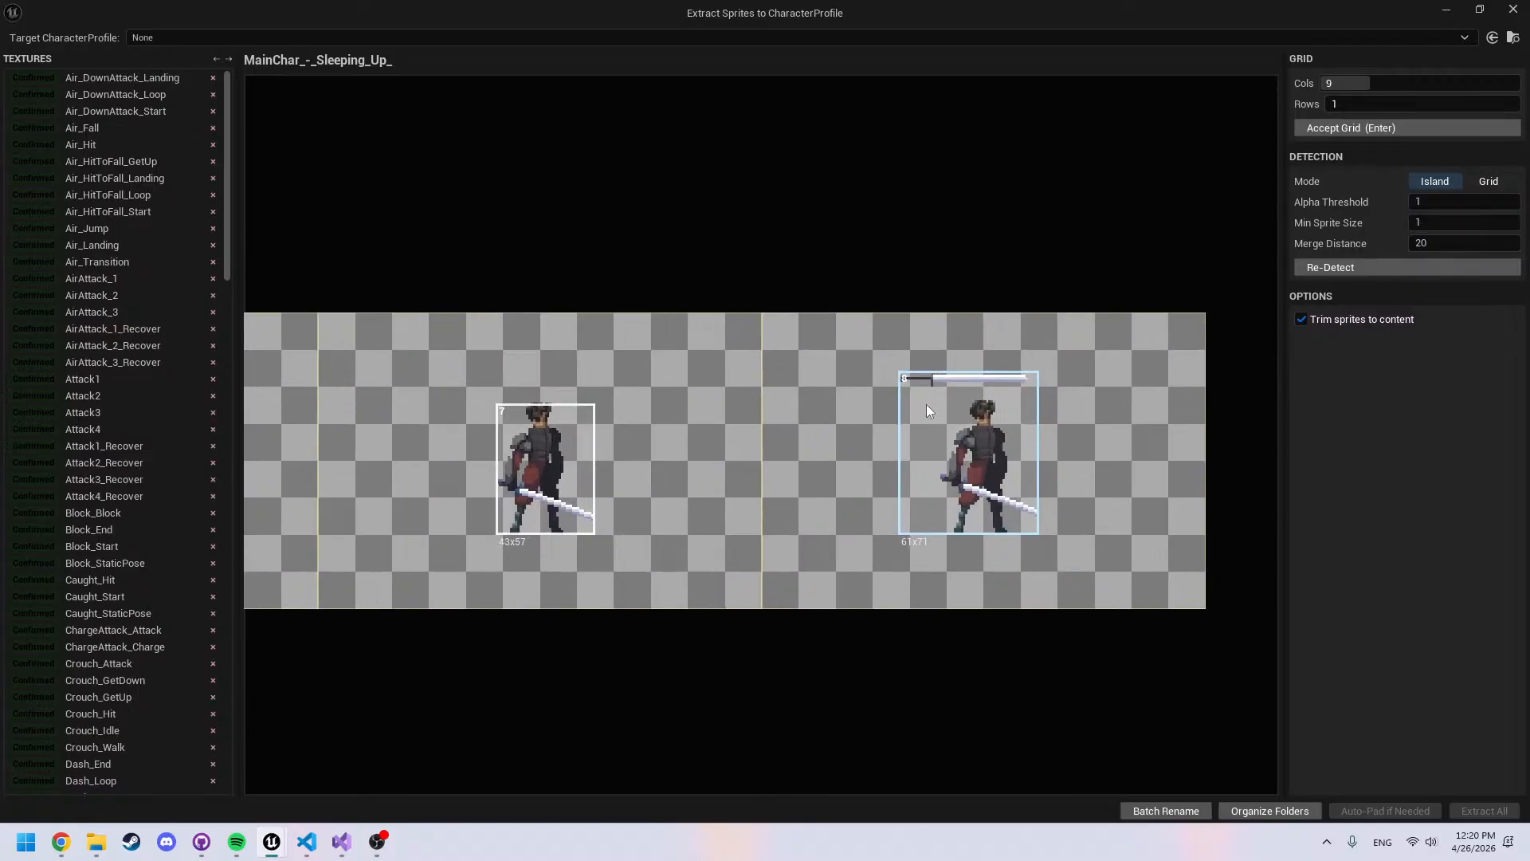
pyautogui.scroll(-2, 929, 416)
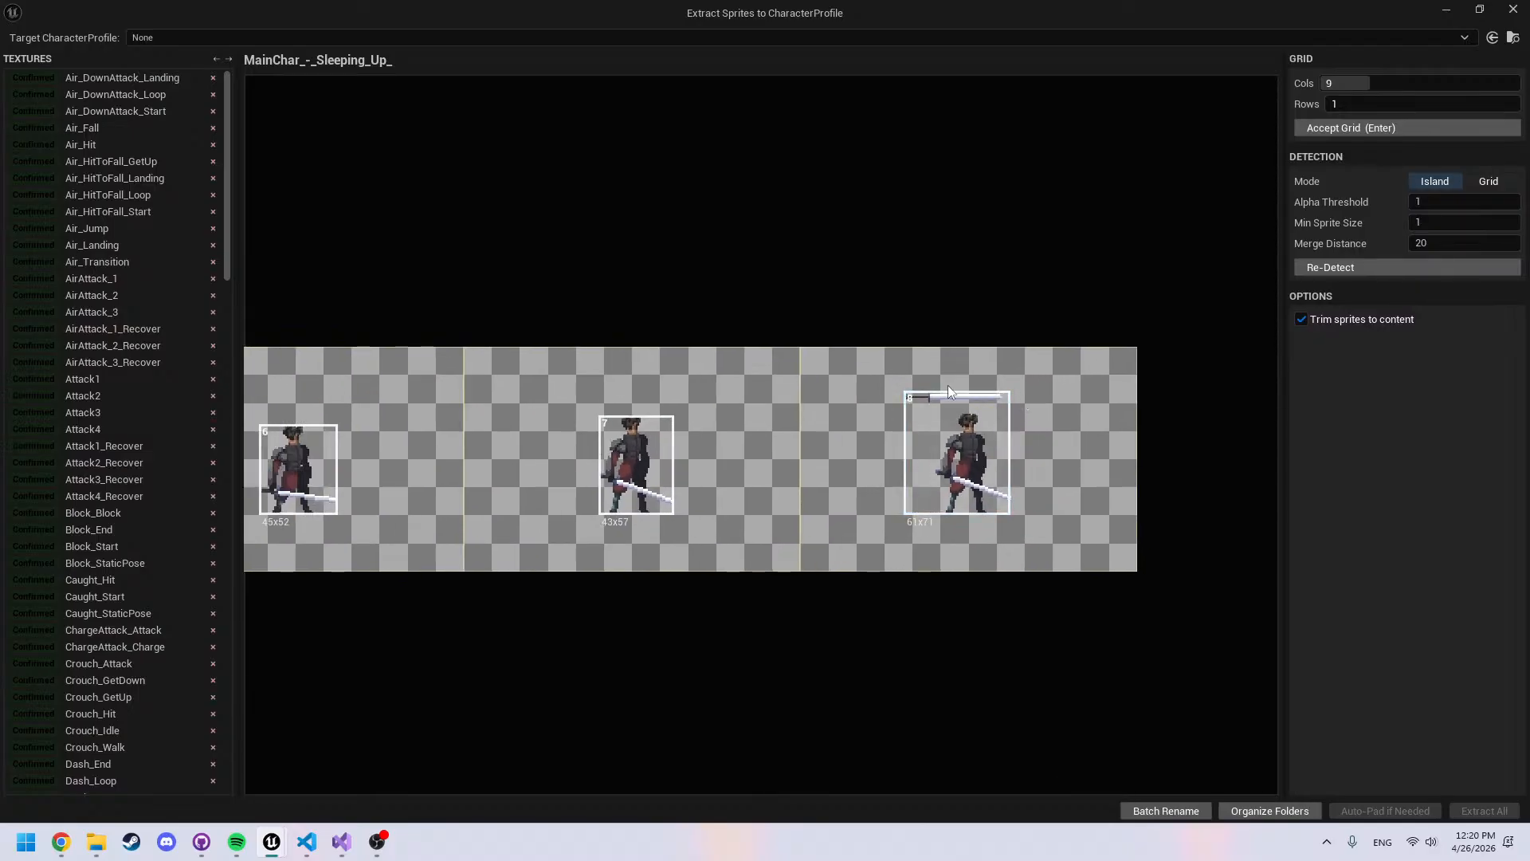
pyautogui.scroll(3, 949, 390)
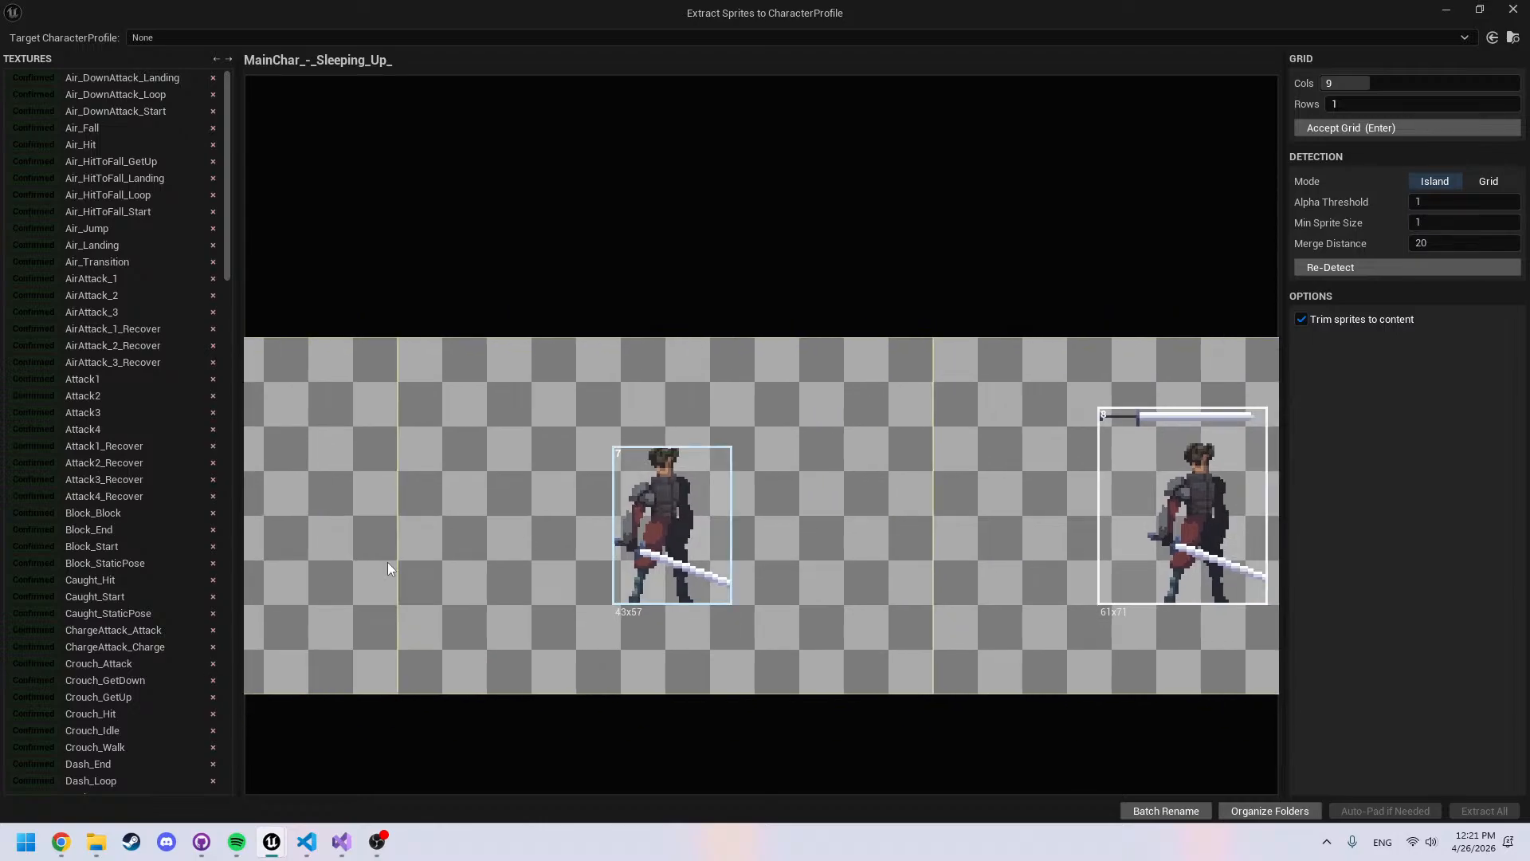
pyautogui.scroll(-15, 102, 595)
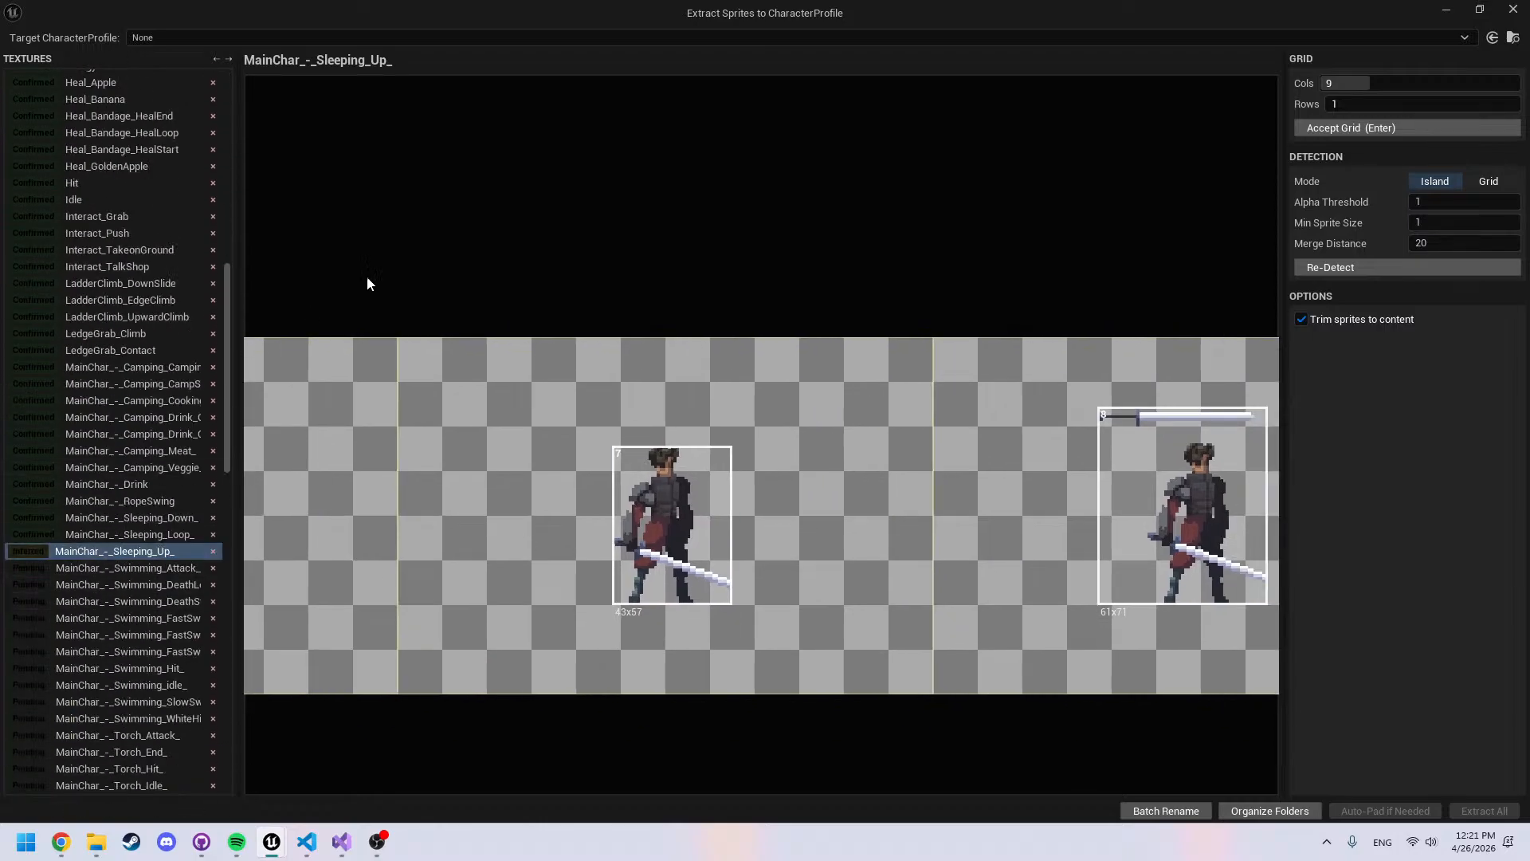
pyautogui.moveTo(423, 398); pyautogui.dragTo(2, 392, button='middle')
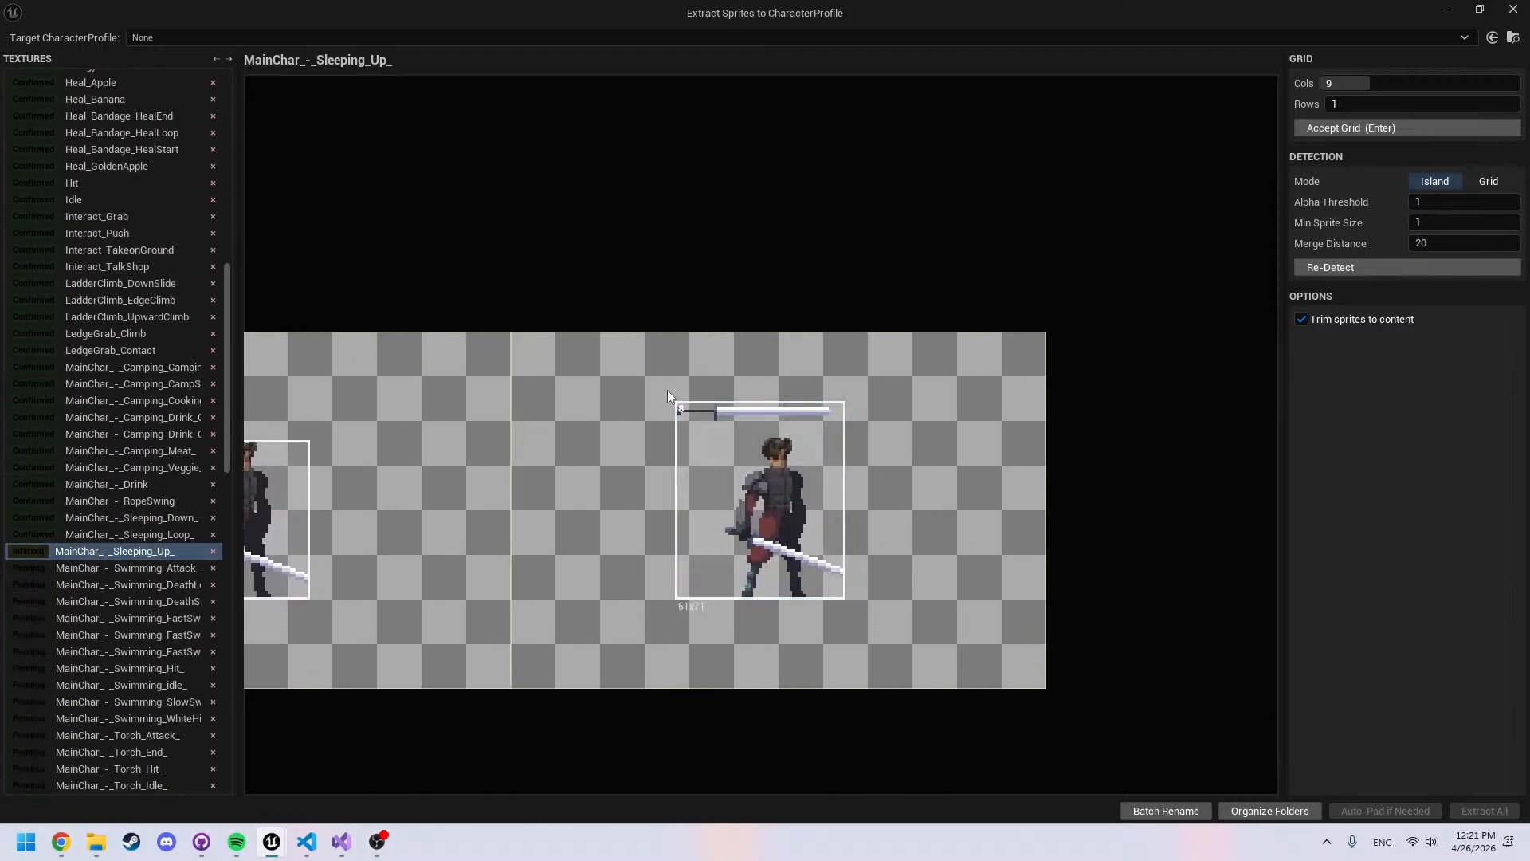
pyautogui.scroll(2, 757, 414)
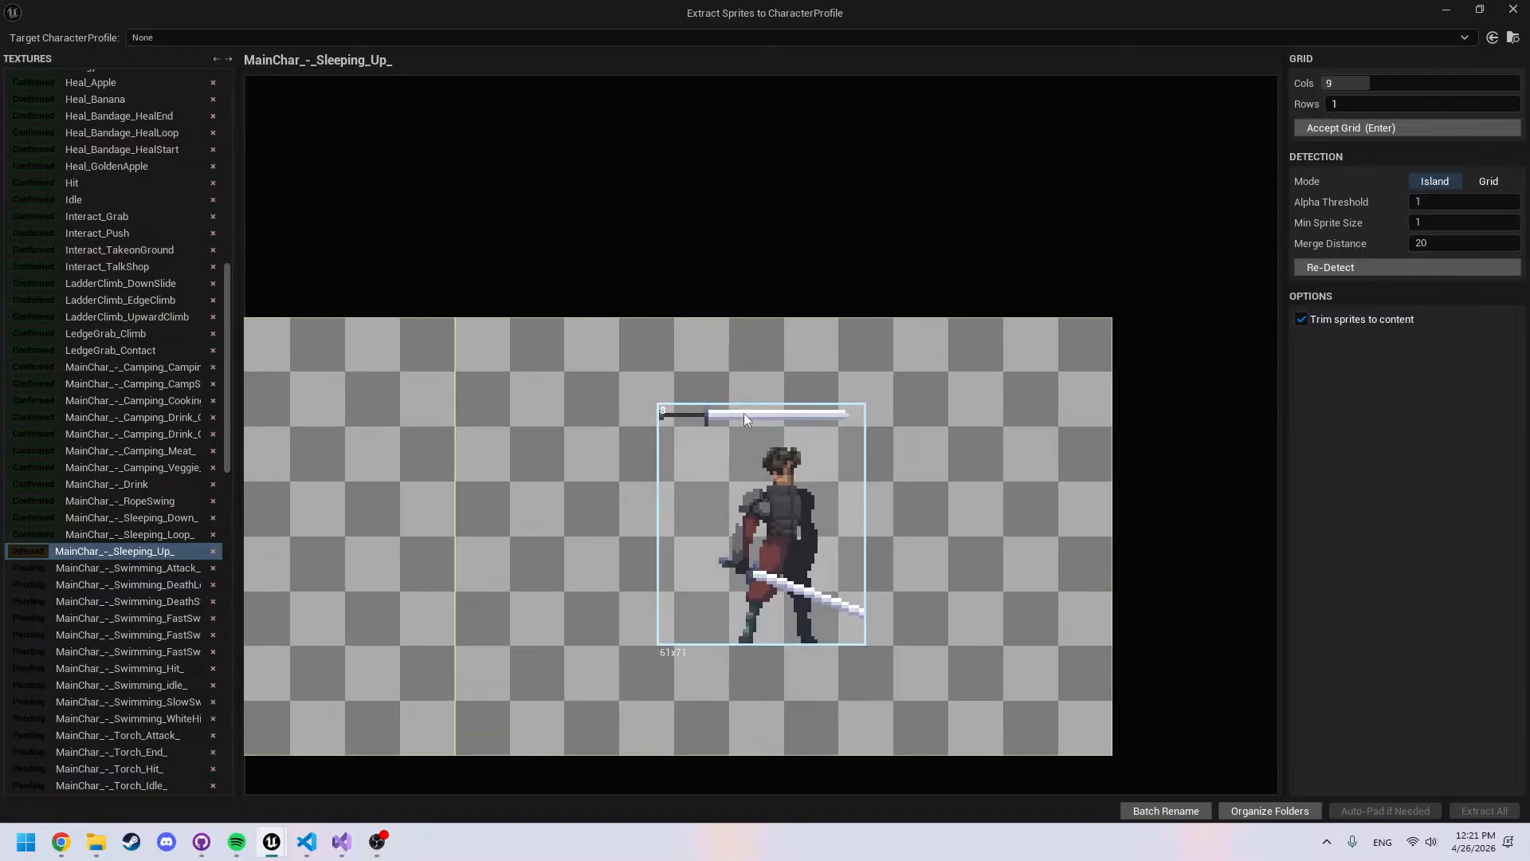
pyautogui.scroll(-4, 745, 419)
# Review every Sleeping_Up frame back to the first and forward to the last to compare them
pyautogui.moveTo(249, 480); pyautogui.dragTo(821, 495, button='middle')
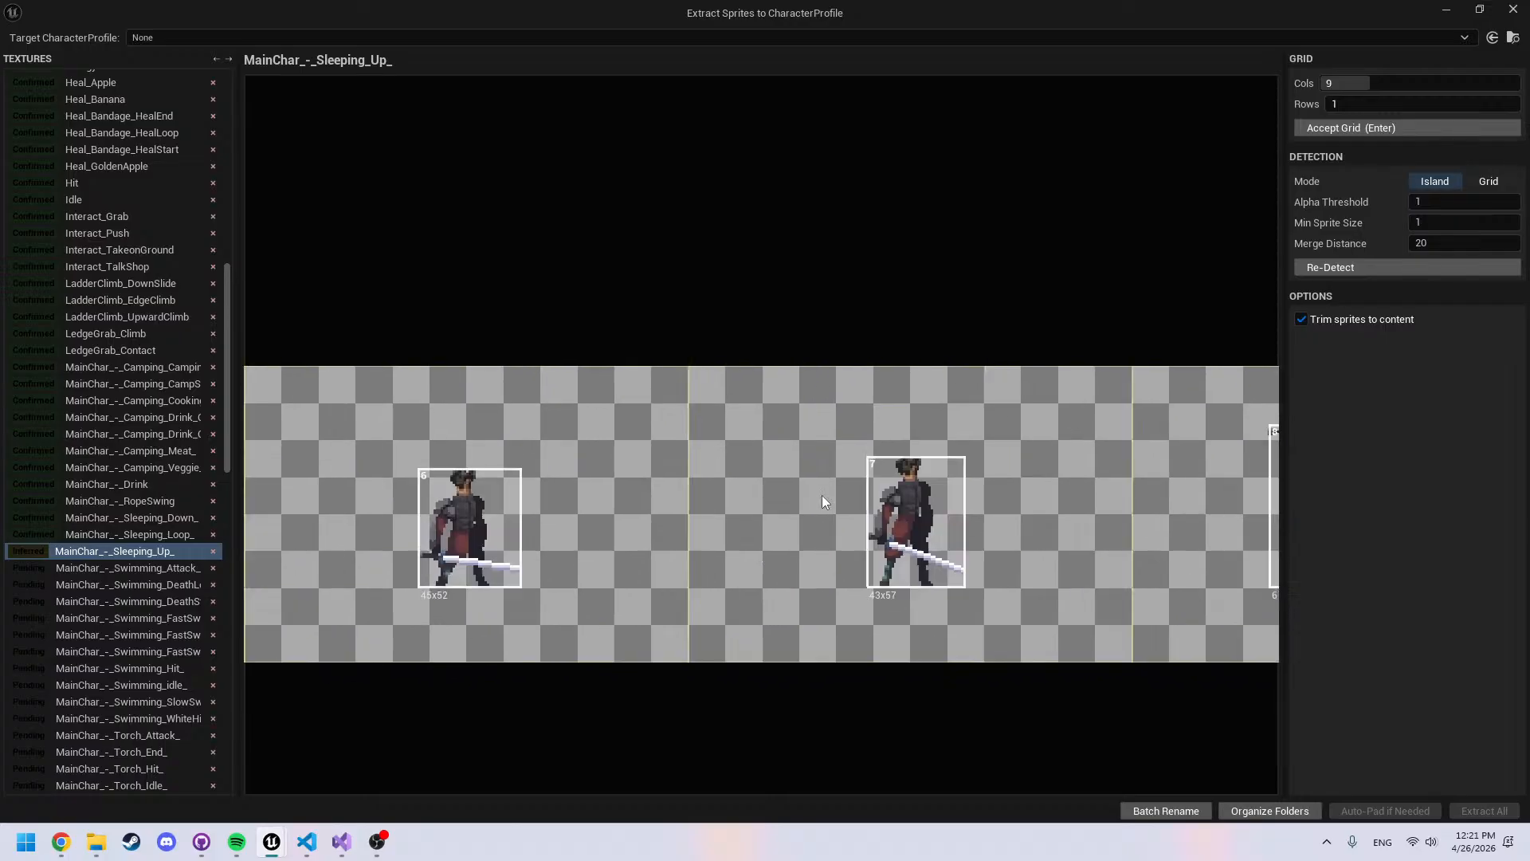
pyautogui.moveTo(289, 446); pyautogui.dragTo(720, 421, button='middle')
pyautogui.moveTo(392, 412); pyautogui.dragTo(850, 414, button='middle')
pyautogui.moveTo(487, 427)
pyautogui.mouseDown(button='middle')
pyautogui.moveTo(897, 429)
pyautogui.moveTo(840, 416)
pyautogui.moveTo(886, 416)
pyautogui.mouseUp(button='middle')
pyautogui.moveTo(458, 417); pyautogui.dragTo(877, 407, button='middle')
pyautogui.moveTo(426, 420); pyautogui.dragTo(758, 418, button='middle')
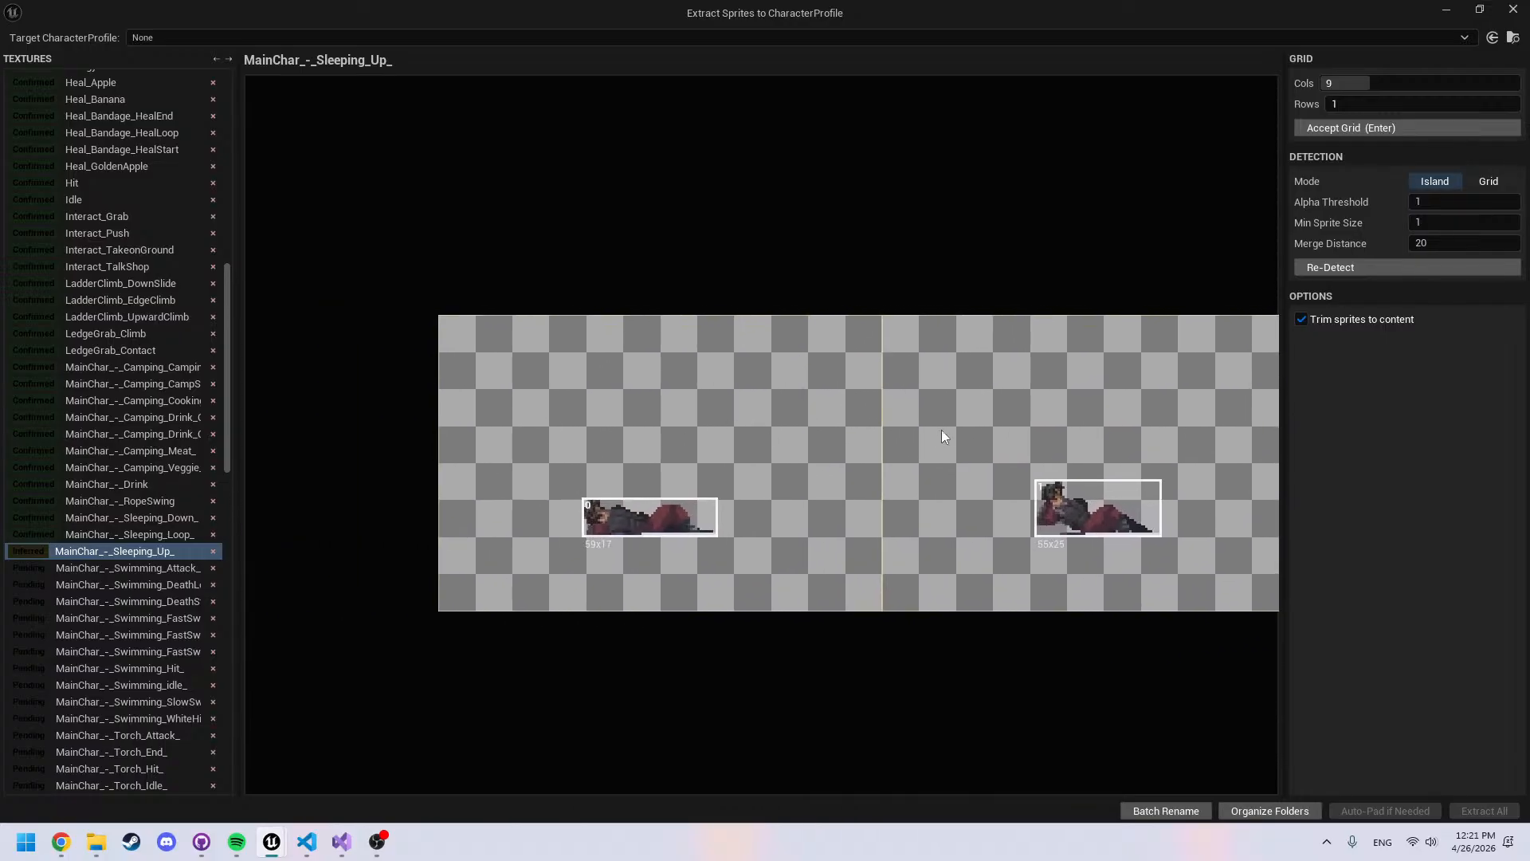
pyautogui.moveTo(941, 431); pyautogui.dragTo(522, 469, button='middle')
pyautogui.moveTo(915, 428); pyautogui.dragTo(422, 433, button='middle')
pyautogui.moveTo(956, 448); pyautogui.dragTo(478, 433, button='middle')
pyautogui.moveTo(908, 435); pyautogui.dragTo(526, 424, button='middle')
pyautogui.moveTo(933, 414)
pyautogui.mouseDown(button='middle')
pyautogui.moveTo(533, 411)
pyautogui.moveTo(523, 437)
pyautogui.mouseUp(button='middle')
pyautogui.moveTo(767, 429); pyautogui.dragTo(676, 443, button='middle')
# Recheck the sword above the character in the last Sleeping_Up frame and accept the detected grid
pyautogui.scroll(2, 733, 400)
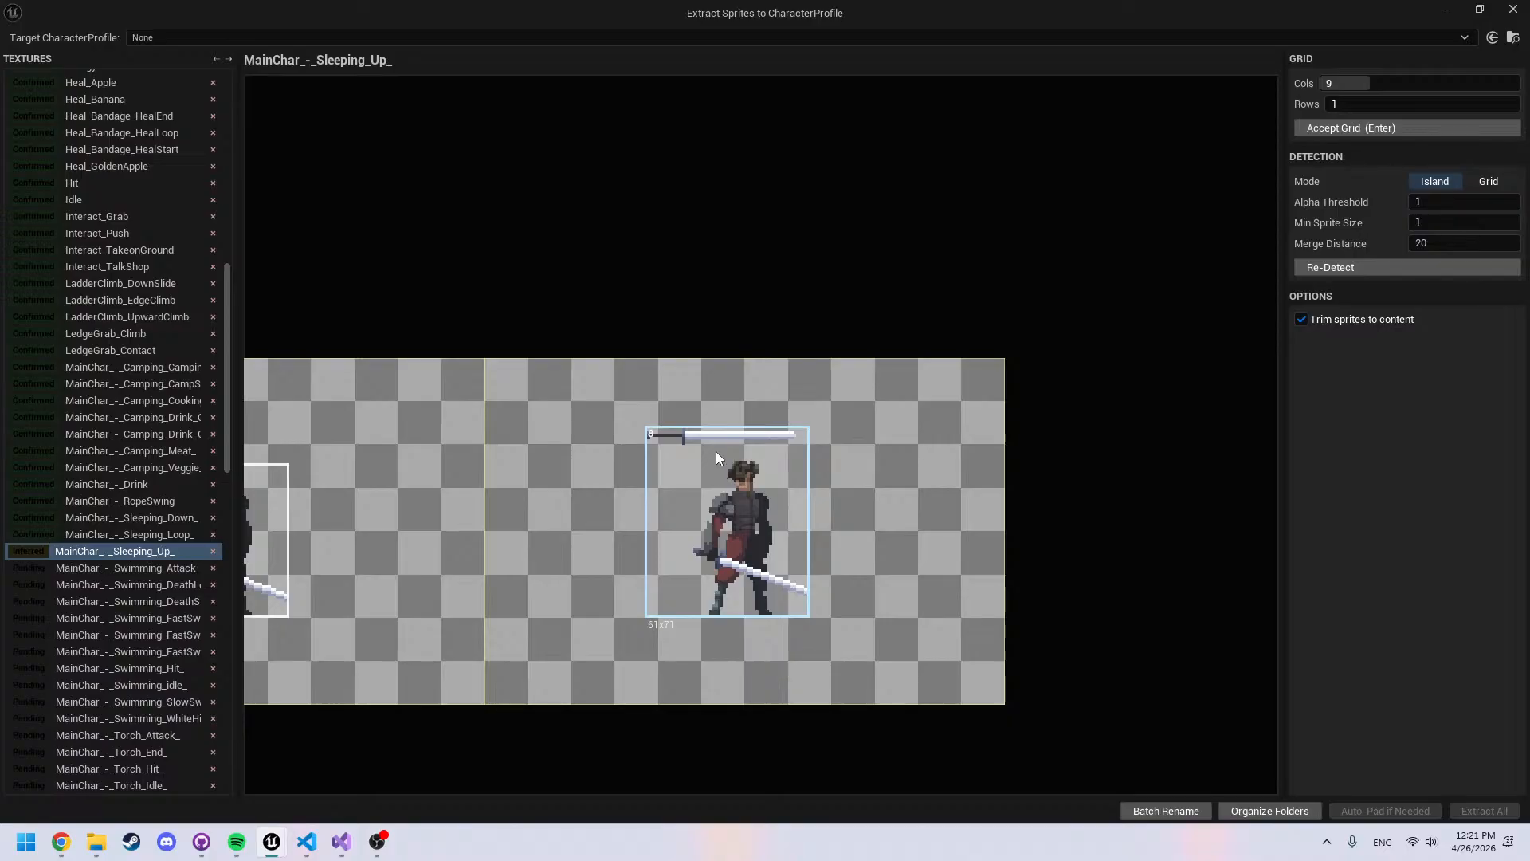
pyautogui.scroll(2, 717, 452)
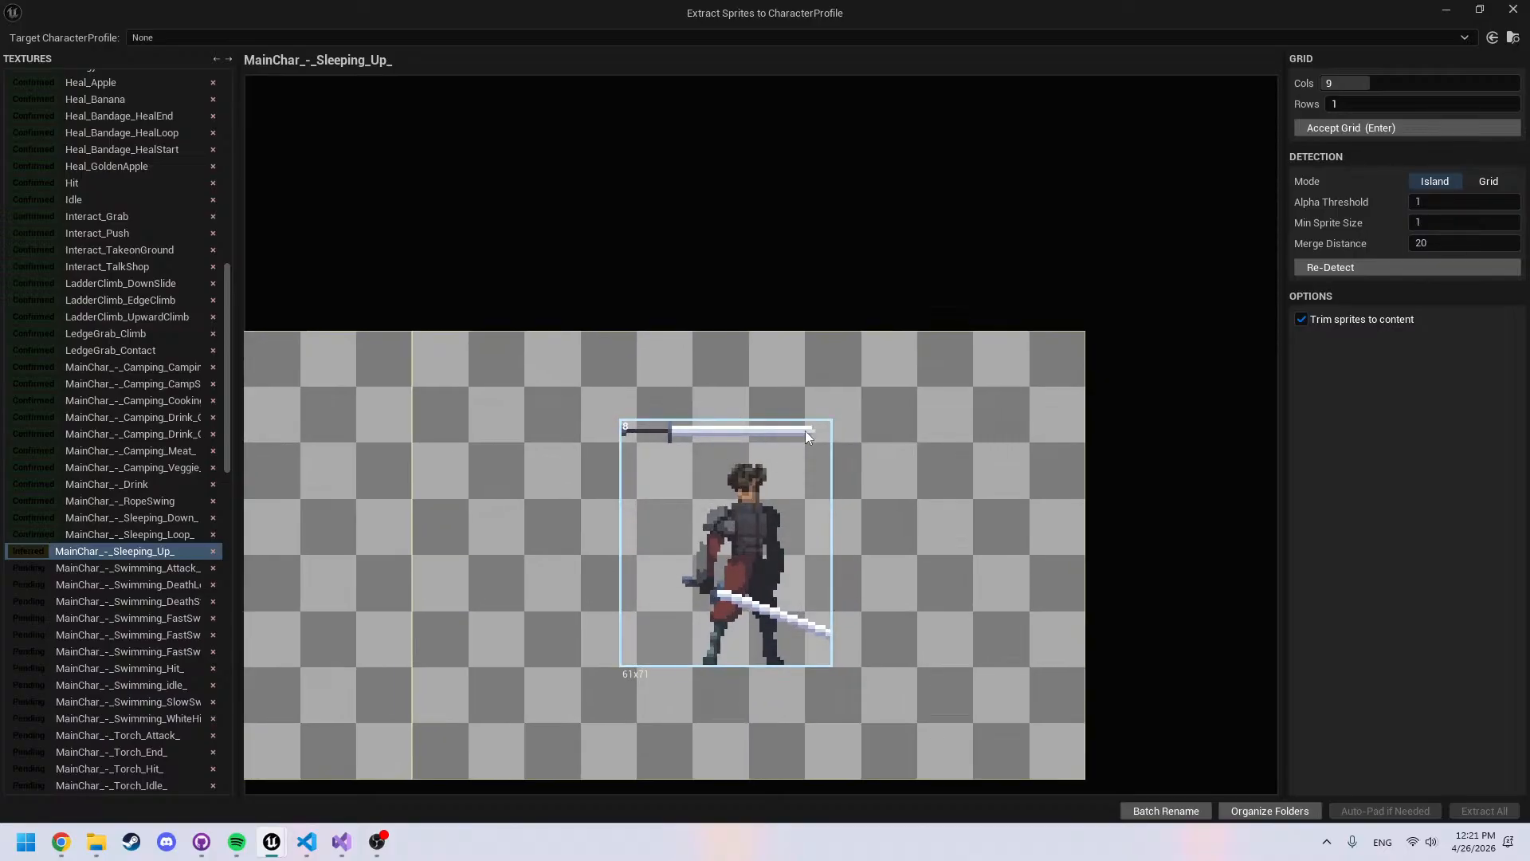
pyautogui.scroll(-2, 1068, 566)
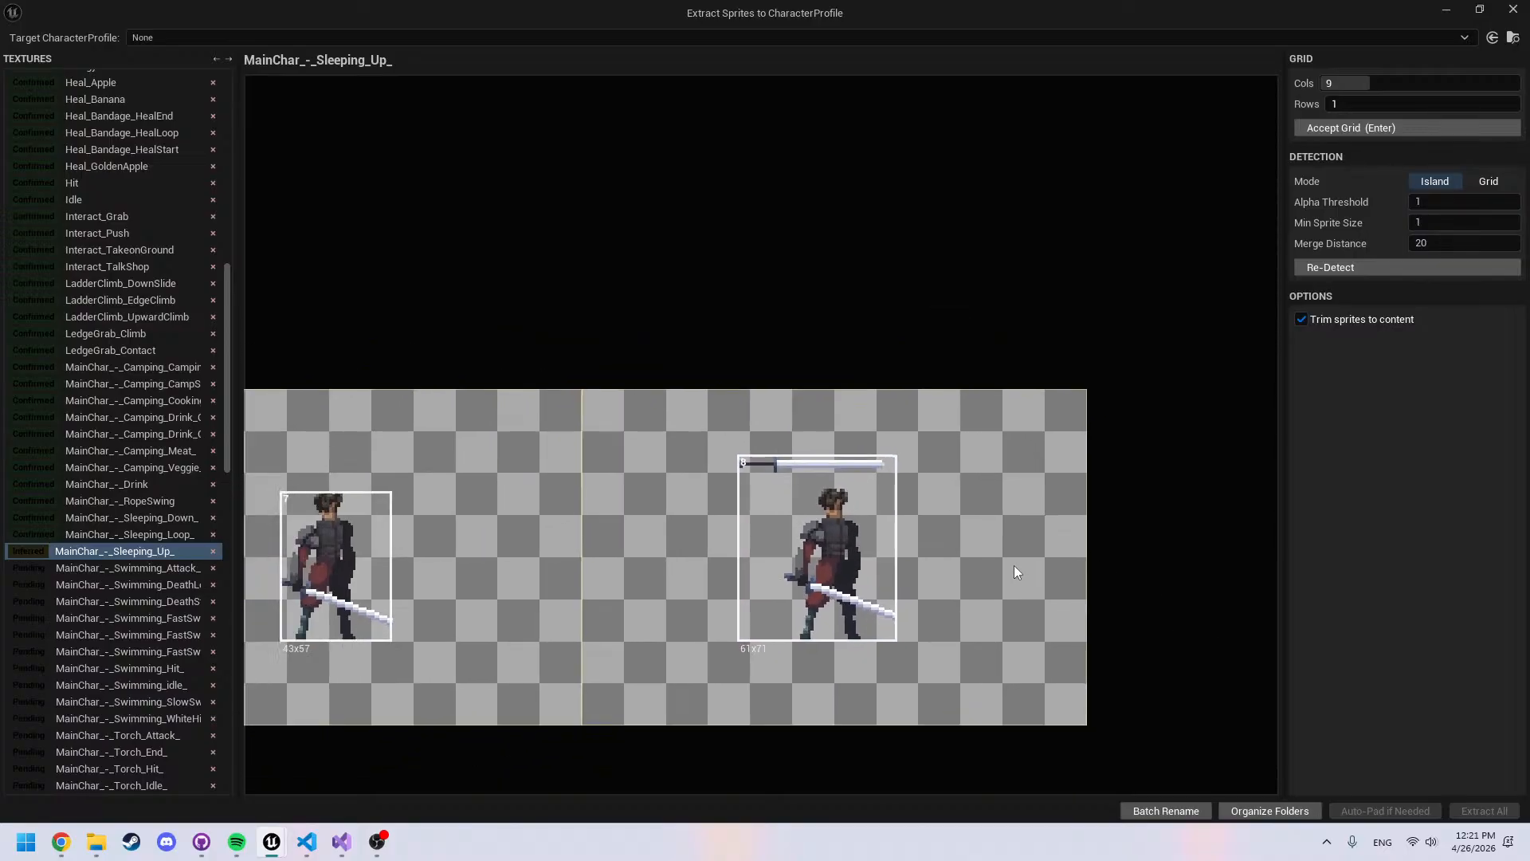
pyautogui.moveTo(950, 375); pyautogui.dragTo(994, 301, button='middle')
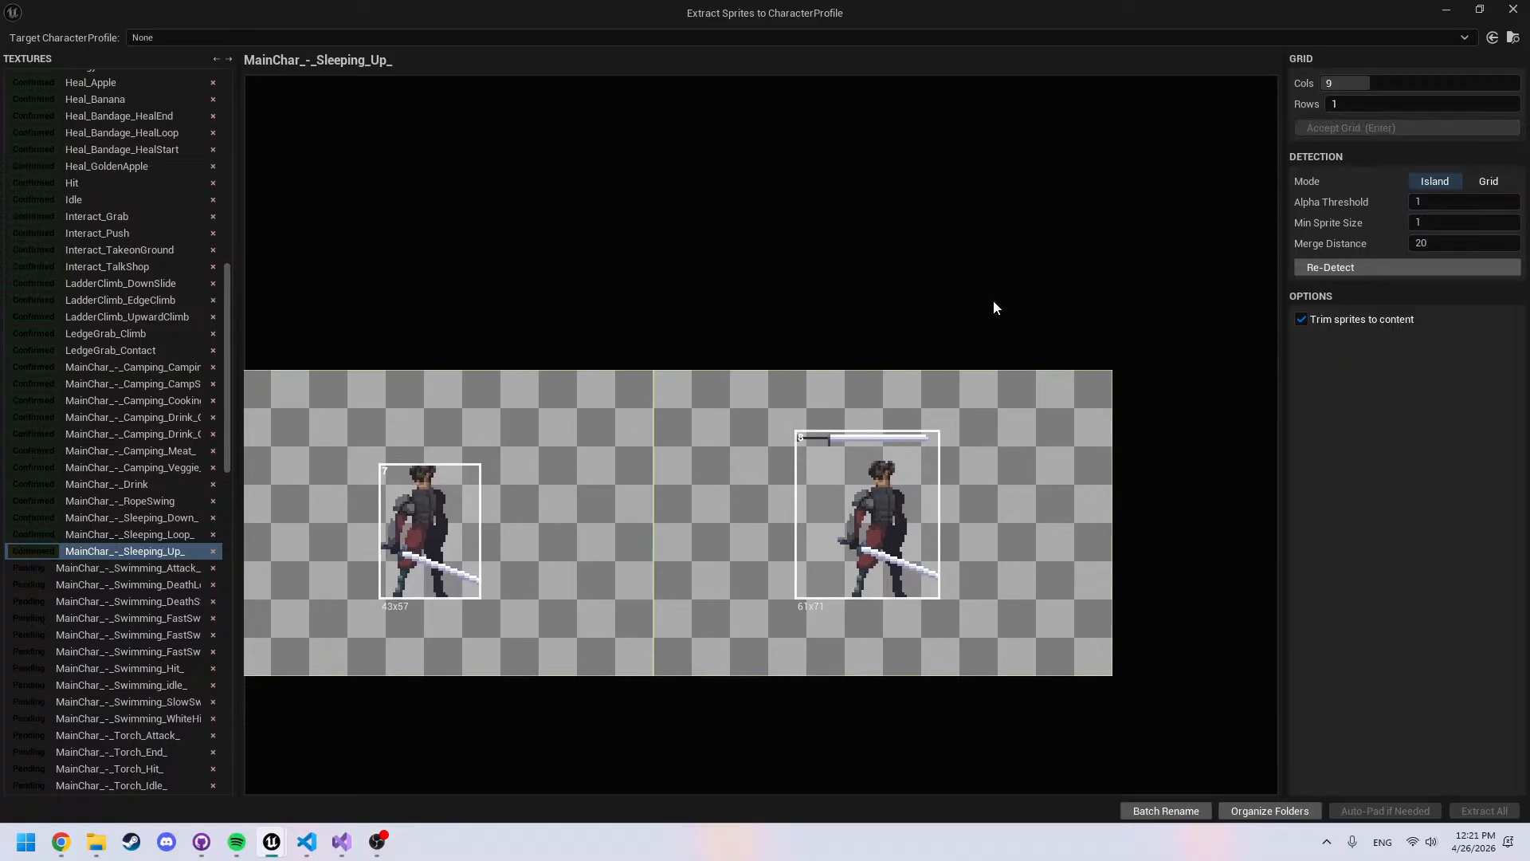
# Check the Swimming_Attack frames from start to end and accept the detected grids until Swimming_DeathStart is reached
pyautogui.press('Right')
pyautogui.moveTo(853, 380); pyautogui.dragTo(1048, 397, button='middle')
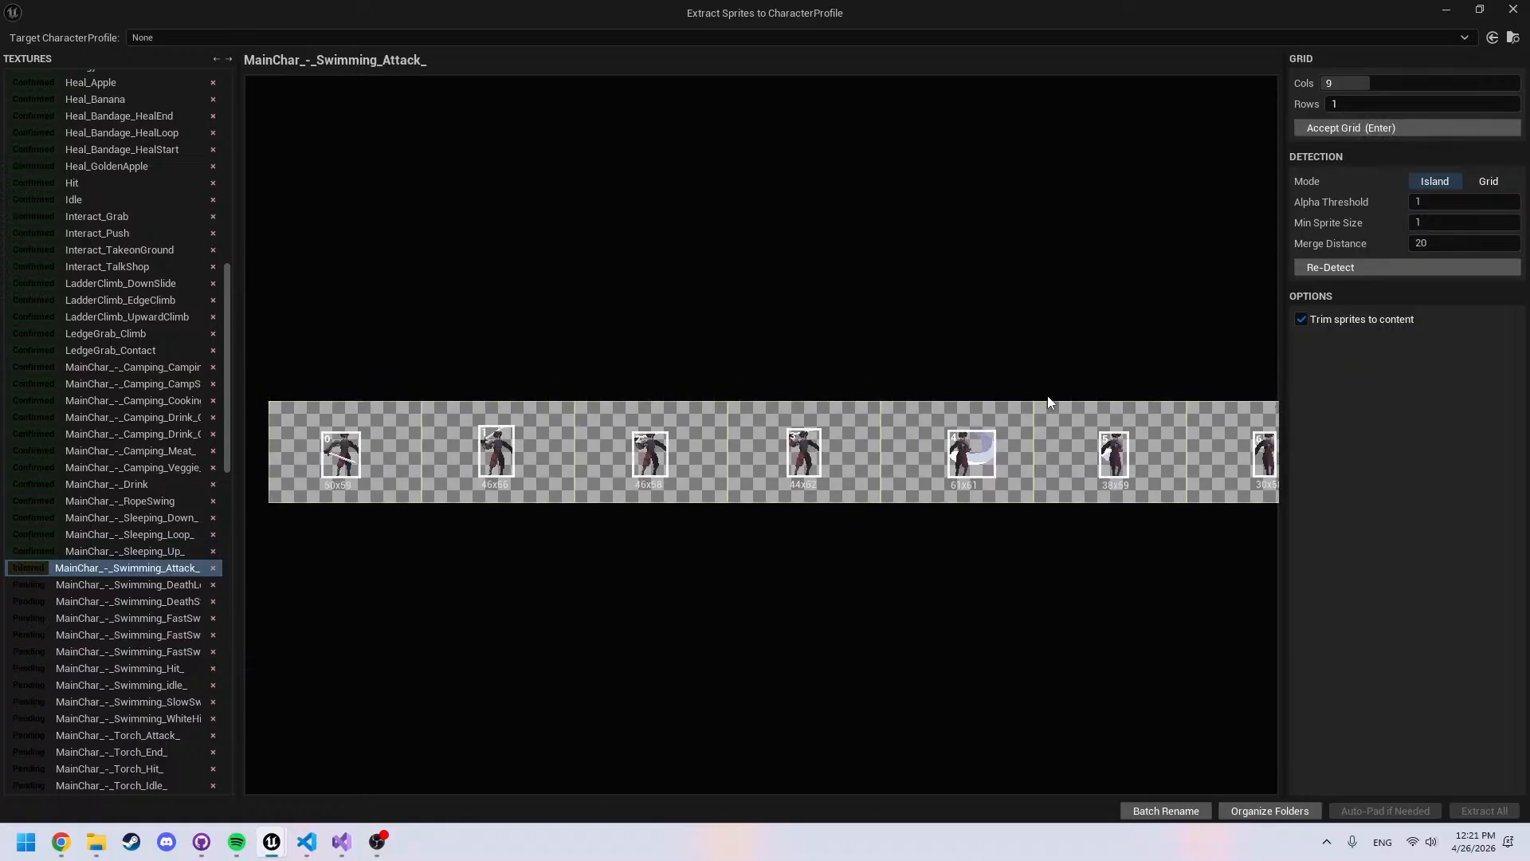
pyautogui.moveTo(807, 384); pyautogui.dragTo(101, 373, button='middle')
pyautogui.press('Return')
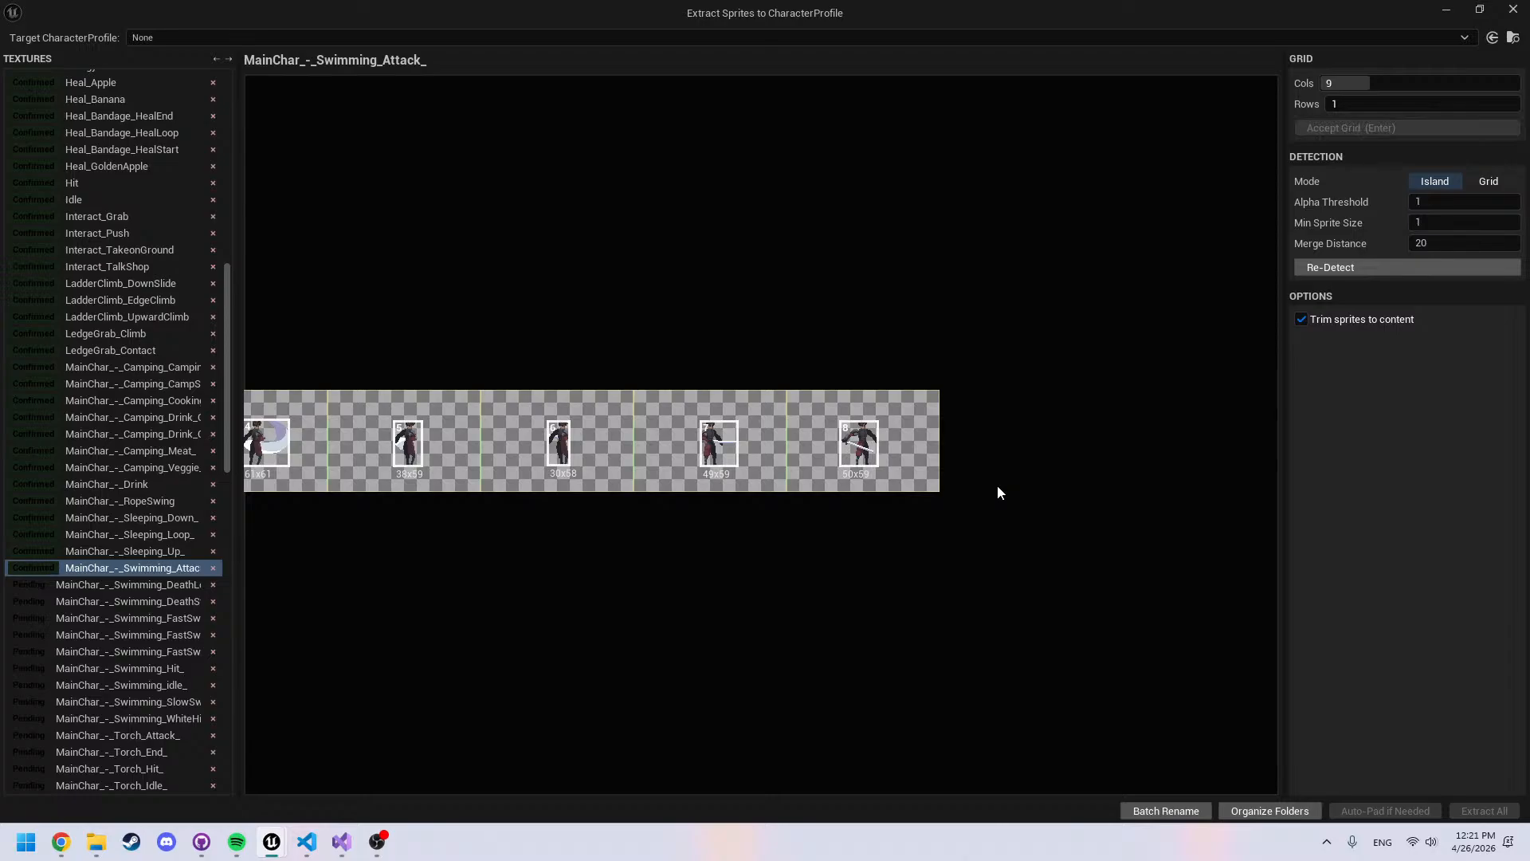
pyautogui.press('Return')
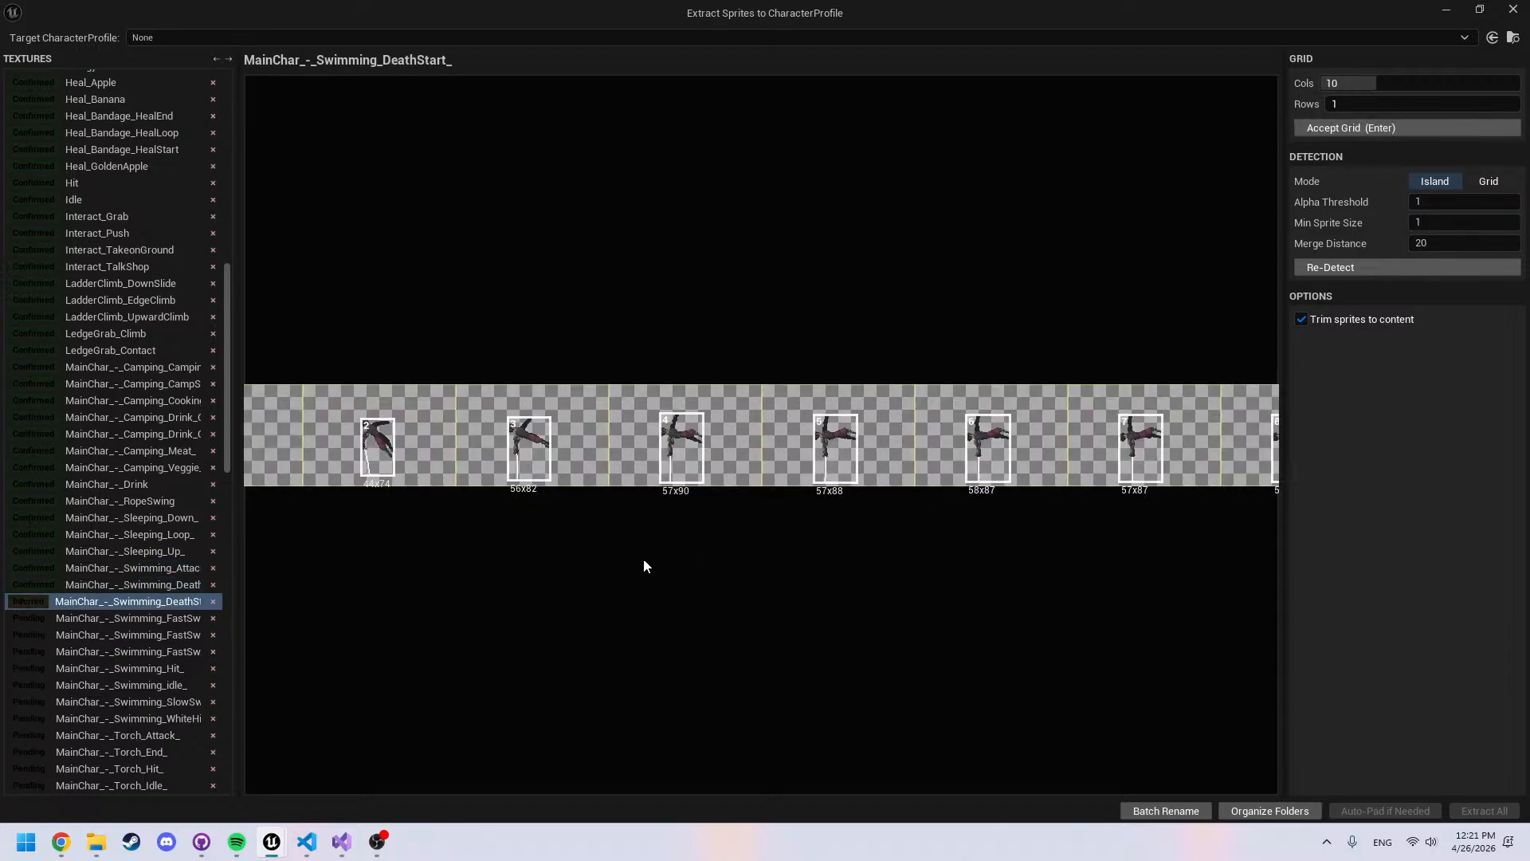
# Check the Swimming_DeathStart frames and accept the detected grids until Swimming_FastSwimLoop is reached
pyautogui.moveTo(644, 560); pyautogui.dragTo(493, 552, button='middle')
pyautogui.moveTo(886, 559); pyautogui.dragTo(630, 576, button='middle')
pyautogui.press('Return')
pyautogui.press('Return')
# Check the Swimming_FastSwimLoop frames and accept the detected grids through Swimming_Hit
pyautogui.moveTo(1073, 591); pyautogui.dragTo(775, 572, button='middle')
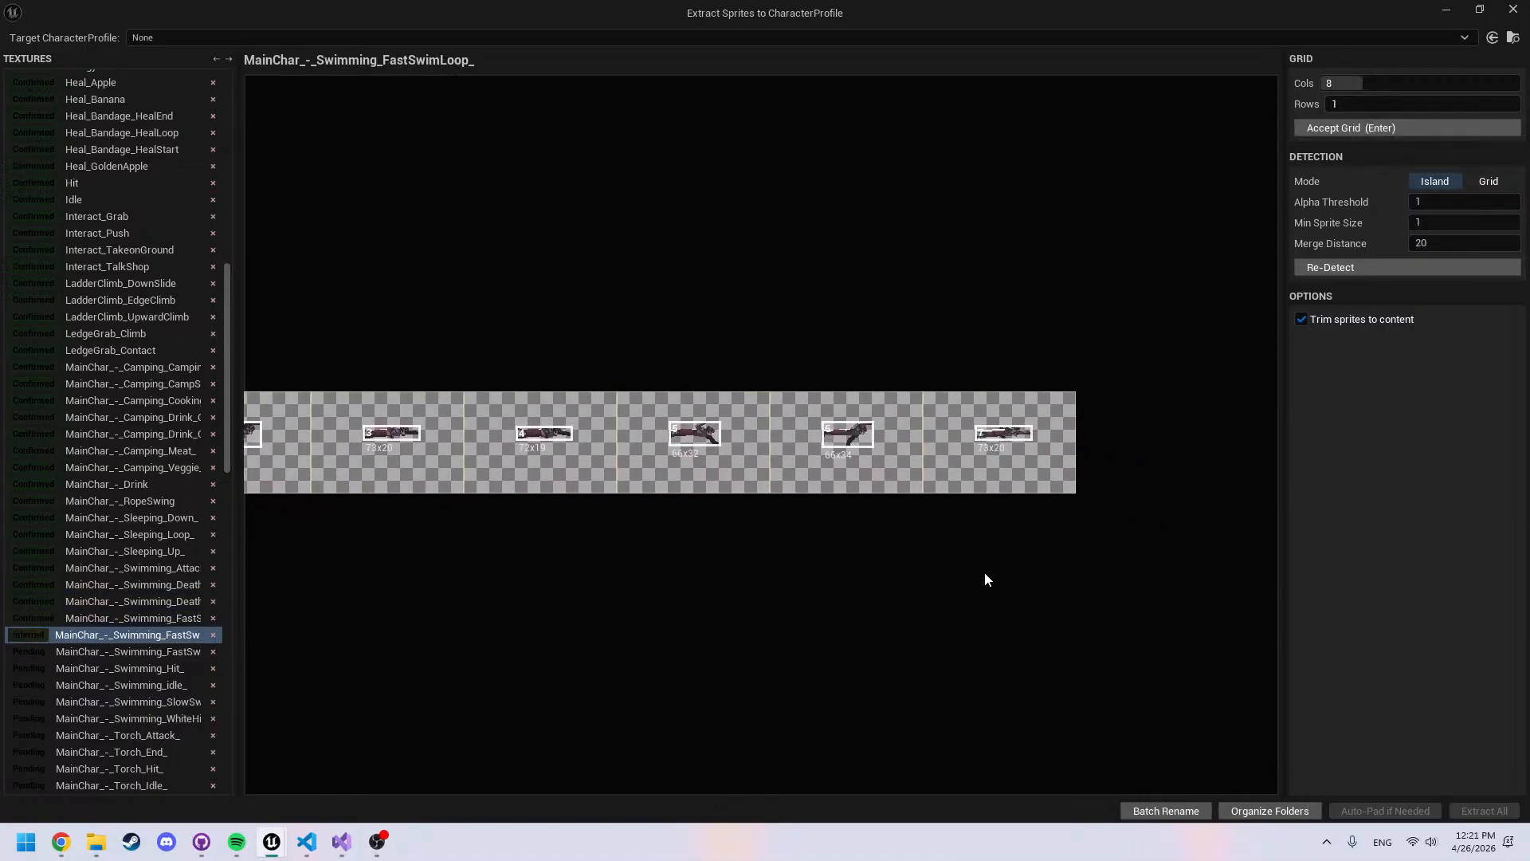
pyautogui.press('Return')
pyautogui.press('Return')
pyautogui.press('Return')
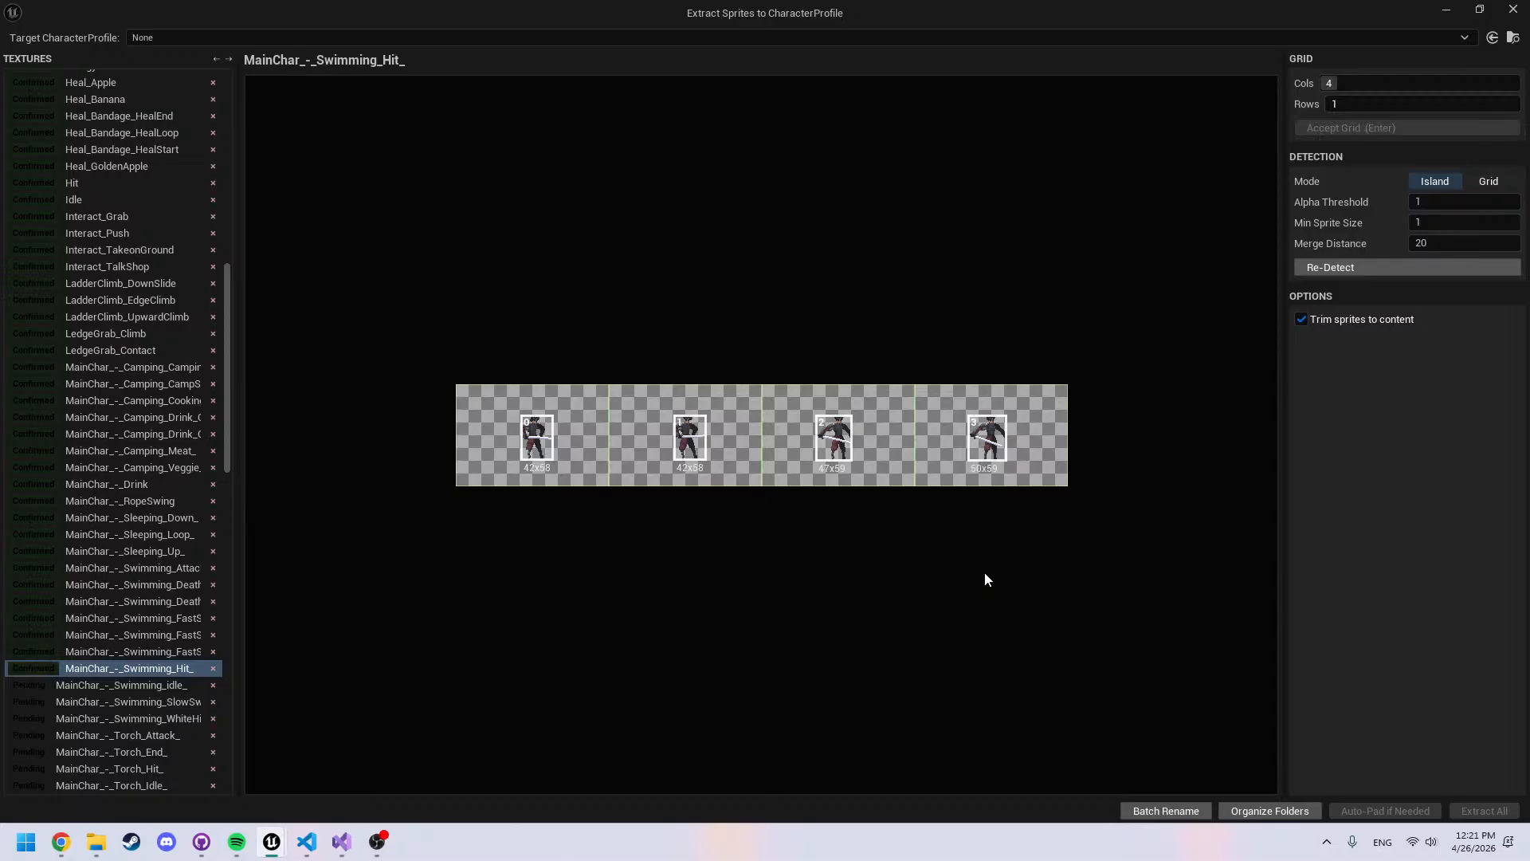
# Check the Swimming_idle and Swimming_SlowSwim strips and accept the detected grids until Torch_Attack is reached
pyautogui.moveTo(1123, 572); pyautogui.dragTo(506, 581, button='middle')
pyautogui.press('Return')
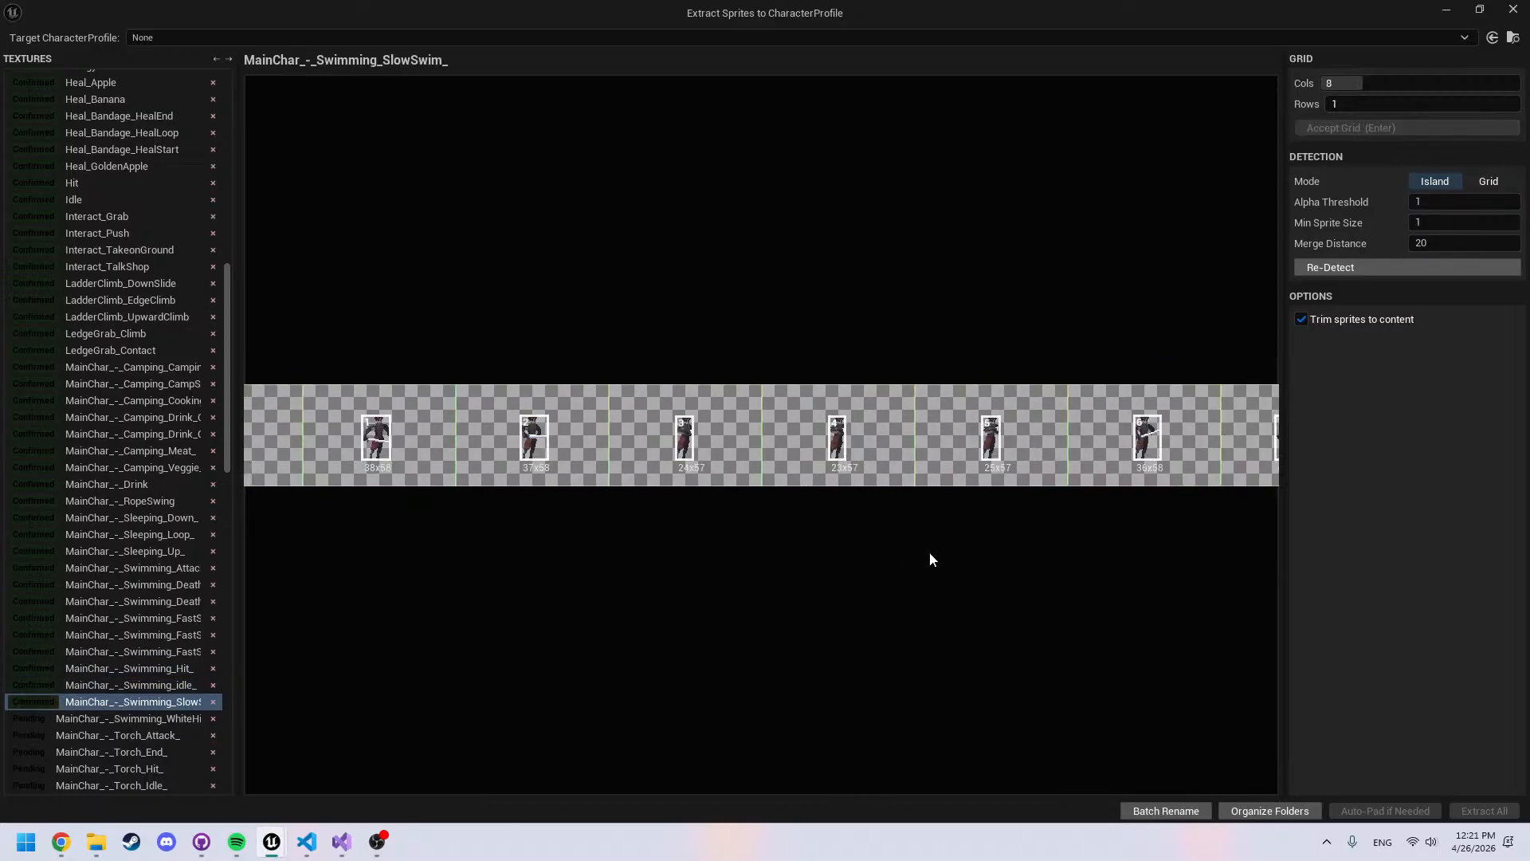
pyautogui.press('Return')
pyautogui.press('Up')
pyautogui.moveTo(931, 553); pyautogui.dragTo(568, 518, button='middle')
pyautogui.press('Down')
pyautogui.press('Return')
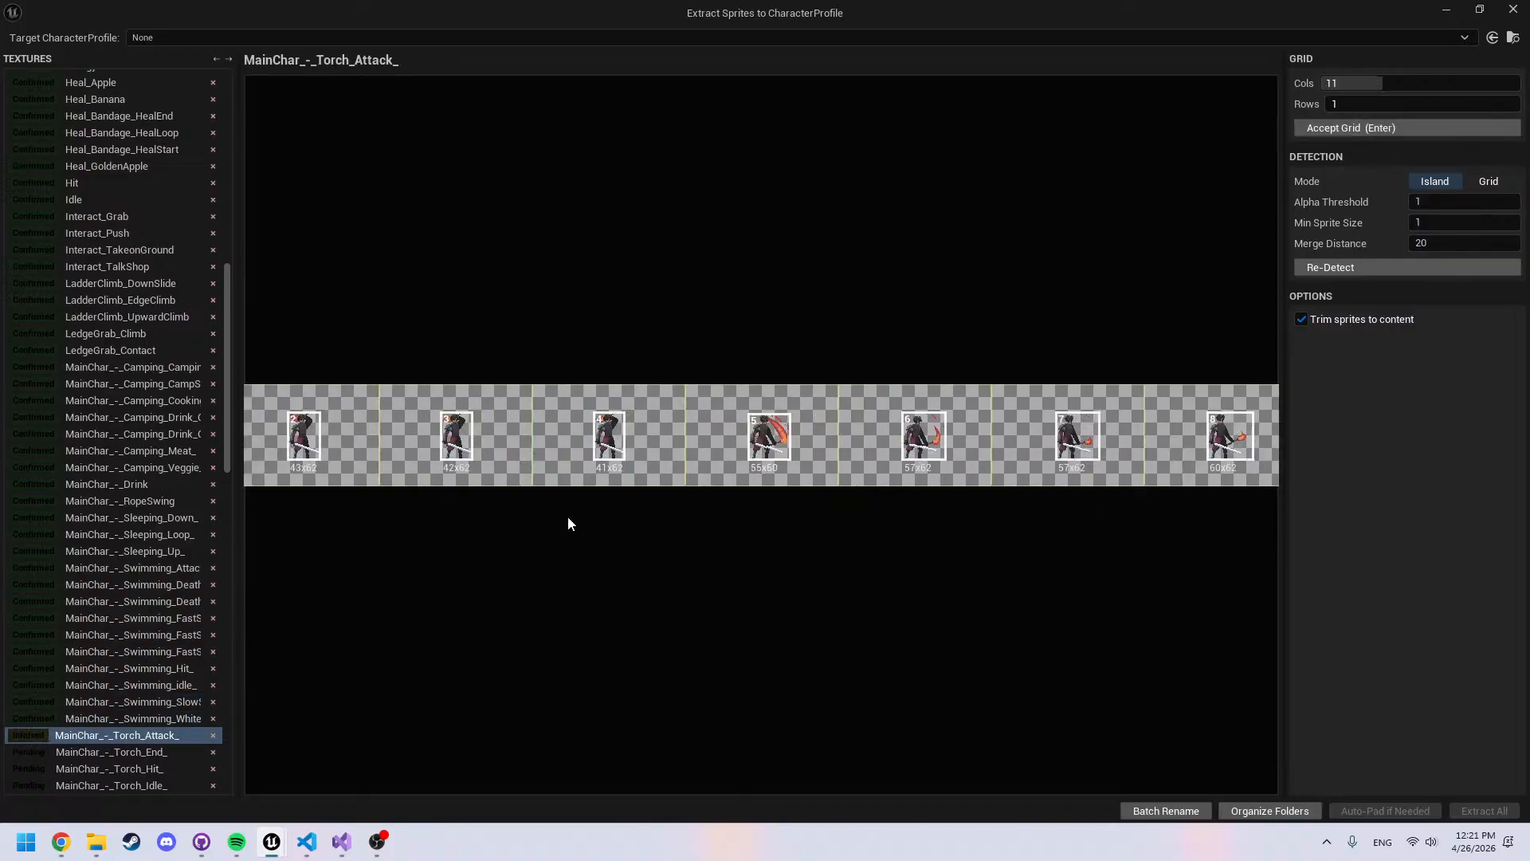
# Follow the Torch_Attack strip to its last frame, examining the detected sprite bounds
pyautogui.scroll(5, 816, 371)
pyautogui.moveTo(620, 481); pyautogui.dragTo(656, 495, button='middle')
pyautogui.moveTo(1067, 526); pyautogui.dragTo(689, 514, button='middle')
pyautogui.moveTo(1023, 556); pyautogui.dragTo(702, 542, button='middle')
pyautogui.moveTo(966, 572); pyautogui.dragTo(705, 549, button='middle')
pyautogui.scroll(3, 825, 432)
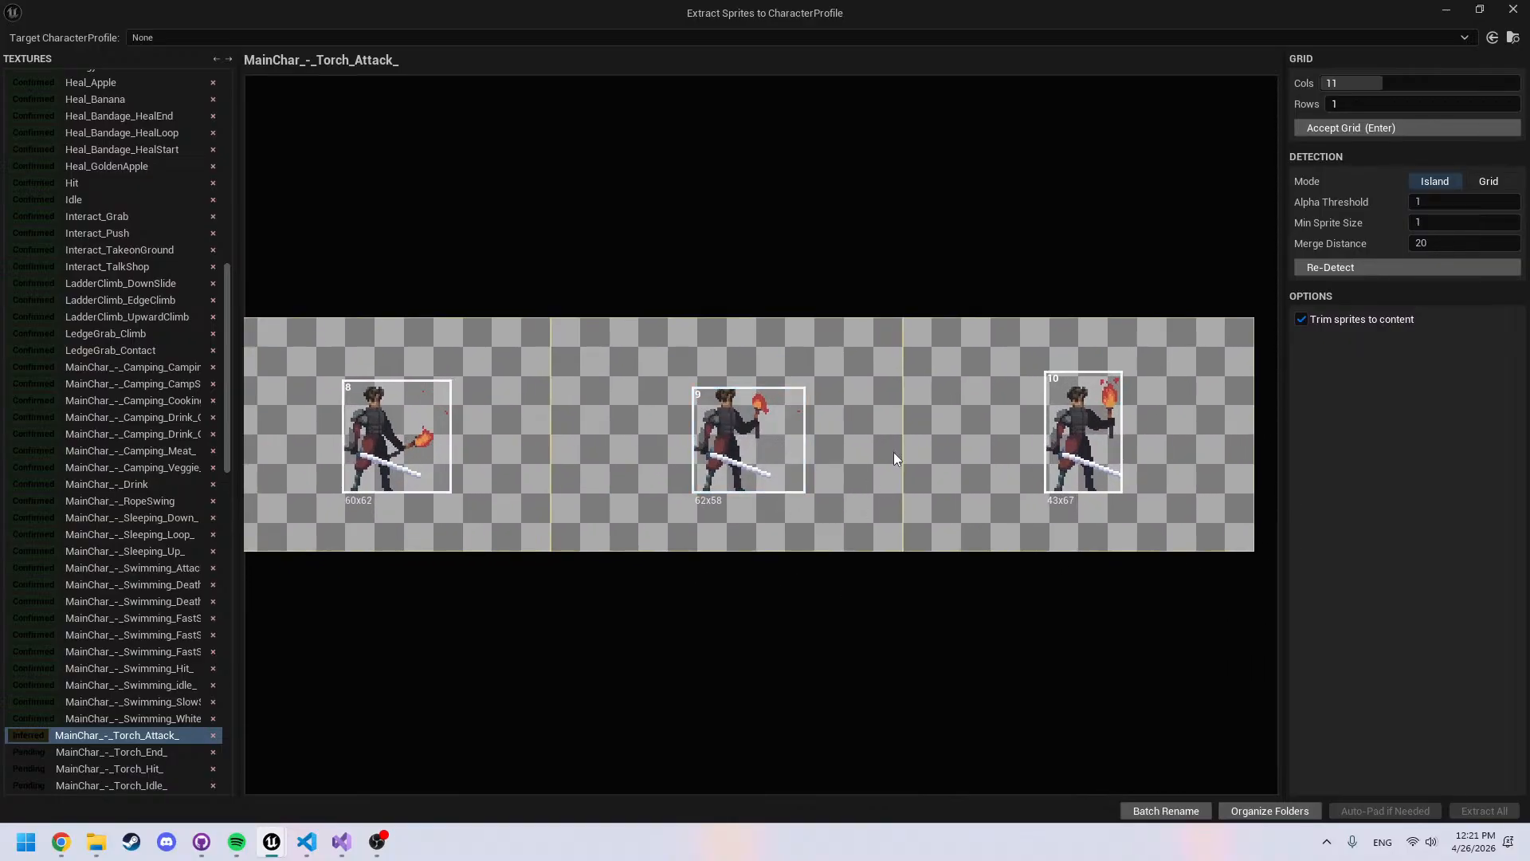
# Examine the Torch_Attack sprite bounds up close from the last frames back to the first, including the flame swing
pyautogui.scroll(2, 786, 421)
pyautogui.moveTo(687, 408); pyautogui.dragTo(1233, 449, button='middle')
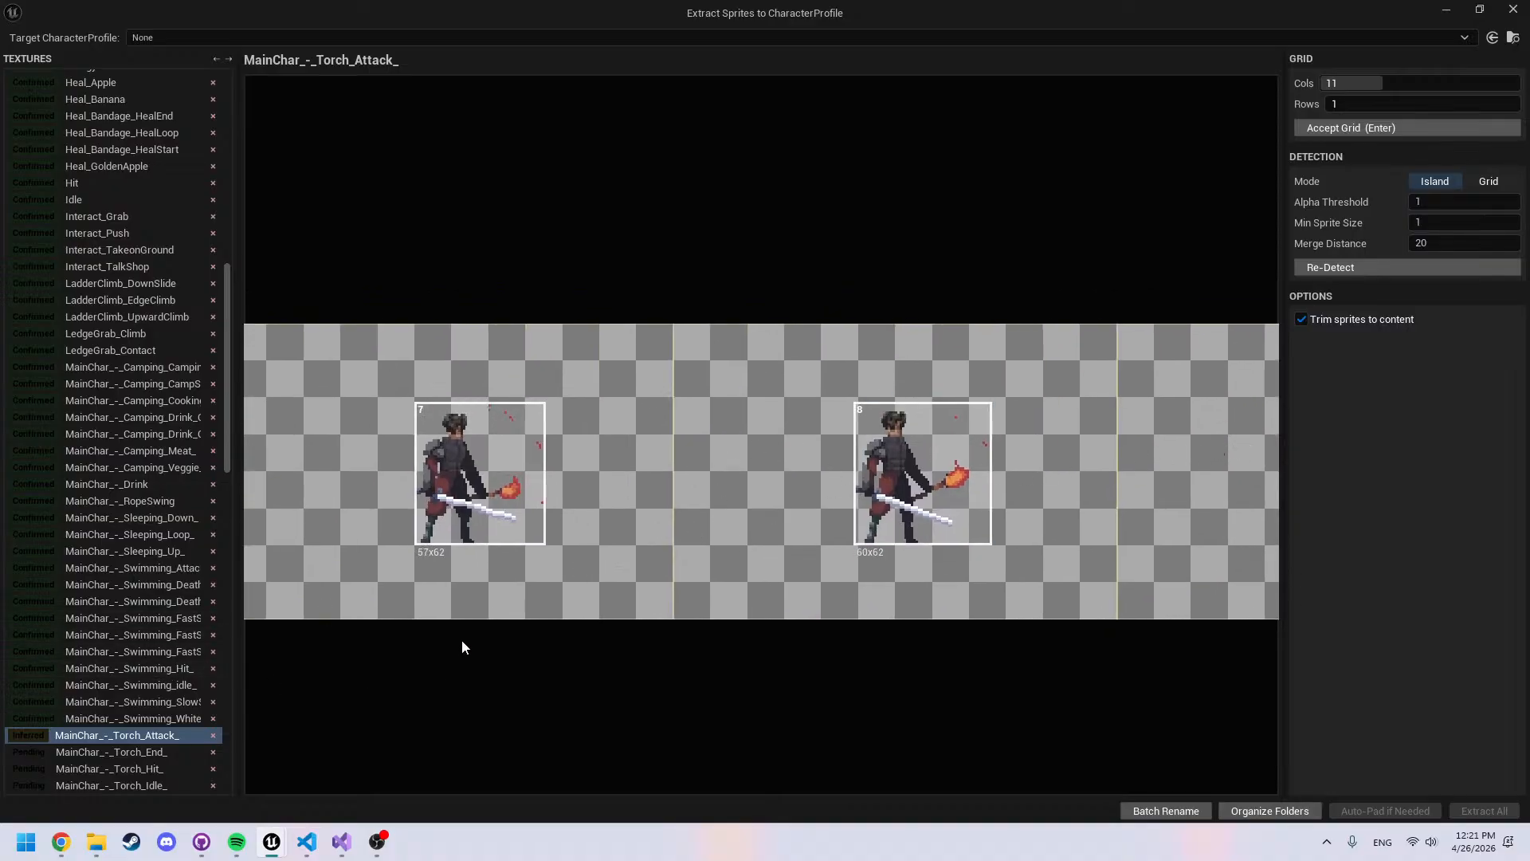
pyautogui.moveTo(462, 641); pyautogui.dragTo(667, 547, button='middle')
pyautogui.moveTo(735, 520); pyautogui.dragTo(1055, 485, button='middle')
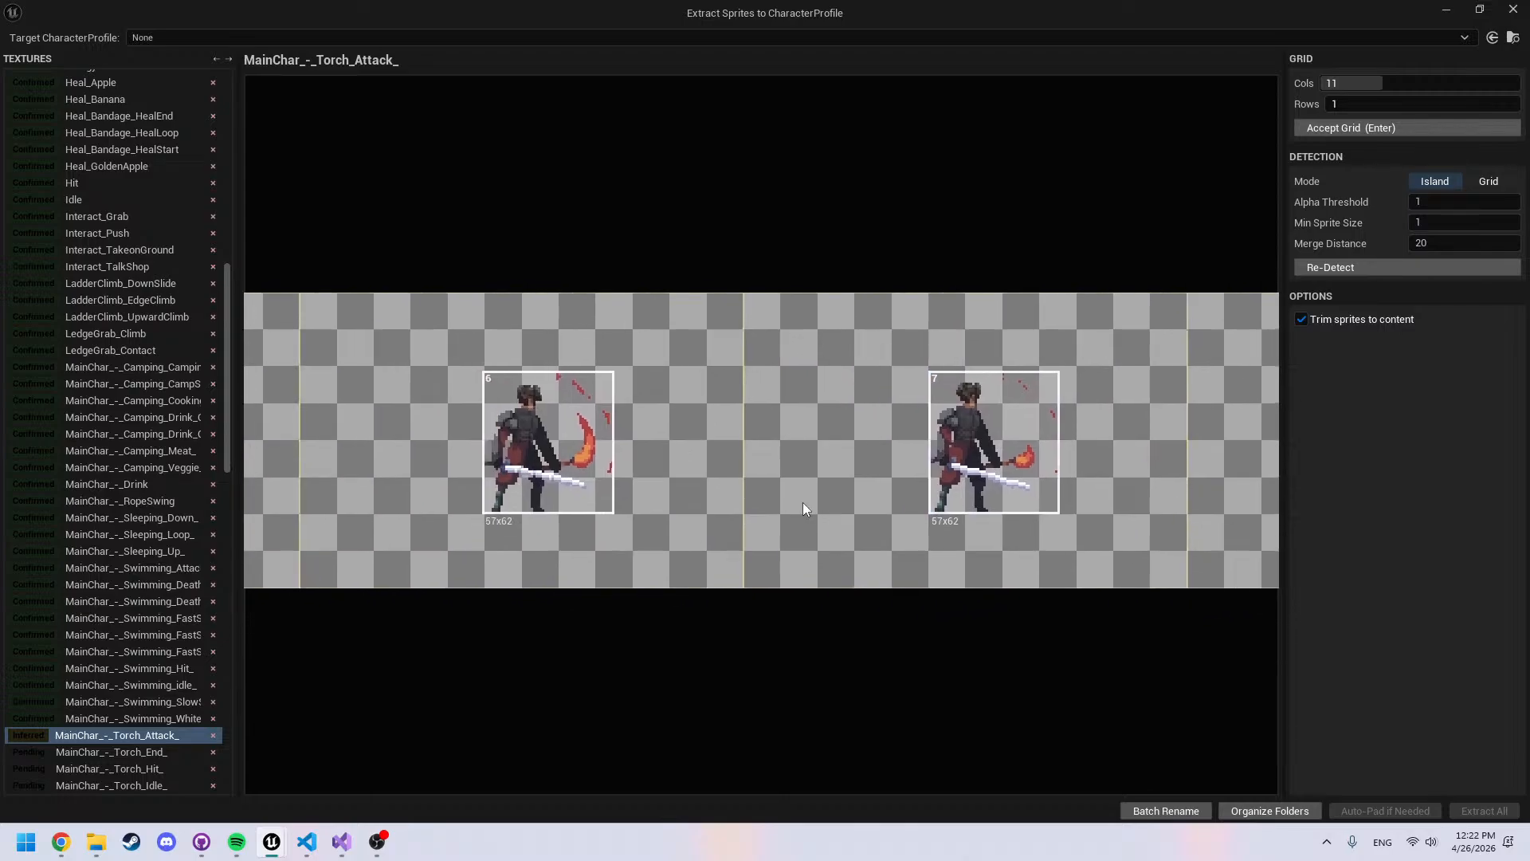
pyautogui.moveTo(321, 452); pyautogui.dragTo(950, 480, button='middle')
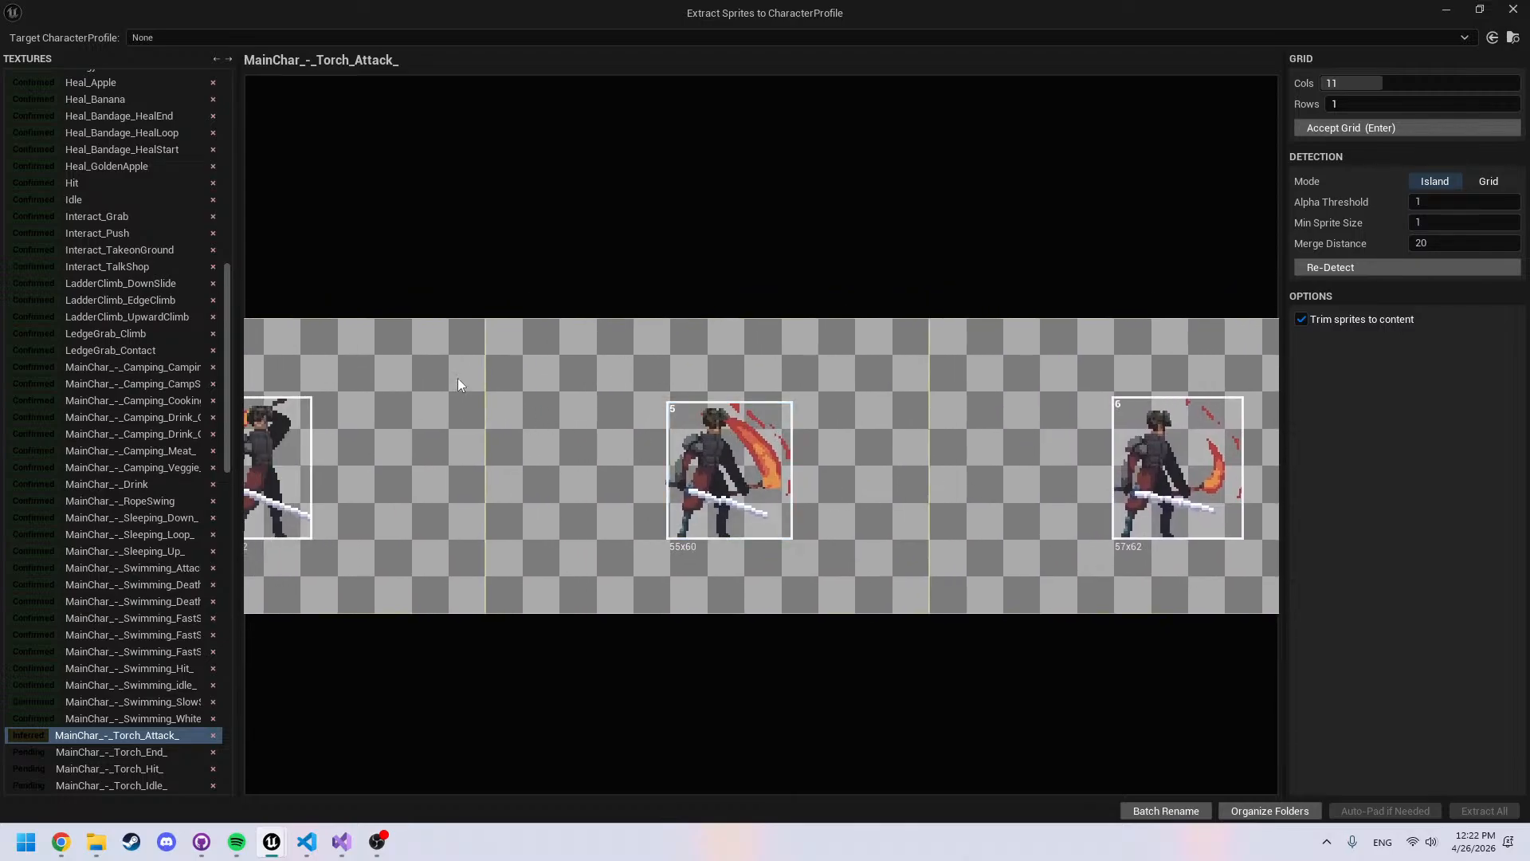
pyautogui.moveTo(476, 430); pyautogui.dragTo(791, 428, button='middle')
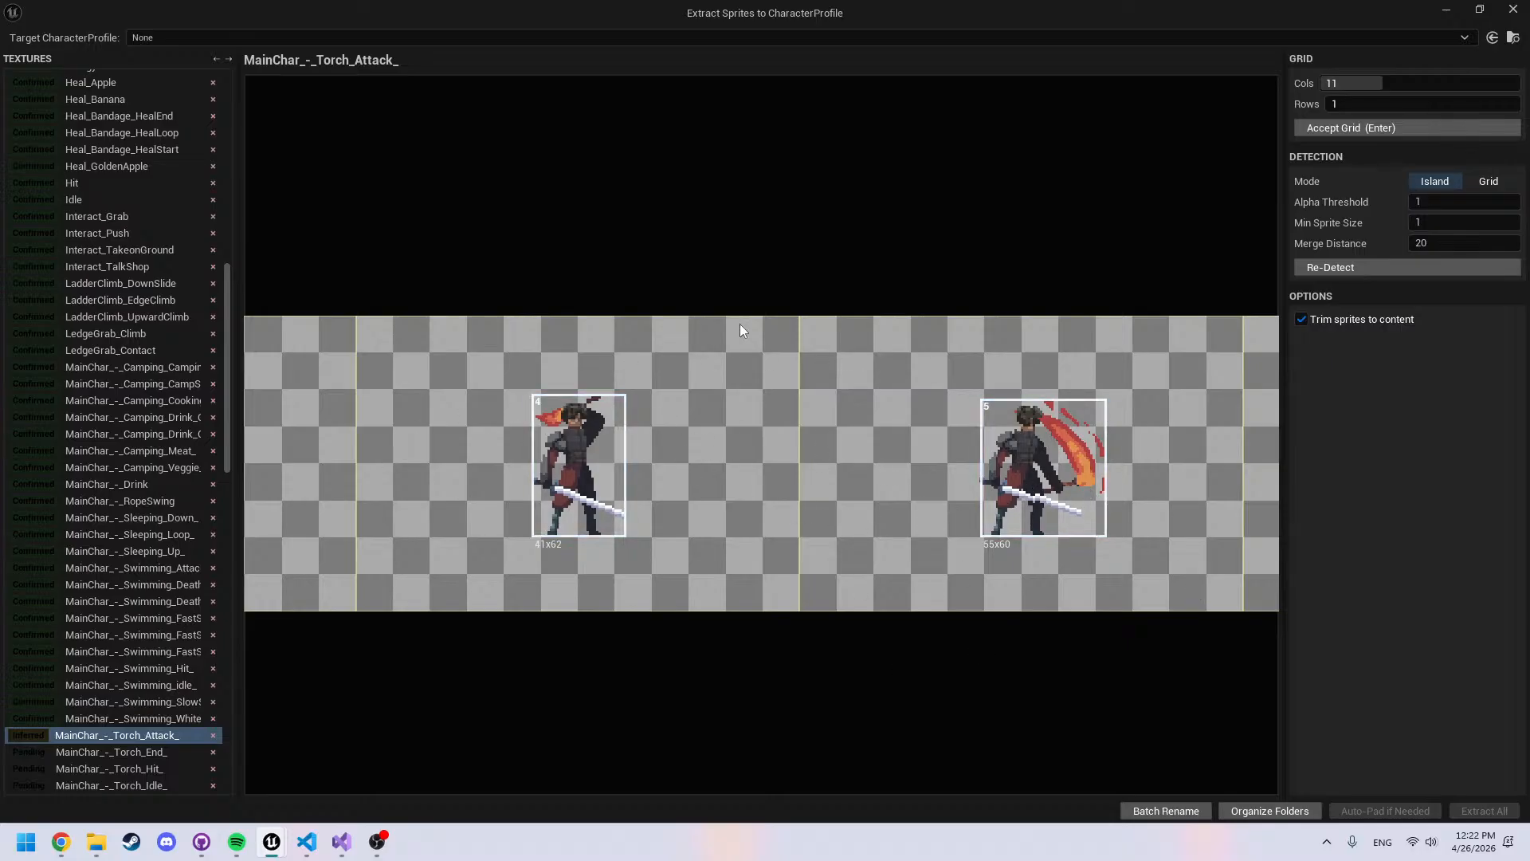
pyautogui.moveTo(431, 330); pyautogui.dragTo(947, 314, button='middle')
pyautogui.moveTo(663, 351)
pyautogui.mouseDown(button='middle')
pyautogui.moveTo(907, 324)
pyautogui.moveTo(1102, 335)
pyautogui.mouseUp(button='middle')
pyautogui.moveTo(837, 375); pyautogui.dragTo(1193, 367, button='middle')
pyautogui.moveTo(800, 346); pyautogui.dragTo(1119, 358, button='middle')
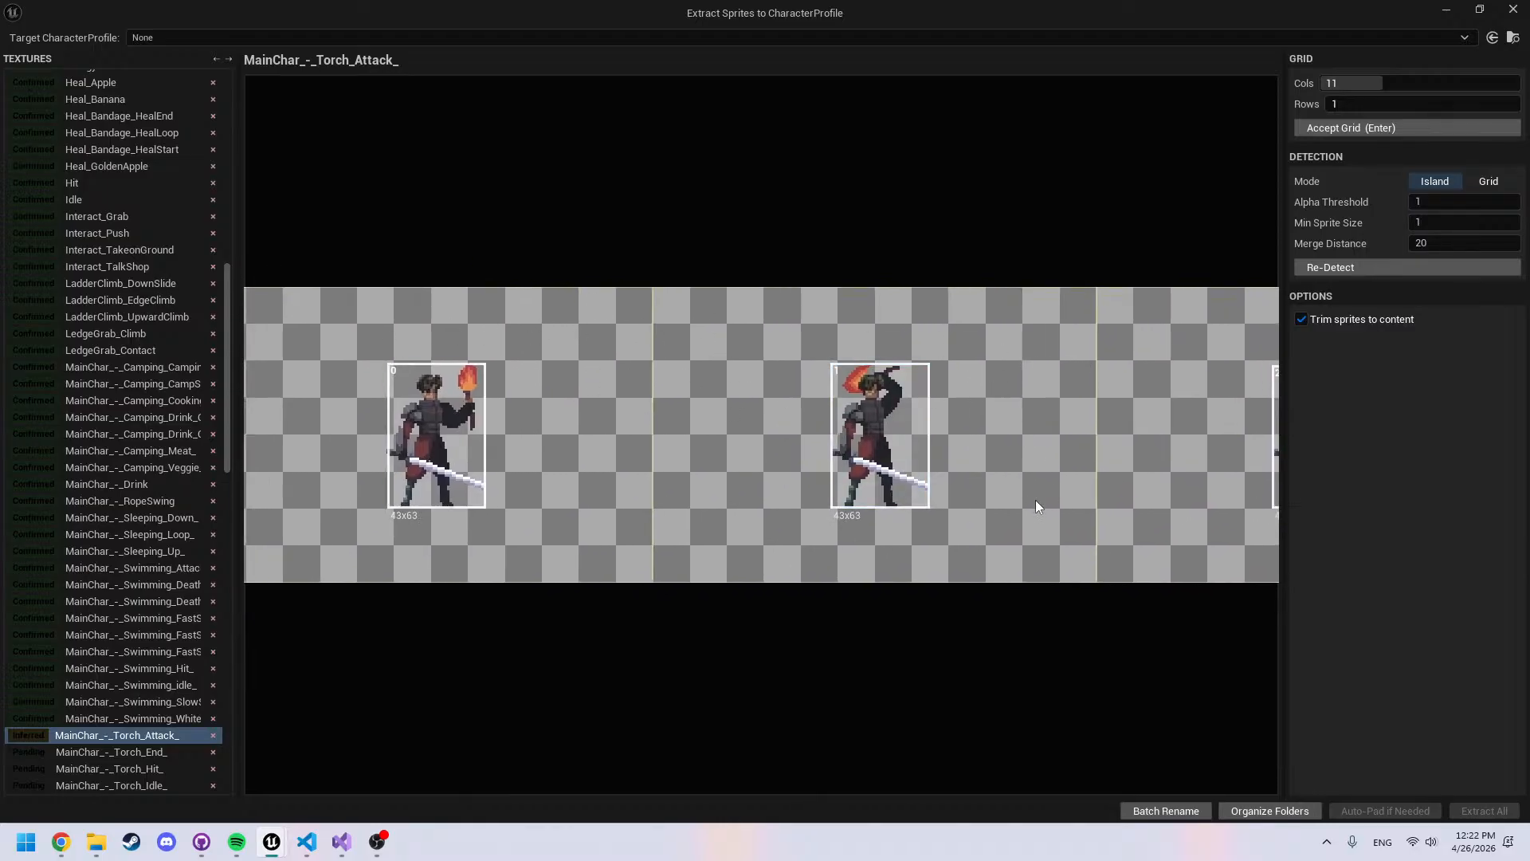
# Recheck the Torch_Attack frames going forward and accept the detected 11-column, 1-row grid
pyautogui.moveTo(1038, 508); pyautogui.dragTo(510, 480, button='middle')
pyautogui.moveTo(977, 499); pyautogui.dragTo(542, 462, button='middle')
pyautogui.moveTo(1061, 441); pyautogui.dragTo(546, 444, button='middle')
pyautogui.scroll(-4, 848, 443)
pyautogui.scroll(-3, 896, 443)
pyautogui.scroll(2, 882, 445)
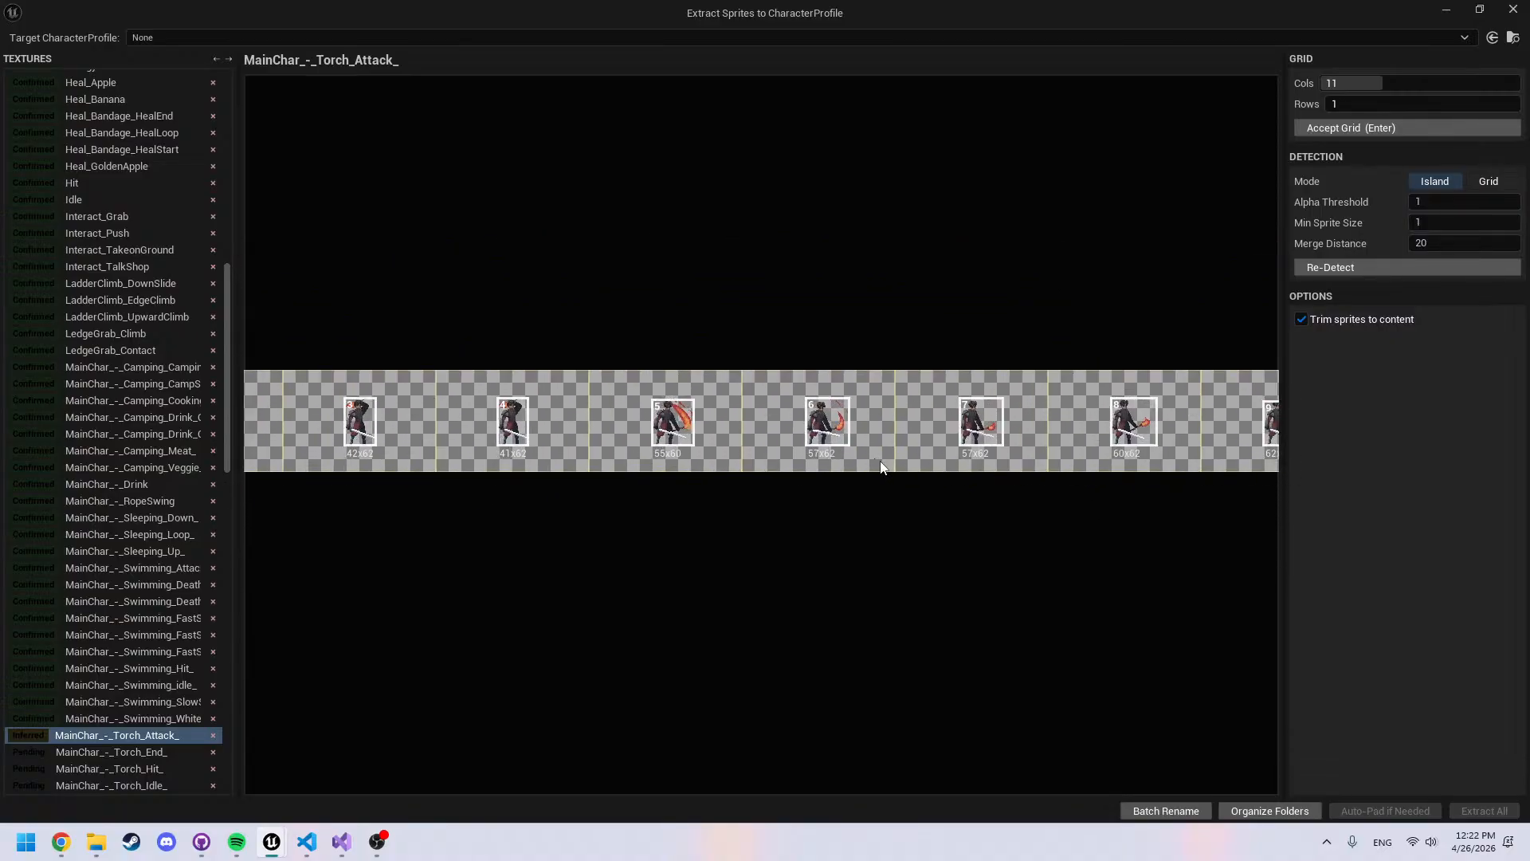
pyautogui.press('Return')
pyautogui.press('Down')
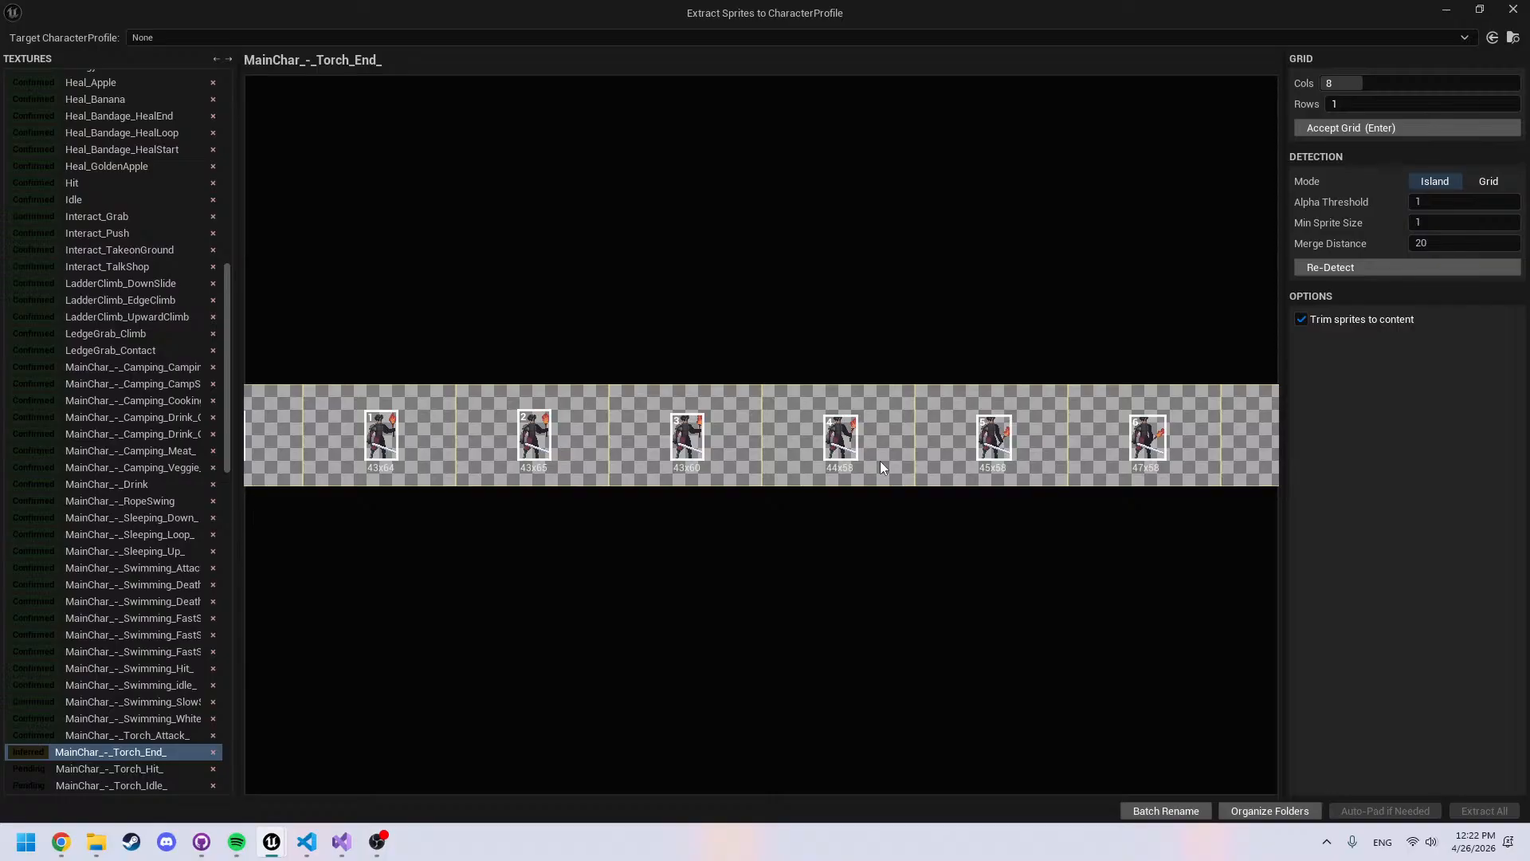
# Check the Torch_End and Torch_Hit frames and accept both detected grids, proceeding to Torch_Idle
pyautogui.moveTo(880, 461); pyautogui.dragTo(601, 467, button='middle')
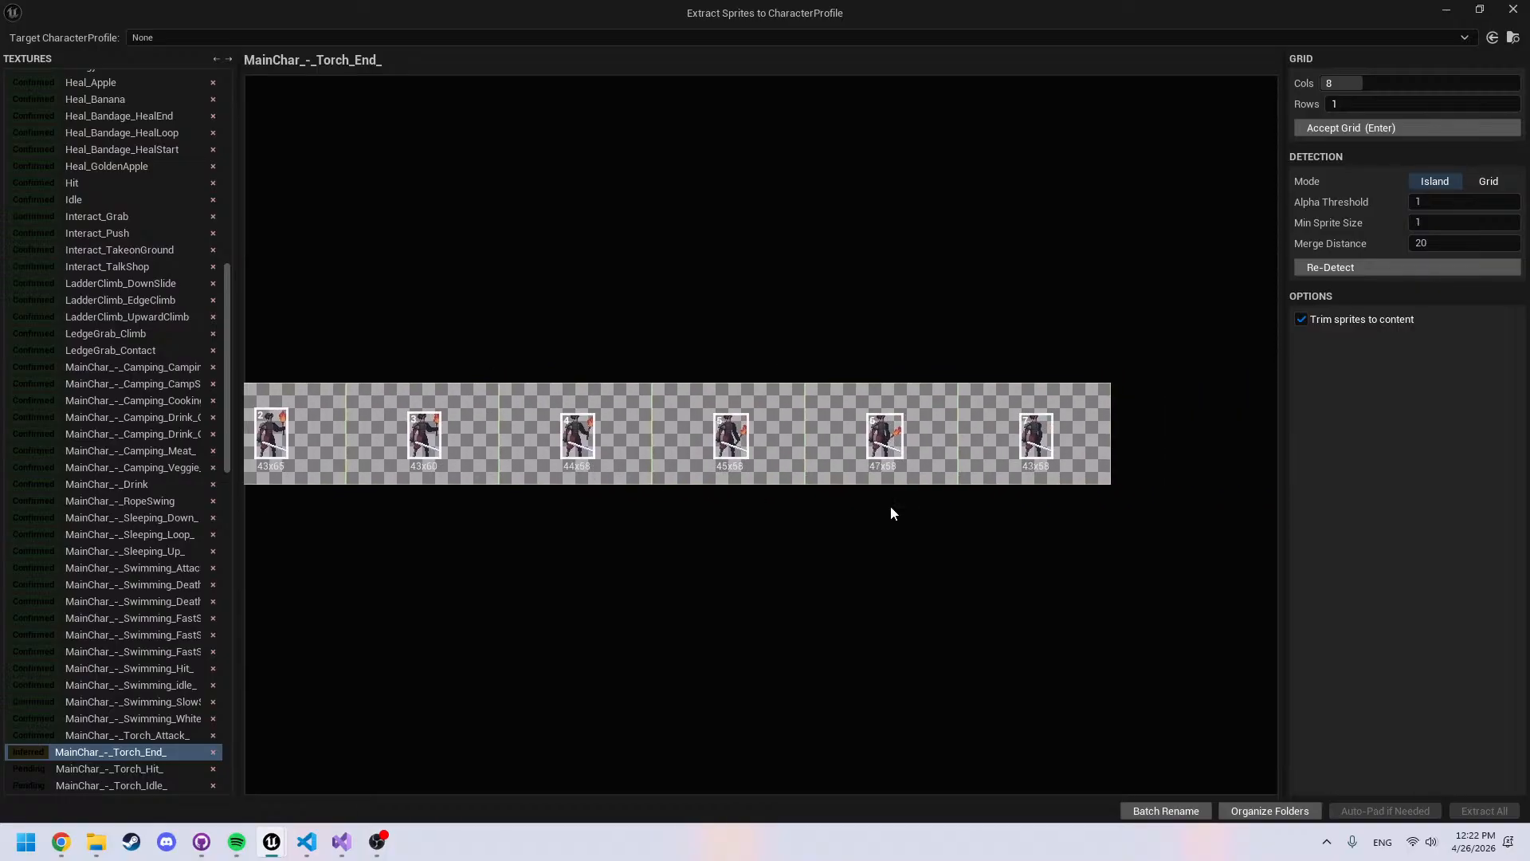
pyautogui.press('Return')
pyautogui.press('Down')
pyautogui.press('Return')
pyautogui.press('Down')
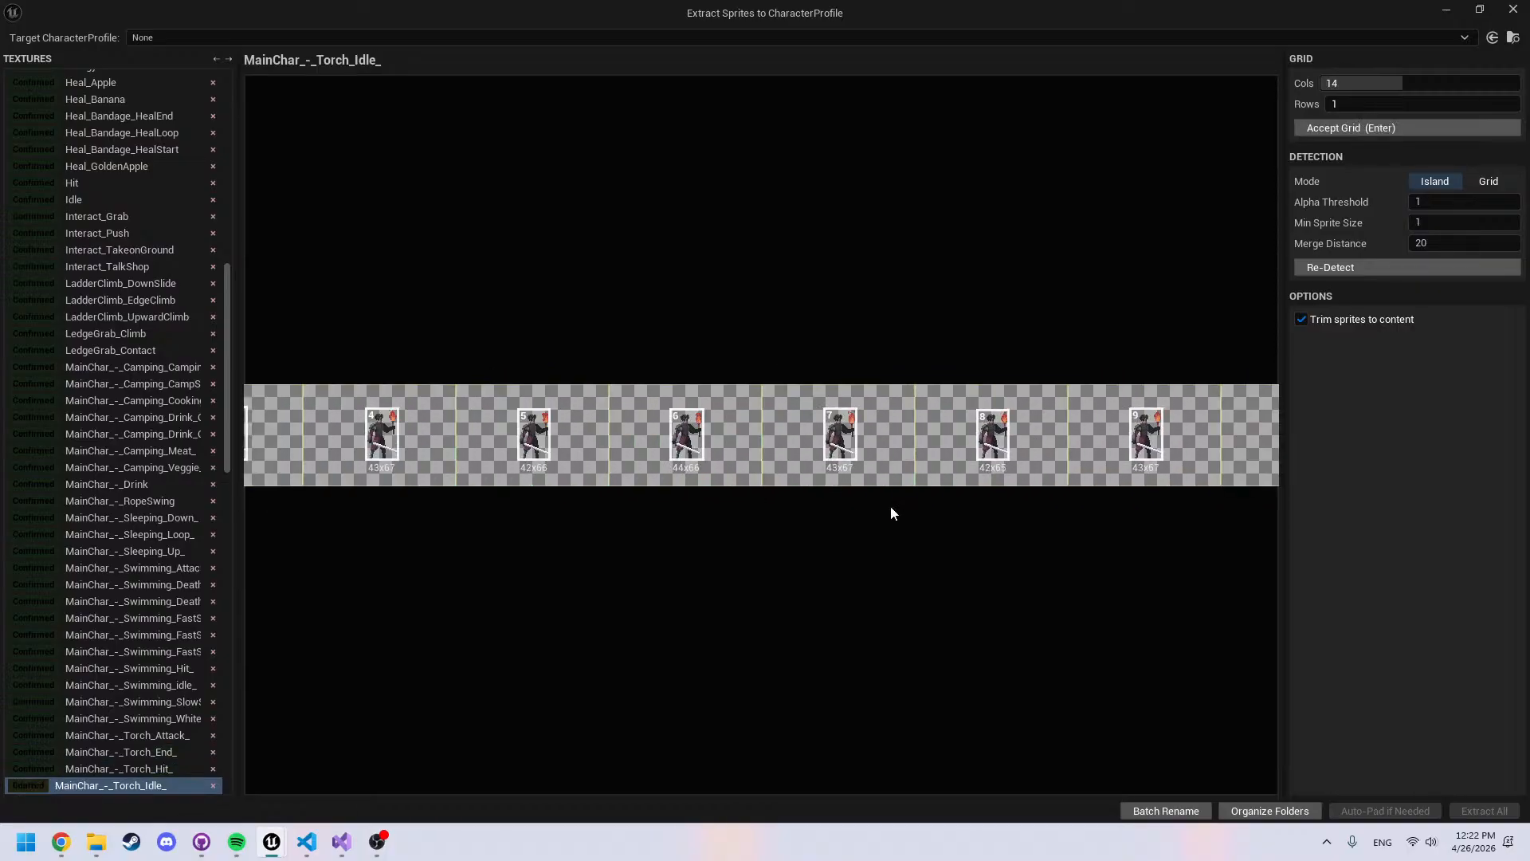
pyautogui.press('Up')
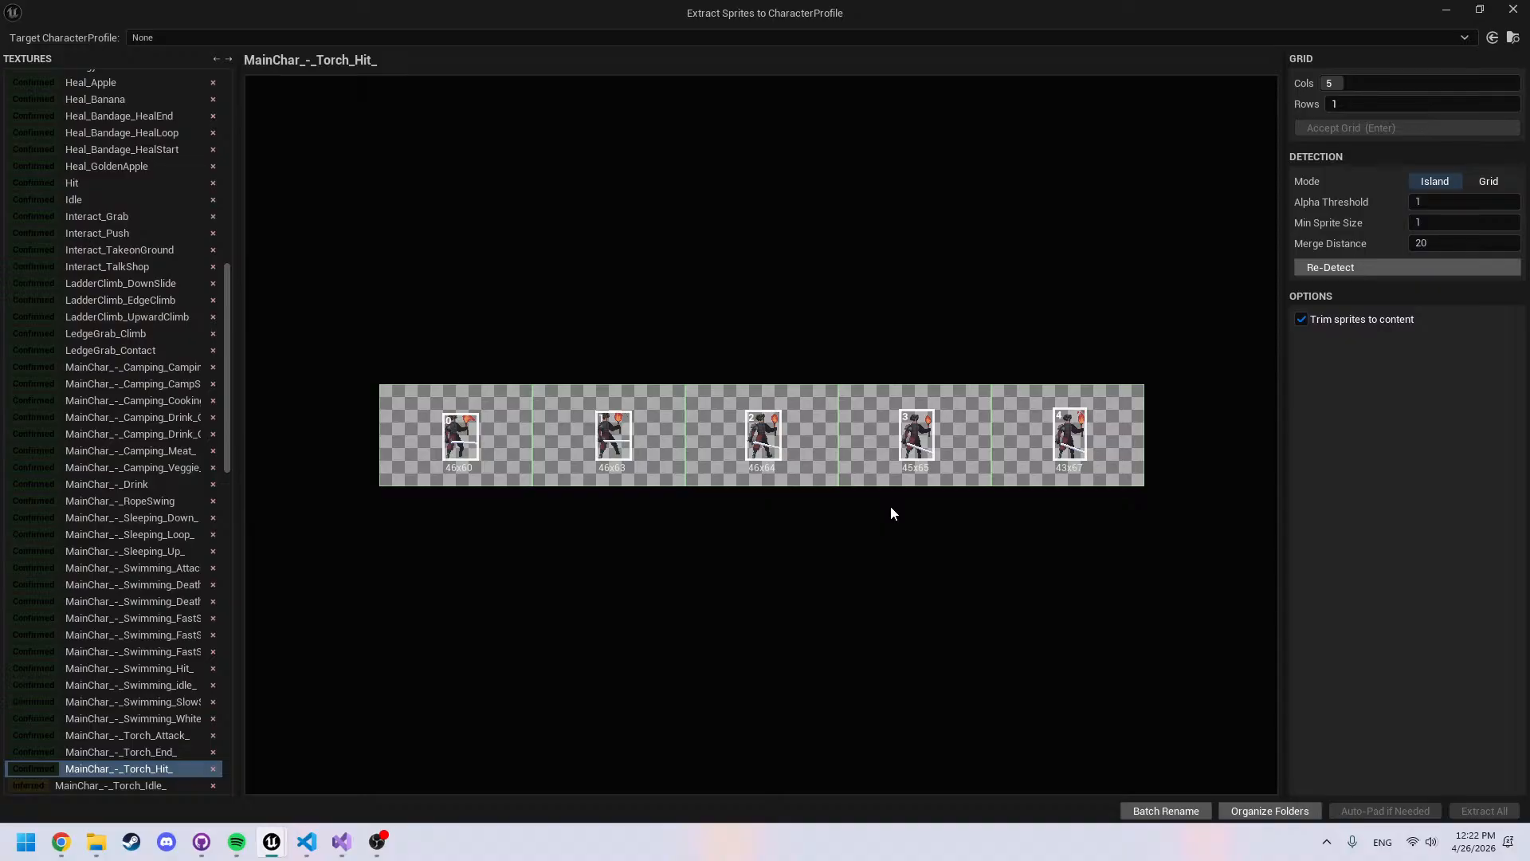
pyautogui.press('Down')
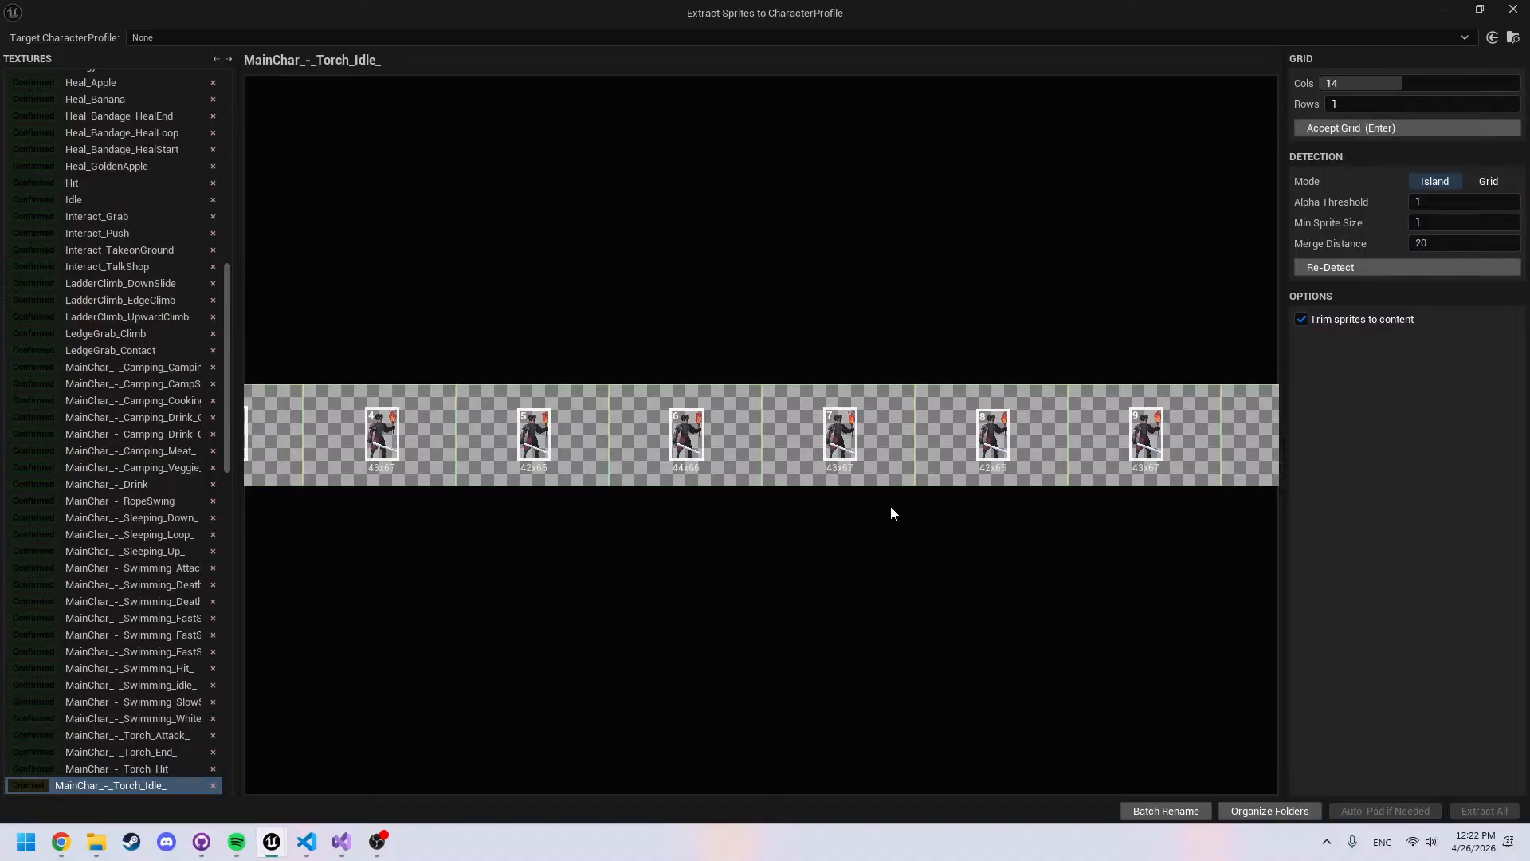
# Check the Torch_Idle frames through to the last one and confirm the detected 14-column grid
pyautogui.moveTo(800, 494)
pyautogui.mouseDown(button='middle')
pyautogui.moveTo(1164, 465)
pyautogui.moveTo(1347, 485)
pyautogui.mouseUp(button='middle')
pyautogui.moveTo(741, 465)
pyautogui.mouseDown(button='middle')
pyautogui.moveTo(1001, 468)
pyautogui.moveTo(676, 505)
pyautogui.moveTo(558, 499)
pyautogui.mouseUp(button='middle')
pyautogui.moveTo(1217, 518); pyautogui.dragTo(638, 506, button='middle')
pyautogui.moveTo(1217, 506); pyautogui.dragTo(800, 504, button='middle')
pyautogui.moveTo(950, 498); pyautogui.dragTo(796, 495, button='middle')
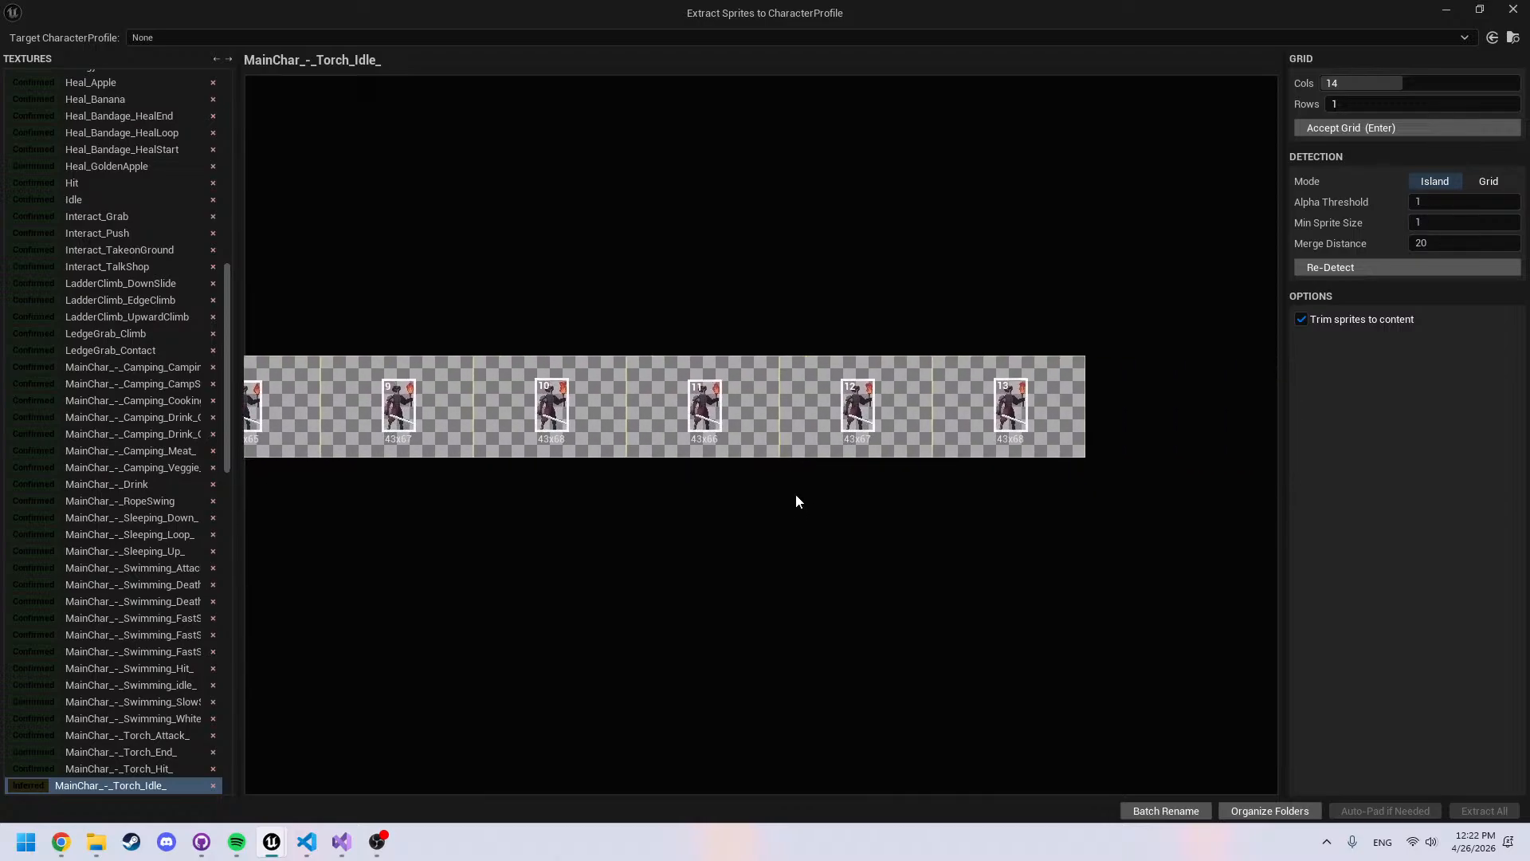
pyautogui.press('Down')
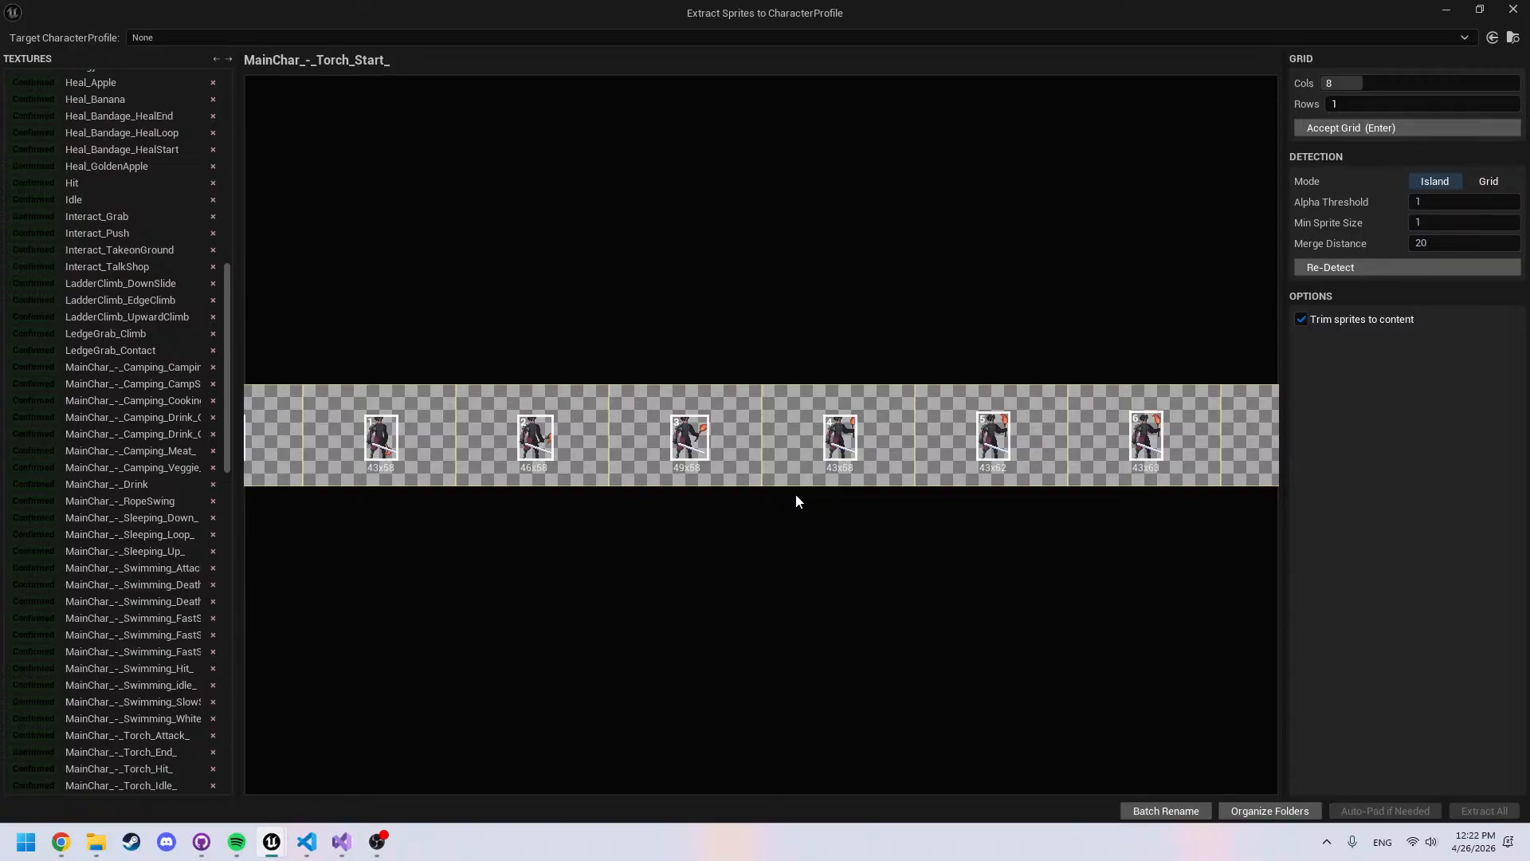
# Check the Torch_Start frames and accept the detected grids until MainChar_BackDash is reached
pyautogui.moveTo(795, 494); pyautogui.dragTo(589, 525, button='middle')
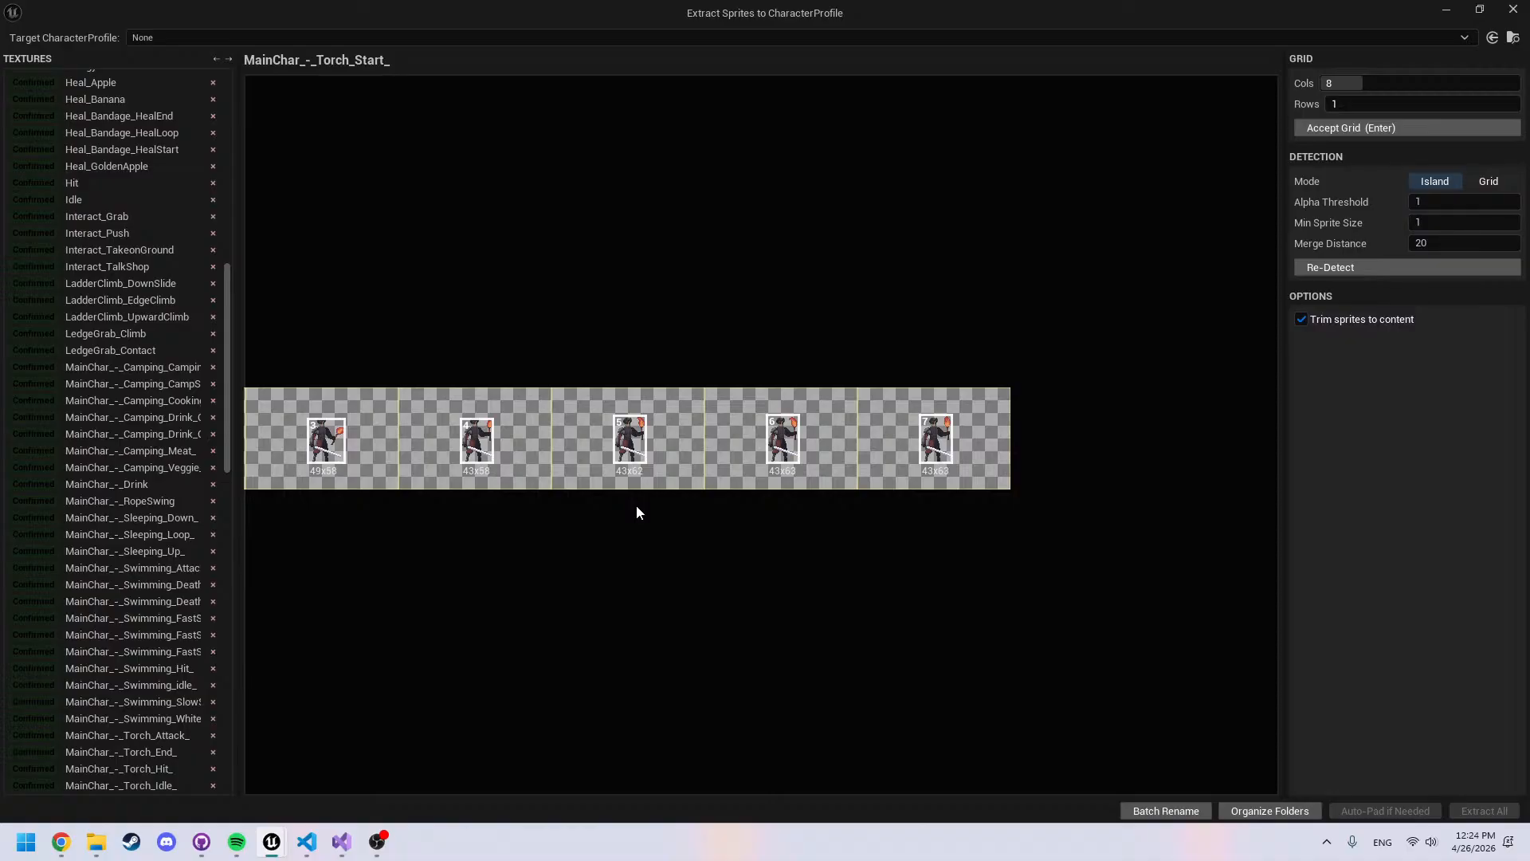
pyautogui.moveTo(636, 505); pyautogui.dragTo(681, 503, button='middle')
pyautogui.press('Return')
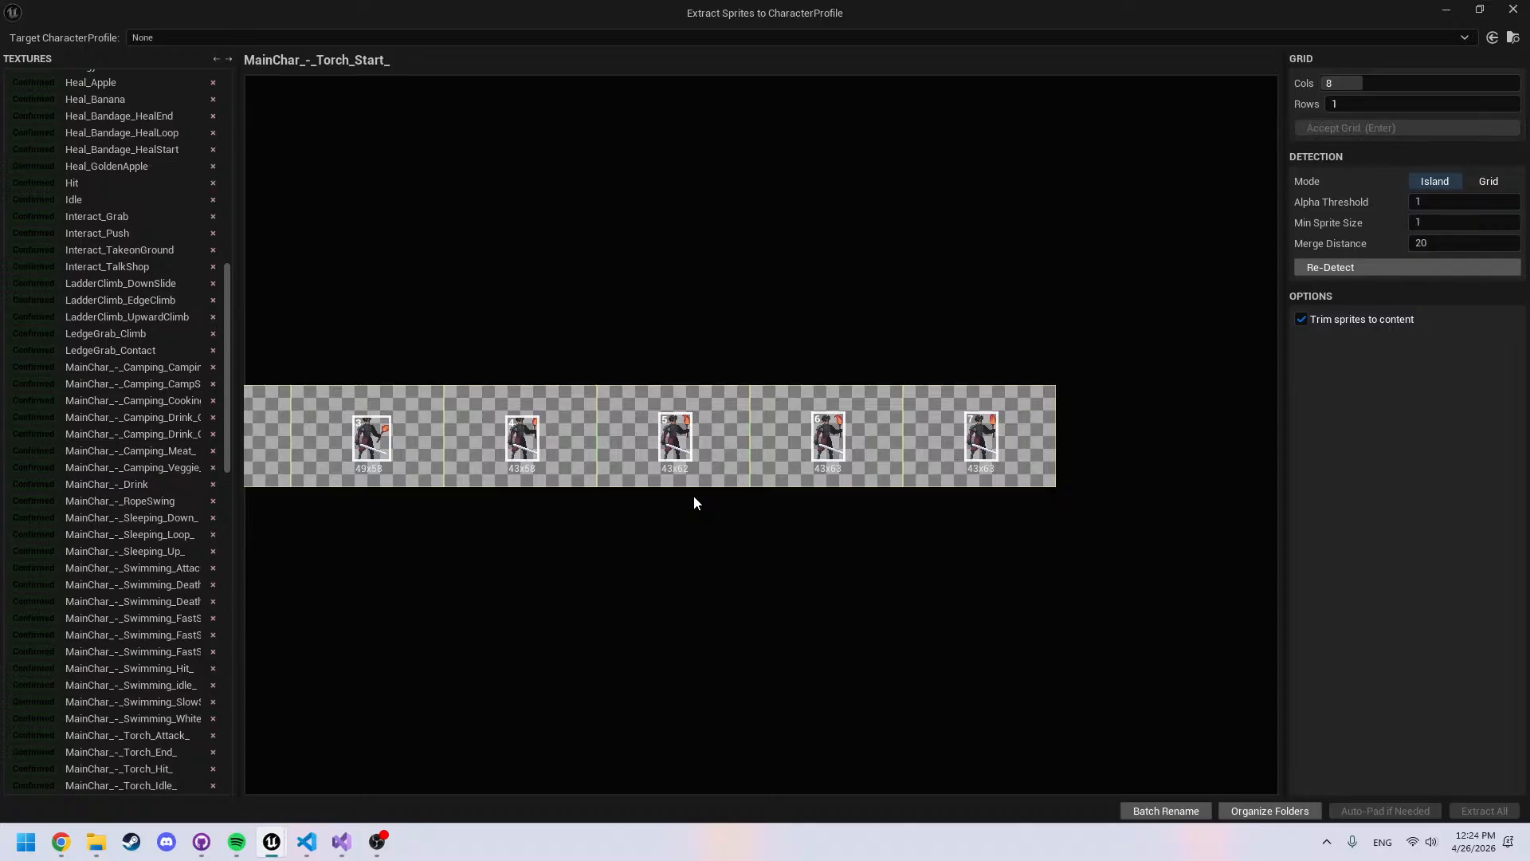
pyautogui.press('Return')
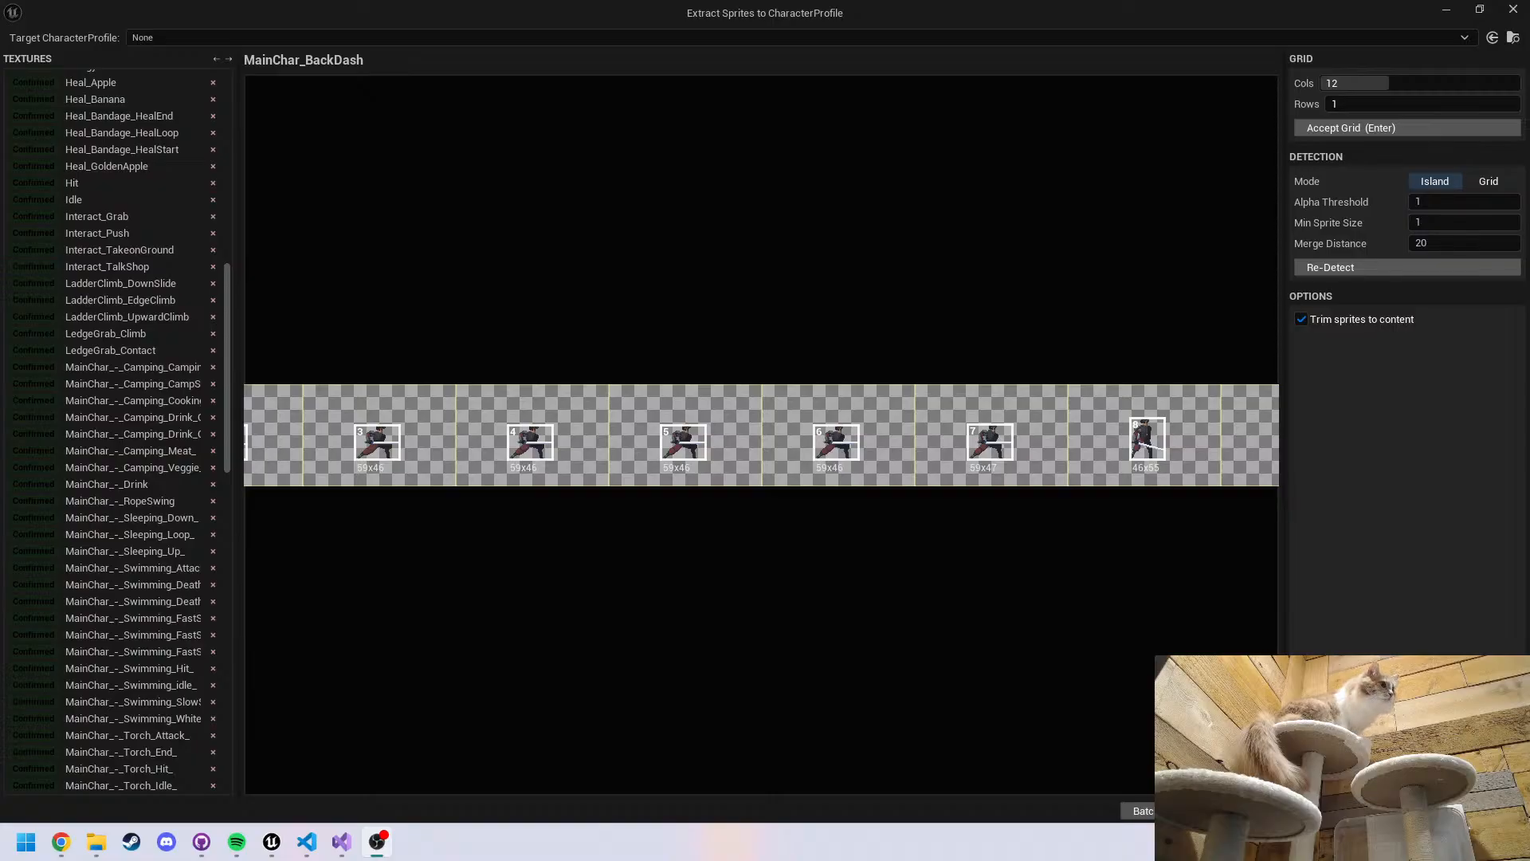
# Check the MainChar_BackDash frames and accept the detected 12-column grid, proceeding to MainChar_BackRoll
pyautogui.click(968, 306)
pyautogui.moveTo(901, 462); pyautogui.dragTo(689, 521, button='middle')
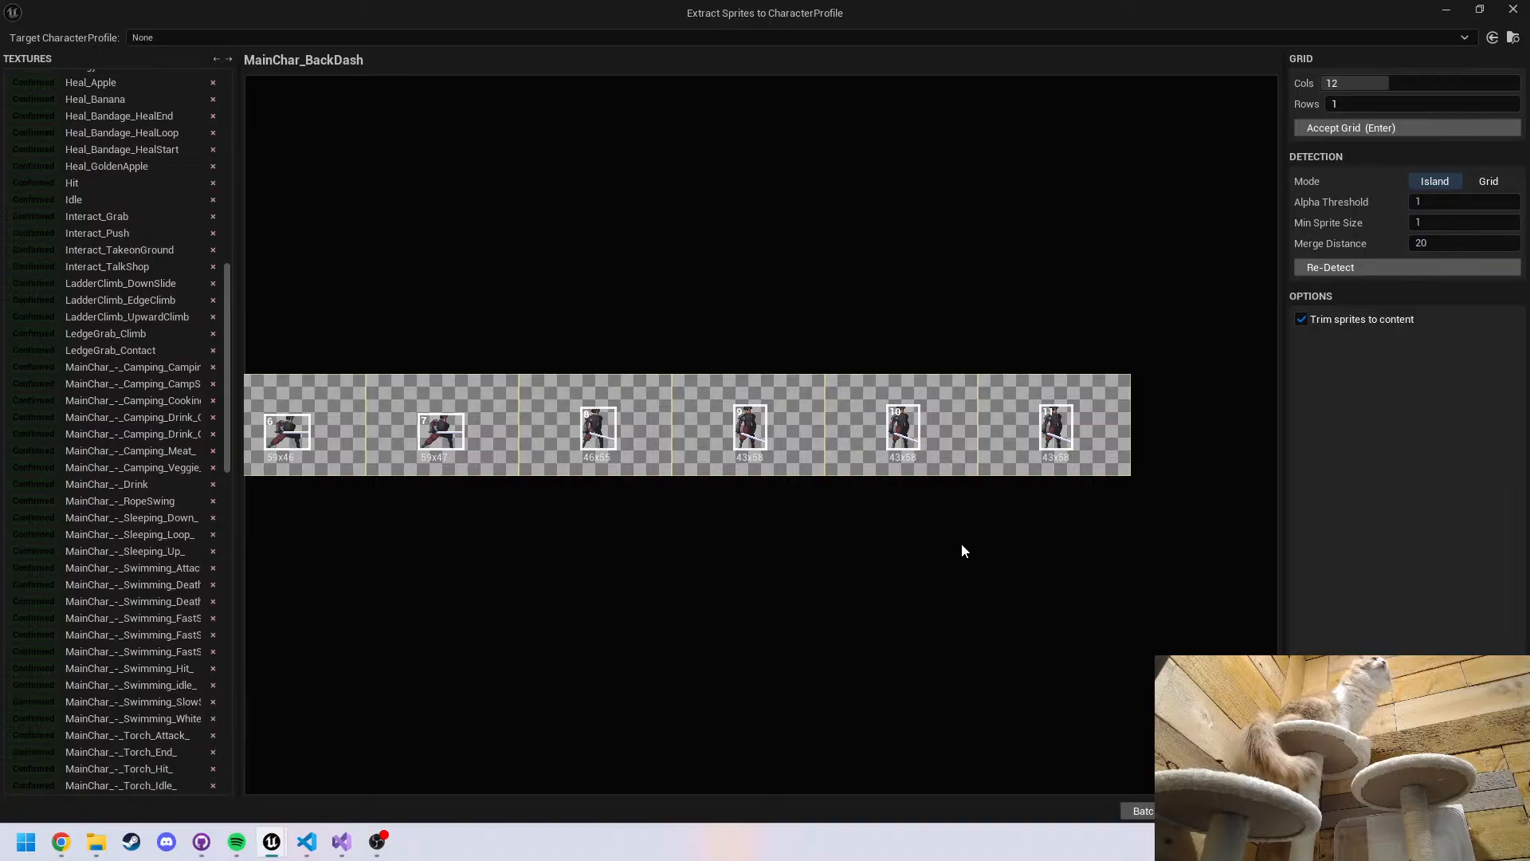
pyautogui.press('Return')
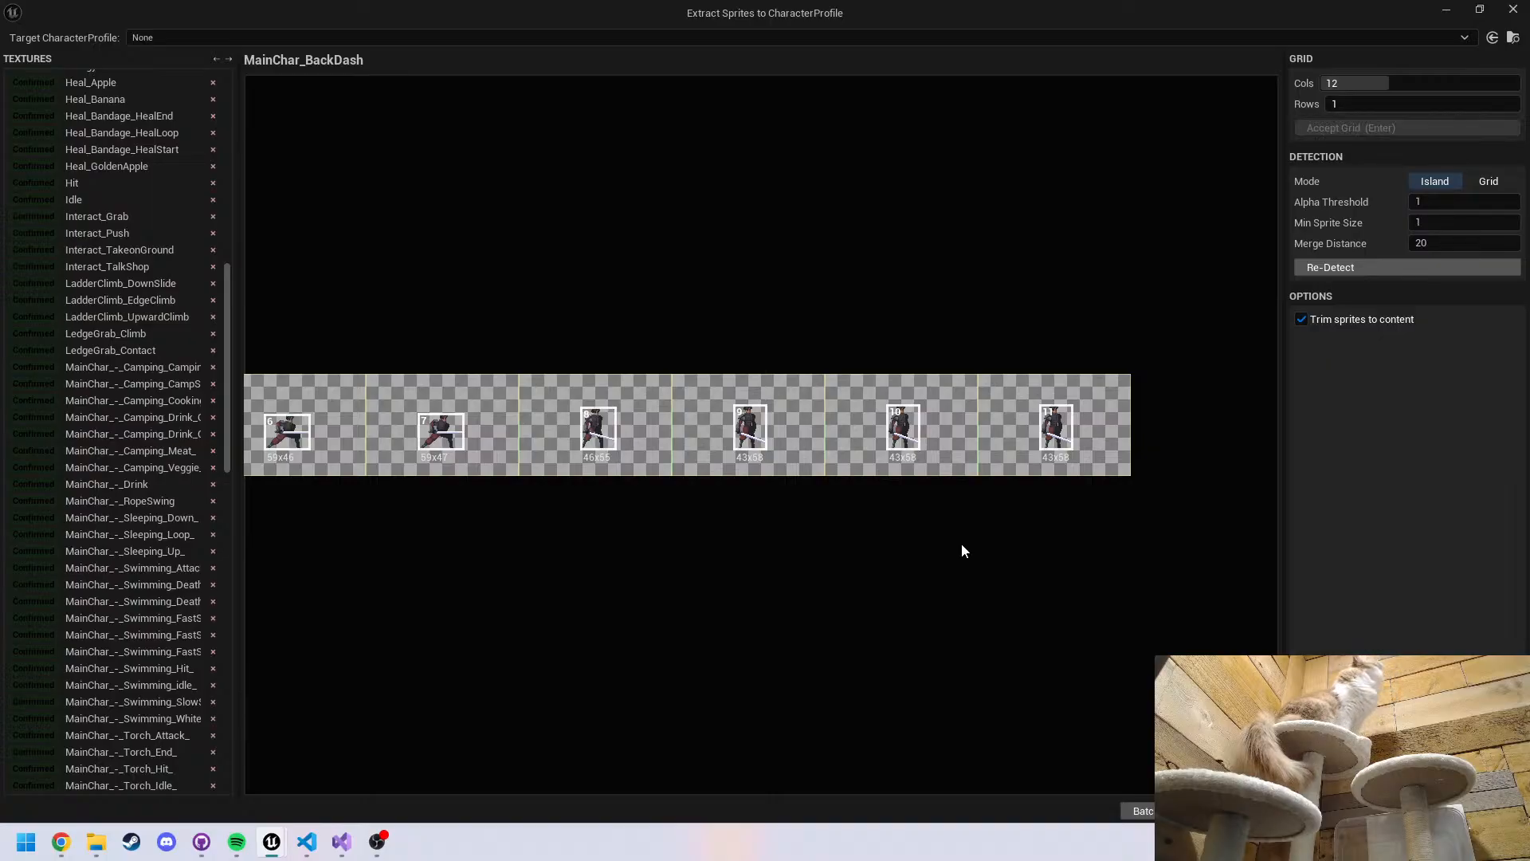
pyautogui.moveTo(466, 495); pyautogui.dragTo(1140, 468, button='middle')
pyautogui.press('Right')
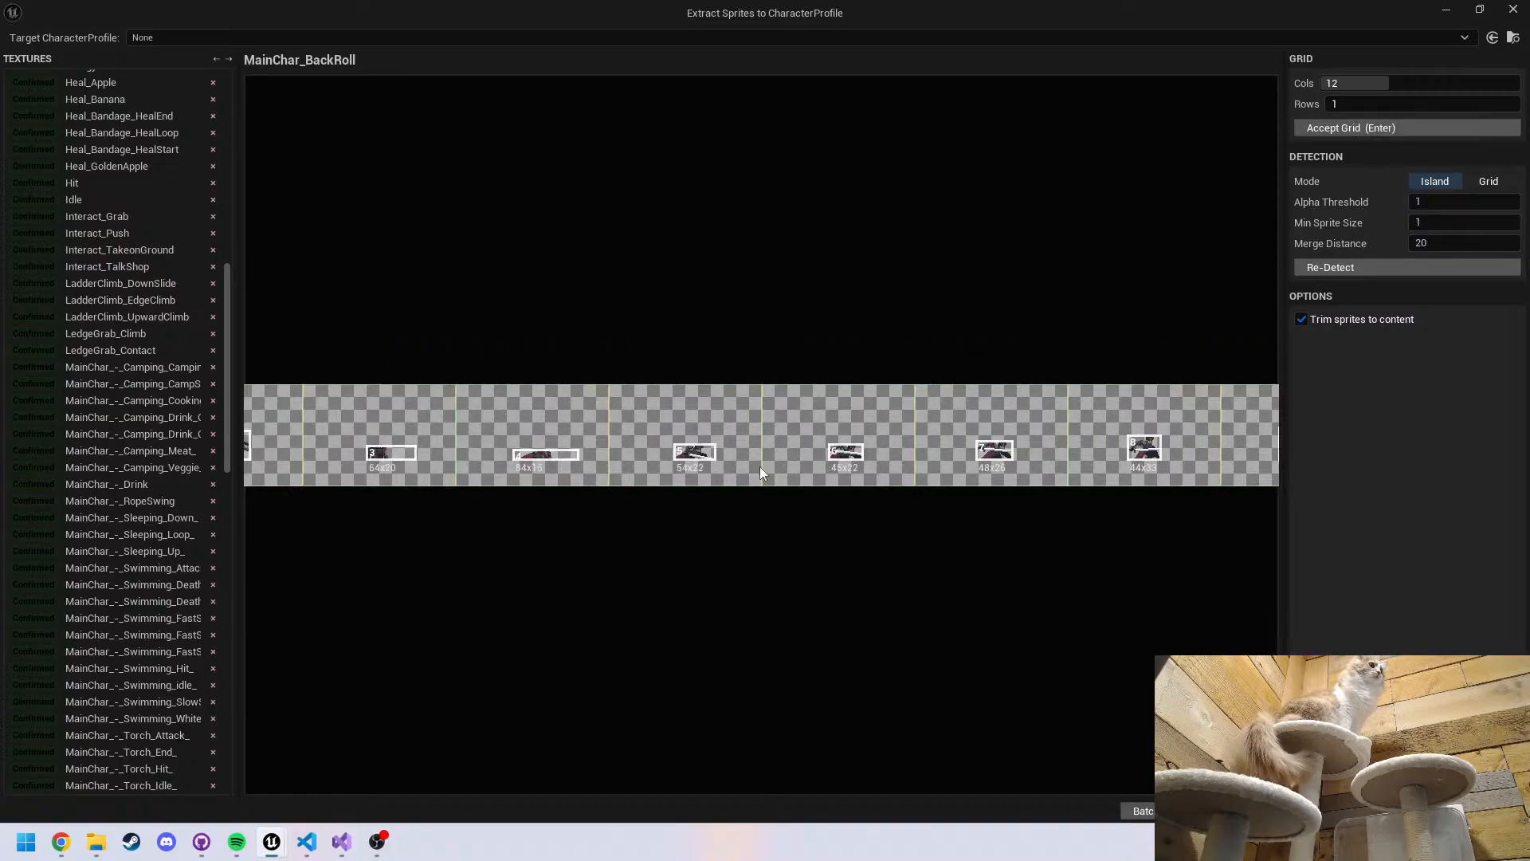
# Check the MainChar_BackRoll frames from start to end and accept the detected 12-column grid
pyautogui.scroll(-5, 869, 455)
pyautogui.scroll(5, 768, 369)
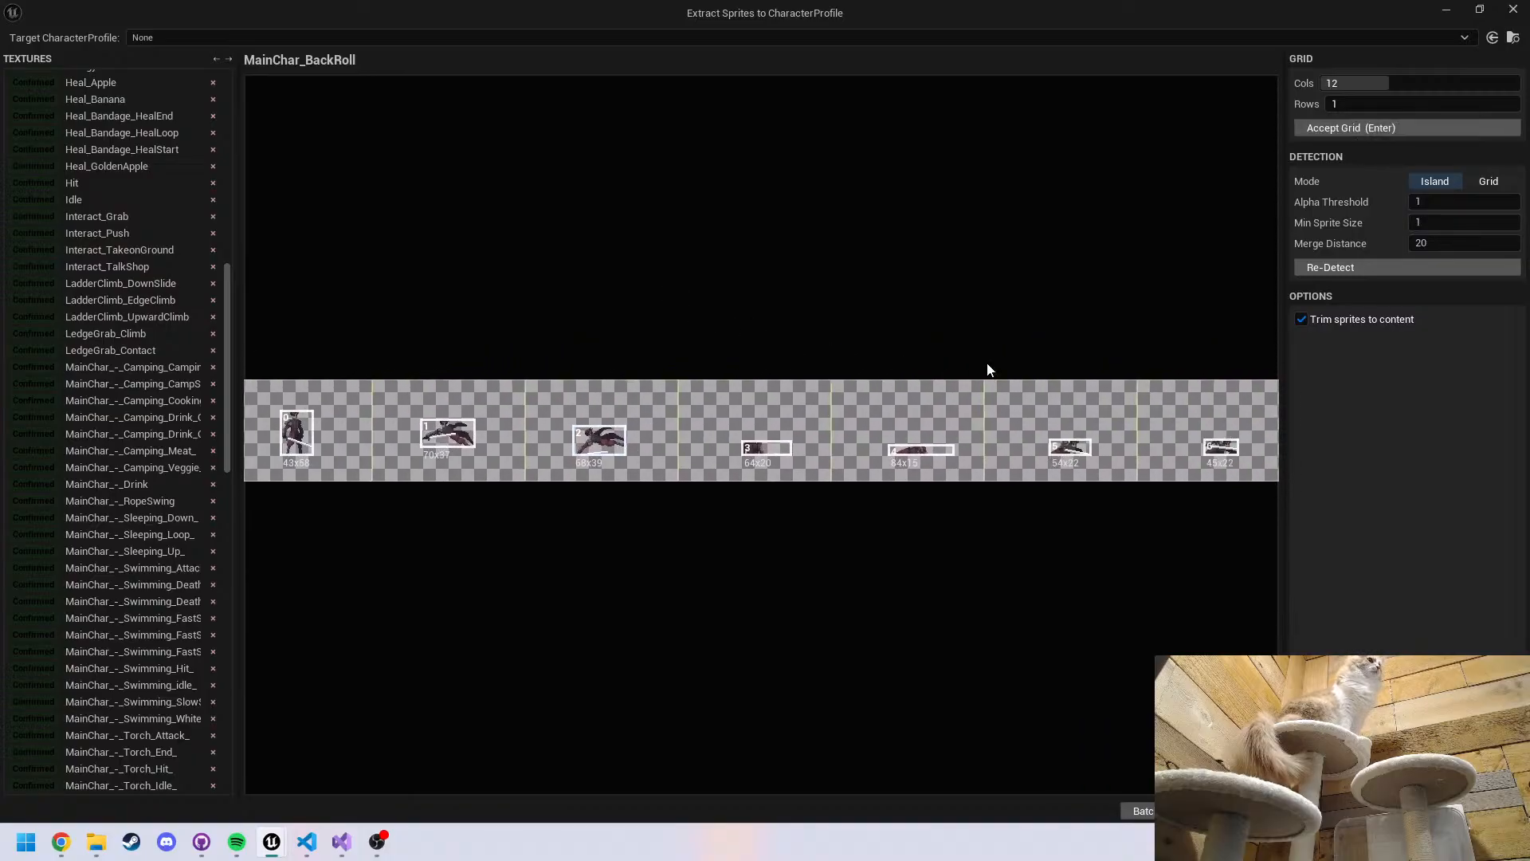
pyautogui.moveTo(1076, 351); pyautogui.dragTo(754, 367, button='middle')
pyautogui.moveTo(1006, 399); pyautogui.dragTo(743, 405, button='middle')
pyautogui.moveTo(975, 492); pyautogui.dragTo(768, 493, button='middle')
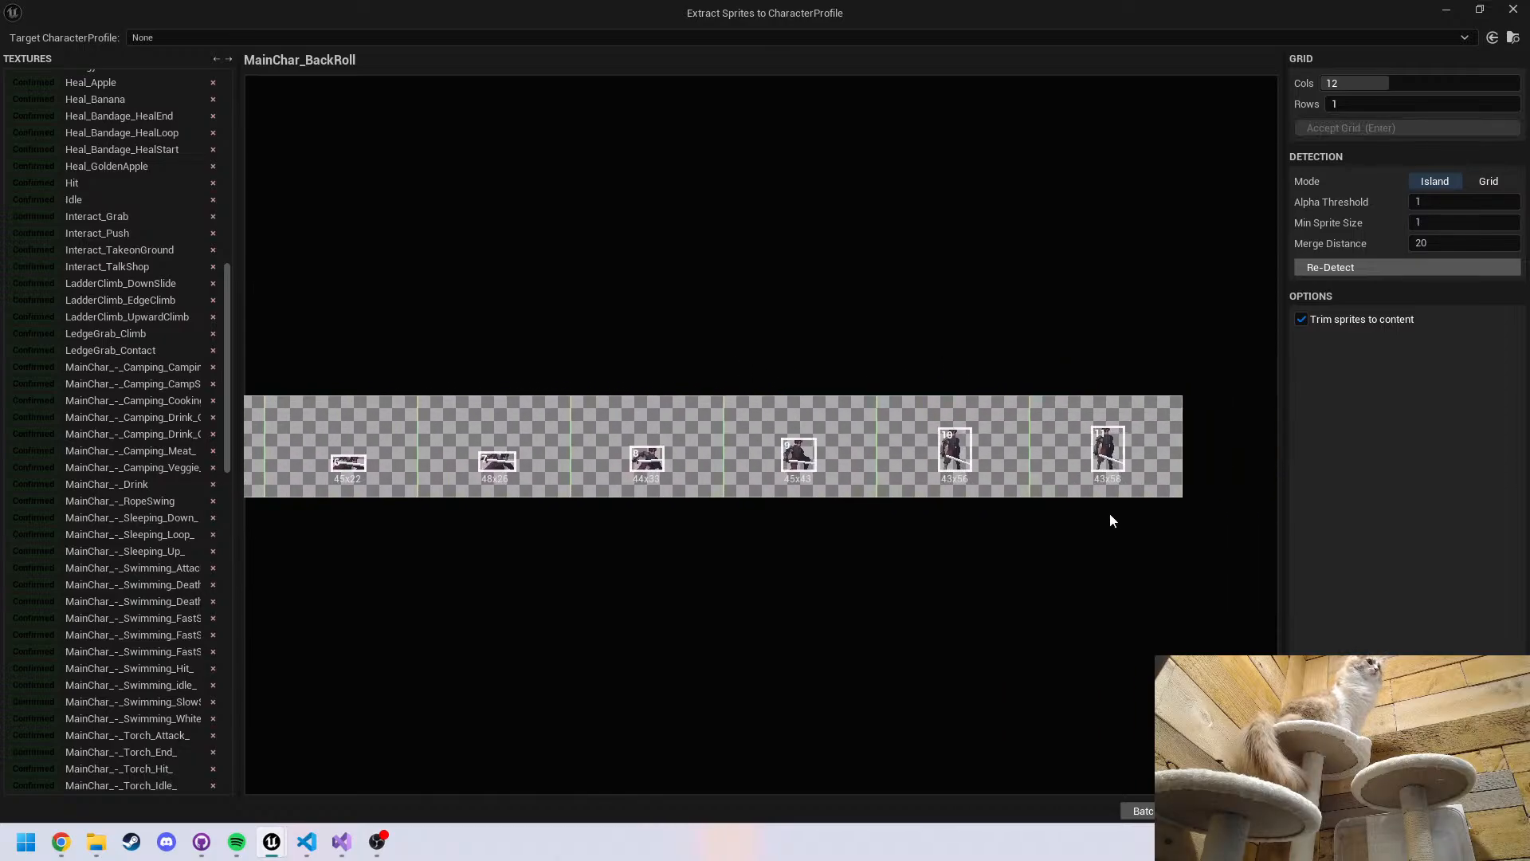
pyautogui.press('Return')
# Check the Buff_DefenceBuff frames from start to end and accept the detected grid
pyautogui.moveTo(678, 529); pyautogui.dragTo(947, 546, button='middle')
pyautogui.scroll(5, 558, 502)
pyautogui.moveTo(560, 438)
pyautogui.mouseDown(button='middle')
pyautogui.moveTo(1505, 451)
pyautogui.moveTo(484, 500)
pyautogui.mouseUp(button='middle')
pyautogui.moveTo(977, 556); pyautogui.dragTo(350, 558, button='middle')
pyautogui.moveTo(1216, 586)
pyautogui.mouseDown(button='middle')
pyautogui.moveTo(518, 579)
pyautogui.moveTo(901, 597)
pyautogui.moveTo(785, 598)
pyautogui.mouseUp(button='middle')
pyautogui.moveTo(1236, 588); pyautogui.dragTo(849, 586, button='middle')
pyautogui.moveTo(1259, 582); pyautogui.dragTo(1001, 584, button='middle')
pyautogui.press('Return')
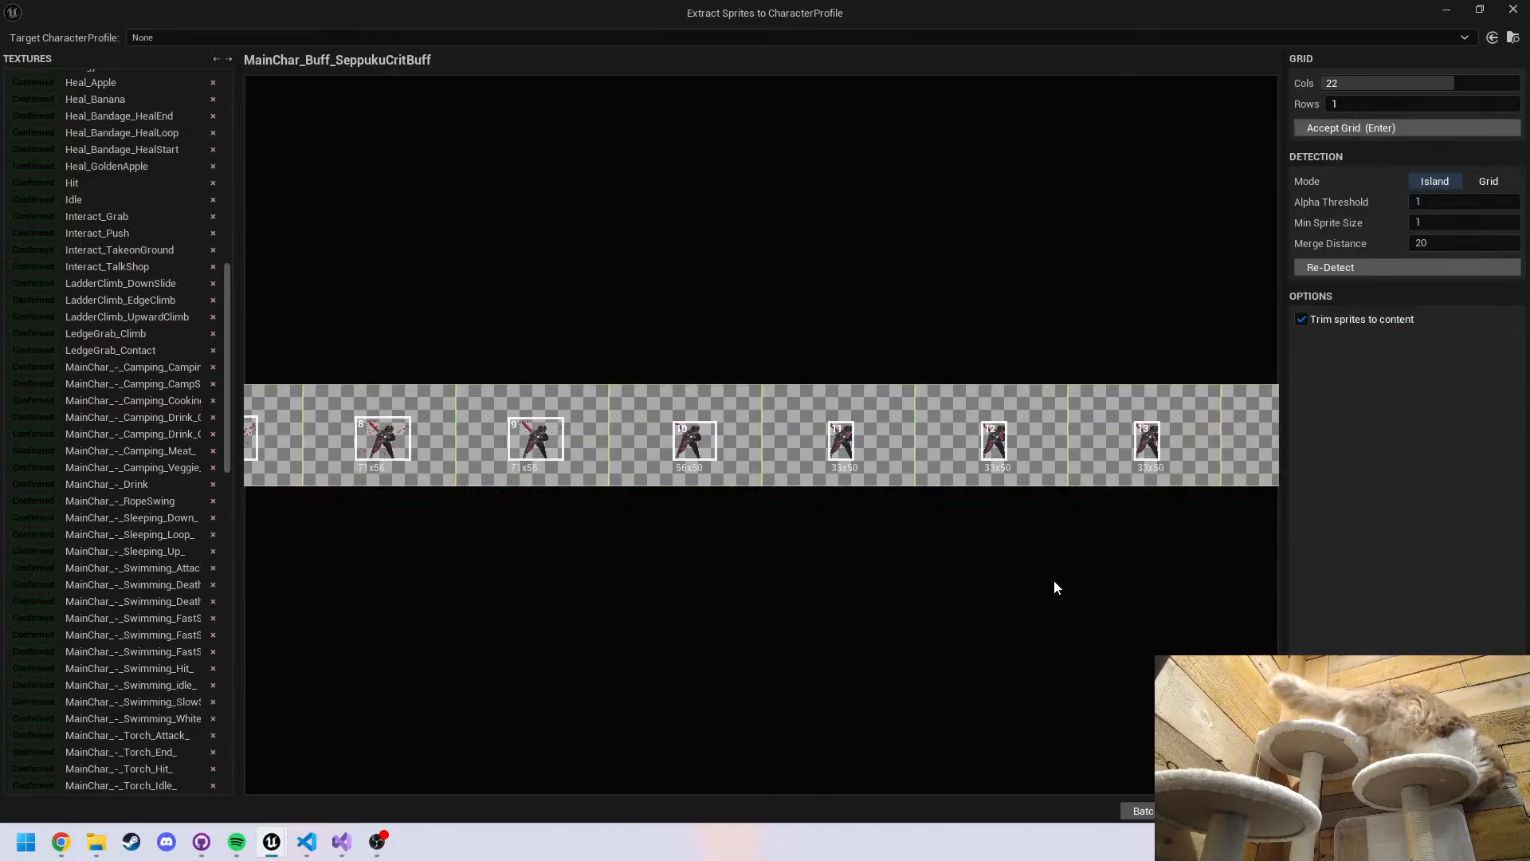
# Examine the opening frames of Buff_SeppukuCritBuff and bring its entry into view in the texture list
pyautogui.moveTo(560, 580); pyautogui.dragTo(1056, 576, button='middle')
pyautogui.moveTo(598, 513); pyautogui.dragTo(984, 540, button='middle')
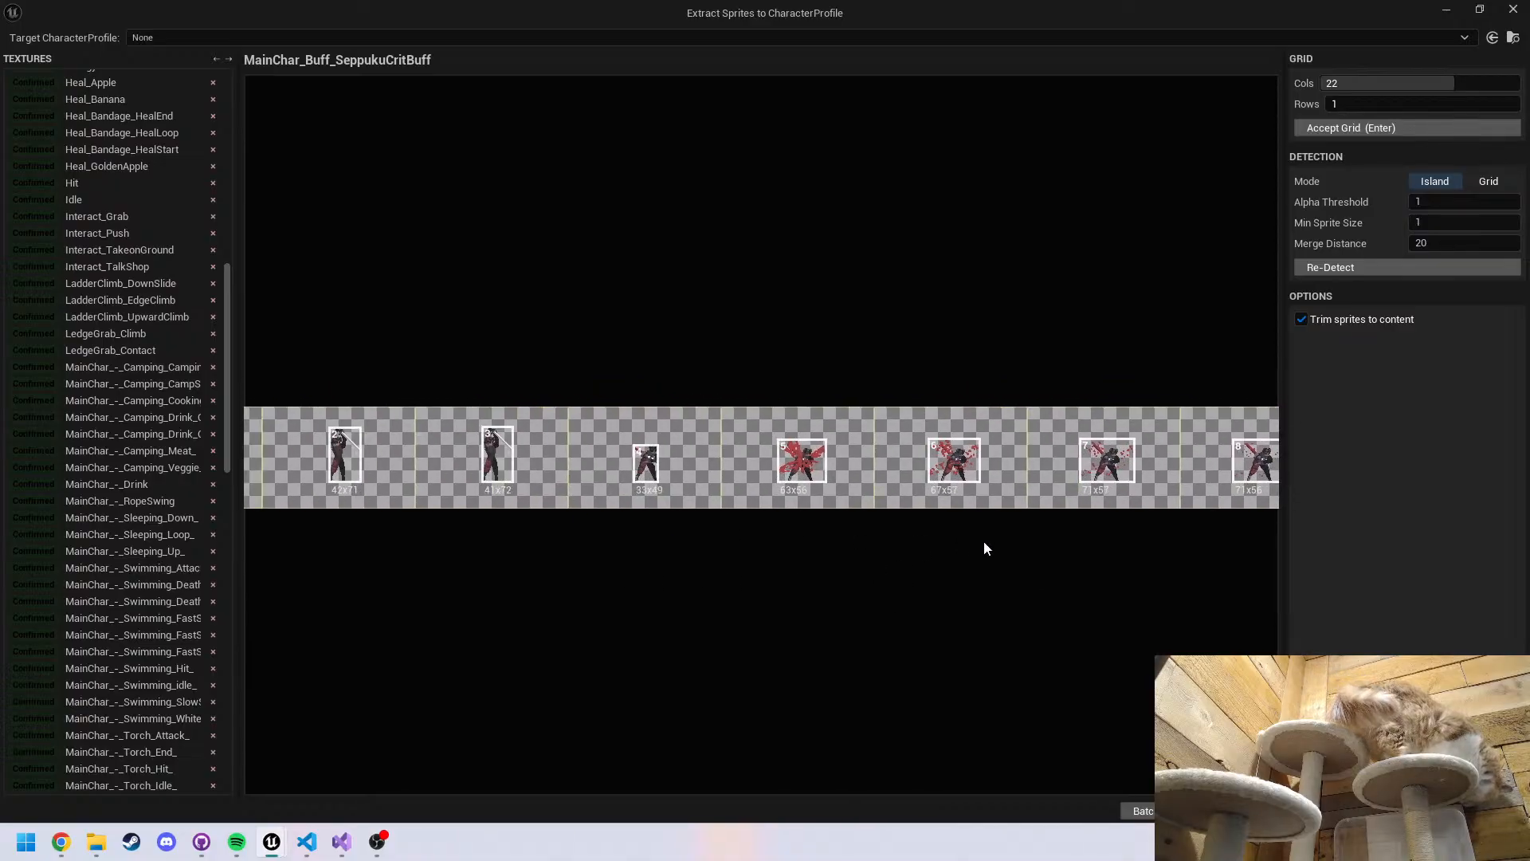
pyautogui.moveTo(681, 589); pyautogui.dragTo(730, 594, button='middle')
pyautogui.scroll(2, 704, 537)
pyautogui.moveTo(704, 536); pyautogui.dragTo(984, 537, button='middle')
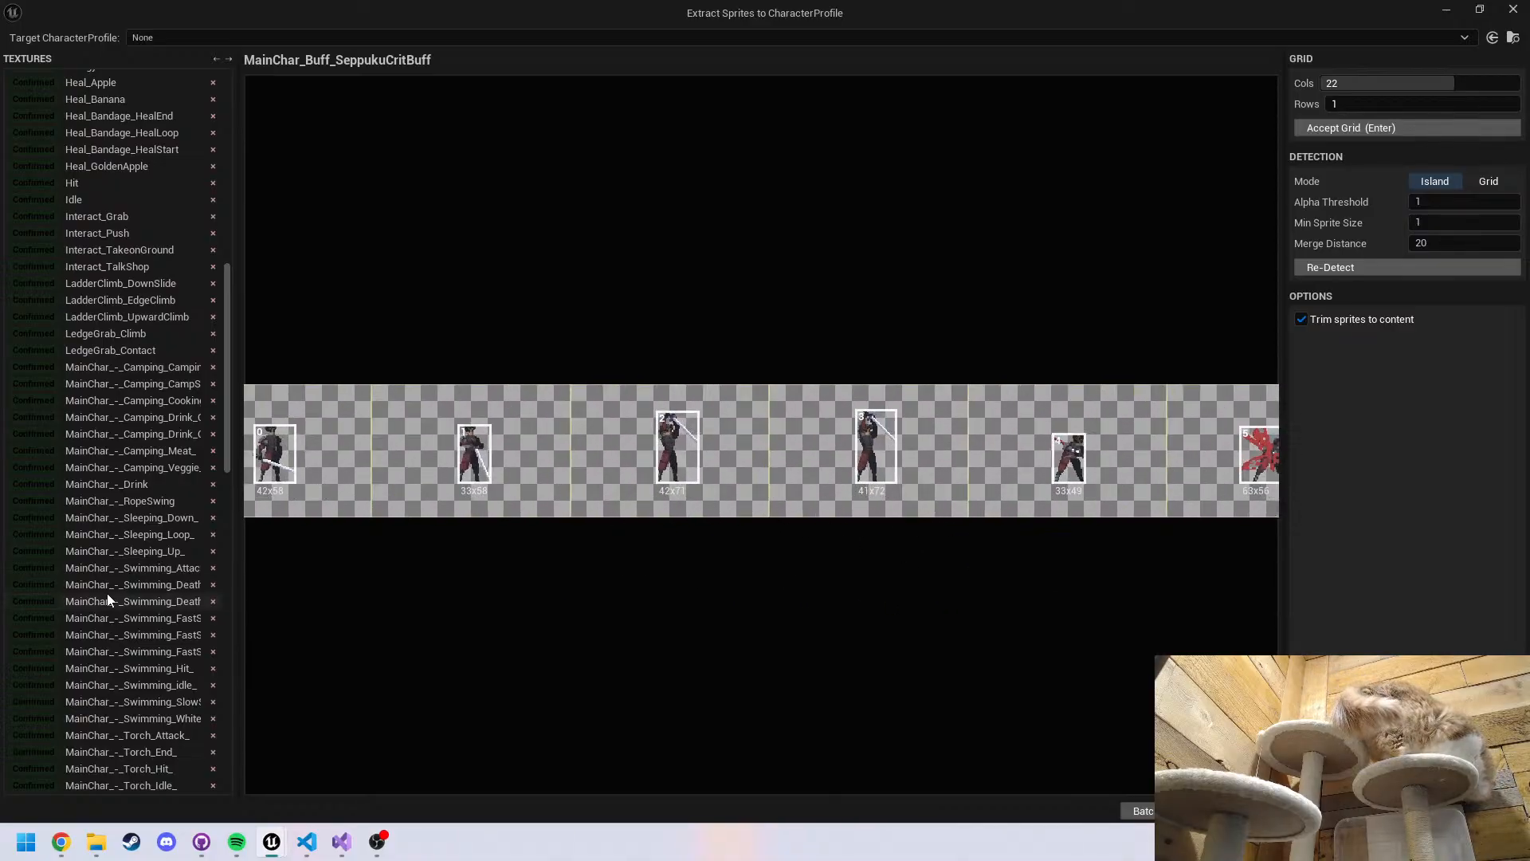
pyautogui.scroll(-6, 80, 589)
pyautogui.moveTo(871, 535); pyautogui.dragTo(824, 540, button='middle')
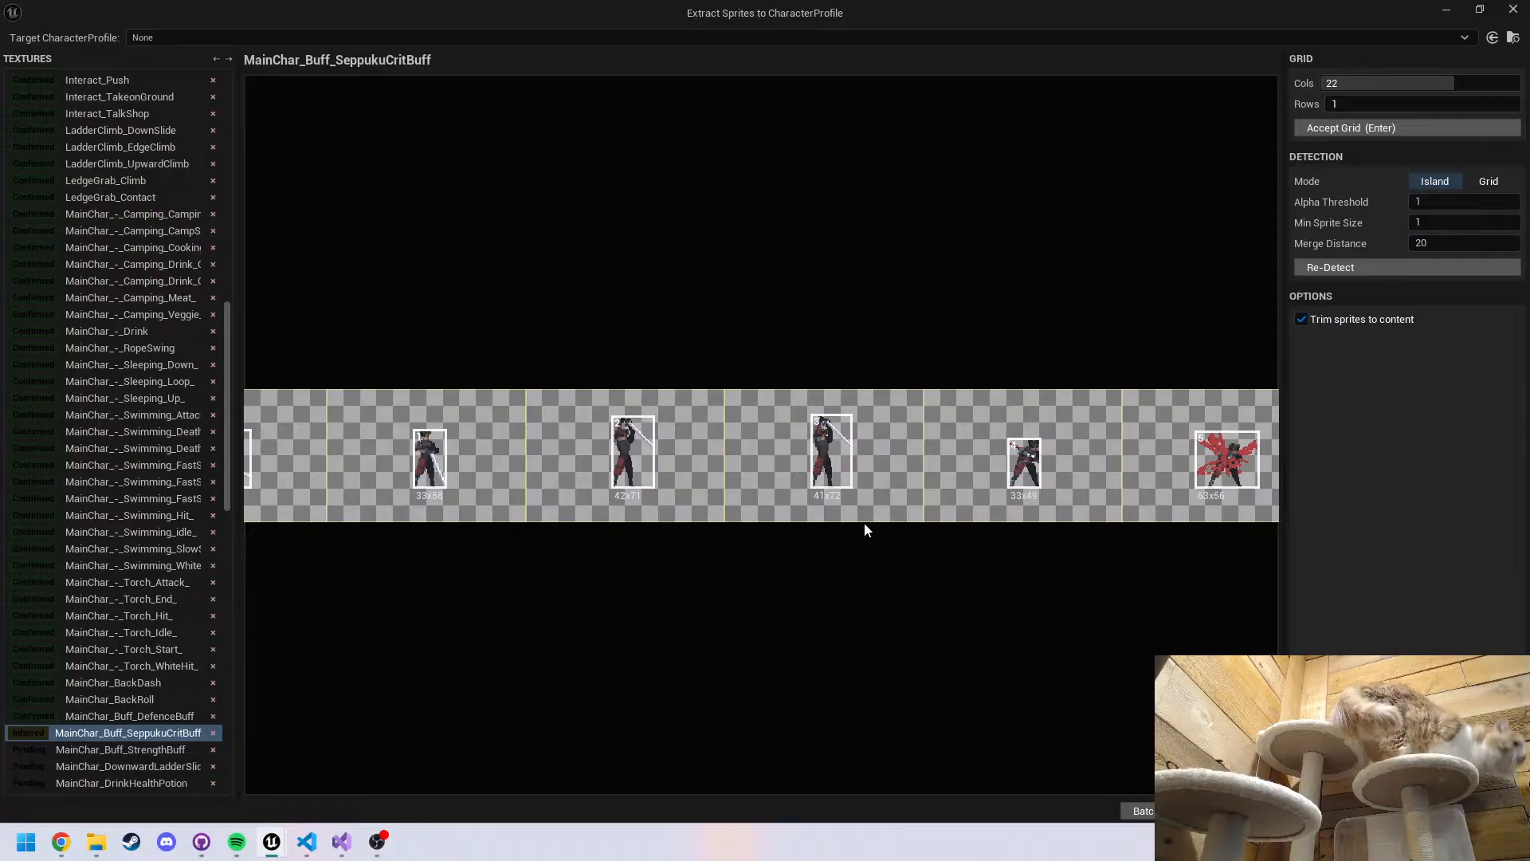
# Examine up close whether the bounds of Buff_SeppukuCritBuff's frames 5 and 6 enclose the whole blood splash
pyautogui.moveTo(989, 510); pyautogui.dragTo(747, 532, button='middle')
pyautogui.scroll(3, 1007, 484)
pyautogui.scroll(2, 959, 498)
pyautogui.moveTo(1088, 546); pyautogui.dragTo(836, 580, button='middle')
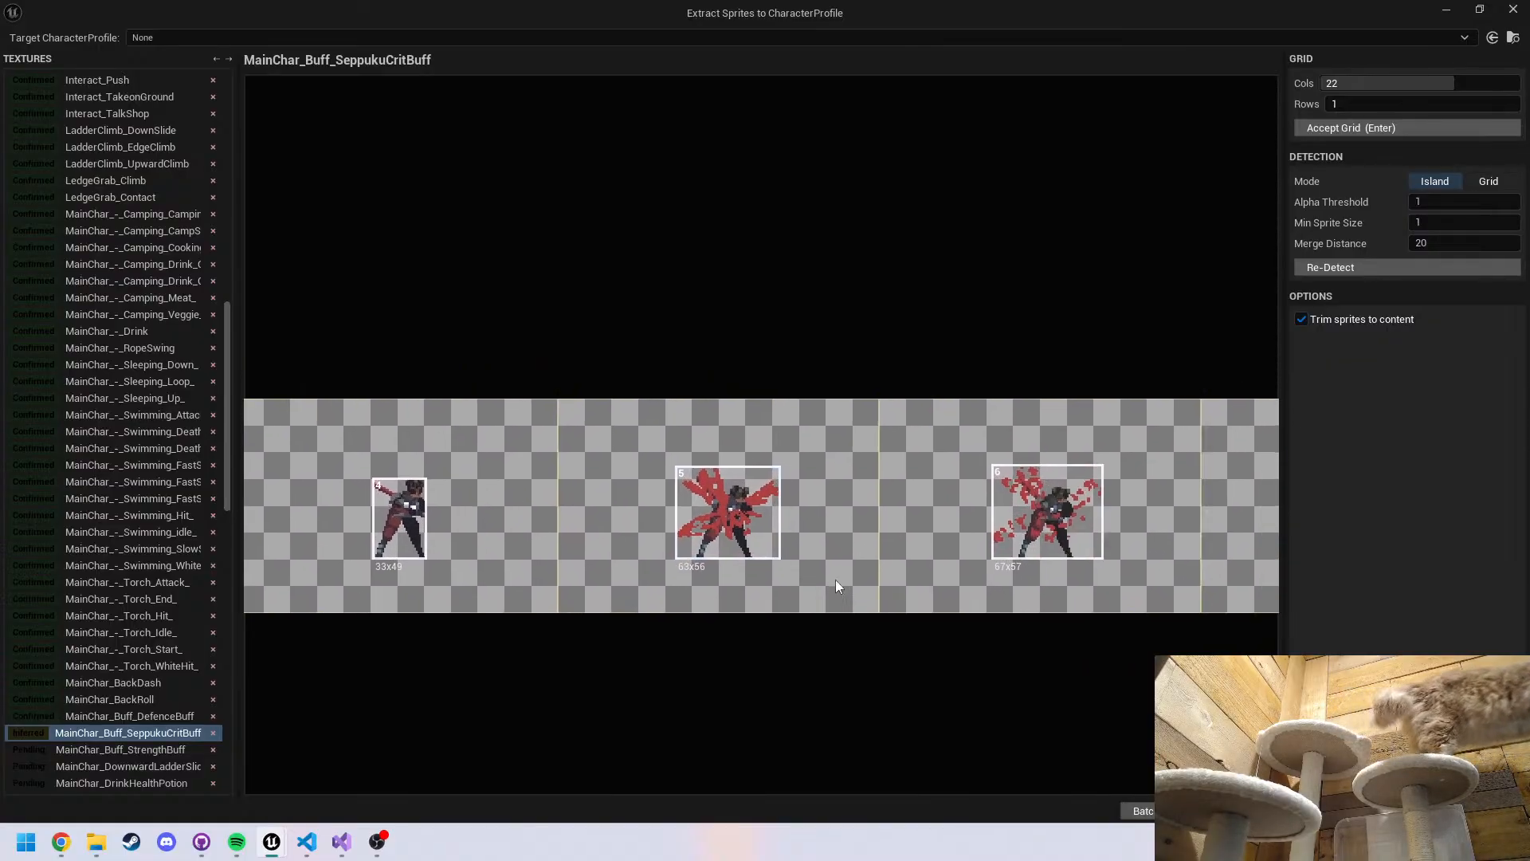
pyautogui.scroll(2, 859, 553)
pyautogui.scroll(1, 642, 537)
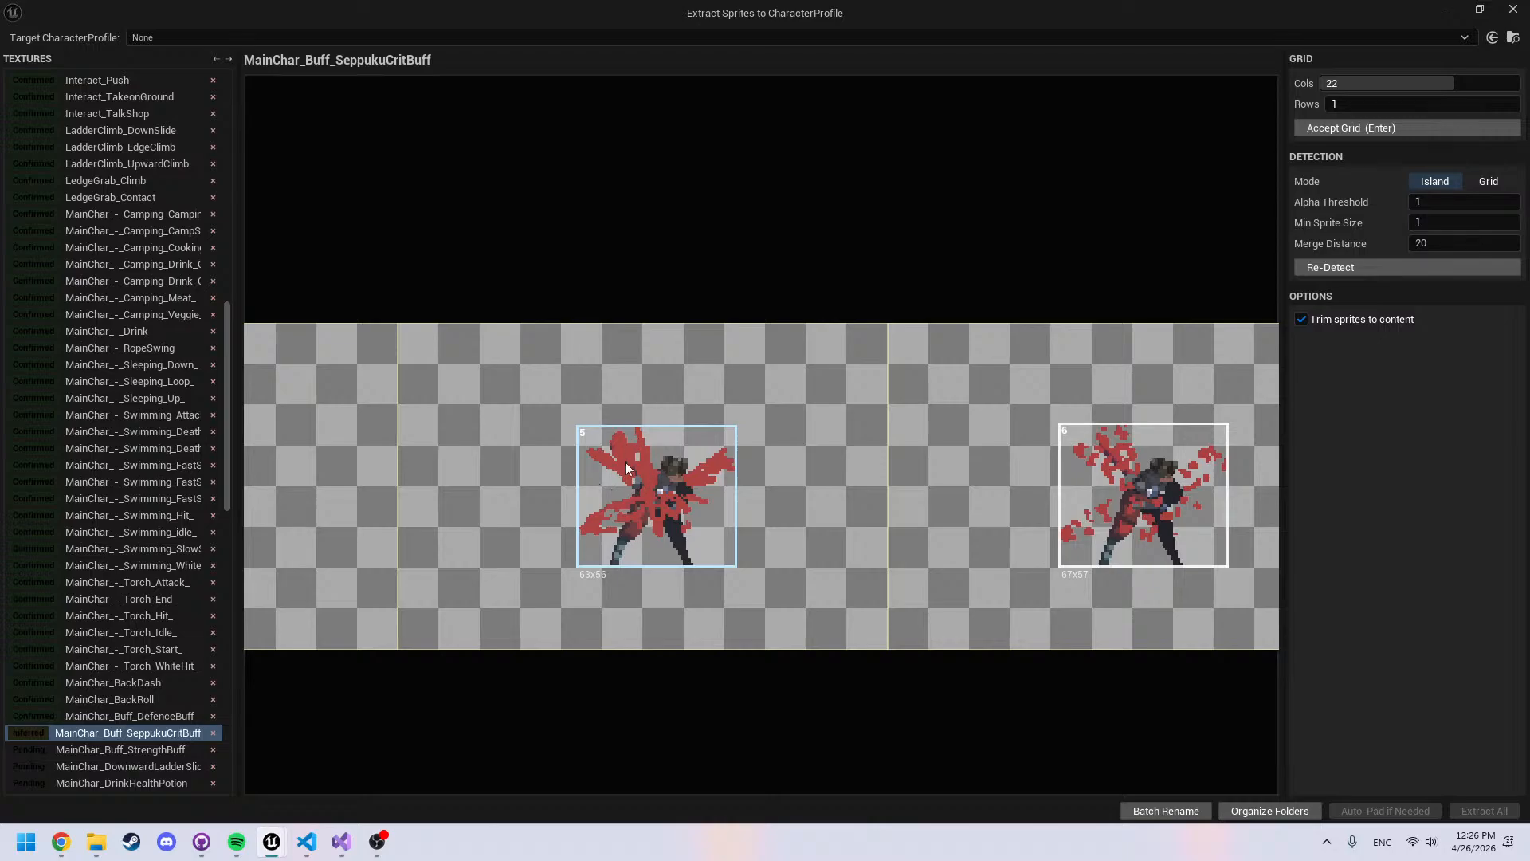
pyautogui.moveTo(625, 461); pyautogui.dragTo(675, 453, button='middle')
pyautogui.scroll(2, 700, 479)
pyautogui.scroll(-2, 920, 457)
pyautogui.moveTo(1192, 437); pyautogui.dragTo(739, 448, button='middle')
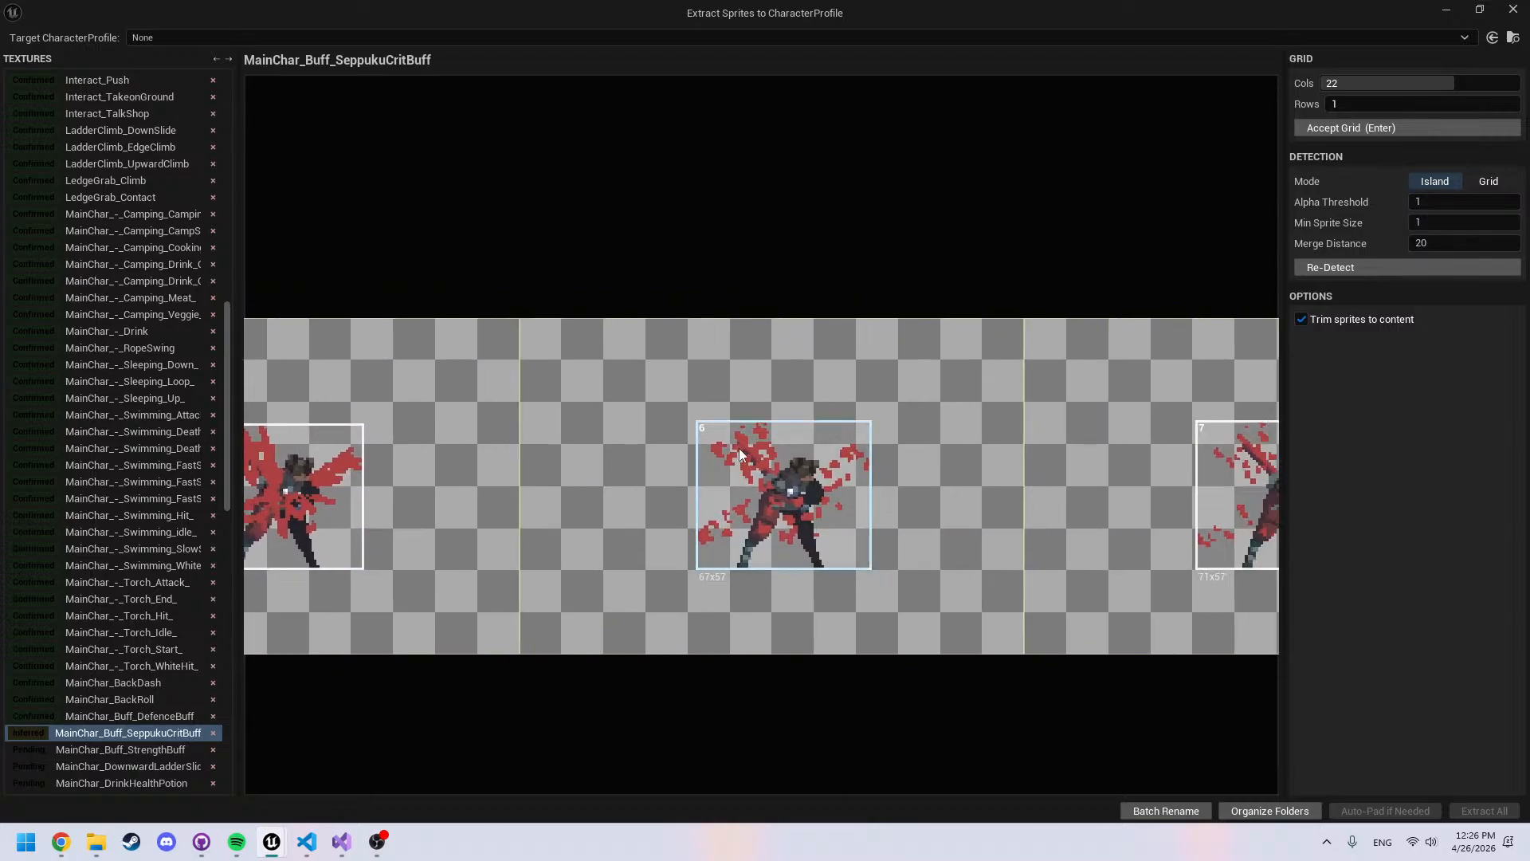
pyautogui.scroll(-2, 739, 448)
# Examine the sprite bounds of Buff_SeppukuCritBuff's middle frames, from frame 7 to frame 14
pyautogui.moveTo(1022, 485); pyautogui.dragTo(482, 479, button='middle')
pyautogui.scroll(-2, 482, 473)
pyautogui.moveTo(968, 464); pyautogui.dragTo(519, 458, button='middle')
pyautogui.moveTo(937, 500); pyautogui.dragTo(715, 494, button='middle')
pyautogui.moveTo(1036, 502); pyautogui.dragTo(792, 507, button='middle')
pyautogui.moveTo(1099, 517); pyautogui.dragTo(825, 521, button='middle')
pyautogui.moveTo(1193, 507); pyautogui.dragTo(883, 522, button='middle')
pyautogui.moveTo(531, 513)
pyautogui.mouseDown(button='middle')
pyautogui.moveTo(921, 511)
pyautogui.moveTo(558, 520)
pyautogui.mouseUp(button='middle')
pyautogui.scroll(2, 831, 515)
pyautogui.moveTo(961, 523); pyautogui.dragTo(648, 519, button='middle')
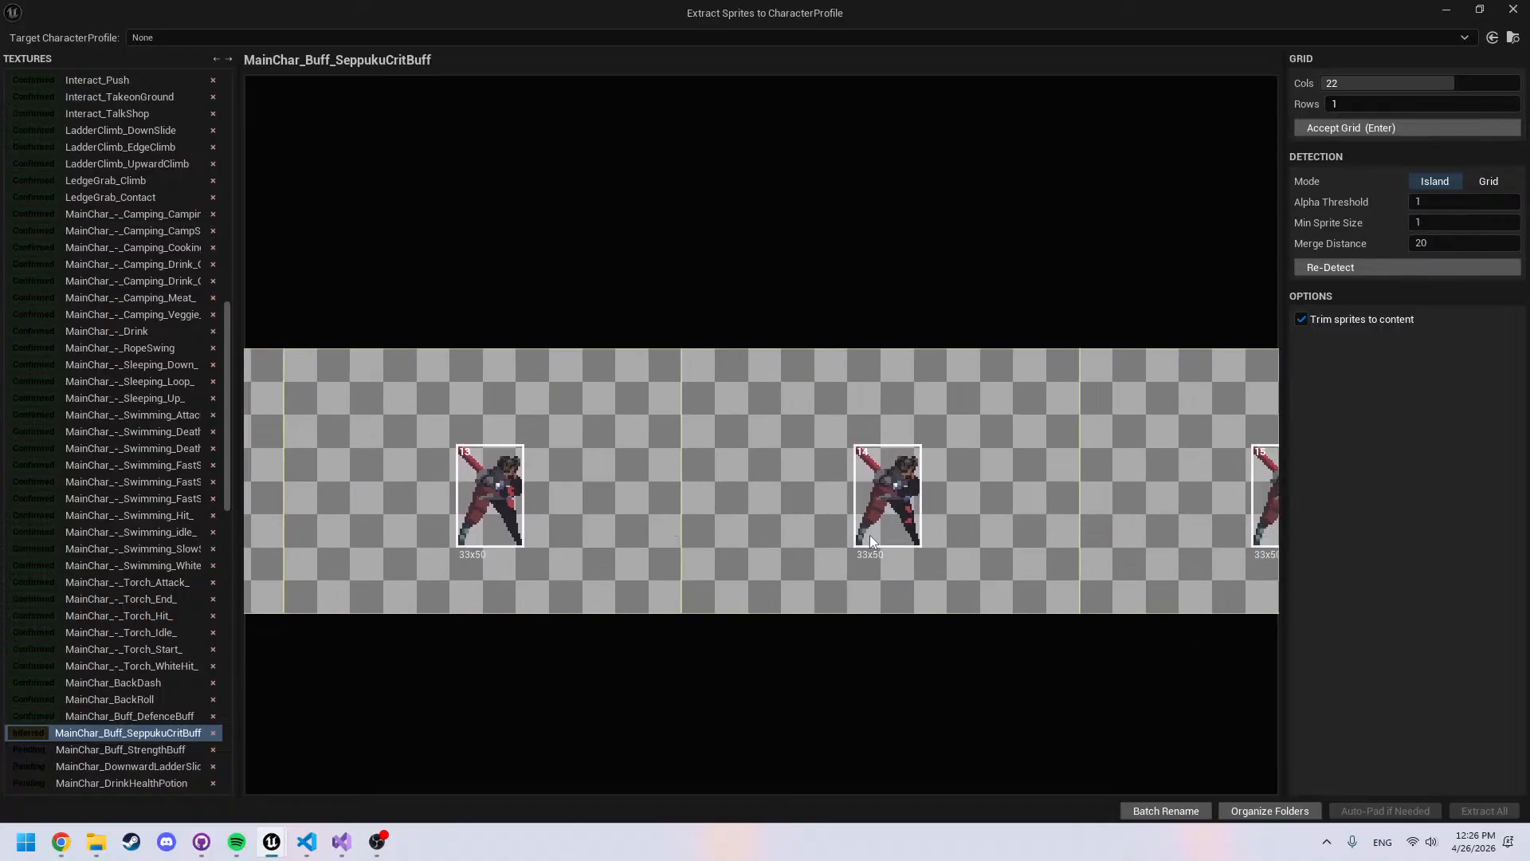
# Check the remaining Buff_SeppukuCritBuff frames through frame 21 and accept the detected 22-column, 1-row grid
pyautogui.moveTo(1007, 538); pyautogui.dragTo(677, 545, button='middle')
pyautogui.moveTo(1075, 544); pyautogui.dragTo(771, 567, button='middle')
pyautogui.moveTo(1029, 553); pyautogui.dragTo(577, 508, button='middle')
pyautogui.moveTo(982, 512); pyautogui.dragTo(719, 523, button='middle')
pyautogui.moveTo(1067, 519); pyautogui.dragTo(797, 526, button='middle')
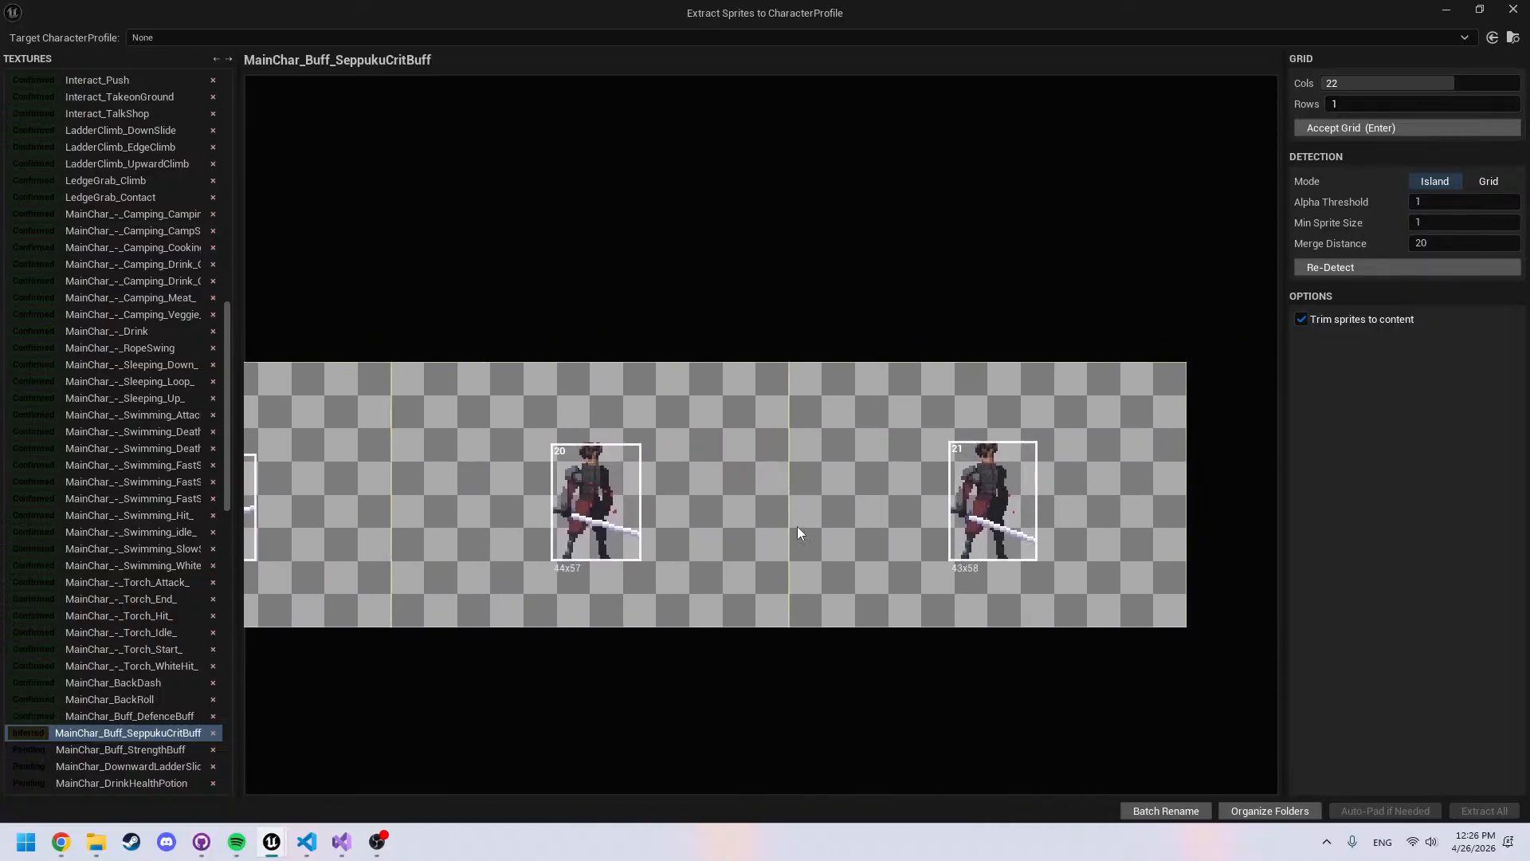
pyautogui.moveTo(1118, 521); pyautogui.dragTo(1030, 528, button='middle')
pyautogui.scroll(-3, 939, 496)
pyautogui.scroll(-5, 939, 495)
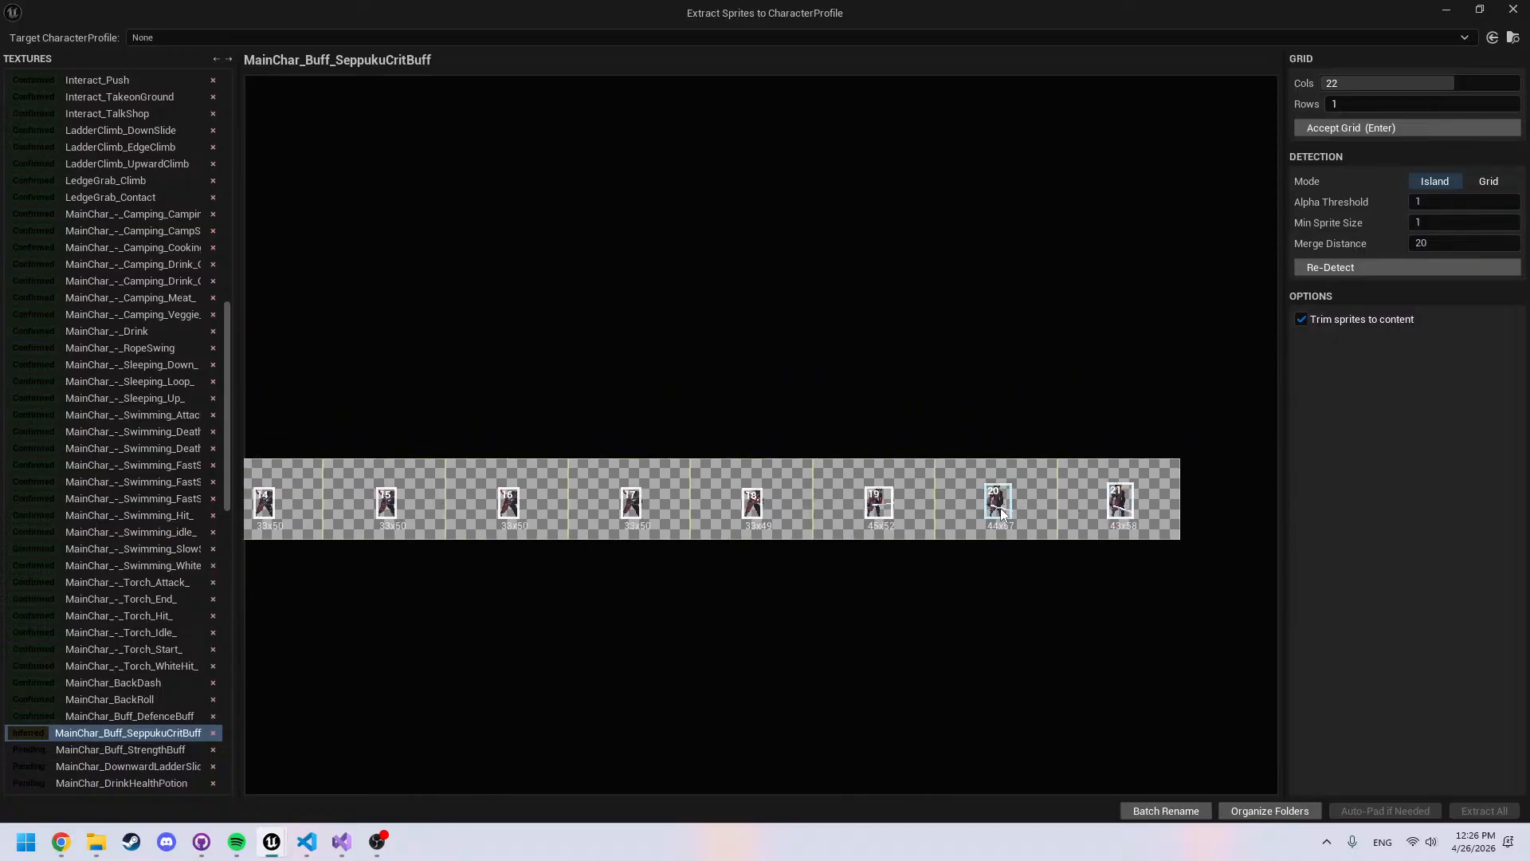
pyautogui.scroll(4, 1001, 508)
pyautogui.scroll(2, 882, 510)
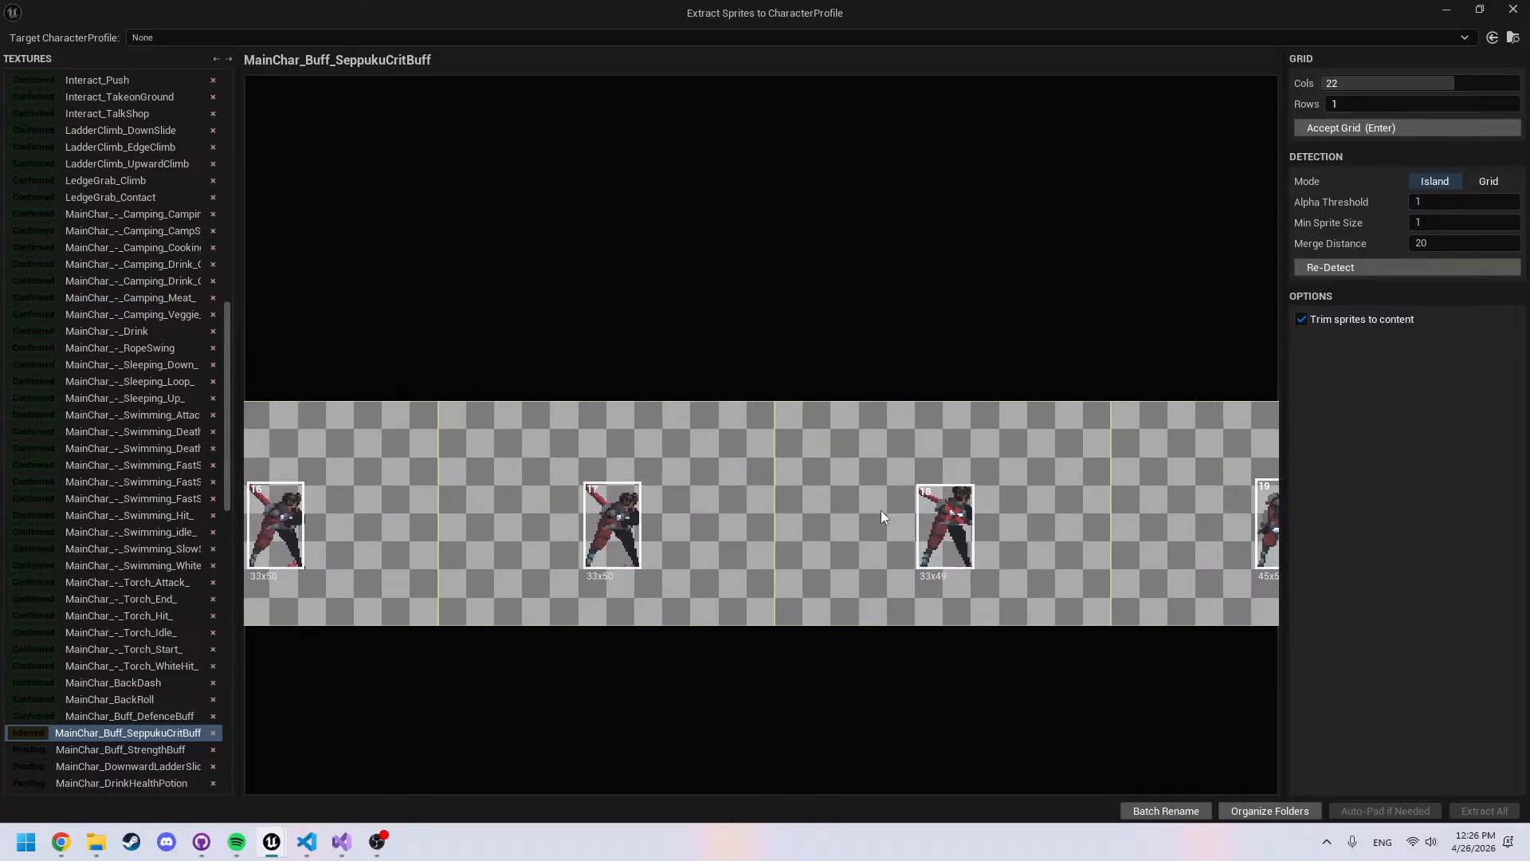
pyautogui.scroll(-3, 1003, 505)
pyautogui.press('Return')
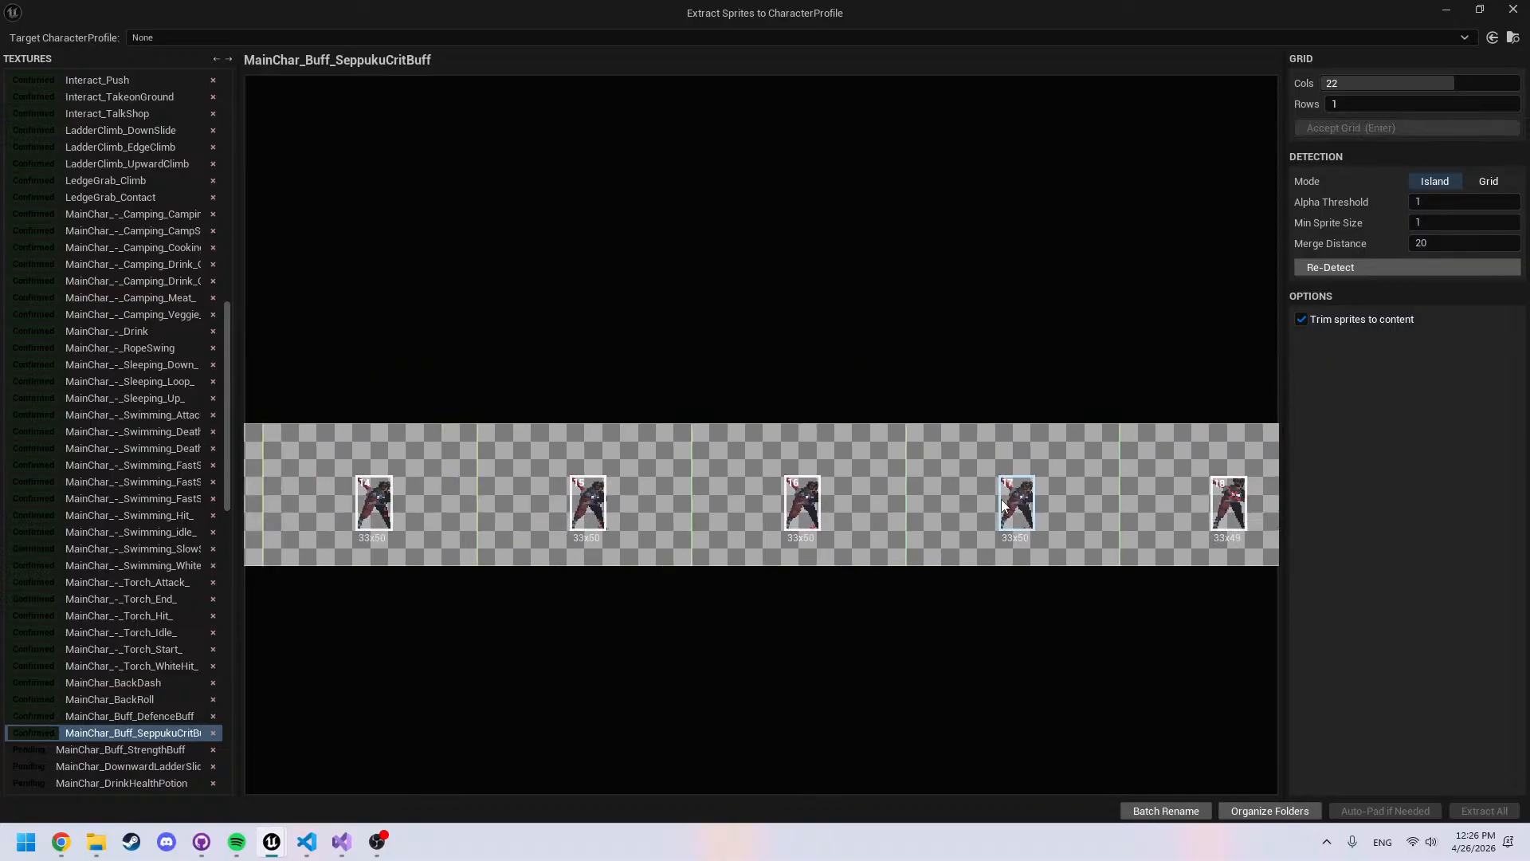
# Examine the island-detected sprite bounds of Buff_StrengthBuff, including the separate dust fragments around frames 11 to 19
pyautogui.moveTo(584, 477); pyautogui.dragTo(933, 472, button='middle')
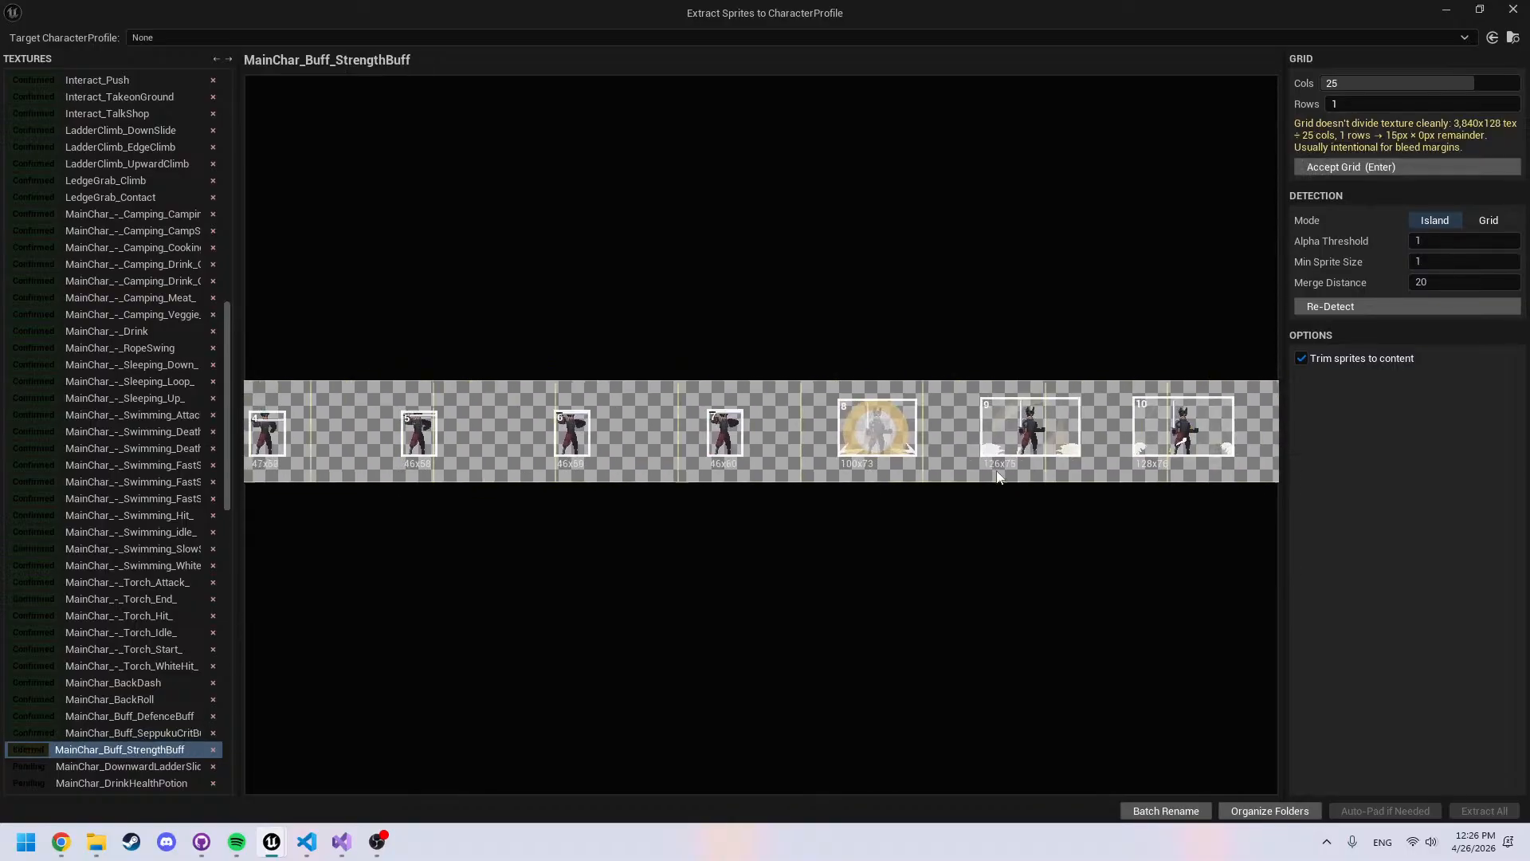
pyautogui.moveTo(670, 467); pyautogui.dragTo(553, 493, button='middle')
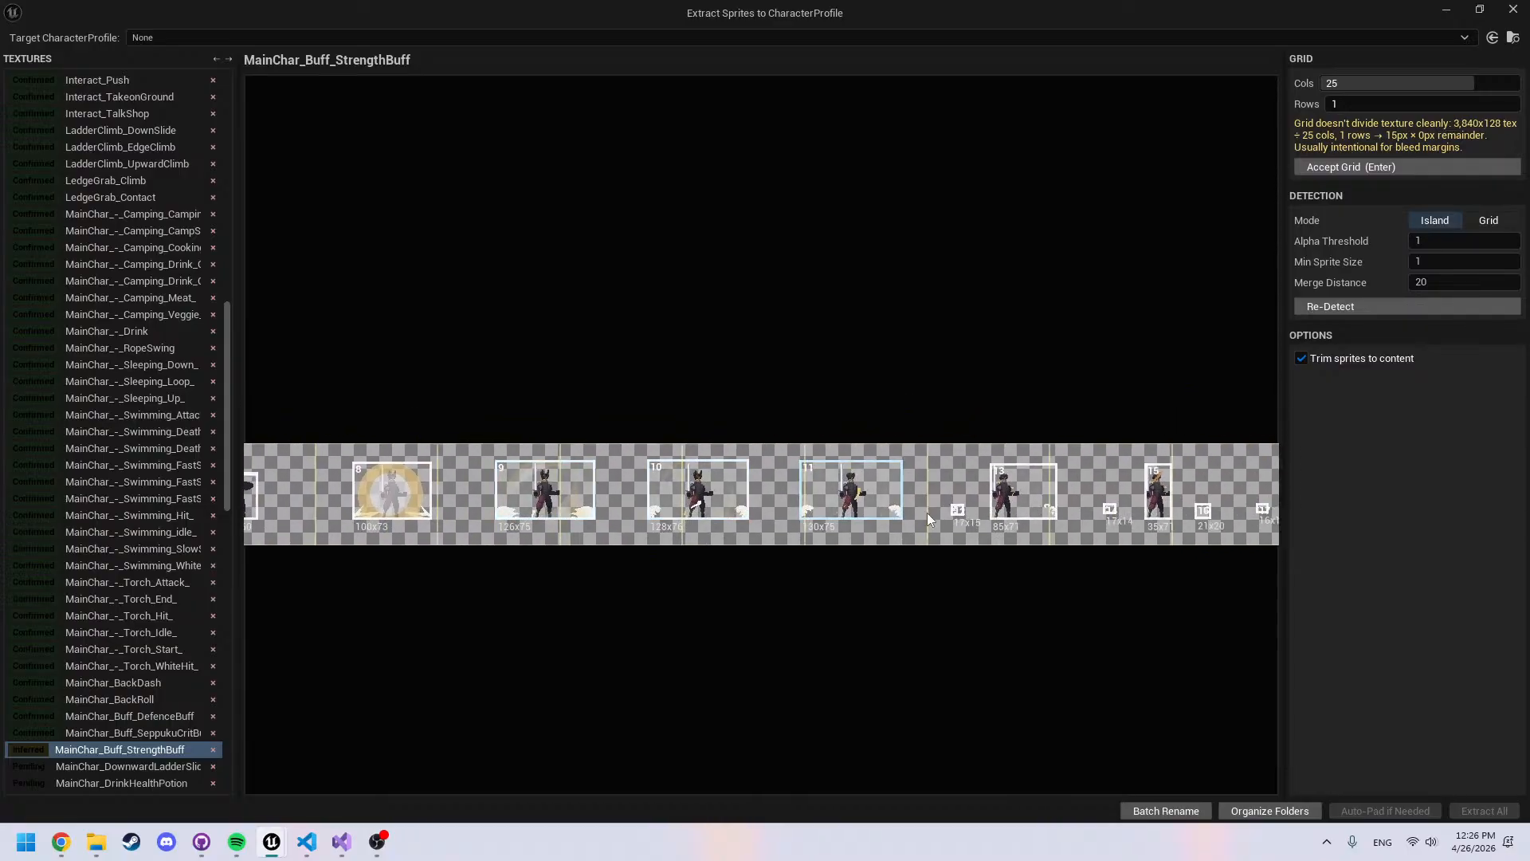
pyautogui.scroll(3, 872, 537)
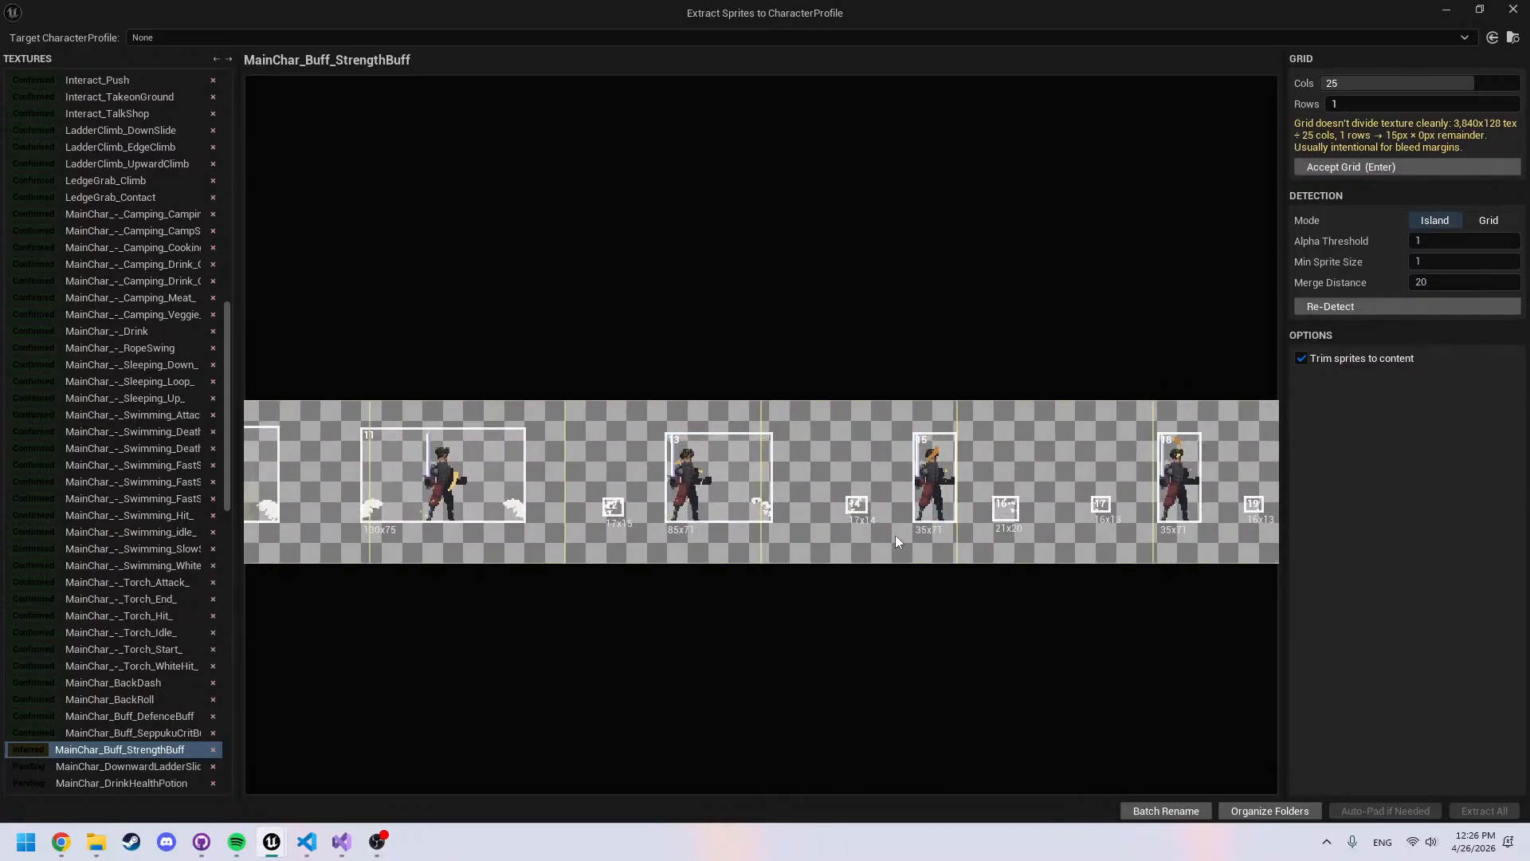
pyautogui.scroll(-4, 893, 534)
pyautogui.moveTo(647, 556); pyautogui.dragTo(791, 542, button='middle')
pyautogui.moveTo(951, 556); pyautogui.dragTo(705, 563, button='middle')
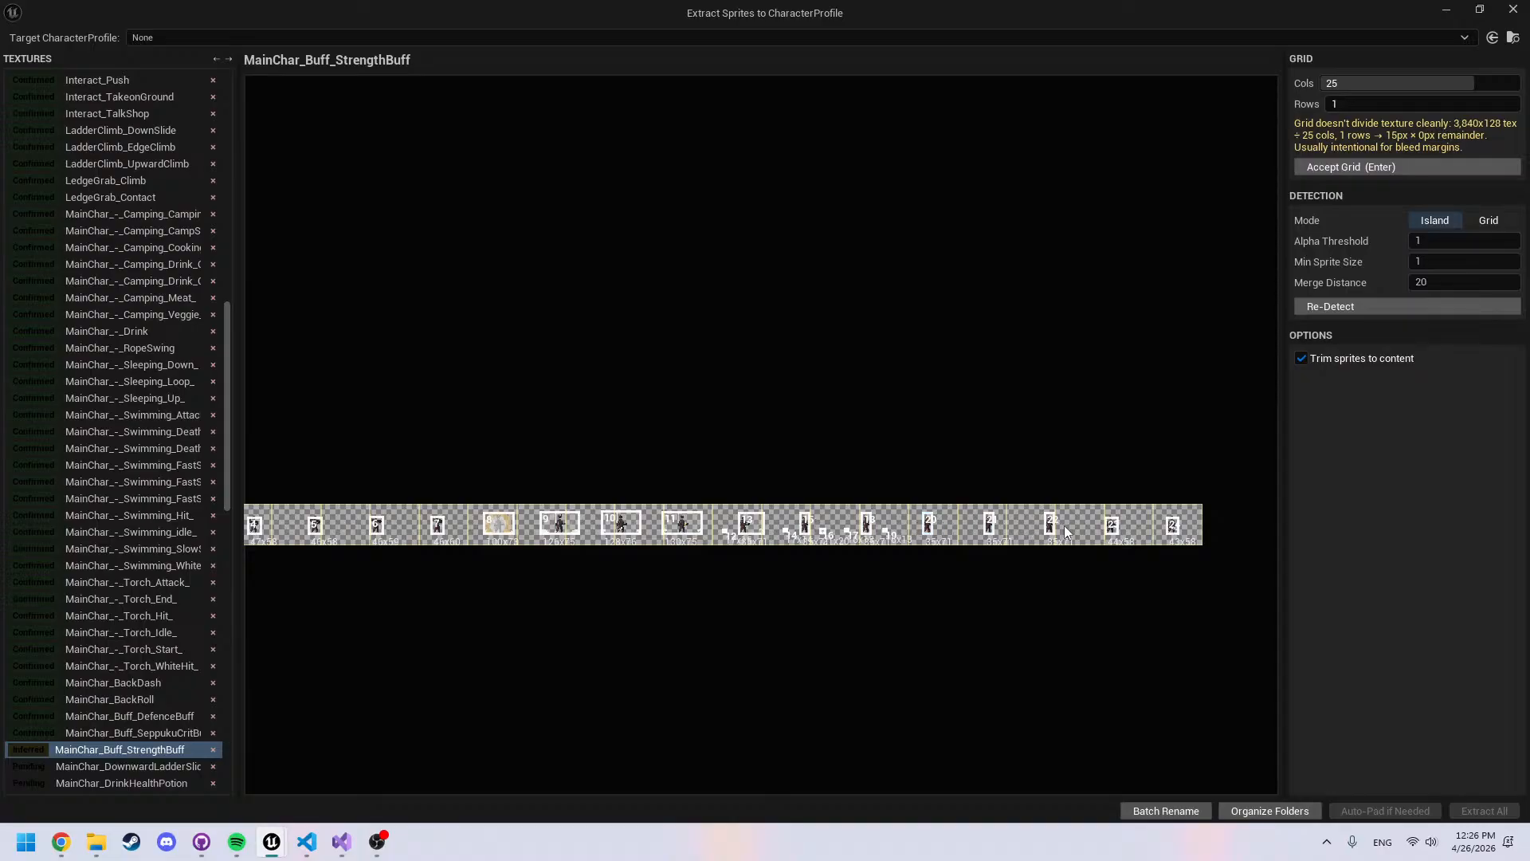
# Switch Buff_StrengthBuff to Grid detection, apply a sprite count of 19 and check how the cells divide the frames
pyautogui.click(1480, 223)
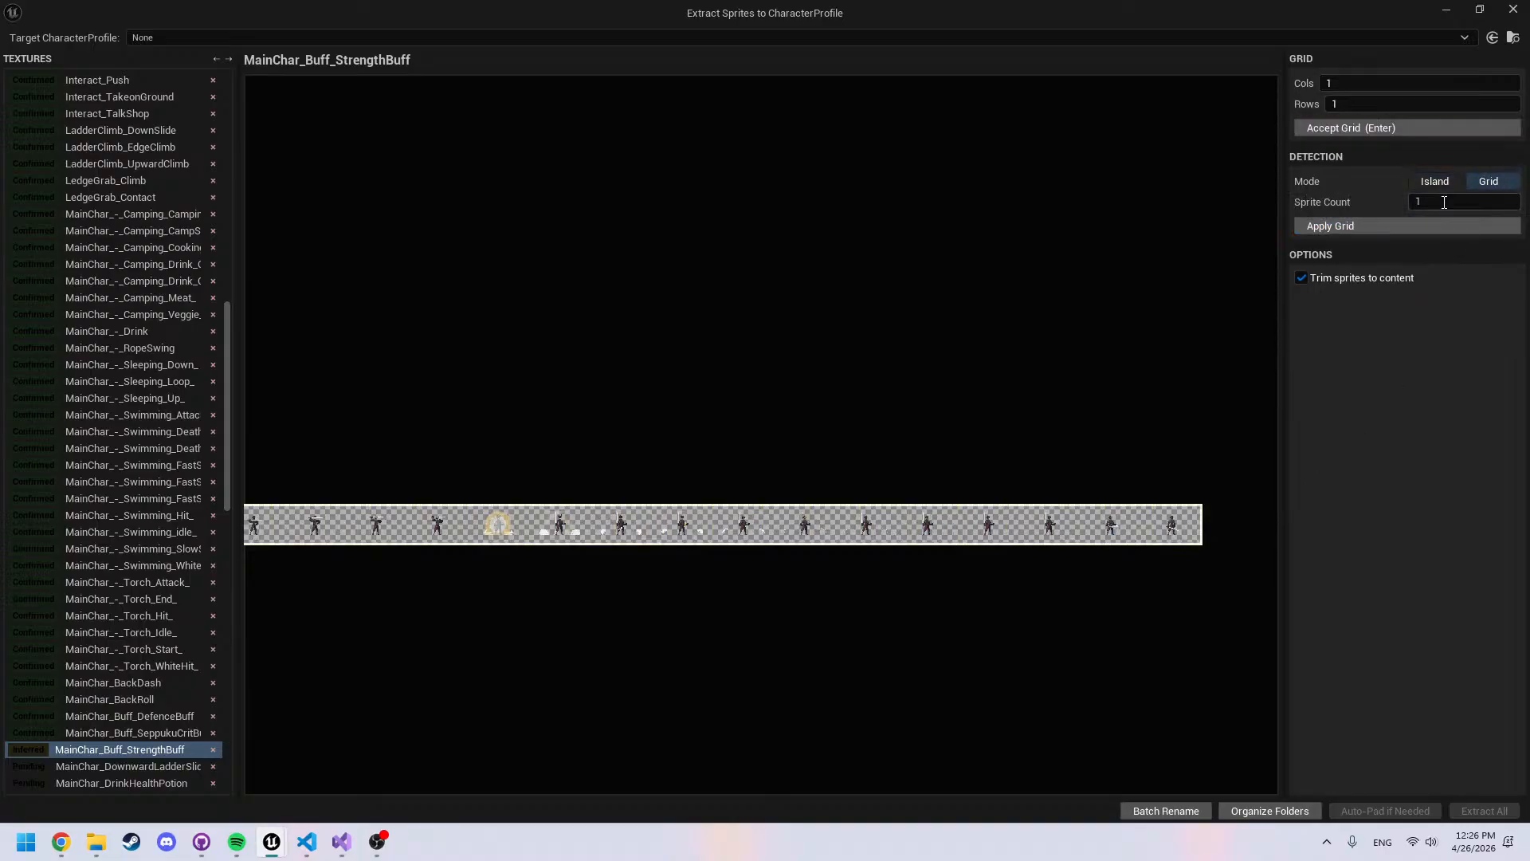
pyautogui.write('19')
pyautogui.press('Return')
pyautogui.scroll(5, 877, 530)
pyautogui.scroll(1, 877, 527)
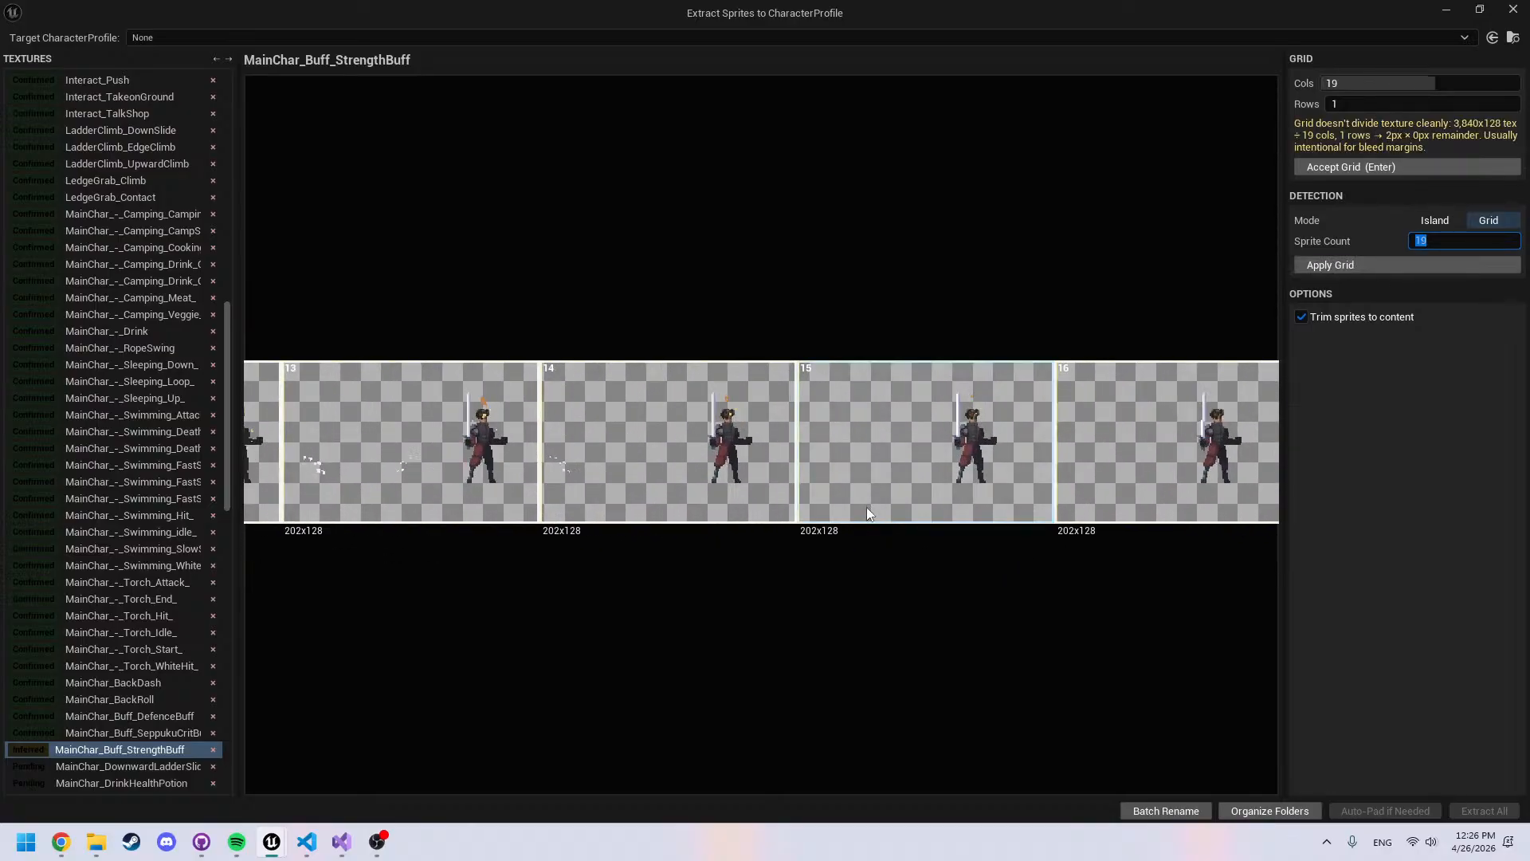
pyautogui.moveTo(630, 471); pyautogui.dragTo(797, 476, button='middle')
pyautogui.scroll(-2, 813, 476)
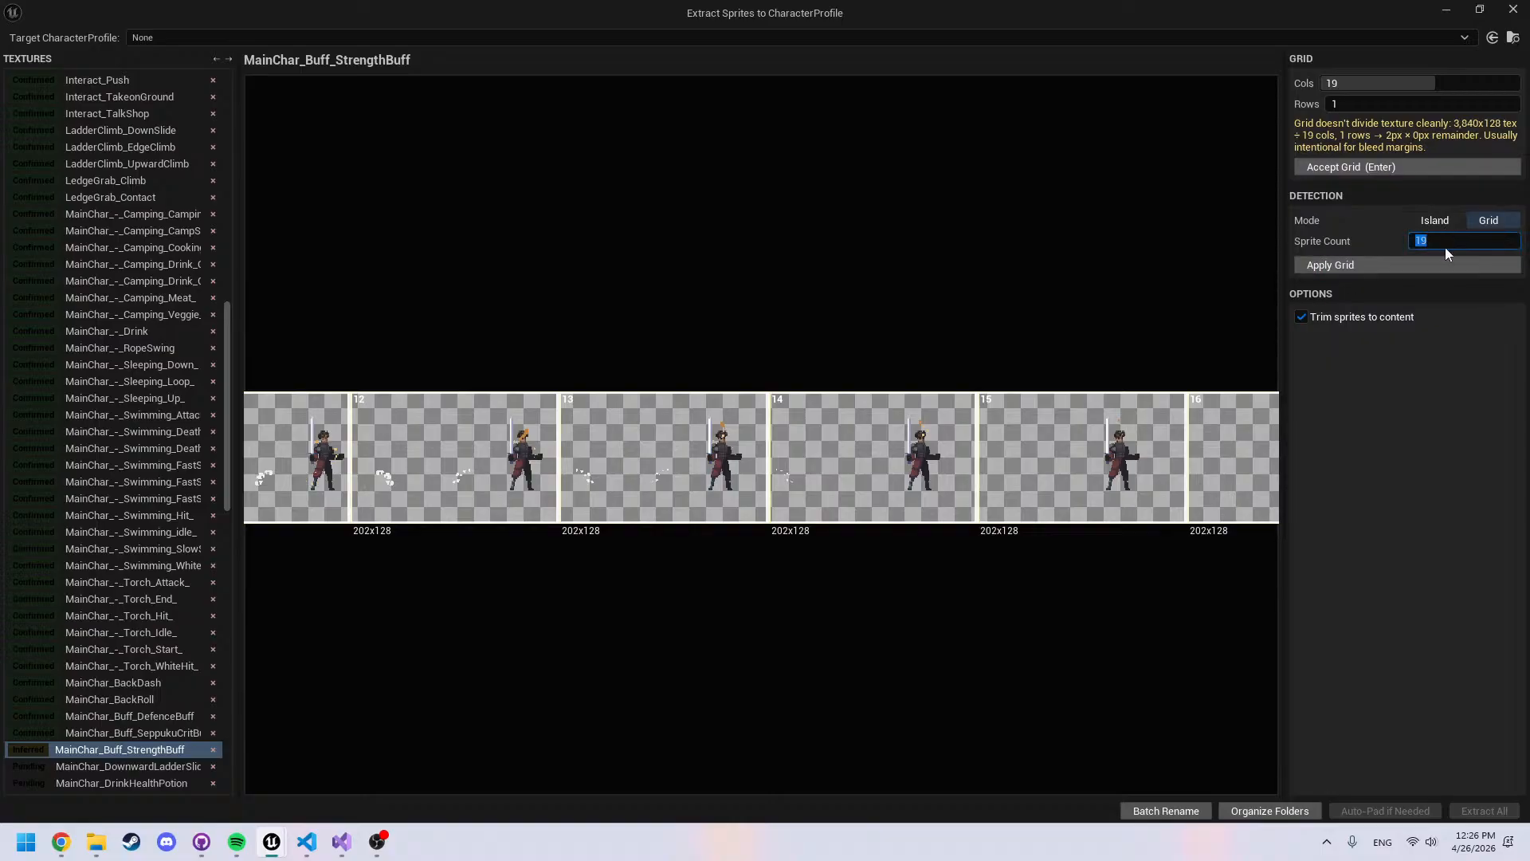
# Set Buff_StrengthBuff's grid sprite count to 20
pyautogui.write('20')
pyautogui.press('Return')
pyautogui.moveTo(958, 577); pyautogui.dragTo(588, 596, button='middle')
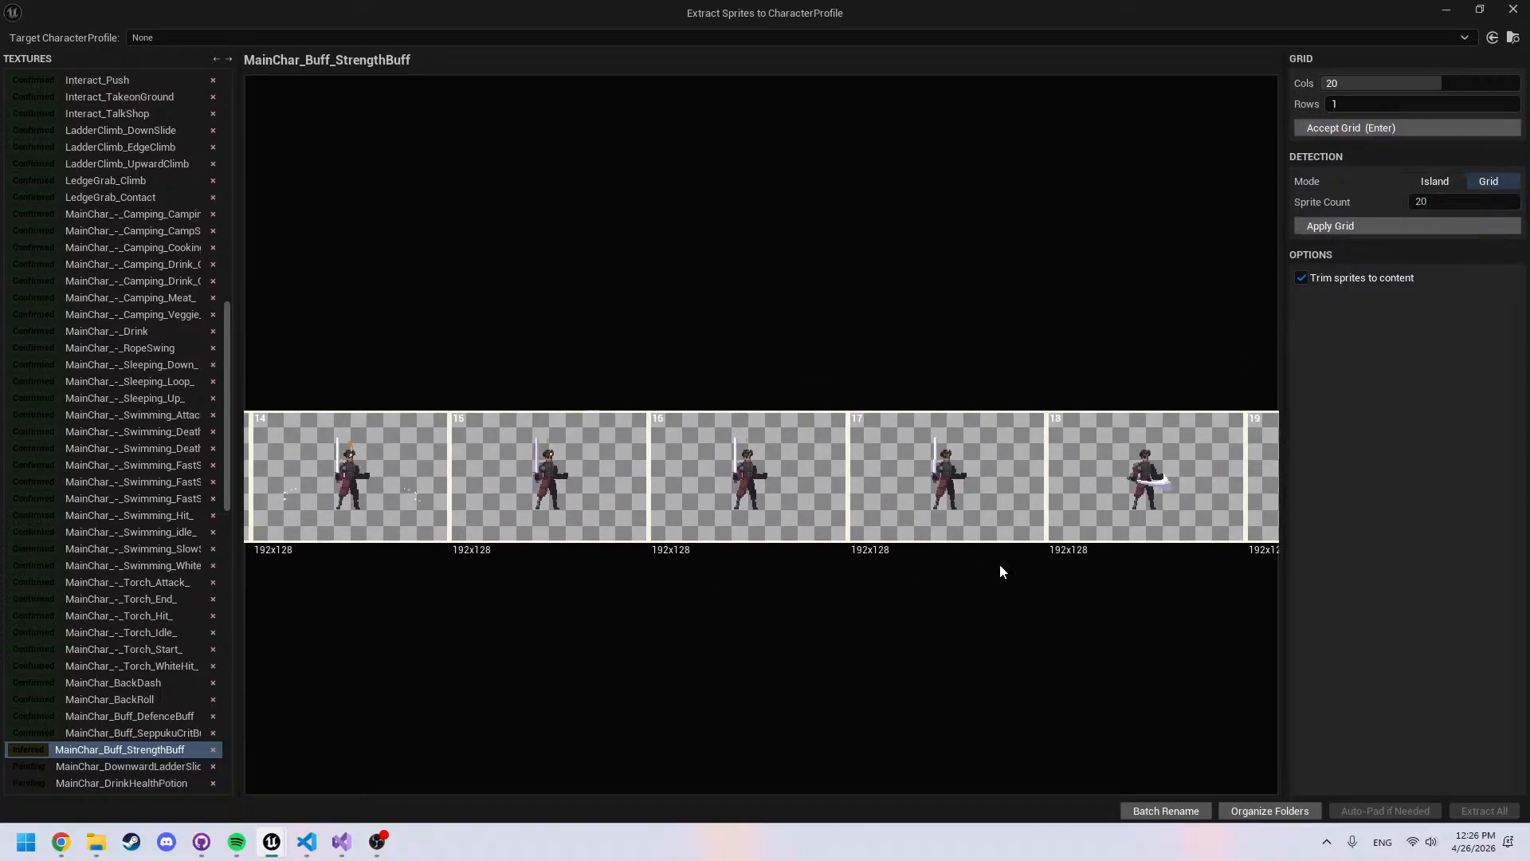
# Check the Buff_StrengthBuff cells across the whole strip and accept its 20-column, 1-row grid
pyautogui.moveTo(1001, 566); pyautogui.dragTo(651, 558, button='middle')
pyautogui.moveTo(669, 619); pyautogui.dragTo(1251, 598, button='middle')
pyautogui.moveTo(590, 604); pyautogui.dragTo(1268, 574, button='middle')
pyautogui.moveTo(649, 571); pyautogui.dragTo(1252, 567, button='middle')
pyautogui.moveTo(721, 564); pyautogui.dragTo(1299, 558, button='middle')
pyautogui.moveTo(514, 582); pyautogui.dragTo(1360, 602, button='middle')
pyautogui.moveTo(635, 607)
pyautogui.mouseDown(button='middle')
pyautogui.moveTo(758, 608)
pyautogui.moveTo(424, 604)
pyautogui.mouseUp(button='middle')
pyautogui.click(1370, 129)
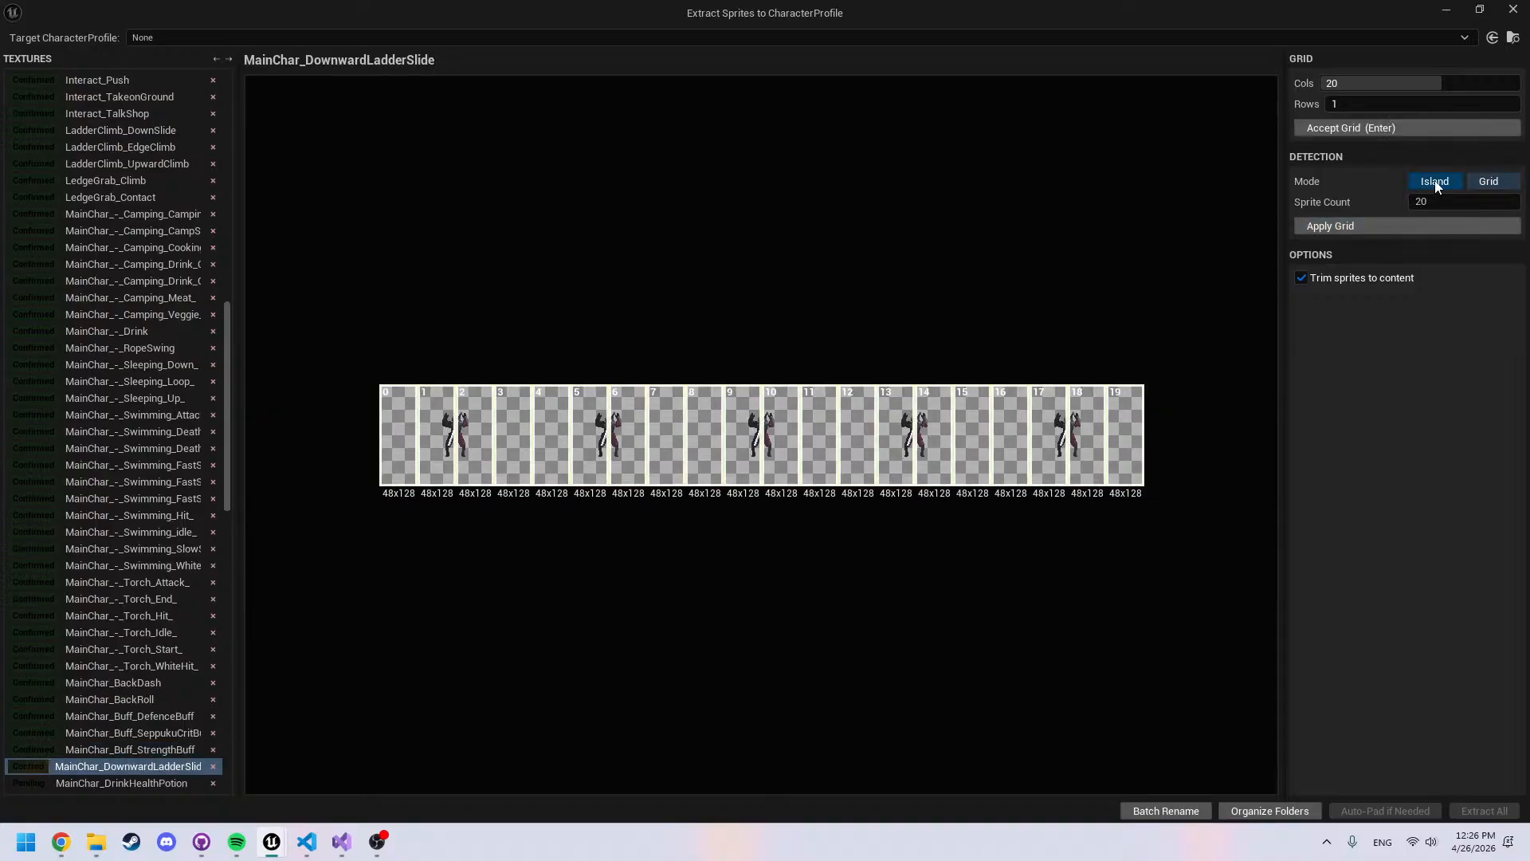
# Switch DownwardLadderSlide back to Island detection and accept its 5-column, 1-row grid
pyautogui.click(1438, 186)
pyautogui.scroll(3, 778, 462)
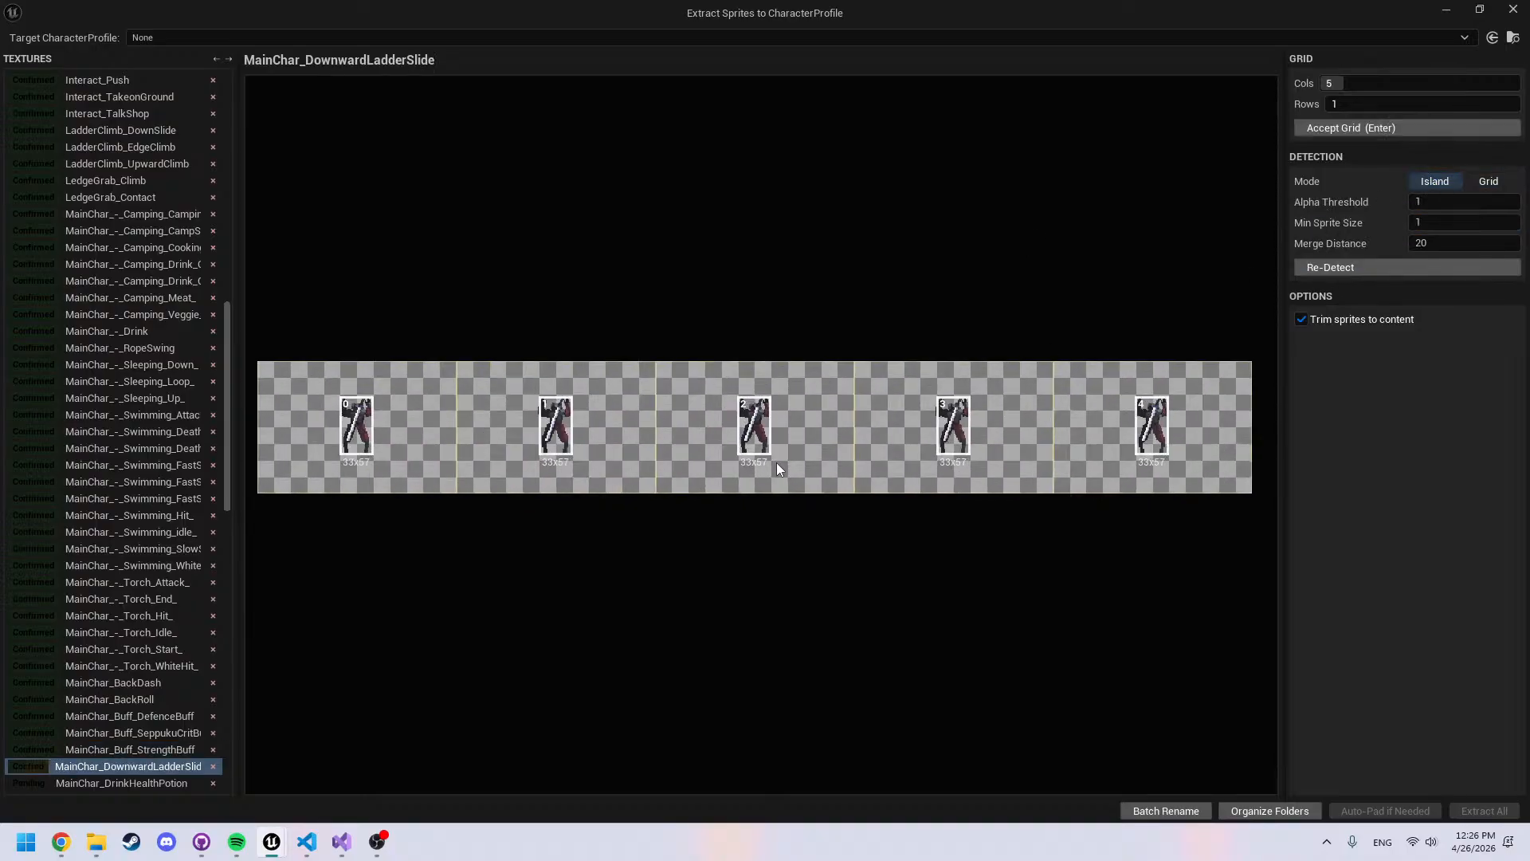
pyautogui.click(1383, 131)
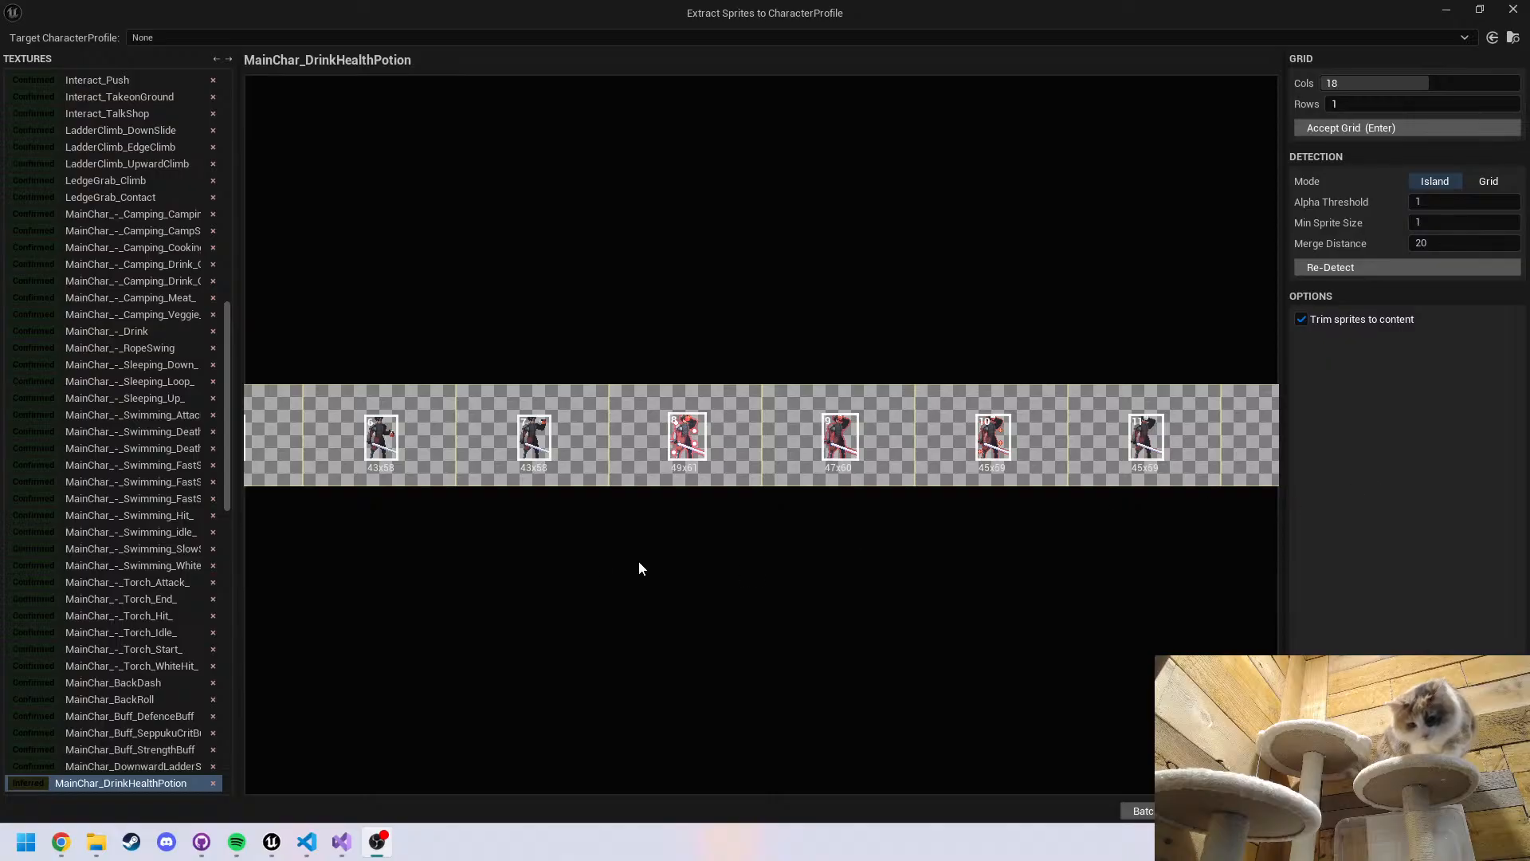
# Examine the sprite bounds of DrinkHealthPotion's frames, inspecting the red healing effect in frames 8 to 11 up close
pyautogui.moveTo(721, 471); pyautogui.dragTo(1001, 453, button='middle')
pyautogui.moveTo(644, 472); pyautogui.dragTo(1082, 472, button='middle')
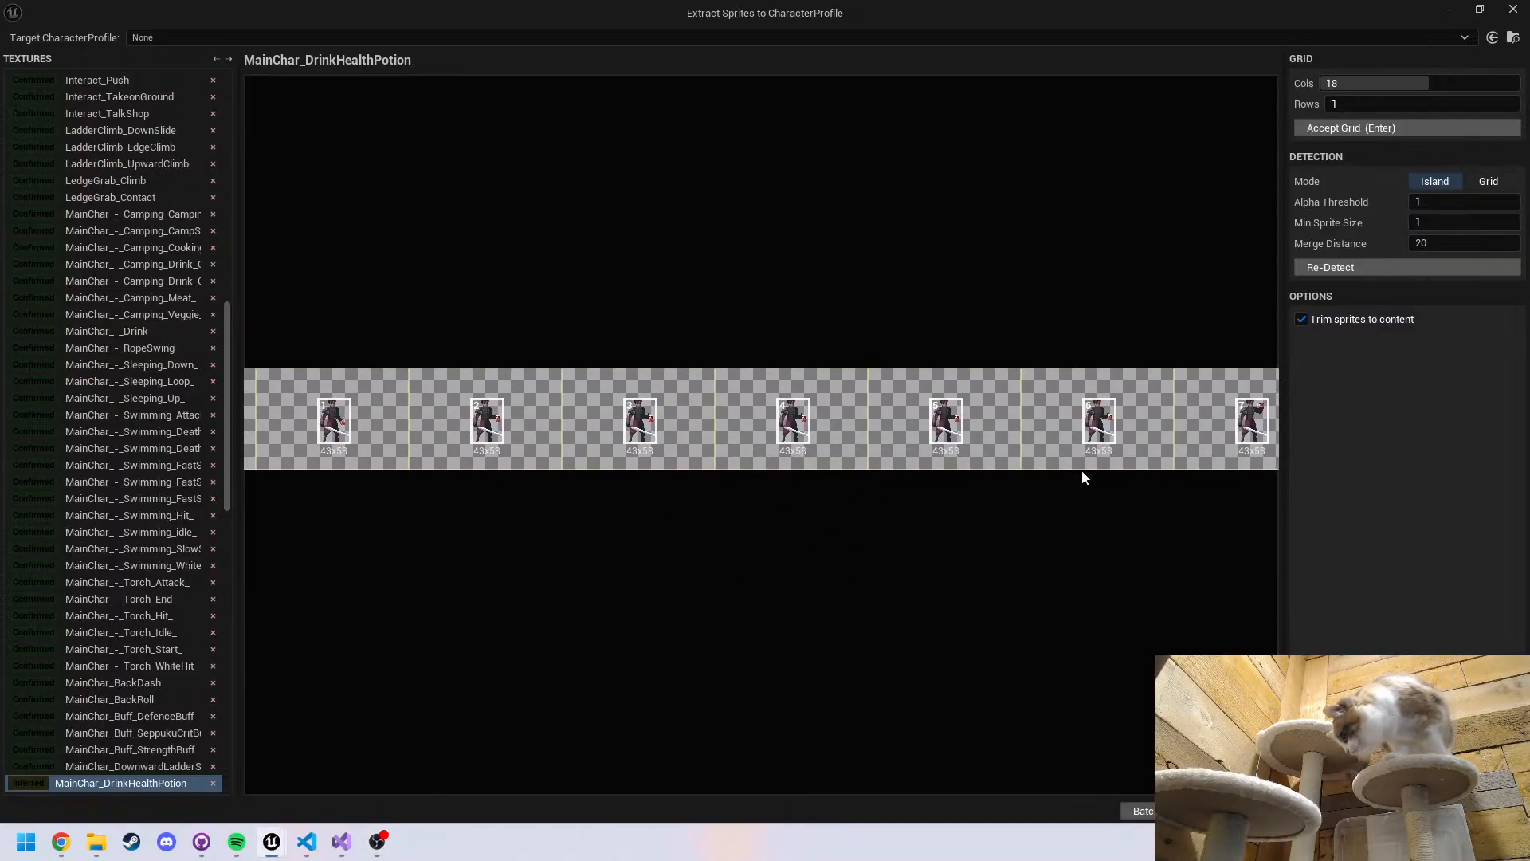
pyautogui.moveTo(693, 474); pyautogui.dragTo(636, 496, button='middle')
pyautogui.moveTo(1196, 471); pyautogui.dragTo(791, 486, button='middle')
pyautogui.moveTo(1152, 486); pyautogui.dragTo(762, 500, button='middle')
pyautogui.scroll(1, 594, 501)
pyautogui.scroll(1, 591, 499)
pyautogui.scroll(2, 586, 487)
pyautogui.moveTo(864, 512); pyautogui.dragTo(821, 506, button='middle')
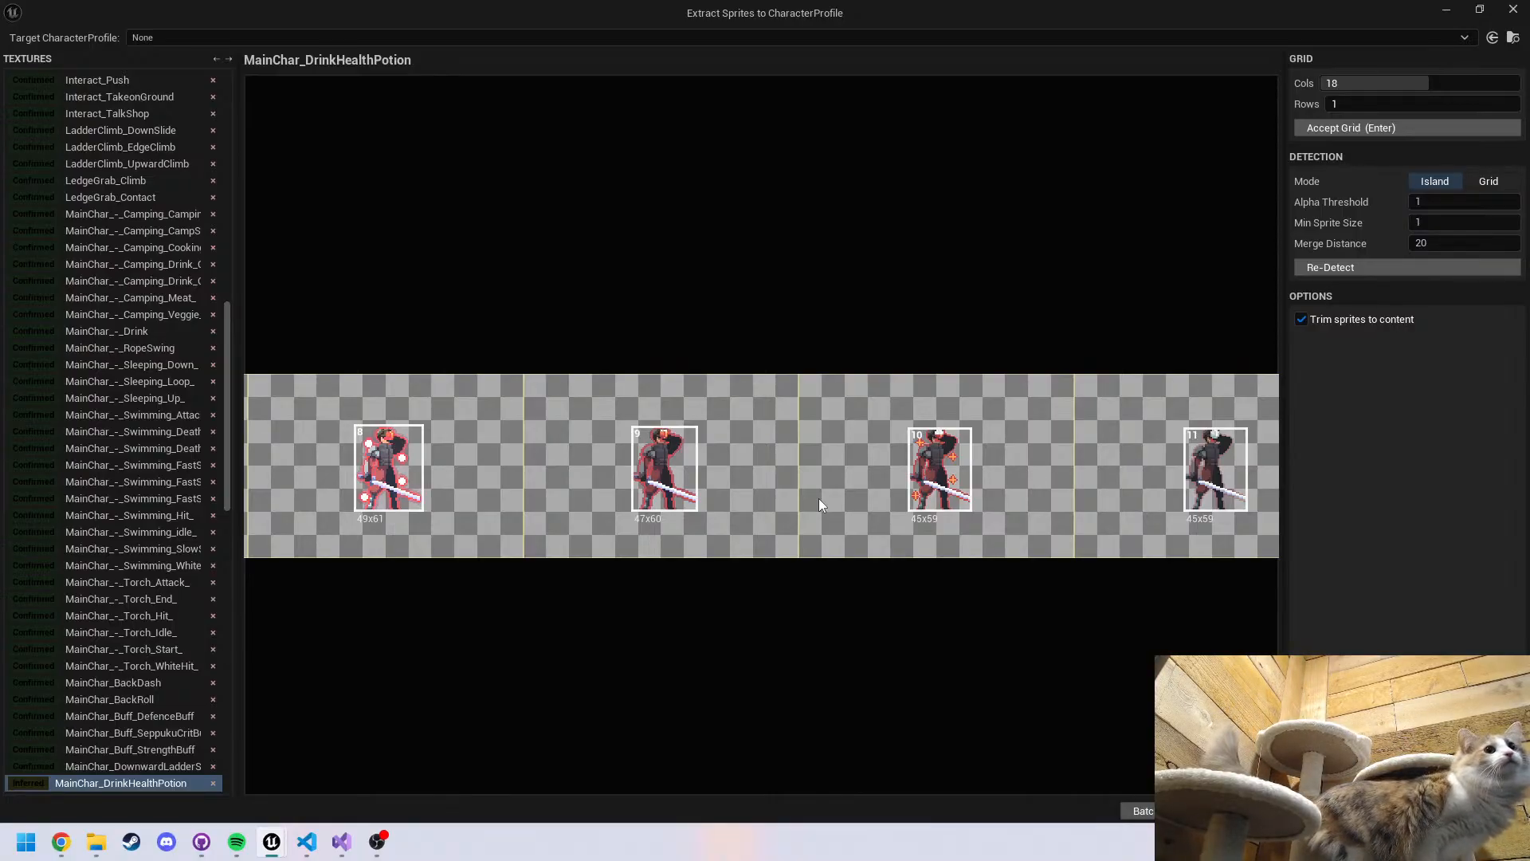
# Check the remaining DrinkHealthPotion frames and accept the detected 18-column, 1-row grid
pyautogui.moveTo(948, 567); pyautogui.dragTo(705, 557, button='middle')
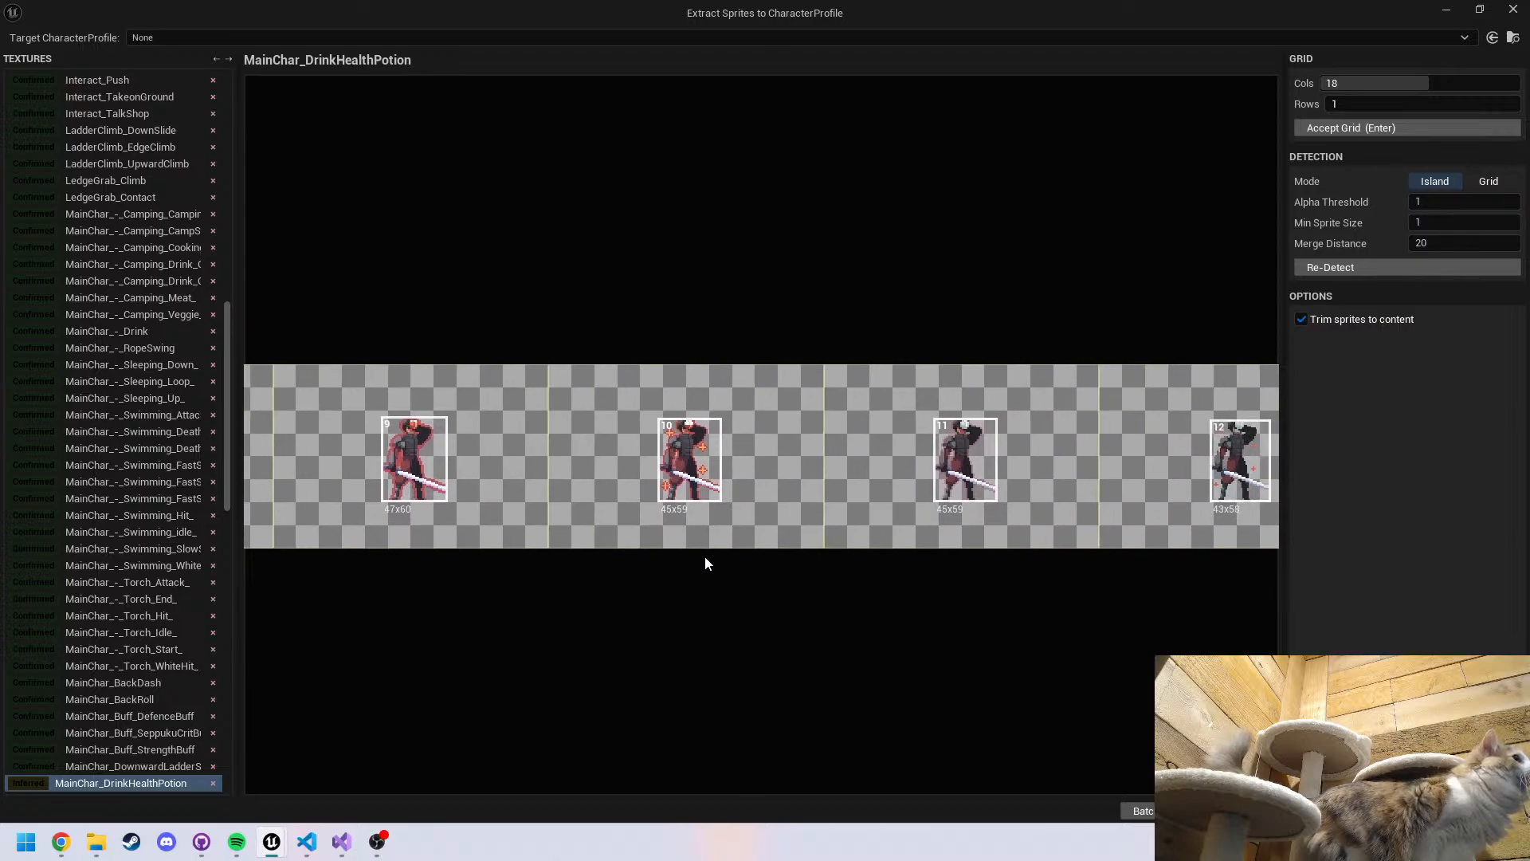
pyautogui.moveTo(1090, 554); pyautogui.dragTo(702, 558, button='middle')
pyautogui.moveTo(1042, 553); pyautogui.dragTo(764, 553, button='middle')
pyautogui.moveTo(1002, 556); pyautogui.dragTo(863, 546, button='middle')
pyautogui.scroll(-2, 861, 534)
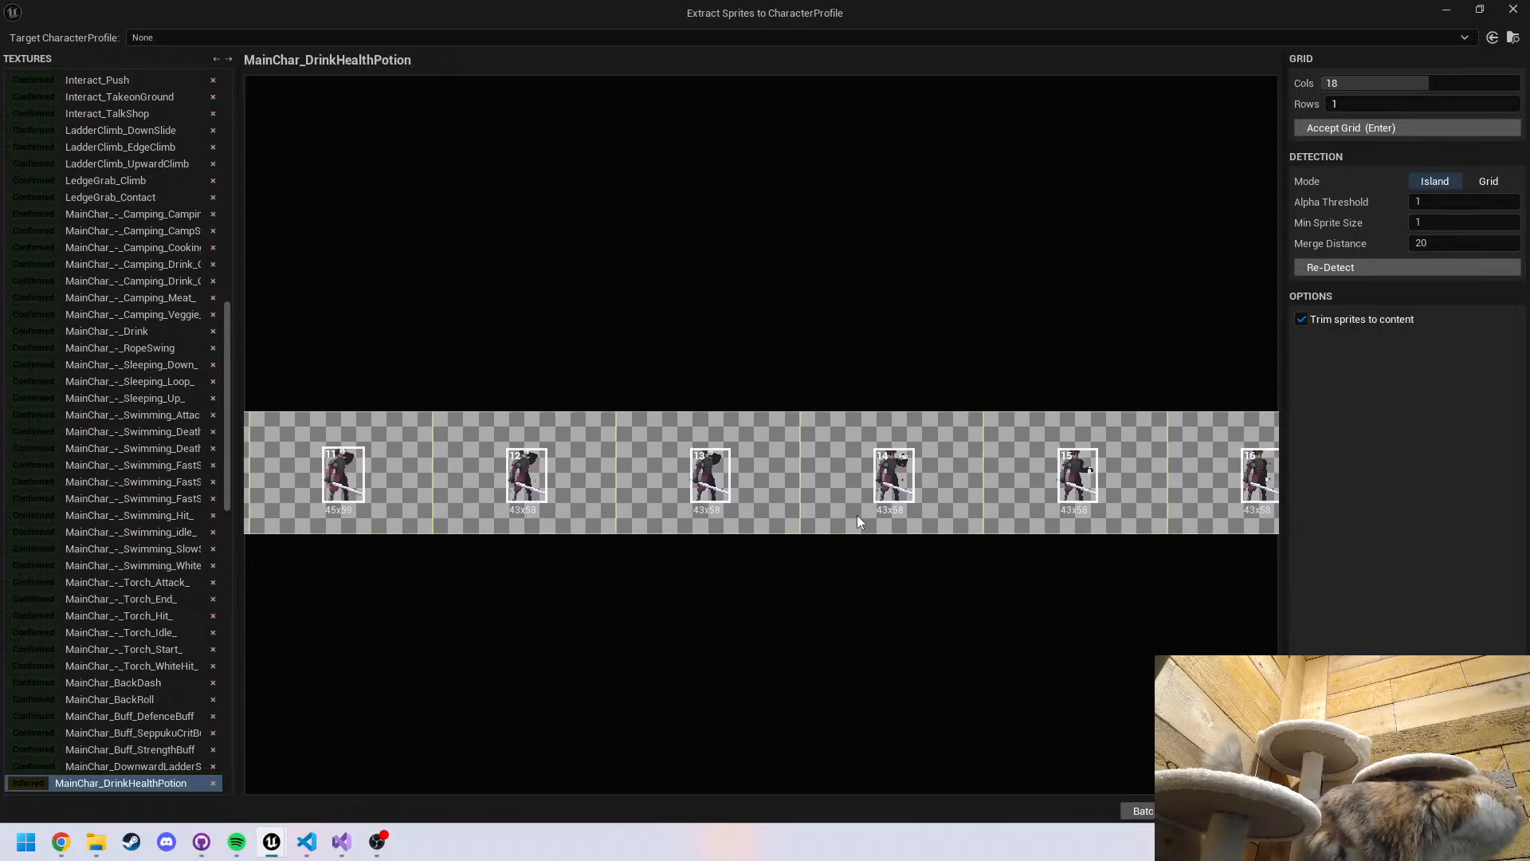
pyautogui.moveTo(550, 510); pyautogui.dragTo(1261, 543, button='middle')
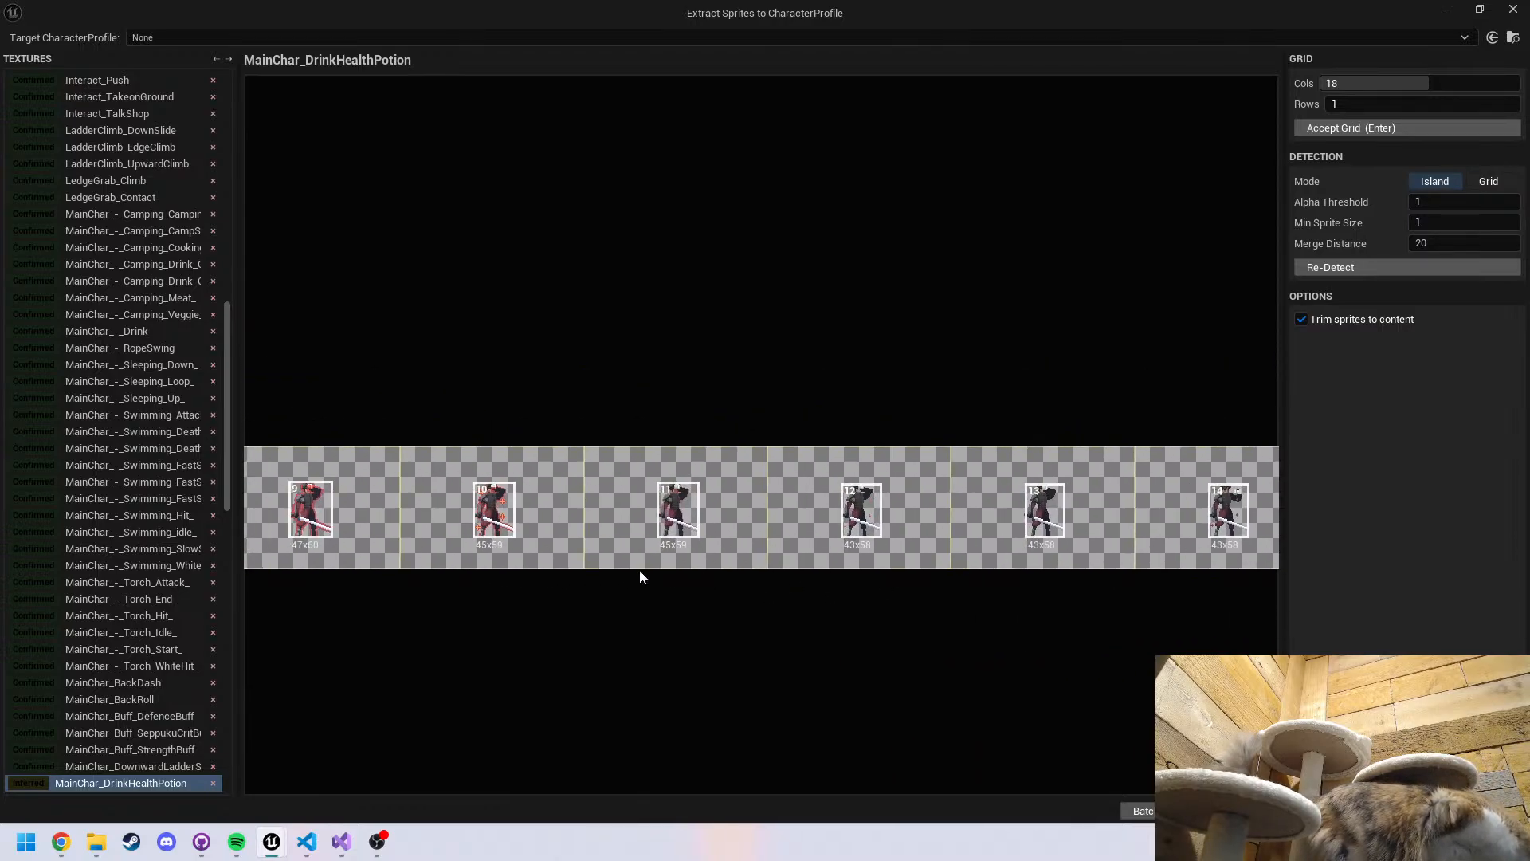
pyautogui.moveTo(516, 563); pyautogui.dragTo(668, 554, button='middle')
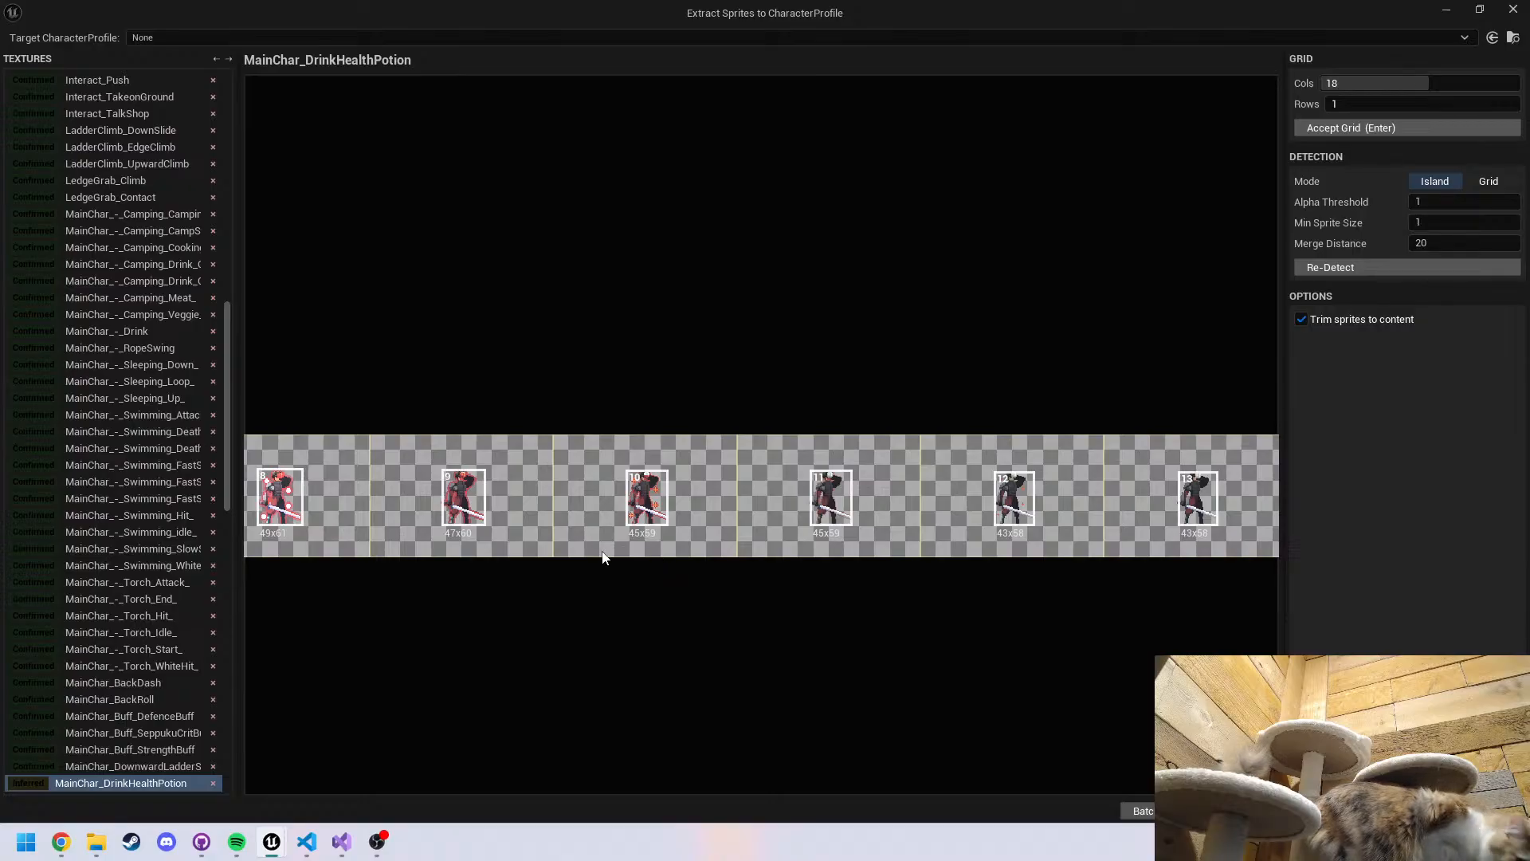
pyautogui.press('Return')
# Check DrinkManaPotion's sprite bounds through frame 17 and accept the detected 18-column, 1-row grid
pyautogui.moveTo(676, 530); pyautogui.dragTo(736, 592, button='middle')
pyautogui.moveTo(1055, 563); pyautogui.dragTo(734, 534, button='middle')
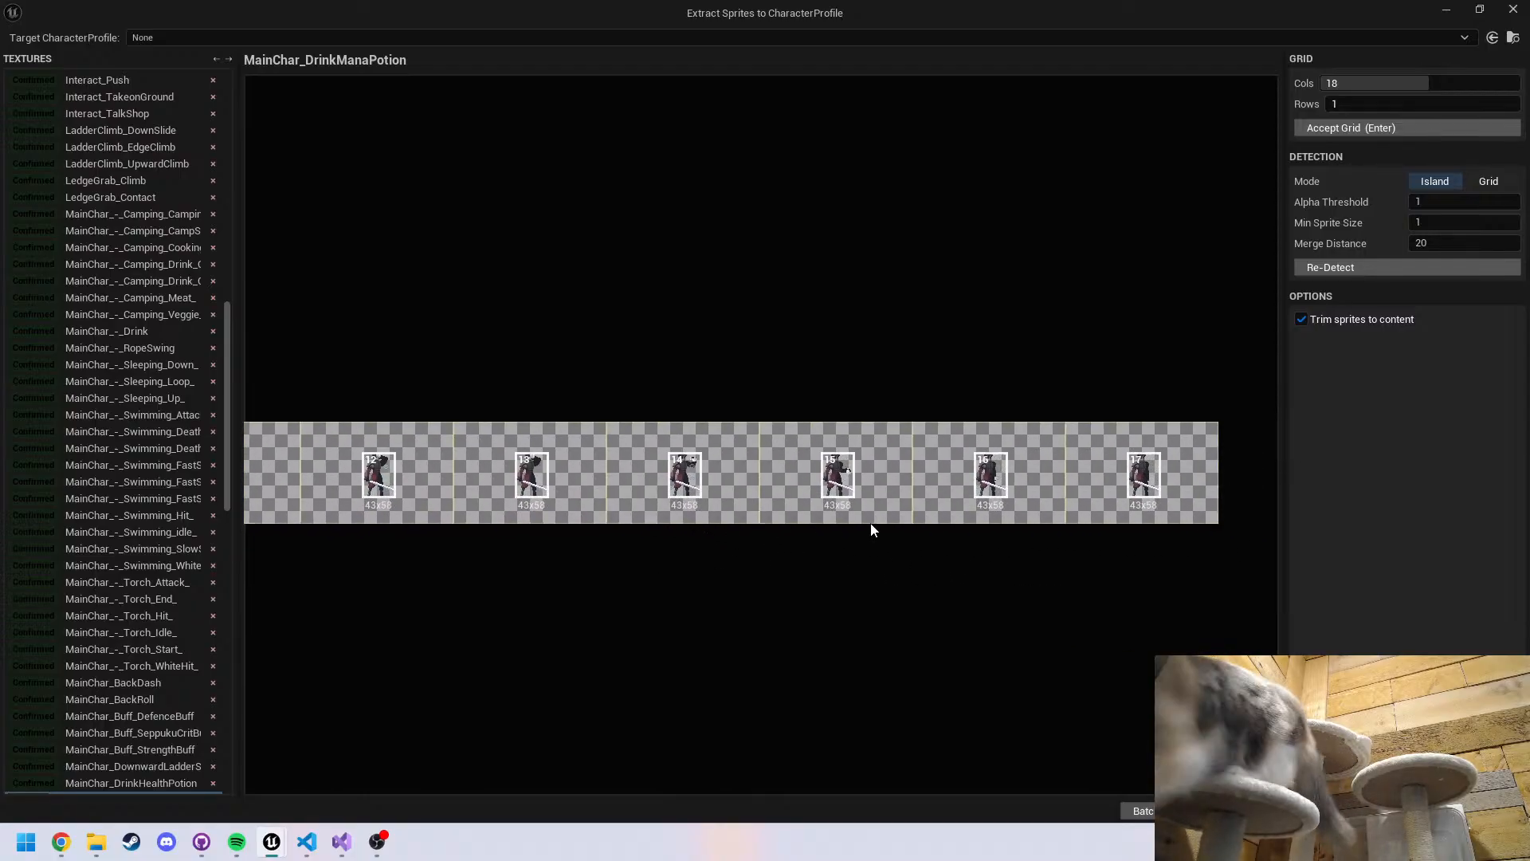
pyautogui.moveTo(957, 533); pyautogui.dragTo(832, 524, button='middle')
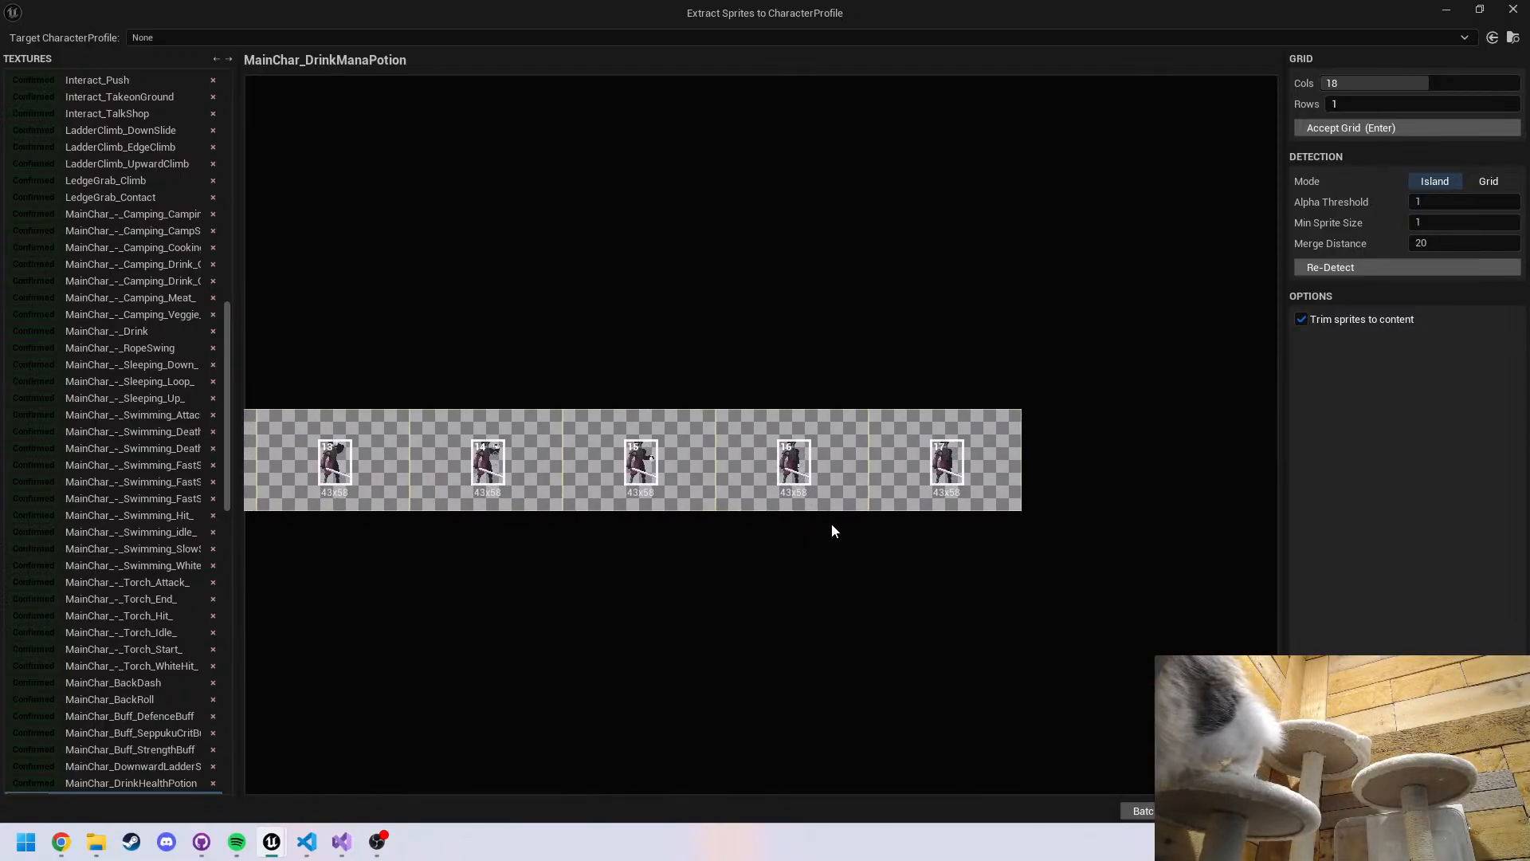
pyautogui.press('Return')
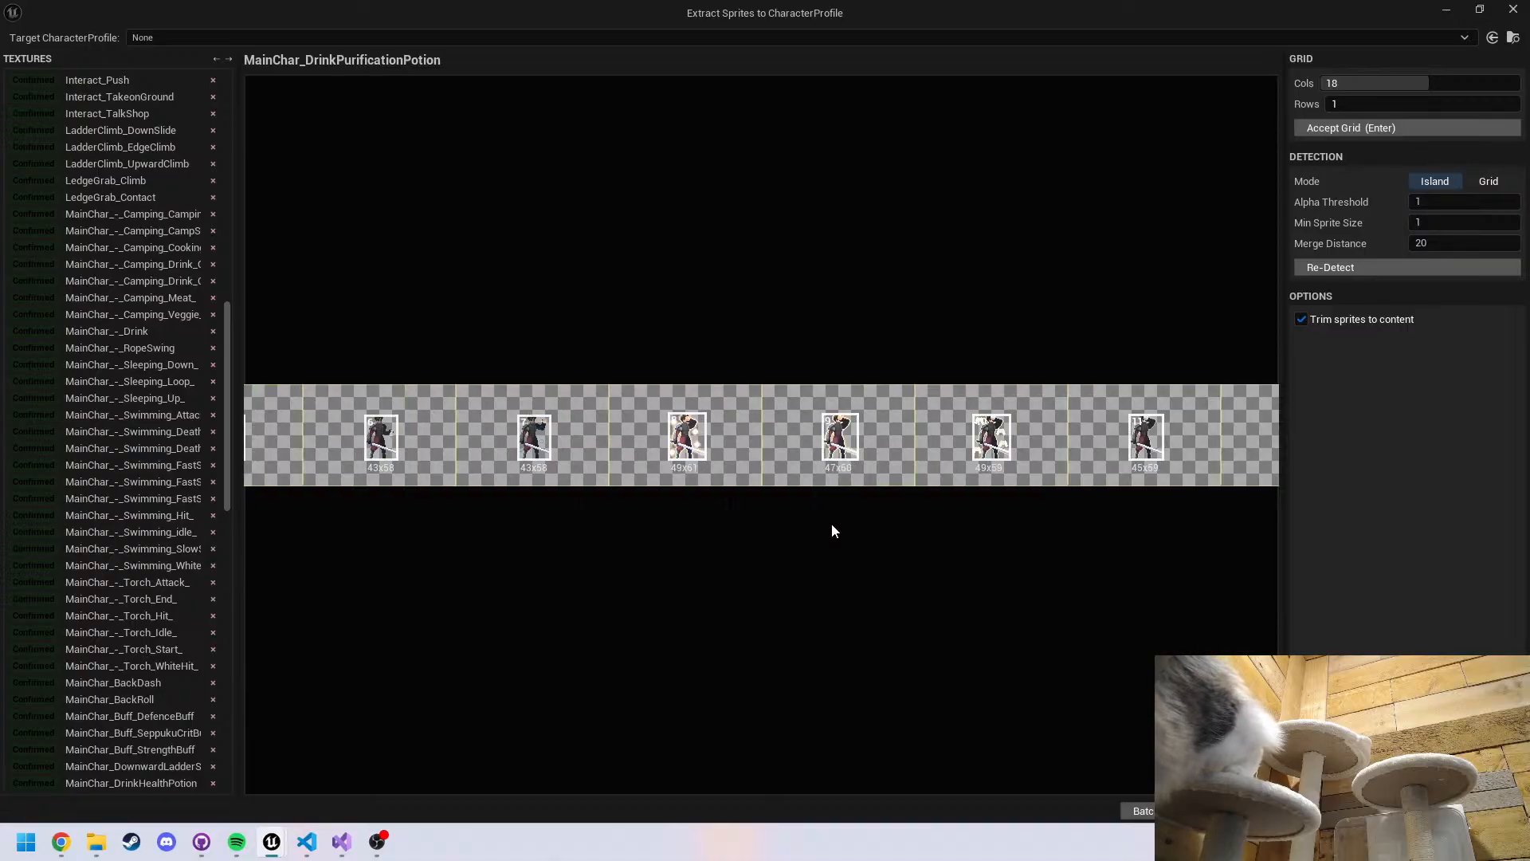
# Check DrinkPurificationPotion's sprite bounds from the opening frames to frame 17 and accept the detected 18-column, 1-row grid
pyautogui.moveTo(820, 526); pyautogui.dragTo(1325, 520, button='middle')
pyautogui.moveTo(889, 542); pyautogui.dragTo(1346, 548, button='middle')
pyautogui.moveTo(1191, 527); pyautogui.dragTo(1001, 536, button='middle')
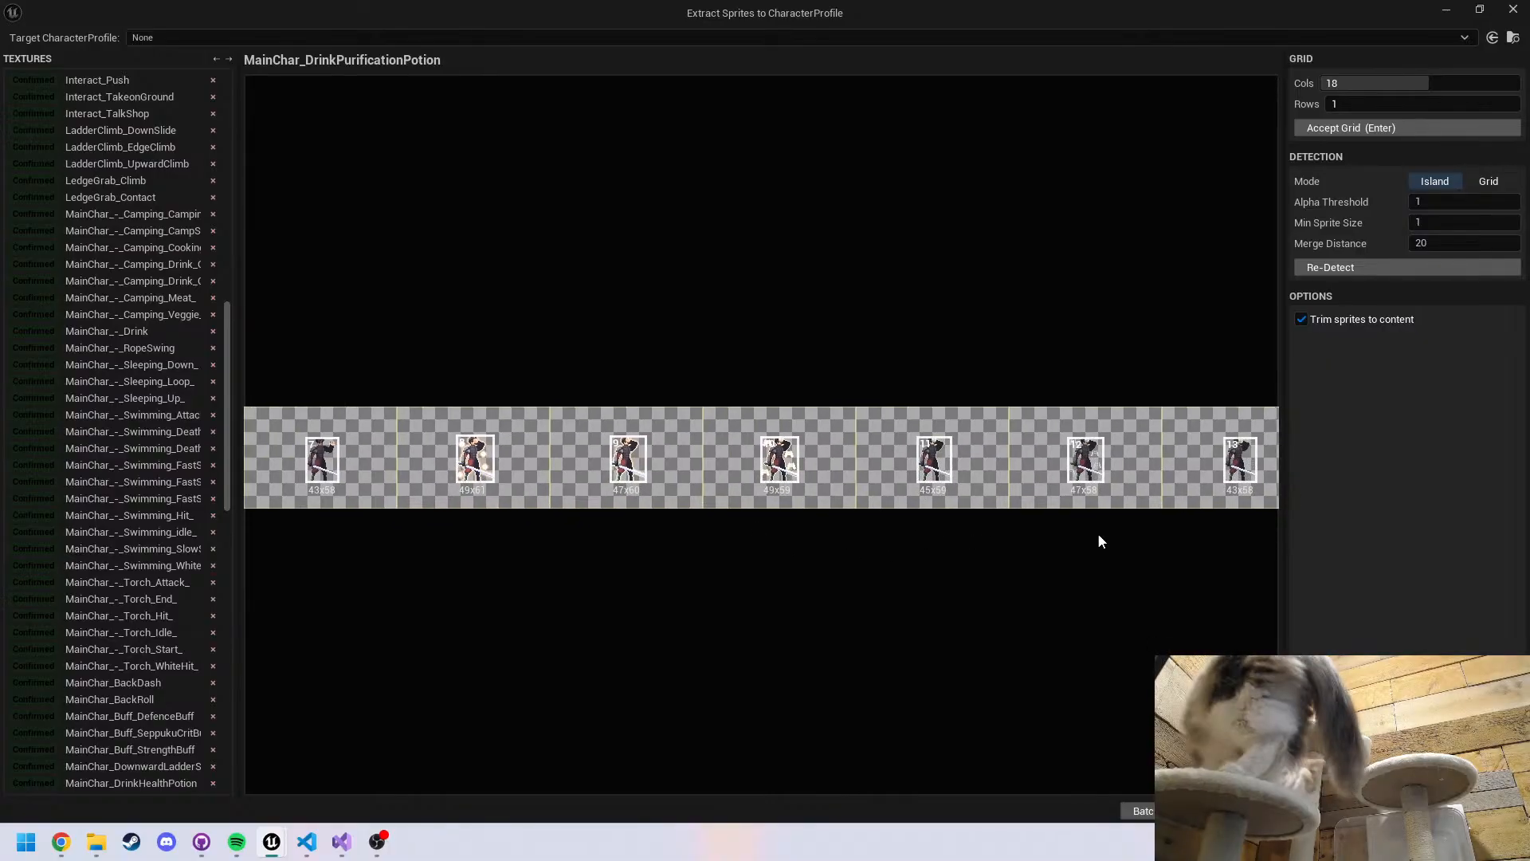
pyautogui.moveTo(1100, 537); pyautogui.dragTo(877, 567, button='middle')
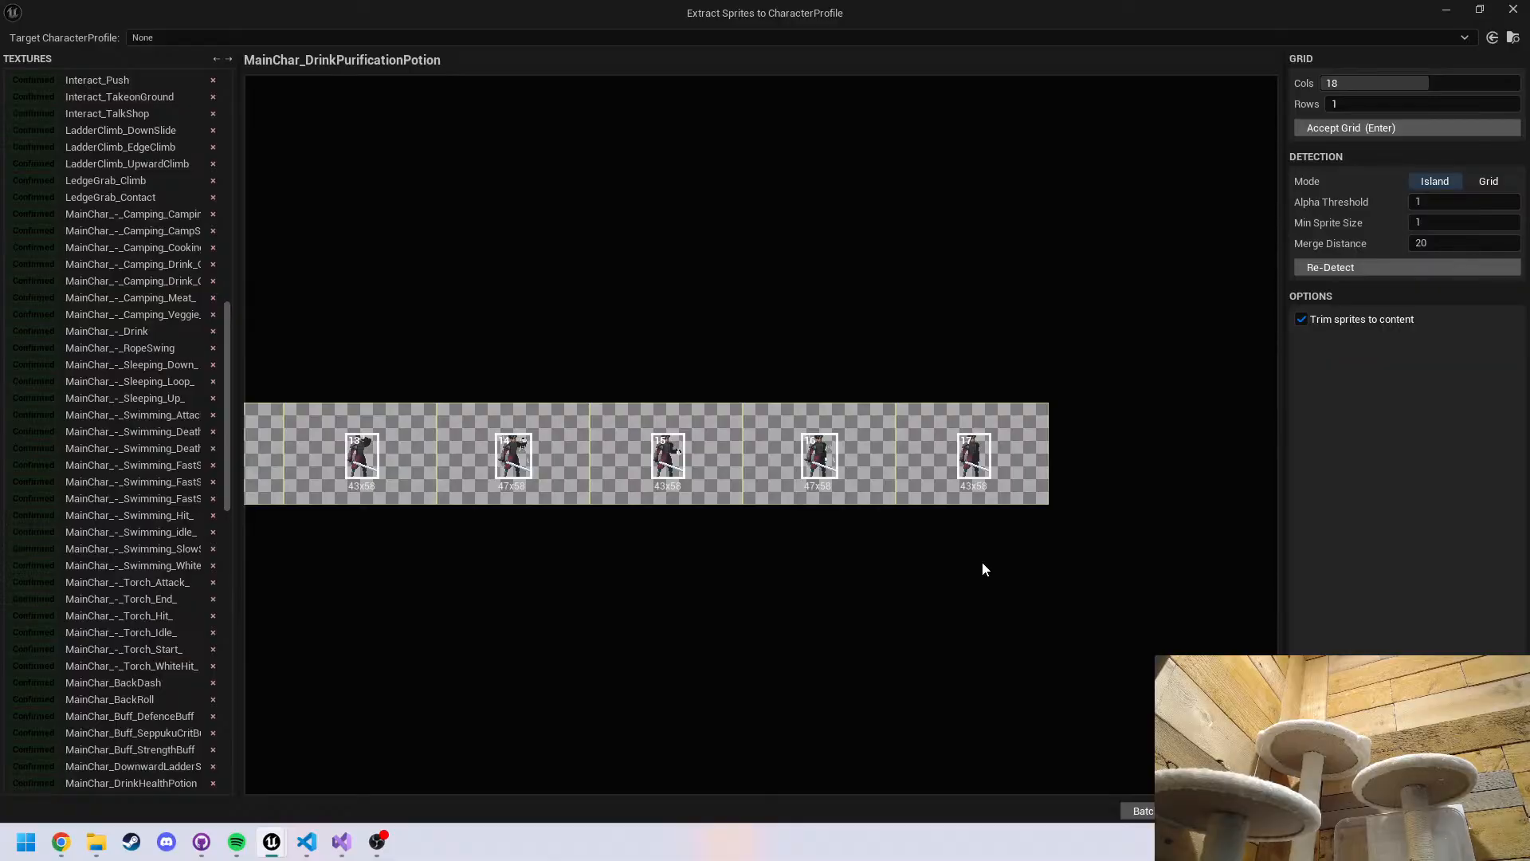
pyautogui.press('Return')
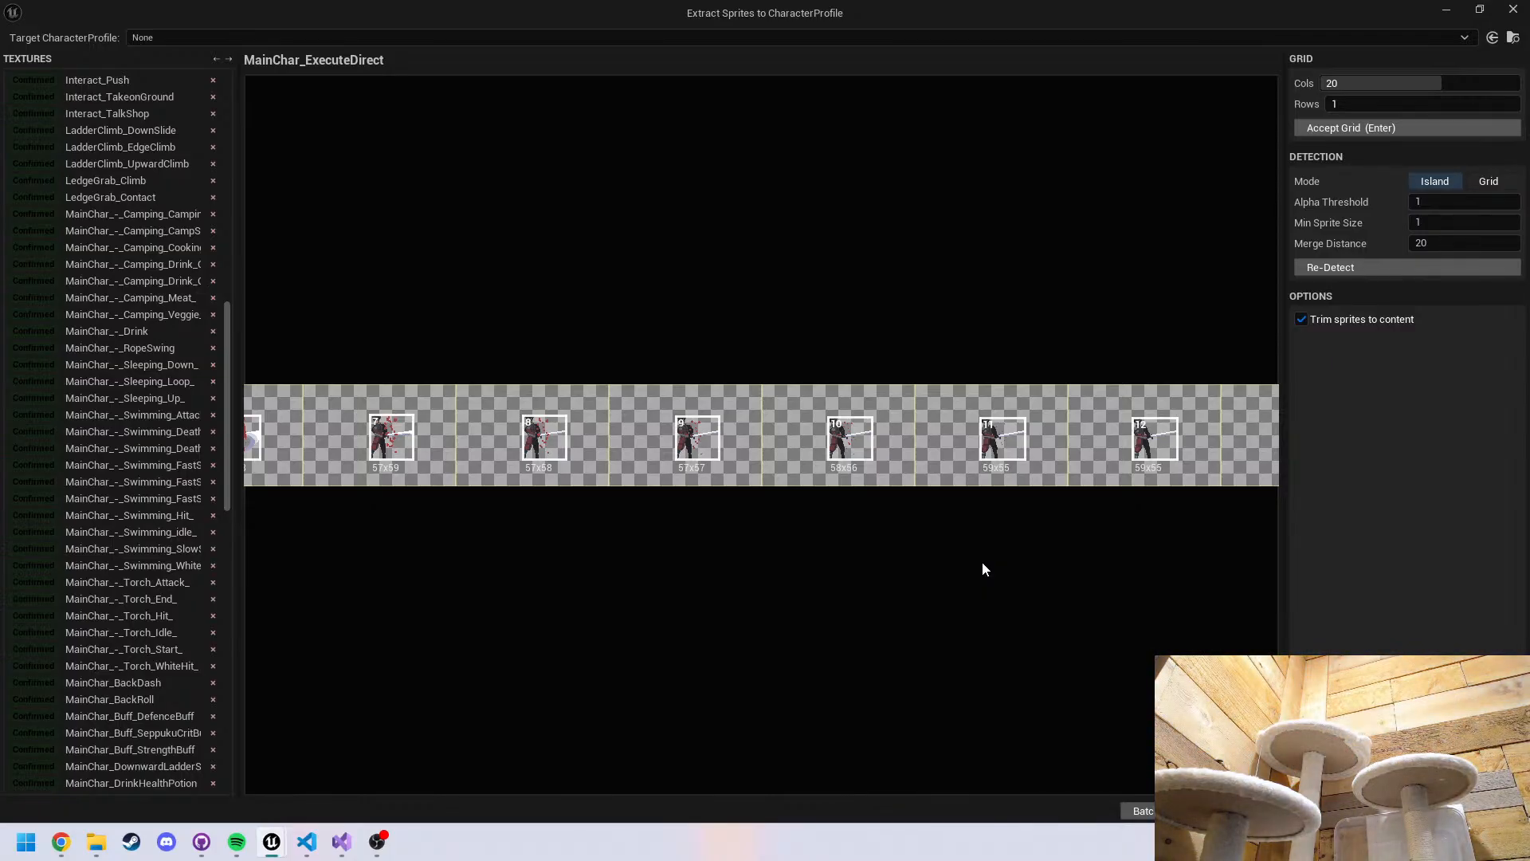
# Examine the sprite bounds of ExecuteDirect's opening frames, up to the first slash frame with the blood splash
pyautogui.moveTo(939, 561); pyautogui.dragTo(1256, 553, button='middle')
pyautogui.moveTo(582, 542); pyautogui.dragTo(758, 591, button='middle')
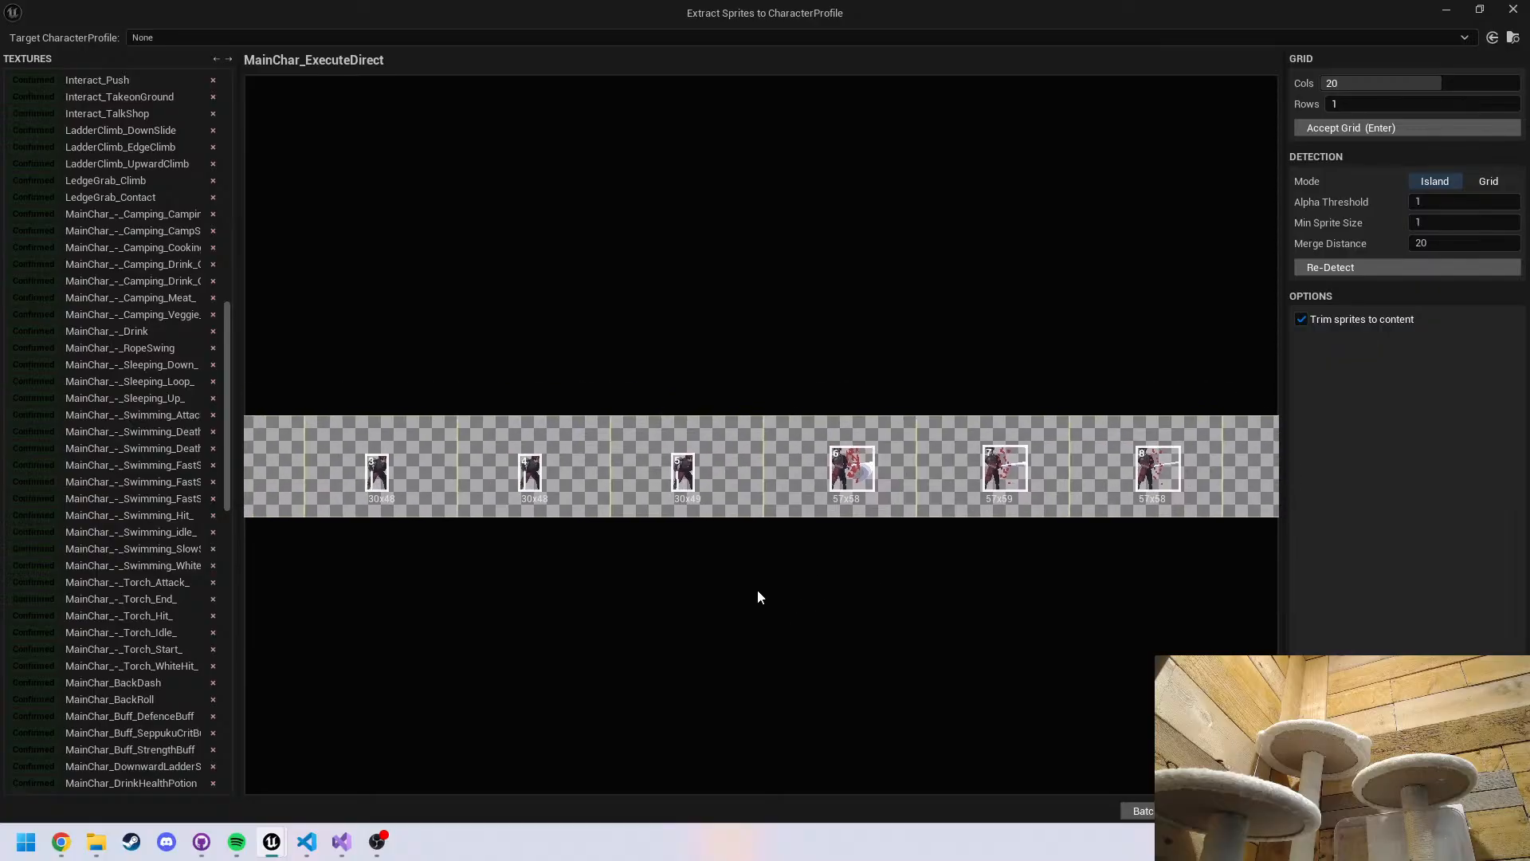
pyautogui.moveTo(494, 540); pyautogui.dragTo(750, 536, button='middle')
pyautogui.moveTo(446, 542); pyautogui.dragTo(692, 532, button='middle')
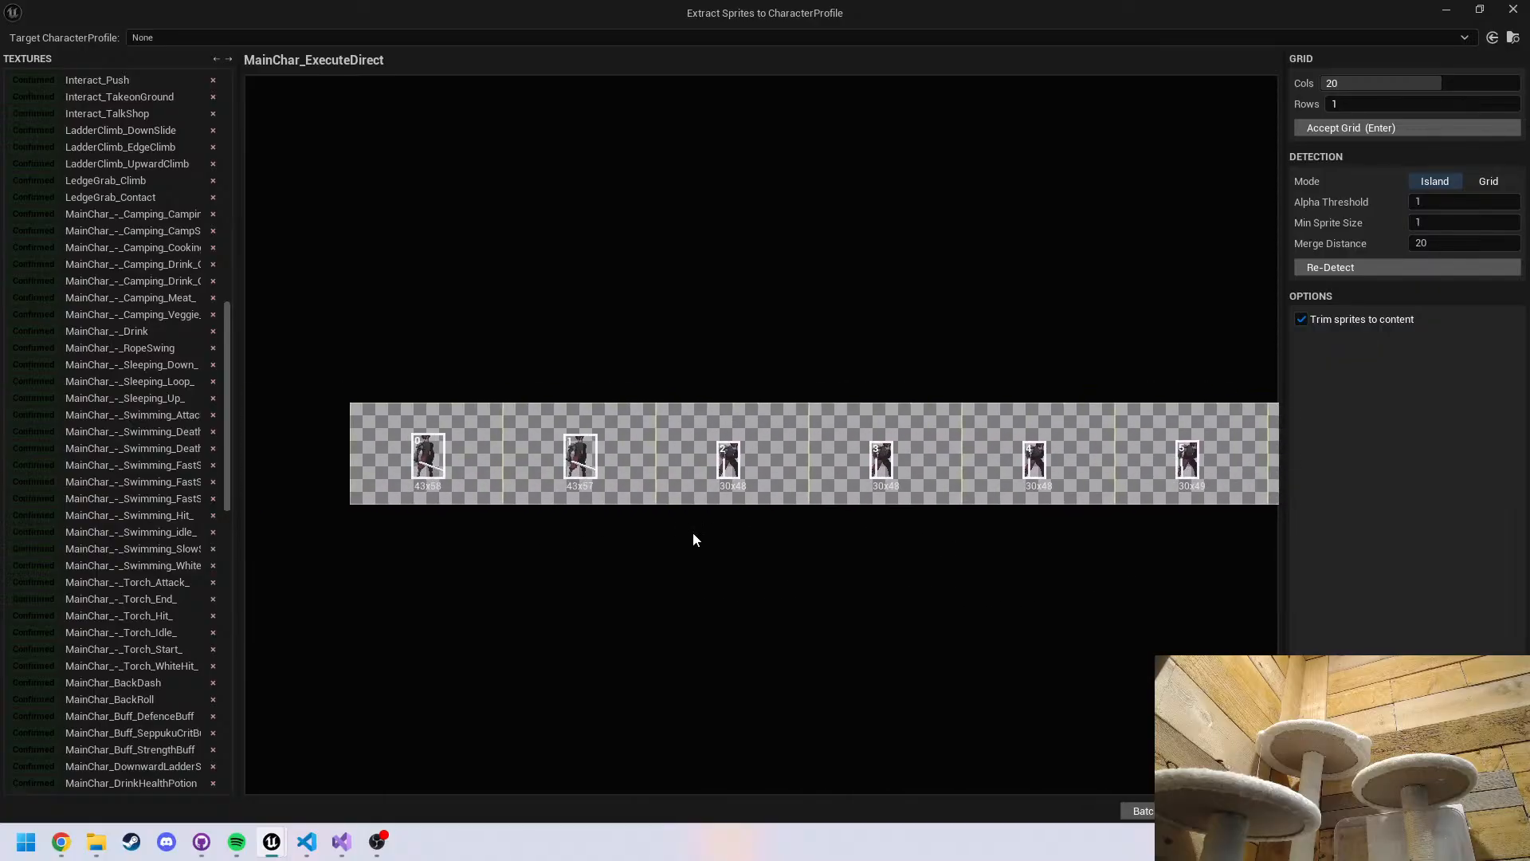
pyautogui.scroll(2, 681, 485)
pyautogui.moveTo(874, 510); pyautogui.dragTo(558, 528, button='middle')
pyautogui.moveTo(899, 554); pyautogui.dragTo(534, 565, button='middle')
pyautogui.moveTo(976, 559); pyautogui.dragTo(736, 566, button='middle')
pyautogui.scroll(1, 717, 550)
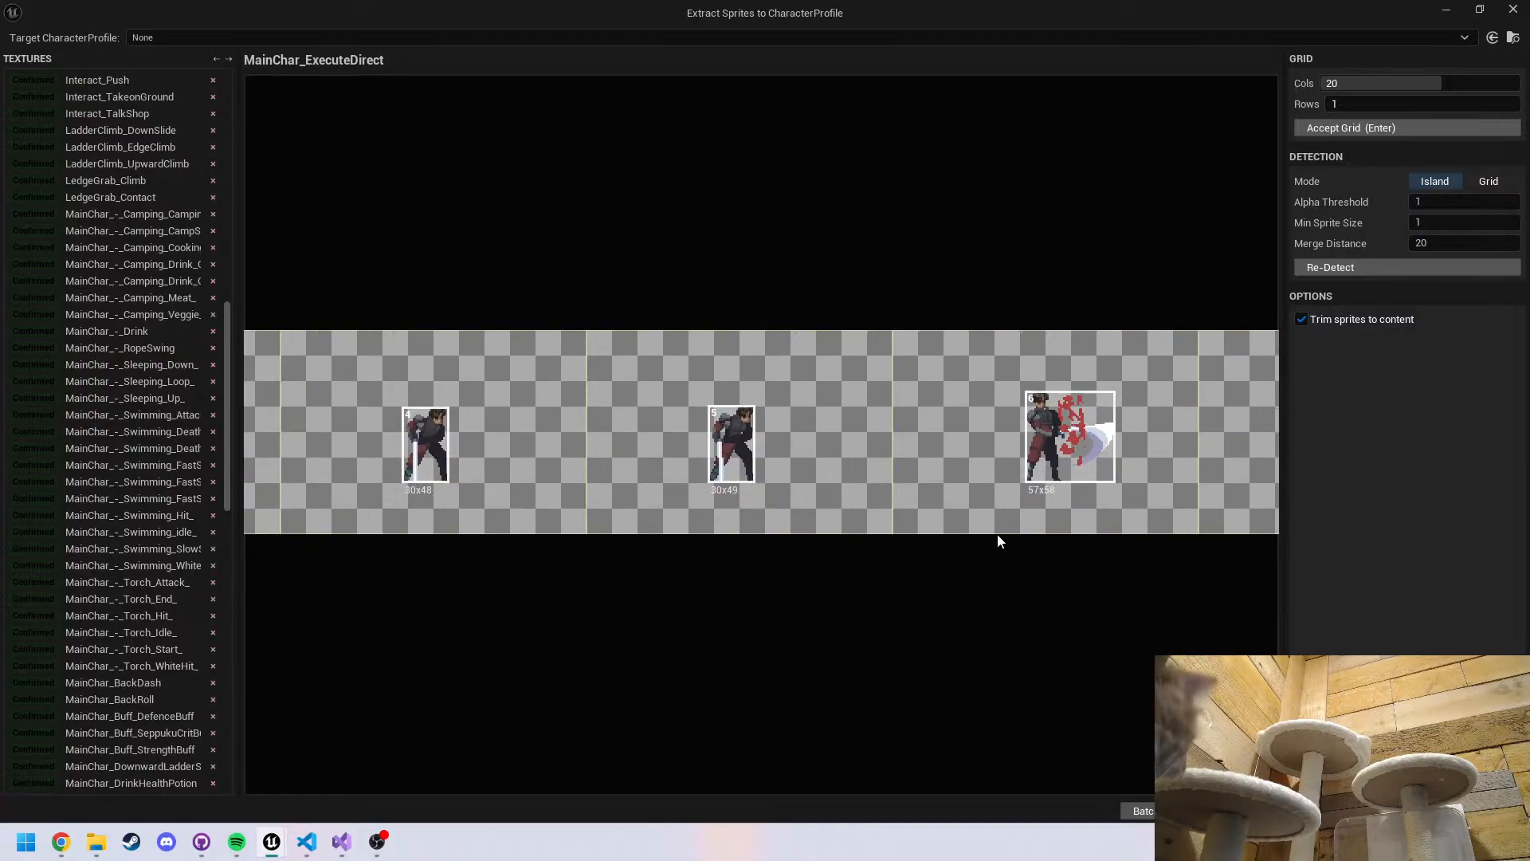
# Check the remaining ExecuteDirect frames through frame 19 and accept the detected 20-column, 1-row grid
pyautogui.moveTo(1077, 527); pyautogui.dragTo(622, 542, button='middle')
pyautogui.moveTo(1031, 535)
pyautogui.mouseDown(button='middle')
pyautogui.moveTo(534, 541)
pyautogui.moveTo(597, 551)
pyautogui.moveTo(591, 518)
pyautogui.mouseUp(button='middle')
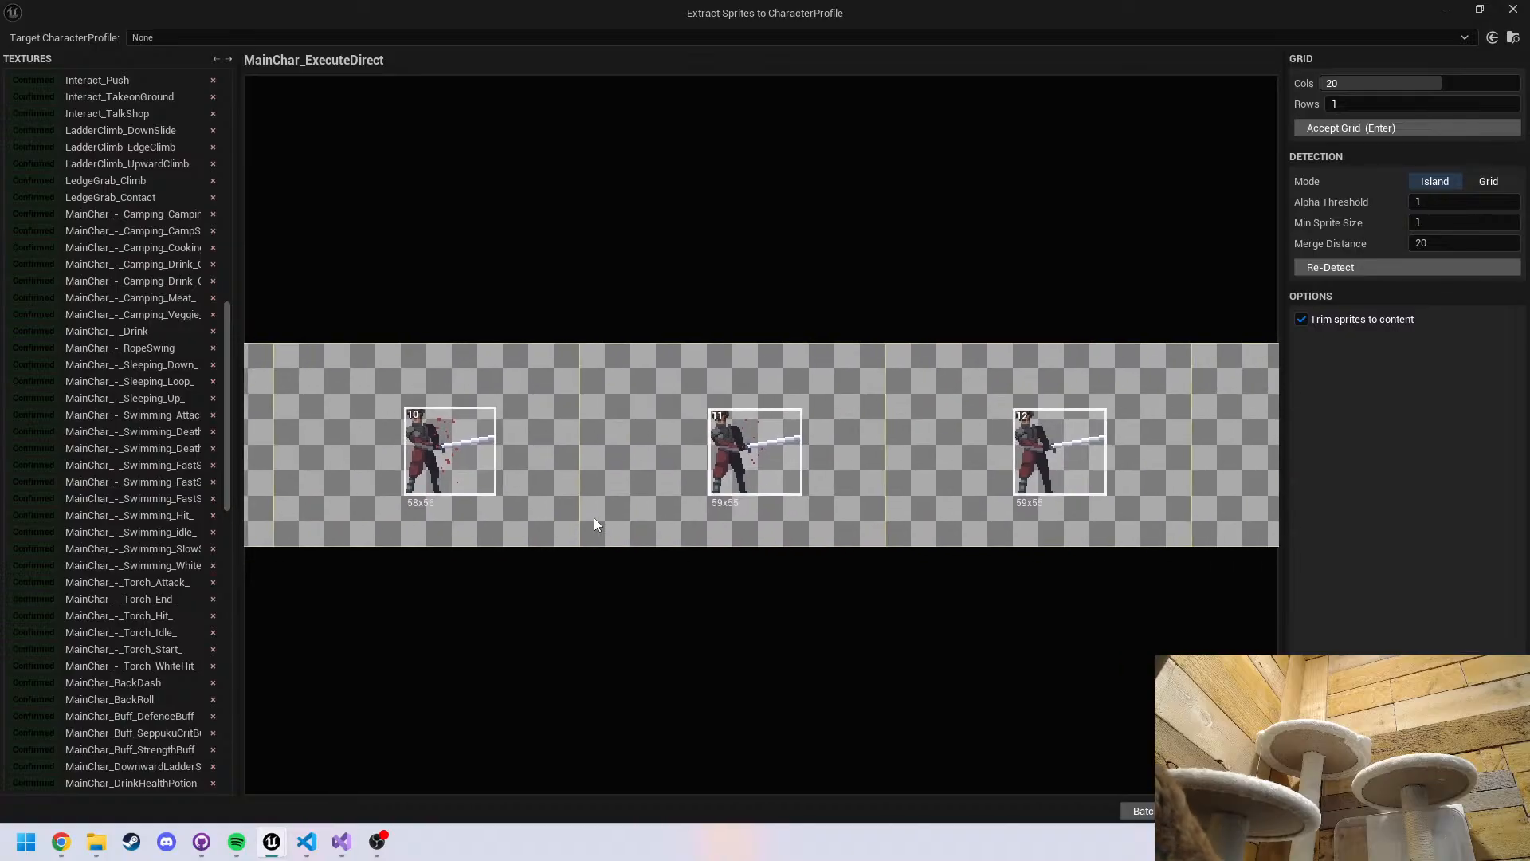
pyautogui.moveTo(924, 519); pyautogui.dragTo(534, 526, button='middle')
pyautogui.moveTo(1002, 536); pyautogui.dragTo(586, 534, button='middle')
pyautogui.moveTo(896, 528)
pyautogui.mouseDown(button='middle')
pyautogui.moveTo(544, 526)
pyautogui.moveTo(669, 524)
pyautogui.mouseUp(button='middle')
pyautogui.moveTo(1037, 533); pyautogui.dragTo(630, 528, button='middle')
pyautogui.moveTo(1015, 548); pyautogui.dragTo(827, 540, button='middle')
pyautogui.moveTo(1094, 550); pyautogui.dragTo(1008, 550, button='middle')
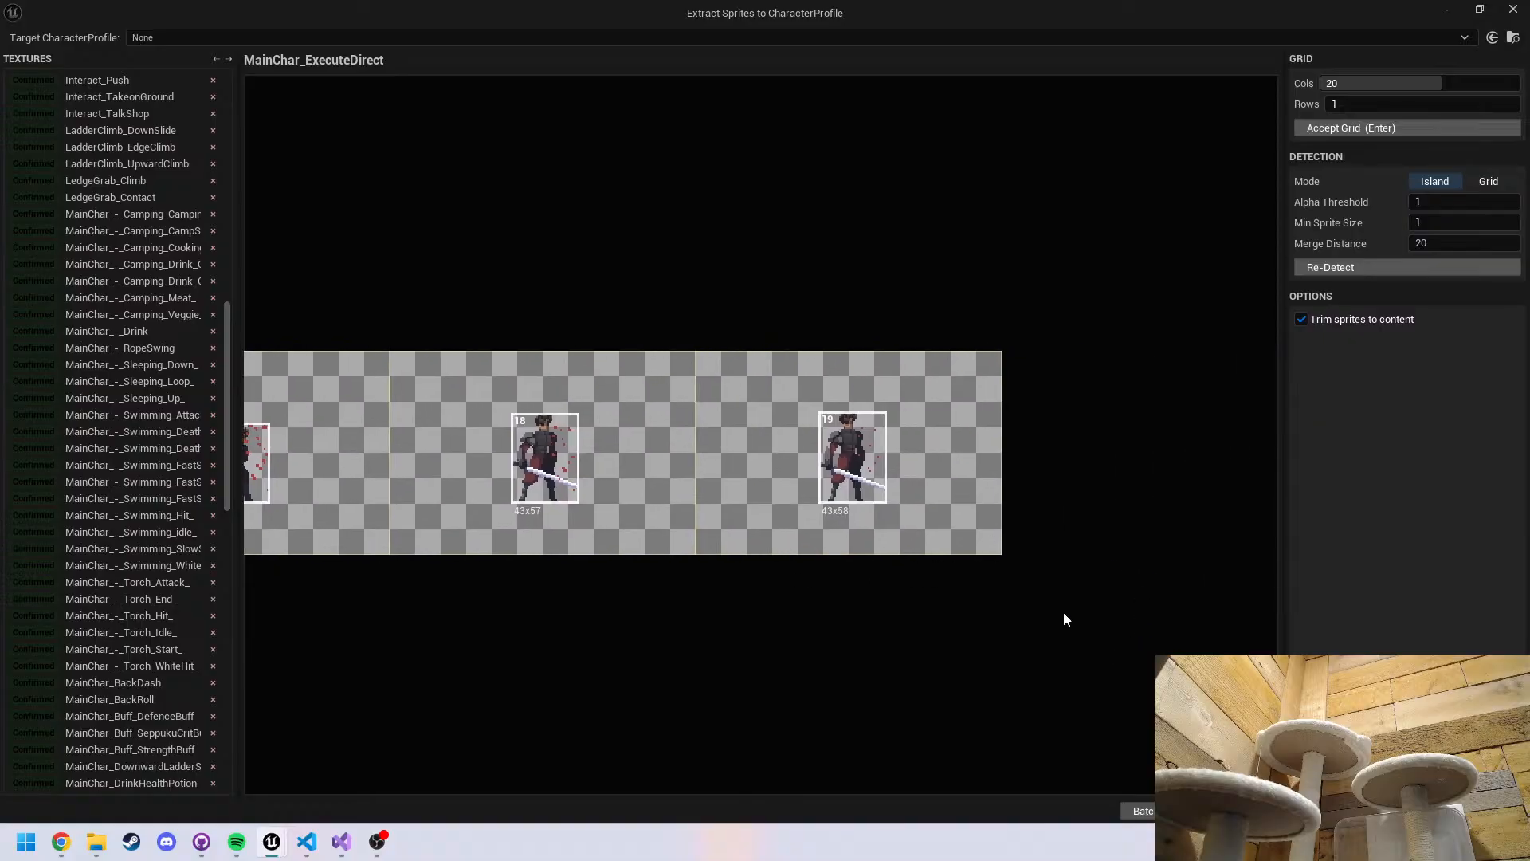
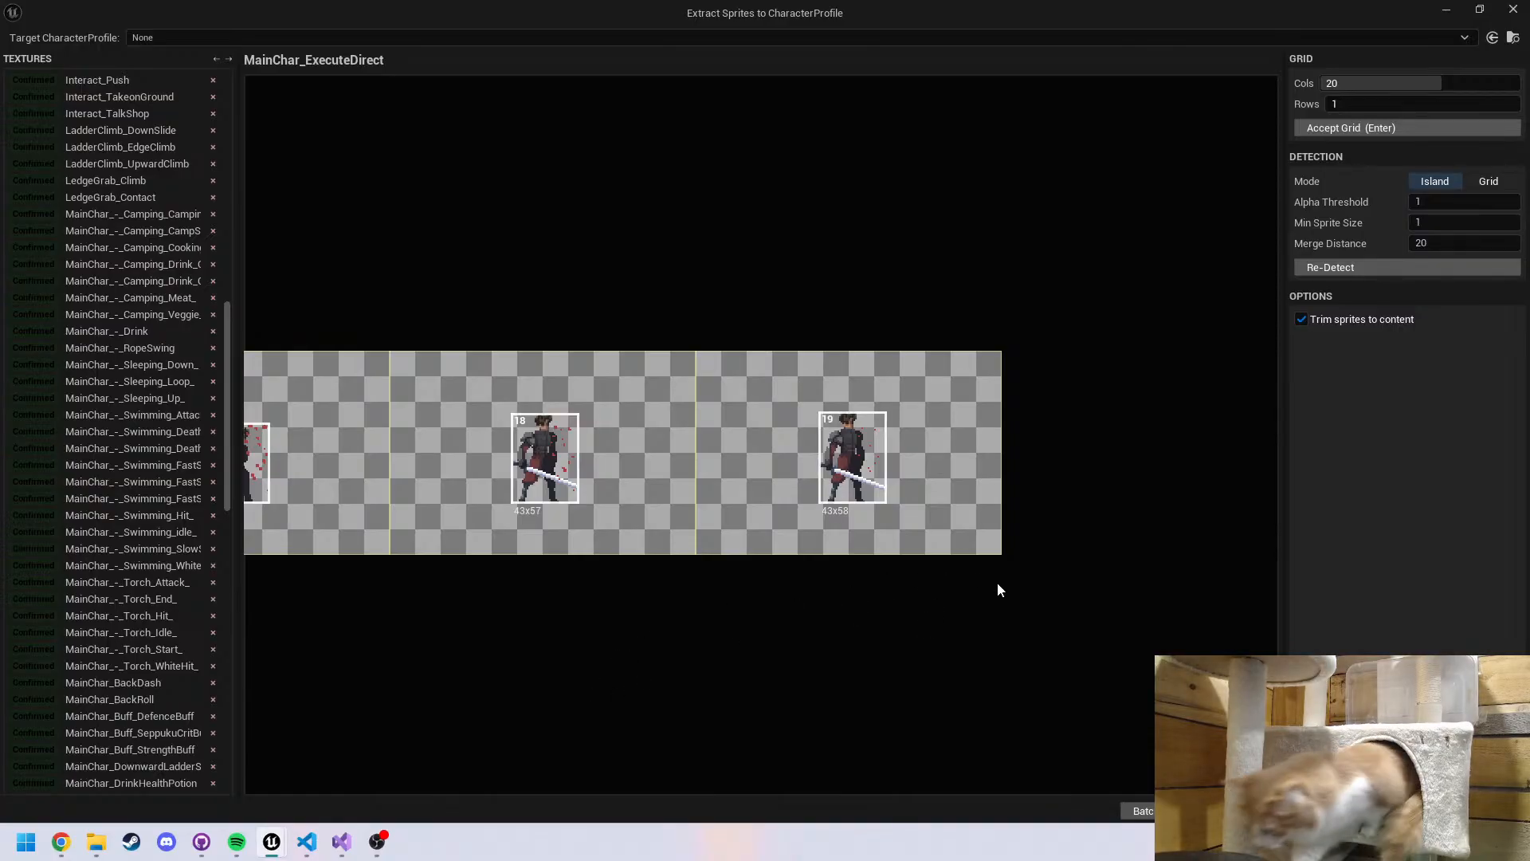
pyautogui.press('Return')
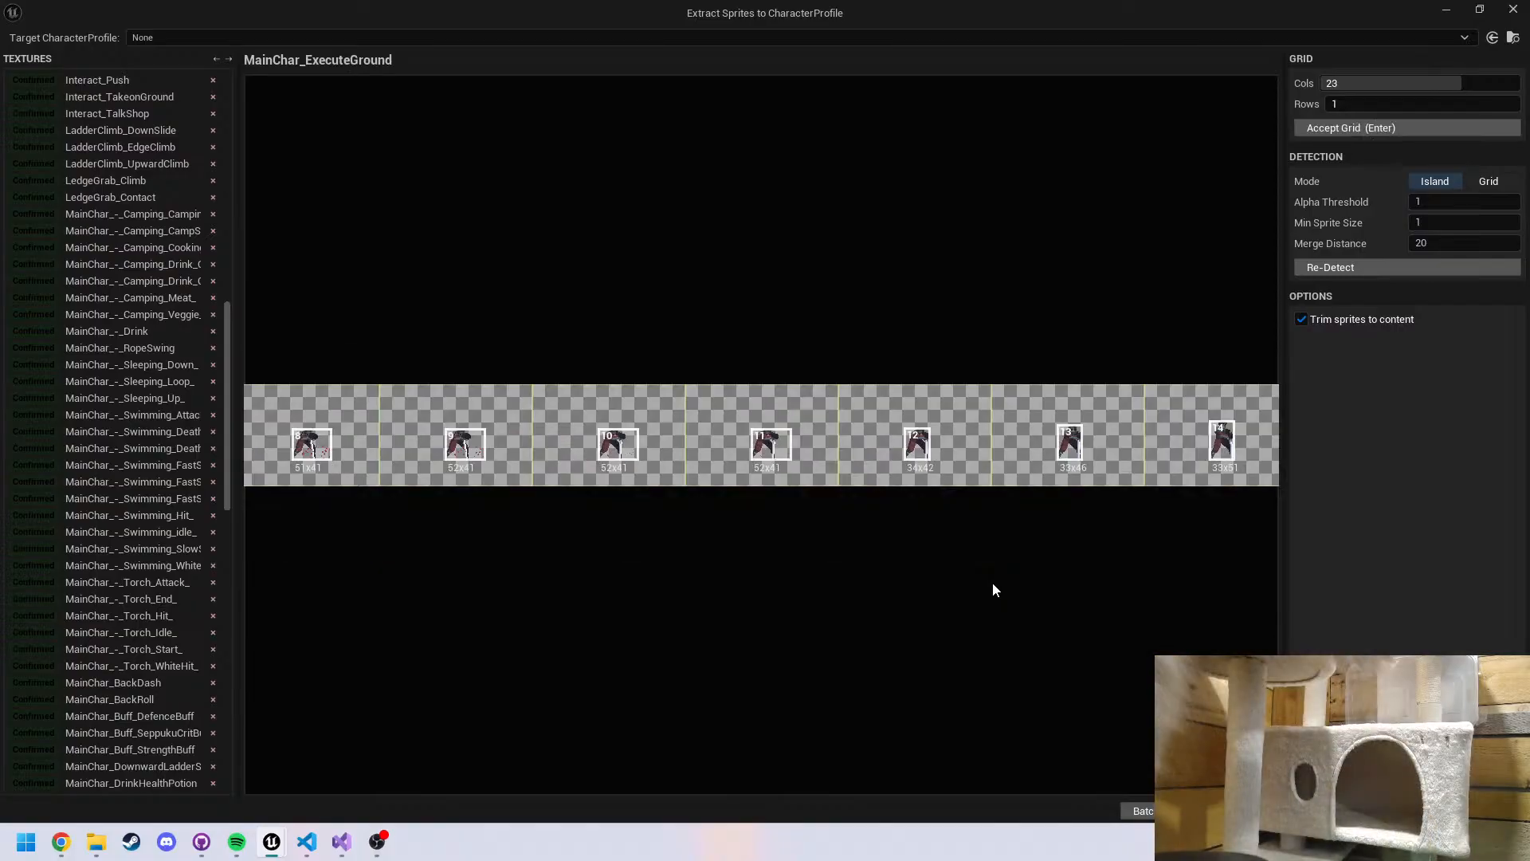
# Examine the sprite bounds of ExecuteGround's frames from the standing poses through the blood-splash frames up to frame 10
pyautogui.scroll(-3, 711, 537)
pyautogui.scroll(3, 652, 523)
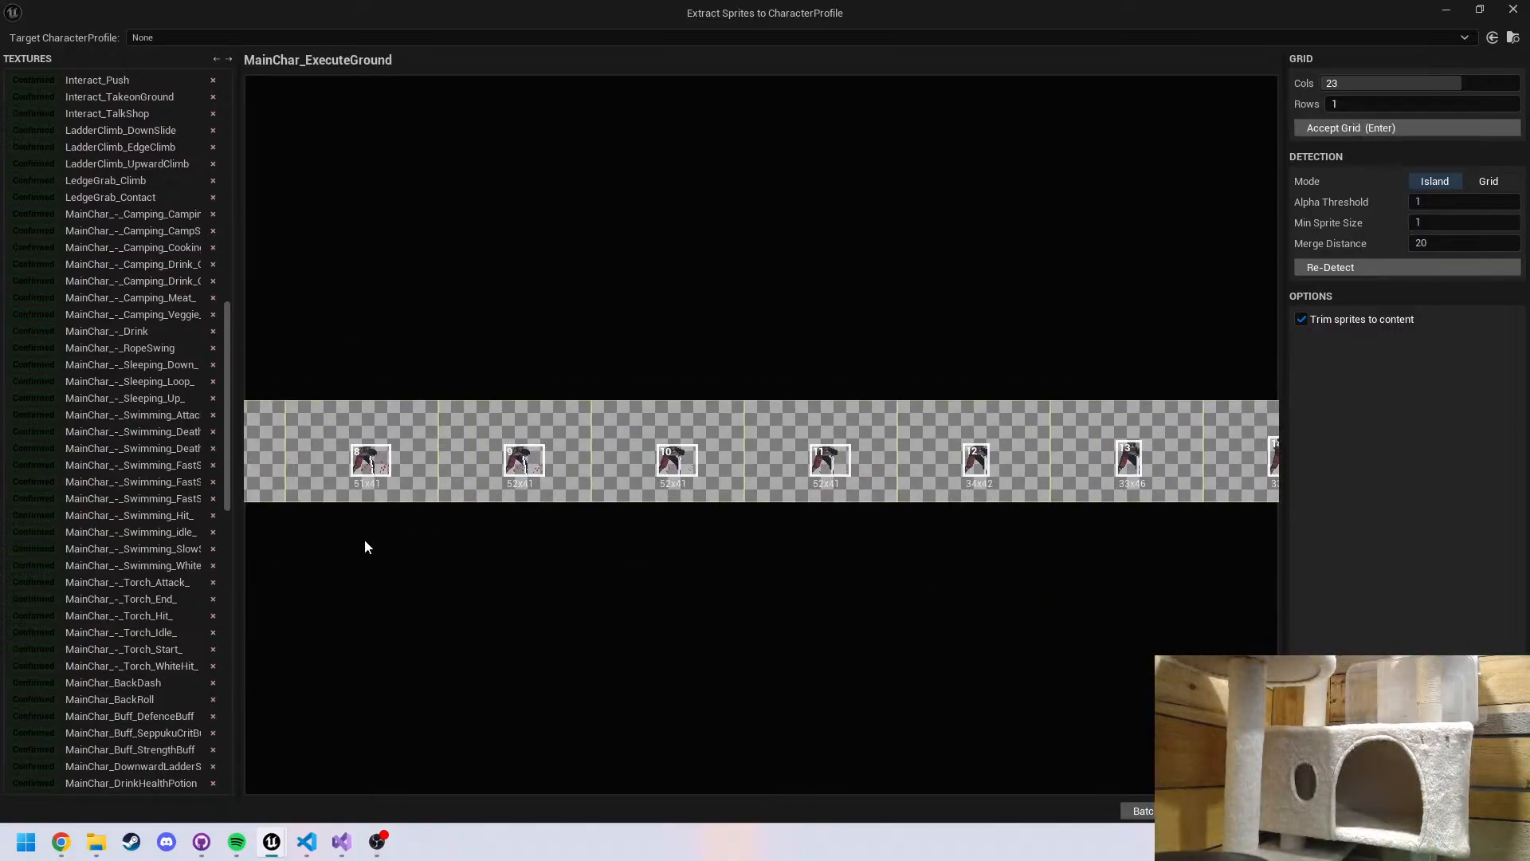
pyautogui.moveTo(366, 539); pyautogui.dragTo(733, 512, button='middle')
pyautogui.moveTo(458, 481); pyautogui.dragTo(775, 479, button='middle')
pyautogui.scroll(3, 442, 442)
pyautogui.moveTo(446, 440); pyautogui.dragTo(864, 433, button='middle')
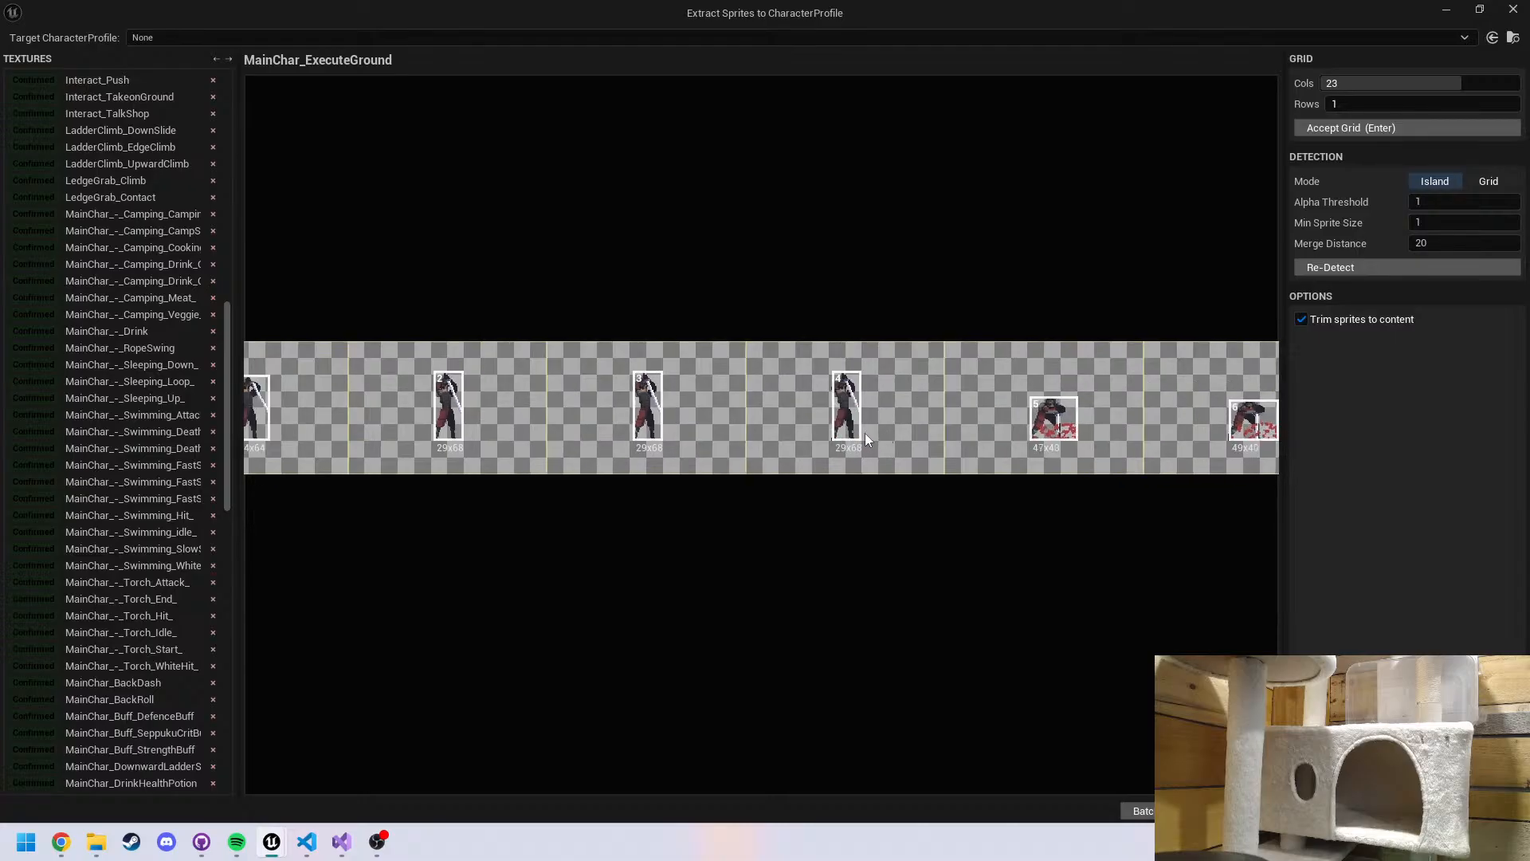
pyautogui.moveTo(711, 432)
pyautogui.mouseDown(button='middle')
pyautogui.moveTo(1021, 429)
pyautogui.moveTo(510, 477)
pyautogui.mouseUp(button='middle')
pyautogui.moveTo(1068, 483); pyautogui.dragTo(620, 492, button='middle')
pyautogui.moveTo(1077, 534); pyautogui.dragTo(768, 532, button='middle')
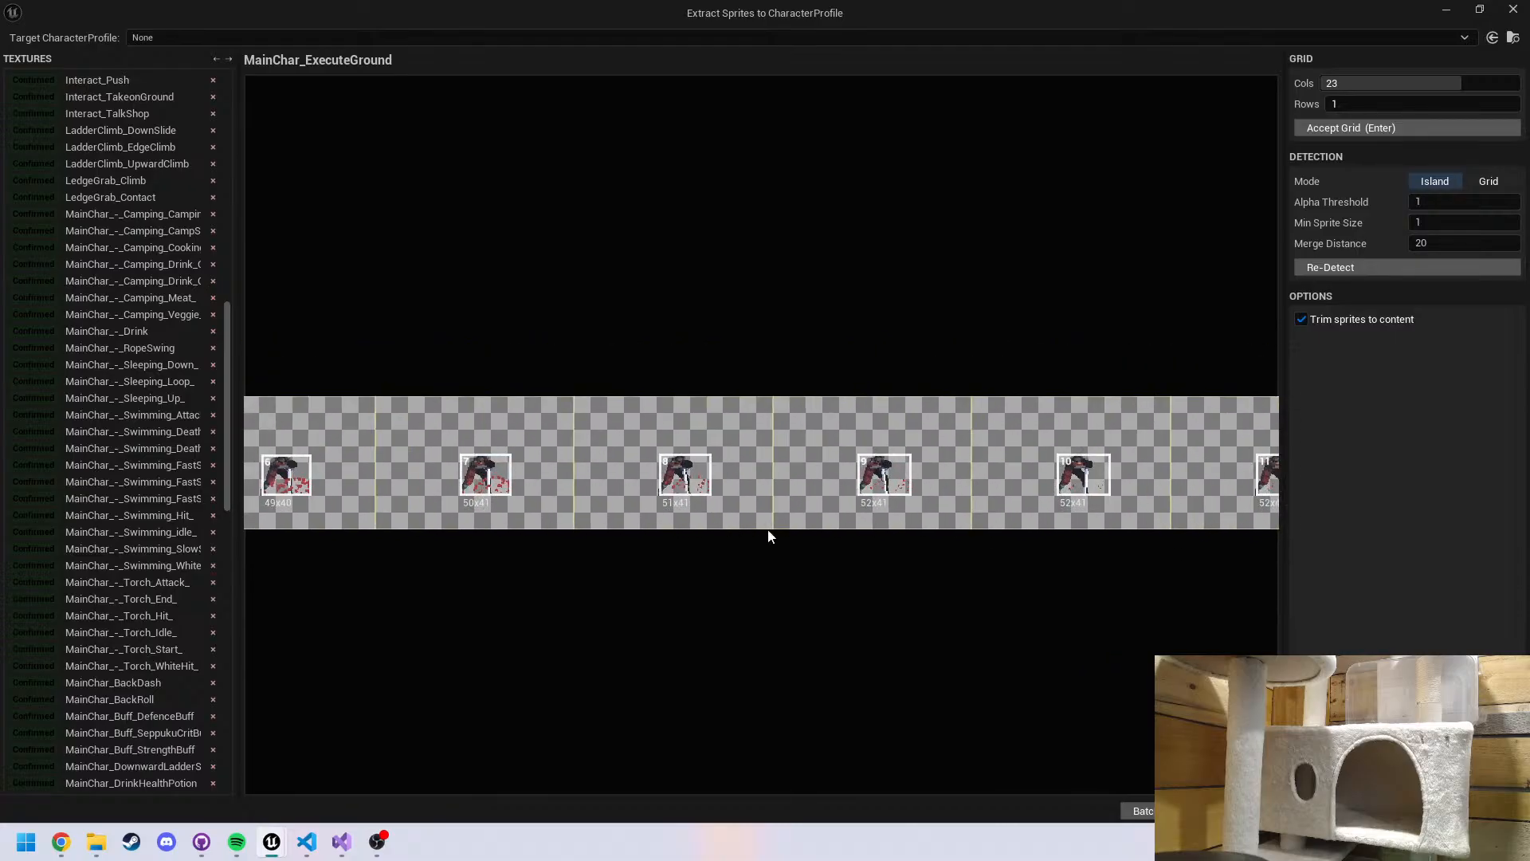
# Check the remaining ExecuteGround frames through frame 22 and accept the detected 23-column, 1-row grid
pyautogui.moveTo(1000, 519); pyautogui.dragTo(833, 518, button='middle')
pyautogui.moveTo(1135, 583)
pyautogui.mouseDown(button='middle')
pyautogui.moveTo(782, 553)
pyautogui.moveTo(772, 523)
pyautogui.moveTo(682, 546)
pyautogui.mouseUp(button='middle')
pyautogui.moveTo(980, 524); pyautogui.dragTo(716, 514, button='middle')
pyautogui.moveTo(1092, 519); pyautogui.dragTo(717, 518, button='middle')
pyautogui.moveTo(1029, 517); pyautogui.dragTo(726, 518, button='middle')
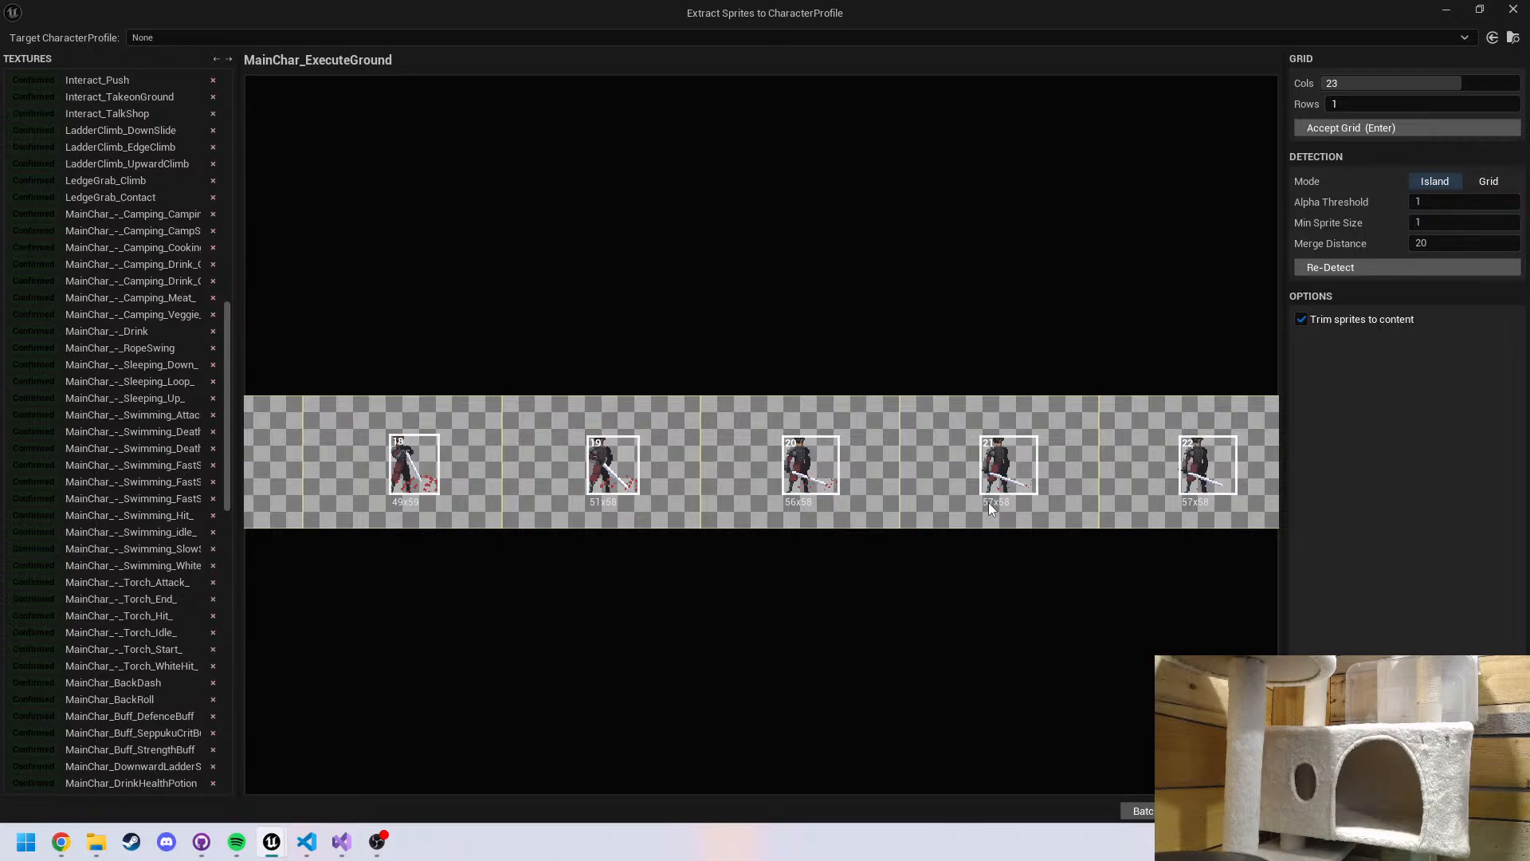
pyautogui.press('Return')
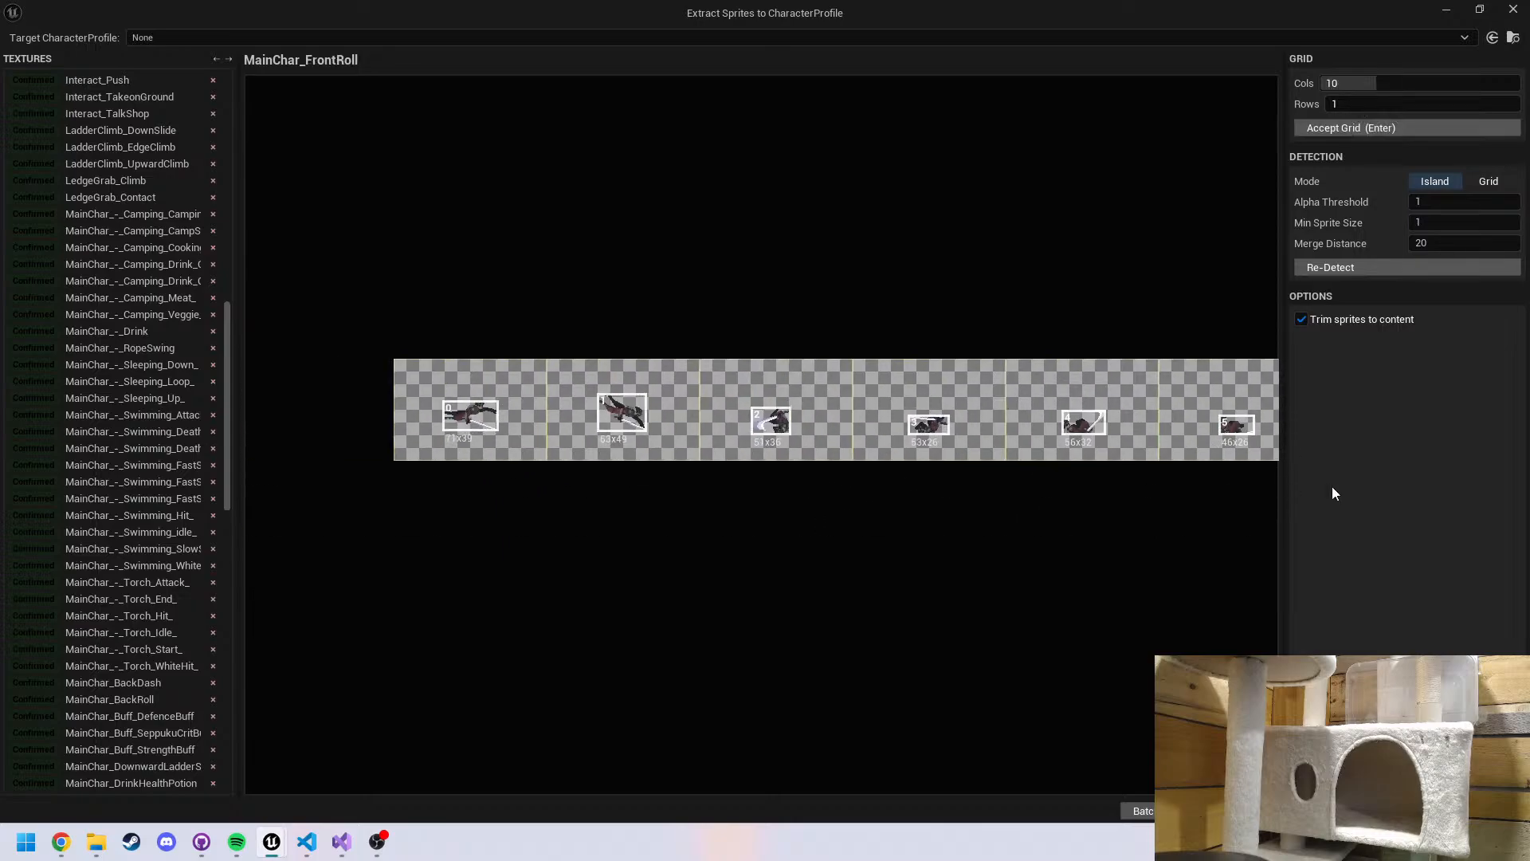
# Check the sprite bounds of all MainChar_FrontRoll frames and accept the detected 10-column, 1-row grid
pyautogui.moveTo(1332, 493); pyautogui.dragTo(700, 484, button='middle')
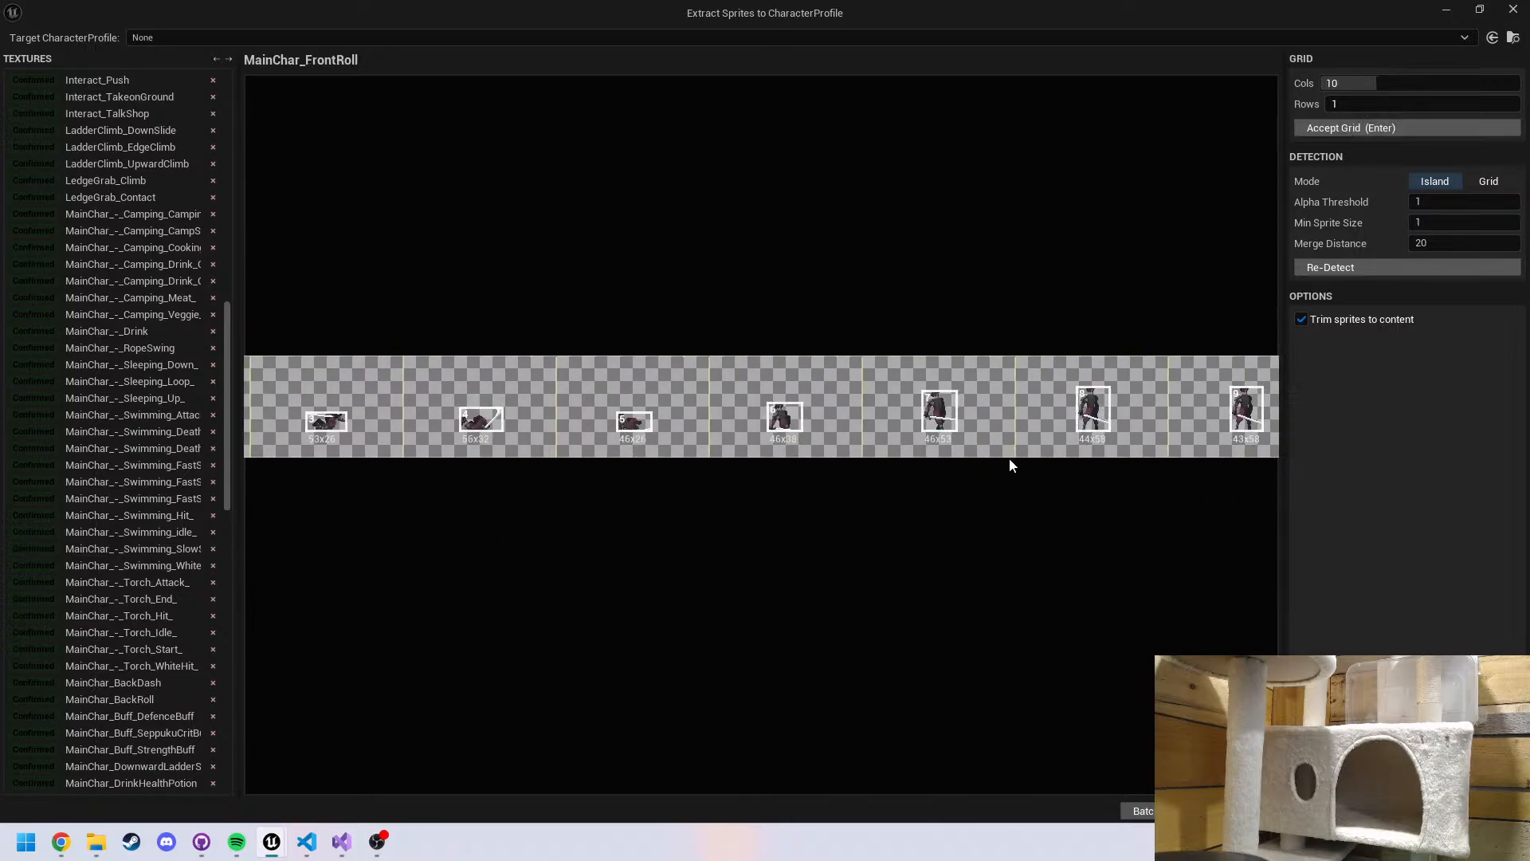
pyautogui.moveTo(978, 458)
pyautogui.mouseDown(button='middle')
pyautogui.moveTo(716, 468)
pyautogui.moveTo(1373, 442)
pyautogui.mouseUp(button='middle')
pyautogui.moveTo(868, 452)
pyautogui.mouseDown(button='middle')
pyautogui.moveTo(1181, 434)
pyautogui.moveTo(632, 441)
pyautogui.mouseUp(button='middle')
pyautogui.moveTo(781, 451); pyautogui.dragTo(389, 450, button='middle')
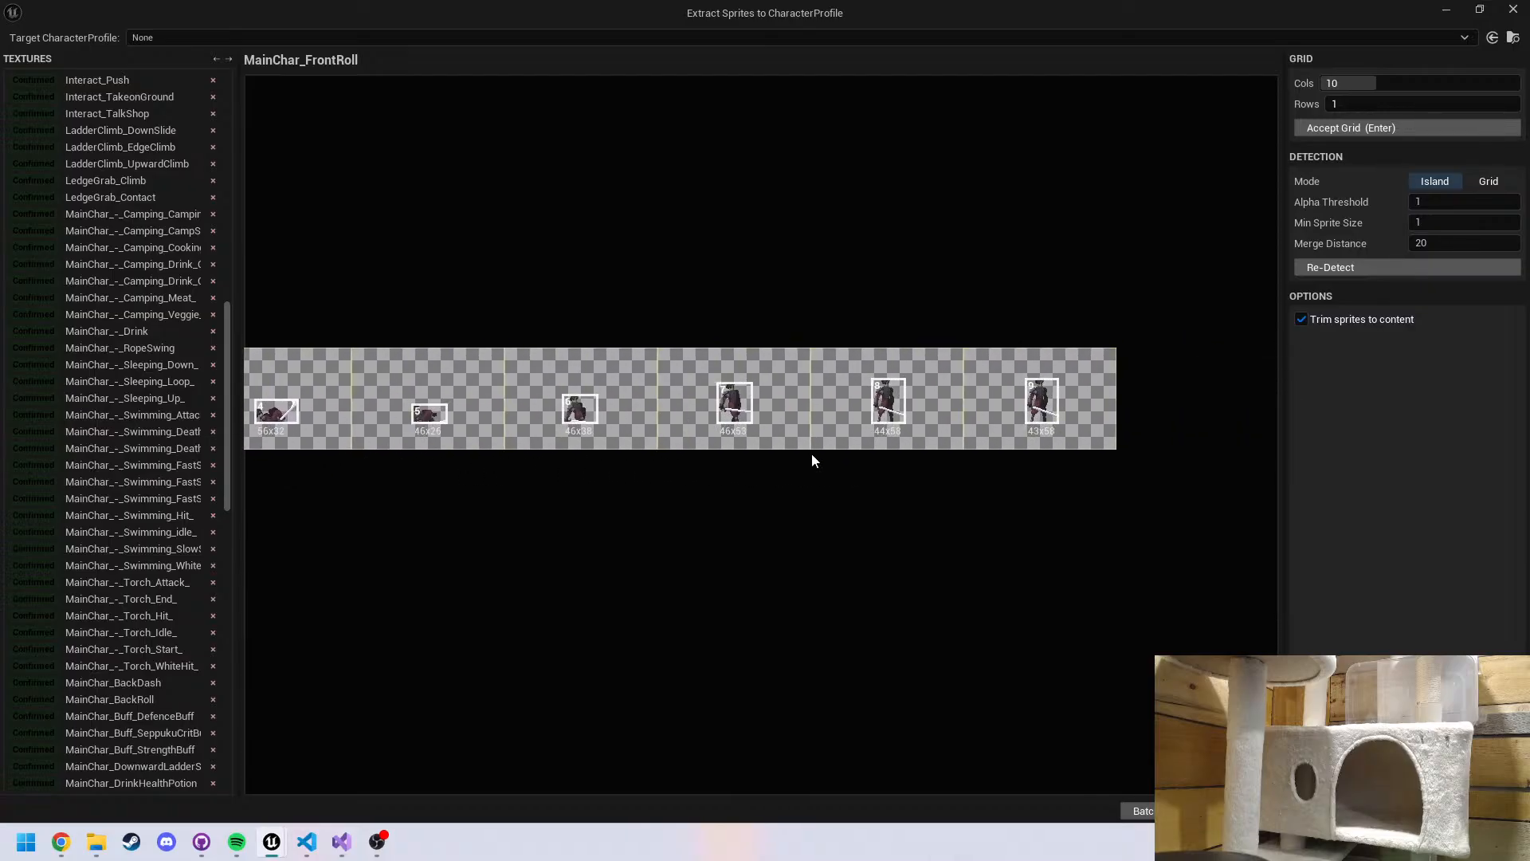
pyautogui.press('Return')
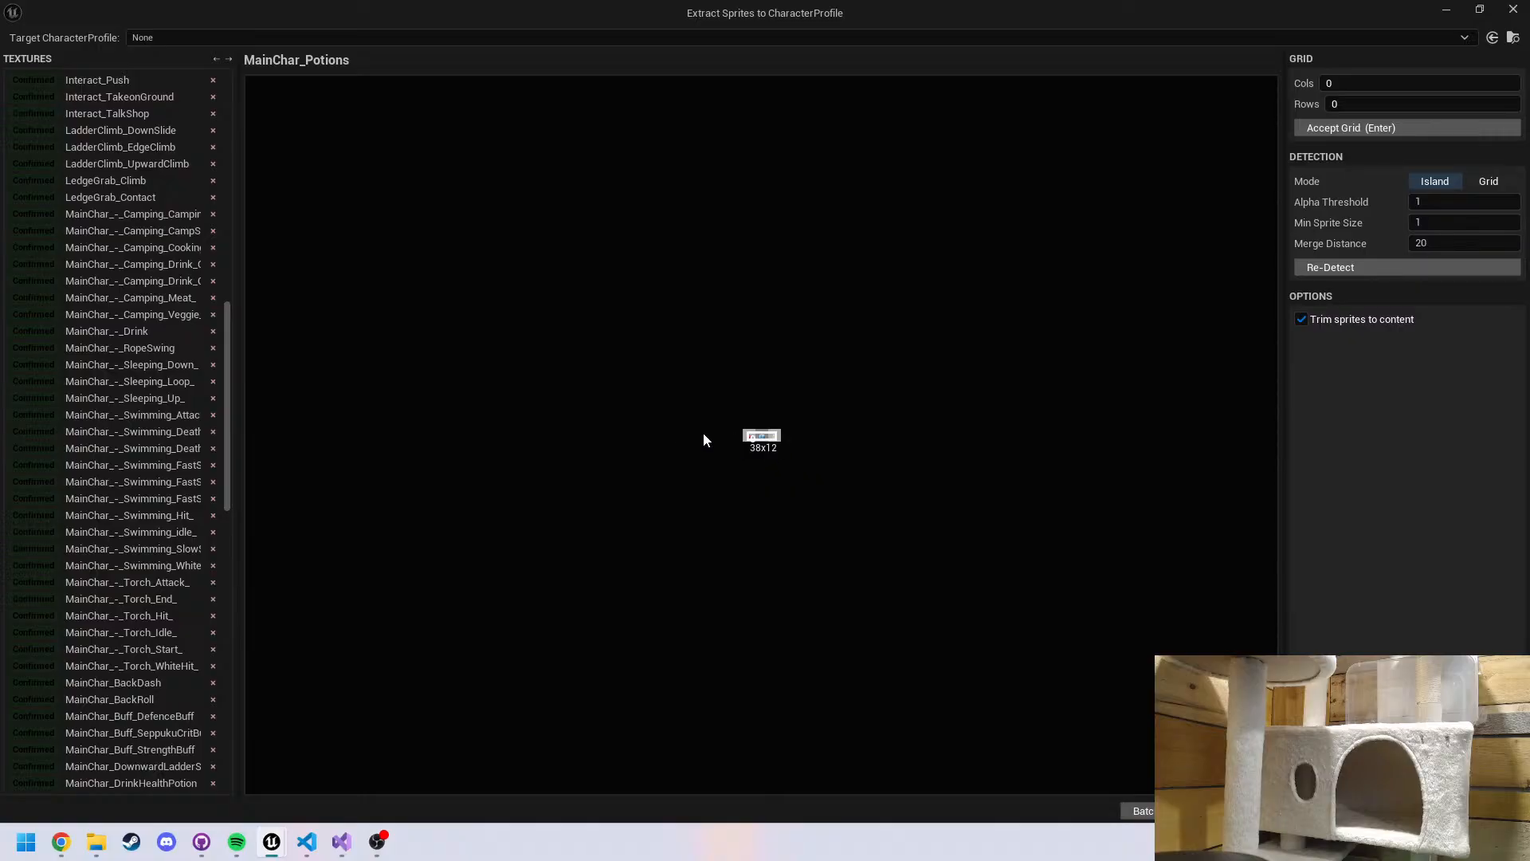
# Switch MainChar_Potions to Grid detection with a sprite count of 3 and accept the 3-column, 1-row grid
pyautogui.scroll(6, 773, 456)
pyautogui.scroll(1, 780, 455)
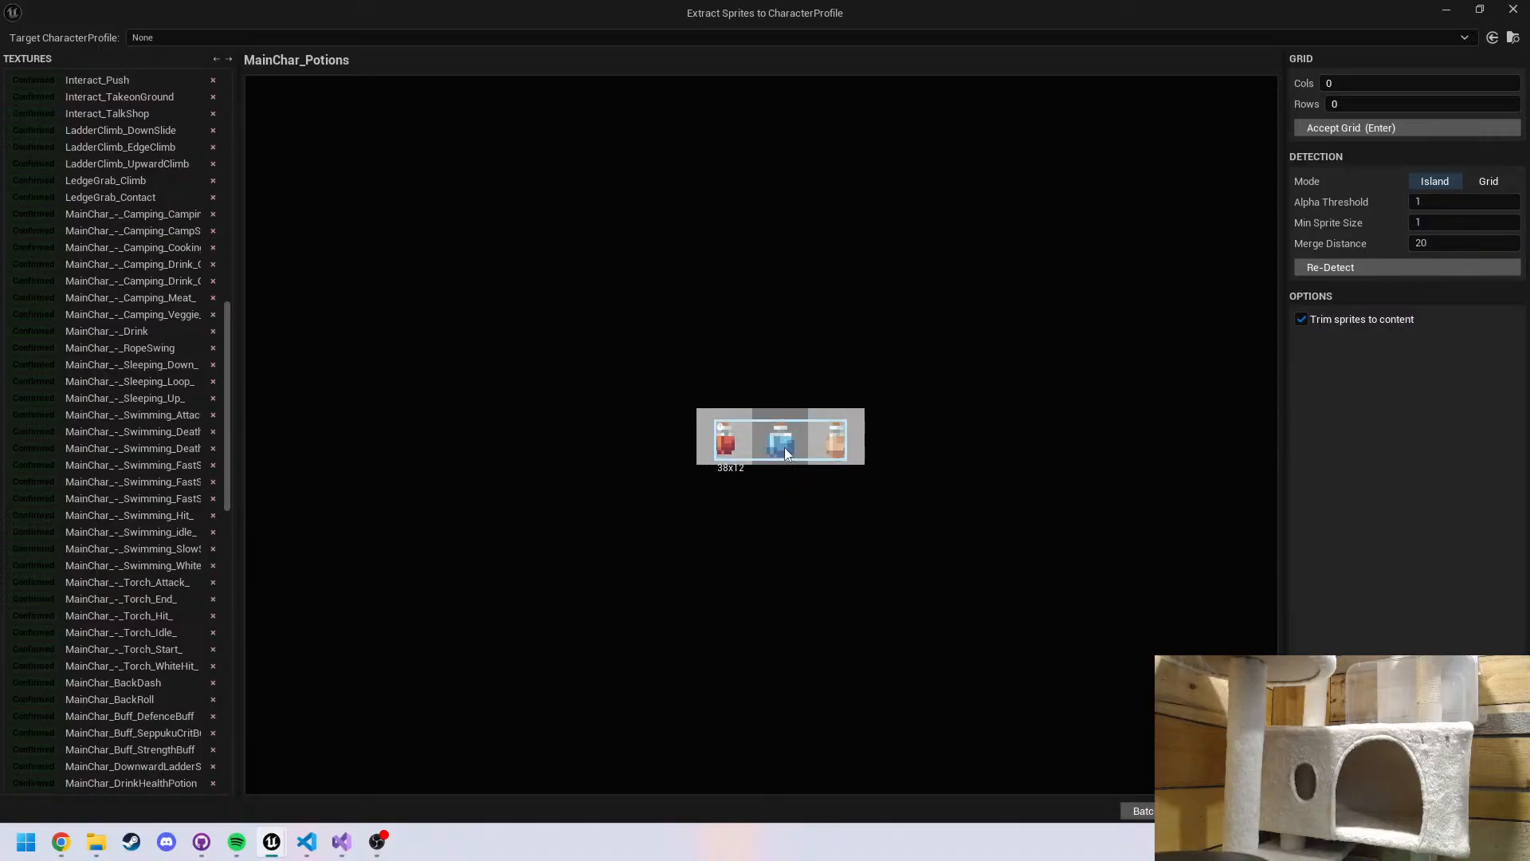
pyautogui.scroll(1, 781, 424)
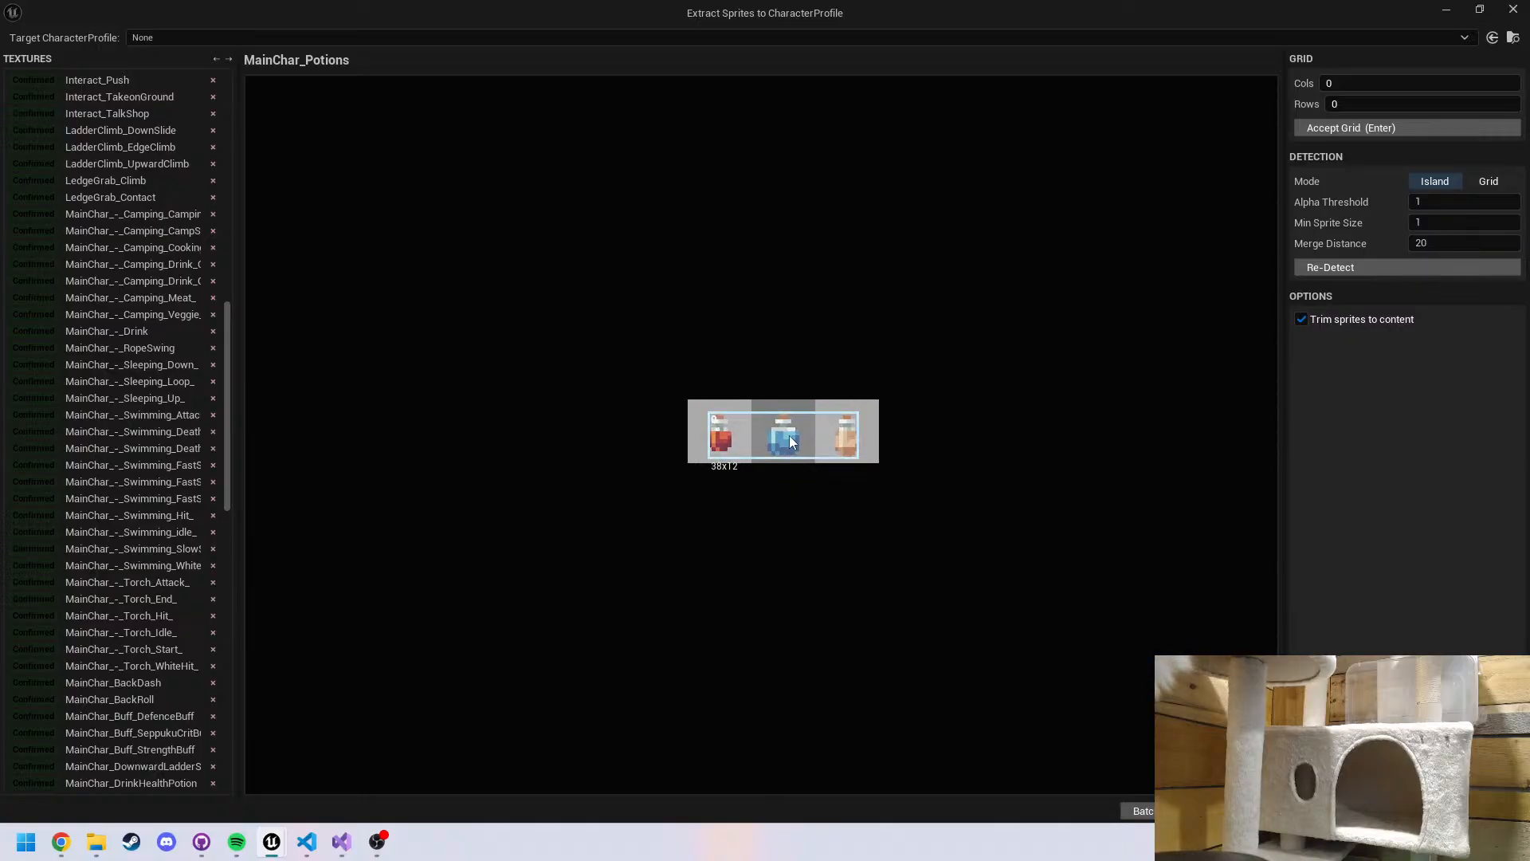
pyautogui.scroll(1, 789, 435)
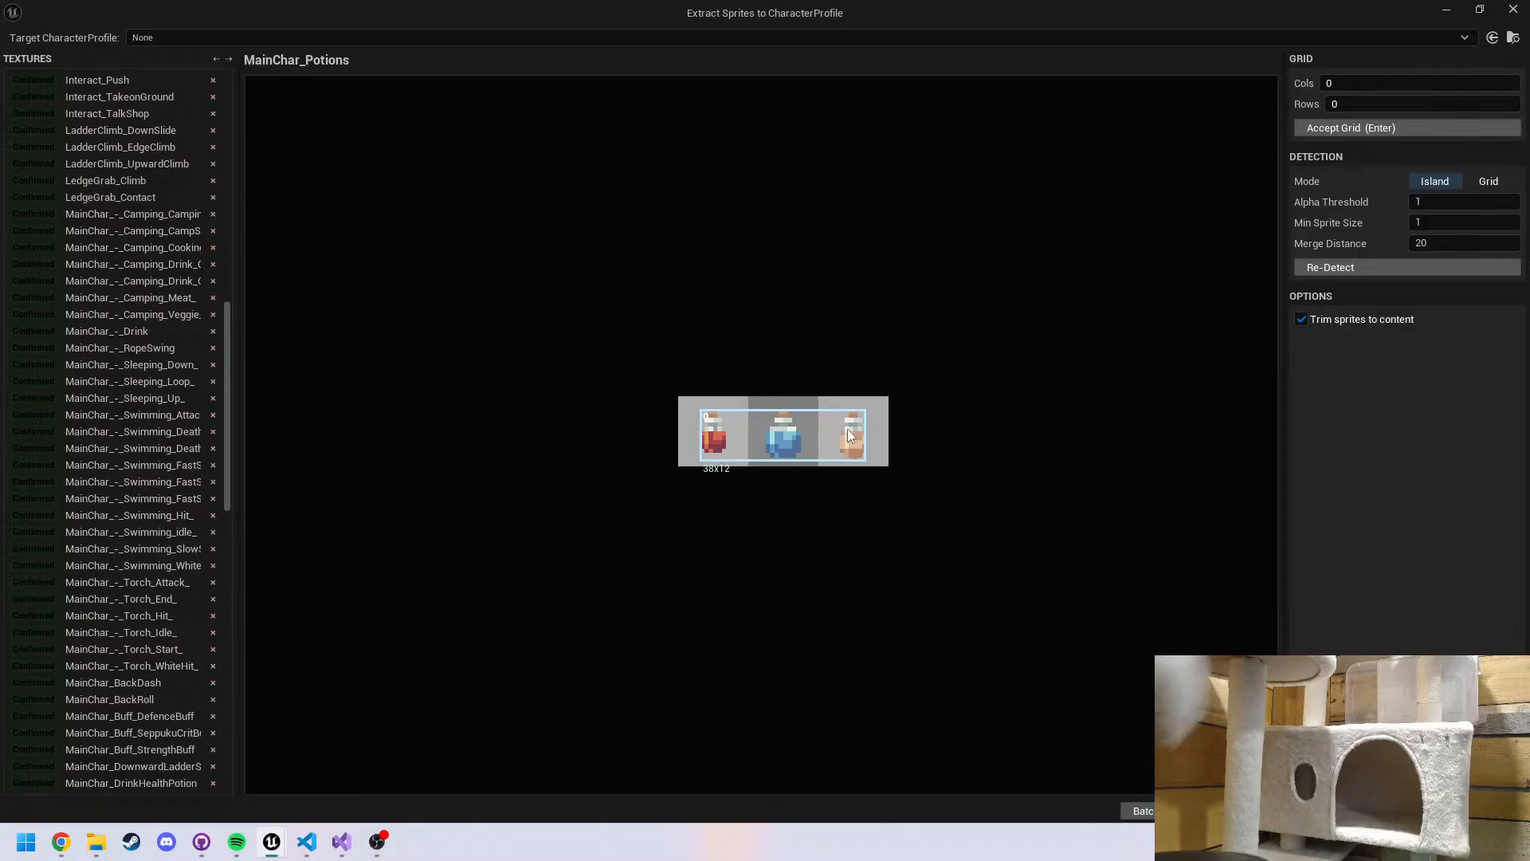
pyautogui.click(1484, 183)
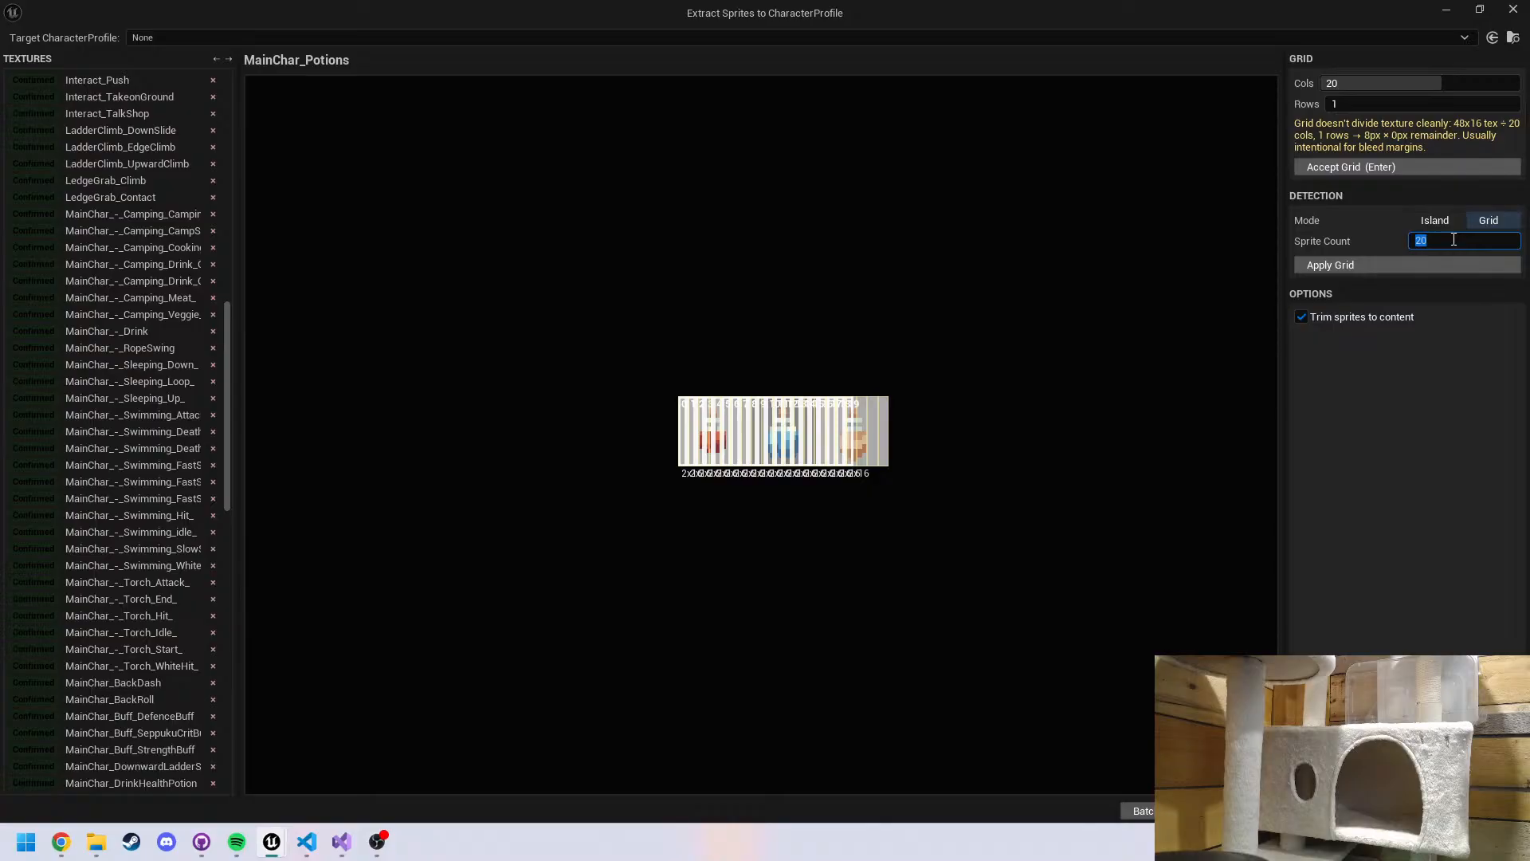
pyautogui.write('3')
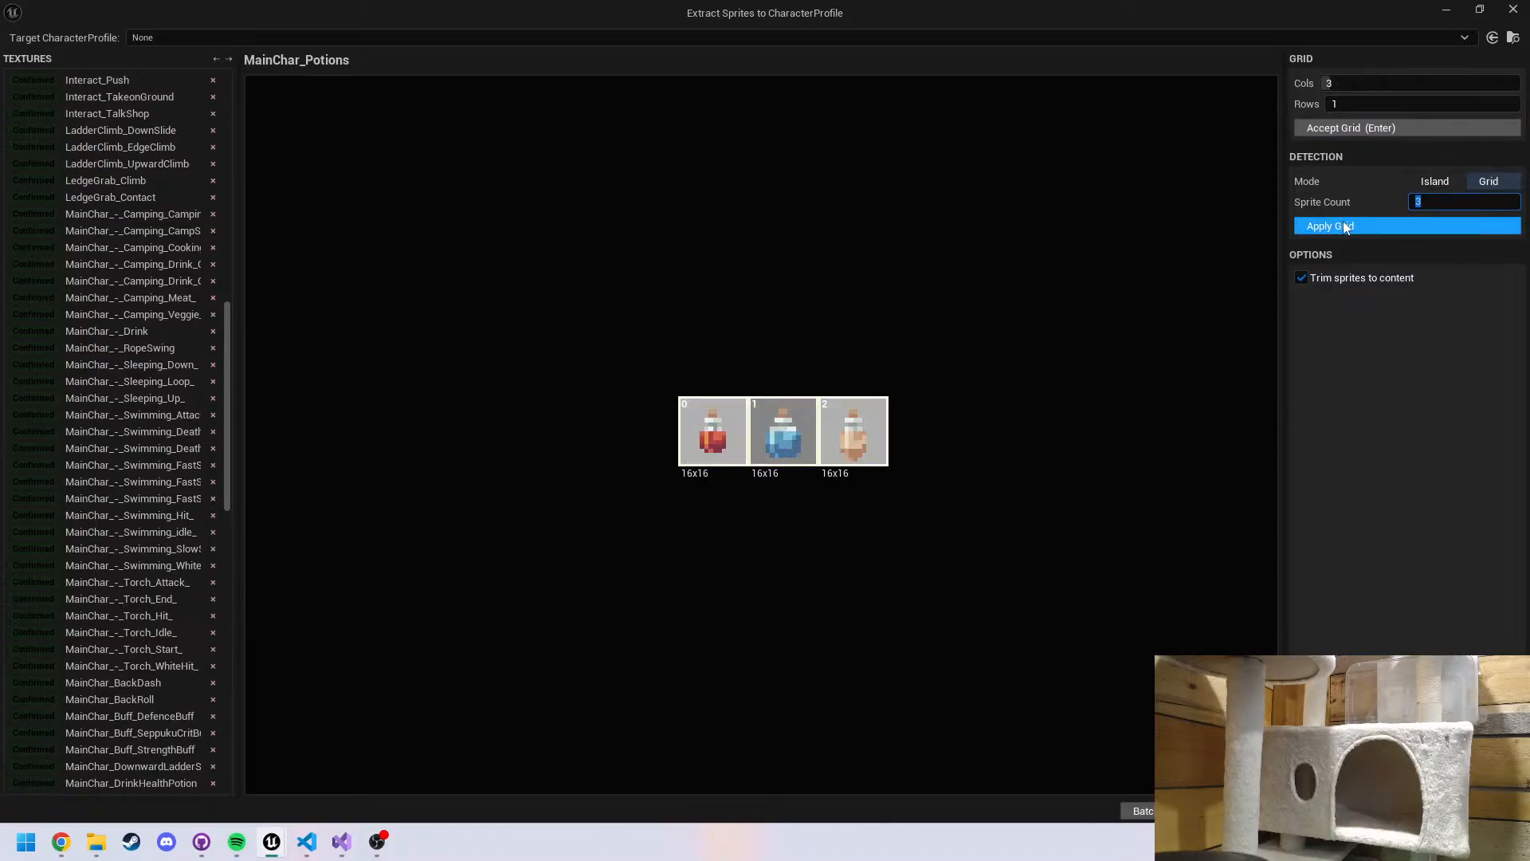
pyautogui.click(1380, 128)
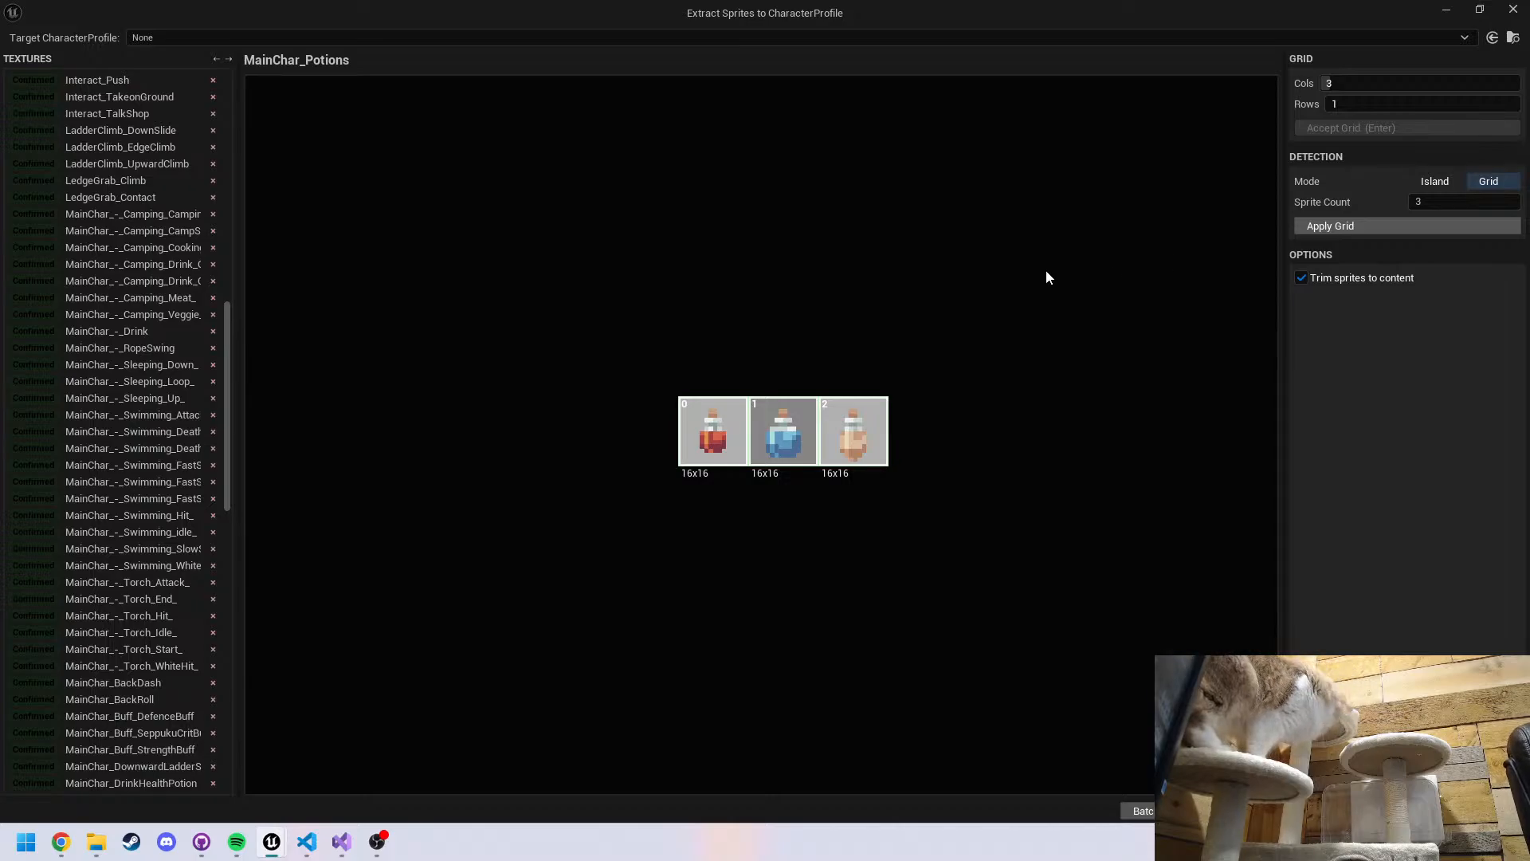
# Switch MainChar_RunAttack to Island detection, check its frames, and accept the 12-column, 1-row grid
pyautogui.press('Right')
pyautogui.click(1436, 181)
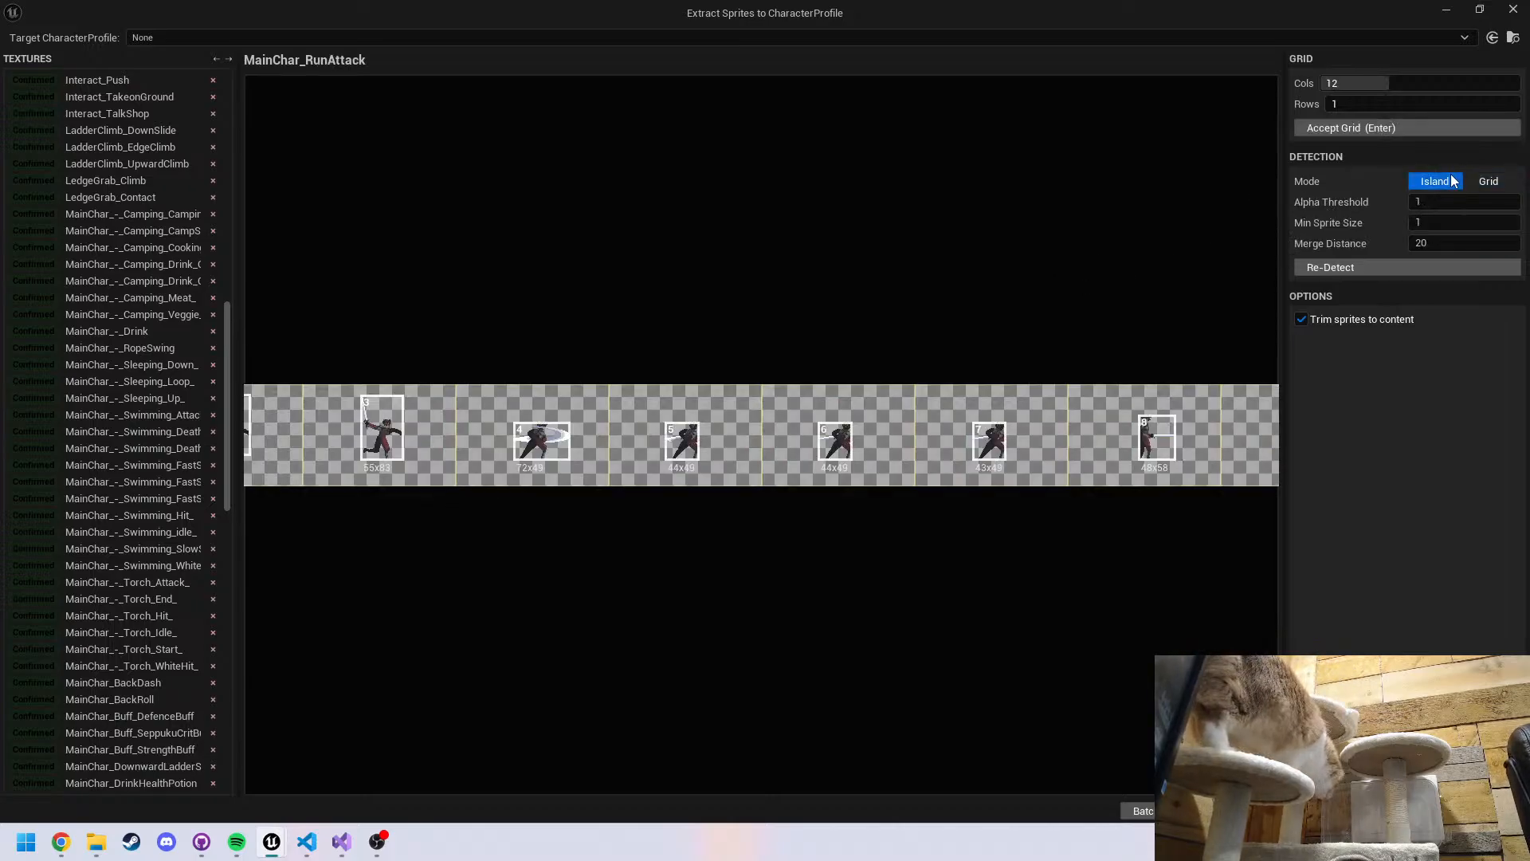
pyautogui.moveTo(746, 499)
pyautogui.mouseDown(button='middle')
pyautogui.moveTo(1050, 480)
pyautogui.moveTo(725, 489)
pyautogui.mouseUp(button='middle')
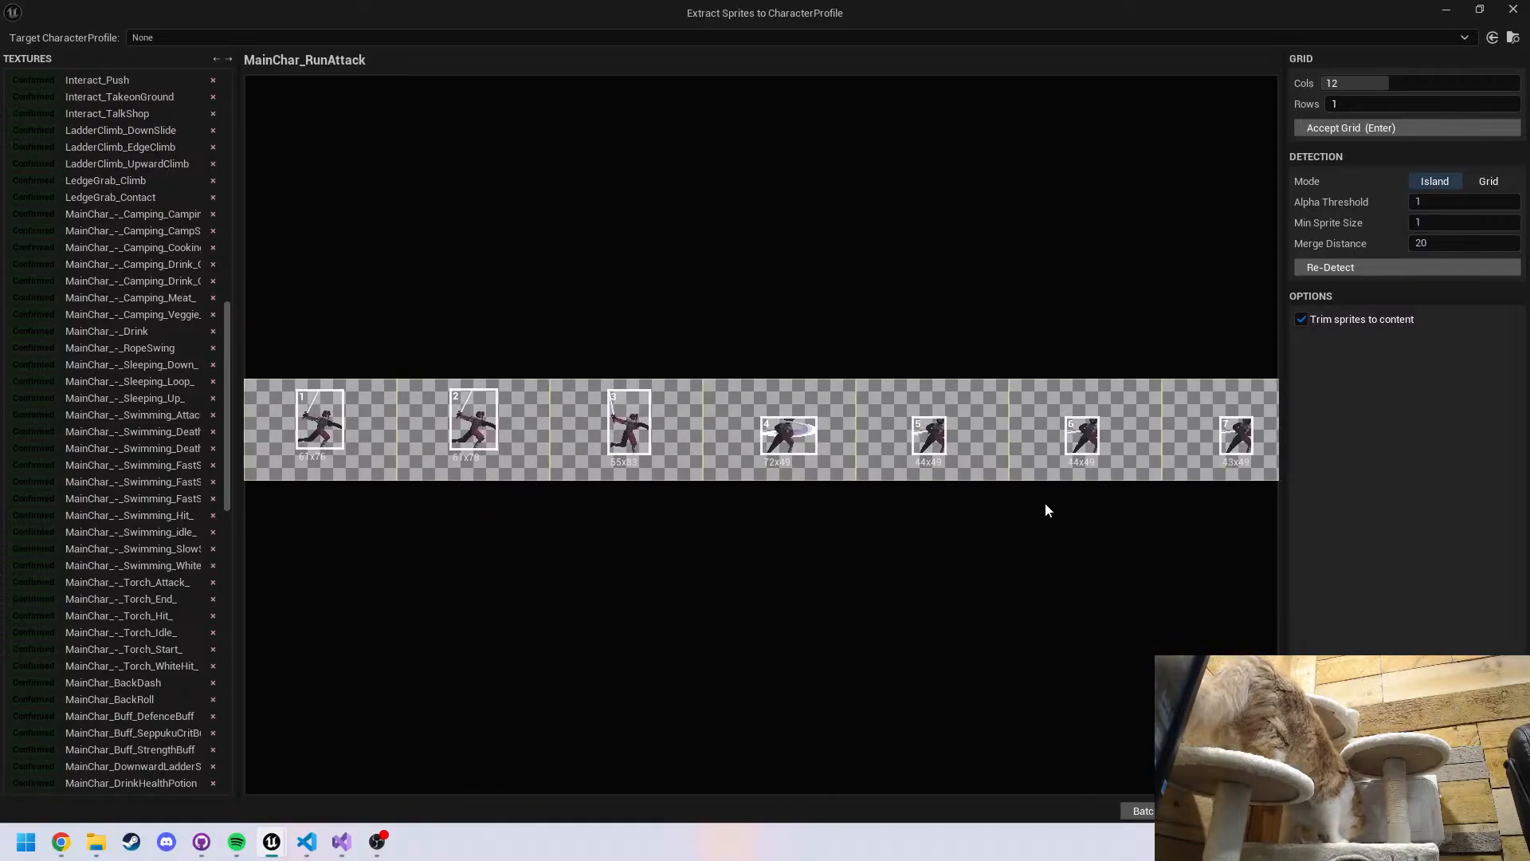
pyautogui.moveTo(1143, 496); pyautogui.dragTo(754, 497, button='middle')
pyautogui.moveTo(1089, 503); pyautogui.dragTo(711, 506, button='middle')
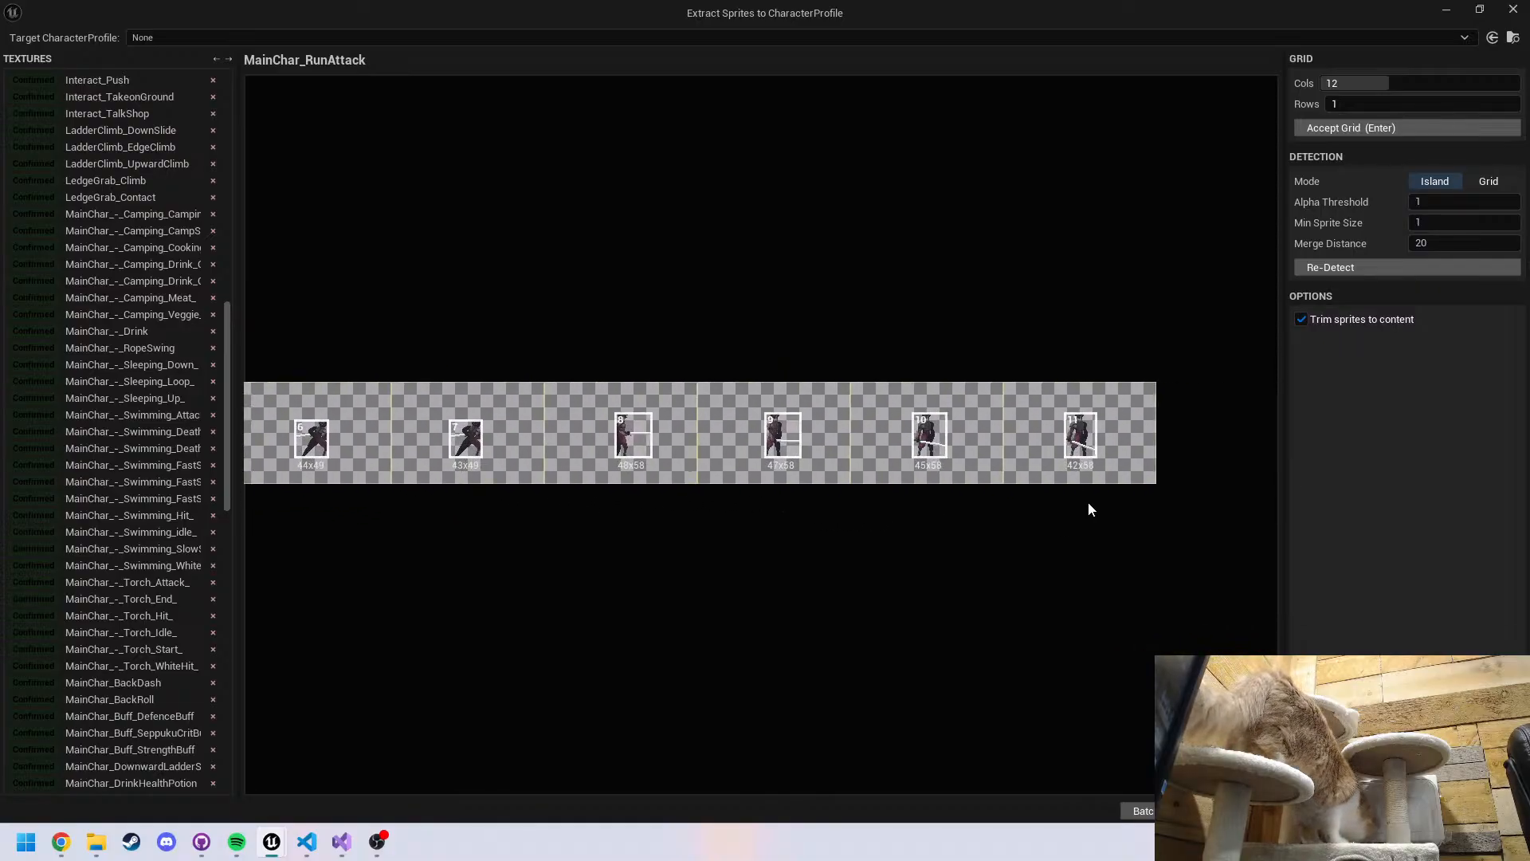
pyautogui.click(1372, 125)
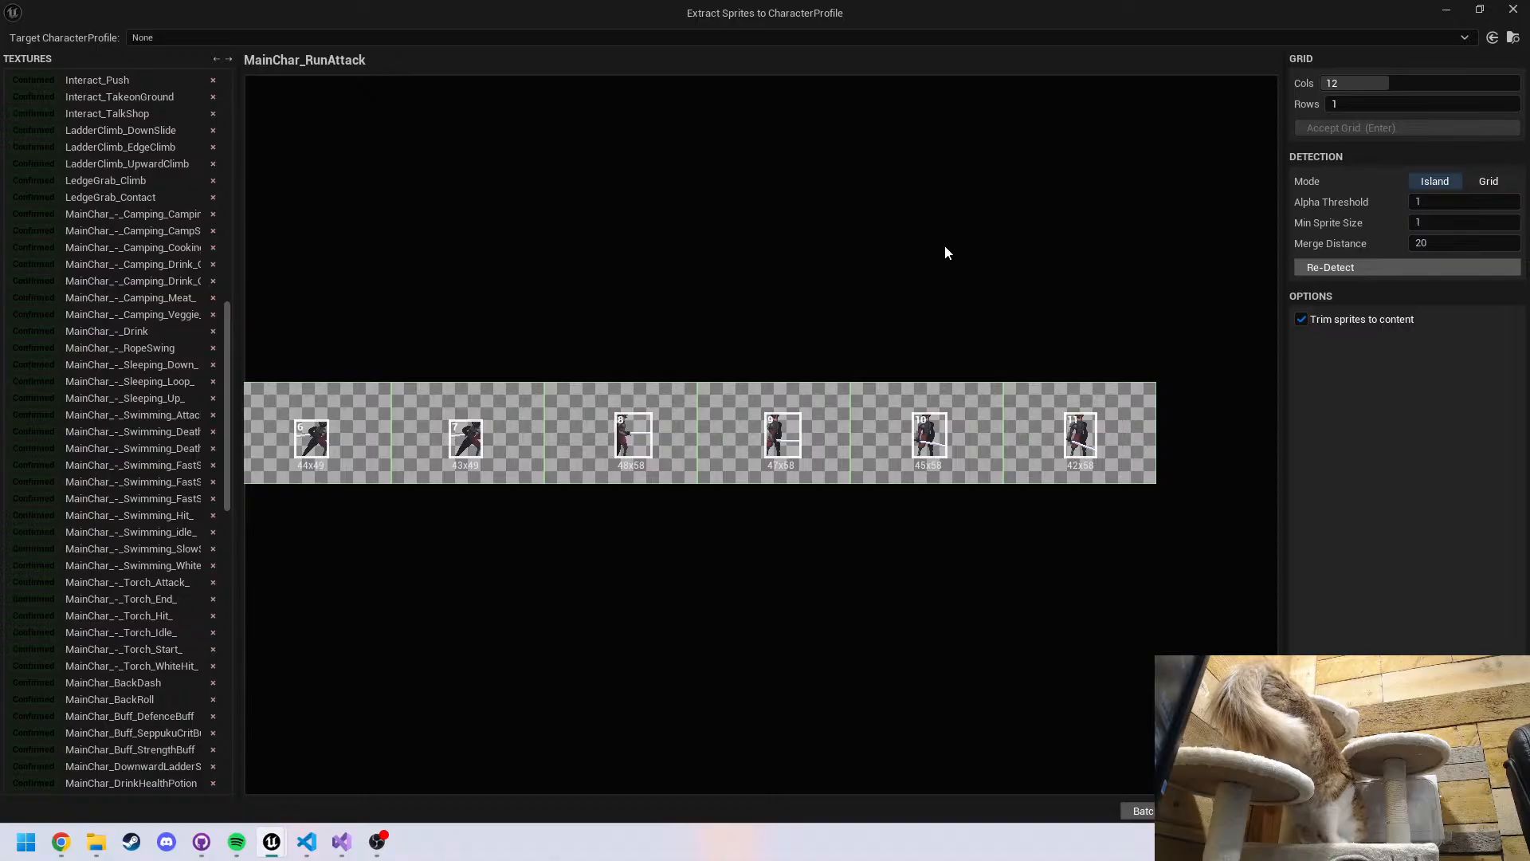
# Check the sprite bounds of MainChar_SideClimb through its last frame and accept the detected 10-column, 1-row grid
pyautogui.moveTo(1023, 261)
pyautogui.mouseDown(button='middle')
pyautogui.moveTo(1202, 235)
pyautogui.moveTo(950, 277)
pyautogui.moveTo(749, 281)
pyautogui.mouseUp(button='middle')
pyautogui.moveTo(1103, 302); pyautogui.dragTo(774, 302, button='middle')
pyautogui.moveTo(969, 310); pyautogui.dragTo(820, 313, button='middle')
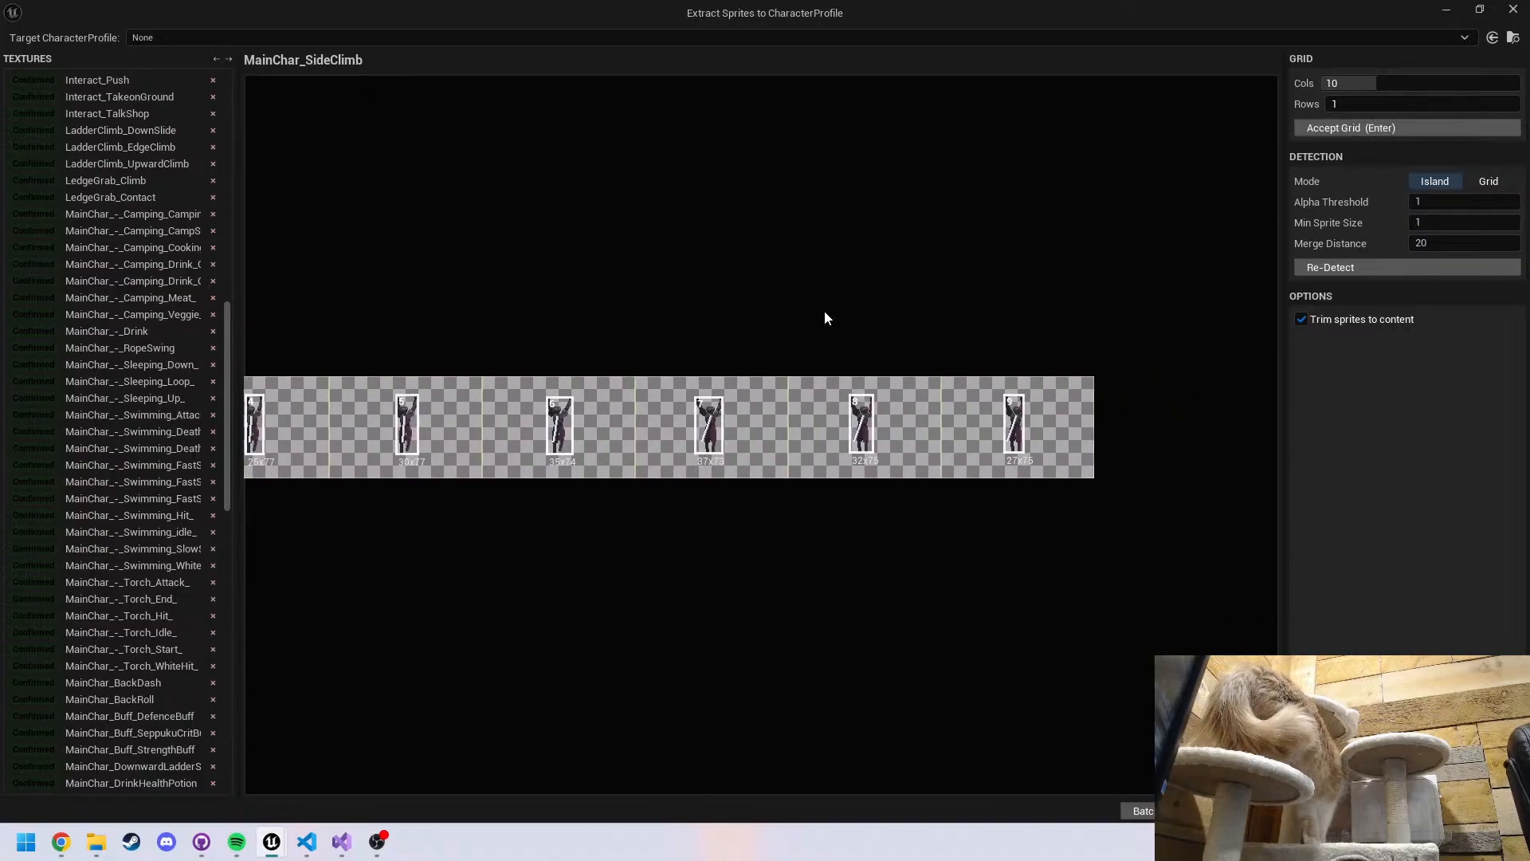
pyautogui.press('Return')
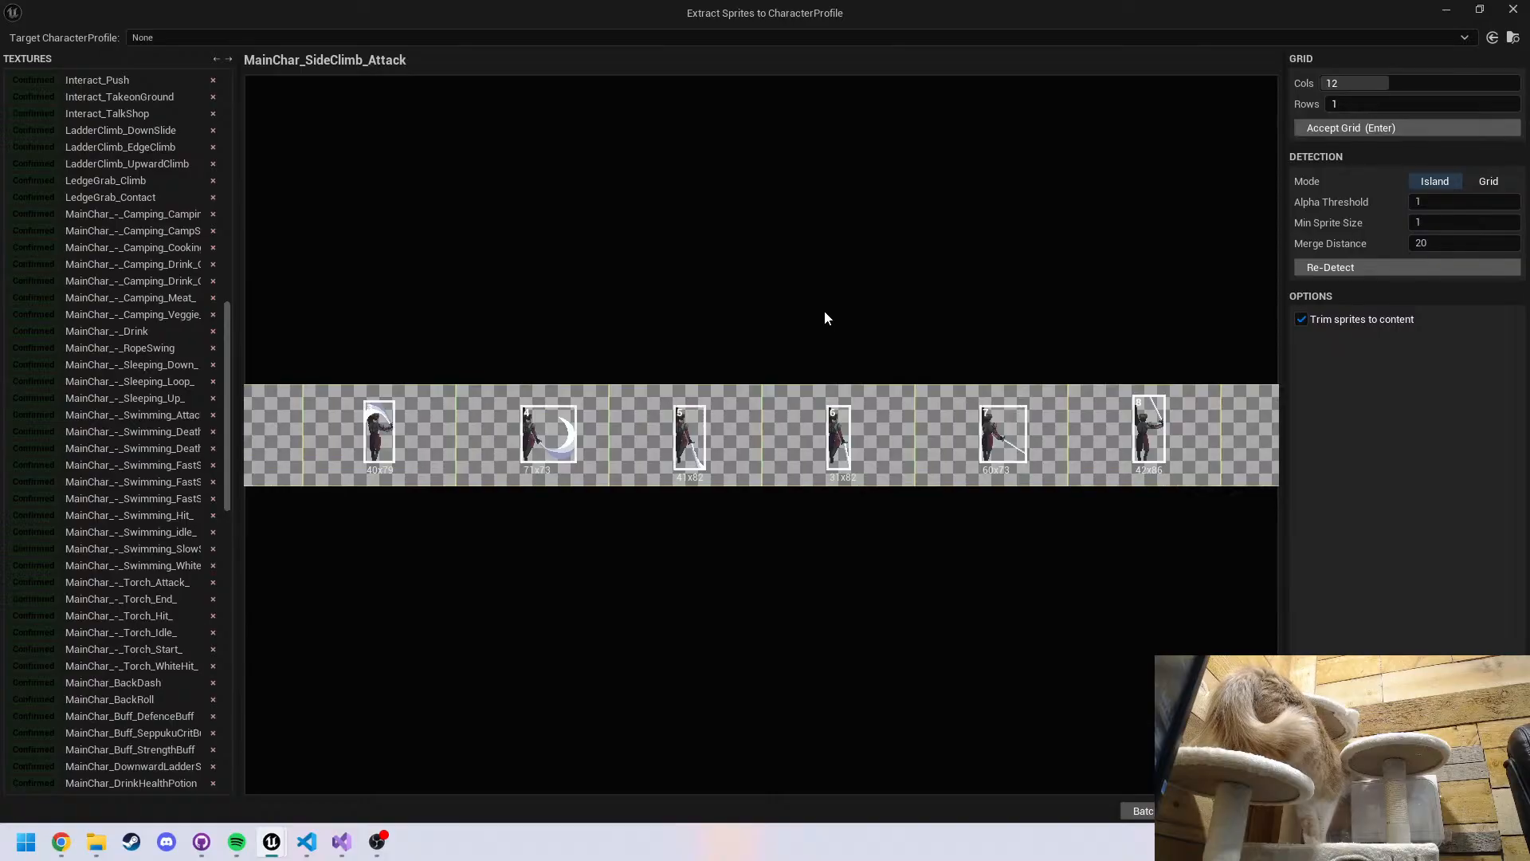
# Check the MainChar_SideClimb_Attack frames through frame 11 and accept the detected 12-column, 1-row grid
pyautogui.moveTo(743, 351)
pyautogui.mouseDown(button='middle')
pyautogui.moveTo(1019, 346)
pyautogui.moveTo(773, 368)
pyautogui.moveTo(533, 356)
pyautogui.mouseUp(button='middle')
pyautogui.moveTo(982, 359); pyautogui.dragTo(770, 357, button='middle')
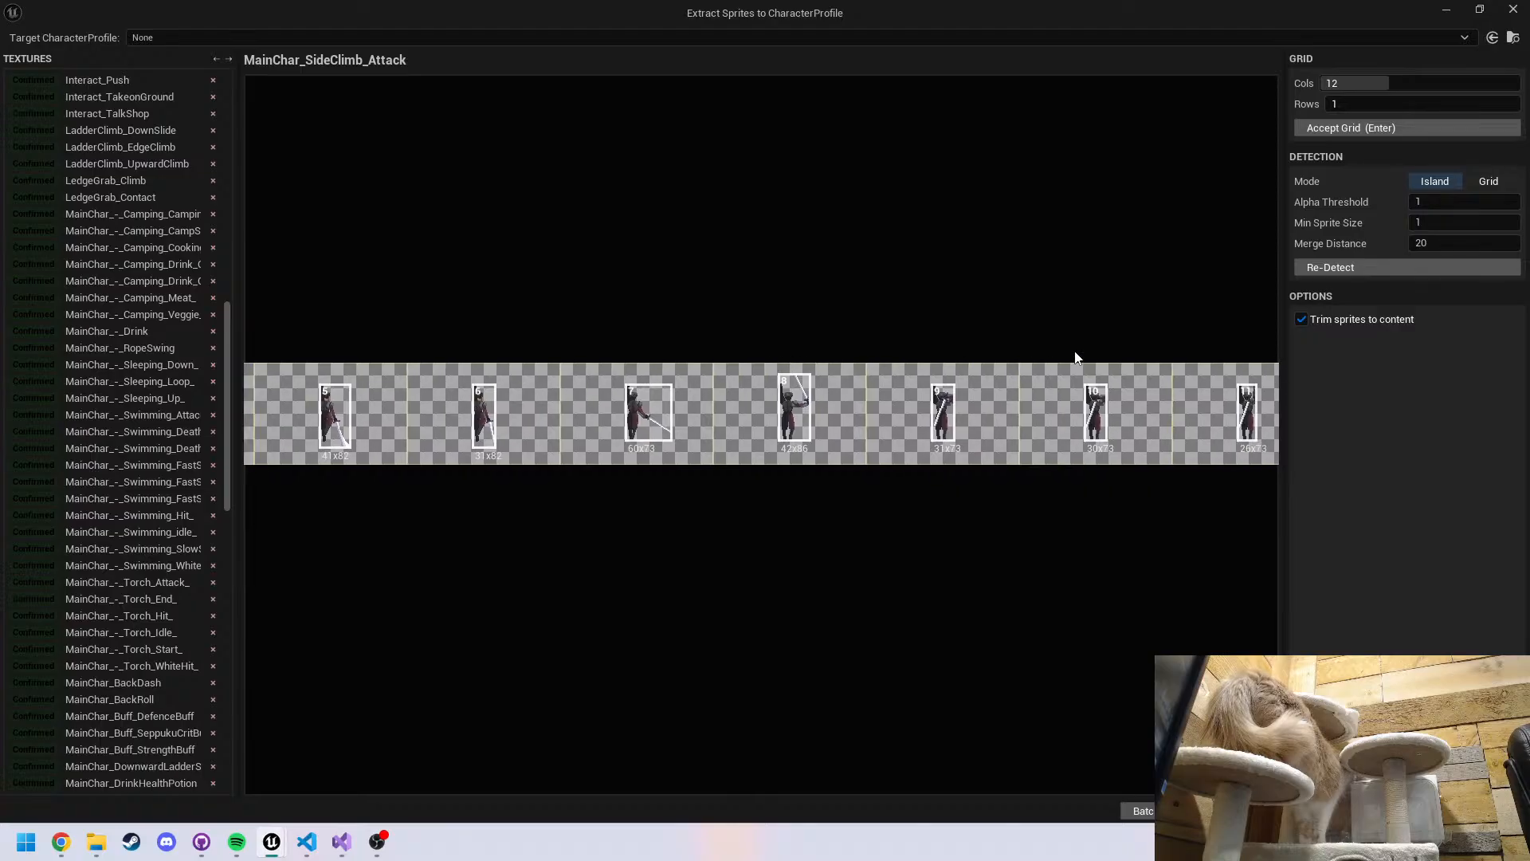
pyautogui.moveTo(1076, 351)
pyautogui.mouseDown(button='middle')
pyautogui.moveTo(886, 347)
pyautogui.moveTo(1070, 363)
pyautogui.mouseUp(button='middle')
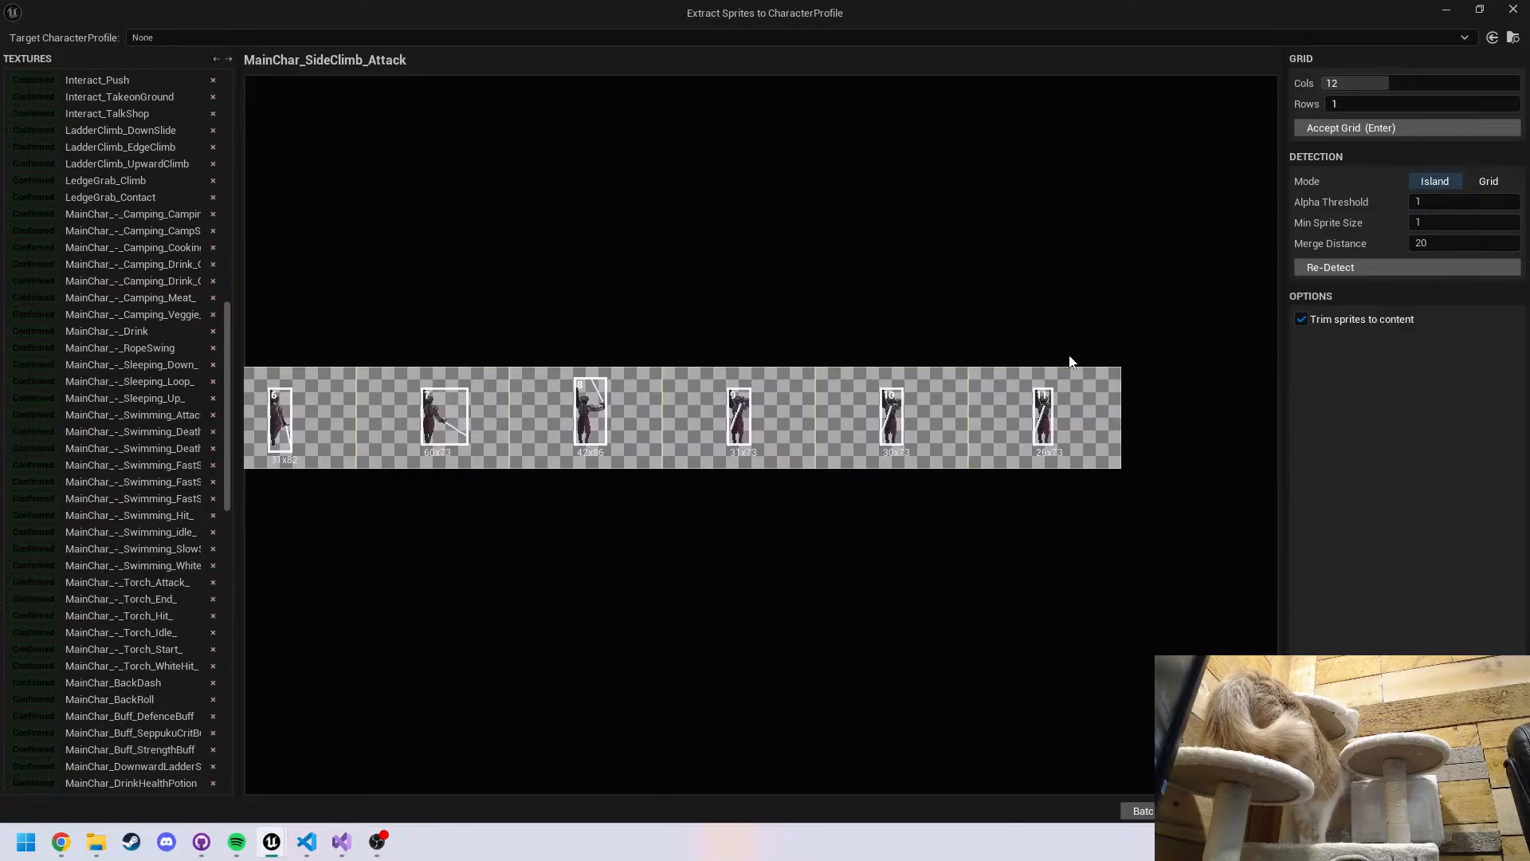
pyautogui.press('Return')
# Examine the sprite bounds of MainChar_SideClimb_FallingCatch from frame 0 through frame 6
pyautogui.moveTo(662, 349); pyautogui.dragTo(920, 332, button='middle')
pyautogui.scroll(2, 853, 411)
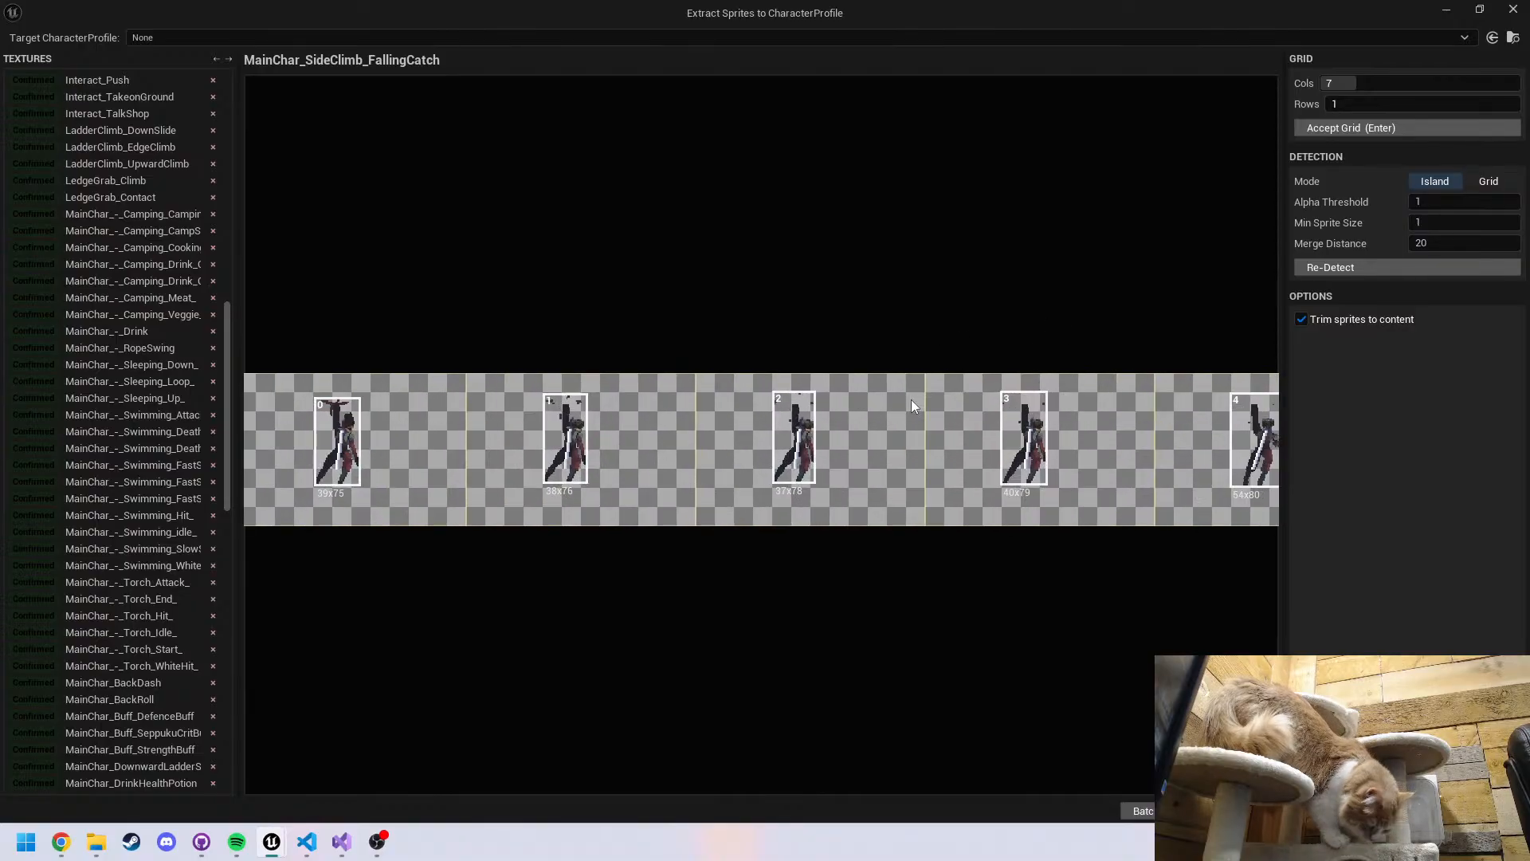
pyautogui.moveTo(1056, 602); pyautogui.dragTo(849, 606, button='middle')
pyautogui.moveTo(1043, 596); pyautogui.dragTo(767, 596, button='middle')
pyautogui.scroll(-1, 927, 550)
pyautogui.moveTo(1137, 582)
pyautogui.mouseDown(button='middle')
pyautogui.moveTo(880, 580)
pyautogui.moveTo(1026, 556)
pyautogui.mouseUp(button='middle')
pyautogui.scroll(-1, 958, 548)
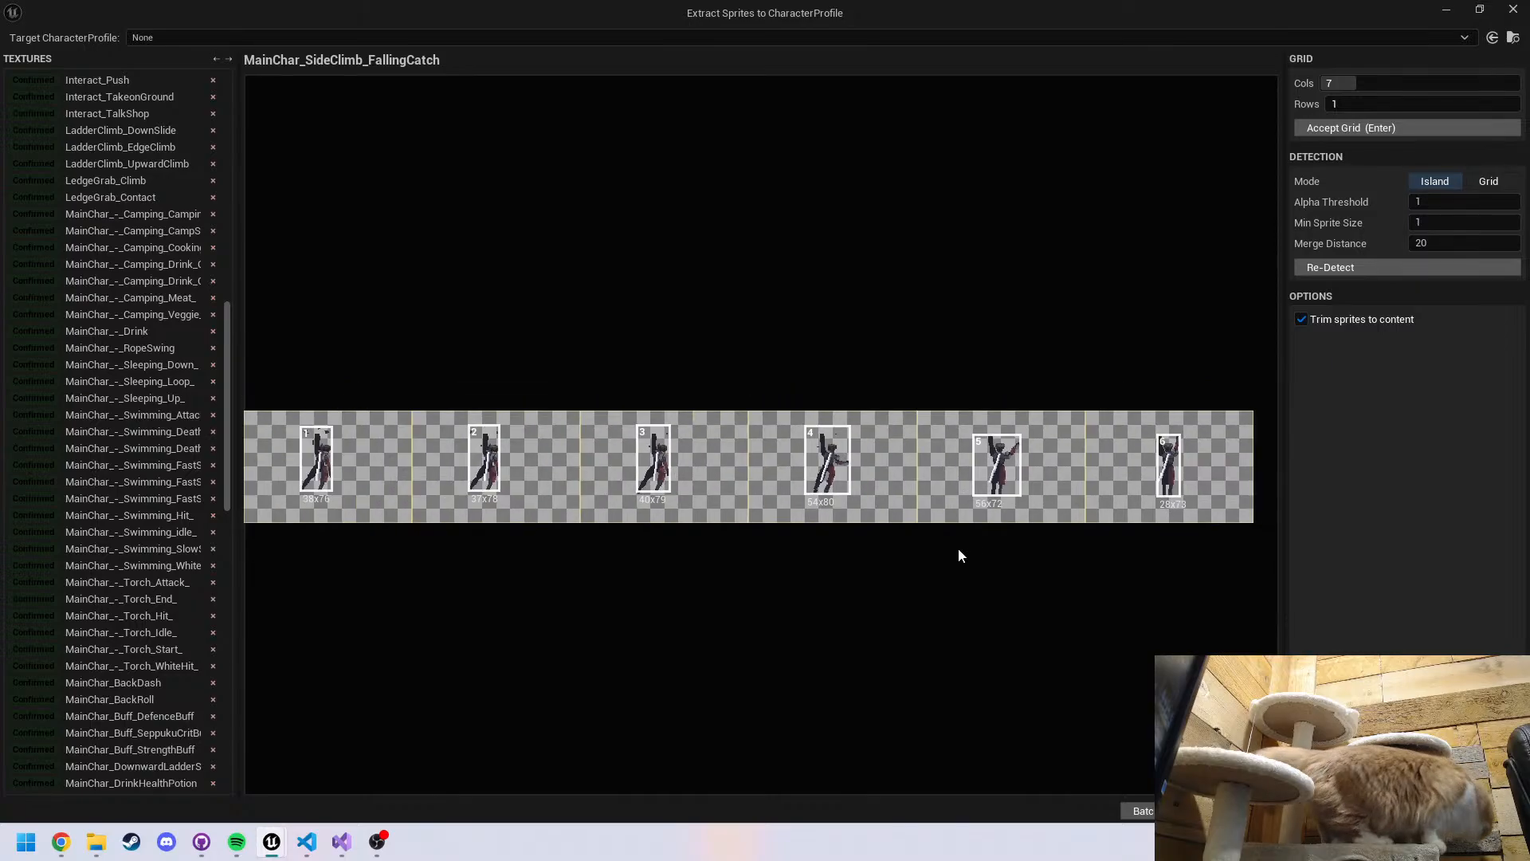
pyautogui.moveTo(849, 539); pyautogui.dragTo(917, 537, button='middle')
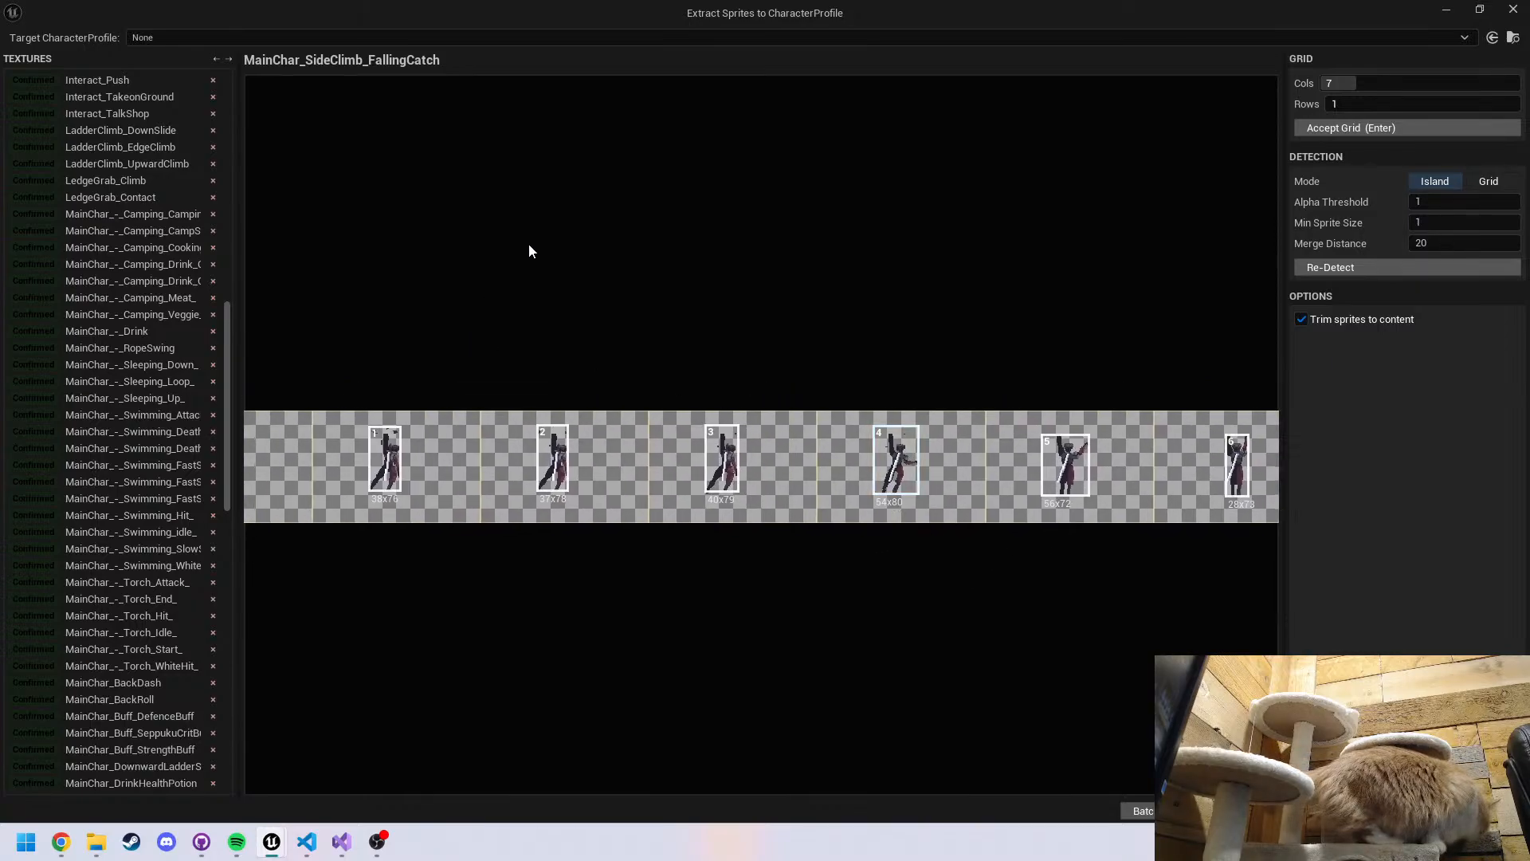
# Recheck the MainChar_SideClimb_FallingCatch frames up close and accept the detected 7-column, 1-row grid
pyautogui.moveTo(376, 296); pyautogui.dragTo(484, 279, button='middle')
pyautogui.scroll(5, 448, 465)
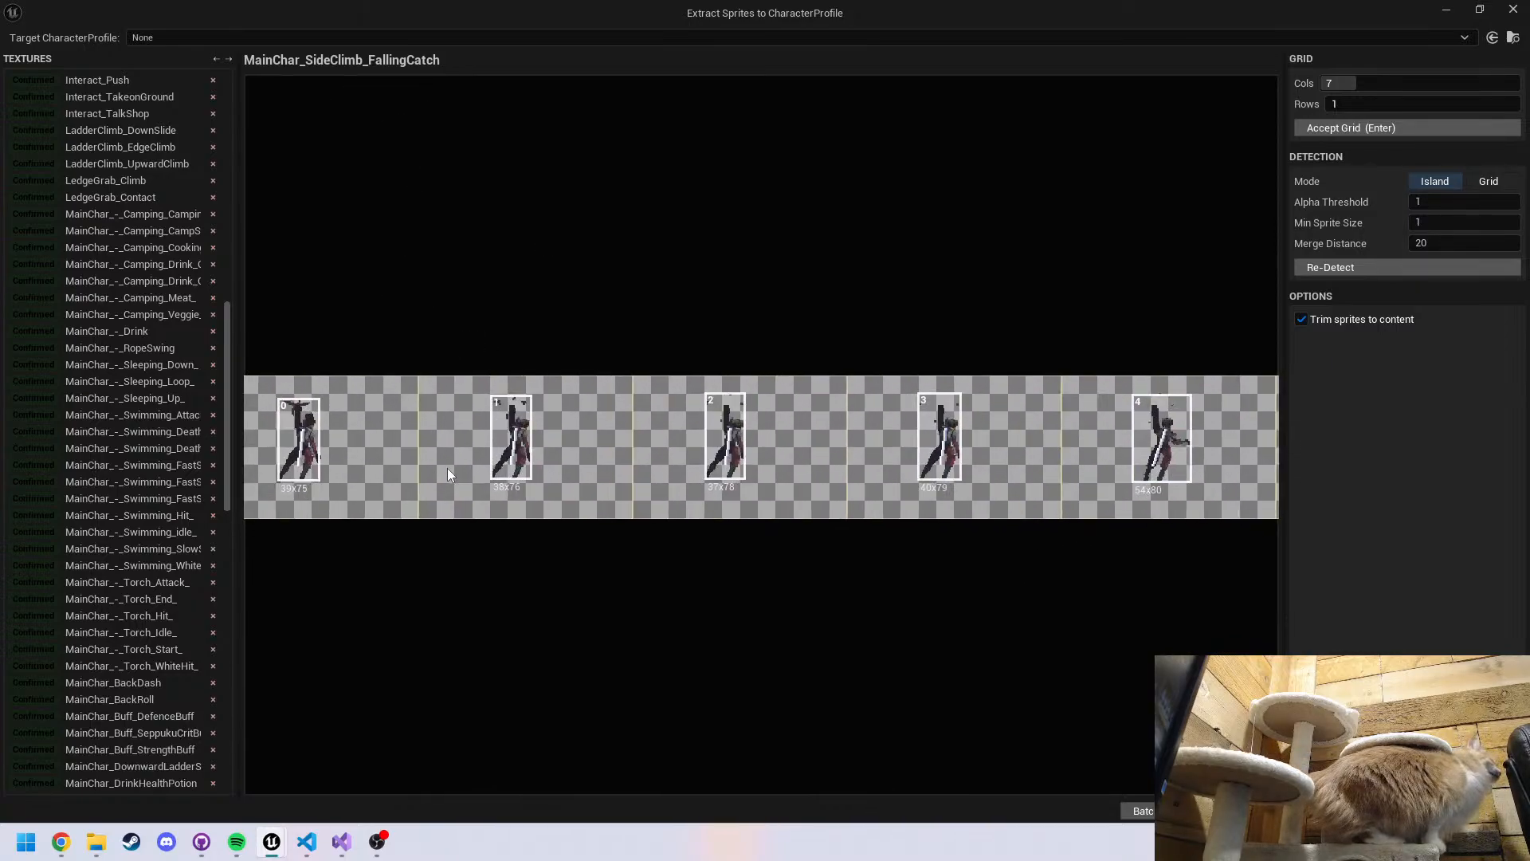
pyautogui.moveTo(940, 598)
pyautogui.mouseDown(button='middle')
pyautogui.moveTo(681, 583)
pyautogui.moveTo(712, 582)
pyautogui.mouseUp(button='middle')
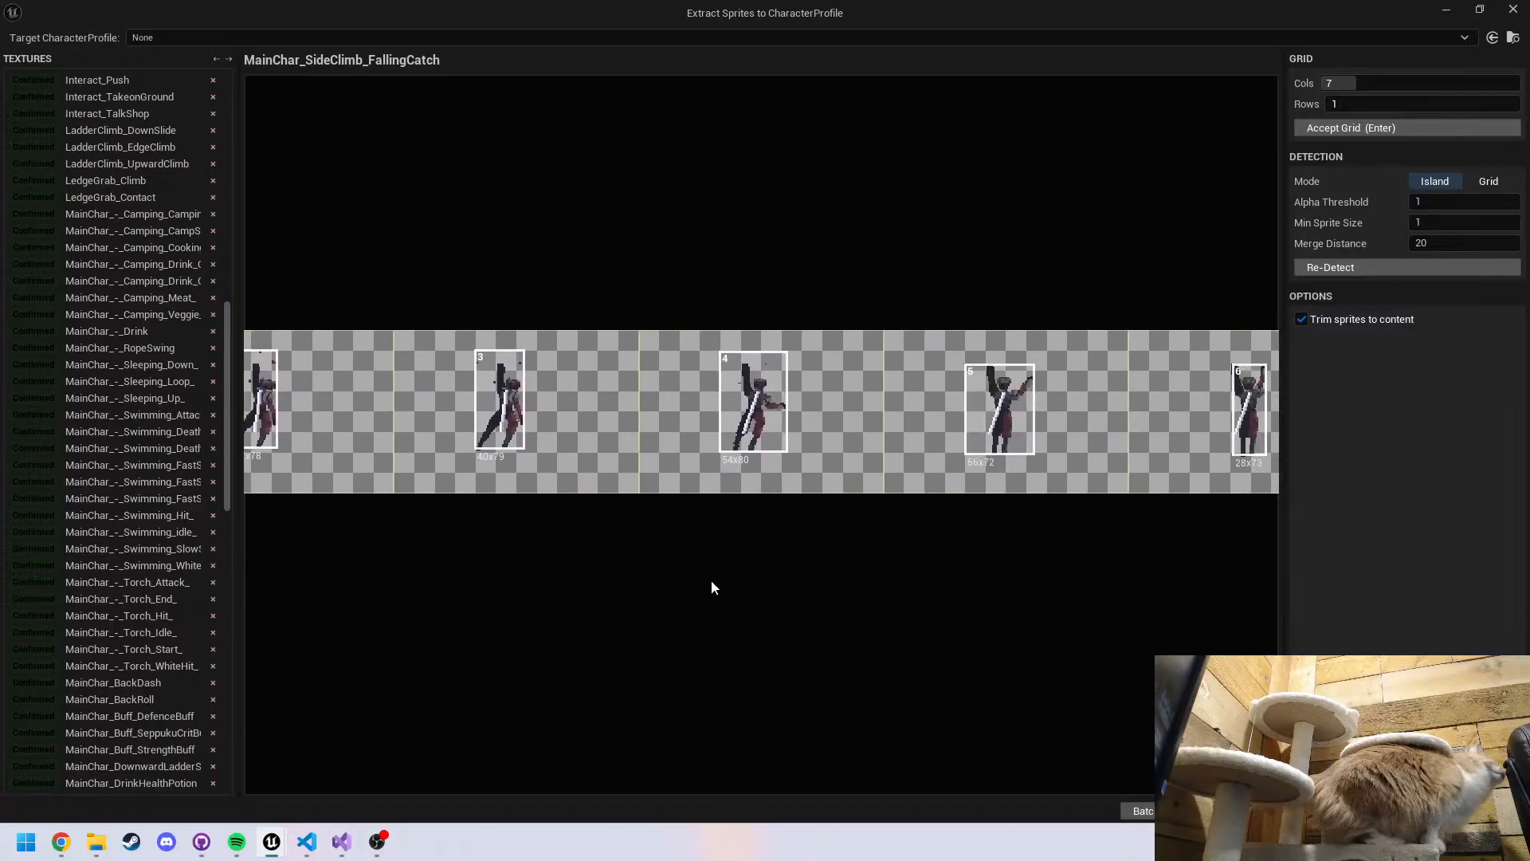
pyautogui.moveTo(986, 585); pyautogui.dragTo(726, 565, button='middle')
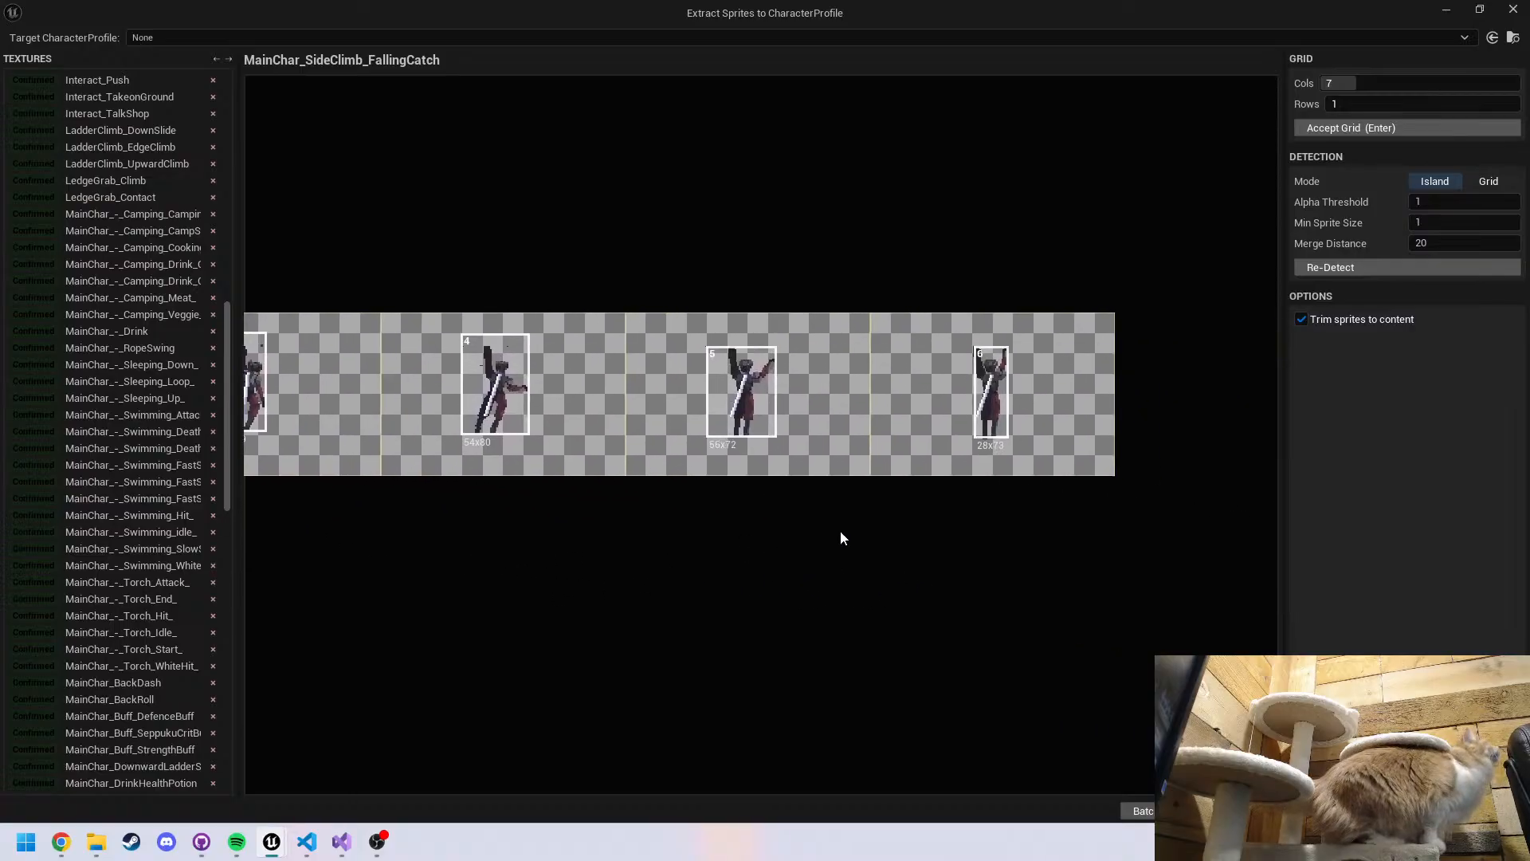
pyautogui.press('Return')
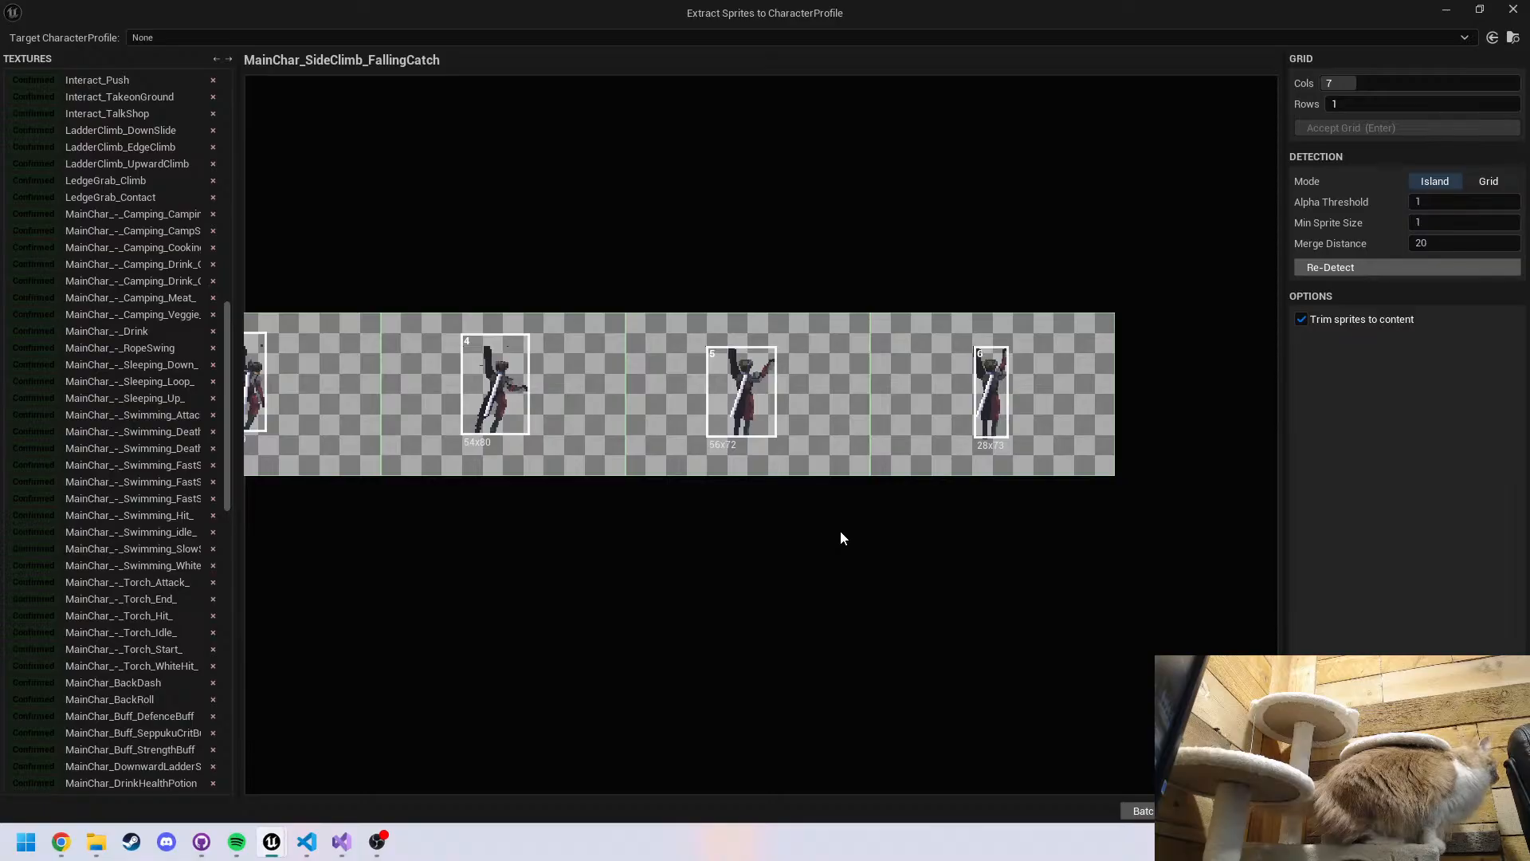
pyautogui.press('Return')
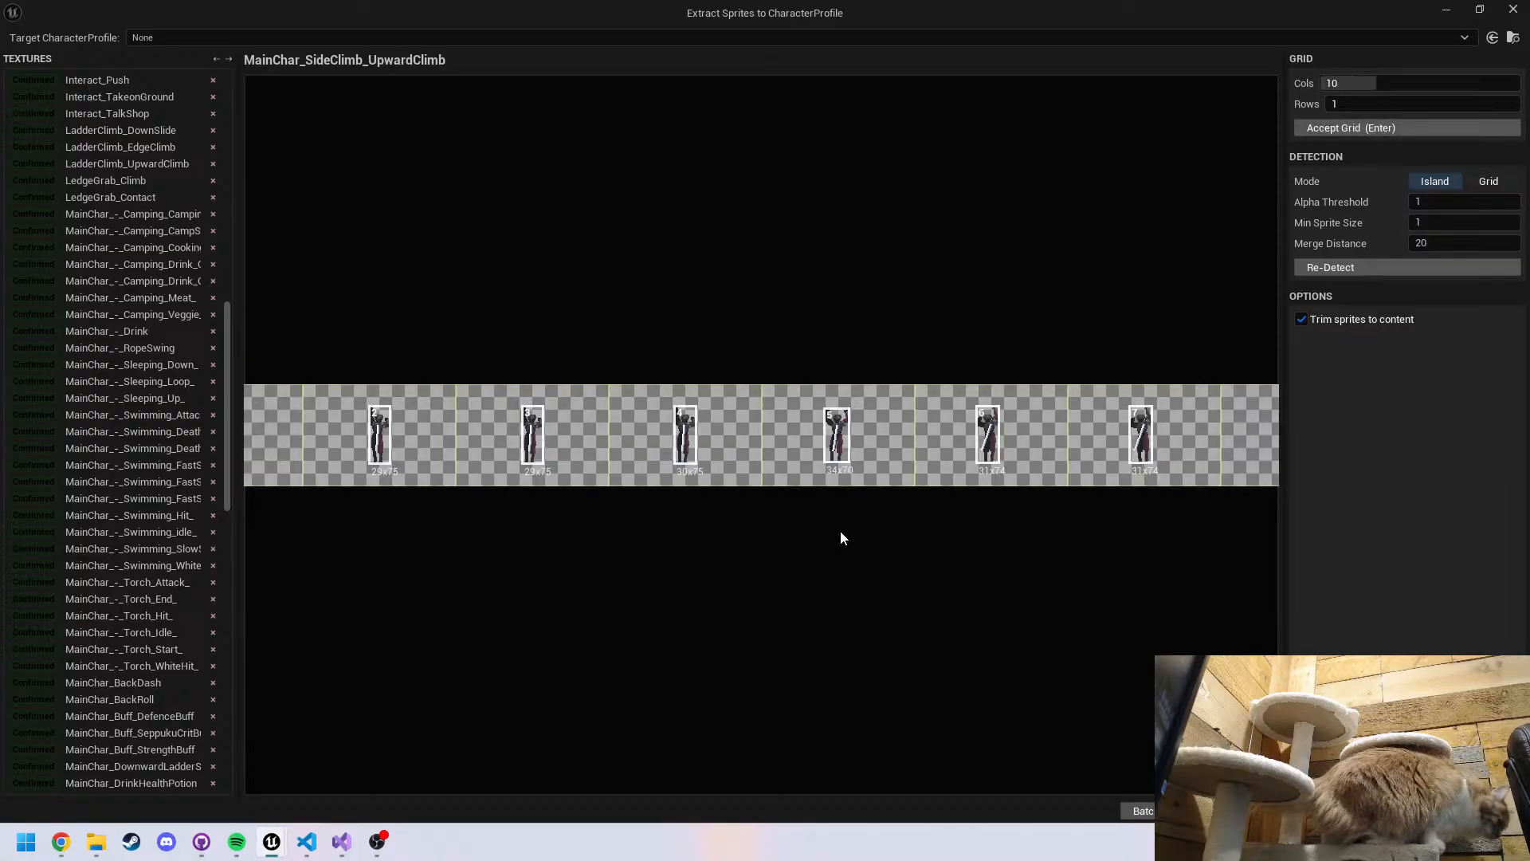
# Check the MainChar_SideClimb_UpwardClimb frames and accept the detected 10-column, 1-row grid
pyautogui.moveTo(923, 515); pyautogui.dragTo(670, 487, button='middle')
pyautogui.moveTo(1064, 464); pyautogui.dragTo(1160, 497, button='middle')
pyautogui.press('Return')
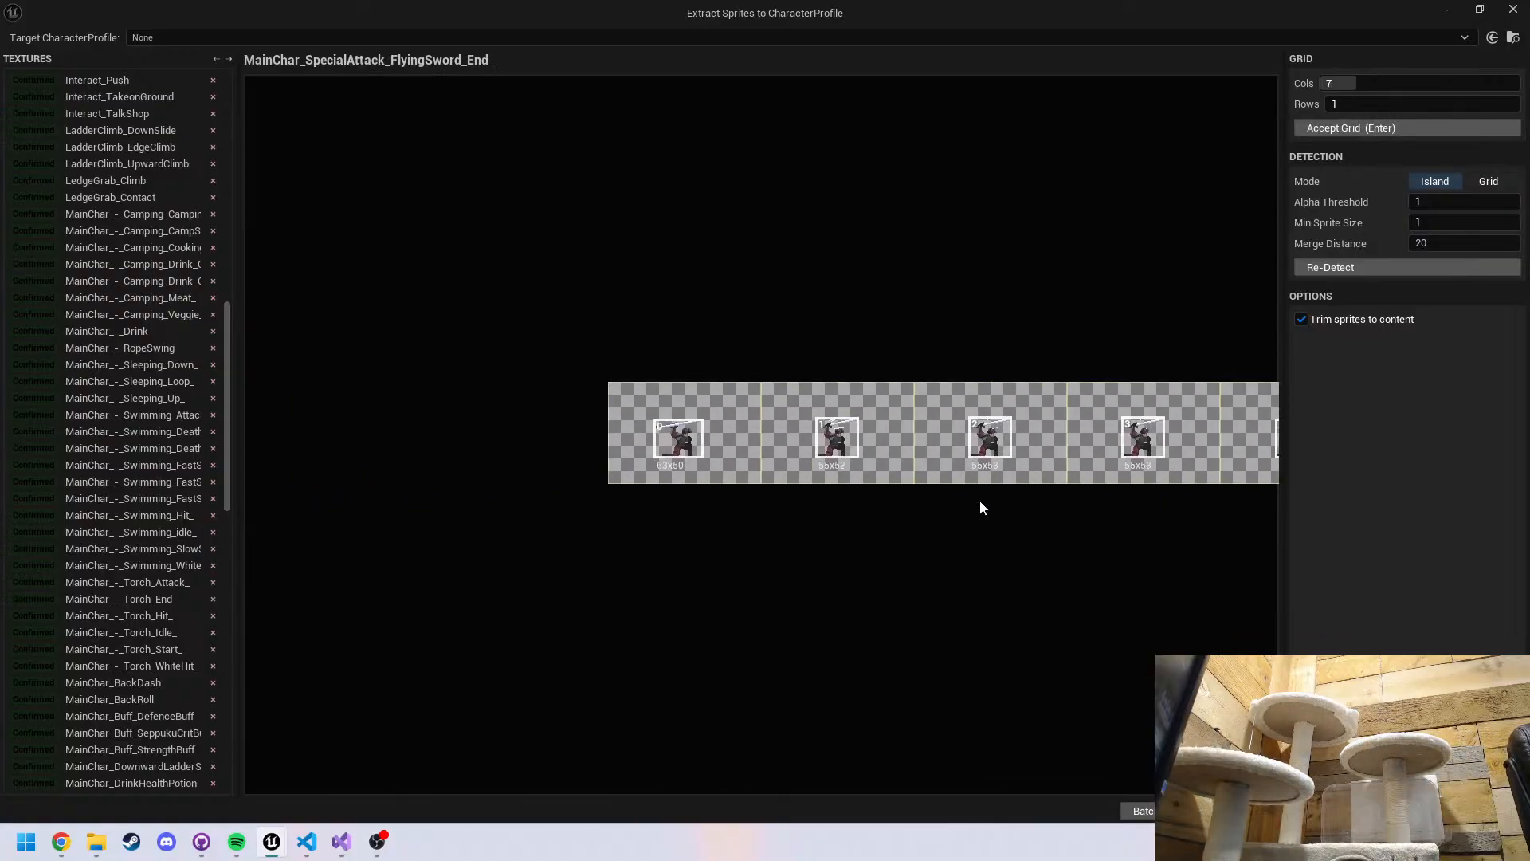
# Check the sprite bounds of MainChar_SpecialAttack_FlyingSword_End and accept the detected 7-column, 1-row grid
pyautogui.moveTo(979, 499); pyautogui.dragTo(818, 496, button='middle')
pyautogui.moveTo(1030, 510); pyautogui.dragTo(917, 511, button='middle')
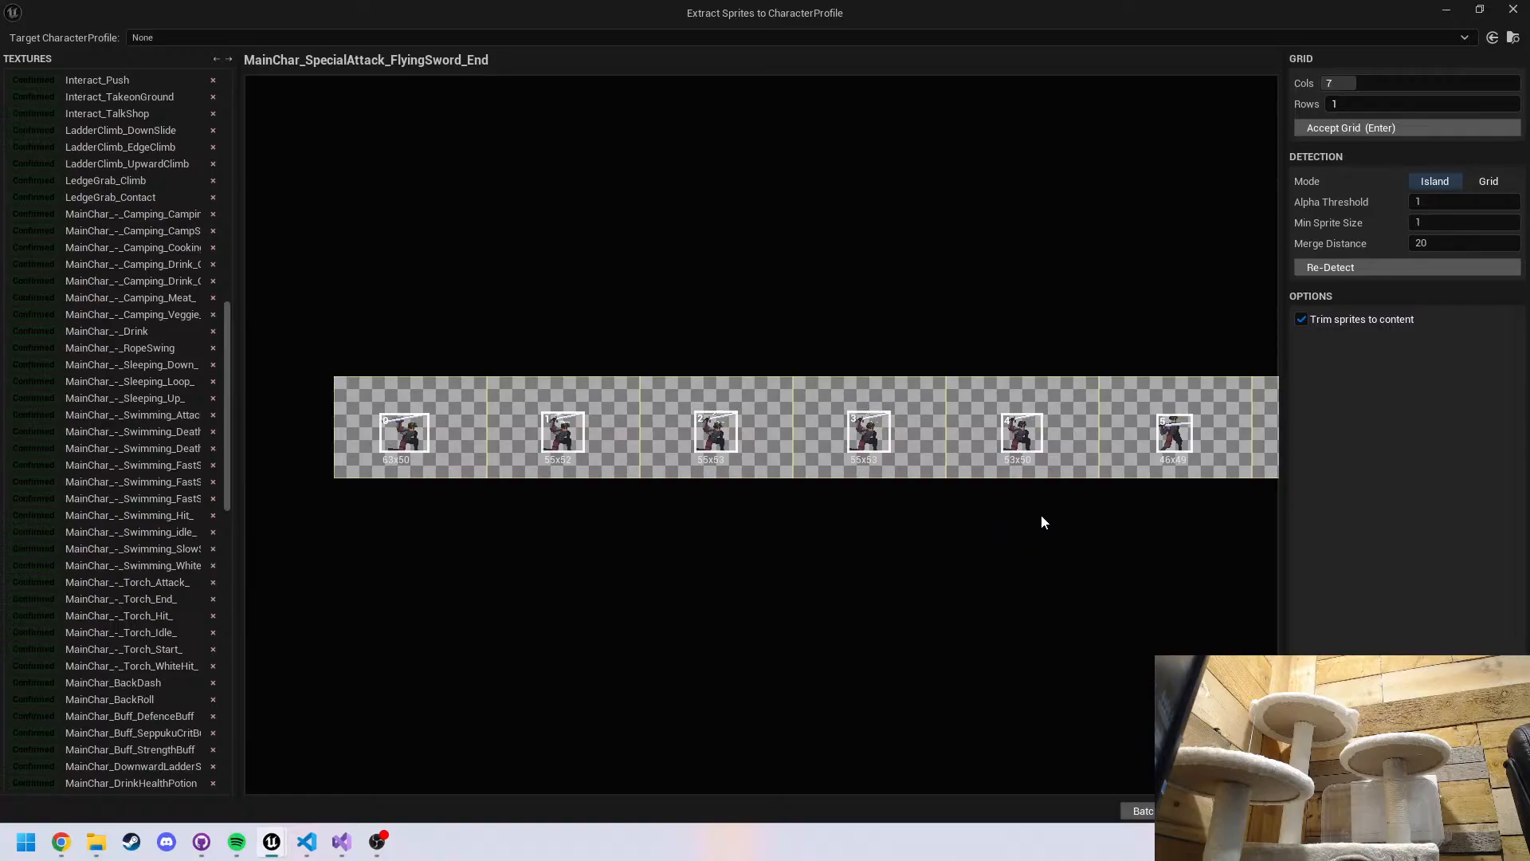
pyautogui.moveTo(1041, 522); pyautogui.dragTo(738, 529, button='middle')
pyautogui.moveTo(855, 529); pyautogui.dragTo(985, 523, button='middle')
pyautogui.press('Return')
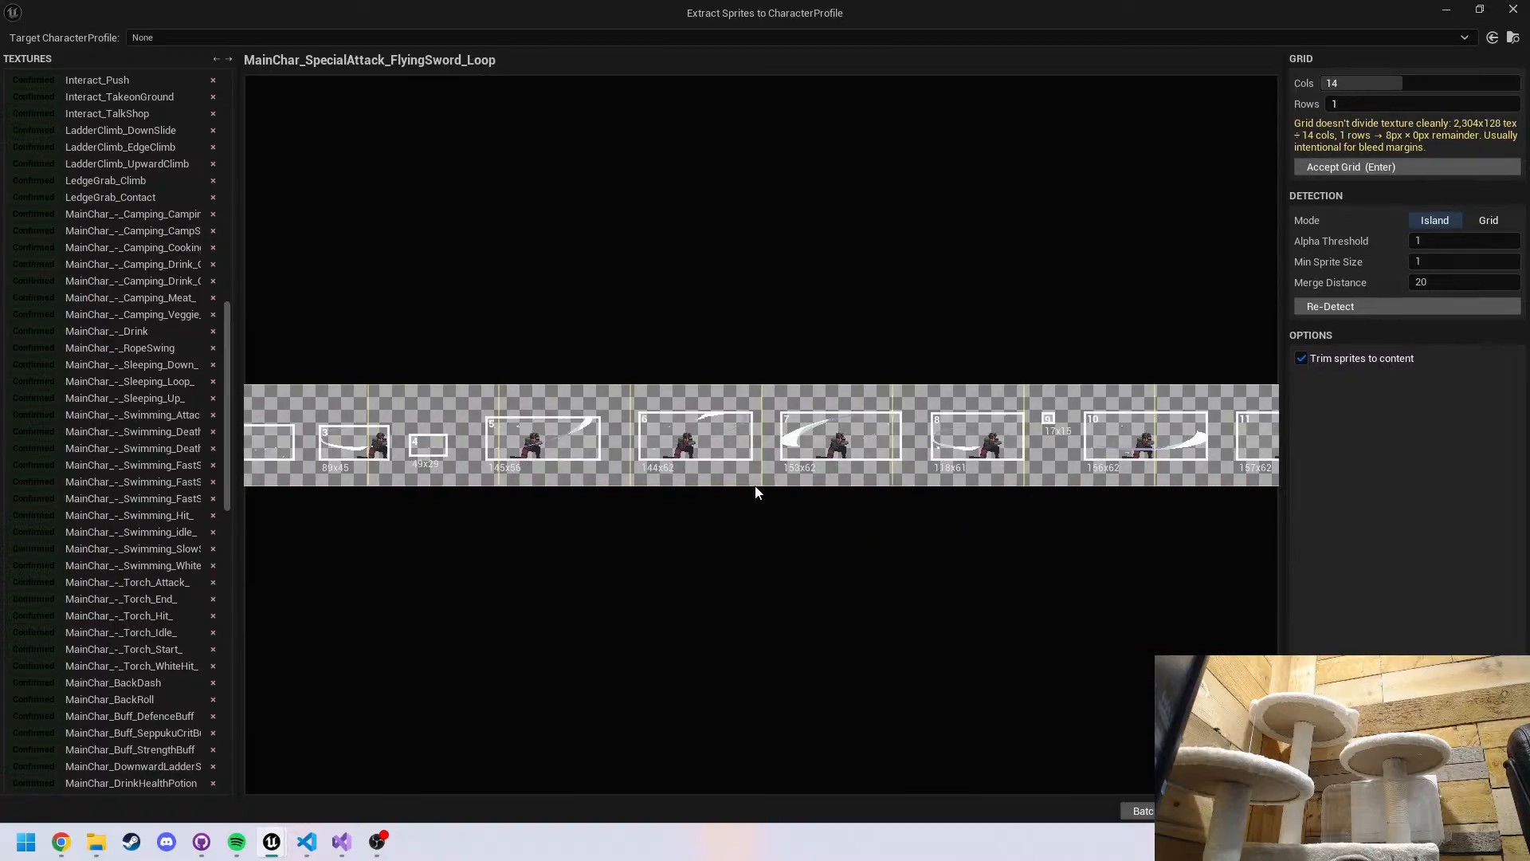
# Check the MainChar_SpecialAttack_FlyingSword_Loop frames, switch to Grid detection with a sprite count of 12, and accept the 12-column, 1-row grid
pyautogui.moveTo(756, 488)
pyautogui.mouseDown(button='middle')
pyautogui.moveTo(963, 498)
pyautogui.moveTo(850, 506)
pyautogui.mouseUp(button='middle')
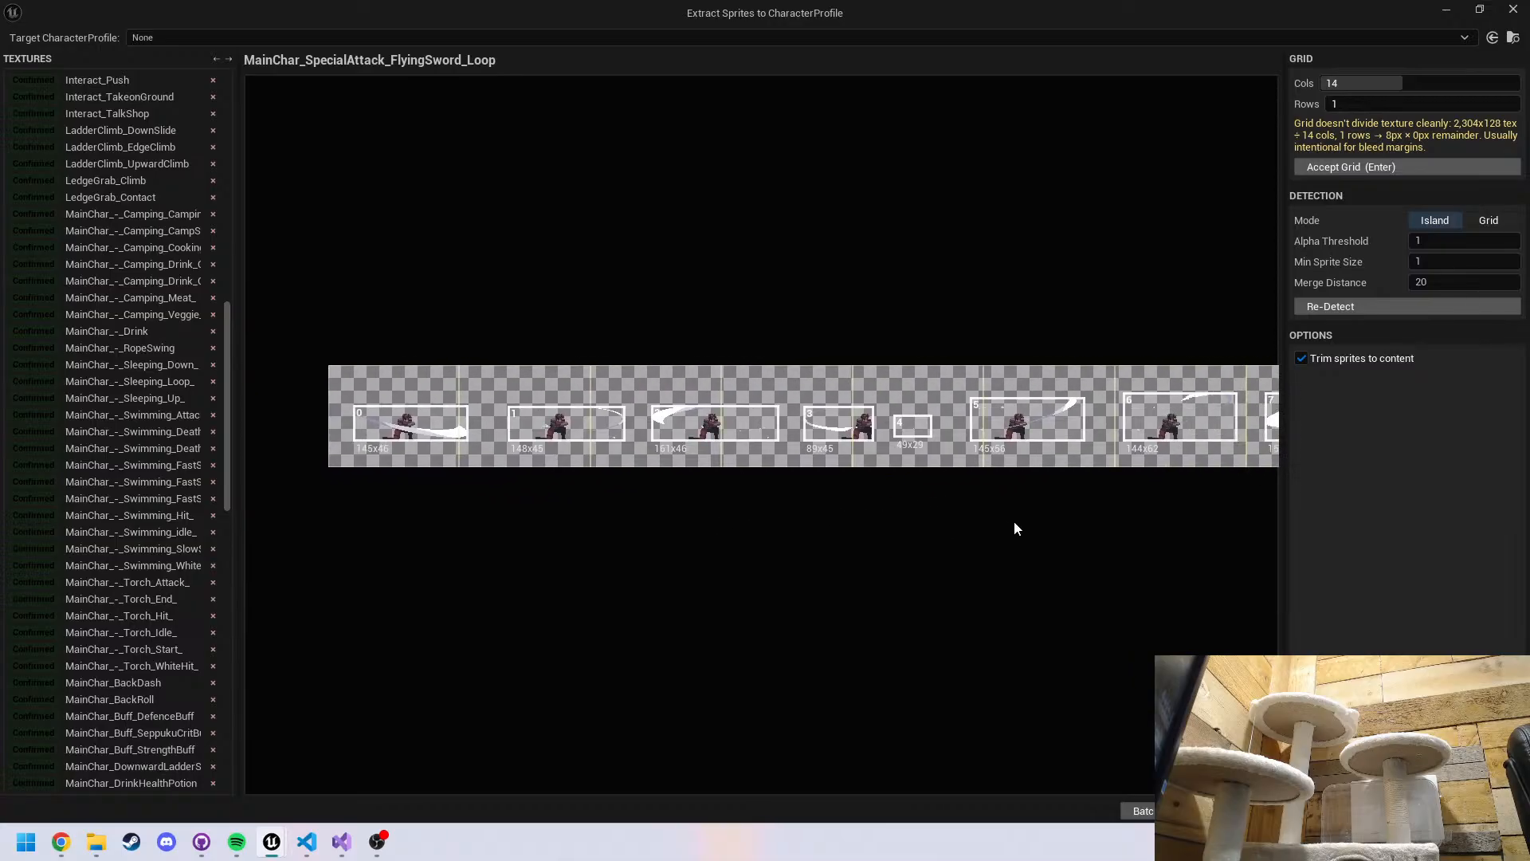
pyautogui.moveTo(1014, 523); pyautogui.dragTo(786, 530, button='middle')
pyautogui.moveTo(1057, 563); pyautogui.dragTo(728, 574, button='middle')
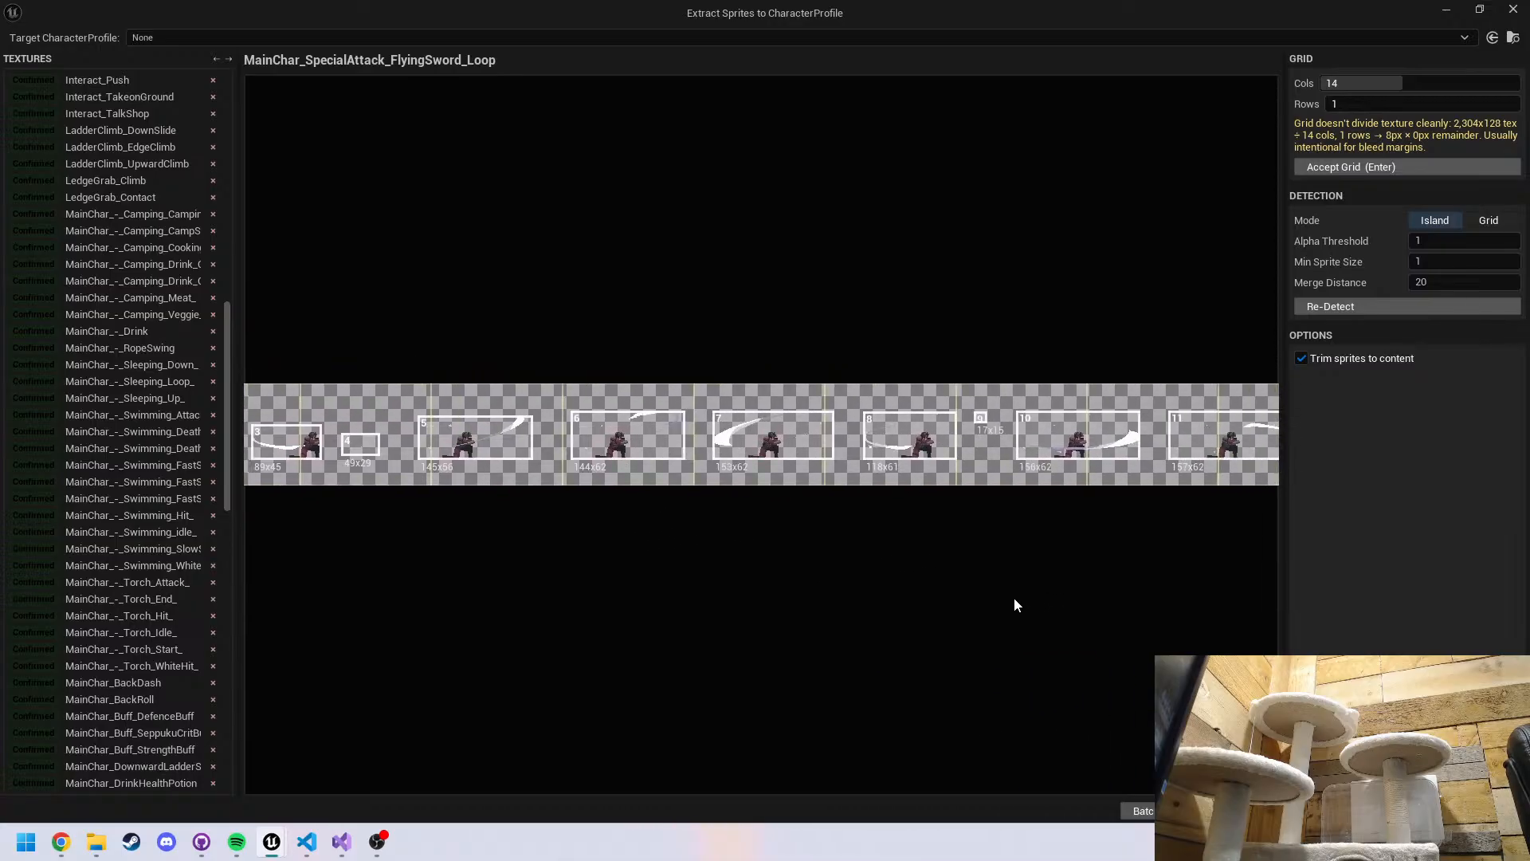
pyautogui.moveTo(1082, 595)
pyautogui.mouseDown(button='middle')
pyautogui.moveTo(899, 593)
pyautogui.moveTo(988, 620)
pyautogui.moveTo(866, 622)
pyautogui.mouseUp(button='middle')
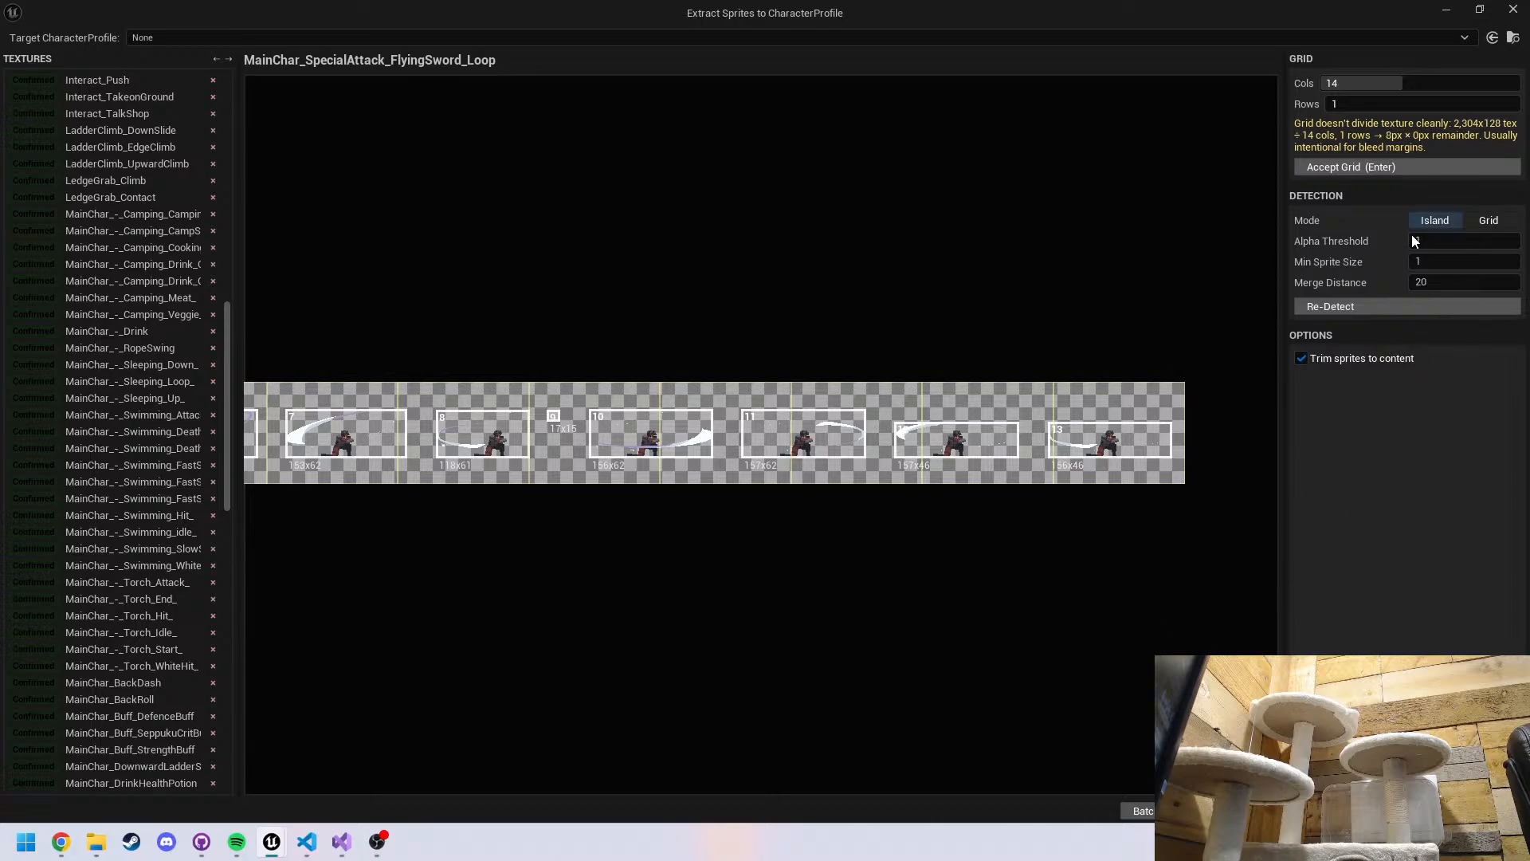
pyautogui.click(1479, 221)
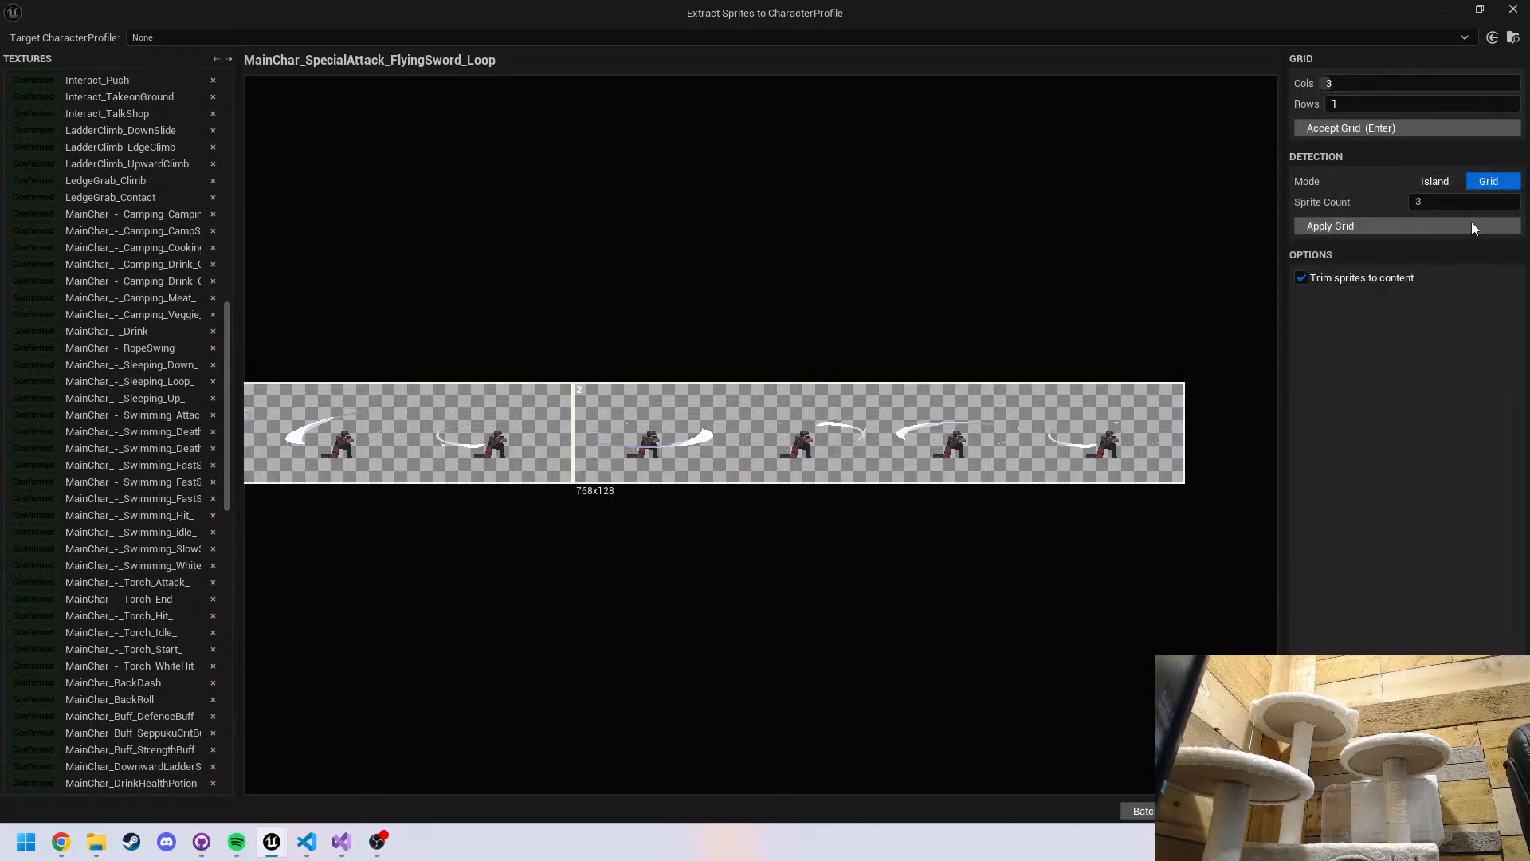
pyautogui.doubleClick(1429, 201)
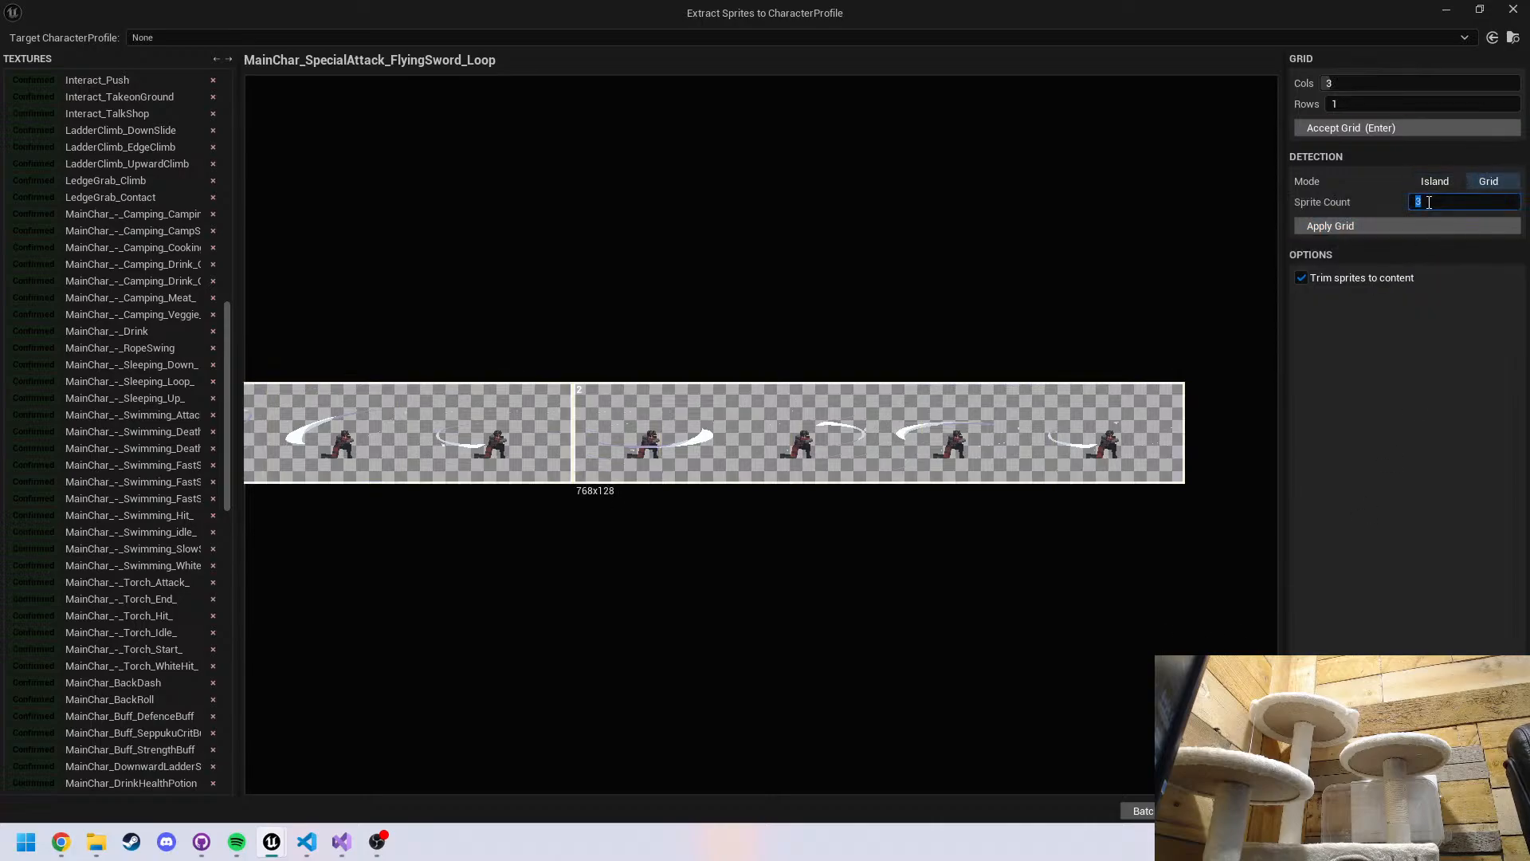
pyautogui.write('12')
pyautogui.press('Return')
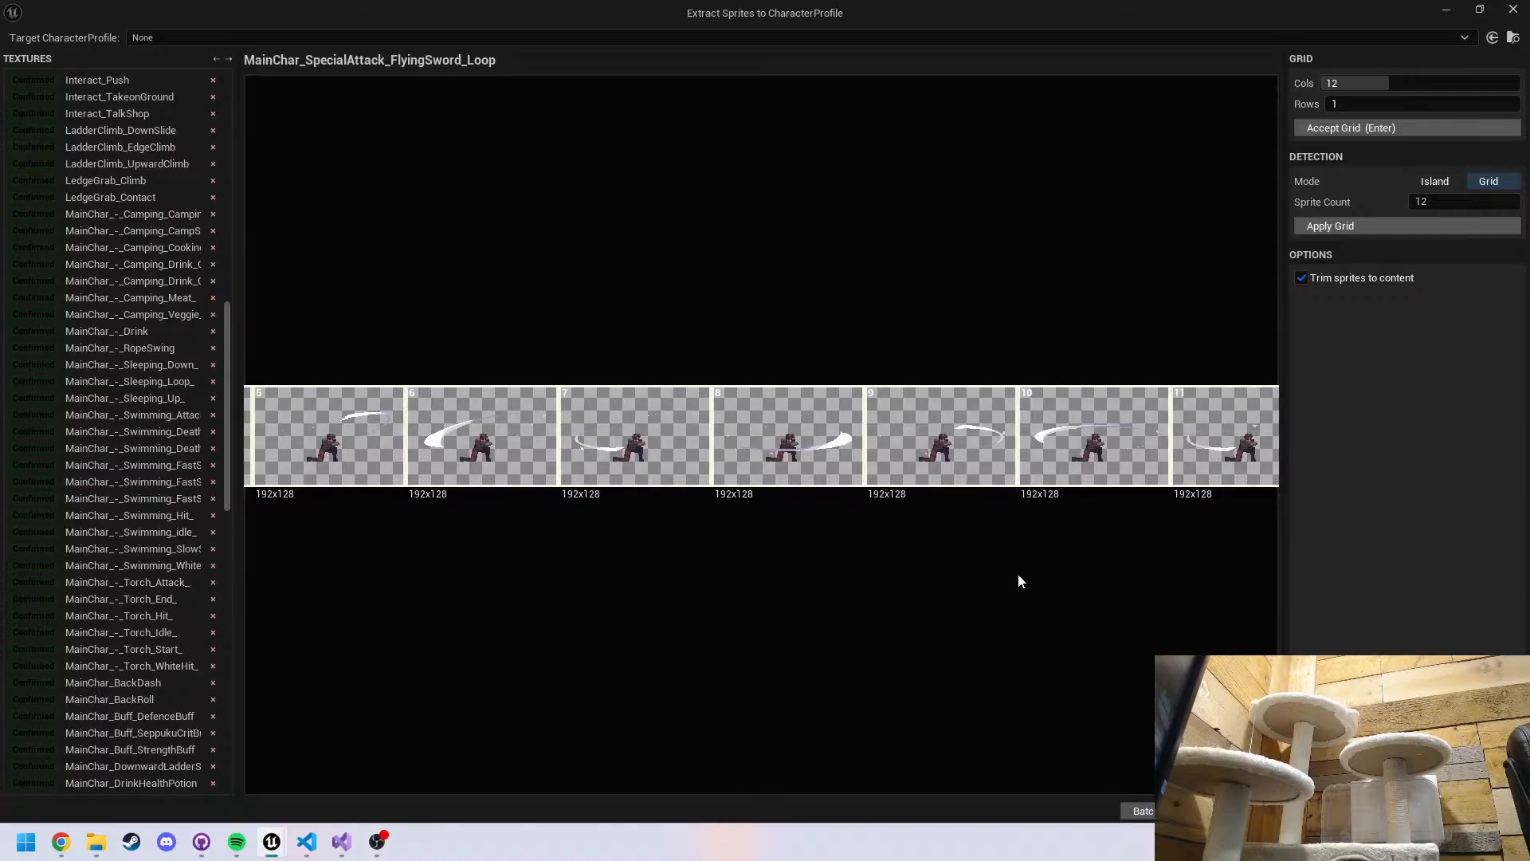
pyautogui.click(1372, 127)
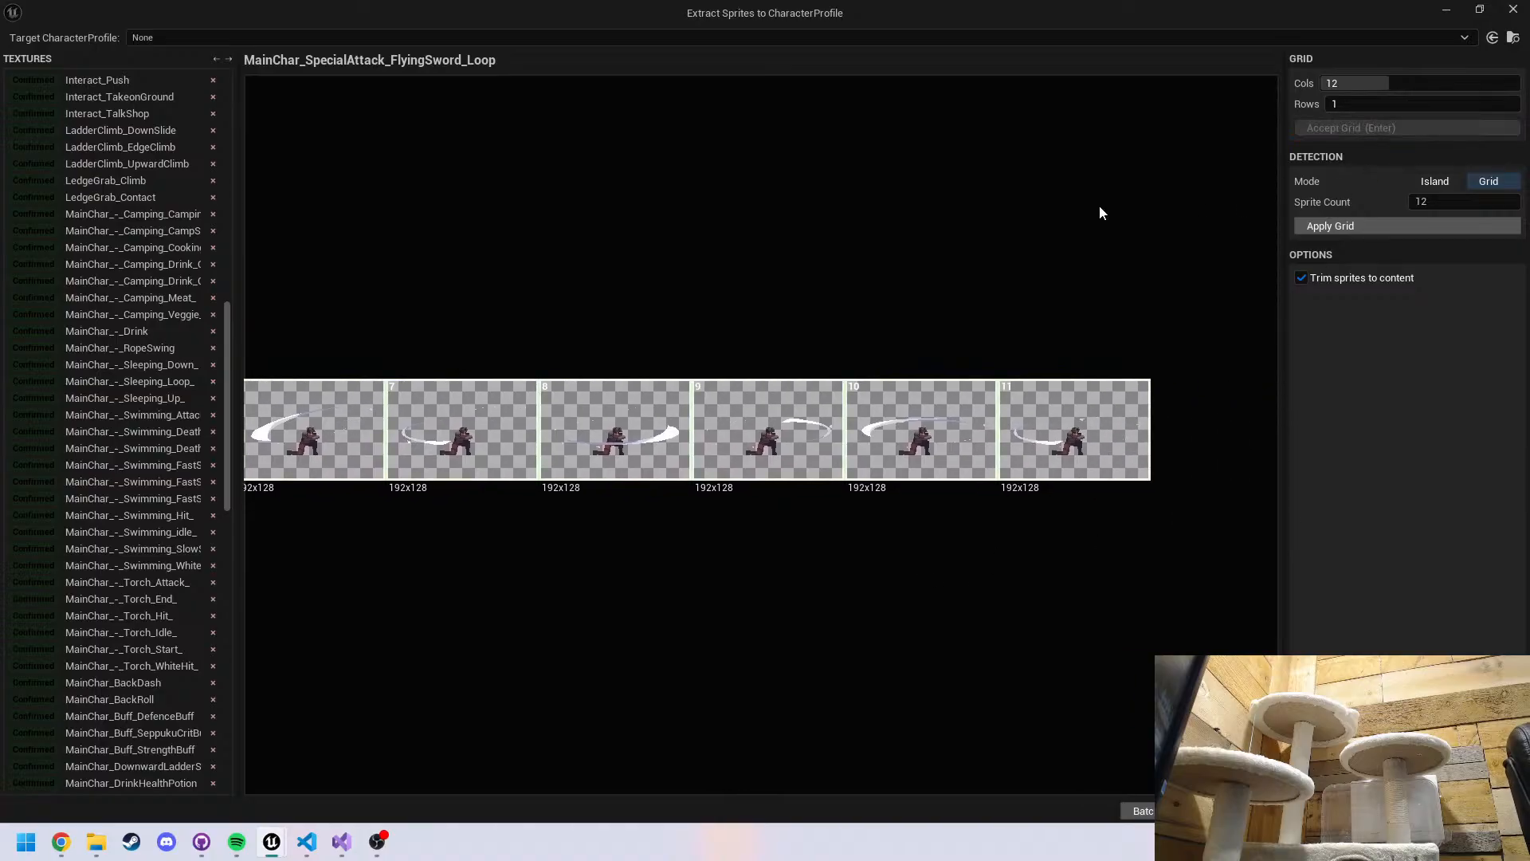
# Switch detection back to Island and accept the detected grids of MainChar_SpecialAttack_FlyingSword_Start (5 columns) and MainChar_SpecialAttack_Kick (10 columns), each with 1 row
pyautogui.click(1425, 181)
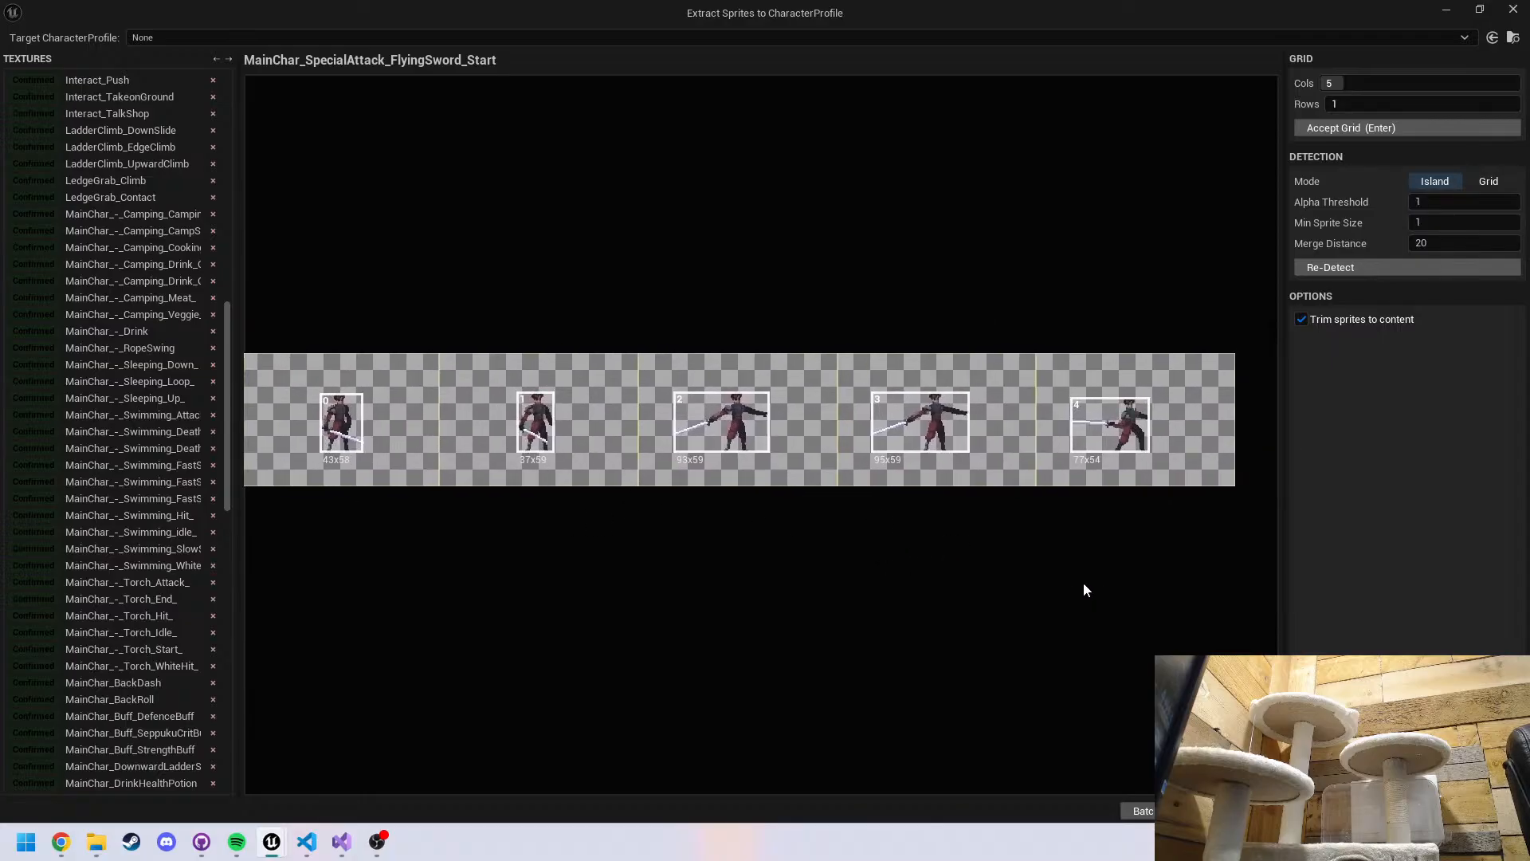
pyautogui.press('Return')
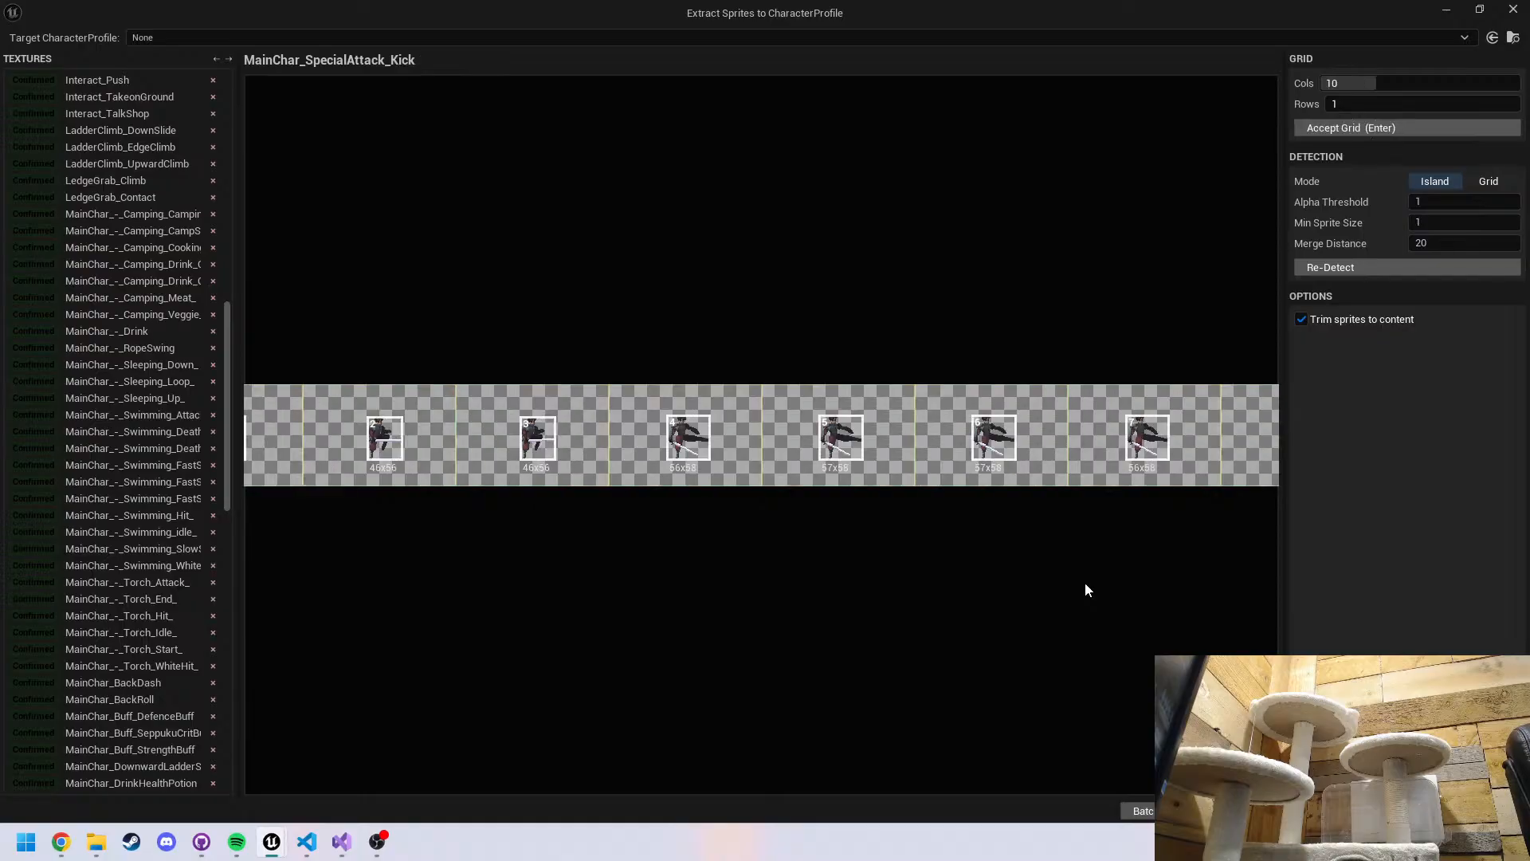
pyautogui.moveTo(779, 511); pyautogui.dragTo(705, 522, button='middle')
pyautogui.press('Return')
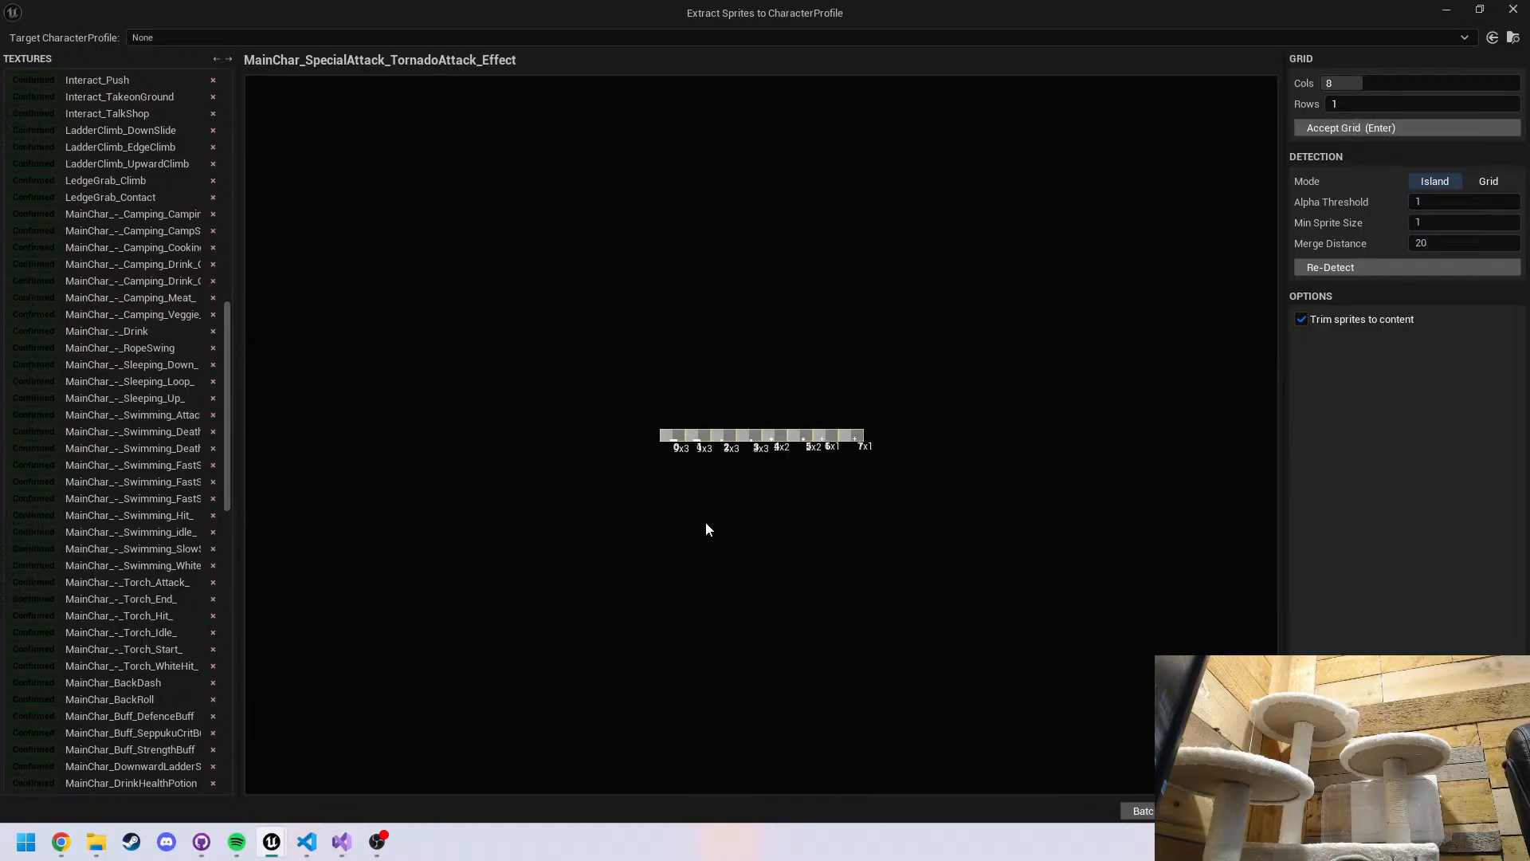
# Inspect the tiny sprite bounds of MainChar_SpecialAttack_TornadoAttack_Effect up close and accept the detected 8-column, 1-row grid
pyautogui.scroll(6, 705, 523)
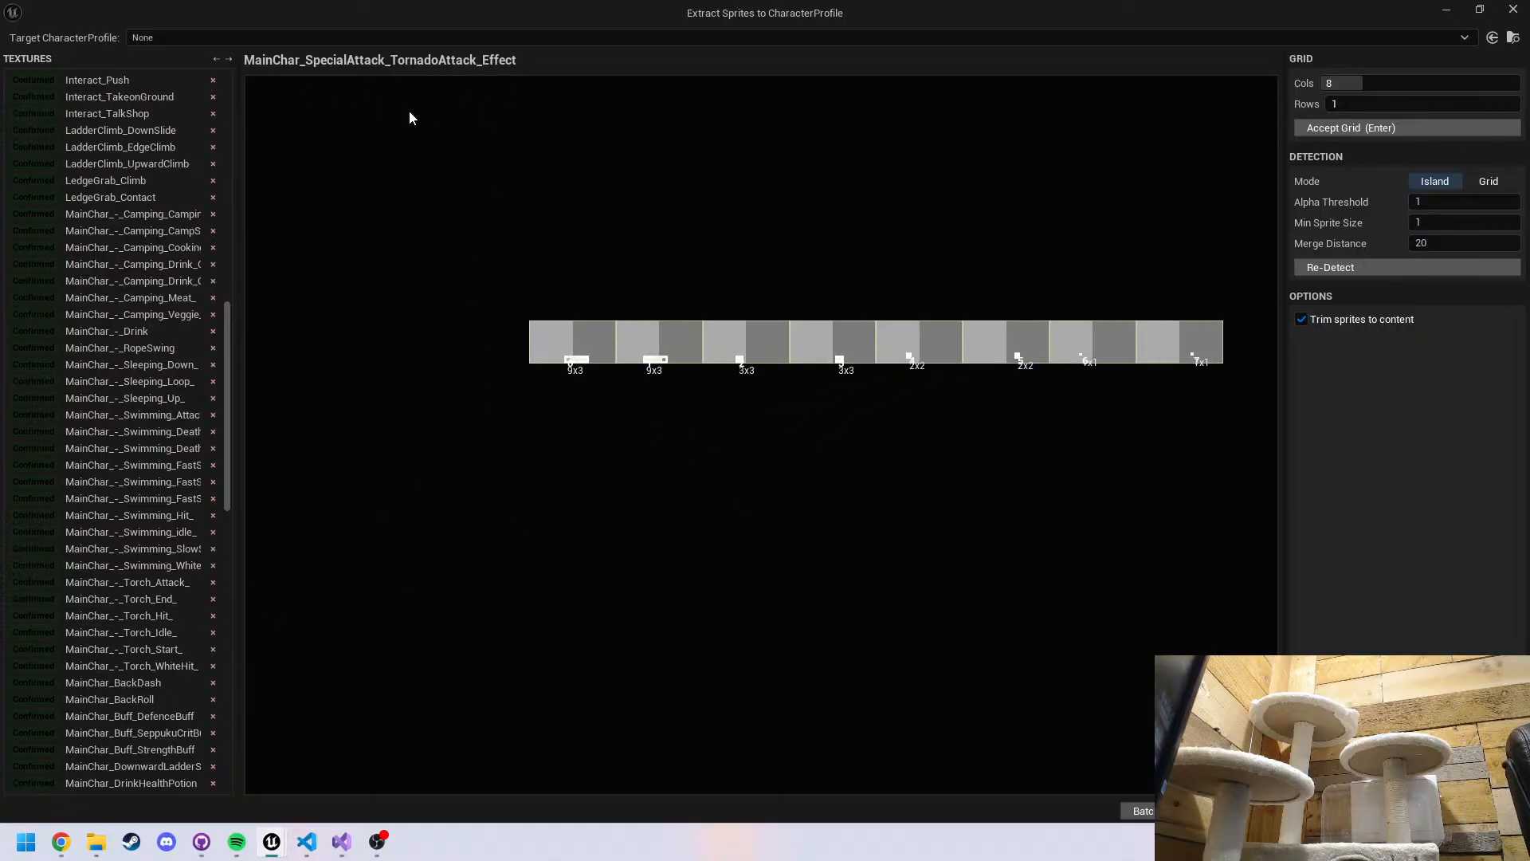
pyautogui.scroll(4, 621, 349)
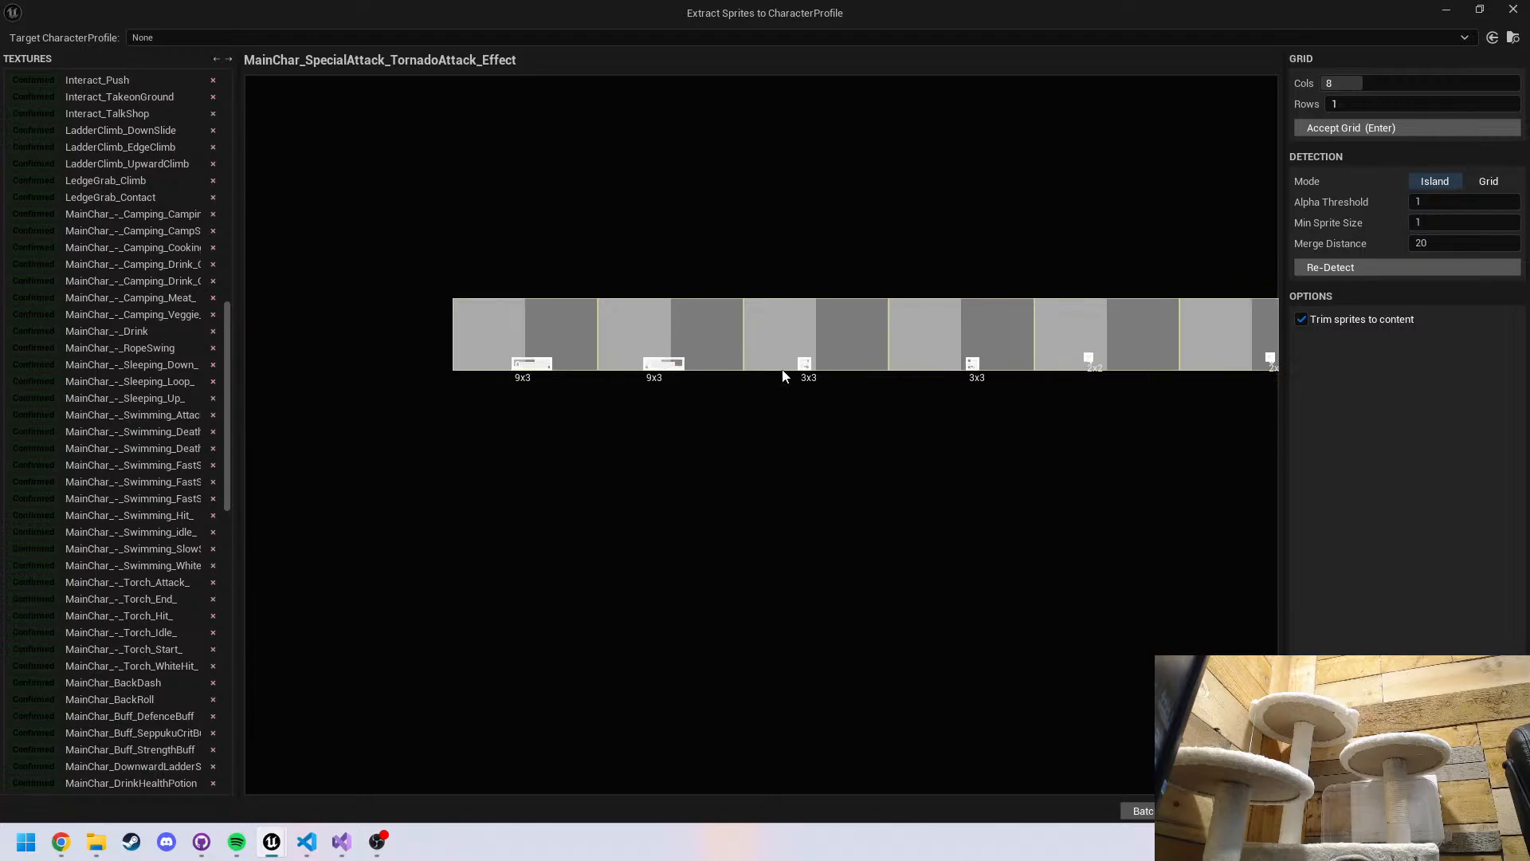
pyautogui.scroll(3, 499, 320)
pyautogui.moveTo(1060, 398); pyautogui.dragTo(627, 473, button='middle')
pyautogui.moveTo(996, 489); pyautogui.dragTo(708, 479, button='middle')
pyautogui.scroll(-1, 785, 451)
pyautogui.scroll(-4, 785, 451)
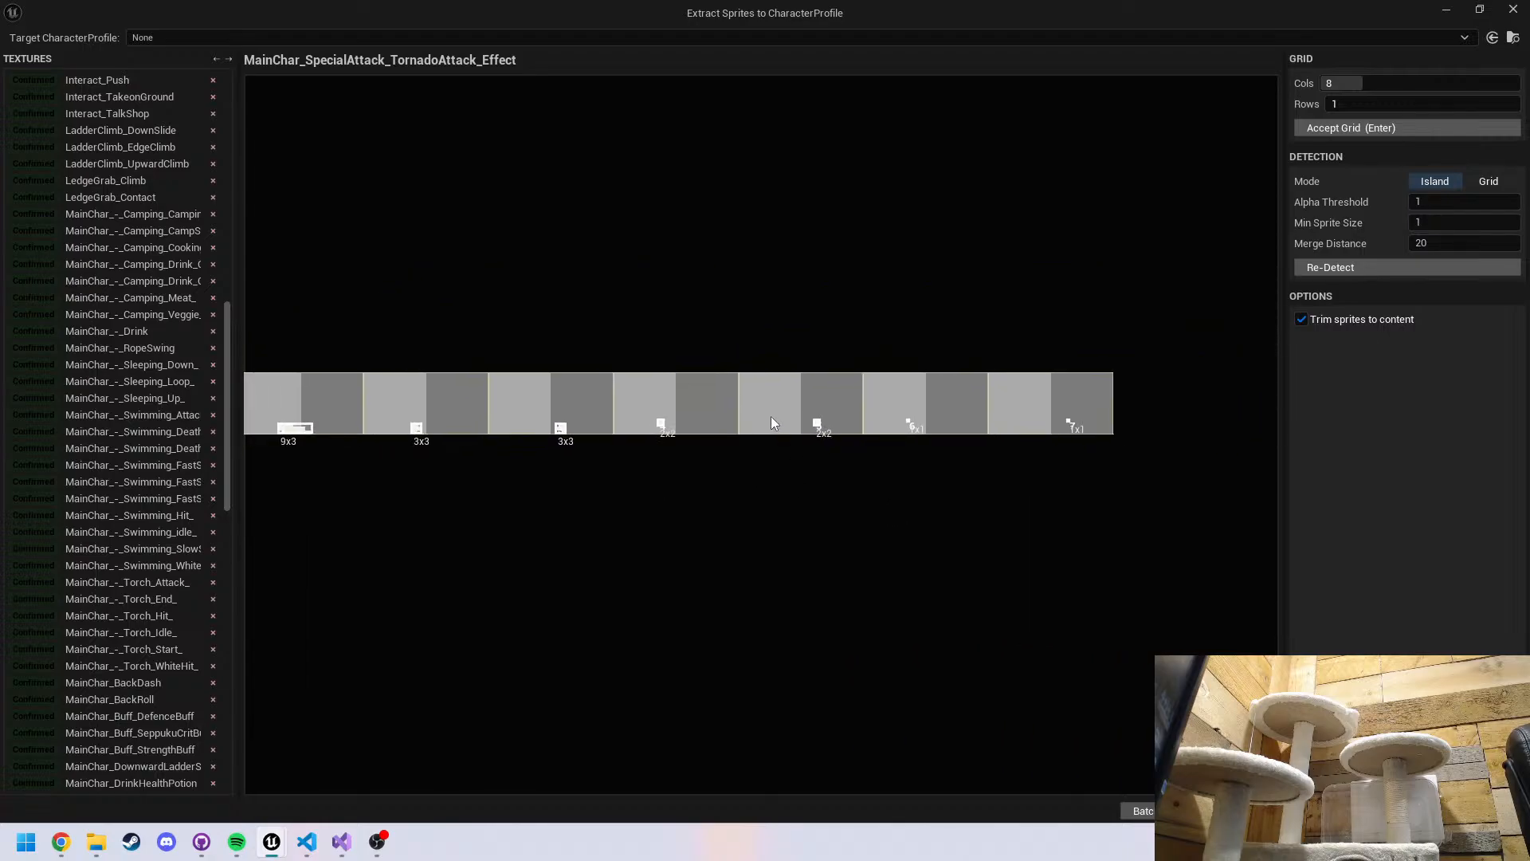
pyautogui.scroll(-1, 744, 408)
pyautogui.moveTo(744, 408); pyautogui.dragTo(893, 424, button='middle')
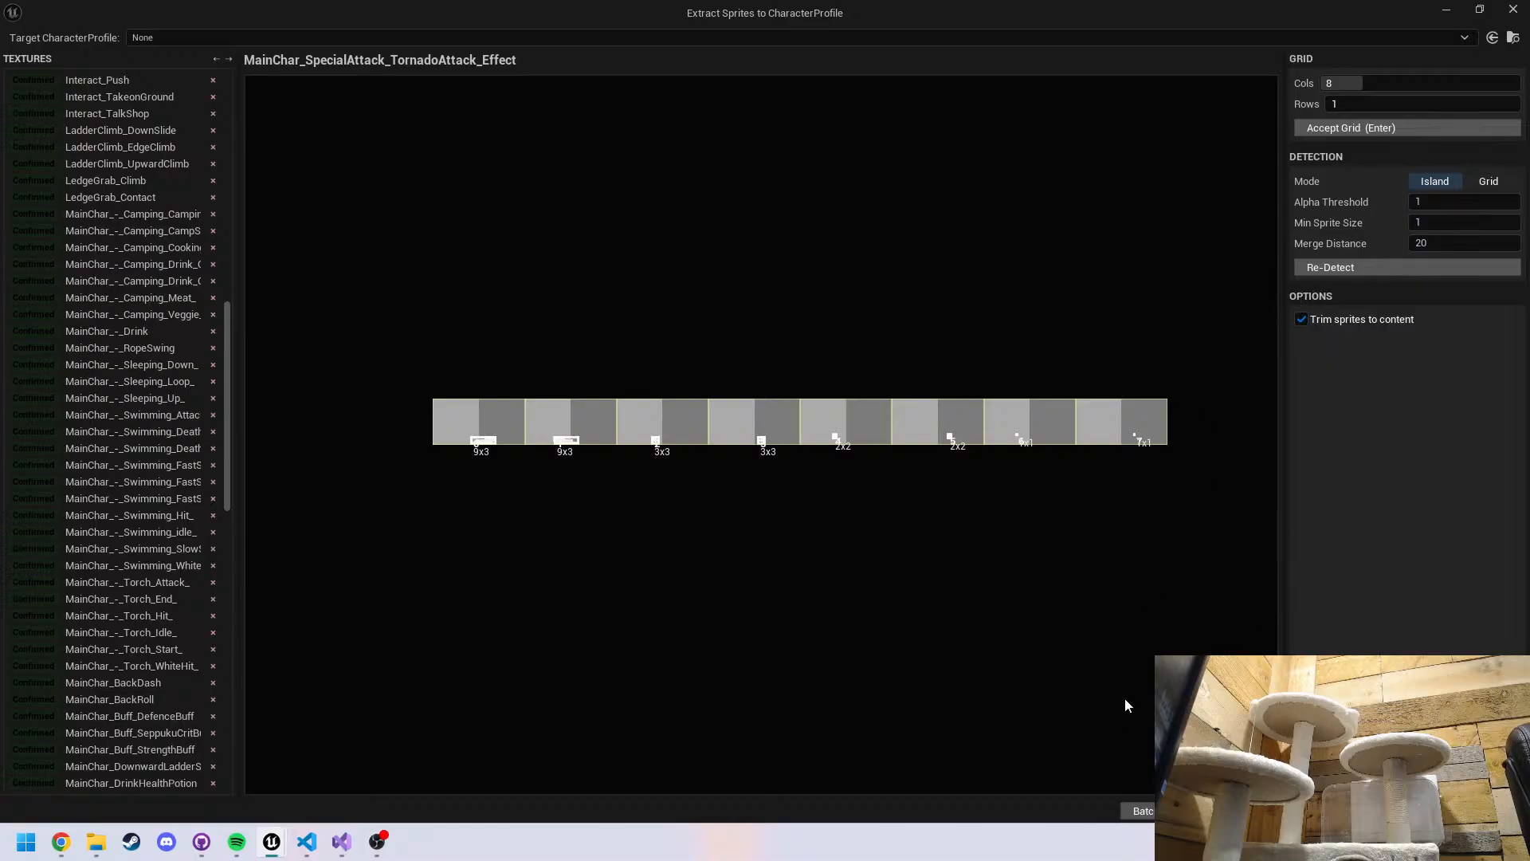
pyautogui.press('Return')
# Check the MainChar_SpecialAttack_TornadoAttack_End frames and accept the detected 10-column, 1-row grid
pyautogui.moveTo(859, 653); pyautogui.dragTo(773, 593, button='middle')
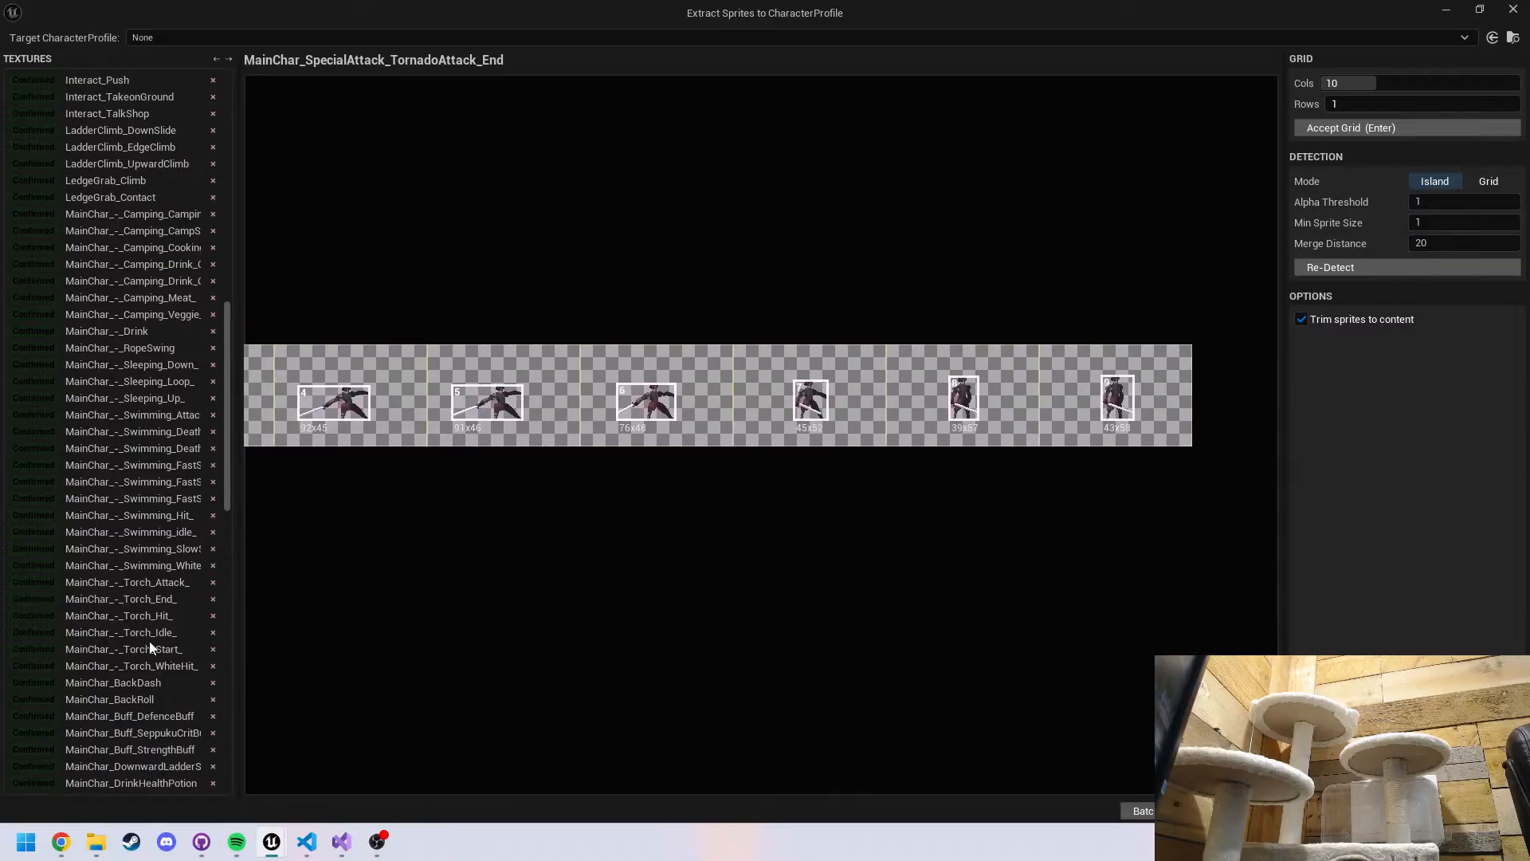
pyautogui.moveTo(227, 452); pyautogui.dragTo(258, 617)
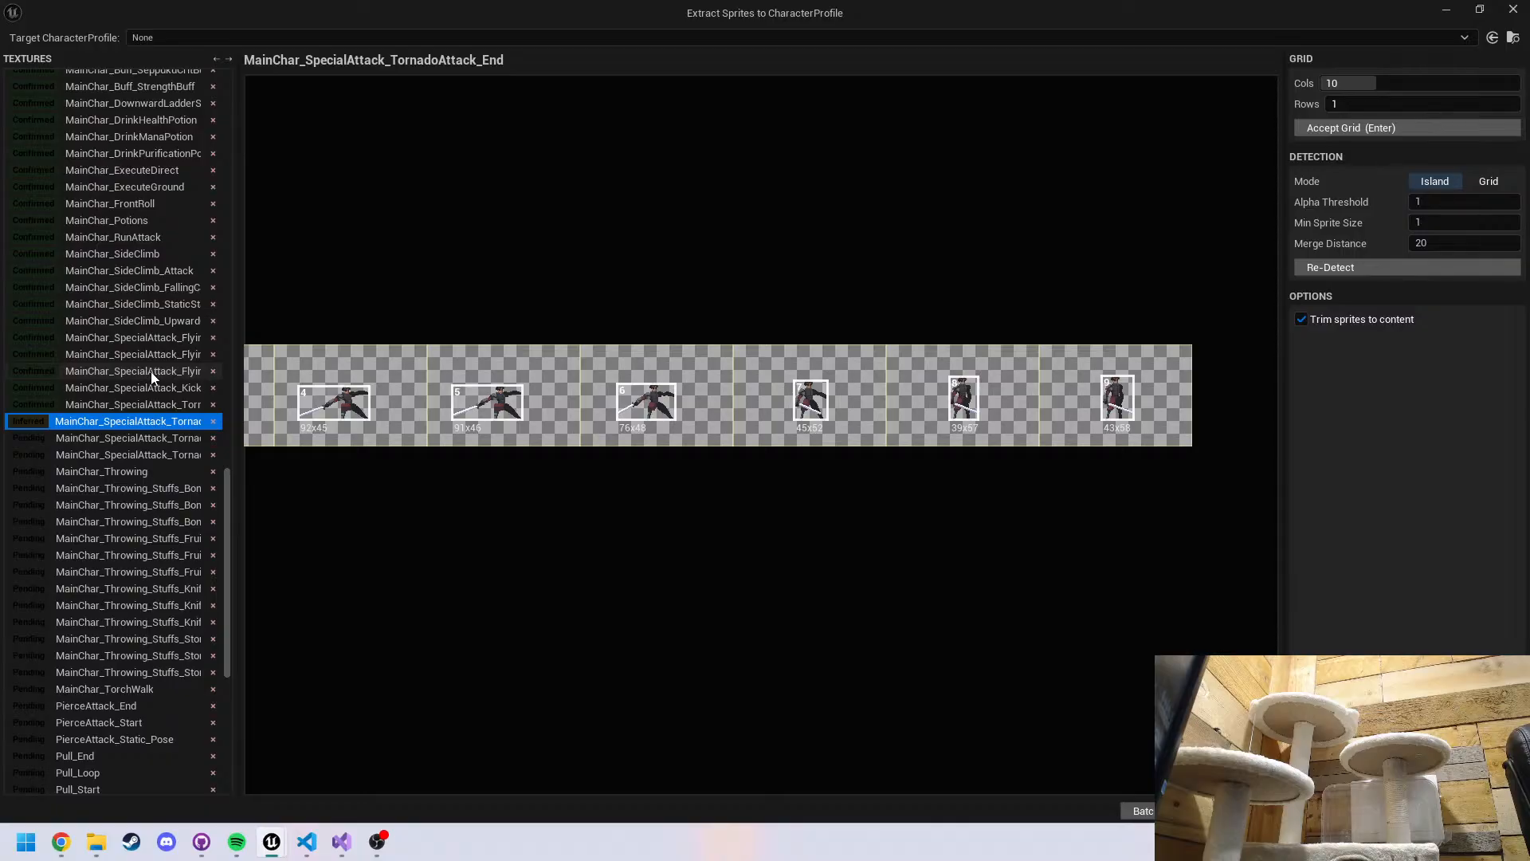
pyautogui.press('Return')
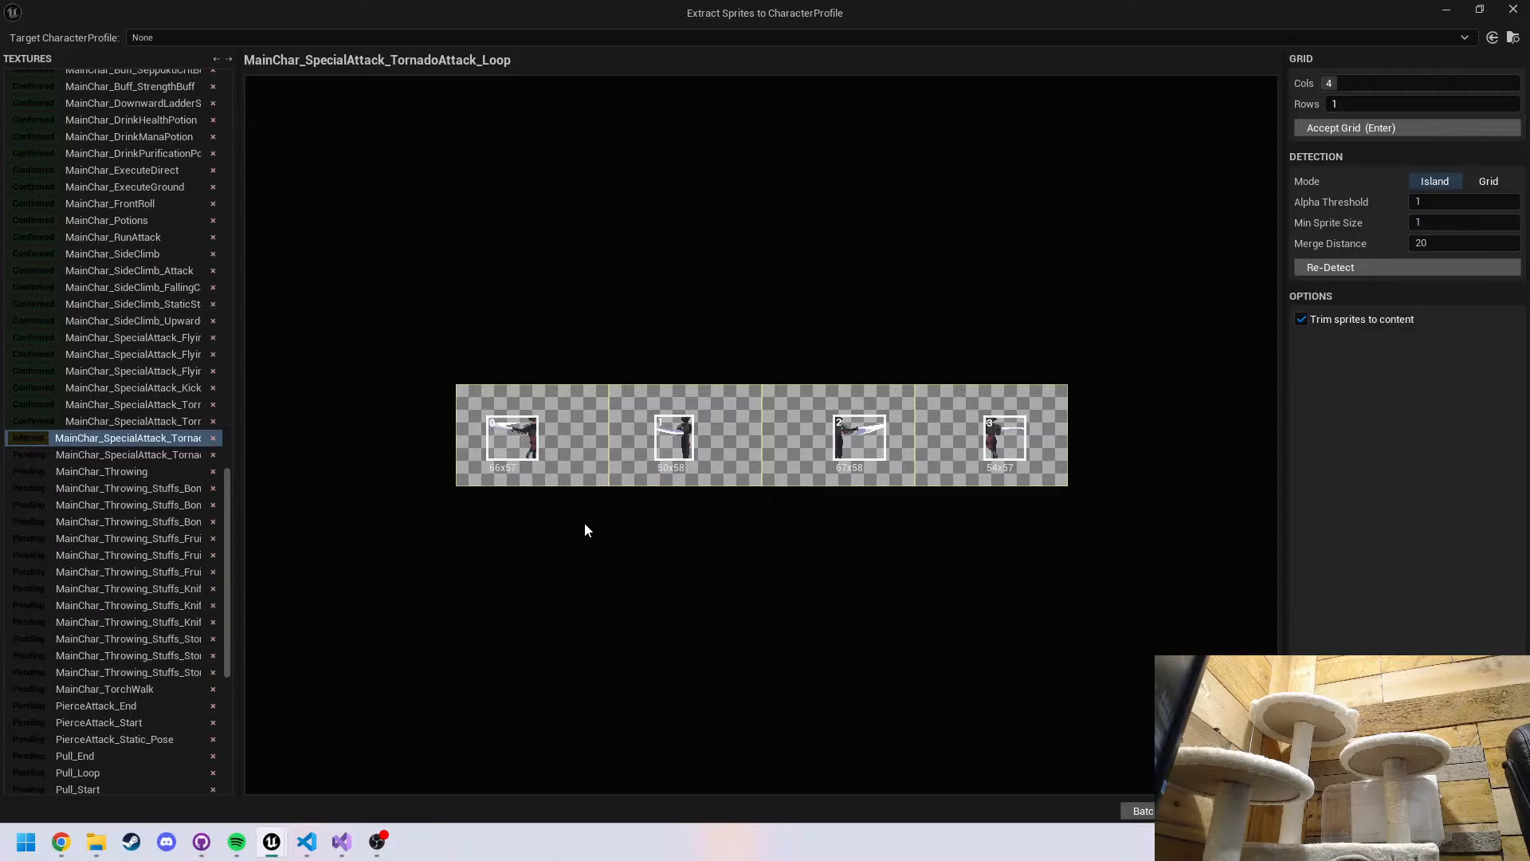
# Check MainChar_SpecialAttack_TornadoAttack_Loop, accept its 4-column, 1-row grid, and accept the detected grid of the last remaining TornadoAttack texture
pyautogui.scroll(3, 573, 460)
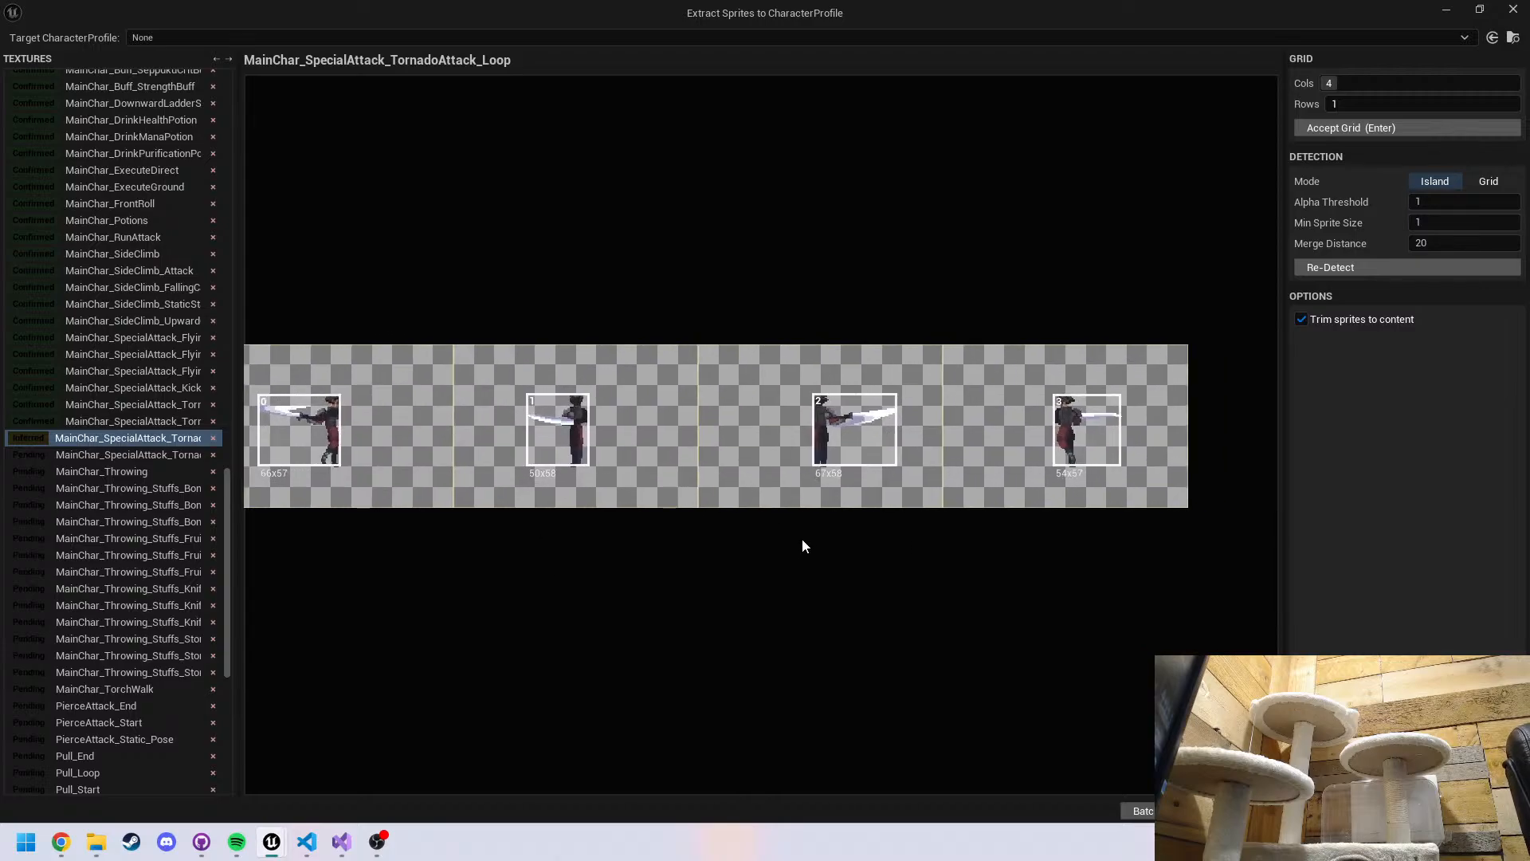
pyautogui.press('Return')
pyautogui.press('Return')
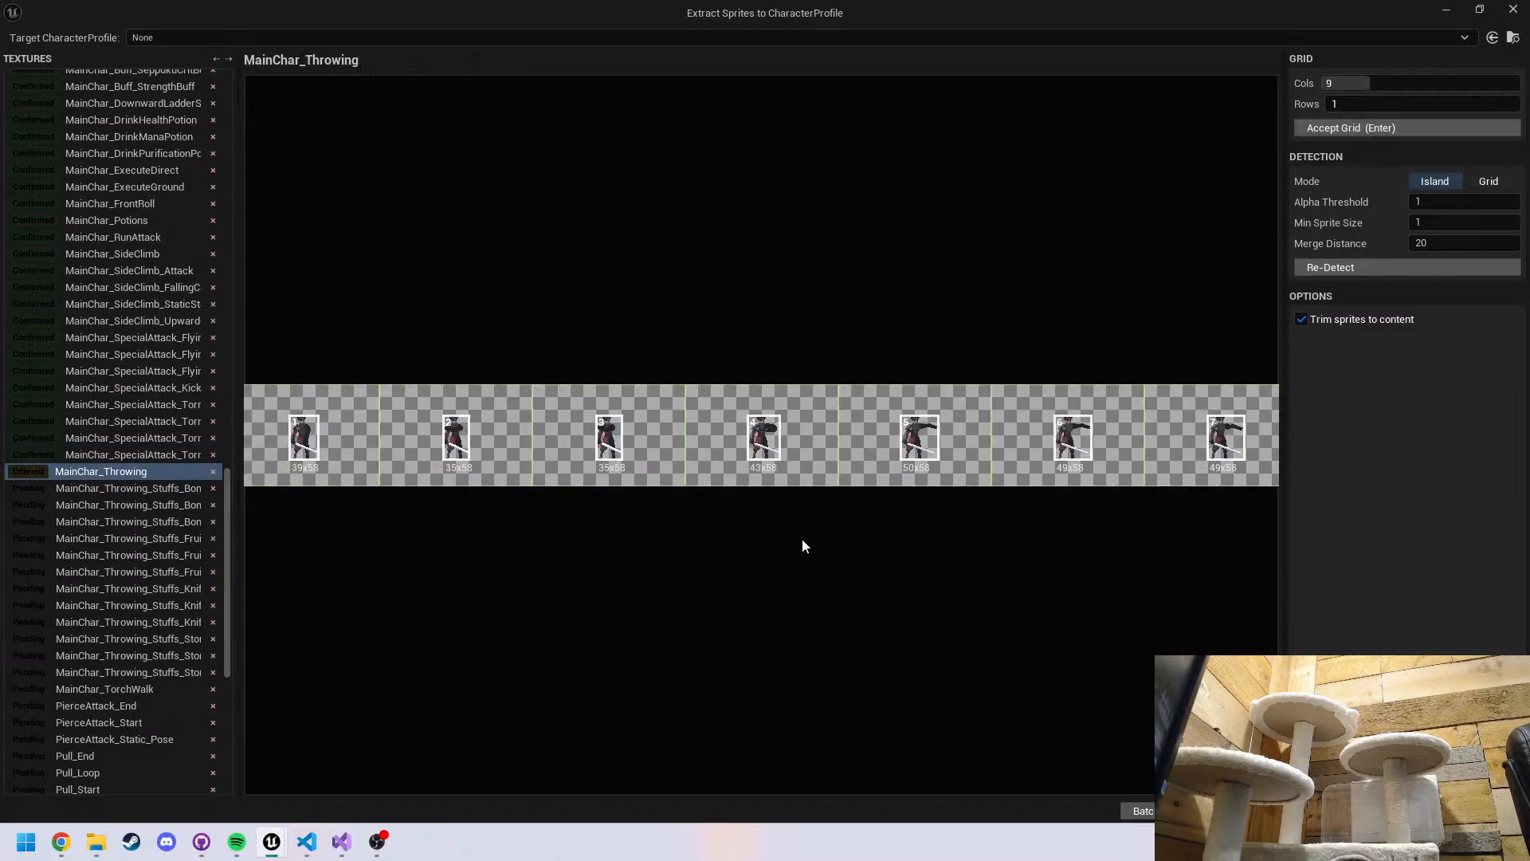
# Check the MainChar_Throwing frames and accept the detected 9-column, 1-row grid
pyautogui.moveTo(755, 535)
pyautogui.mouseDown(button='middle')
pyautogui.moveTo(1058, 520)
pyautogui.moveTo(750, 510)
pyautogui.mouseUp(button='middle')
pyautogui.moveTo(991, 517); pyautogui.dragTo(1054, 520, button='middle')
pyautogui.press('Return')
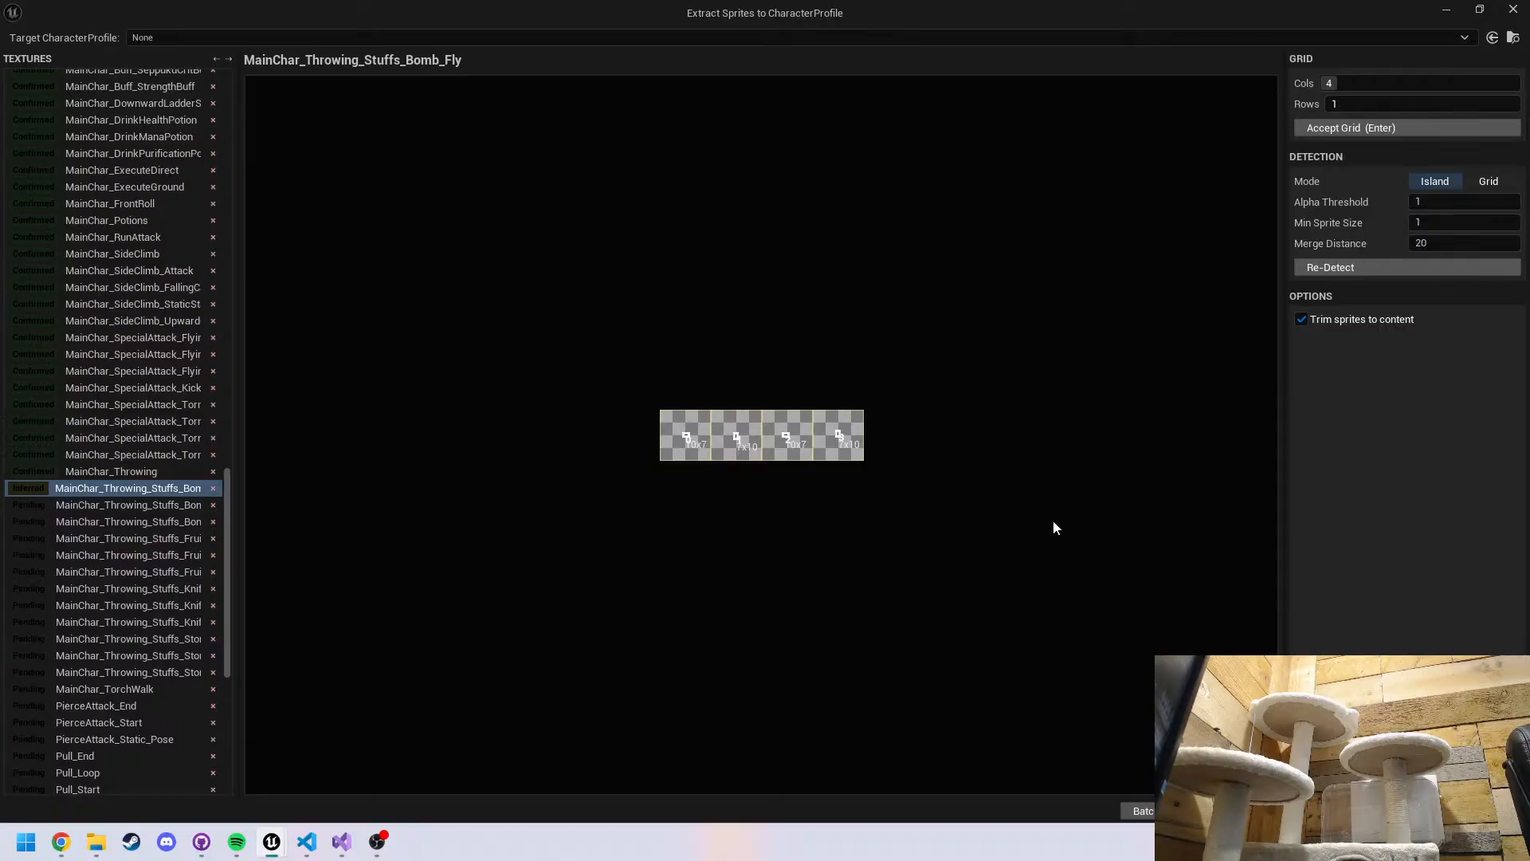
# Accept the detected single-row grids of MainChar_Throwing_Stuffs_Bomb_Fly (4 columns), Bomb_HitGround and Bomb_HitWall (6 columns each), and check the HitWall sprite bounds
pyautogui.press('Return')
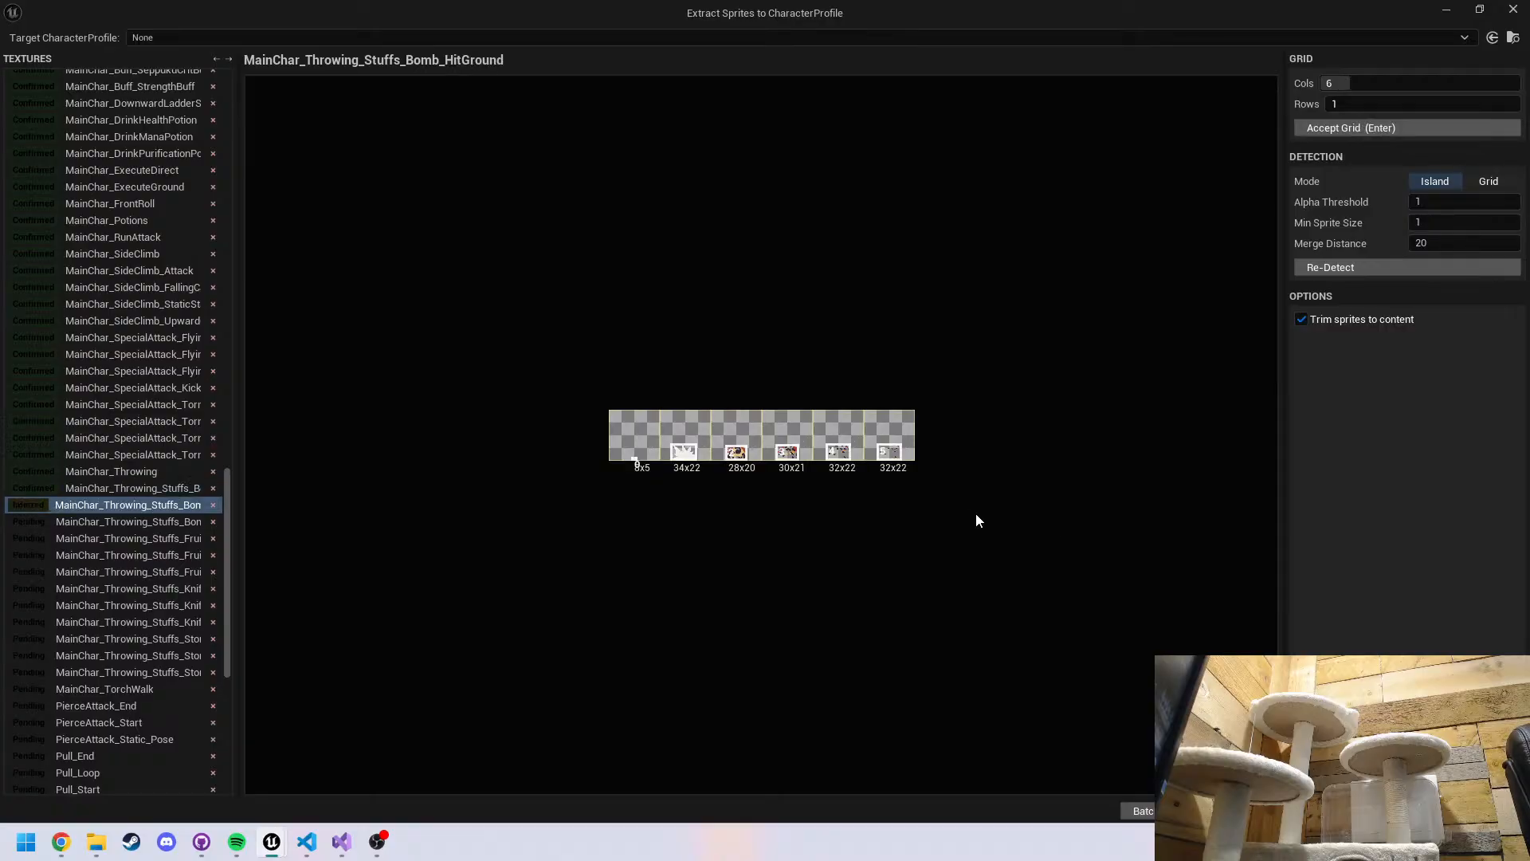
pyautogui.scroll(2, 924, 495)
pyautogui.press('Return')
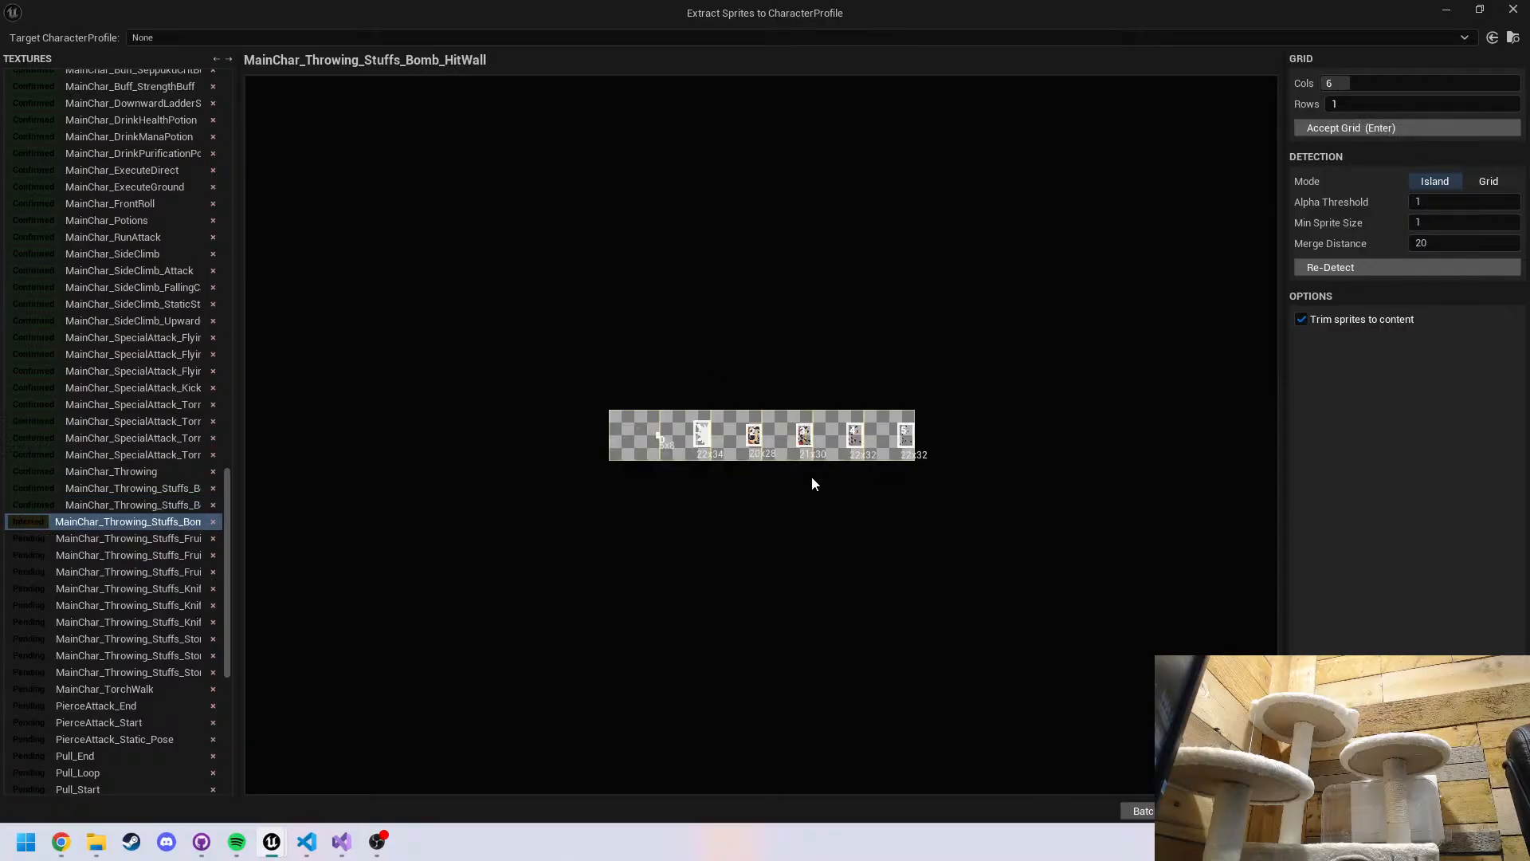
pyautogui.press('Return')
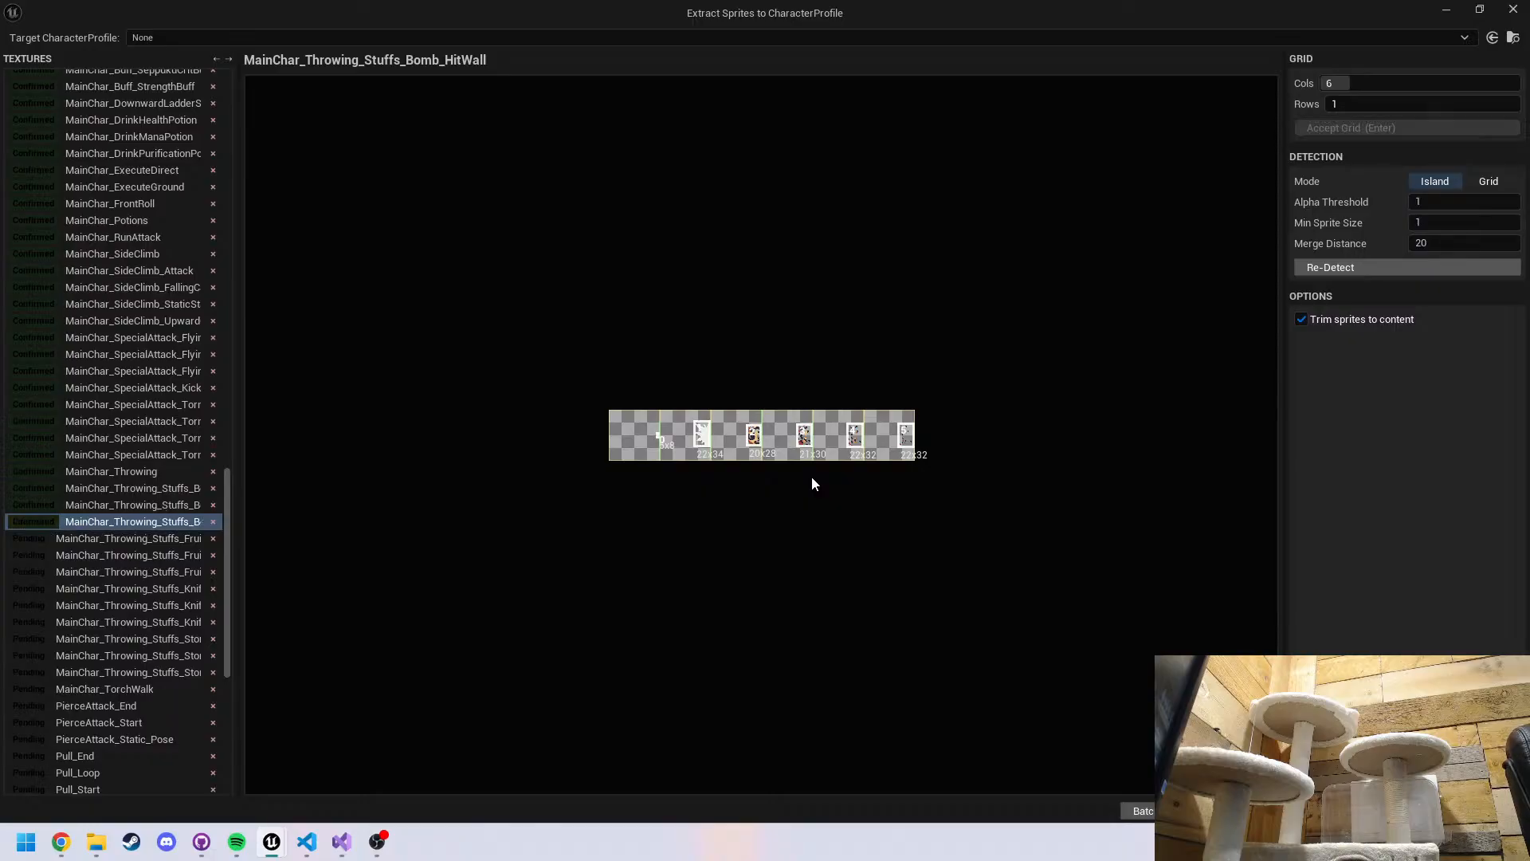
pyautogui.scroll(15, 781, 443)
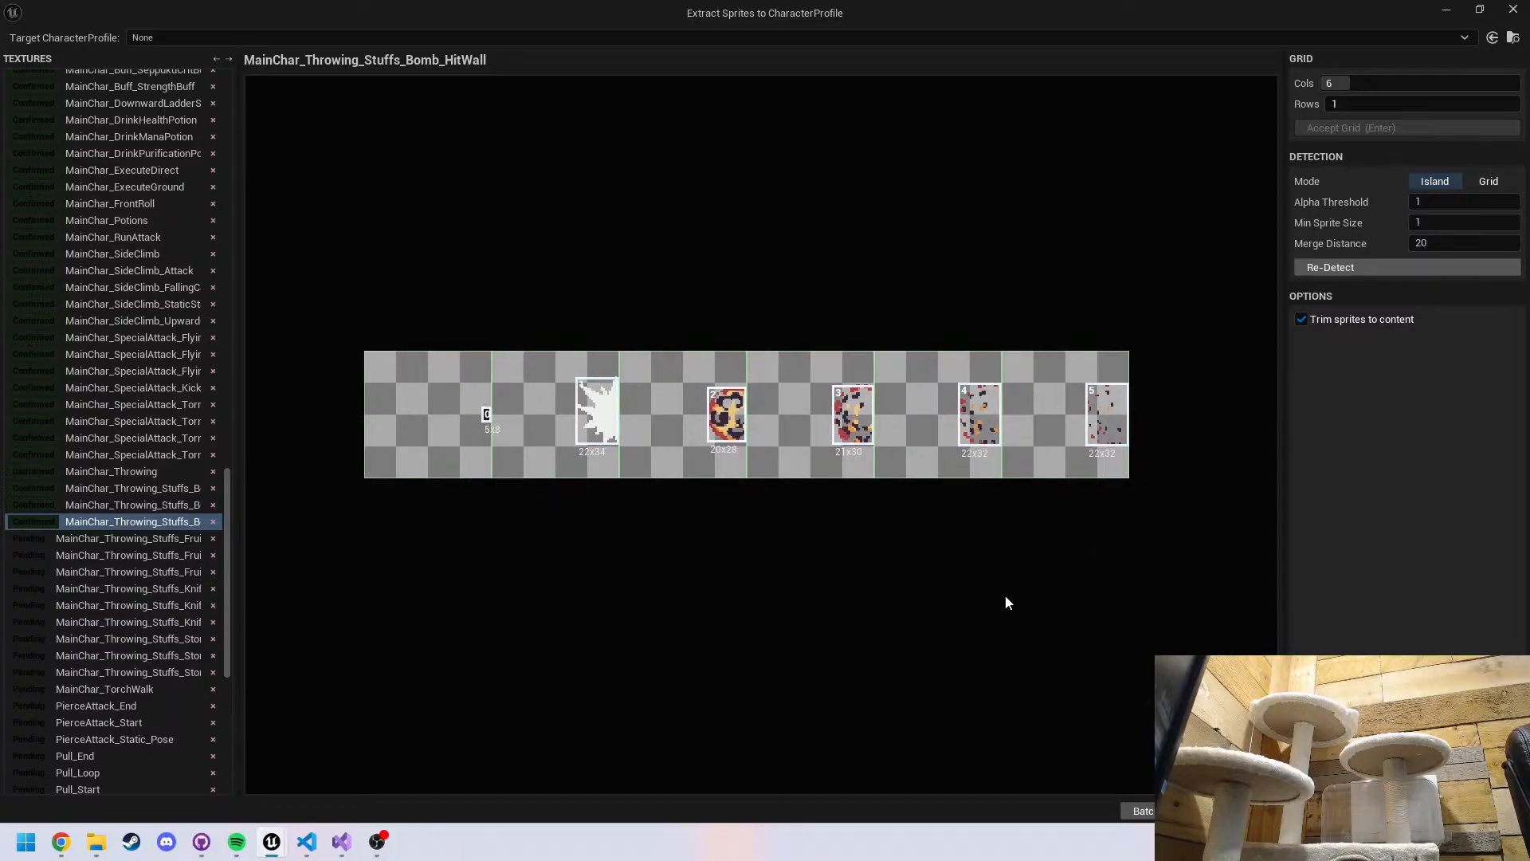
# Review the three MainChar_Throwing_Stuffs_Fruit textures and accept their detected grids, with 4 columns and 1 row for Fly and HitGround
pyautogui.press('Right')
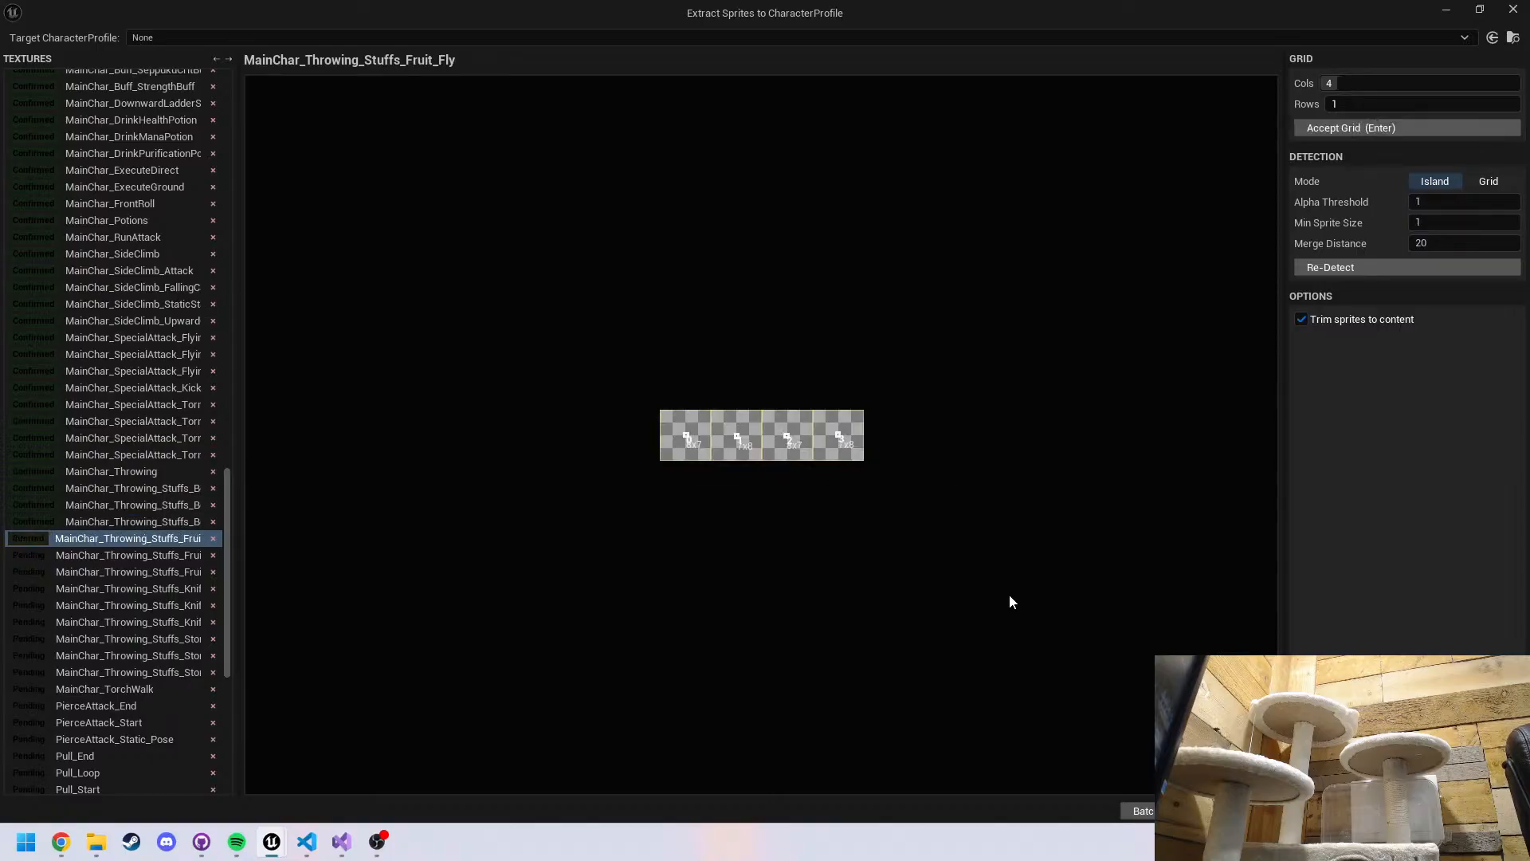
pyautogui.press('Return')
pyautogui.press('Left')
pyautogui.press('Right')
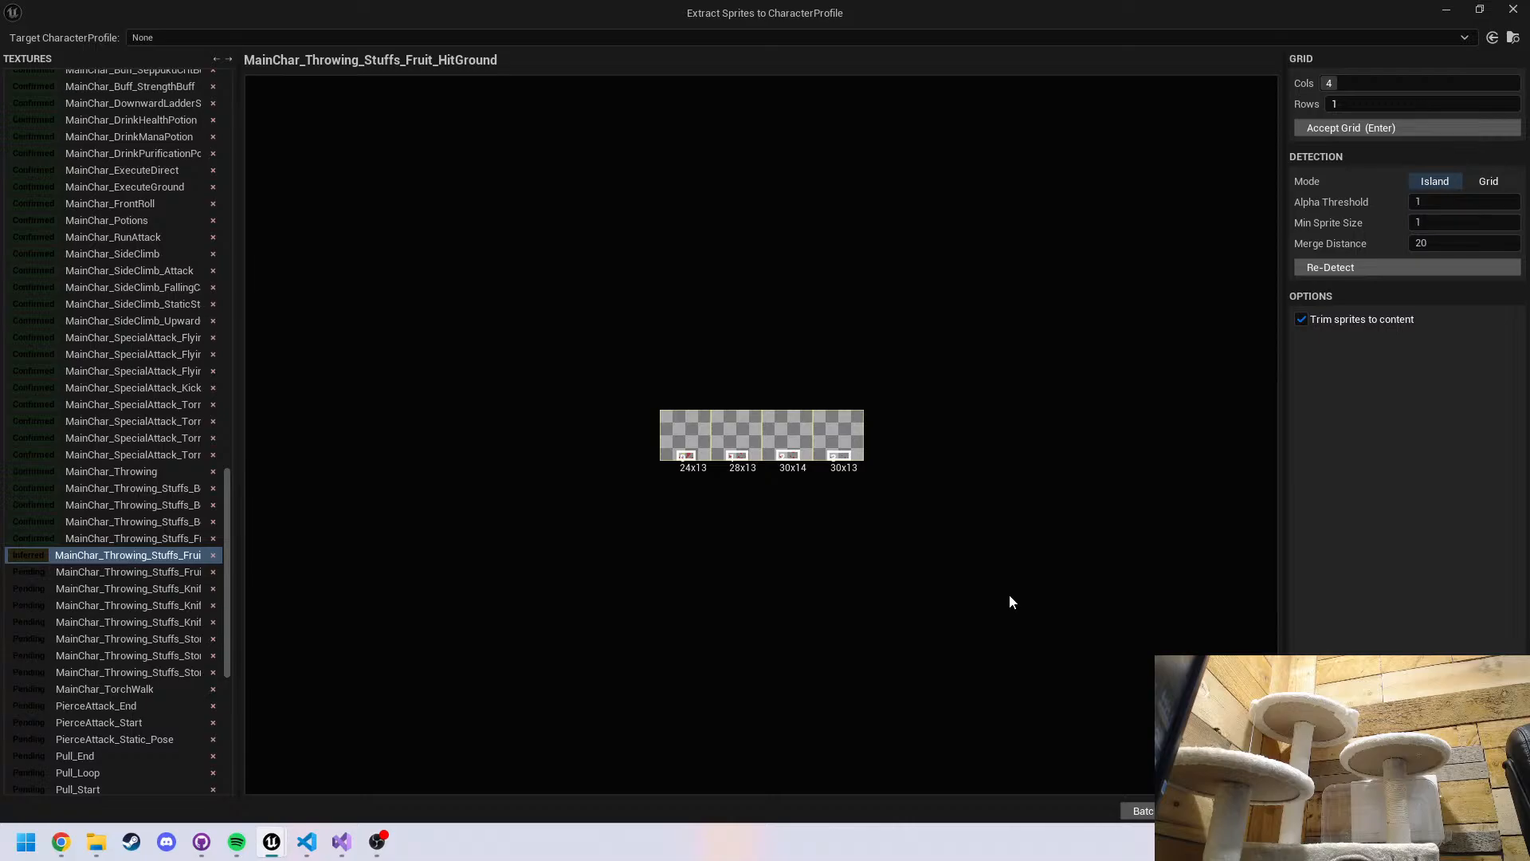
pyautogui.press('Right')
pyautogui.press('Left')
pyautogui.press('Return')
pyautogui.press('Right')
pyautogui.press('Return')
# Accept the detected grids of the three MainChar_Throwing_Stuffs_Knife textures, with 4 columns and 1 row for Fly and HitWall
pyautogui.press('Right')
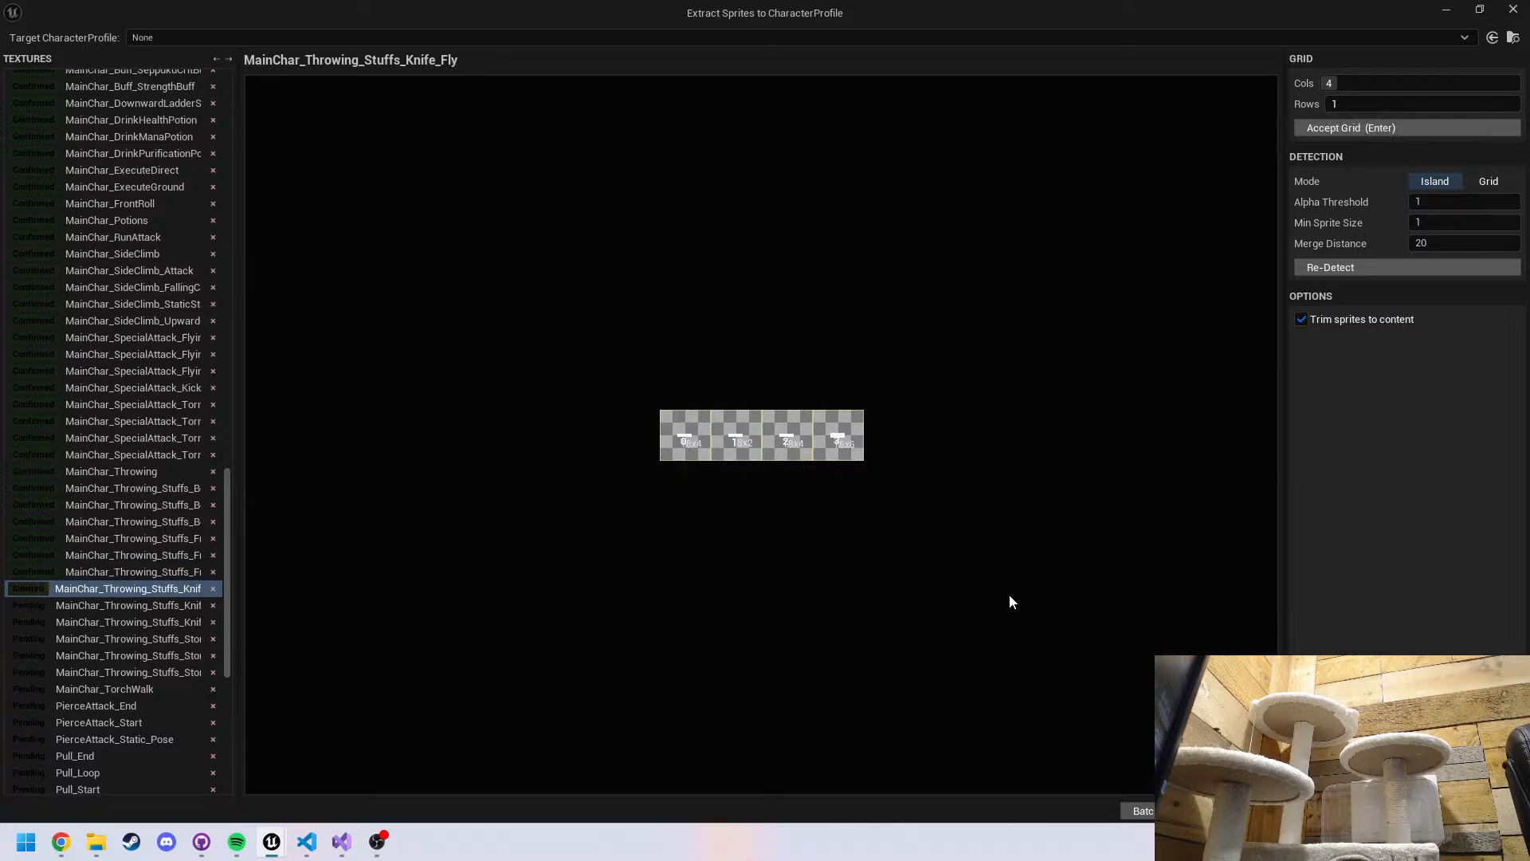
pyautogui.press('Return')
pyautogui.press('Right')
pyautogui.press('Return')
pyautogui.press('Right')
pyautogui.press('Return')
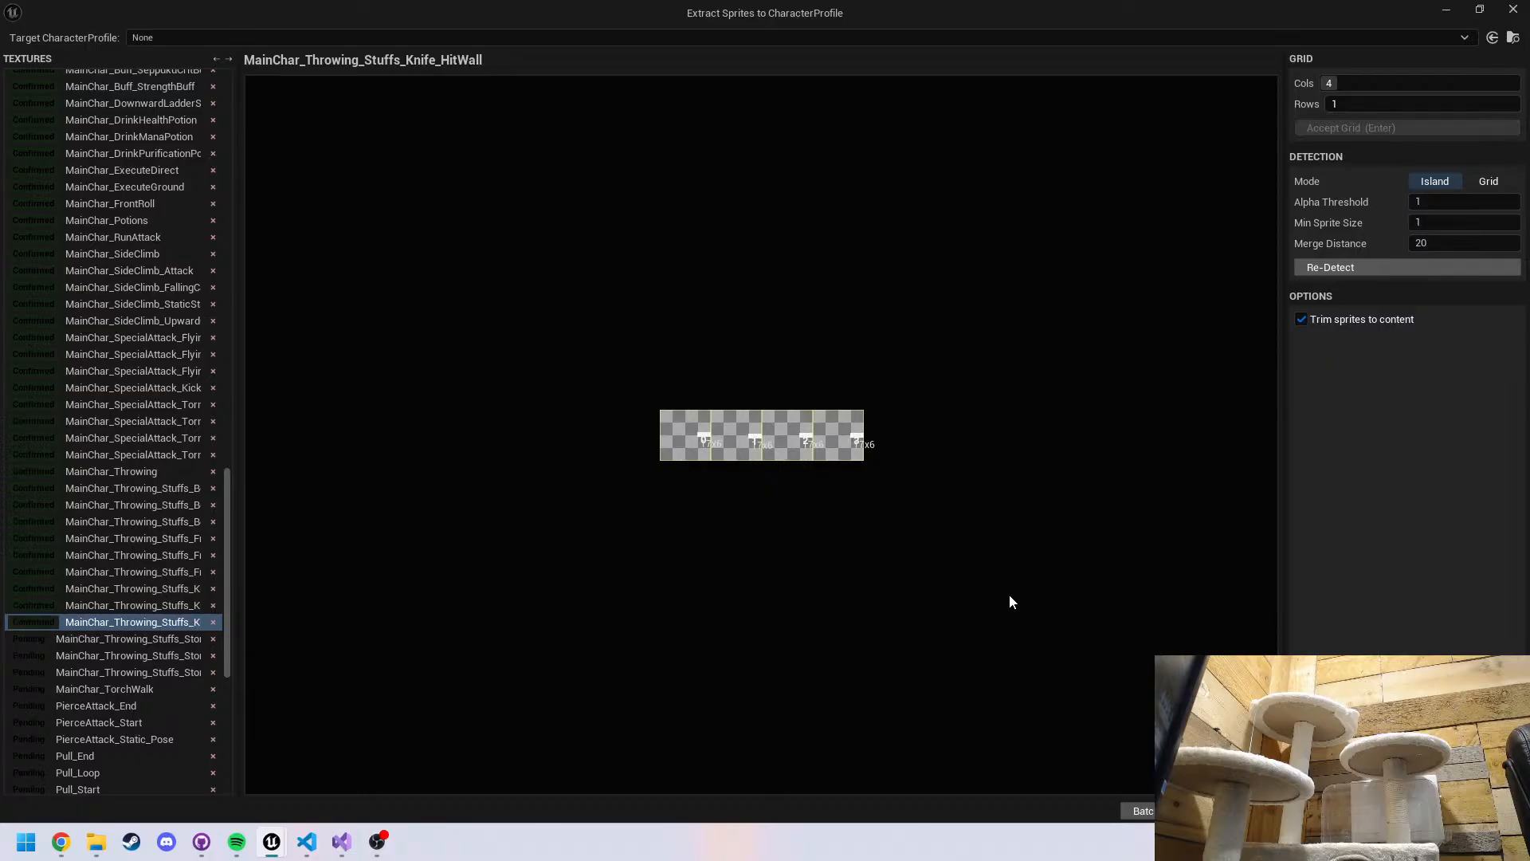
# Accept the detected grids of the three MainChar_Throwing_Stuffs_Stone textures, with 4 columns and 1 row for HitWall
pyautogui.press('Right')
pyautogui.press('Return')
pyautogui.press('Right')
pyautogui.press('Return')
pyautogui.press('Right')
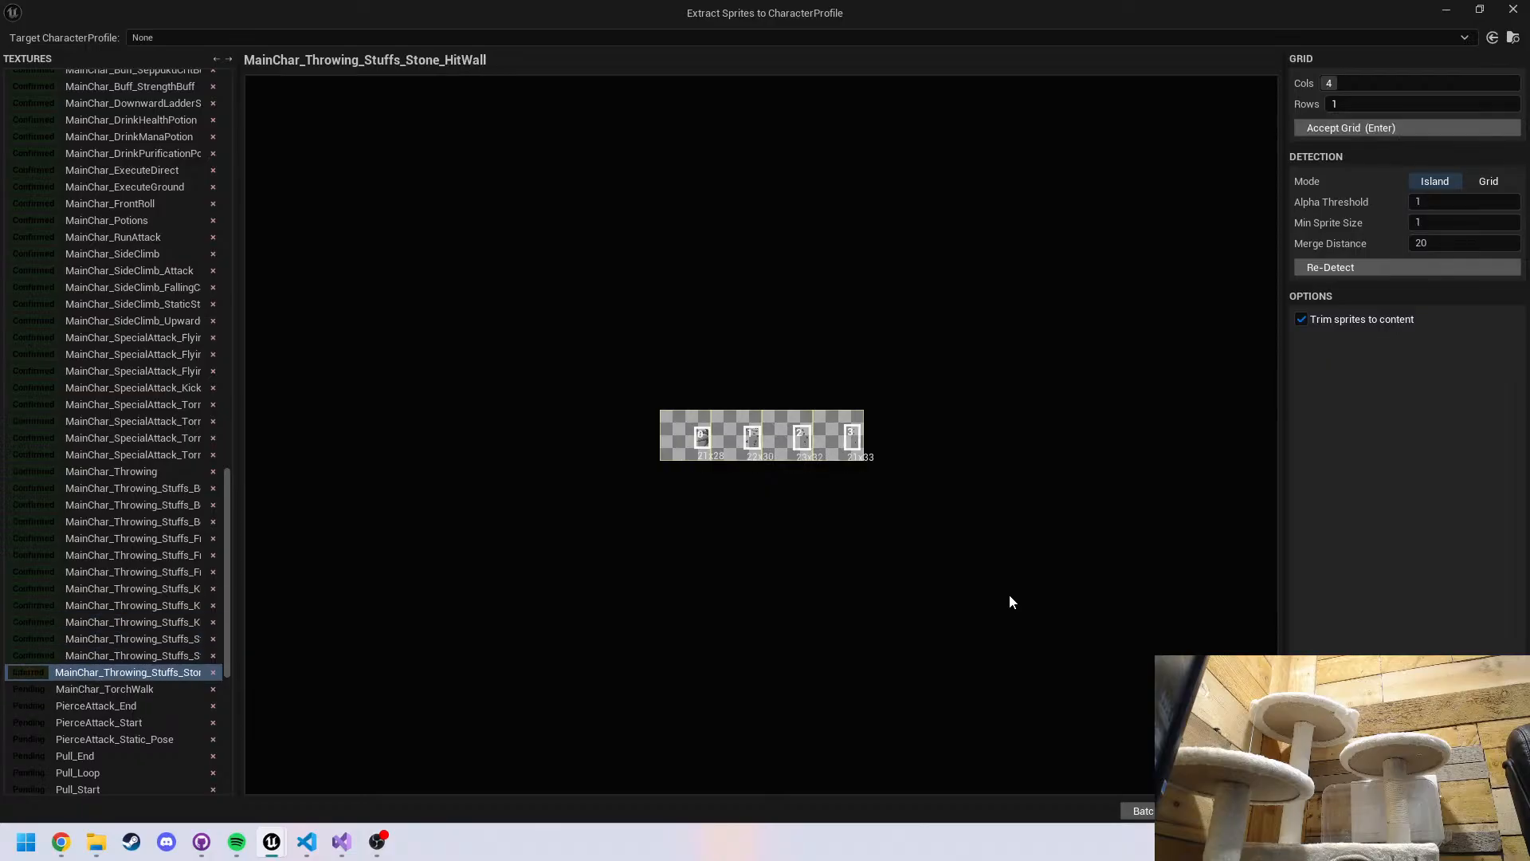
pyautogui.press('Return')
# Check the frames of MainChar_TorchWalk and accept the detected 10-column, 1-row grid
pyautogui.press('Right')
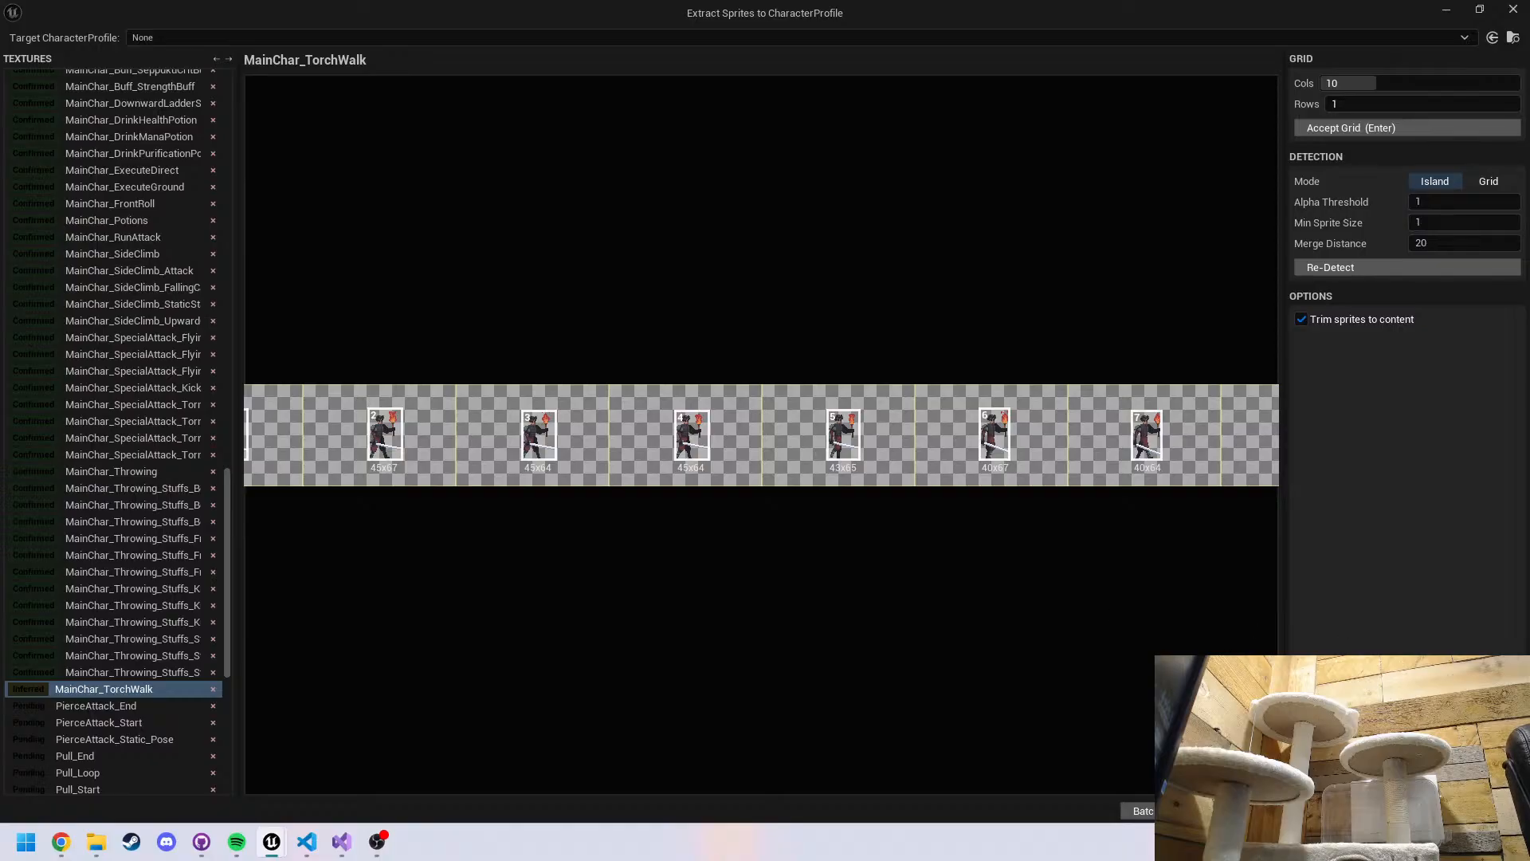
pyautogui.moveTo(687, 356)
pyautogui.mouseDown(button='middle')
pyautogui.moveTo(860, 361)
pyautogui.moveTo(697, 365)
pyautogui.mouseUp(button='middle')
pyautogui.moveTo(785, 404); pyautogui.dragTo(615, 401, button='middle')
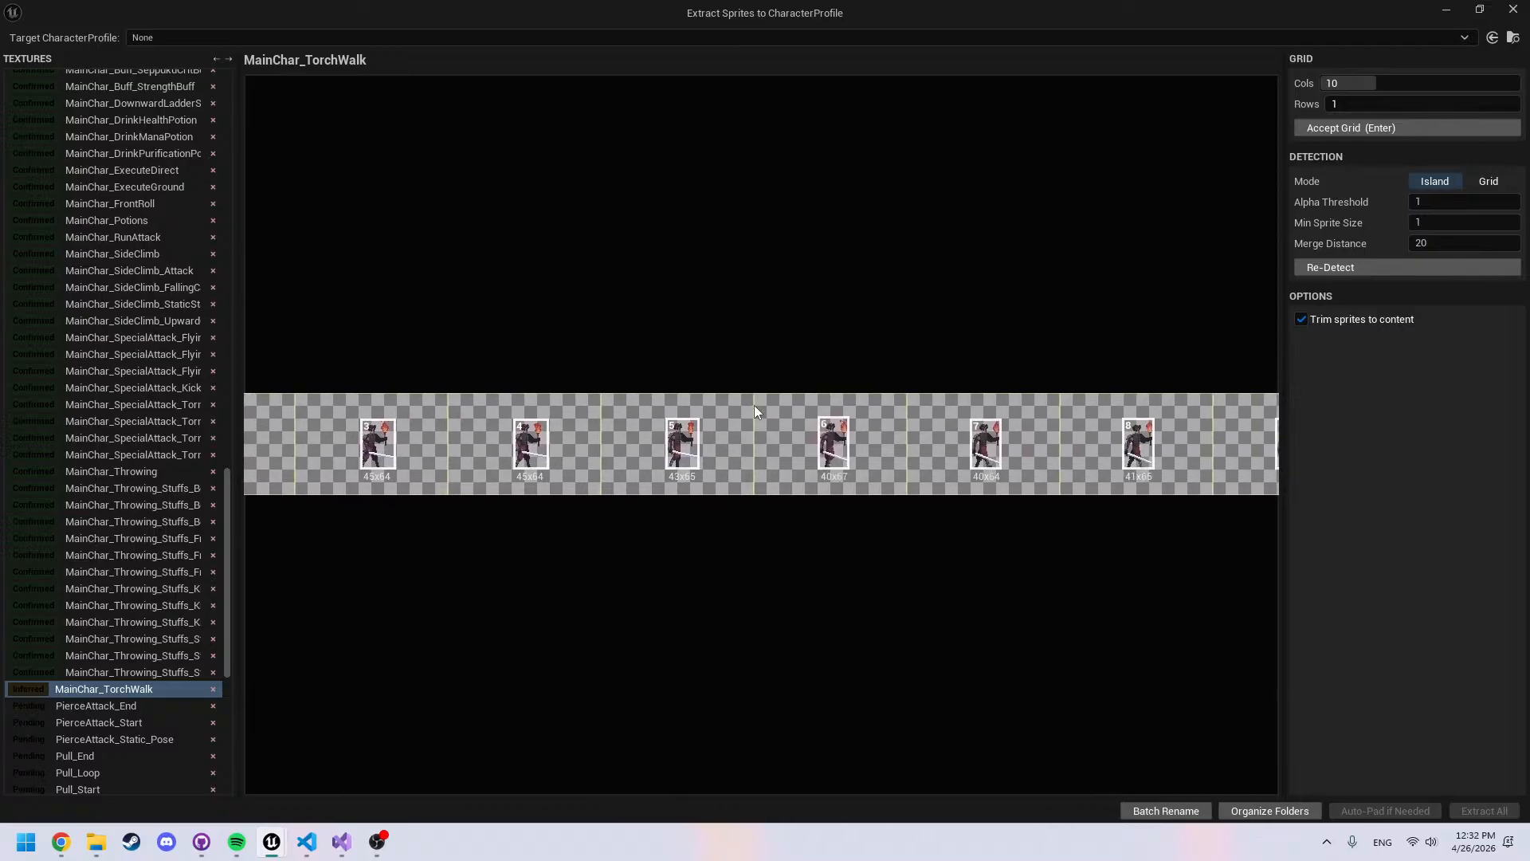
pyautogui.moveTo(889, 415); pyautogui.dragTo(538, 408, button='middle')
pyautogui.press('Return')
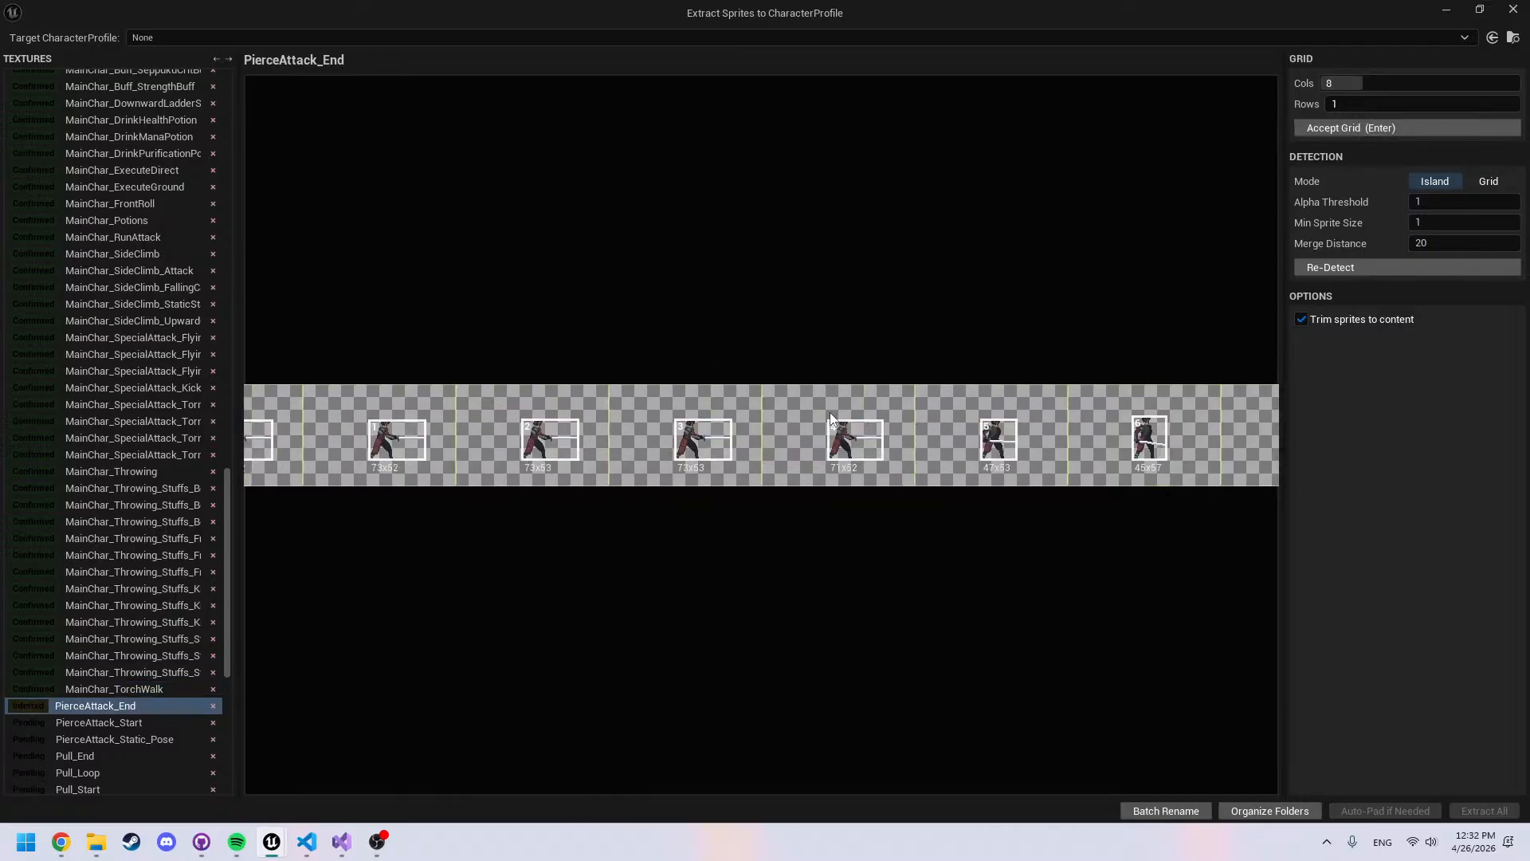
# Accept the detected grids of PierceAttack_End (8 columns, 1 row), PierceAttack_Start (4 columns, 1 row) and PierceAttack_Static_Pose after checking the End frames
pyautogui.moveTo(831, 417); pyautogui.dragTo(530, 422, button='middle')
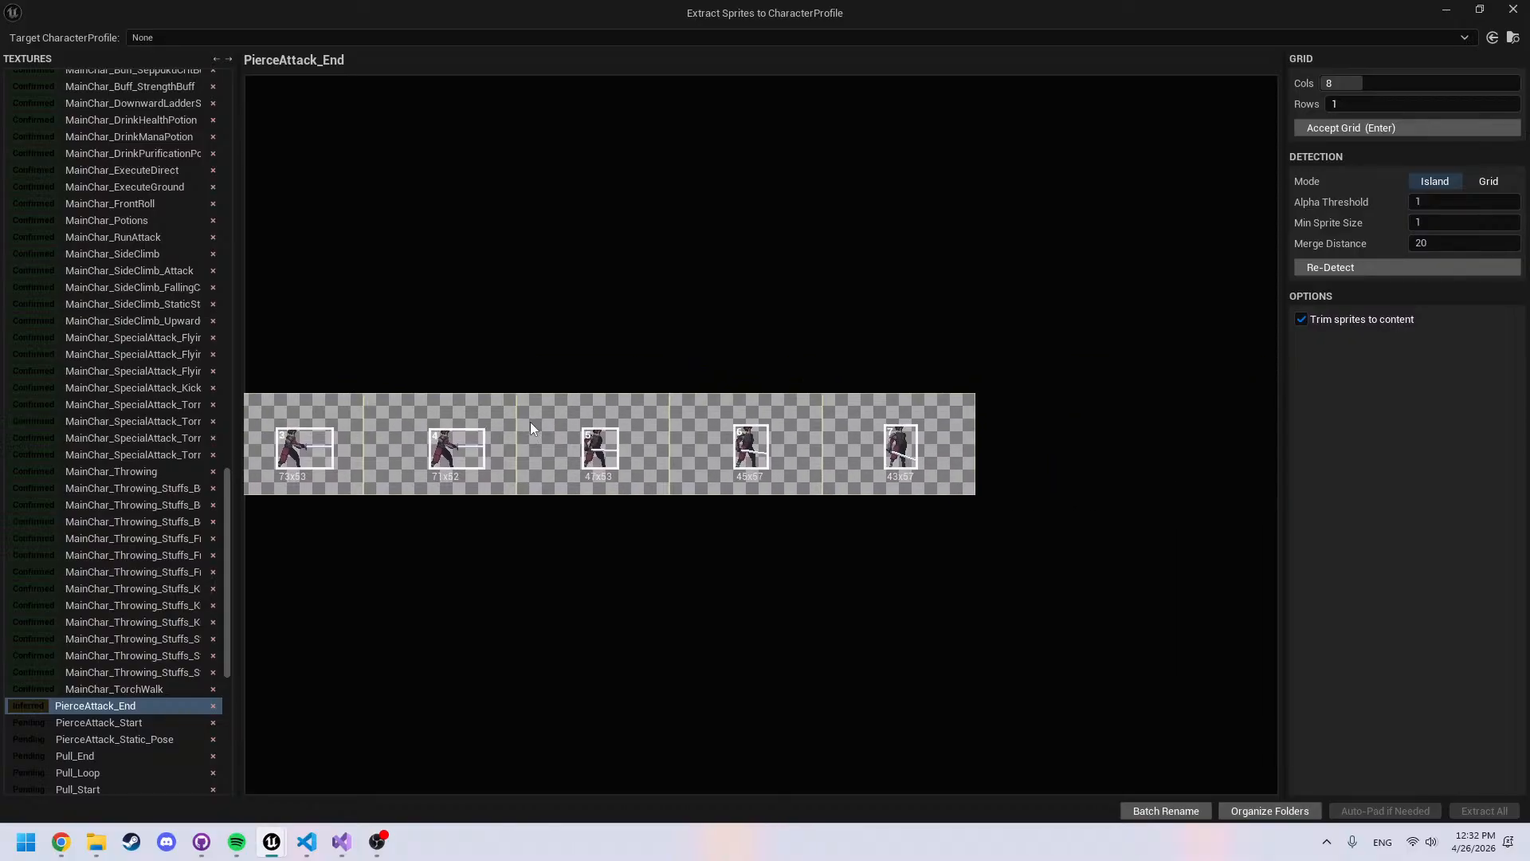
pyautogui.press('Return')
pyautogui.press('Return')
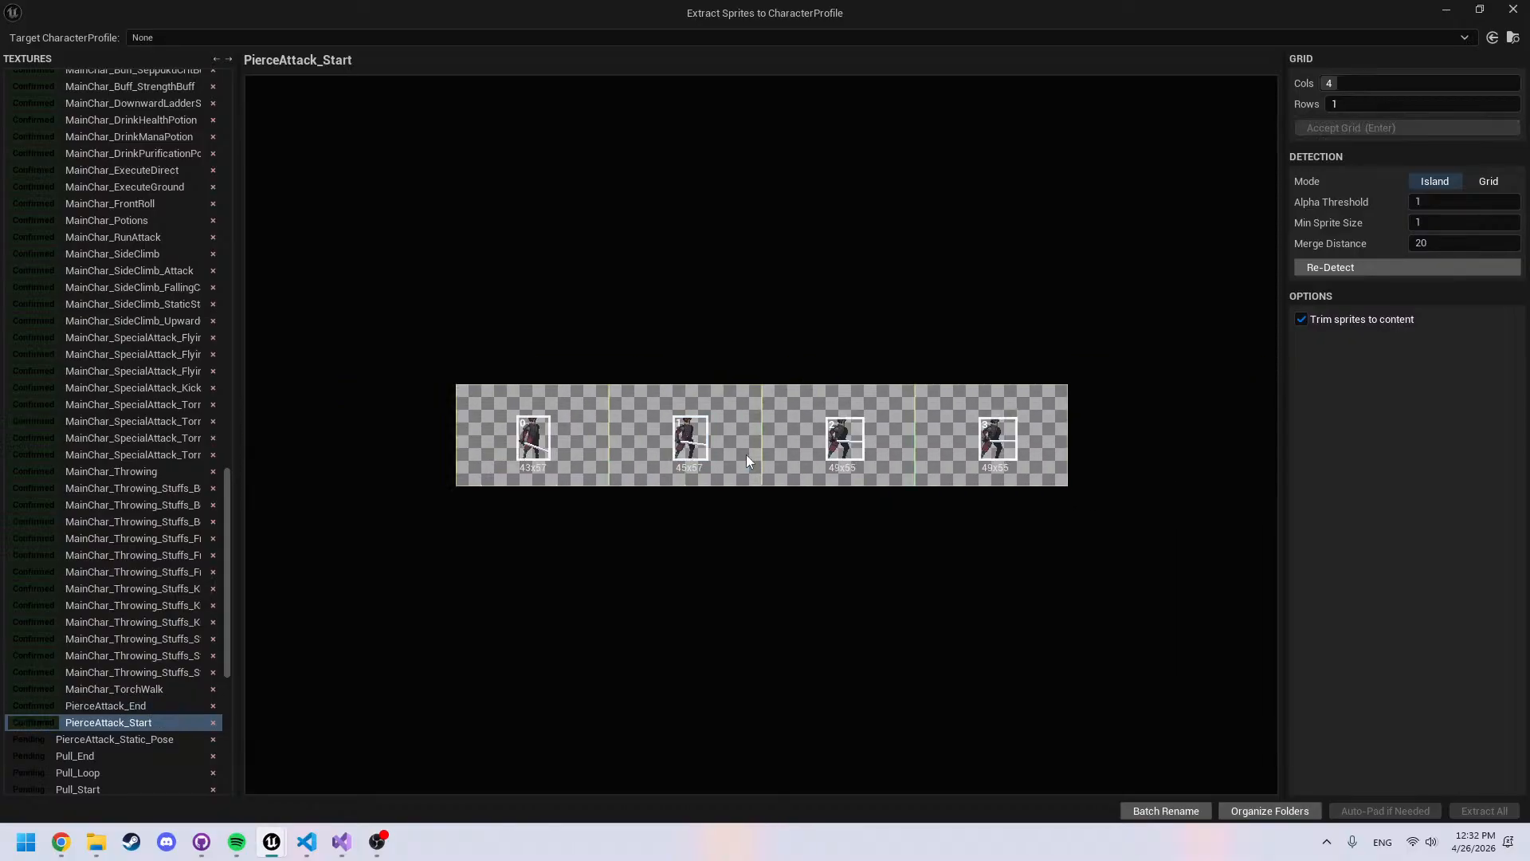
pyautogui.press('Return')
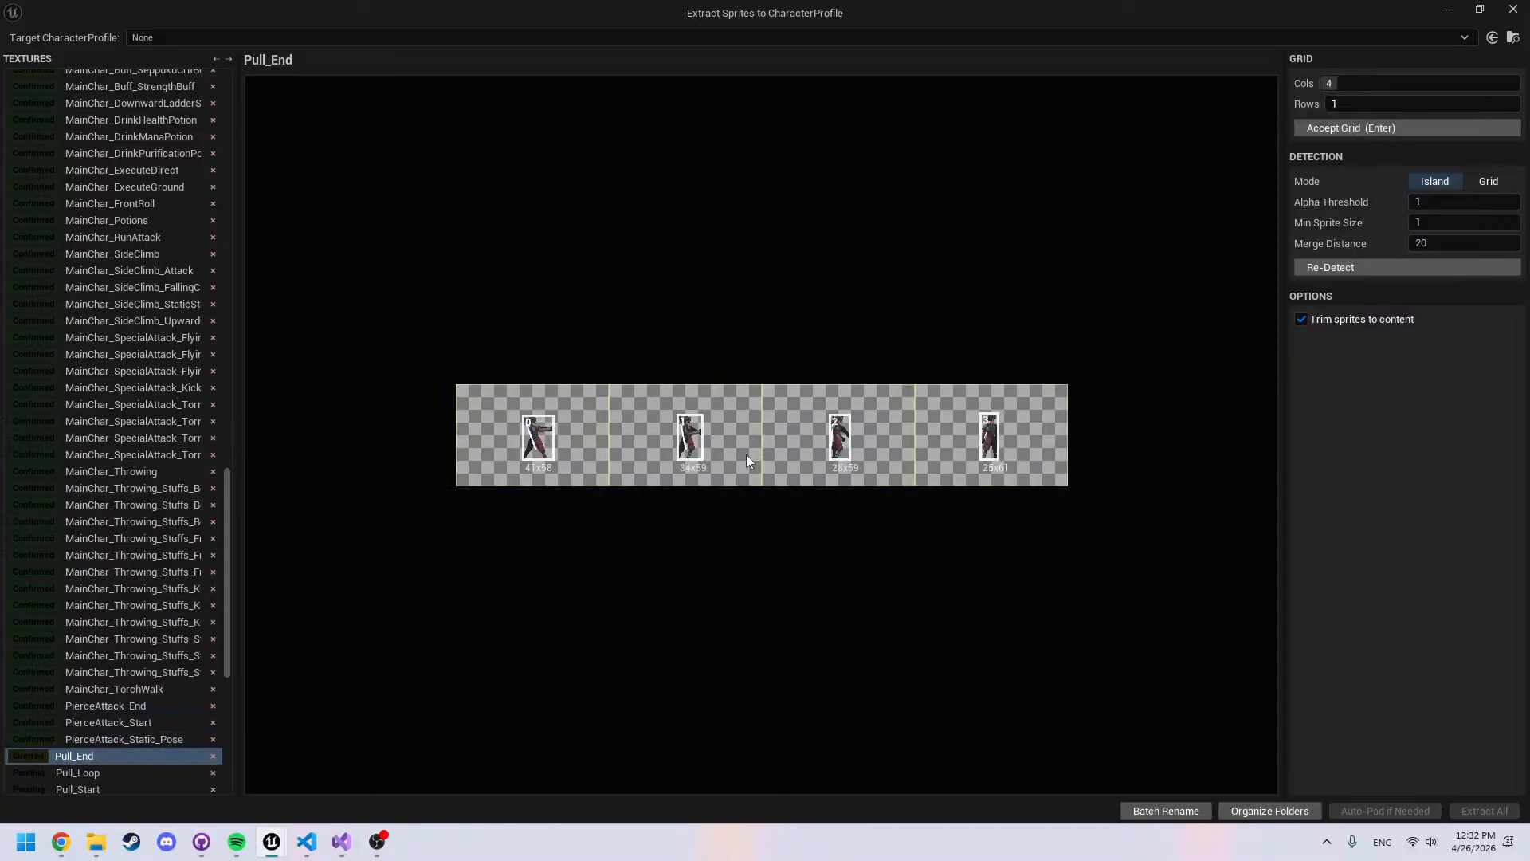
# Accept the detected single-row grids of Pull_End (4 columns), Pull_Loop (12 columns) and Pull_Start (4 columns), checking the Loop frames
pyautogui.press('Return')
pyautogui.moveTo(746, 461); pyautogui.dragTo(466, 425, button='middle')
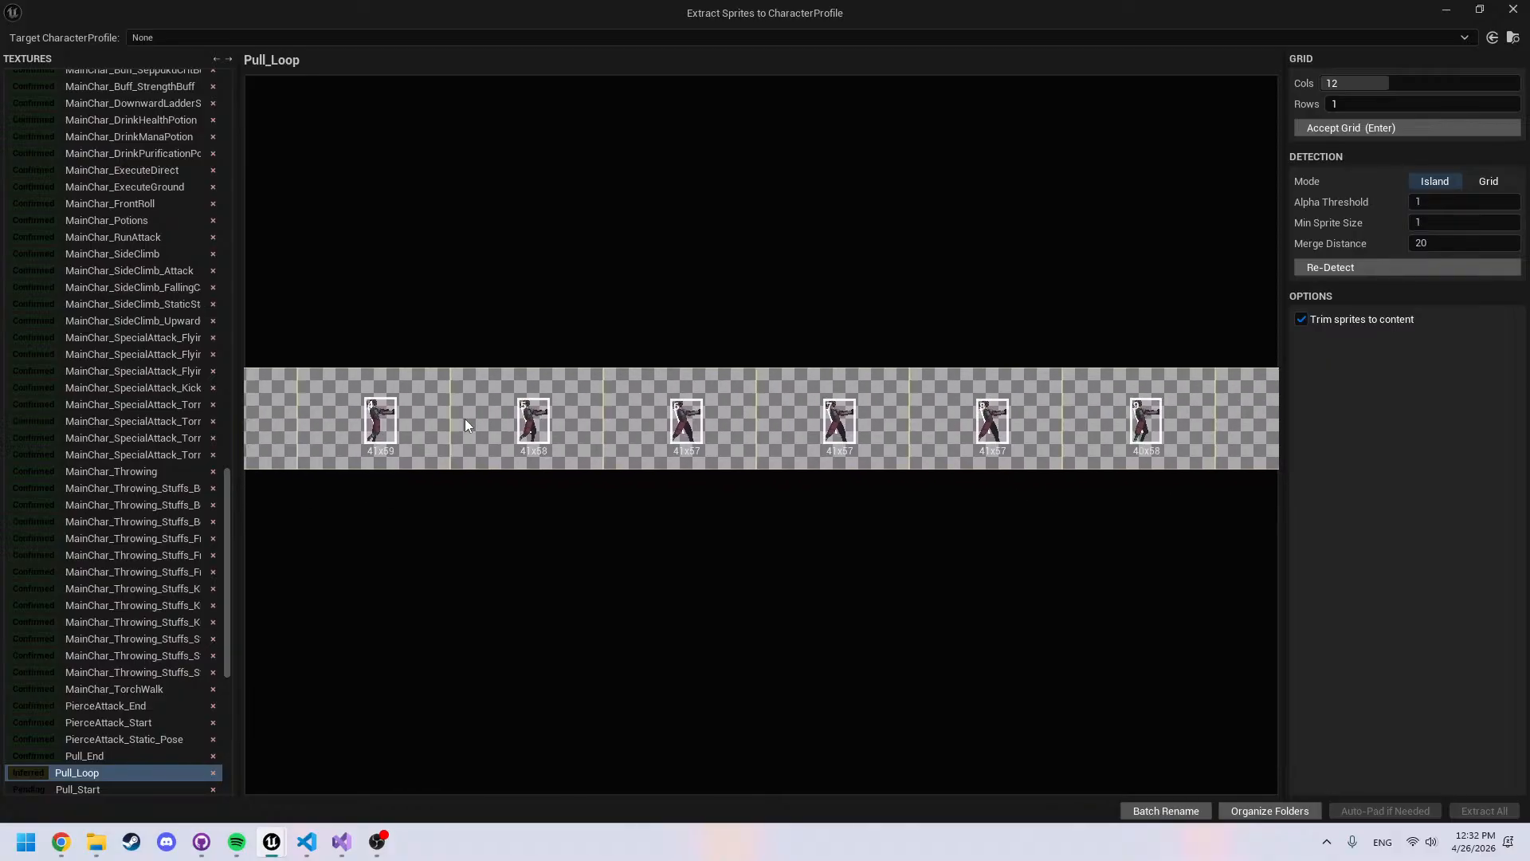
pyautogui.press('Return')
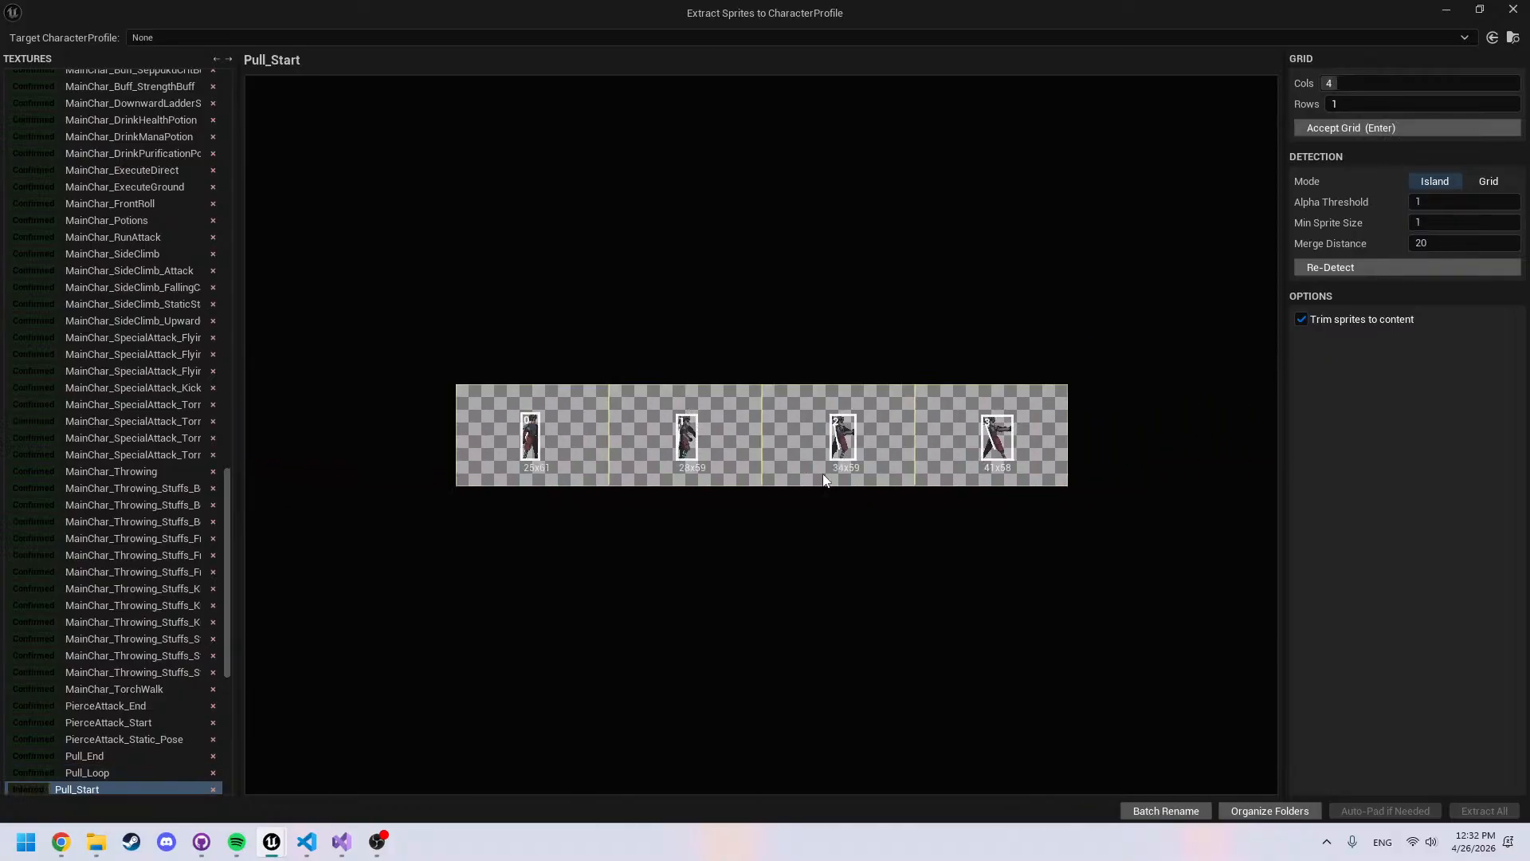
pyautogui.press('Return')
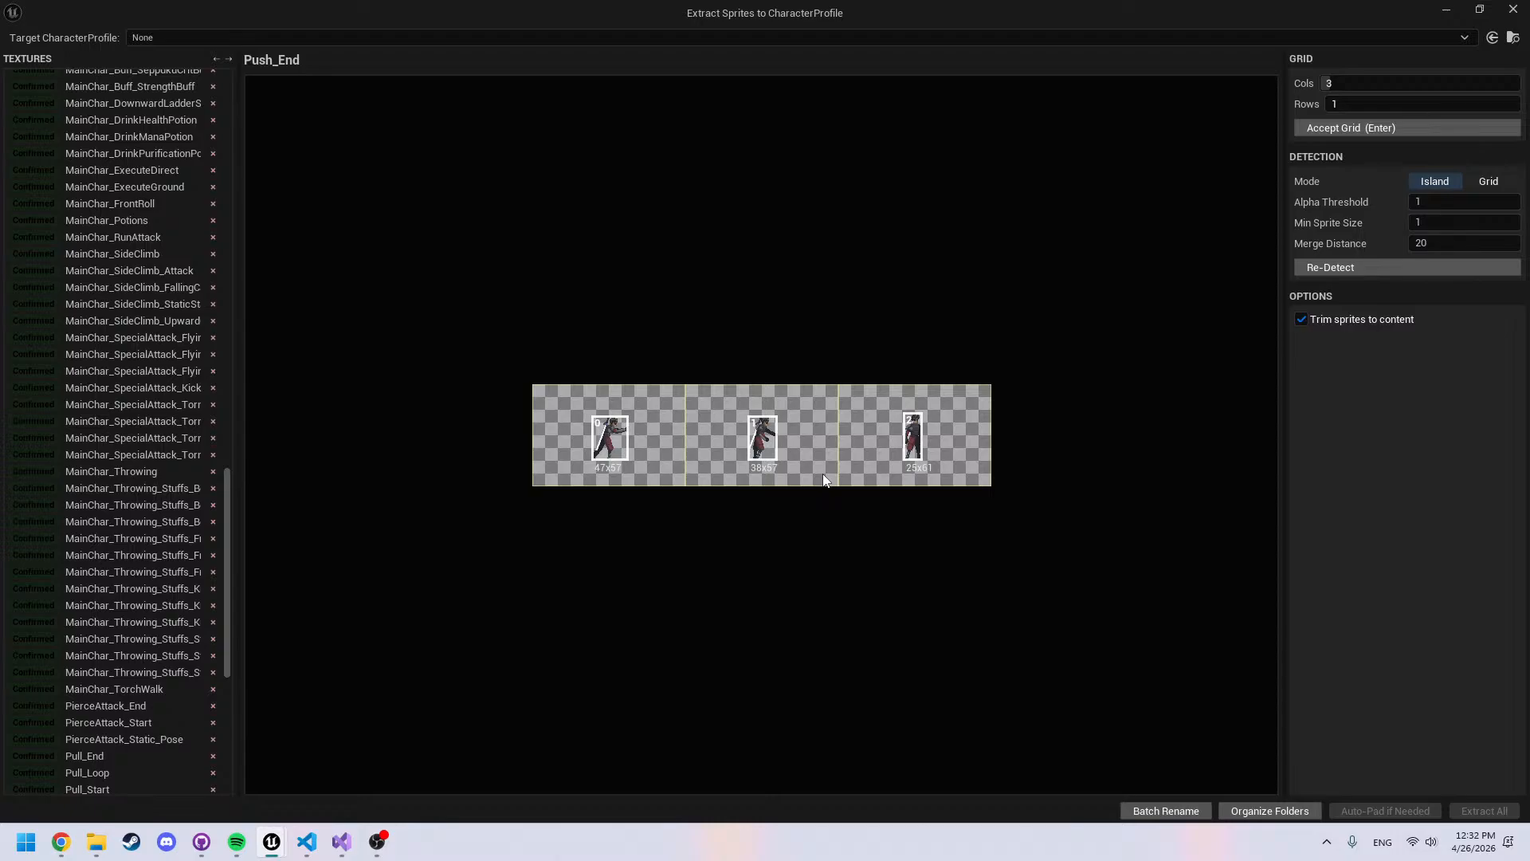
# Accept Push_End's 3-column, 1-row grid, then check all Push_Loop frames and accept its detected 12-column, 1-row grid
pyautogui.press('Return')
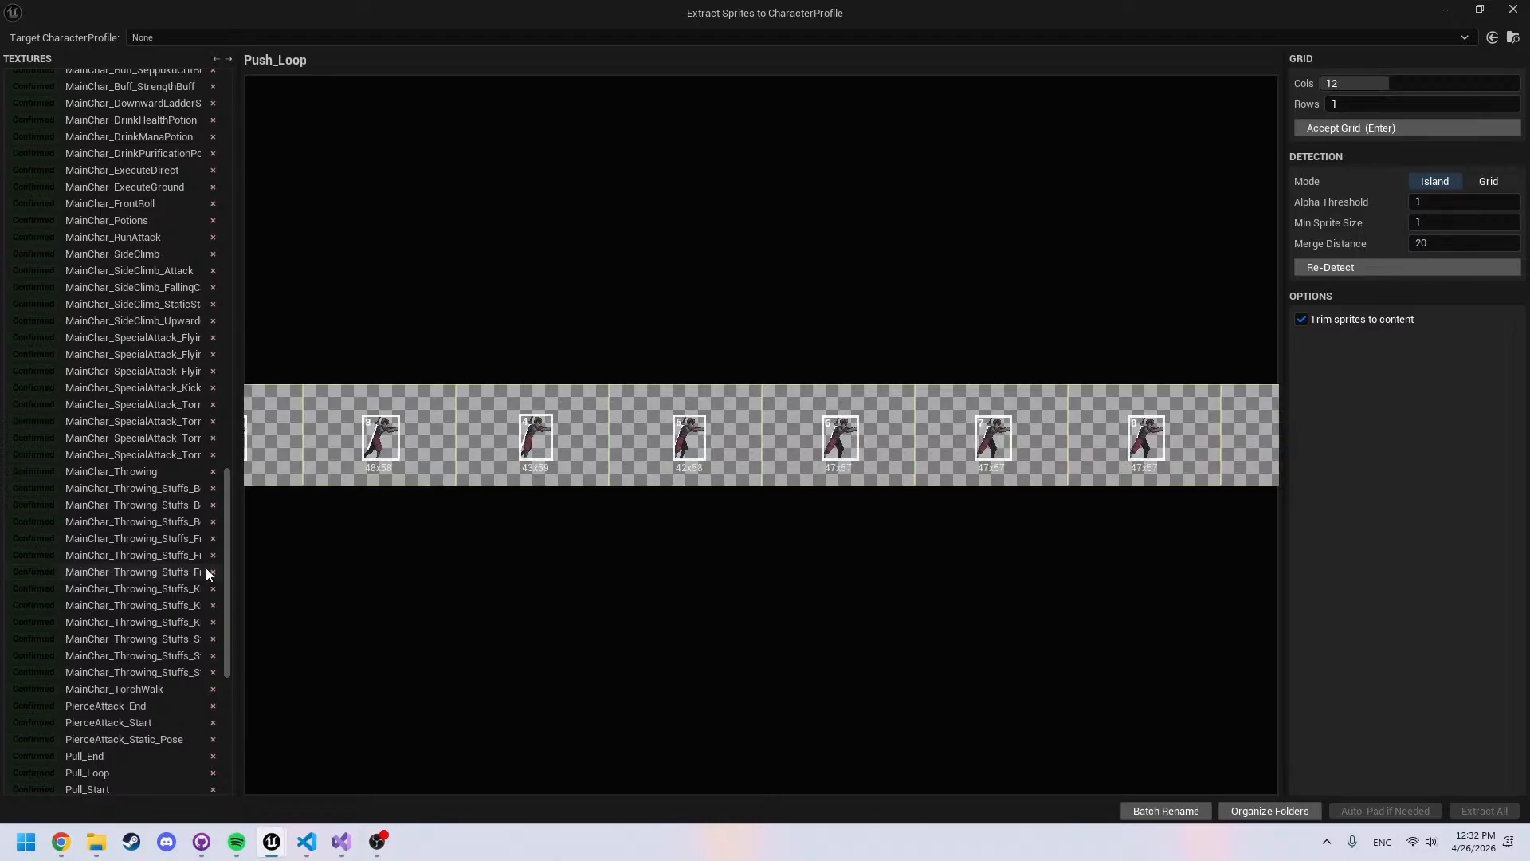
pyautogui.moveTo(227, 560); pyautogui.dragTo(234, 725)
pyautogui.moveTo(537, 568); pyautogui.dragTo(1056, 557, button='middle')
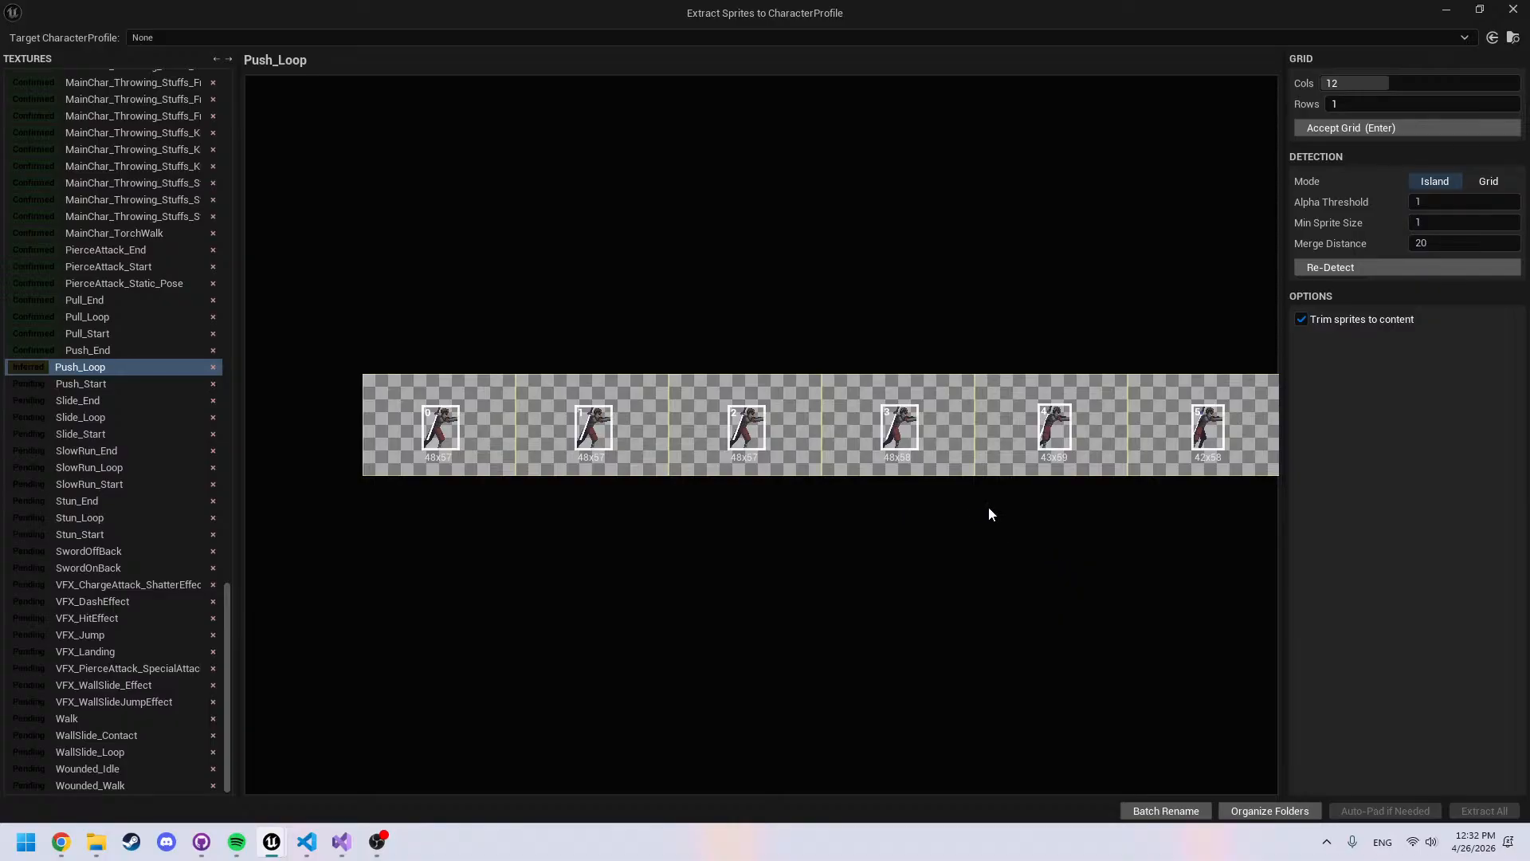
pyautogui.moveTo(998, 507); pyautogui.dragTo(694, 521, button='middle')
pyautogui.moveTo(1025, 539); pyautogui.dragTo(576, 523, button='middle')
pyautogui.moveTo(940, 547); pyautogui.dragTo(828, 563, button='middle')
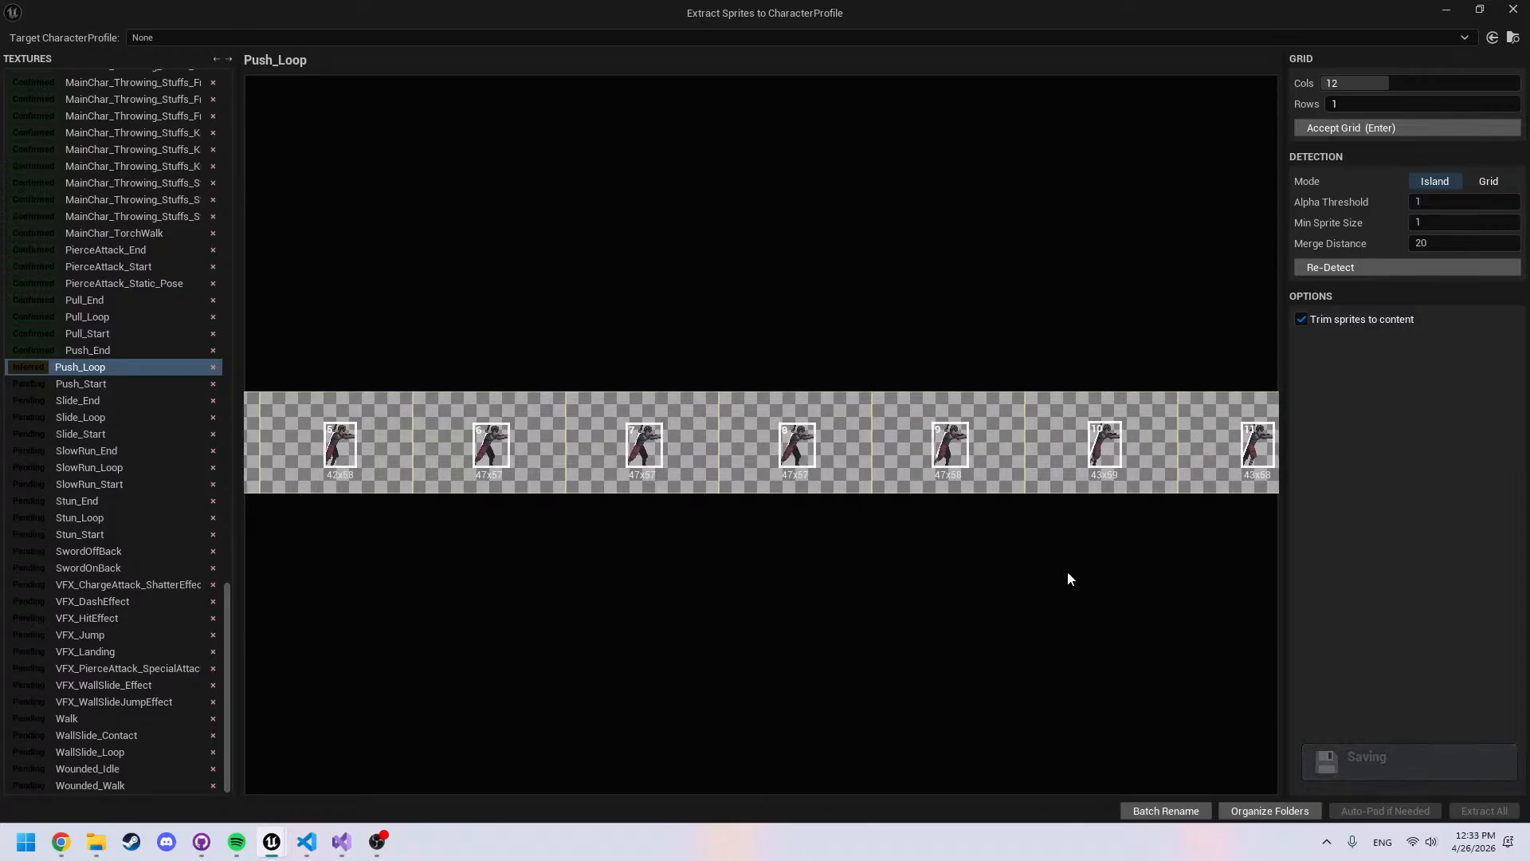
pyautogui.press('Return')
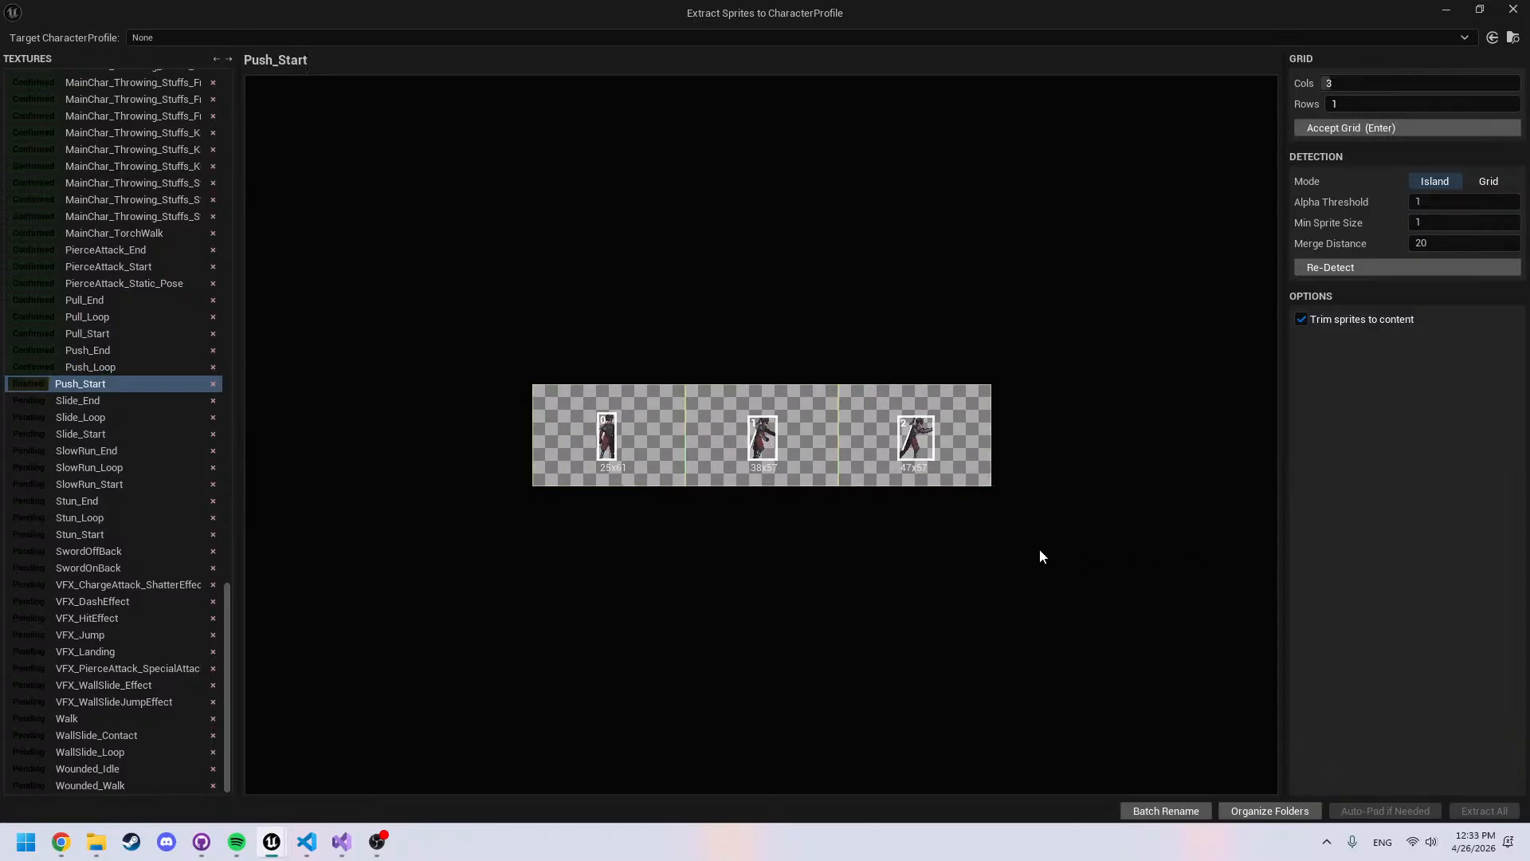
# Accept the detected single-row grids of Push_Start (3 columns), Slide_End, Slide_Loop and Slide_Start (2 columns)
pyautogui.press('Return')
pyautogui.press('Return')
pyautogui.press('Return')
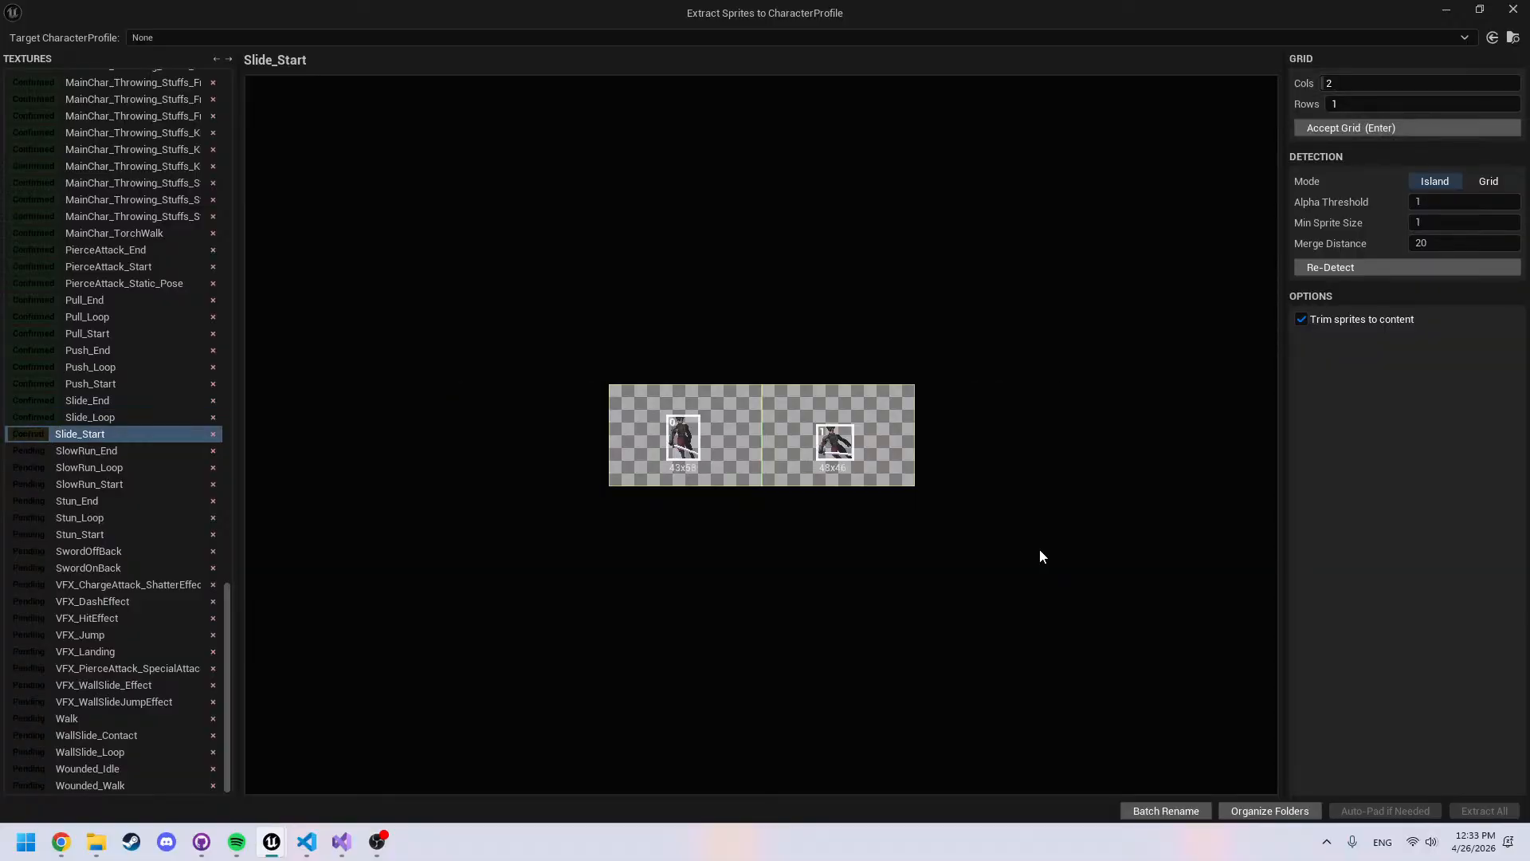
pyautogui.press('Return')
# Accept the detected grids of SlowRun_End, SlowRun_Loop (10 columns, 1 row) and SlowRun_Start, checking the Loop frames
pyautogui.press('Return')
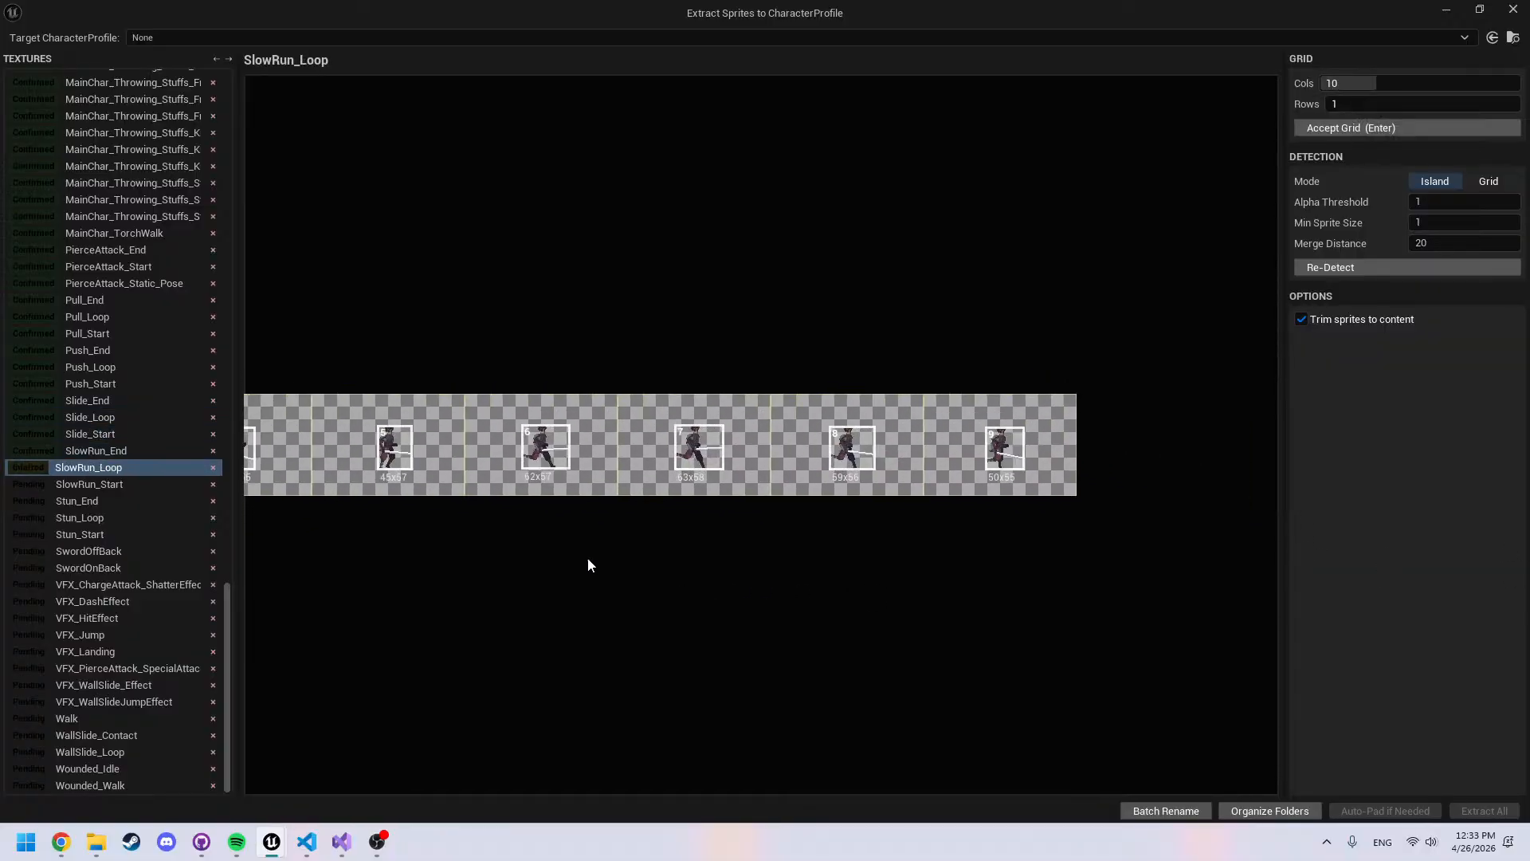
pyautogui.press('Return')
pyautogui.press('Return')
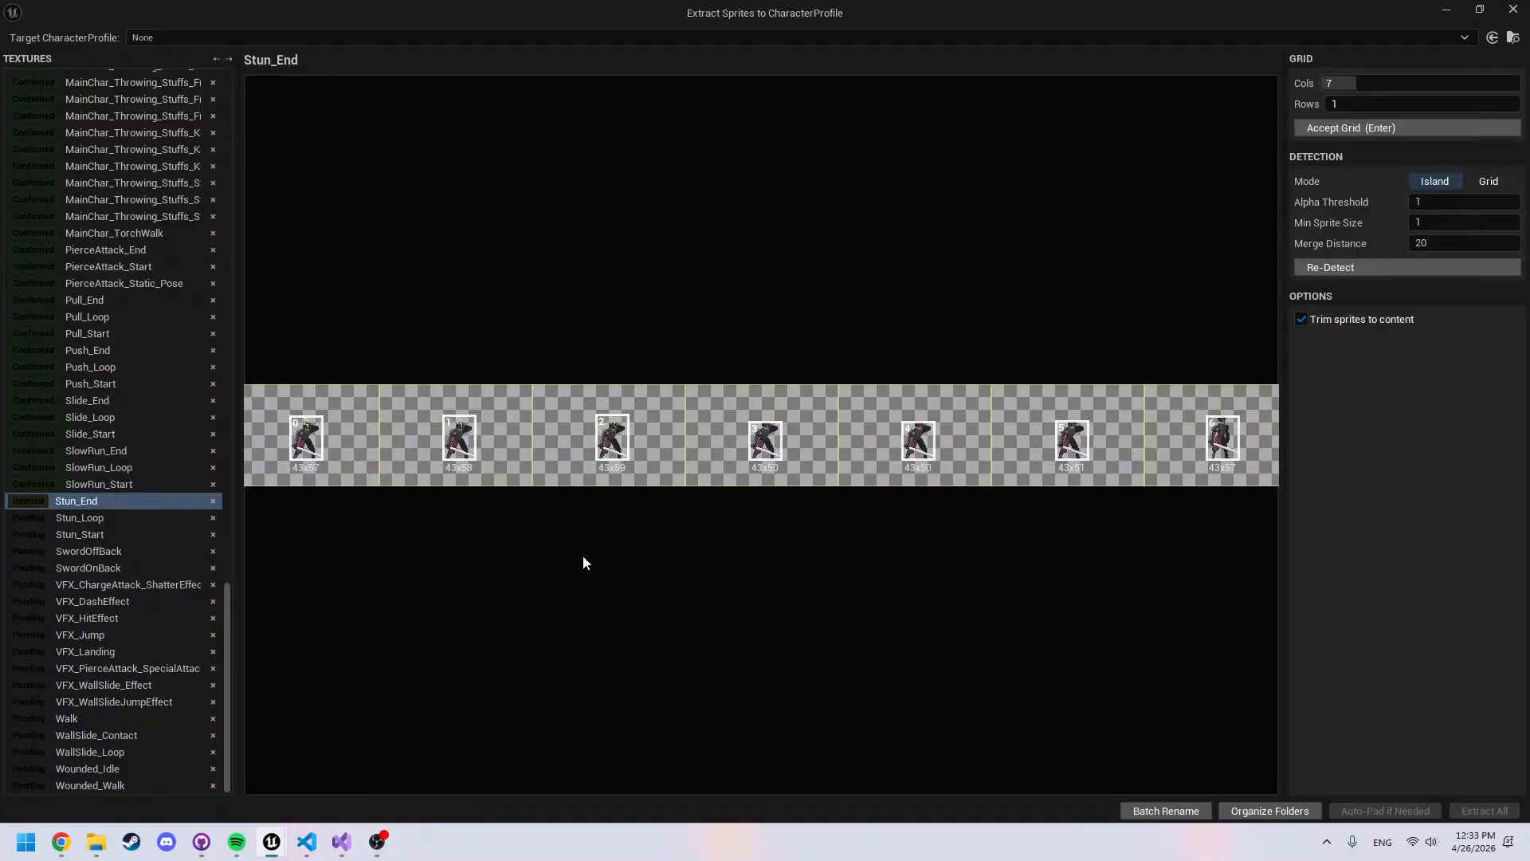
# Accept the detected single-row grids of Stun_End (7 columns) and Stun_Loop (10 columns), checking the Loop frames
pyautogui.moveTo(983, 571); pyautogui.dragTo(689, 543, button='middle')
pyautogui.moveTo(1039, 531)
pyautogui.mouseDown(button='middle')
pyautogui.moveTo(688, 553)
pyautogui.moveTo(1061, 537)
pyautogui.moveTo(564, 526)
pyautogui.mouseUp(button='middle')
pyautogui.press('Return')
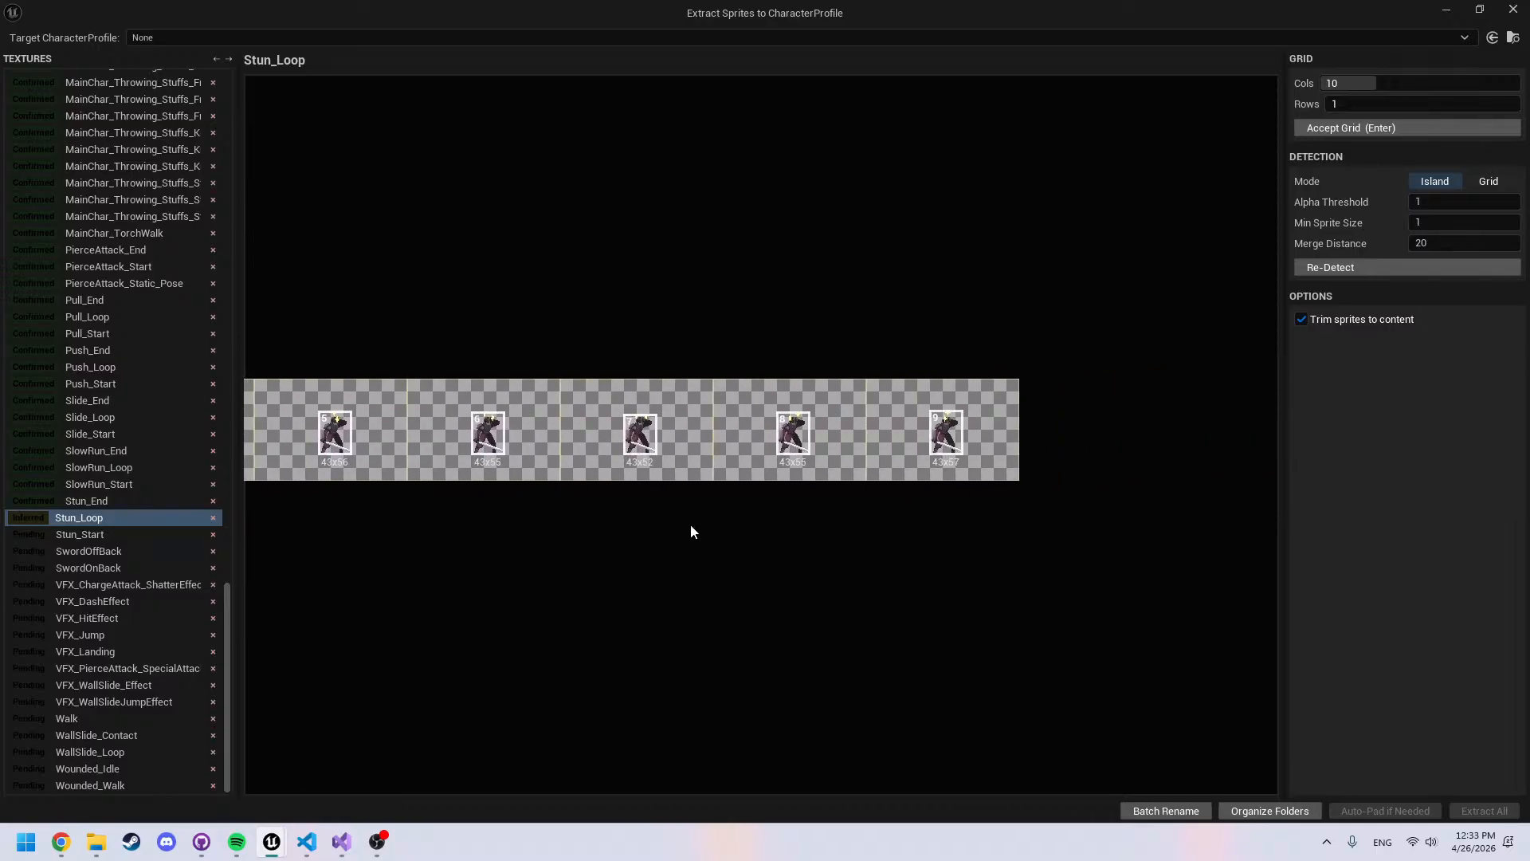
pyautogui.press('Return')
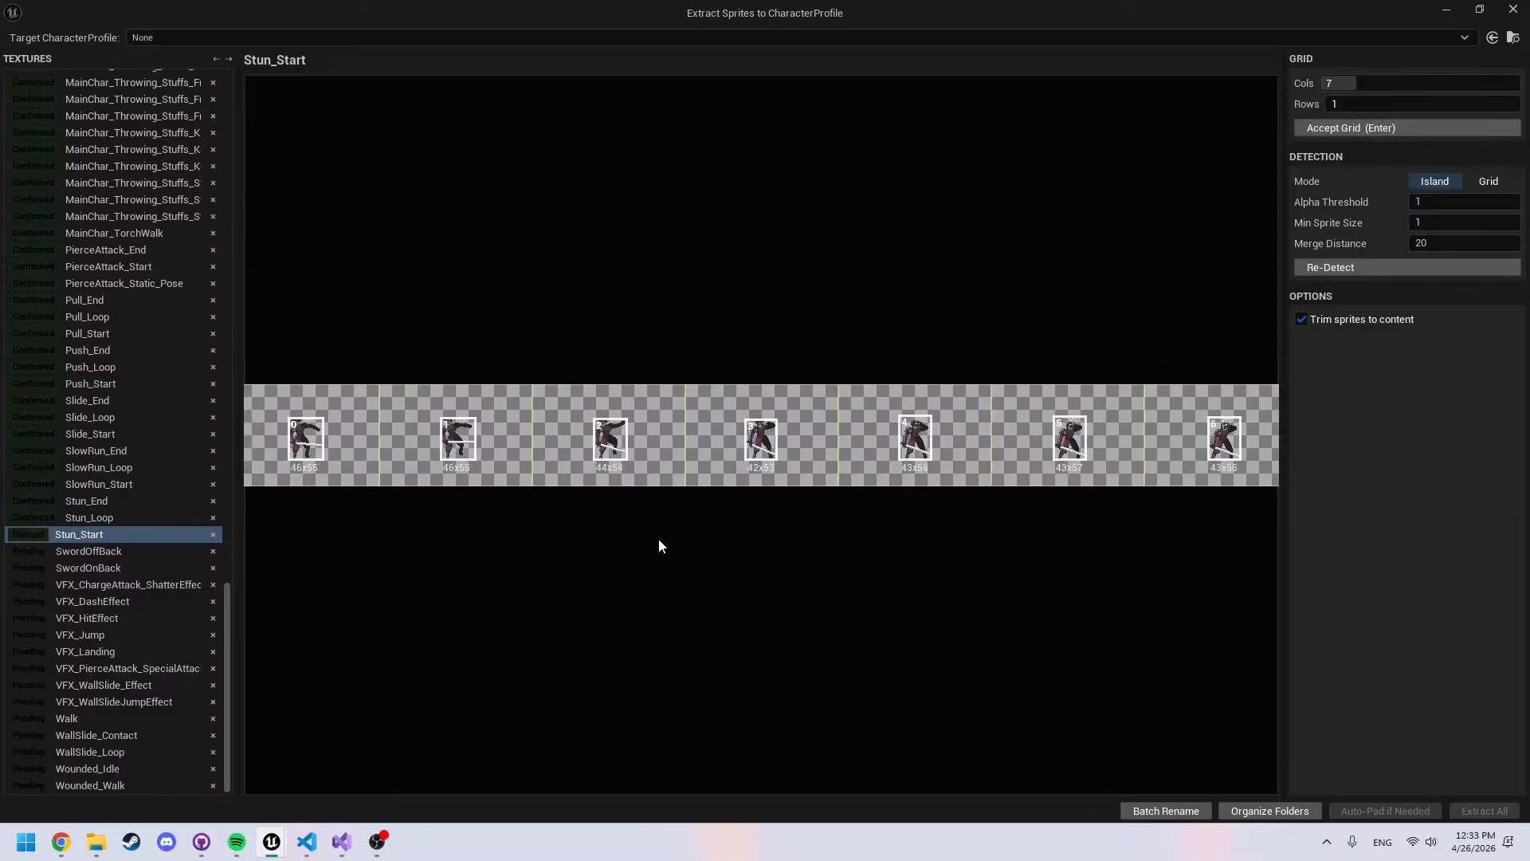
# Accept the detected grids of Stun_Start (7 columns, 1 row), SwordOffBack and SwordOnBack
pyautogui.moveTo(660, 541)
pyautogui.mouseDown(button='middle')
pyautogui.moveTo(923, 536)
pyautogui.moveTo(797, 557)
pyautogui.moveTo(561, 561)
pyautogui.moveTo(666, 526)
pyautogui.mouseUp(button='middle')
pyautogui.press('Return')
pyautogui.press('Return')
pyautogui.press('Return')
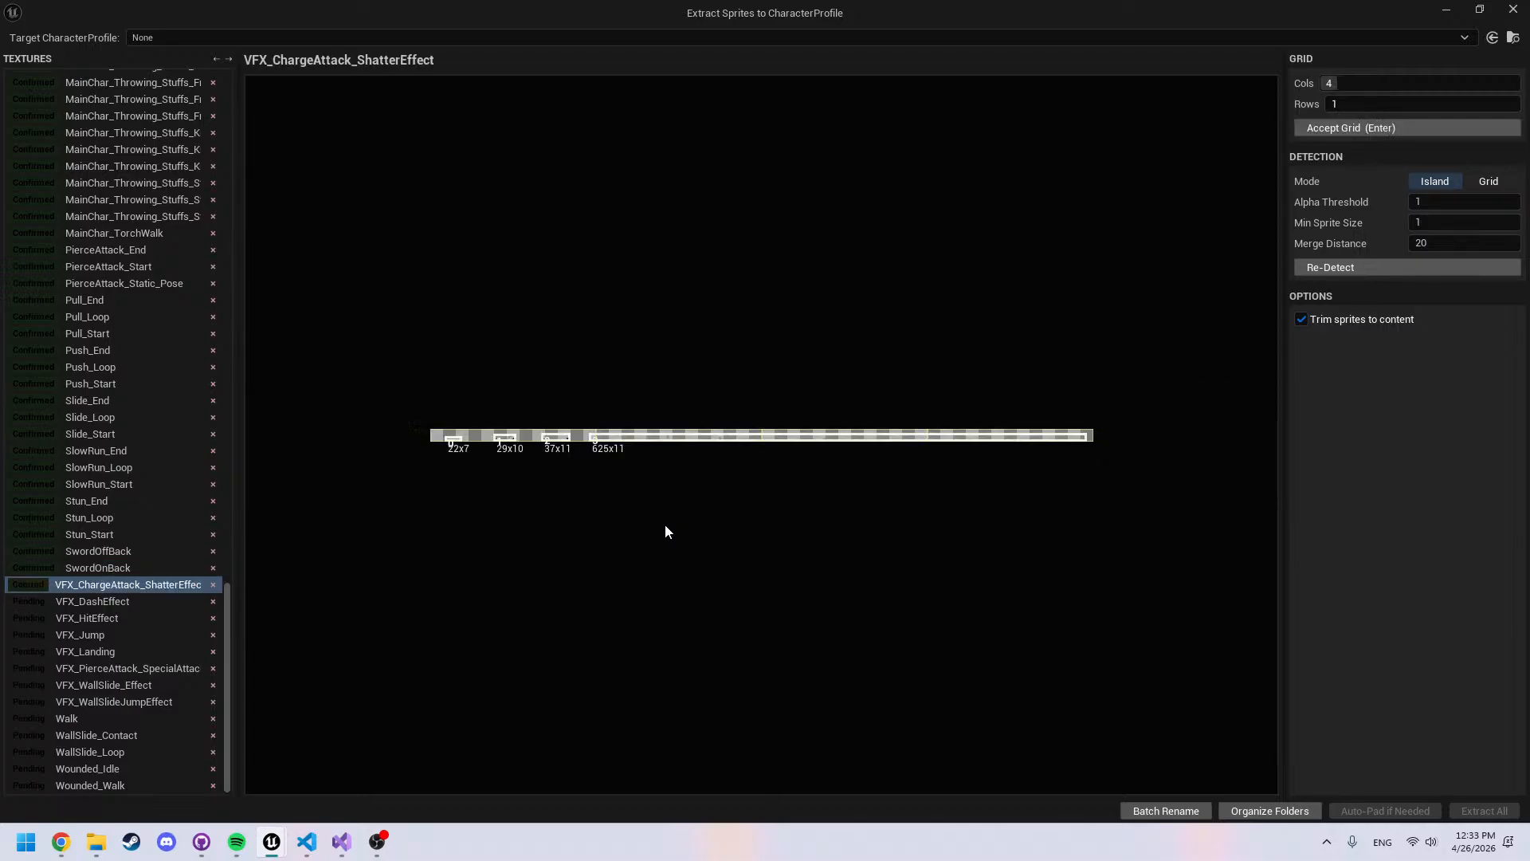
# Switch VFX_ChargeAttack_ShatterEffect to Grid detection and check how the cells divide the effect frames along the whole strip
pyautogui.scroll(5, 571, 447)
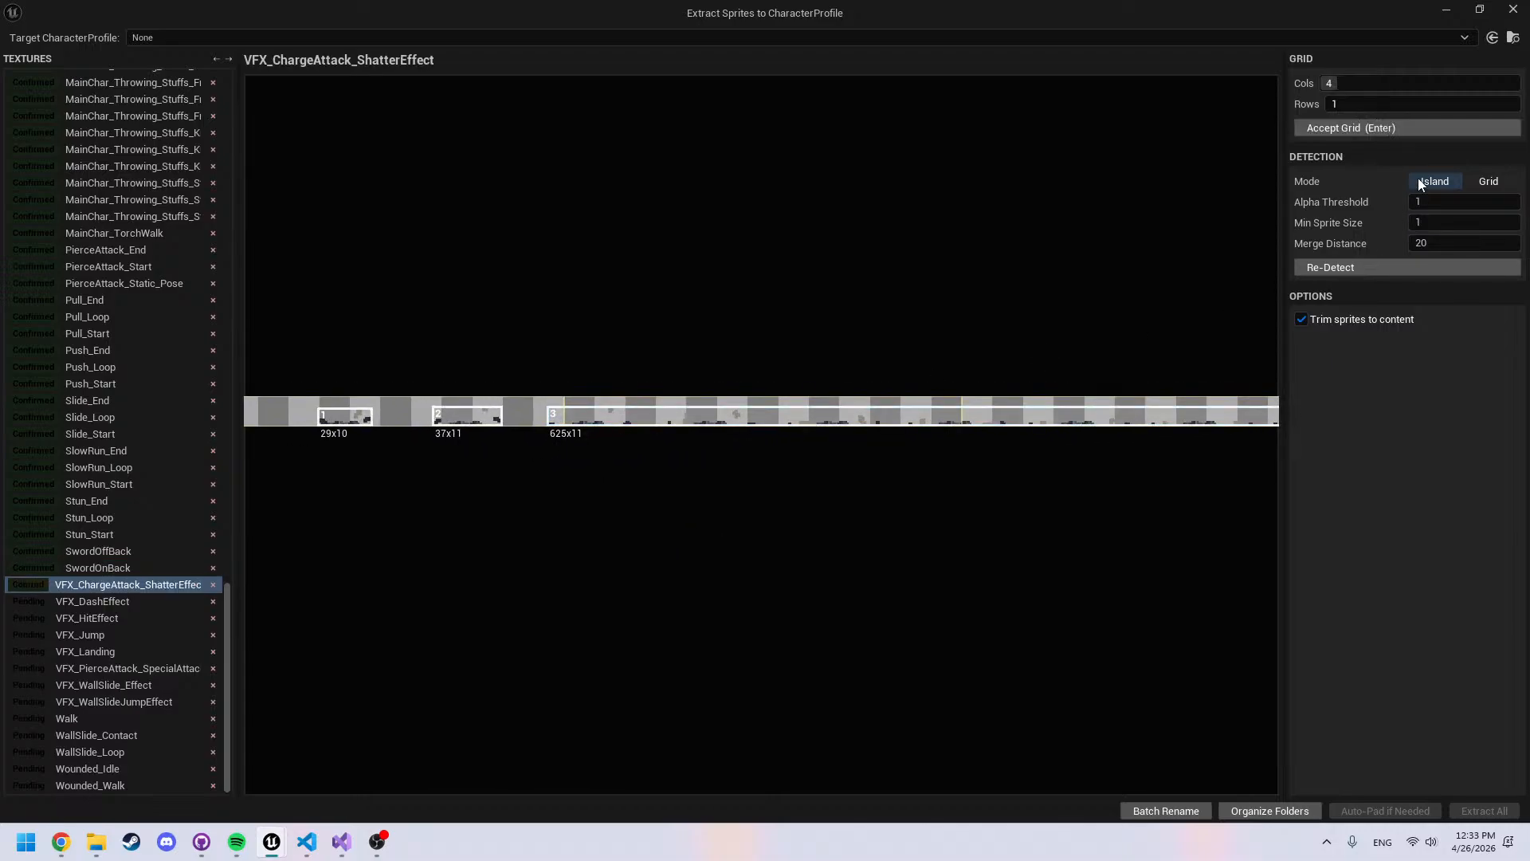
pyautogui.click(1476, 183)
pyautogui.click(1483, 185)
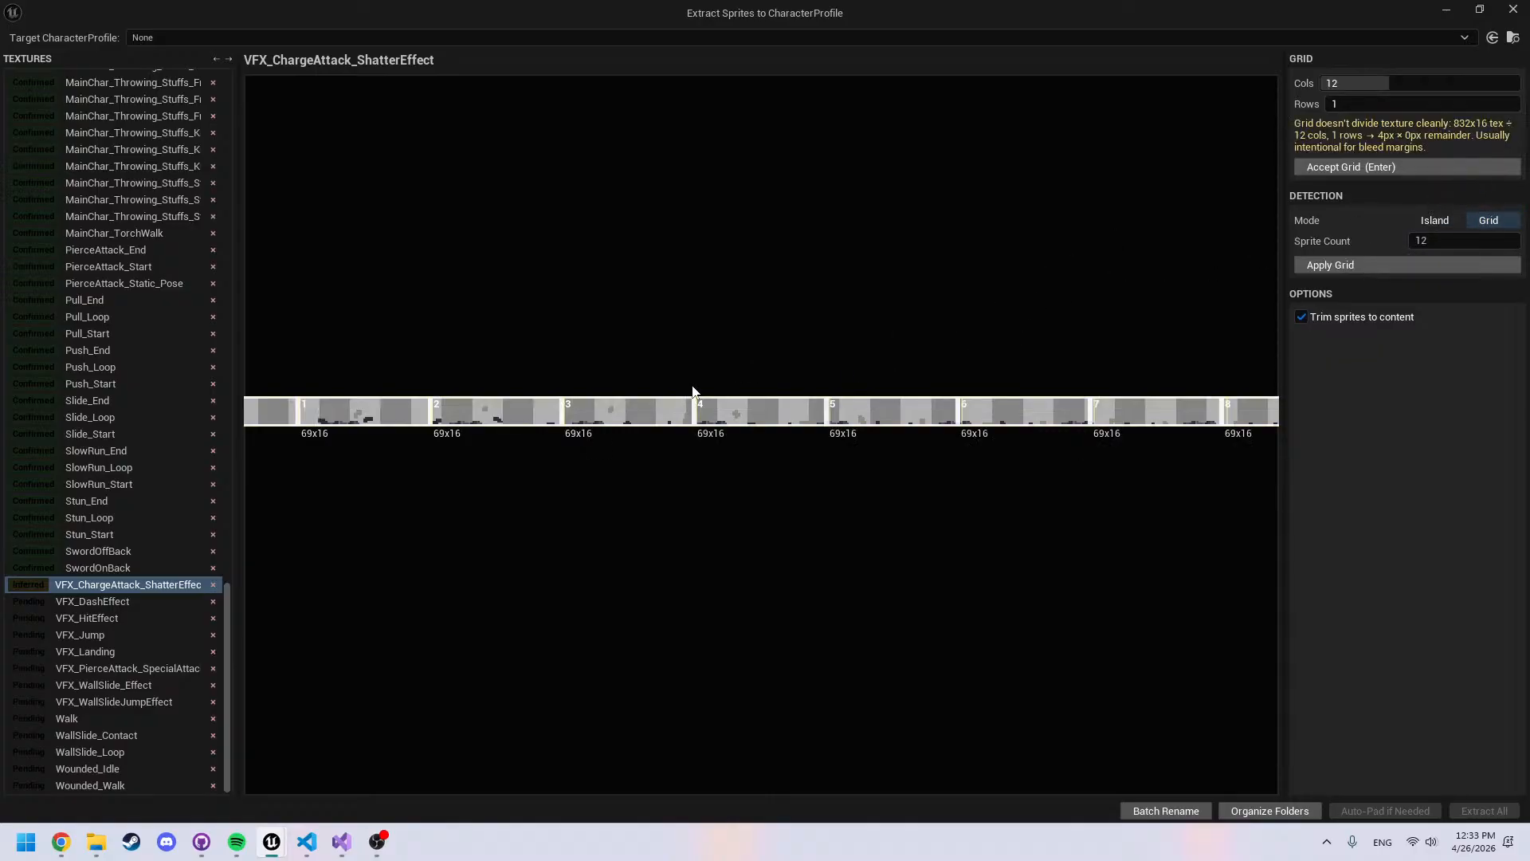
pyautogui.moveTo(1006, 386); pyautogui.dragTo(837, 401, button='middle')
pyautogui.moveTo(1022, 486); pyautogui.dragTo(760, 490, button='middle')
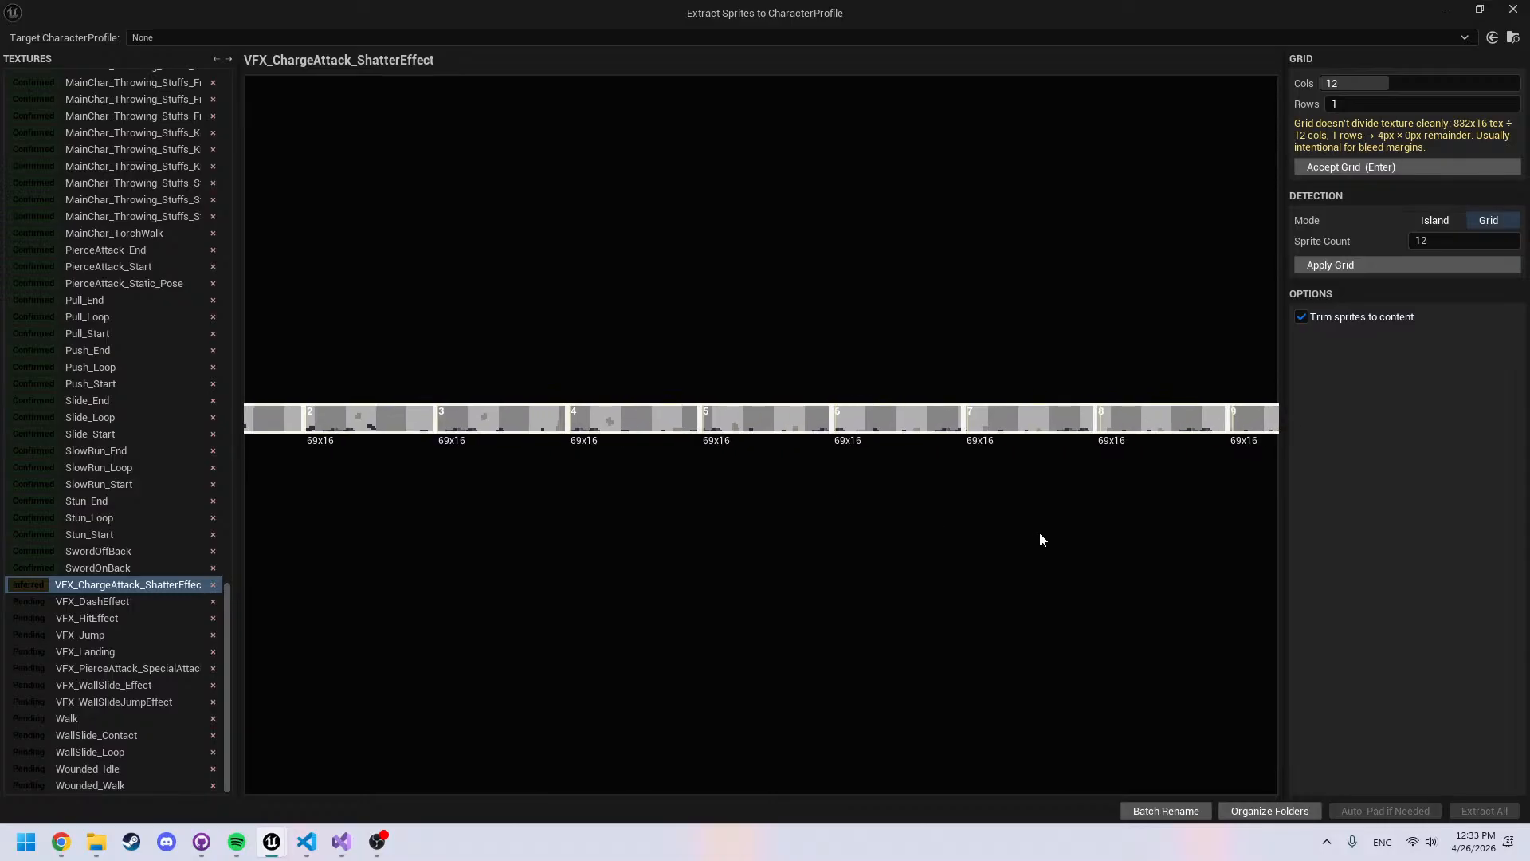
pyautogui.moveTo(1001, 530); pyautogui.dragTo(825, 532, button='middle')
pyautogui.moveTo(980, 557); pyautogui.dragTo(714, 557, button='middle')
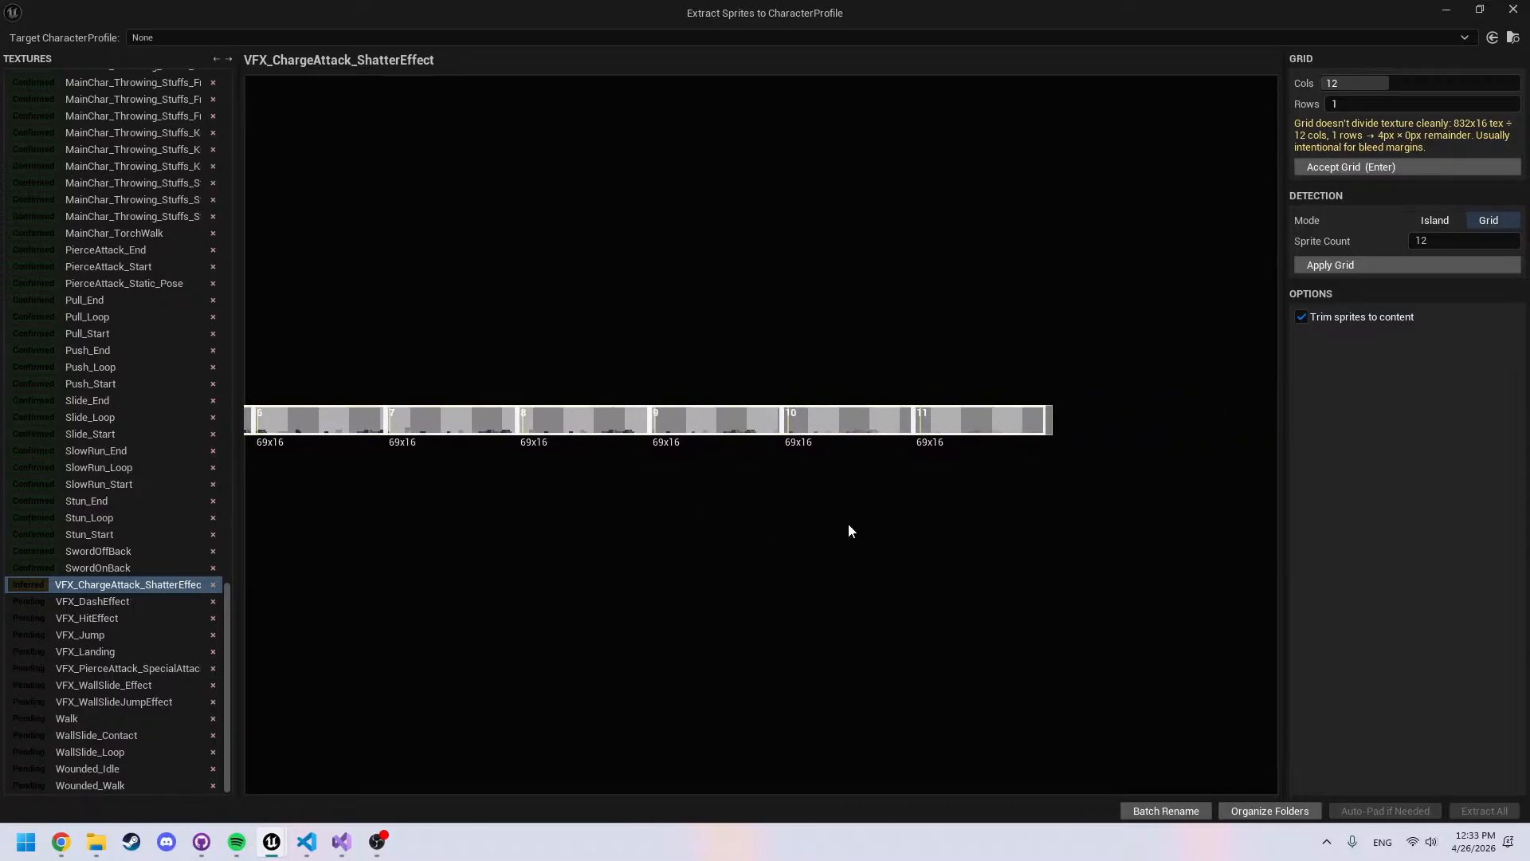
pyautogui.scroll(-1, 762, 489)
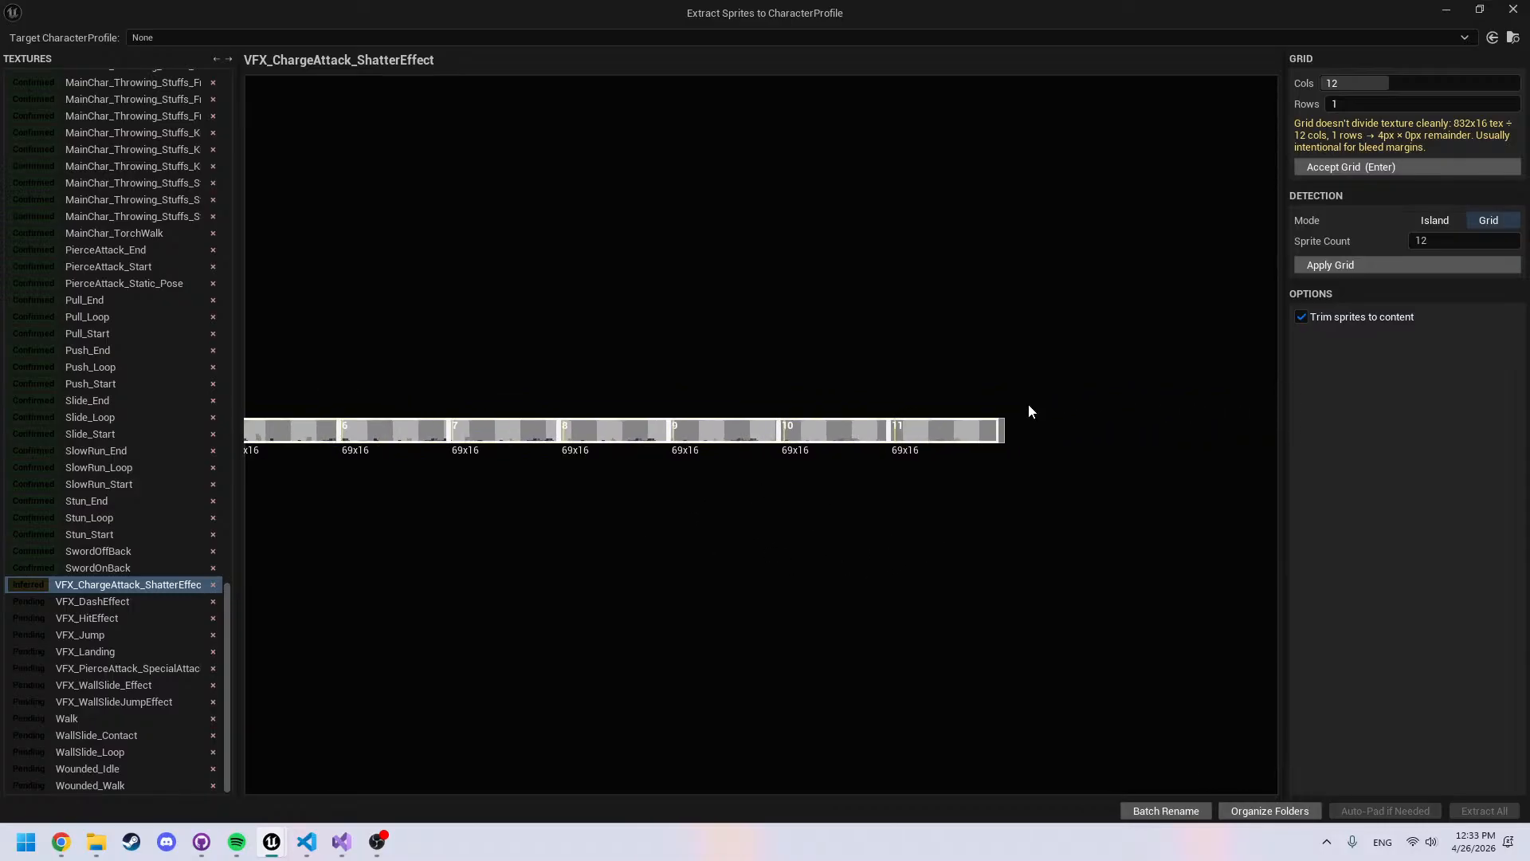
# Try sprite counts of 11 and 10 for VFX_ChargeAttack_ShatterEffect
pyautogui.click(1454, 236)
pyautogui.write('11')
pyautogui.press('Return')
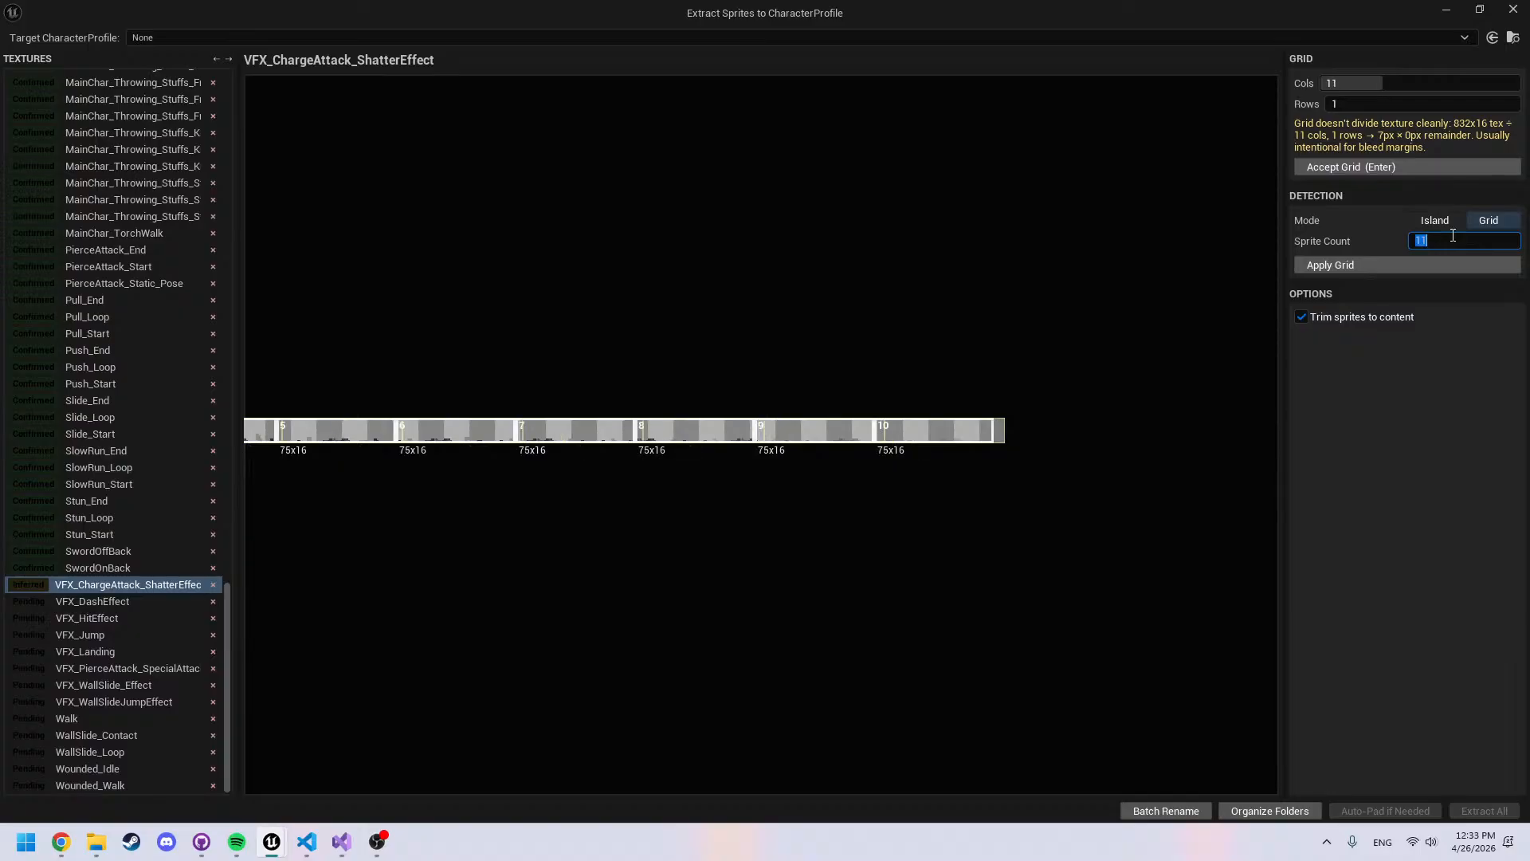
pyautogui.write('10')
pyautogui.press('Return')
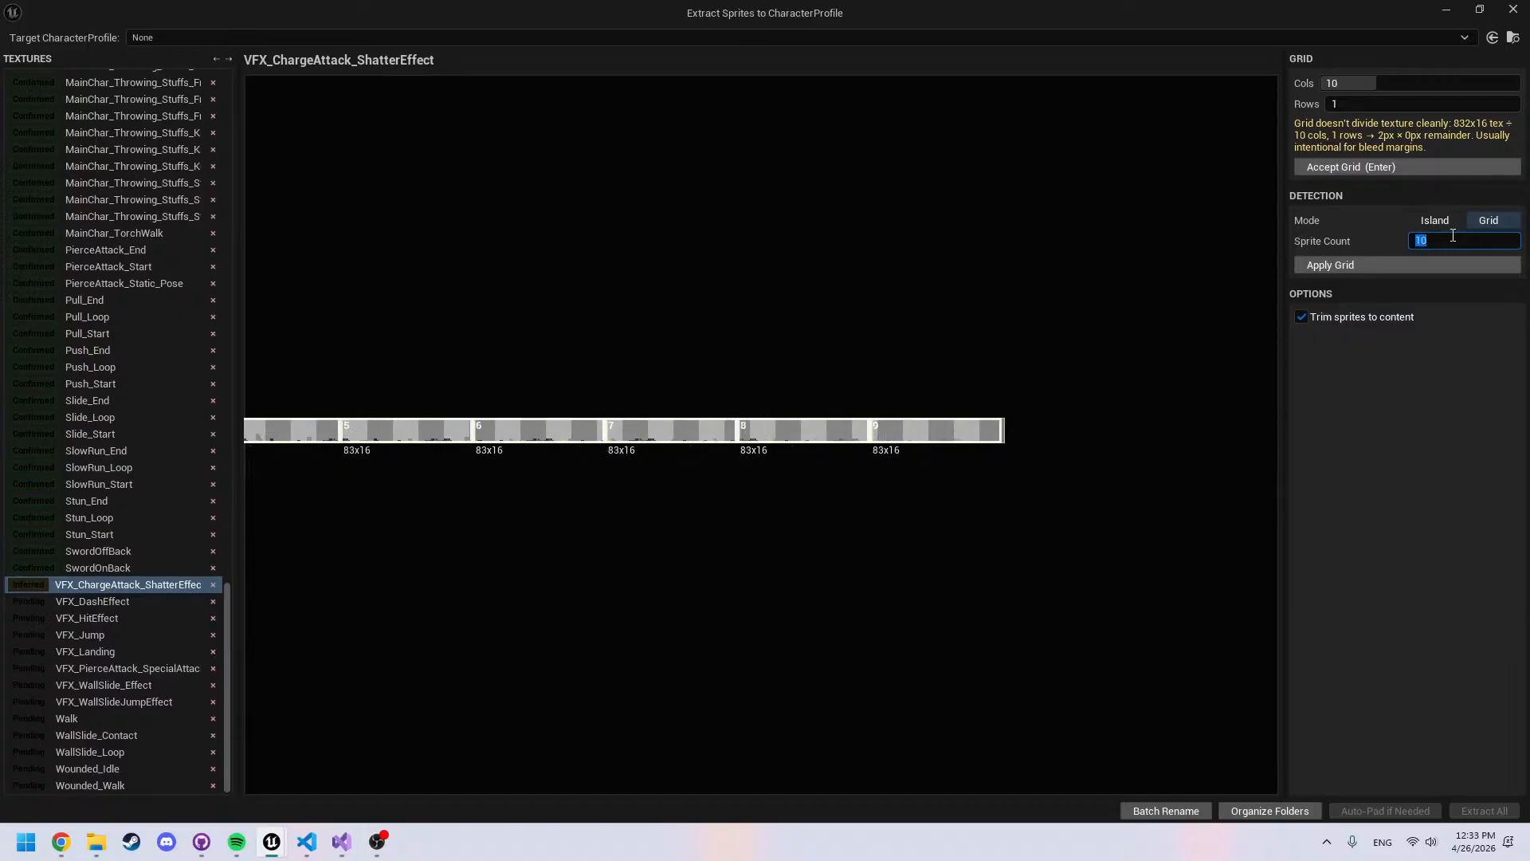
# Set VFX_ChargeAttack_ShatterEffect's sprite count to 13, check the cells across the strip, and accept the grid
pyautogui.write('13')
pyautogui.press('Return')
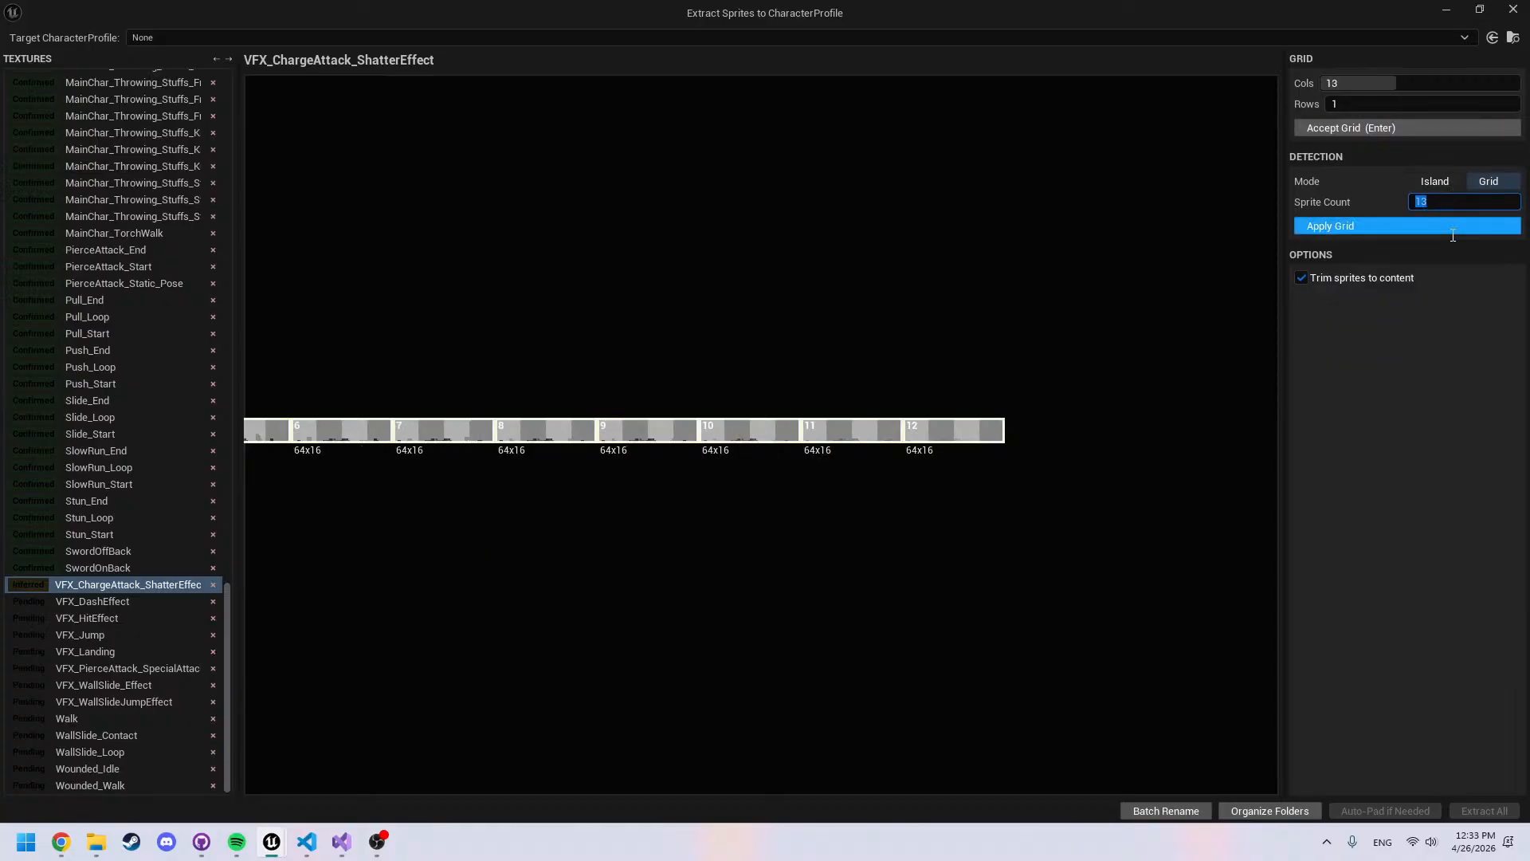
pyautogui.moveTo(790, 437); pyautogui.dragTo(1140, 444, button='middle')
pyautogui.moveTo(772, 468); pyautogui.dragTo(1132, 450, button='middle')
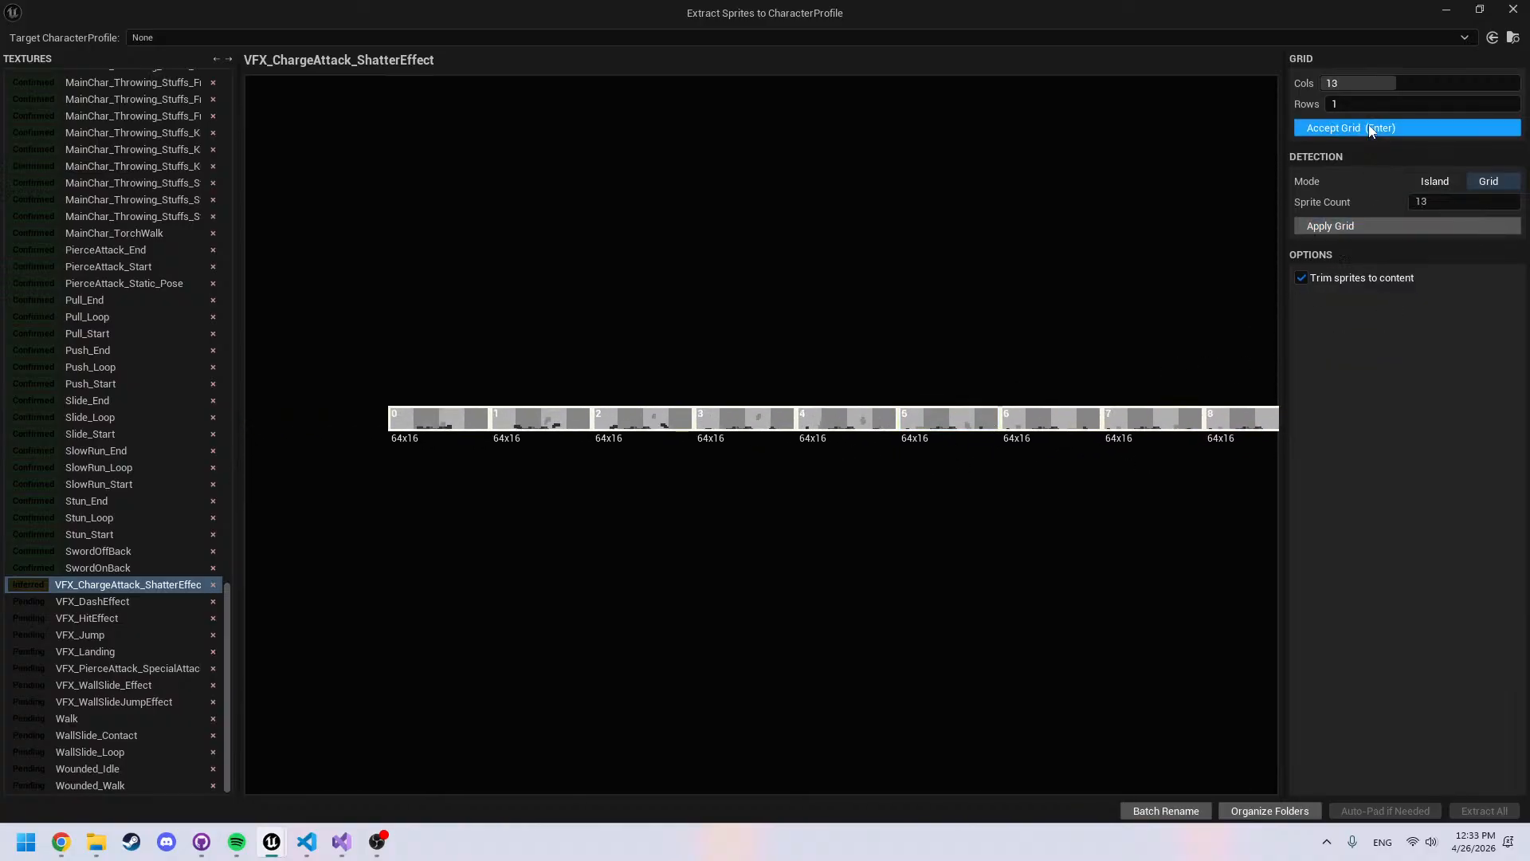
pyautogui.click(1340, 128)
# Try sprite counts of 5 and 6 for VFX_DashEffect, settle on 7, and accept the grid
pyautogui.click(128, 603)
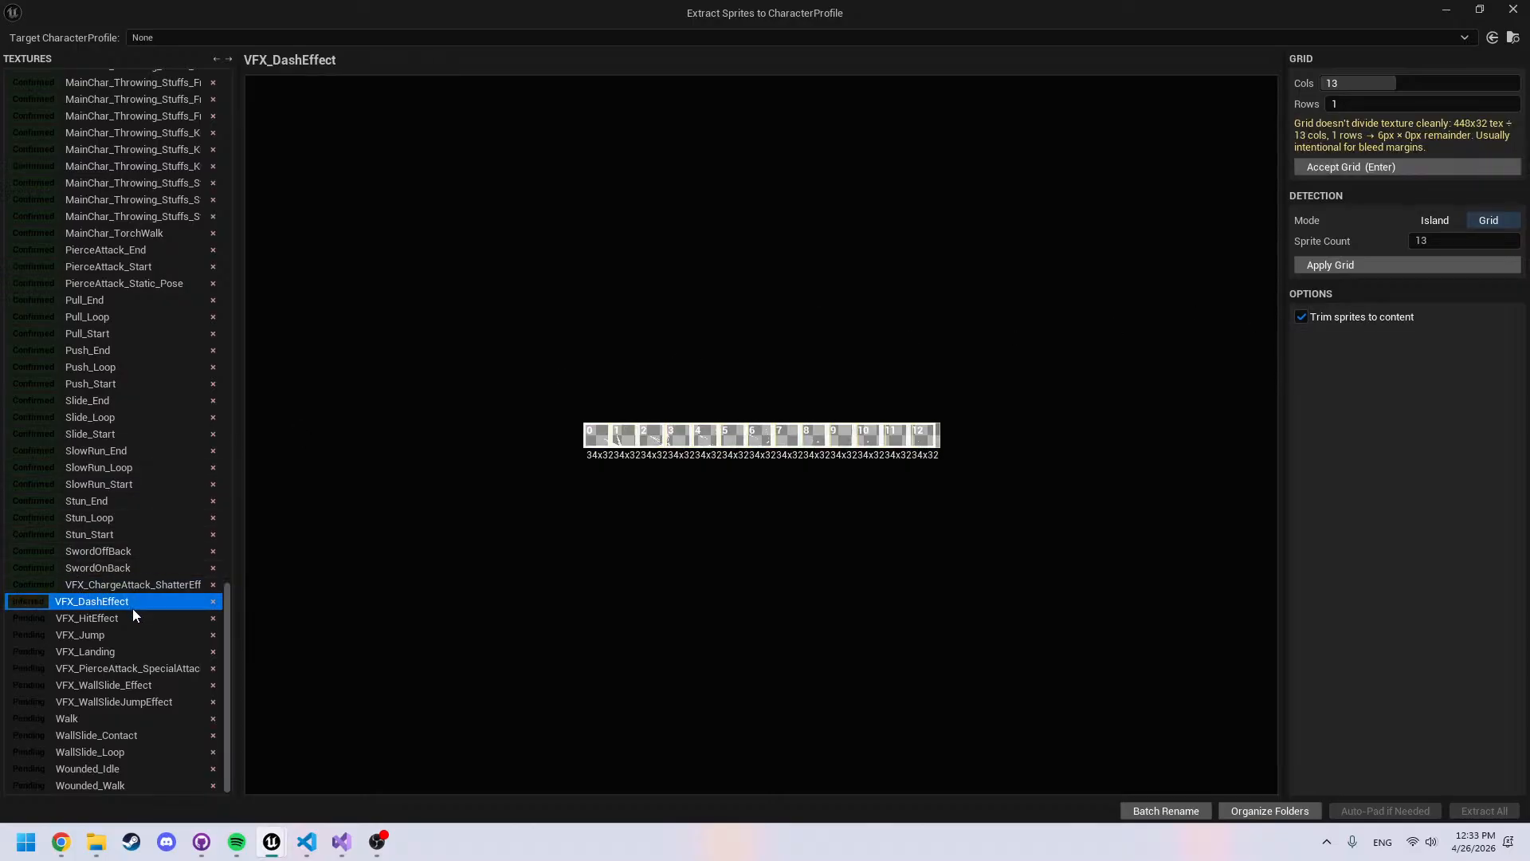
pyautogui.scroll(5, 738, 476)
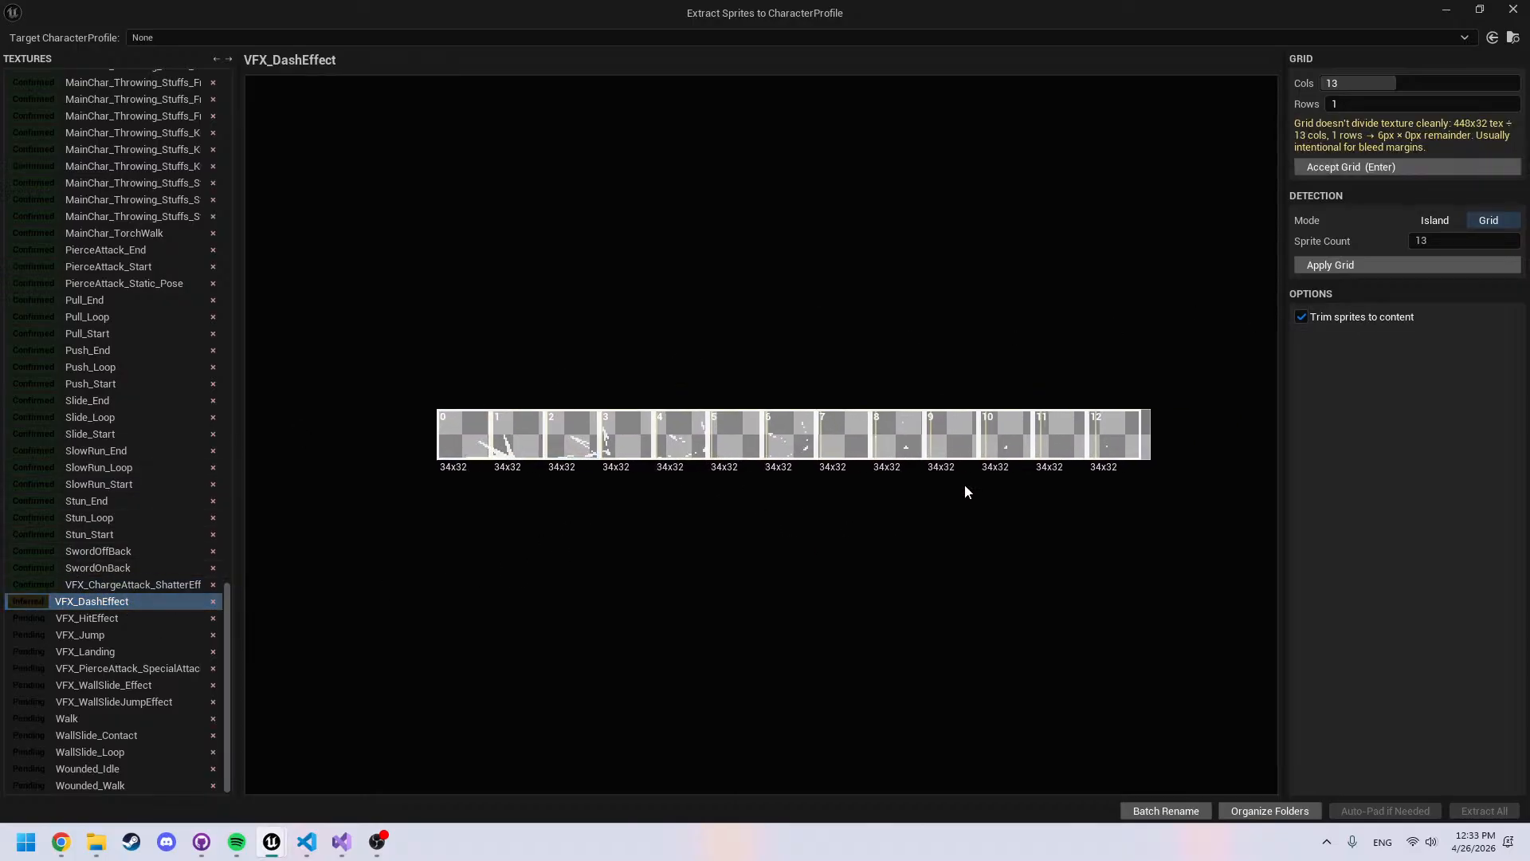
pyautogui.click(1432, 240)
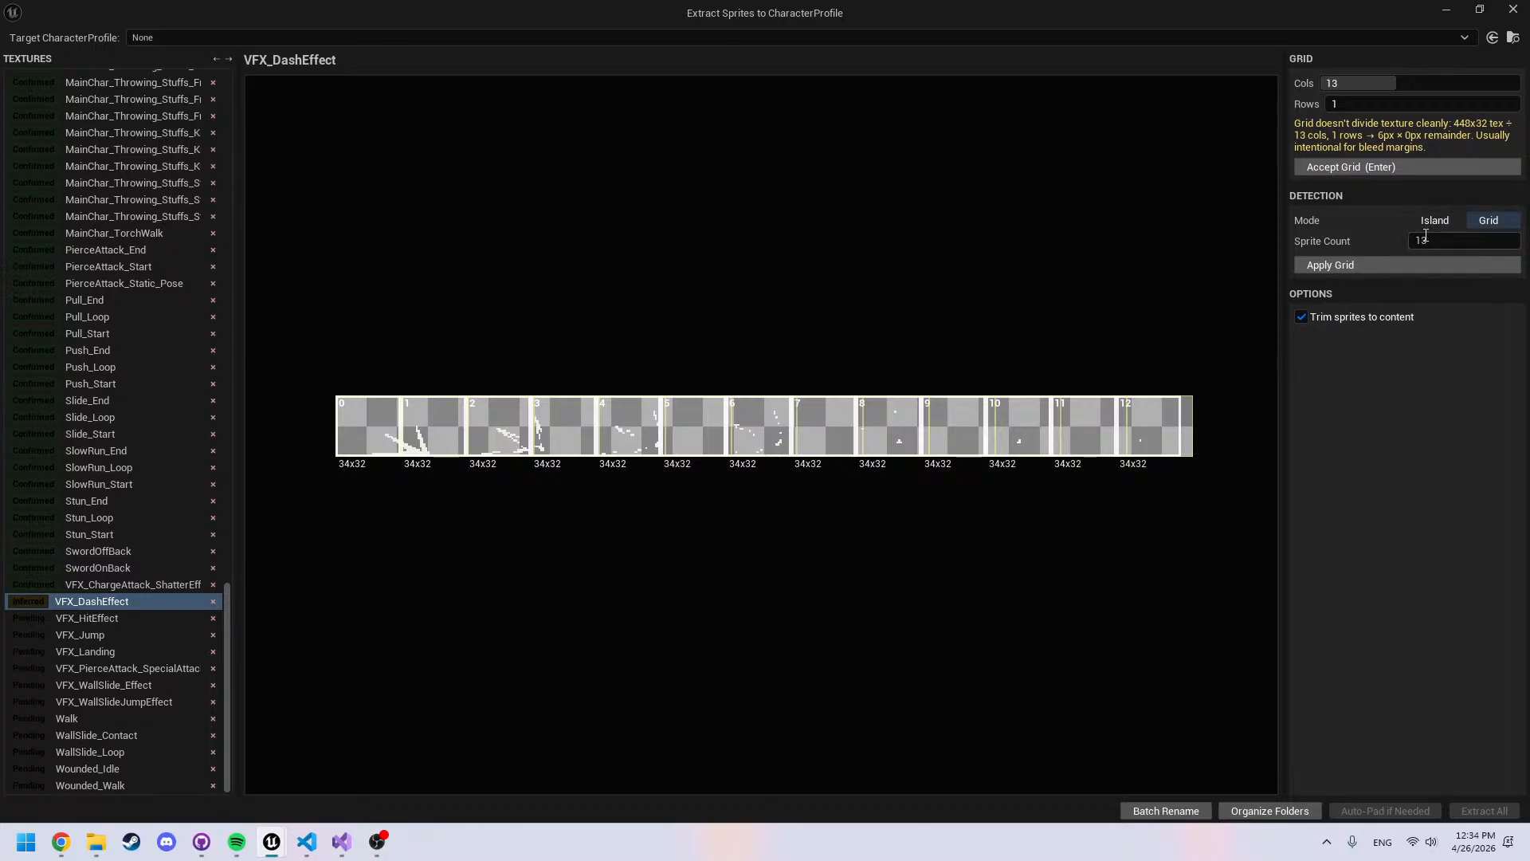
pyautogui.write('5')
pyautogui.press('Return')
pyautogui.write('6')
pyautogui.press('Return')
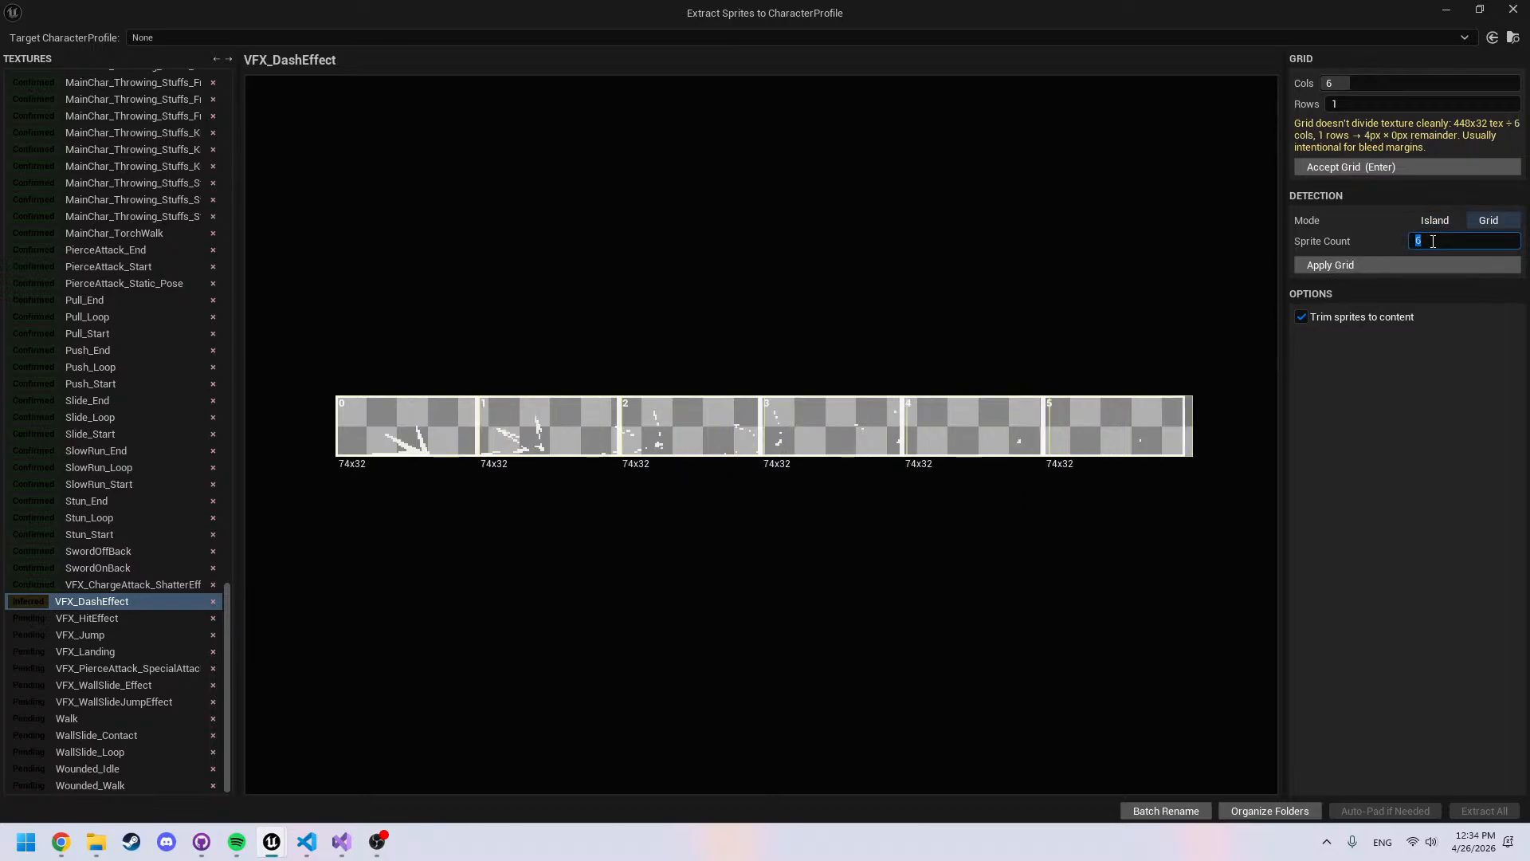
pyautogui.write('7')
pyautogui.press('Return')
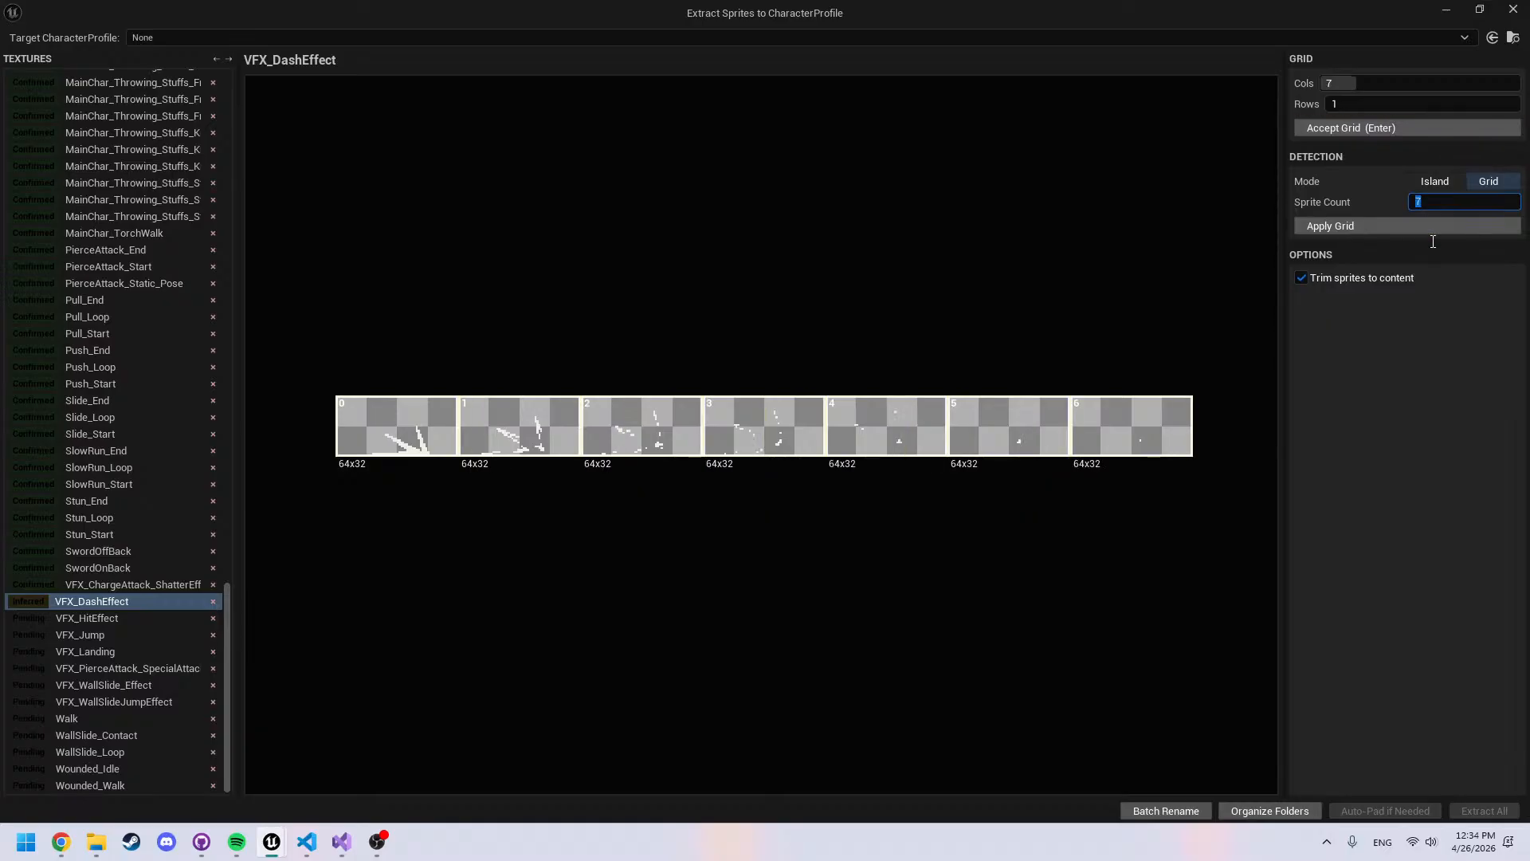
pyautogui.click(1386, 126)
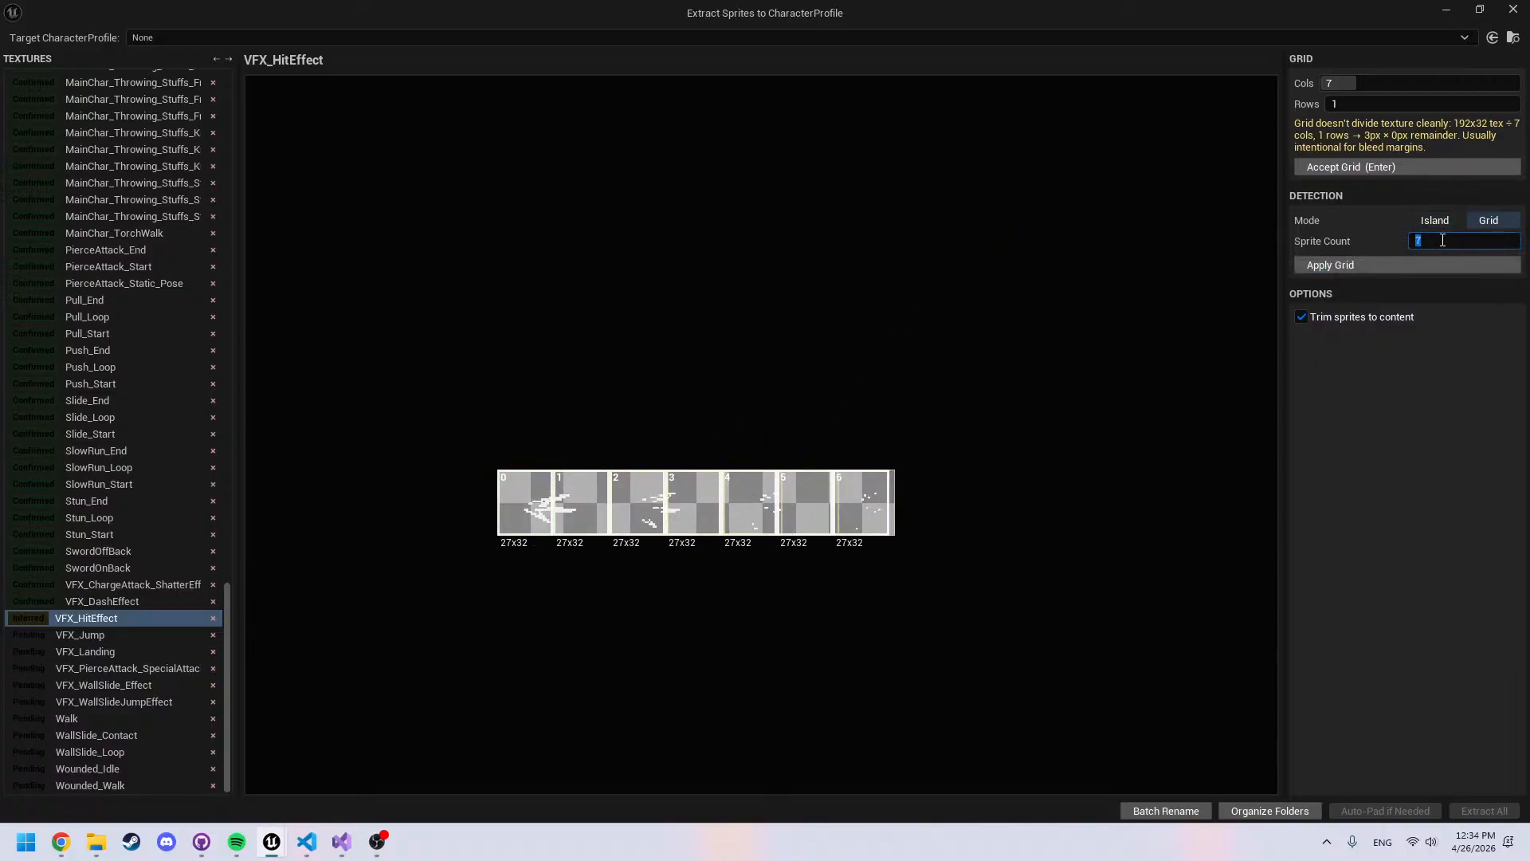
# Set VFX_HitEffect's sprite count to 4 and accept the grid
pyautogui.press('BackSpace')
pyautogui.write('4')
pyautogui.press('Return')
pyautogui.press('Return')
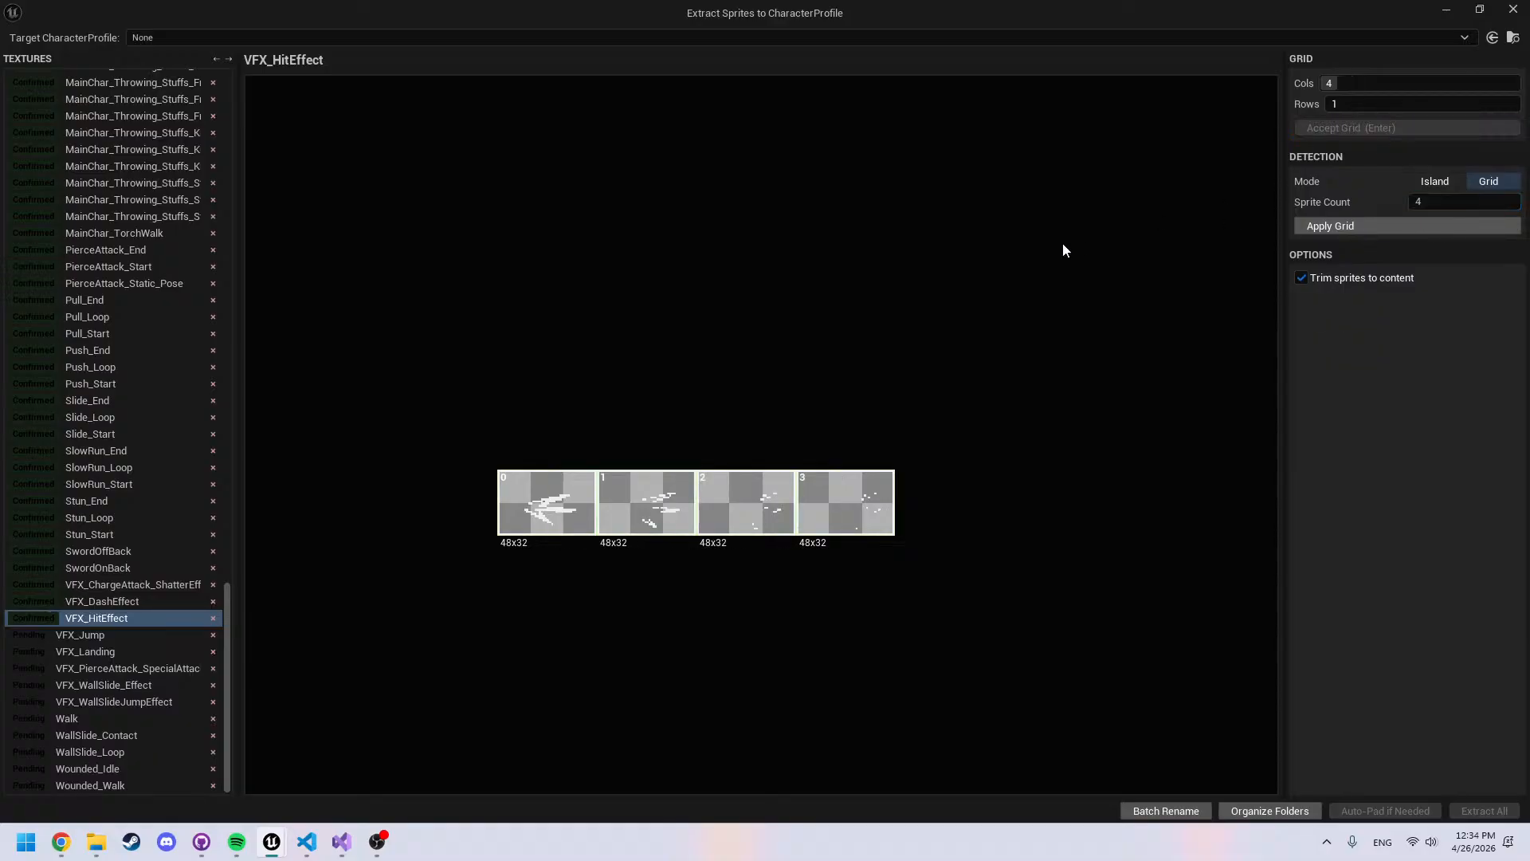
# Set VFX_Jump's sprite count to 7 and accept the grid
pyautogui.press('Right')
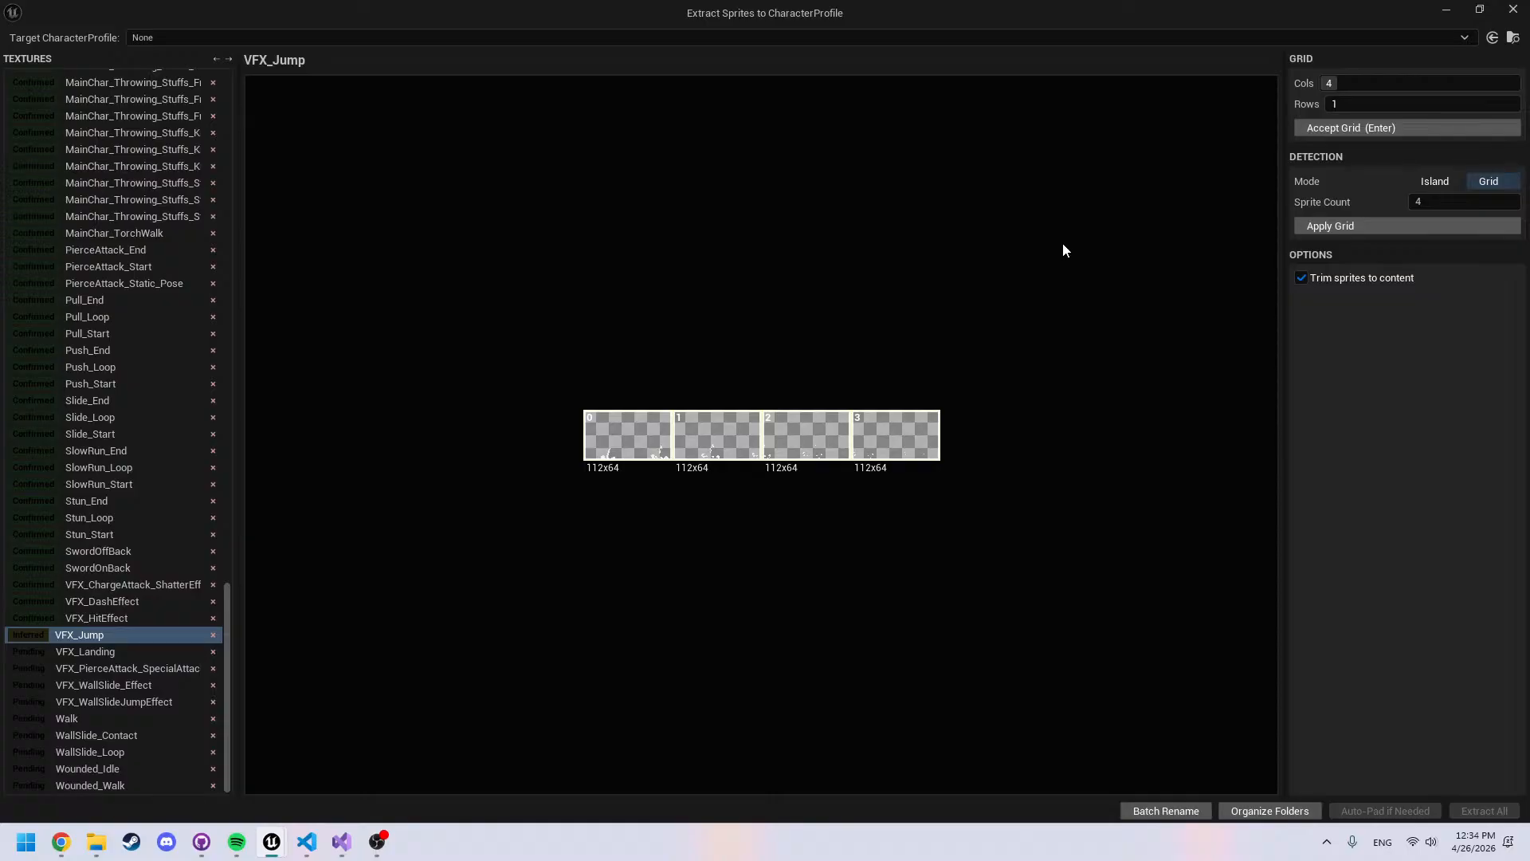
pyautogui.scroll(4, 842, 437)
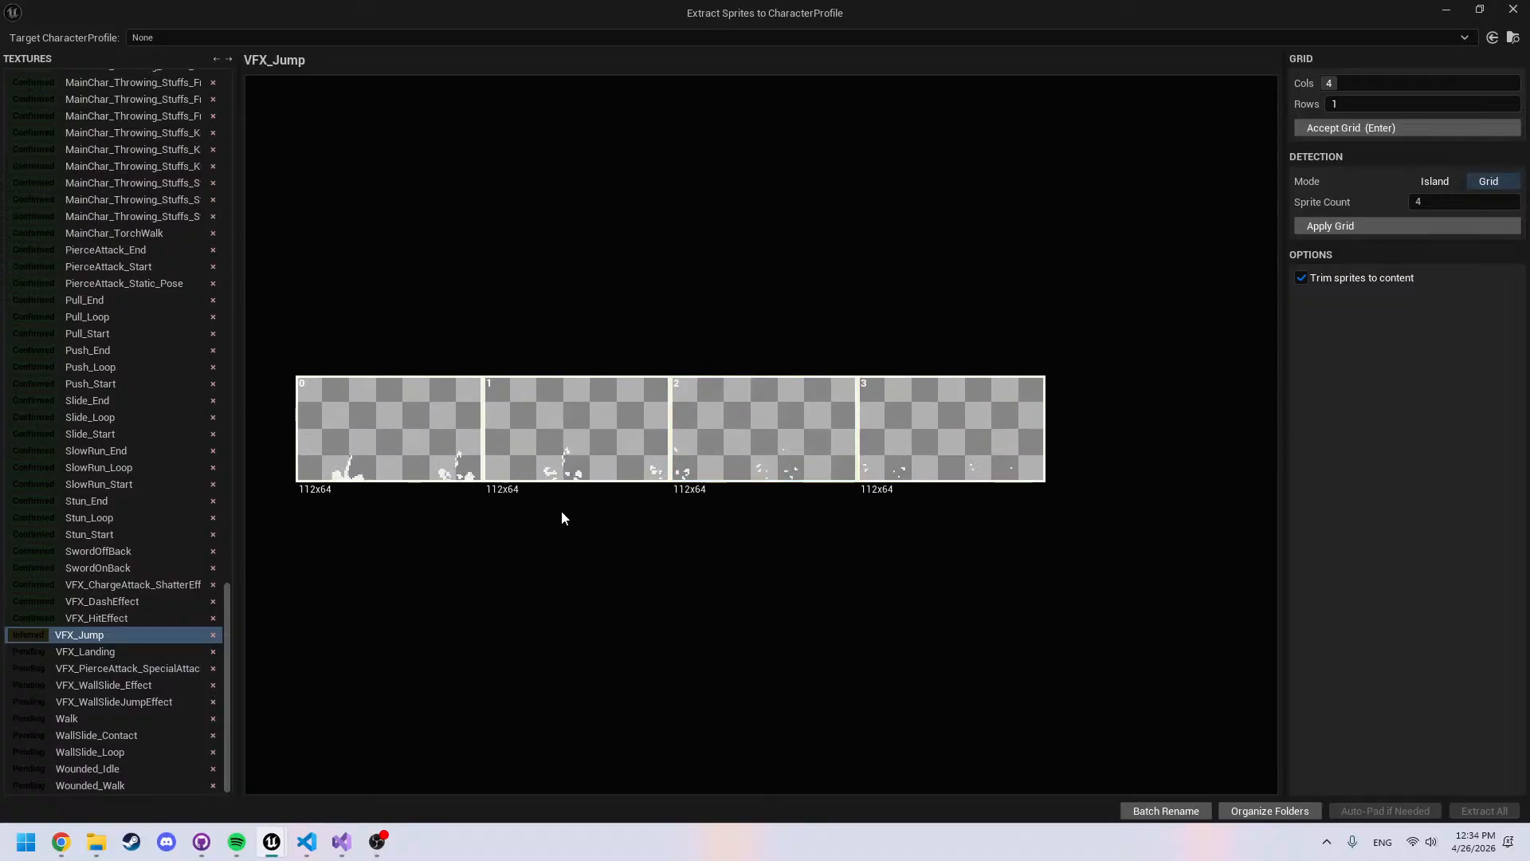
pyautogui.click(1427, 202)
pyautogui.write('7')
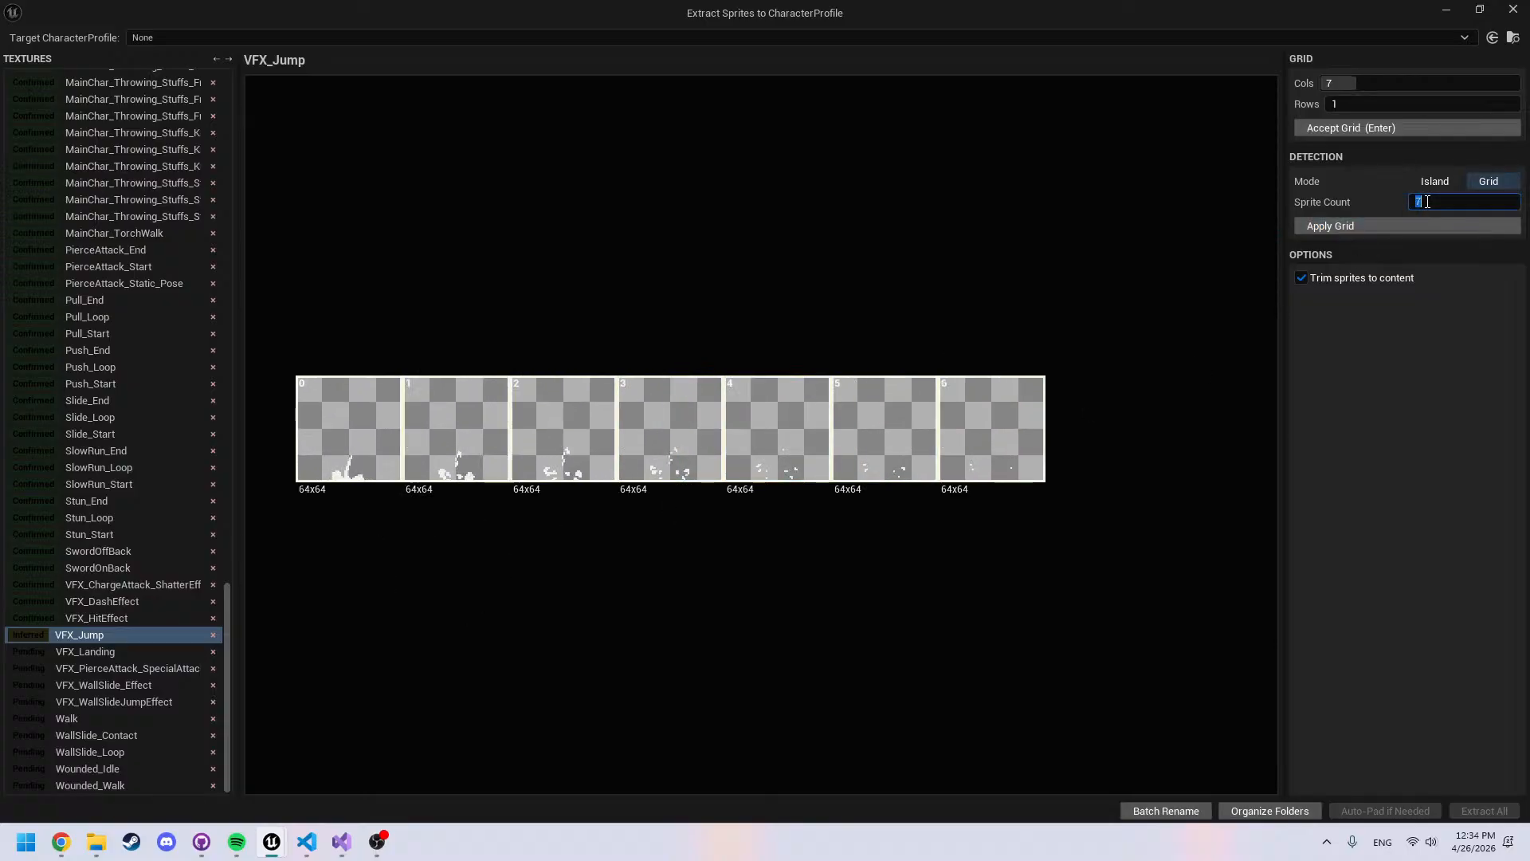
pyautogui.click(1481, 129)
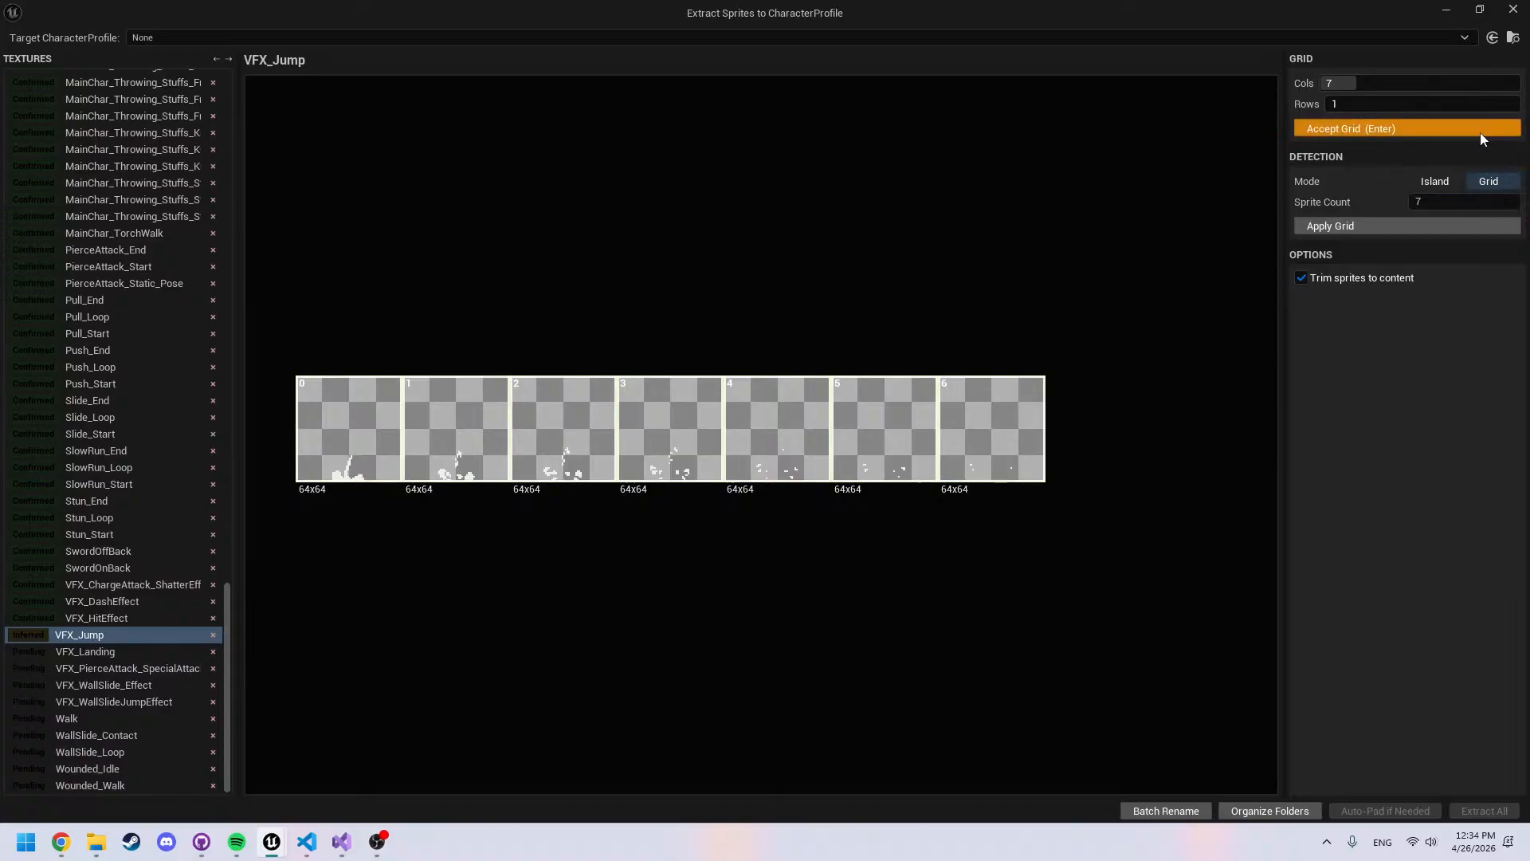
# Set VFX_Landing's sprite count to 6 and accept the grid
pyautogui.press('Right')
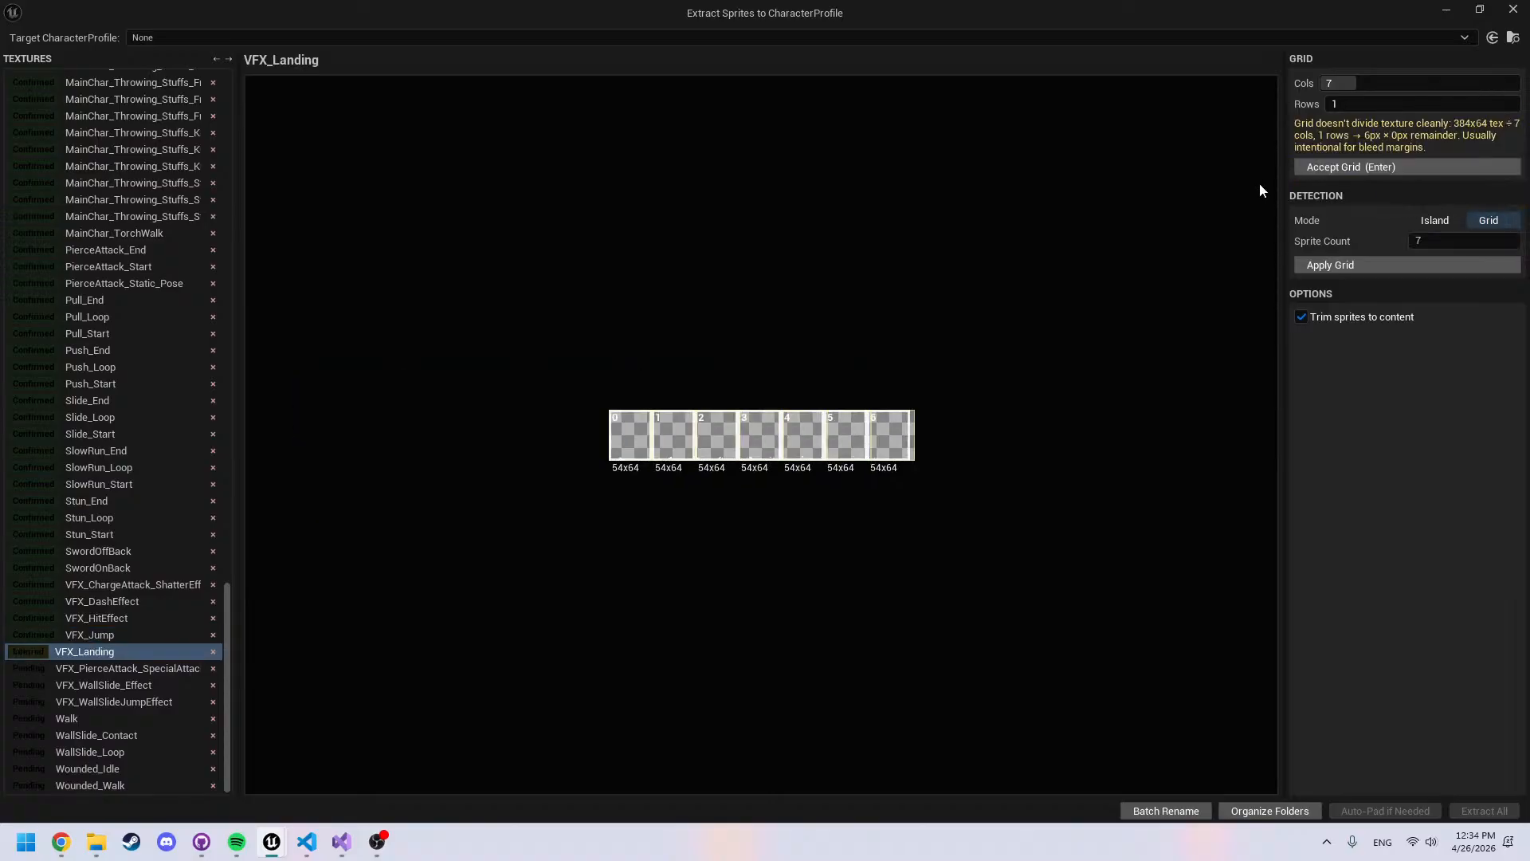
pyautogui.scroll(5, 1007, 440)
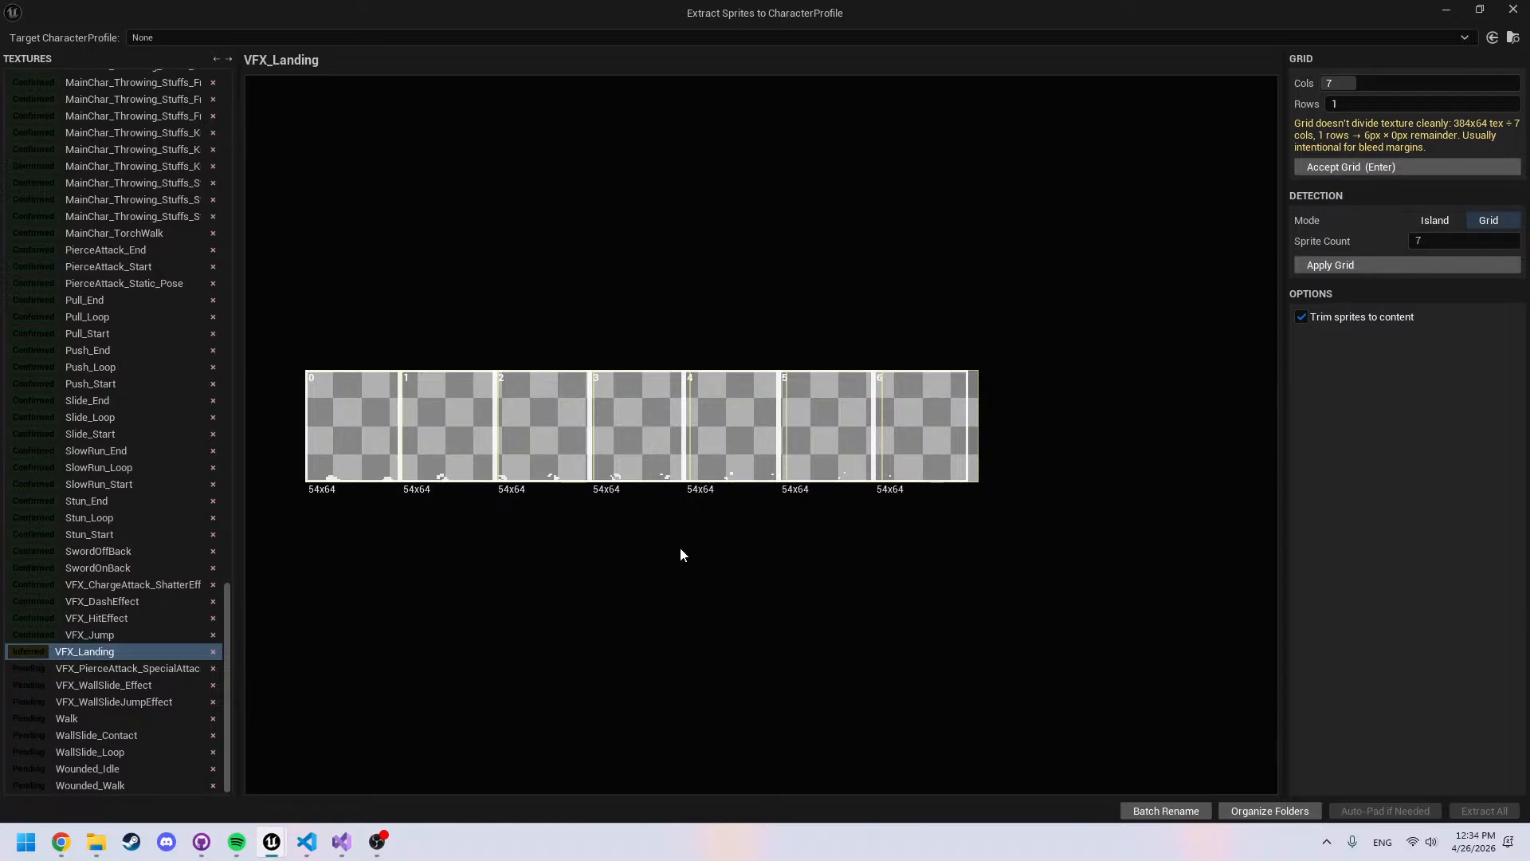
pyautogui.doubleClick(1479, 240)
pyautogui.write('6')
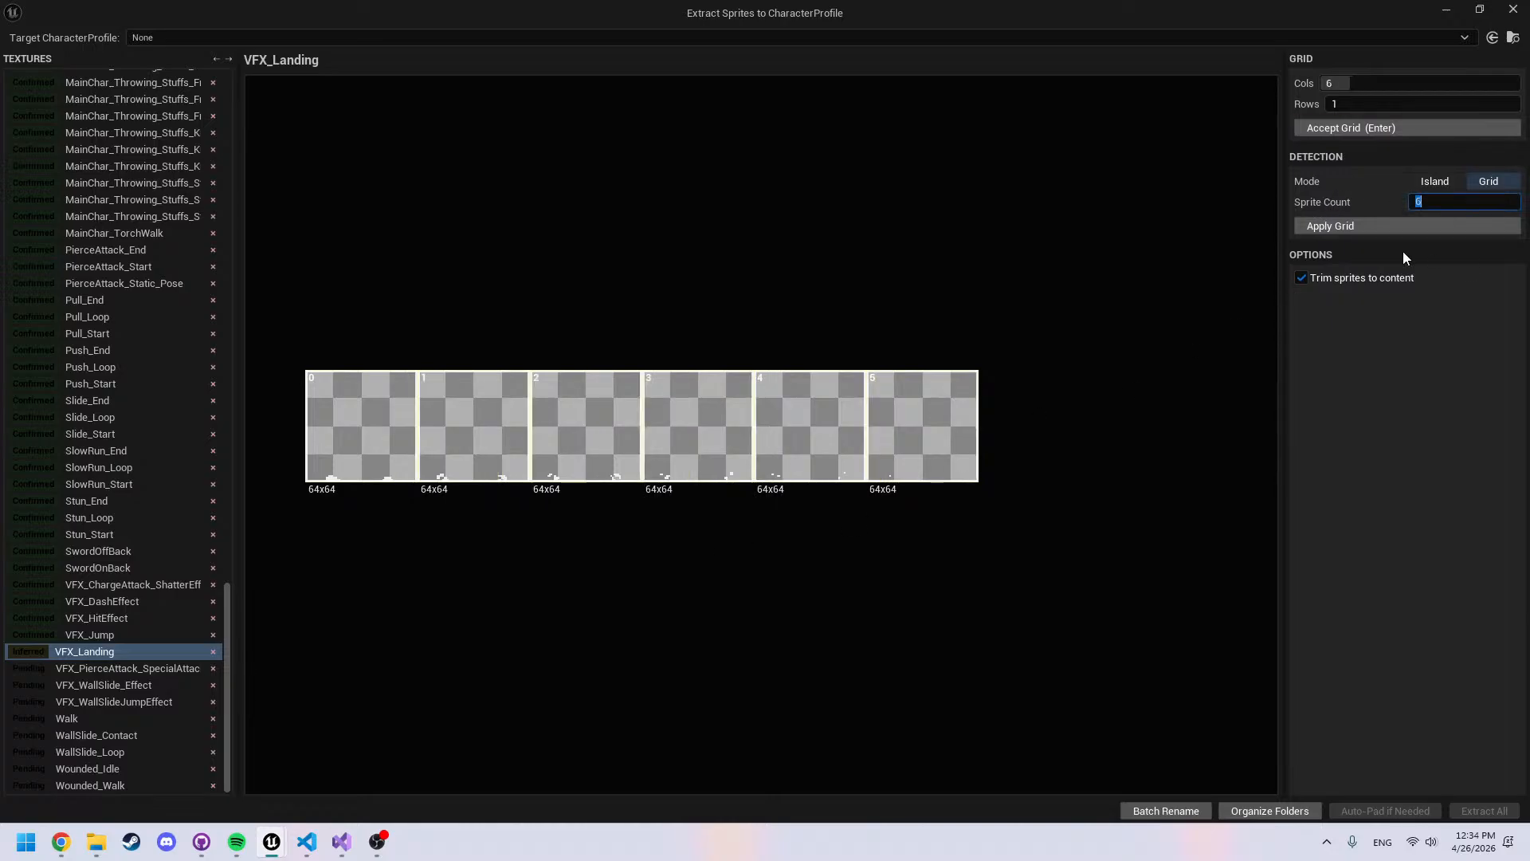
pyautogui.click(1399, 128)
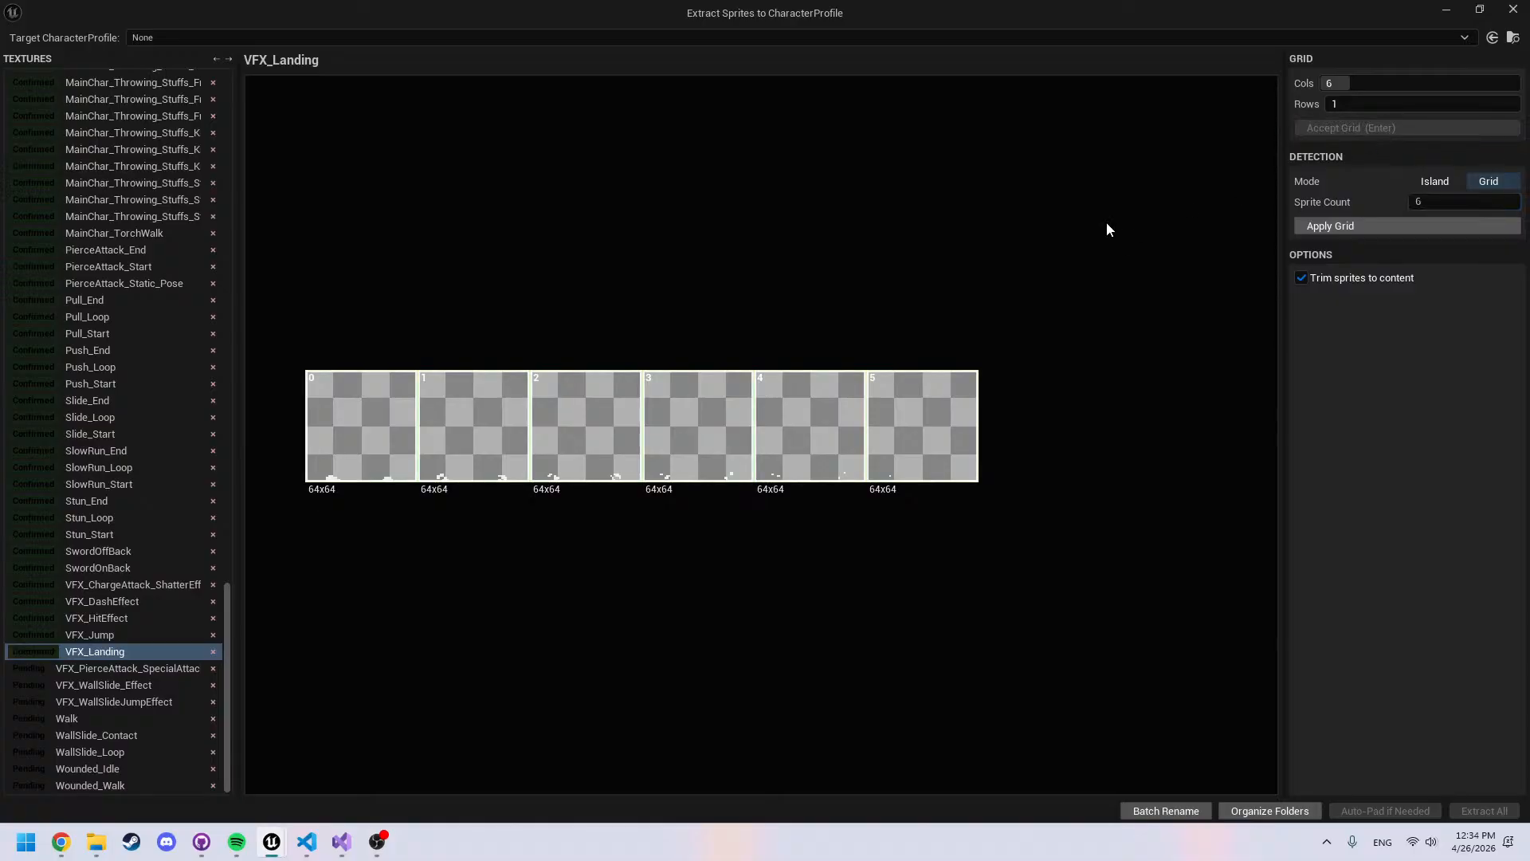
# Set VFX_PierceAttack_SpecialAttack_Effect's sprite count to 8 and accept the grid
pyautogui.scroll(5, 829, 386)
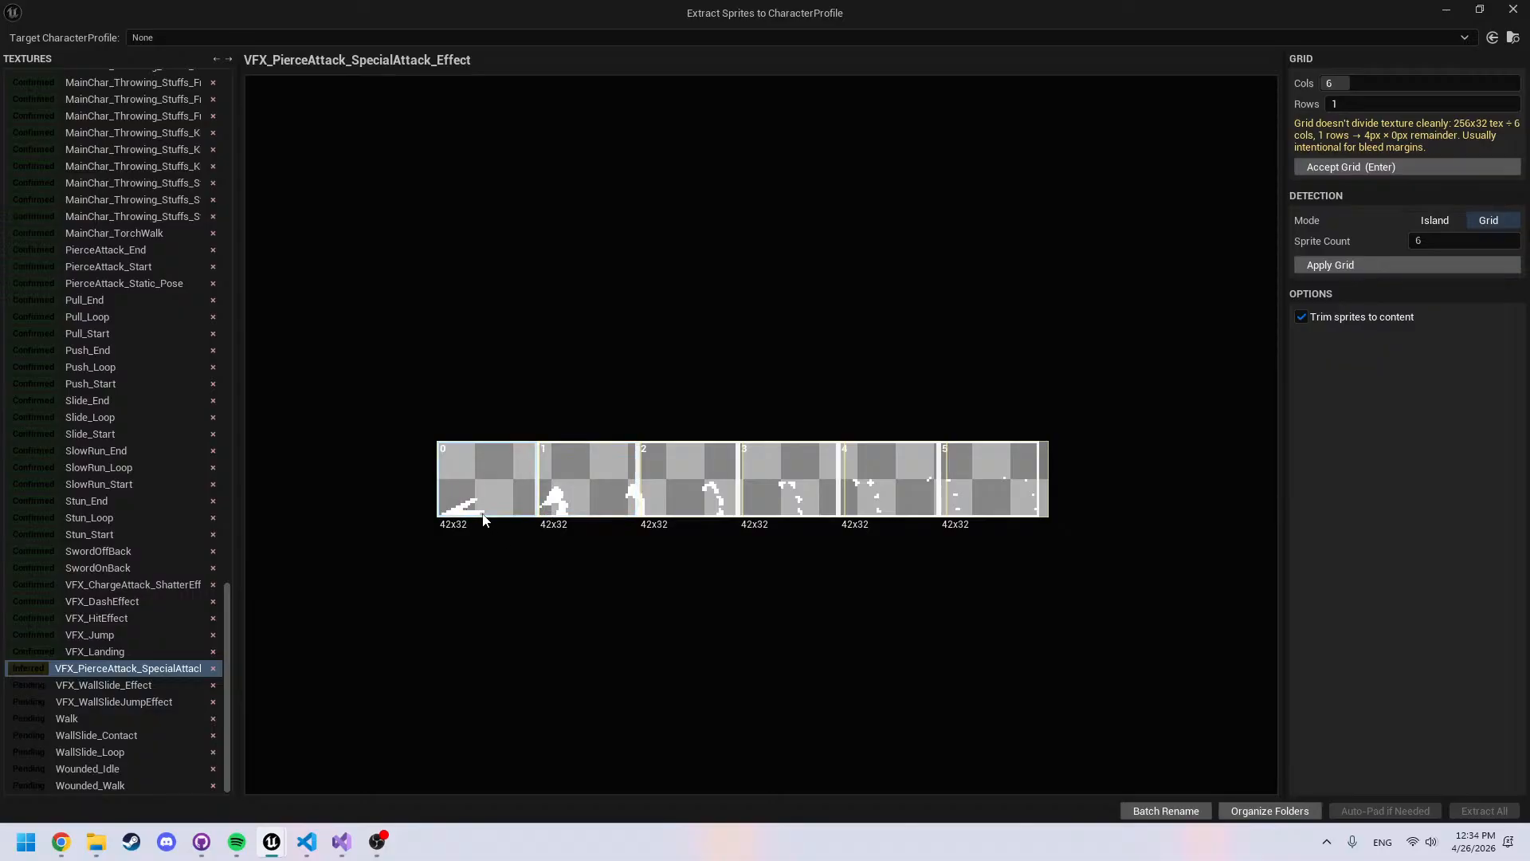
pyautogui.click(1448, 240)
pyautogui.write('8')
pyautogui.press('Return')
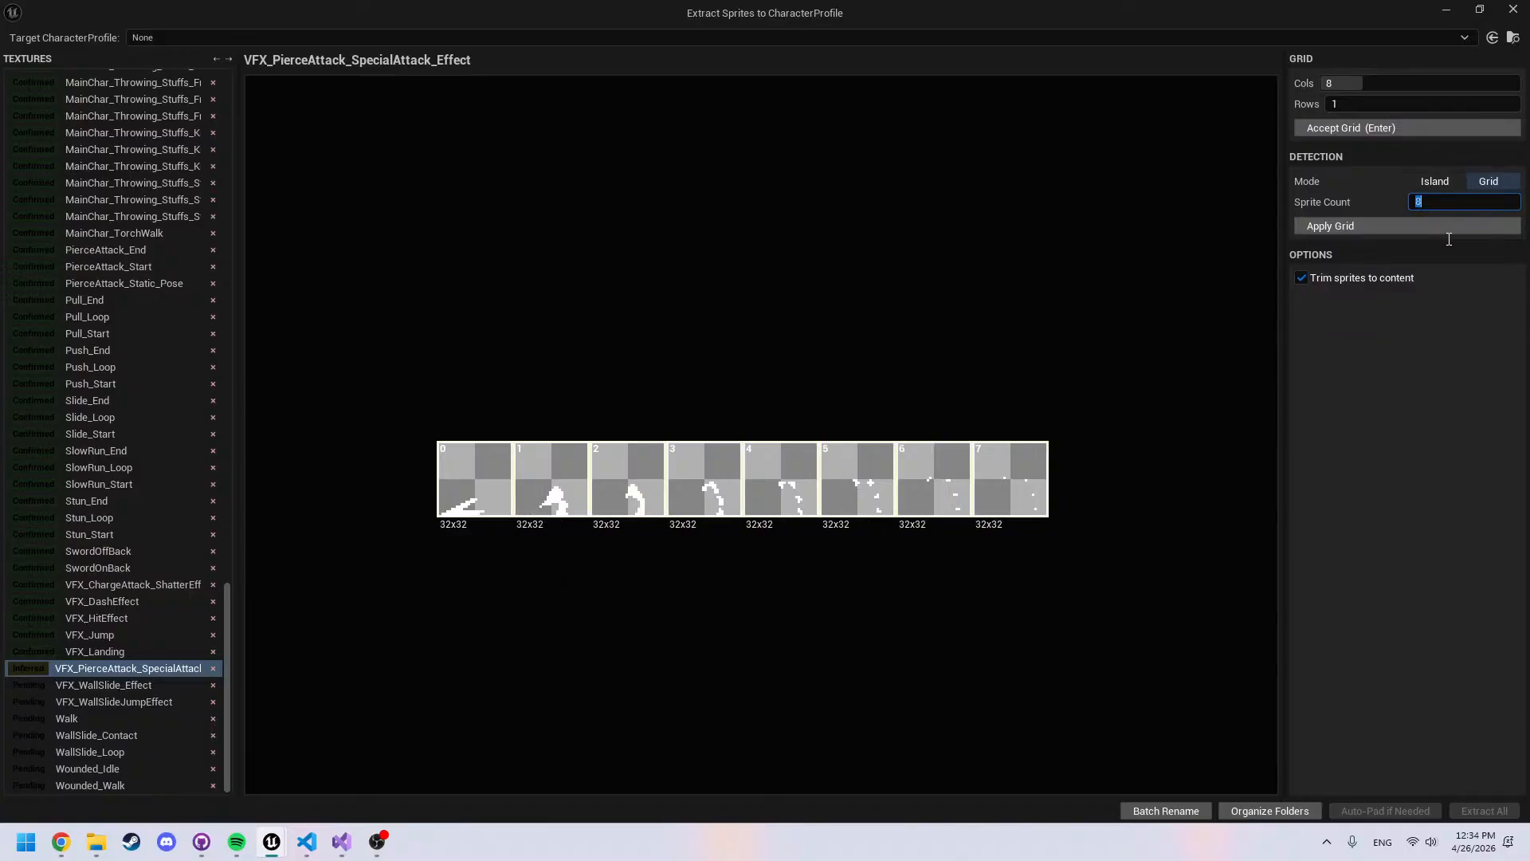
pyautogui.click(1414, 131)
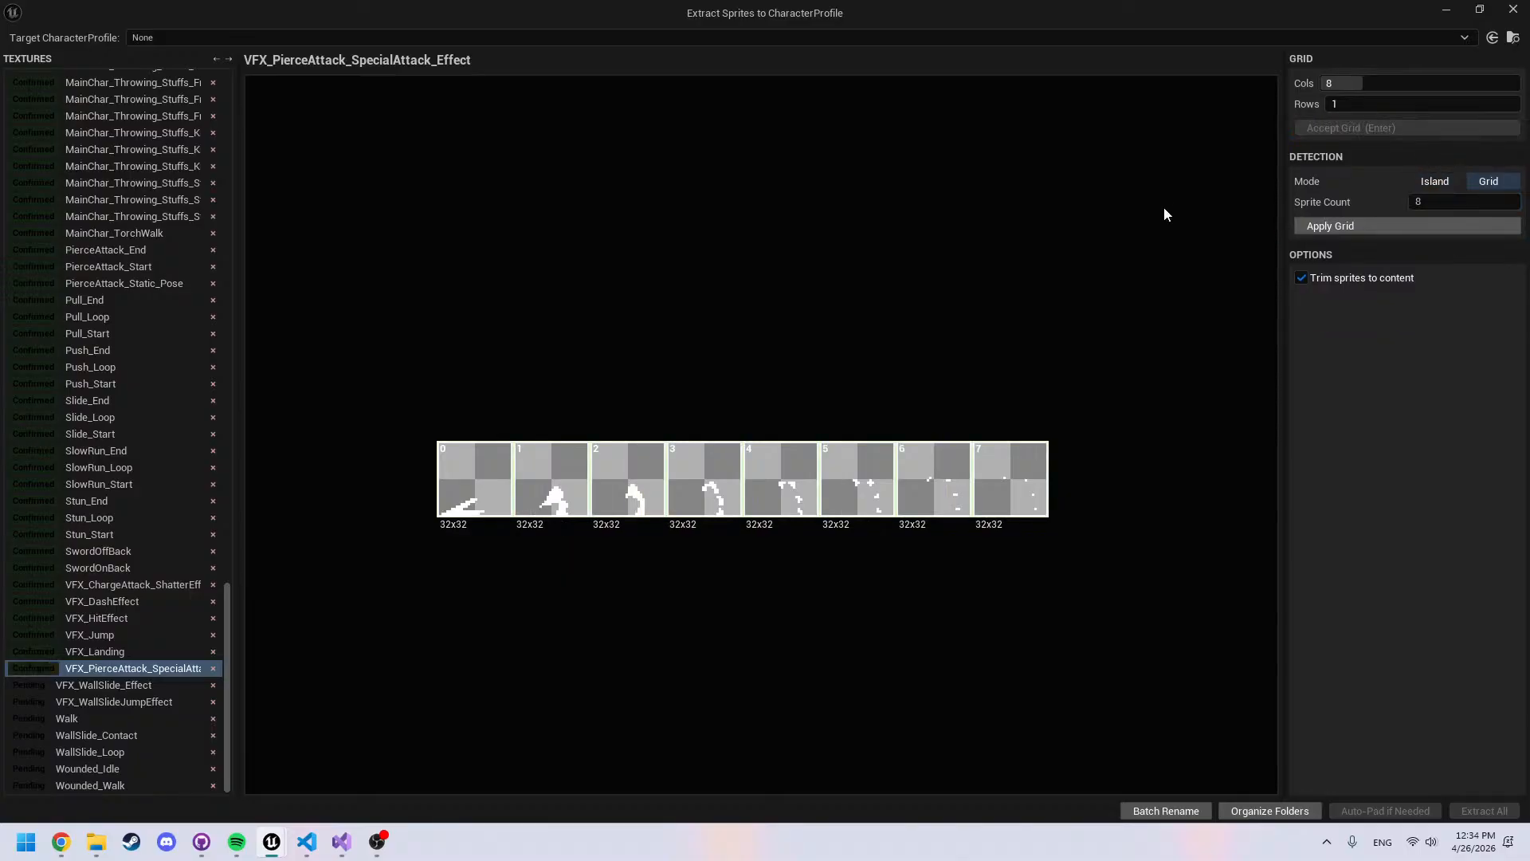
# Set VFX_WallSlide_Effect's sprite count to 4 and accept the grid
pyautogui.press('Right')
pyautogui.scroll(6, 572, 511)
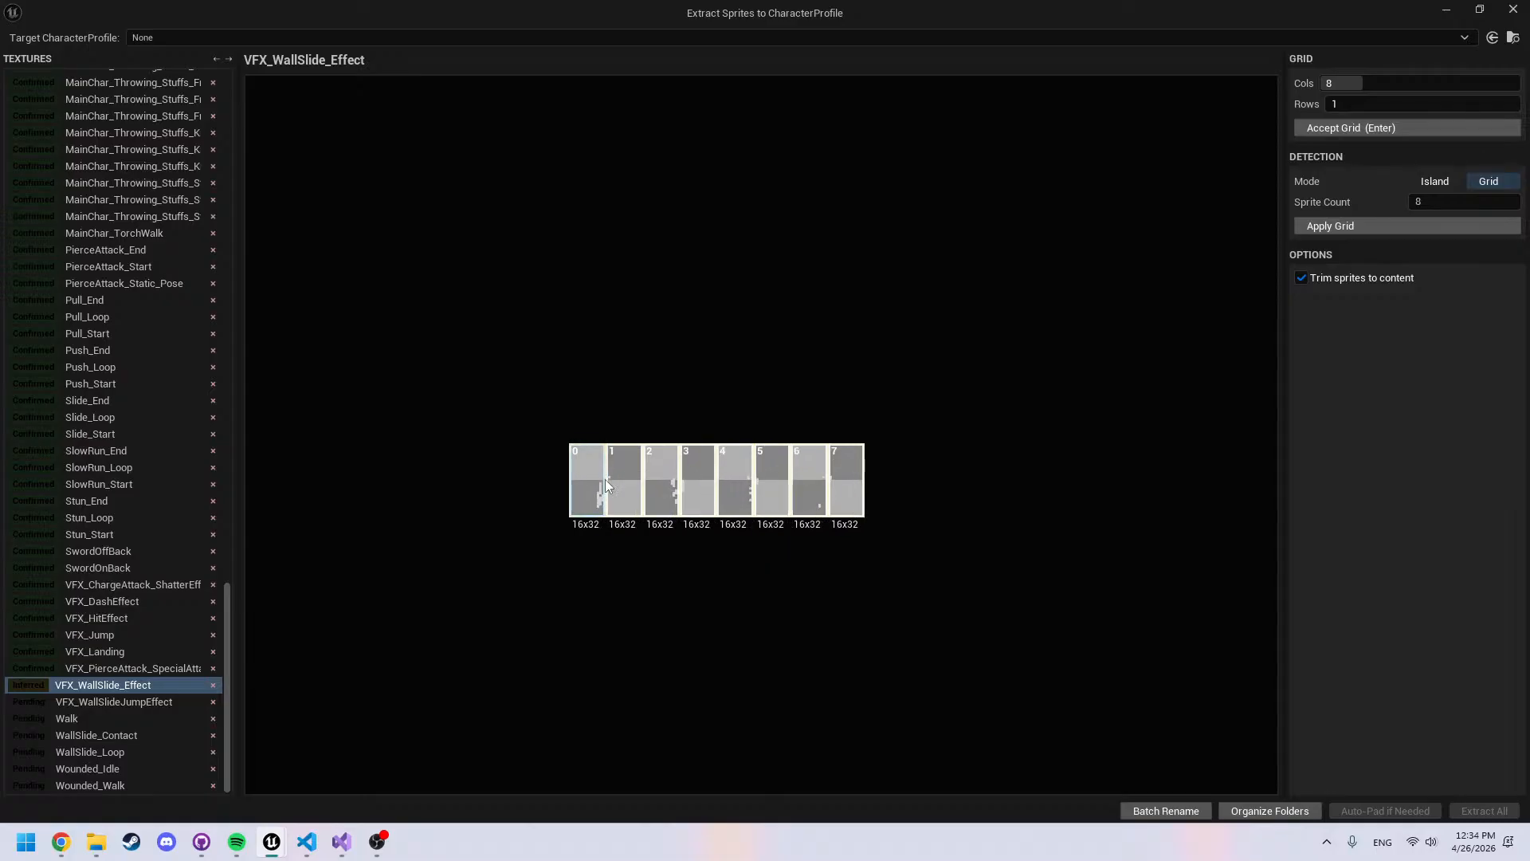
pyautogui.scroll(1, 590, 487)
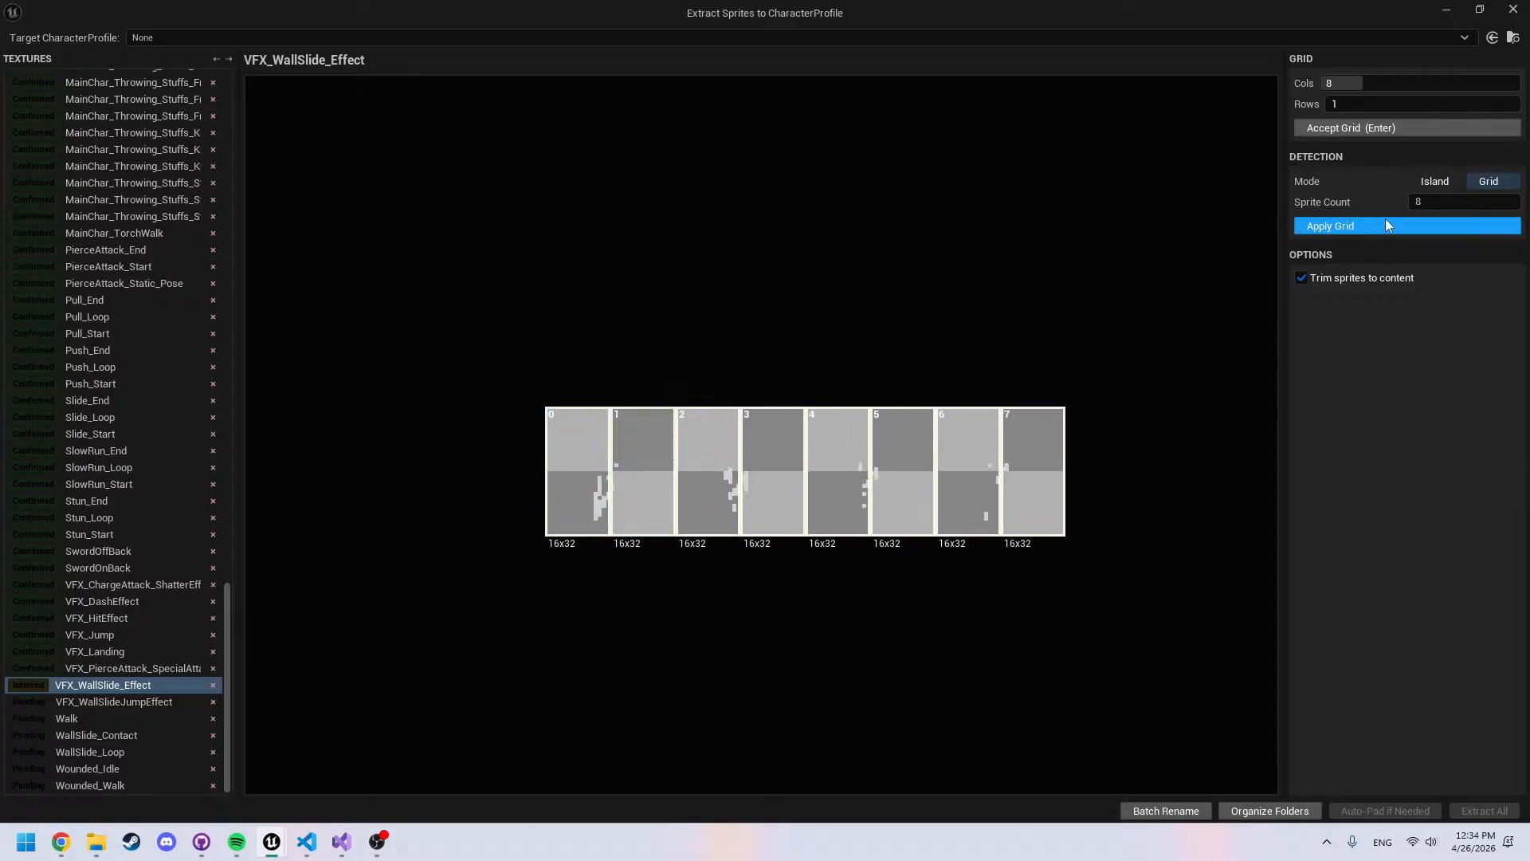
pyautogui.click(1439, 201)
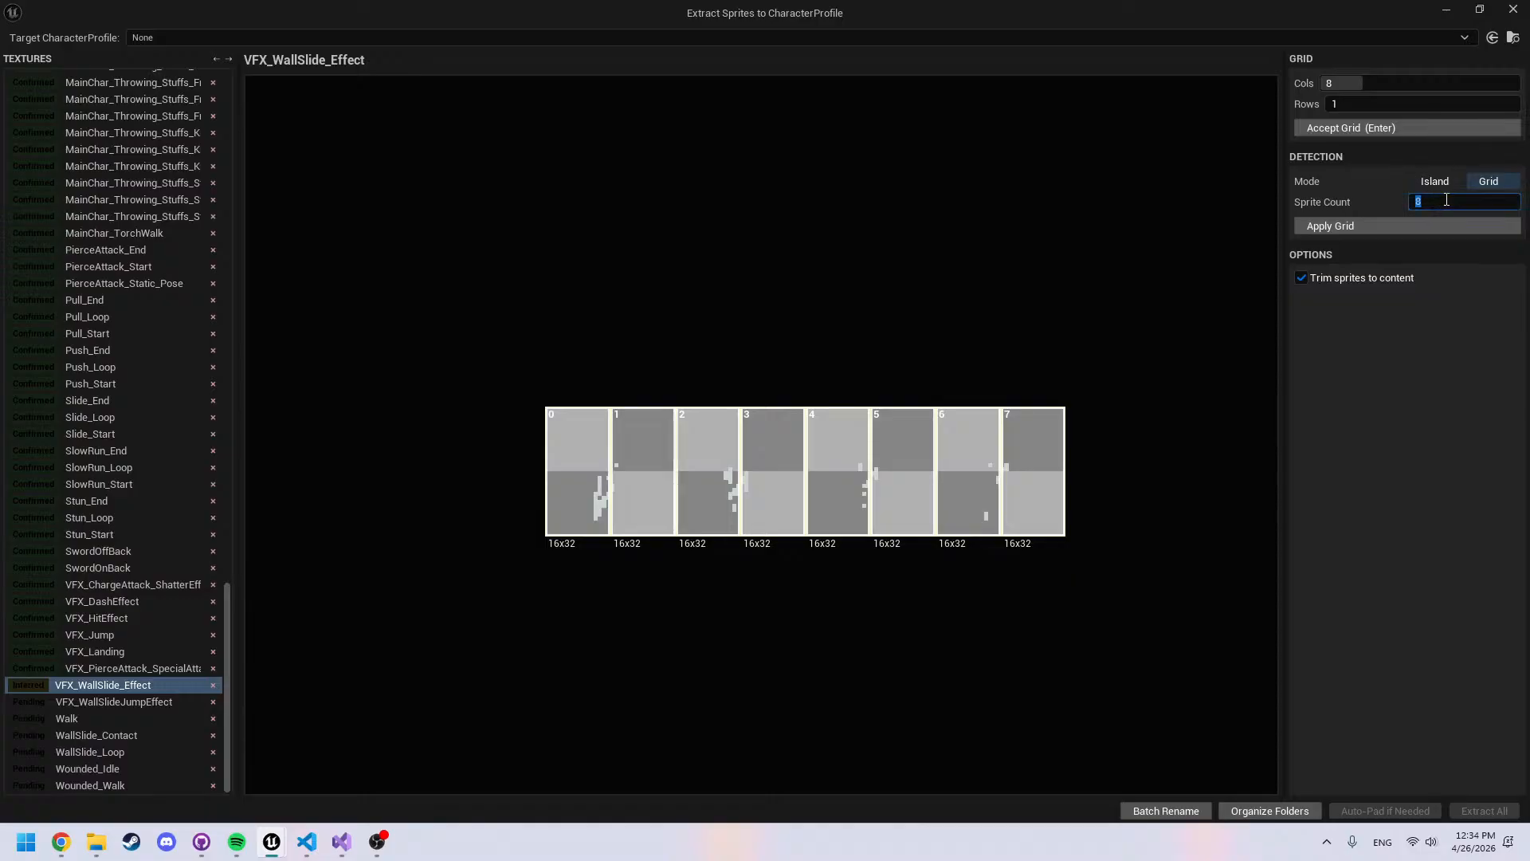
pyautogui.write('4')
pyautogui.press('Return')
pyautogui.click(1431, 128)
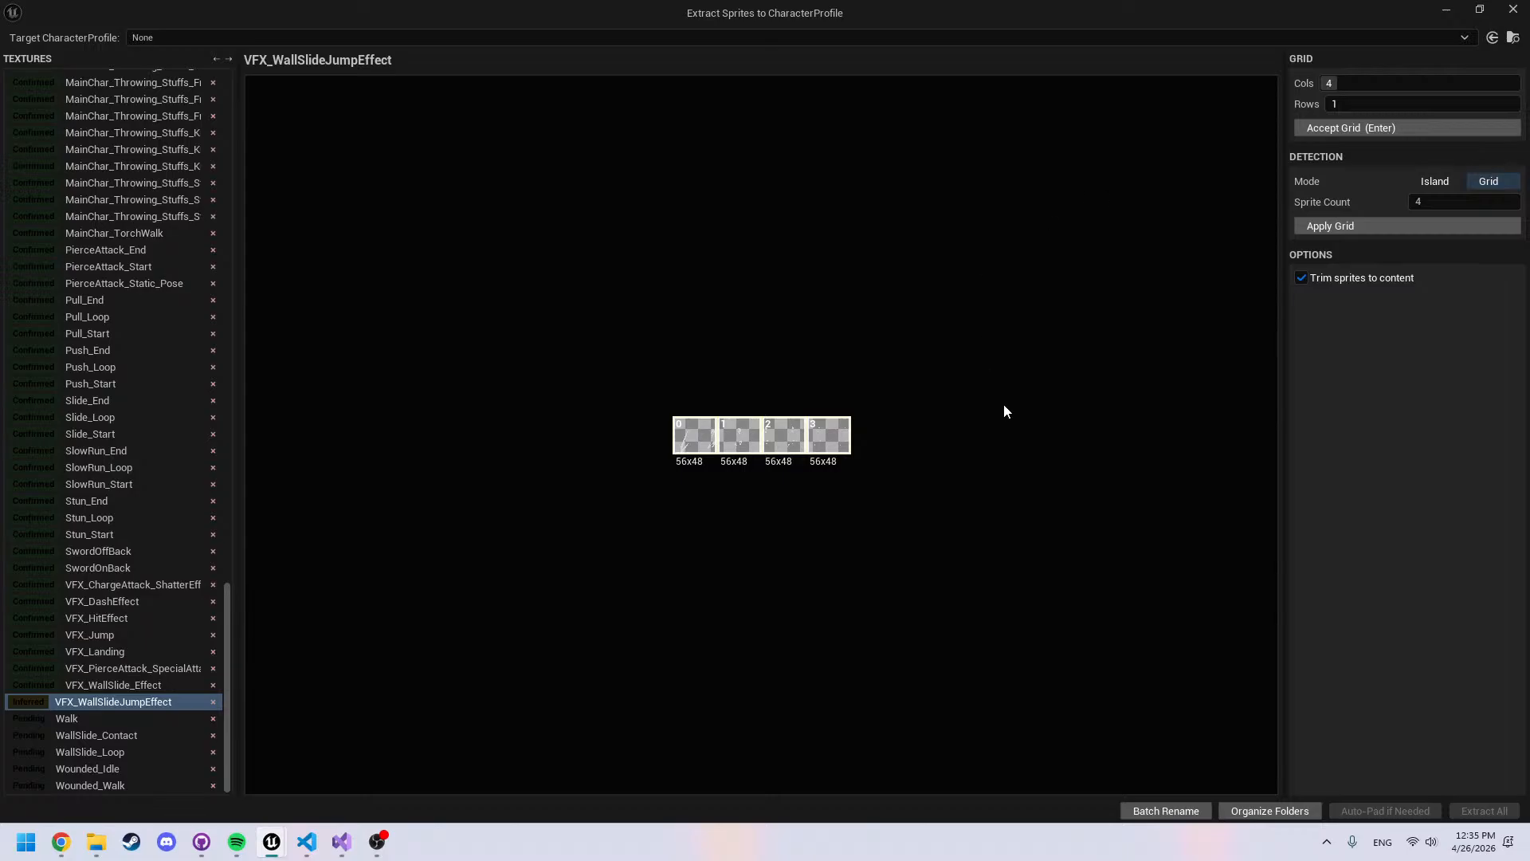
pyautogui.scroll(4, 646, 448)
pyautogui.scroll(2, 570, 479)
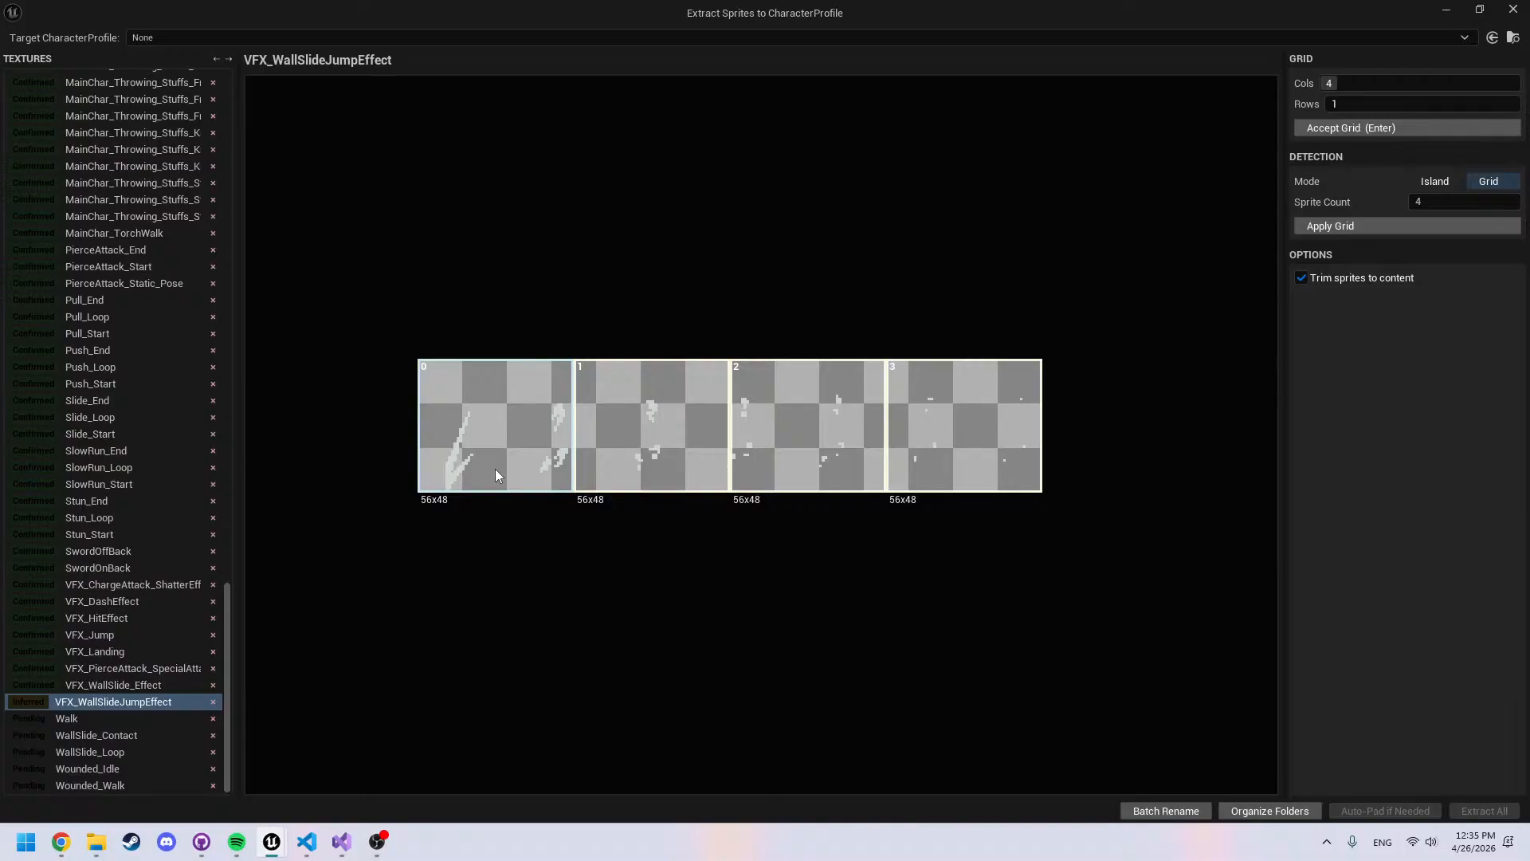
pyautogui.click(1429, 203)
pyautogui.write('8')
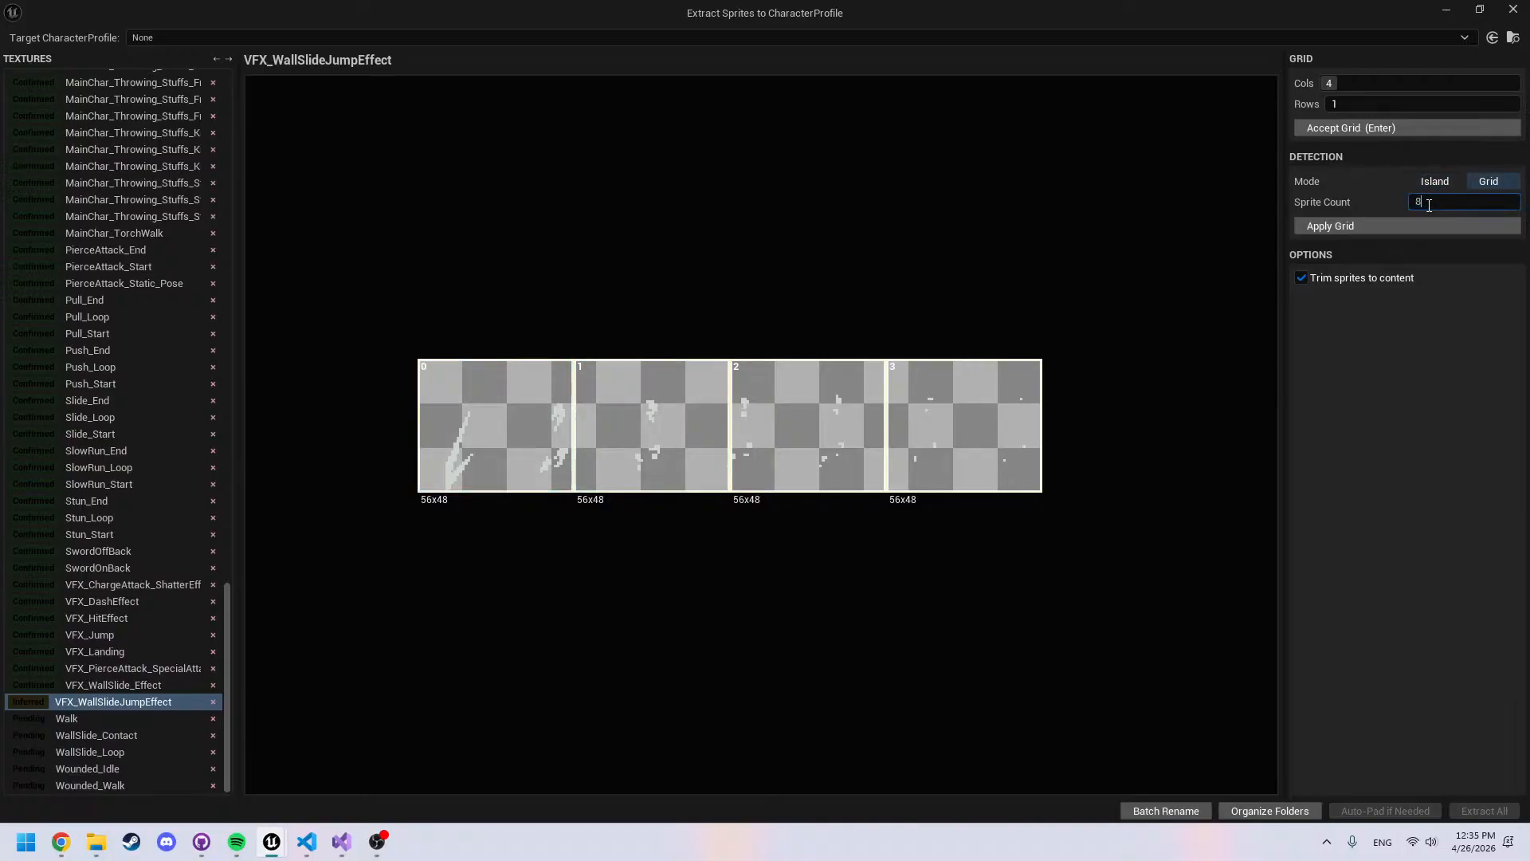
pyautogui.press('Return')
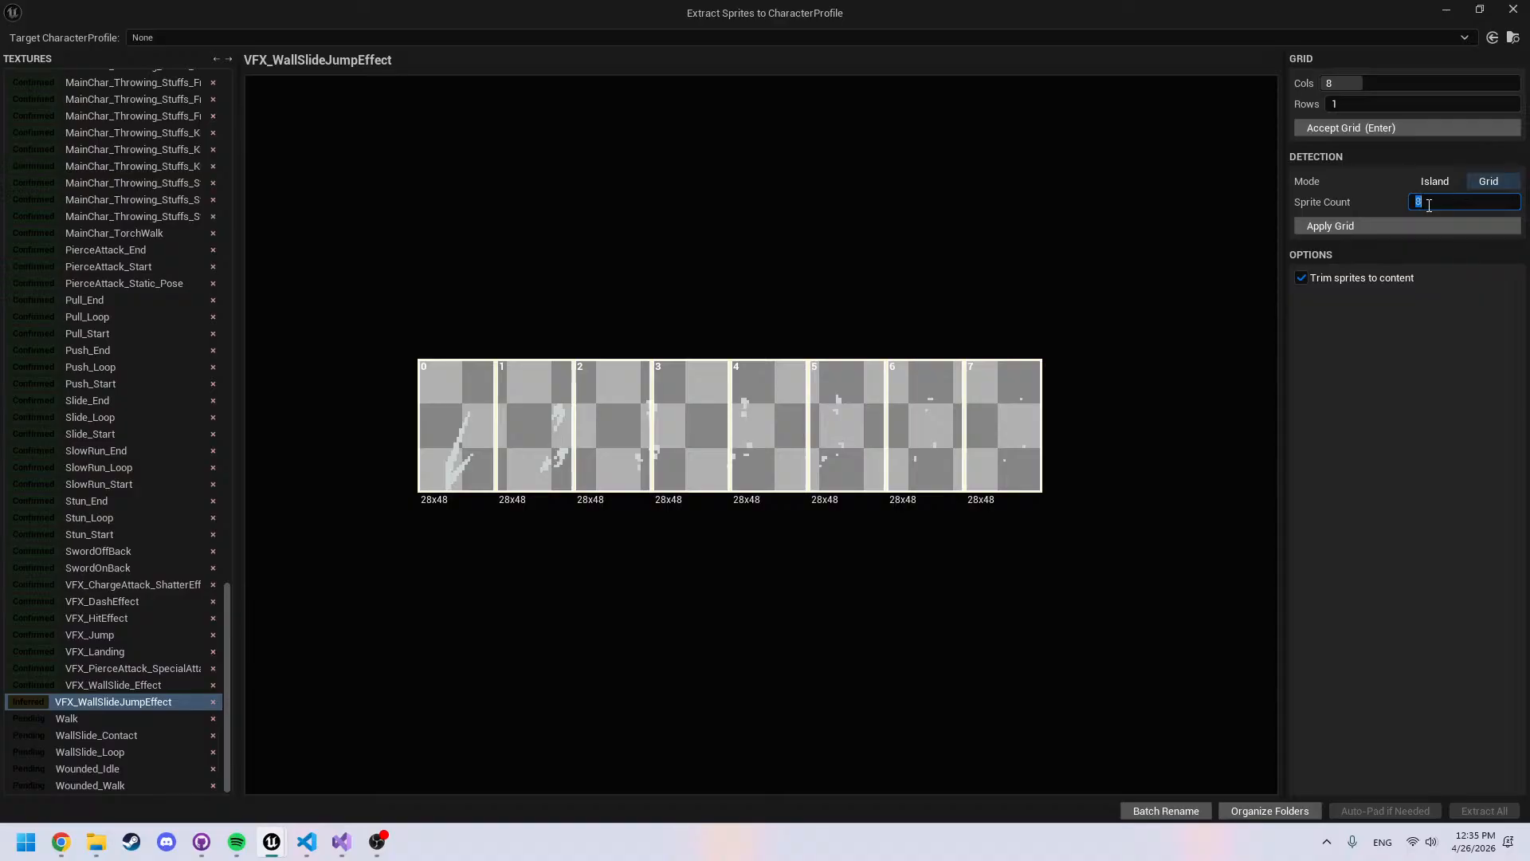
pyautogui.write('6')
pyautogui.press('Return')
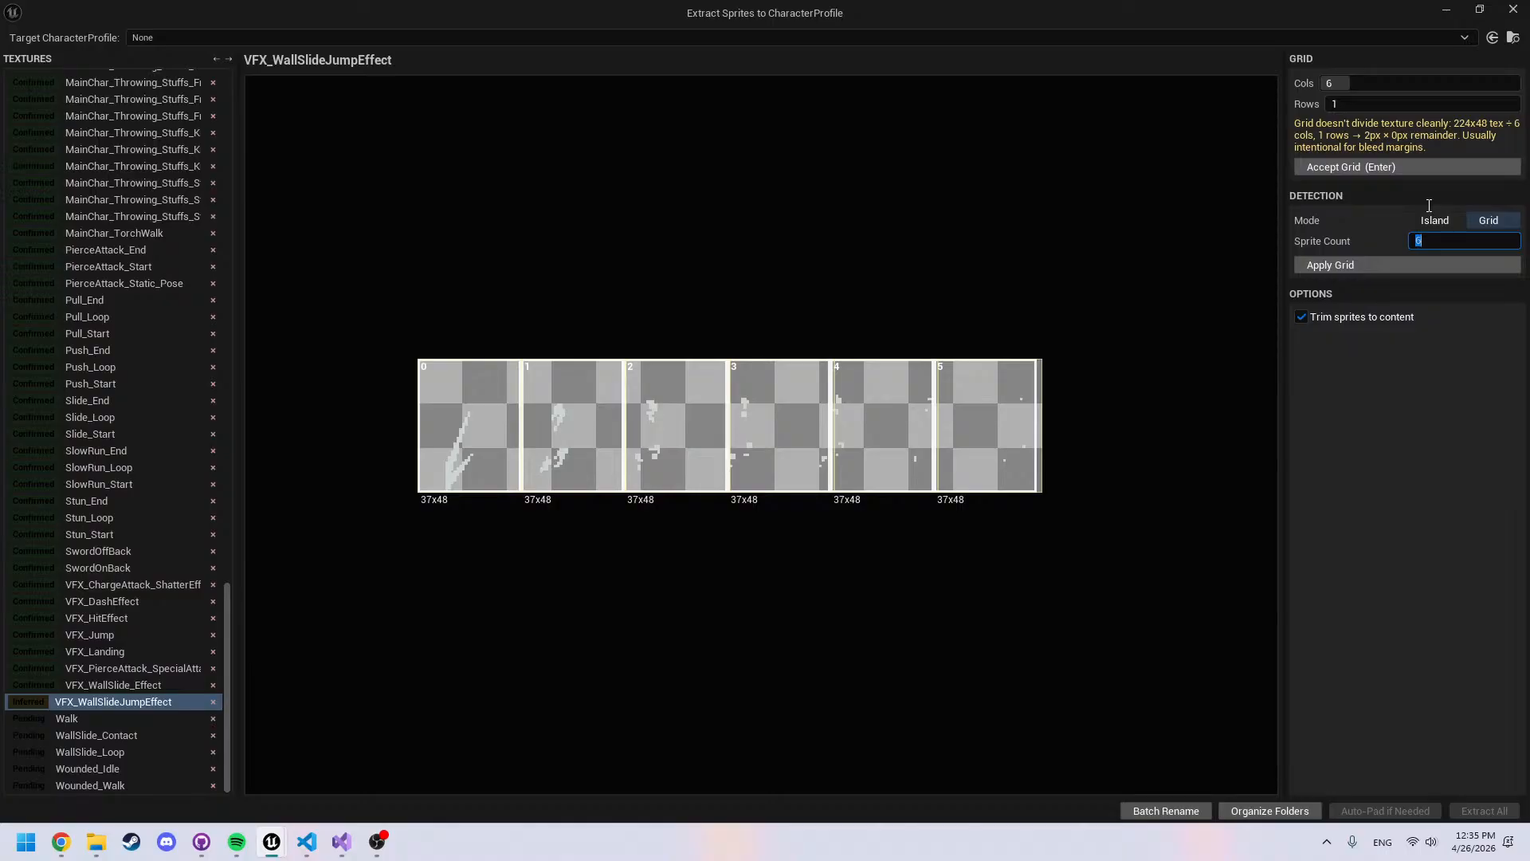
# Set VFX_WallSlideJumpEffect's sprite count to 7 and accept the grid
pyautogui.write('7')
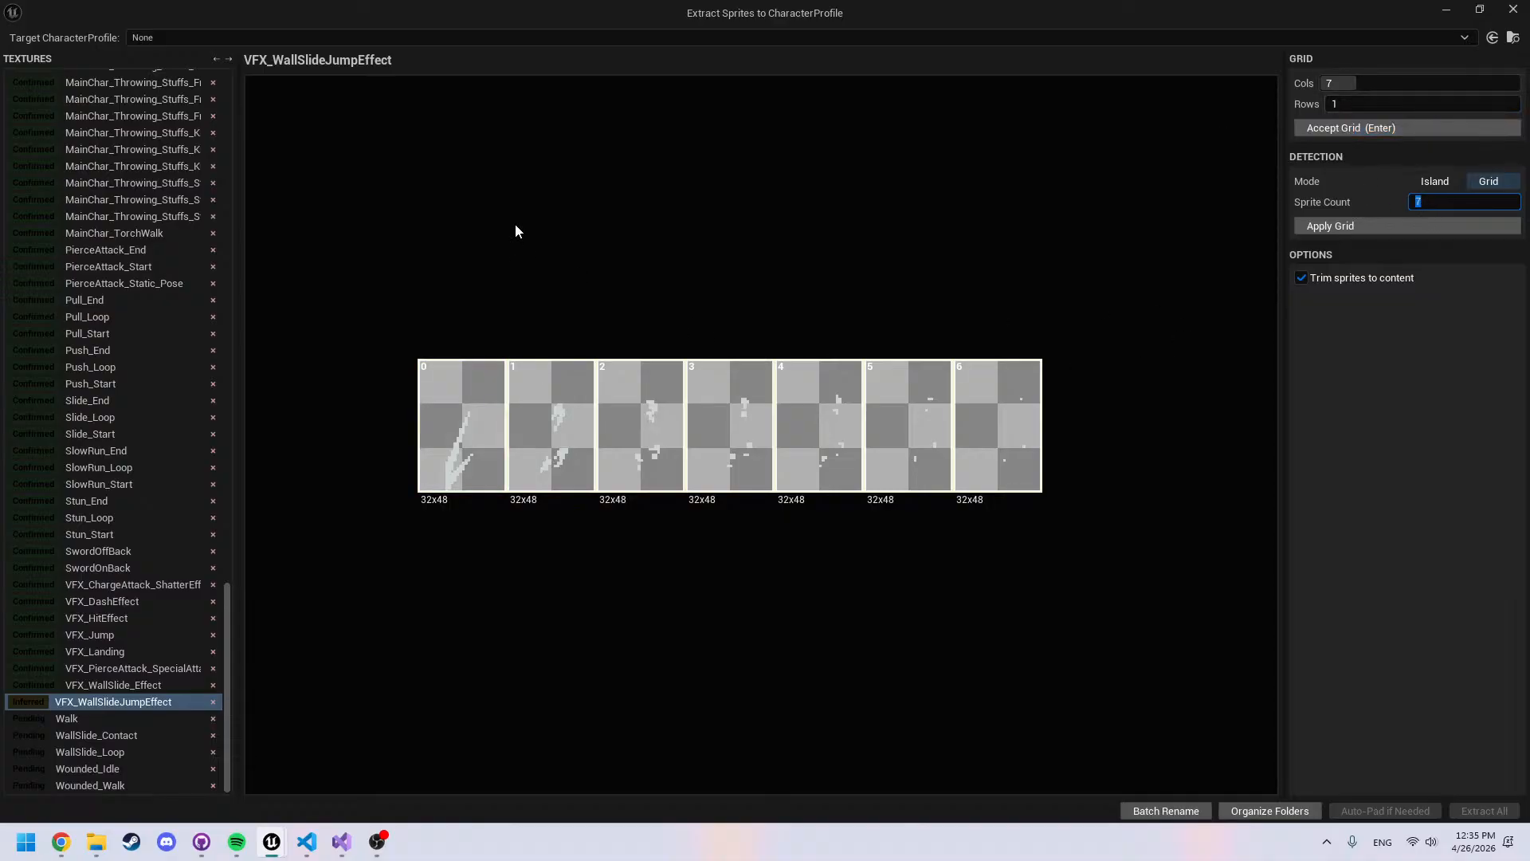
pyautogui.click(1388, 122)
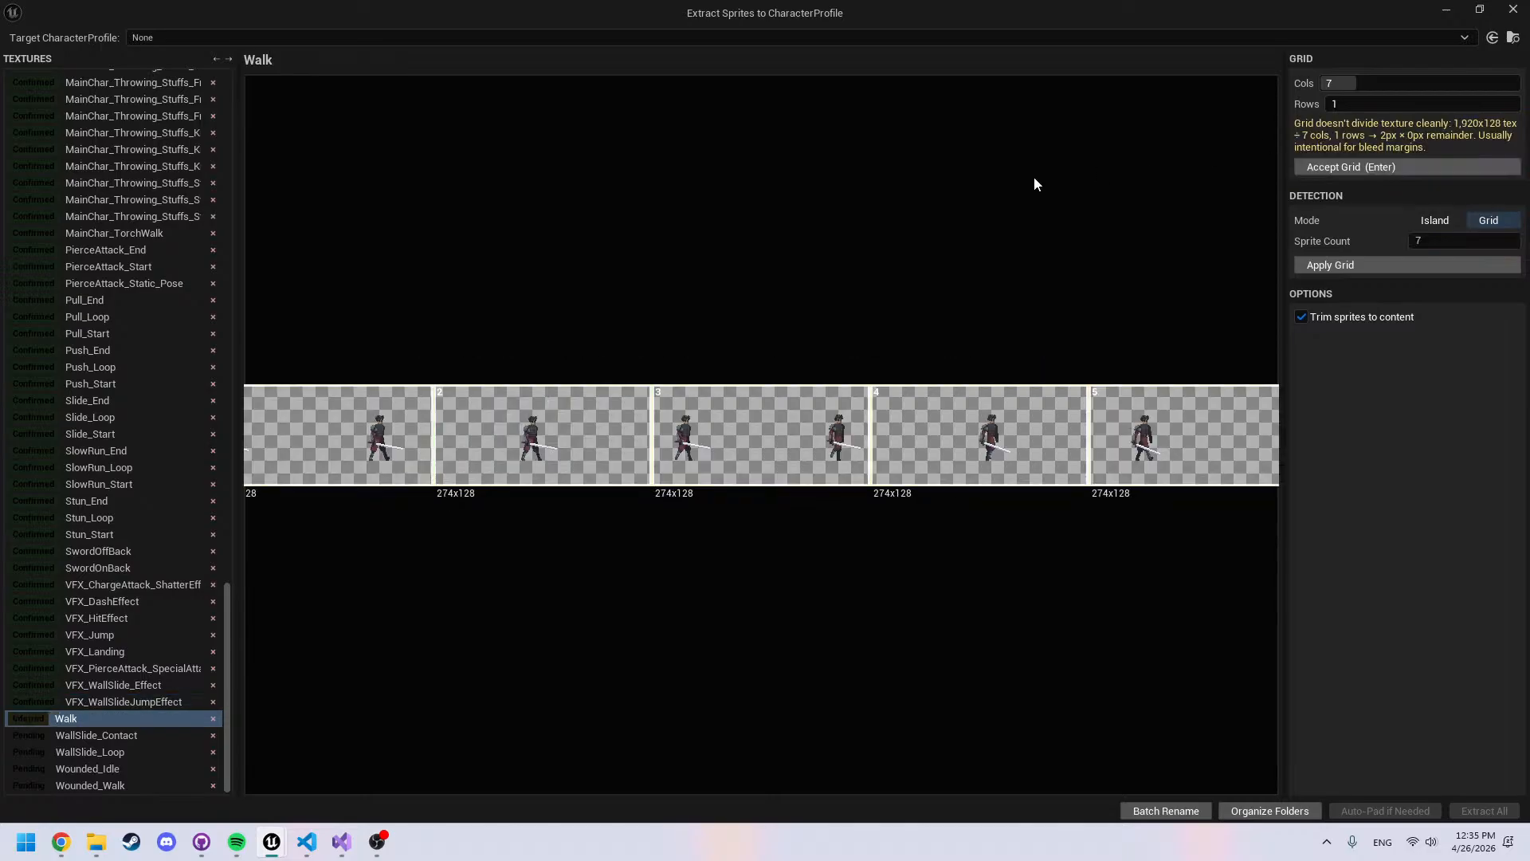
# Switch detection to Island mode for Walk and accept the grids of Walk, WallSlide_Contact and WallSlide_Loop
pyautogui.click(1435, 220)
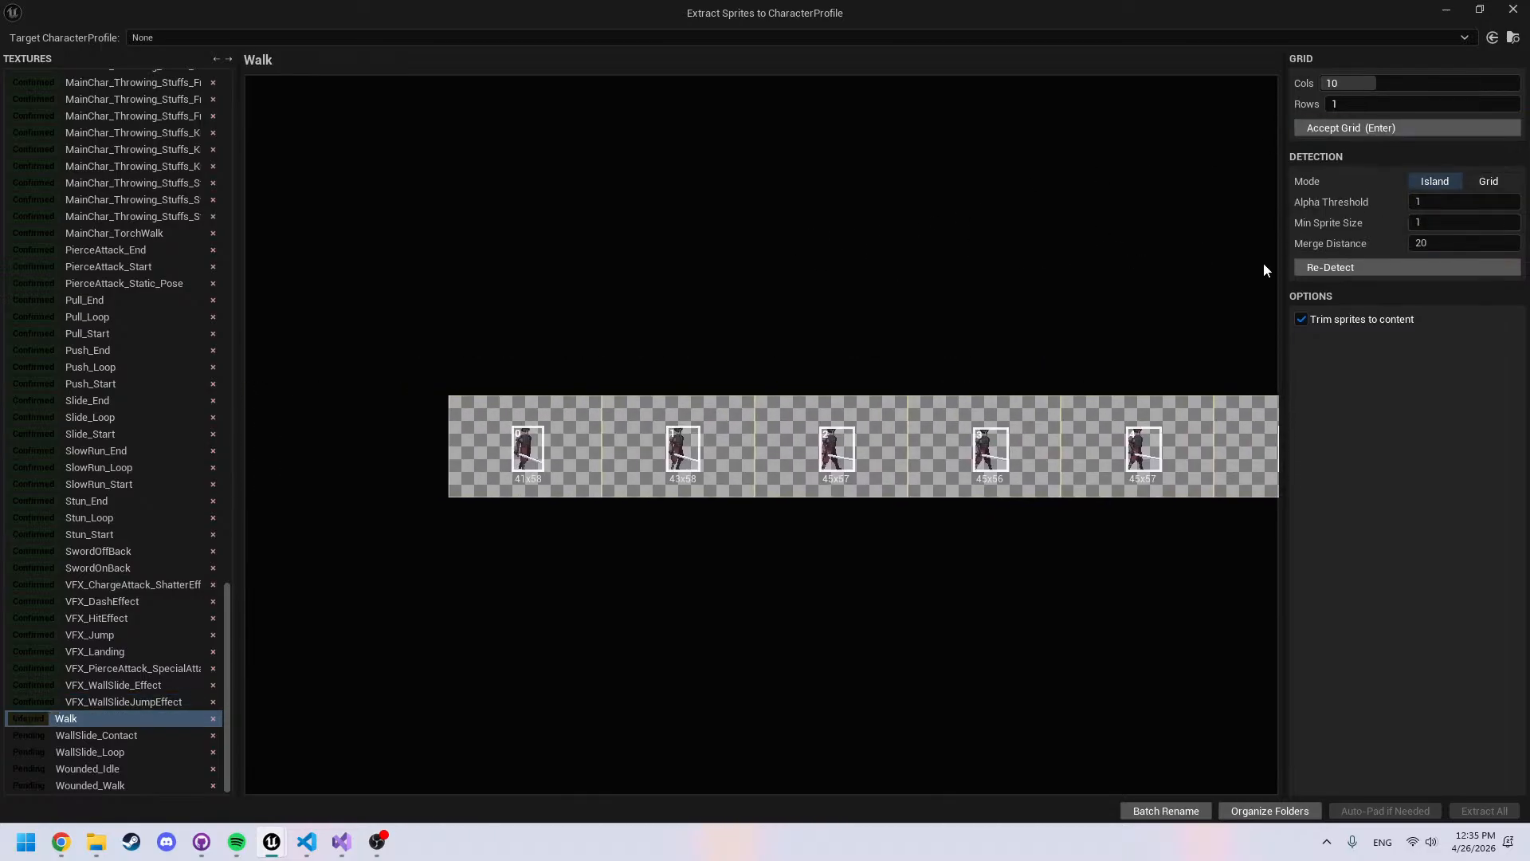
pyautogui.moveTo(1264, 263); pyautogui.dragTo(523, 290, button='middle')
pyautogui.press('Return')
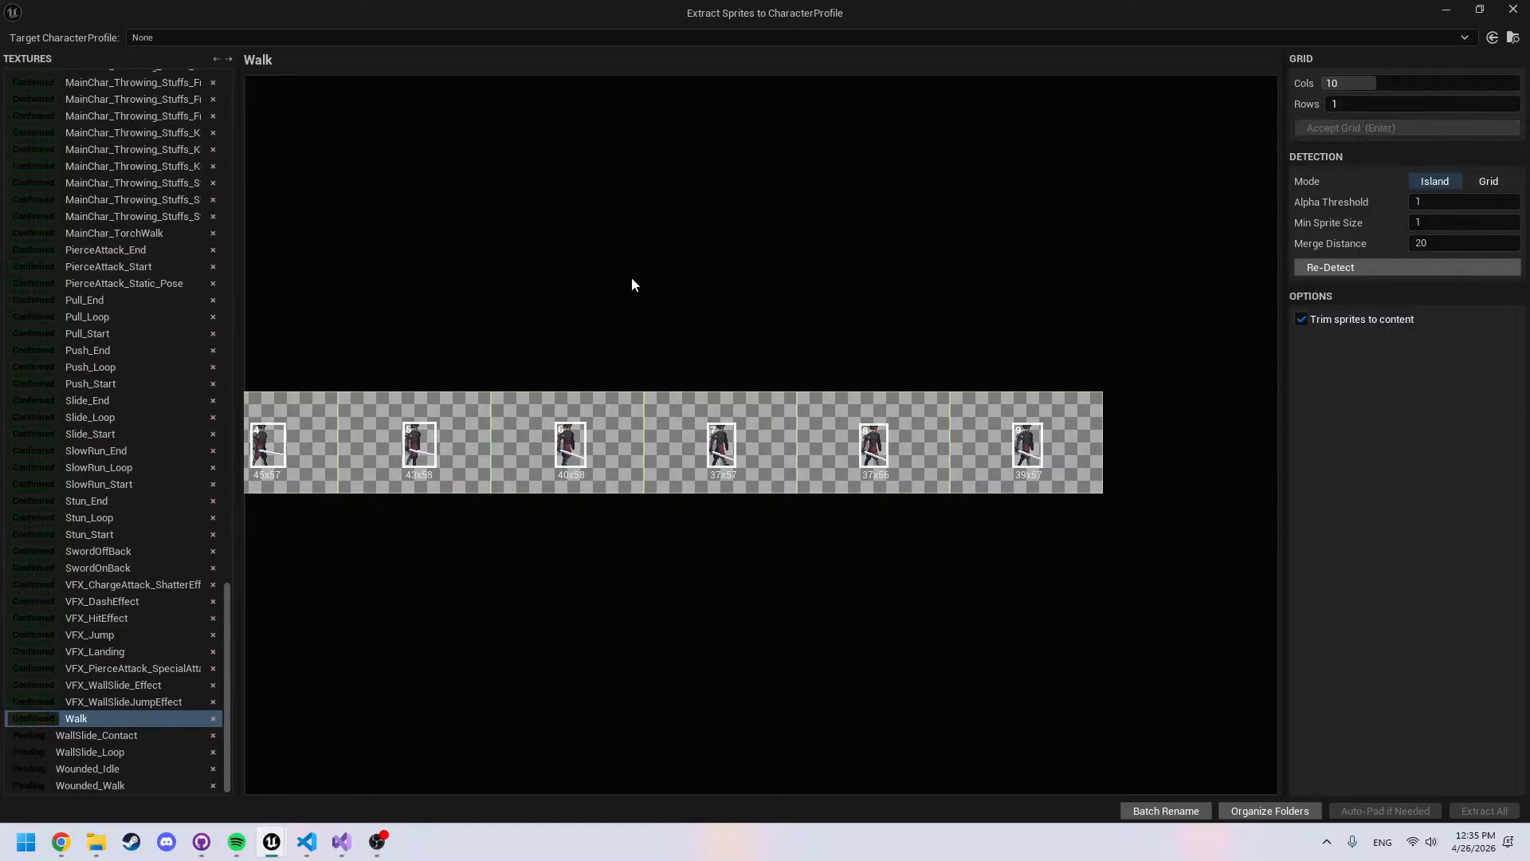
pyautogui.press('Return')
pyautogui.press('Return')
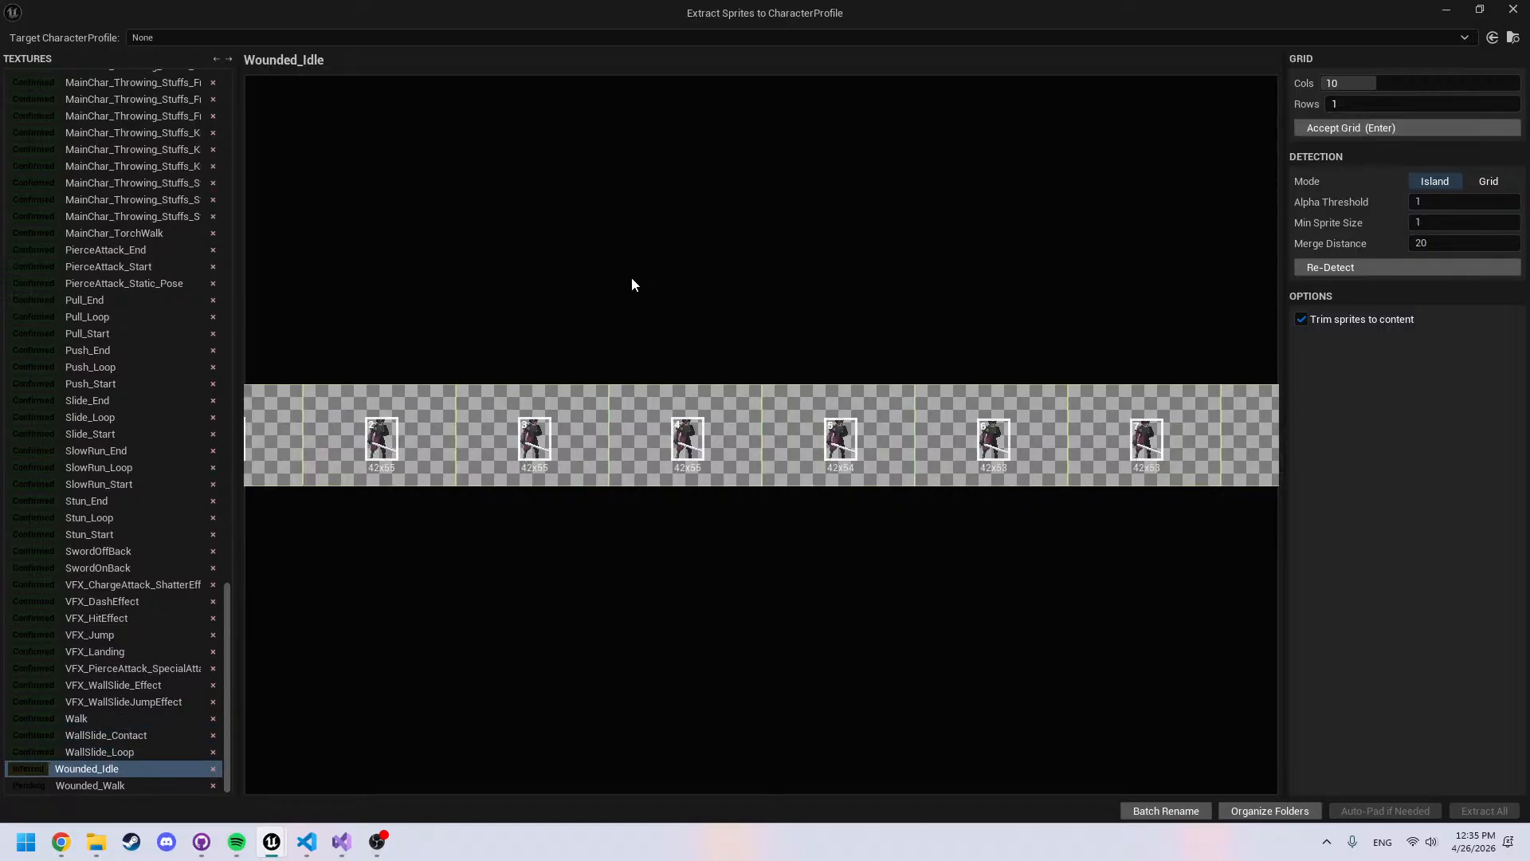
# Check the frames of Wounded_Idle and Wounded_Walk and accept both grids
pyautogui.moveTo(888, 352); pyautogui.dragTo(895, 346, button='middle')
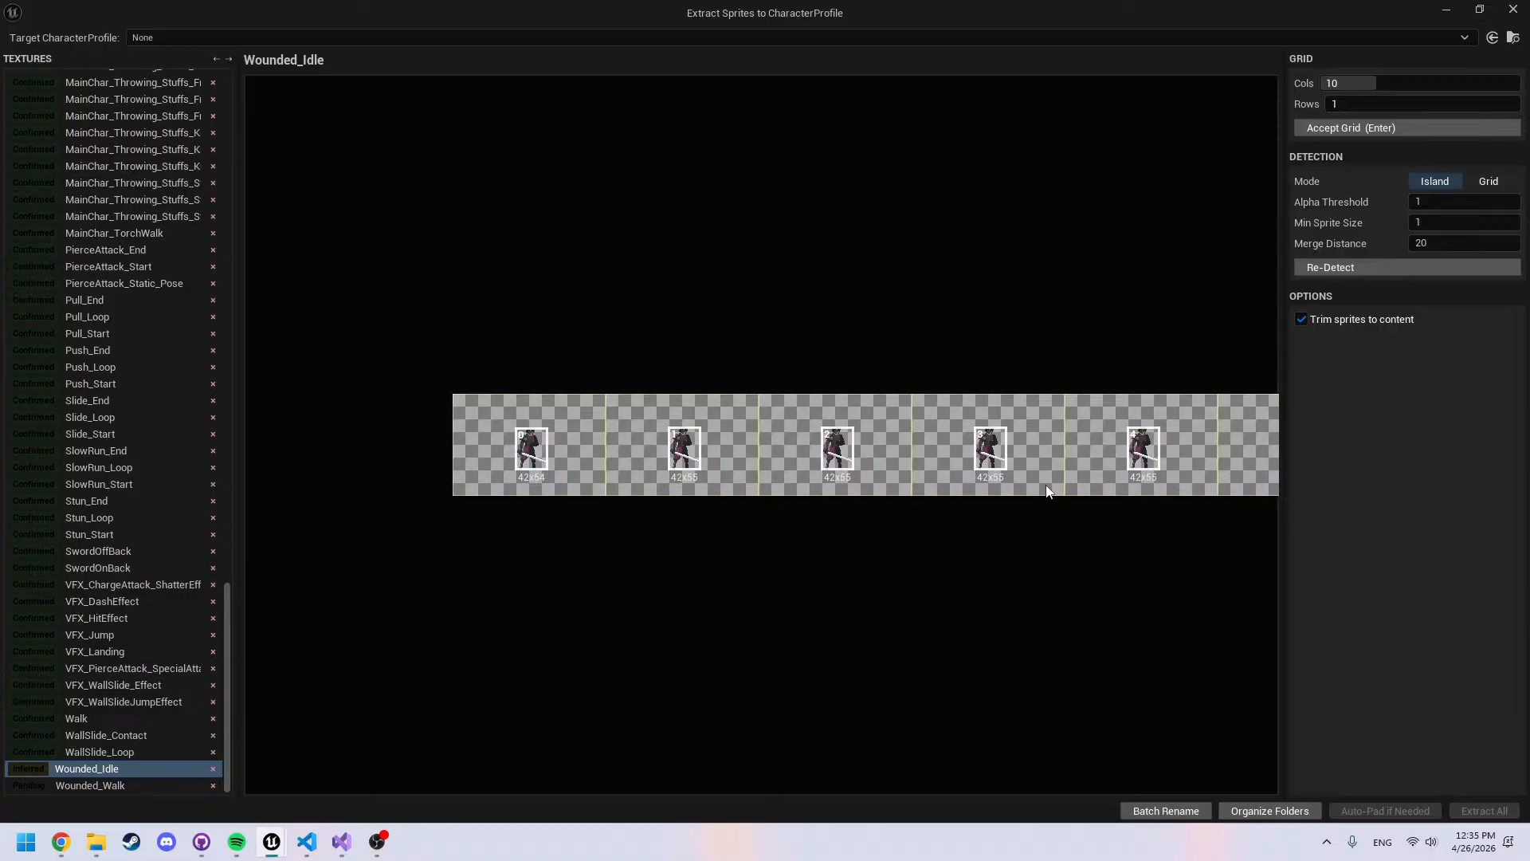
pyautogui.moveTo(1046, 490); pyautogui.dragTo(661, 469, button='middle')
pyautogui.moveTo(1028, 558); pyautogui.dragTo(744, 554, button='middle')
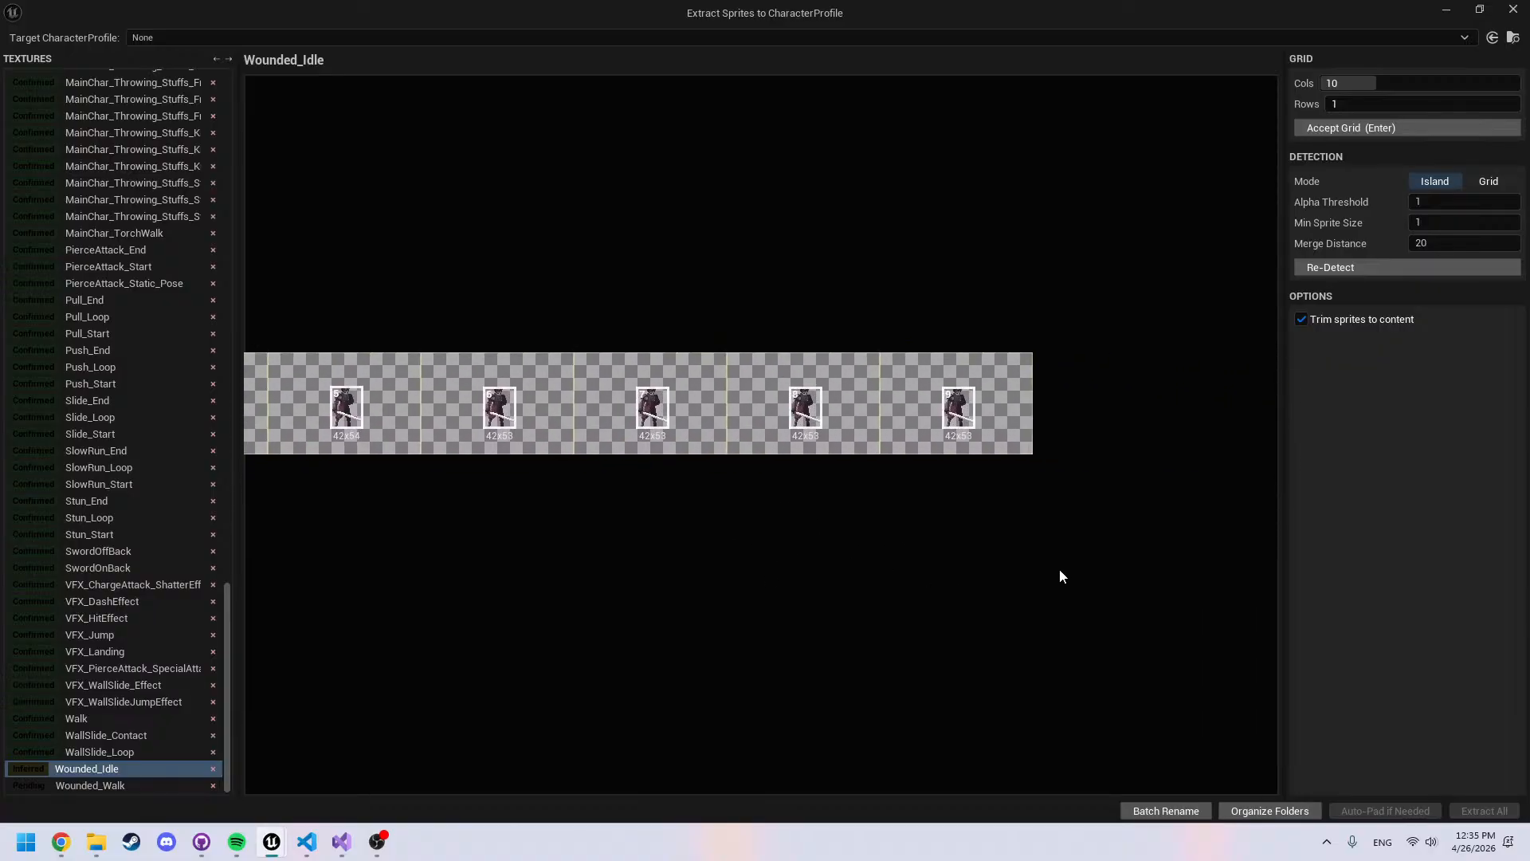
pyautogui.press('Return')
pyautogui.moveTo(1059, 574)
pyautogui.mouseDown(button='middle')
pyautogui.moveTo(1260, 589)
pyautogui.moveTo(905, 568)
pyautogui.mouseUp(button='middle')
pyautogui.moveTo(1119, 569); pyautogui.dragTo(601, 590, button='middle')
pyautogui.moveTo(1168, 615); pyautogui.dragTo(733, 595, button='middle')
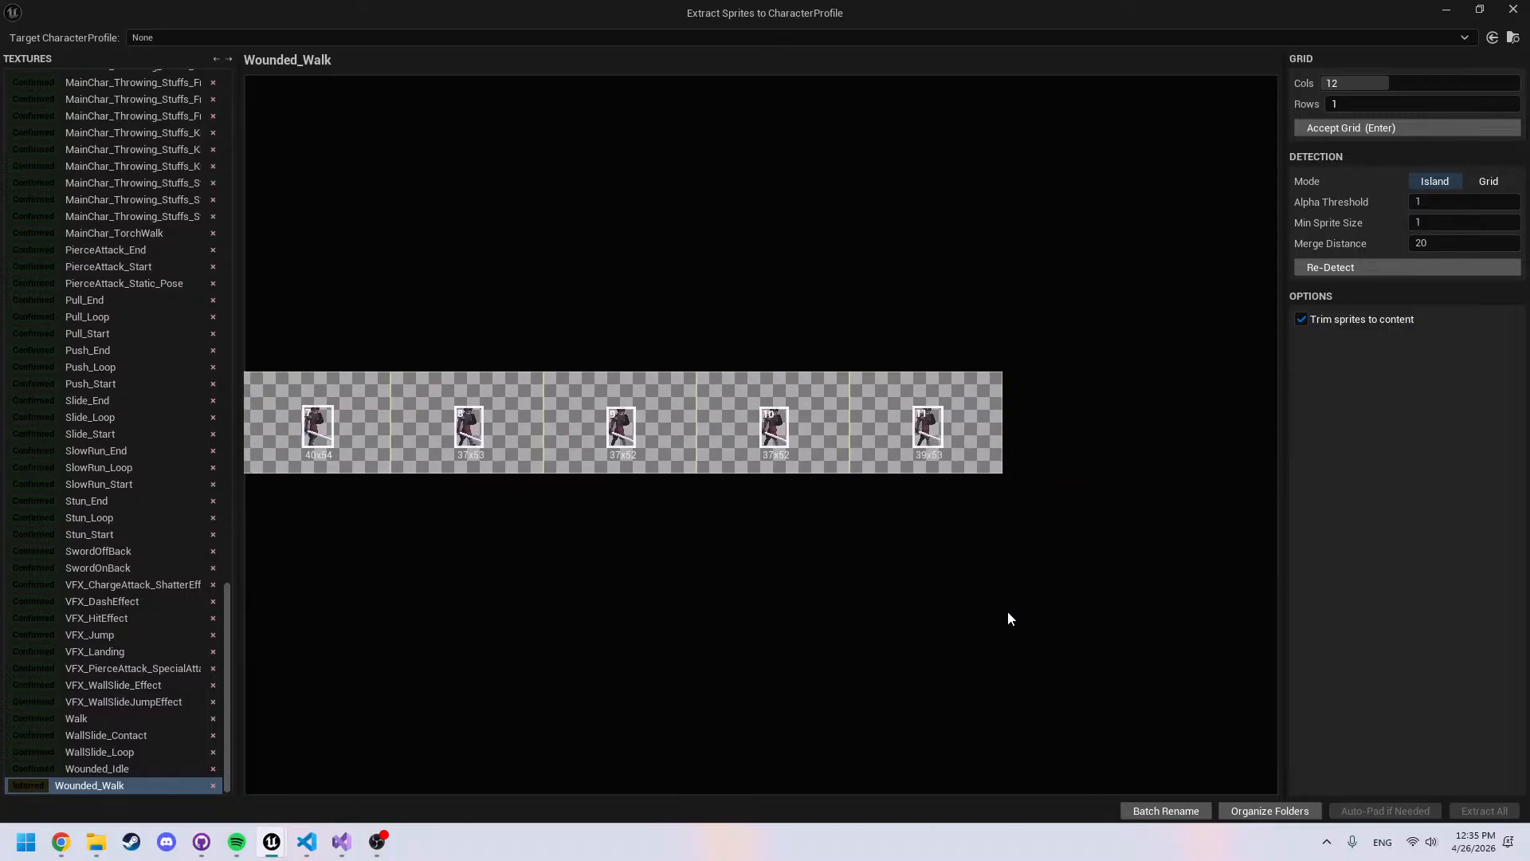
pyautogui.press('Return')
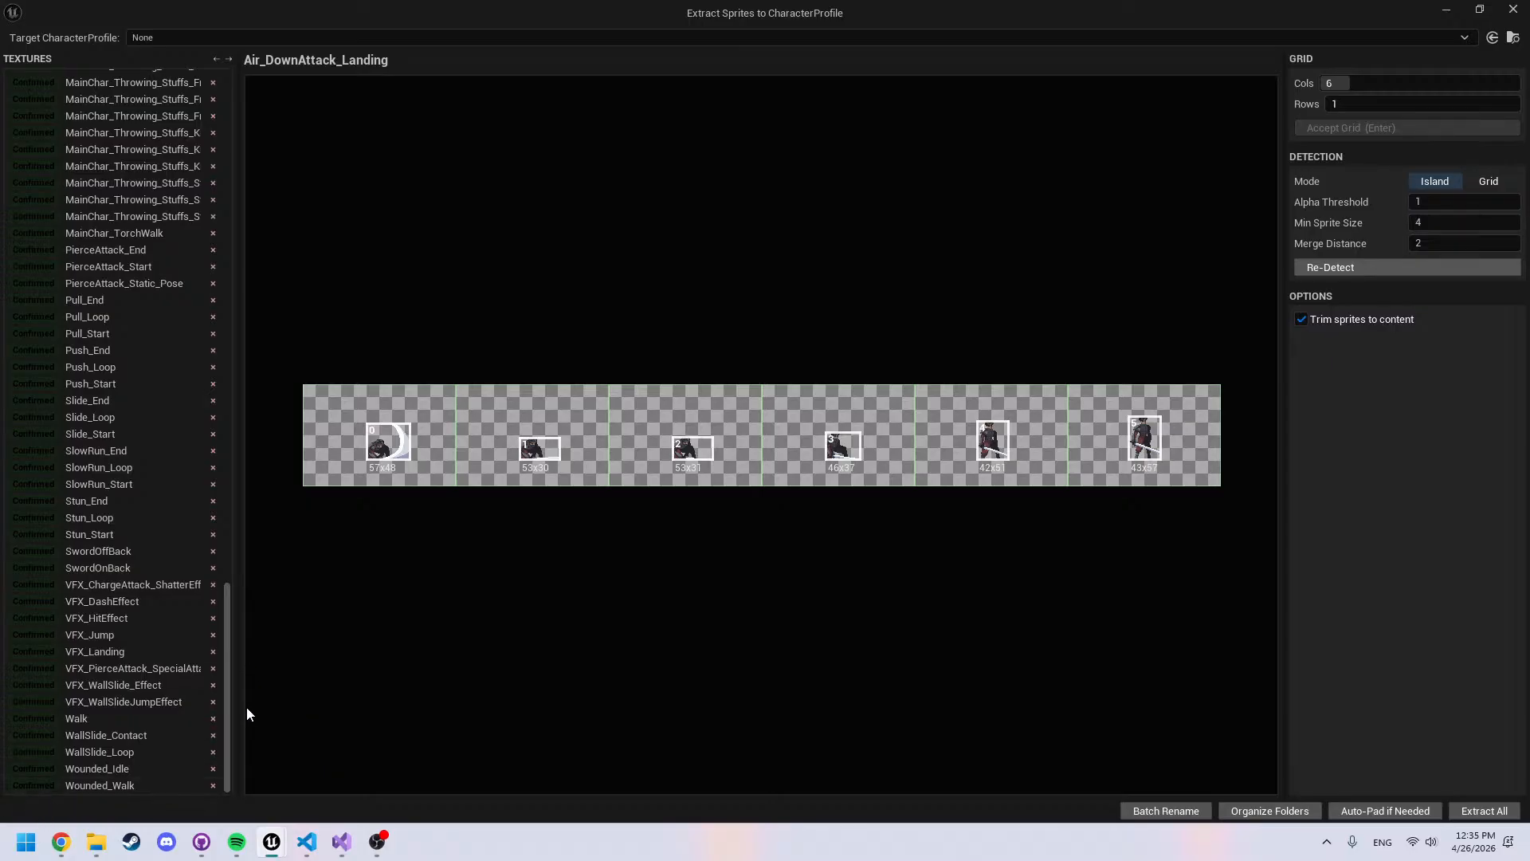
# Run Auto-Pad if Needed on the confirmed textures
pyautogui.moveTo(225, 694); pyautogui.dragTo(302, 742)
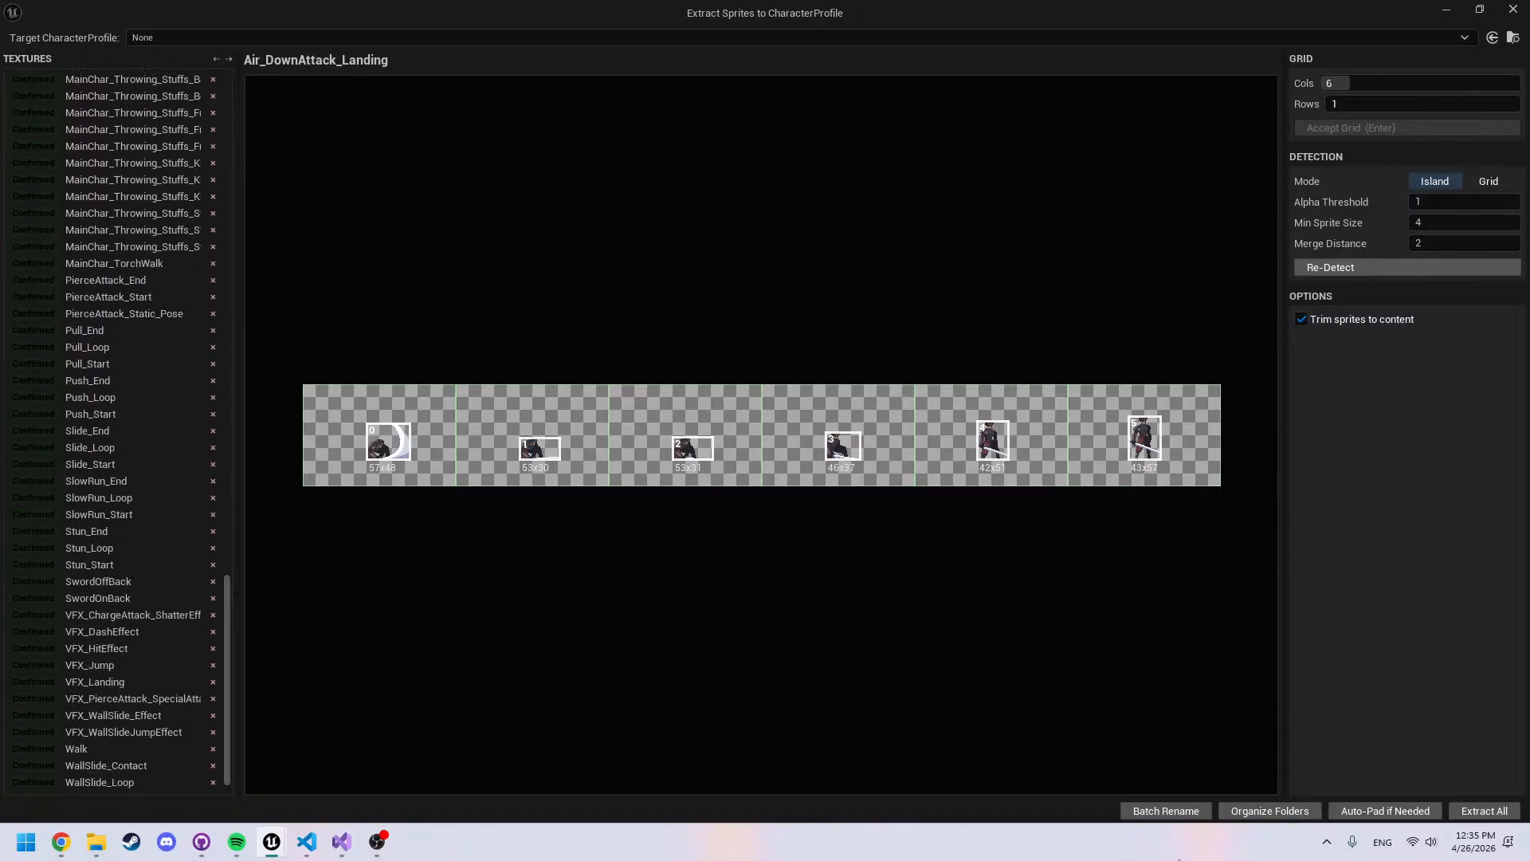
pyautogui.click(1373, 805)
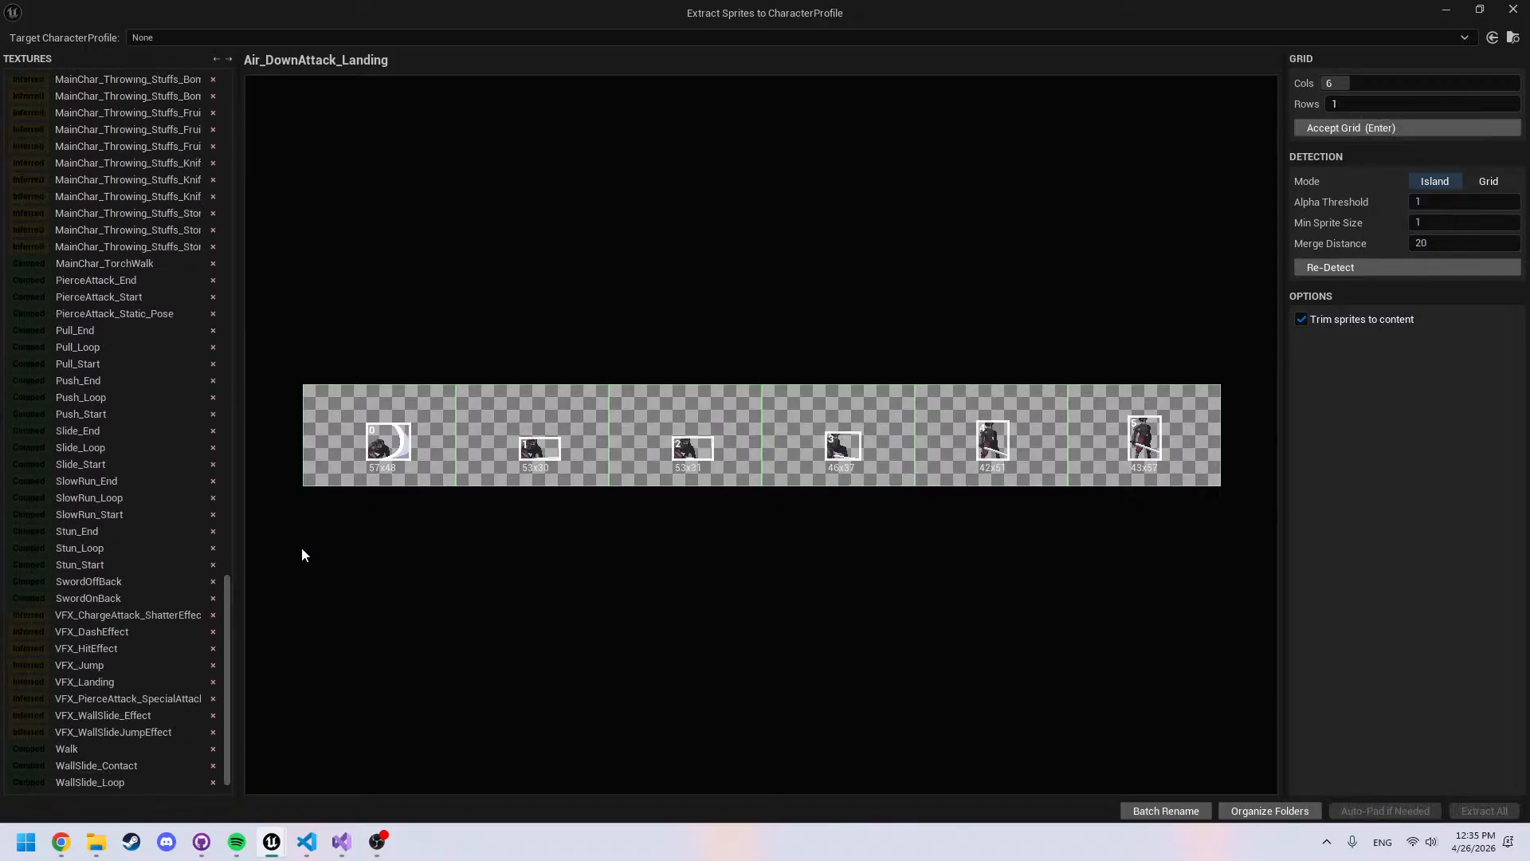
# Examine the grids of the MainChar_Throwing_Stuffs textures one by one, from Stone_HitWall back up to Bomb_Fly
pyautogui.scroll(2, 126, 395)
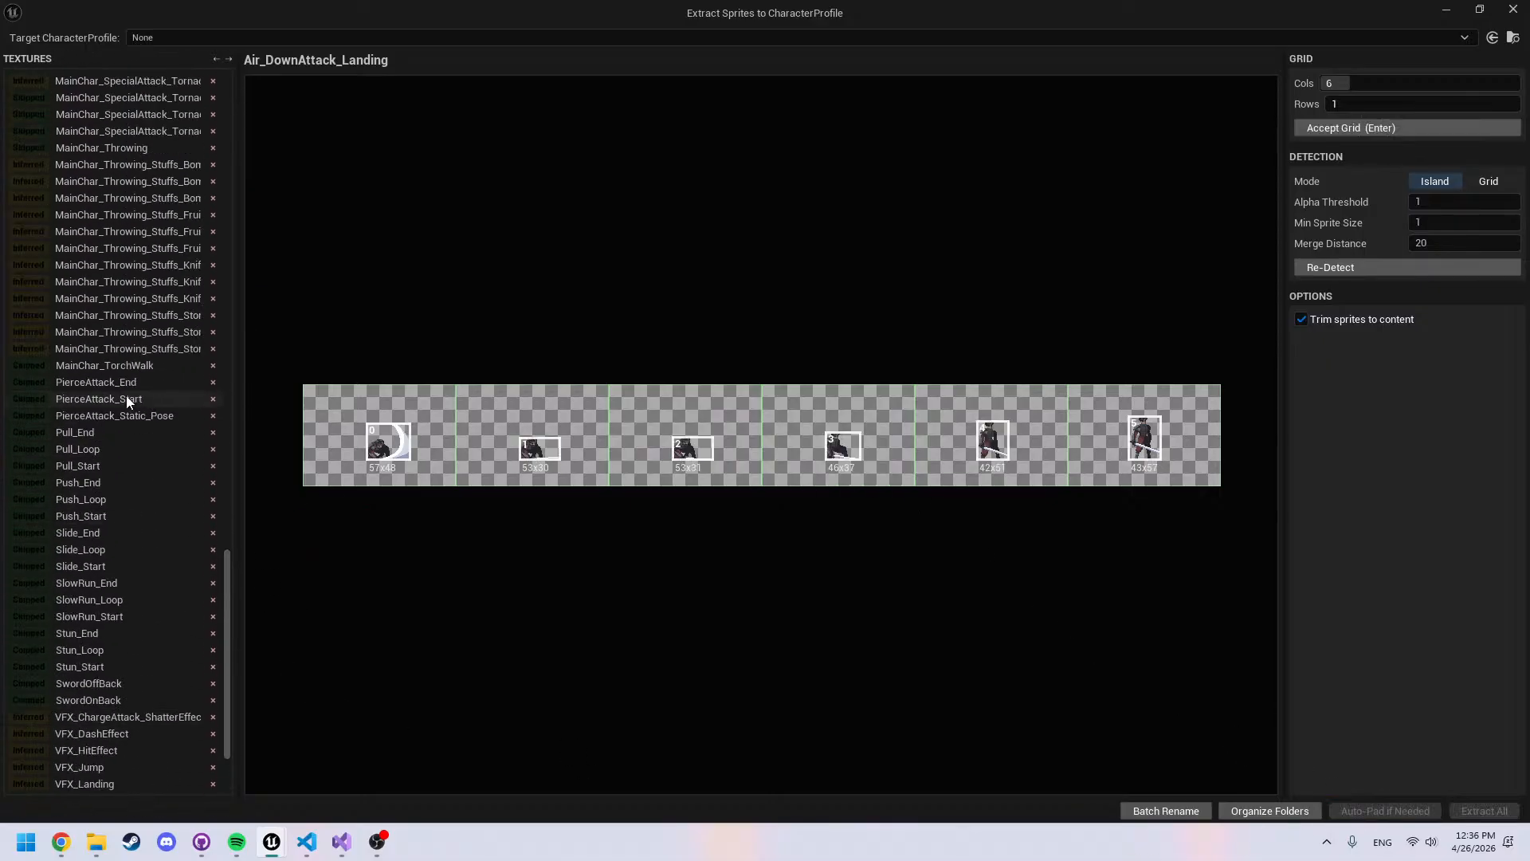
pyautogui.click(123, 348)
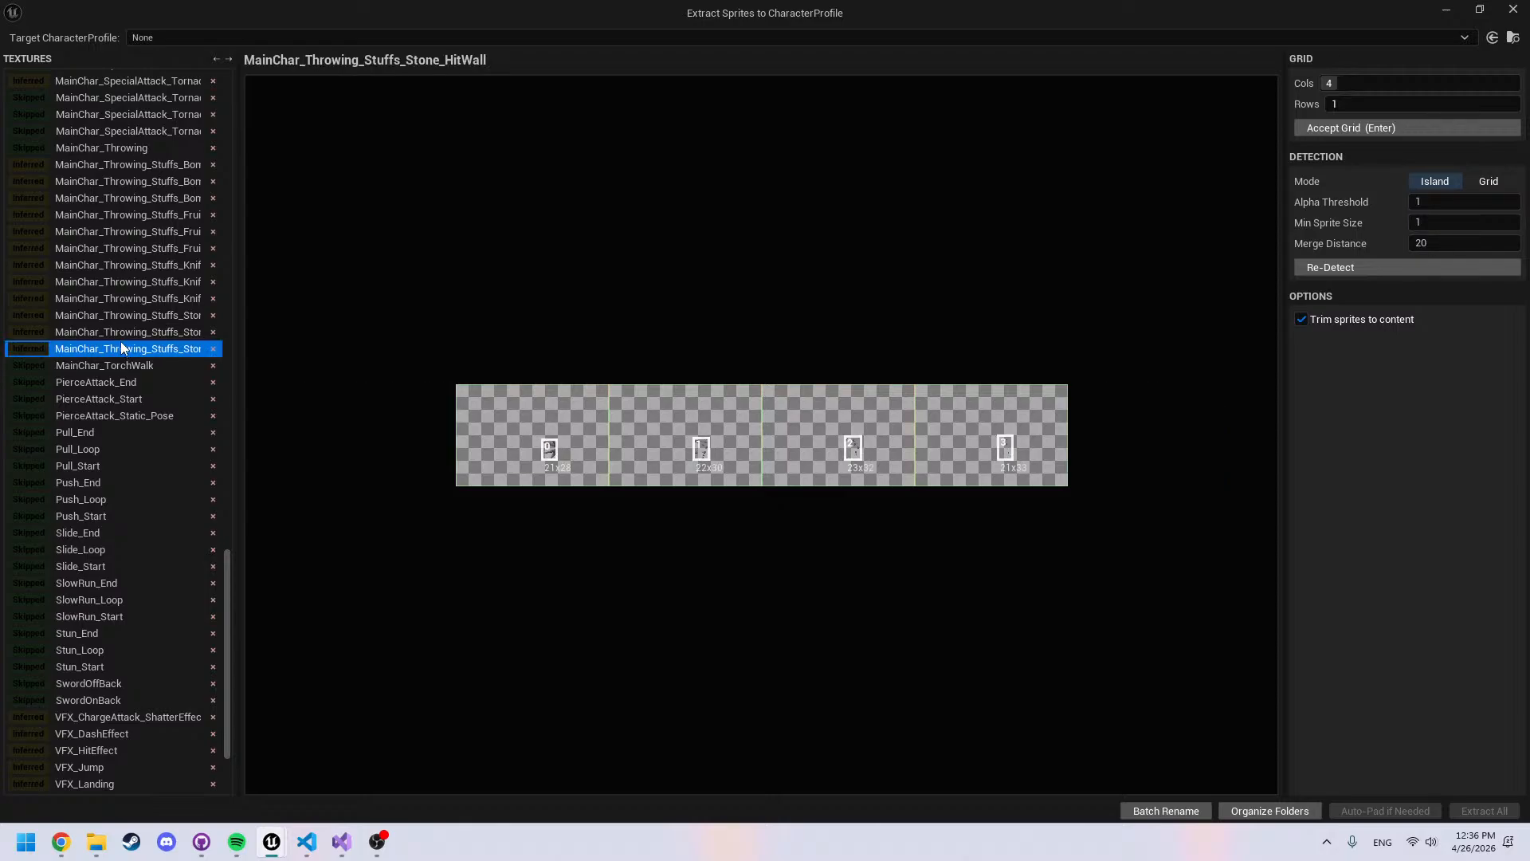
pyautogui.click(118, 335)
pyautogui.click(117, 319)
pyautogui.click(117, 302)
pyautogui.click(117, 288)
pyautogui.click(116, 269)
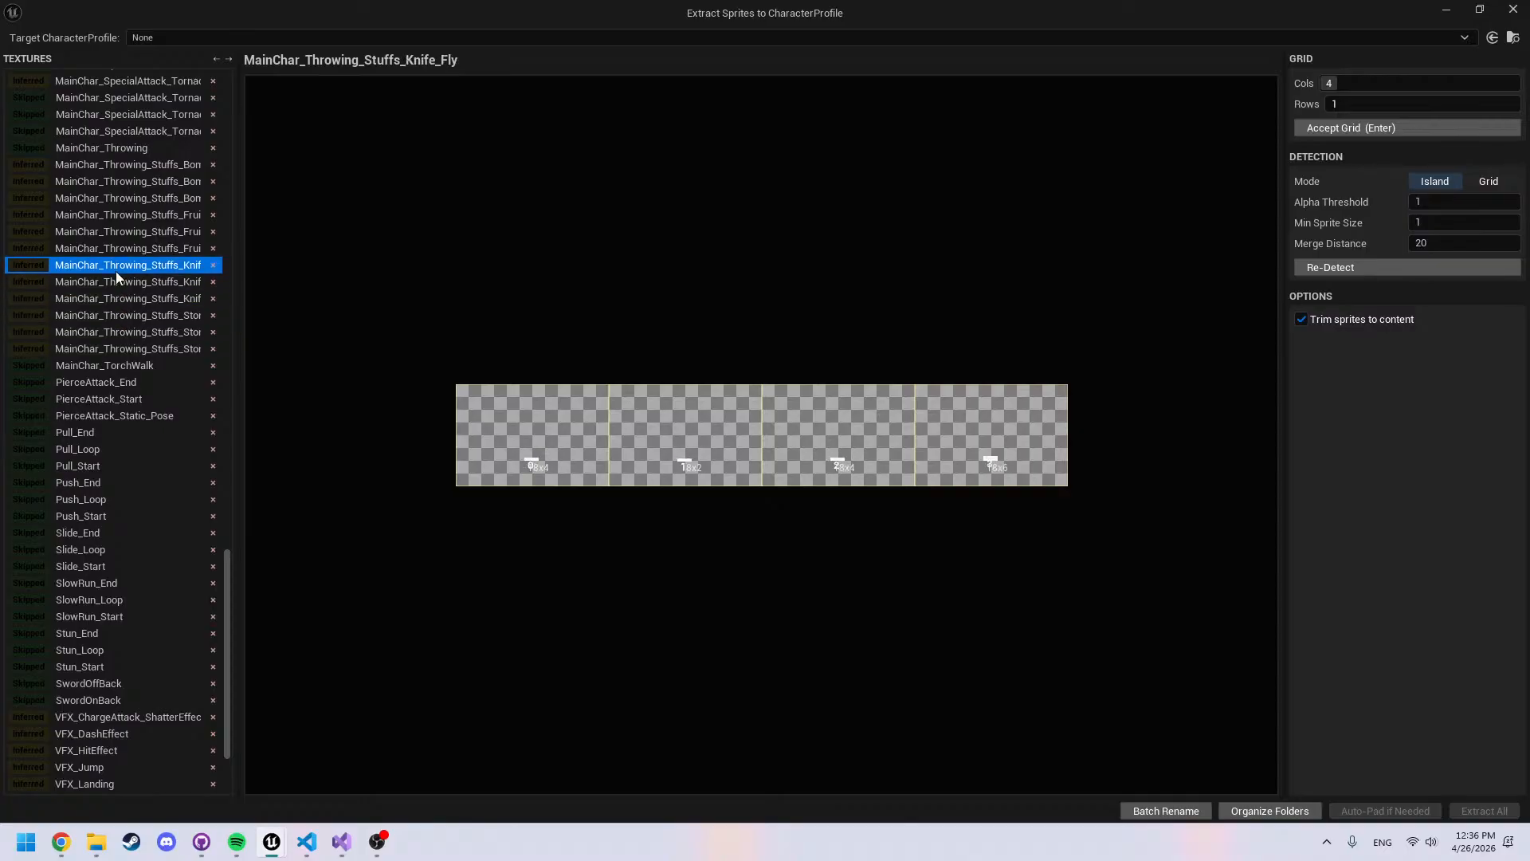
pyautogui.click(116, 250)
pyautogui.click(115, 234)
pyautogui.click(115, 217)
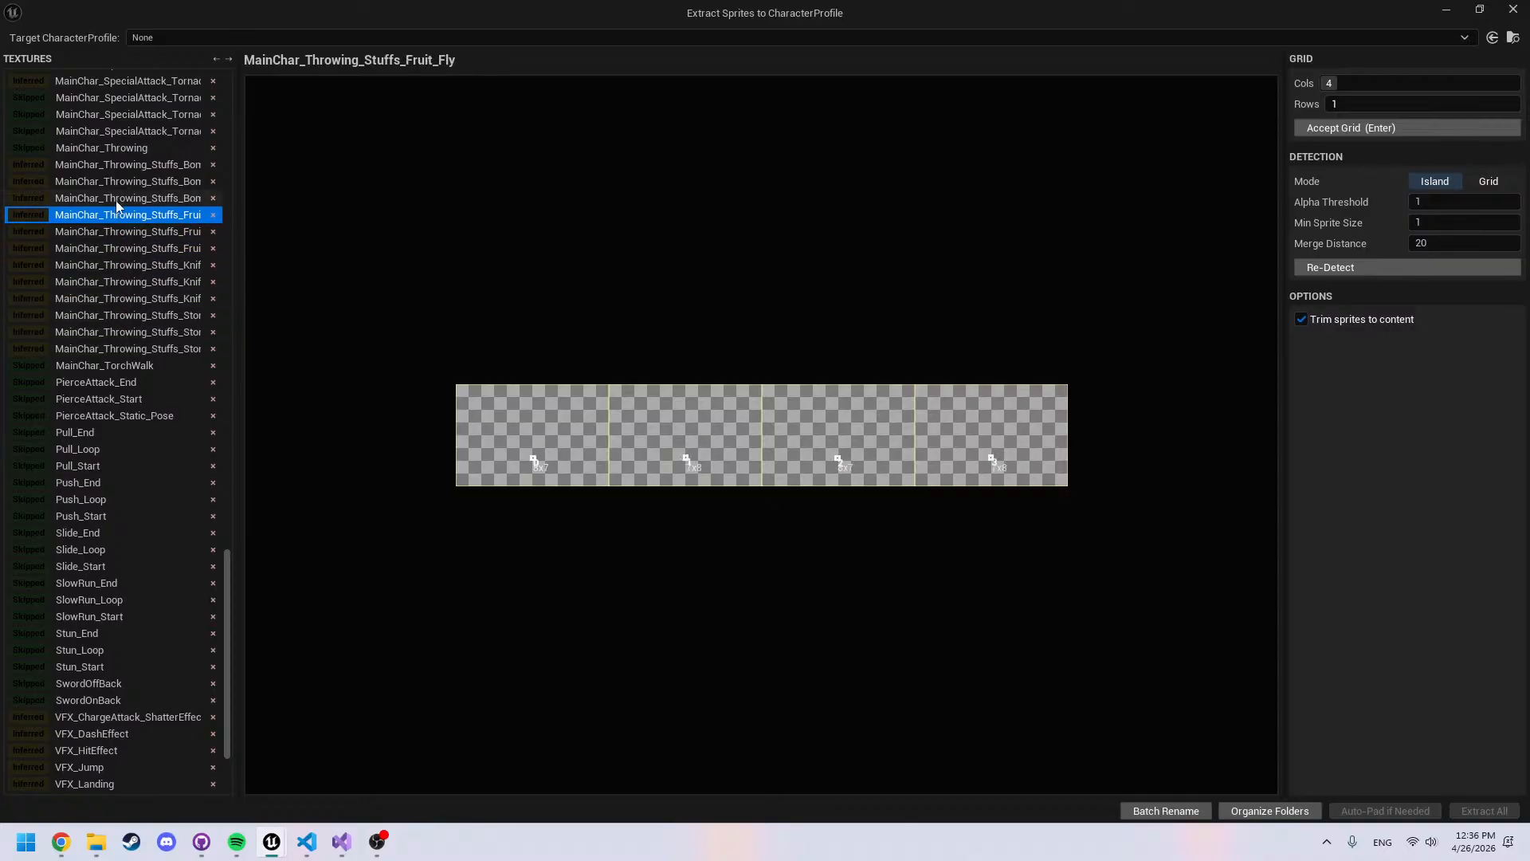
pyautogui.click(116, 199)
pyautogui.click(116, 182)
pyautogui.click(116, 166)
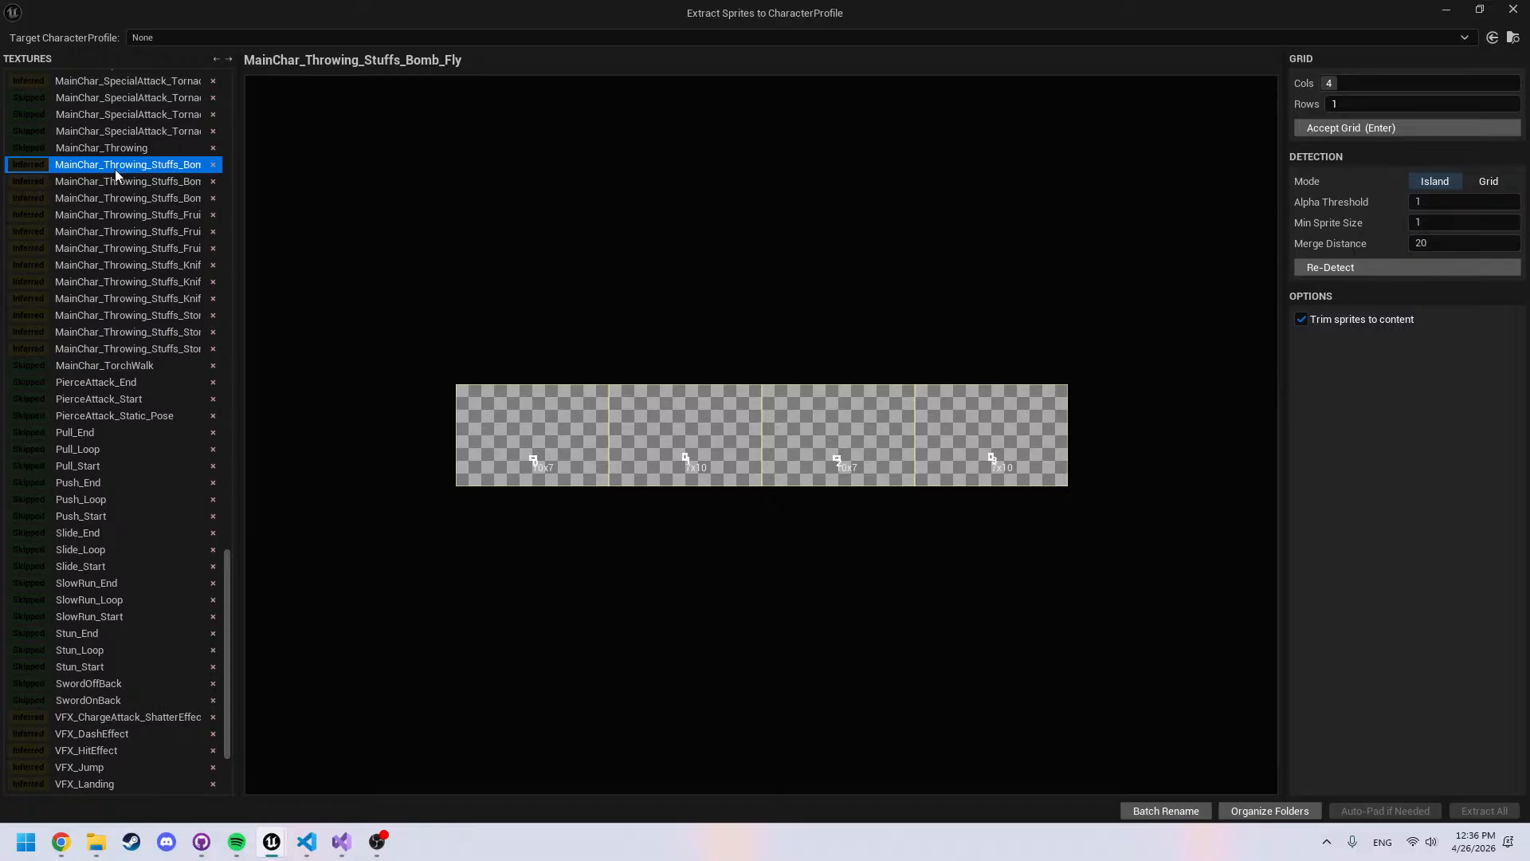
# Accept the grids of the MainChar_Throwing_Stuffs Bomb and Fruit textures, starting with Bomb_Fly
pyautogui.press('Return')
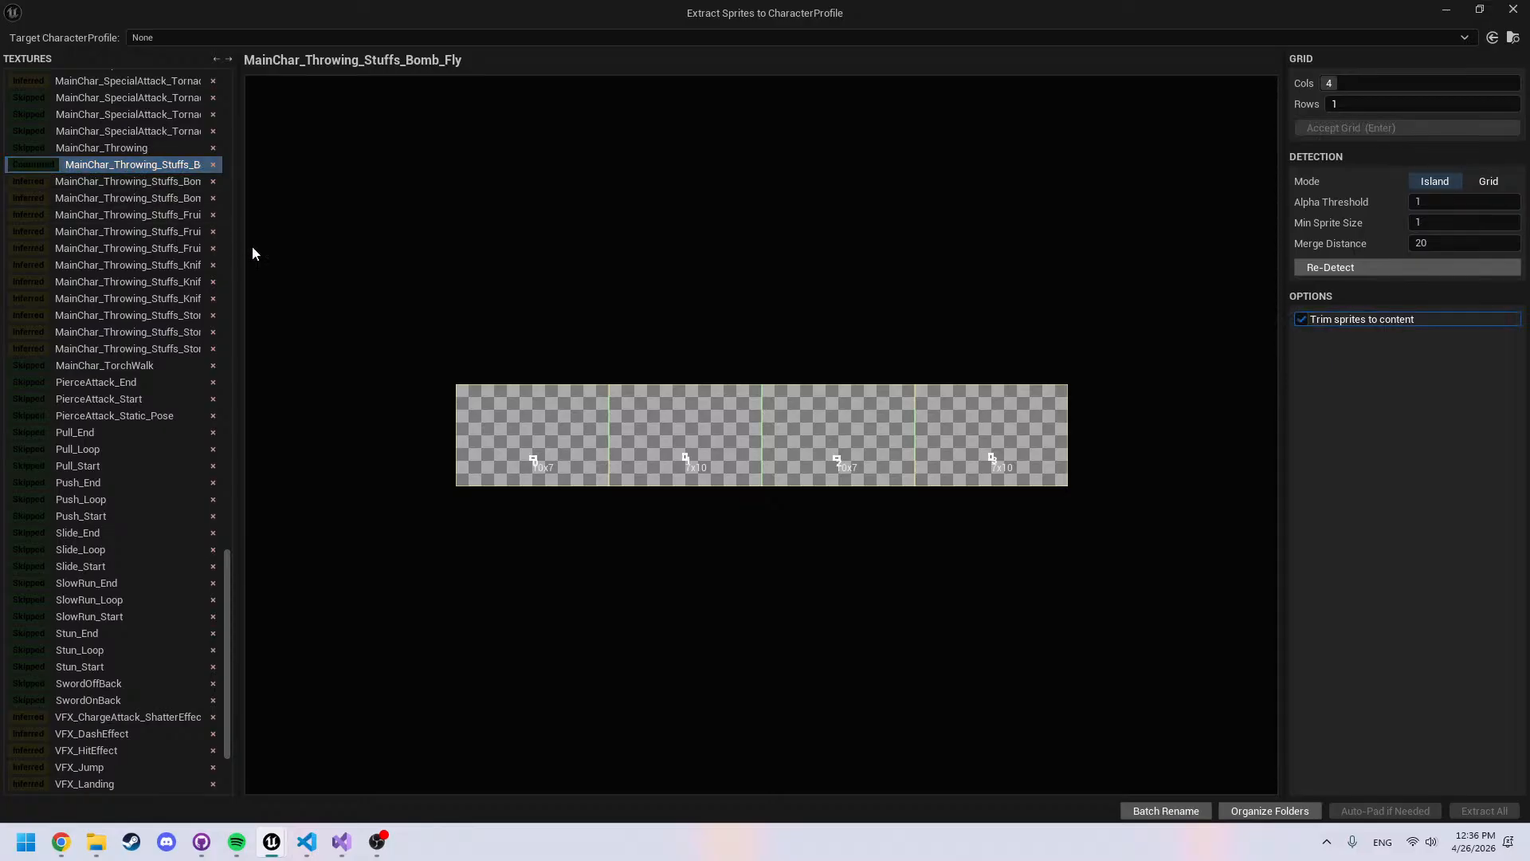
pyautogui.press('Down')
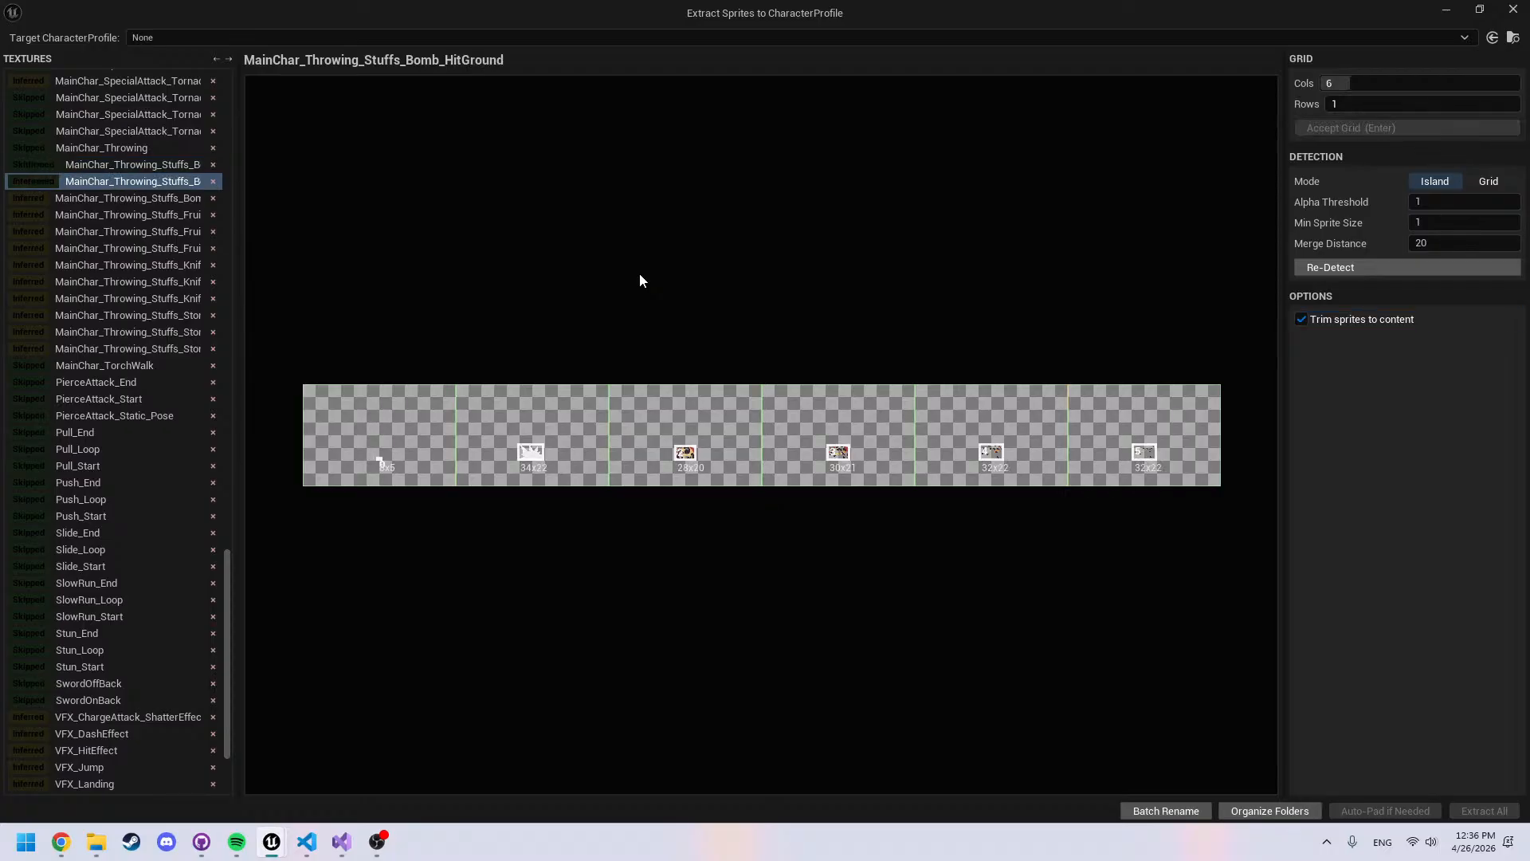
pyautogui.press('Return')
pyautogui.press('Down')
pyautogui.press('Return')
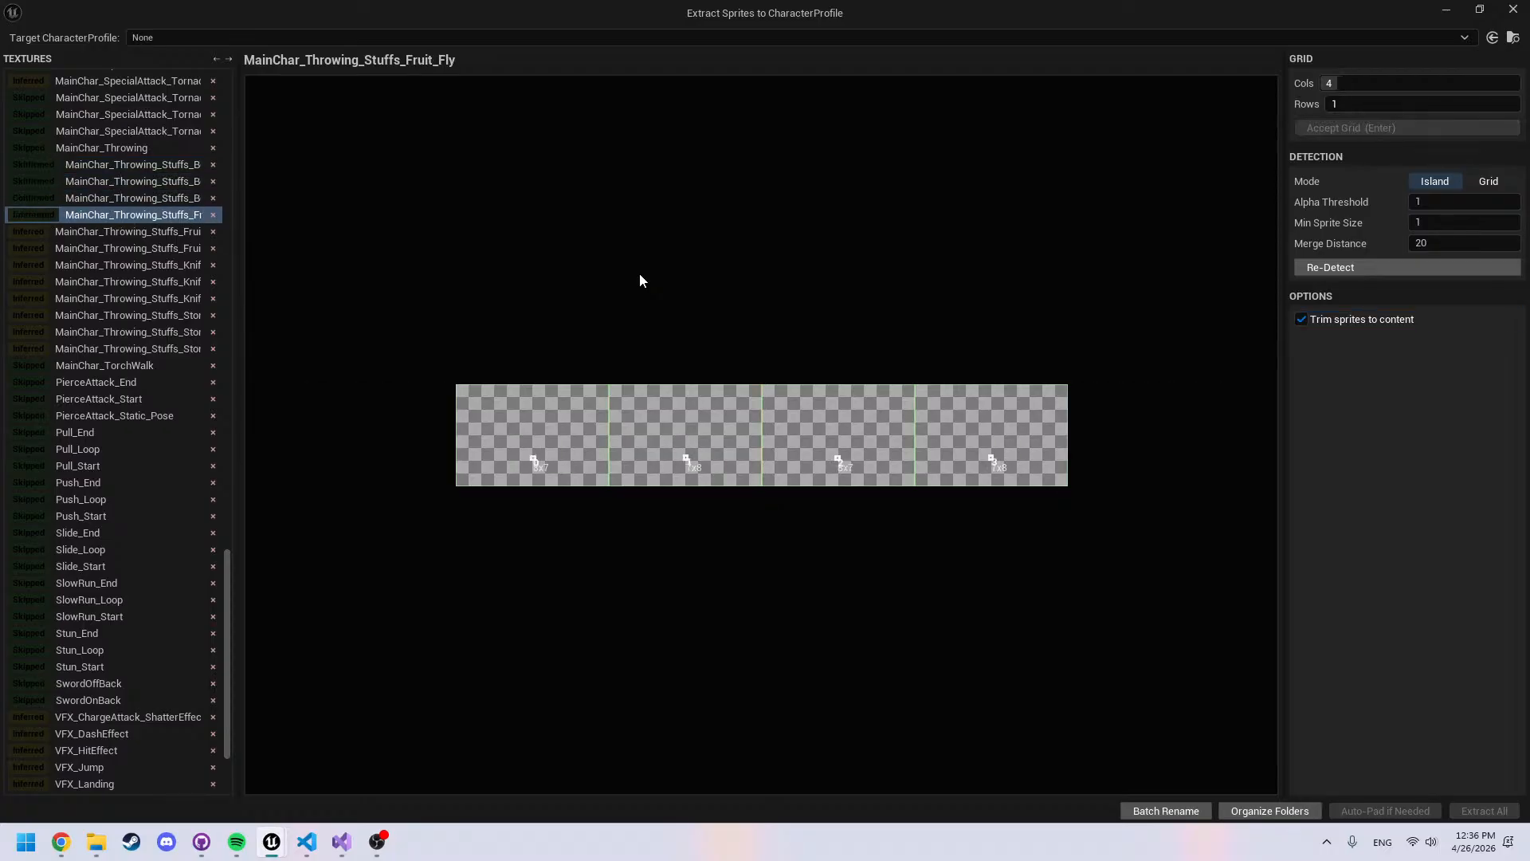
pyautogui.press('Down')
pyautogui.press('Return')
pyautogui.press('Down')
pyautogui.press('Return')
# Accept the grids of the three MainChar_Throwing_Stuffs Knife textures and the first Stone texture, and move on to Stone_HitGround
pyautogui.press('Down')
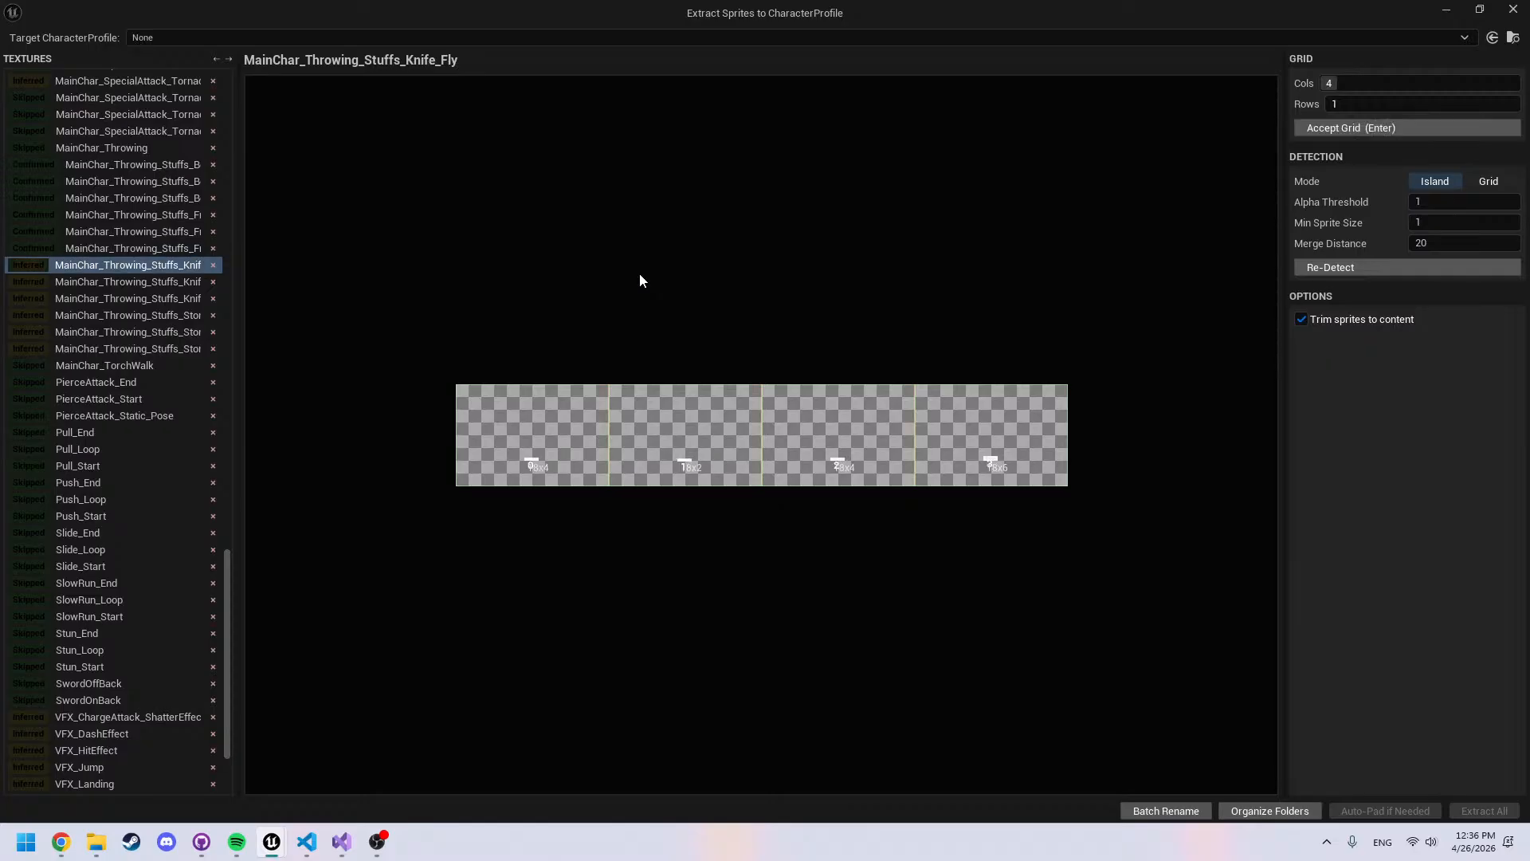
pyautogui.press('Return')
pyautogui.press('Down')
pyautogui.press('Return')
pyautogui.press('Down')
pyautogui.press('Return')
pyautogui.press('Down')
pyautogui.press('Return')
pyautogui.press('Down')
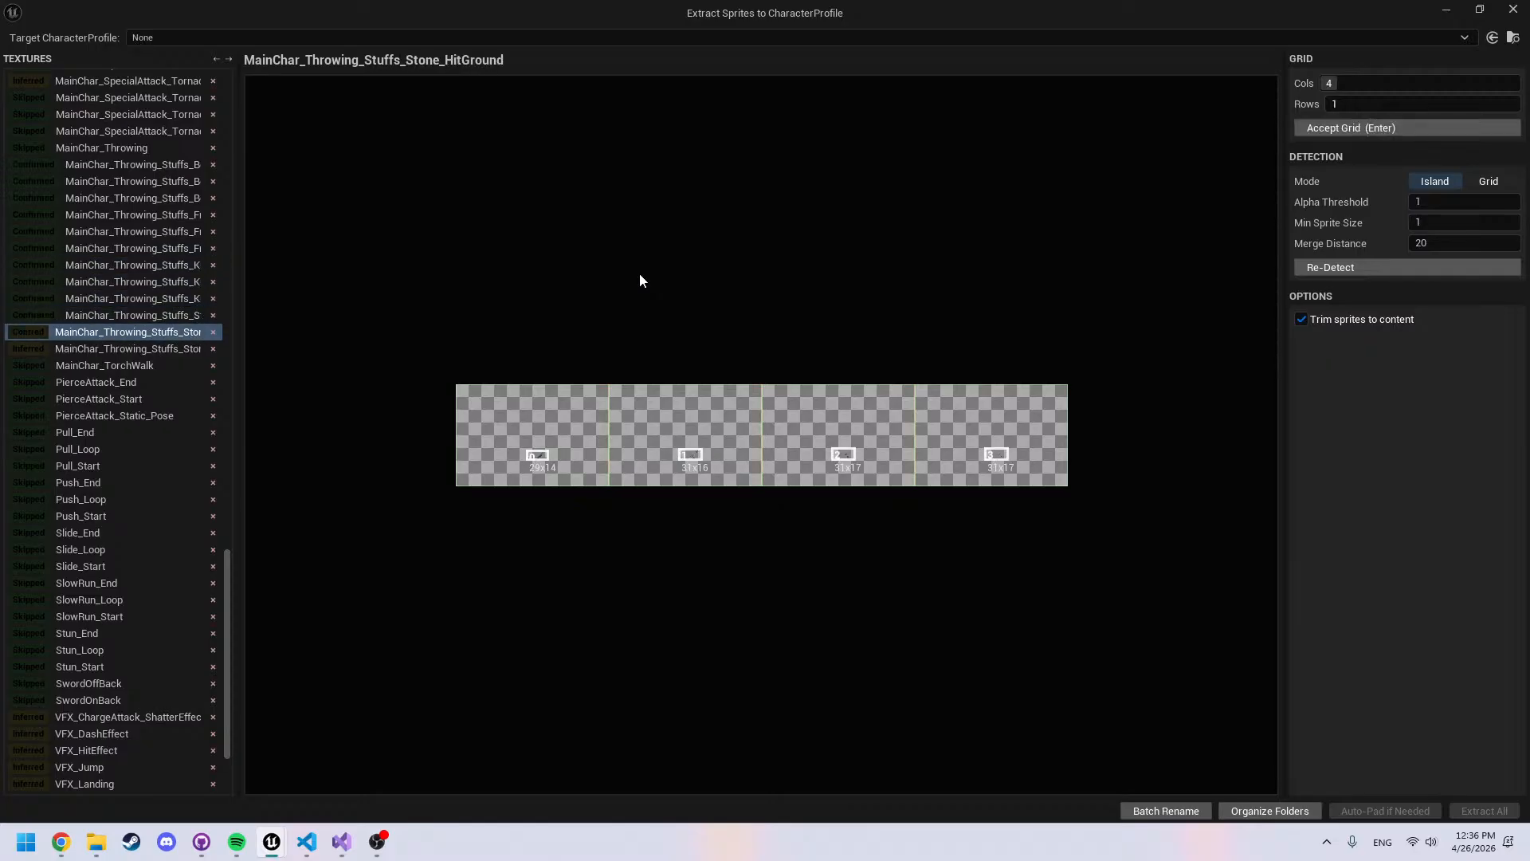
# Accept the detected four-column grids for the MainChar_Throwing_Stuffs_Stone_HitGround and MainChar_Throwing_Stuffs_Stone_HitWall textures
pyautogui.press('Return')
pyautogui.press('Down')
pyautogui.press('Return')
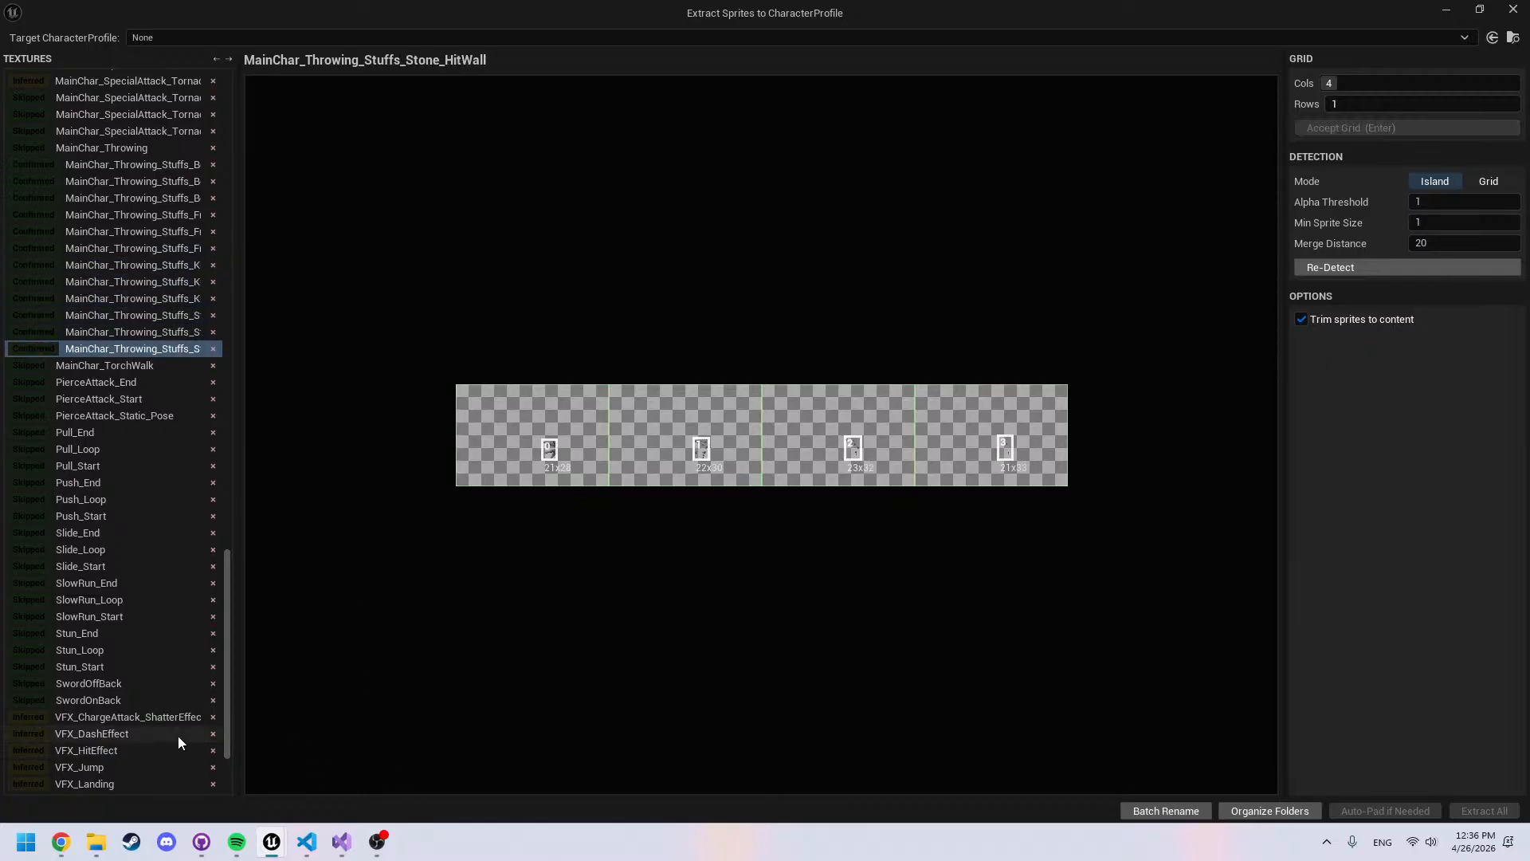
# Check the frames of the VFX_ChargeAttack_ShatterEffect texture and accept its 13-column grid
pyautogui.click(155, 717)
pyautogui.moveTo(742, 614)
pyautogui.mouseDown(button='right')
pyautogui.moveTo(1138, 598)
pyautogui.moveTo(759, 596)
pyautogui.mouseUp(button='right')
pyautogui.moveTo(1126, 575); pyautogui.dragTo(776, 564, button='right')
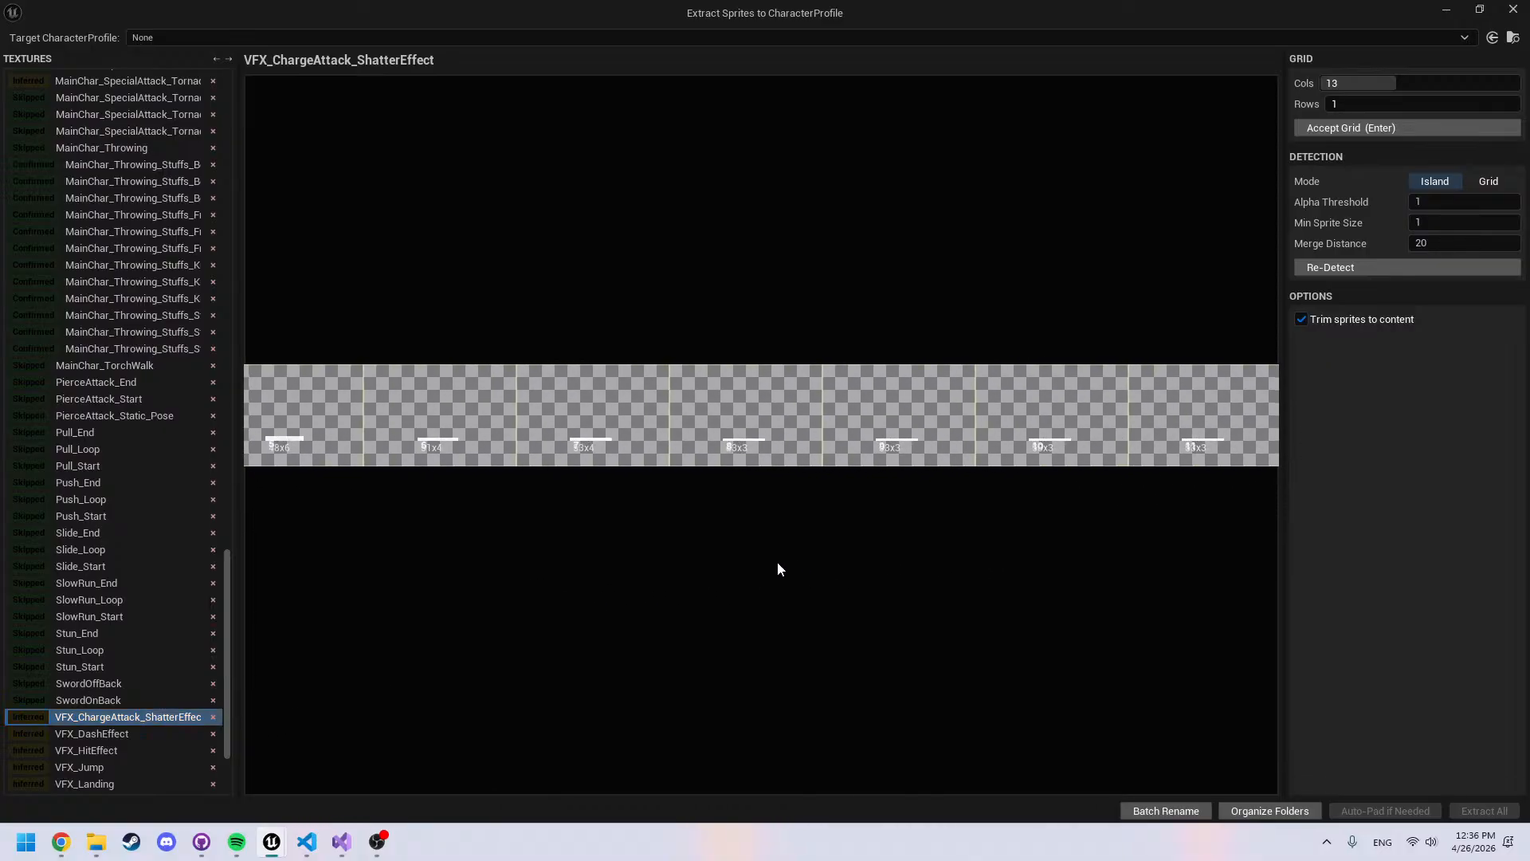
pyautogui.moveTo(1188, 573)
pyautogui.mouseDown(button='right')
pyautogui.moveTo(754, 573)
pyautogui.moveTo(1085, 561)
pyautogui.moveTo(662, 558)
pyautogui.mouseUp(button='right')
pyautogui.press('Return')
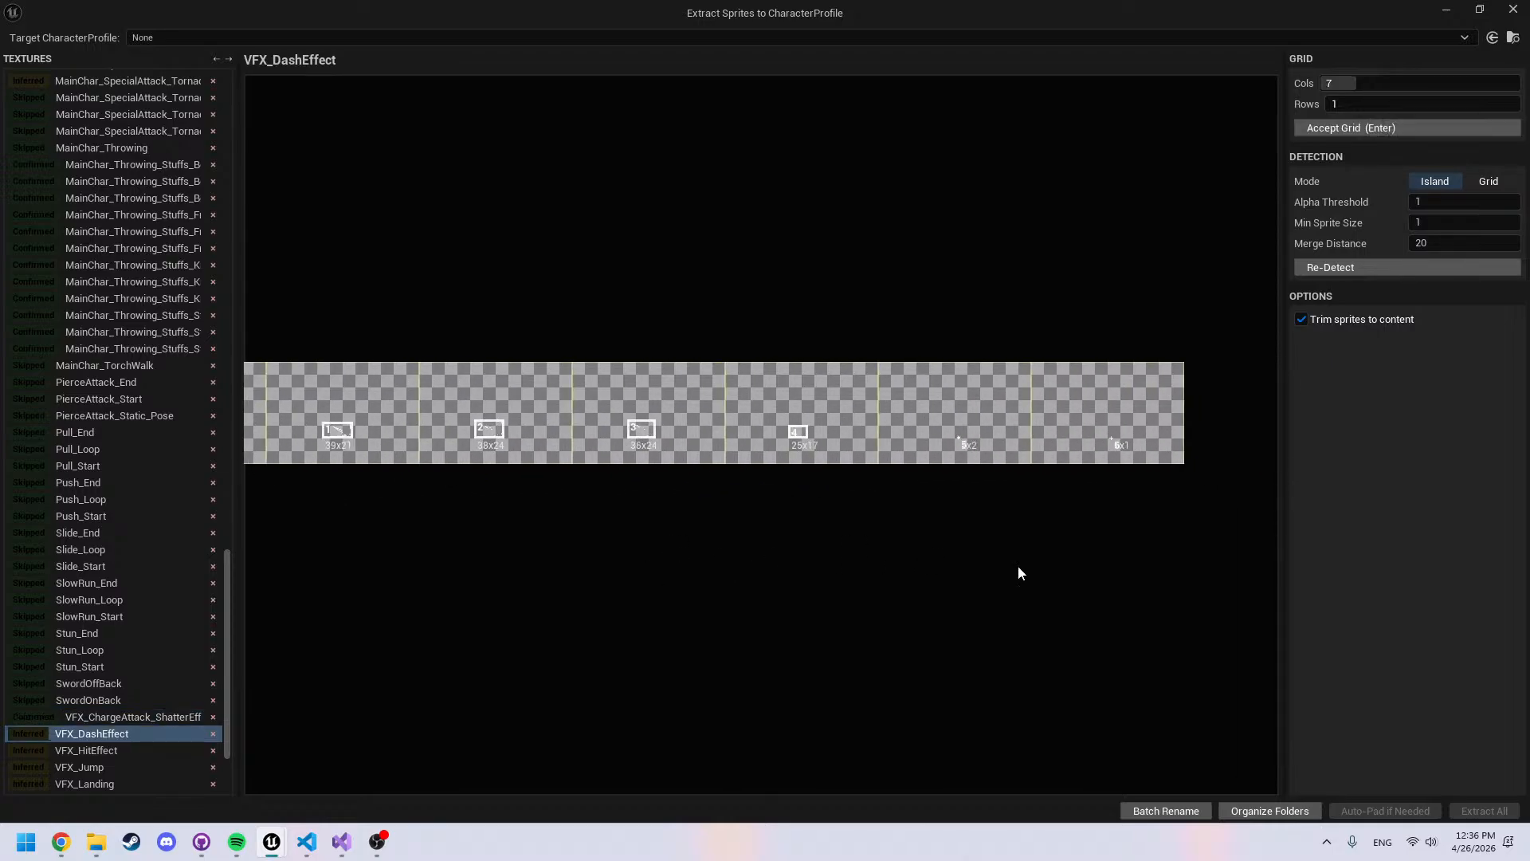
# Accept the detected grids for VFX_DashEffect with 7 columns and VFX_HitEffect with 4 columns
pyautogui.moveTo(1020, 566); pyautogui.dragTo(981, 571, button='right')
pyautogui.press('Return')
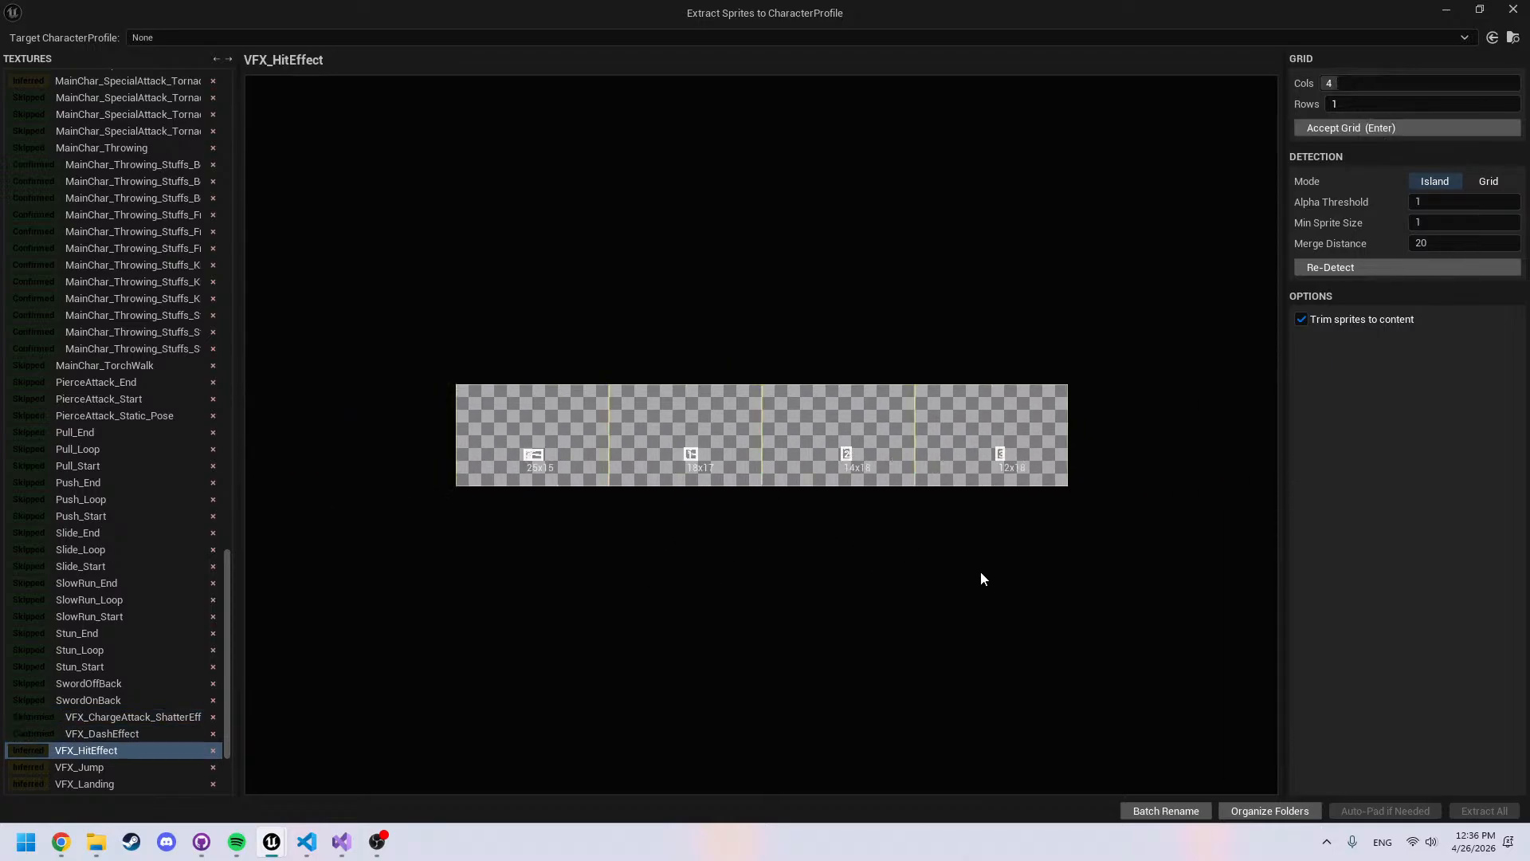
pyautogui.press('Return')
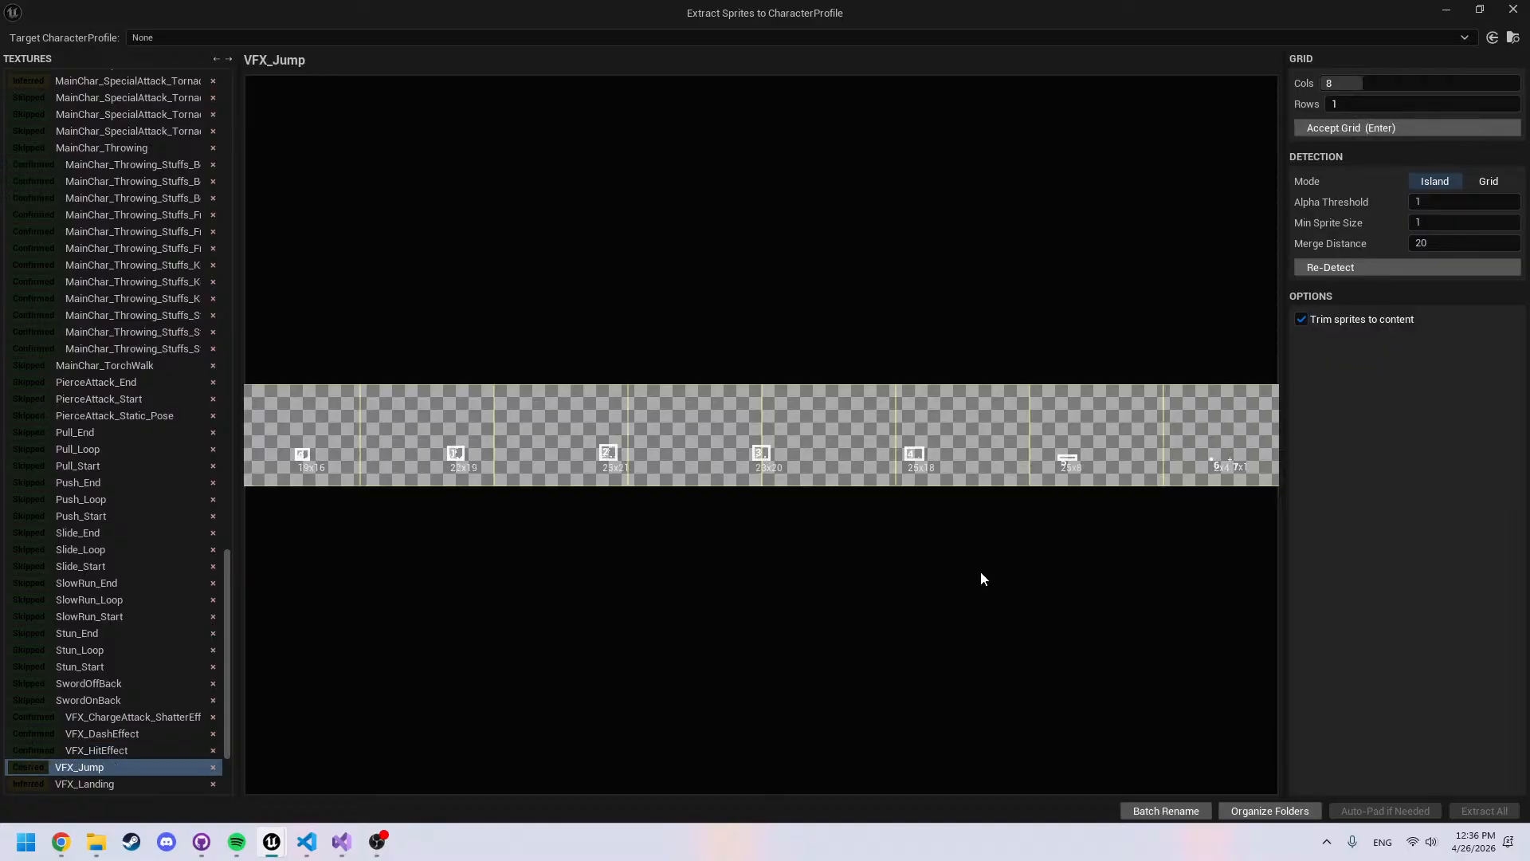
# Set the merge distance for VFX_Jump to 30 and accept the resulting seven-column grid
pyautogui.moveTo(981, 571); pyautogui.dragTo(741, 505, button='right')
pyautogui.moveTo(983, 515); pyautogui.dragTo(667, 515, button='right')
pyautogui.scroll(3, 967, 438)
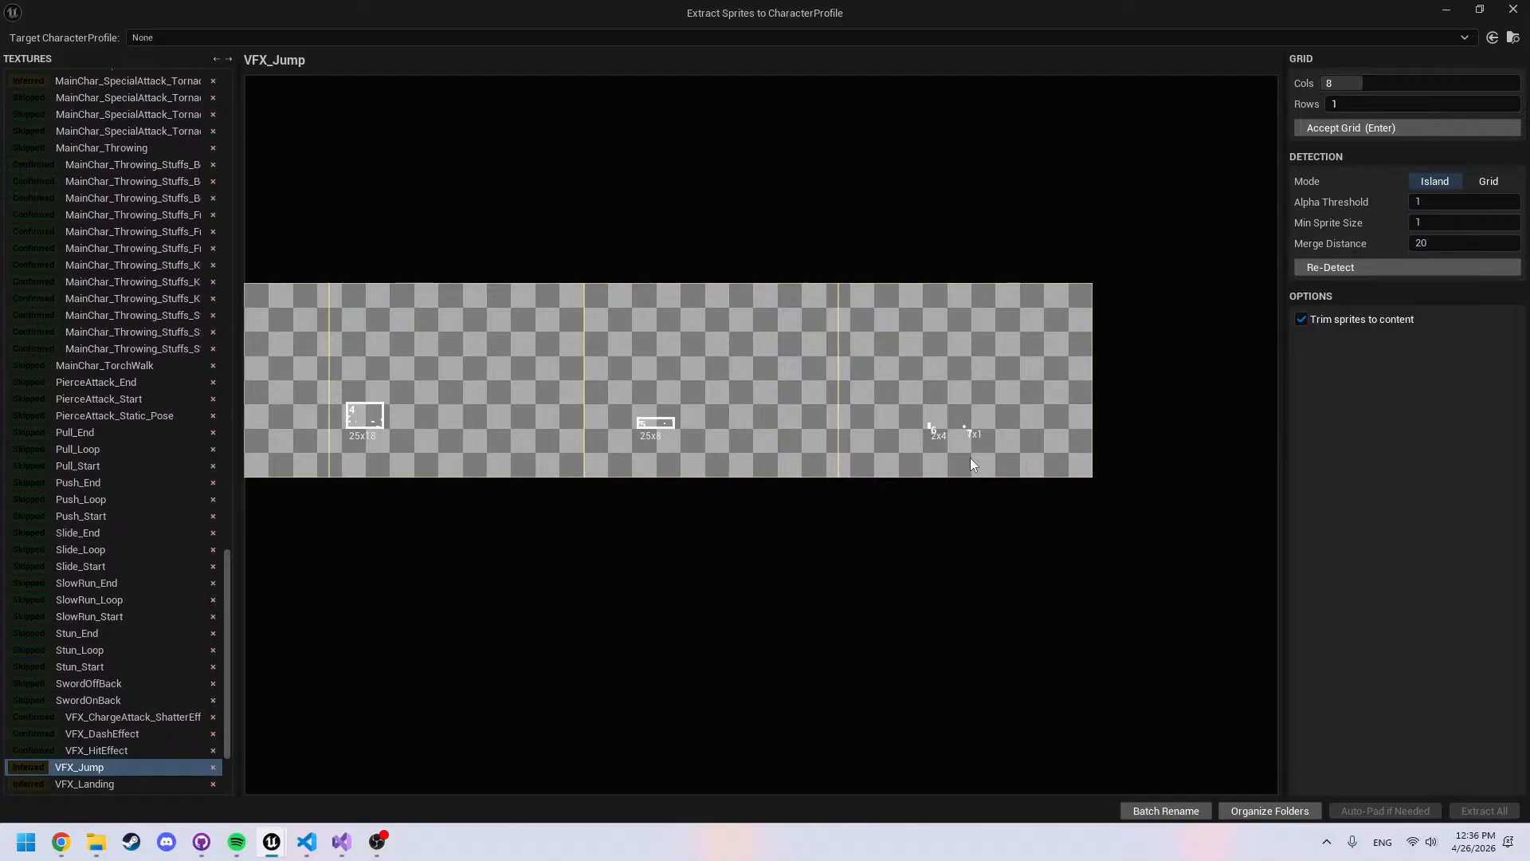
pyautogui.scroll(1, 970, 457)
pyautogui.click(1448, 241)
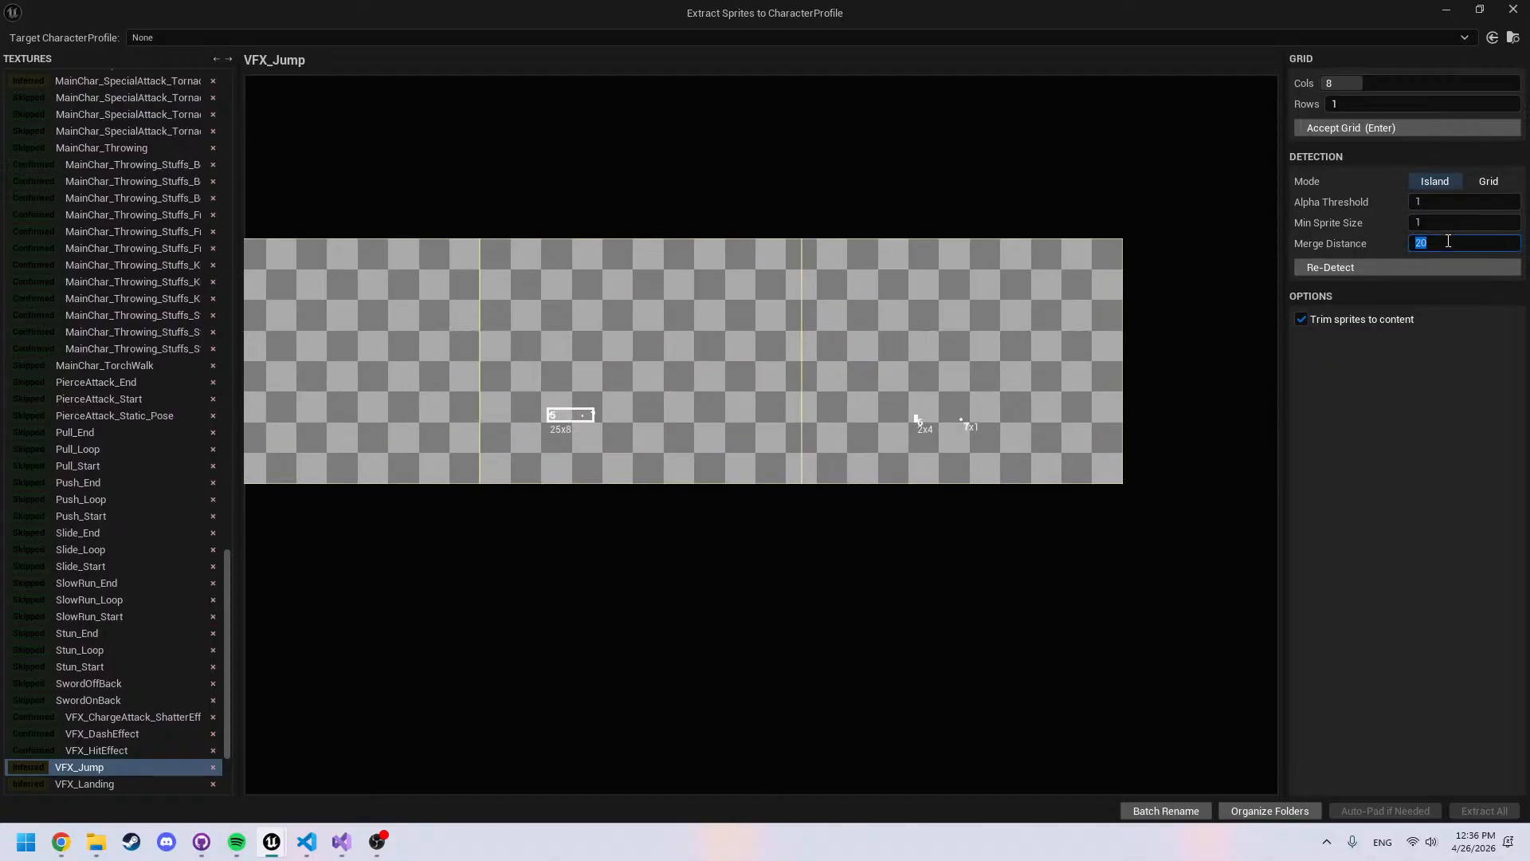
pyautogui.write('30')
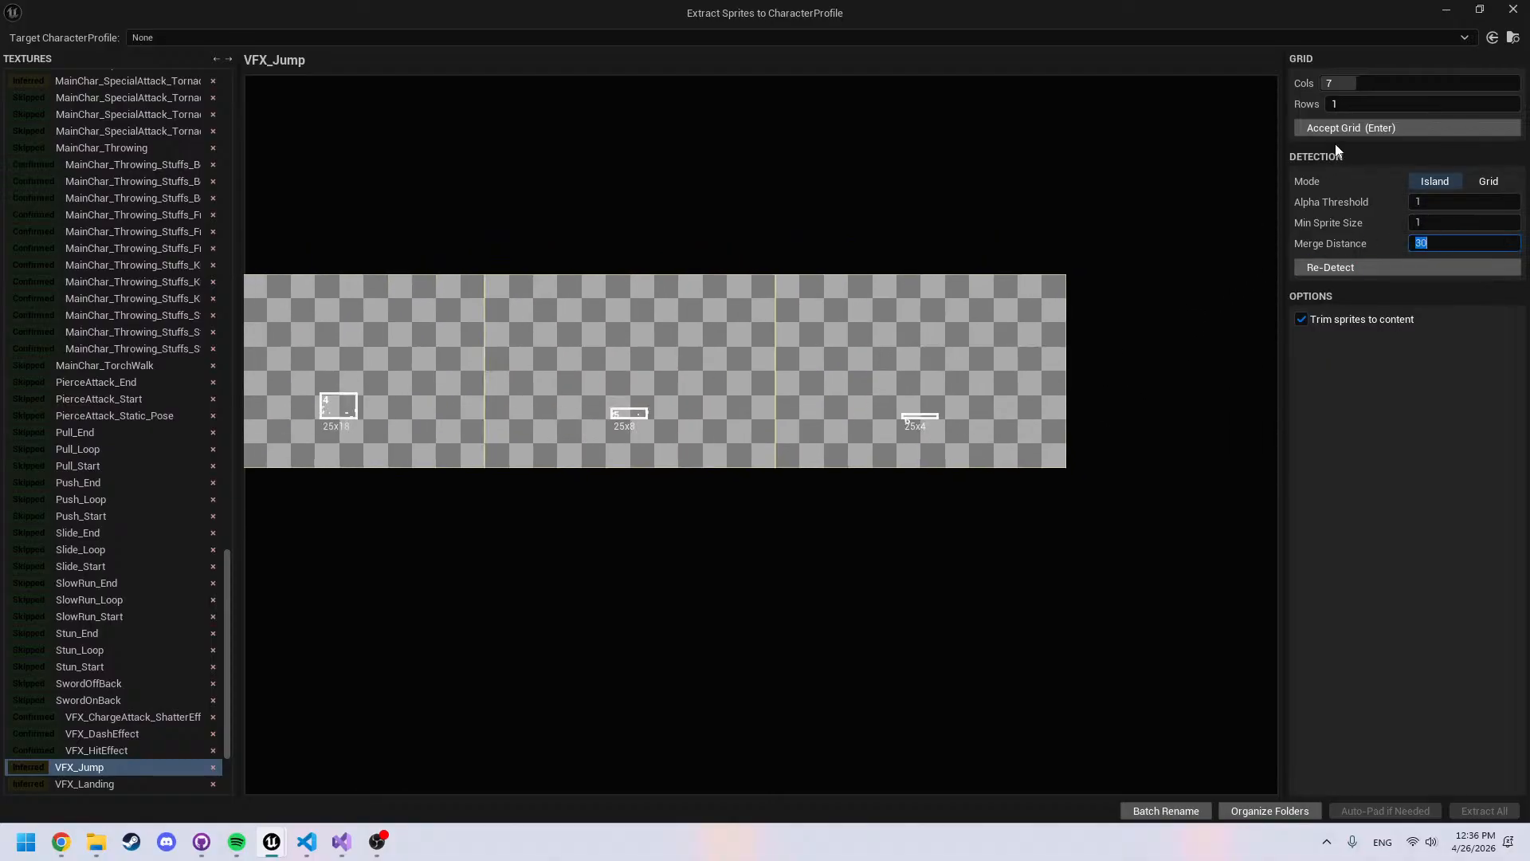
pyautogui.click(1347, 130)
pyautogui.press('Right')
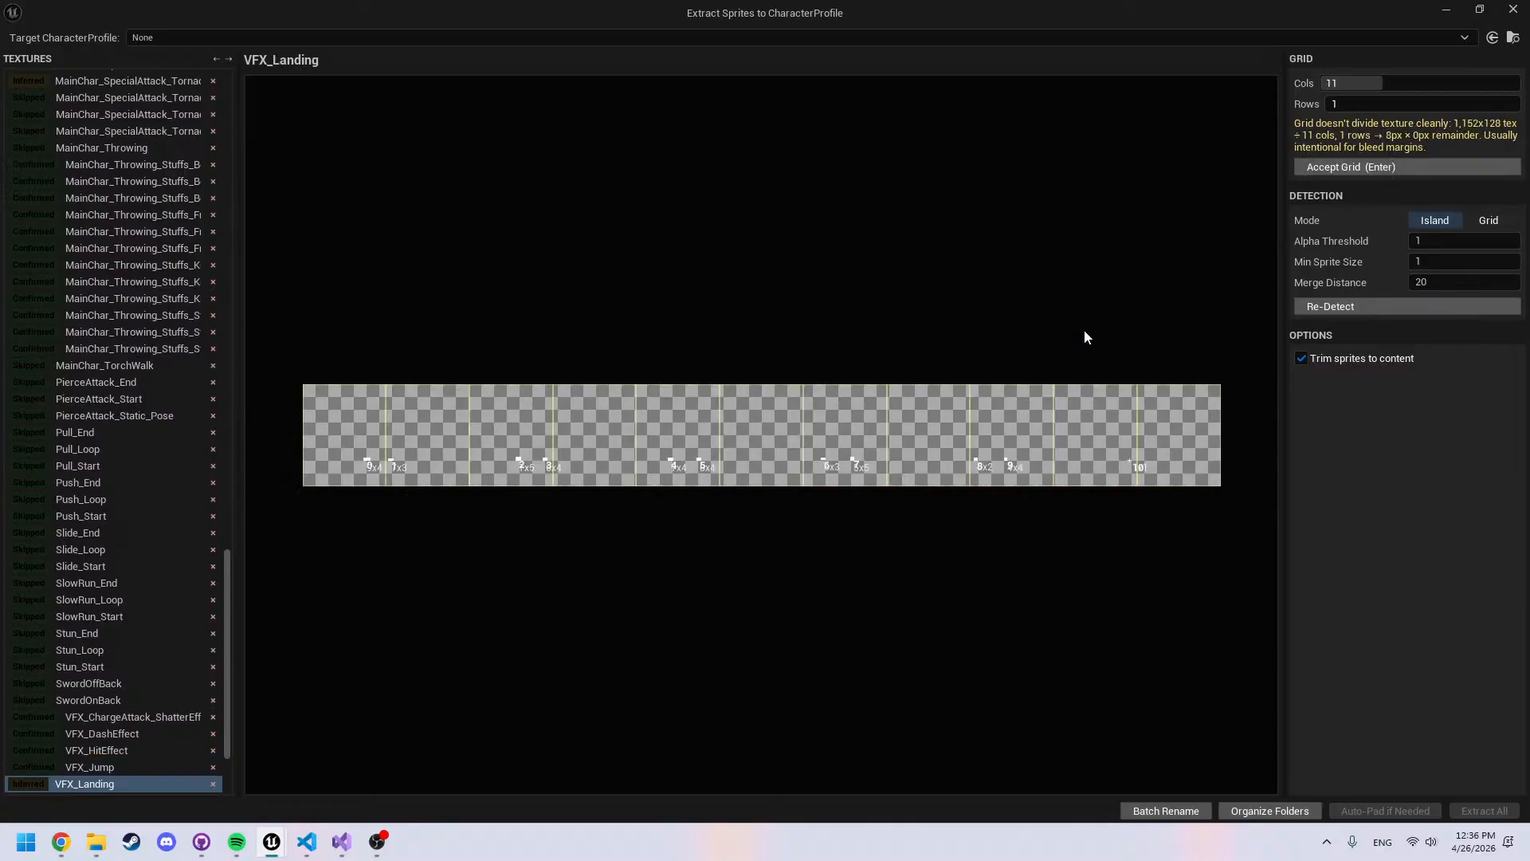
# Examine the detected sprite islands of the VFX_Landing texture and how they fall within the grid cells
pyautogui.scroll(5, 489, 519)
pyautogui.moveTo(521, 443); pyautogui.dragTo(977, 478, button='middle')
pyautogui.scroll(1, 689, 434)
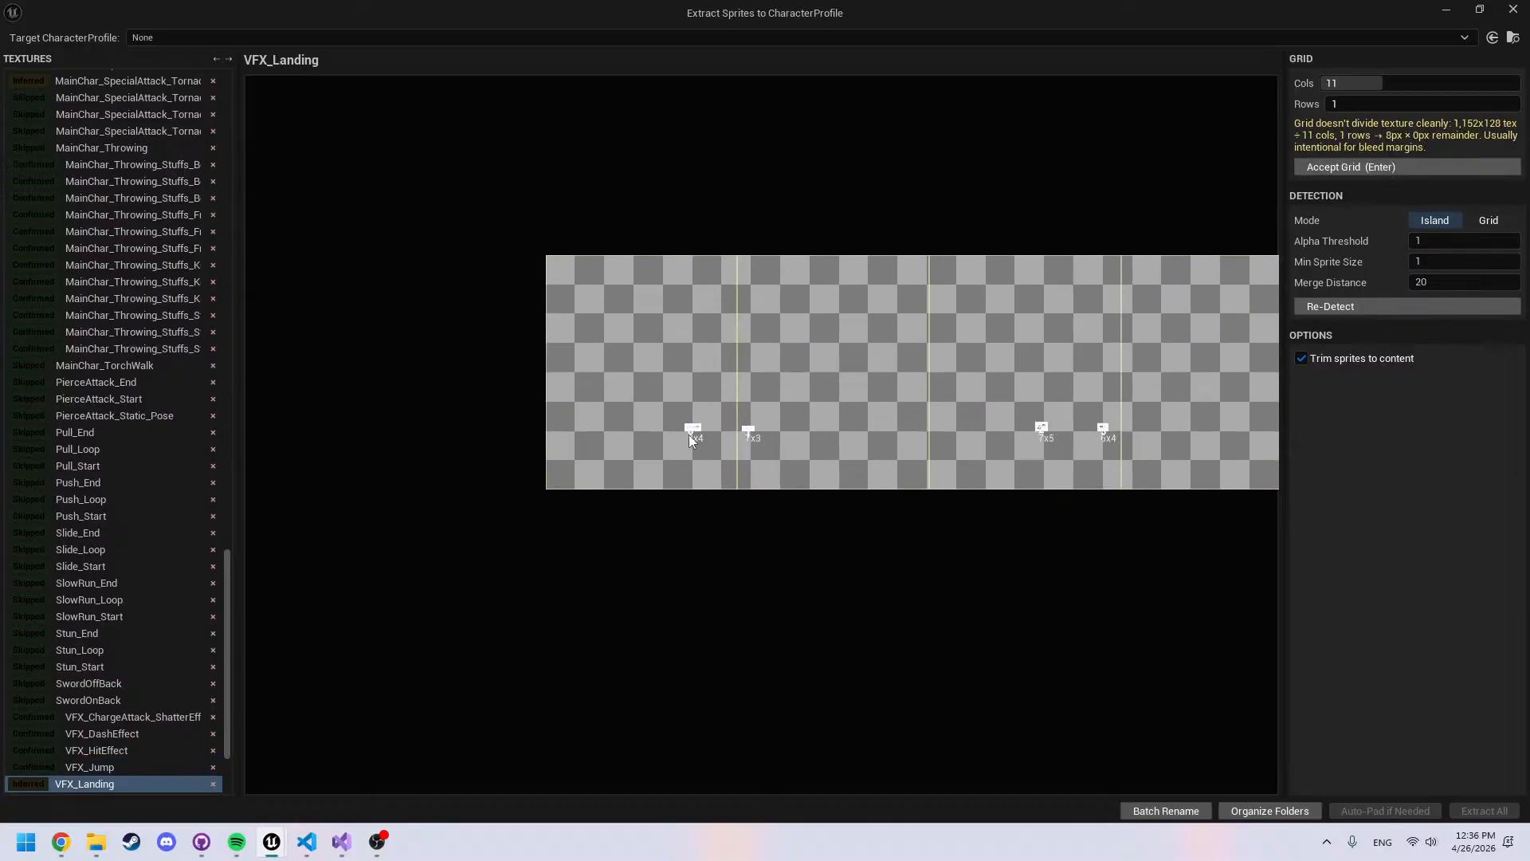
pyautogui.scroll(3, 691, 438)
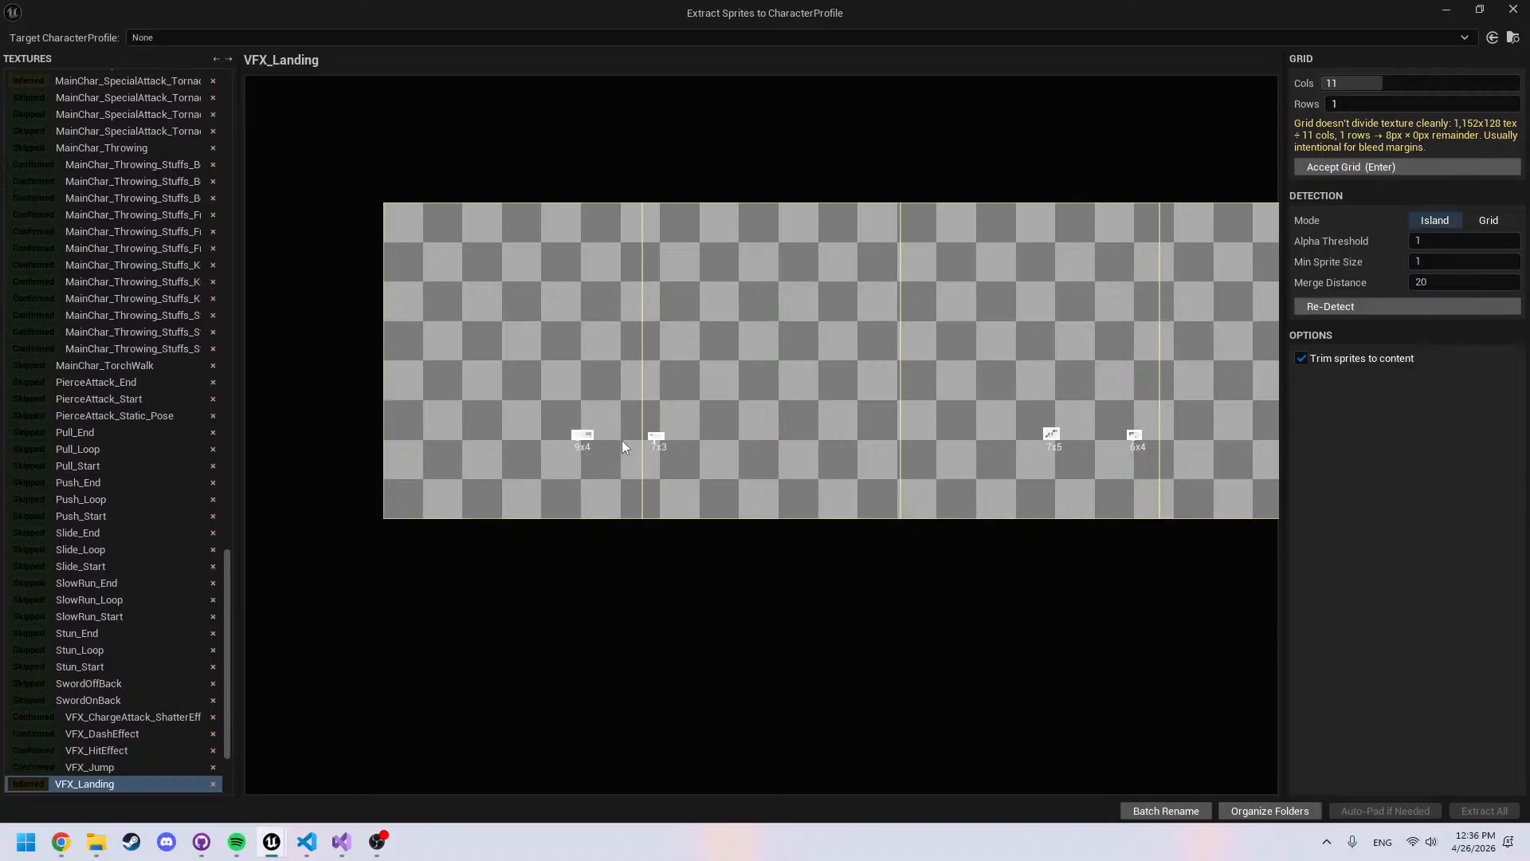
pyautogui.scroll(-3, 873, 439)
pyautogui.moveTo(1033, 454); pyautogui.dragTo(719, 485, button='middle')
pyautogui.scroll(-3, 768, 466)
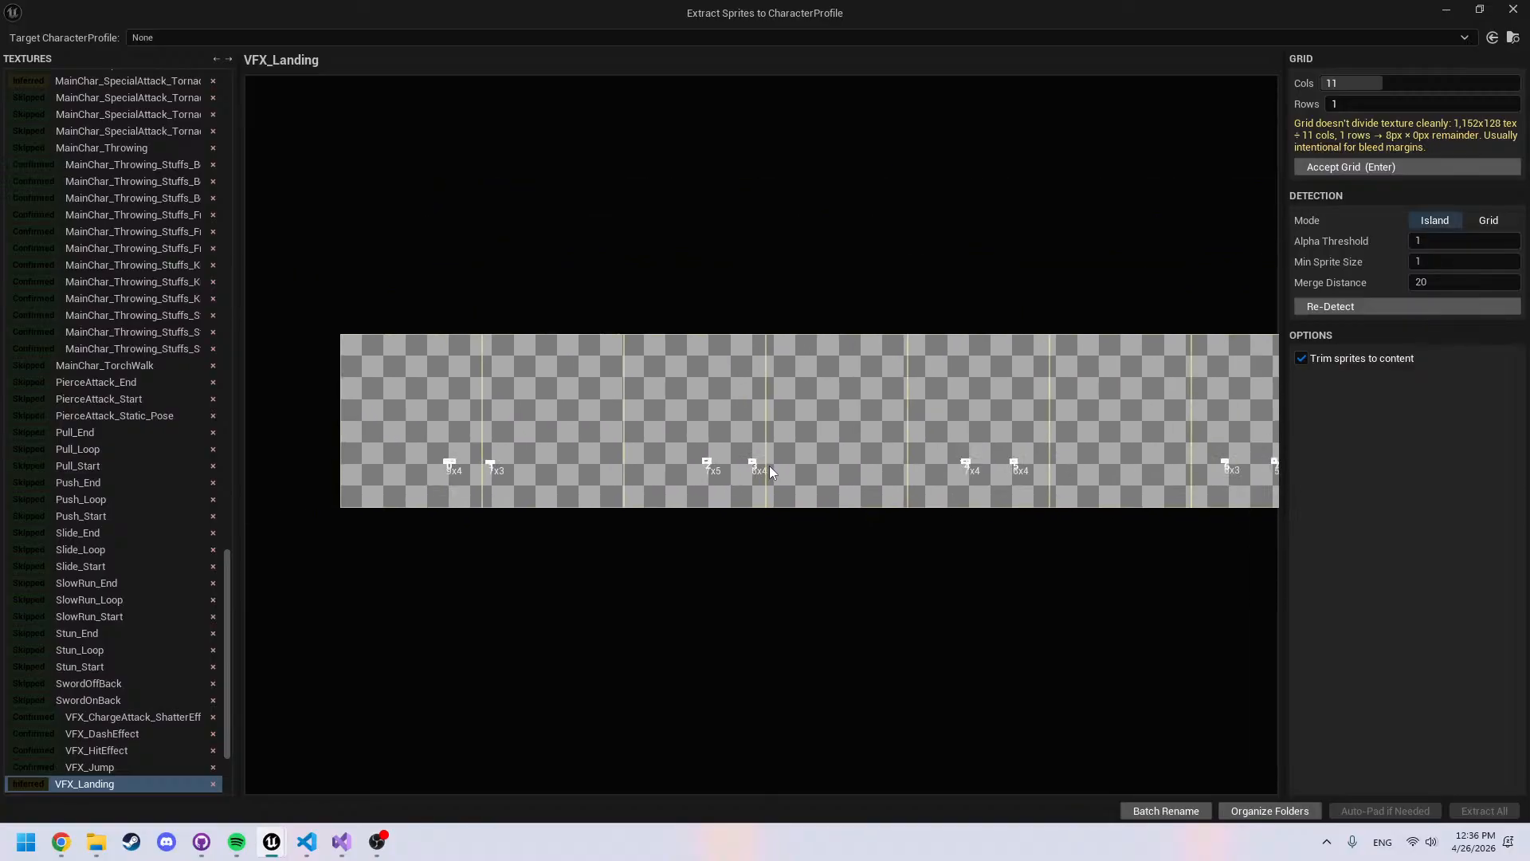
pyautogui.scroll(-3, 770, 466)
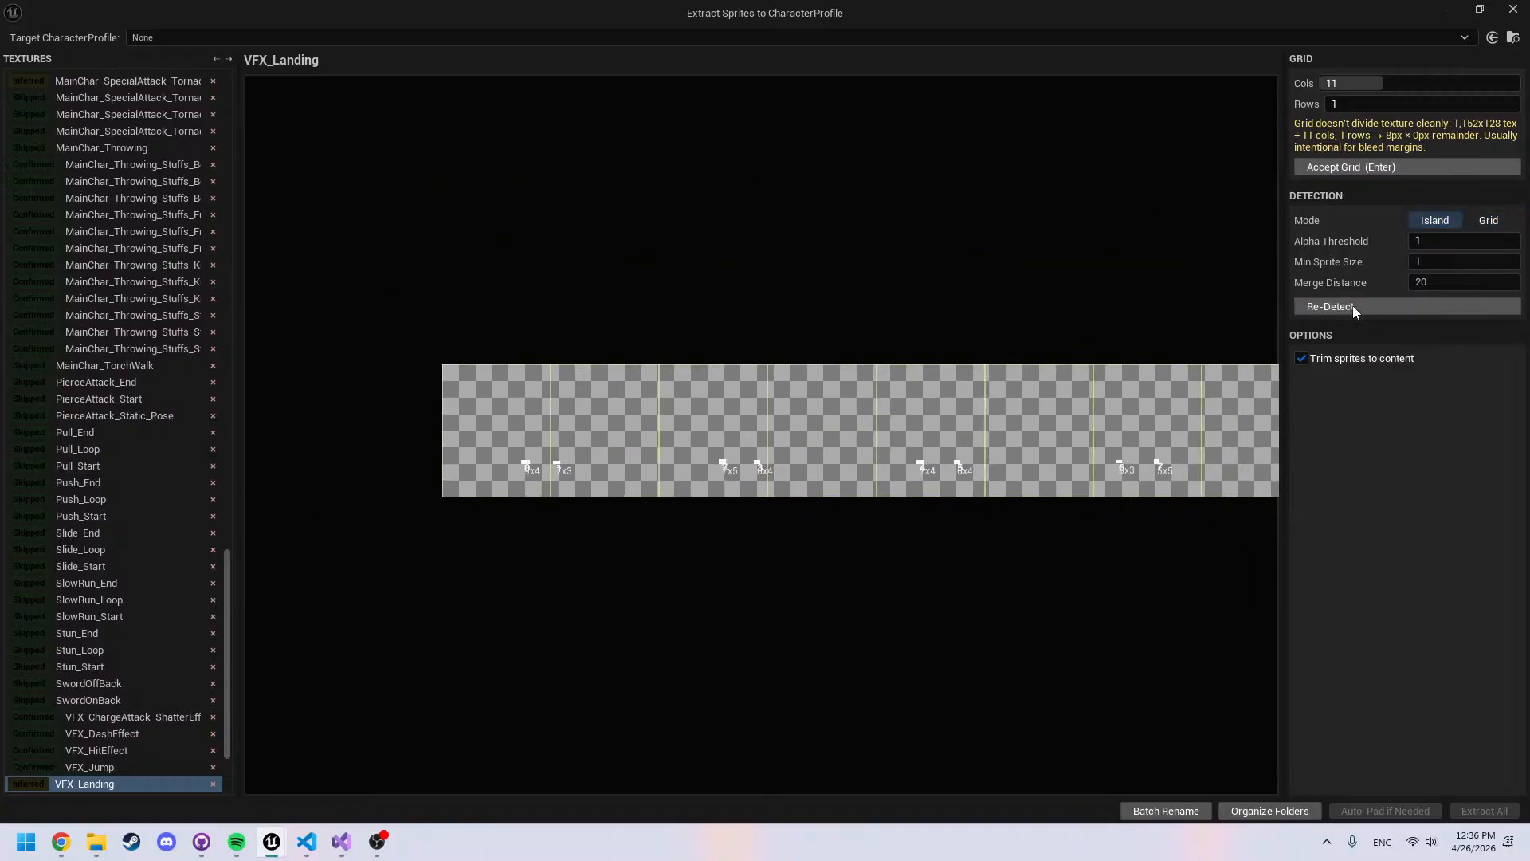
pyautogui.scroll(4, 947, 453)
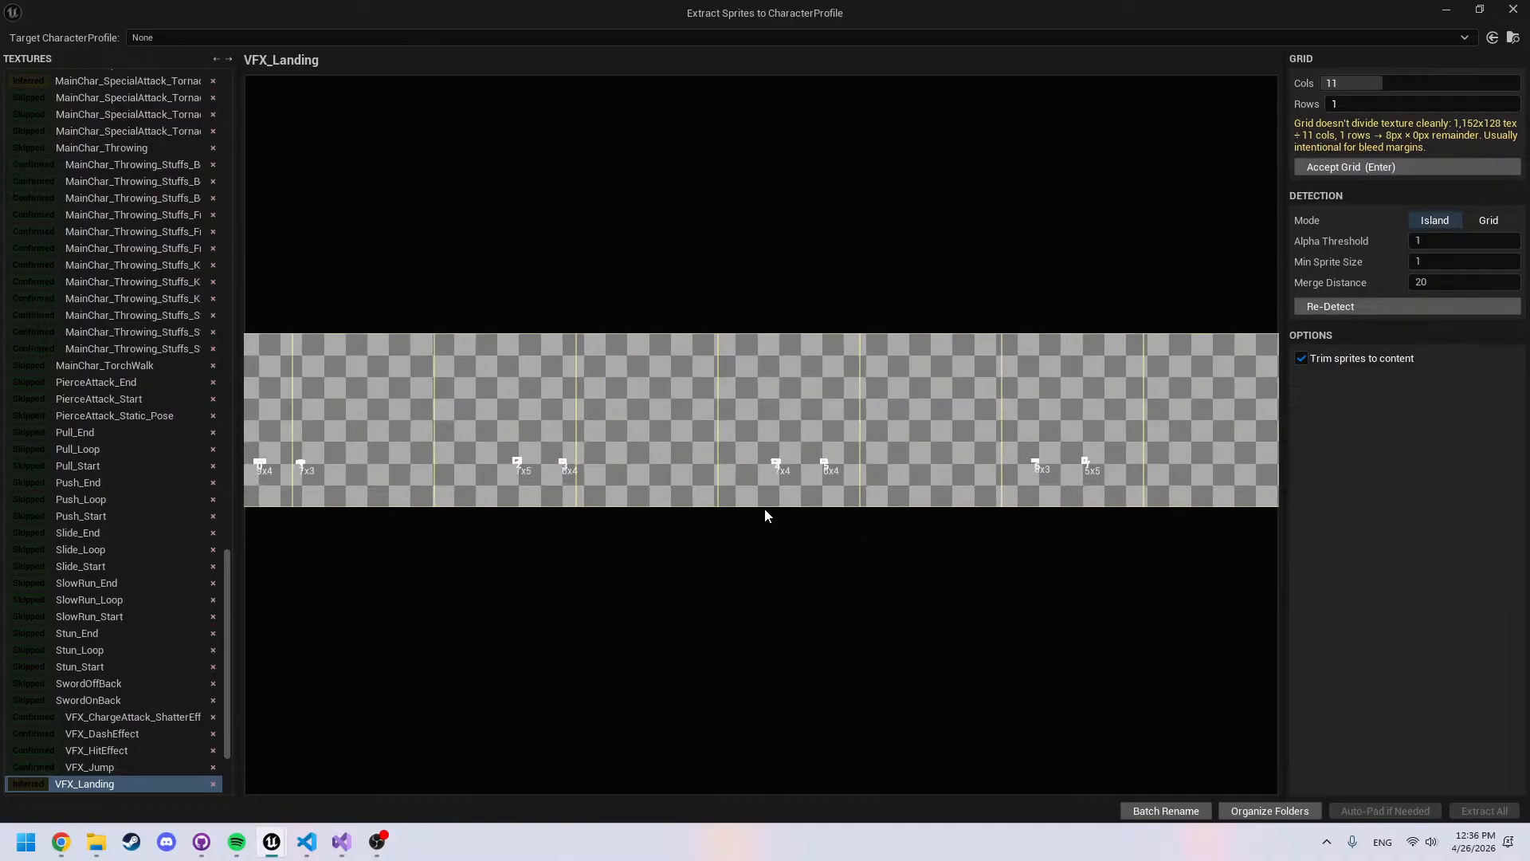
pyautogui.moveTo(764, 508); pyautogui.dragTo(629, 528, button='middle')
pyautogui.moveTo(943, 534); pyautogui.dragTo(776, 532, button='middle')
pyautogui.scroll(4, 863, 504)
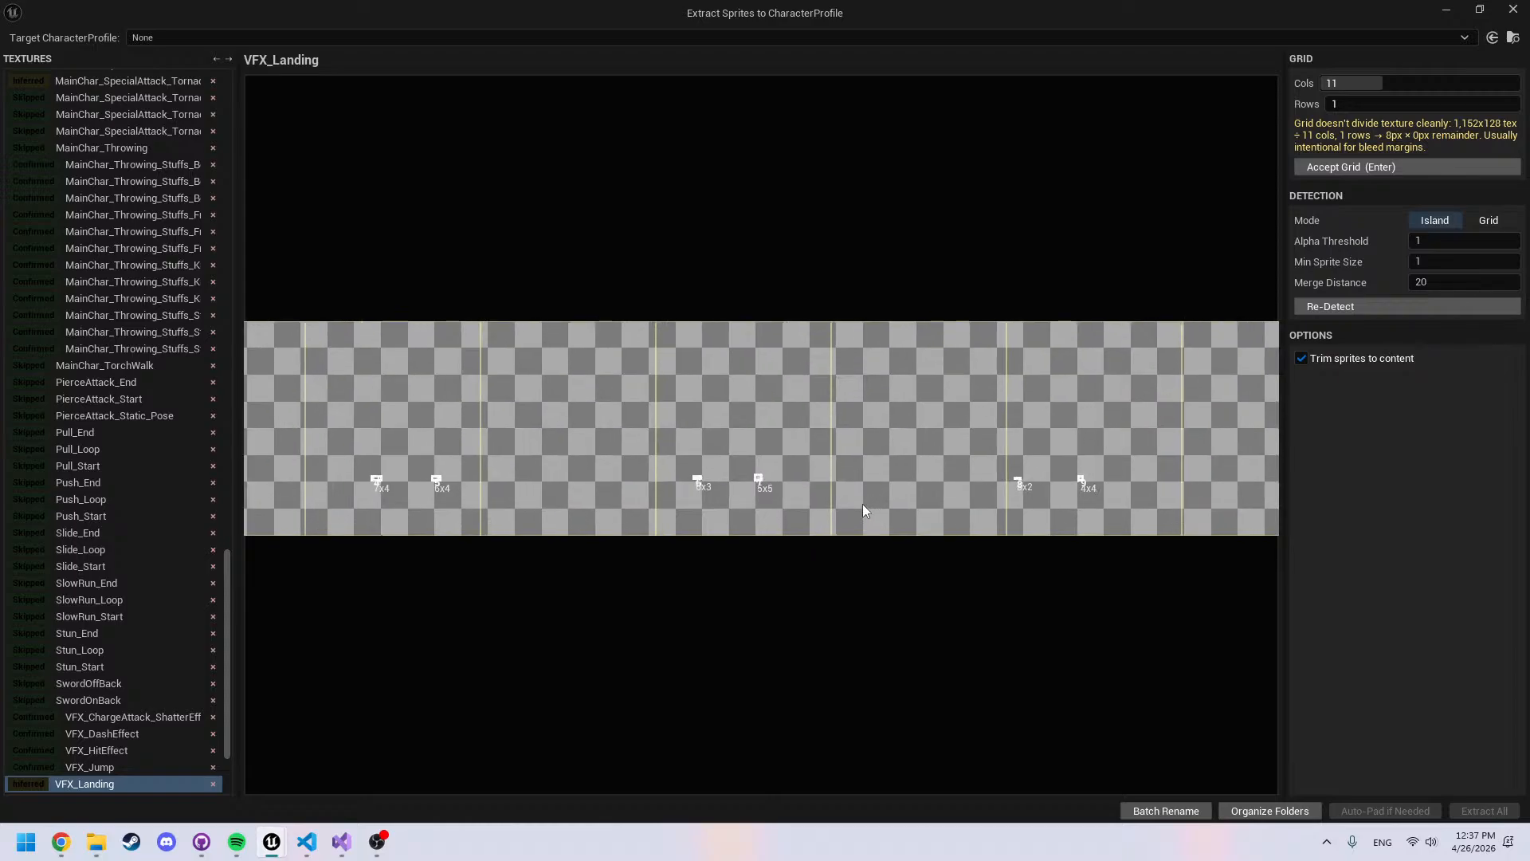
pyautogui.scroll(1, 862, 504)
pyautogui.moveTo(981, 522); pyautogui.dragTo(1037, 526, button='middle')
pyautogui.scroll(-11, 749, 530)
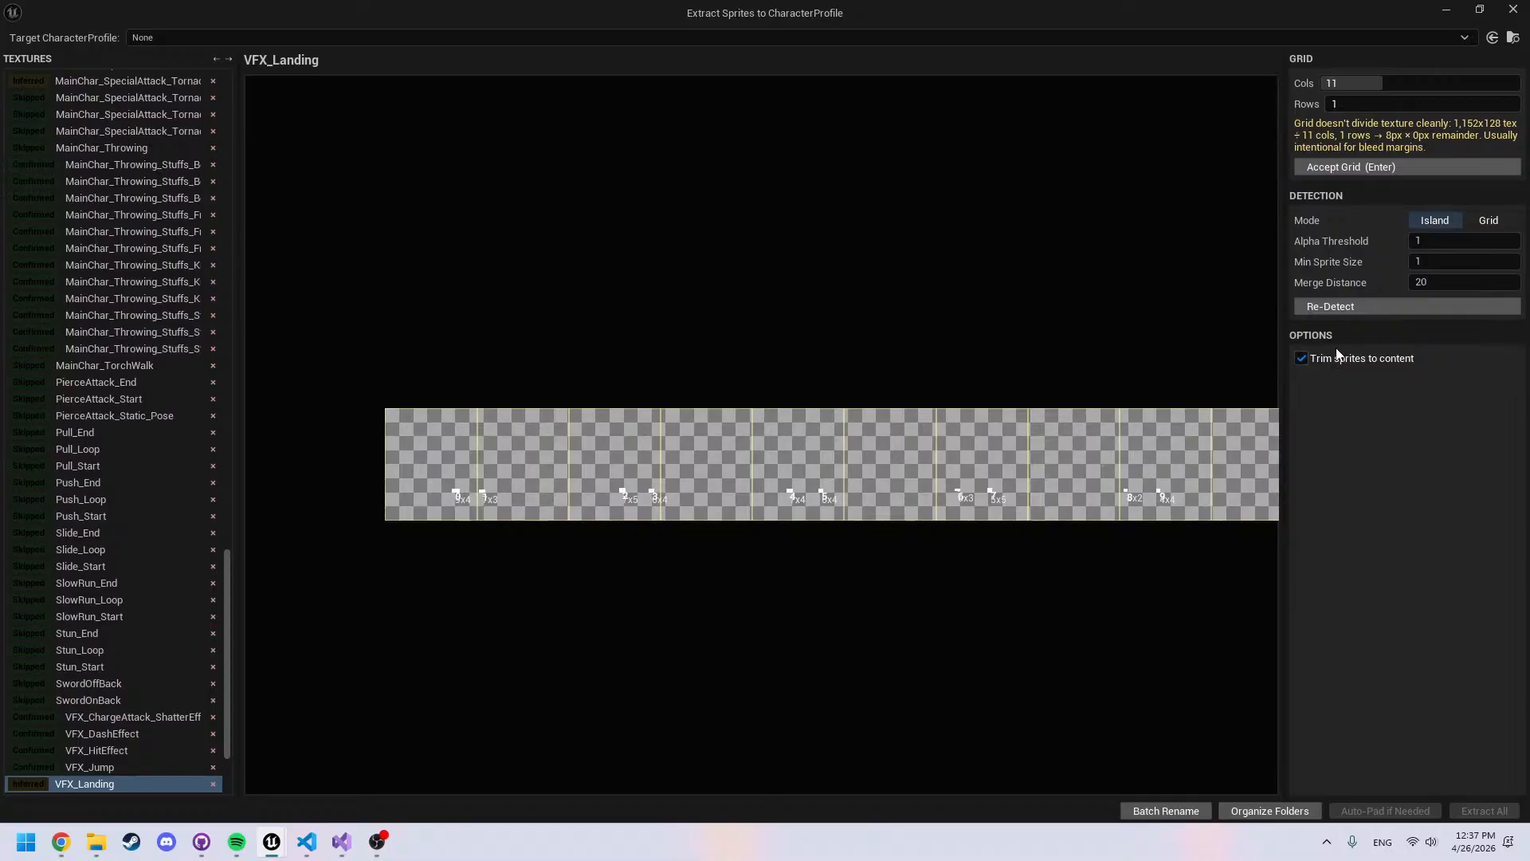
# Try a merge distance of 30 on VFX_Landing and check the resulting frames
pyautogui.click(1443, 280)
pyautogui.write('30')
pyautogui.press('Return')
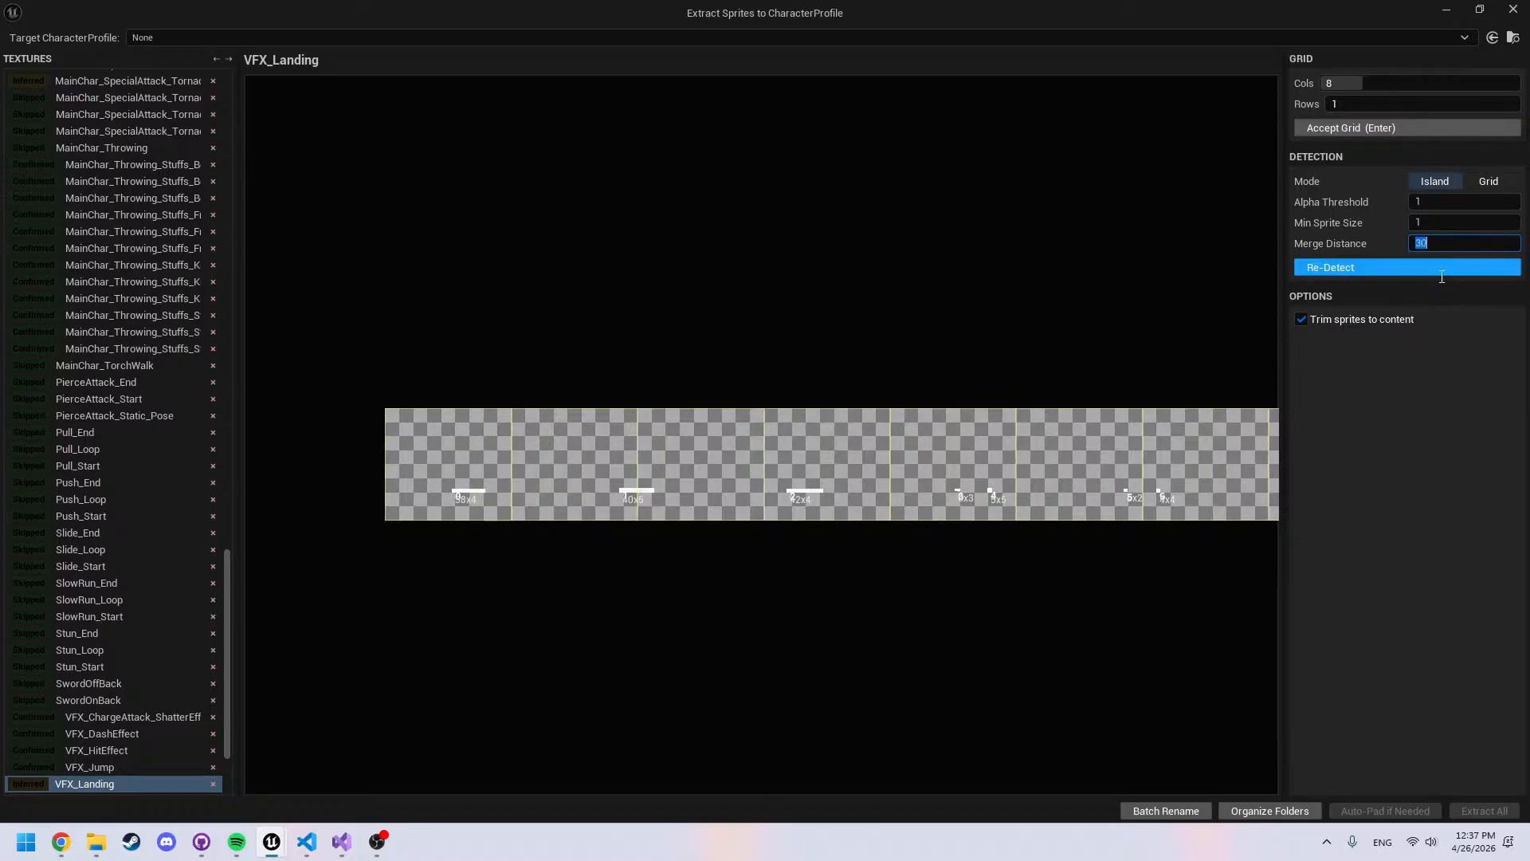
pyautogui.moveTo(1072, 314); pyautogui.dragTo(928, 311, button='middle')
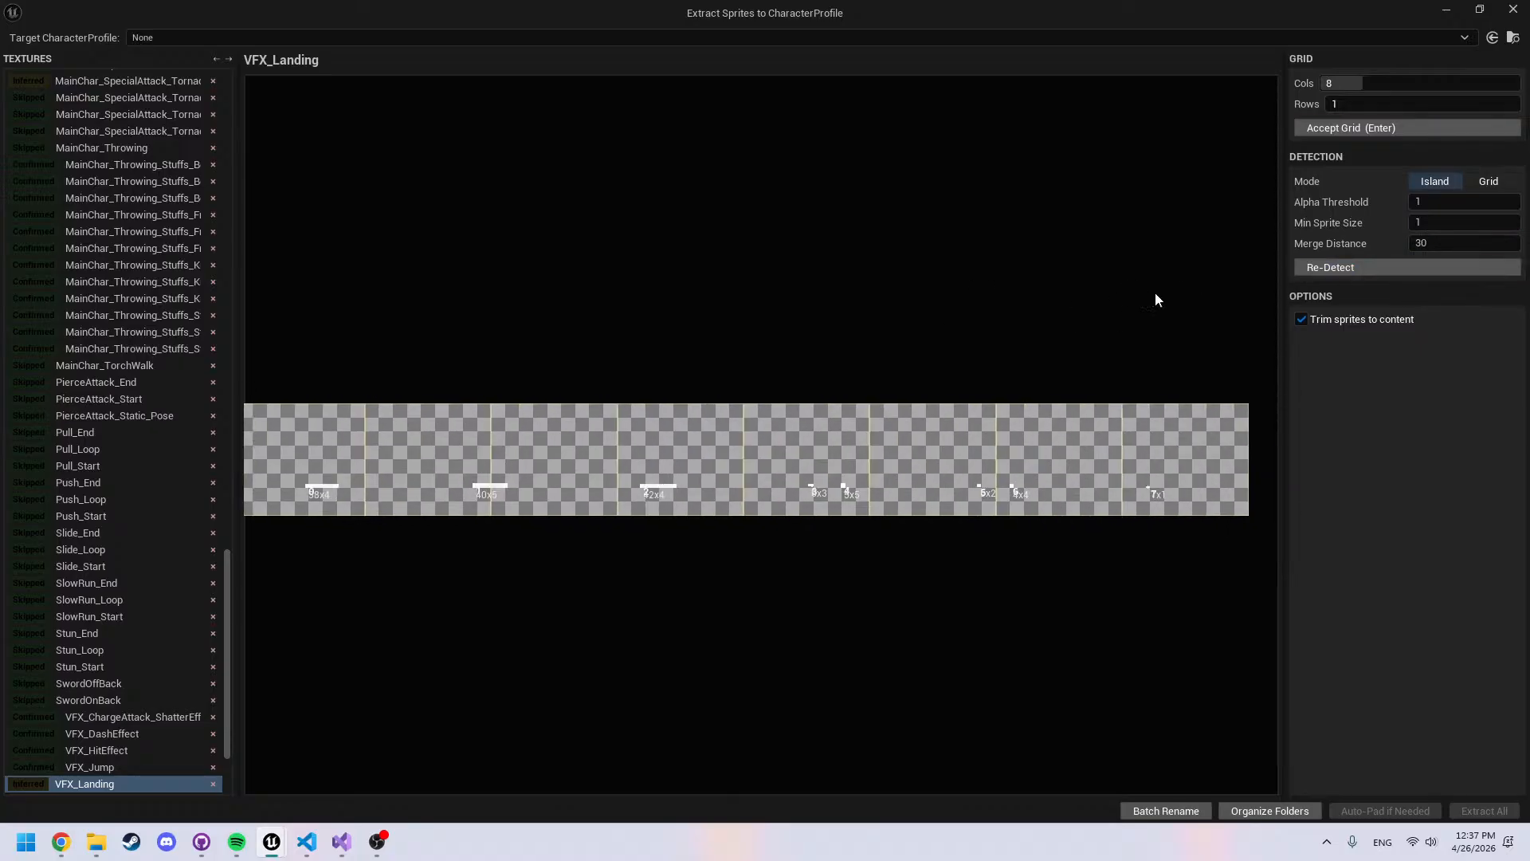
# Set the merge distance for VFX_Landing to 40 and accept the resulting six-column grid
pyautogui.click(1452, 243)
pyautogui.doubleClick(1452, 242)
pyautogui.write('40')
pyautogui.press('Return')
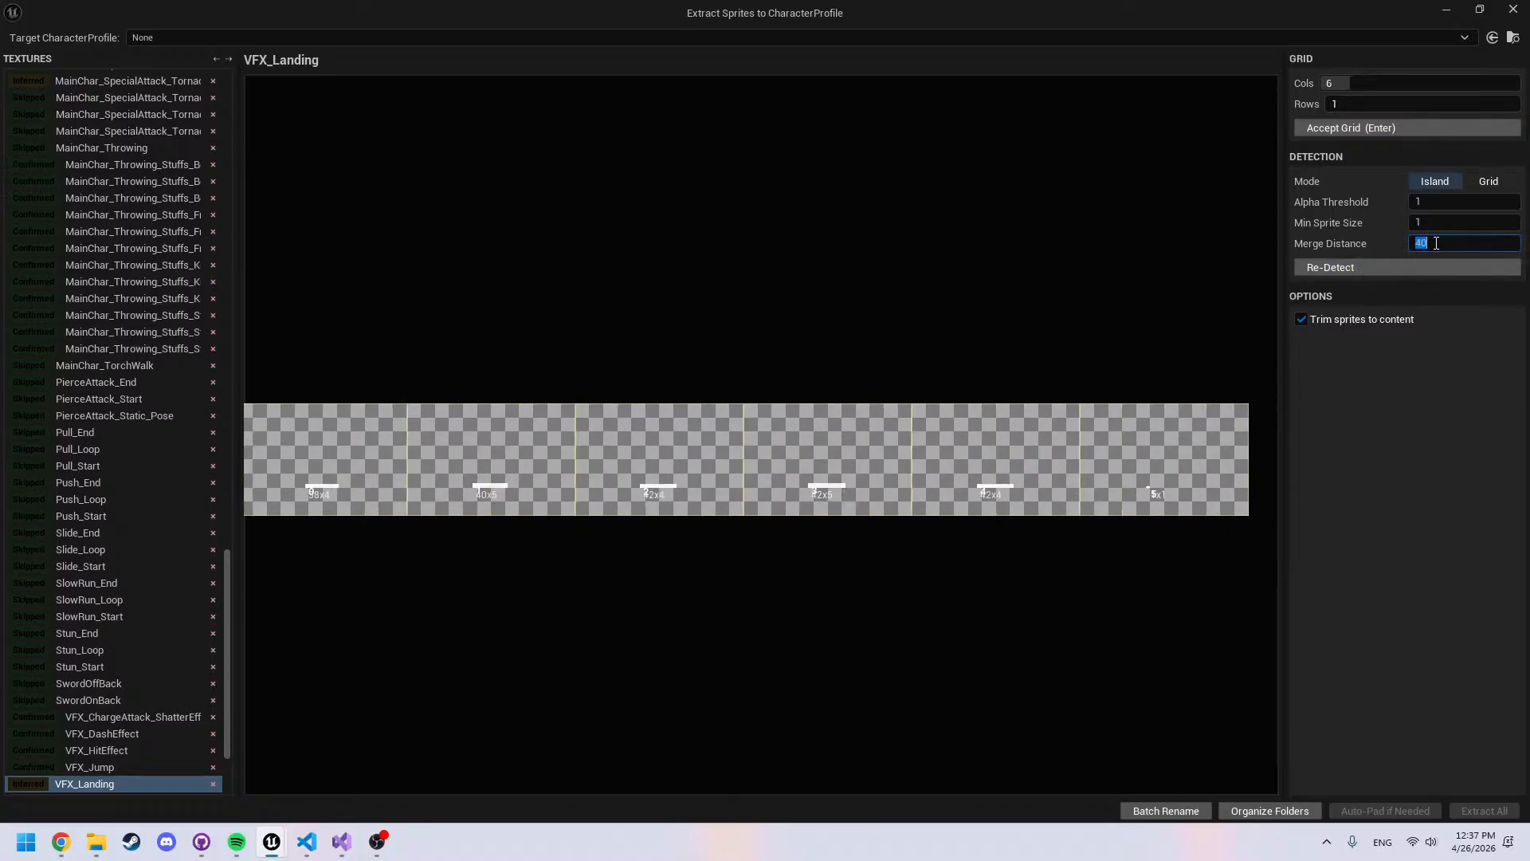
pyautogui.moveTo(733, 304); pyautogui.dragTo(668, 275, button='middle')
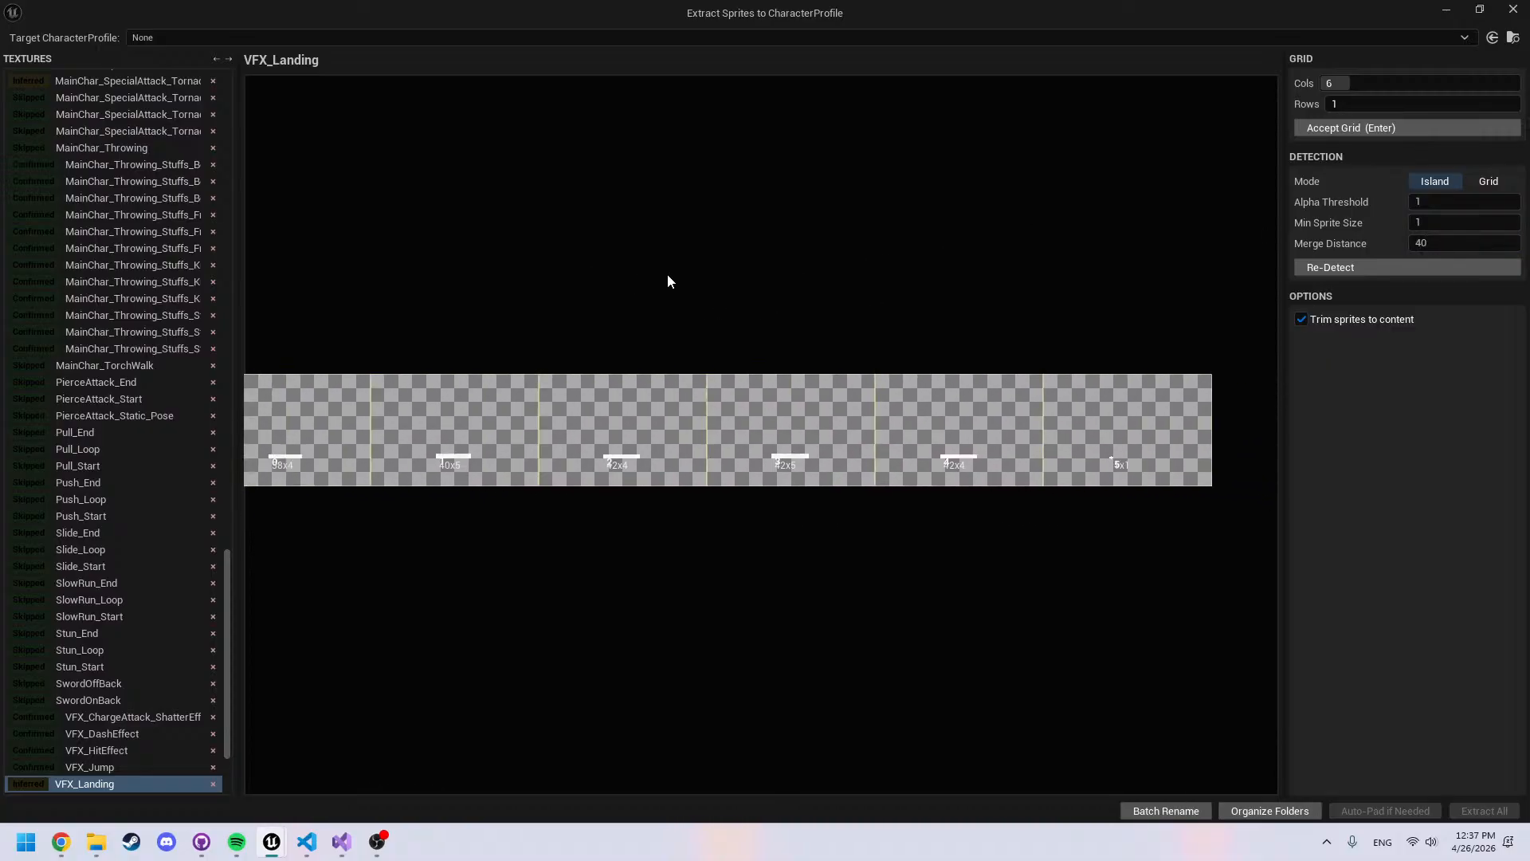
pyautogui.press('Return')
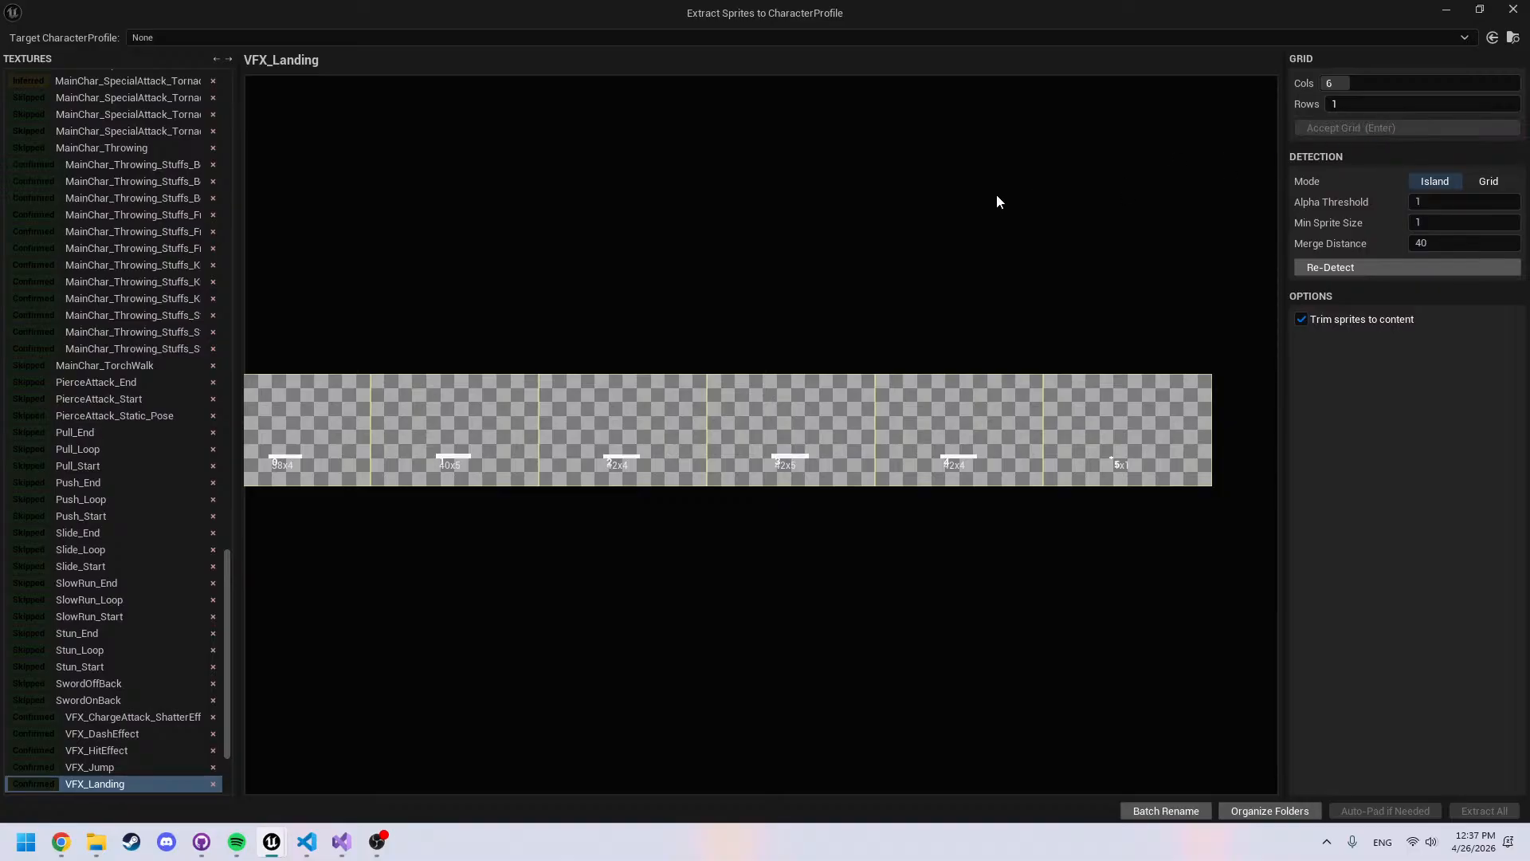
# Accept the detected grids for the VFX_PierceAttack special attack, VFX_WallSlide_Effect and VFX_WallSlideJumpEffect textures
pyautogui.moveTo(994, 229); pyautogui.dragTo(758, 294, button='middle')
pyautogui.press('Return')
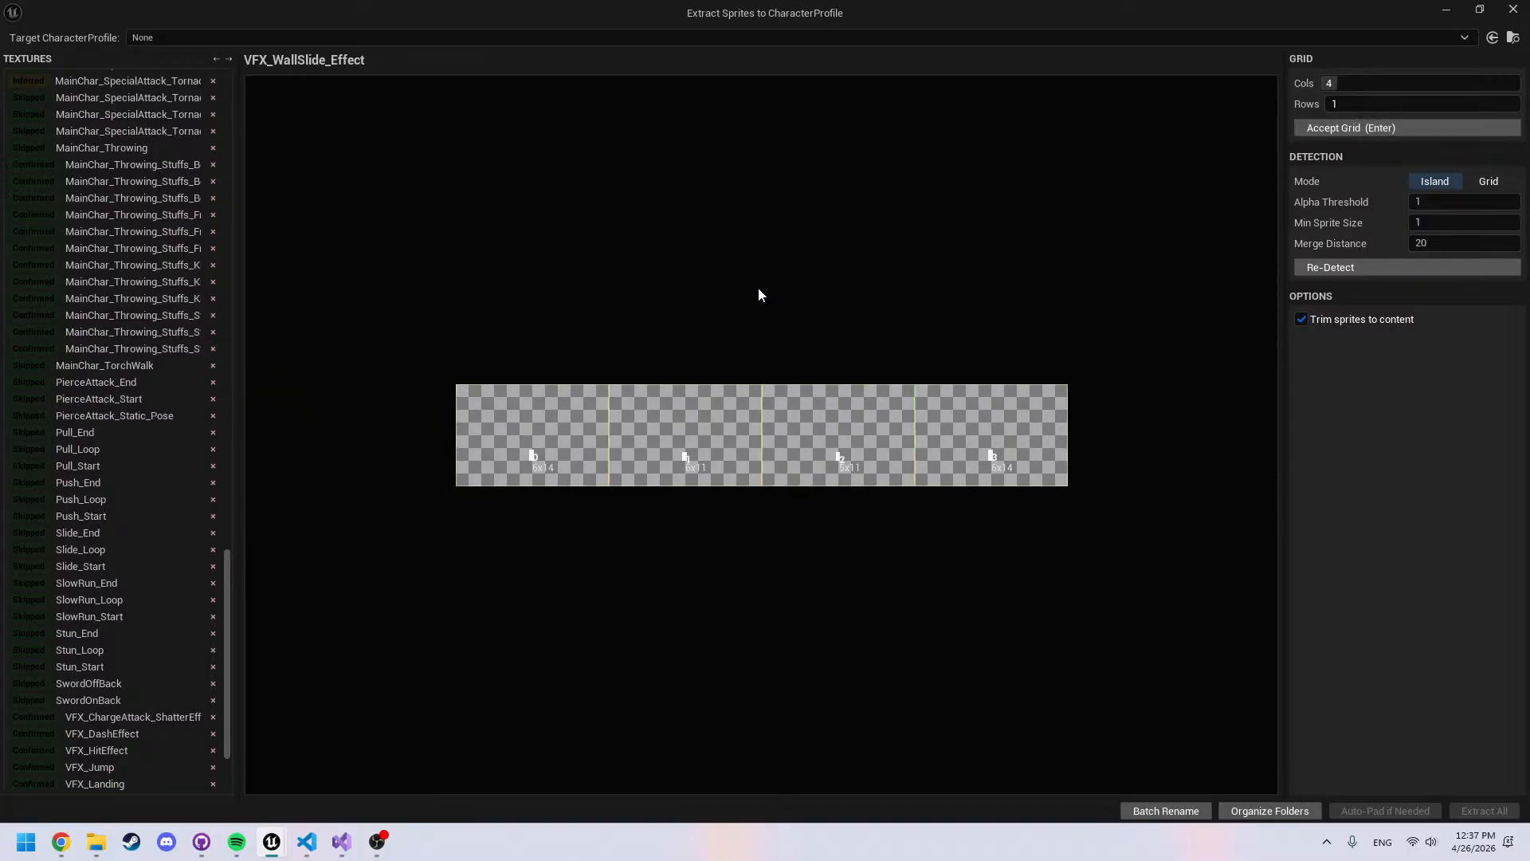
pyautogui.press('Return')
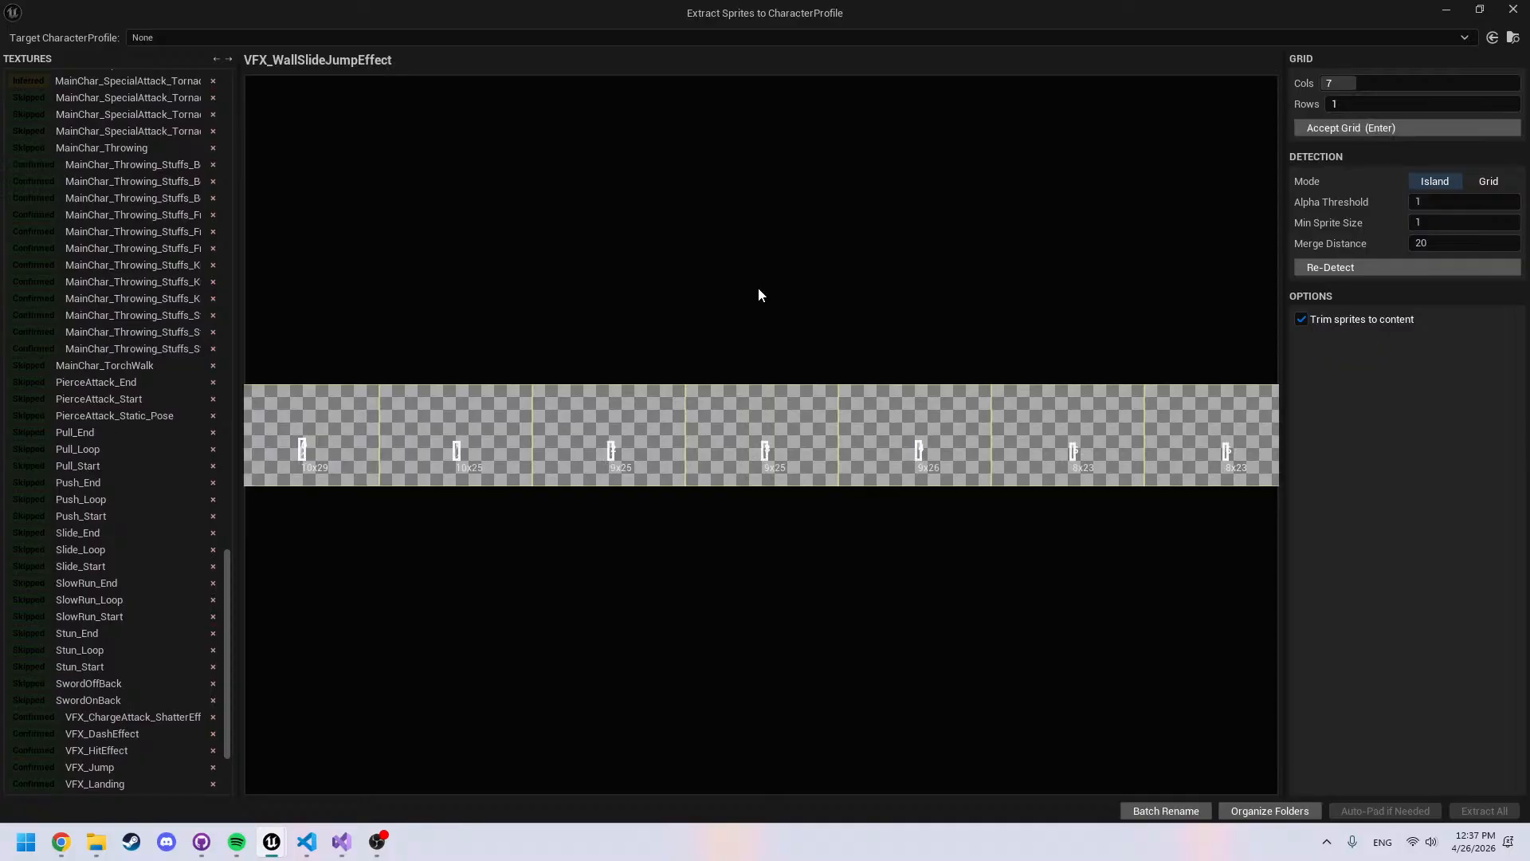
pyautogui.moveTo(758, 294); pyautogui.dragTo(569, 295, button='middle')
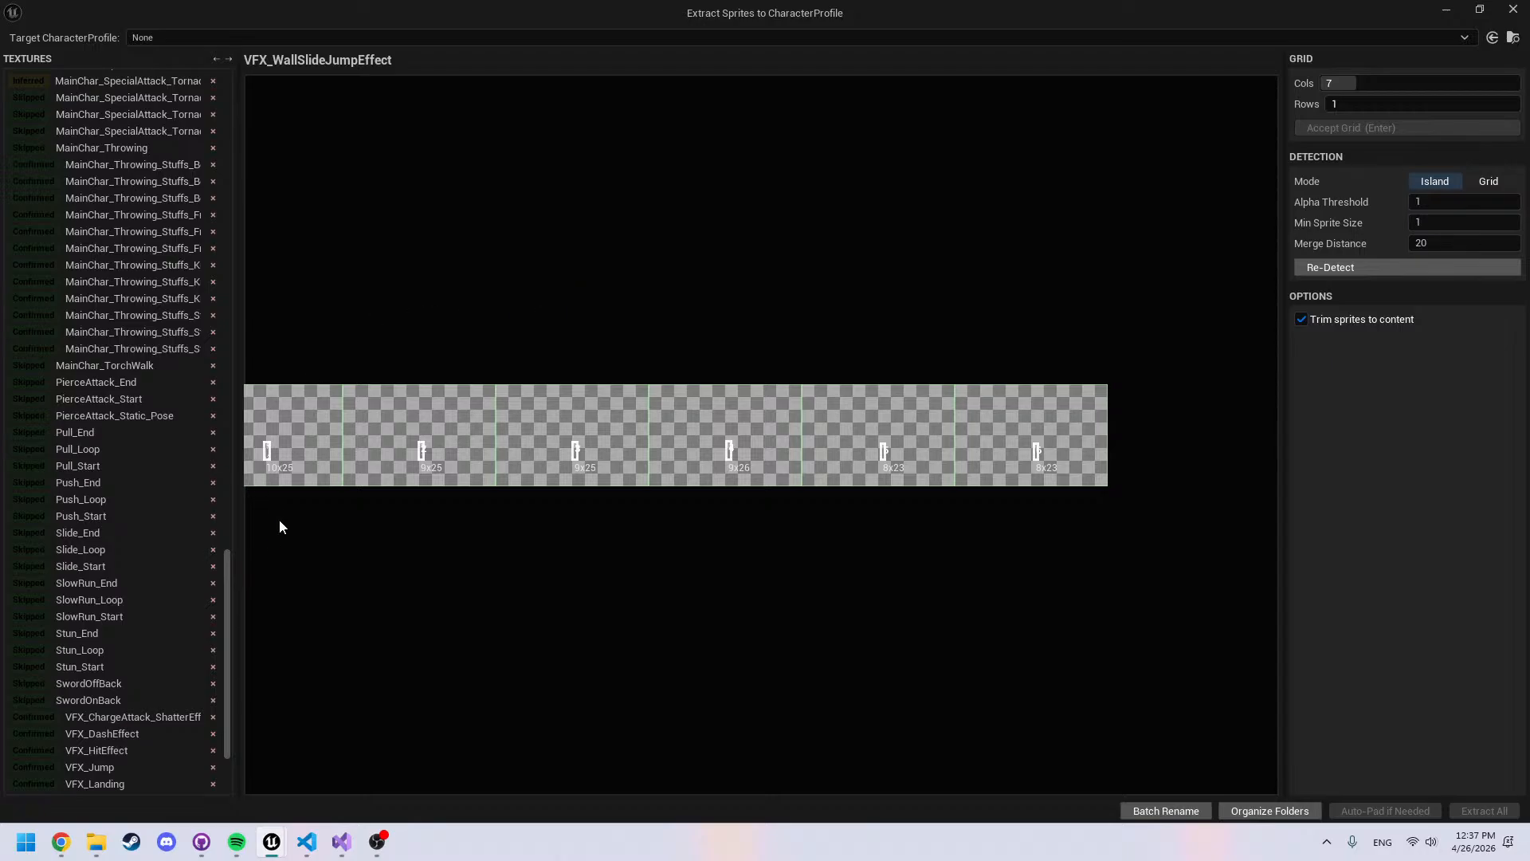
# Find the unconfirmed MainChar_Potions texture in the list and accept its three-column grid
pyautogui.scroll(-3, 222, 571)
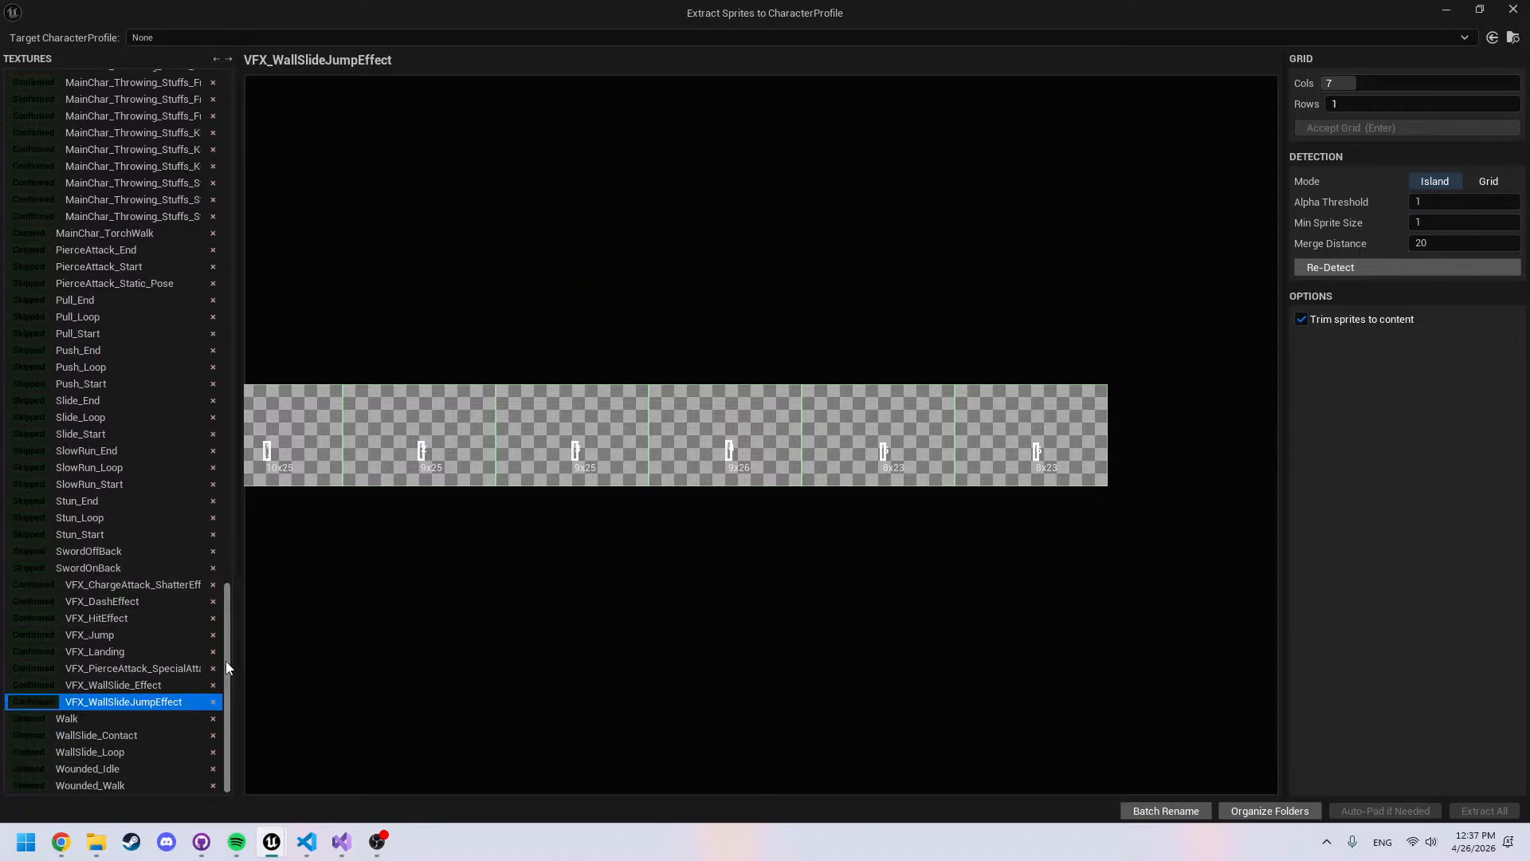
pyautogui.moveTo(225, 638)
pyautogui.mouseDown()
pyautogui.moveTo(221, 118)
pyautogui.moveTo(195, 528)
pyautogui.mouseUp()
pyautogui.click(94, 429)
pyautogui.click(93, 417)
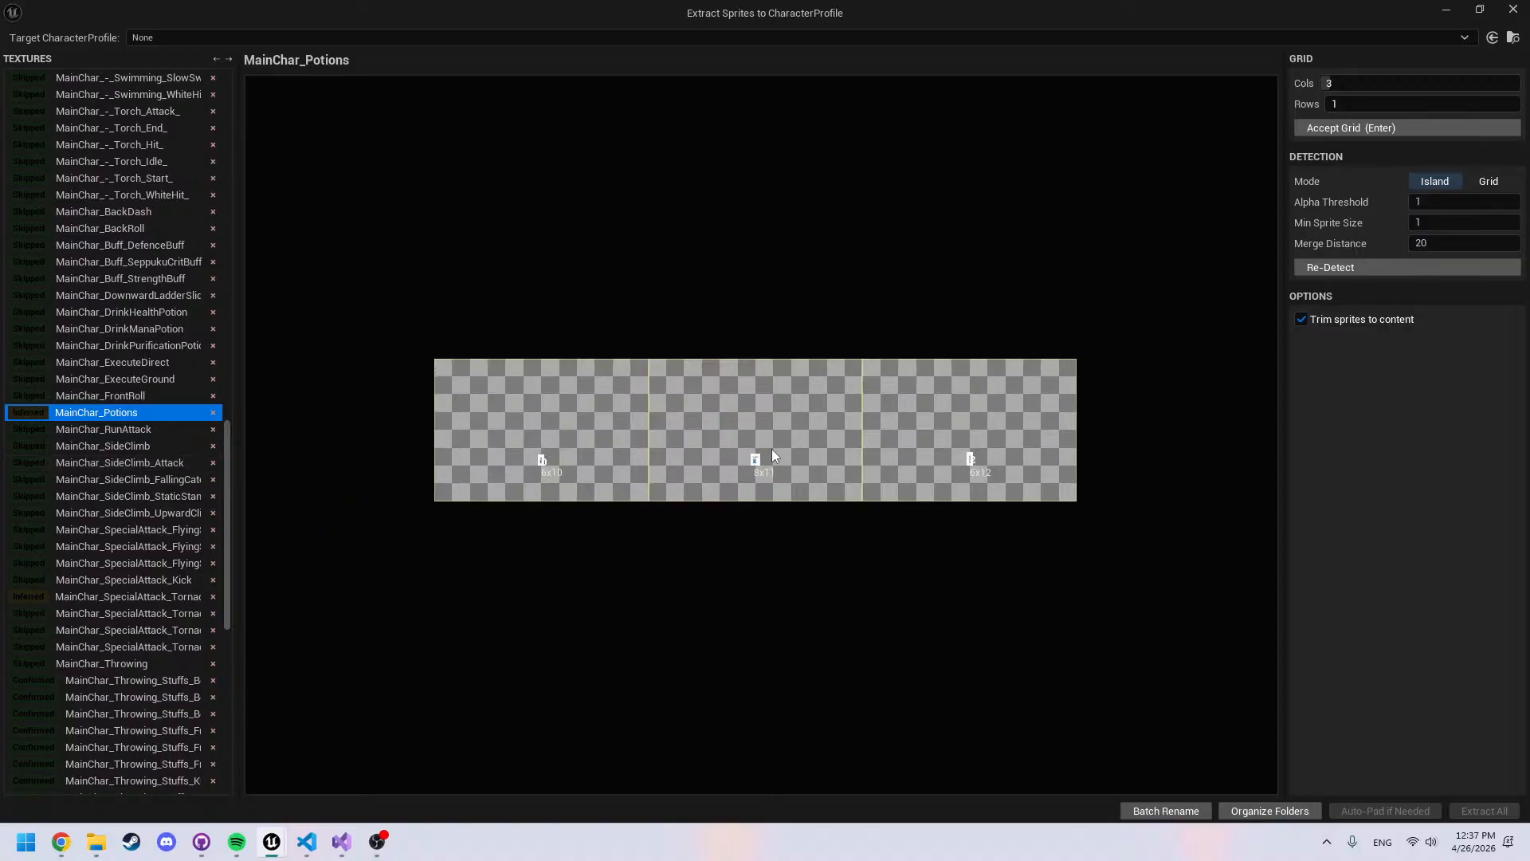
pyautogui.click(1353, 128)
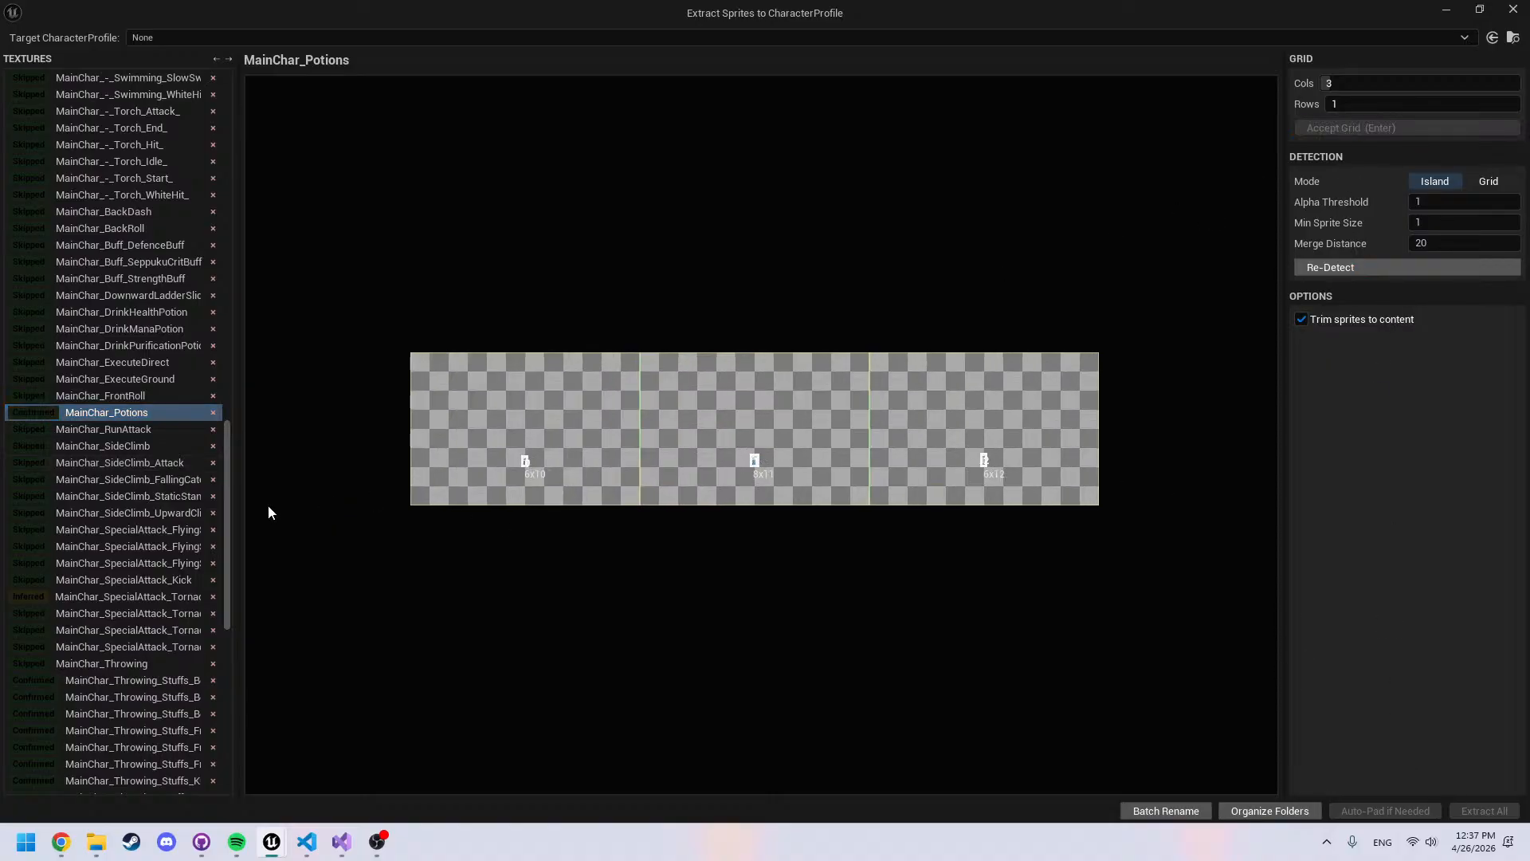
# Check the frames of the MainChar_SpecialAttack_TornadoAttack_Effect texture and accept its eight-column grid
pyautogui.moveTo(229, 458); pyautogui.dragTo(230, 545)
pyautogui.click(164, 250)
pyautogui.moveTo(518, 483); pyautogui.dragTo(231, 509, button='middle')
pyautogui.click(1351, 128)
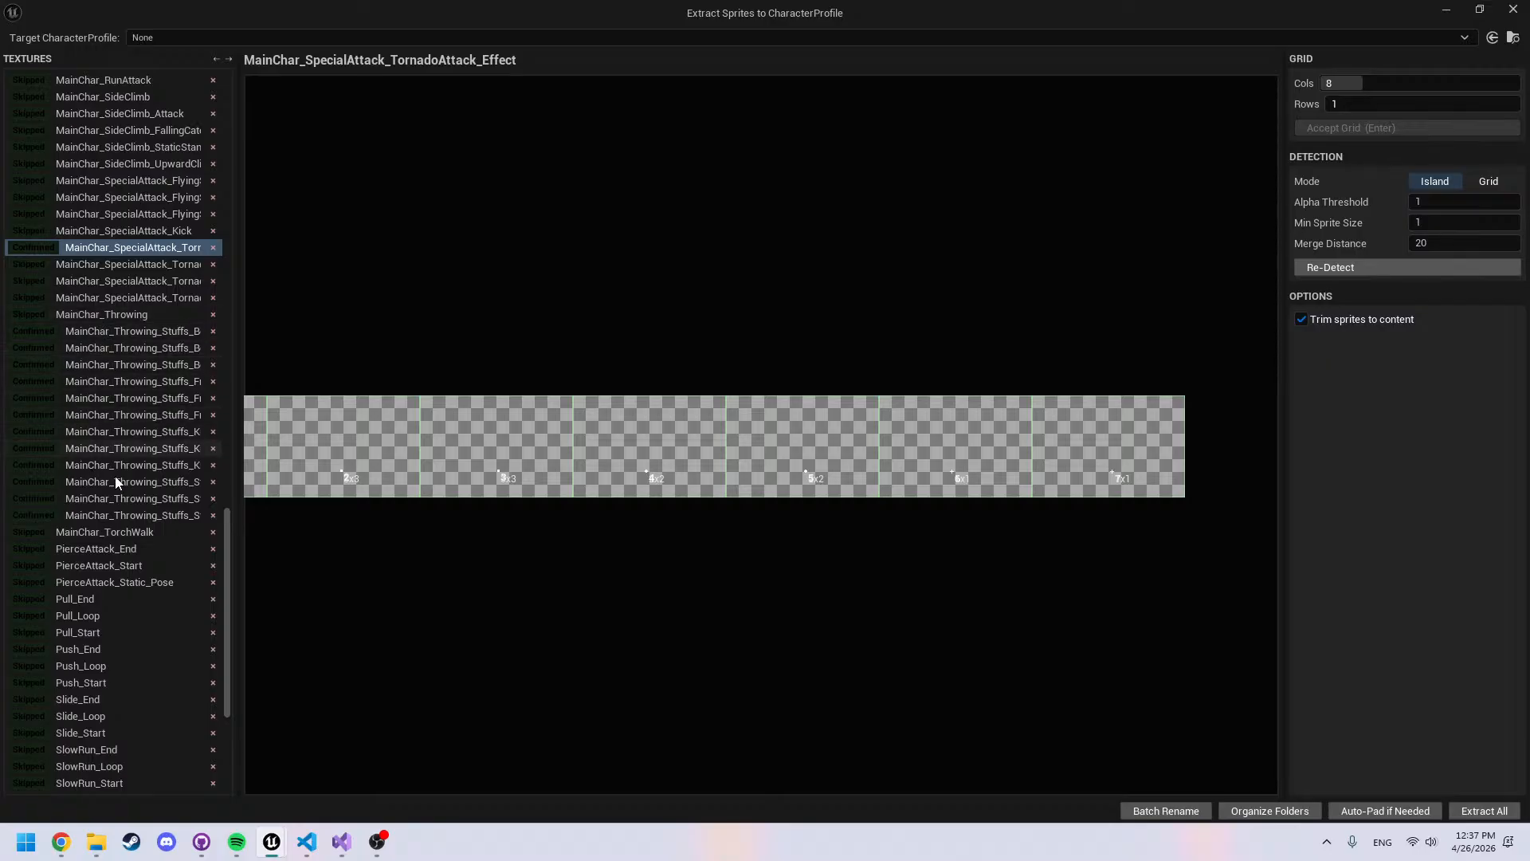
# Review the texture list and set the target CharacterProfile to LionLorelProfile
pyautogui.moveTo(226, 562); pyautogui.dragTo(240, 145)
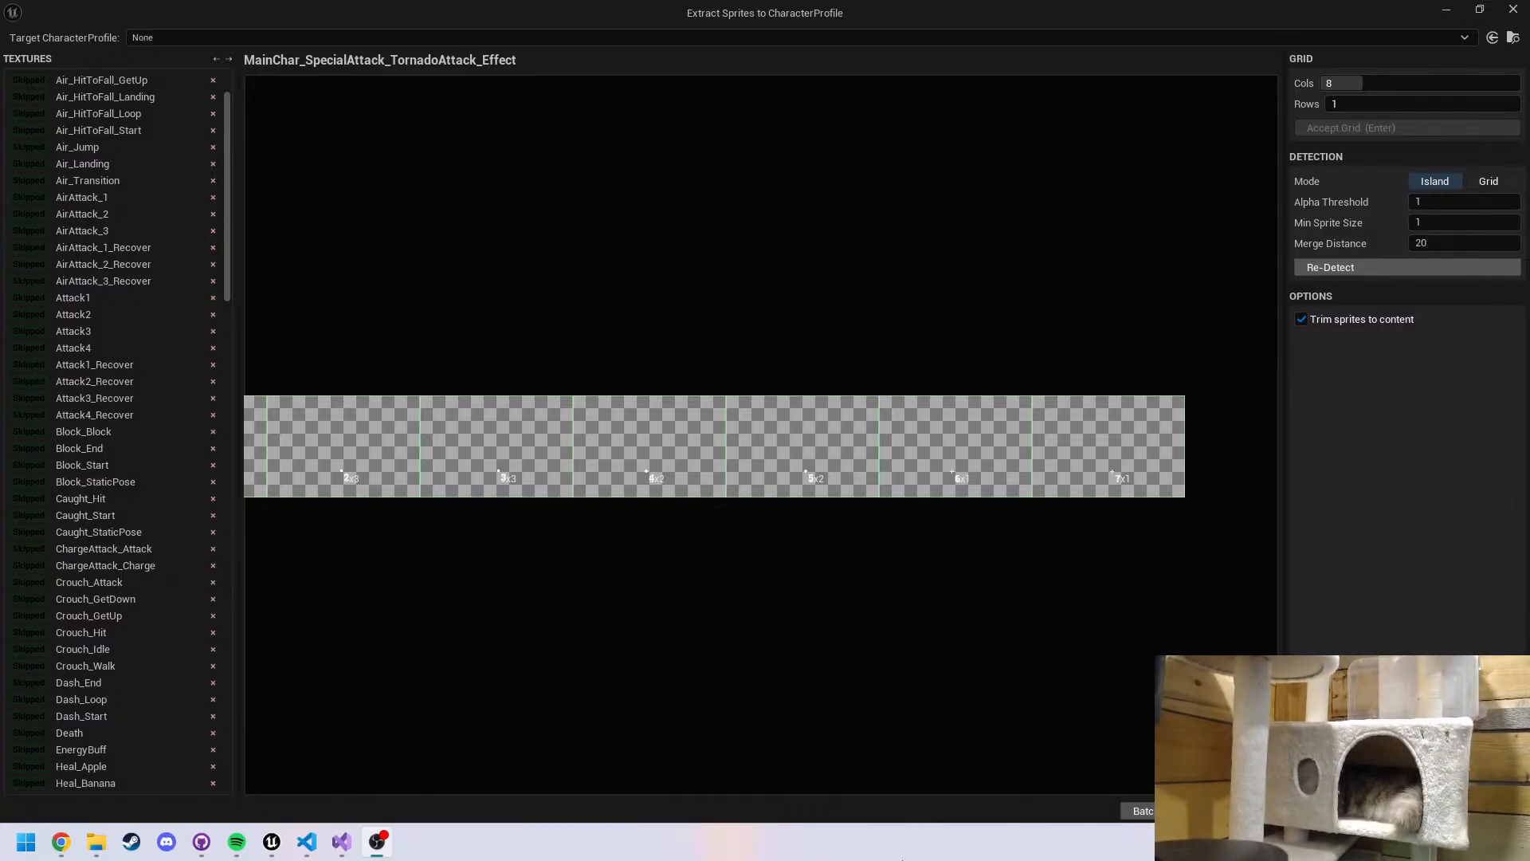
pyautogui.click(658, 42)
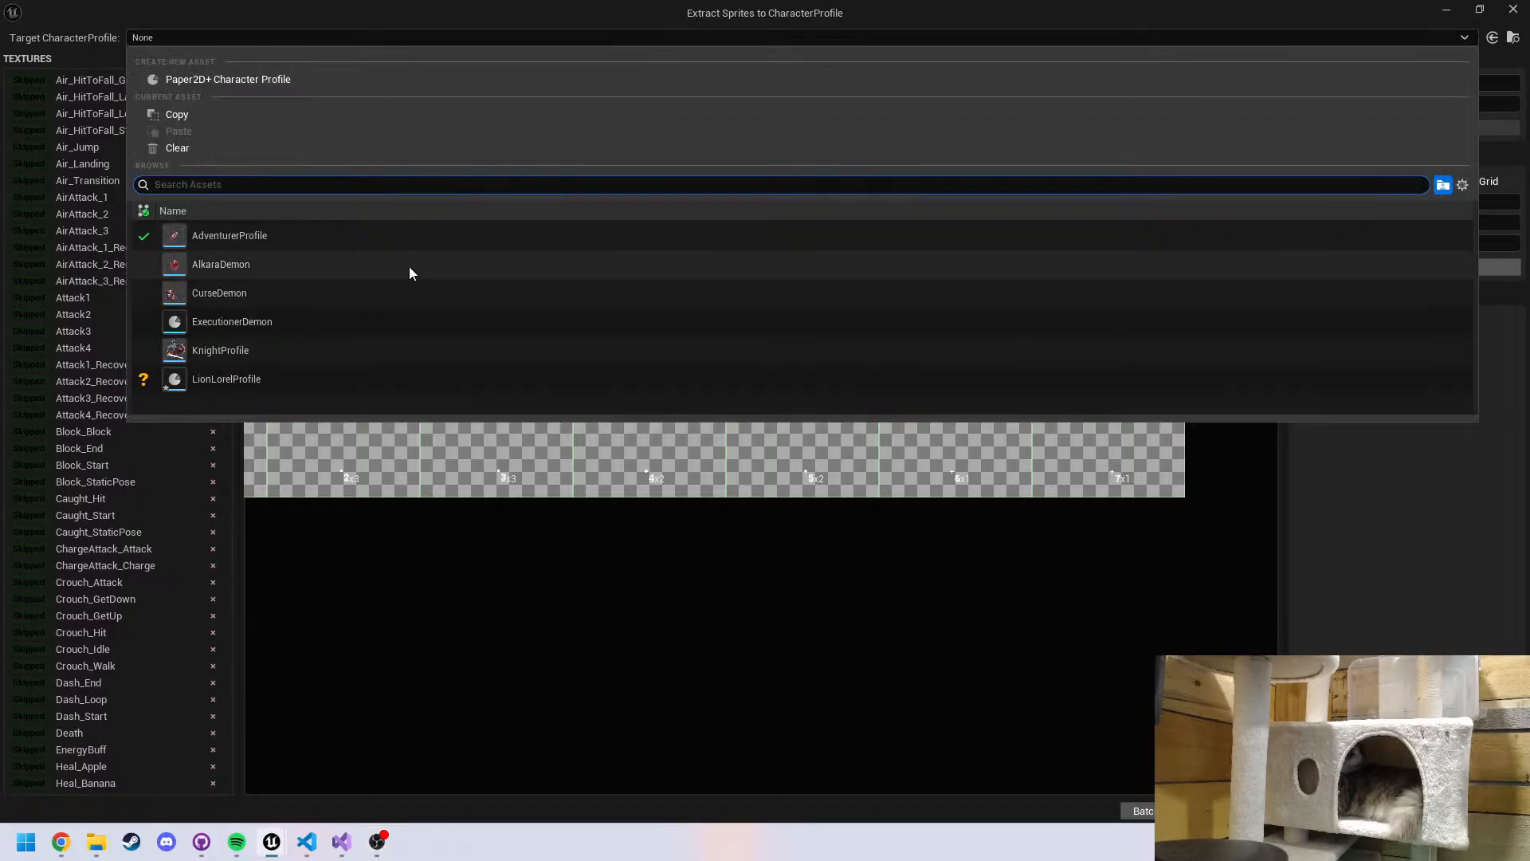
pyautogui.click(293, 369)
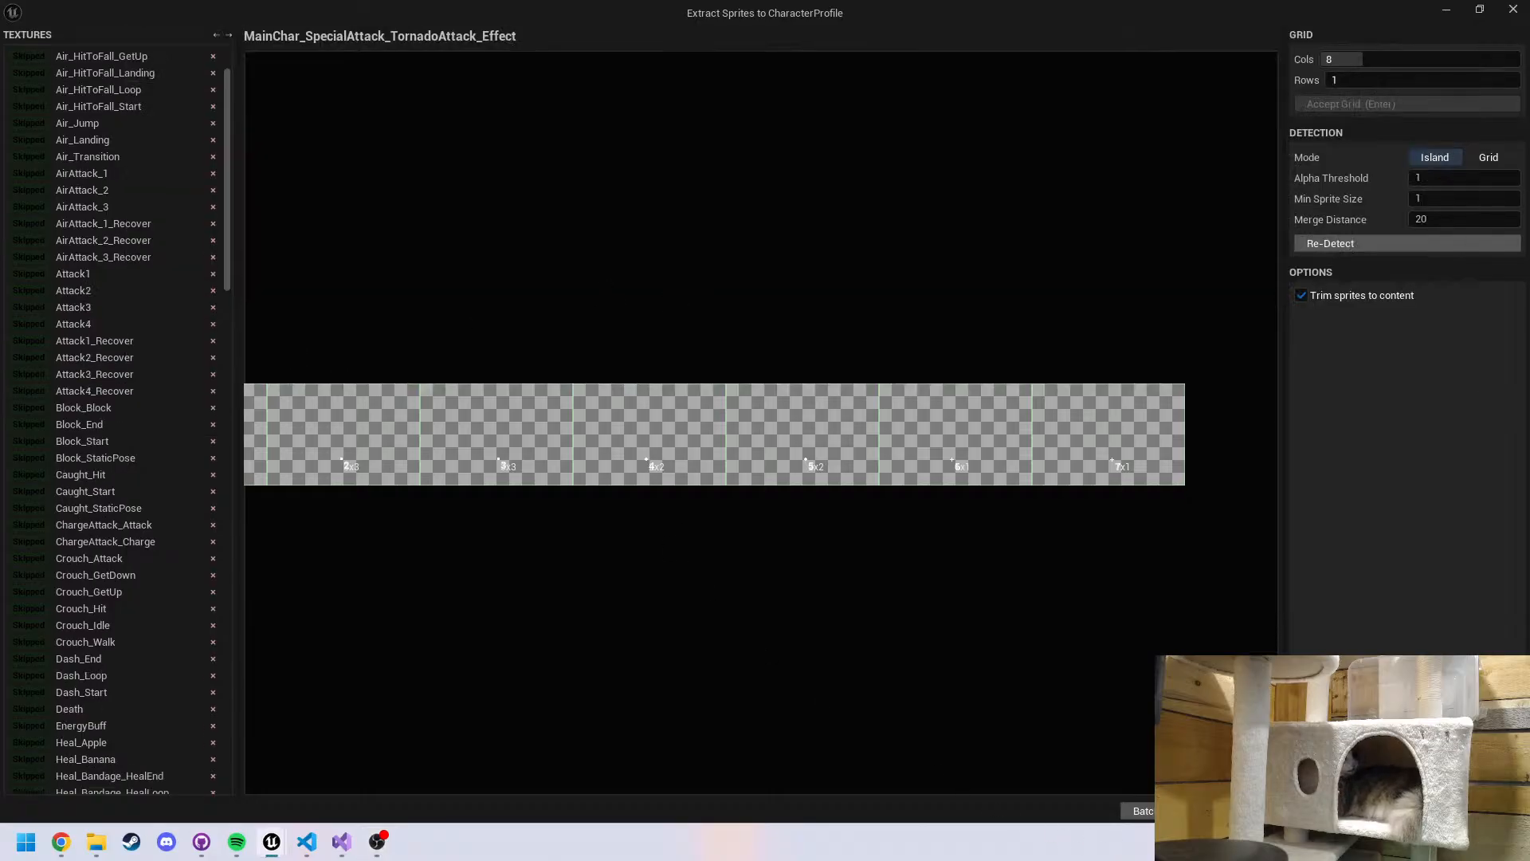
# Open the batch rename for the textures and set the text to remove to "MainChar_-_"
pyautogui.click(1138, 811)
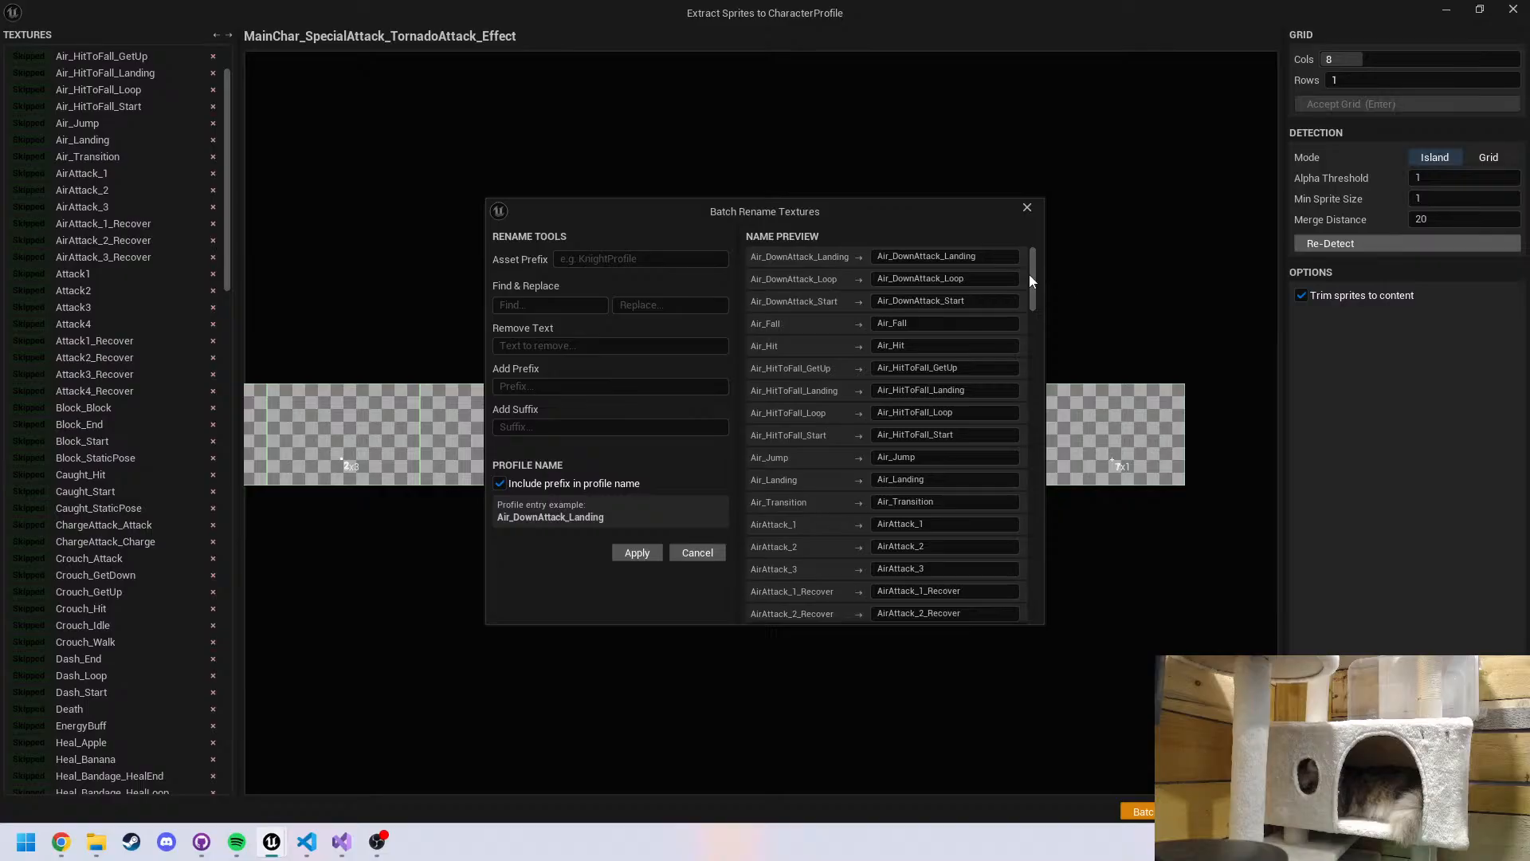
pyautogui.moveTo(1034, 275); pyautogui.dragTo(993, 662)
pyautogui.moveTo(1033, 592); pyautogui.dragTo(1014, 428)
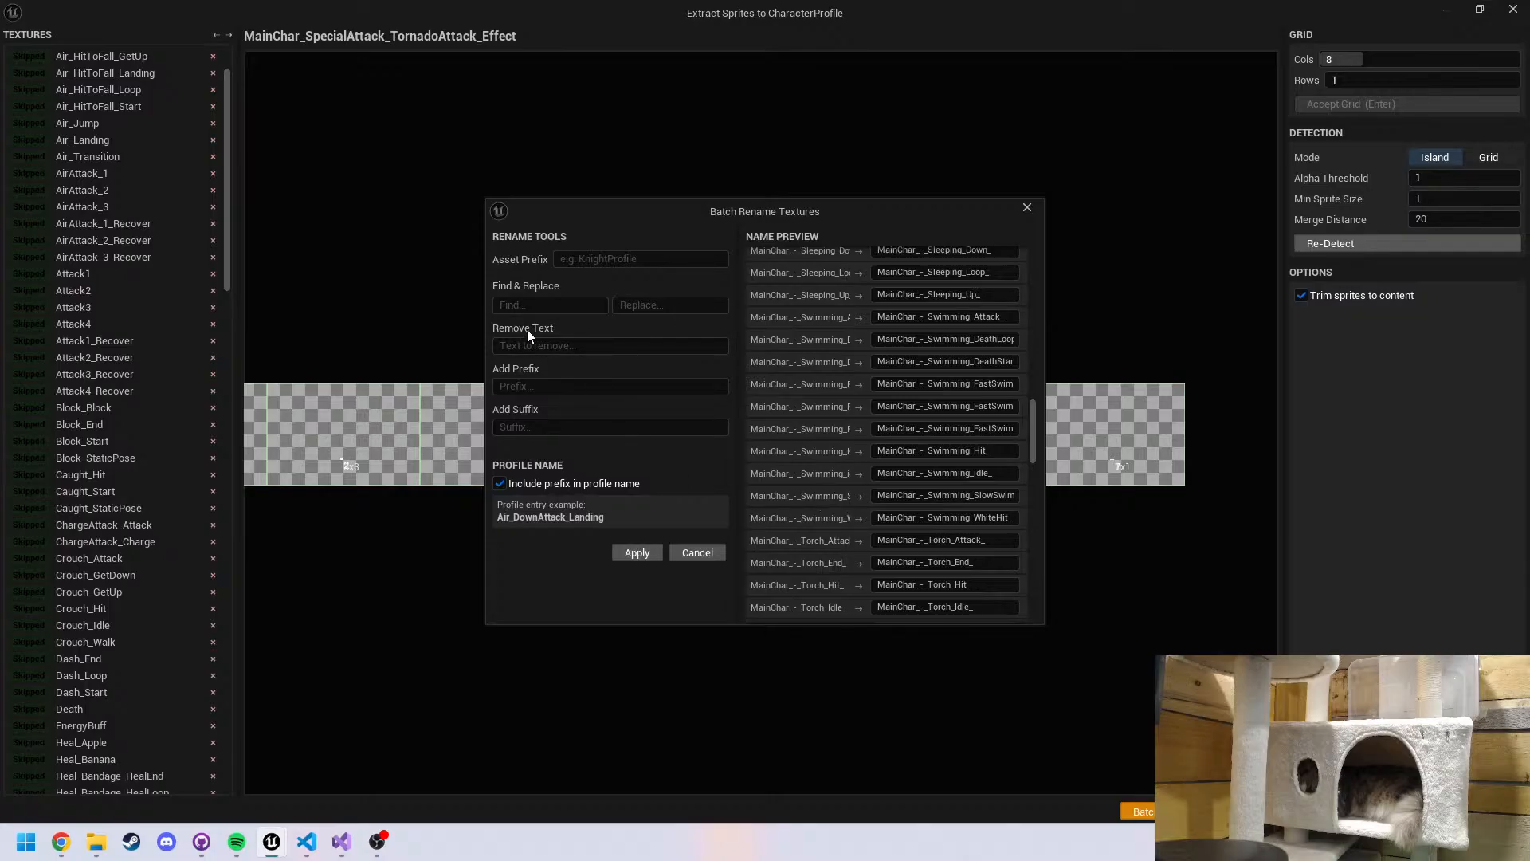
pyautogui.click(556, 344)
pyautogui.write('MainChar')
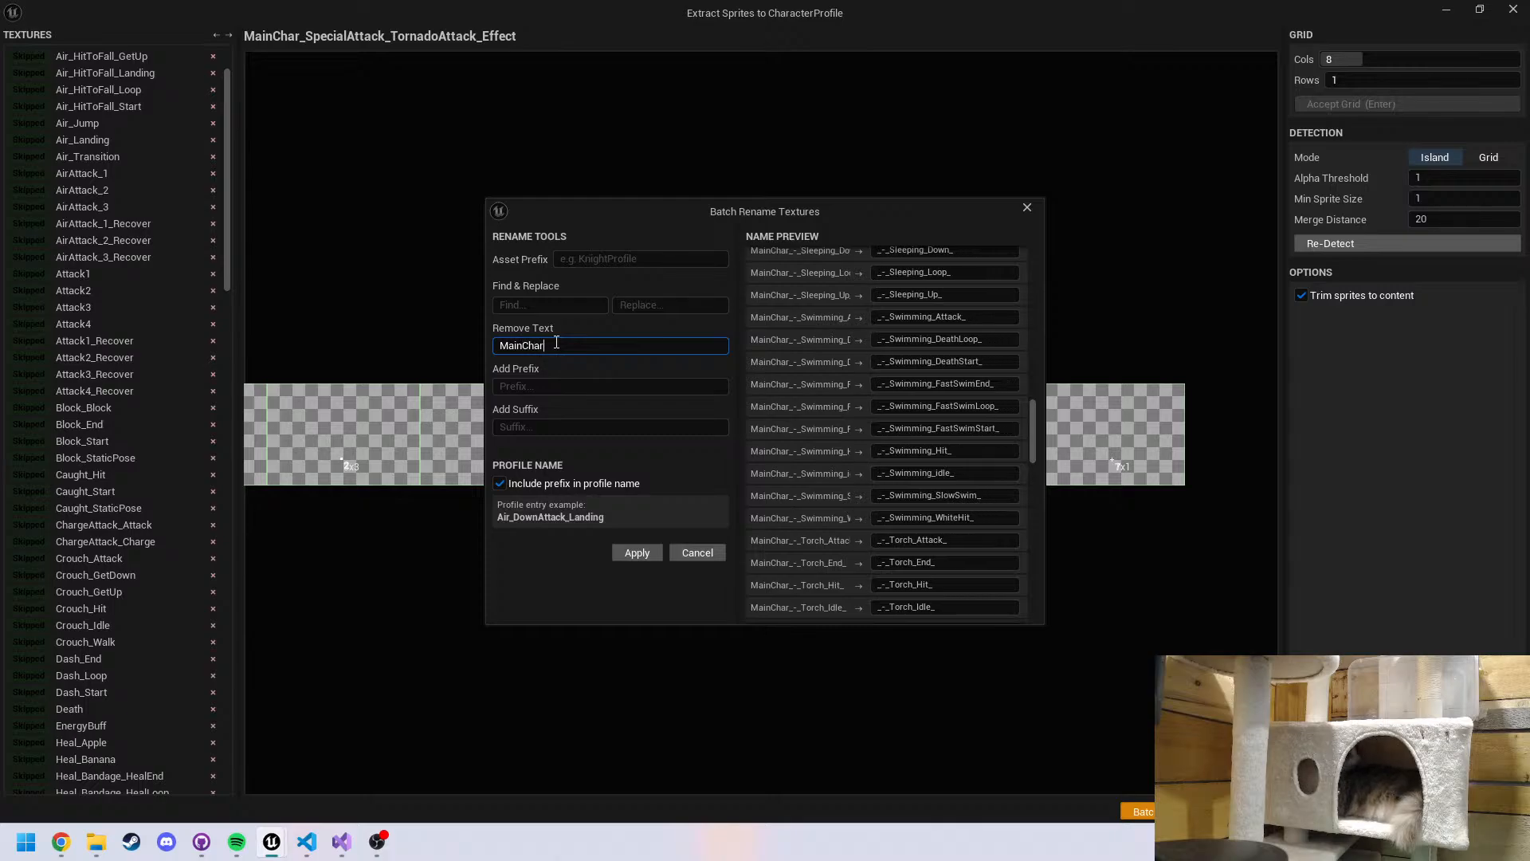
pyautogui.write('_')
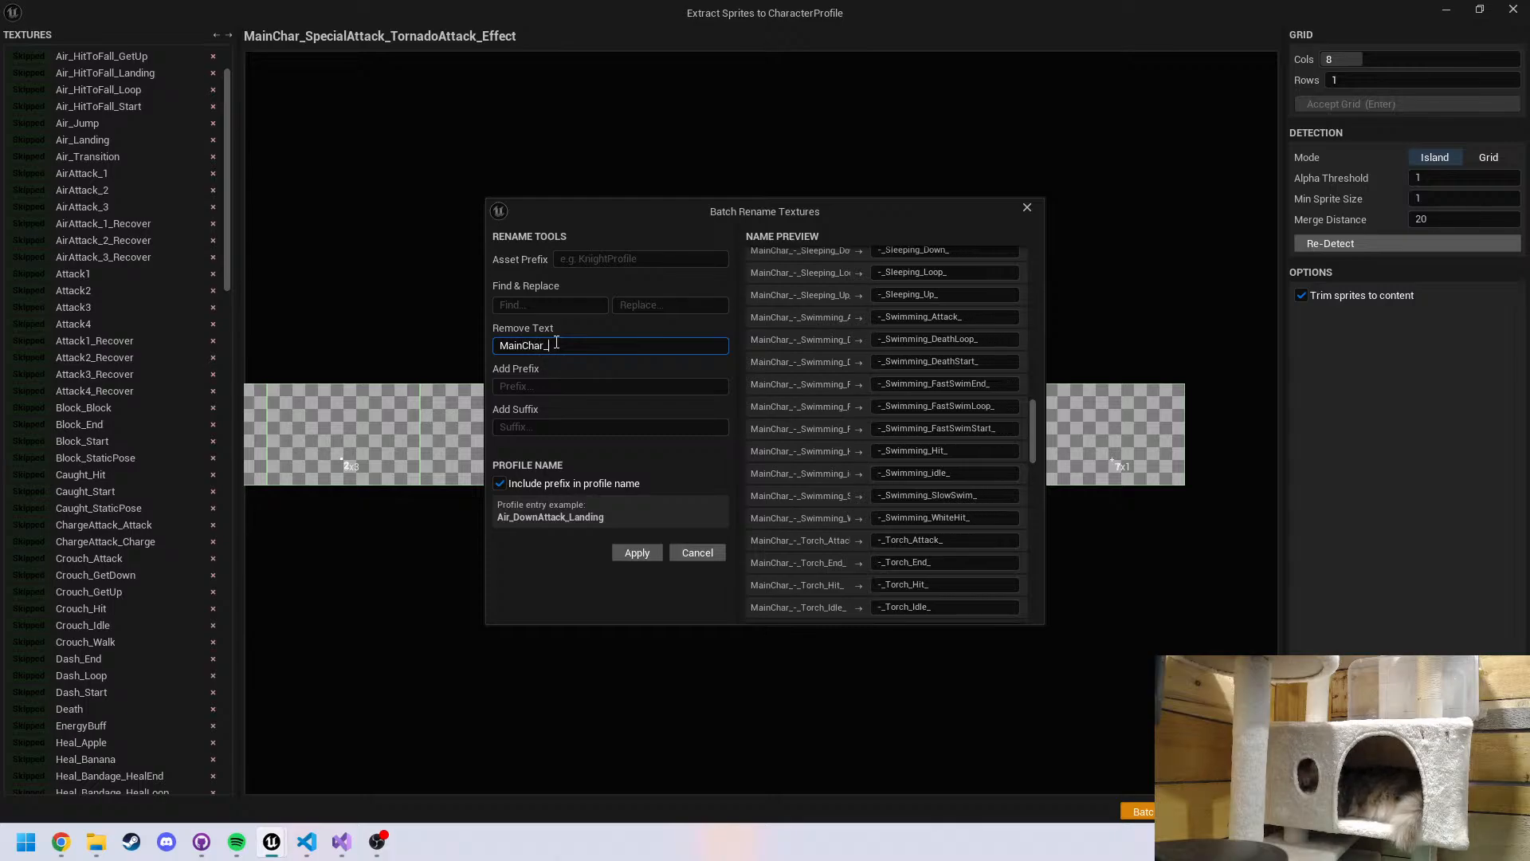
pyautogui.write('-')
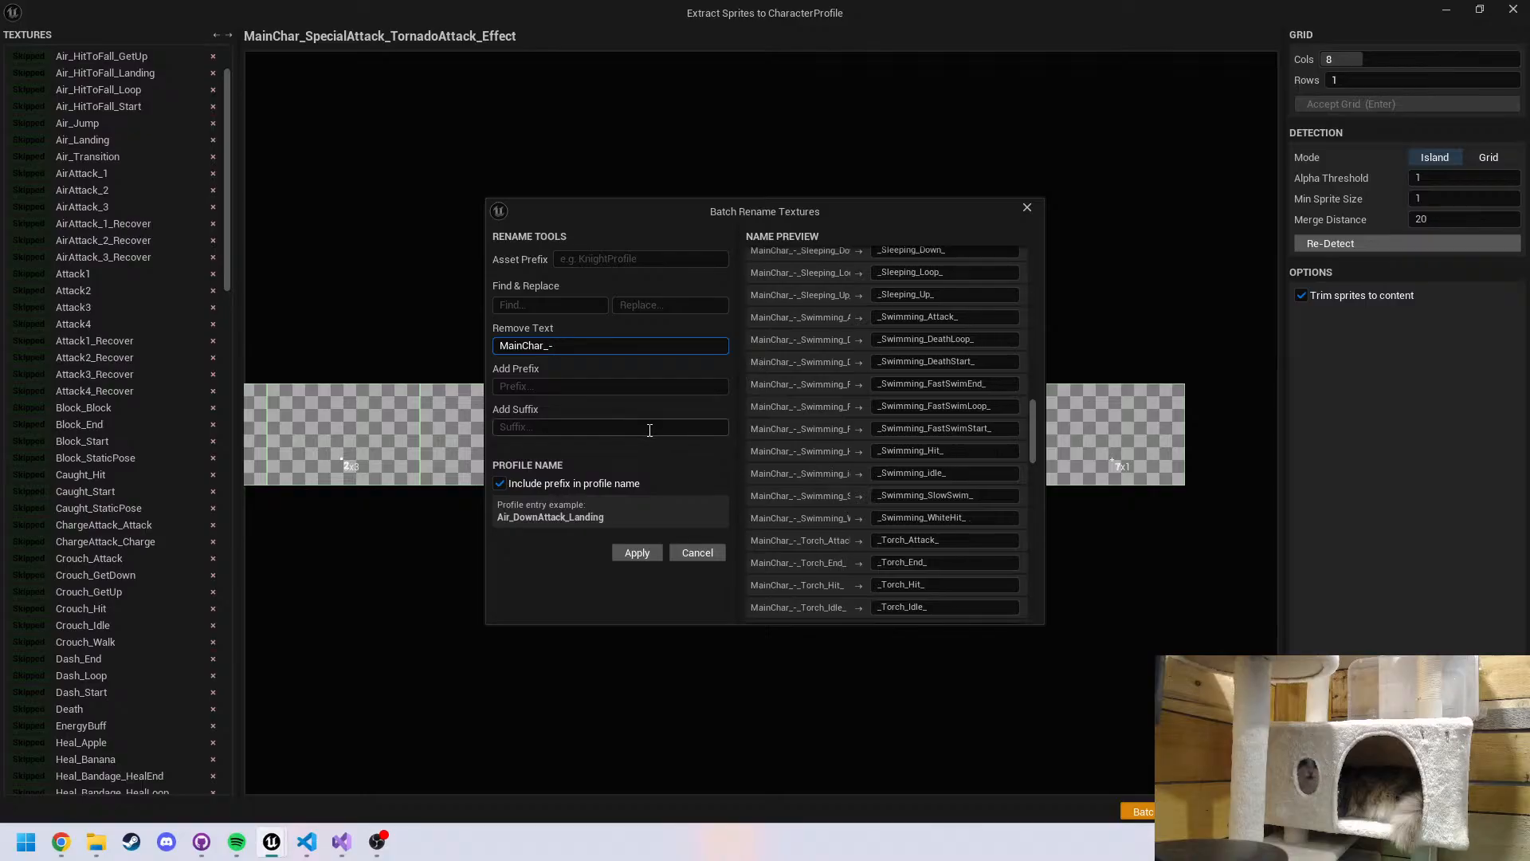
pyautogui.write('_')
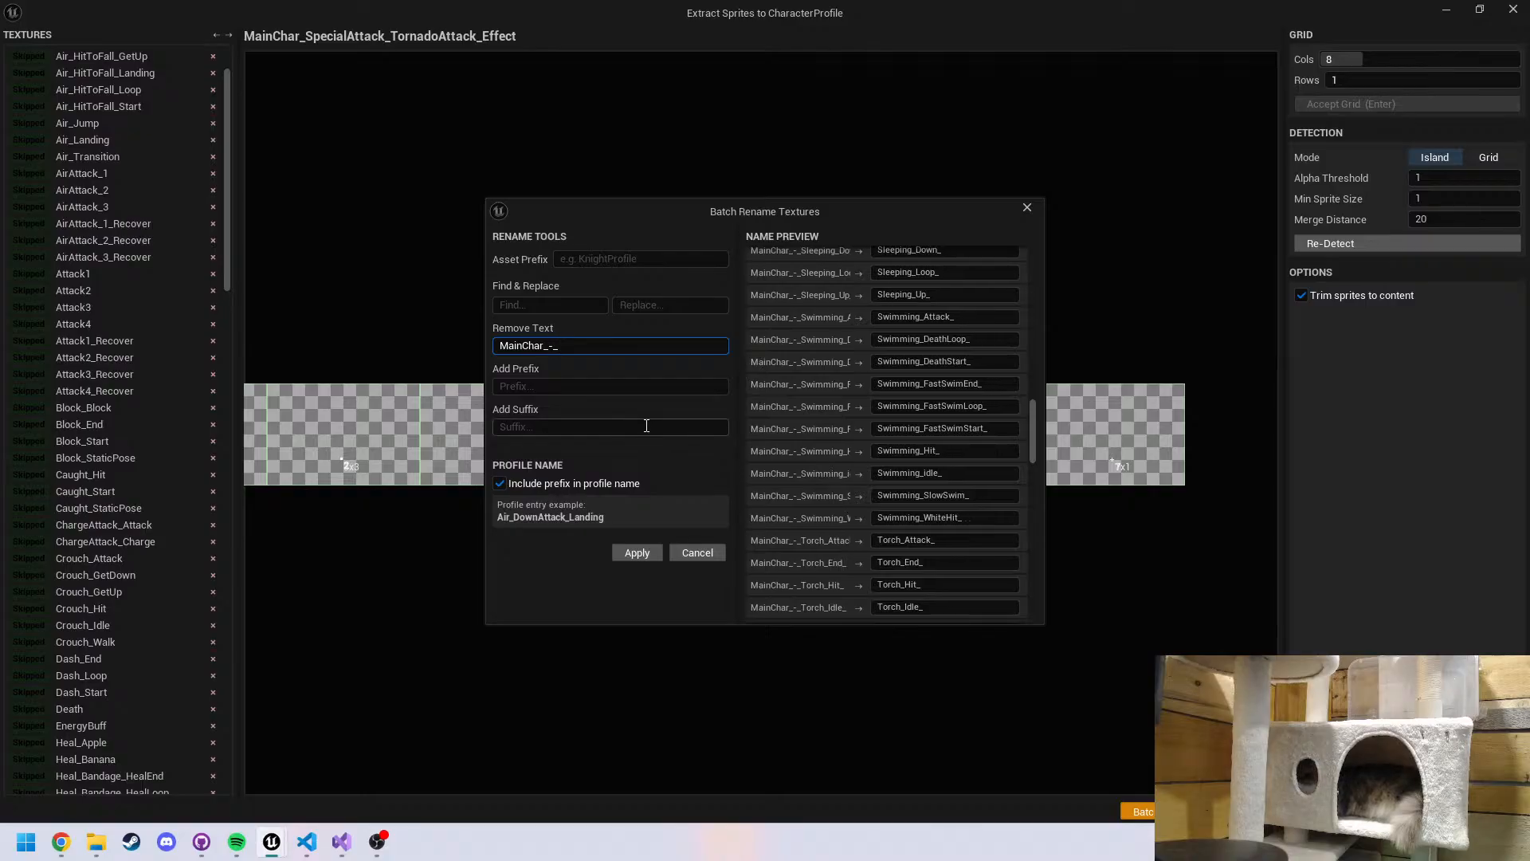
# Check the name preview for the removal of "MainChar_-_" and apply the batch rename
pyautogui.scroll(3, 920, 475)
pyautogui.scroll(10, 920, 475)
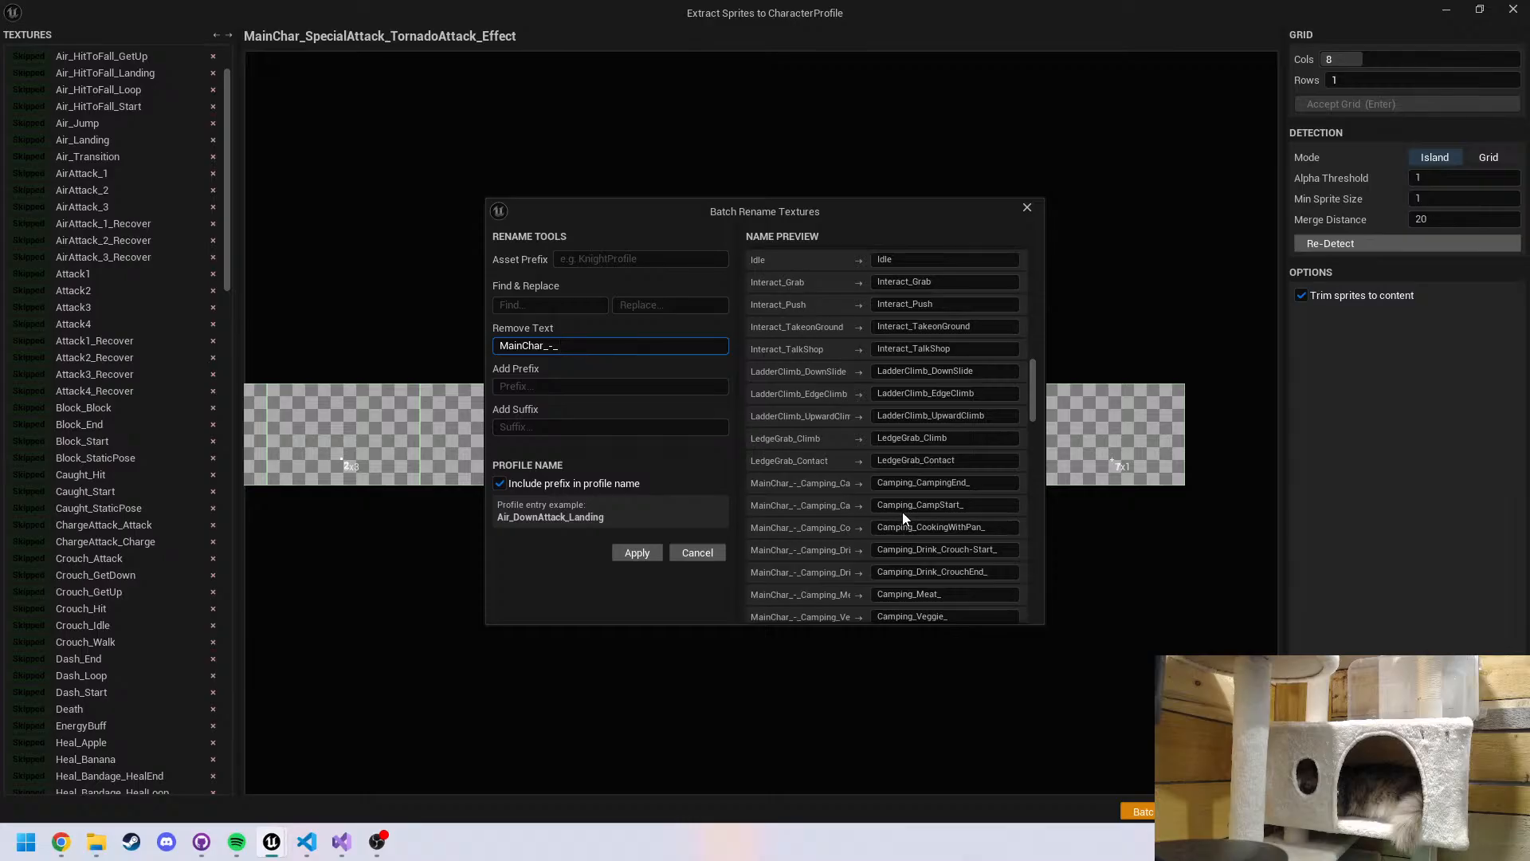
pyautogui.scroll(10, 929, 505)
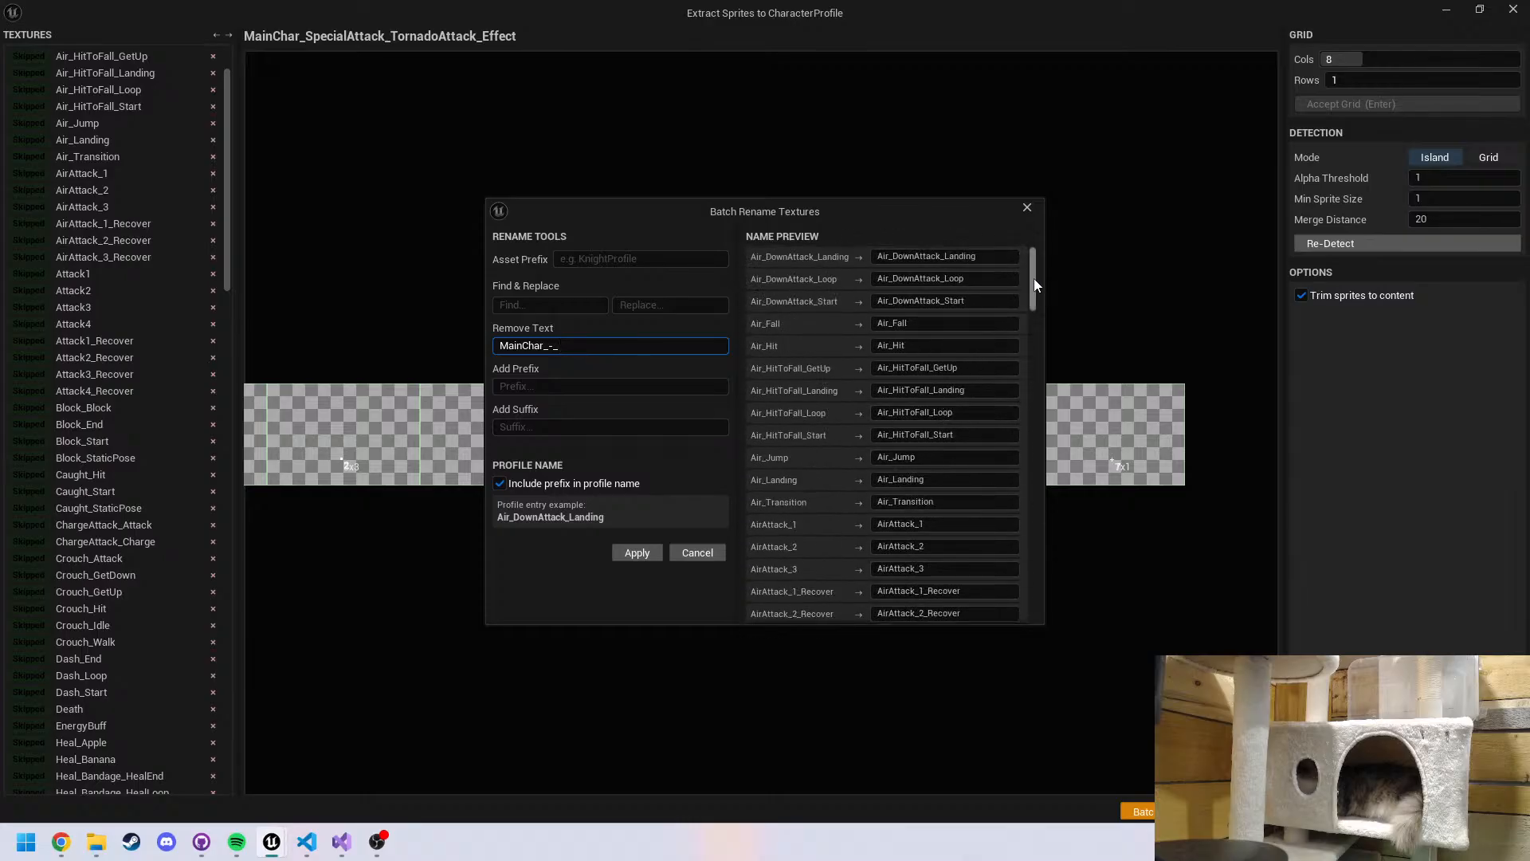
pyautogui.moveTo(1035, 279); pyautogui.dragTo(1034, 519)
pyautogui.scroll(-5, 1028, 526)
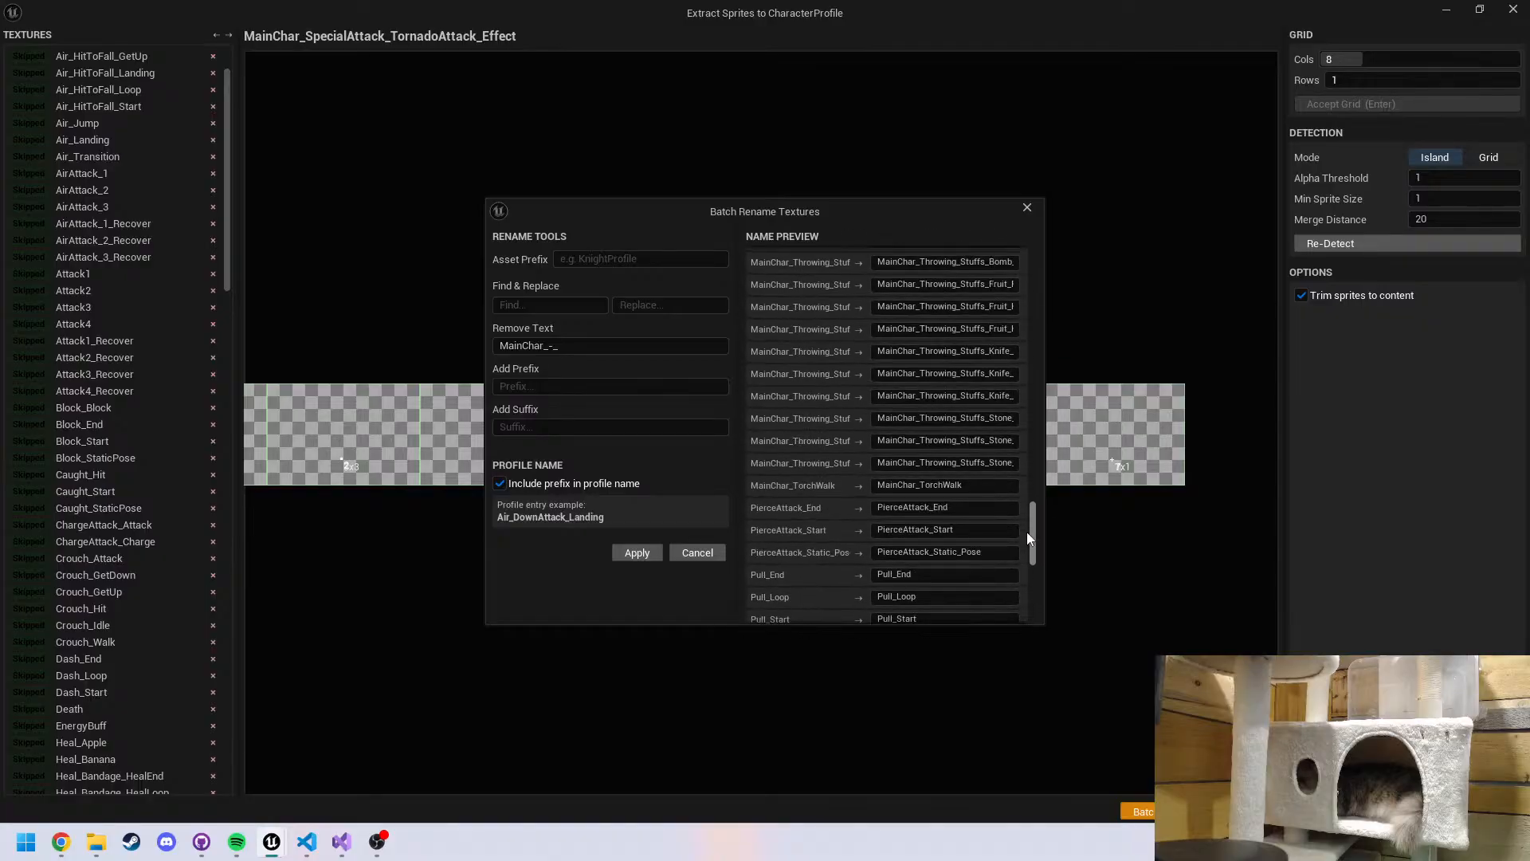
pyautogui.click(602, 344)
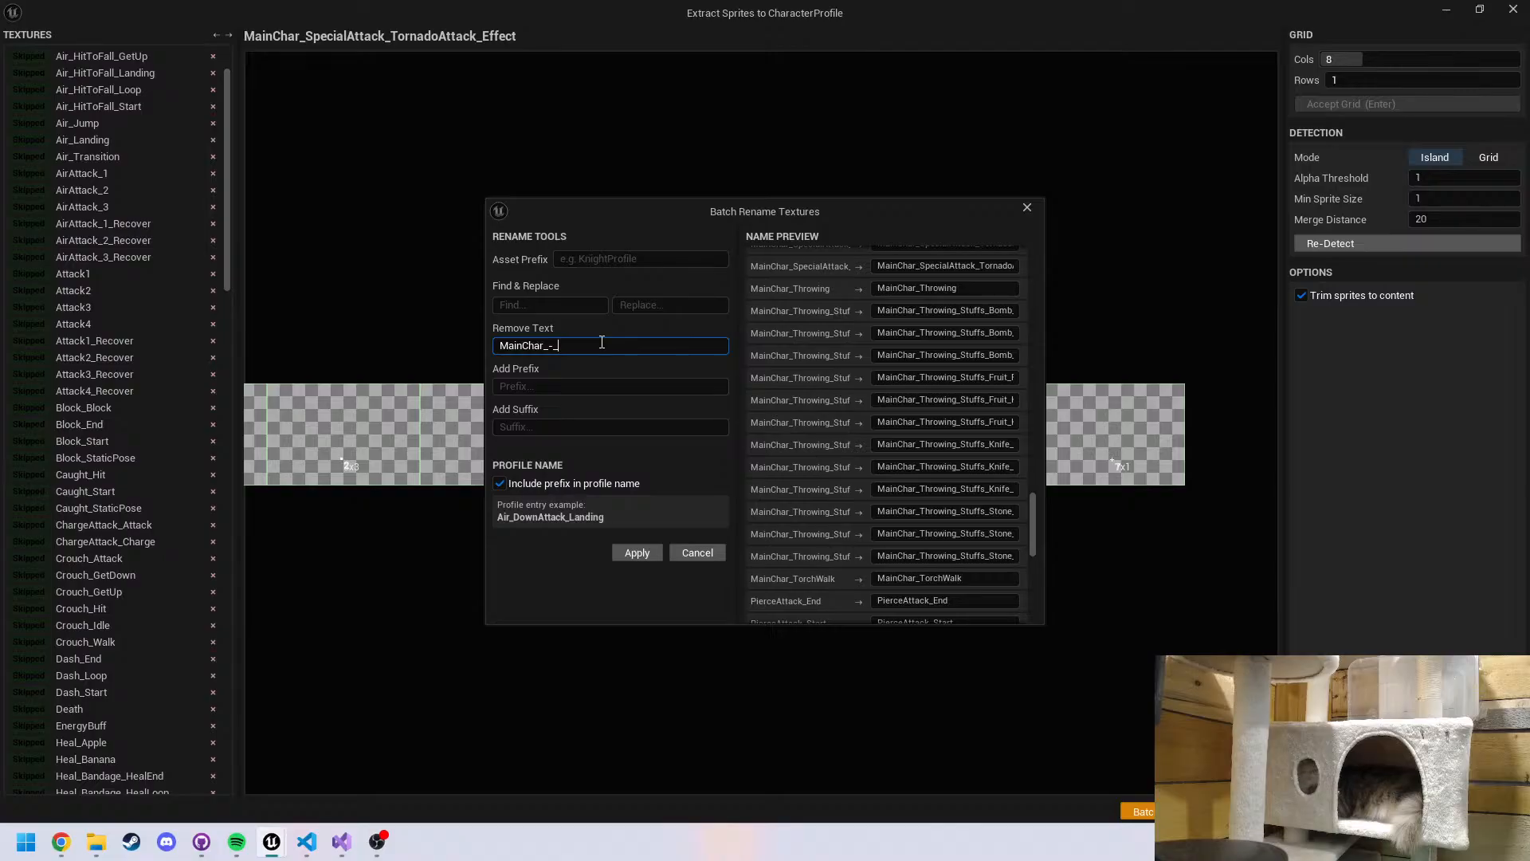
pyautogui.click(638, 555)
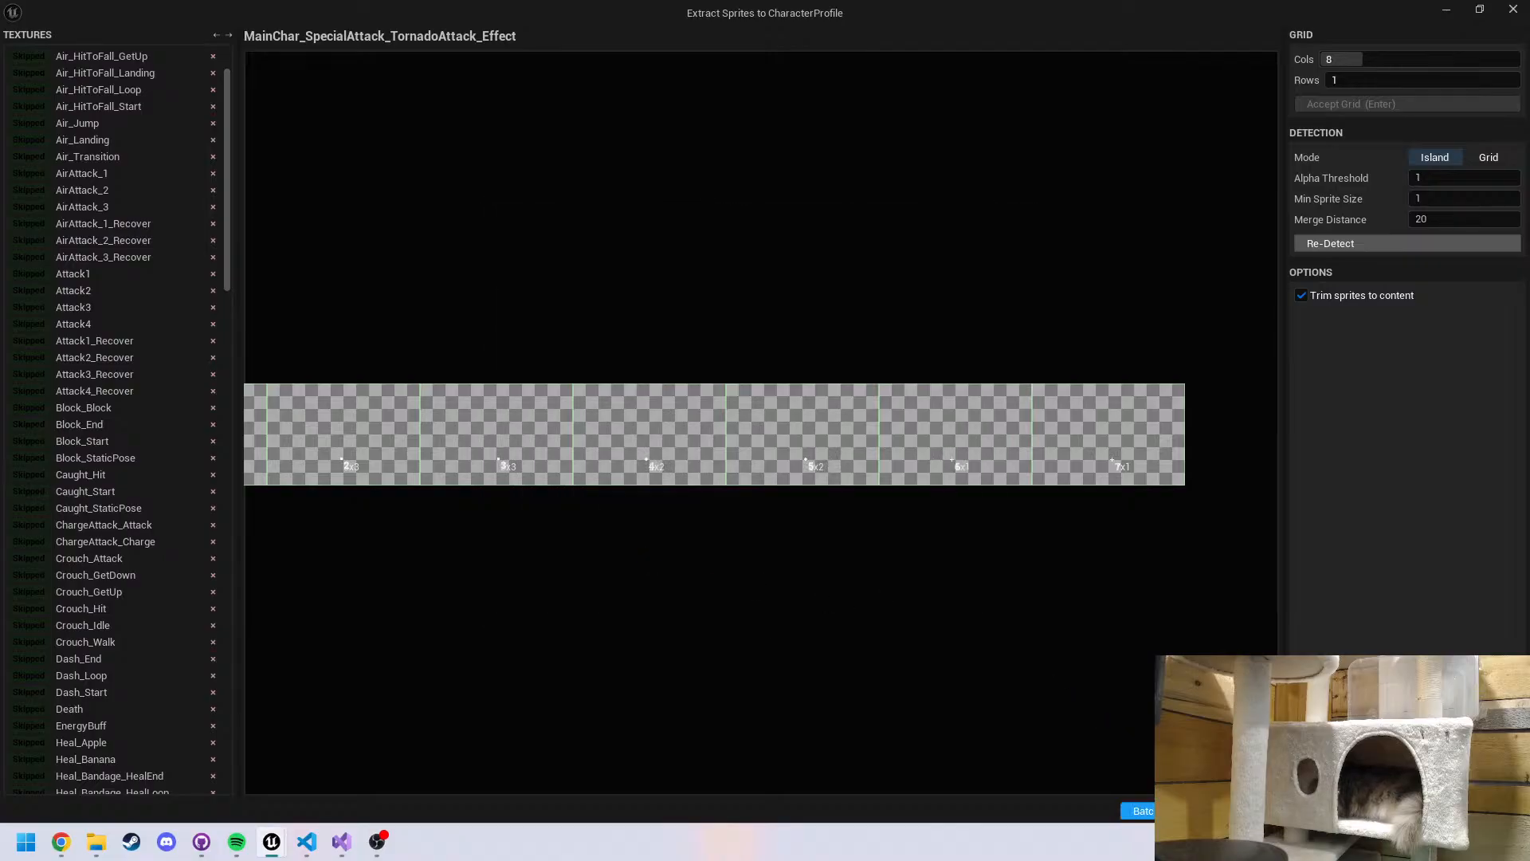
# Start another batch rename of the textures with "MainChar_" as the text to remove
pyautogui.click(1140, 811)
pyautogui.click(583, 344)
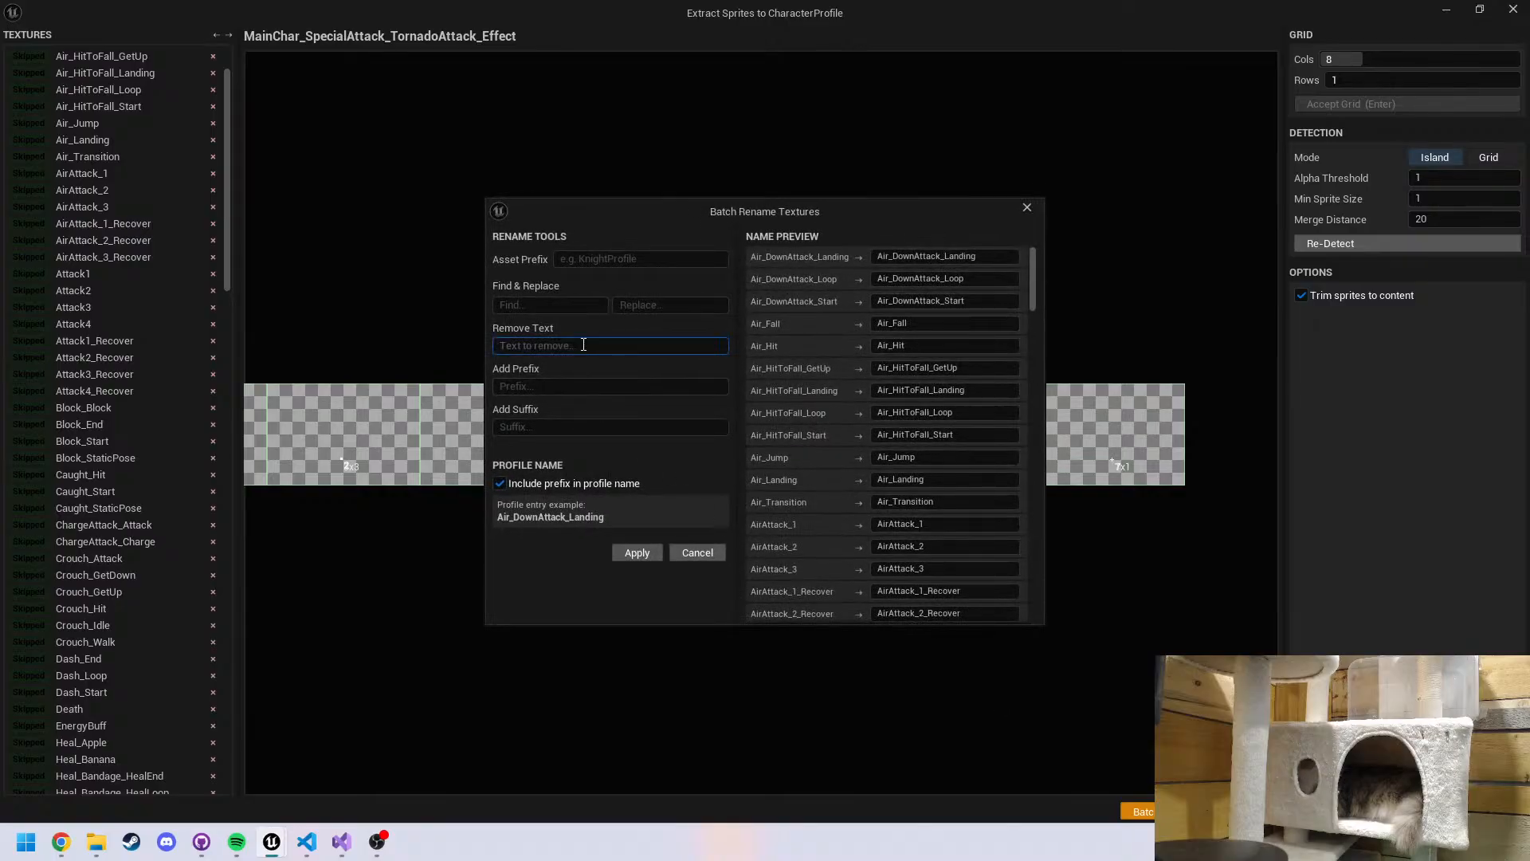
pyautogui.moveTo(1032, 298); pyautogui.dragTo(1048, 524)
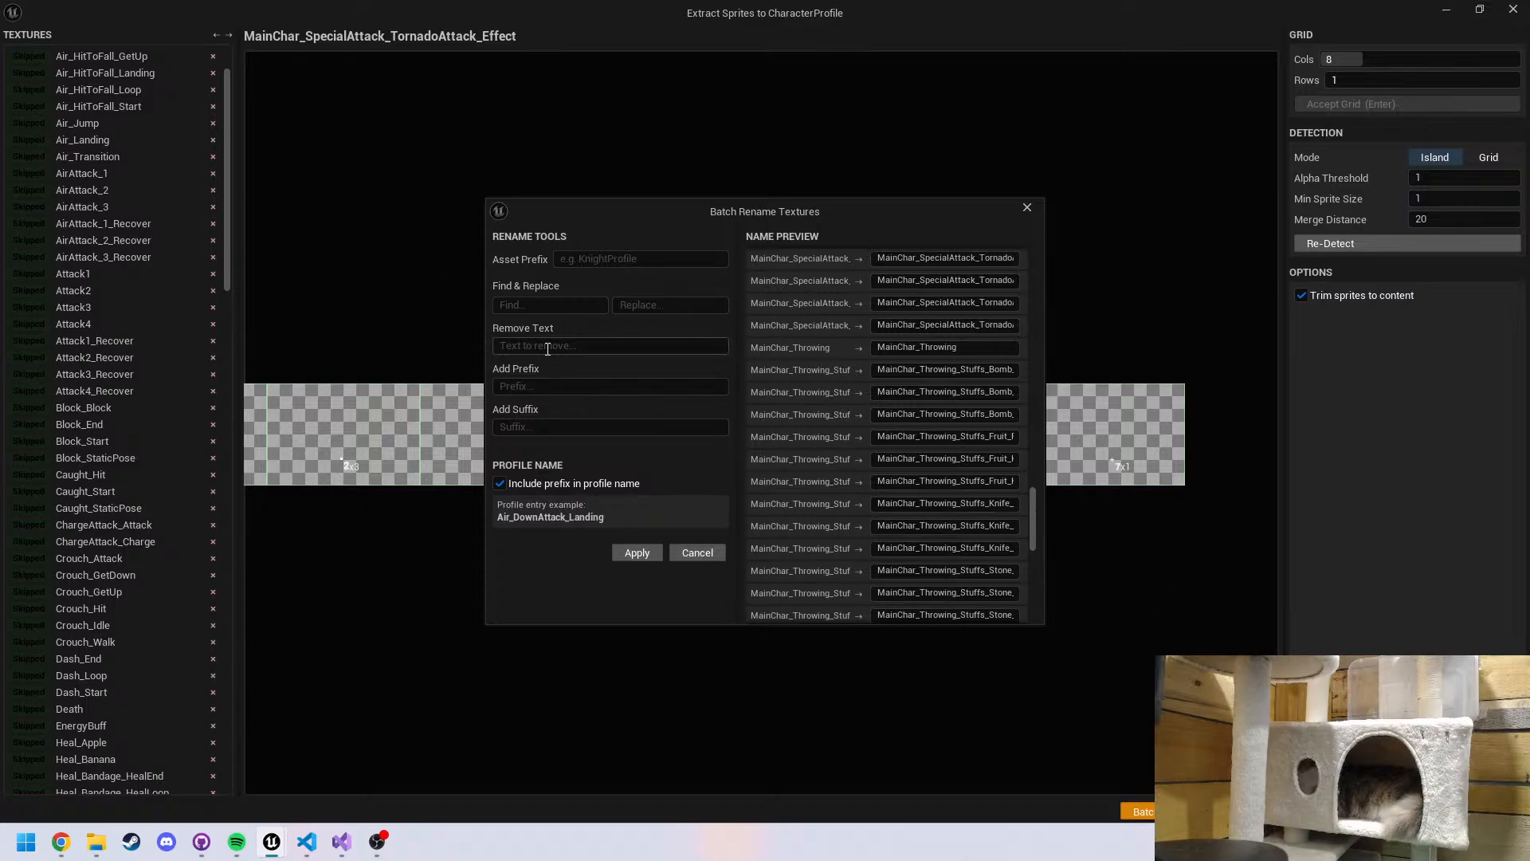
pyautogui.write('Main')
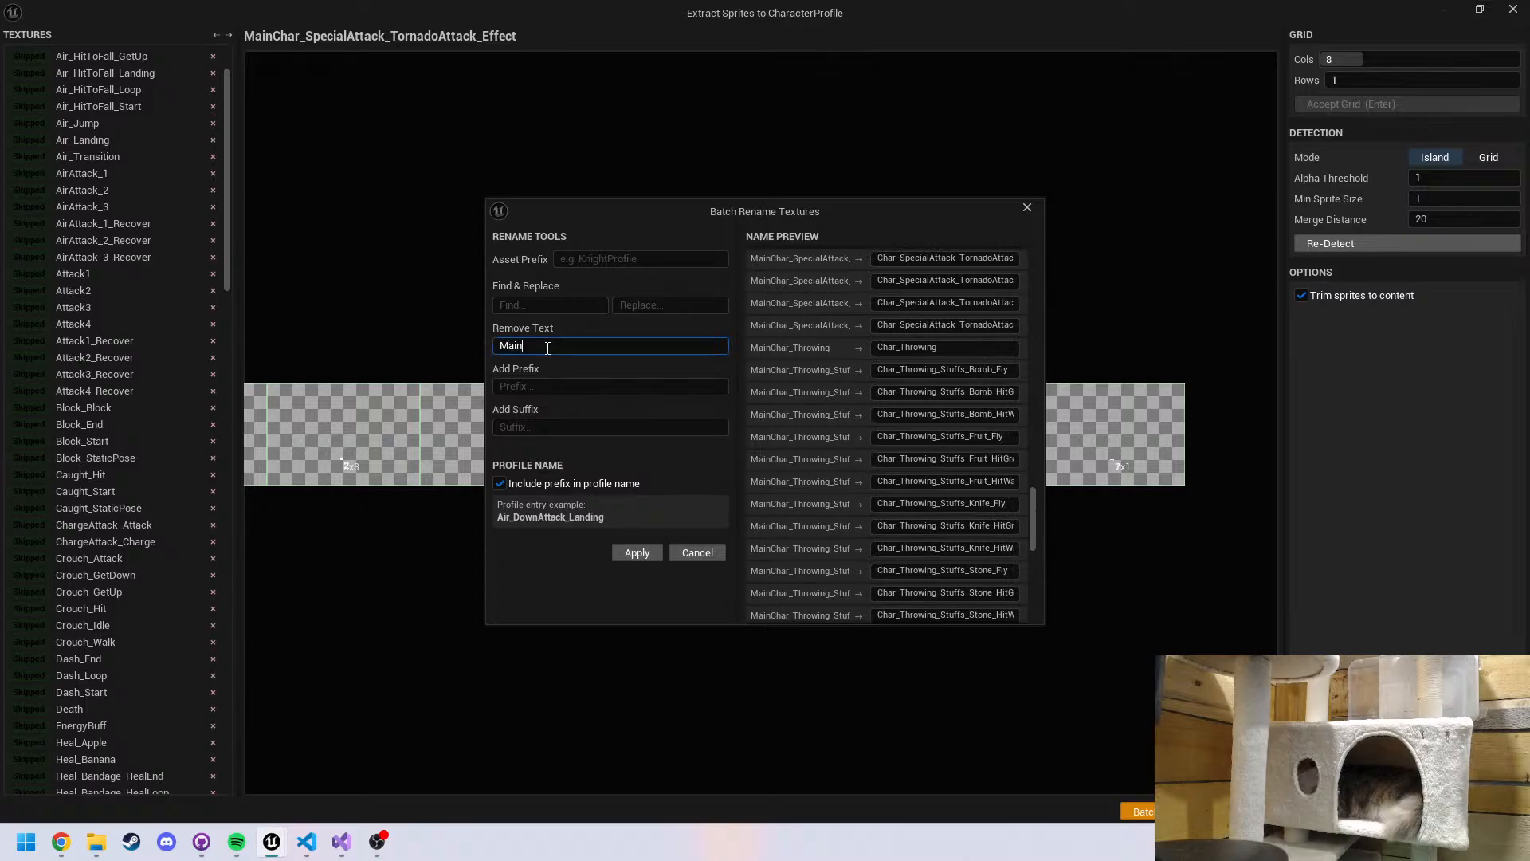
pyautogui.write('Char_')
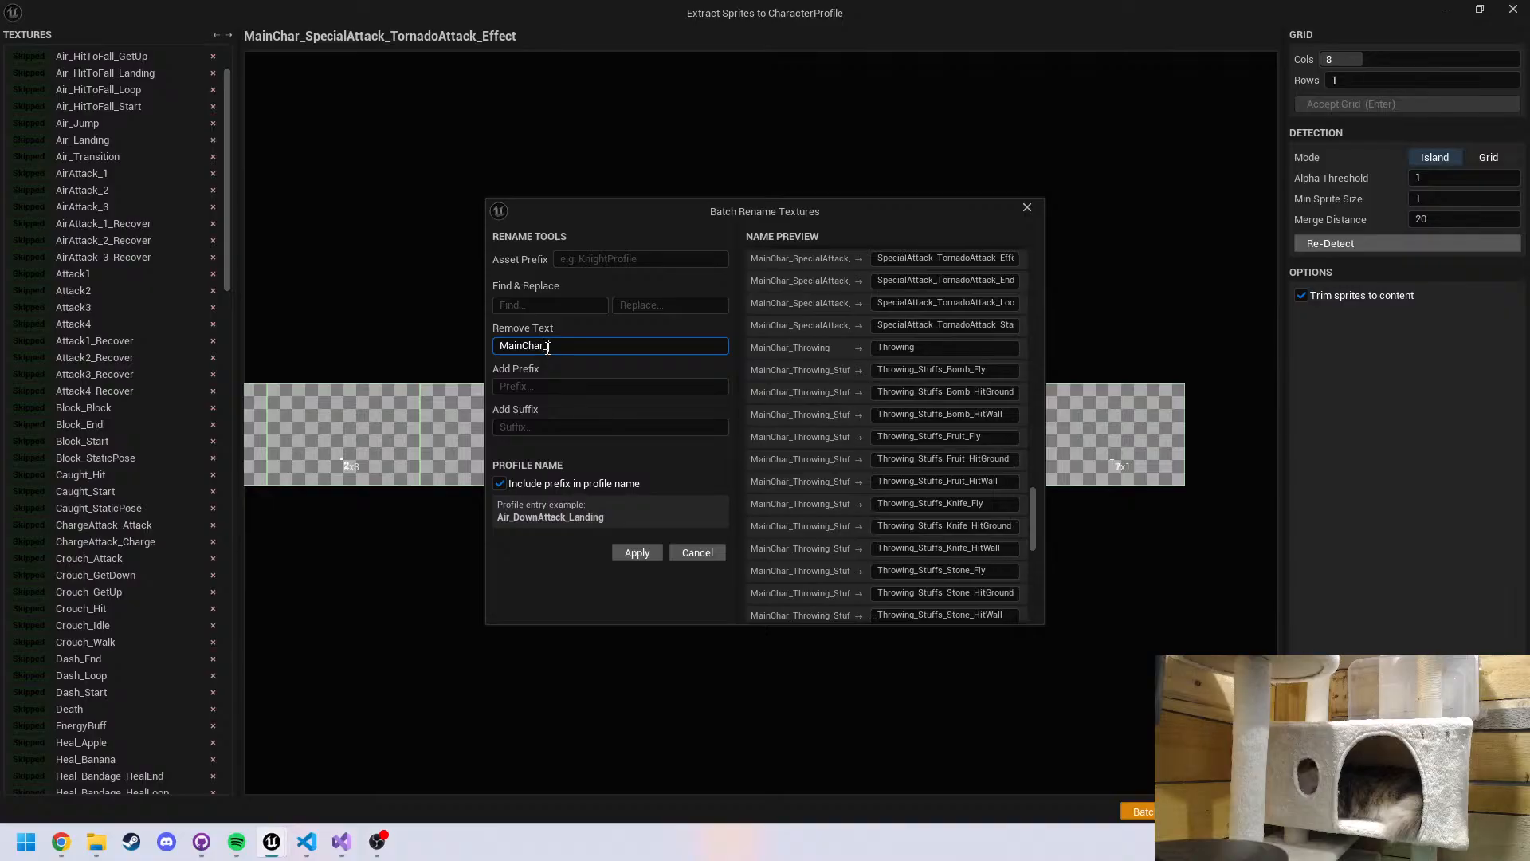
# Review the whole list of previewed names without "MainChar_" and apply the batch rename
pyautogui.scroll(-10, 992, 499)
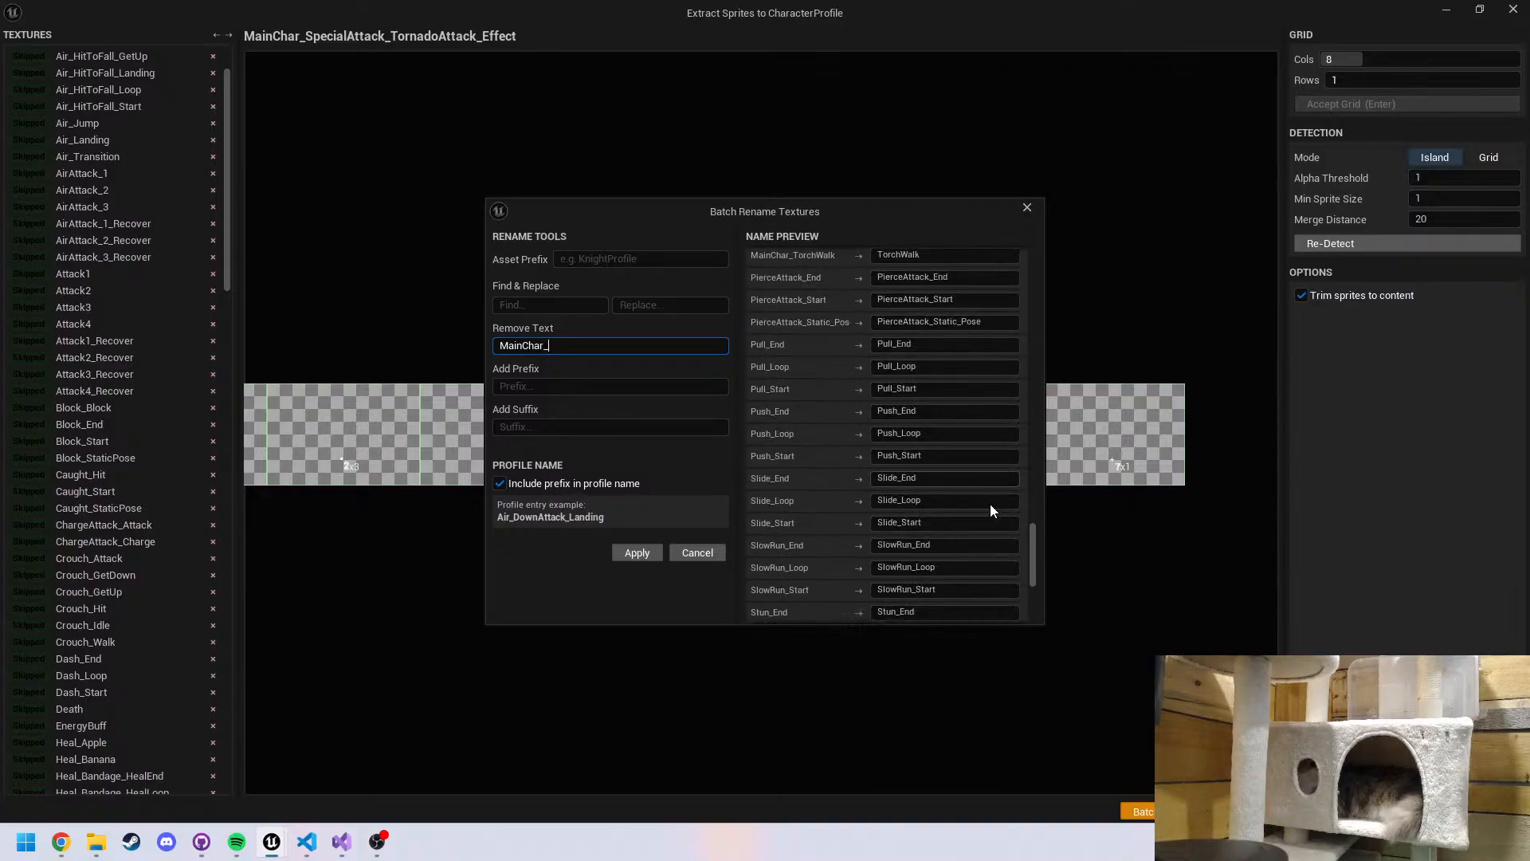
pyautogui.scroll(-5, 996, 501)
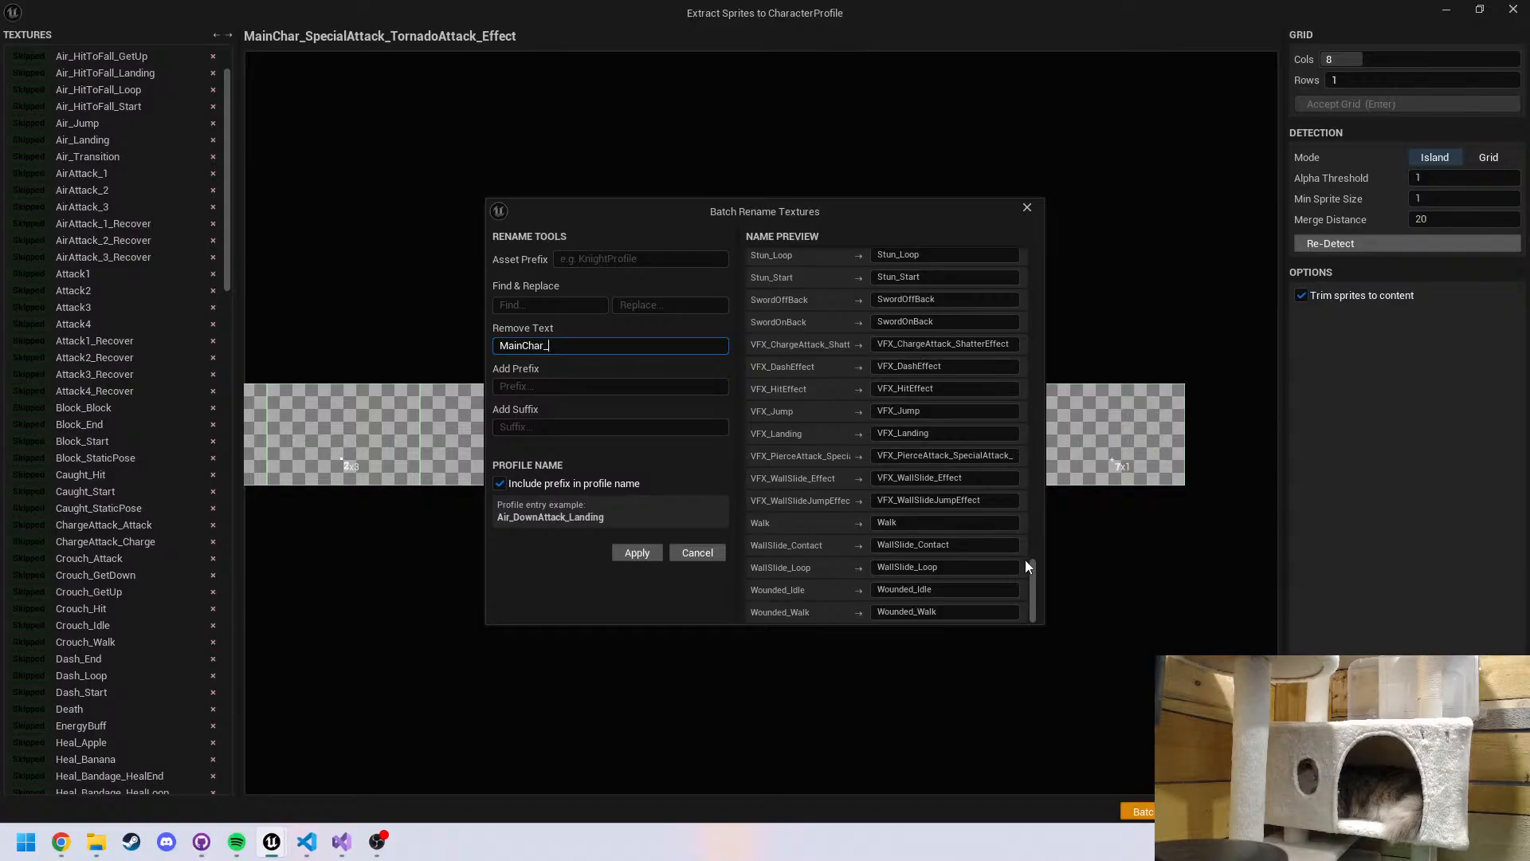
pyautogui.scroll(8, 1039, 567)
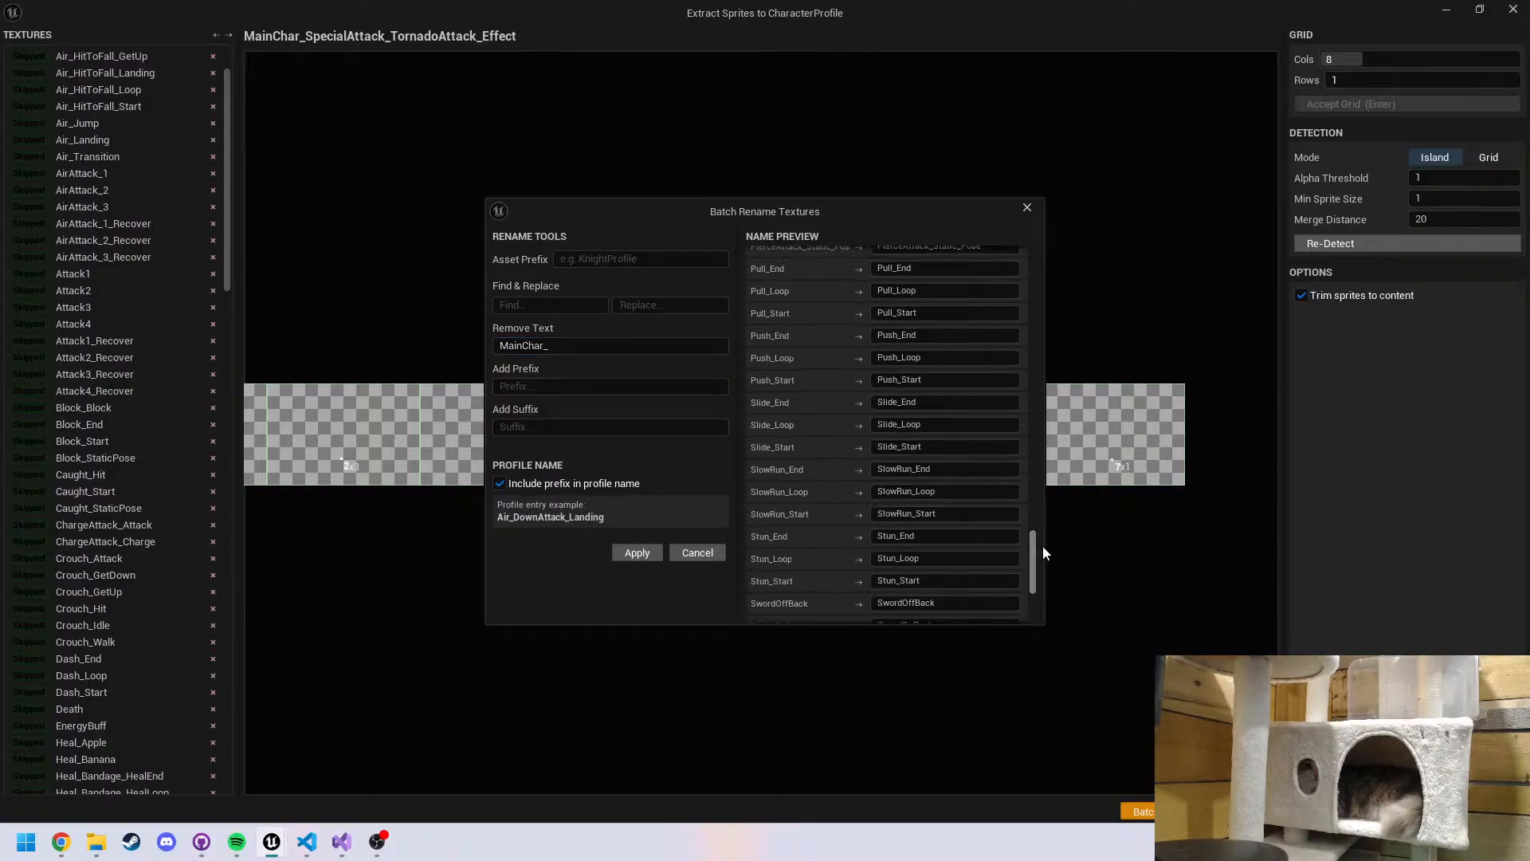
pyautogui.moveTo(1035, 526); pyautogui.dragTo(1007, 228)
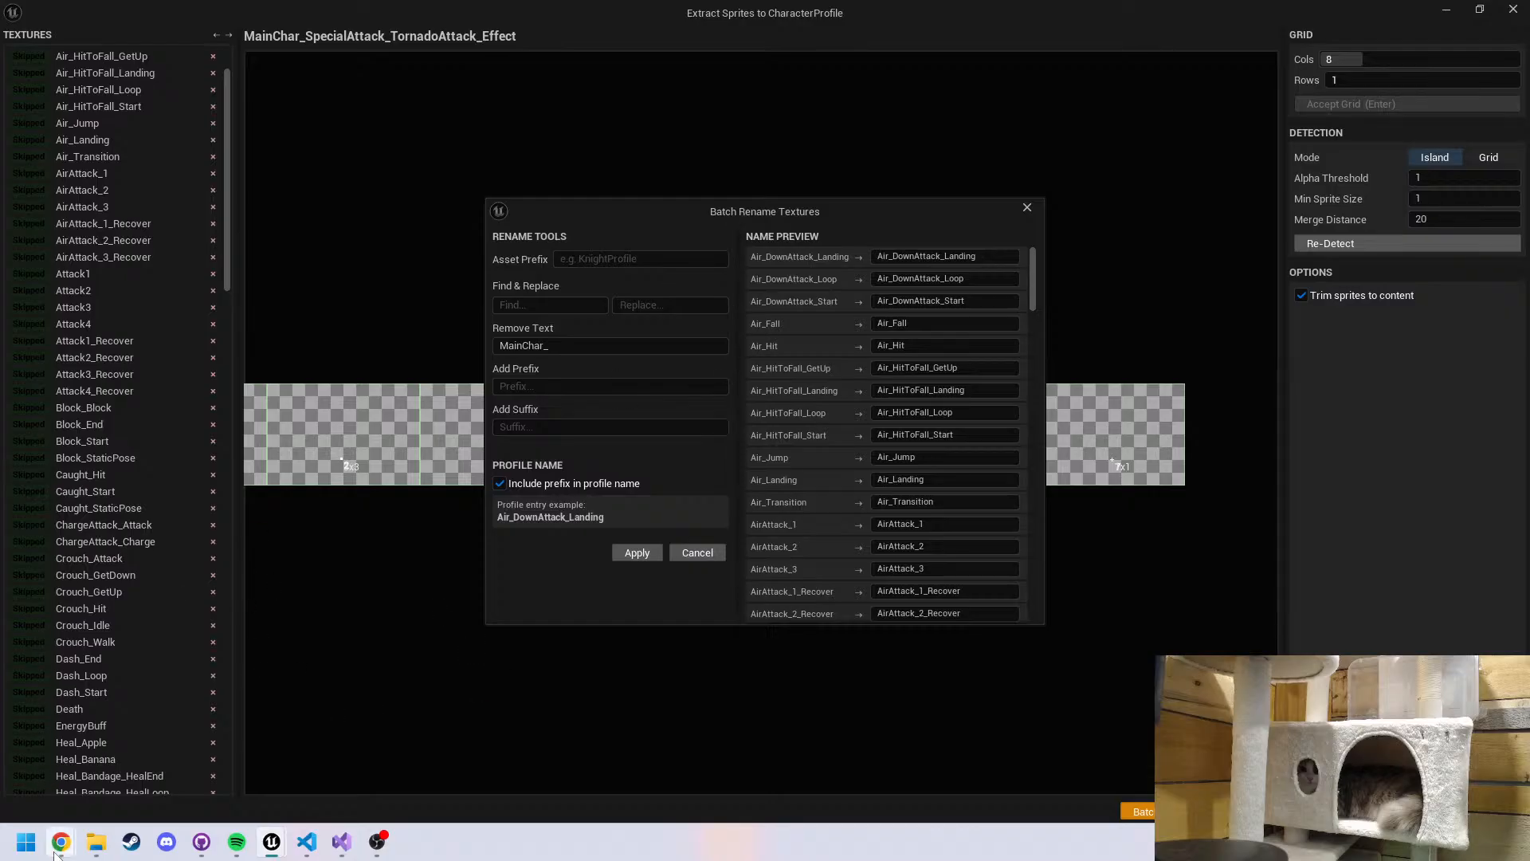
pyautogui.moveTo(60, 843)
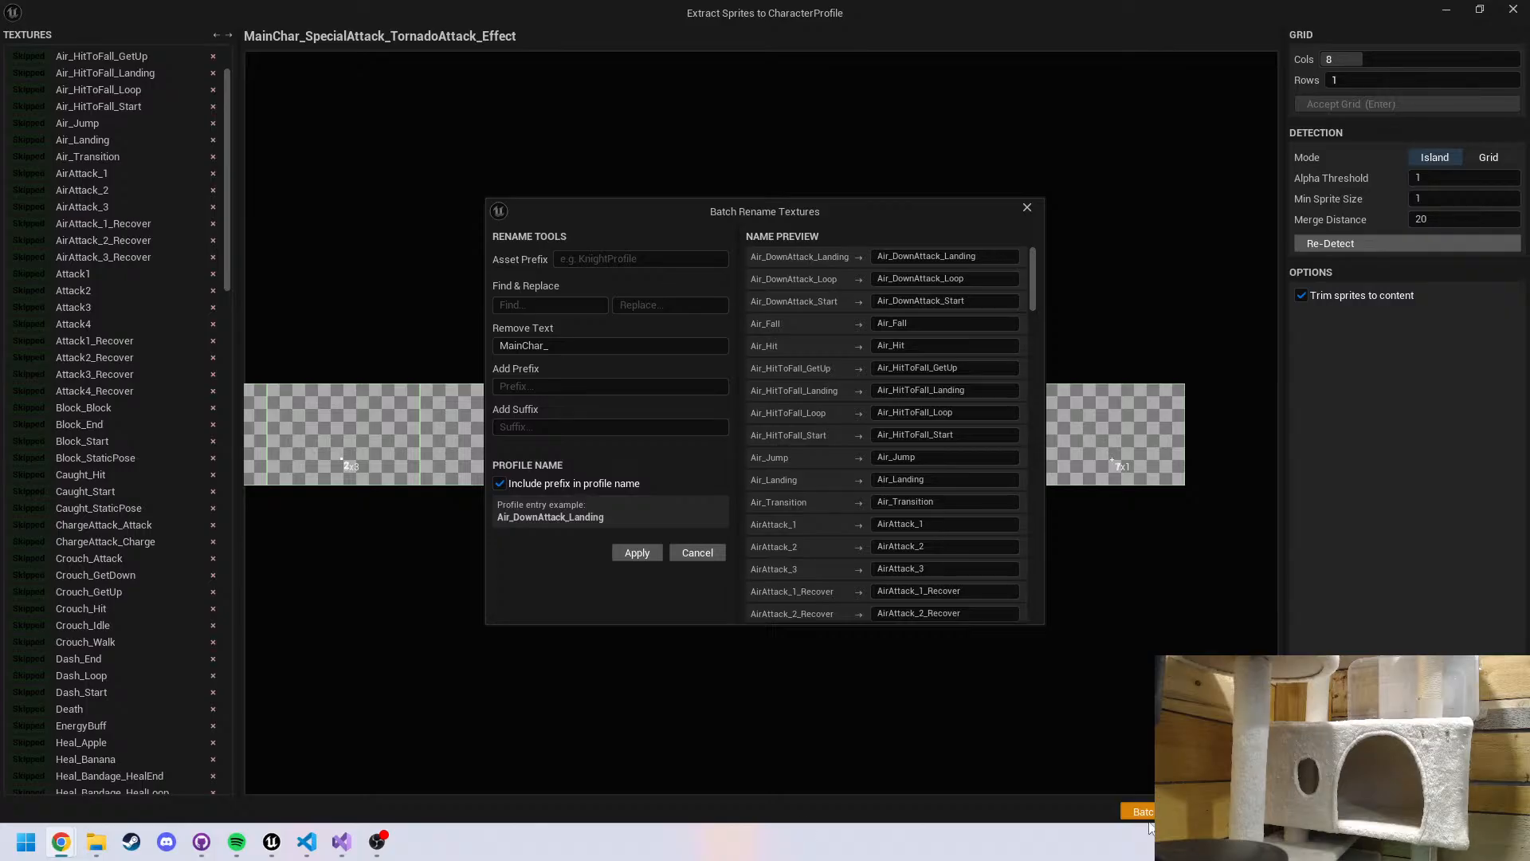
pyautogui.moveTo(273, 845)
pyautogui.click(160, 770)
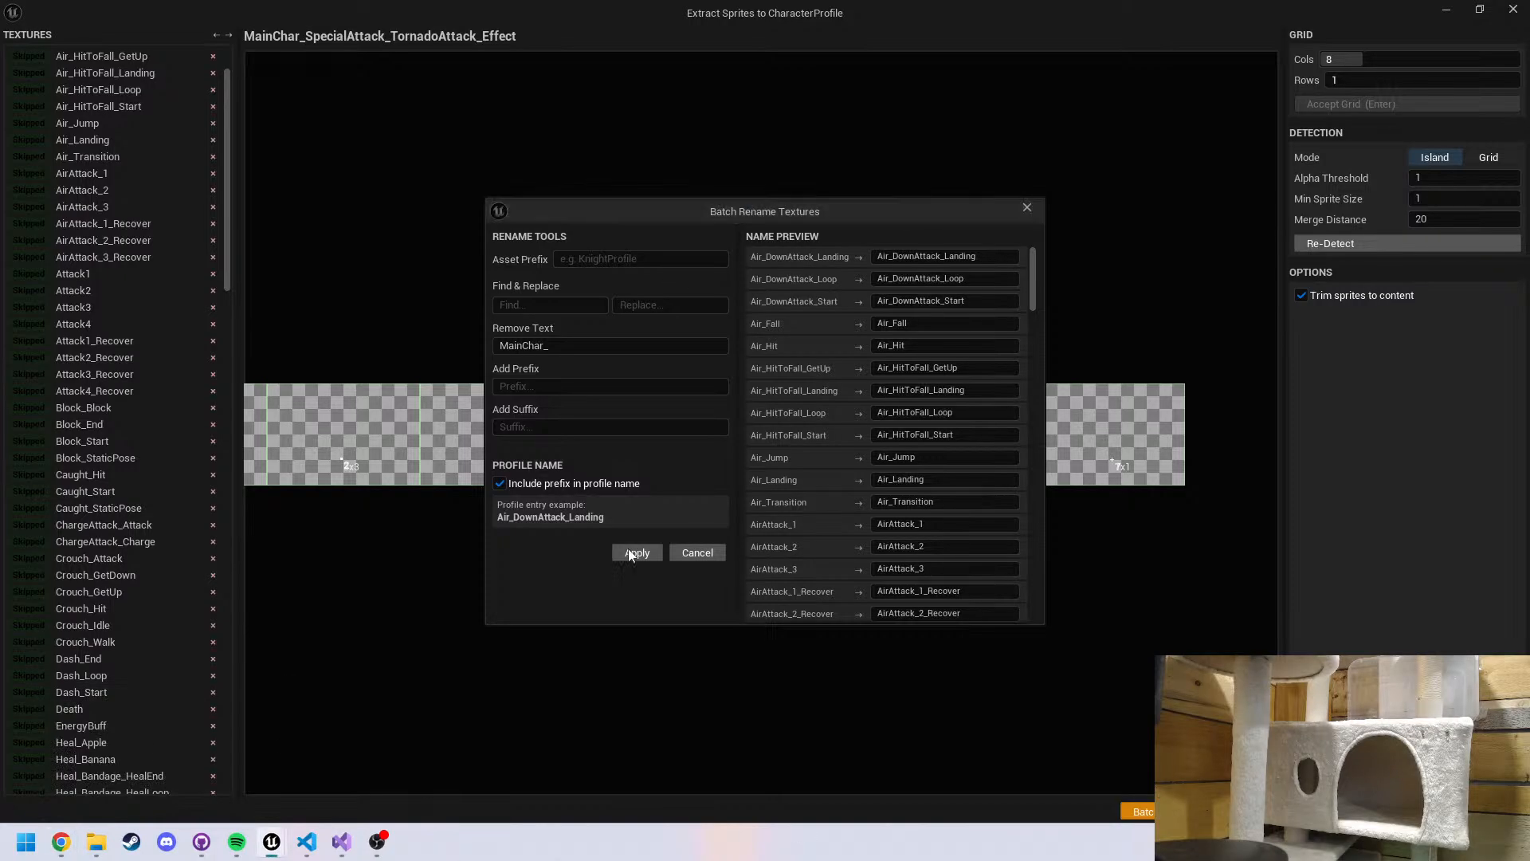
pyautogui.click(637, 552)
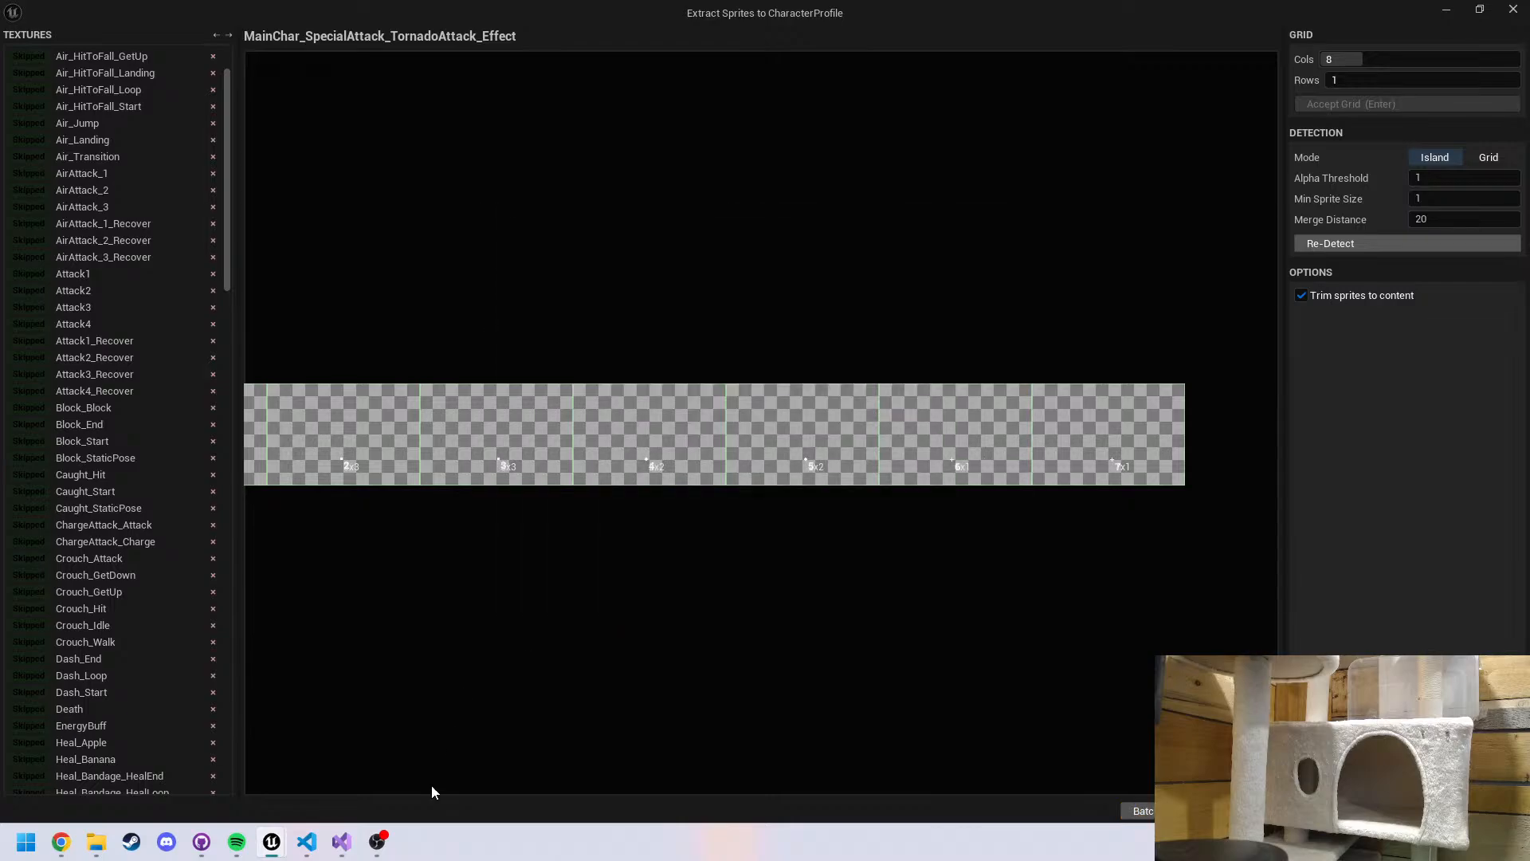
# Switch to the Map_SideScroller level editor and search the placeable actors for "nav"
pyautogui.moveTo(272, 842)
pyautogui.click(183, 753)
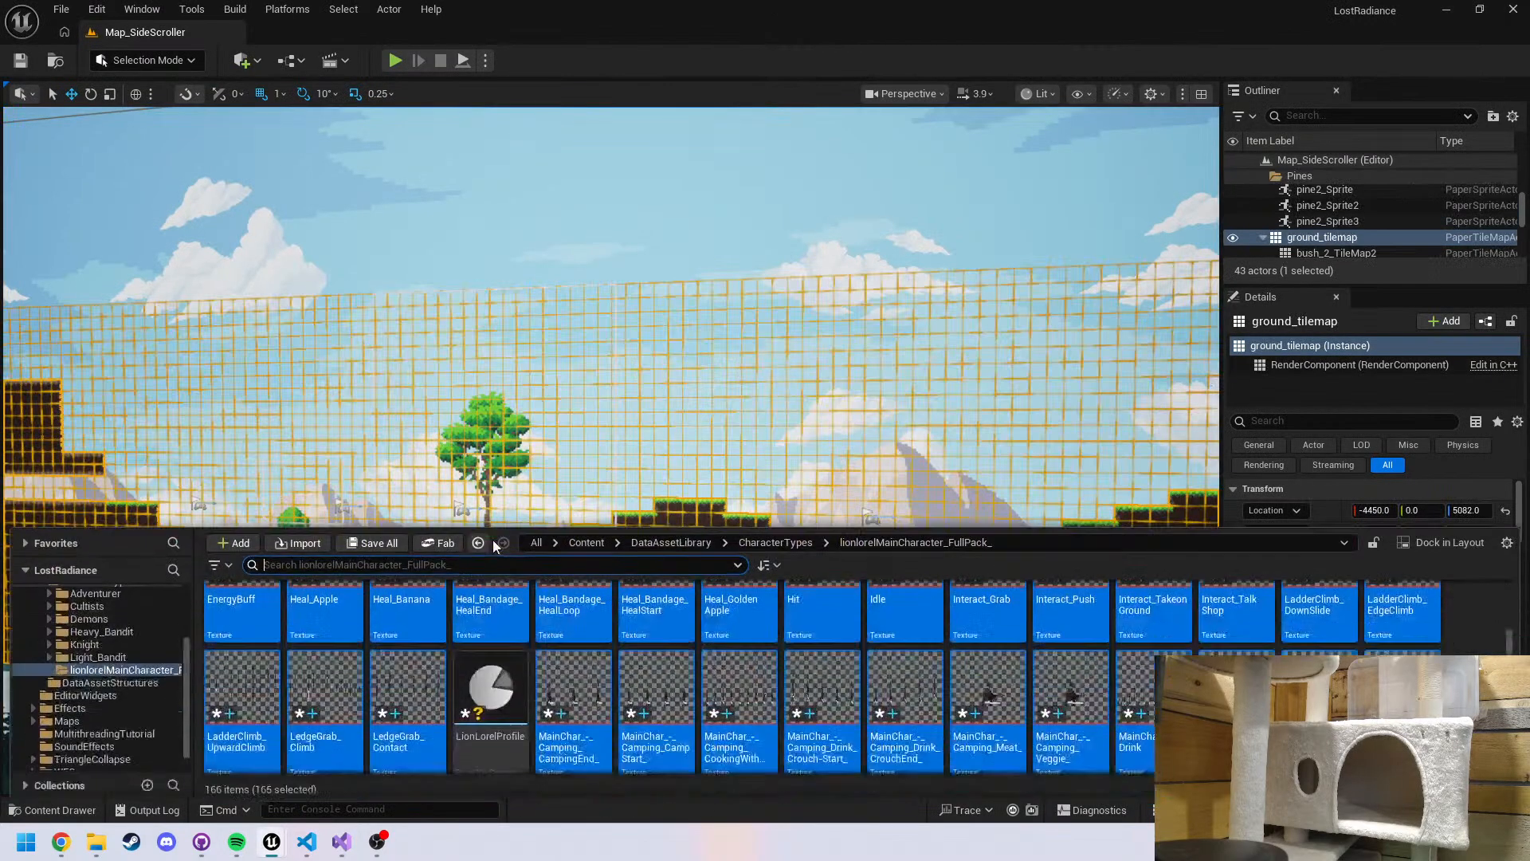
pyautogui.press('f')
pyautogui.click(249, 60)
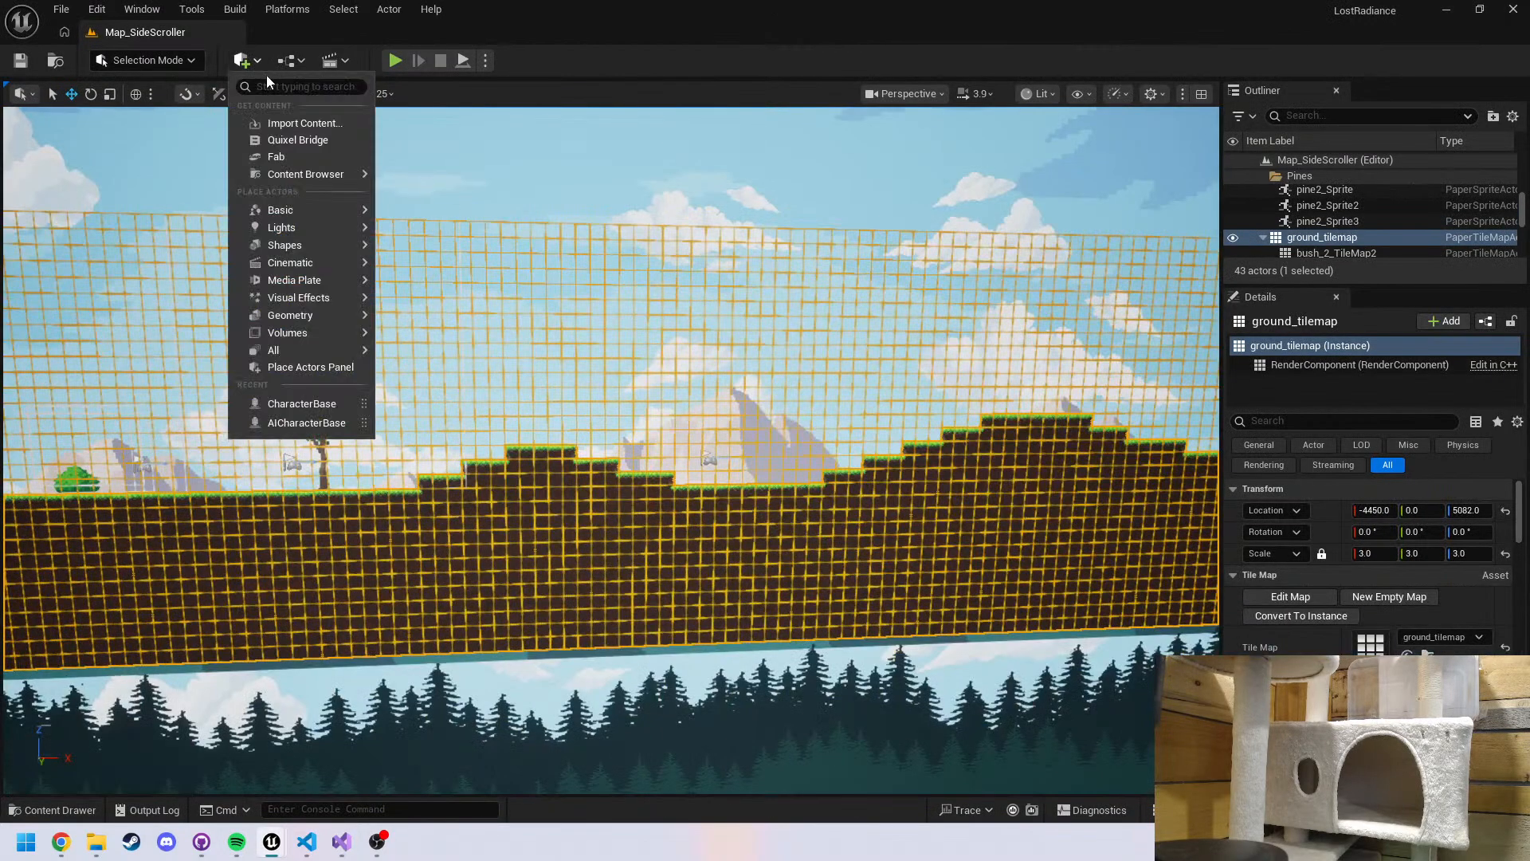
pyautogui.write('navi')
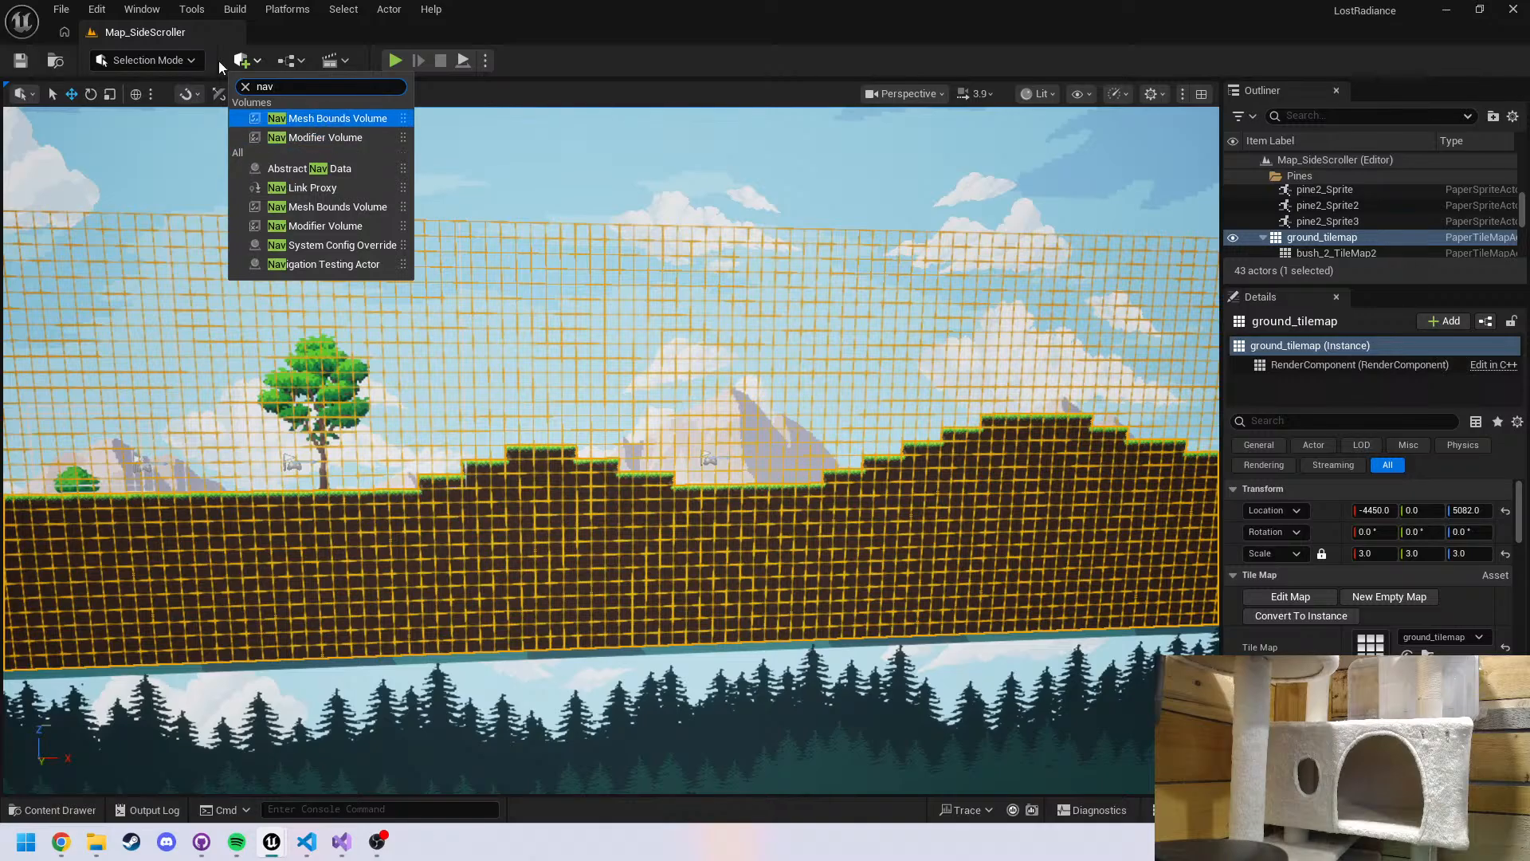
# Open the Project Settings, search them for "nav mesh" and clear the search
pyautogui.click(100, 12)
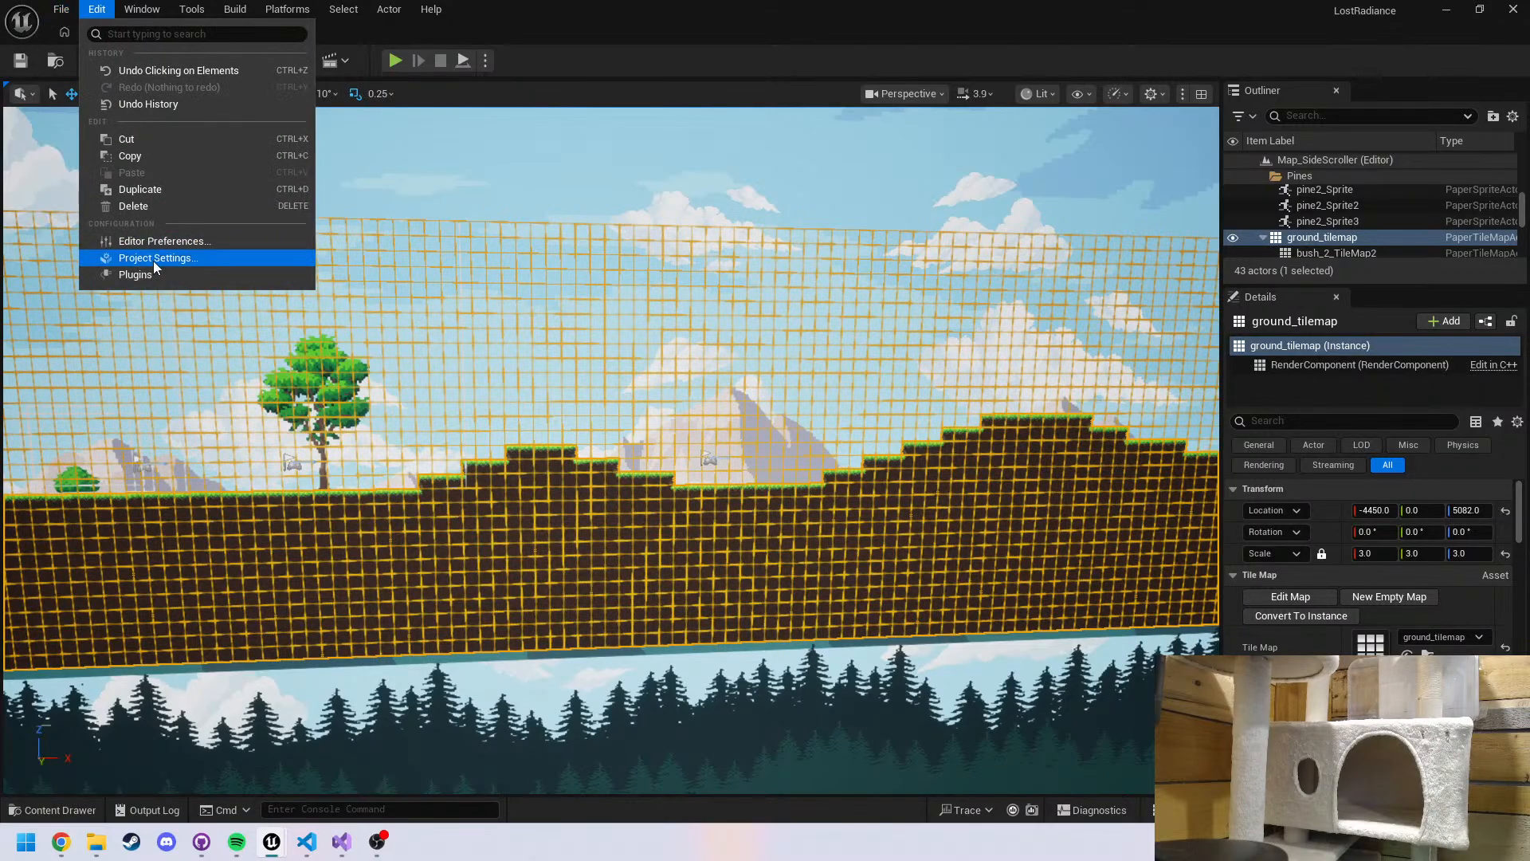
pyautogui.click(157, 256)
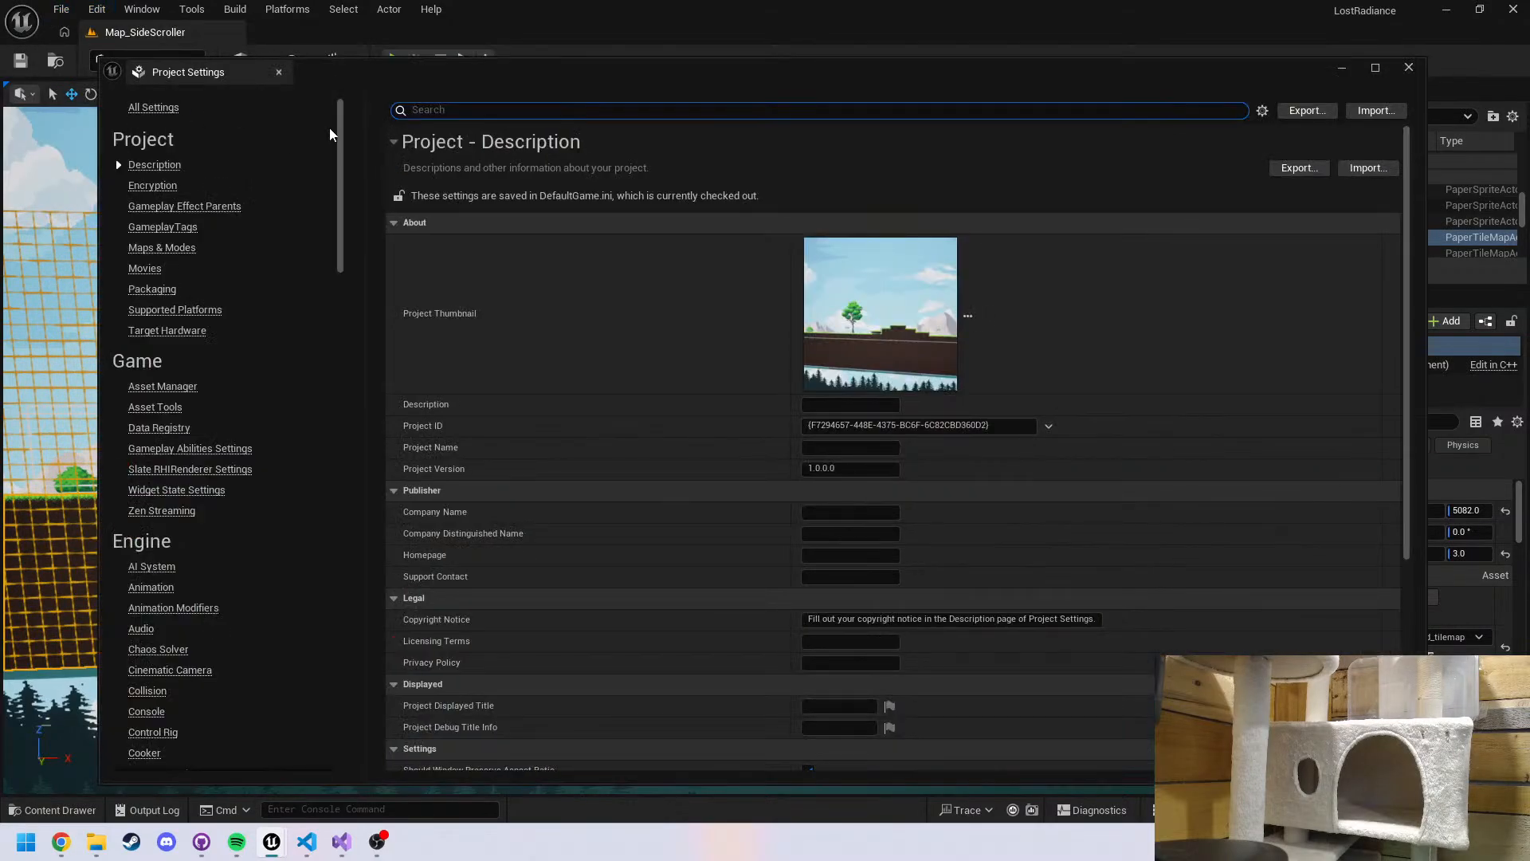
pyautogui.write('nav')
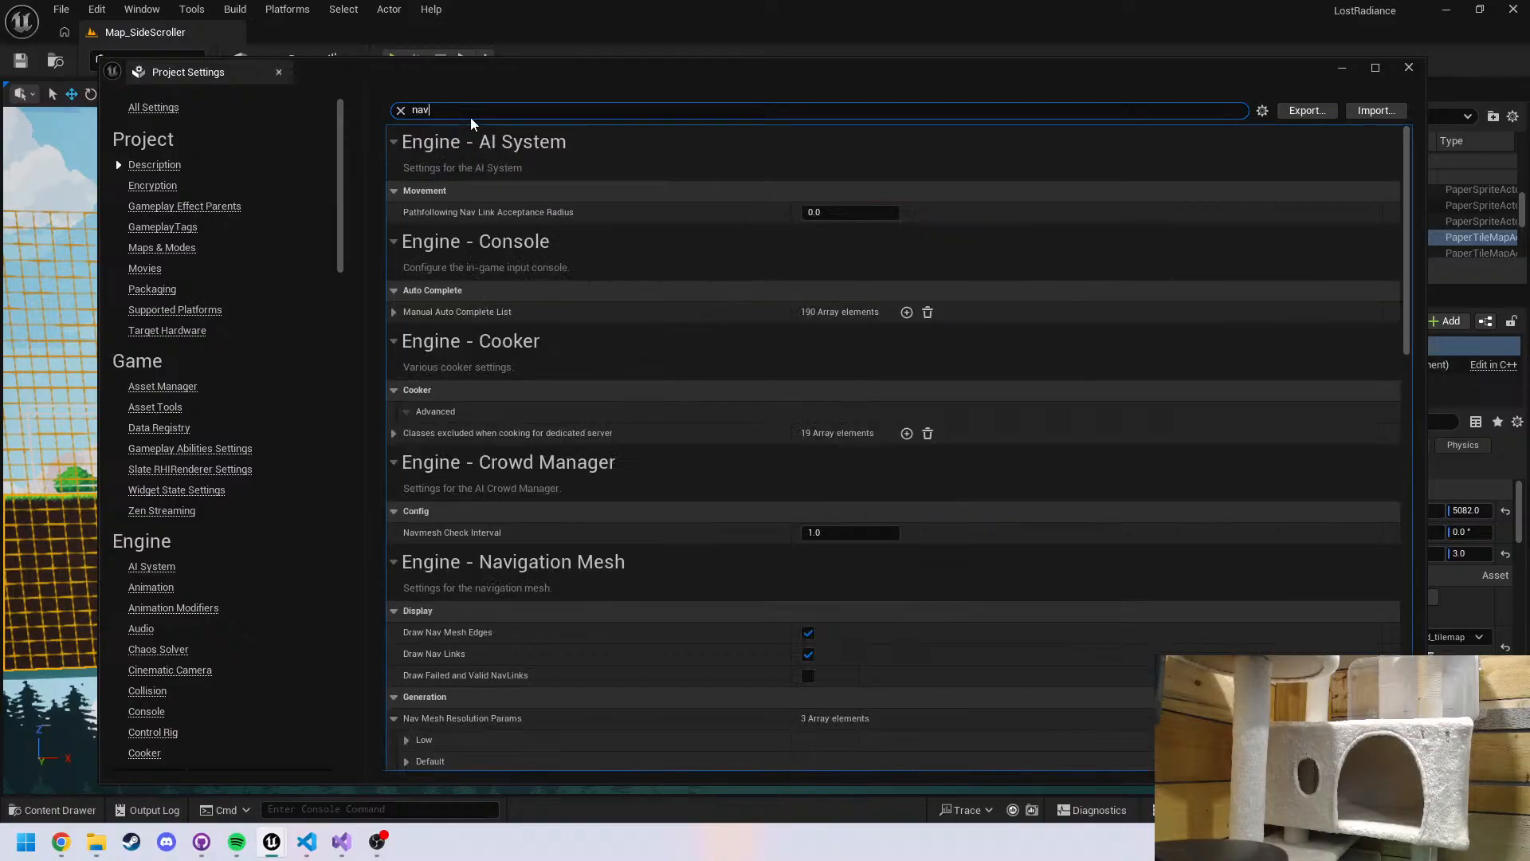
pyautogui.write(' mesh')
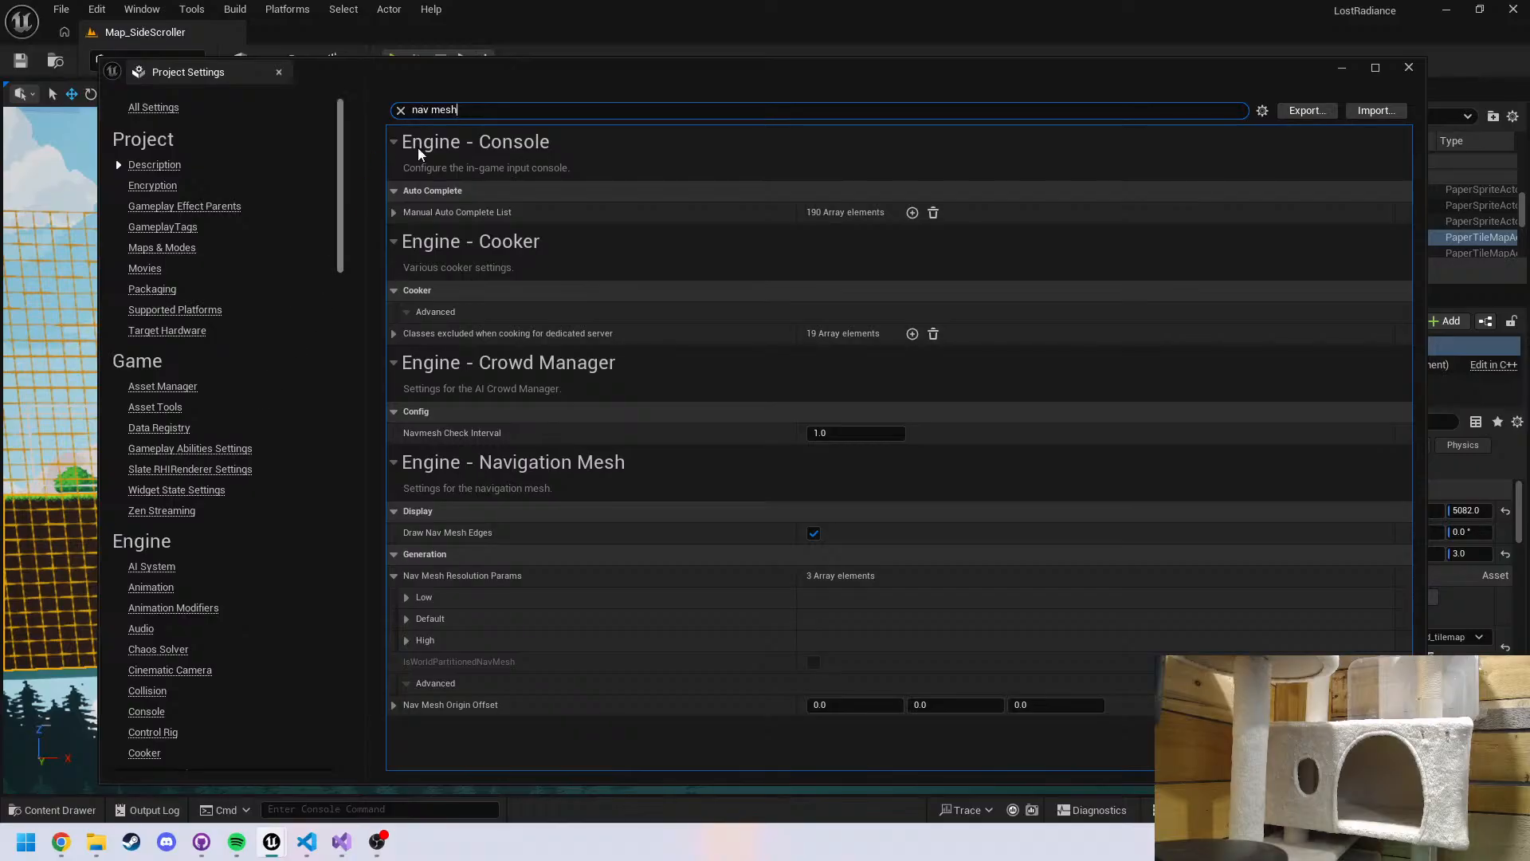
pyautogui.click(401, 112)
# Find the Engine category in the Project Settings and open its Navigation Mesh page
pyautogui.scroll(-2, 249, 398)
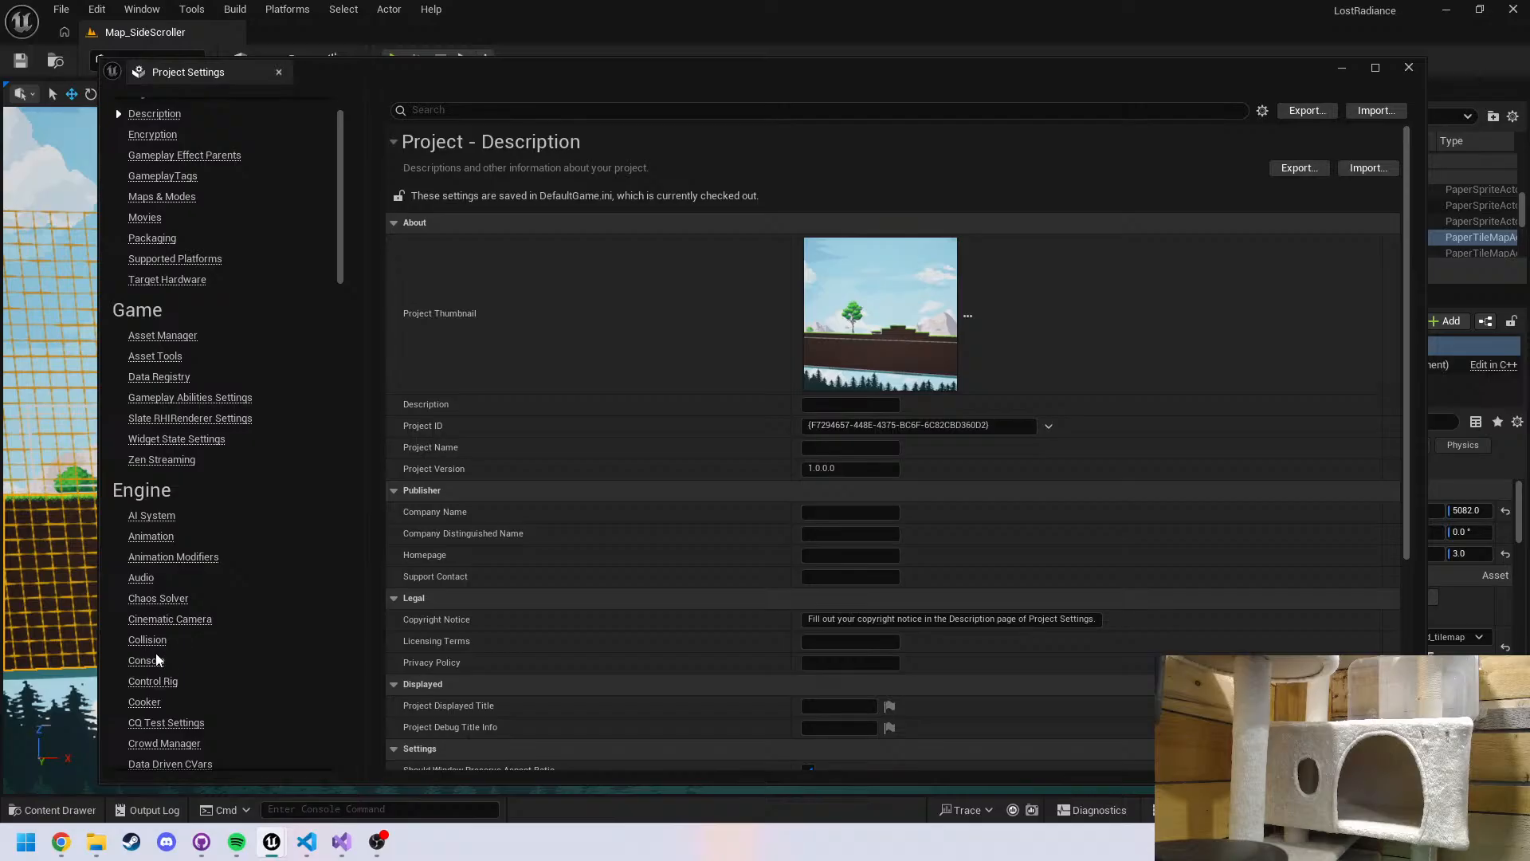
pyautogui.scroll(-4, 231, 676)
pyautogui.scroll(-11, 242, 677)
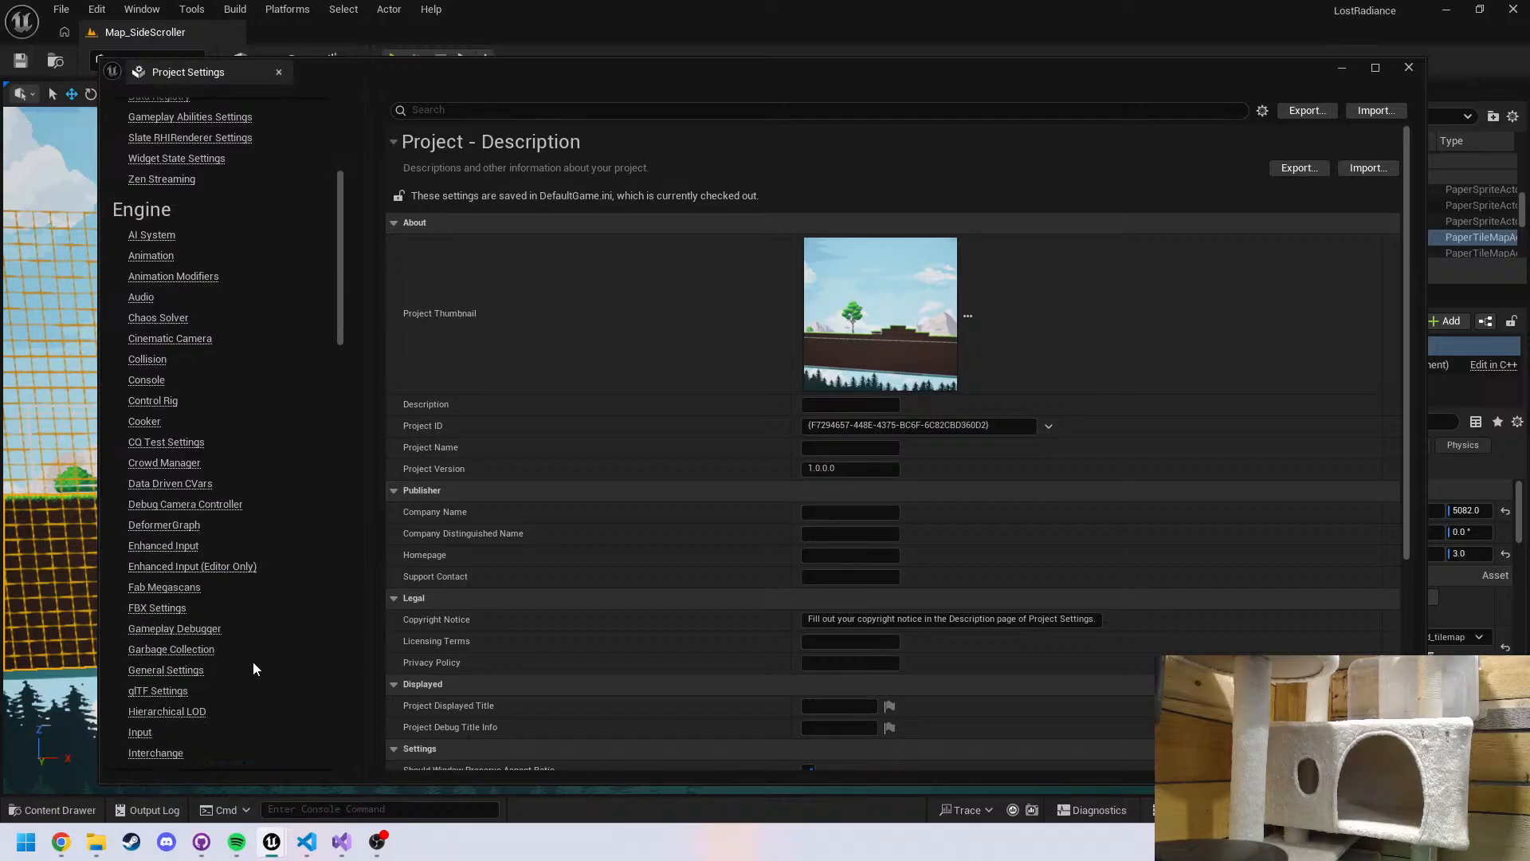
pyautogui.scroll(-3, 243, 624)
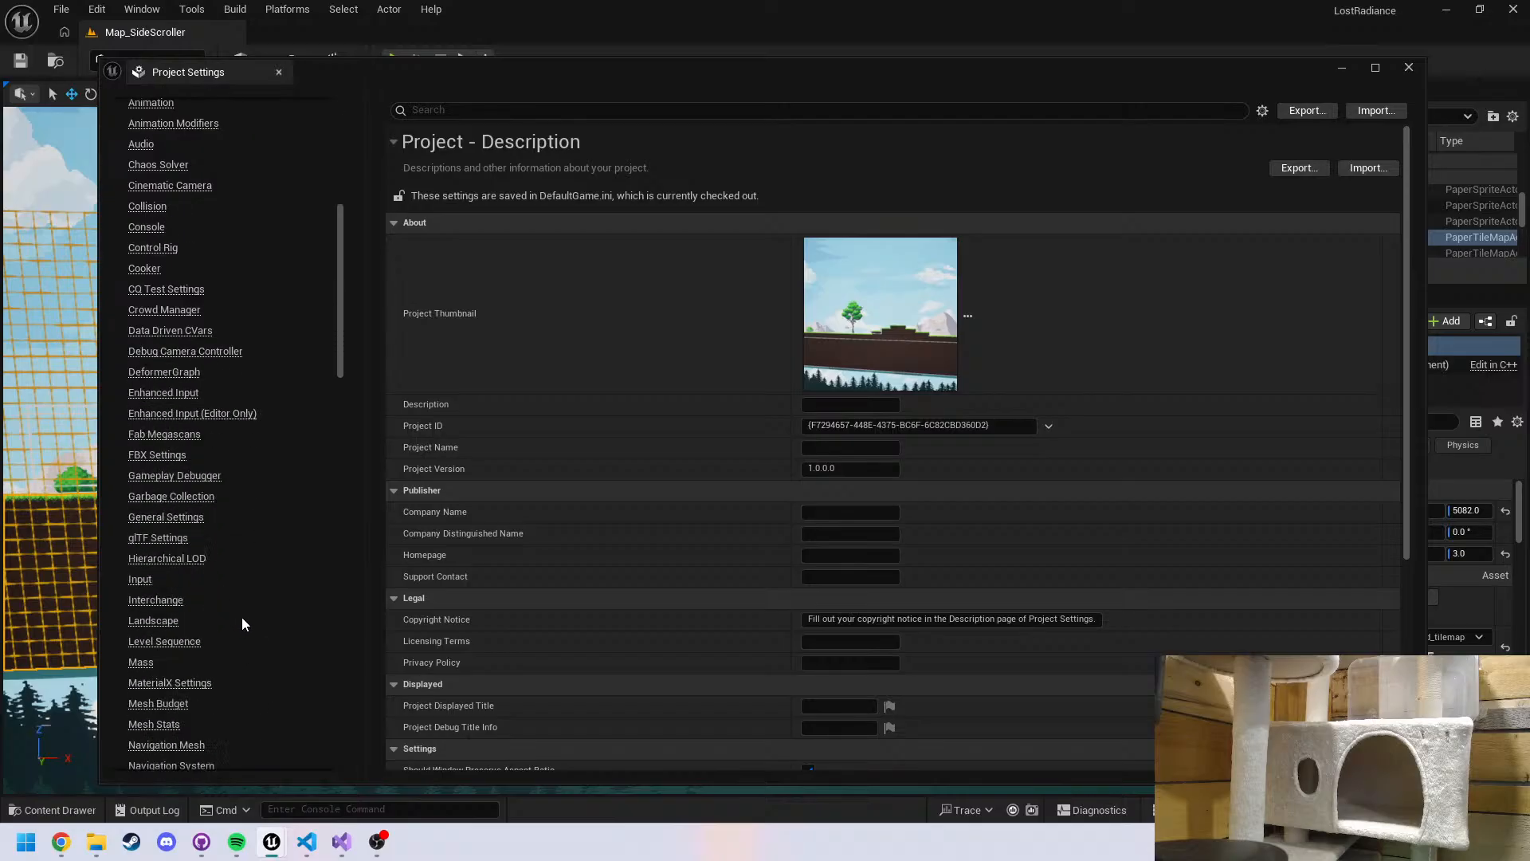
pyautogui.scroll(-4, 220, 619)
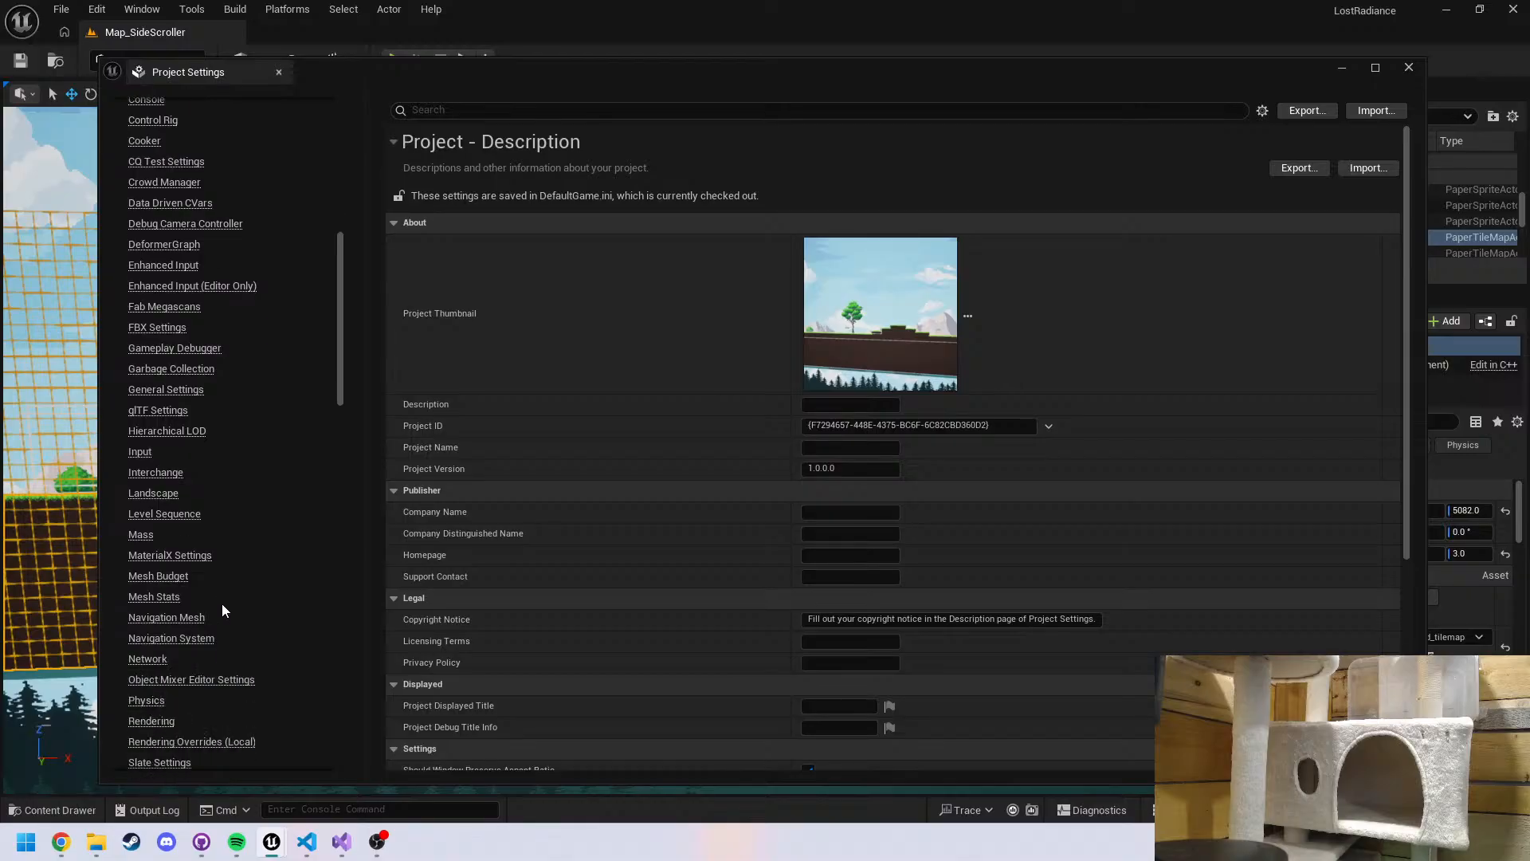
pyautogui.click(183, 620)
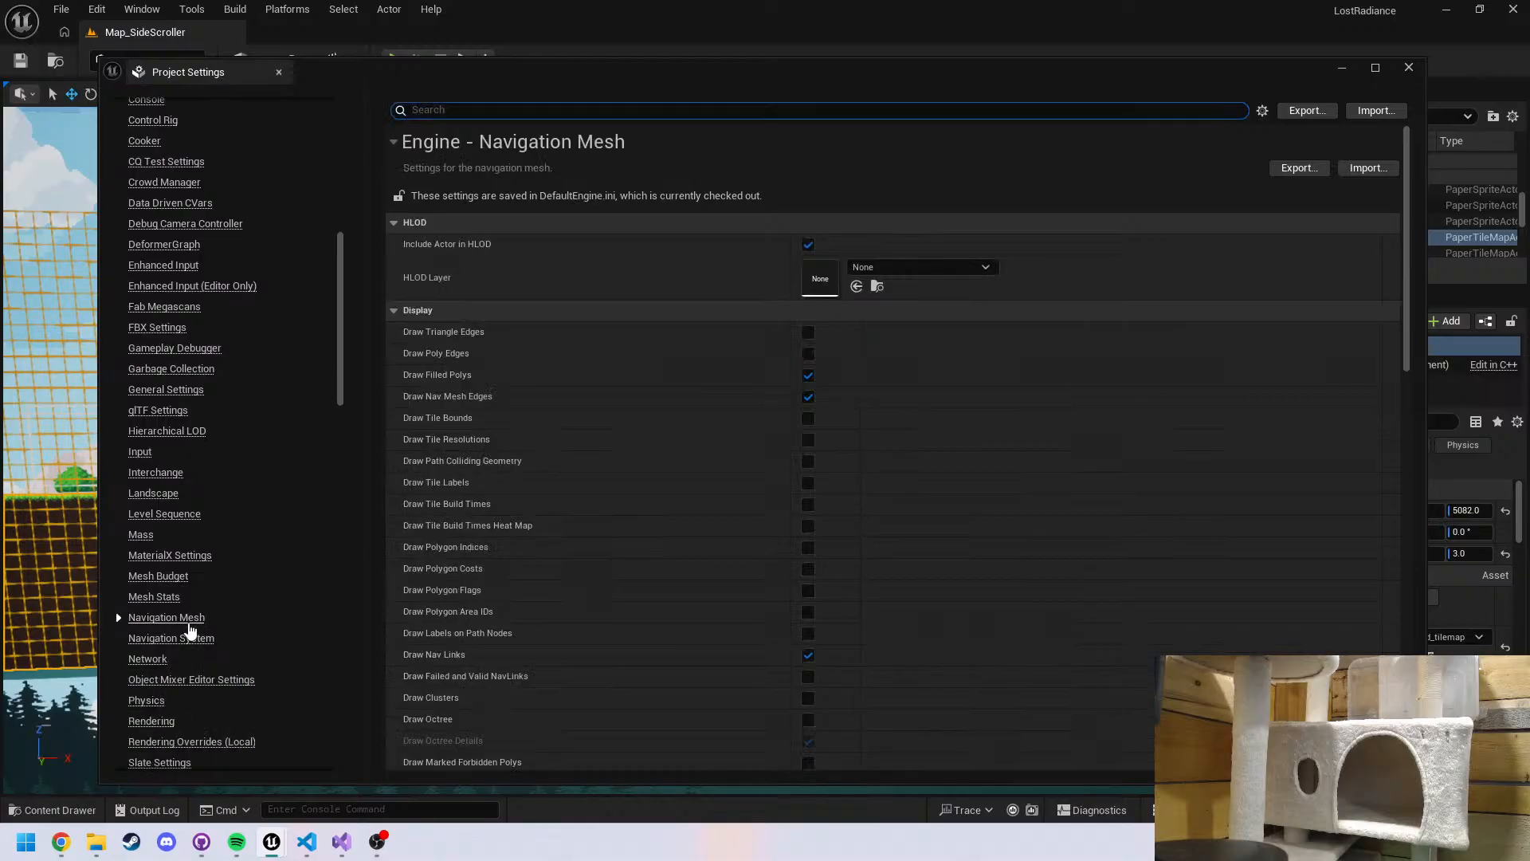
# Examine the Navigation Mesh settings from the display options through generation, query and runtime to the data layers
pyautogui.scroll(-2, 581, 292)
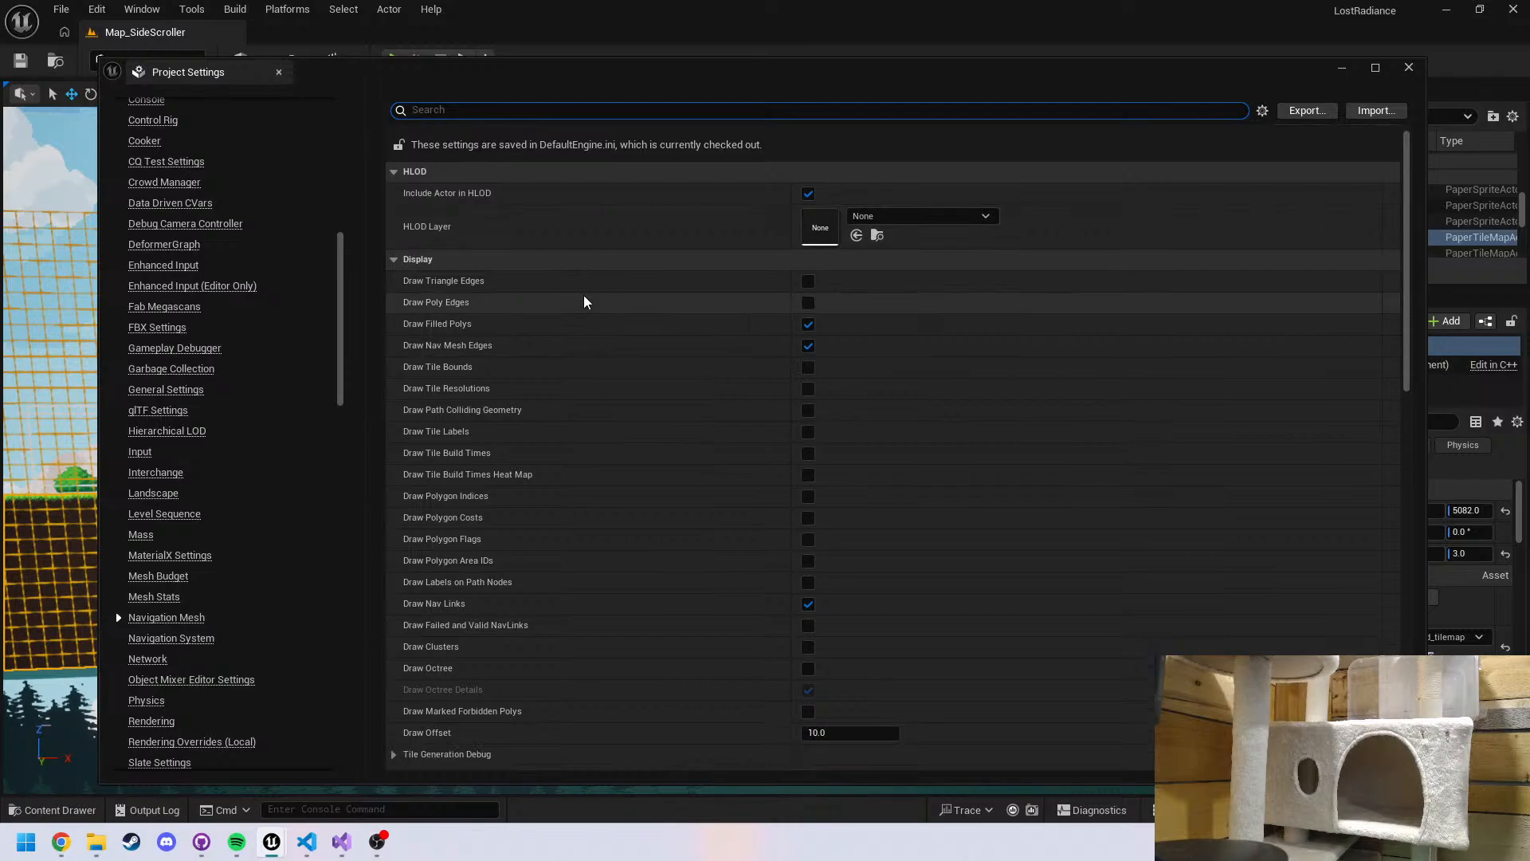
pyautogui.scroll(-3, 564, 523)
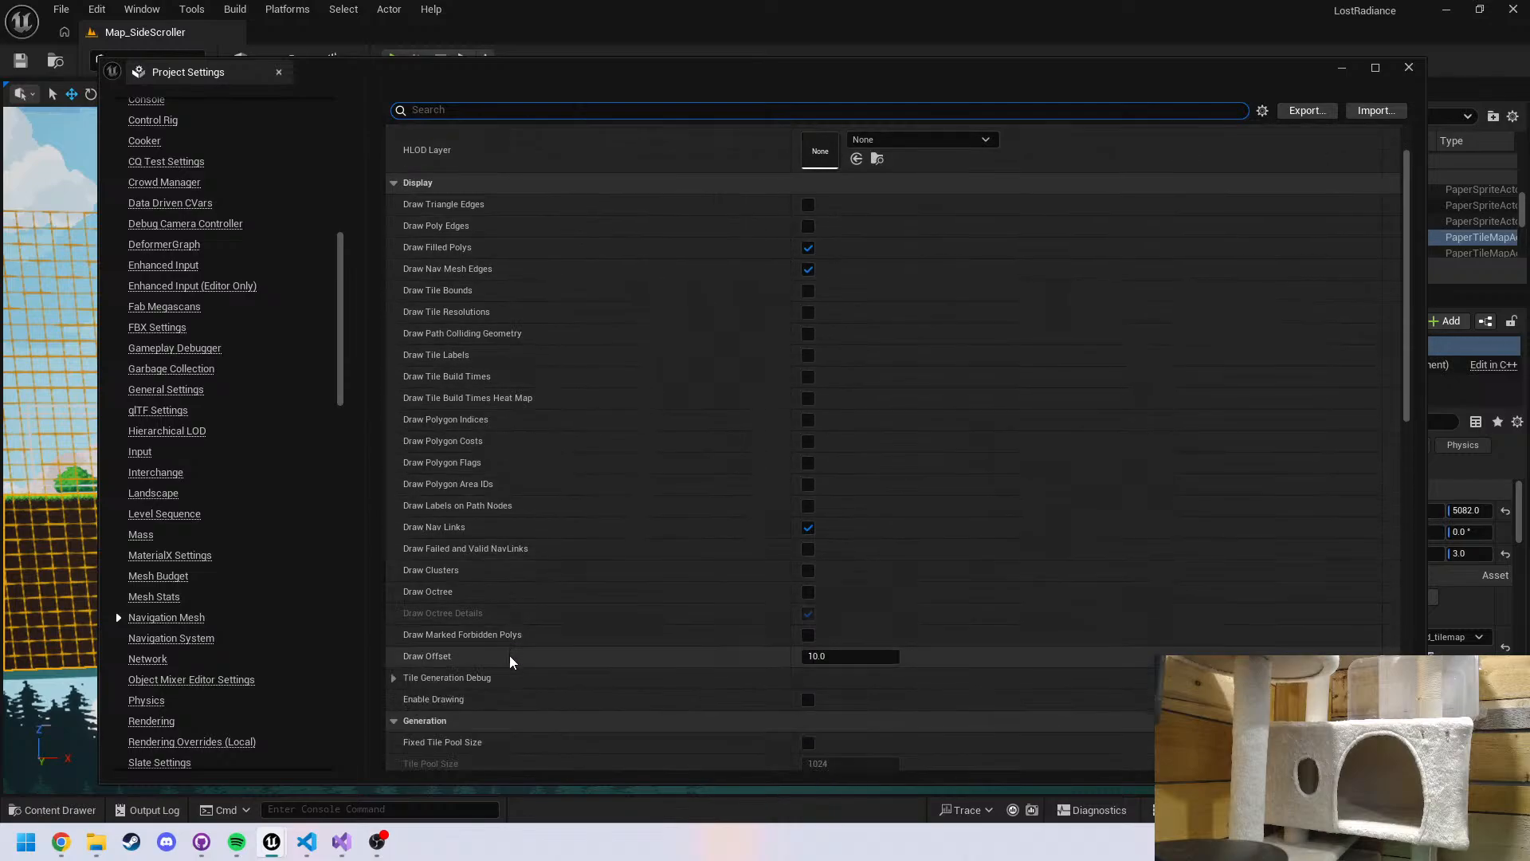
pyautogui.scroll(-6, 511, 668)
pyautogui.scroll(-8, 514, 662)
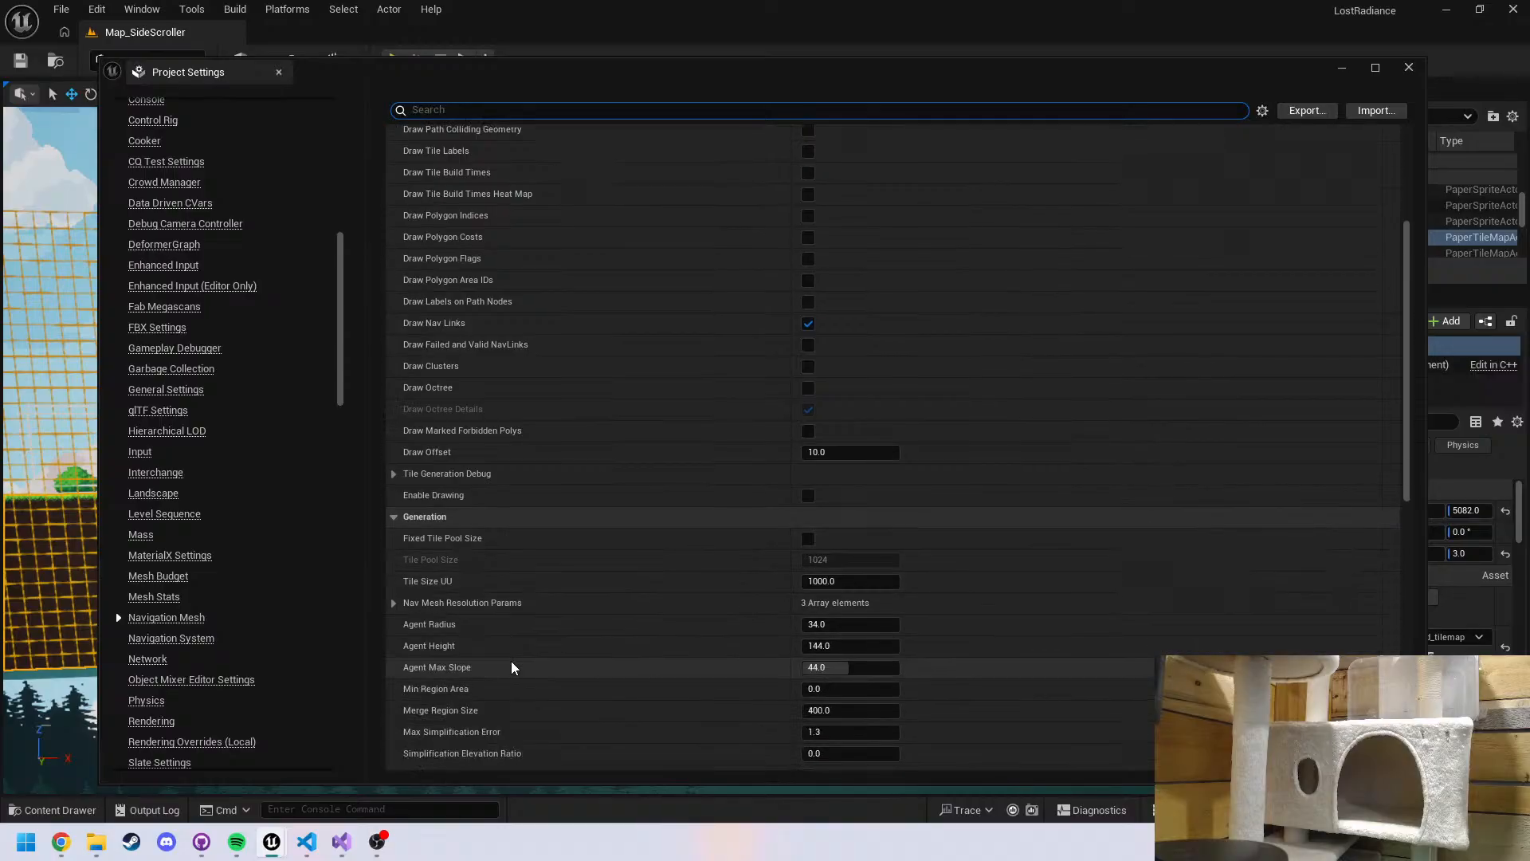
pyautogui.scroll(-6, 522, 638)
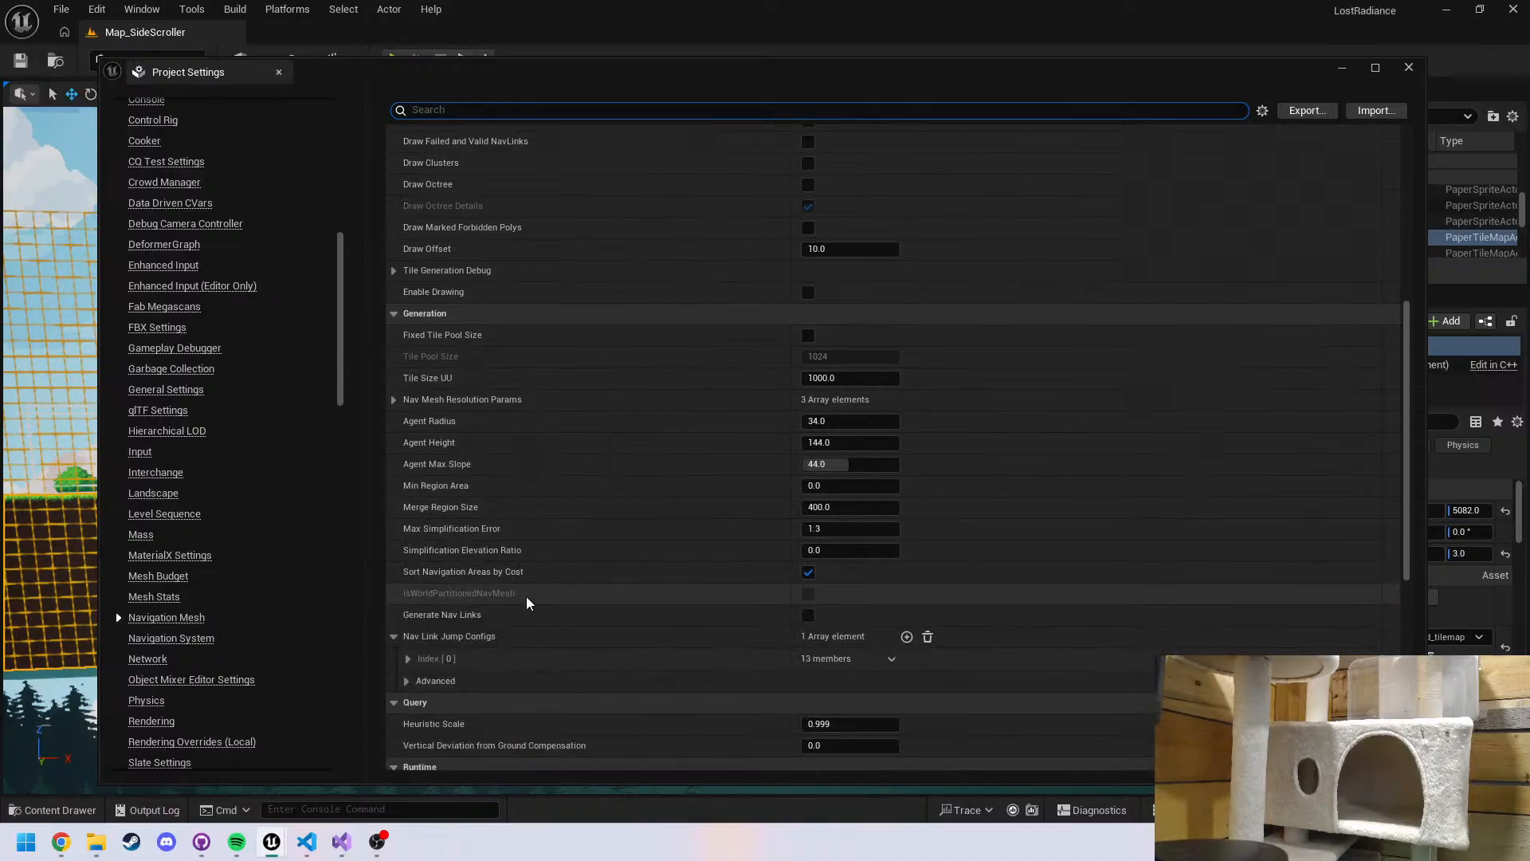
pyautogui.scroll(-7, 518, 622)
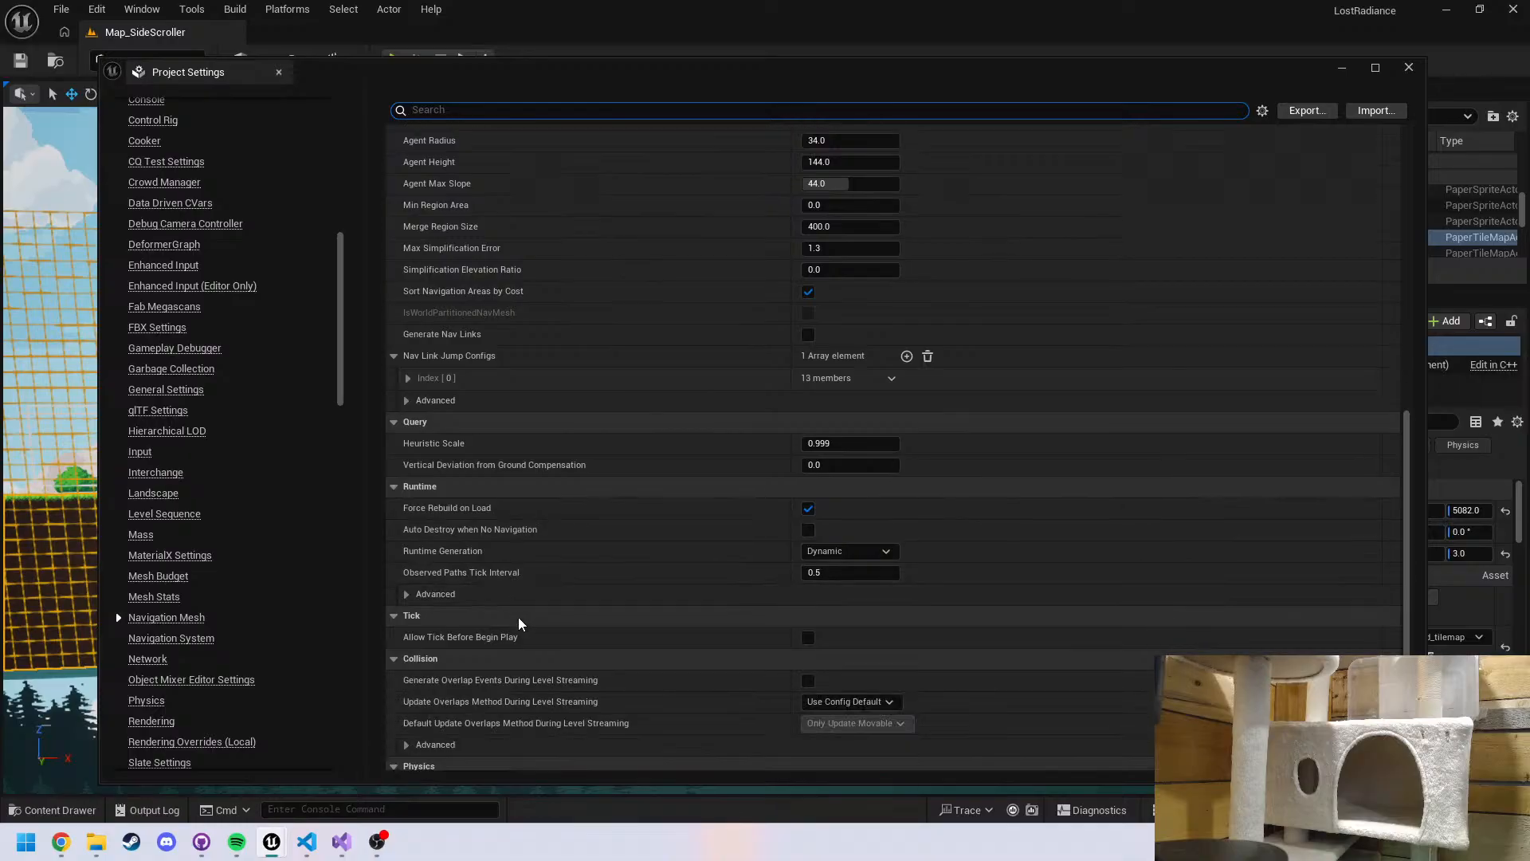
pyautogui.scroll(-4, 526, 558)
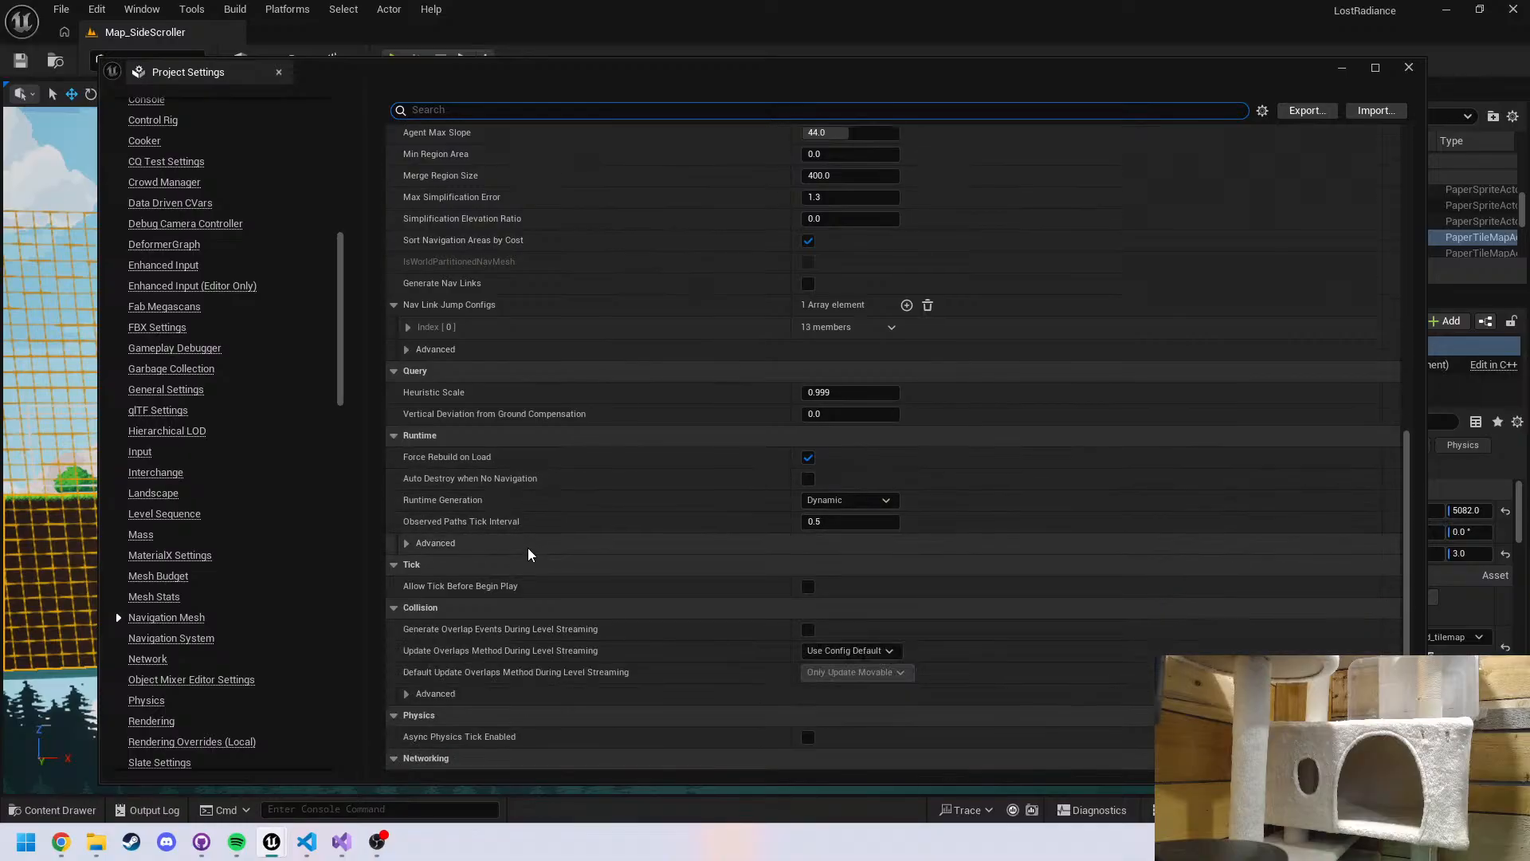
pyautogui.scroll(-4, 519, 590)
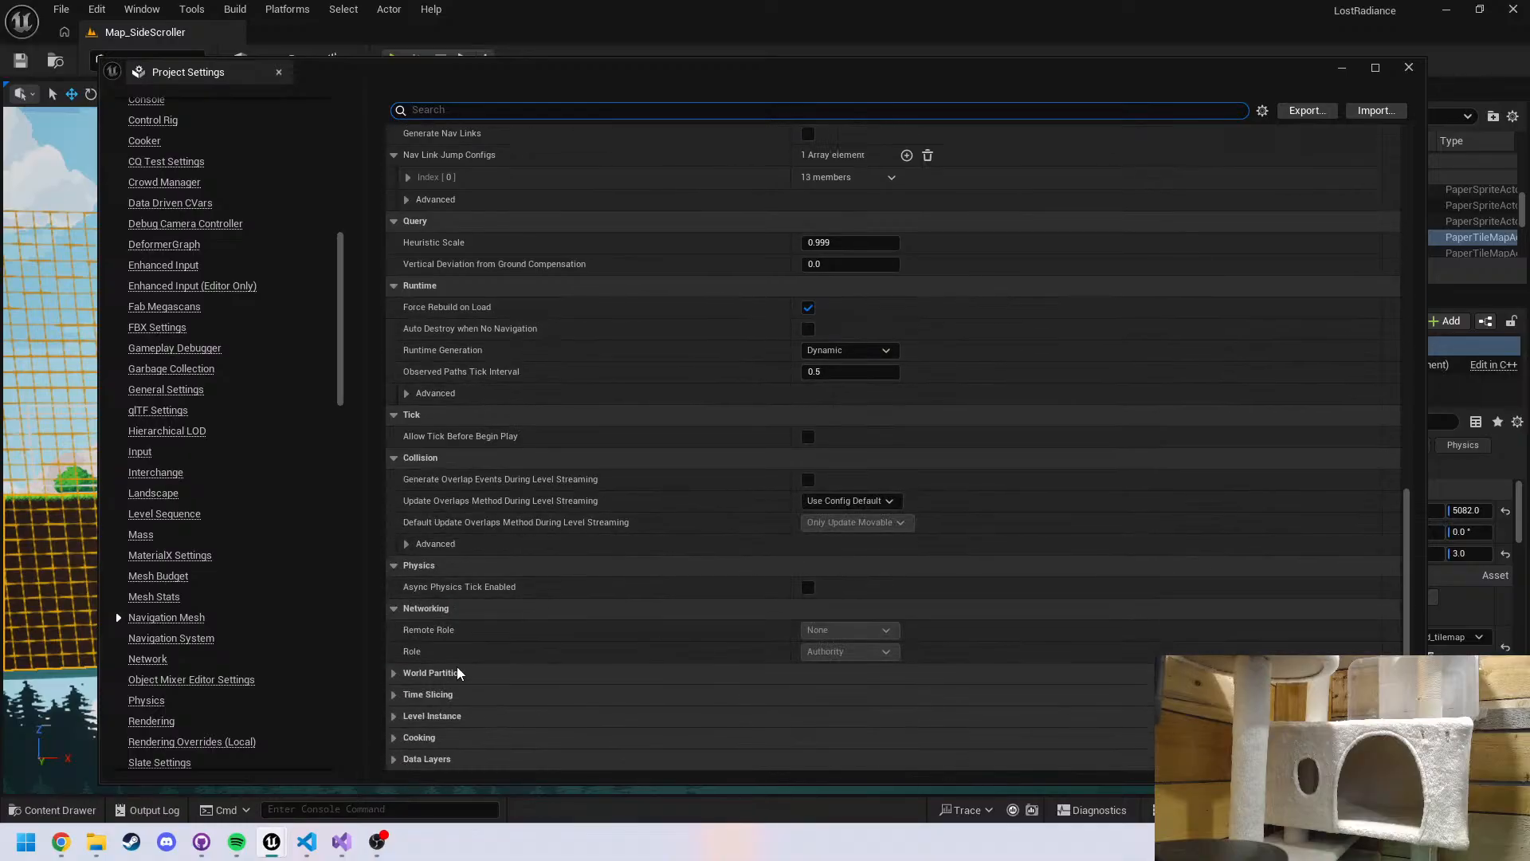
# Check the Navigation System settings, recheck the Navigation Mesh generation and runtime options, and close the Project Settings
pyautogui.click(169, 638)
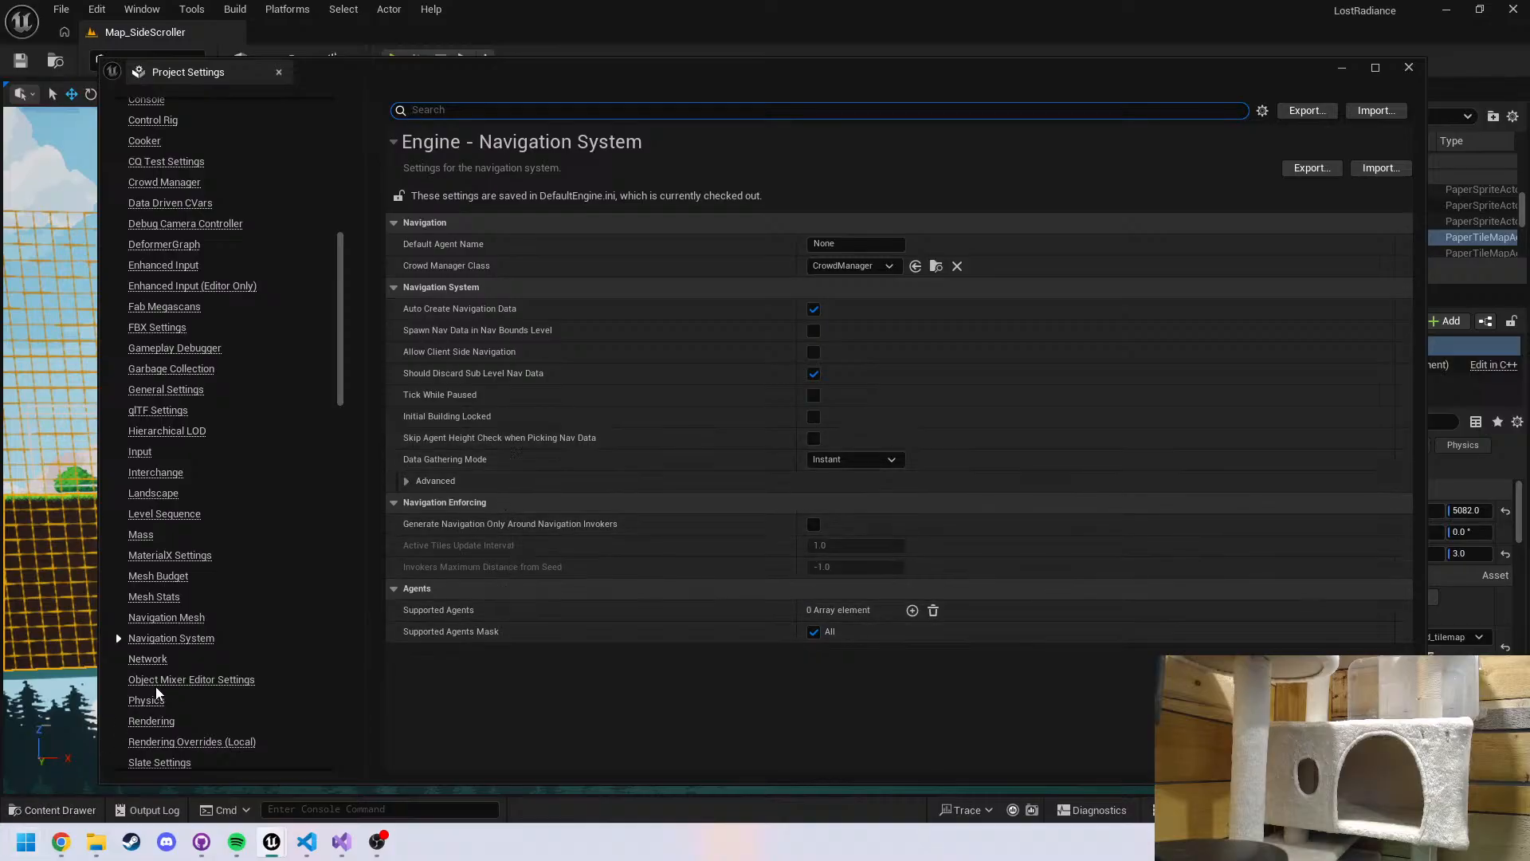
pyautogui.click(189, 619)
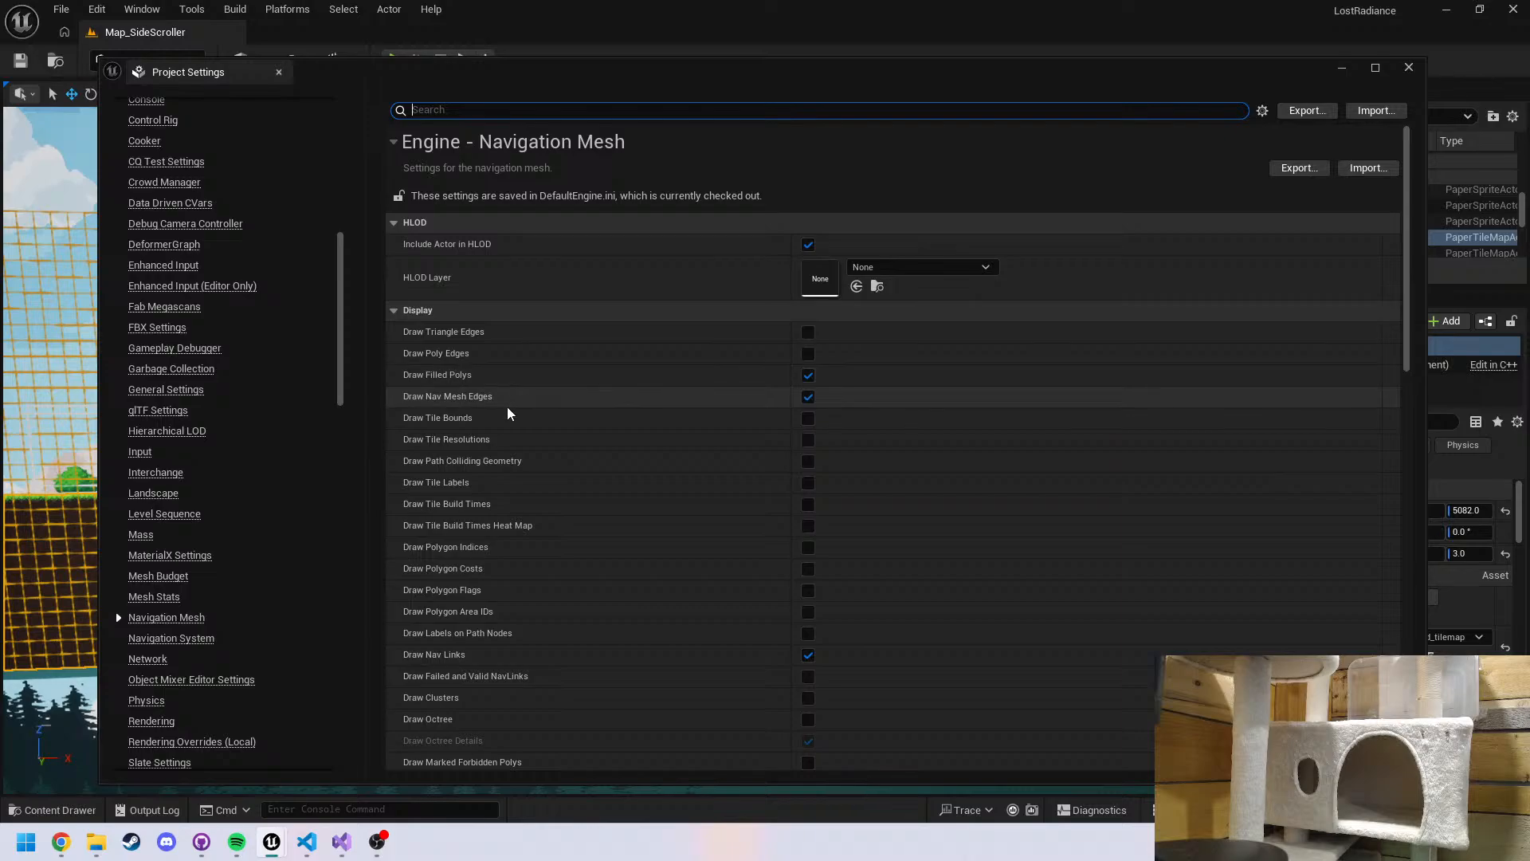
pyautogui.scroll(-3, 498, 454)
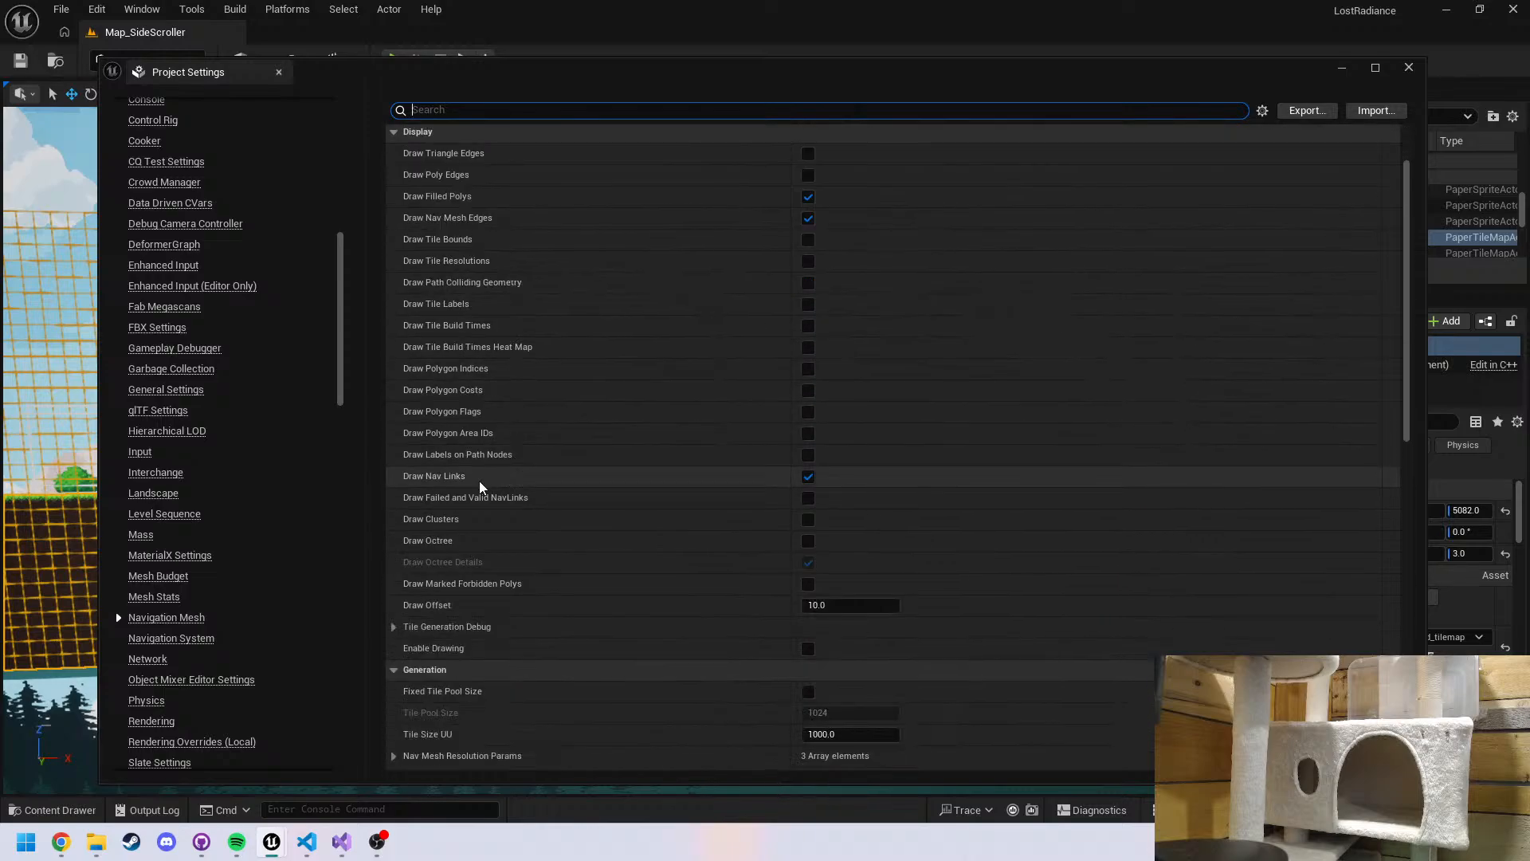
pyautogui.scroll(-1, 480, 542)
pyautogui.scroll(-1, 500, 603)
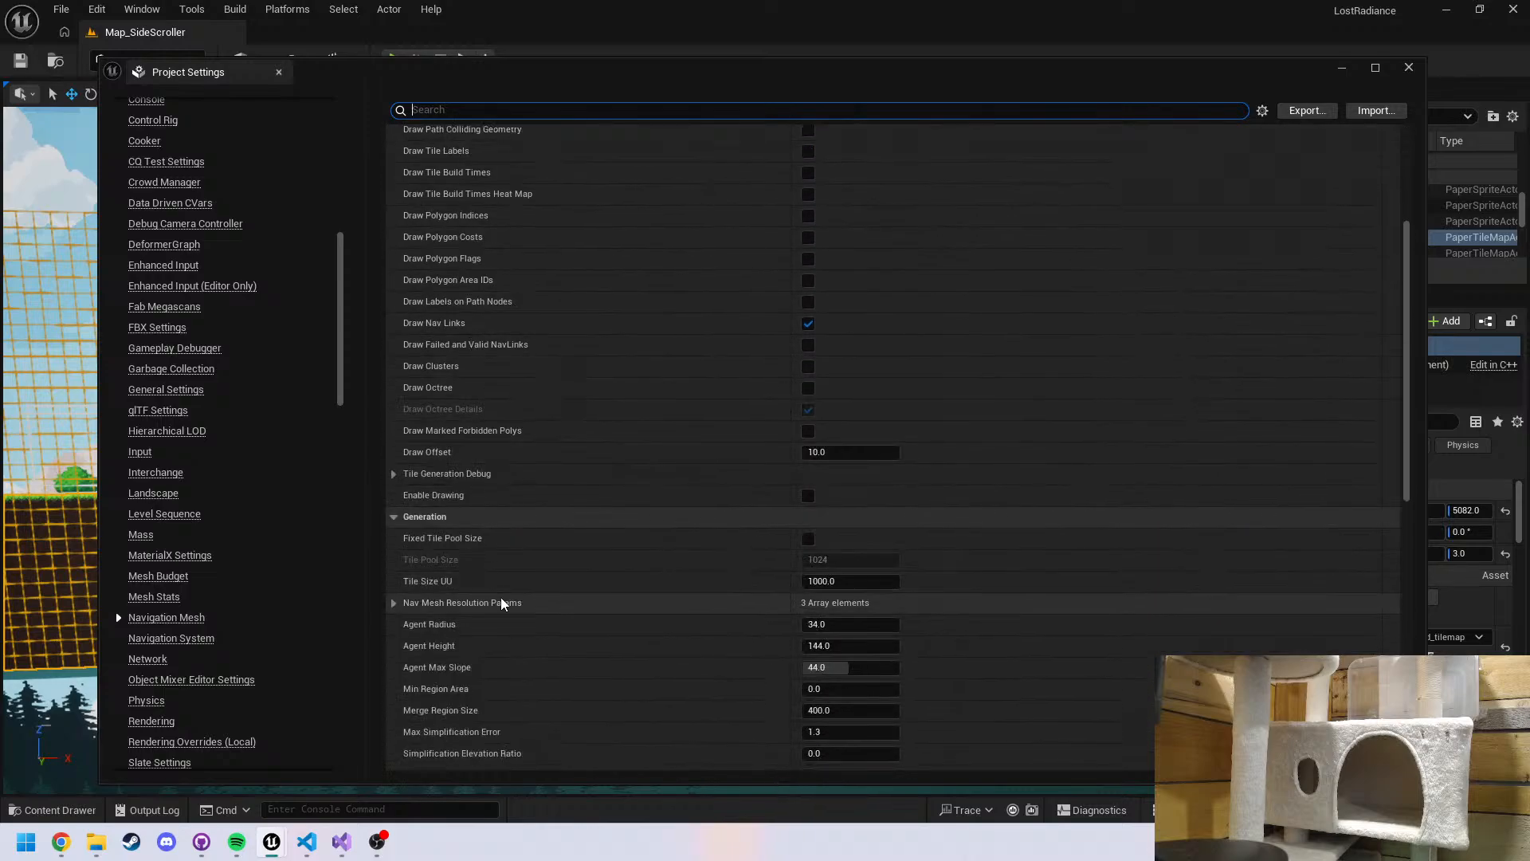
pyautogui.scroll(-3, 499, 622)
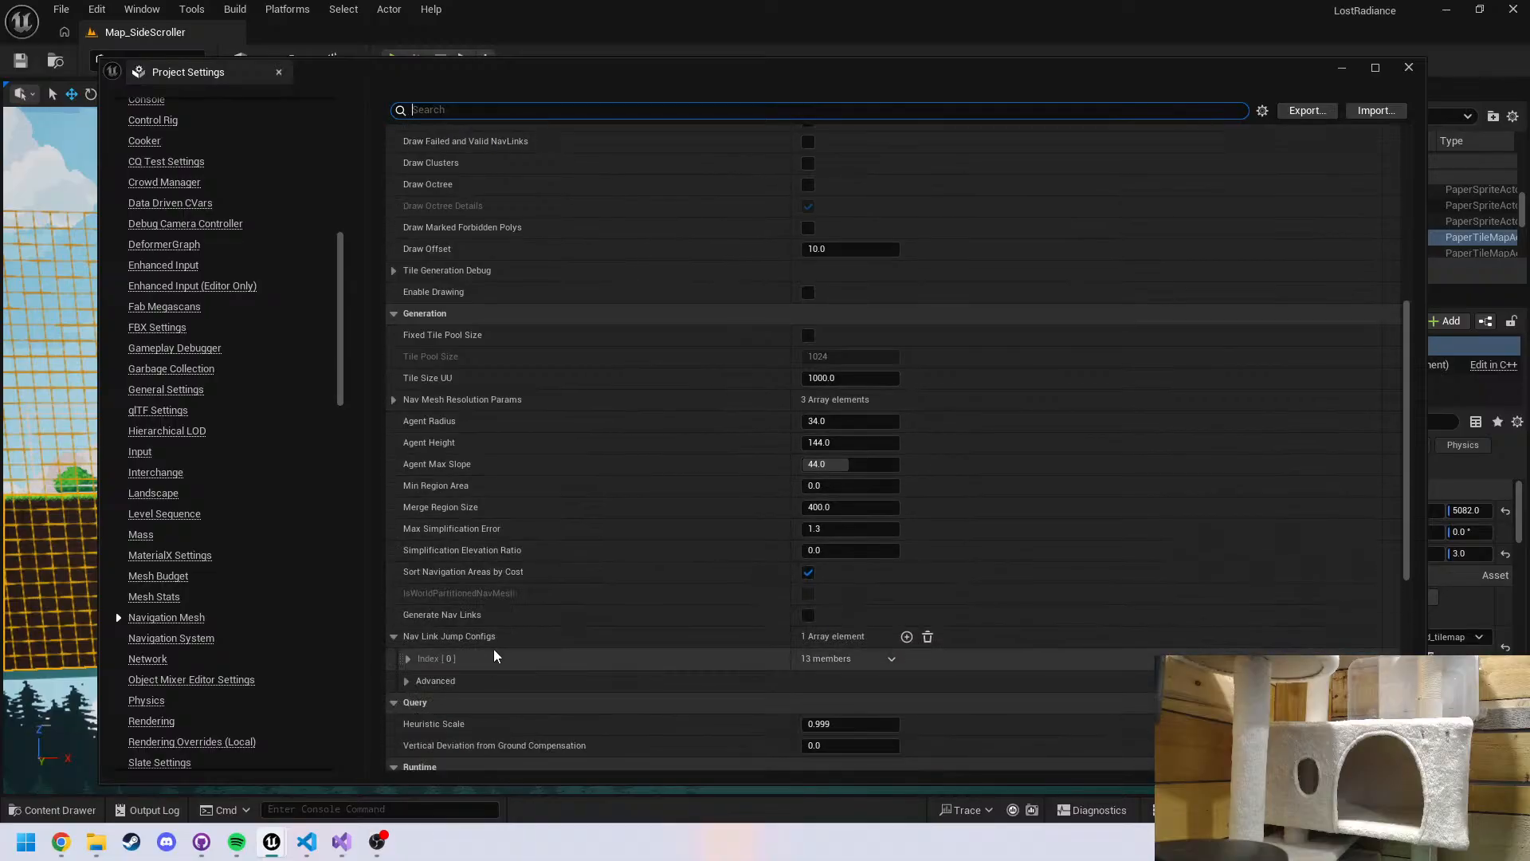
pyautogui.scroll(-3, 494, 655)
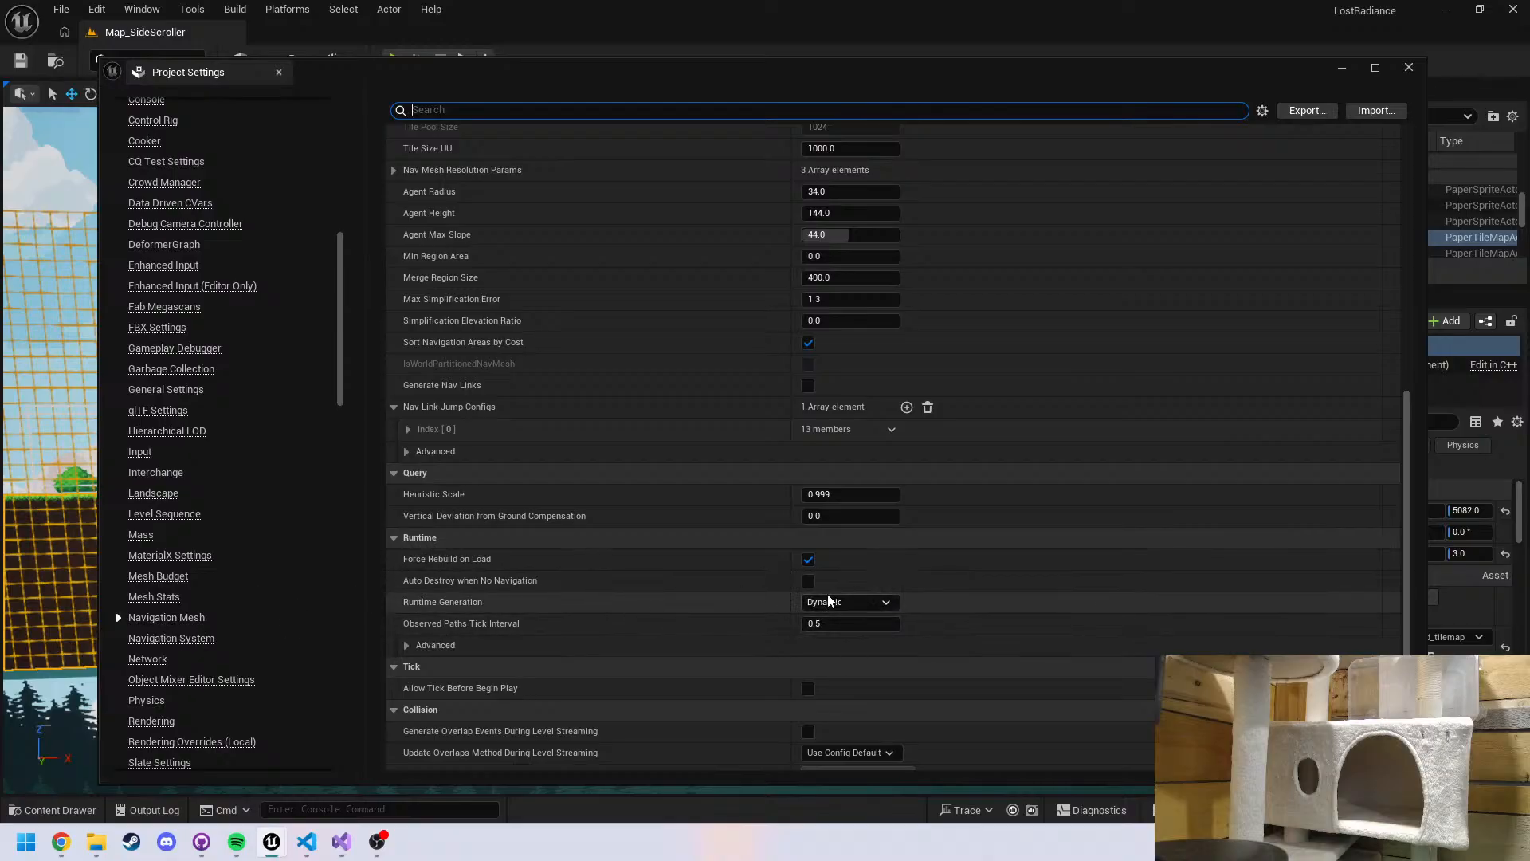
pyautogui.click(1410, 67)
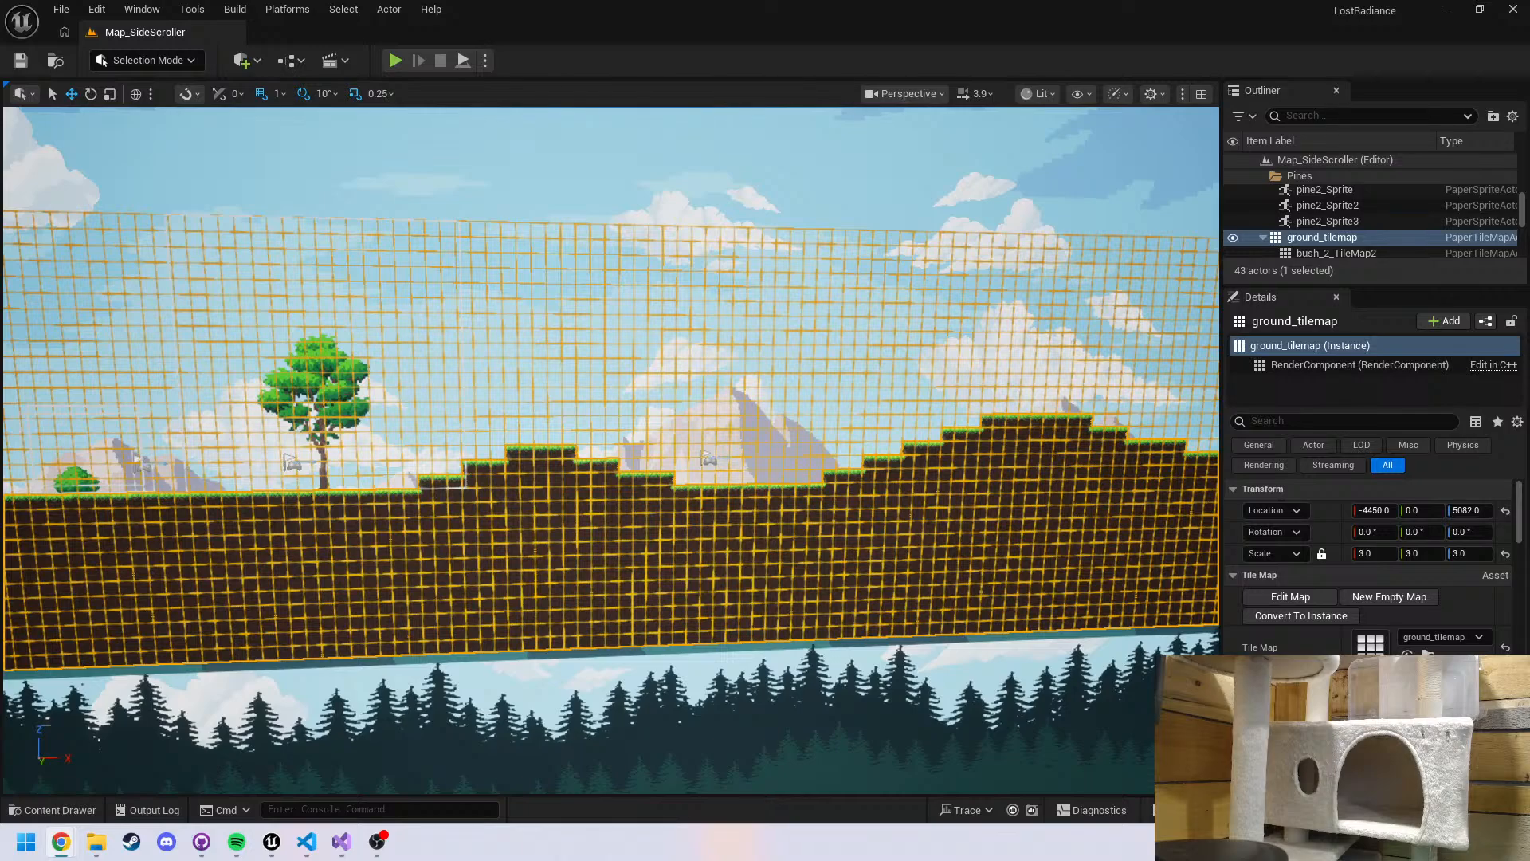
pyautogui.click(244, 60)
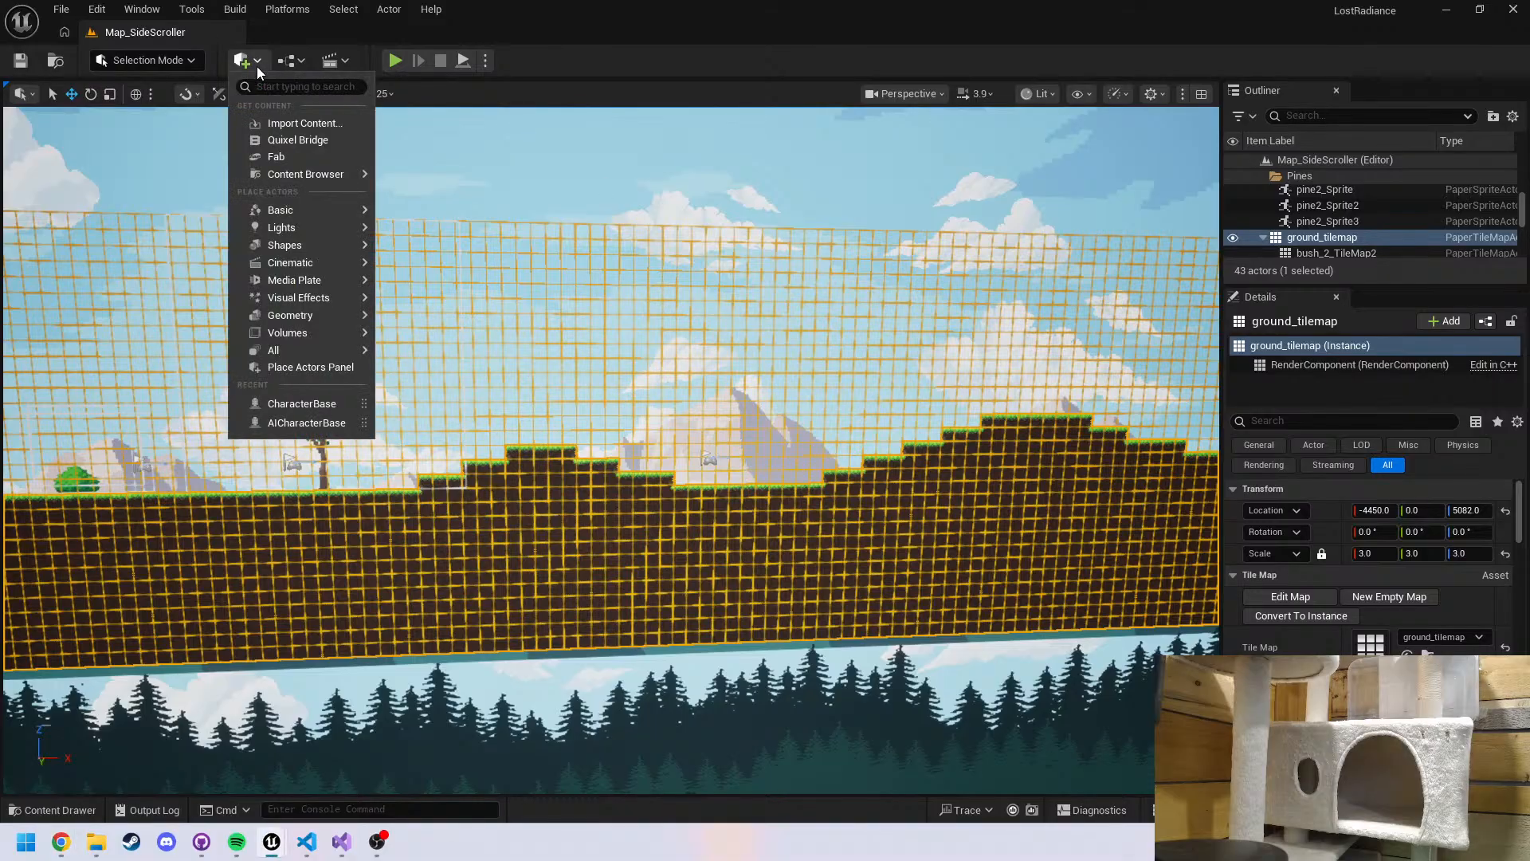
pyautogui.moveTo(303, 177)
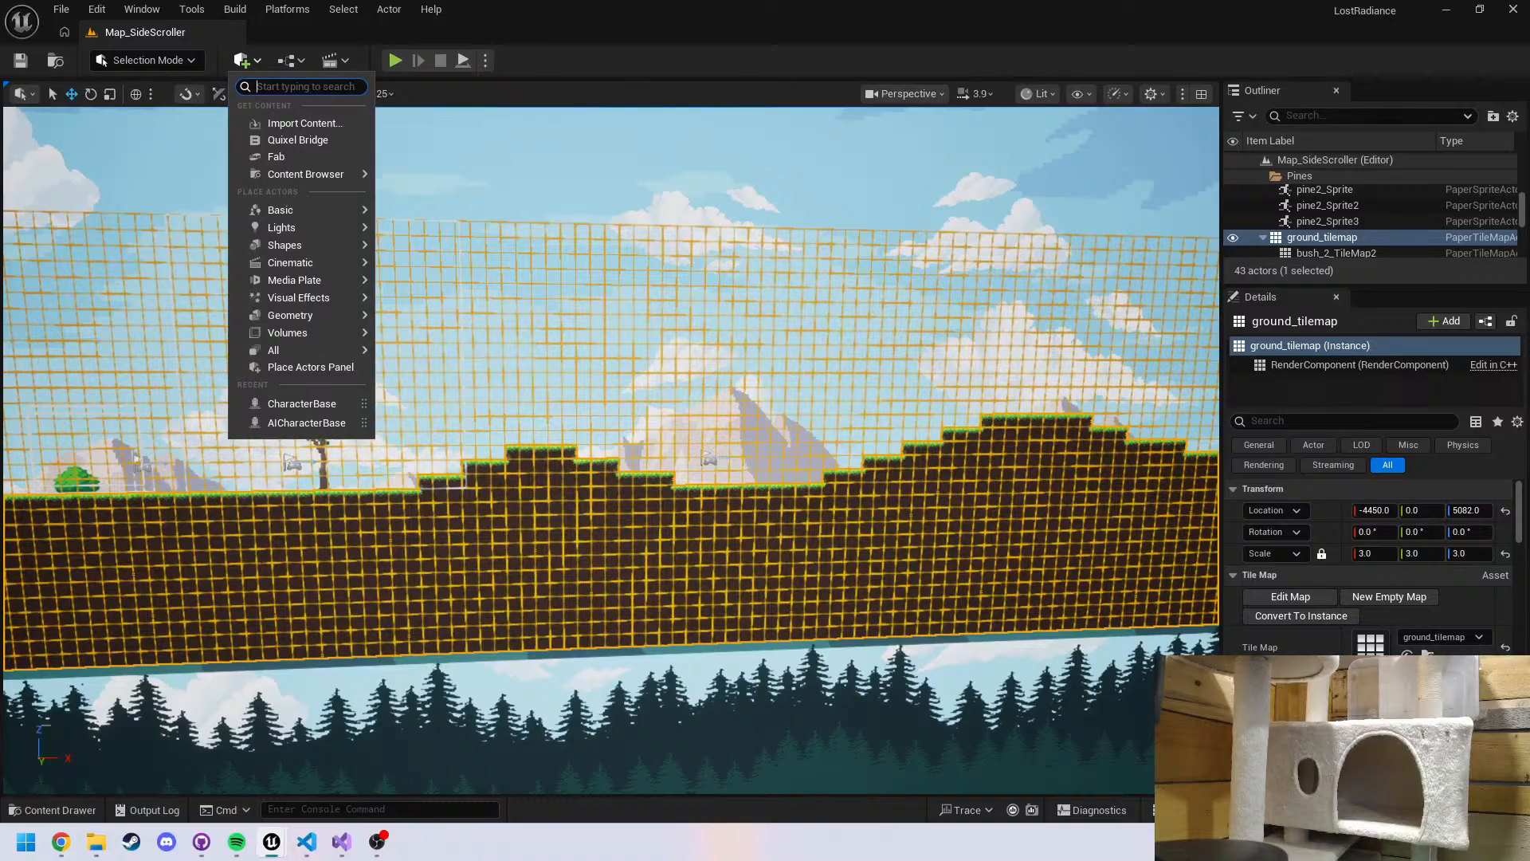
pyautogui.hotkey('alt', 'Tab')
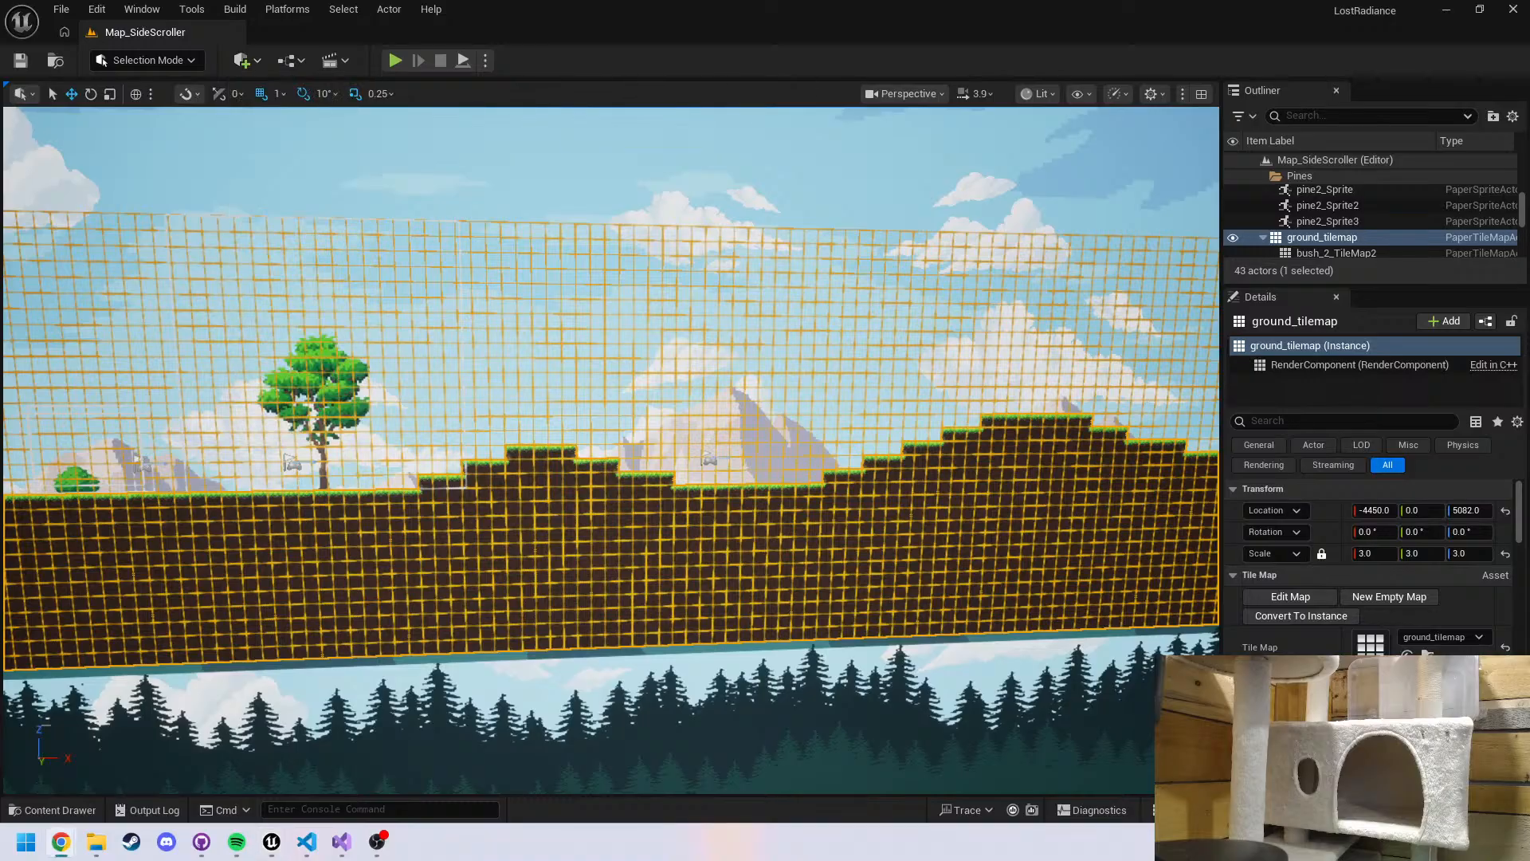
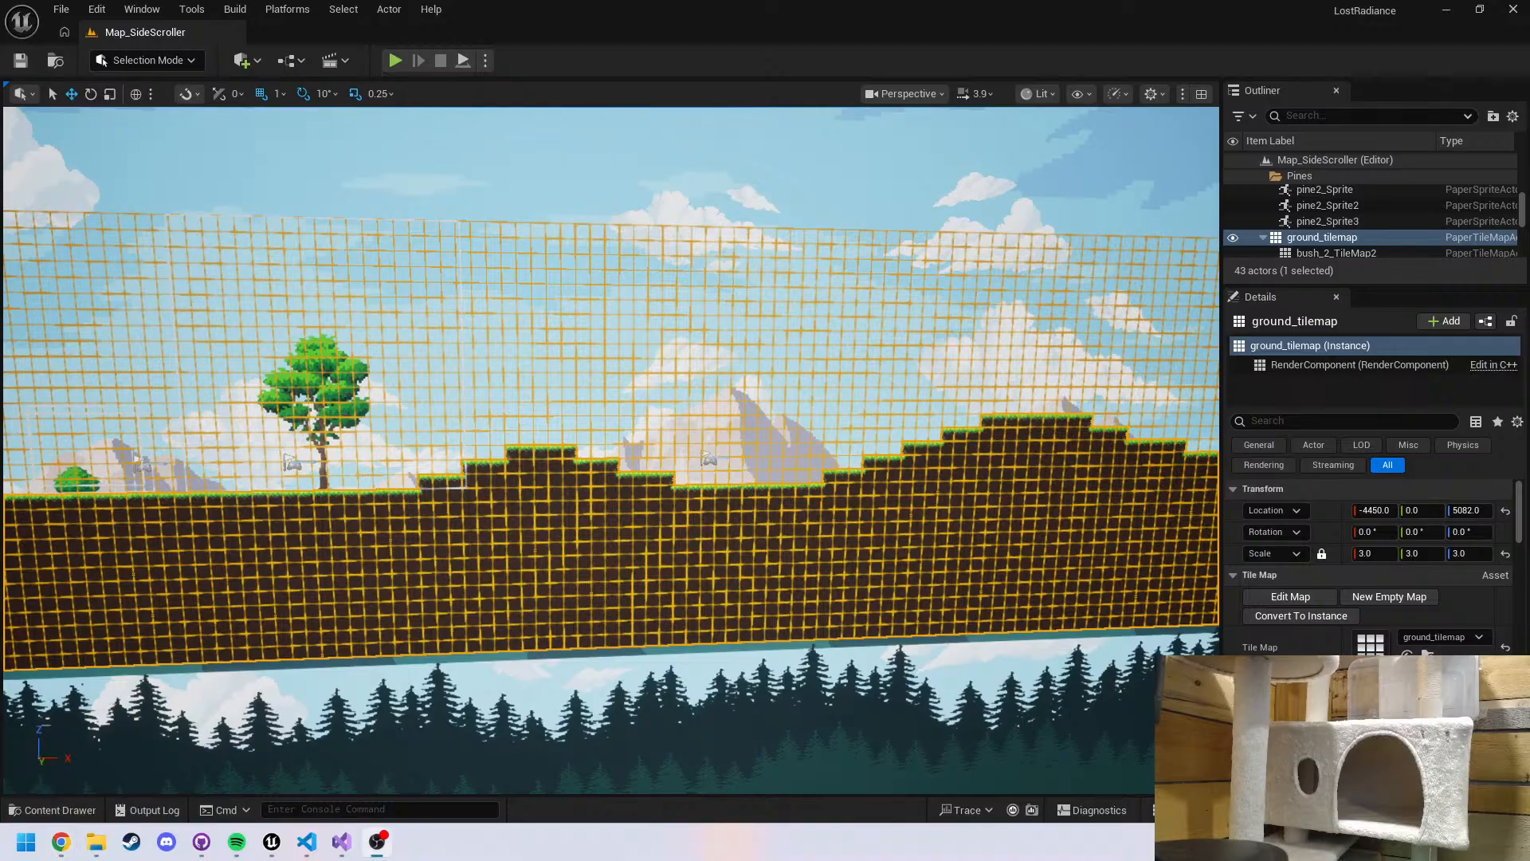
# Look over the ground_tilemap terrain in the level viewport from farther back
pyautogui.moveTo(582, 548); pyautogui.dragTo(555, 542, button='right')
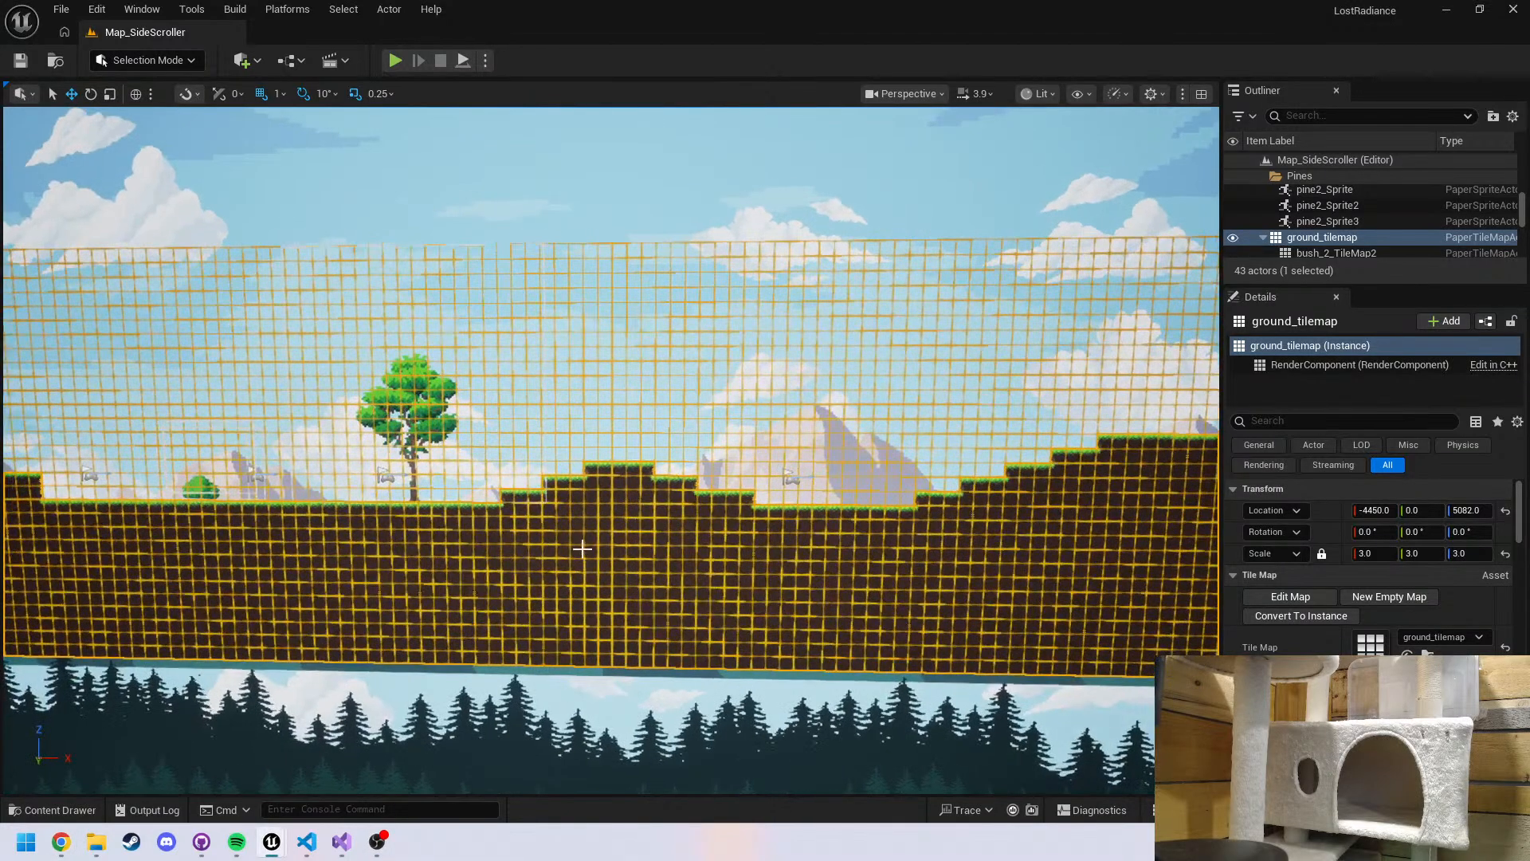
pyautogui.click(635, 518)
pyautogui.moveTo(668, 520); pyautogui.dragTo(603, 431, button='right')
pyautogui.press('s')
pyautogui.press('s')
pyautogui.press('w')
pyautogui.press('a')
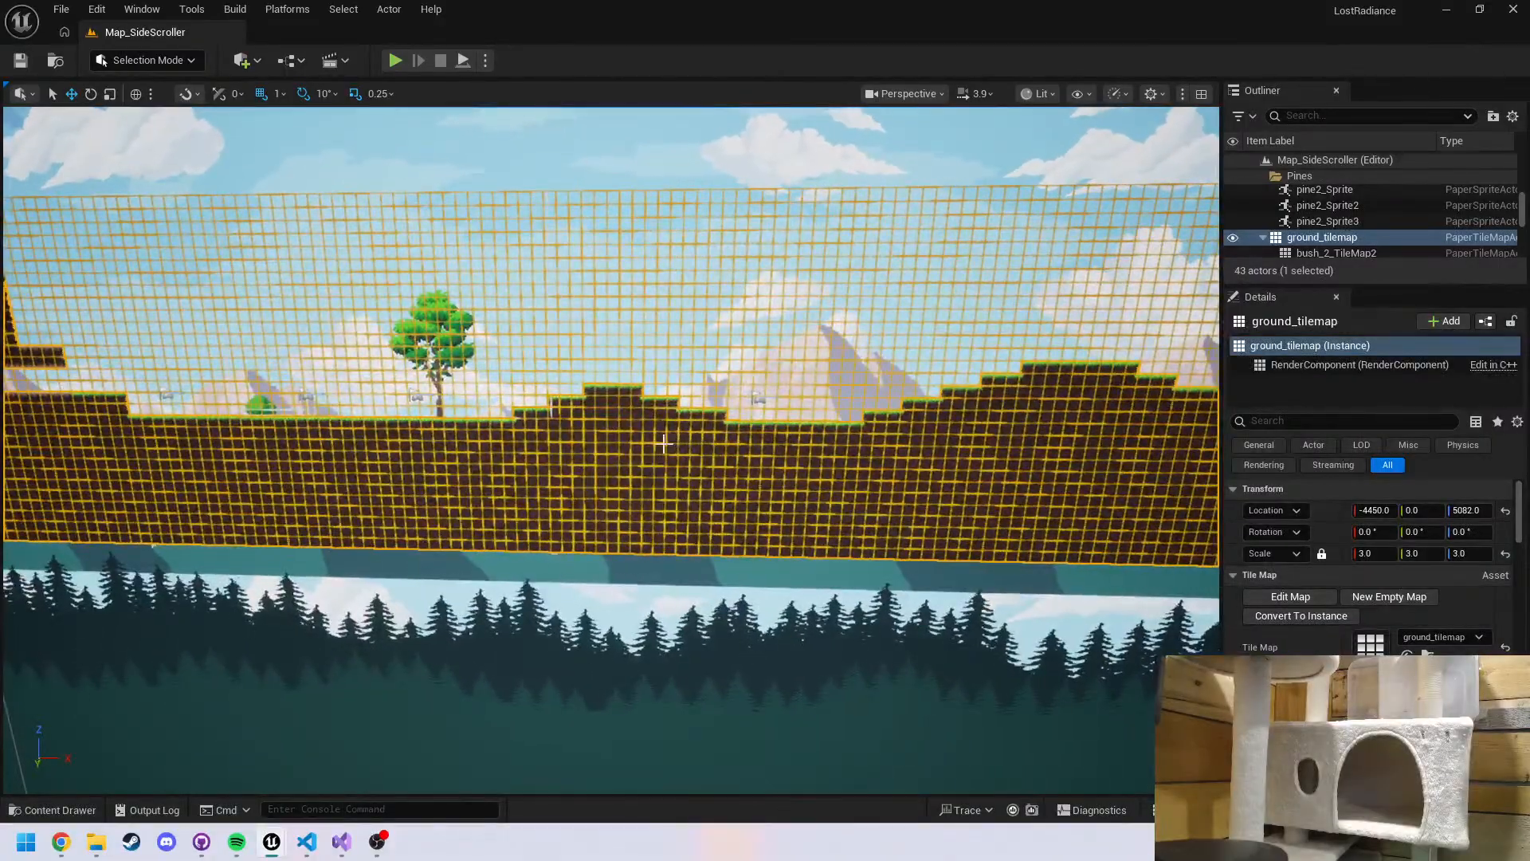
pyautogui.moveTo(702, 457); pyautogui.dragTo(702, 452, button='right')
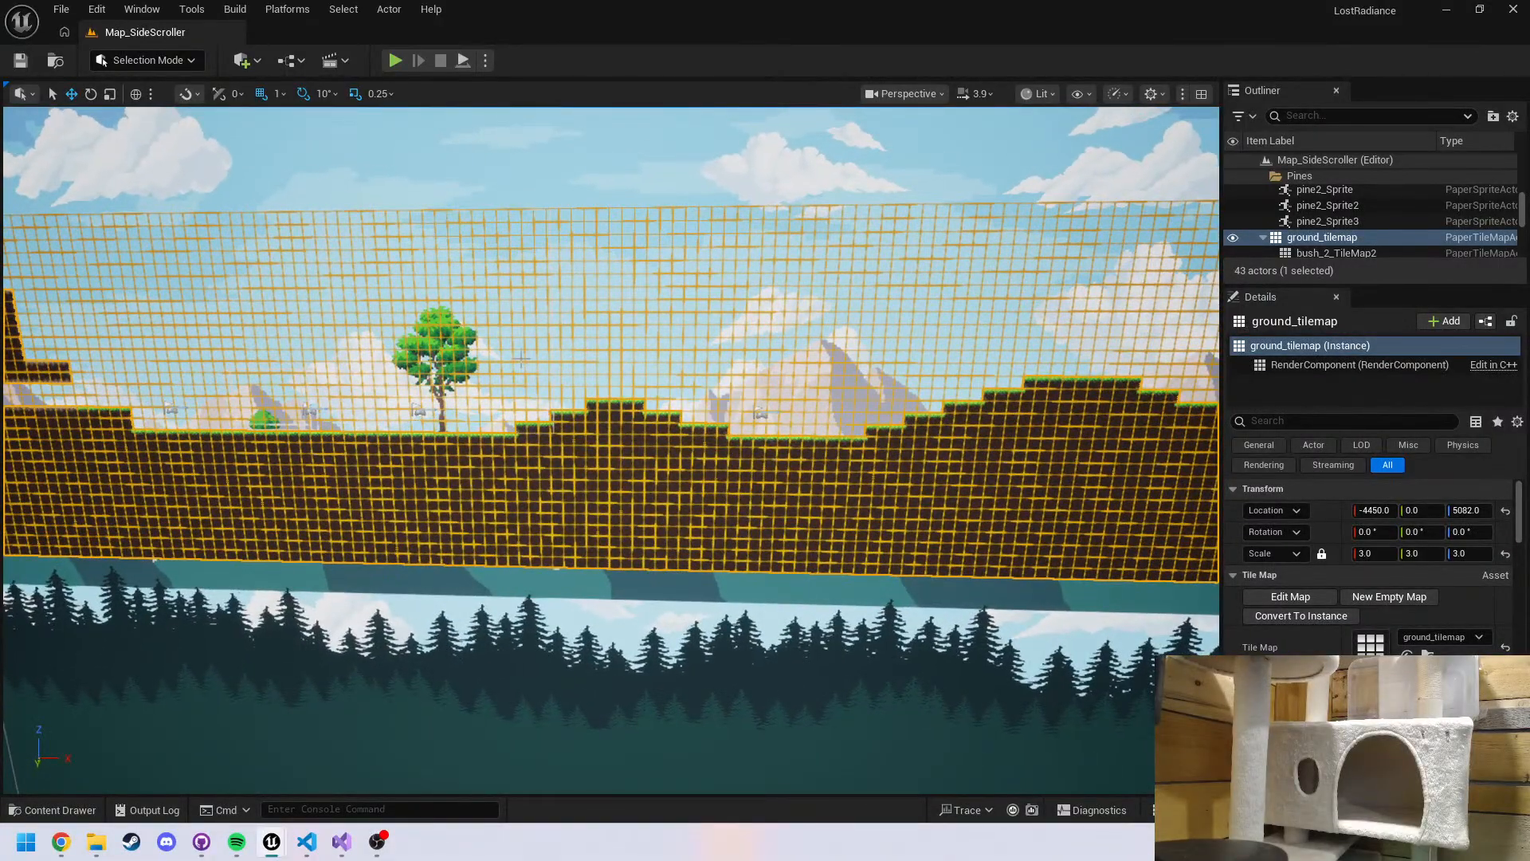
# Run a short play test of the side-scroller level, stop it and view the terrain around the tree
pyautogui.hotkey('alt', 'p')
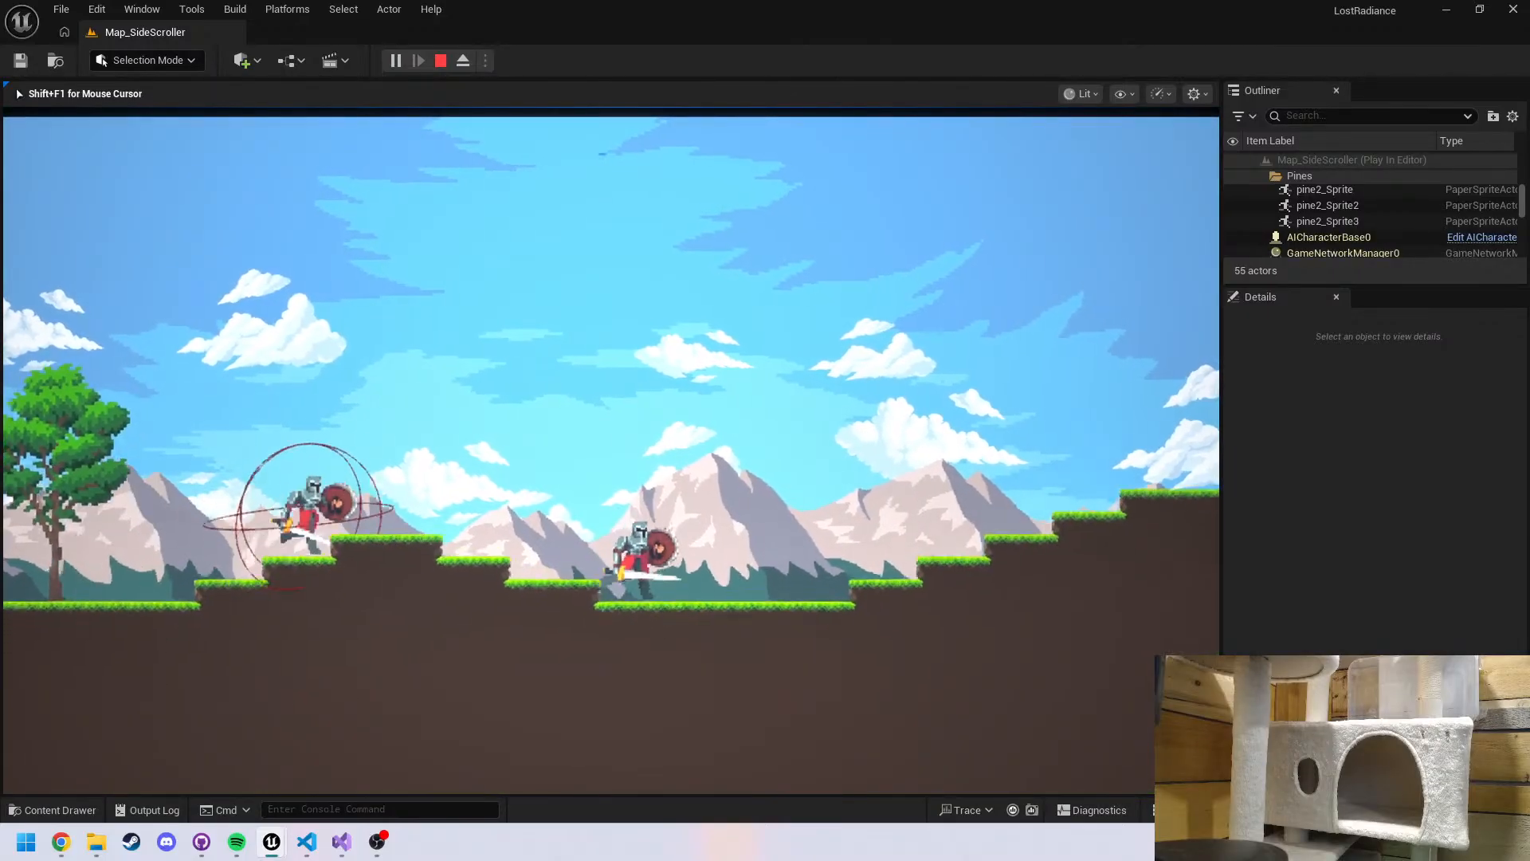
pyautogui.press('Escape')
pyautogui.scroll(-10, 767, 516)
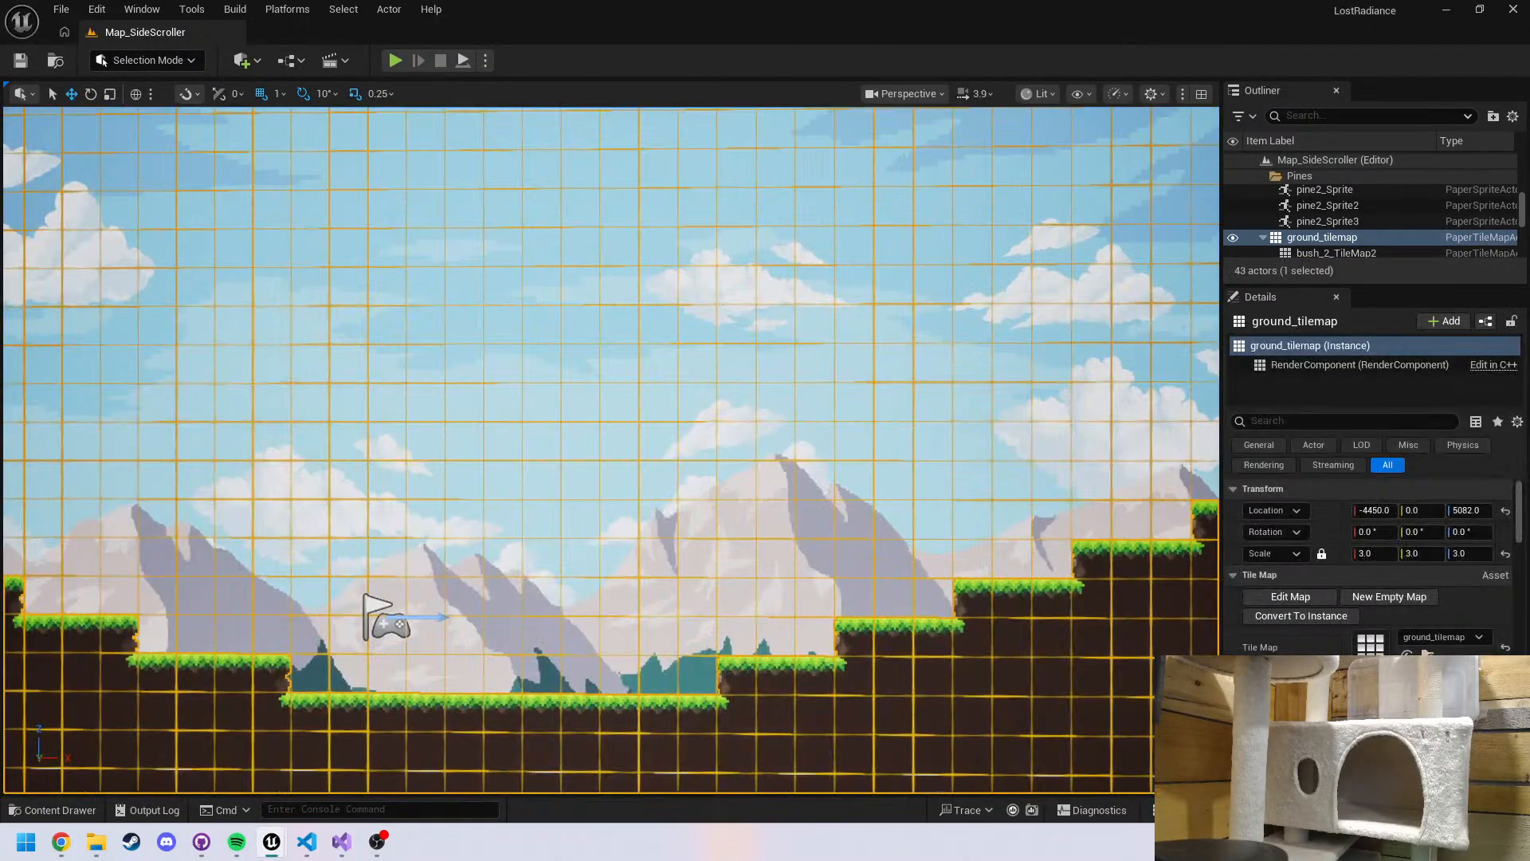
pyautogui.press('a')
pyautogui.press('w')
pyautogui.moveTo(496, 586); pyautogui.dragTo(649, 547, button='right')
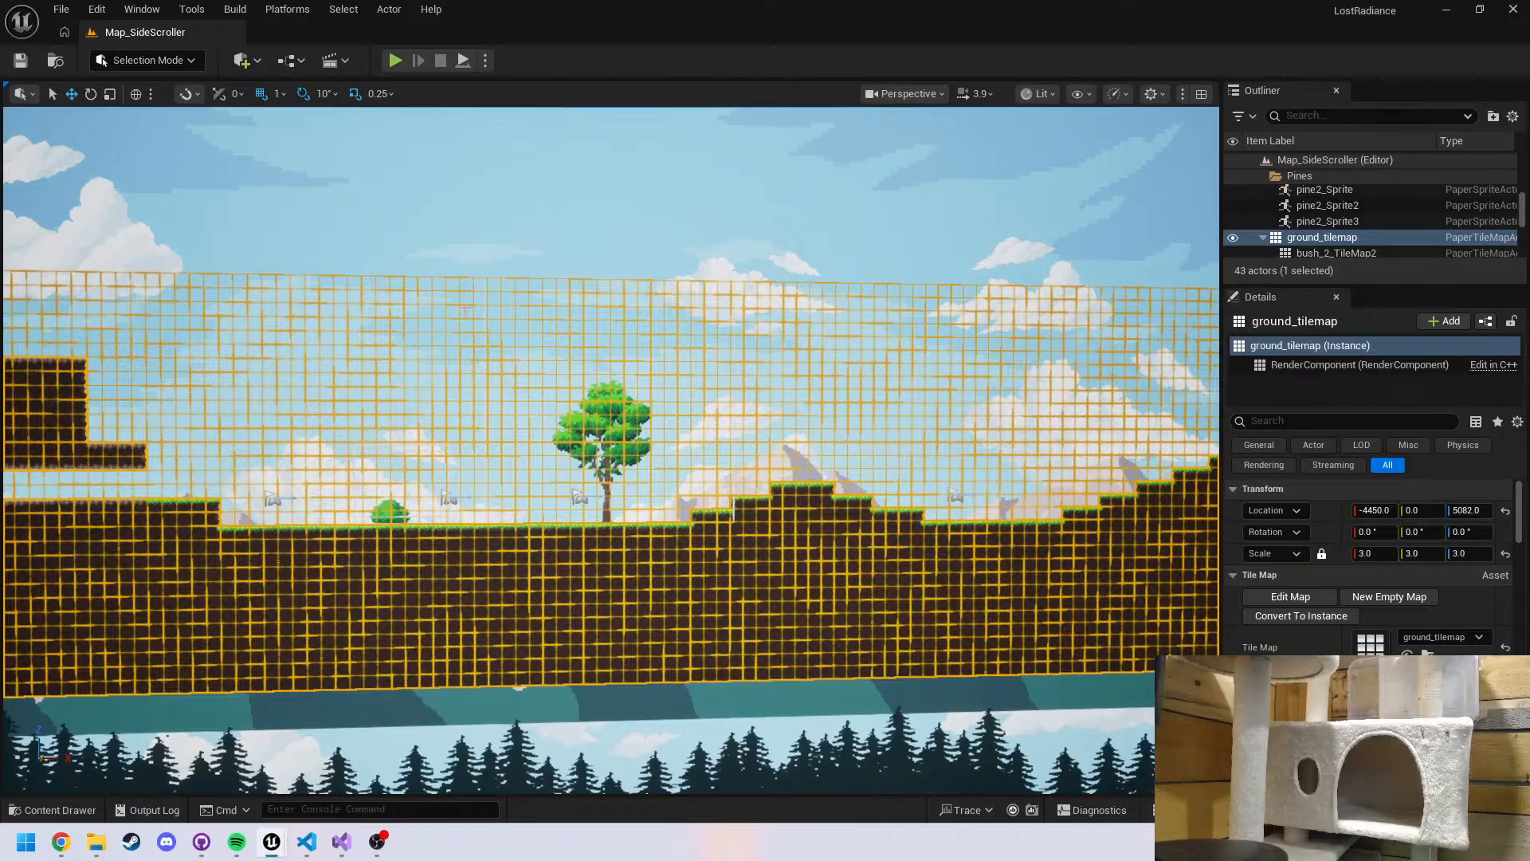
# Reopen the Project Settings and show the 2D settings page of the Editor category
pyautogui.click(96, 9)
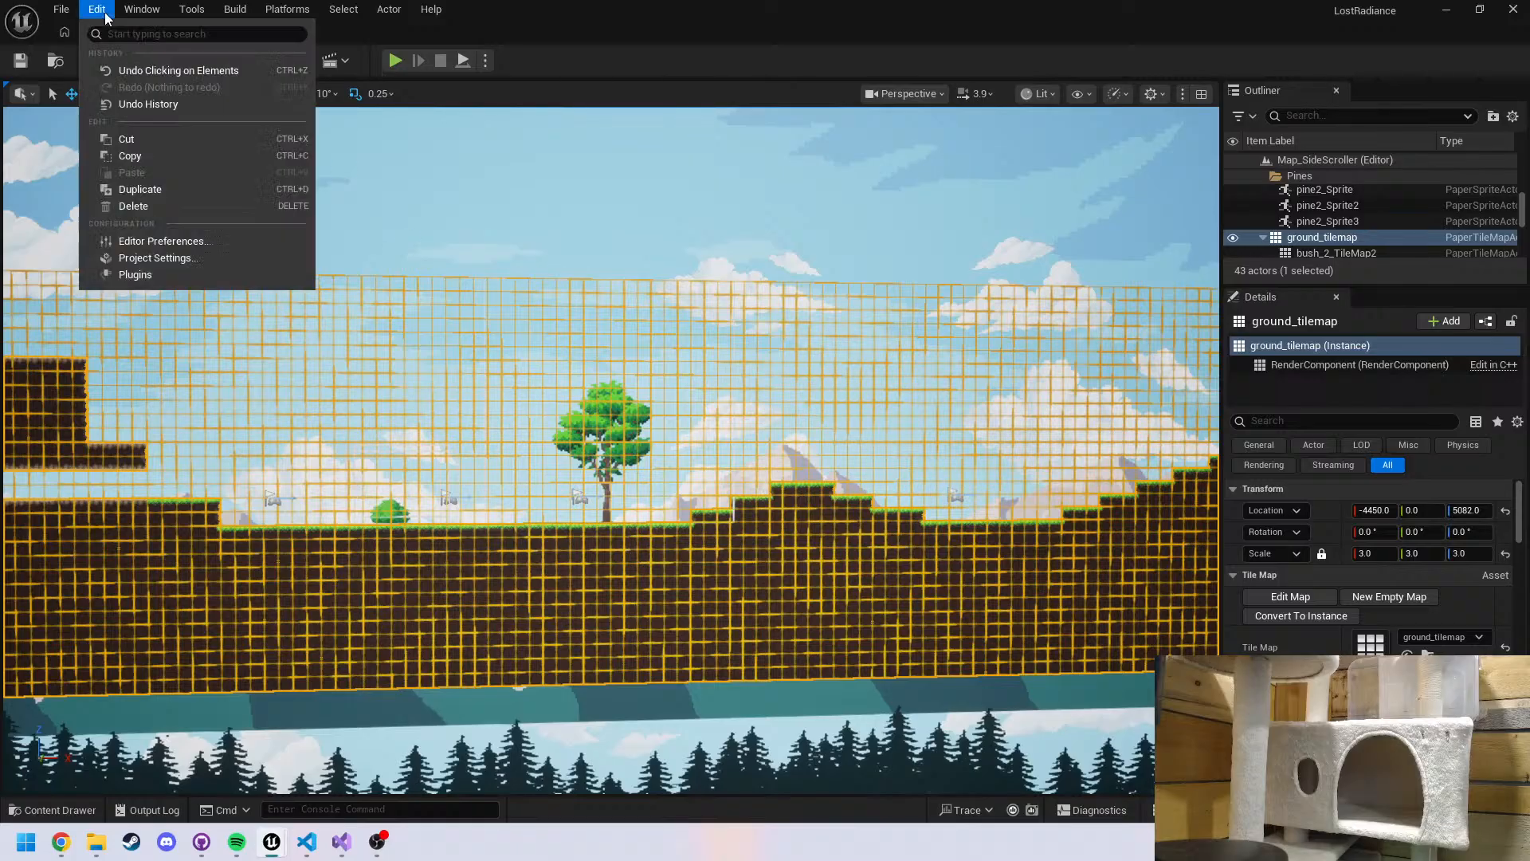
pyautogui.click(160, 256)
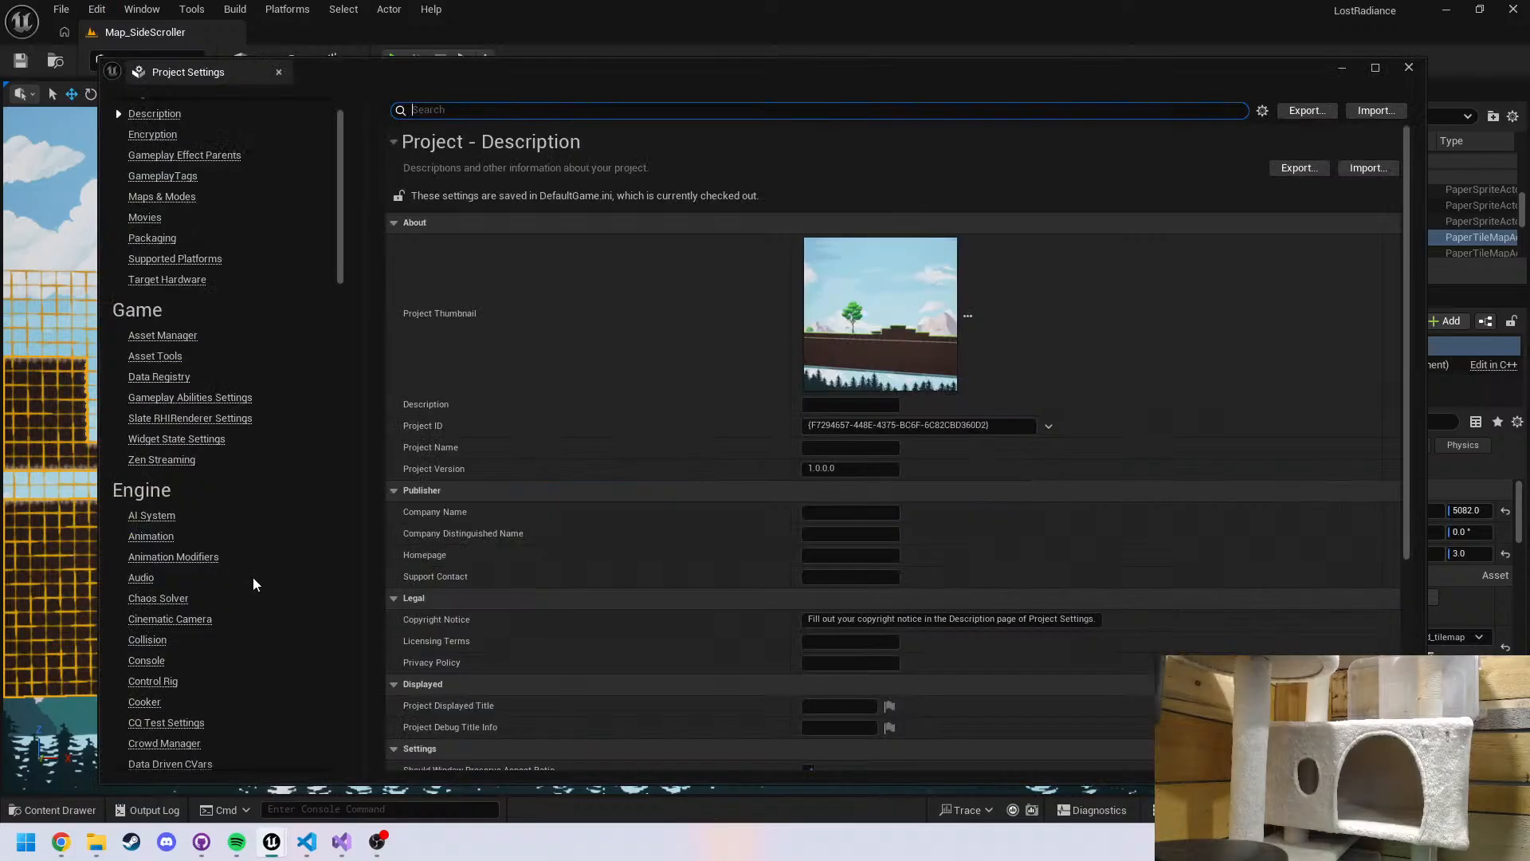
pyautogui.scroll(-3, 248, 586)
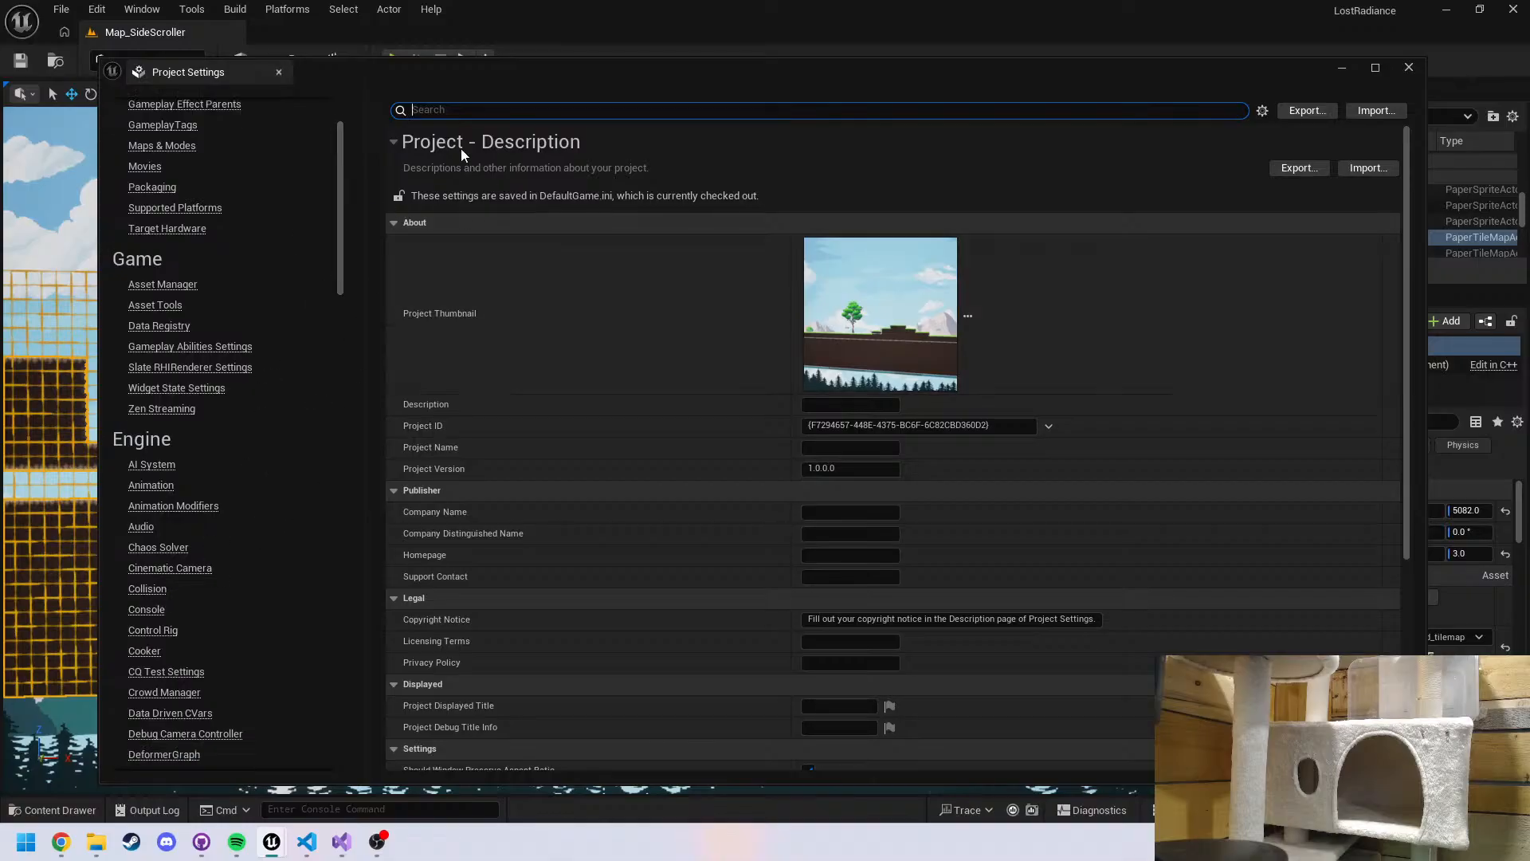
pyautogui.scroll(3, 168, 352)
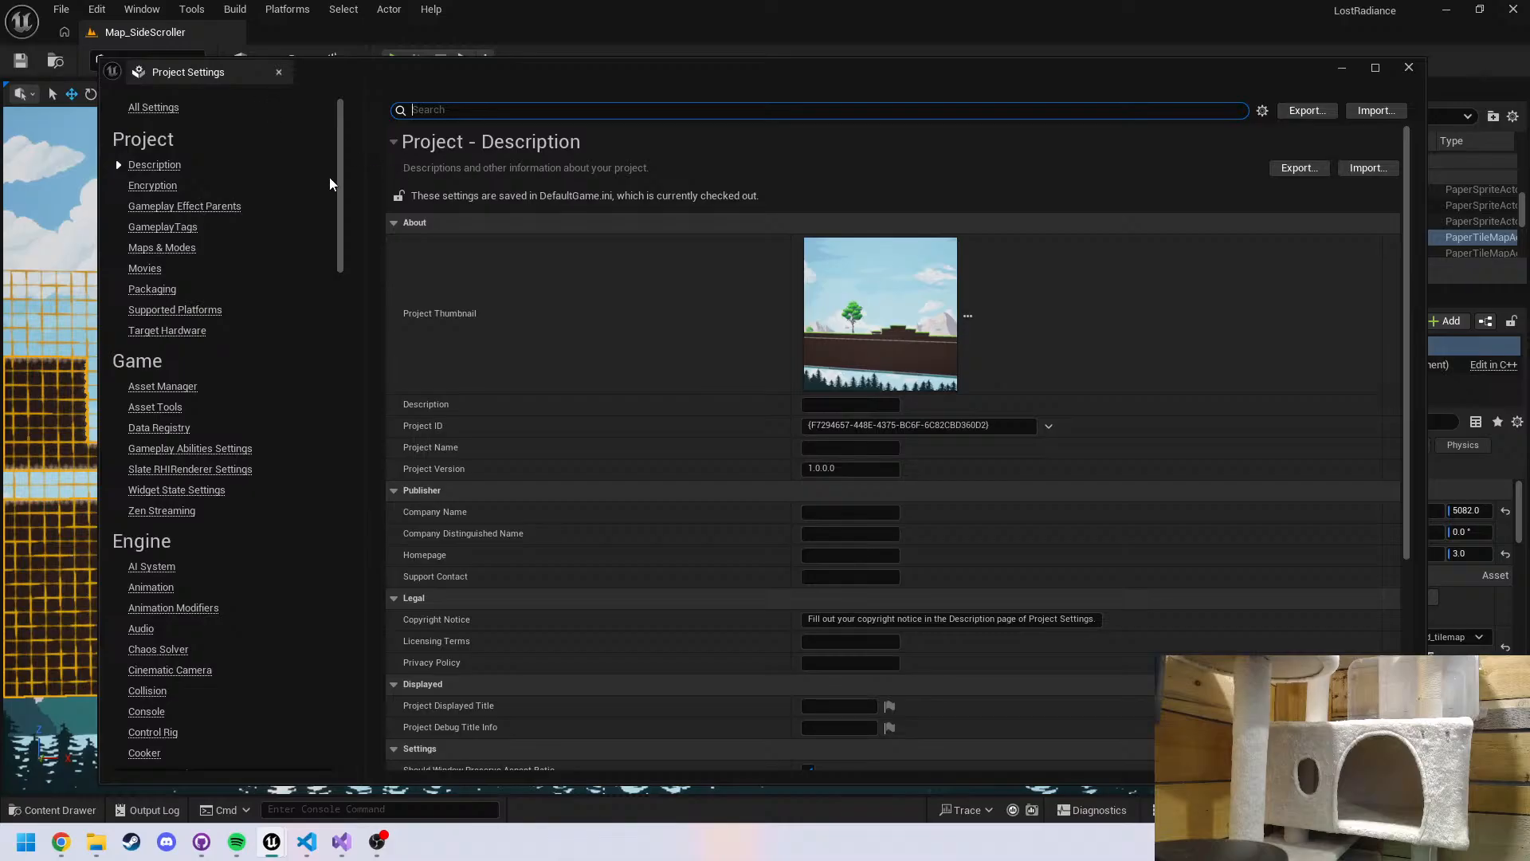
pyautogui.moveTo(338, 185); pyautogui.dragTo(340, 414)
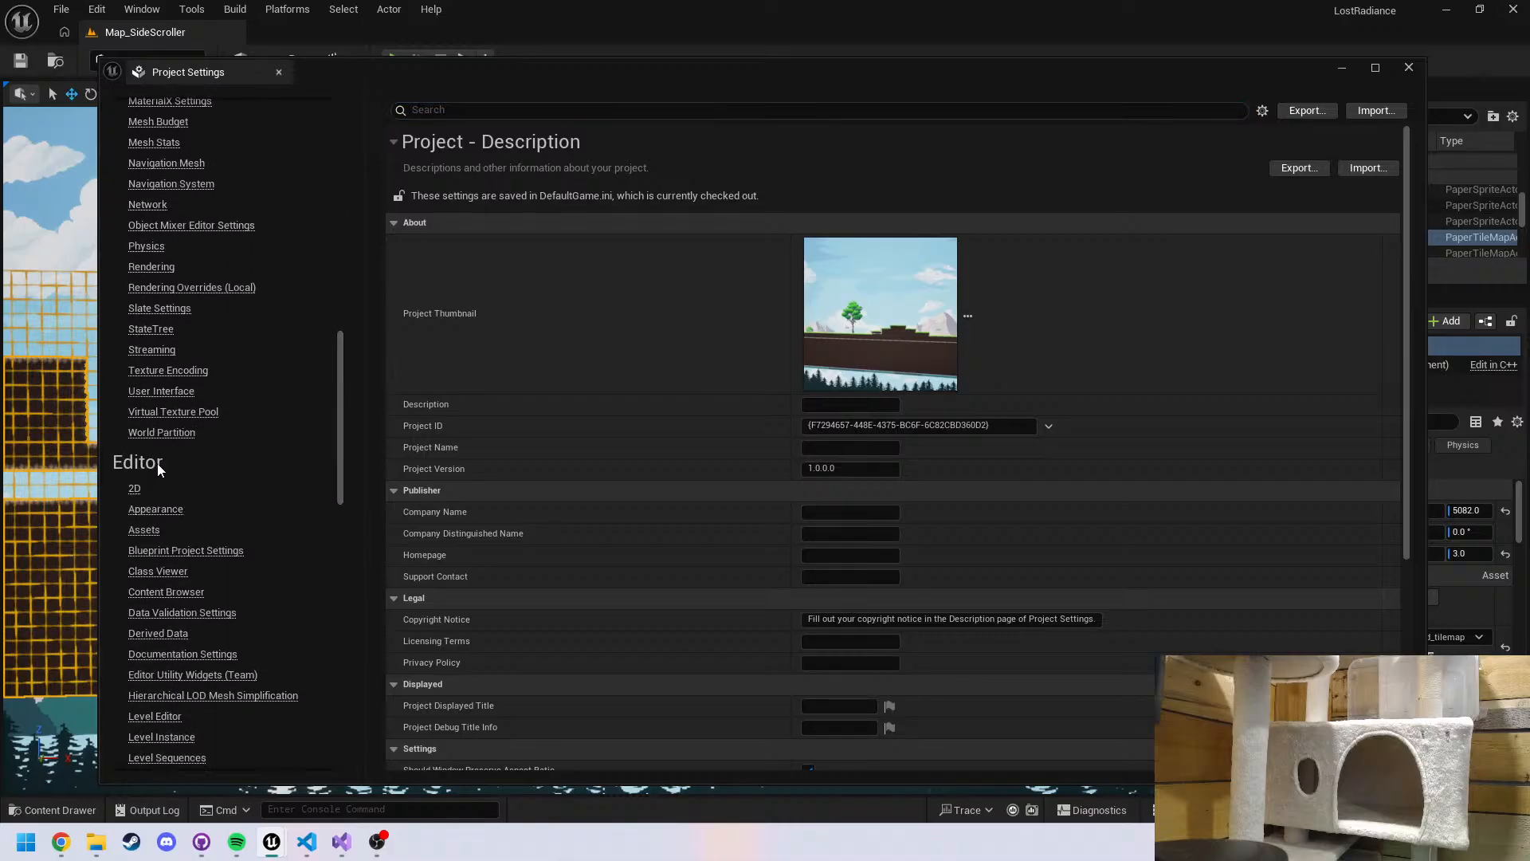
pyautogui.click(135, 490)
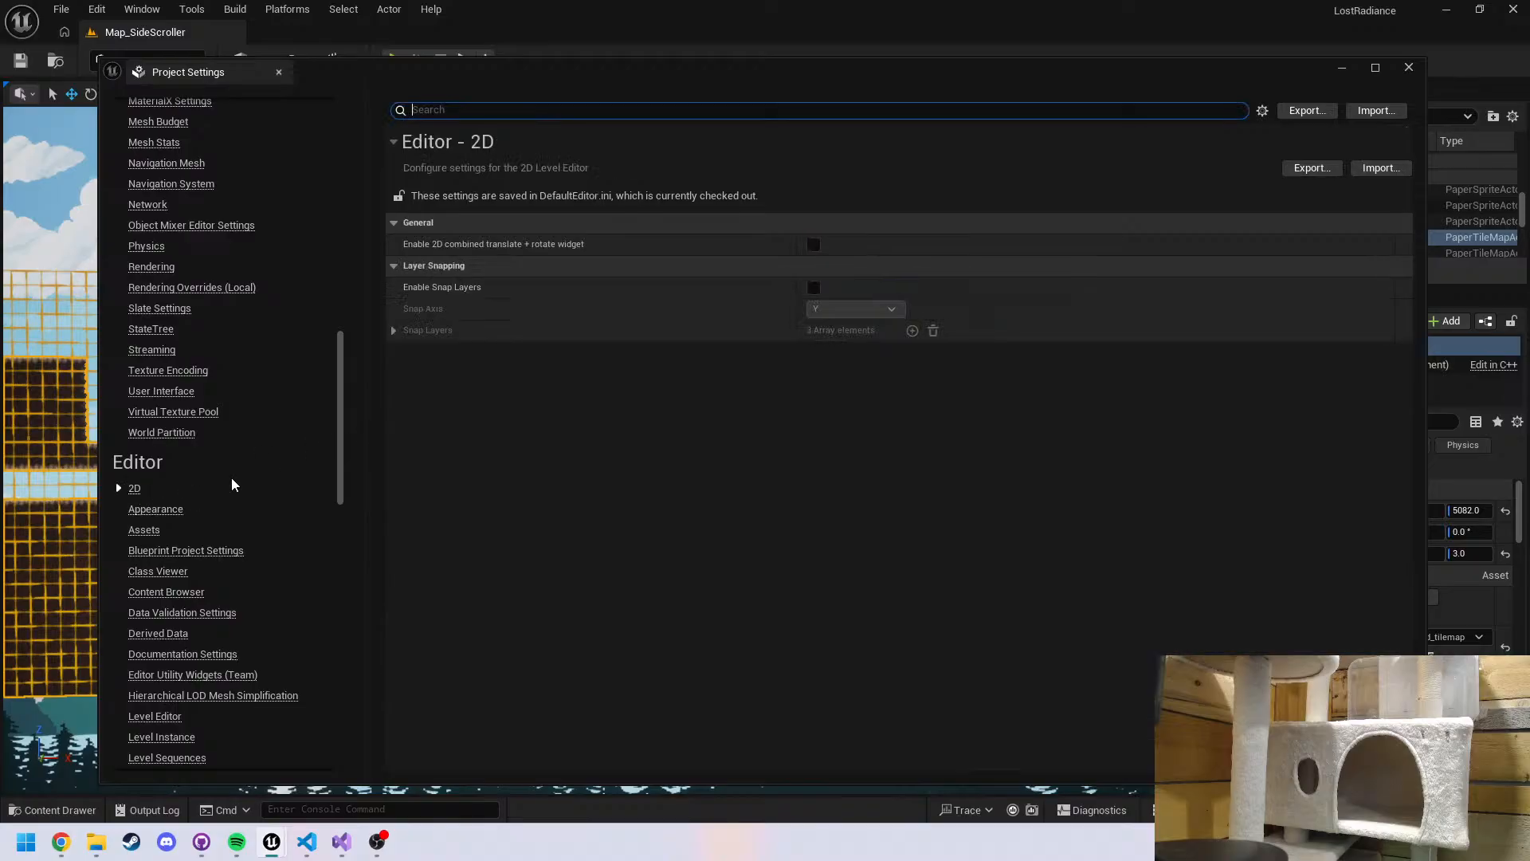
# Check the Paper 2D plugin page in the Project Settings, look back through the Engine categories, and close the settings
pyautogui.scroll(-4, 232, 484)
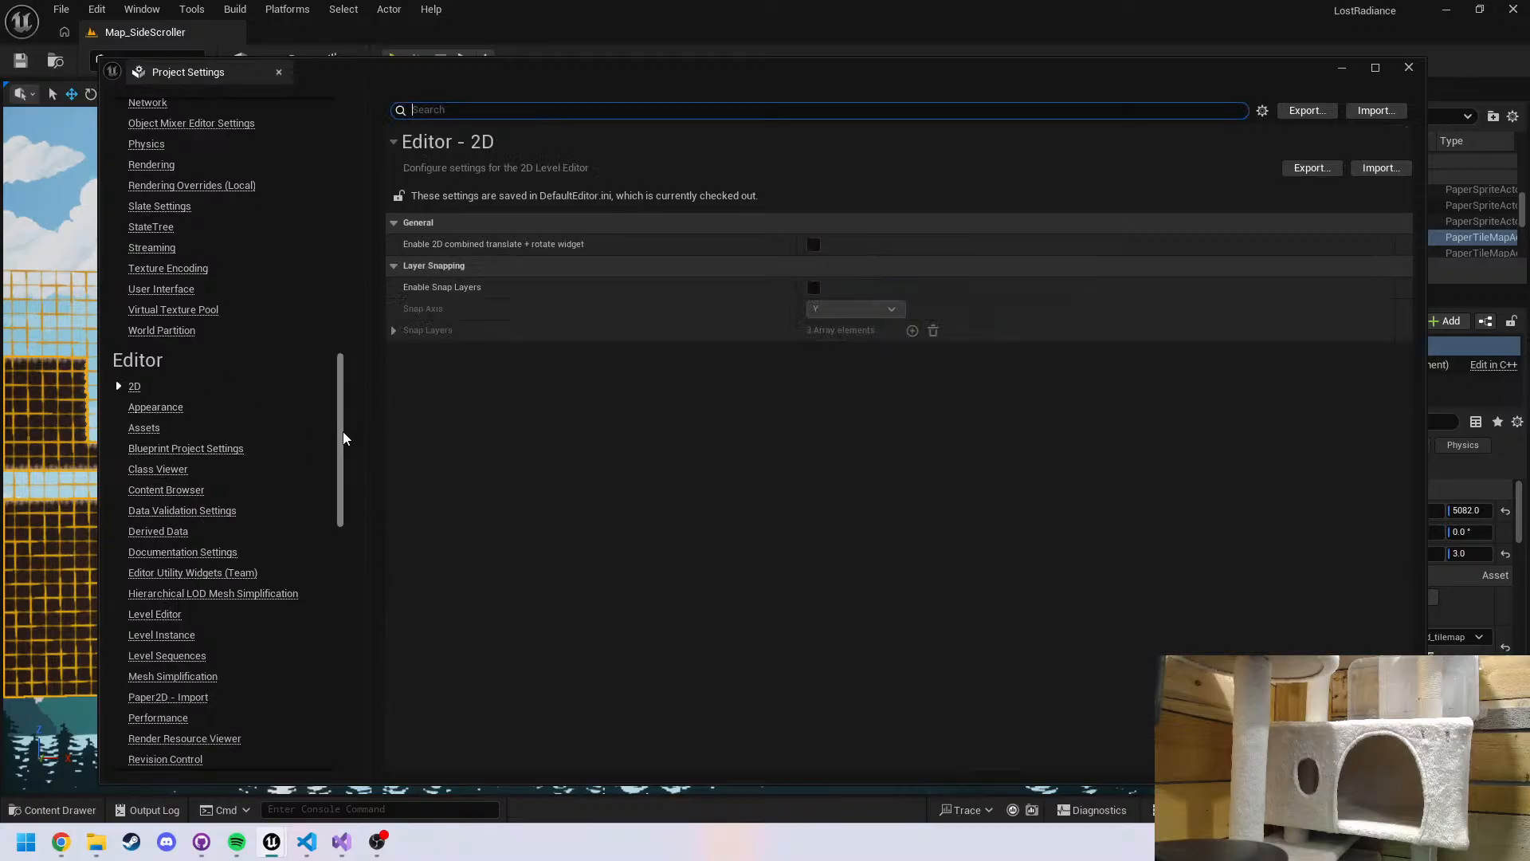
pyautogui.moveTo(345, 438); pyautogui.dragTo(376, 774)
pyautogui.click(150, 523)
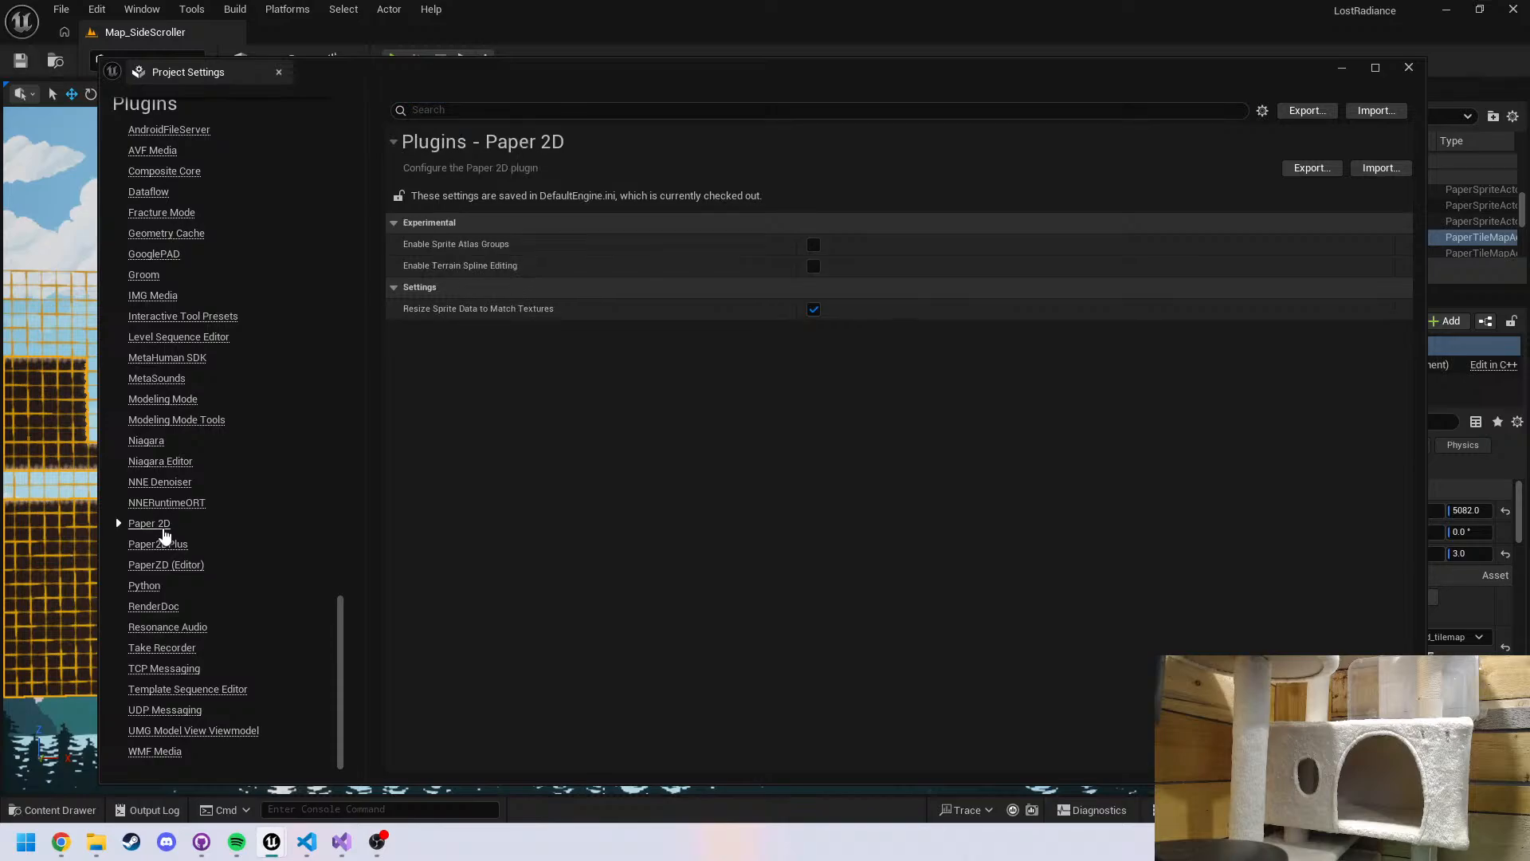
pyautogui.scroll(5, 188, 486)
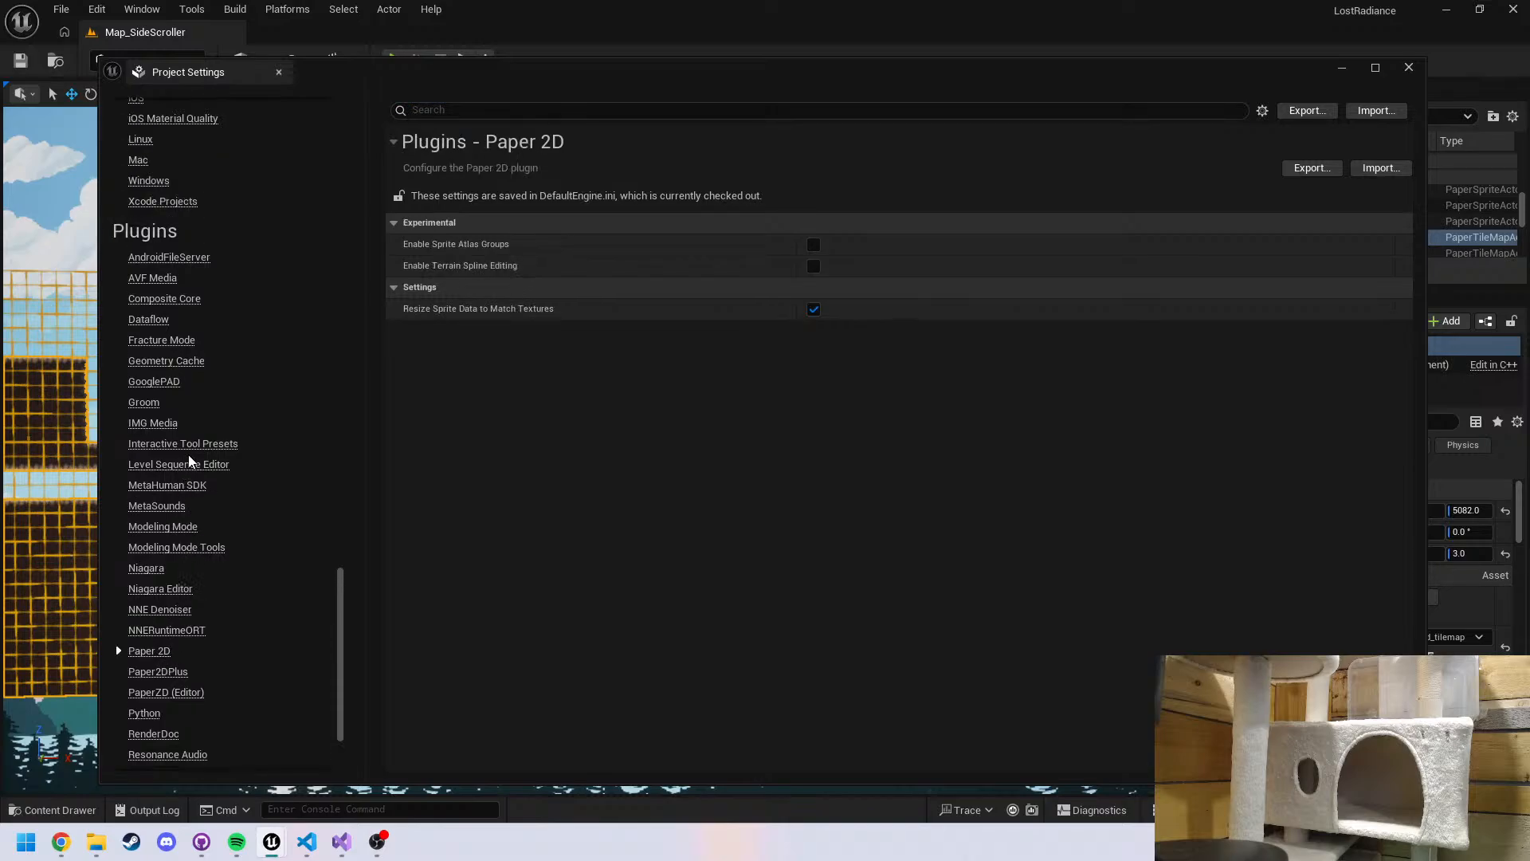
pyautogui.scroll(20, 189, 406)
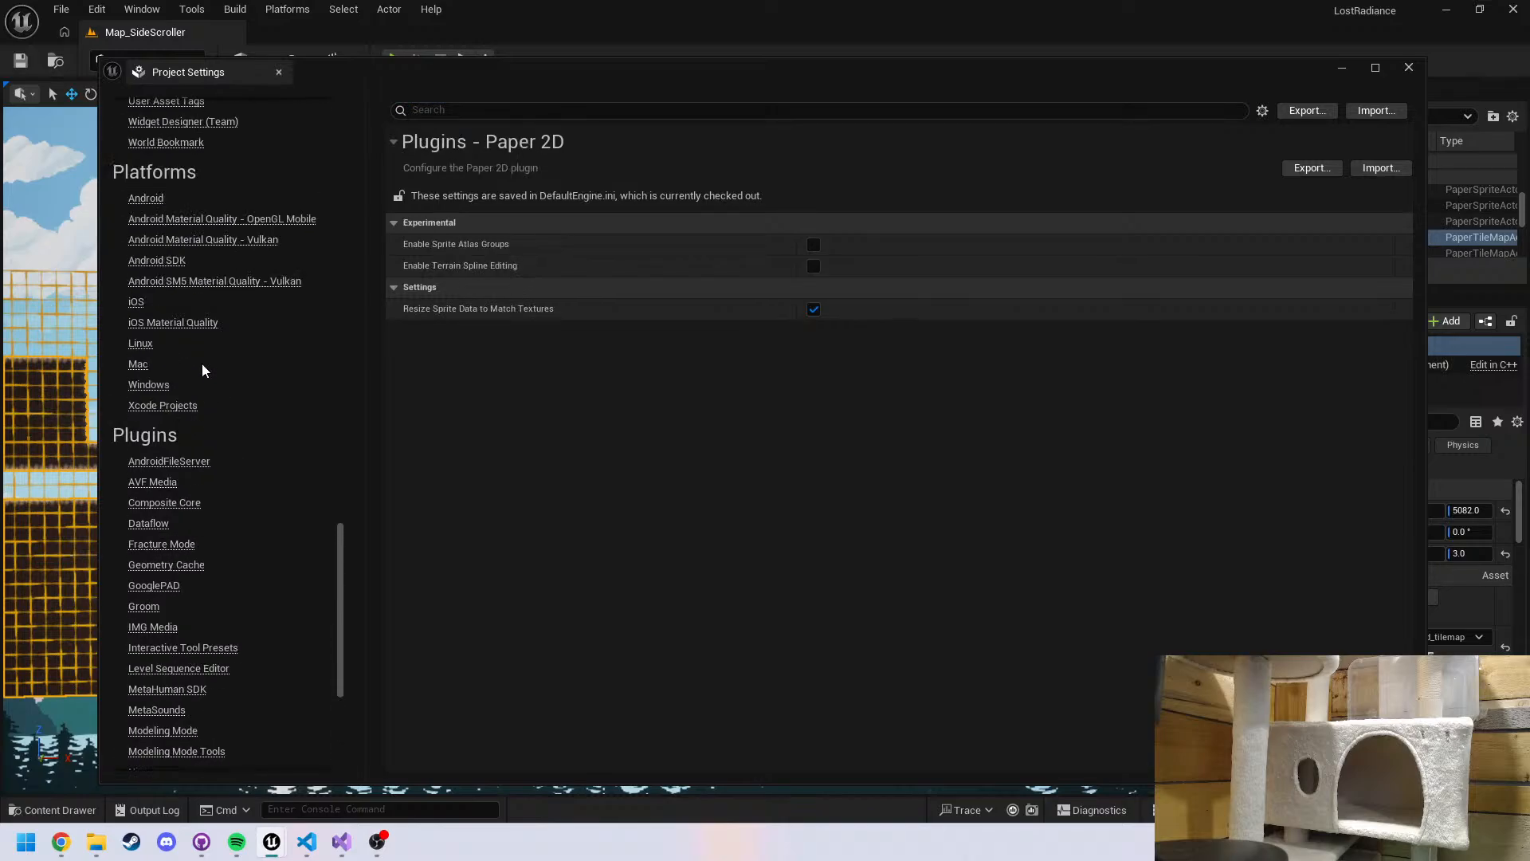
pyautogui.scroll(20, 182, 418)
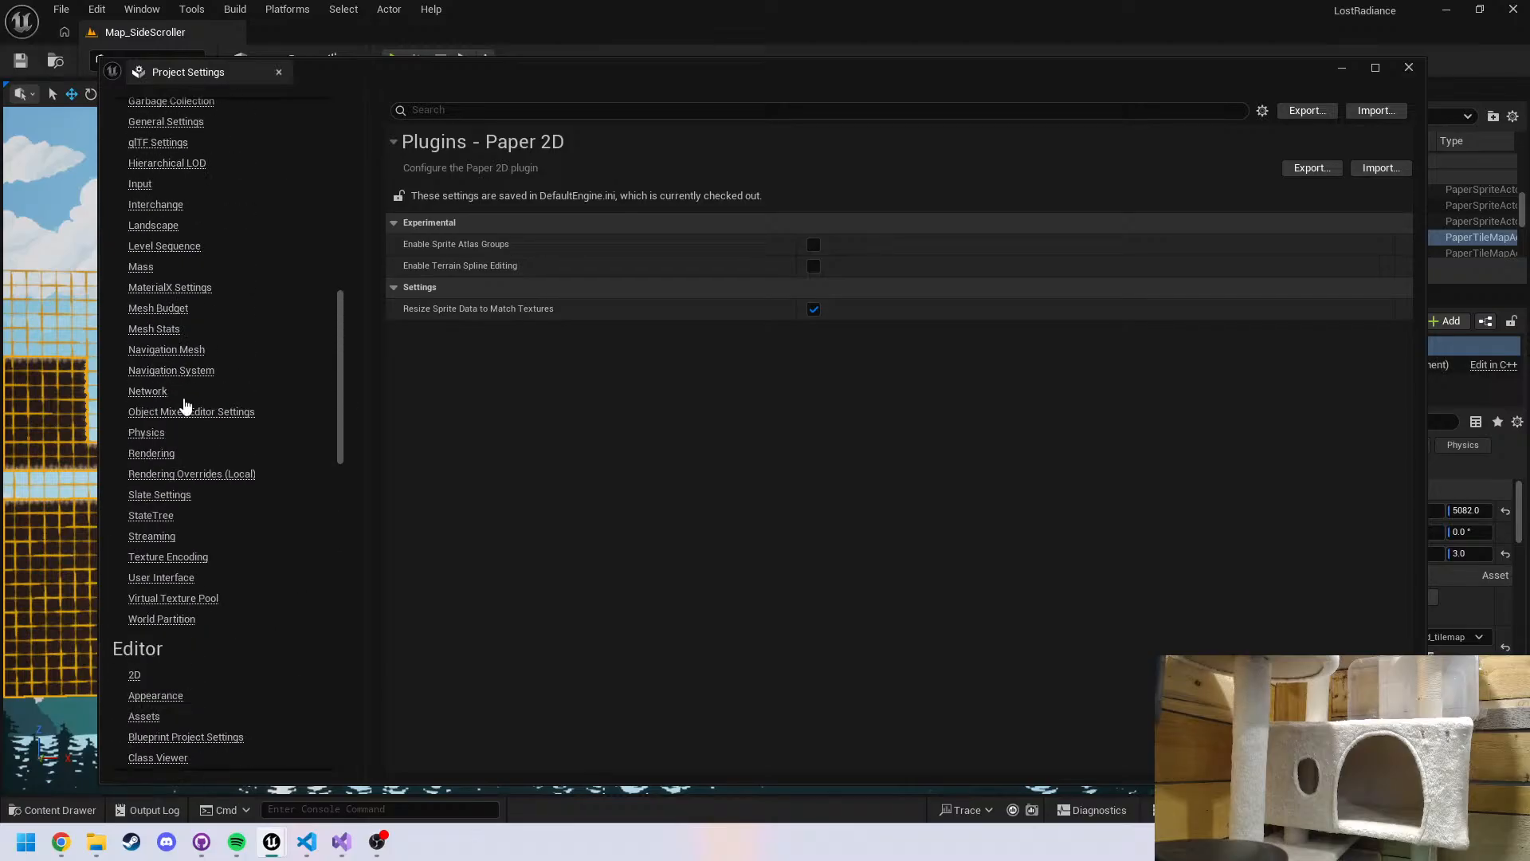
pyautogui.scroll(1, 173, 398)
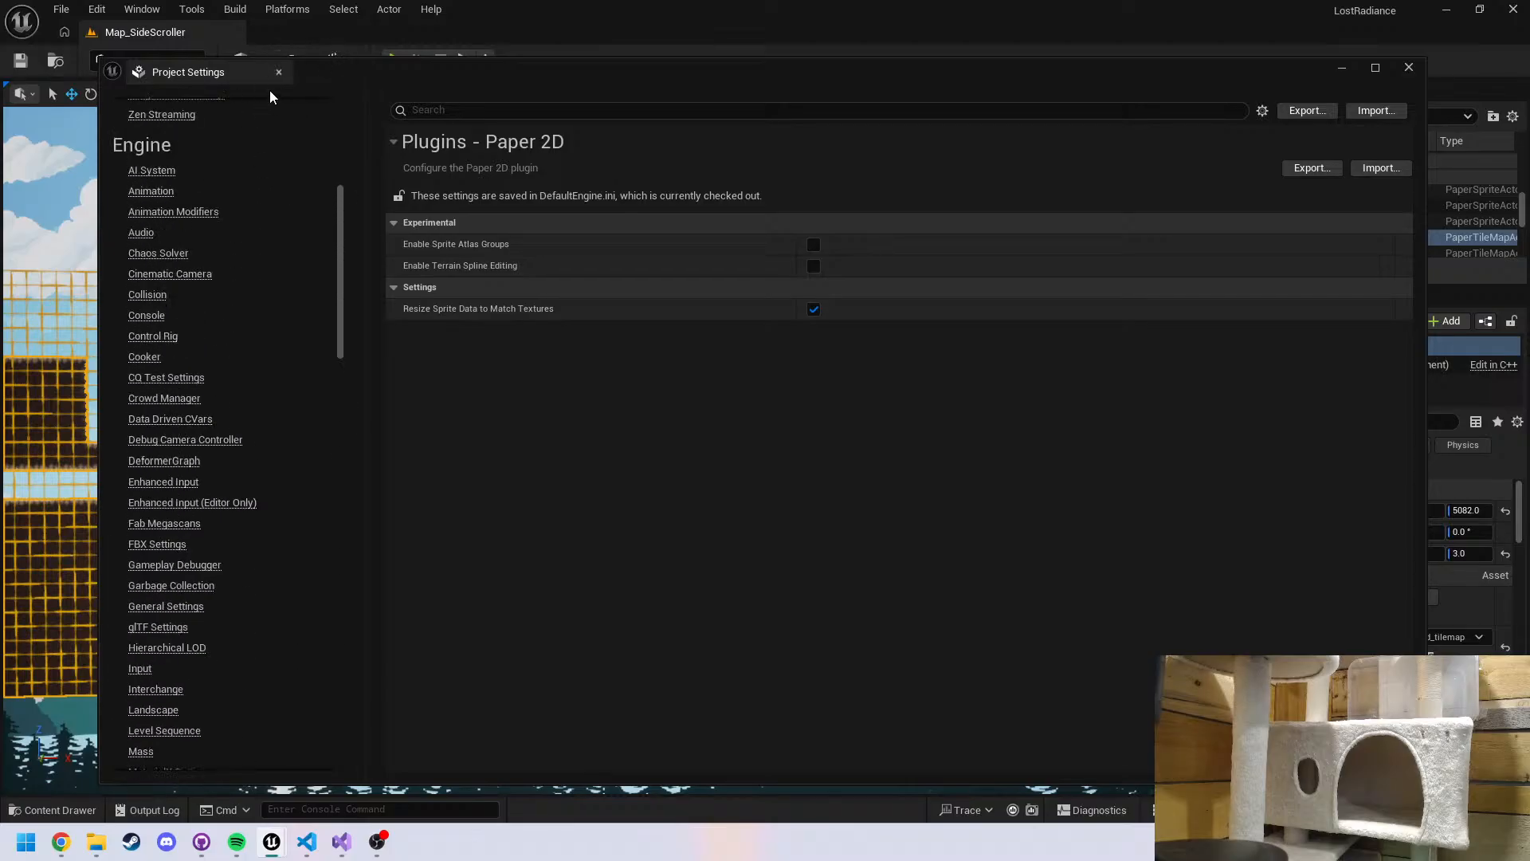
pyautogui.click(278, 72)
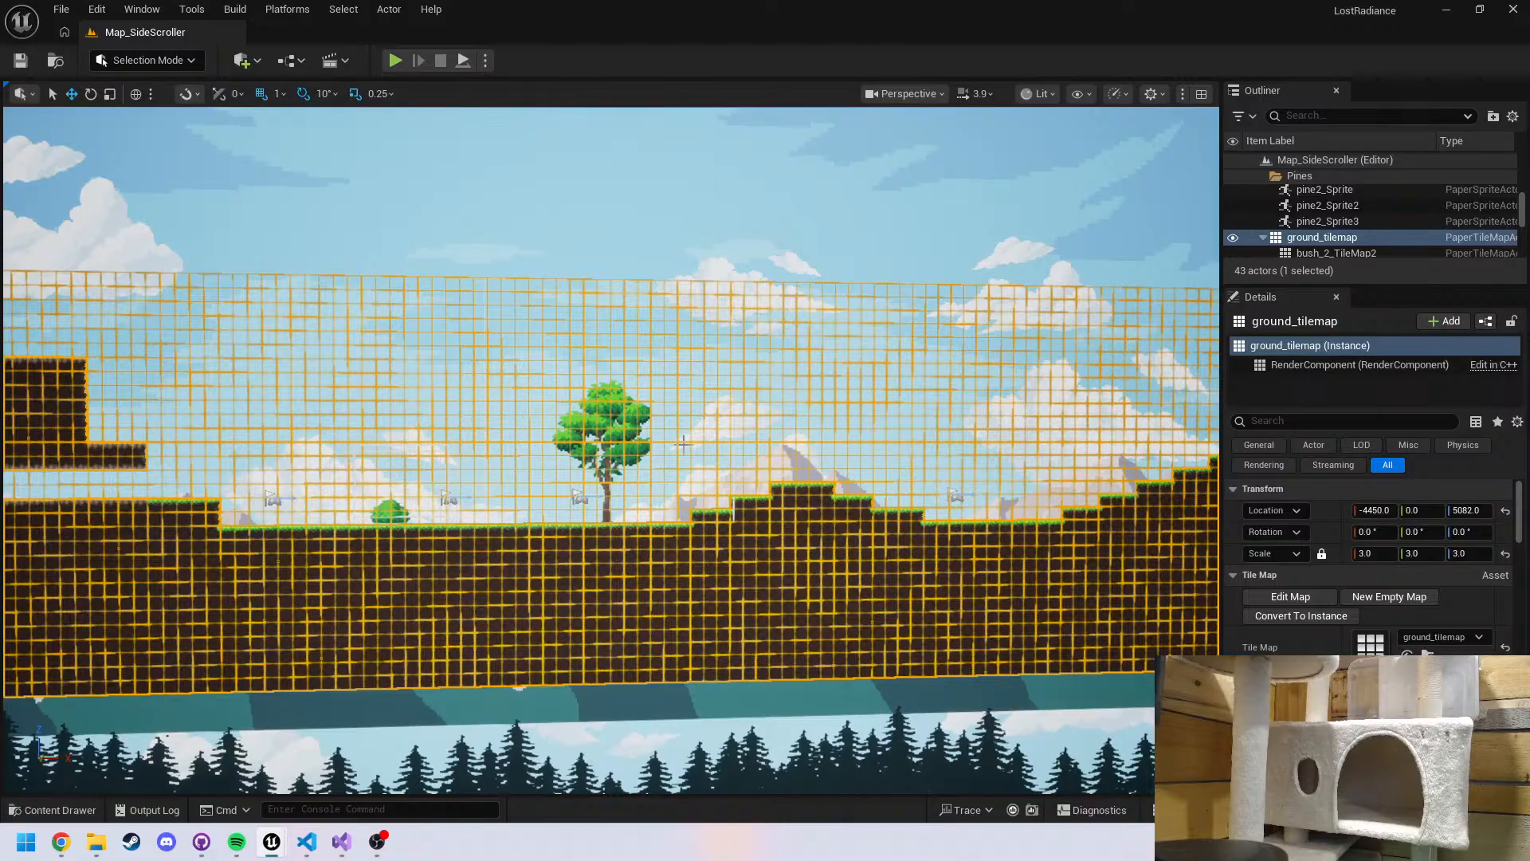
# Select the sky sprite, run and stop a brief play test, and look through the viewport's perspective and camera options
pyautogui.click(960, 167)
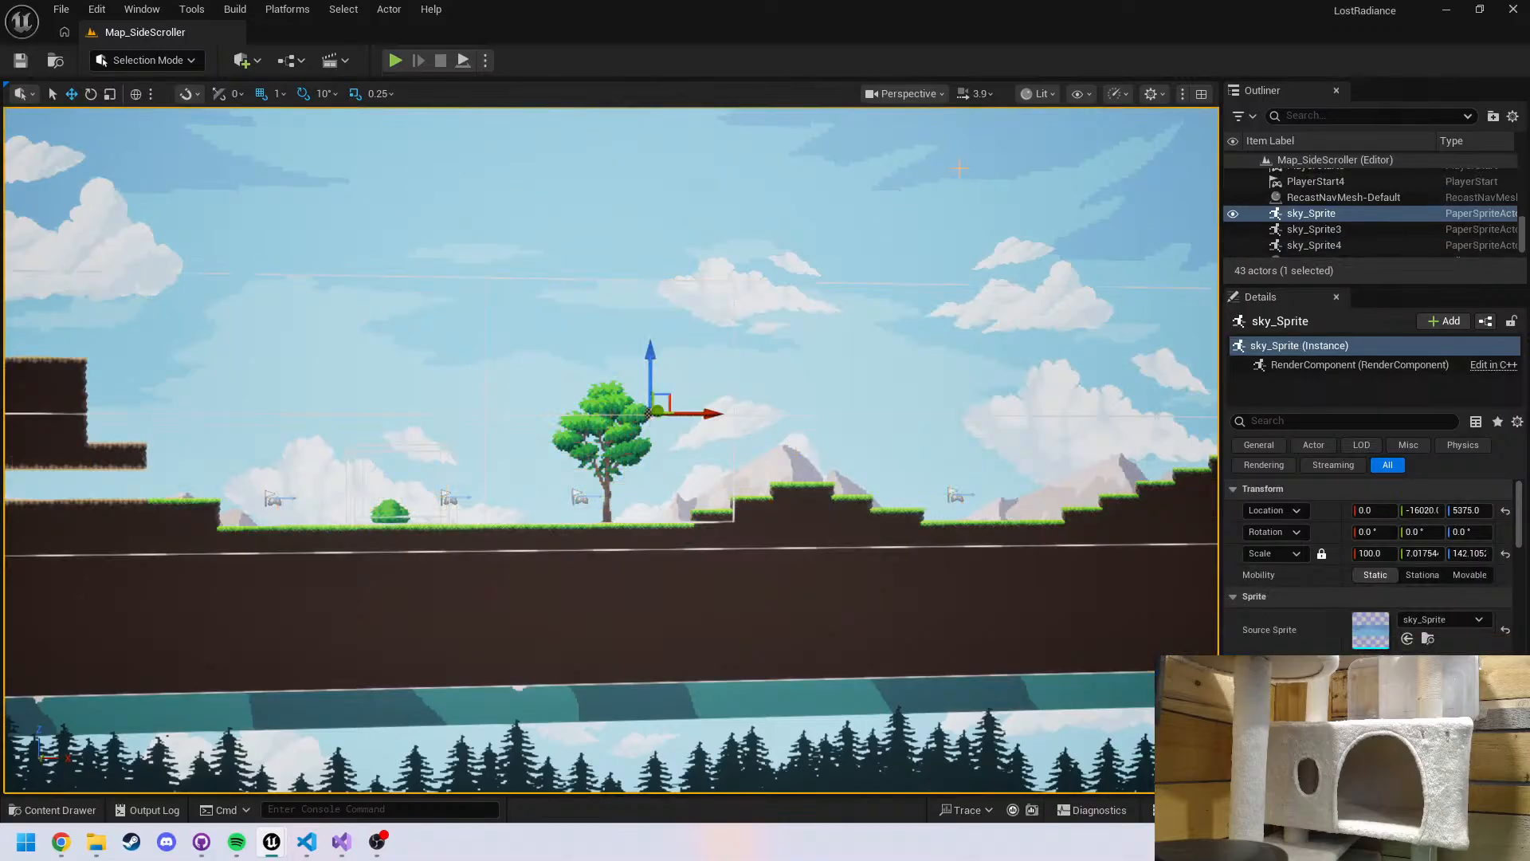
pyautogui.click(396, 60)
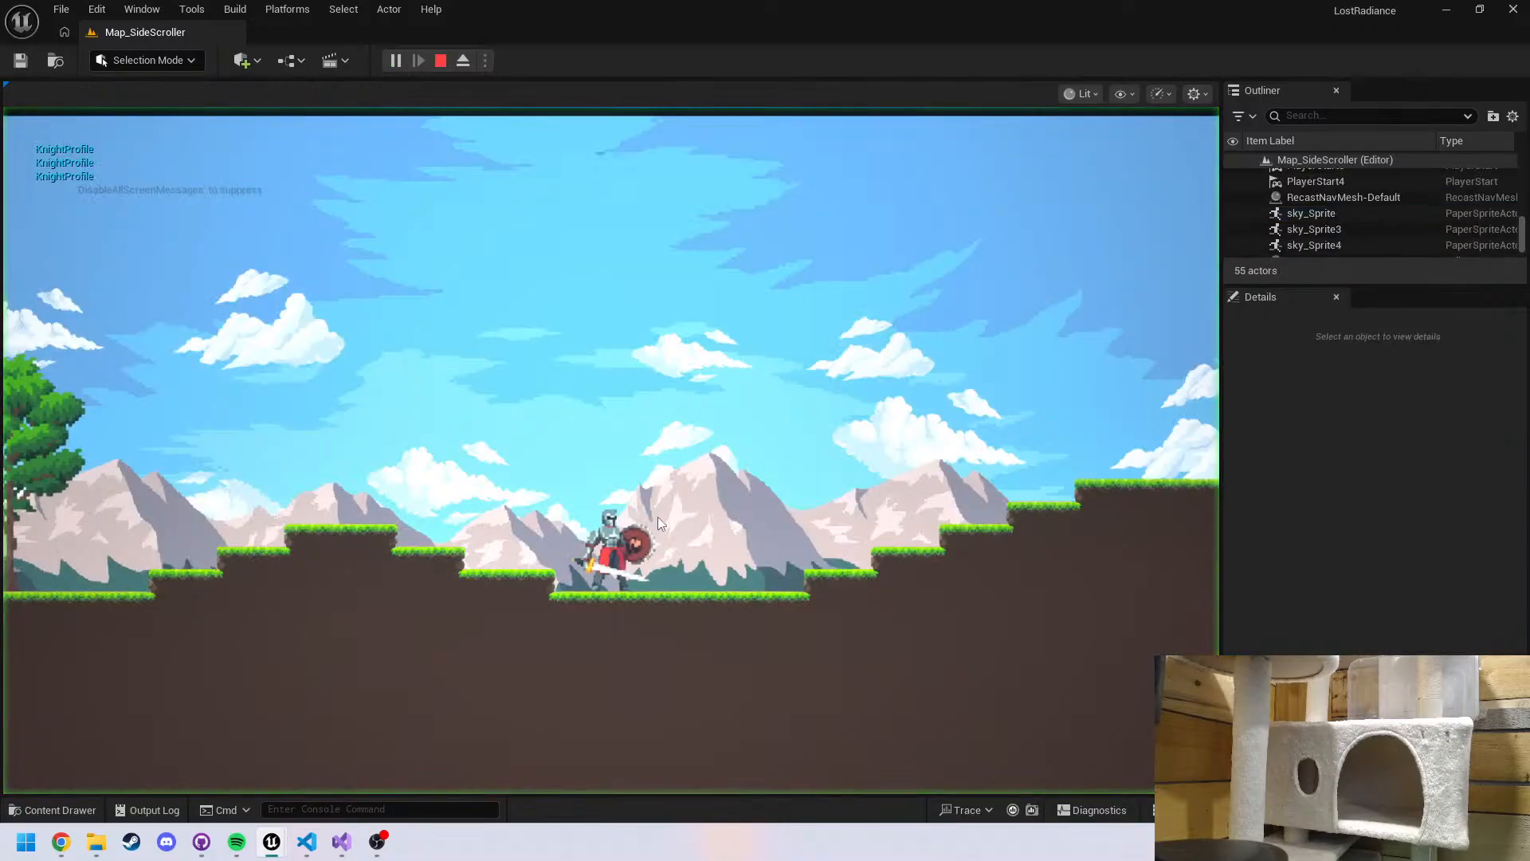
pyautogui.press('Escape')
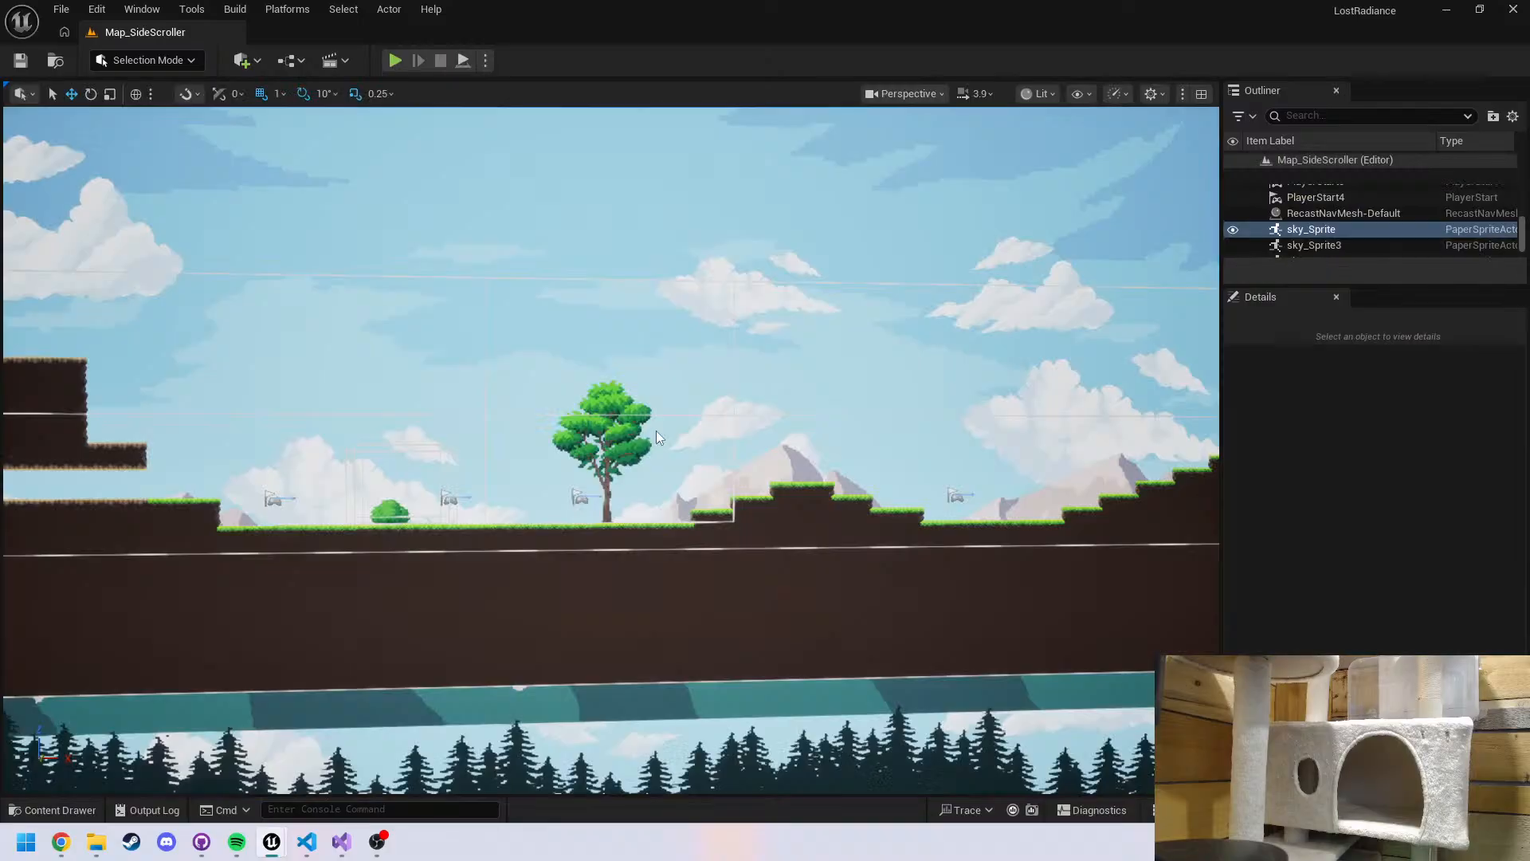
pyautogui.click(880, 101)
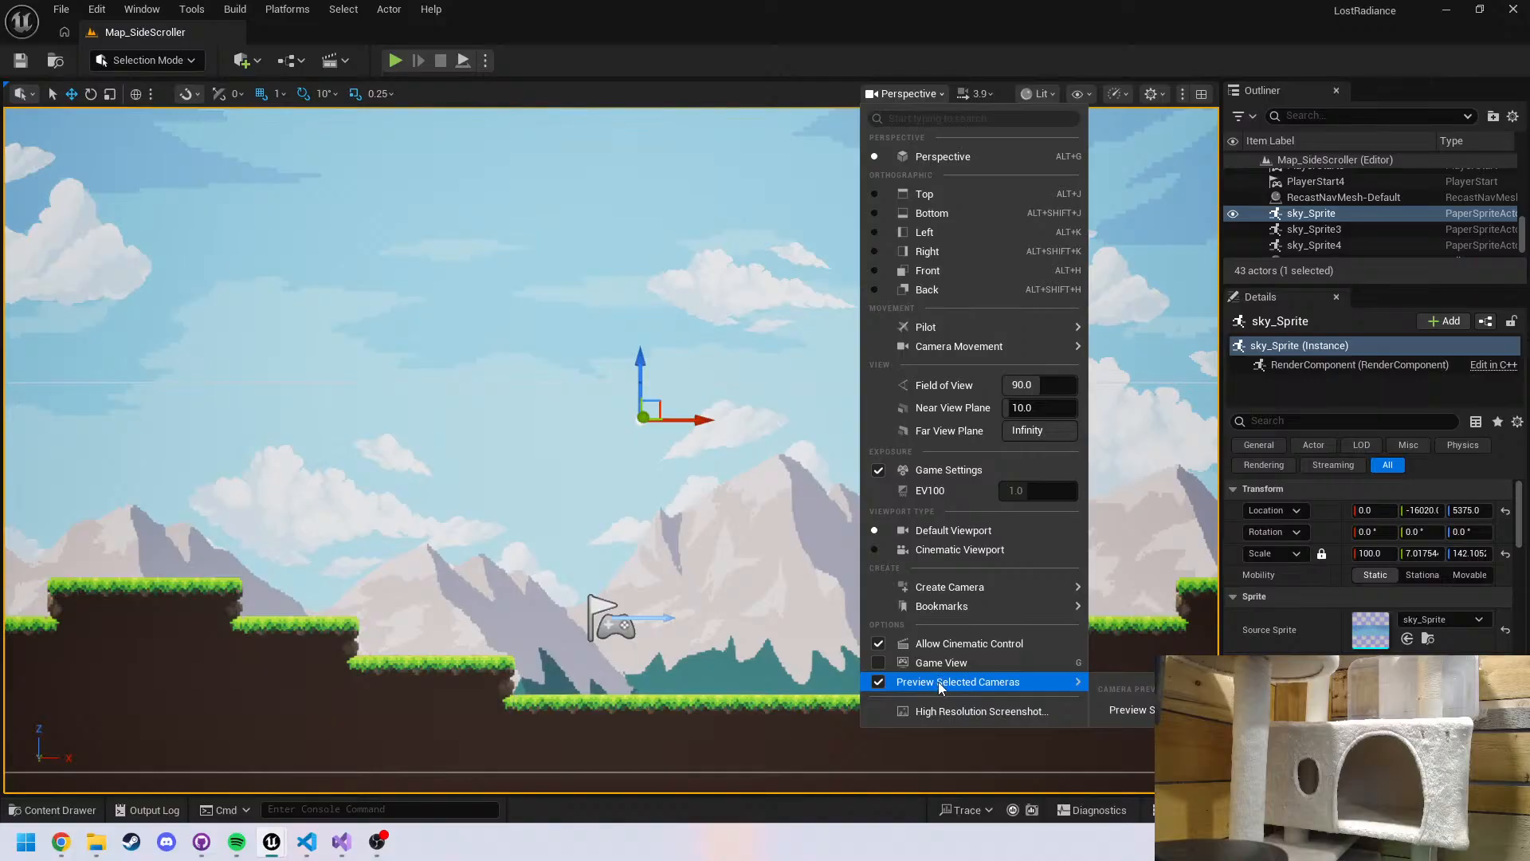
# Start another play test, inspect the level around the knight with the debug camera, and return to the game camera
pyautogui.click(396, 57)
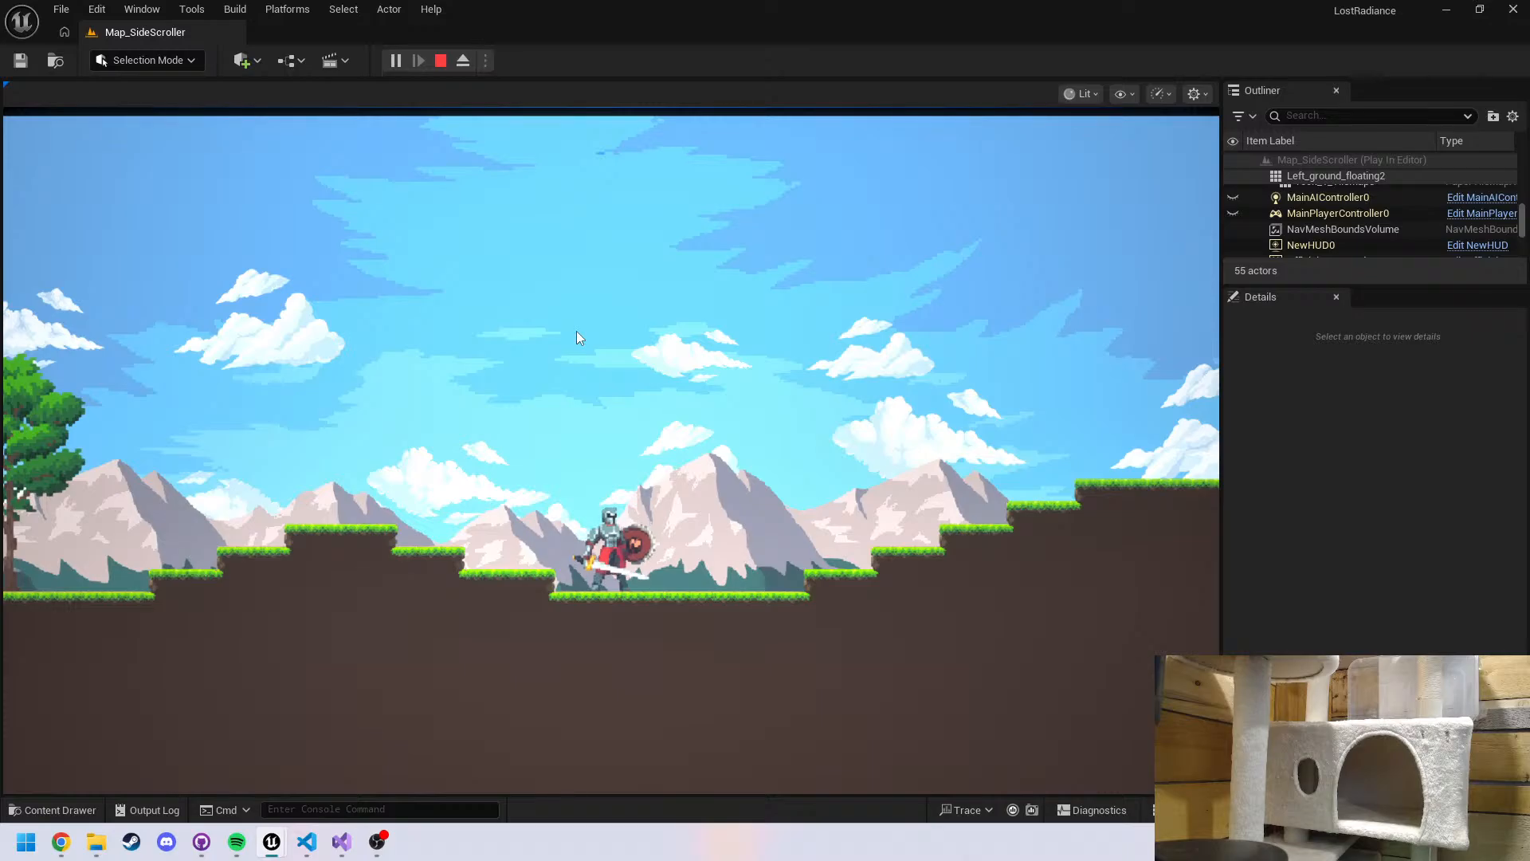
pyautogui.press('`')
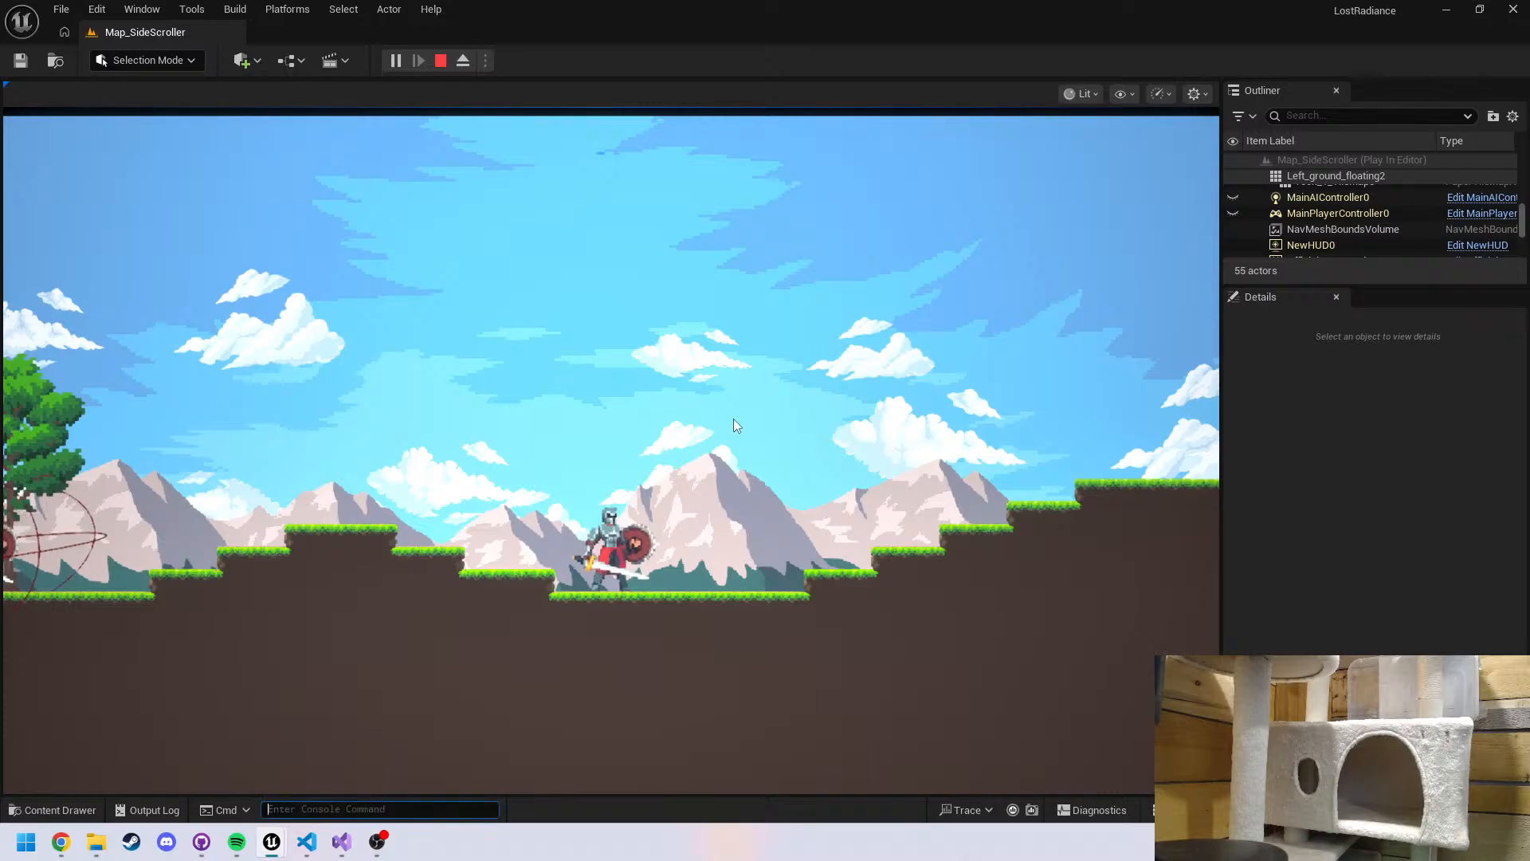
pyautogui.write('/.')
pyautogui.click(731, 420)
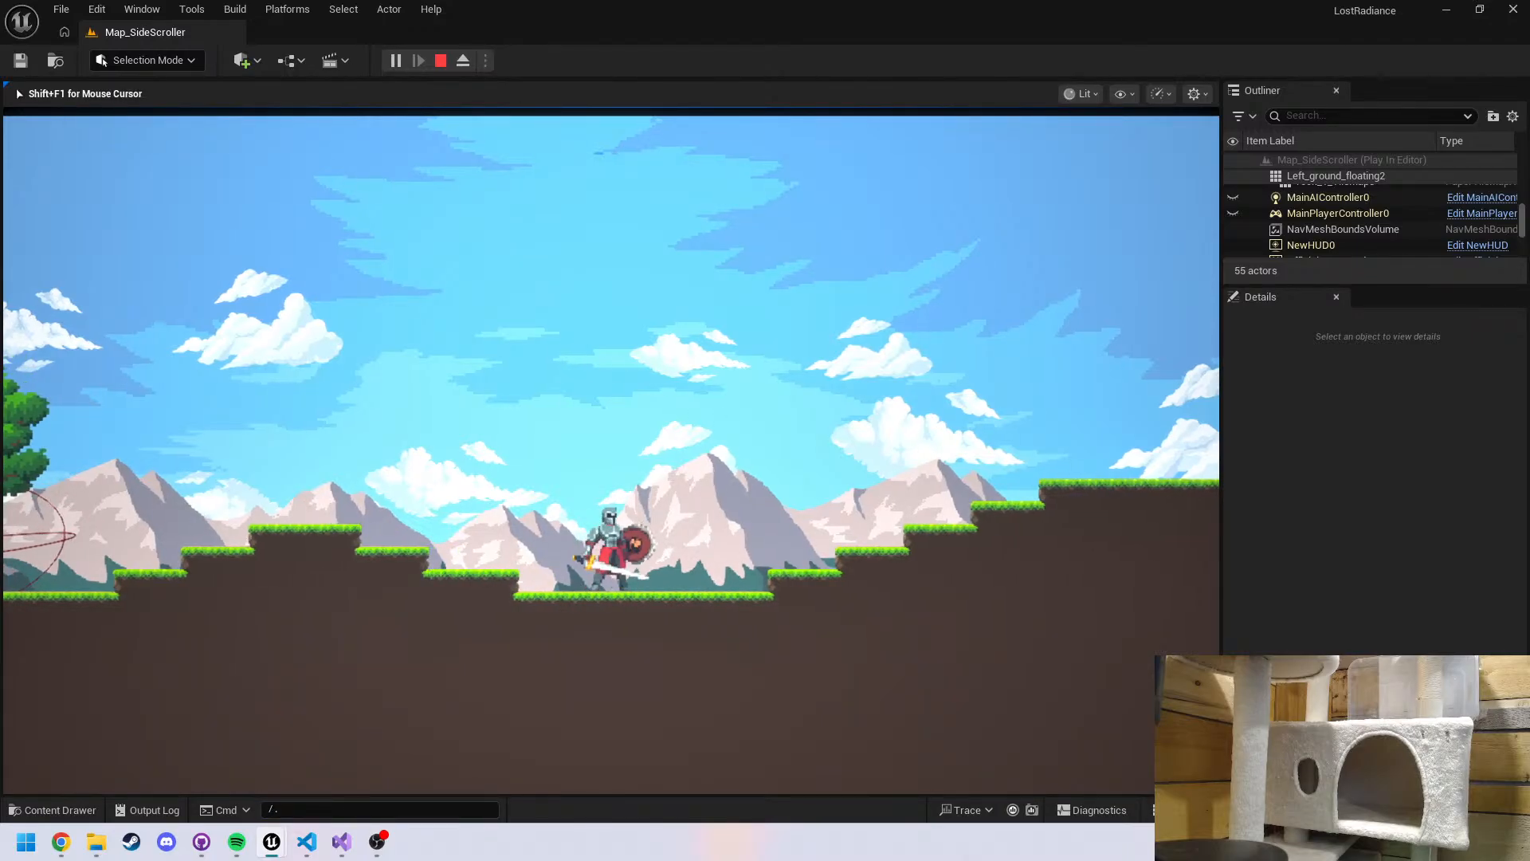
pyautogui.press(';')
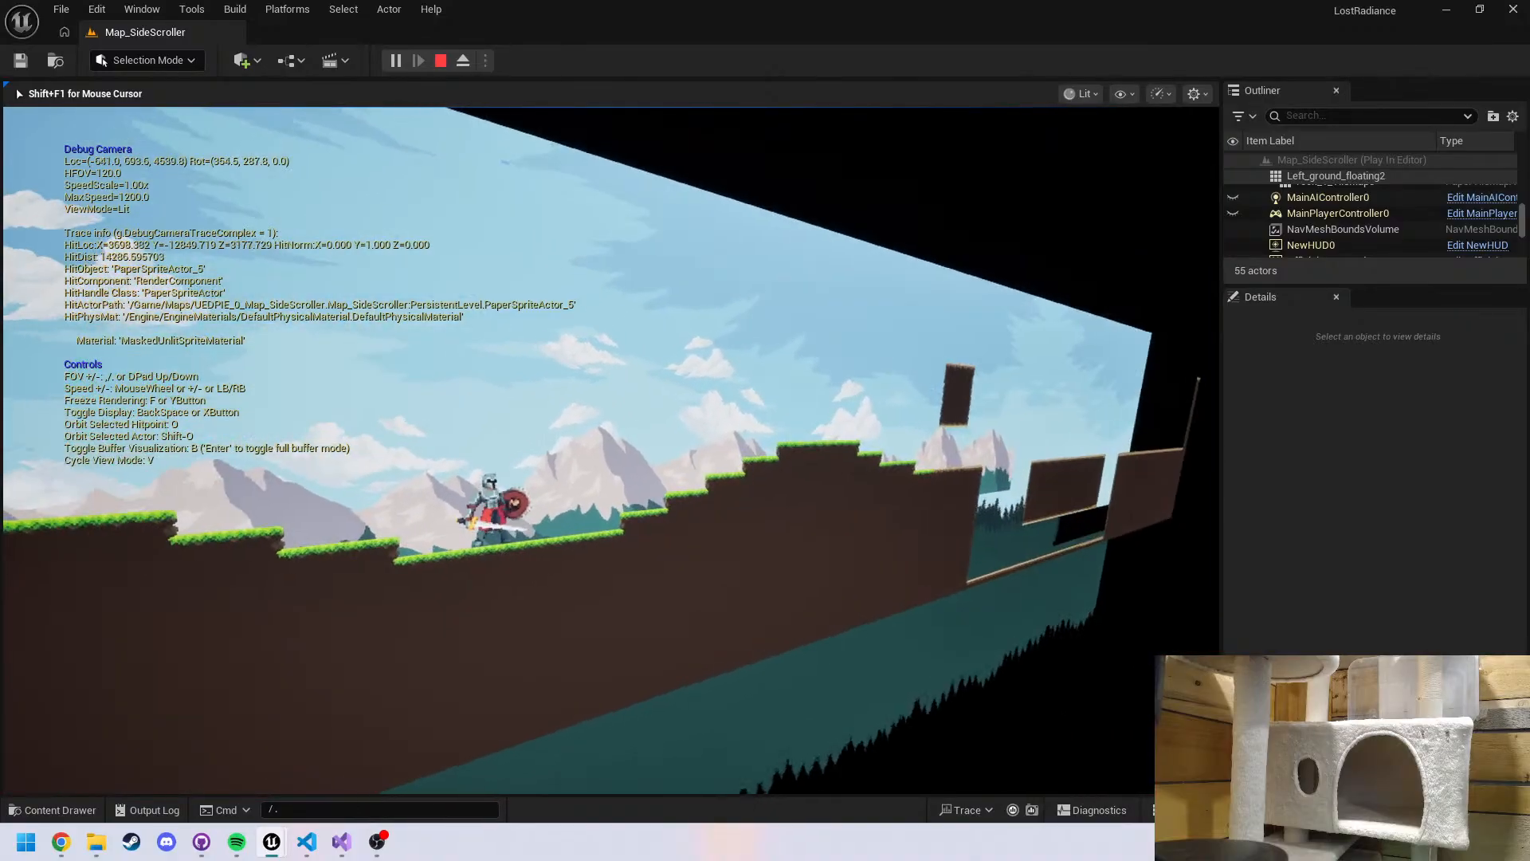
pyautogui.press('w')
pyautogui.press('d')
pyautogui.press('w')
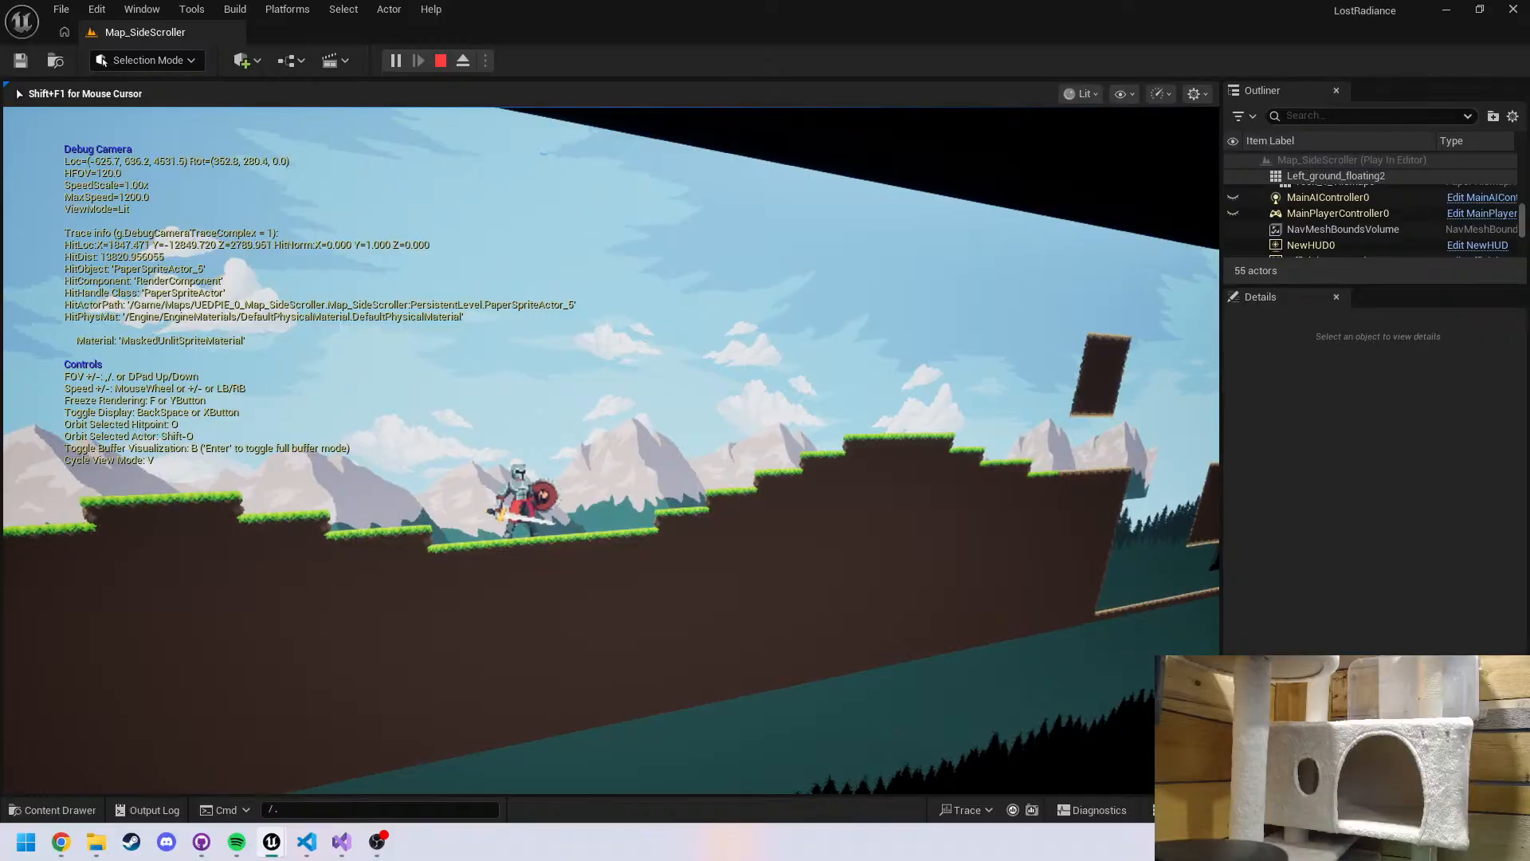
pyautogui.press(';')
pyautogui.press(';')
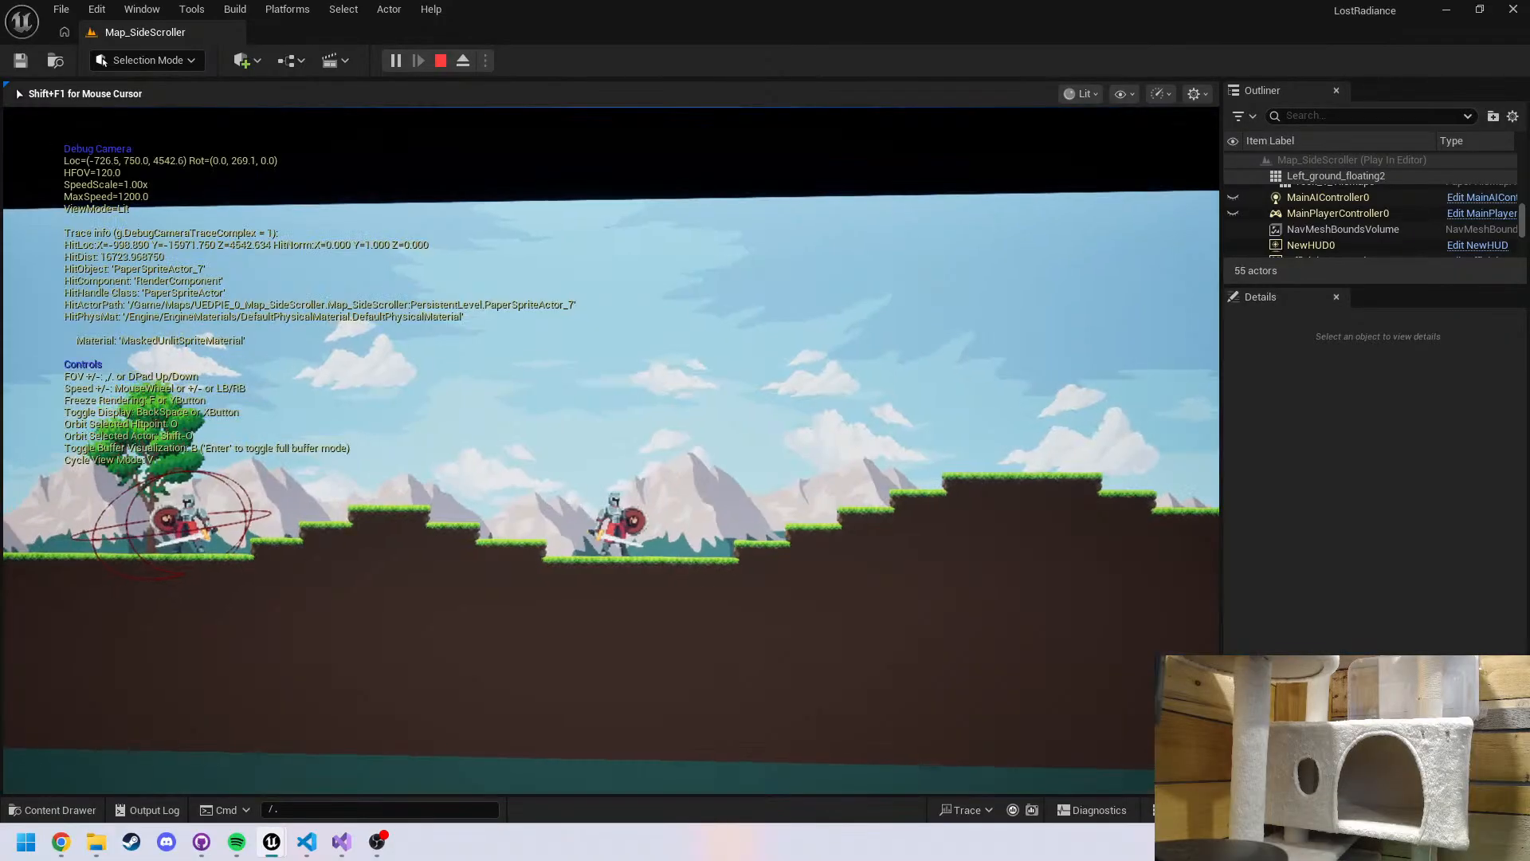
pyautogui.press(';')
# Show the Navmesh category of the gameplay debugger and walk the knight westward past the tree and bush to inspect the coverage
pyautogui.press("'")
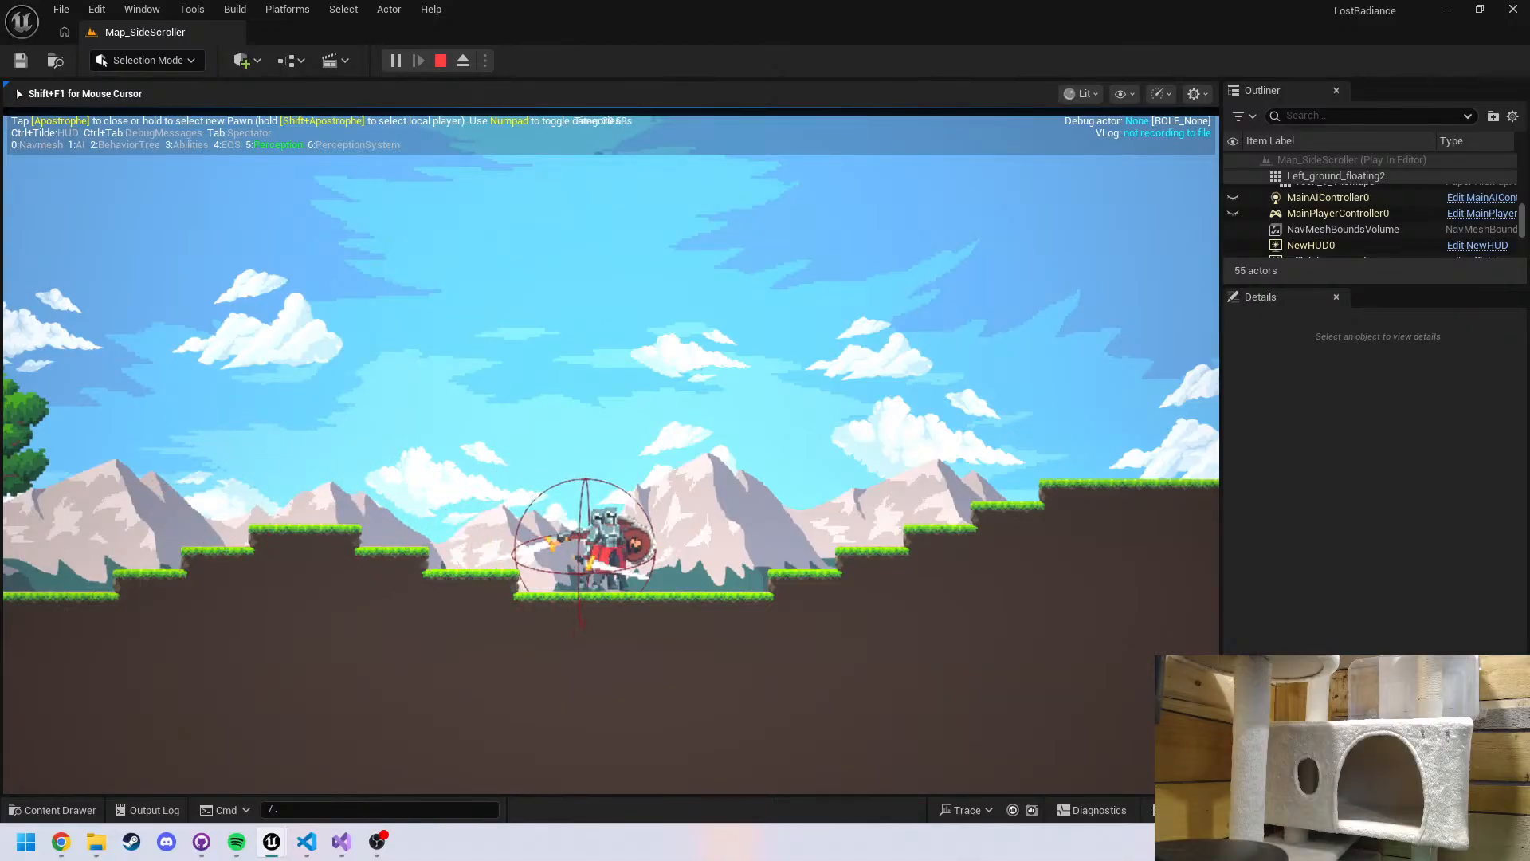
pyautogui.press('KP_0')
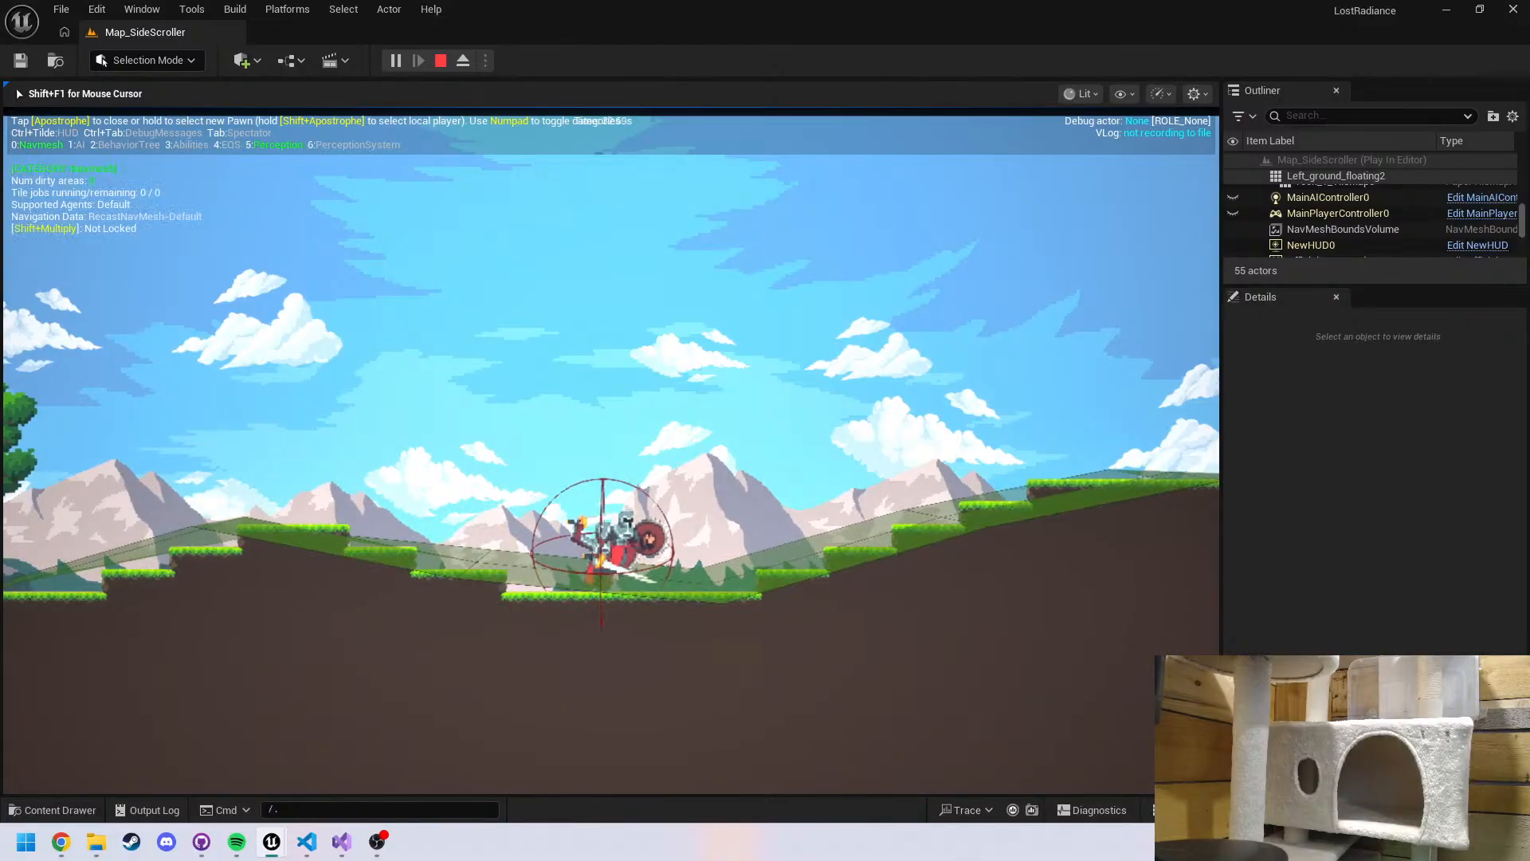
pyautogui.press('d')
pyautogui.press('a')
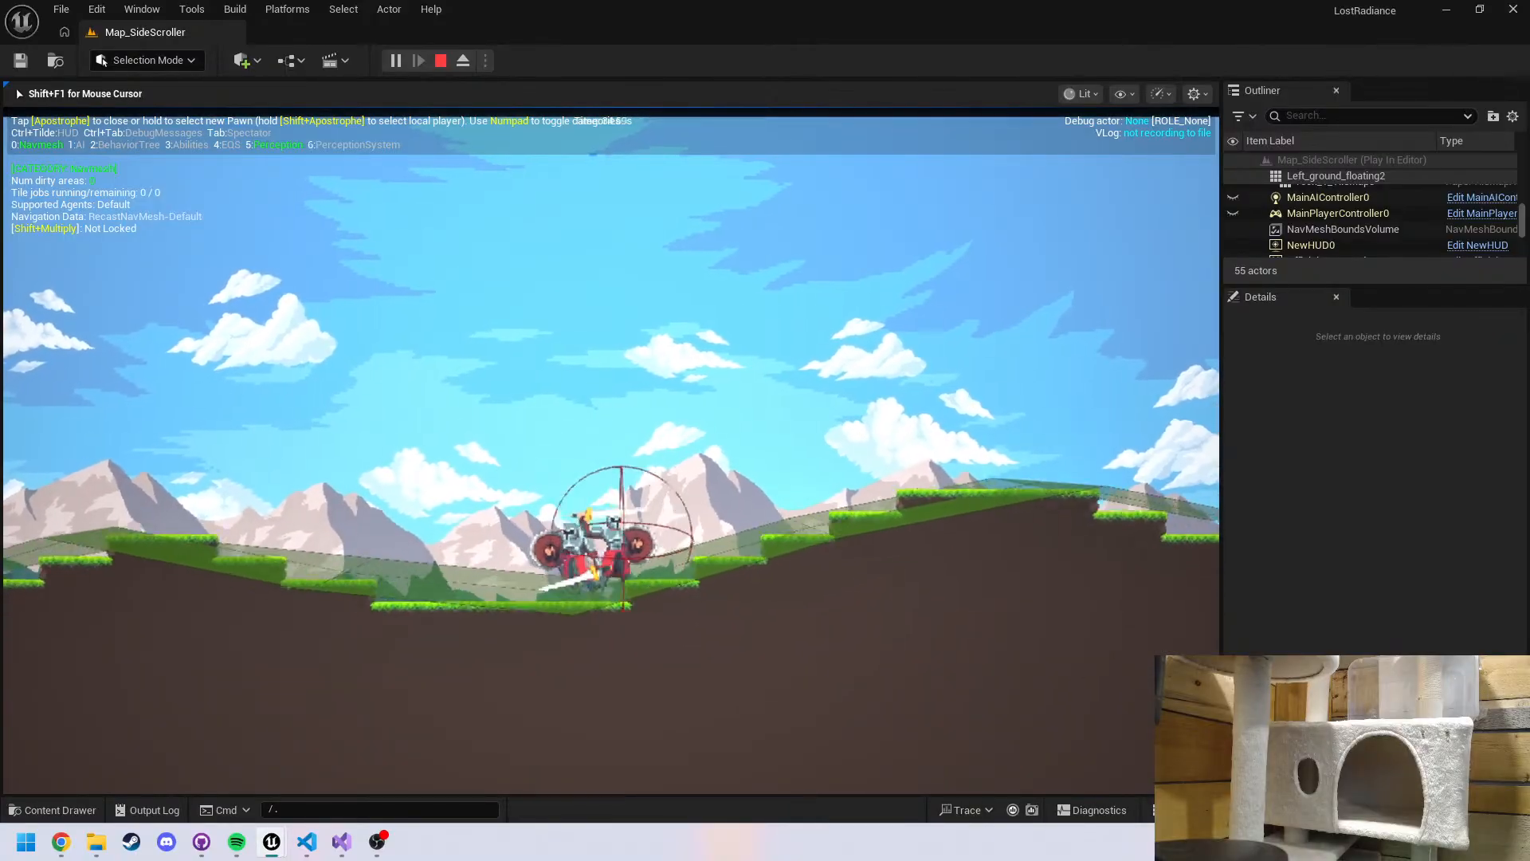
pyautogui.press('a')
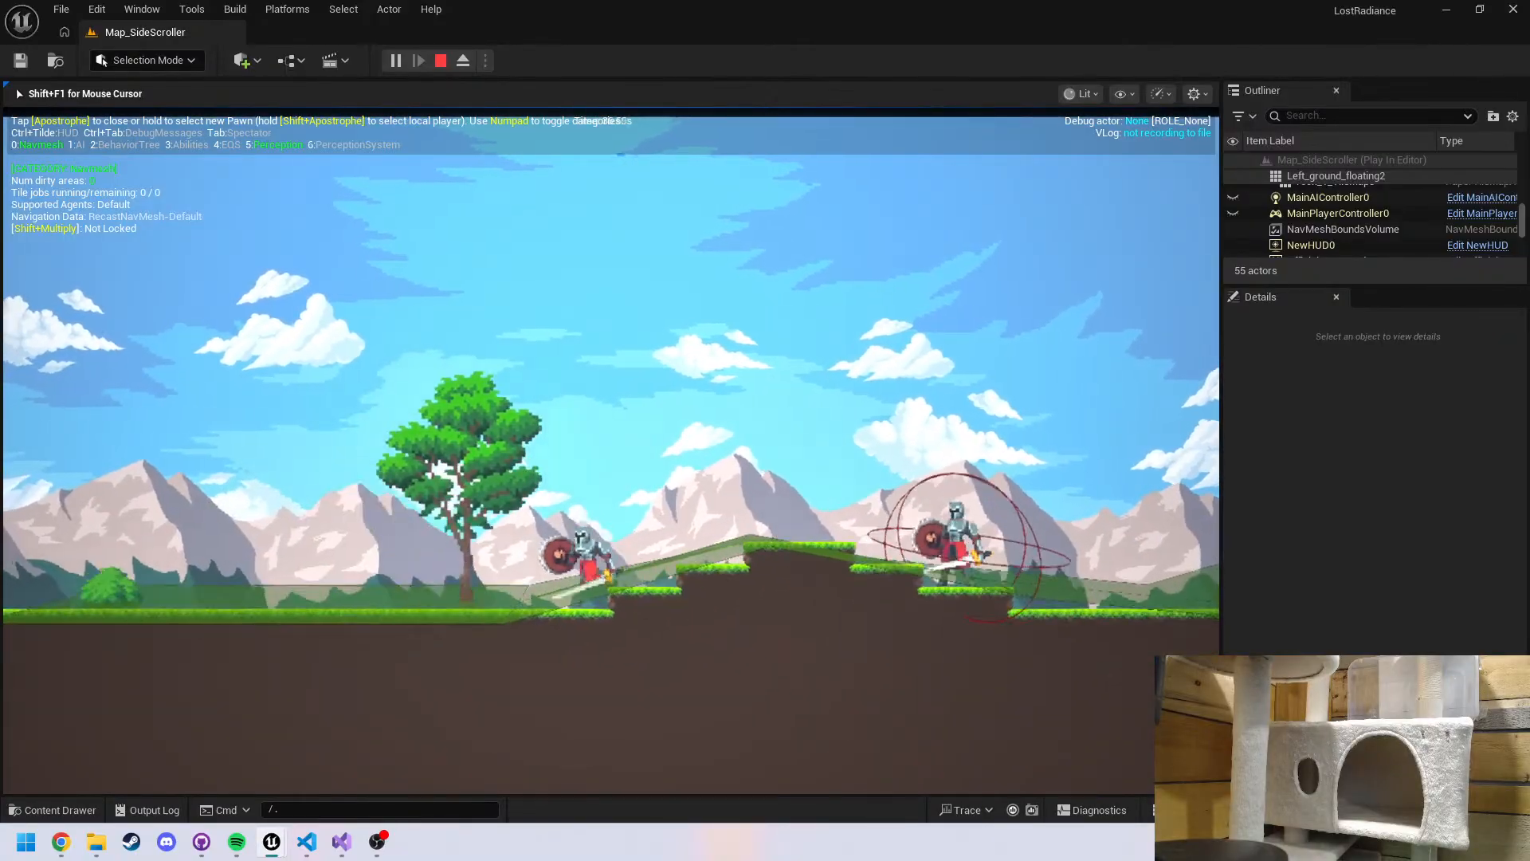
pyautogui.press('a')
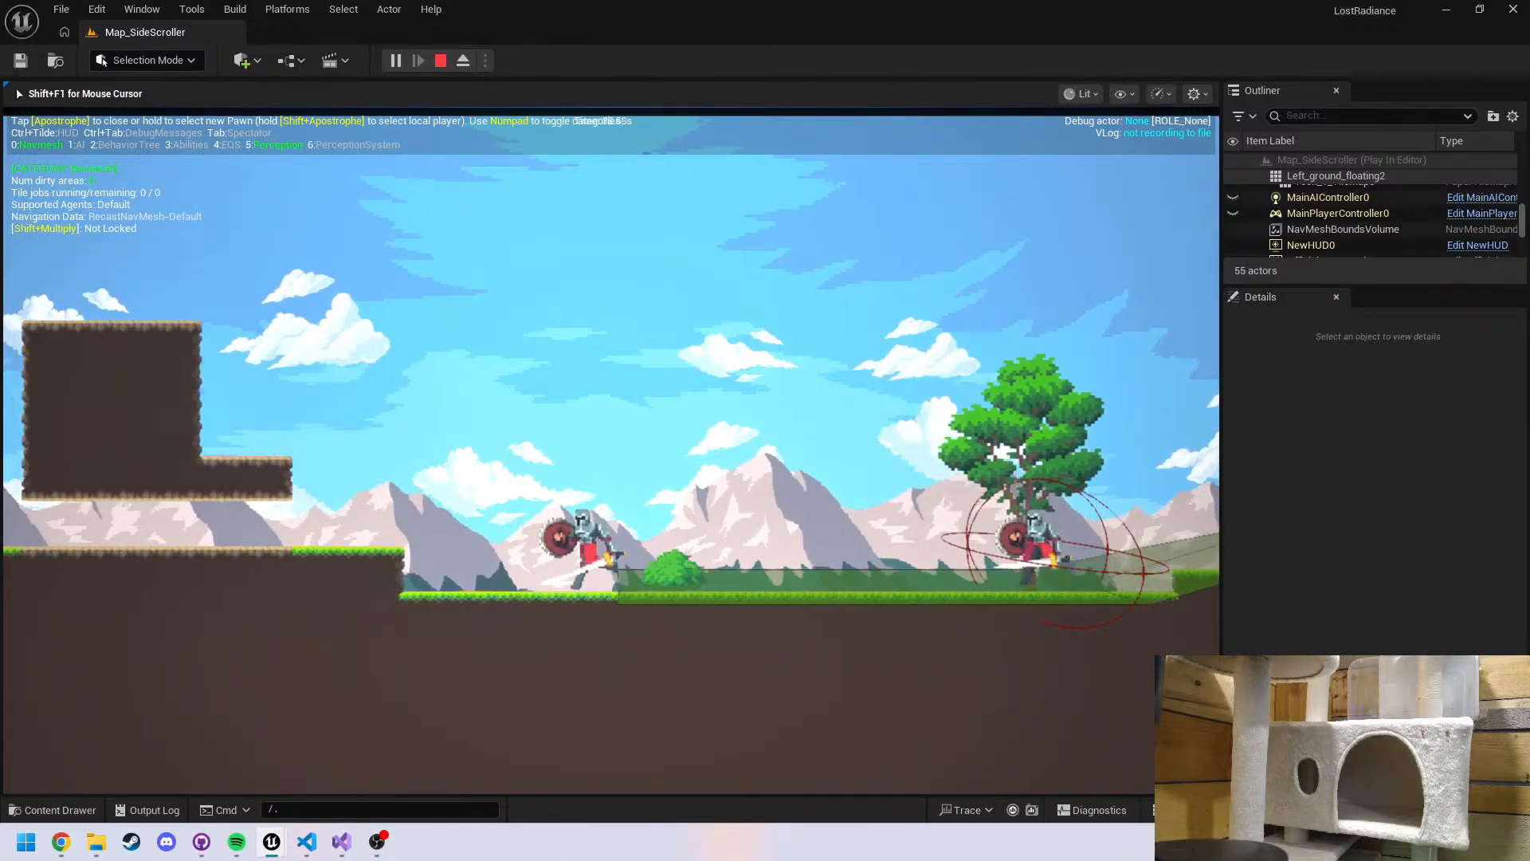
# Walk the knight back over the stepped hills towards the floating block to inspect the navmesh, and stop the play test
pyautogui.press('d')
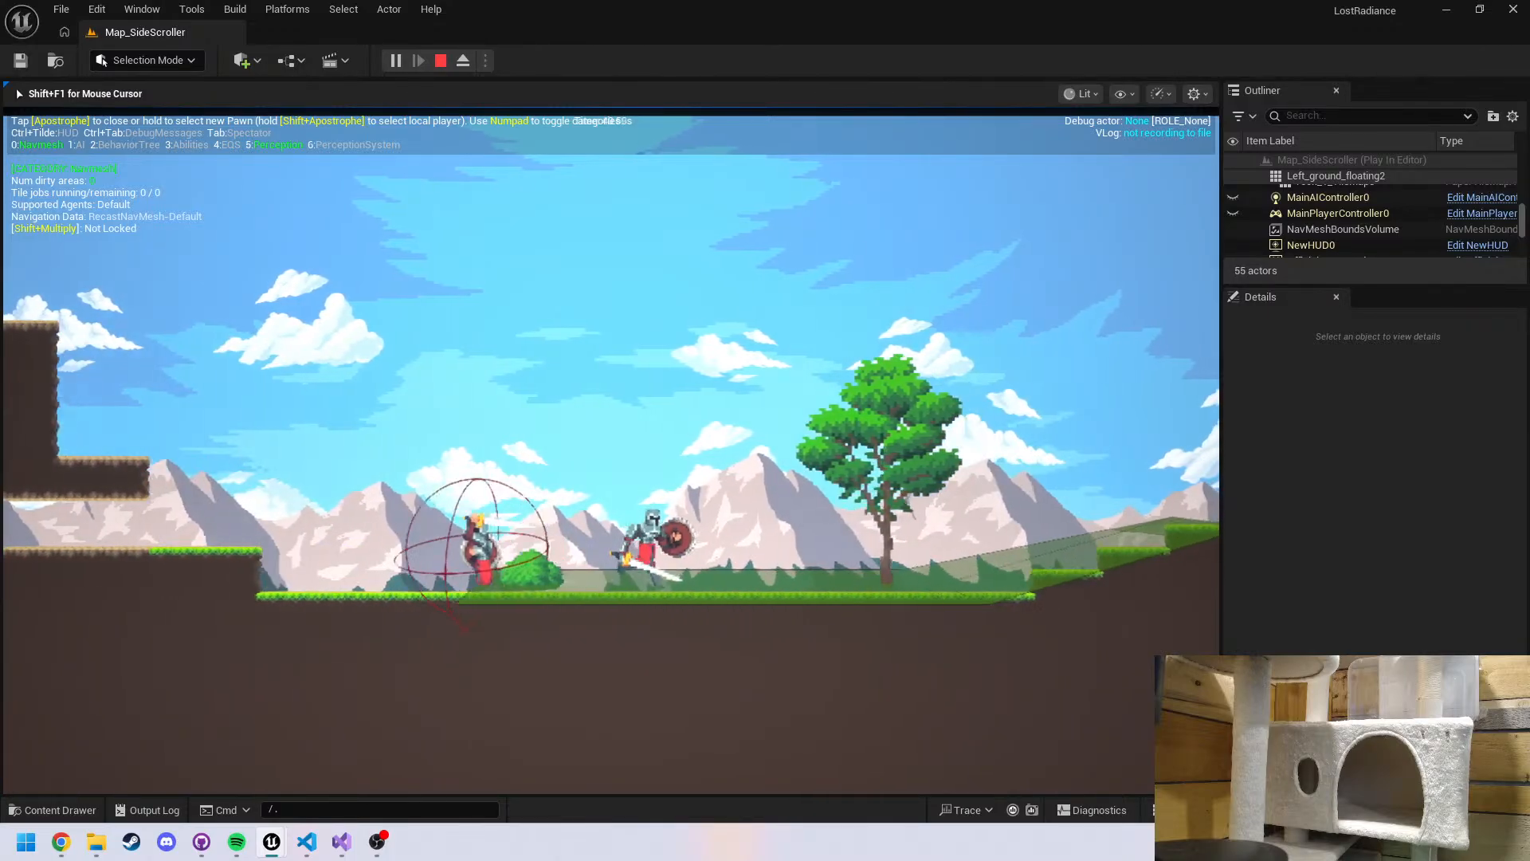
pyautogui.press('d')
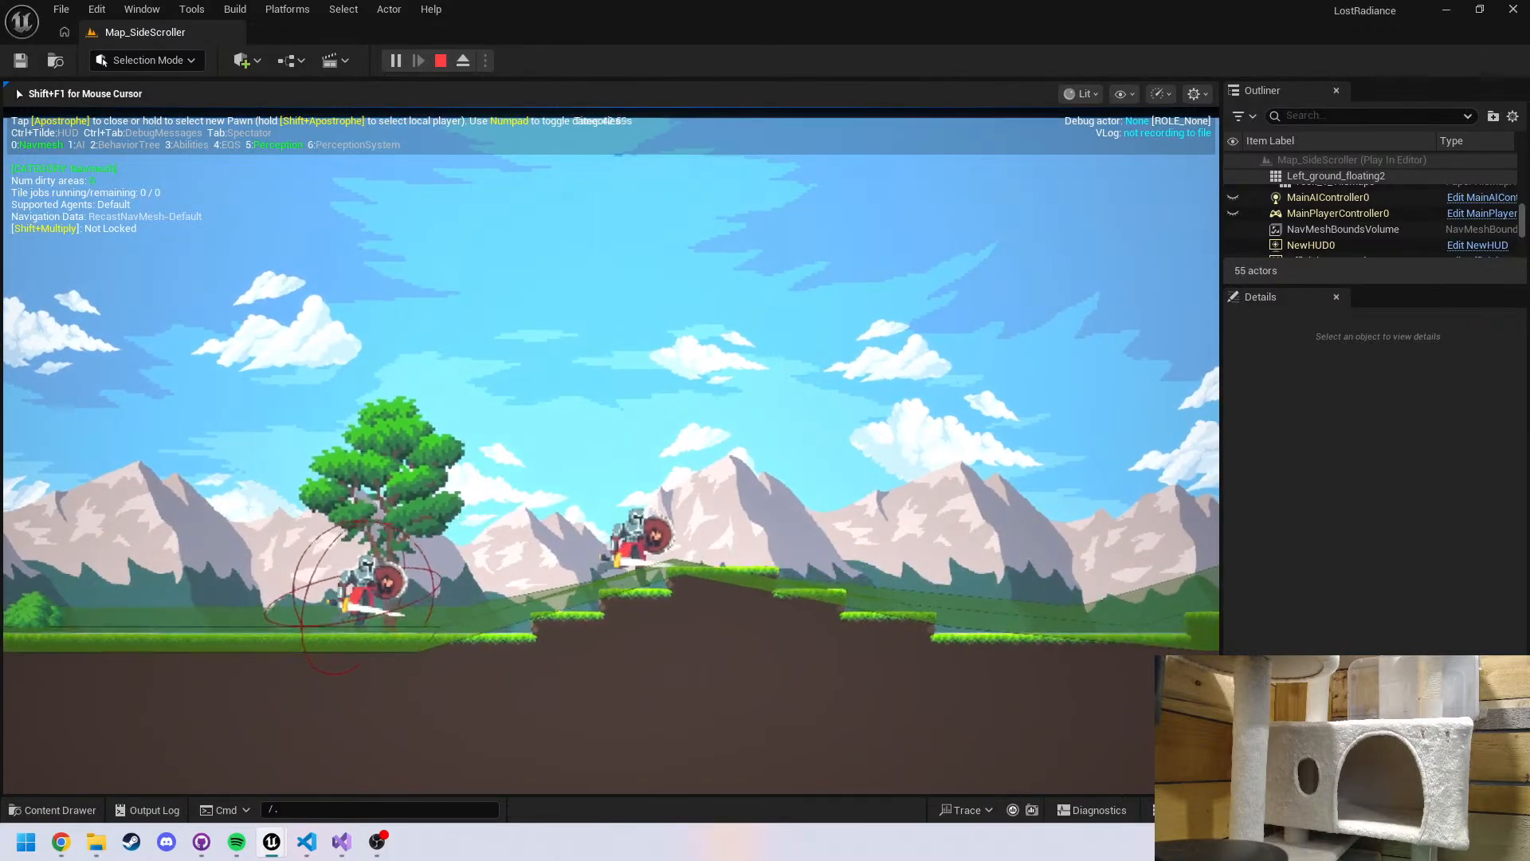
pyautogui.press('d')
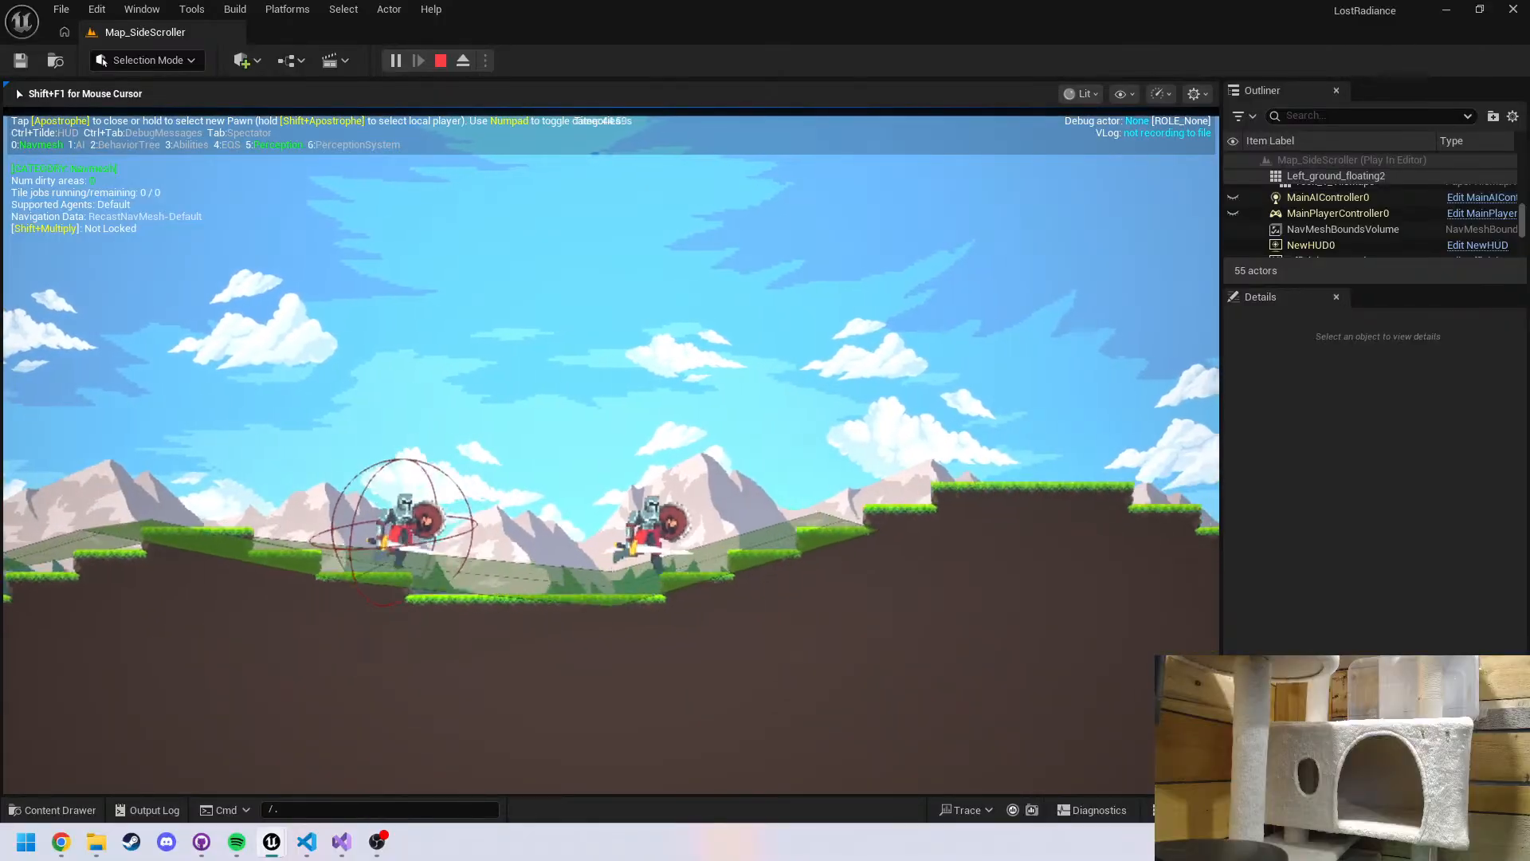
pyautogui.press('d')
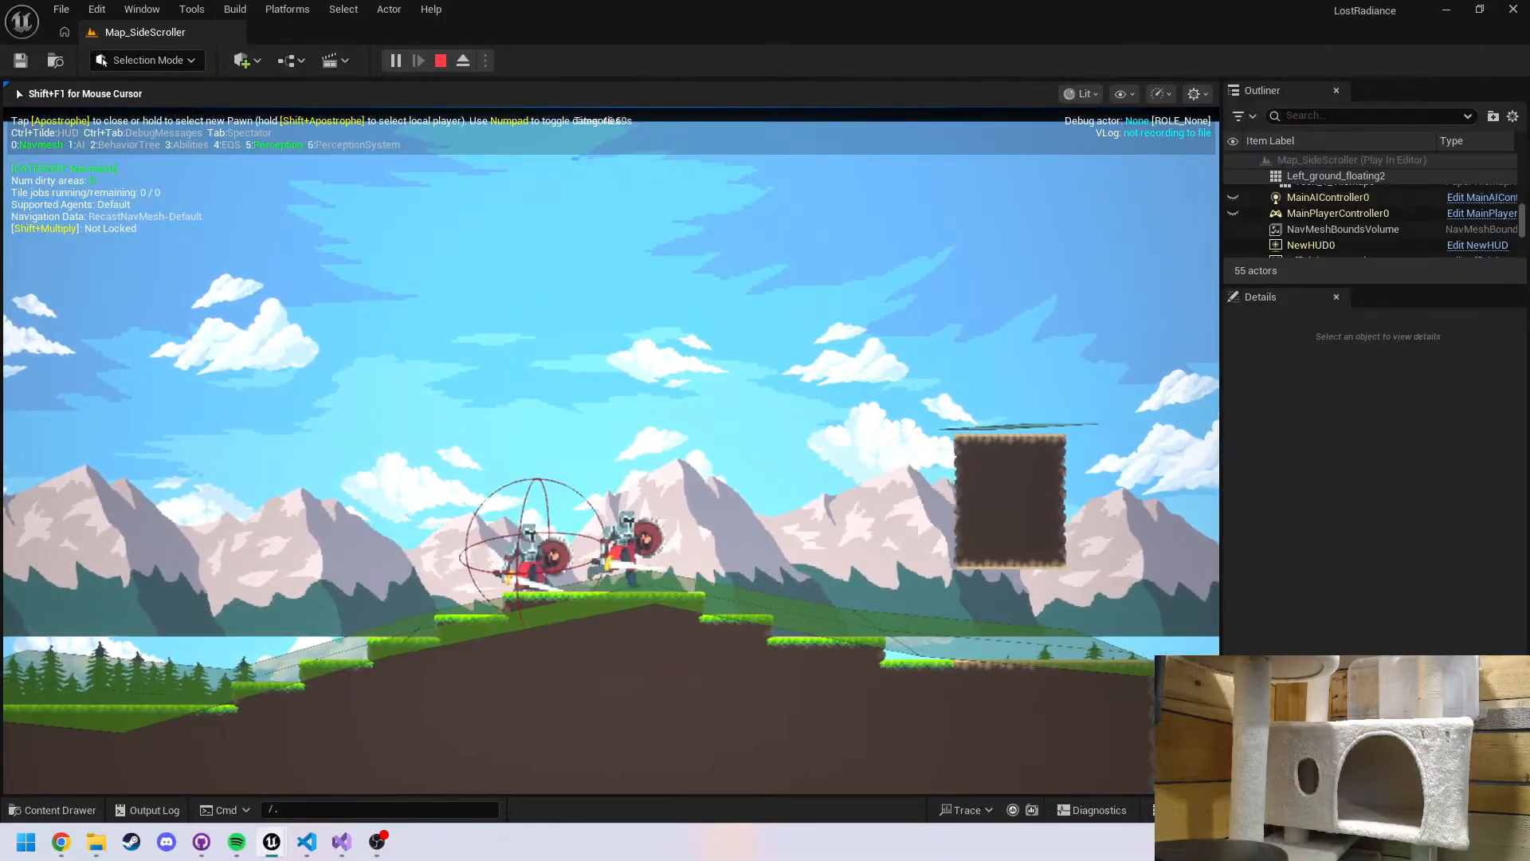
pyautogui.press('d')
pyautogui.press('a')
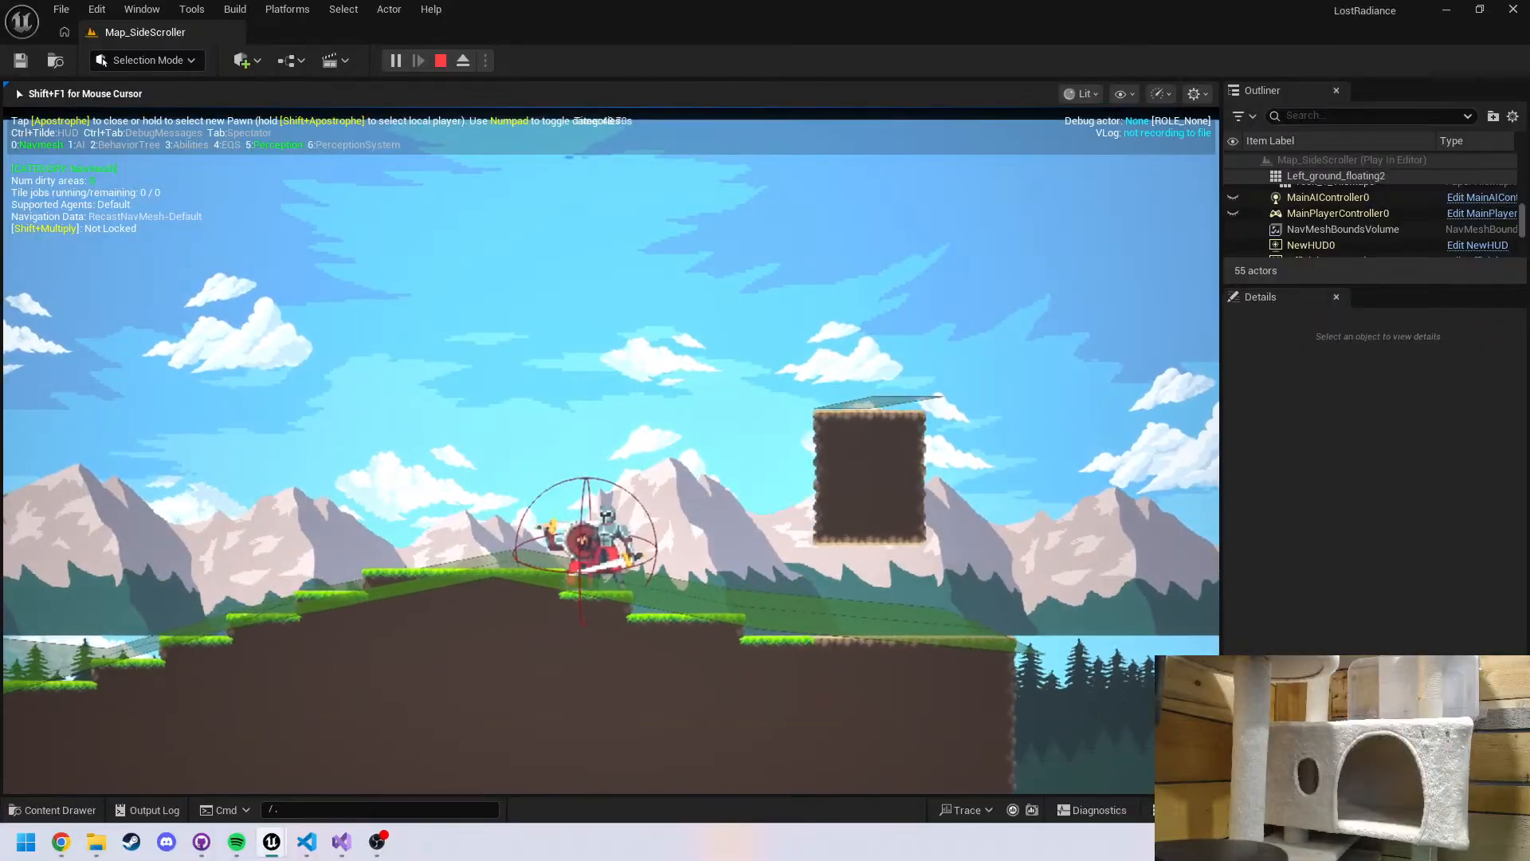
pyautogui.press('Escape')
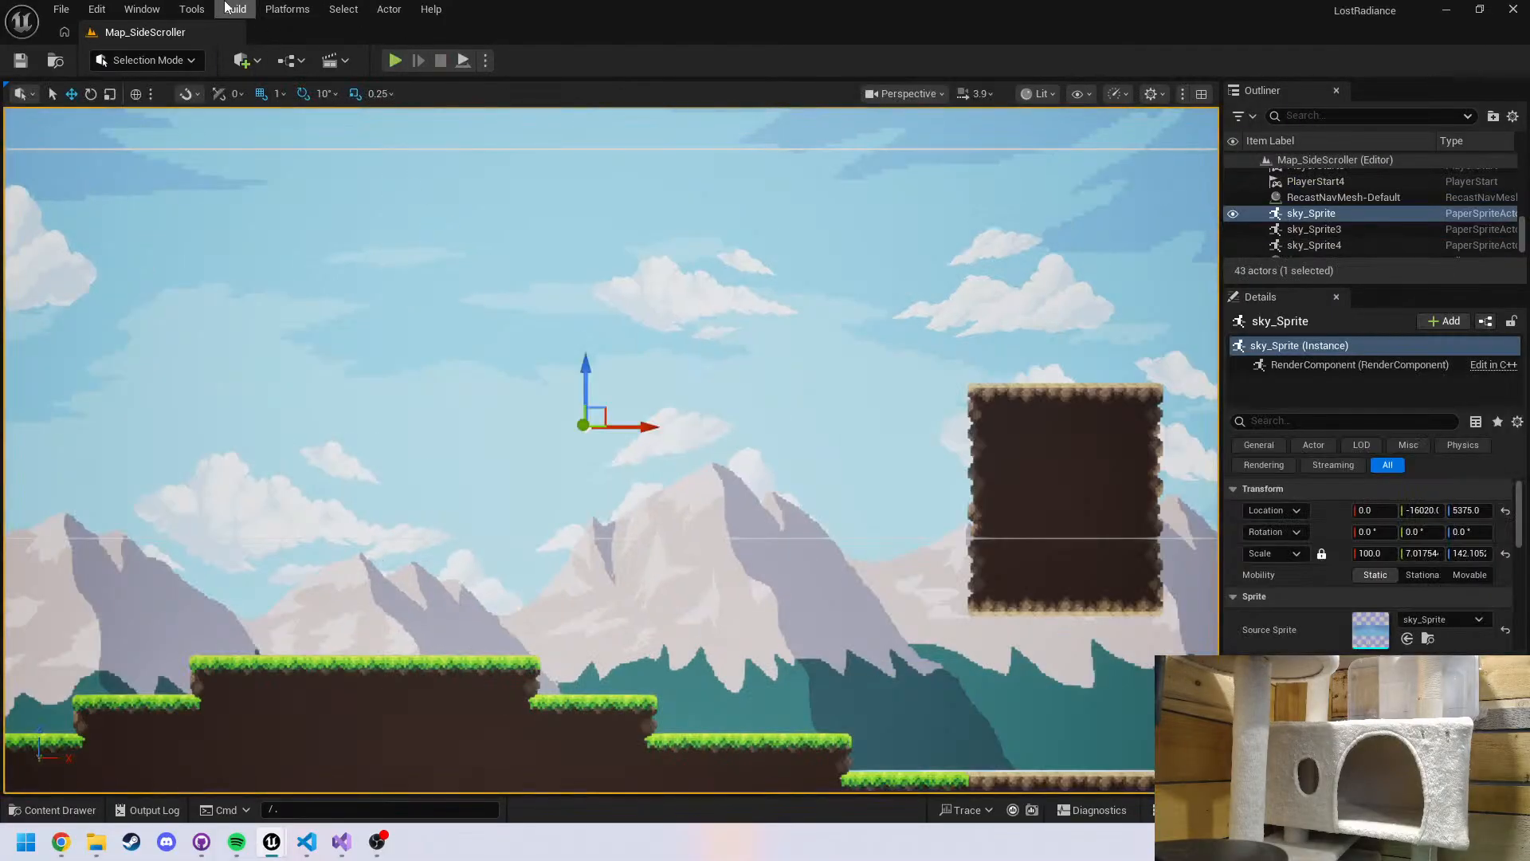
# Reopen the Project Settings and review the Display and Generation options of the Navigation Mesh page
pyautogui.click(104, 6)
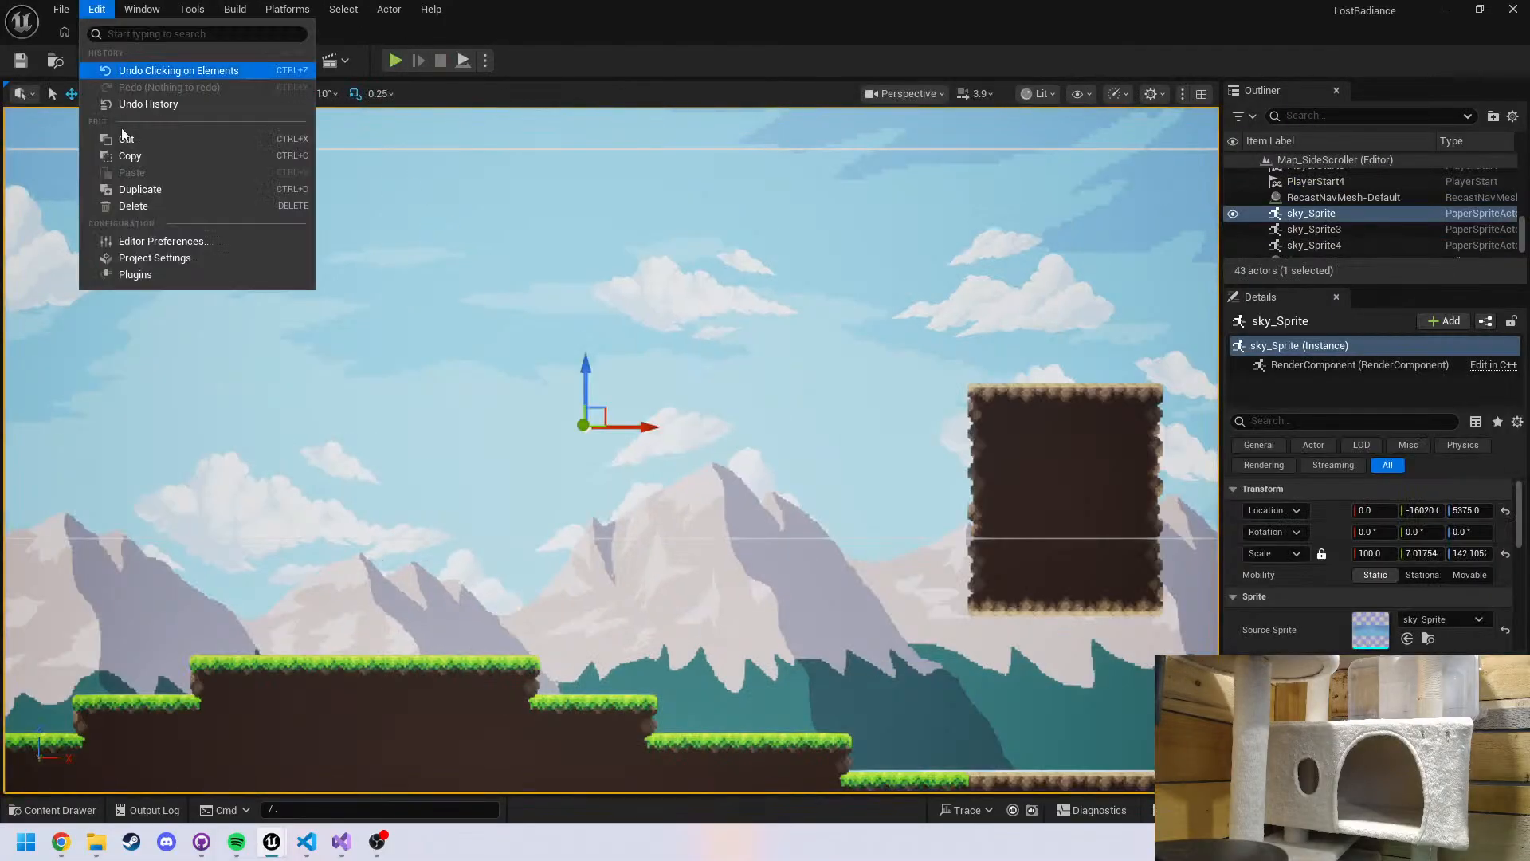
pyautogui.click(171, 253)
pyautogui.scroll(-10, 224, 399)
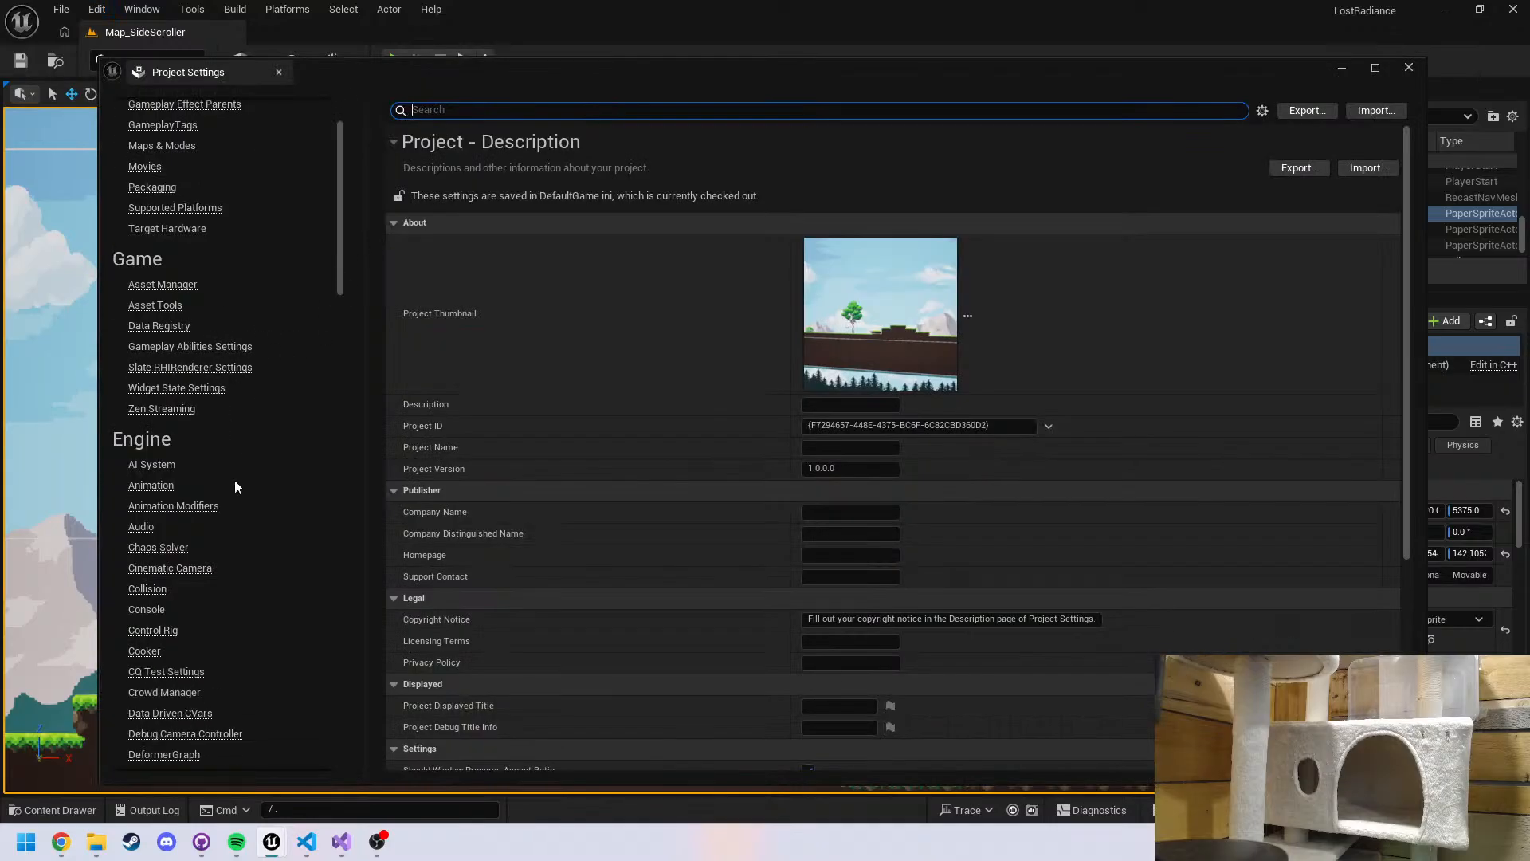
pyautogui.scroll(5, 228, 528)
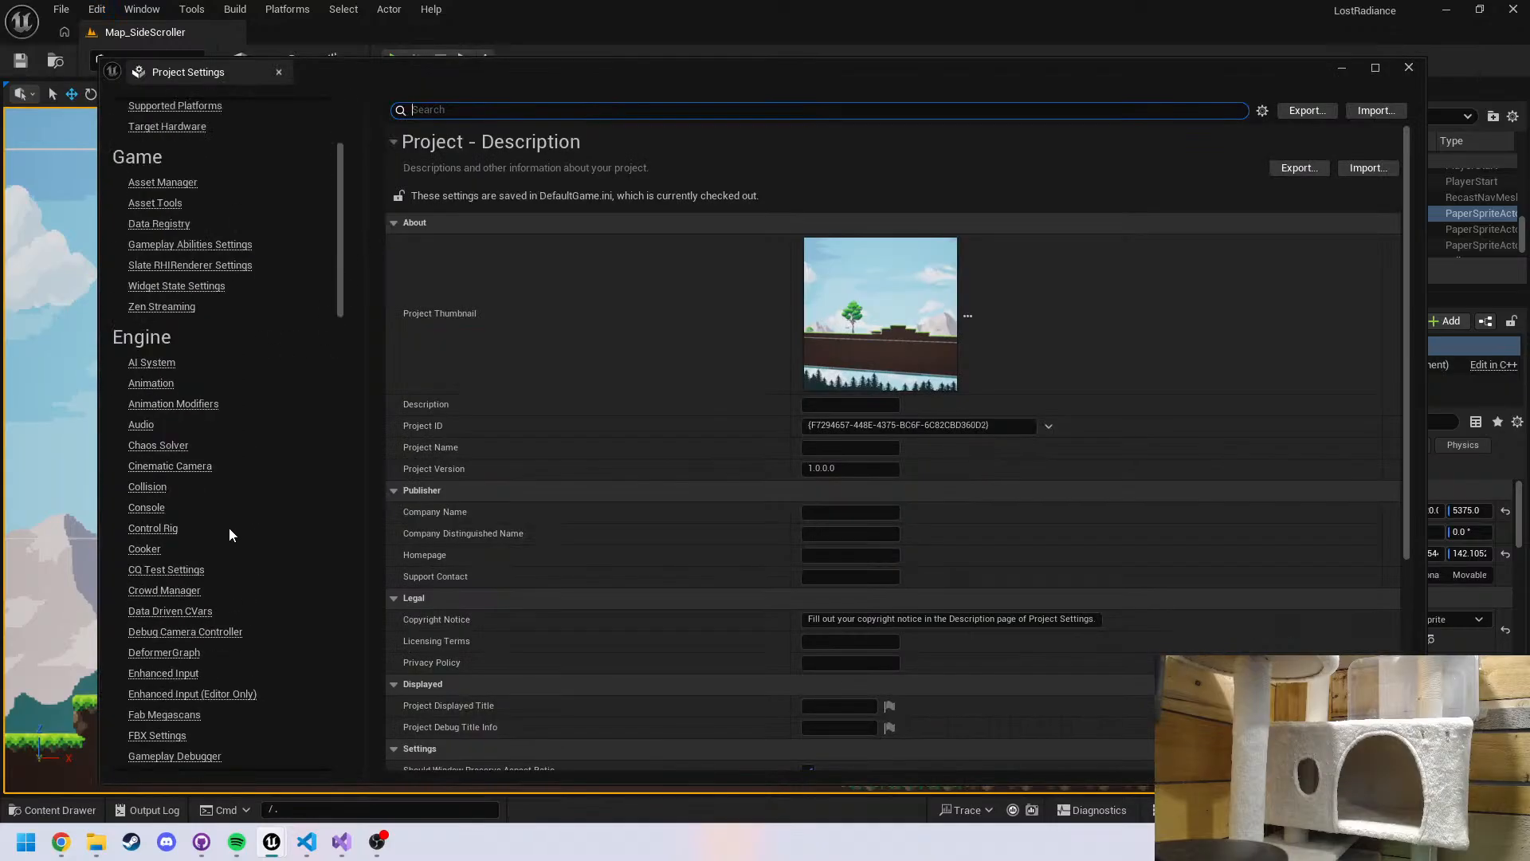
pyautogui.scroll(-10, 228, 524)
pyautogui.scroll(-1, 214, 458)
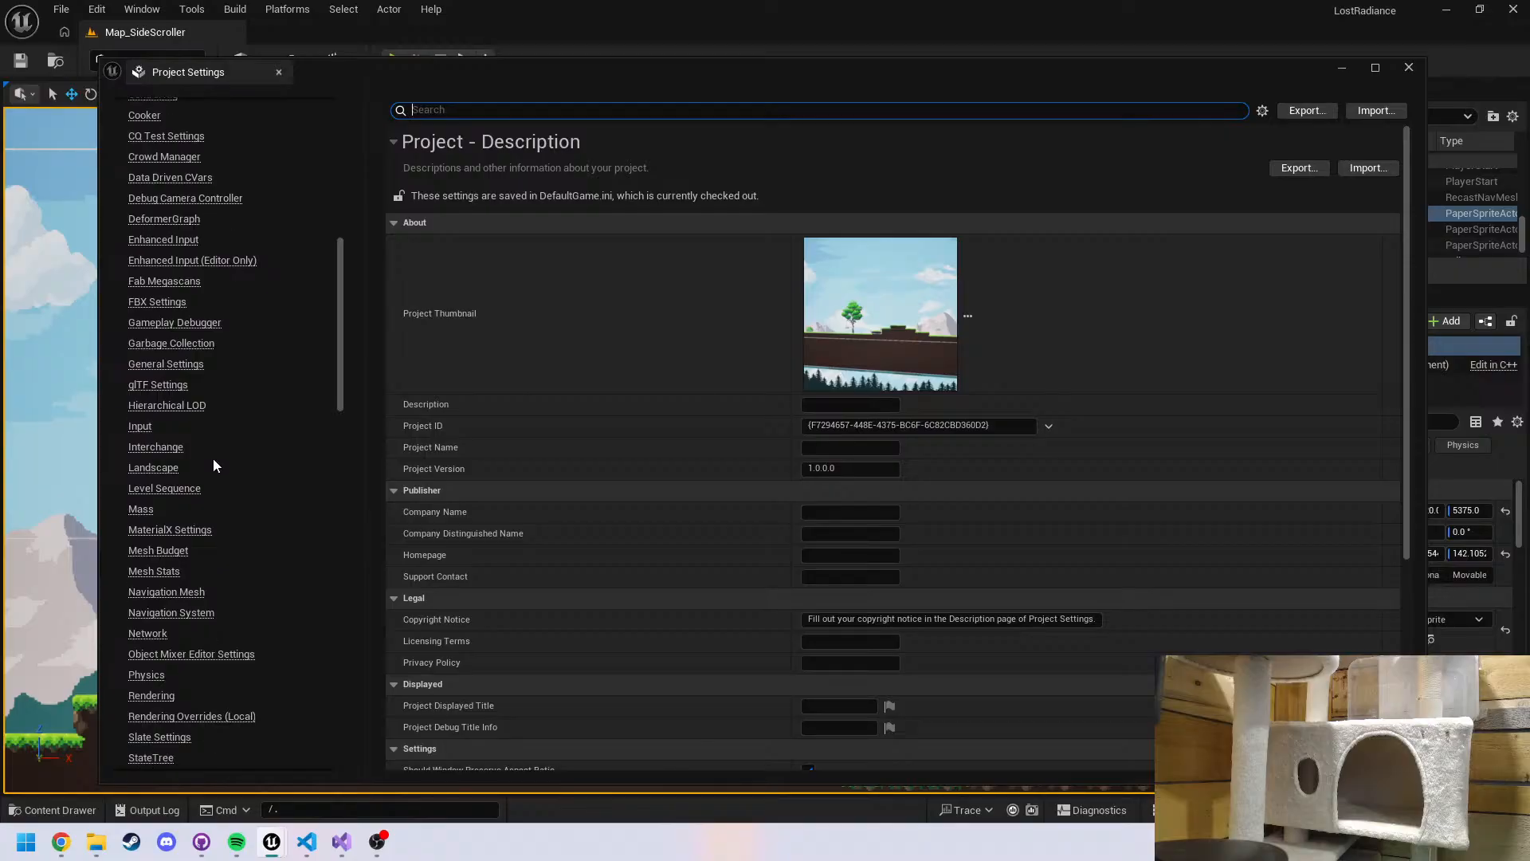
pyautogui.click(184, 593)
pyautogui.scroll(-3, 484, 501)
pyautogui.scroll(1, 482, 501)
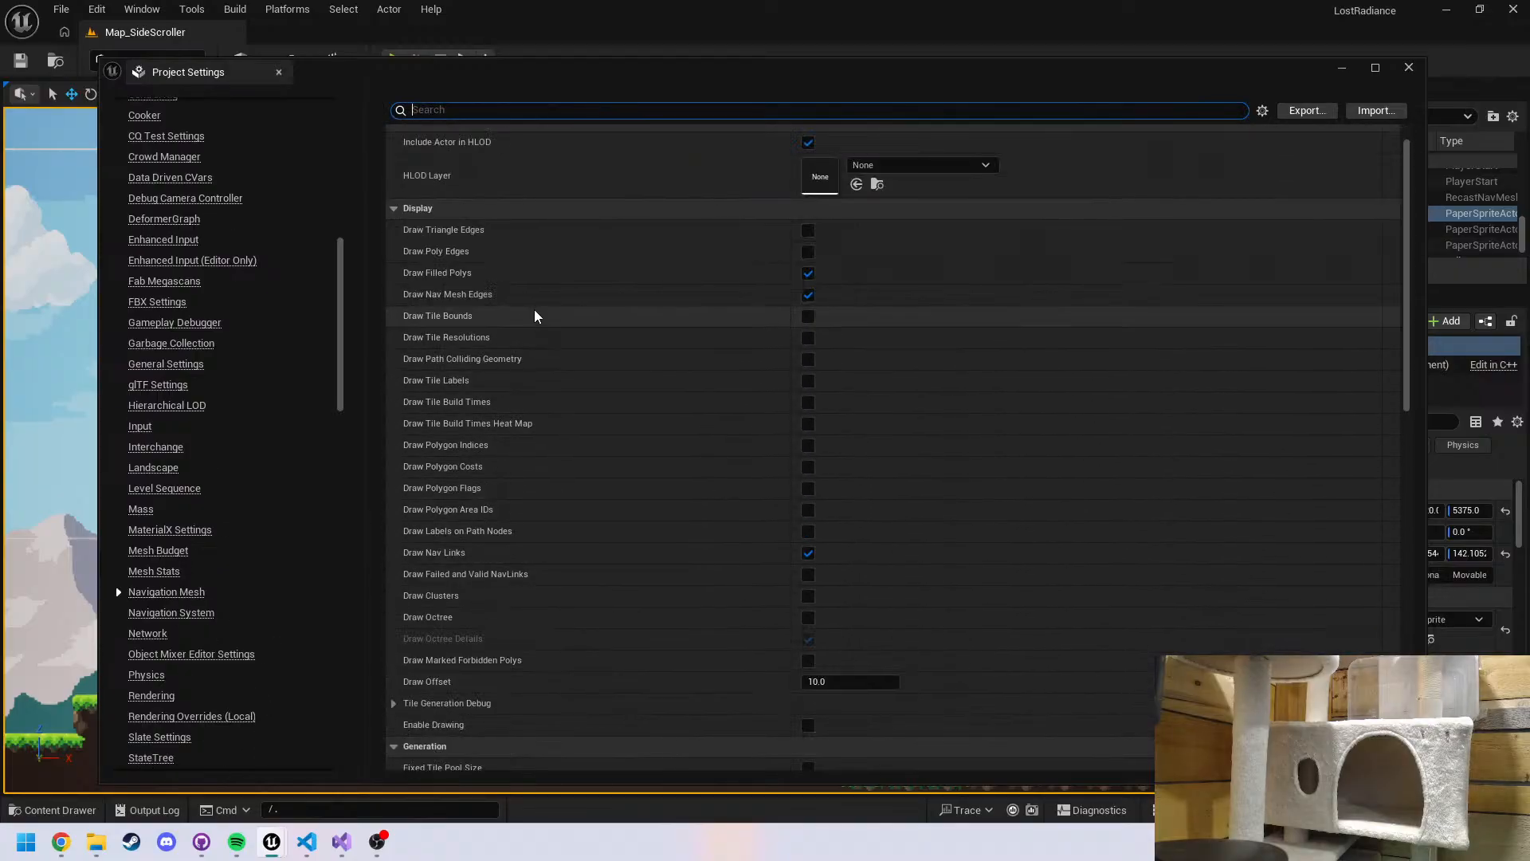
pyautogui.scroll(-5, 534, 335)
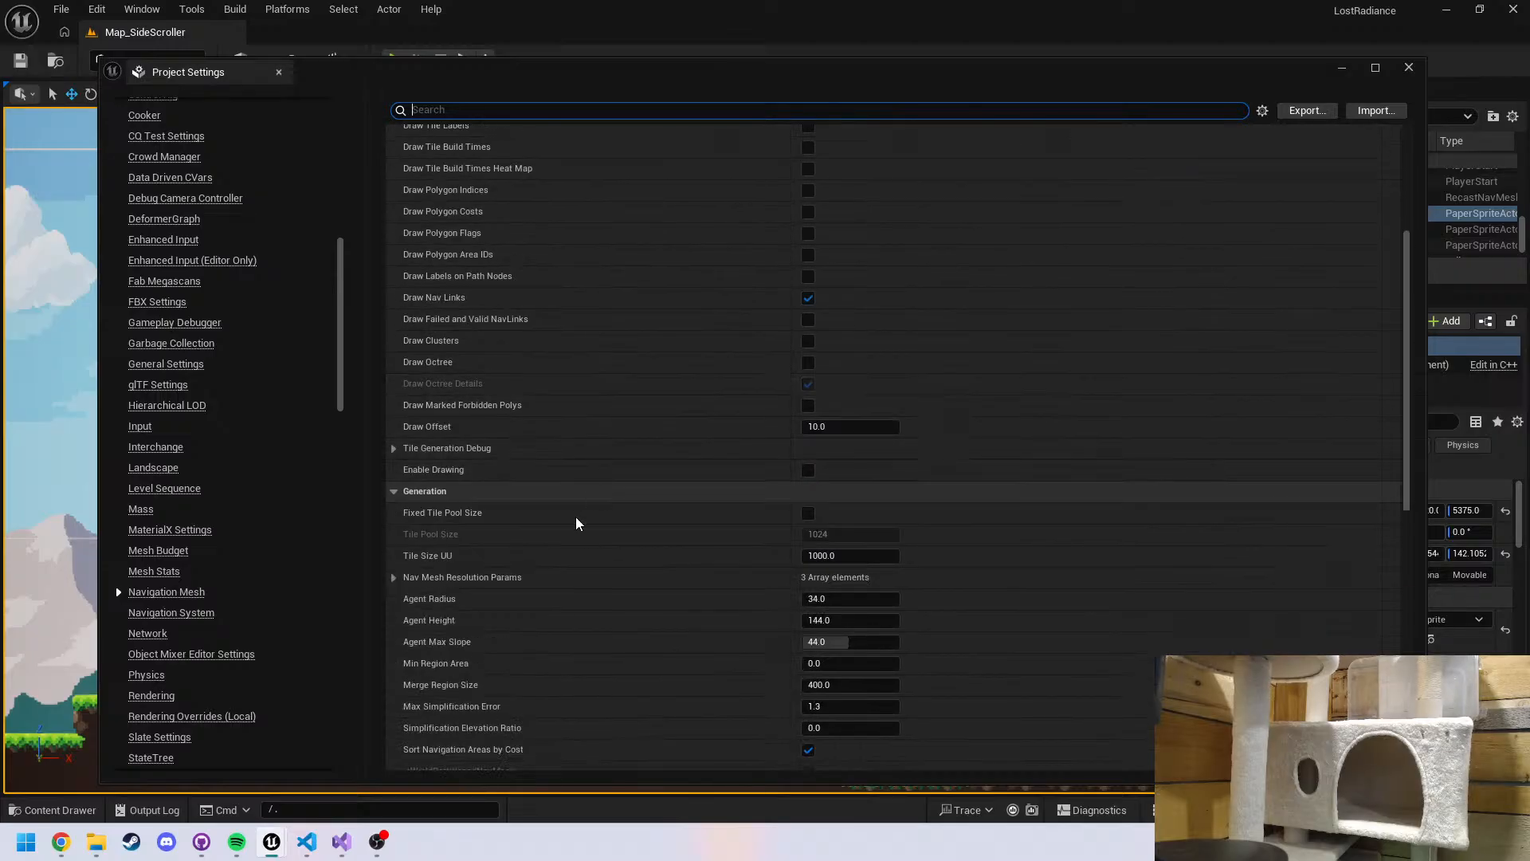
pyautogui.scroll(-2, 550, 558)
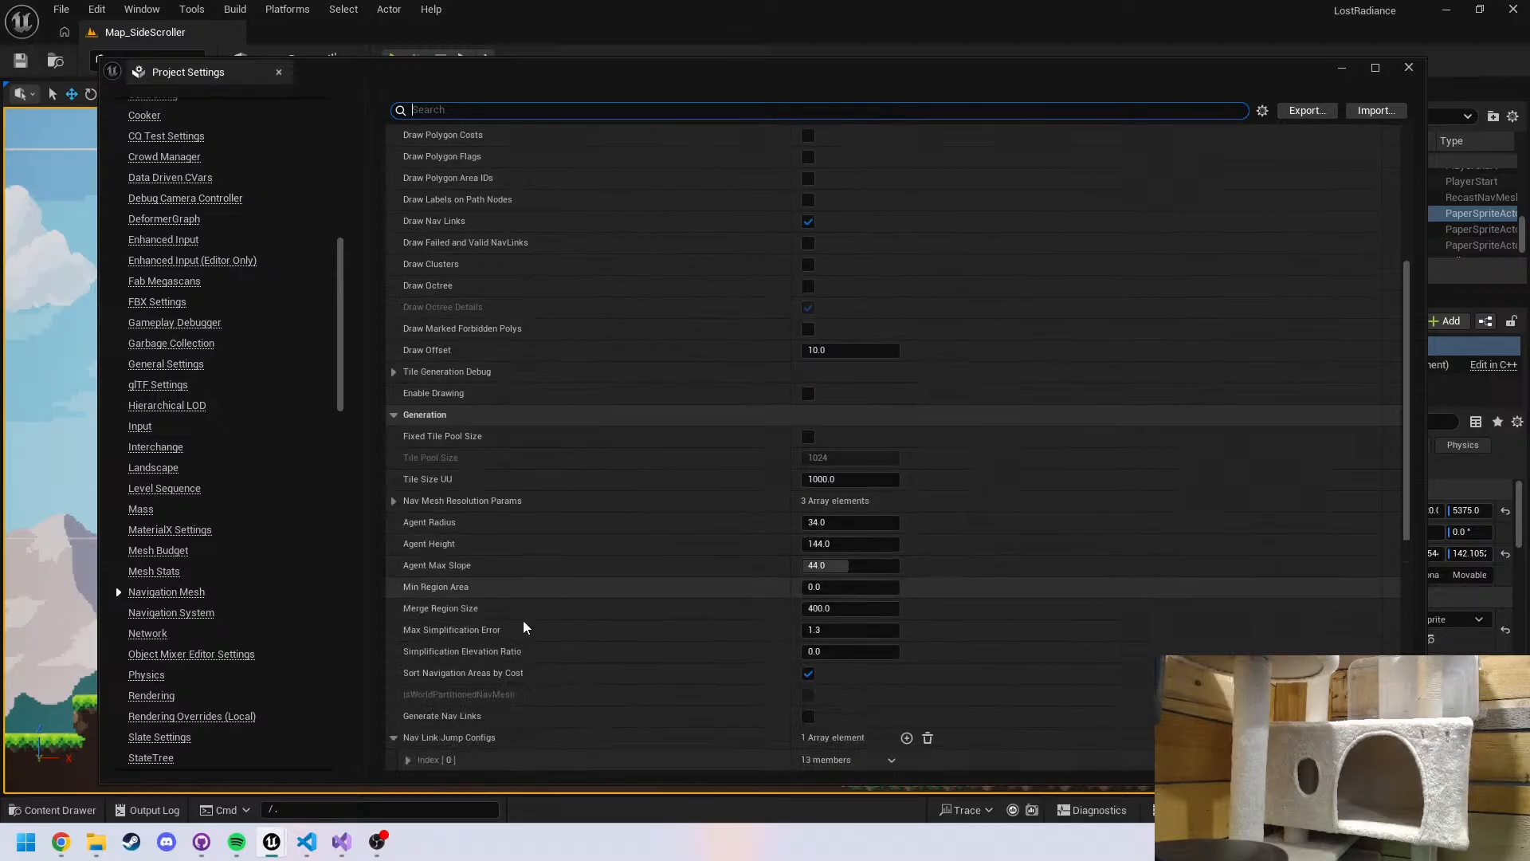
# Review the Navigation Mesh page from the Generation options through Query, Runtime and Collision down to Time Slicing and Level Instance
pyautogui.scroll(-1, 534, 613)
pyautogui.scroll(-3, 532, 558)
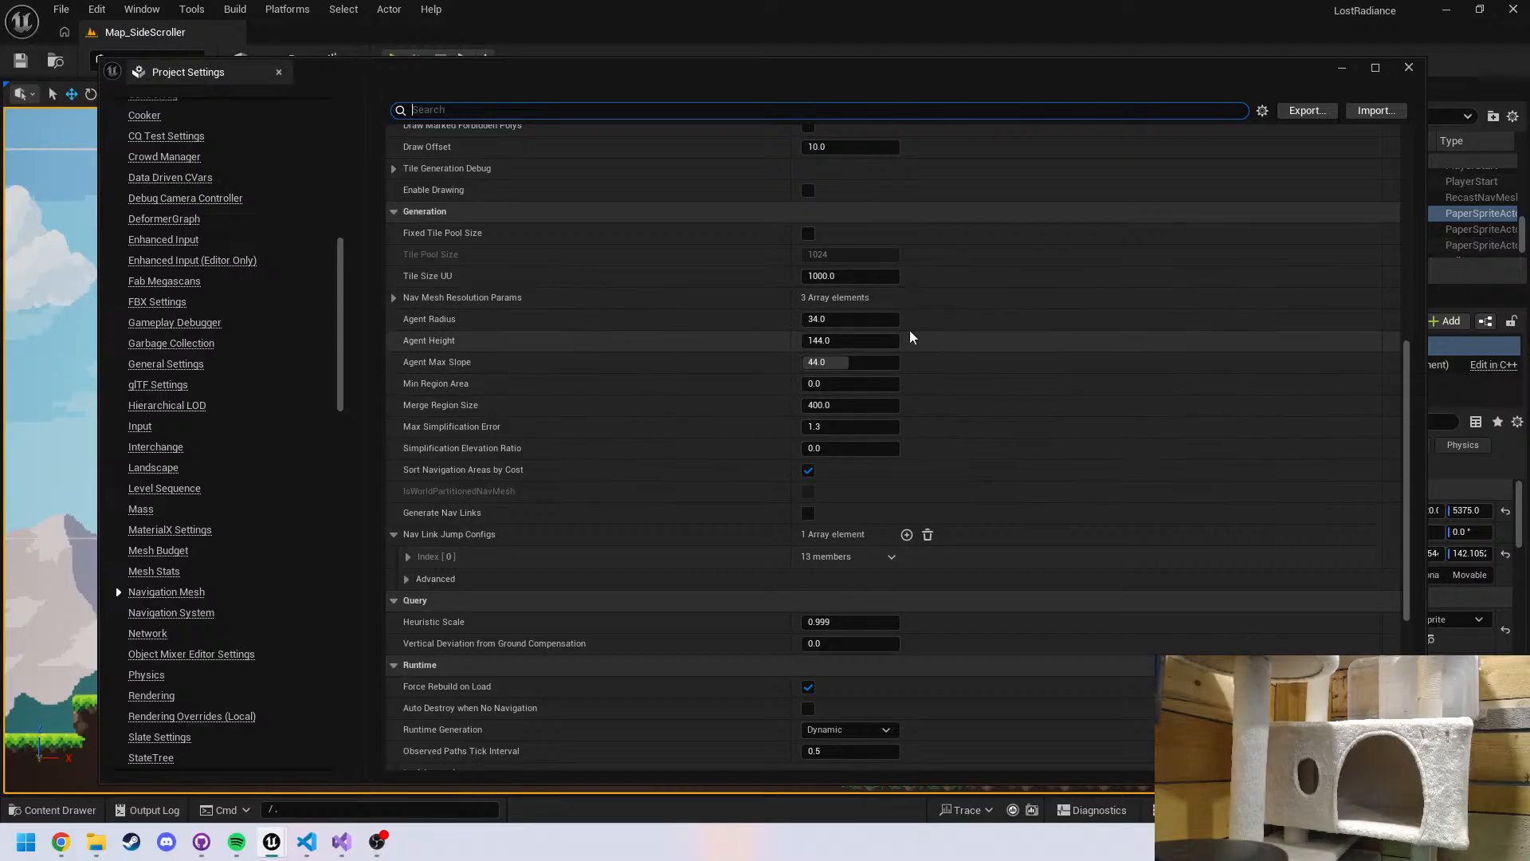
pyautogui.scroll(-5, 674, 397)
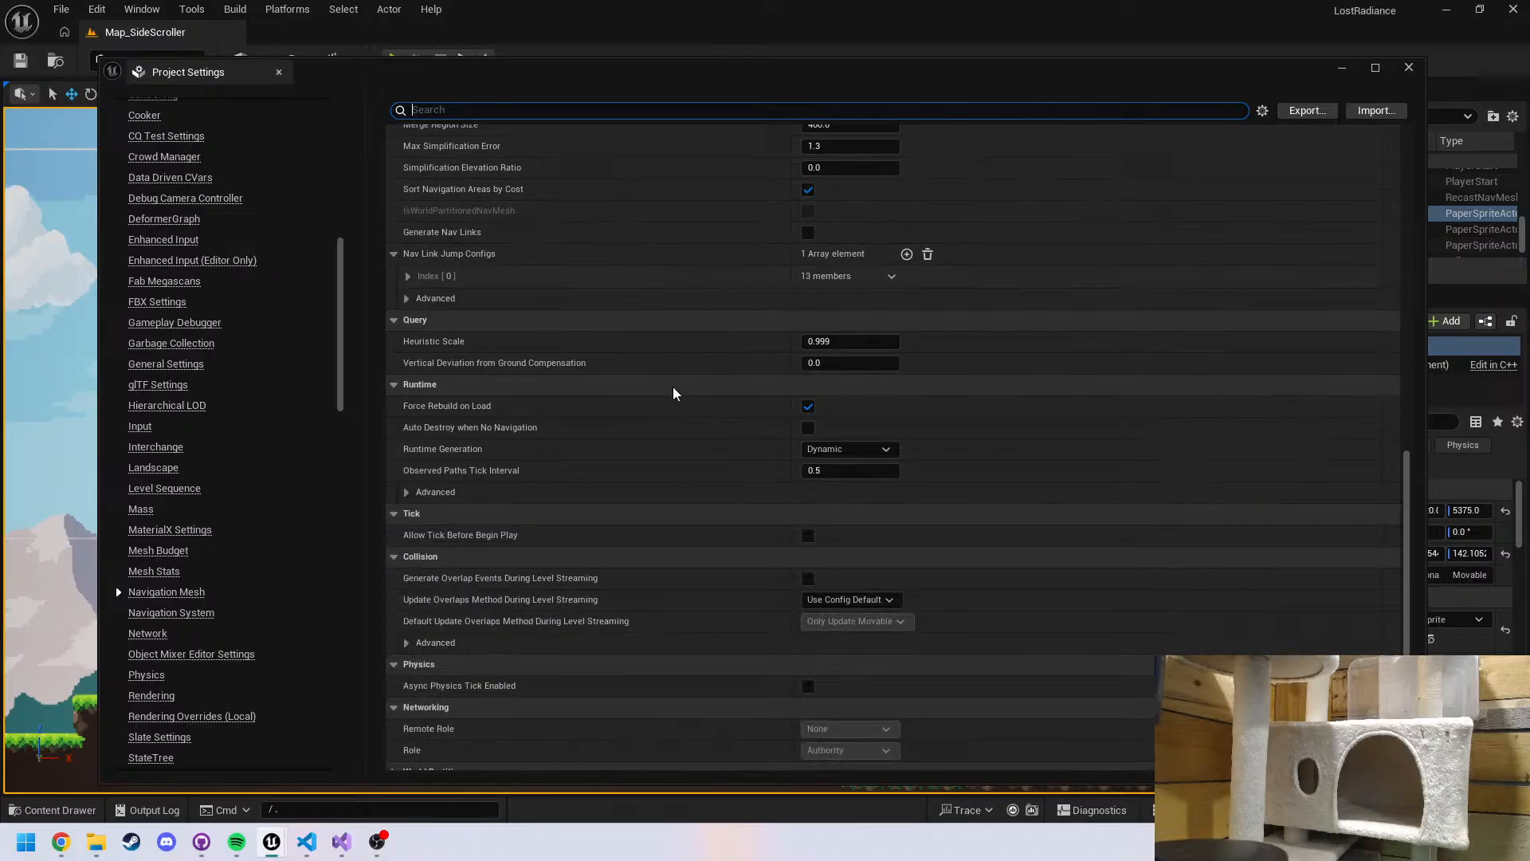
pyautogui.click(434, 673)
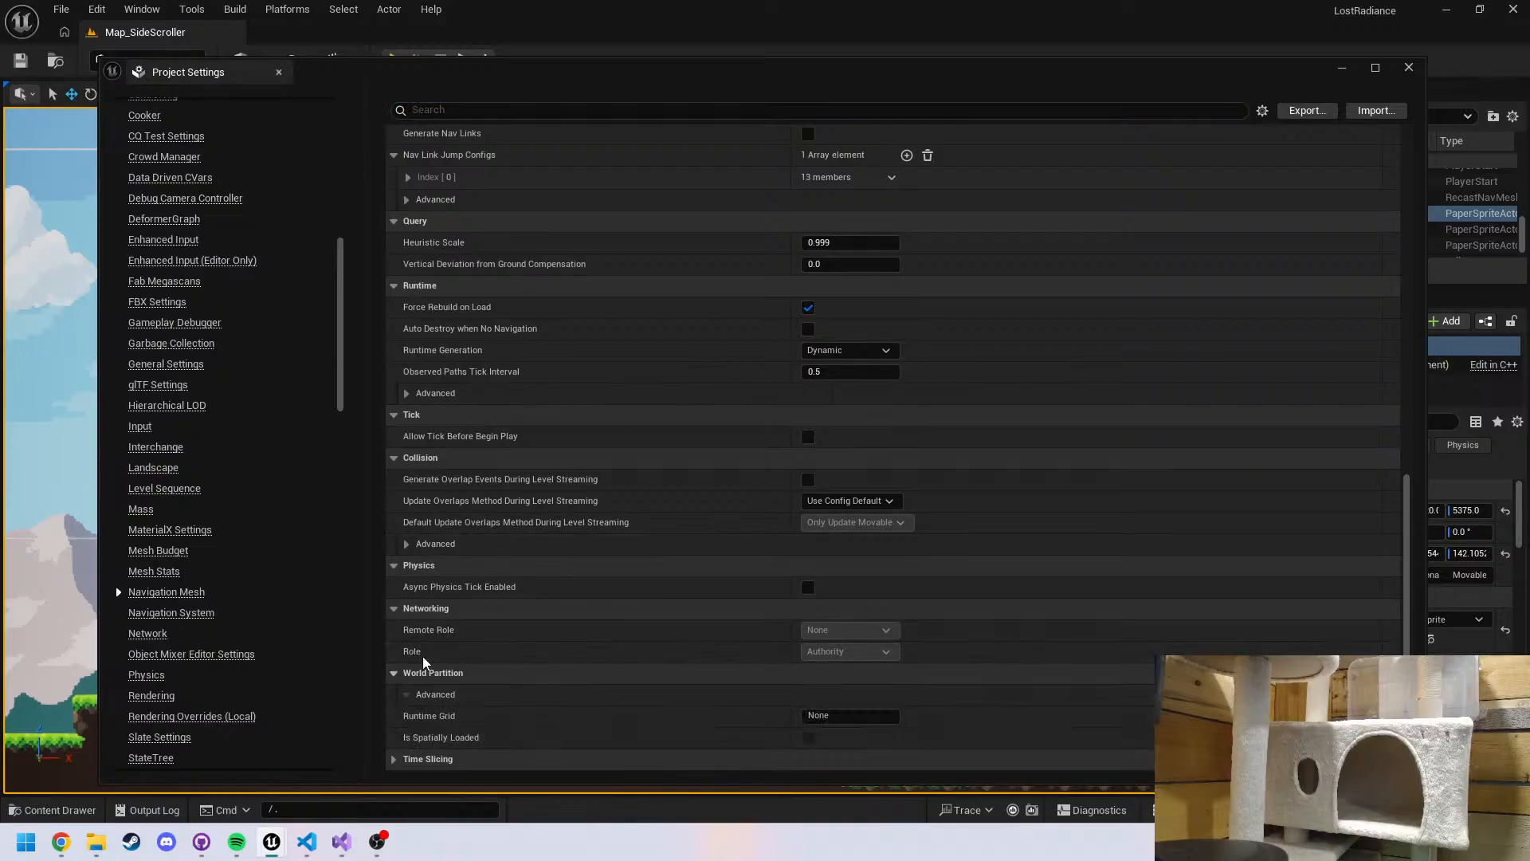
pyautogui.scroll(-1, 445, 690)
pyautogui.click(390, 738)
pyautogui.click(393, 717)
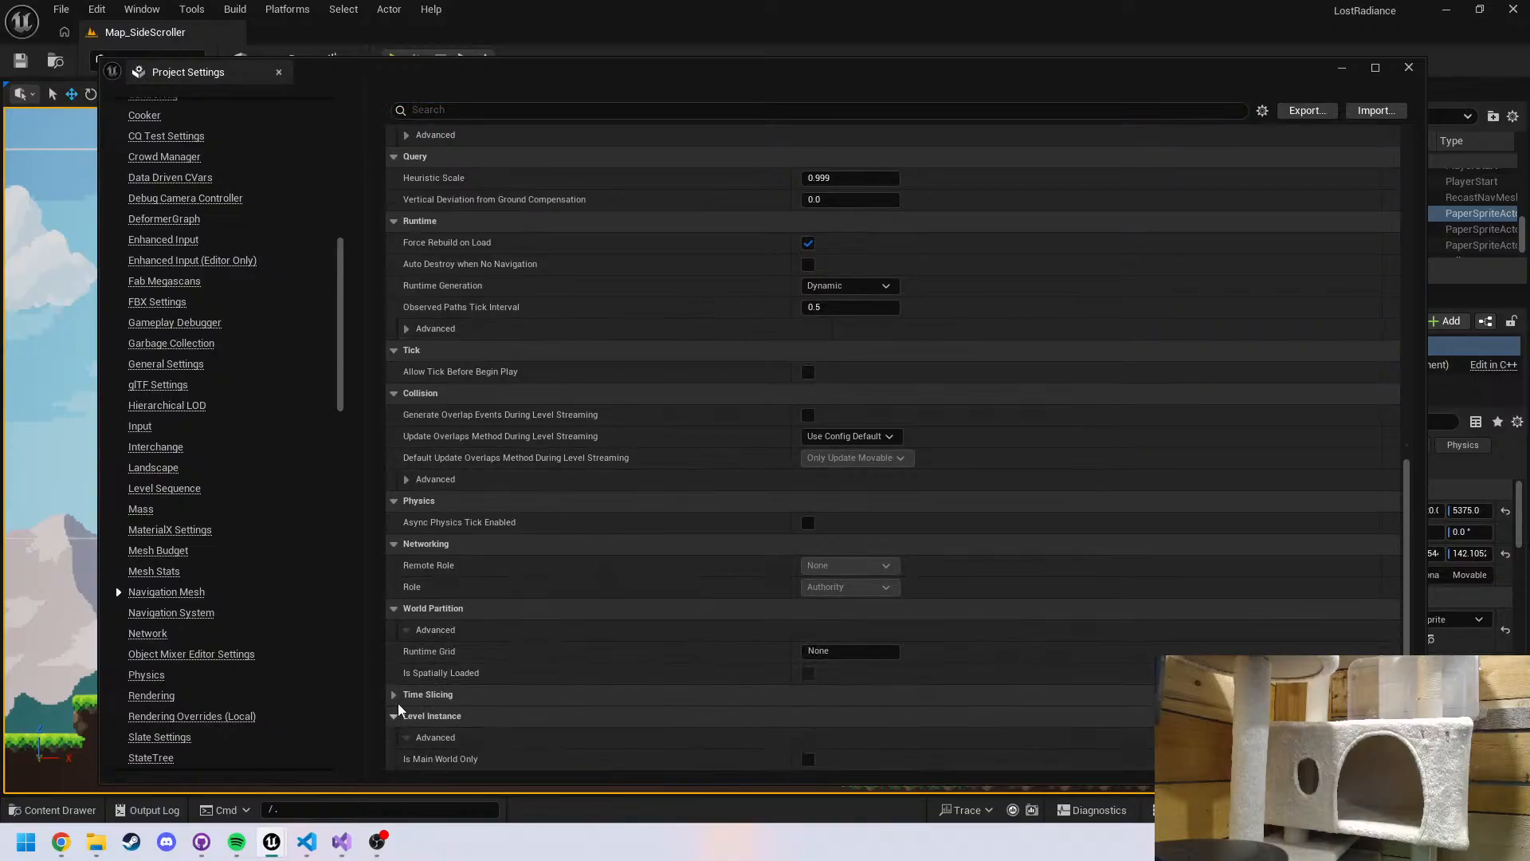
pyautogui.click(395, 695)
pyautogui.scroll(-3, 584, 647)
# Set the navigation mesh Agent Radius to 10 in the Generation section and move the Project Settings window out of the way
pyautogui.scroll(3, 589, 630)
pyautogui.scroll(3, 590, 622)
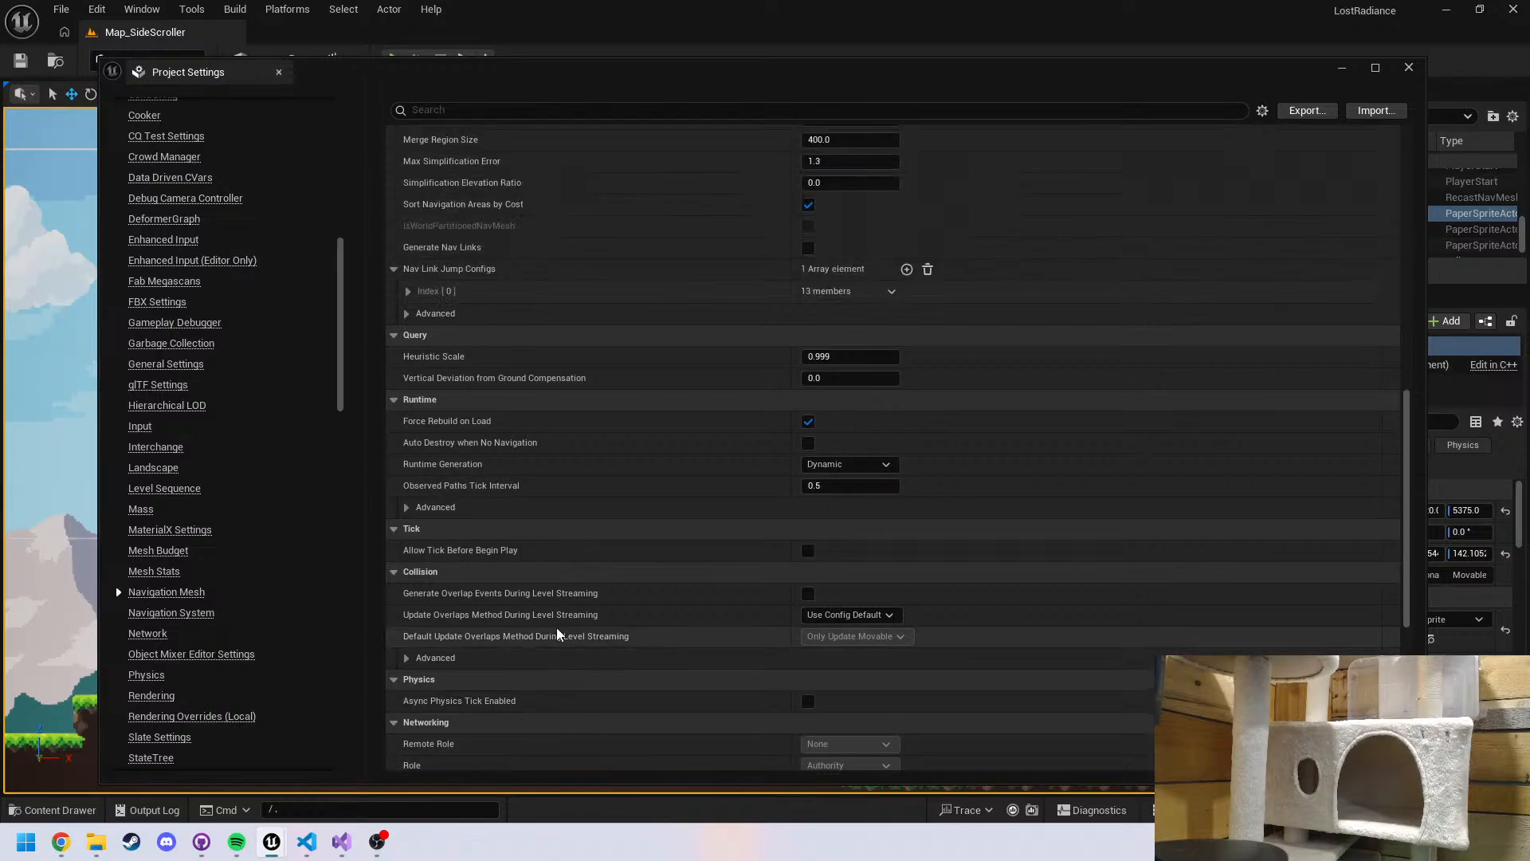
pyautogui.scroll(4, 568, 500)
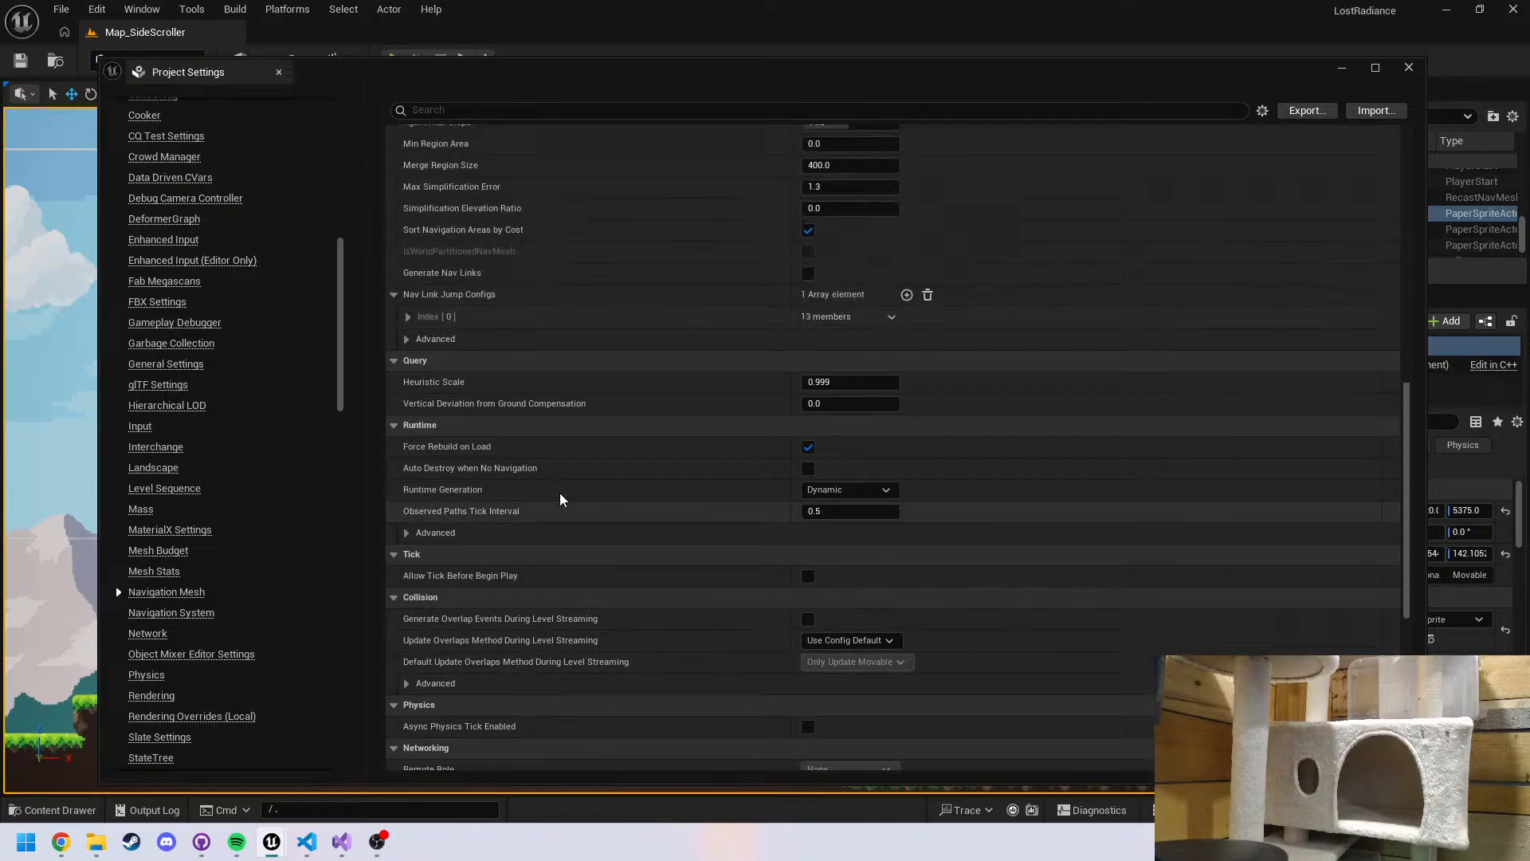
pyautogui.scroll(1, 565, 497)
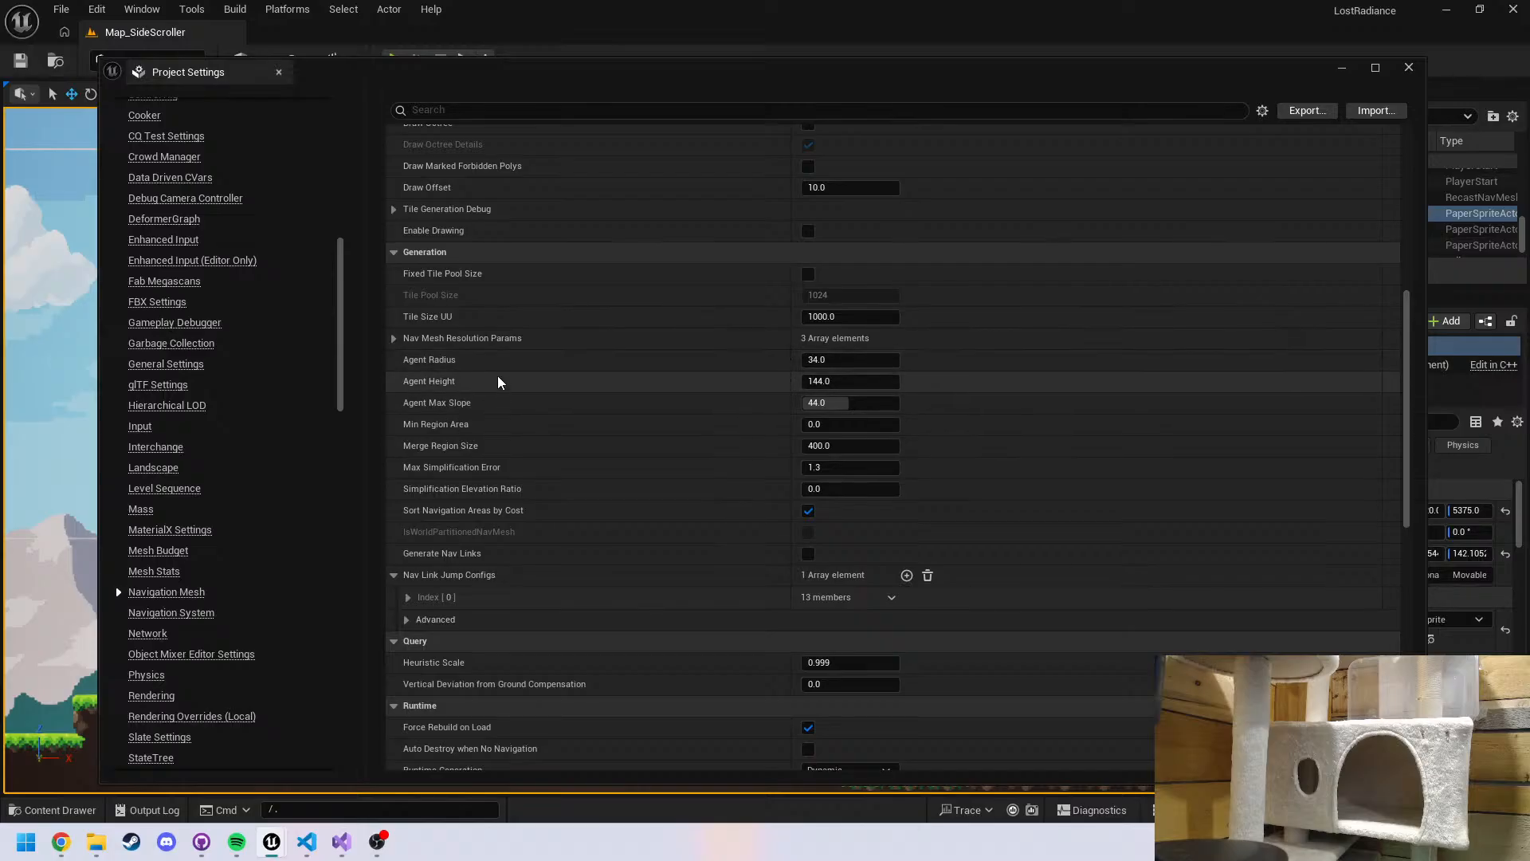
pyautogui.click(847, 359)
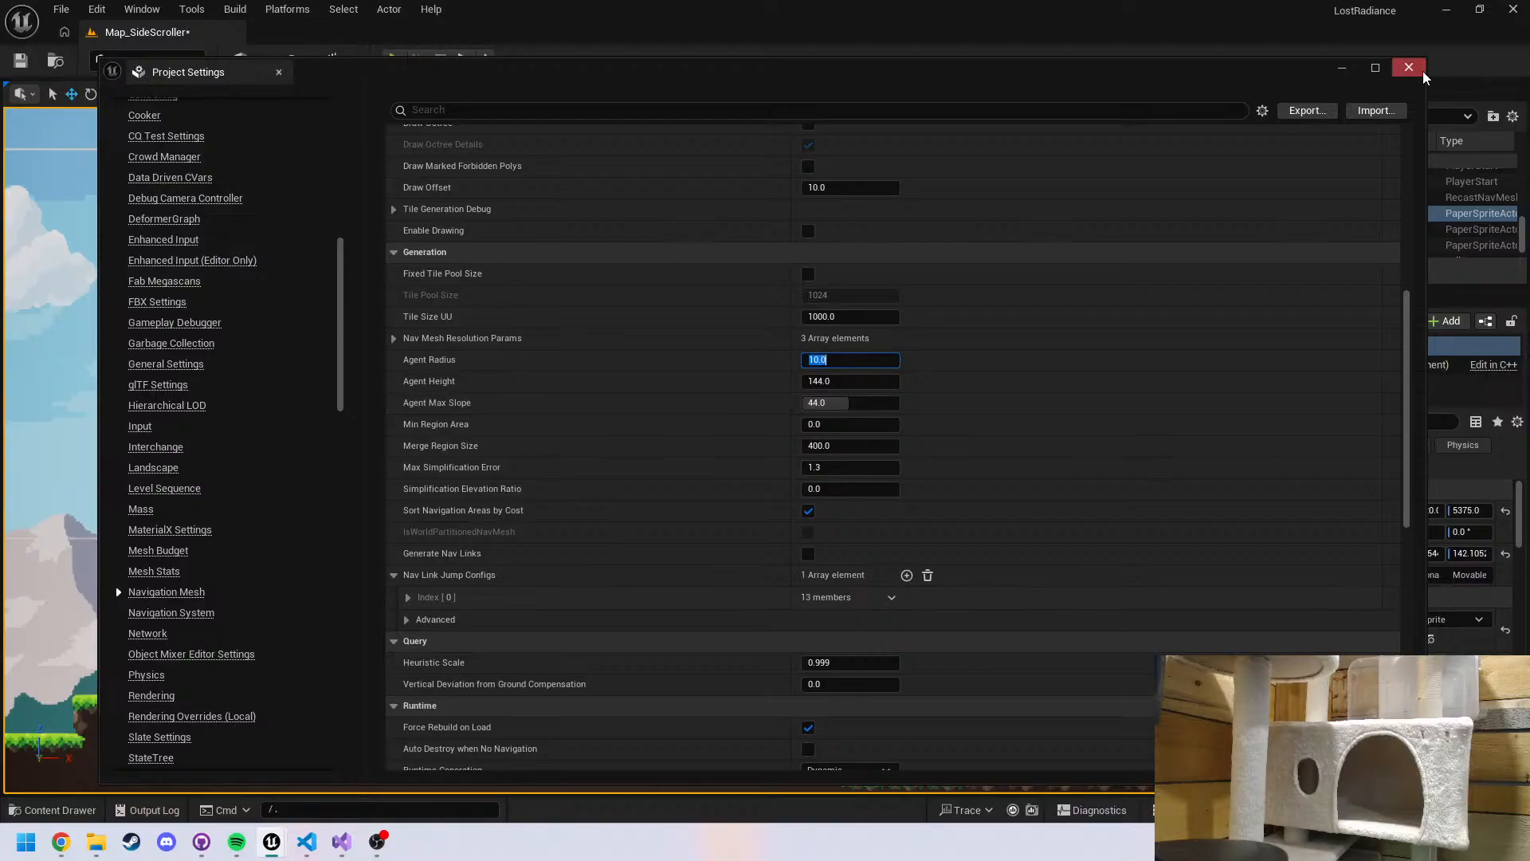
pyautogui.click(1353, 77)
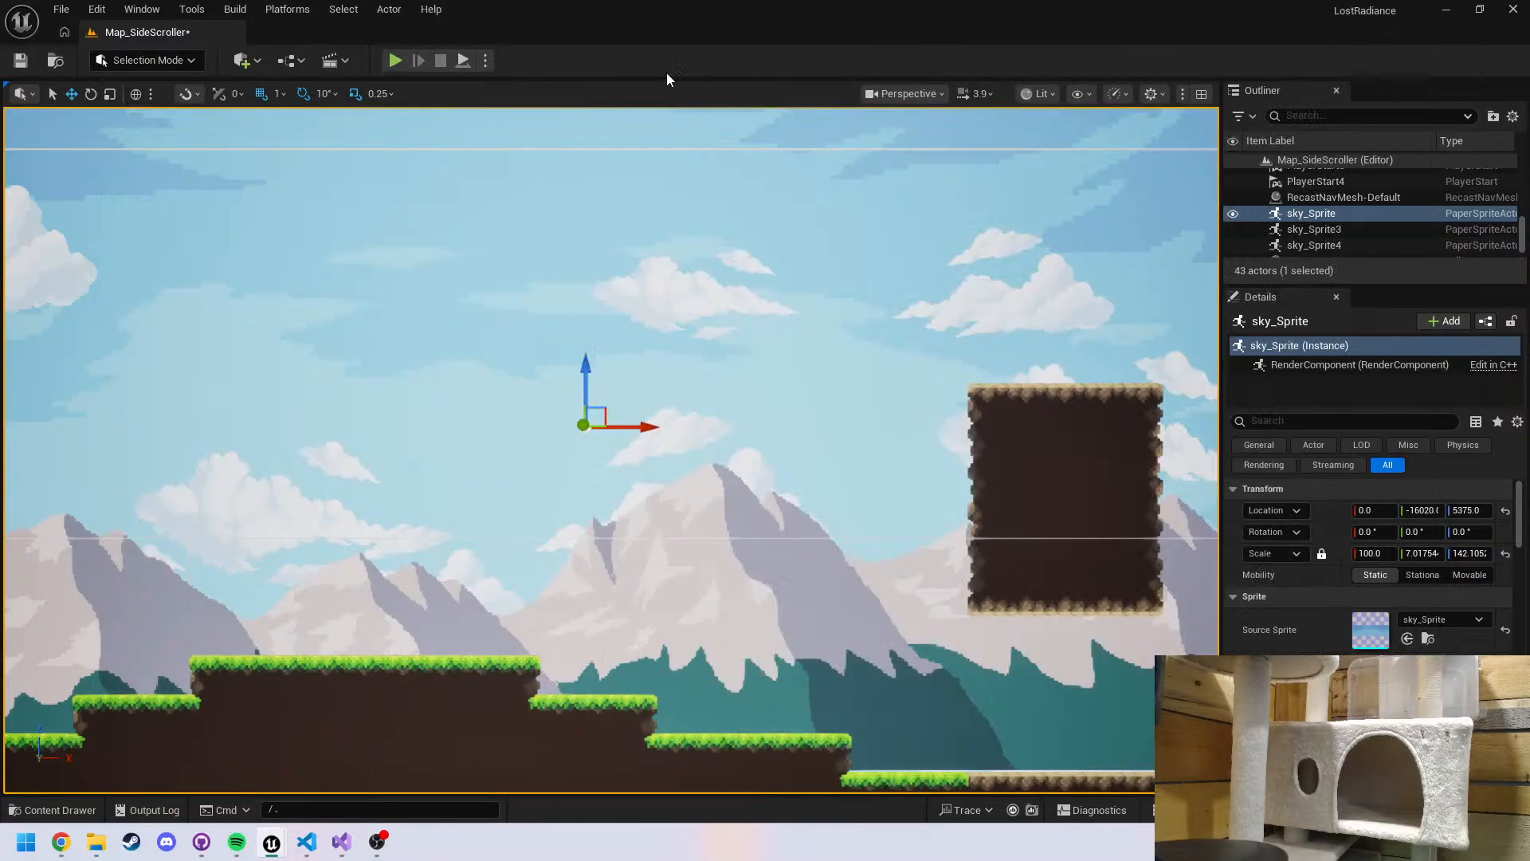
# Start a play test and show the gameplay debugger with its Navmesh overlay for the knight
pyautogui.click(395, 61)
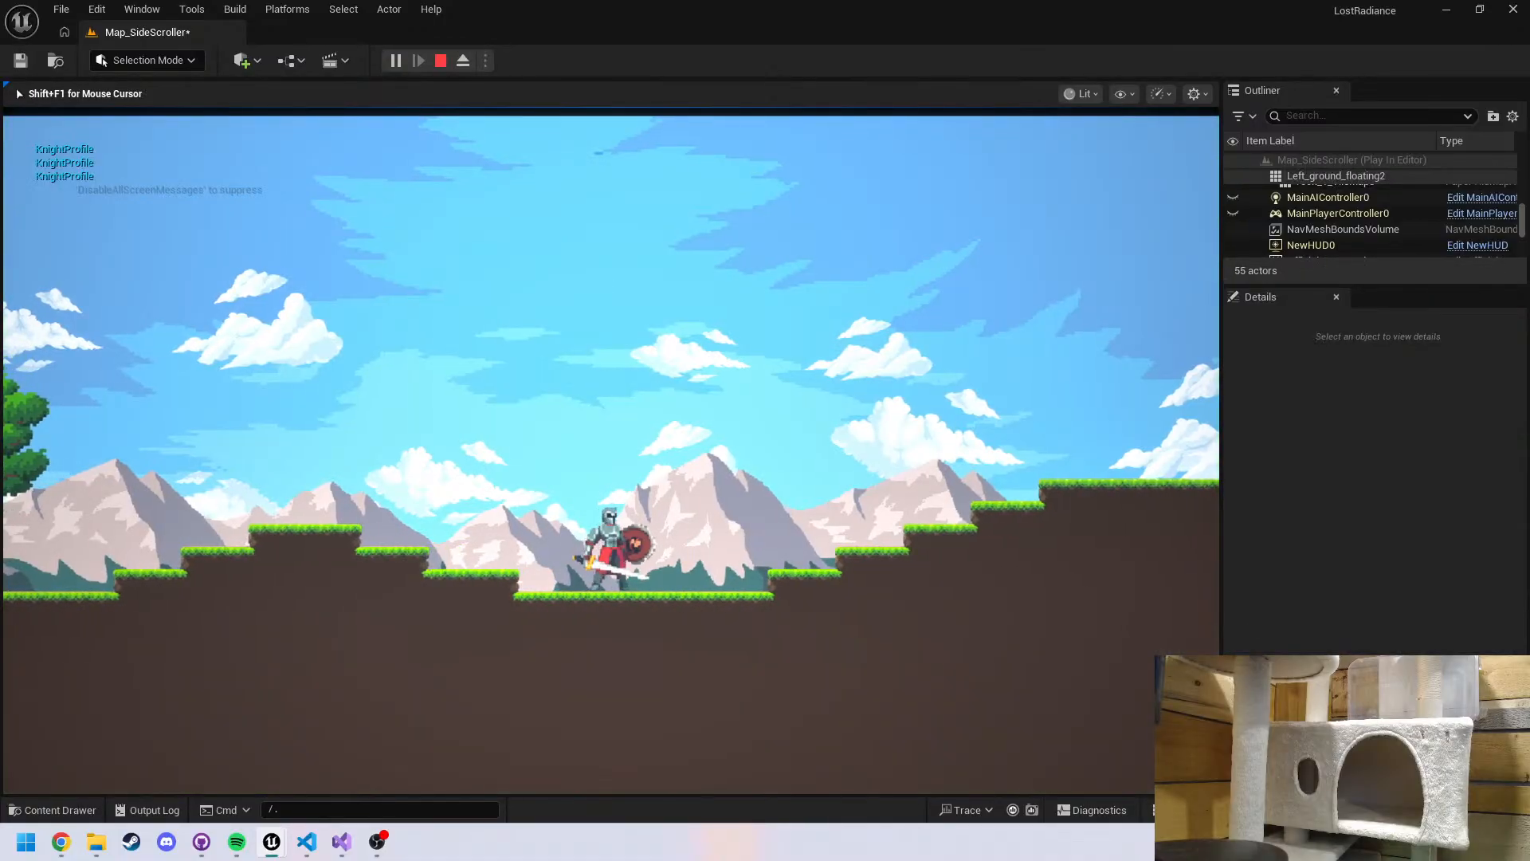
pyautogui.press(';')
pyautogui.press(';')
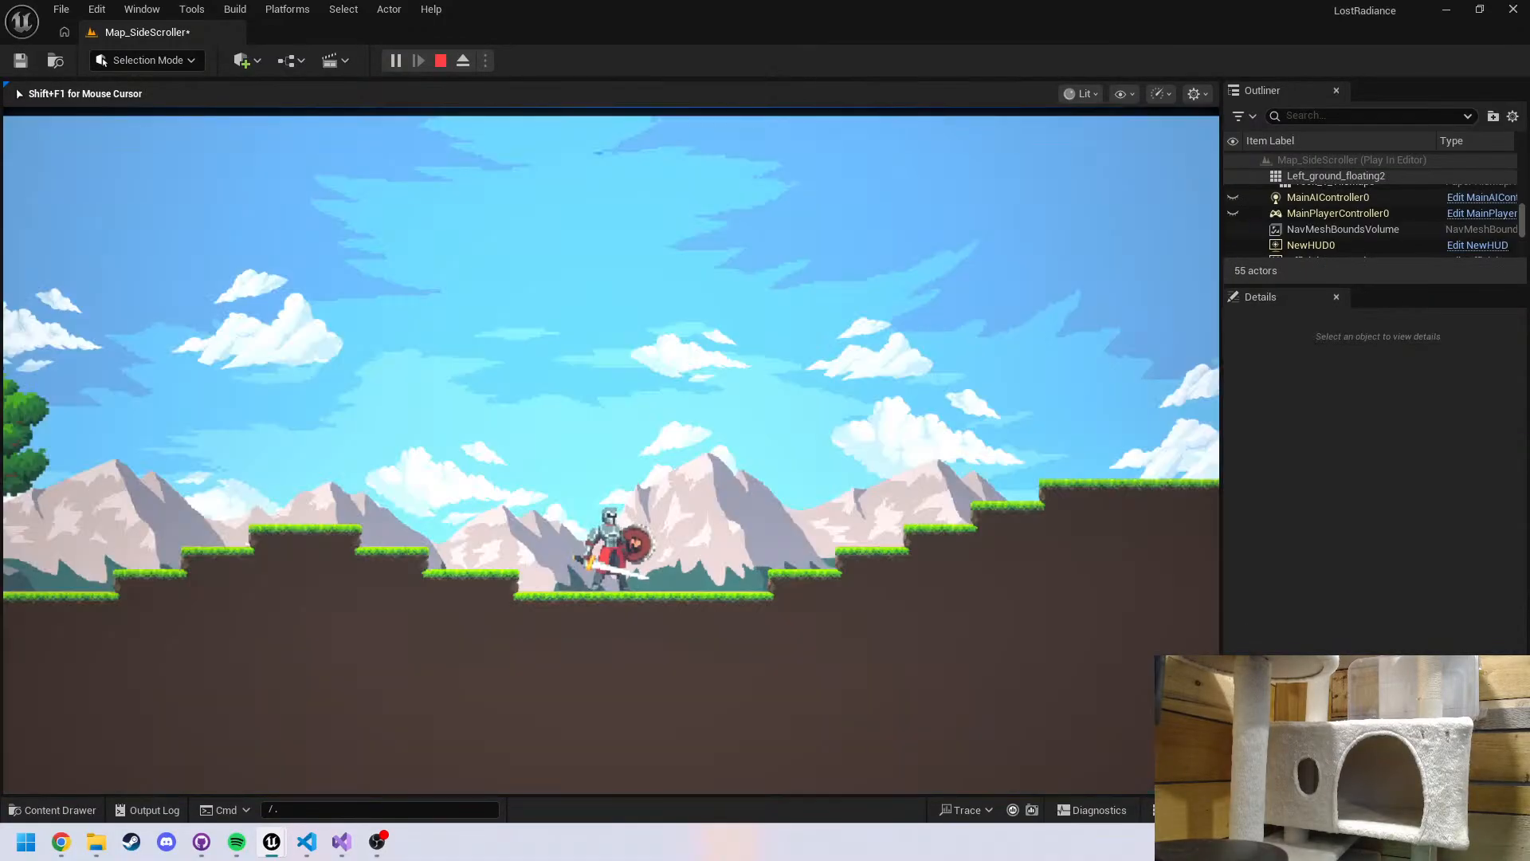
pyautogui.press("'")
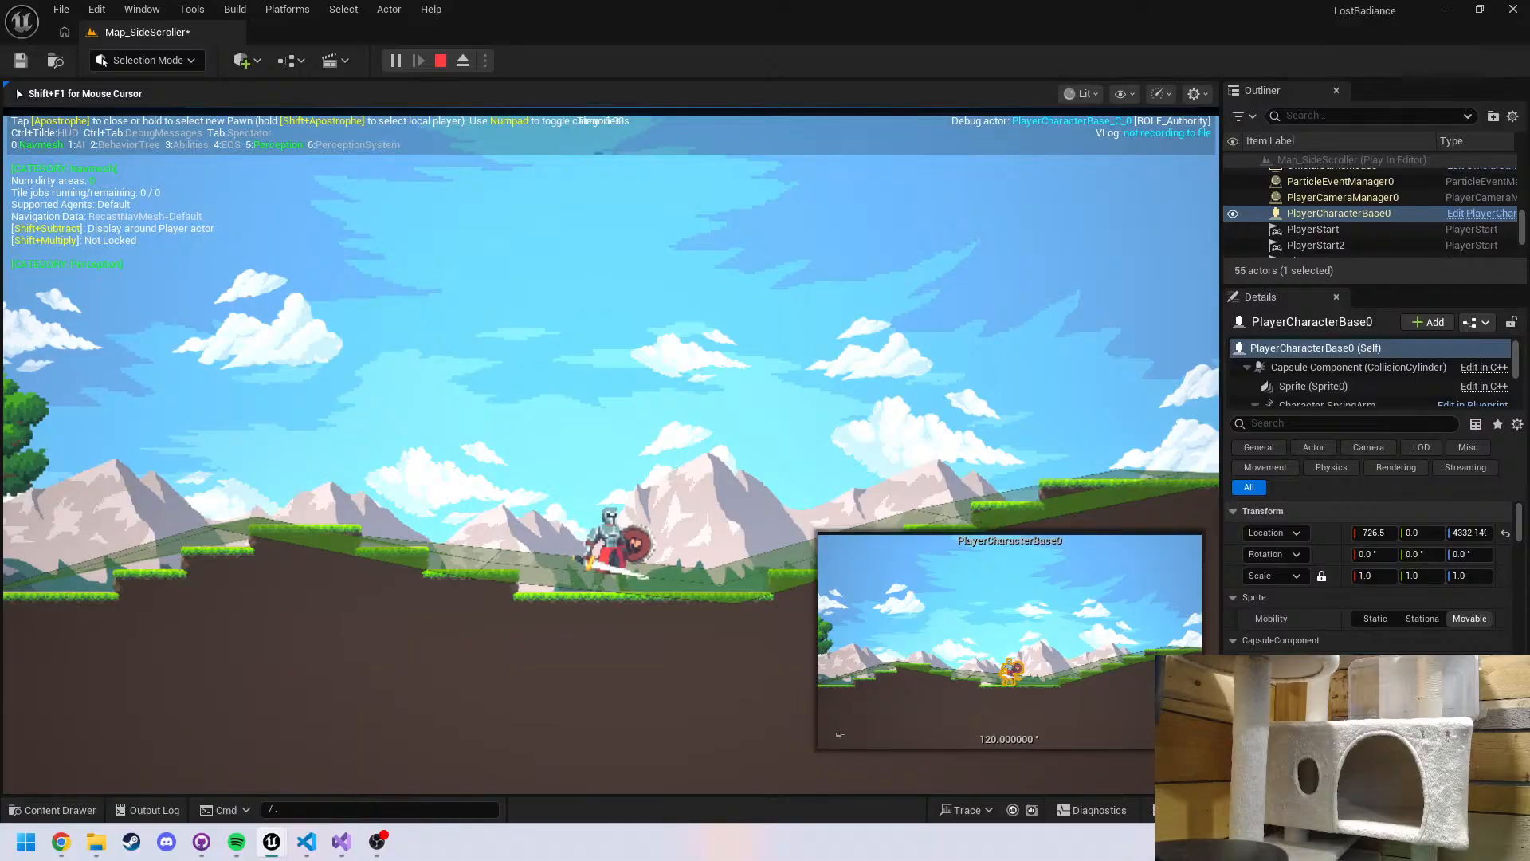
# Walk the knight eastward up the stepped hill to inspect the navmesh coverage, and stop the play test
pyautogui.hotkey('shift', 'F1')
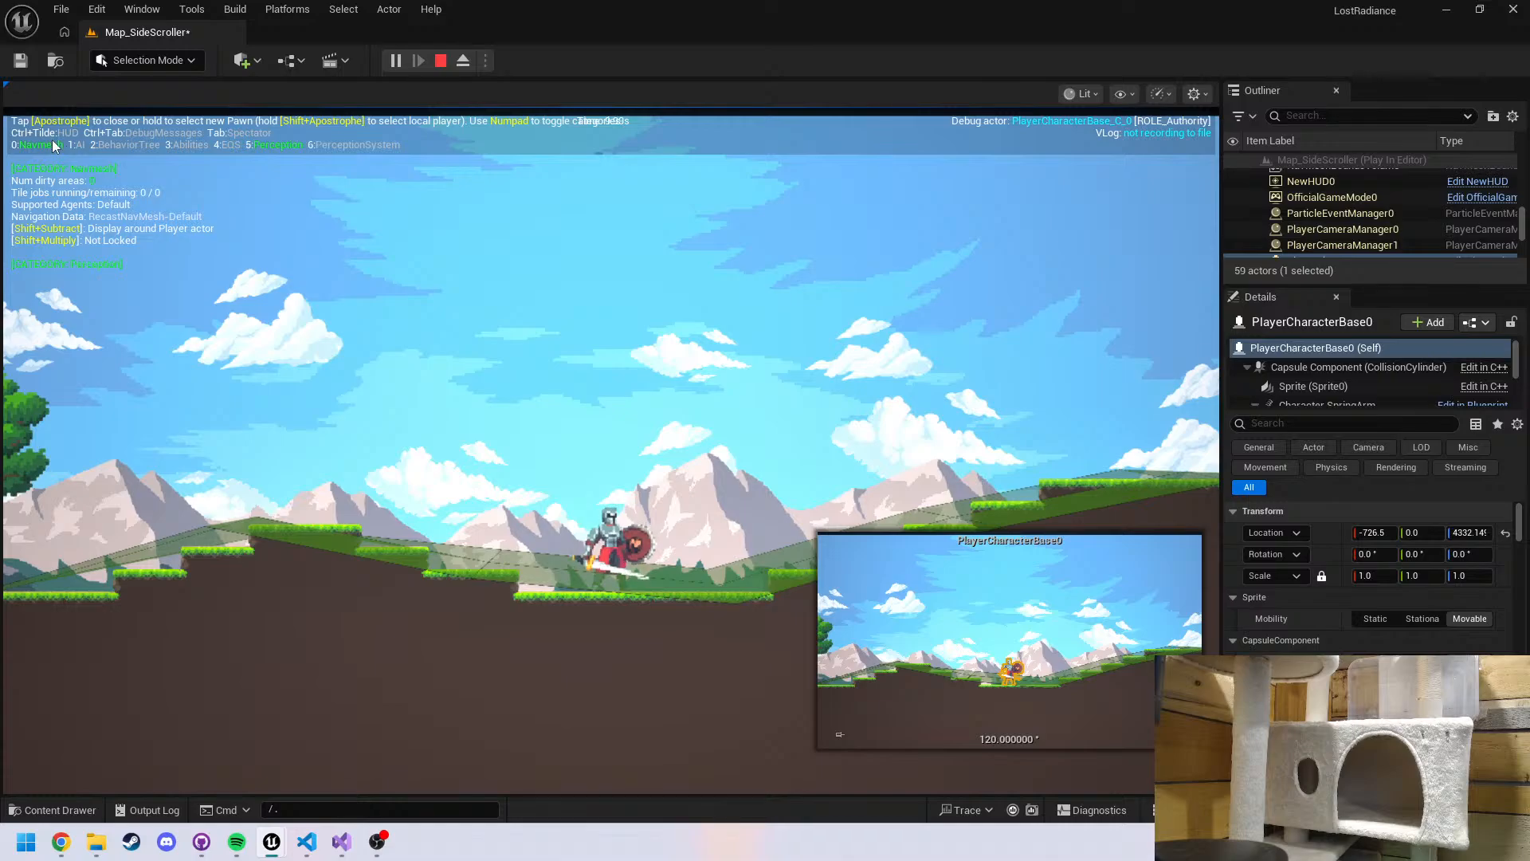
pyautogui.click(801, 435)
pyautogui.press('d')
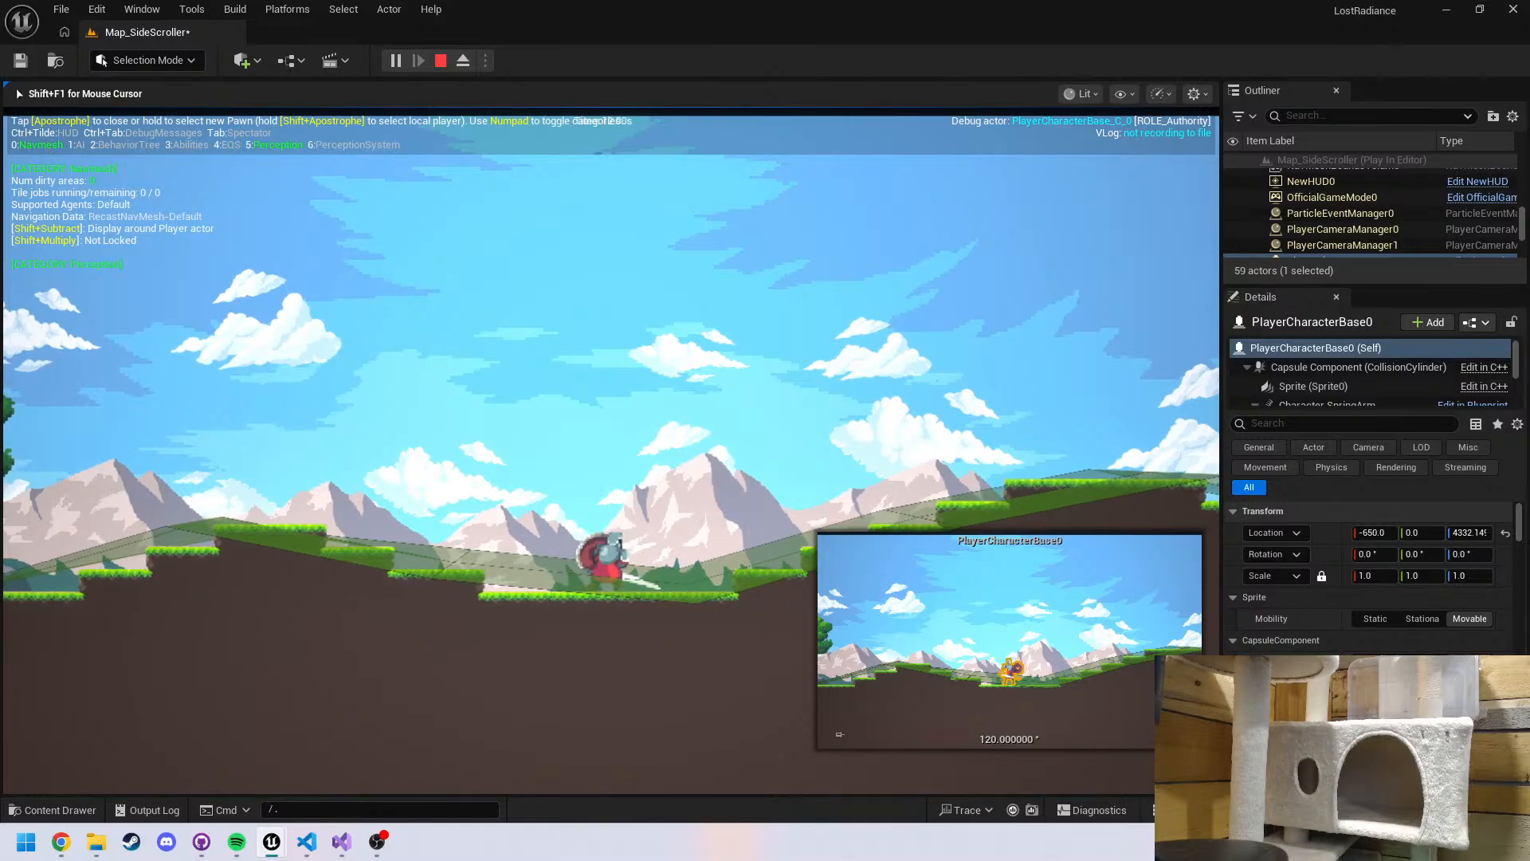
pyautogui.press('d')
pyautogui.press('a')
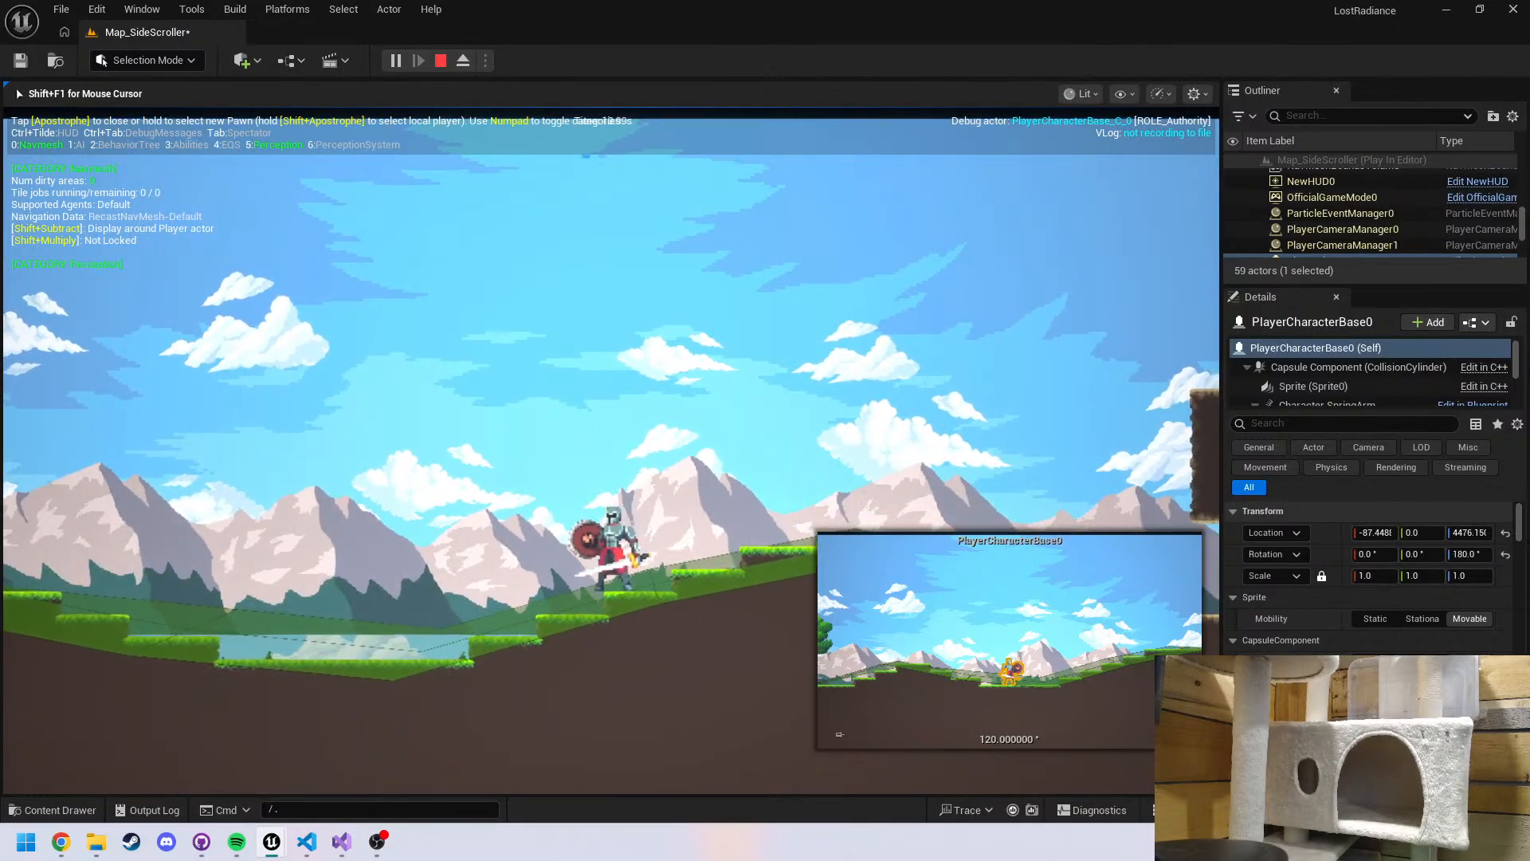
pyautogui.press('Escape')
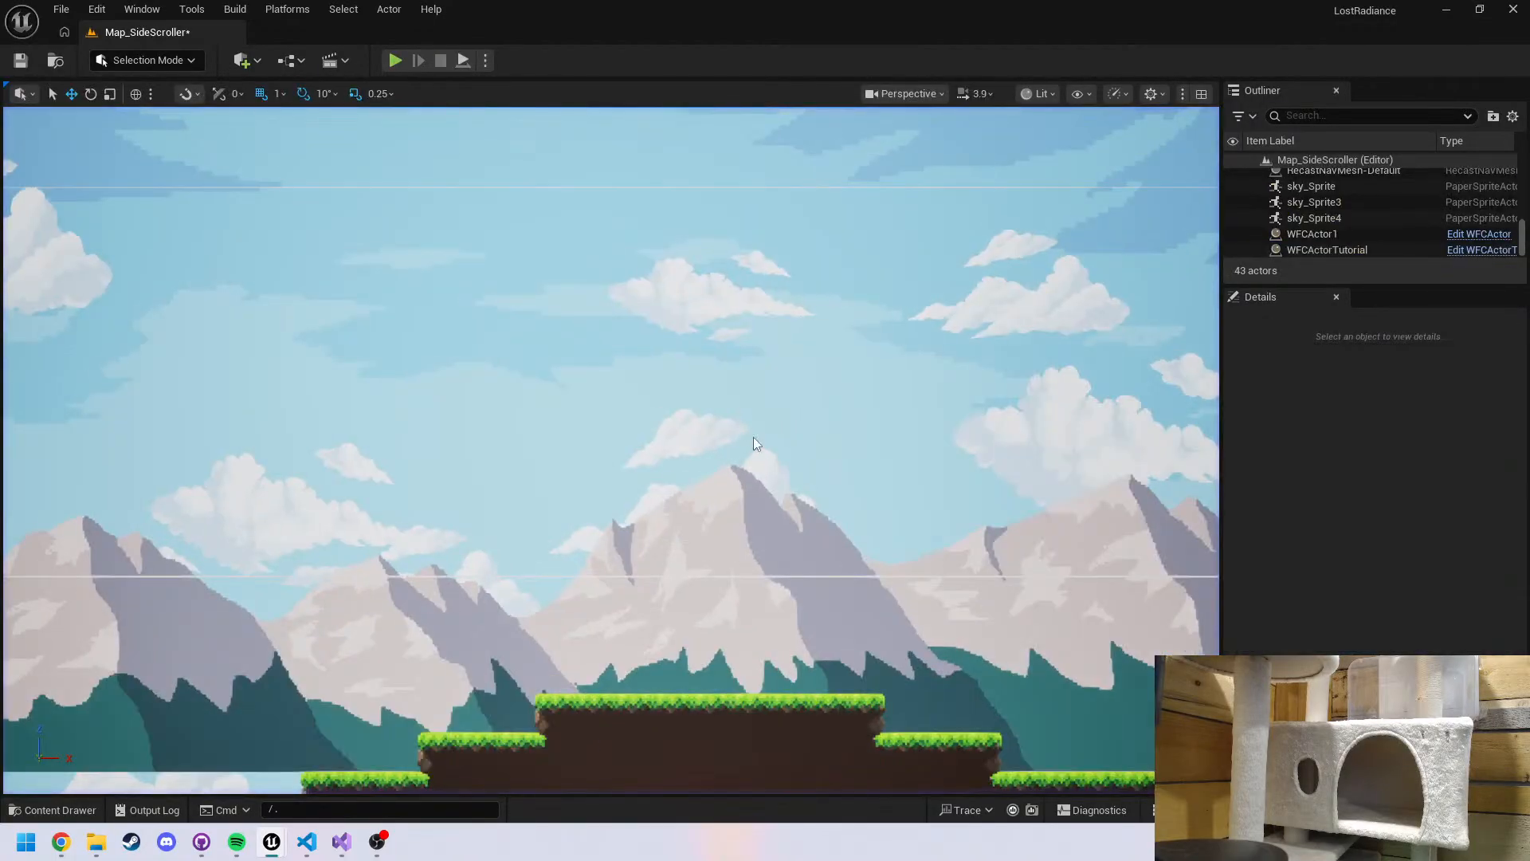
# Return to the Navigation Mesh settings, set the Agent Radius to 34 and the Agent Height to 10, and minimize the window
pyautogui.hotkey('alt', 'Tab')
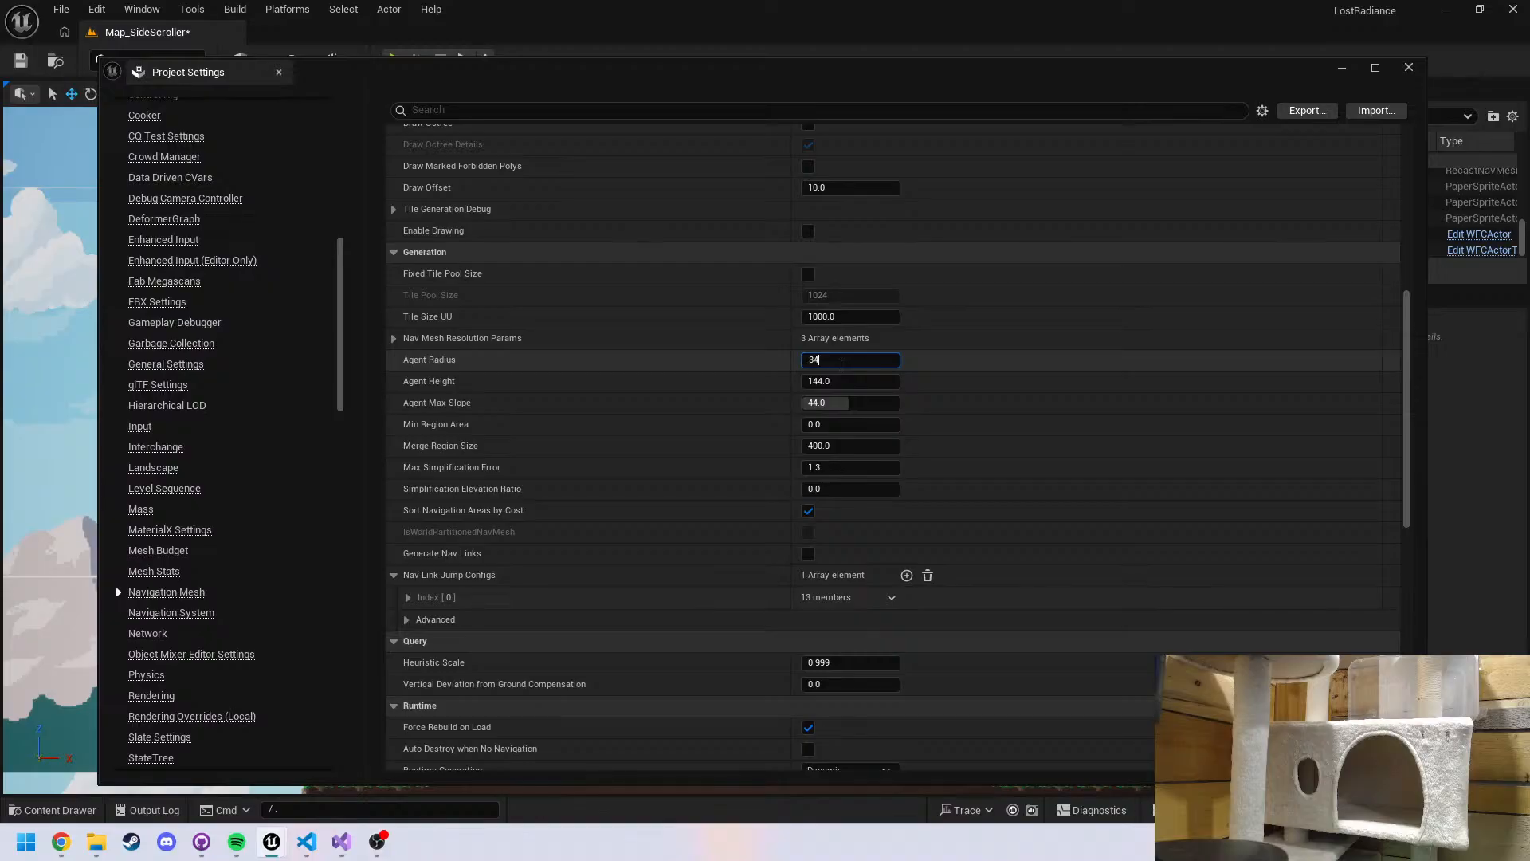
pyautogui.click(853, 382)
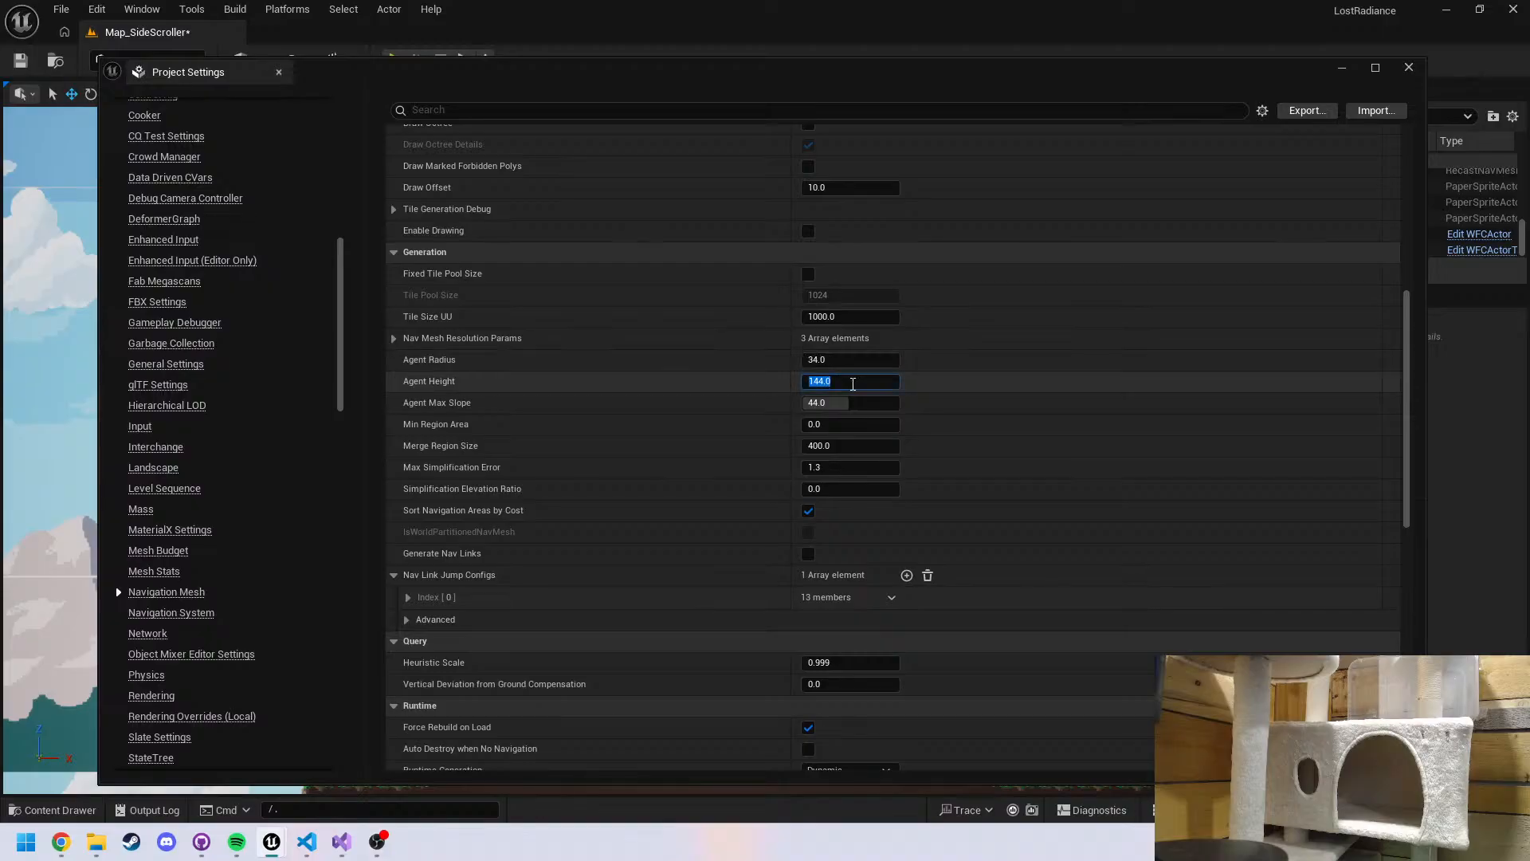
pyautogui.write('10')
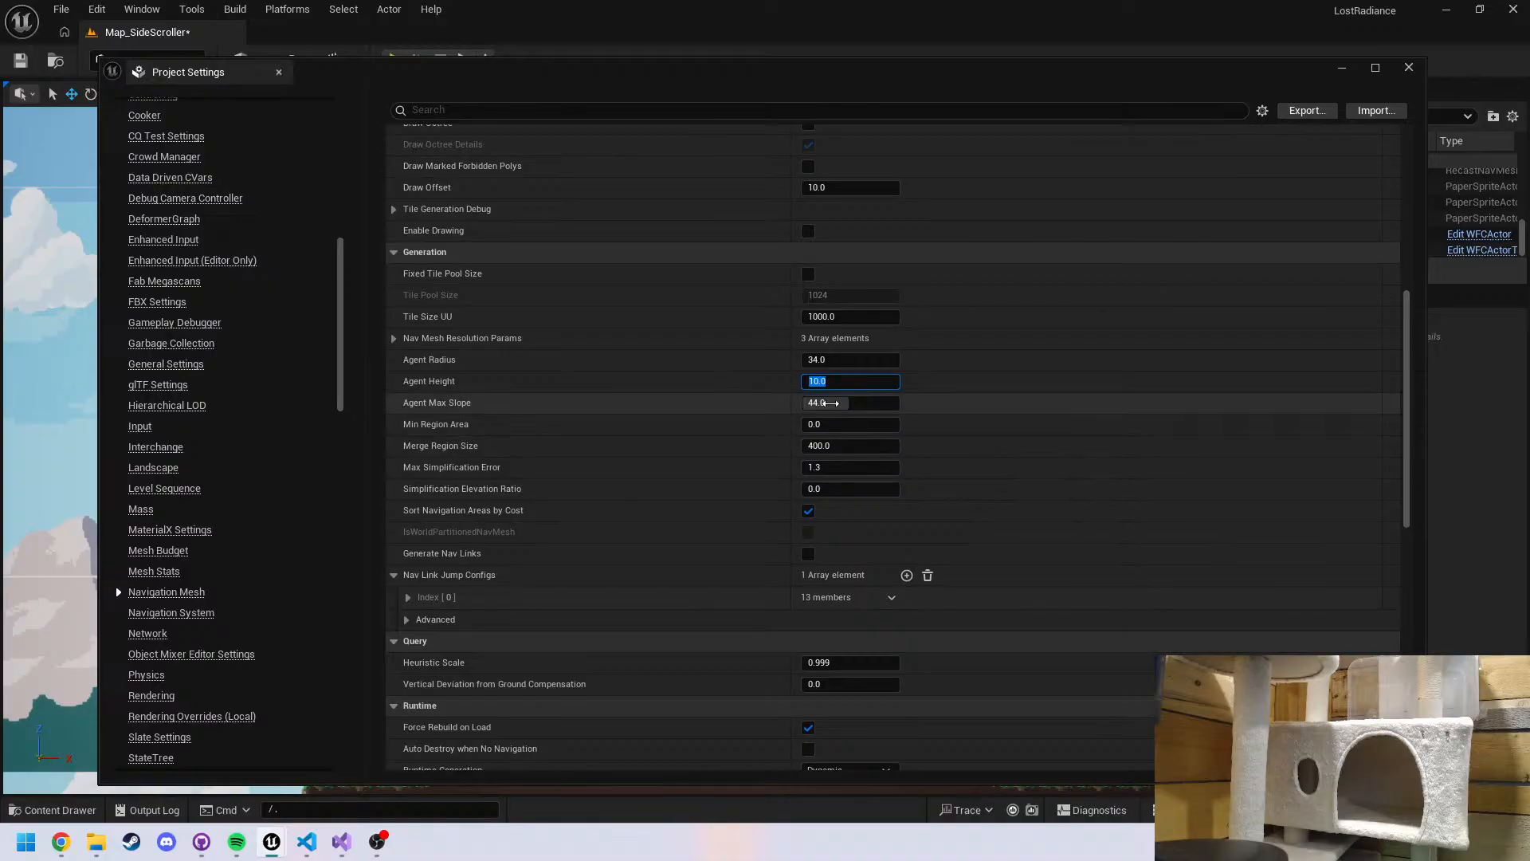
pyautogui.click(1341, 69)
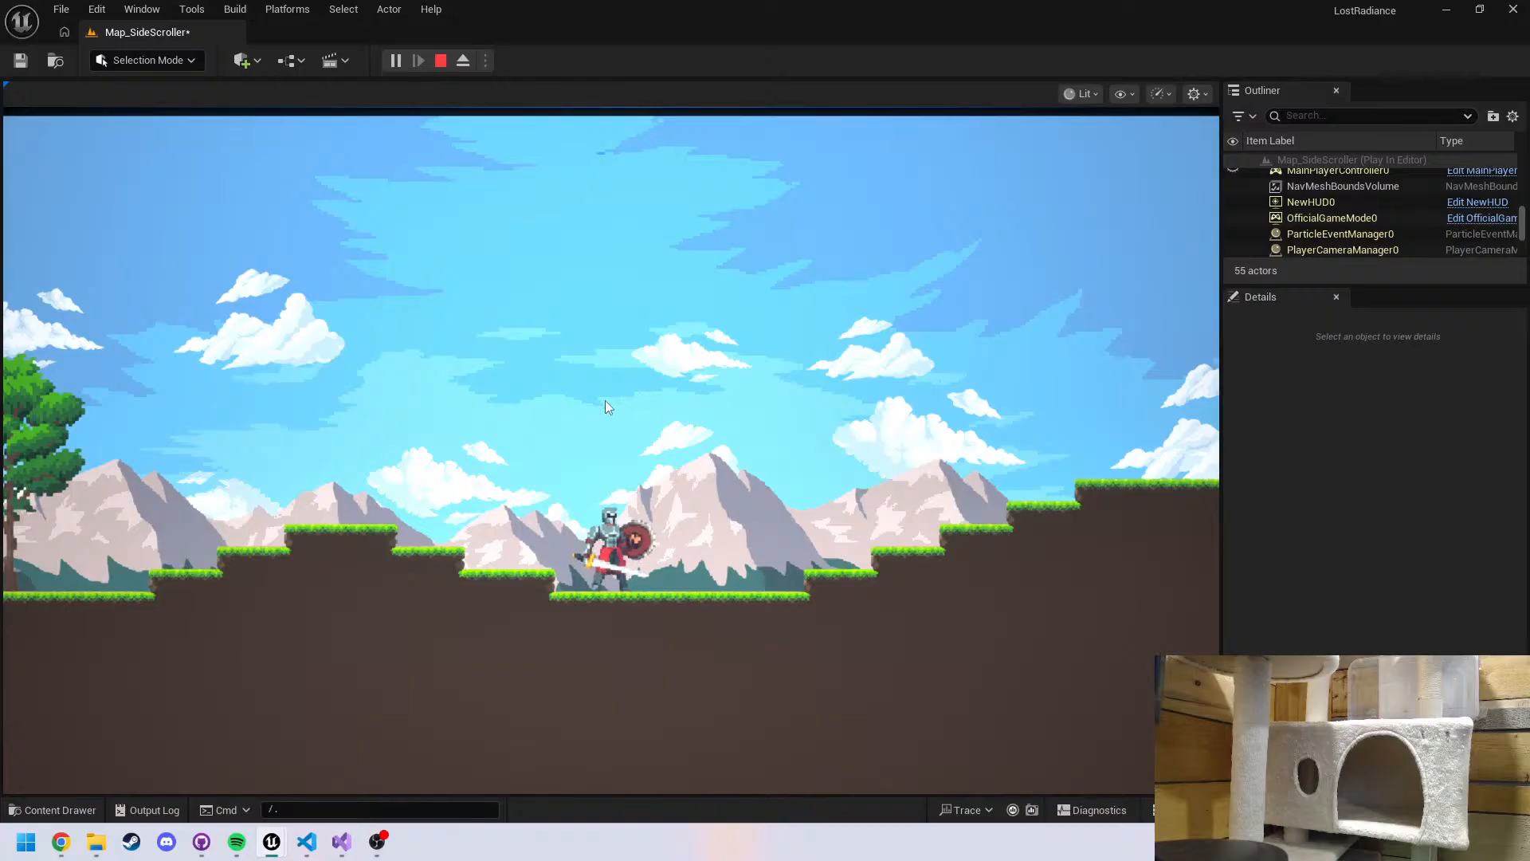
# Inspect the navmesh around the knight with the gameplay debugger in a play test, and stop the test
pyautogui.click(605, 401)
pyautogui.press("'")
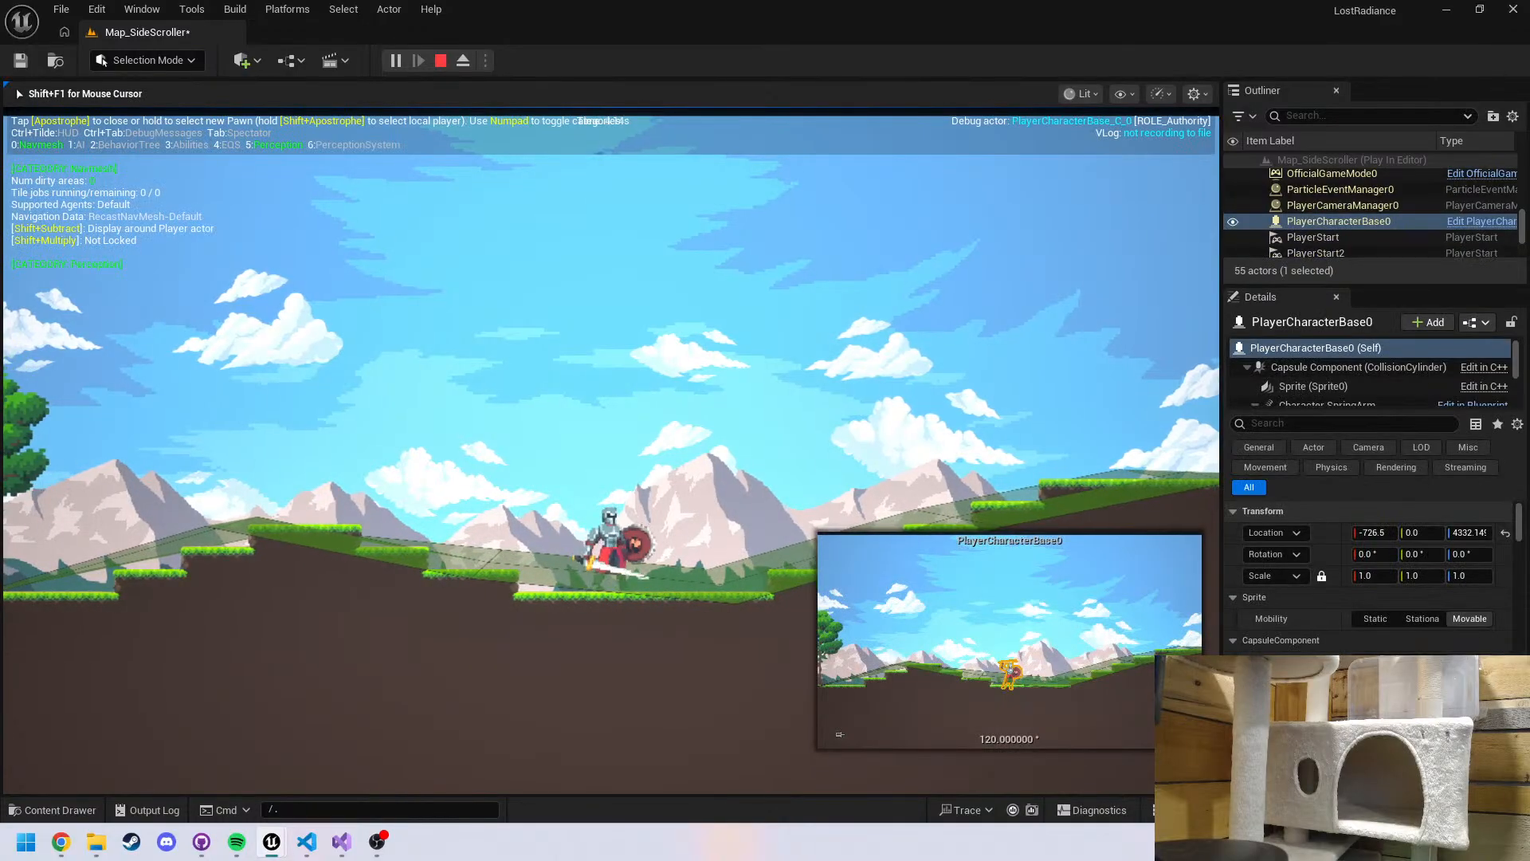
pyautogui.press("'")
pyautogui.press('Escape')
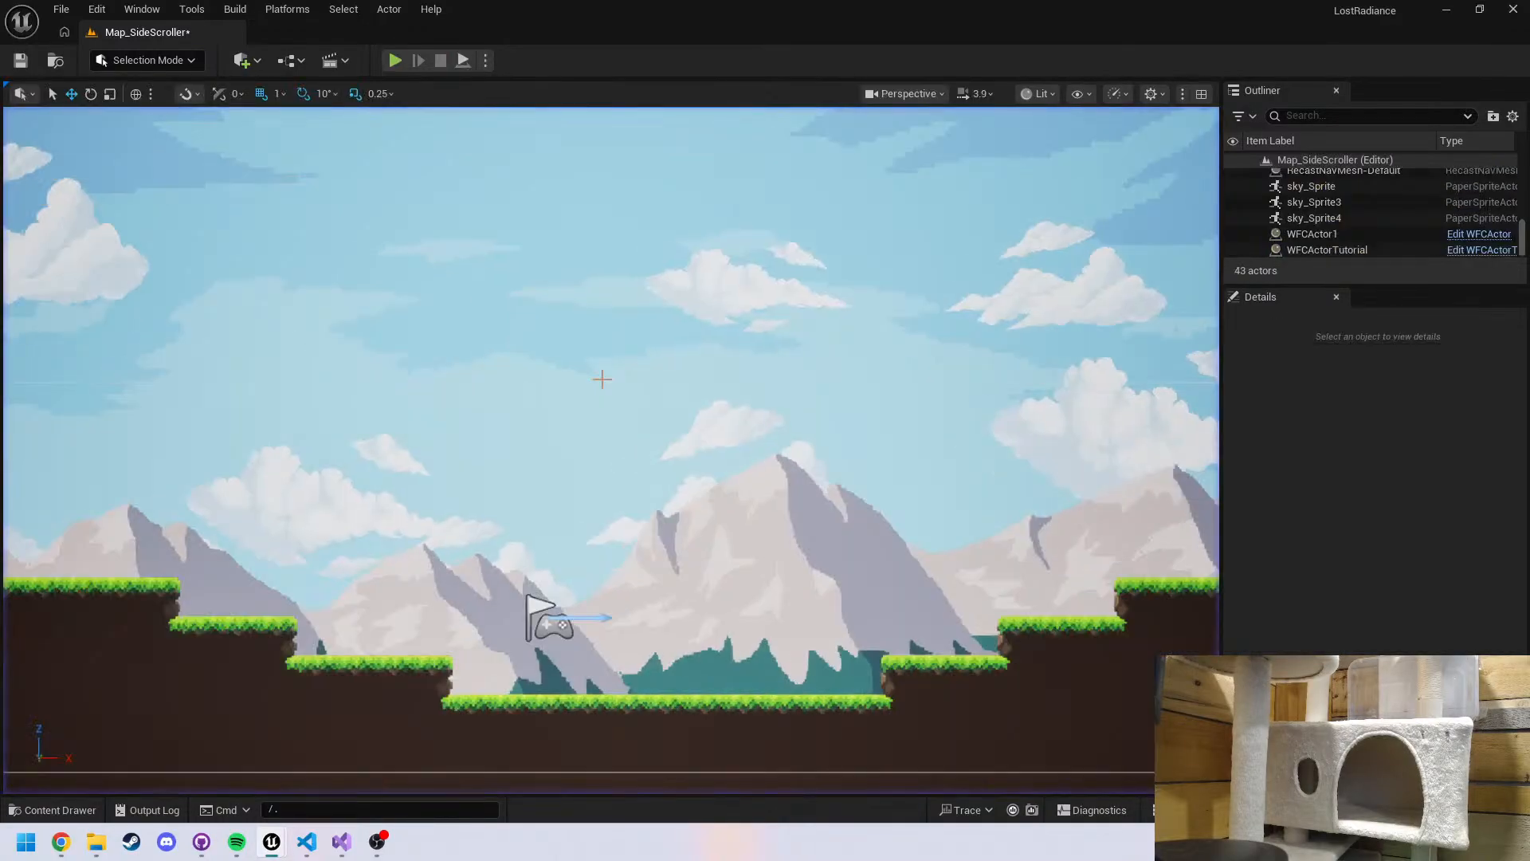
# Set the Agent Height back to 144 on the Navigation Mesh page
pyautogui.click(842, 381)
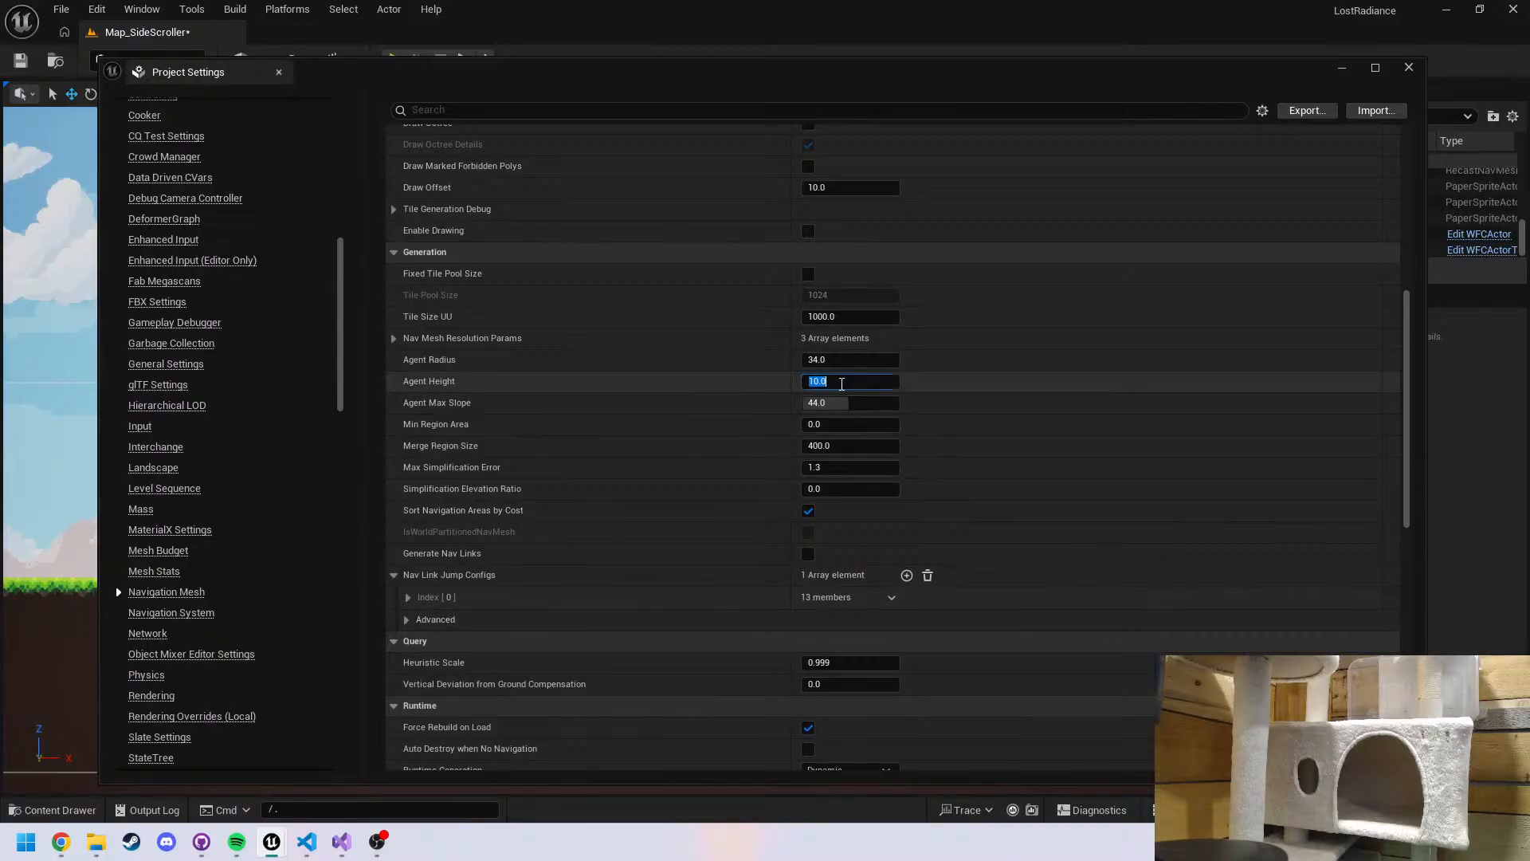
pyautogui.write('144')
pyautogui.press('Return')
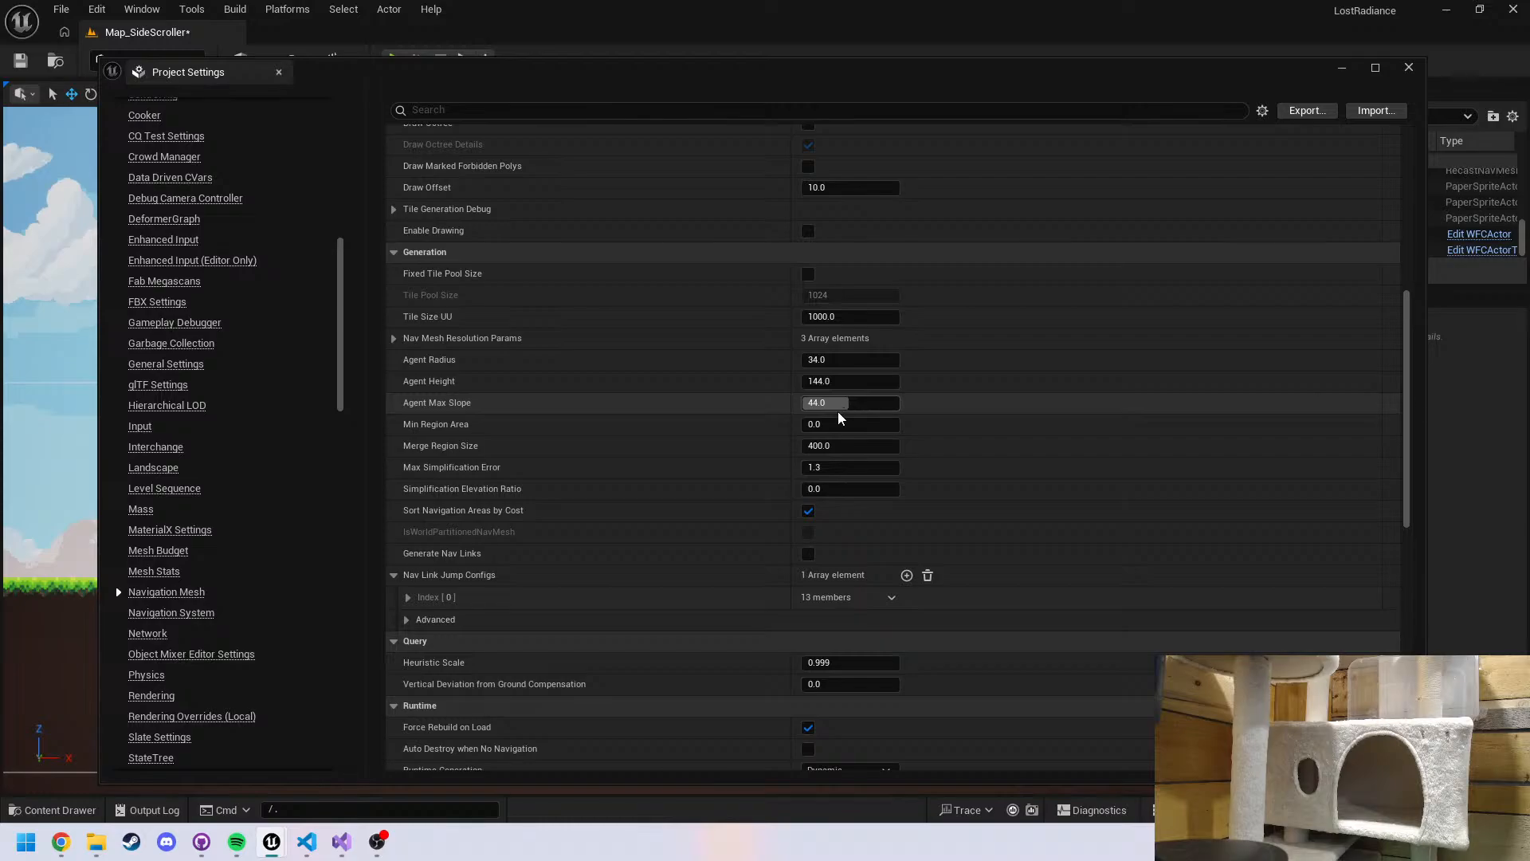
# Look through the Navigation Mesh Generation and Display options again, and examine the Navigation System settings page
pyautogui.scroll(-2, 525, 543)
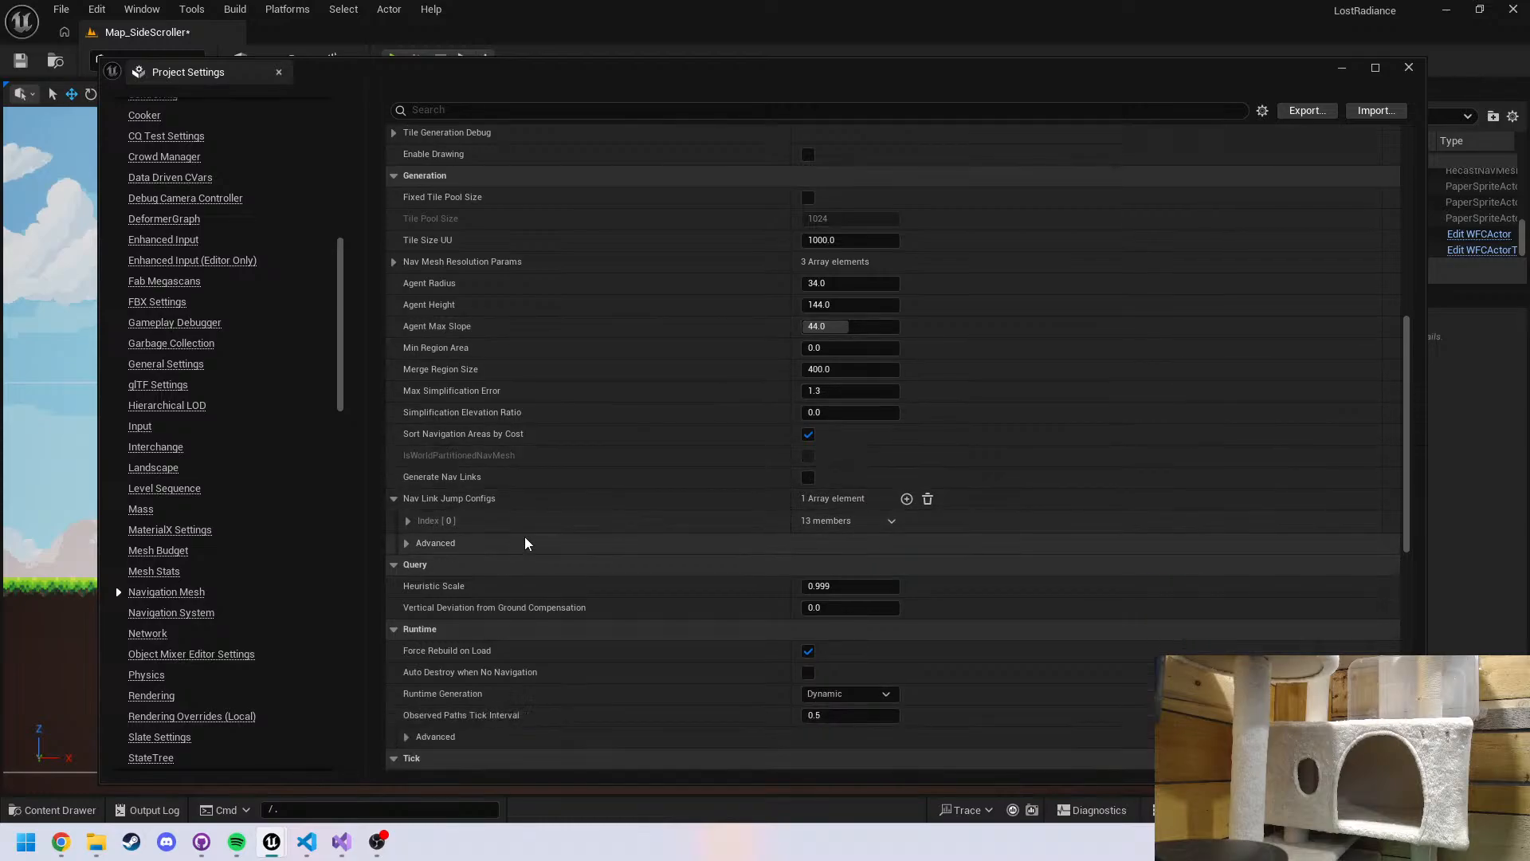
pyautogui.scroll(-1, 525, 543)
pyautogui.scroll(4, 563, 518)
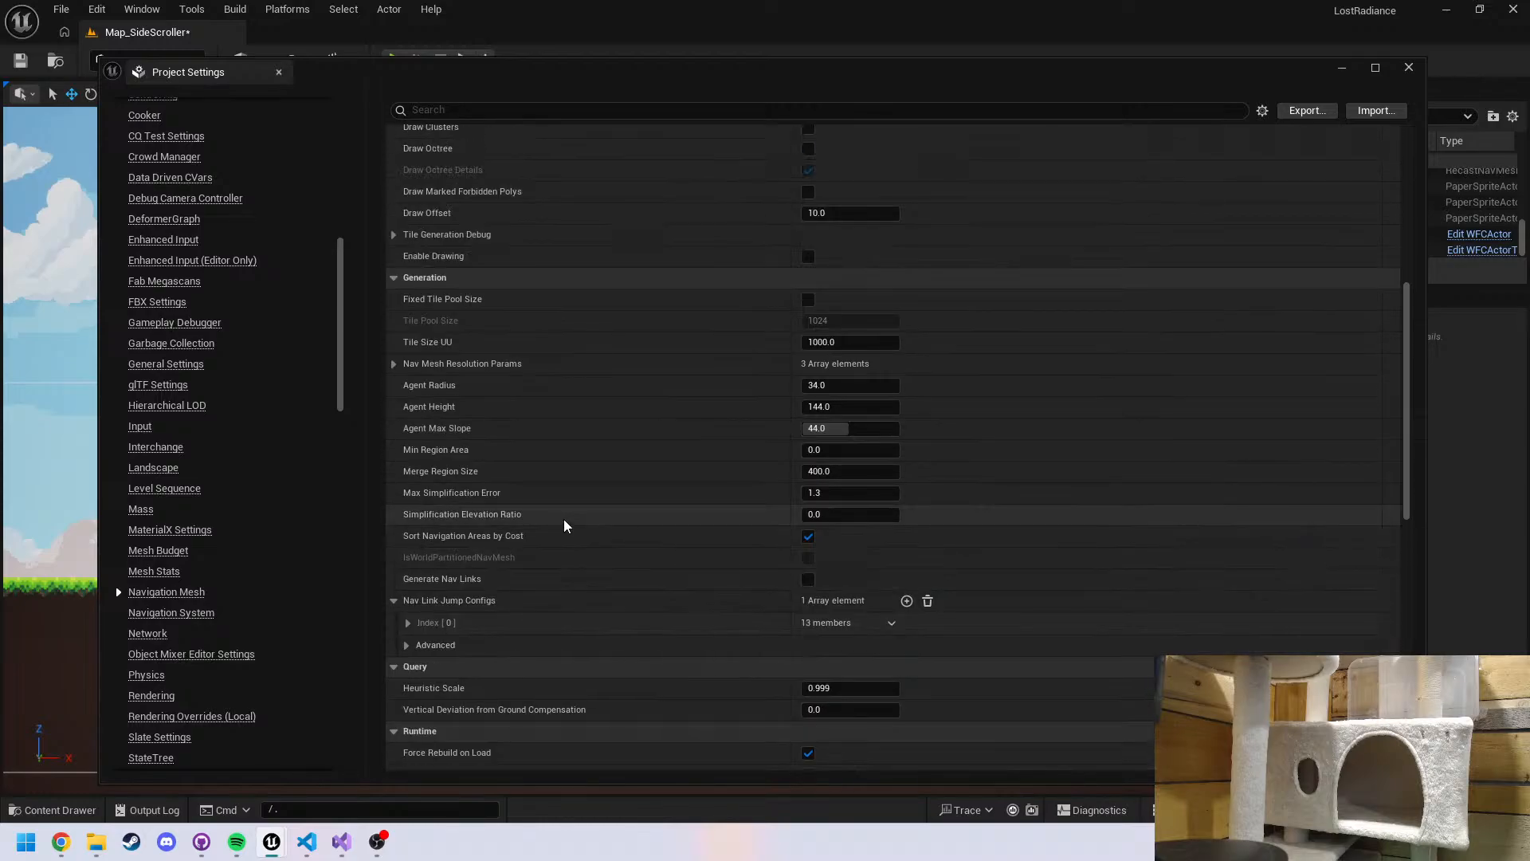
pyautogui.scroll(5, 563, 510)
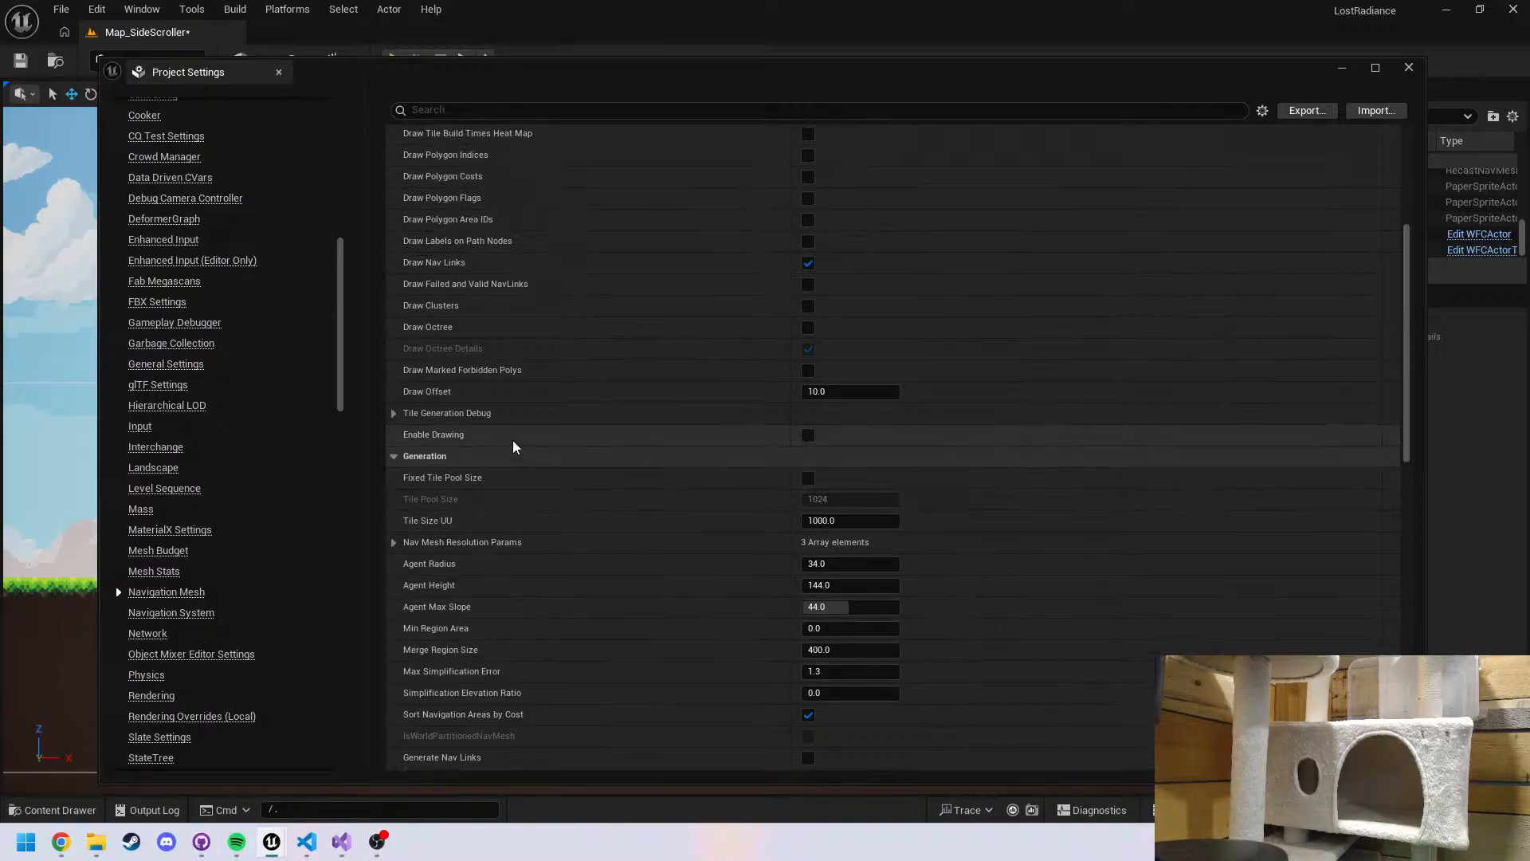
pyautogui.scroll(10, 446, 462)
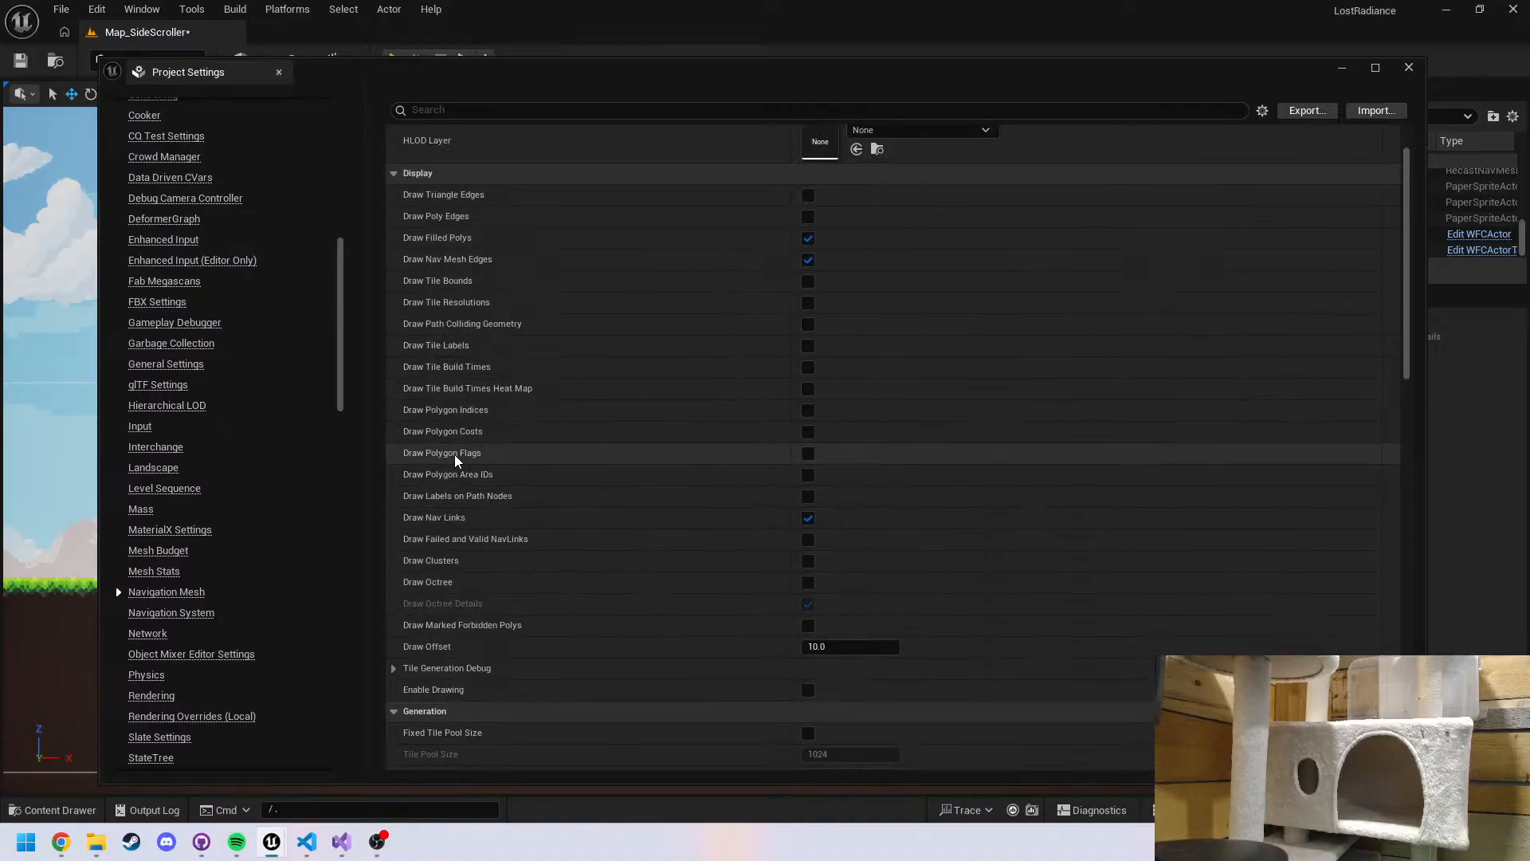
pyautogui.scroll(2, 457, 470)
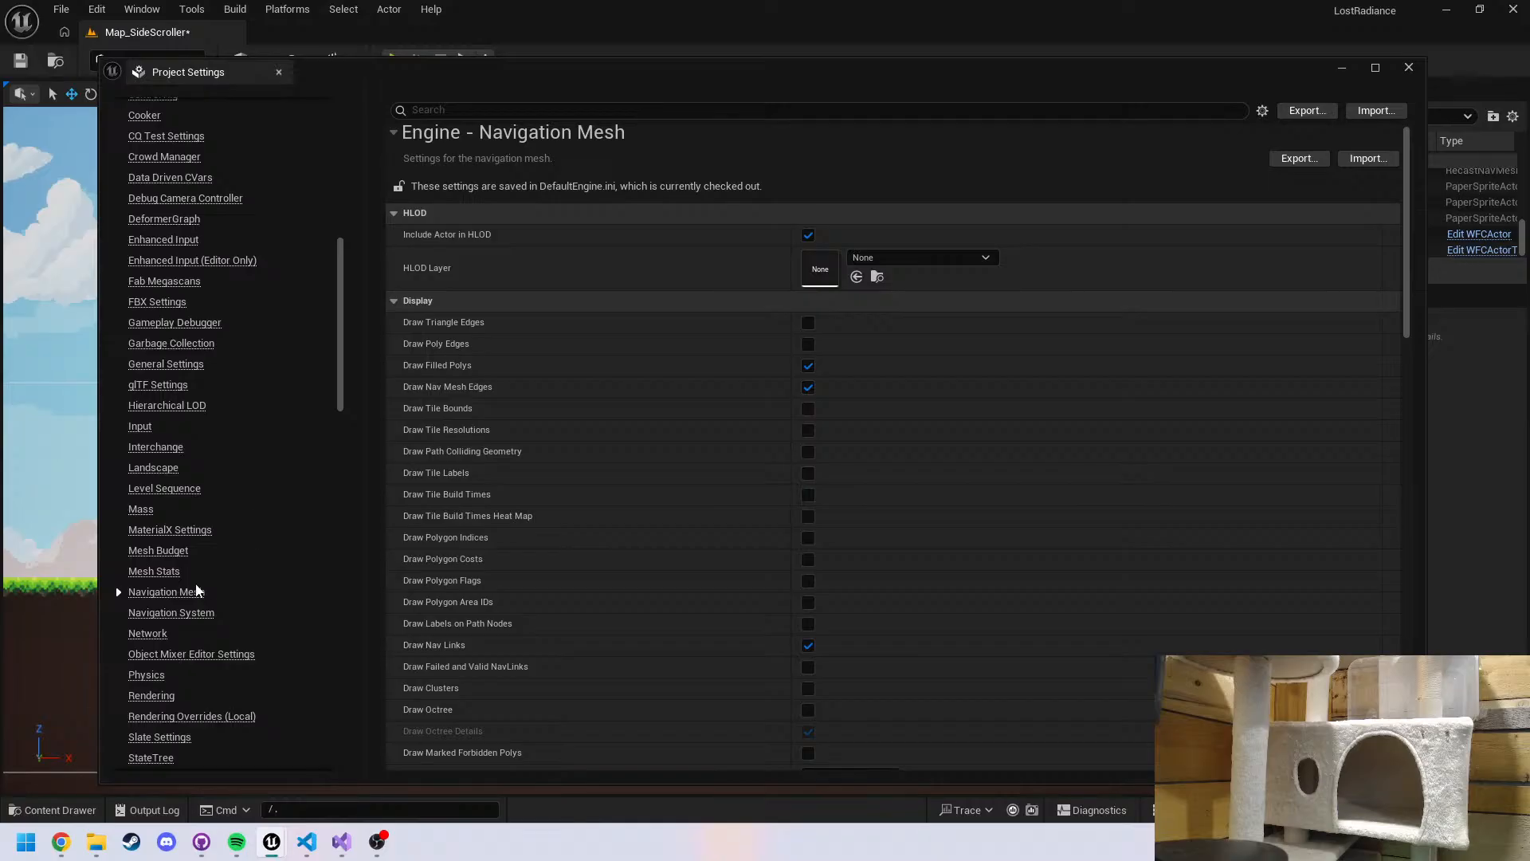
pyautogui.click(182, 613)
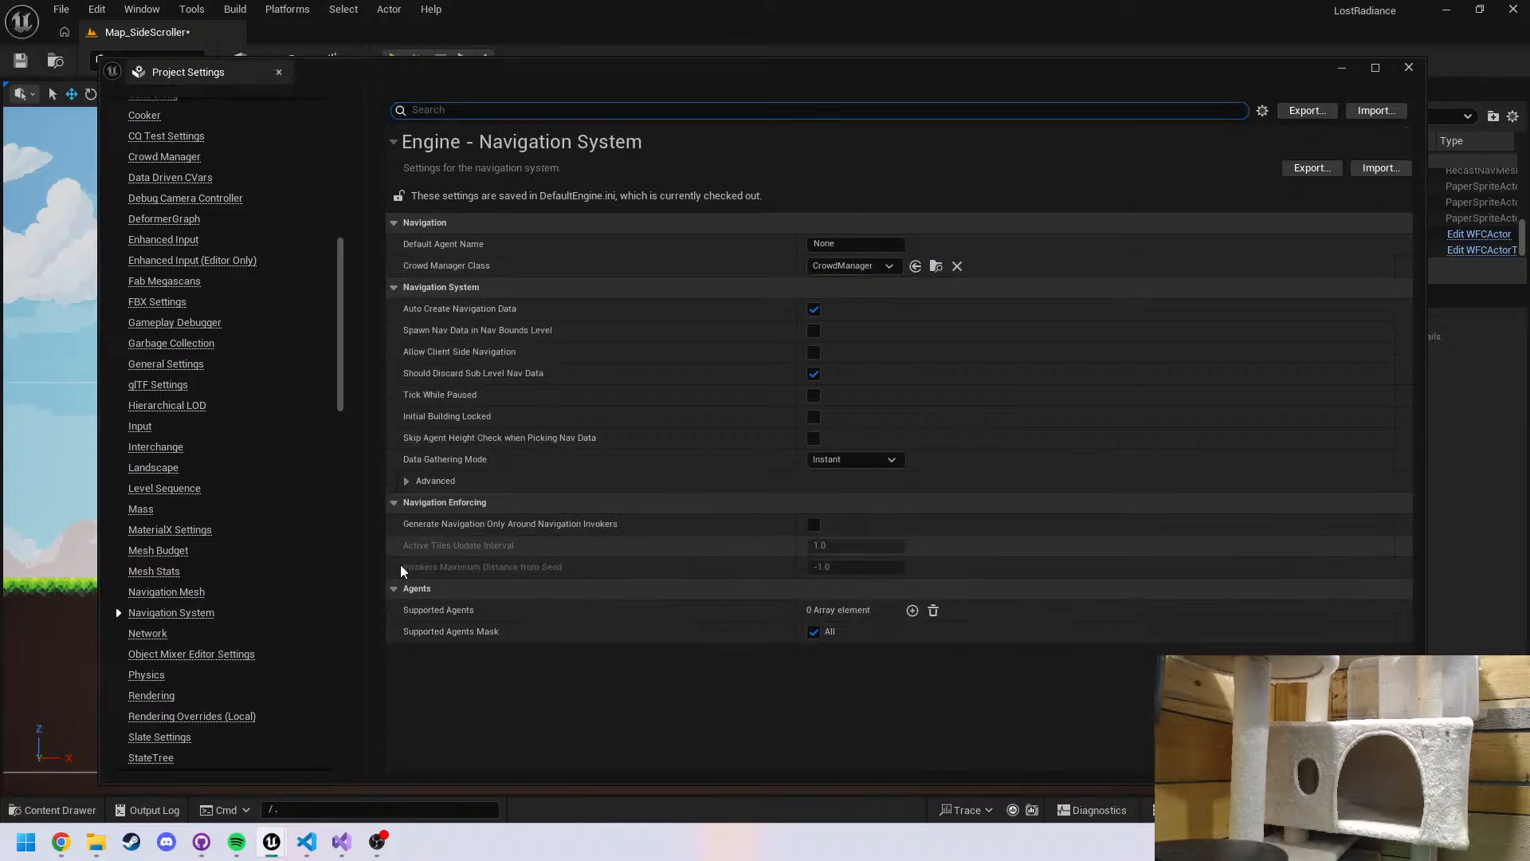
pyautogui.scroll(-1, 246, 618)
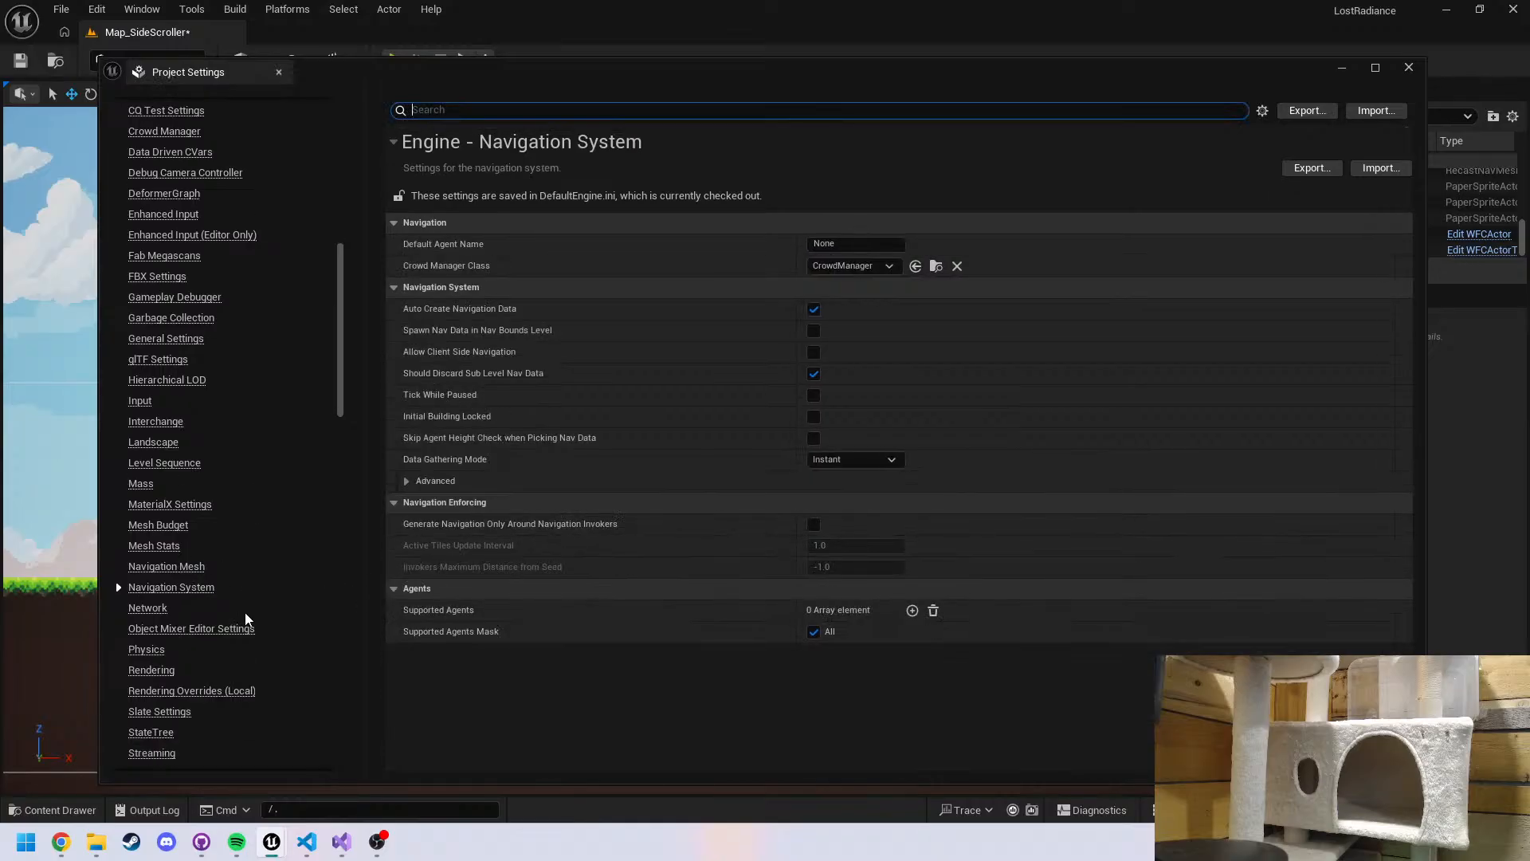
# Reopen the Navigation Mesh page and expand the Low entry of Nav Mesh Resolution Params to examine its cell and step height settings
pyautogui.click(191, 567)
pyautogui.scroll(-3, 514, 586)
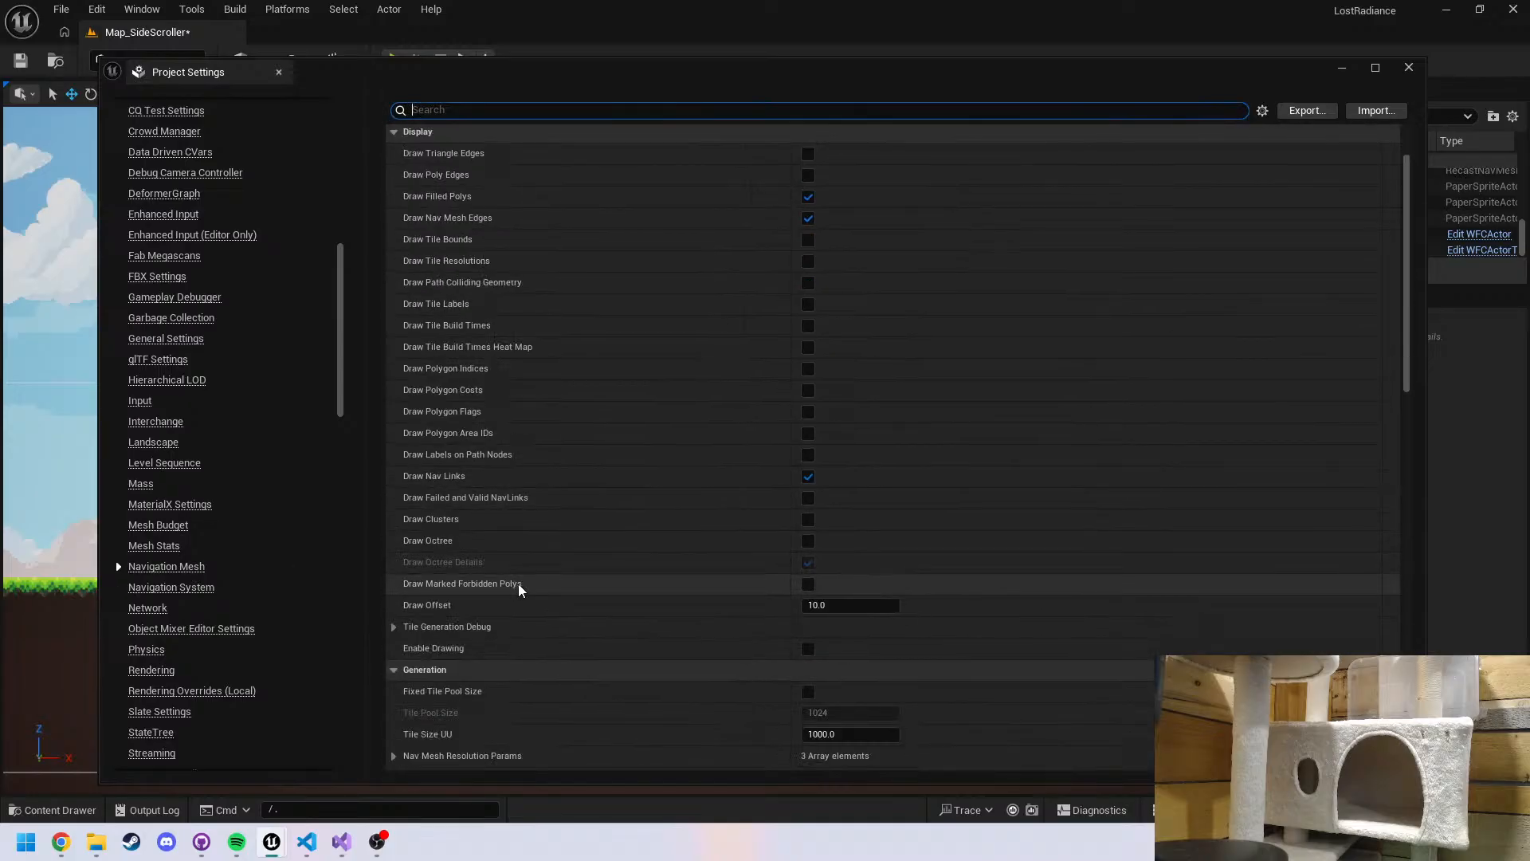
pyautogui.scroll(-6, 516, 585)
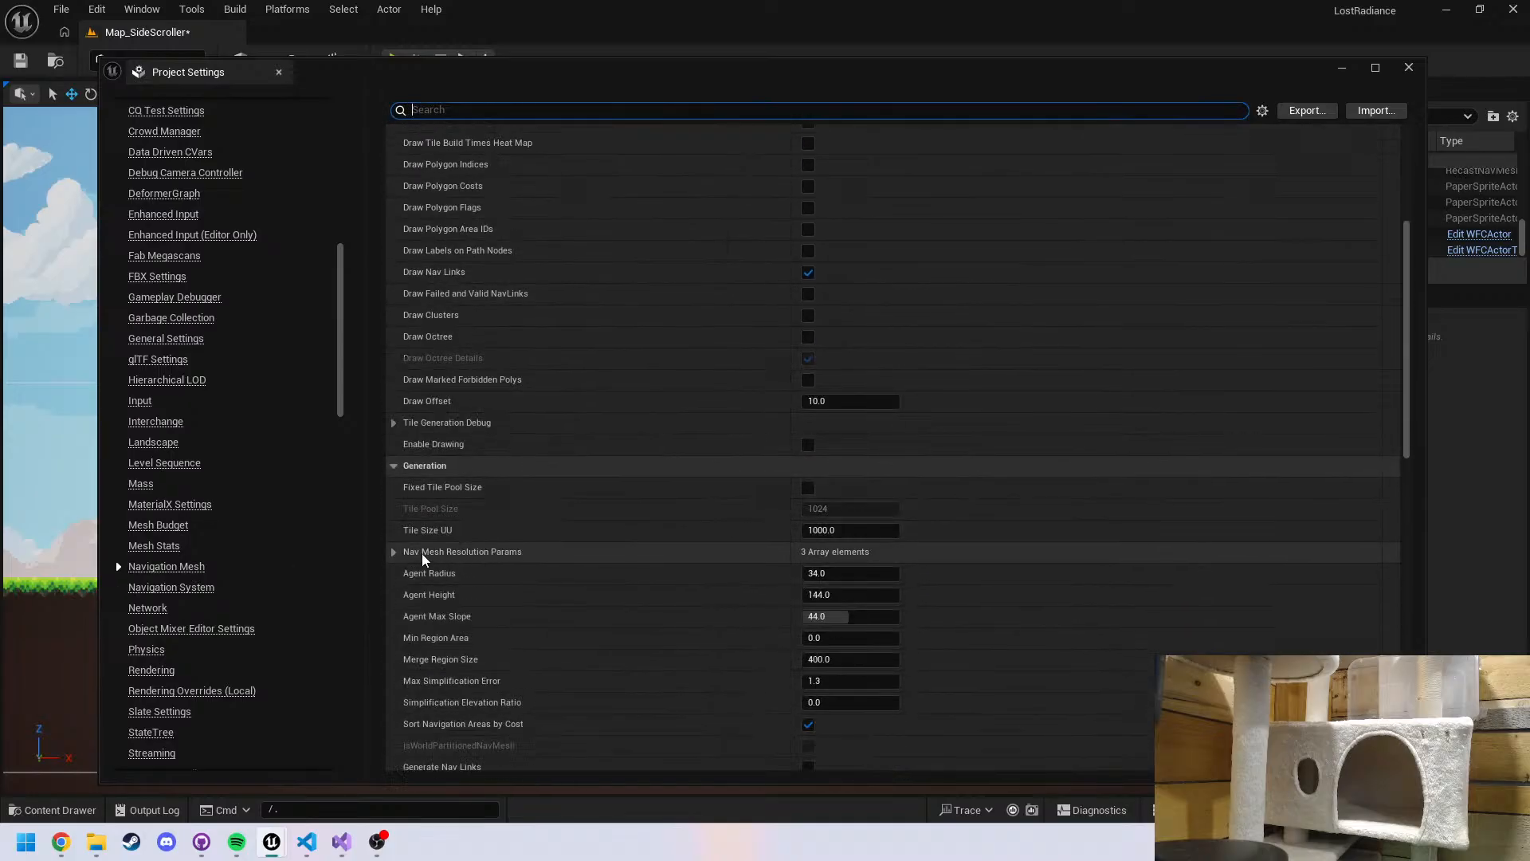
pyautogui.click(393, 552)
pyautogui.click(407, 573)
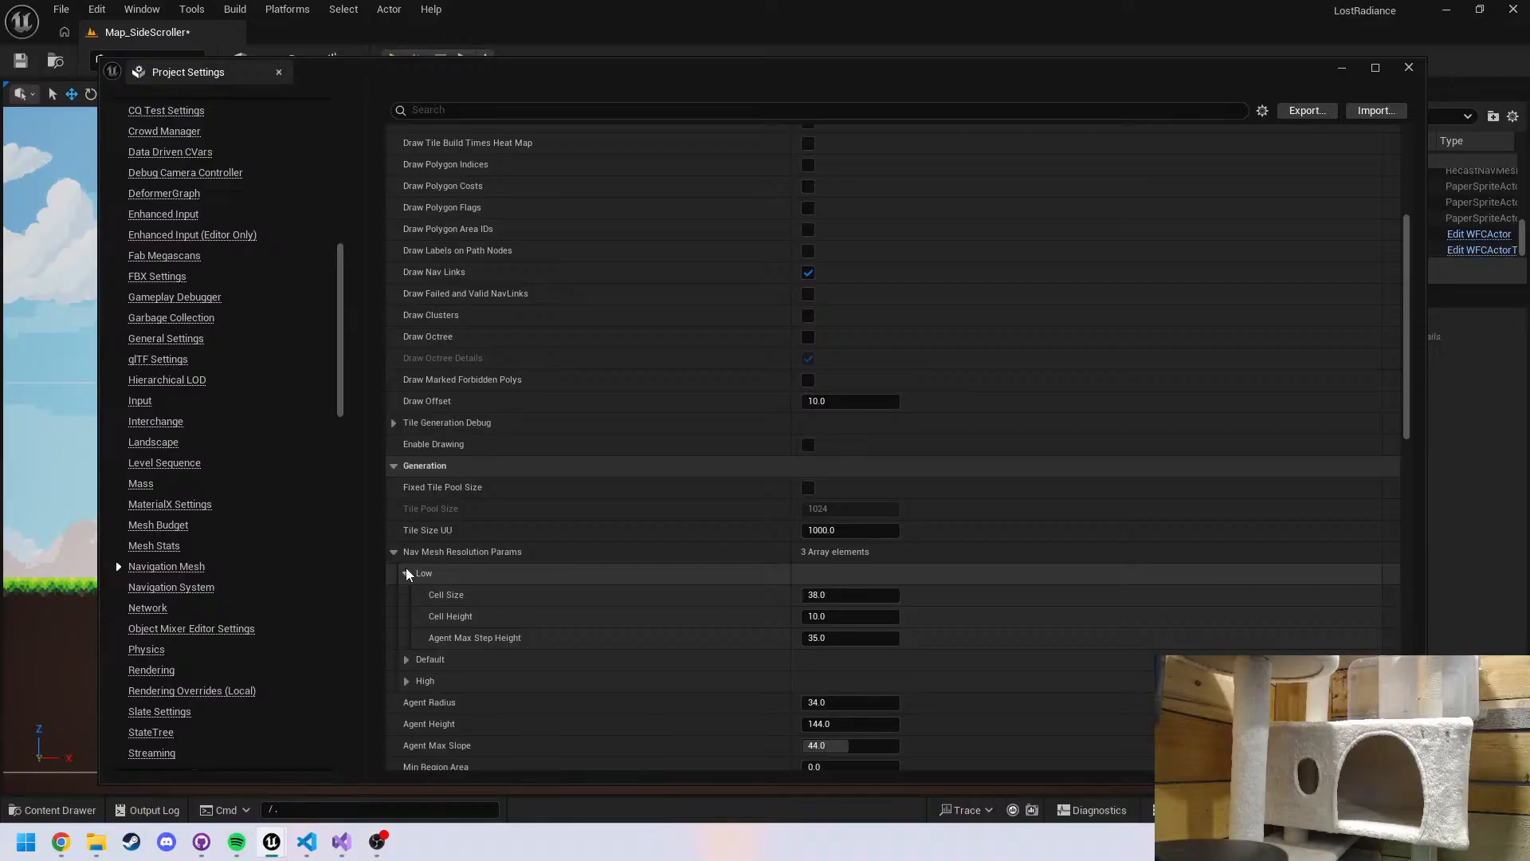
pyautogui.scroll(-2, 462, 553)
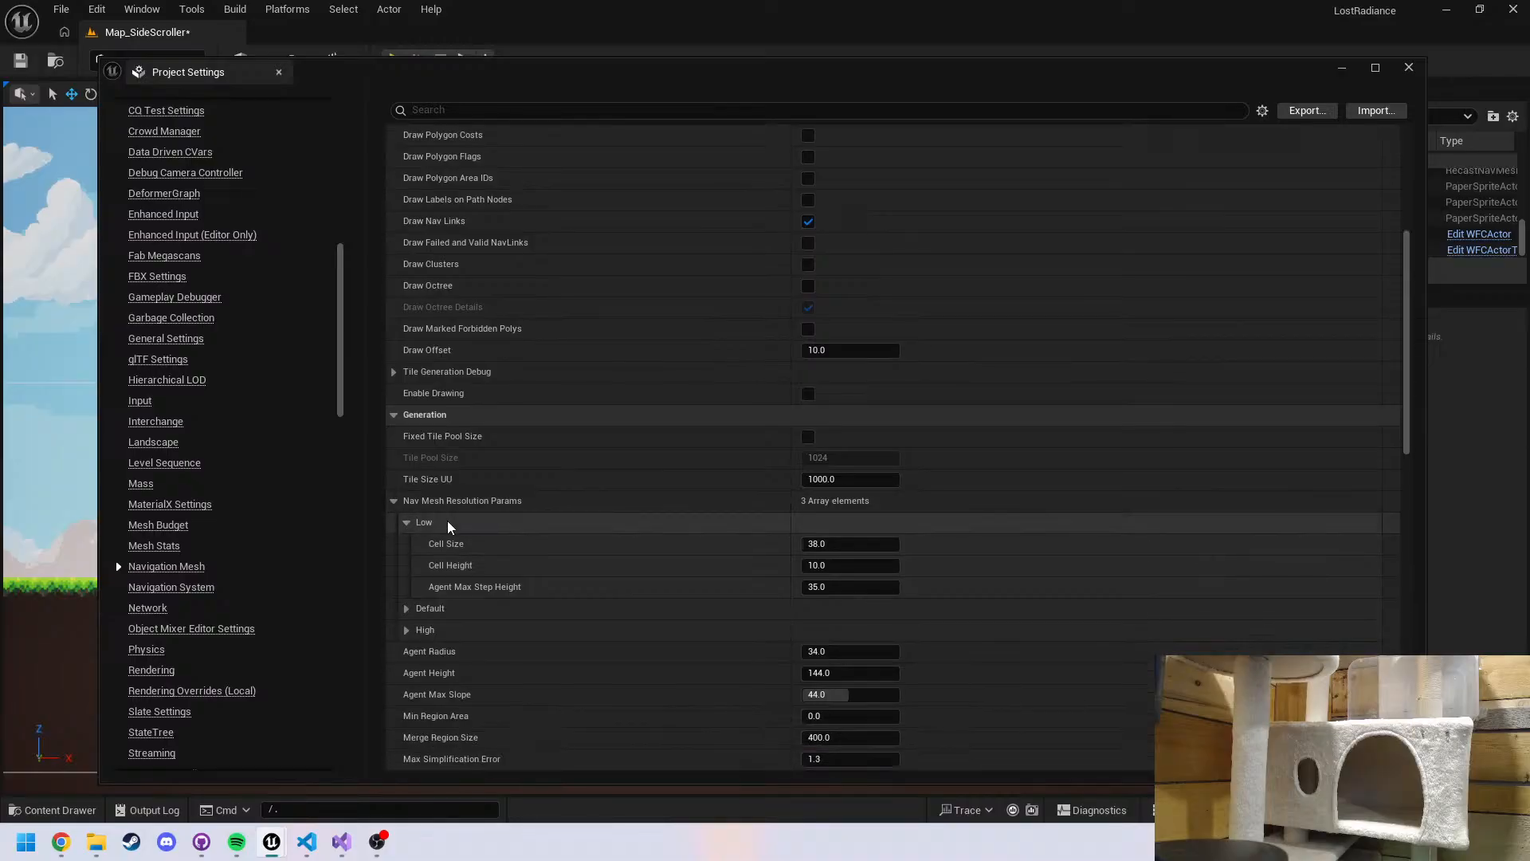
# Expand the Default and High entries of Nav Mesh Resolution Params to compare their cell and step height settings
pyautogui.scroll(-2, 448, 526)
pyautogui.click(406, 579)
pyautogui.click(405, 558)
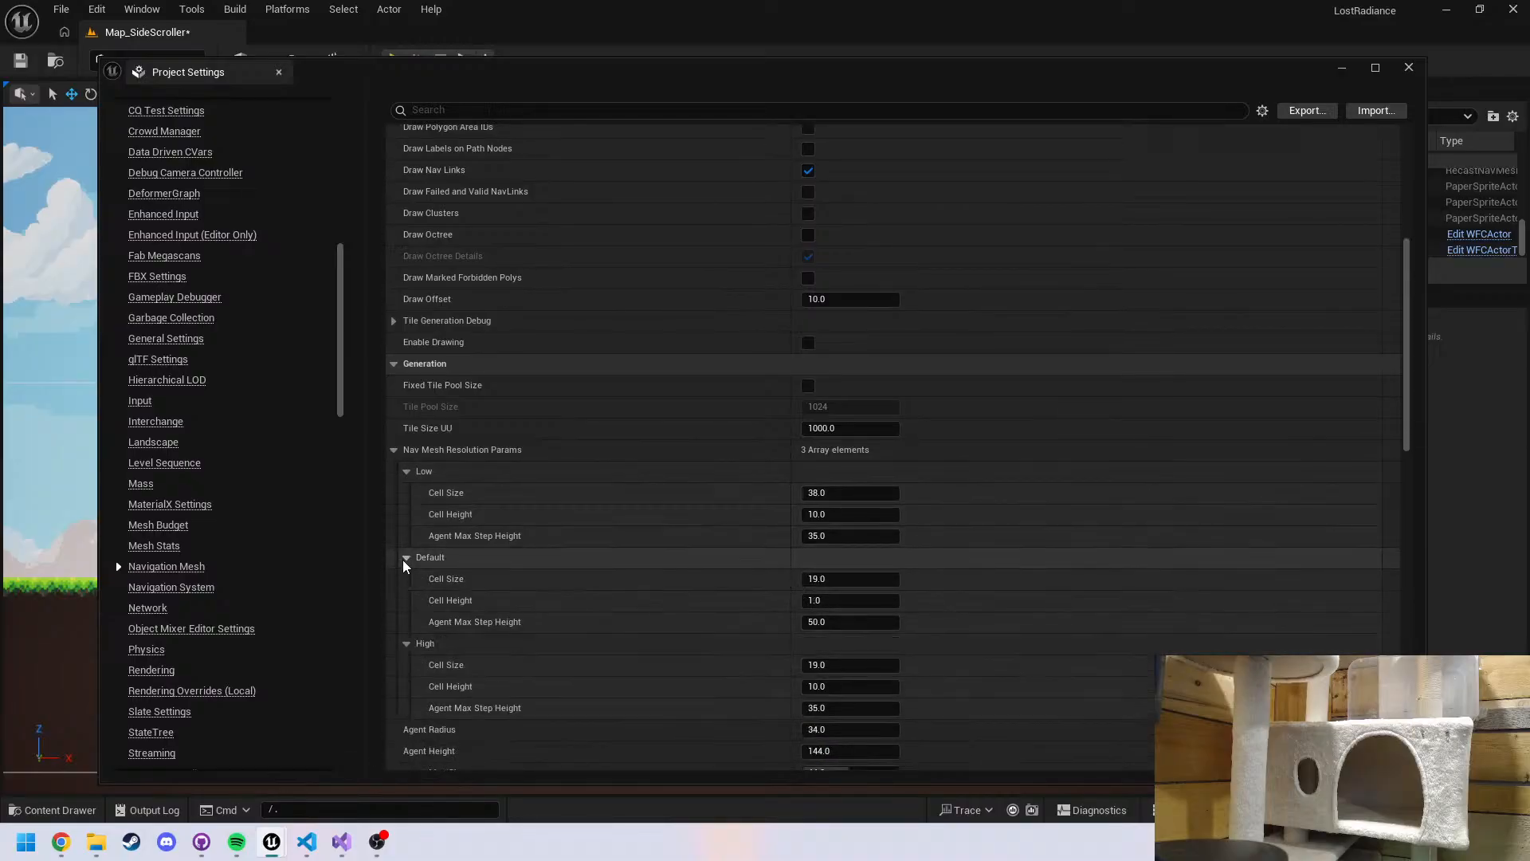
pyautogui.scroll(-2, 674, 498)
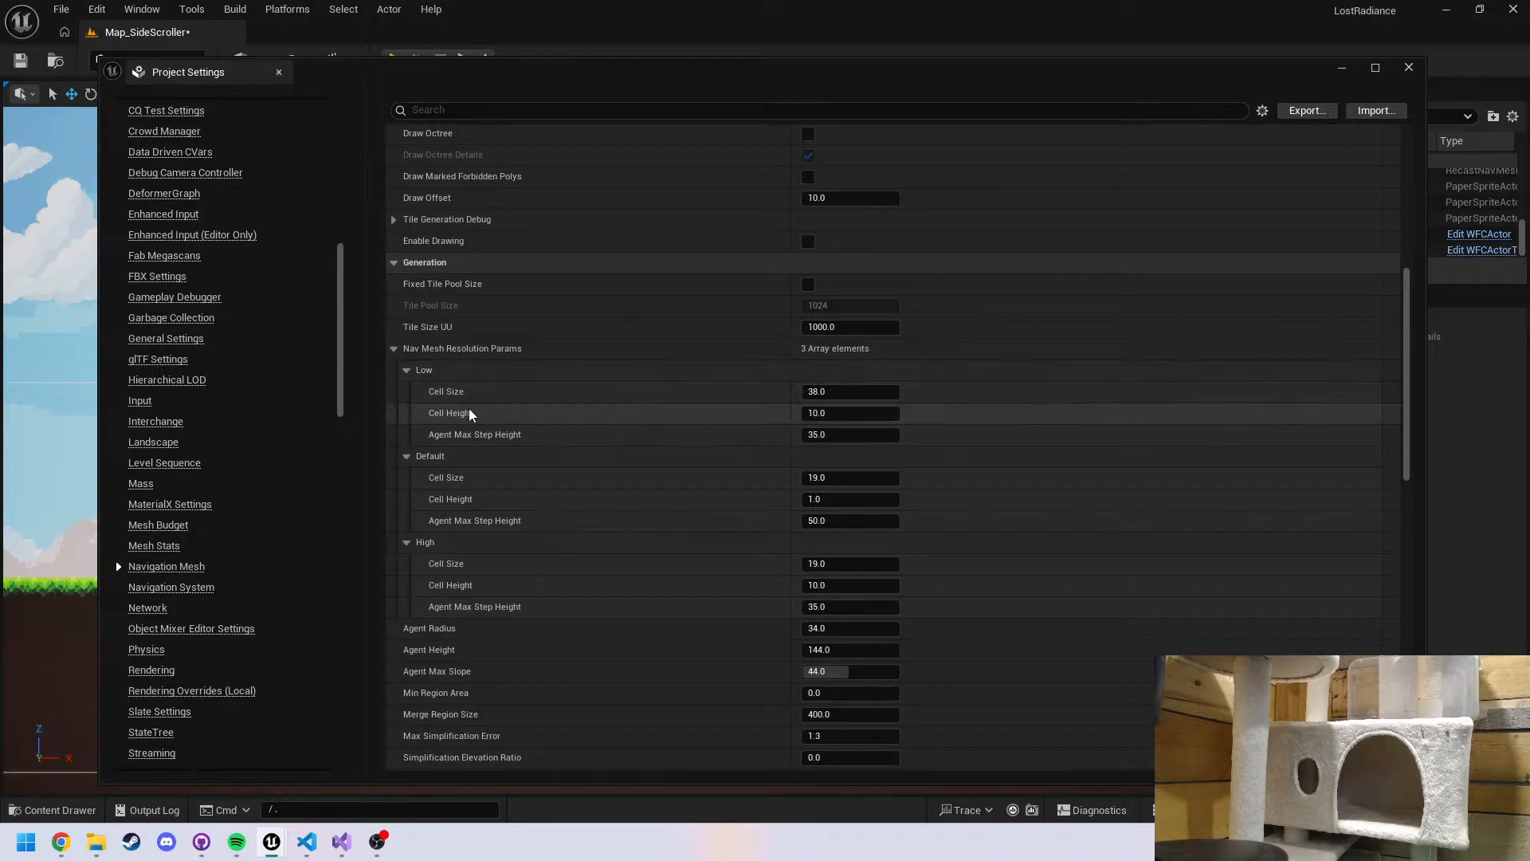
# Set the Low resolution's Cell Height to 1 and check the navmesh around the knight in a short play test
pyautogui.click(831, 412)
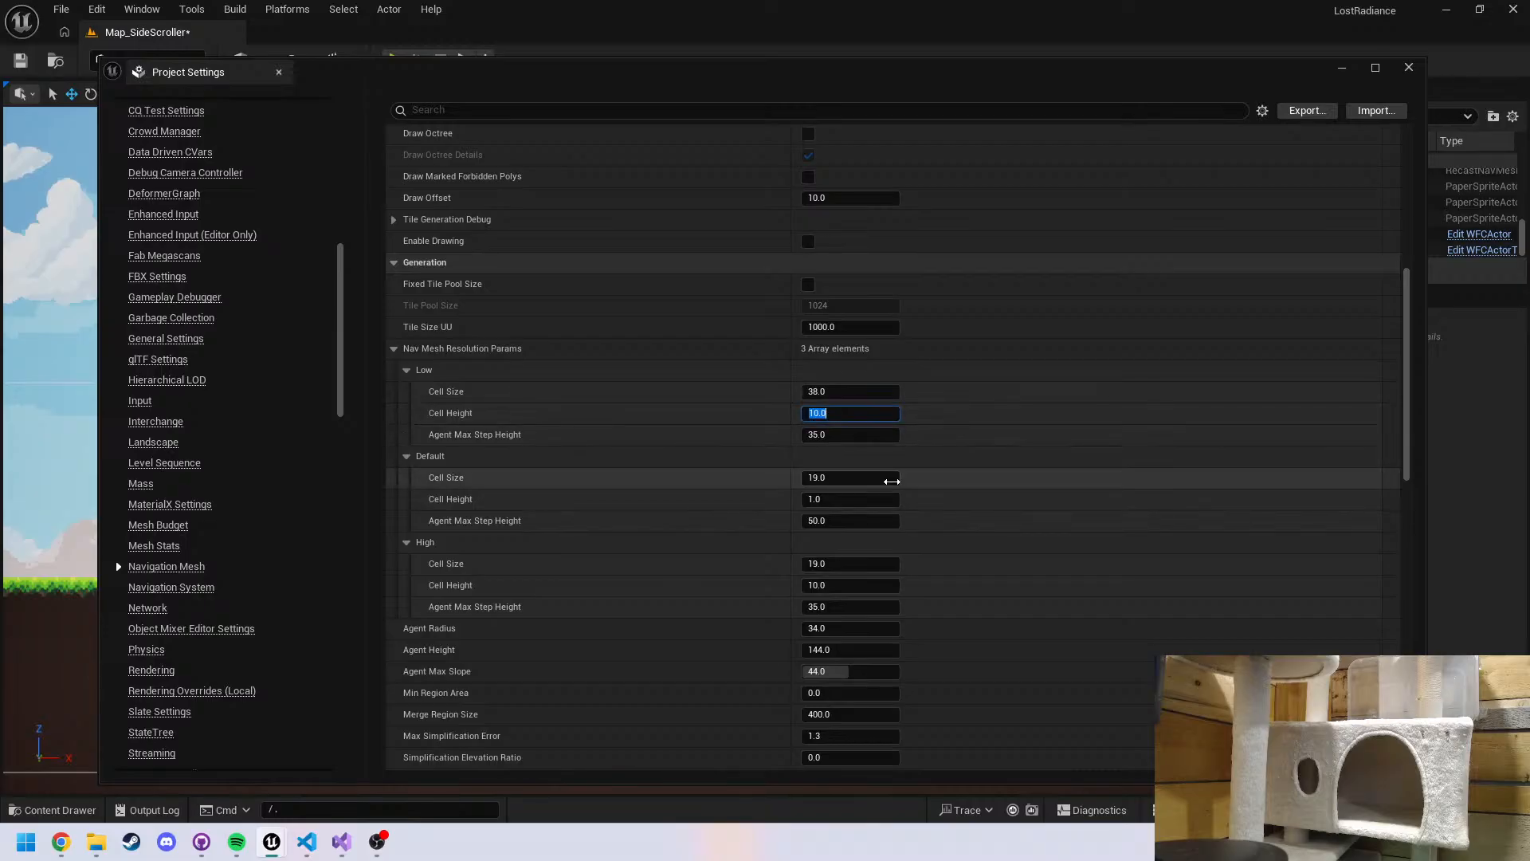
pyautogui.write('0')
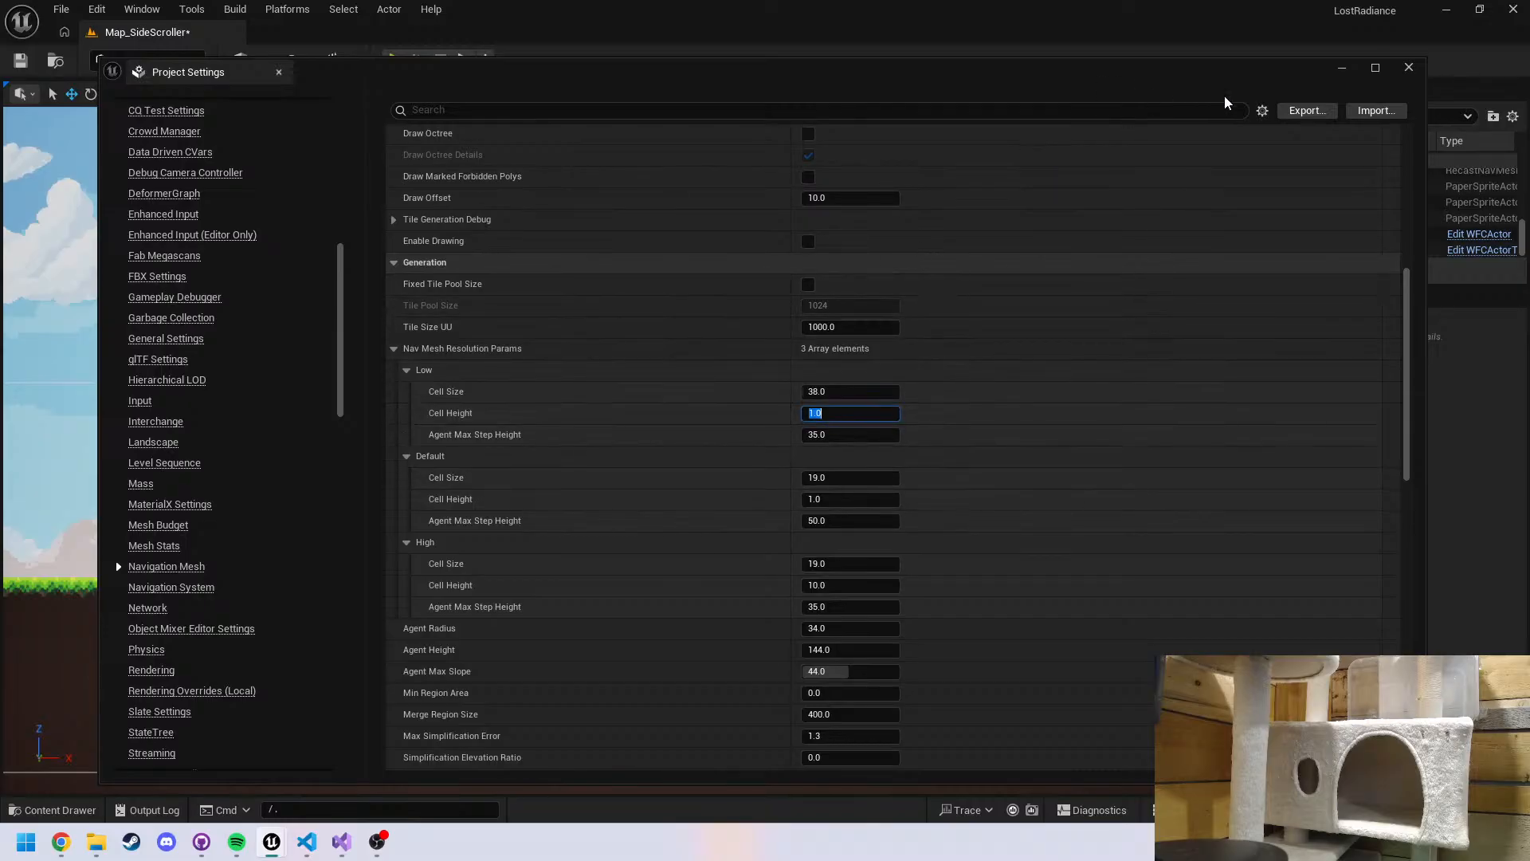
pyautogui.click(1344, 68)
pyautogui.click(395, 61)
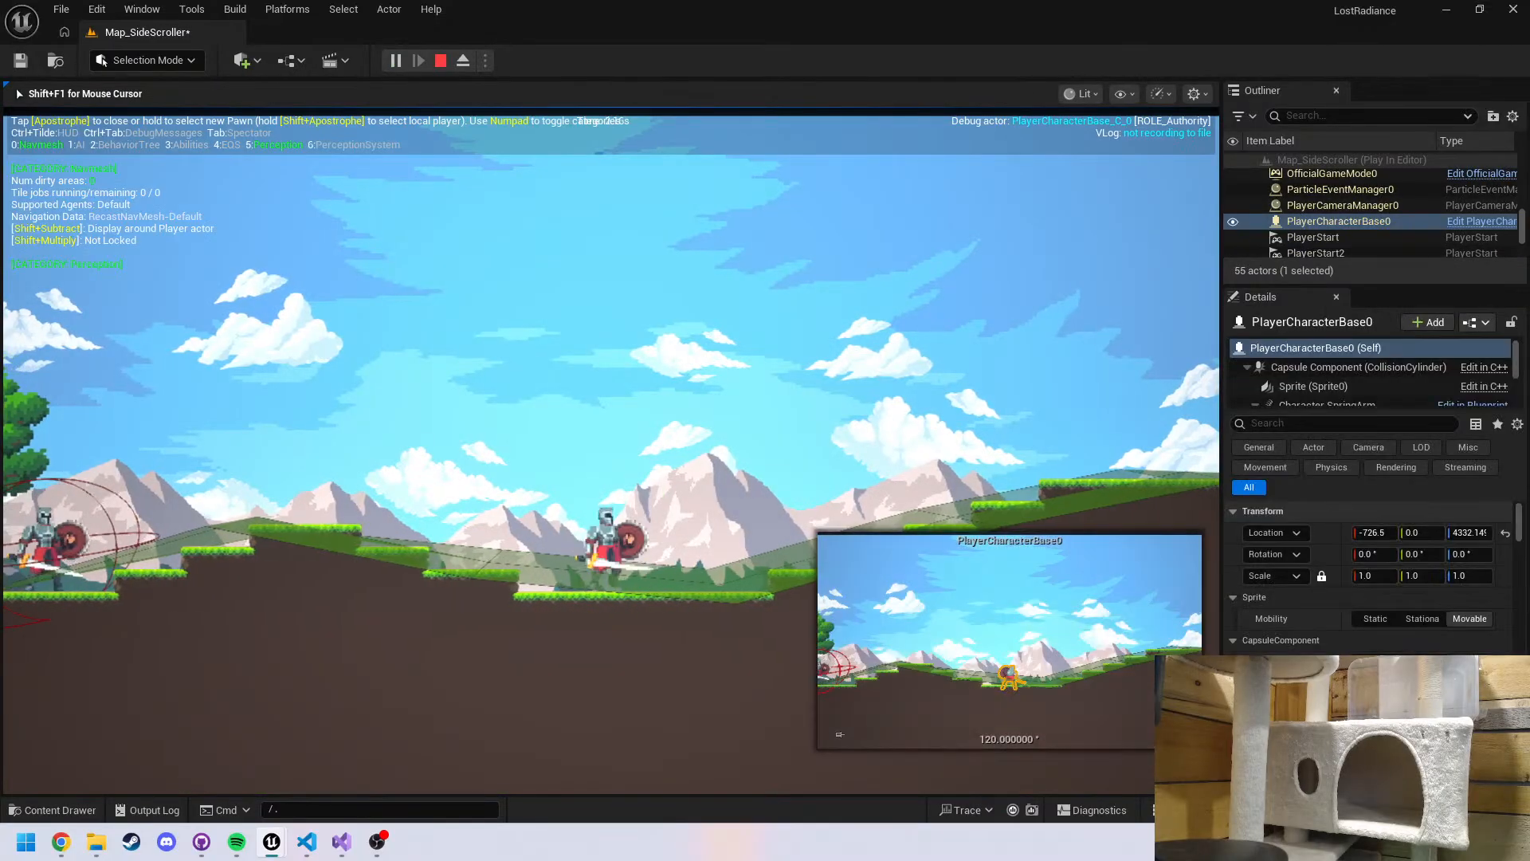
pyautogui.press('Escape')
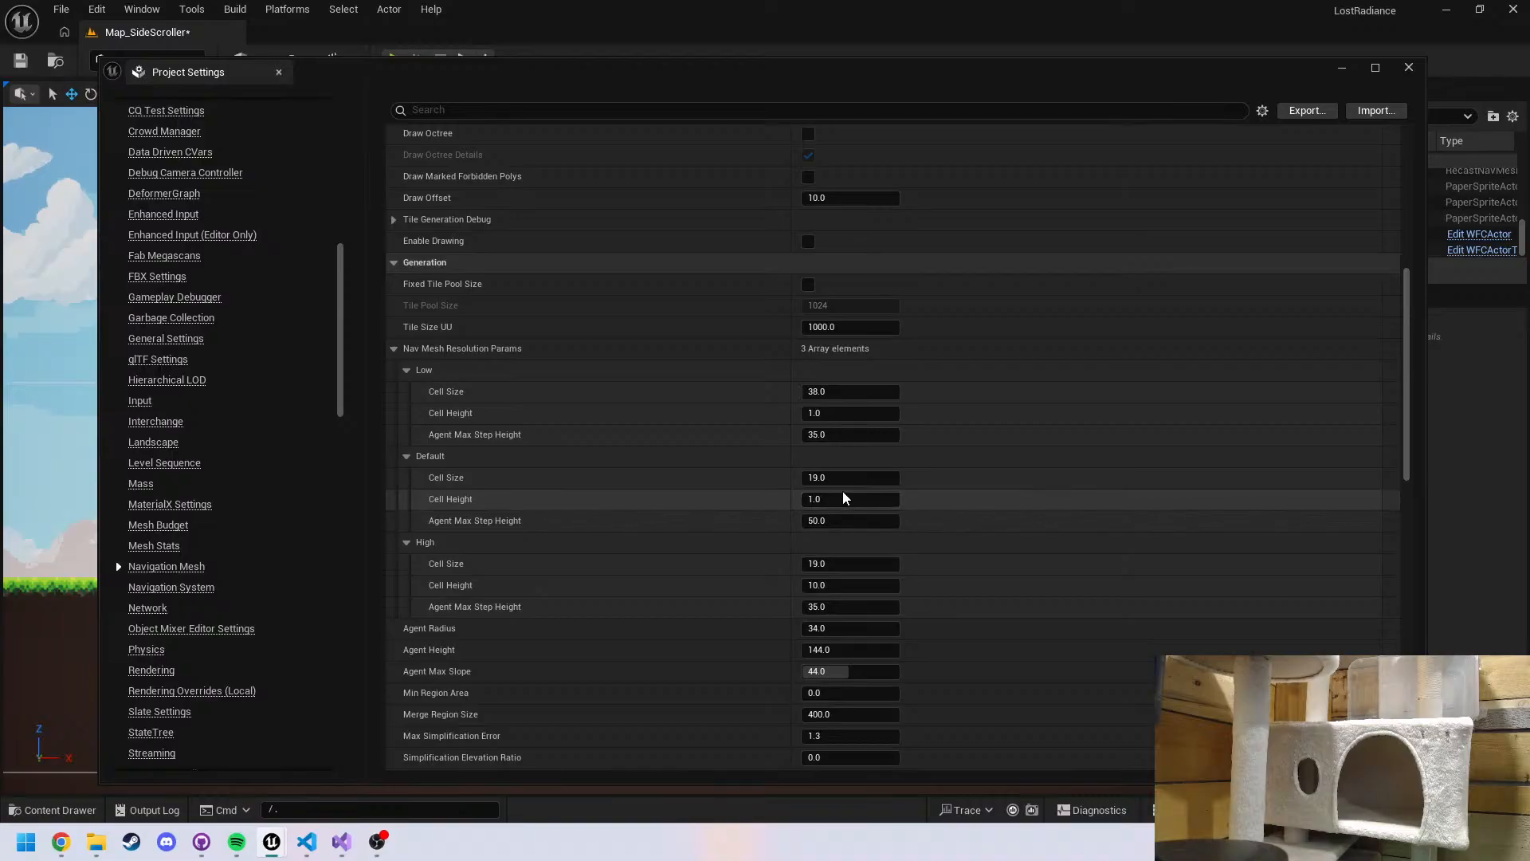
# Undo the Low resolution's Cell Height change and set the Default resolution's Cell Height to 10
pyautogui.hotkey('ctrl', 'z')
pyautogui.click(839, 499)
pyautogui.click(57, 288)
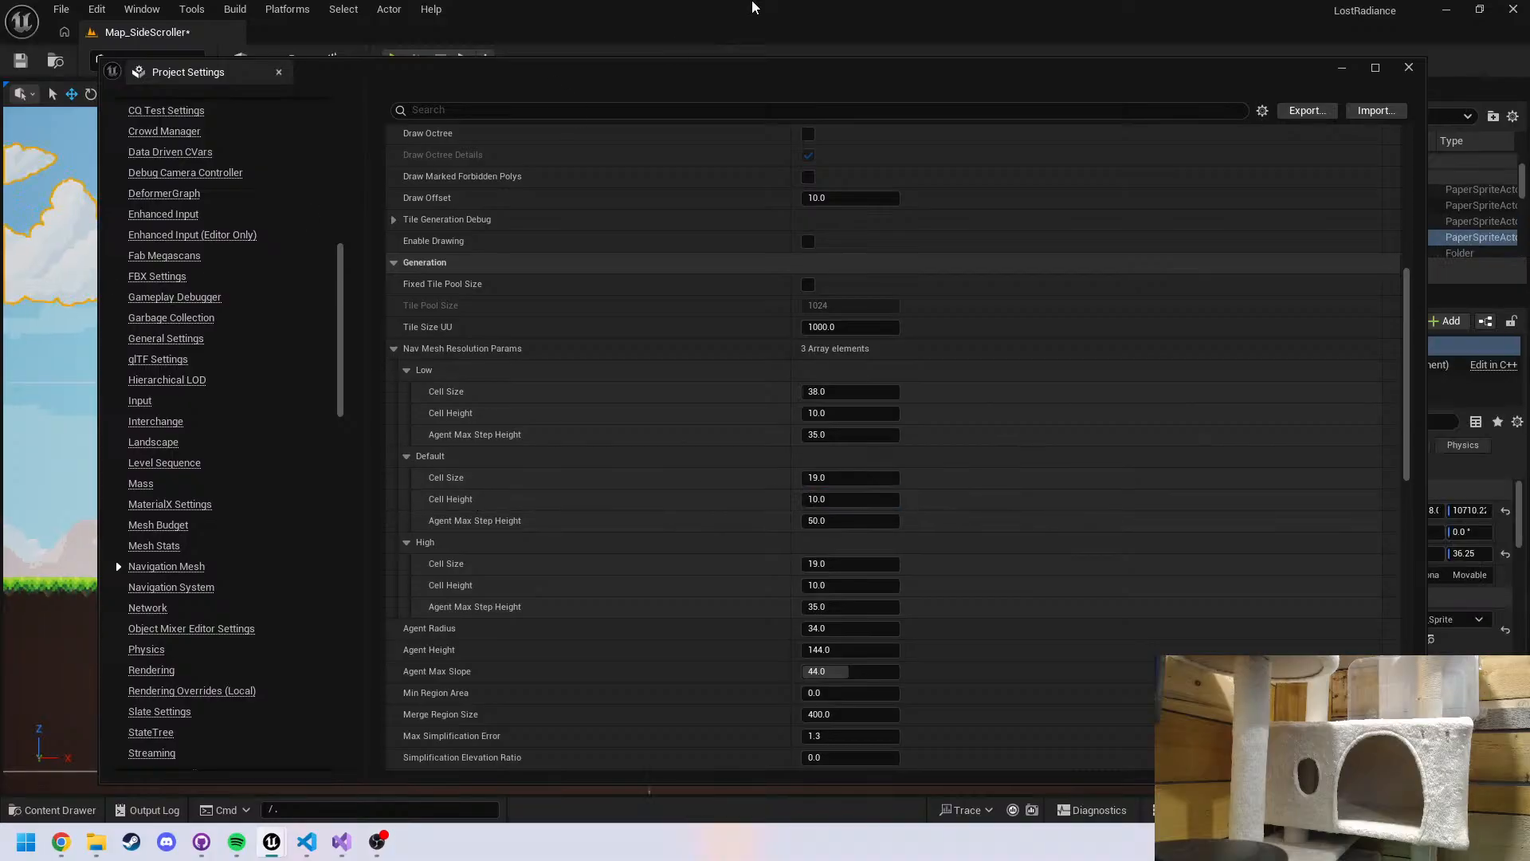
# Play test the side-scroller level with the gameplay debugger, moving the knight to inspect the navmesh, and return to the project settings
pyautogui.click(1340, 68)
pyautogui.click(395, 61)
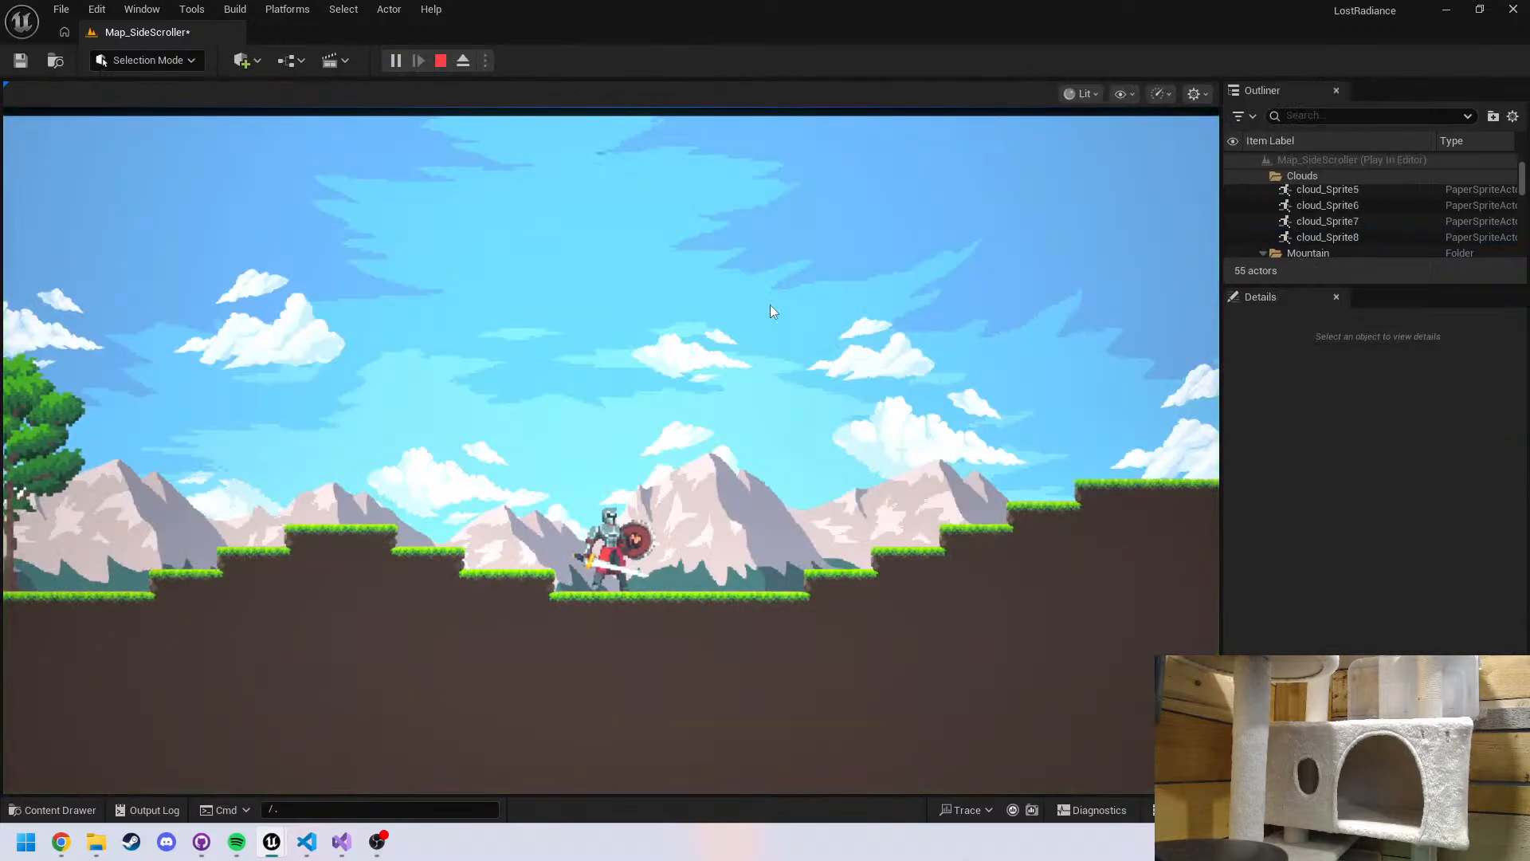
pyautogui.click(770, 304)
pyautogui.press("'")
pyautogui.press('d')
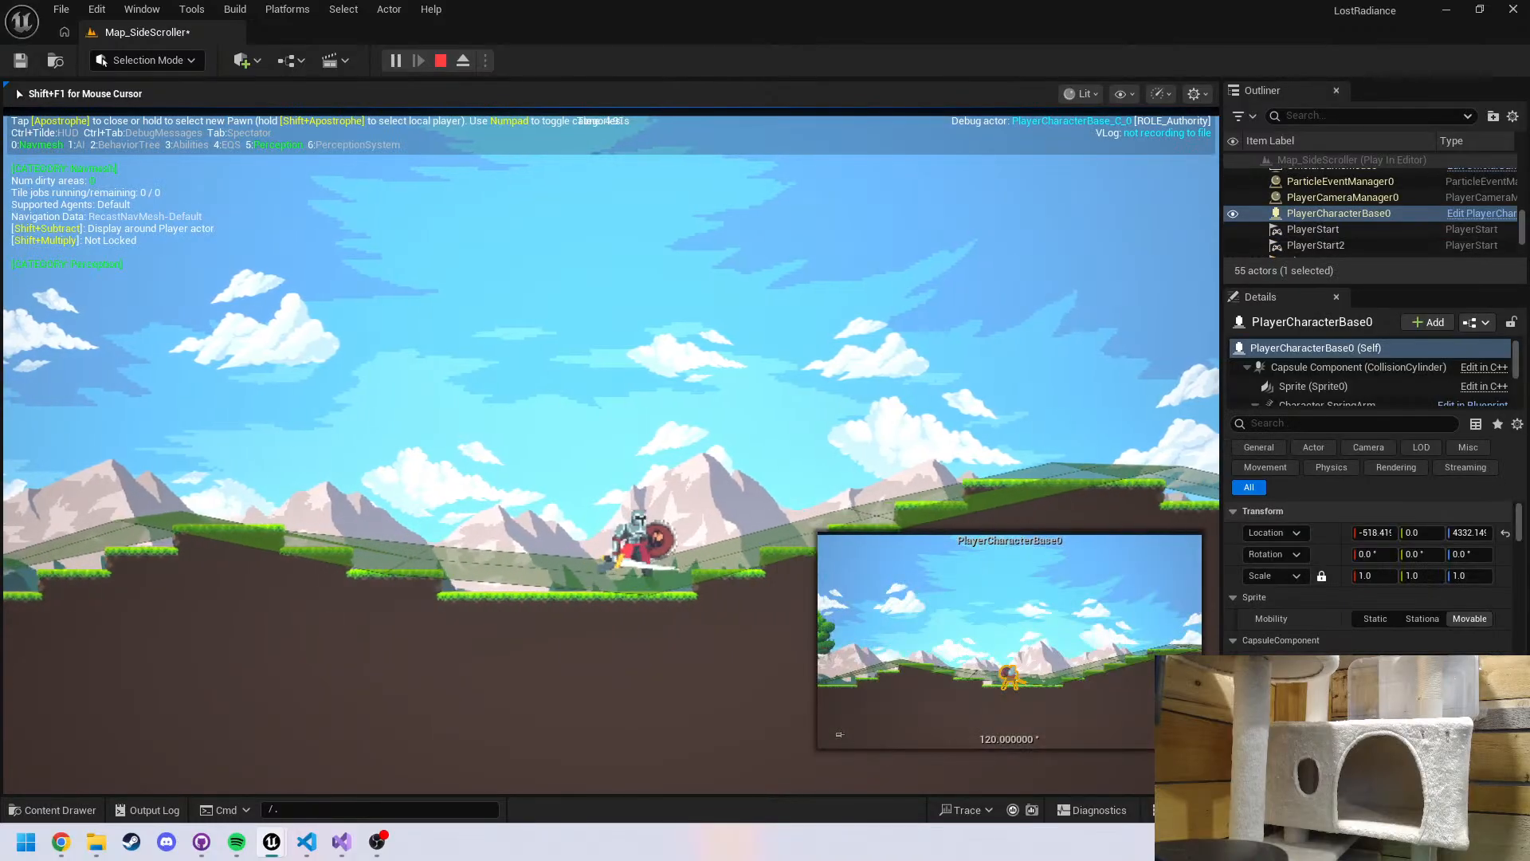
pyautogui.press('Escape')
pyautogui.hotkey('alt', 'Tab')
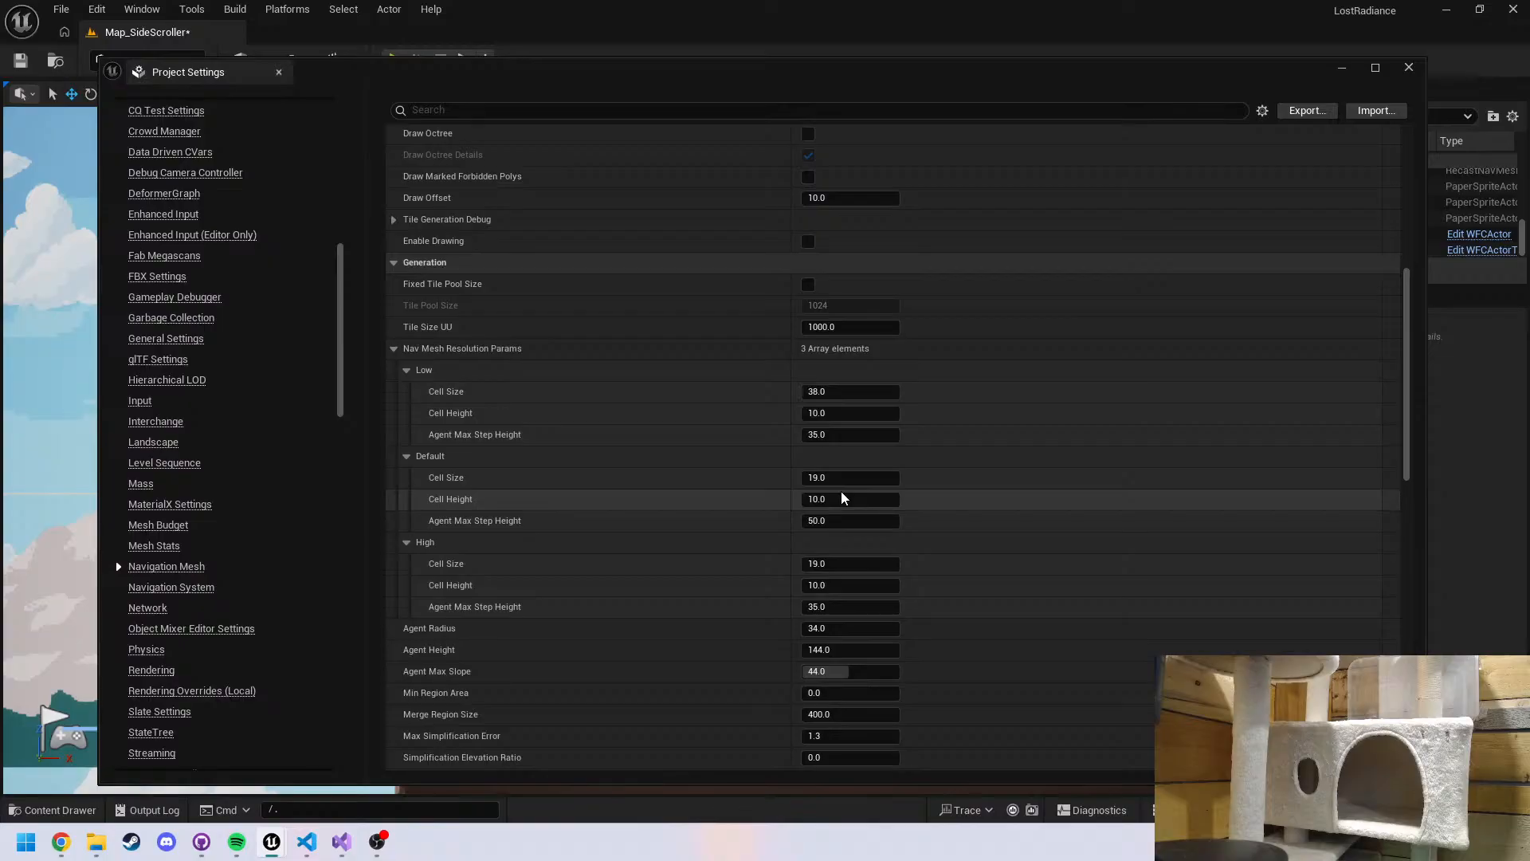
# Set the Default resolution's Cell Height back to 1
pyautogui.moveTo(853, 503); pyautogui.dragTo(831, 505)
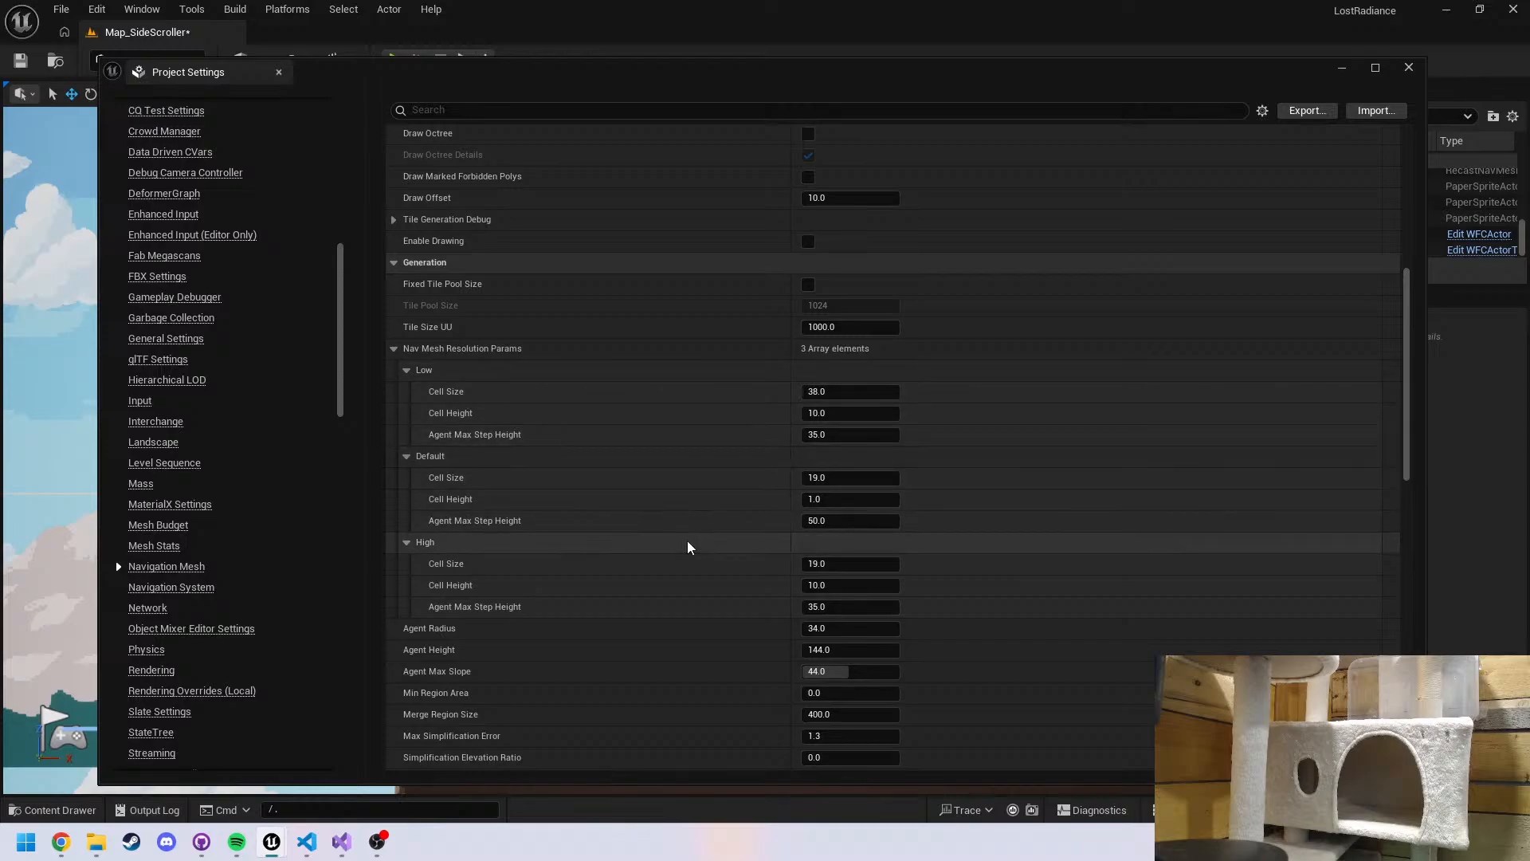
pyautogui.scroll(-1, 685, 546)
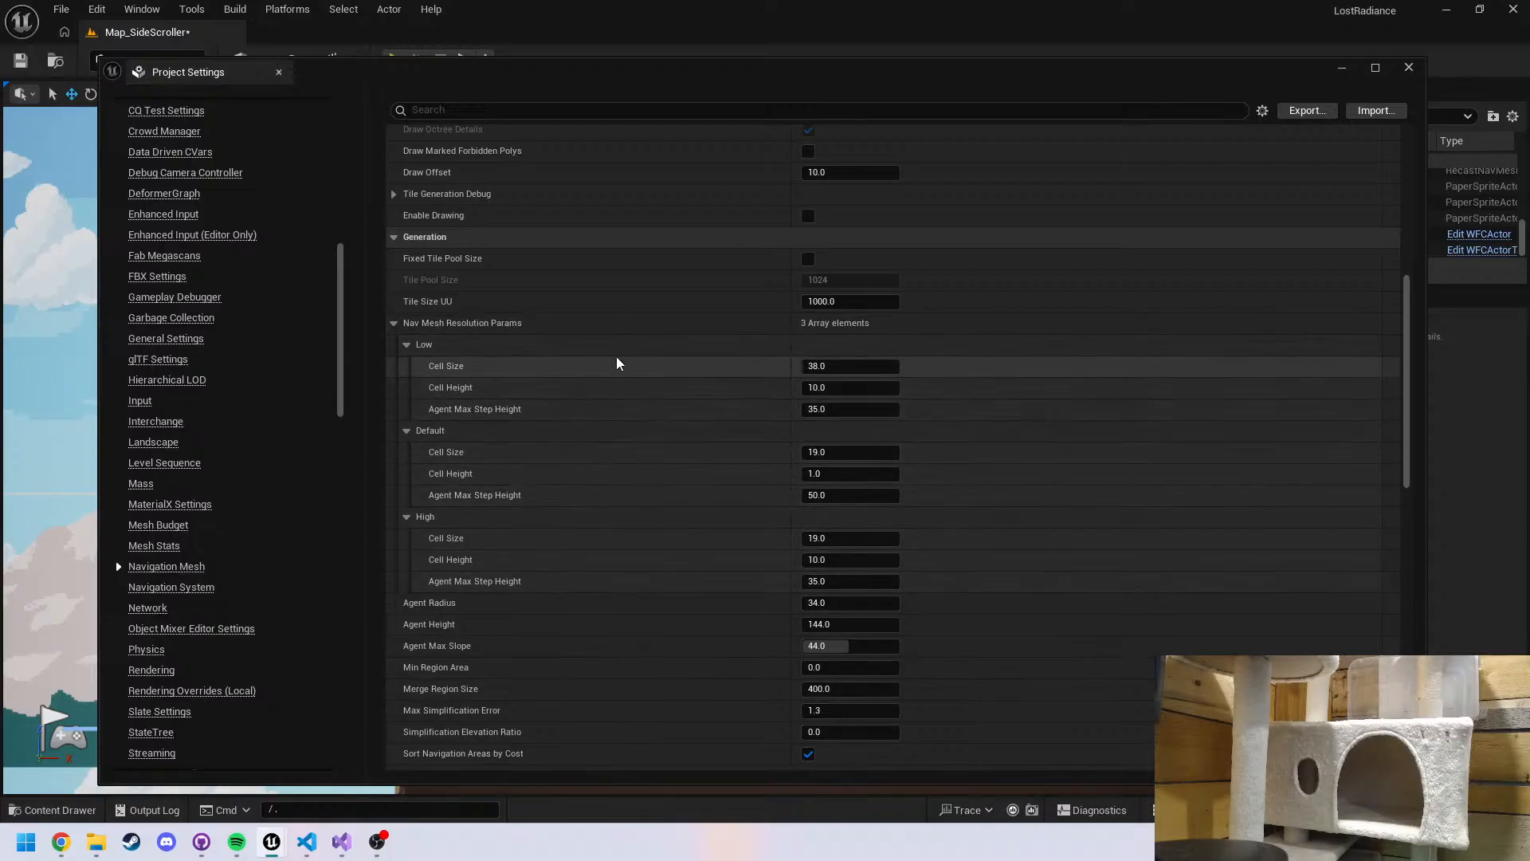
pyautogui.scroll(2, 625, 376)
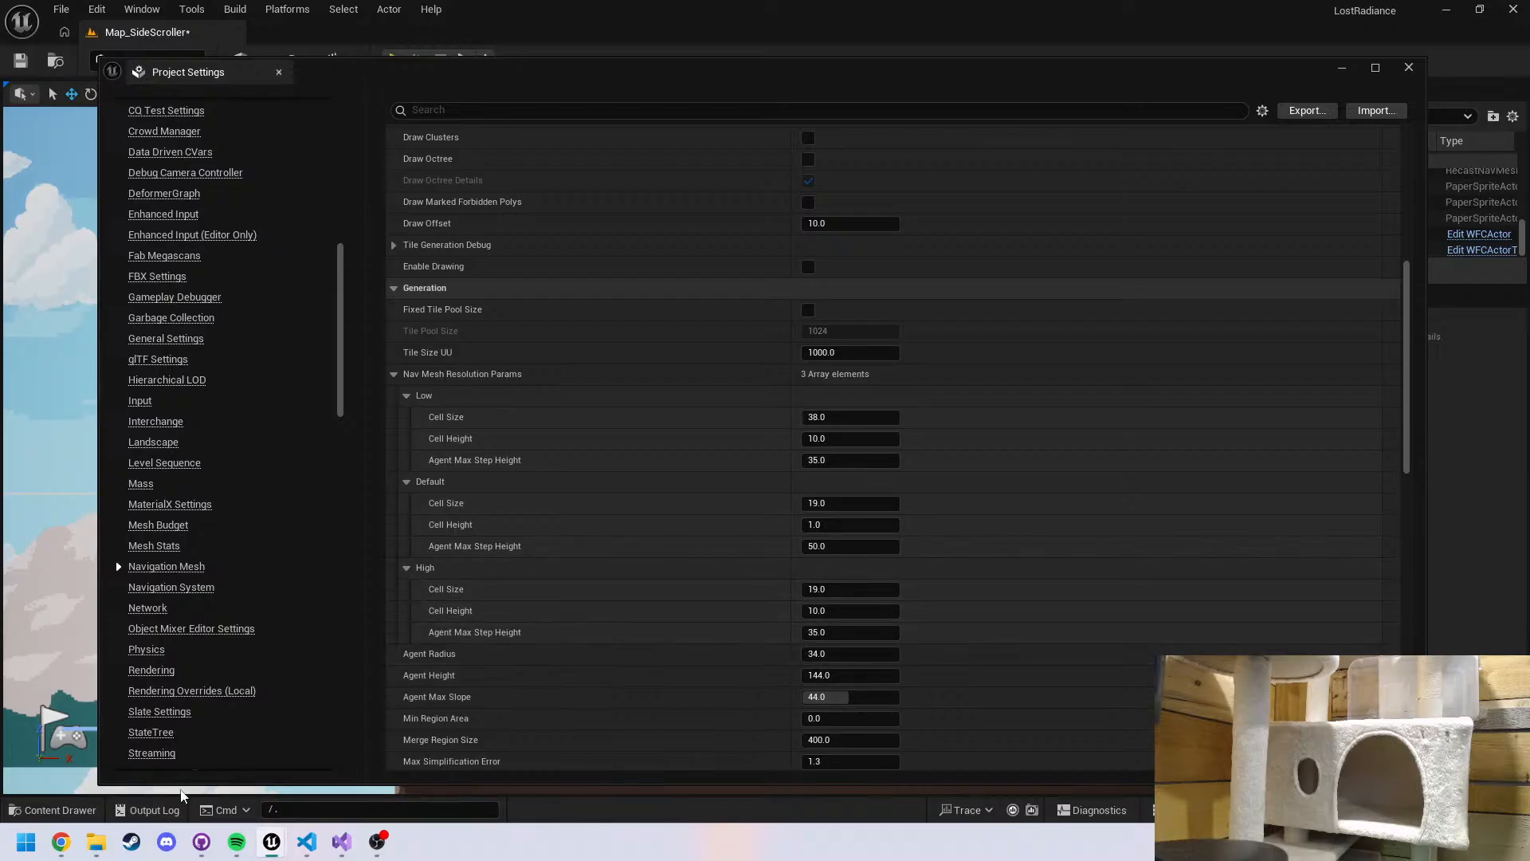
# Switch to File Explorer, launch Demo.uproject from the Async folder in Unreal Projects, and minimize the window
pyautogui.click(97, 841)
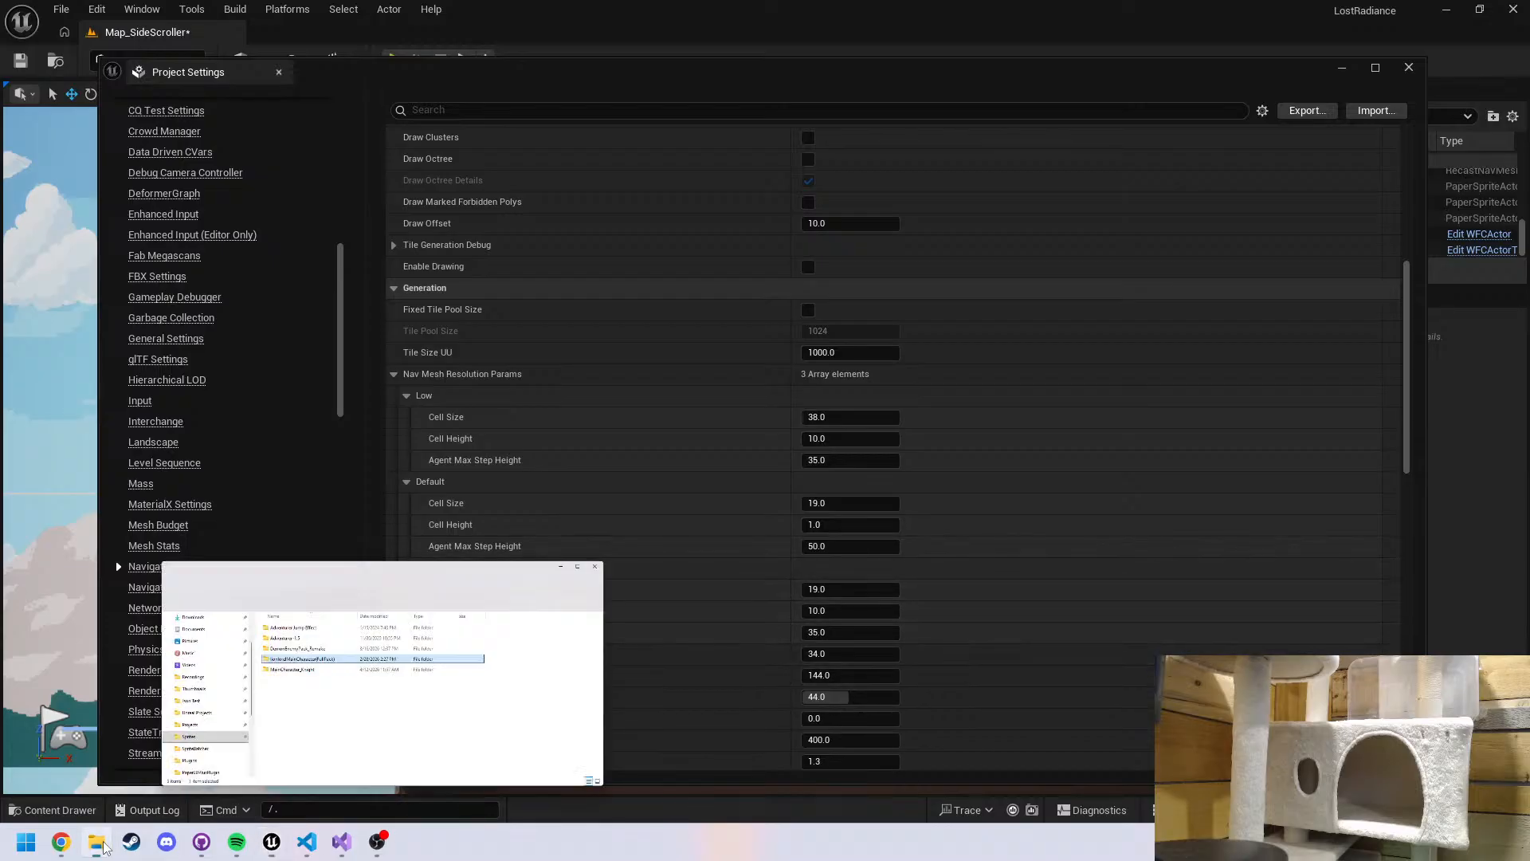
pyautogui.click(341, 645)
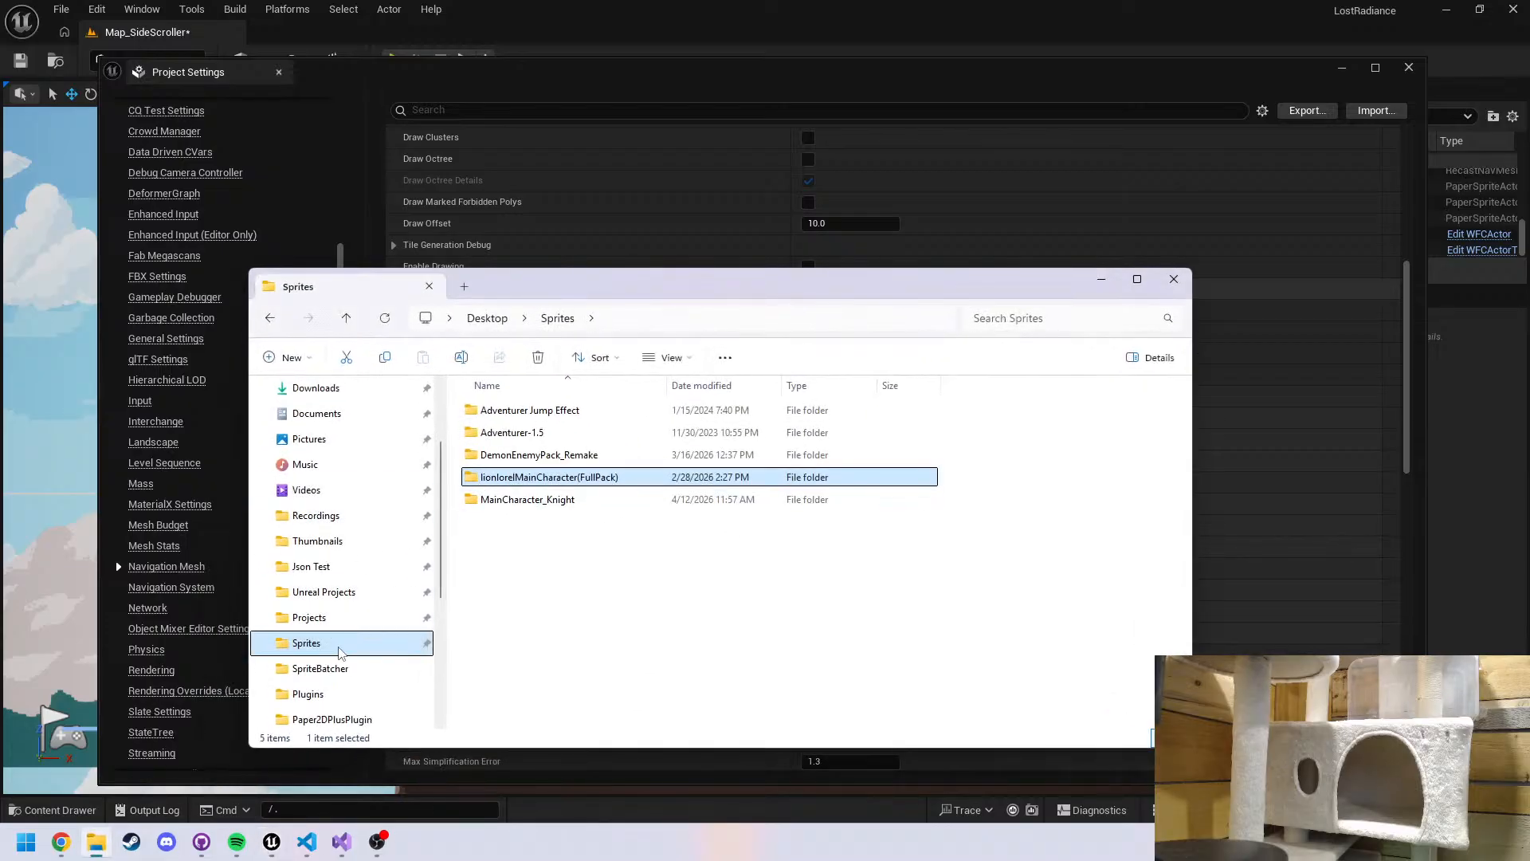
pyautogui.click(335, 591)
pyautogui.doubleClick(586, 409)
pyautogui.doubleClick(542, 522)
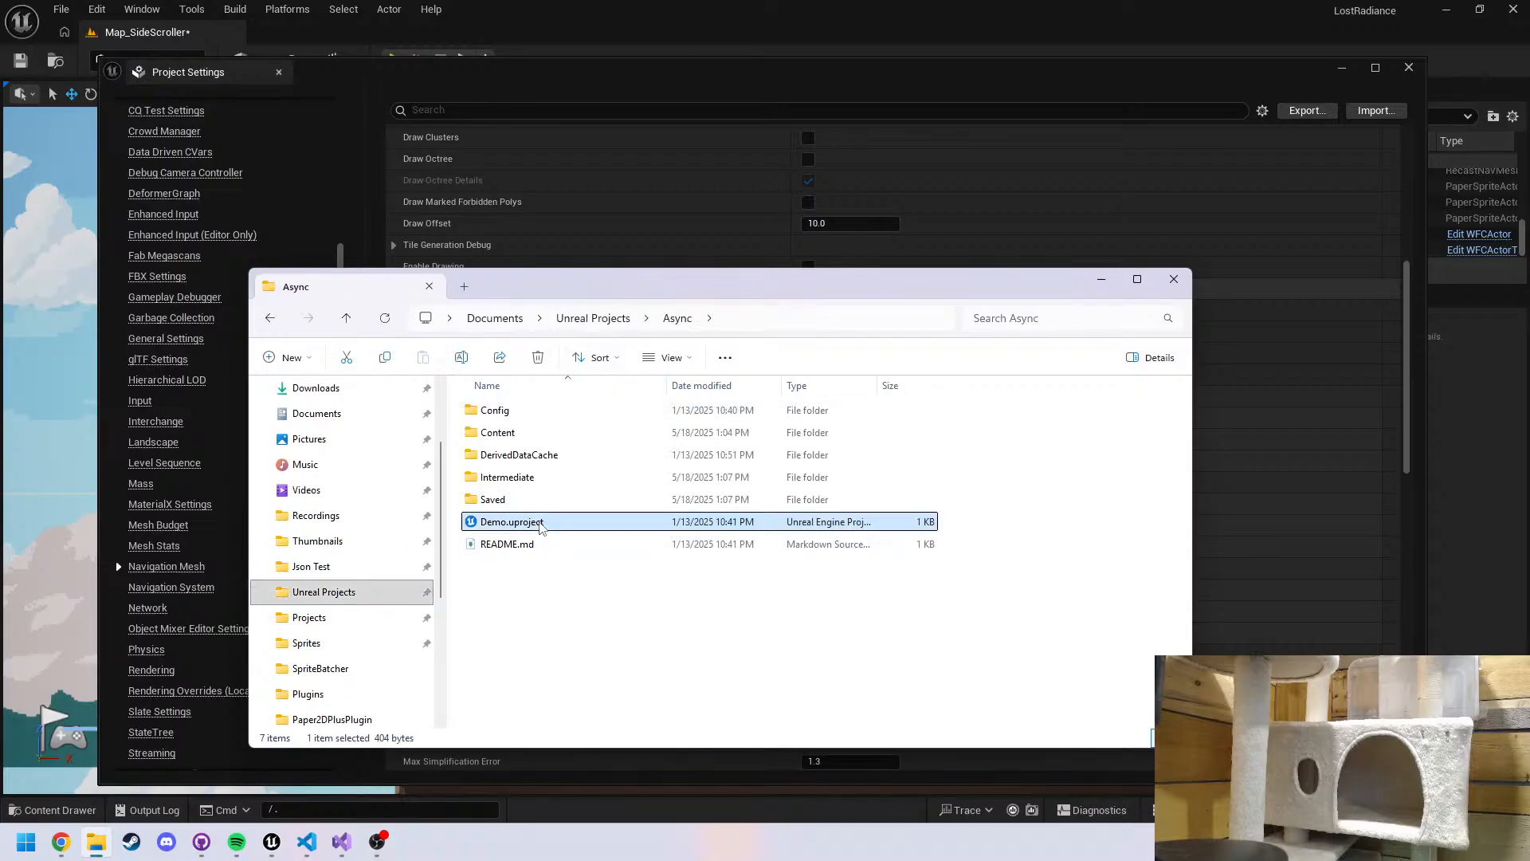
pyautogui.click(1100, 281)
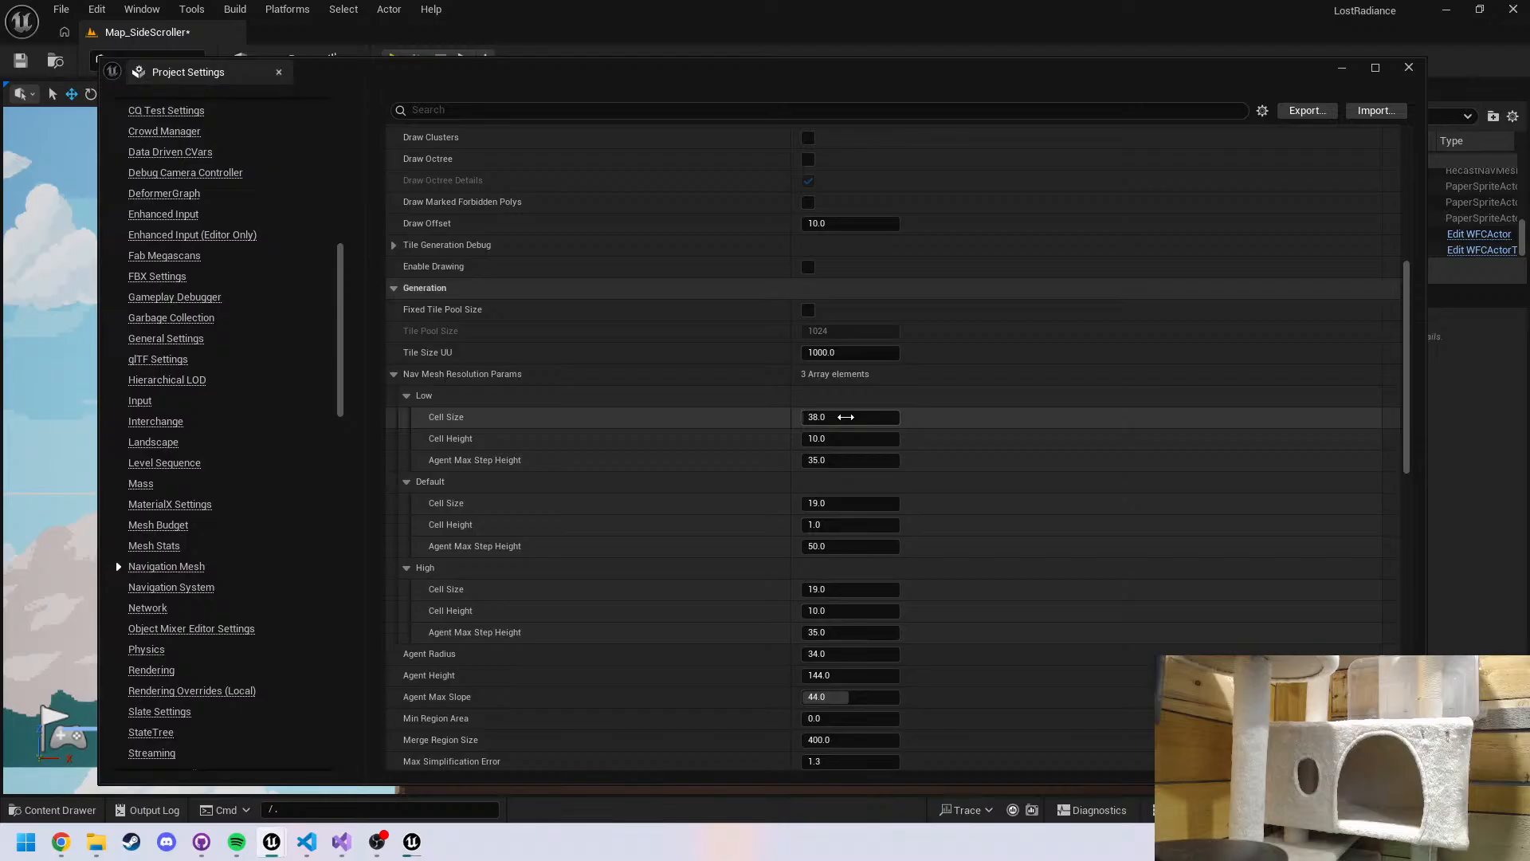
# Try a Cell Size of 100 for the Low navmesh resolution, and undo the change
pyautogui.click(846, 417)
pyautogui.write('100')
pyautogui.press('Return')
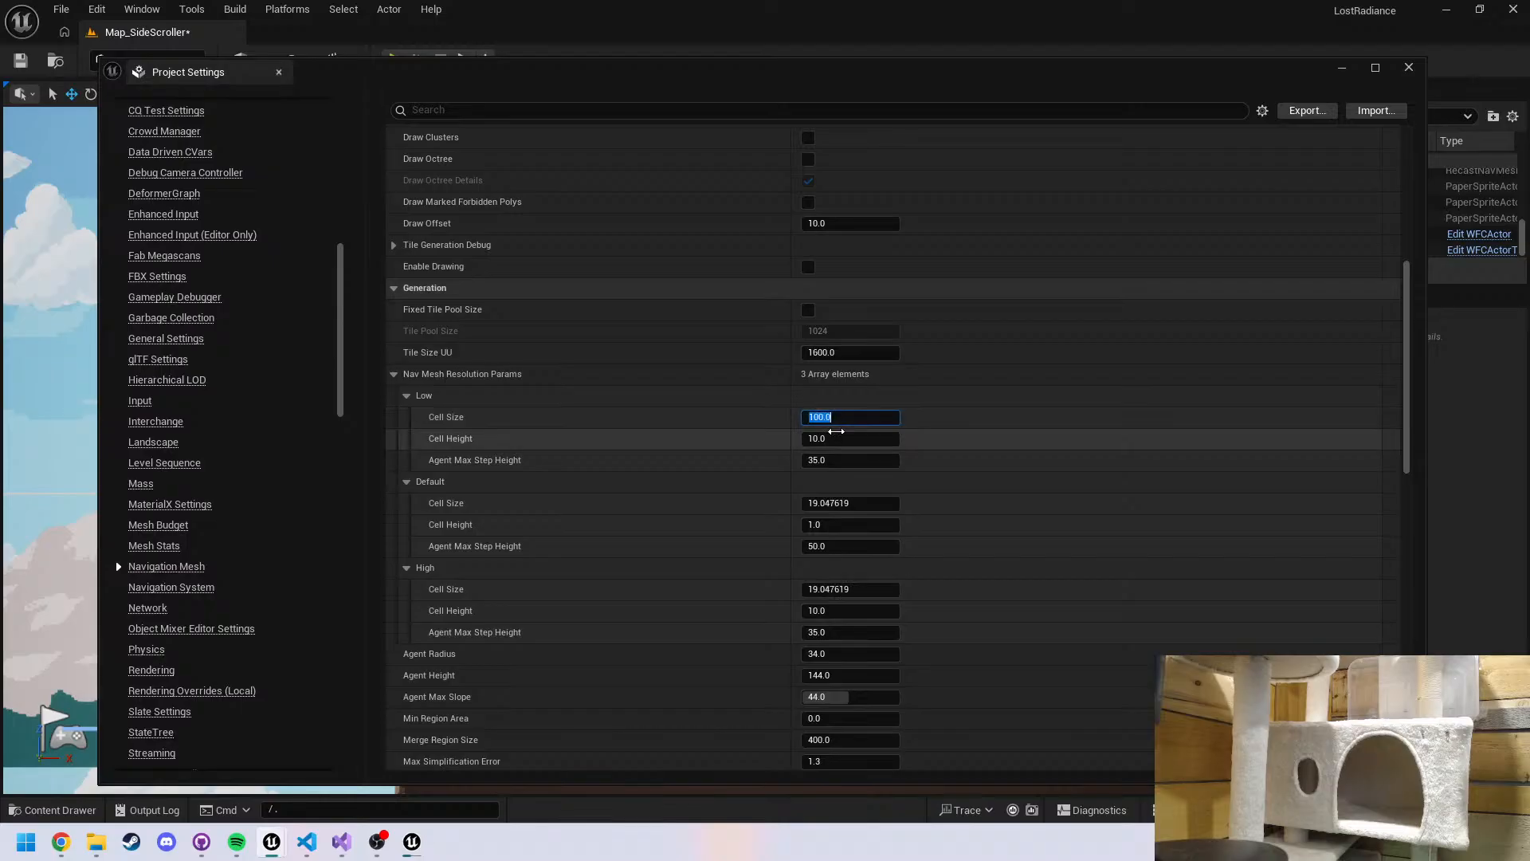
pyautogui.write('100')
pyautogui.click(1041, 385)
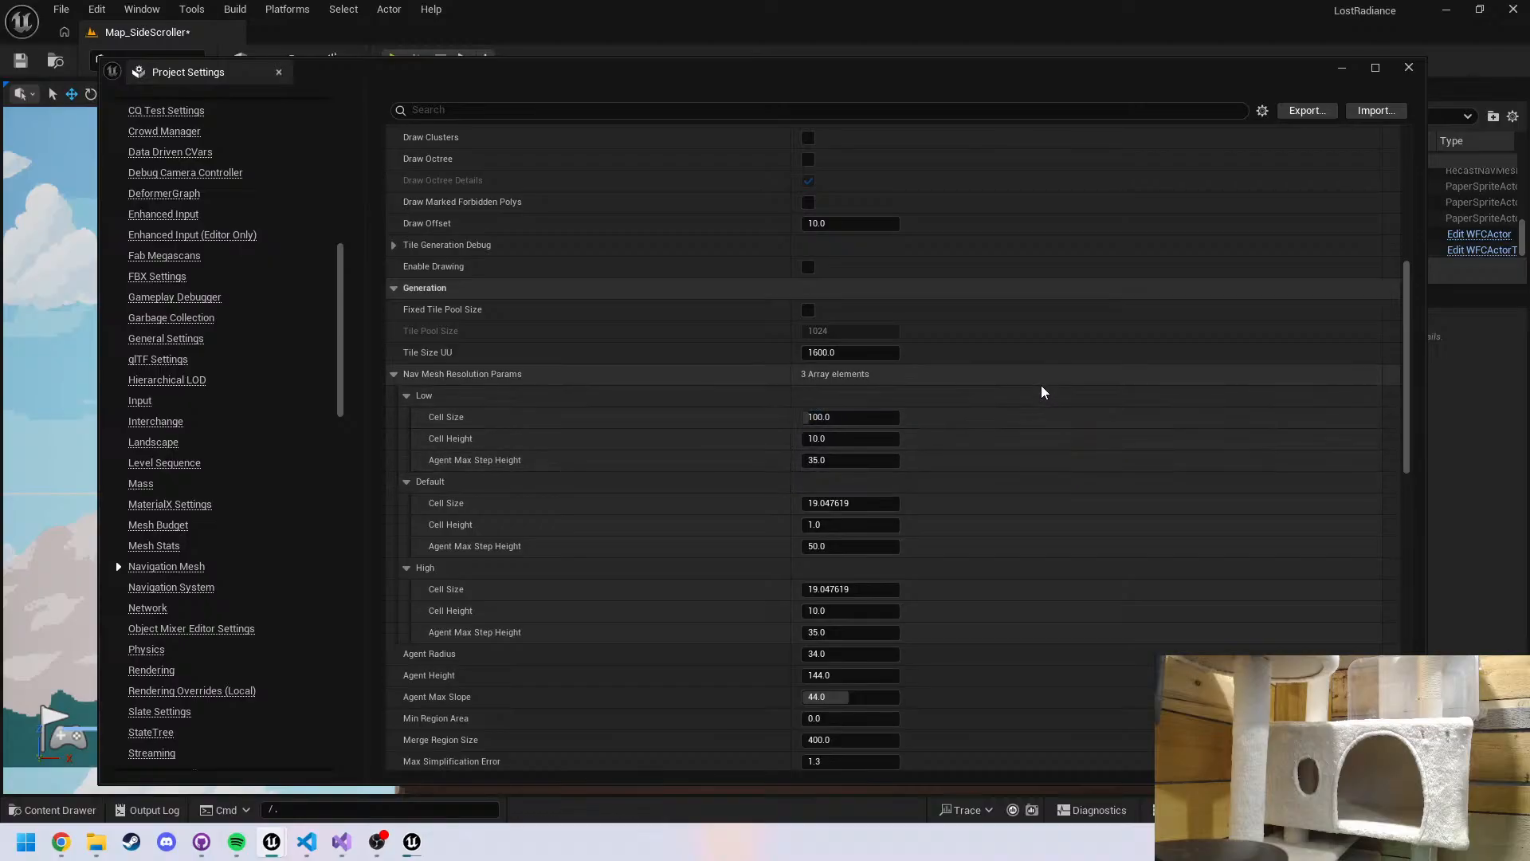
pyautogui.hotkey('ctrl', 'z')
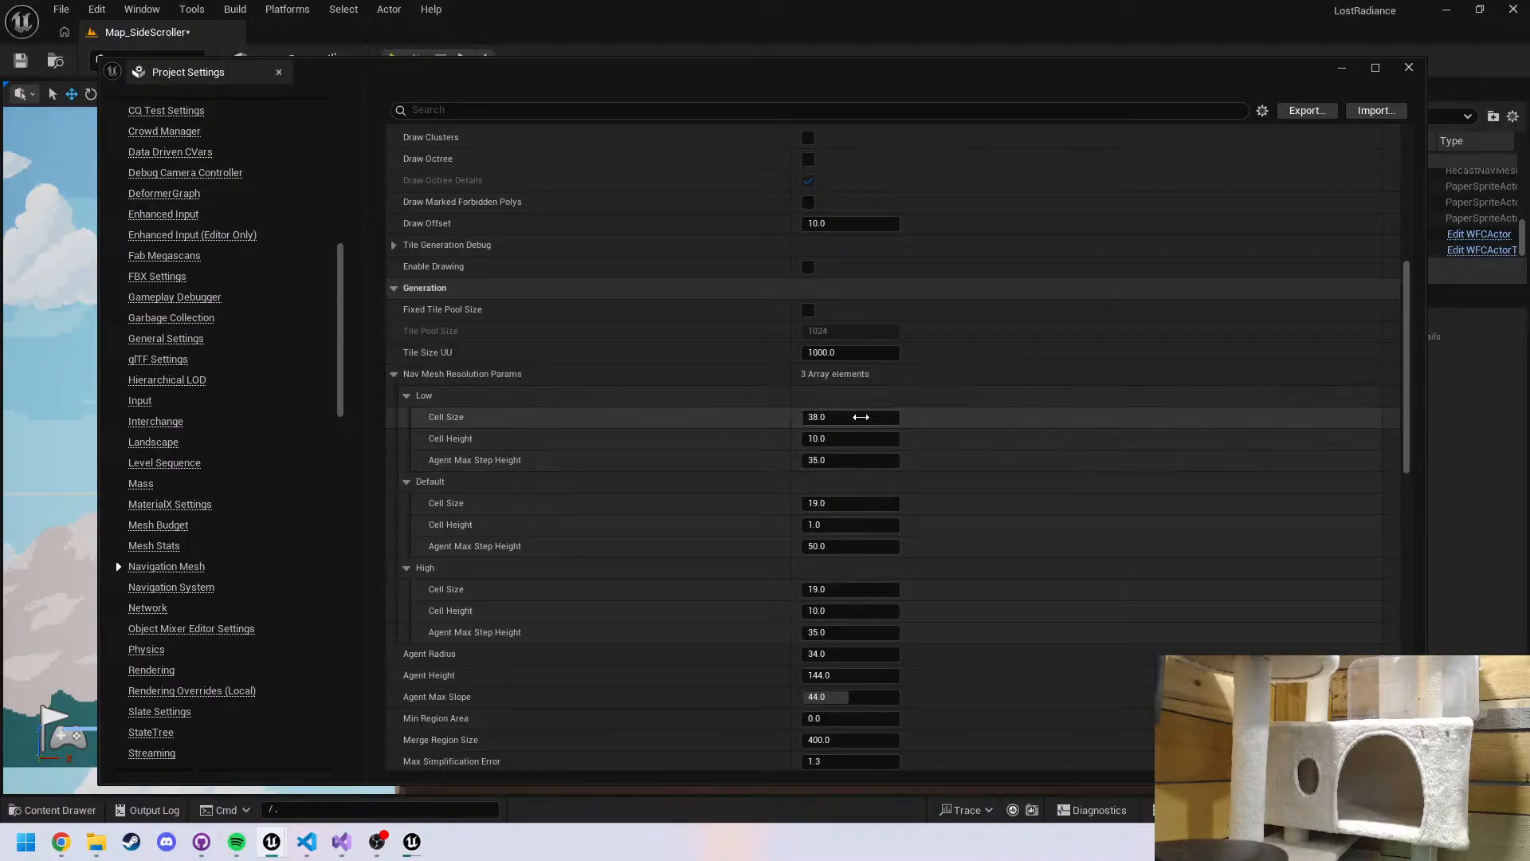
# Set the Low resolution's Cell Size to 100 again
pyautogui.click(861, 417)
pyautogui.write('100')
pyautogui.click(1054, 396)
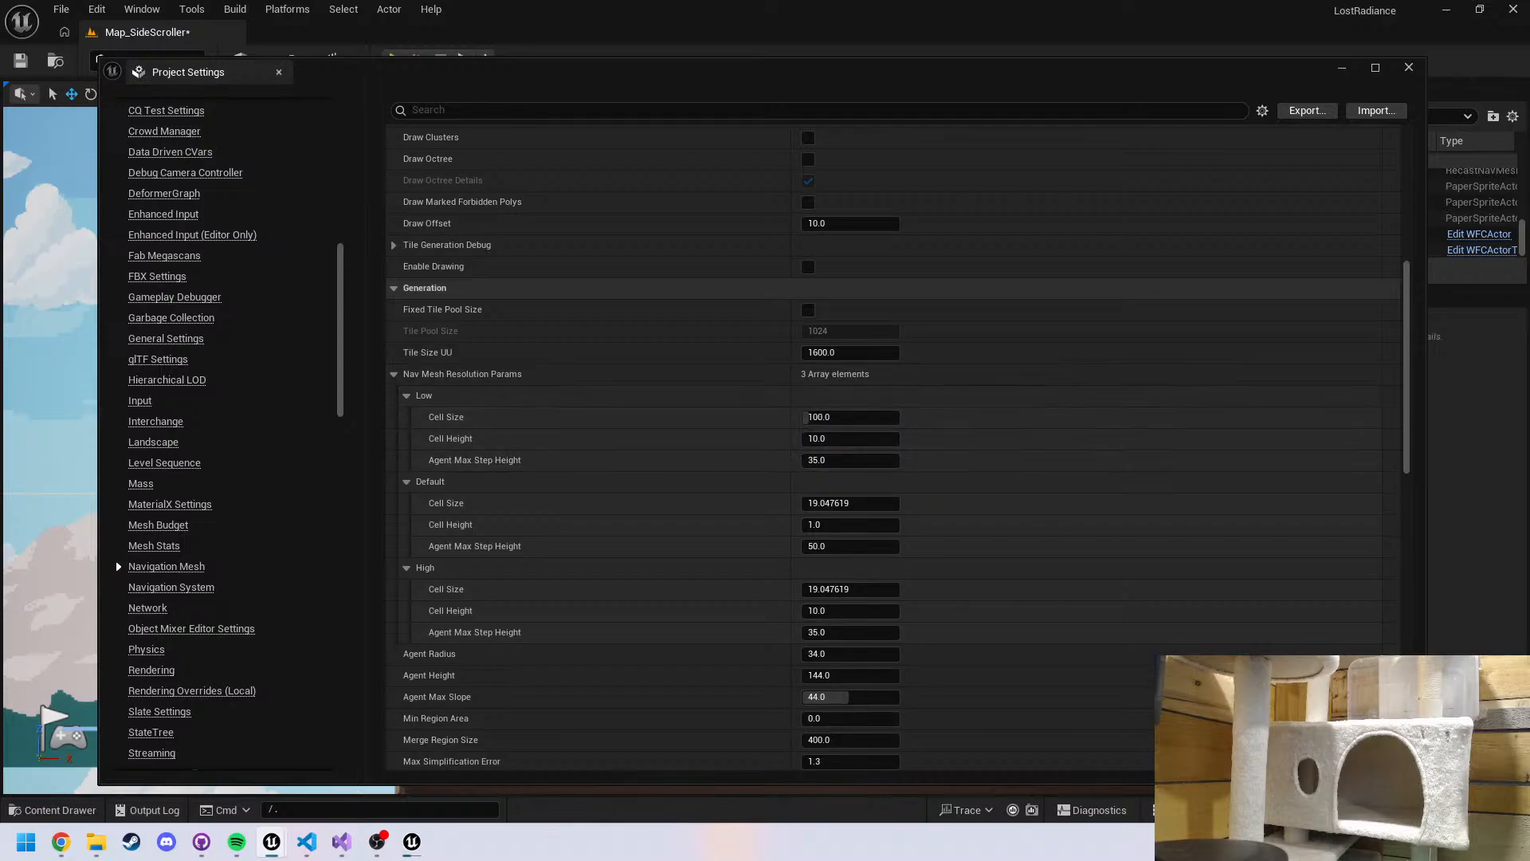
pyautogui.click(51, 263)
# Run a play test with the gameplay debugger, walk the knight over the stepped terrain to examine the navmesh, and stop the test
pyautogui.click(1341, 70)
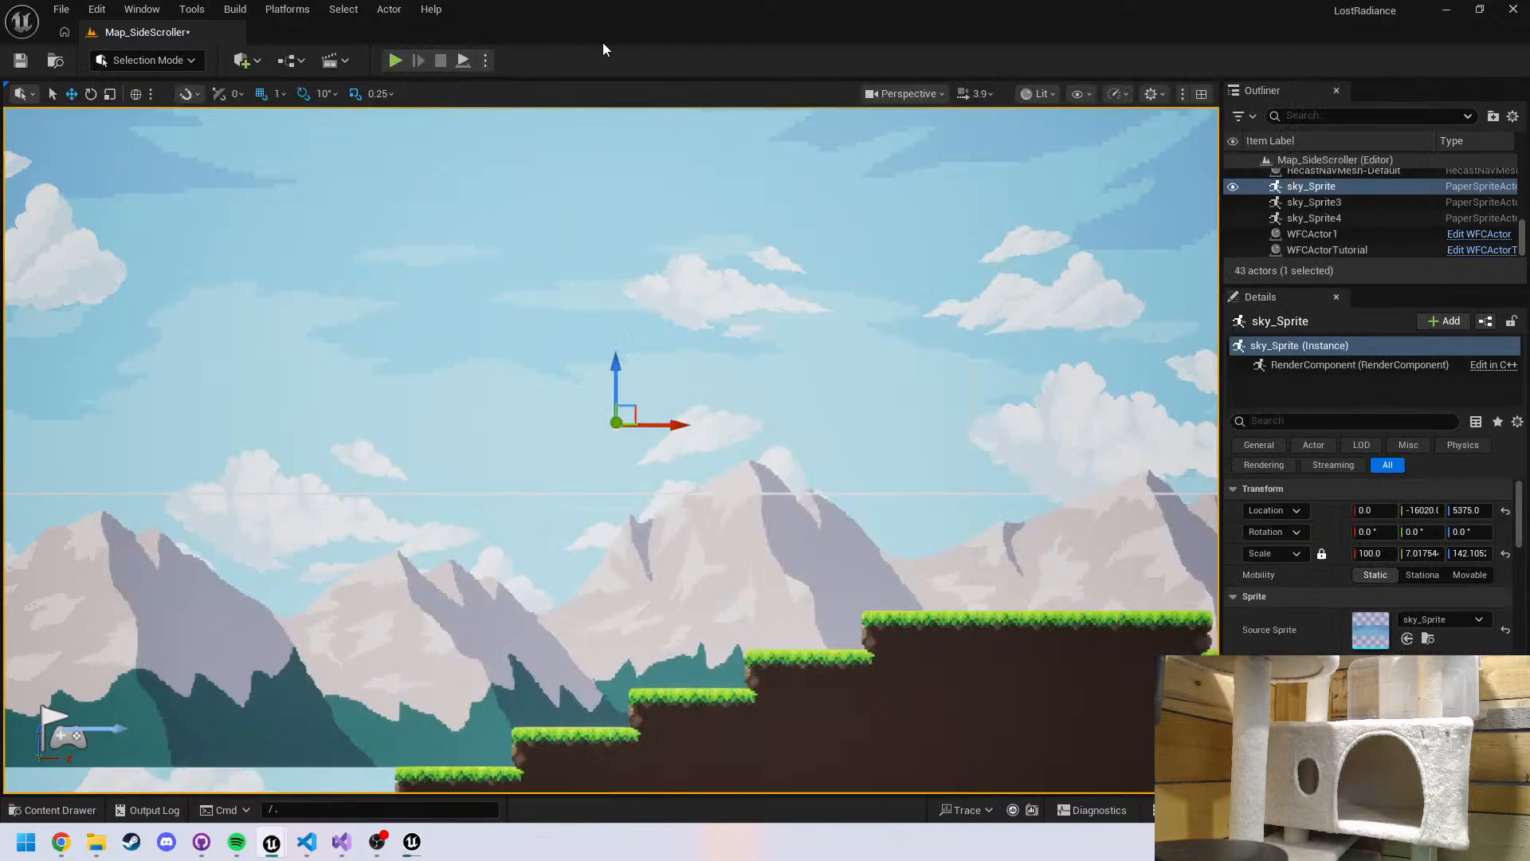
pyautogui.click(395, 60)
pyautogui.press("'")
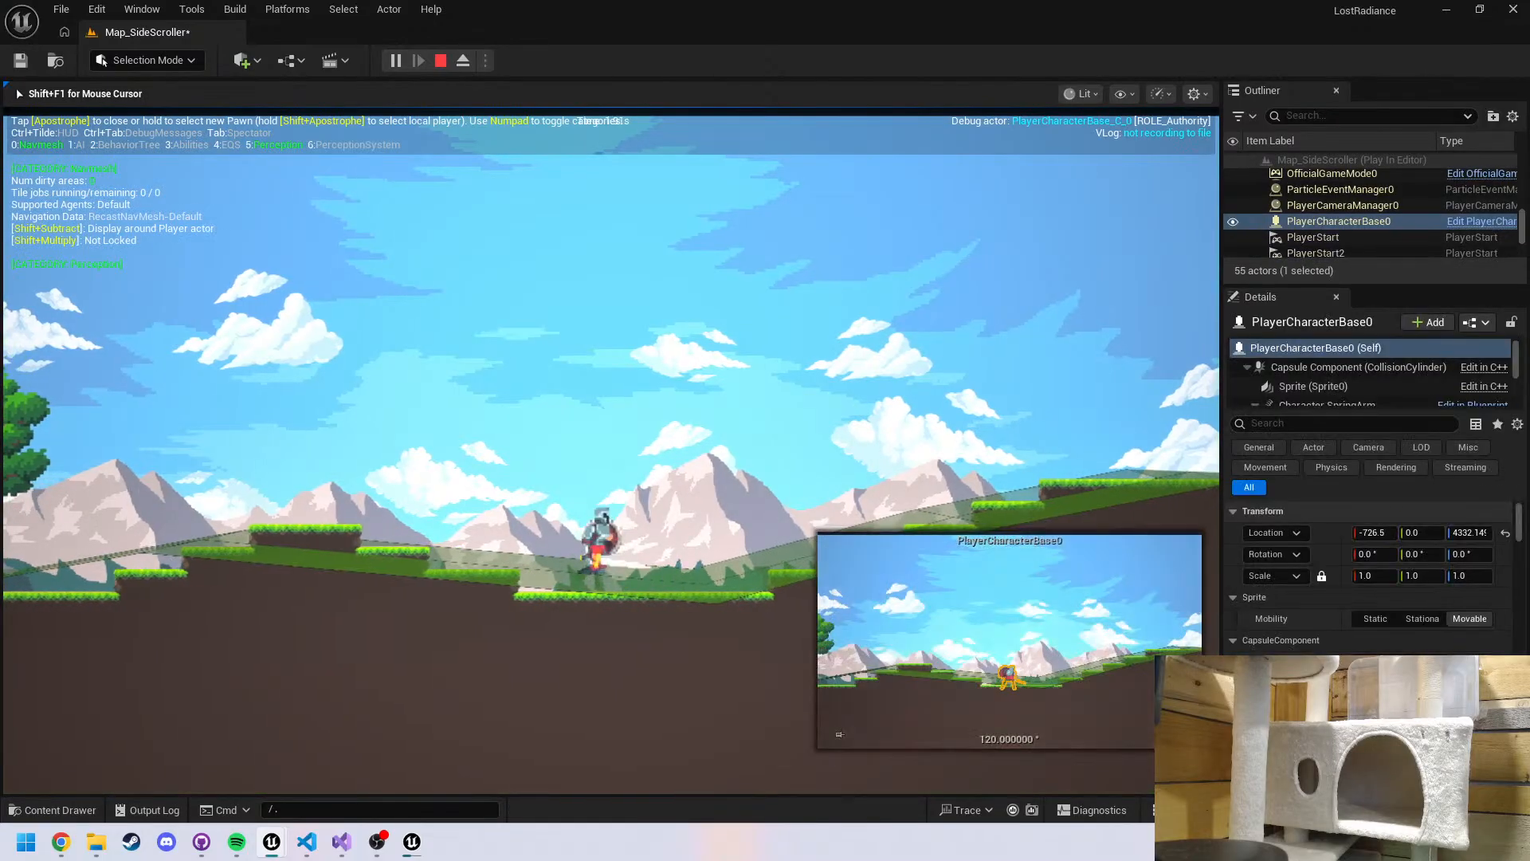
pyautogui.press('d')
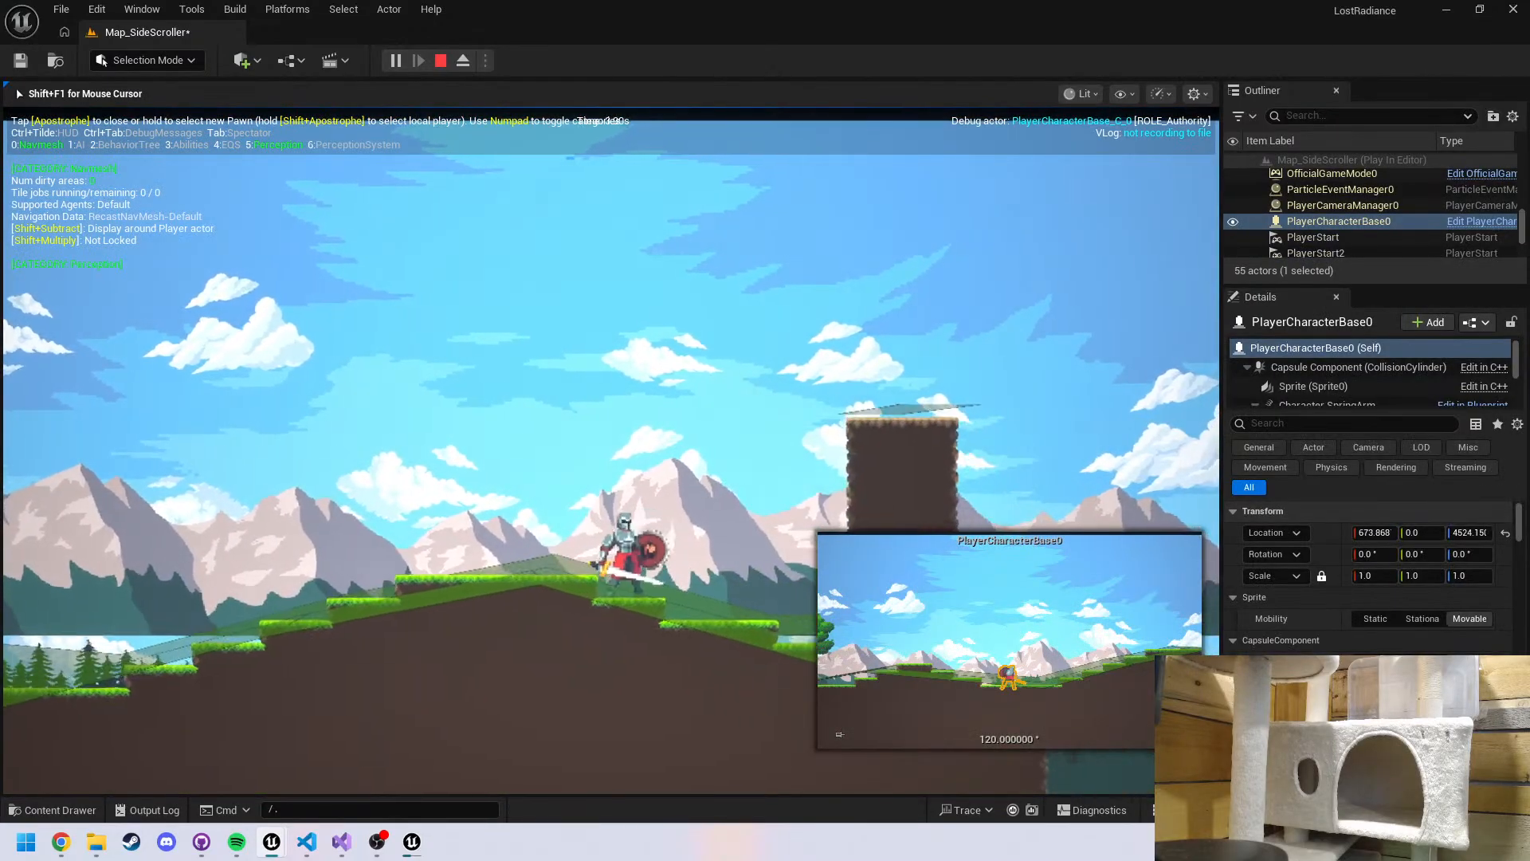
pyautogui.press('Escape')
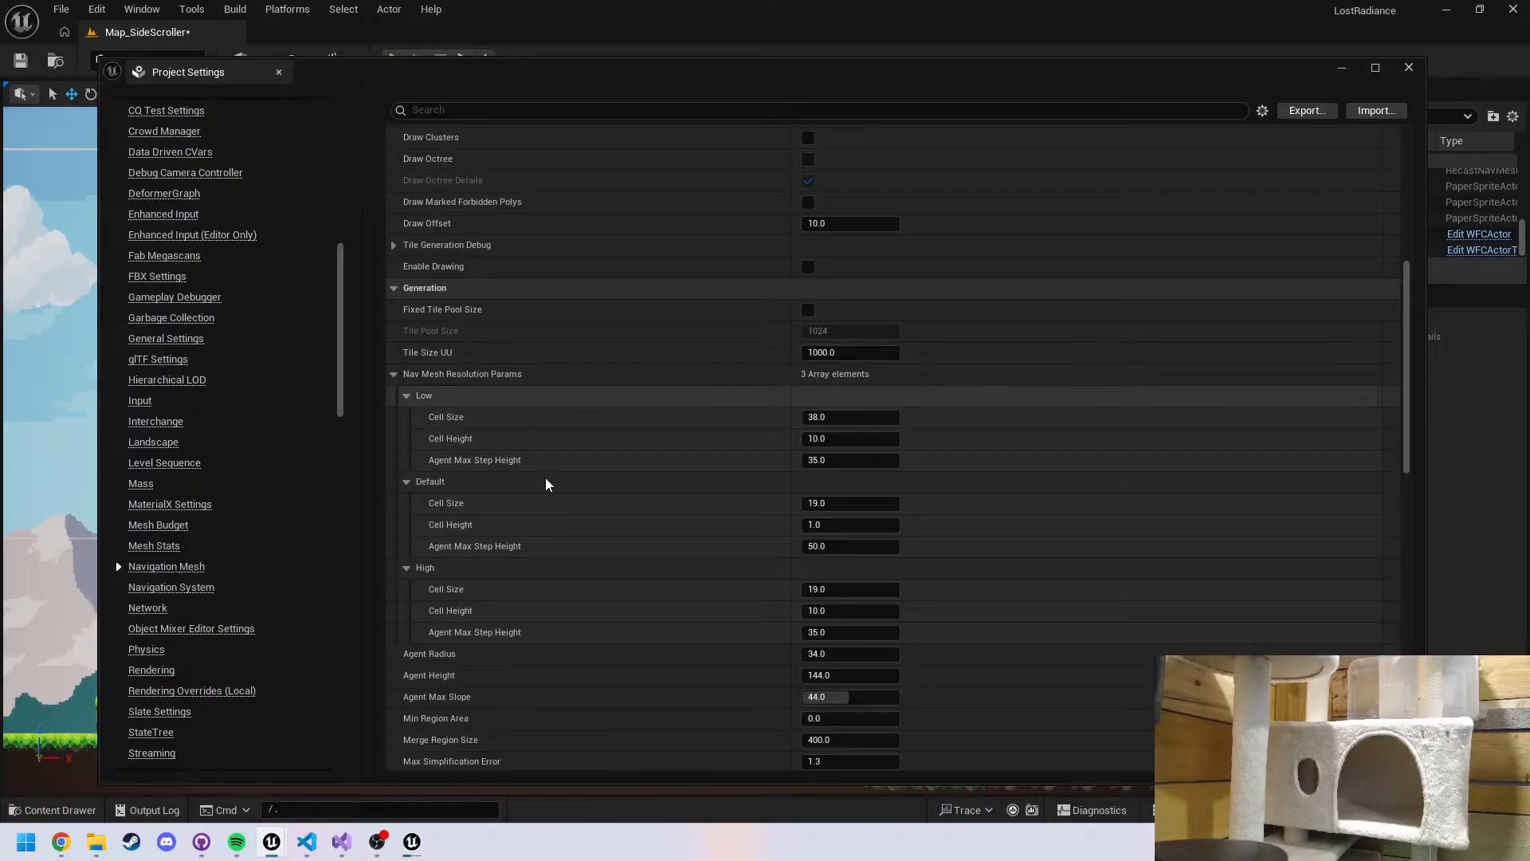
# Look through the Navigation Mesh Generation, Query and Runtime options, expanding the advanced Runtime settings
pyautogui.scroll(-1, 644, 691)
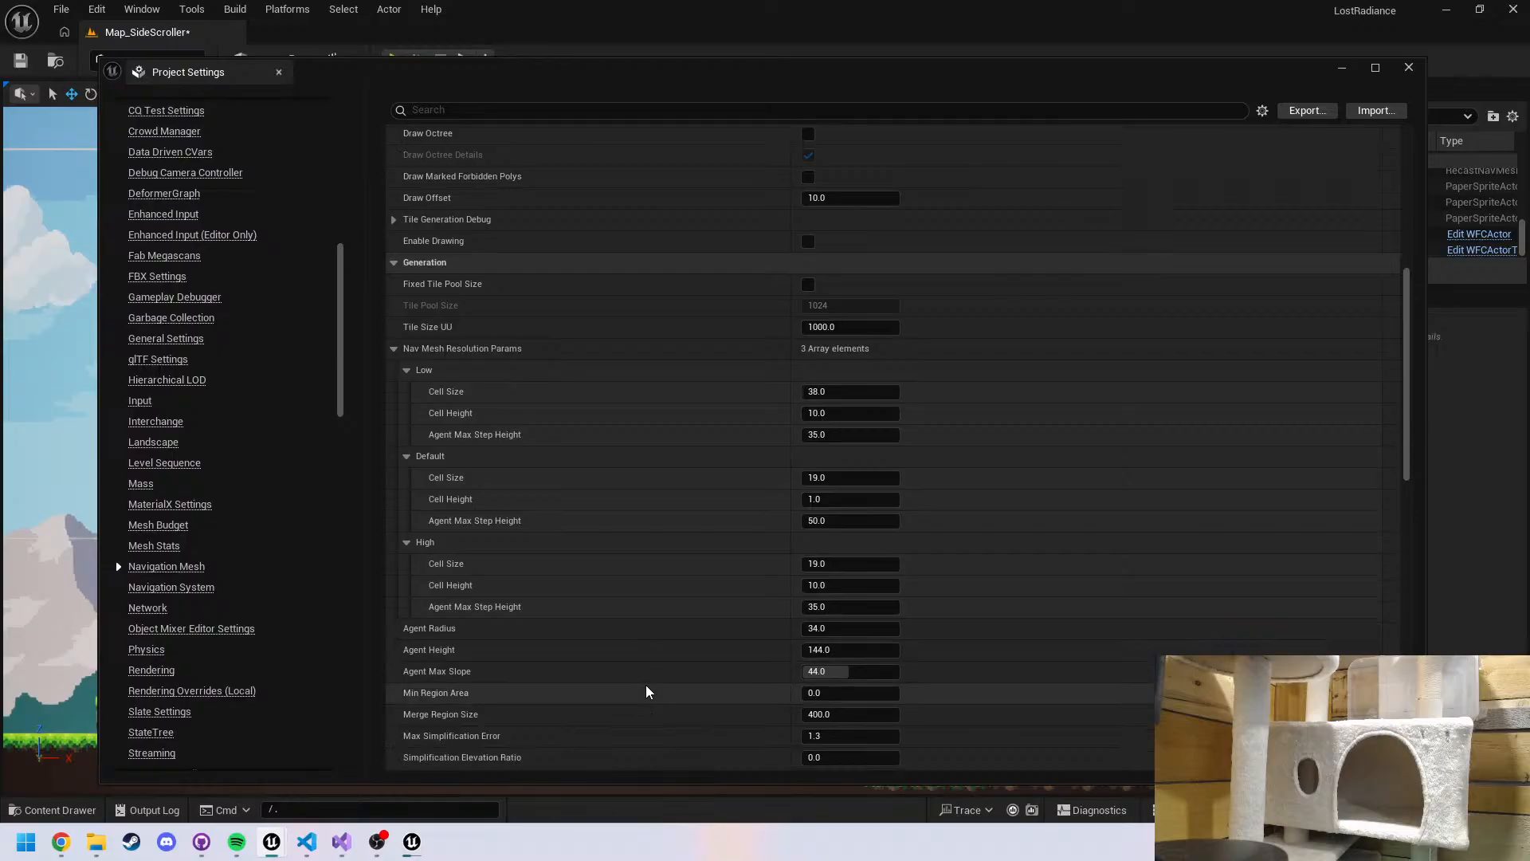
pyautogui.scroll(2, 646, 685)
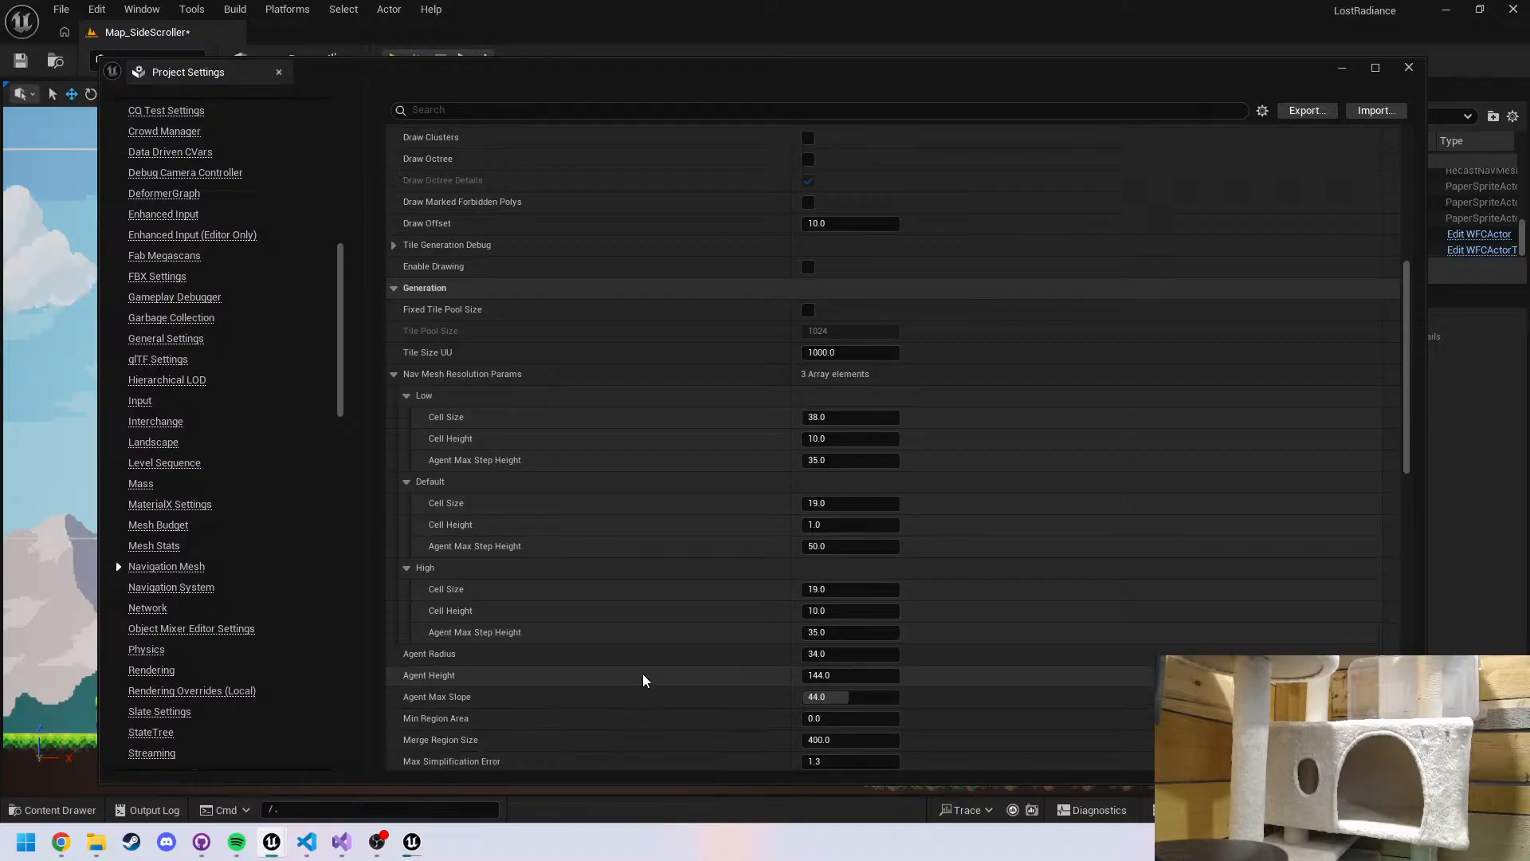
pyautogui.scroll(-17, 644, 680)
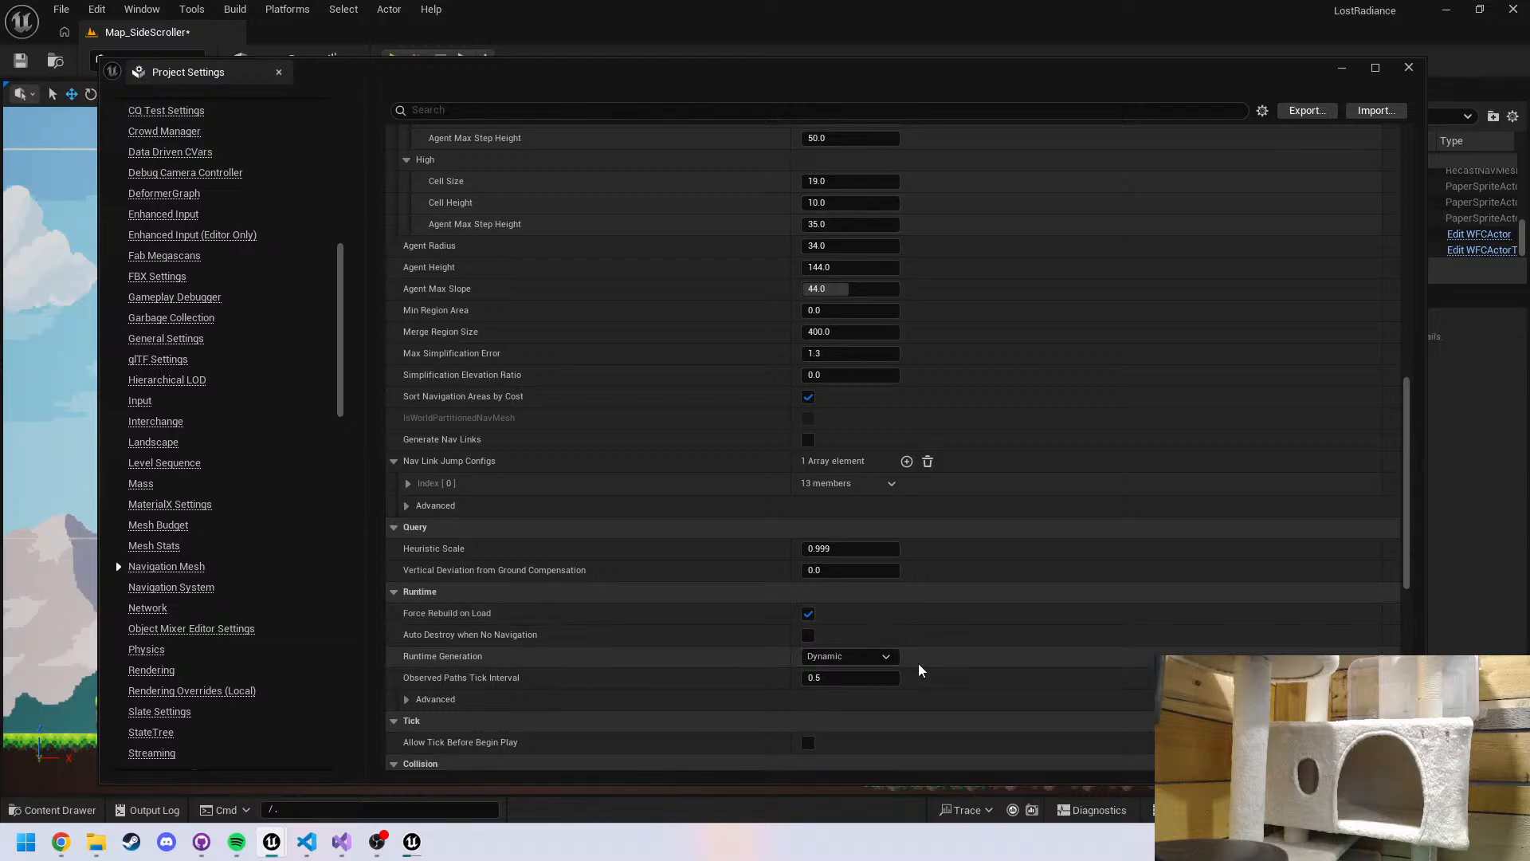
pyautogui.click(511, 699)
pyautogui.scroll(-4, 557, 645)
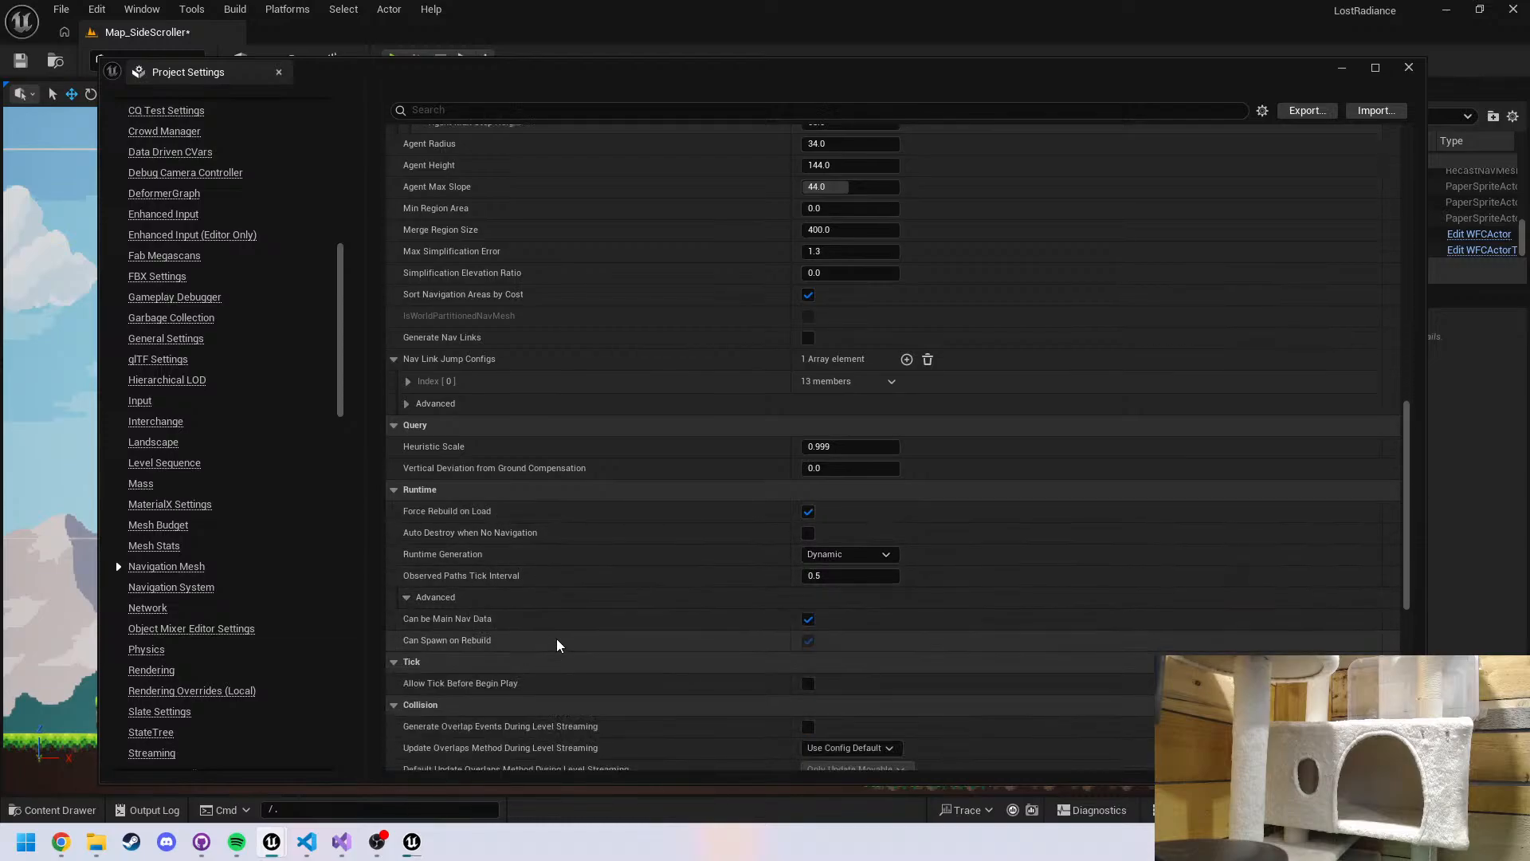
pyautogui.scroll(6, 581, 637)
pyautogui.scroll(11, 649, 547)
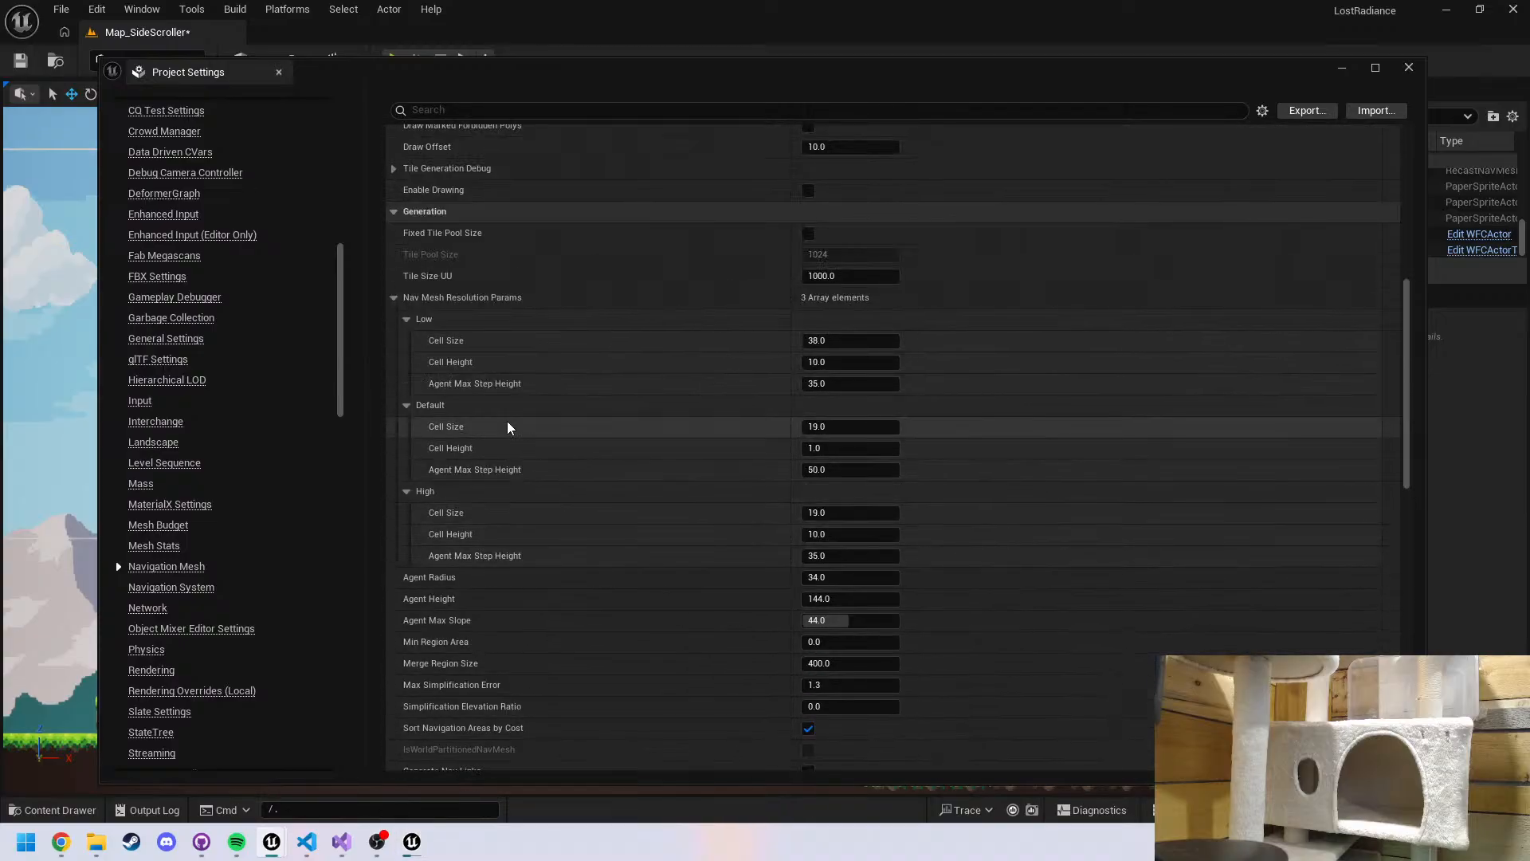
# Set the Low resolution's Cell Size to 1
pyautogui.scroll(1, 629, 479)
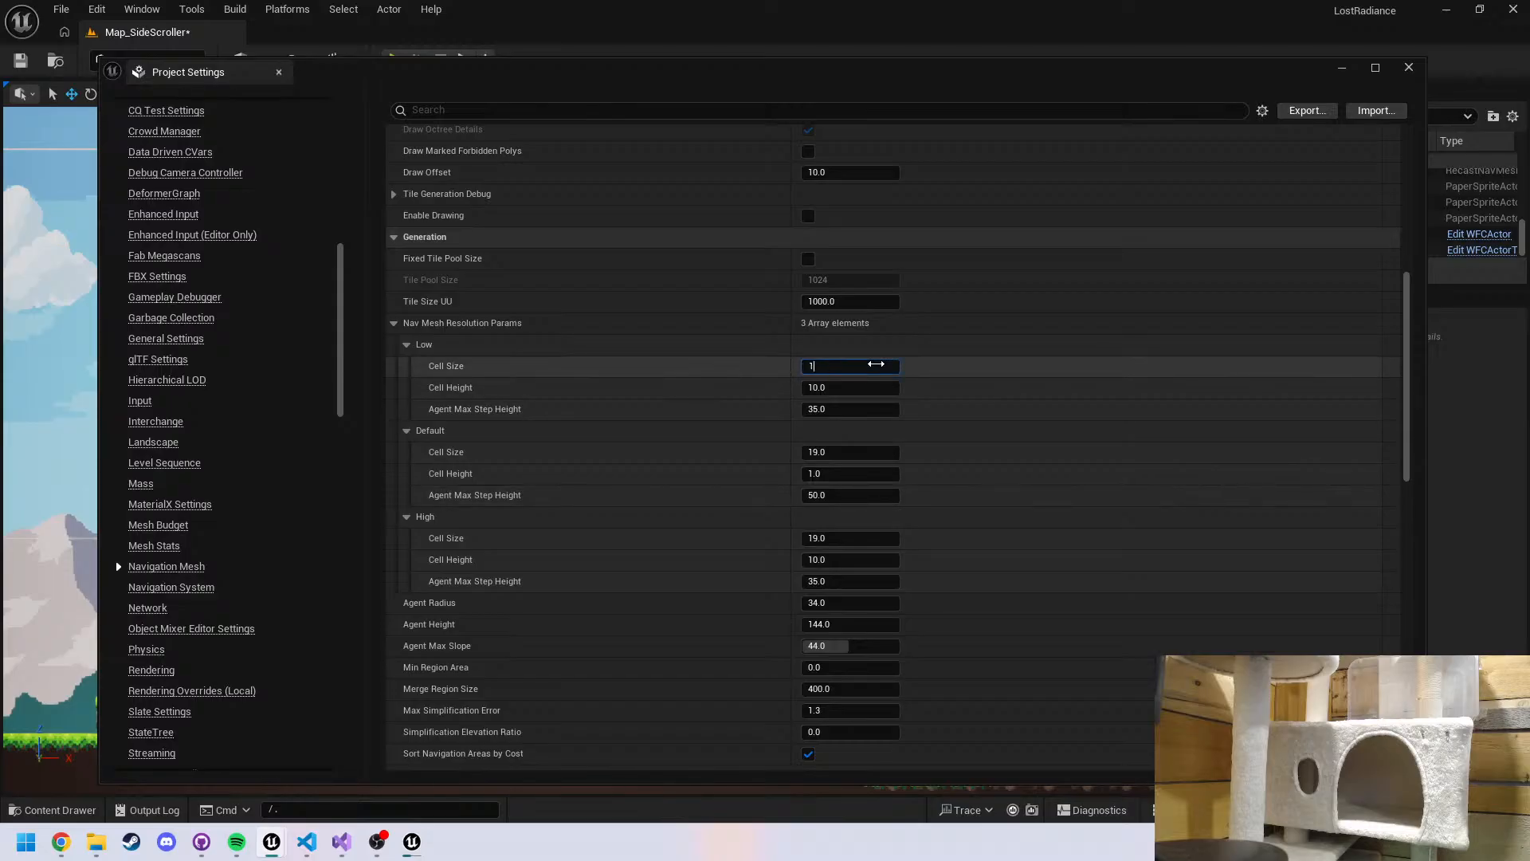
pyautogui.click(72, 317)
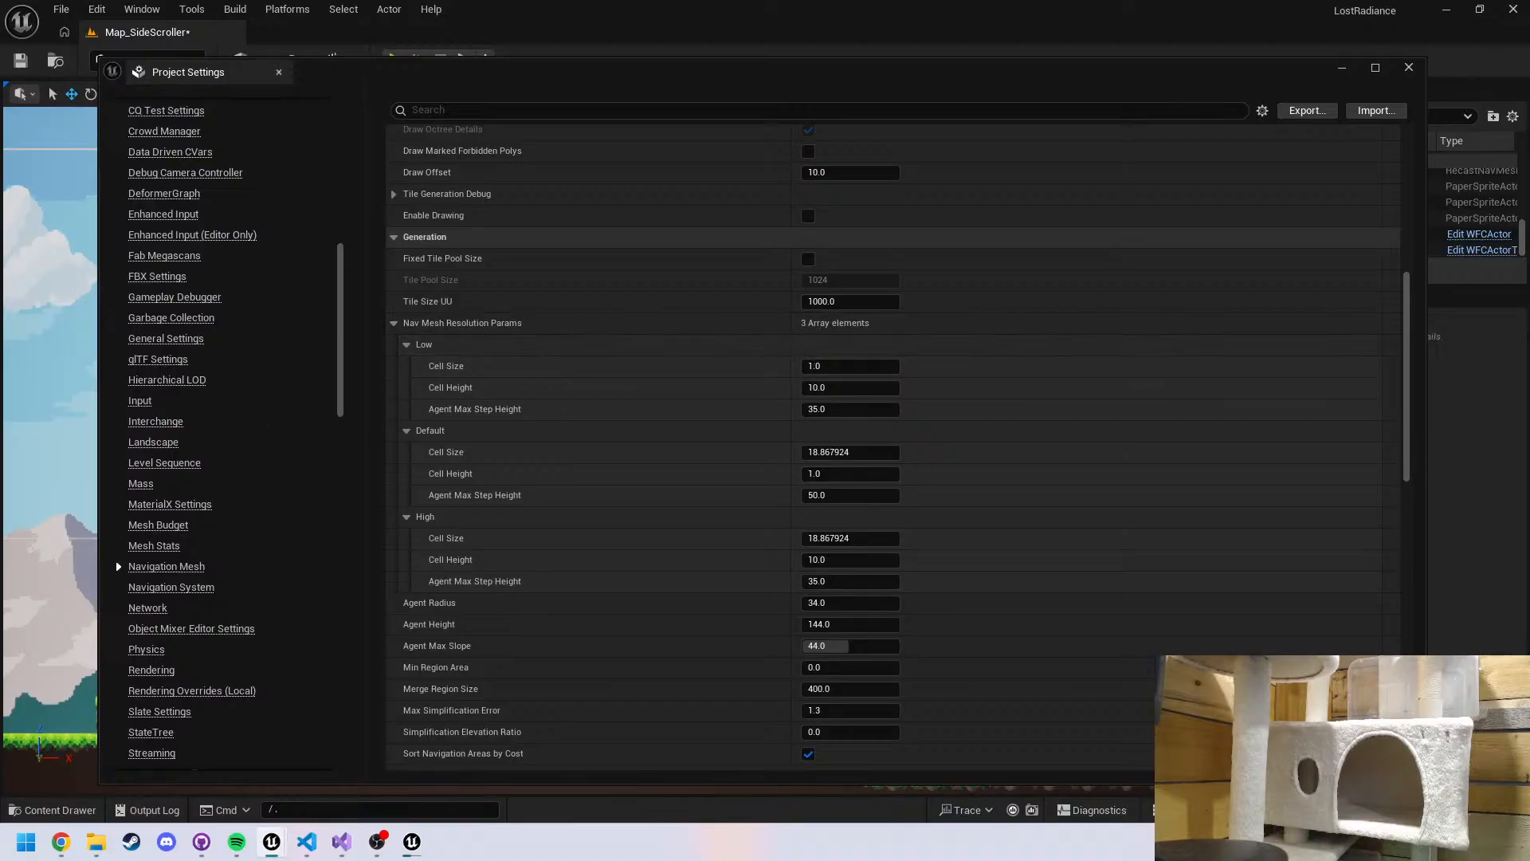
# Run a play test with the gameplay debugger, walk the knight over the hills to check the navmesh coverage, and stop the test
pyautogui.click(1342, 67)
pyautogui.click(395, 60)
pyautogui.click(715, 424)
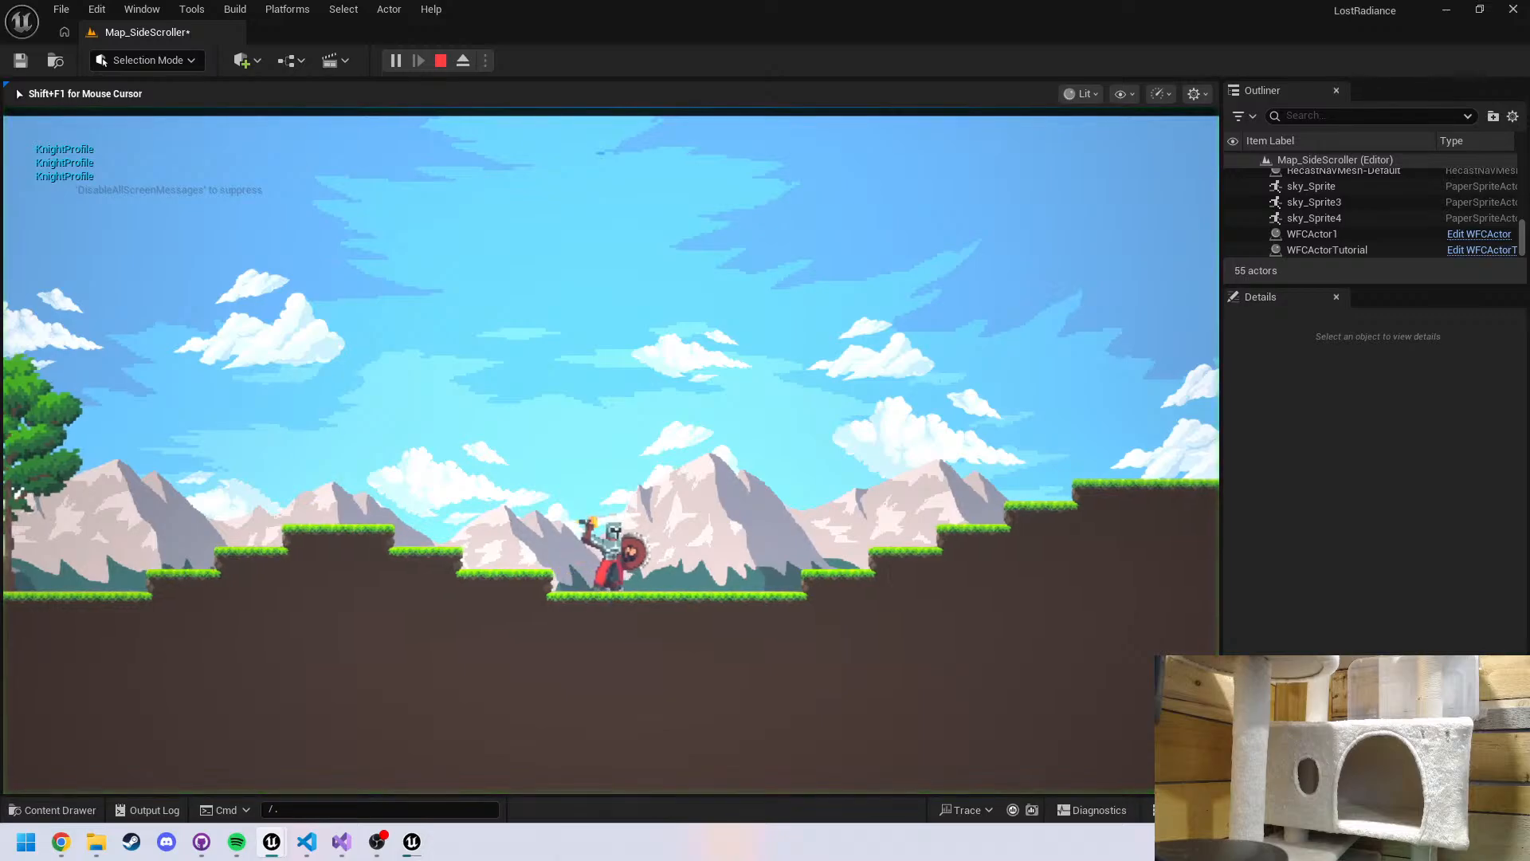
pyautogui.press("'")
pyautogui.press('d')
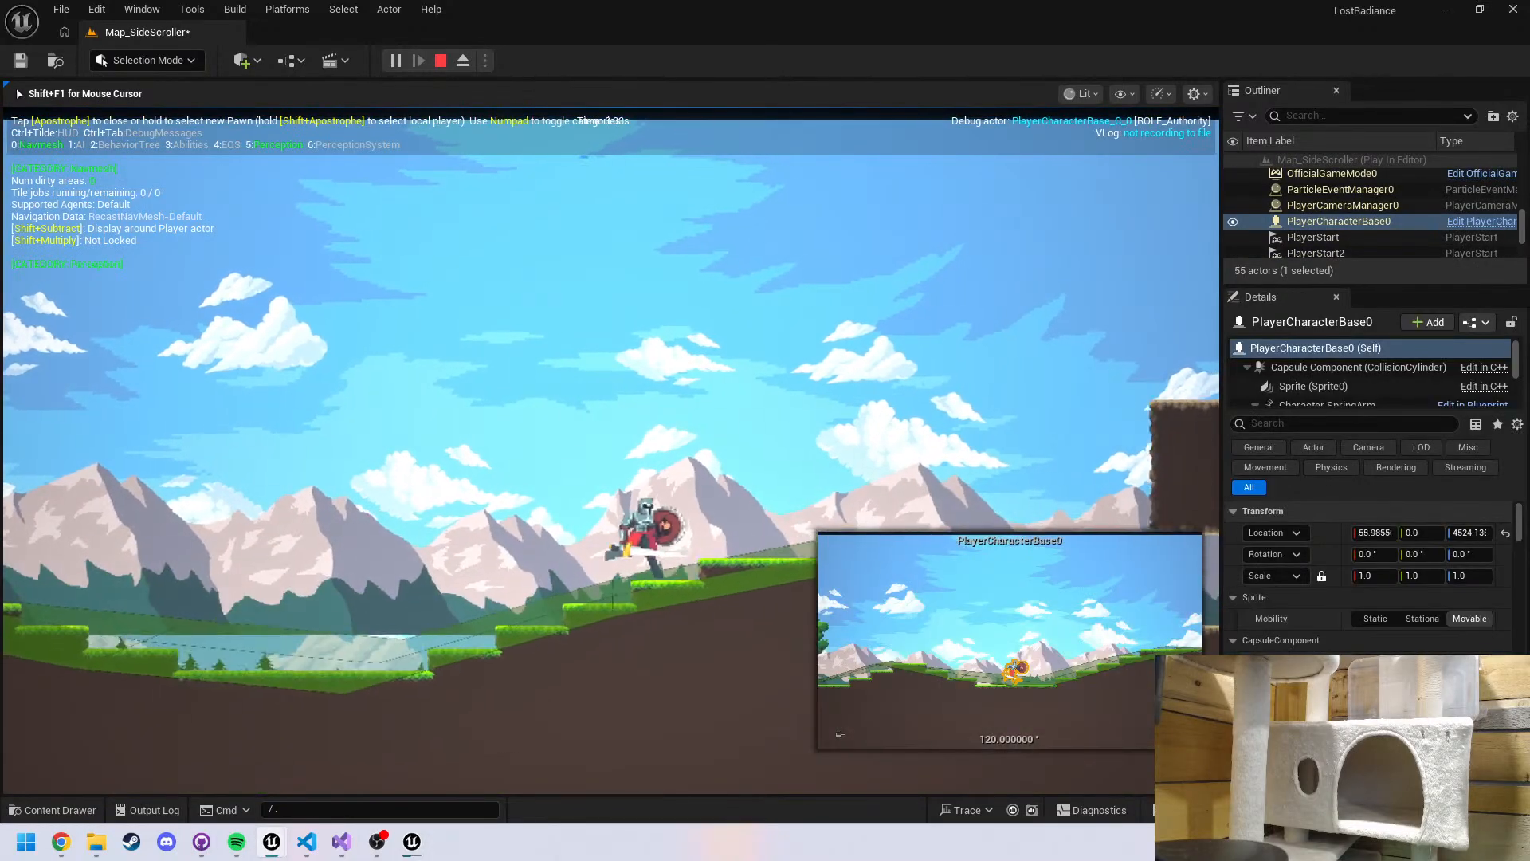
pyautogui.press('d')
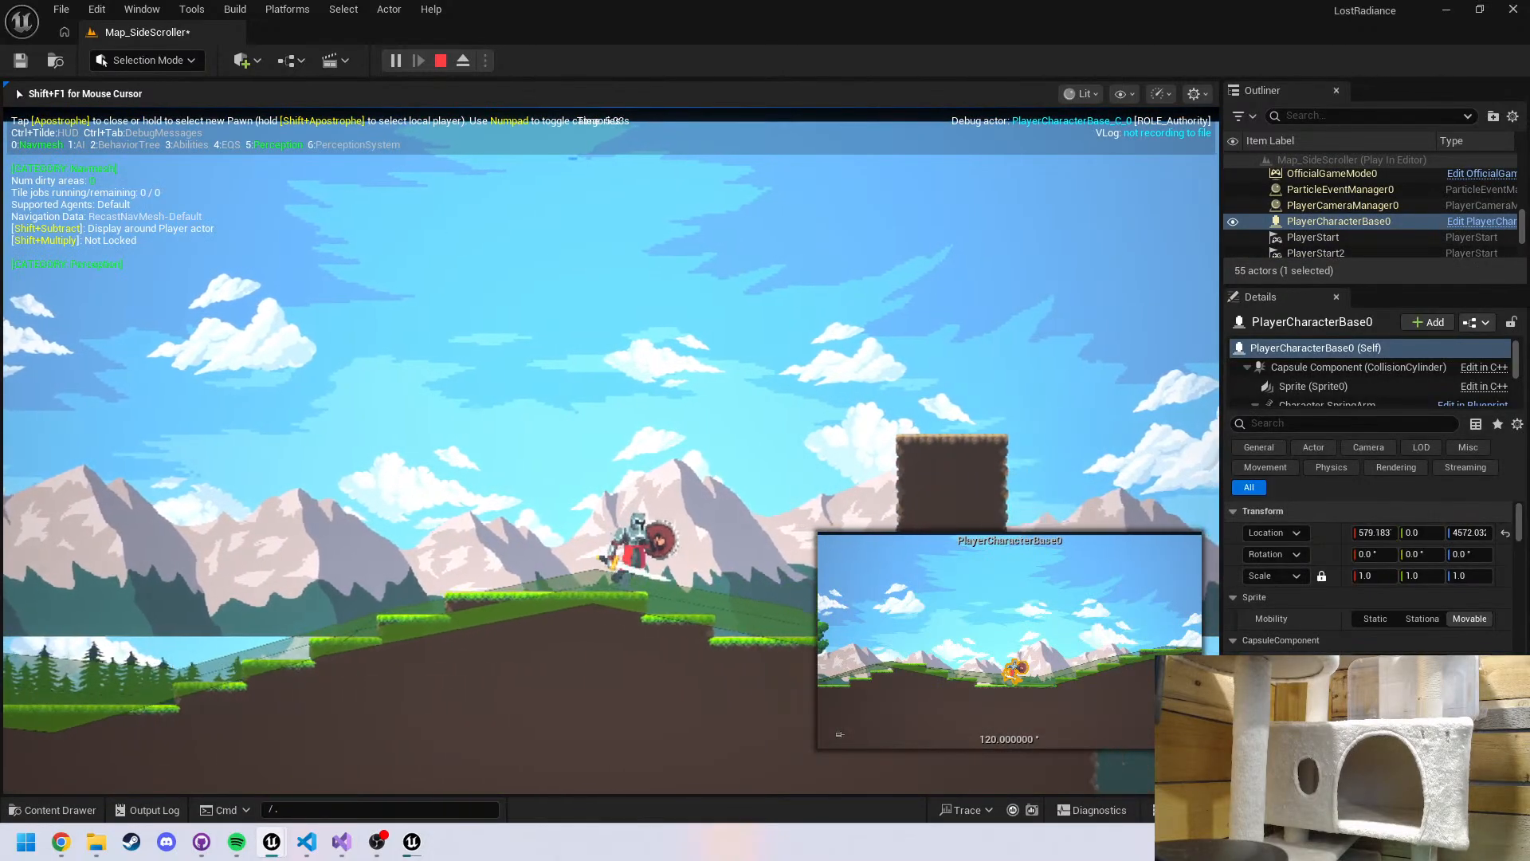
pyautogui.press('a')
pyautogui.press('Escape')
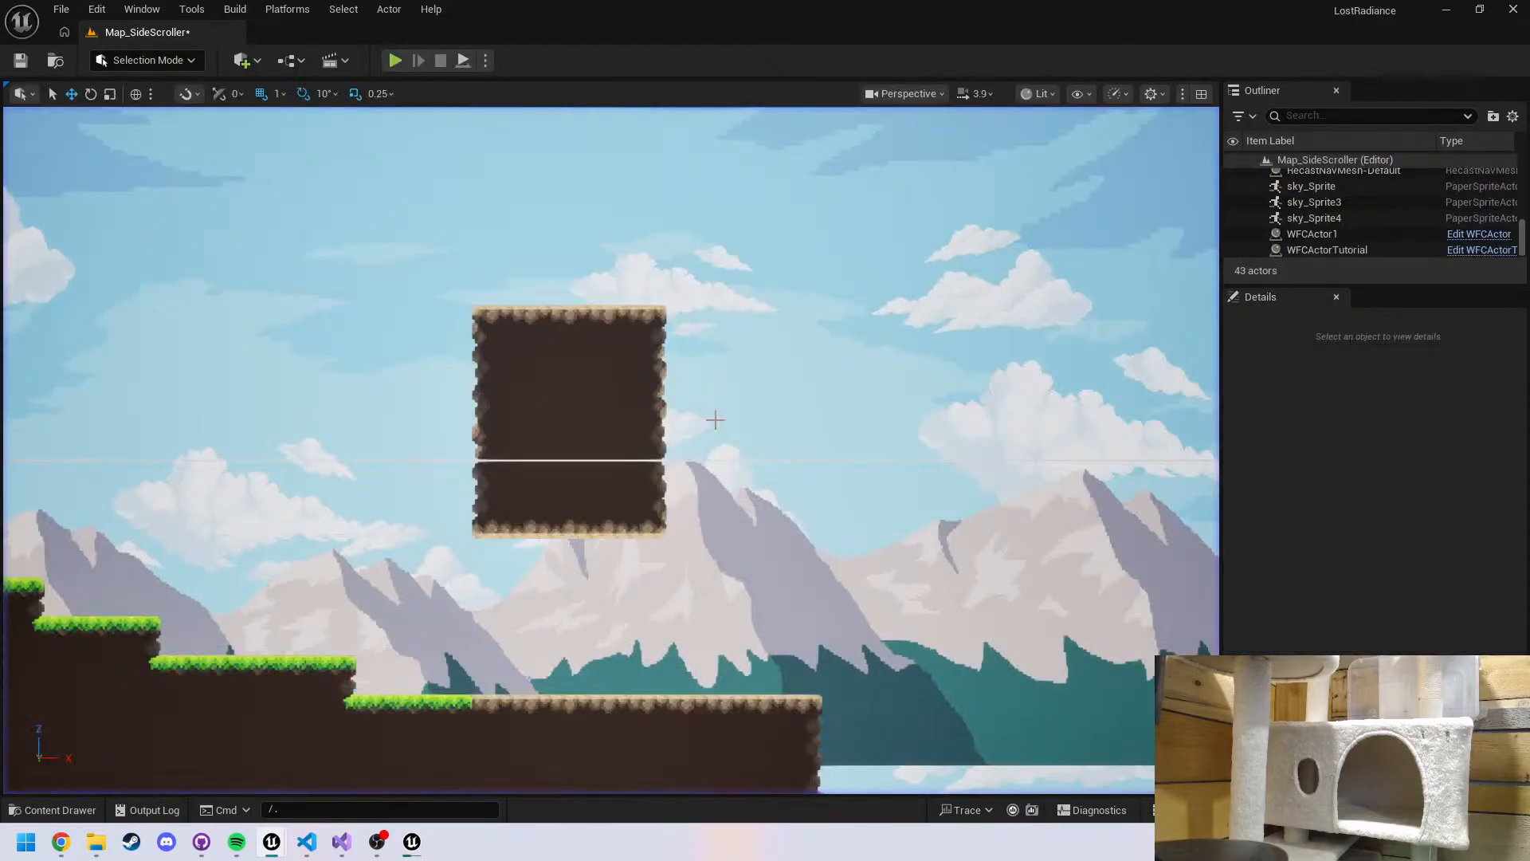
# Check the level viewport's projection and view mode options and survey the stepped terrain and floating block
pyautogui.click(925, 95)
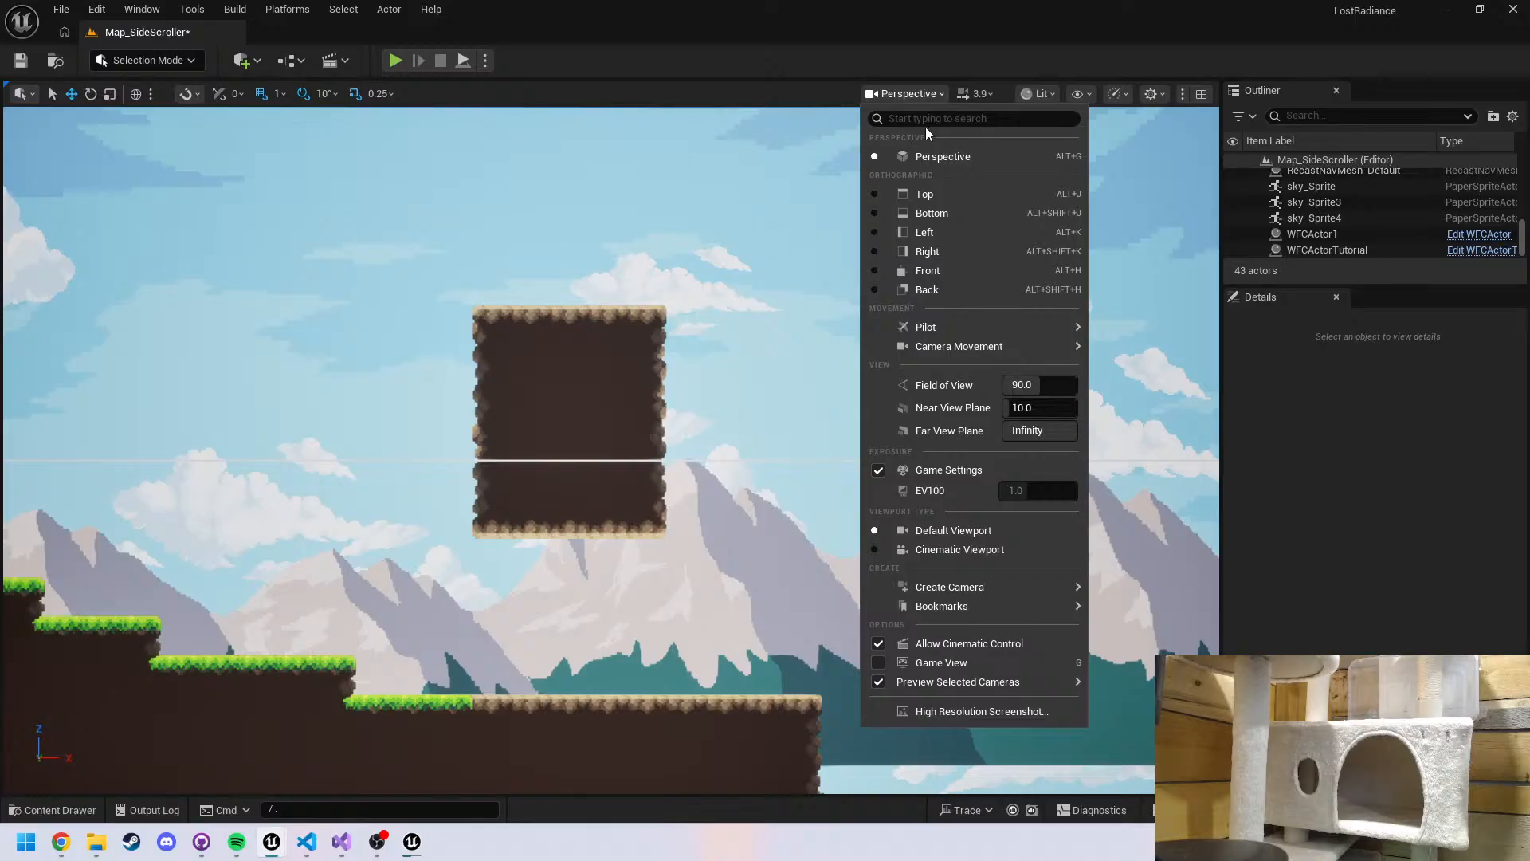
pyautogui.click(916, 98)
pyautogui.press('a')
pyautogui.moveTo(1173, 116); pyautogui.dragTo(1173, 116, button='right')
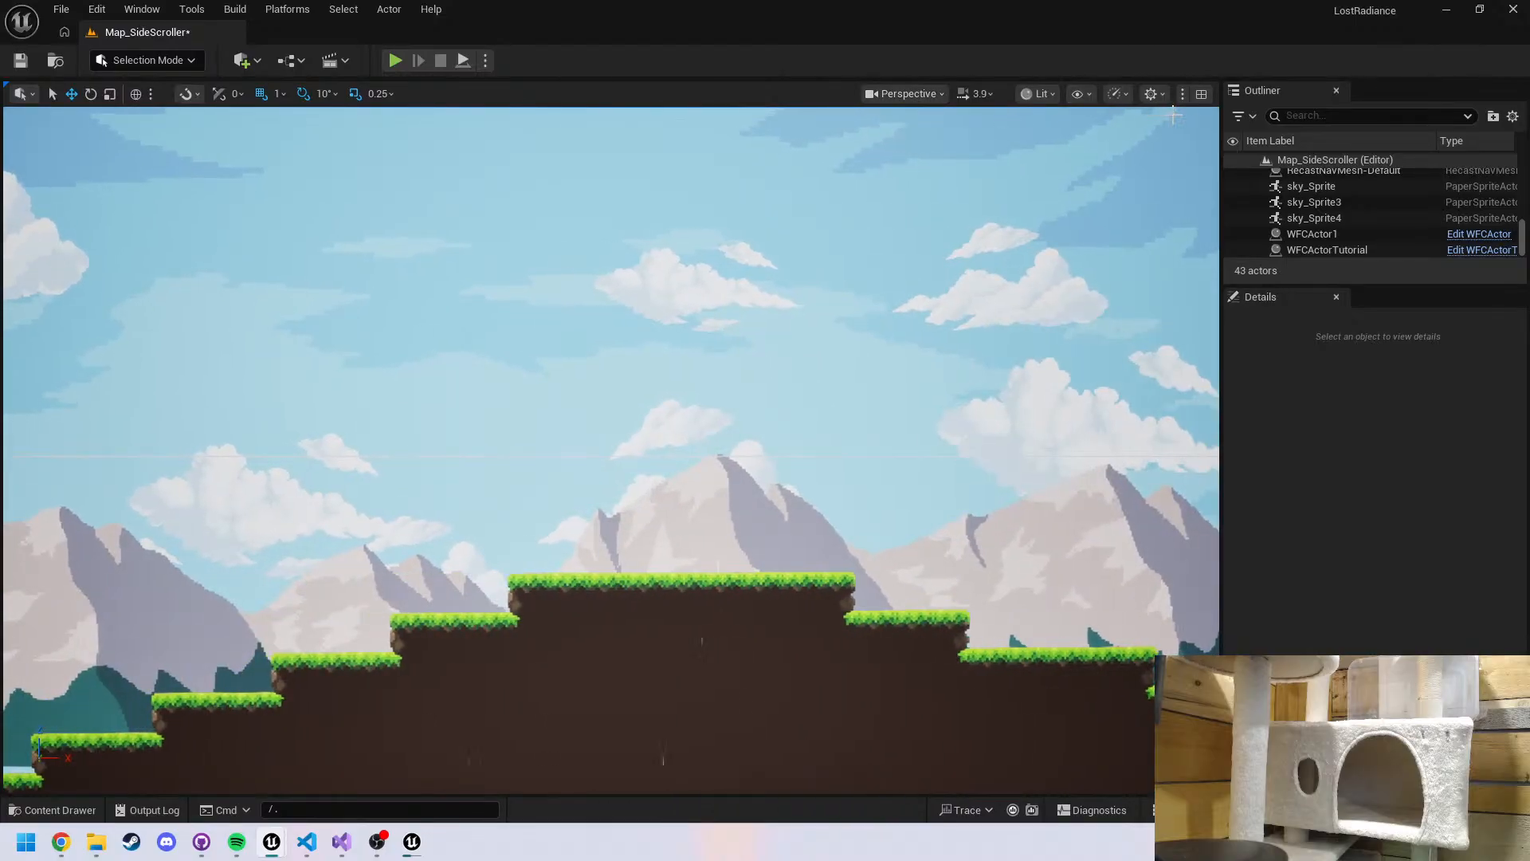
pyautogui.click(1038, 94)
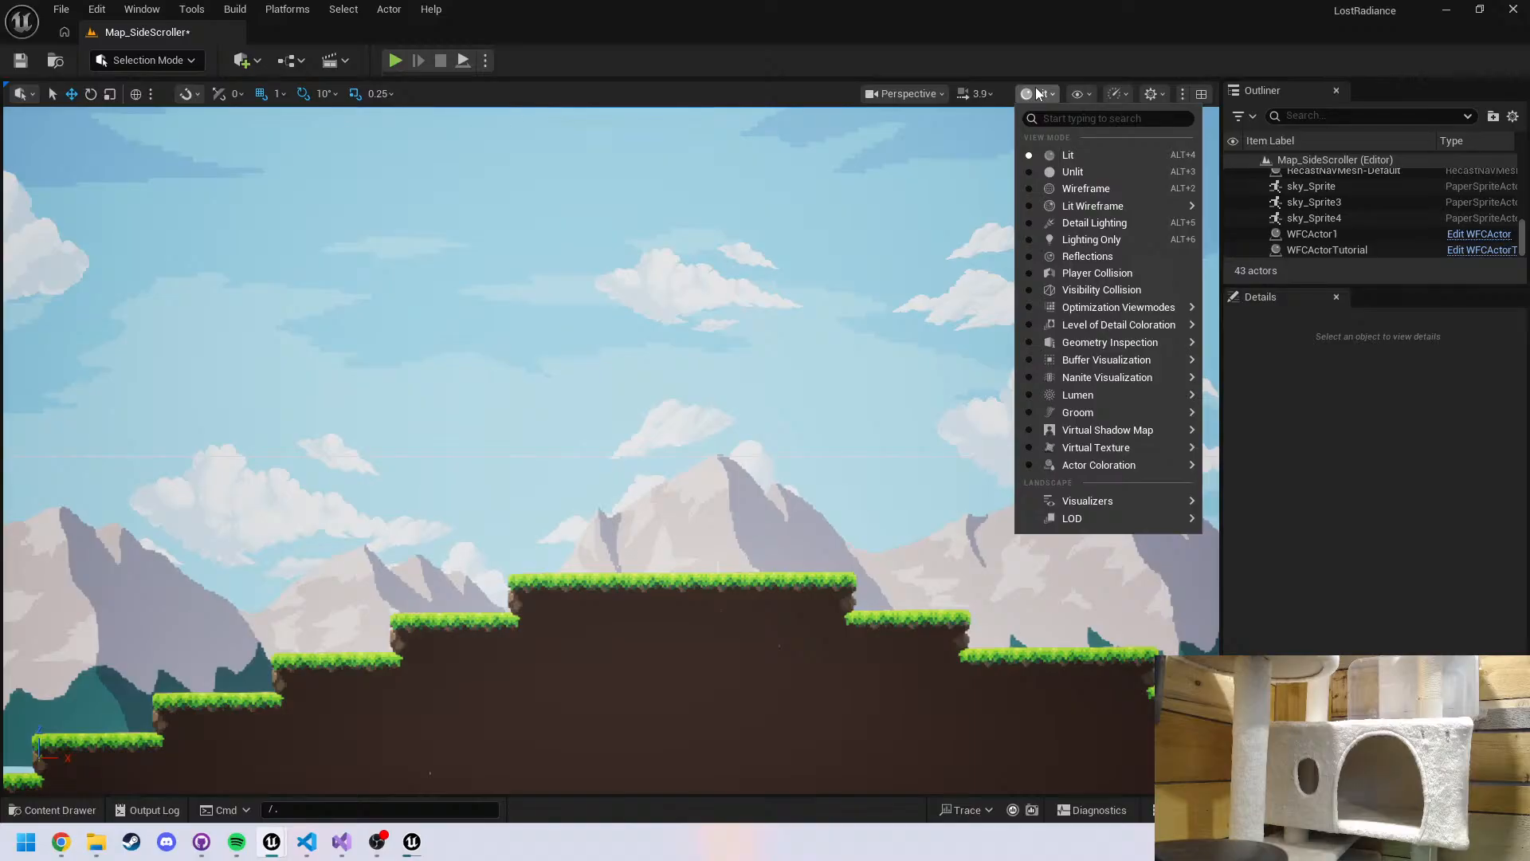
pyautogui.moveTo(1097, 567); pyautogui.dragTo(1097, 567, button='right')
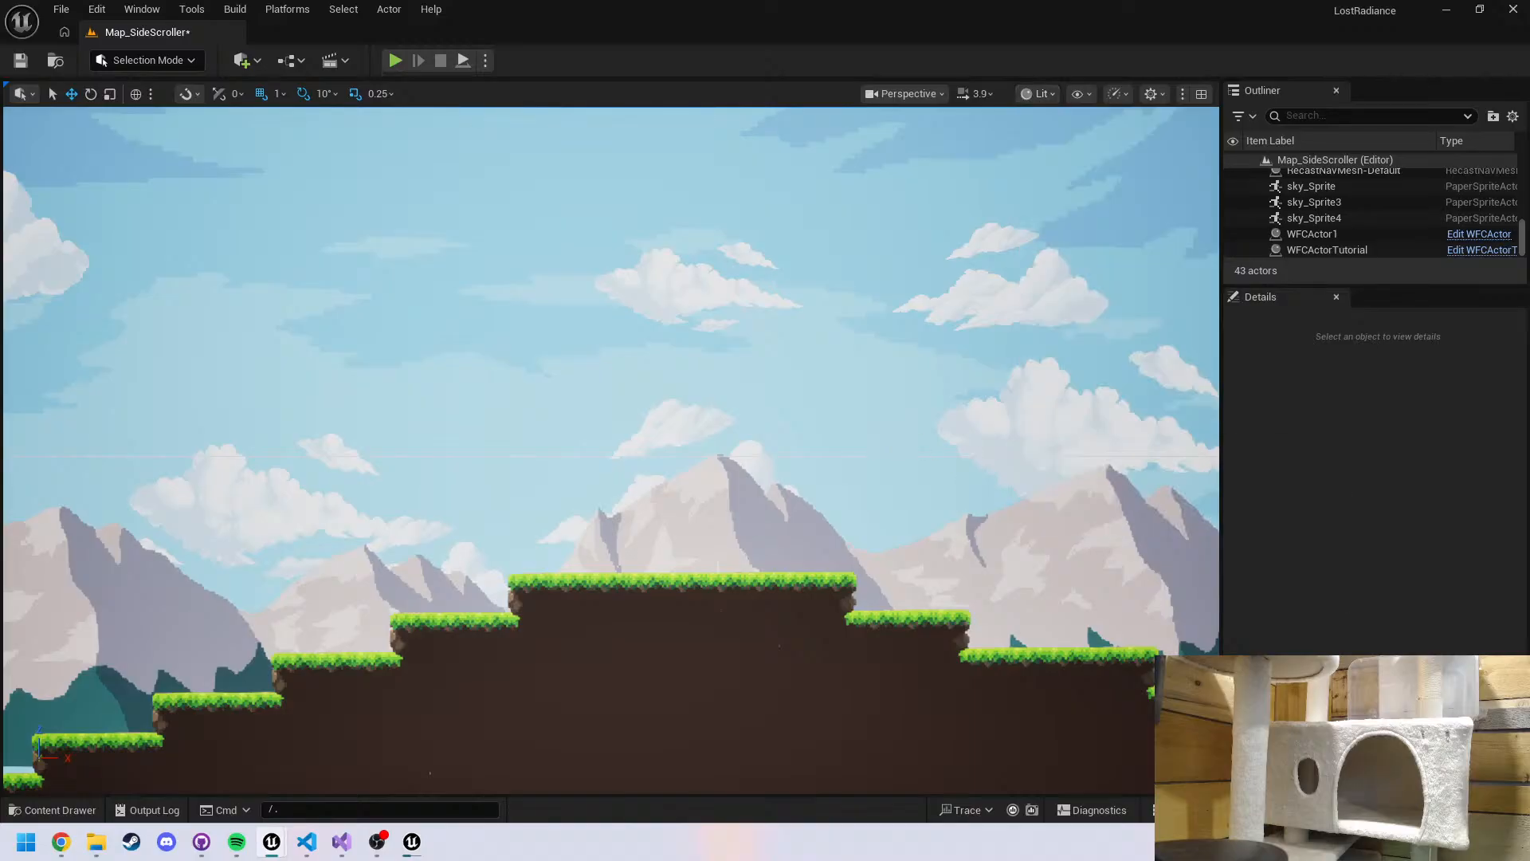
pyautogui.click(1097, 568)
pyautogui.press('s')
pyautogui.moveTo(457, 781); pyautogui.dragTo(458, 781, button='right')
pyautogui.press('d')
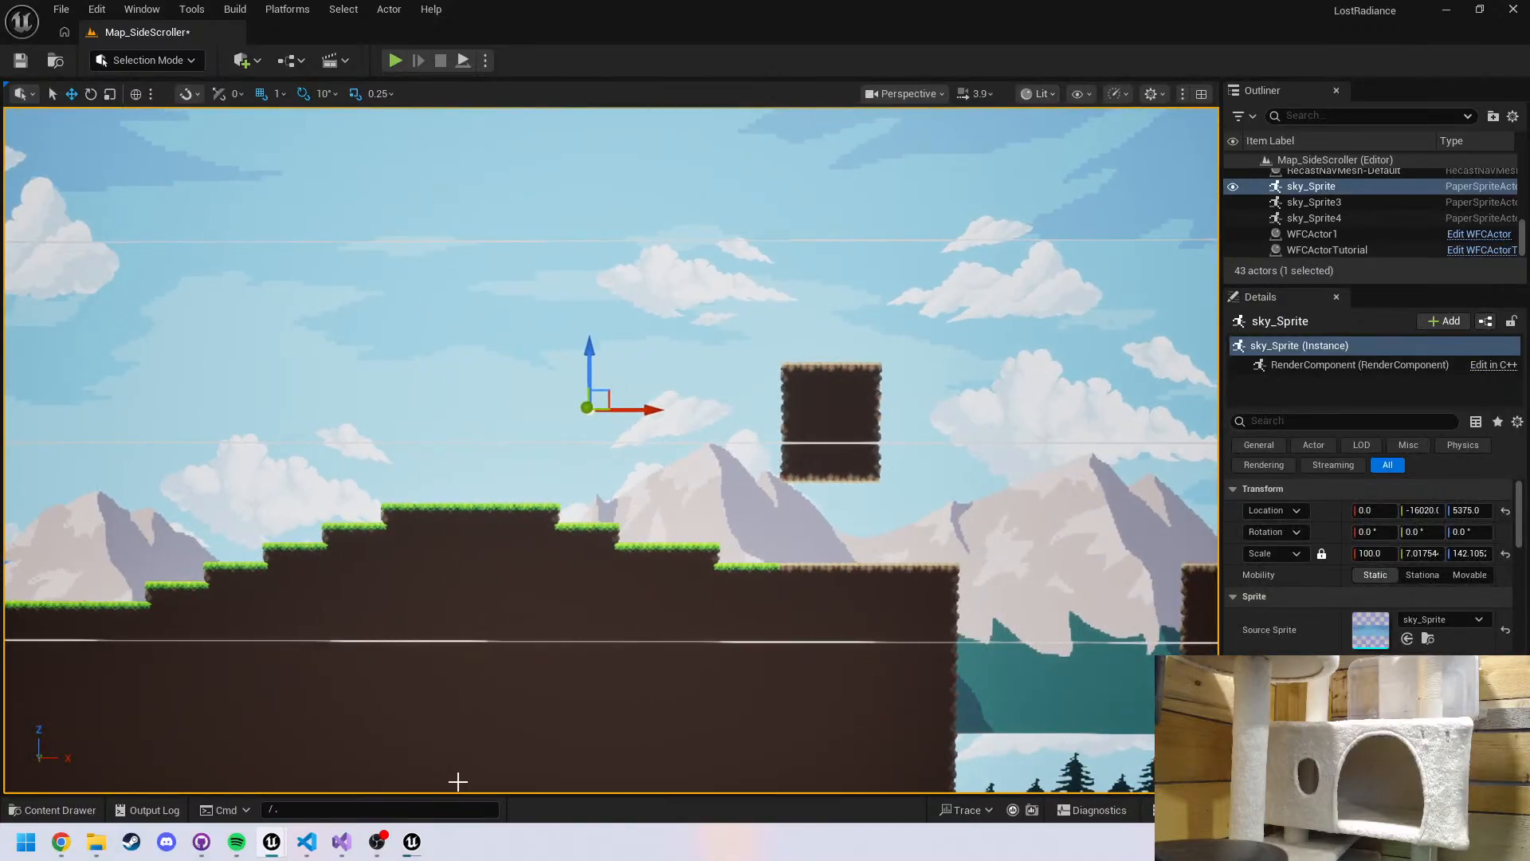
pyautogui.rightClick(642, 383)
pyautogui.click(591, 339)
# Return to Project Settings and restore the navmesh Cell Size to 38 for Low and 19 for Default and High
pyautogui.hotkey('alt', 'Tab')
pyautogui.hotkey('alt', 'Tab')
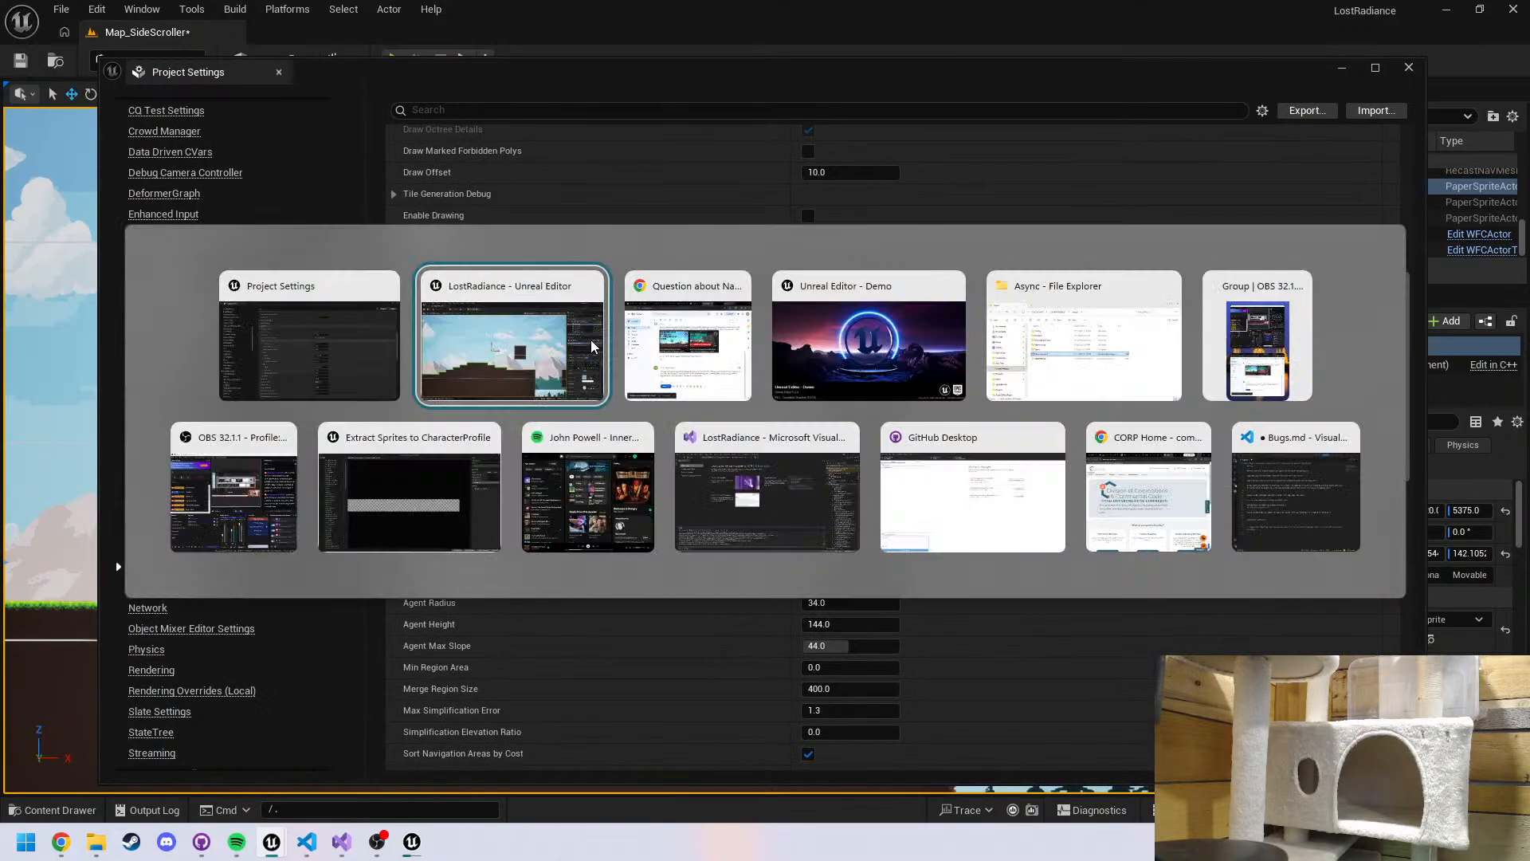
pyautogui.click(301, 341)
pyautogui.scroll(-1, 531, 606)
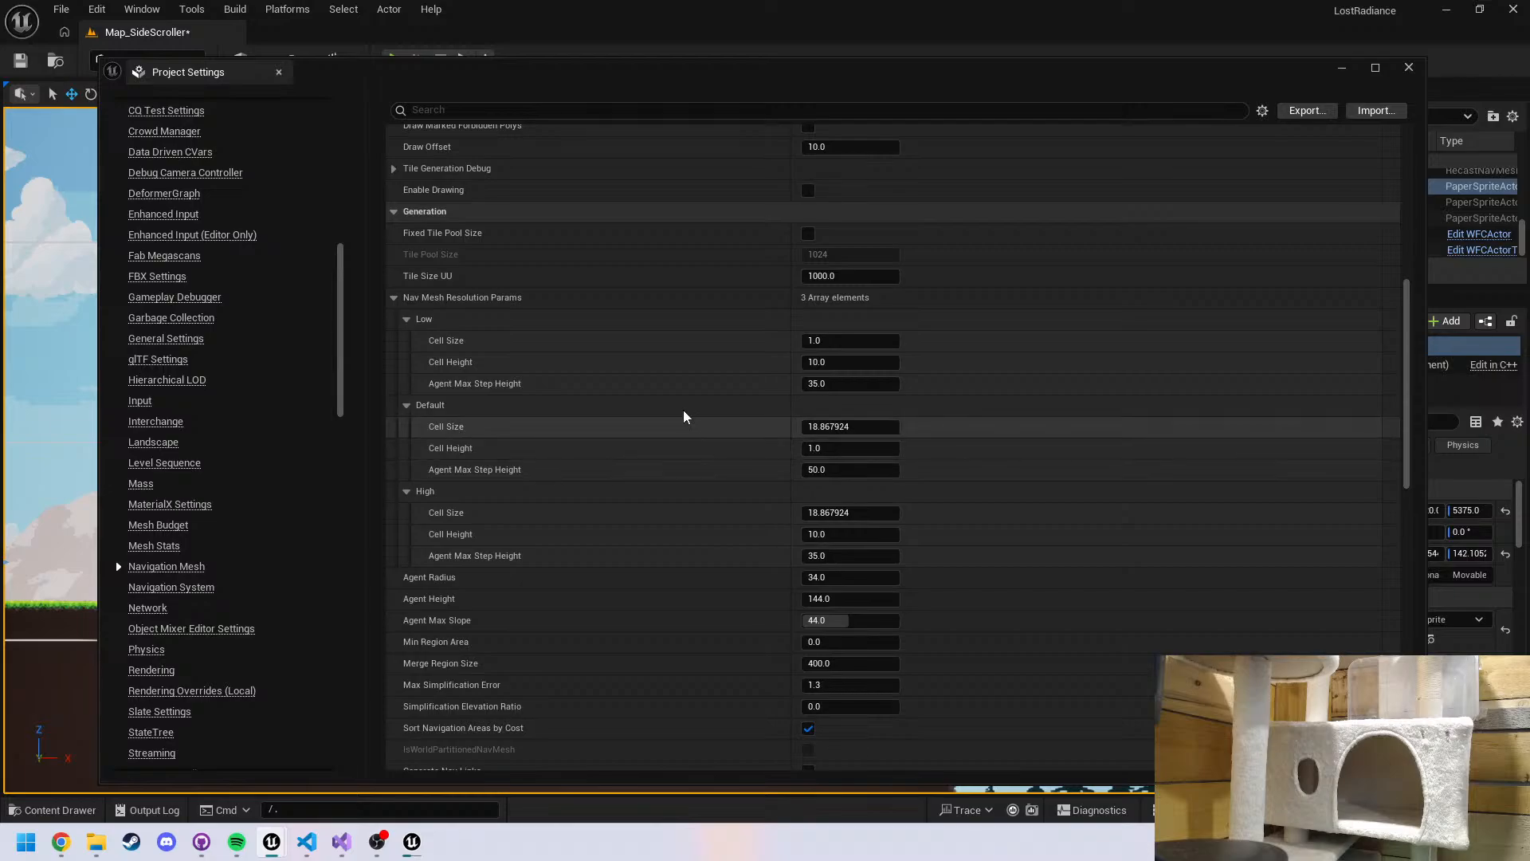
pyautogui.press('Escape')
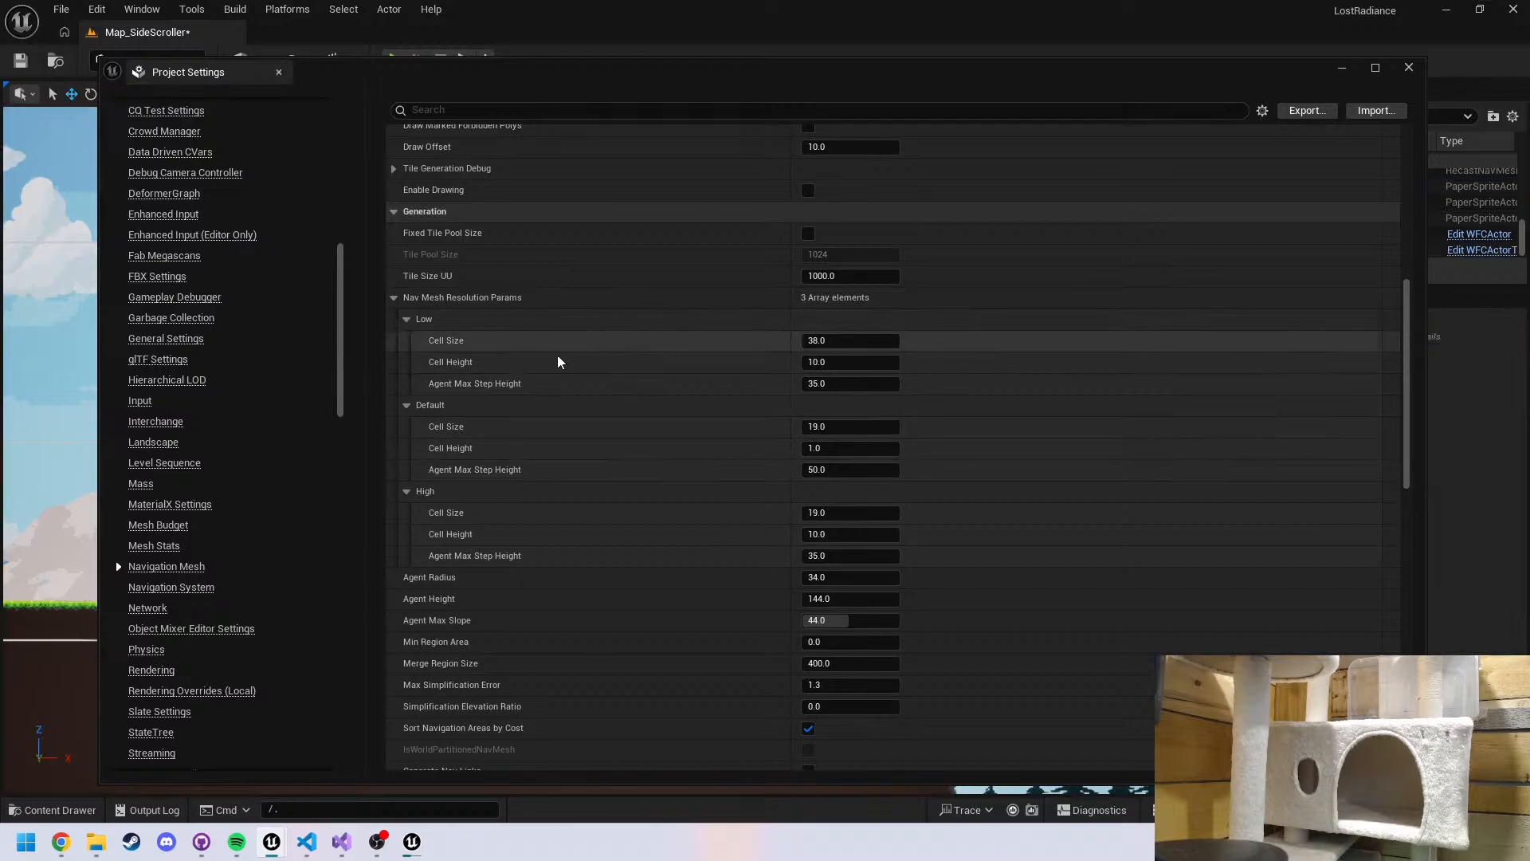
# Look through the Navigation Mesh Generation and Display options, collapsing the Nav Link Jump Configs
pyautogui.scroll(-1, 636, 476)
pyautogui.scroll(-1, 637, 479)
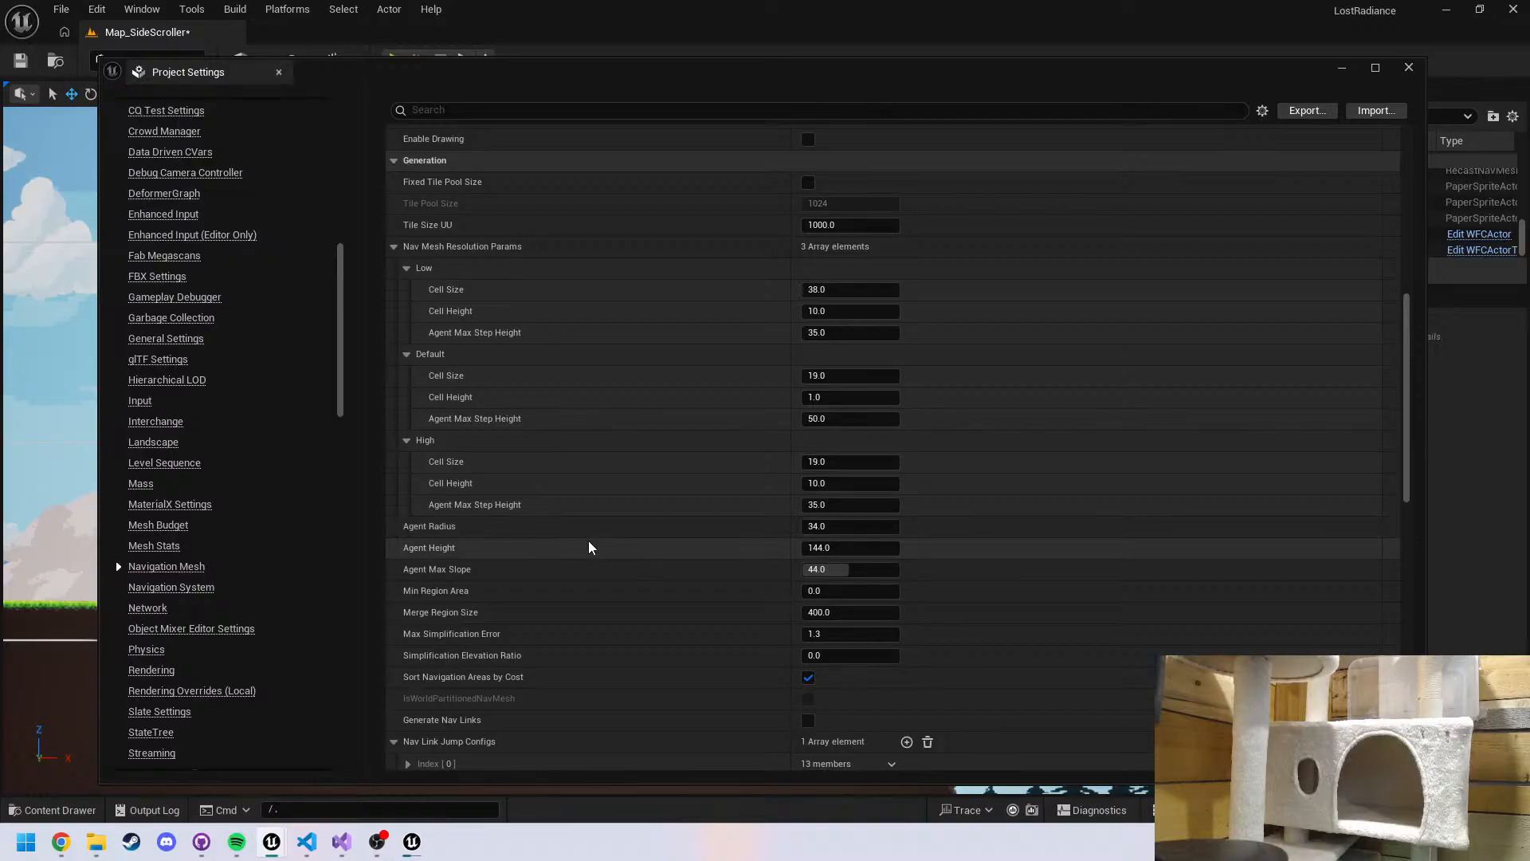
pyautogui.scroll(-2, 591, 547)
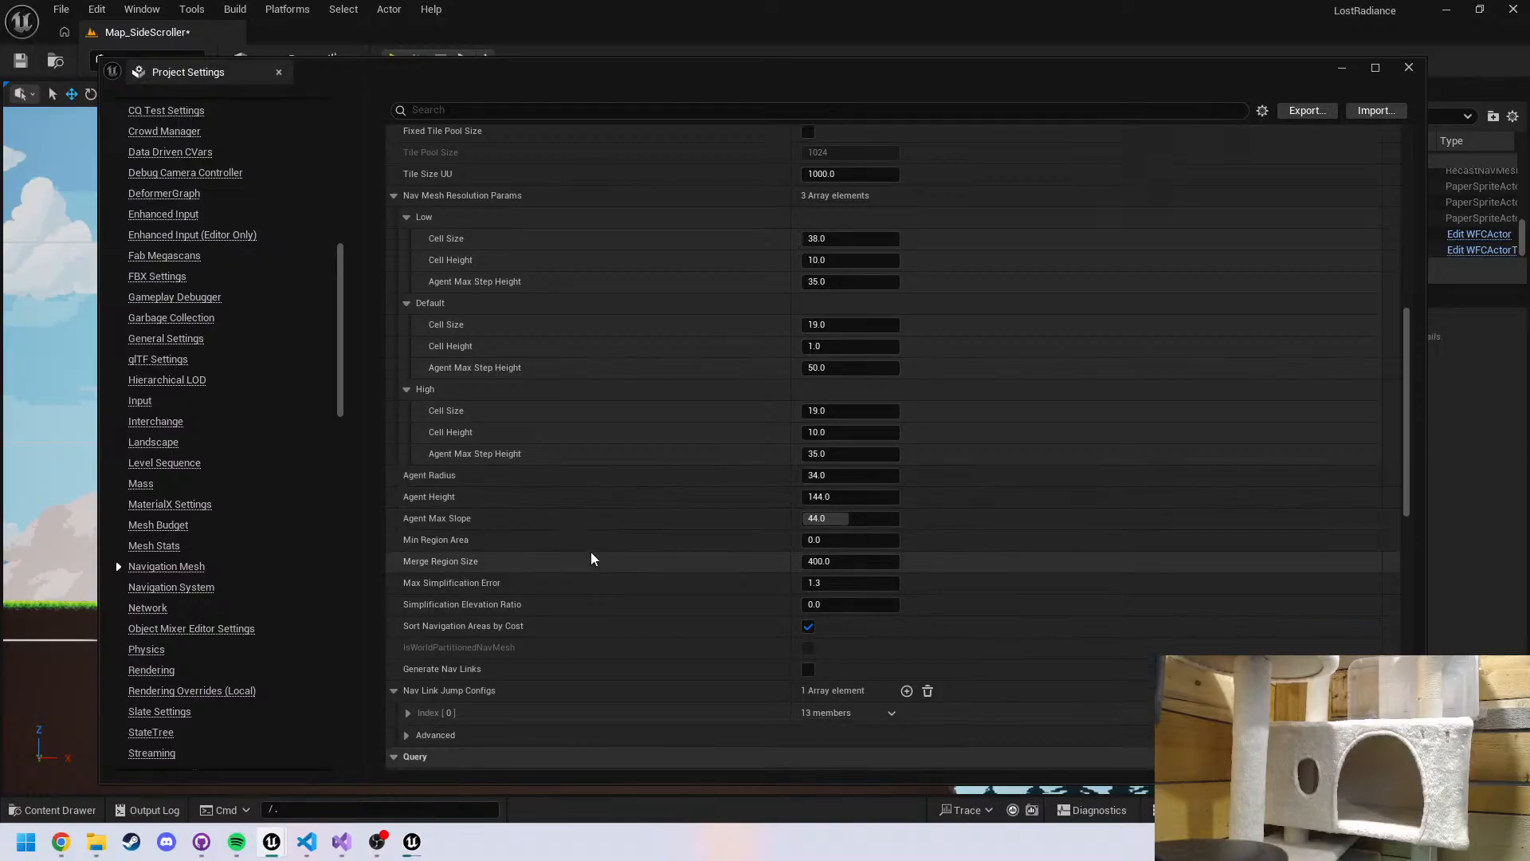
pyautogui.scroll(-2, 590, 558)
pyautogui.click(394, 640)
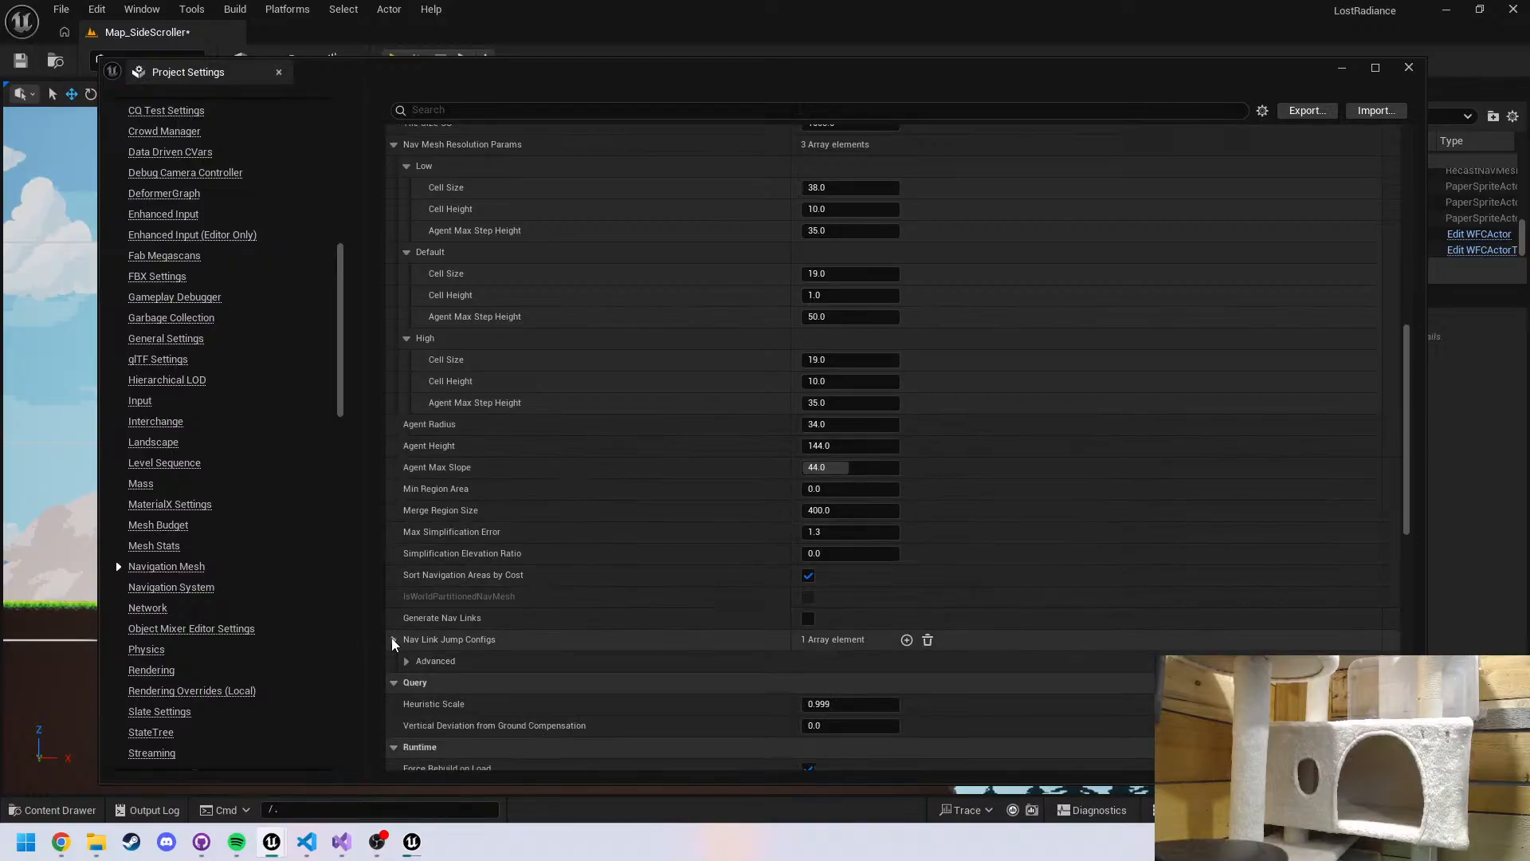
pyautogui.scroll(9, 614, 518)
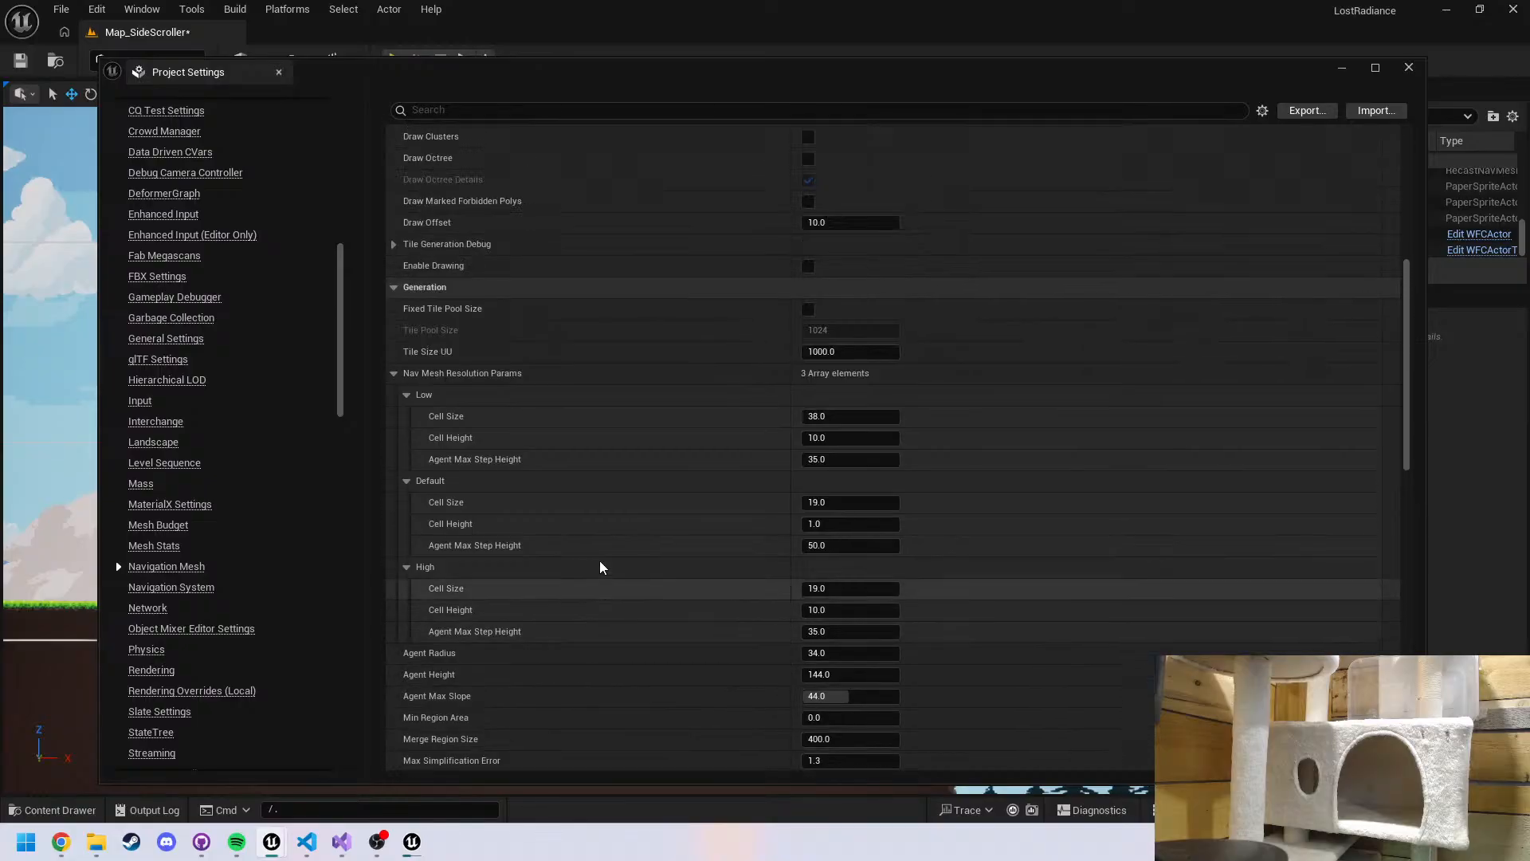
pyautogui.scroll(12, 600, 568)
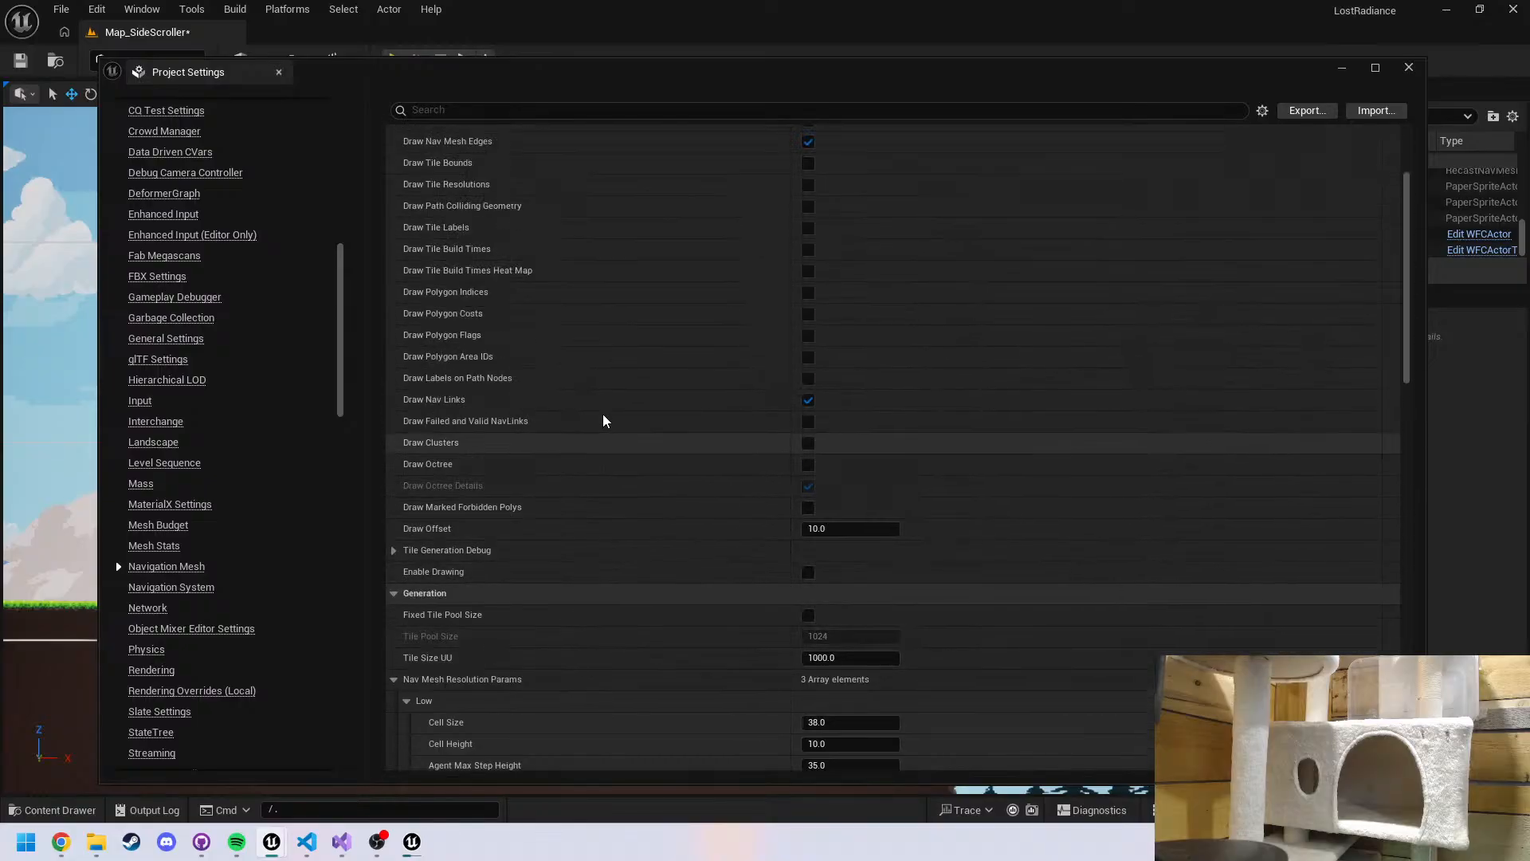
pyautogui.scroll(8, 602, 426)
pyautogui.scroll(2, 592, 436)
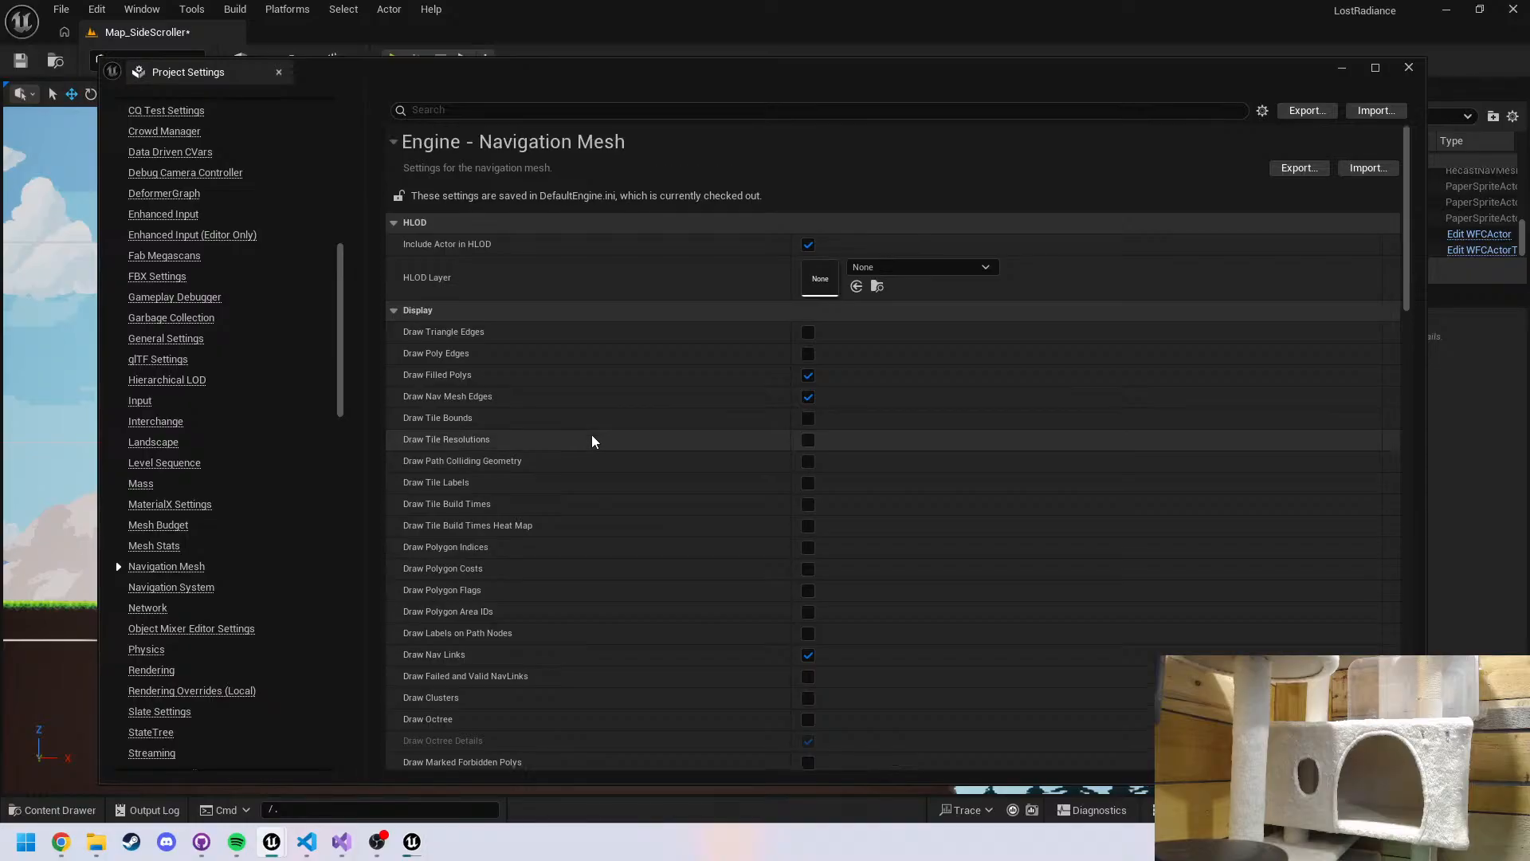
pyautogui.scroll(-12, 591, 437)
# Check the Demo project's loading progress, and review the Engine settings categories and the navmesh drawing options
pyautogui.click(415, 843)
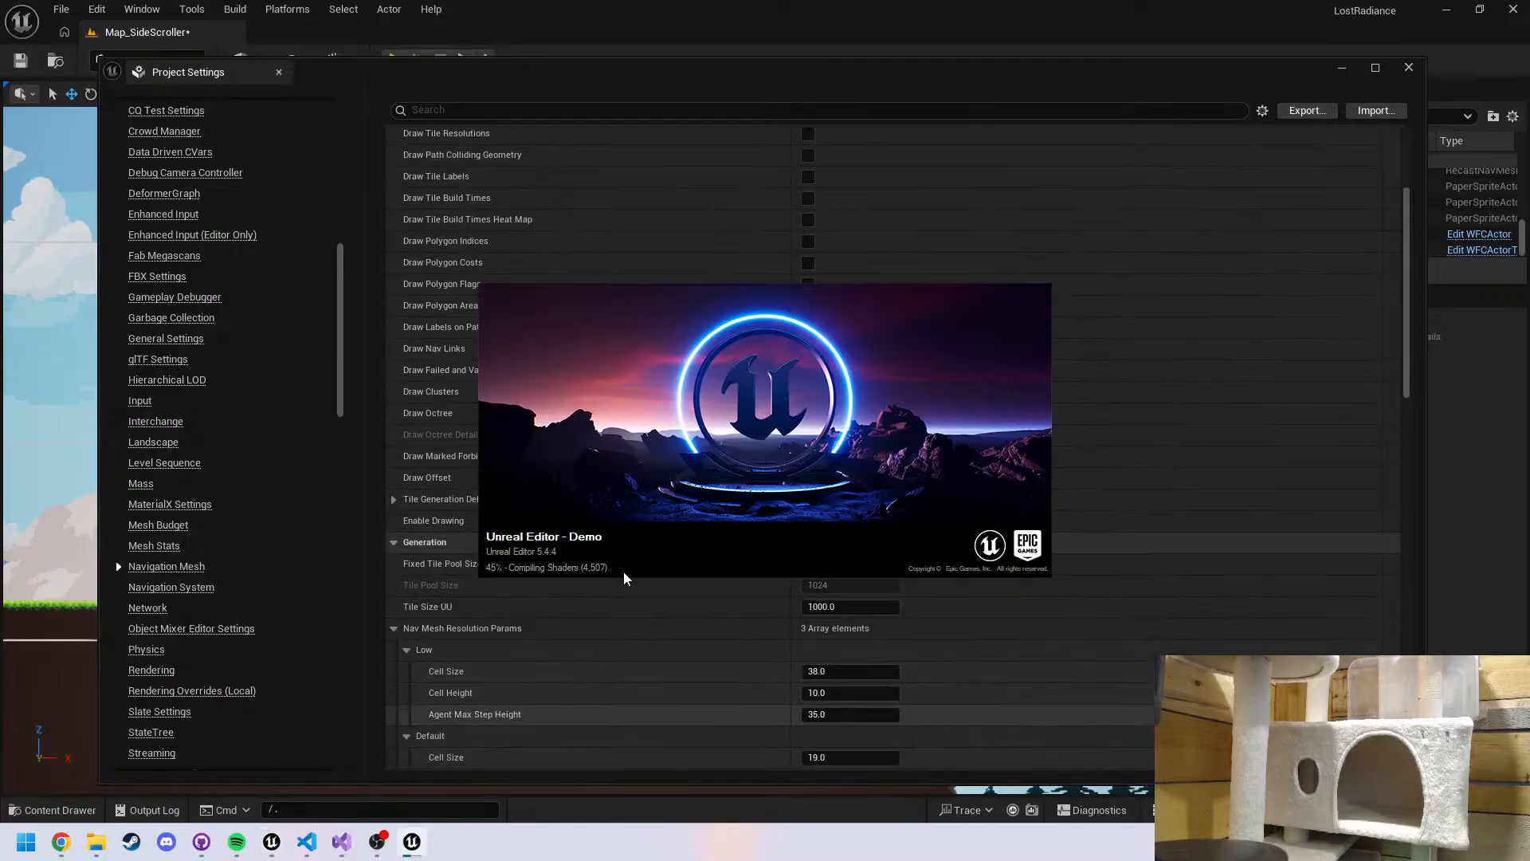
pyautogui.click(446, 605)
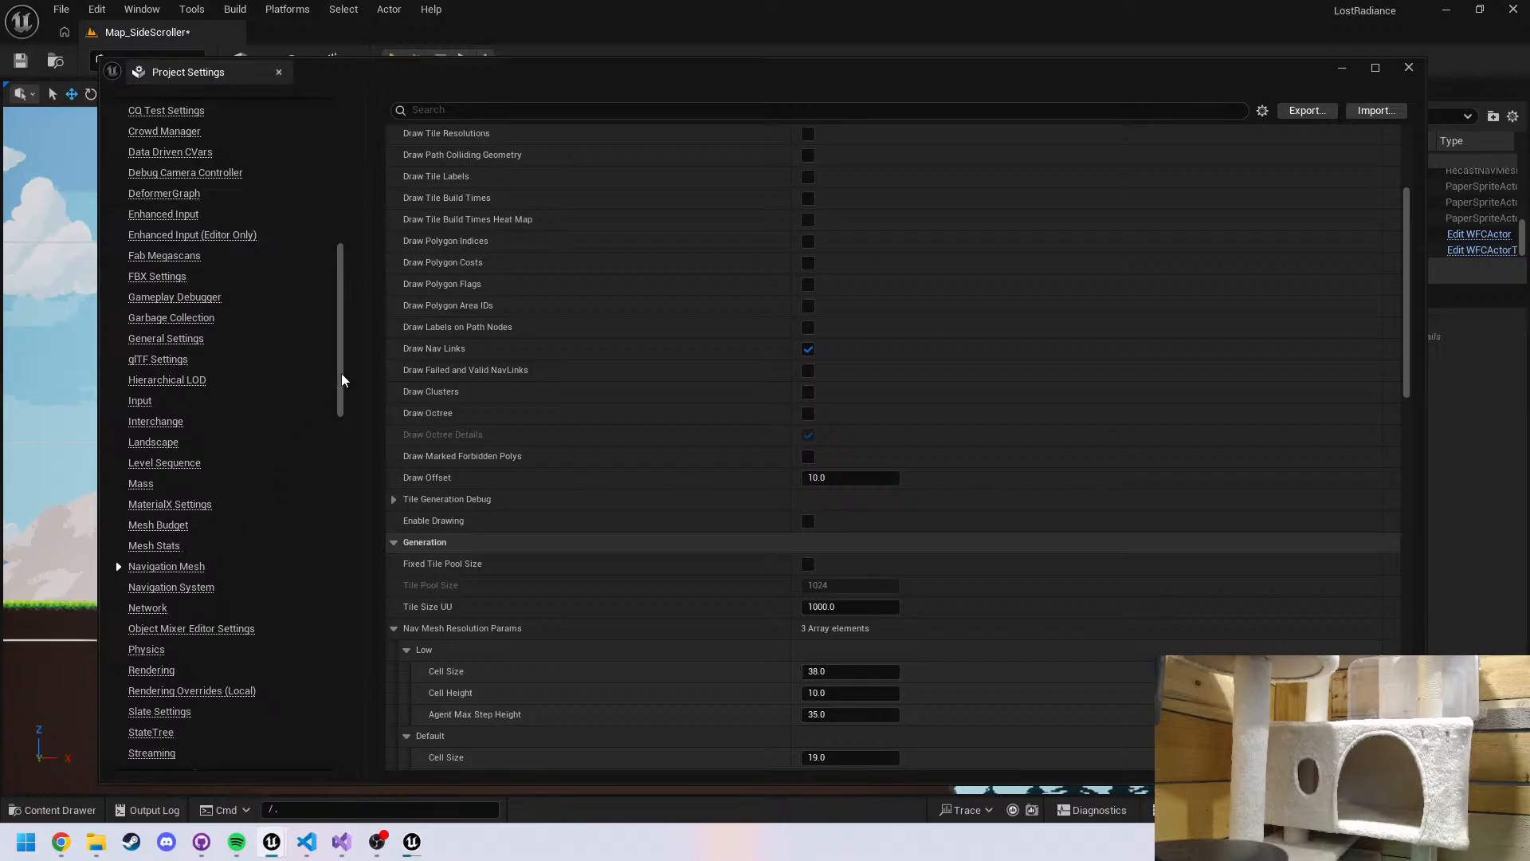
pyautogui.scroll(-3, 346, 368)
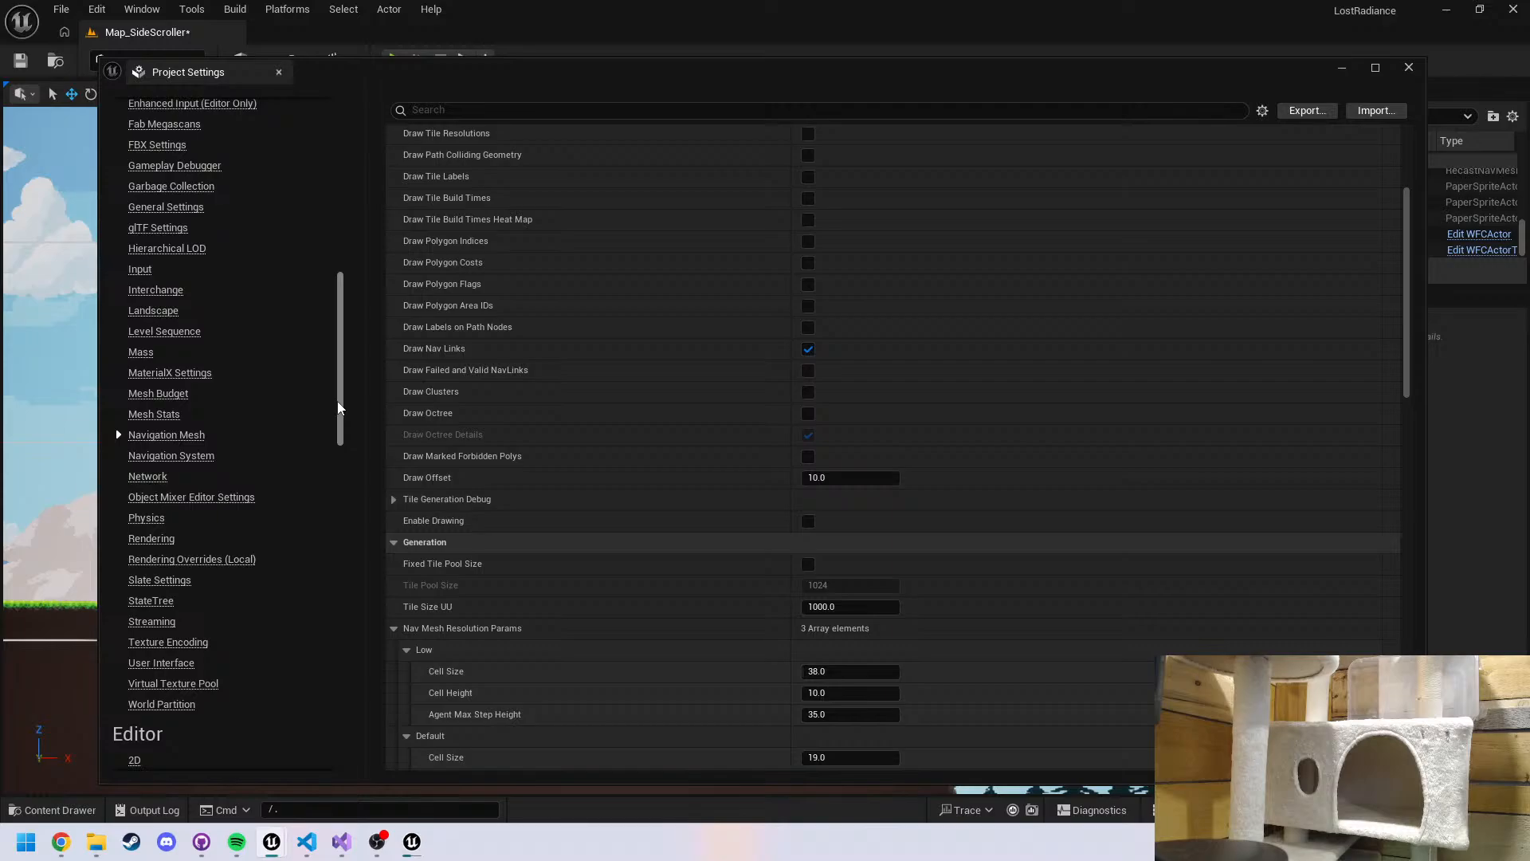
pyautogui.scroll(1, 338, 395)
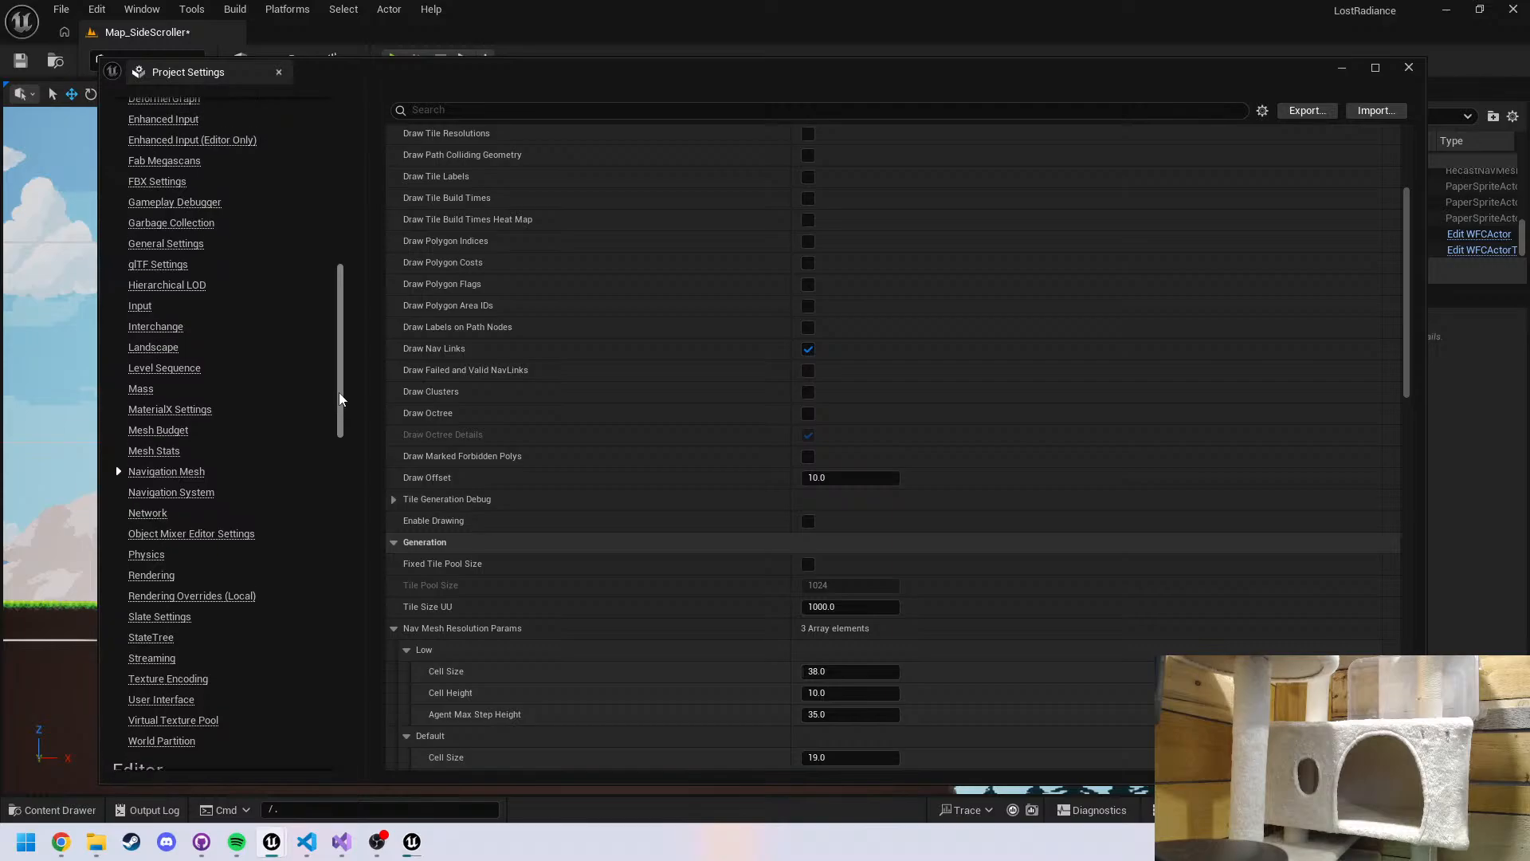
pyautogui.moveTo(340, 394); pyautogui.dragTo(244, 402)
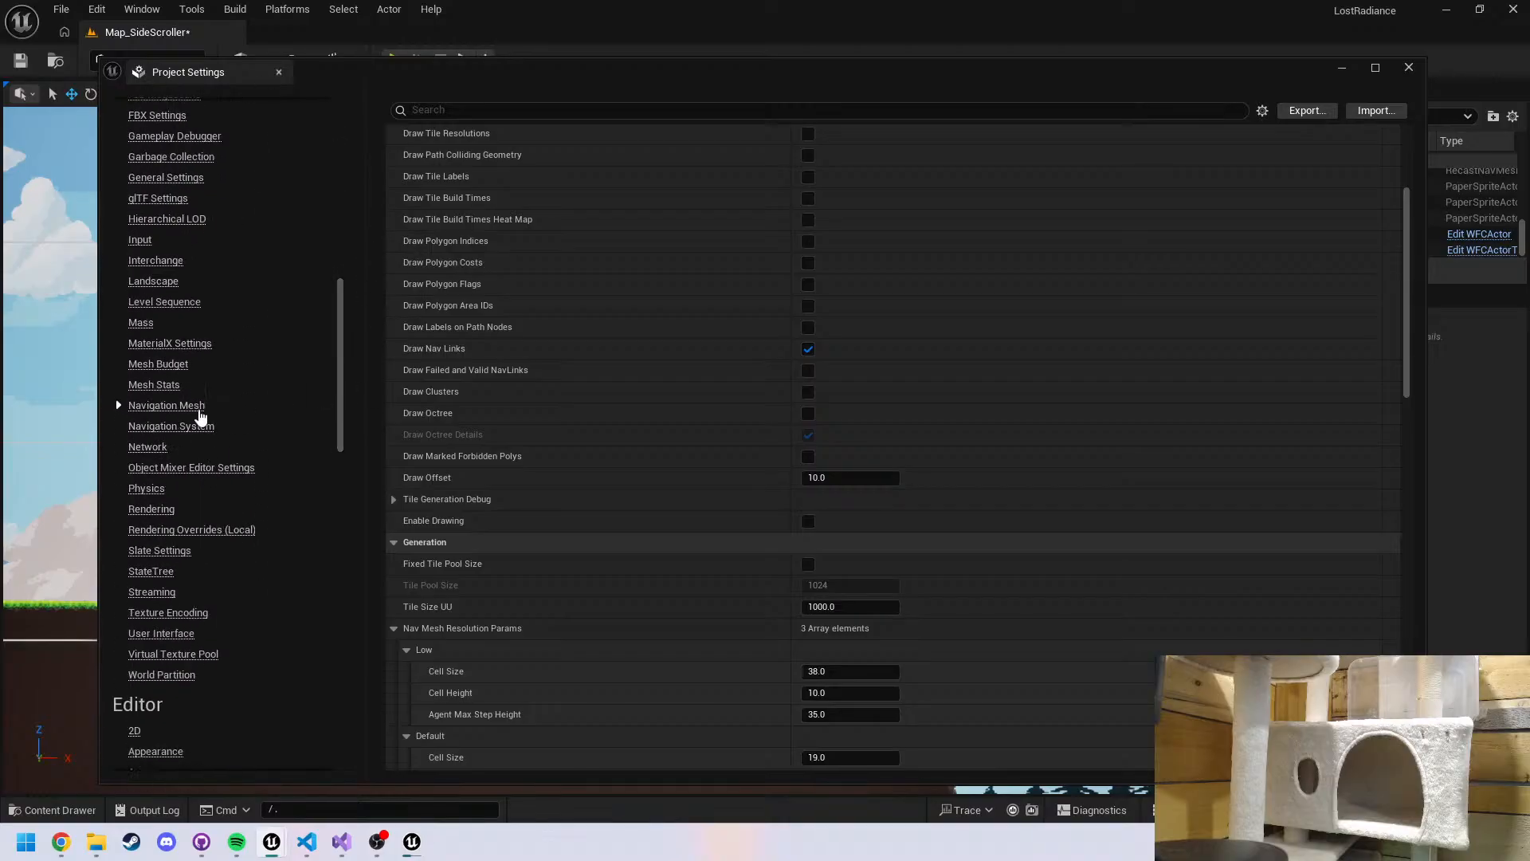
pyautogui.scroll(3, 635, 444)
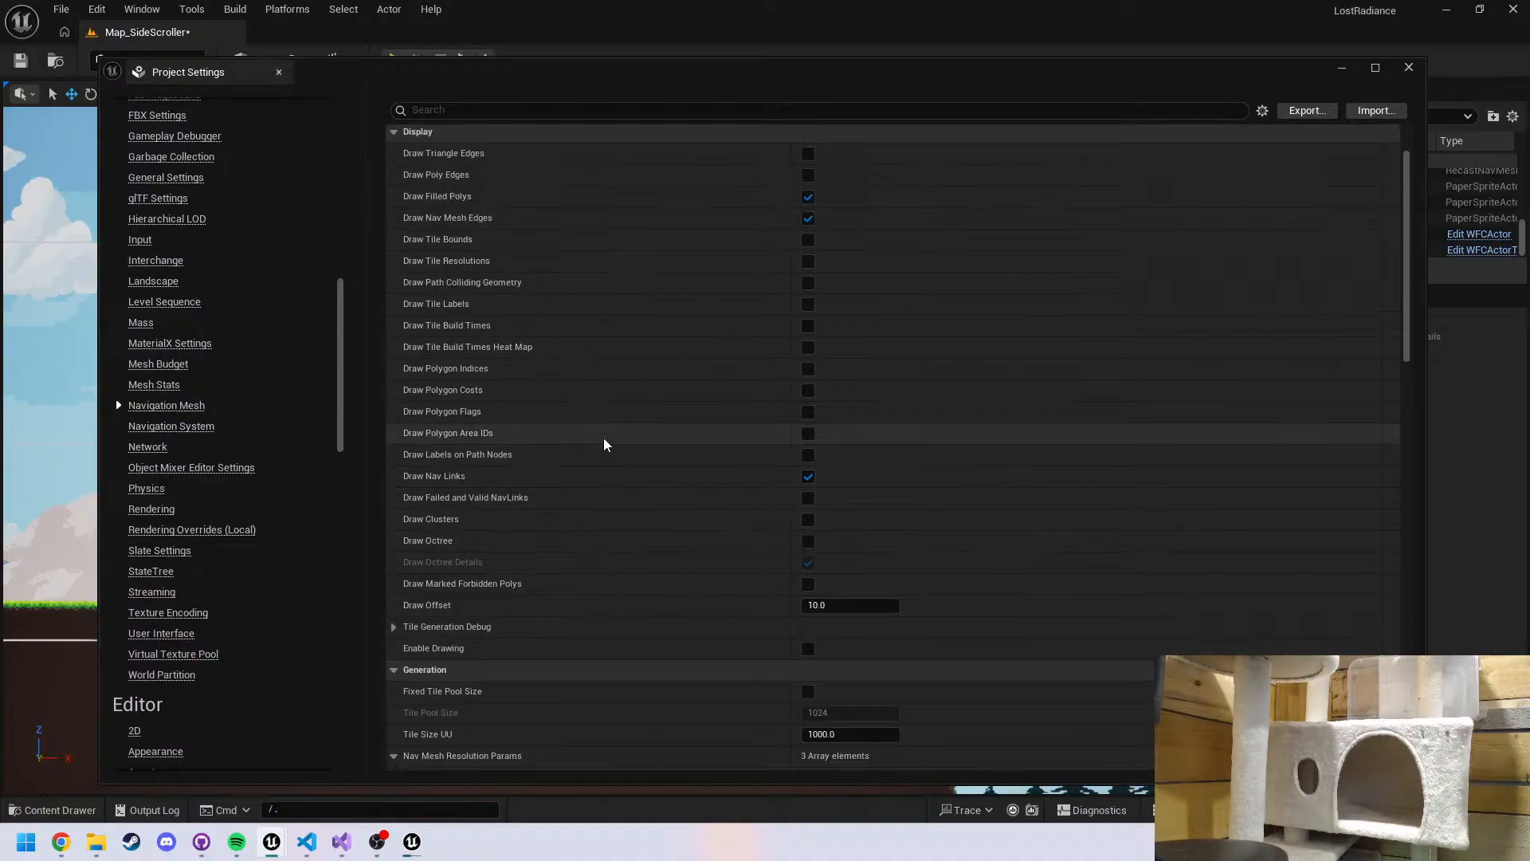
pyautogui.scroll(1, 550, 302)
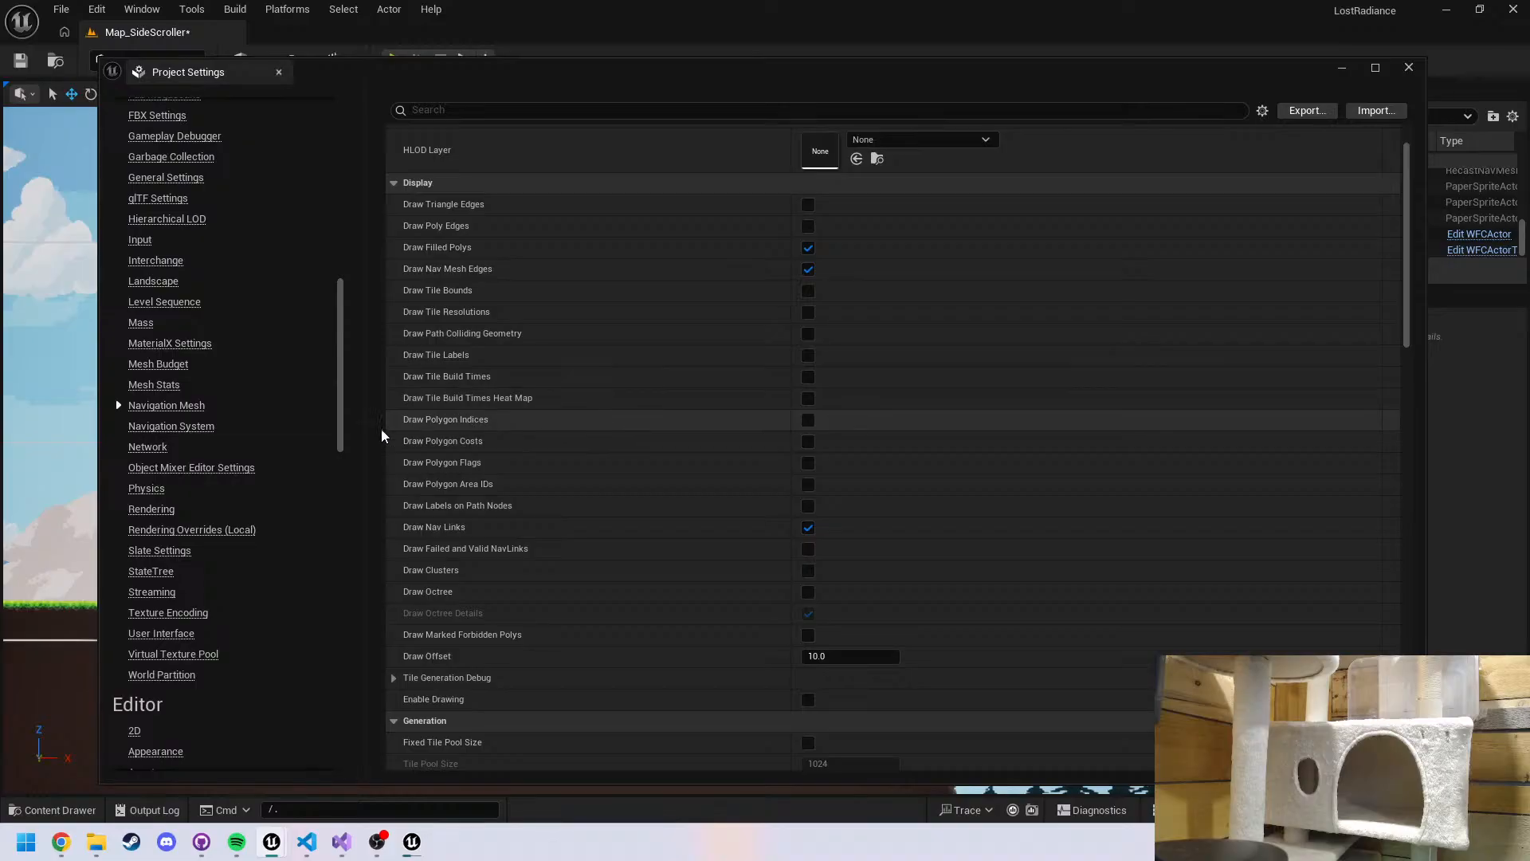
# Minimize Project Settings, open grass_tilemap from the Maps/TileMap content folder, and dock its editor beside the level
pyautogui.click(64, 502)
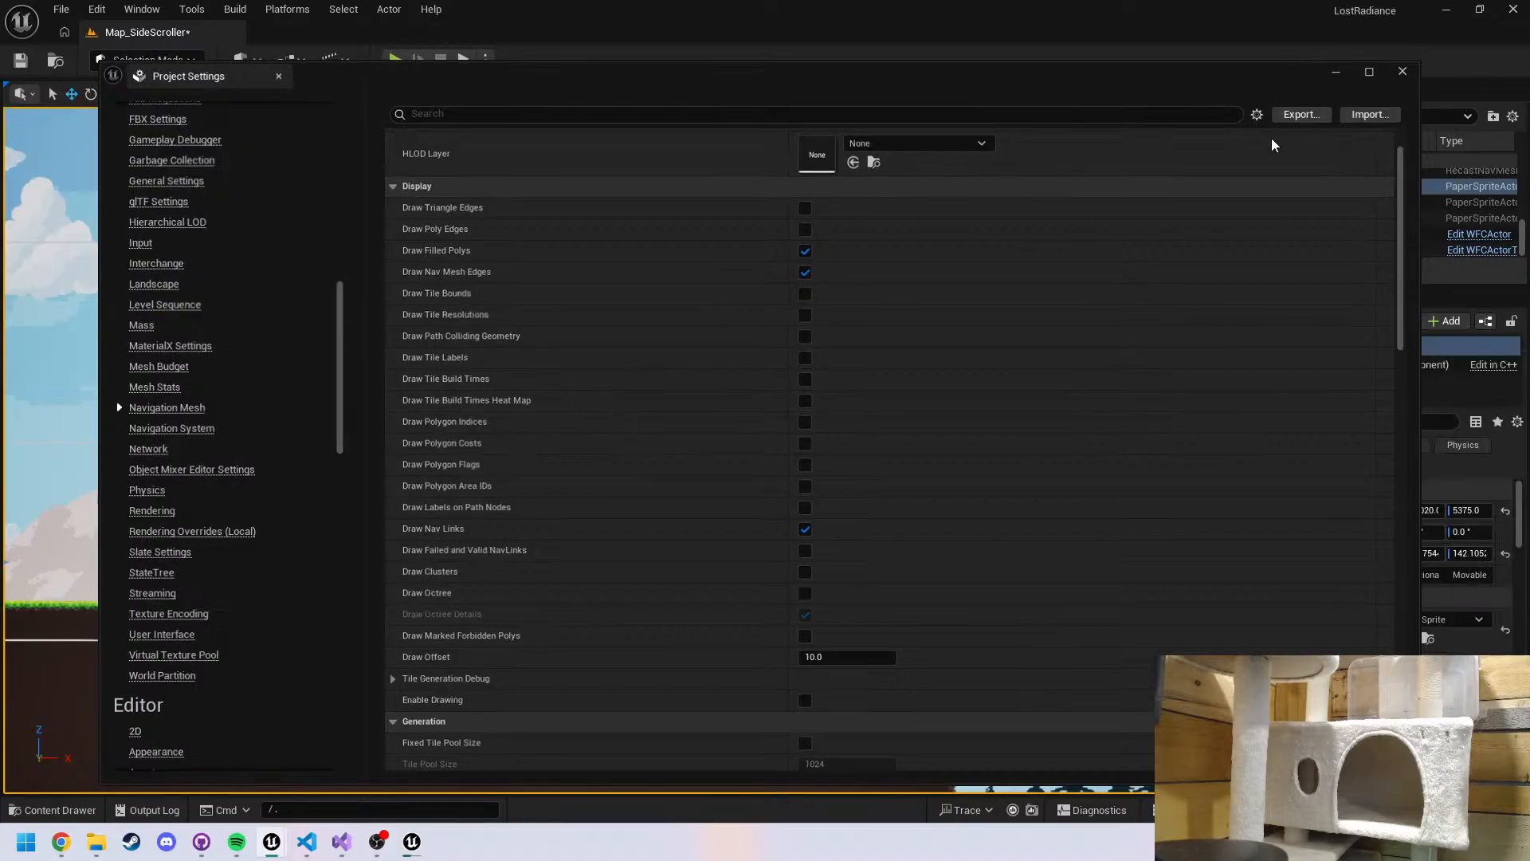
pyautogui.click(1342, 67)
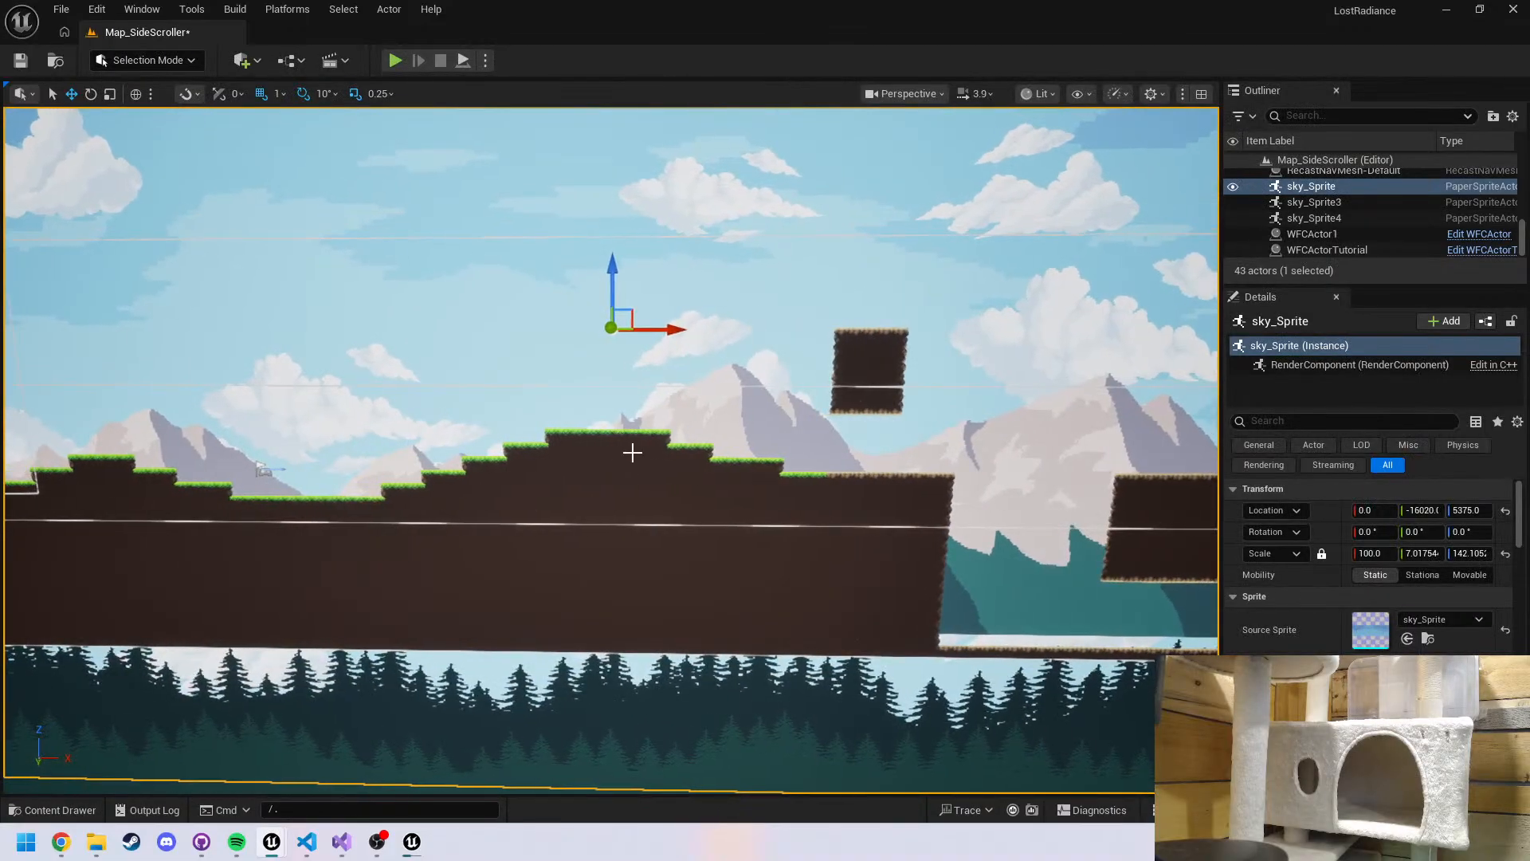
pyautogui.hotkey('ctrl', 'space')
pyautogui.scroll(3, 111, 661)
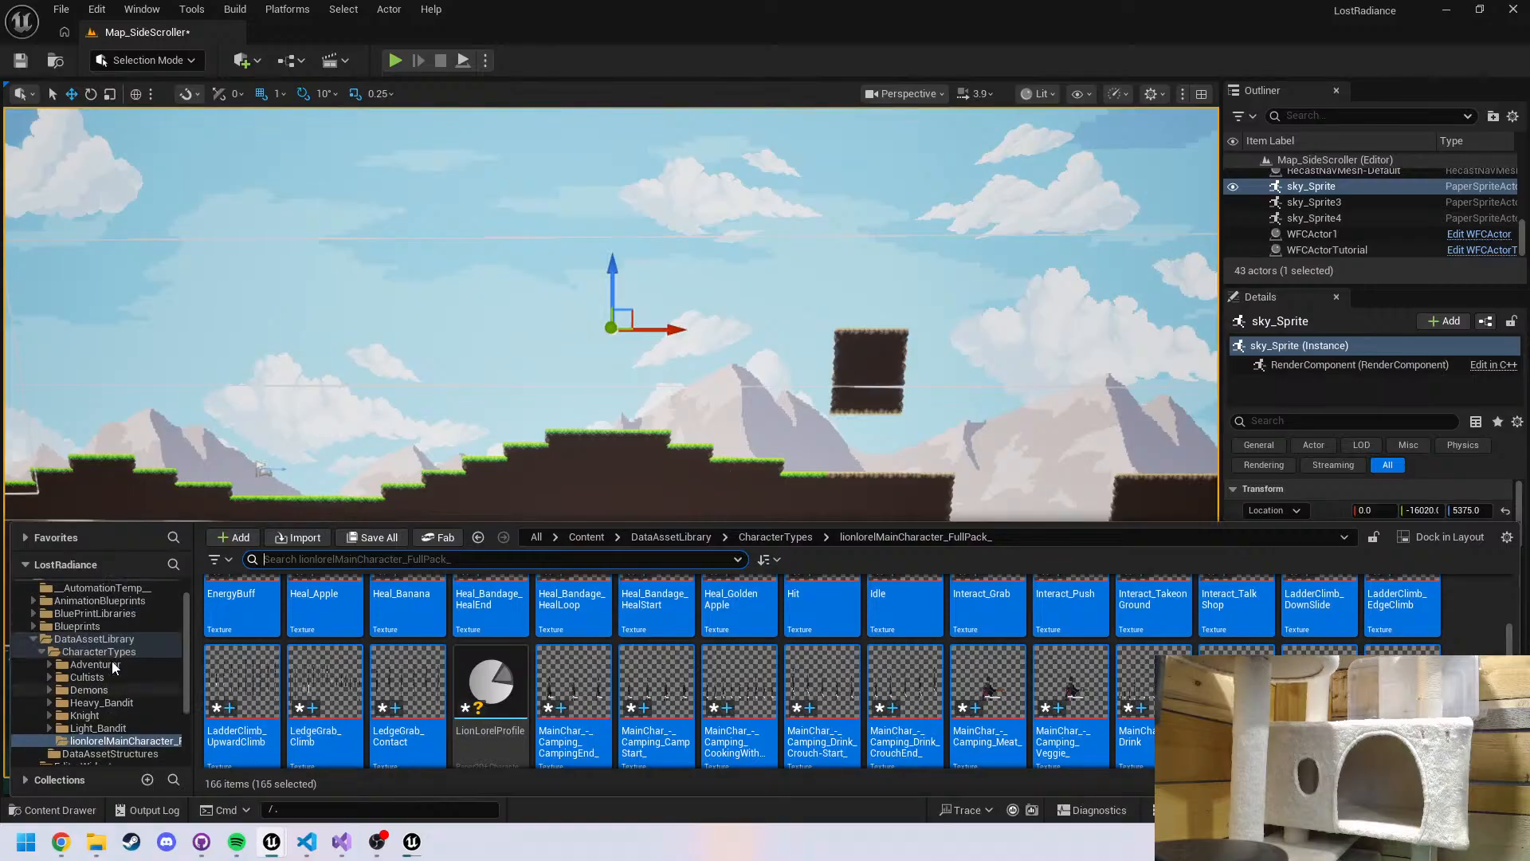
pyautogui.click(34, 666)
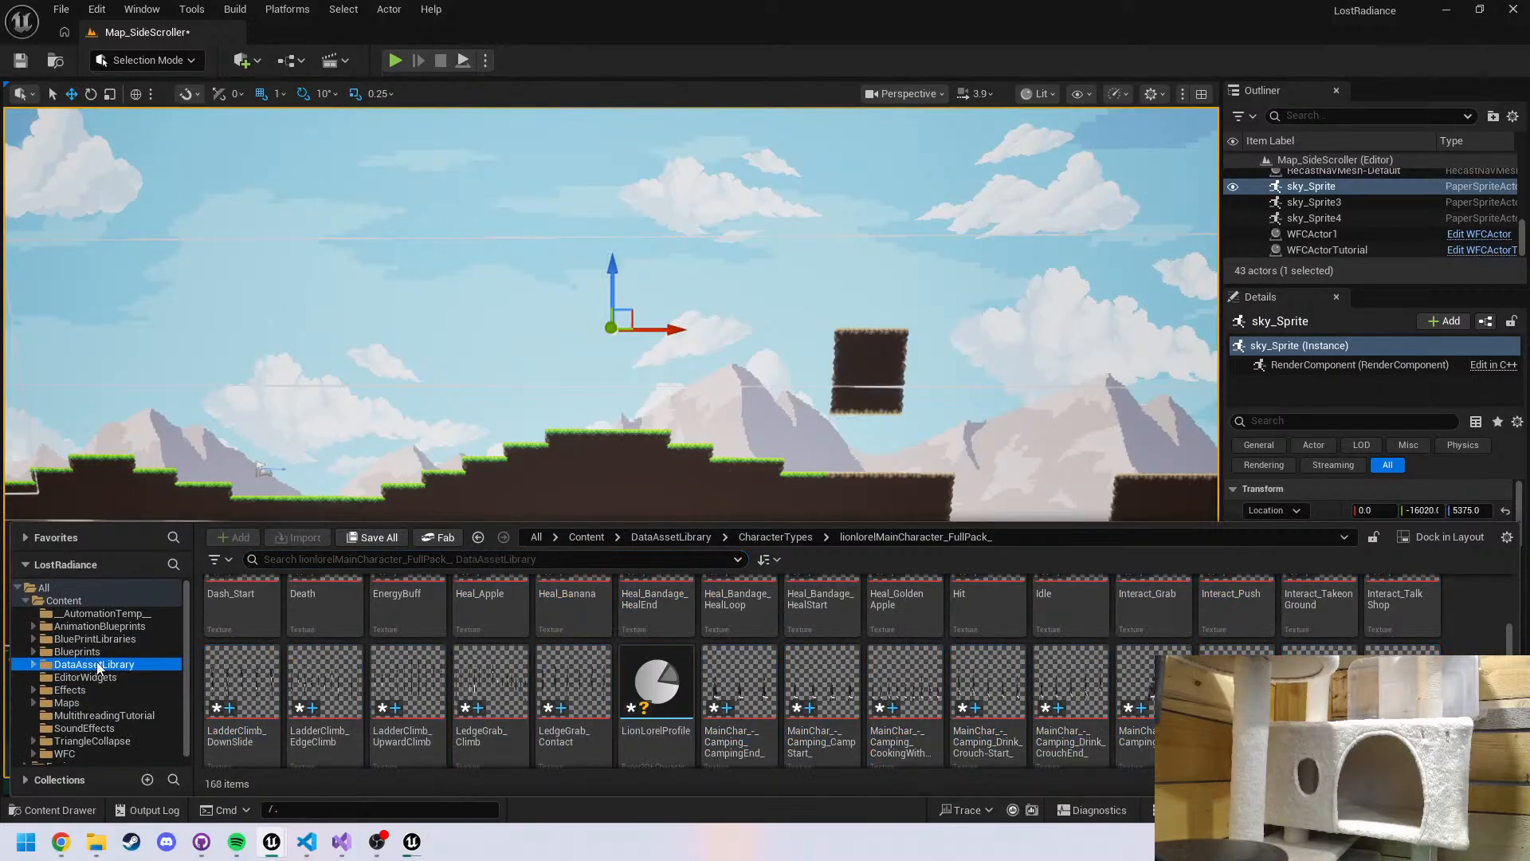
pyautogui.click(117, 701)
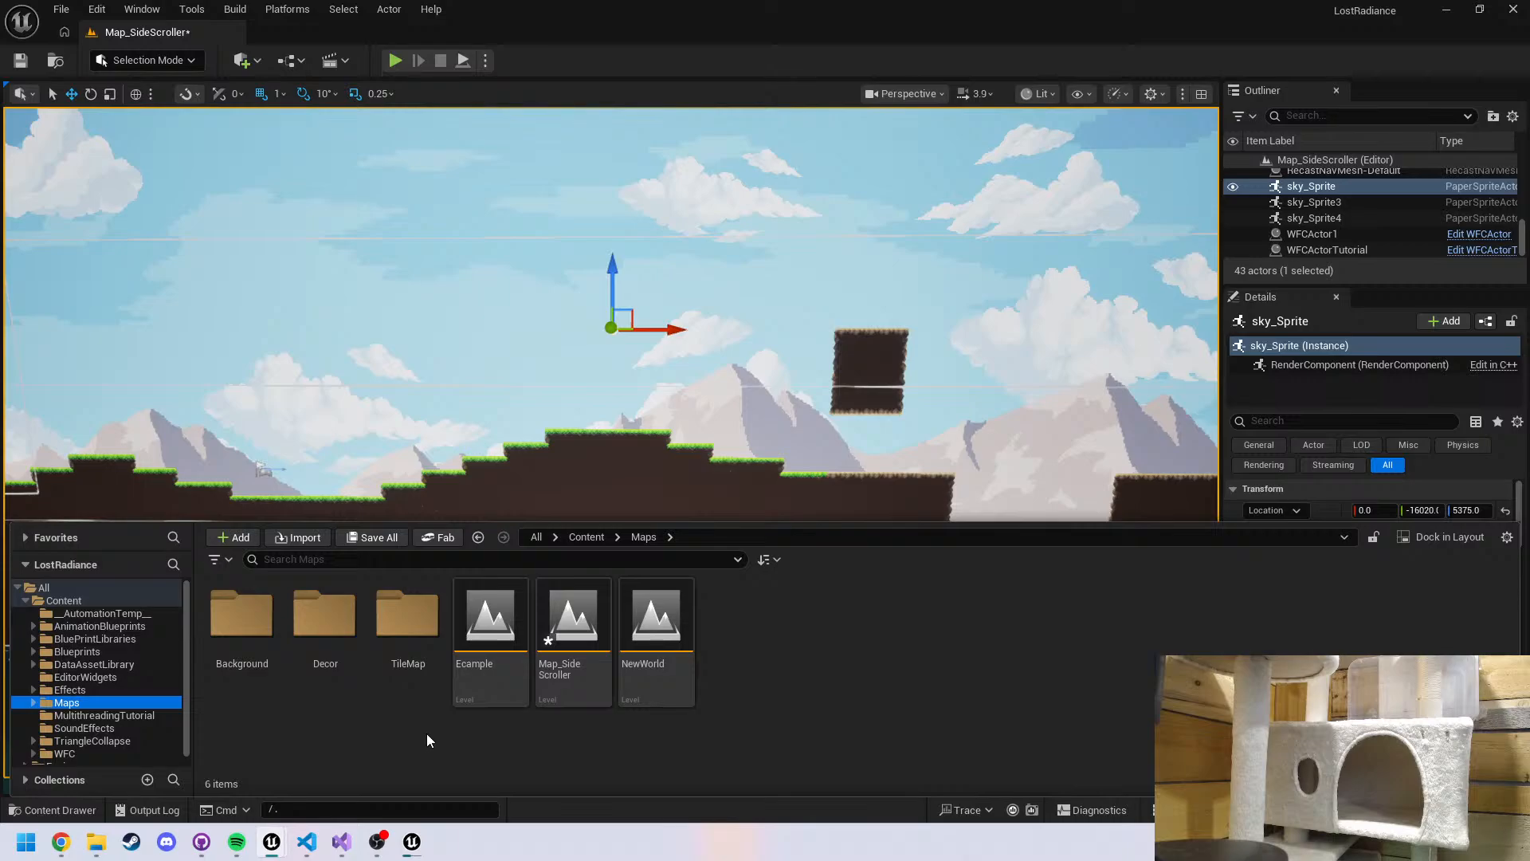
pyautogui.doubleClick(407, 668)
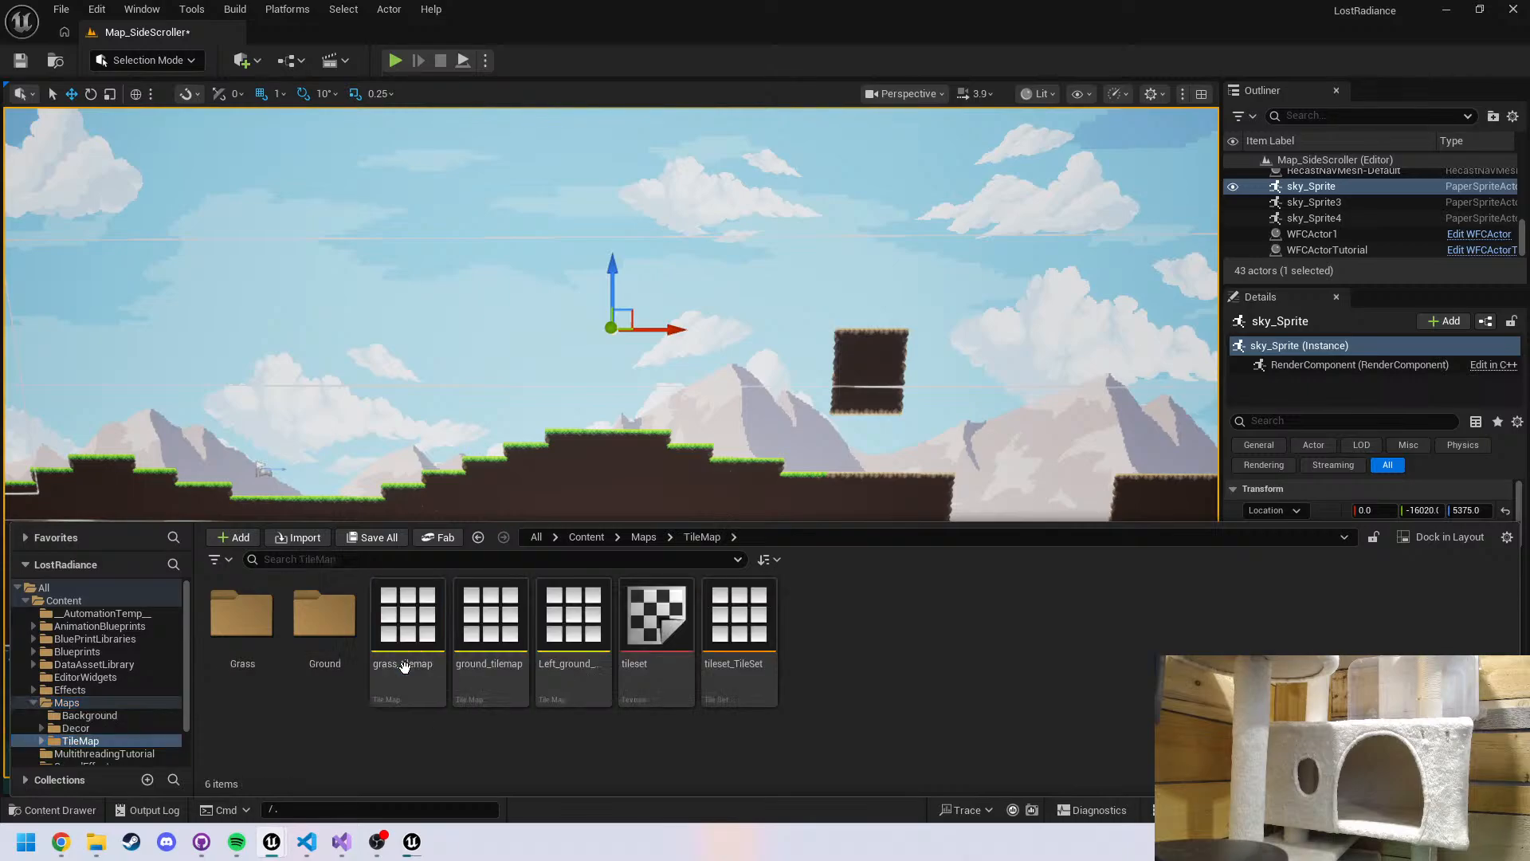
pyautogui.doubleClick(422, 664)
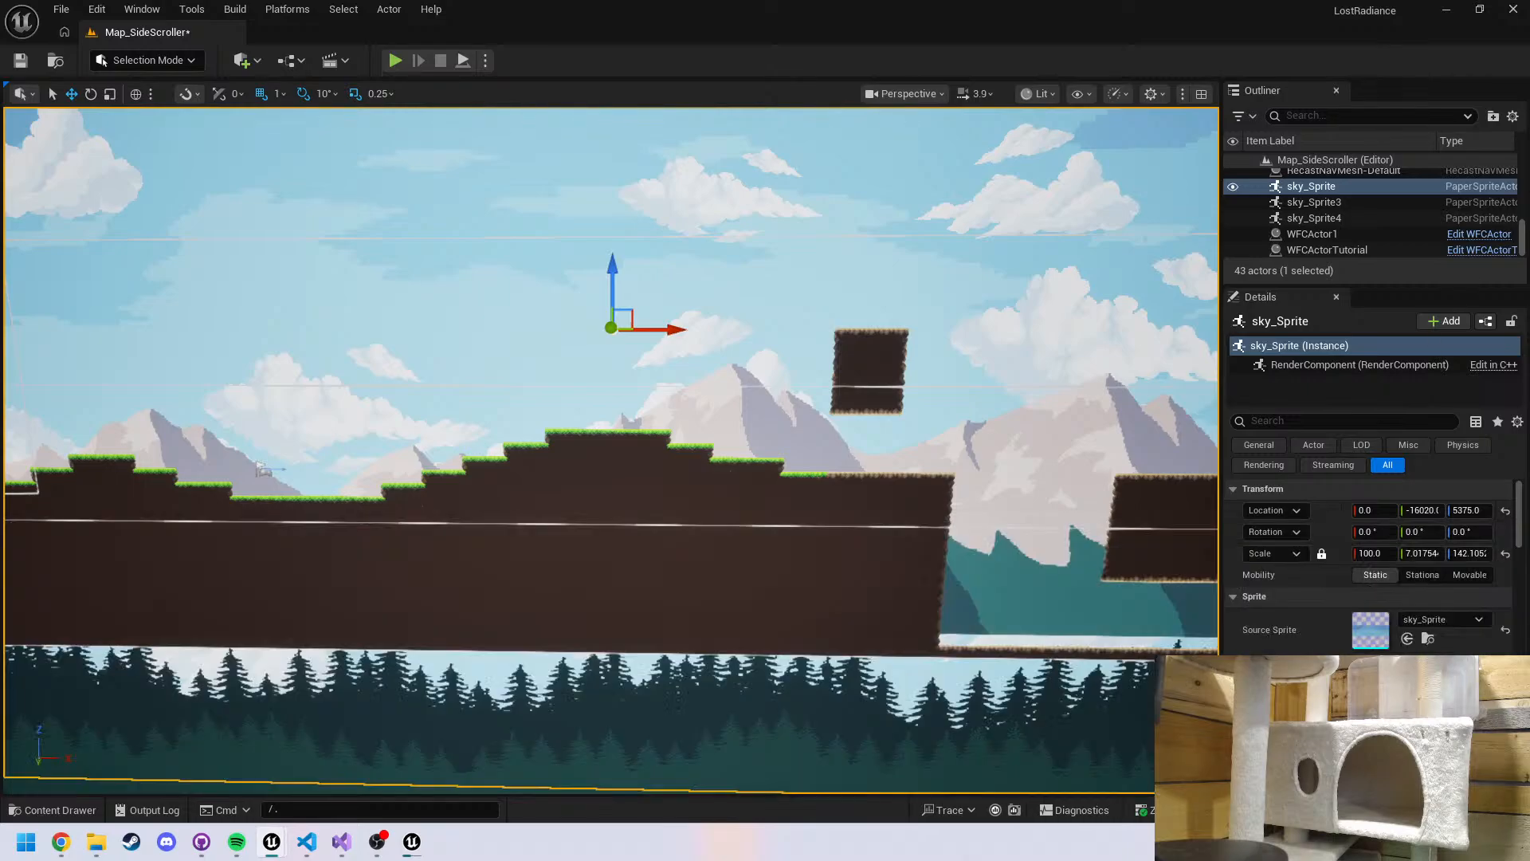
pyautogui.moveTo(774, 231); pyautogui.dragTo(326, 41)
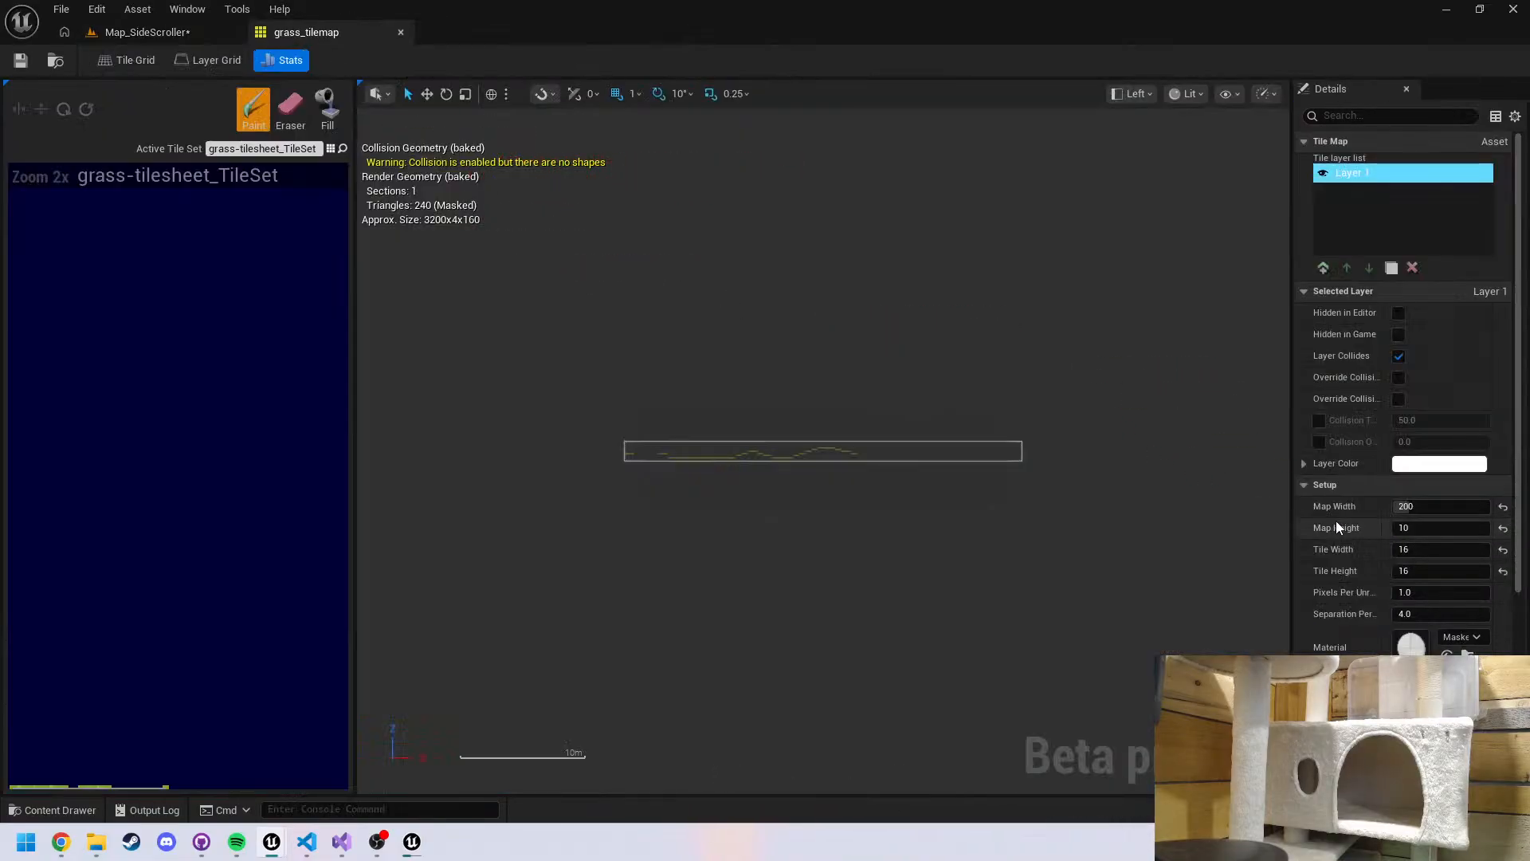
# Widen the Details area of grass_tilemap and review the layer's collision options and the map's setup settings
pyautogui.scroll(1, 899, 498)
pyautogui.scroll(1, 898, 498)
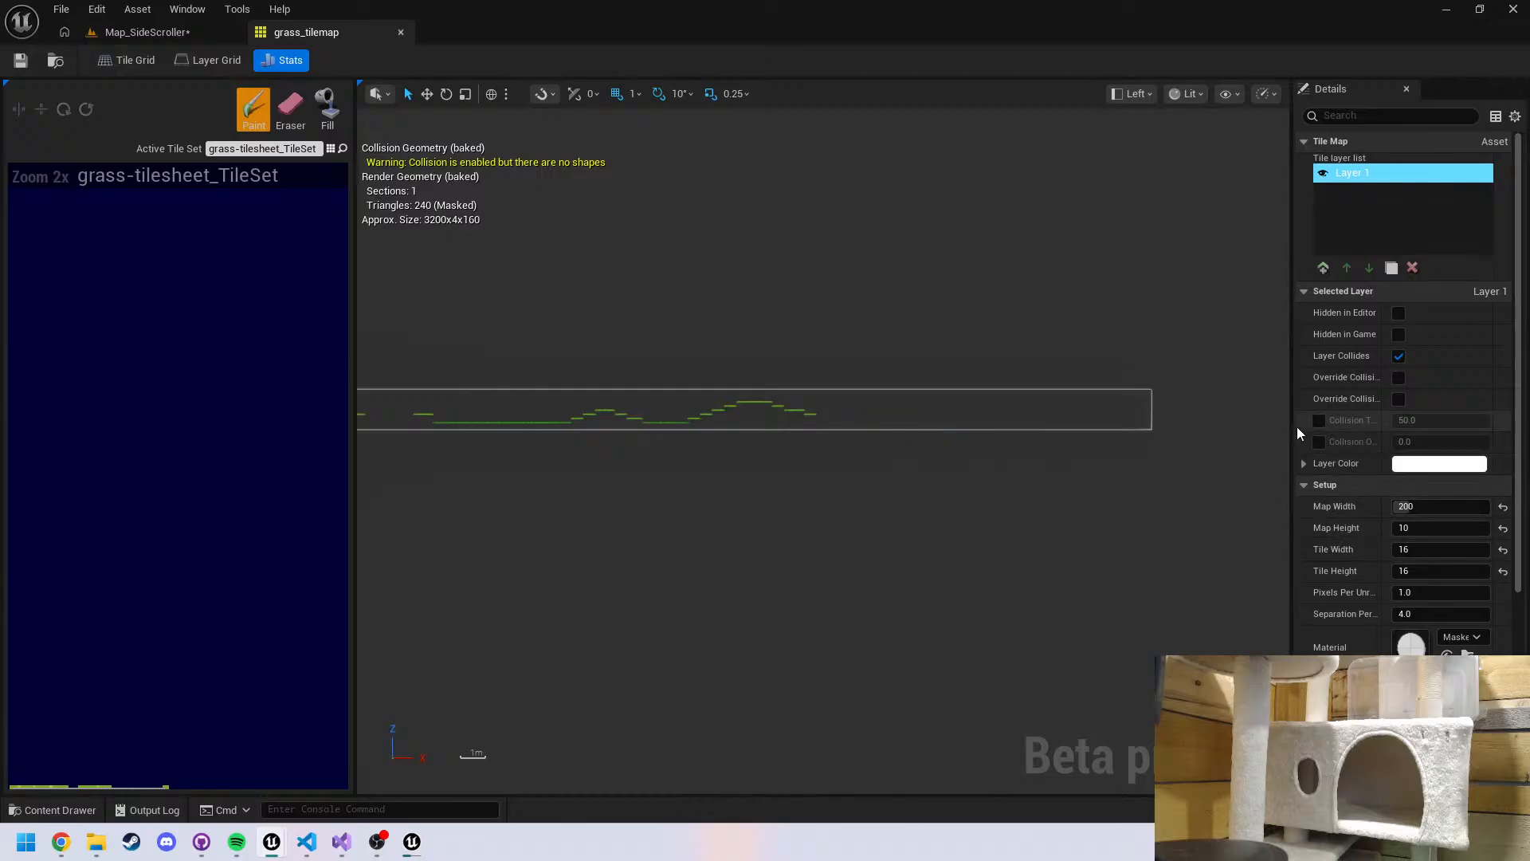
pyautogui.moveTo(1291, 426); pyautogui.dragTo(1090, 428)
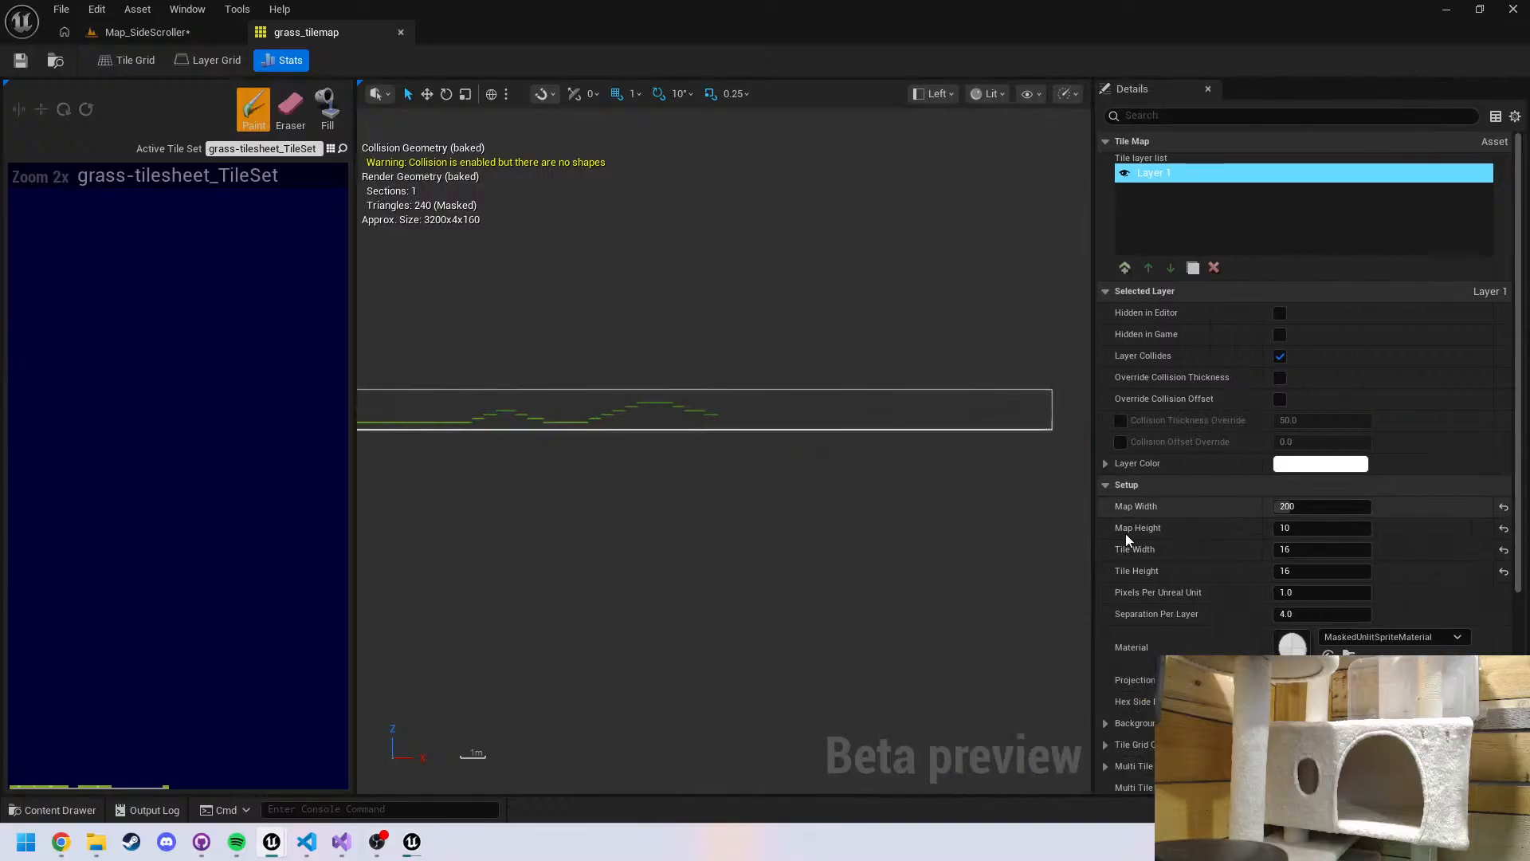
pyautogui.scroll(-2, 1217, 566)
pyautogui.scroll(-5, 1203, 567)
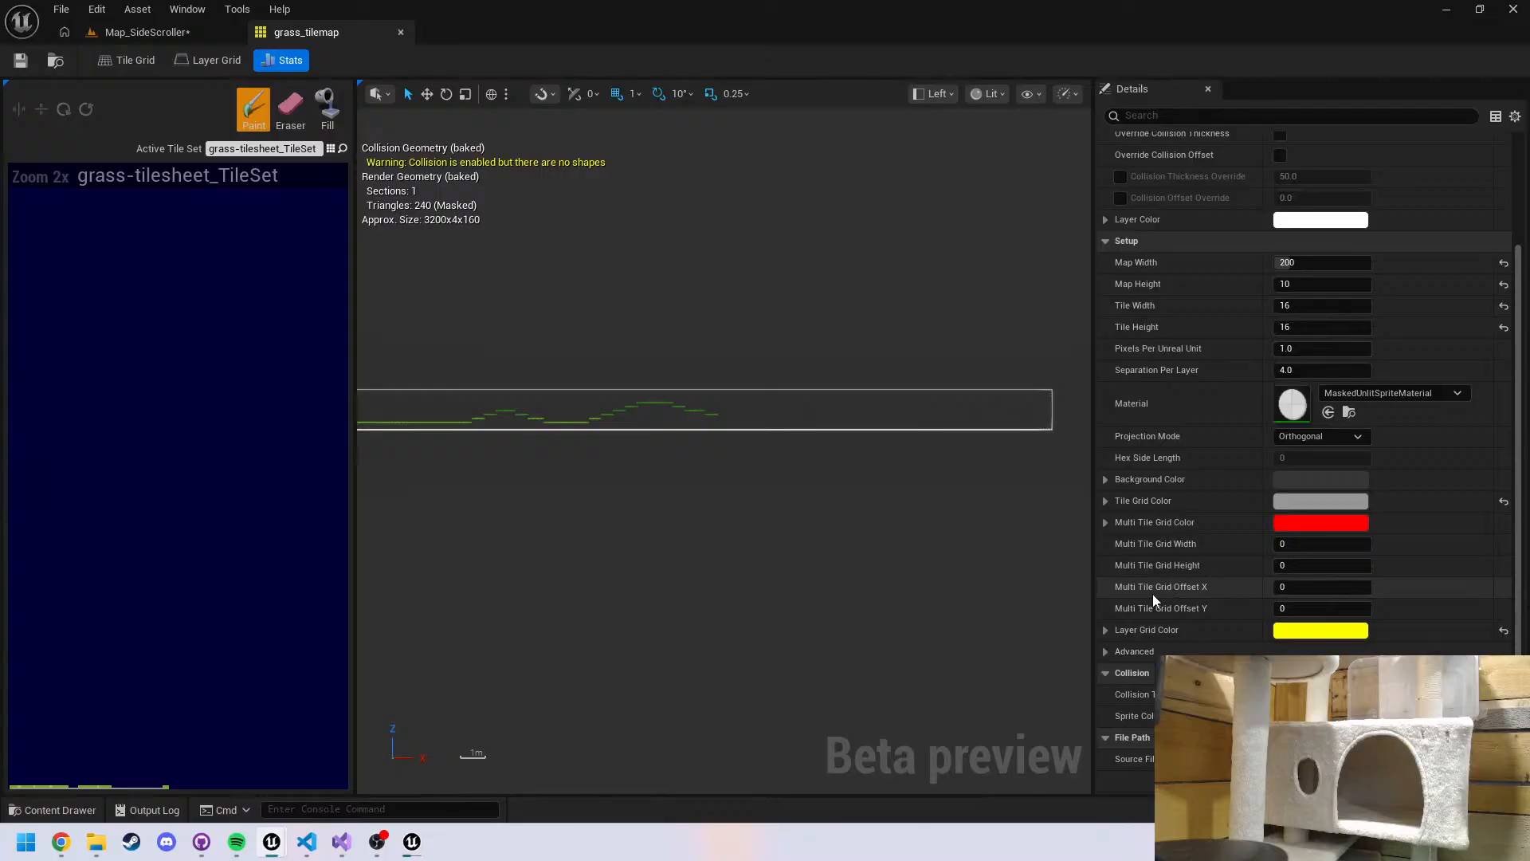
pyautogui.scroll(3, 1148, 558)
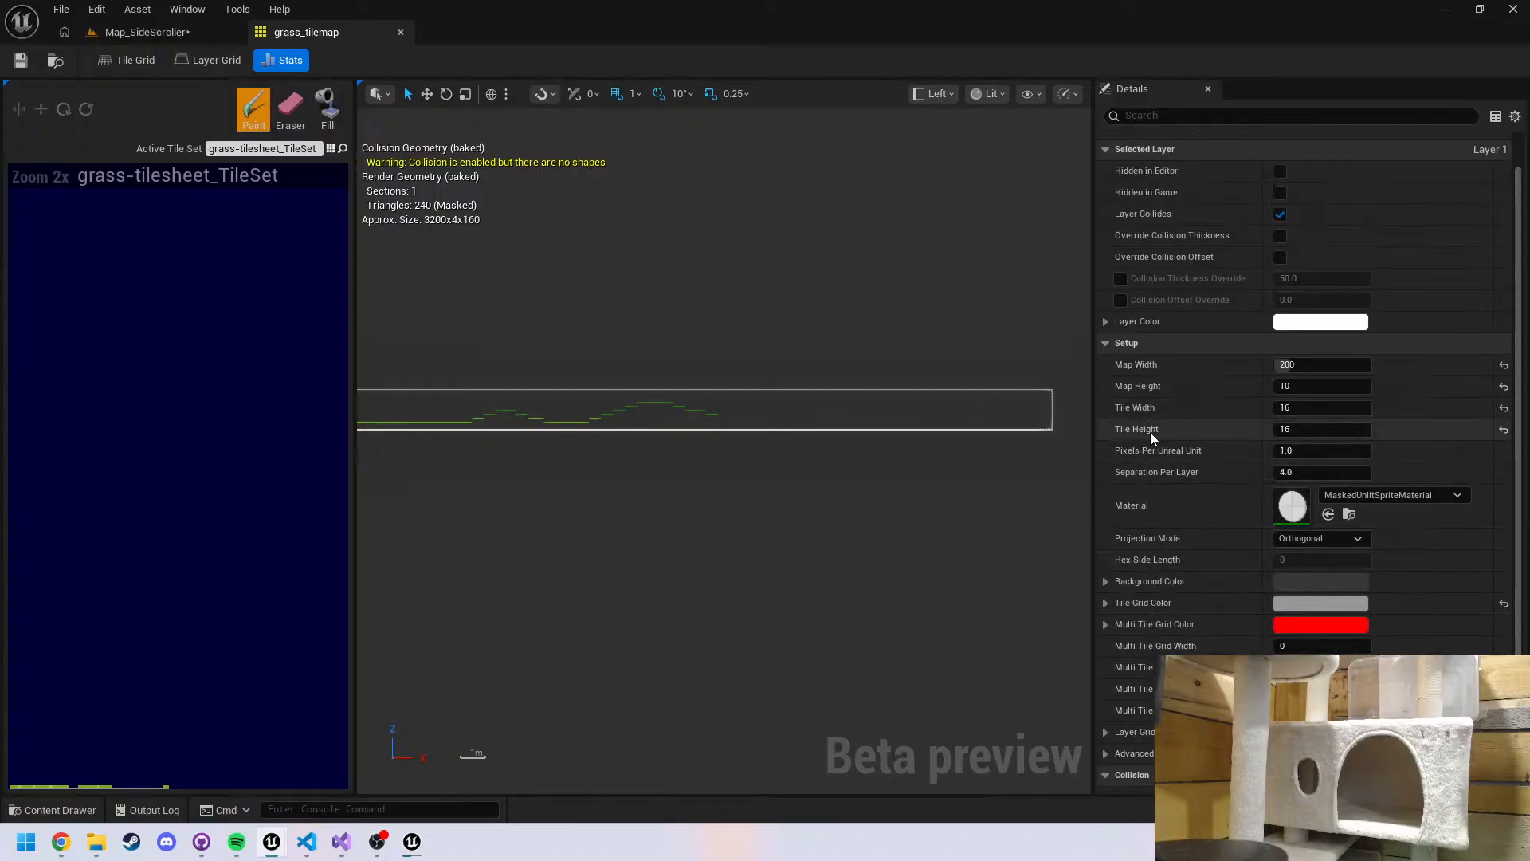
pyautogui.scroll(3, 1144, 438)
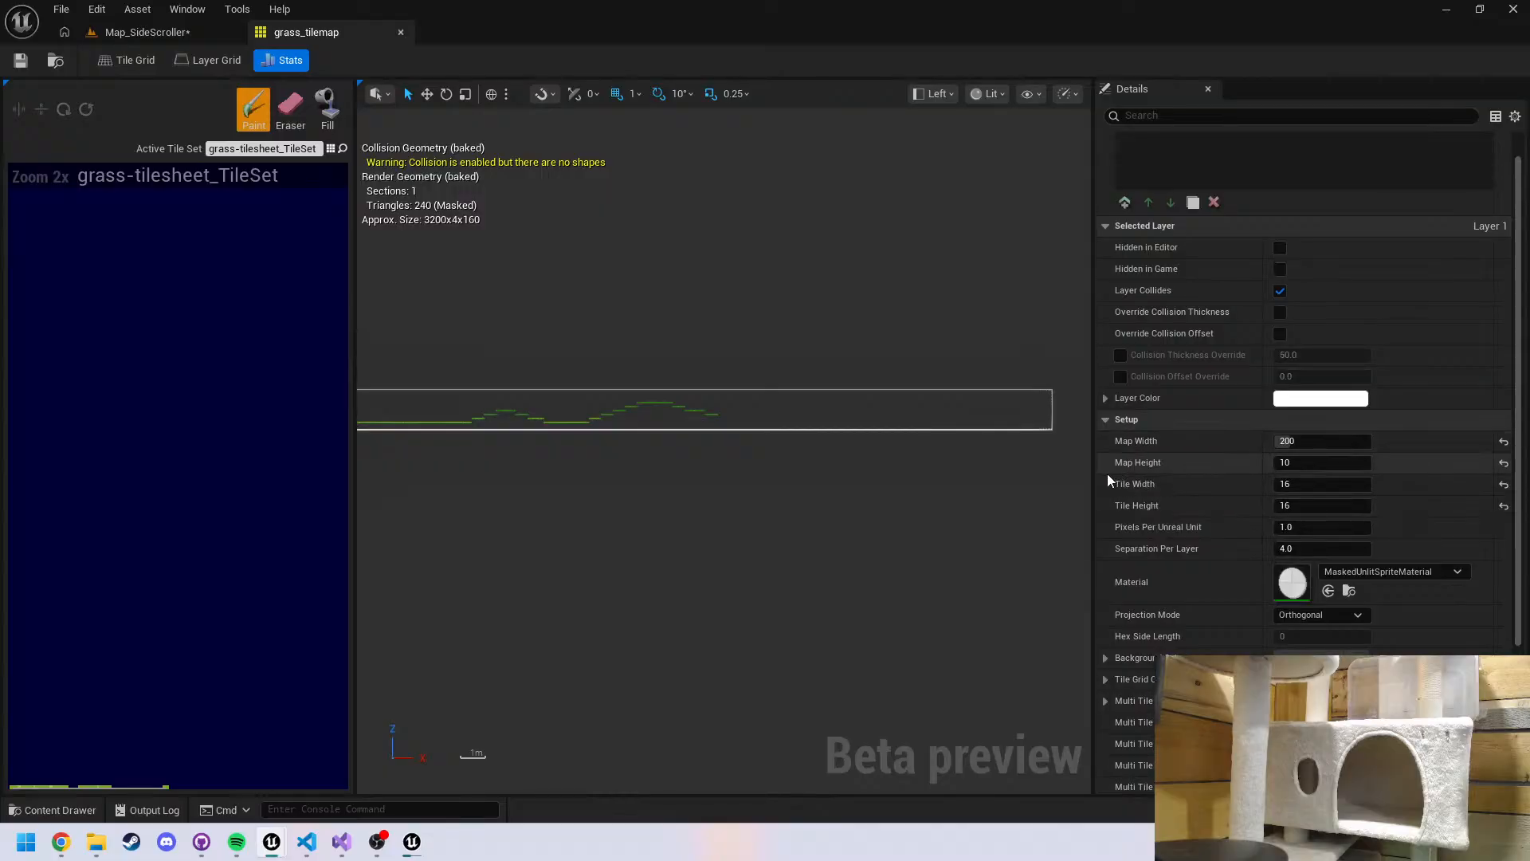
pyautogui.scroll(1, 1180, 358)
pyautogui.scroll(1, 1180, 358)
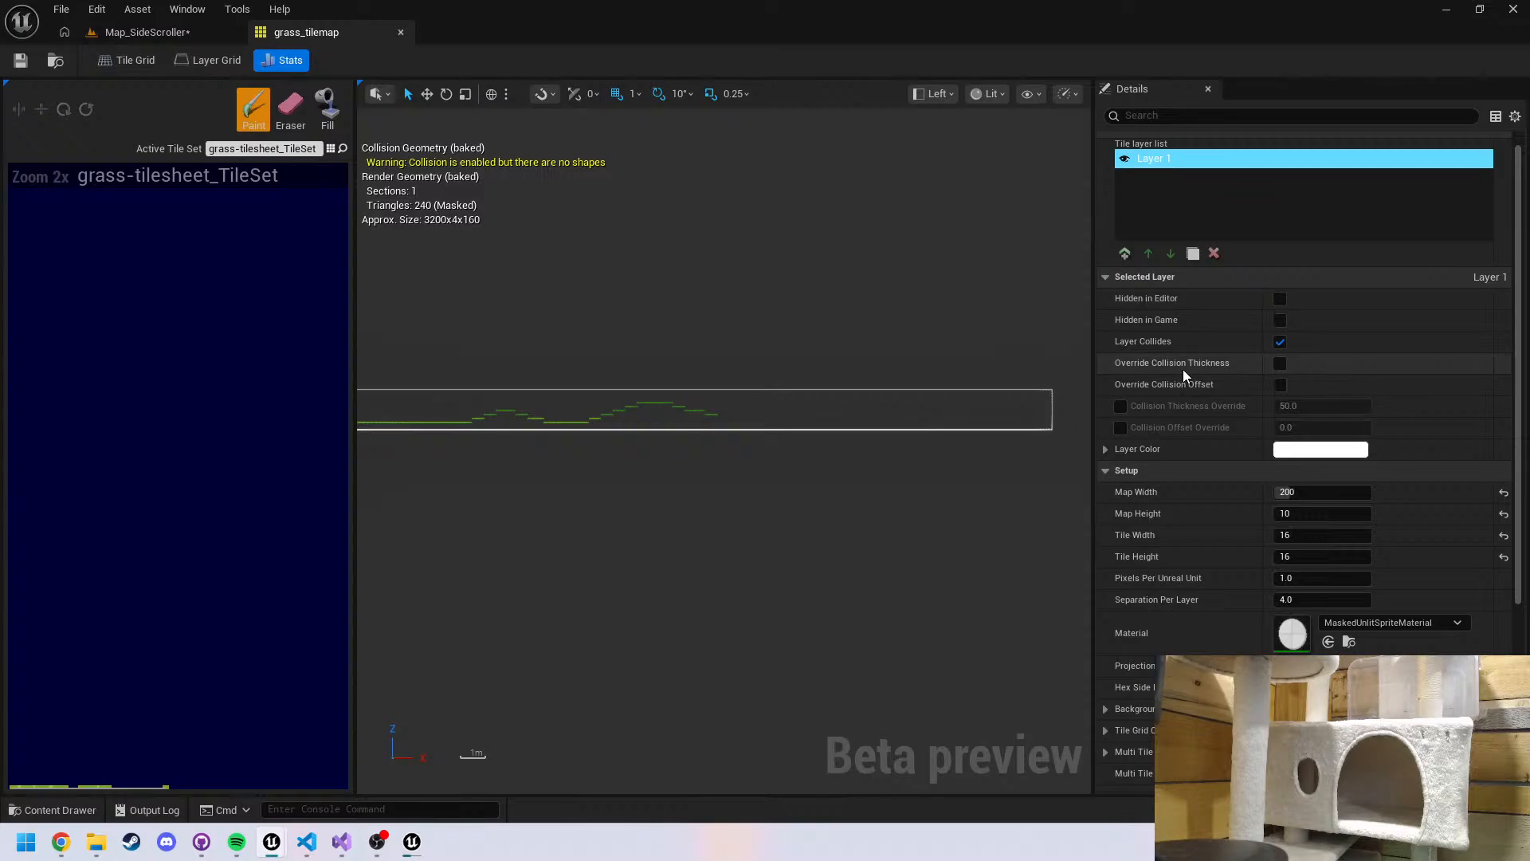
pyautogui.scroll(1, 1183, 383)
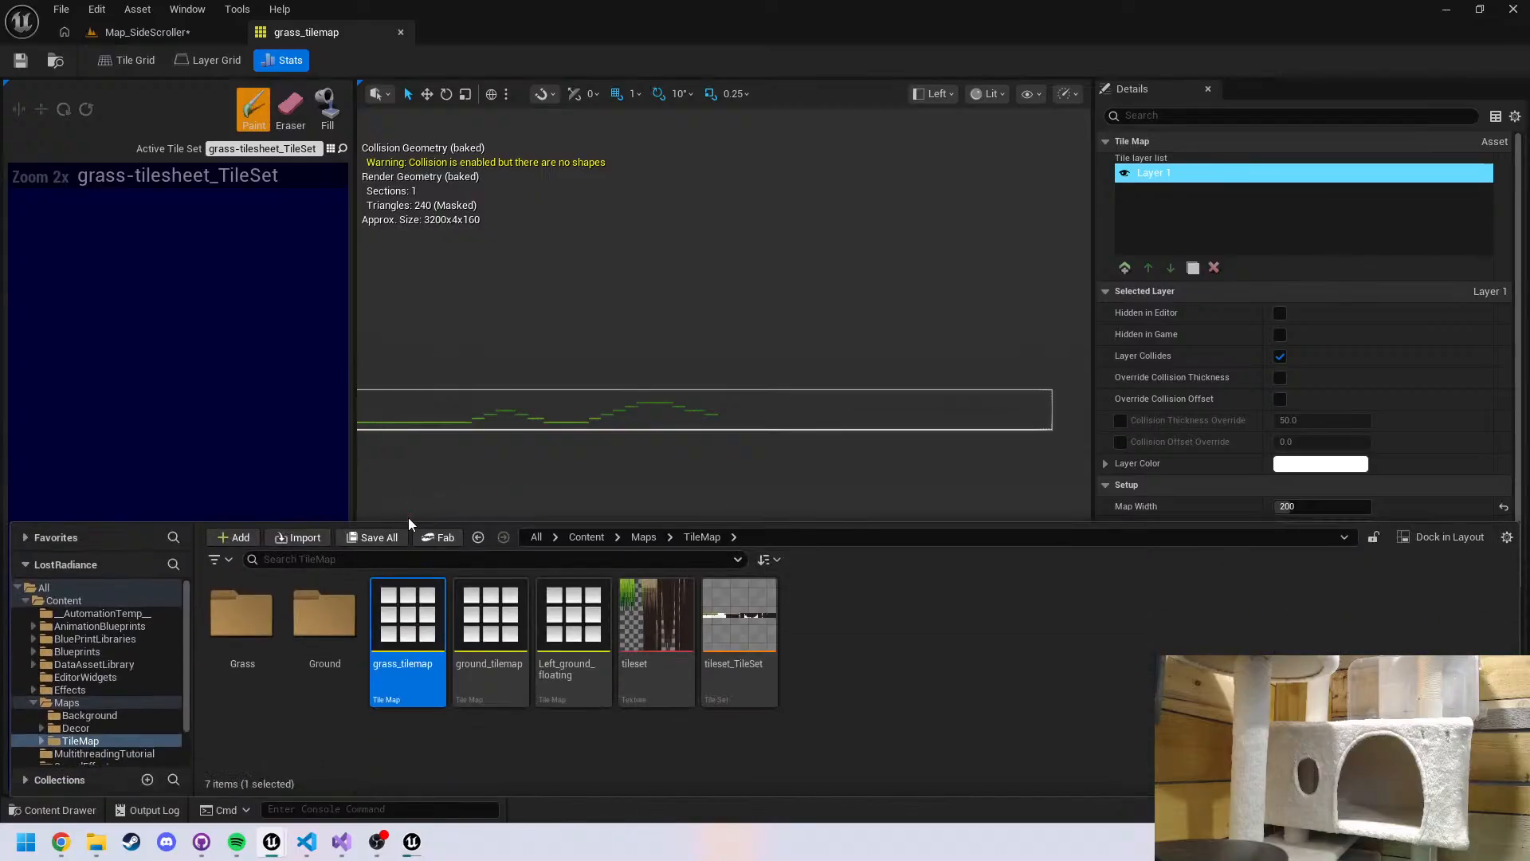
# Open the WFC_Calculation blueprint from the WFC content folder and look over its Propagate Collapse graph
pyautogui.hotkey('ctrl', 'space')
pyautogui.scroll(-2, 145, 664)
pyautogui.click(65, 745)
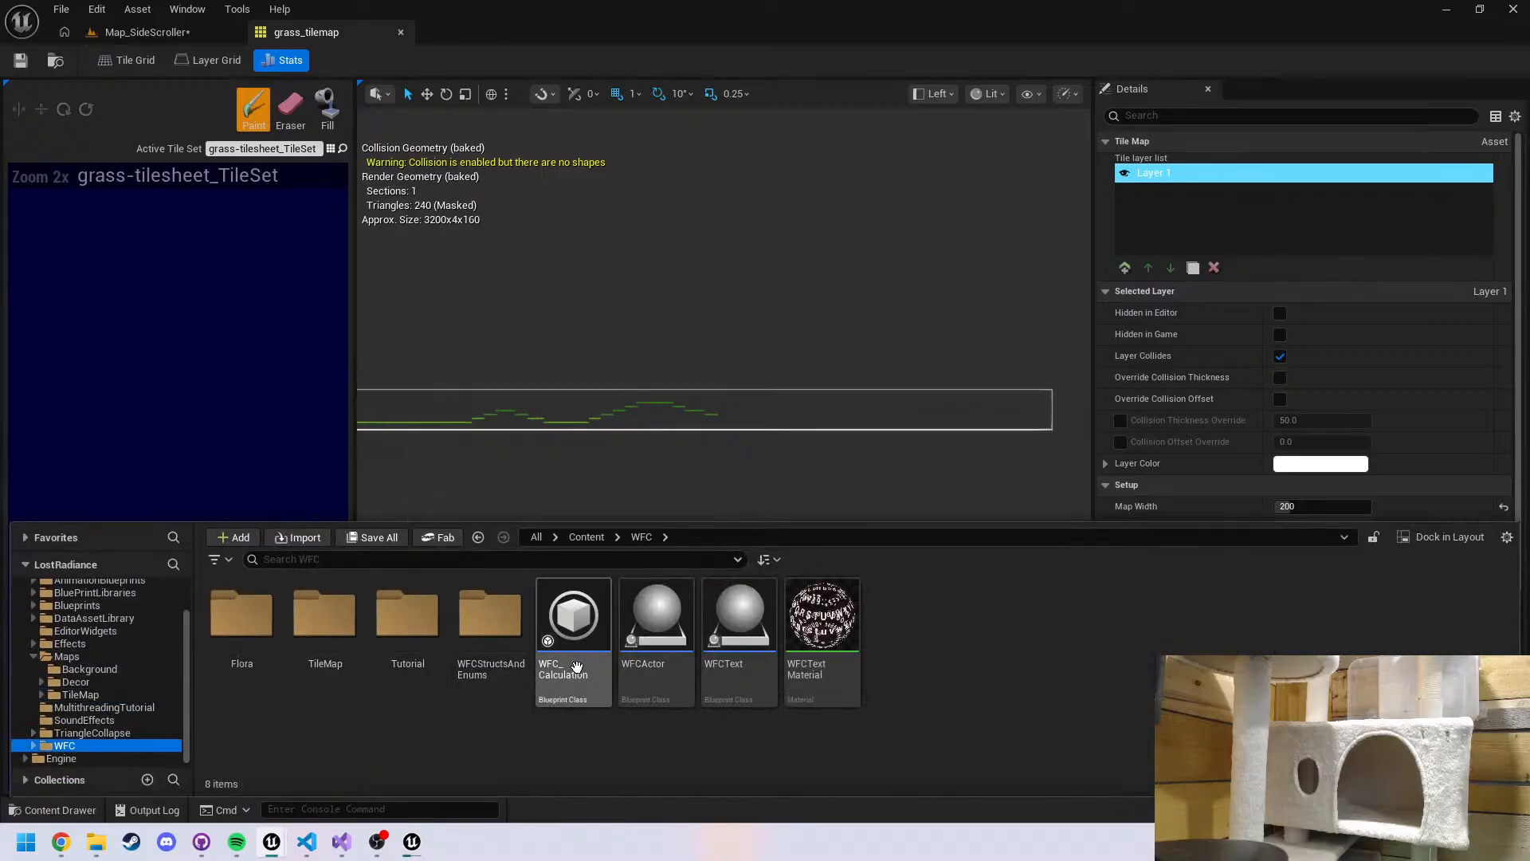
pyautogui.click(574, 668)
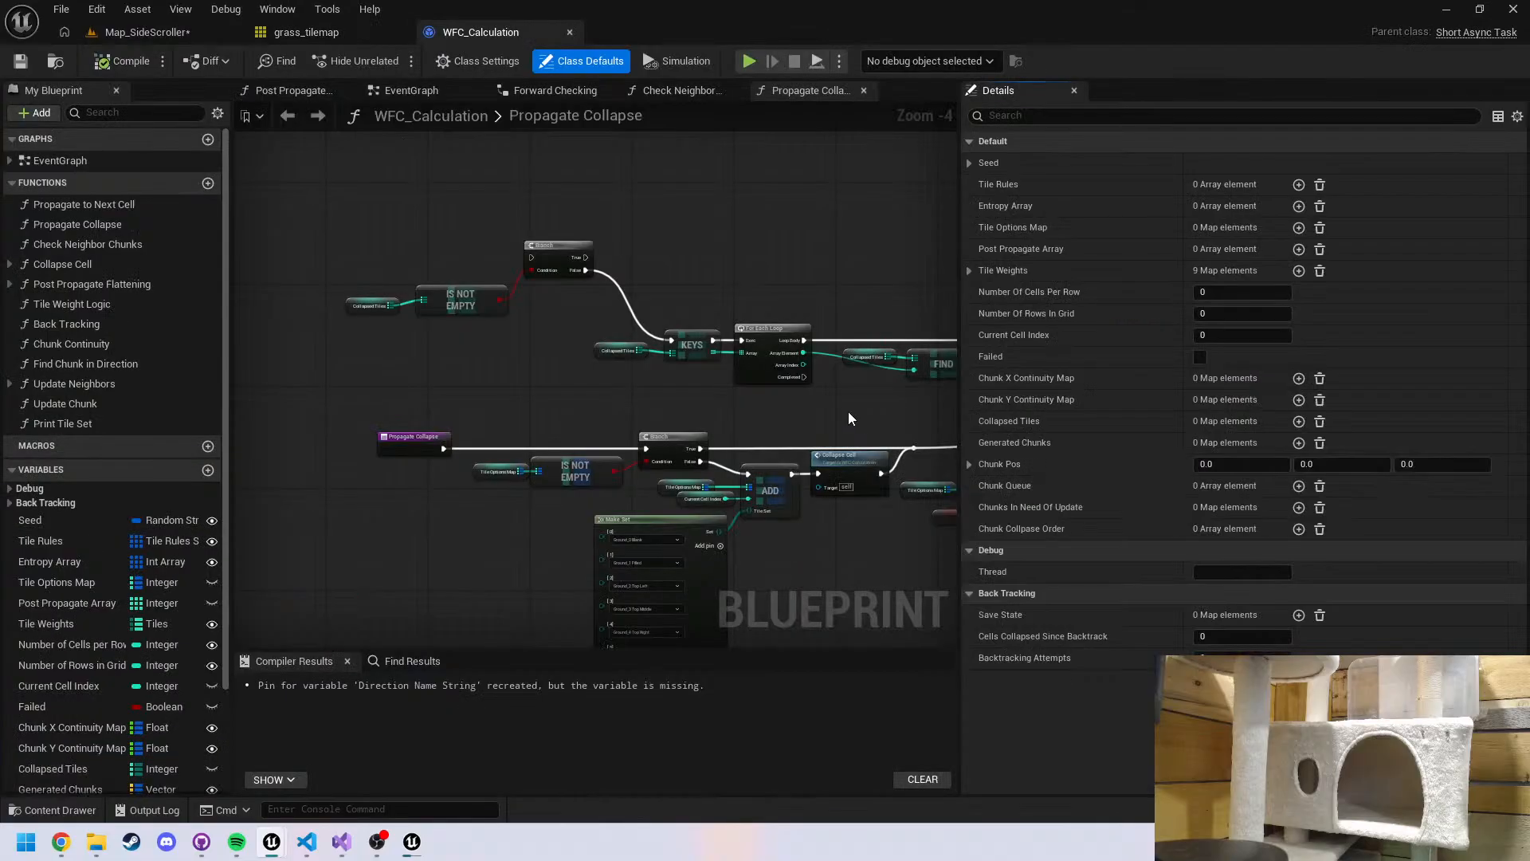
pyautogui.moveTo(766, 409); pyautogui.dragTo(639, 373, button='right')
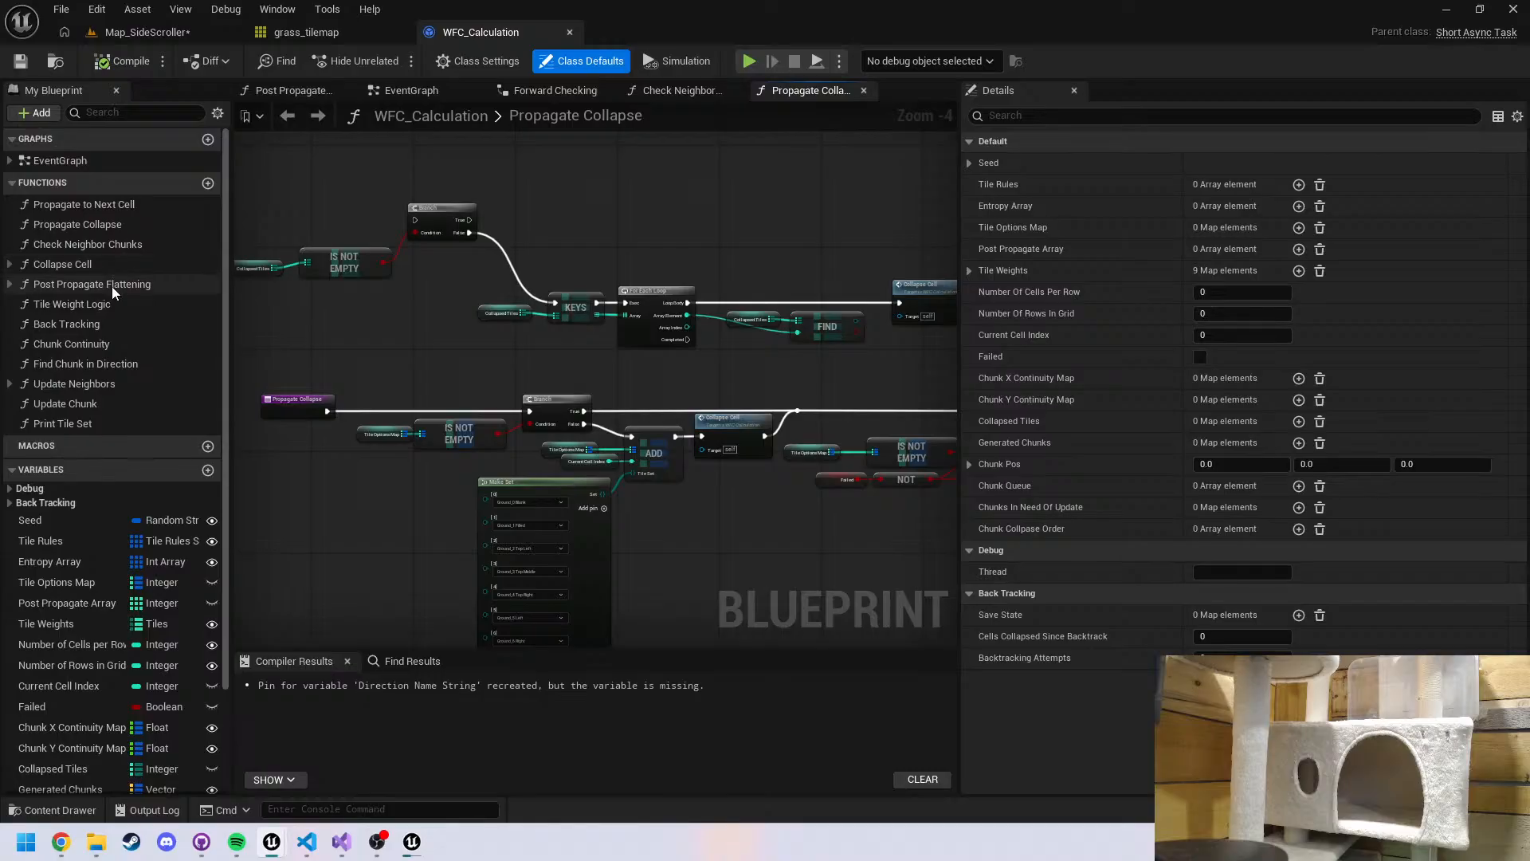
# Open the WFCActor blueprint from the WFC folder and examine its SpawnGrid function for tile map handling
pyautogui.hotkey('ctrl', 'space')
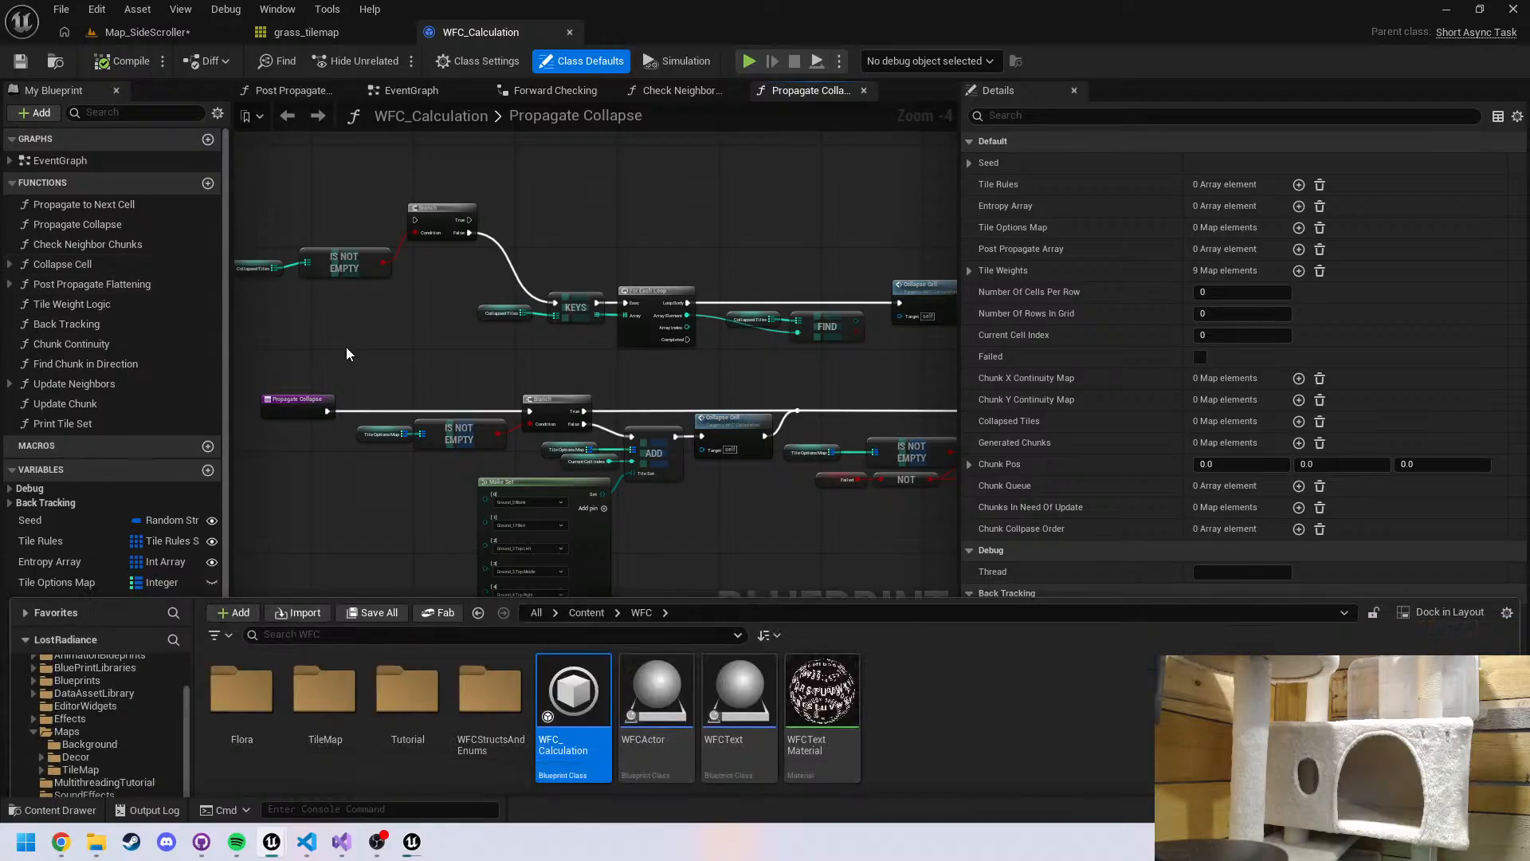
pyautogui.click(656, 618)
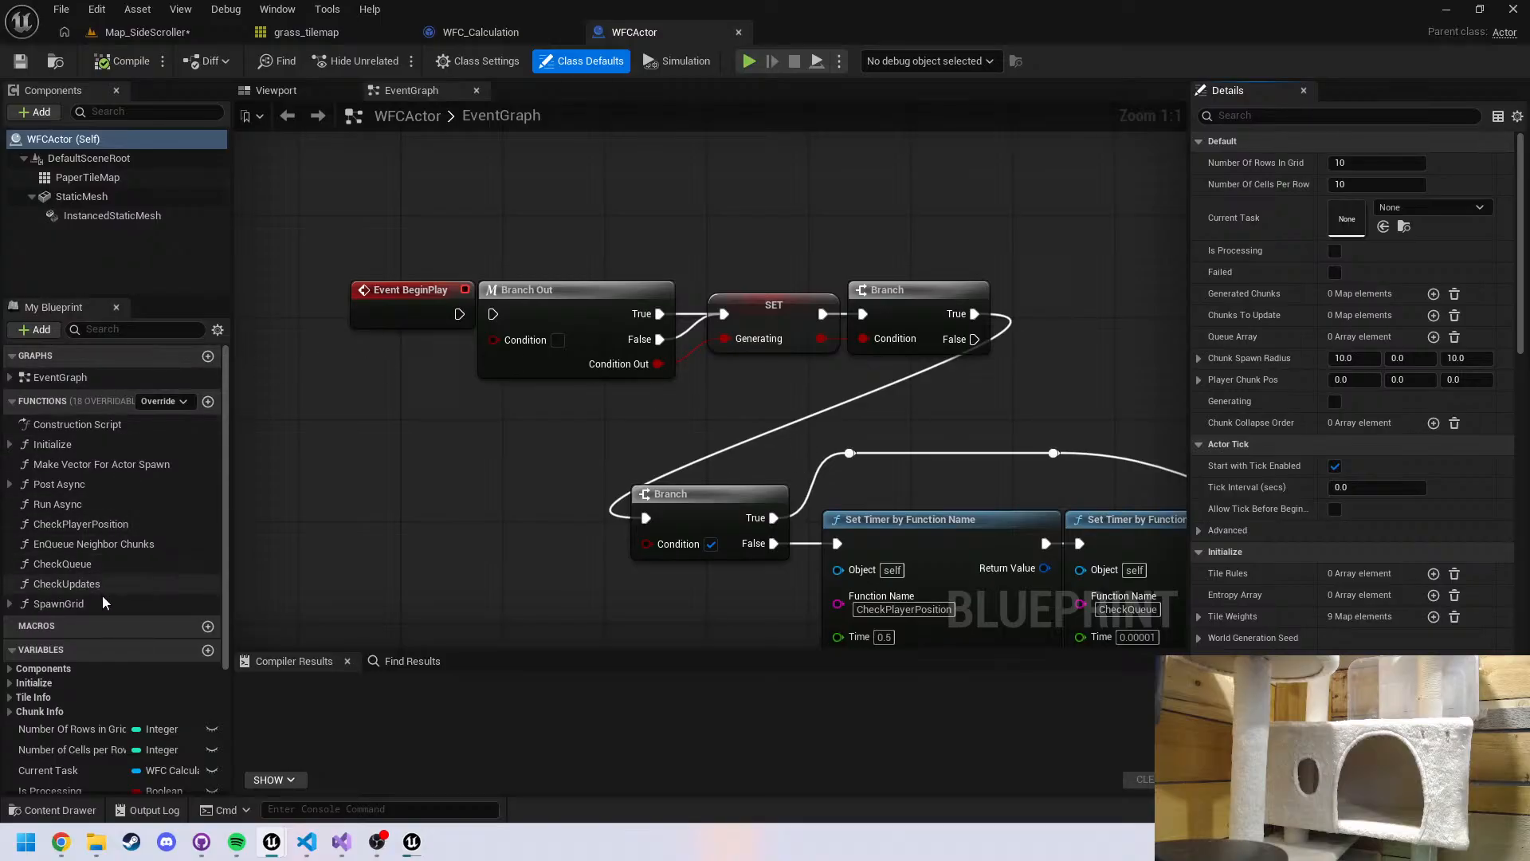
pyautogui.doubleClick(112, 605)
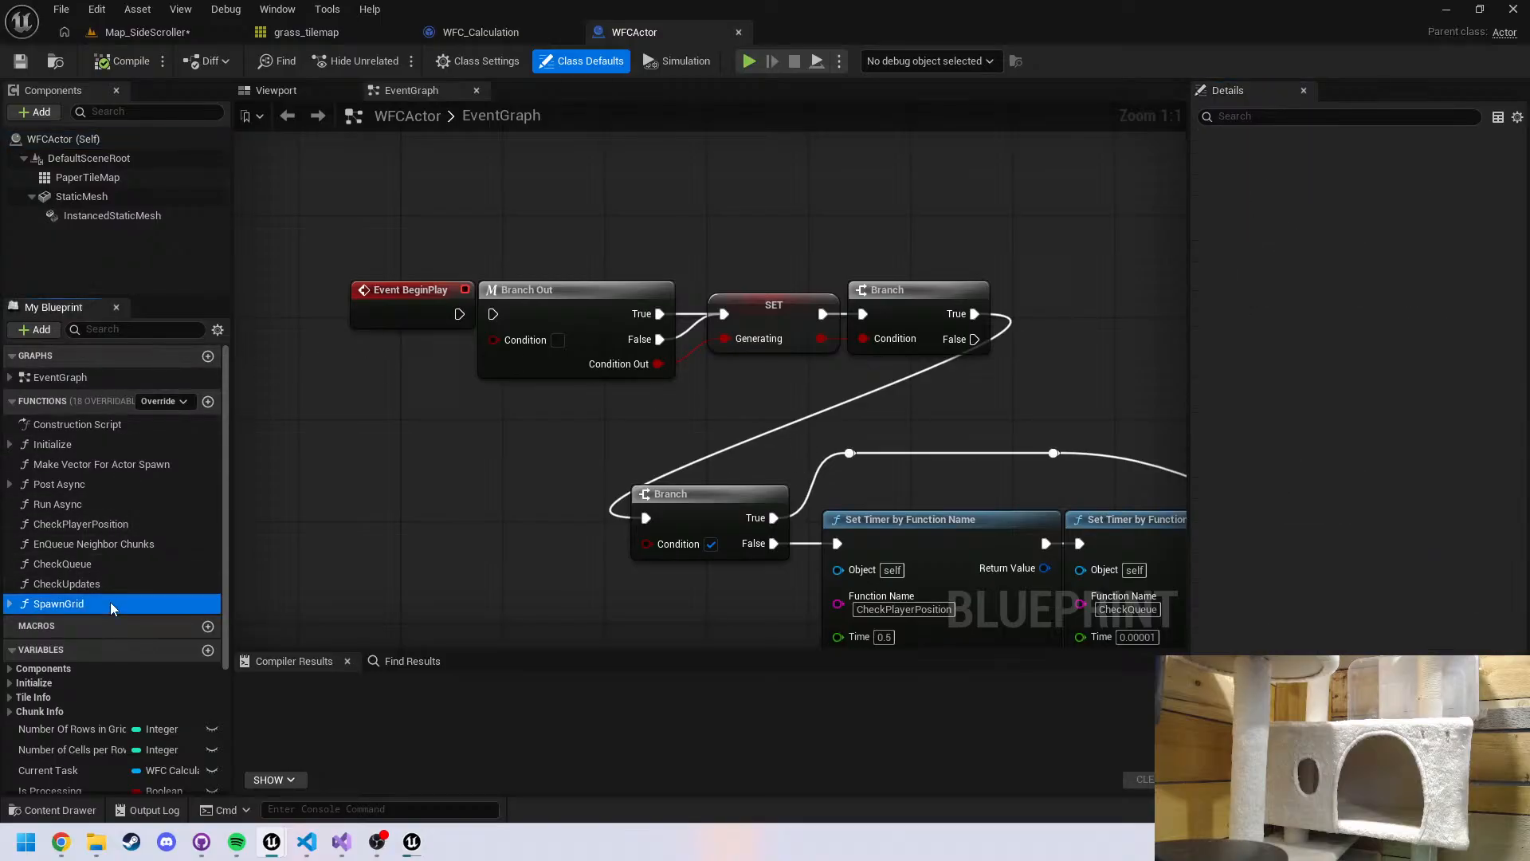
pyautogui.scroll(5, 864, 390)
pyautogui.moveTo(994, 444)
pyautogui.mouseDown(button='right')
pyautogui.moveTo(1087, 465)
pyautogui.moveTo(691, 438)
pyautogui.moveTo(728, 465)
pyautogui.moveTo(659, 495)
pyautogui.moveTo(863, 480)
pyautogui.mouseUp(button='right')
pyautogui.scroll(-6, 805, 449)
pyautogui.scroll(4, 905, 470)
pyautogui.moveTo(569, 451)
pyautogui.mouseDown(button='right')
pyautogui.moveTo(924, 454)
pyautogui.moveTo(382, 421)
pyautogui.mouseUp(button='right')
pyautogui.moveTo(1037, 421)
pyautogui.mouseDown(button='right')
pyautogui.moveTo(950, 540)
pyautogui.moveTo(939, 520)
pyautogui.mouseUp(button='right')
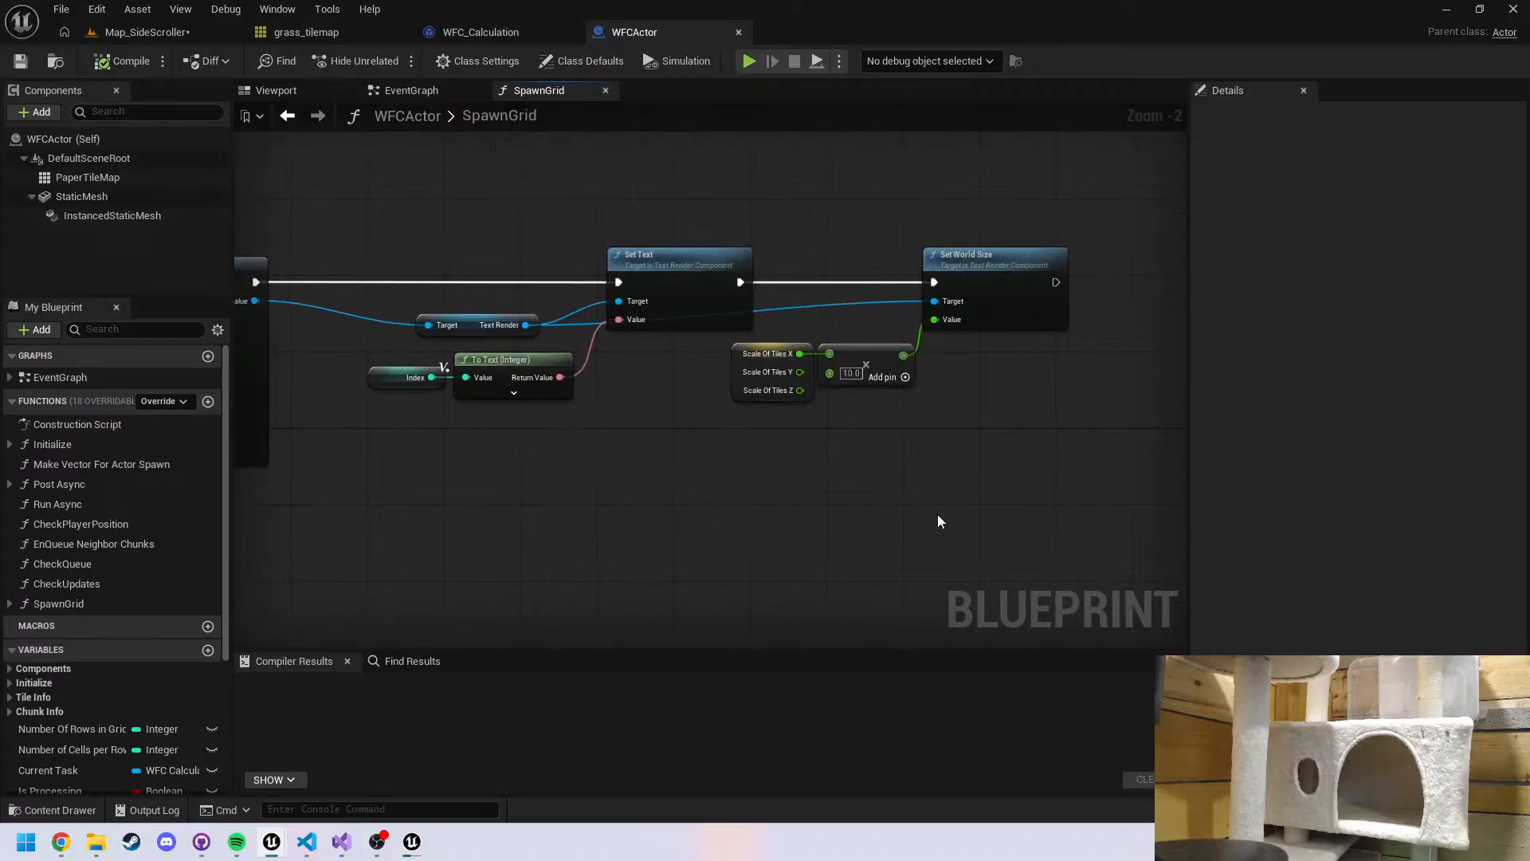
pyautogui.moveTo(732, 494); pyautogui.dragTo(1186, 479, button='right')
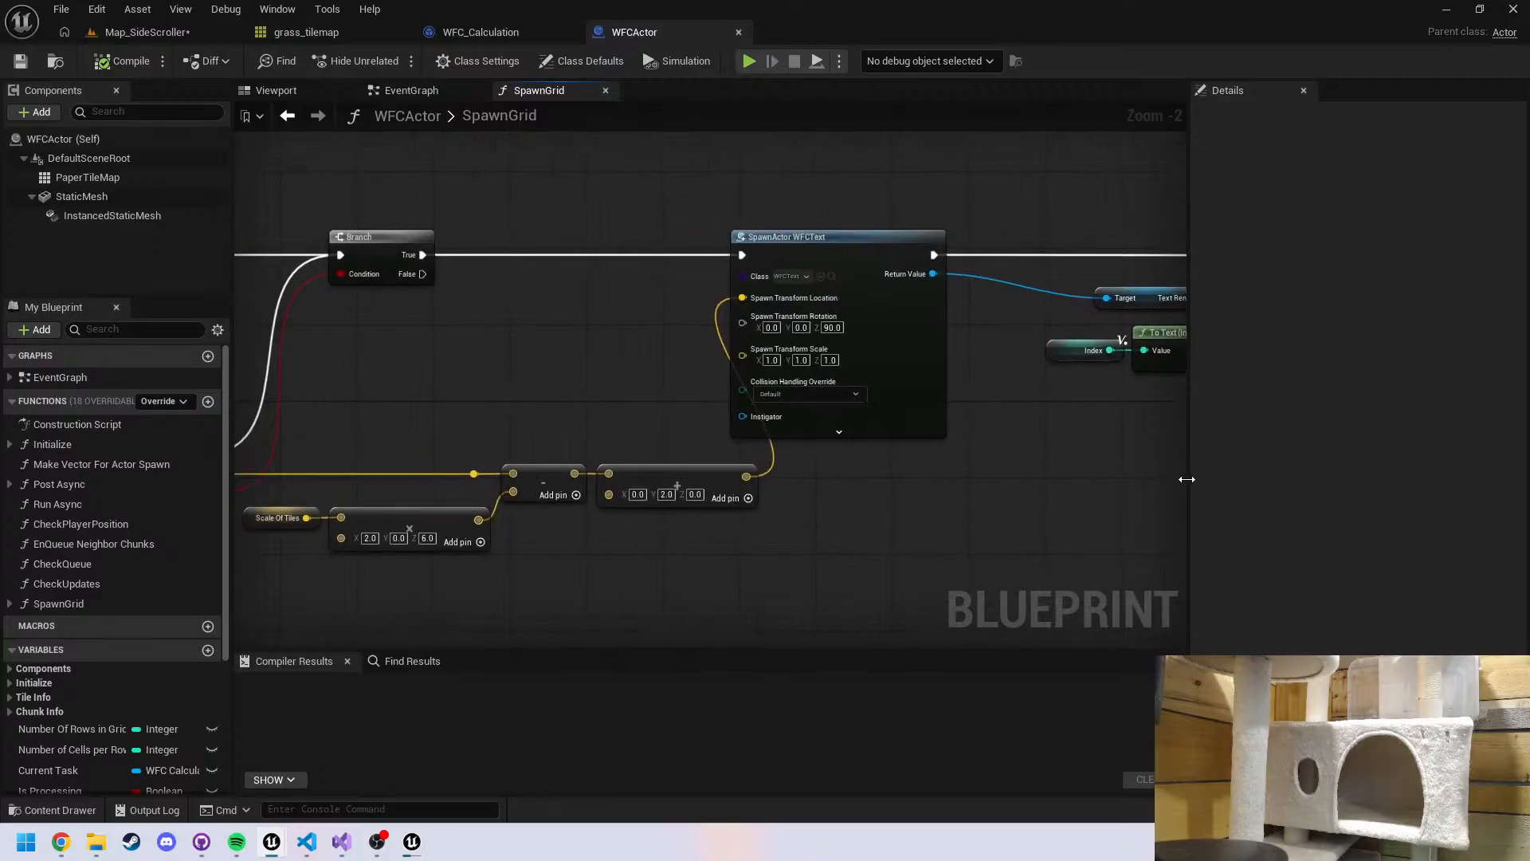
# Open WFCActor's Post Async function, follow its execution flow, and open the collapsed Create Tile Map graph
pyautogui.click(411, 91)
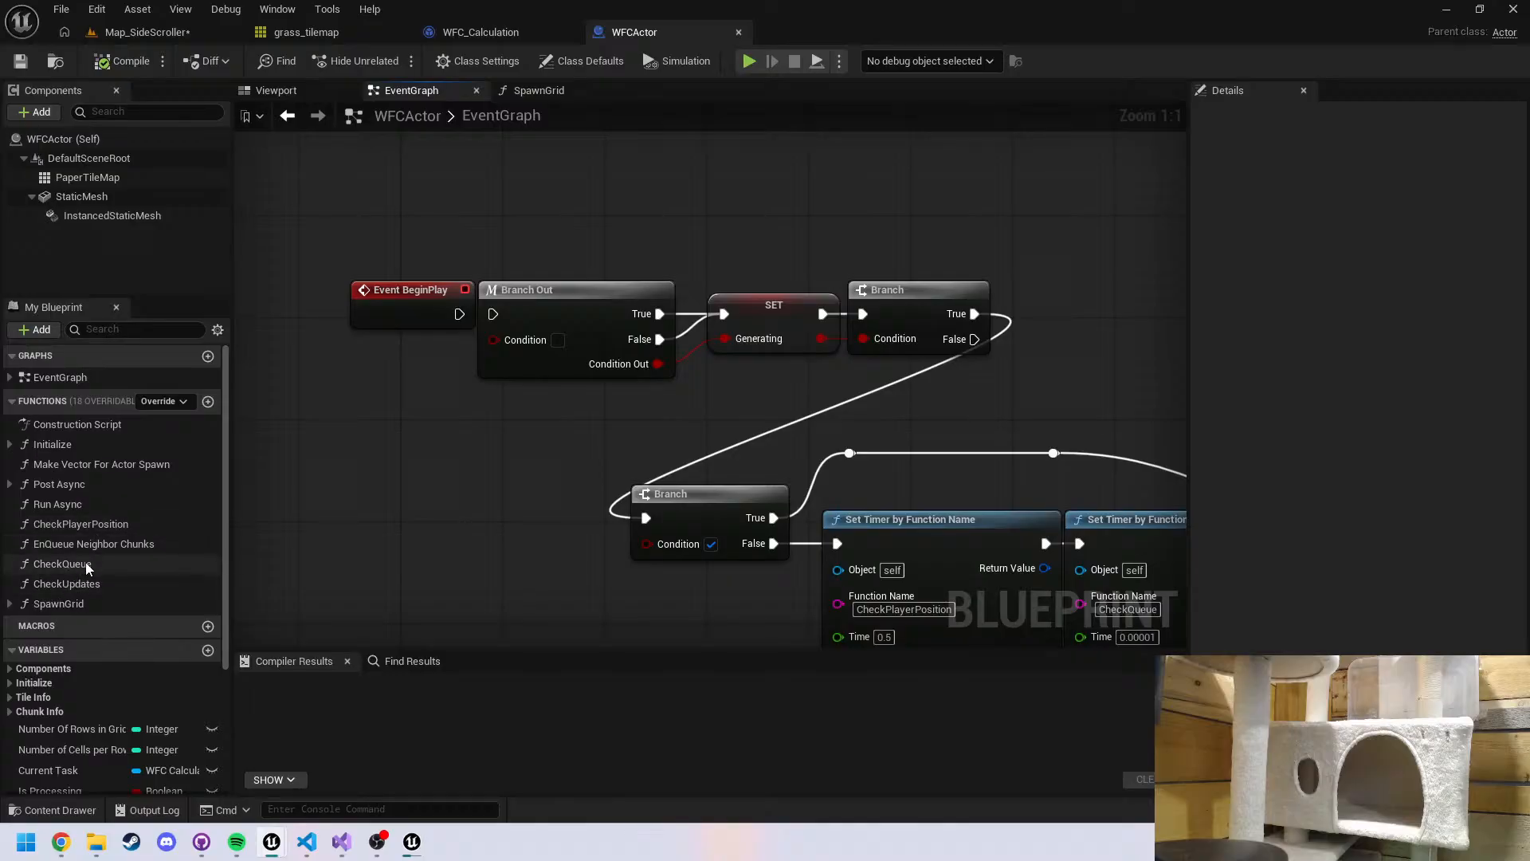
pyautogui.doubleClick(112, 484)
pyautogui.scroll(9, 564, 320)
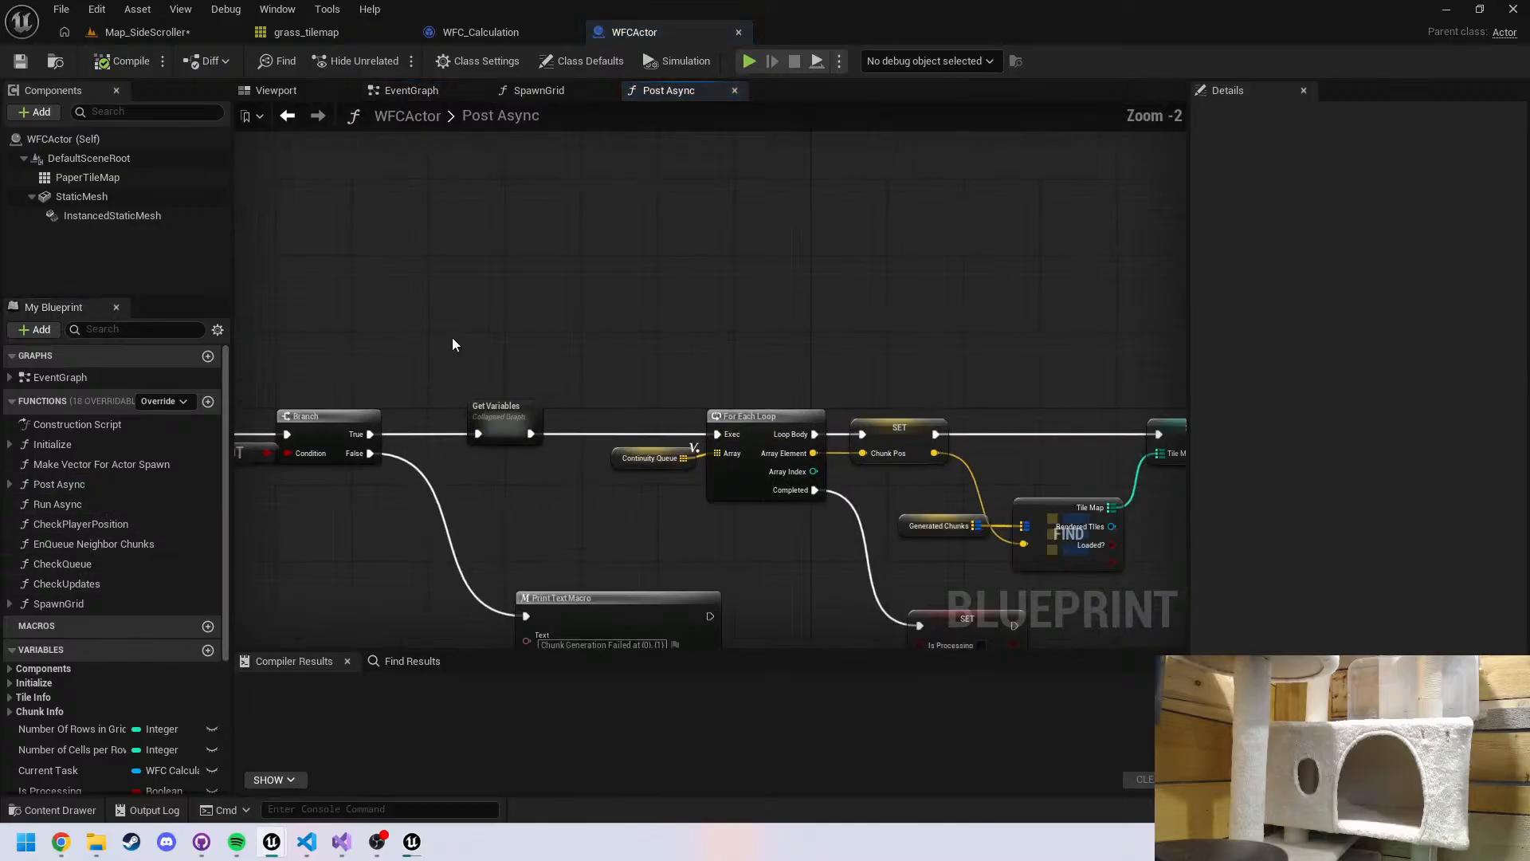
pyautogui.moveTo(514, 380); pyautogui.dragTo(80, 319, button='right')
pyautogui.moveTo(1116, 260); pyautogui.dragTo(537, 190, button='right')
pyautogui.moveTo(905, 250); pyautogui.dragTo(280, 239, button='right')
pyautogui.doubleClick(807, 249)
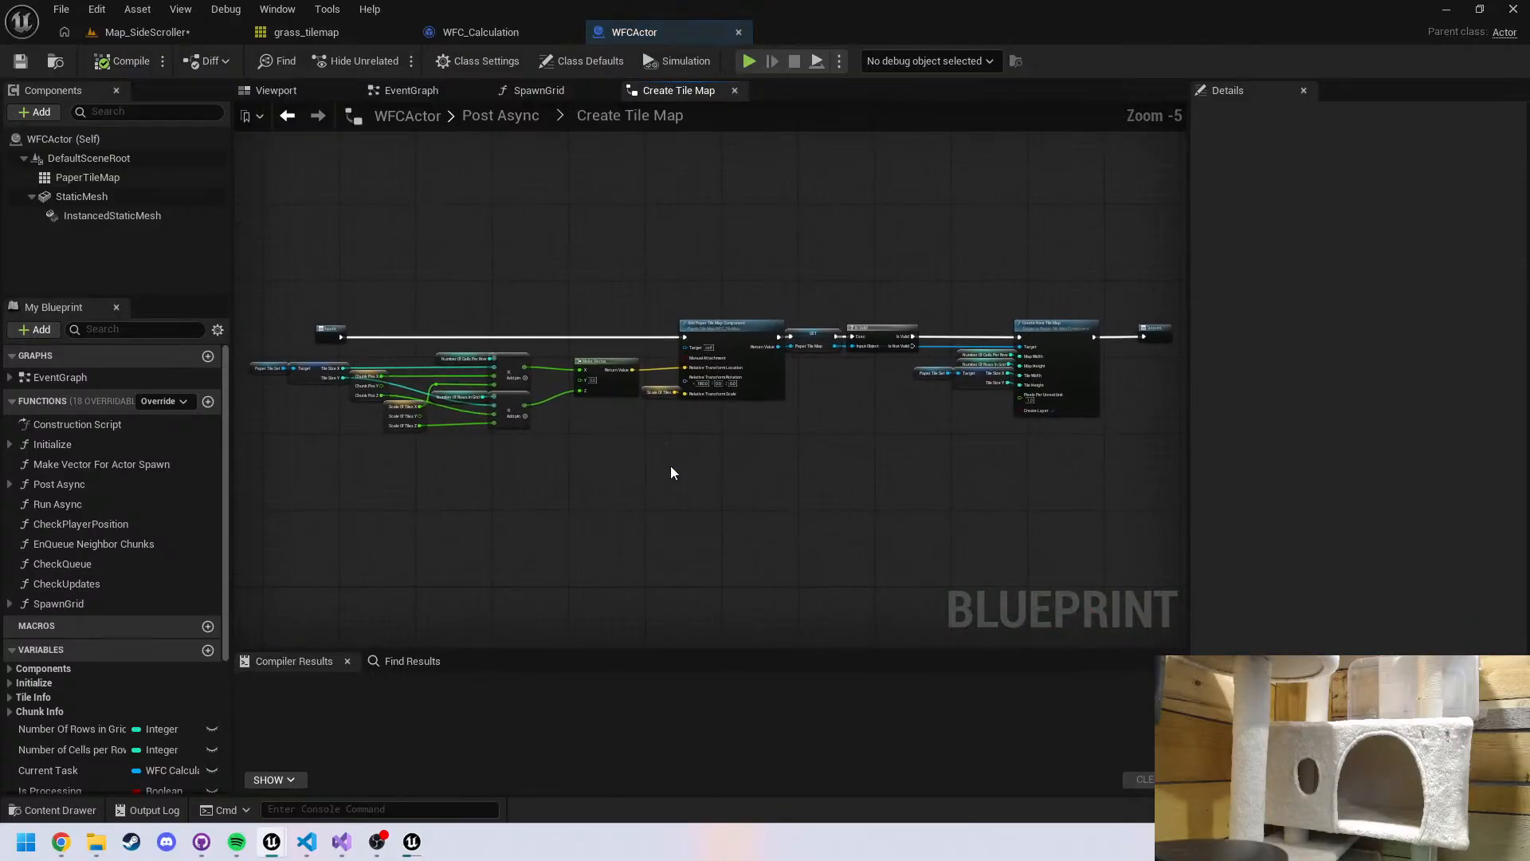
# Examine the Create Tile Map graph from the Add Paper Tile Map Component node through to Create New Tile Map
pyautogui.scroll(2, 781, 443)
pyautogui.moveTo(781, 442); pyautogui.dragTo(899, 539, button='right')
pyautogui.scroll(1, 849, 497)
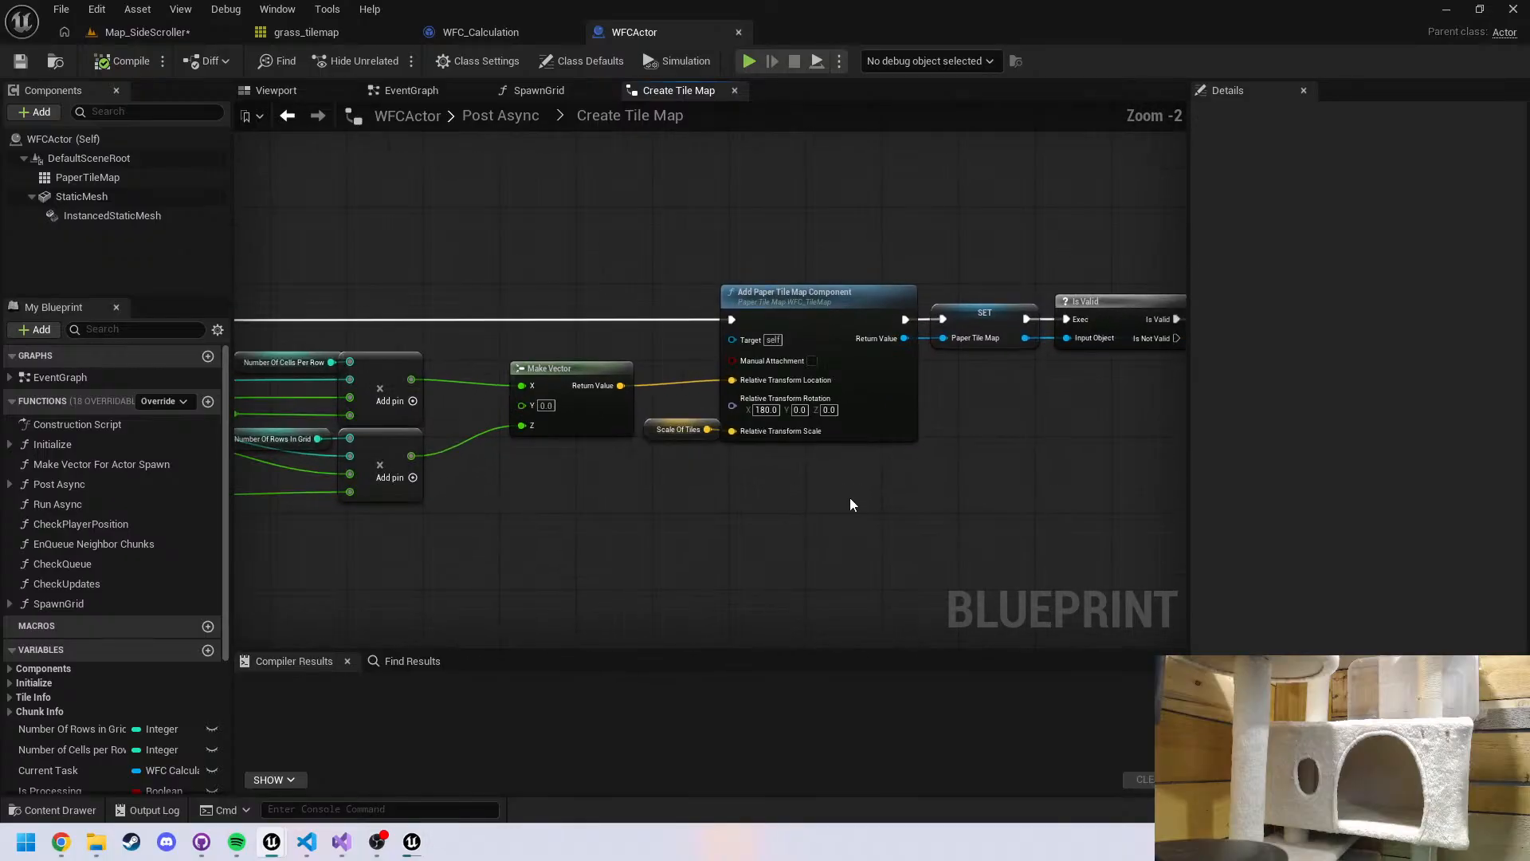
pyautogui.scroll(1, 850, 497)
pyautogui.moveTo(647, 507); pyautogui.dragTo(267, 510, button='right')
pyautogui.moveTo(866, 523); pyautogui.dragTo(594, 523, button='right')
pyautogui.moveTo(933, 530); pyautogui.dragTo(796, 533, button='right')
pyautogui.scroll(-4, 715, 527)
pyautogui.scroll(-1, 662, 533)
pyautogui.moveTo(546, 545); pyautogui.dragTo(840, 502, button='right')
pyautogui.scroll(4, 803, 482)
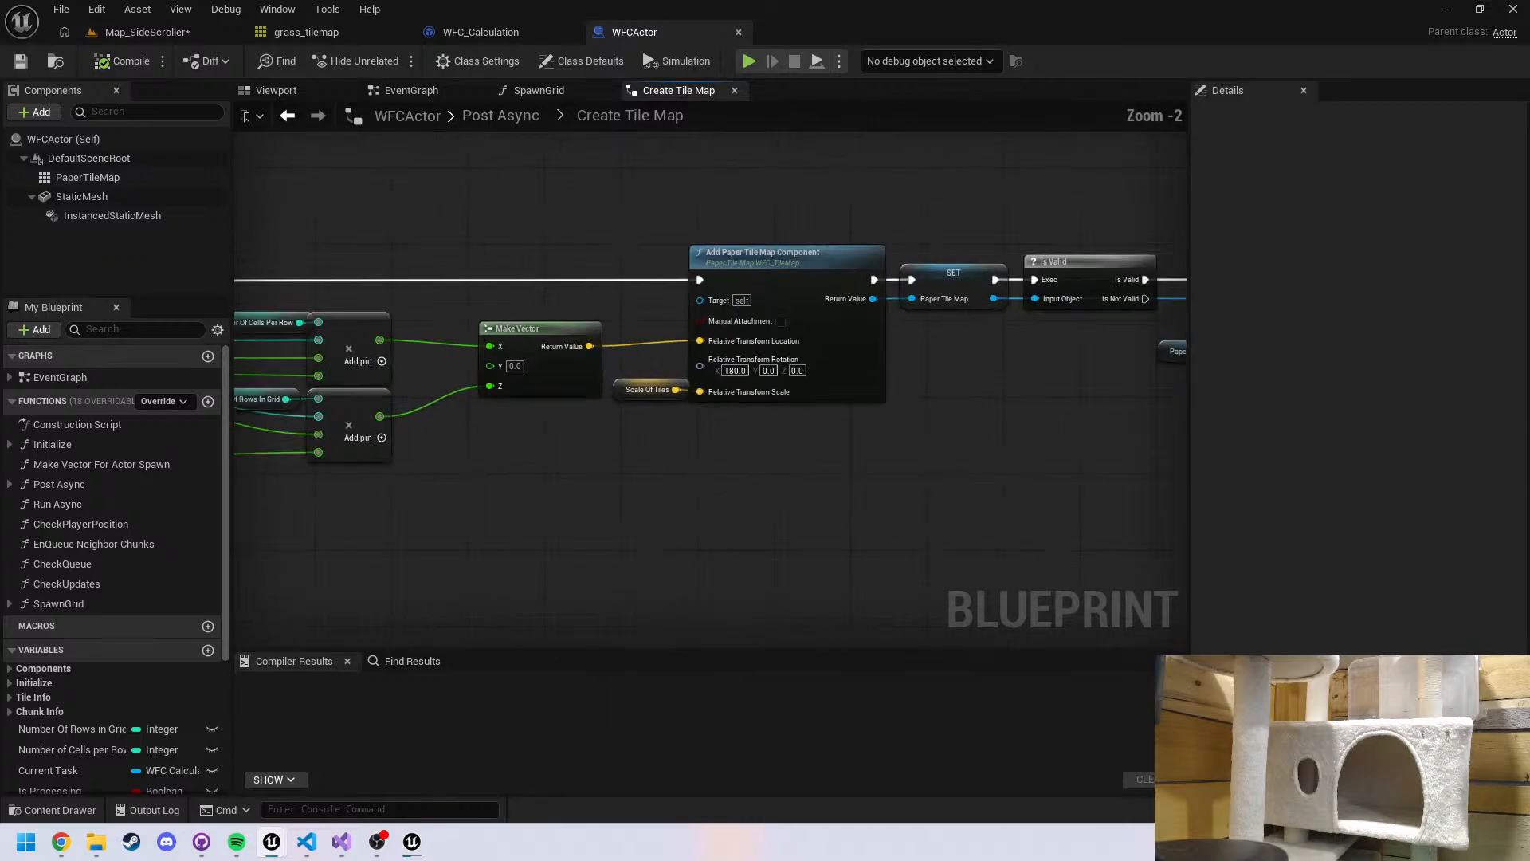
pyautogui.moveTo(662, 490); pyautogui.dragTo(613, 496, button='right')
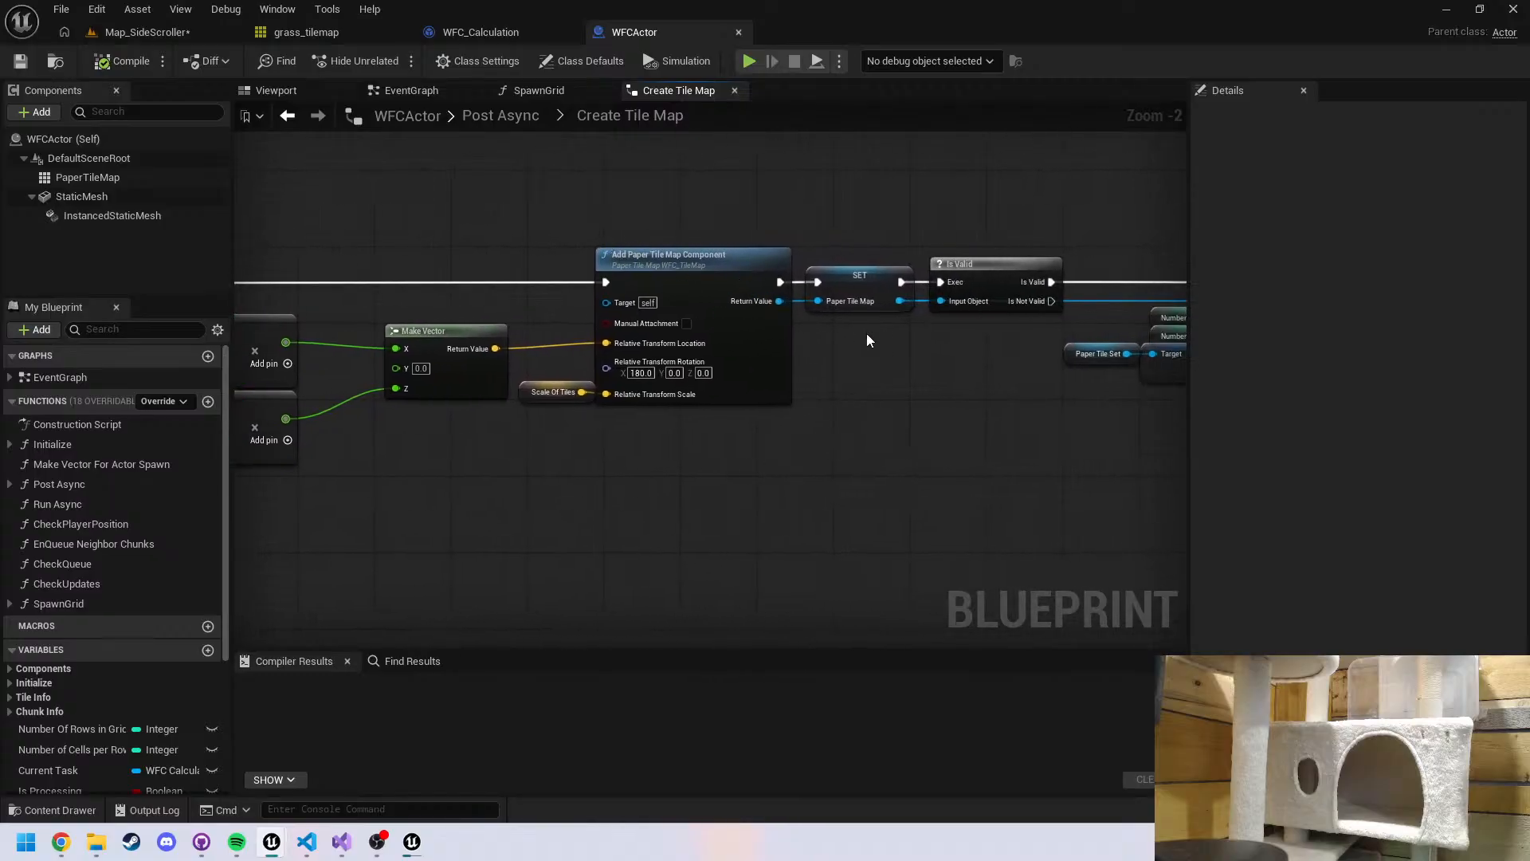
pyautogui.moveTo(869, 341); pyautogui.dragTo(563, 380, button='right')
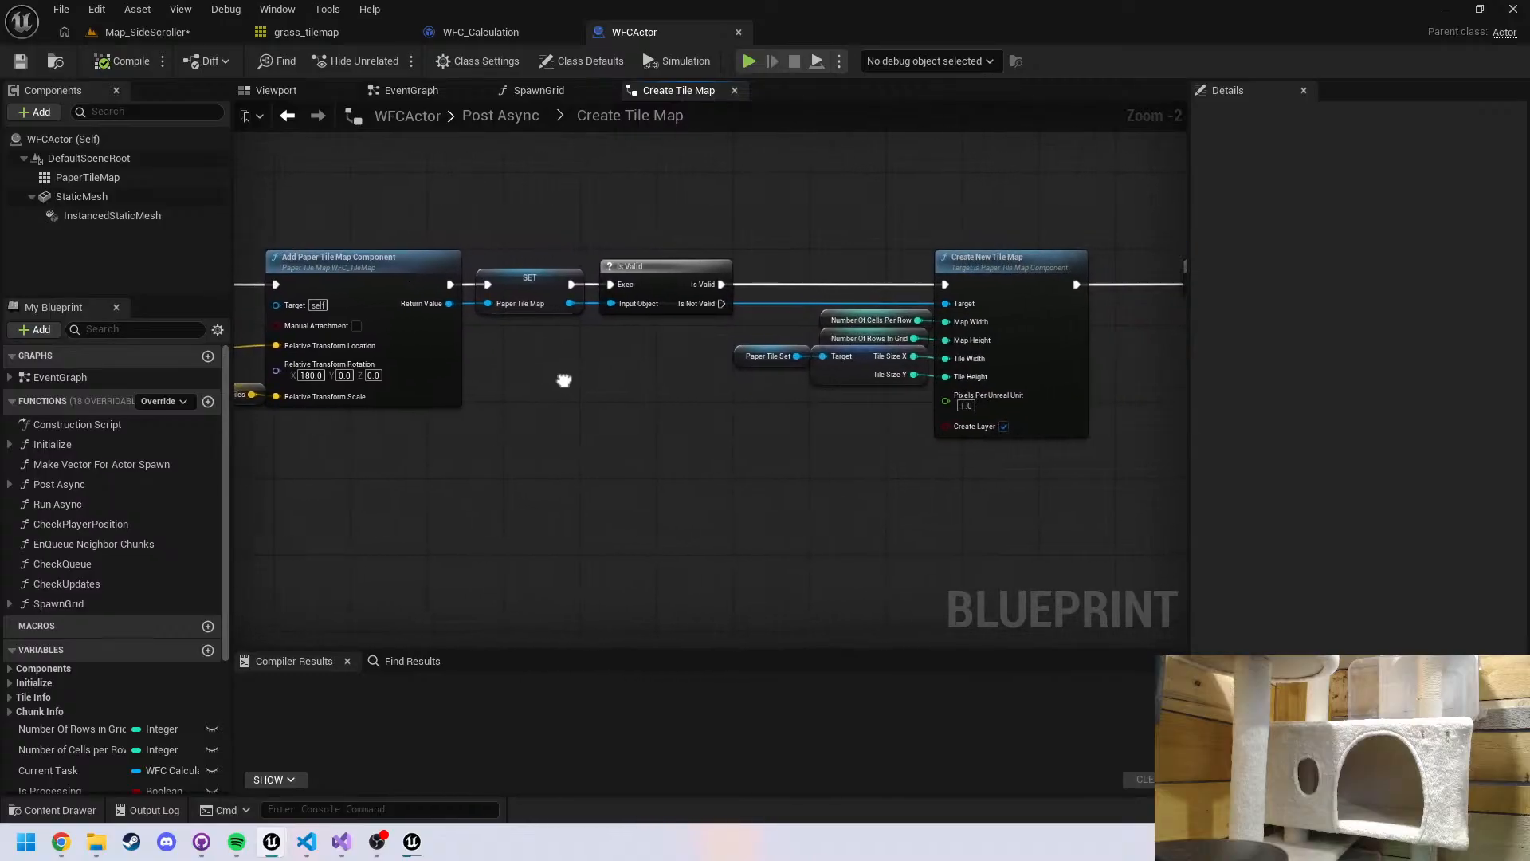
# Return to the Post Async graph and locate the Set Layer Collision node run on completion of the tile loop
pyautogui.click(509, 116)
pyautogui.scroll(8, 720, 381)
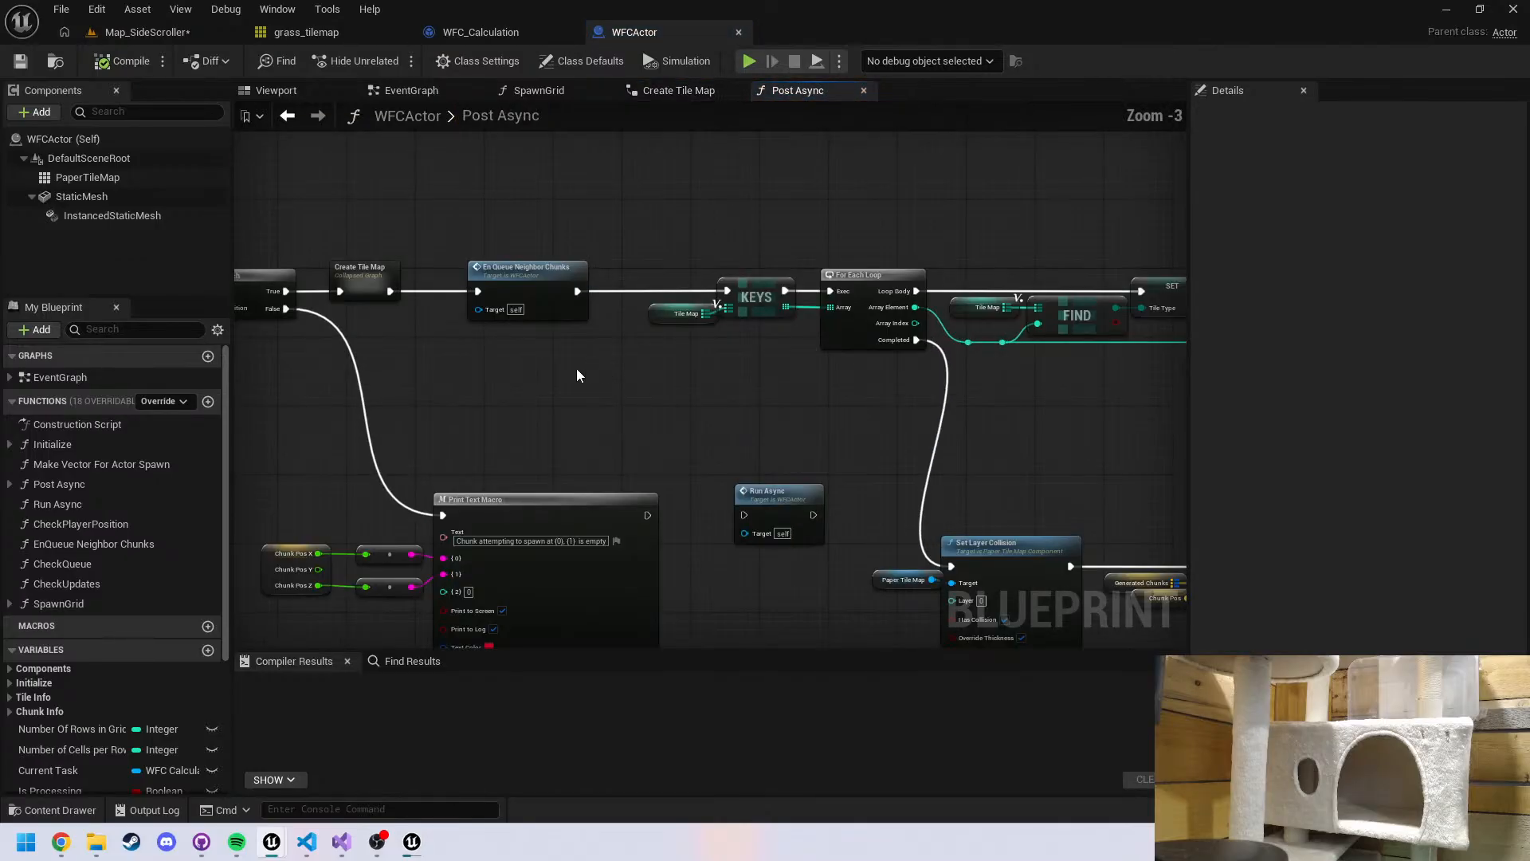
pyautogui.moveTo(552, 373); pyautogui.dragTo(1184, 387, button='right')
pyautogui.moveTo(749, 292); pyautogui.dragTo(240, 293, button='right')
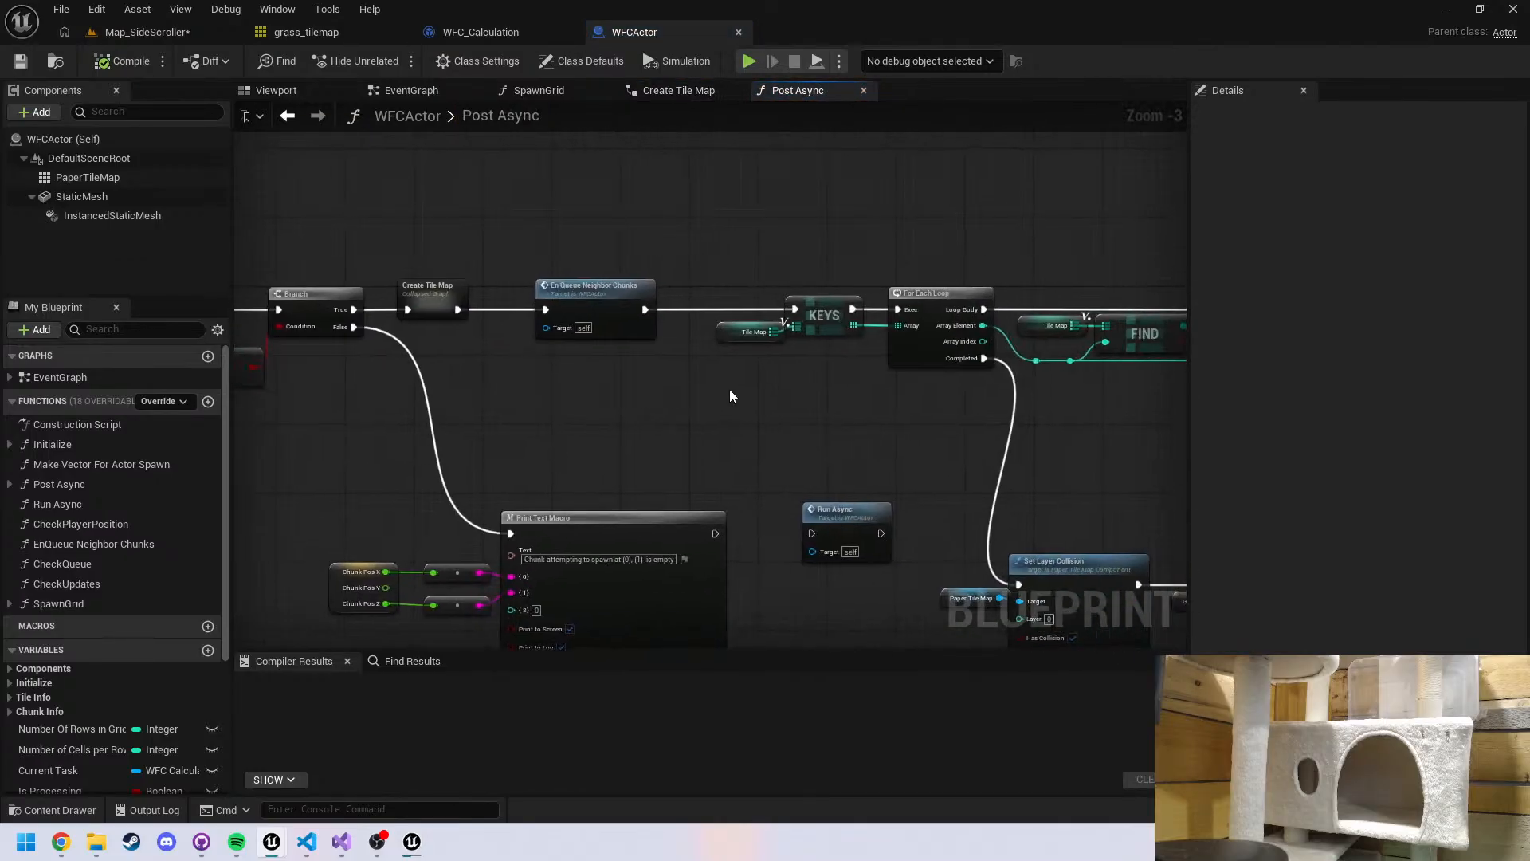
pyautogui.moveTo(977, 412); pyautogui.dragTo(469, 364, button='right')
pyautogui.moveTo(847, 419); pyautogui.dragTo(459, 376, button='right')
pyautogui.moveTo(769, 399)
pyautogui.mouseDown(button='right')
pyautogui.moveTo(540, 405)
pyautogui.moveTo(510, 356)
pyautogui.moveTo(882, 246)
pyautogui.moveTo(1120, 247)
pyautogui.mouseUp(button='right')
pyautogui.scroll(3, 409, 280)
pyautogui.moveTo(409, 280); pyautogui.dragTo(630, 291, button='right')
pyautogui.click(751, 359)
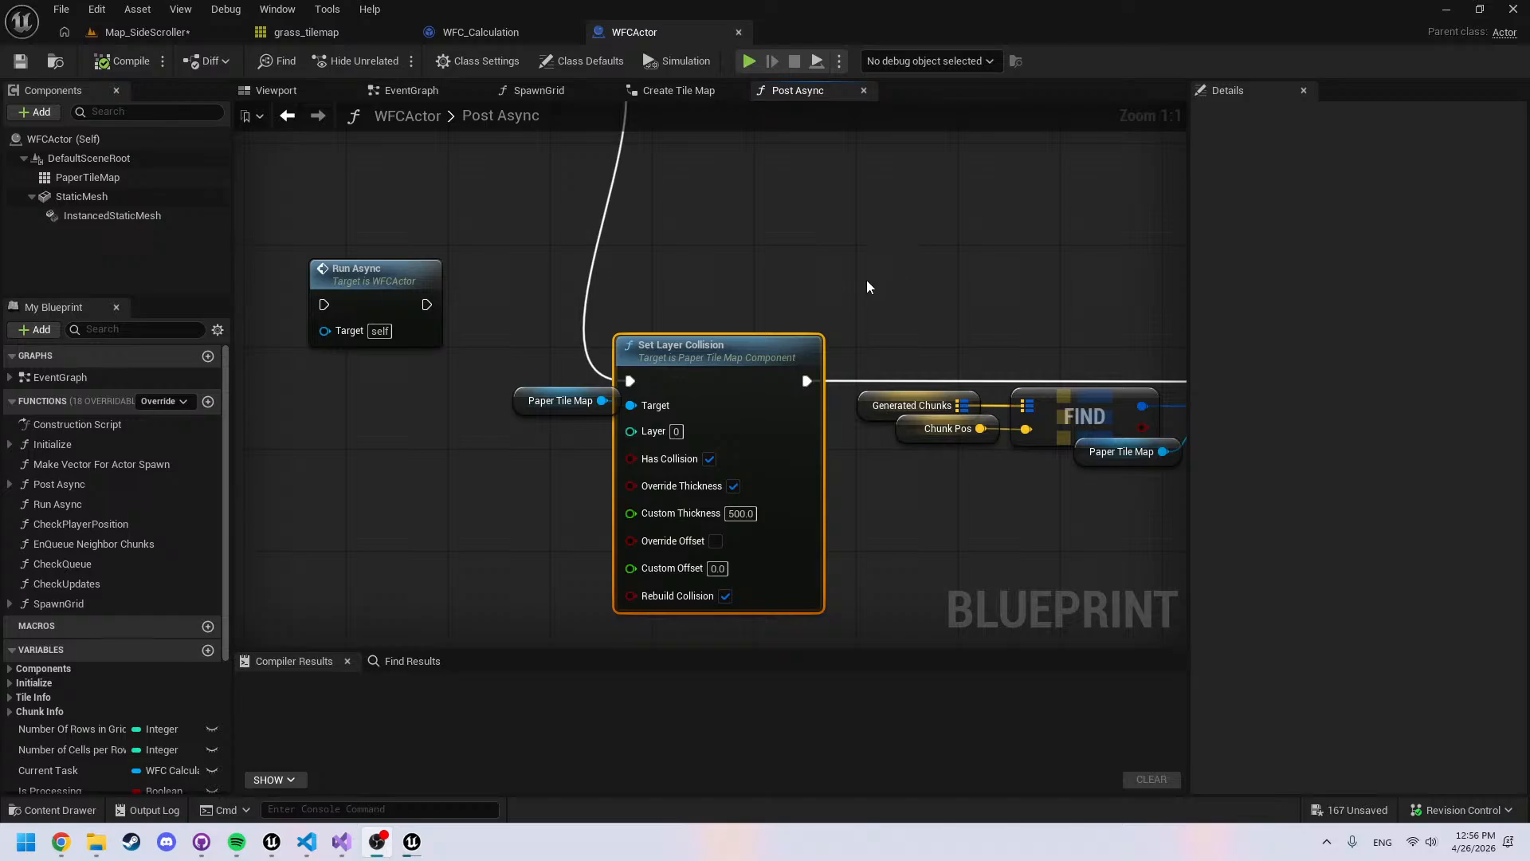
# Inspect the Set Layer Collision node and its Paper Tile Map input, focusing on the Custom Thickness value
pyautogui.moveTo(876, 302); pyautogui.dragTo(893, 284, button='right')
pyautogui.click(919, 256)
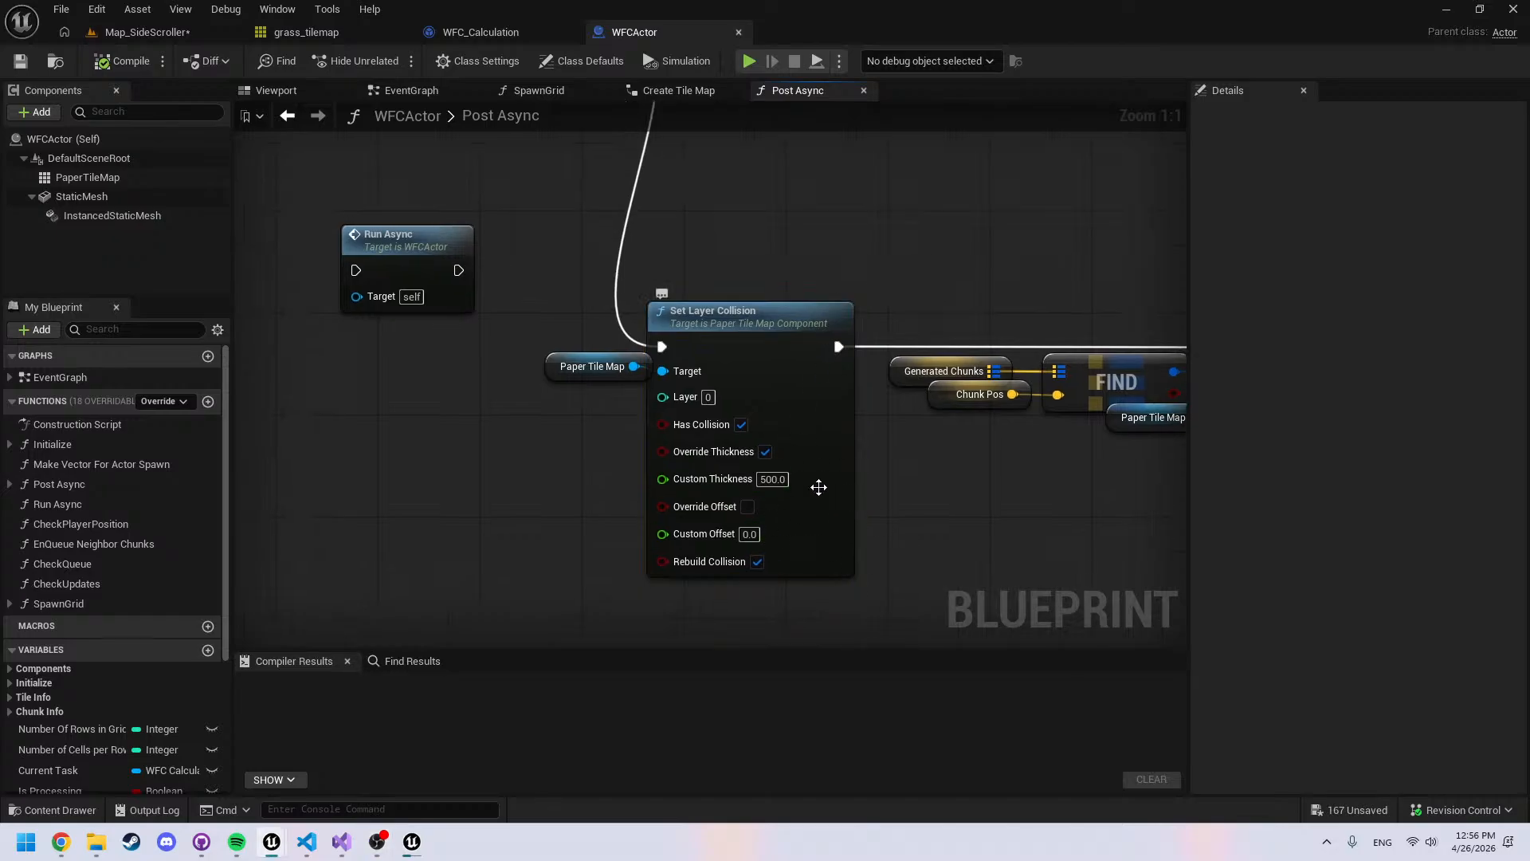
pyautogui.moveTo(559, 298); pyautogui.dragTo(829, 619)
pyautogui.moveTo(481, 522); pyautogui.dragTo(738, 293)
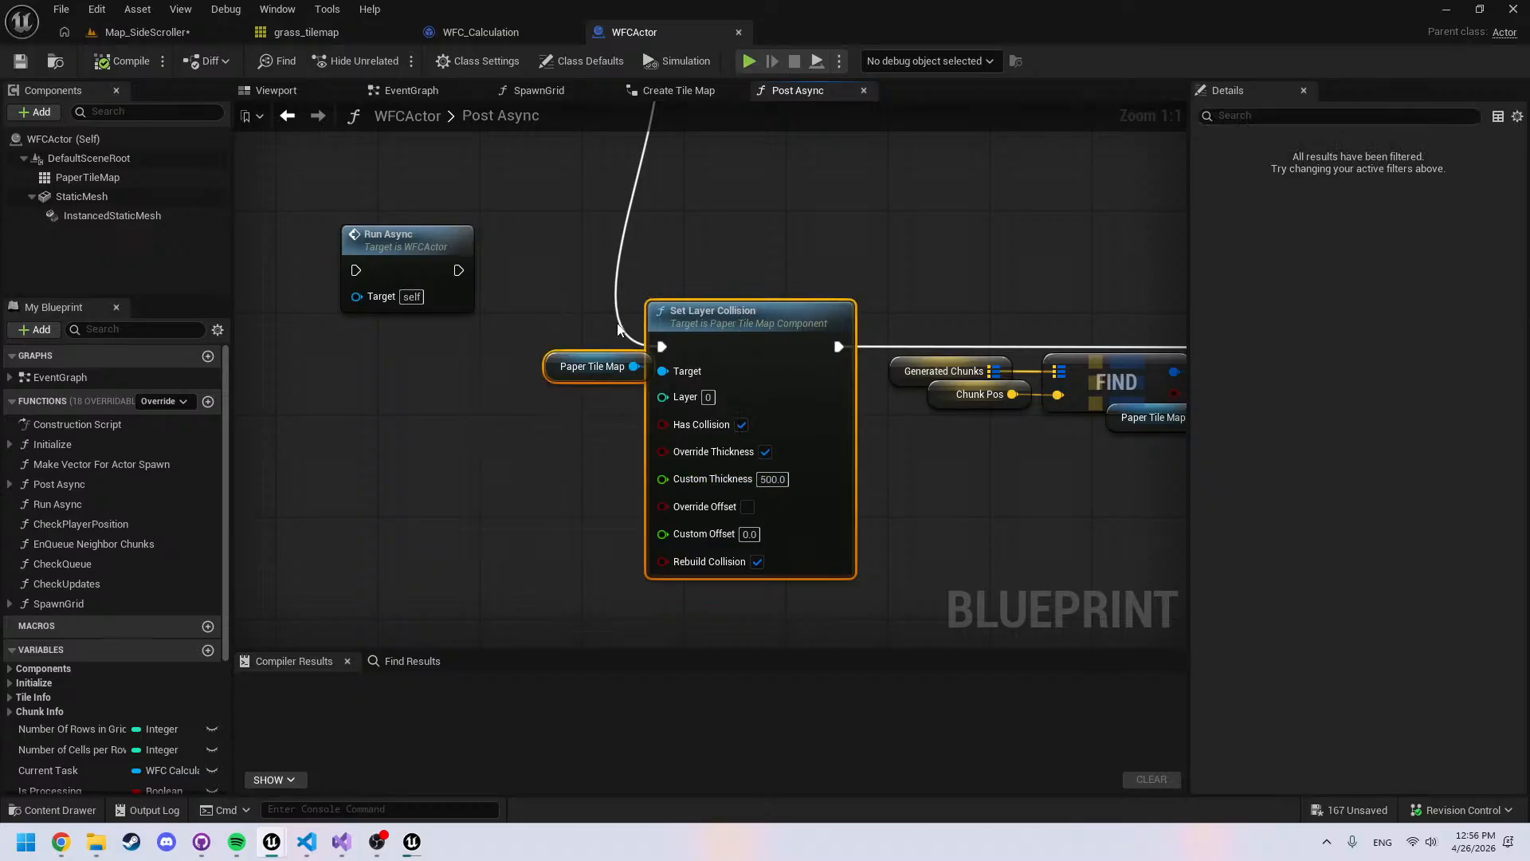
pyautogui.click(590, 475)
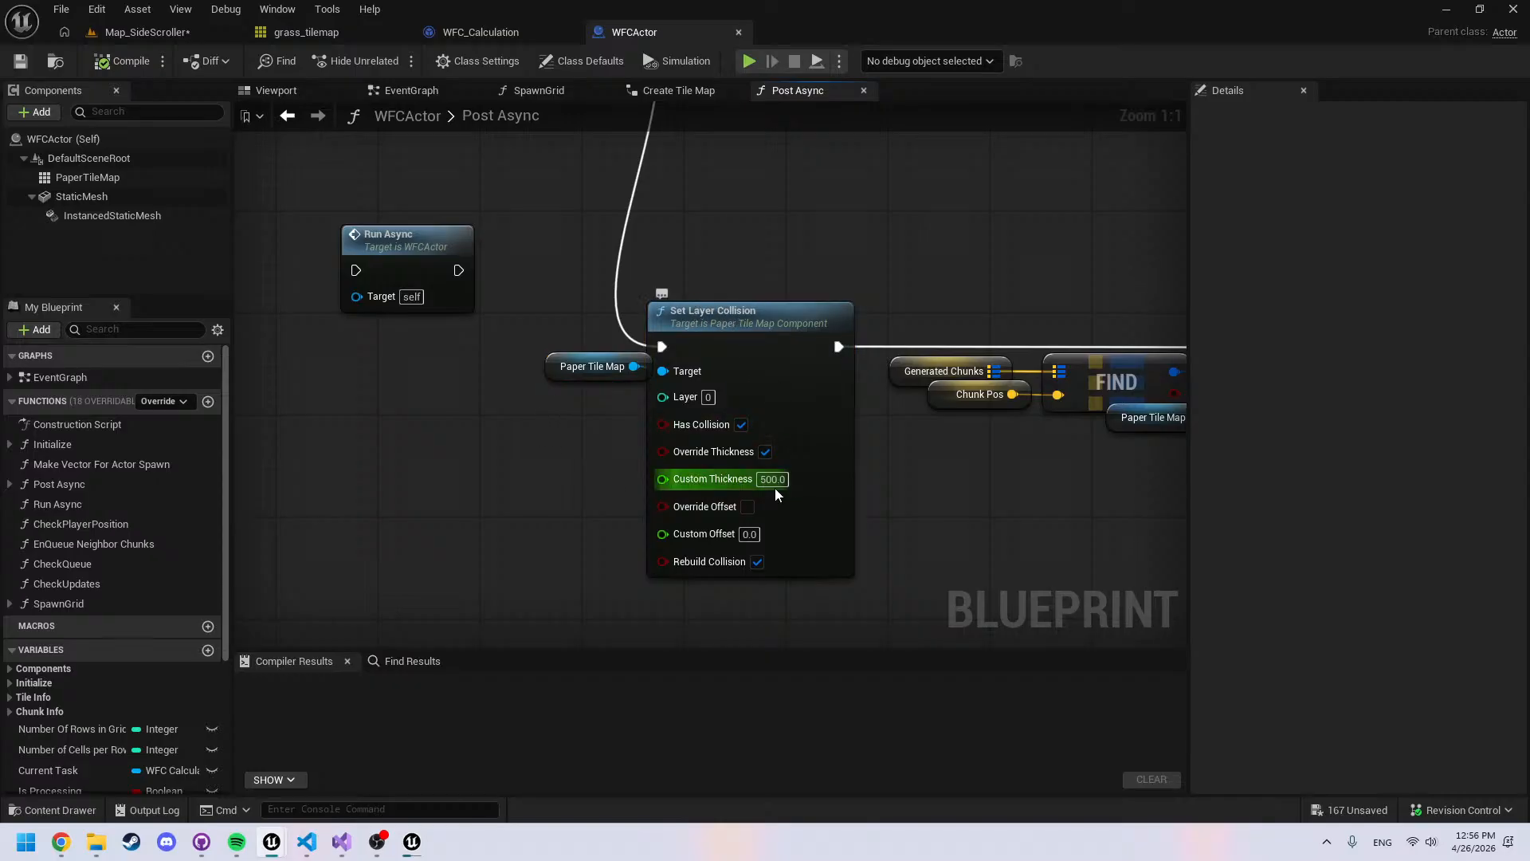
# Close the grass_tilemap, WFC_Calculation and WFCActor editors and return to the Map_SideScroller level
pyautogui.click(318, 42)
pyautogui.click(402, 33)
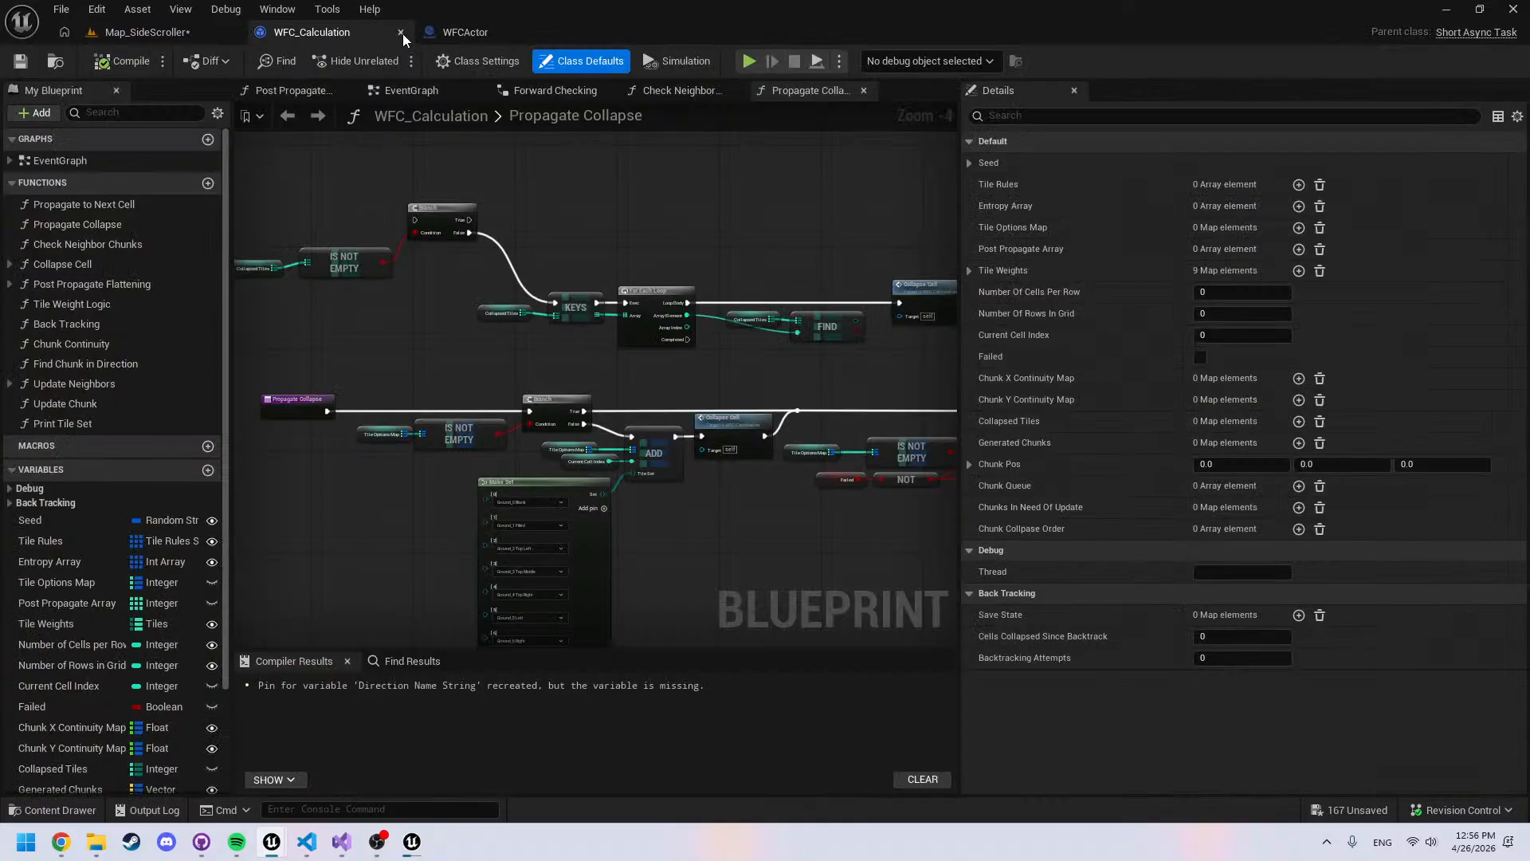
pyautogui.click(402, 33)
pyautogui.click(401, 32)
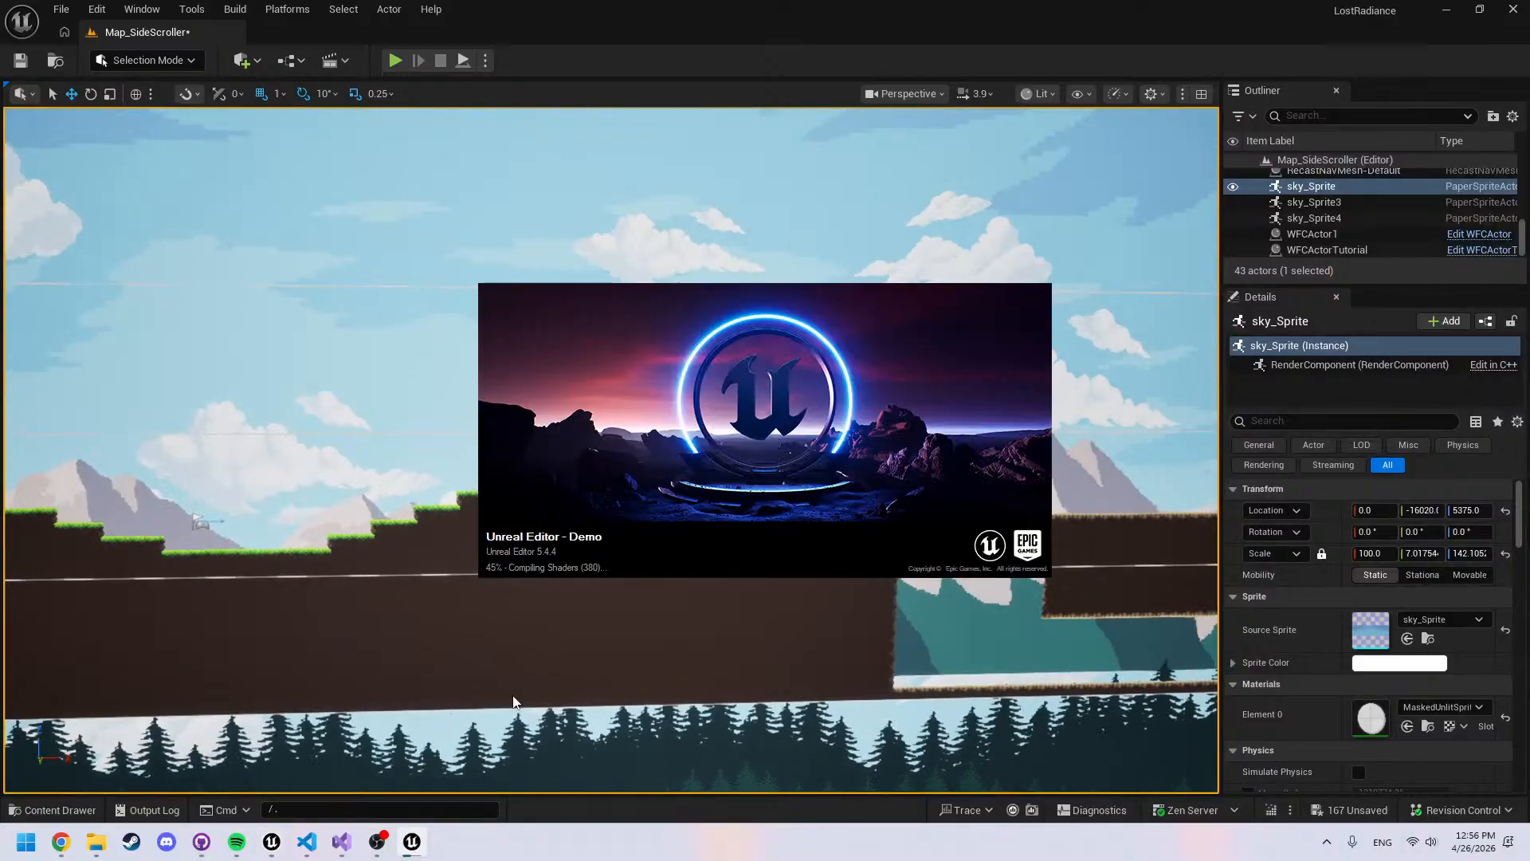
pyautogui.moveTo(678, 636); pyautogui.dragTo(671, 637, button='right')
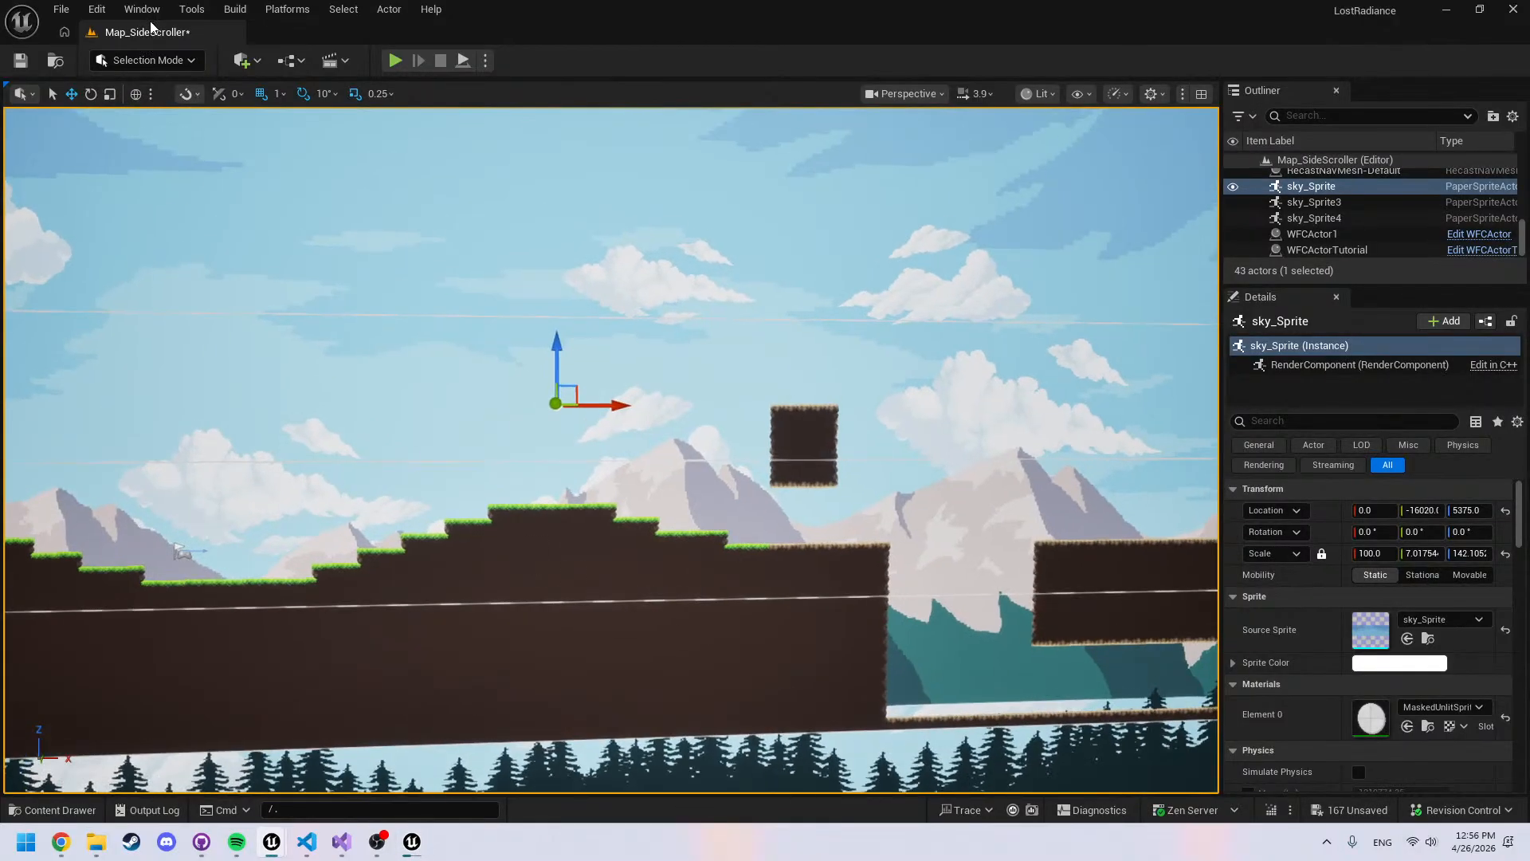
# Bring the Project Settings window back and examine the Navigation Mesh display options, Tile Generation Debug and Generation resolution parameters
pyautogui.hotkey('alt', 'Tab')
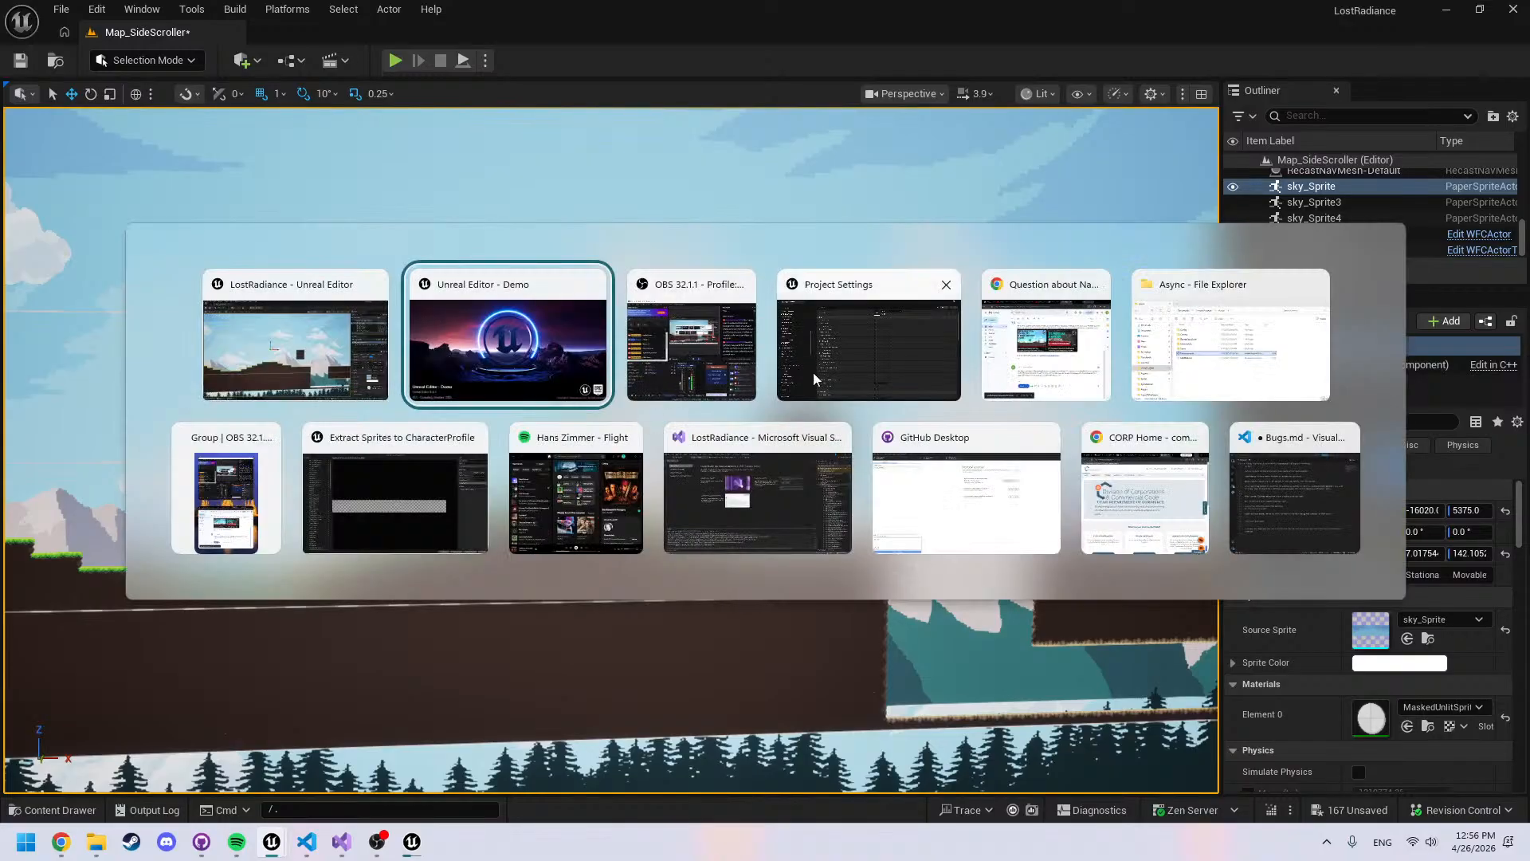
pyautogui.click(878, 358)
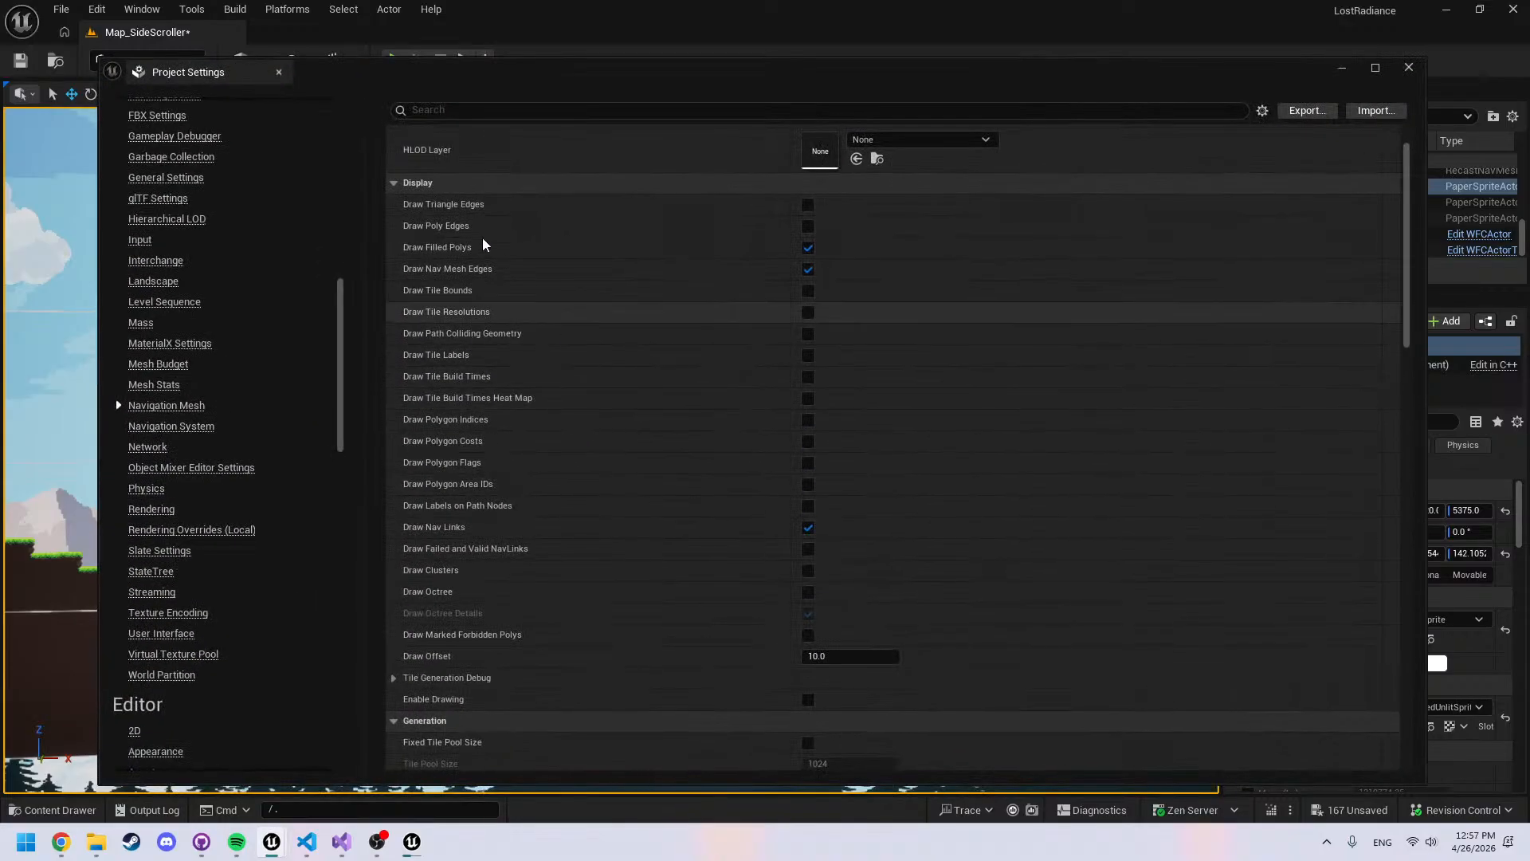
pyautogui.scroll(-3, 488, 573)
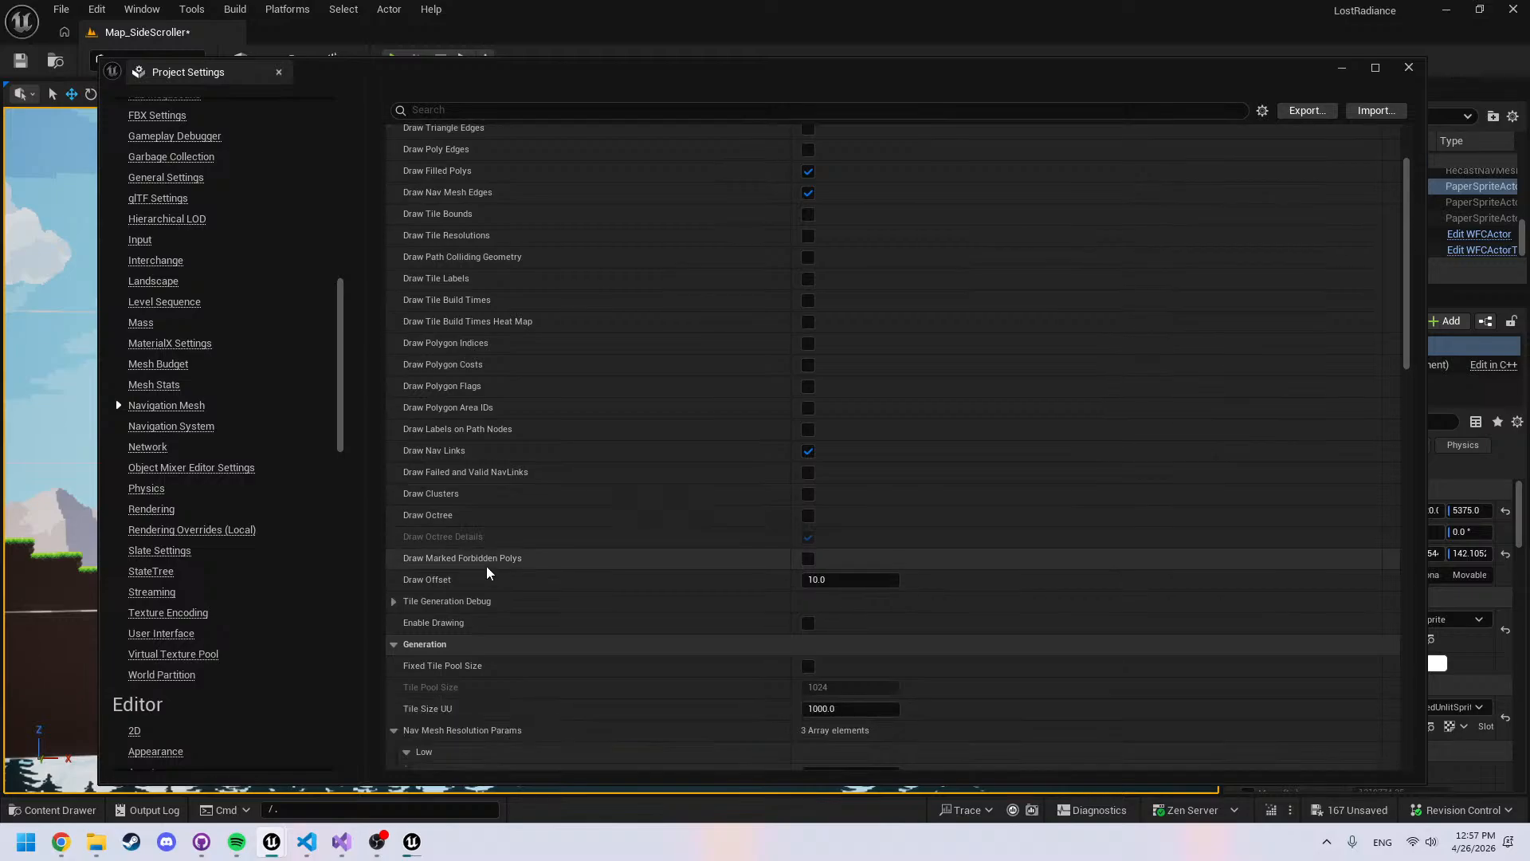
pyautogui.click(395, 603)
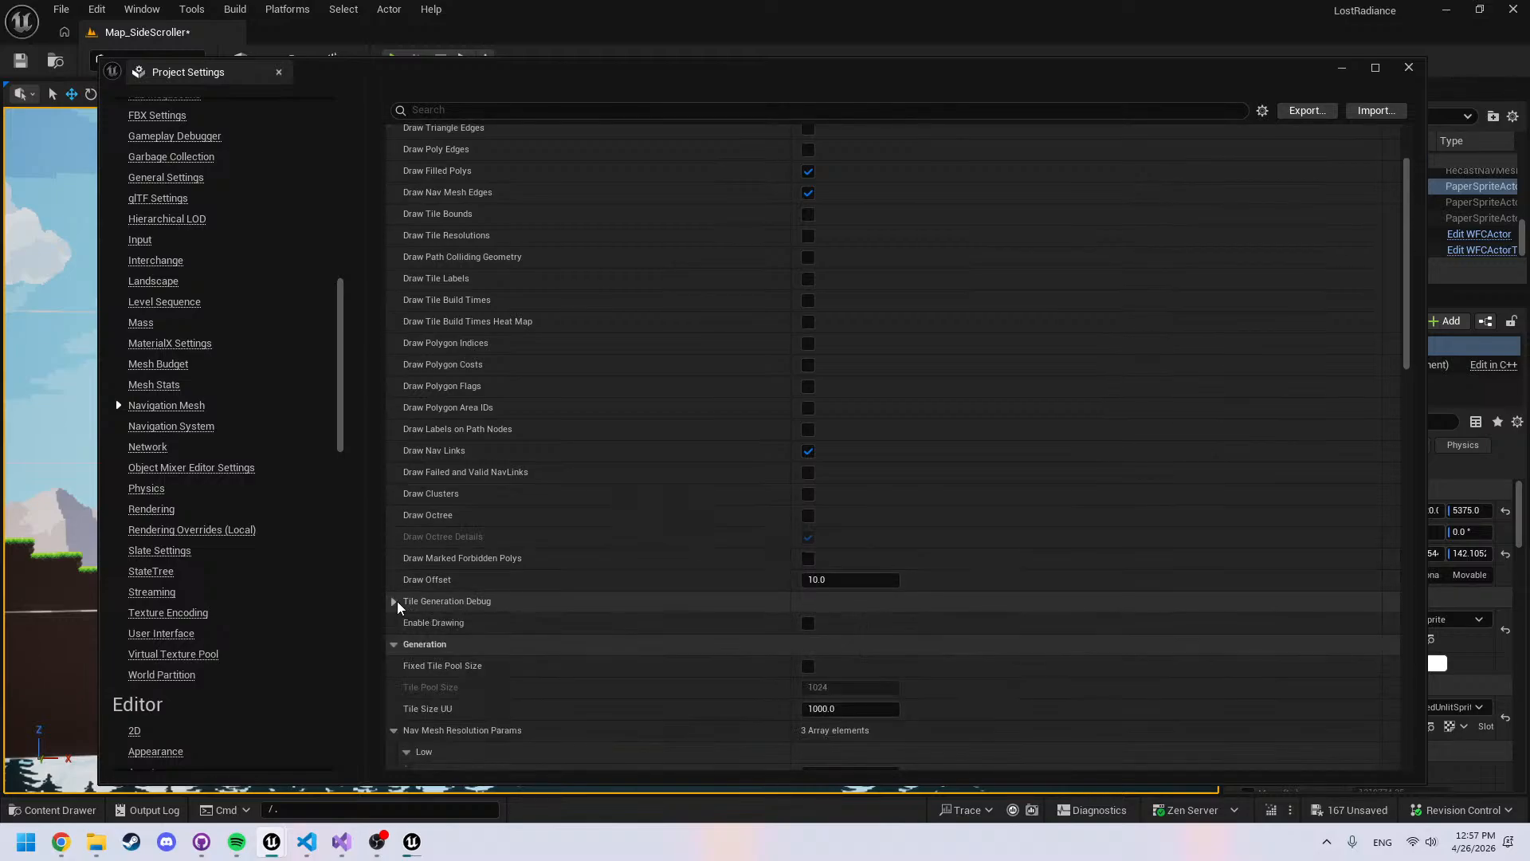
pyautogui.click(395, 602)
pyautogui.scroll(-8, 479, 534)
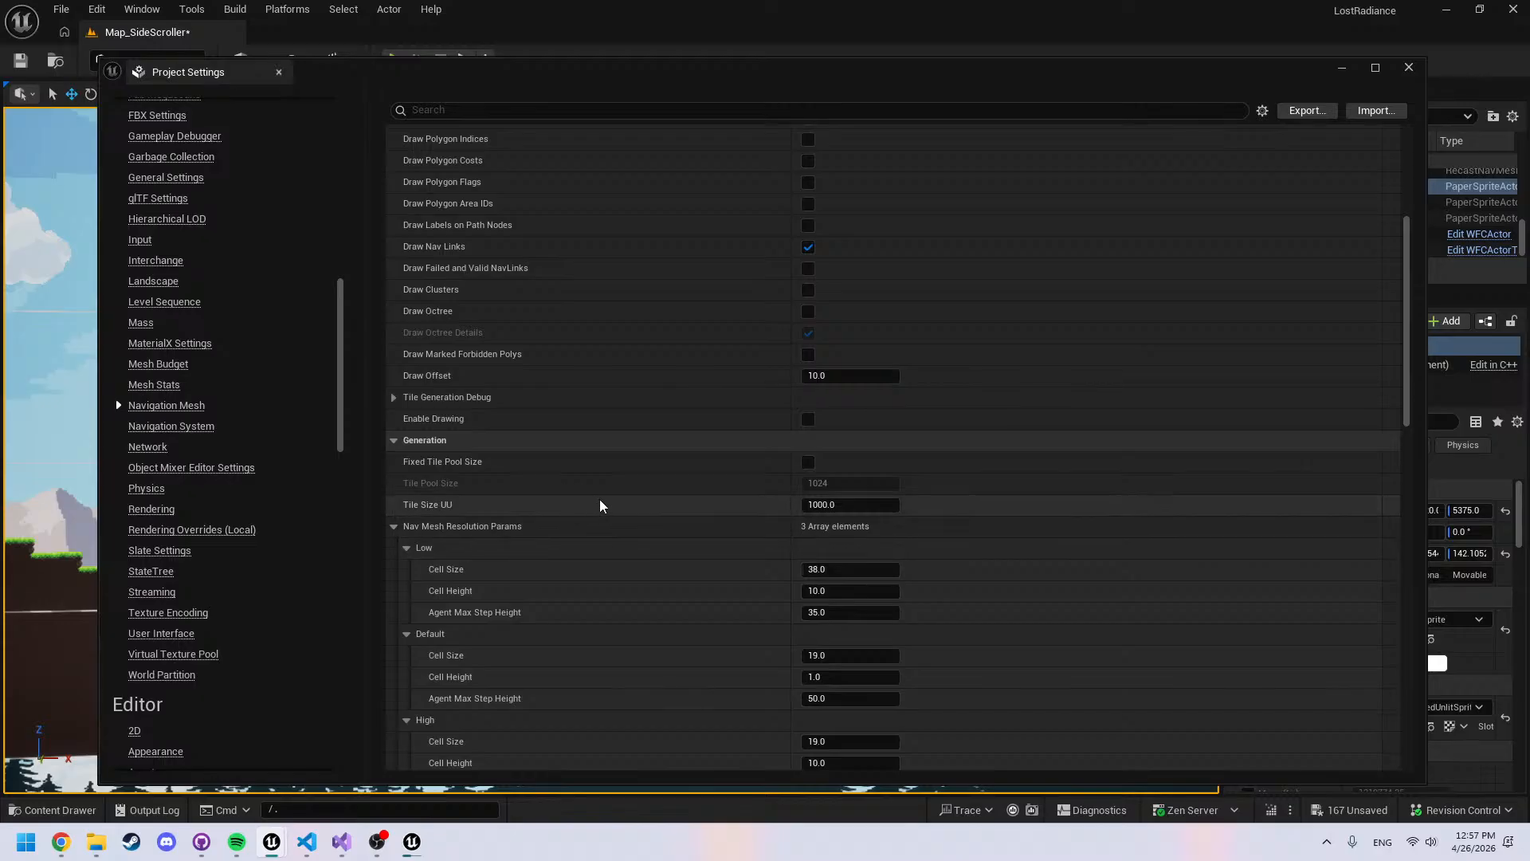
pyautogui.scroll(-8, 601, 506)
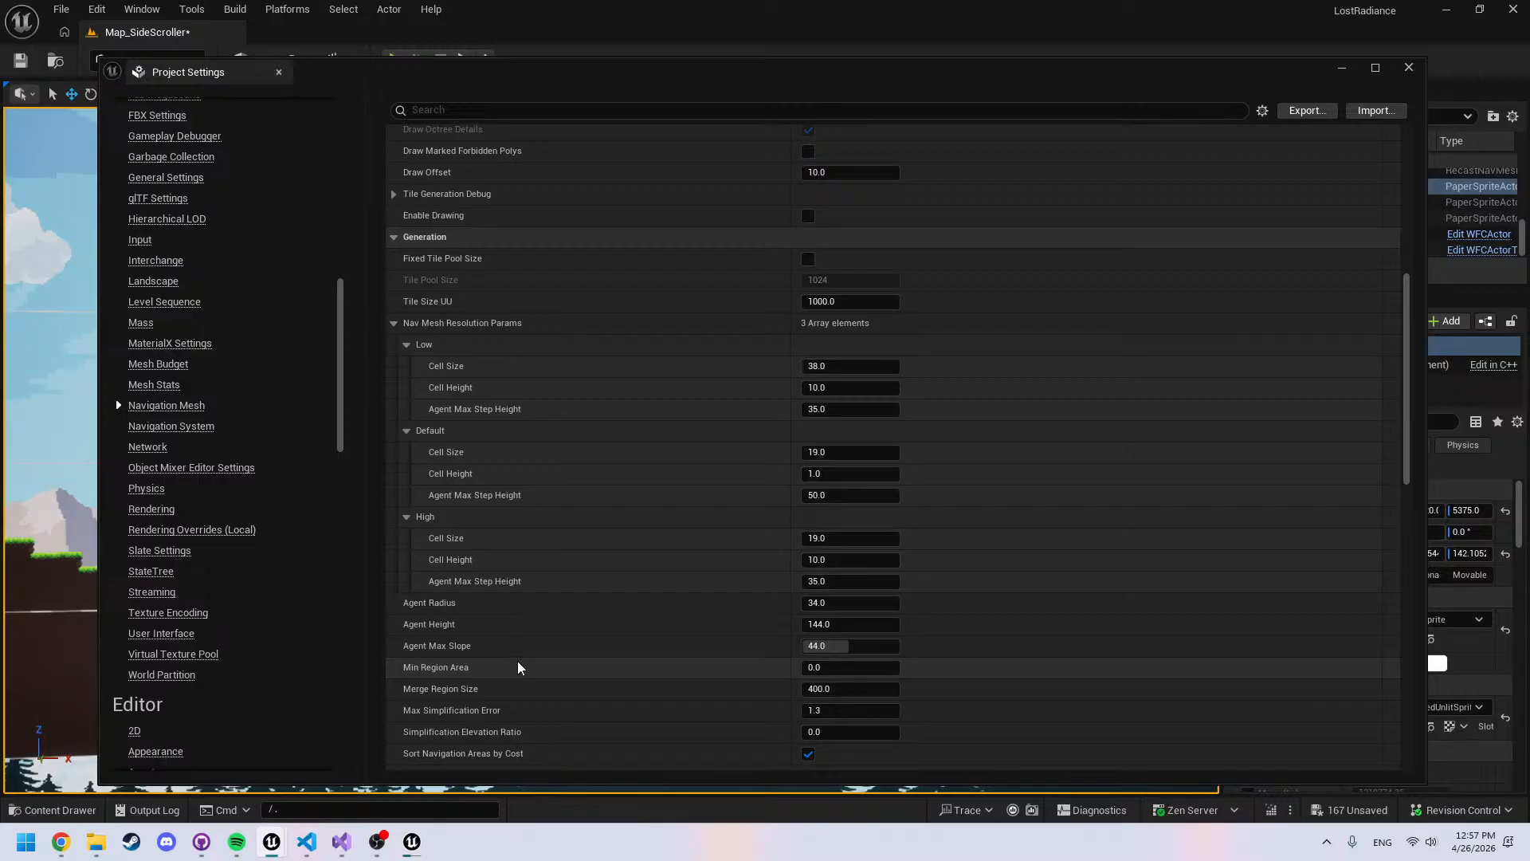
# Set the High resolution Cell Height to 100 in the navmesh generation settings and put the Project Settings window away
pyautogui.click(413, 841)
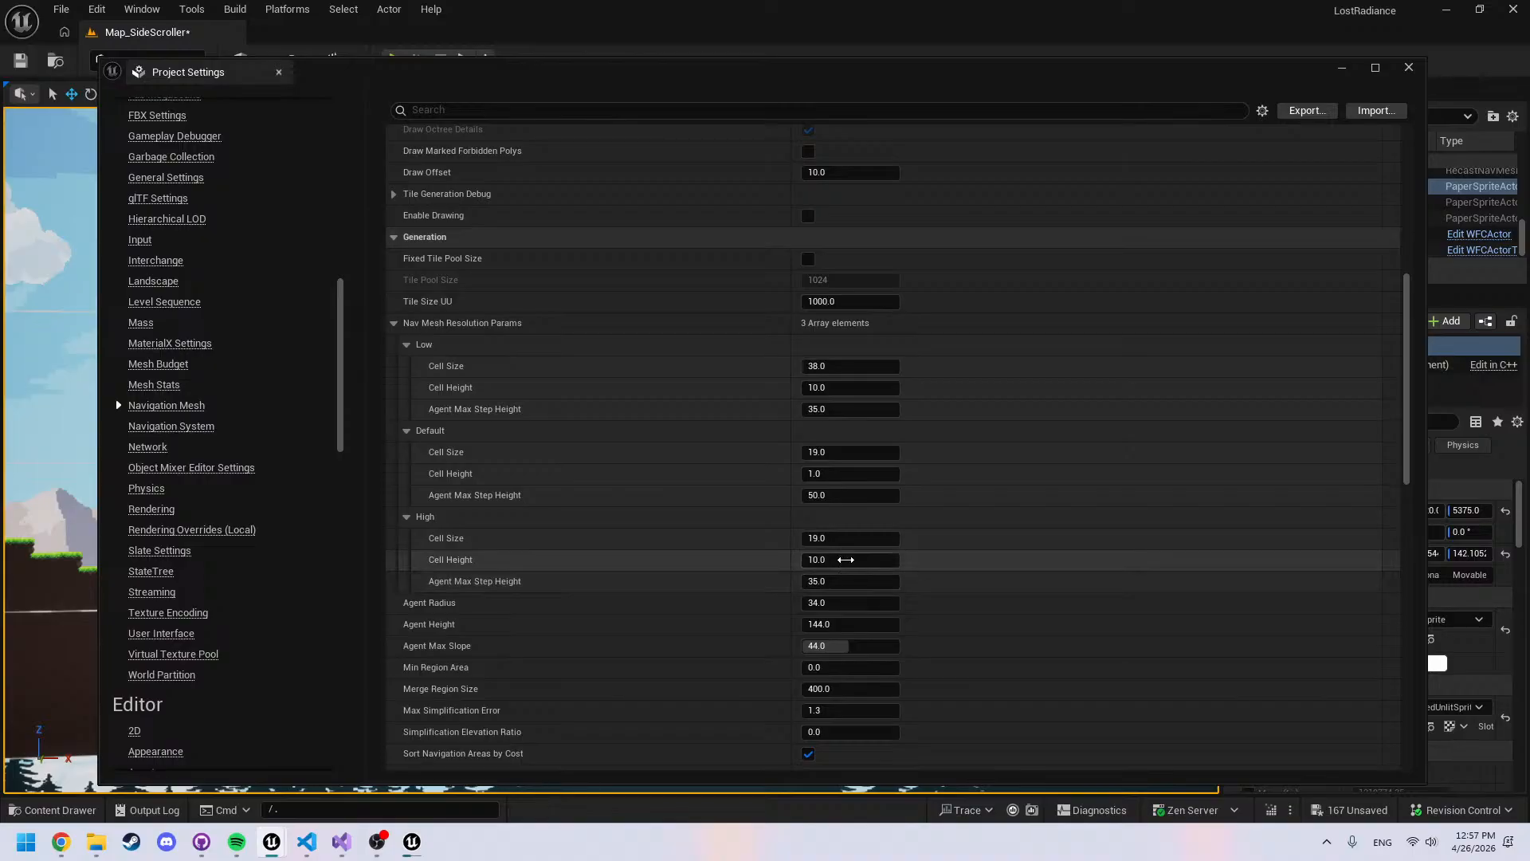
pyautogui.click(845, 559)
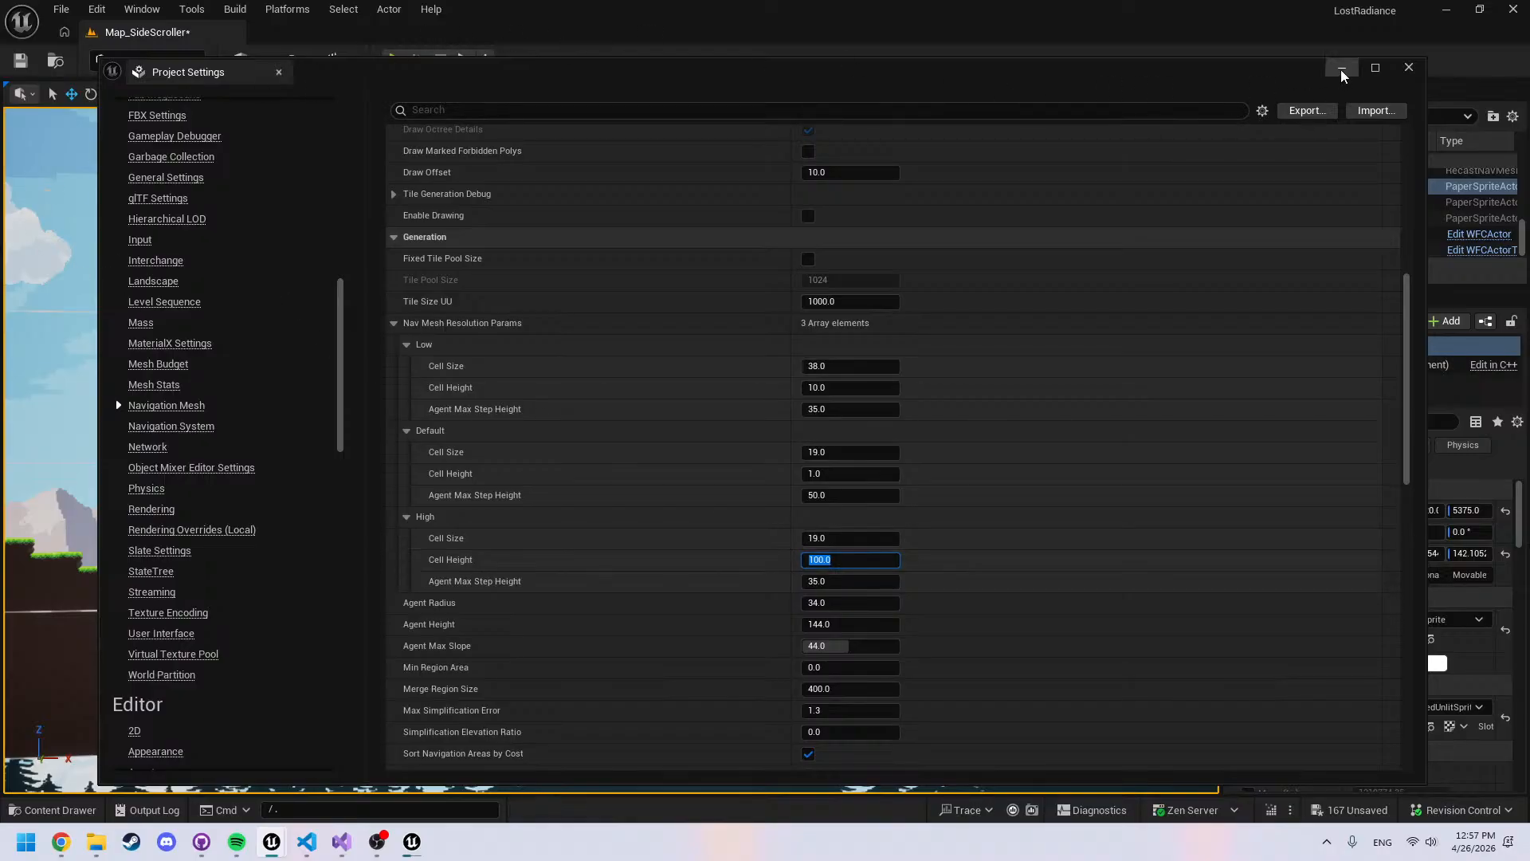
pyautogui.click(1409, 67)
# Play the side-scroller level with the navmesh debug overlay on, run the knight across the terrain to inspect coverage, and stop the session
pyautogui.click(396, 60)
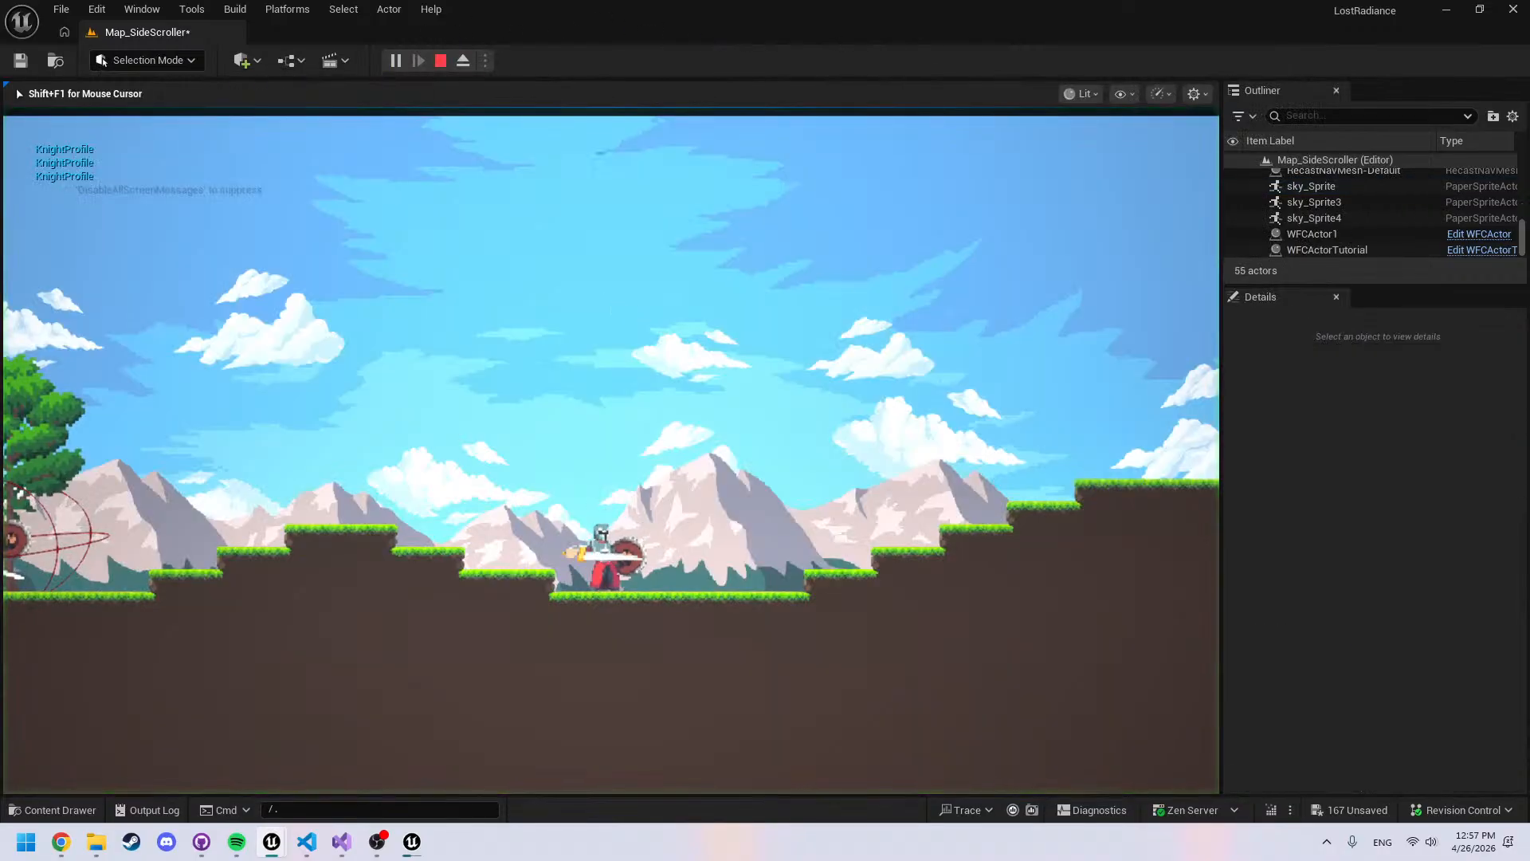
pyautogui.press('d')
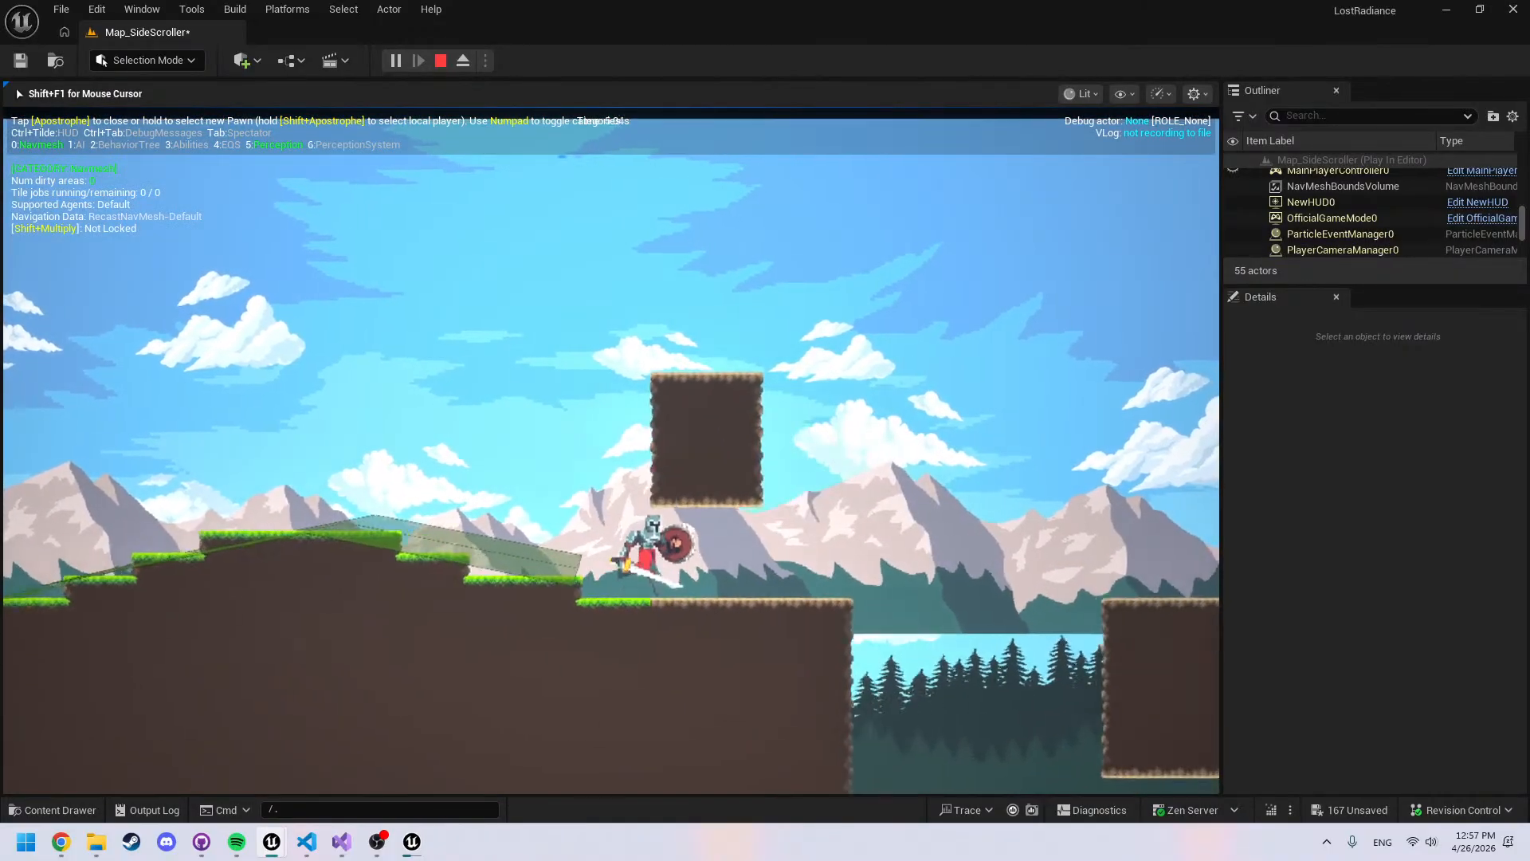
pyautogui.press('space')
pyautogui.press('a')
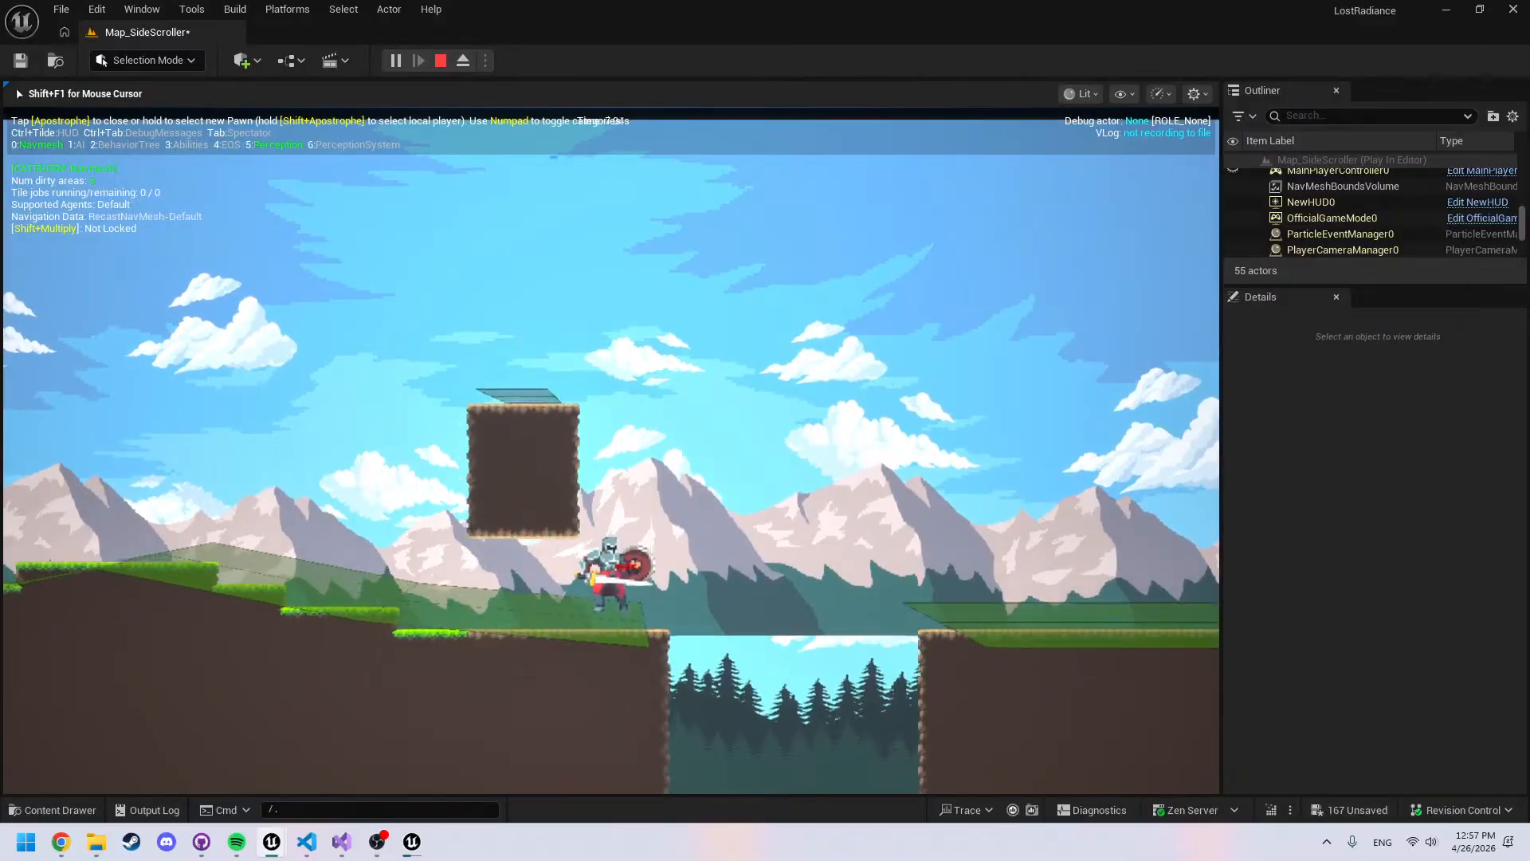
pyautogui.press('a')
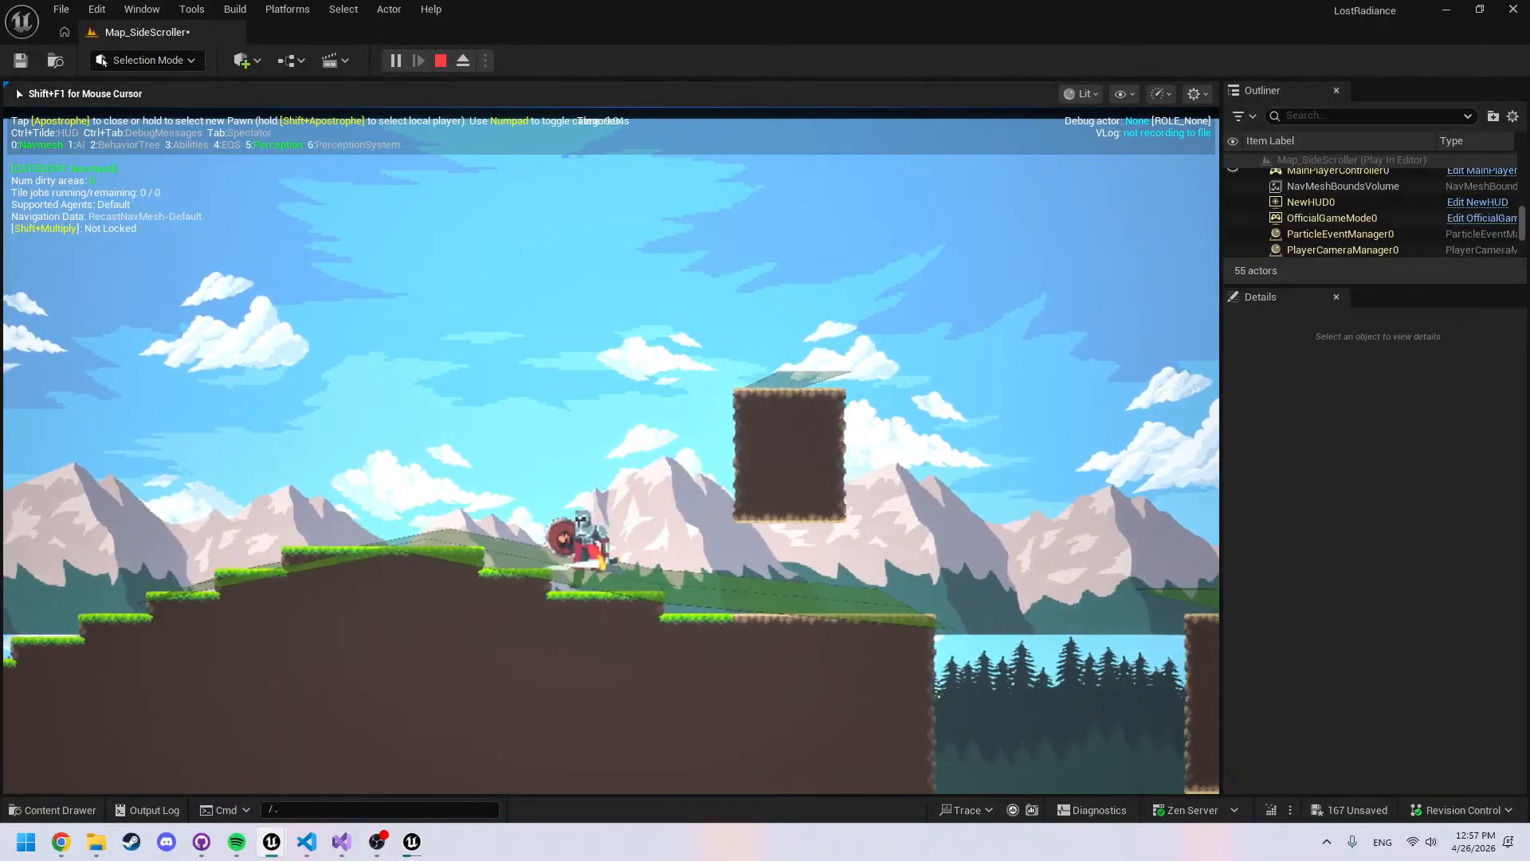
pyautogui.press('a')
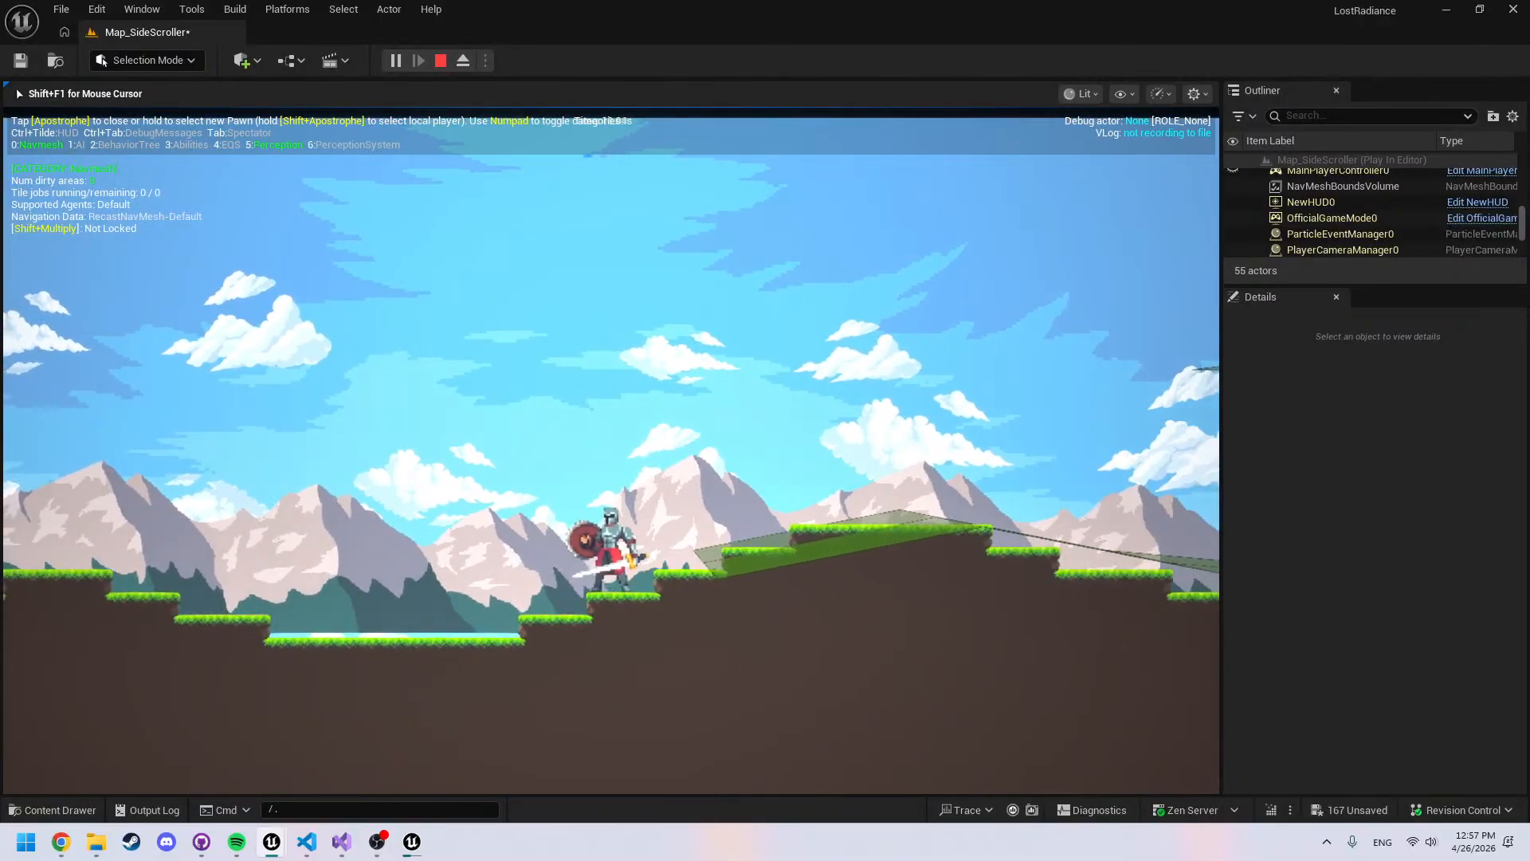
pyautogui.press('a')
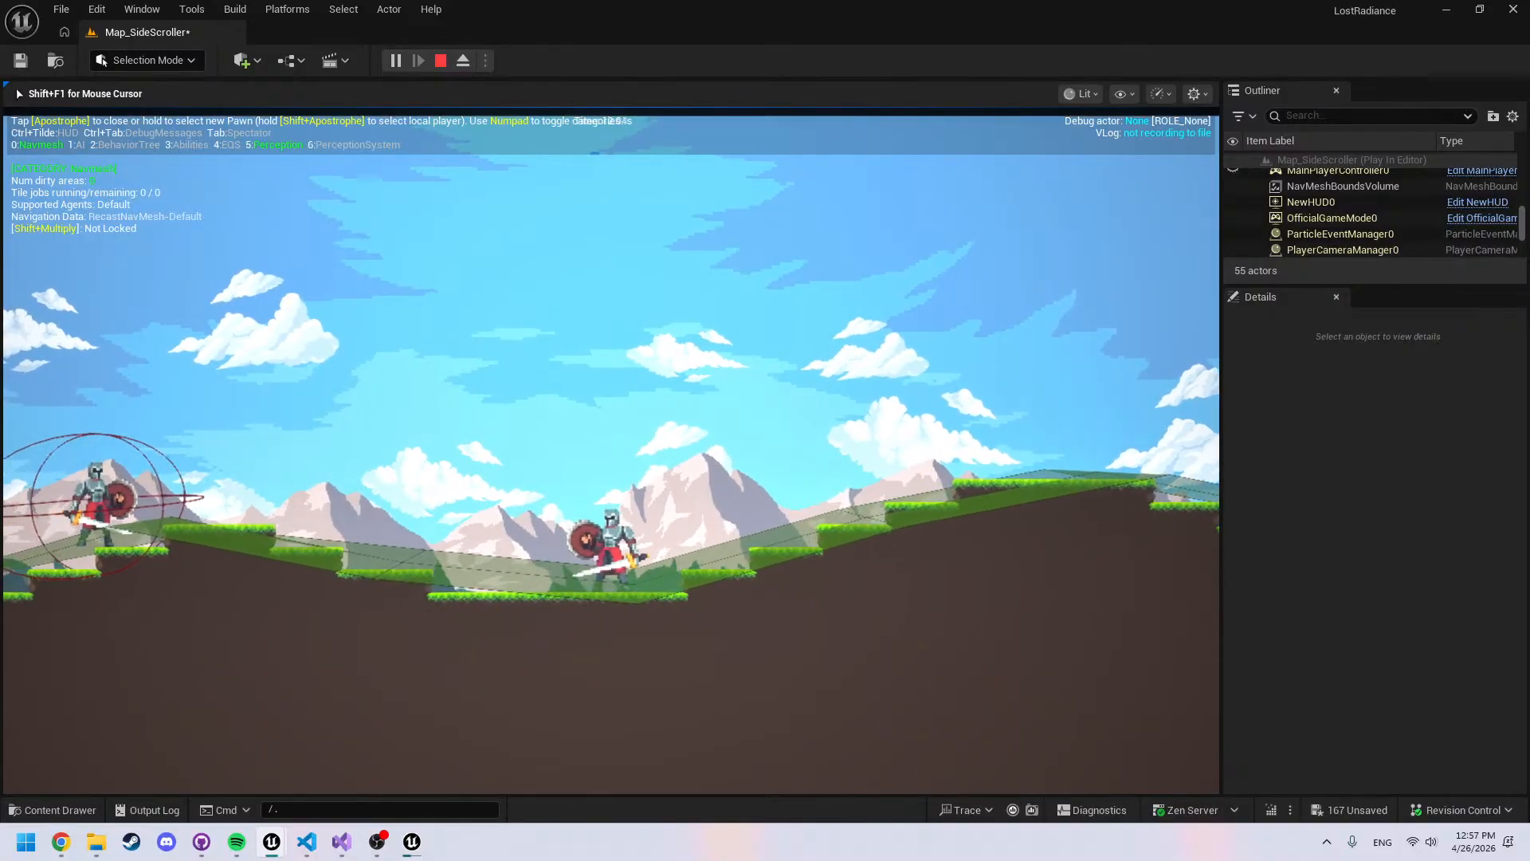
pyautogui.press('d')
pyautogui.press('Escape')
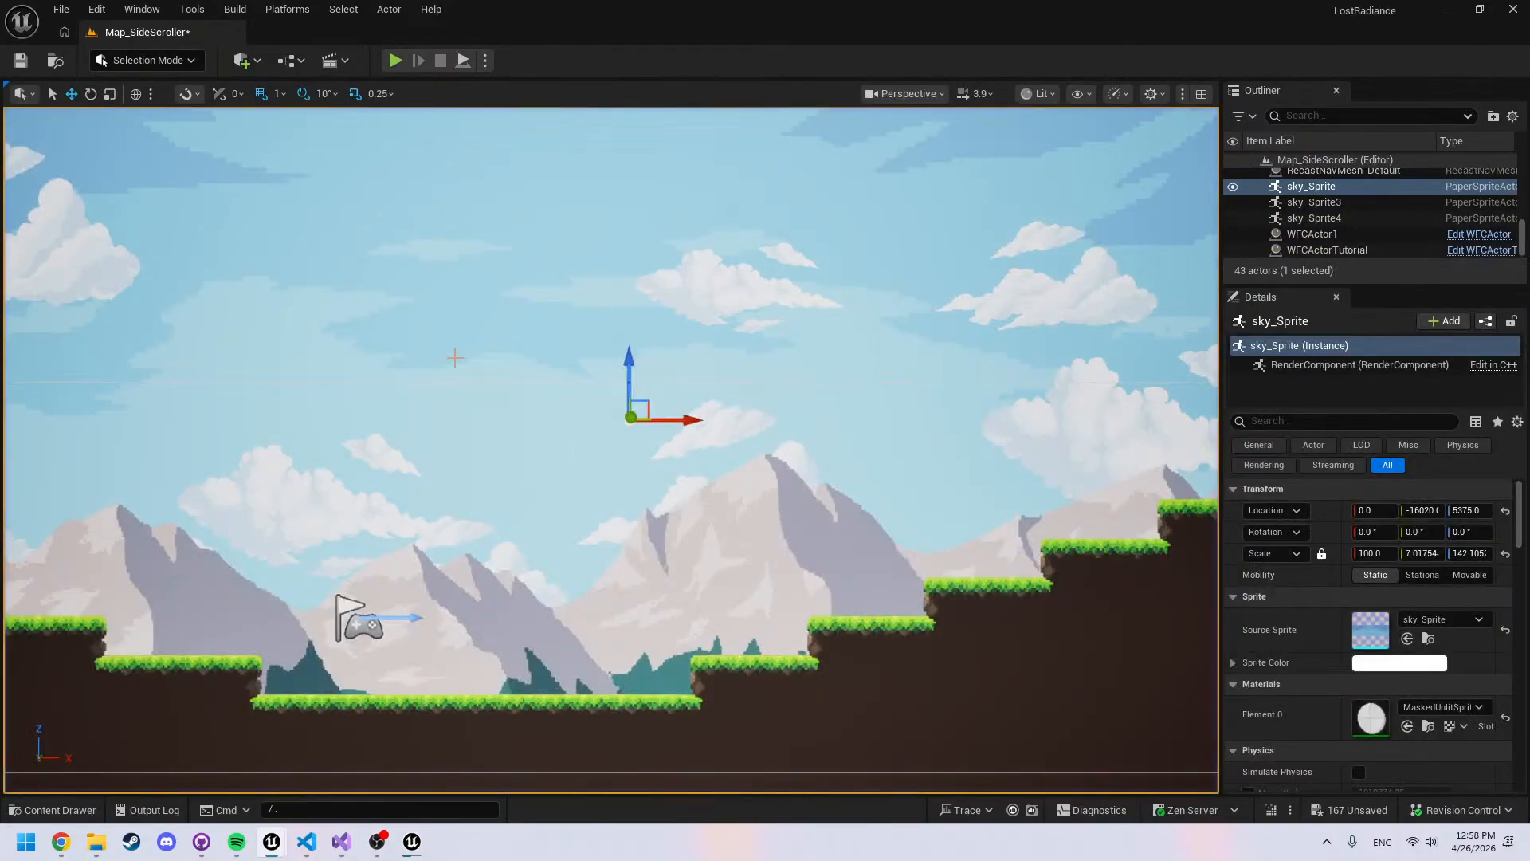
# Undo the High resolution Cell Height change and look over the remaining navmesh Generation settings
pyautogui.hotkey('alt', 'Tab')
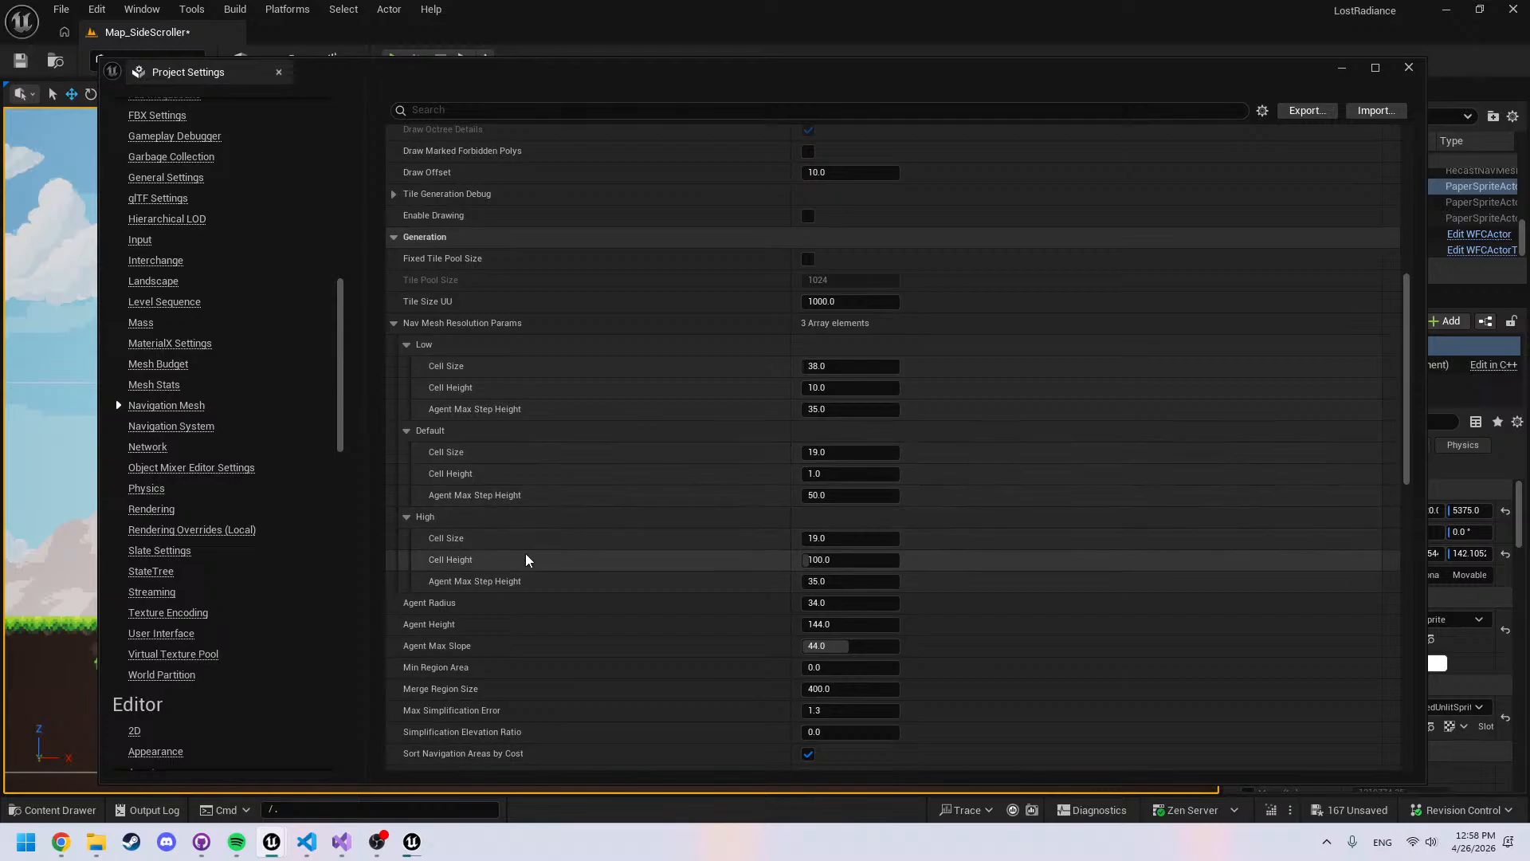
pyautogui.hotkey('ctrl', 'z')
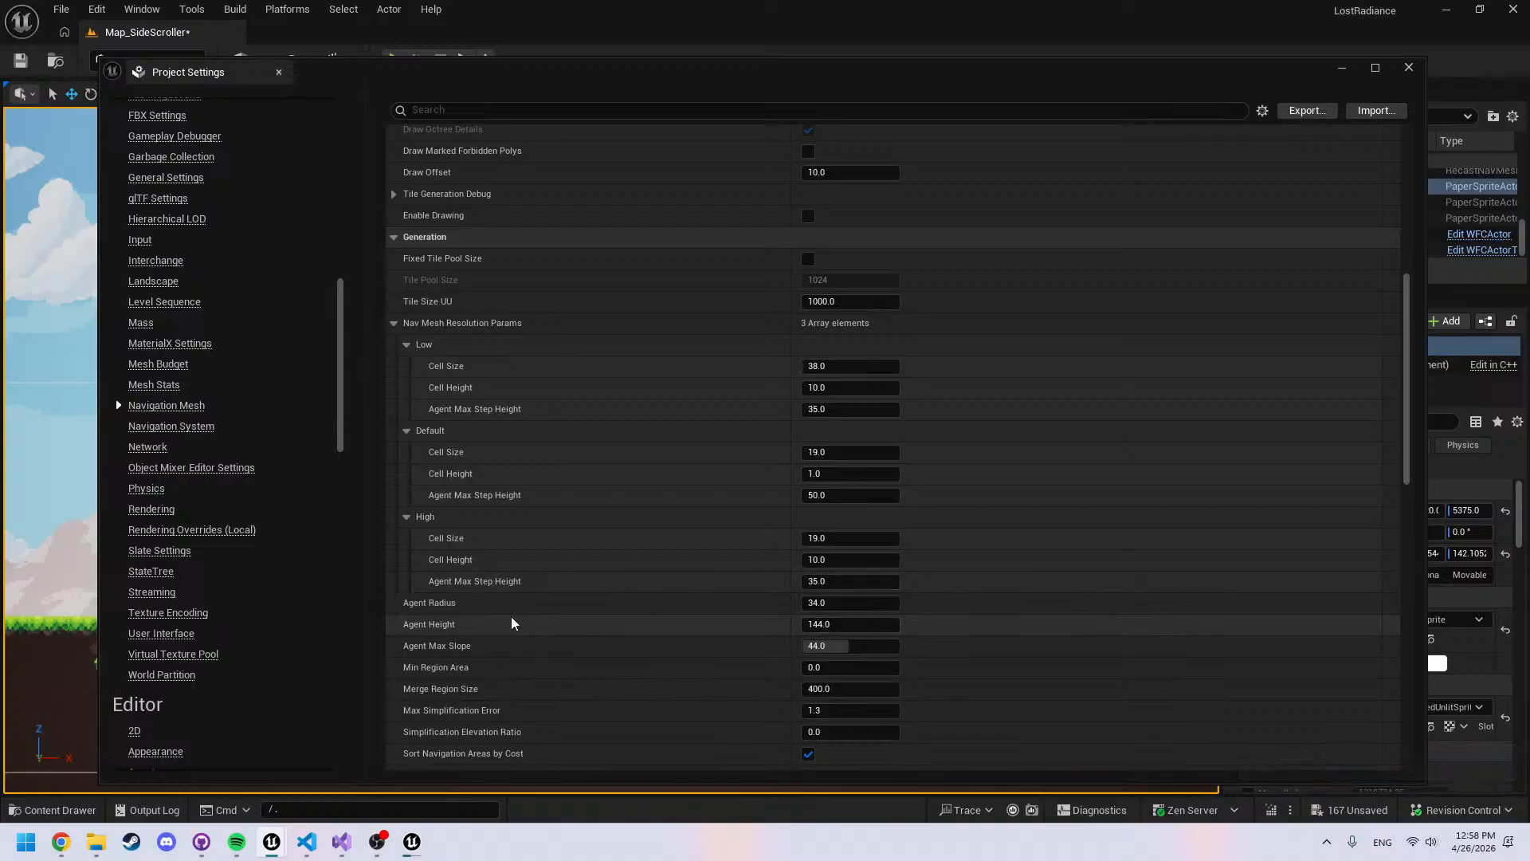
pyautogui.scroll(-2, 511, 623)
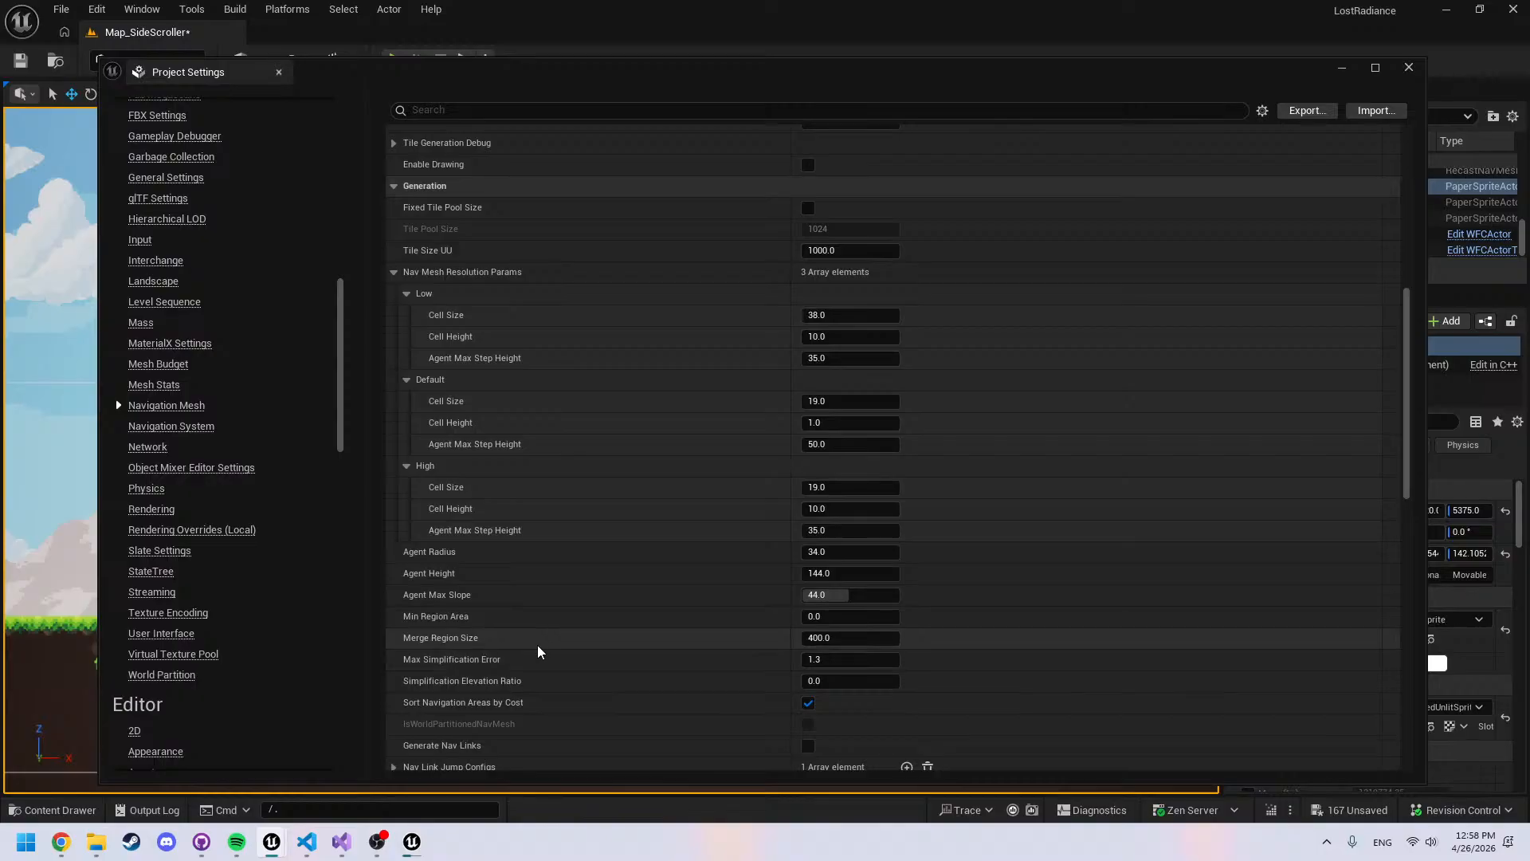
pyautogui.scroll(-1, 518, 648)
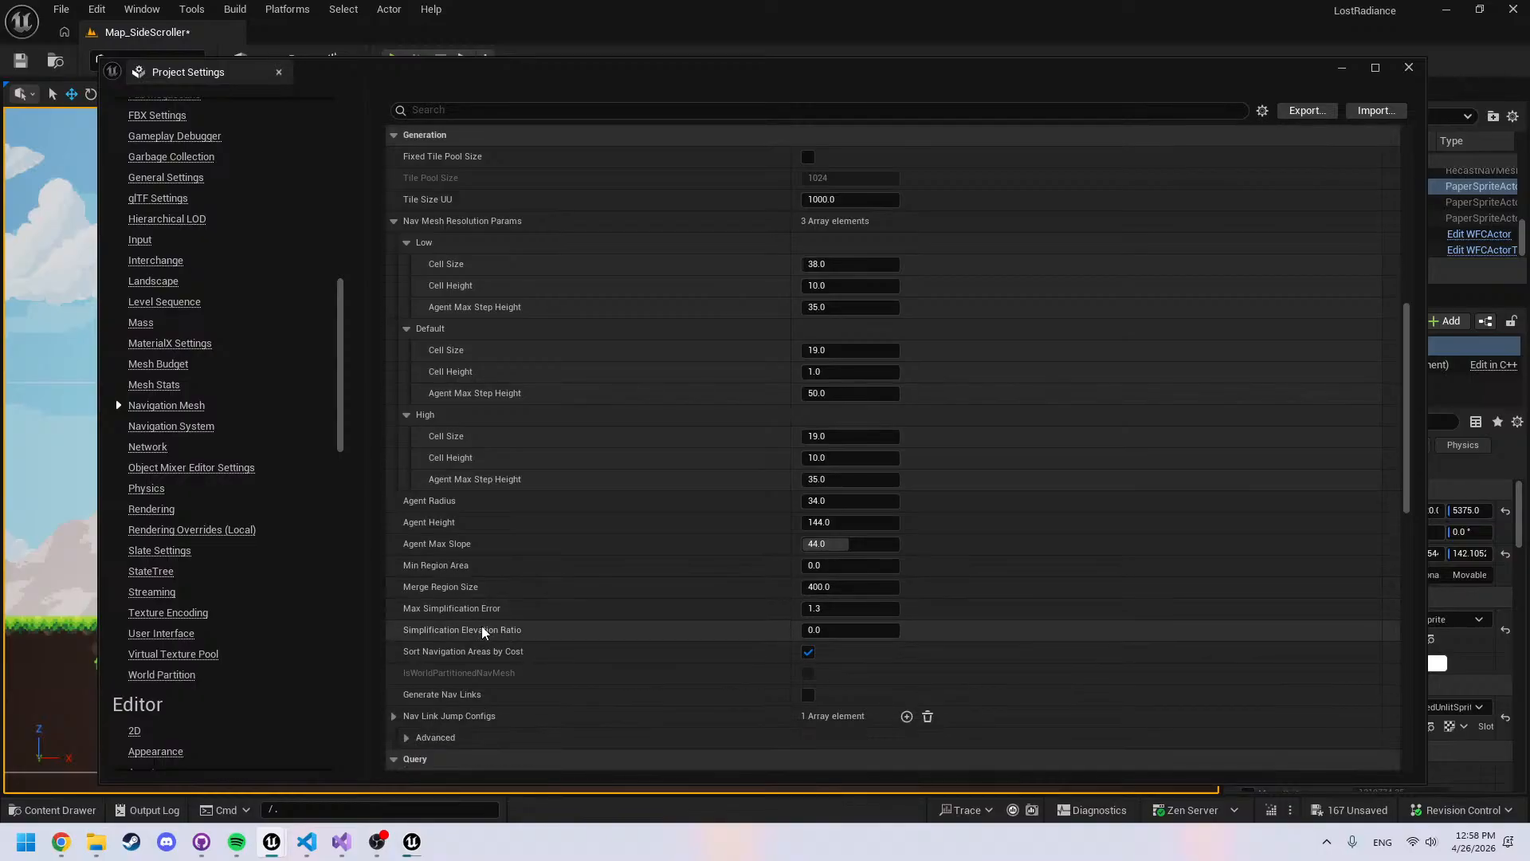
pyautogui.scroll(2, 506, 609)
pyautogui.click(413, 843)
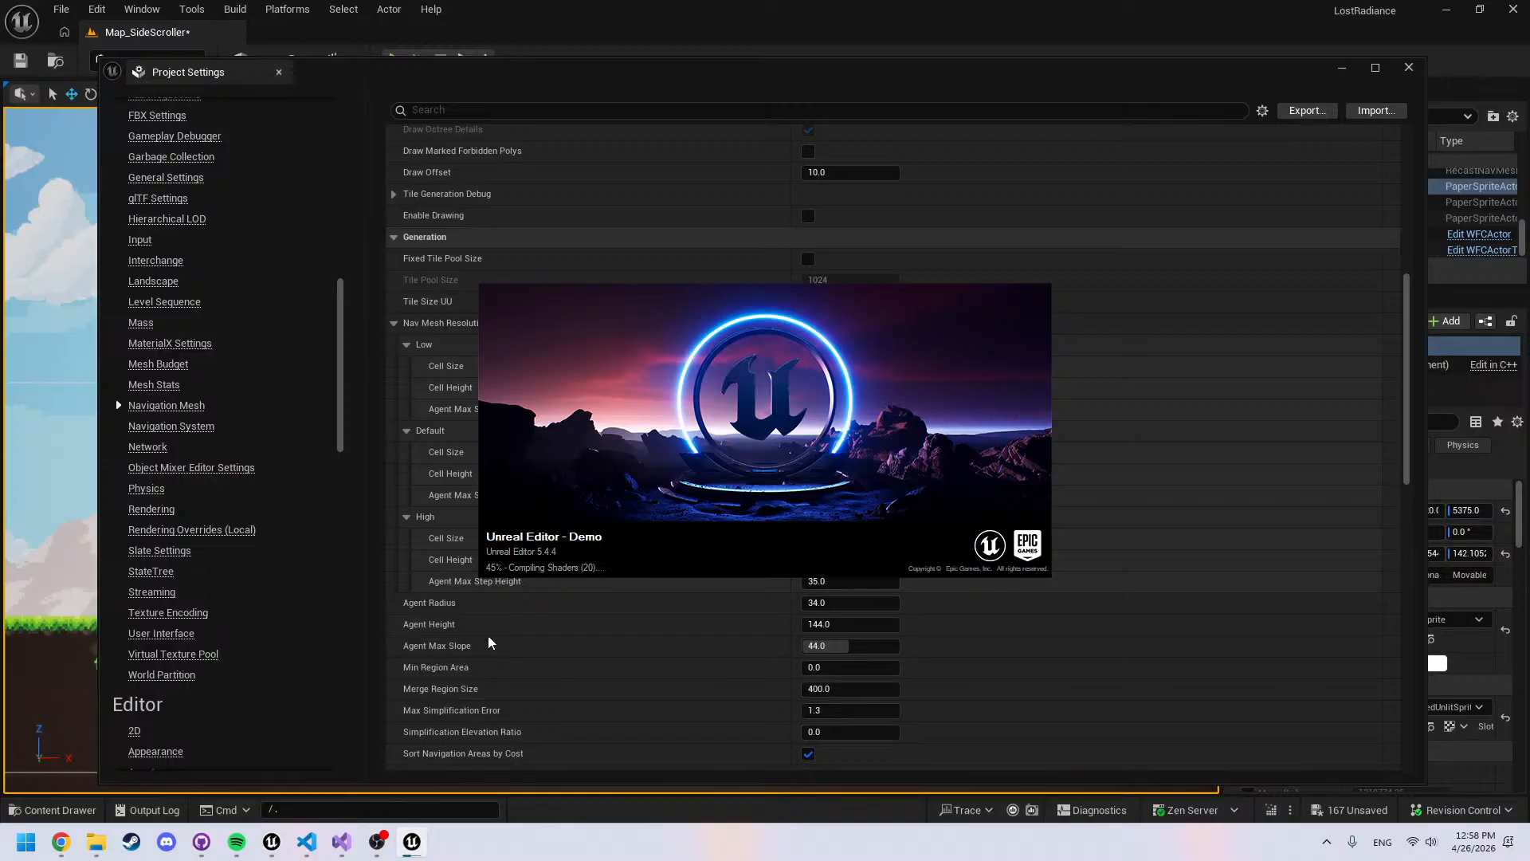
pyautogui.click(477, 473)
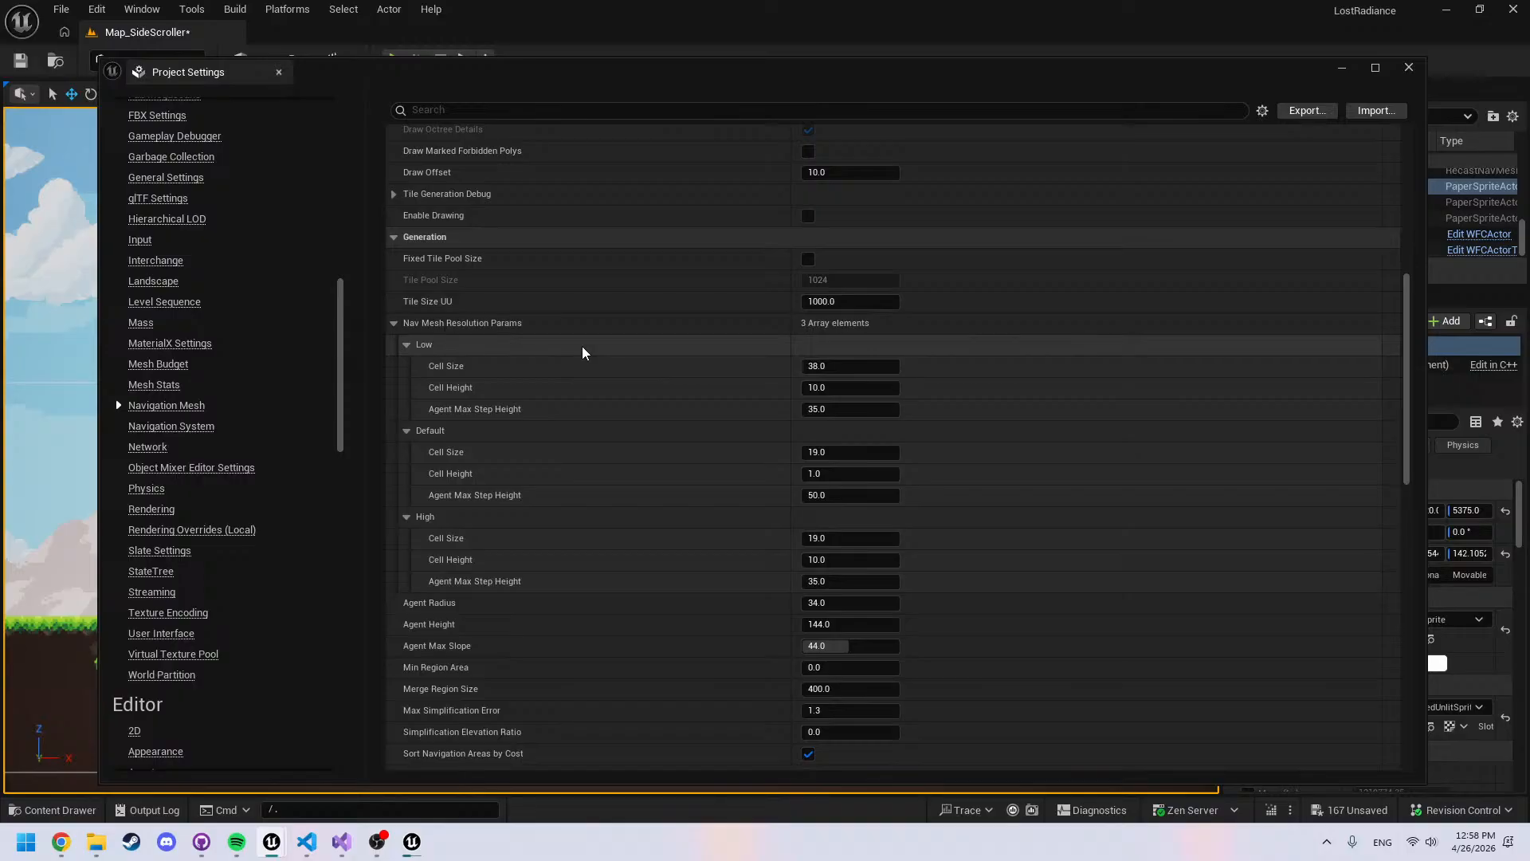
# Expand Tile Generation Debug to examine its options, collapse it, and return to the navmesh Display settings
pyautogui.scroll(4, 570, 352)
pyautogui.click(393, 296)
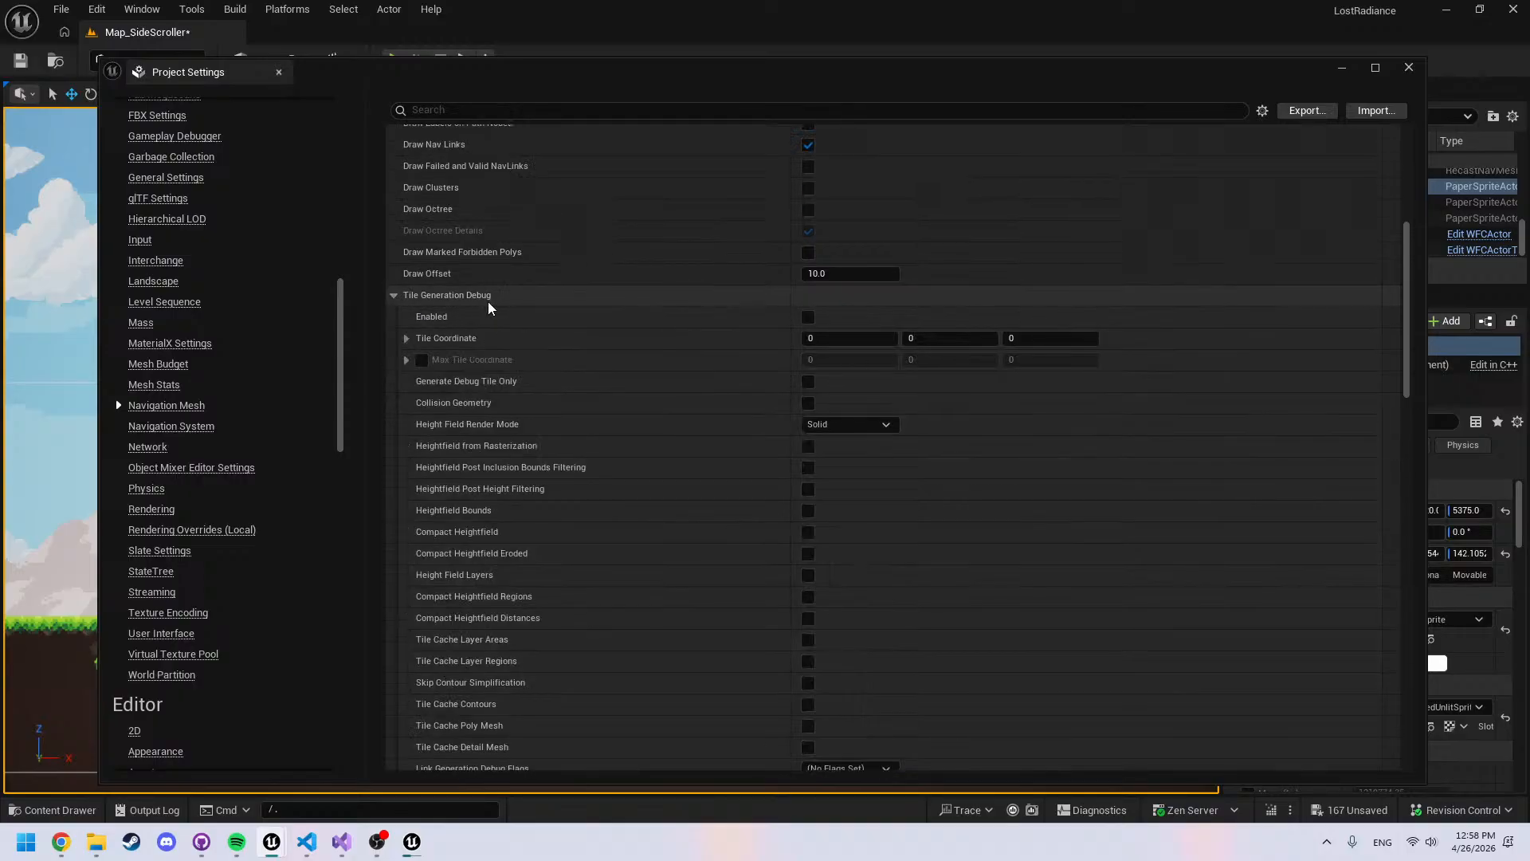
pyautogui.scroll(-5, 494, 319)
pyautogui.scroll(4, 446, 319)
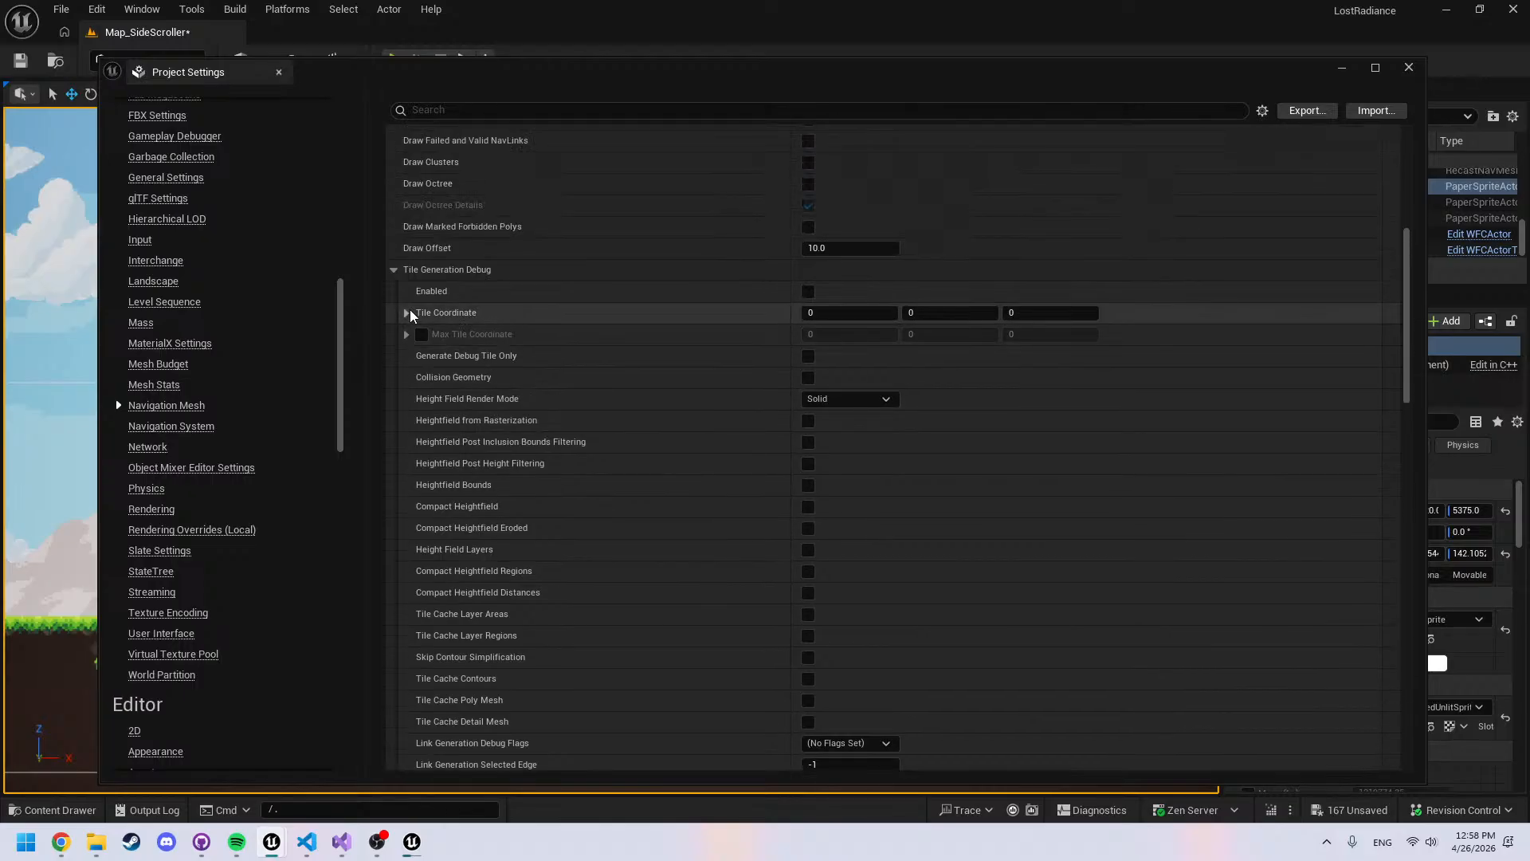
pyautogui.click(393, 268)
pyautogui.scroll(5, 535, 334)
pyautogui.scroll(11, 535, 334)
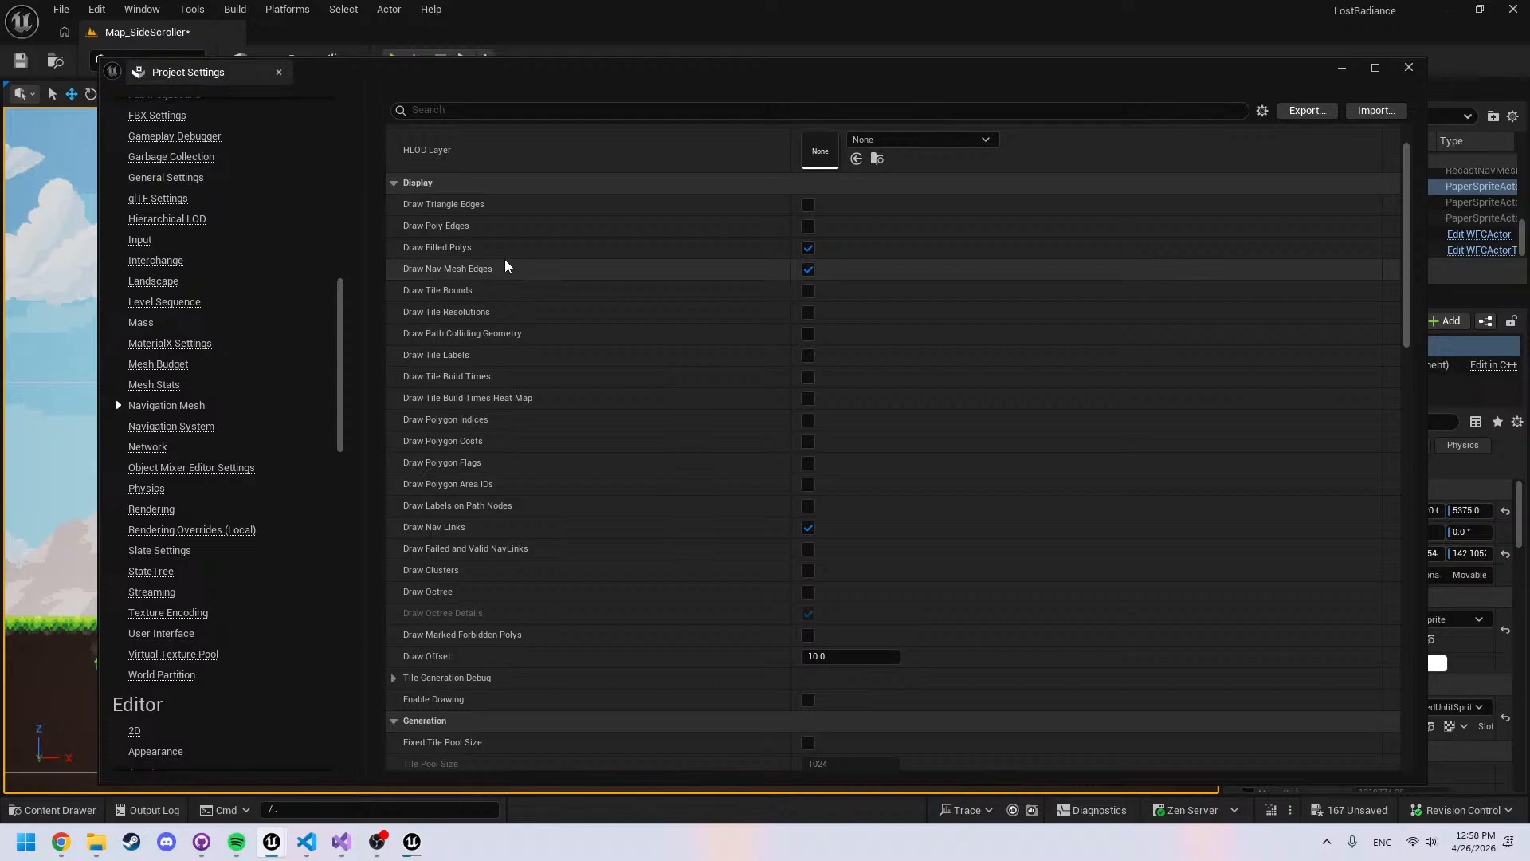
# Enable Draw Tile Bounds and play the level with the gameplay debugger on, running the knight both ways to inspect the navmesh
pyautogui.scroll(1, 471, 256)
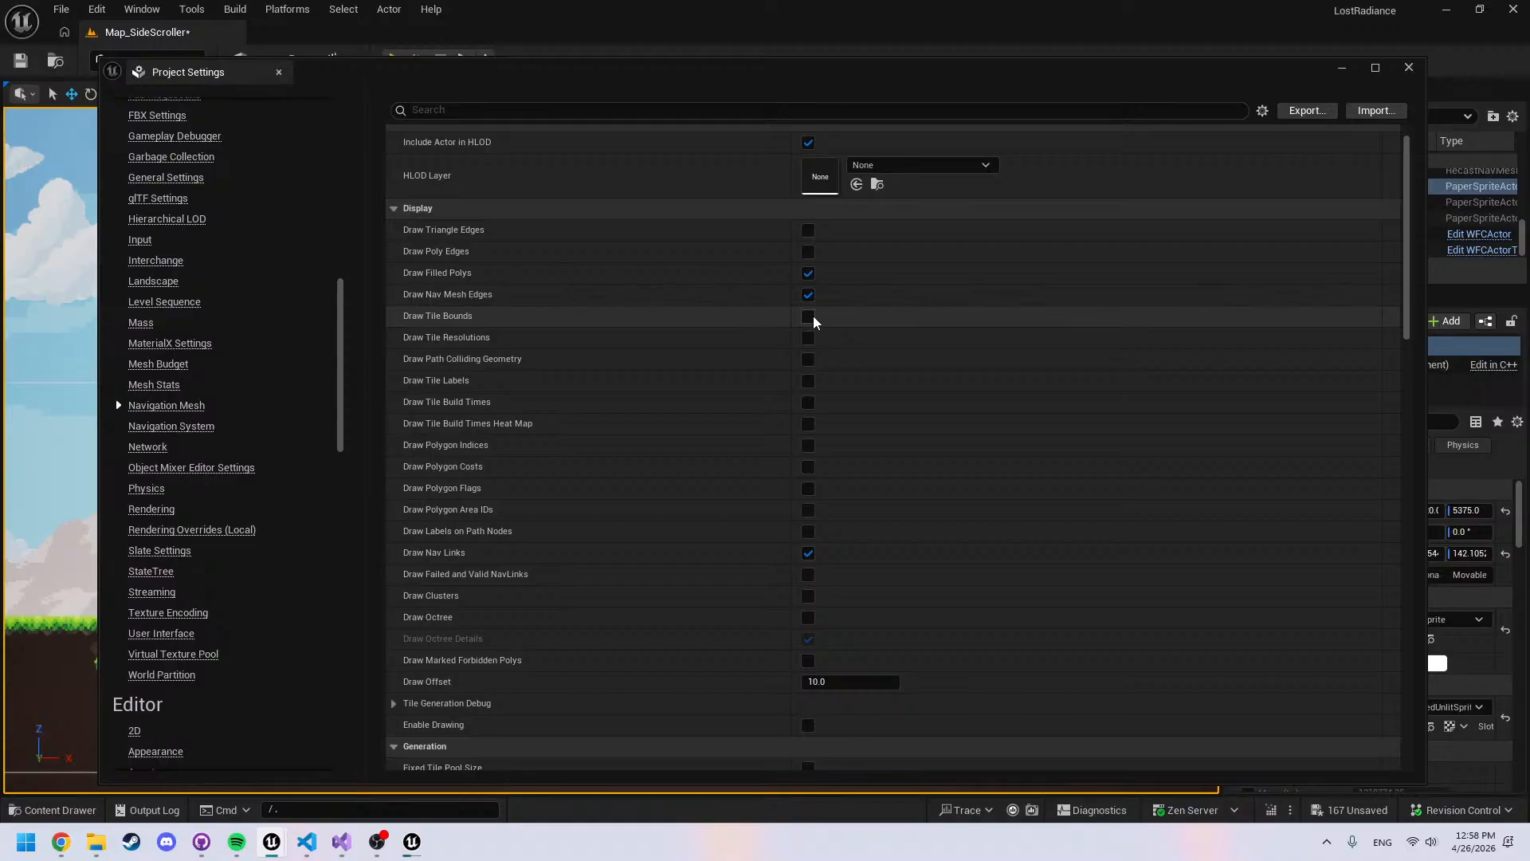
pyautogui.click(1342, 67)
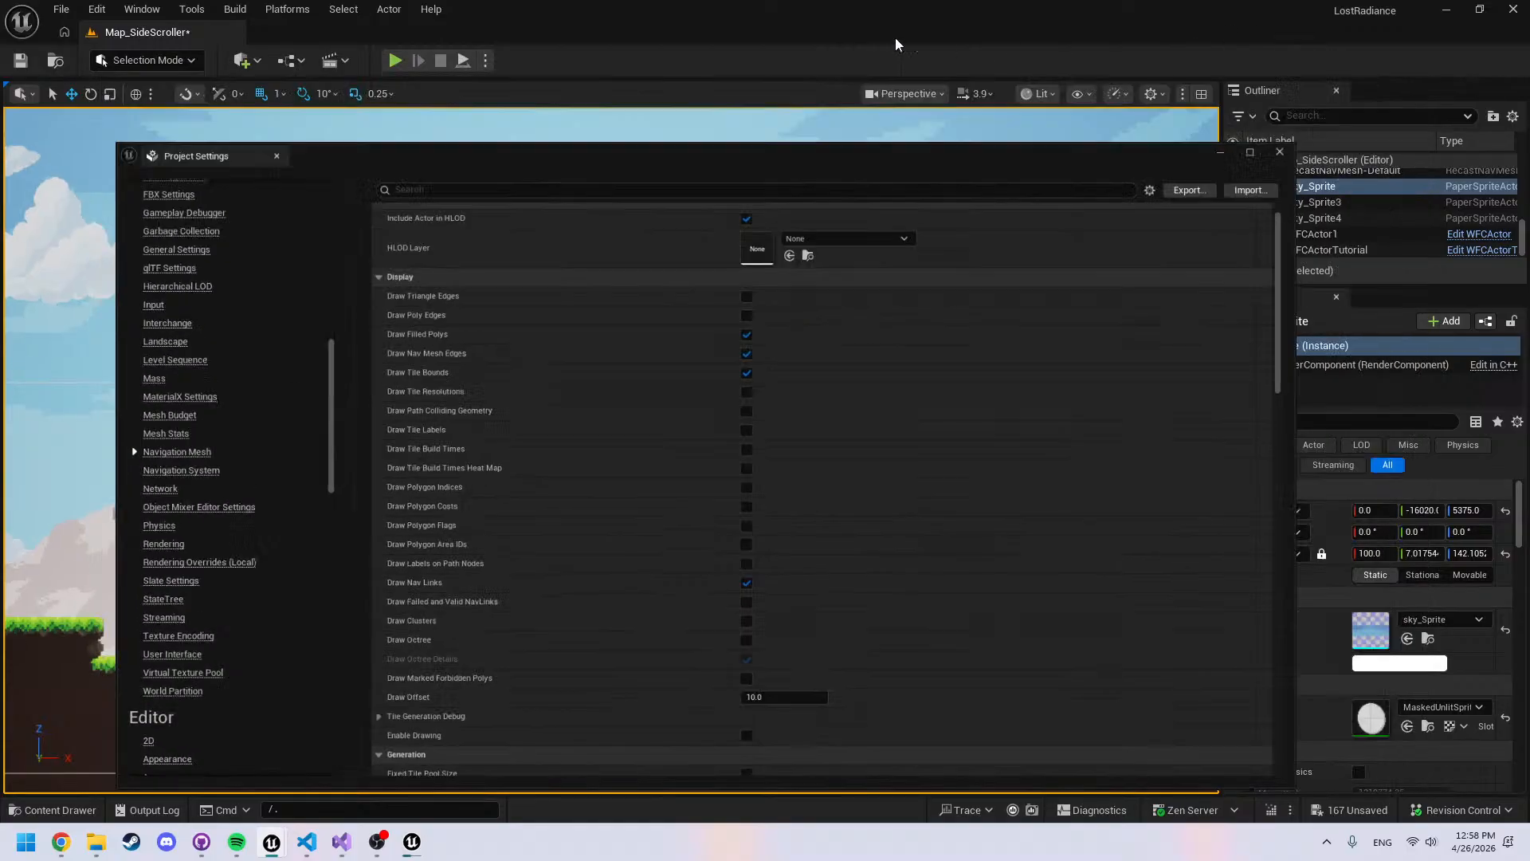
pyautogui.click(392, 61)
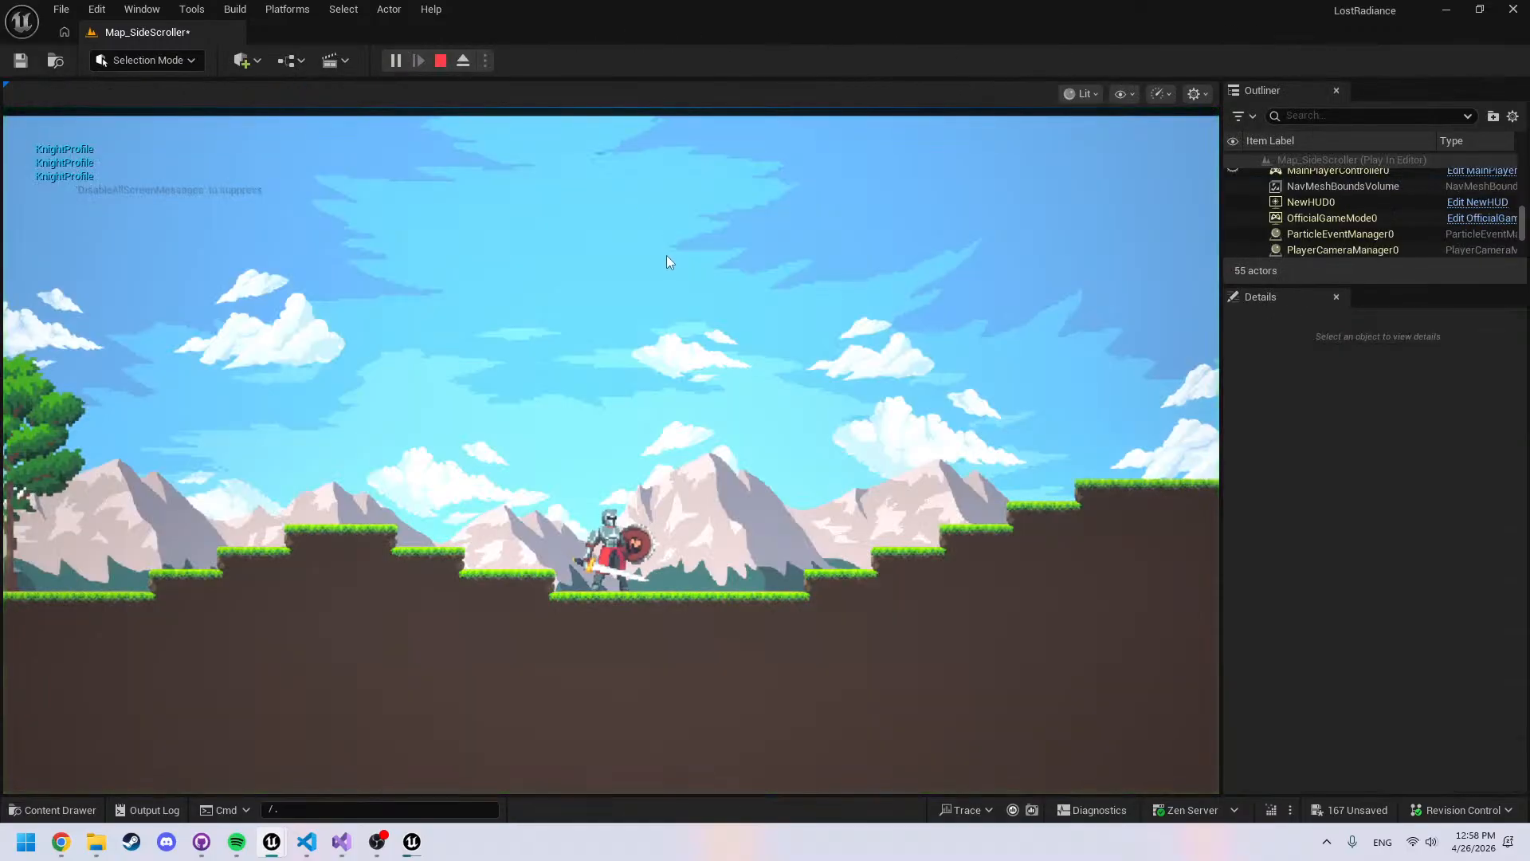
pyautogui.press("'")
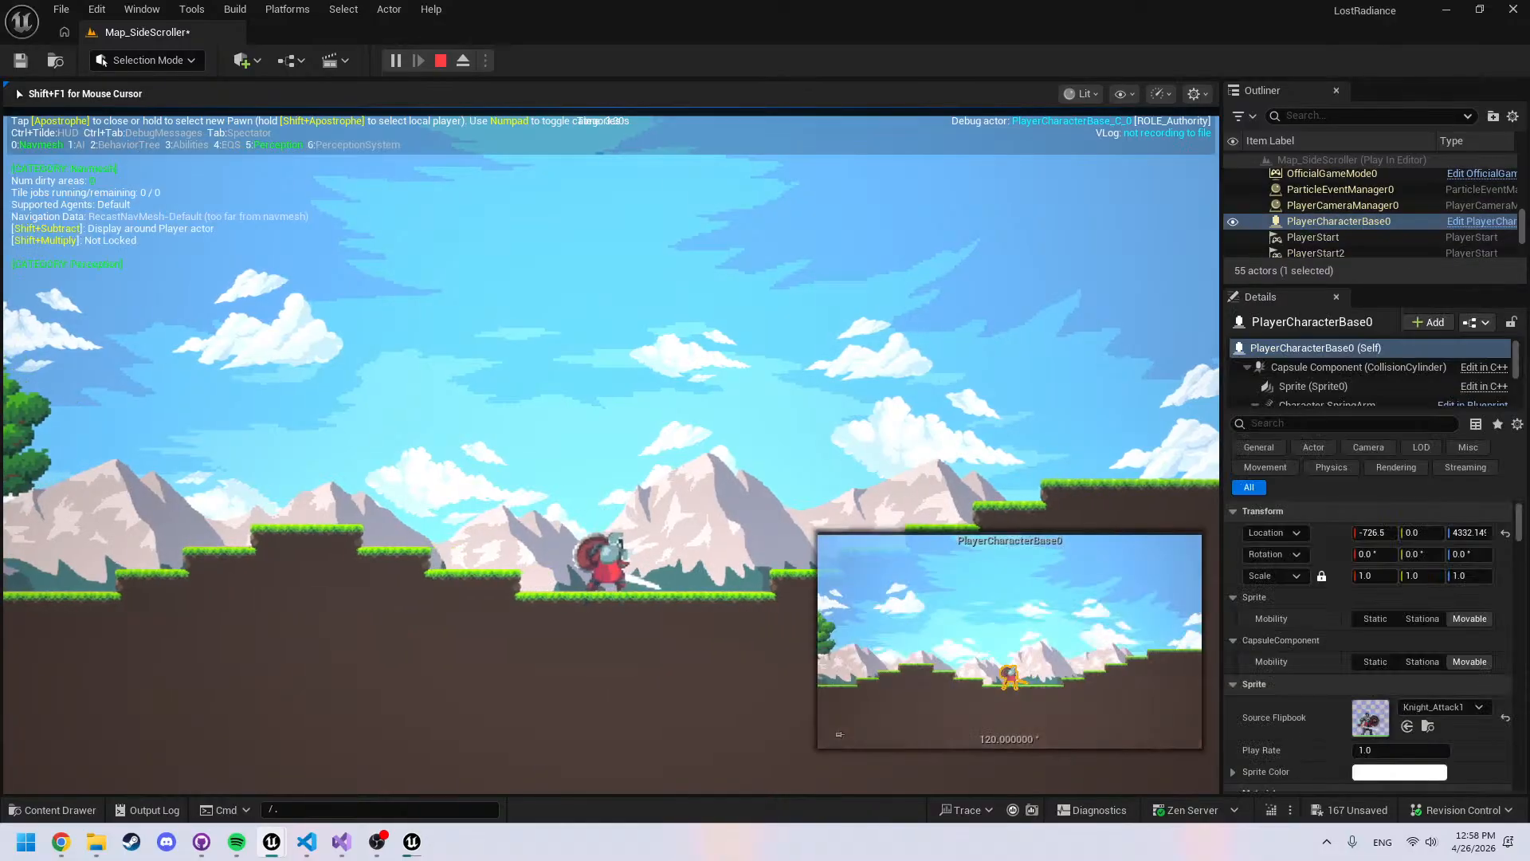
pyautogui.press('d')
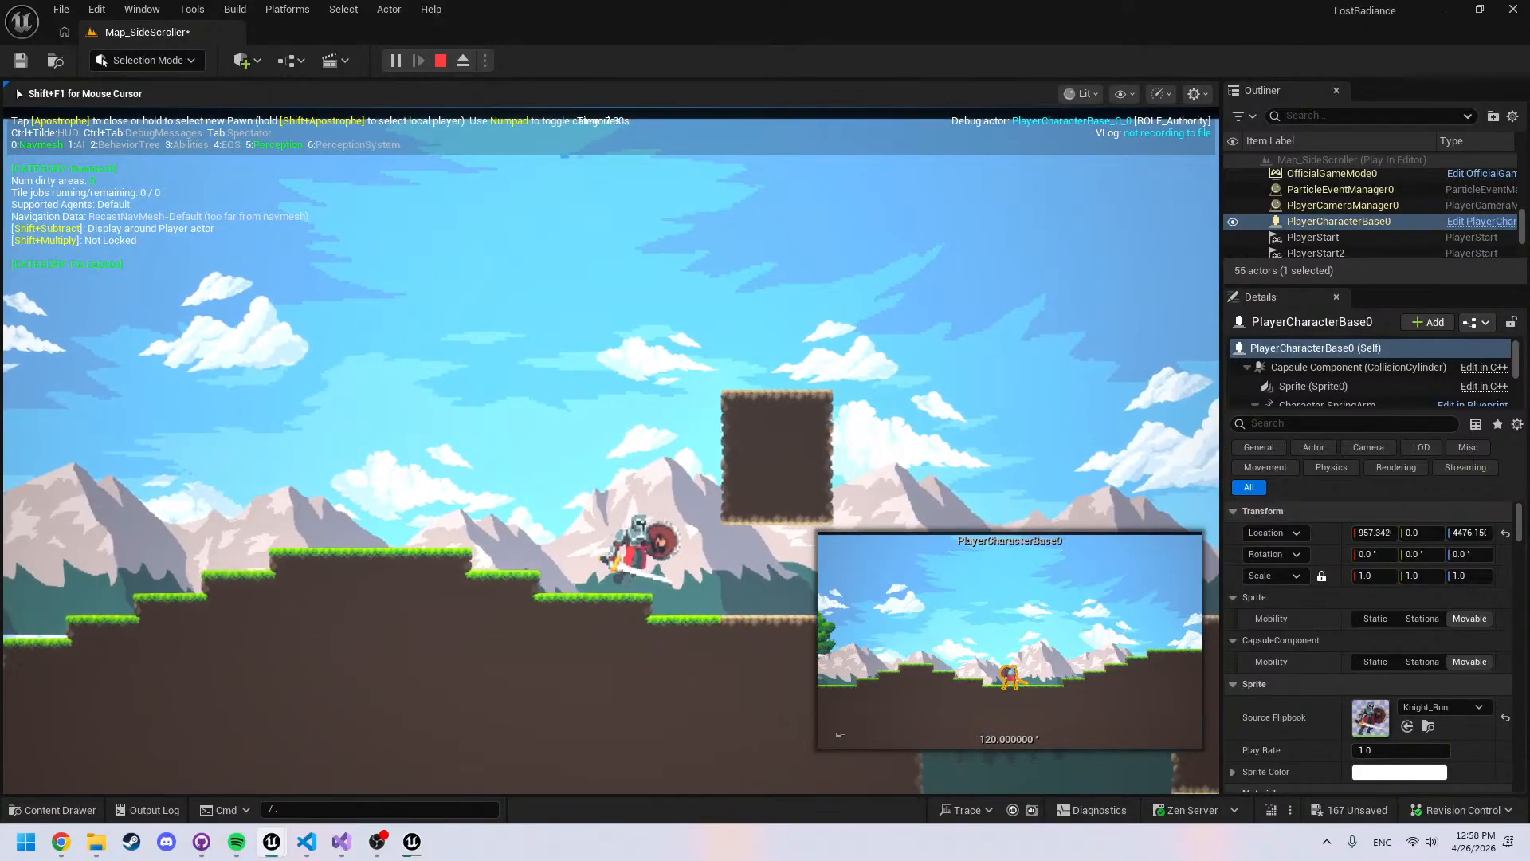
pyautogui.press('a')
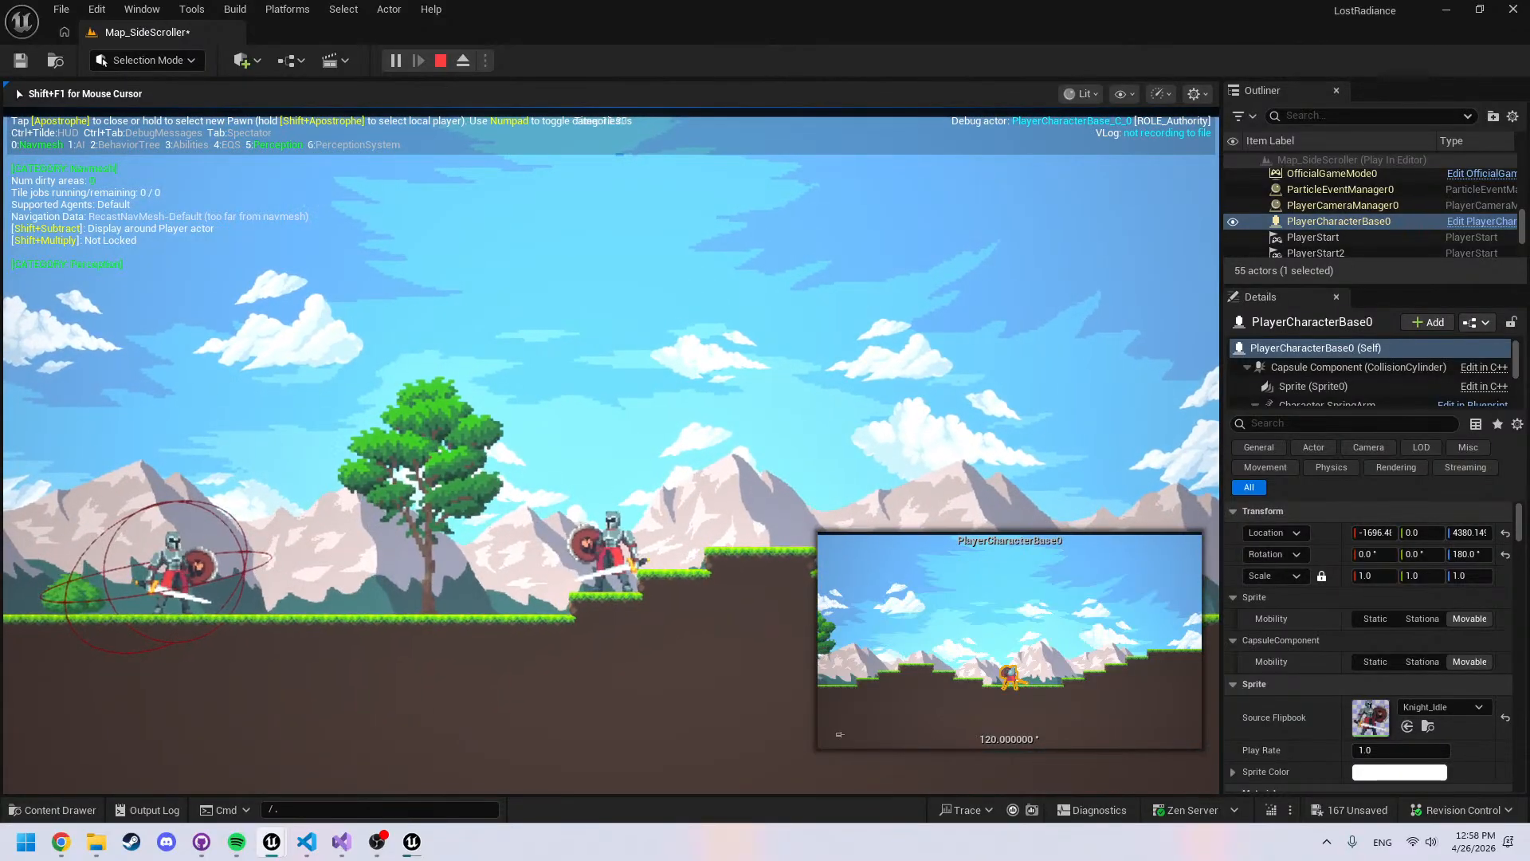
pyautogui.press('Escape')
# Disable Draw Tile Bounds in the Navigation Mesh display settings and put the Project Settings window away
pyautogui.hotkey('alt', 'Tab')
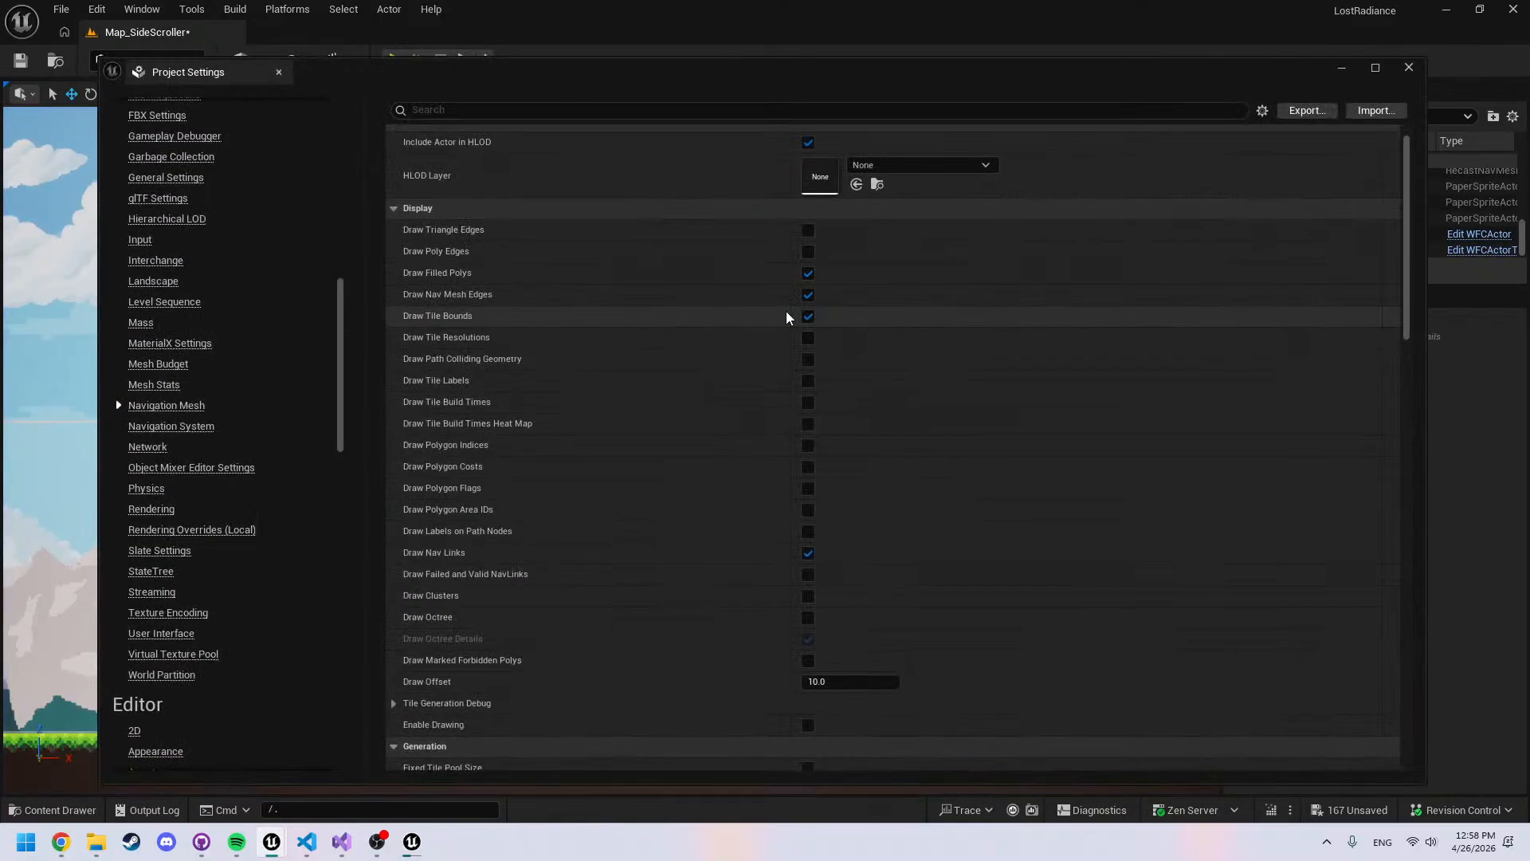
pyautogui.click(808, 316)
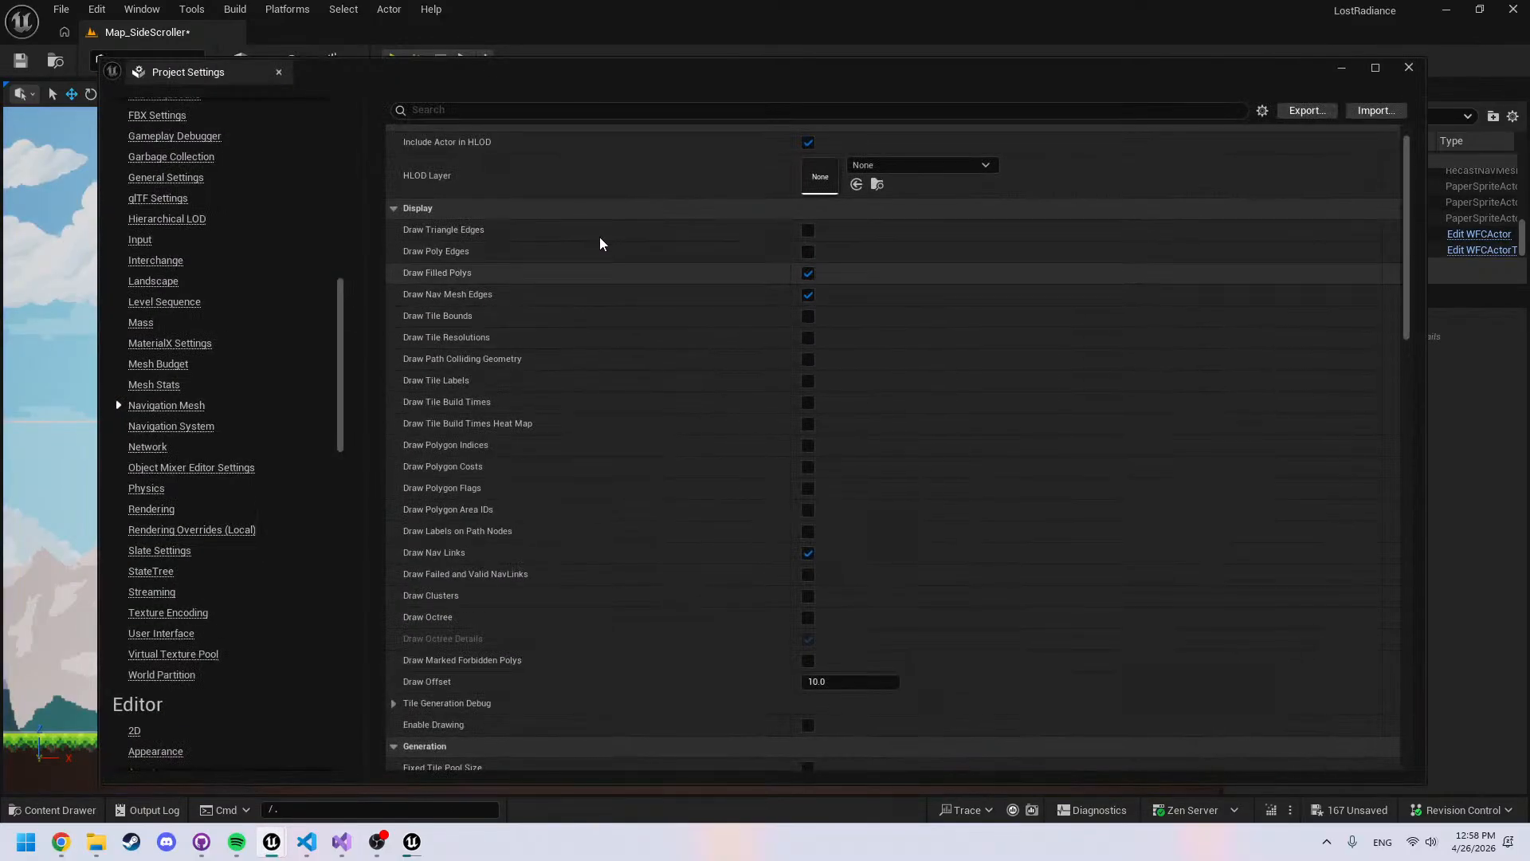
pyautogui.scroll(2, 475, 307)
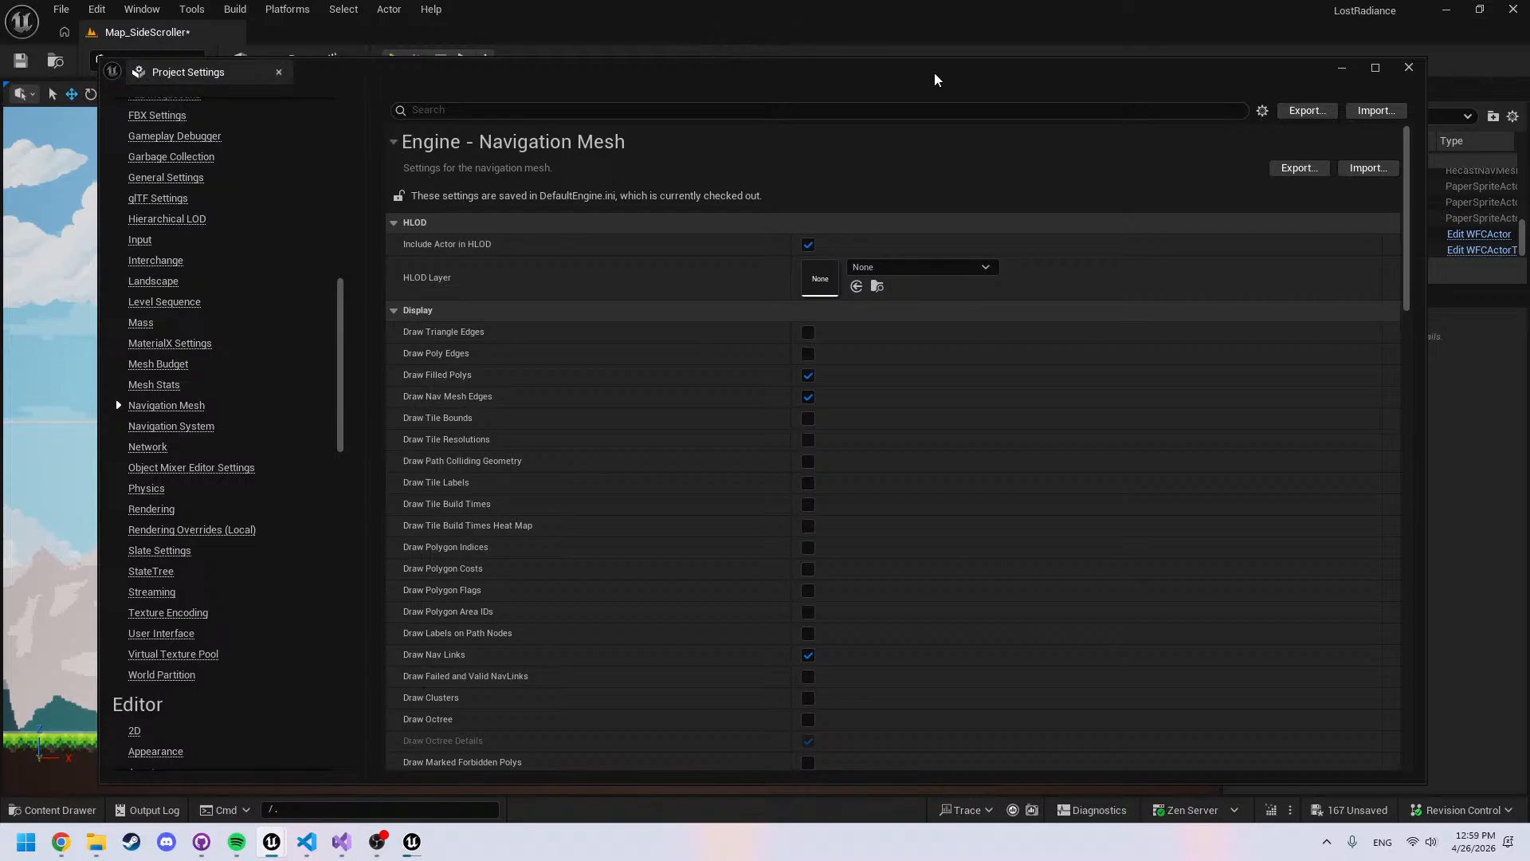
pyautogui.click(1342, 69)
# Play the level in the viewport with the gameplay debugger on to check the navmesh around the knight, and stop the session
pyautogui.click(394, 61)
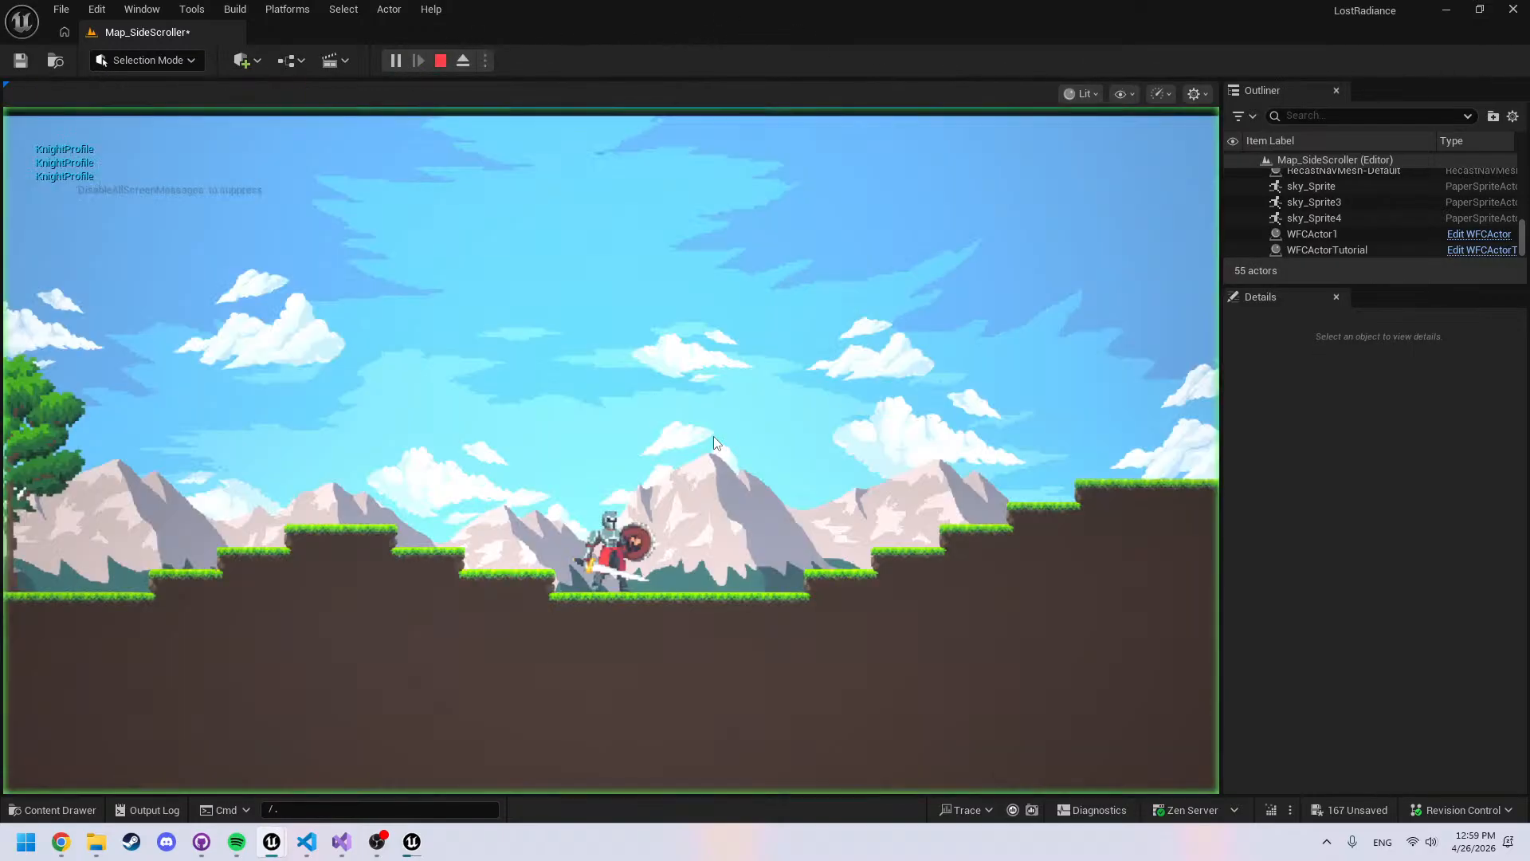
pyautogui.press("'")
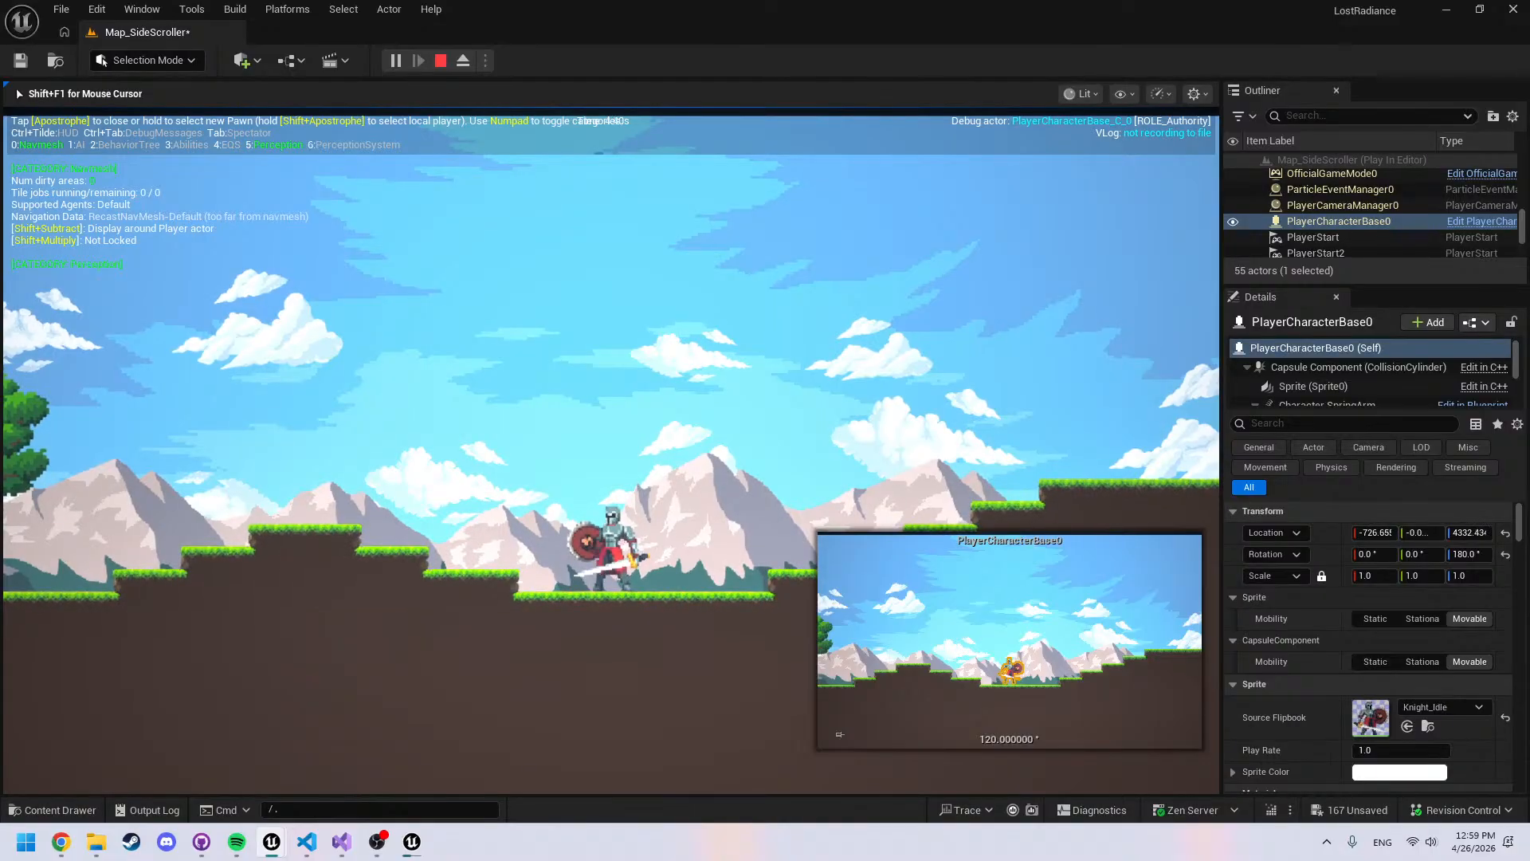
pyautogui.press('Escape')
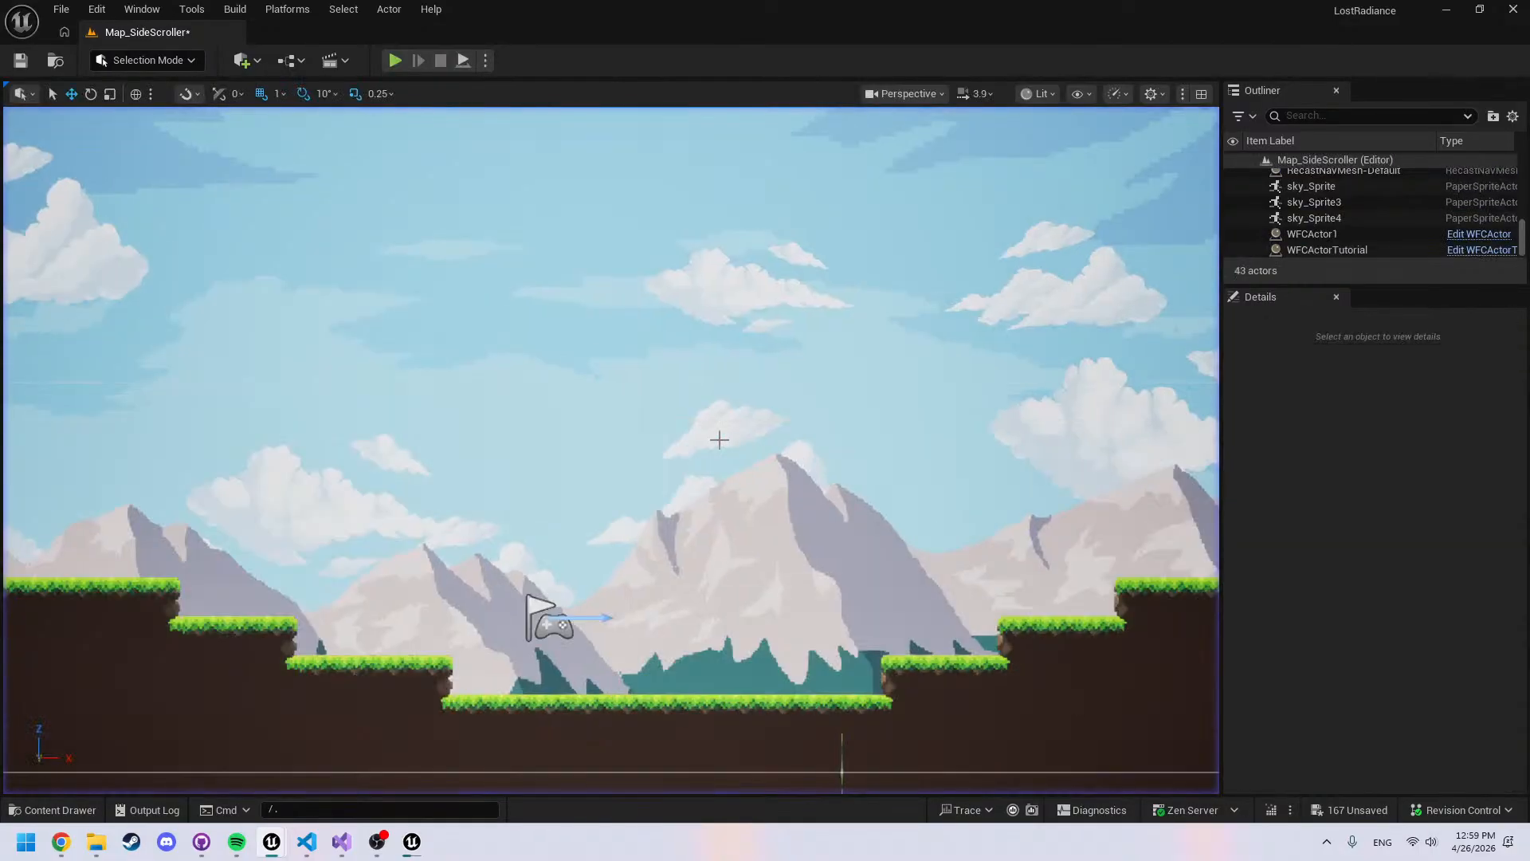
# Play the level again, run the knight toward the enemy, turn on the gameplay debugger to inspect the navmesh there, and end play
pyautogui.click(396, 62)
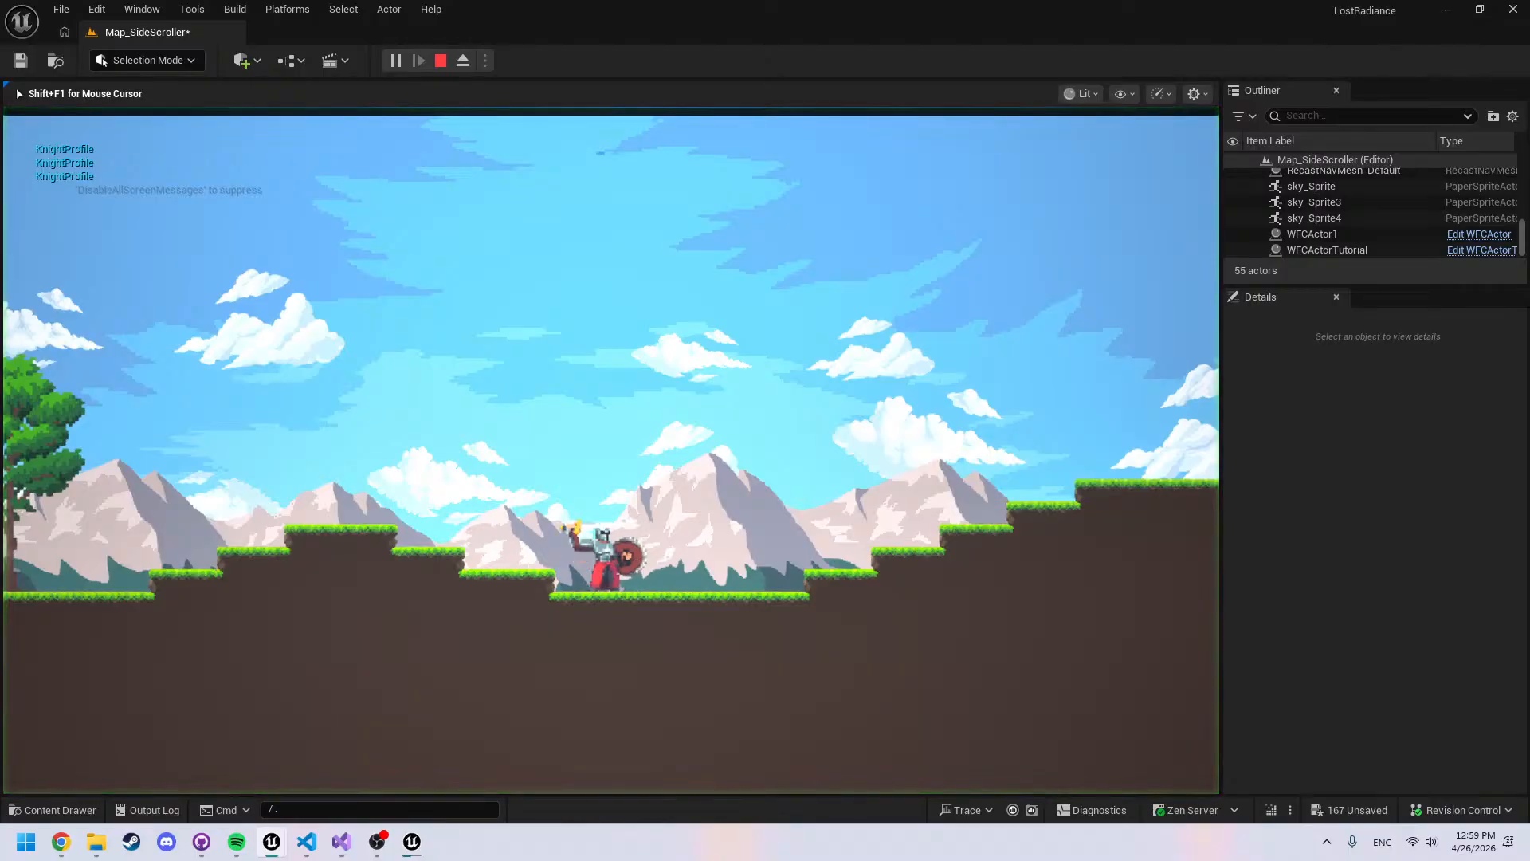
pyautogui.press('a')
pyautogui.press('space')
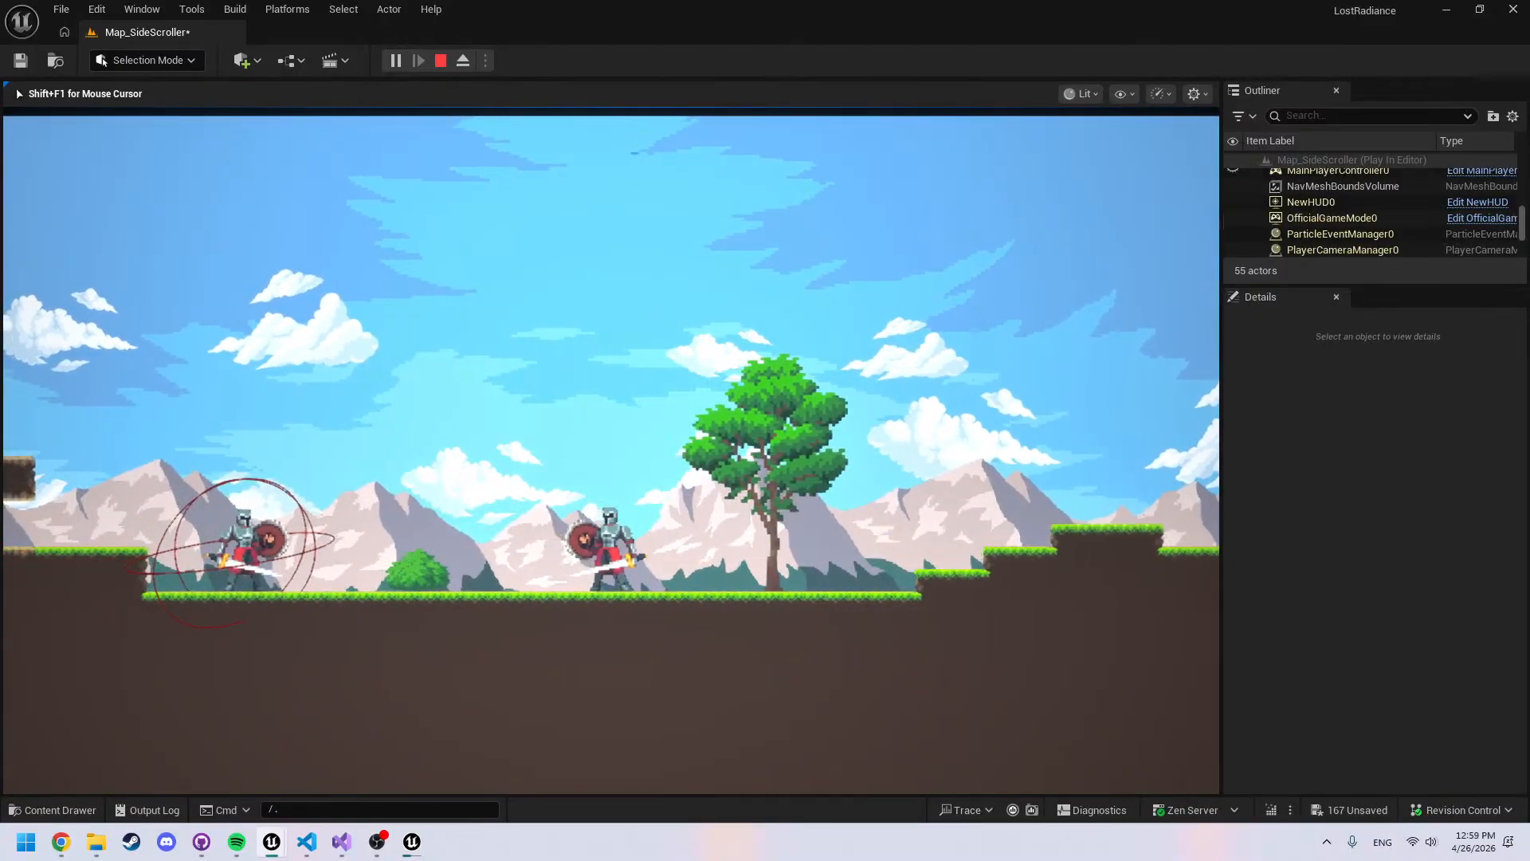
pyautogui.press("'")
pyautogui.press('a')
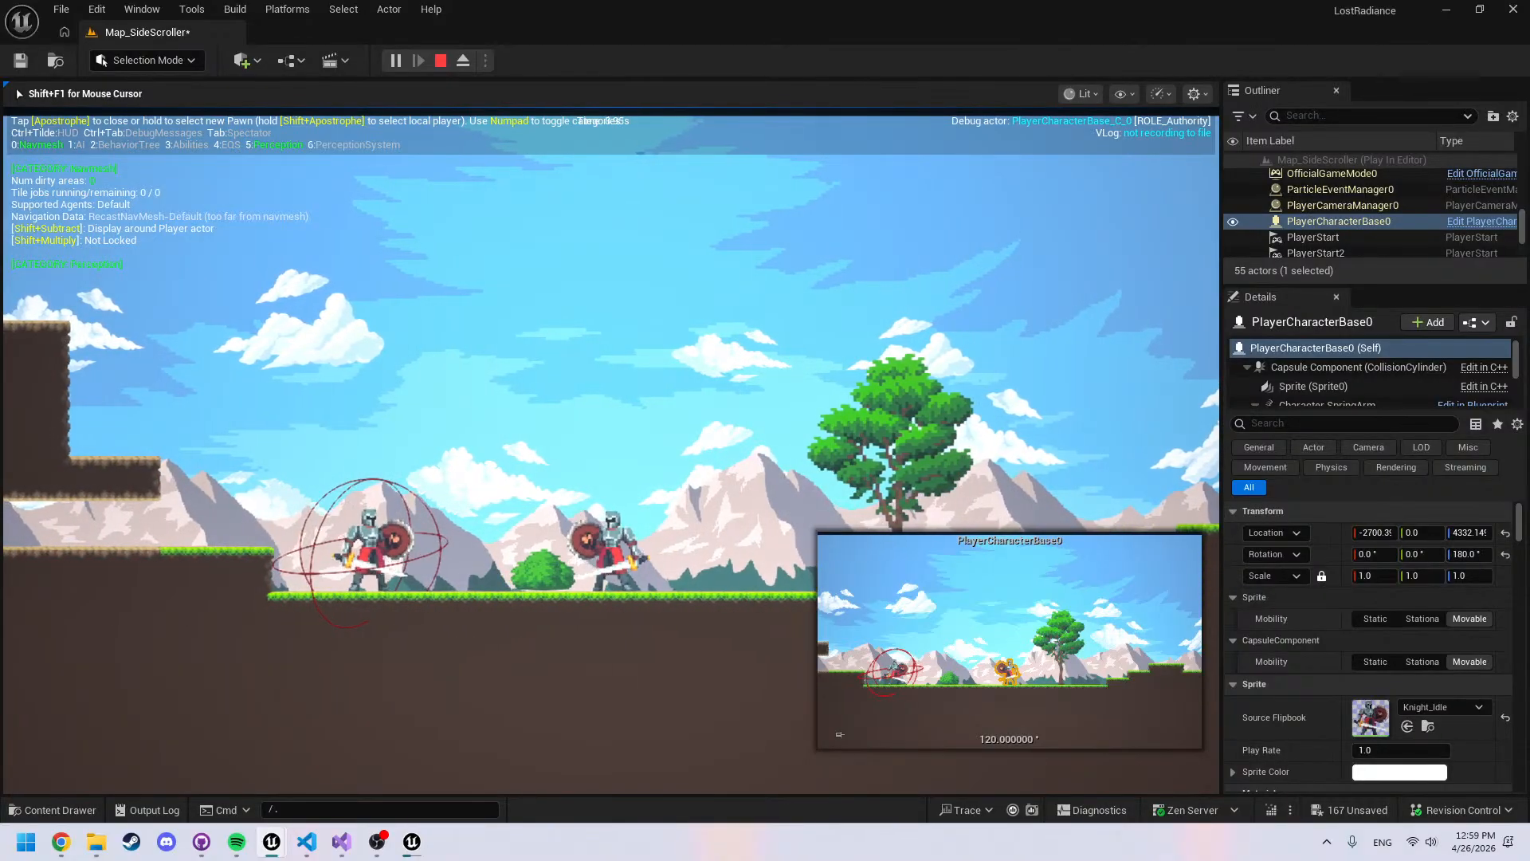
pyautogui.press('Escape')
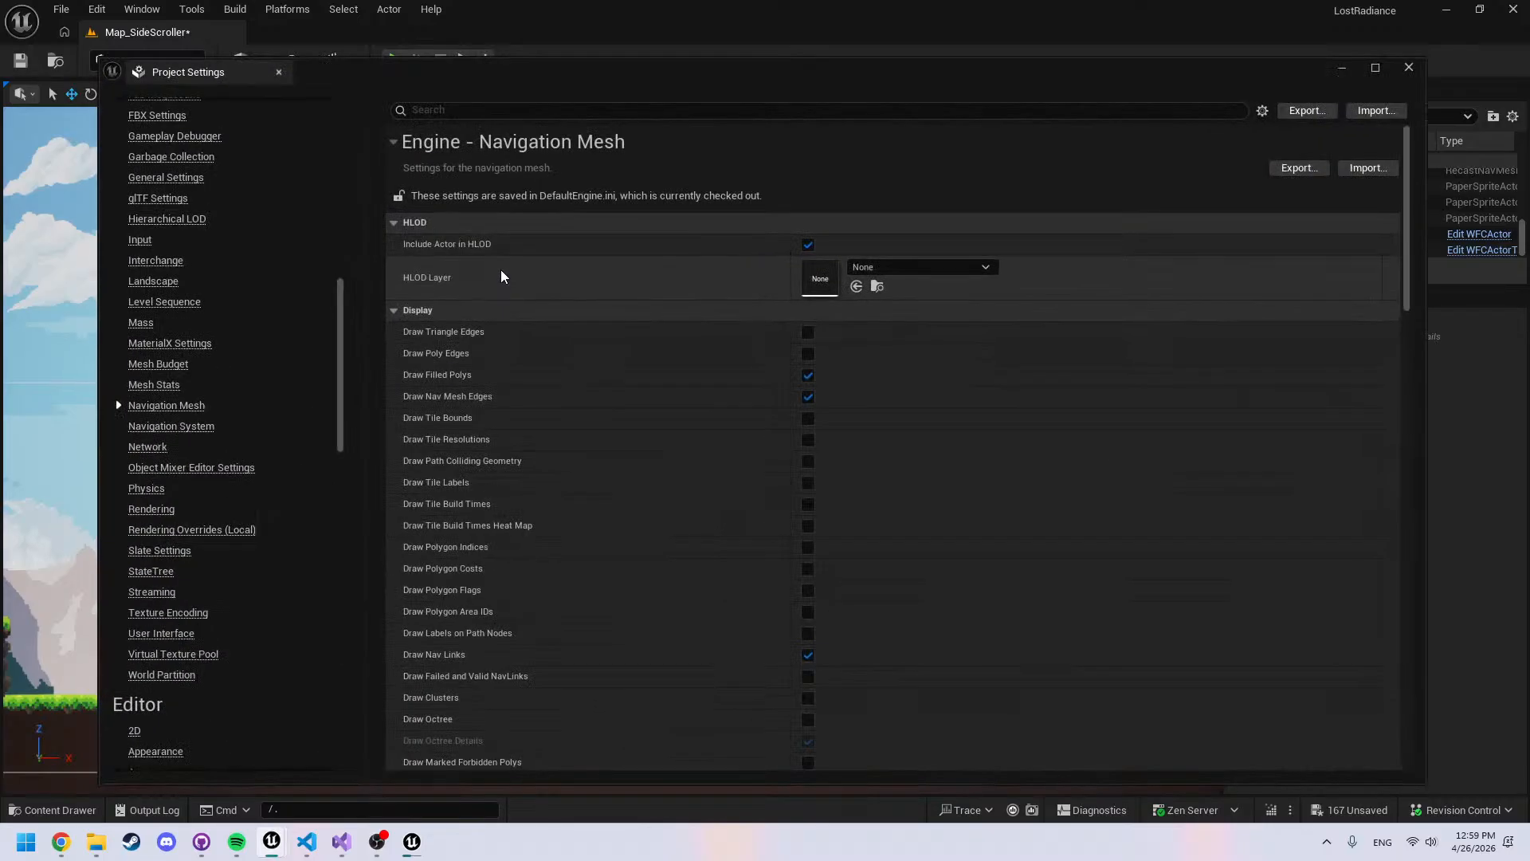
# Review the navmesh Display, Generation, Query and Runtime settings, and put the Project Settings window away
pyautogui.scroll(-10, 550, 398)
pyautogui.scroll(-5, 557, 463)
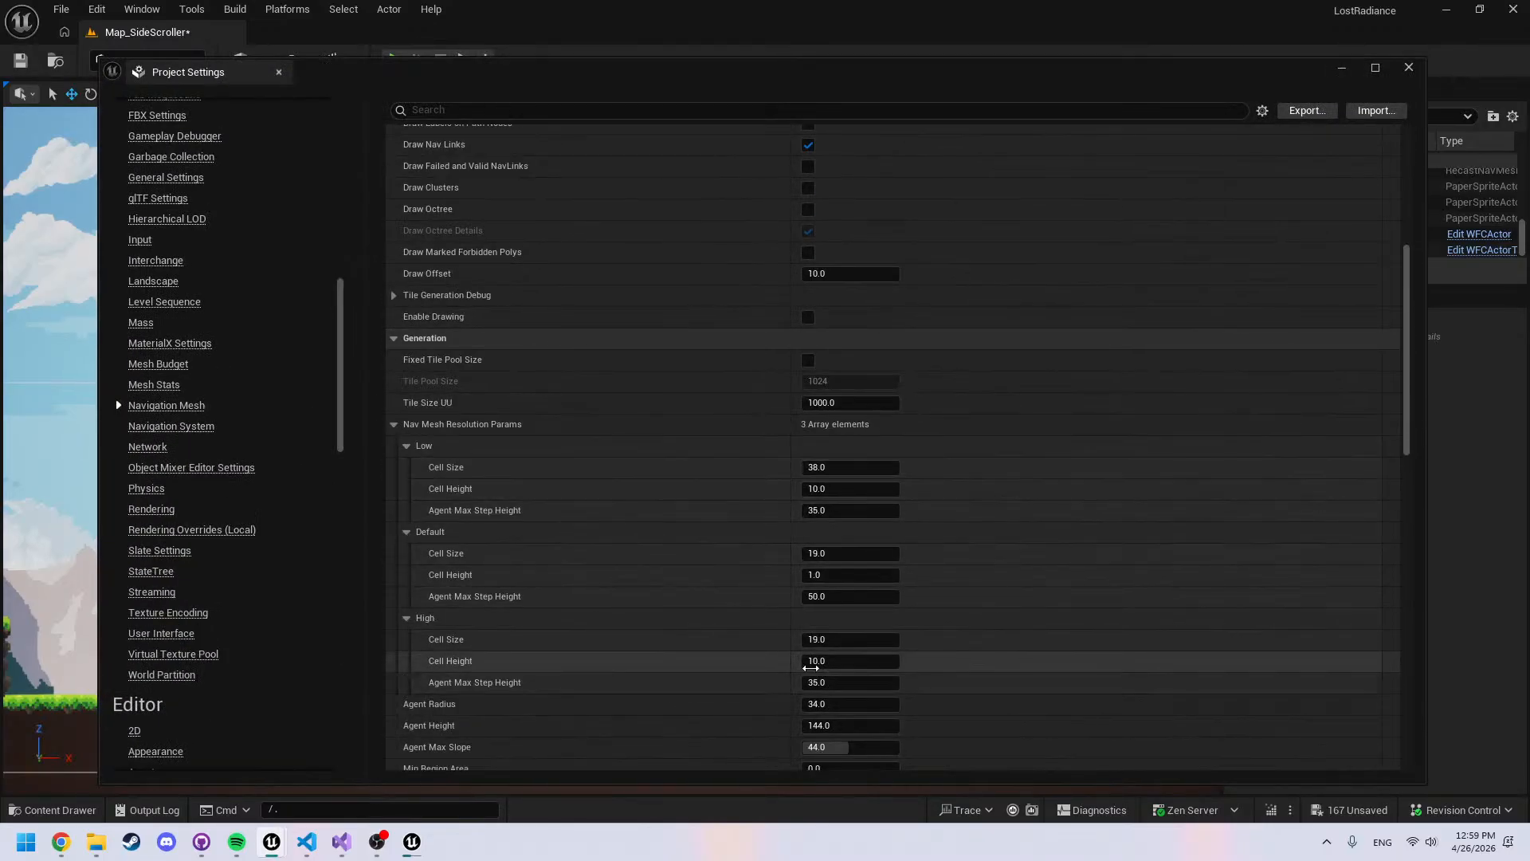
pyautogui.scroll(-2, 685, 644)
pyautogui.scroll(-1, 659, 632)
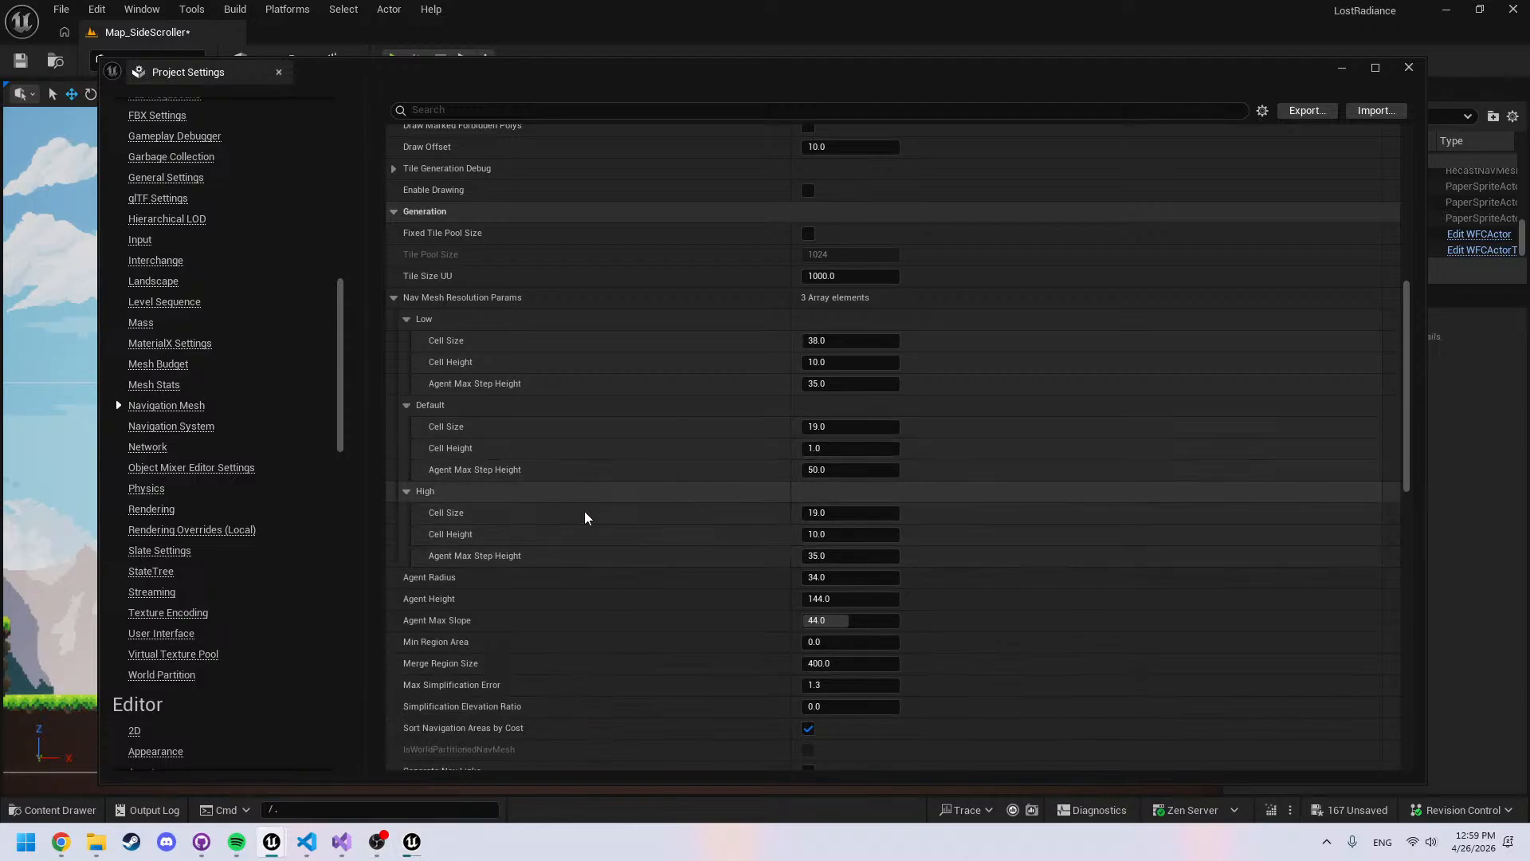
pyautogui.scroll(5, 615, 518)
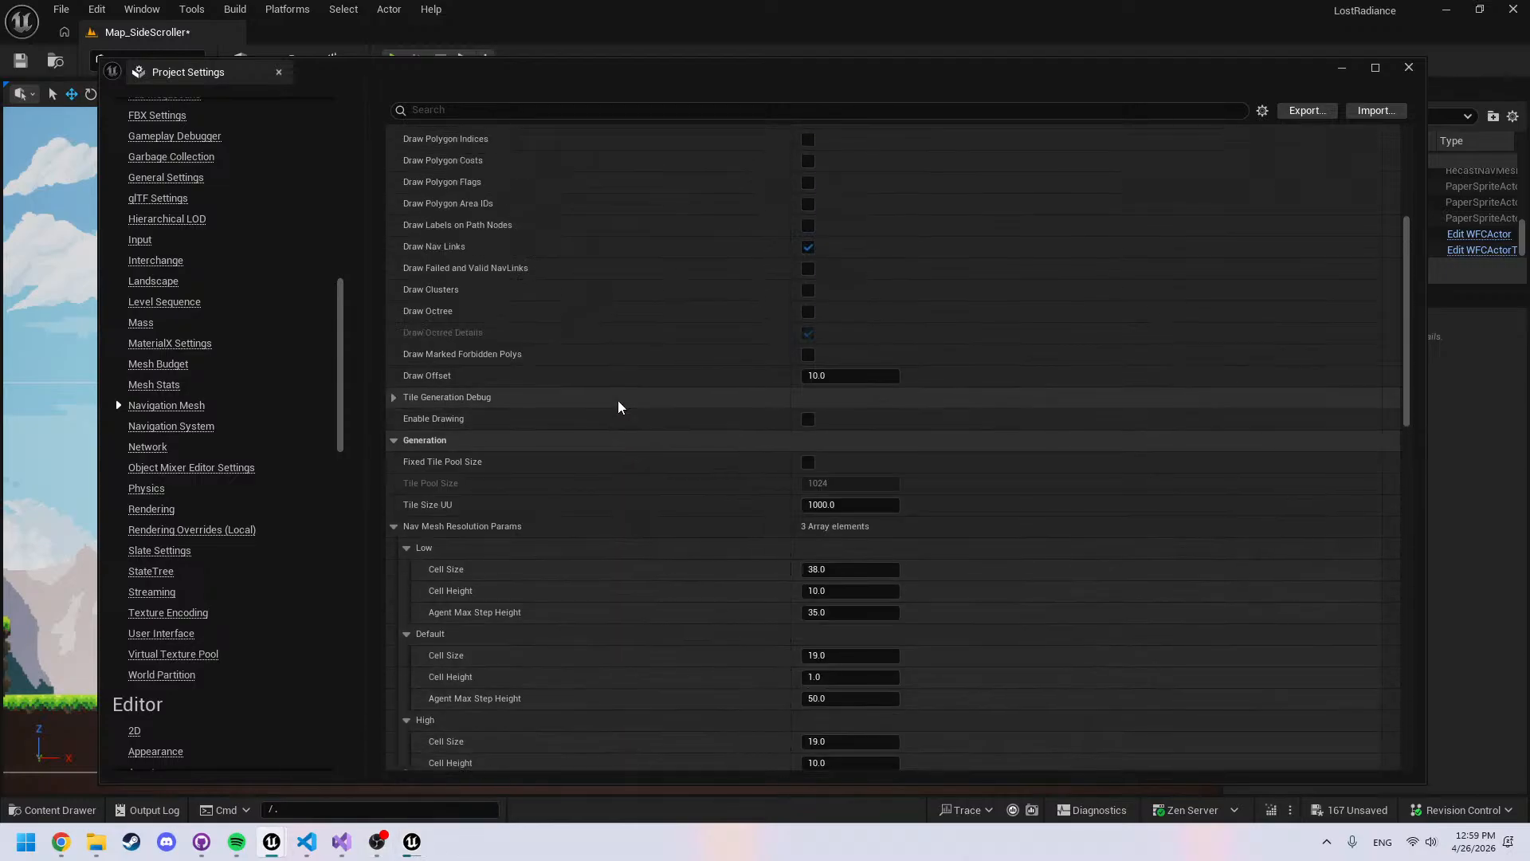
pyautogui.scroll(5, 588, 432)
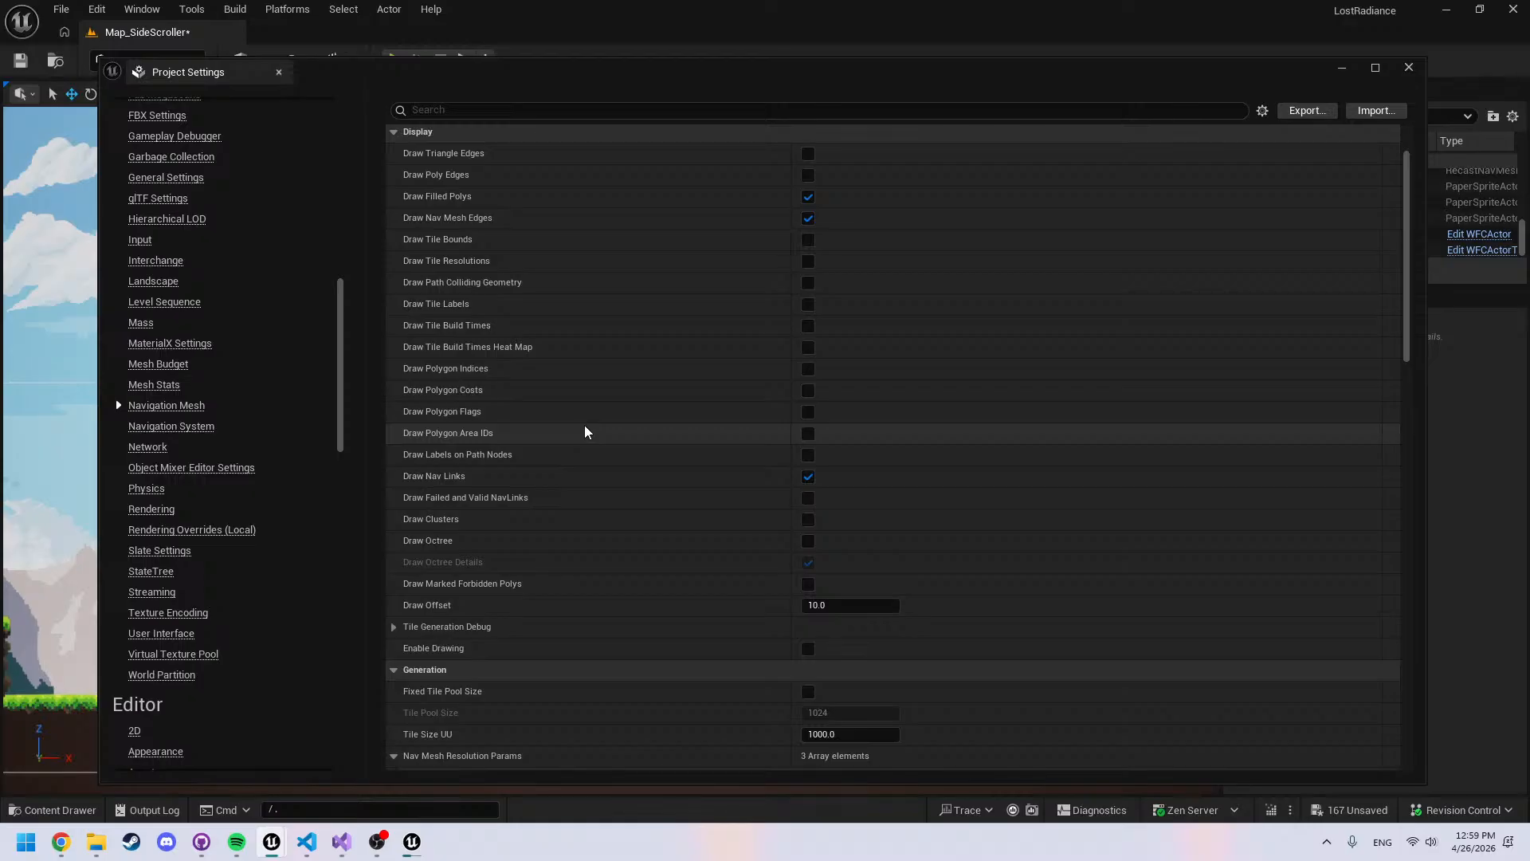
pyautogui.scroll(-15, 571, 358)
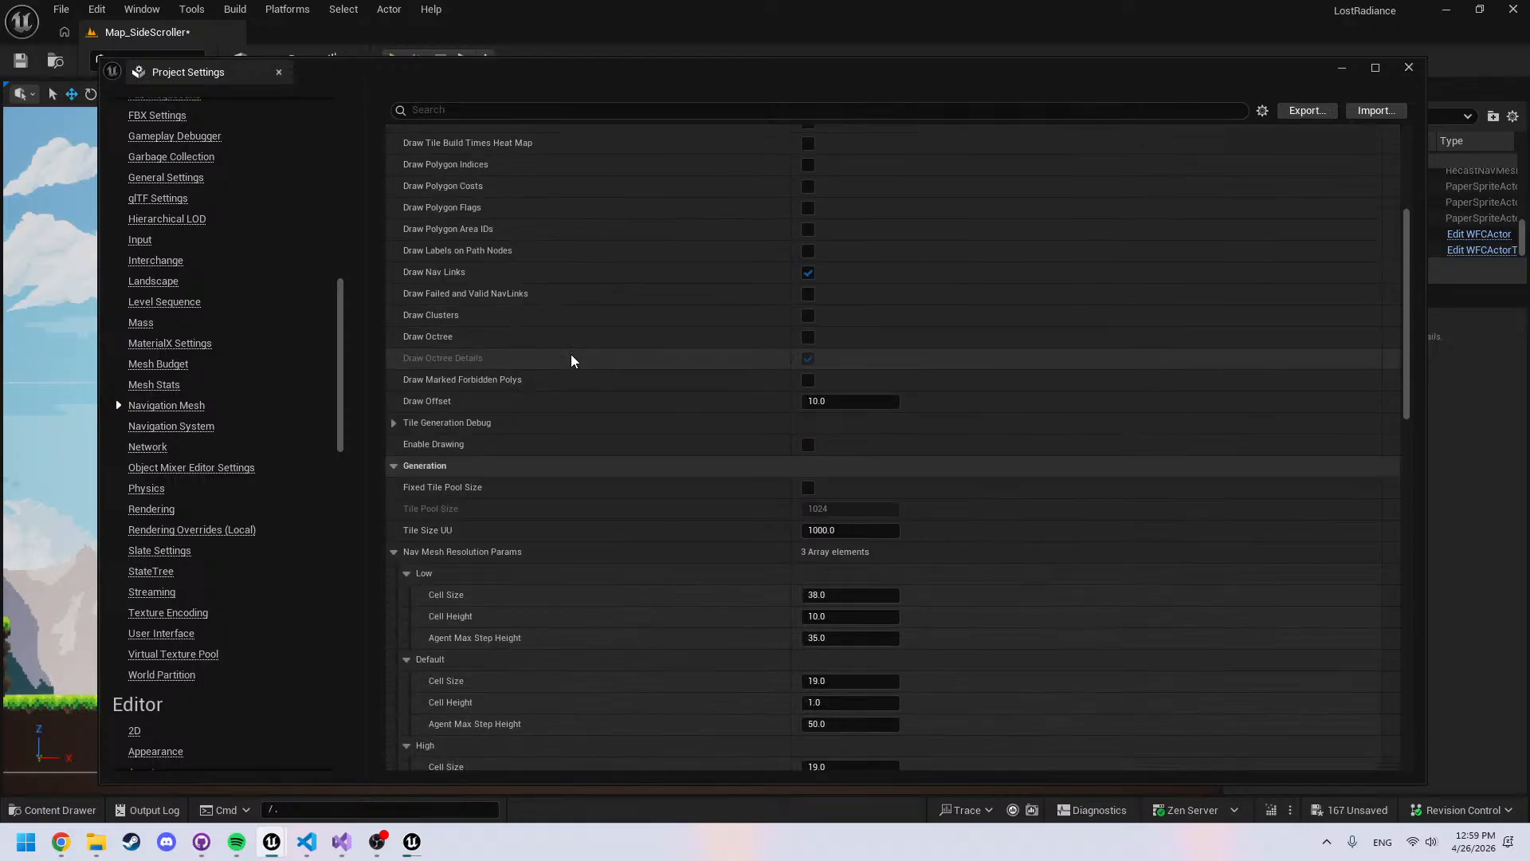
pyautogui.scroll(-3, 566, 382)
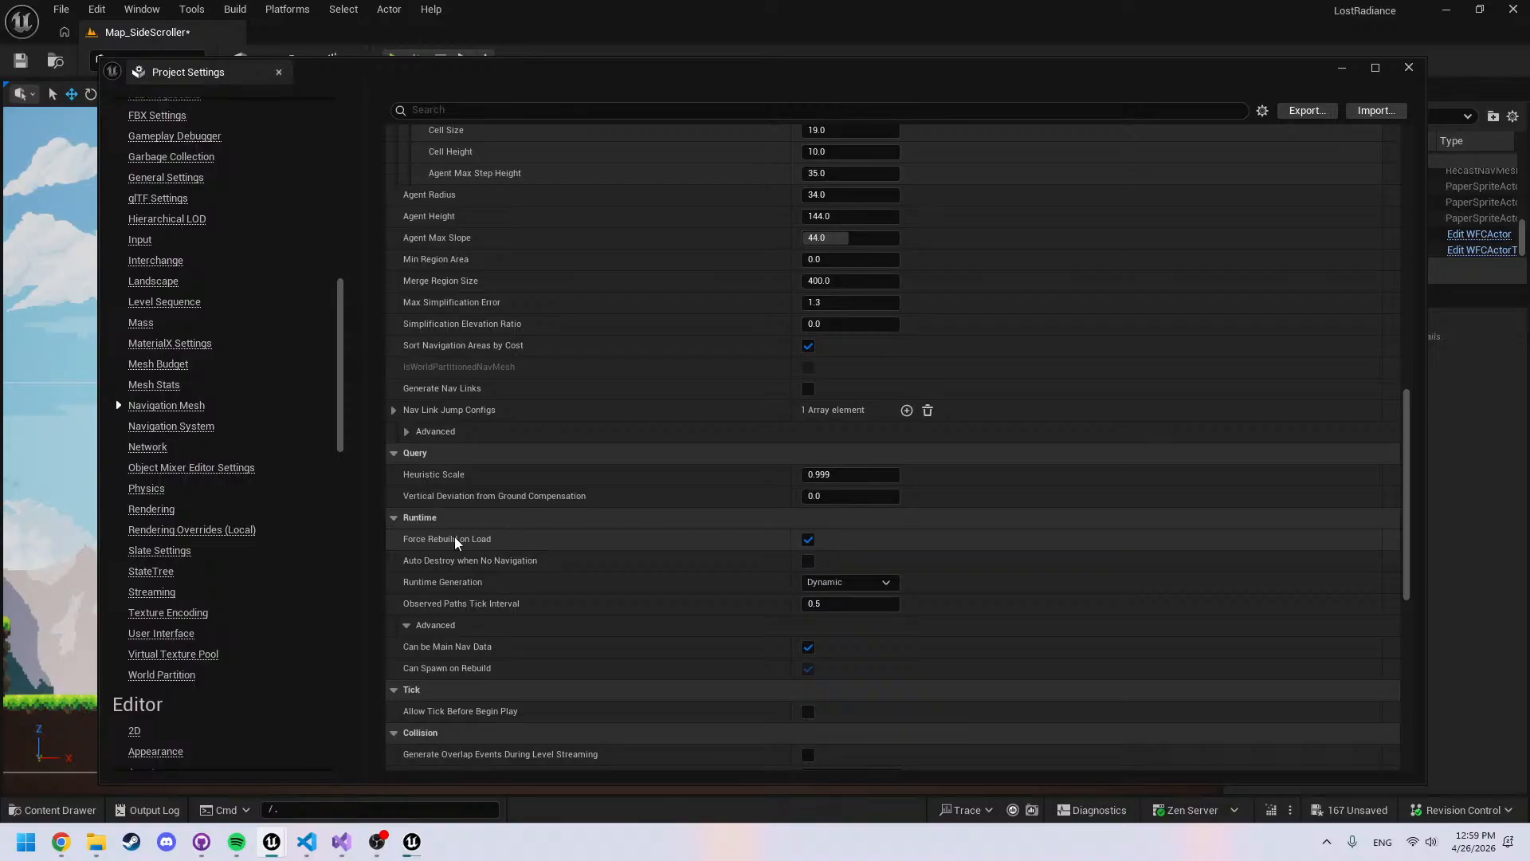
pyautogui.click(6, 463)
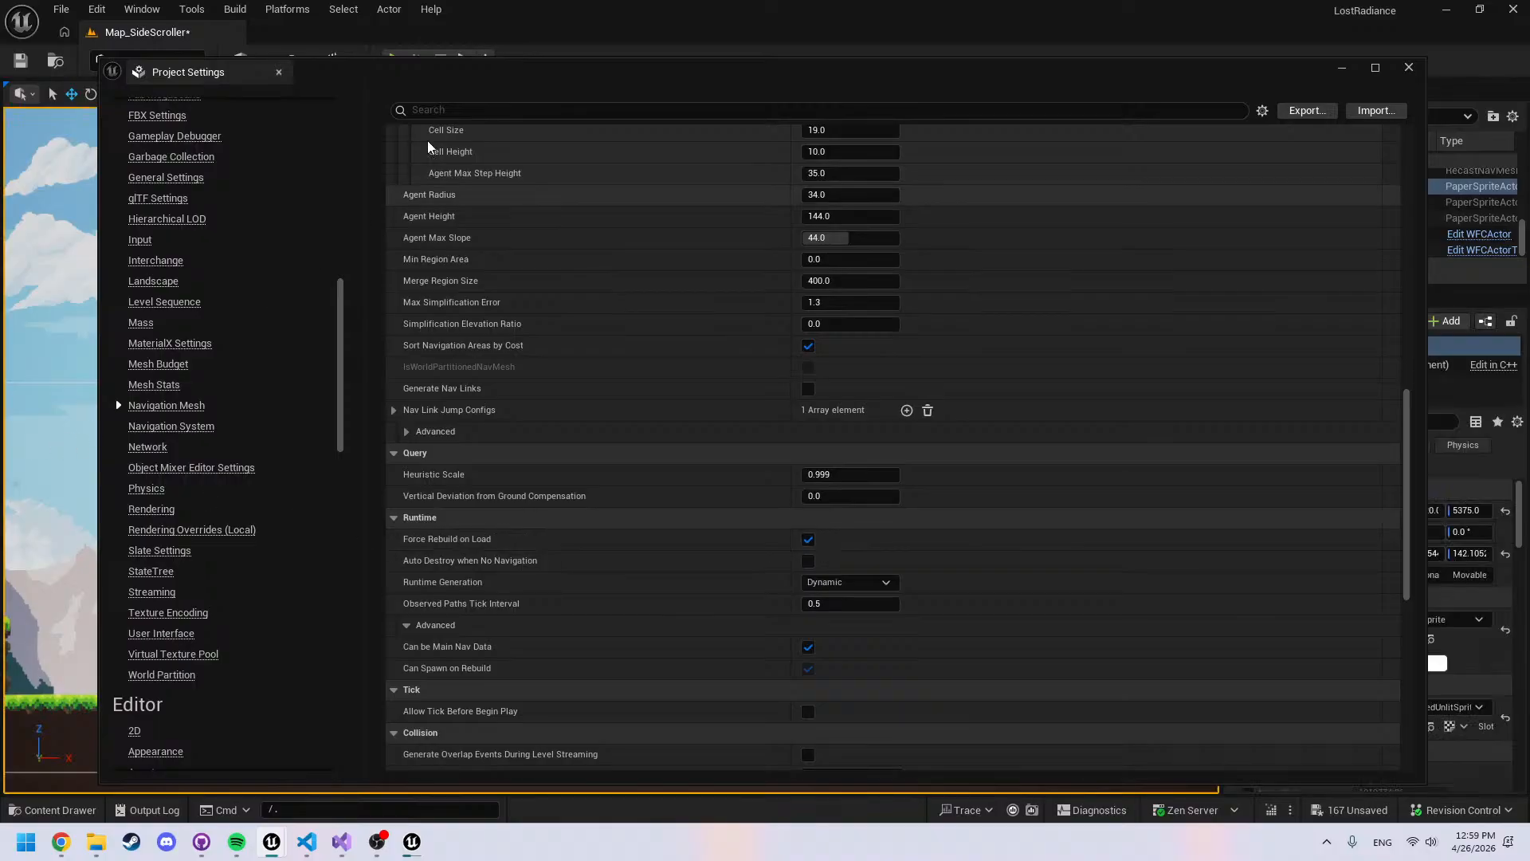
pyautogui.click(1342, 69)
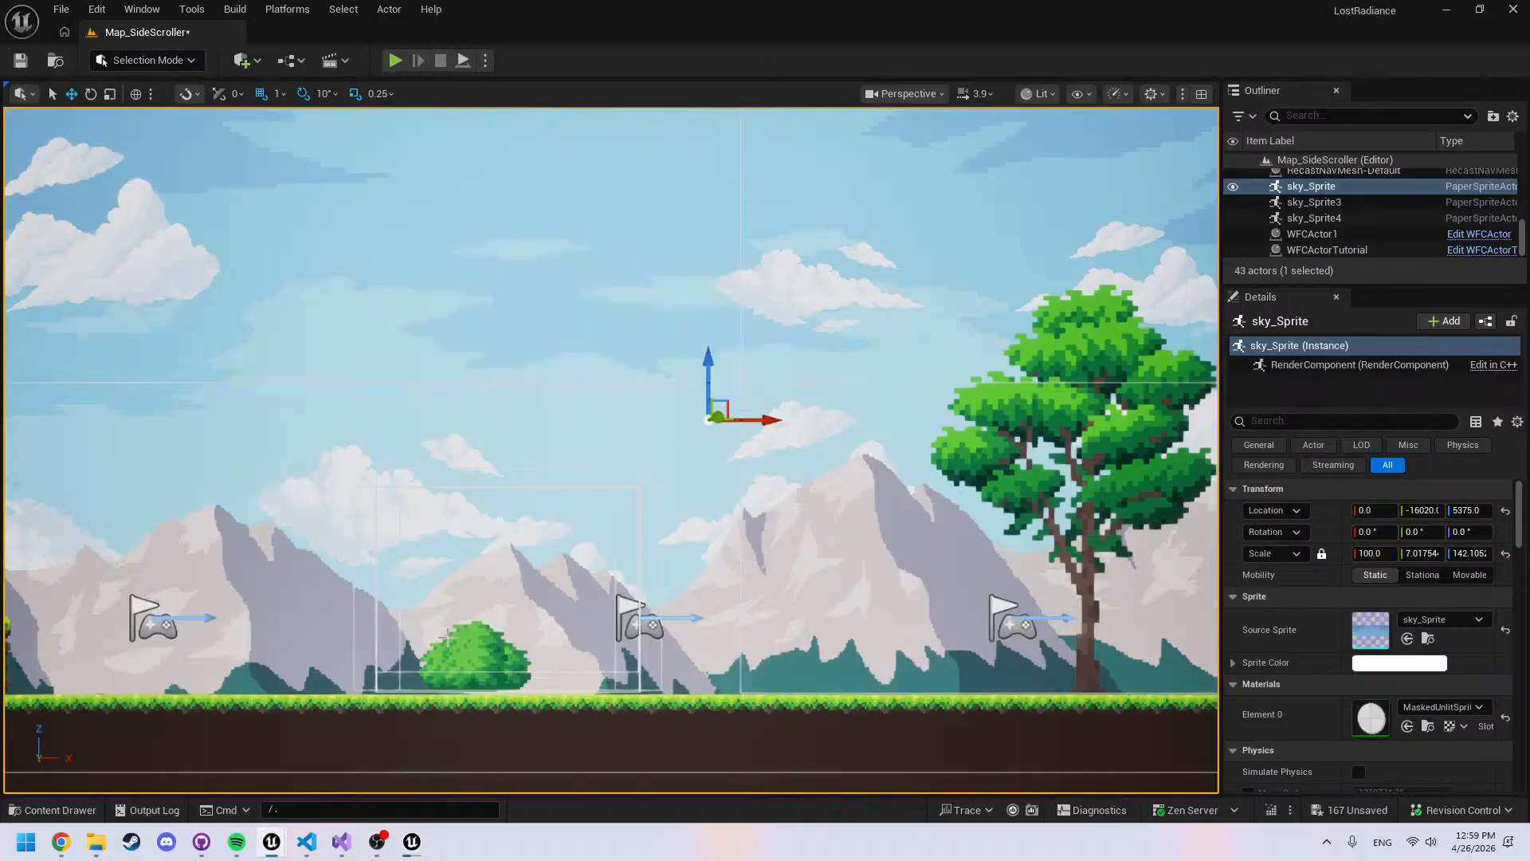
# Play the level in a new editor window with the gameplay debugger on, running the knight both ways to inspect the navmesh, and stop
pyautogui.click(487, 61)
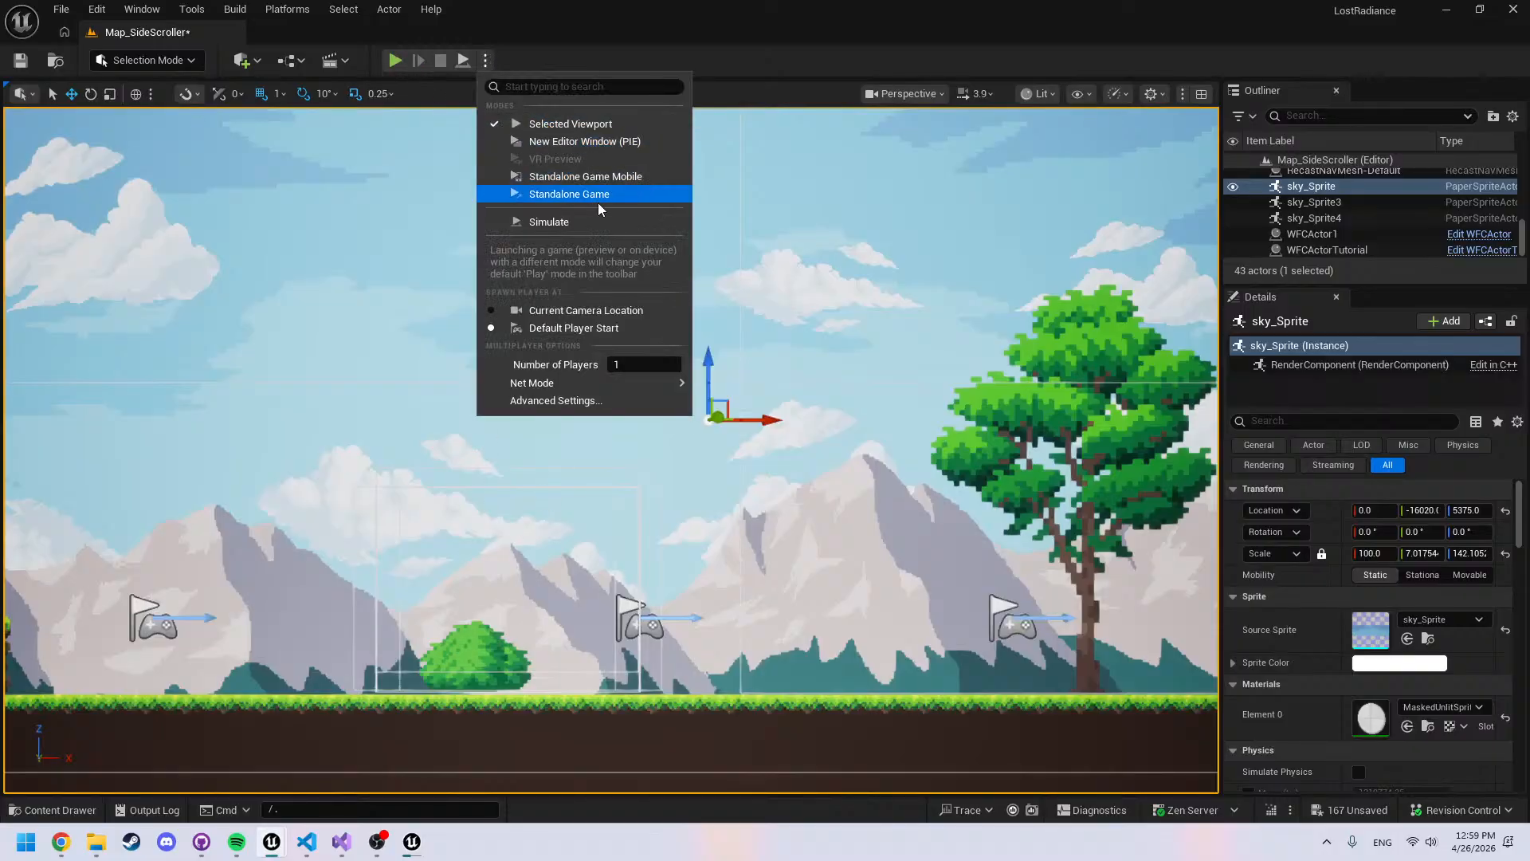
pyautogui.click(570, 196)
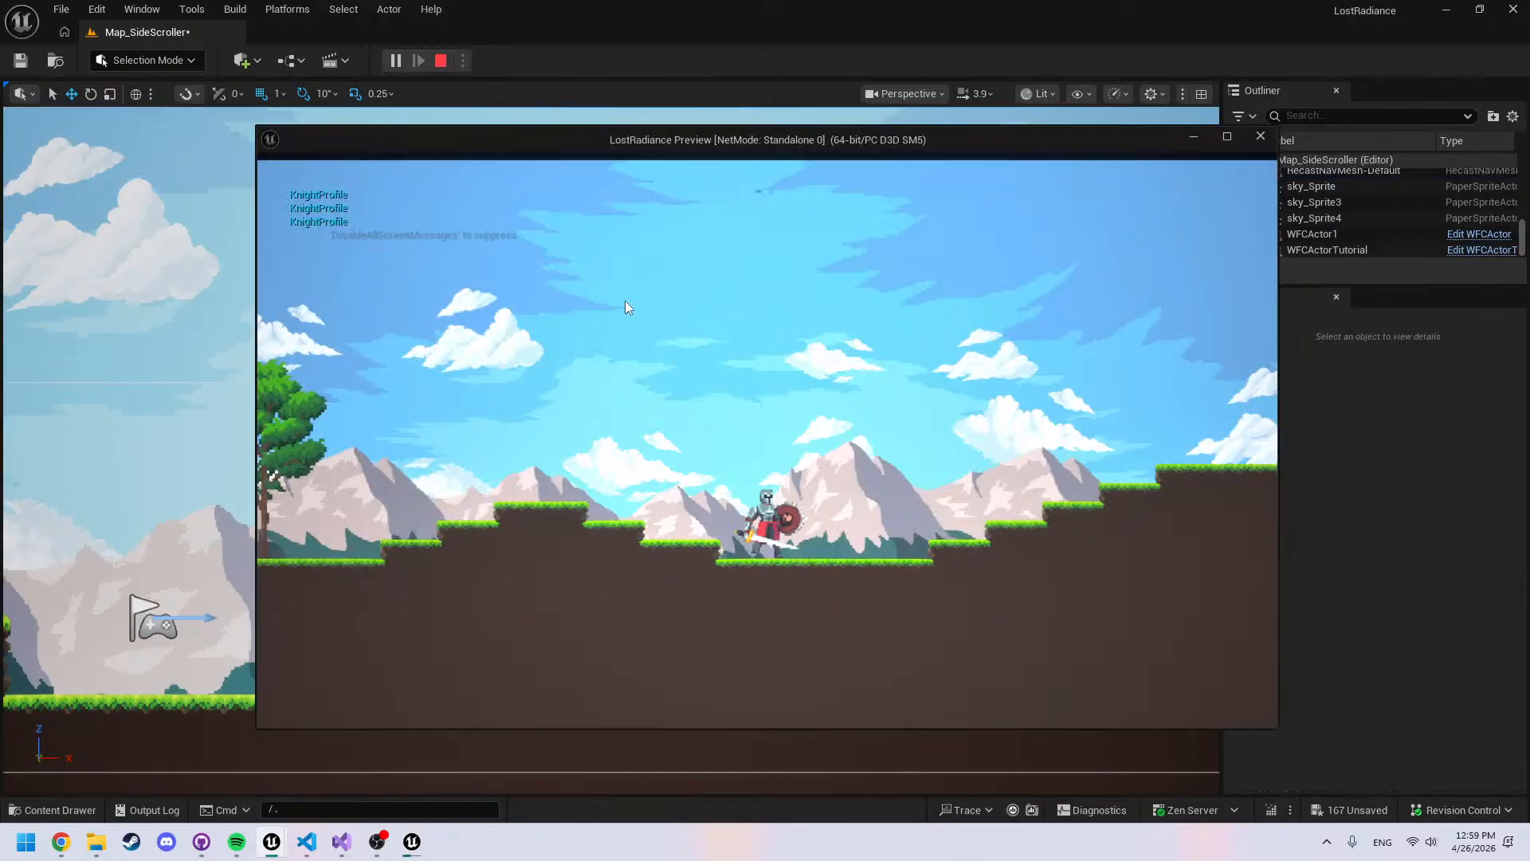
pyautogui.press("'")
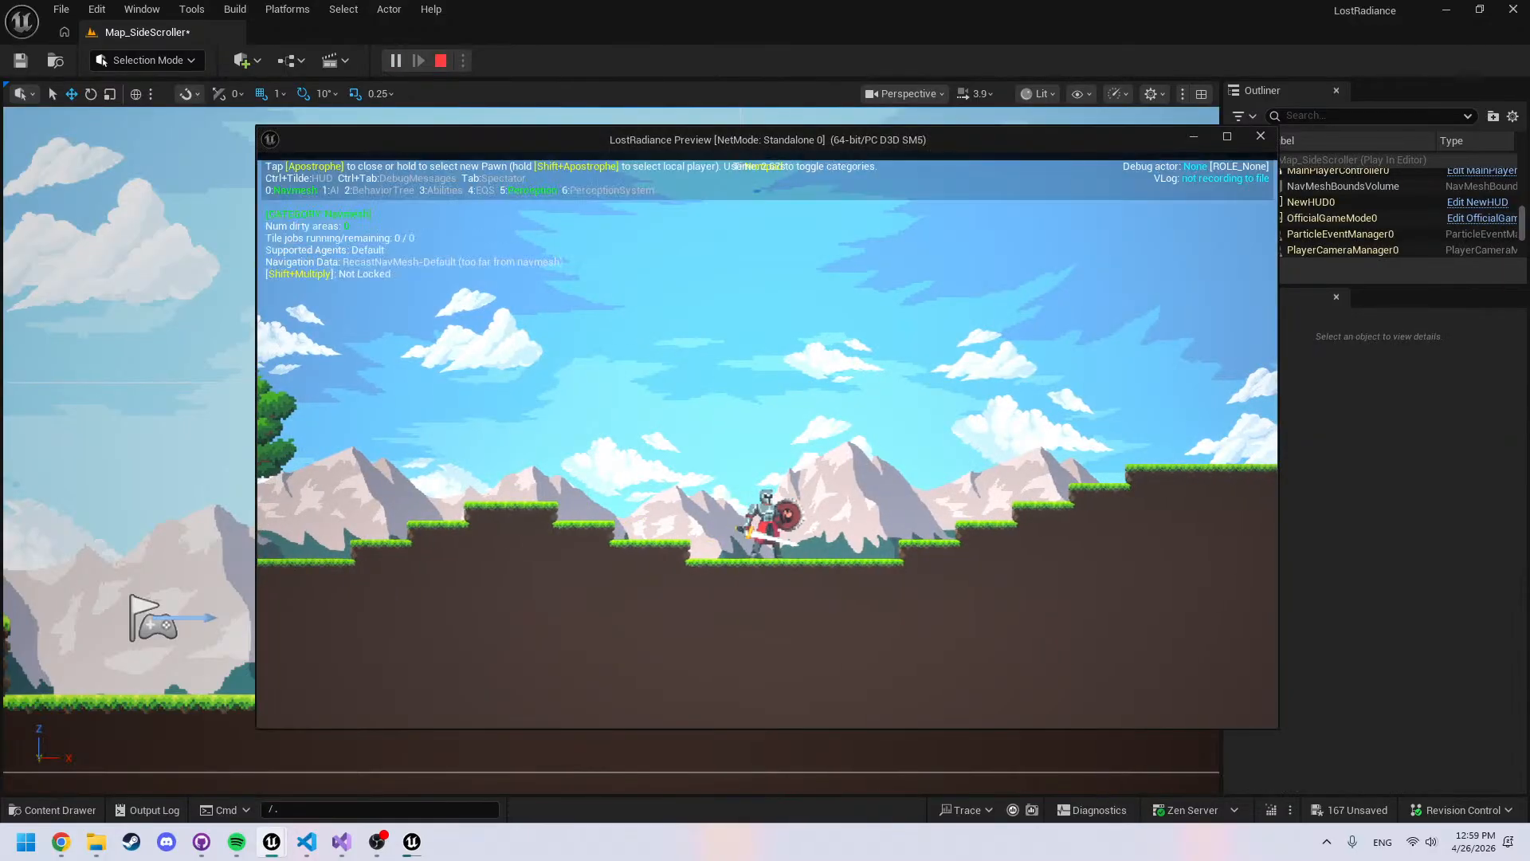
pyautogui.press('d')
pyautogui.press('a')
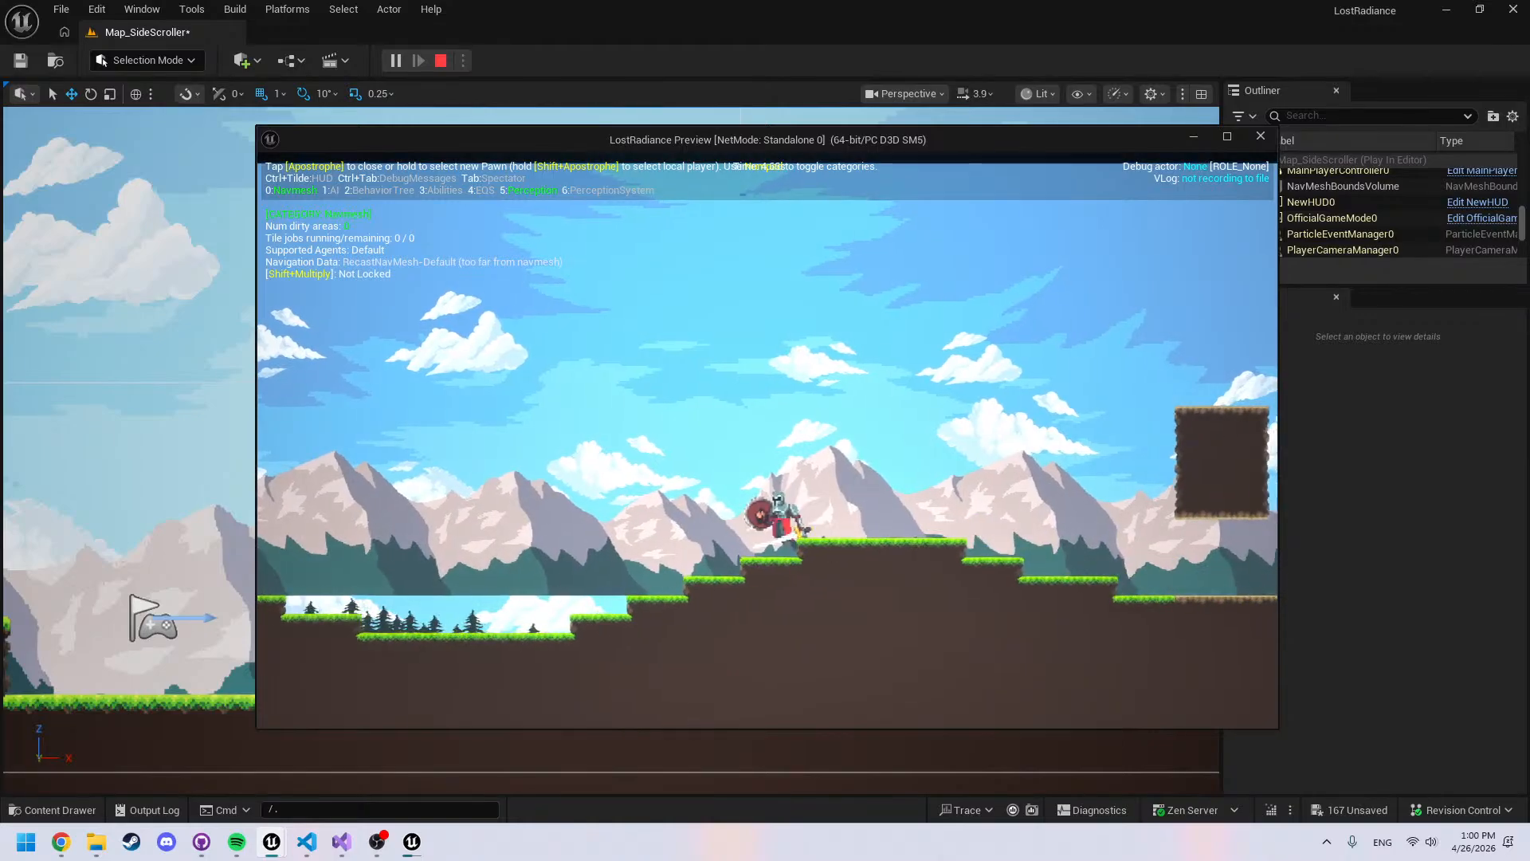
pyautogui.press('0')
pyautogui.press('a')
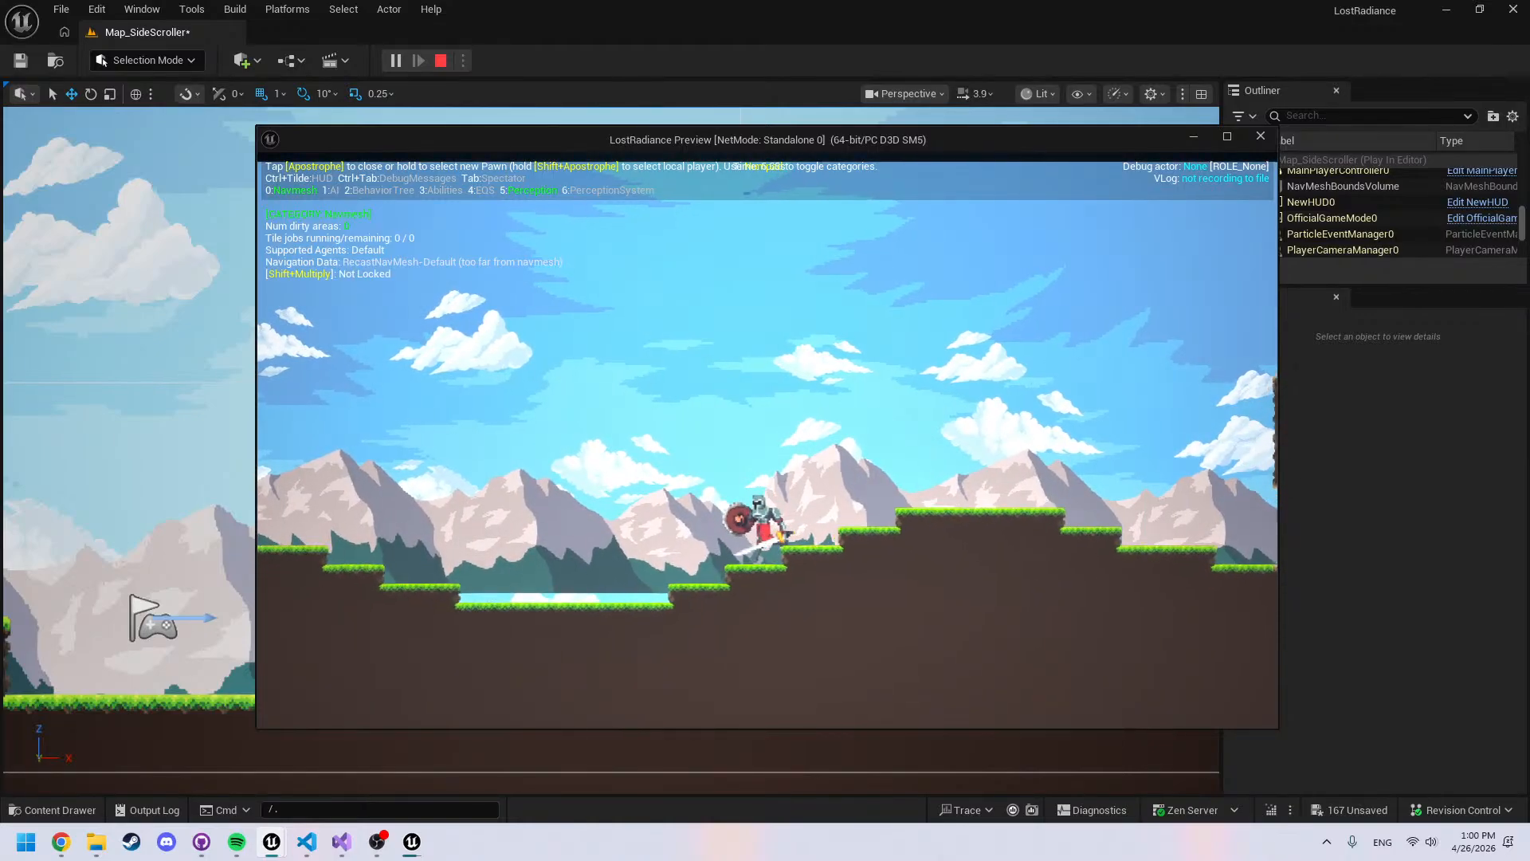
pyautogui.press('a')
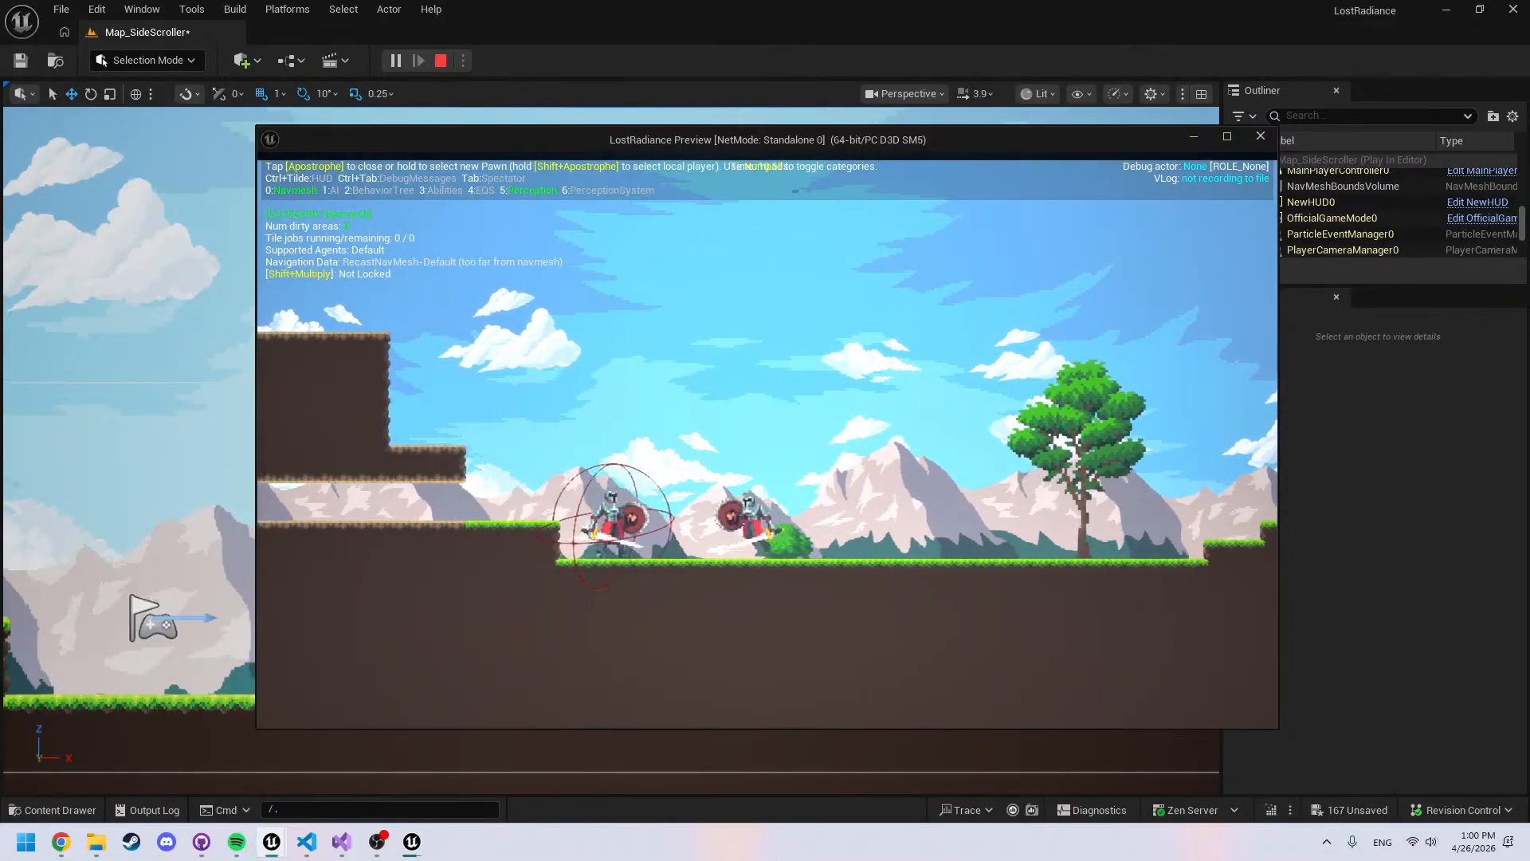
pyautogui.press('d')
pyautogui.press('Escape')
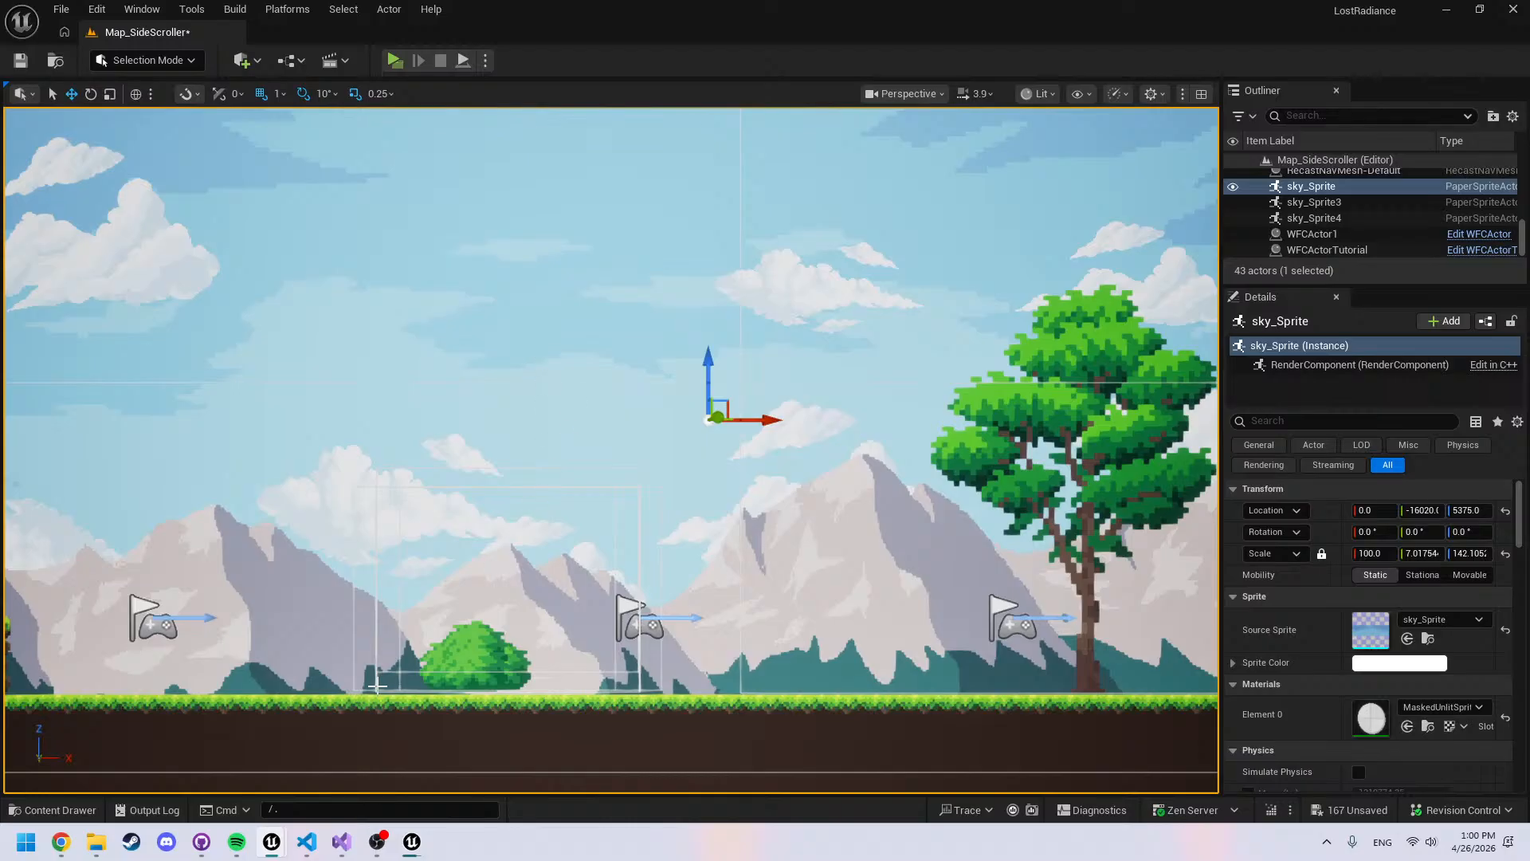
# Bring back Project Settings, compare the Nav Mesh Resolution Params and Display drawing options again, and put the window away
pyautogui.hotkey('alt', 'Tab')
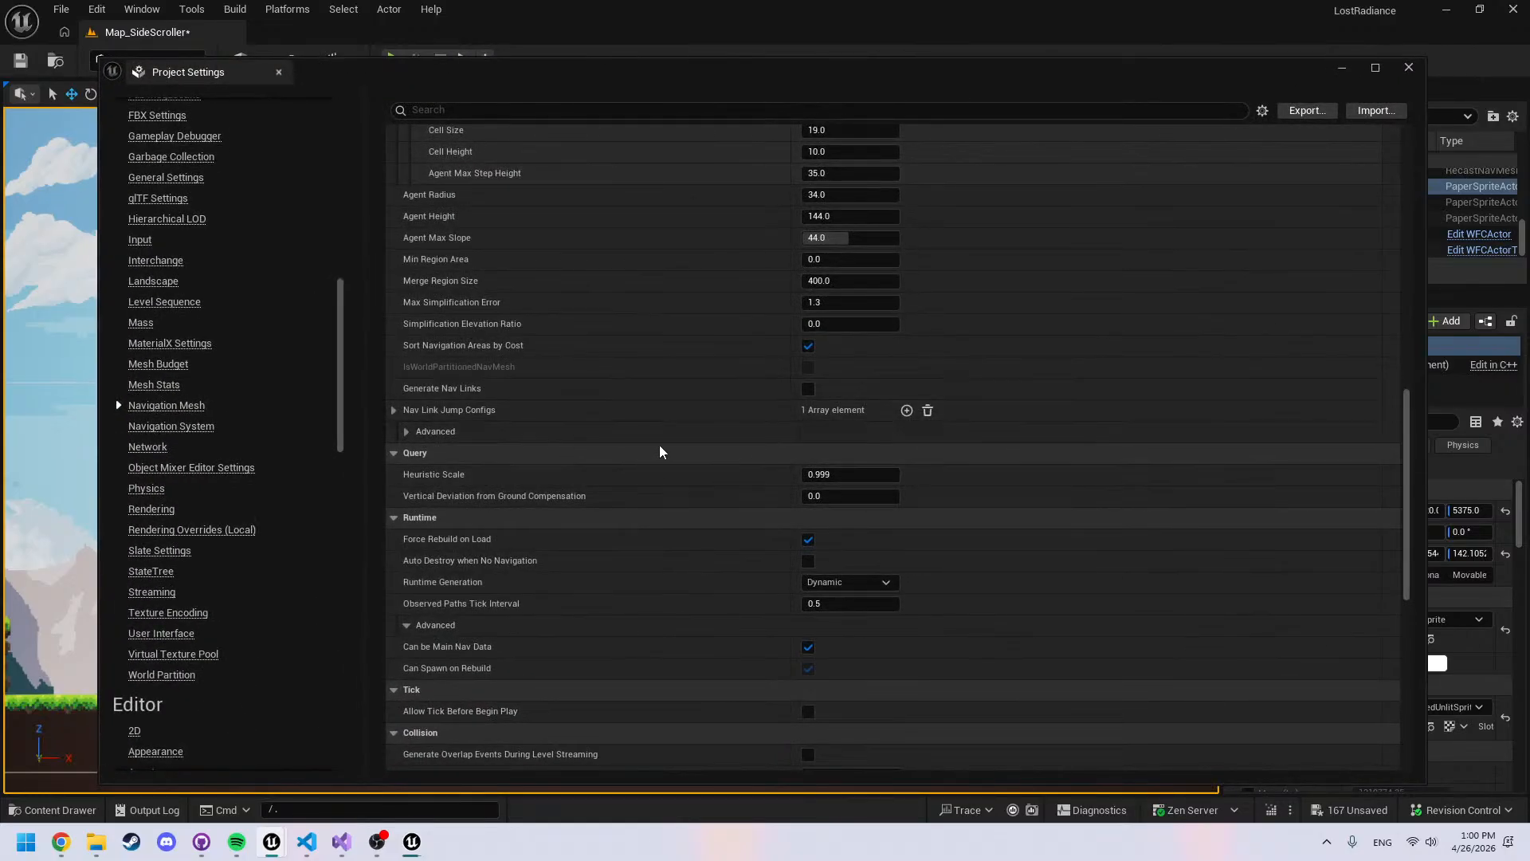
pyautogui.scroll(3, 590, 439)
pyautogui.scroll(2, 594, 439)
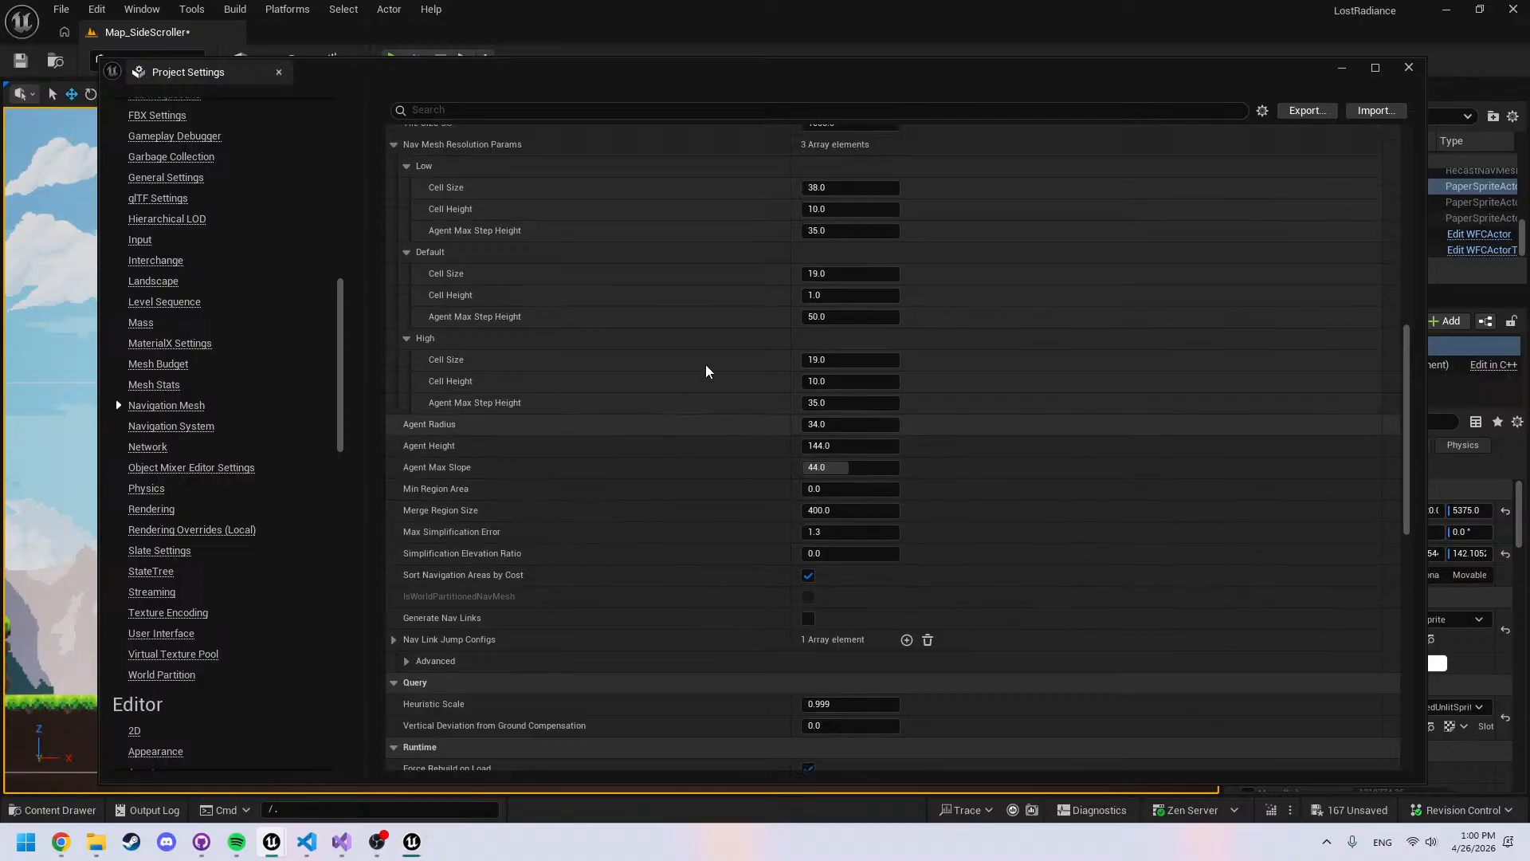
pyautogui.scroll(2, 542, 486)
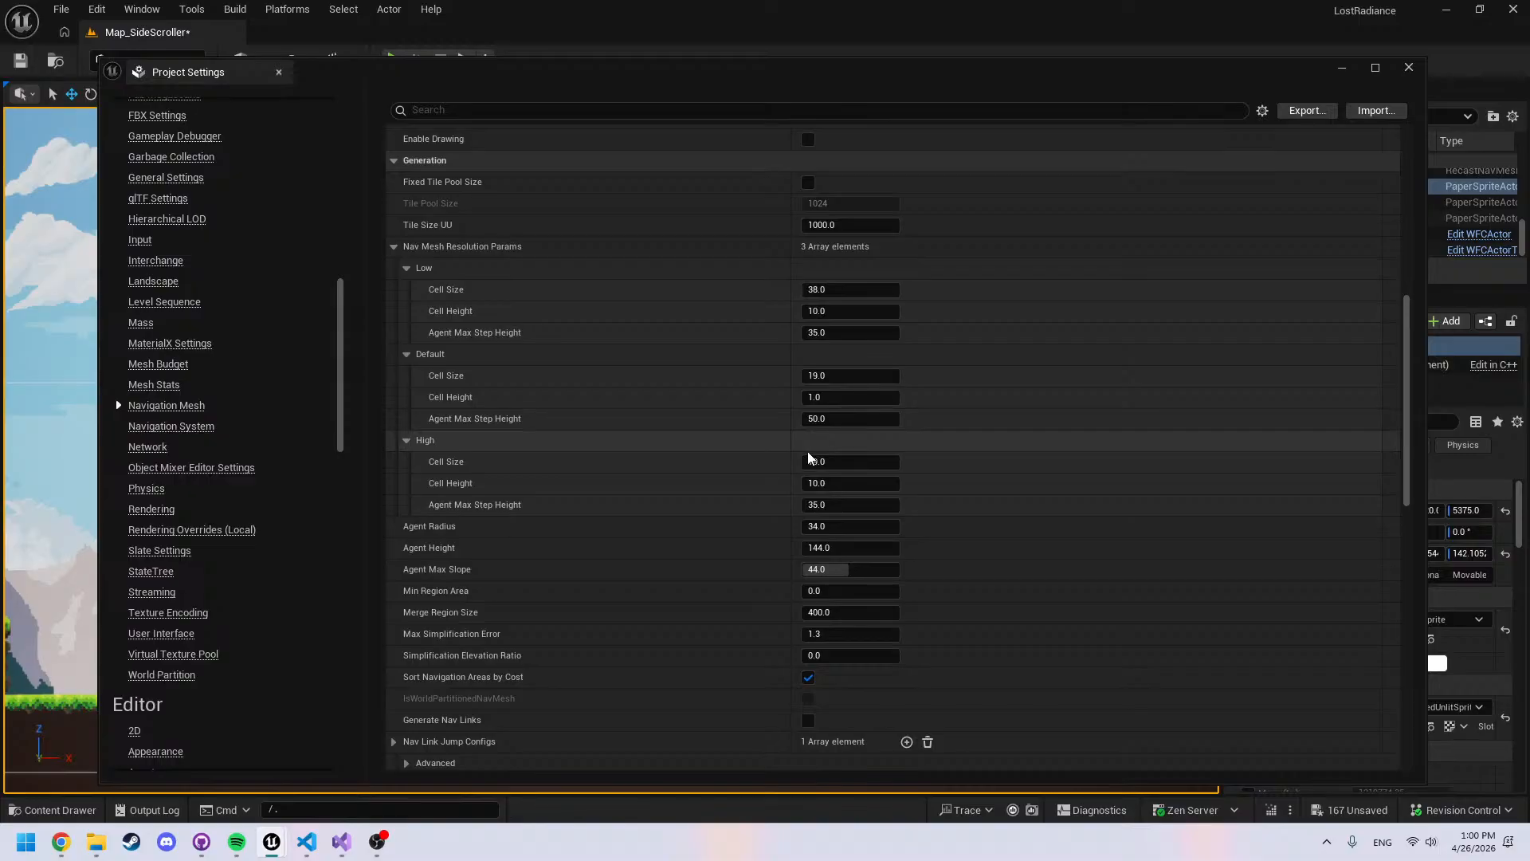
pyautogui.scroll(18, 807, 459)
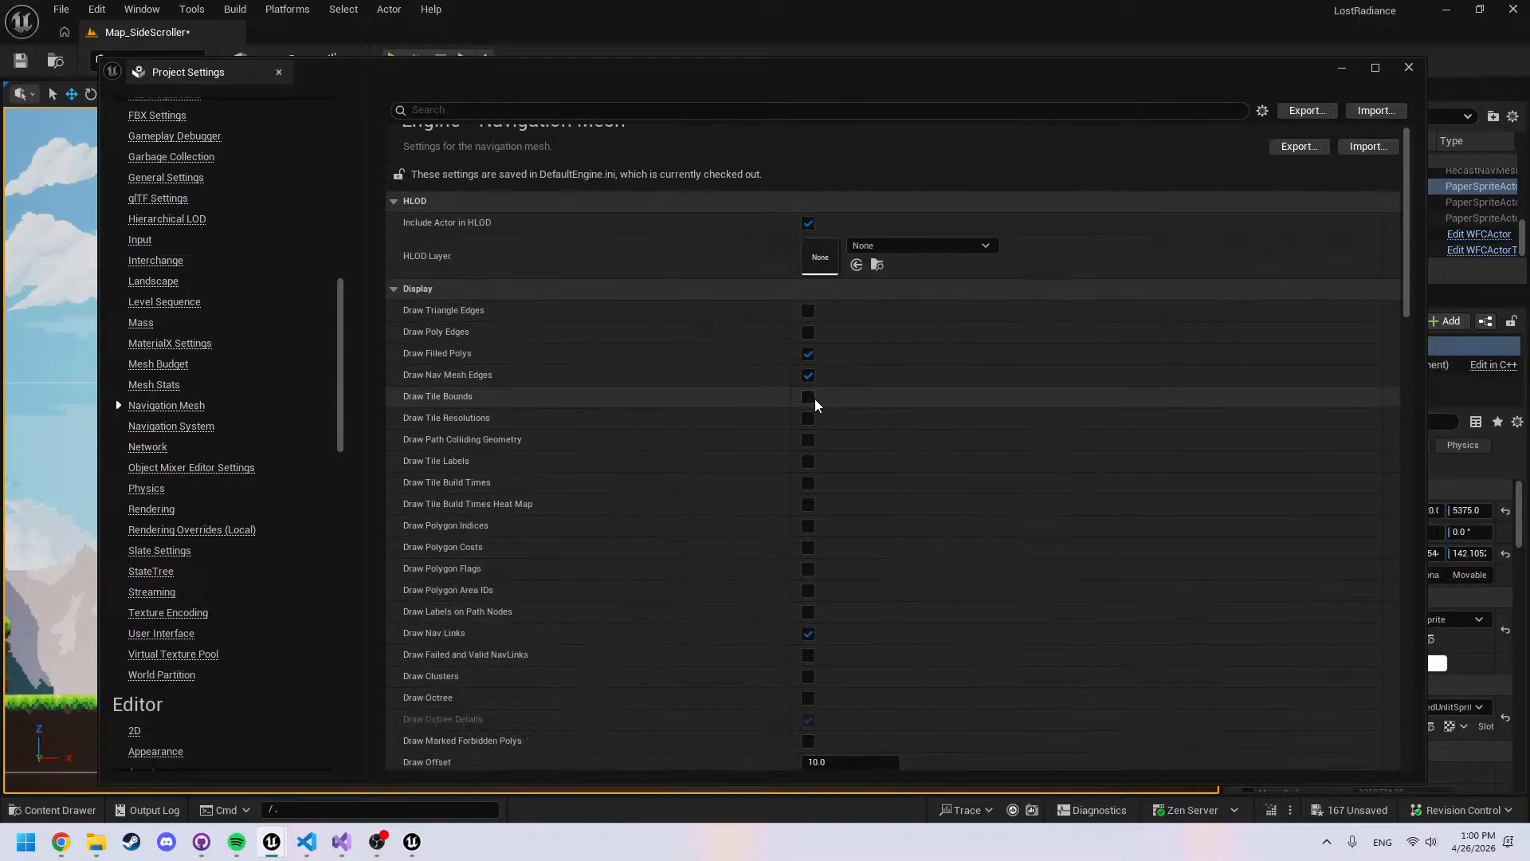
pyautogui.scroll(-4, 634, 466)
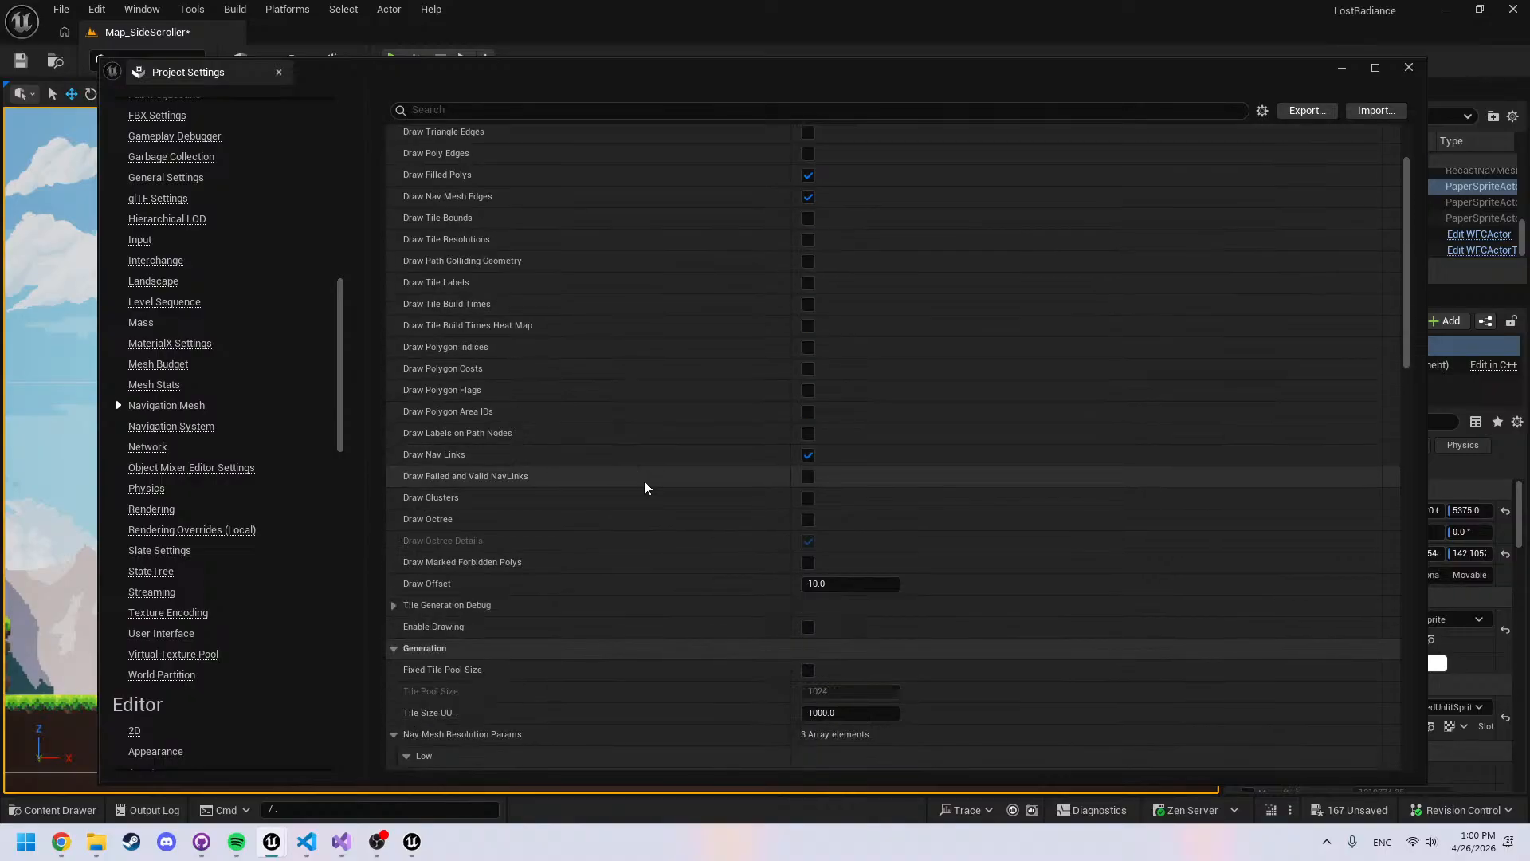
pyautogui.scroll(2, 657, 498)
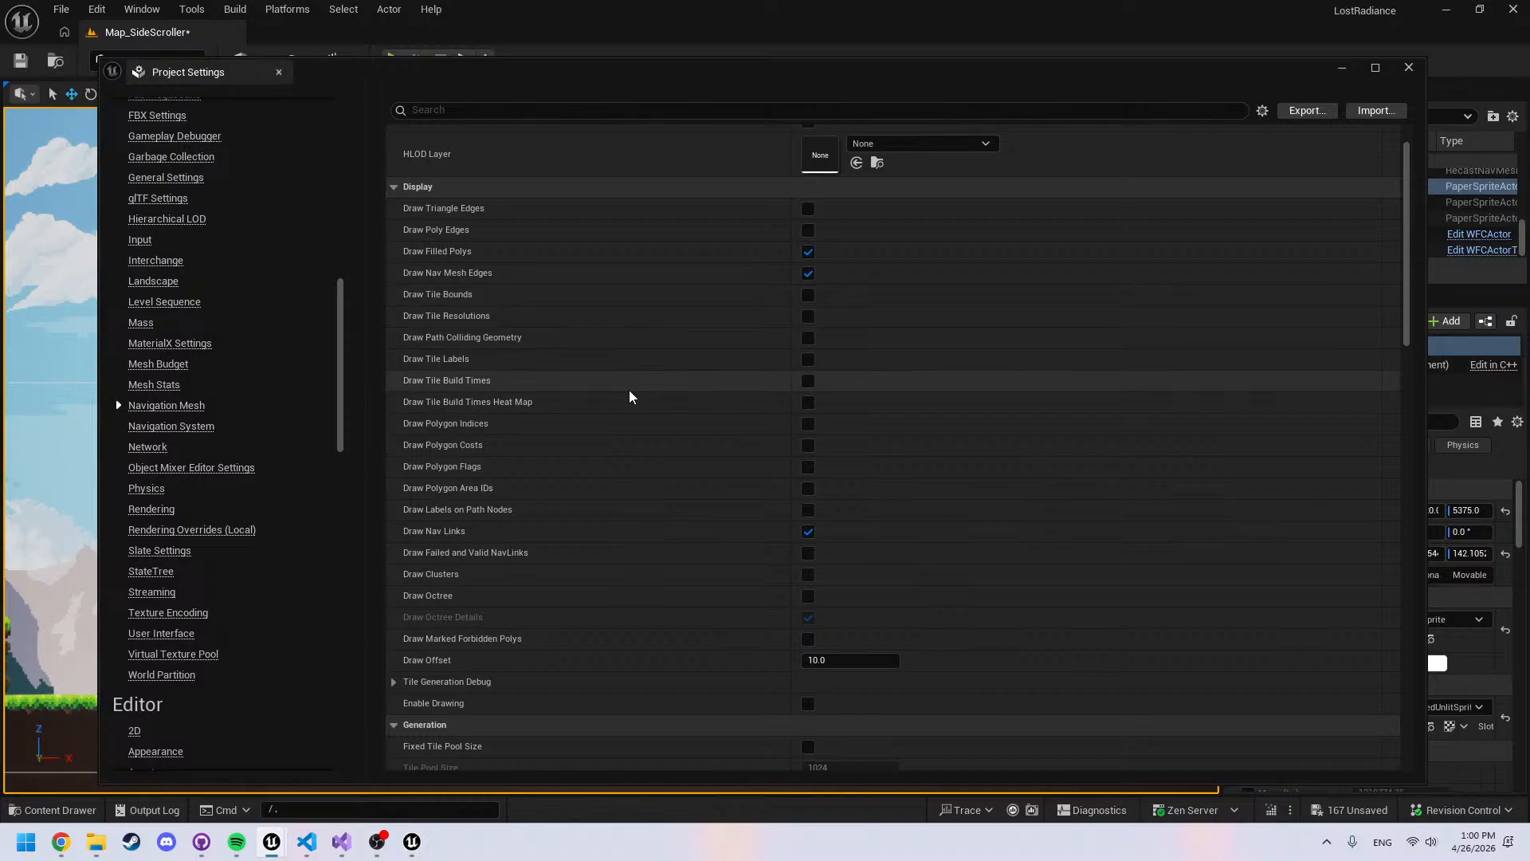
pyautogui.click(1342, 69)
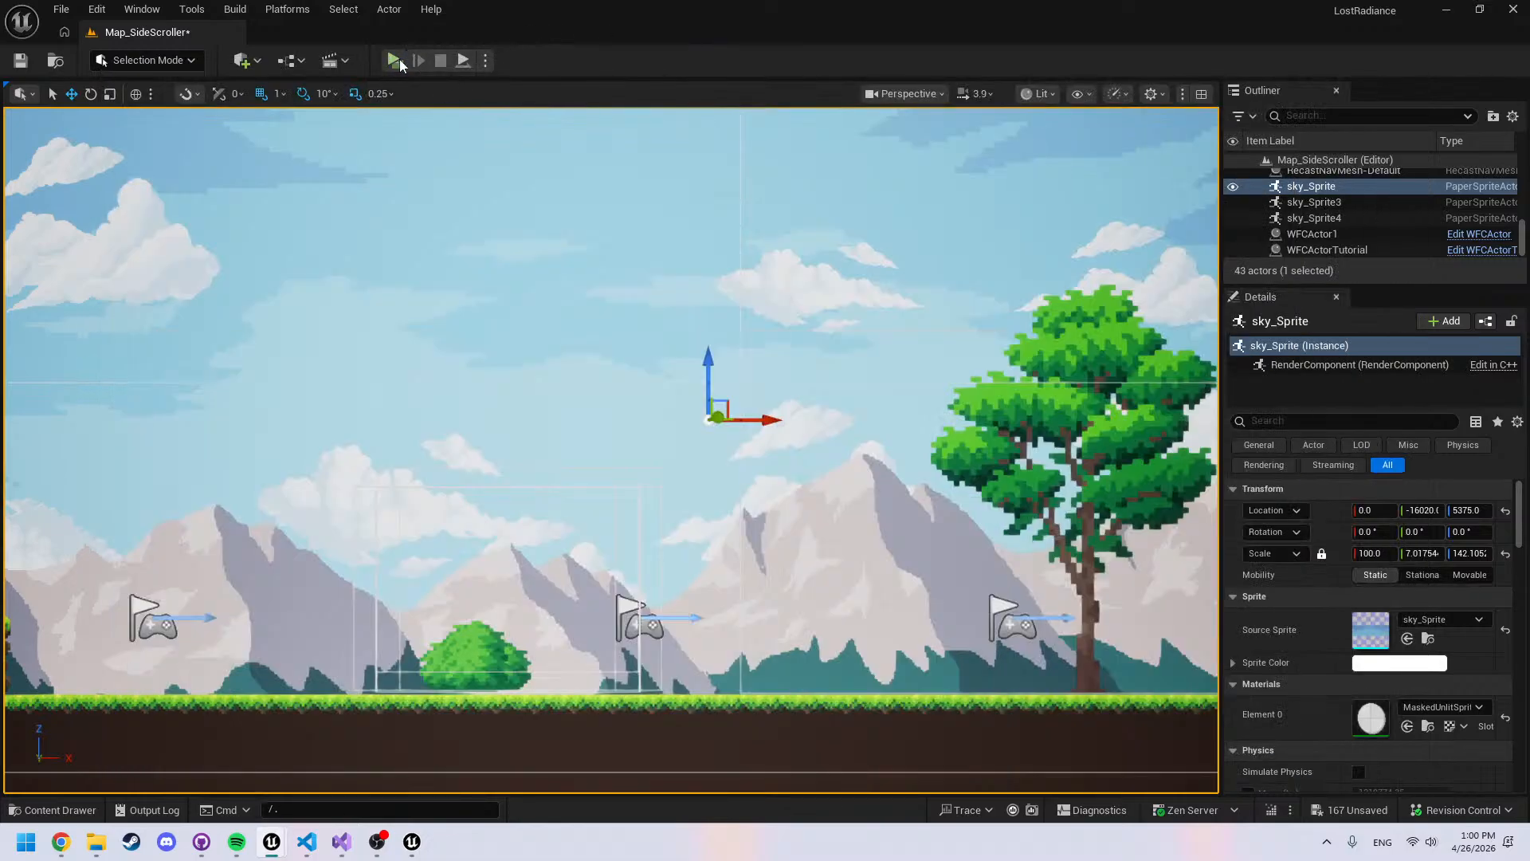
# Replay the level in the separate preview window, turn on the gameplay debugger to recheck the navmesh near the start, and end play
pyautogui.hotkey('alt', 'p')
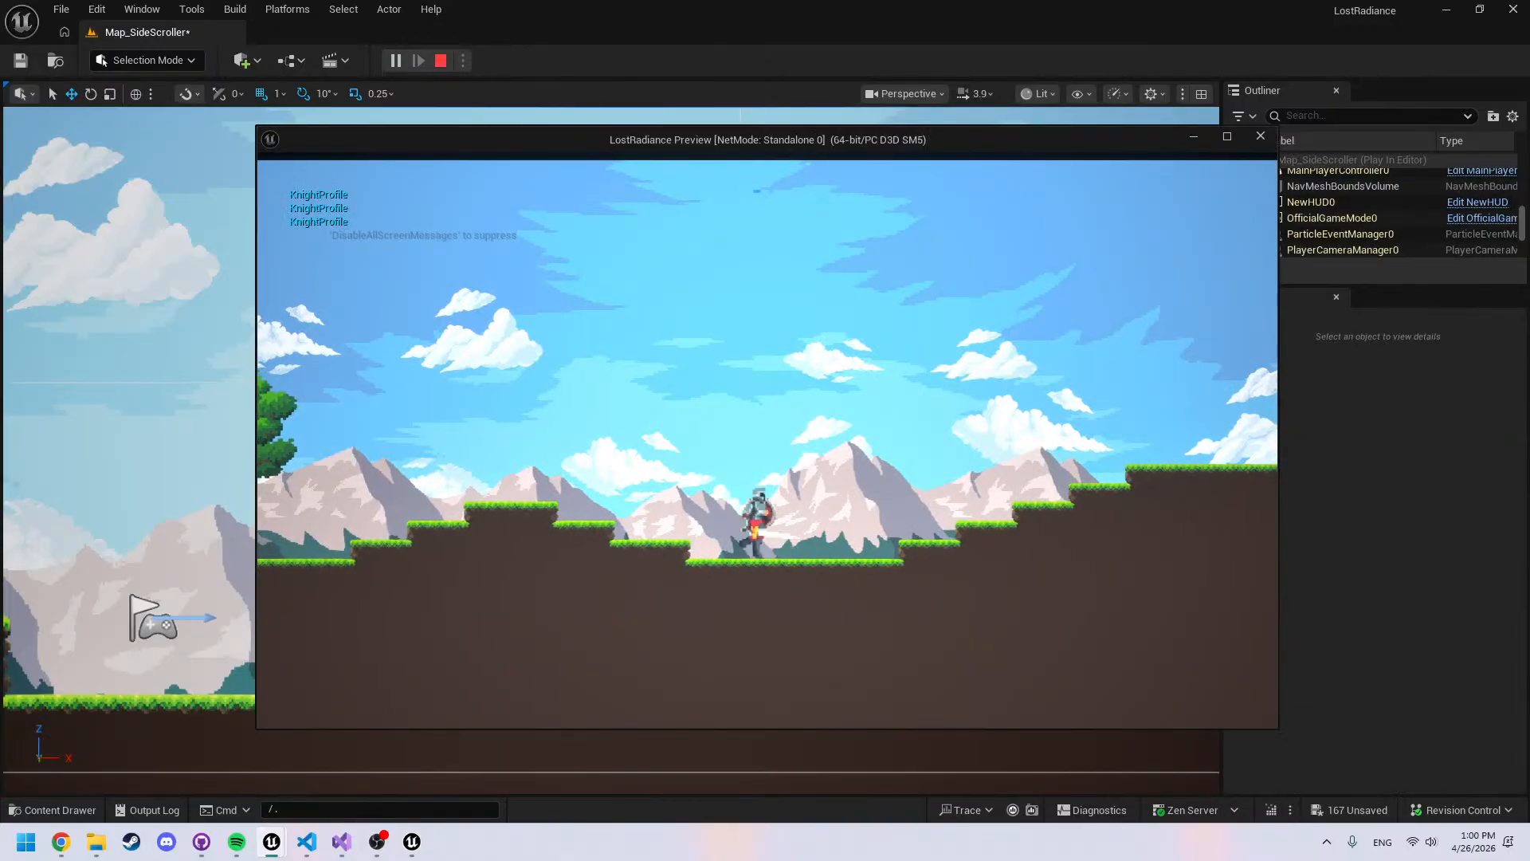
pyautogui.press(';')
pyautogui.press(';')
pyautogui.press("'")
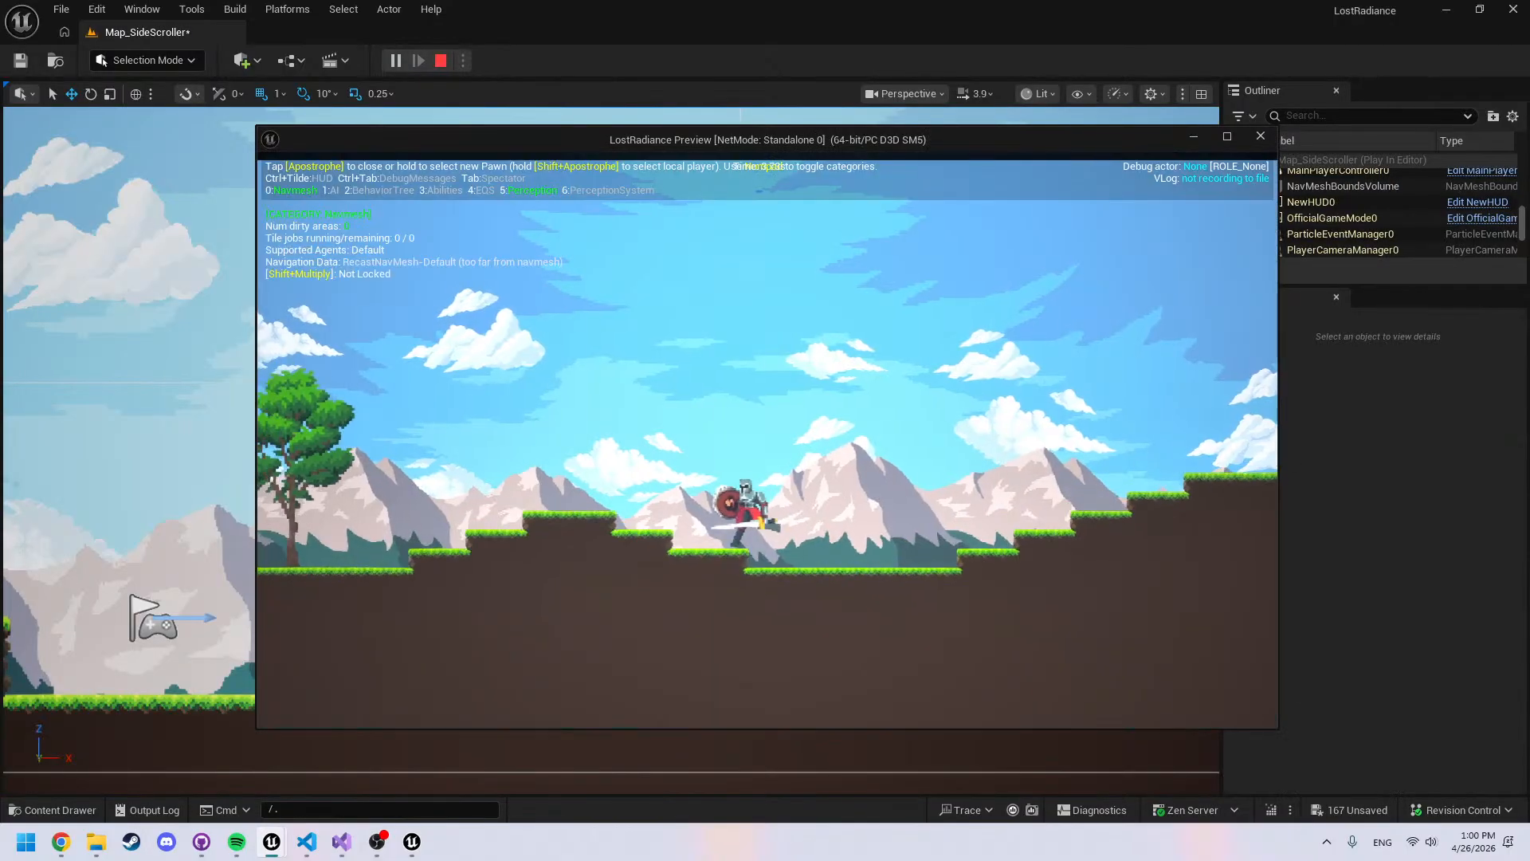
pyautogui.press('Escape')
pyautogui.click(553, 522)
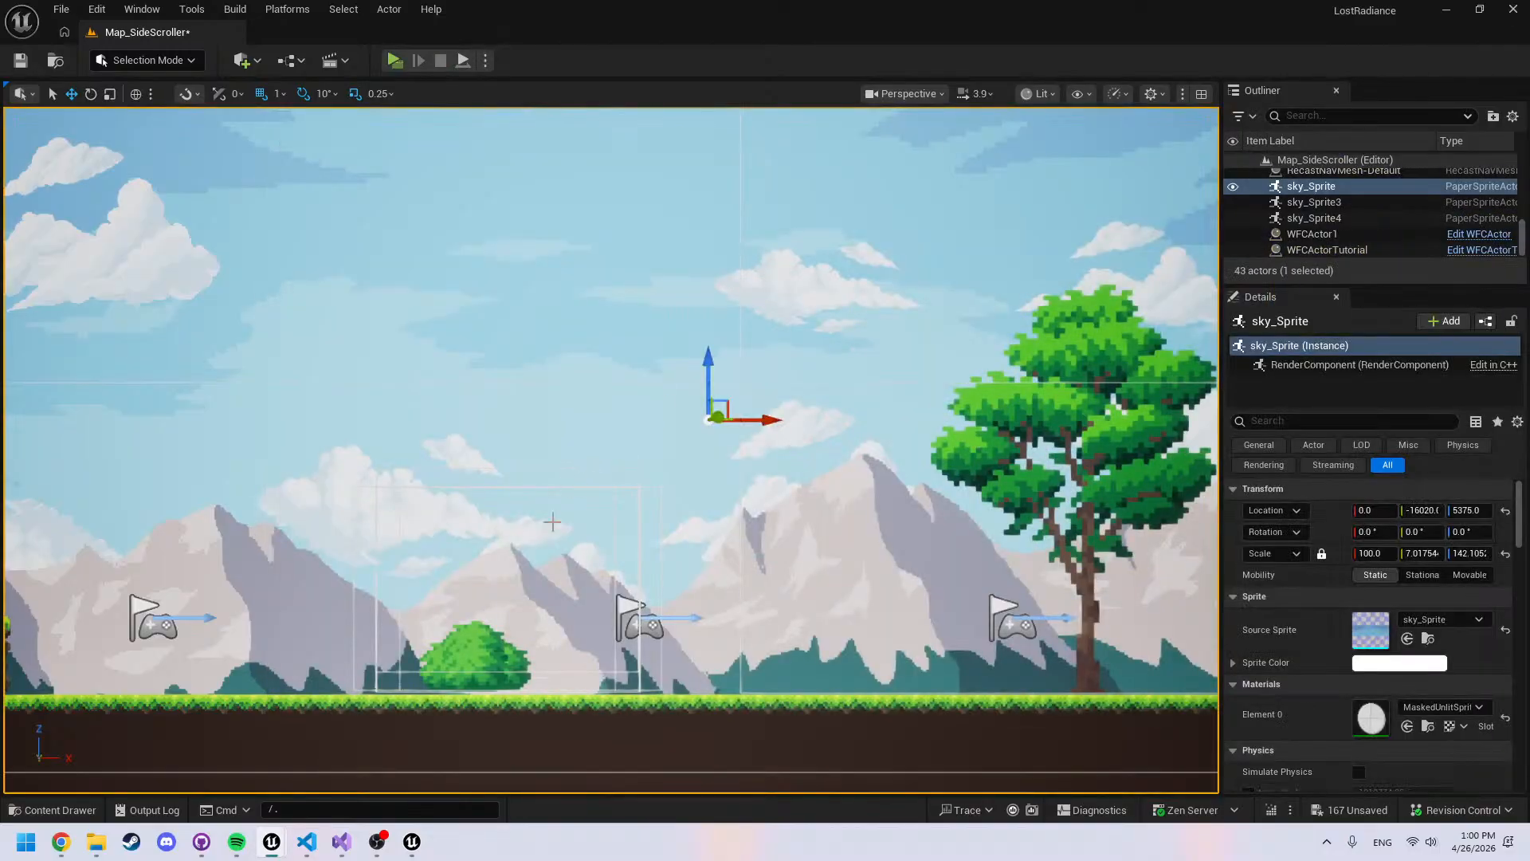
# Switch to the Demo project's editor, close its floating Project Settings window, and reopen Project Settings docked in the main window
pyautogui.moveTo(412, 843)
pyautogui.click(322, 761)
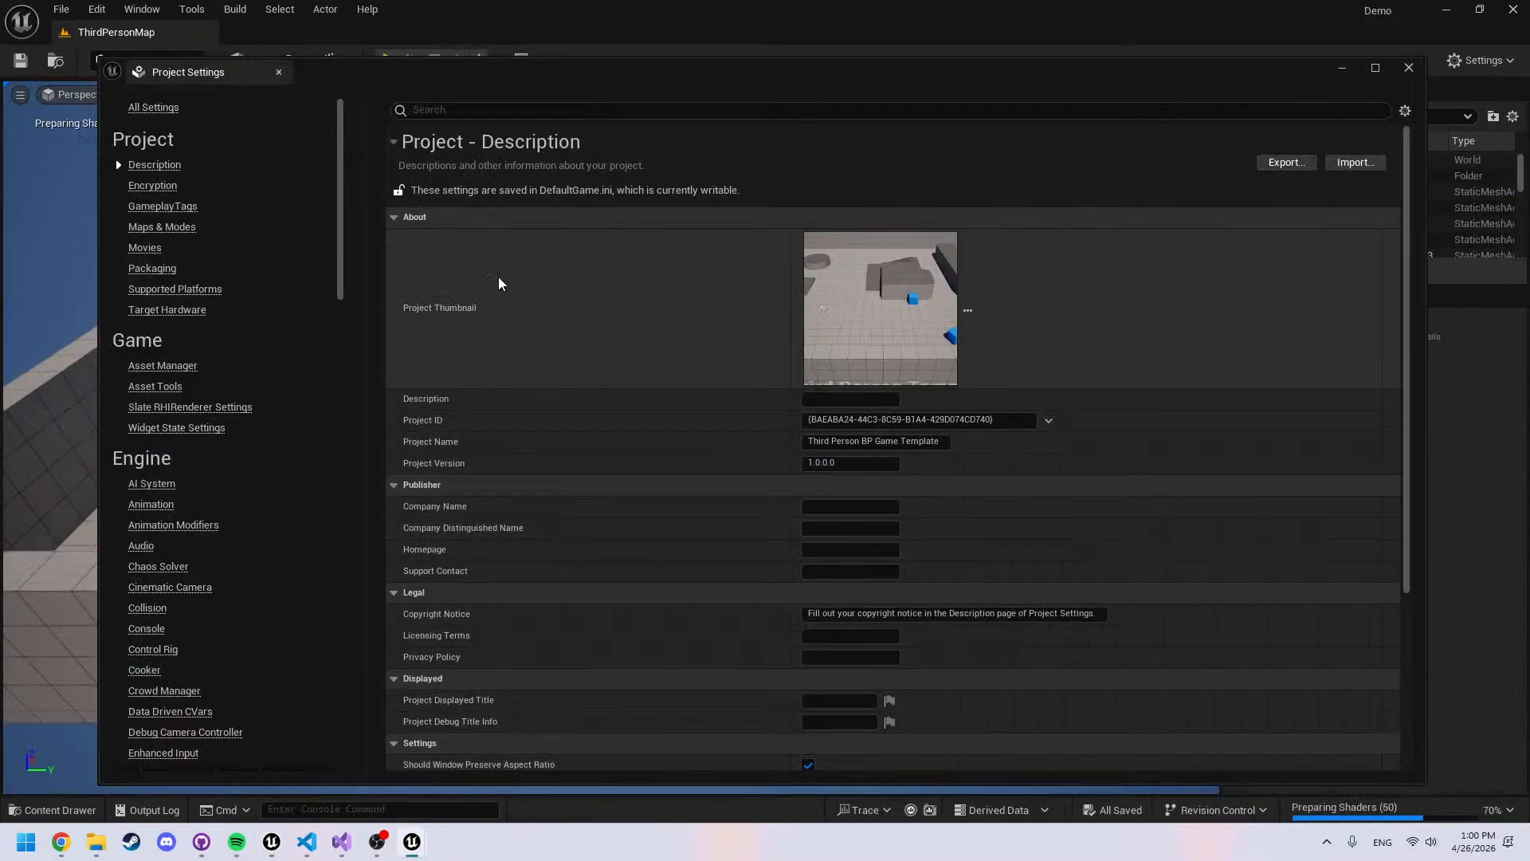
pyautogui.click(279, 73)
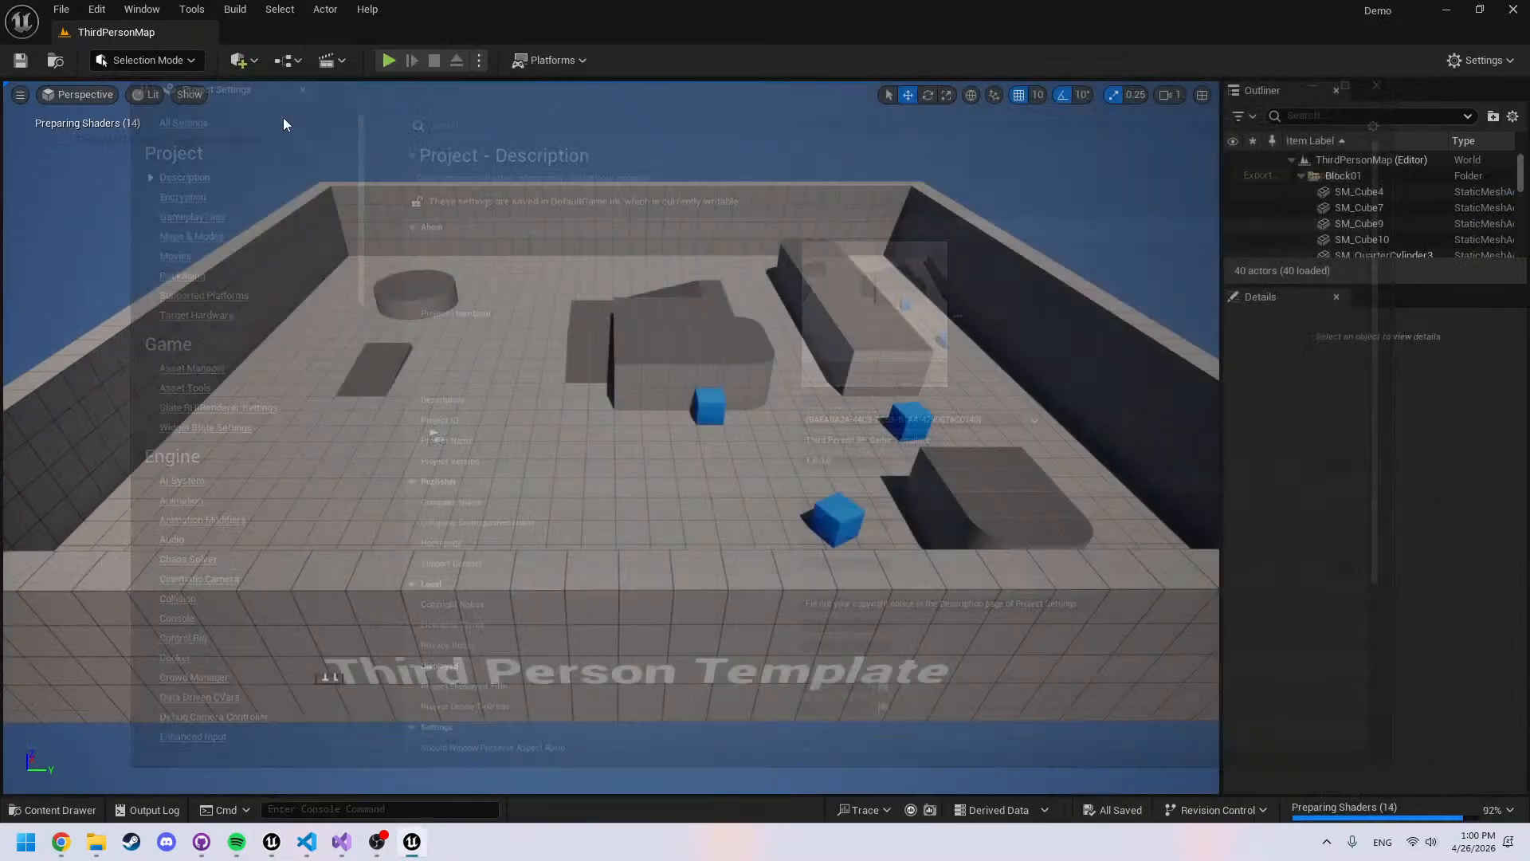
pyautogui.click(98, 10)
pyautogui.click(151, 258)
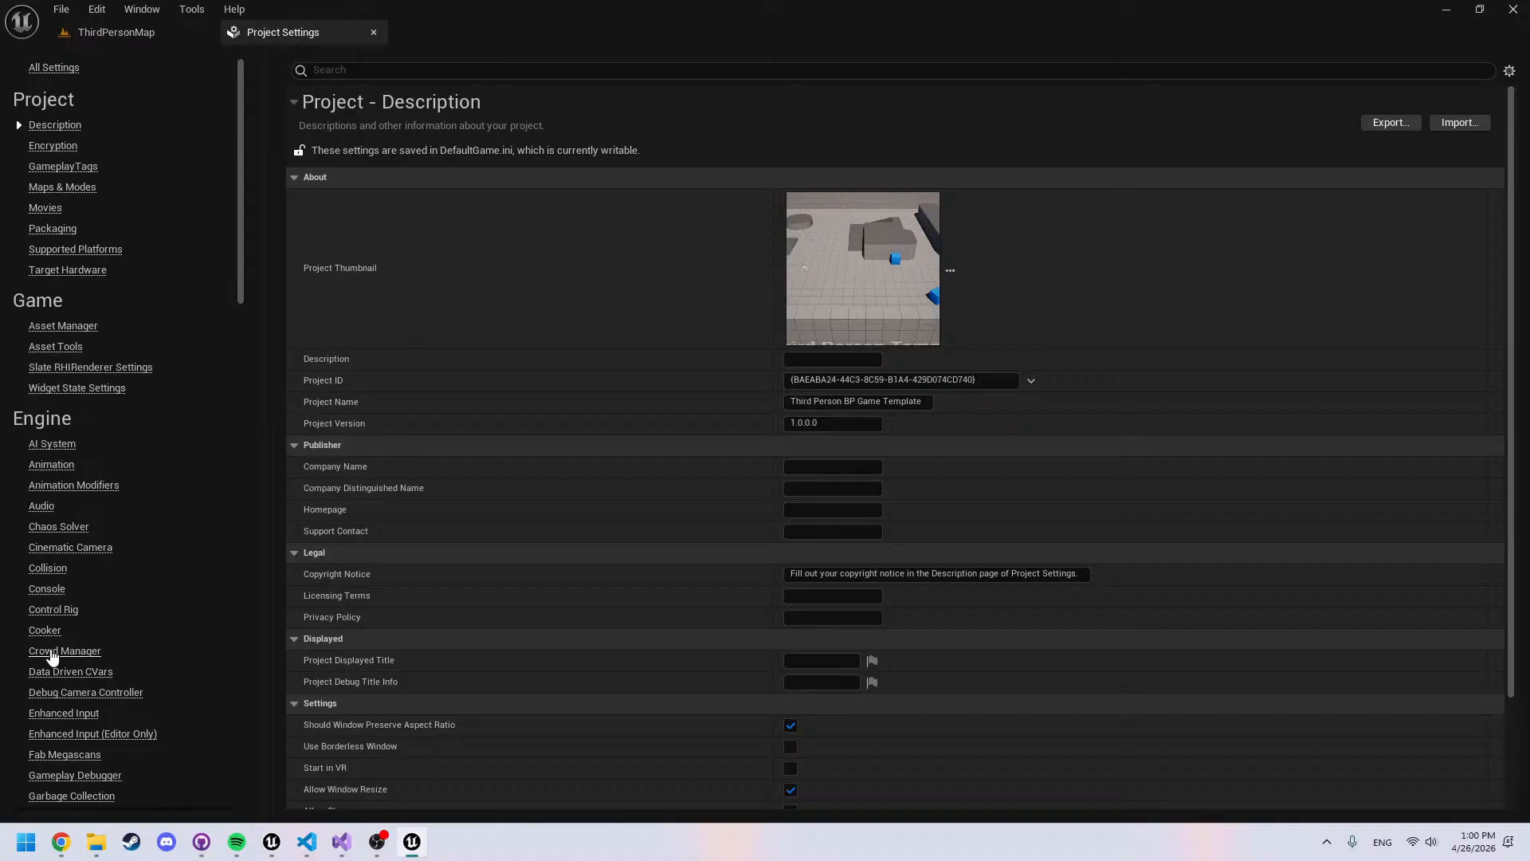
# Open the Demo project's Navigation Mesh settings and look through the Display and Generation options
pyautogui.scroll(-3, 52, 655)
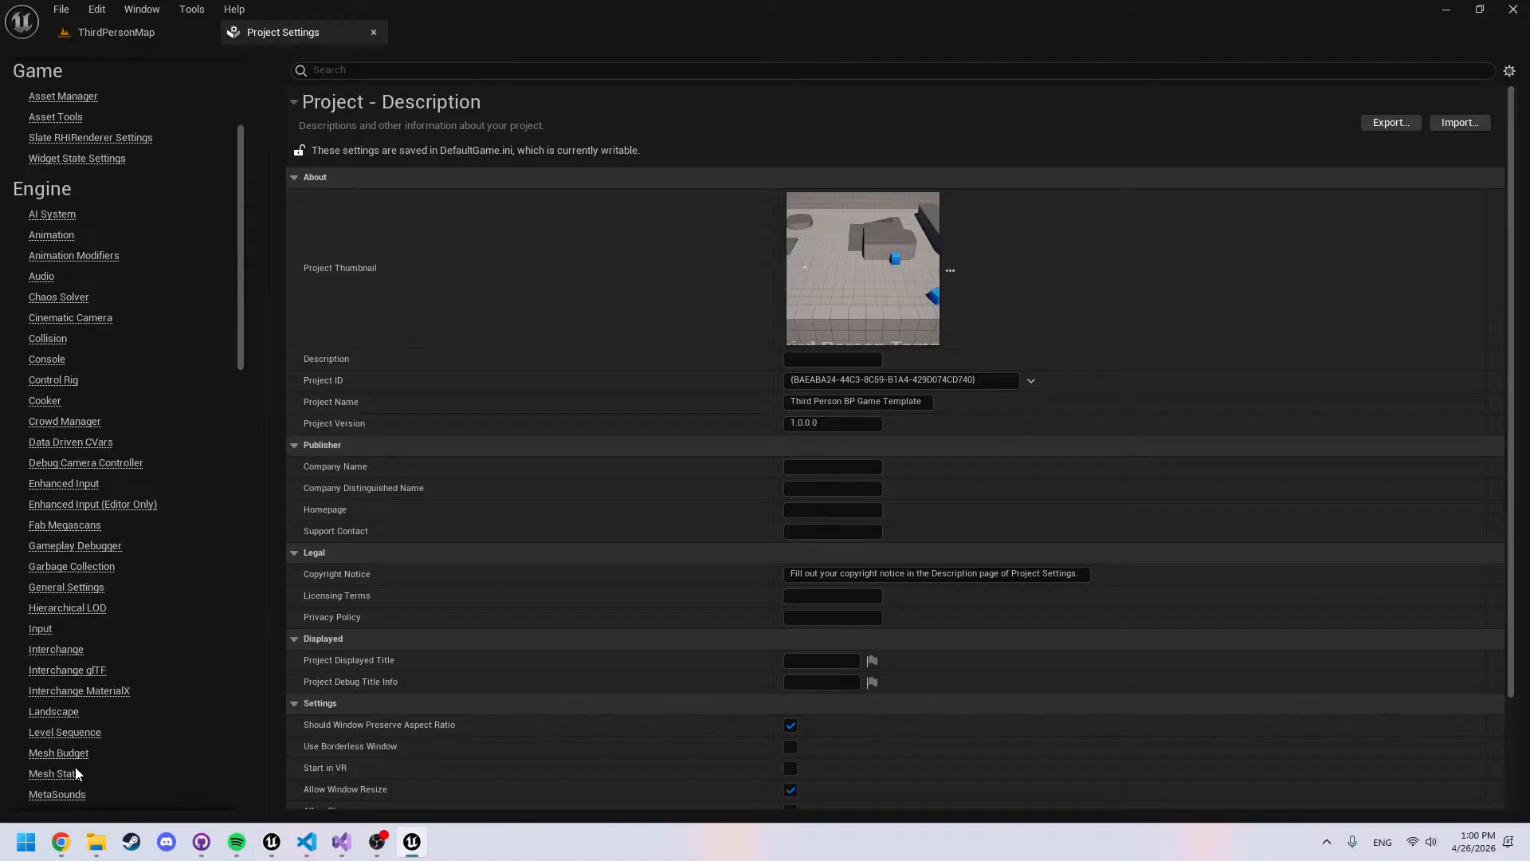
pyautogui.scroll(-1, 77, 773)
pyautogui.click(67, 739)
pyautogui.scroll(-2, 399, 502)
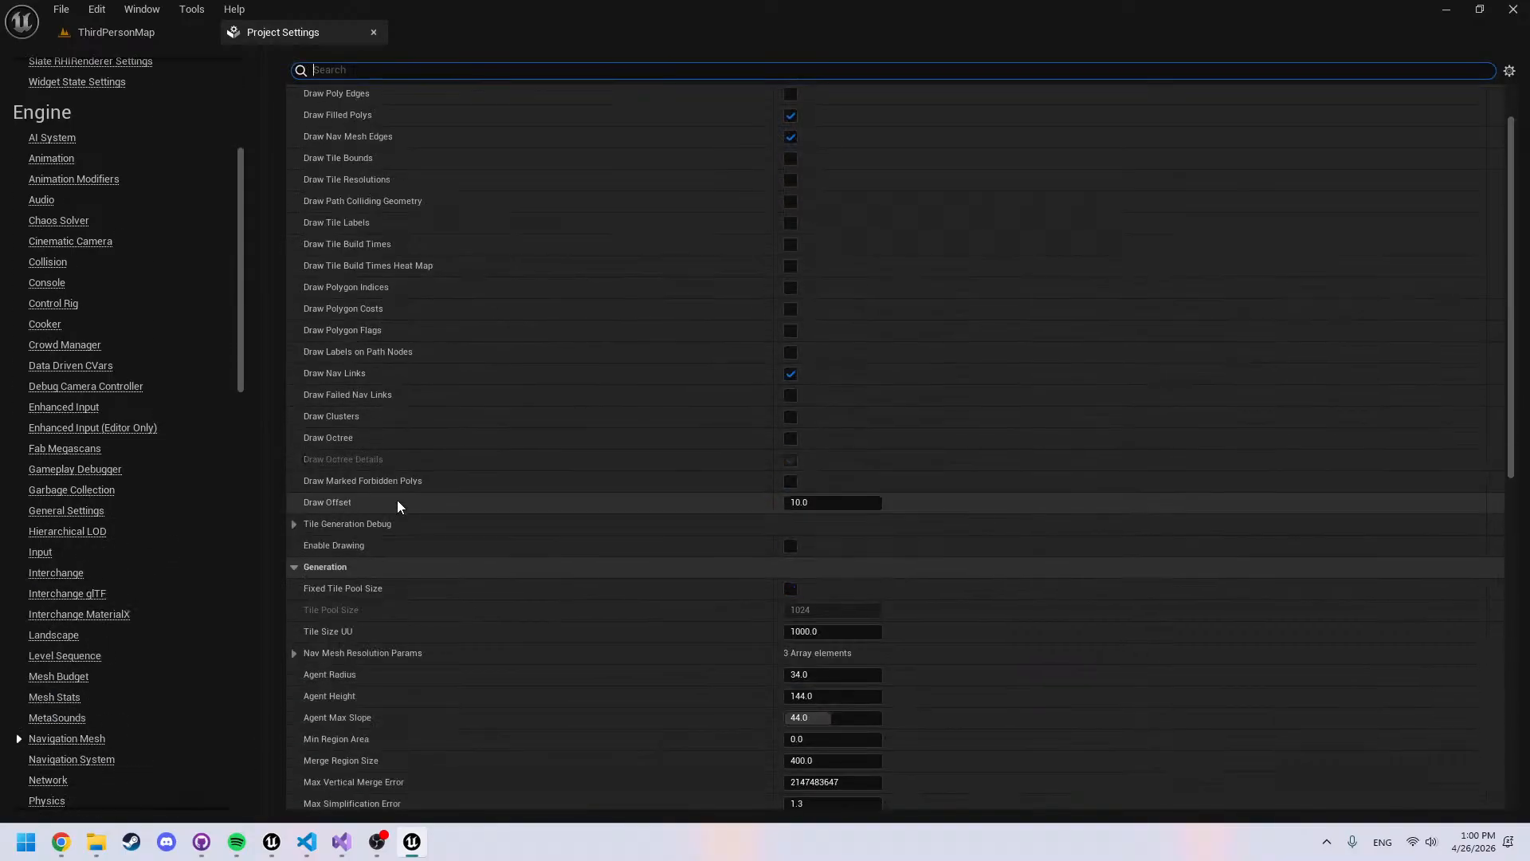
pyautogui.scroll(2, 399, 516)
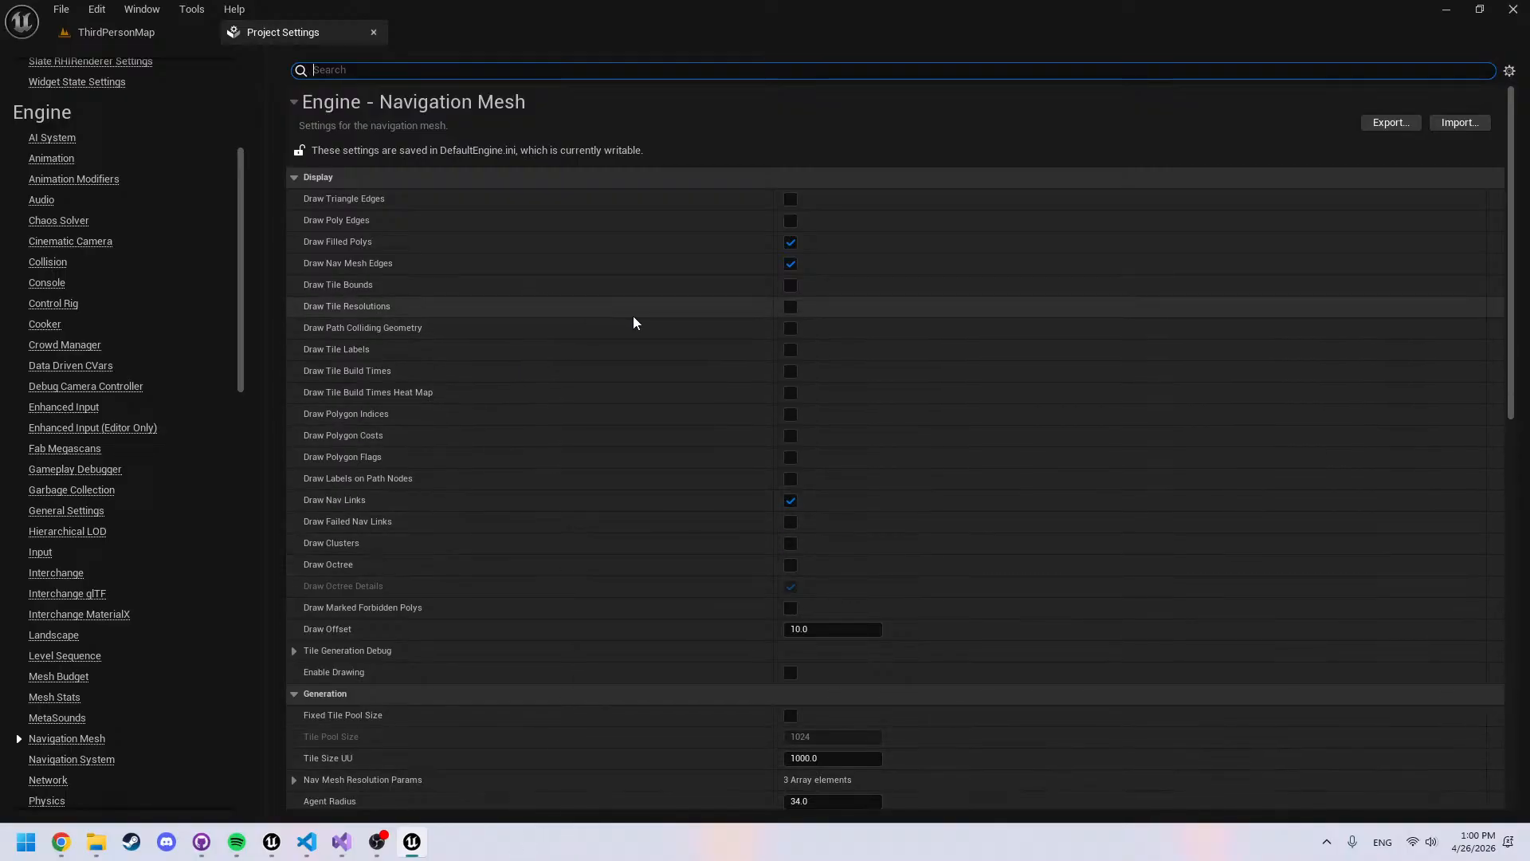
pyautogui.scroll(-2, 593, 279)
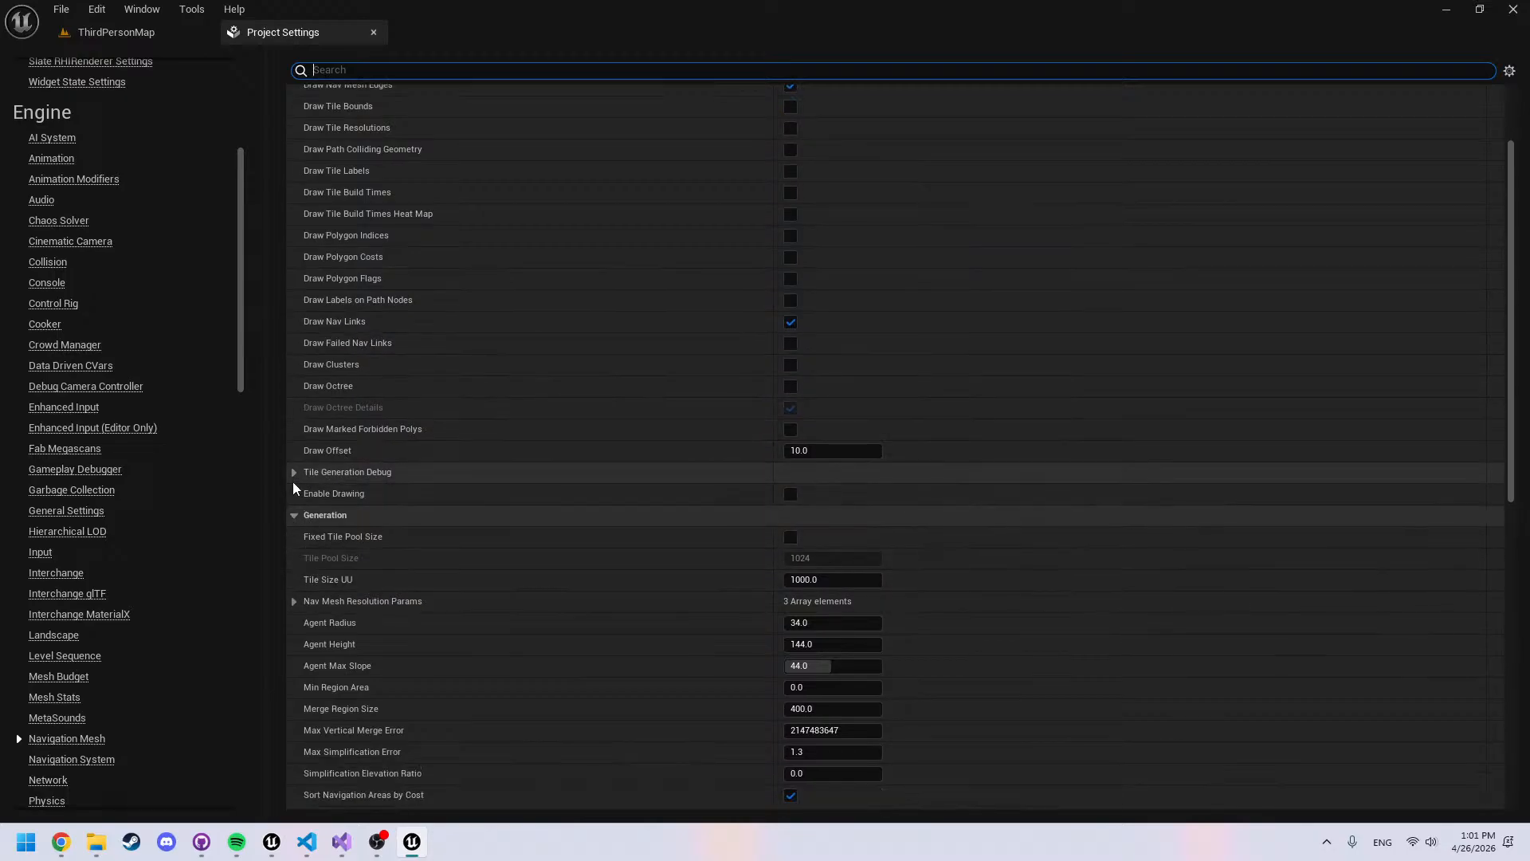
pyautogui.scroll(-1, 438, 519)
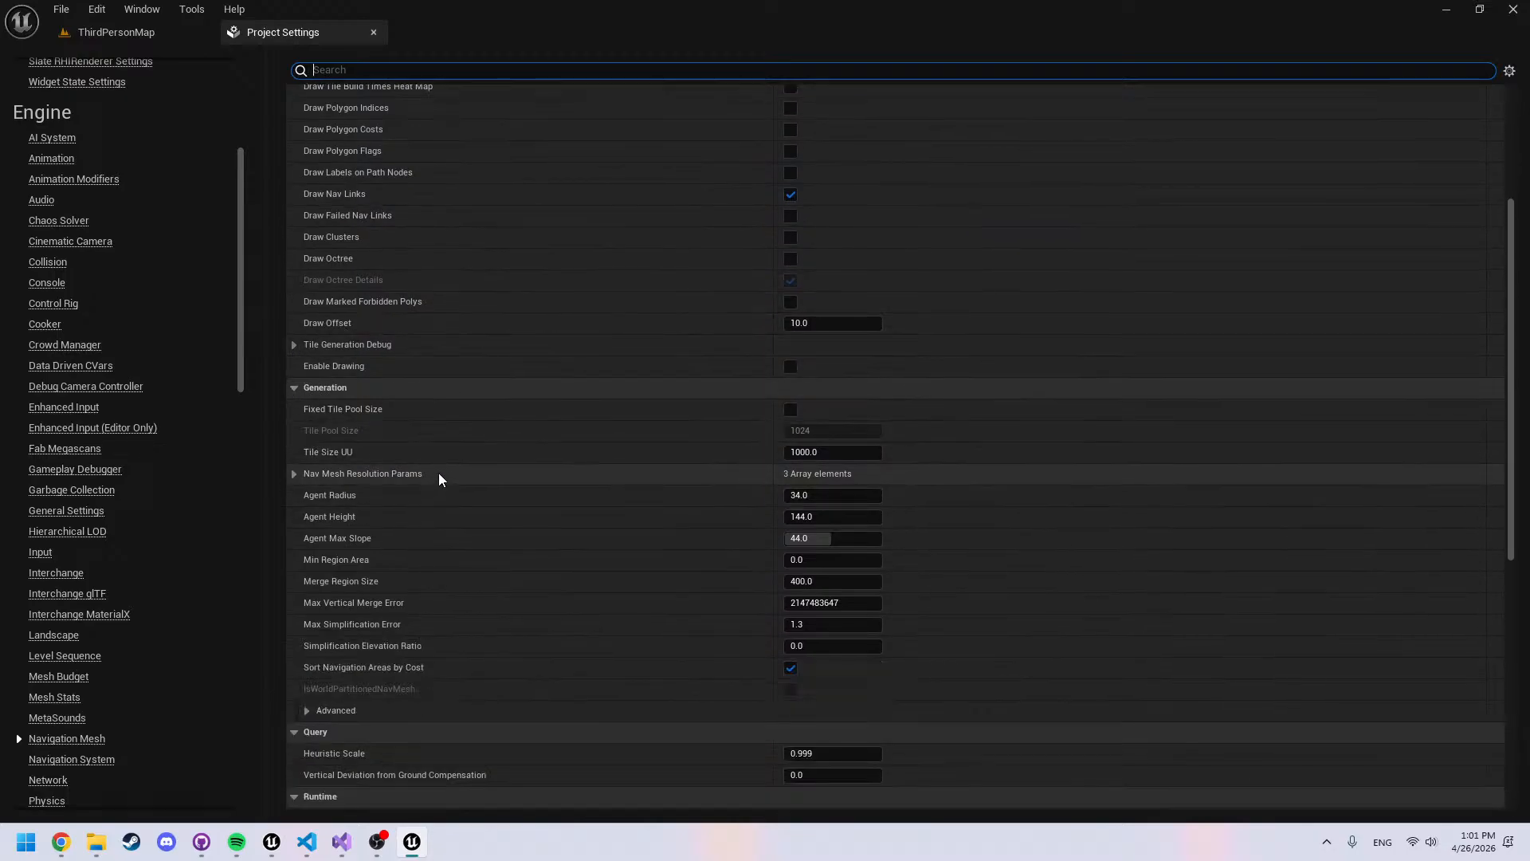
# Expand Nav Mesh Resolution Params with its Low, Default and High entries to read the Demo project's values
pyautogui.click(290, 473)
pyautogui.click(306, 495)
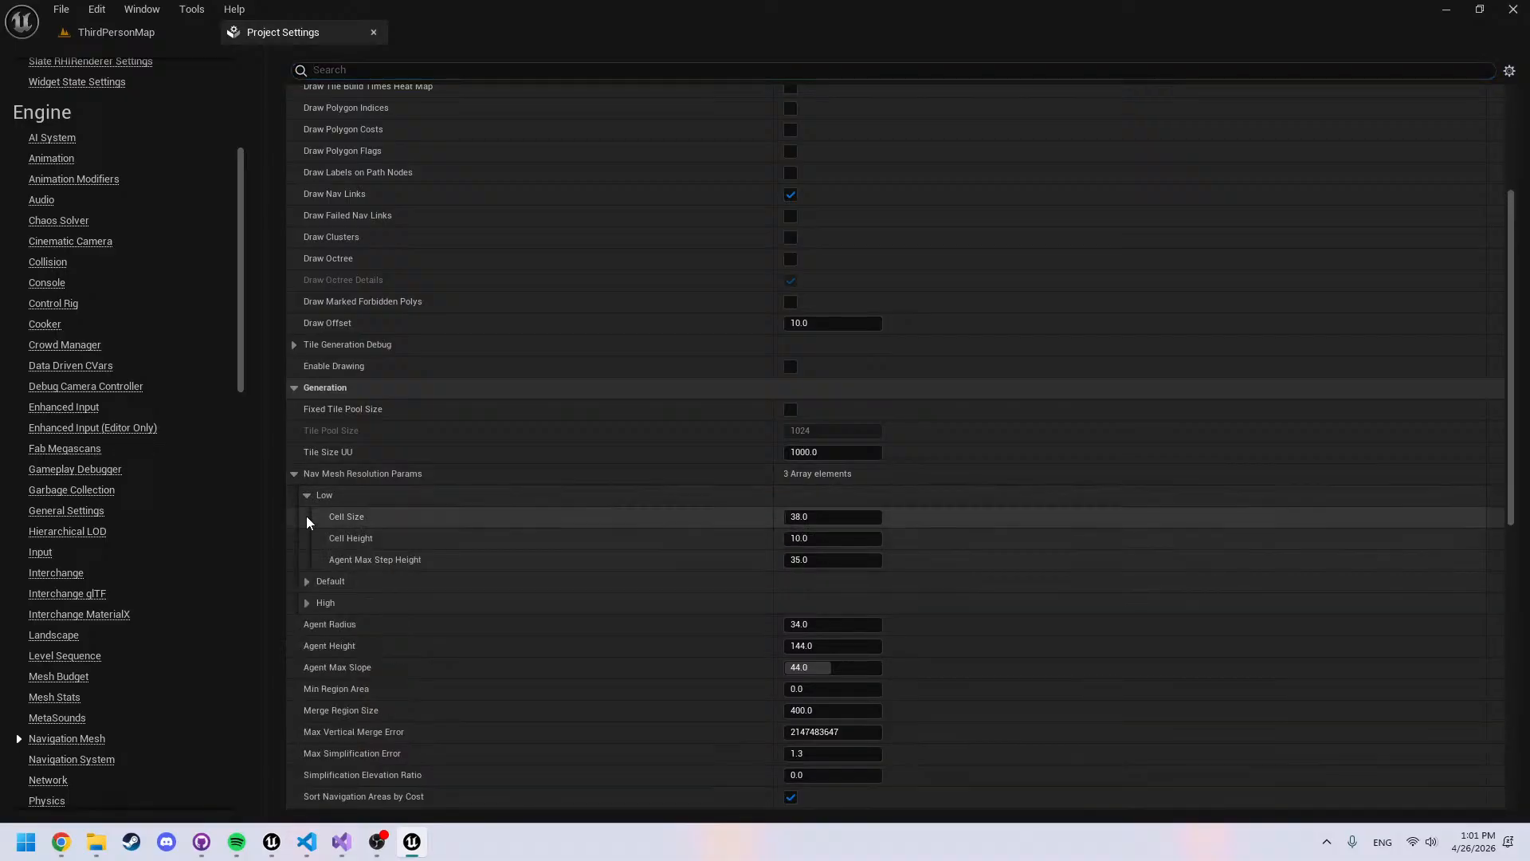
pyautogui.click(307, 603)
pyautogui.click(306, 582)
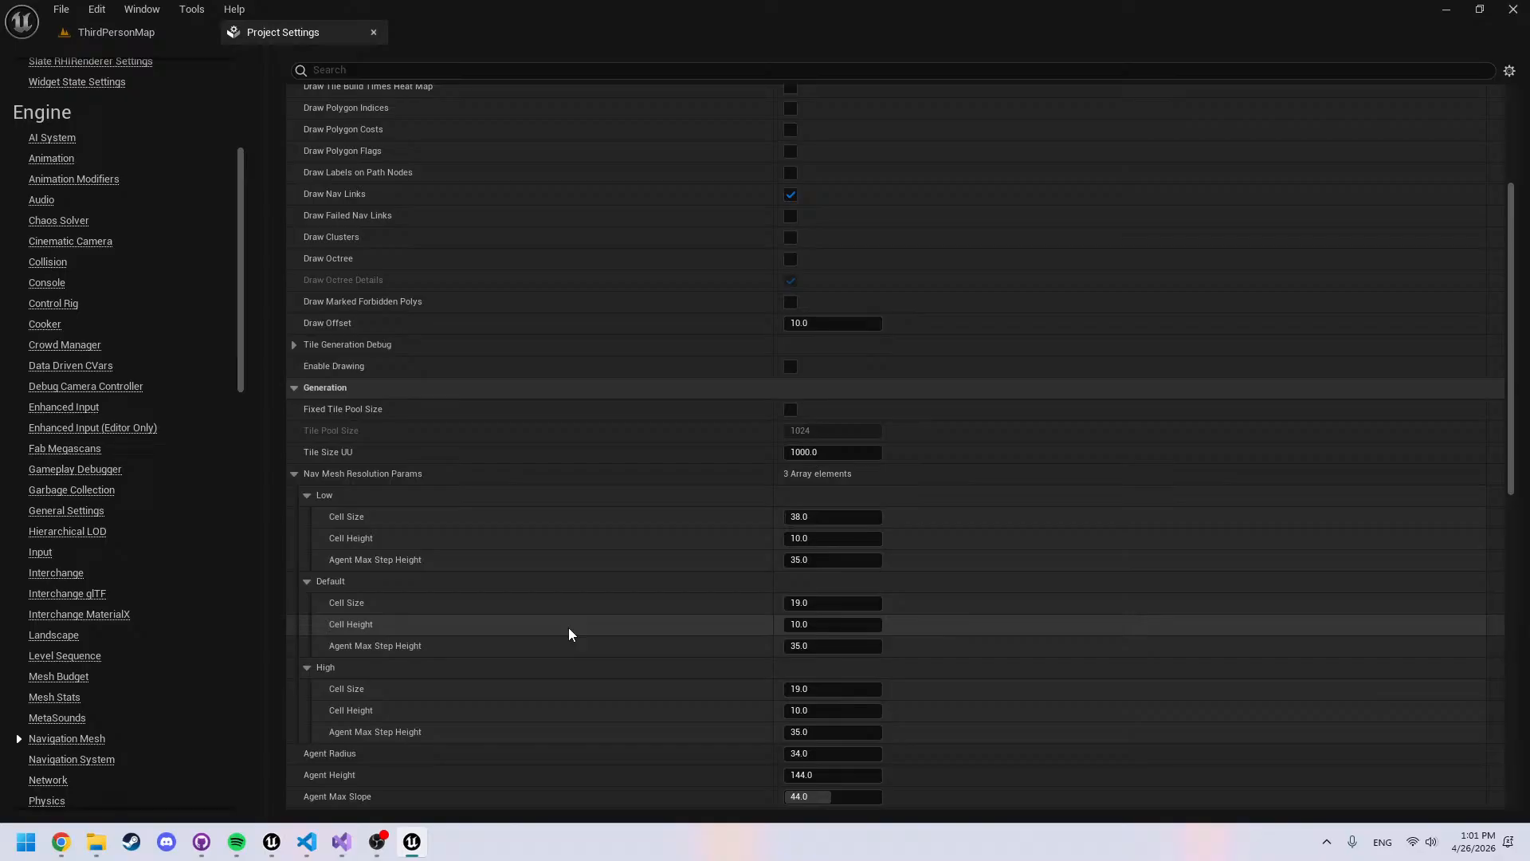
# Compare the Nav Mesh Resolution Params with those in the LostRadiance editor, docking its floating Project Settings window in the main window
pyautogui.hotkey('alt', 'Tab')
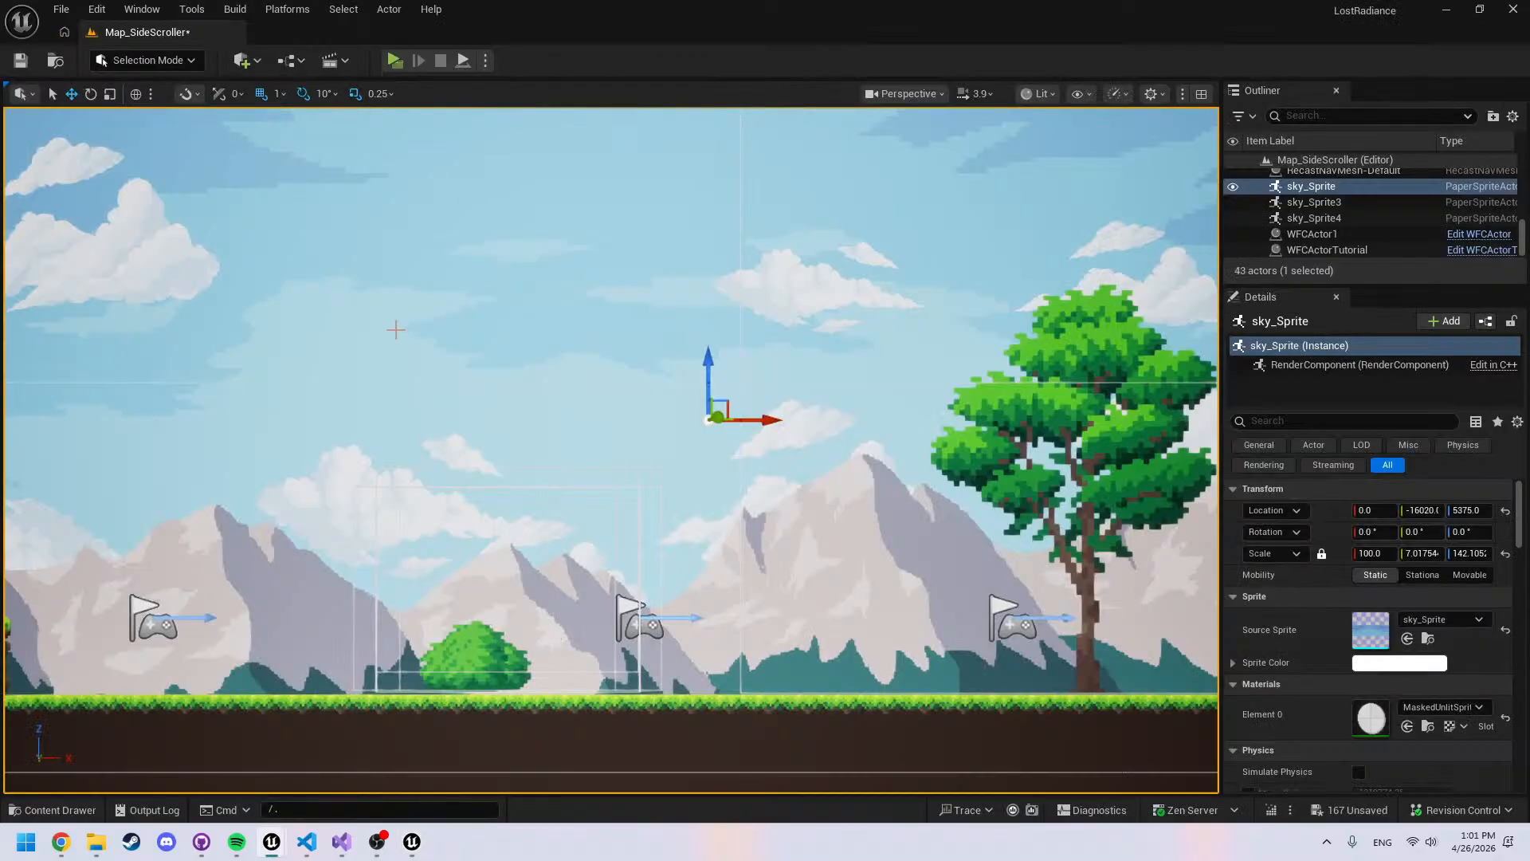
pyautogui.hotkey('alt', 'Tab')
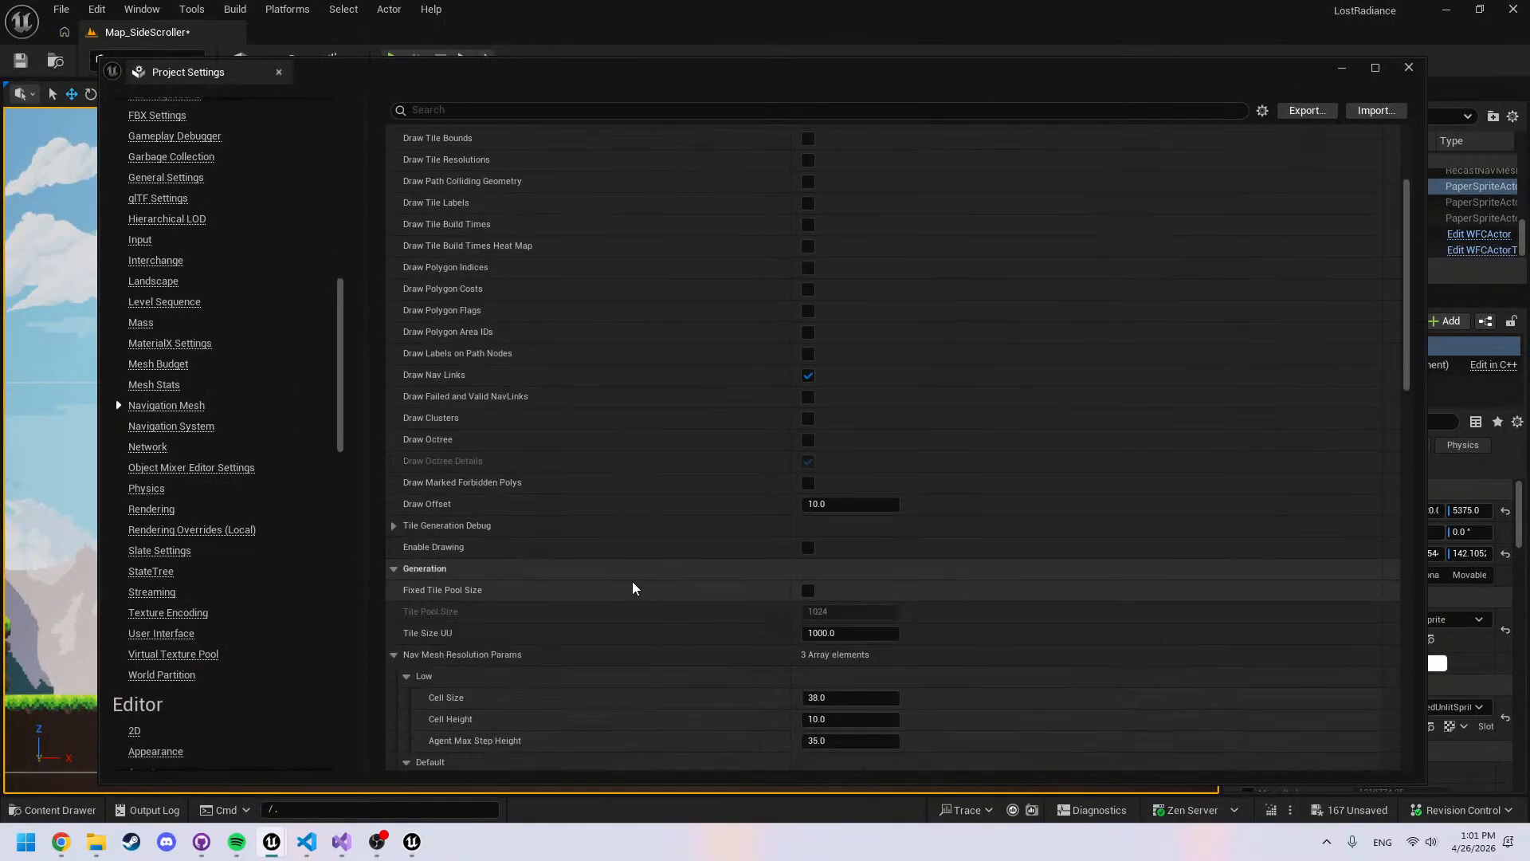
pyautogui.scroll(-5, 632, 588)
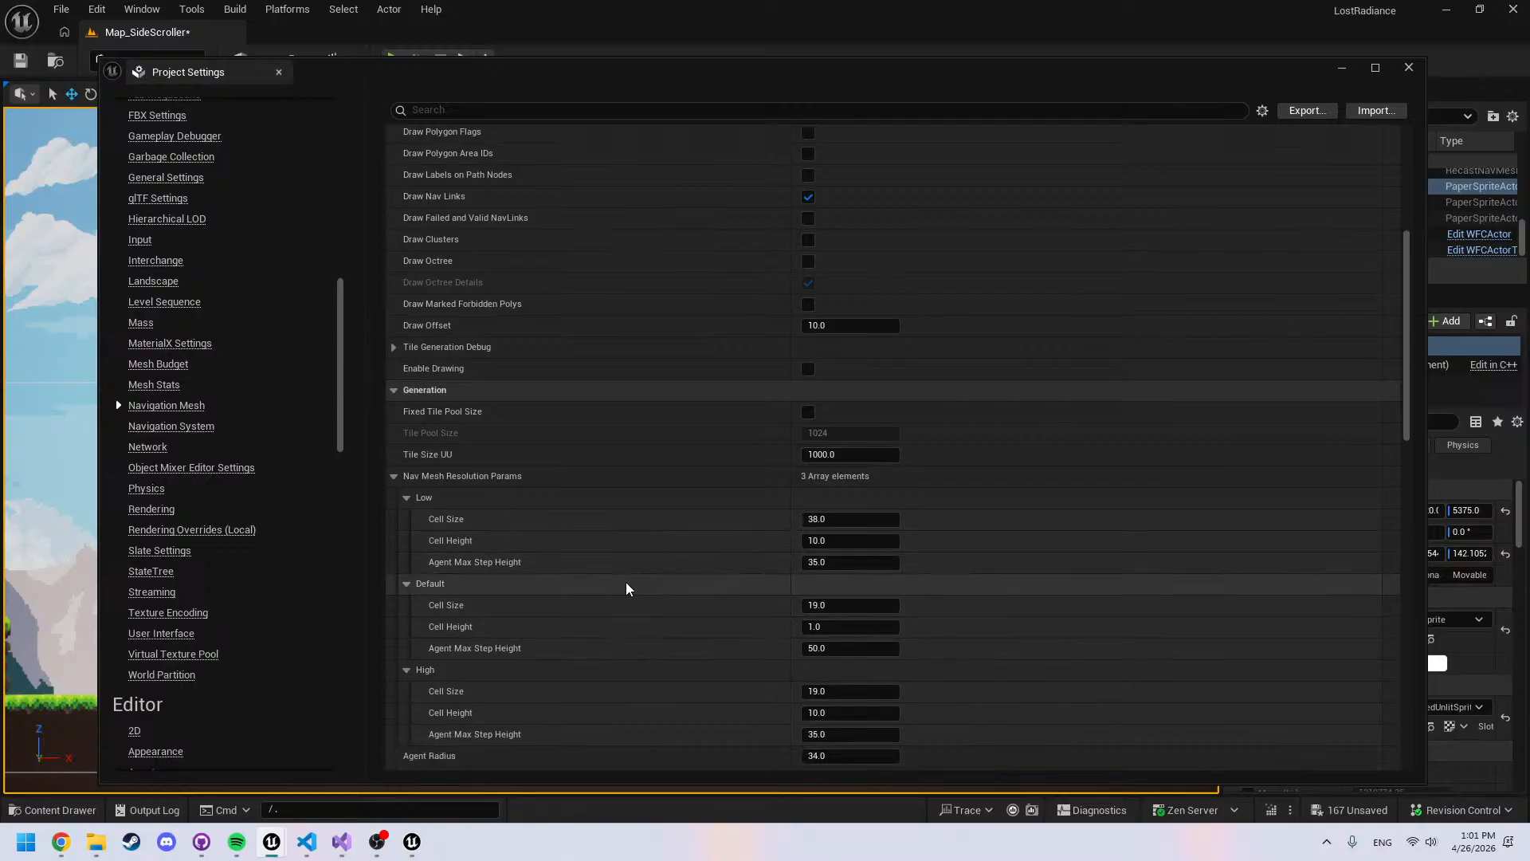
pyautogui.hotkey('alt', 'Tab')
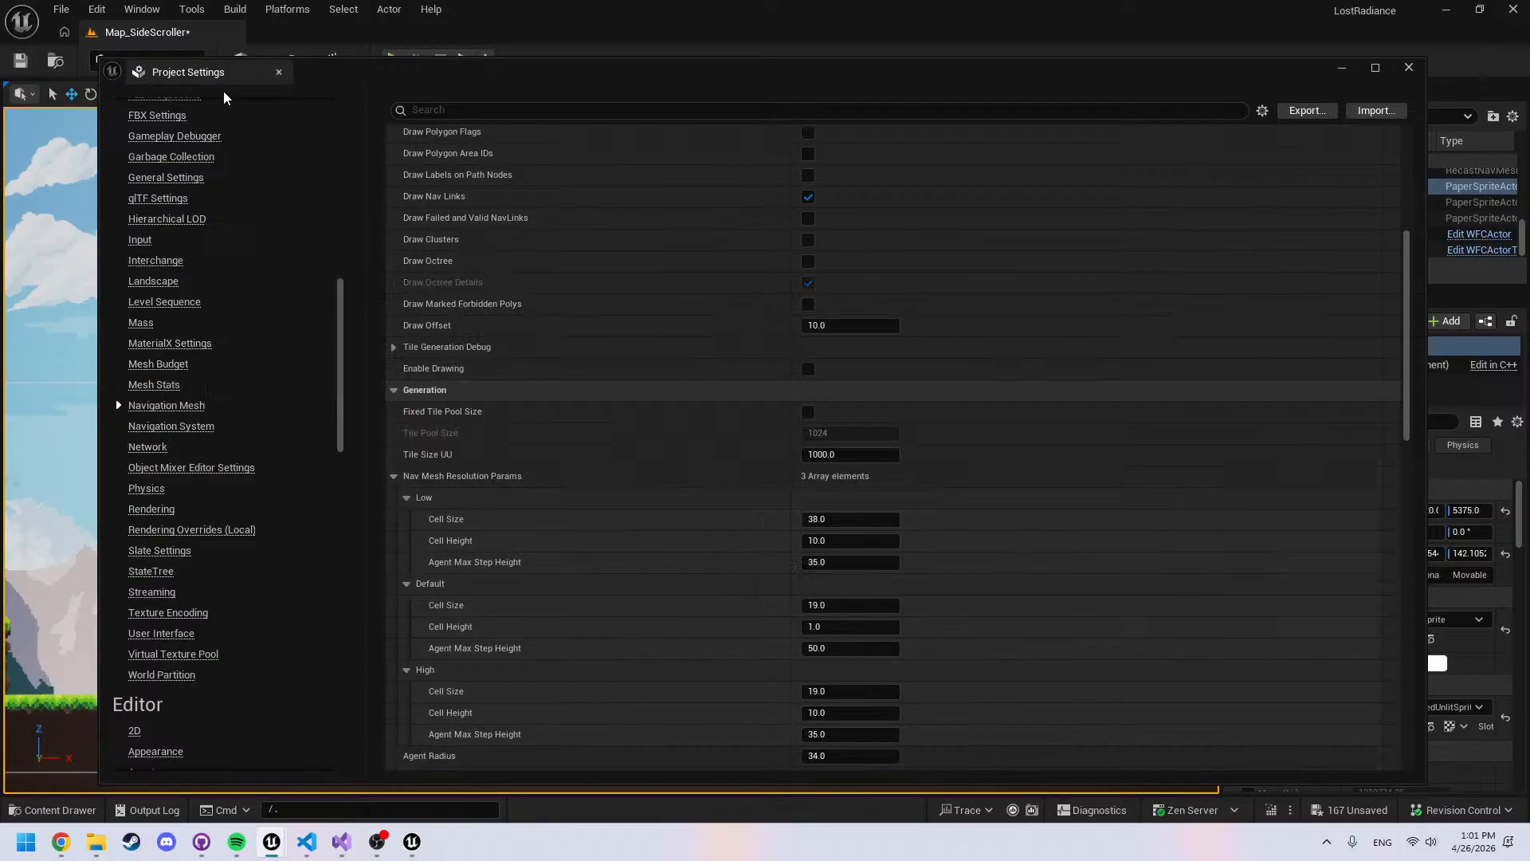
pyautogui.moveTo(233, 73); pyautogui.dragTo(319, 27)
pyautogui.hotkey('alt', 'Tab')
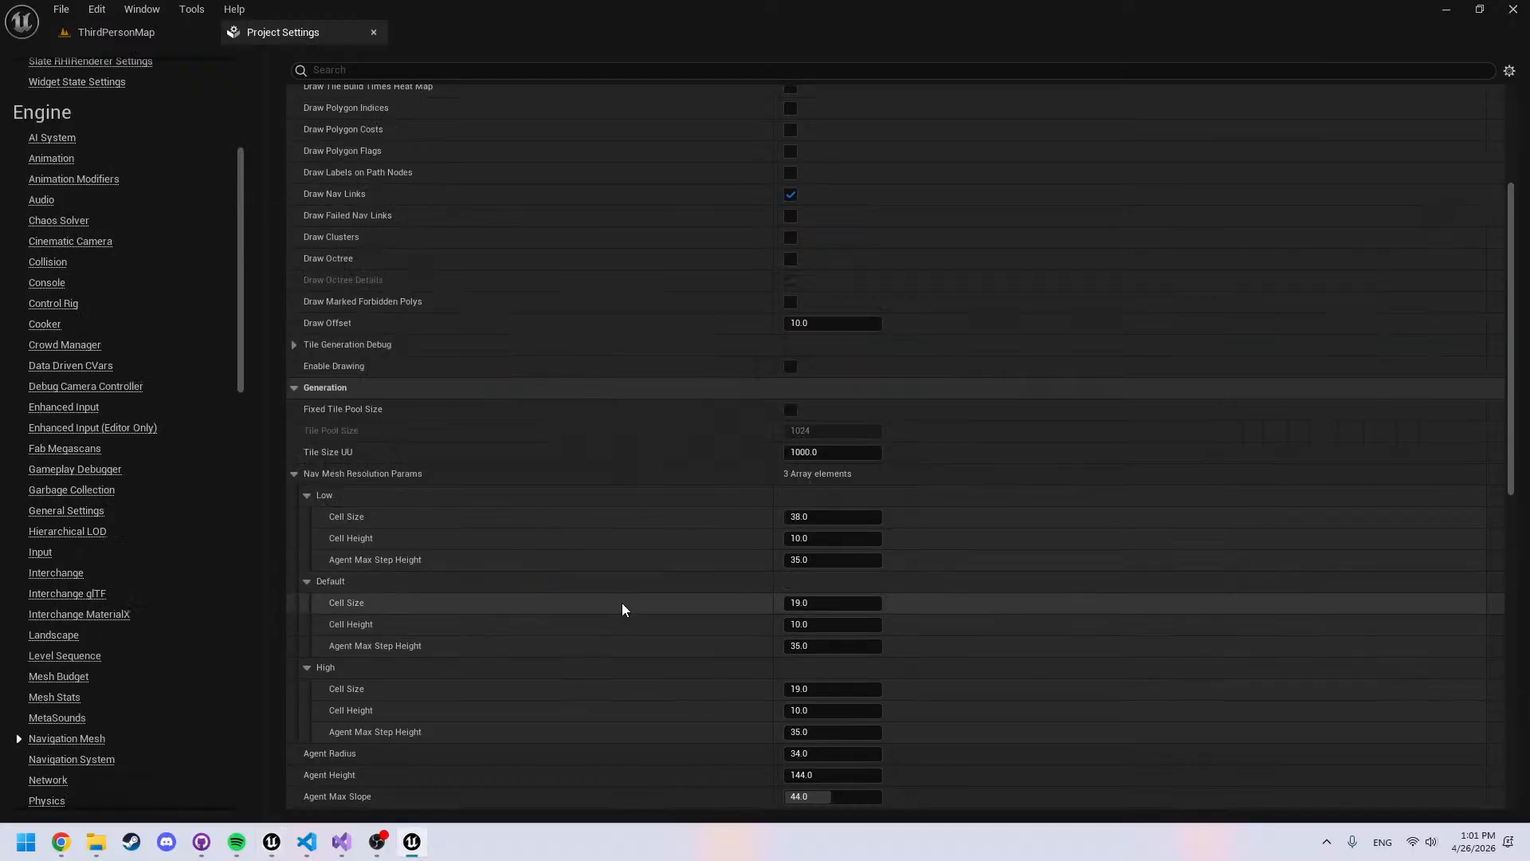
pyautogui.hotkey('alt', 'Tab')
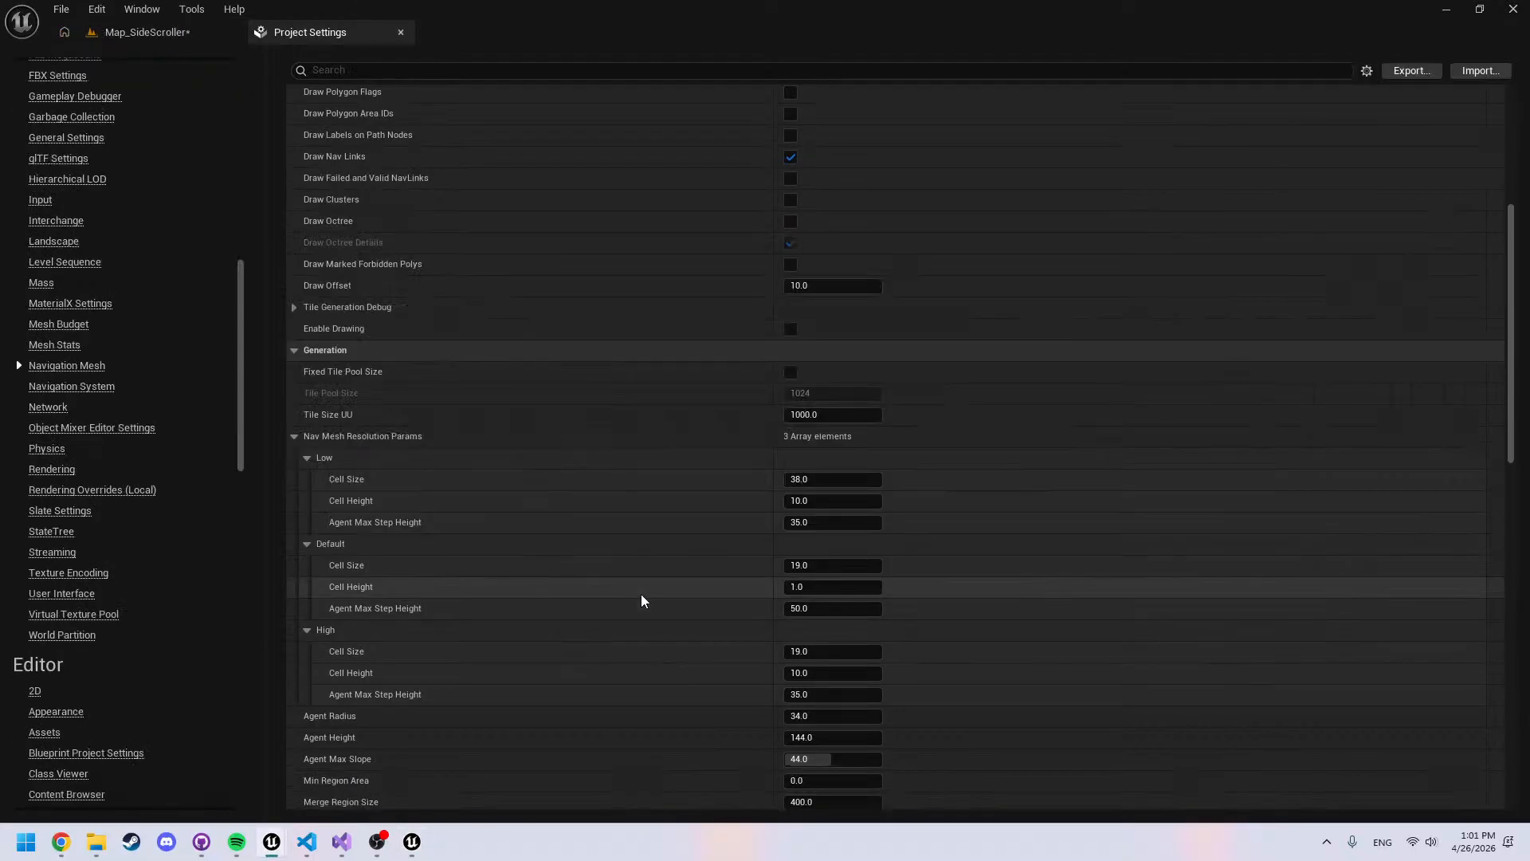
# Recheck the Demo project's resolution values and set the Default Cell Height in the LostRadiance project to 10
pyautogui.hotkey('alt', 'Tab')
pyautogui.hotkey('alt', 'Tab')
pyautogui.hotkey('alt', 'Tab')
pyautogui.hotkey('alt', 'Tab')
pyautogui.click(808, 592)
pyautogui.press('Return')
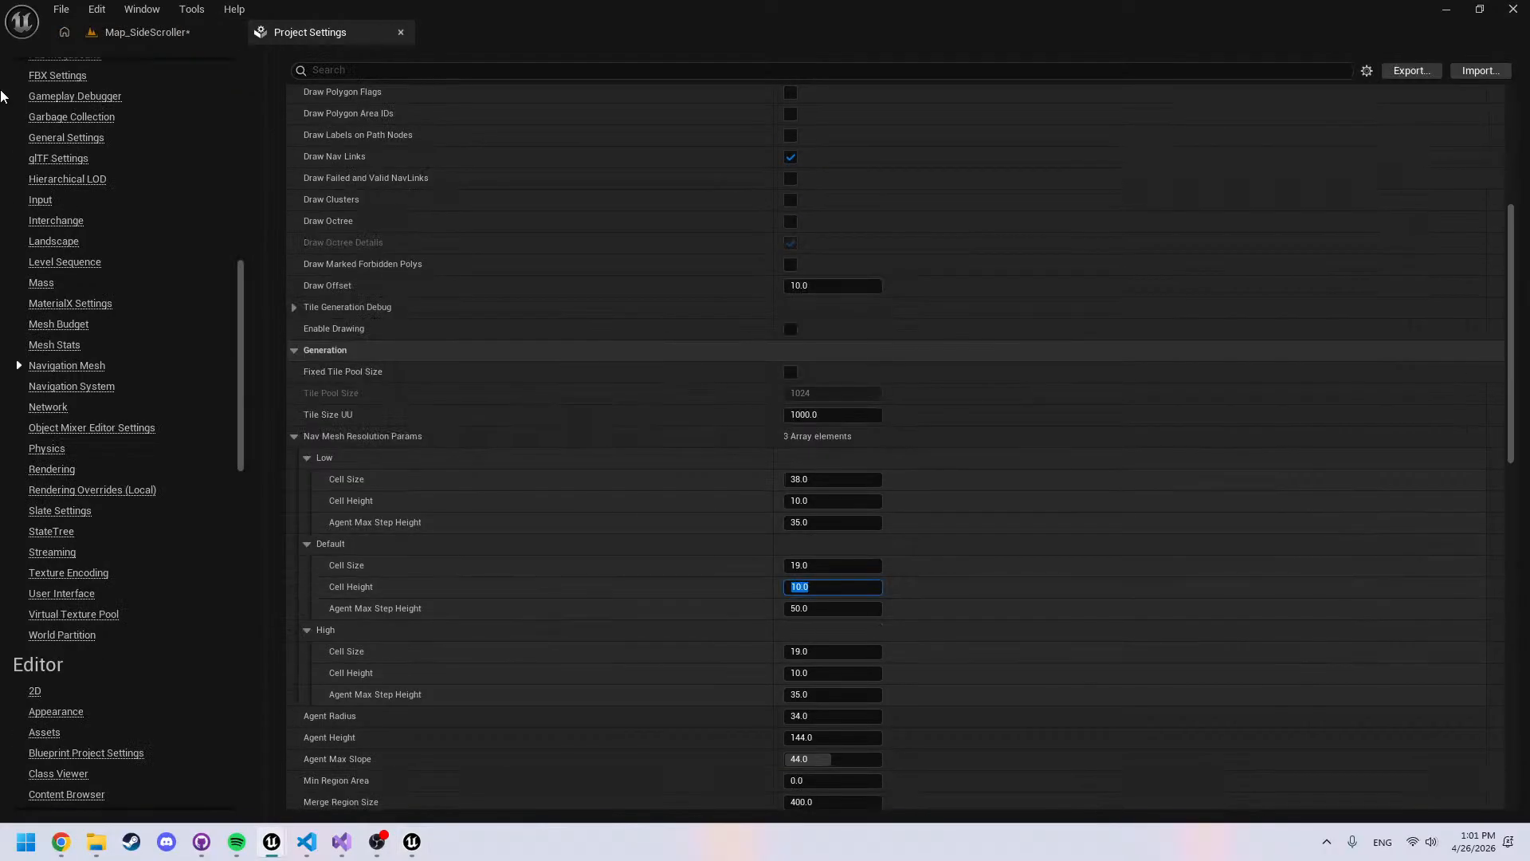
# Play the side-scroller map with the gameplay debugger on, move the knight to inspect the navmesh, and end play
pyautogui.click(159, 35)
pyautogui.click(393, 61)
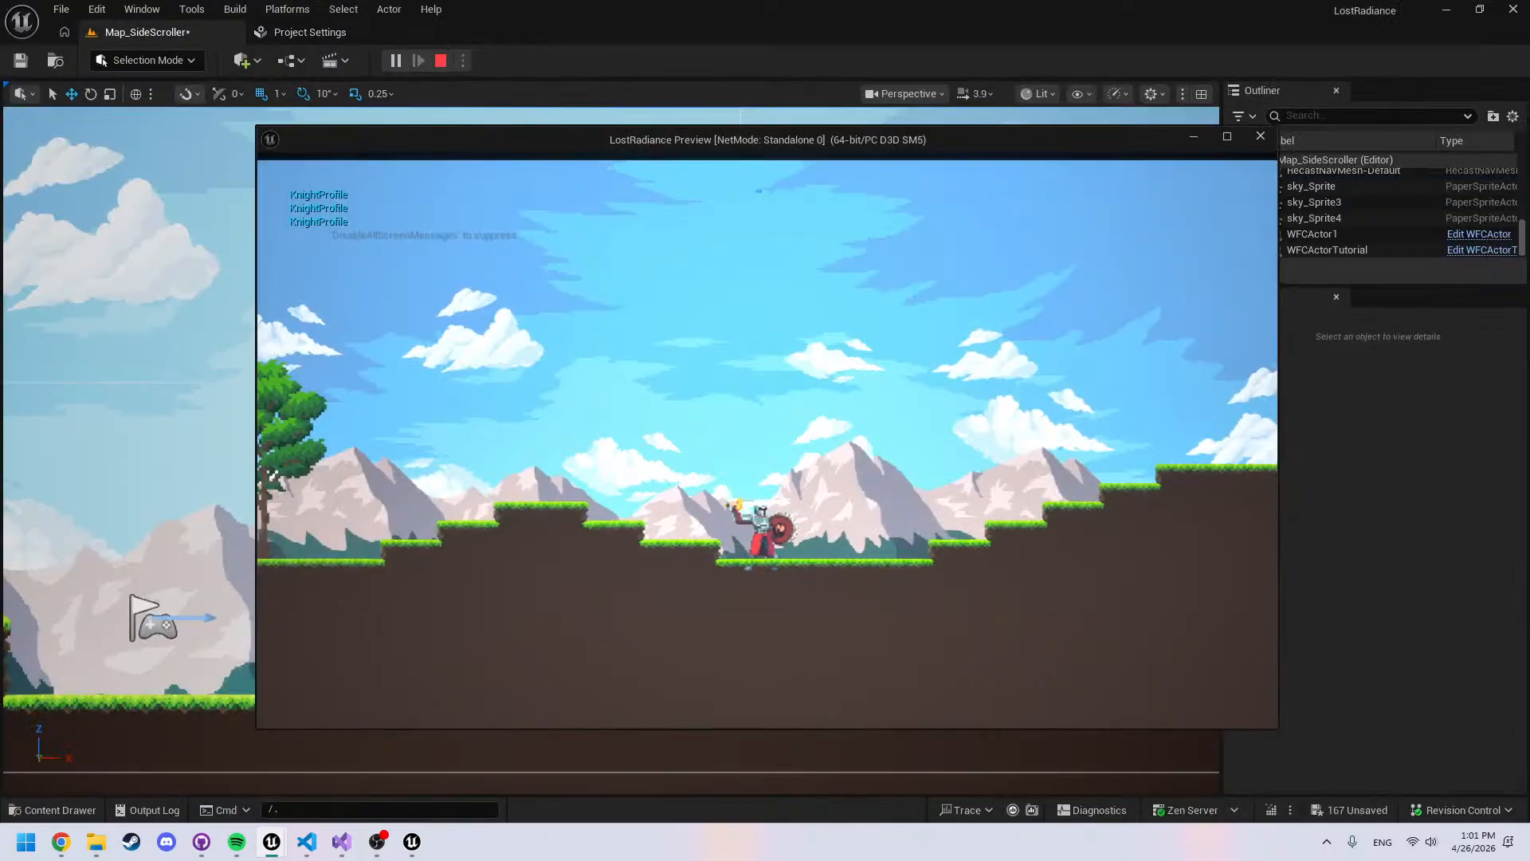
pyautogui.press("'")
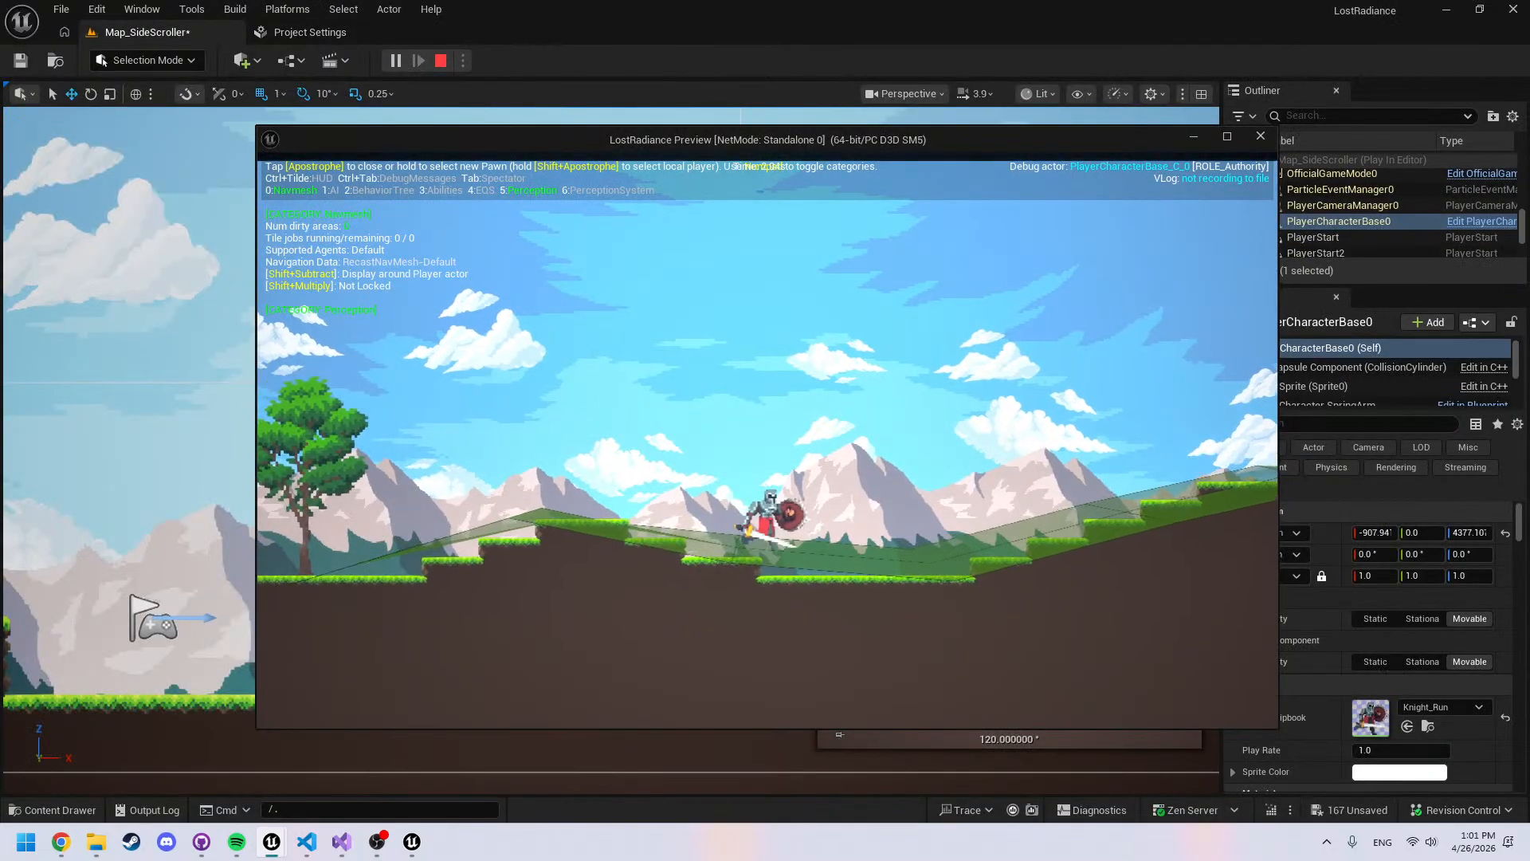
pyautogui.press('a')
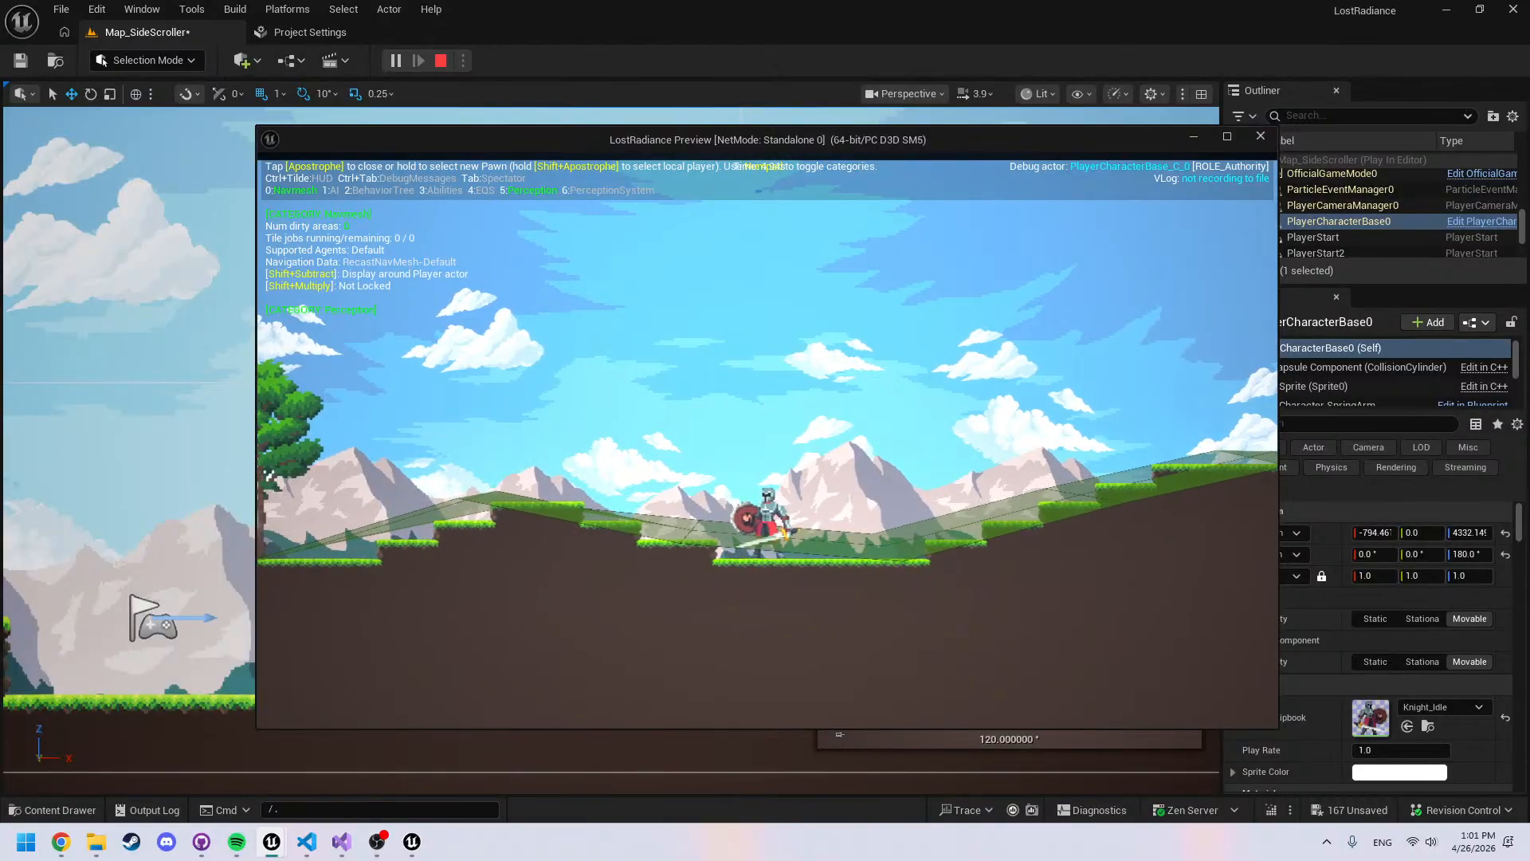
pyautogui.press("'")
pyautogui.hotkey('alt', 'Tab')
pyautogui.hotkey('alt', 'Tab')
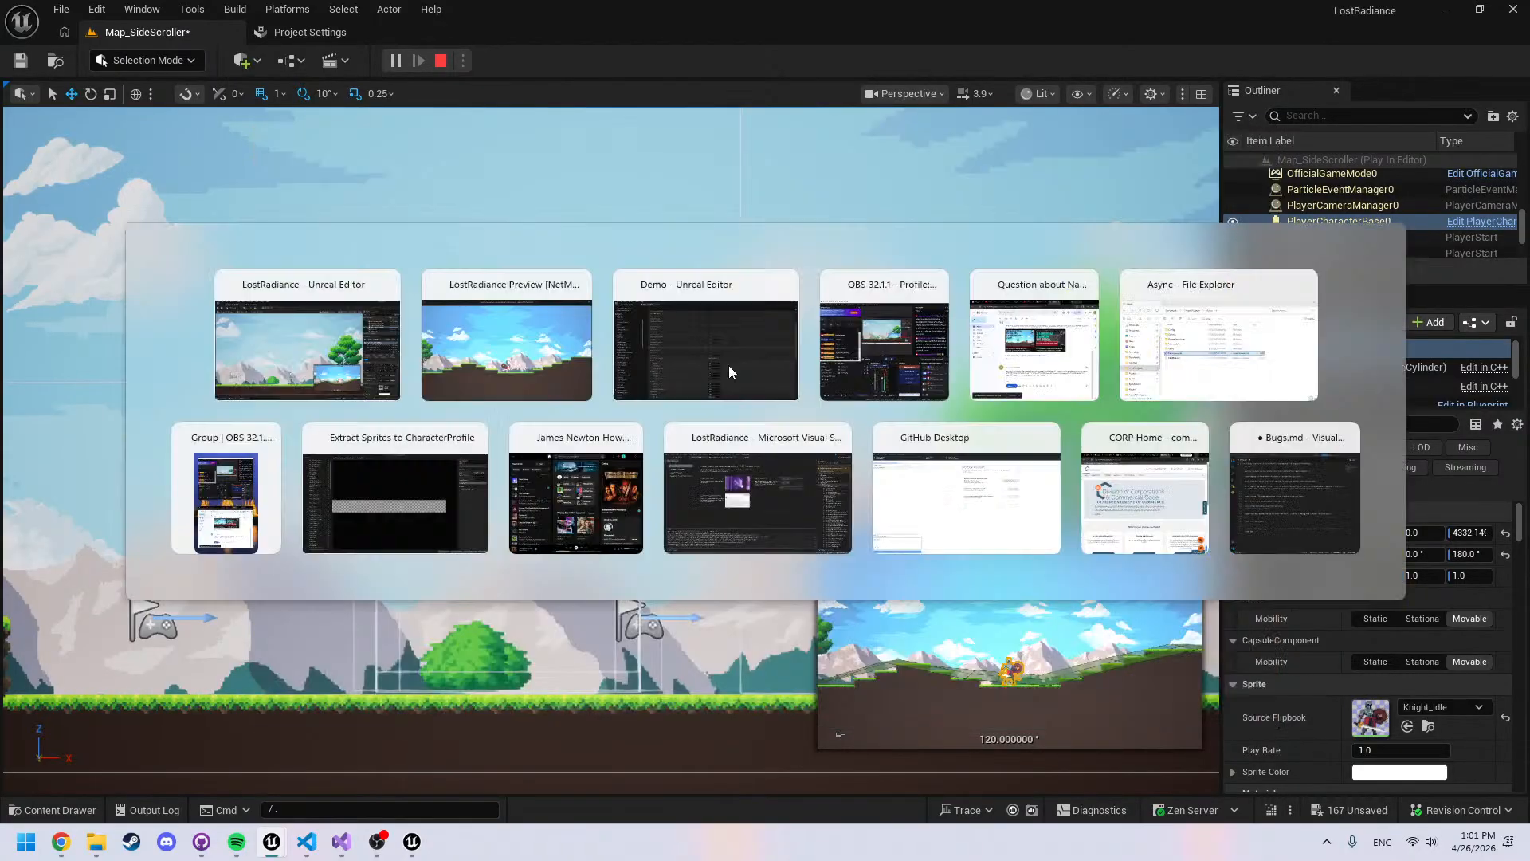
pyautogui.press('Escape')
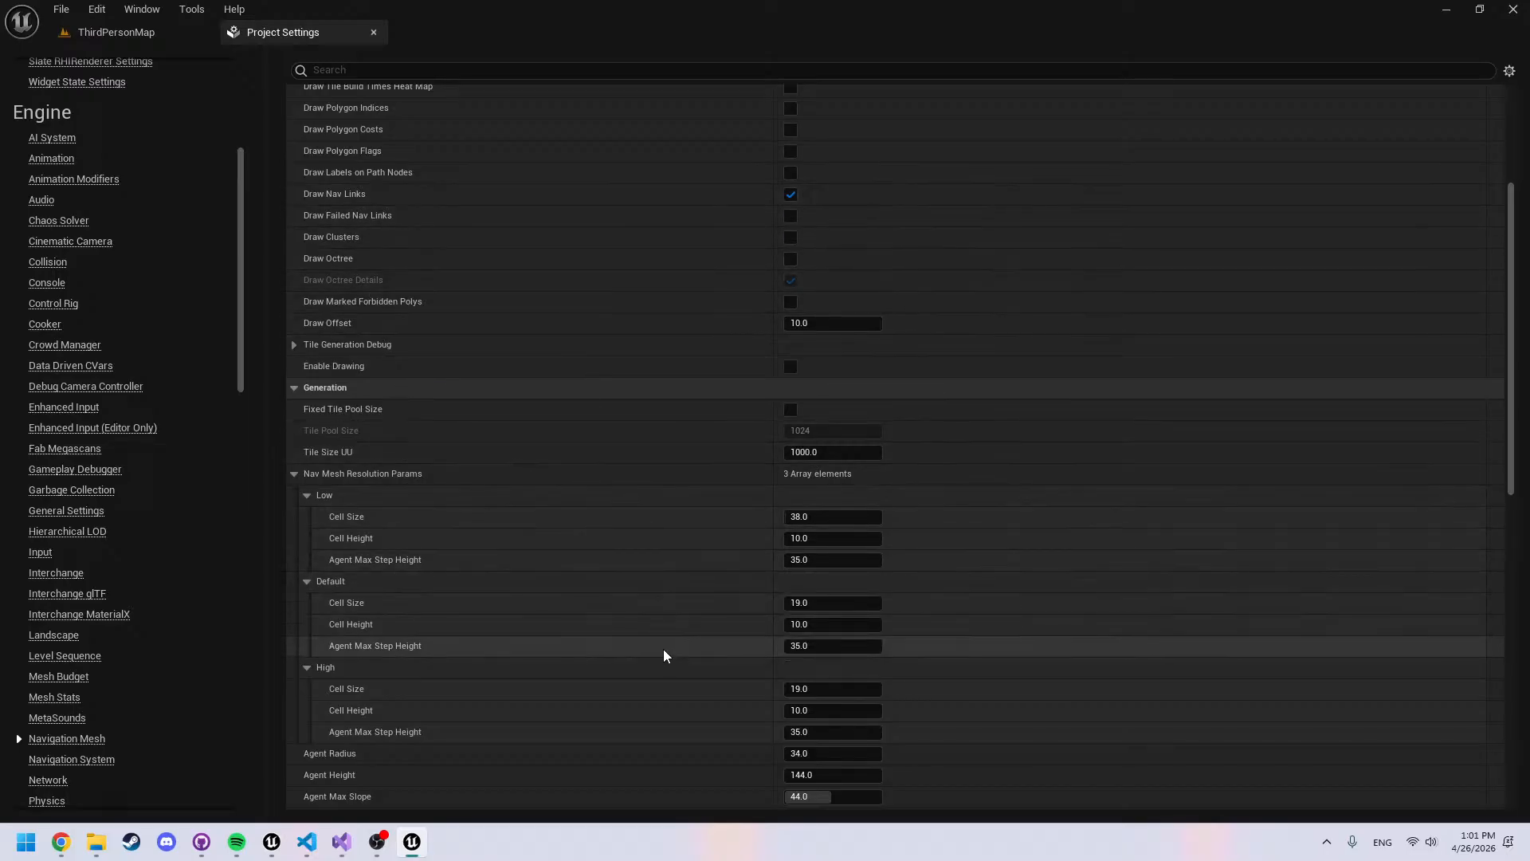
# Compare the Default resolution values of both projects and read through the Demo project's Generation, Query and Runtime settings
pyautogui.hotkey('alt', 'Tab')
pyautogui.click(271, 32)
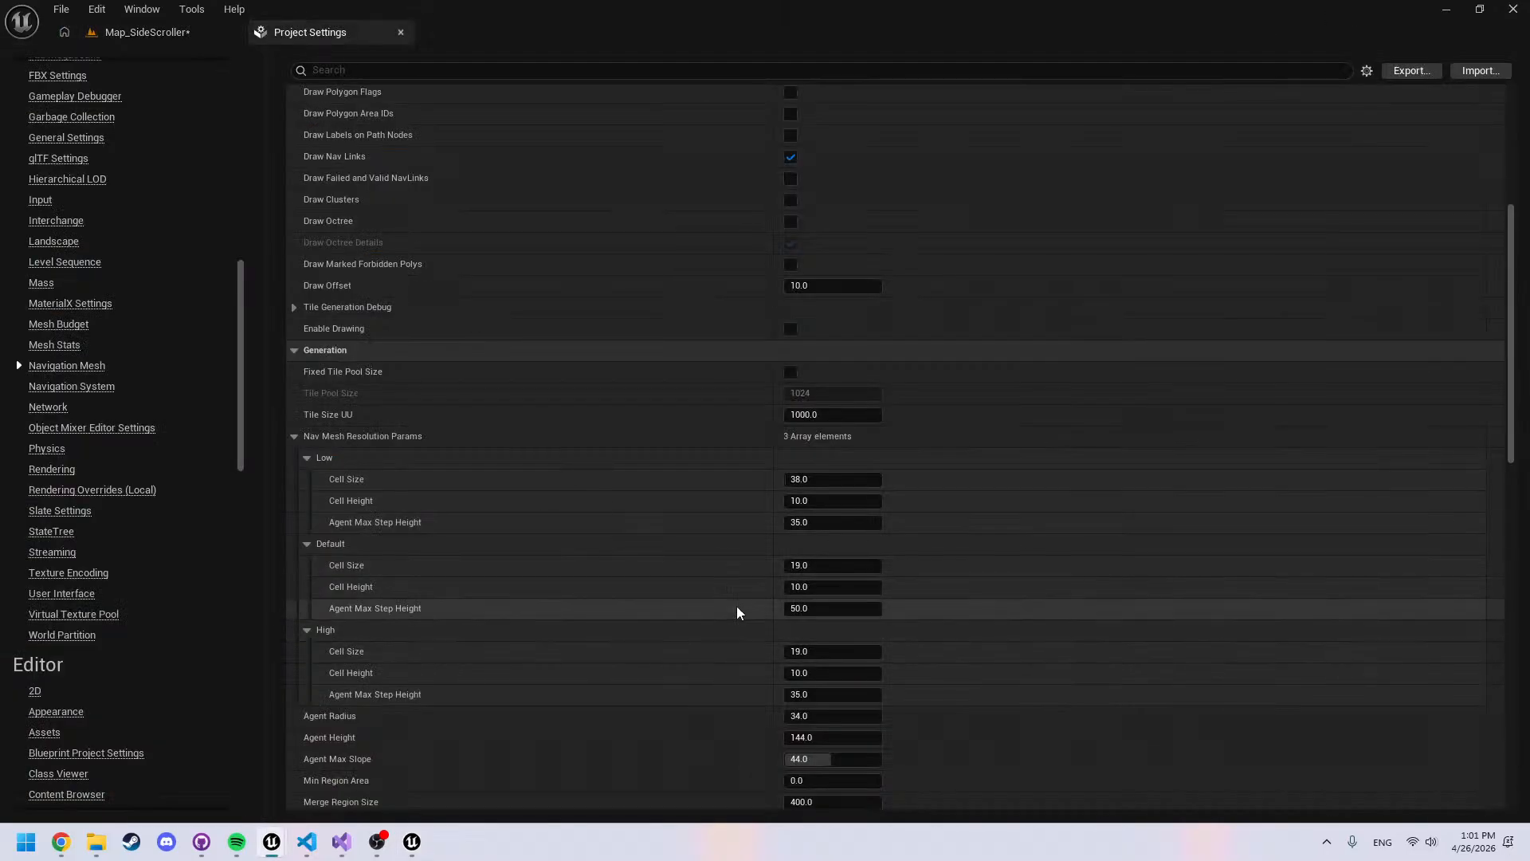
pyautogui.hotkey('alt', 'Tab')
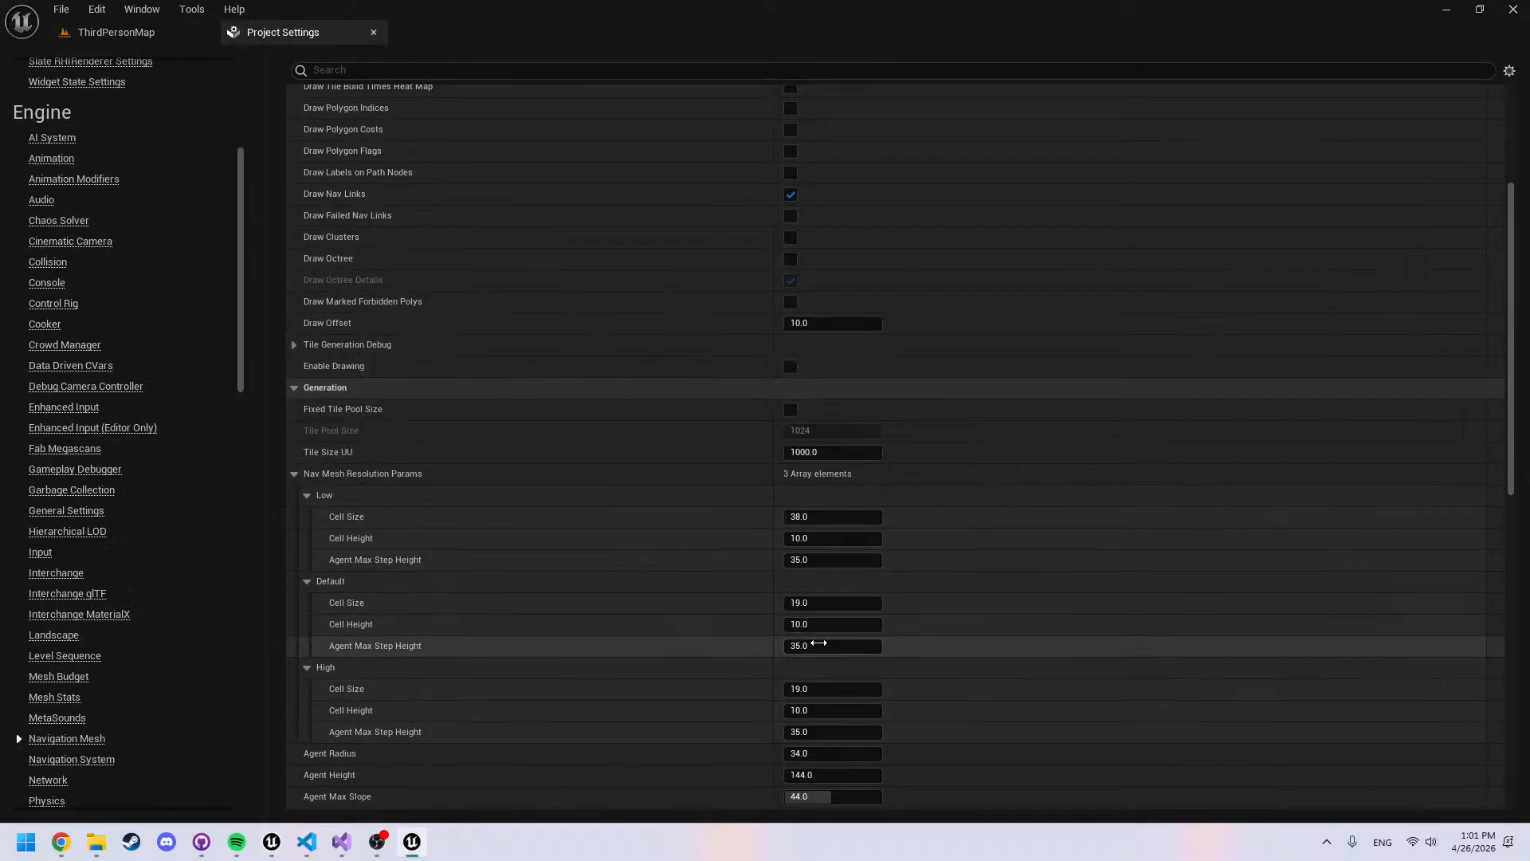
pyautogui.scroll(-3, 731, 635)
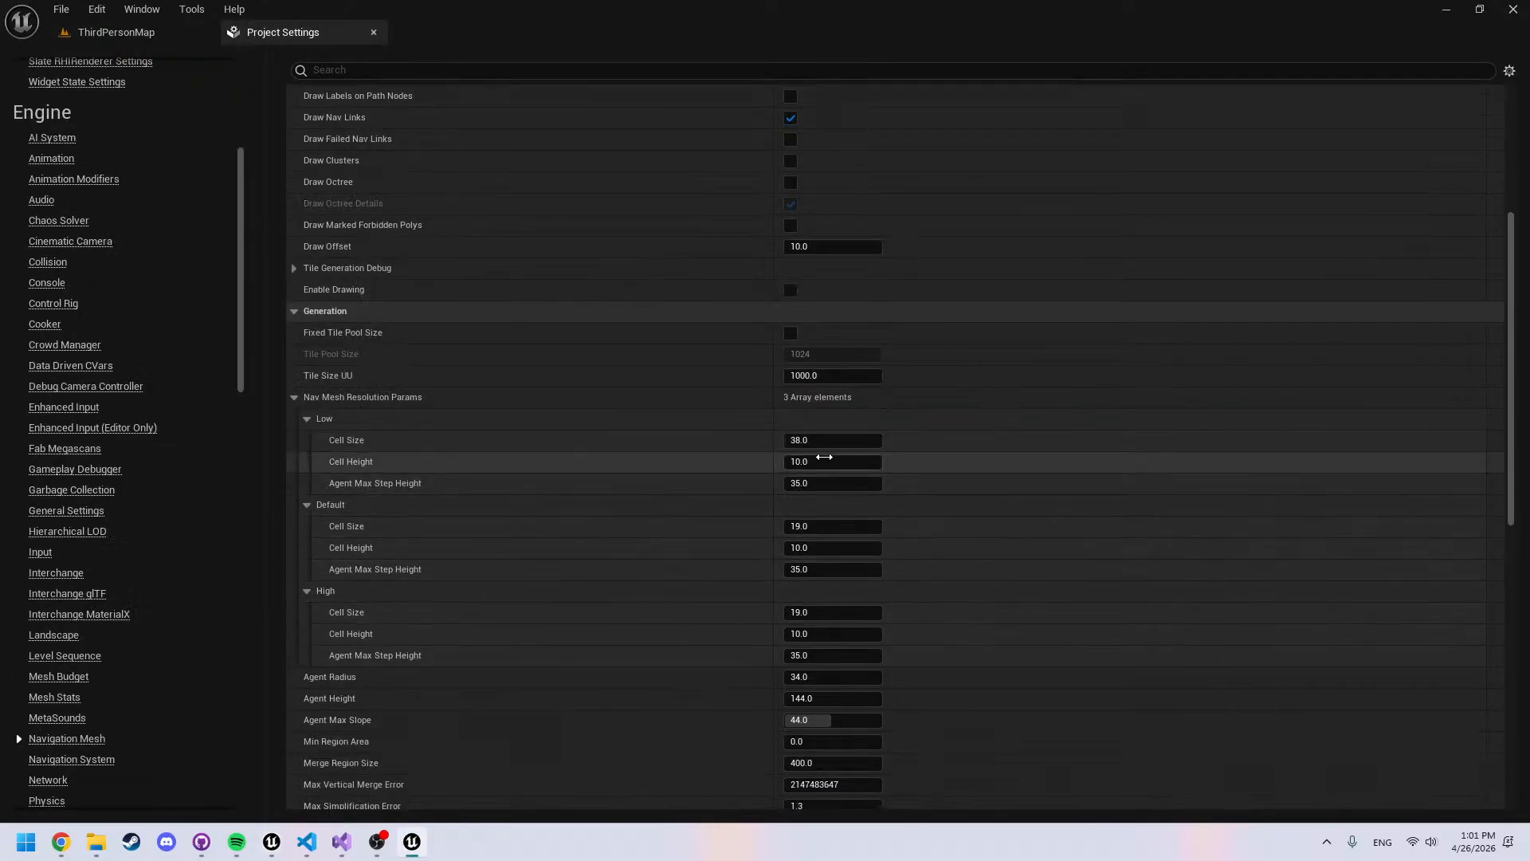
pyautogui.scroll(-2, 657, 452)
pyautogui.scroll(-5, 527, 362)
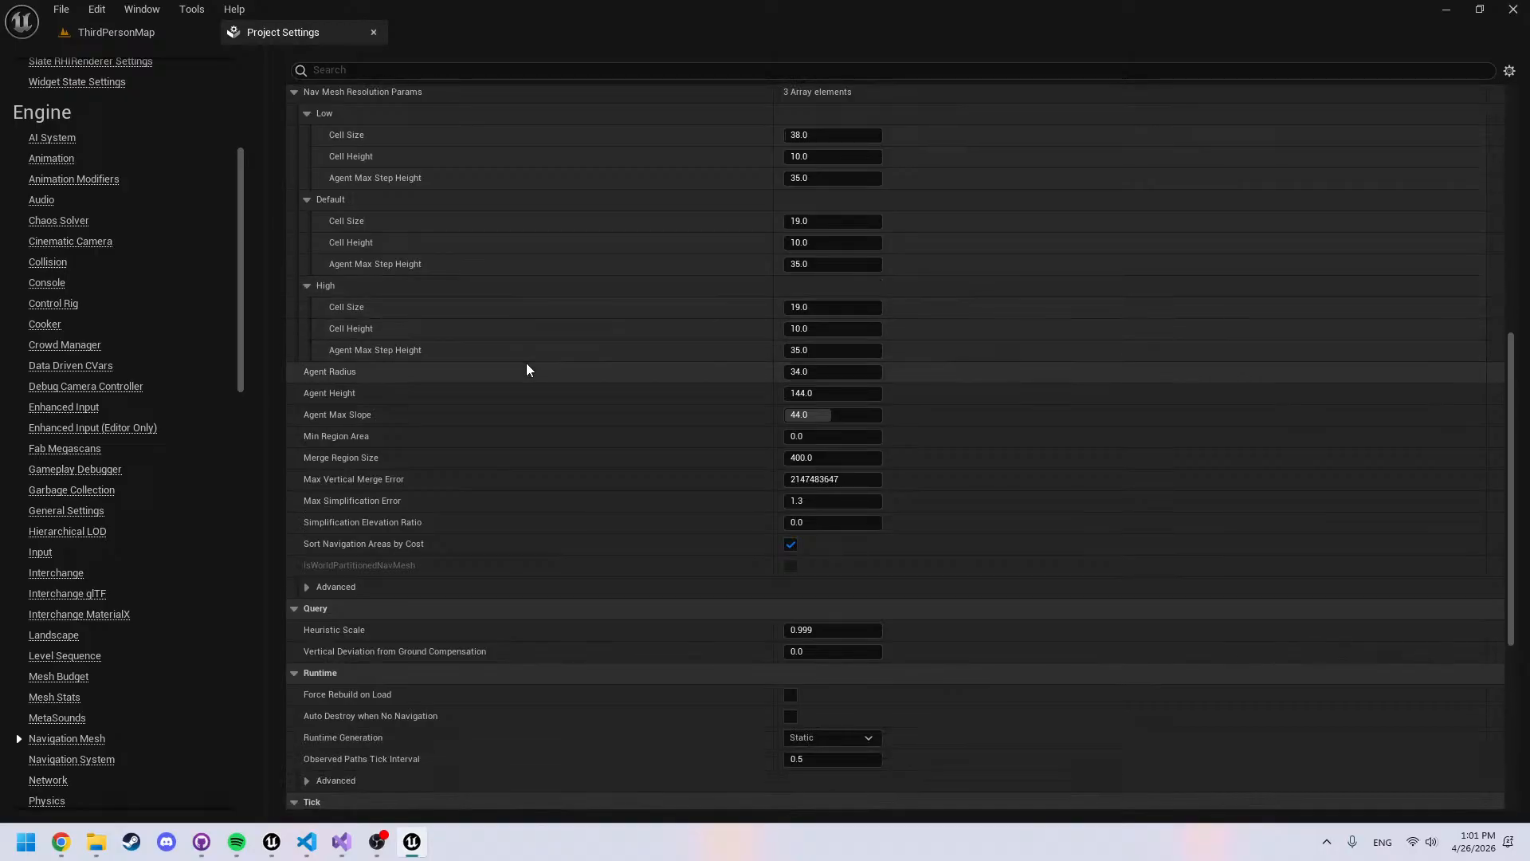
# Examine the same Generation, Query and Runtime settings in the LostRadiance project and compare them with the Demo project's
pyautogui.hotkey('alt', 'Tab')
pyautogui.scroll(-5, 590, 386)
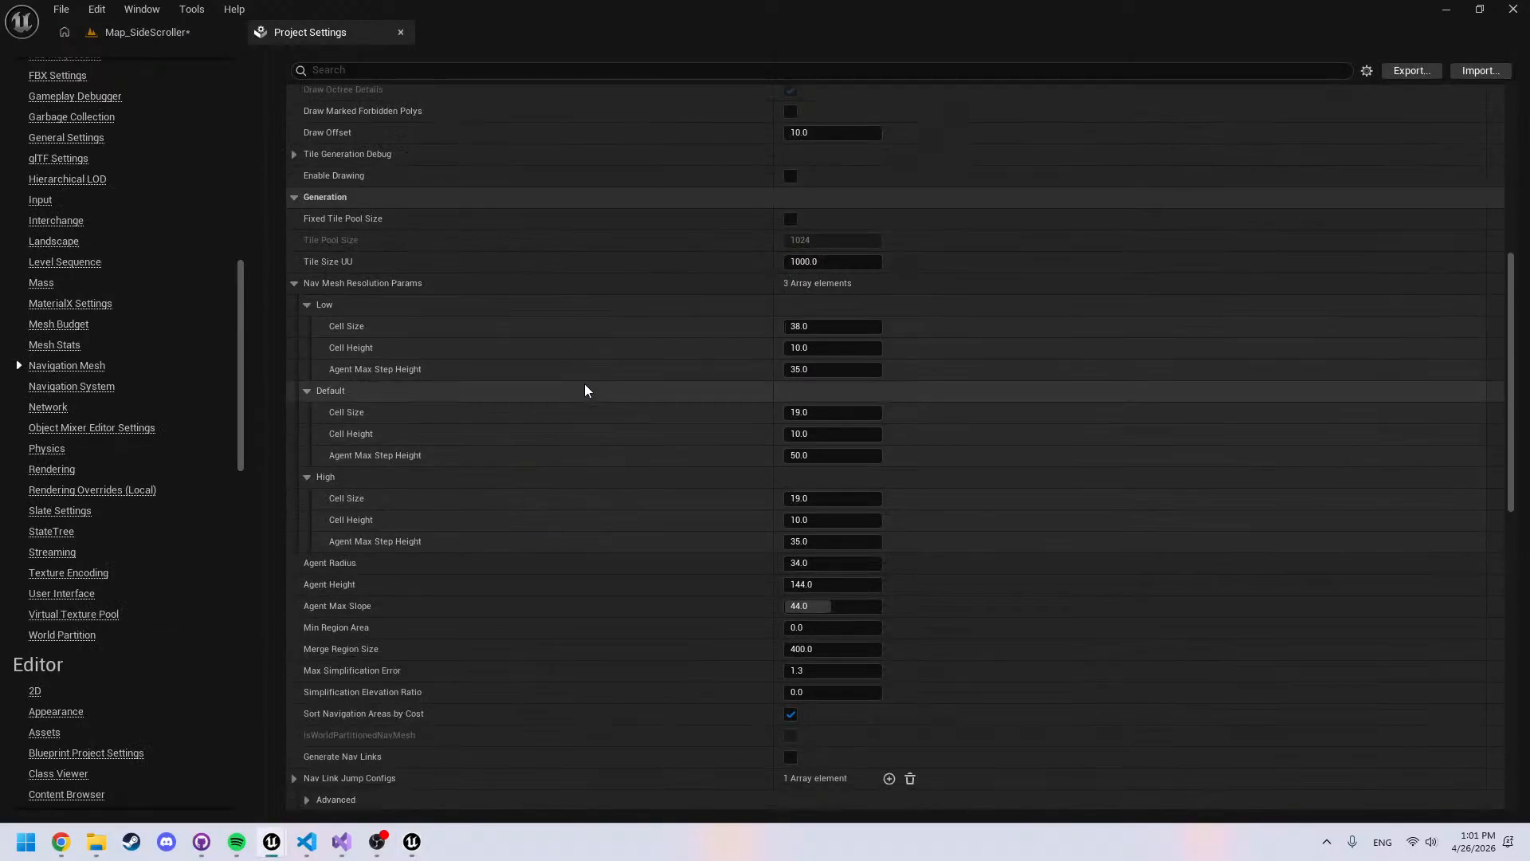
pyautogui.scroll(-2, 570, 379)
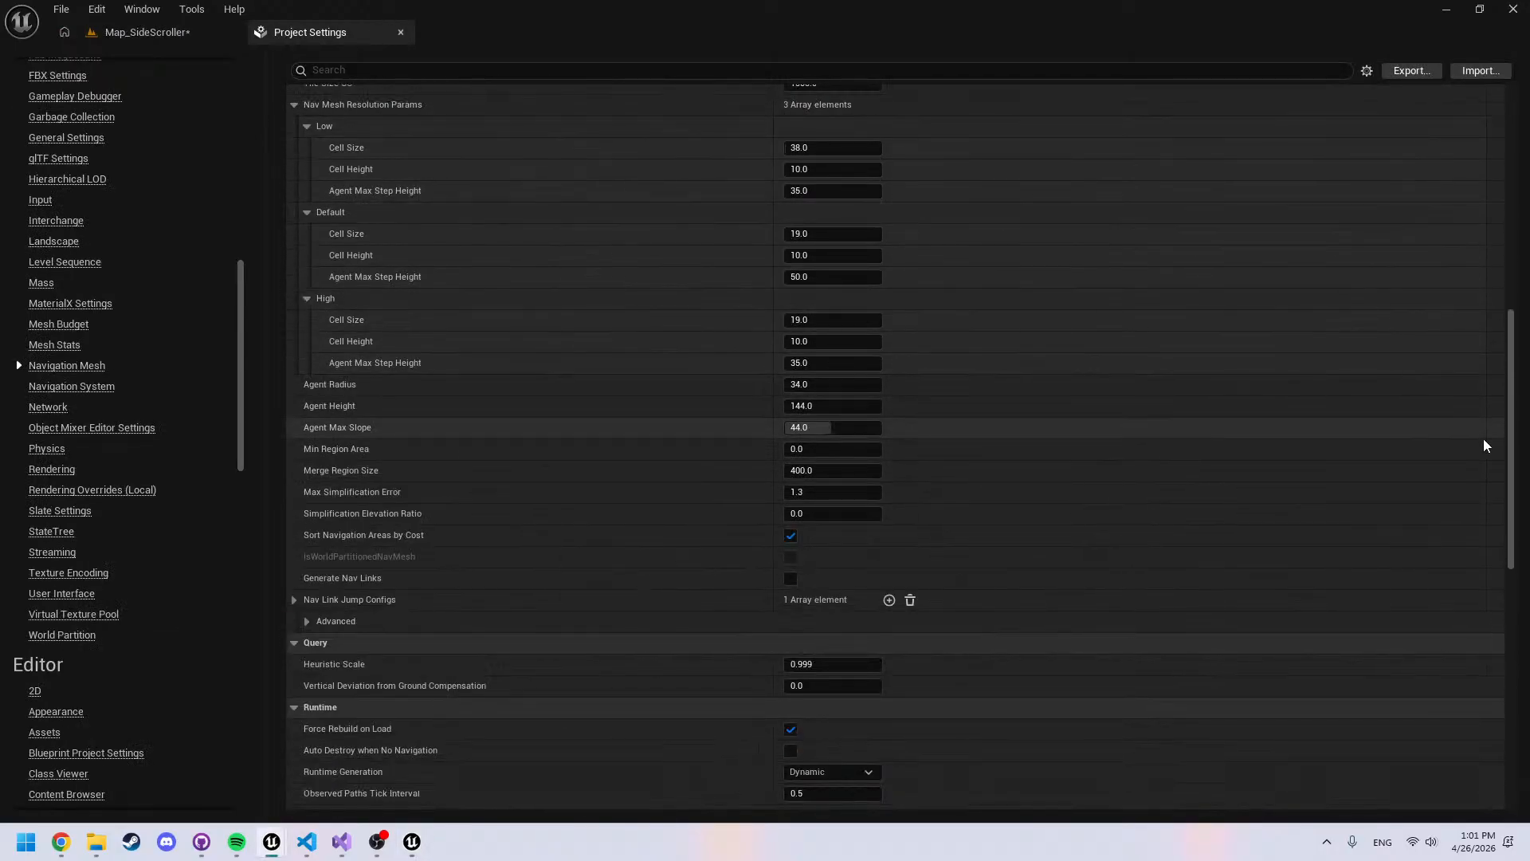
pyautogui.moveTo(1512, 420); pyautogui.dragTo(1512, 425)
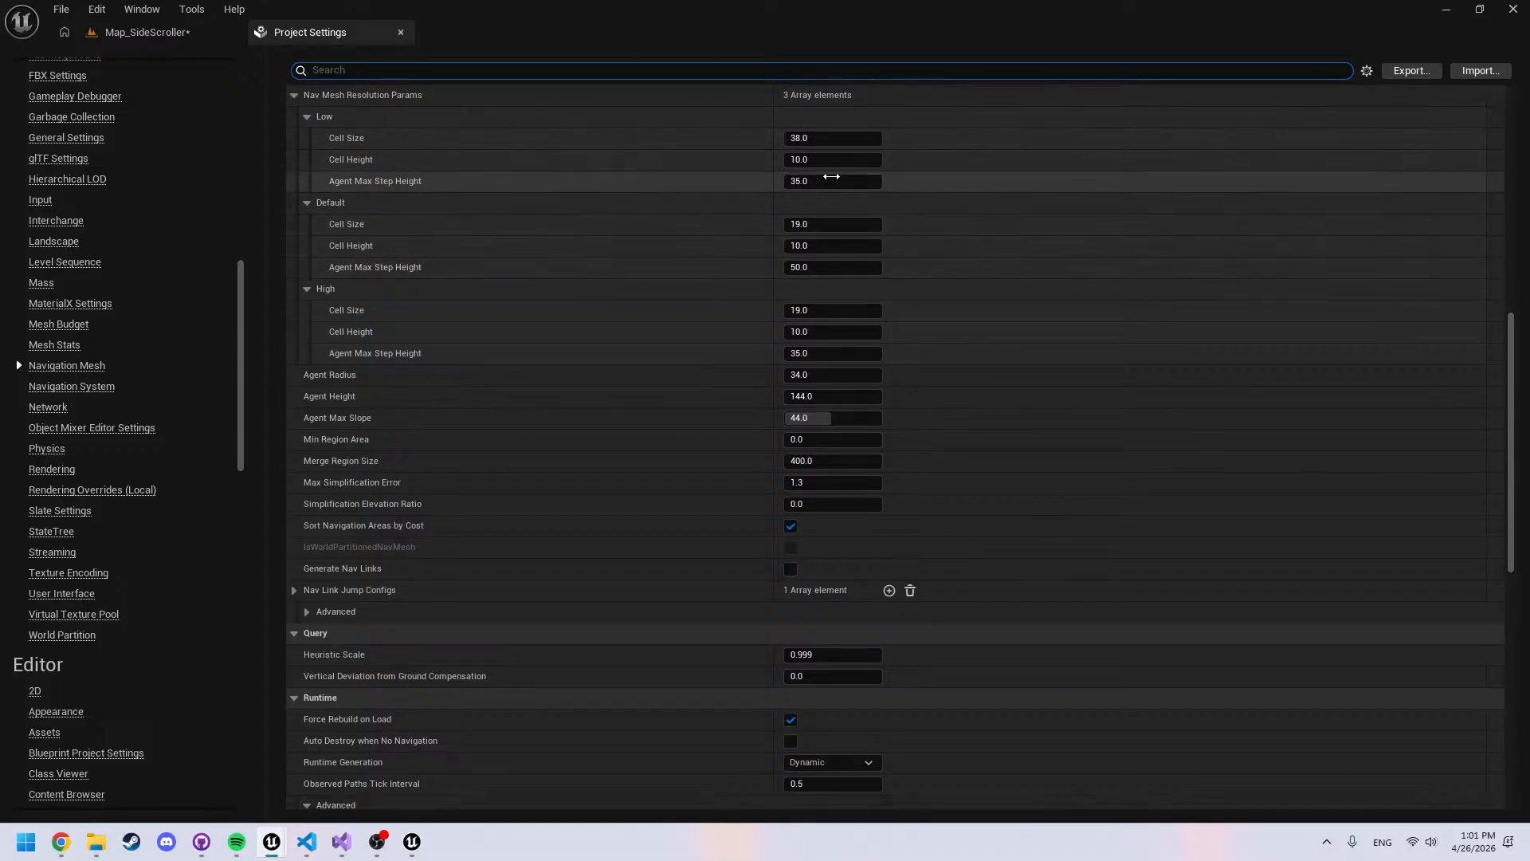
pyautogui.hotkey('alt', 'Tab')
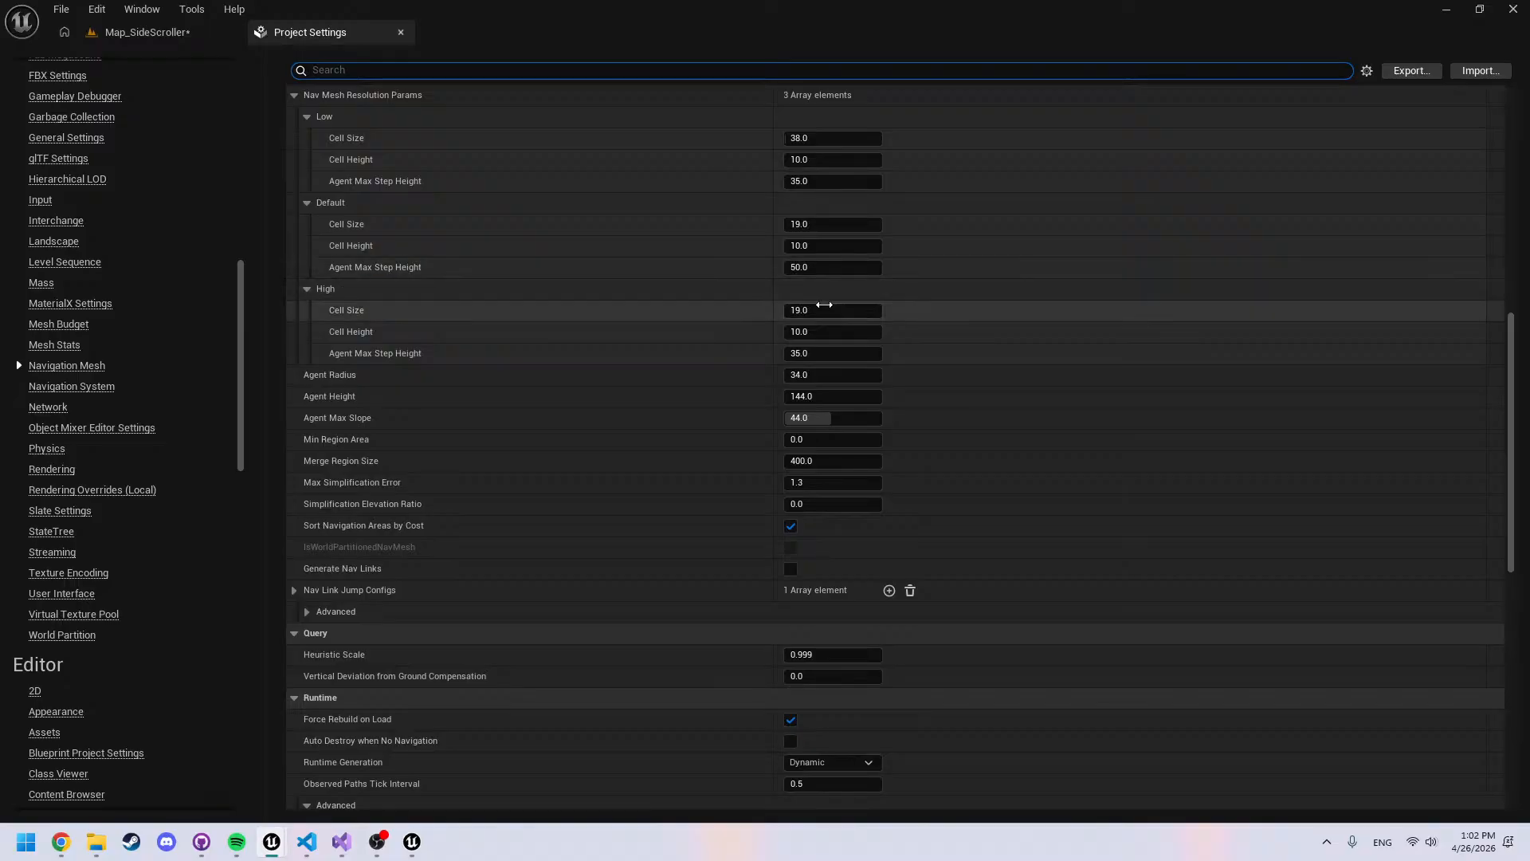
pyautogui.hotkey('alt', 'Tab')
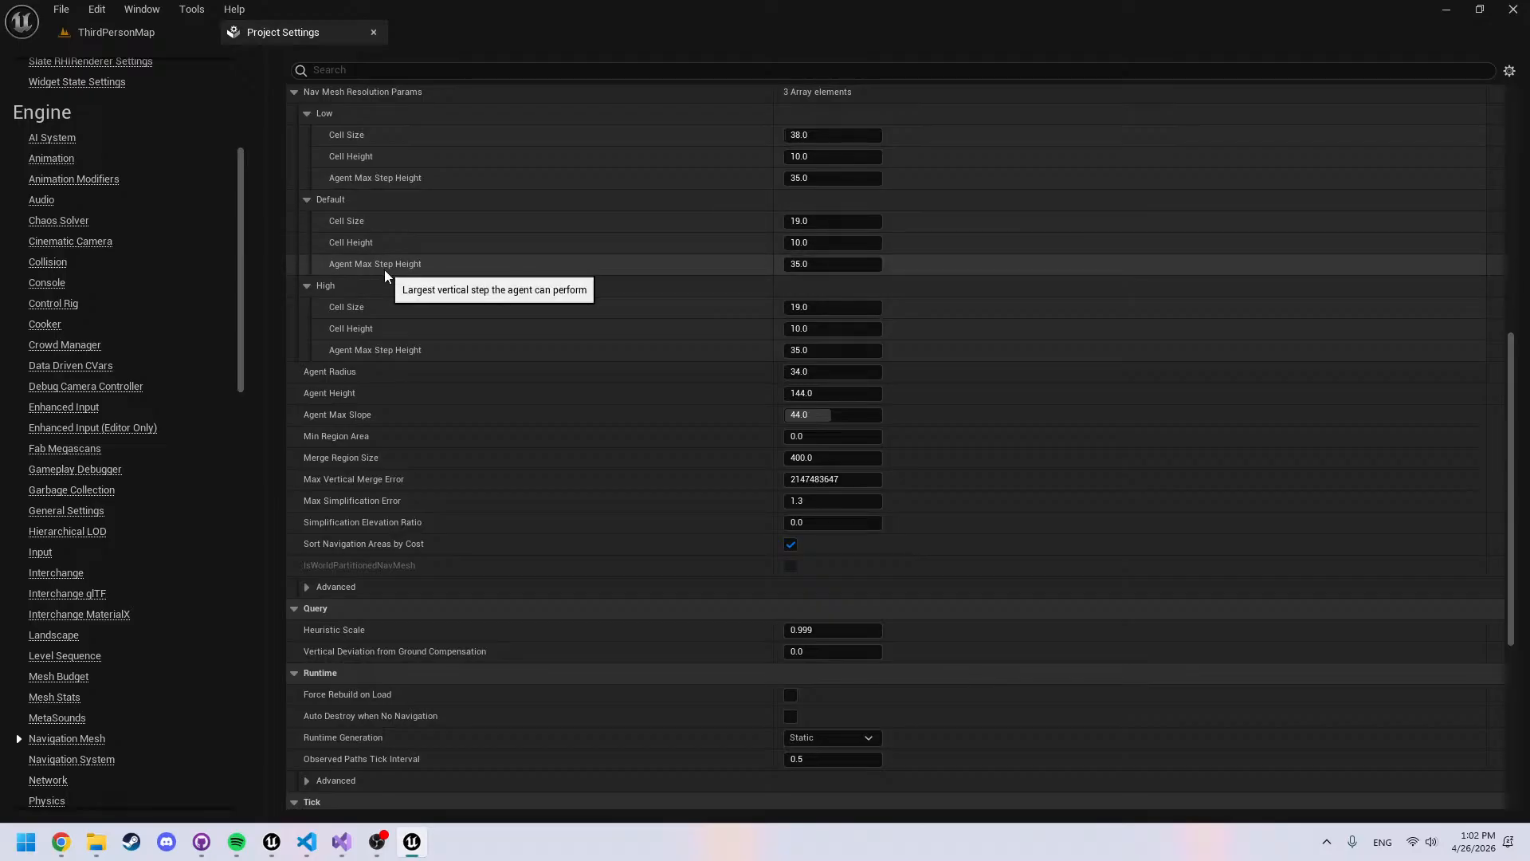
# Set the Default resolution's Agent Max Step Height in the LostRadiance project to 10
pyautogui.hotkey('alt', 'Tab')
pyautogui.click(821, 267)
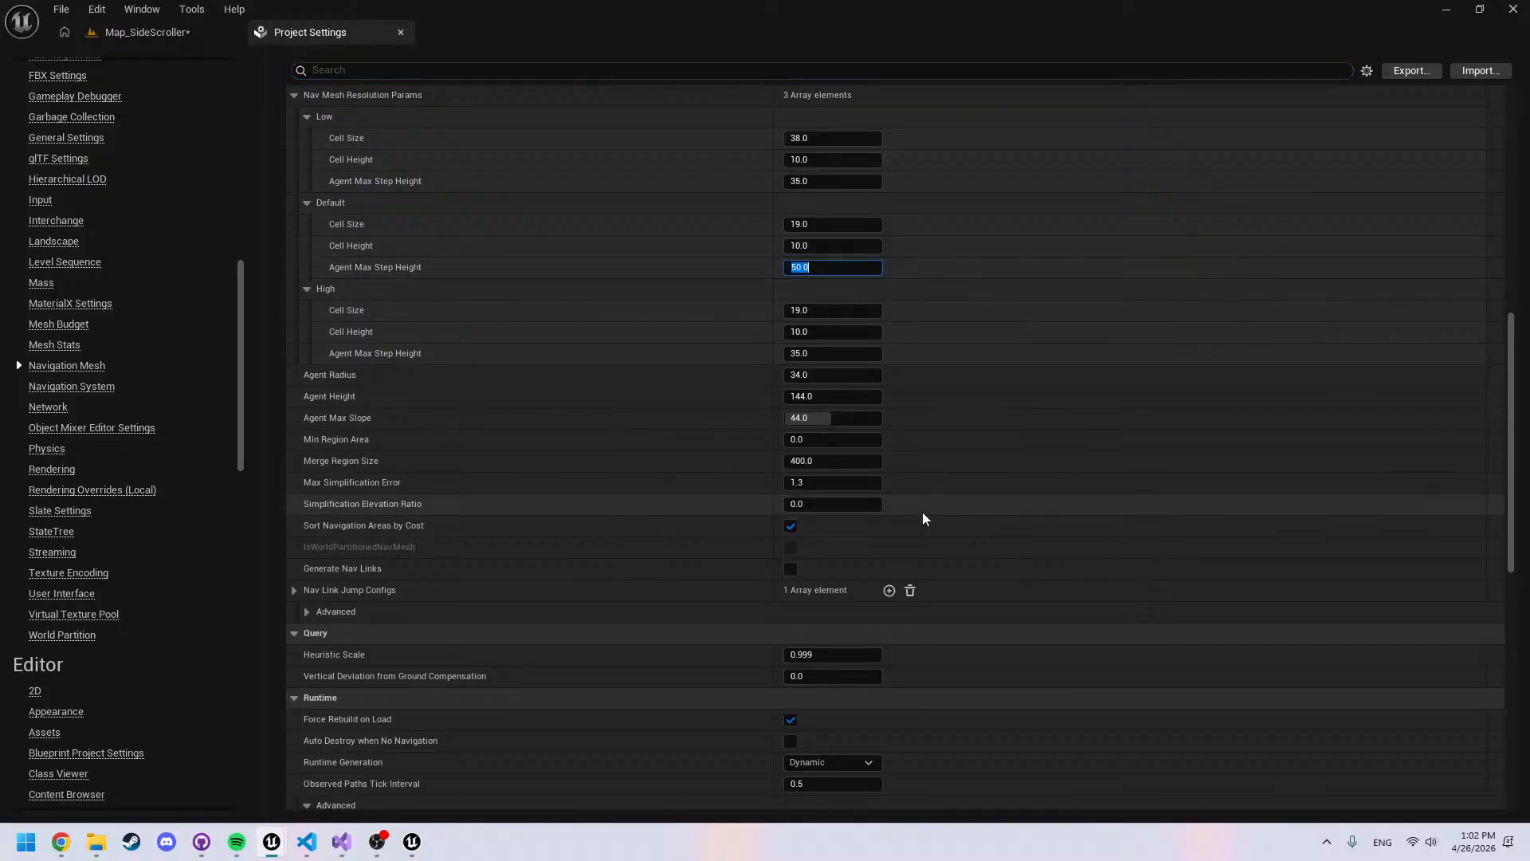
pyautogui.write('10')
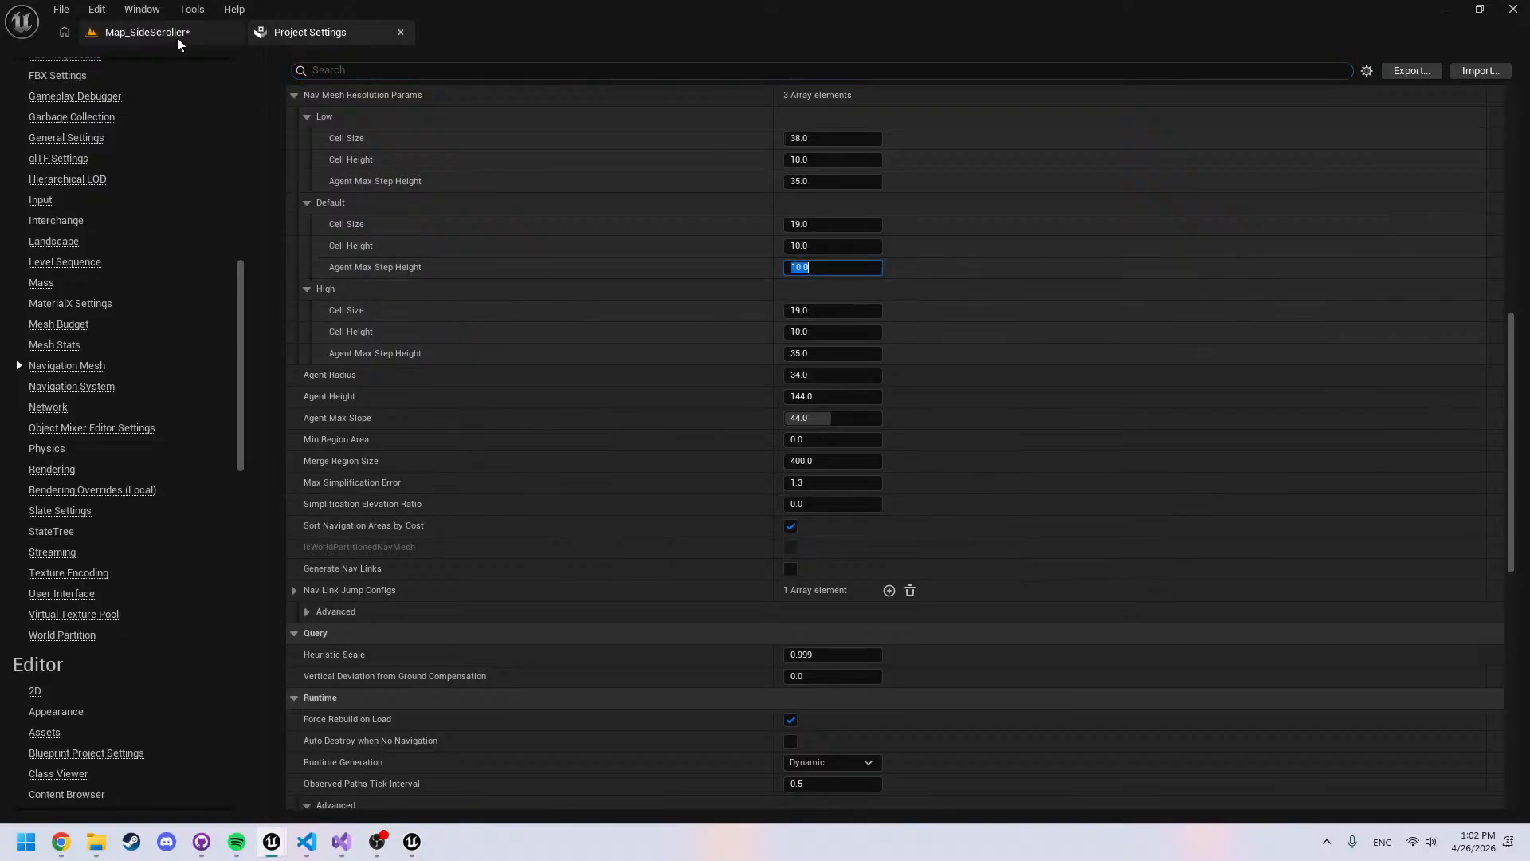
# Play the side-scroller map again with the gameplay debugger, run the knight both ways across the steps, and close the preview
pyautogui.click(177, 33)
pyautogui.click(403, 61)
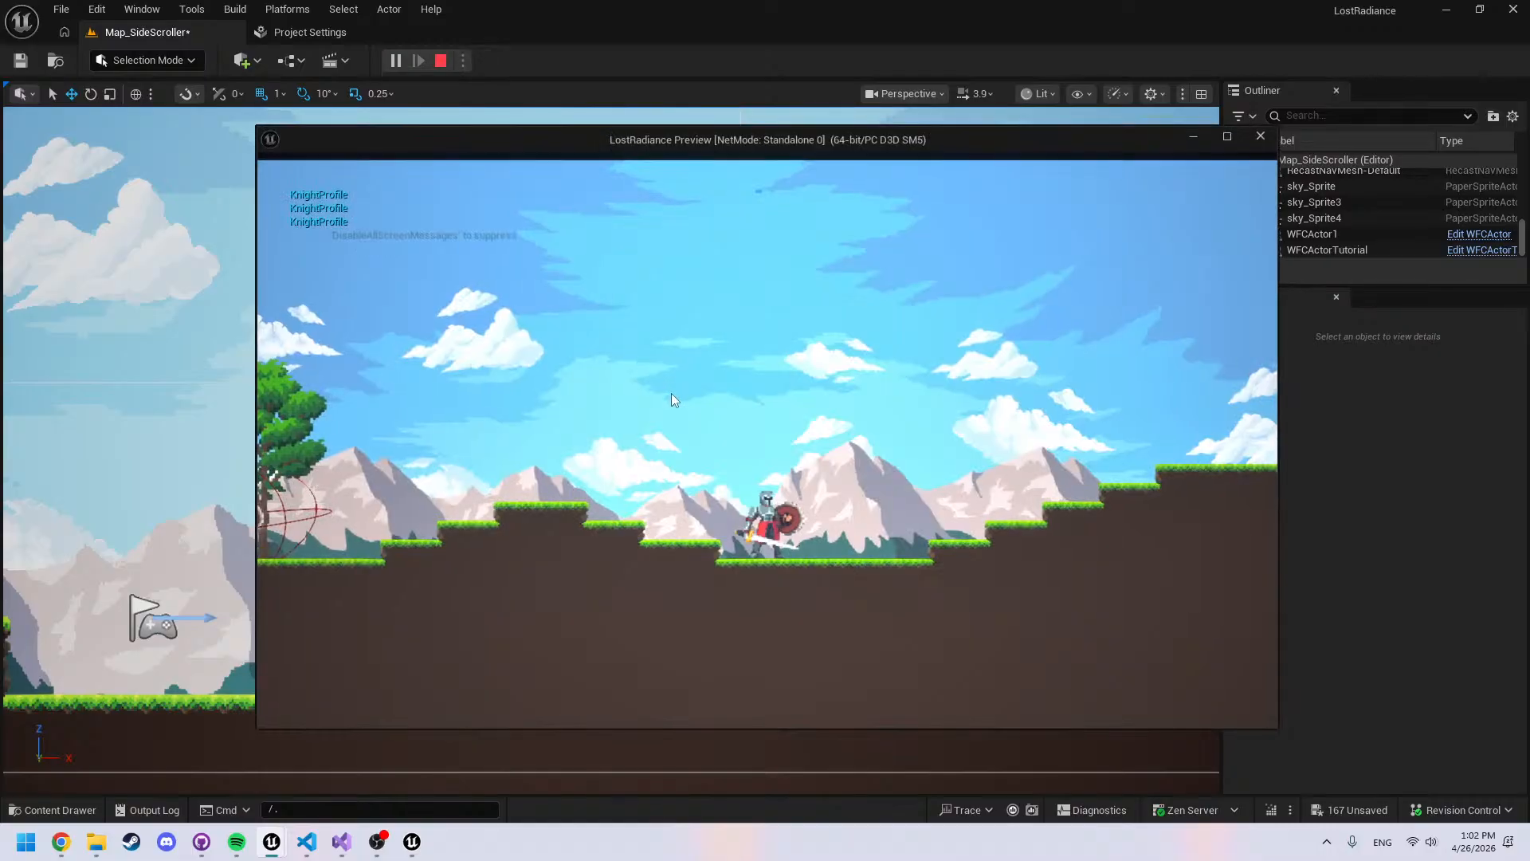
pyautogui.press("'")
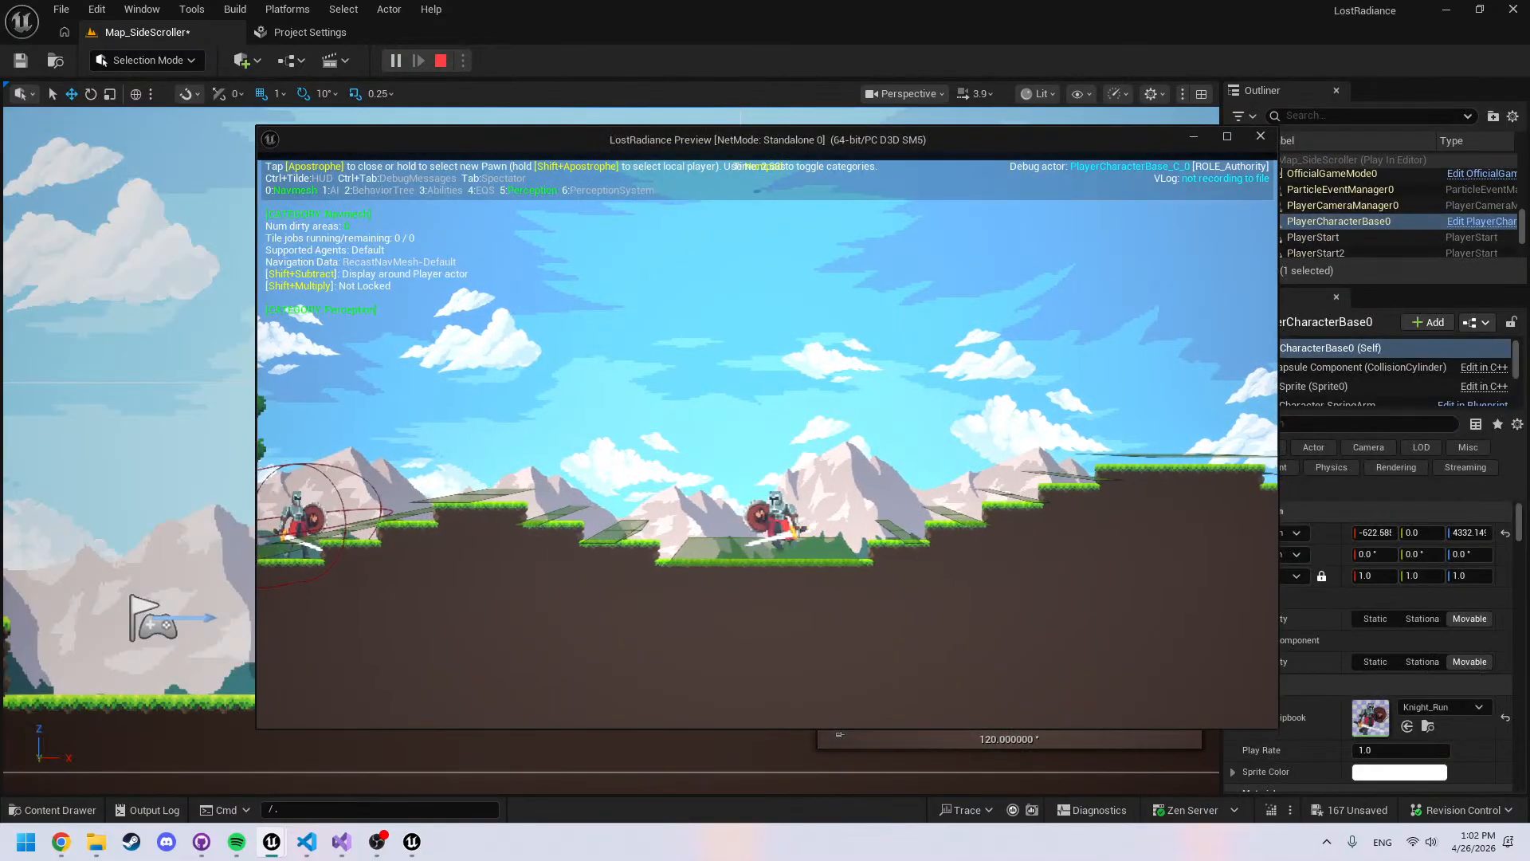
pyautogui.press('d')
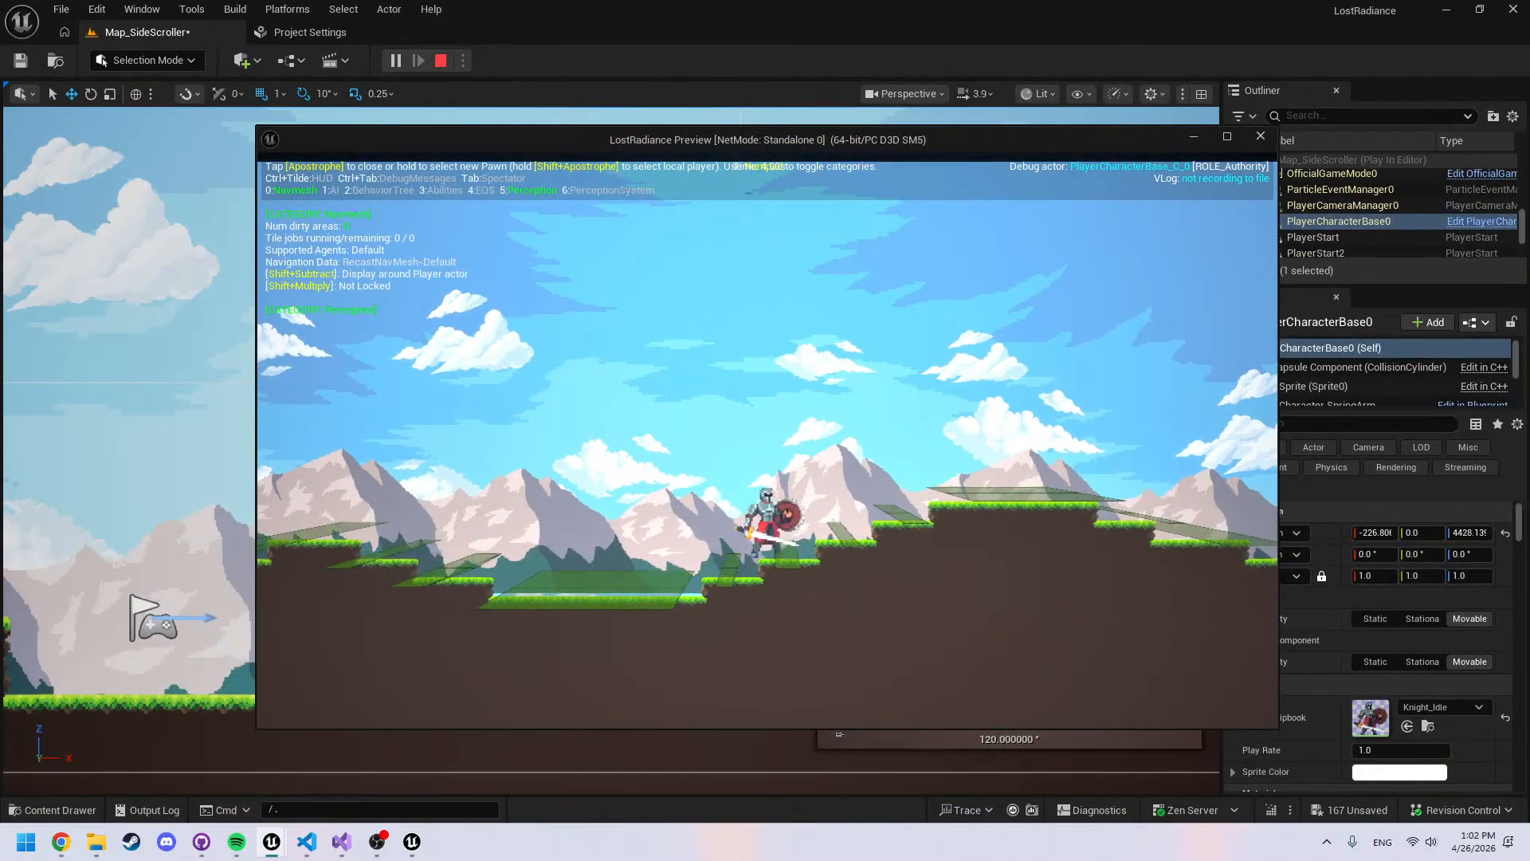
pyautogui.press('a')
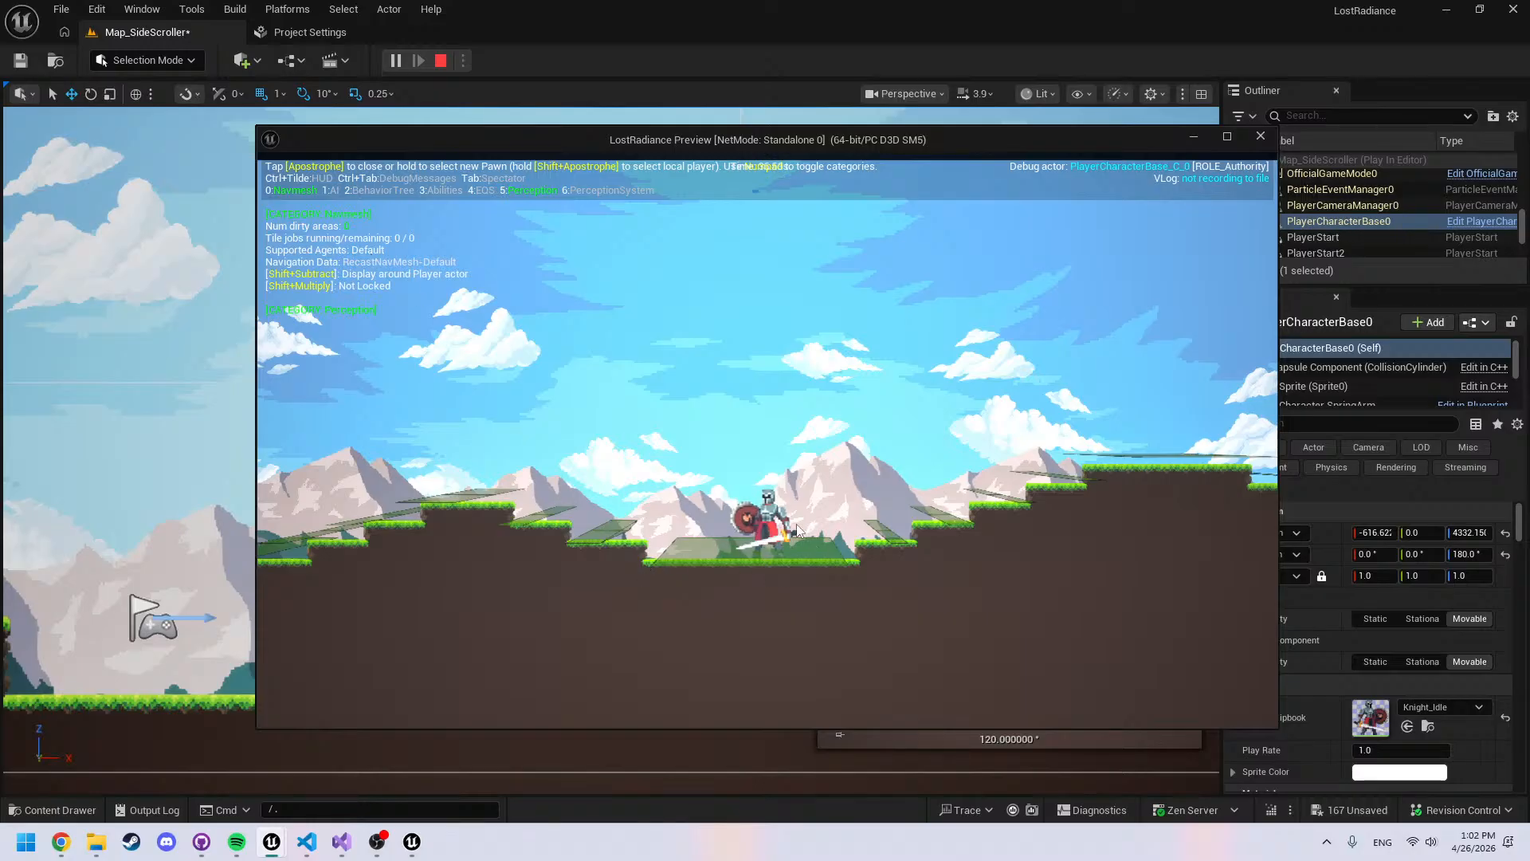
pyautogui.click(1260, 139)
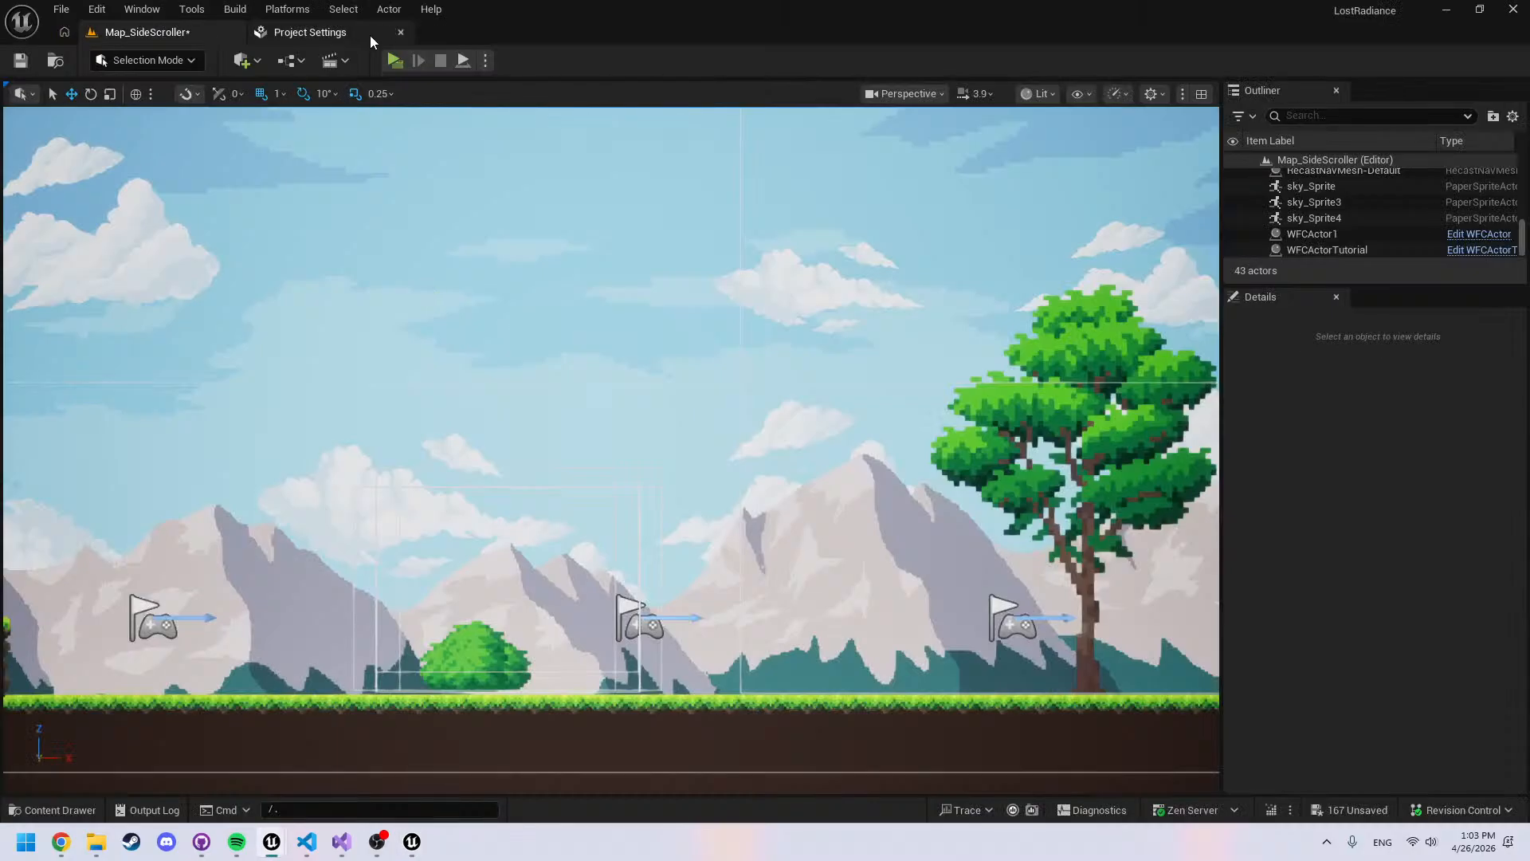
# Return to Project Settings, collapse the Low and High resolution entries, and open the Default Agent Max Step Height for editing
pyautogui.click(370, 35)
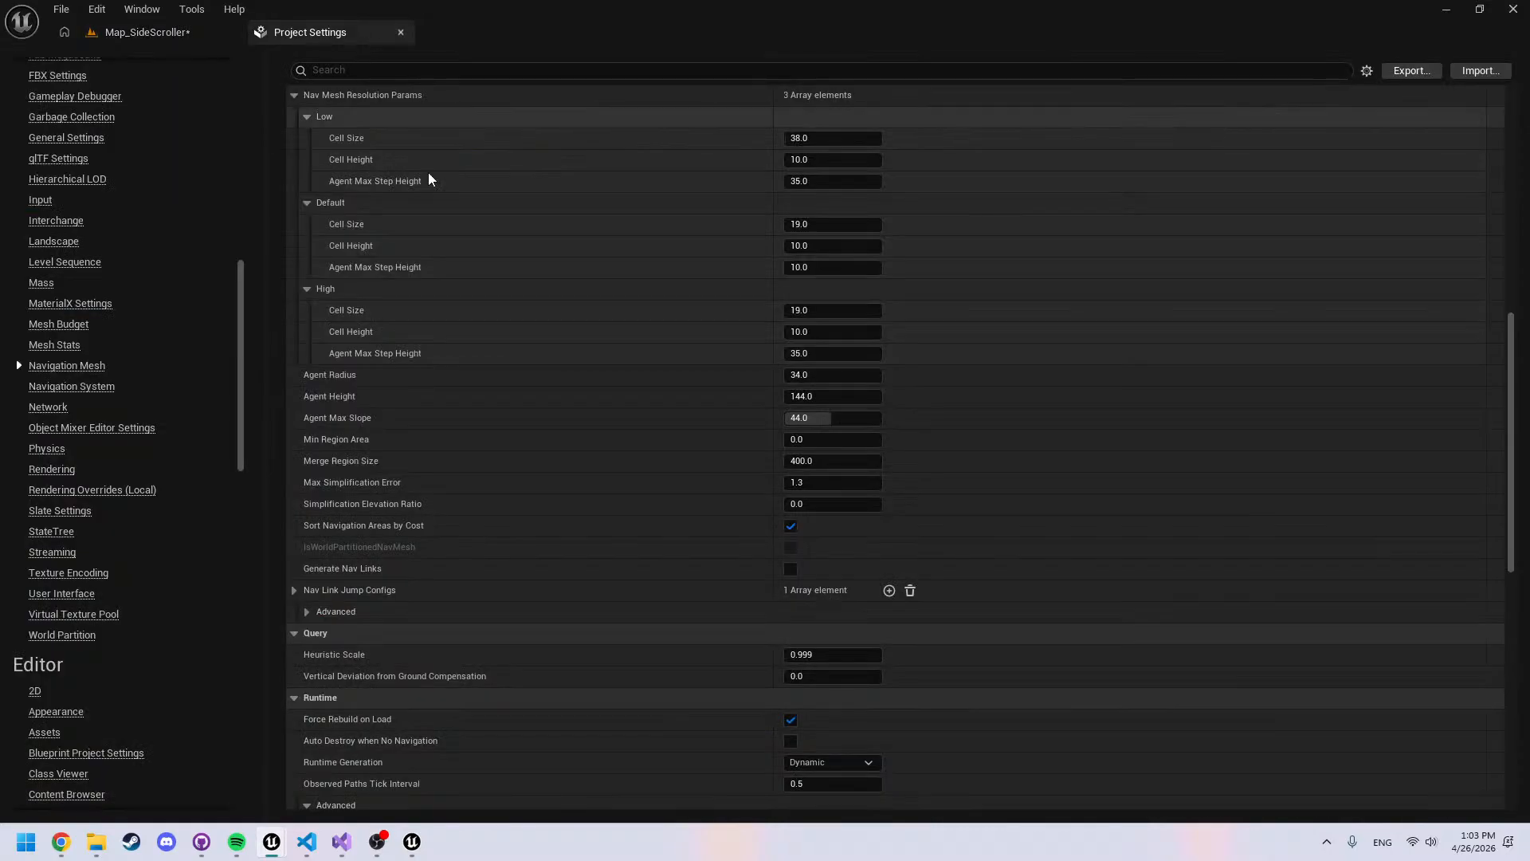
pyautogui.scroll(2, 577, 459)
pyautogui.scroll(1, 575, 461)
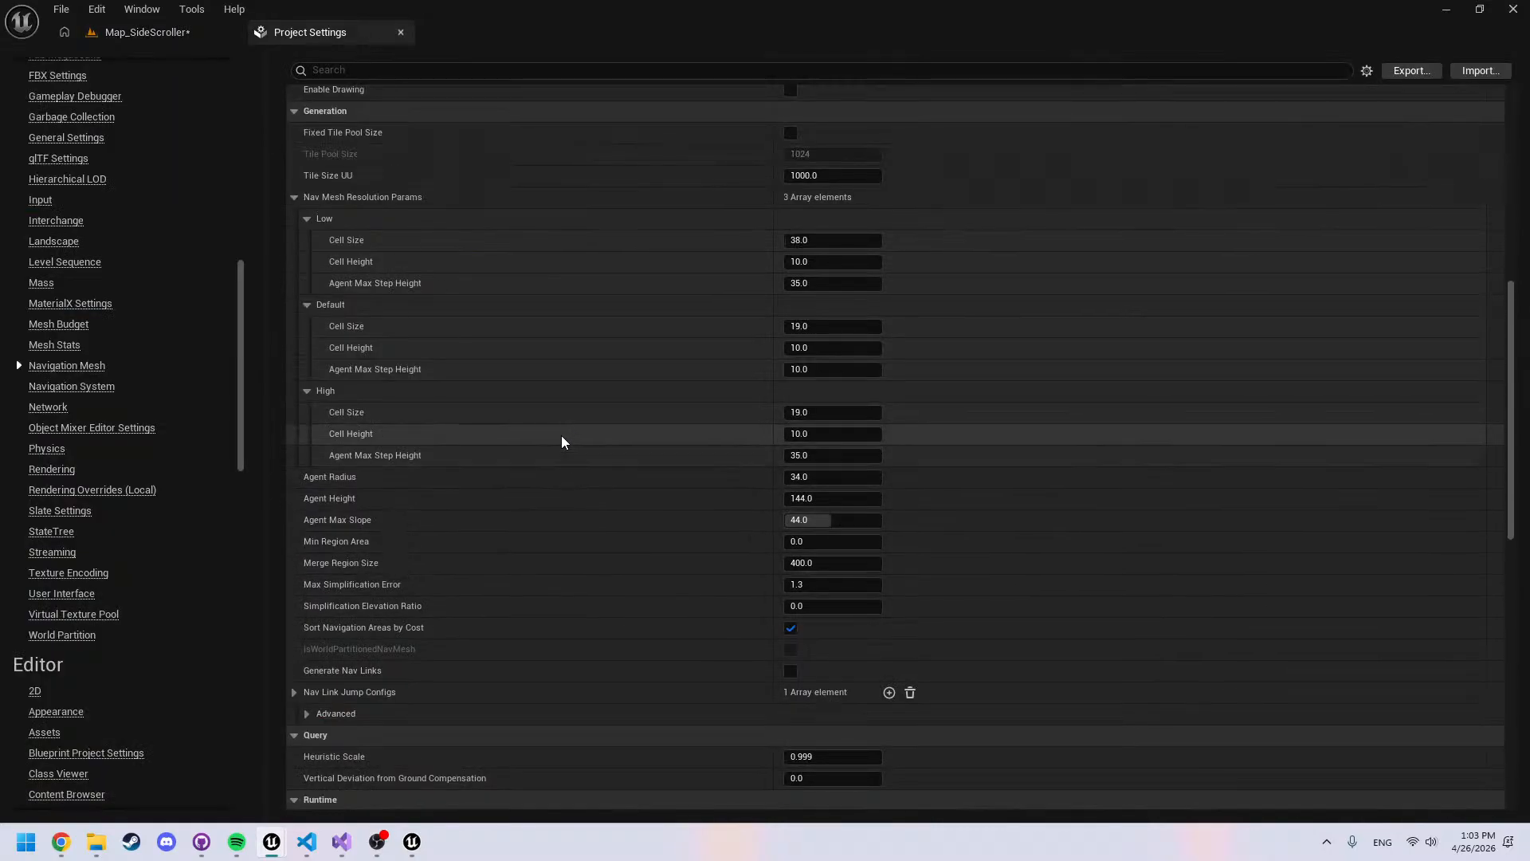
pyautogui.click(307, 220)
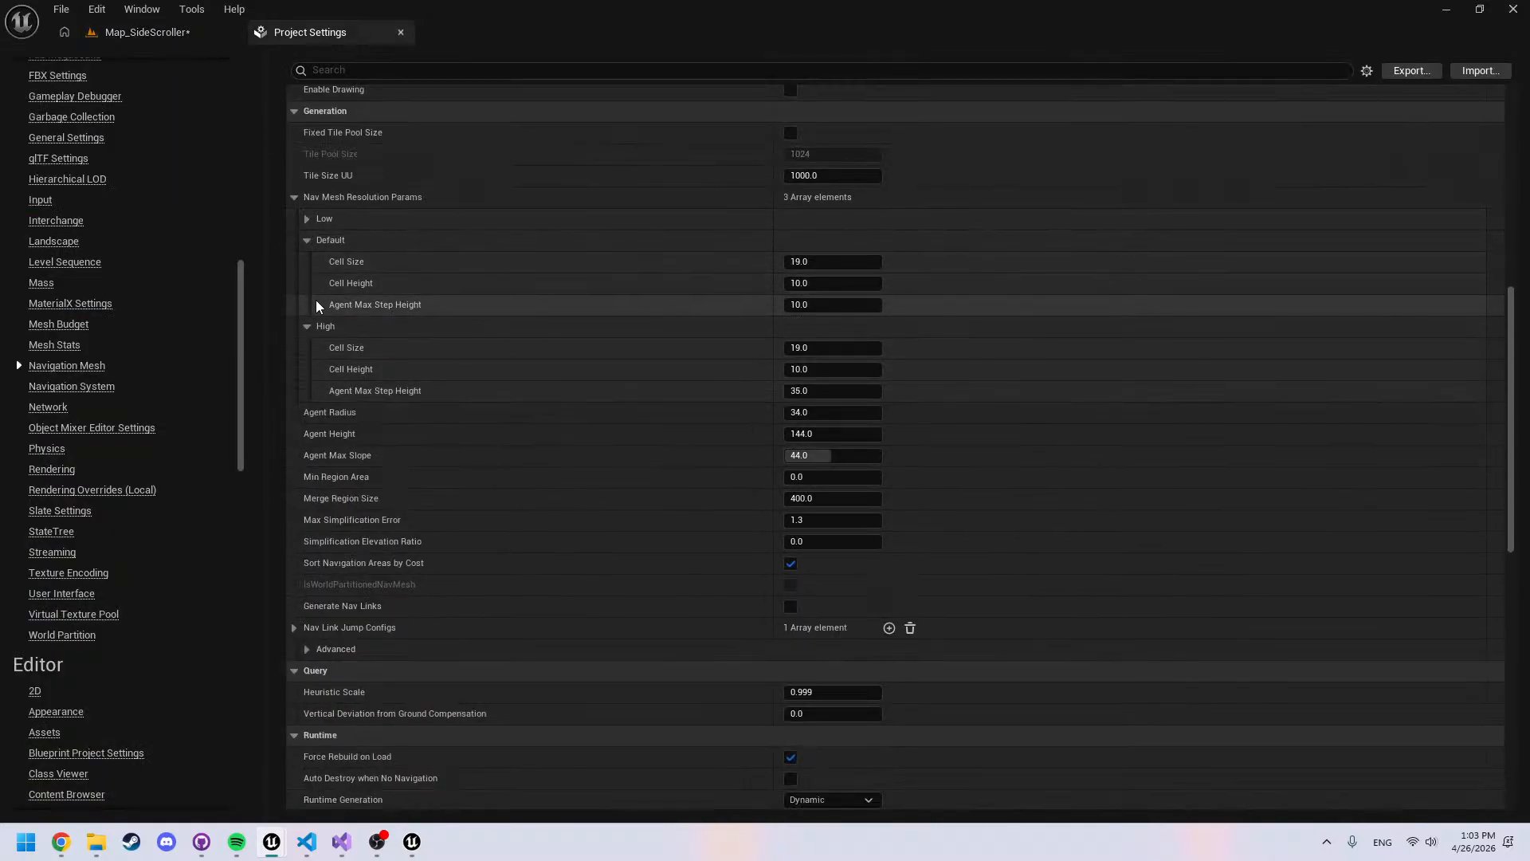
pyautogui.click(307, 326)
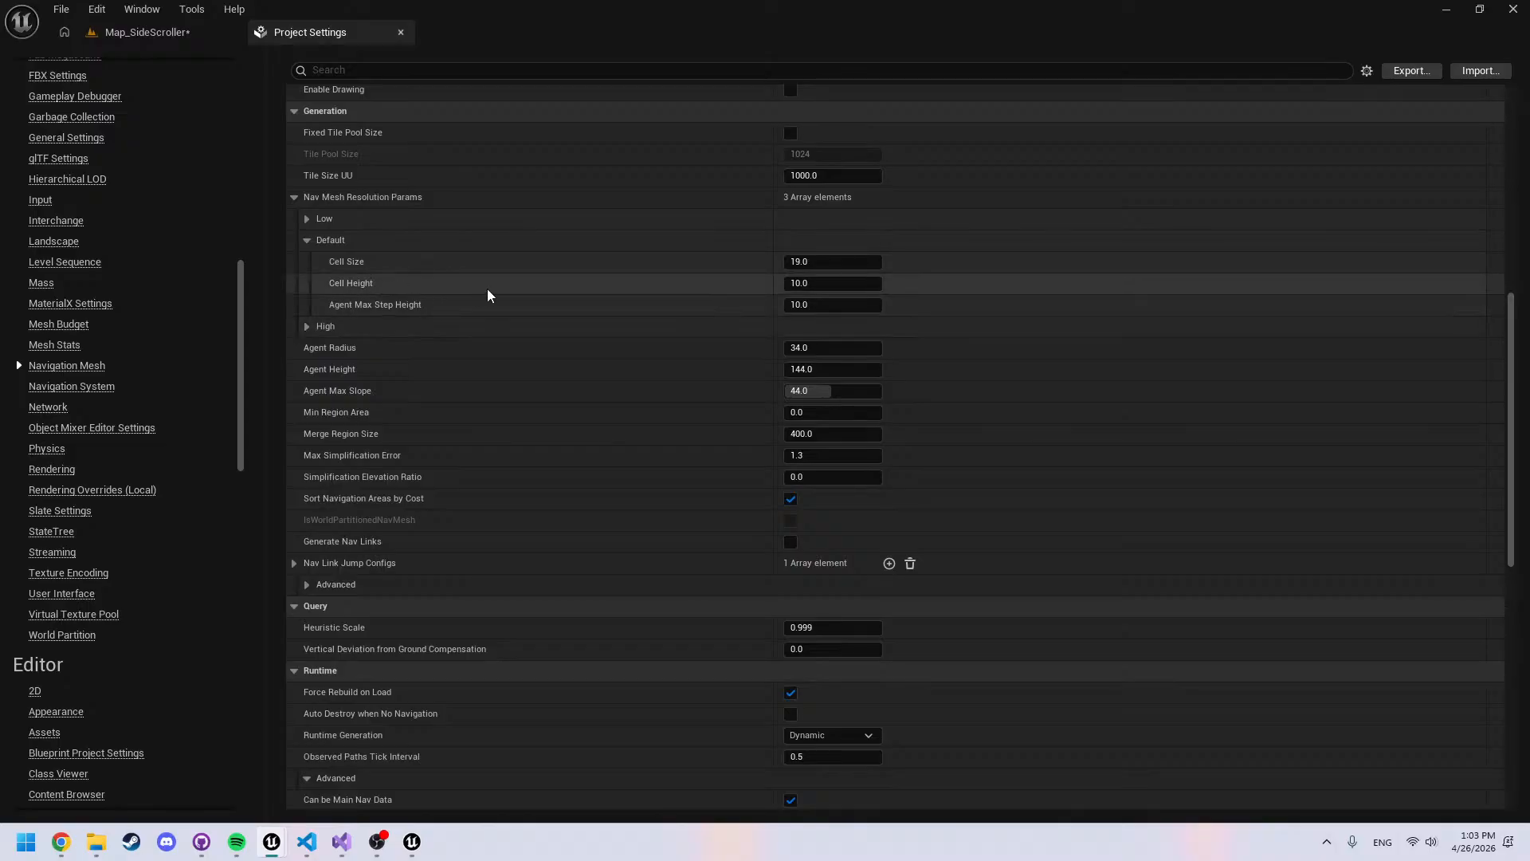
pyautogui.click(833, 303)
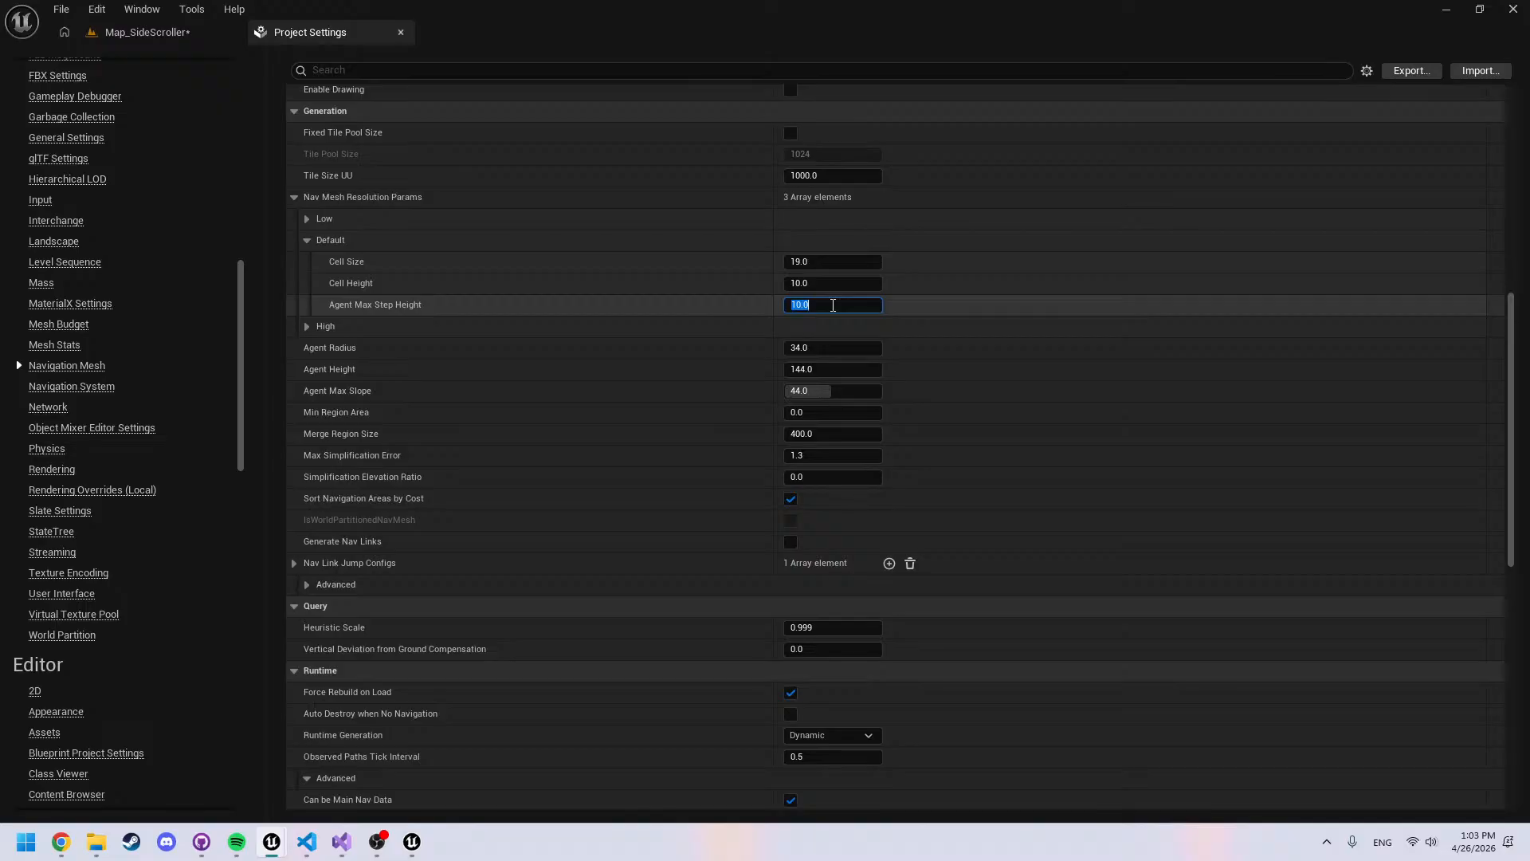
# Set the Default nav mesh resolution's Agent Max Step Height to 50 and return to the Map_SideScroller level
pyautogui.write('50')
pyautogui.press('Return')
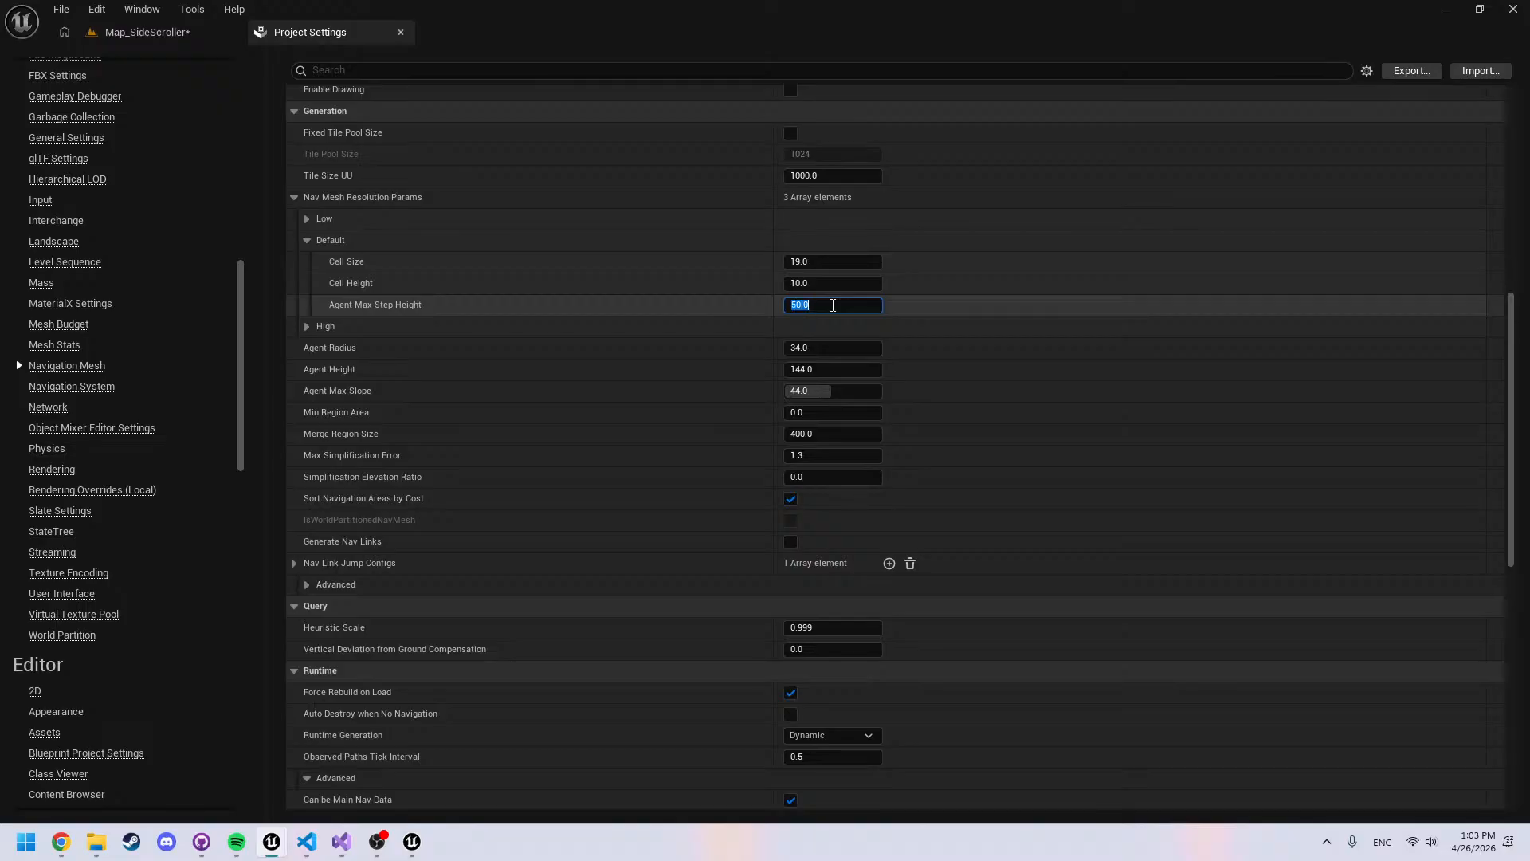
pyautogui.click(147, 35)
# Play the level with the gameplay debugger overlay to inspect the nav mesh on the stepped ground, and close the preview
pyautogui.click(396, 61)
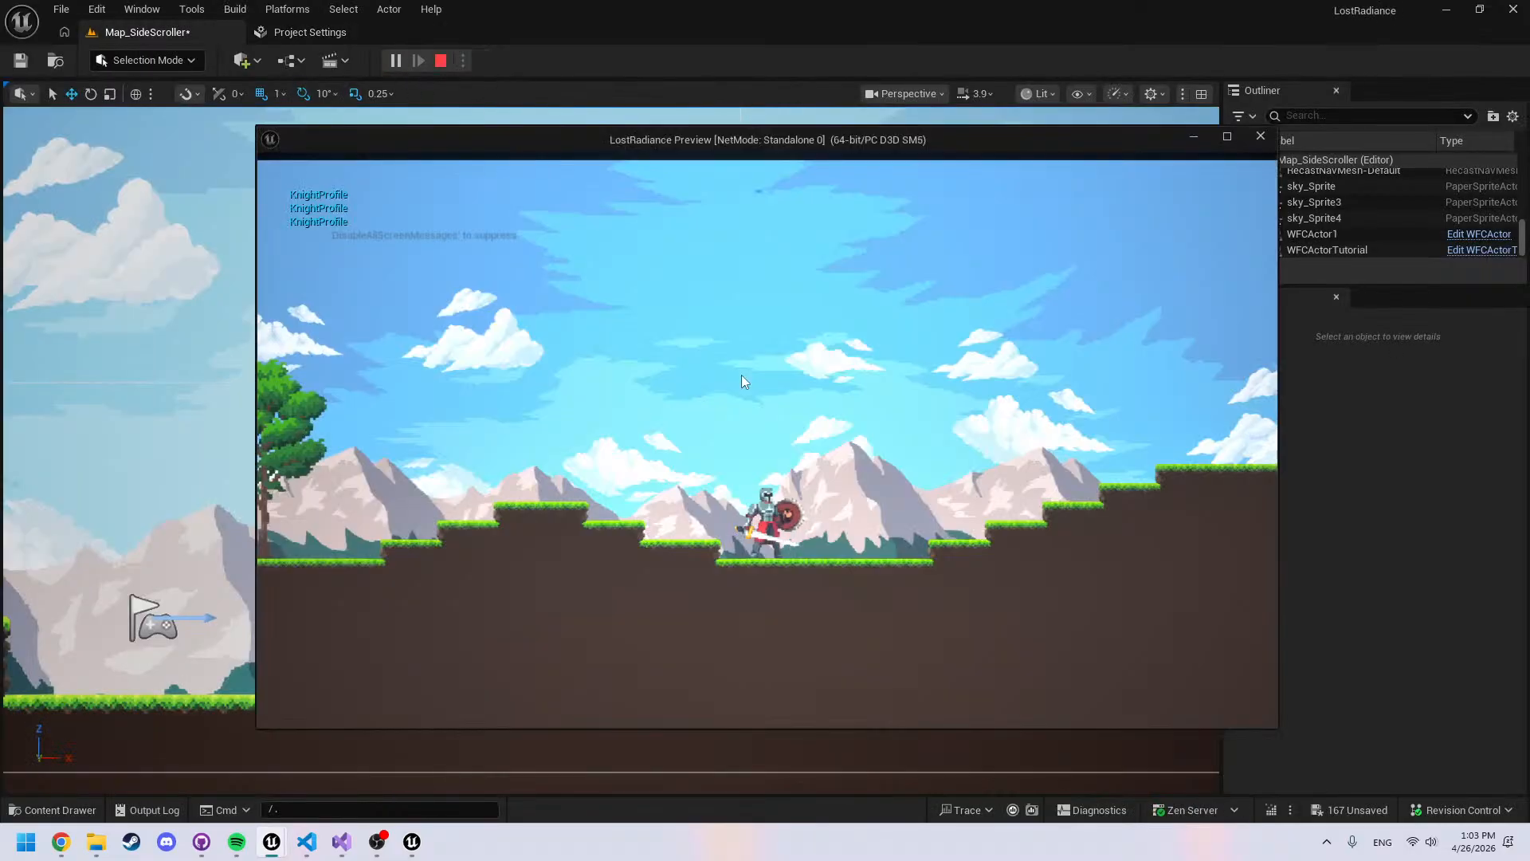
pyautogui.press("'")
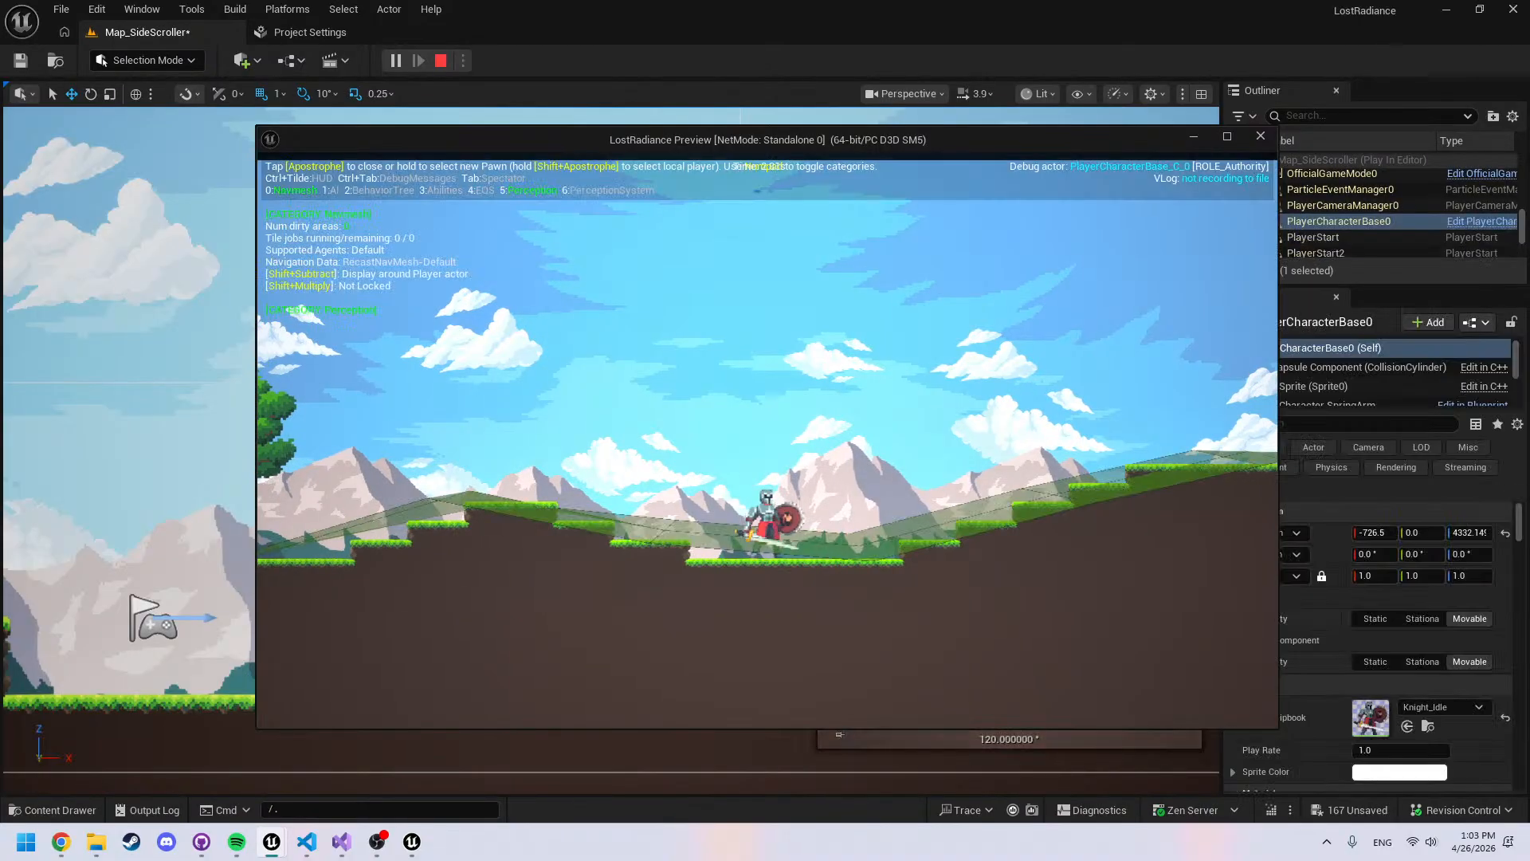
pyautogui.hotkey('shift', 'F1')
pyautogui.click(1257, 142)
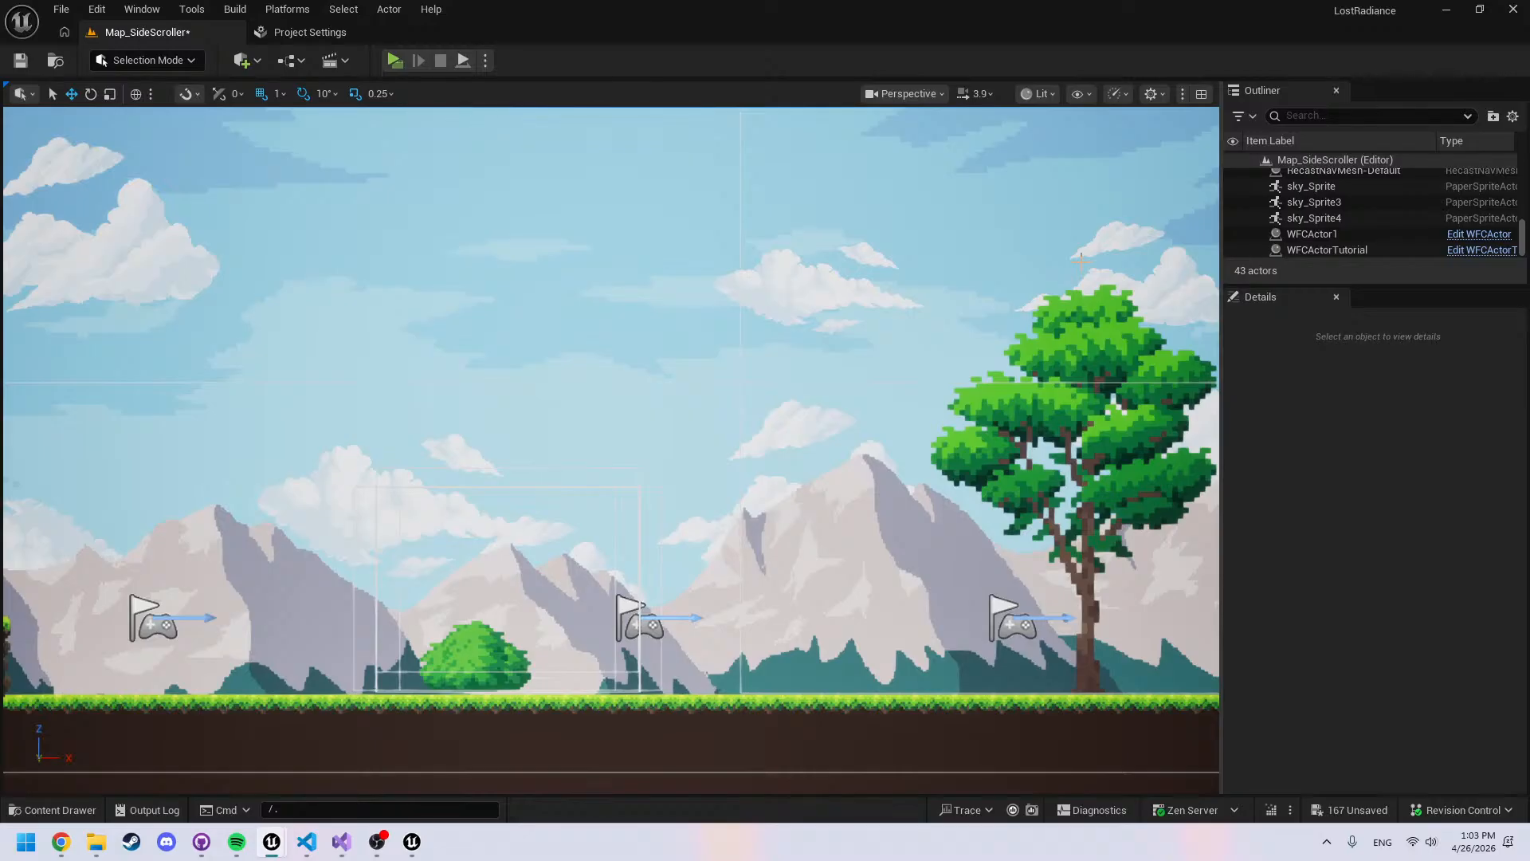
# Recheck the Navigation Mesh settings, replay the level with the debugger overlay while toggling its Navmesh category, and stop the preview
pyautogui.click(298, 32)
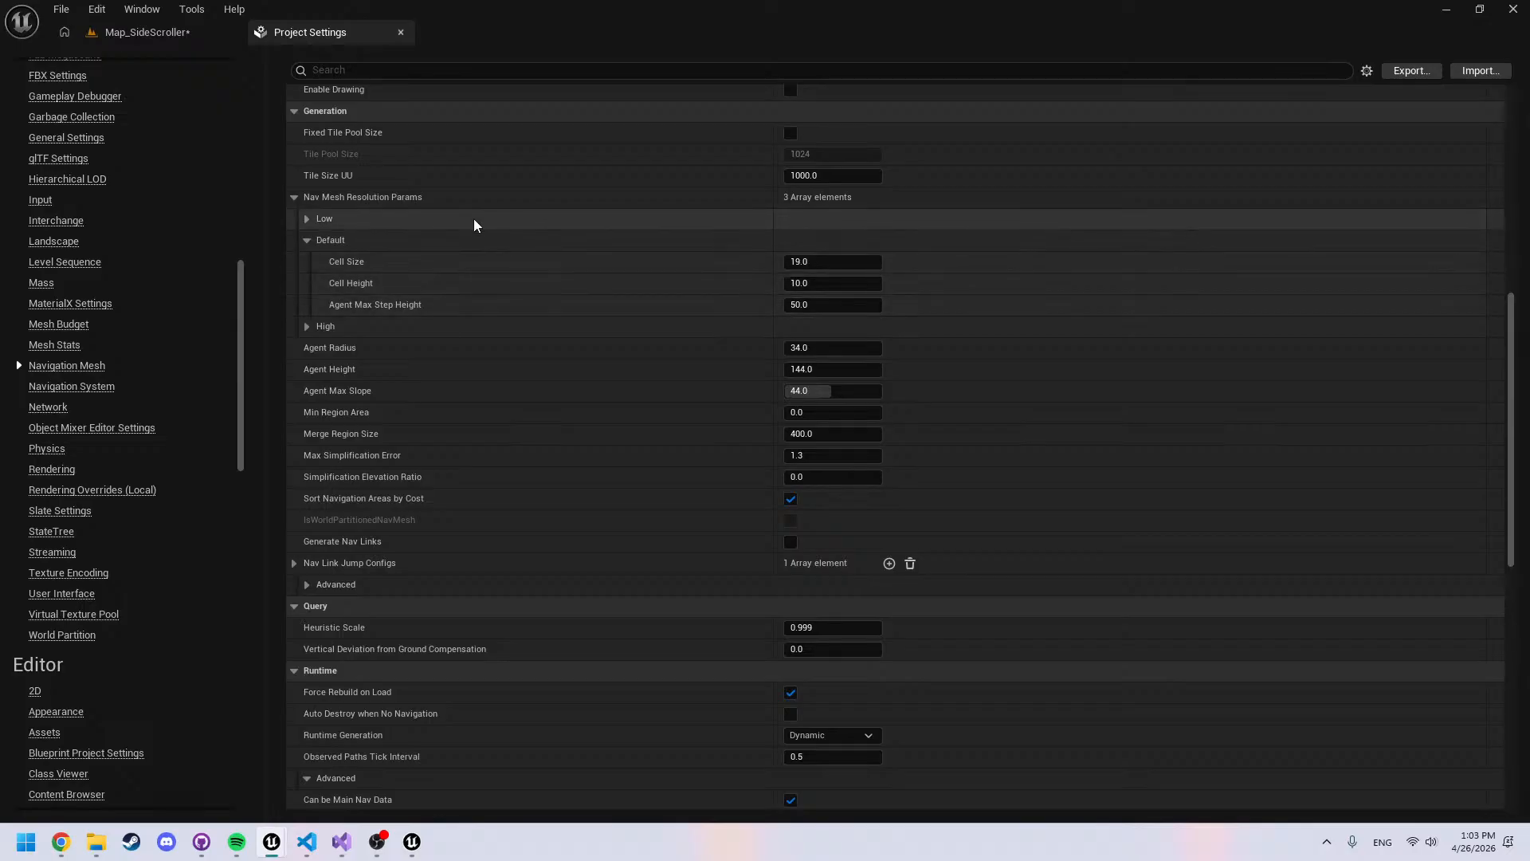
pyautogui.click(193, 36)
pyautogui.click(394, 61)
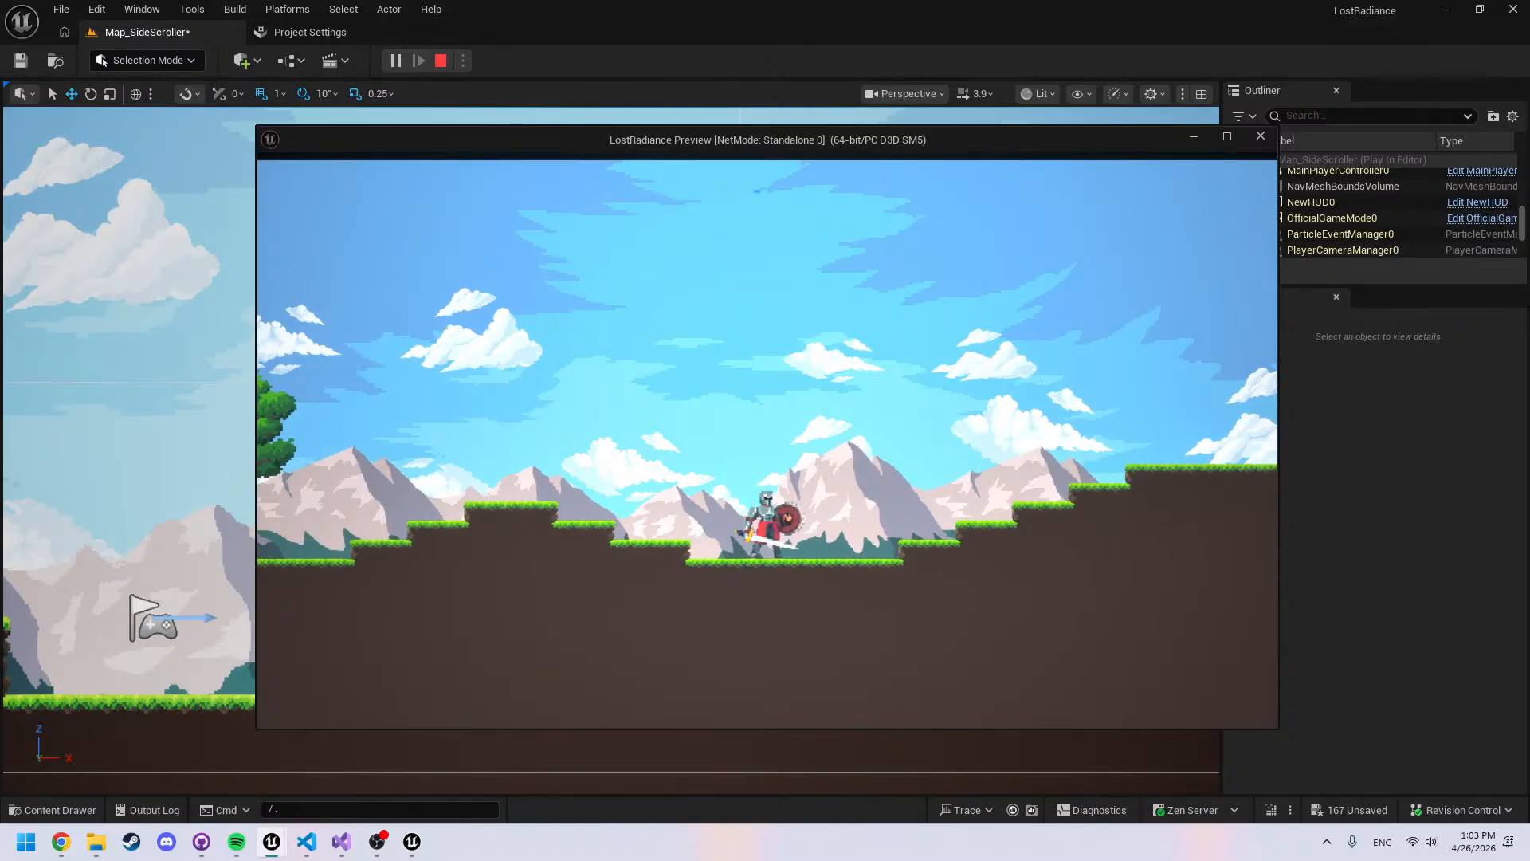
pyautogui.press("'")
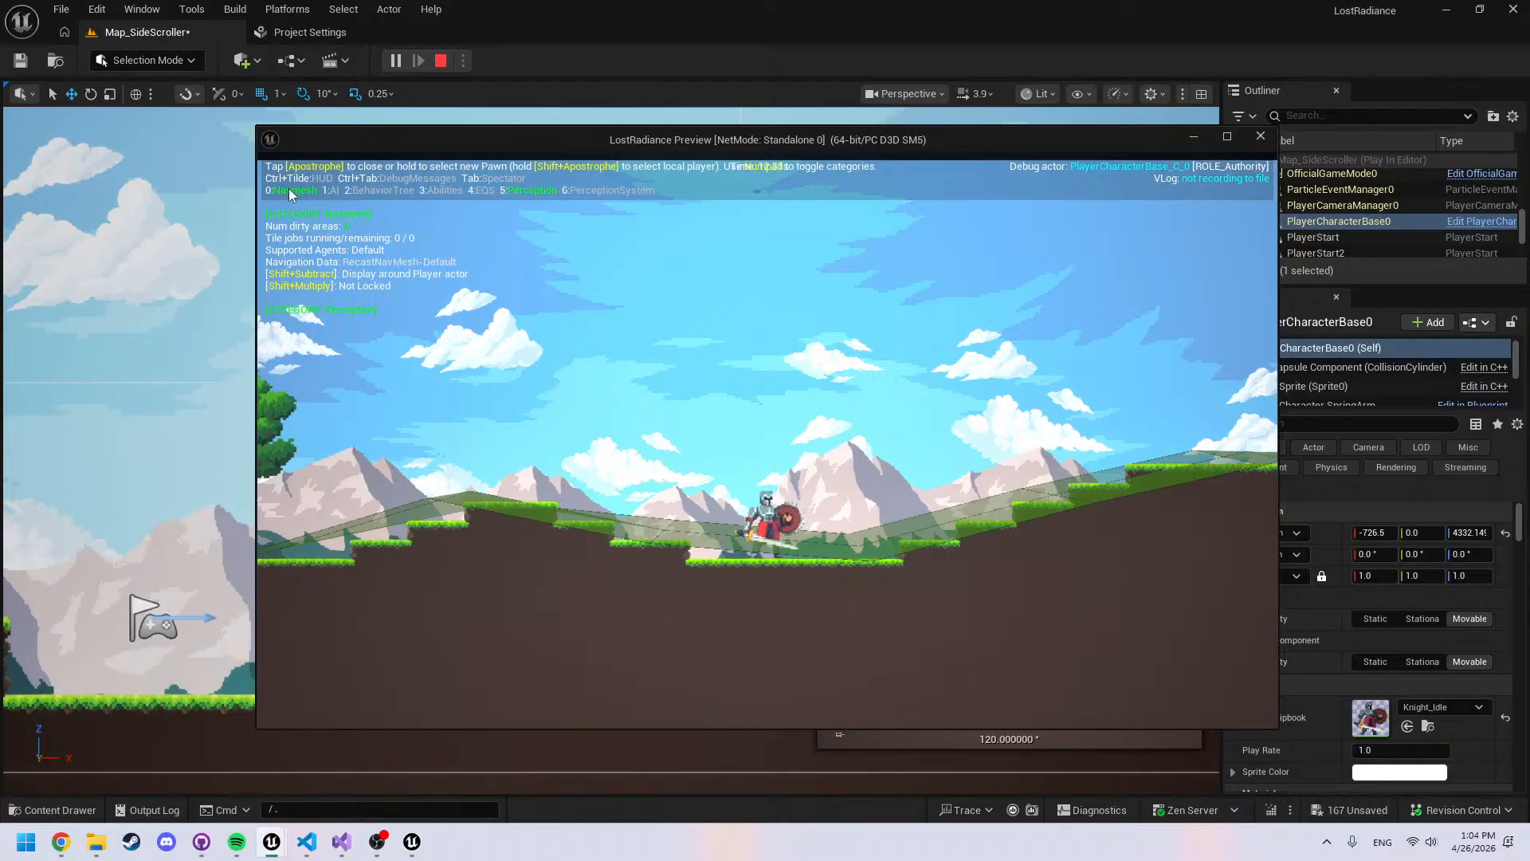
pyautogui.click(667, 357)
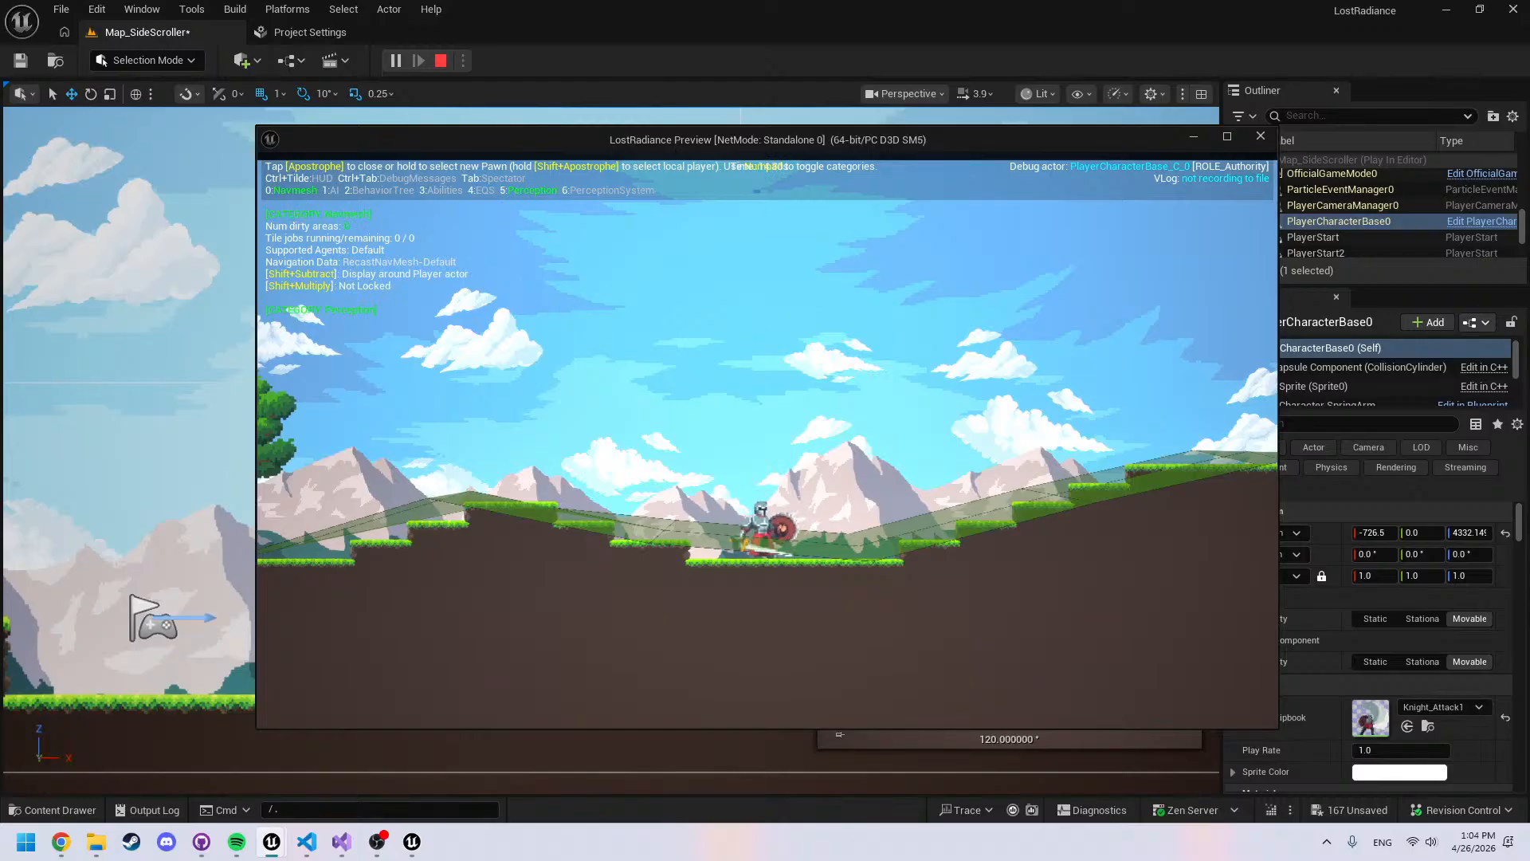
pyautogui.press('d')
pyautogui.press('KP_0')
pyautogui.press('KP_0')
pyautogui.press('KP_0')
pyautogui.press('KP_0')
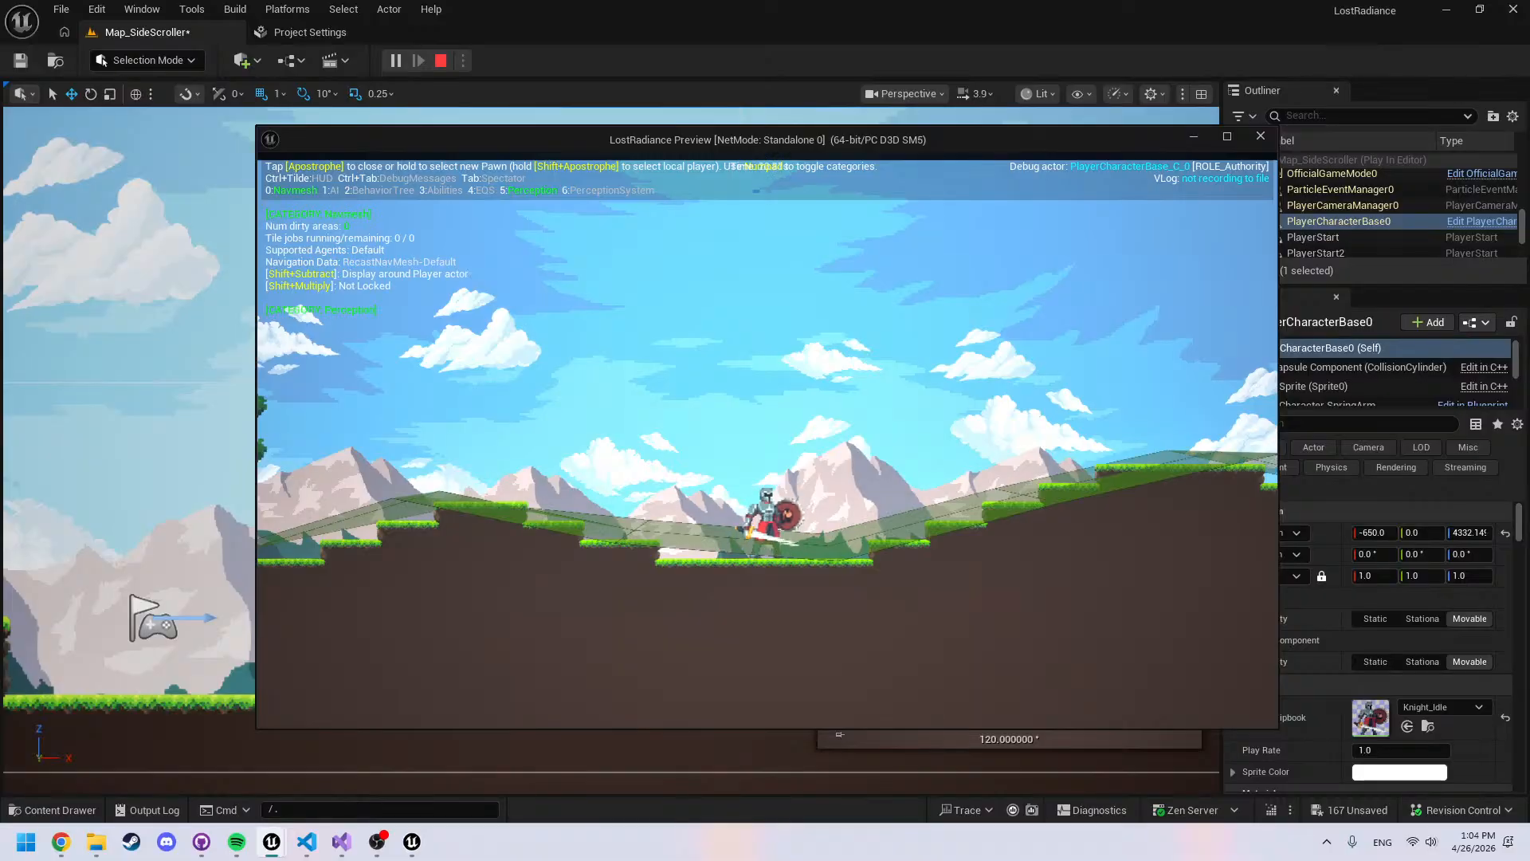
pyautogui.press('Escape')
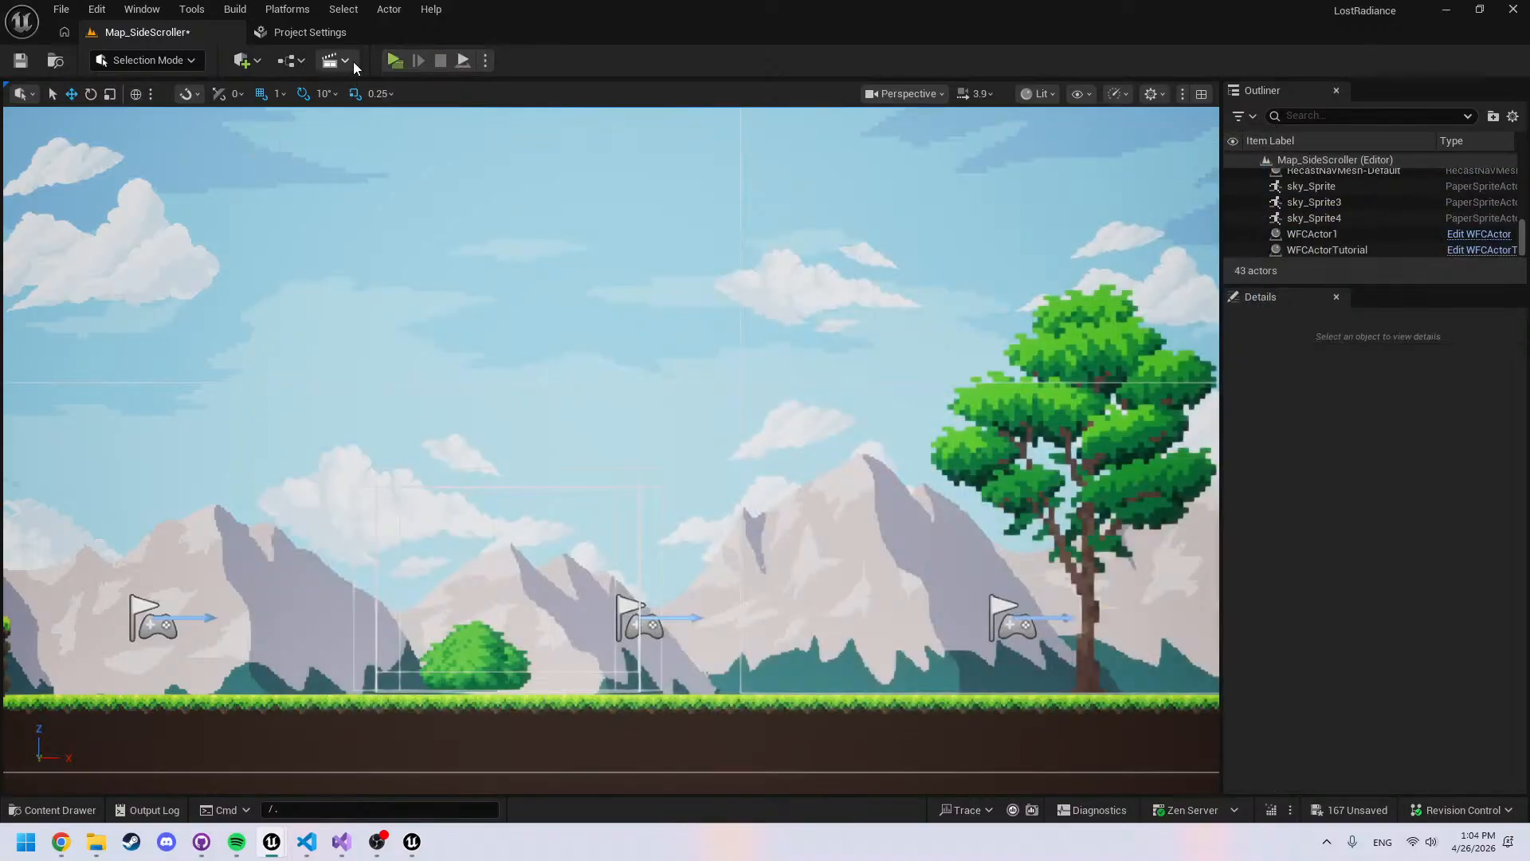
# Review the Runtime options of the Navigation Mesh project settings, including Force Rebuild on Load
pyautogui.click(317, 33)
pyautogui.scroll(-2, 502, 550)
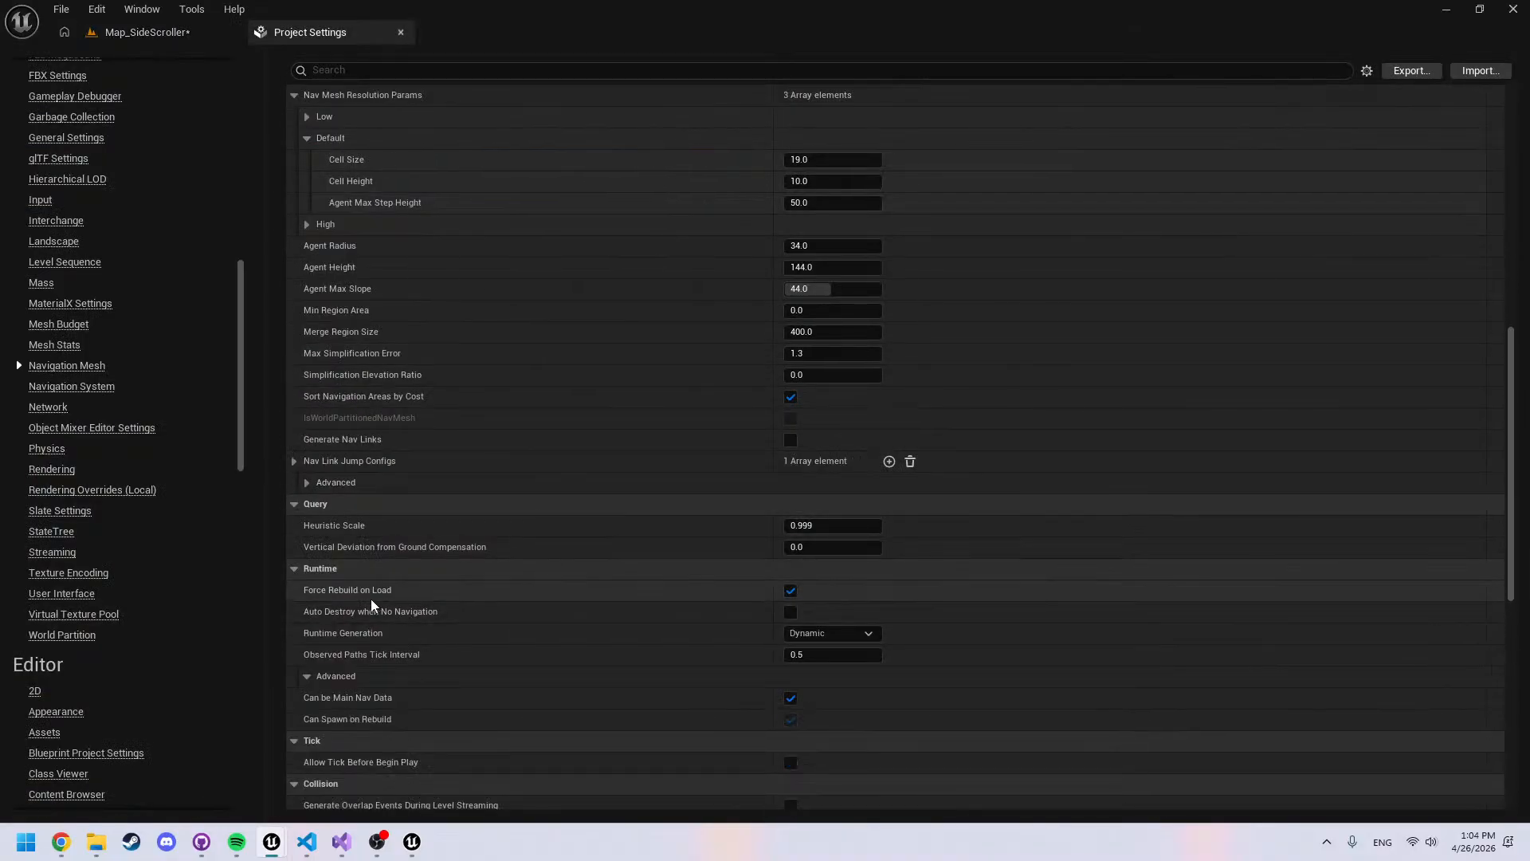
pyautogui.click(791, 591)
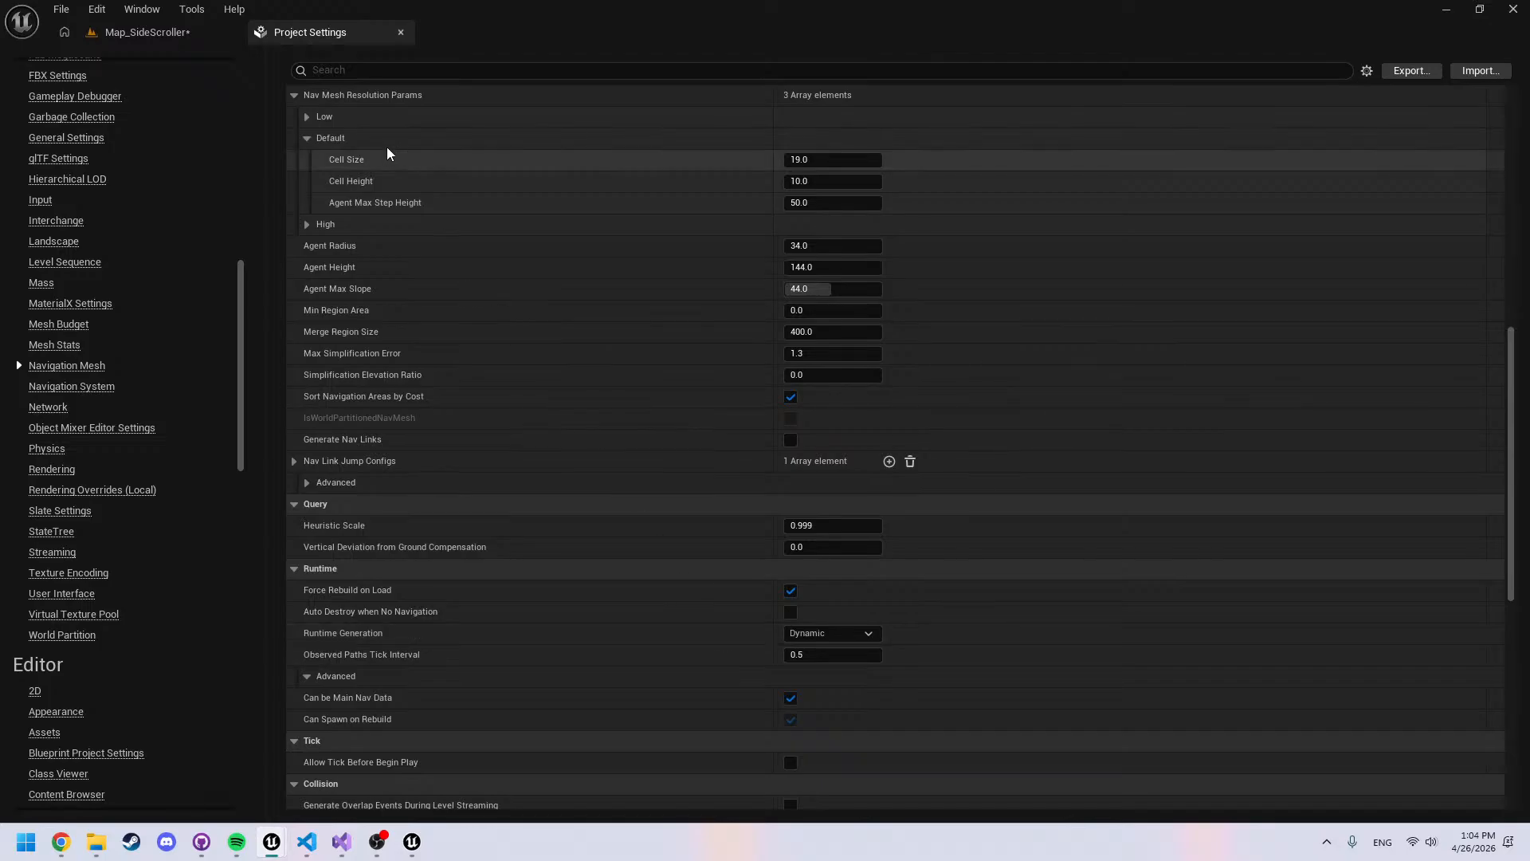
# Open ground_tilemap from Content/Maps/TileMap to examine its collision geometry and layout, close it, and return to the level
pyautogui.click(146, 37)
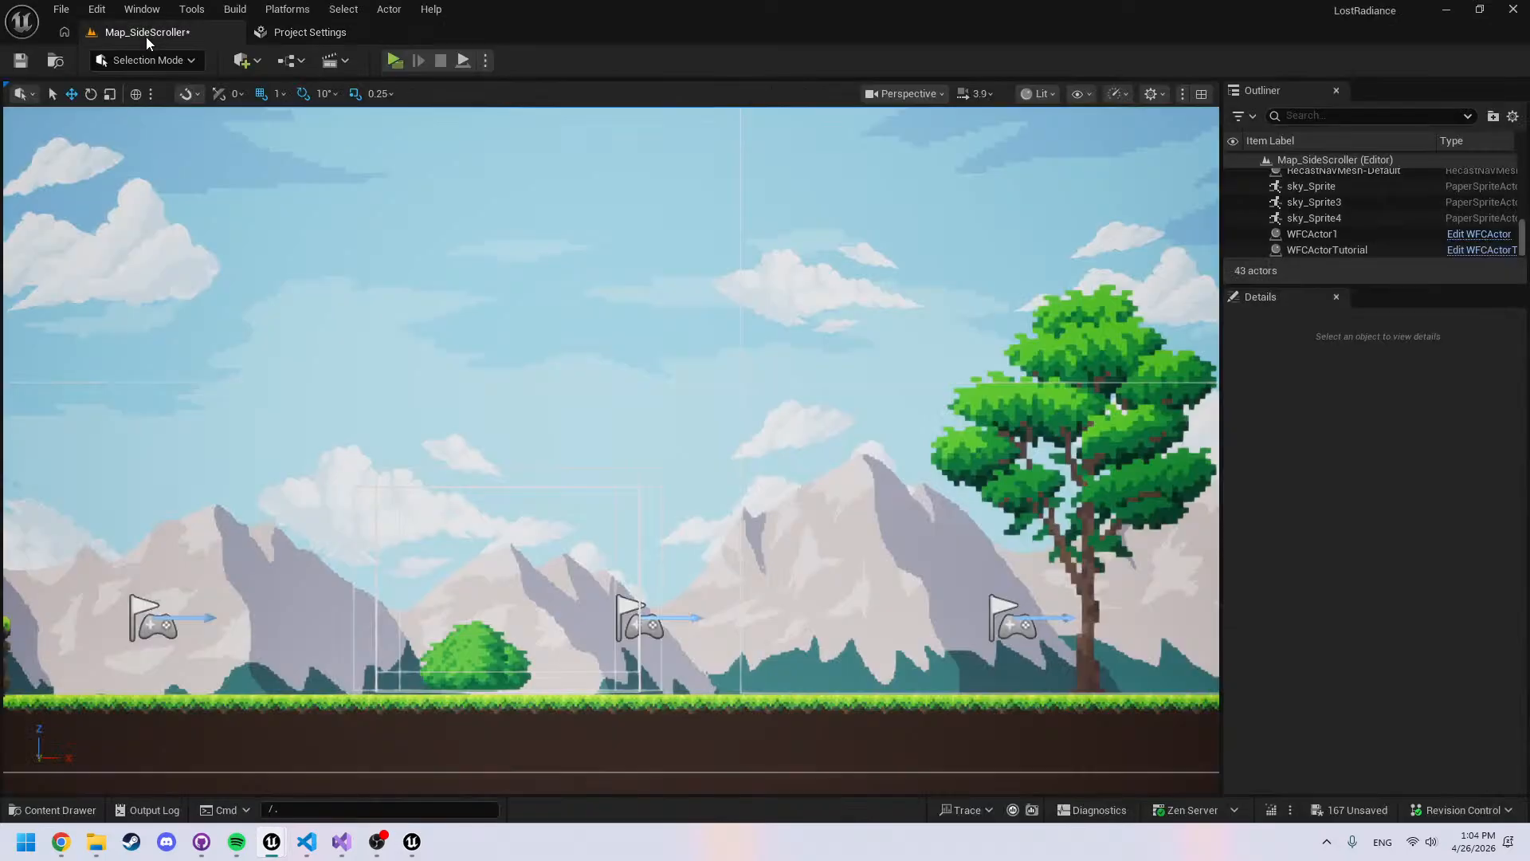
pyautogui.moveTo(814, 616); pyautogui.dragTo(806, 690, button='right')
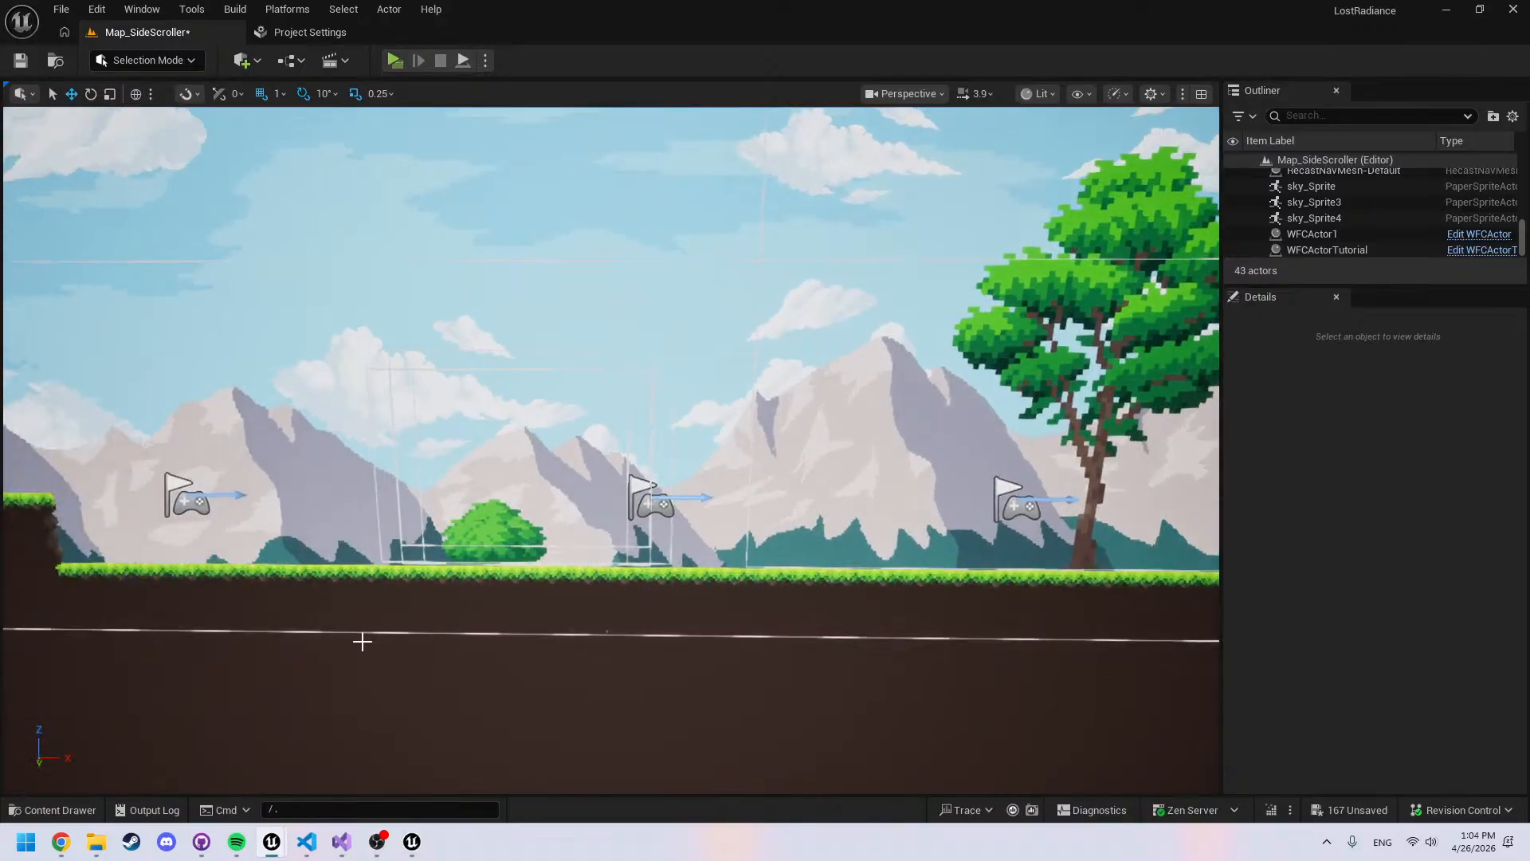
pyautogui.hotkey('ctrl', 'space')
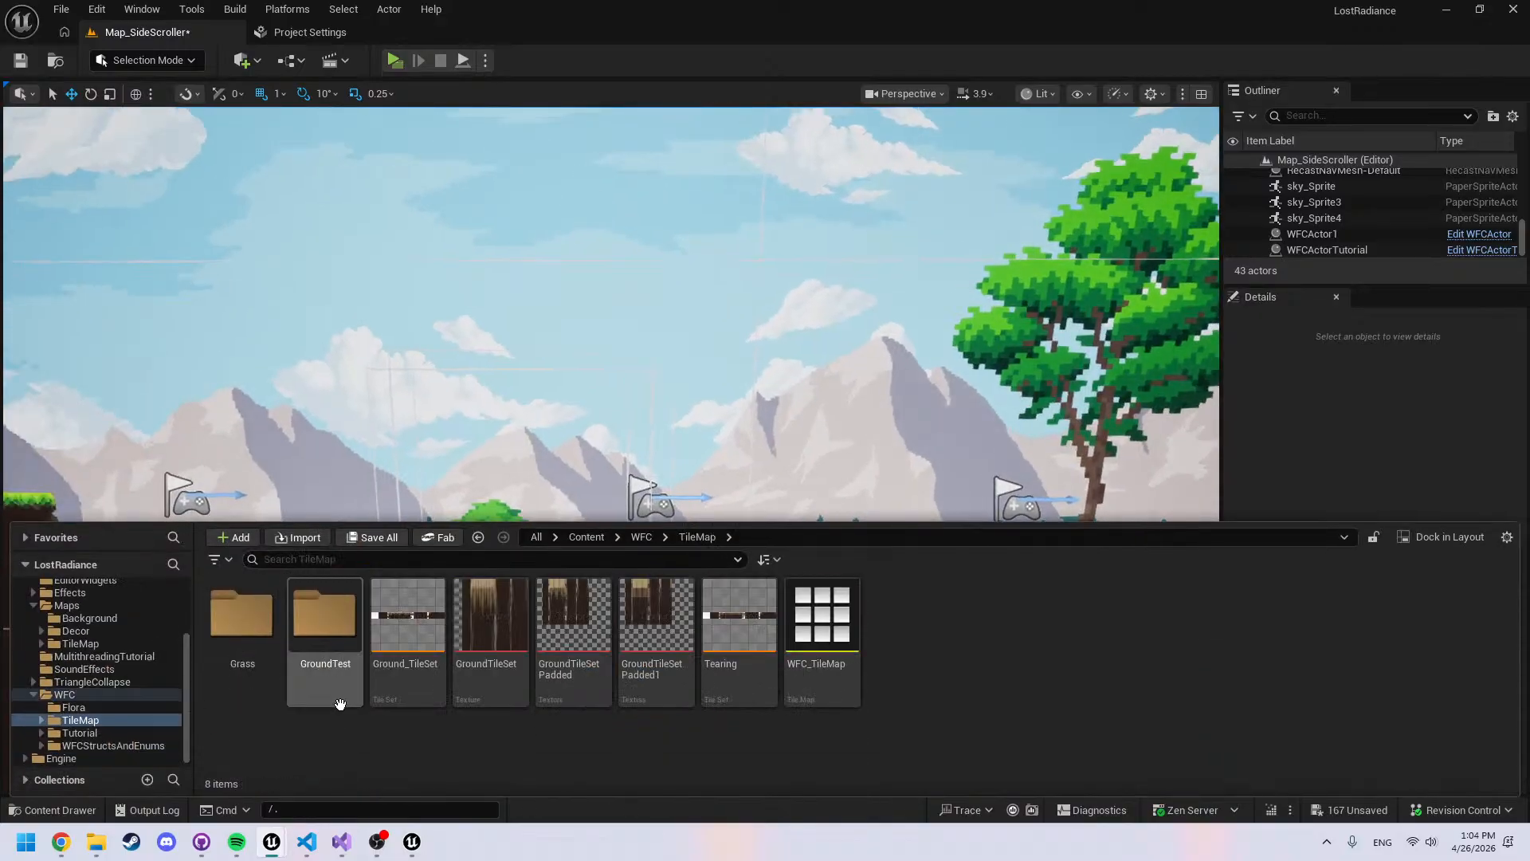
pyautogui.click(640, 537)
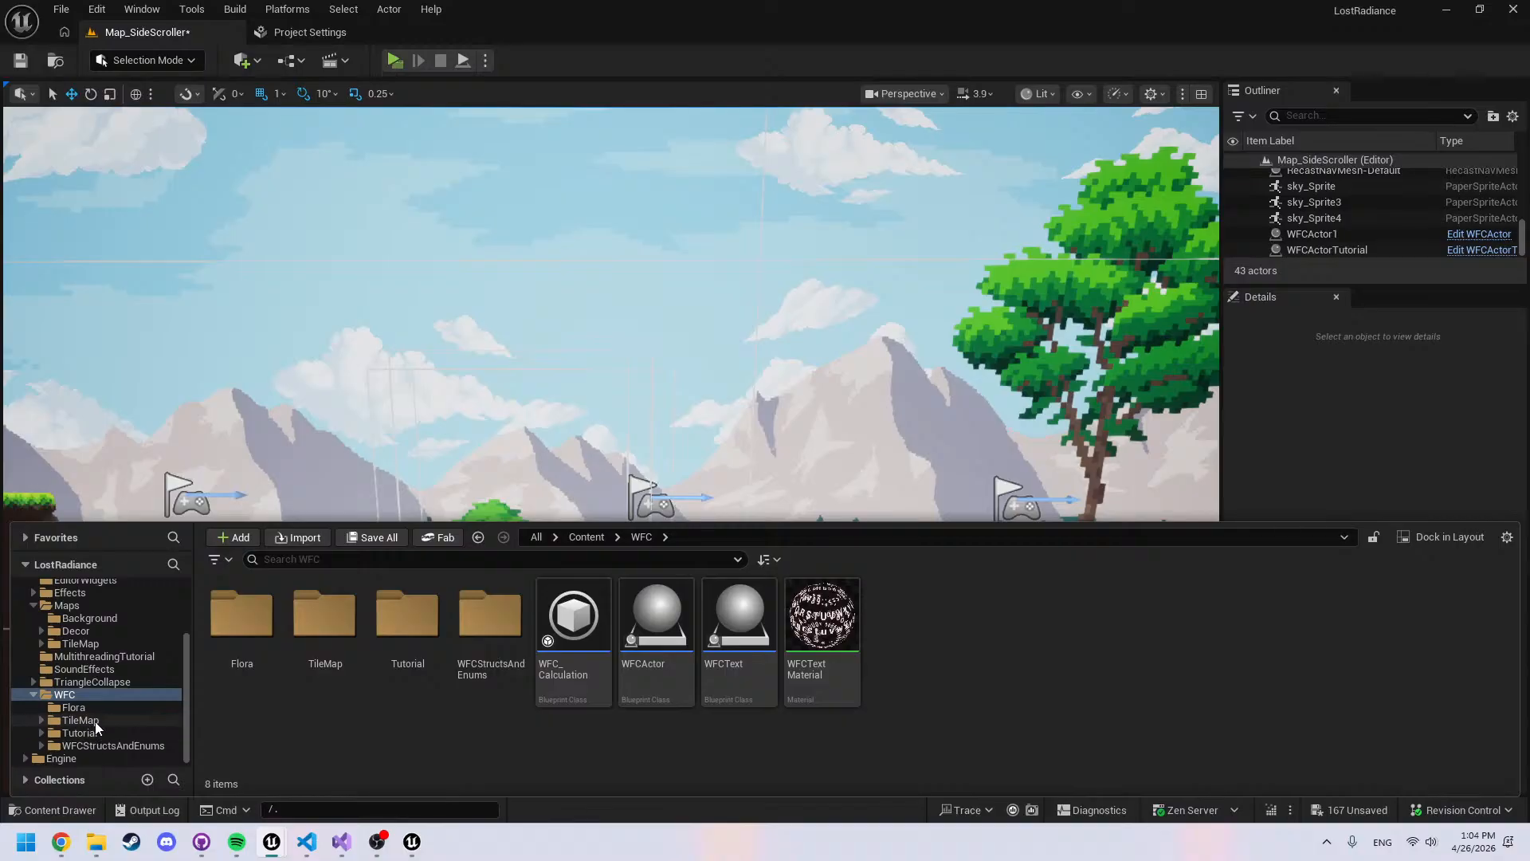
pyautogui.scroll(1, 80, 686)
pyautogui.click(80, 669)
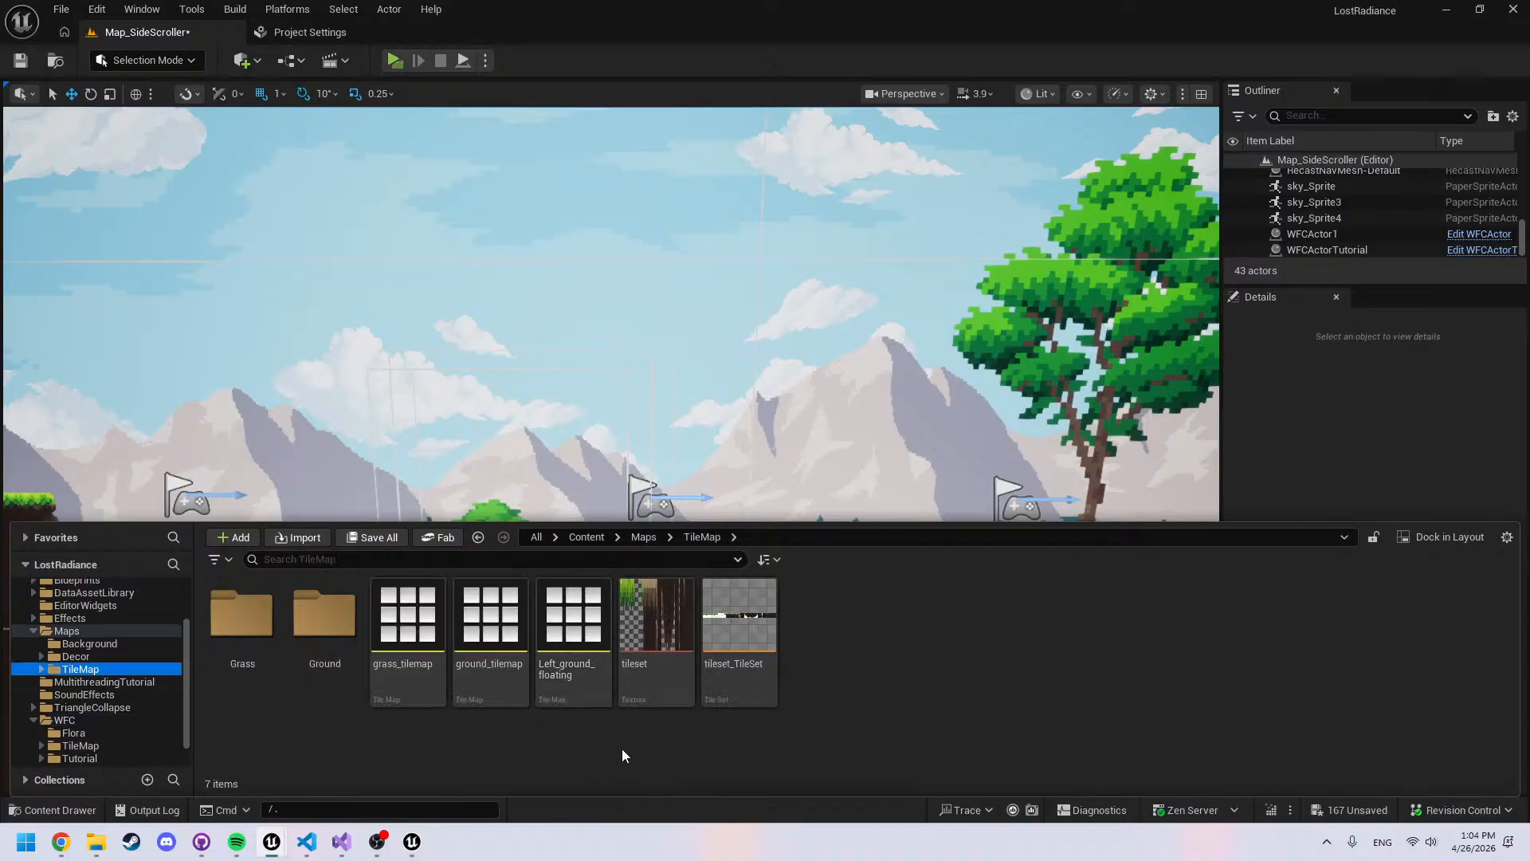
pyautogui.doubleClick(493, 673)
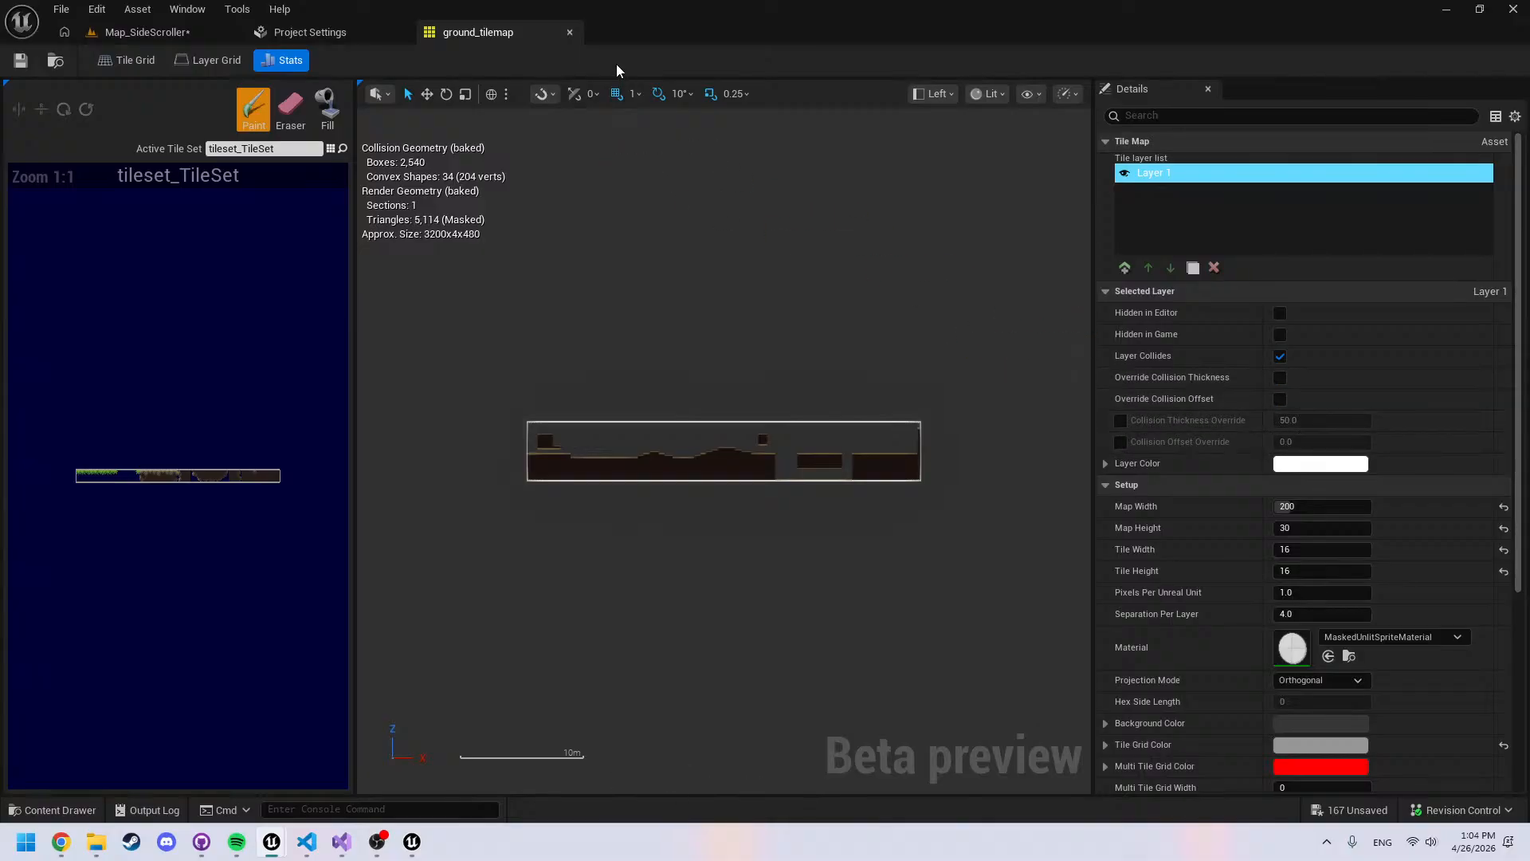
pyautogui.click(572, 33)
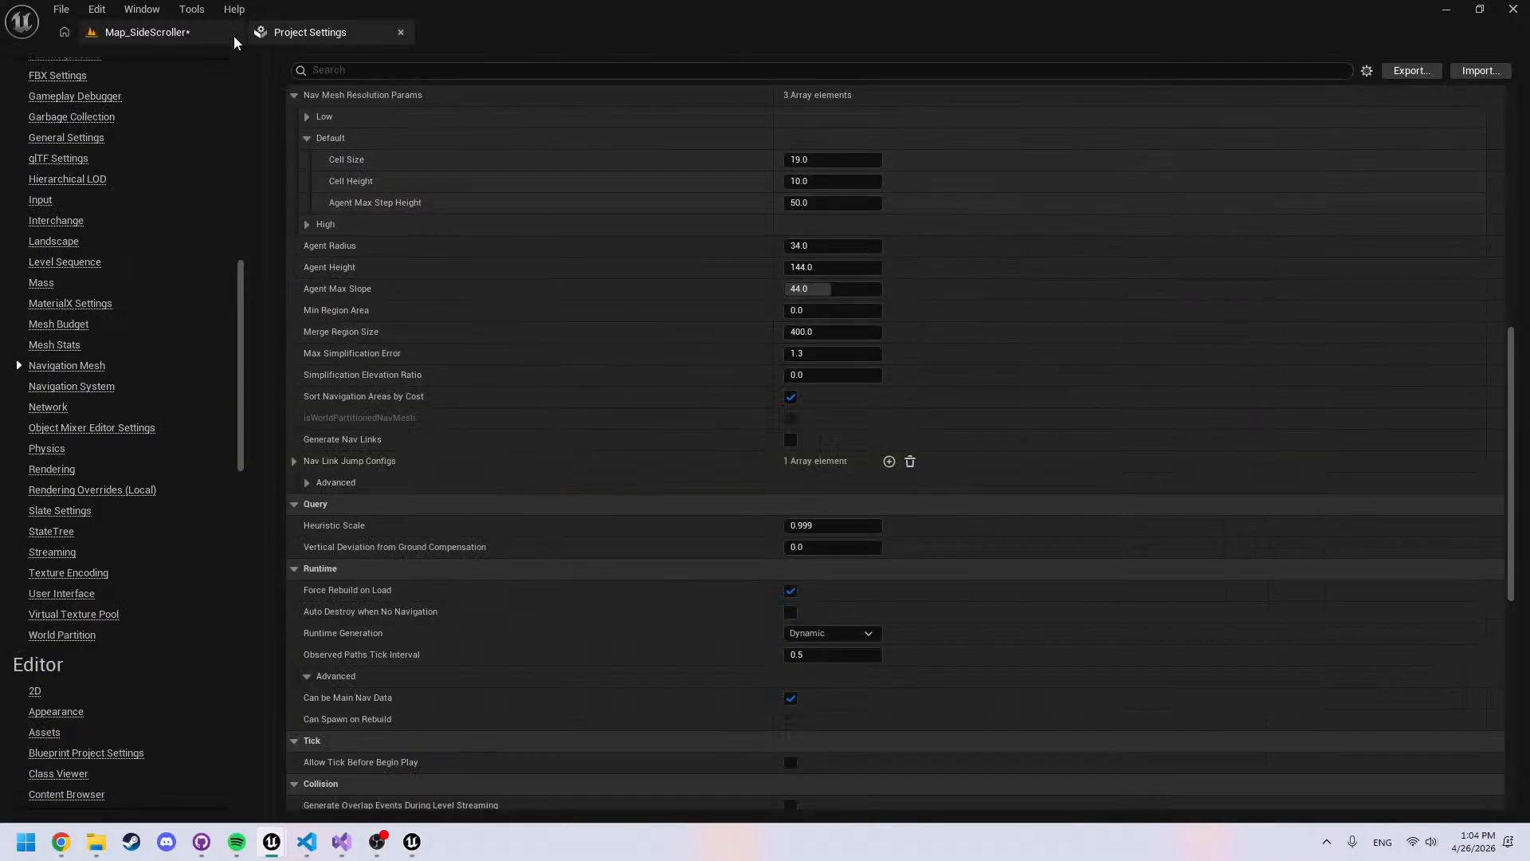
pyautogui.click(186, 34)
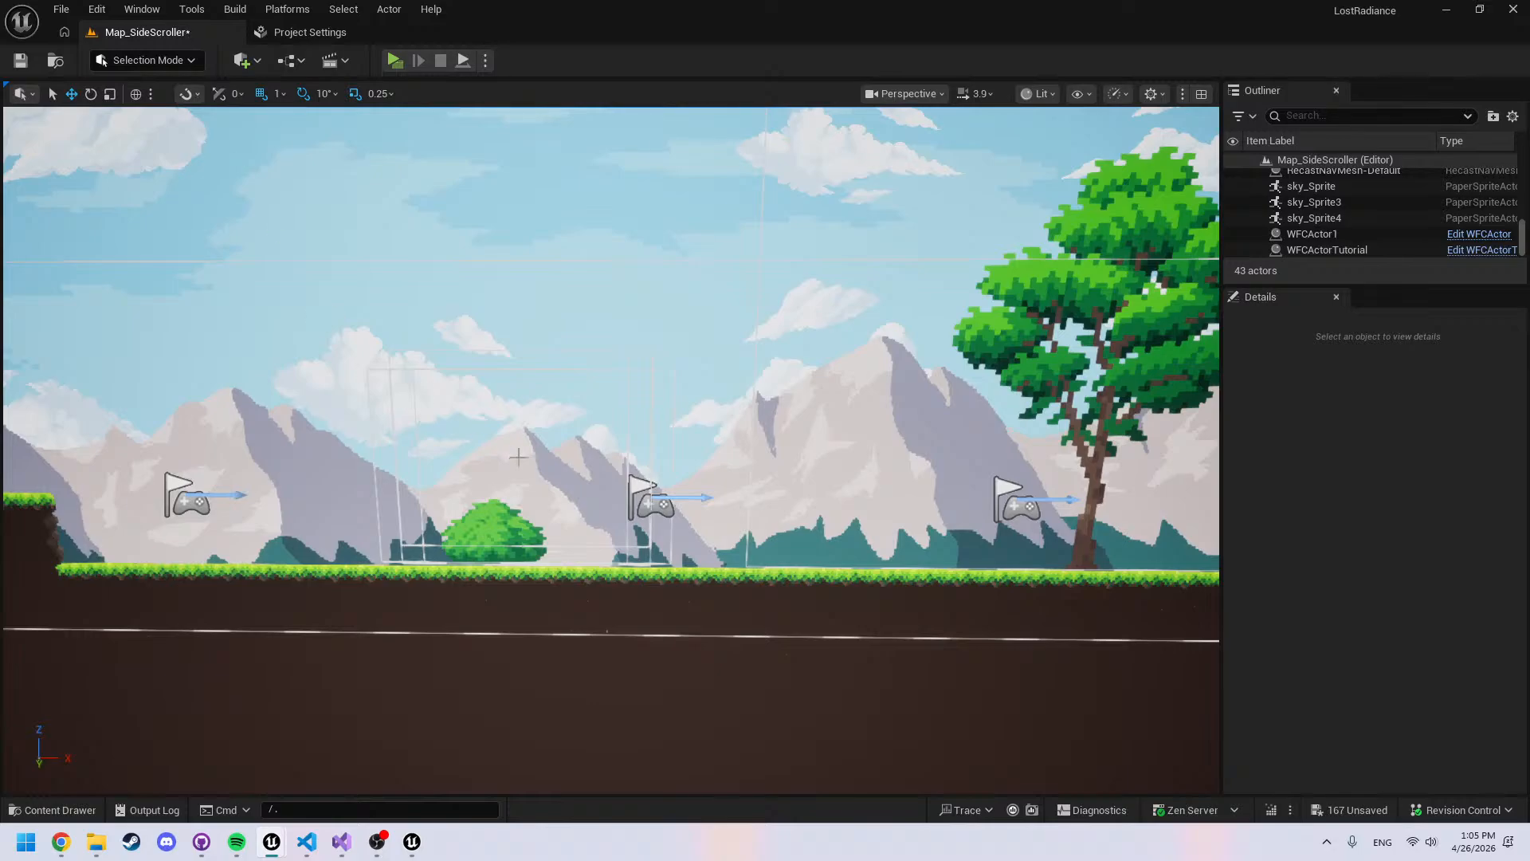
# Examine the whole level's tilemaps and select NavMeshBoundsVolume to see how far it extends around the ground pieces
pyautogui.moveTo(611, 460)
pyautogui.mouseDown(button='right')
pyautogui.moveTo(677, 460)
pyautogui.moveTo(618, 460)
pyautogui.moveTo(598, 511)
pyautogui.moveTo(661, 558)
pyautogui.moveTo(594, 554)
pyautogui.moveTo(626, 487)
pyautogui.mouseUp(button='right')
pyautogui.press('s')
pyautogui.press('w')
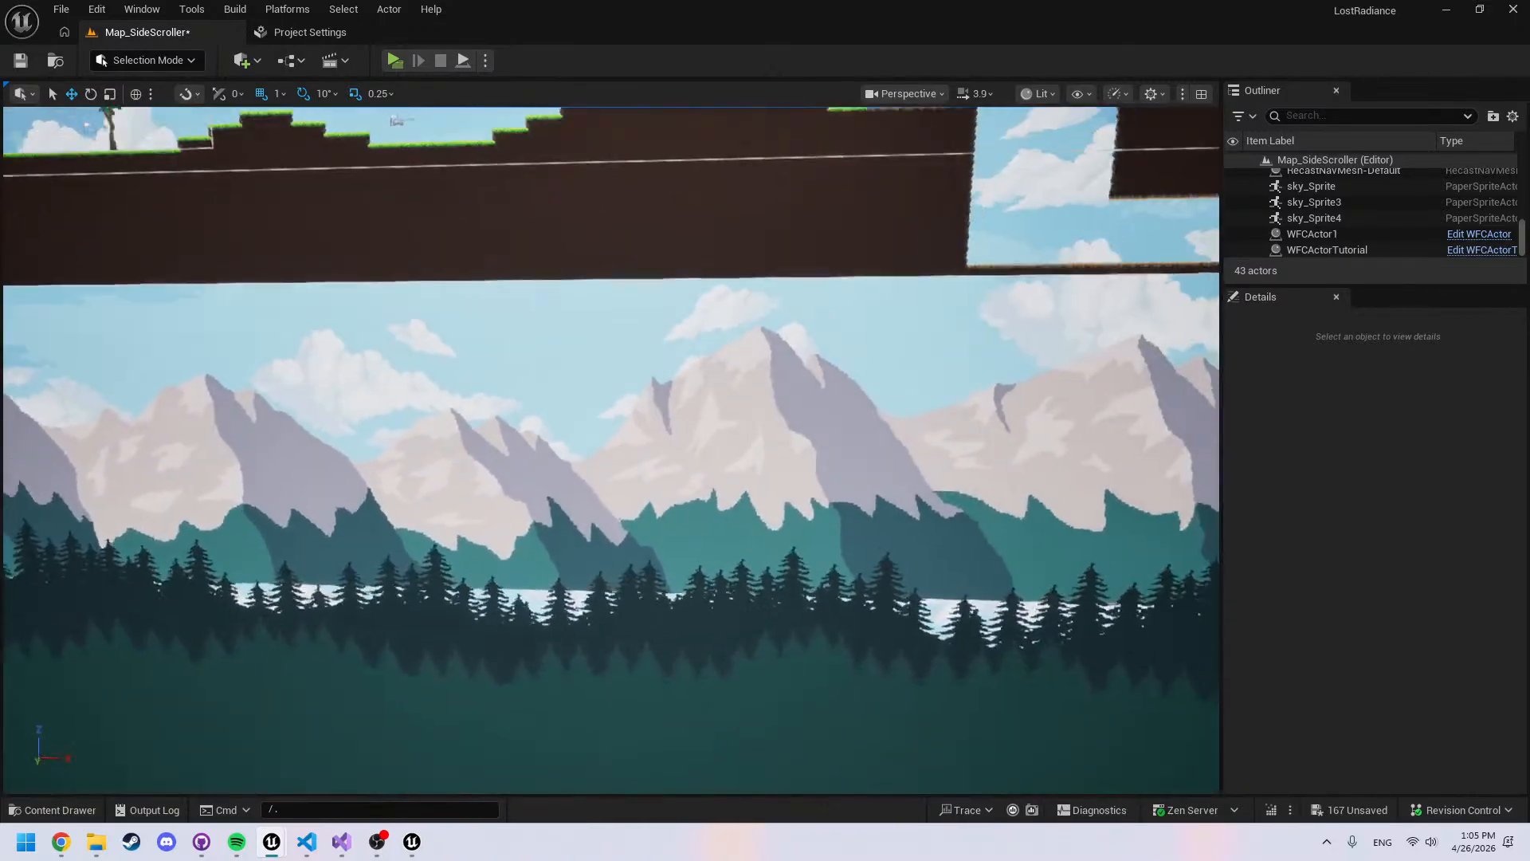
pyautogui.press('s')
pyautogui.moveTo(564, 329); pyautogui.dragTo(572, 349, button='right')
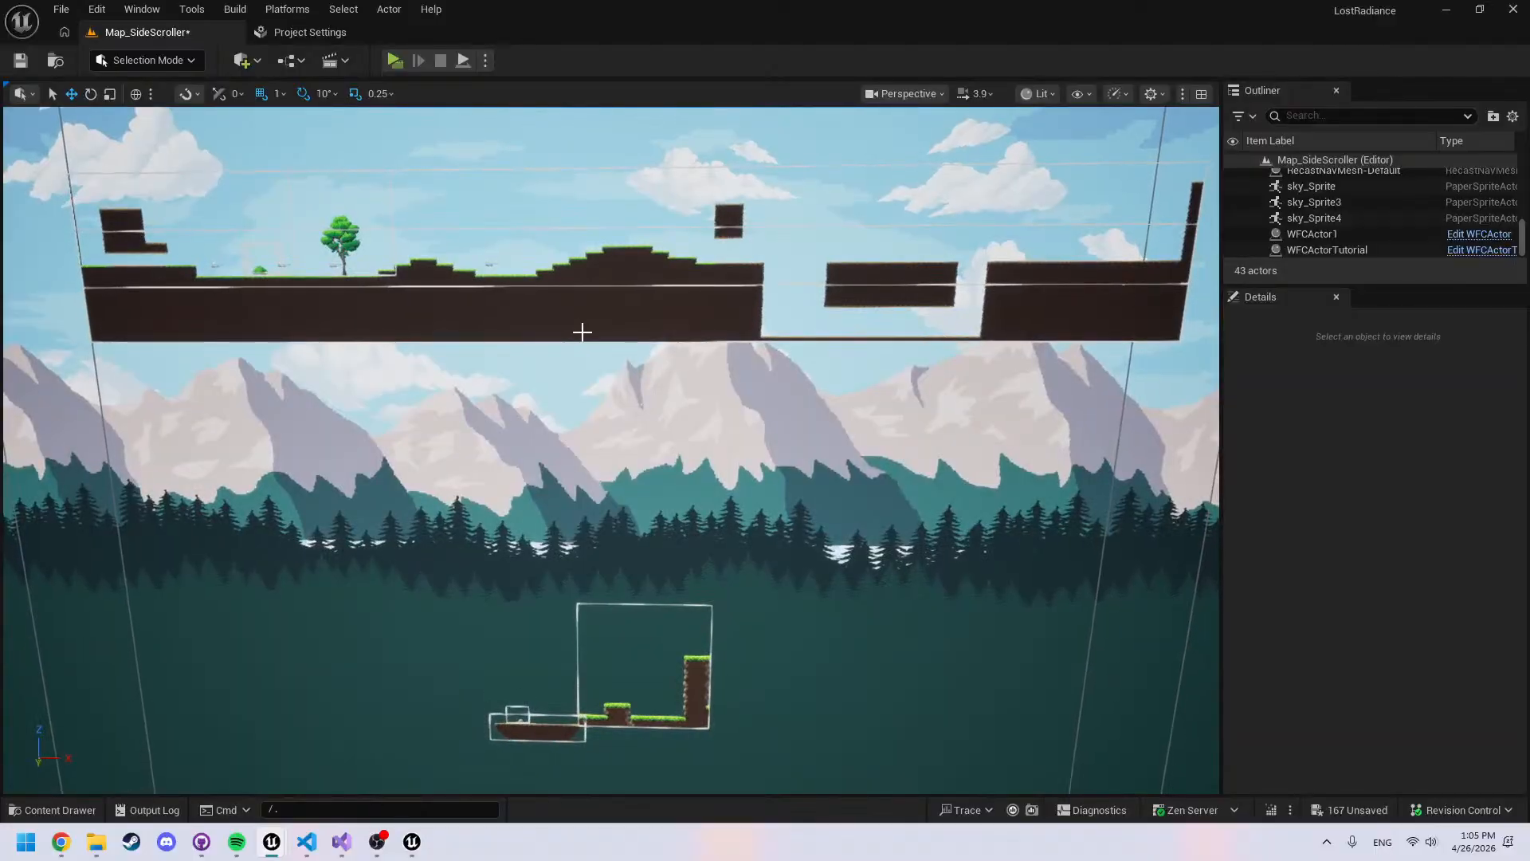
pyautogui.hotkey('ctrl', 'space')
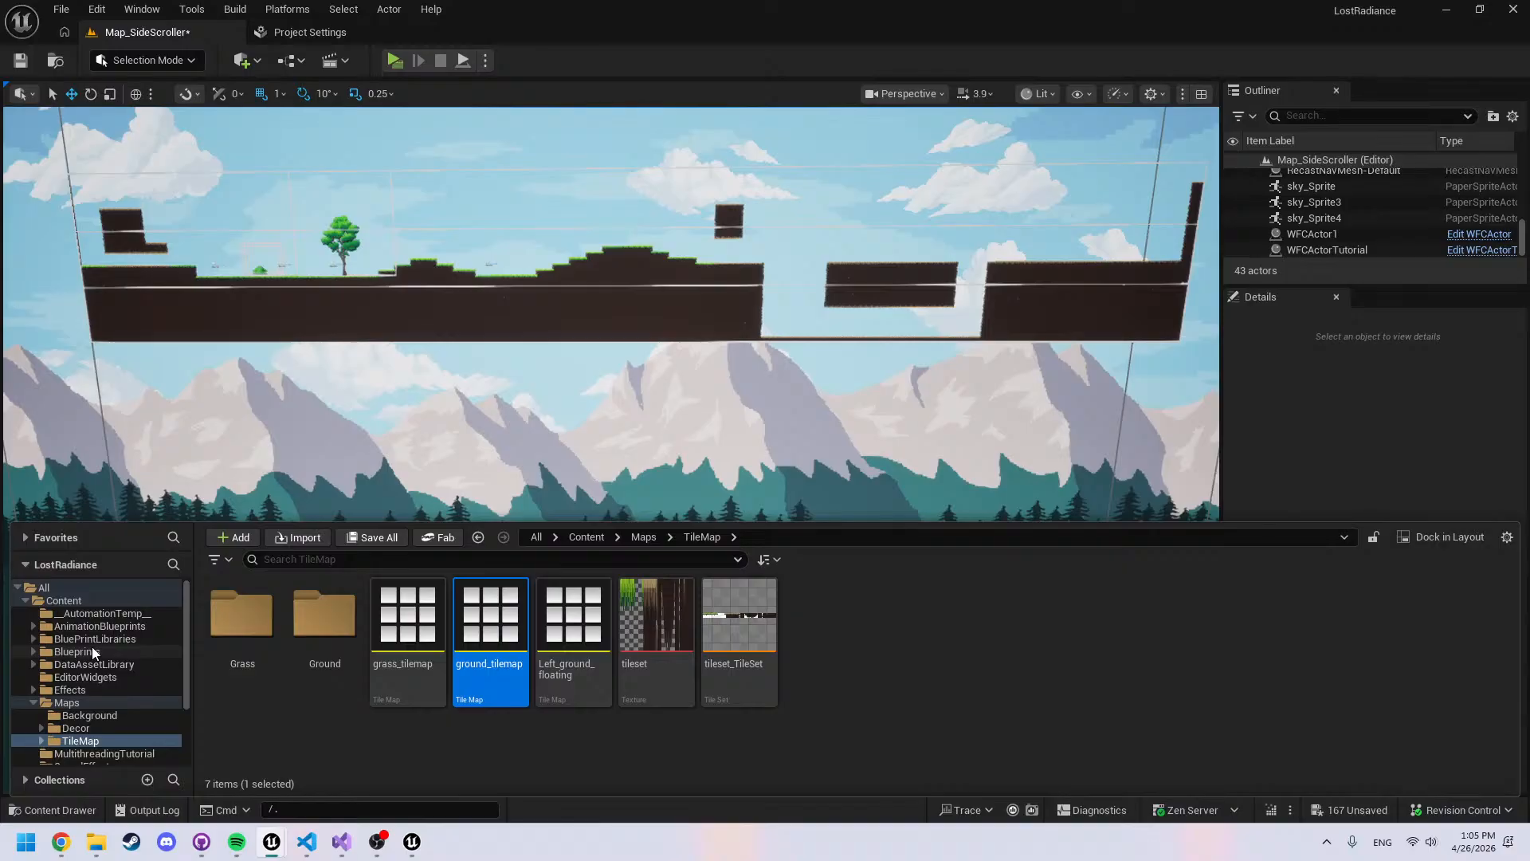
pyautogui.moveTo(494, 375); pyautogui.dragTo(480, 431, button='right')
pyautogui.press('s')
pyautogui.press('s')
pyautogui.click(214, 285)
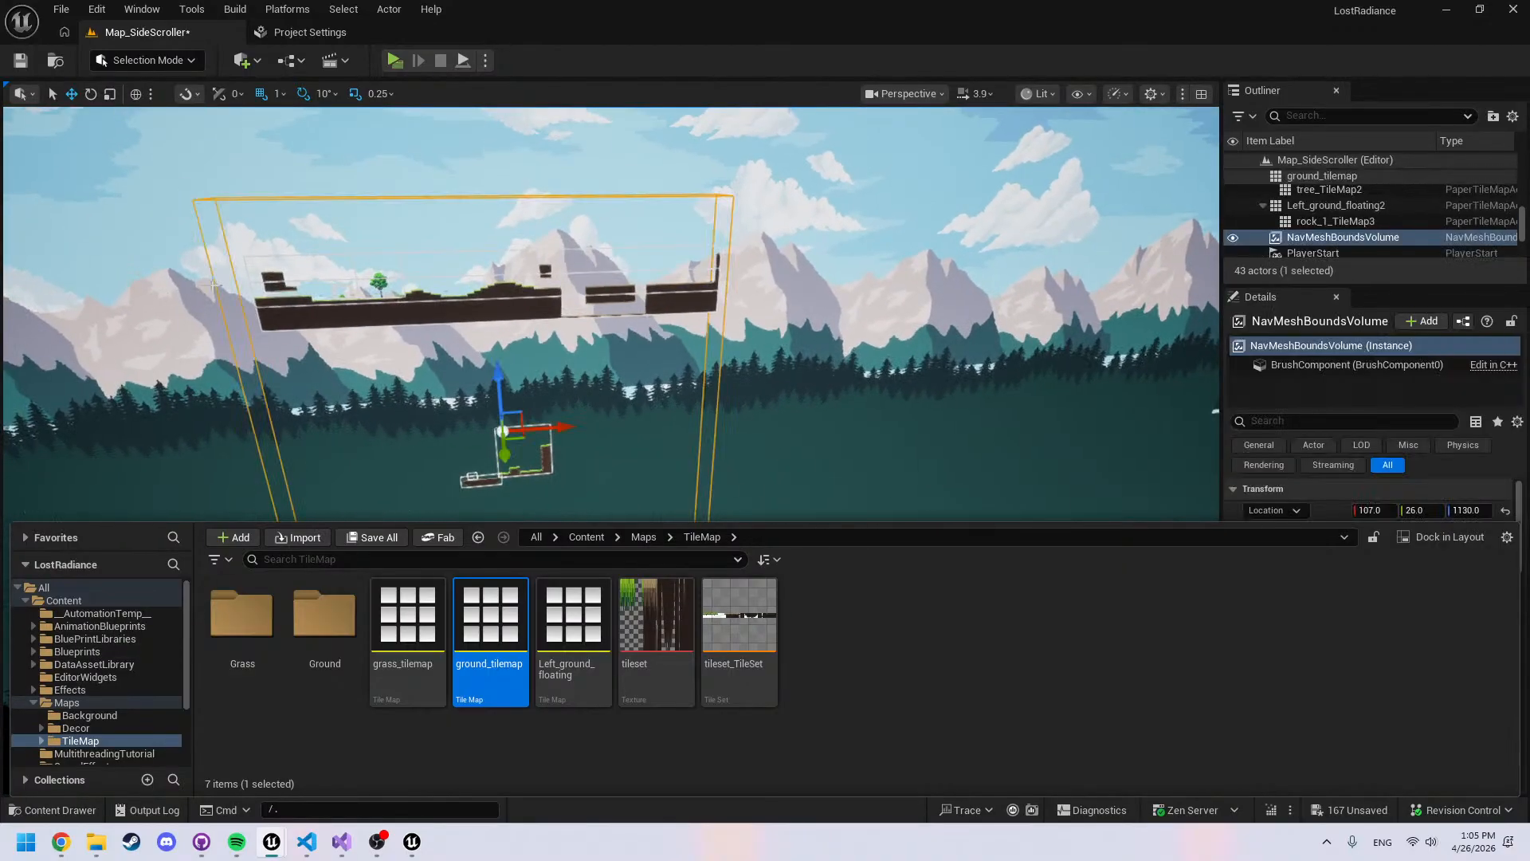
pyautogui.moveTo(524, 277); pyautogui.dragTo(491, 346, button='right')
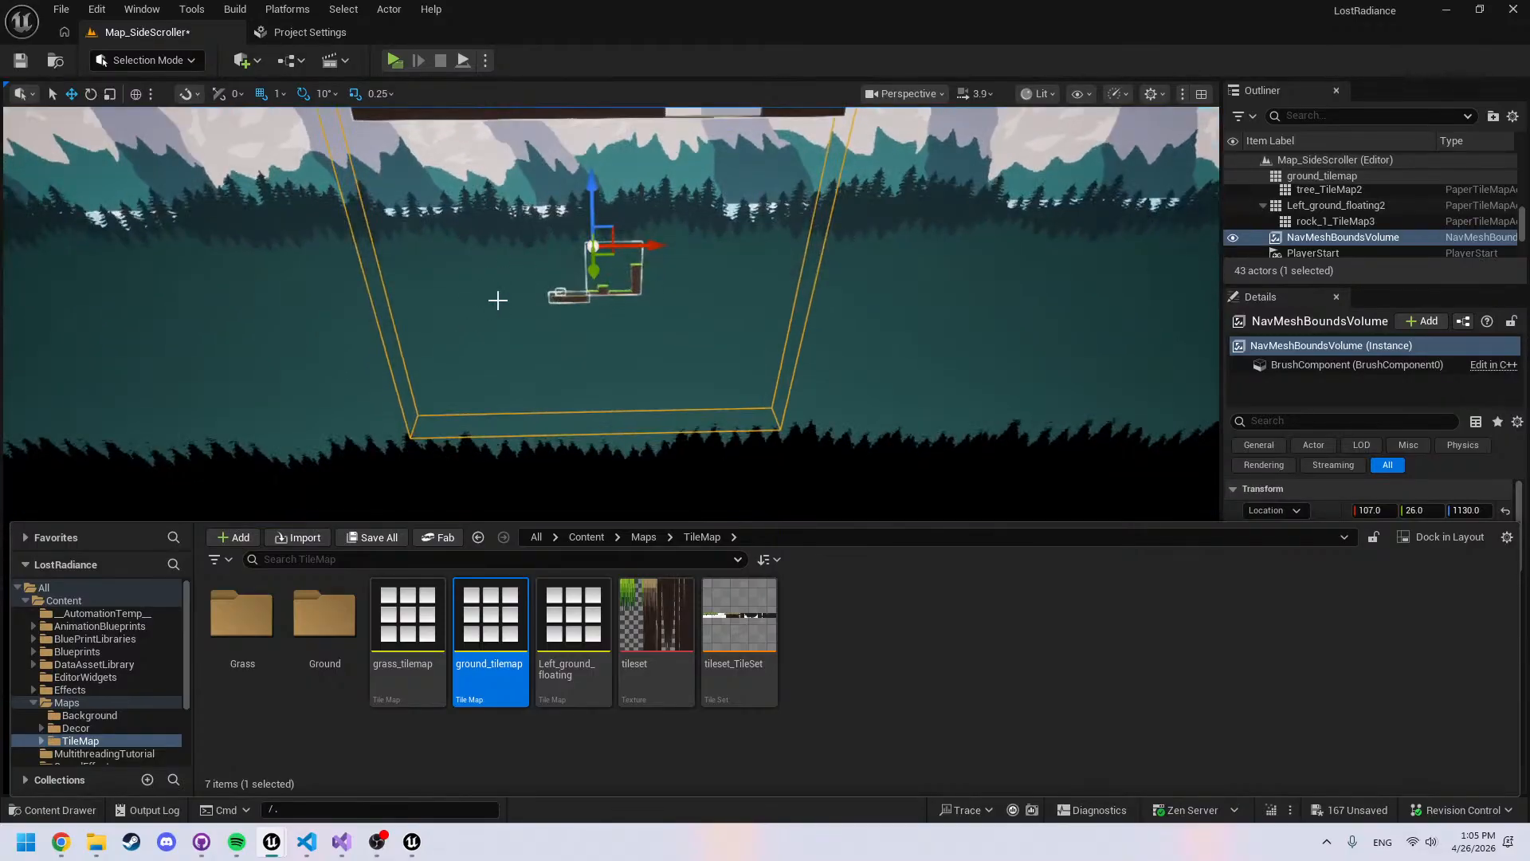
pyautogui.scroll(2, 618, 290)
pyautogui.press('w')
pyautogui.moveTo(619, 291); pyautogui.dragTo(614, 338, button='right')
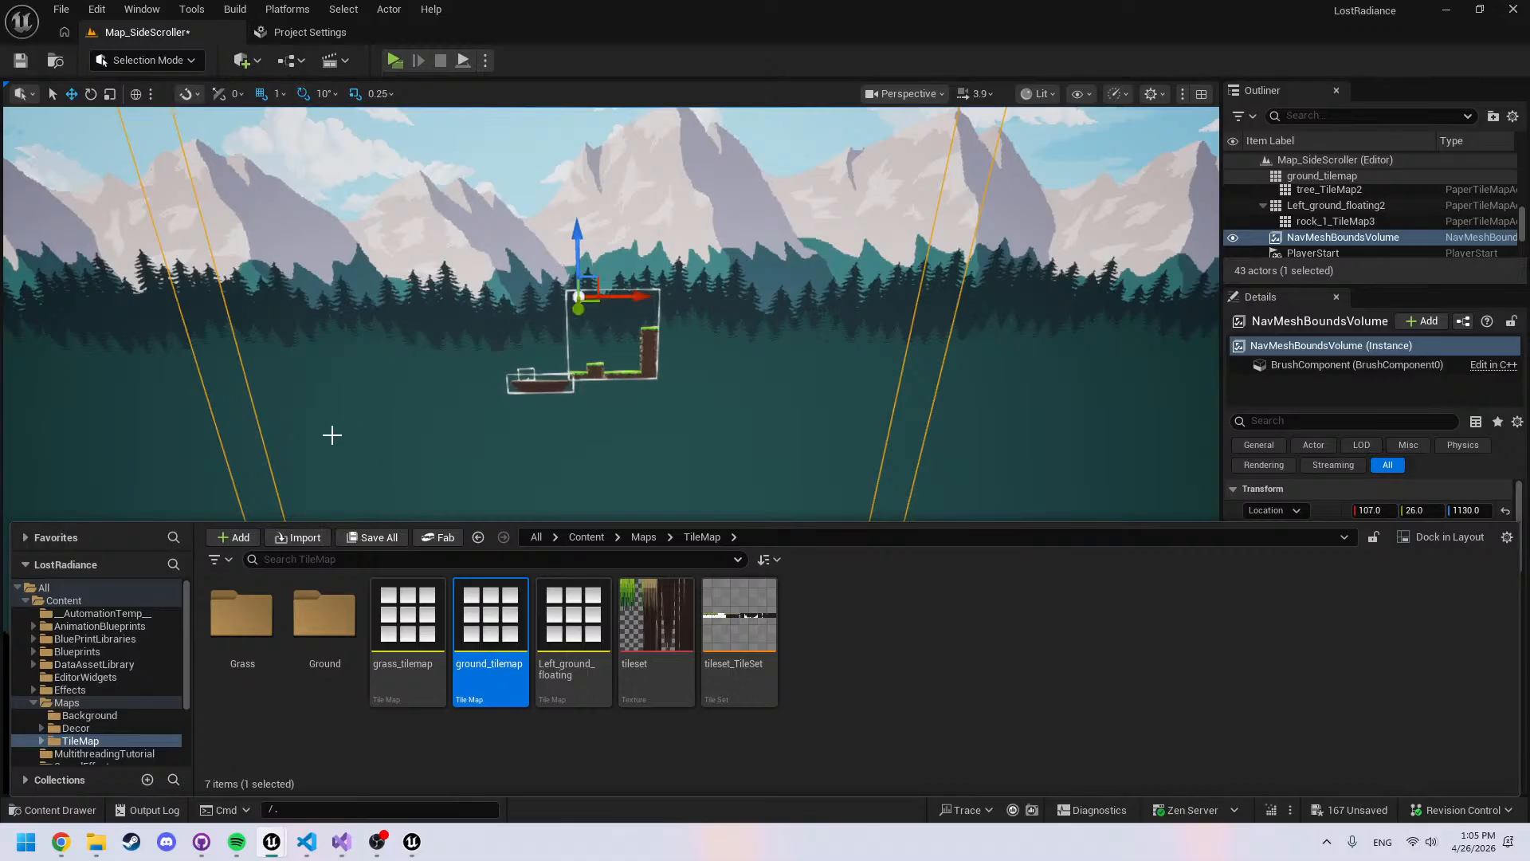
# Open the OfficialGameMode blueprint from the Blueprints folder and examine the logic of its Choose Player Start function
pyautogui.click(133, 628)
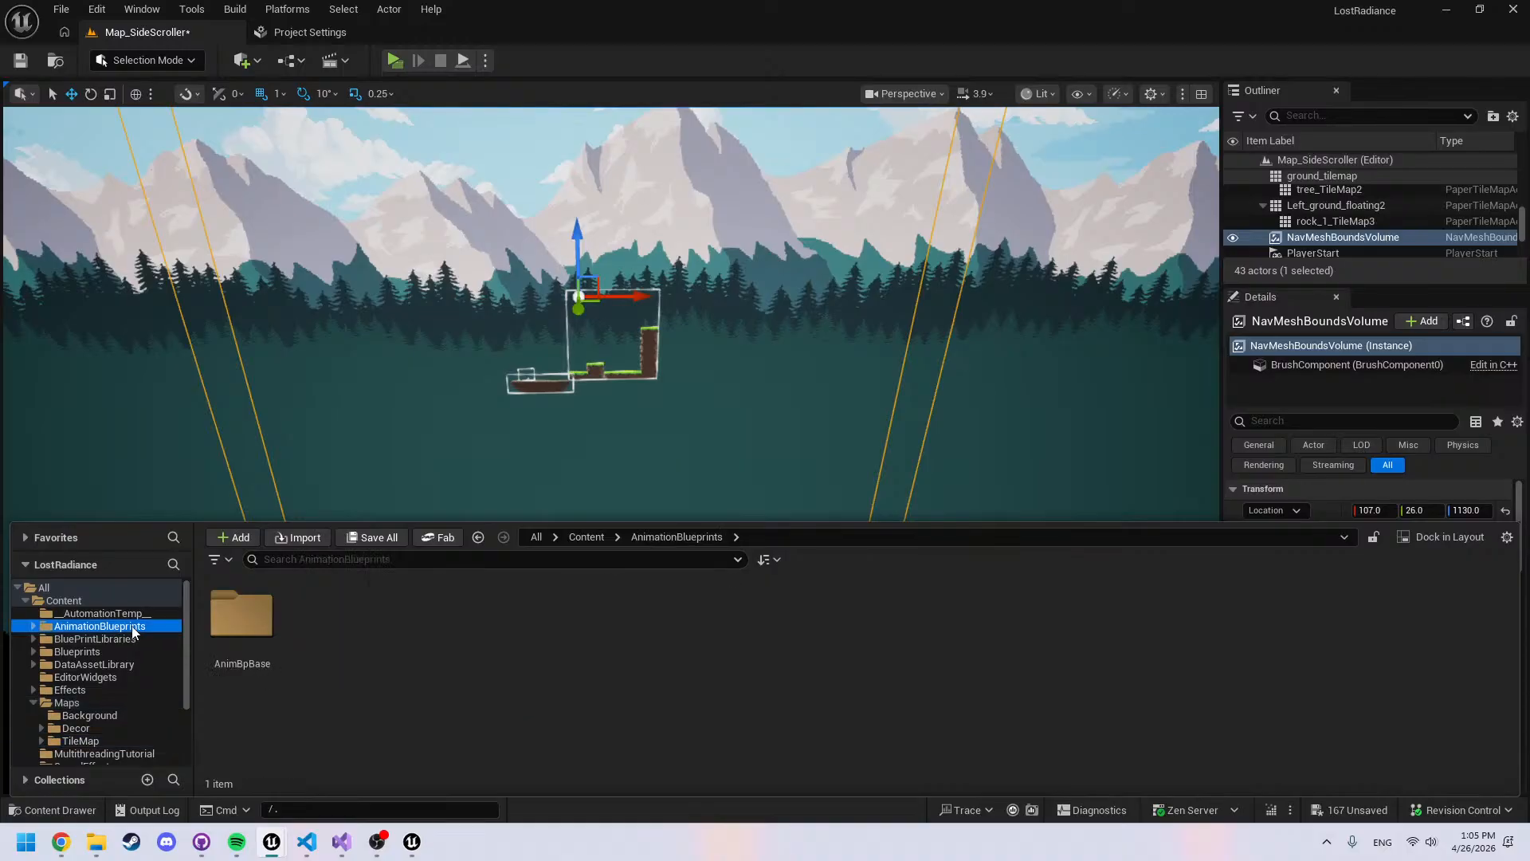
pyautogui.click(127, 651)
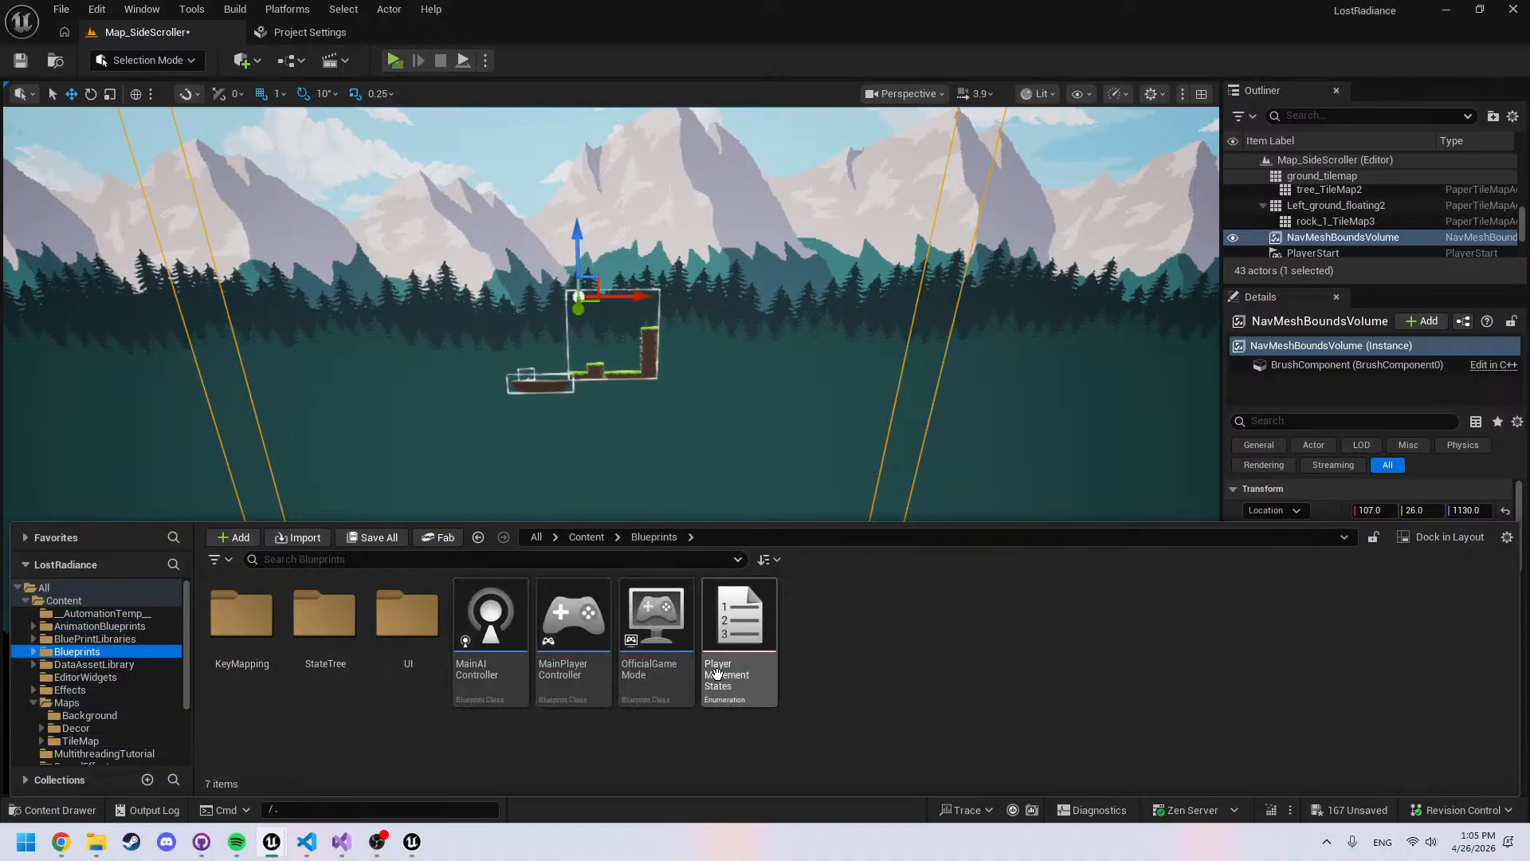
pyautogui.click(671, 648)
pyautogui.doubleClick(671, 648)
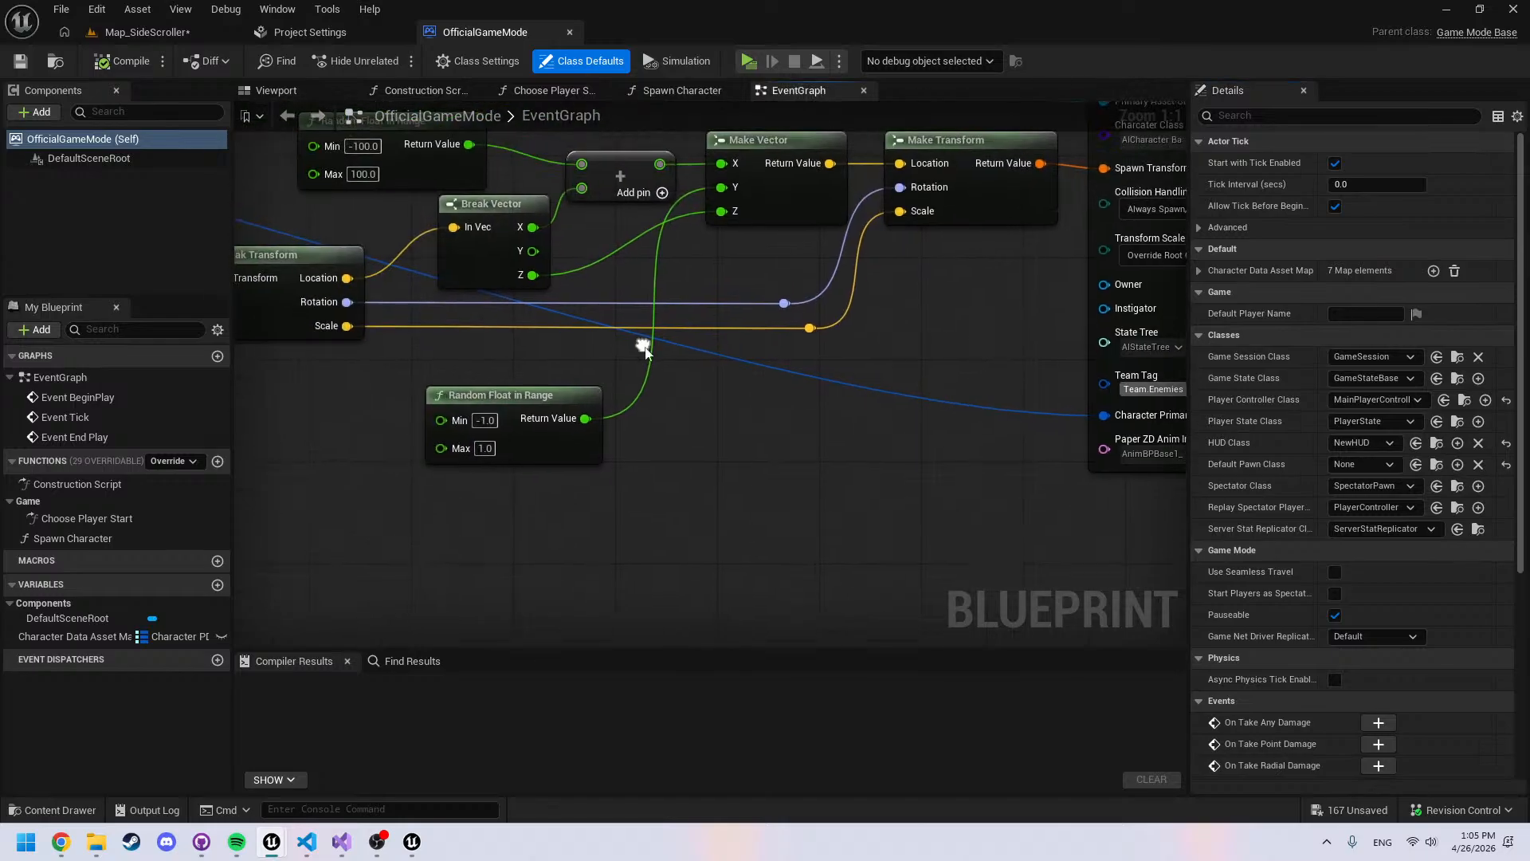
pyautogui.doubleClick(122, 517)
pyautogui.scroll(2, 797, 422)
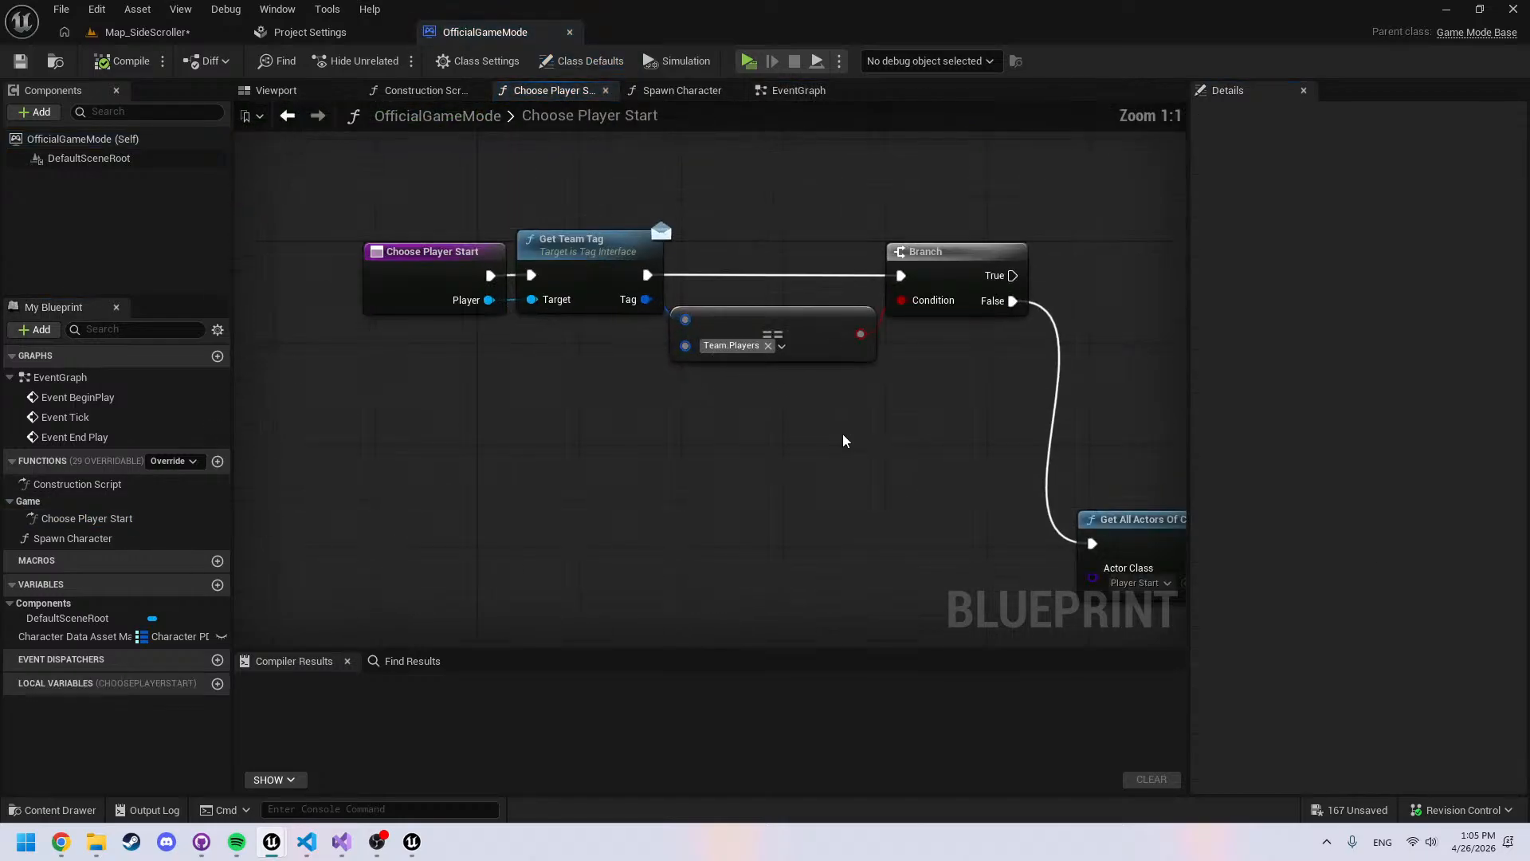
pyautogui.moveTo(844, 438); pyautogui.dragTo(108, 386, button='right')
pyautogui.moveTo(558, 398); pyautogui.dragTo(897, 428, button='right')
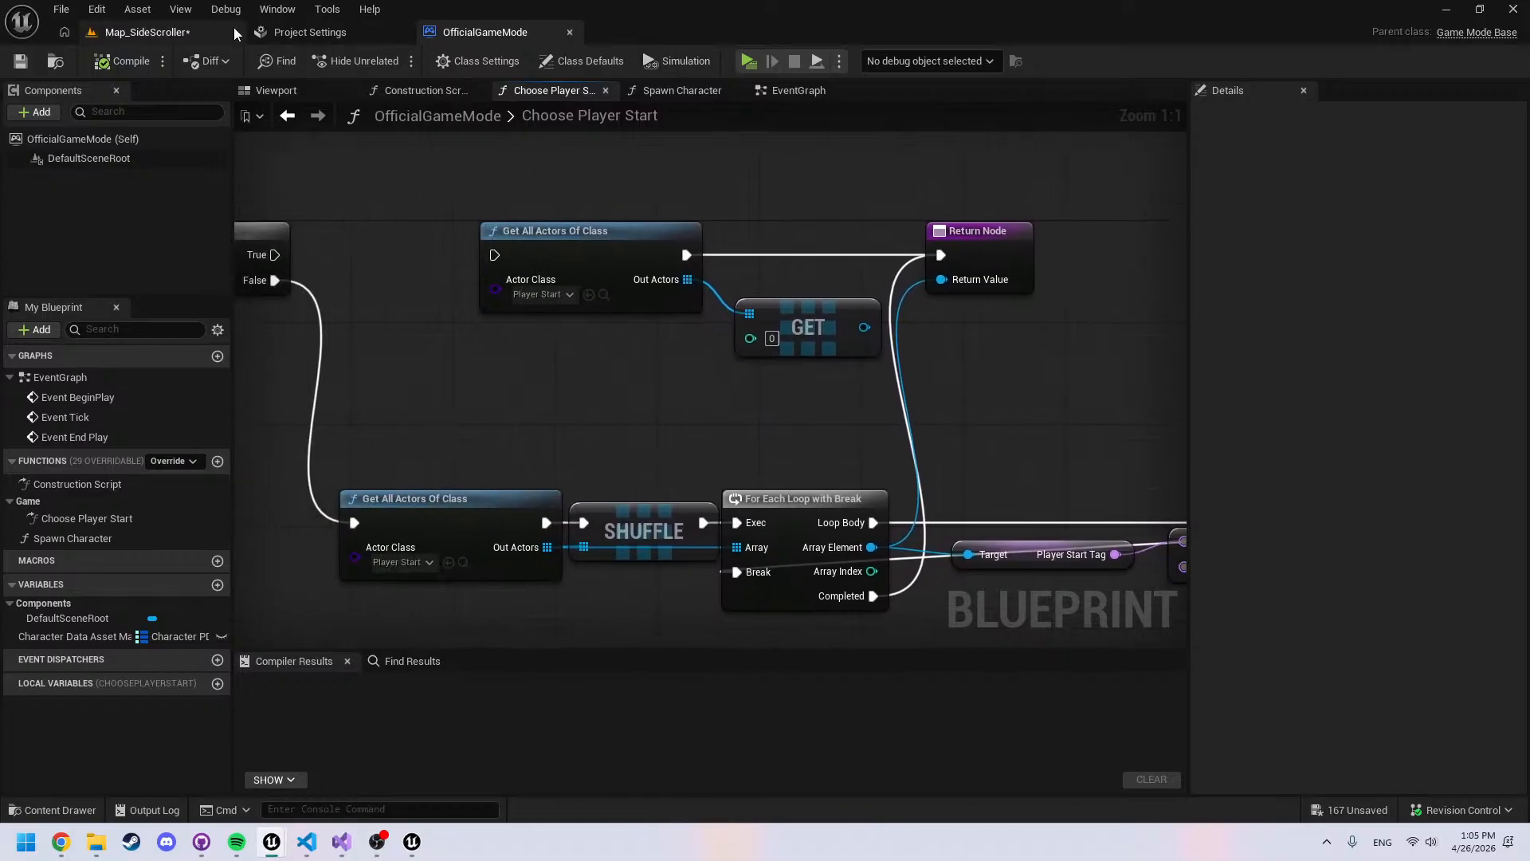
# In Map_SideScroller, move the PlayerStart tagged Player down to the small stepped tilemap, at about X 148, Z 372
pyautogui.click(151, 32)
pyautogui.scroll(8, 588, 329)
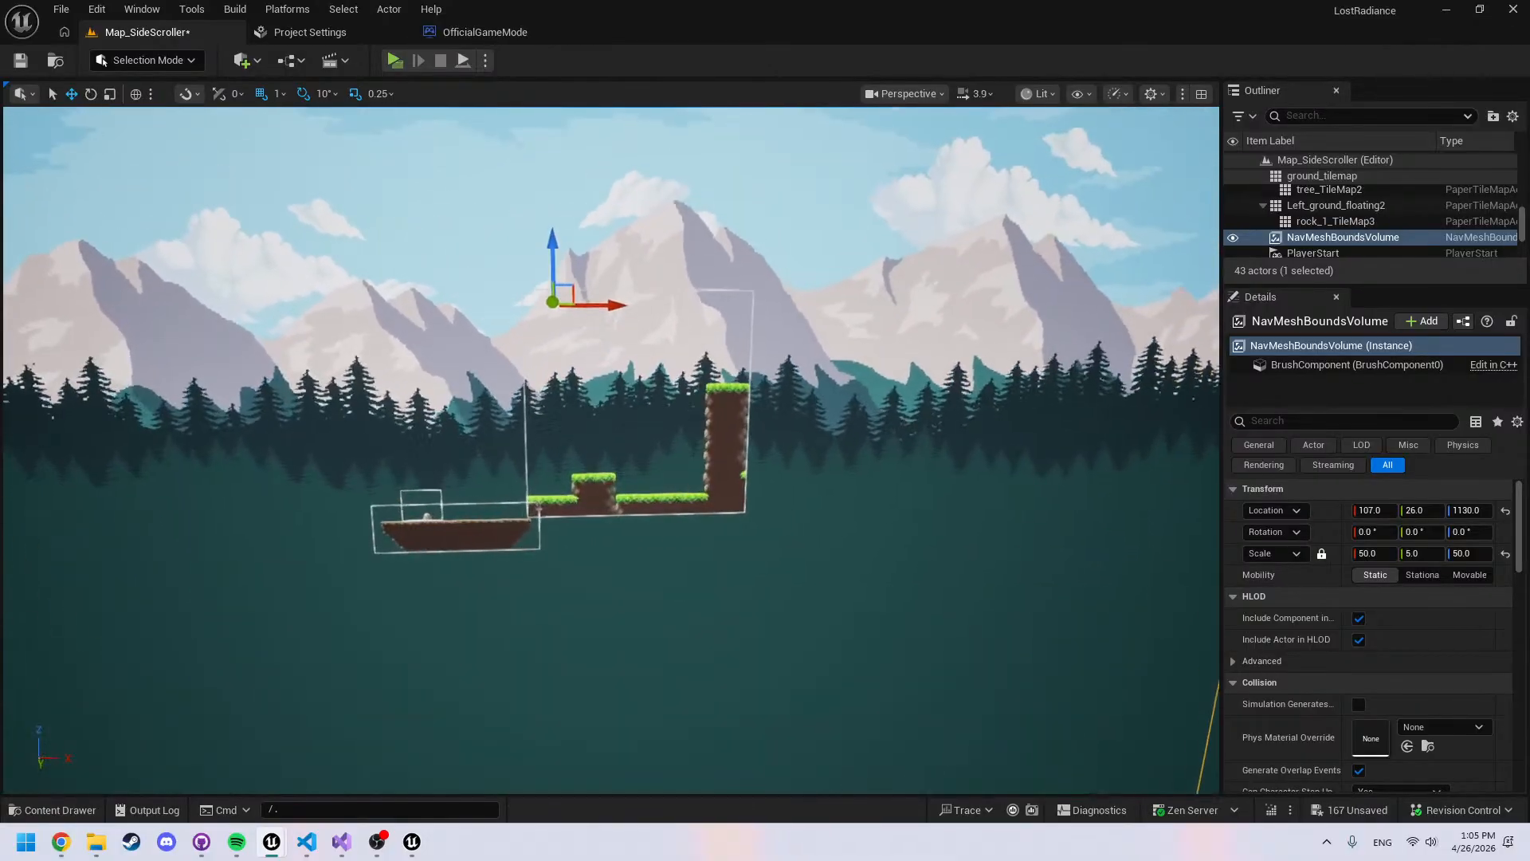
pyautogui.moveTo(611, 451); pyautogui.dragTo(546, 342, button='right')
pyautogui.press('w')
pyautogui.press('s')
pyautogui.click(591, 335)
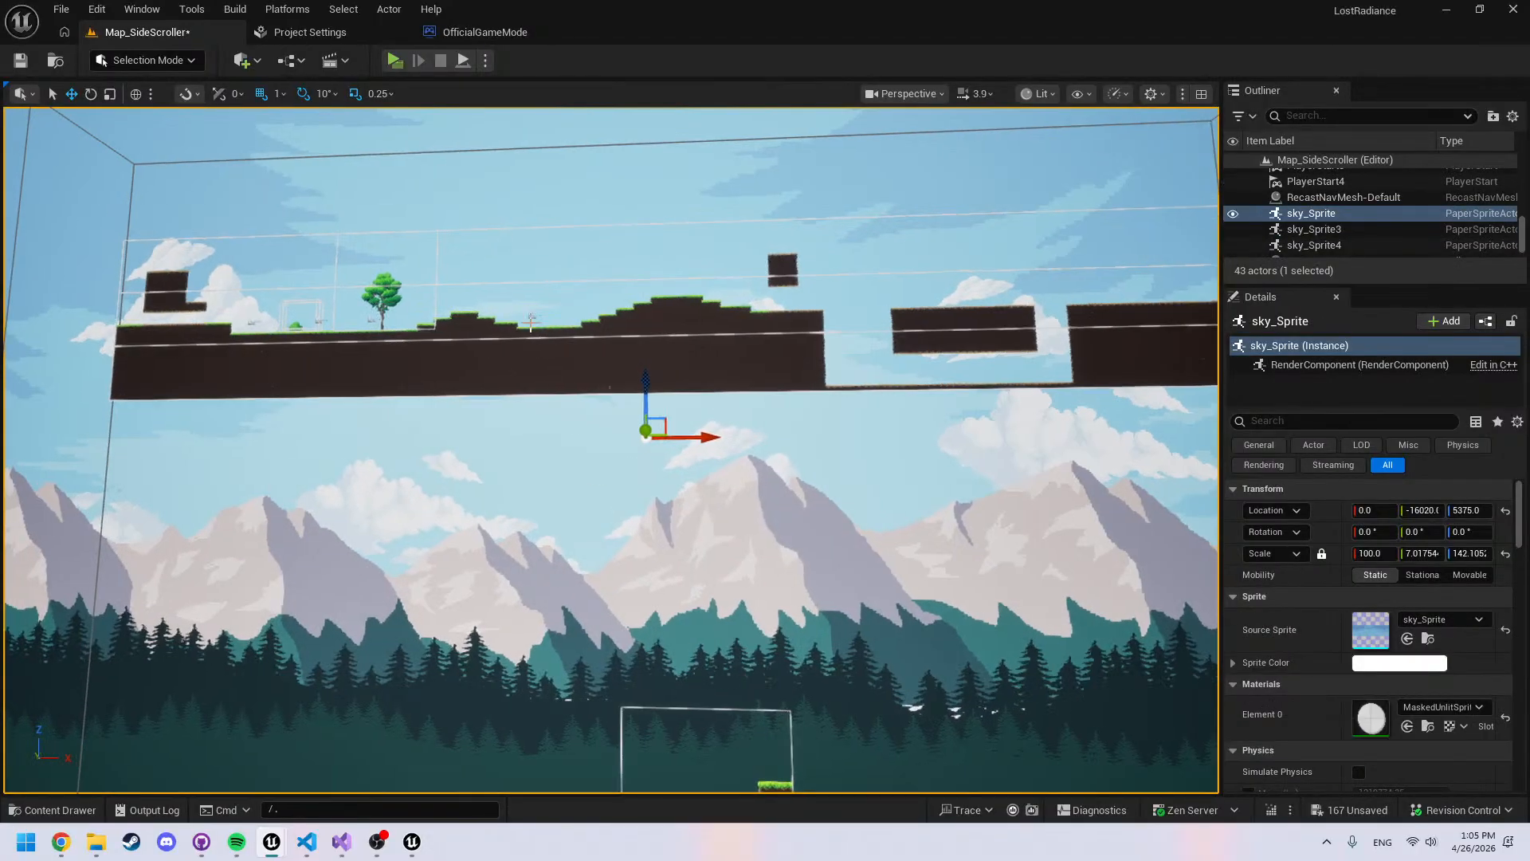
pyautogui.click(535, 325)
pyautogui.moveTo(532, 268); pyautogui.dragTo(529, 693)
pyautogui.moveTo(612, 658)
pyautogui.mouseDown(button='right')
pyautogui.moveTo(662, 558)
pyautogui.moveTo(614, 686)
pyautogui.mouseUp(button='right')
pyautogui.moveTo(588, 579); pyautogui.dragTo(695, 580)
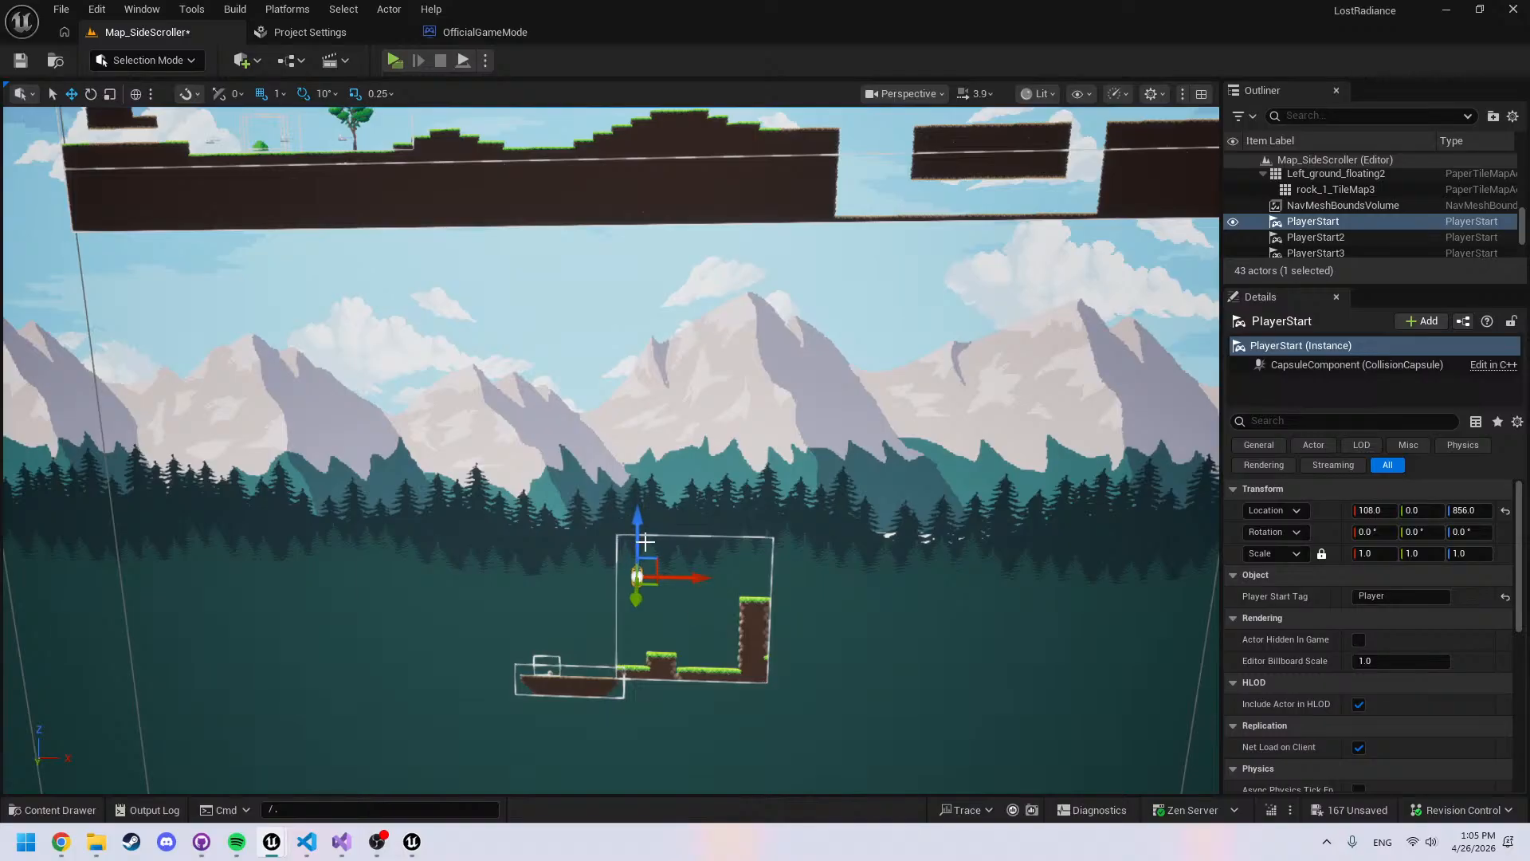
pyautogui.moveTo(629, 537); pyautogui.dragTo(630, 589)
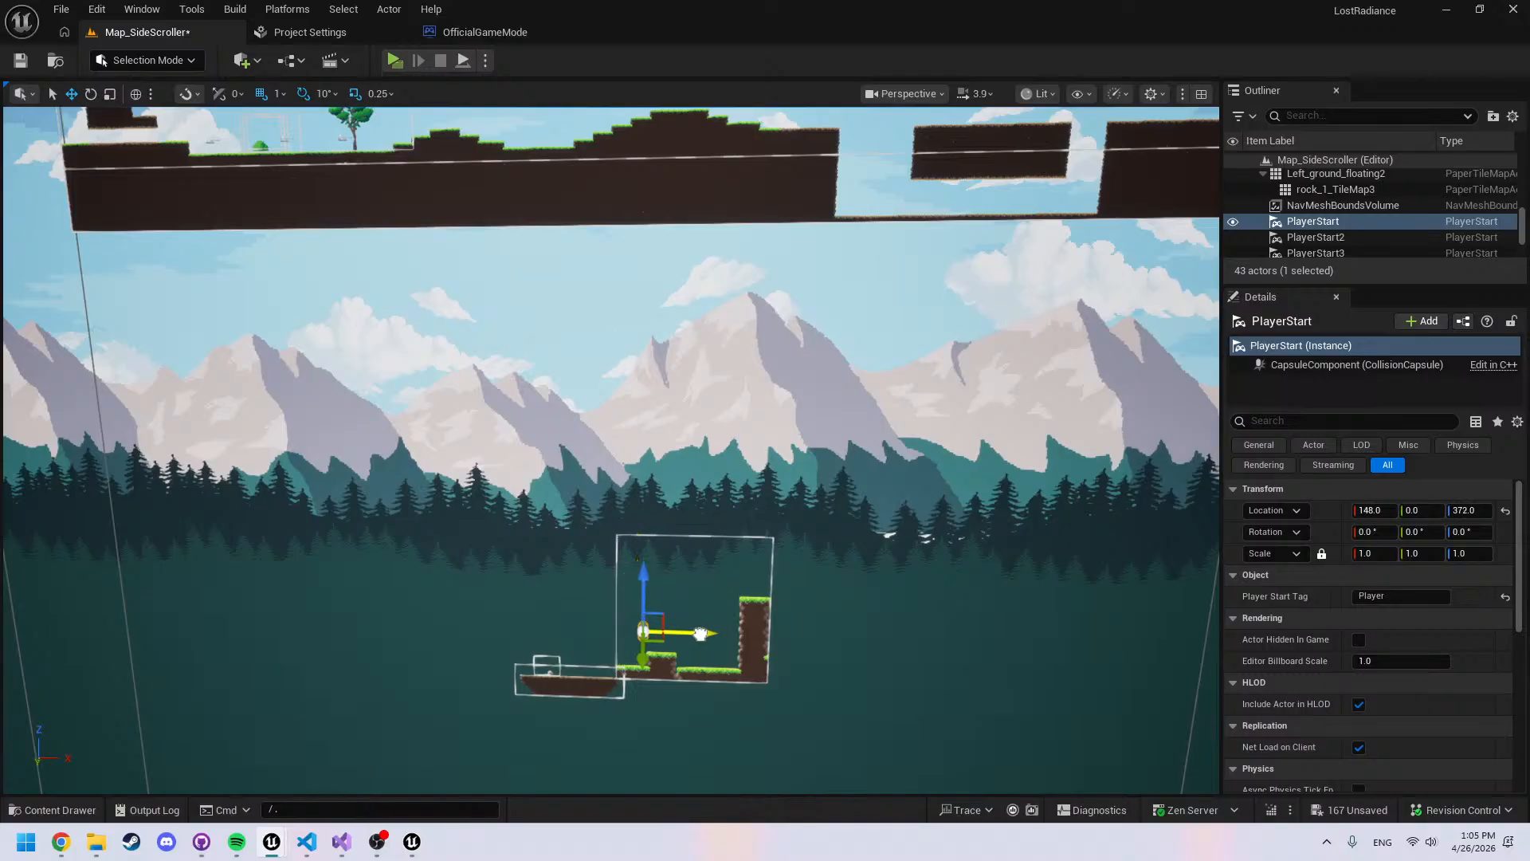
# Move the PlayerStart tagged Player onto the small floating ground beside the stepped tilemap, at about X -333, Z 53
pyautogui.moveTo(703, 634); pyautogui.dragTo(641, 656)
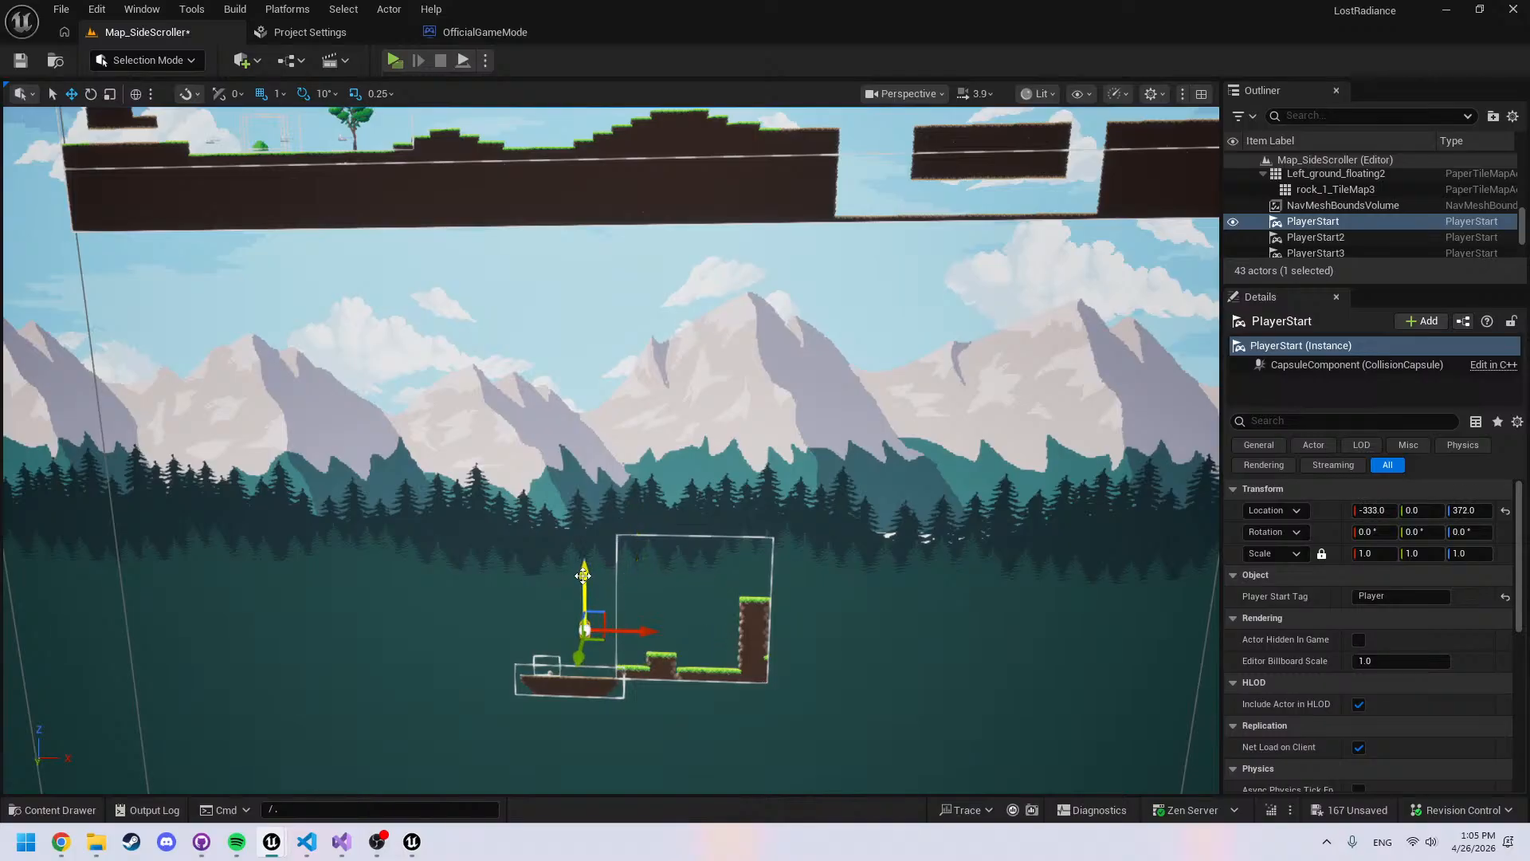
pyautogui.moveTo(583, 575); pyautogui.dragTo(582, 612)
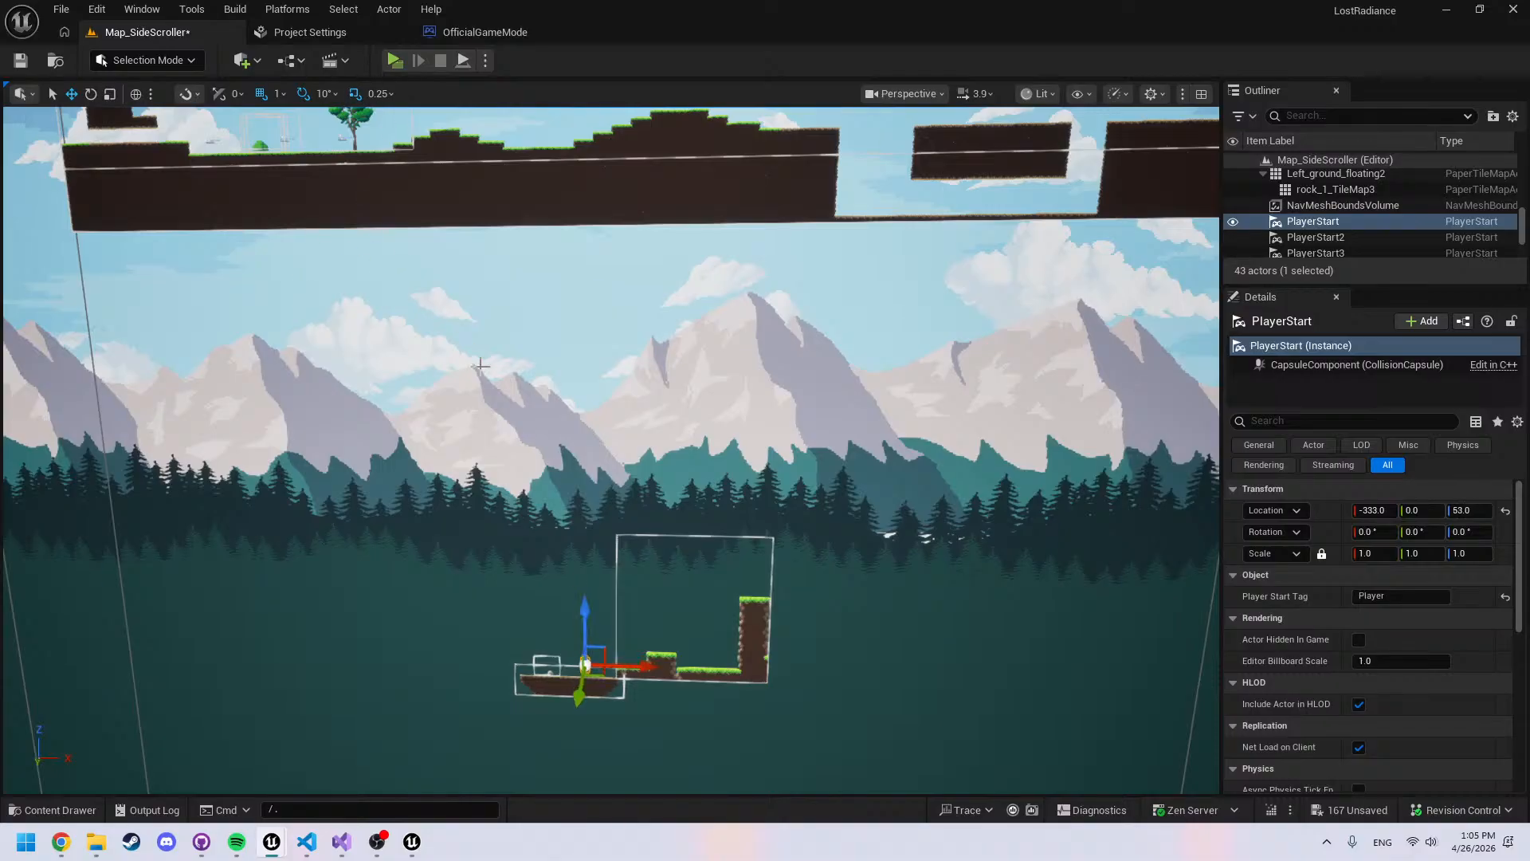
pyautogui.hotkey('ctrl', 'space')
pyautogui.scroll(-1, 160, 708)
pyautogui.scroll(1, 161, 707)
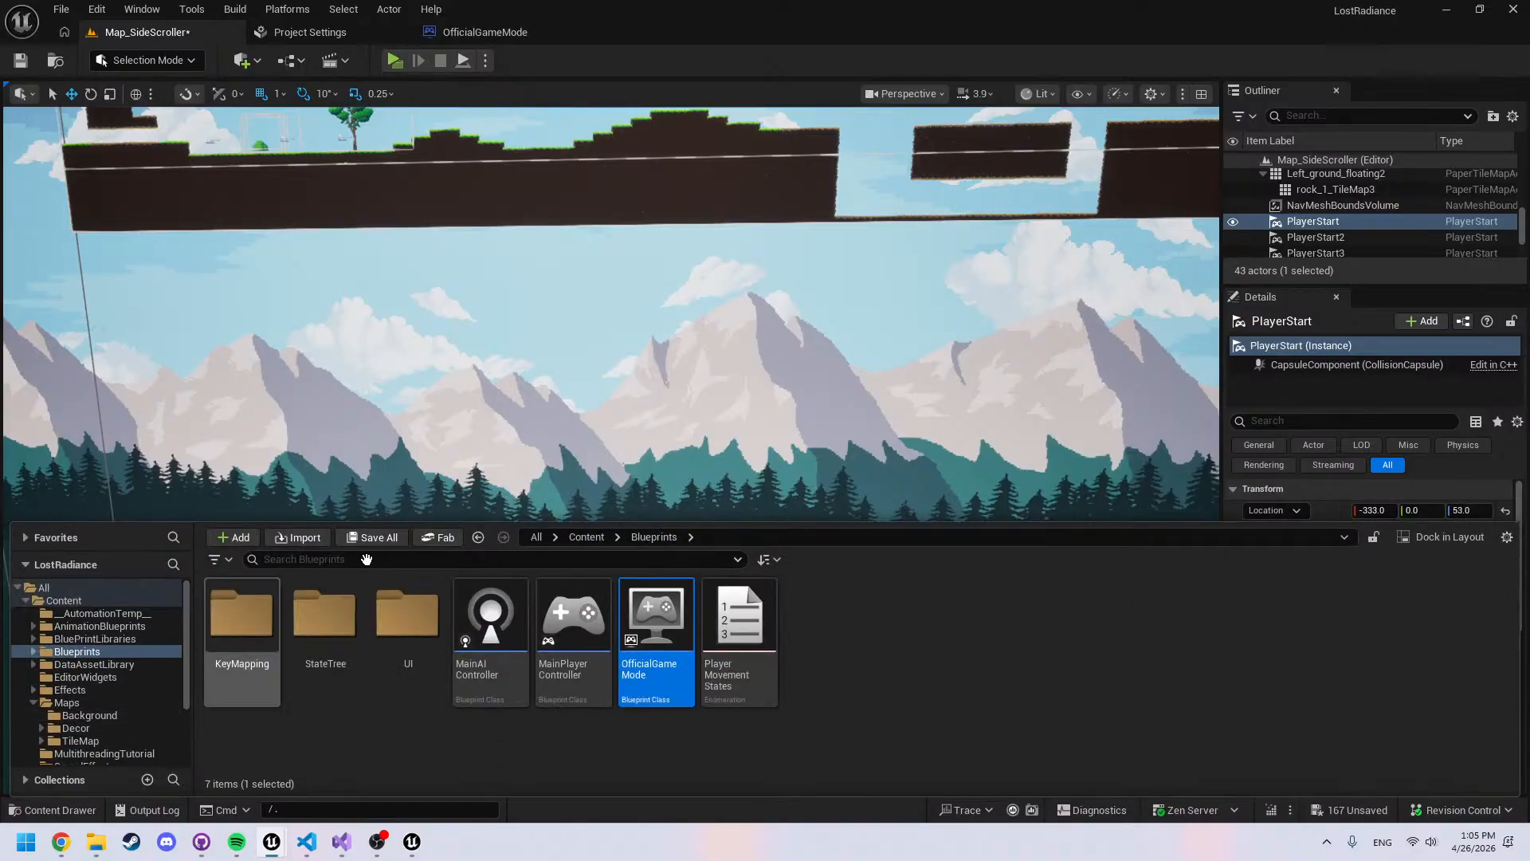
# Try to paste a copy of PlayerStart3 from the upper ground into the level near the small stepped tilemap
pyautogui.moveTo(406, 326); pyautogui.dragTo(405, 325, button='right')
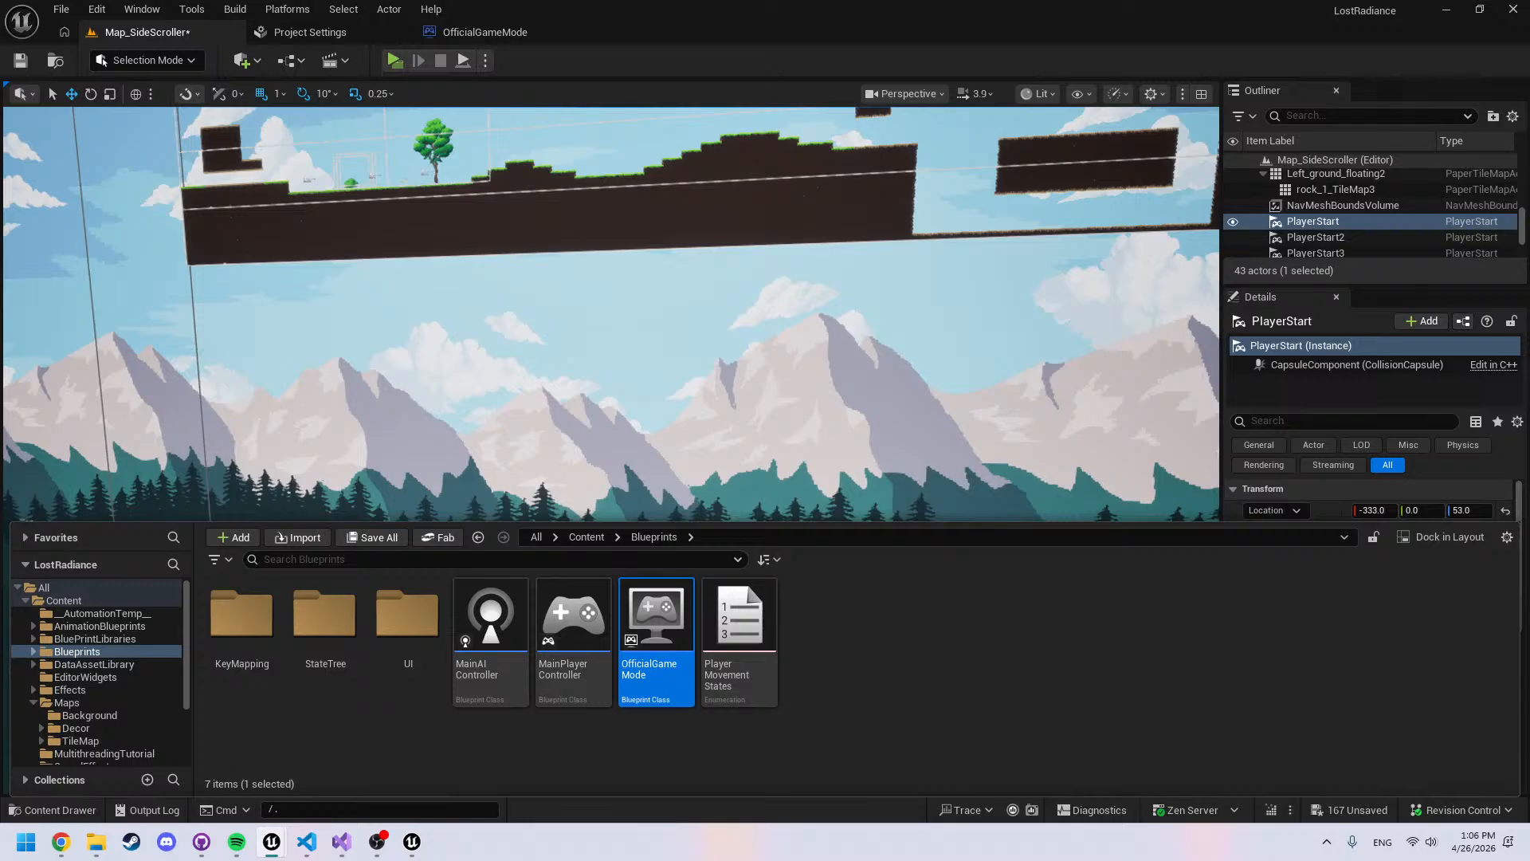
pyautogui.click(431, 180)
pyautogui.click(426, 176)
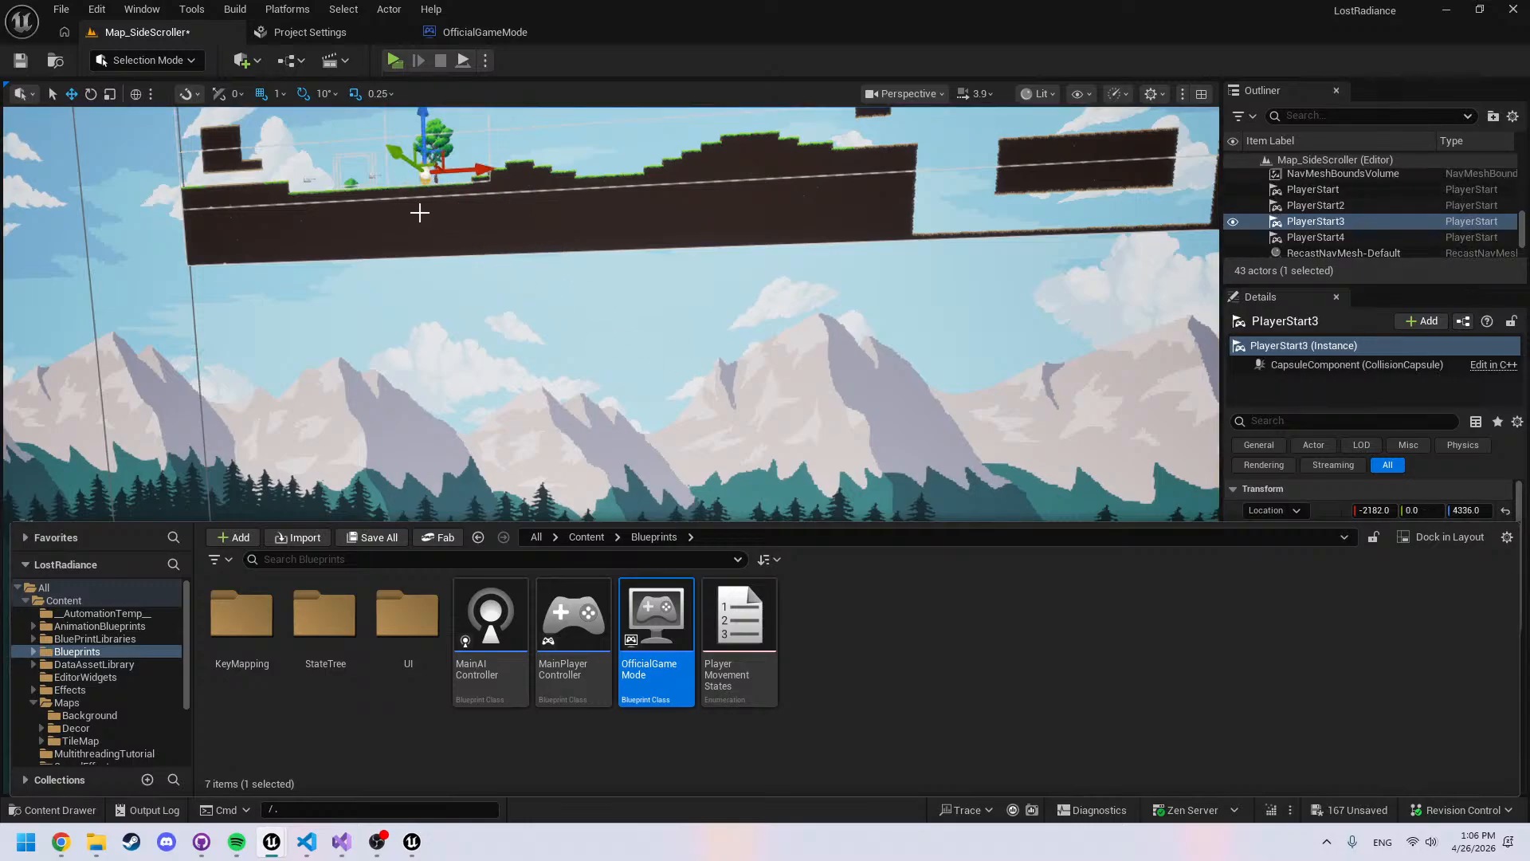
pyautogui.click(662, 343)
pyautogui.moveTo(776, 353); pyautogui.dragTo(776, 355, button='right')
pyautogui.hotkey('ctrl', 'z')
pyautogui.hotkey('ctrl', 'z')
pyautogui.hotkey('ctrl', 'z')
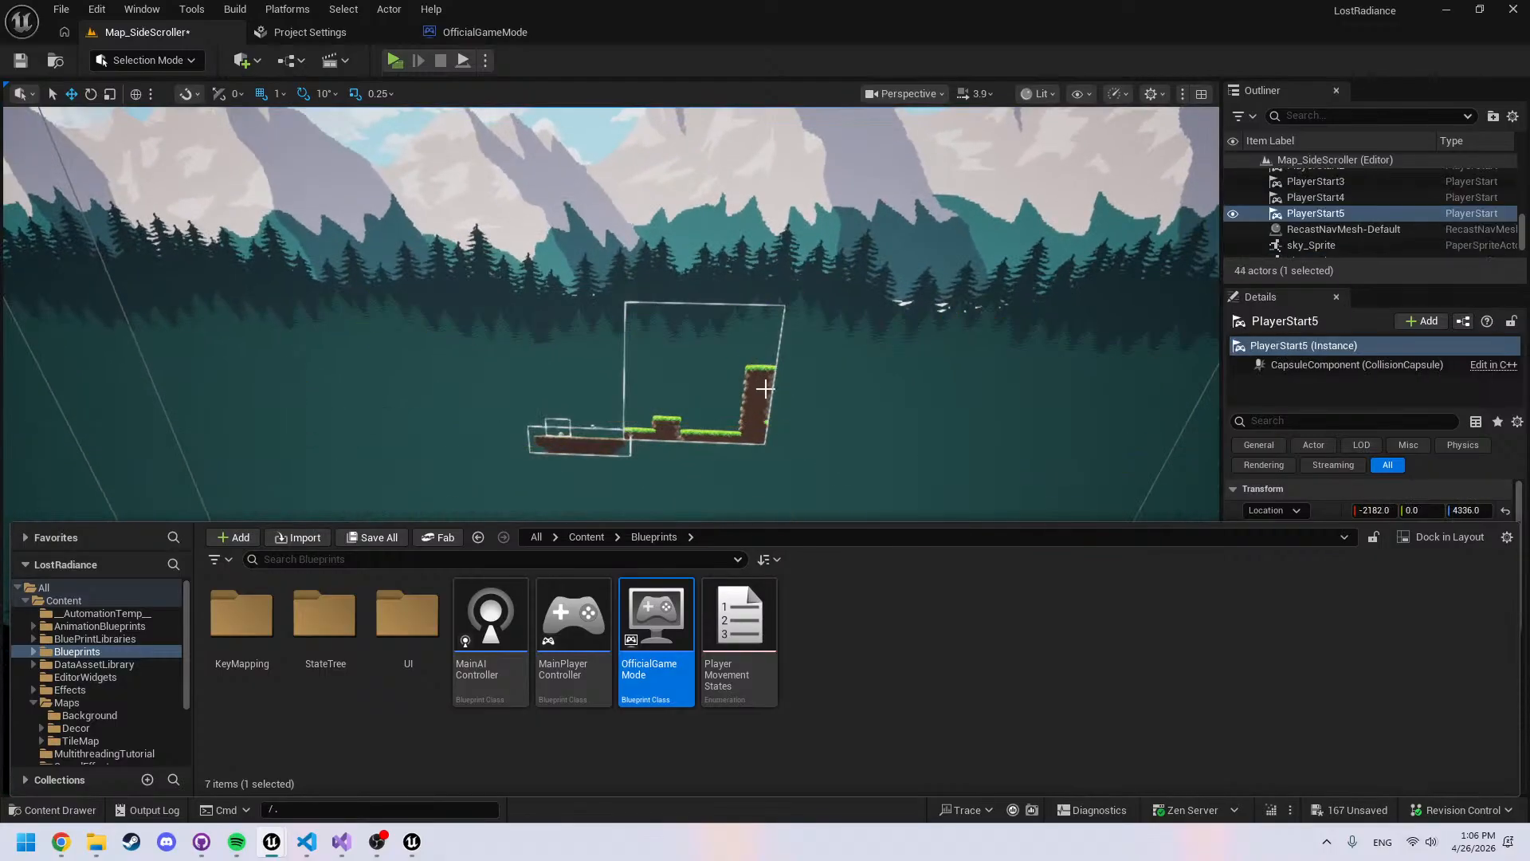
pyautogui.scroll(10, 715, 430)
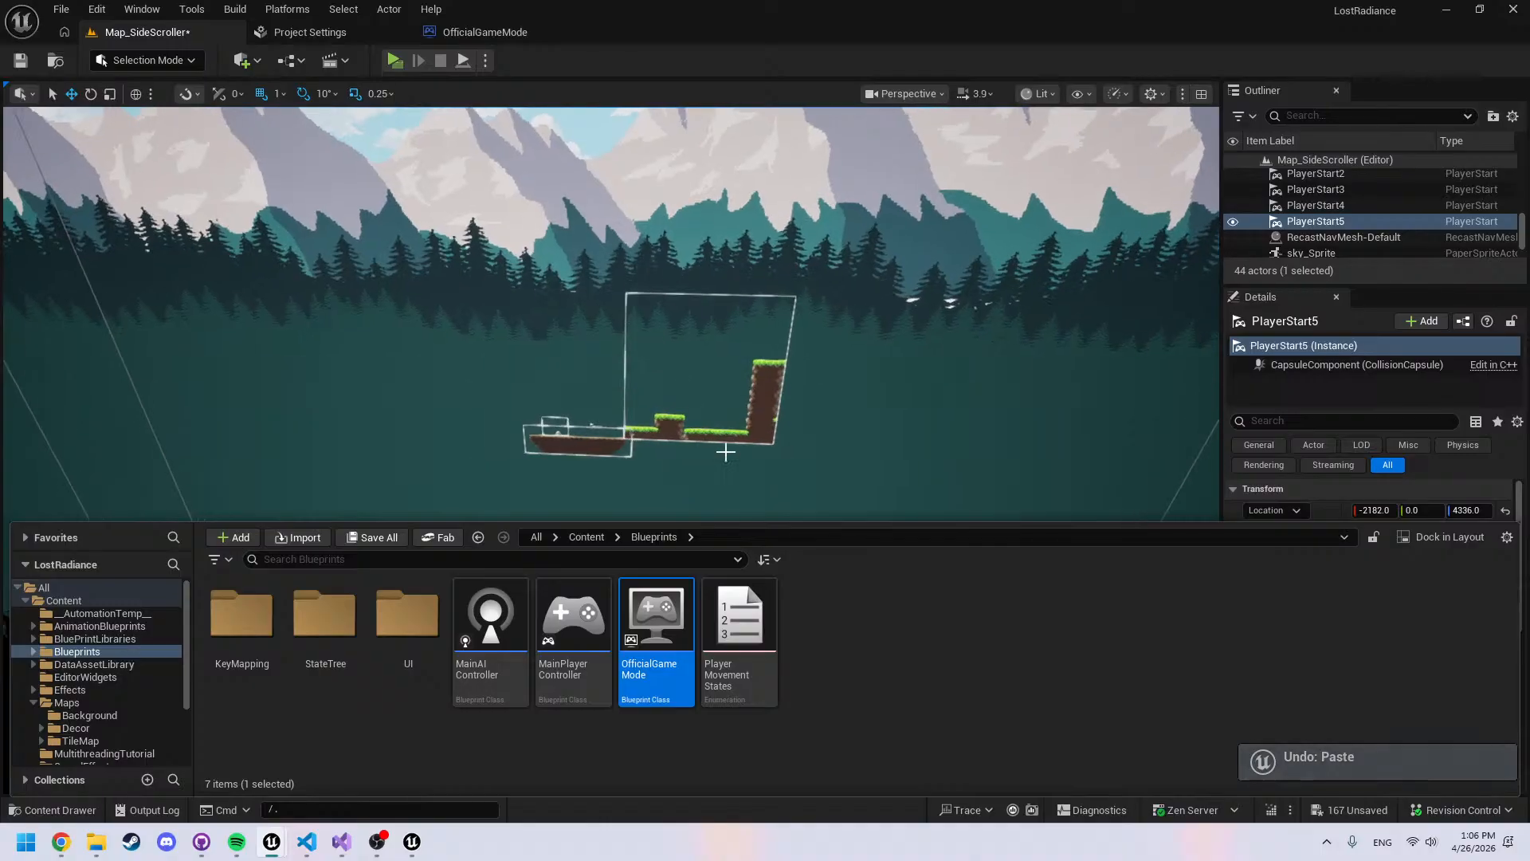
pyautogui.hotkey('ctrl', 'z')
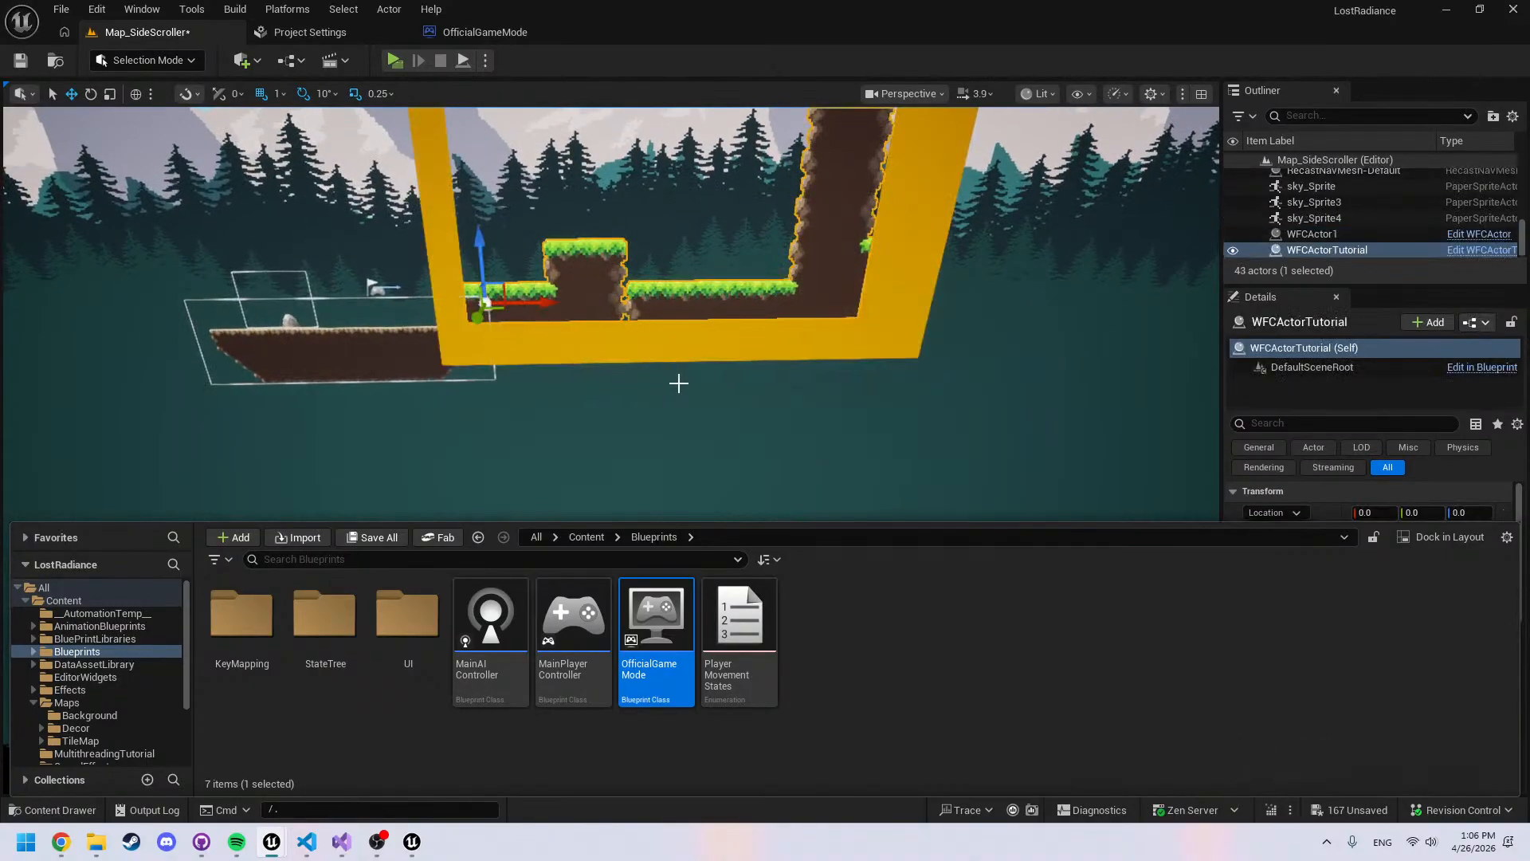
pyautogui.hotkey('ctrl', 'y')
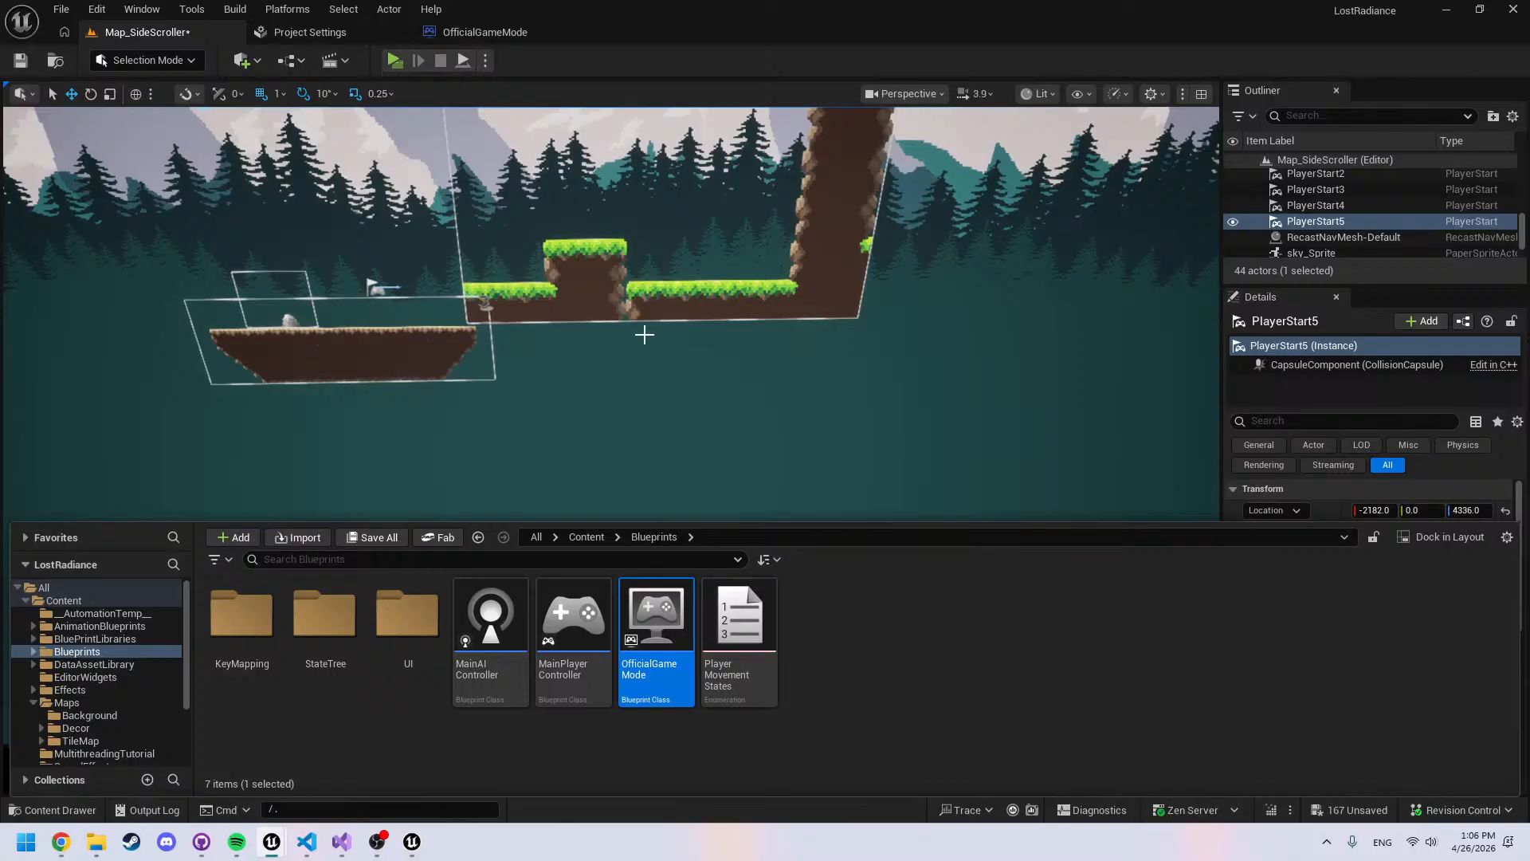
pyautogui.hotkey('ctrl', 'z')
pyautogui.click(437, 357)
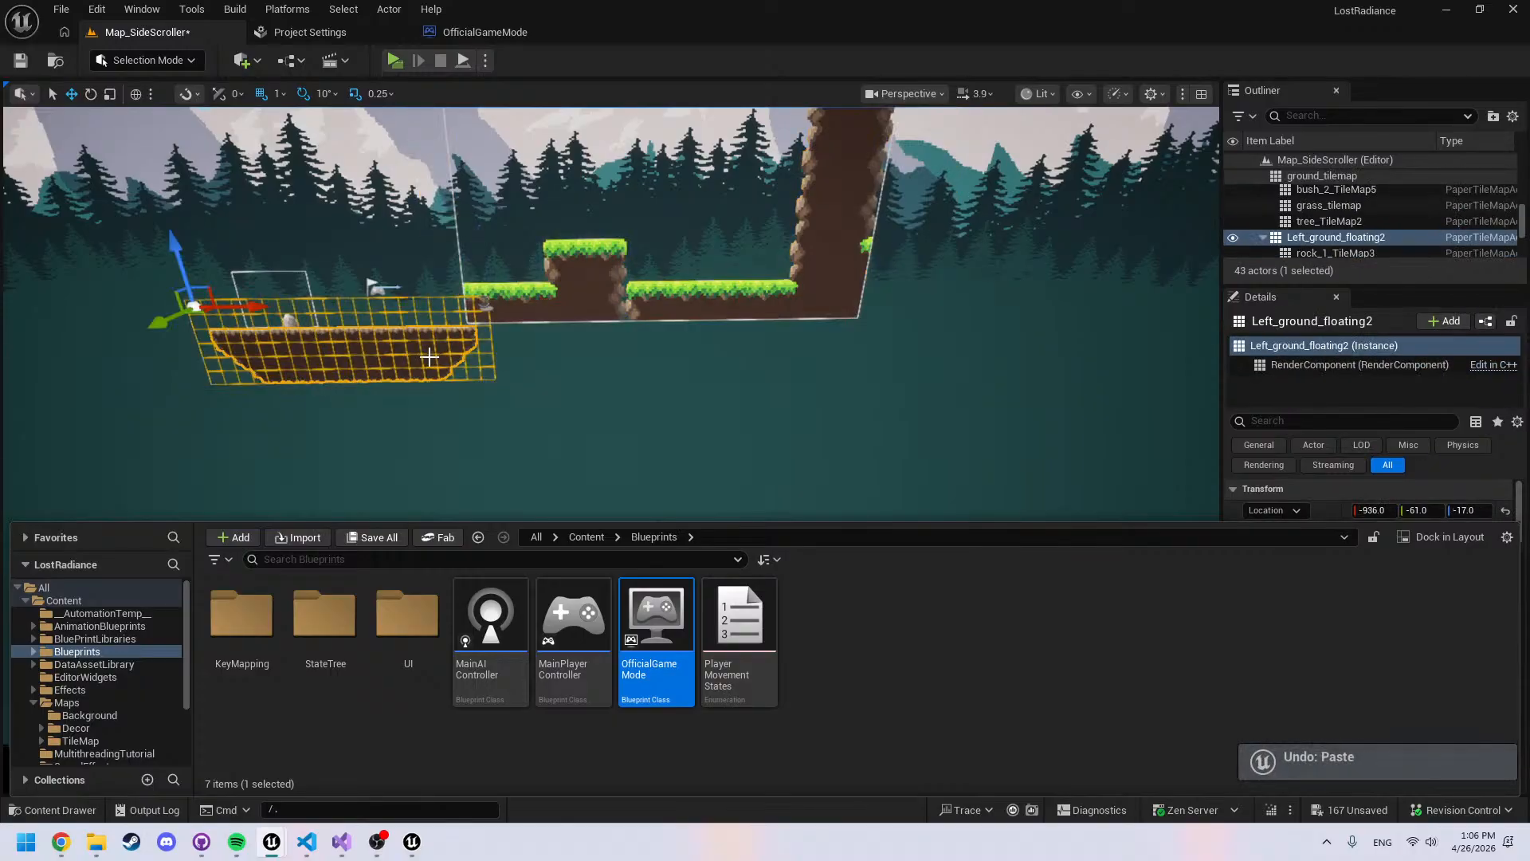
pyautogui.hotkey('ctrl', 'v')
pyautogui.hotkey('ctrl', 'z')
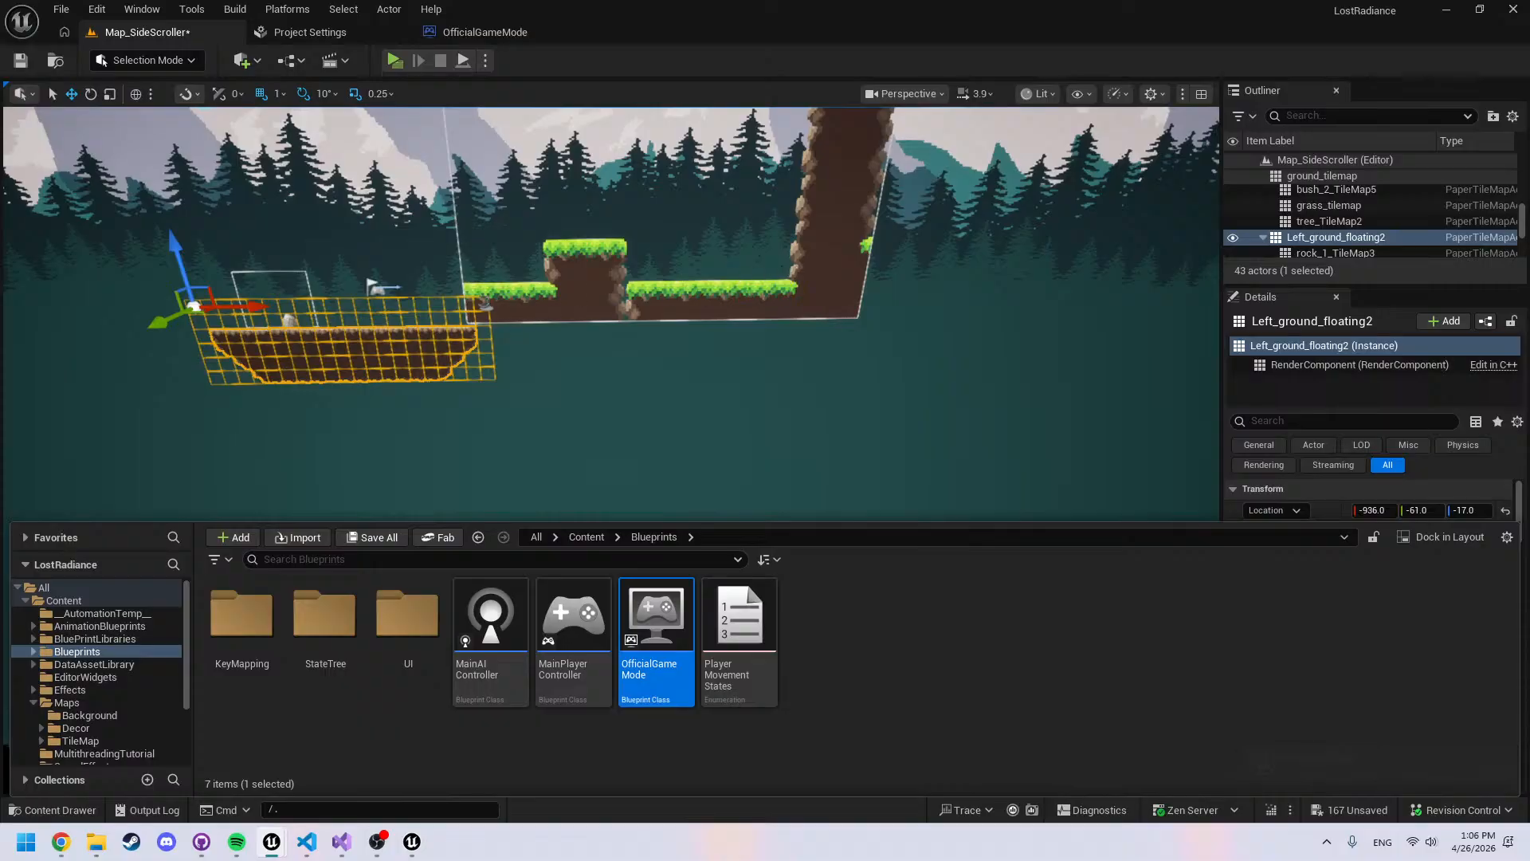
# Move the PlayerStart tagged Player up onto the main upper ground, at about X -333, Z 4369
pyautogui.moveTo(424, 362); pyautogui.dragTo(513, 327, button='right')
pyautogui.press('s')
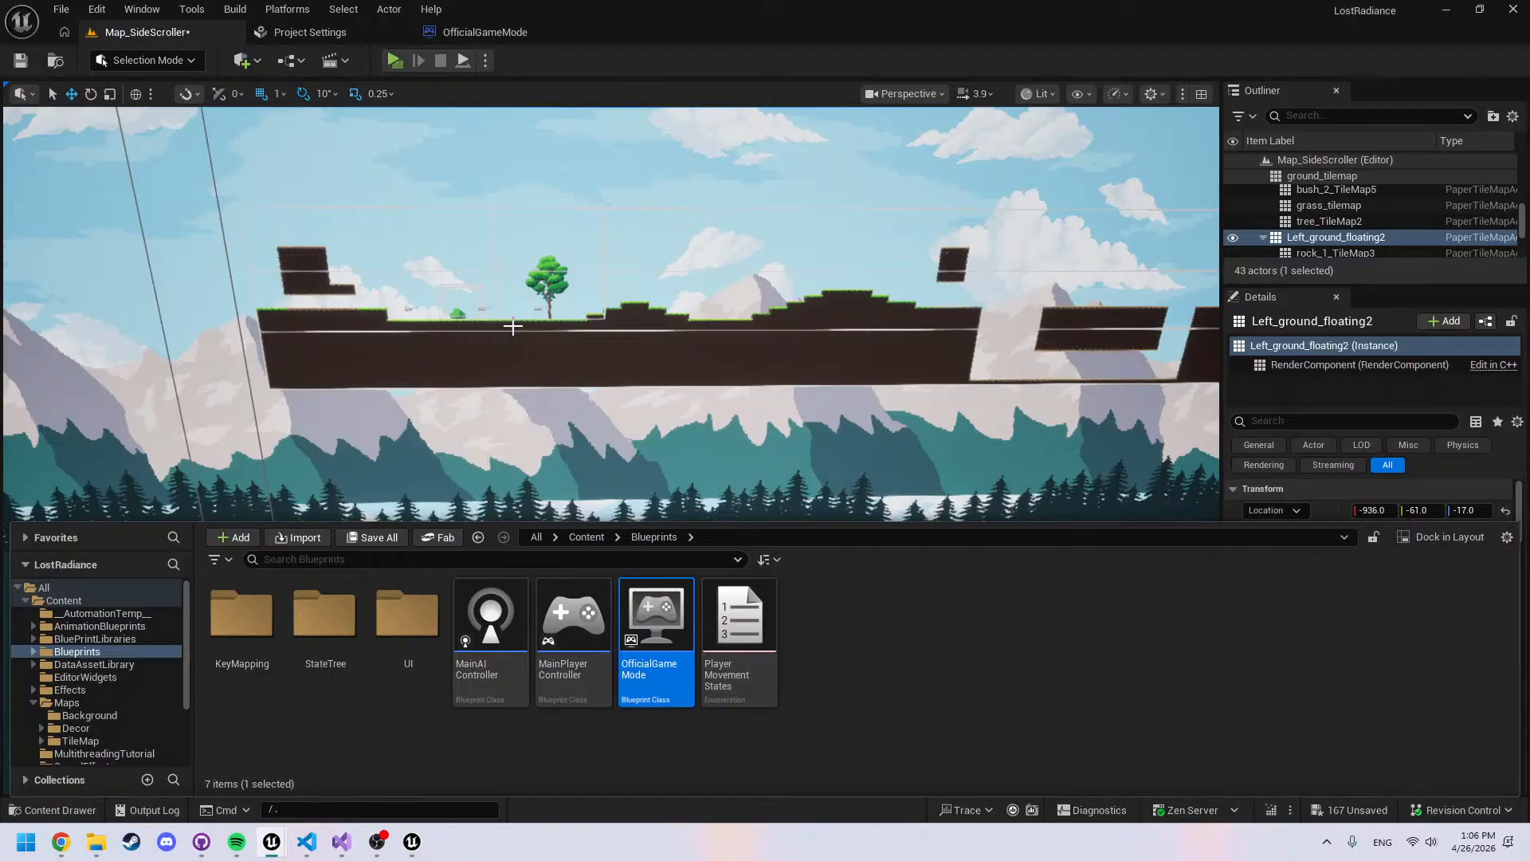
pyautogui.moveTo(903, 441); pyautogui.dragTo(647, 377, button='right')
pyautogui.press('w')
pyautogui.press('w')
pyautogui.scroll(1, 624, 366)
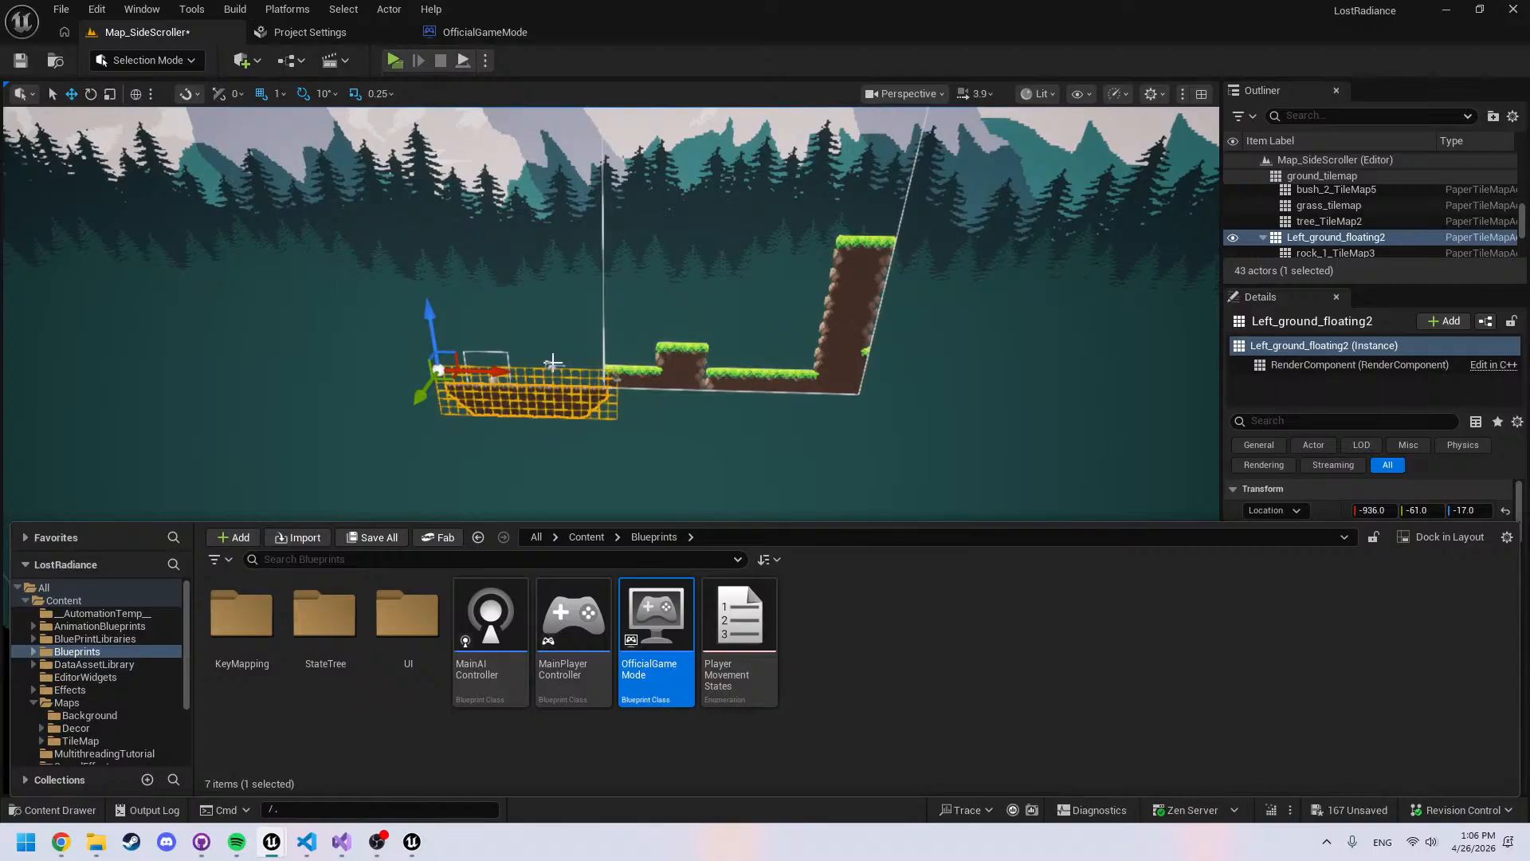
pyautogui.click(586, 344)
pyautogui.click(548, 364)
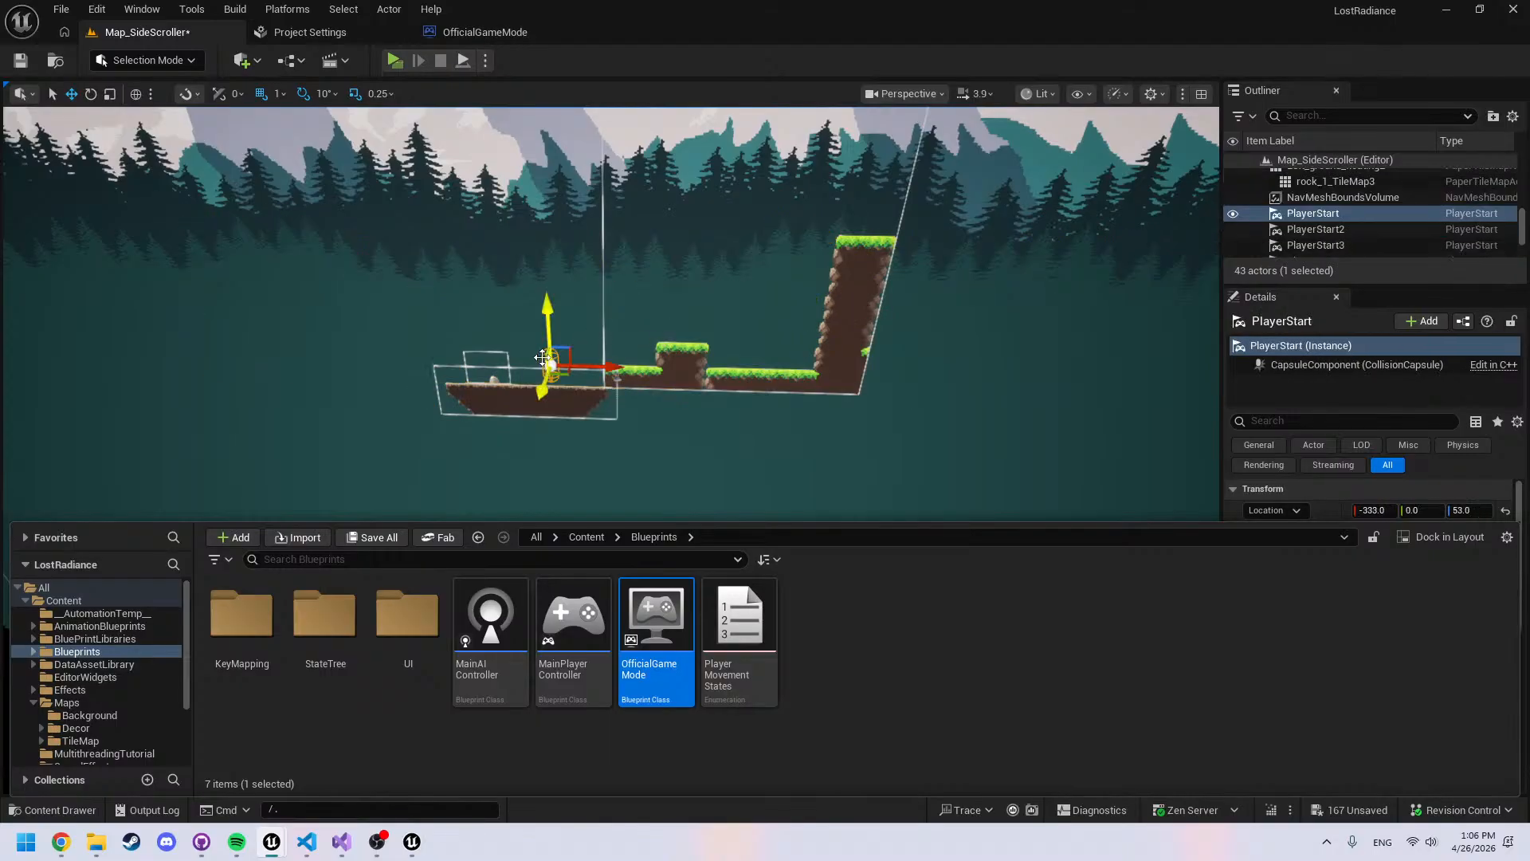
pyautogui.hotkey('ctrl', 'space')
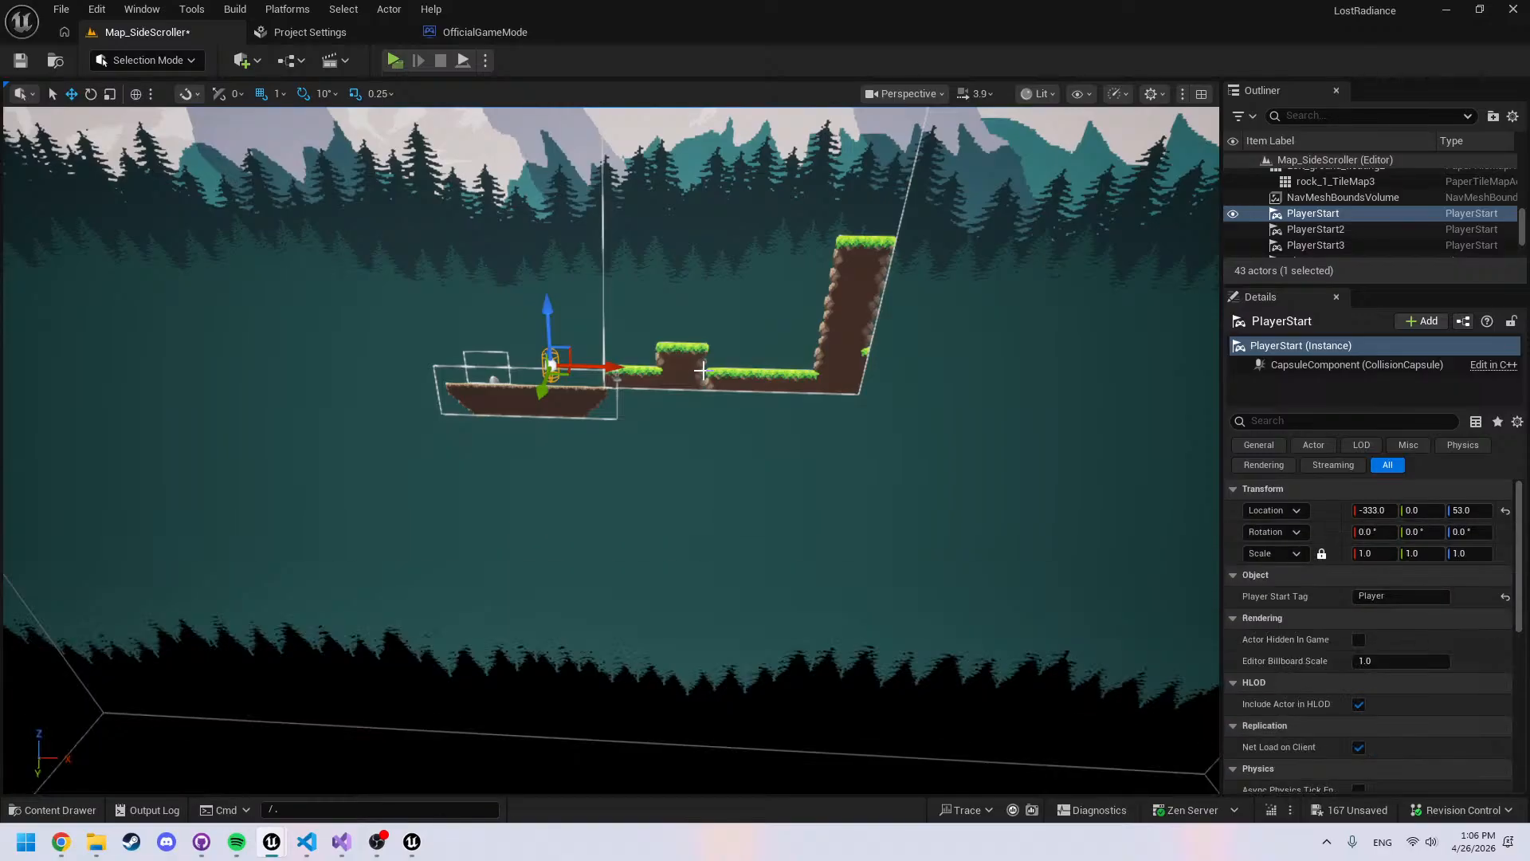
pyautogui.hotkey('ctrl', 'space')
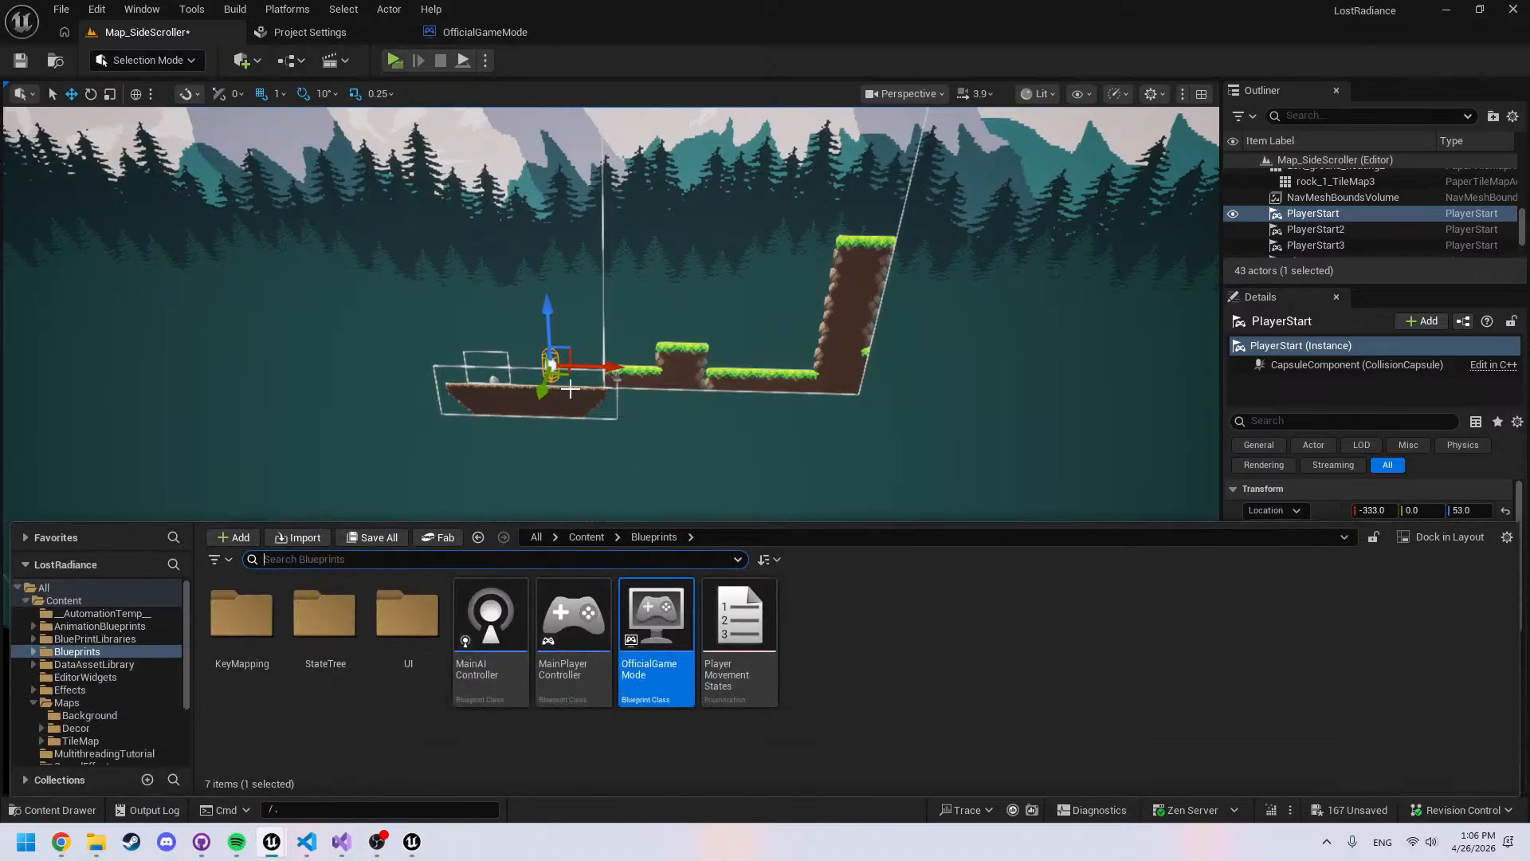
pyautogui.scroll(-5, 590, 375)
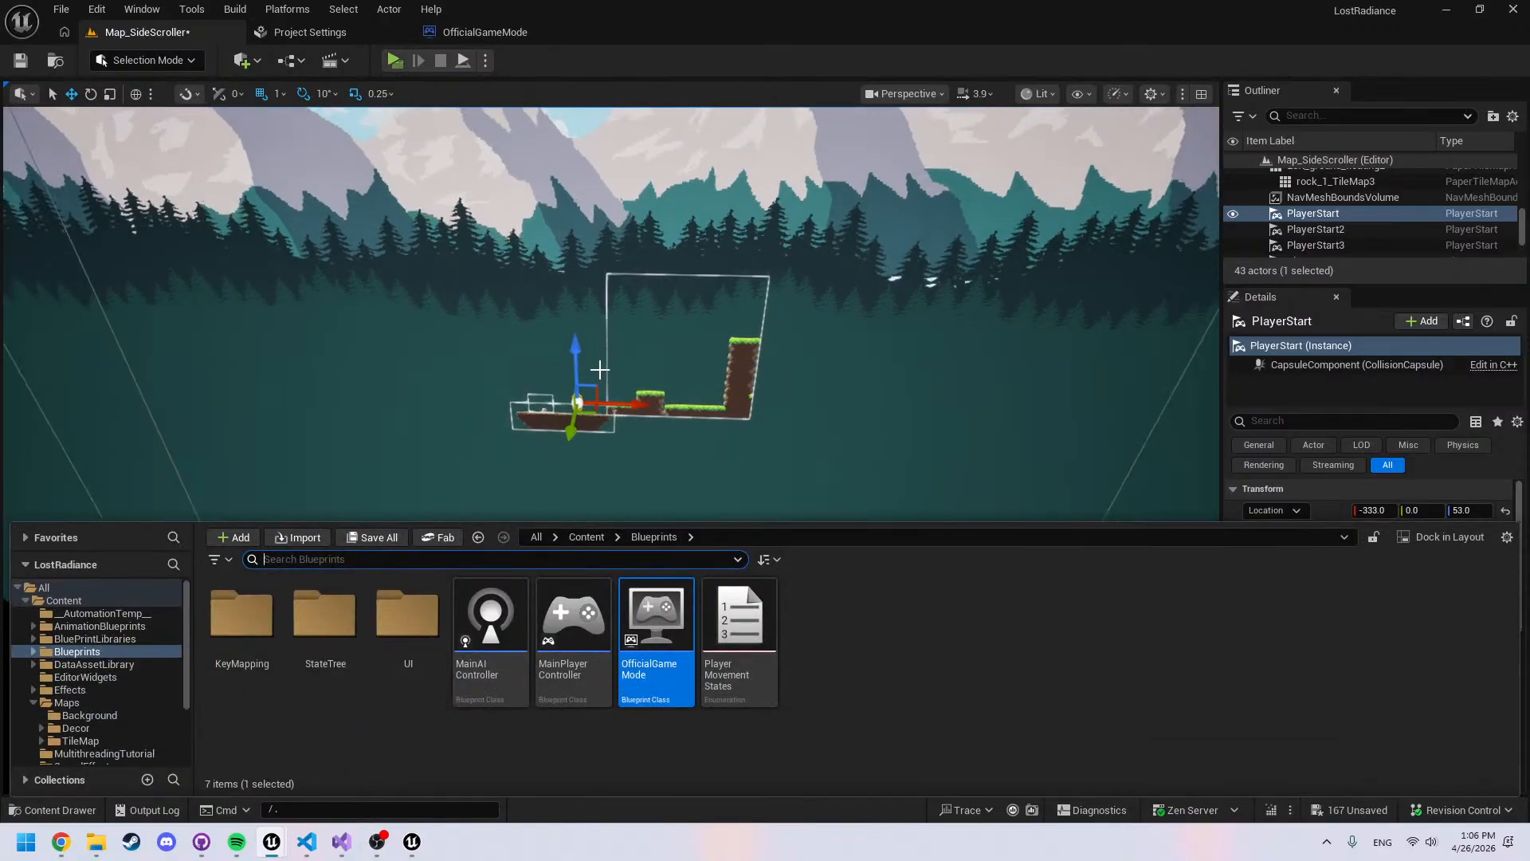
pyautogui.moveTo(600, 369); pyautogui.dragTo(612, 319, button='right')
pyautogui.scroll(-5, 600, 370)
pyautogui.moveTo(559, 482); pyautogui.dragTo(558, 151)
pyautogui.press('f')
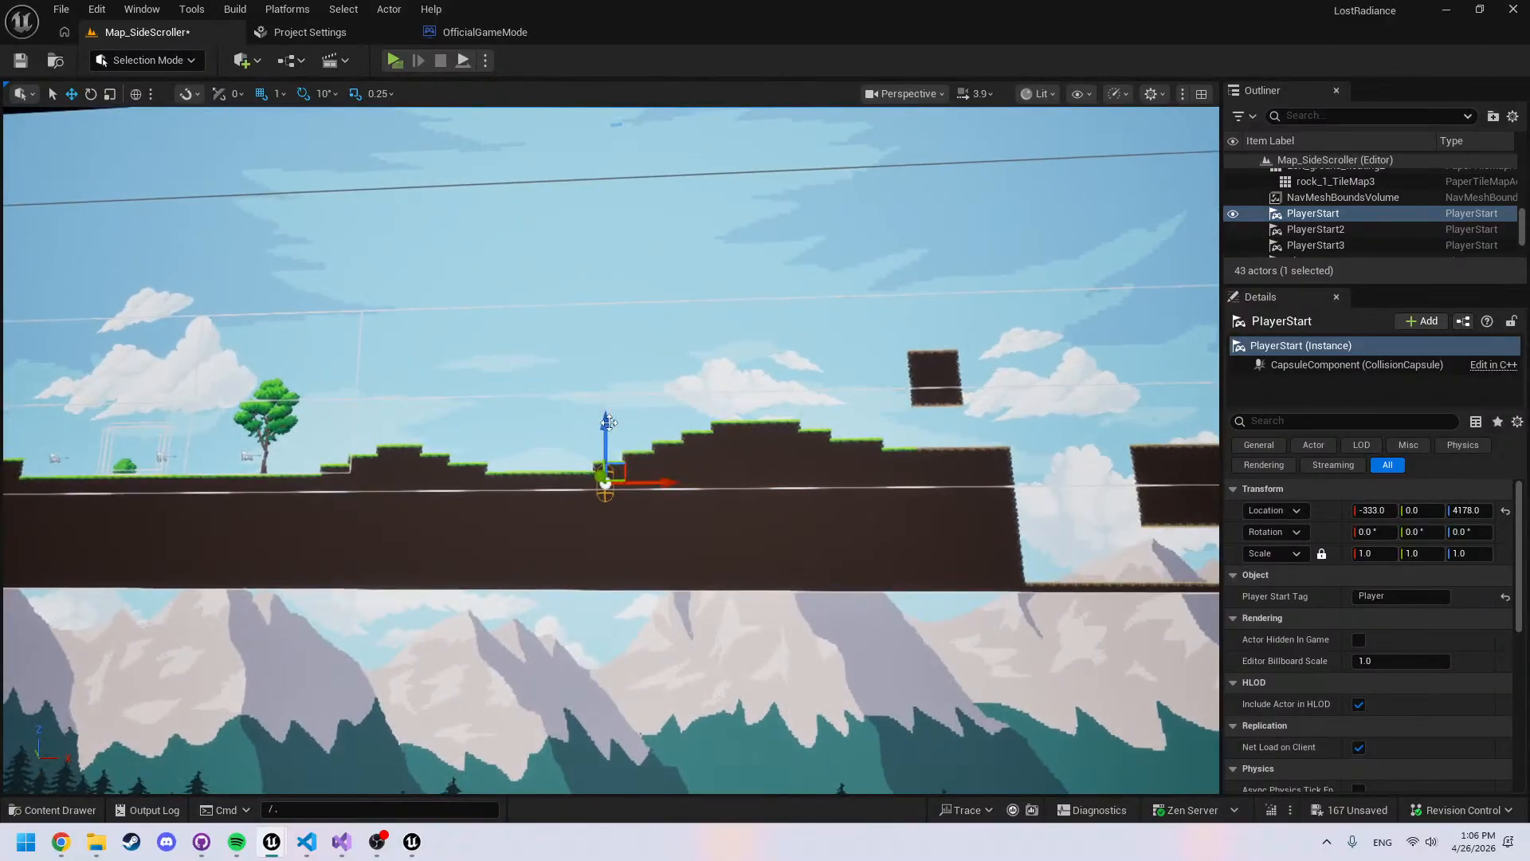
pyautogui.moveTo(608, 422); pyautogui.dragTo(598, 400)
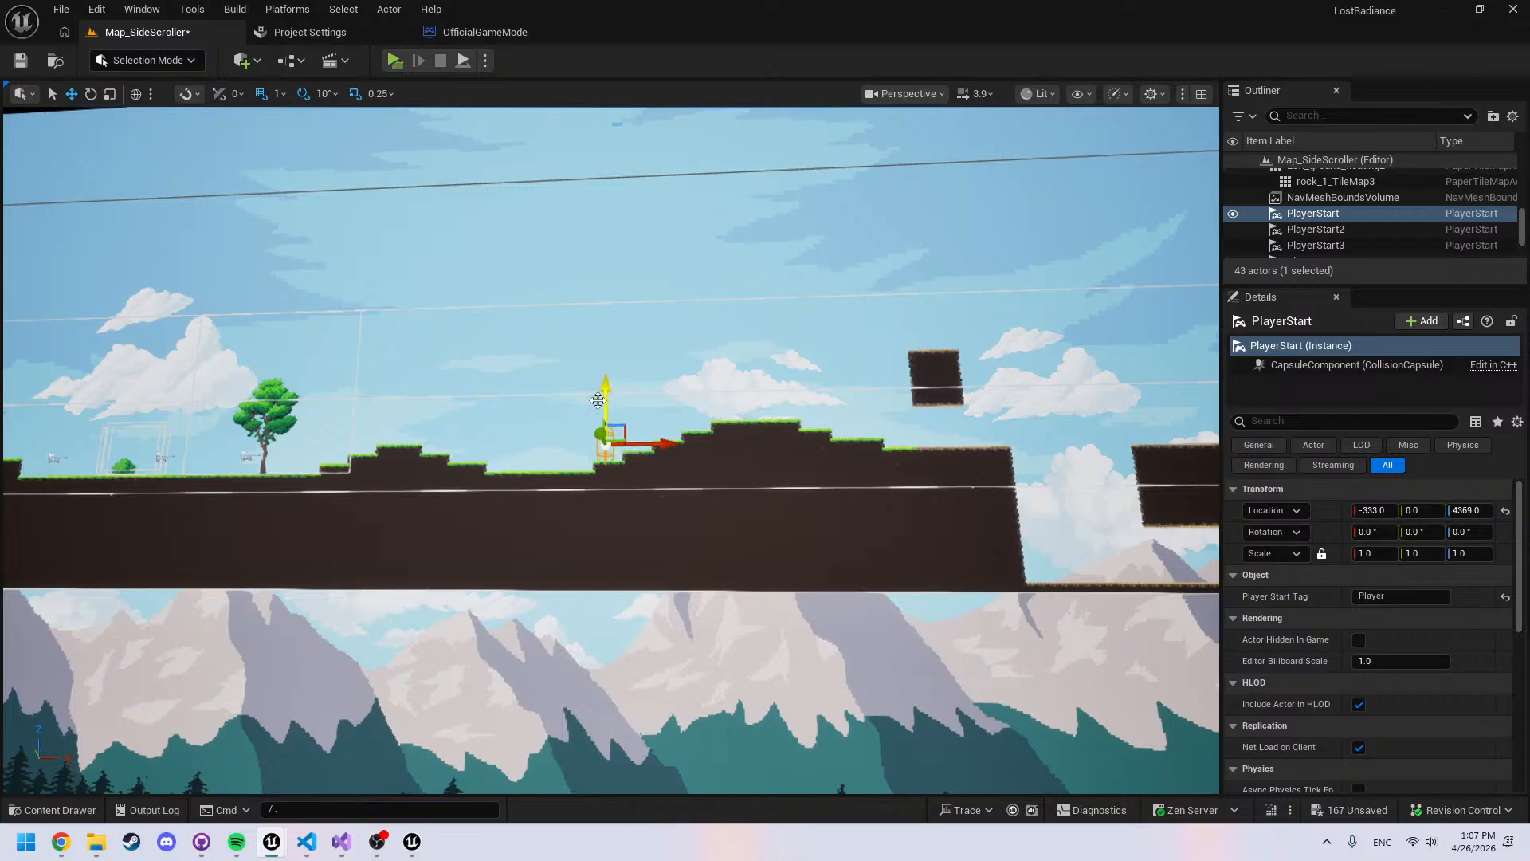
# Review the Choose Player Start function in OfficialGameMode, following both Branch outputs through to the Return Node
pyautogui.hotkey('ctrl', 'space')
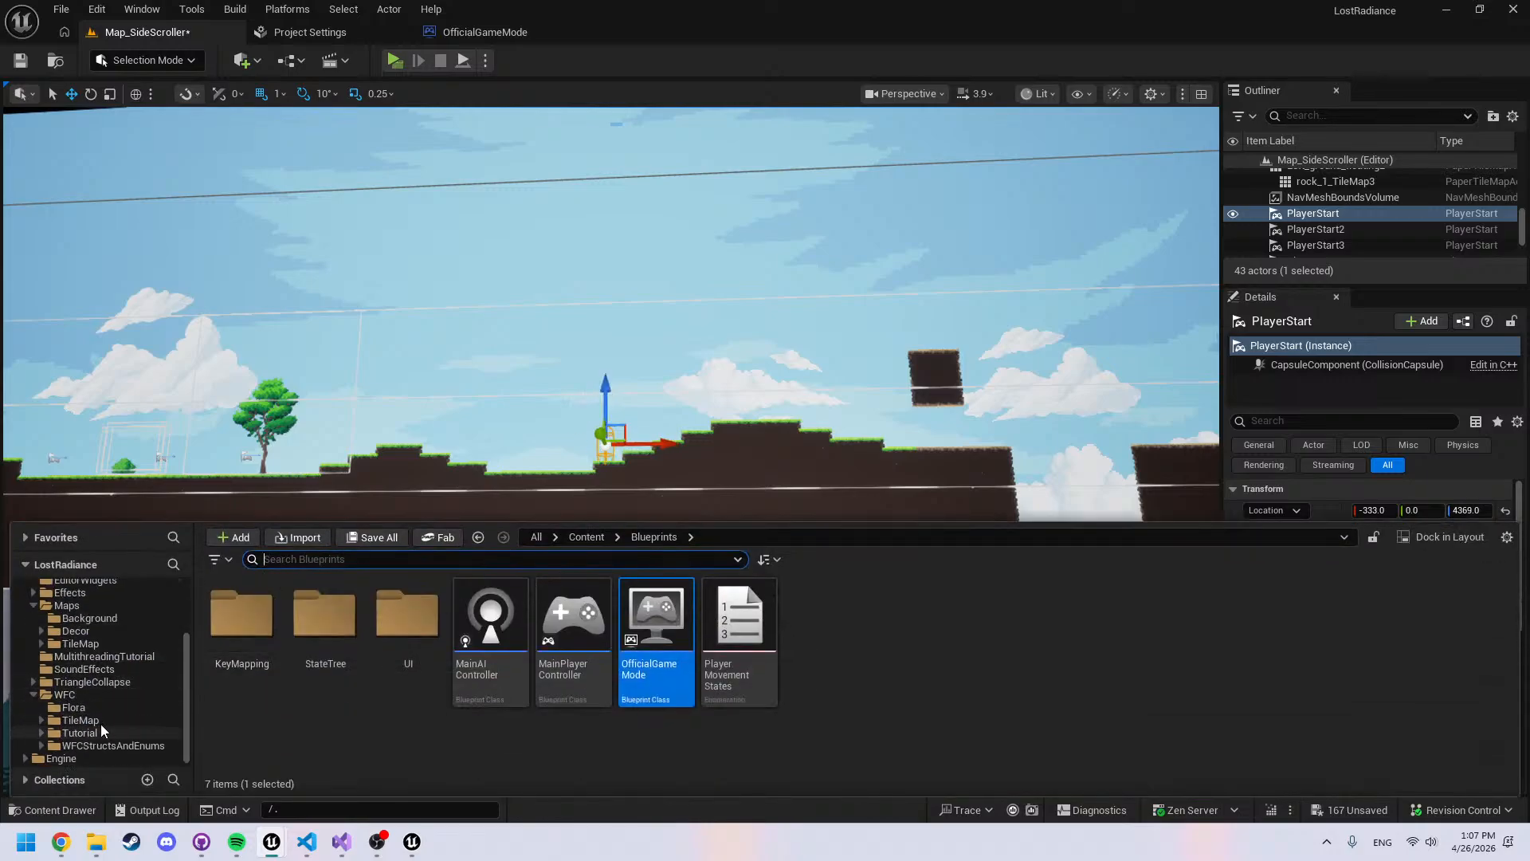
pyautogui.click(476, 34)
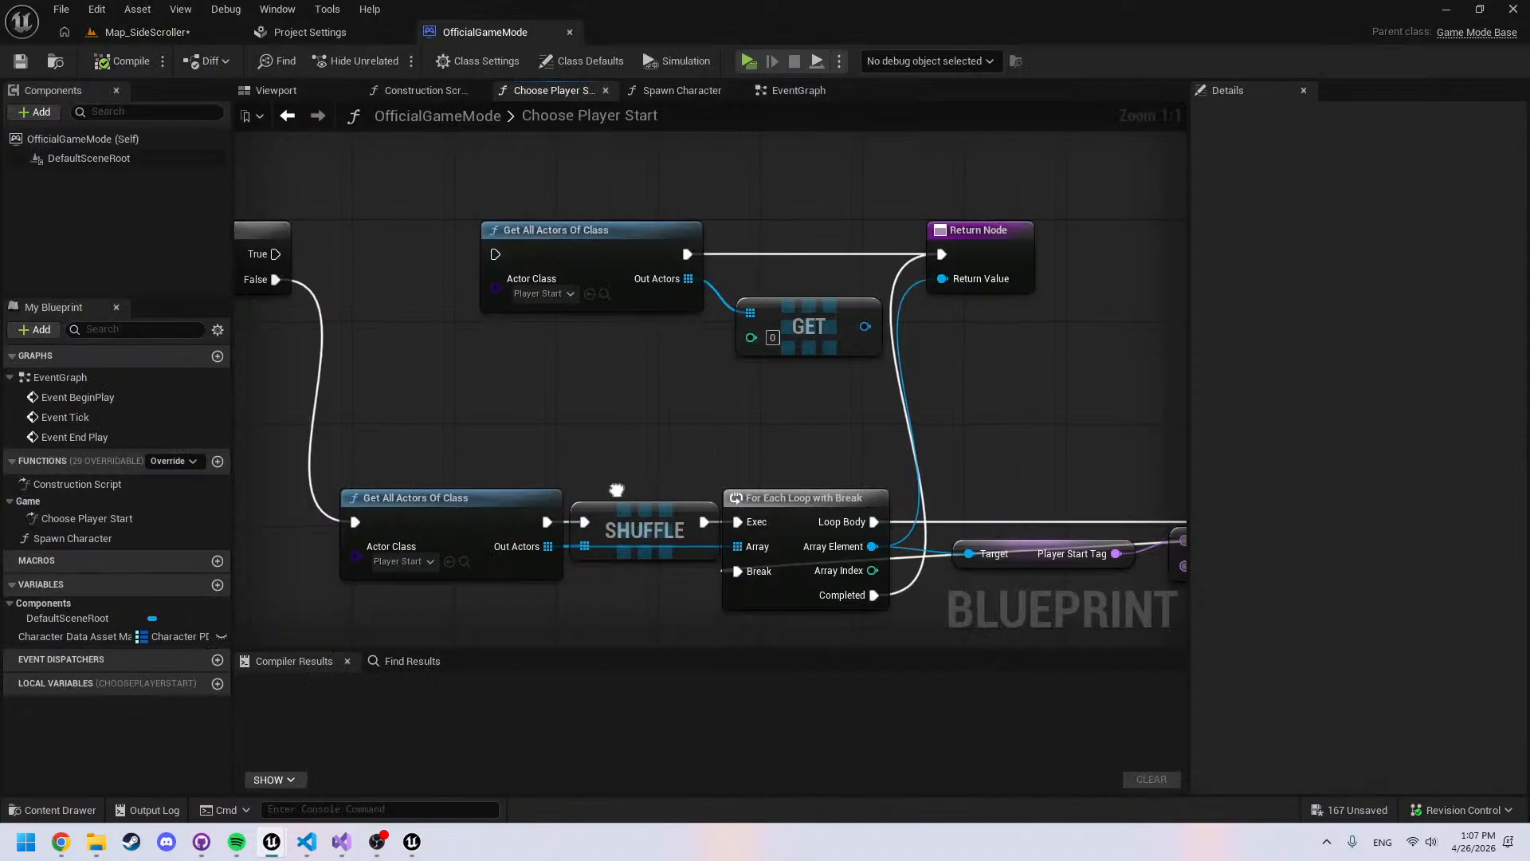
pyautogui.moveTo(706, 456); pyautogui.dragTo(1299, 498, button='right')
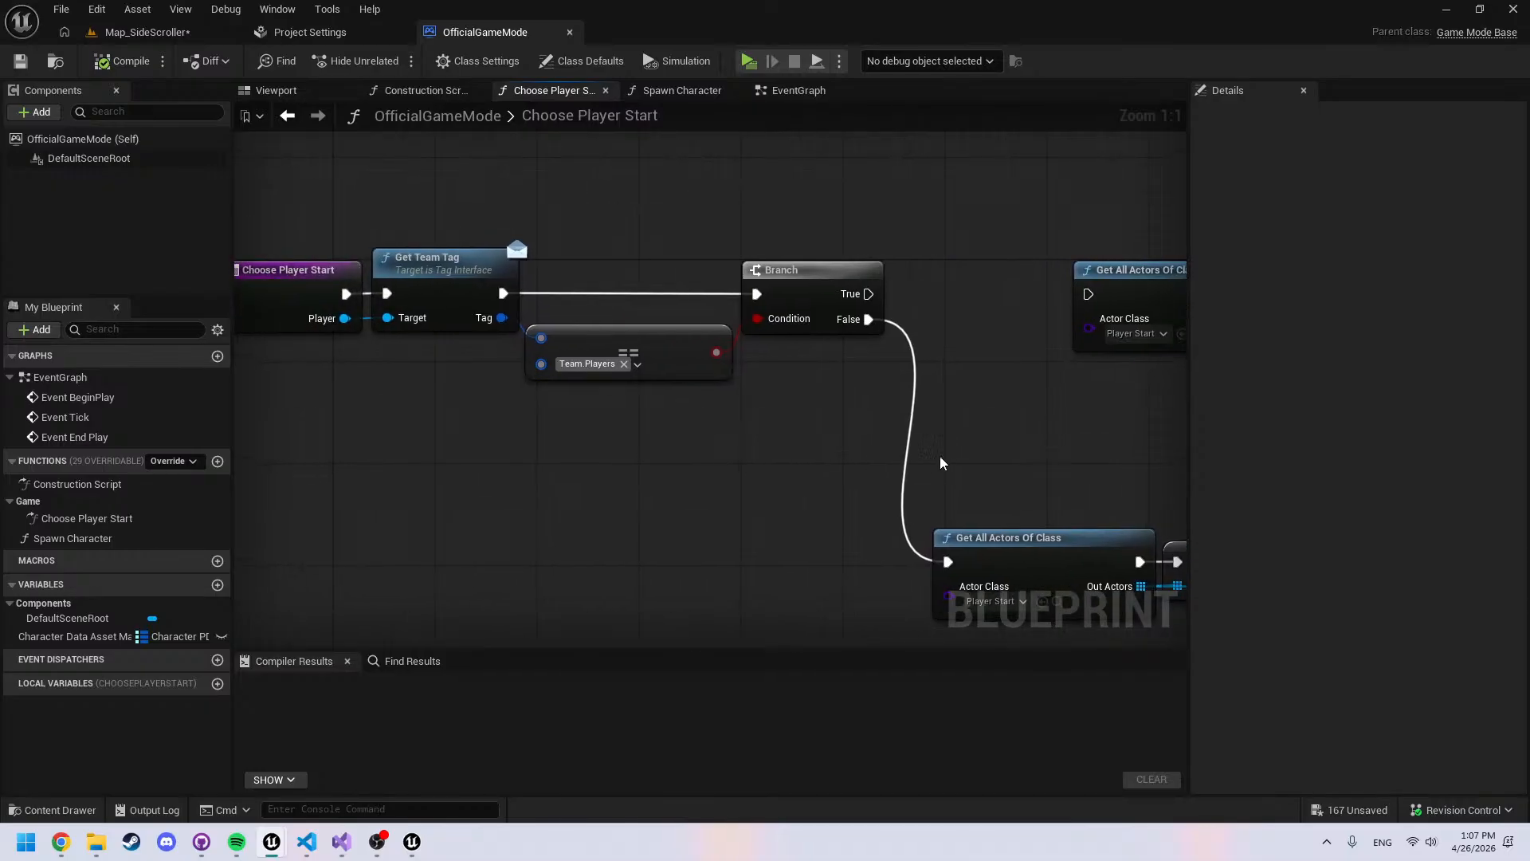
pyautogui.moveTo(941, 463); pyautogui.dragTo(583, 510, button='right')
pyautogui.moveTo(744, 523); pyautogui.dragTo(499, 536, button='right')
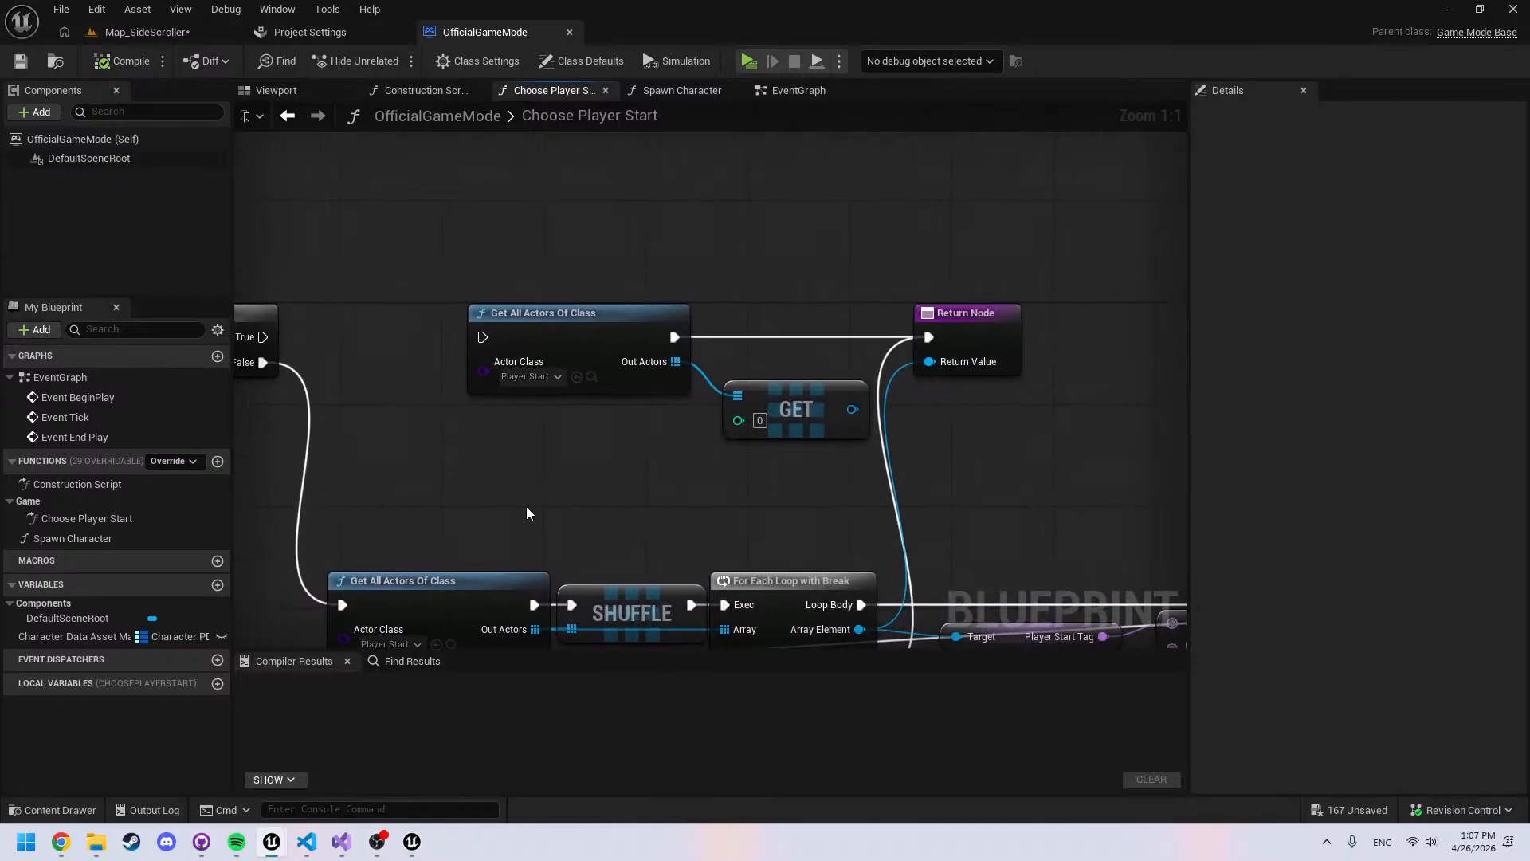
pyautogui.moveTo(536, 484); pyautogui.dragTo(585, 455, button='right')
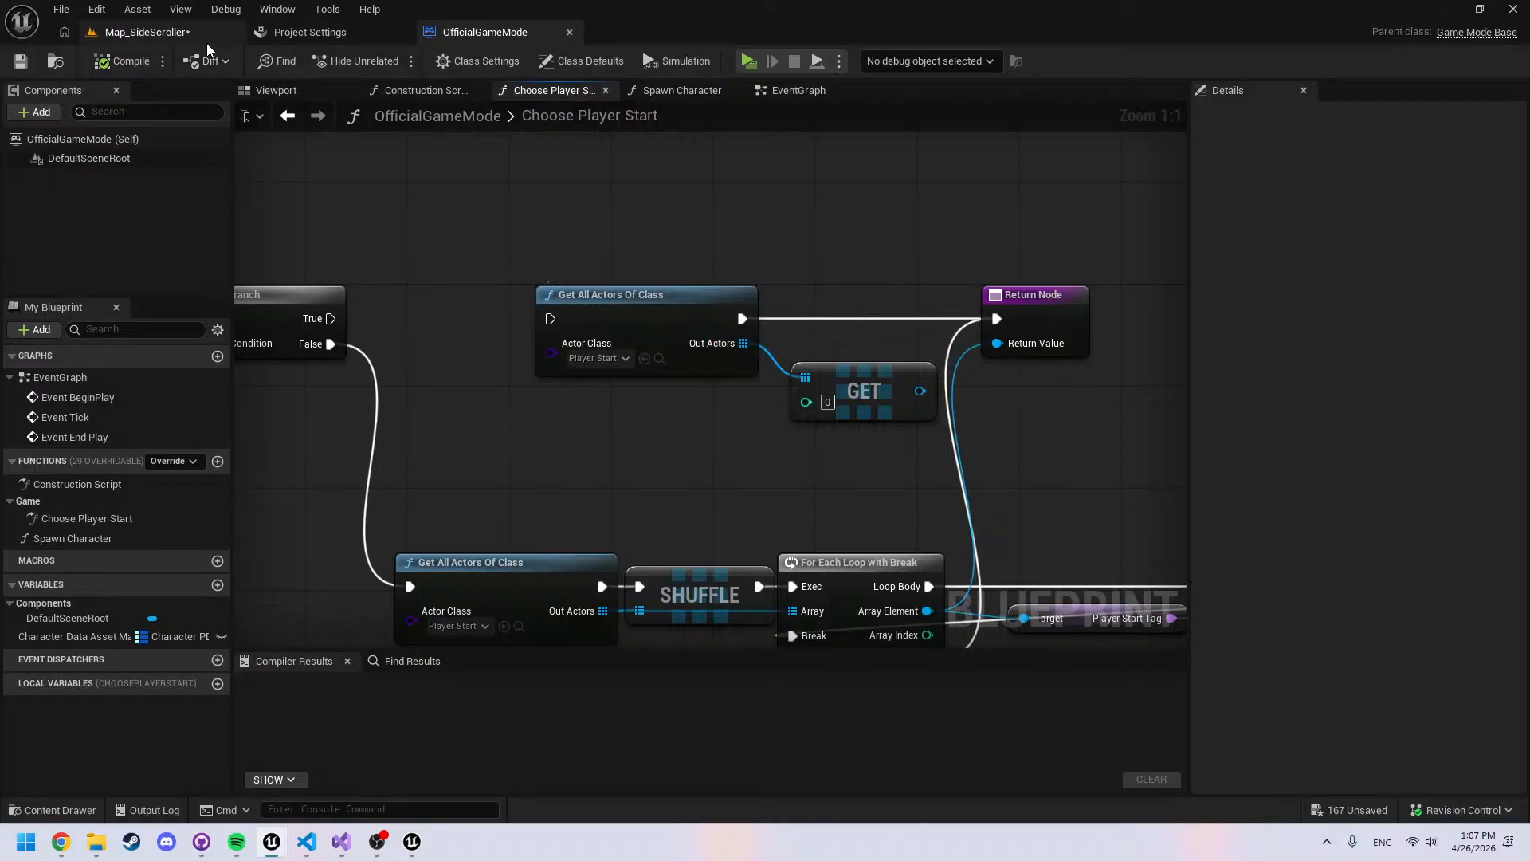
# Show the nav mesh in Map_SideScroller and examine its coverage of the floating ground and the small stepped tilemap
pyautogui.click(183, 36)
pyautogui.press('p')
pyautogui.moveTo(612, 450)
pyautogui.mouseDown(button='right')
pyautogui.moveTo(516, 451)
pyautogui.moveTo(590, 455)
pyautogui.mouseUp(button='right')
pyautogui.press('w')
pyautogui.press('s')
pyautogui.press('a')
pyautogui.moveTo(507, 383); pyautogui.dragTo(471, 506, button='right')
pyautogui.press('d')
pyautogui.press('s')
pyautogui.press('w')
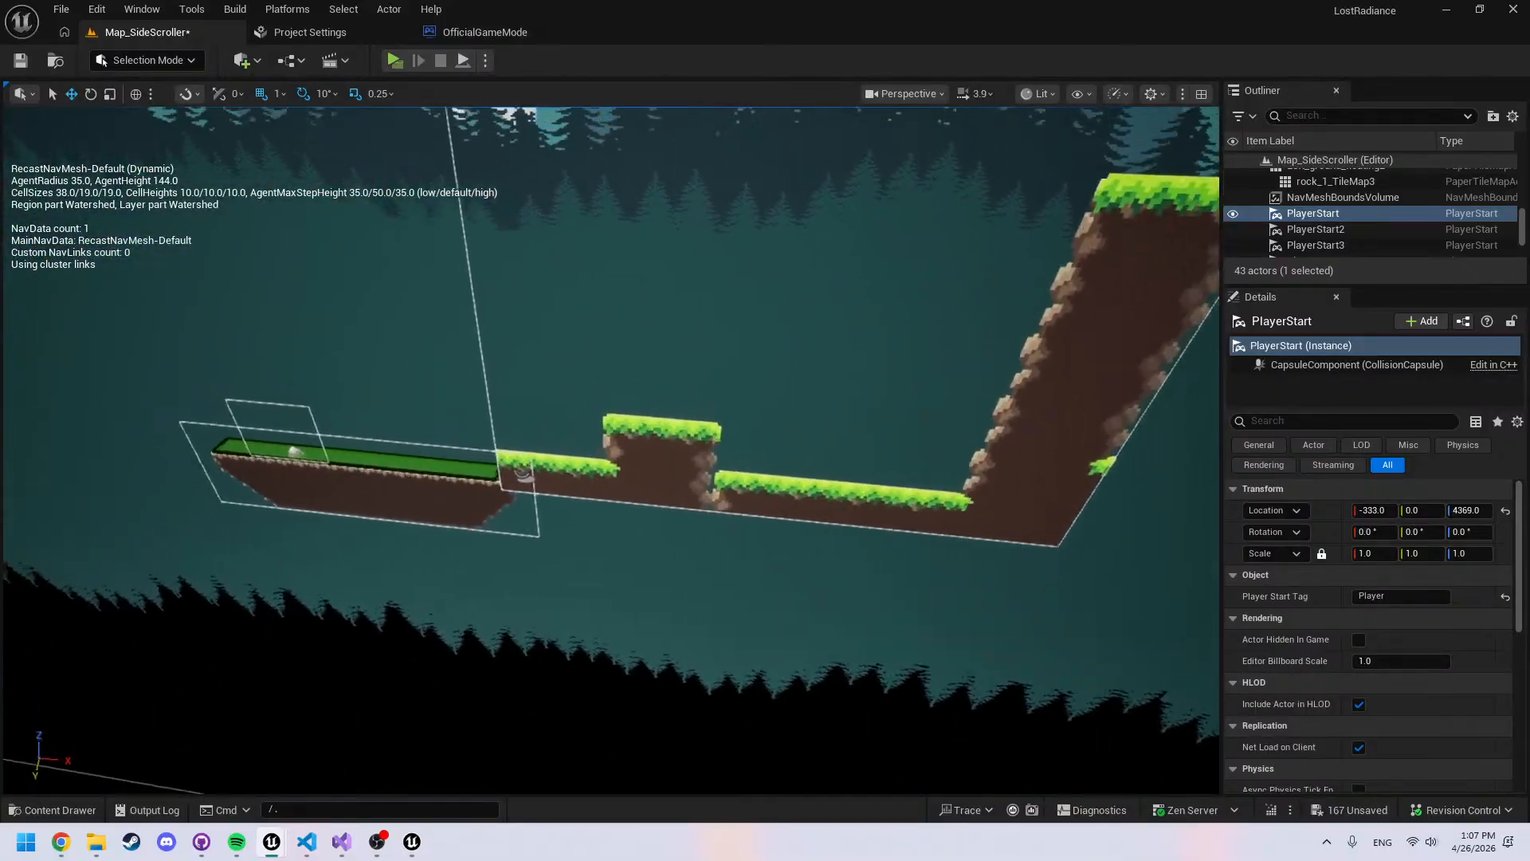
pyautogui.press('s')
pyautogui.moveTo(554, 542); pyautogui.dragTo(592, 470, button='right')
pyautogui.press('w')
pyautogui.press('s')
# Select WFCActorTutorial and Left_ground_floating2 to compare the stepped tilemap with the neighbouring floating ground
pyautogui.click(553, 543)
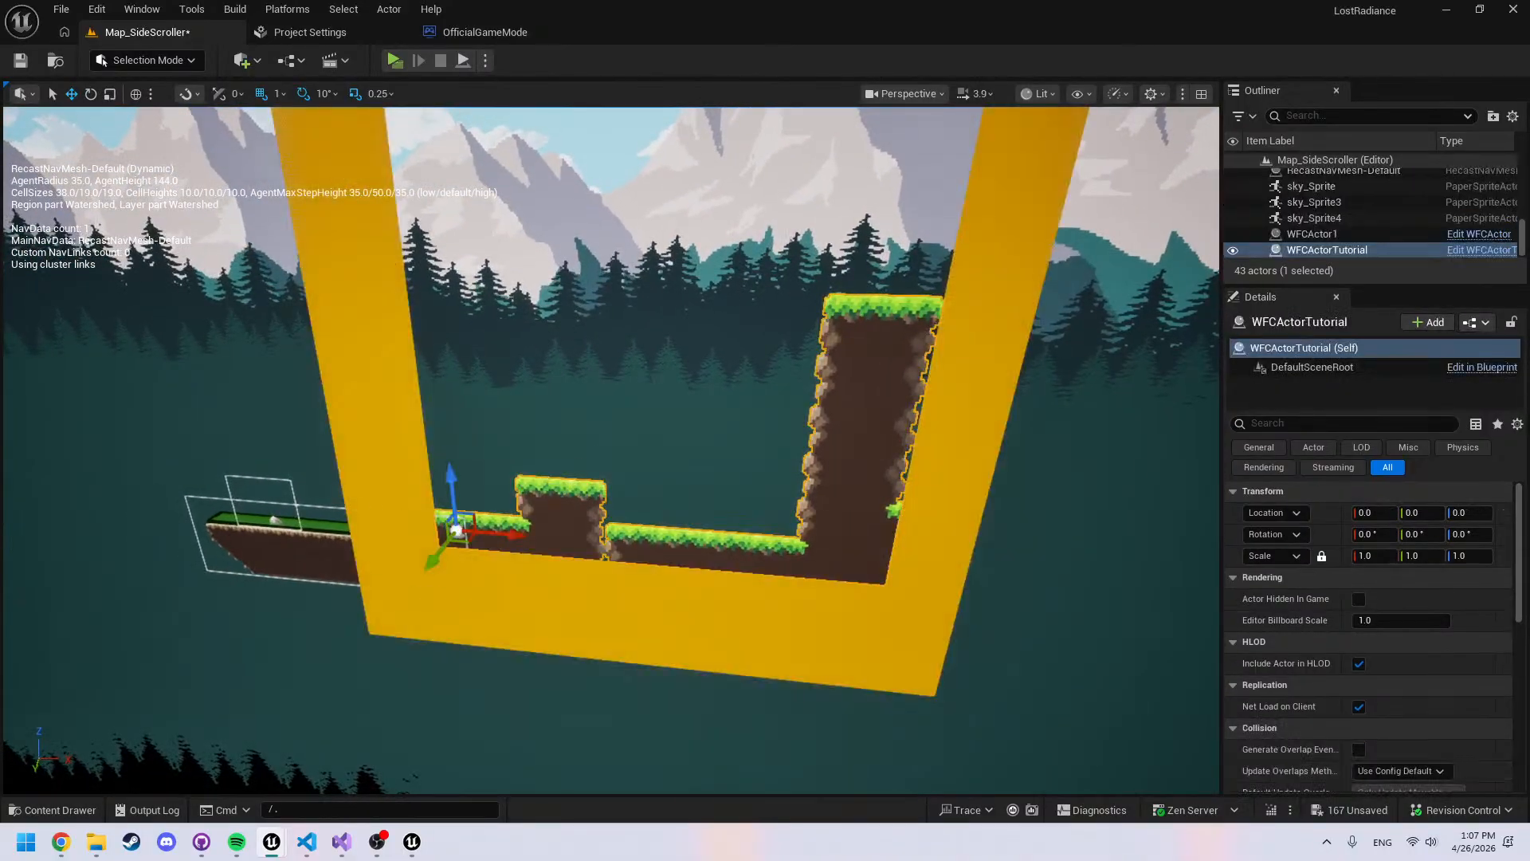
pyautogui.press('s')
pyautogui.moveTo(767, 345)
pyautogui.mouseDown(button='right')
pyautogui.moveTo(745, 378)
pyautogui.moveTo(768, 348)
pyautogui.mouseUp(button='right')
pyautogui.press('w')
pyautogui.moveTo(704, 472); pyautogui.dragTo(712, 472, button='right')
pyautogui.click(647, 582)
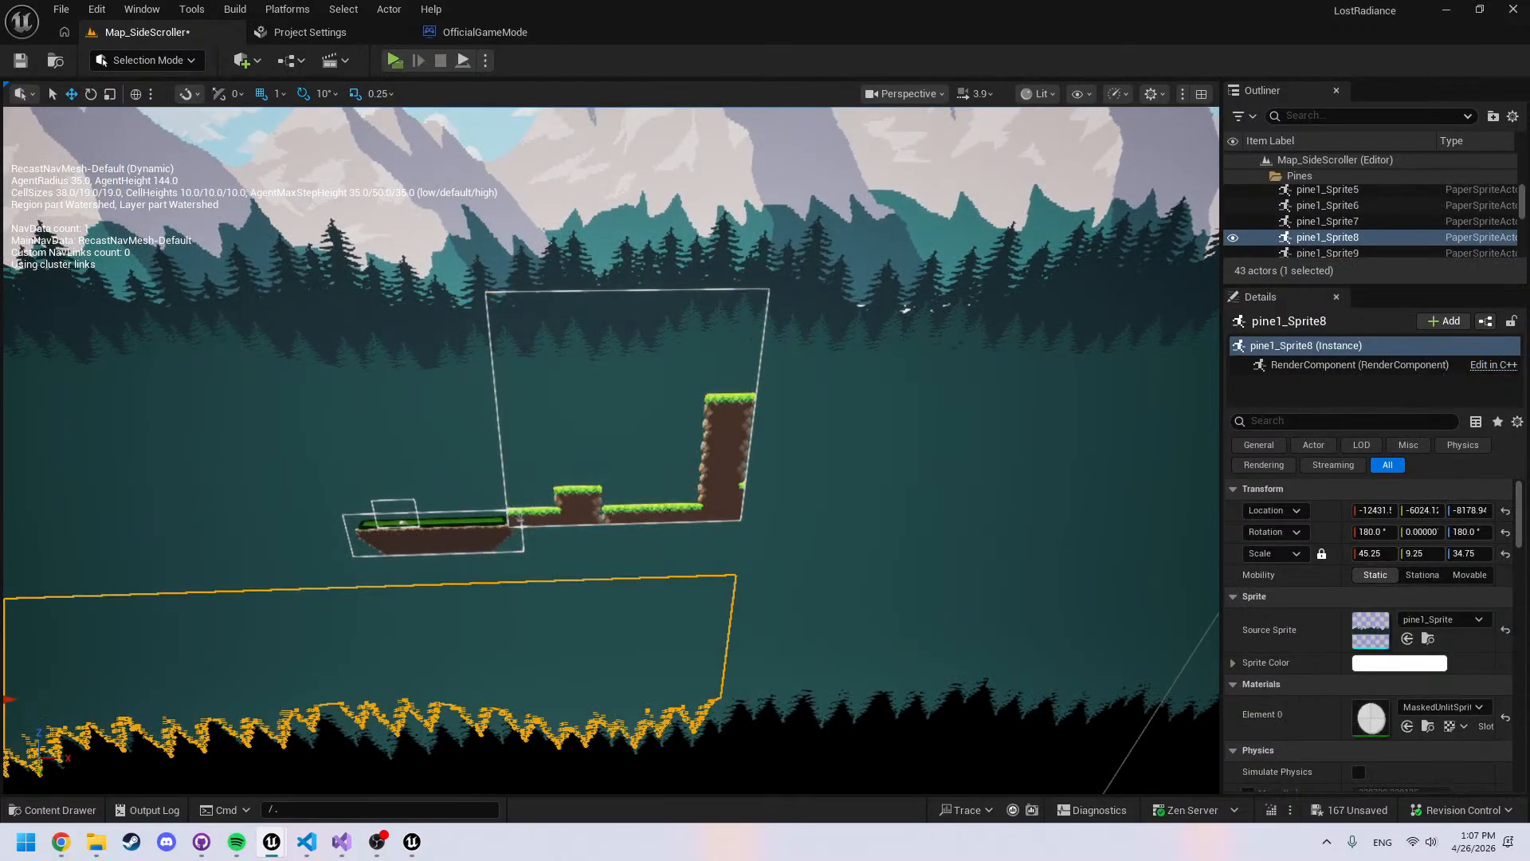
pyautogui.click(466, 534)
# Open the WFCActor blueprint from the WFC folder and examine the Spawn Player Start graph inside its Post Async function
pyautogui.hotkey('ctrl', 'space')
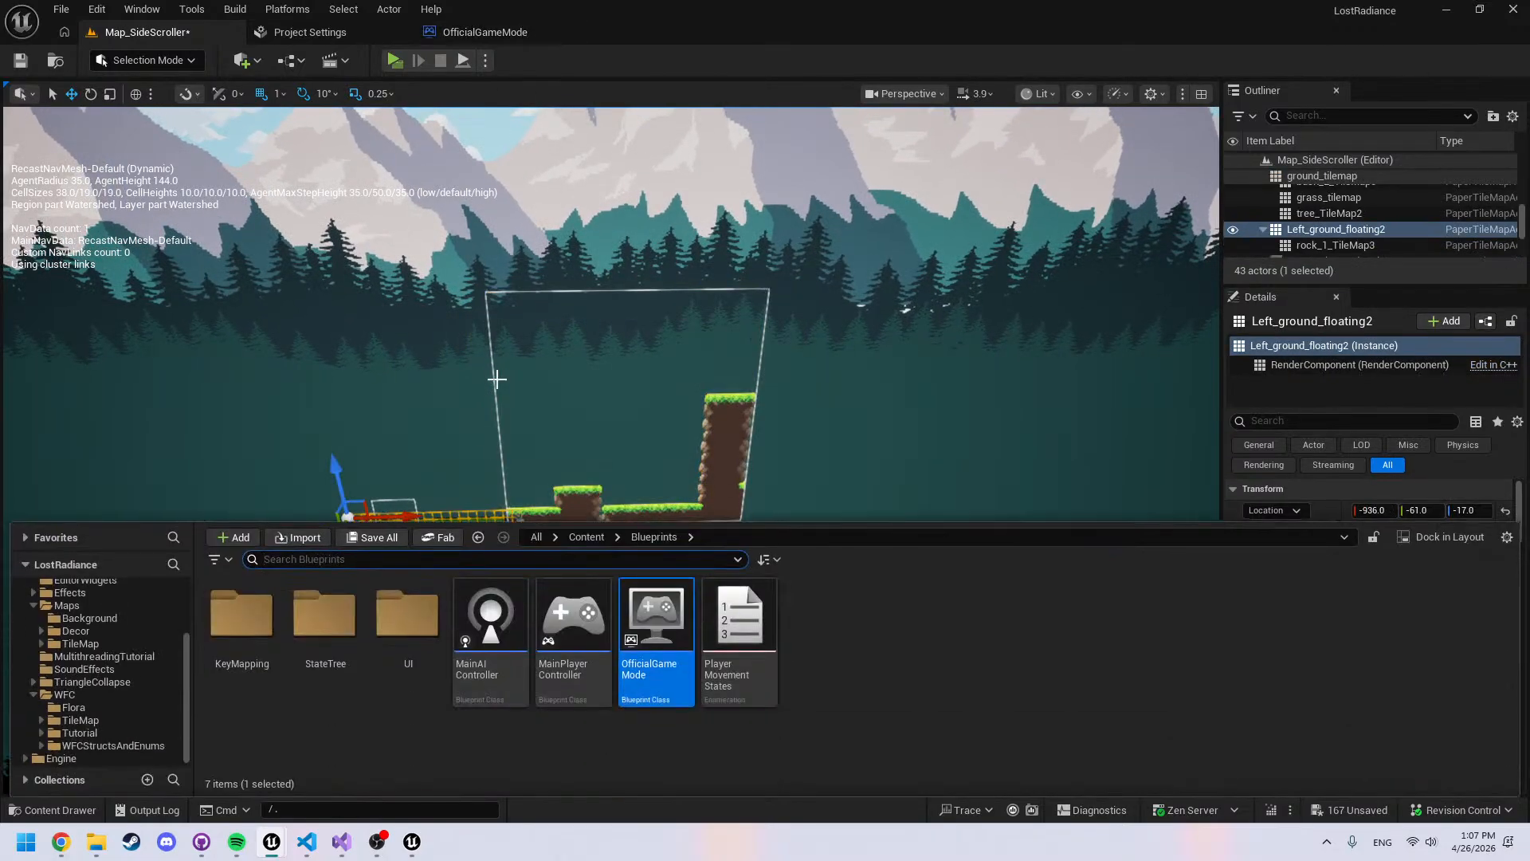
pyautogui.click(144, 695)
pyautogui.doubleClick(656, 622)
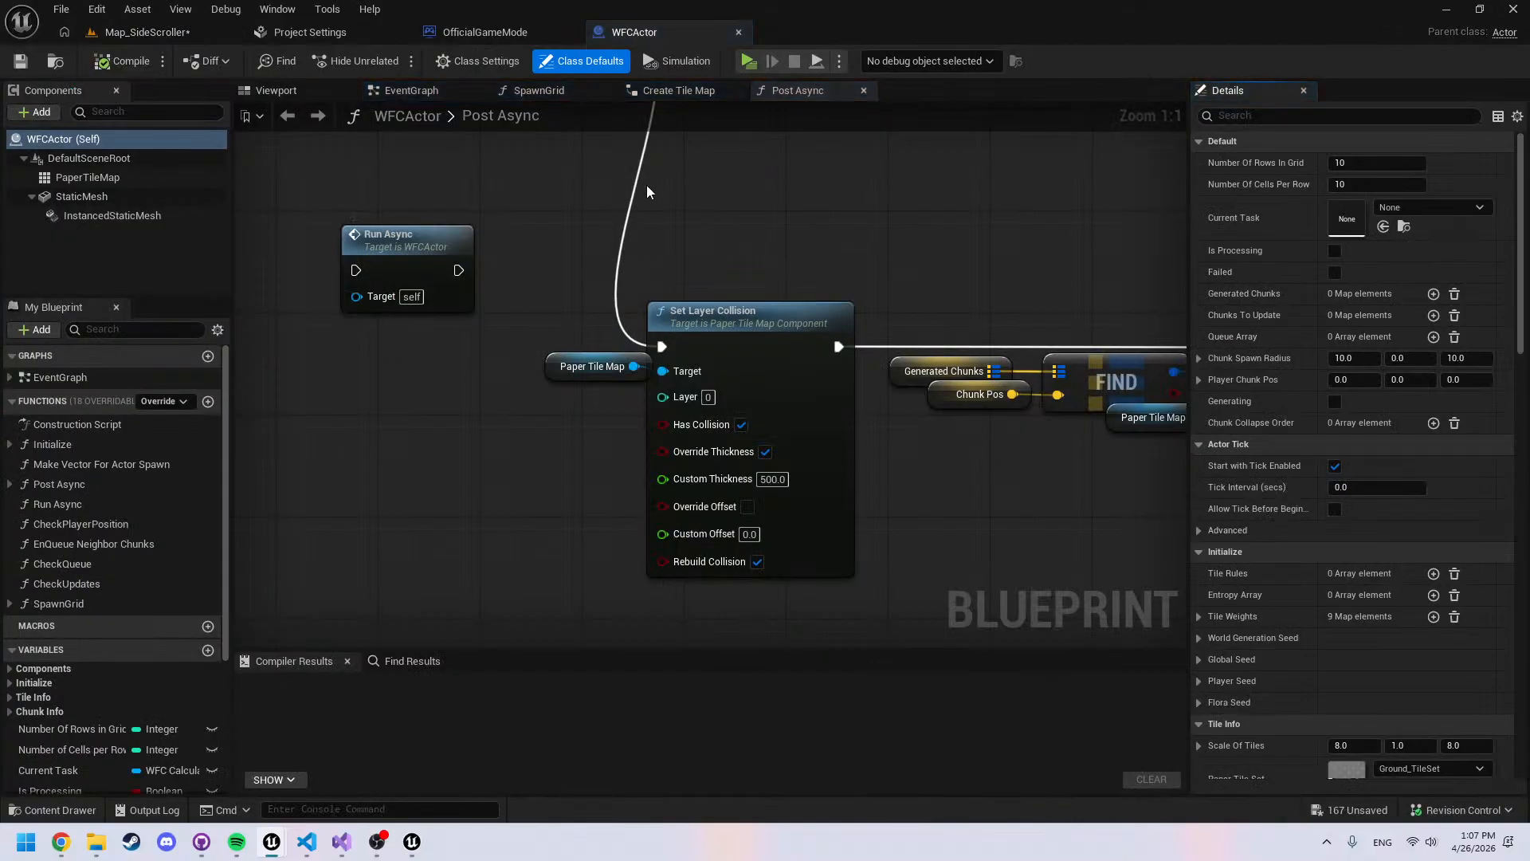
pyautogui.moveTo(678, 183); pyautogui.dragTo(235, 310, button='right')
pyautogui.scroll(-3, 522, 442)
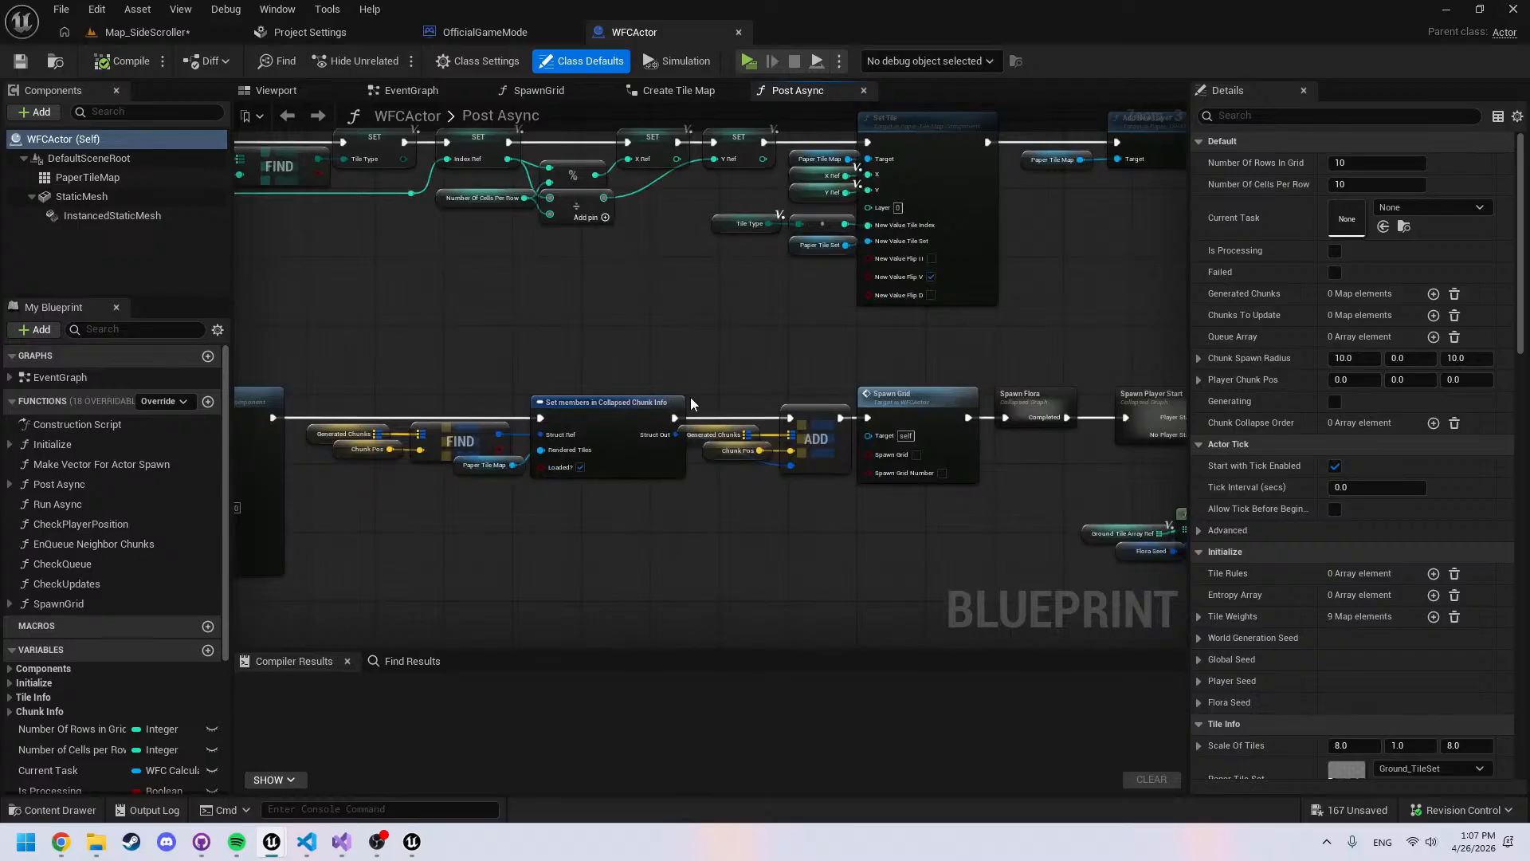
pyautogui.moveTo(691, 397); pyautogui.dragTo(488, 388, button='right')
pyautogui.doubleClick(948, 397)
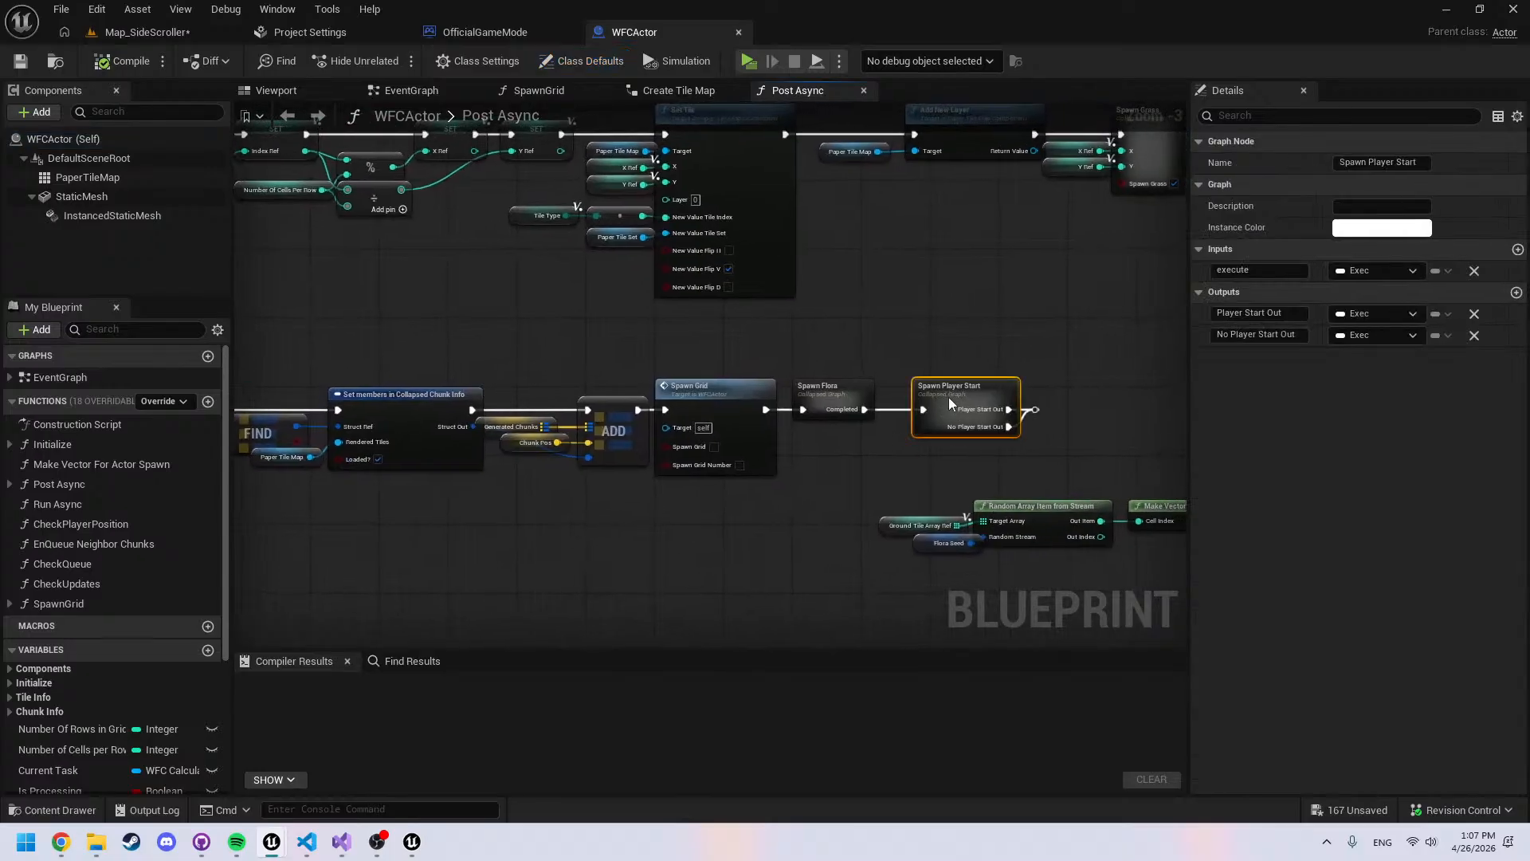
pyautogui.scroll(6, 692, 400)
pyautogui.moveTo(954, 273); pyautogui.dragTo(782, 335, button='right')
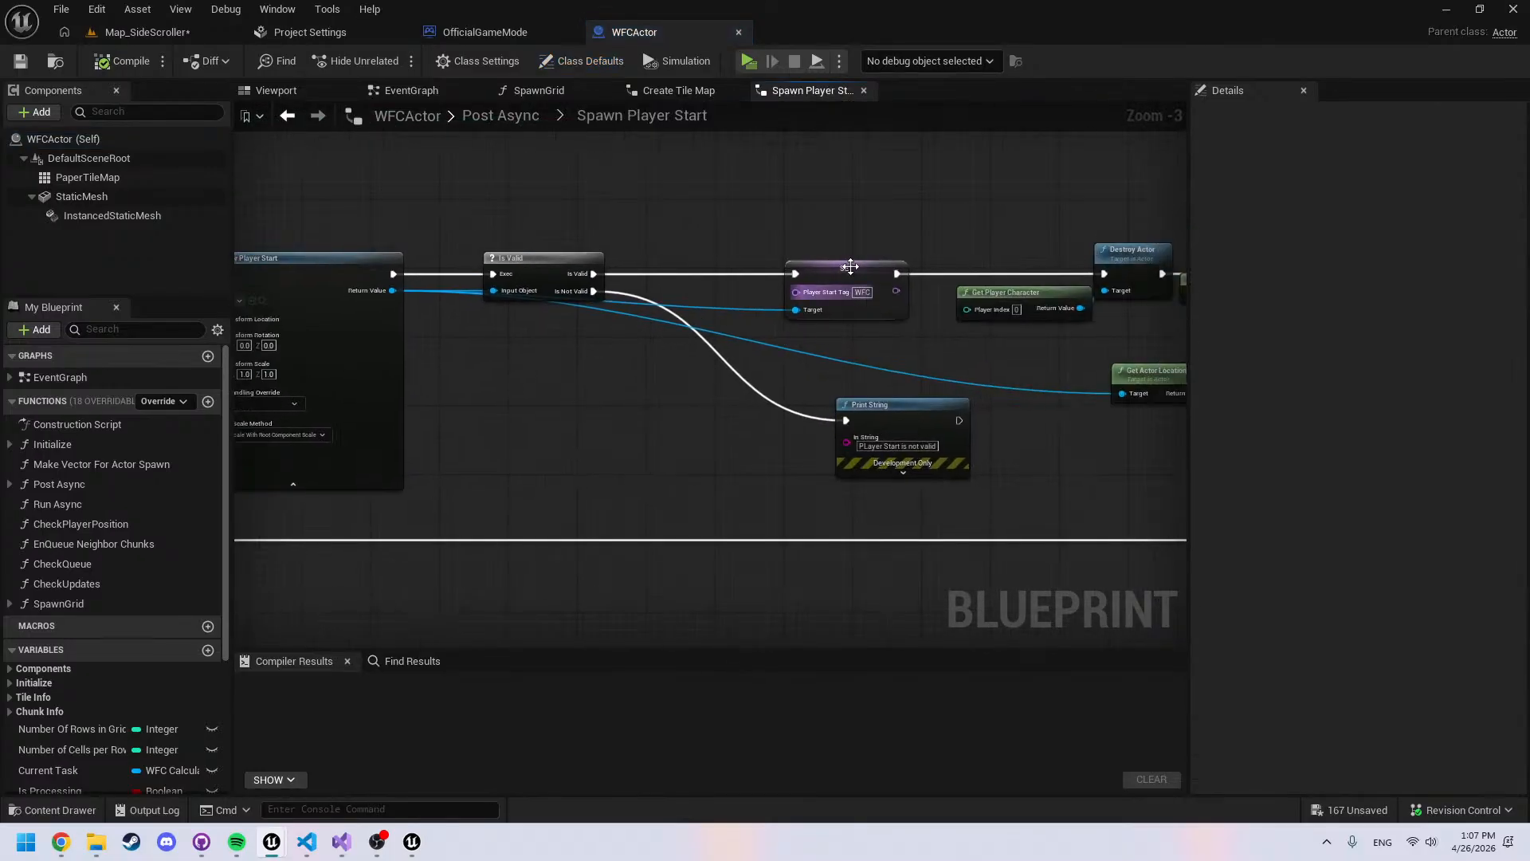
pyautogui.moveTo(620, 472); pyautogui.dragTo(802, 460, button='right')
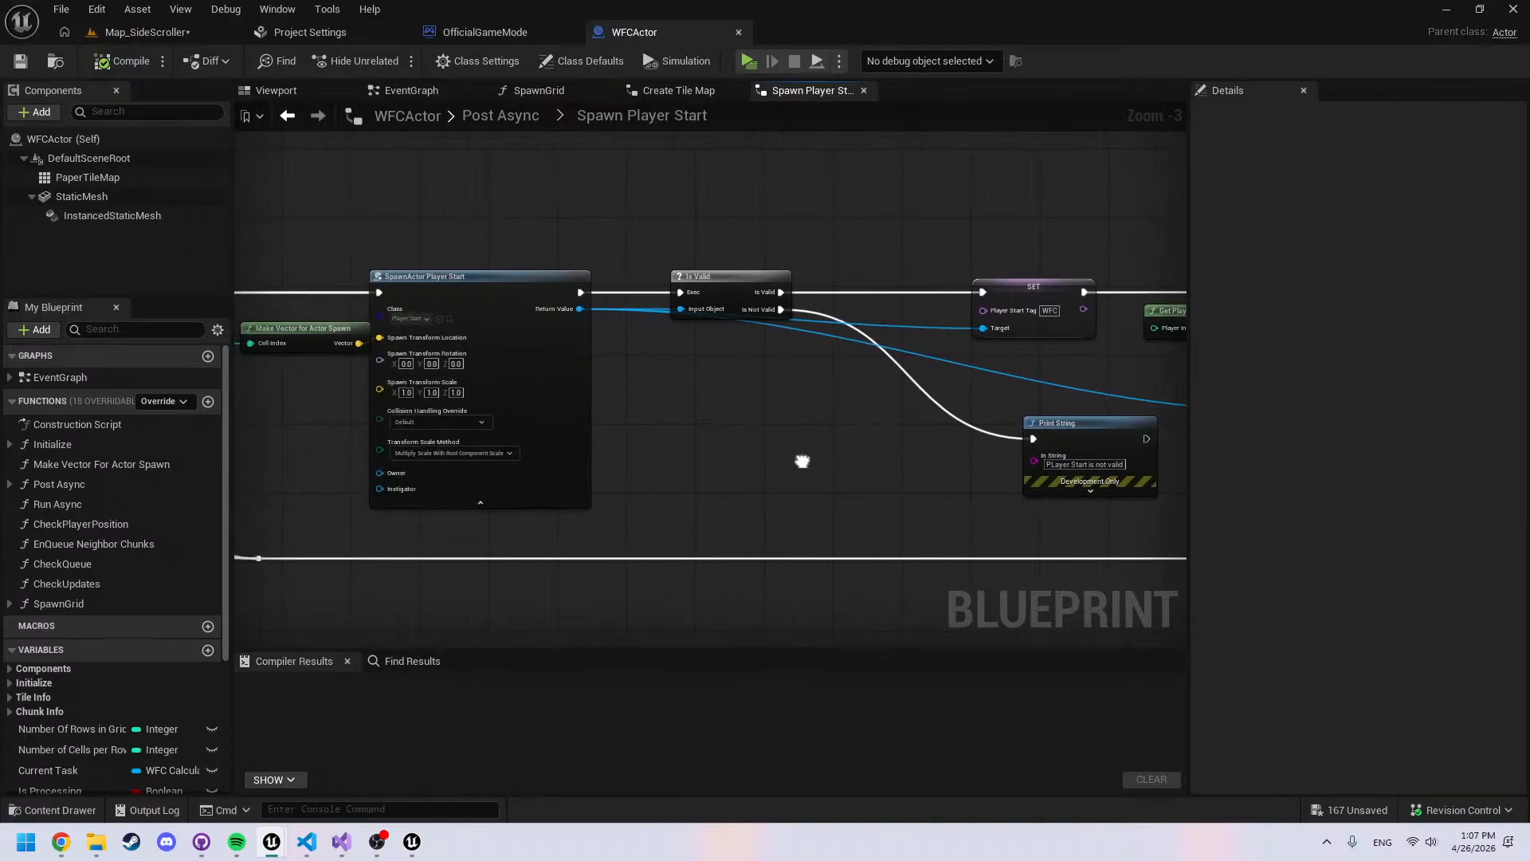
# Back in OfficialGameMode, connect the Branch's True output to the upper Get All Actors Of Class and loop over its Out Actors with For Each Loop
pyautogui.click(527, 31)
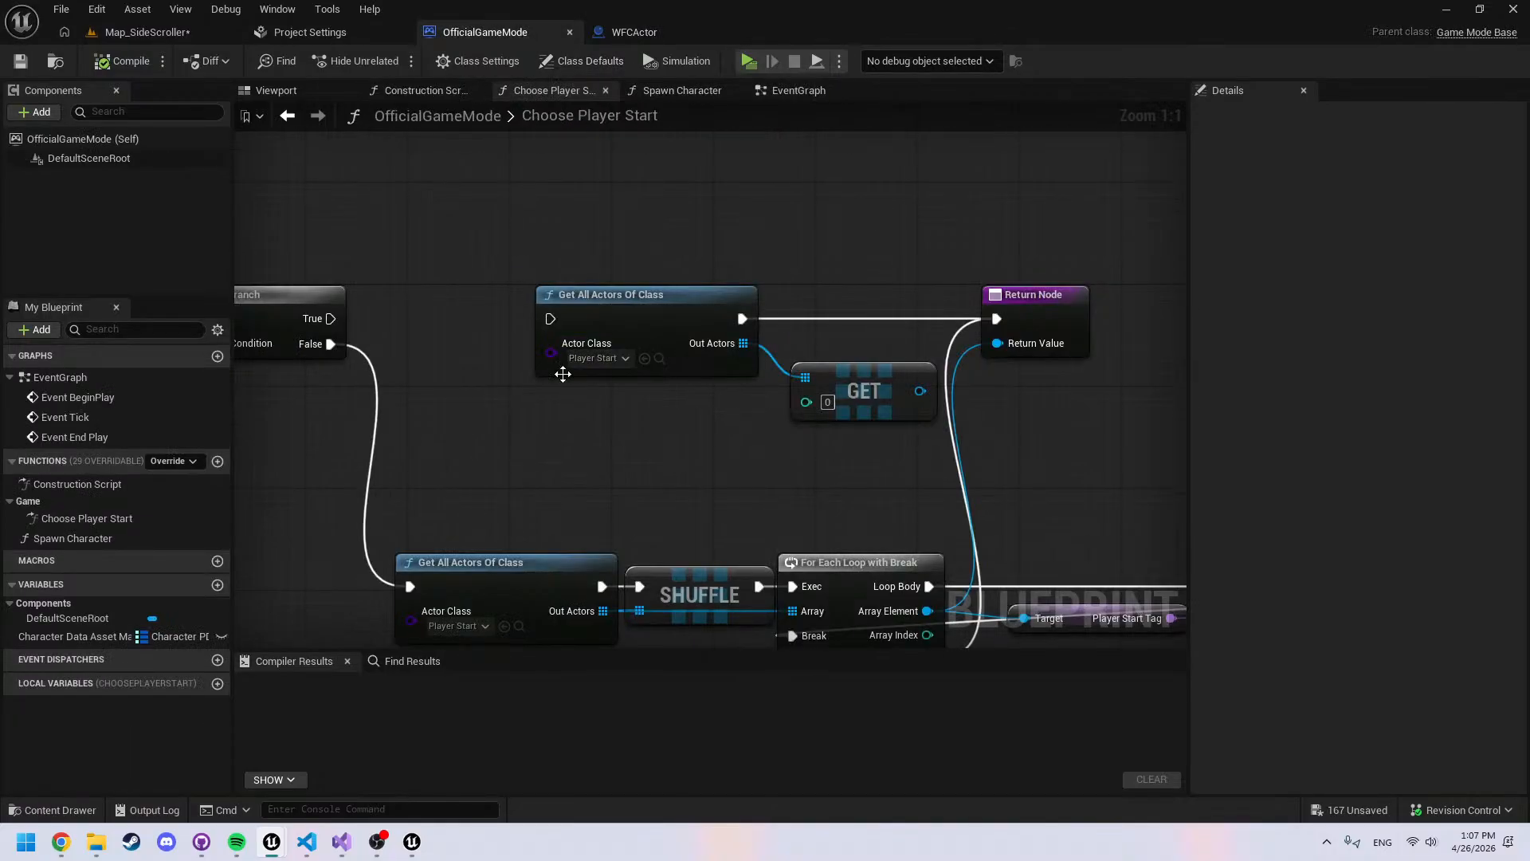
pyautogui.moveTo(331, 318); pyautogui.dragTo(511, 310)
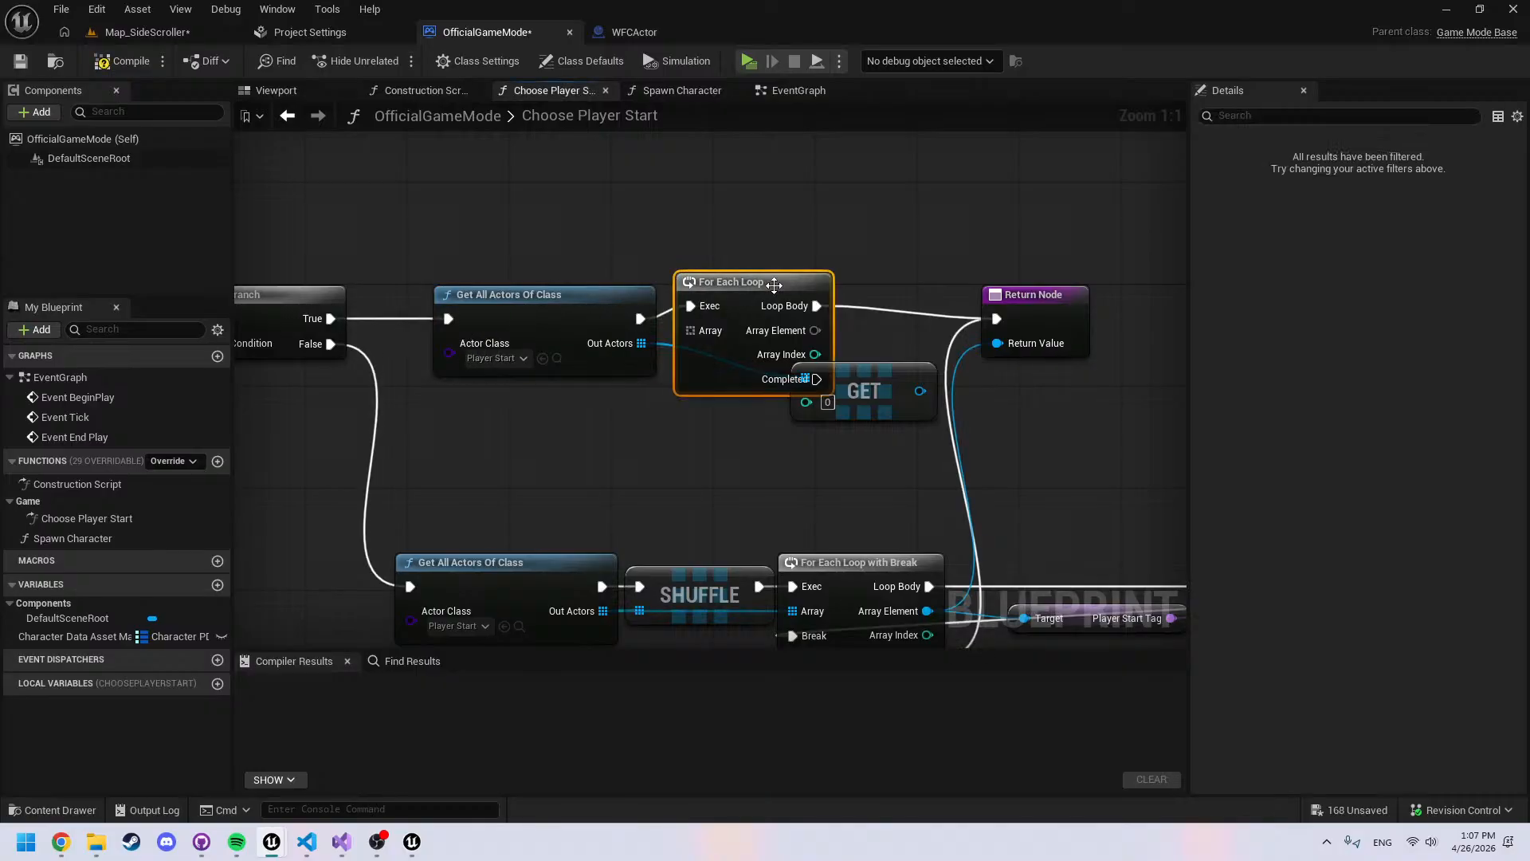
pyautogui.moveTo(766, 280); pyautogui.dragTo(799, 284)
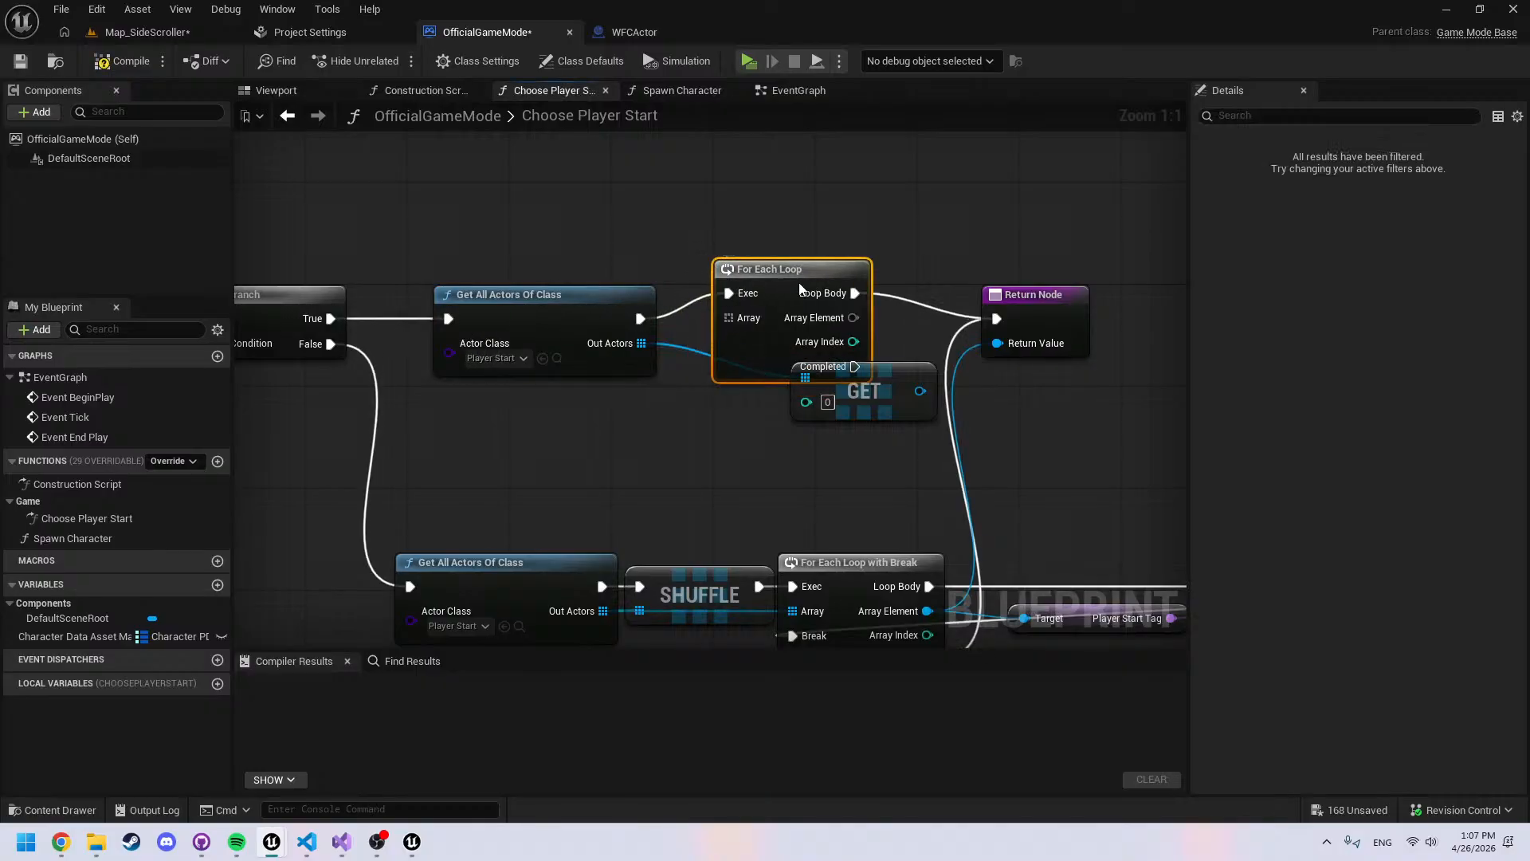
pyautogui.moveTo(644, 345); pyautogui.dragTo(727, 318)
pyautogui.moveTo(779, 263); pyautogui.dragTo(725, 154)
pyautogui.moveTo(831, 233); pyautogui.dragTo(642, 332, button='right')
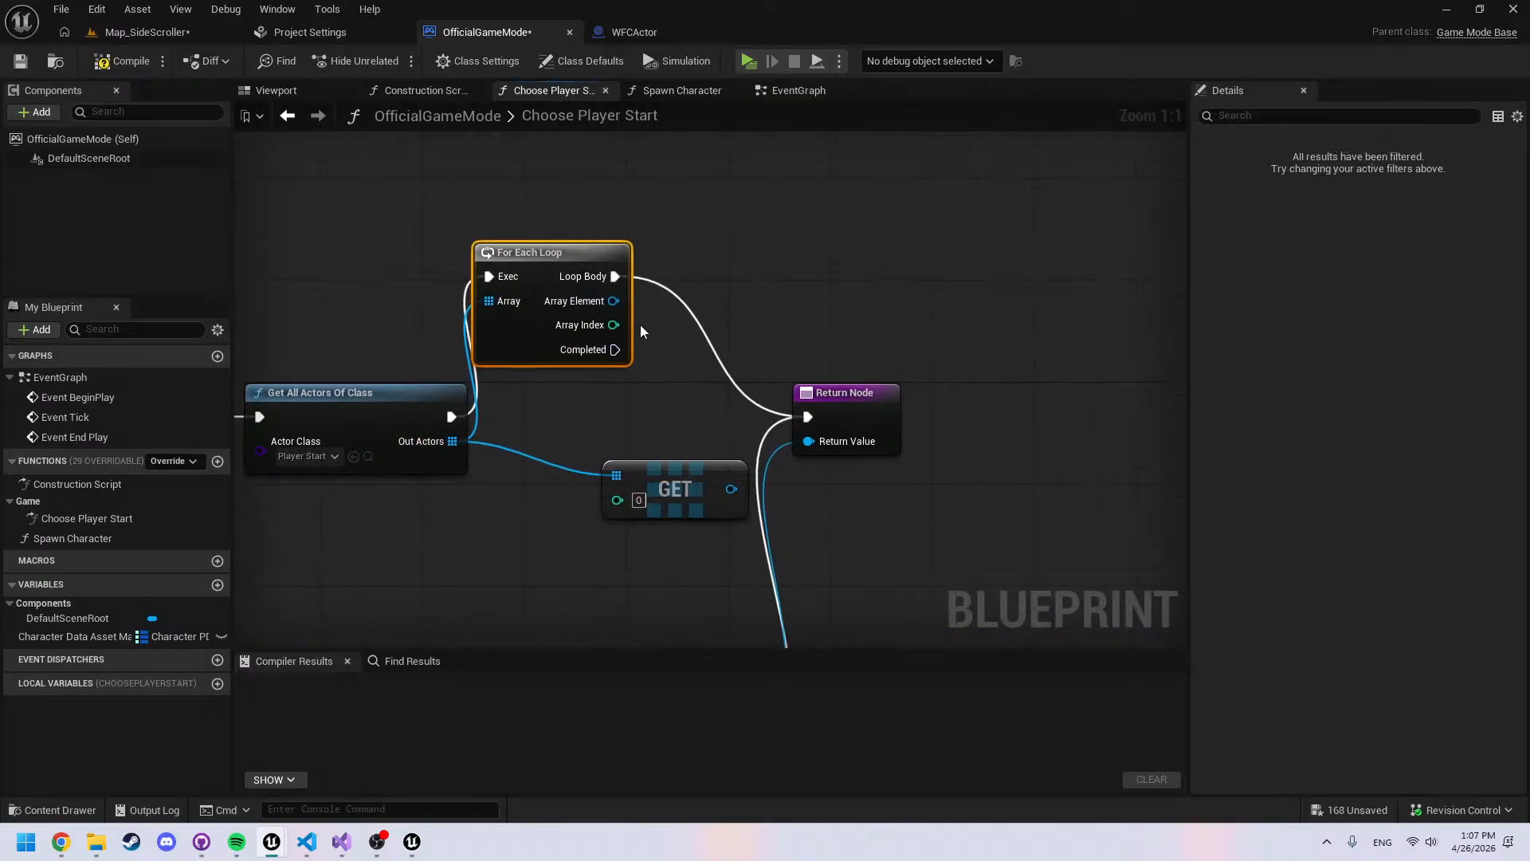
# Get the Player Start Tag from the For Each Loop's Array Element and compare it for equality with WFC
pyautogui.moveTo(618, 310); pyautogui.dragTo(714, 308)
pyautogui.write('ge')
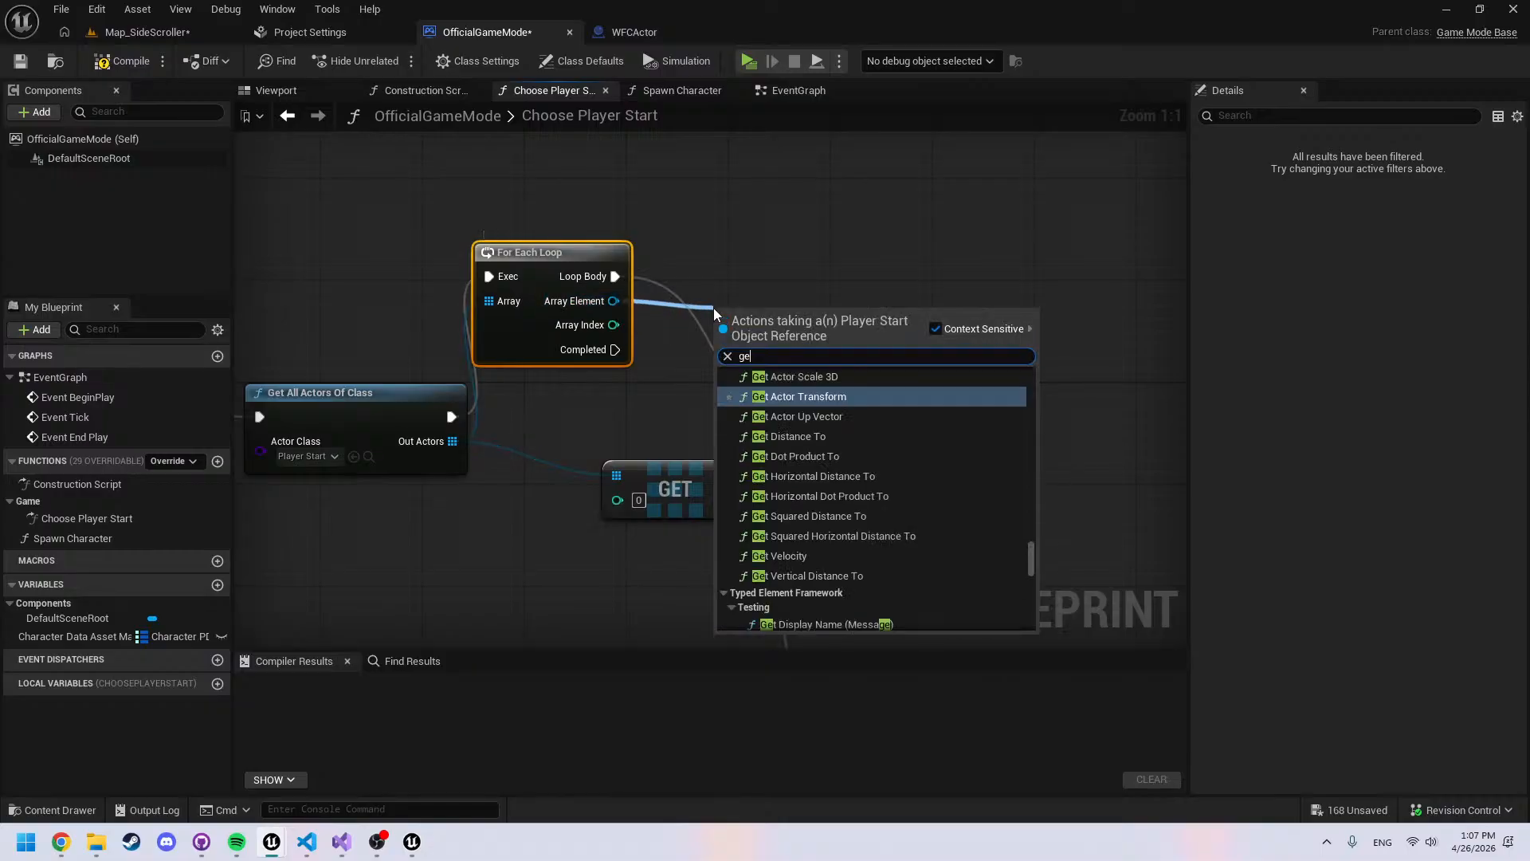
pyautogui.write('t tag')
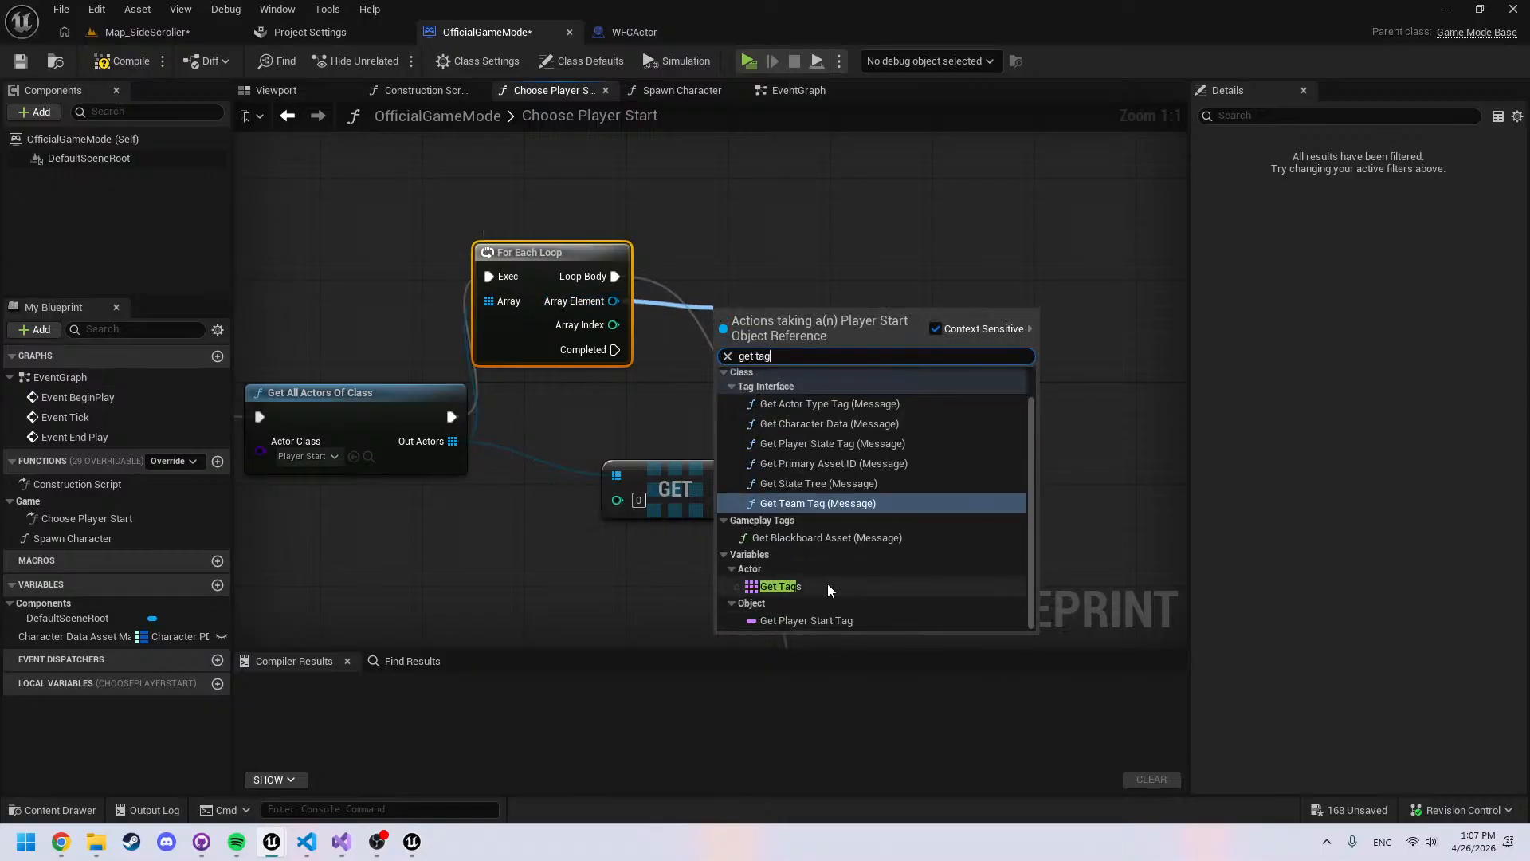
pyautogui.click(831, 621)
pyautogui.moveTo(721, 321)
pyautogui.mouseDown()
pyautogui.moveTo(762, 318)
pyautogui.moveTo(741, 333)
pyautogui.mouseUp()
pyautogui.click(768, 317)
pyautogui.moveTo(867, 320); pyautogui.dragTo(938, 298)
pyautogui.write('=')
pyautogui.click(1025, 380)
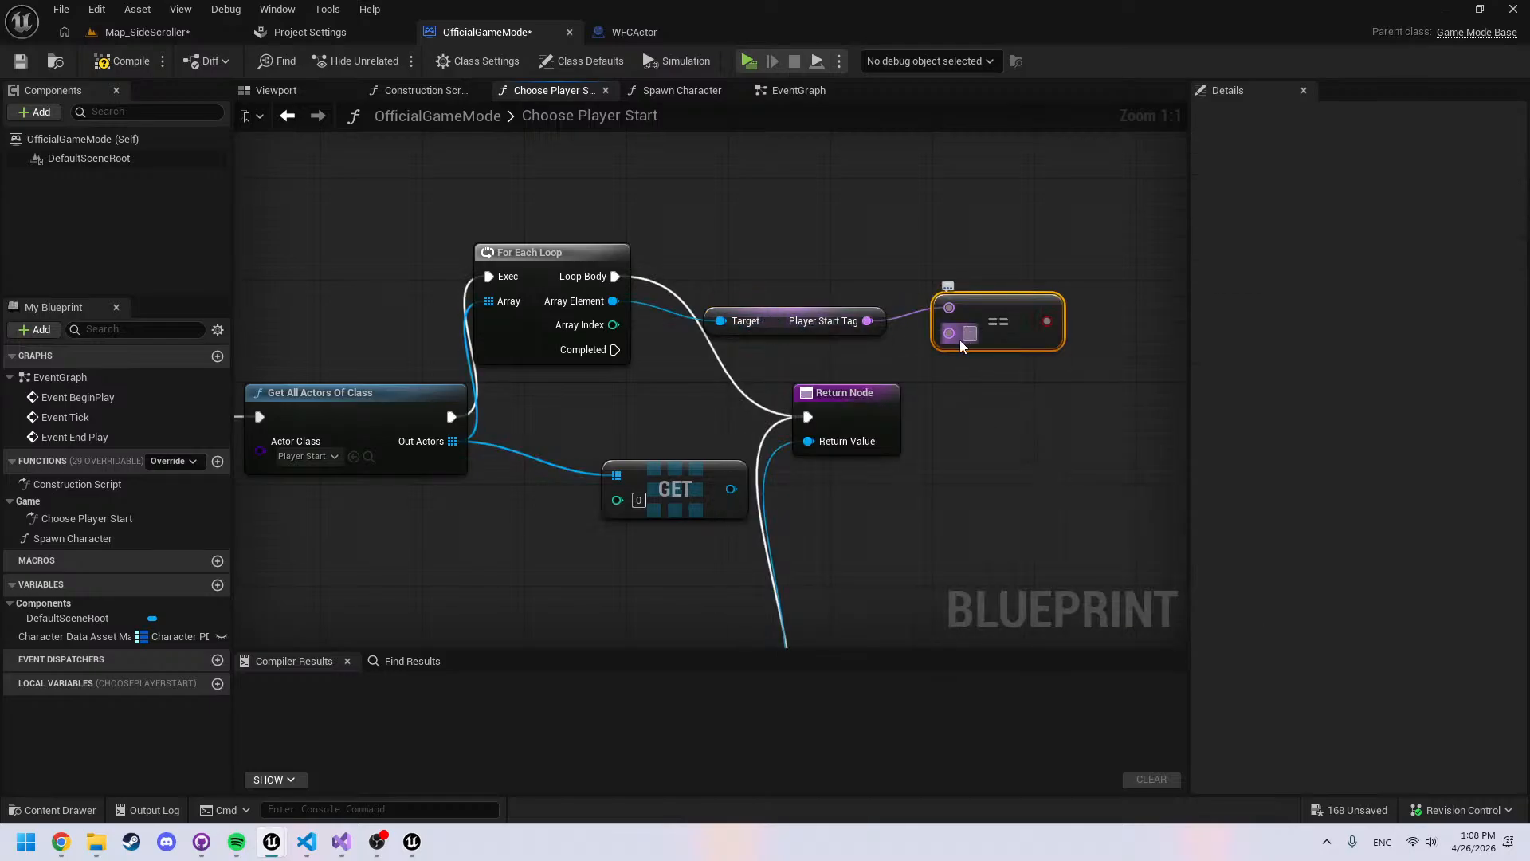
pyautogui.write('WFC')
pyautogui.click(931, 261)
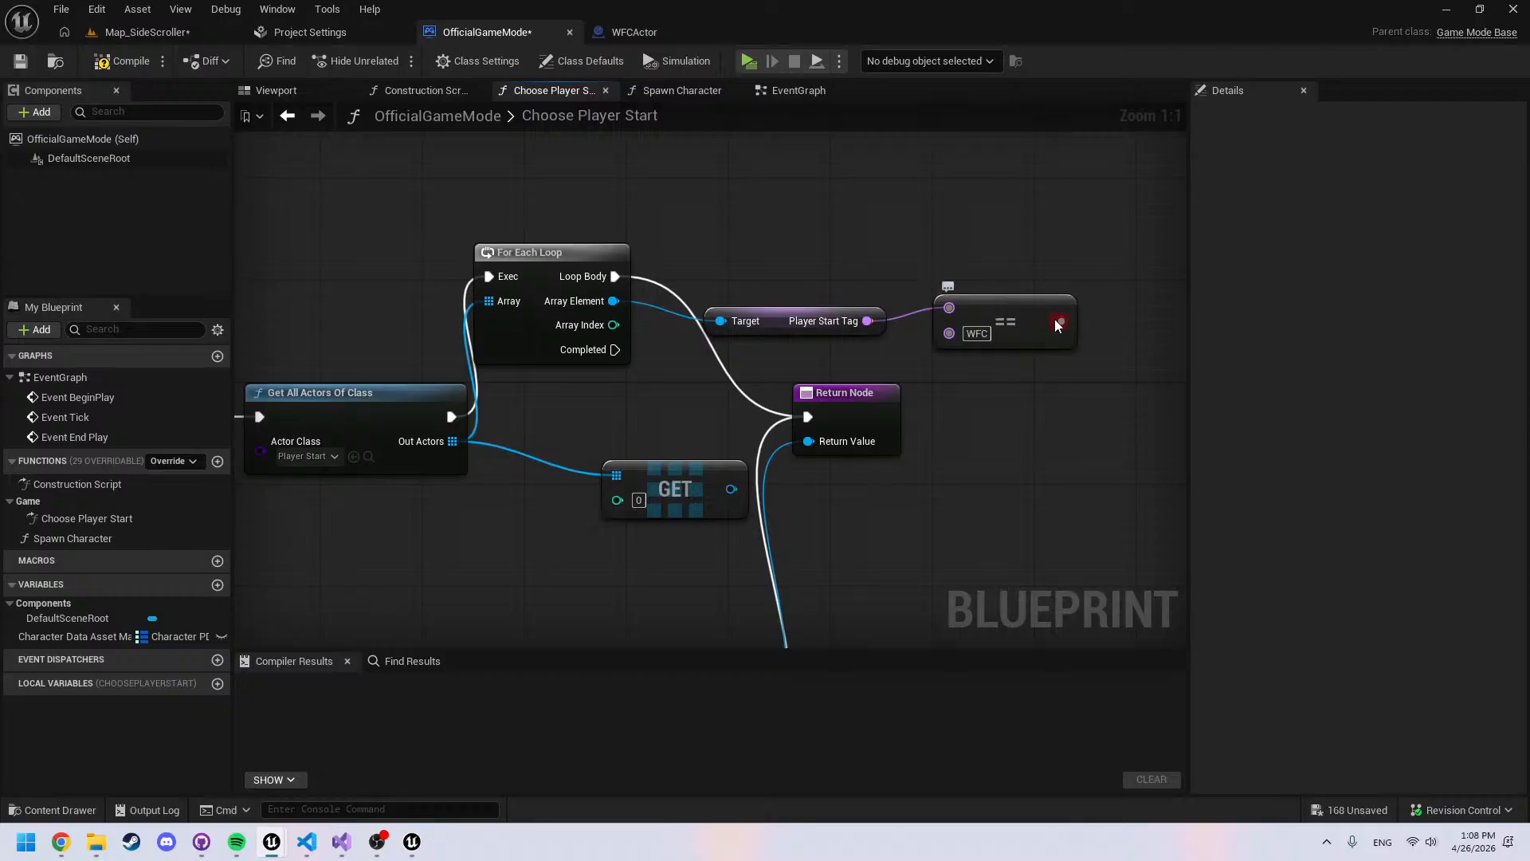
# Add a Branch conditioned on the WFC tag comparison and run it from the For Each Loop's Loop Body
pyautogui.press('b')
pyautogui.click(1066, 239)
pyautogui.moveTo(1084, 280); pyautogui.dragTo(944, 291, button='right')
pyautogui.moveTo(475, 285); pyautogui.dragTo(939, 274)
pyautogui.moveTo(956, 277); pyautogui.dragTo(1042, 297)
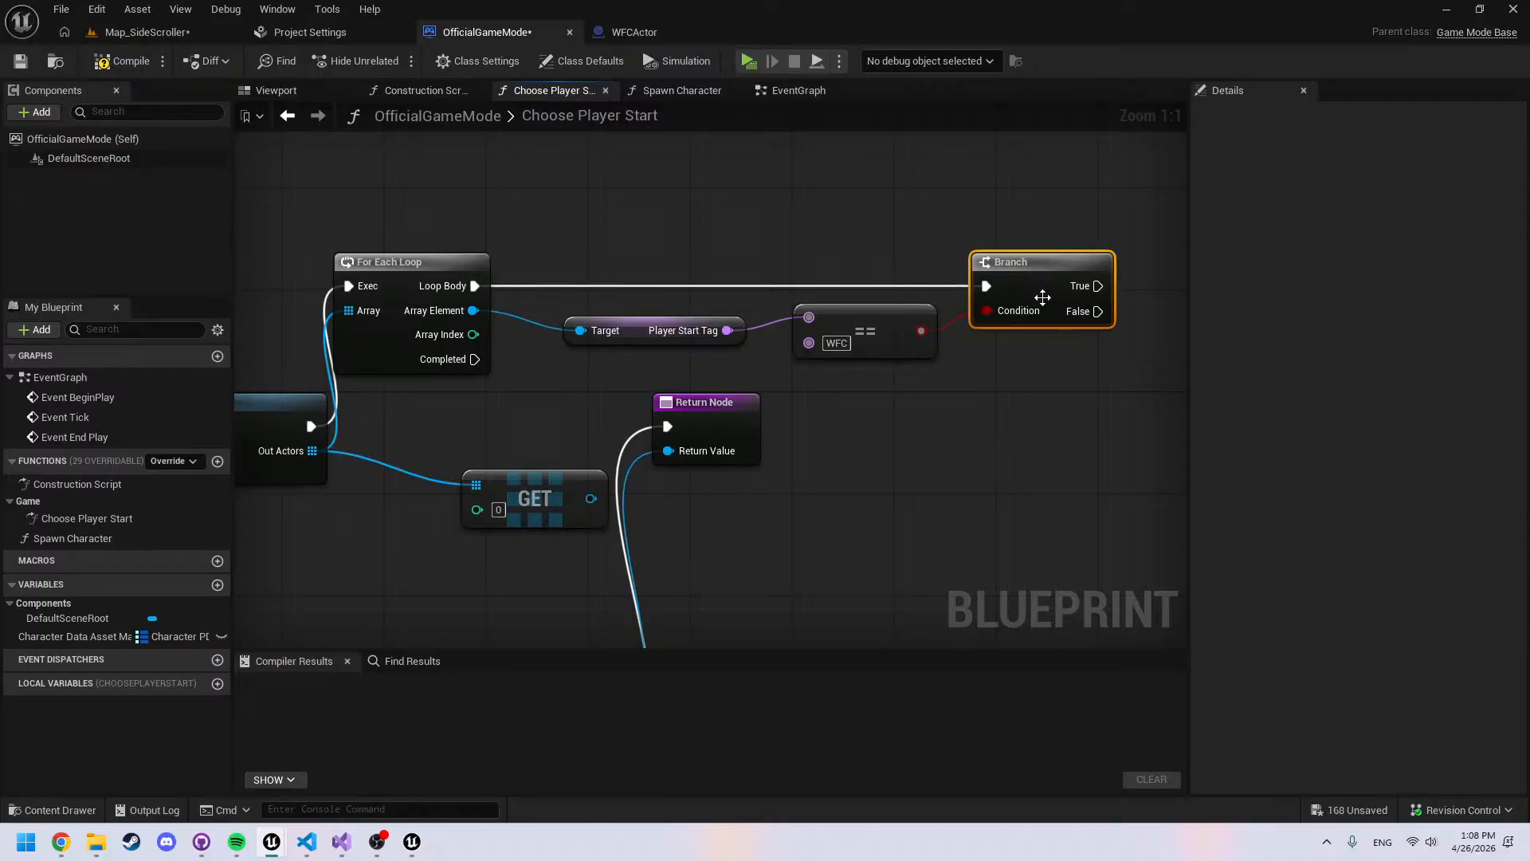
# Promote the Return Node's Return Value to a local variable named Selected Start
pyautogui.scroll(-4, 915, 418)
pyautogui.scroll(2, 949, 423)
pyautogui.moveTo(1023, 409); pyautogui.dragTo(895, 415, button='right')
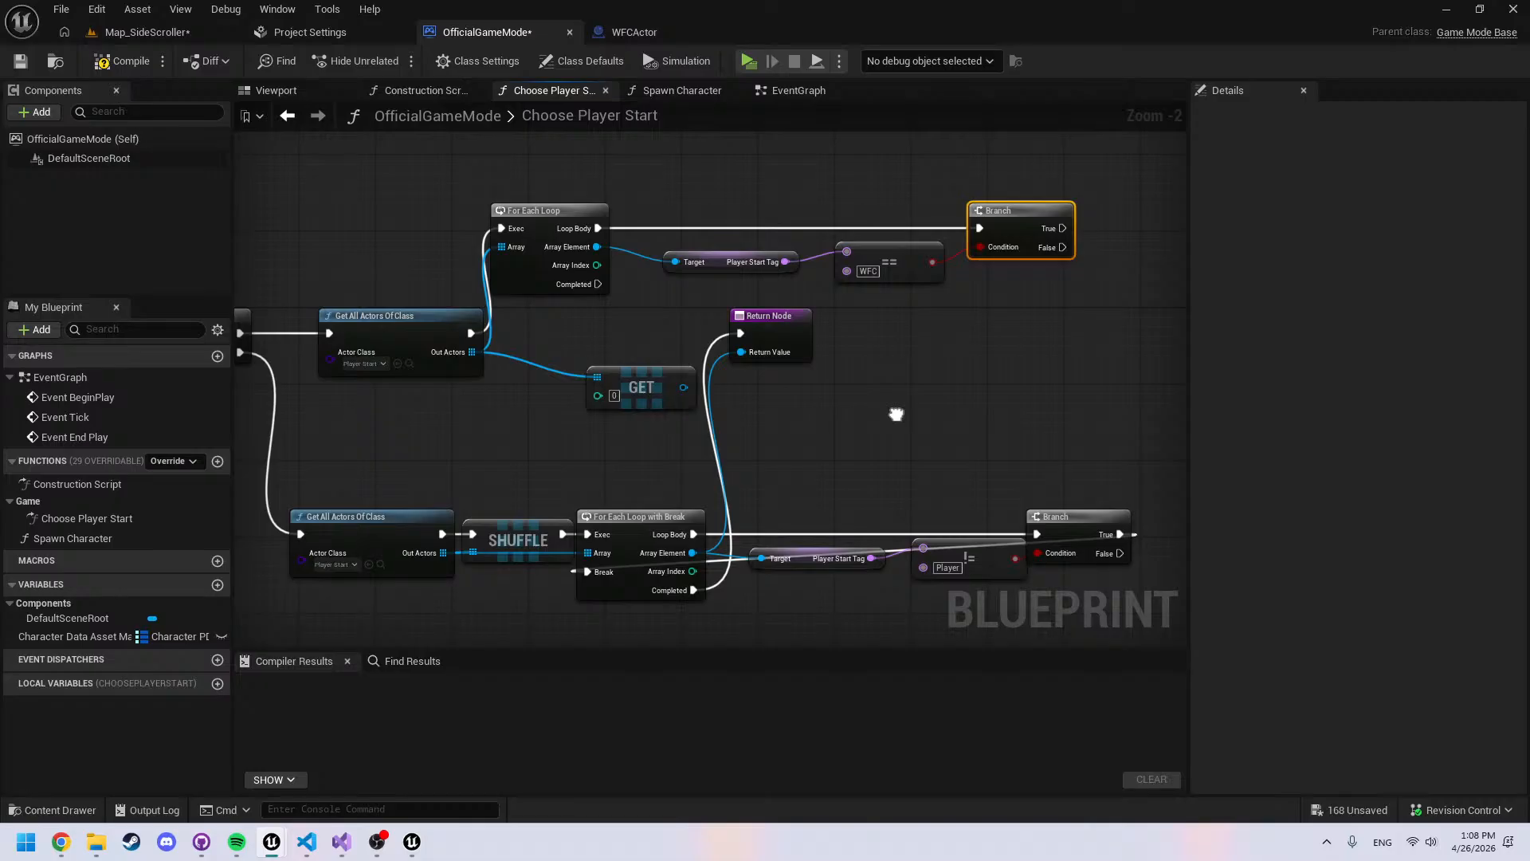
pyautogui.moveTo(896, 415); pyautogui.dragTo(872, 387, button='right')
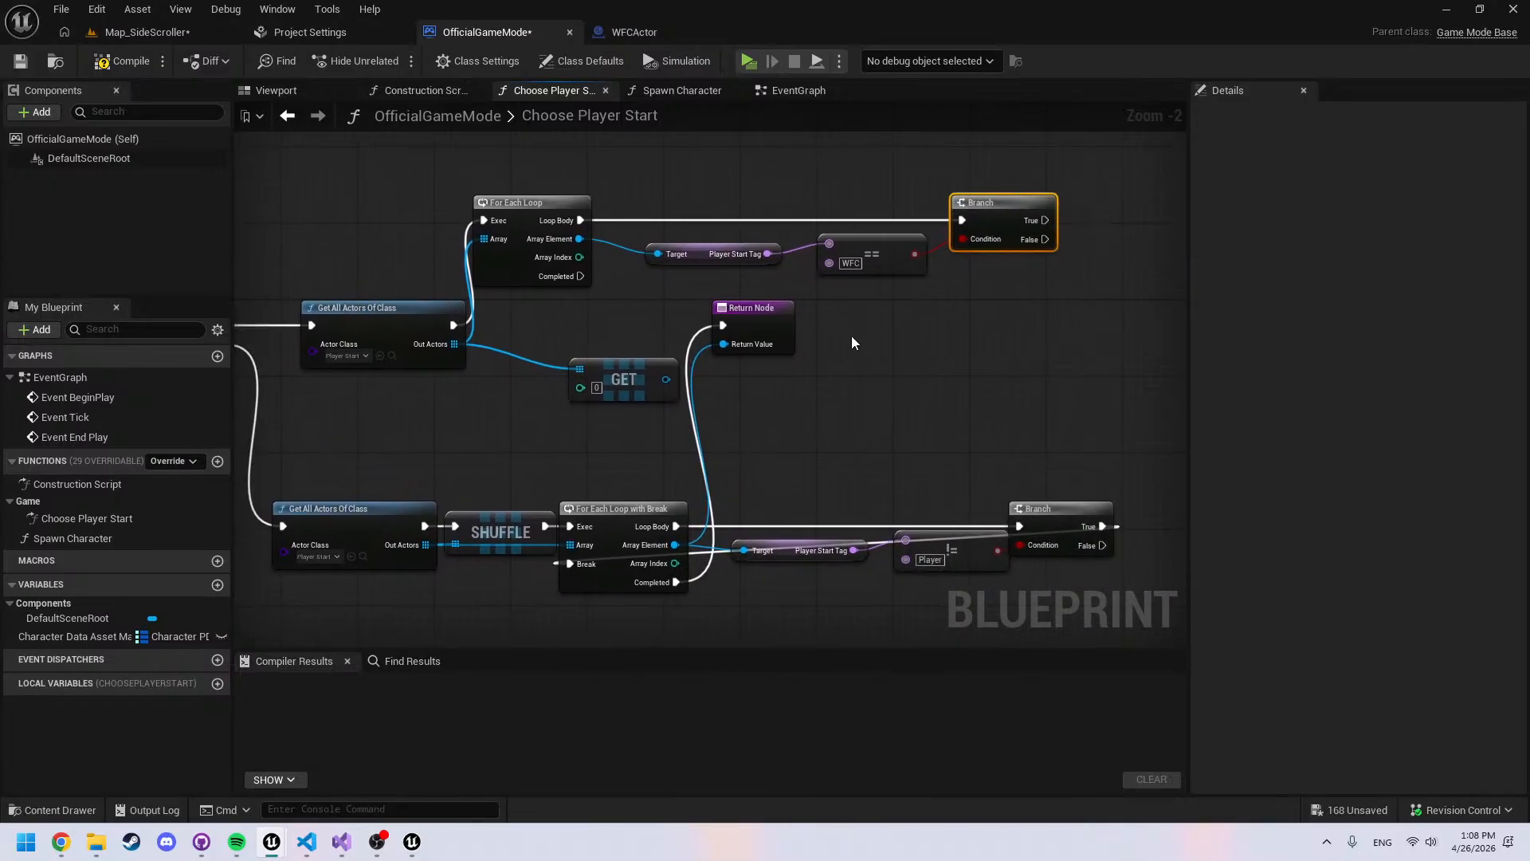
pyautogui.scroll(2, 852, 342)
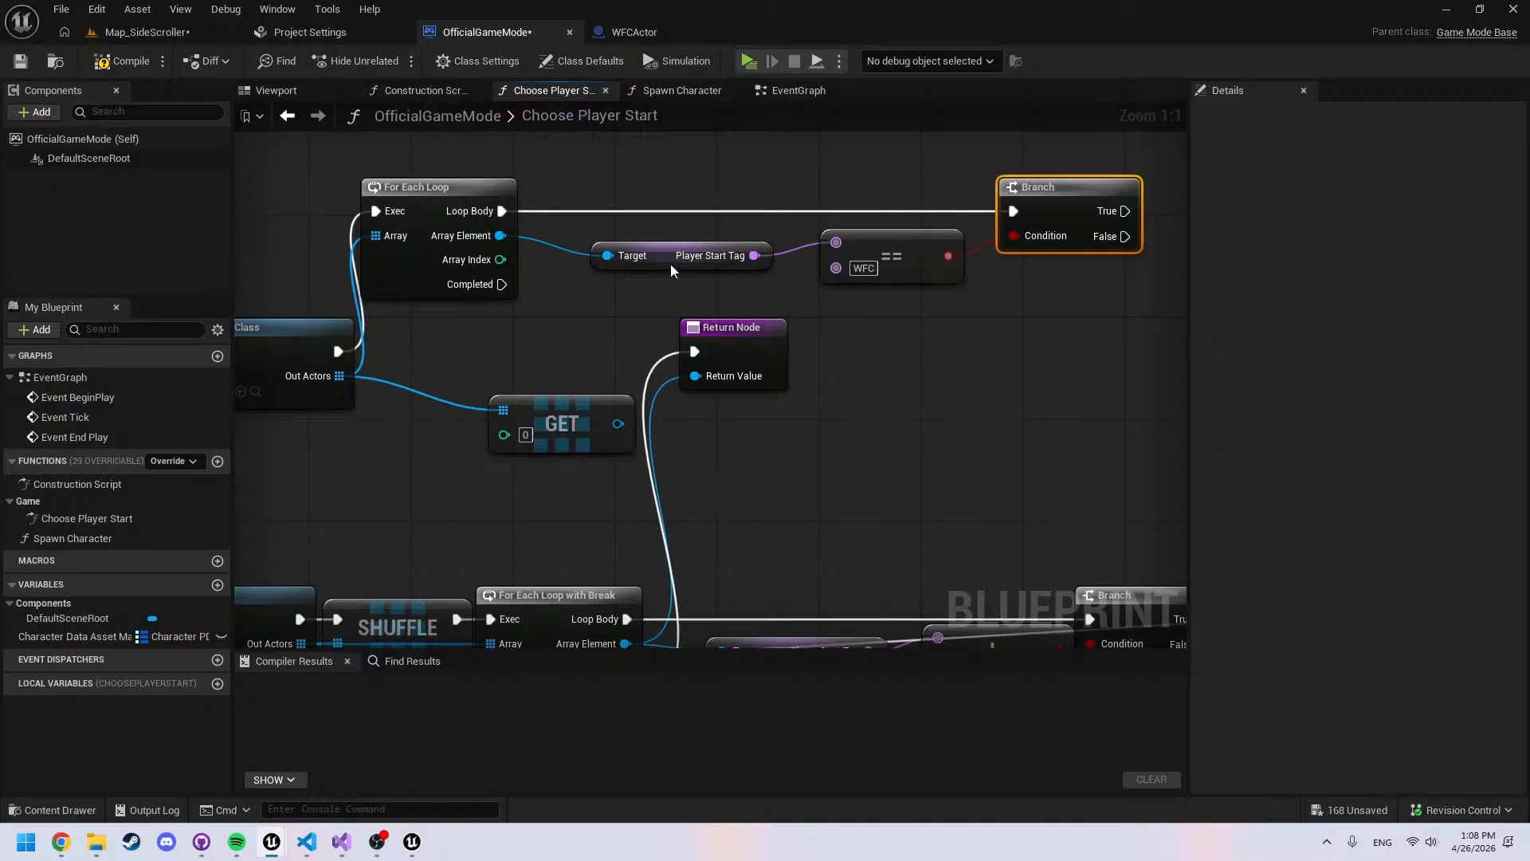
pyautogui.moveTo(936, 334); pyautogui.dragTo(886, 370, button='right')
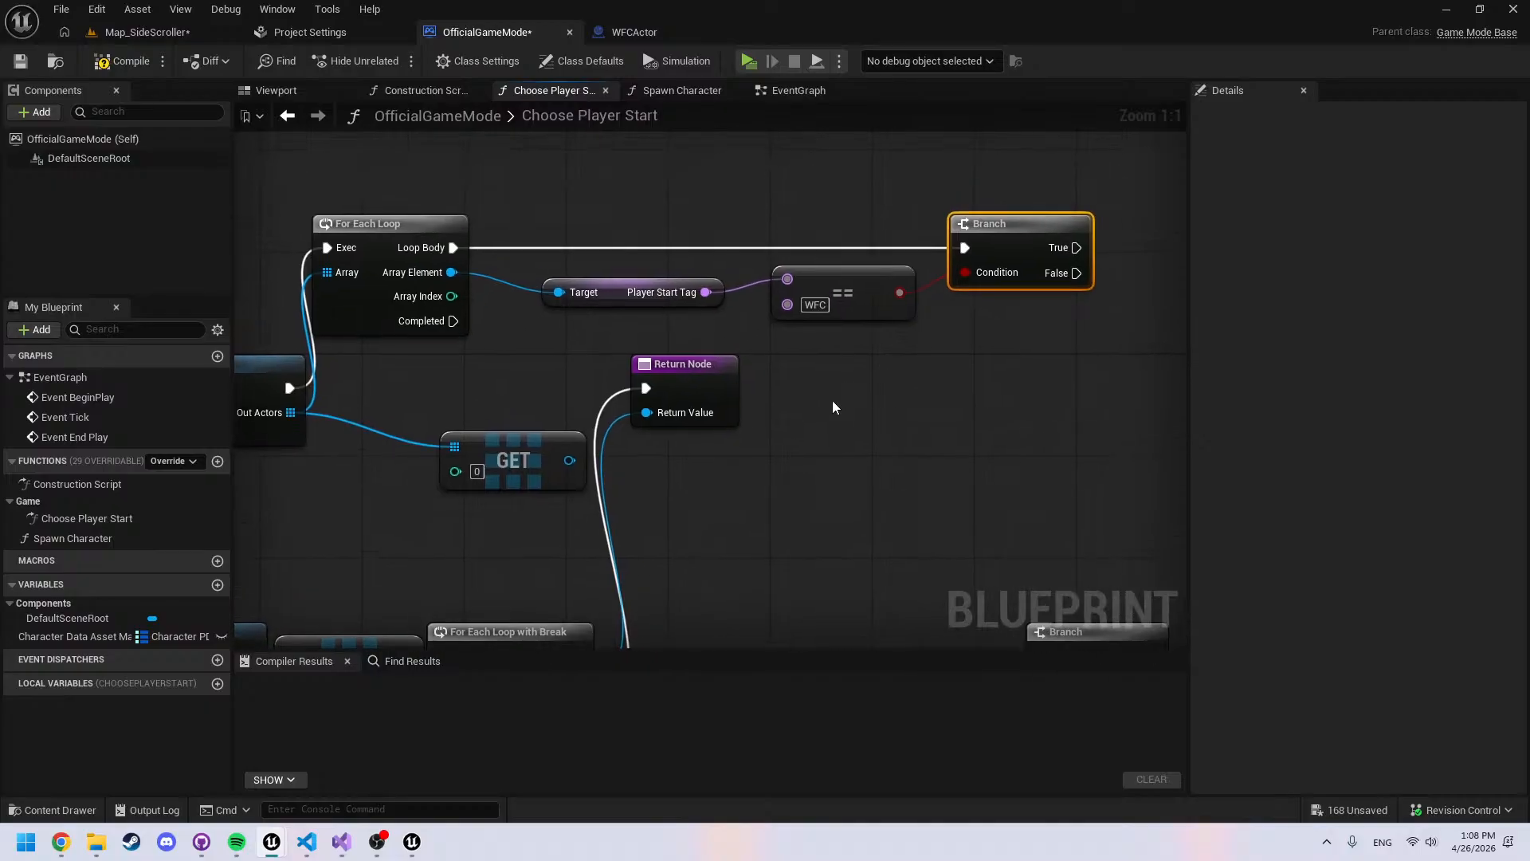
pyautogui.moveTo(892, 432); pyautogui.dragTo(888, 312, button='right')
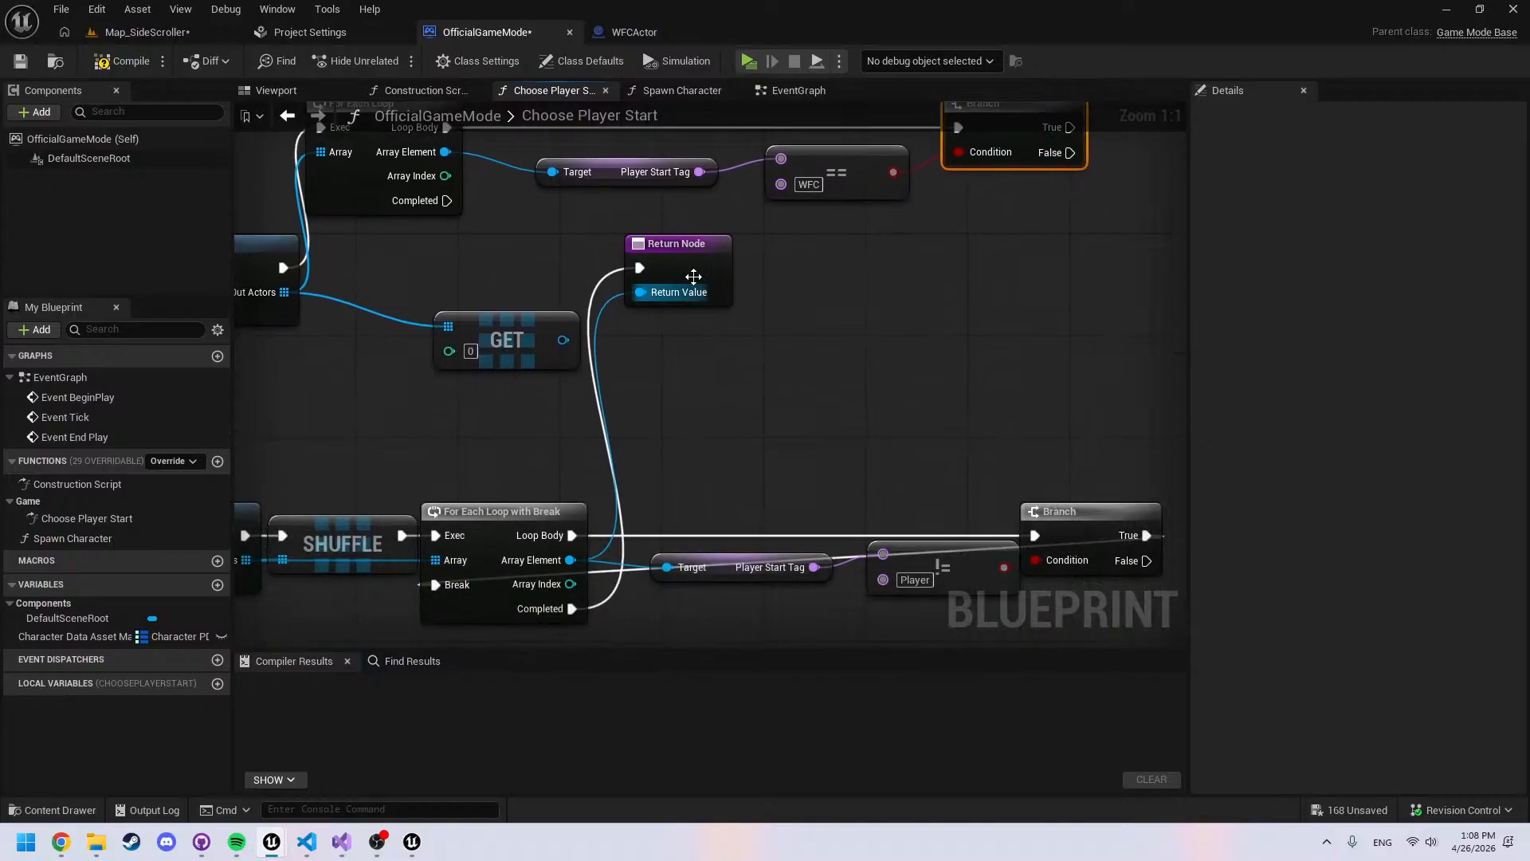
pyautogui.moveTo(679, 276); pyautogui.dragTo(722, 318)
pyautogui.click(824, 423)
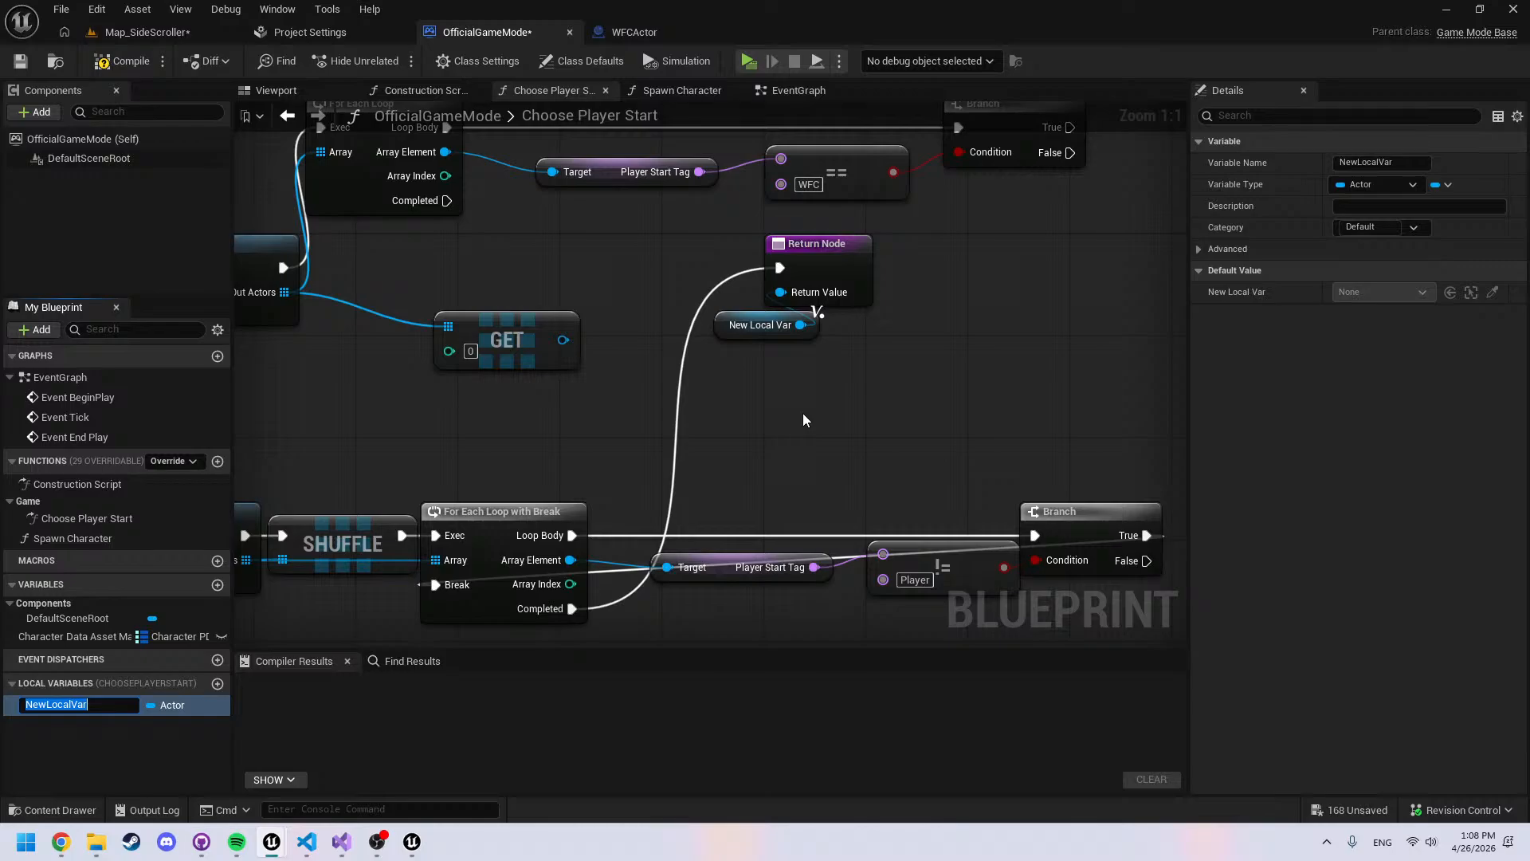
pyautogui.write('Selected Start')
pyautogui.press('Return')
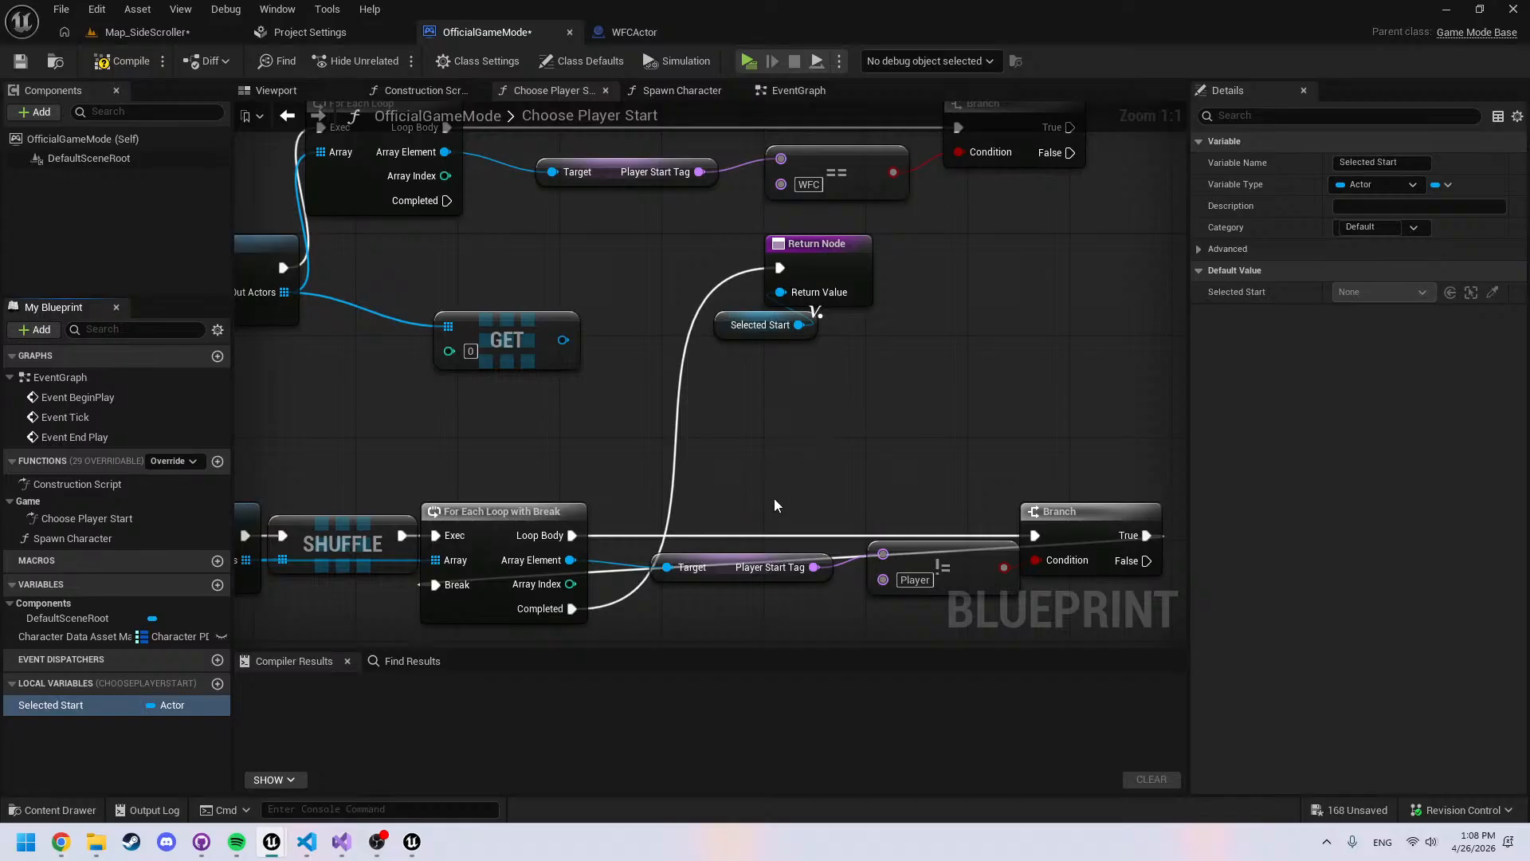
# Set Selected Start to the lower loop's Array Element on its Branch's True output, and continue from the setter to the loop's Break
pyautogui.moveTo(774, 504); pyautogui.dragTo(726, 429, button='right')
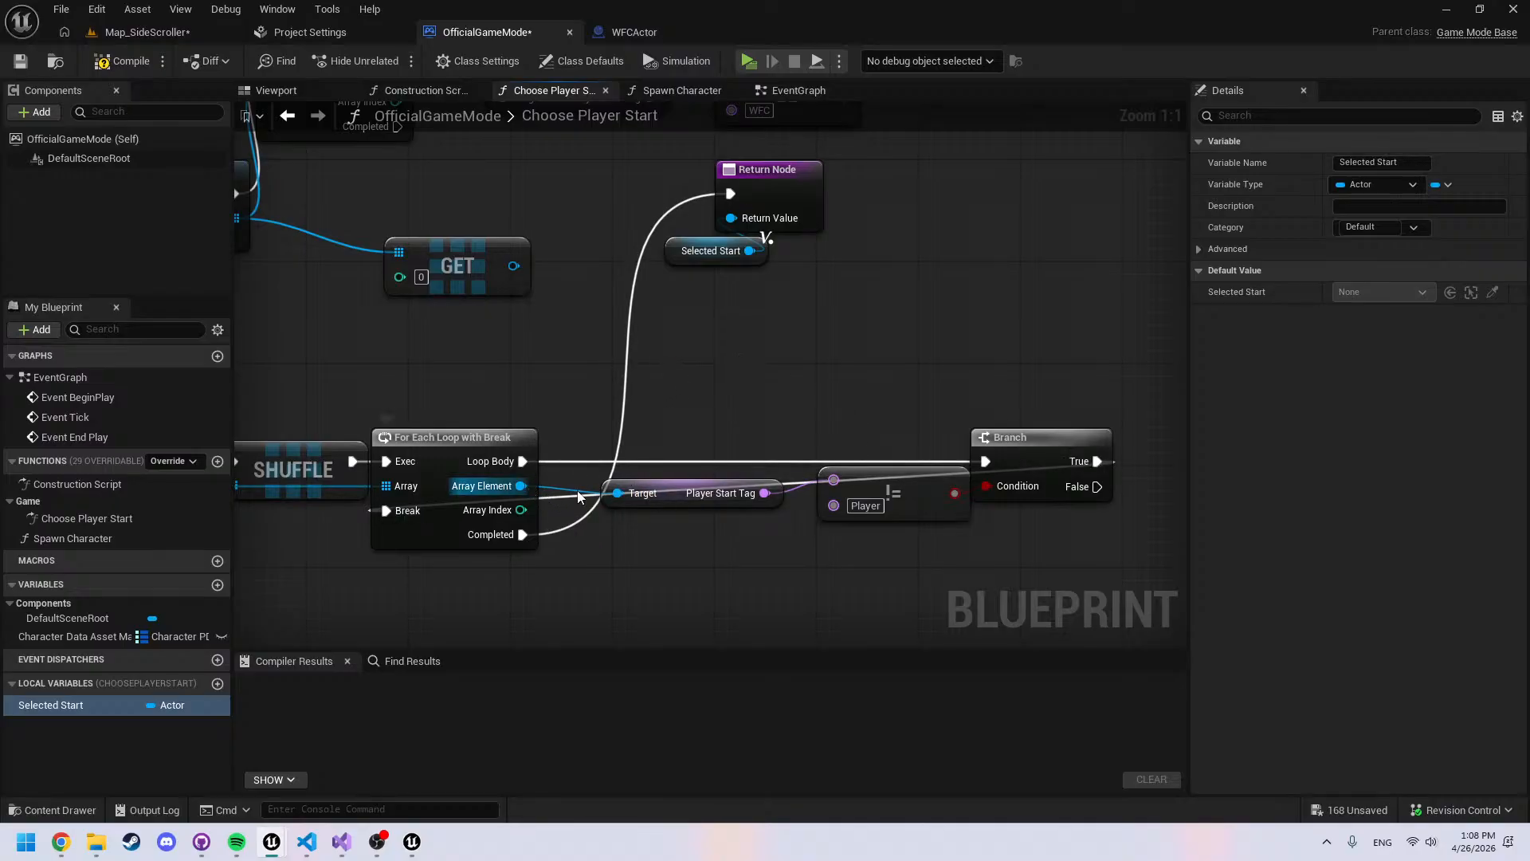
pyautogui.click(199, 704)
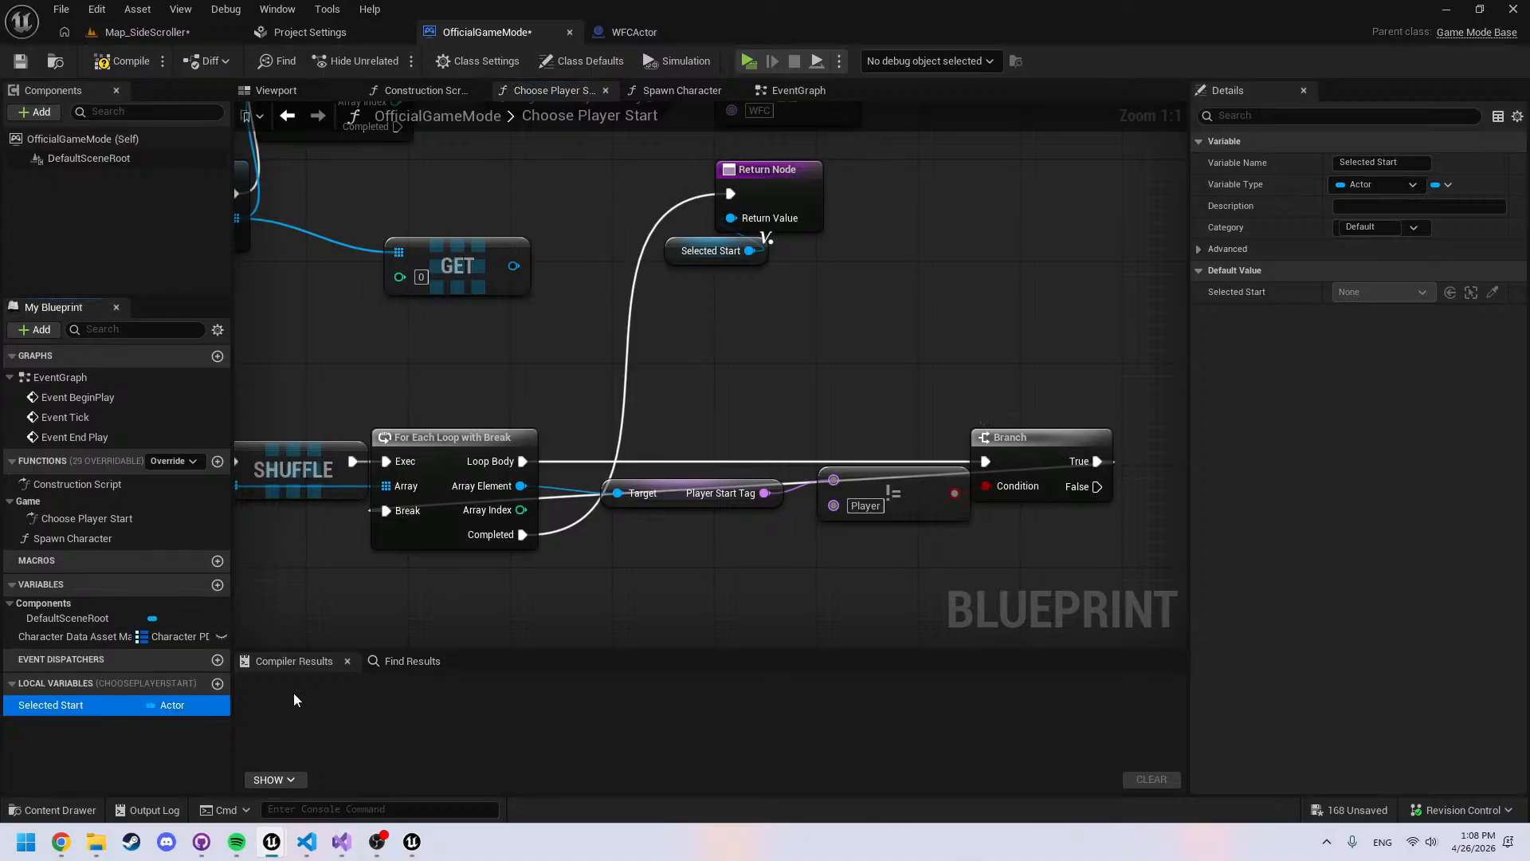
pyautogui.moveTo(1152, 487); pyautogui.dragTo(1151, 466)
pyautogui.click(1191, 515)
pyautogui.moveTo(1124, 492); pyautogui.dragTo(926, 483, button='right')
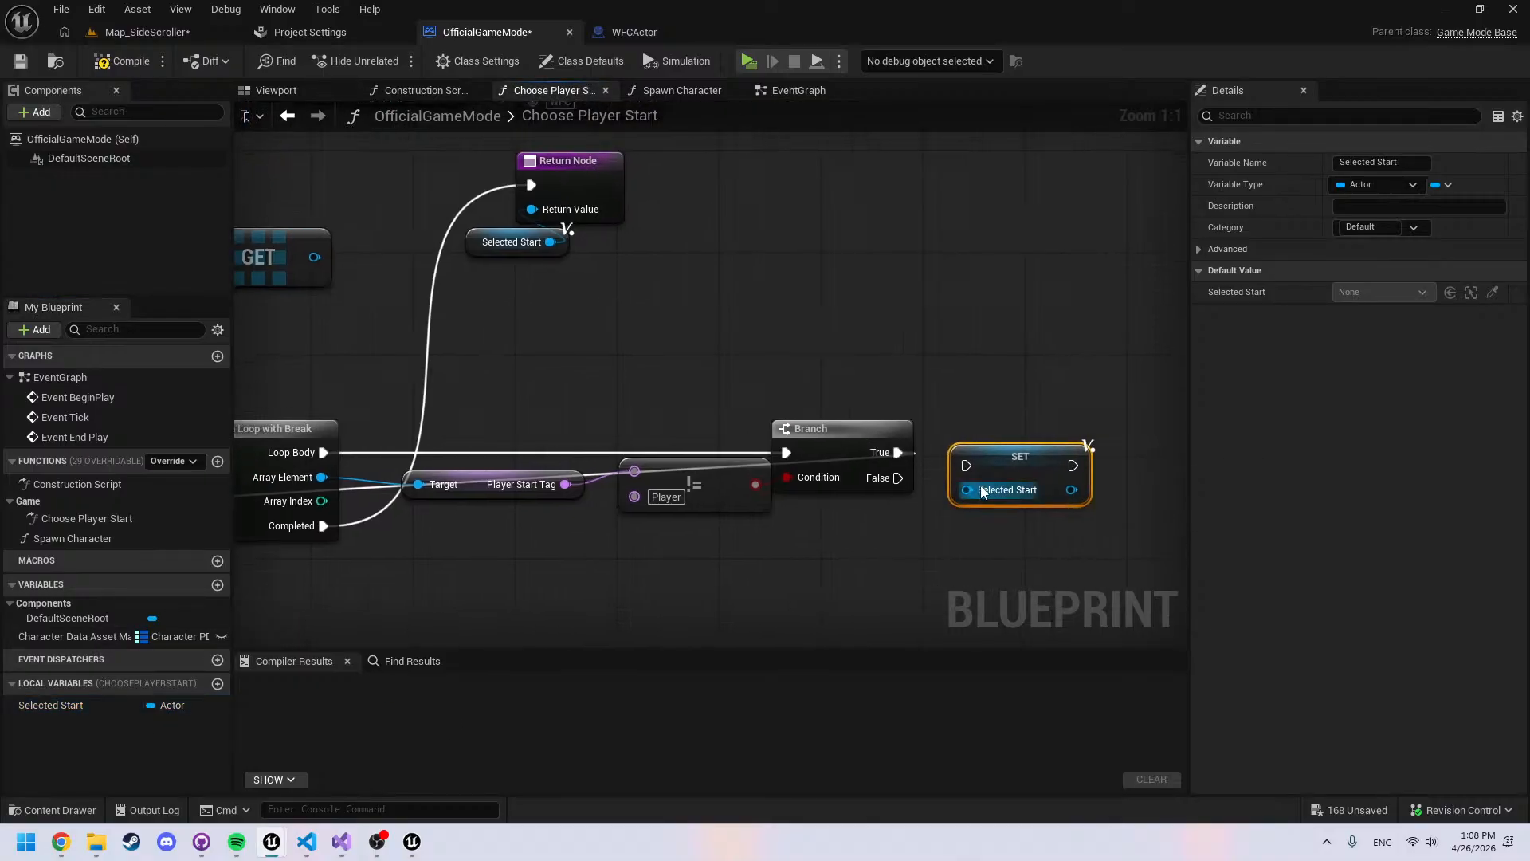
pyautogui.moveTo(985, 490); pyautogui.dragTo(322, 477)
pyautogui.moveTo(898, 452); pyautogui.dragTo(967, 464)
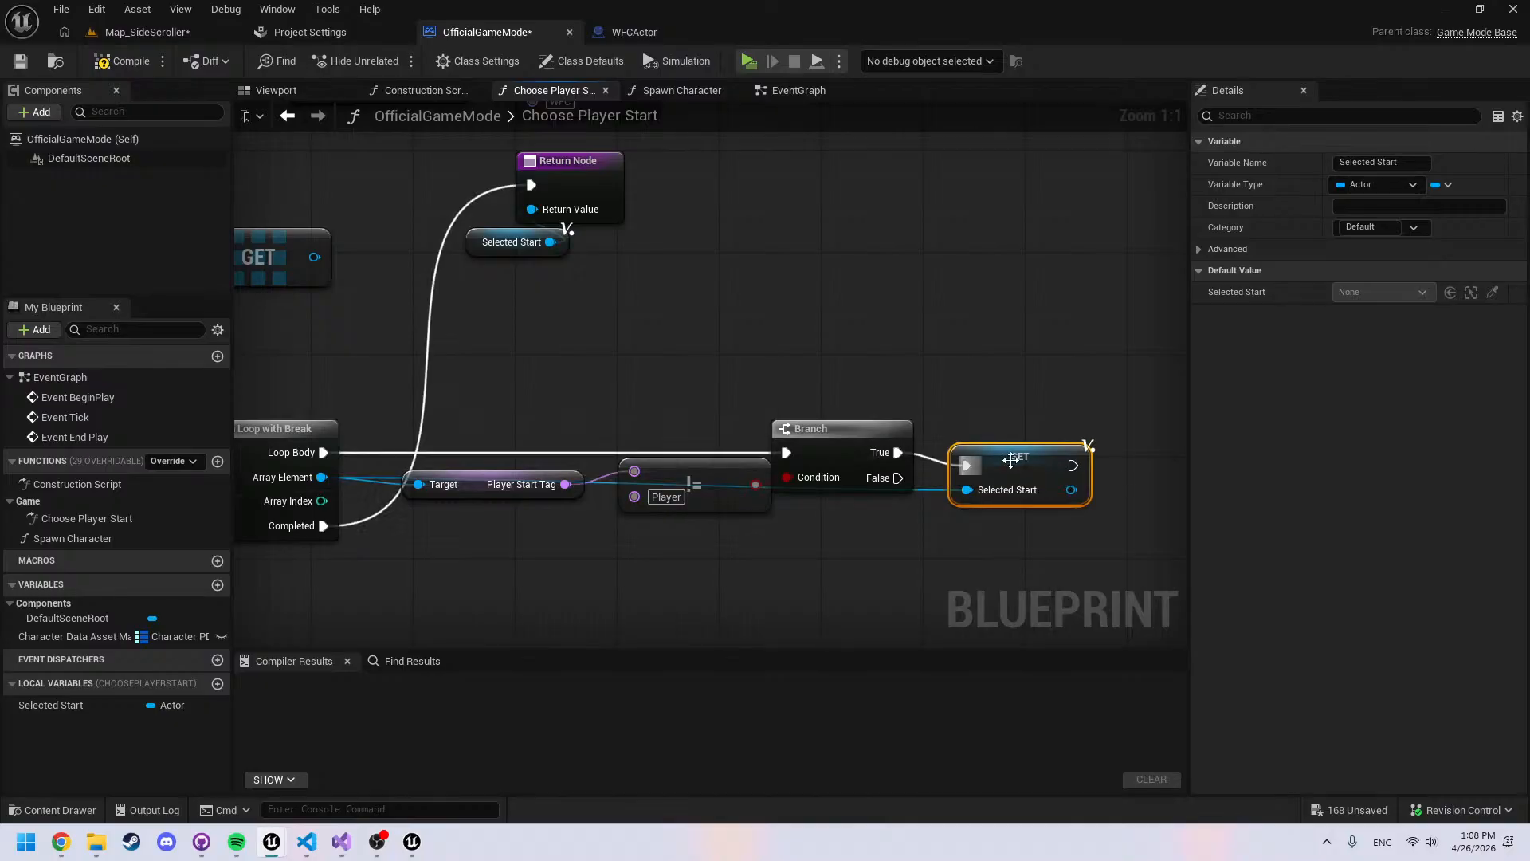
pyautogui.moveTo(1074, 466); pyautogui.dragTo(669, 502)
pyautogui.moveTo(948, 605); pyautogui.dragTo(463, 571, button='right')
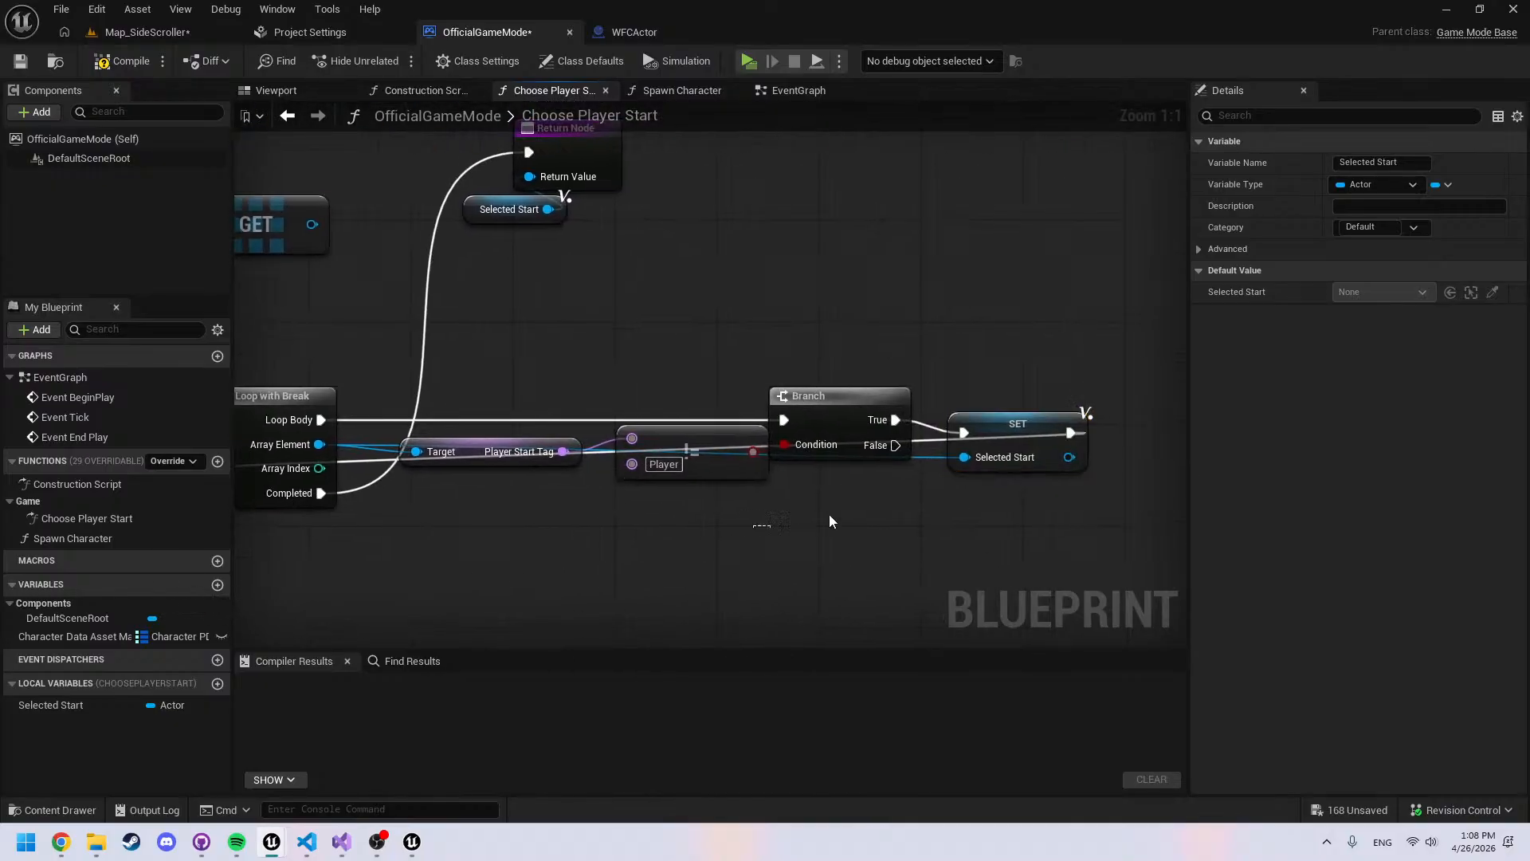
pyautogui.moveTo(1023, 423); pyautogui.dragTo(1038, 410)
# Move the Return Node together with its Selected Start getter to below the WFC Branch
pyautogui.moveTo(927, 356); pyautogui.dragTo(1157, 521, button='right')
pyautogui.moveTo(1080, 432); pyautogui.dragTo(1080, 479, button='right')
pyautogui.moveTo(957, 479); pyautogui.dragTo(684, 375)
pyautogui.moveTo(844, 382); pyautogui.dragTo(1007, 414)
pyautogui.click(920, 341)
pyautogui.moveTo(1050, 322); pyautogui.dragTo(984, 366, button='right')
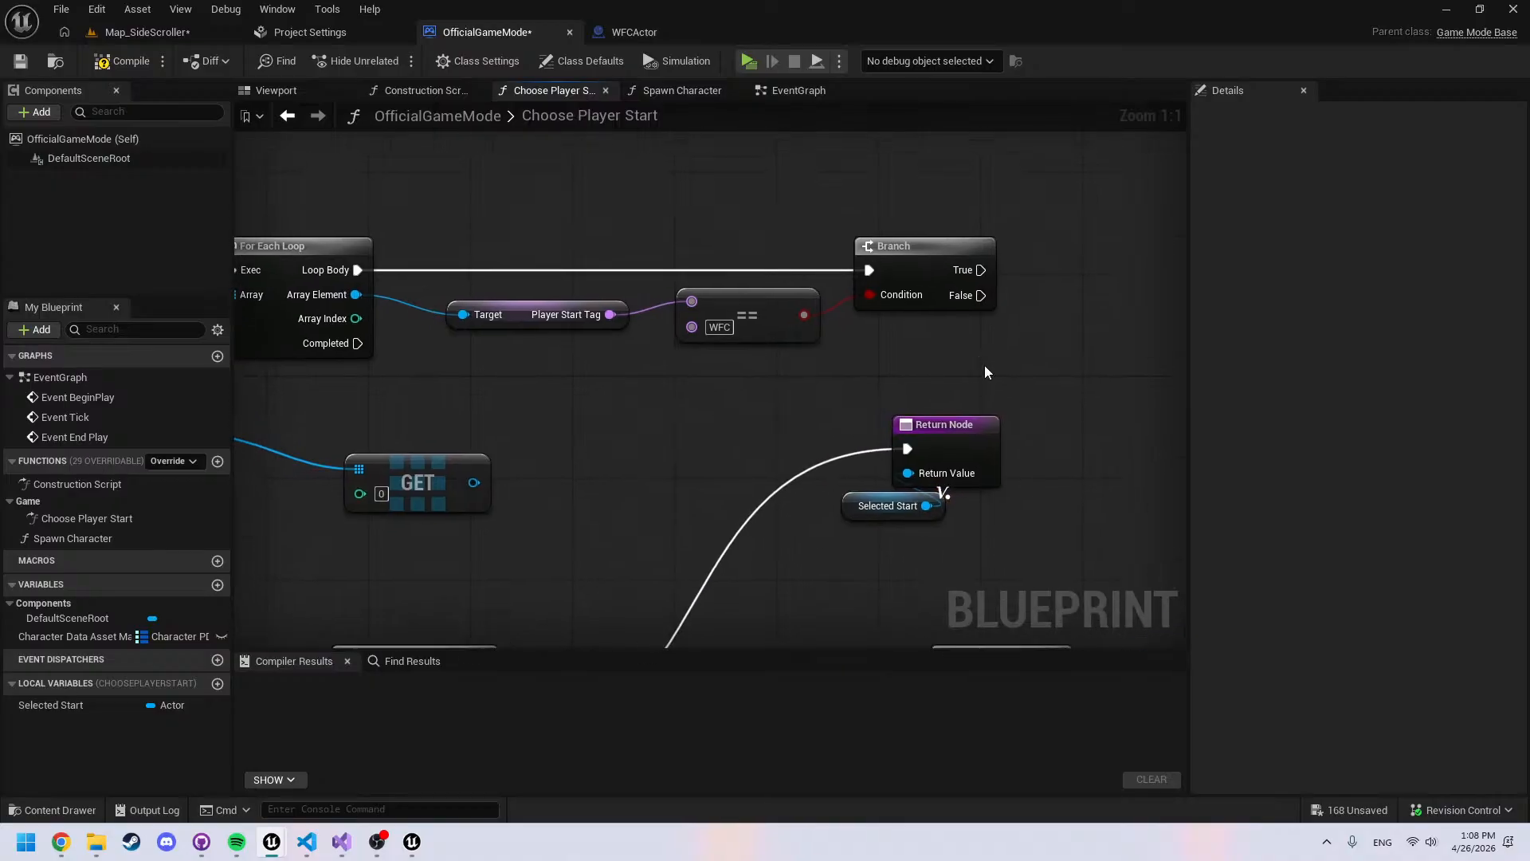
pyautogui.moveTo(808, 369); pyautogui.dragTo(716, 349, button='right')
pyautogui.click(701, 490)
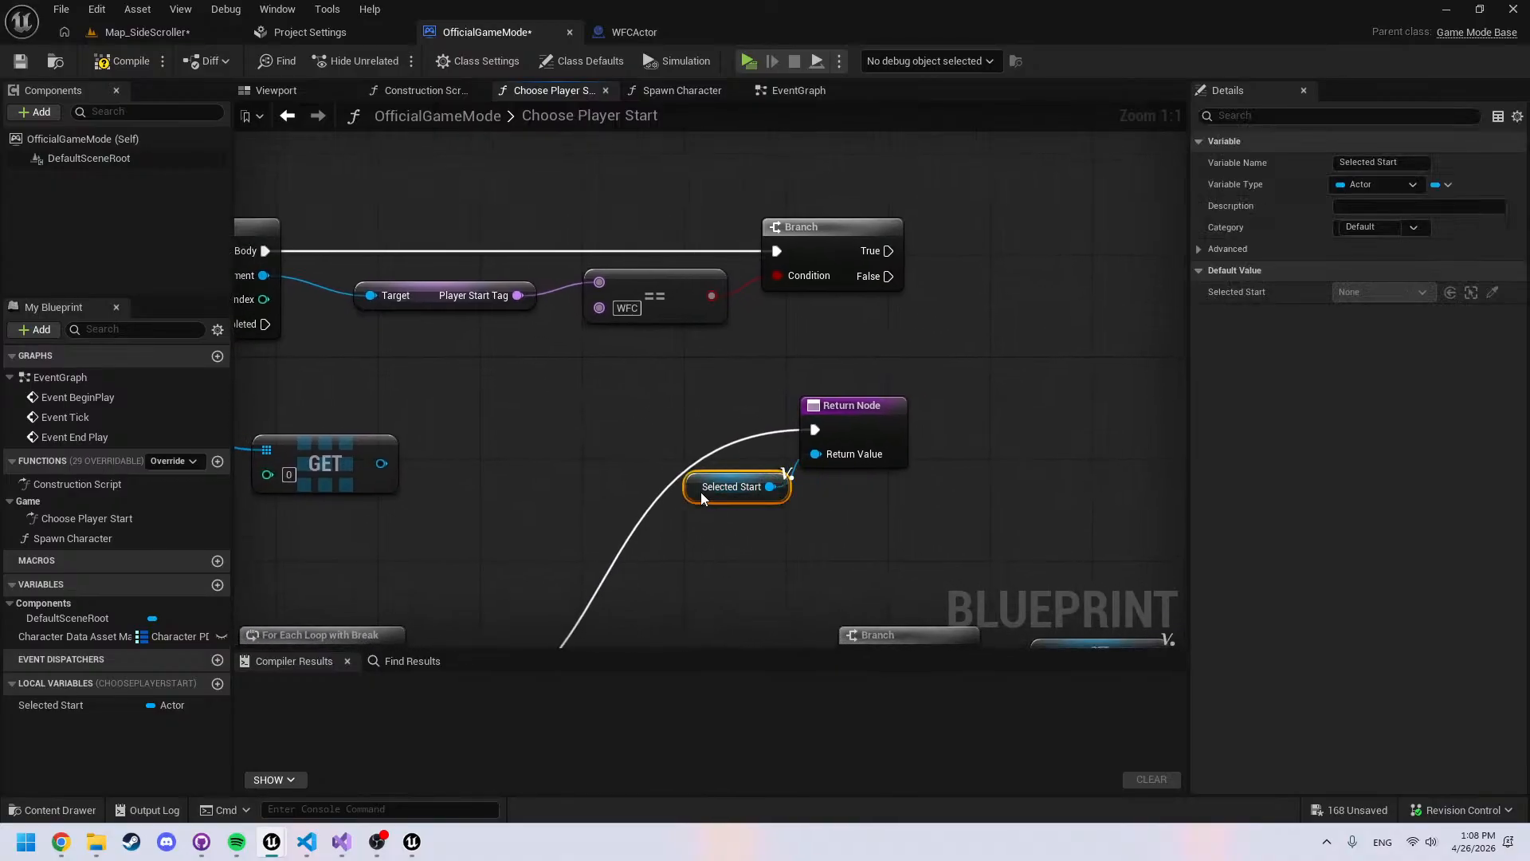
pyautogui.moveTo(894, 355); pyautogui.dragTo(848, 368, button='right')
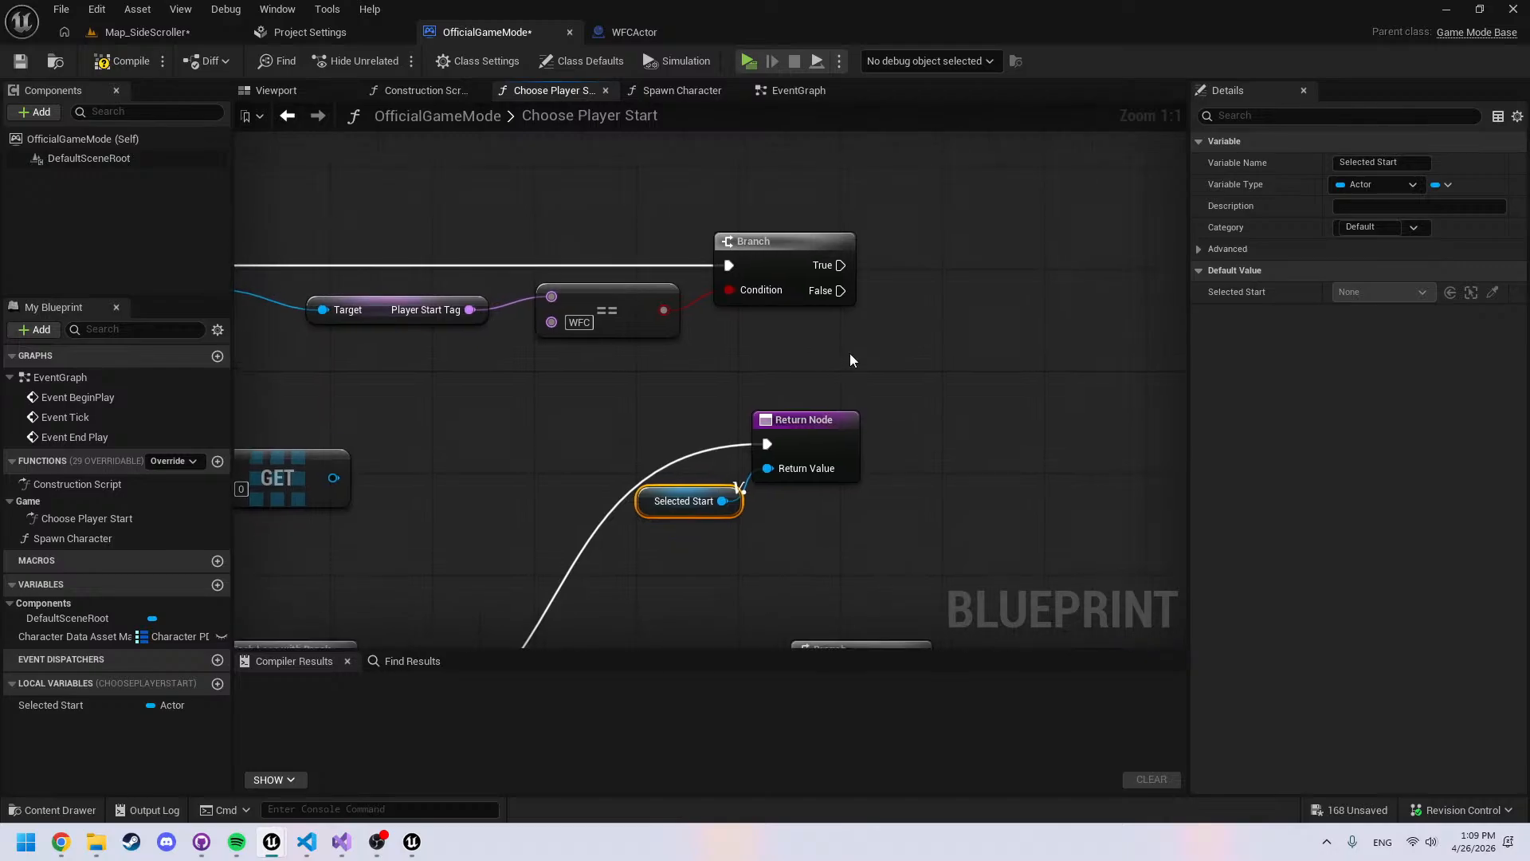
pyautogui.click(845, 356)
pyautogui.moveTo(711, 374); pyautogui.dragTo(743, 403, button='right')
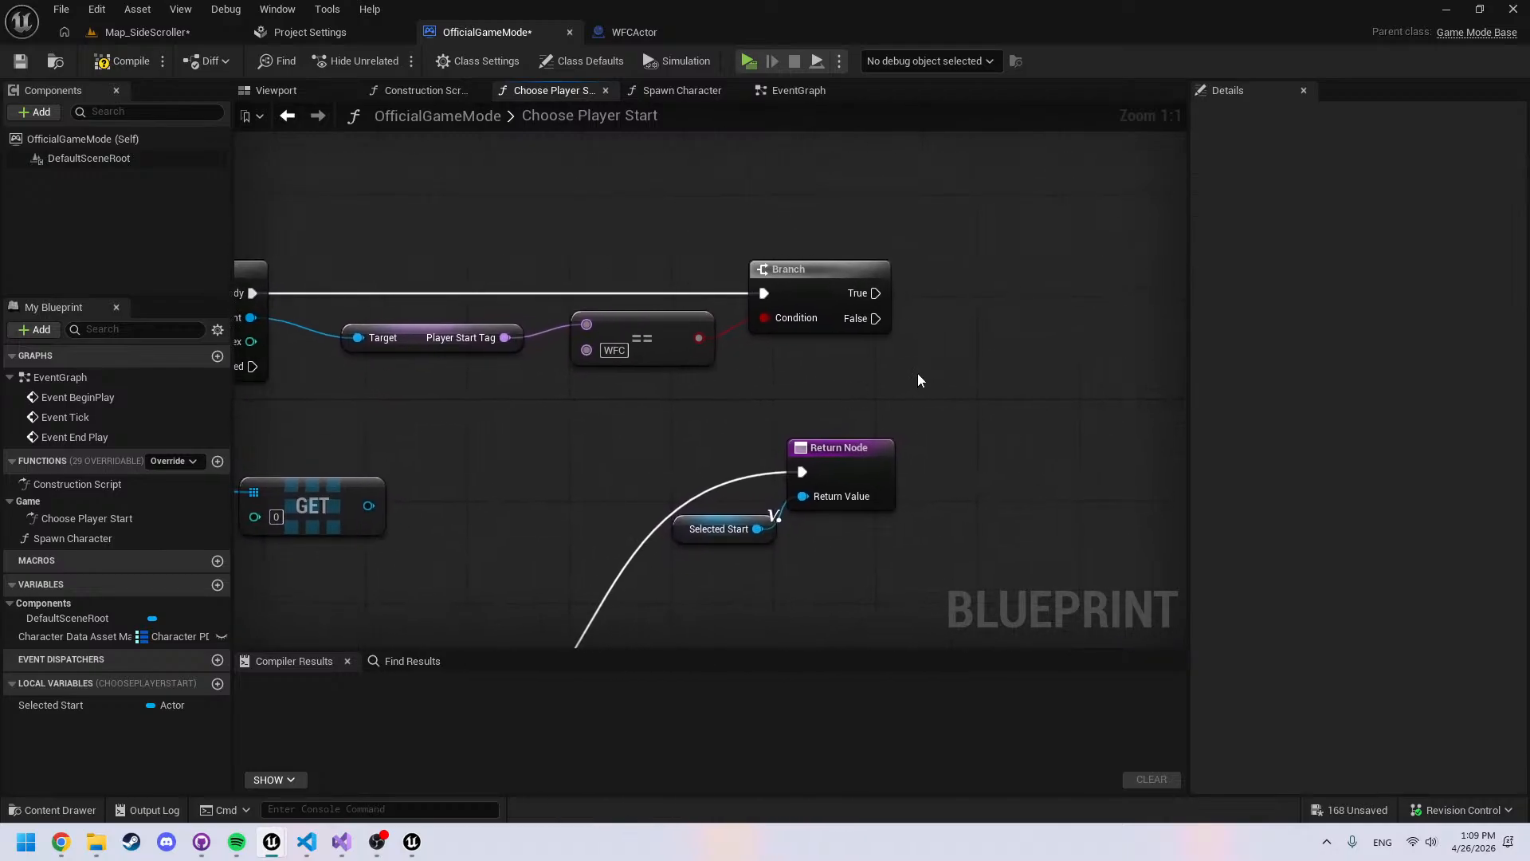
pyautogui.hotkey('ctrl', 'v')
pyautogui.press('Delete')
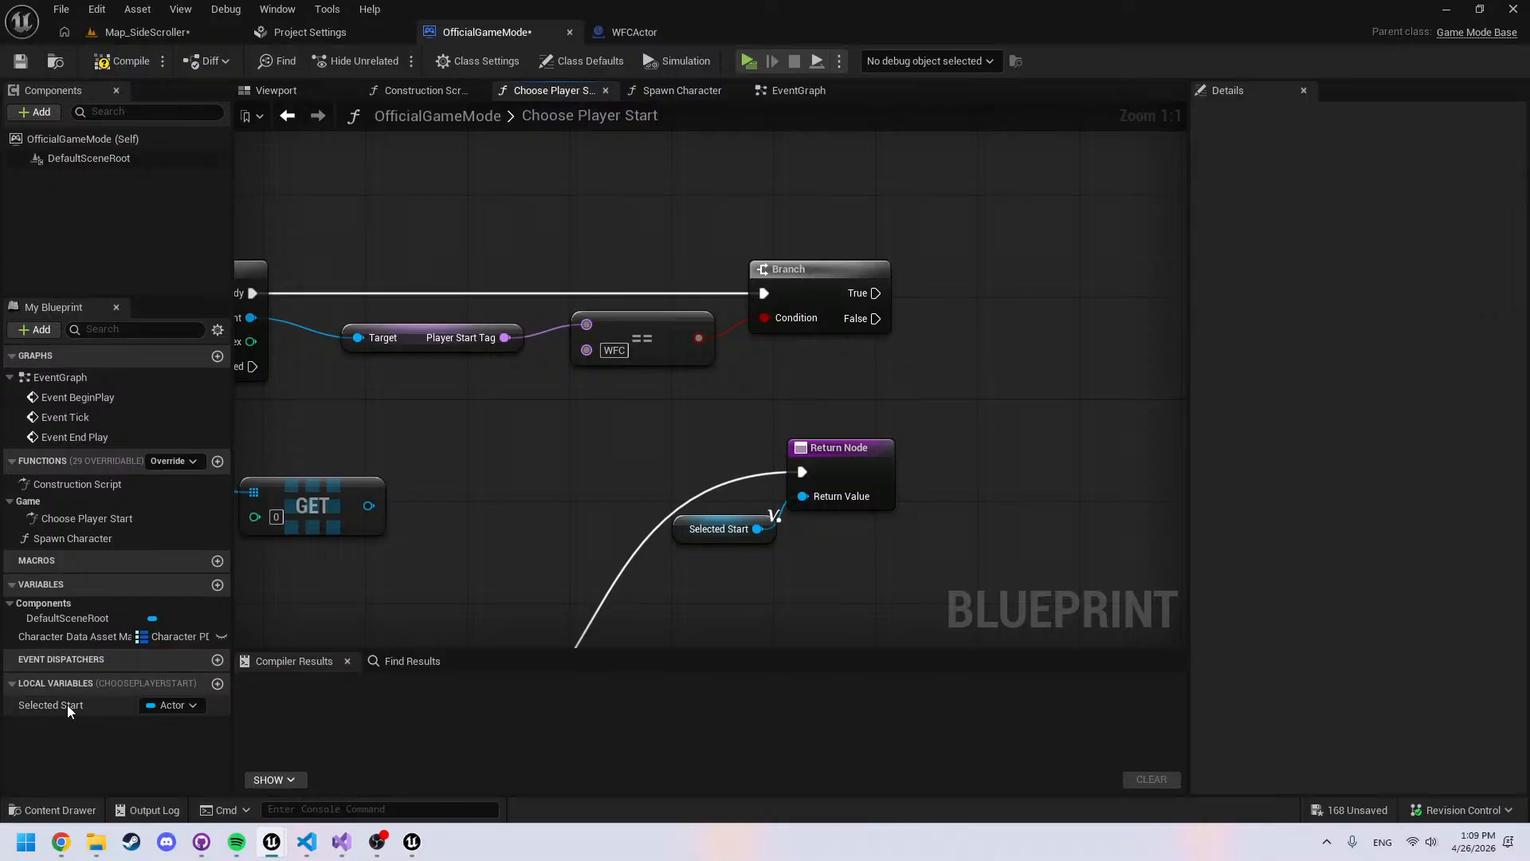
# Add a Selected Start setter on the WFC Branch's True output, fed by the upper For Each Loop's Array Element
pyautogui.moveTo(67, 705); pyautogui.dragTo(1042, 338)
pyautogui.click(1011, 389)
pyautogui.moveTo(252, 317); pyautogui.dragTo(1059, 347)
pyautogui.moveTo(876, 292); pyautogui.dragTo(1009, 320)
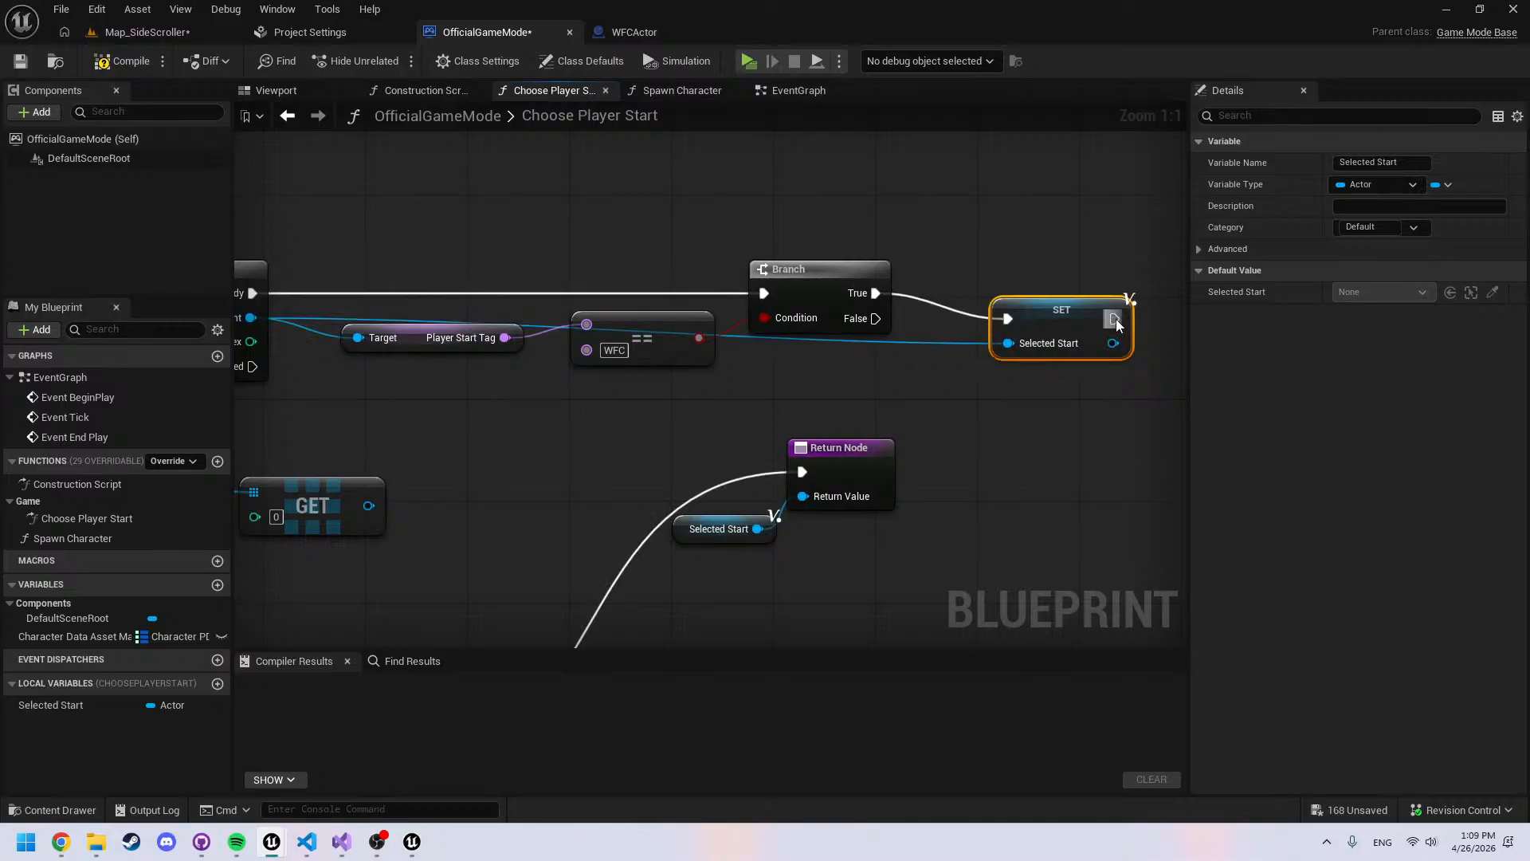
# Replace the upper For Each Loop with For Each Loop with Break, wiring Out Actors into Array and Array Element into the Player Start Tag getter
pyautogui.moveTo(413, 314); pyautogui.dragTo(692, 303, button='right')
pyautogui.click(413, 314)
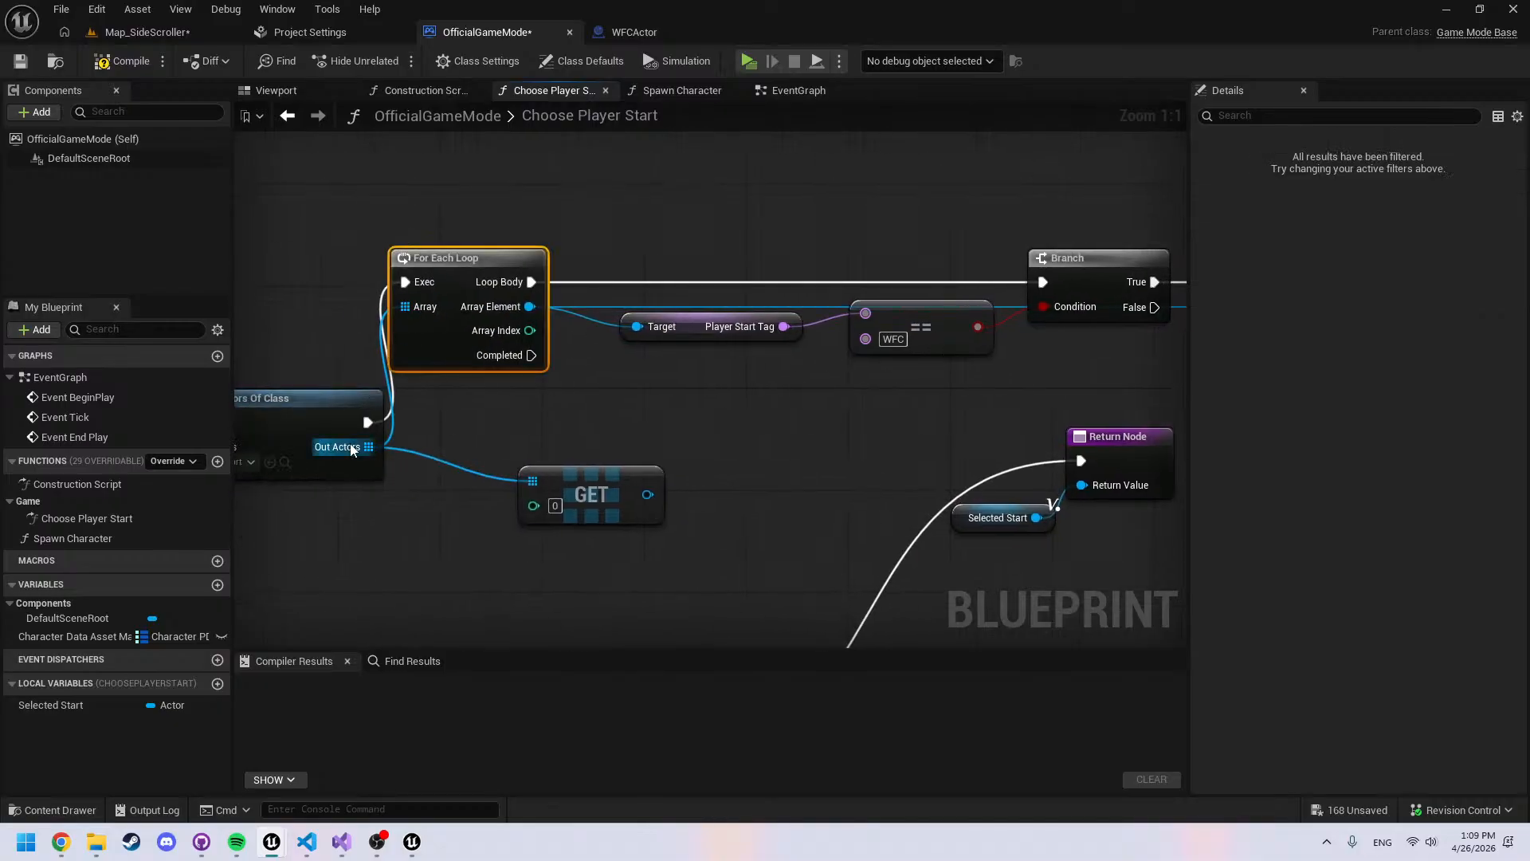
pyautogui.moveTo(366, 420); pyautogui.dragTo(395, 195)
pyautogui.write('for')
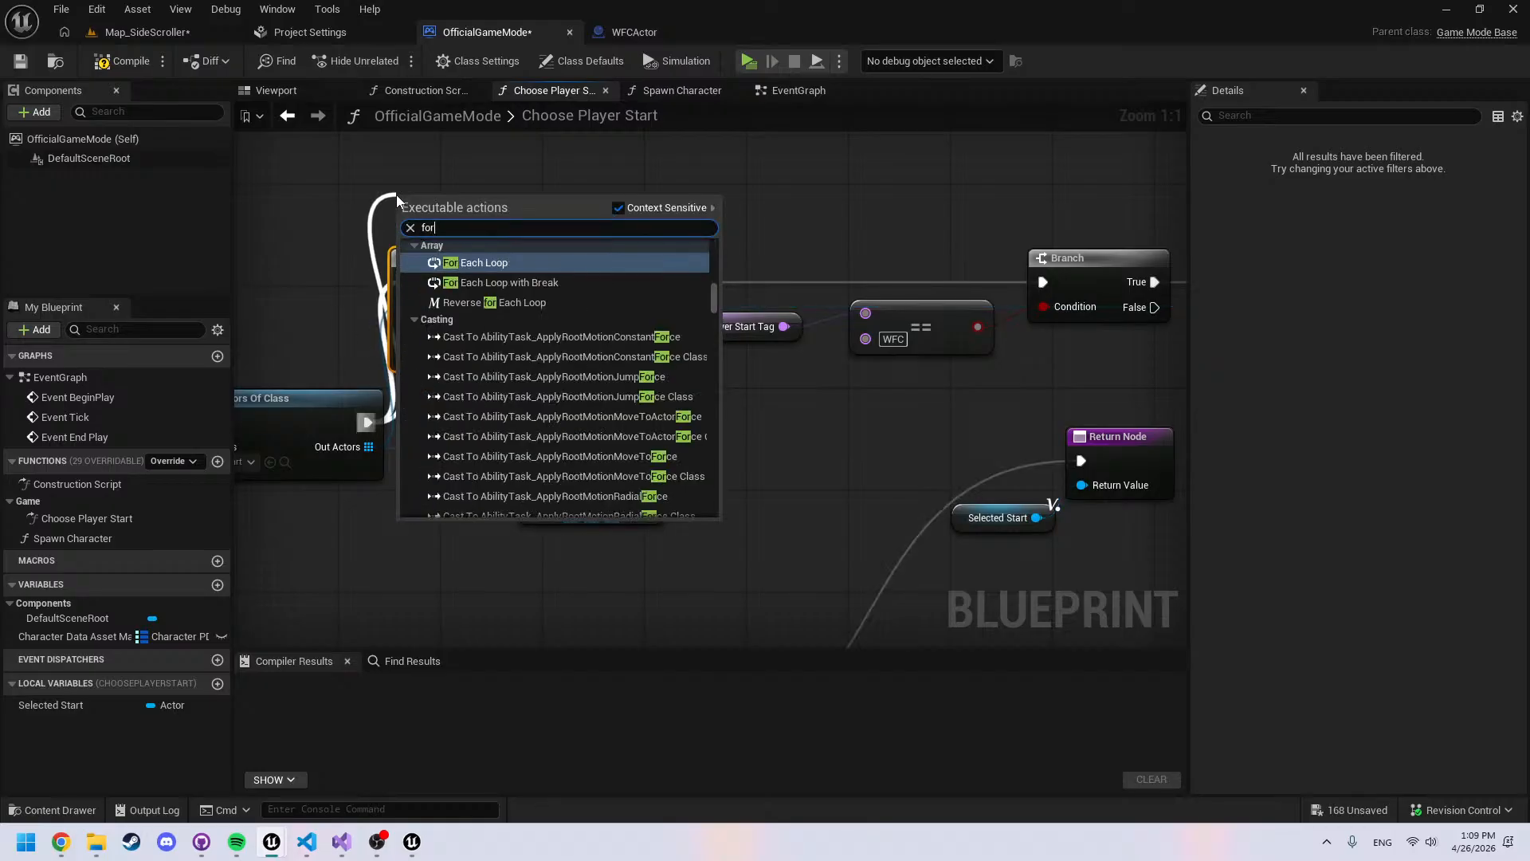
pyautogui.press('Down')
pyautogui.press('Return')
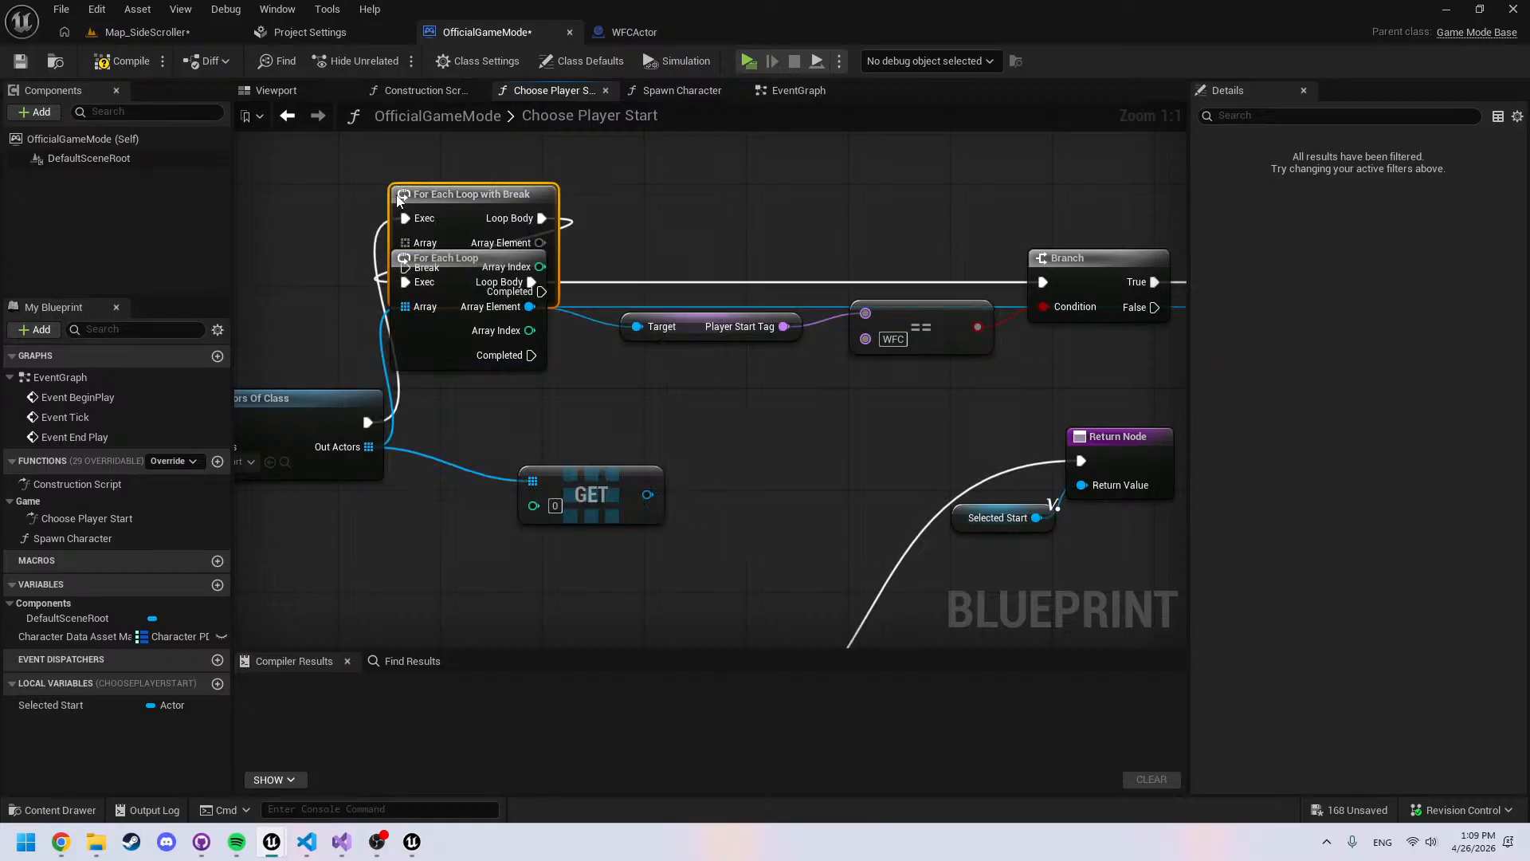
pyautogui.click(519, 368)
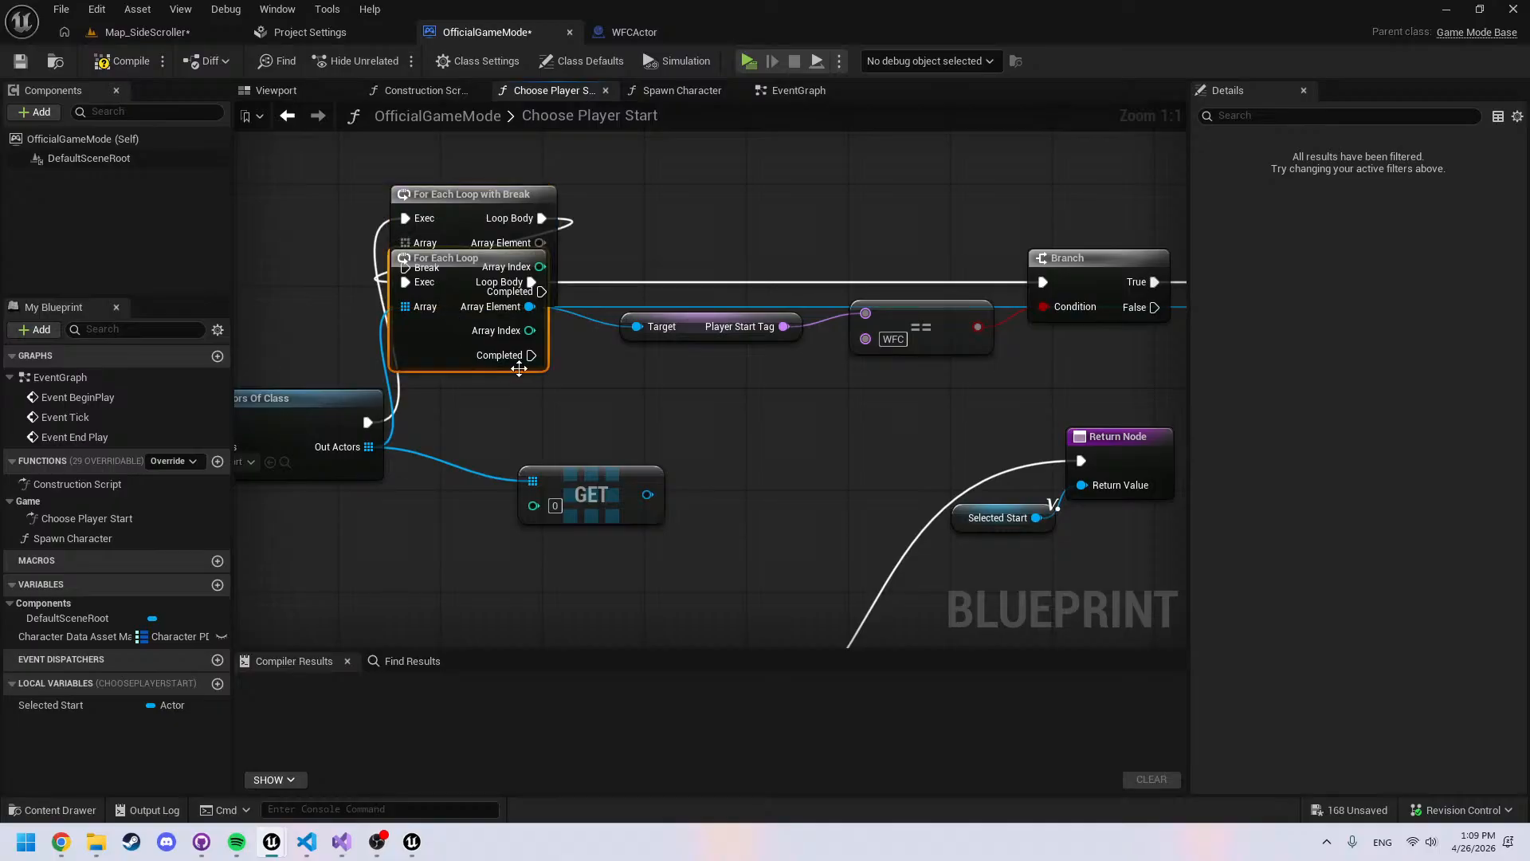
pyautogui.press('Delete')
pyautogui.moveTo(369, 446); pyautogui.dragTo(405, 242)
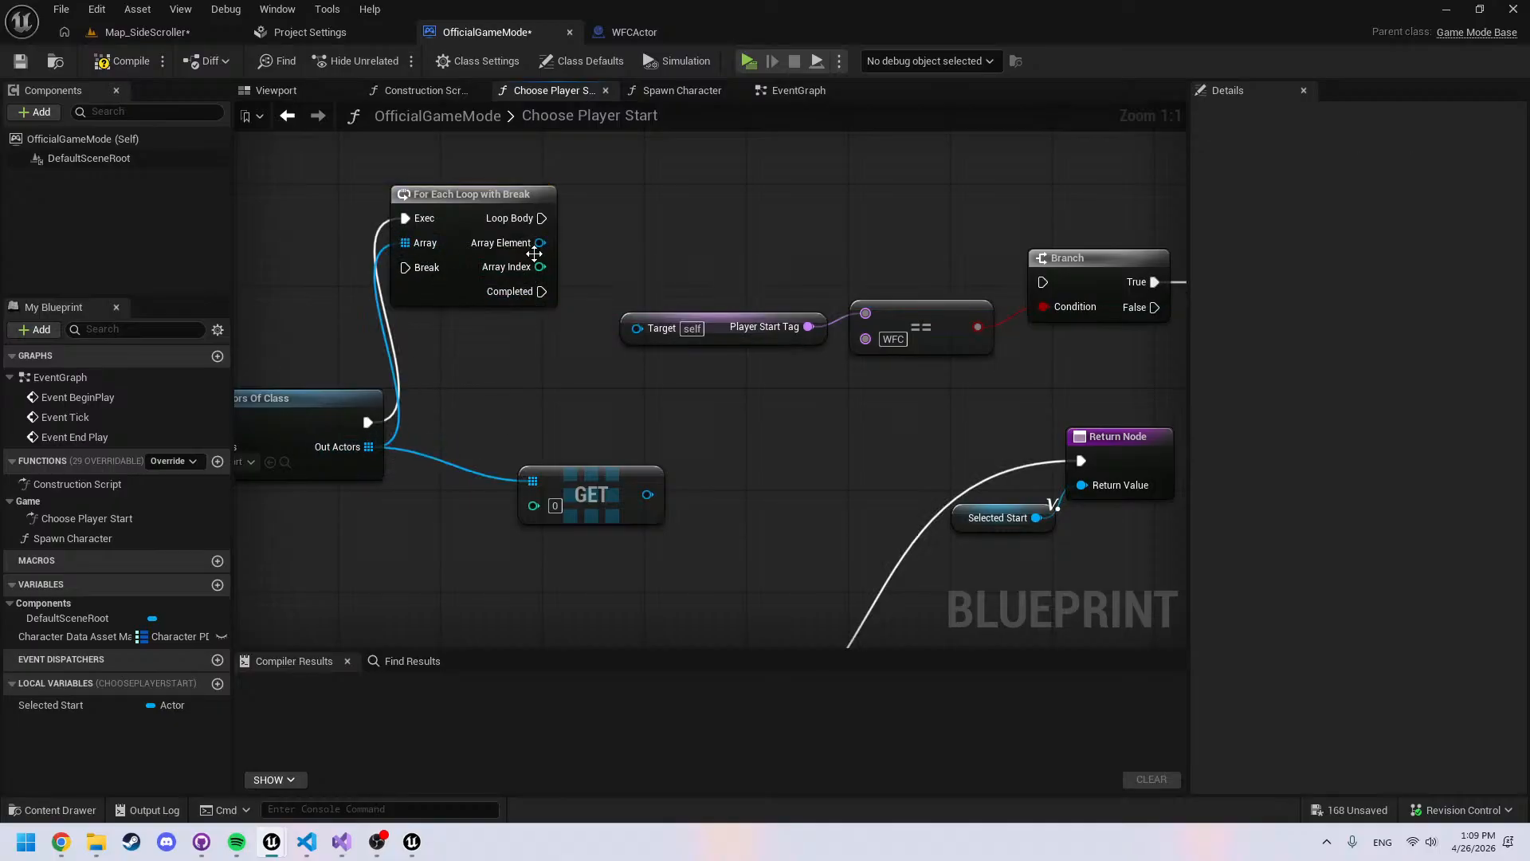
pyautogui.moveTo(538, 258); pyautogui.dragTo(637, 327)
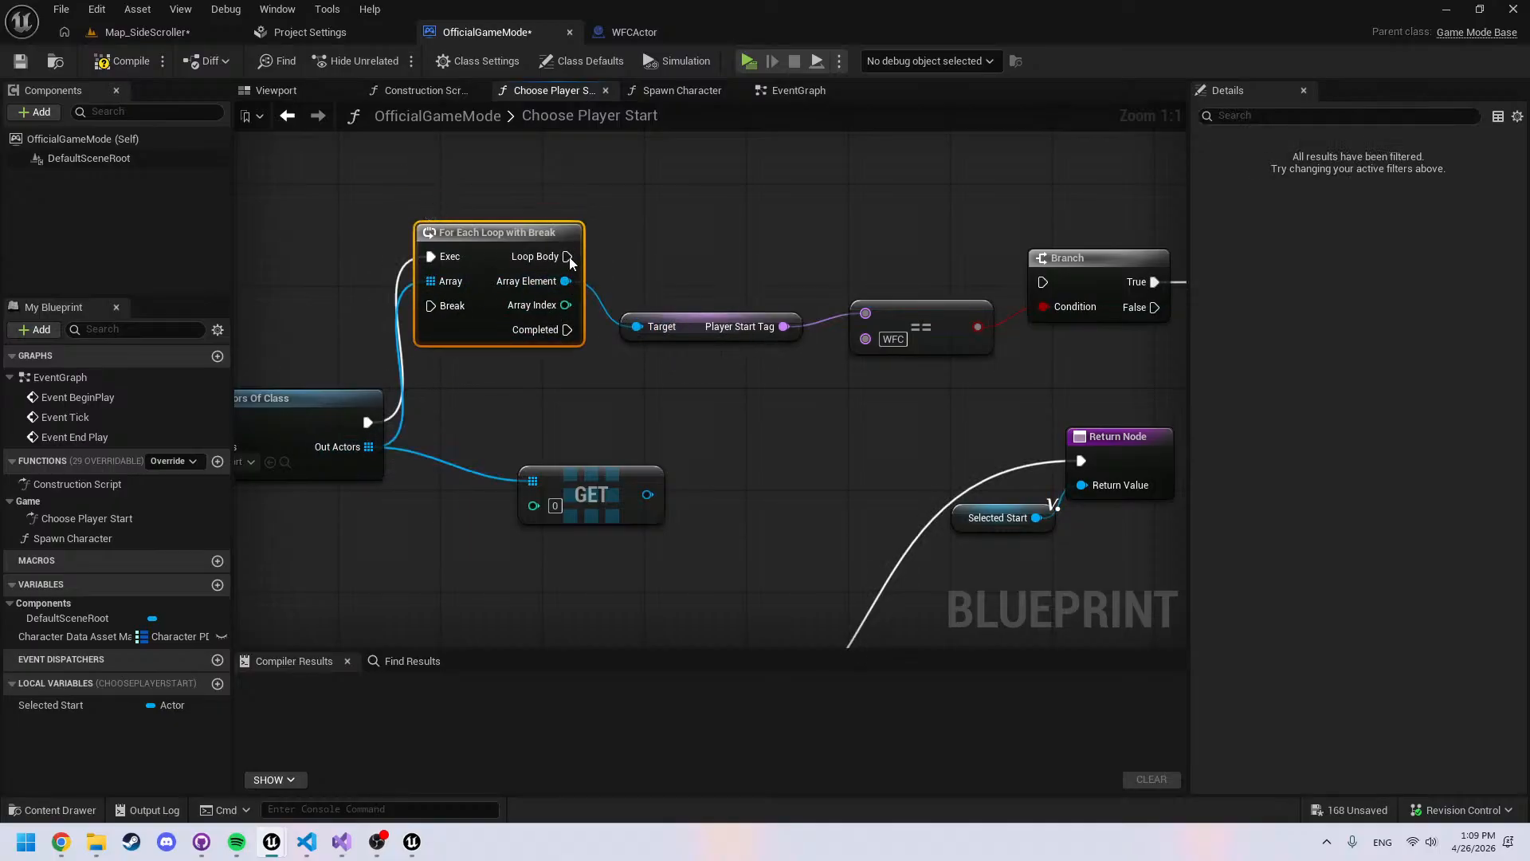
# Replace the upper loop with For Each Loop with Break Out, wiring Get All Actors Of Class, the Player Start Tag getter and the WFC Branch
pyautogui.click(480, 405)
pyautogui.moveTo(358, 451); pyautogui.dragTo(457, 424)
pyautogui.write('for')
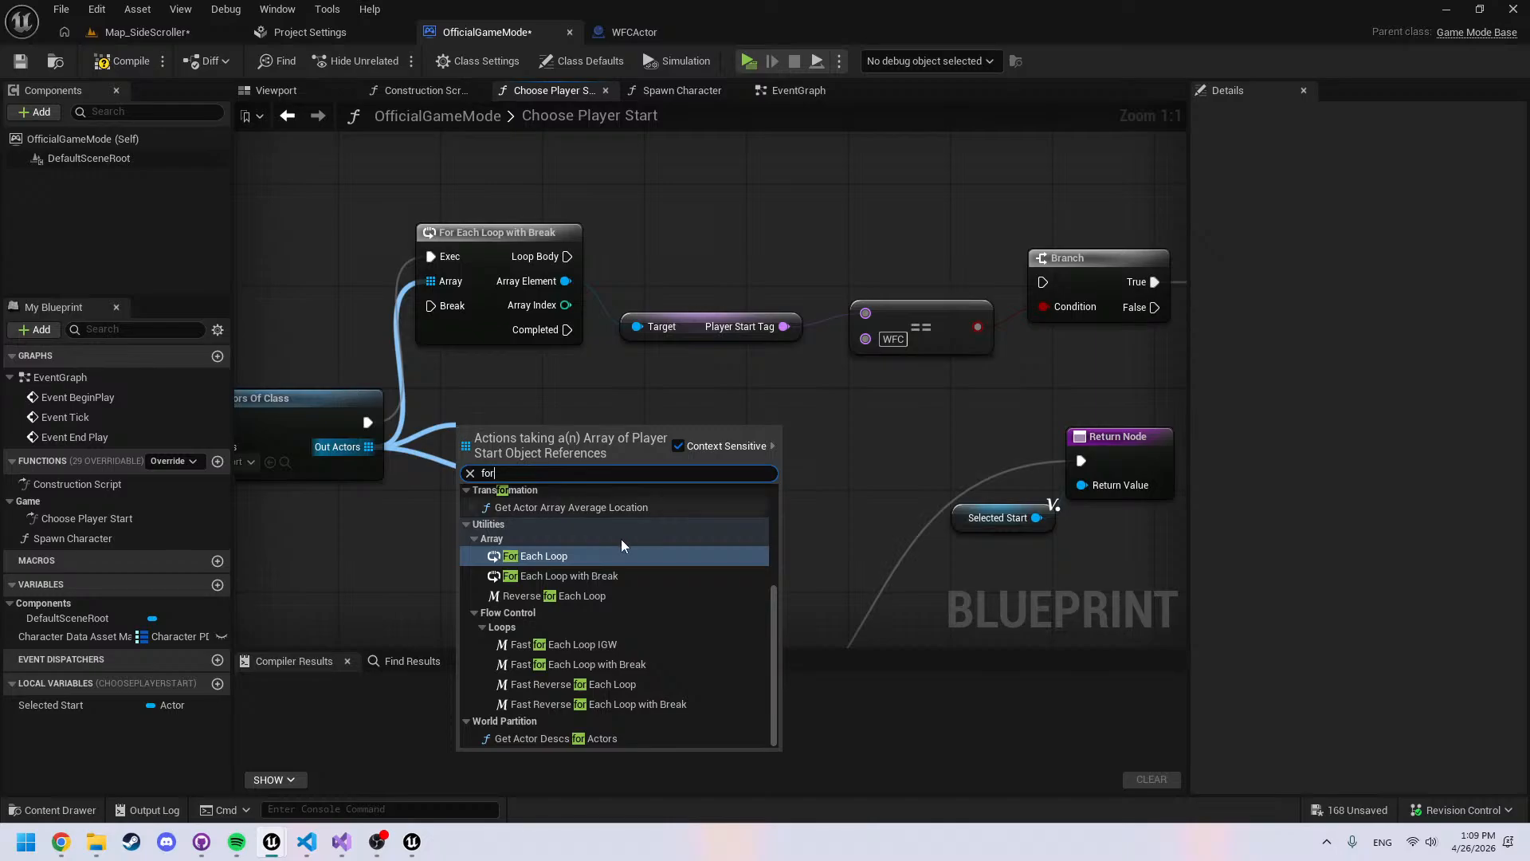
pyautogui.scroll(4, 655, 676)
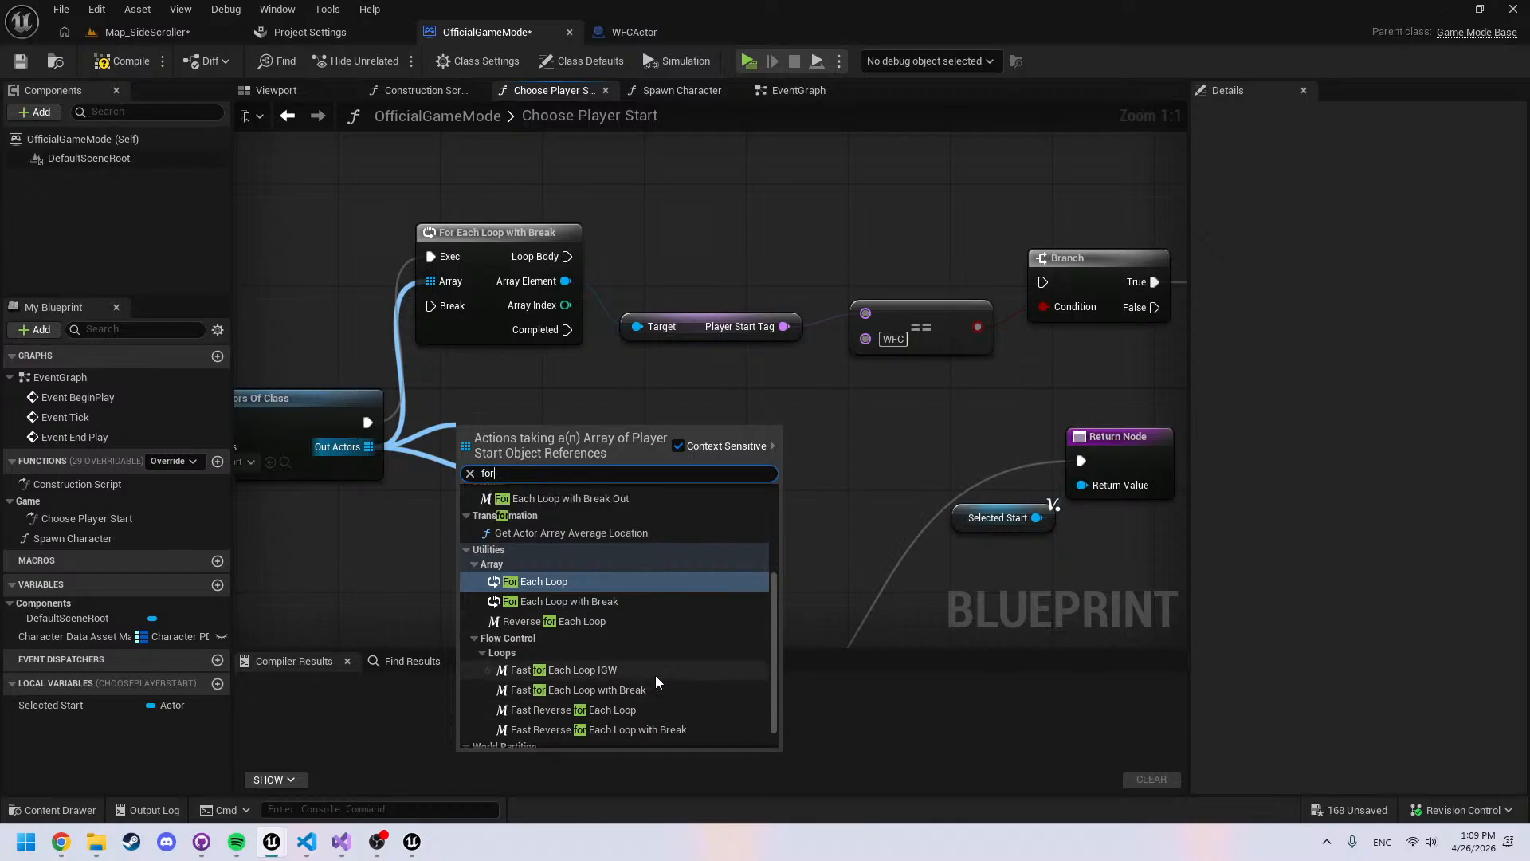
pyautogui.click(614, 605)
pyautogui.moveTo(533, 471); pyautogui.dragTo(496, 319)
pyautogui.click(473, 319)
pyautogui.press('Delete')
pyautogui.moveTo(368, 422); pyautogui.dragTo(456, 322)
pyautogui.moveTo(610, 344); pyautogui.dragTo(1042, 282)
pyautogui.moveTo(532, 402); pyautogui.dragTo(480, 354)
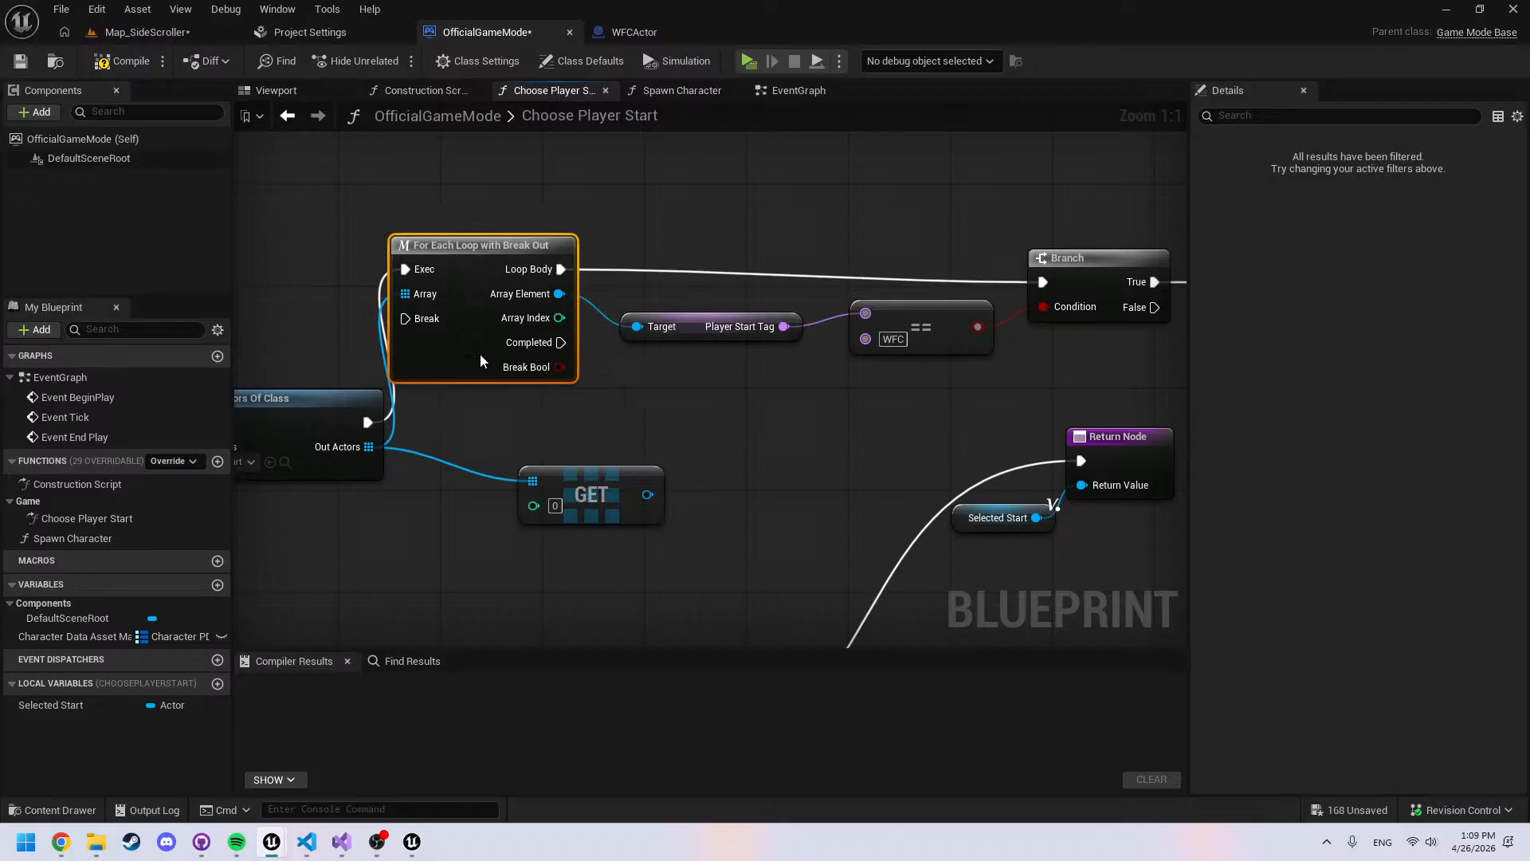
# Wire the WFC setter to the upper loop's Break, and add a Branch on Completed with Break Bool as its Condition
pyautogui.scroll(-2, 800, 389)
pyautogui.moveTo(1120, 304); pyautogui.dragTo(1031, 334)
pyautogui.moveTo(489, 380); pyautogui.dragTo(624, 424)
pyautogui.press('b')
pyautogui.scroll(2, 462, 376)
pyautogui.moveTo(491, 353); pyautogui.dragTo(675, 407)
pyautogui.moveTo(711, 401); pyautogui.dragTo(713, 429)
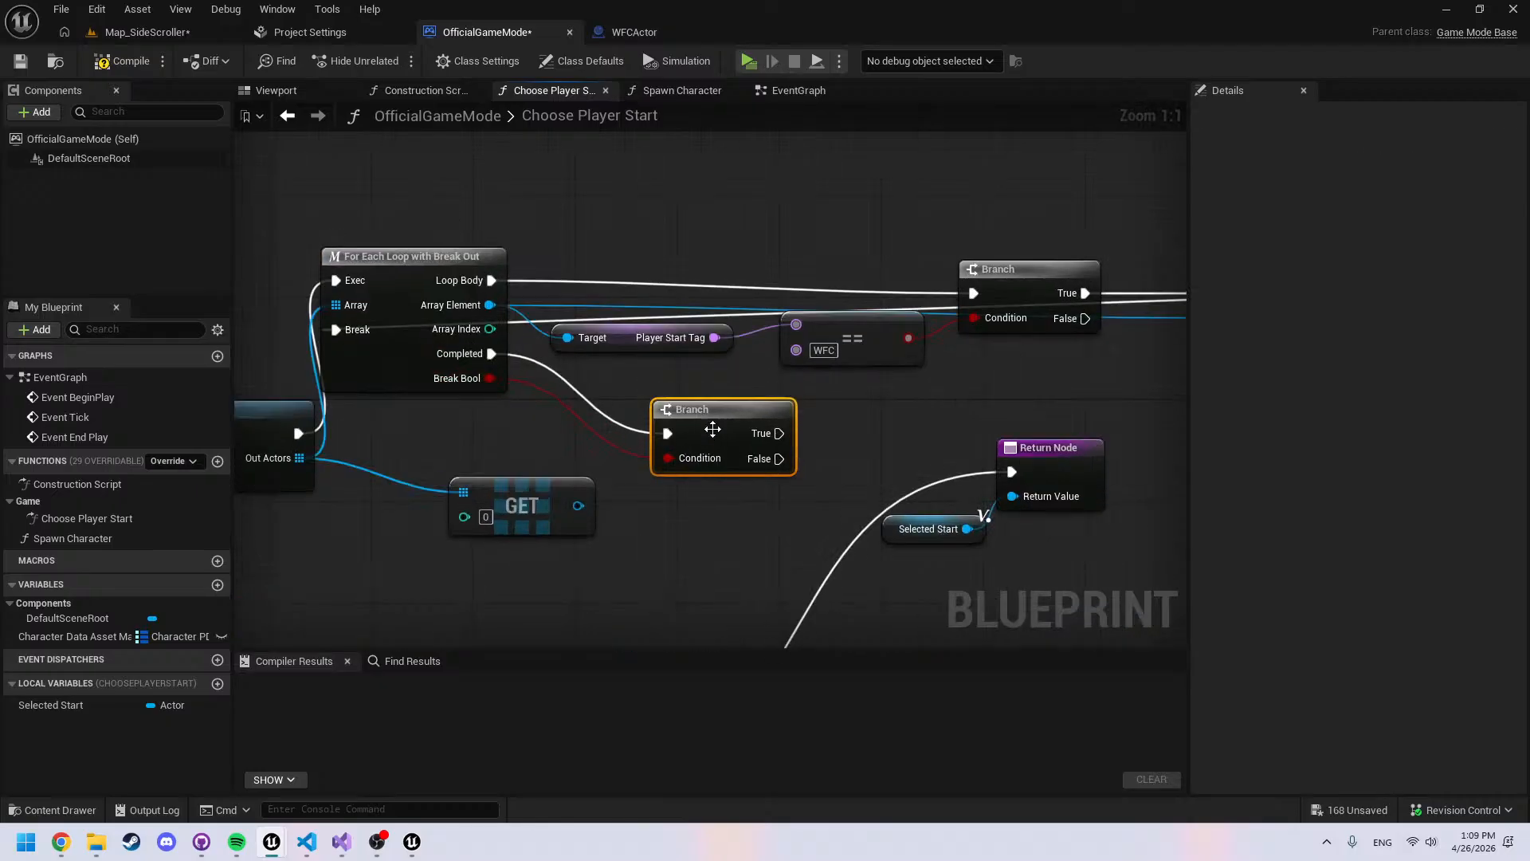
# Connect the Break Bool Branch's True to the Return Node, and on False set Selected Start from the GET node before returning
pyautogui.moveTo(712, 430); pyautogui.dragTo(611, 381, button='right')
pyautogui.scroll(-2, 560, 383)
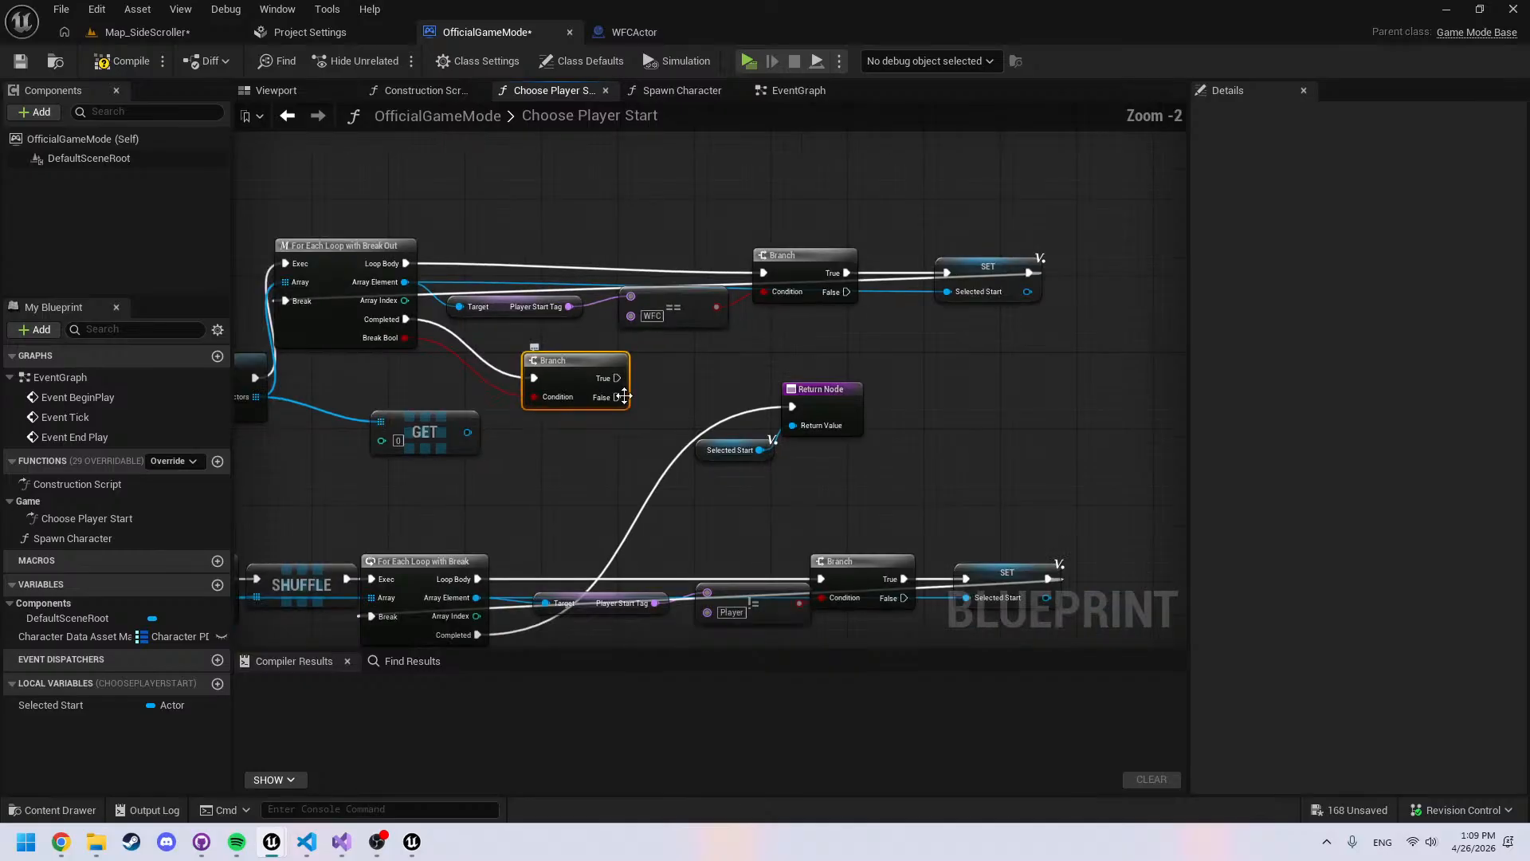
pyautogui.scroll(2, 627, 400)
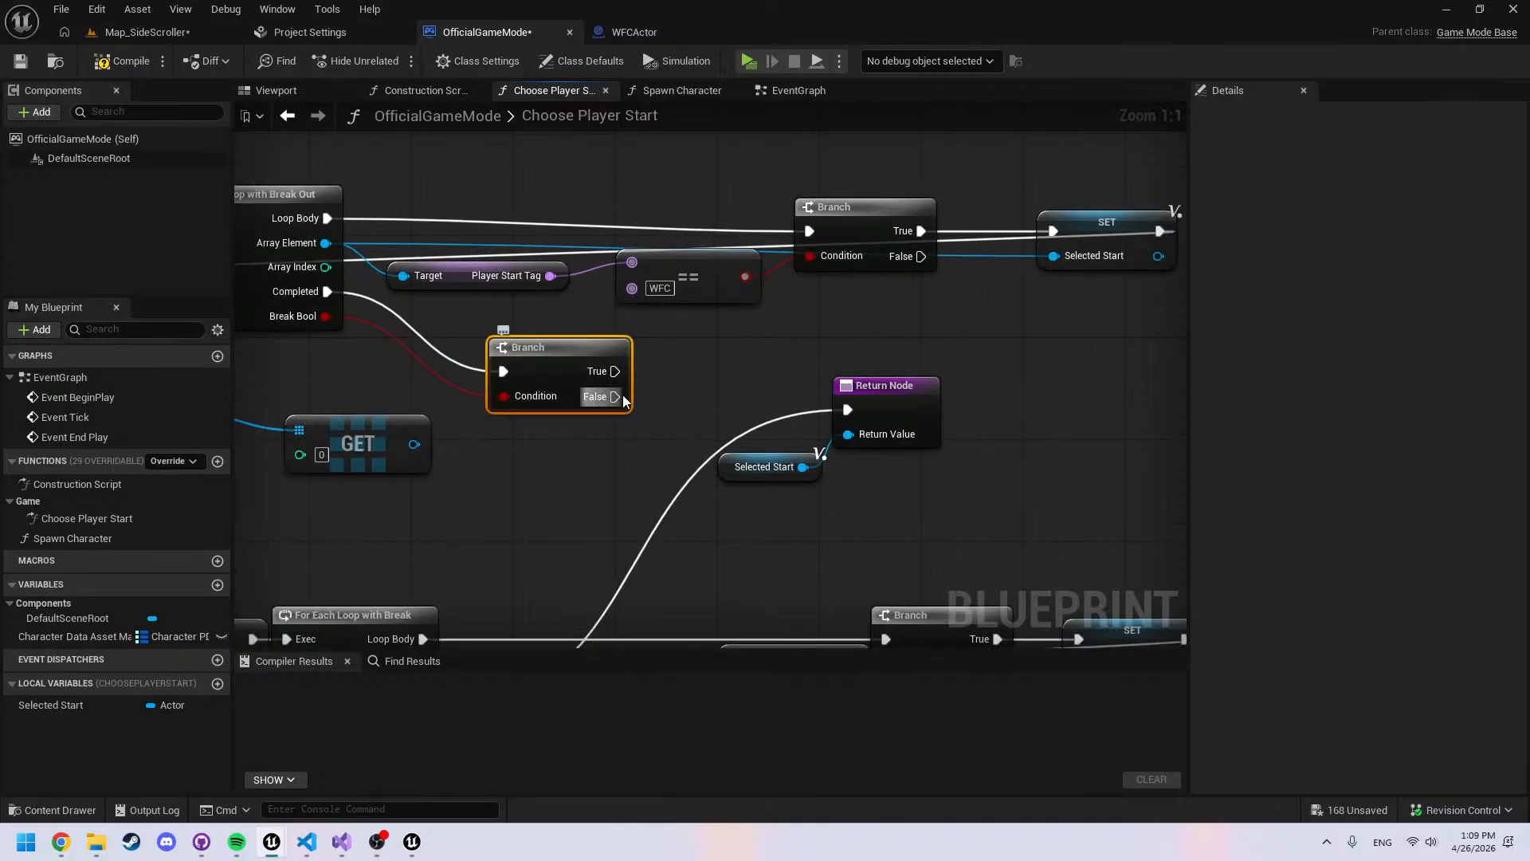
pyautogui.moveTo(623, 394); pyautogui.dragTo(650, 464, button='right')
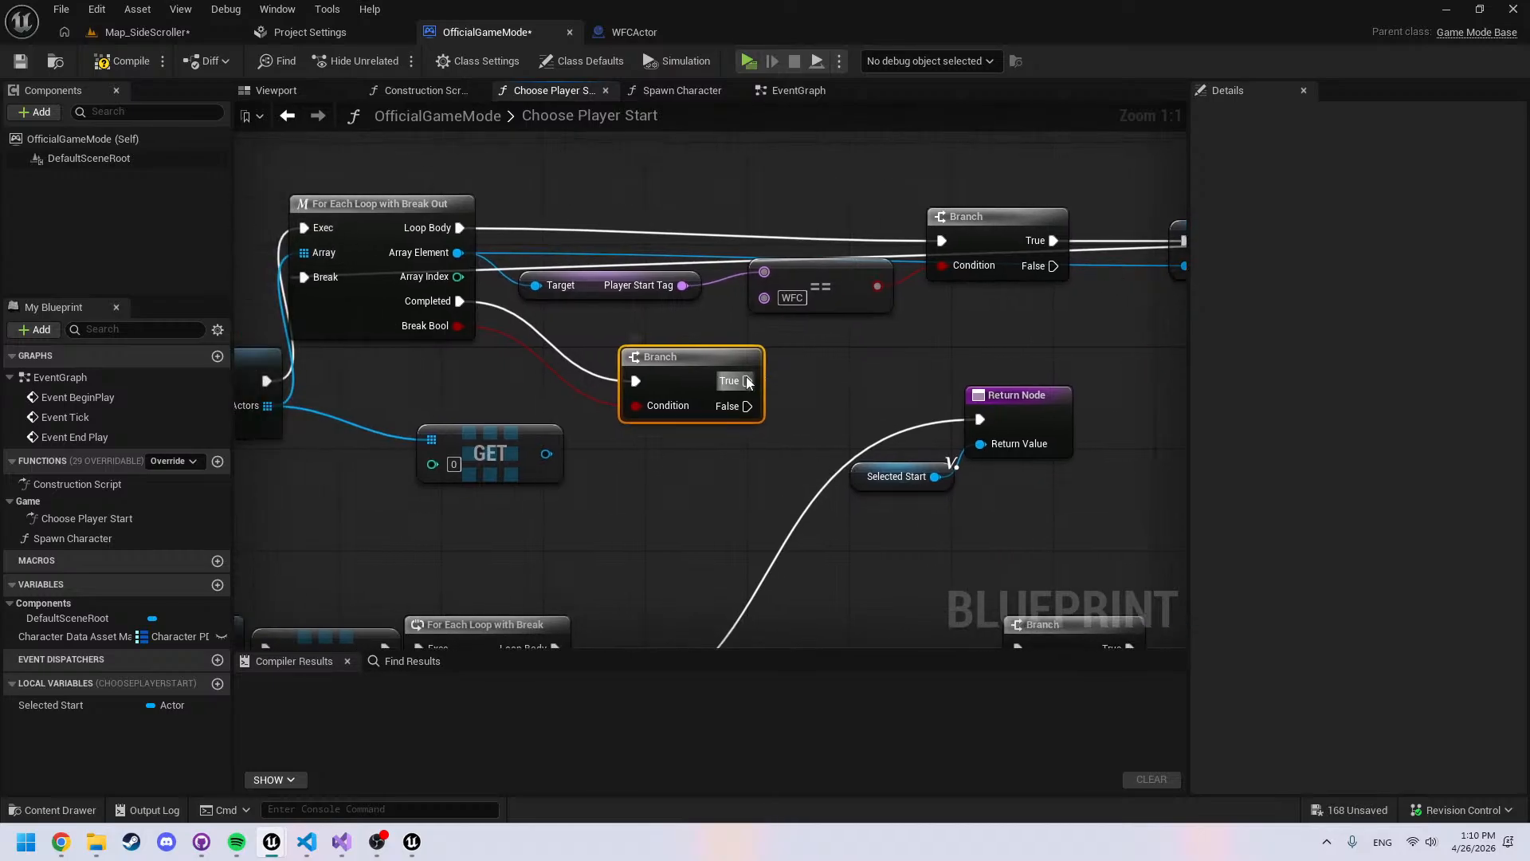
pyautogui.moveTo(747, 381); pyautogui.dragTo(980, 419)
pyautogui.moveTo(546, 454); pyautogui.dragTo(654, 477)
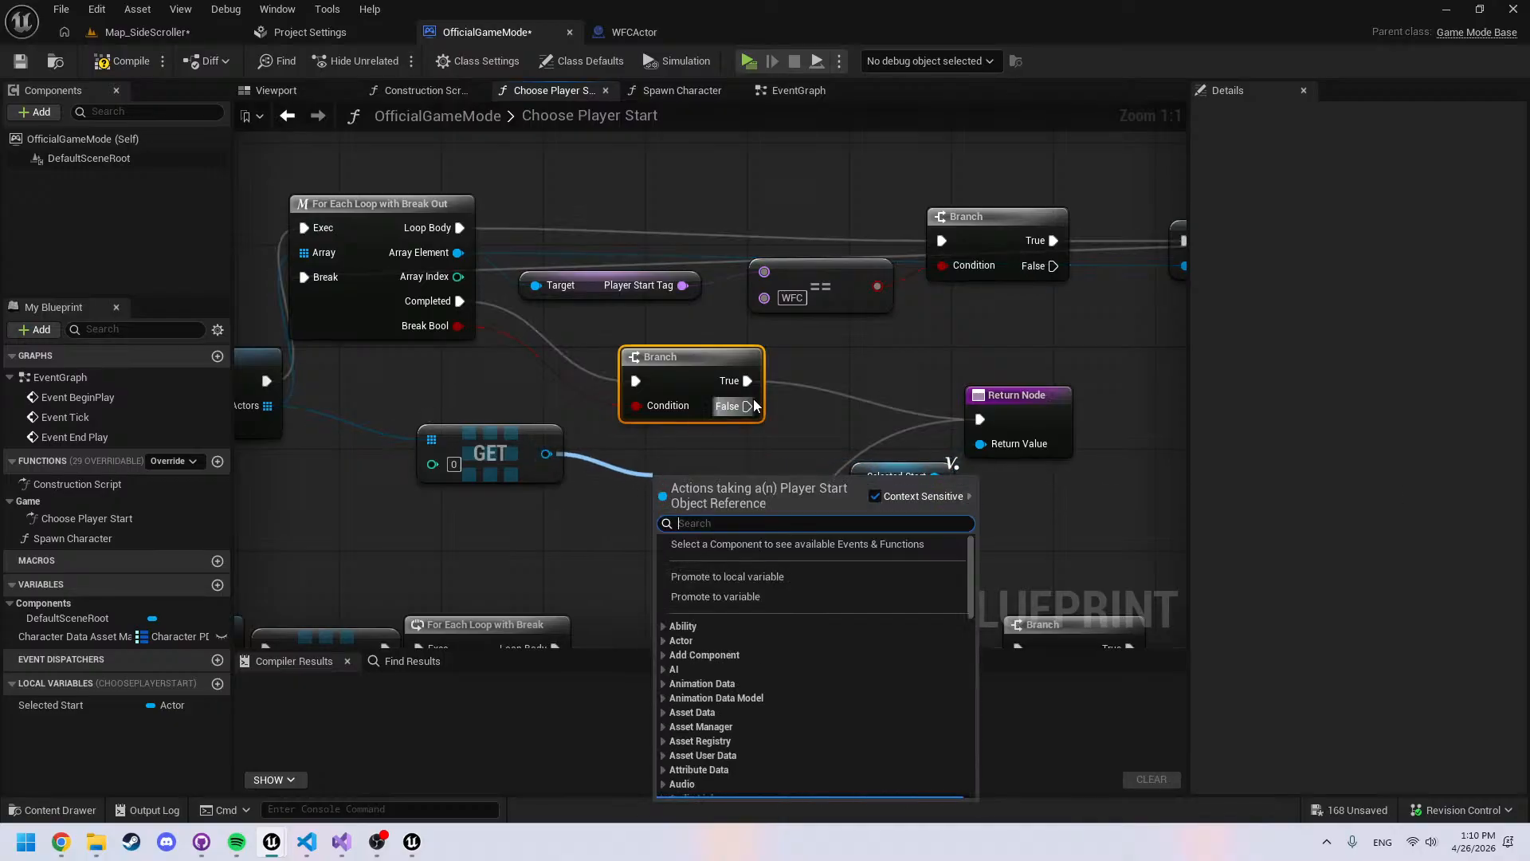
pyautogui.moveTo(96, 700); pyautogui.dragTo(546, 453)
pyautogui.click(762, 581)
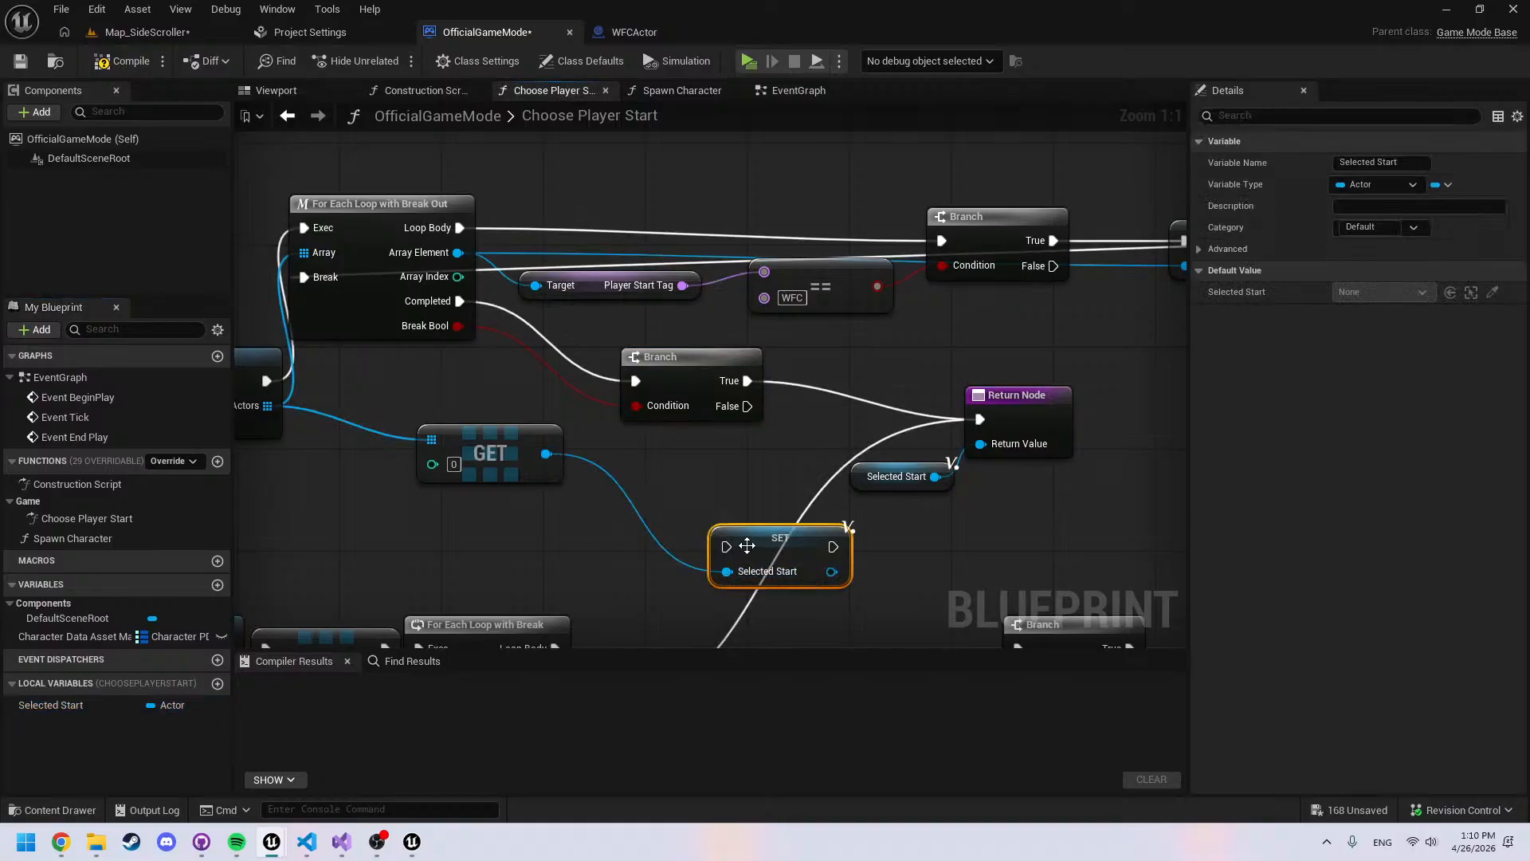
pyautogui.moveTo(726, 547); pyautogui.dragTo(747, 406)
pyautogui.moveTo(833, 547); pyautogui.dragTo(980, 419)
# Rearrange the Return Node with its Selected Start getter and the False-path setter farther along the graph to separate the wires
pyautogui.moveTo(647, 478); pyautogui.dragTo(871, 457, button='right')
pyautogui.click(761, 547)
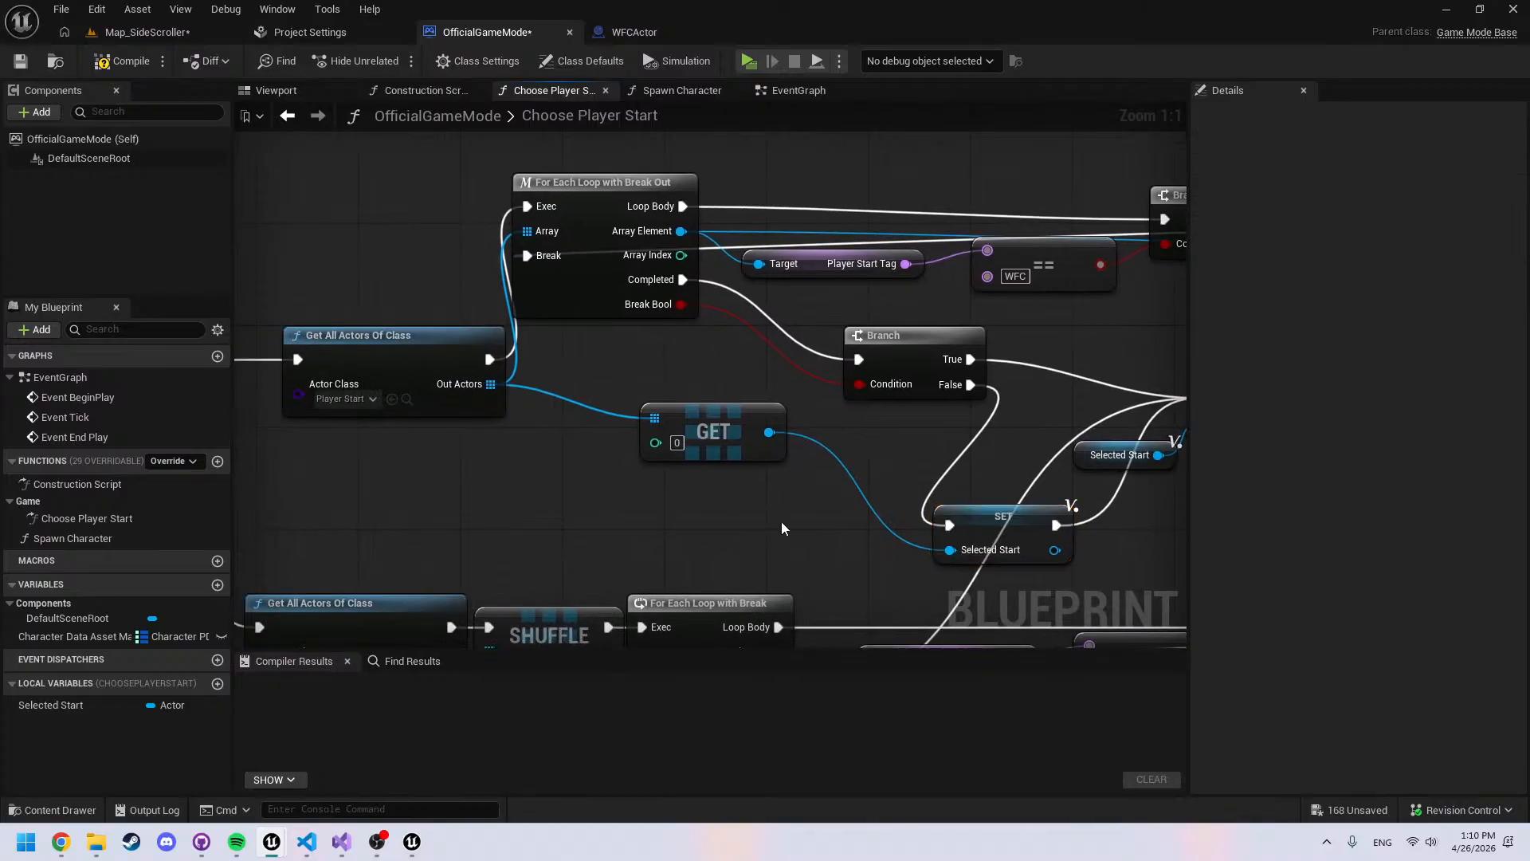
pyautogui.moveTo(782, 528); pyautogui.dragTo(789, 493, button='right')
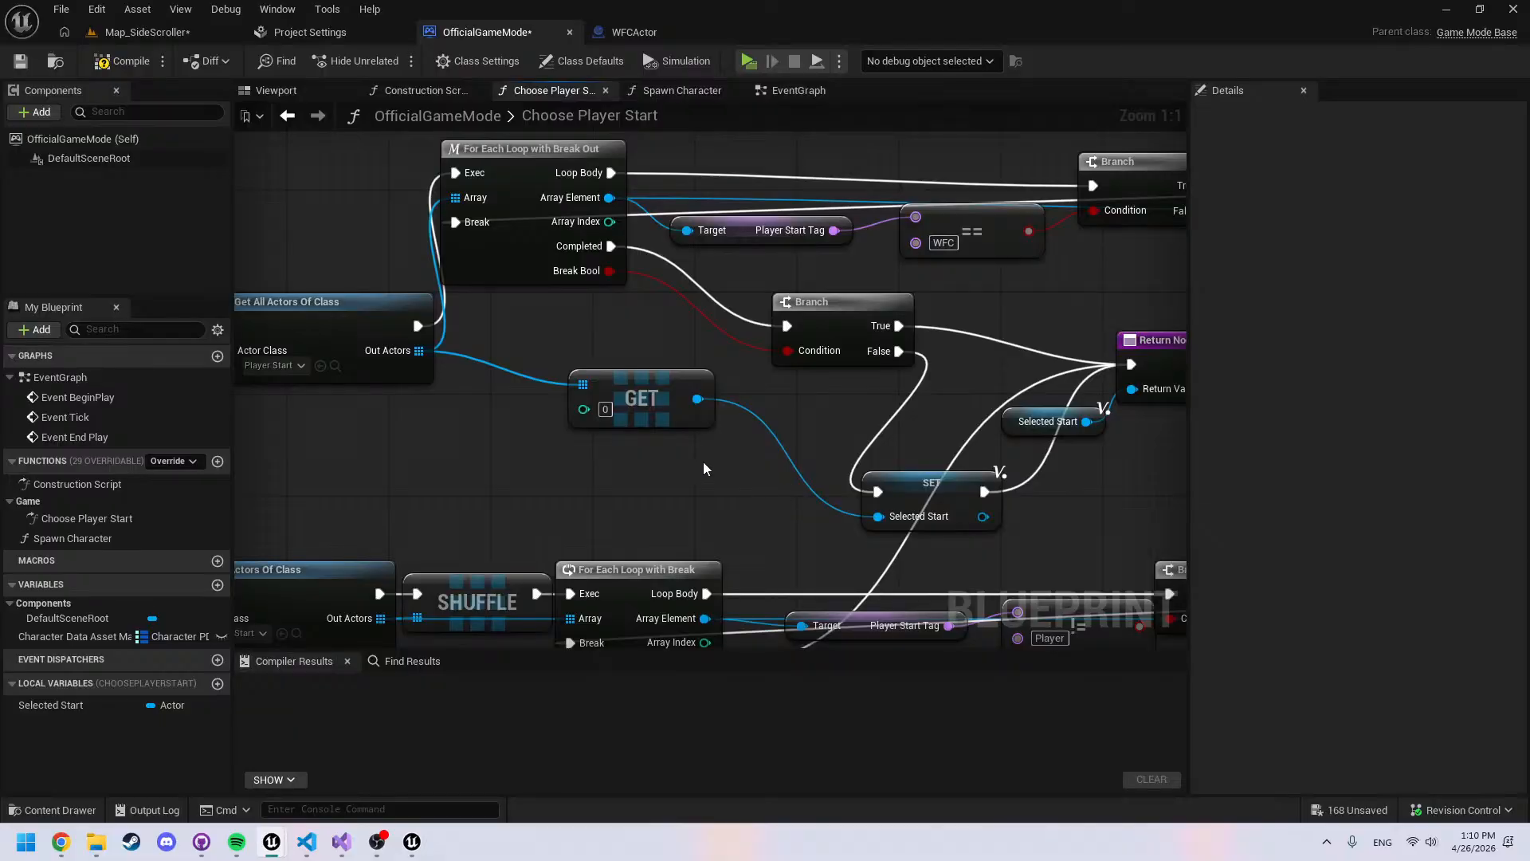
pyautogui.moveTo(704, 463); pyautogui.dragTo(595, 481, button='right')
pyautogui.moveTo(994, 503); pyautogui.dragTo(831, 499, button='right')
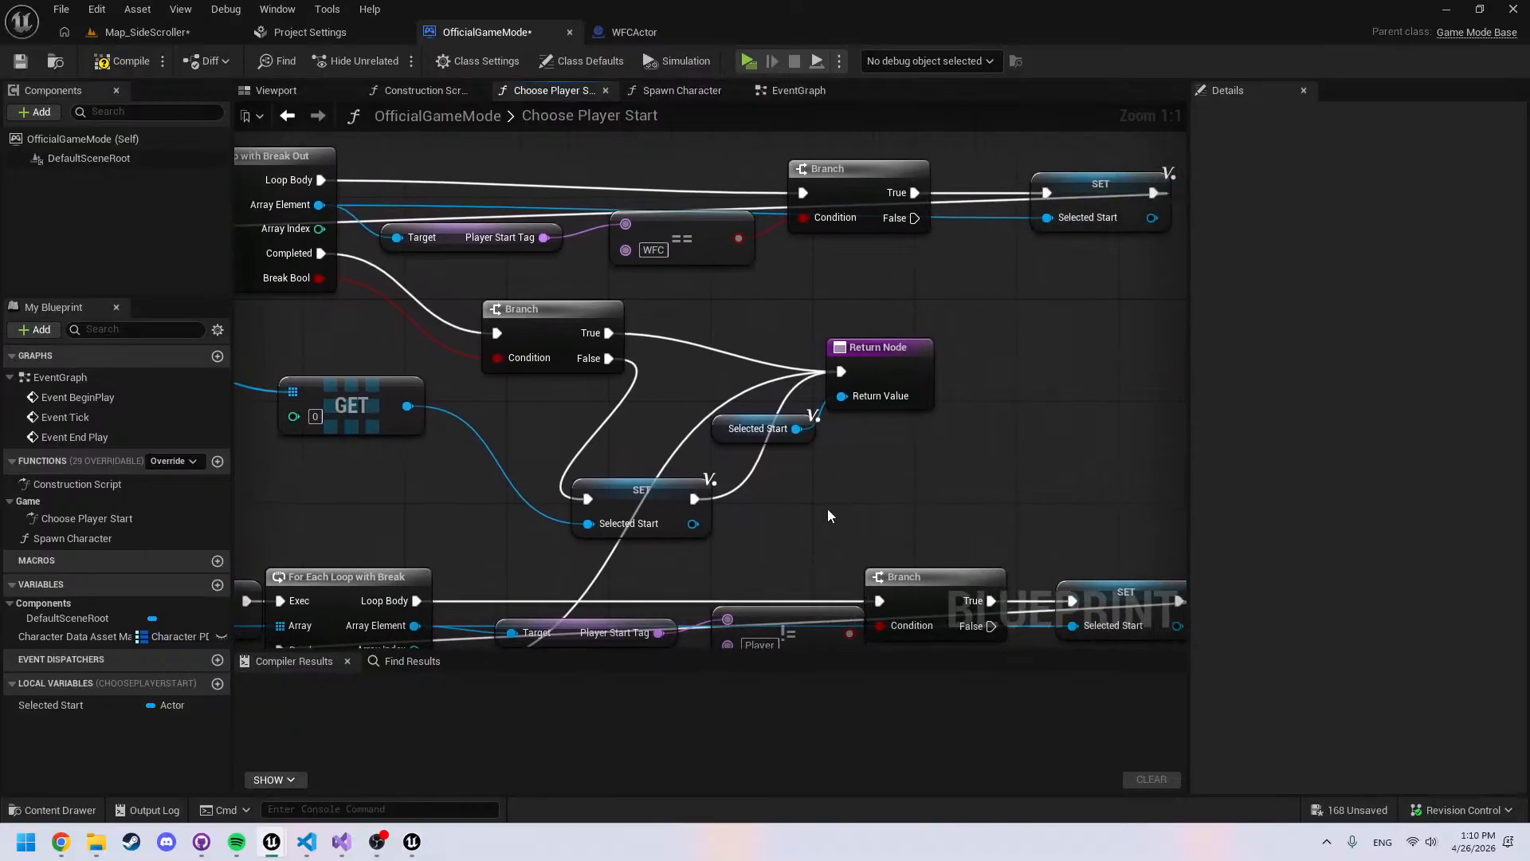
pyautogui.moveTo(901, 522); pyautogui.dragTo(574, 420)
pyautogui.moveTo(998, 502); pyautogui.dragTo(806, 381)
pyautogui.moveTo(842, 372); pyautogui.dragTo(1034, 366)
pyautogui.moveTo(901, 508); pyautogui.dragTo(787, 450, button='right')
pyautogui.moveTo(874, 390); pyautogui.dragTo(1039, 312)
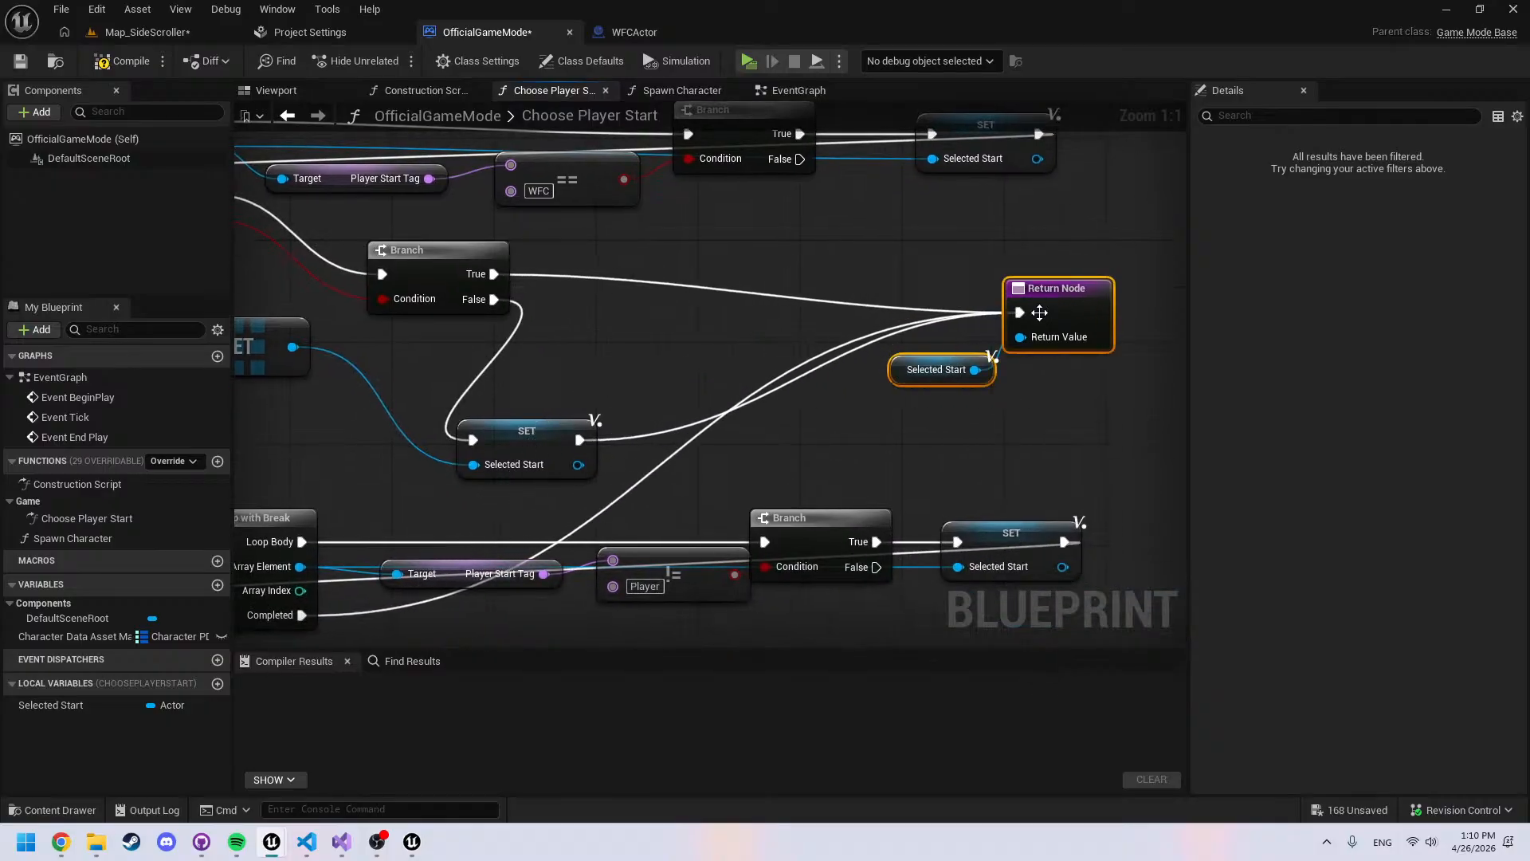
pyautogui.moveTo(548, 434); pyautogui.dragTo(687, 369)
pyautogui.moveTo(519, 341); pyautogui.dragTo(767, 430, button='right')
pyautogui.scroll(-2, 671, 367)
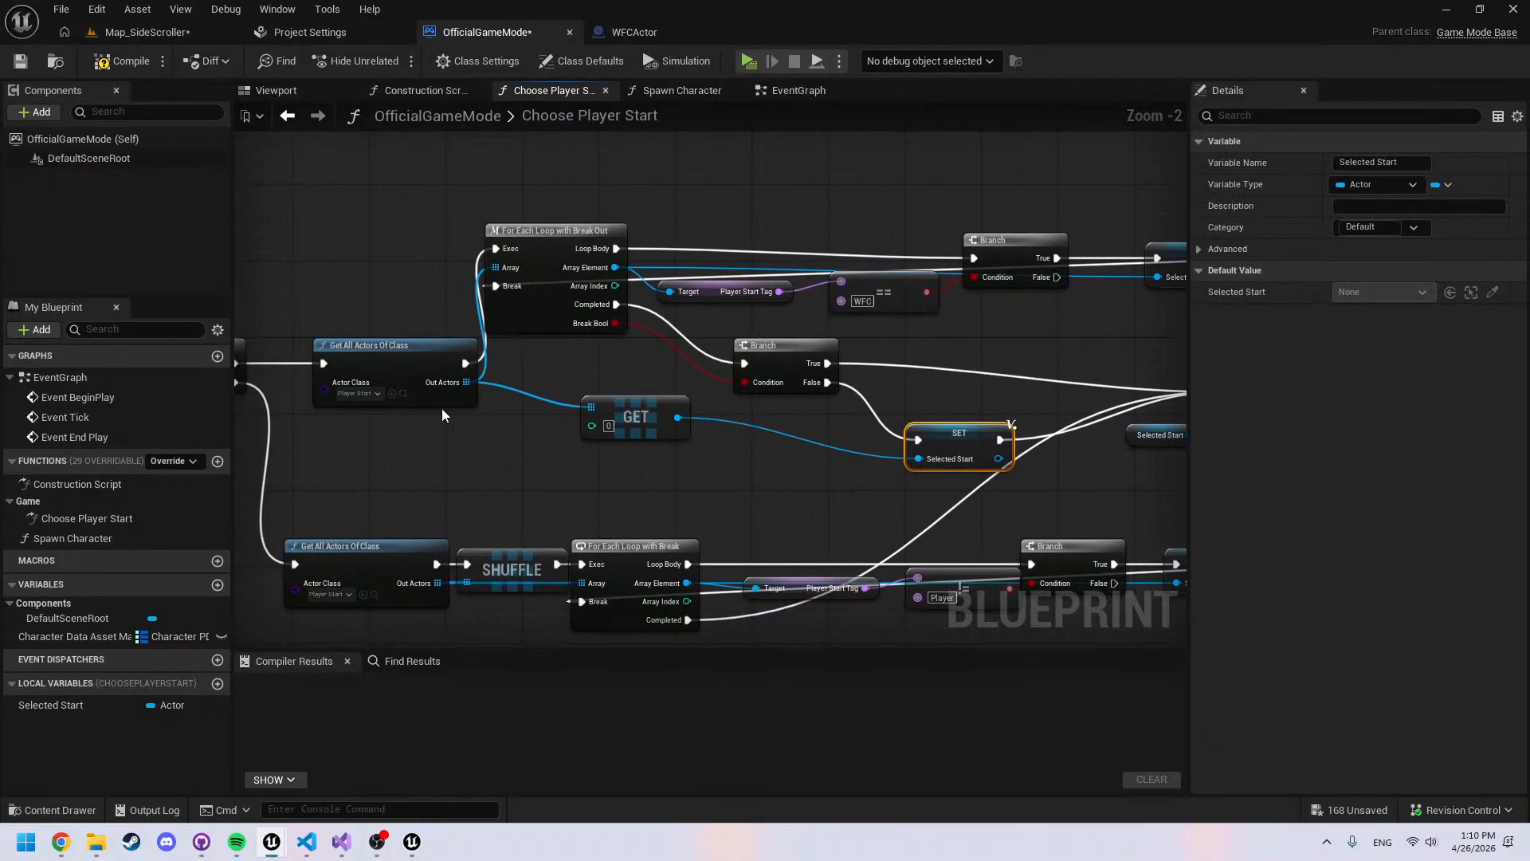
# Add a For Each Loop with Break over the upper Out Actors, executed from the Break Bool Branch's False output
pyautogui.moveTo(461, 381); pyautogui.dragTo(773, 451)
pyautogui.write('for br')
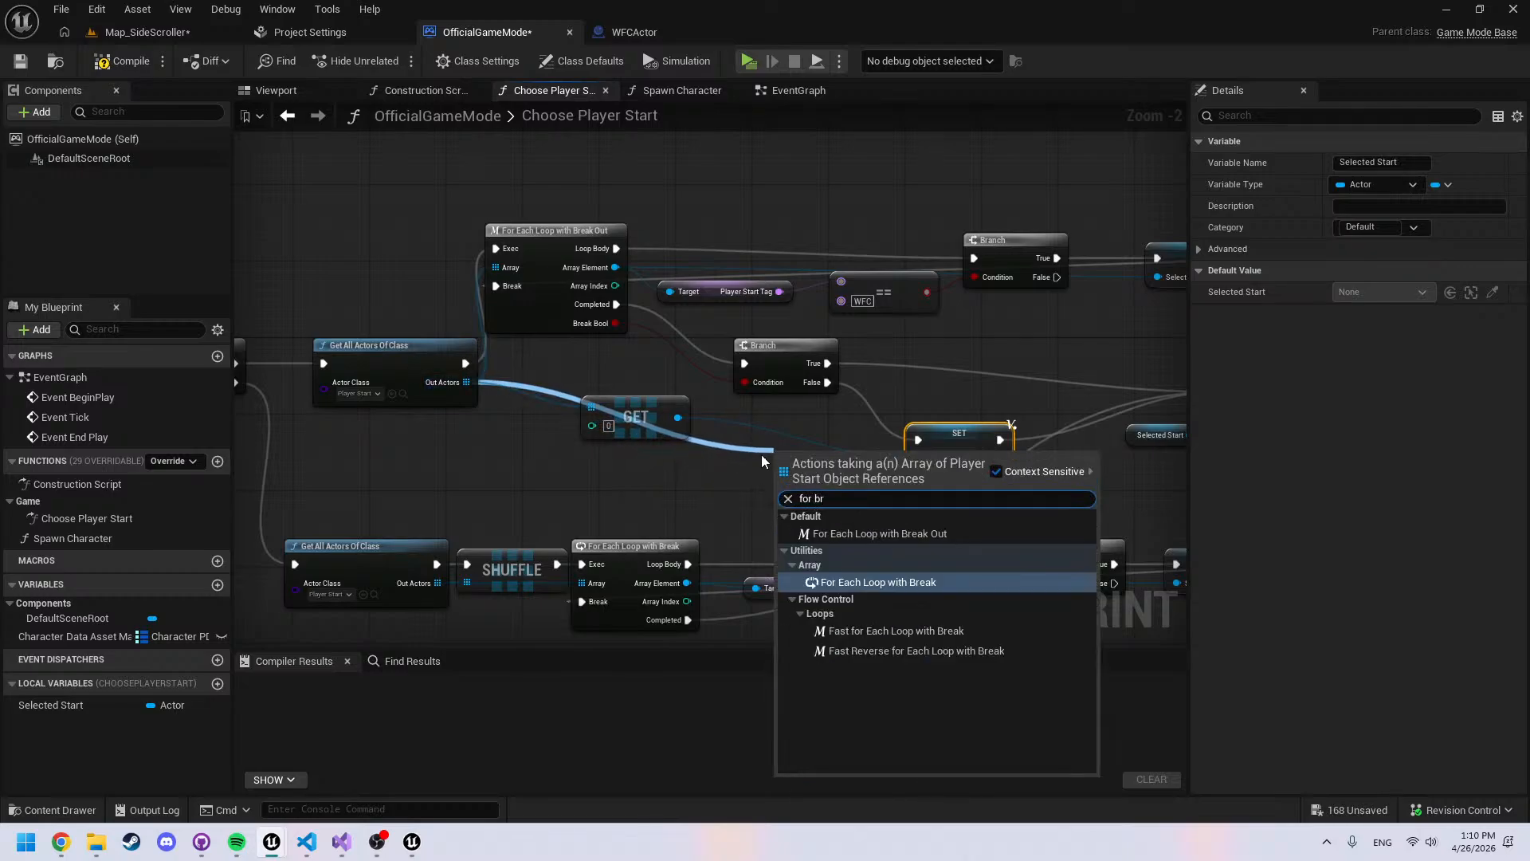
pyautogui.write('ea')
pyautogui.press('Return')
pyautogui.scroll(2, 788, 452)
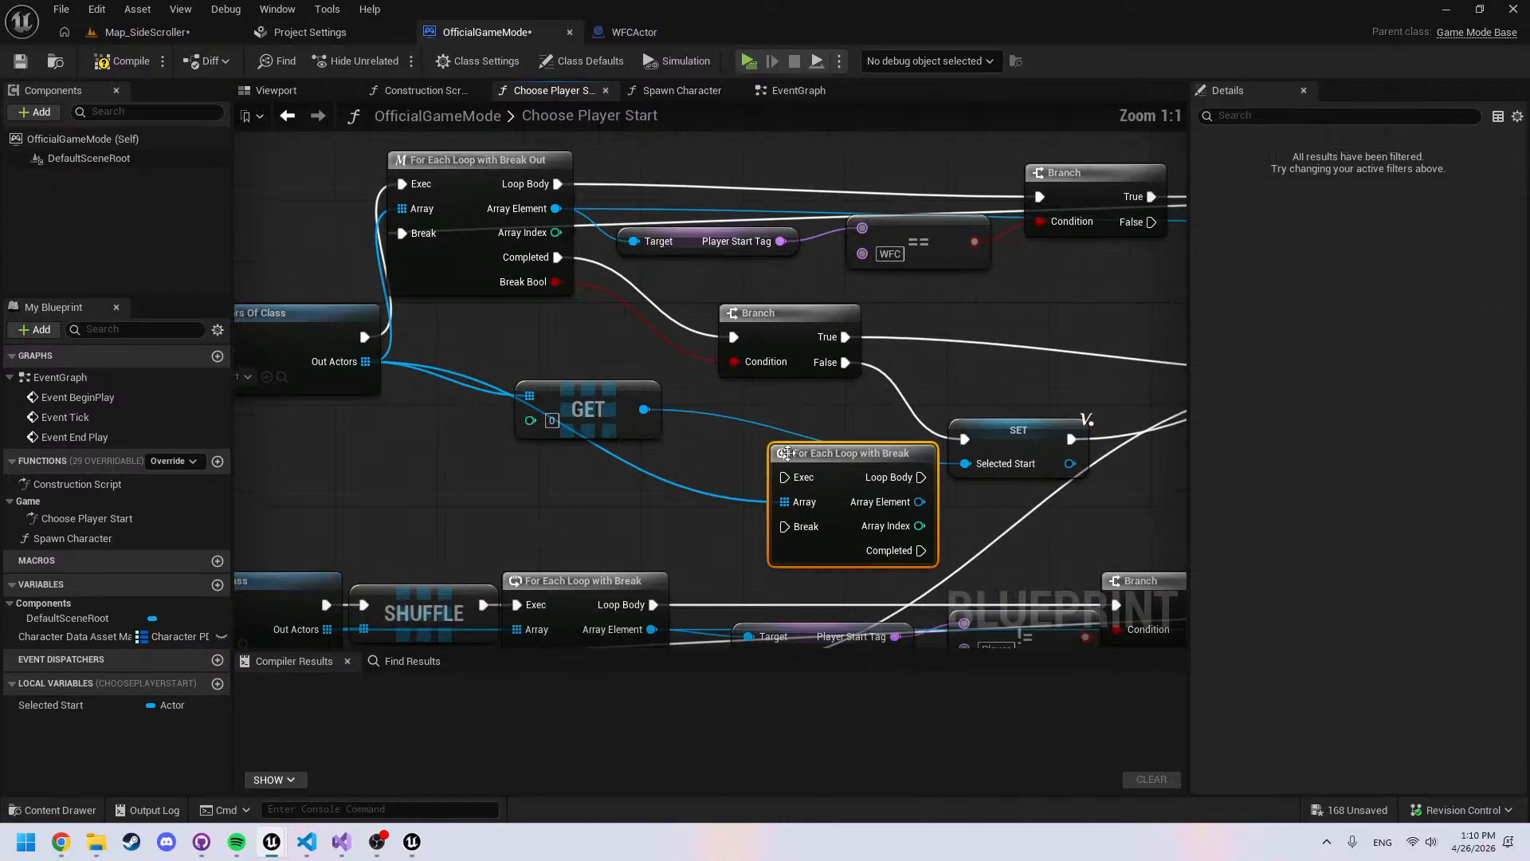
pyautogui.moveTo(845, 362); pyautogui.dragTo(786, 477)
pyautogui.moveTo(789, 476); pyautogui.dragTo(636, 466, button='right')
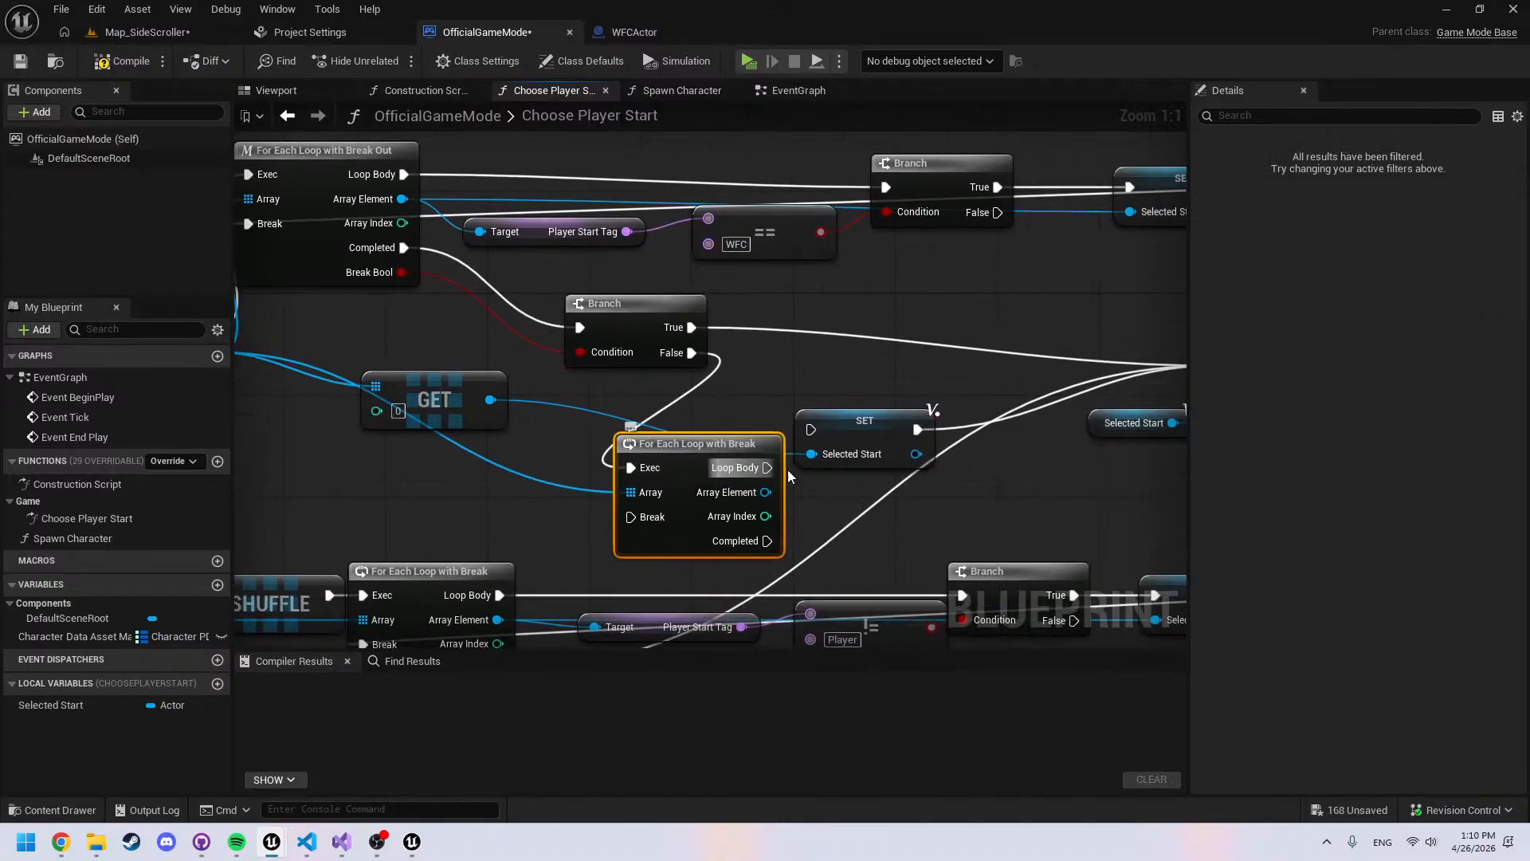
# Add a Player Start Tag getter fed by the Array Element of the False-path For Each Loop with Break
pyautogui.moveTo(682, 481); pyautogui.dragTo(809, 495)
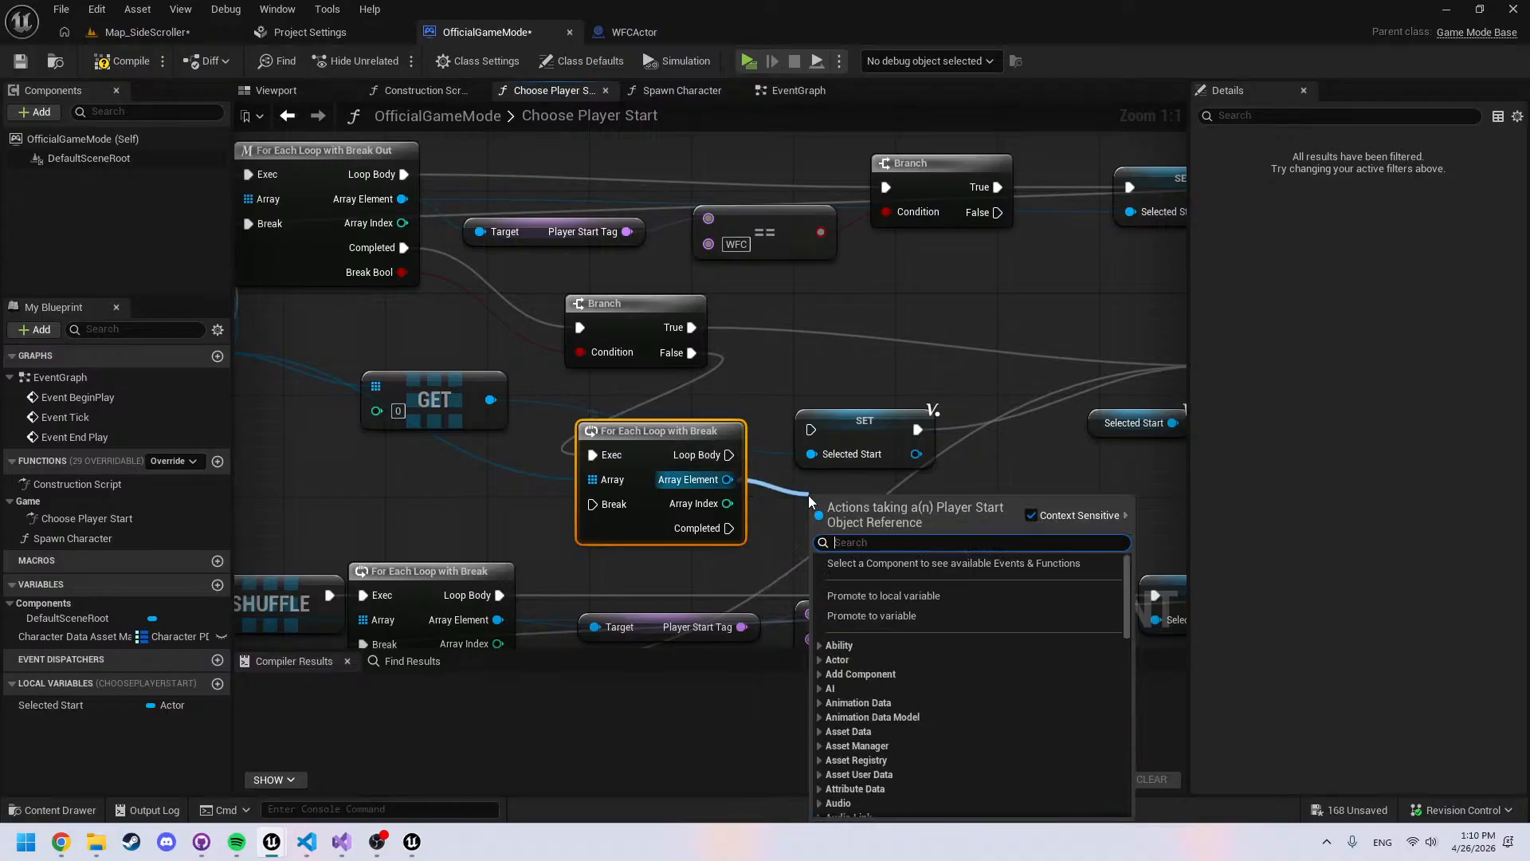
pyautogui.write('player st')
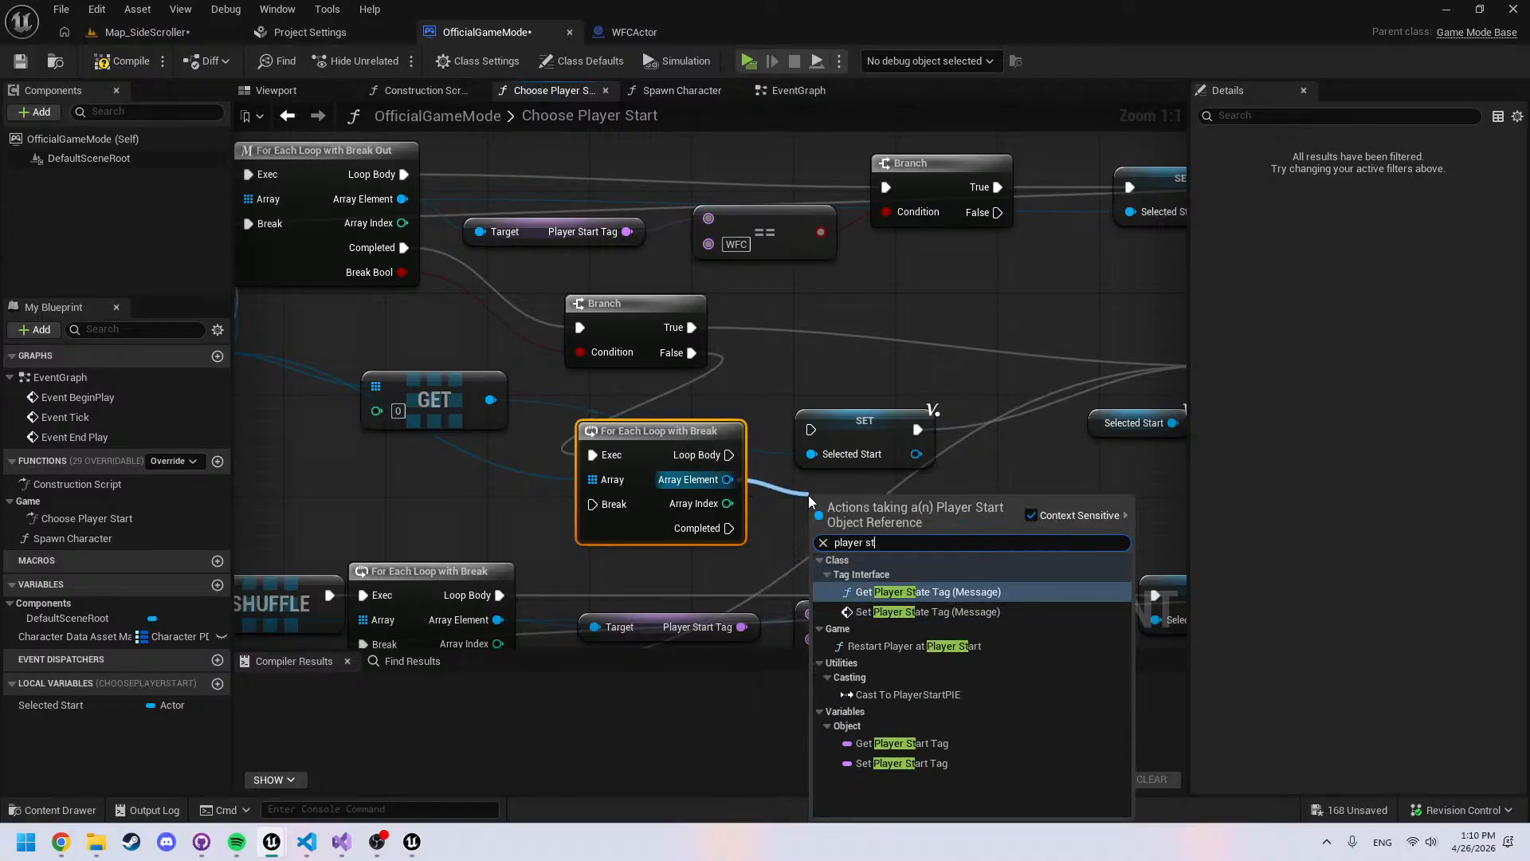
pyautogui.click(901, 742)
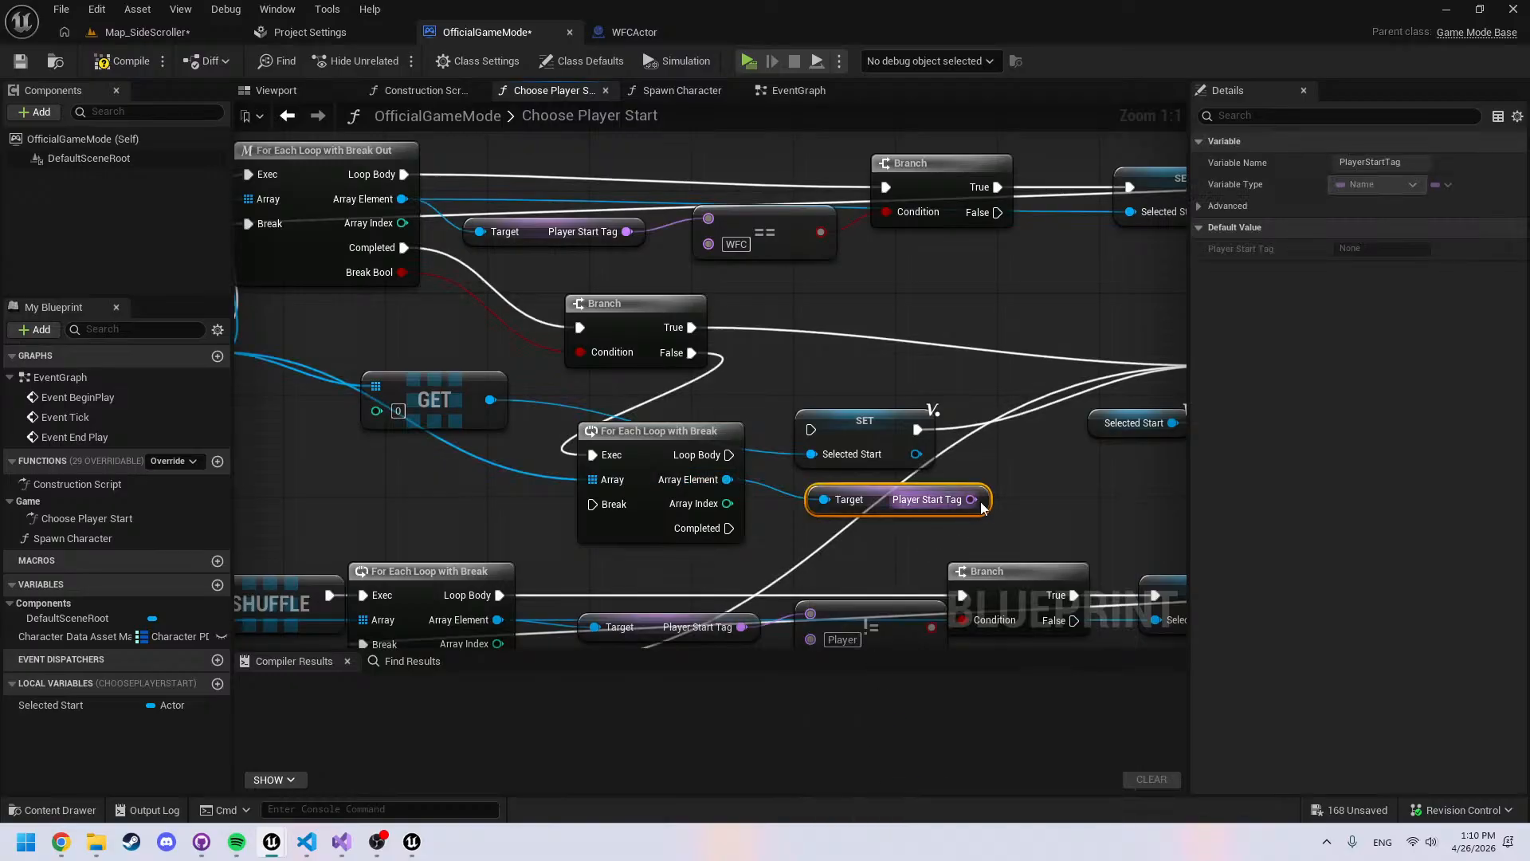
pyautogui.moveTo(486, 250); pyautogui.dragTo(644, 357, button='right')
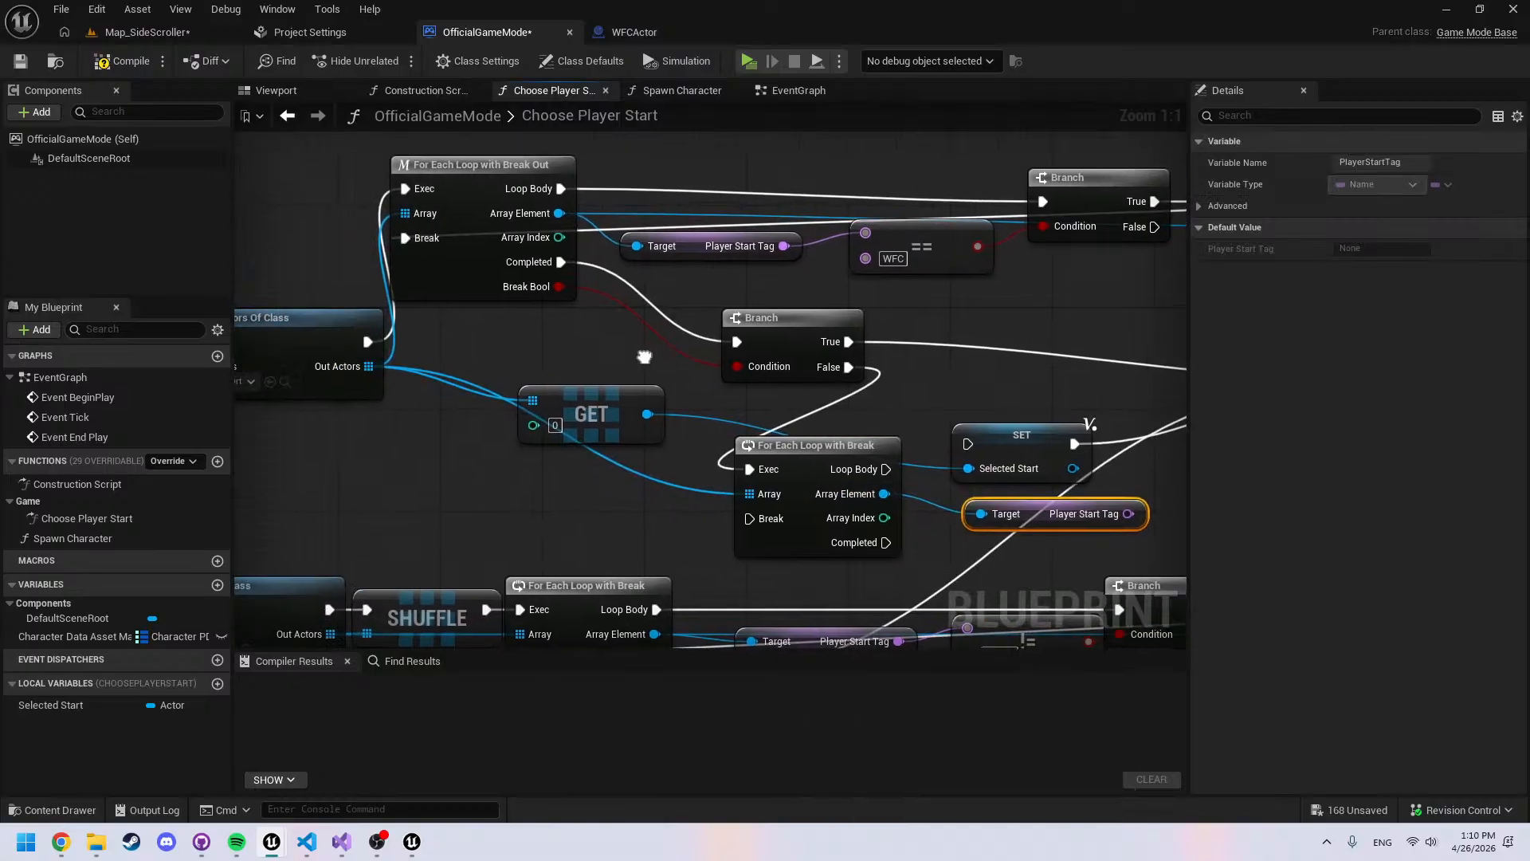
# Inspect the Player Start Tag of the PlayerStart placed on the ground in the Map_SideScroller level
pyautogui.click(143, 33)
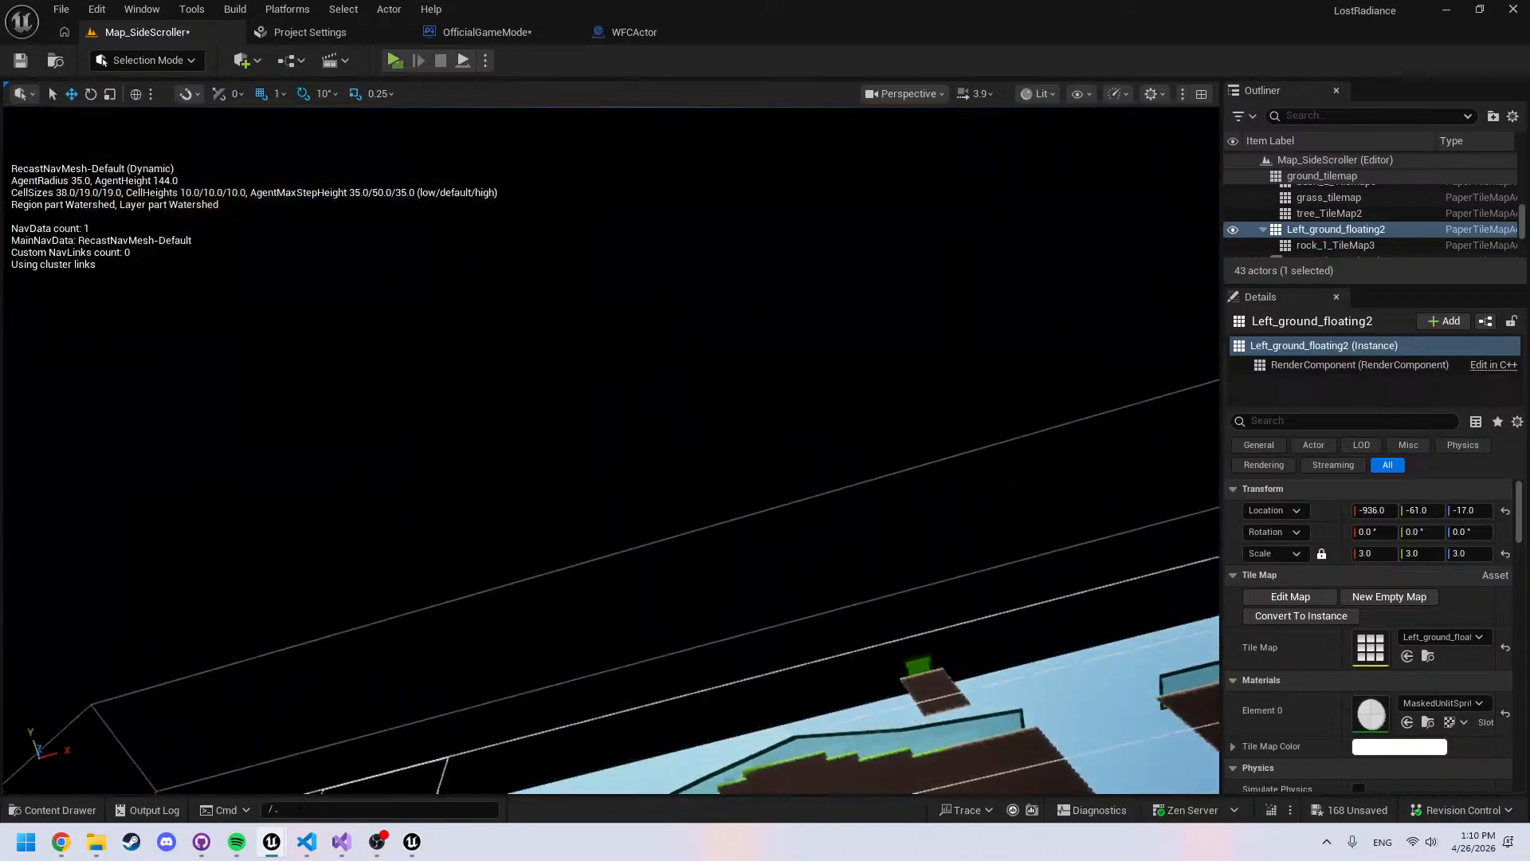
pyautogui.moveTo(612, 398); pyautogui.dragTo(590, 638, button='right')
pyautogui.press('w')
pyautogui.moveTo(612, 446); pyautogui.dragTo(630, 319, button='right')
pyautogui.press('s')
pyautogui.moveTo(708, 354); pyautogui.dragTo(738, 307, button='right')
pyautogui.press('w')
pyautogui.click(555, 459)
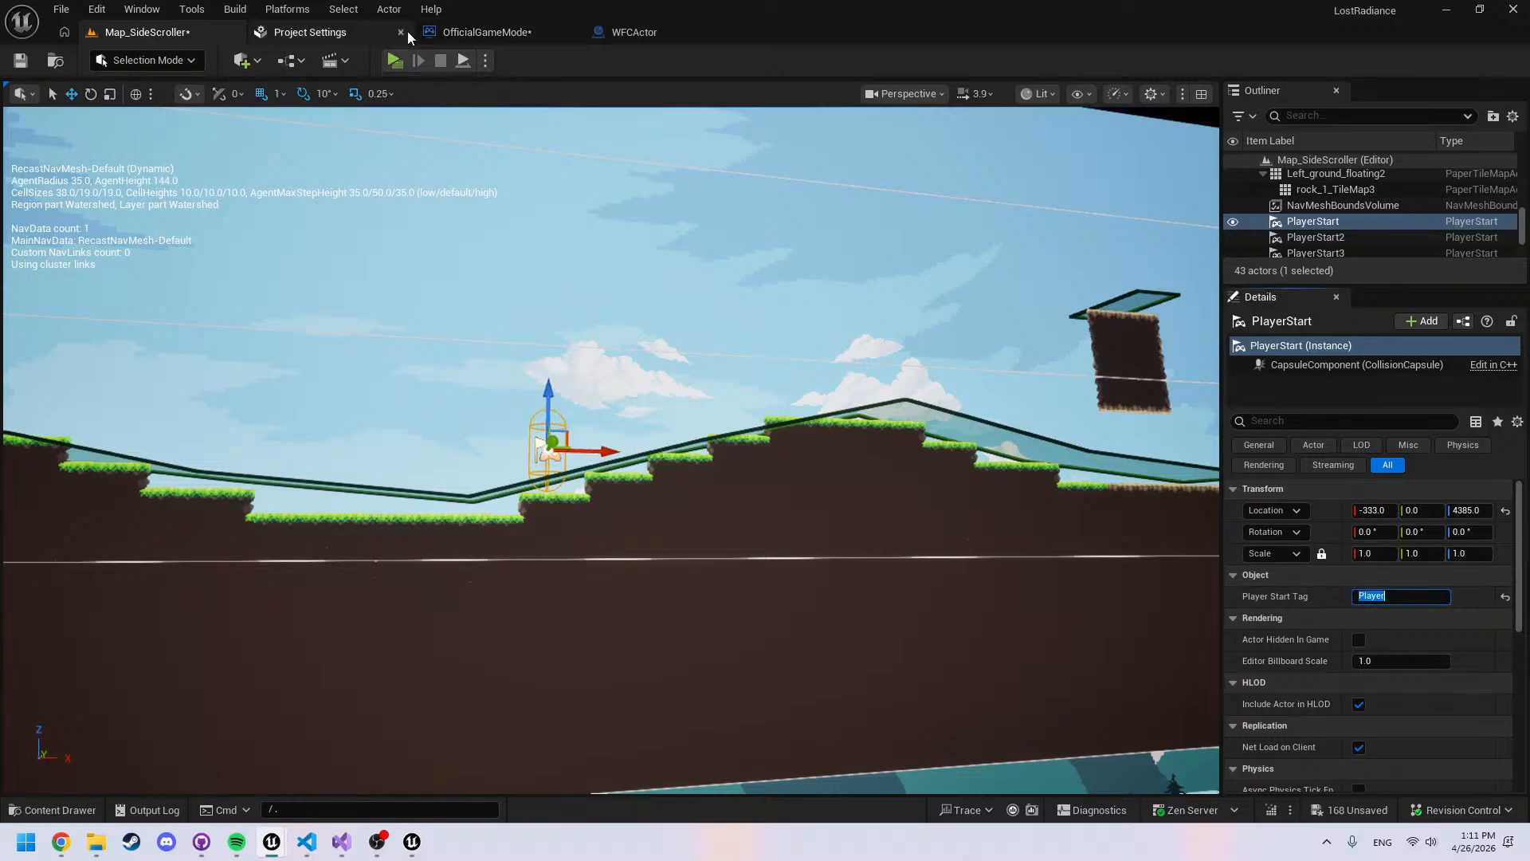
# Back in OfficialGameMode, compare the False-path loop's Player Start Tag for equality with Player
pyautogui.click(478, 32)
pyautogui.moveTo(752, 511); pyautogui.dragTo(538, 478, button='right')
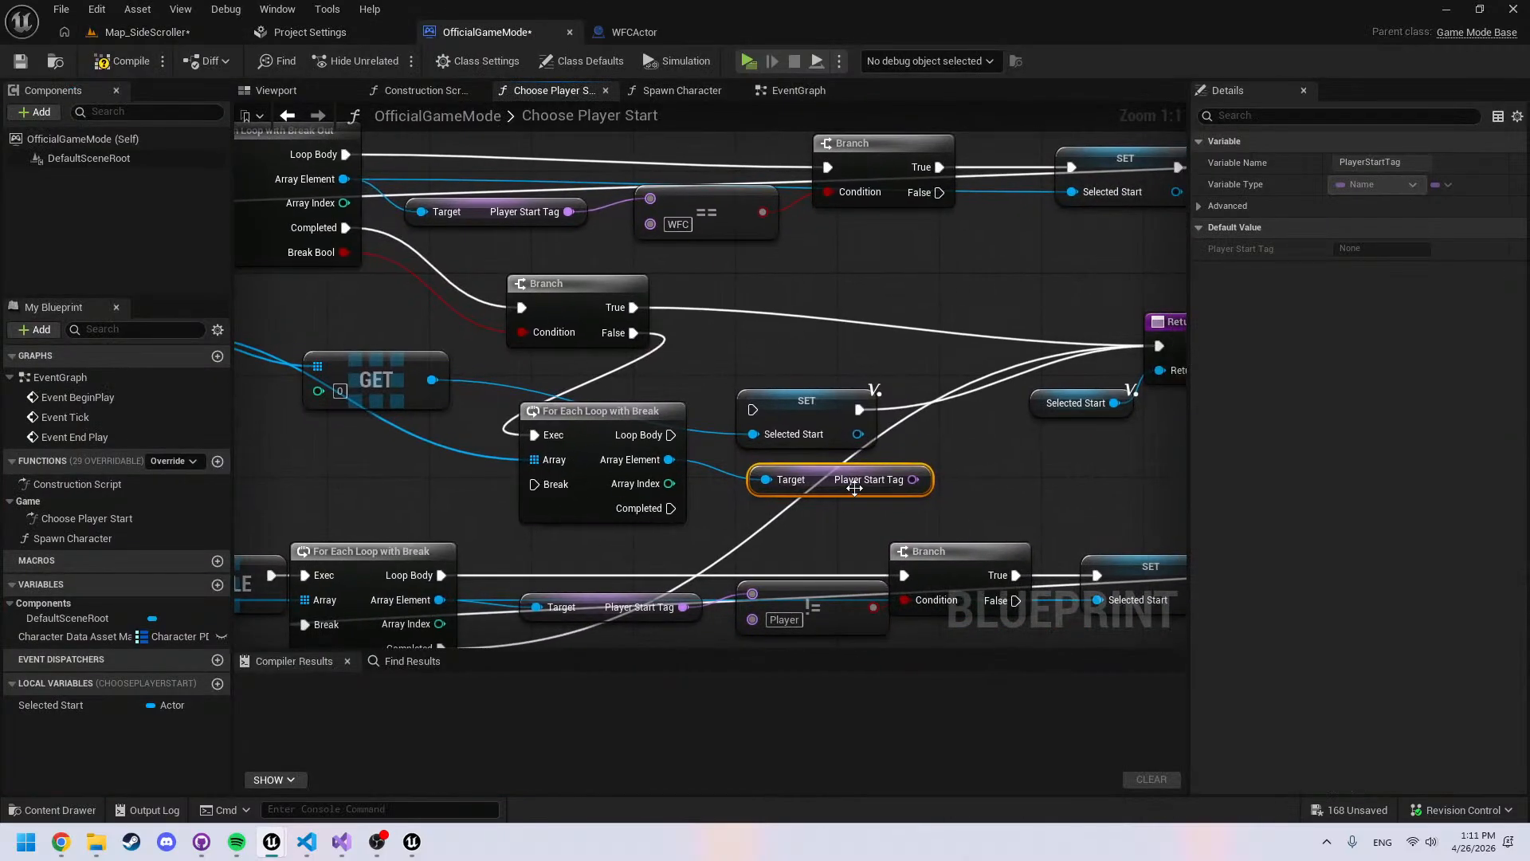
pyautogui.moveTo(913, 479); pyautogui.dragTo(996, 481)
pyautogui.write('=')
pyautogui.press('Return')
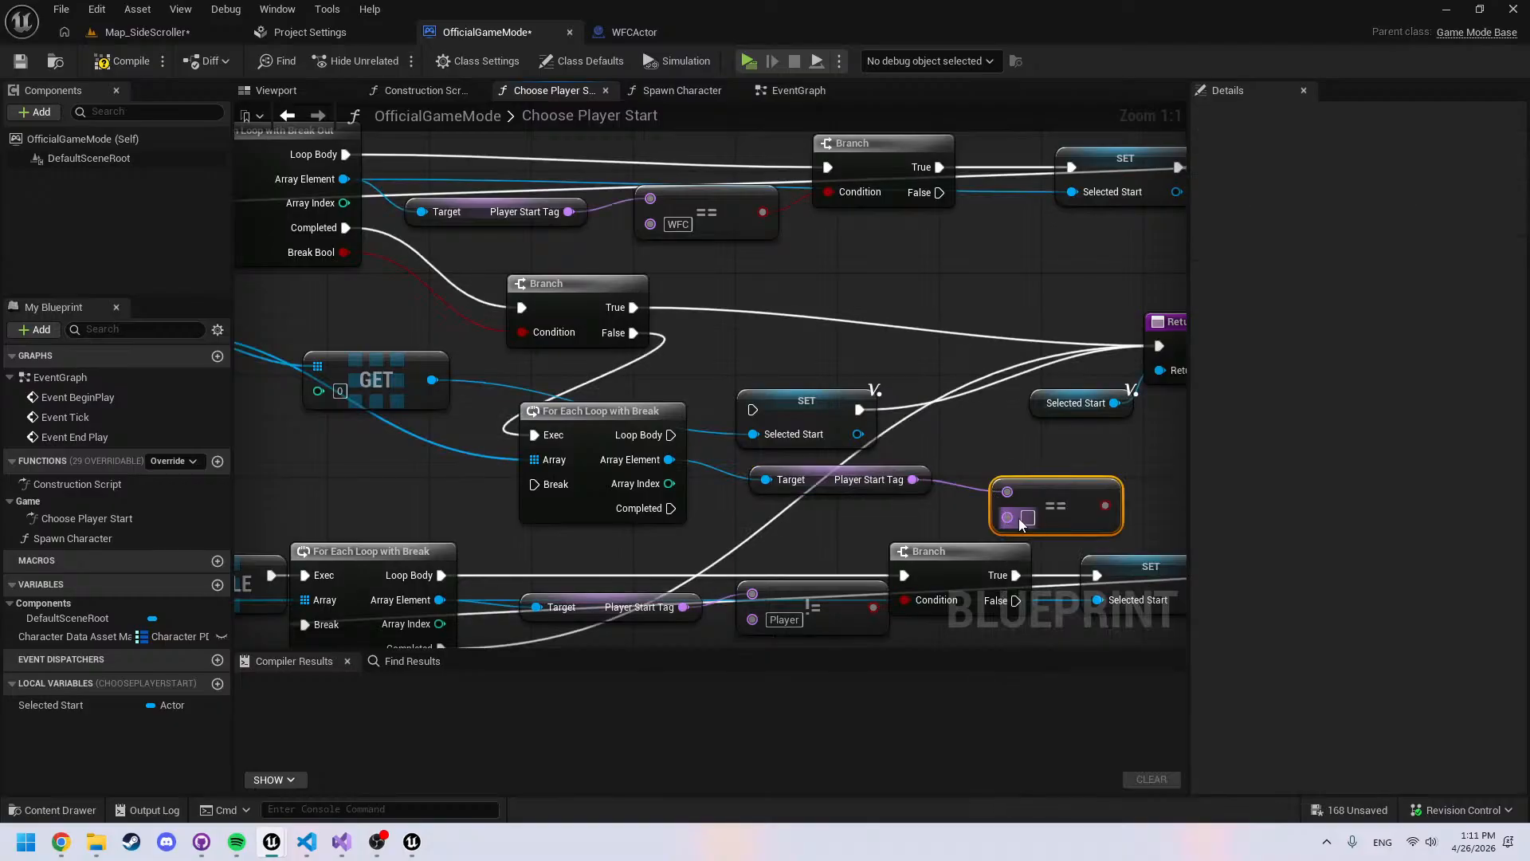
pyautogui.moveTo(1037, 476); pyautogui.dragTo(688, 455, button='right')
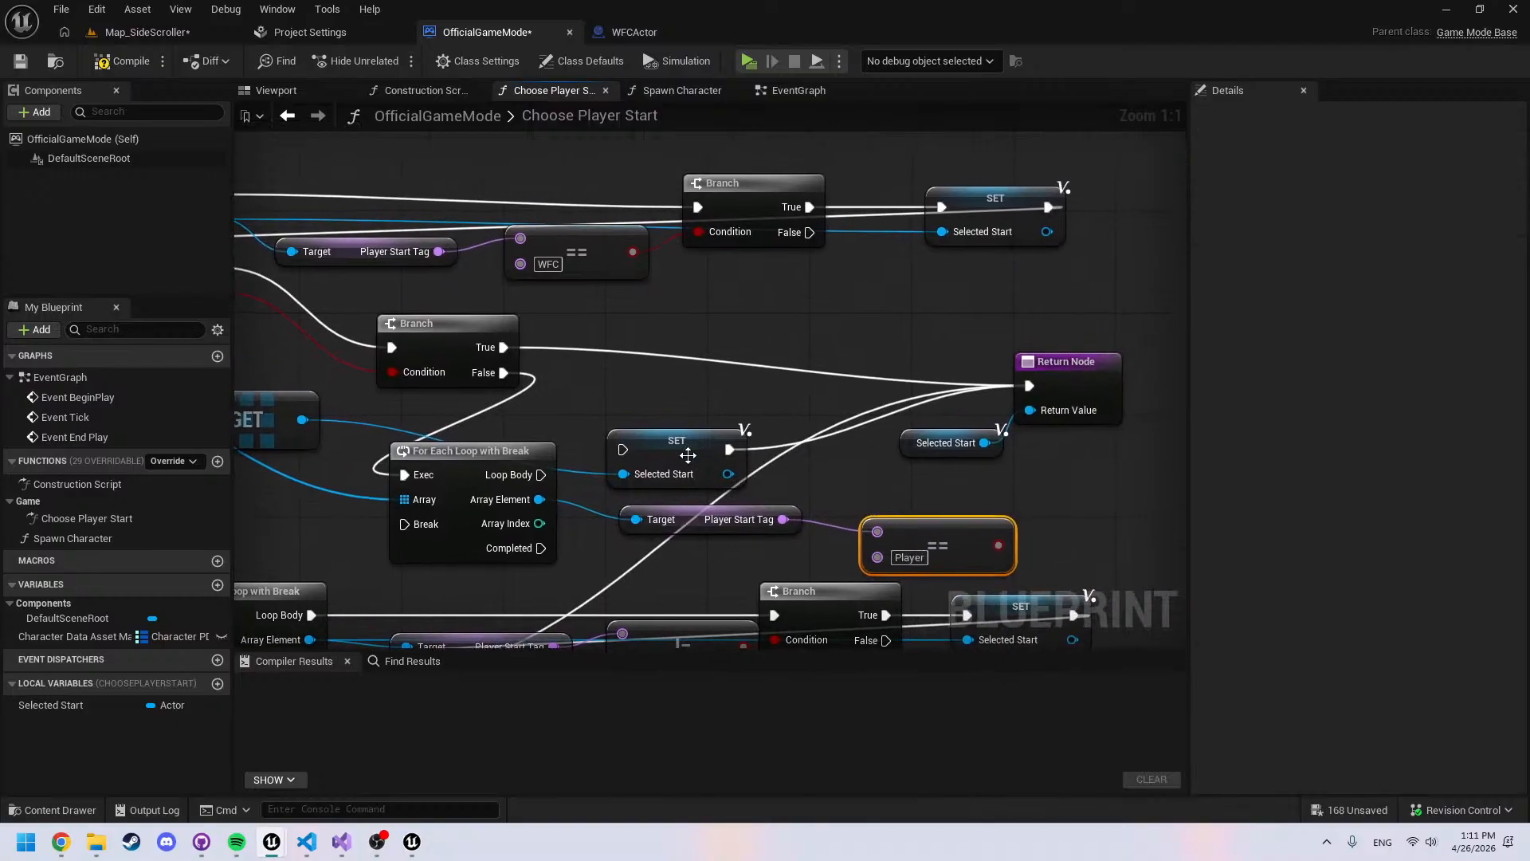
# Move the False-path Selected Start setter past the Player equality comparison to make room for more nodes
pyautogui.moveTo(1147, 495); pyautogui.dragTo(966, 480, button='right')
pyautogui.moveTo(971, 480); pyautogui.dragTo(488, 383)
pyautogui.moveTo(492, 429); pyautogui.dragTo(977, 416)
pyautogui.moveTo(743, 537); pyautogui.dragTo(728, 446)
pyautogui.click(650, 428)
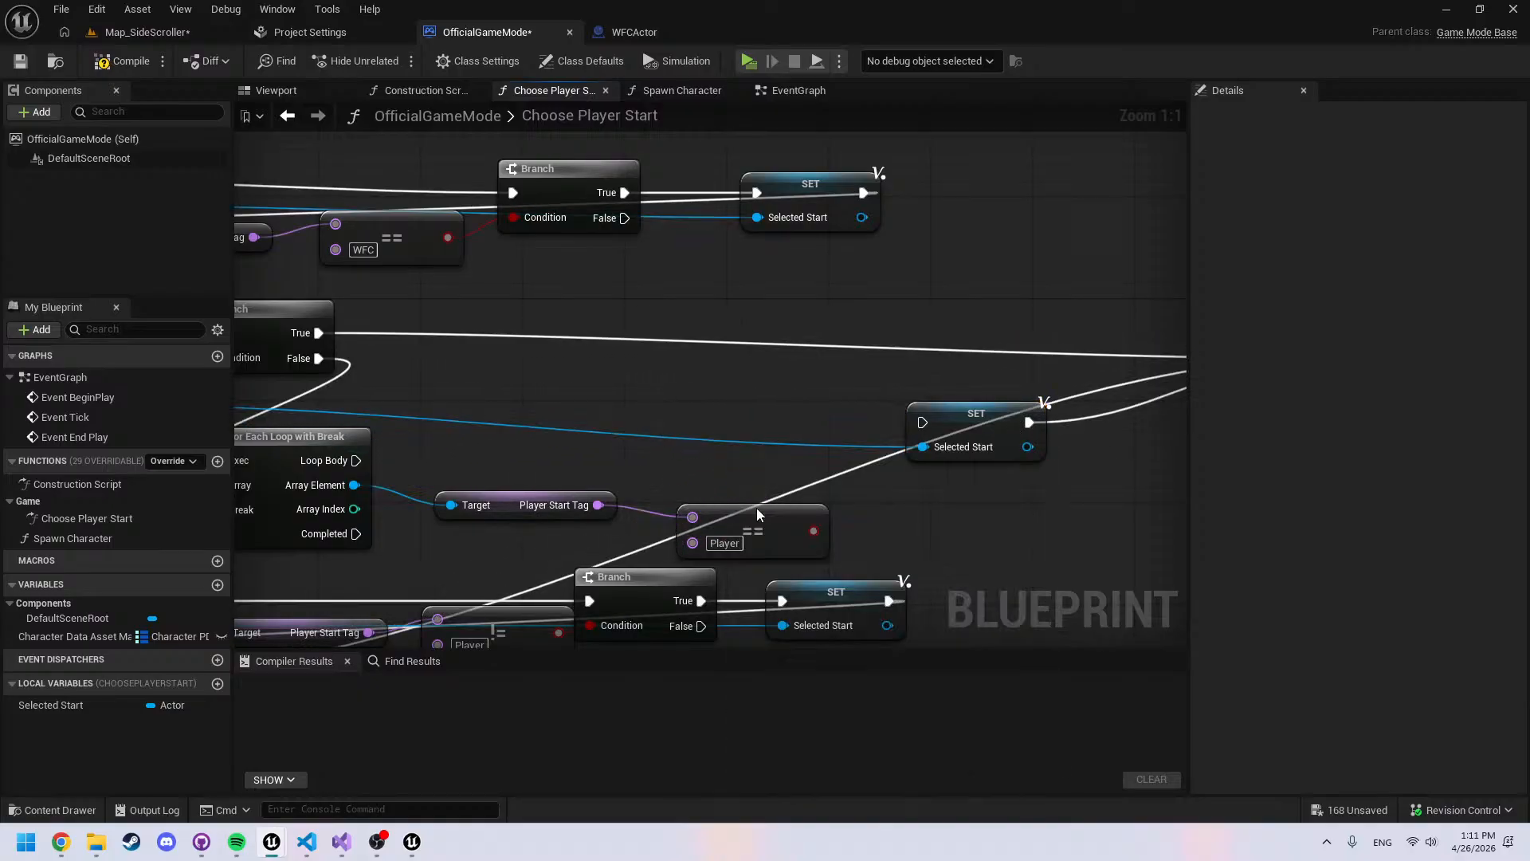
# Add a Branch with the Player equality result as its Condition, executed from the False-path loop's Loop Body
pyautogui.moveTo(759, 511)
pyautogui.mouseDown()
pyautogui.moveTo(721, 448)
pyautogui.moveTo(749, 495)
pyautogui.mouseUp()
pyautogui.press('b')
pyautogui.click(757, 419)
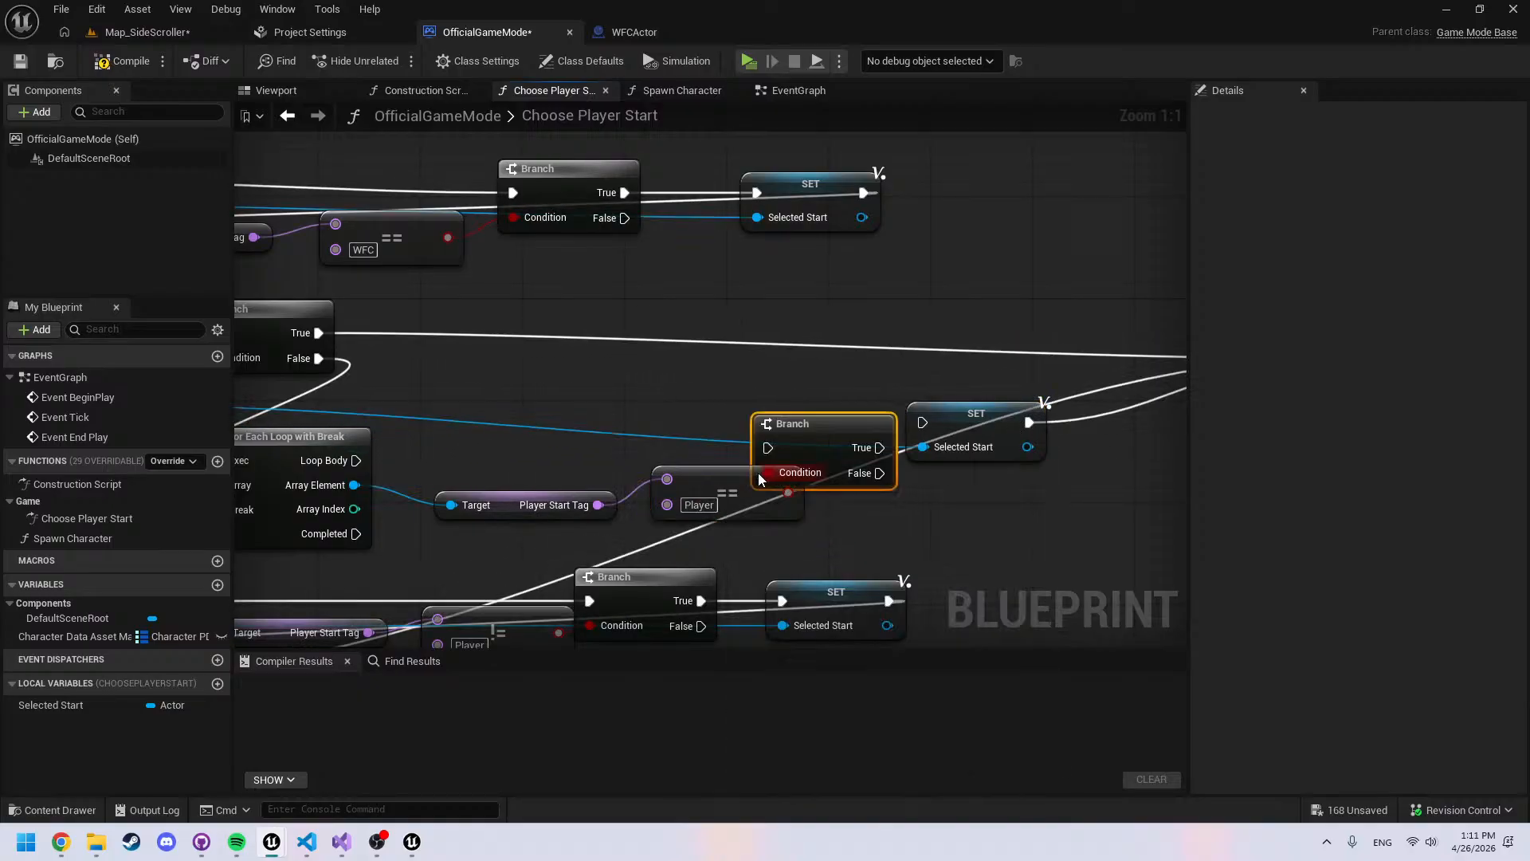
pyautogui.moveTo(356, 461); pyautogui.dragTo(771, 450)
# Wire the Player Branch's True through the Selected Start setter to the loop's Break, and connect the loop's Completed to the Return Node
pyautogui.moveTo(949, 383); pyautogui.dragTo(782, 353, button='right')
pyautogui.moveTo(800, 382); pyautogui.dragTo(886, 432)
pyautogui.moveTo(705, 419); pyautogui.dragTo(842, 444)
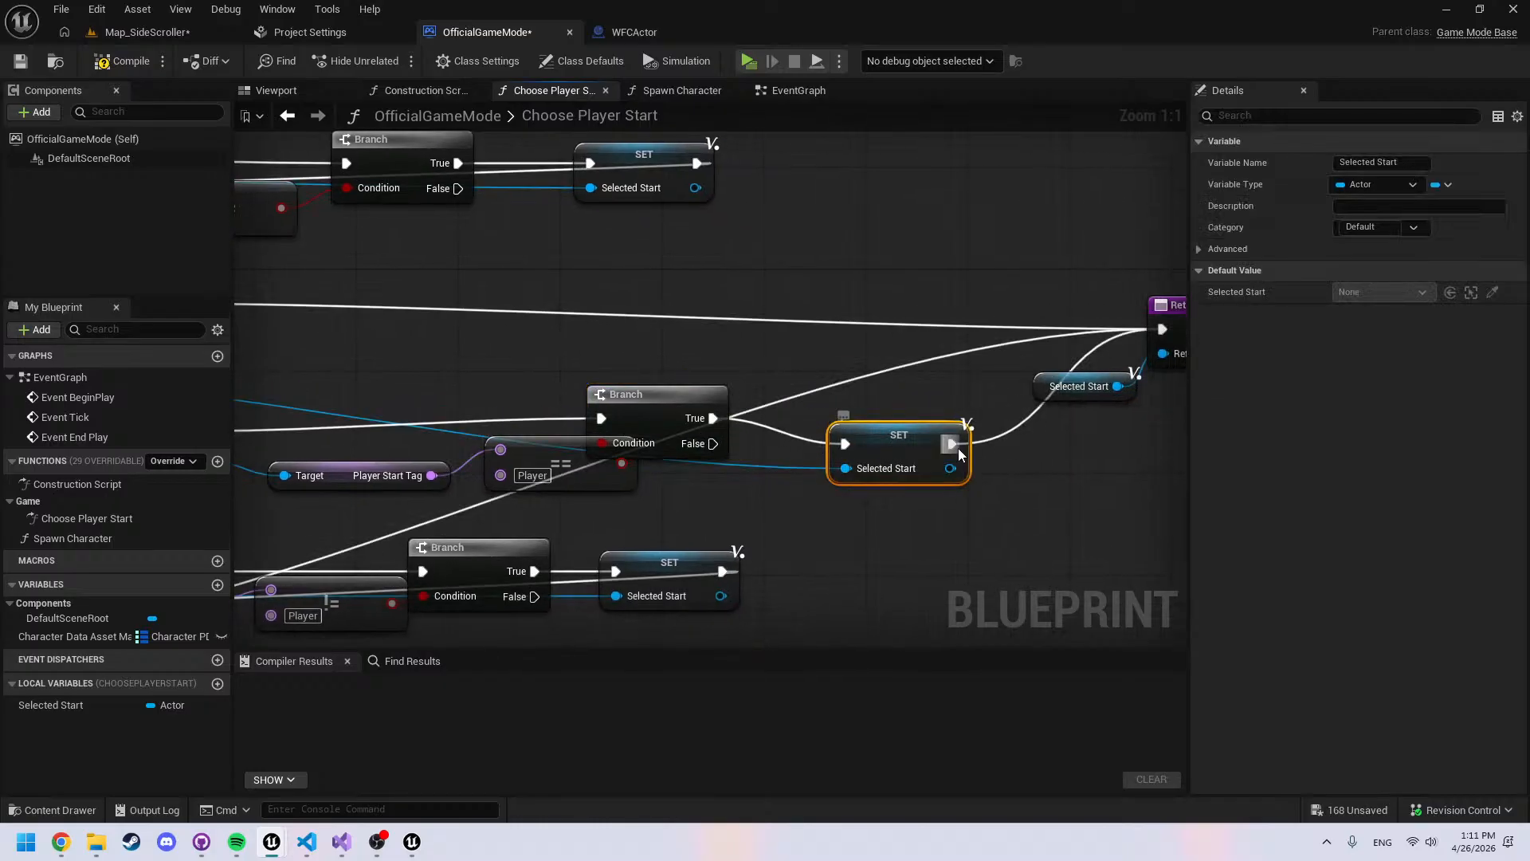
pyautogui.moveTo(958, 448); pyautogui.dragTo(505, 483)
pyautogui.moveTo(704, 520); pyautogui.dragTo(475, 518, button='right')
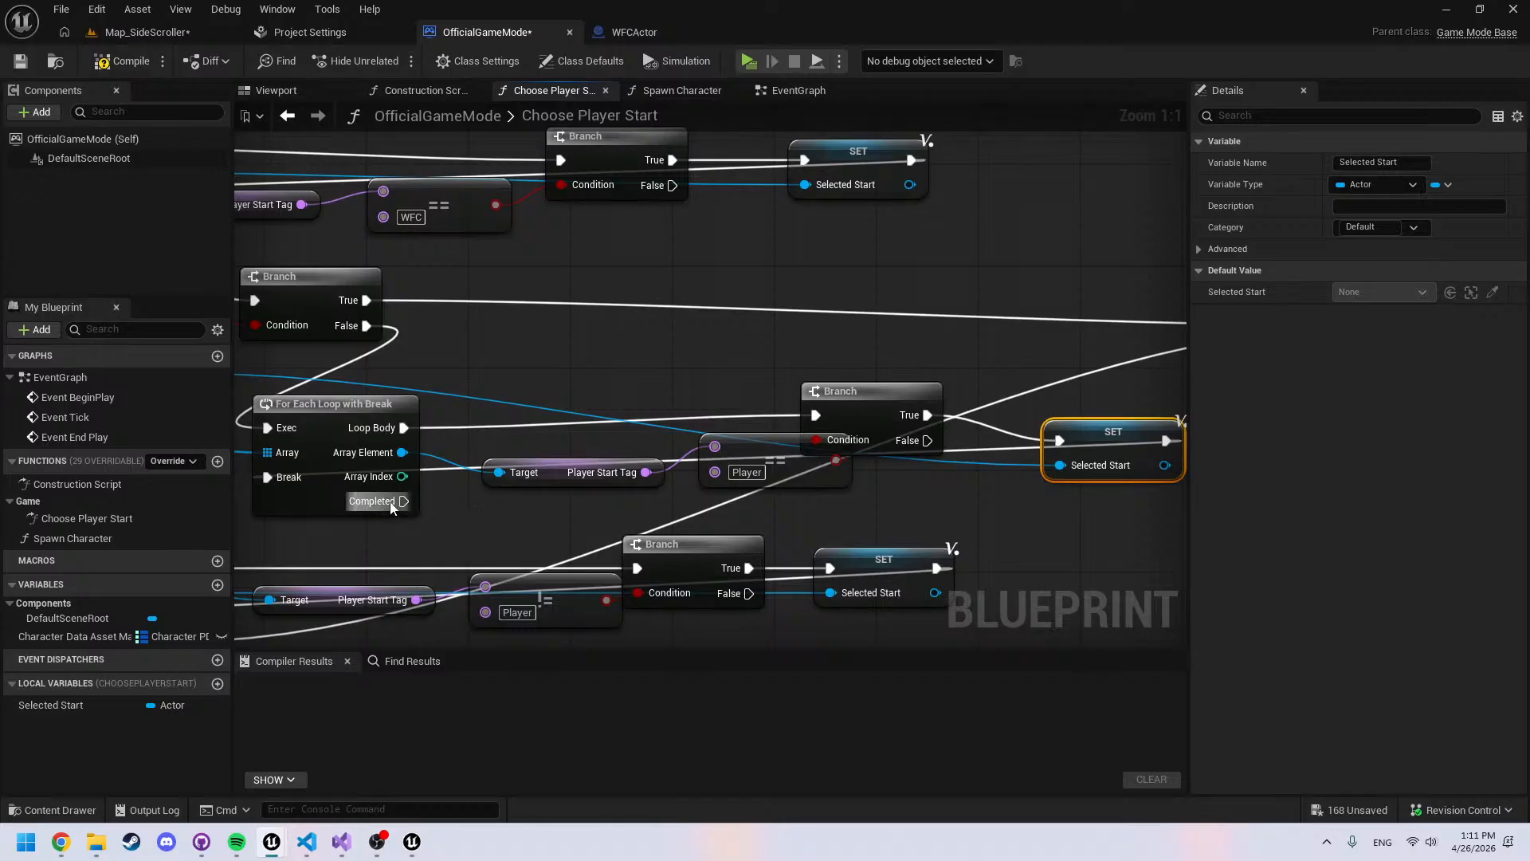
pyautogui.moveTo(391, 507); pyautogui.dragTo(1072, 326)
# Save all modified assets, then briefly play-test the level with the new player start selection
pyautogui.click(874, 261)
pyautogui.hotkey('ctrl', 'shift', 's')
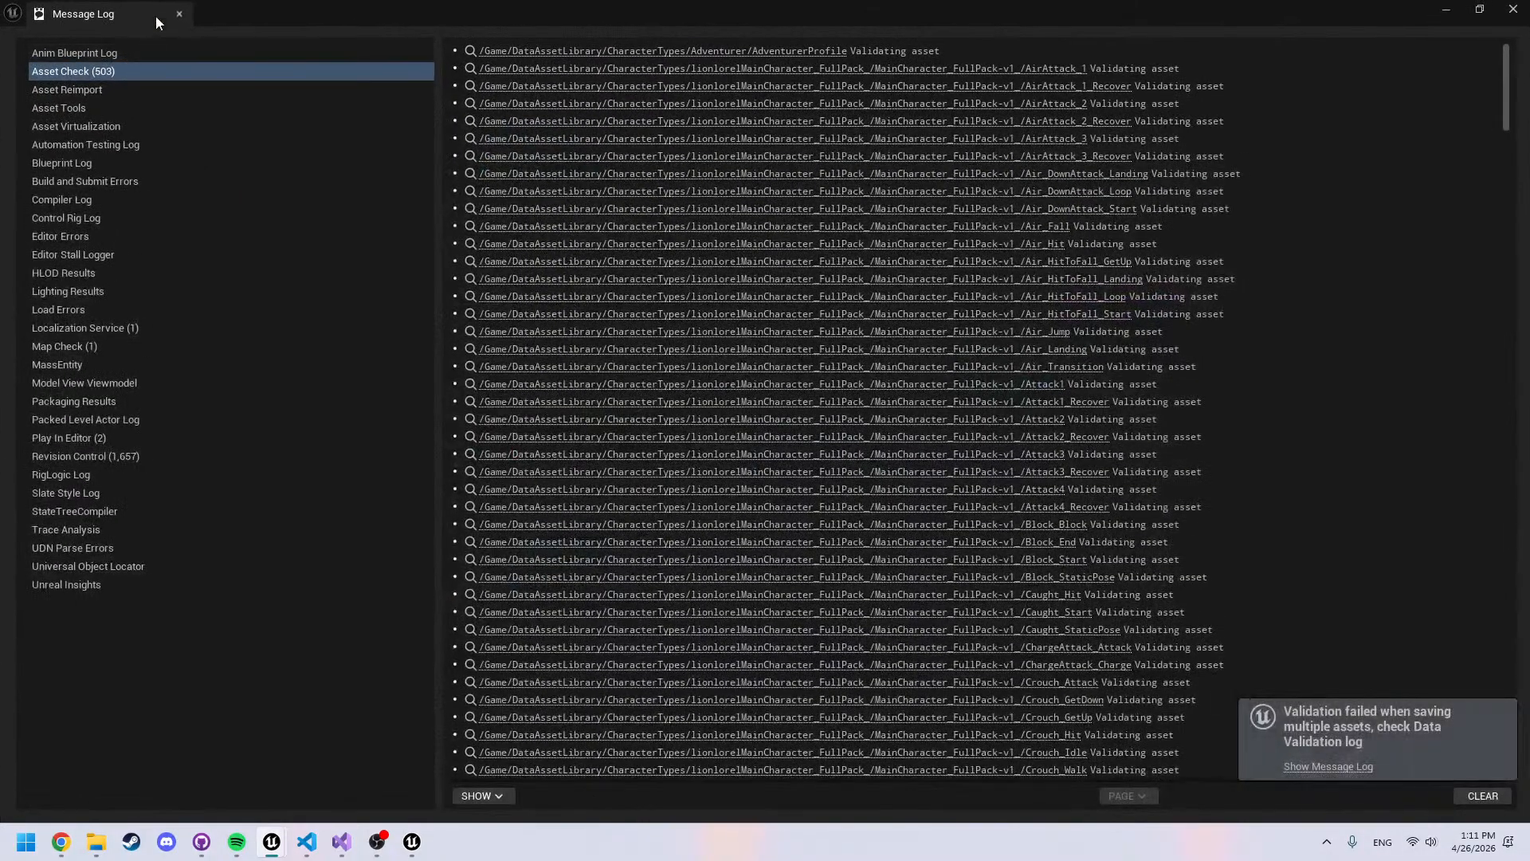
pyautogui.click(178, 14)
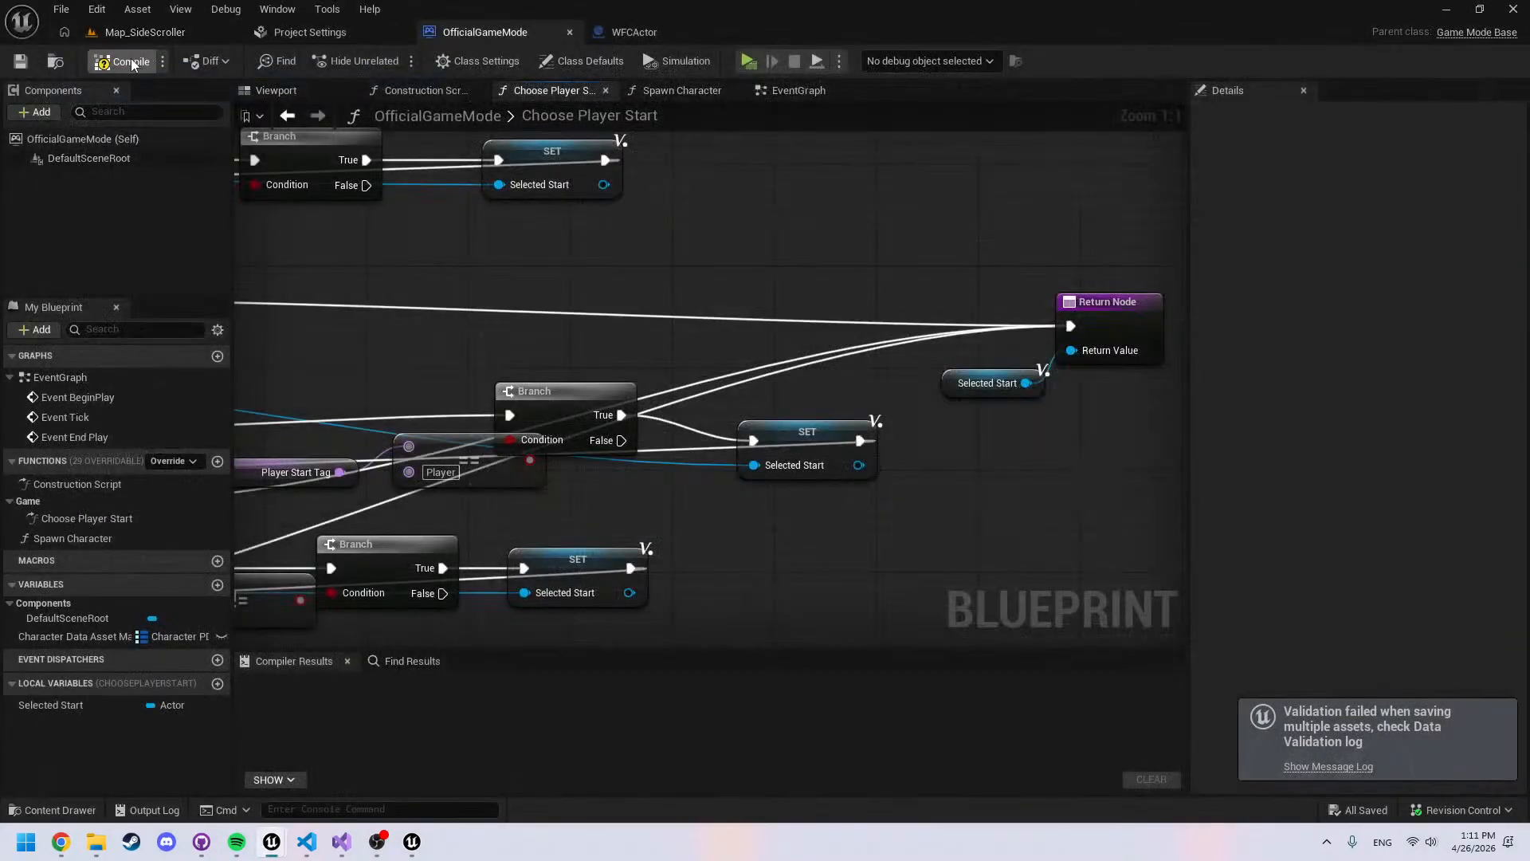
pyautogui.click(749, 61)
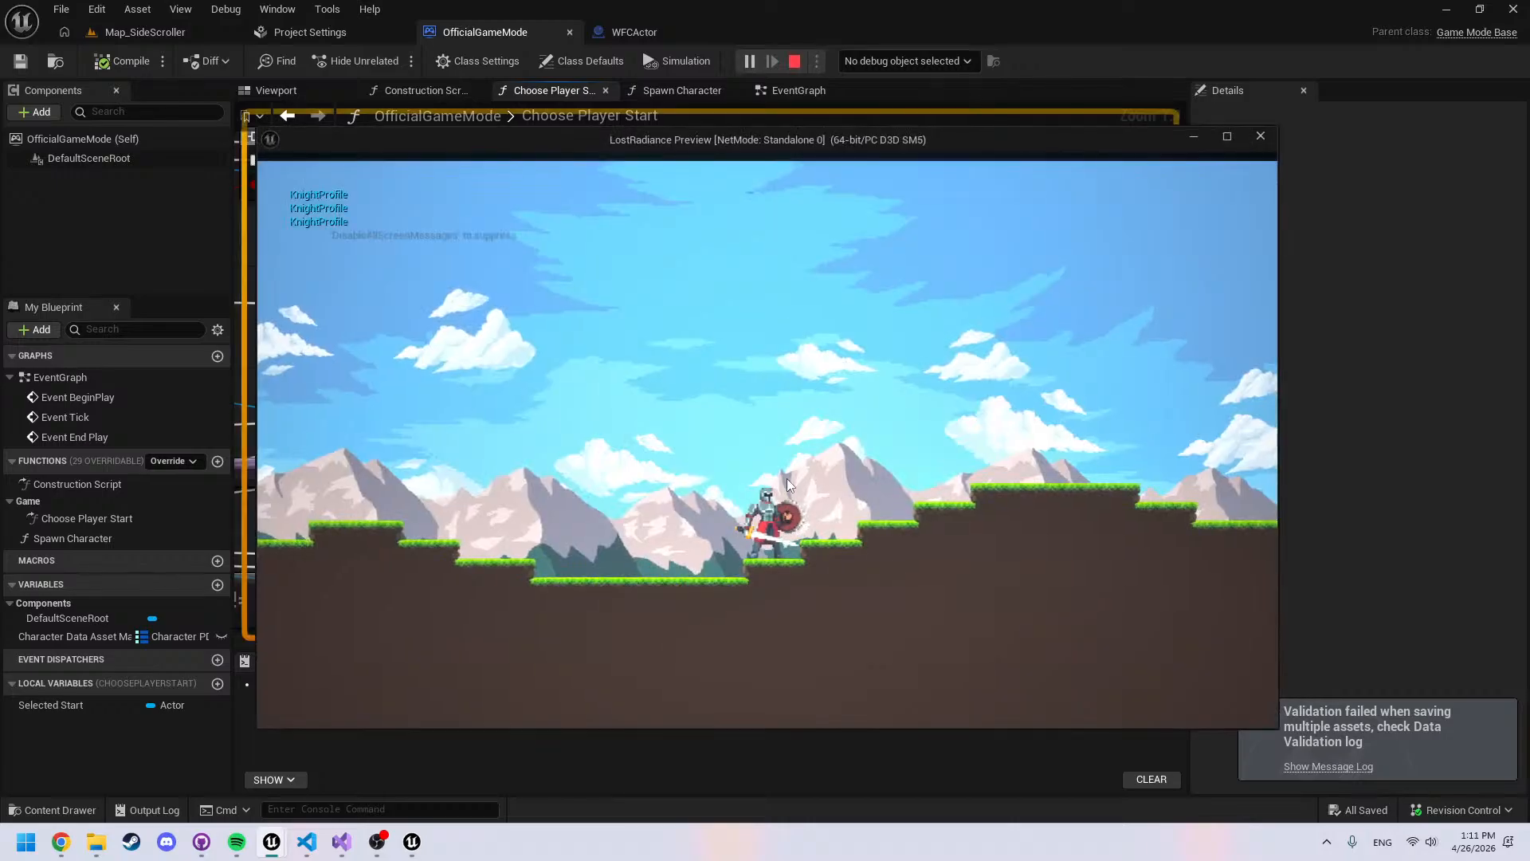
pyautogui.press('Escape')
# In WFCActor's event graph, connect Event BeginPlay directly to the Generating setter, bypassing the Branch Out node
pyautogui.click(636, 34)
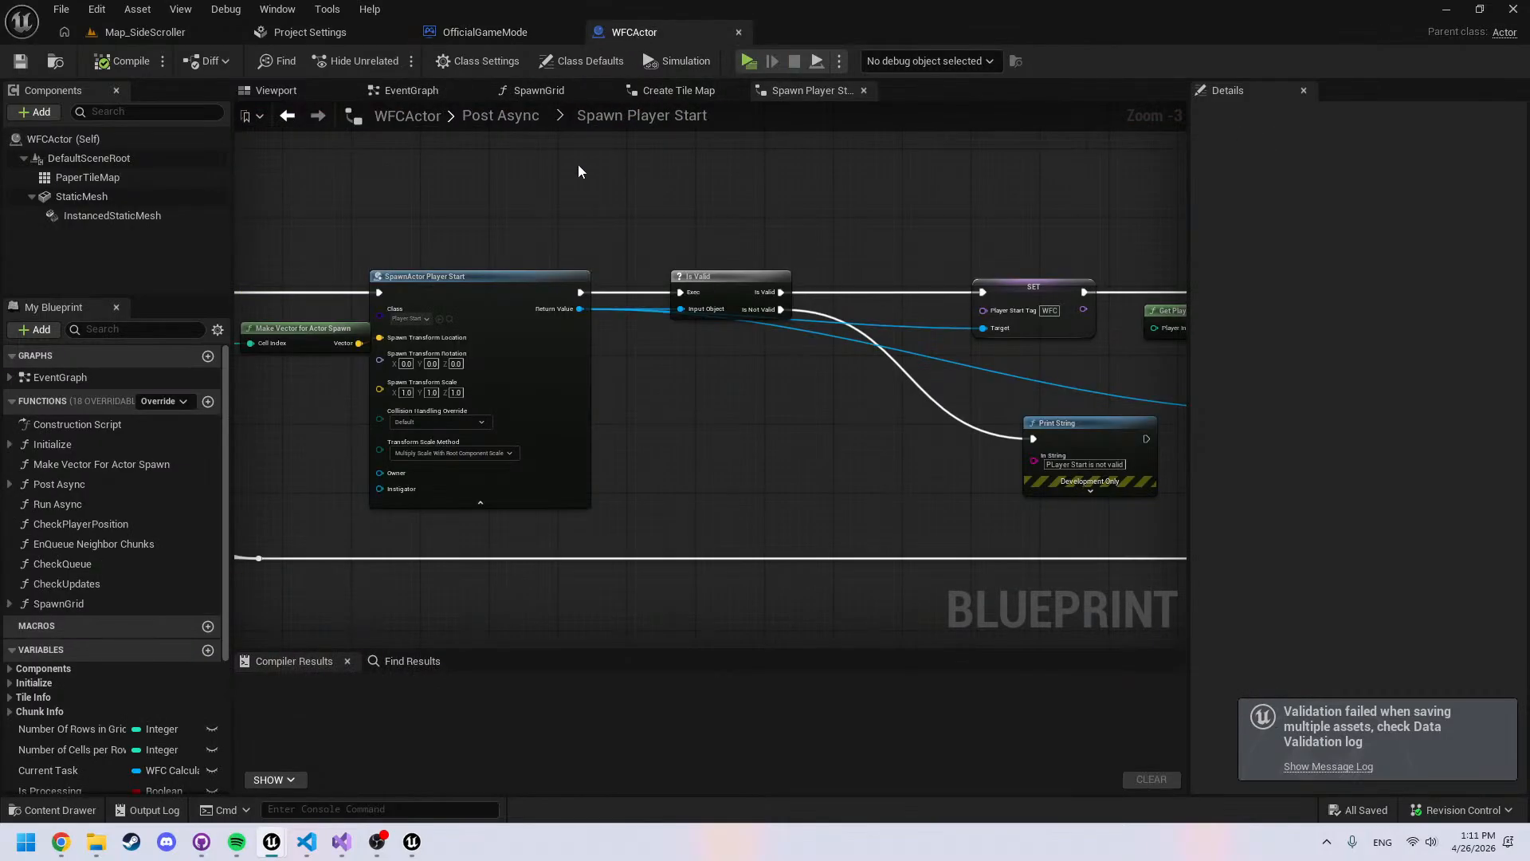
pyautogui.click(409, 90)
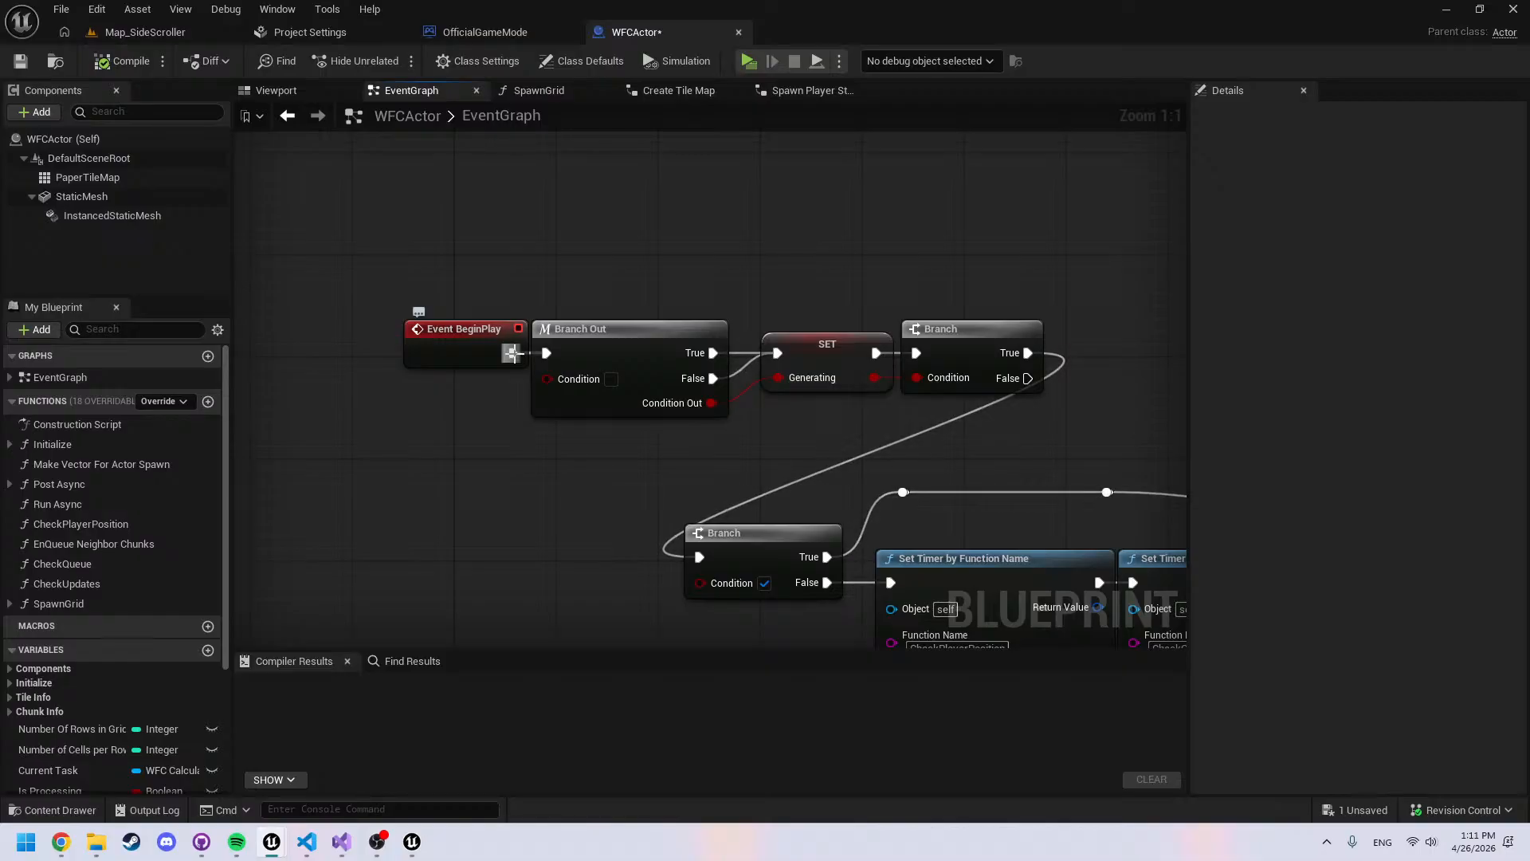
pyautogui.scroll(-5, 553, 424)
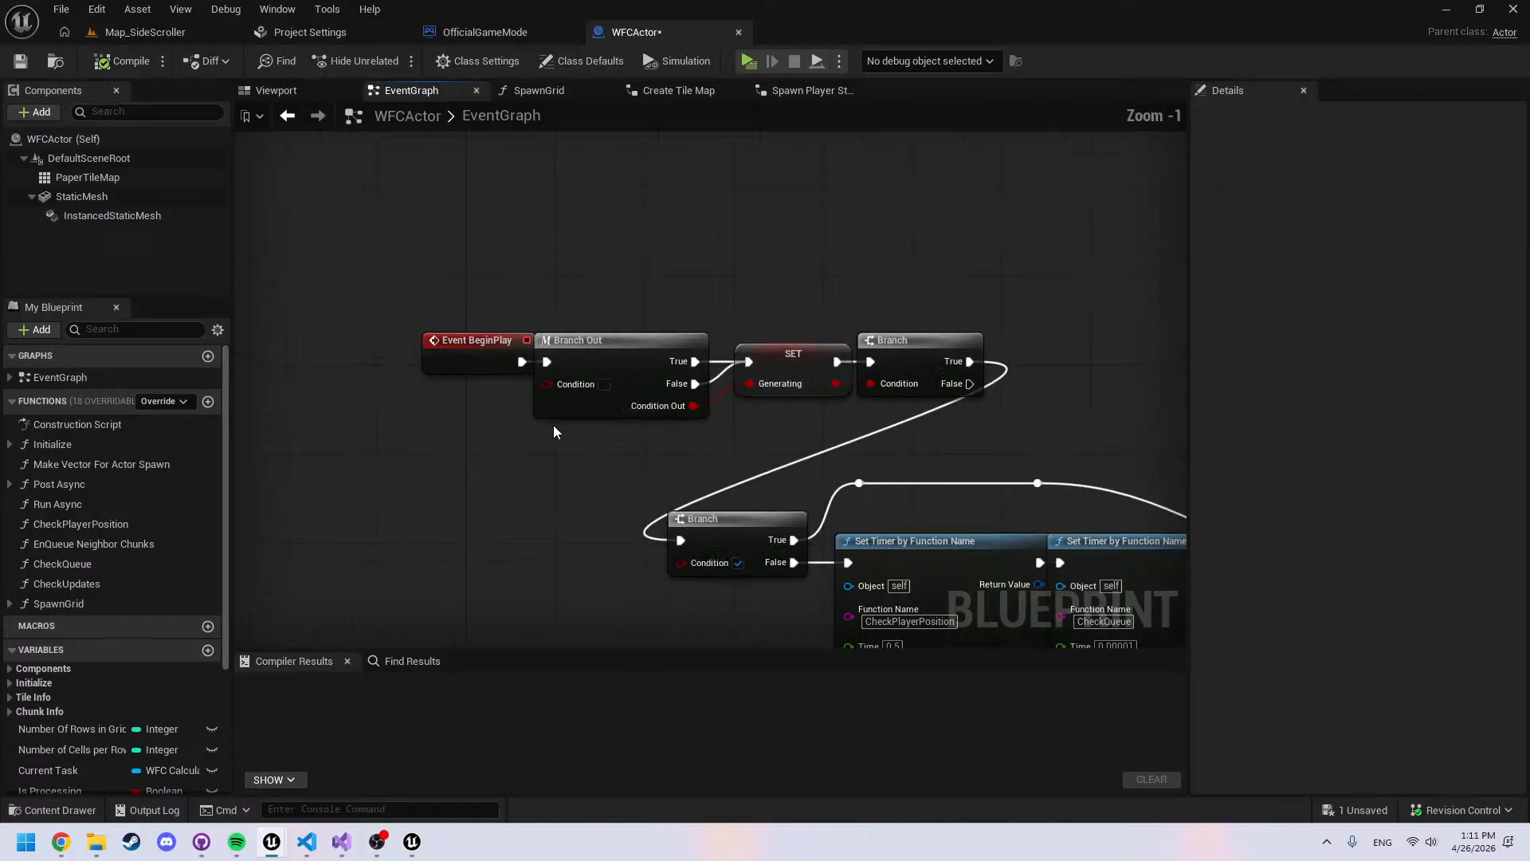
pyautogui.scroll(2, 558, 426)
pyautogui.moveTo(566, 490); pyautogui.dragTo(533, 439, button='right')
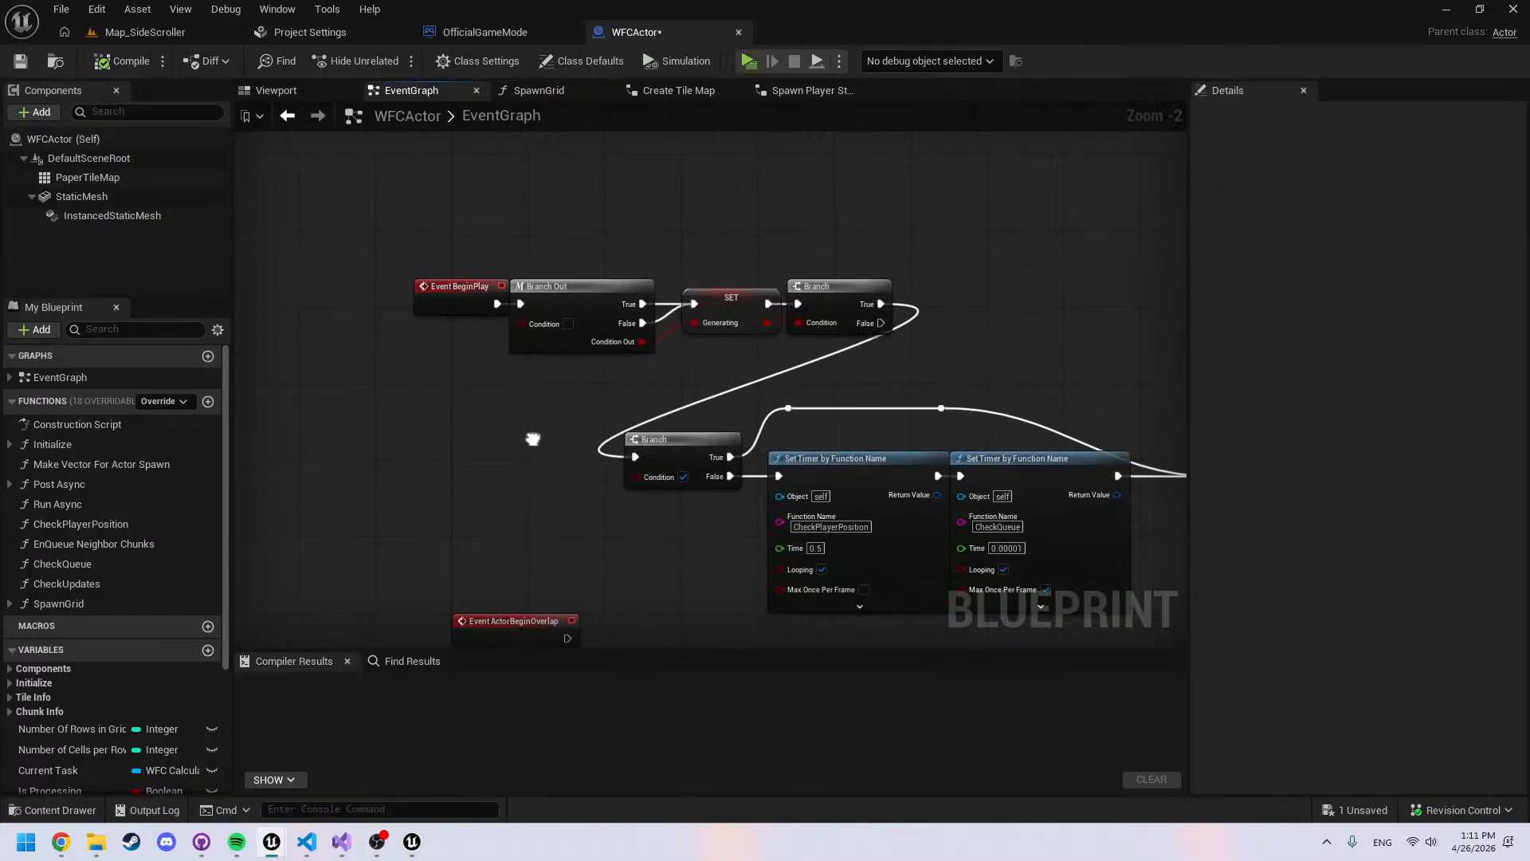
pyautogui.scroll(2, 559, 395)
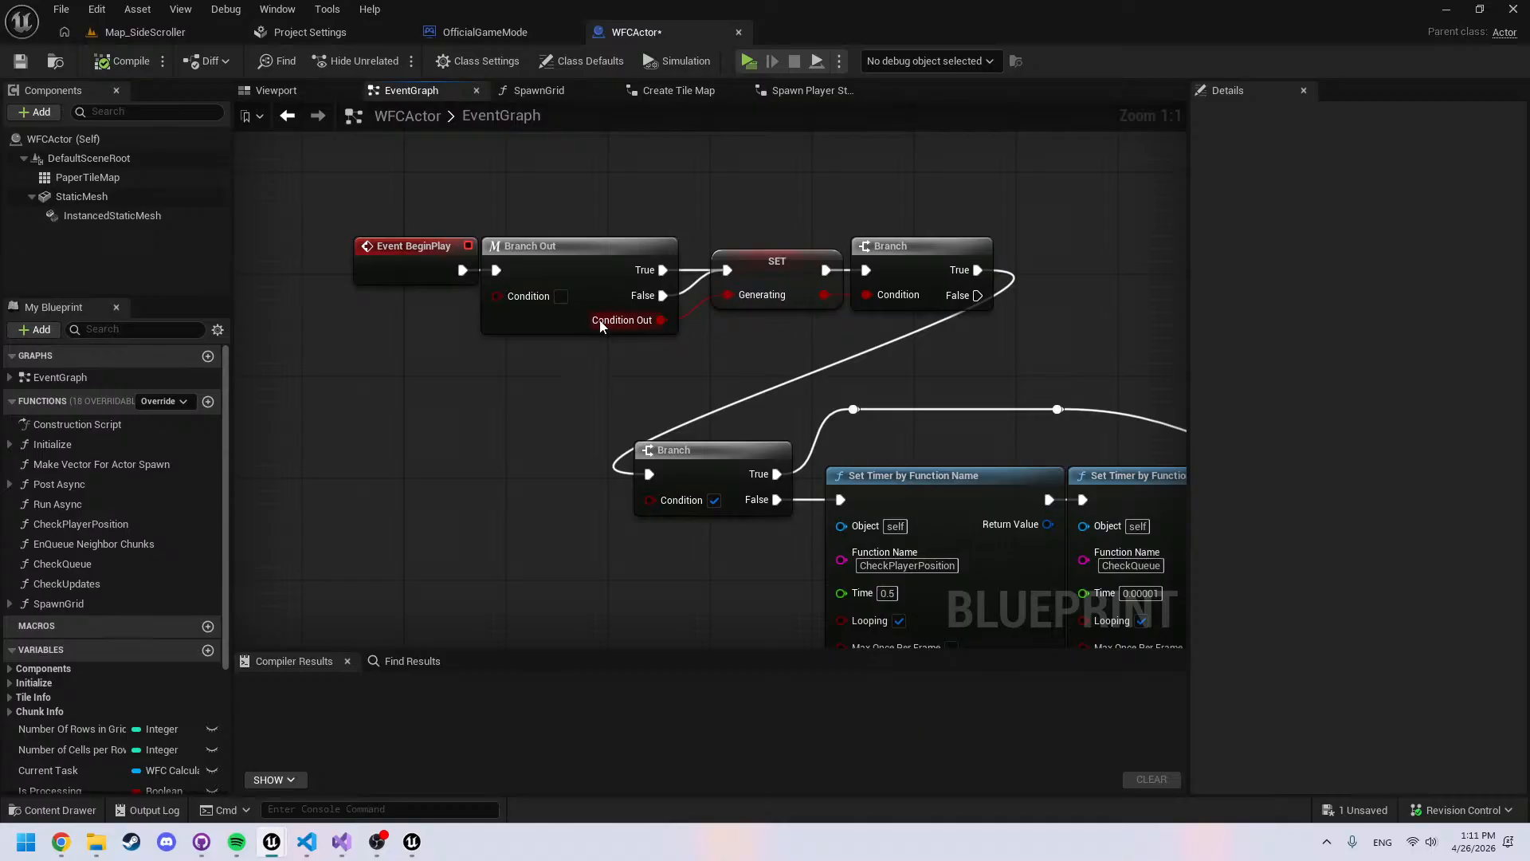
pyautogui.moveTo(462, 269); pyautogui.dragTo(727, 270)
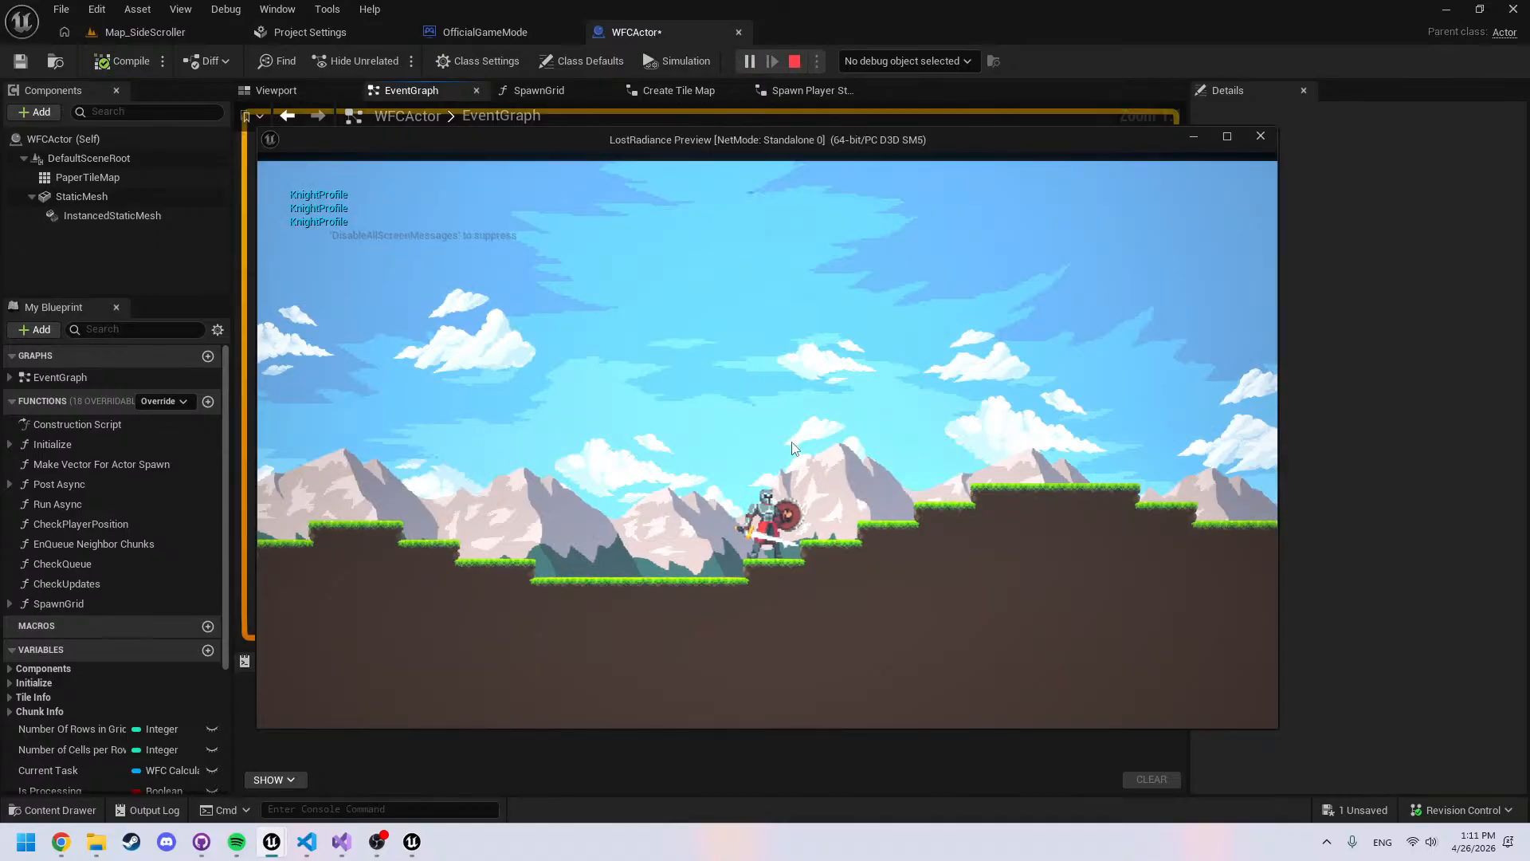
# Play-test the level with the nav mesh debug display on, and inspect the generated ground with the free debug camera
pyautogui.press(';')
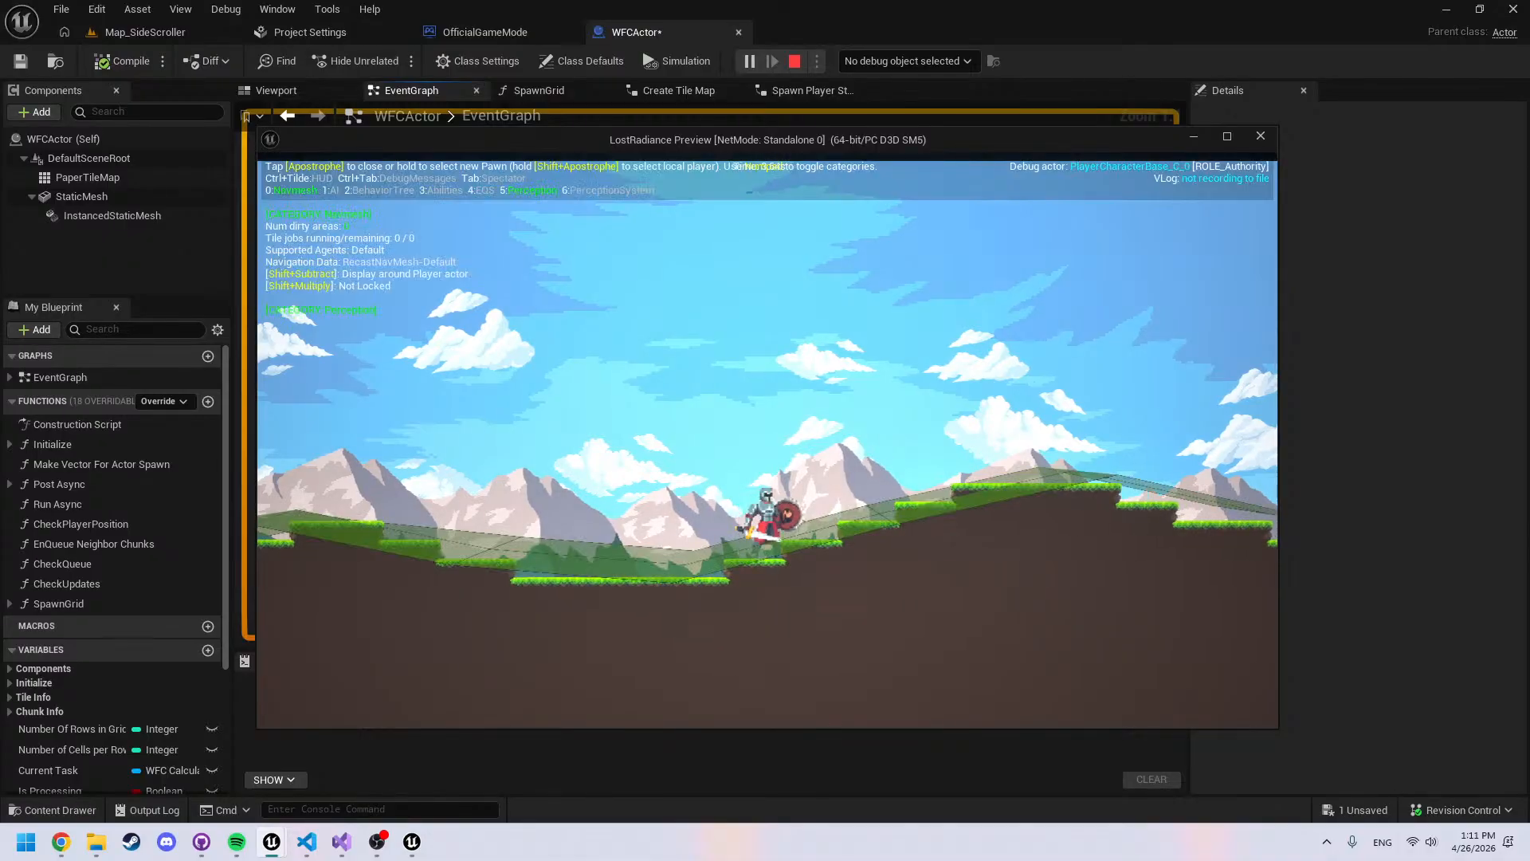
pyautogui.press('w')
pyautogui.press('d')
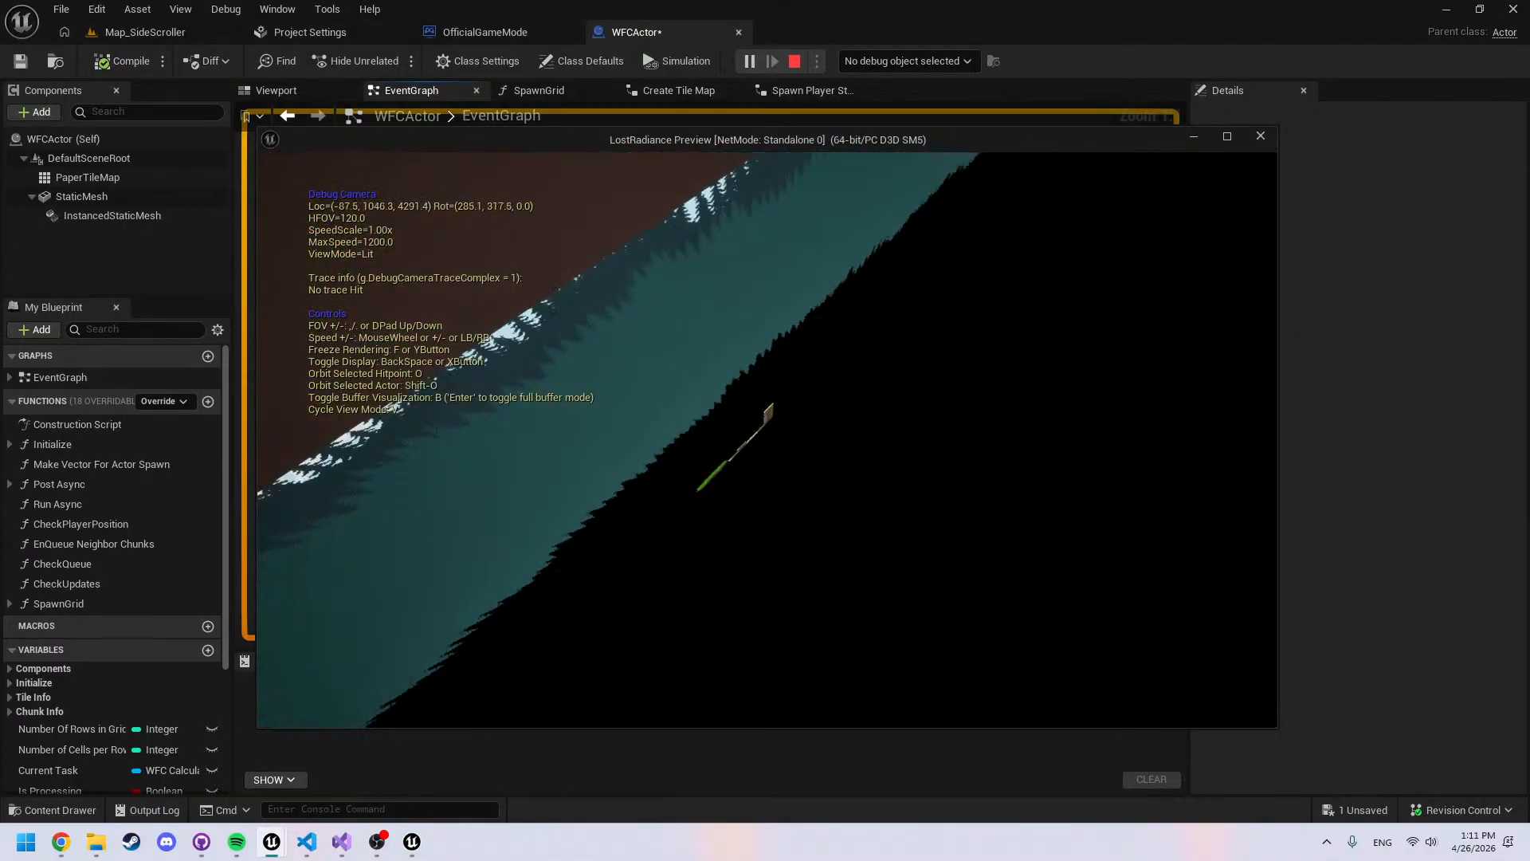
pyautogui.scroll(5, 768, 440)
pyautogui.scroll(1, 768, 440)
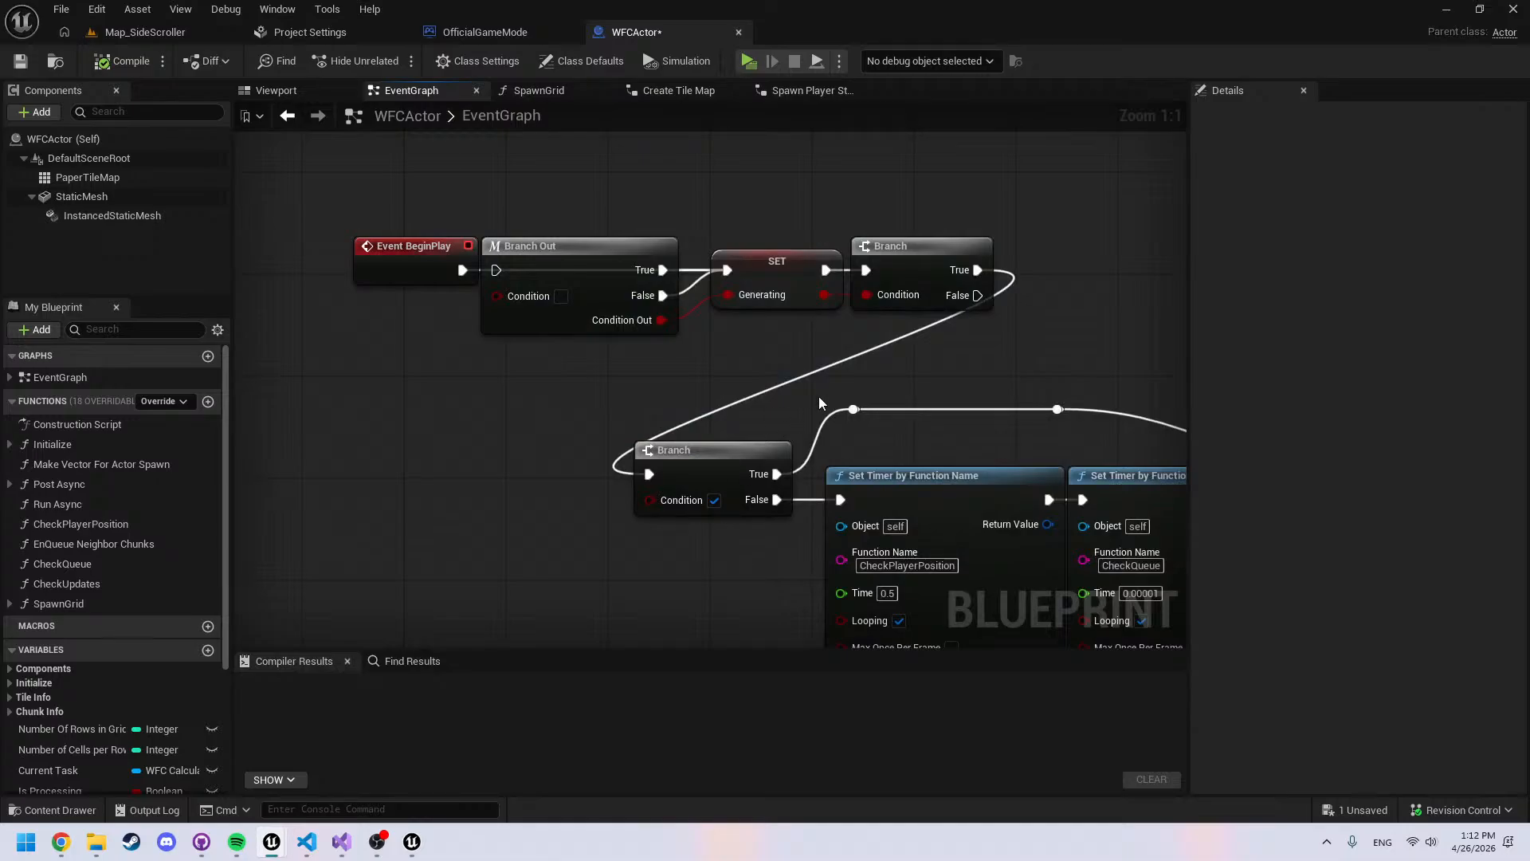
# Examine OfficialGameMode's Choose Player Start graph, from the Get All Actors Of Class nodes through the WFC and Player tag loops
pyautogui.moveTo(820, 399); pyautogui.dragTo(731, 288, button='right')
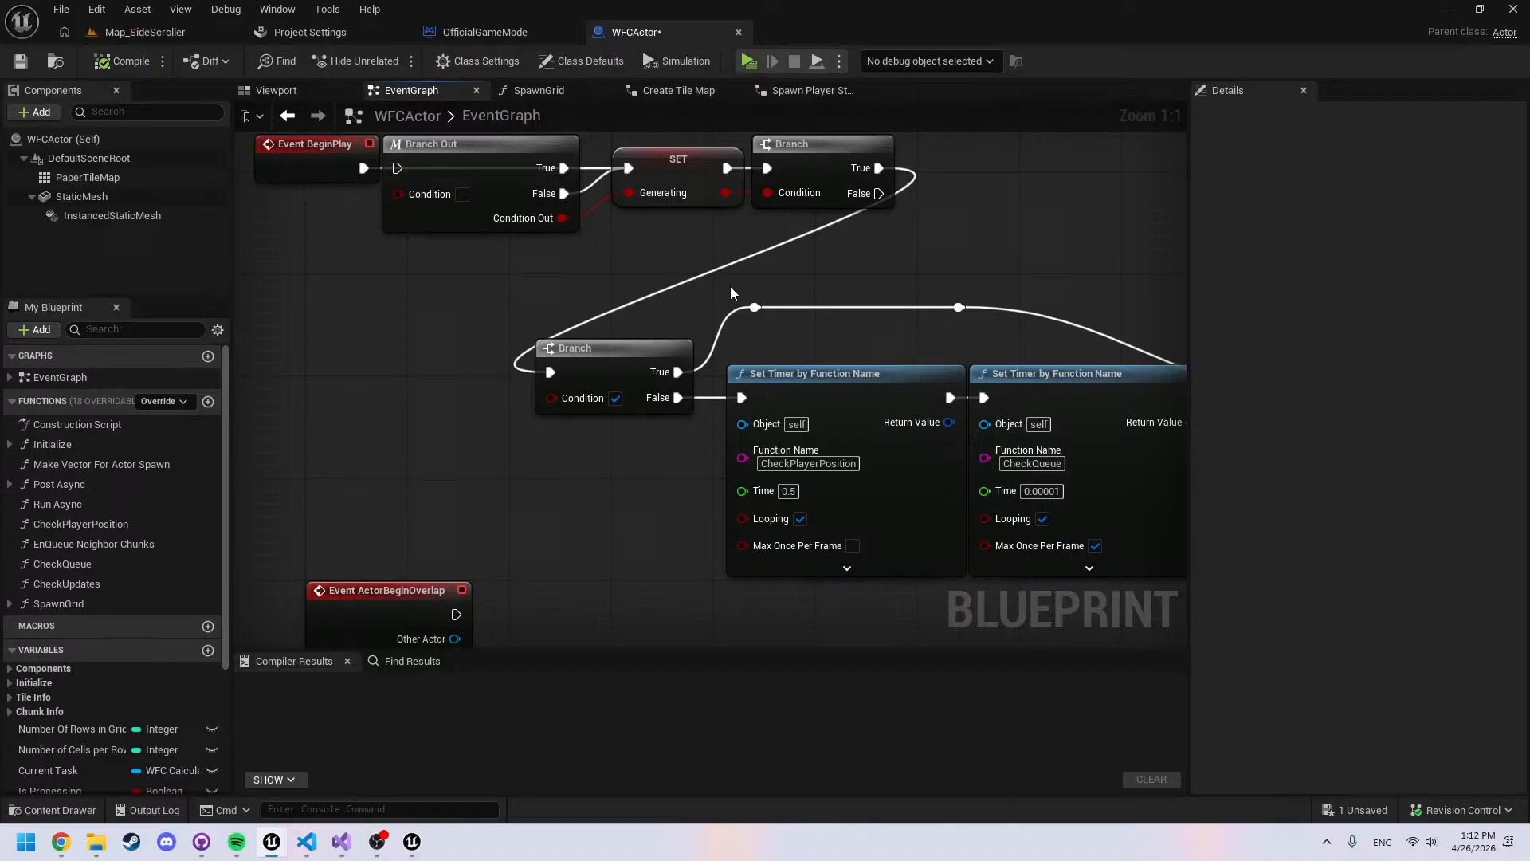
pyautogui.click(467, 33)
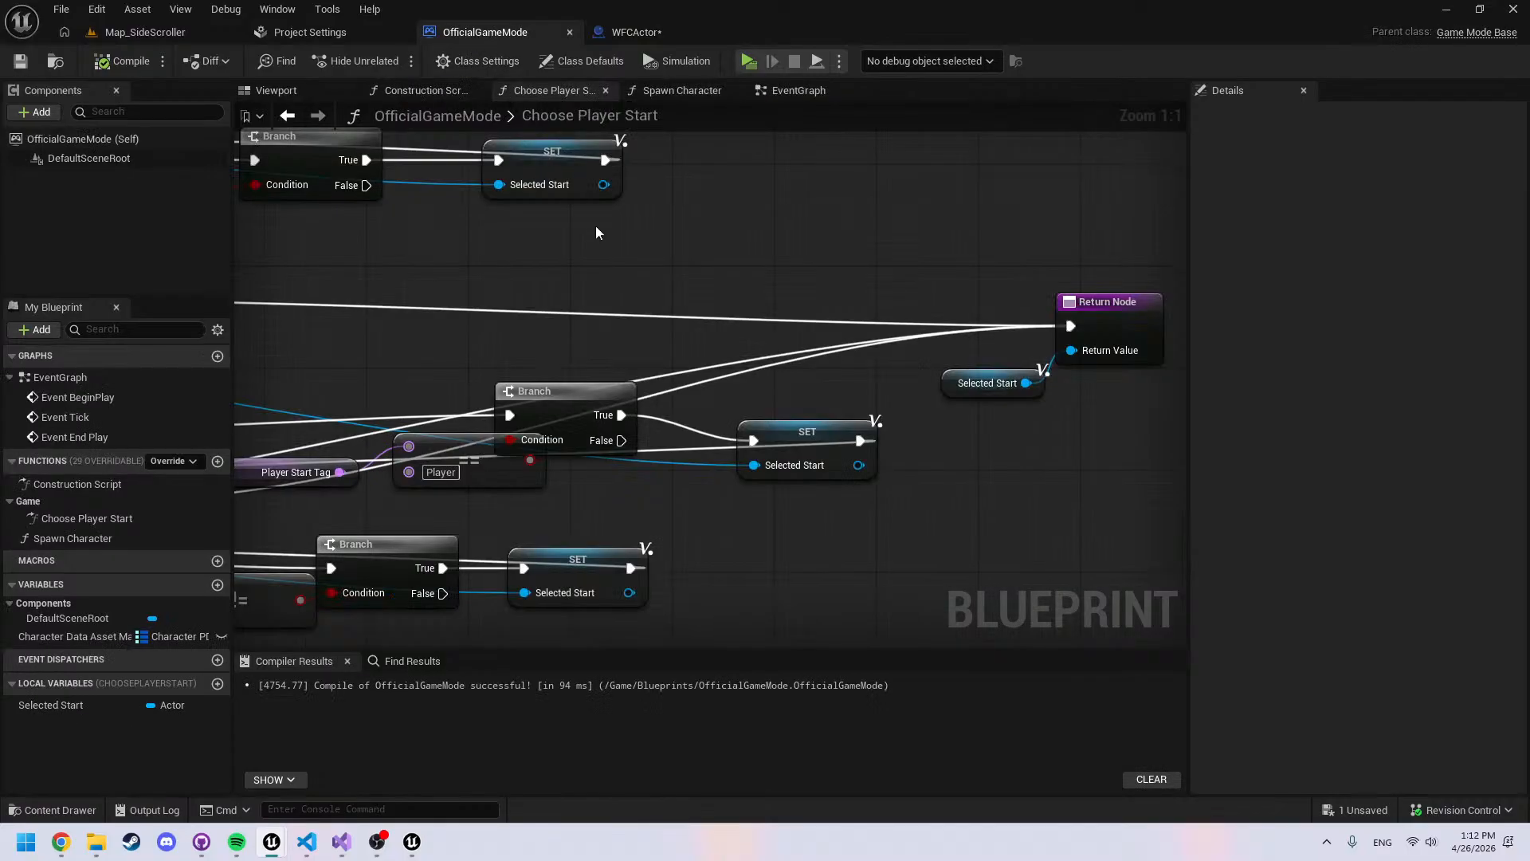
pyautogui.scroll(-4, 657, 295)
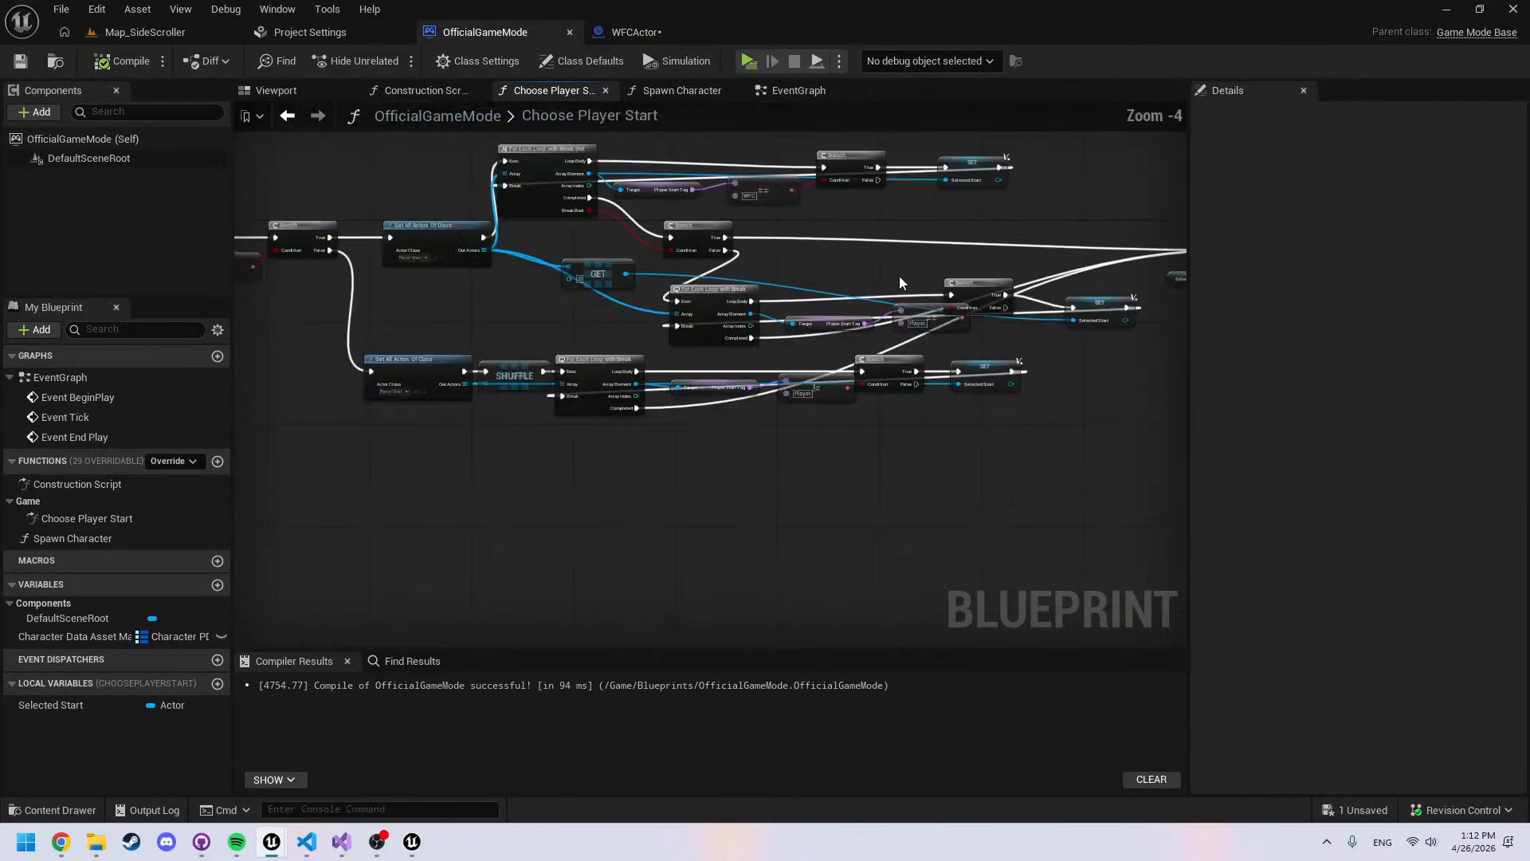
pyautogui.moveTo(899, 276); pyautogui.dragTo(1032, 327, button='right')
pyautogui.scroll(3, 519, 300)
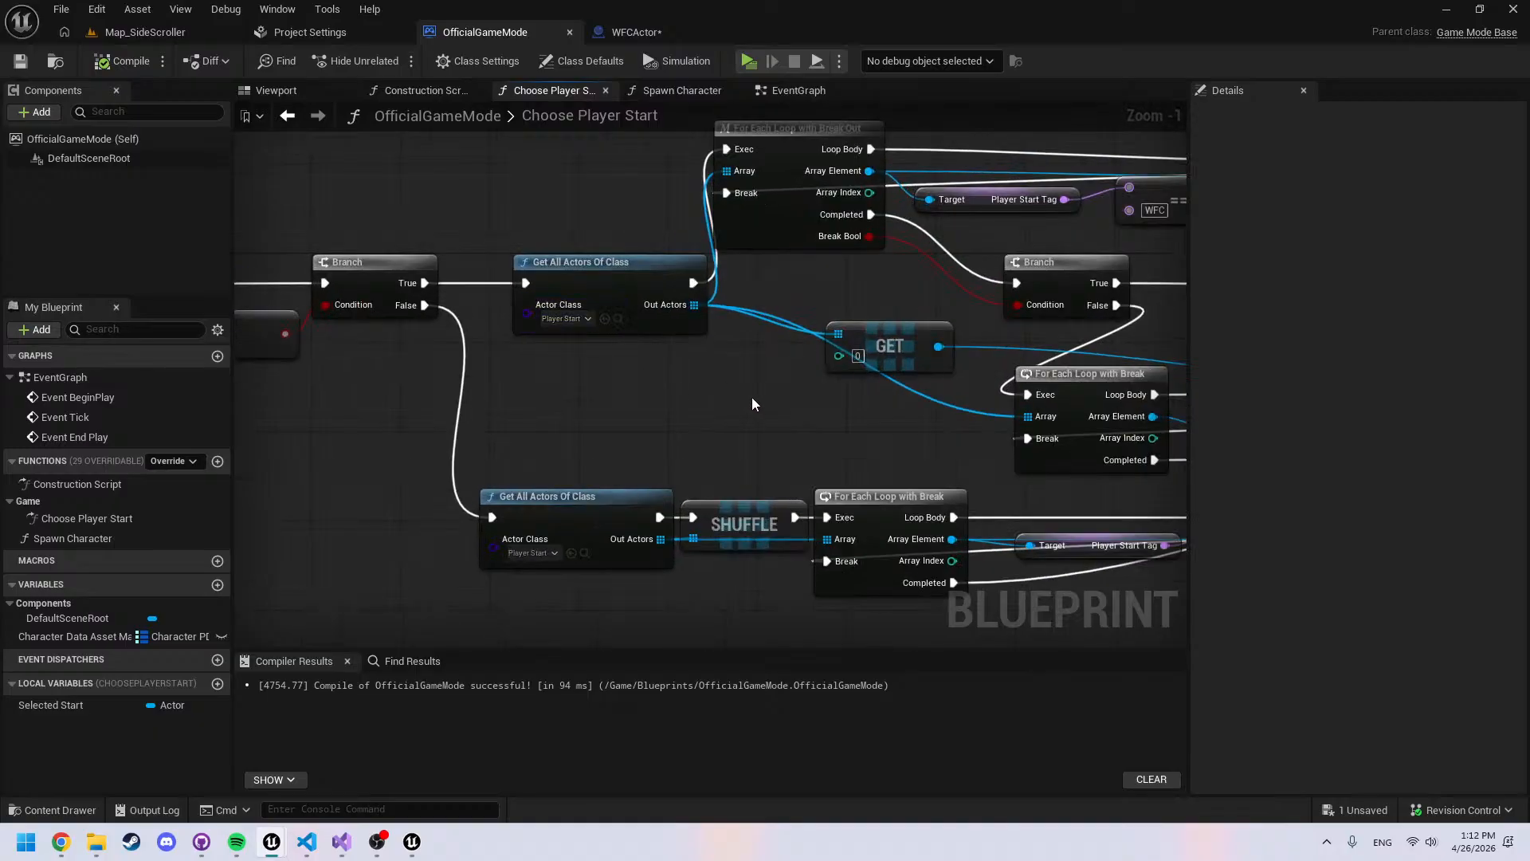
pyautogui.moveTo(811, 439); pyautogui.dragTo(482, 451, button='right')
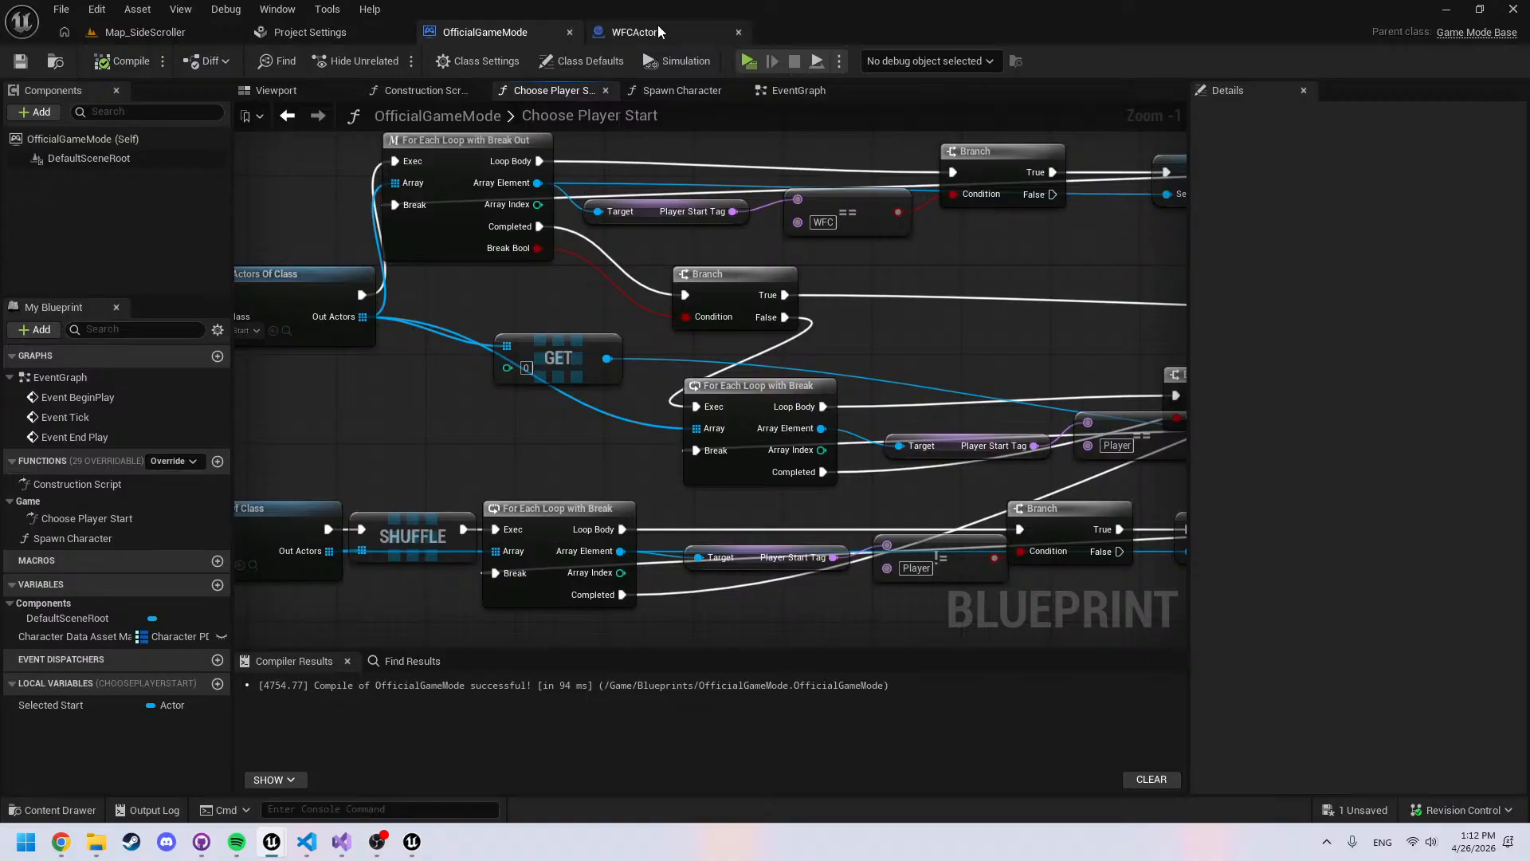
# Examine WFCActor's Spawn Player Start graph, tracing from the Is Valid check back to the array length comparison and For Each Loop
pyautogui.click(660, 32)
pyautogui.moveTo(880, 374); pyautogui.dragTo(730, 375, button='right')
pyautogui.click(810, 92)
pyautogui.moveTo(1029, 383); pyautogui.dragTo(533, 376, button='right')
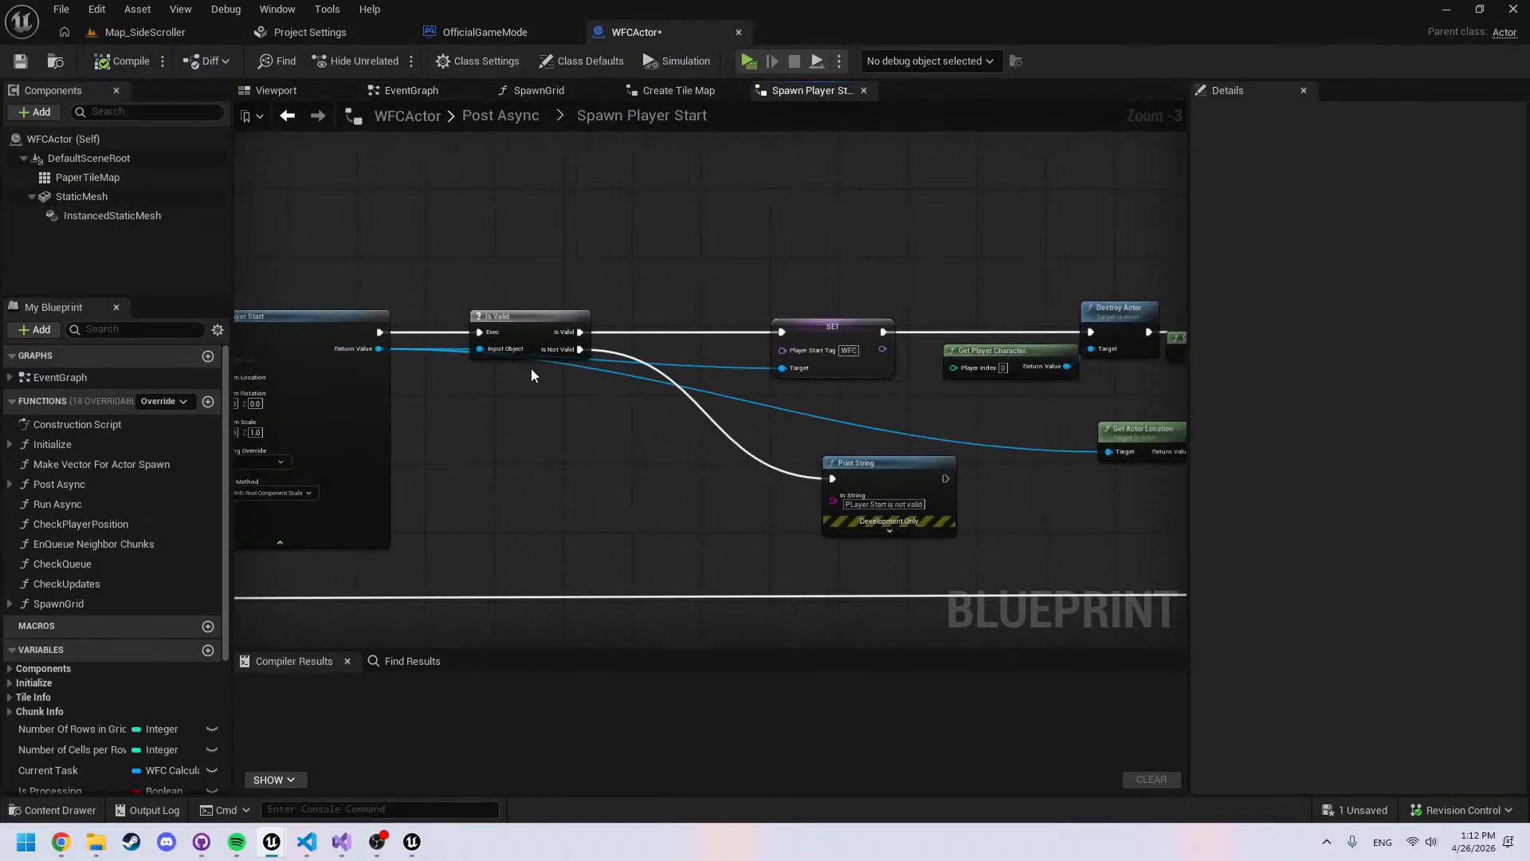
pyautogui.moveTo(922, 451); pyautogui.dragTo(558, 397, button='right')
pyautogui.moveTo(902, 472); pyautogui.dragTo(557, 462, button='right')
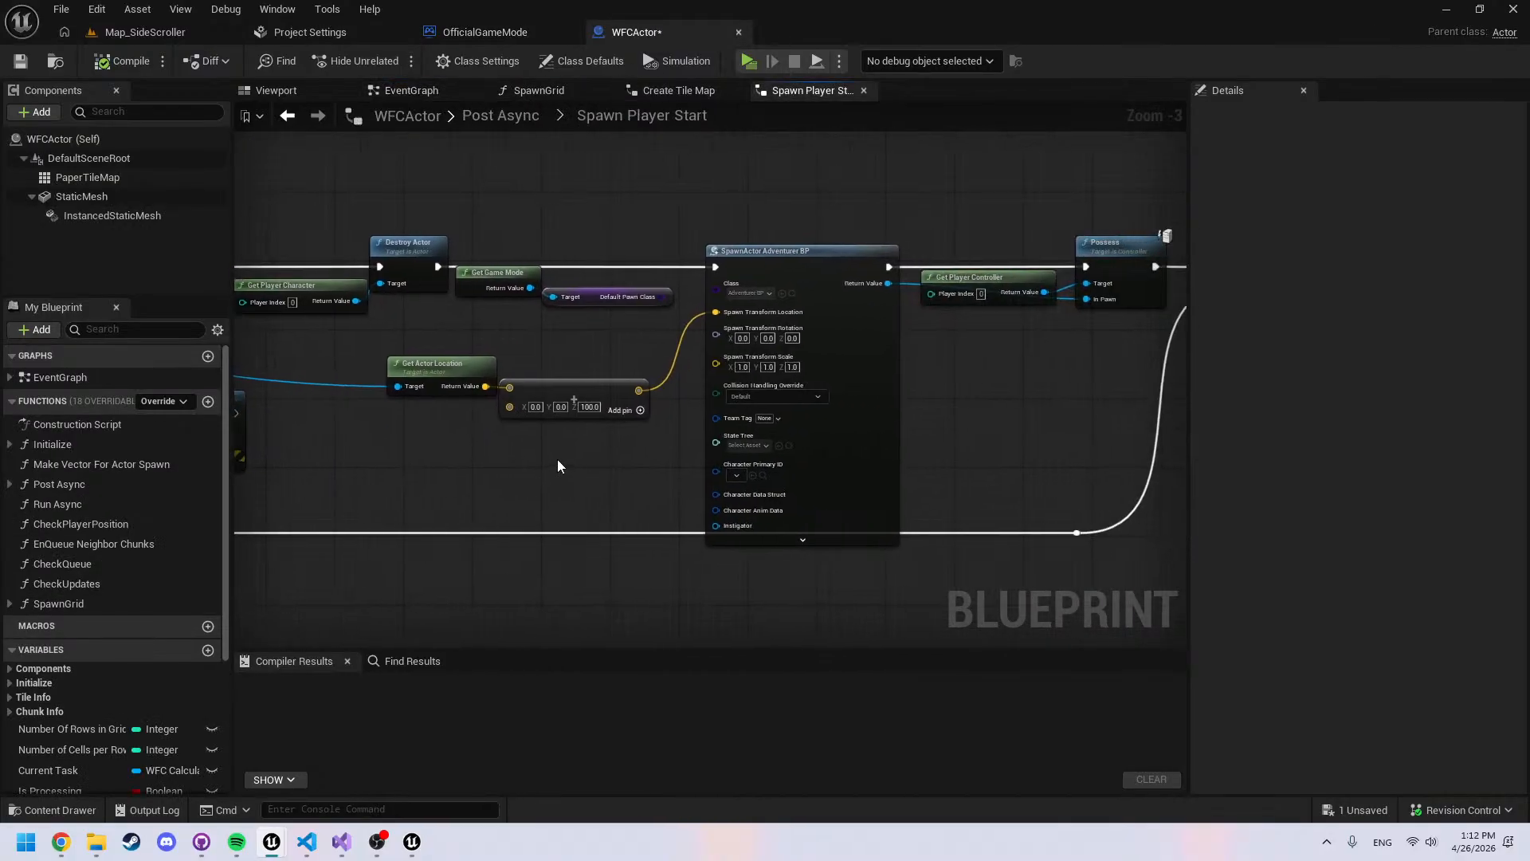
pyautogui.moveTo(456, 452); pyautogui.dragTo(1066, 444, button='right')
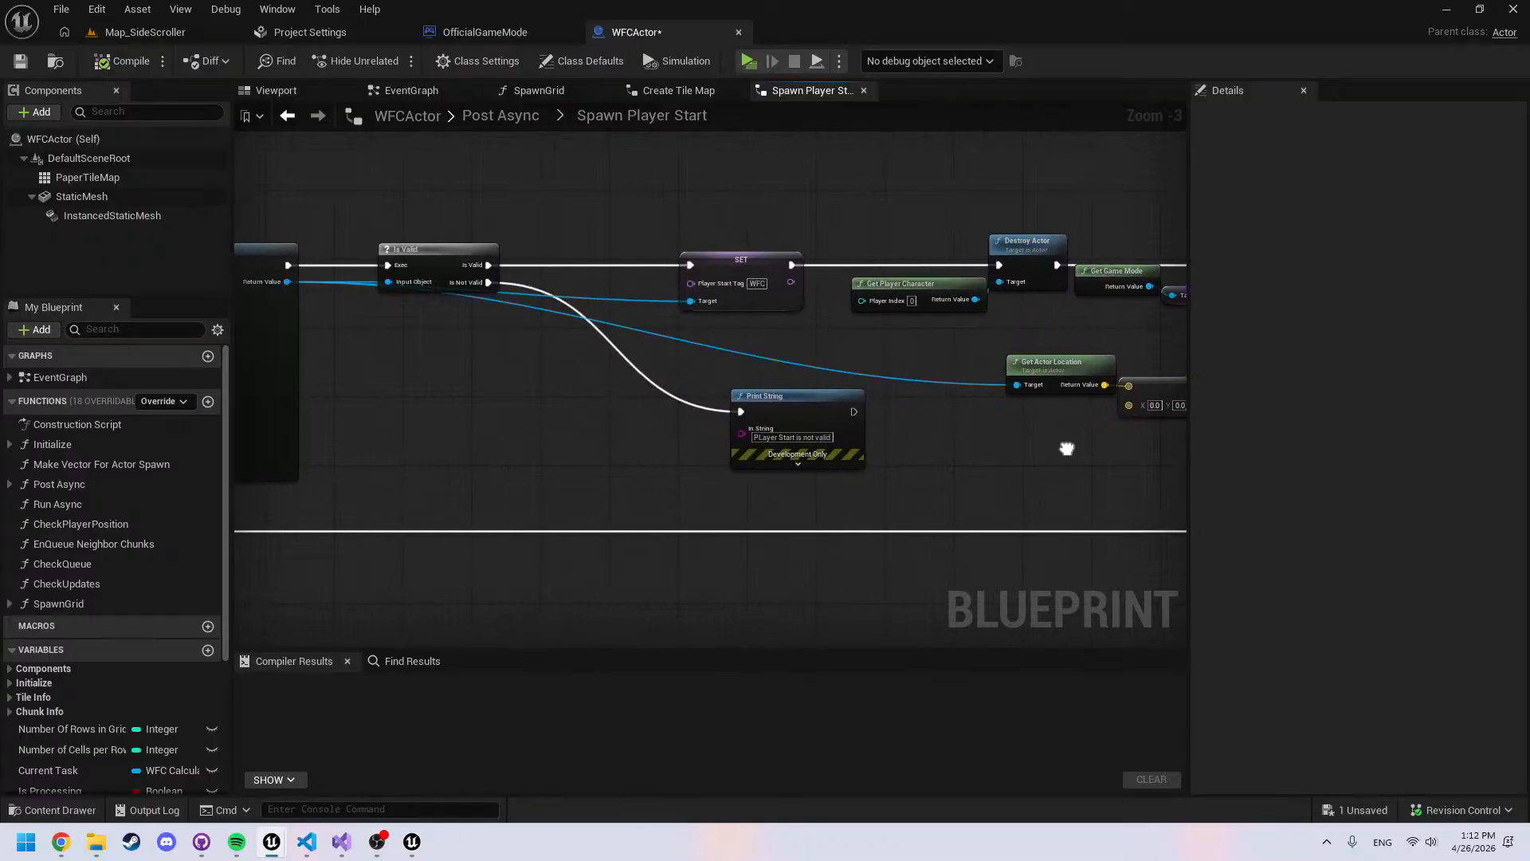
pyautogui.scroll(3, 949, 335)
pyautogui.scroll(-5, 967, 337)
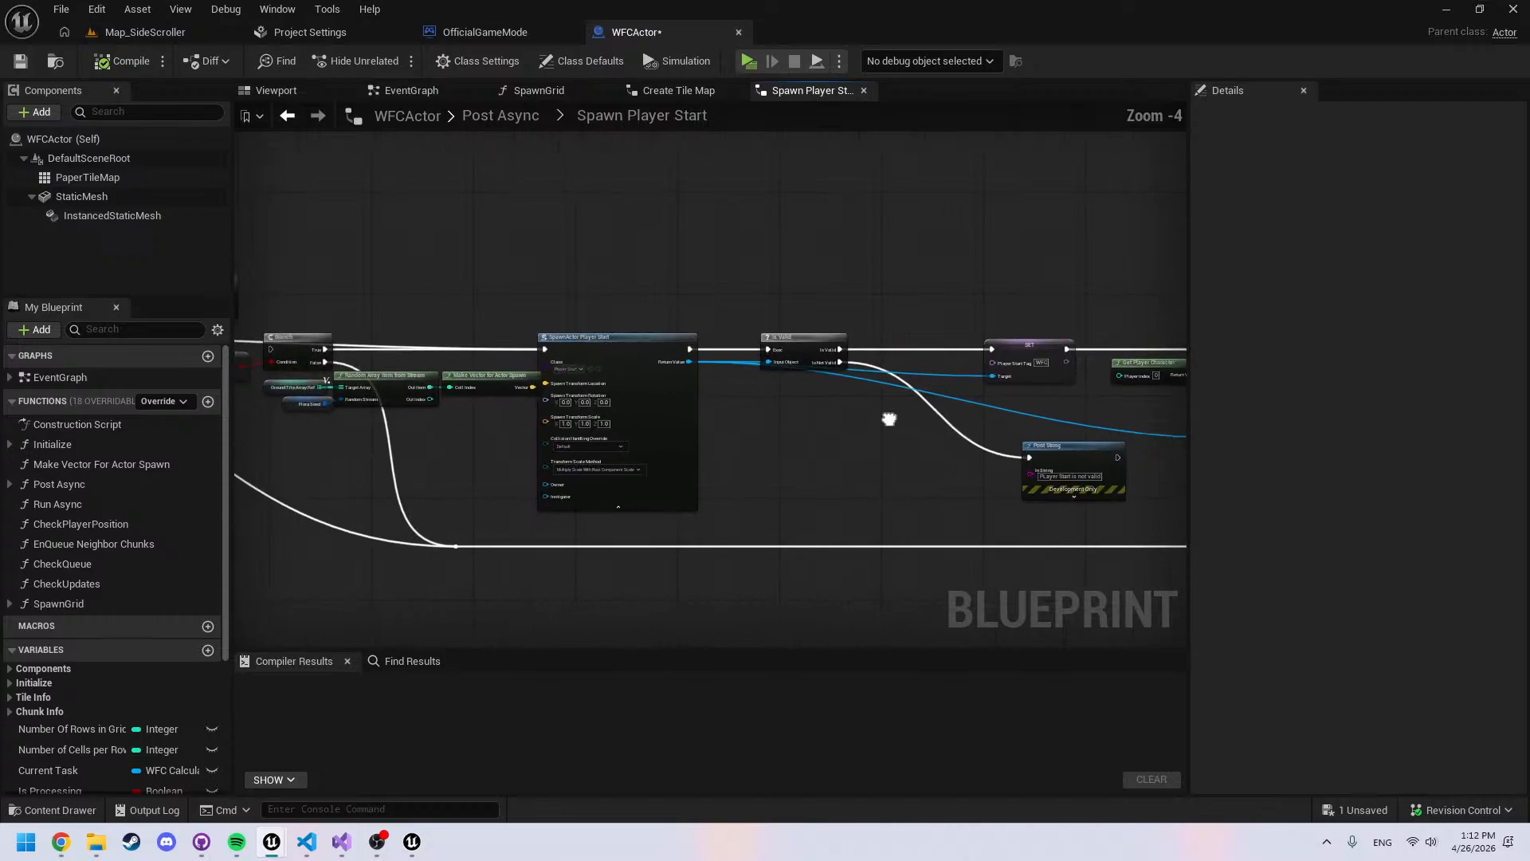
pyautogui.moveTo(888, 417); pyautogui.dragTo(1323, 404, button='right')
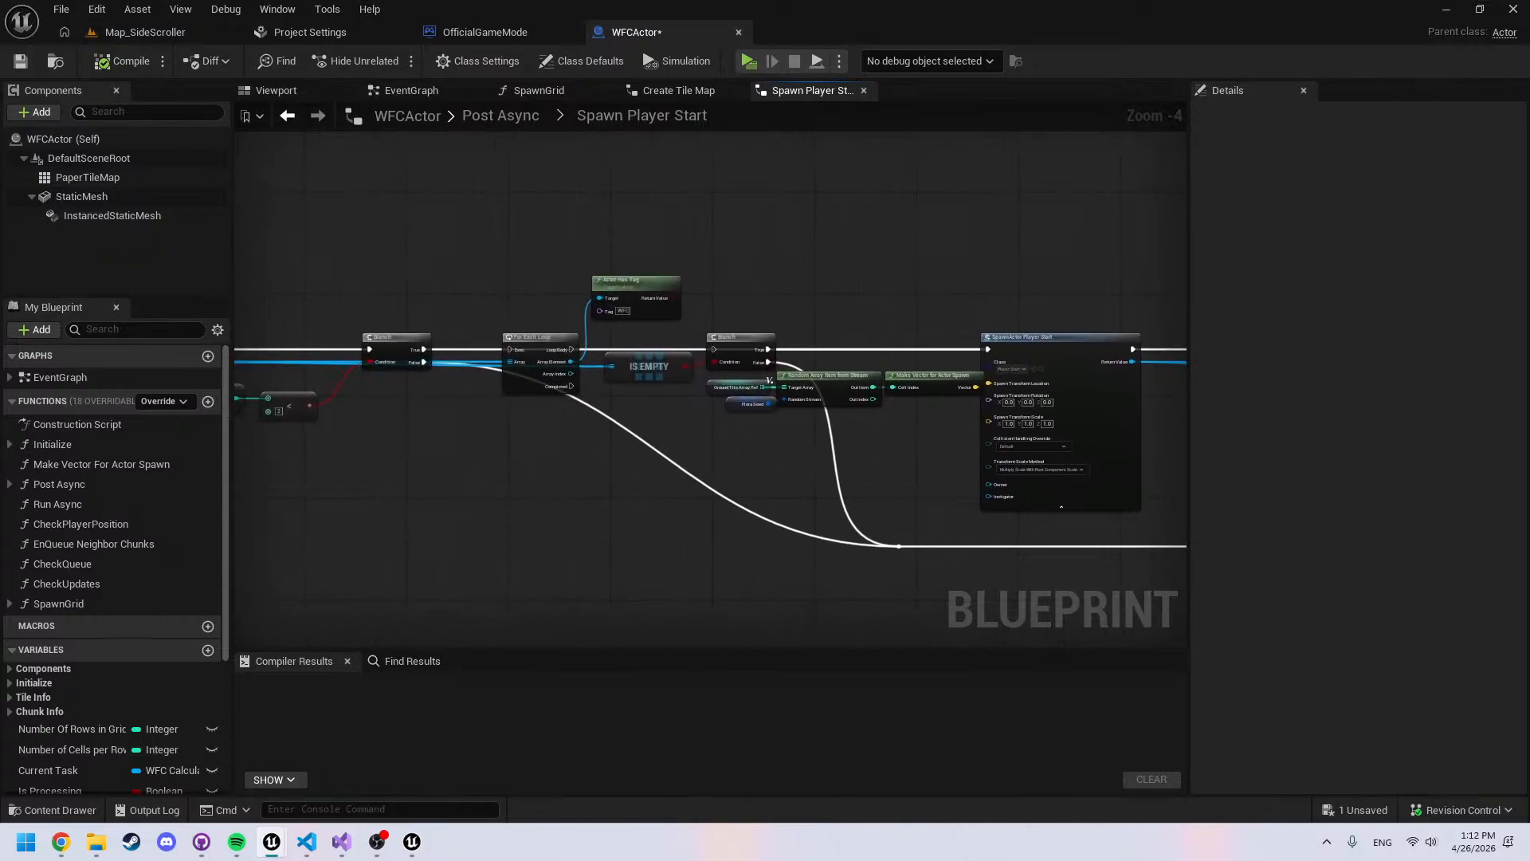
pyautogui.moveTo(937, 417); pyautogui.dragTo(1188, 415, button='right')
pyautogui.scroll(2, 959, 436)
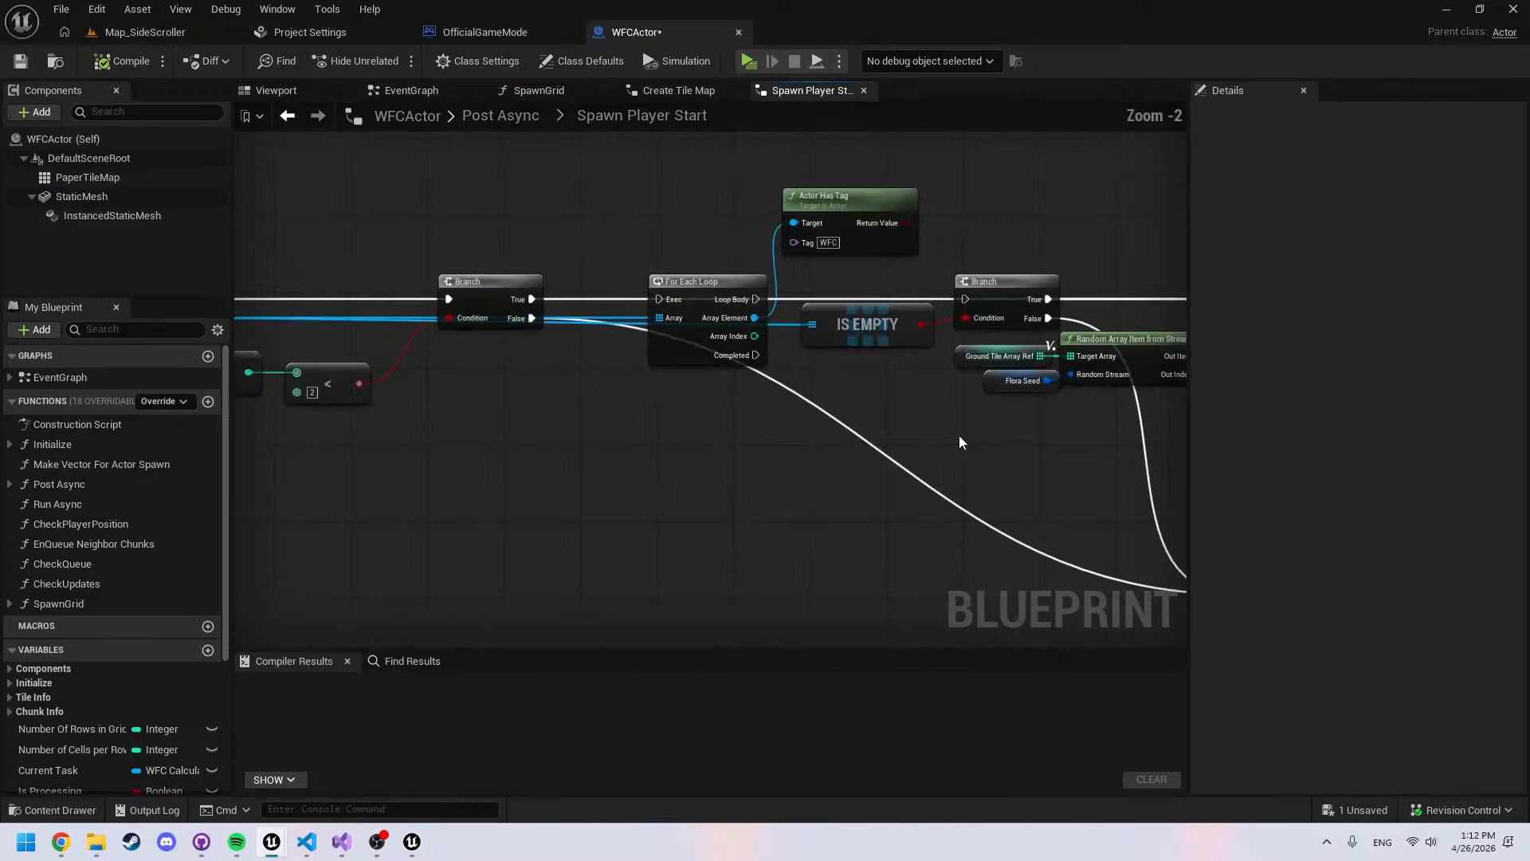
pyautogui.moveTo(855, 436); pyautogui.dragTo(959, 481, button='right')
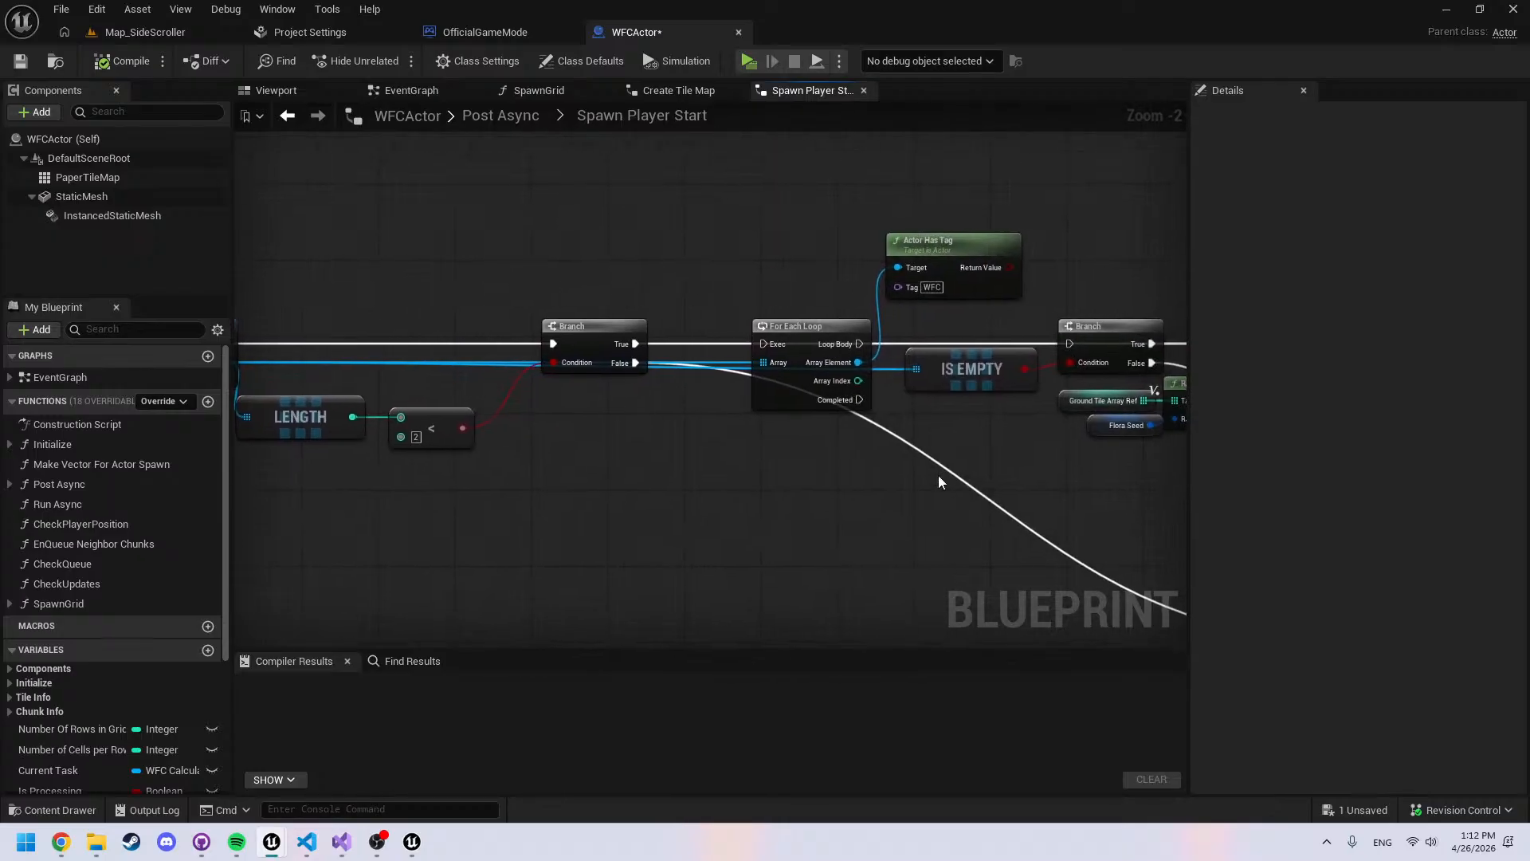
pyautogui.moveTo(693, 255); pyautogui.dragTo(785, 218, button='right')
pyautogui.moveTo(578, 438); pyautogui.dragTo(723, 433, button='right')
pyautogui.moveTo(868, 460); pyautogui.dragTo(640, 429, button='right')
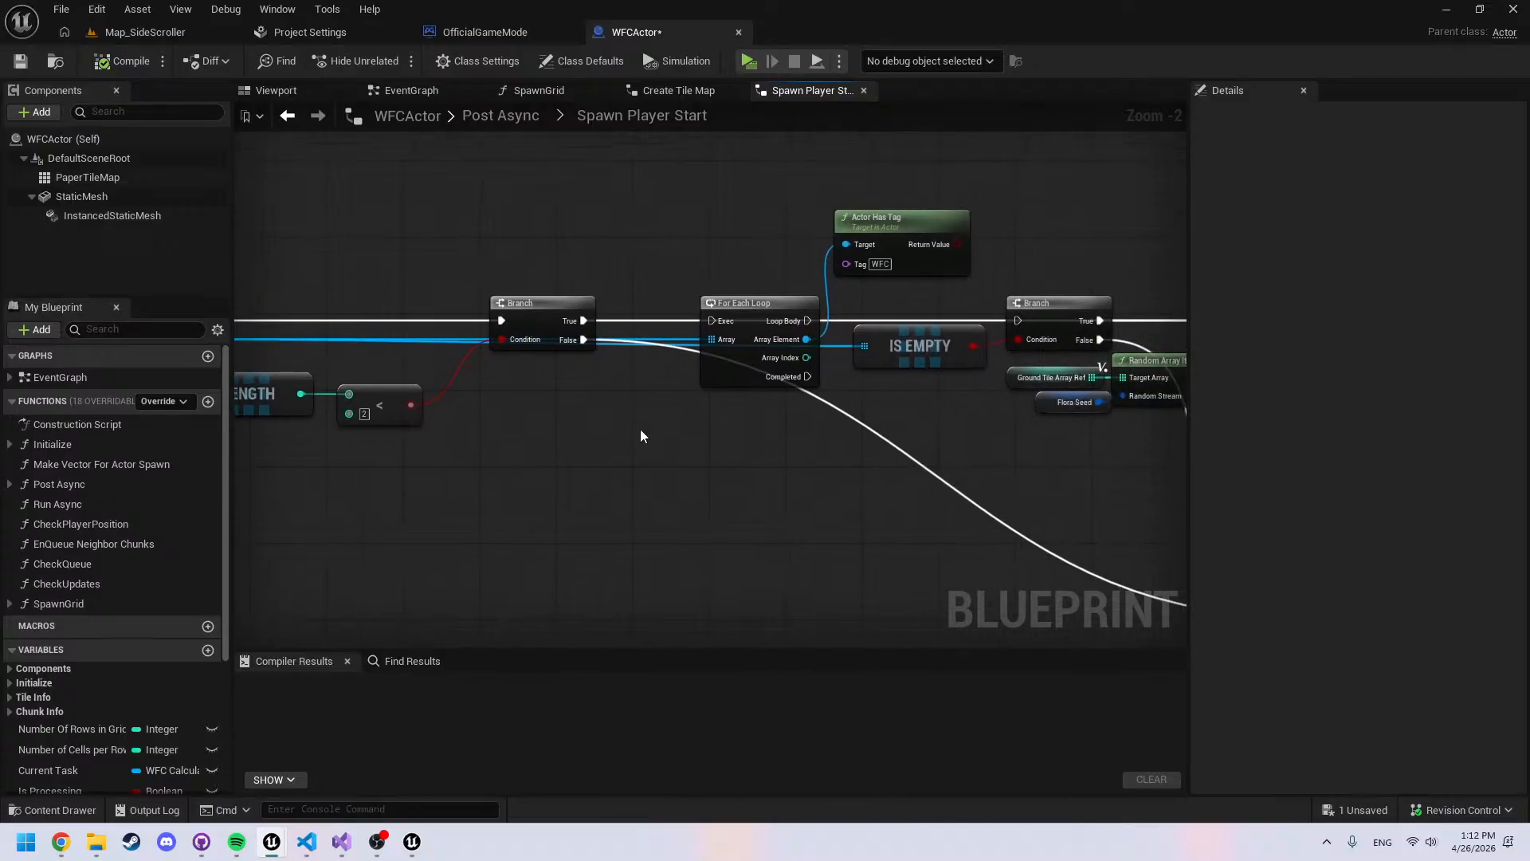
# Review how Spawn Player Start spawns the Player Start, destroys the current character, and spawns and possesses Adventurer BP, including its Class options
pyautogui.moveTo(890, 410); pyautogui.dragTo(215, 335, button='right')
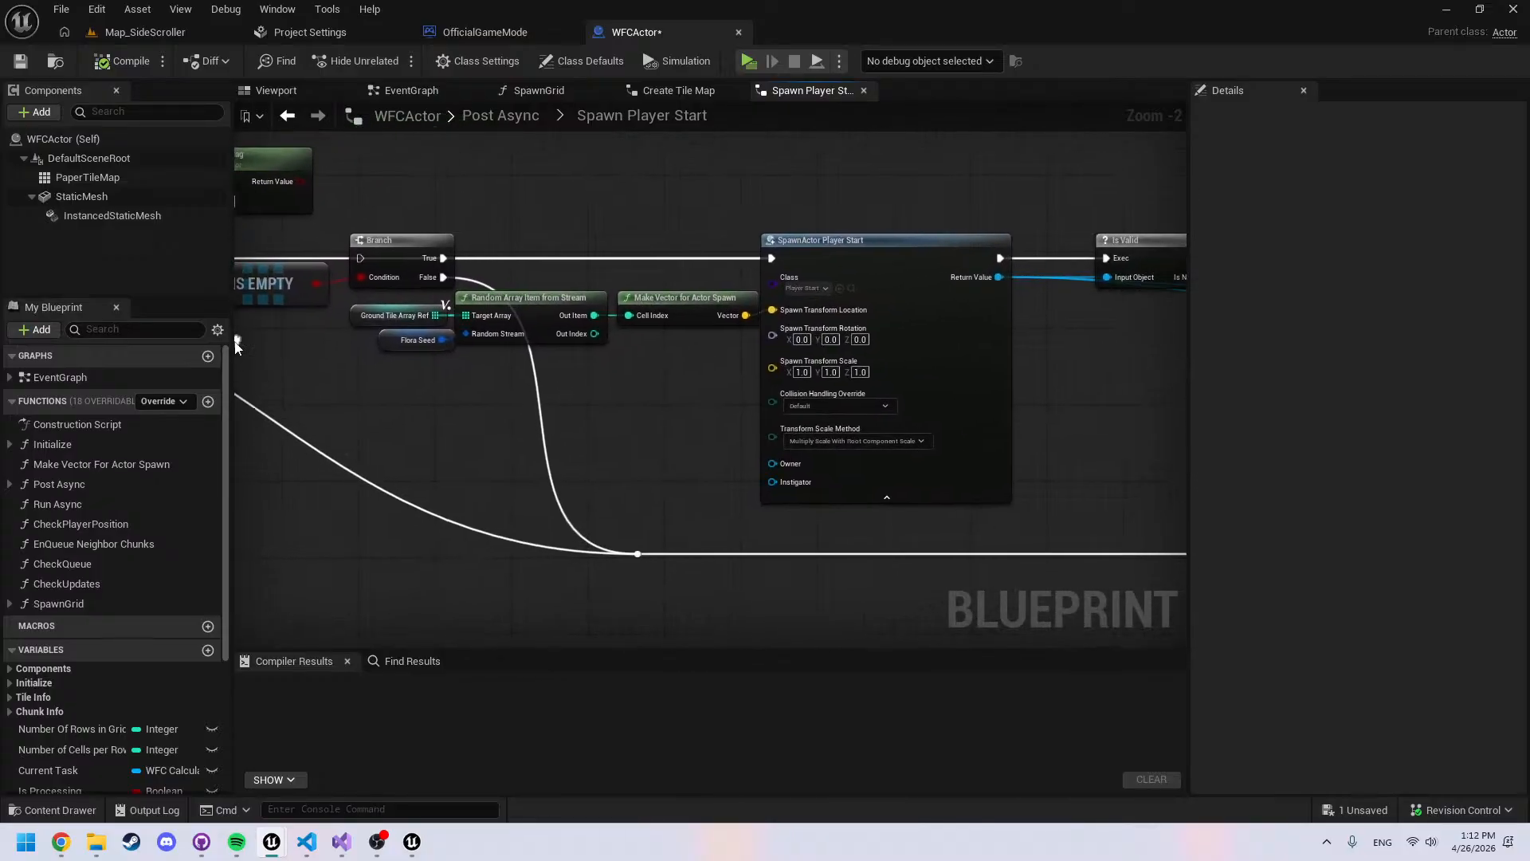
pyautogui.moveTo(649, 431); pyautogui.dragTo(375, 423, button='right')
pyautogui.scroll(-3, 487, 437)
pyautogui.scroll(2, 768, 447)
pyautogui.moveTo(768, 447); pyautogui.dragTo(219, 454, button='right')
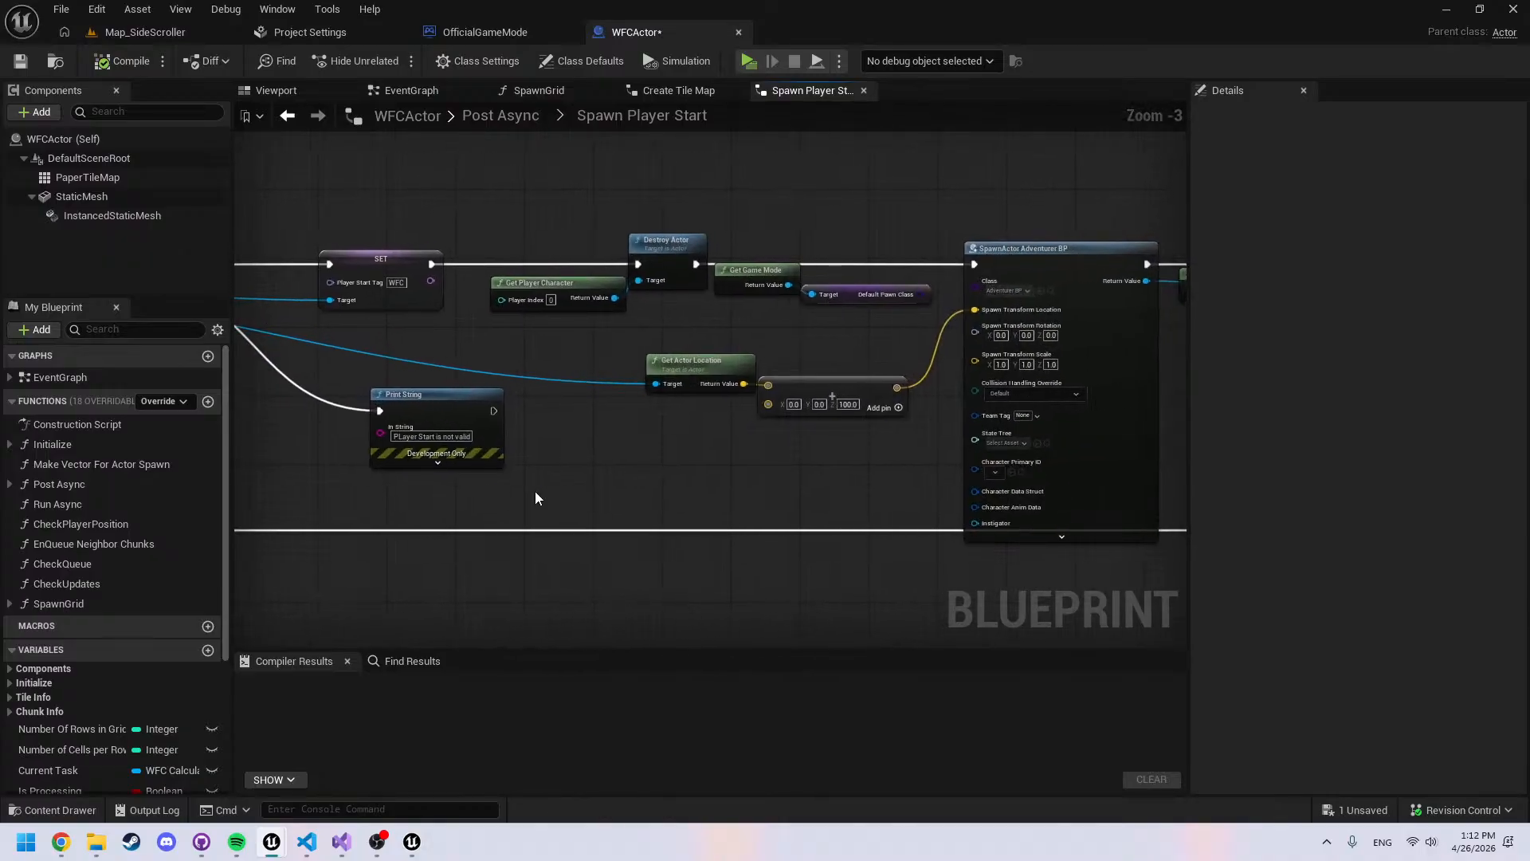
pyautogui.moveTo(669, 506); pyautogui.dragTo(244, 499, button='right')
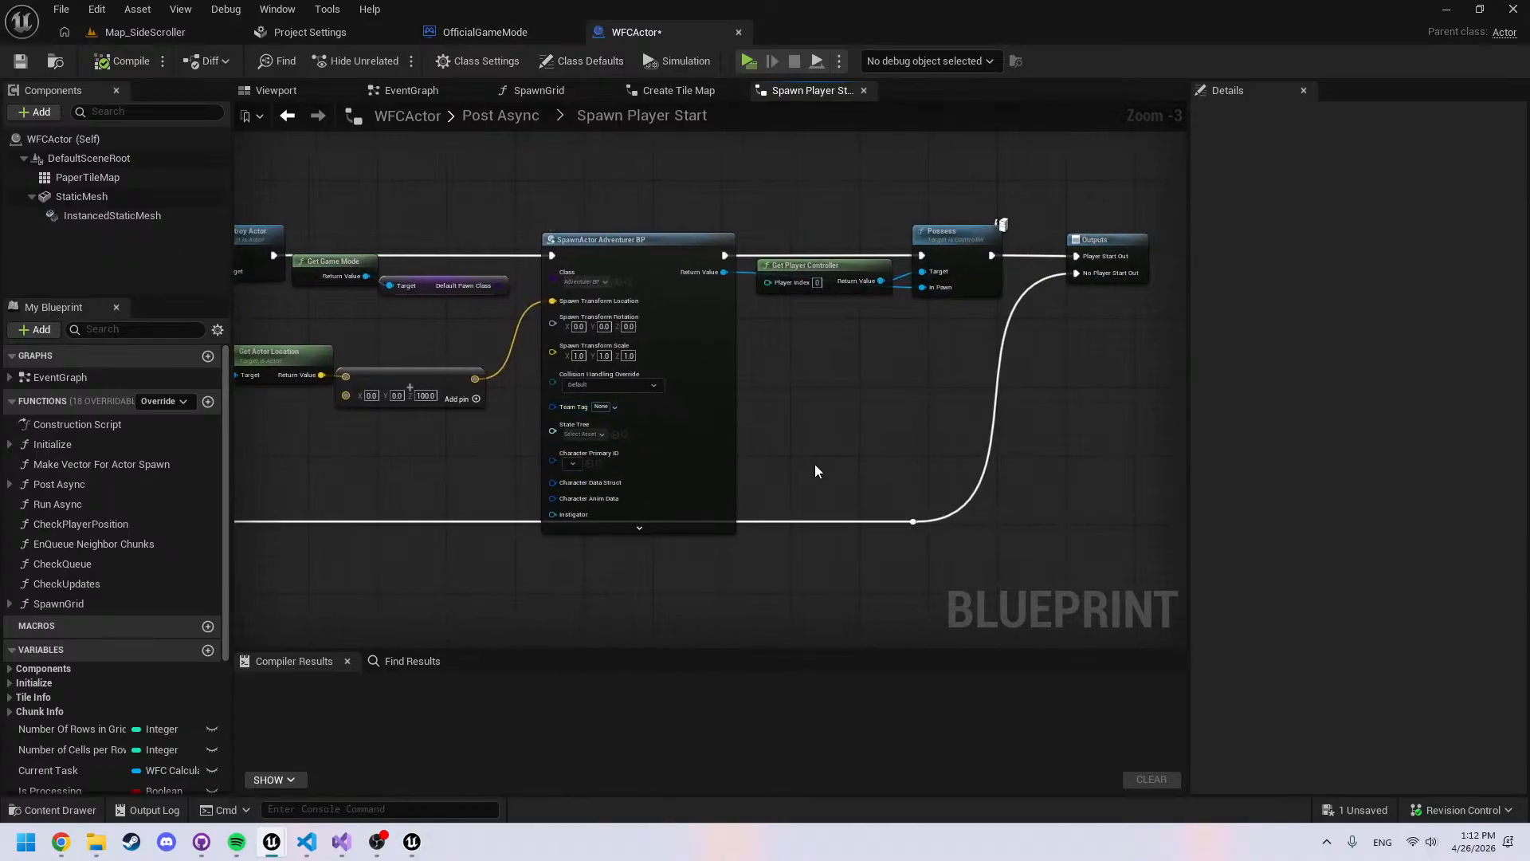
pyautogui.scroll(3, 488, 314)
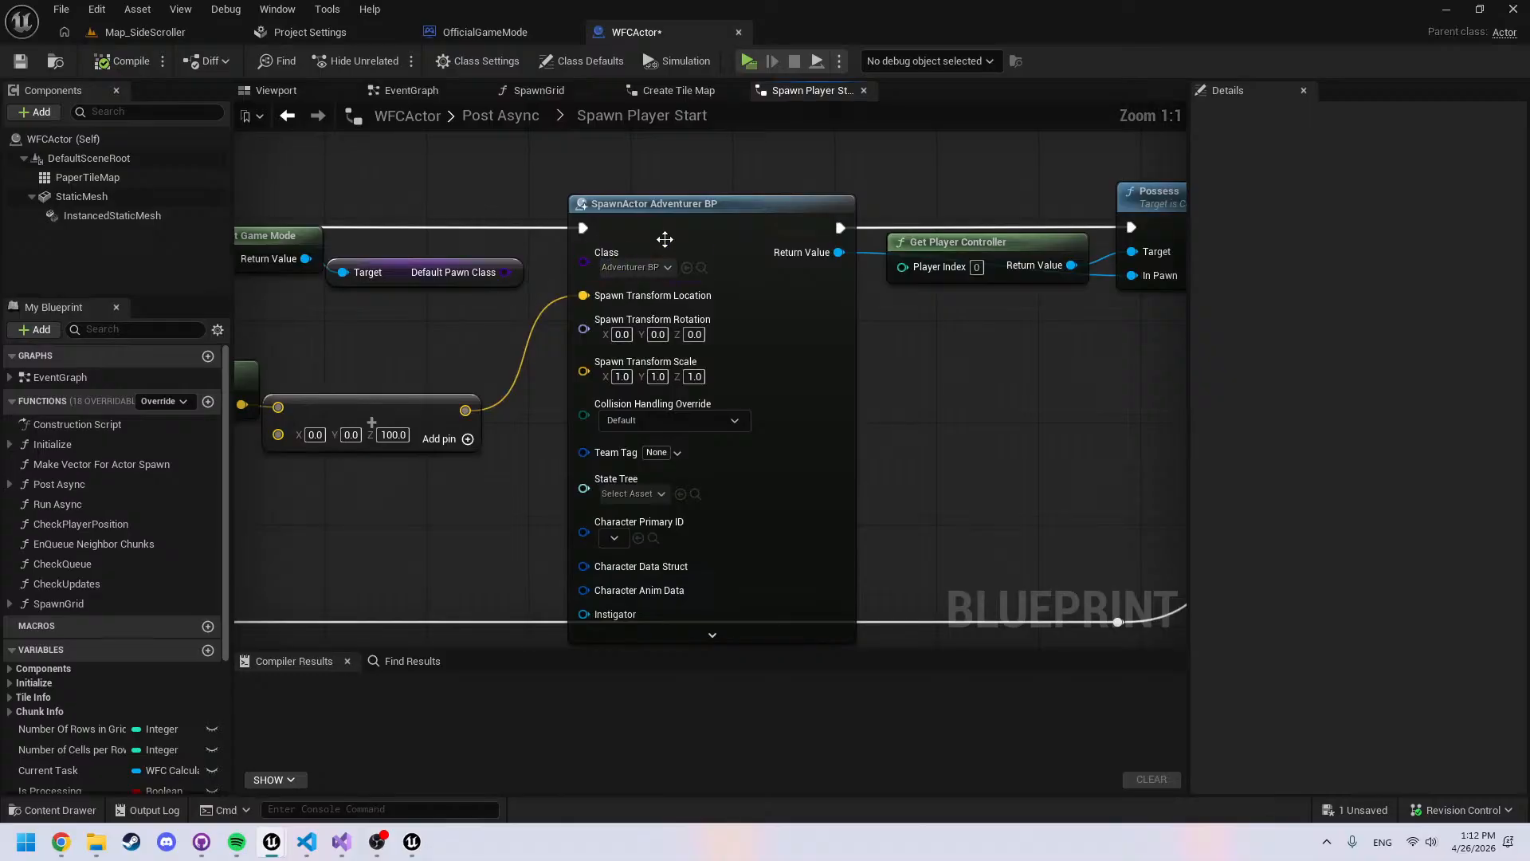
pyautogui.moveTo(476, 315); pyautogui.dragTo(739, 338, button='right')
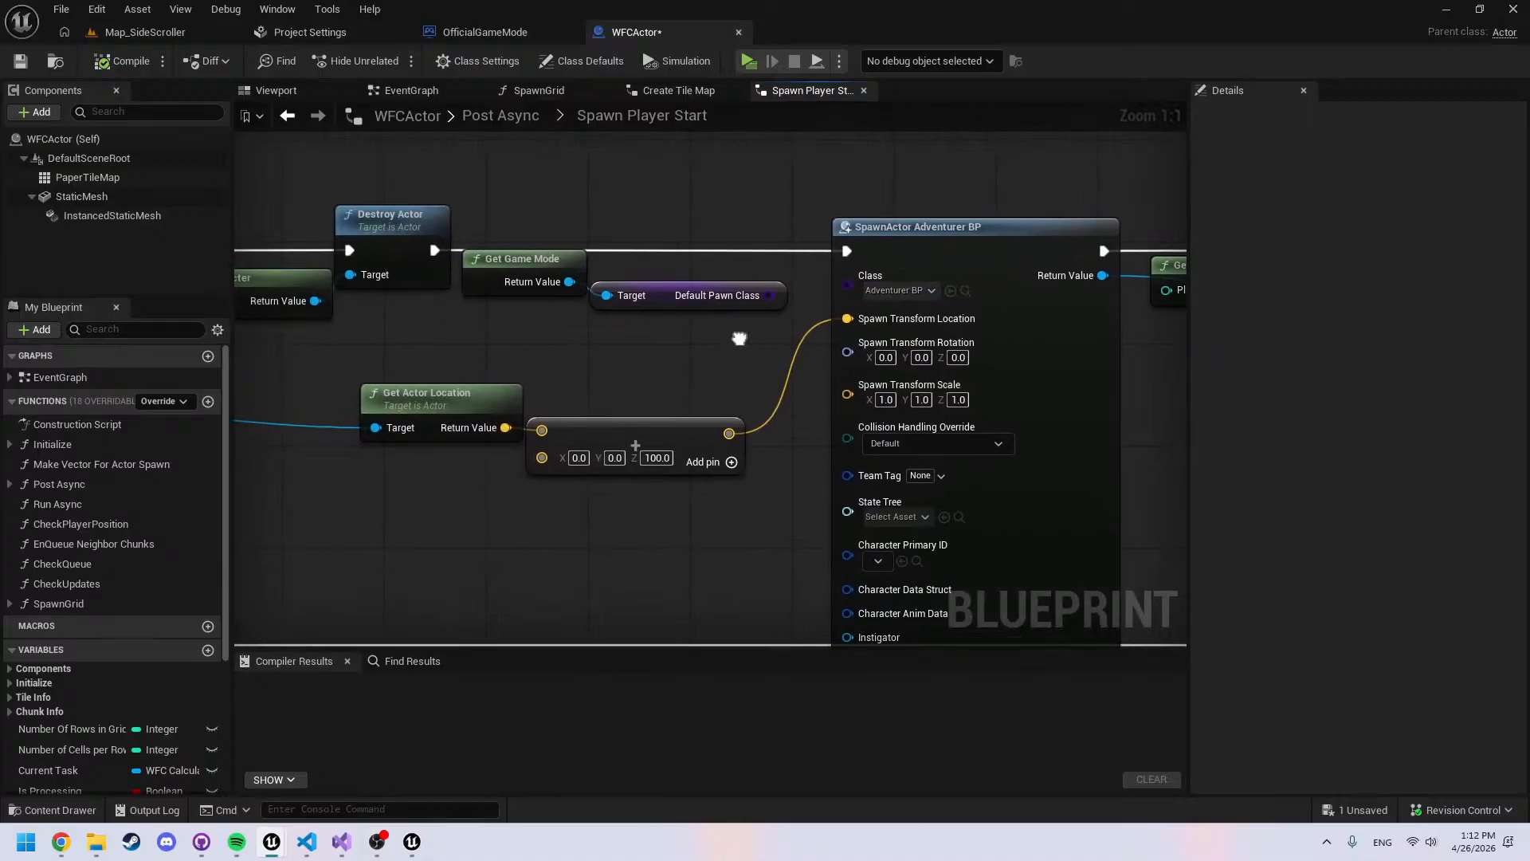
pyautogui.scroll(-3, 720, 376)
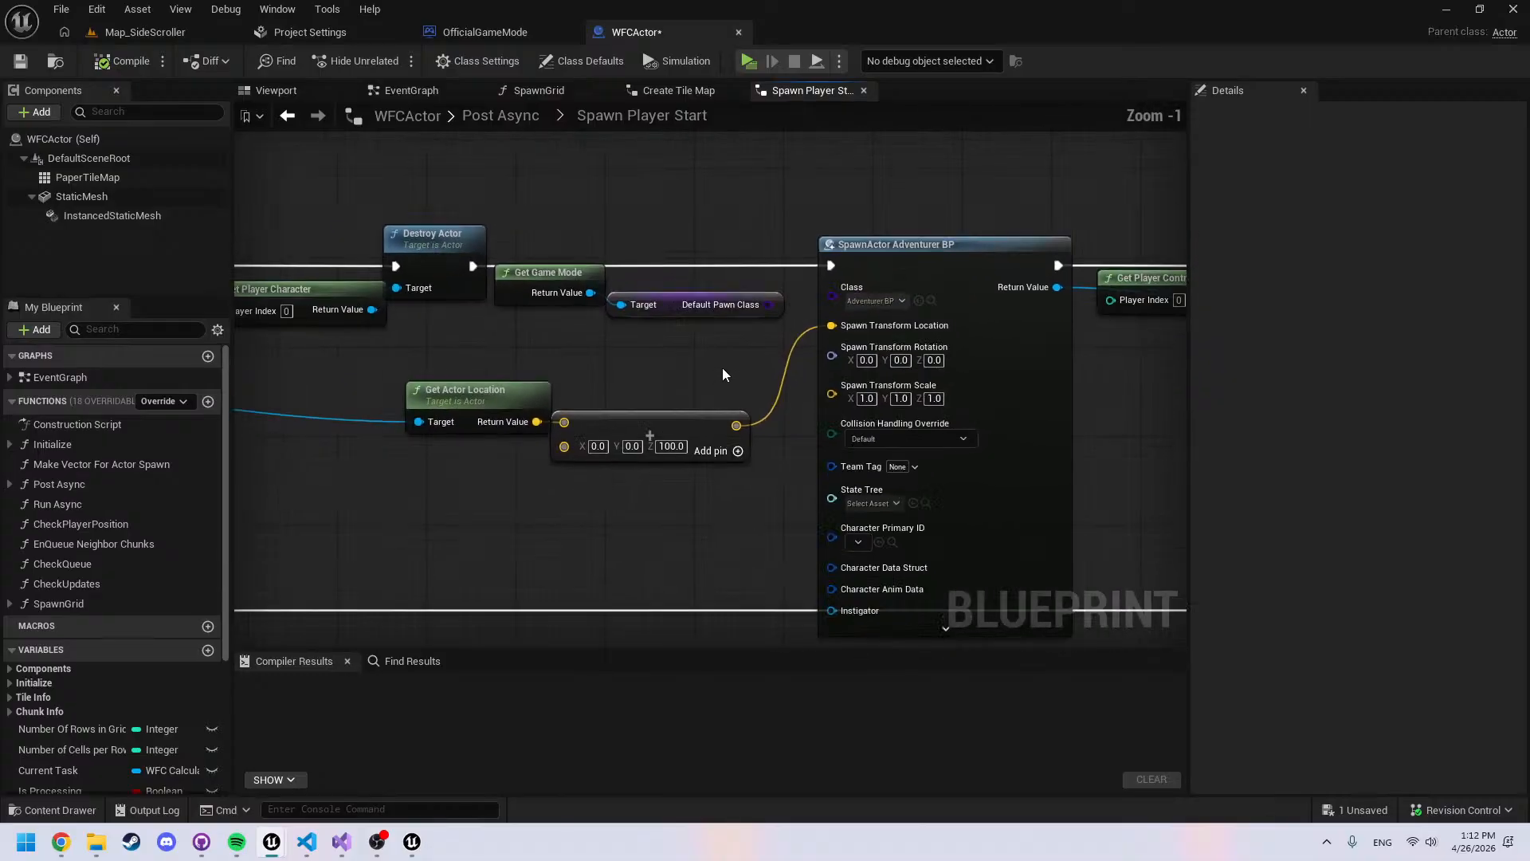
pyautogui.moveTo(649, 366); pyautogui.dragTo(789, 351, button='right')
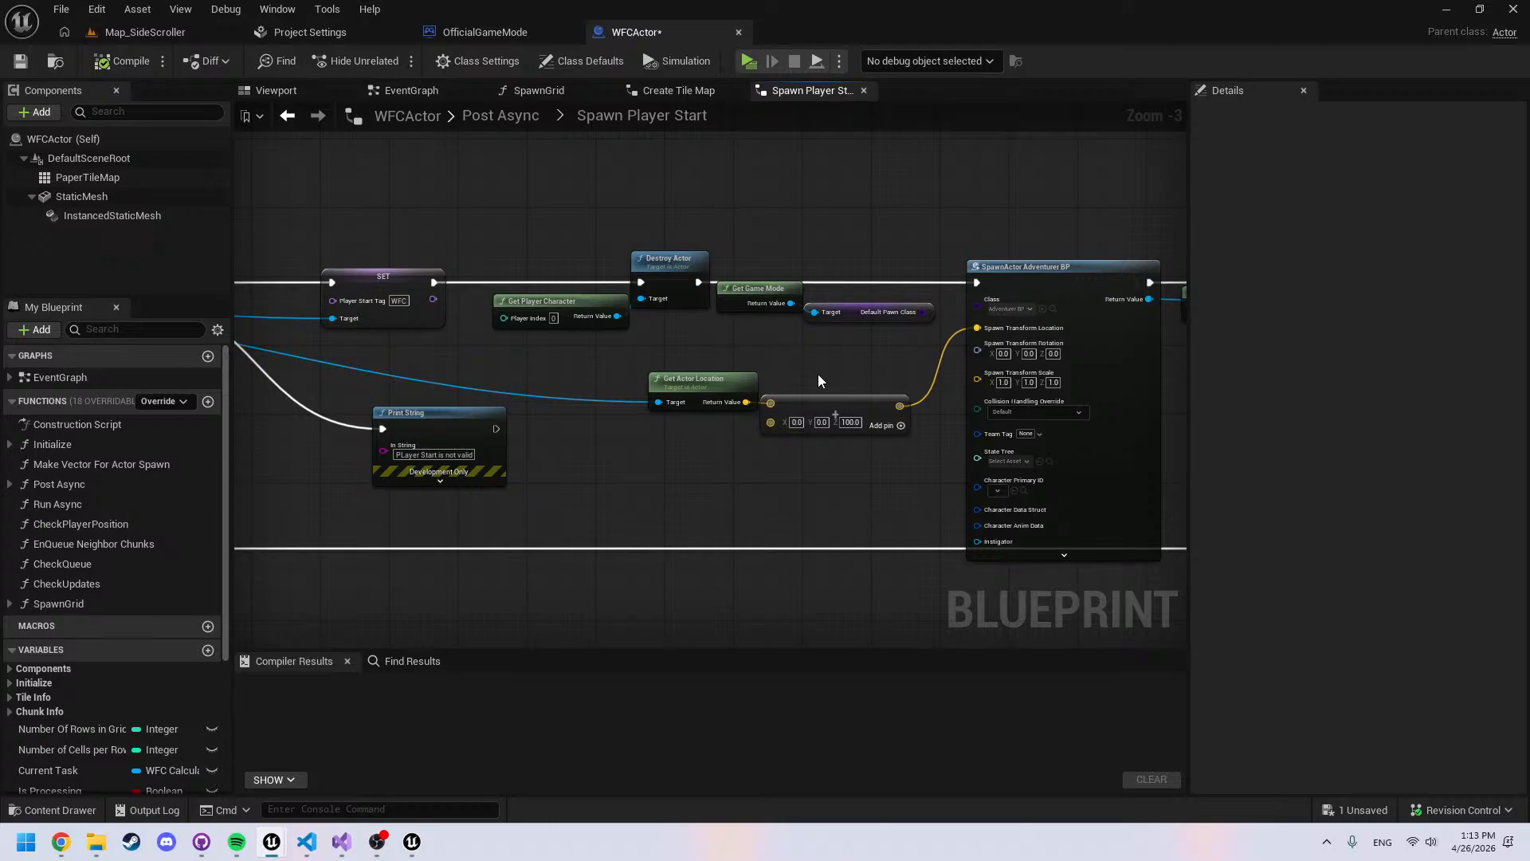
pyautogui.click(1008, 309)
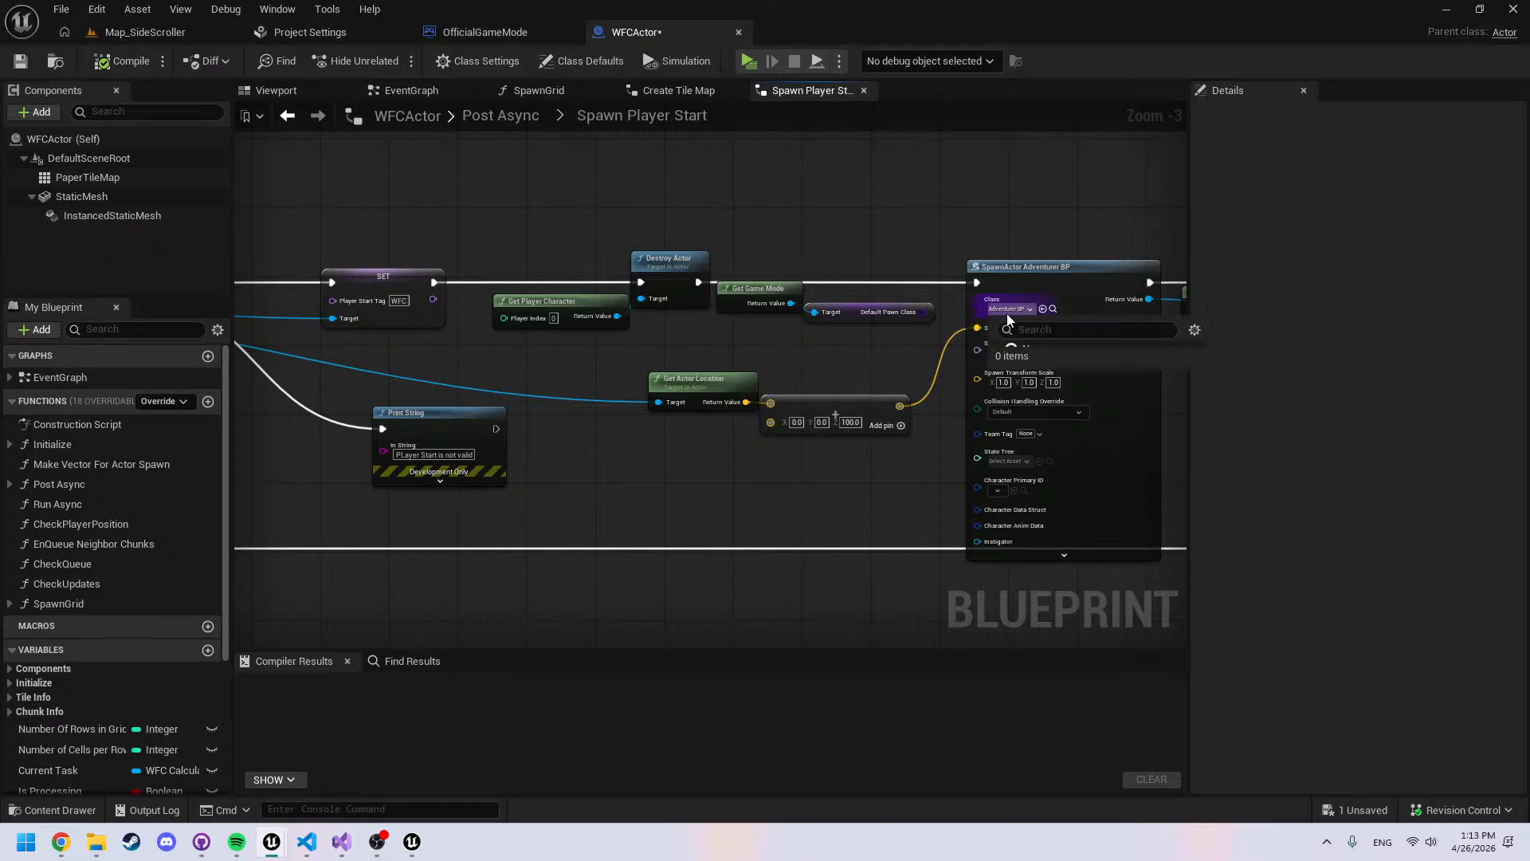
pyautogui.click(926, 250)
# Compile the WFCActor blueprint and close its editor
pyautogui.moveTo(926, 252); pyautogui.dragTo(582, 248, button='right')
pyautogui.scroll(1, 943, 385)
pyautogui.scroll(1, 943, 386)
pyautogui.press('F7')
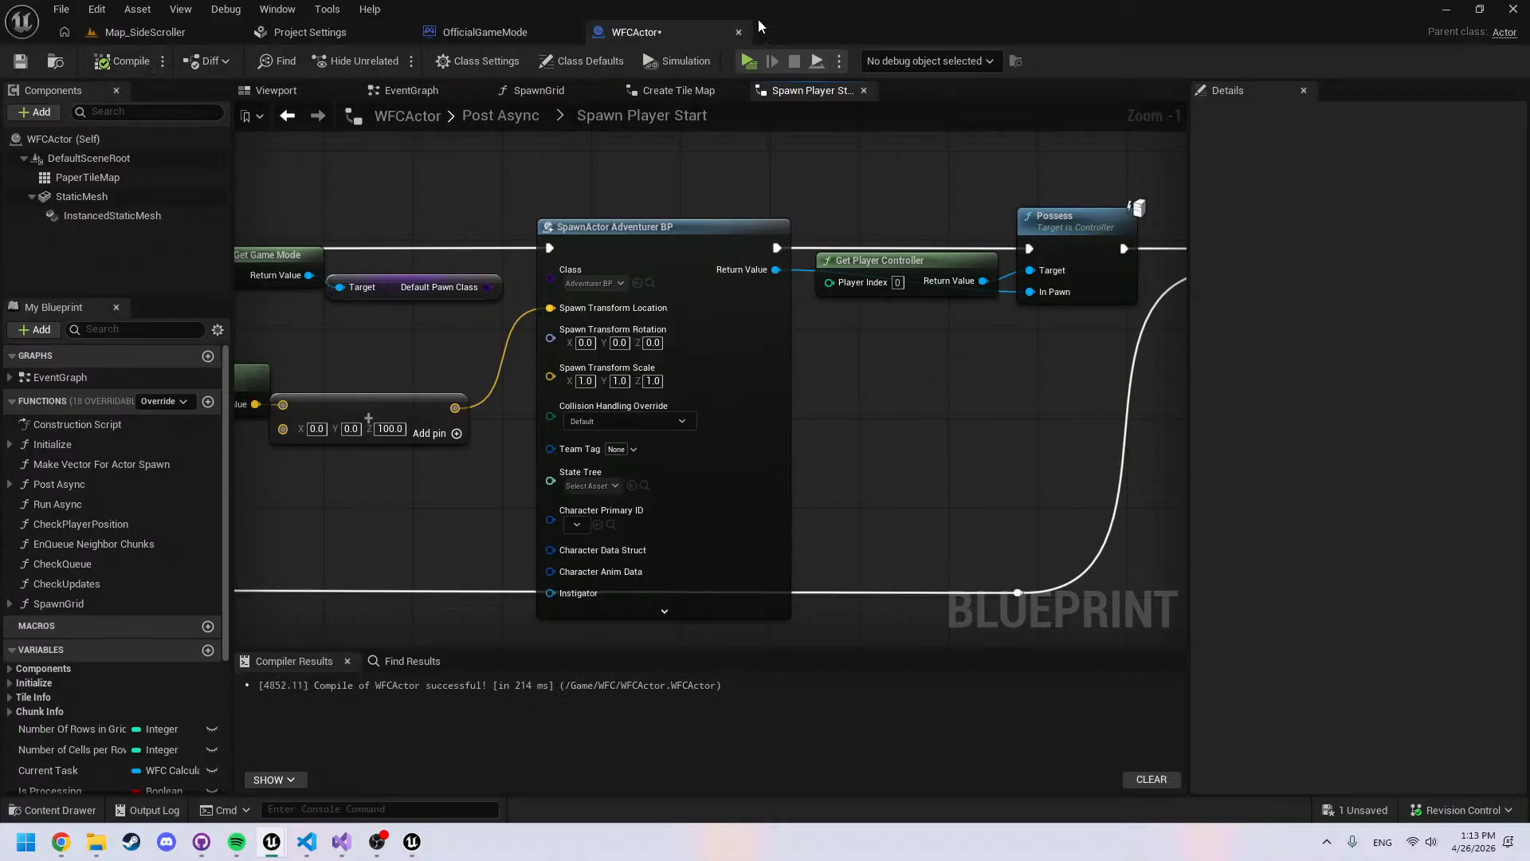
pyautogui.click(737, 34)
# Recheck the Choose Player Start graph in OfficialGameMode and save all modified assets
pyautogui.moveTo(837, 350); pyautogui.dragTo(764, 351, button='right')
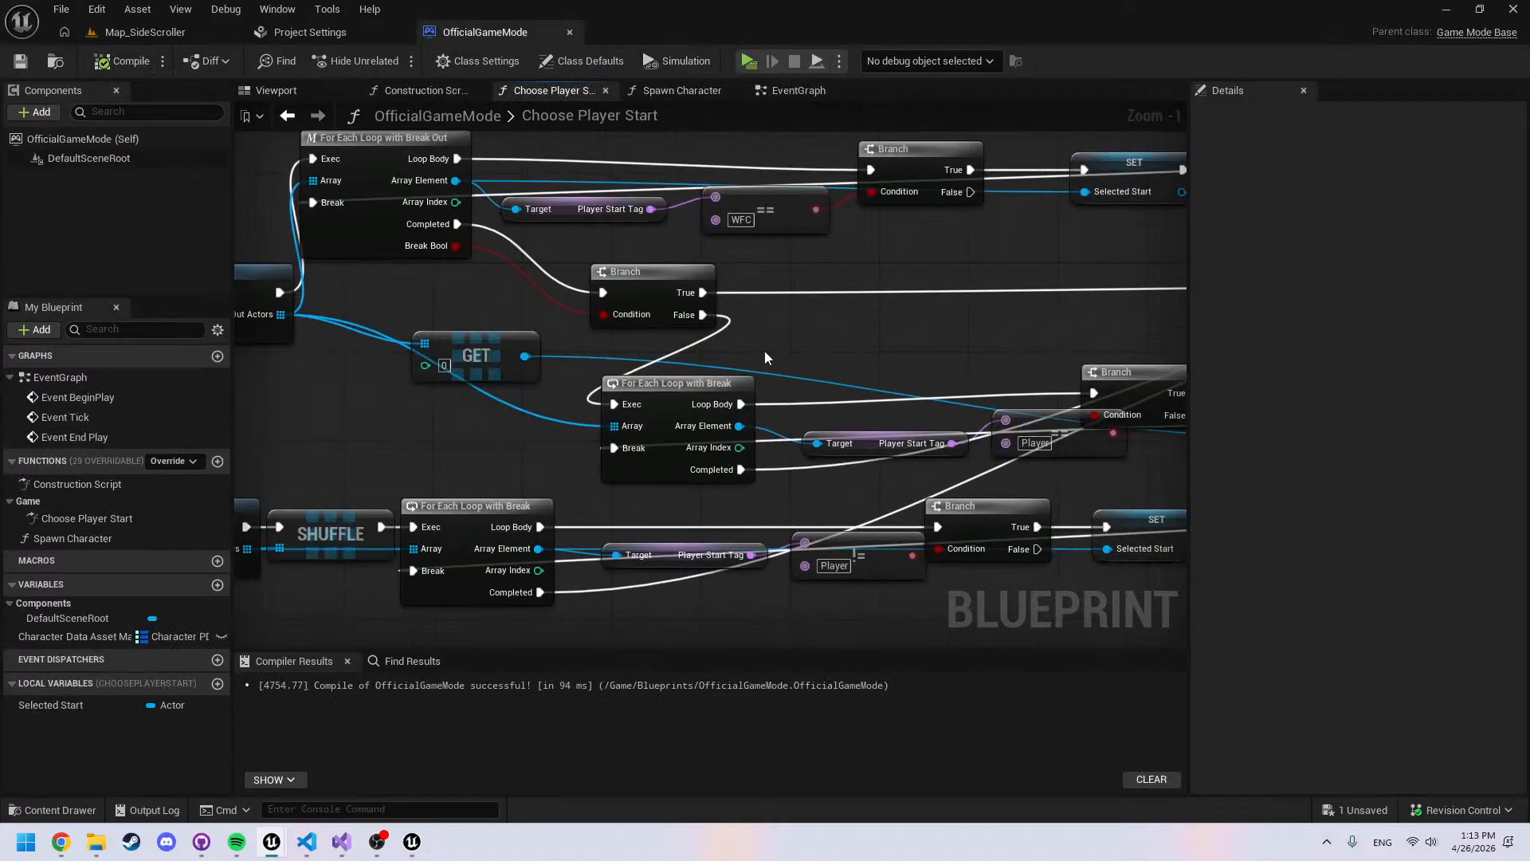
pyautogui.scroll(-4, 764, 352)
pyautogui.moveTo(503, 392); pyautogui.dragTo(364, 351, button='right')
pyautogui.scroll(3, 584, 394)
pyautogui.hotkey('ctrl', 's')
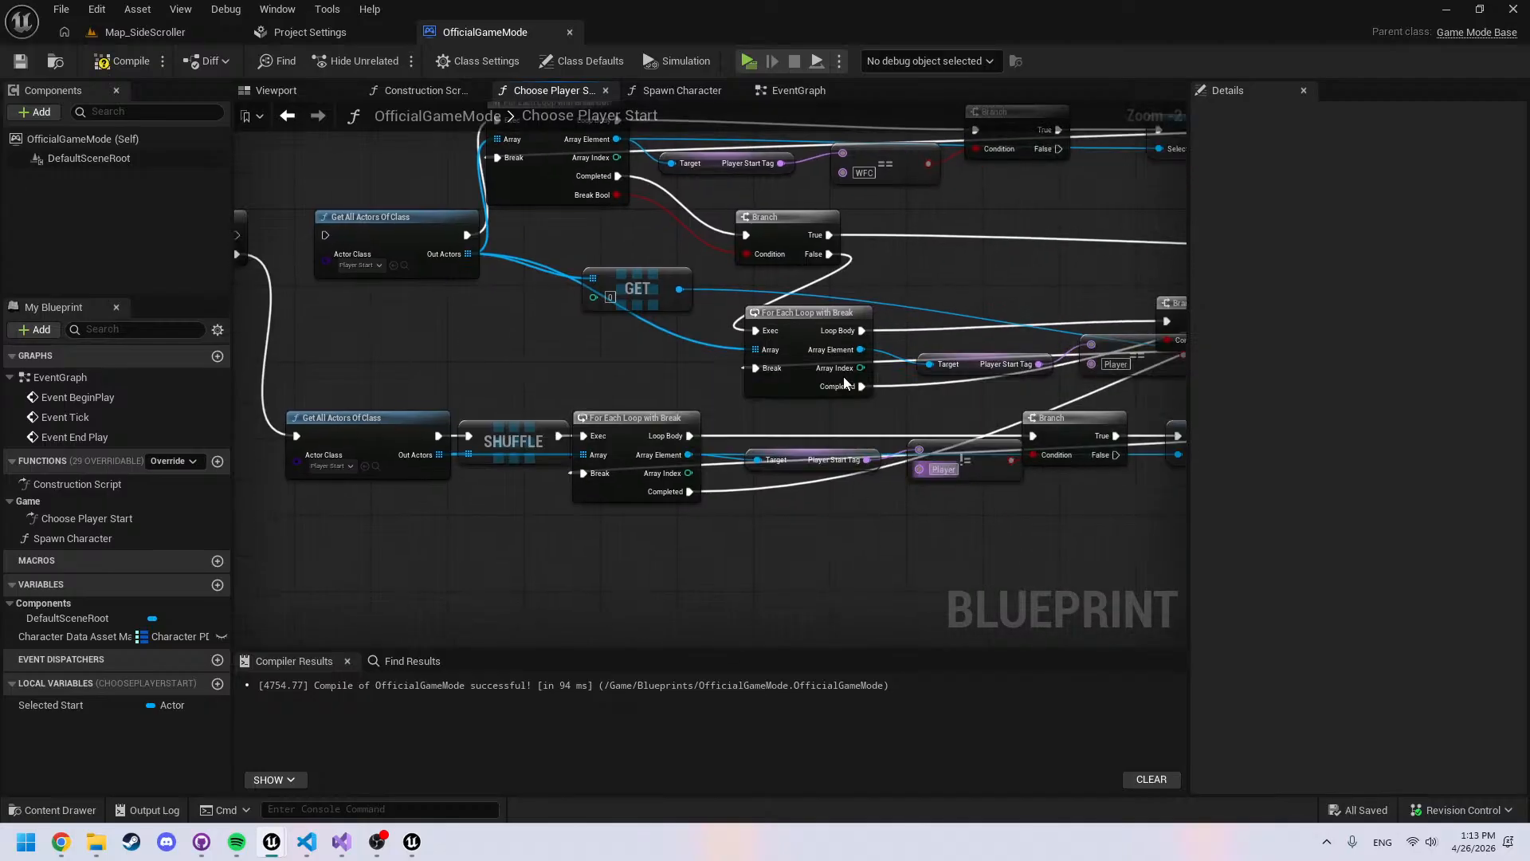
# Play-test the level, running the knight in both directions across the generated ground
pyautogui.click(748, 60)
pyautogui.press('d')
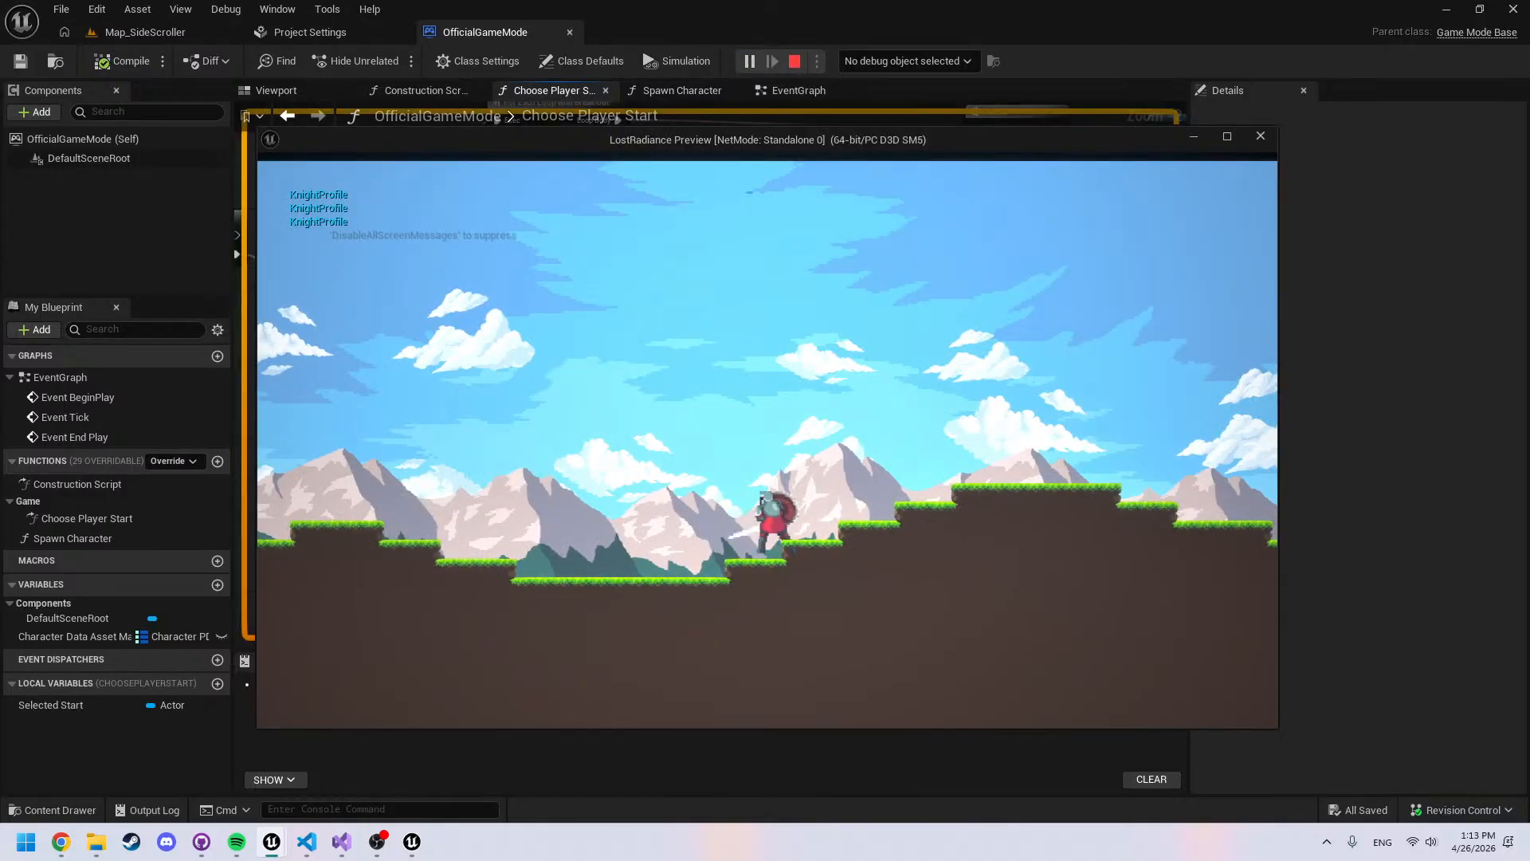
pyautogui.press('a')
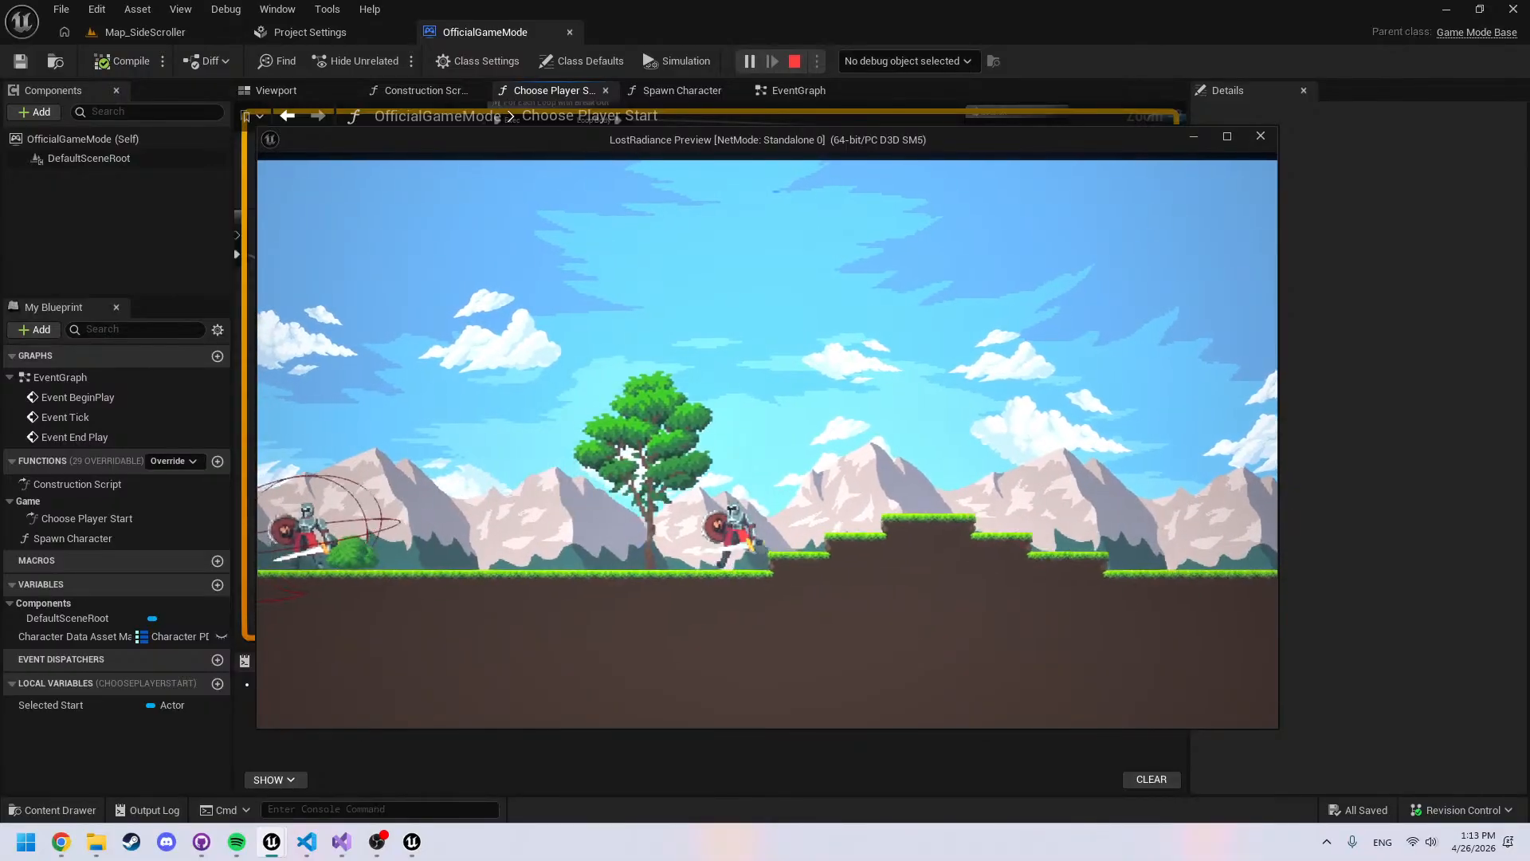
# Run the knight back and forth over the stepped ground past the tree and end the play session
pyautogui.press('d')
pyautogui.press('a')
pyautogui.press('d')
pyautogui.press('d')
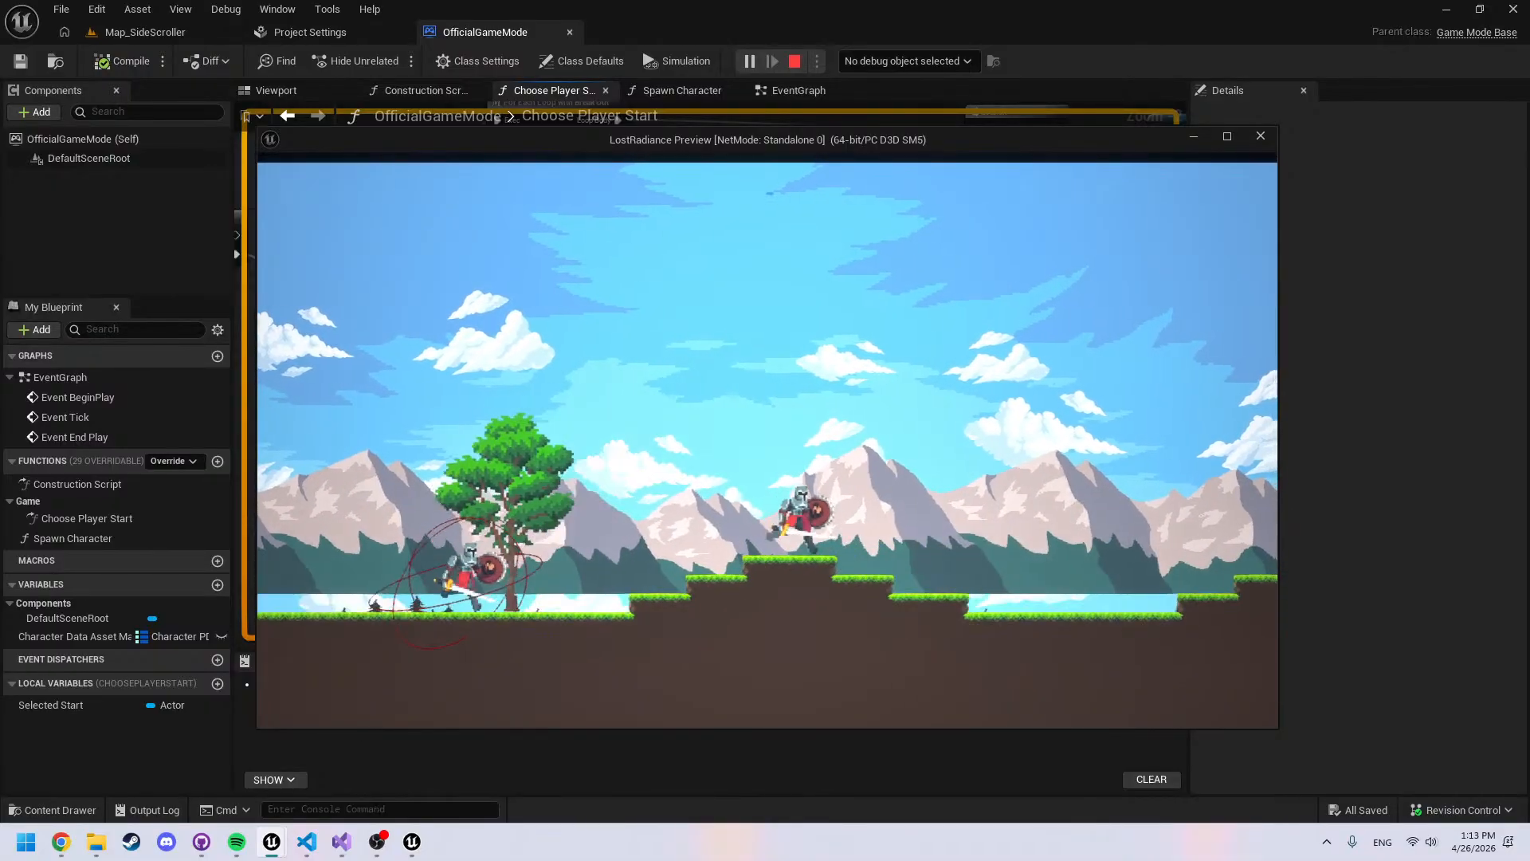
pyautogui.press('Escape')
# Review the Choose Player Start graph's branches that loop through all Player Start actors and compare their tags
pyautogui.scroll(-5, 710, 335)
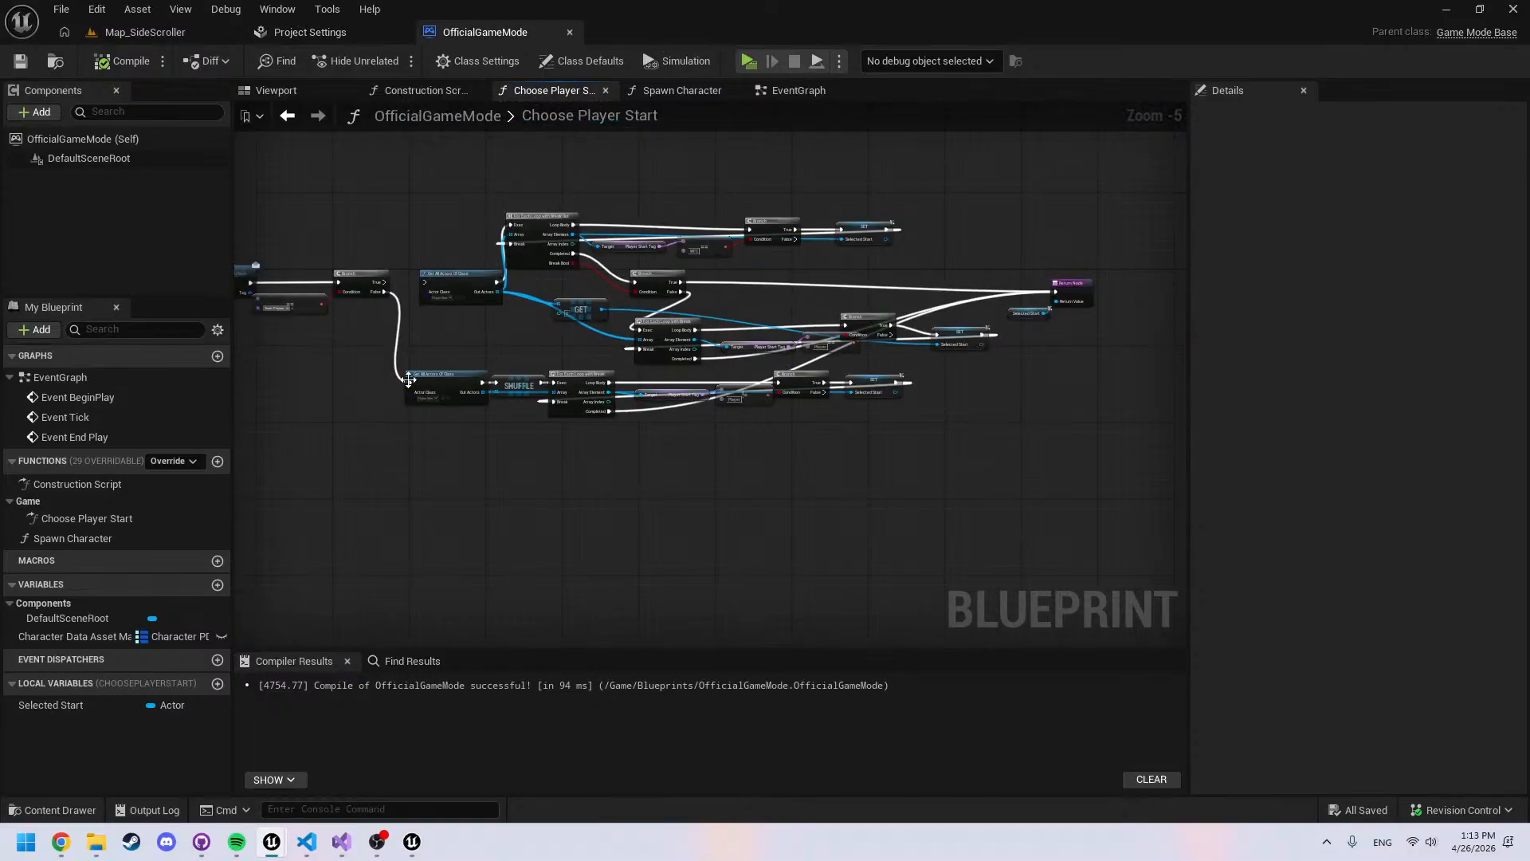
pyautogui.moveTo(415, 349); pyautogui.dragTo(596, 368, button='right')
pyautogui.scroll(1, 695, 330)
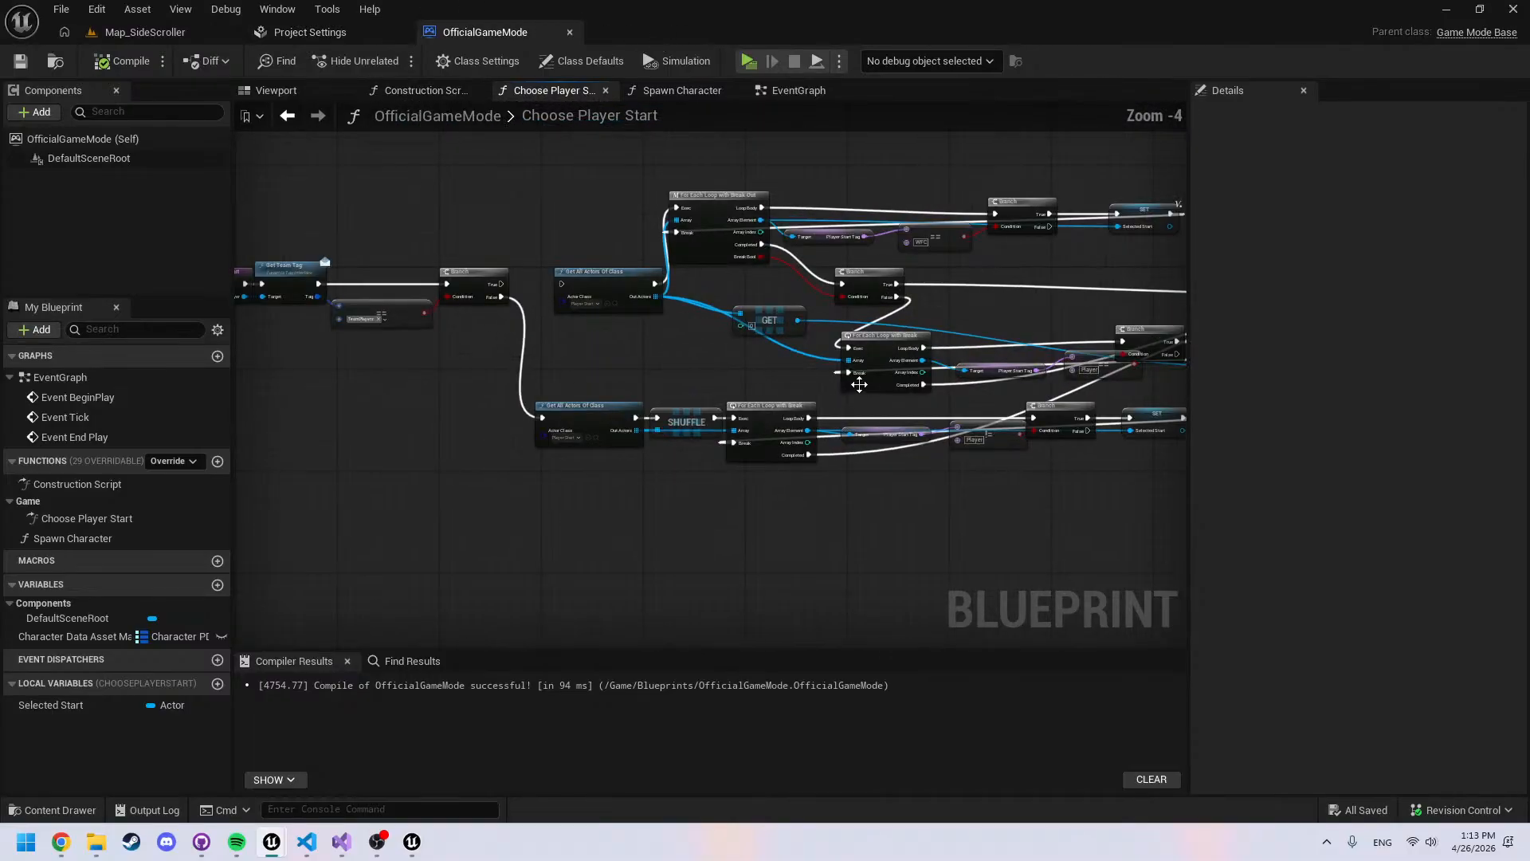
pyautogui.moveTo(857, 389); pyautogui.dragTo(789, 331, button='right')
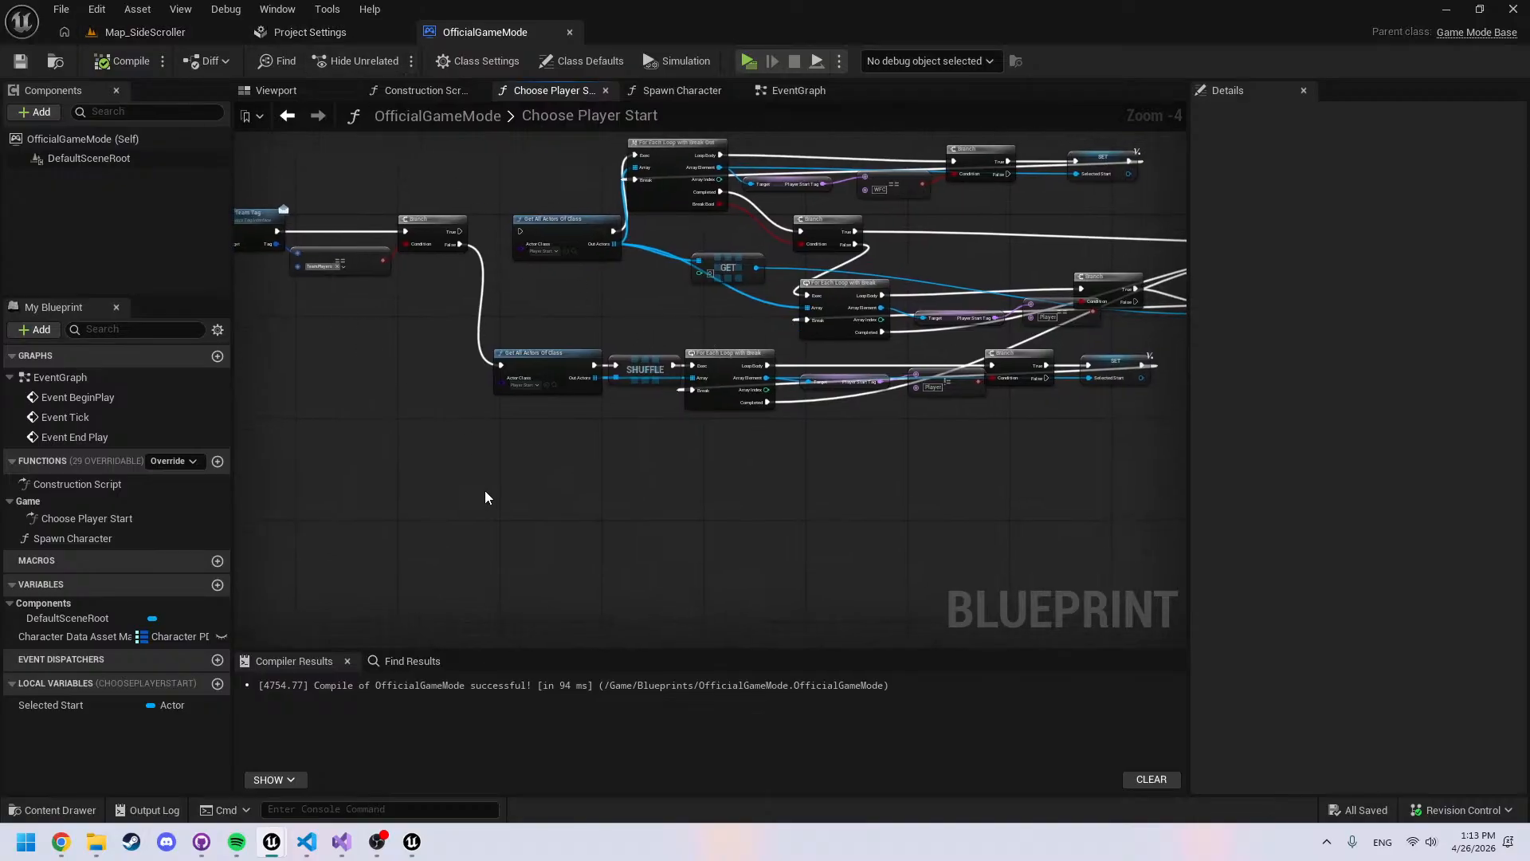
pyautogui.hotkey('ctrl', 'space')
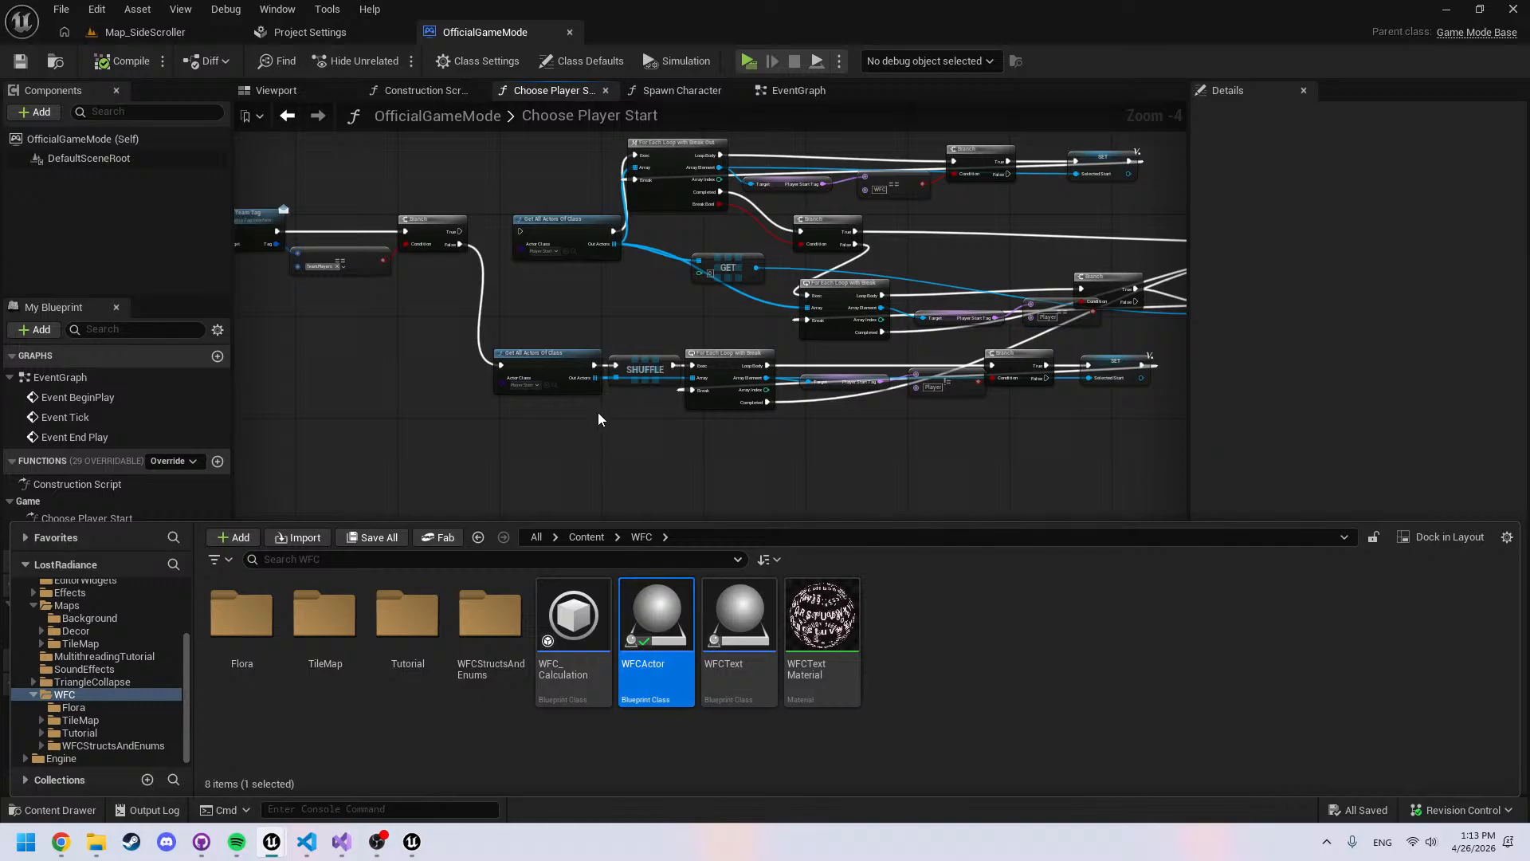
# Inspect the small floating platforms and the ground tilemap inside the NavMeshBoundsVolume of Map_SideScroller
pyautogui.click(137, 31)
pyautogui.moveTo(479, 319); pyautogui.dragTo(844, 577, button='right')
pyautogui.press('s')
pyautogui.click(458, 465)
pyautogui.press('w')
pyautogui.scroll(1, 558, 562)
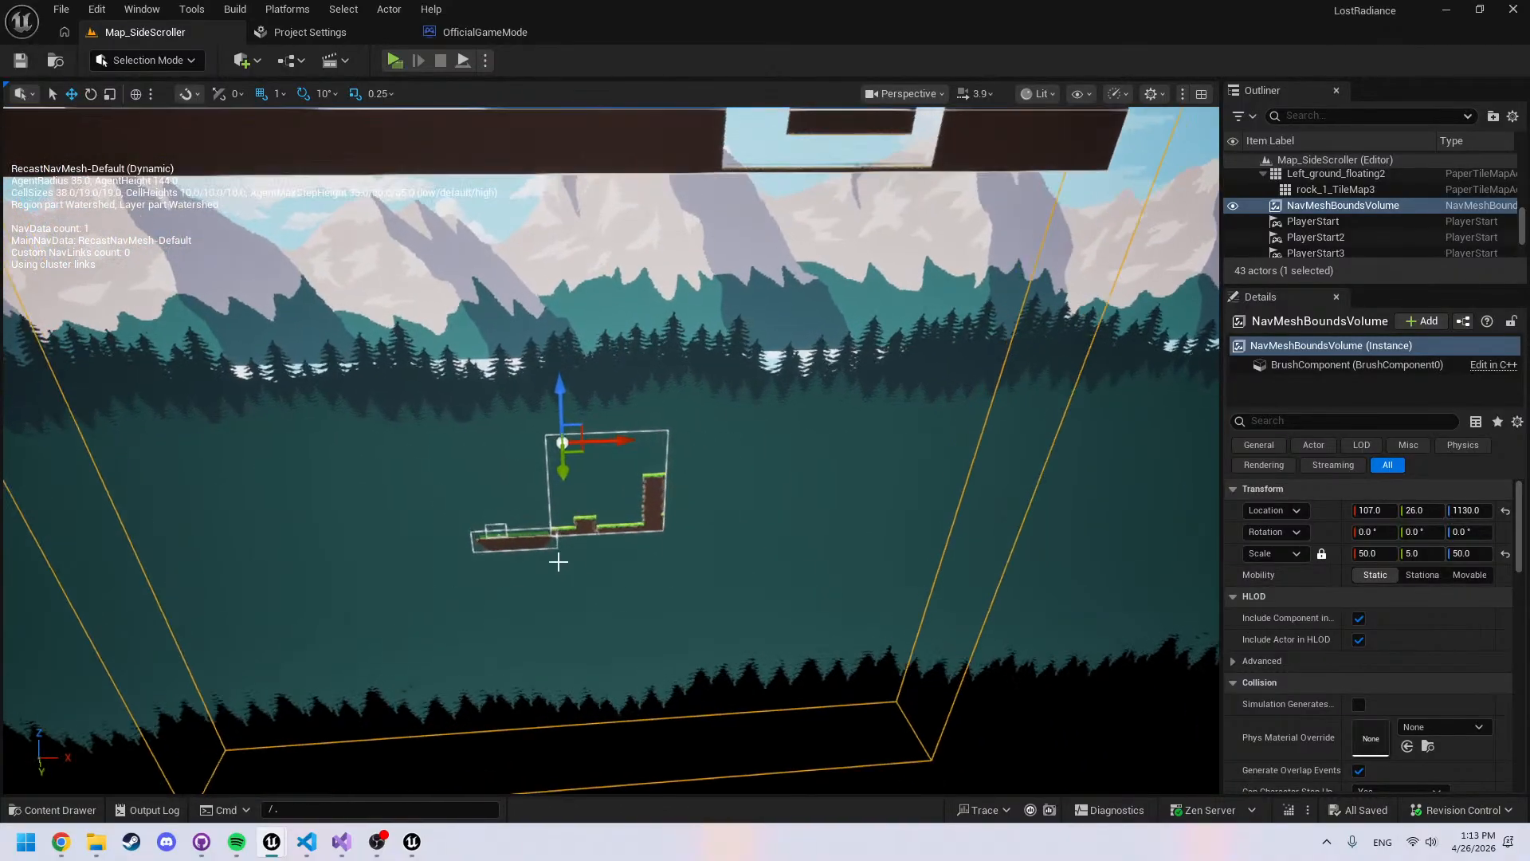
pyautogui.scroll(1, 558, 562)
pyautogui.press('w')
pyautogui.moveTo(644, 468); pyautogui.dragTo(621, 498, button='right')
pyautogui.scroll(-1, 643, 468)
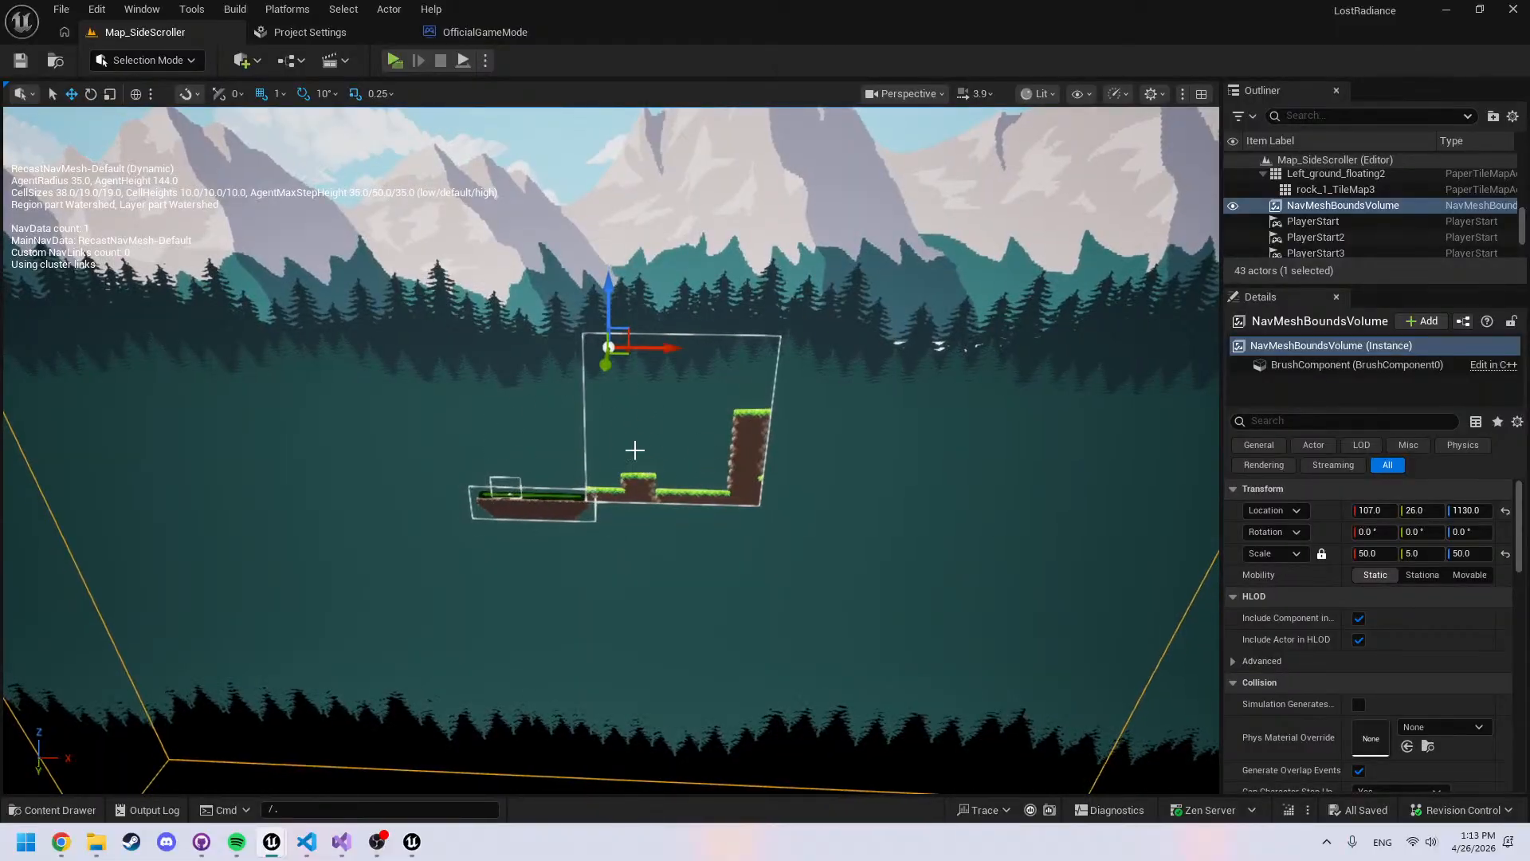
pyautogui.moveTo(582, 470); pyautogui.dragTo(578, 446, button='right')
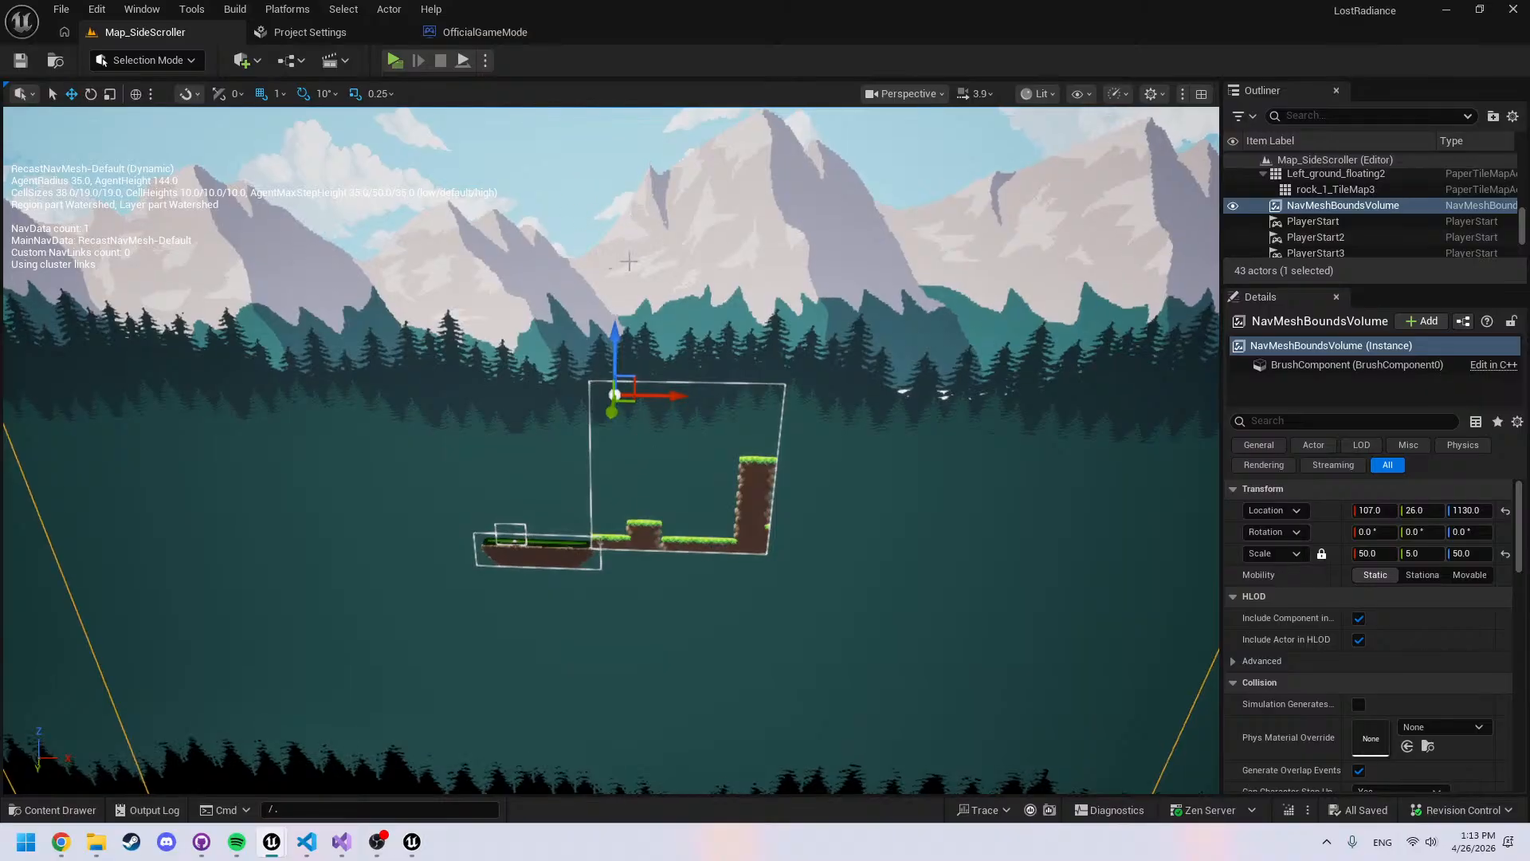
pyautogui.moveTo(629, 262); pyautogui.dragTo(522, 65, button='right')
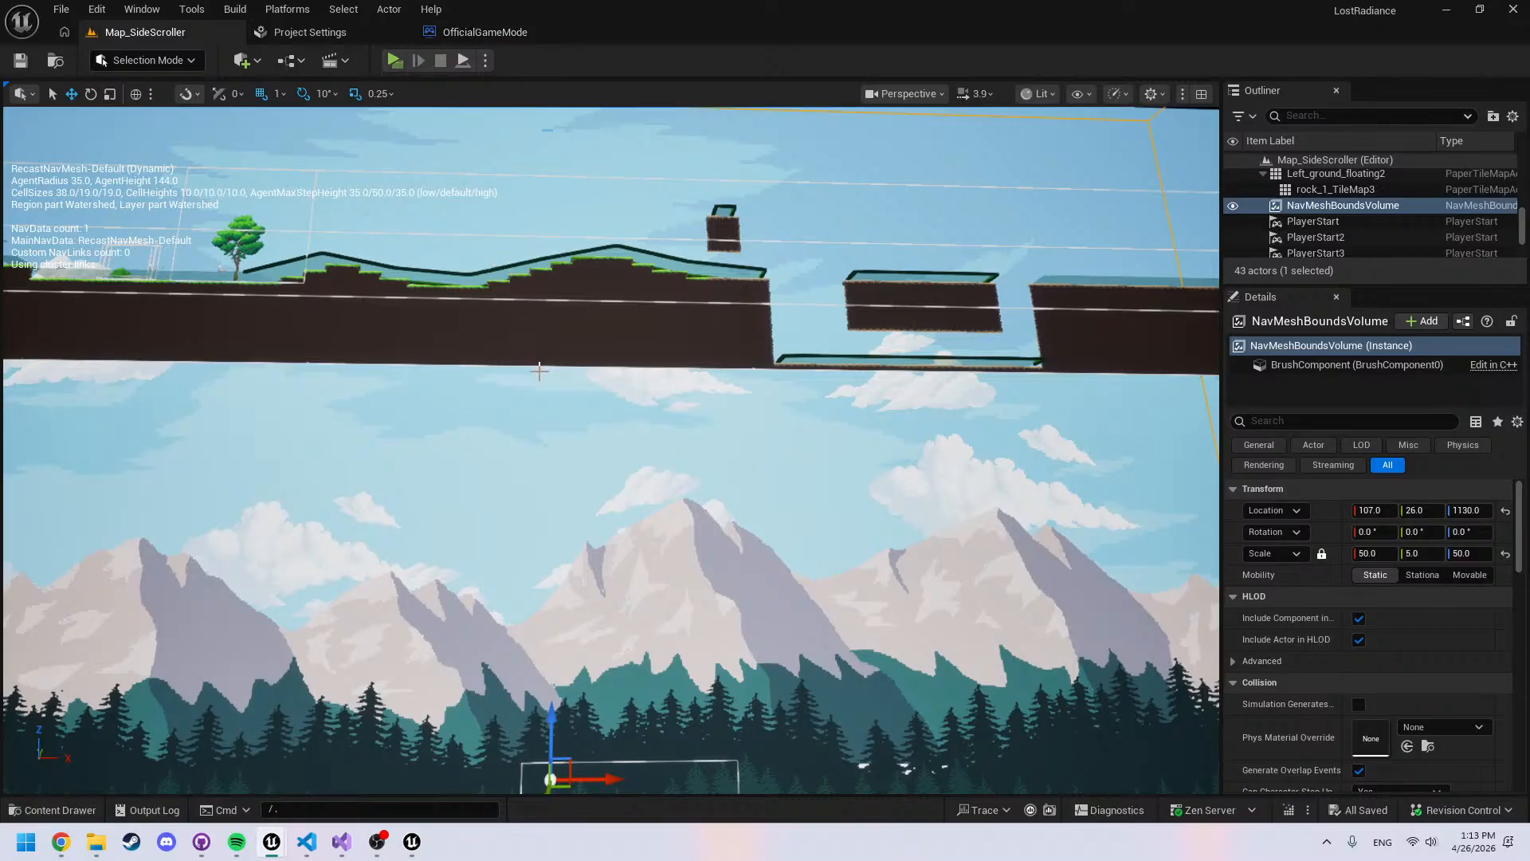
pyautogui.moveTo(539, 371)
pyautogui.mouseDown(button='right')
pyautogui.moveTo(518, 299)
pyautogui.moveTo(525, 369)
pyautogui.mouseUp(button='right')
pyautogui.press('w')
pyautogui.press('s')
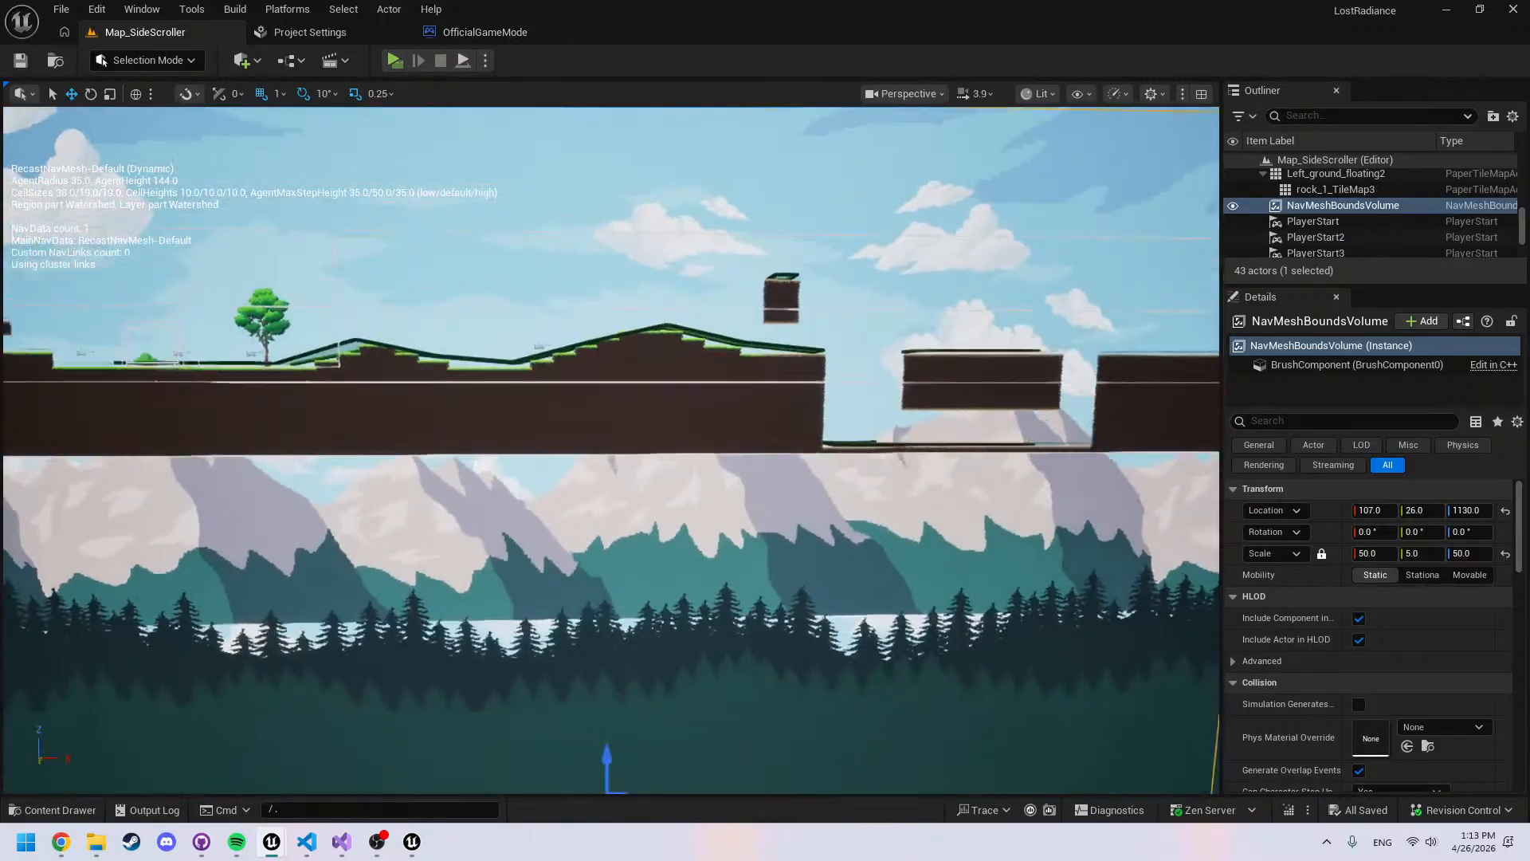
# Examine OfficialGameMode's Spawn Character graph, from its reference setters to the Set Character Profile and Print String nodes
pyautogui.click(481, 39)
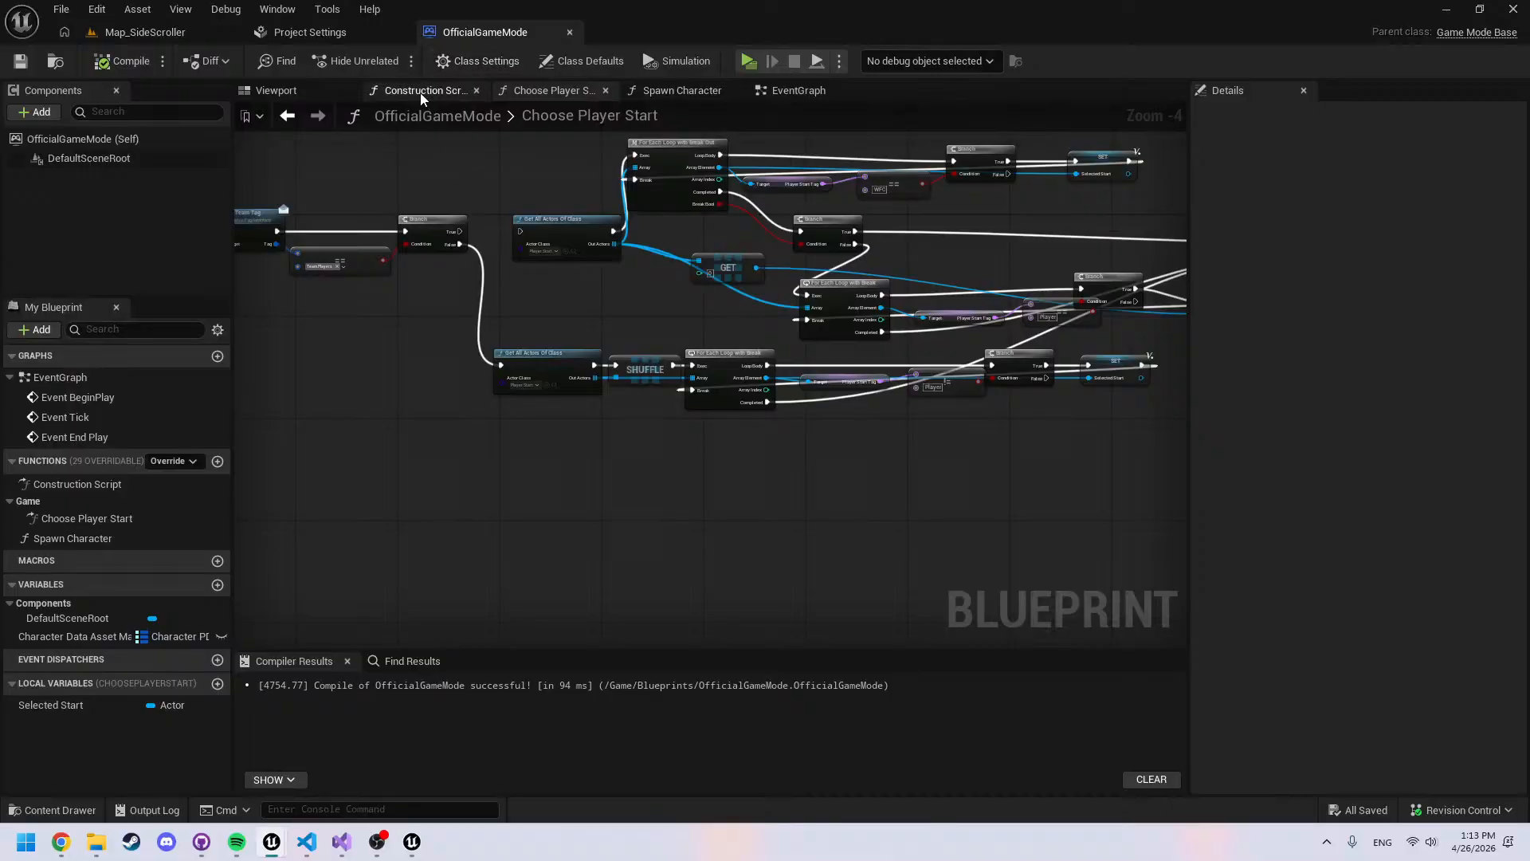
pyautogui.click(667, 92)
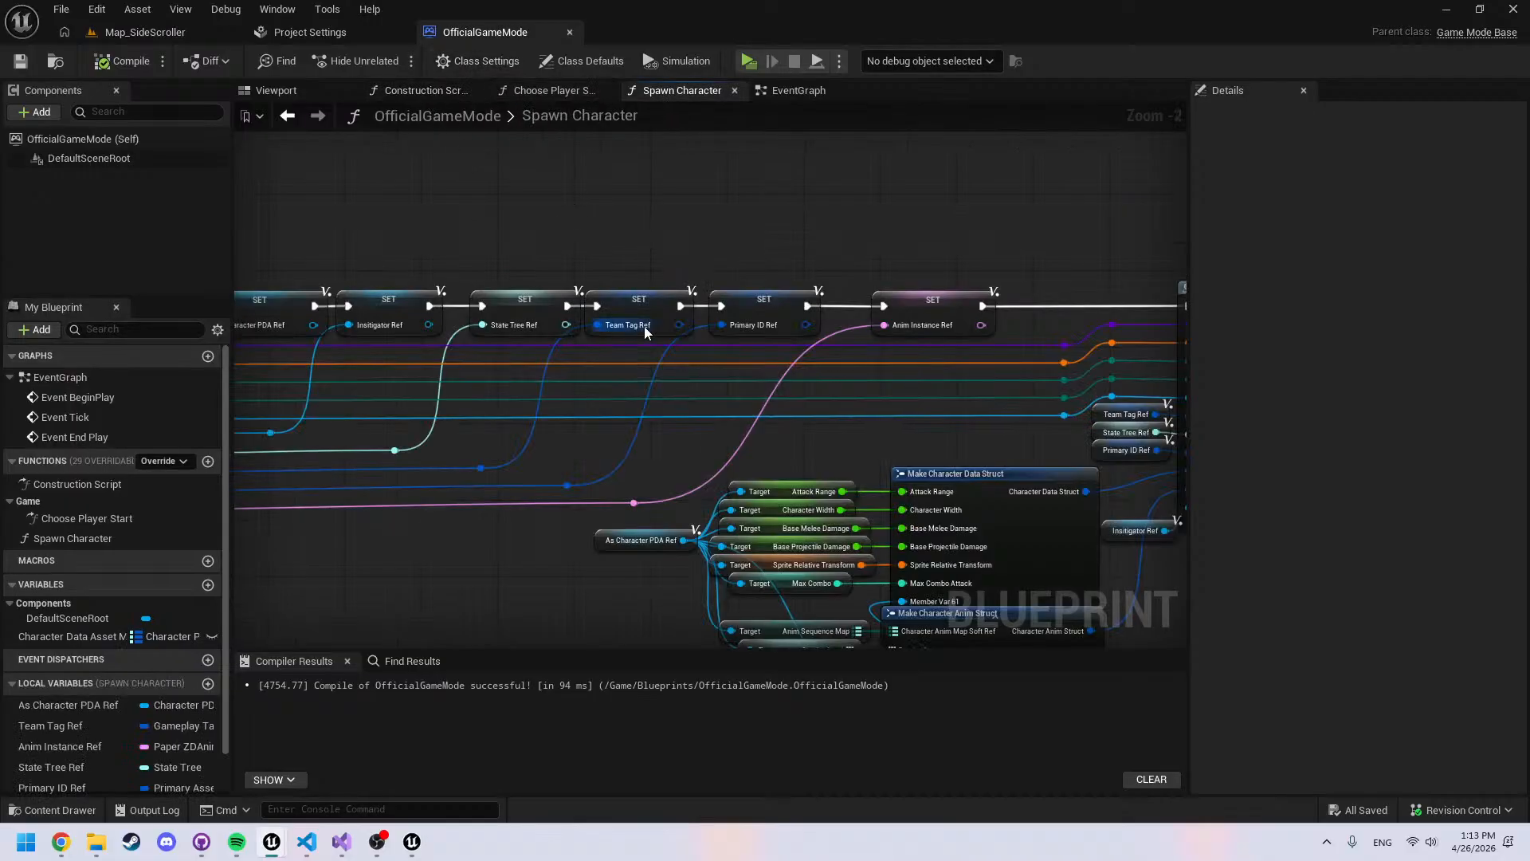
pyautogui.scroll(-4, 960, 409)
pyautogui.scroll(1, 955, 408)
pyautogui.moveTo(955, 408); pyautogui.dragTo(460, 359, button='right')
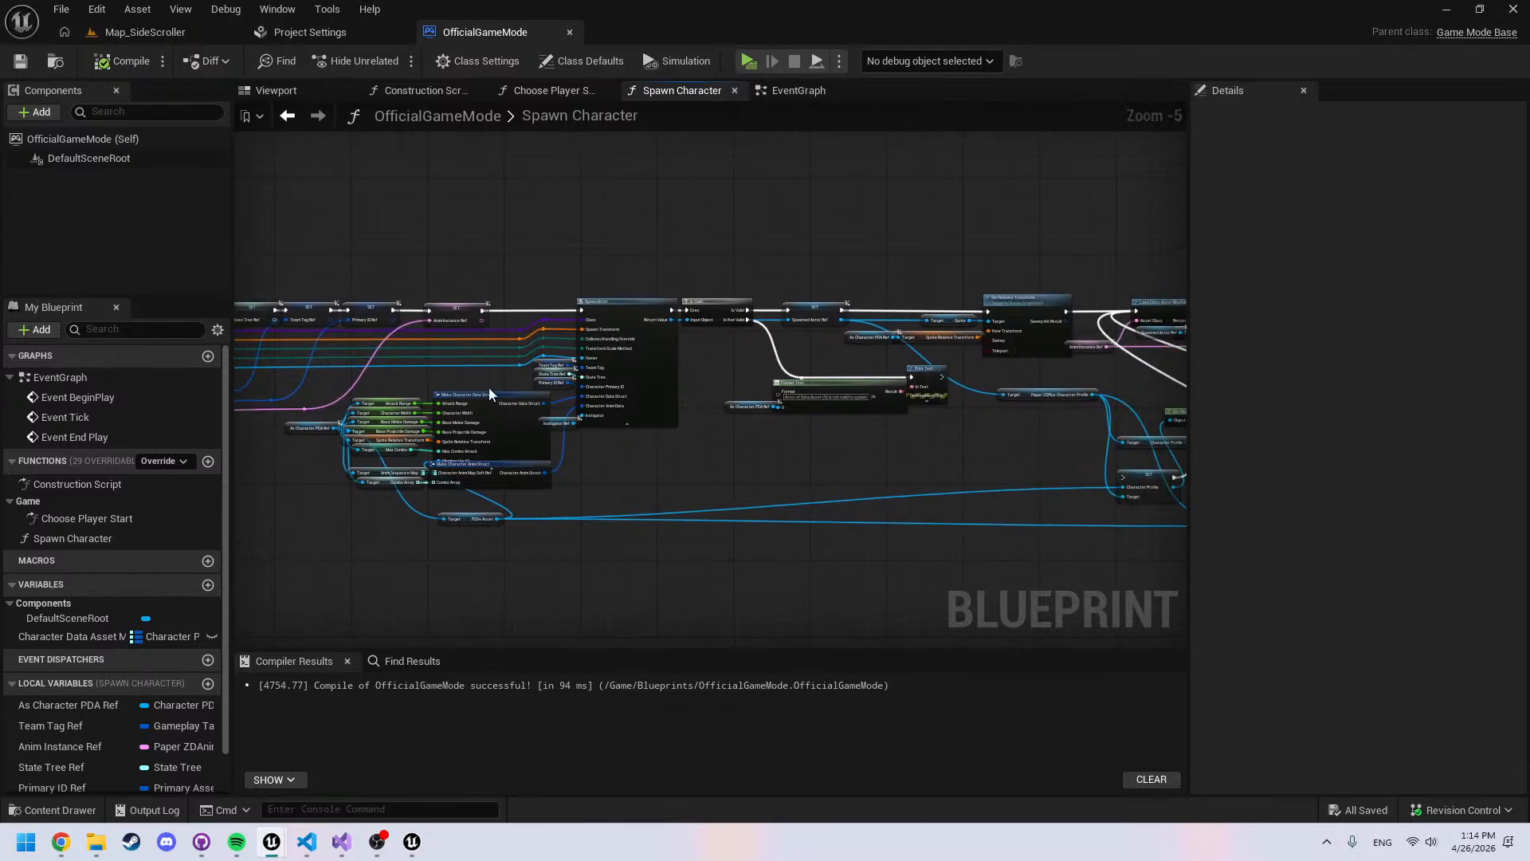
pyautogui.moveTo(879, 473); pyautogui.dragTo(485, 423, button='right')
pyautogui.scroll(3, 868, 403)
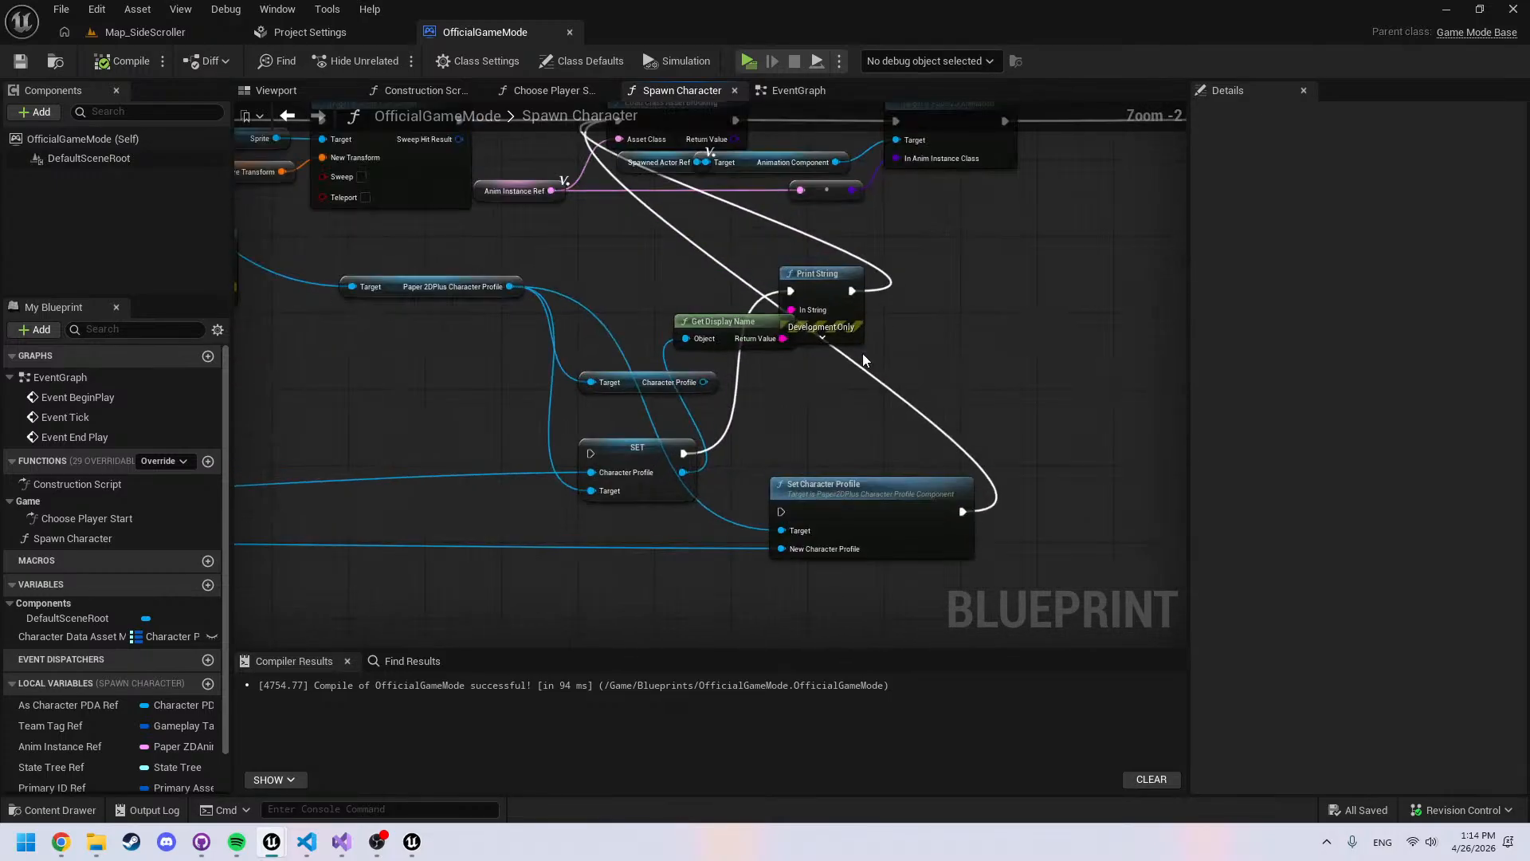
pyautogui.moveTo(864, 360); pyautogui.dragTo(920, 412, button='right')
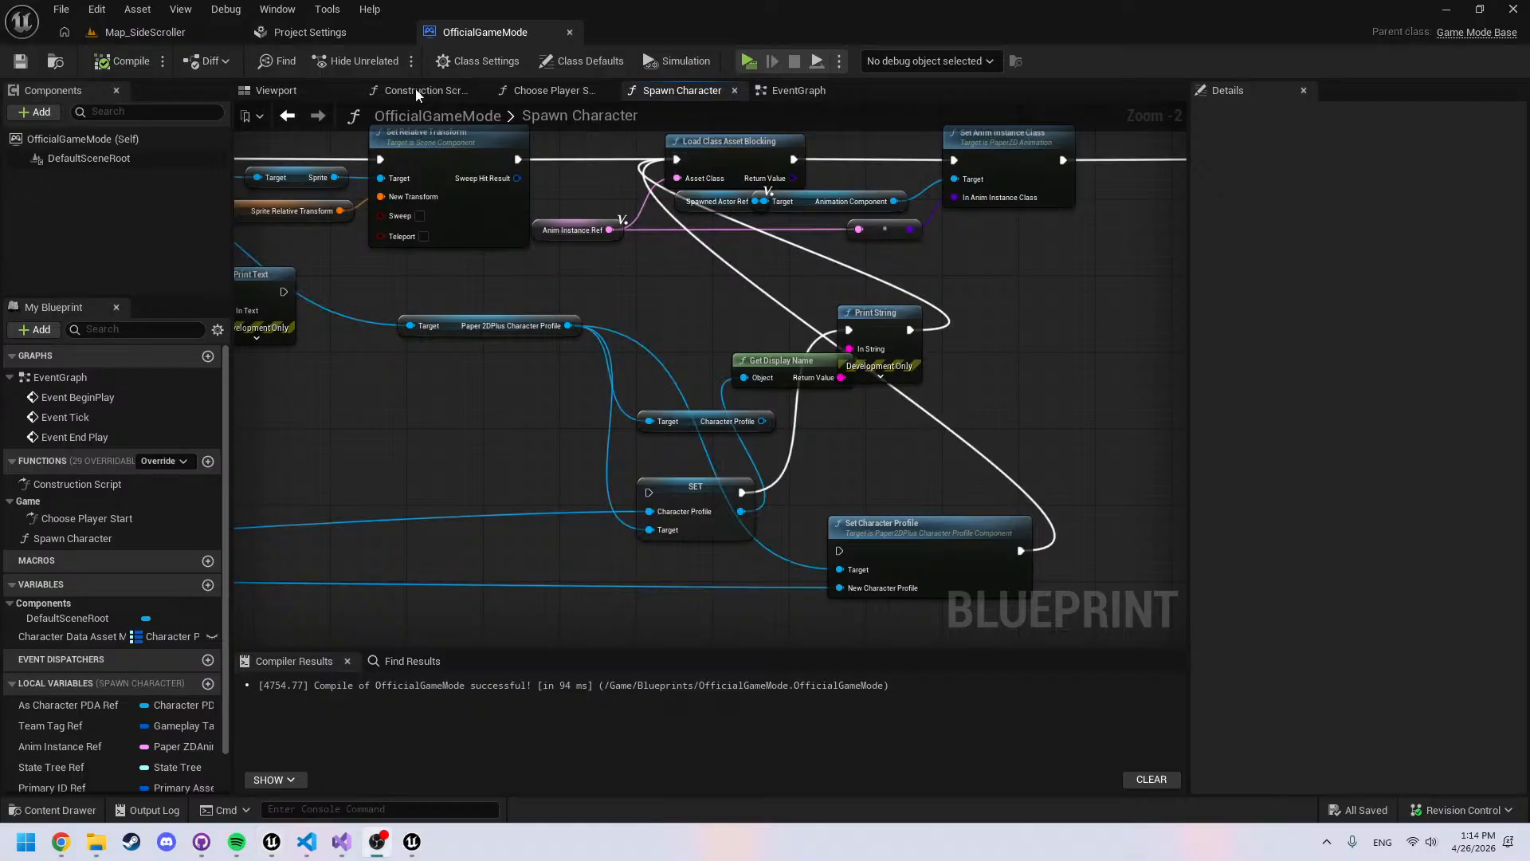
# Check in Map_SideScroller how far the NavMeshBoundsVolume extends around the ground tilemap and the lower platforms
pyautogui.click(145, 32)
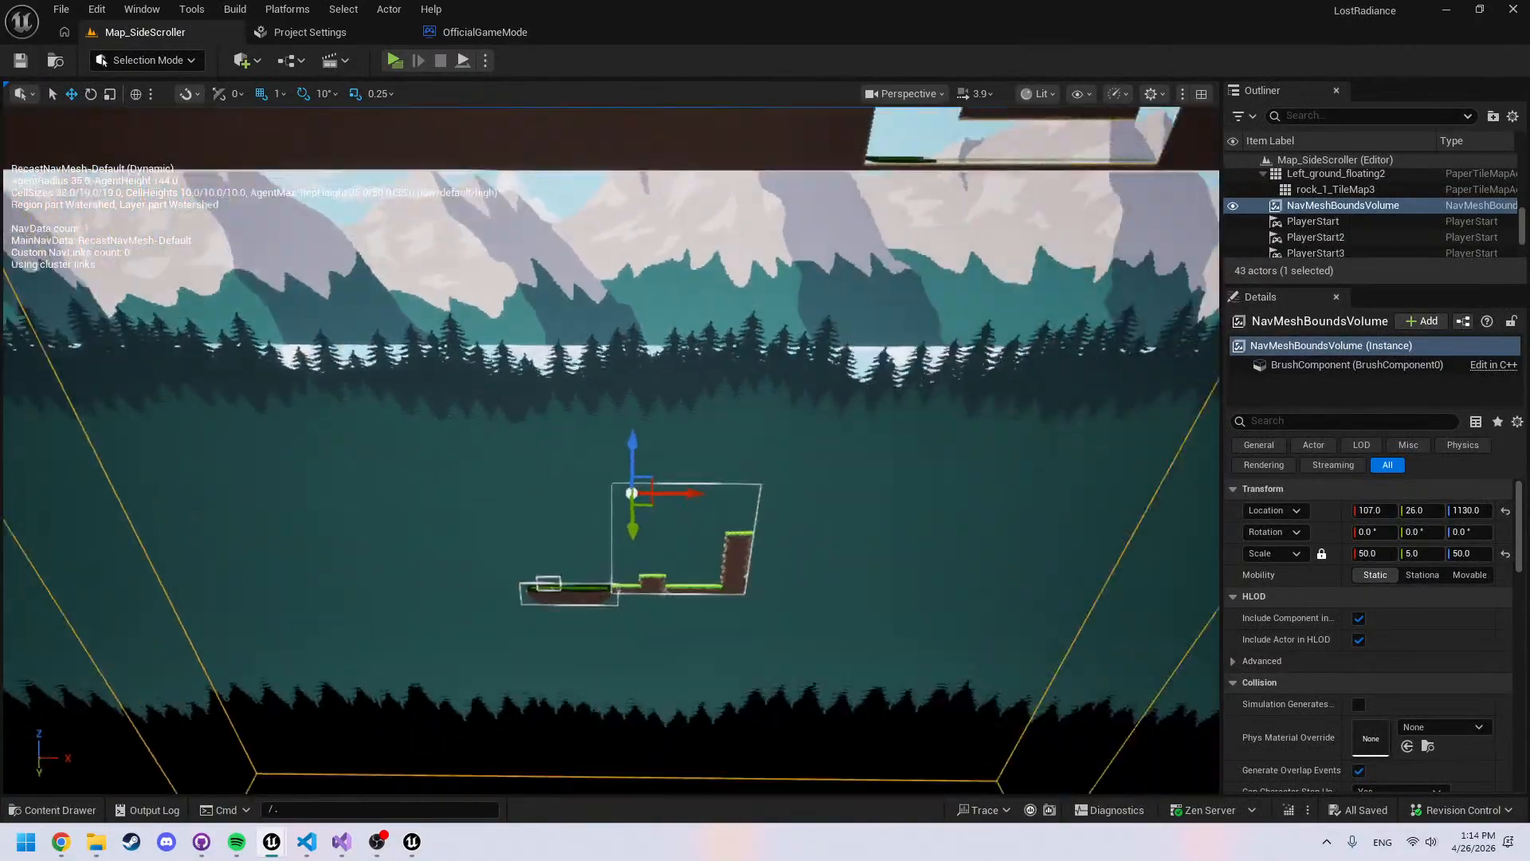
pyautogui.press('s')
pyautogui.moveTo(420, 381)
pyautogui.mouseDown(button='right')
pyautogui.moveTo(478, 381)
pyautogui.moveTo(431, 395)
pyautogui.moveTo(462, 371)
pyautogui.moveTo(420, 381)
pyautogui.mouseUp(button='right')
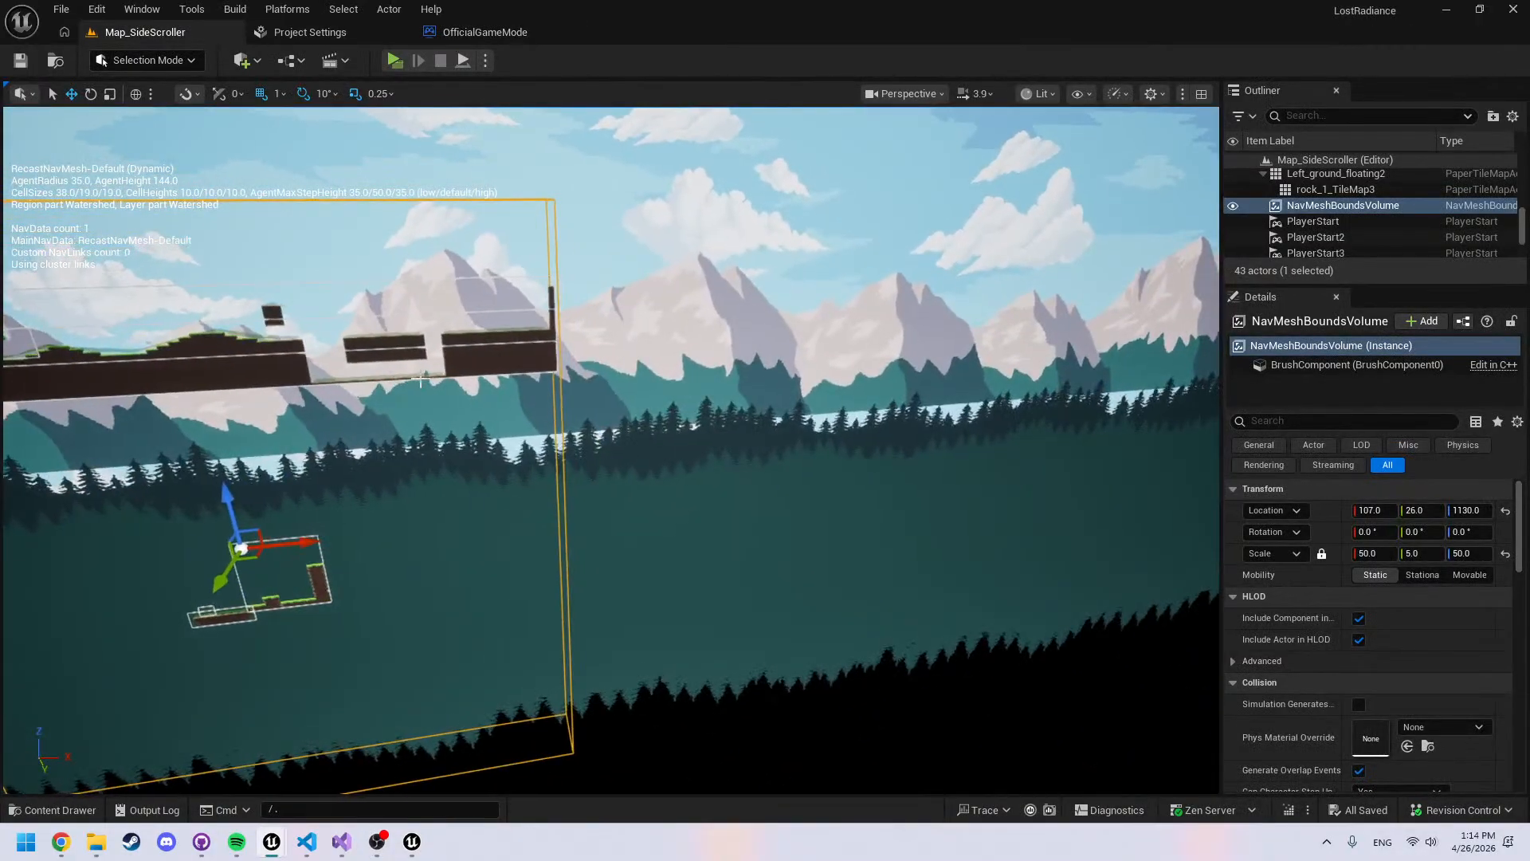
pyautogui.press('f')
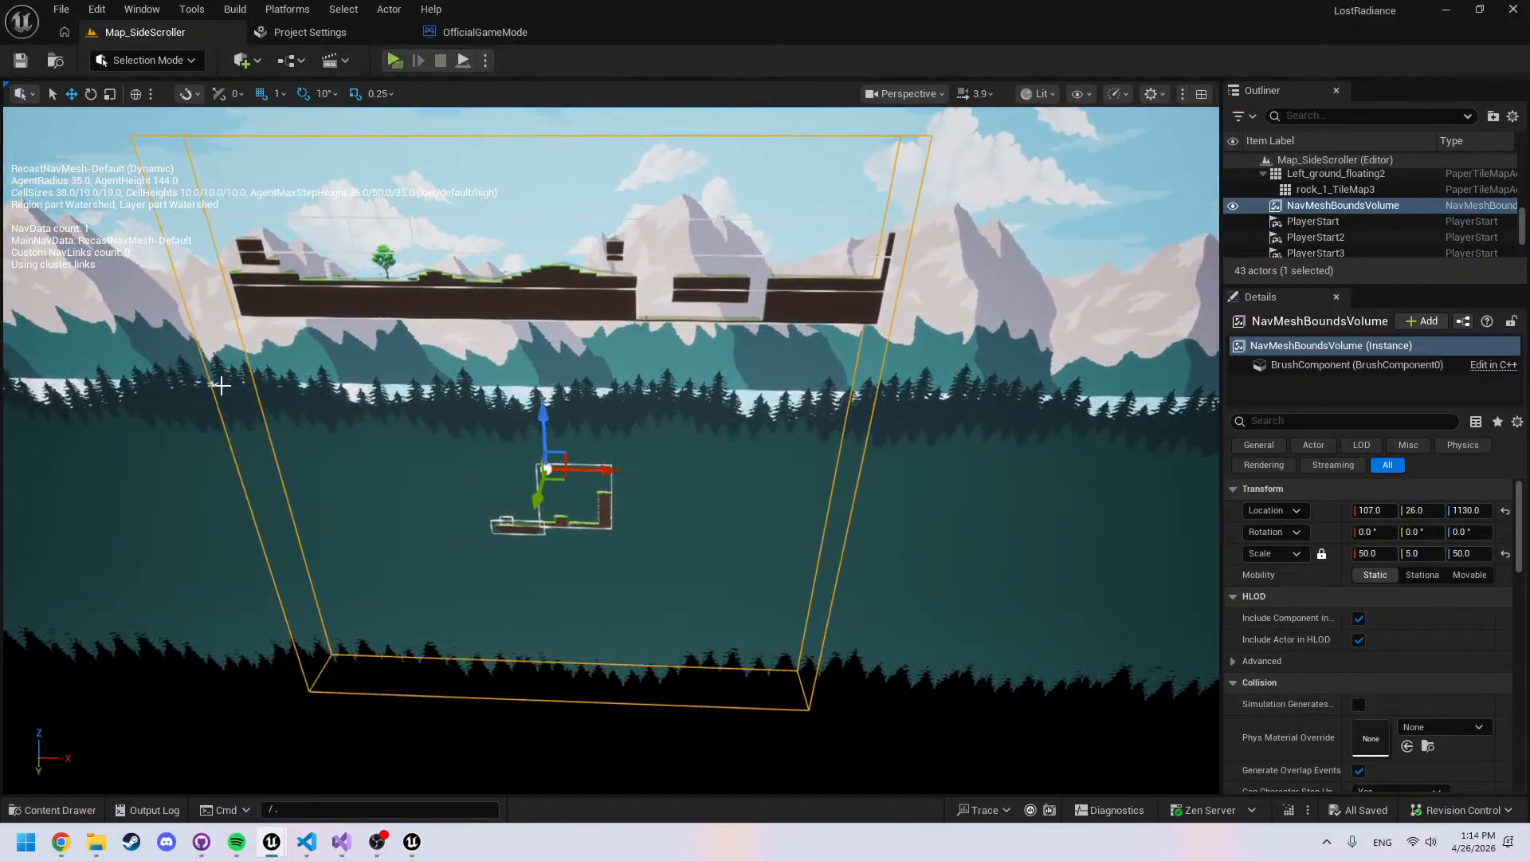
pyautogui.moveTo(436, 479)
pyautogui.mouseDown(button='right')
pyautogui.moveTo(426, 574)
pyautogui.moveTo(415, 518)
pyautogui.moveTo(435, 467)
pyautogui.mouseUp(button='right')
pyautogui.press('w')
pyautogui.press('s')
pyautogui.moveTo(708, 510); pyautogui.dragTo(697, 510, button='right')
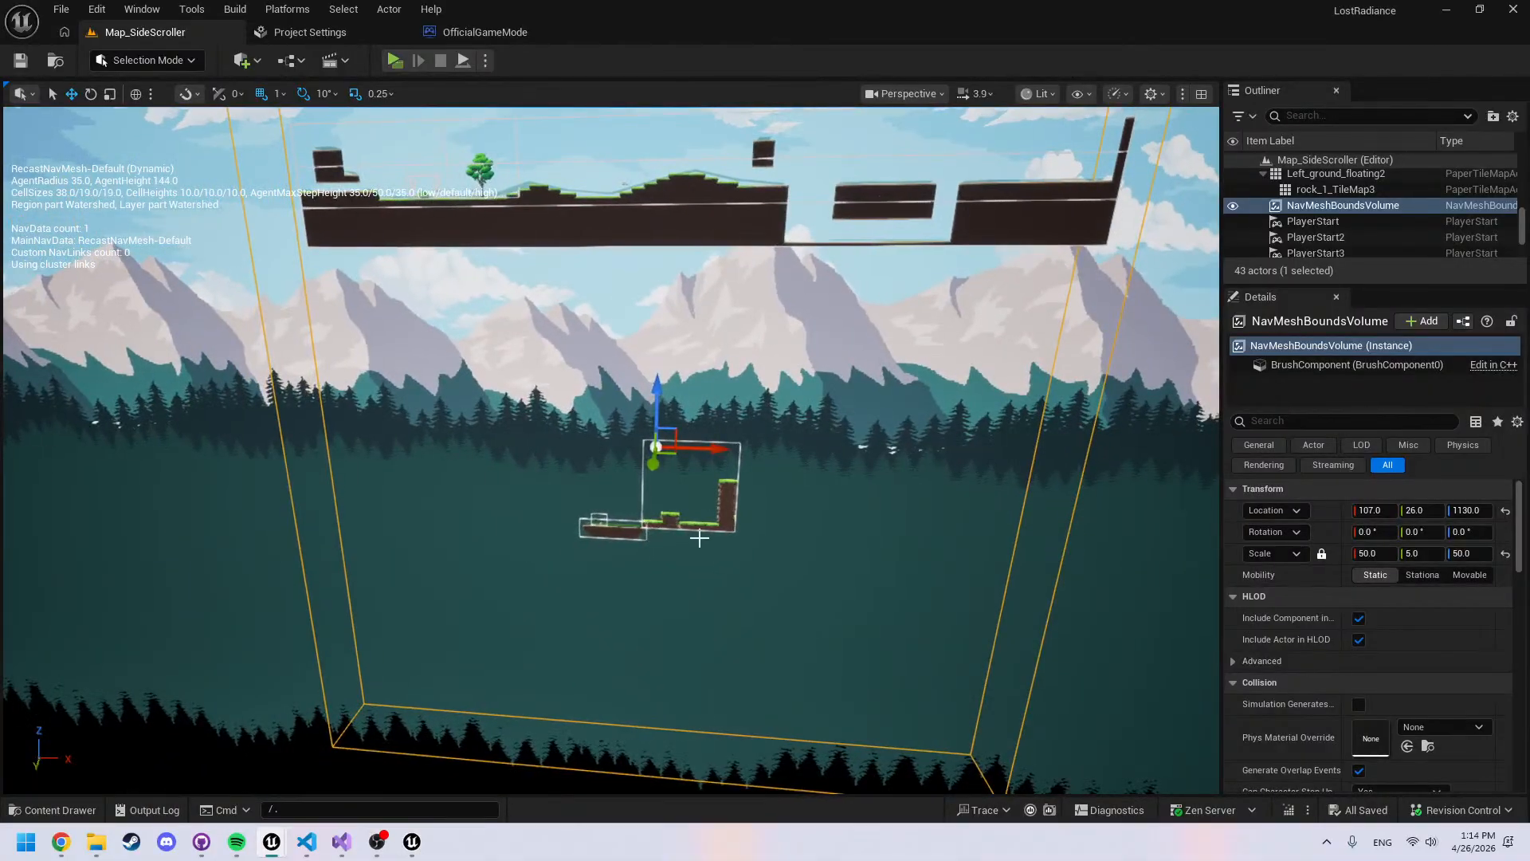
# Inspect the WFCActorTutorial and WFCActor1 actors in the level, then reselect the NavMeshBoundsVolume
pyautogui.click(709, 524)
pyautogui.moveTo(677, 524); pyautogui.dragTo(623, 413, button='right')
pyautogui.press('w')
pyautogui.click(624, 413)
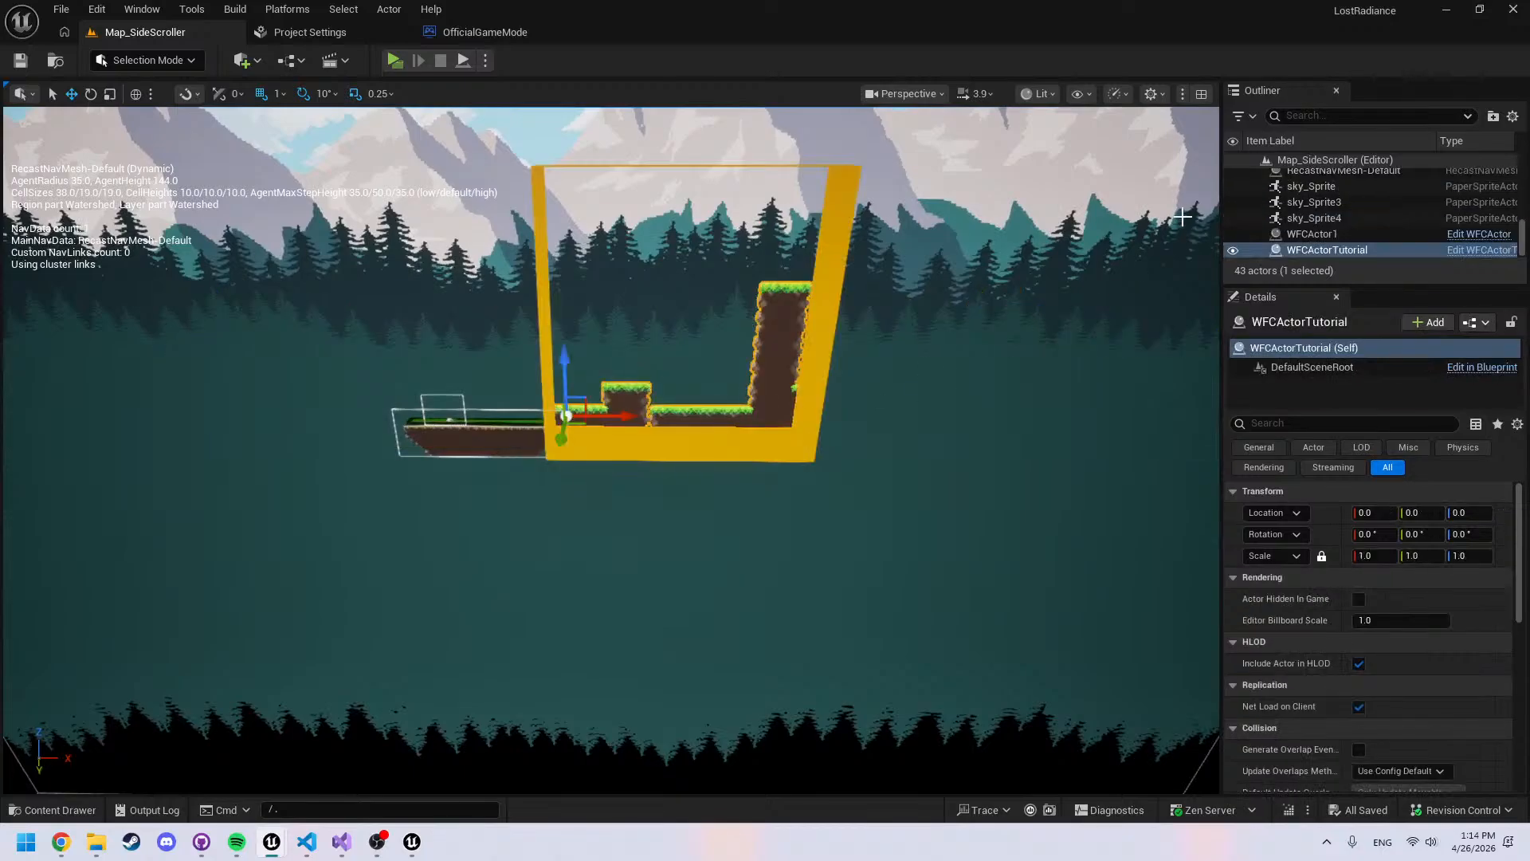
pyautogui.click(1344, 234)
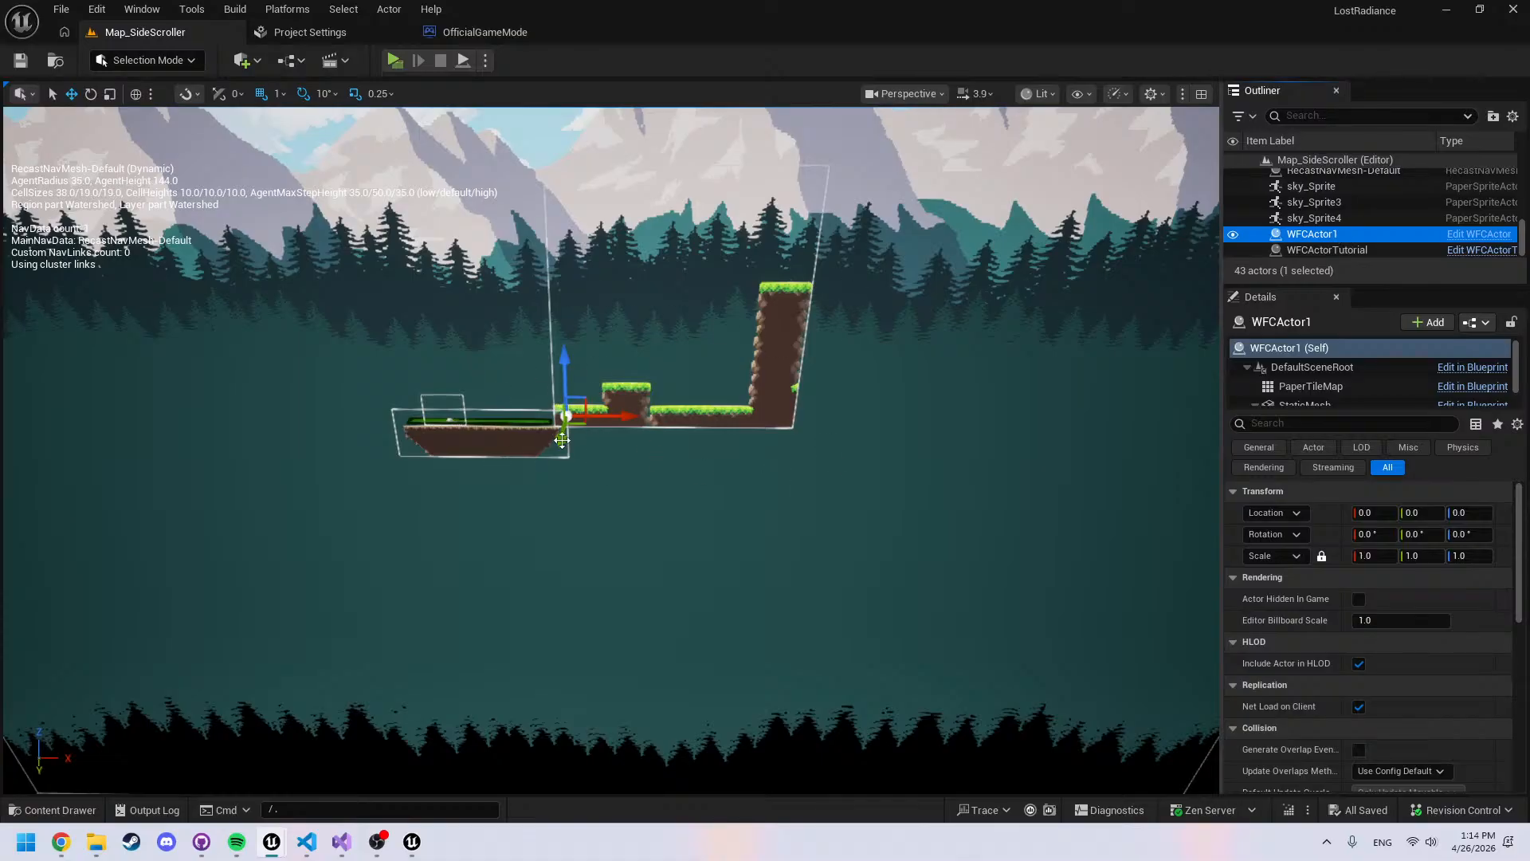
pyautogui.scroll(-2, 569, 413)
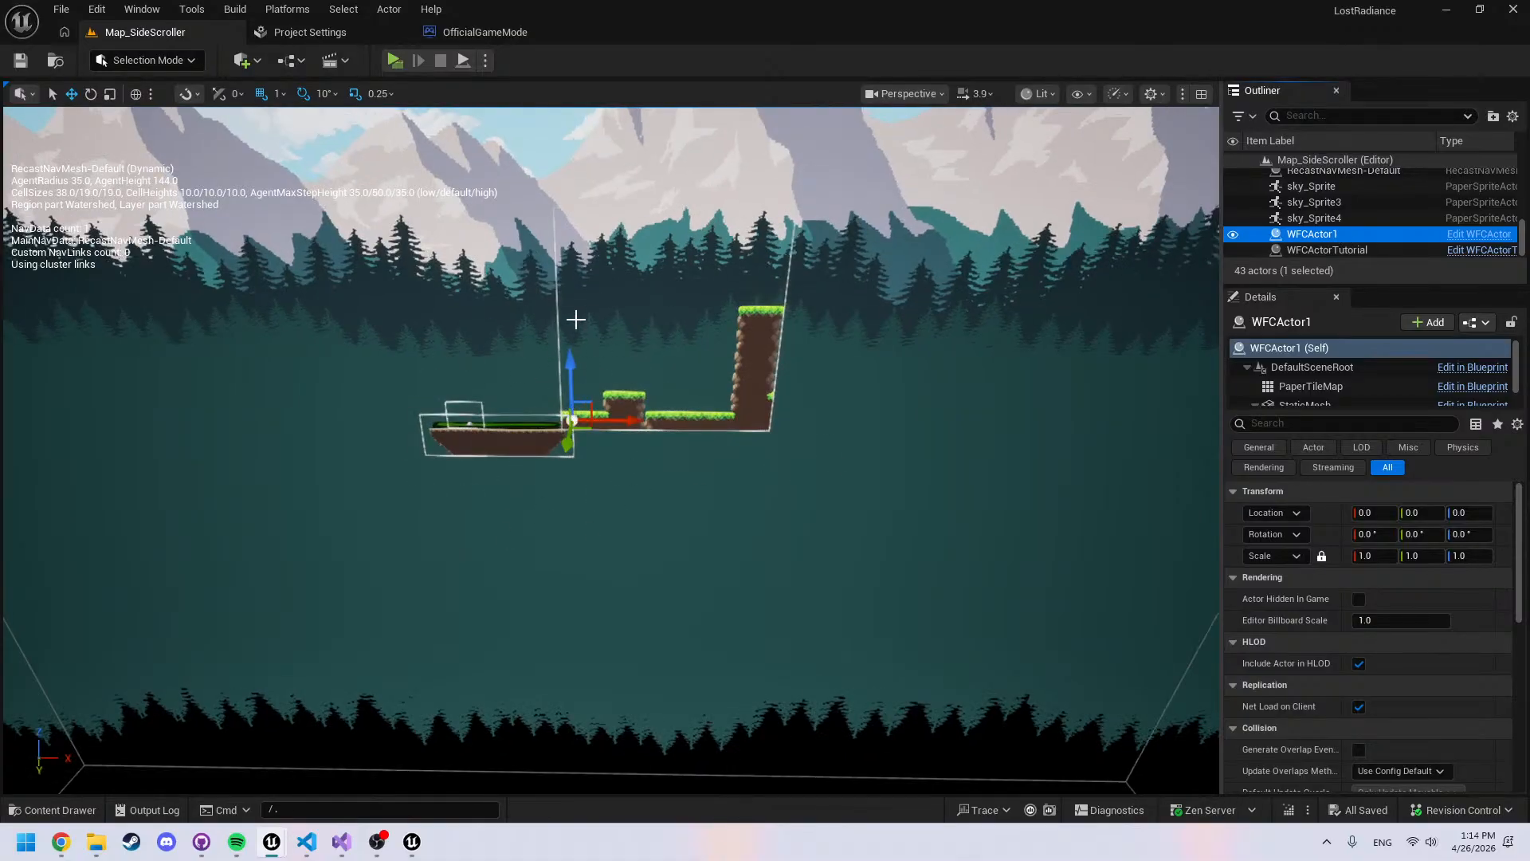
pyautogui.moveTo(596, 508); pyautogui.dragTo(101, 440, button='right')
pyautogui.click(318, 489)
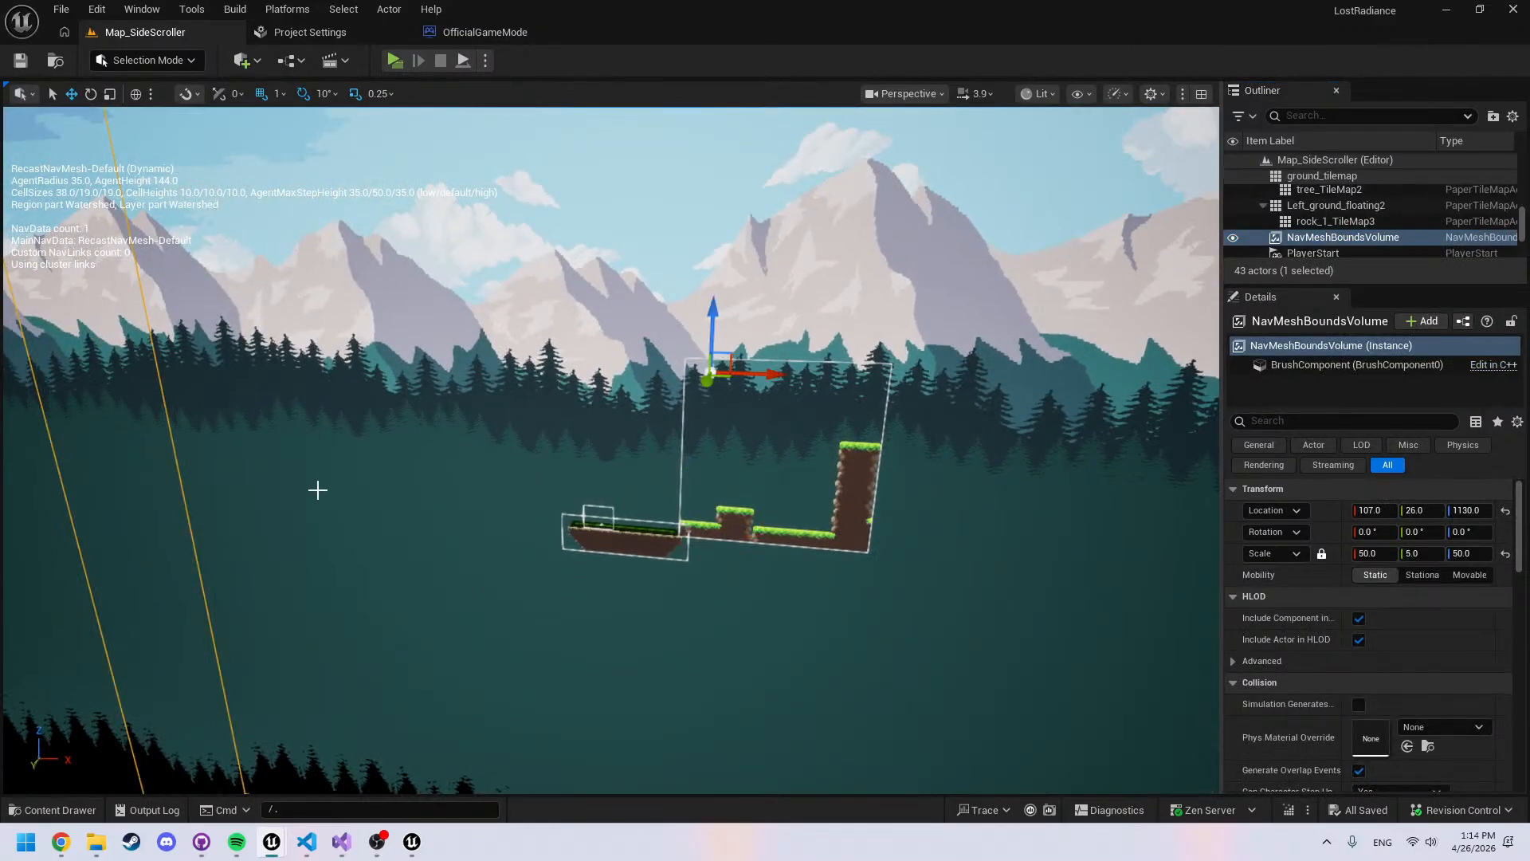
# Study the space between the upper ground and the small platforms within the selected navigation volume
pyautogui.moveTo(318, 489); pyautogui.dragTo(351, 472, button='right')
pyautogui.scroll(-6, 356, 486)
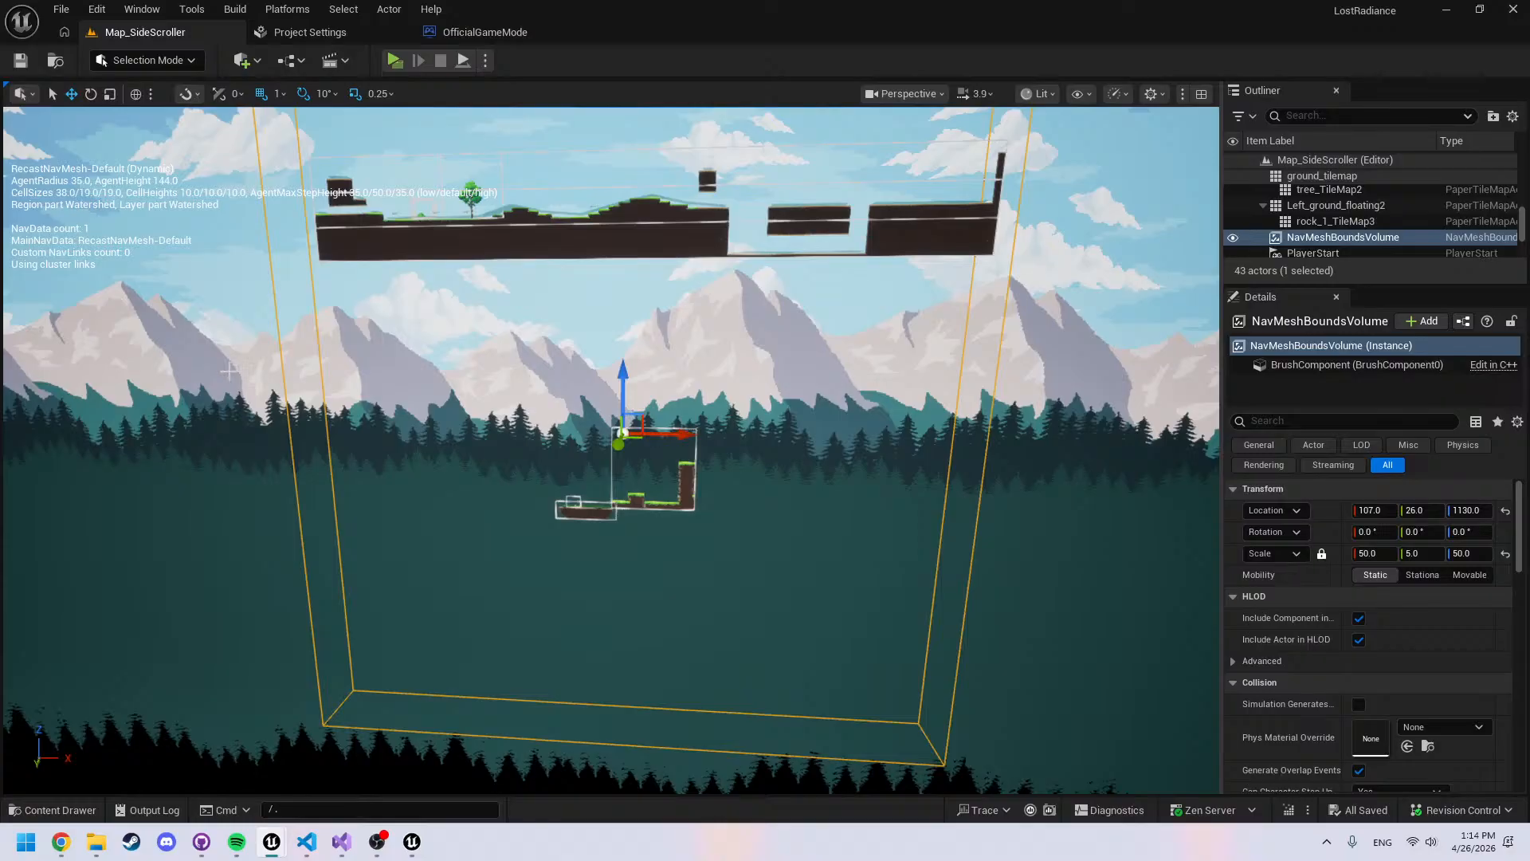
pyautogui.scroll(1, 519, 447)
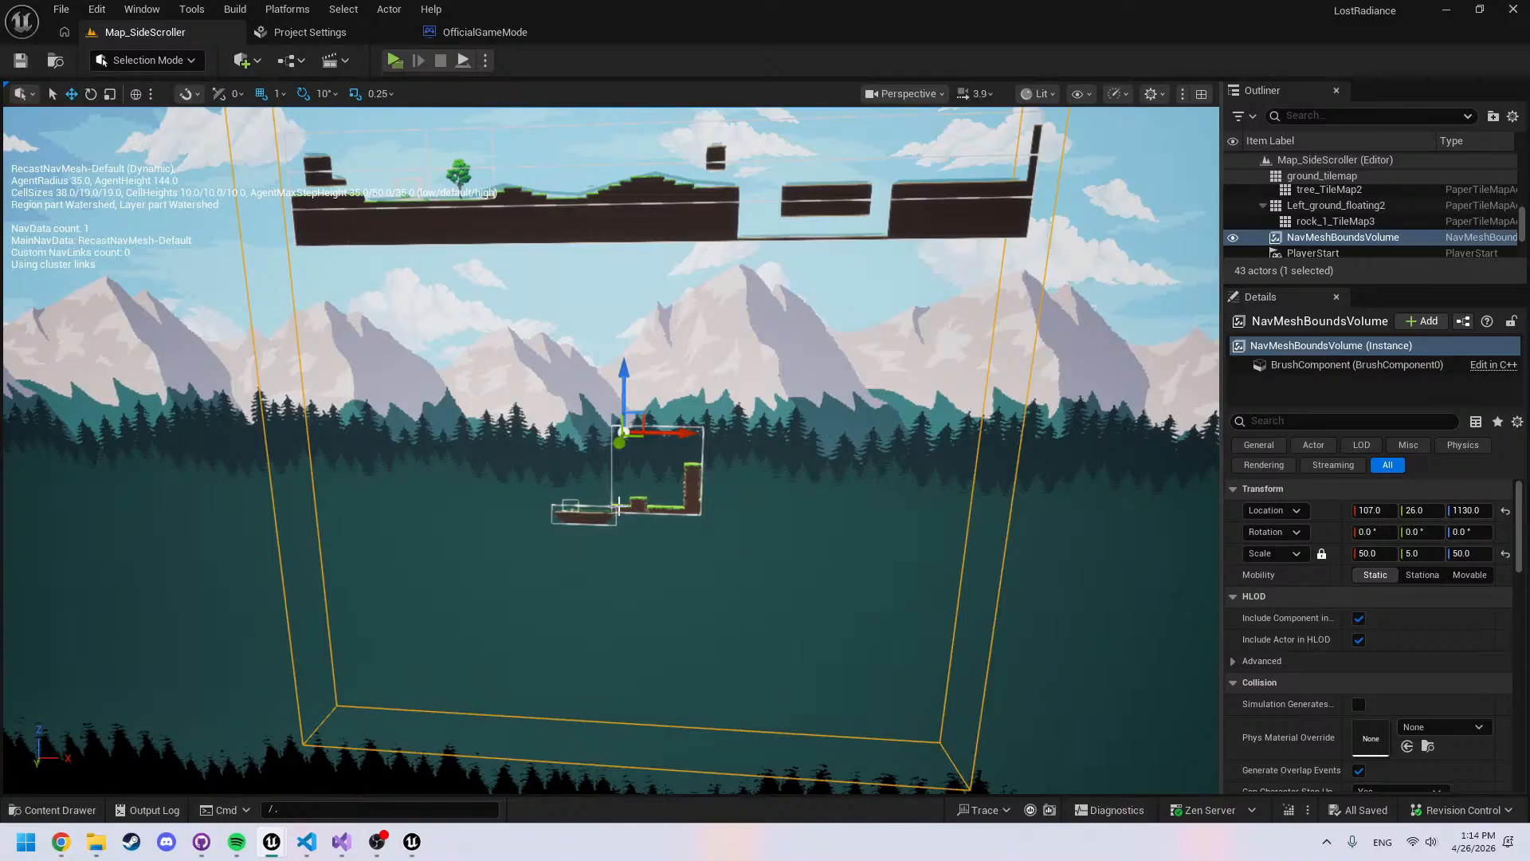
pyautogui.moveTo(633, 571)
pyautogui.mouseDown(button='right')
pyautogui.moveTo(647, 578)
pyautogui.moveTo(646, 560)
pyautogui.mouseUp(button='right')
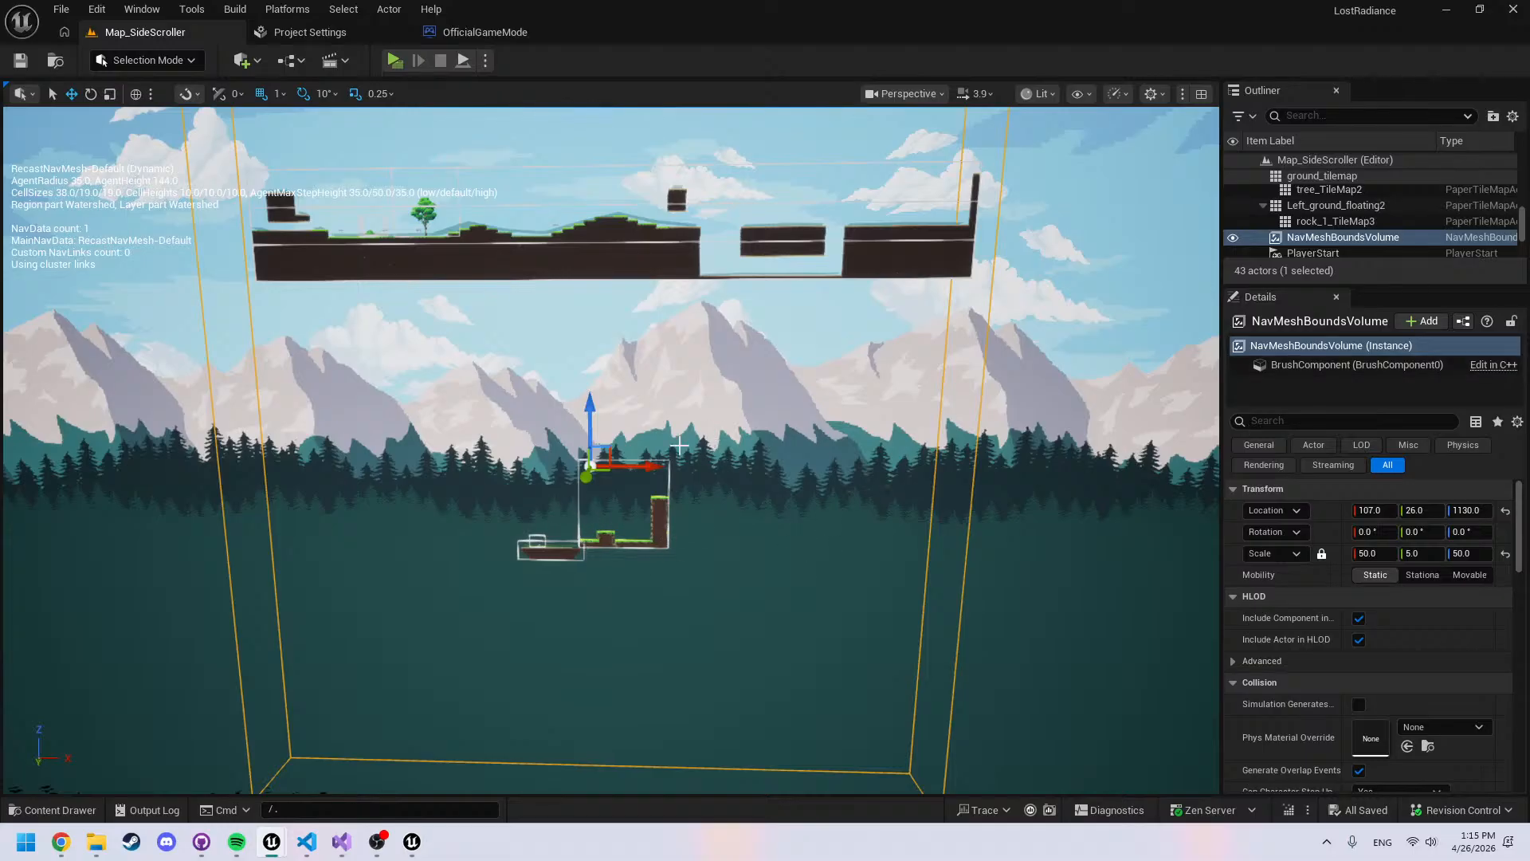
pyautogui.moveTo(649, 531); pyautogui.dragTo(646, 574, button='right')
pyautogui.press('w')
pyautogui.press('s')
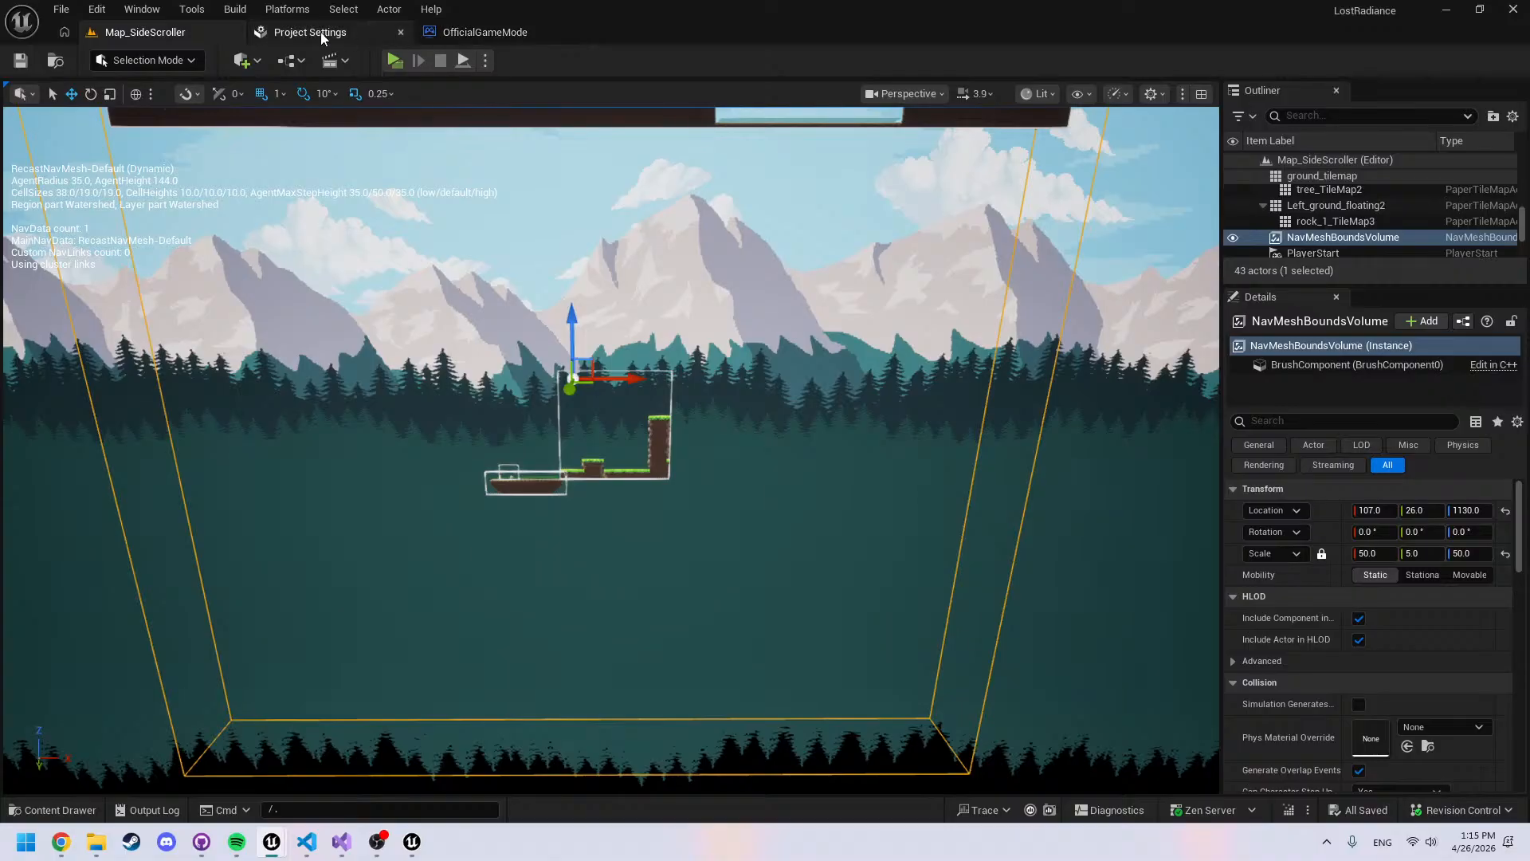
# Open the WFCActorTutorial blueprint and disconnect Event BeginPlay from Get Actor Of Class in its EventGraph
pyautogui.hotkey('ctrl', 'space')
pyautogui.doubleClick(407, 621)
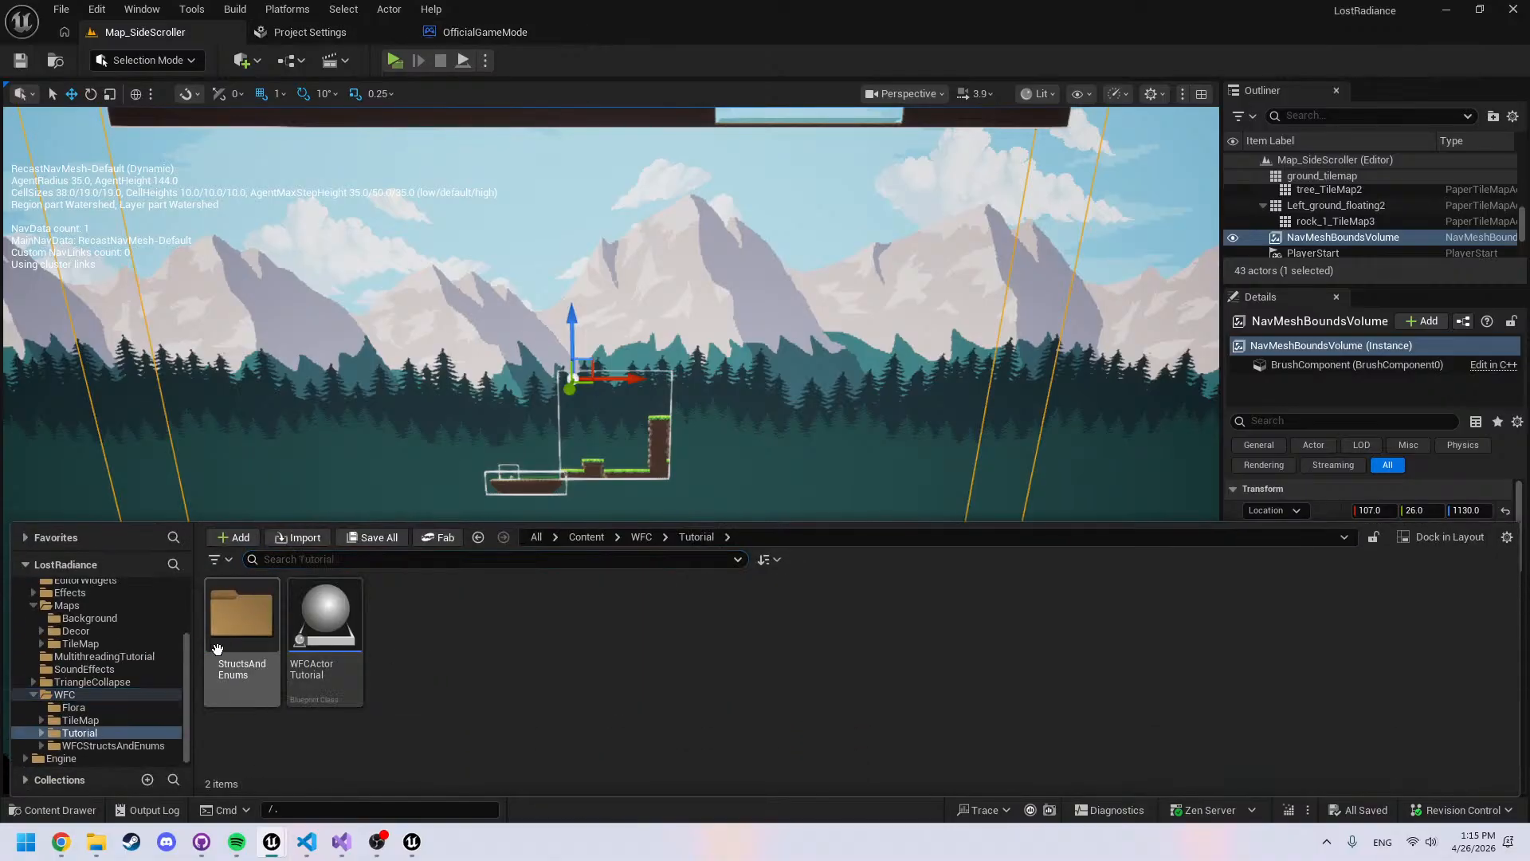
pyautogui.hotkey('ctrl', 'space')
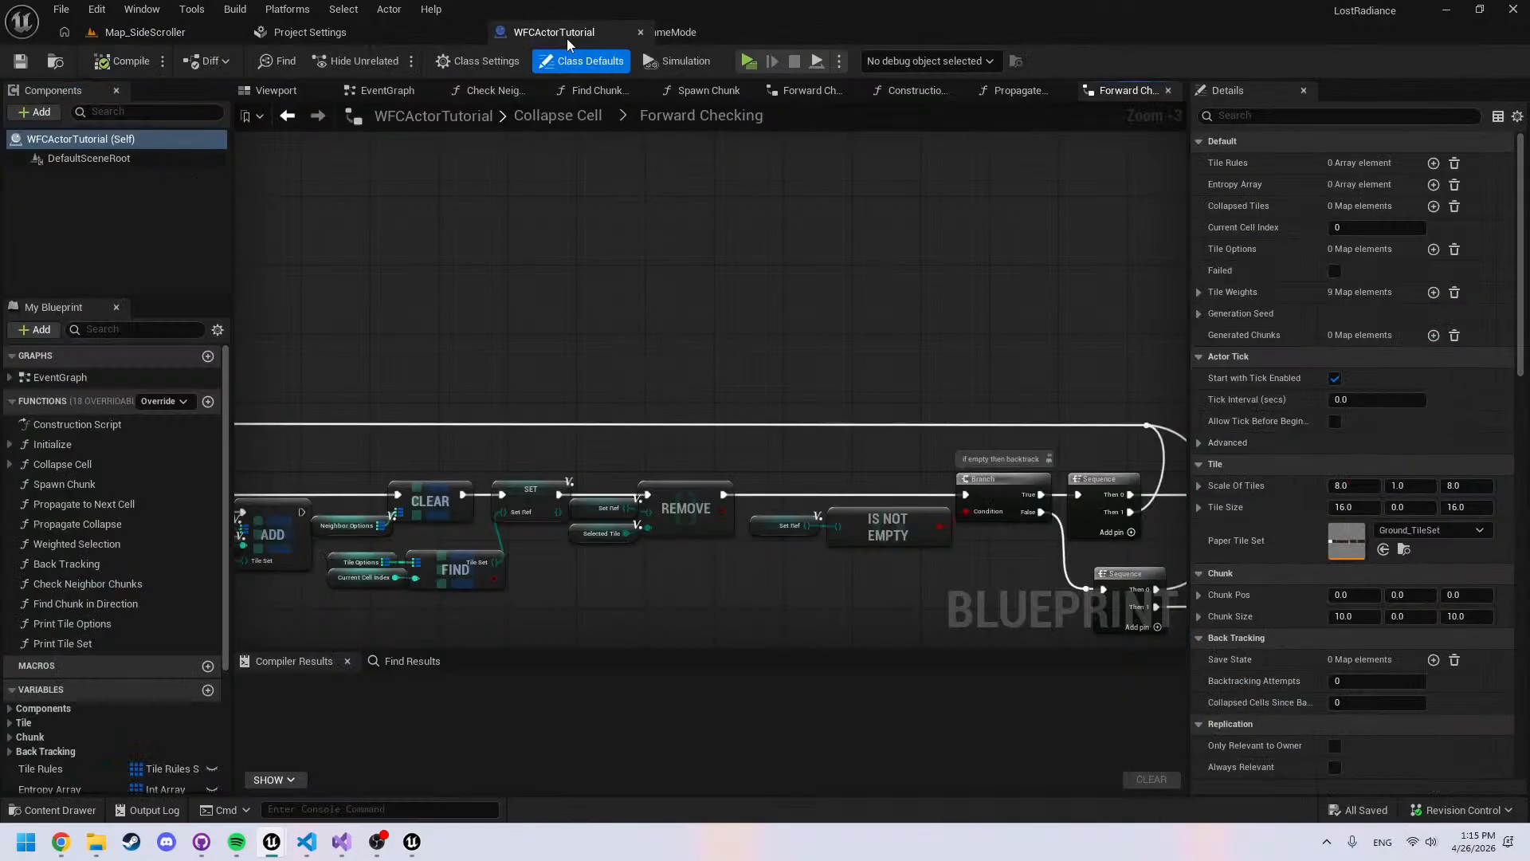
pyautogui.click(383, 90)
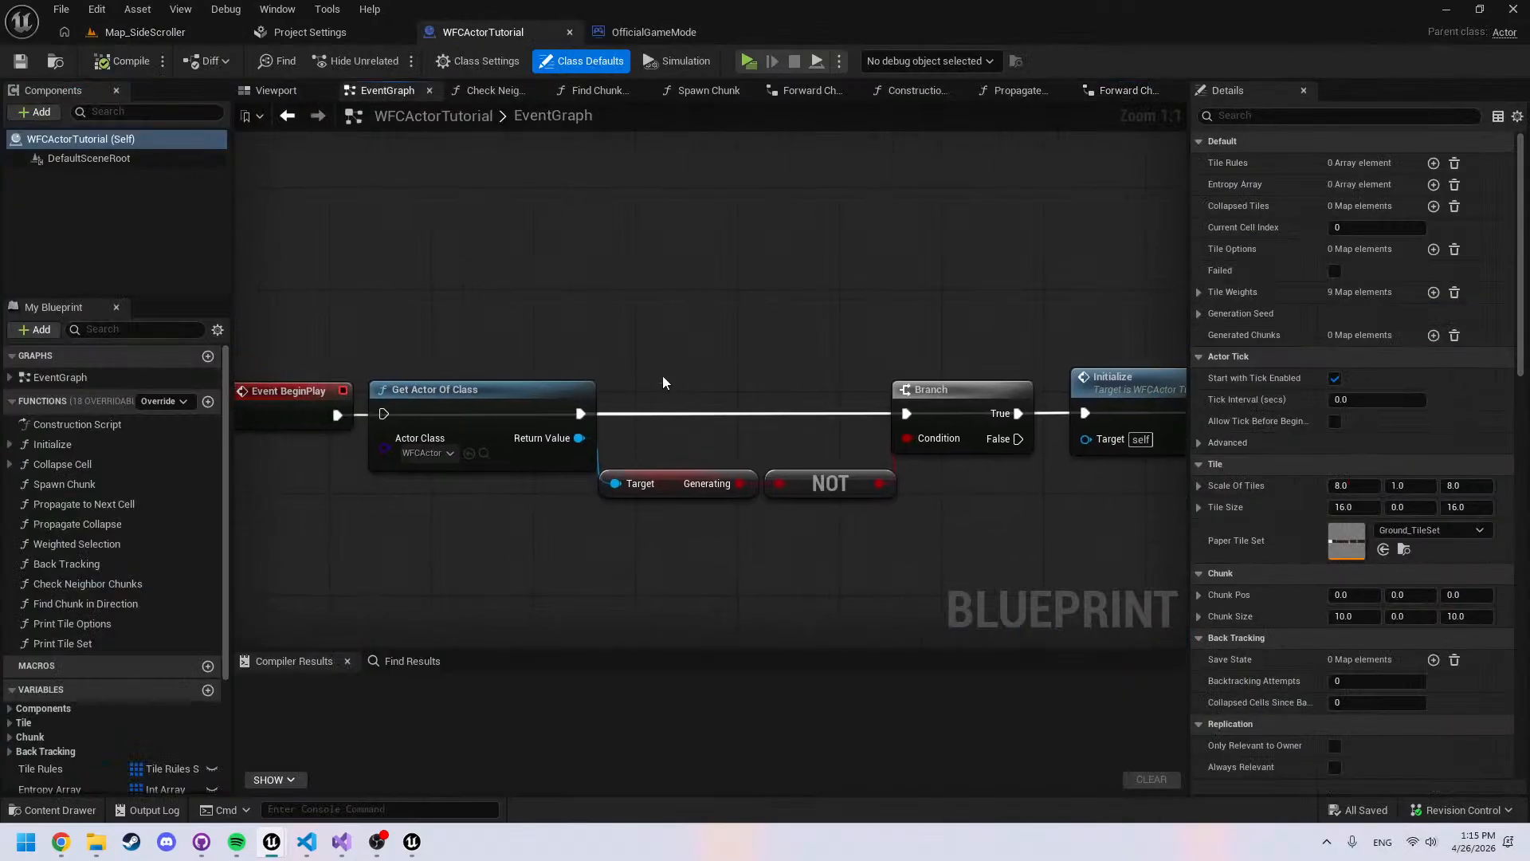
pyautogui.scroll(1, 389, 410)
pyautogui.keyDown('alt'); pyautogui.click(438, 396); pyautogui.keyUp('alt')
pyautogui.moveTo(692, 529); pyautogui.dragTo(607, 463, button='right')
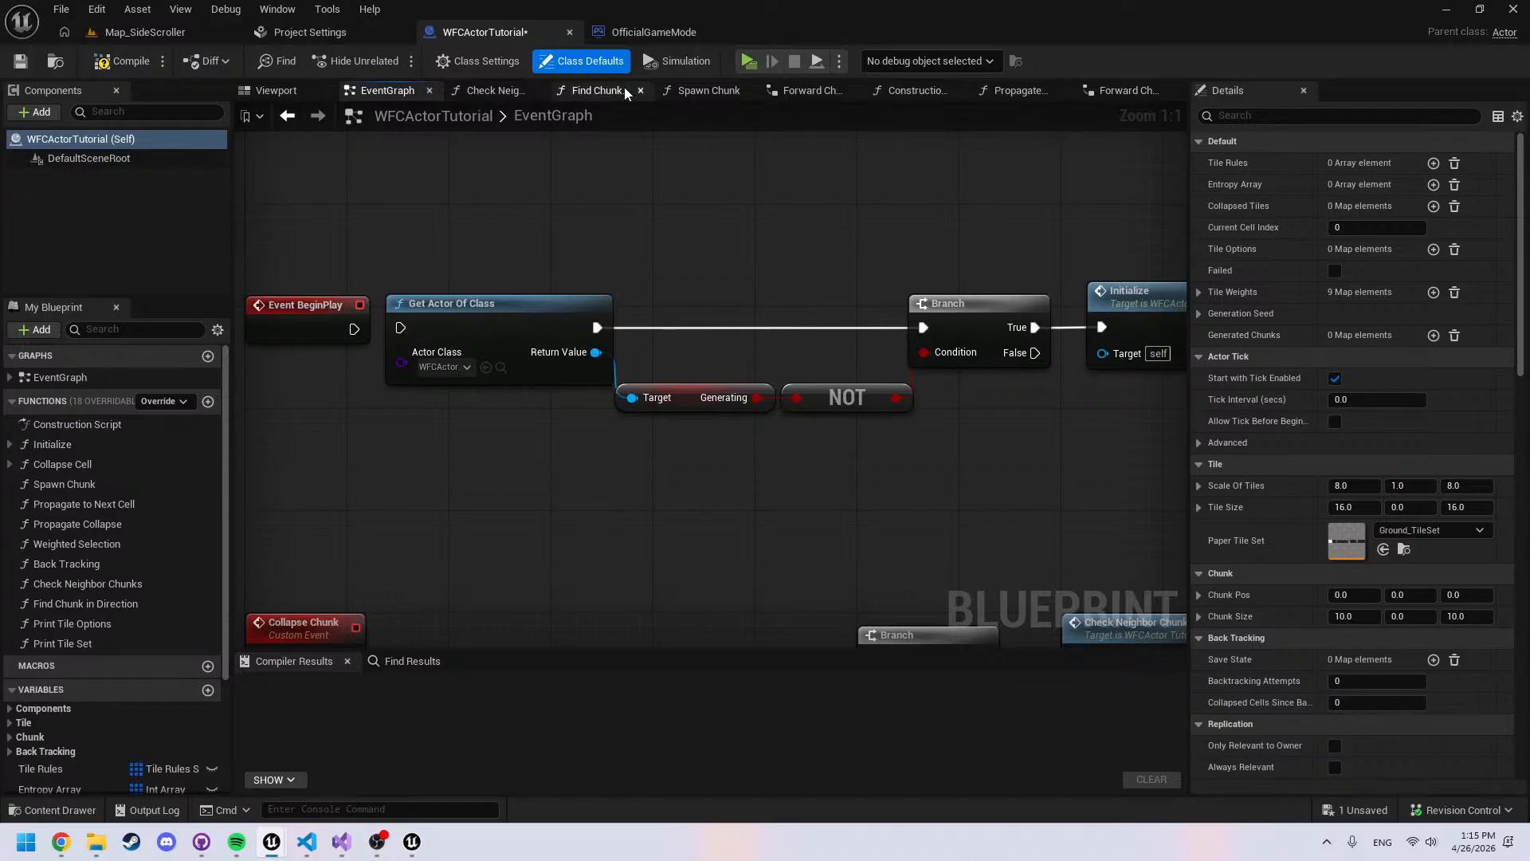
# Open the WFCActor blueprint from the WFC folder and inspect the Event BeginPlay and Branch Out nodes in its EventGraph
pyautogui.click(625, 36)
pyautogui.hotkey('ctrl', 'space')
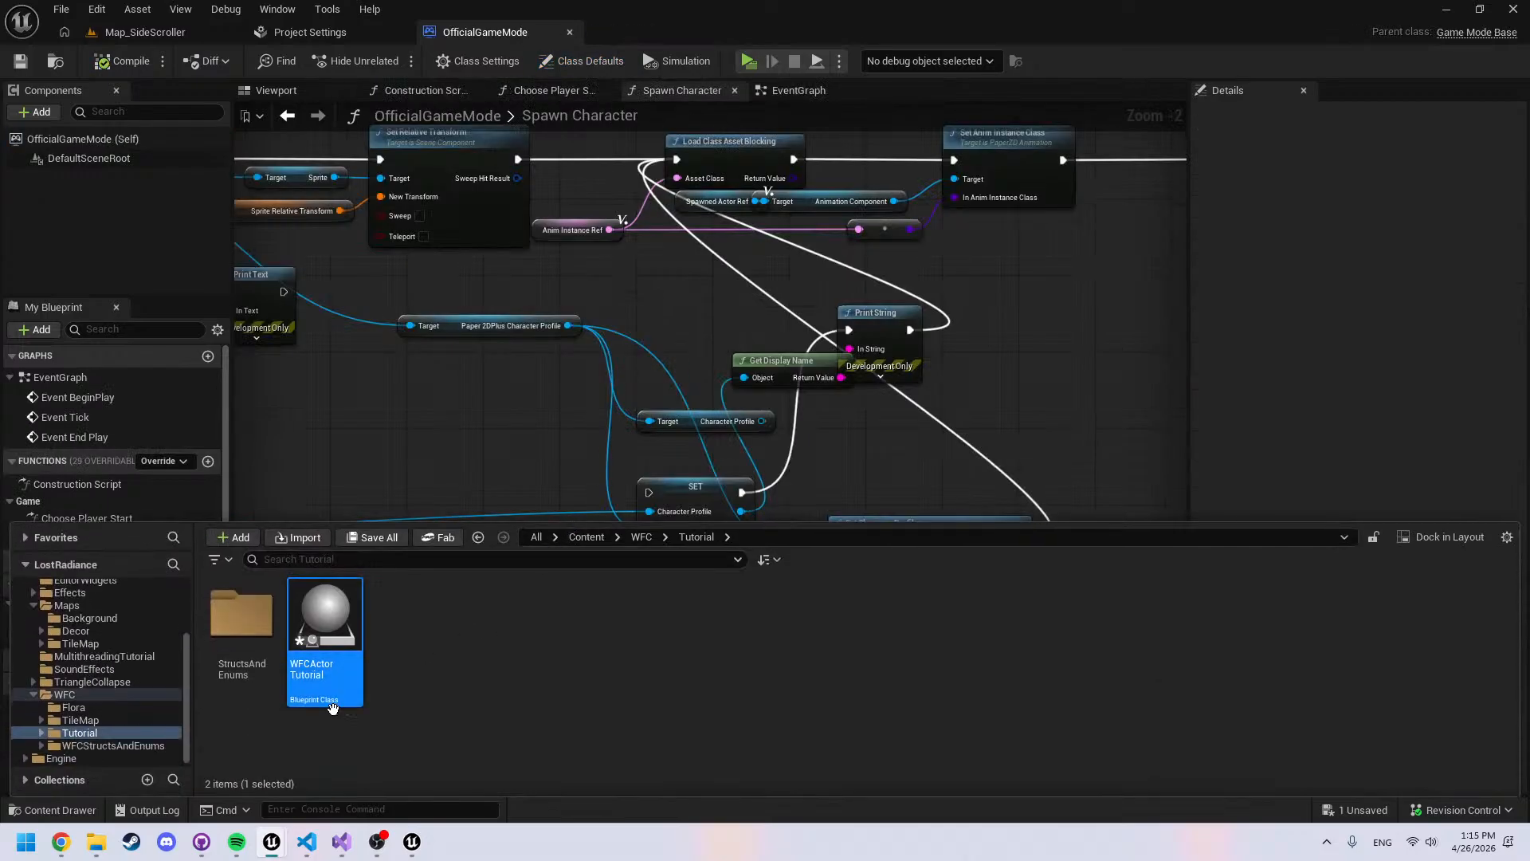
pyautogui.click(642, 536)
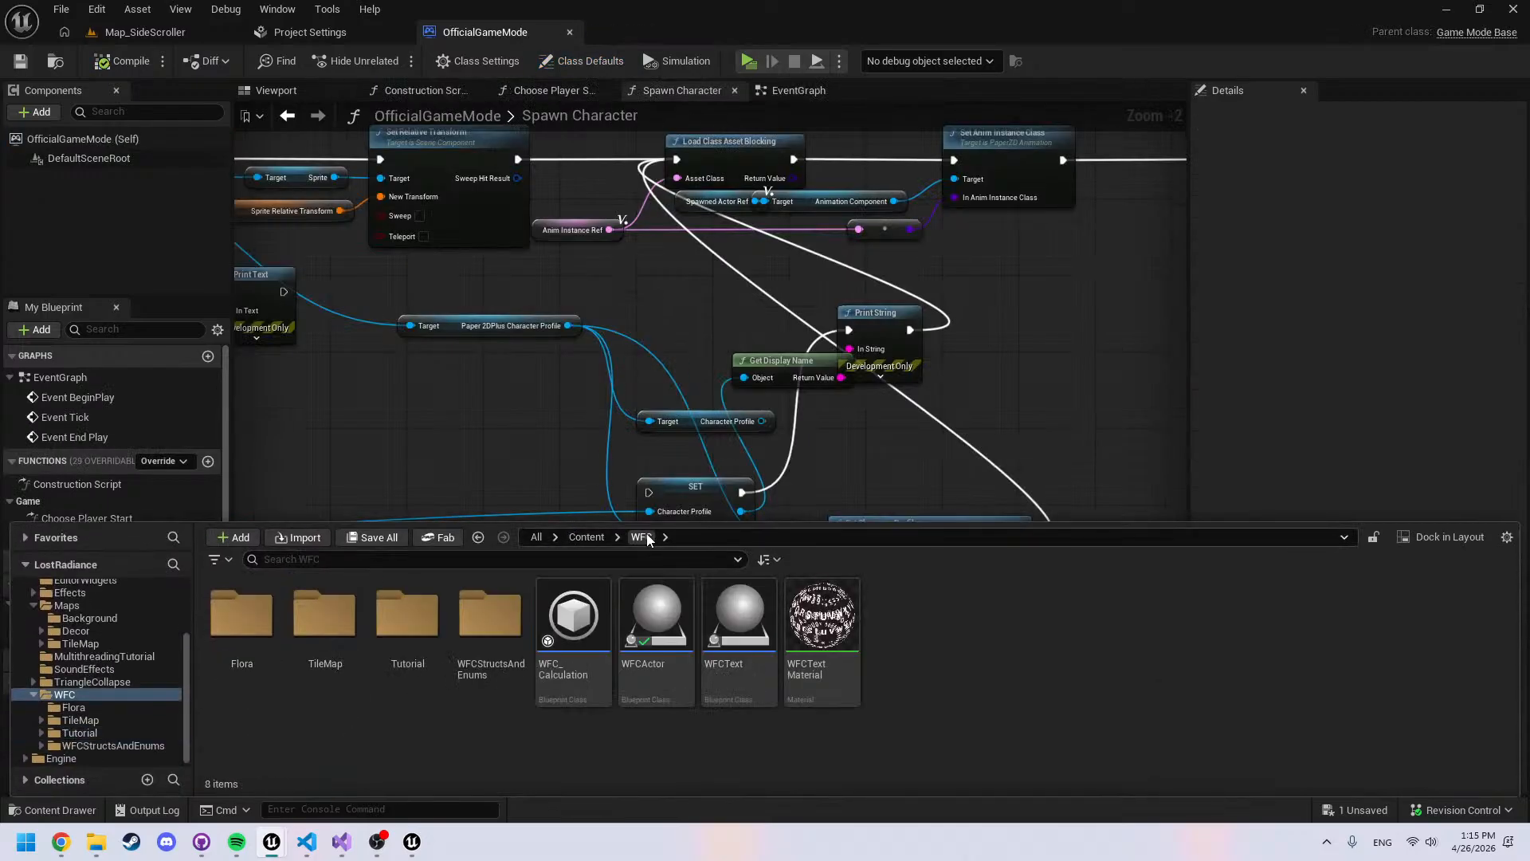
pyautogui.click(679, 687)
pyautogui.doubleClick(679, 687)
pyautogui.scroll(-4, 453, 485)
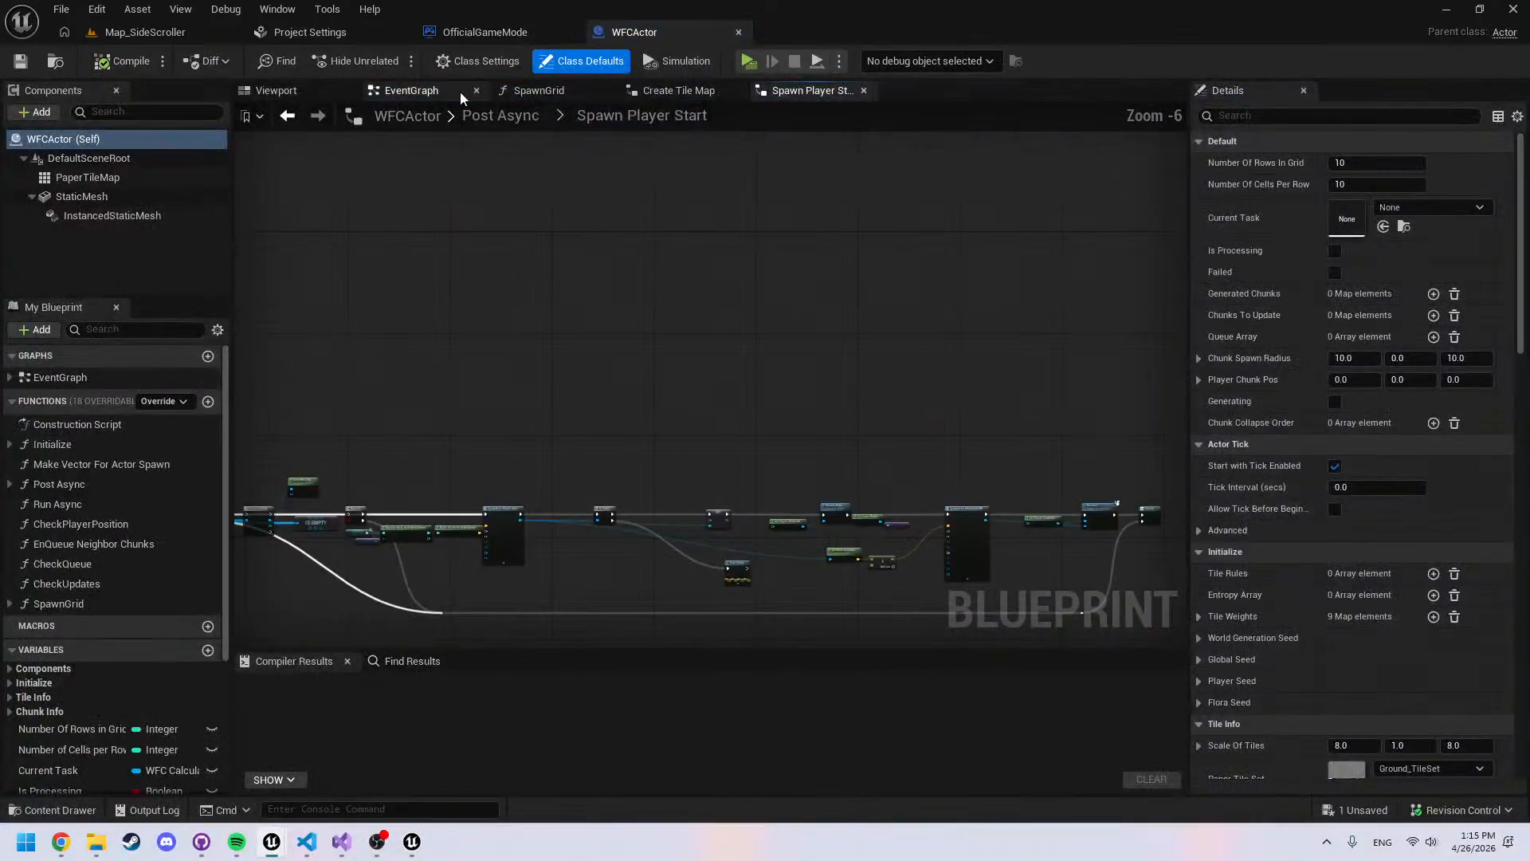
pyautogui.click(426, 91)
pyautogui.moveTo(537, 372); pyautogui.dragTo(806, 425, button='right')
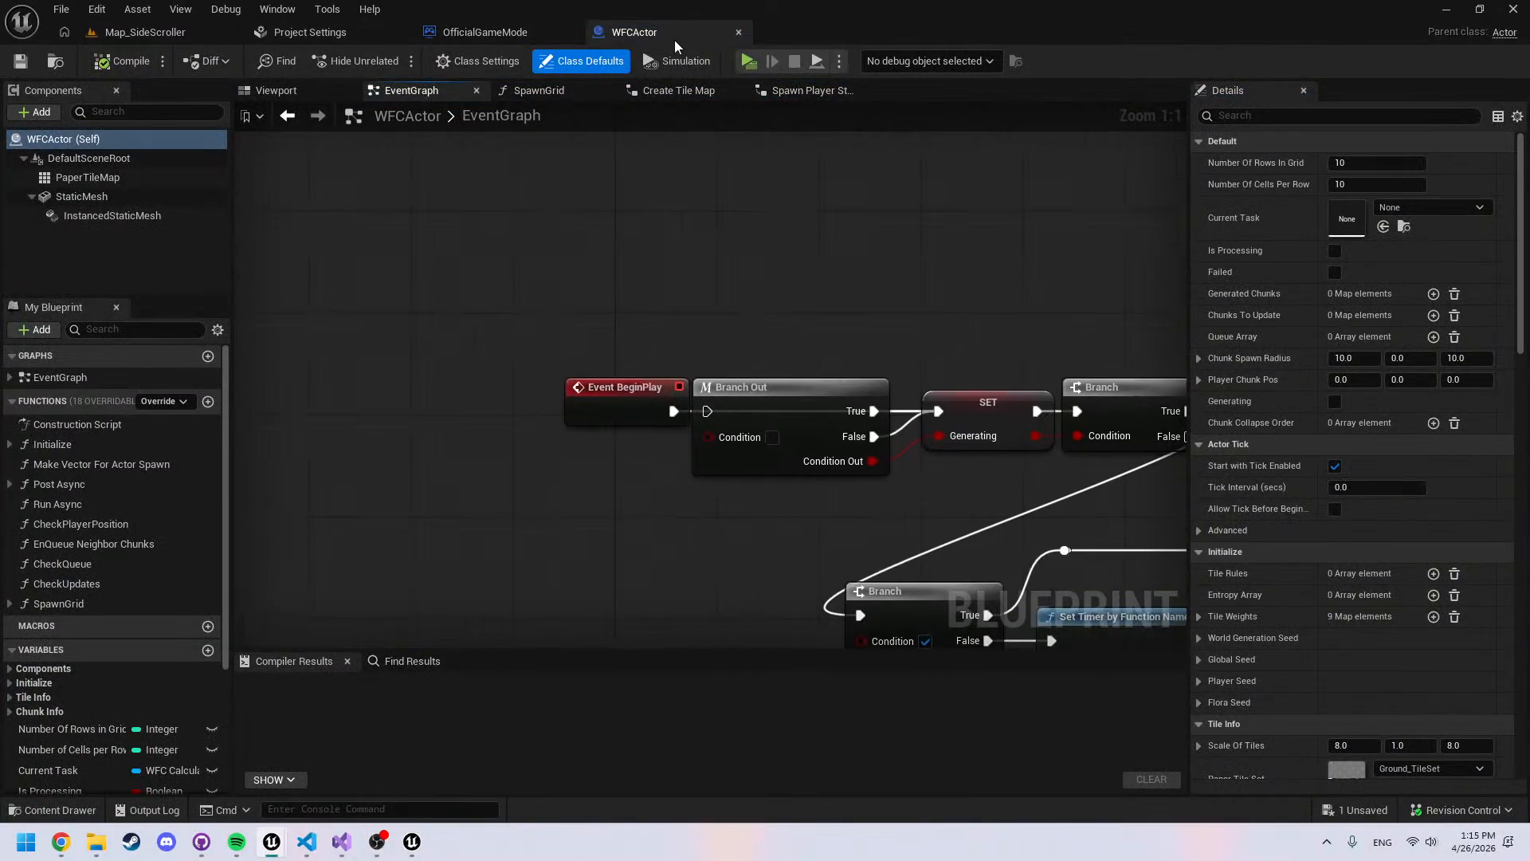
# Play-test the level and fly the debug camera to the small floating platforms to examine them, then stop the session
pyautogui.click(749, 61)
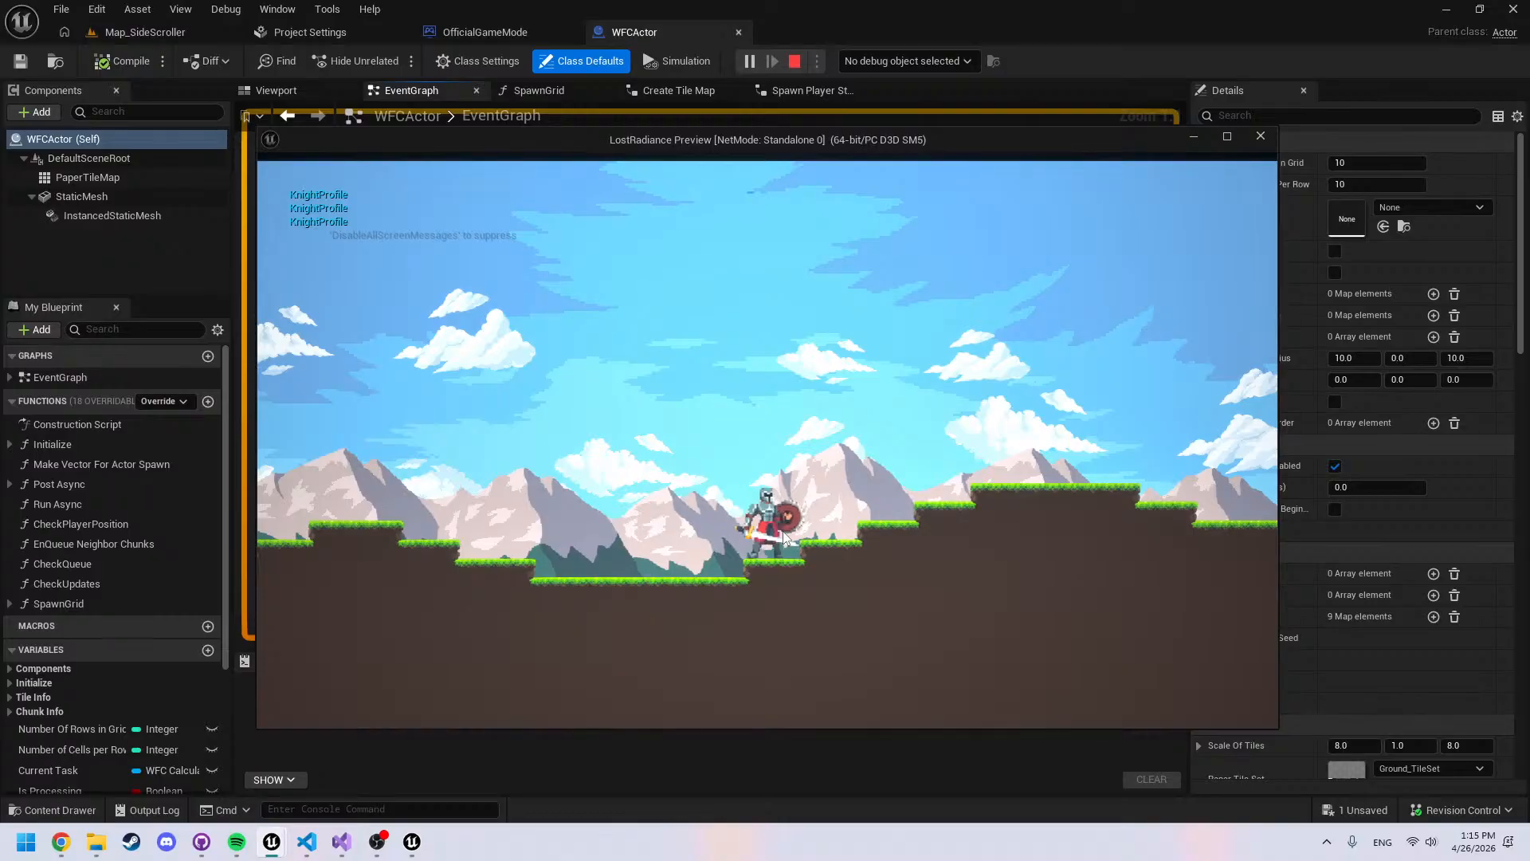
pyautogui.press(';')
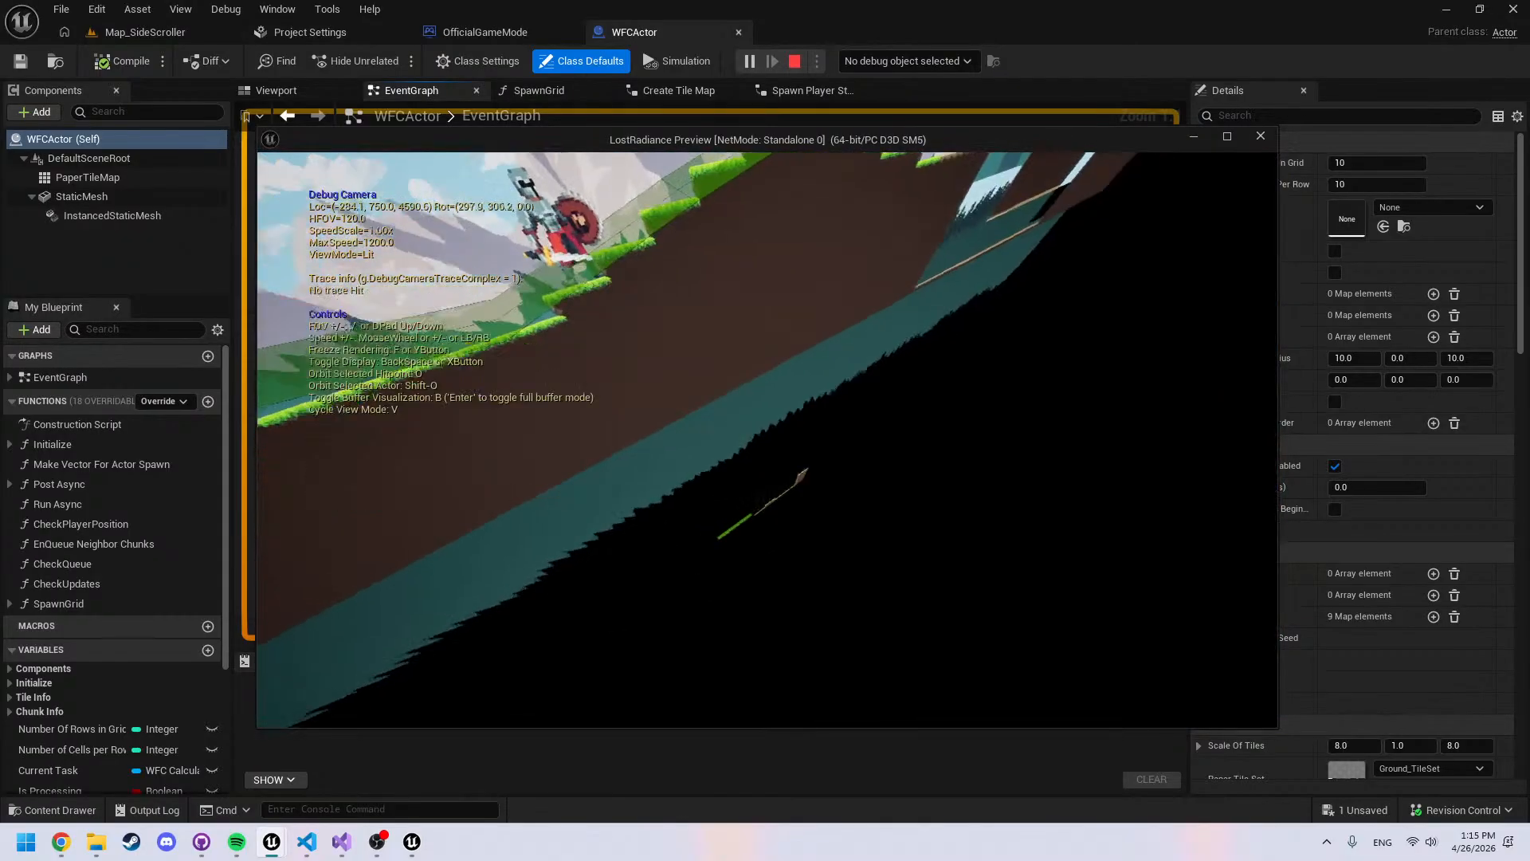
pyautogui.press('w')
pyautogui.press('d')
pyautogui.scroll(2, 767, 440)
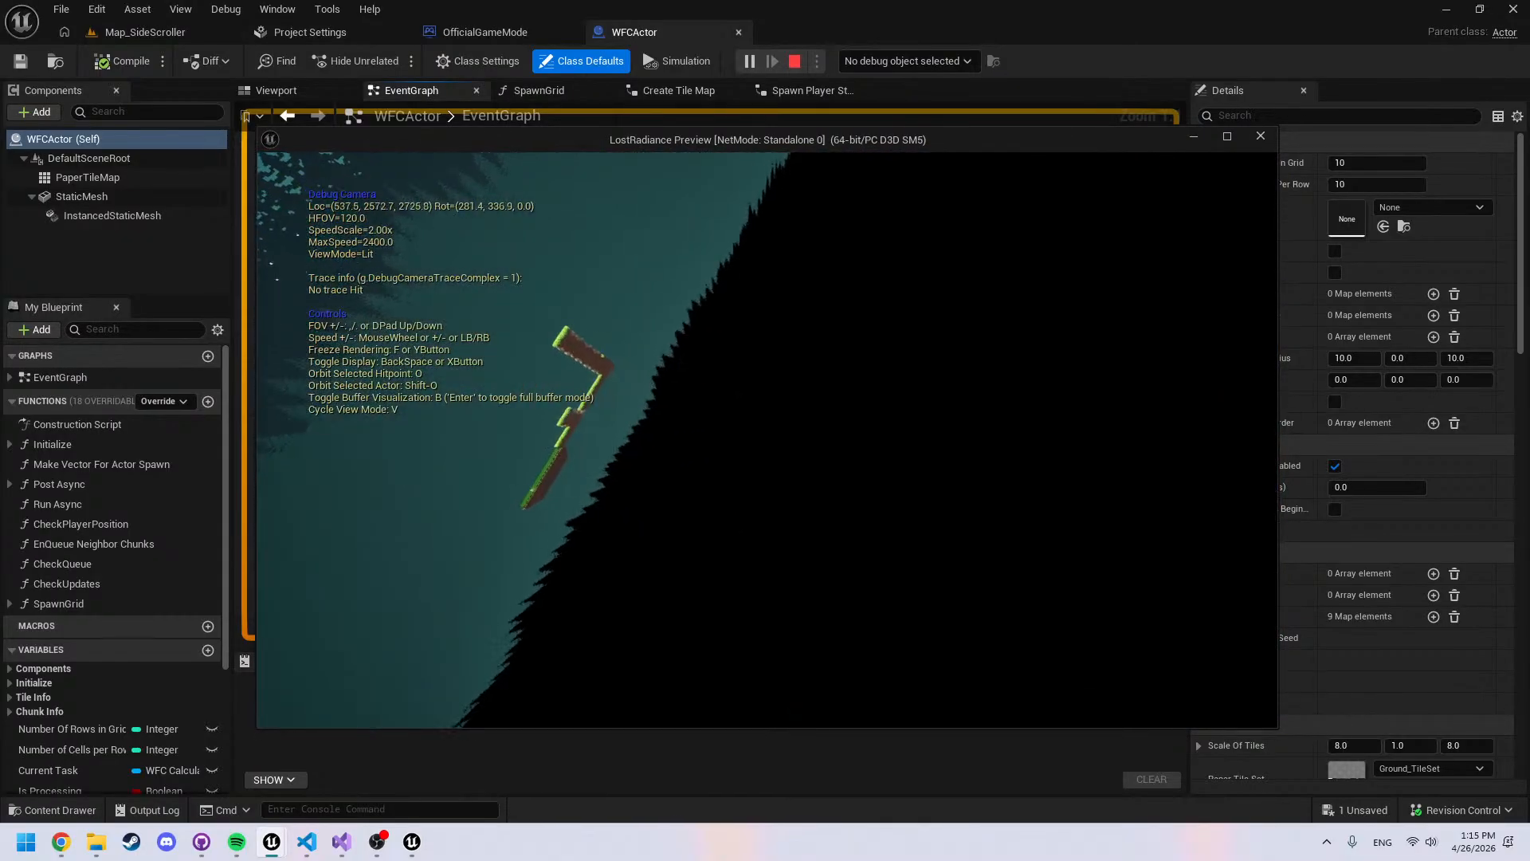
pyautogui.press('w')
pyautogui.scroll(13, 767, 440)
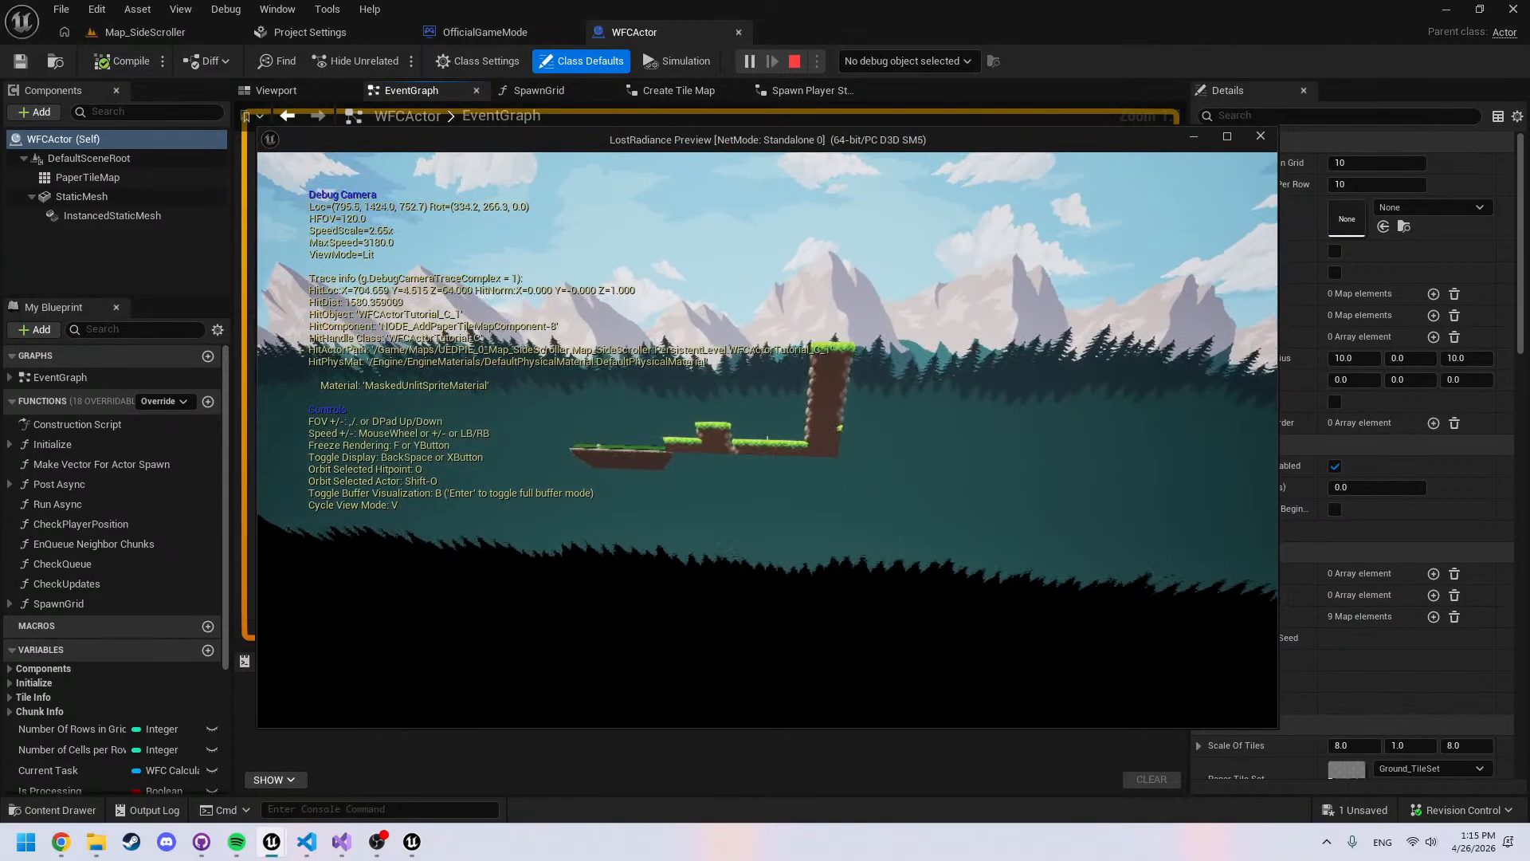
pyautogui.press('Escape')
# Open the WFC_Calculation blueprint from the WFC folder, look over its EventGraph, and close the blueprint again
pyautogui.moveTo(738, 550); pyautogui.dragTo(575, 506, button='right')
pyautogui.scroll(-2, 588, 510)
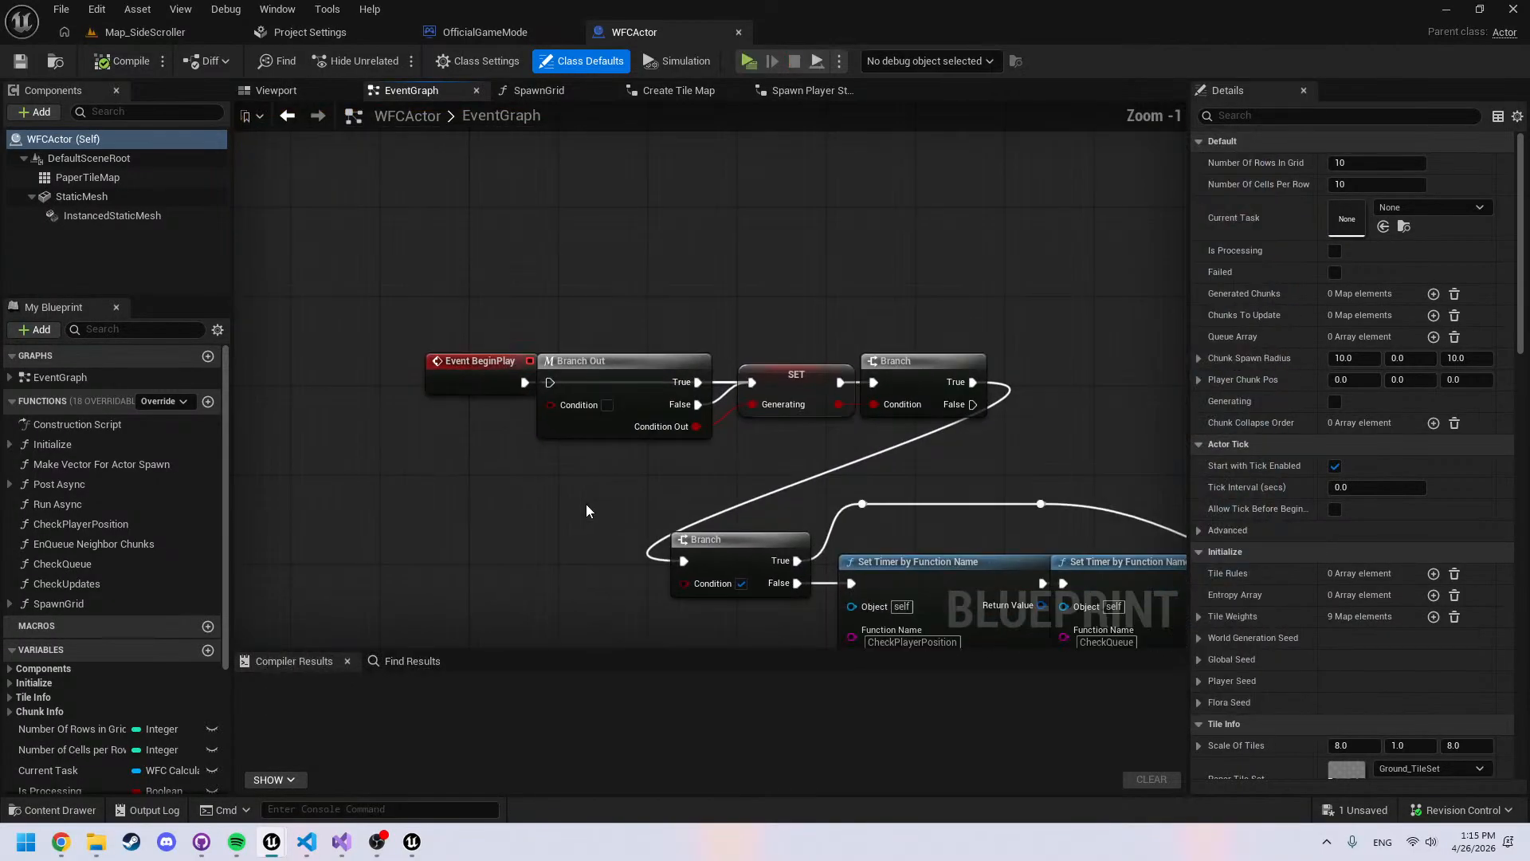
pyautogui.scroll(2, 555, 417)
pyautogui.moveTo(468, 519); pyautogui.dragTo(458, 306, button='right')
pyautogui.scroll(-5, 458, 306)
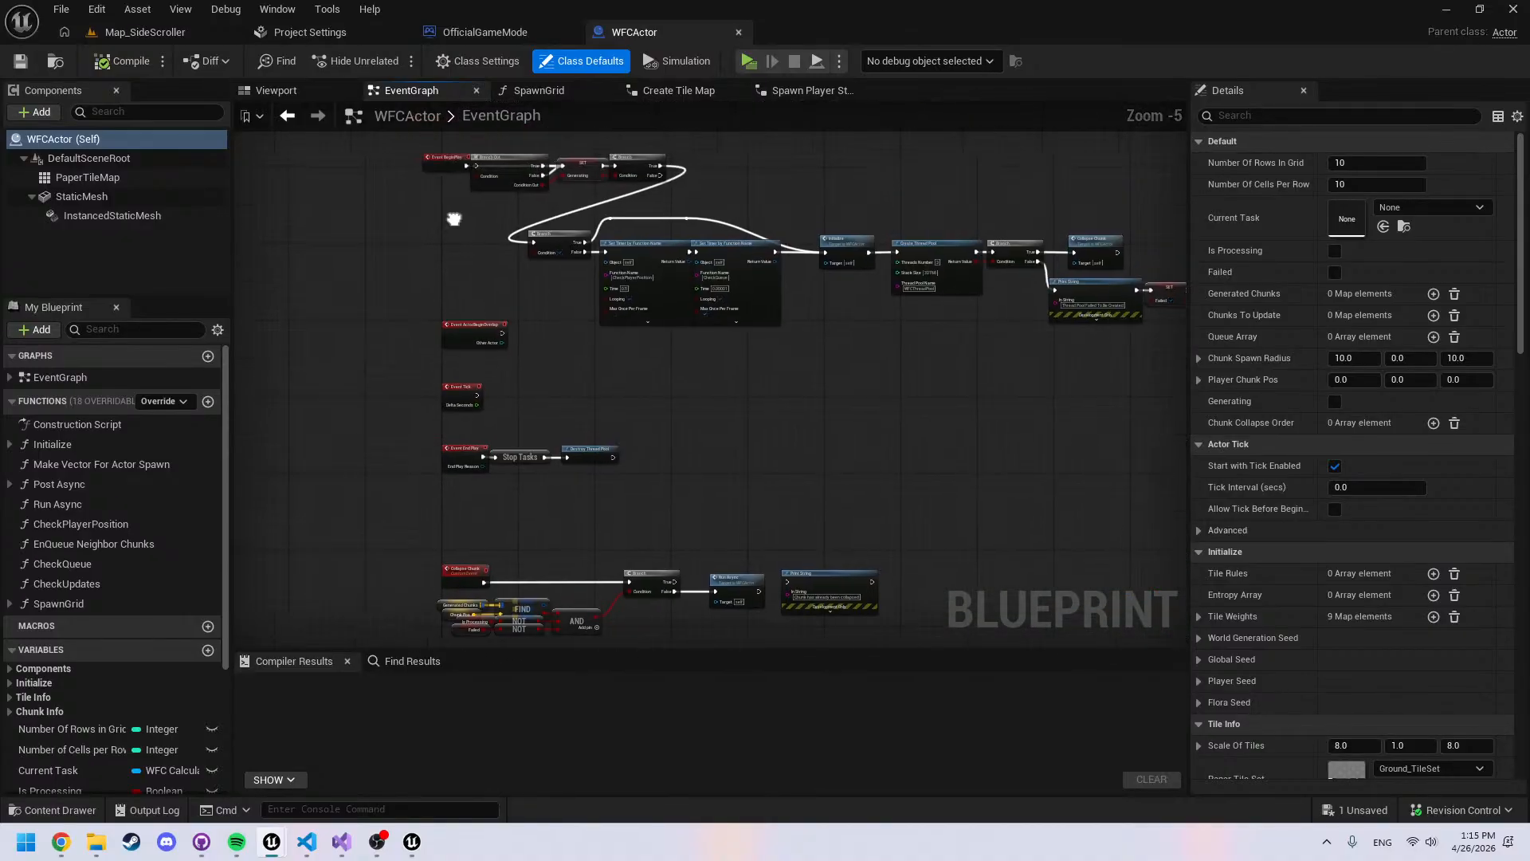
pyautogui.hotkey('ctrl', 'space')
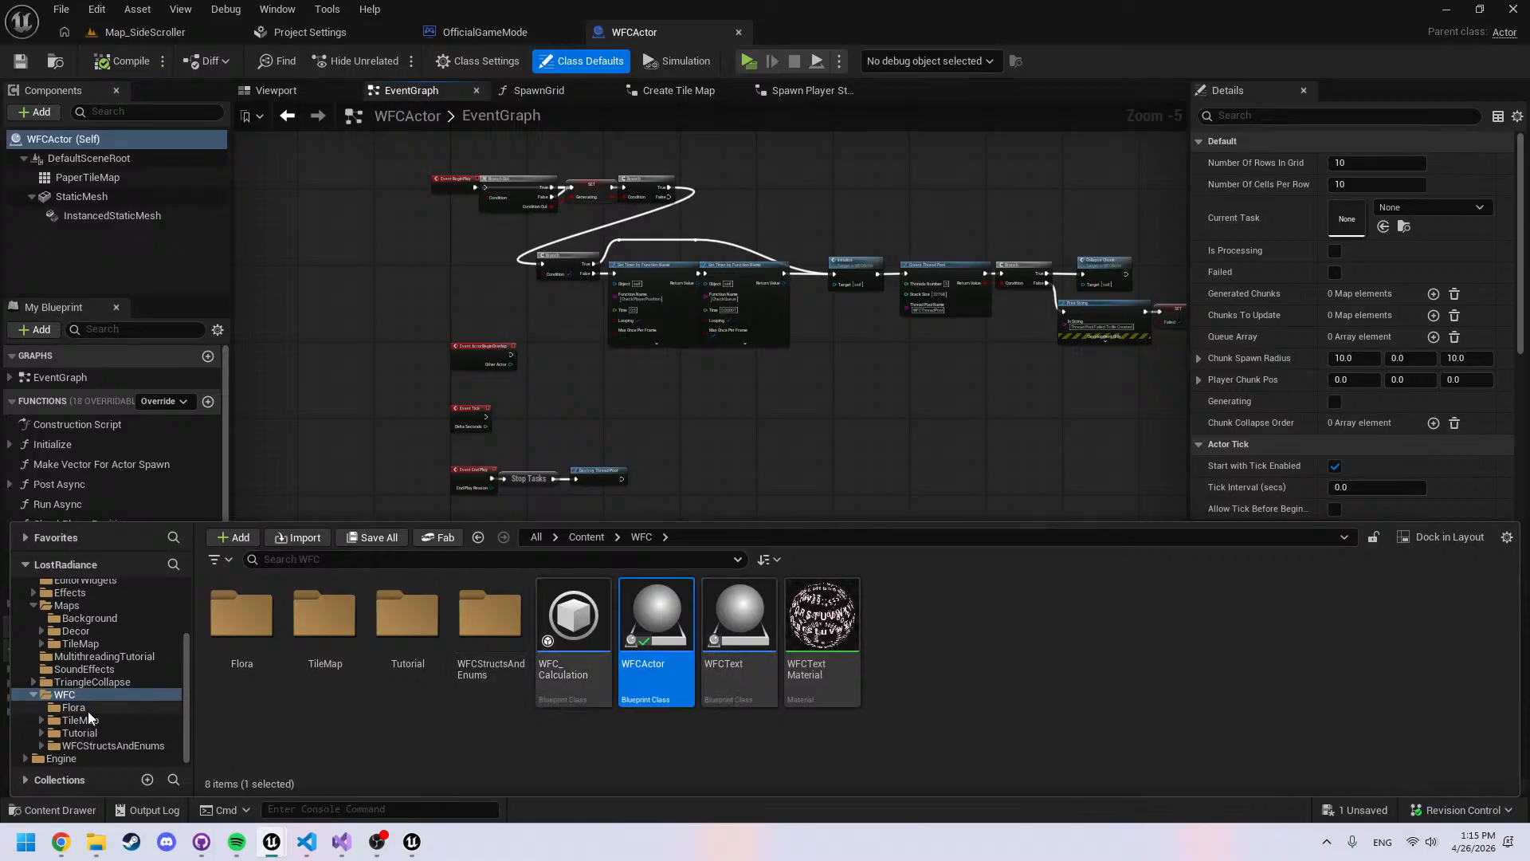
pyautogui.click(592, 624)
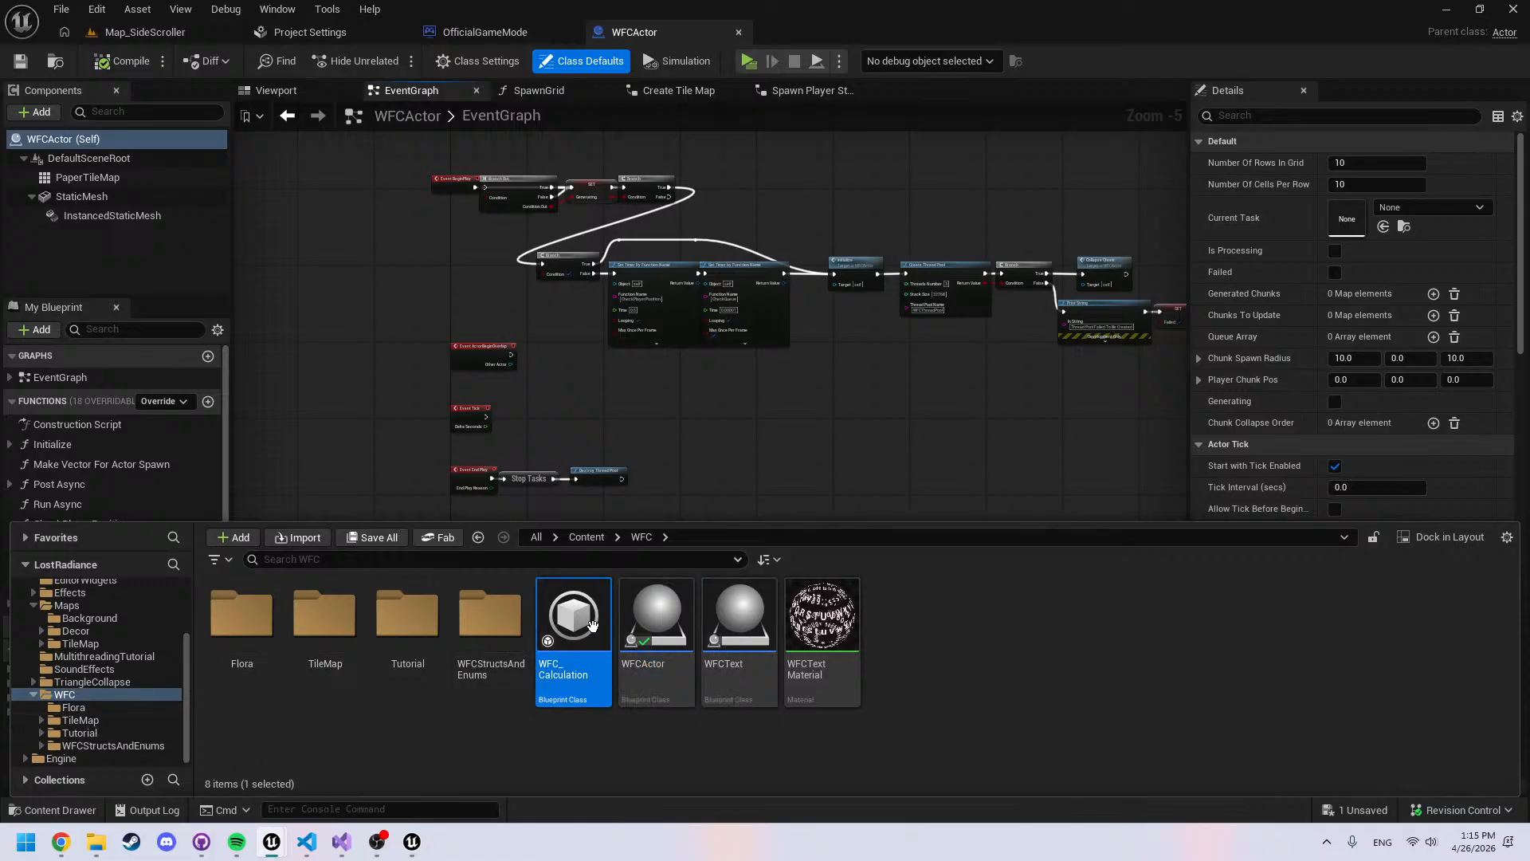
pyautogui.doubleClick(591, 624)
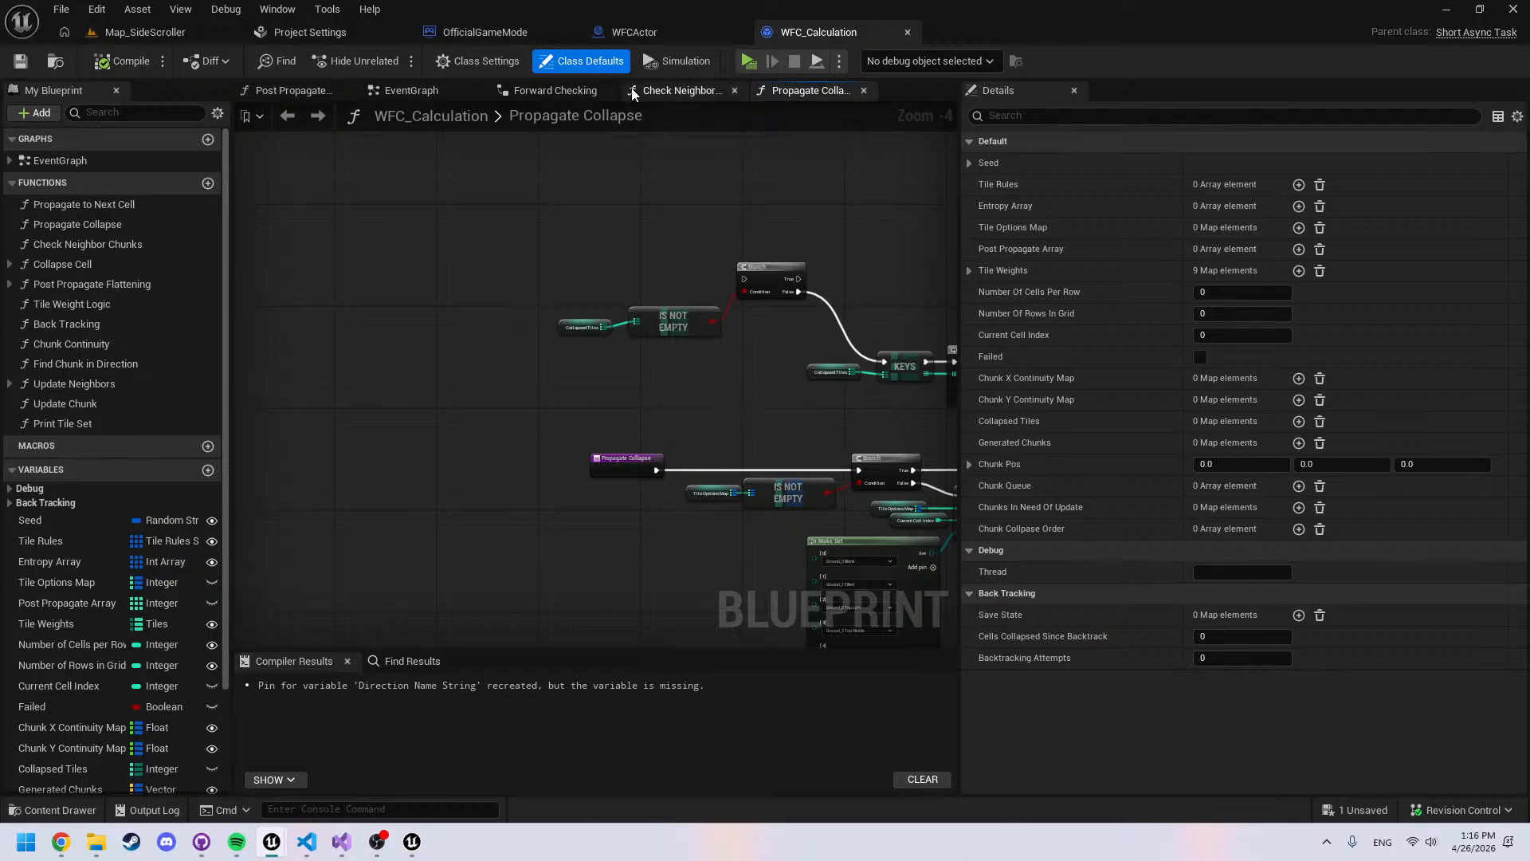
pyautogui.click(411, 90)
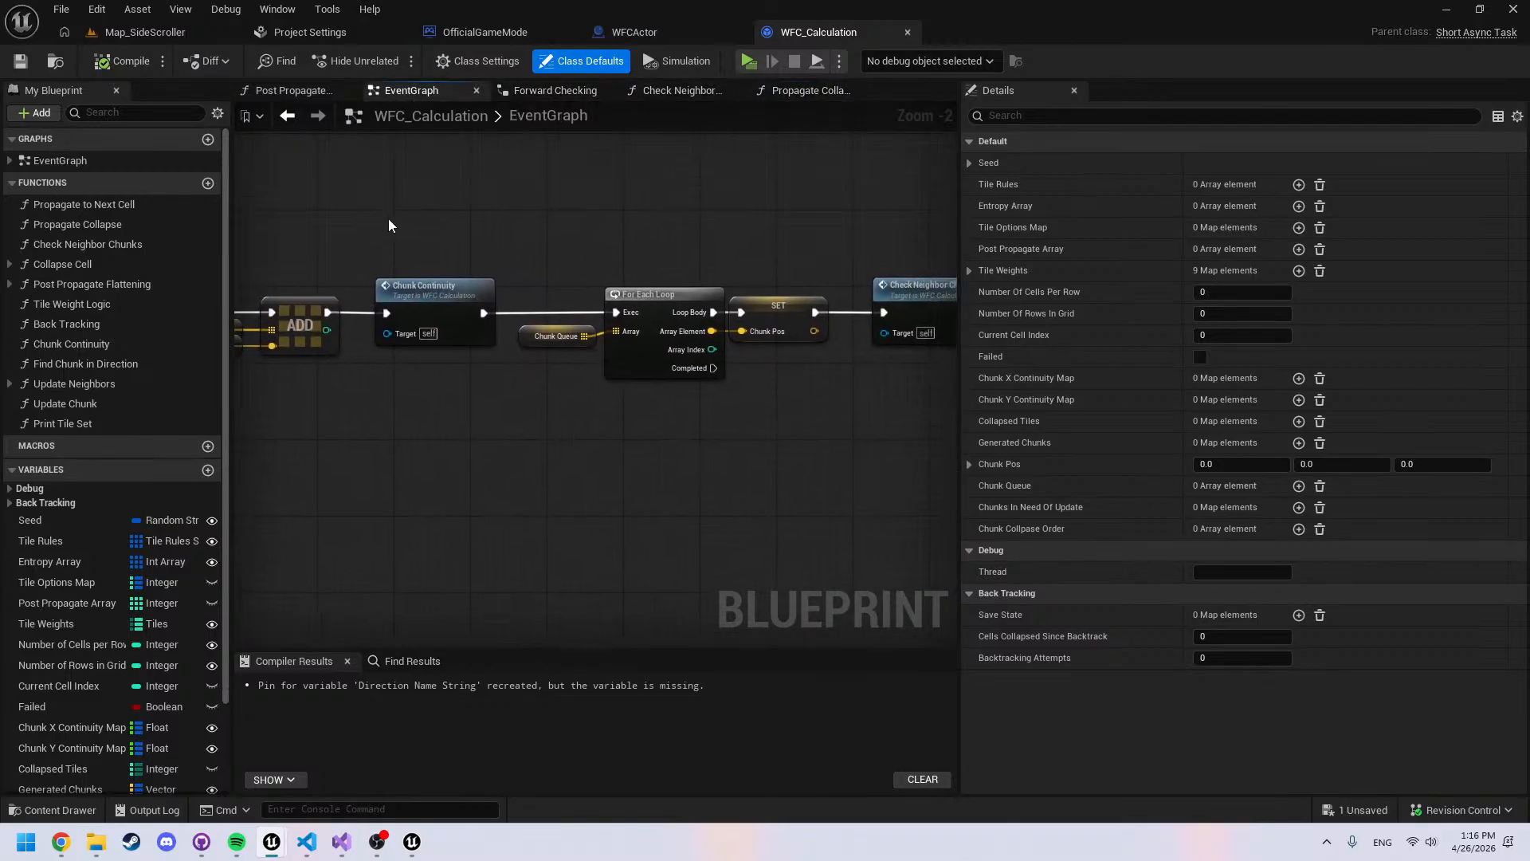
pyautogui.scroll(-4, 550, 335)
pyautogui.hotkey('ctrl', 'w')
# Examine the WFCActor startup chain from Event BeginPlay through the timers to Initialize and Create Thread Pool
pyautogui.scroll(3, 676, 346)
pyautogui.moveTo(668, 398); pyautogui.dragTo(709, 642, button='right')
pyautogui.scroll(1, 676, 346)
pyautogui.moveTo(373, 293); pyautogui.dragTo(488, 310, button='right')
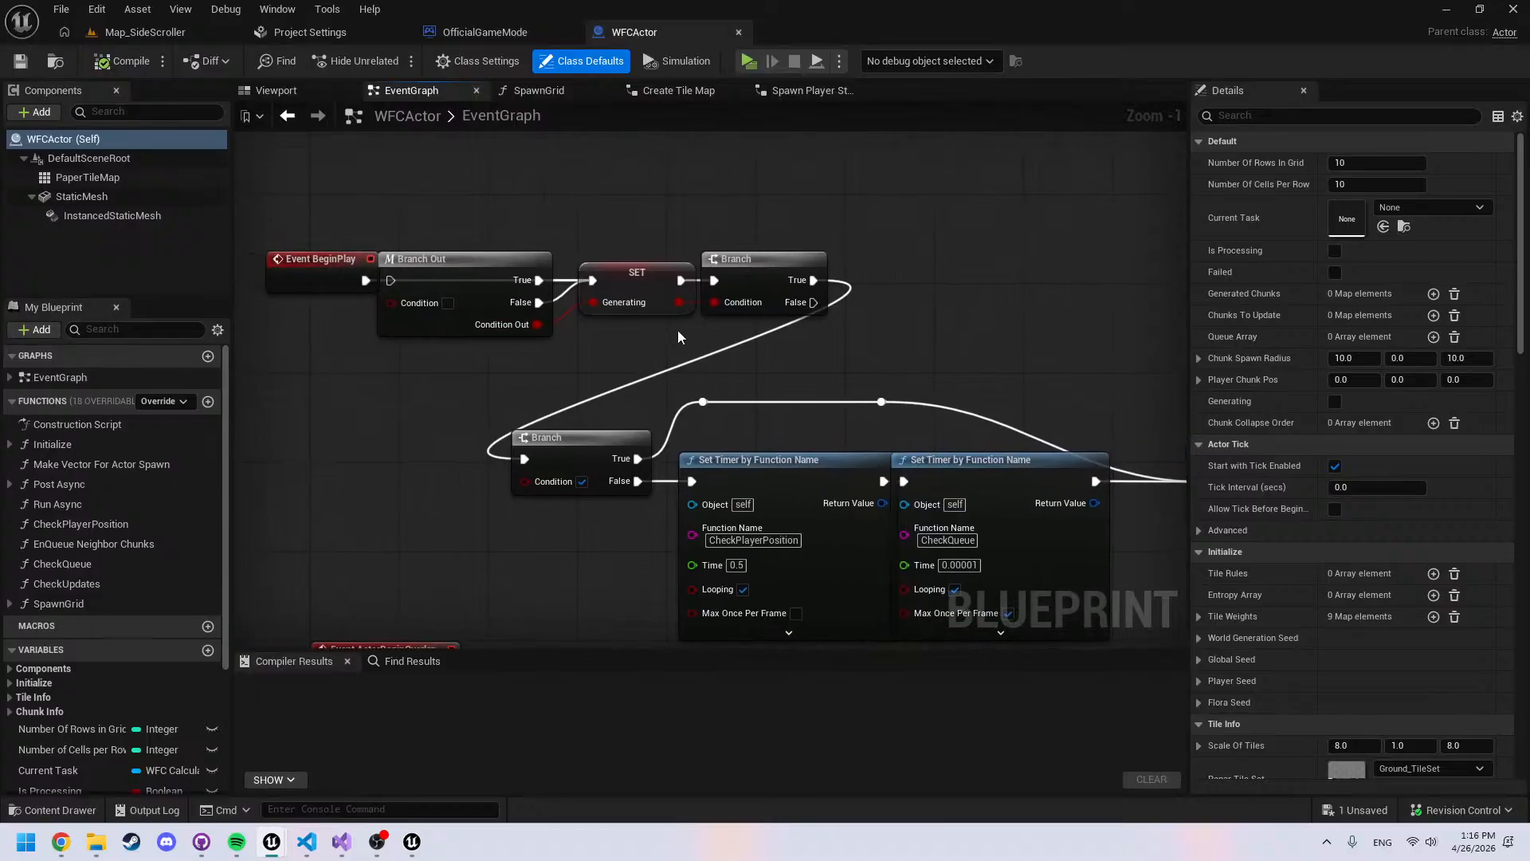
pyautogui.moveTo(624, 340); pyautogui.dragTo(237, 351, button='right')
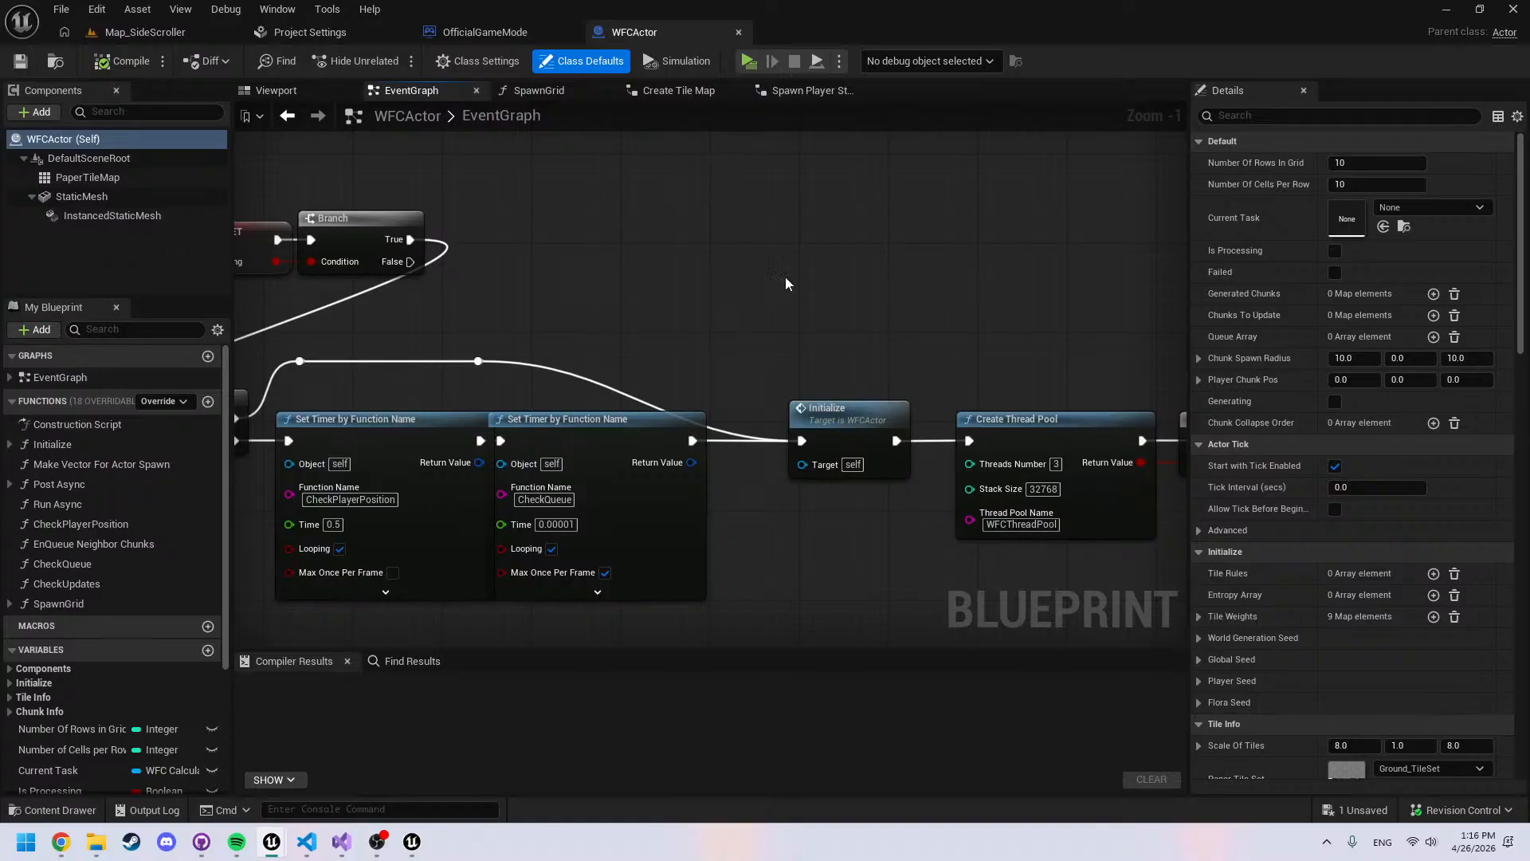
pyautogui.scroll(-5, 69, 716)
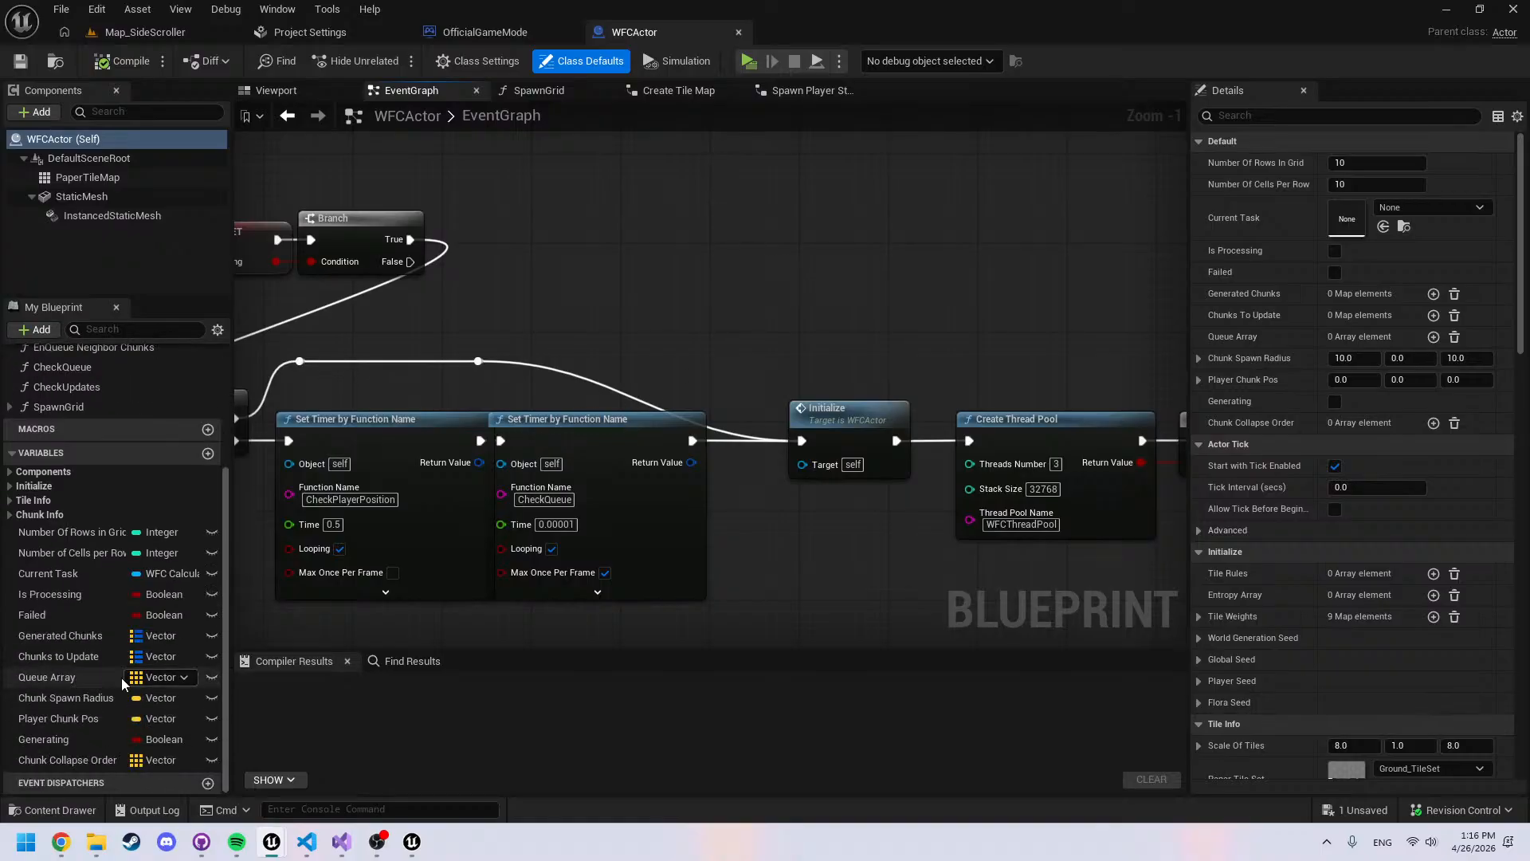
# Expand the Chunk Info and Initialize variable categories and inspect the default value of the Global Seed variable
pyautogui.click(11, 515)
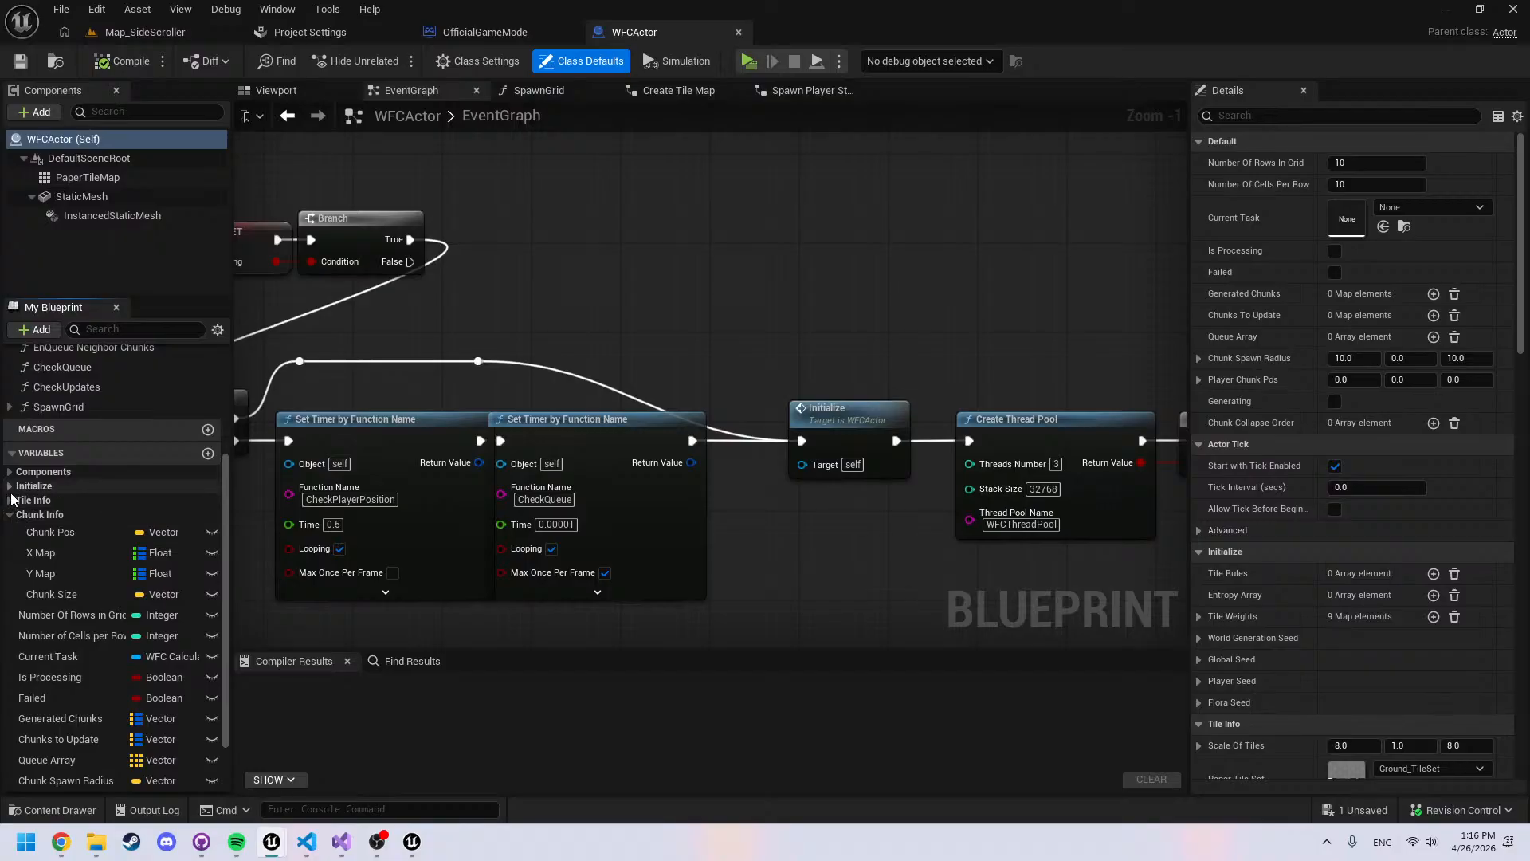
pyautogui.click(11, 486)
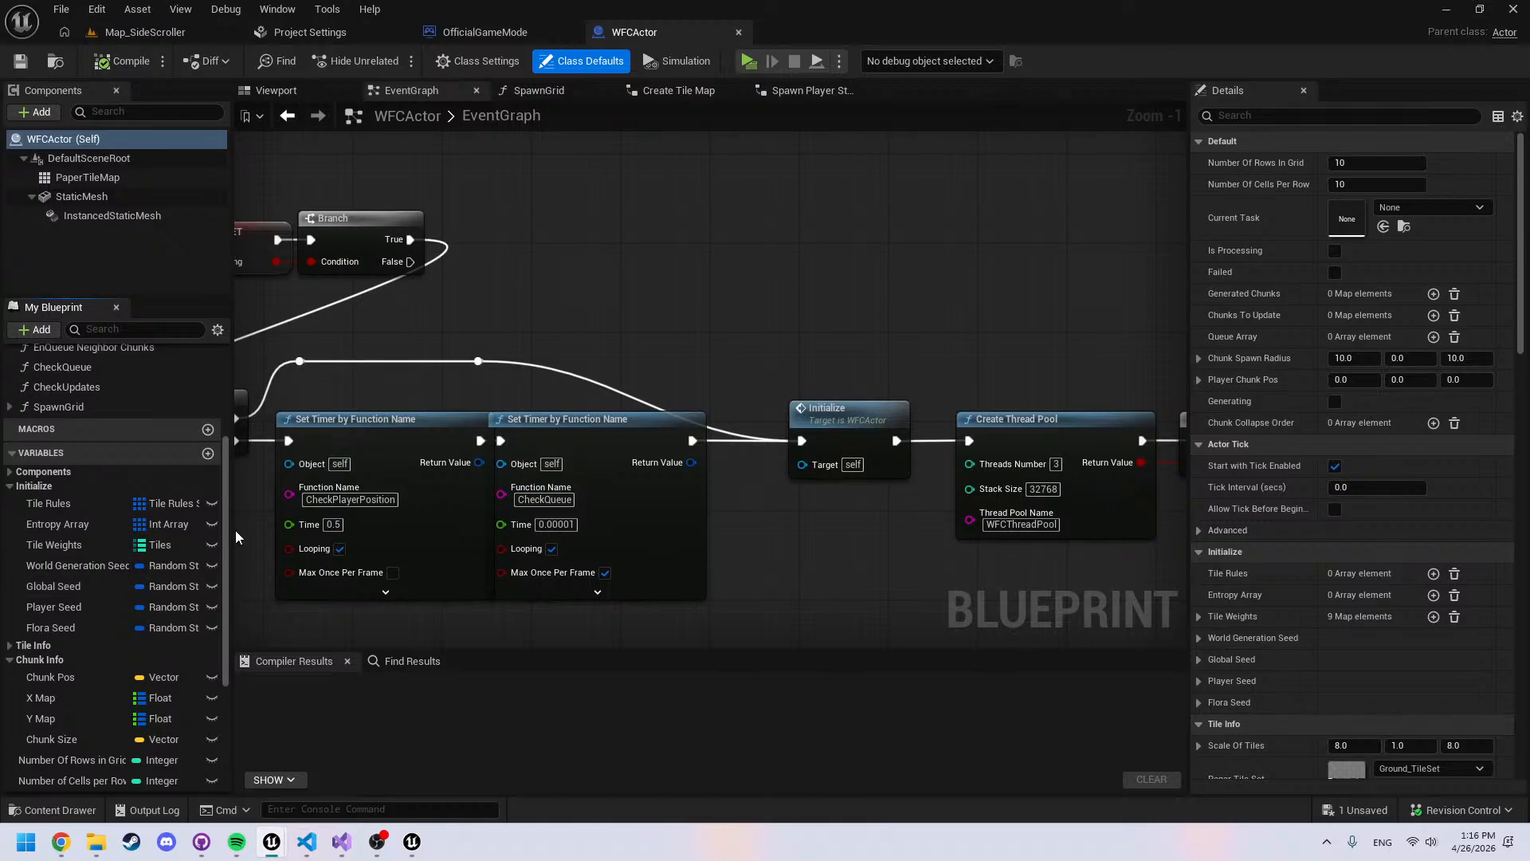
pyautogui.moveTo(458, 365); pyautogui.dragTo(539, 388, button='right')
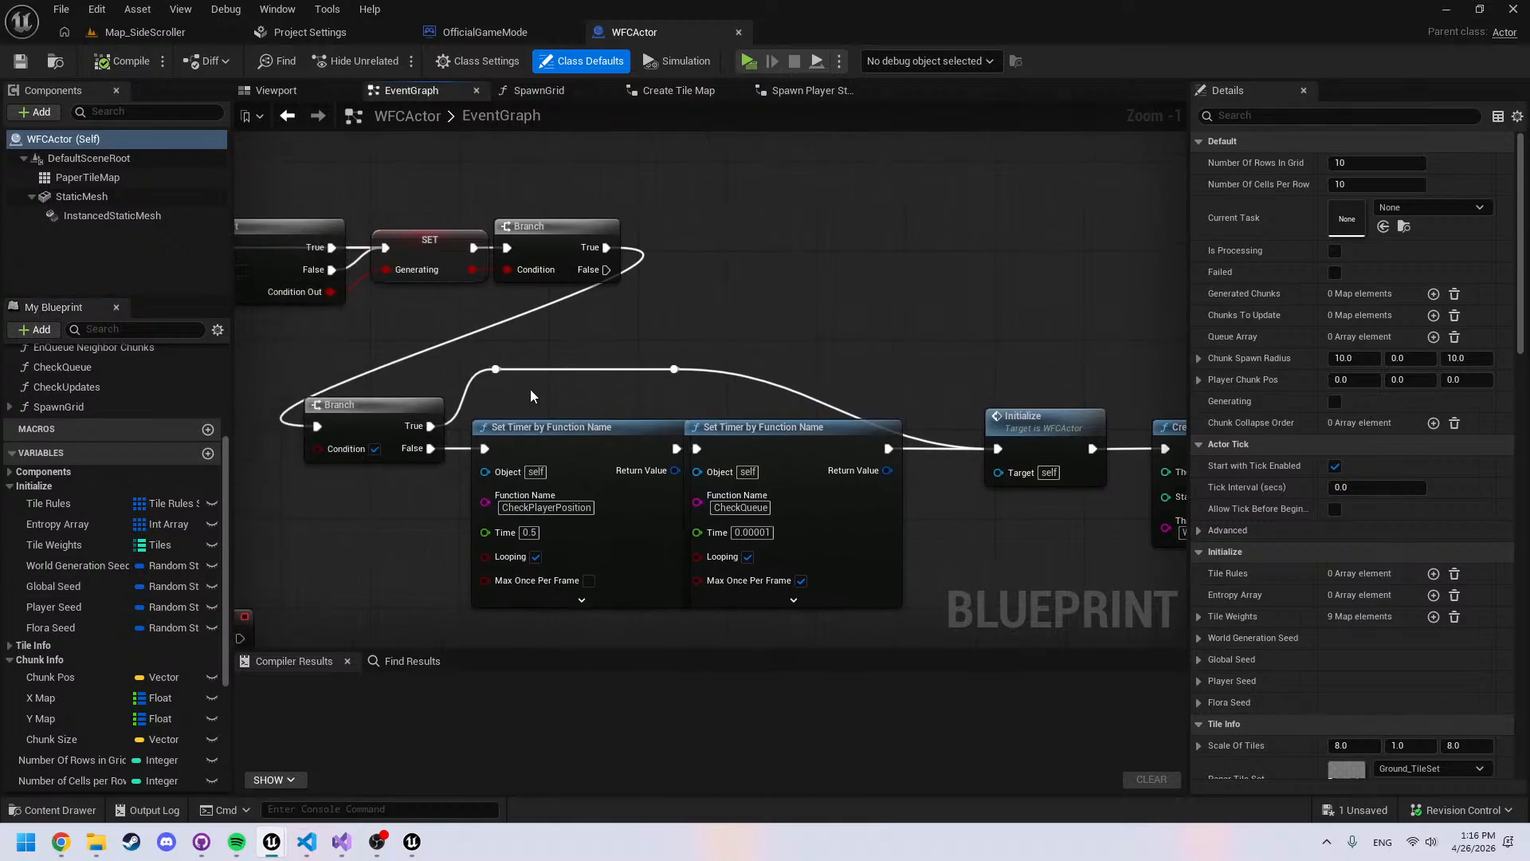
pyautogui.click(72, 586)
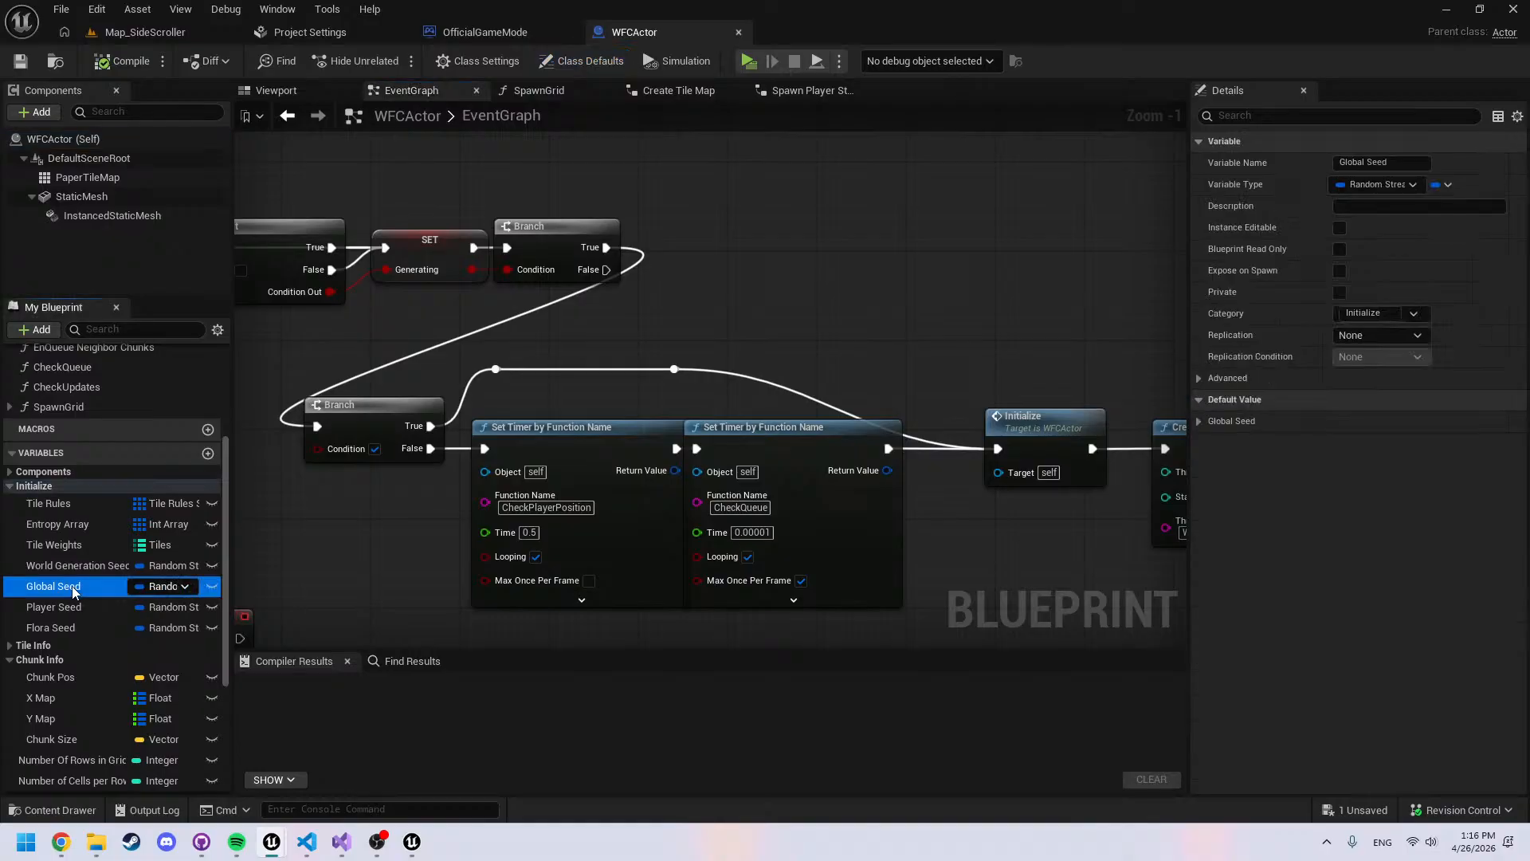
pyautogui.click(1200, 421)
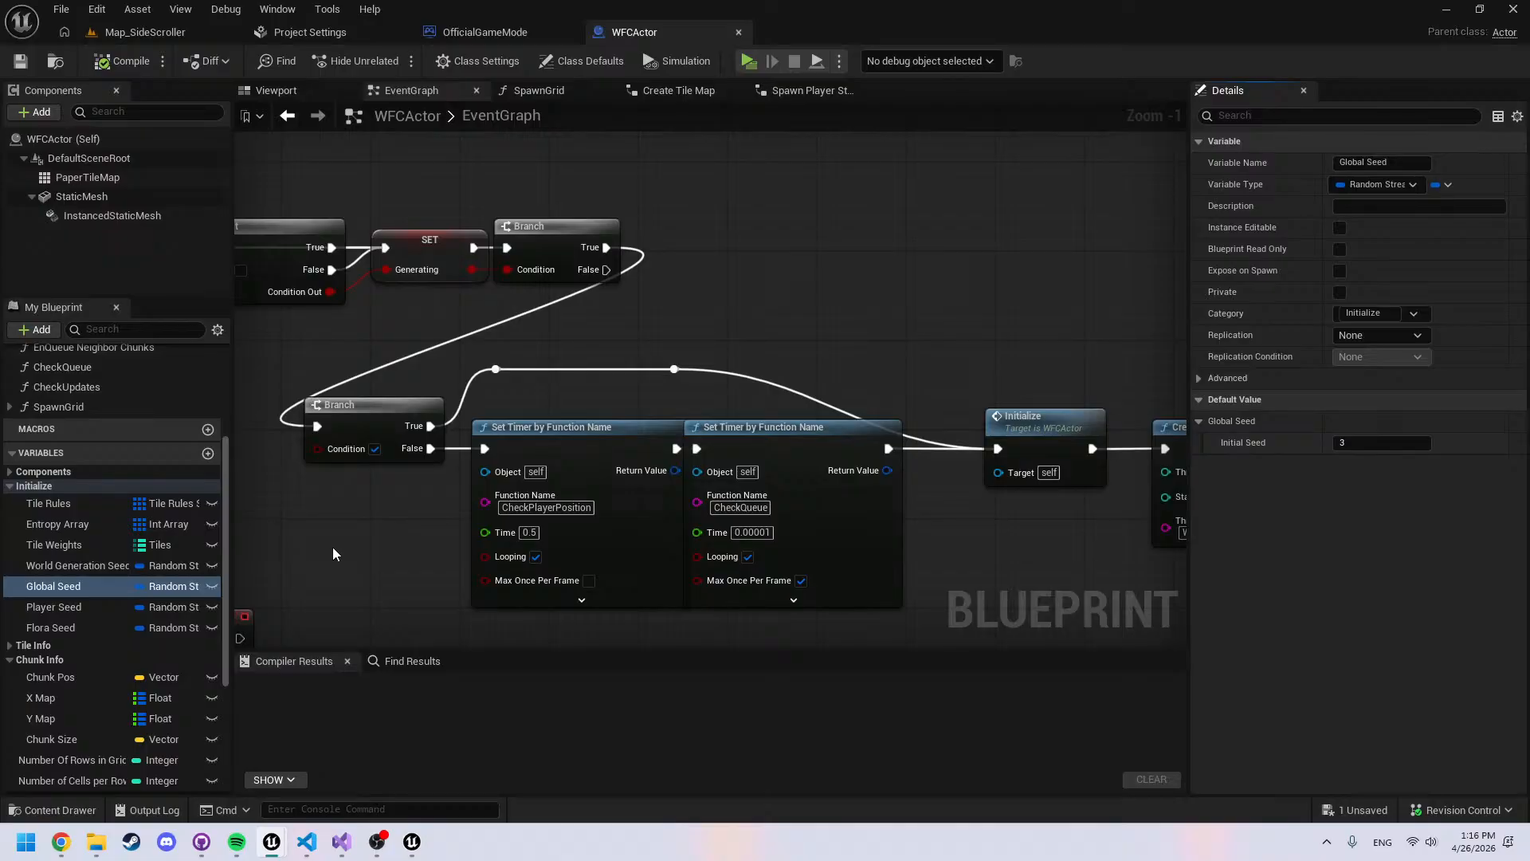
pyautogui.moveTo(360, 540); pyautogui.dragTo(181, 537, button='right')
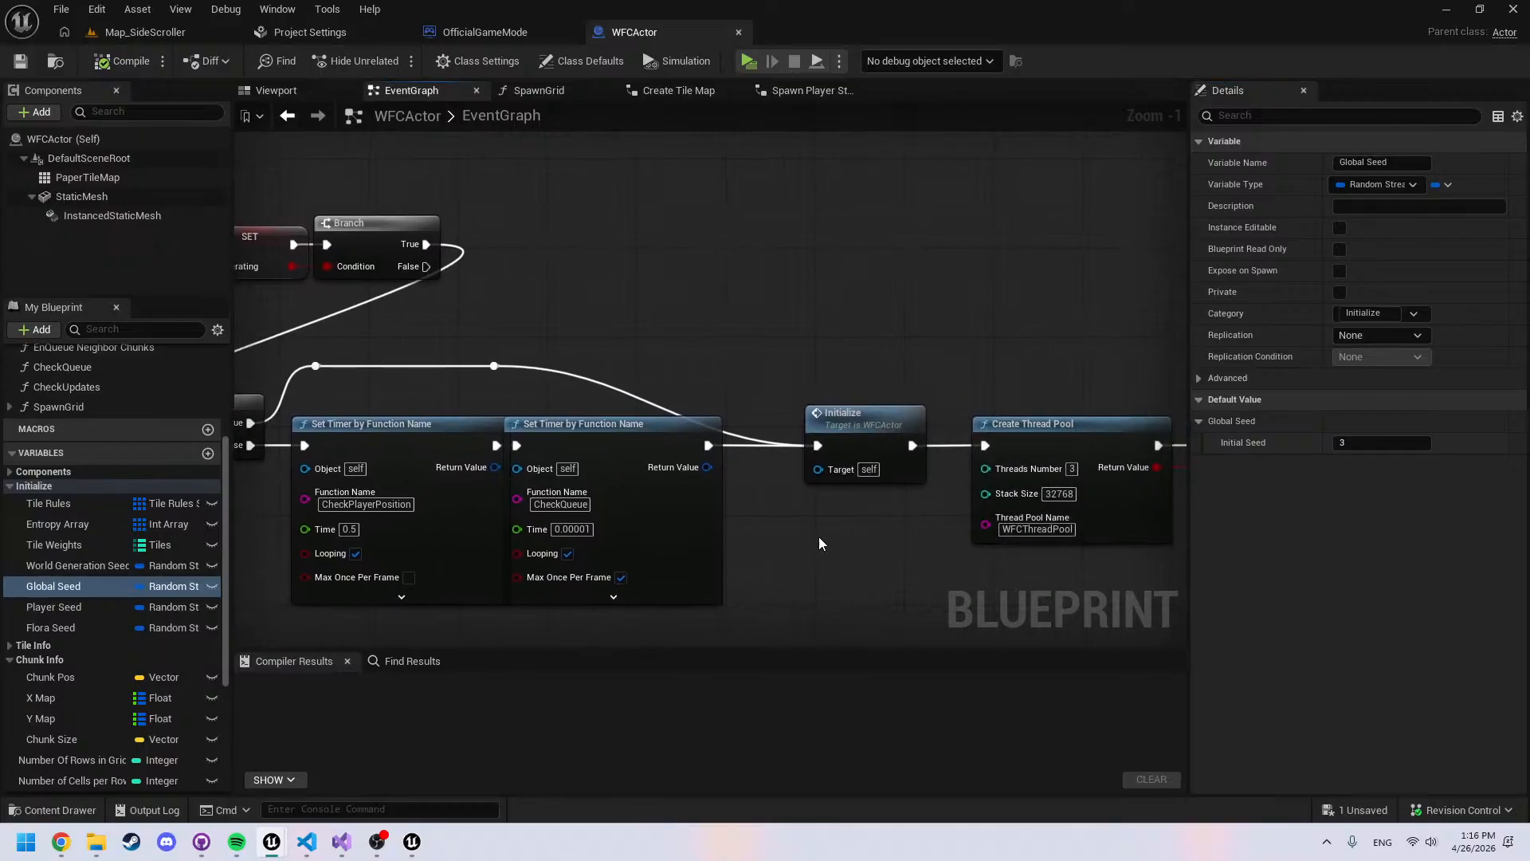
pyautogui.moveTo(820, 544); pyautogui.dragTo(481, 498, button='right')
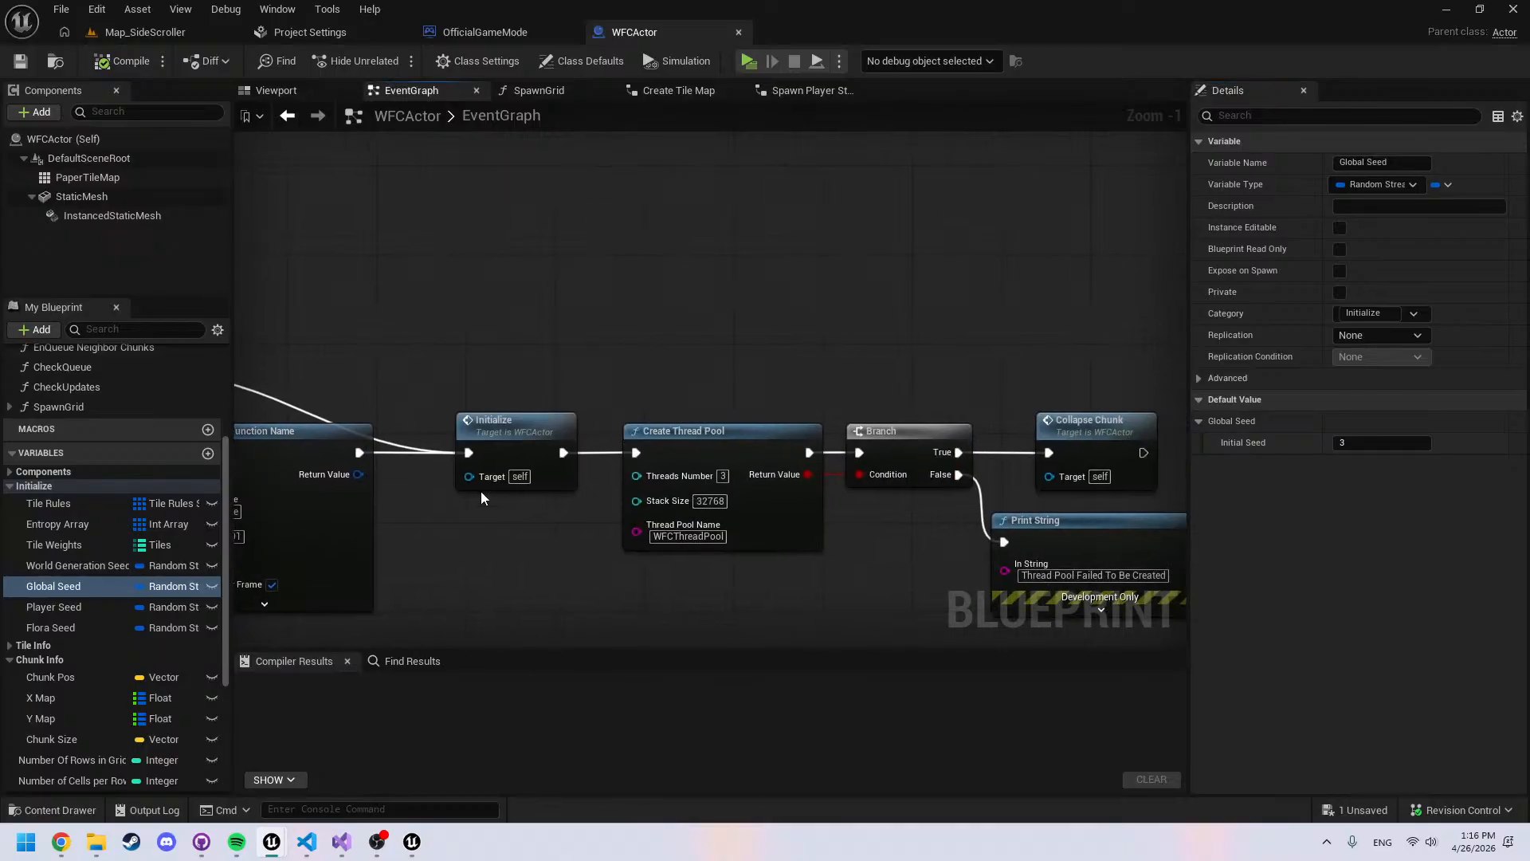
# Open WFCActor's Initialize function and find the Make Random Stream node that feeds Global Seed
pyautogui.doubleClick(503, 428)
pyautogui.moveTo(581, 307); pyautogui.dragTo(581, 530, button='right')
pyautogui.scroll(5, 422, 499)
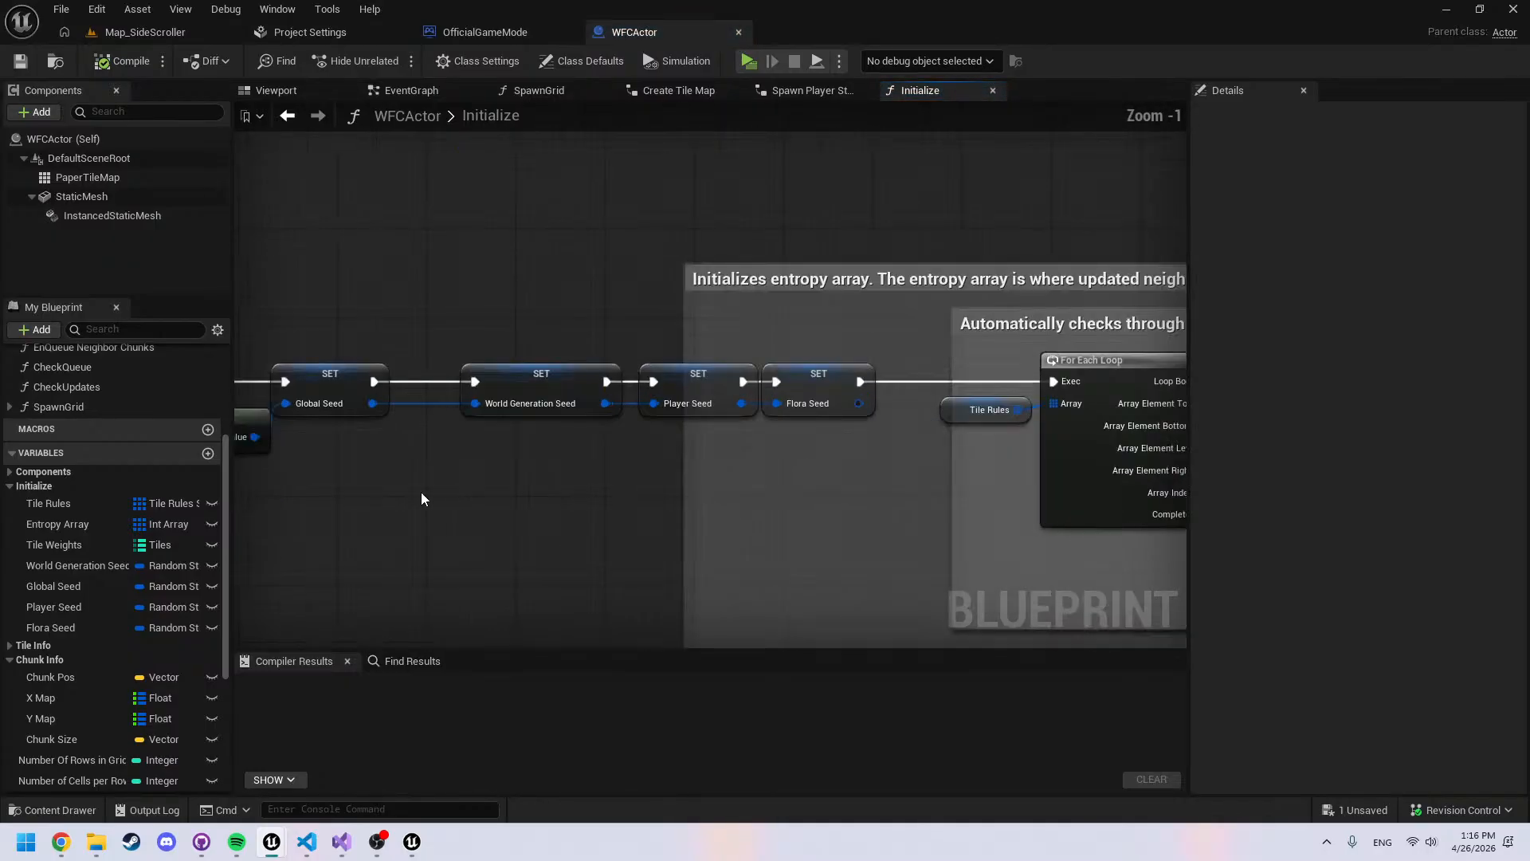
pyautogui.moveTo(422, 494); pyautogui.dragTo(867, 507, button='right')
# Connect Random Integer to Make Random Stream's Initial Seed and play-test the level with the debug camera
pyautogui.click(614, 452)
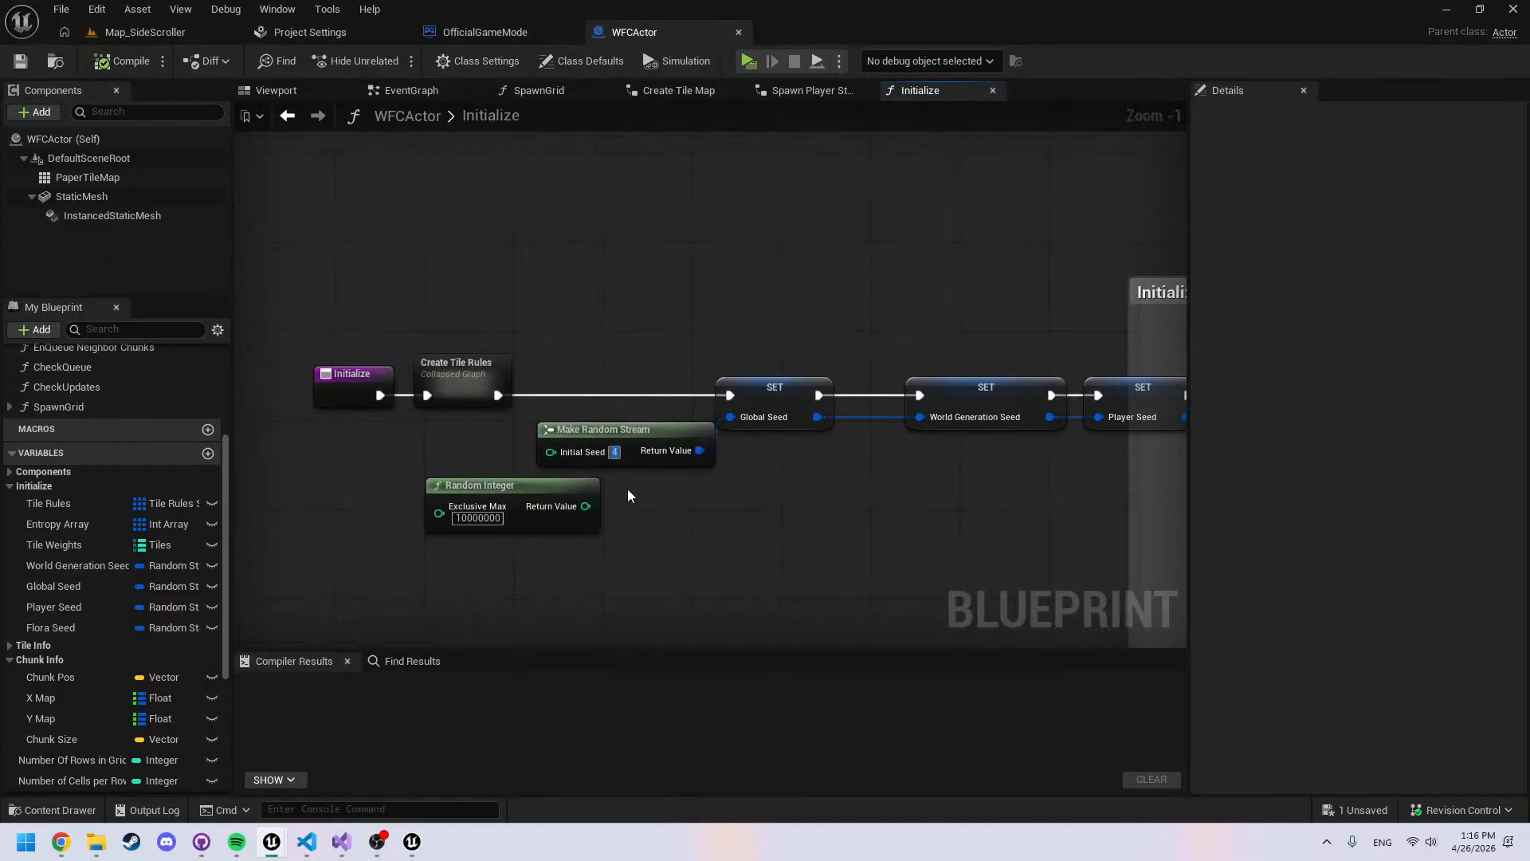
pyautogui.moveTo(586, 507); pyautogui.dragTo(550, 451)
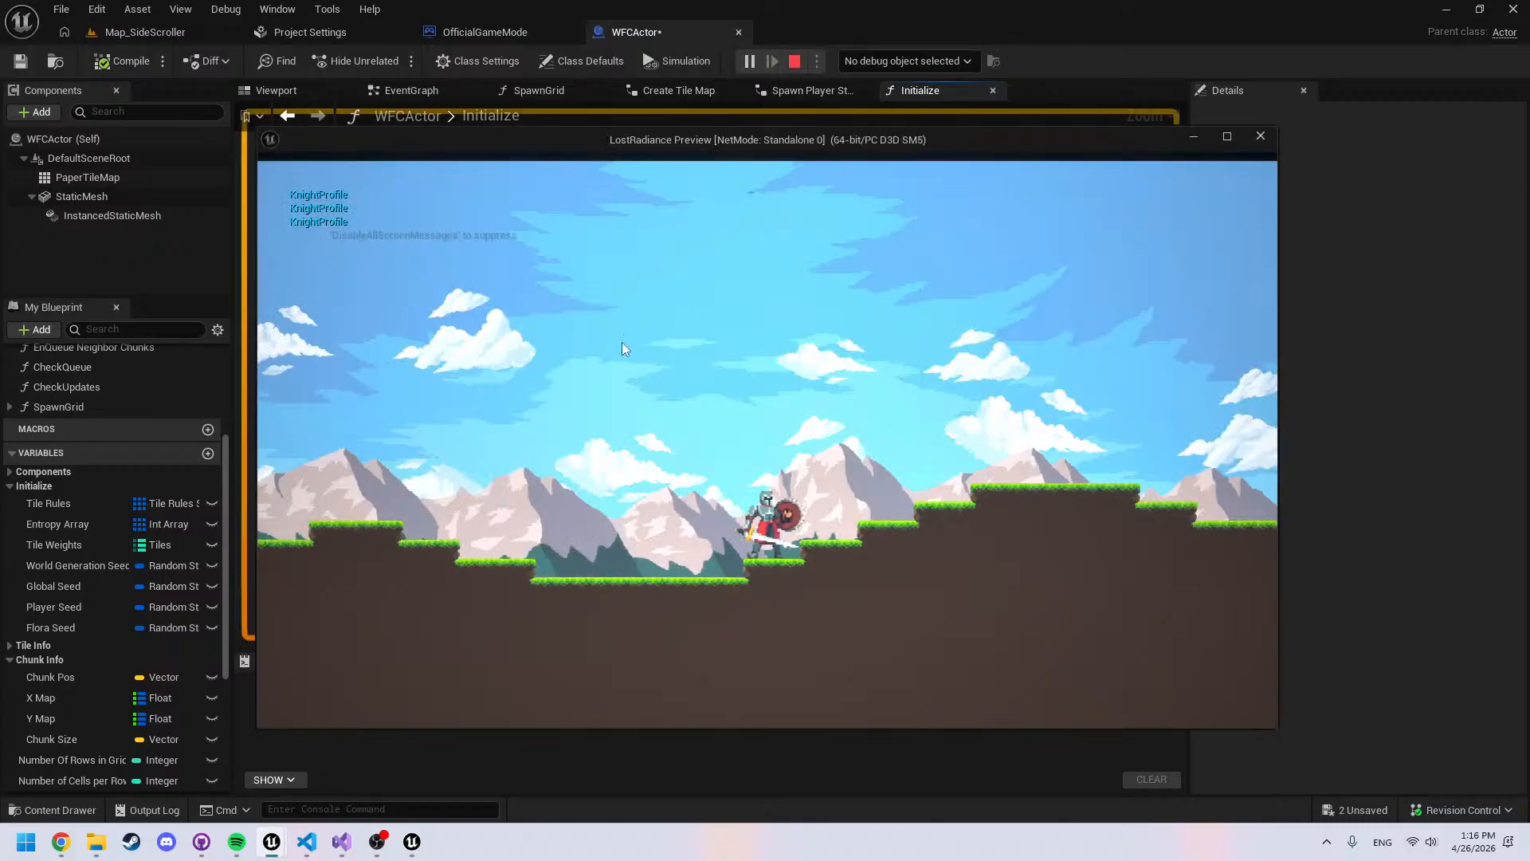
pyautogui.click(622, 343)
pyautogui.press("'")
pyautogui.press(';')
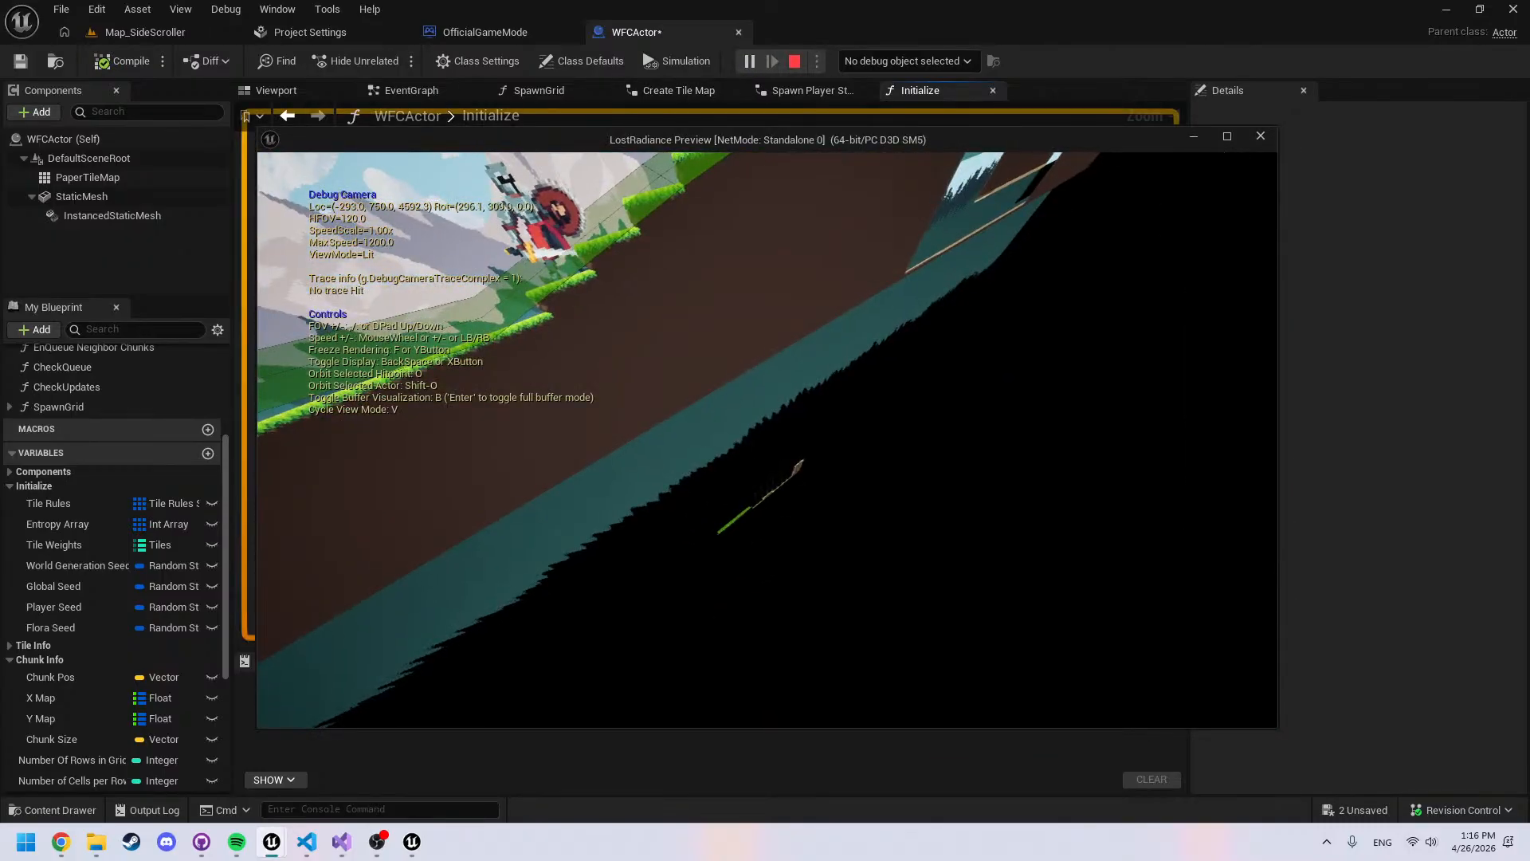
pyautogui.press('d')
pyautogui.press('w')
pyautogui.scroll(7, 767, 440)
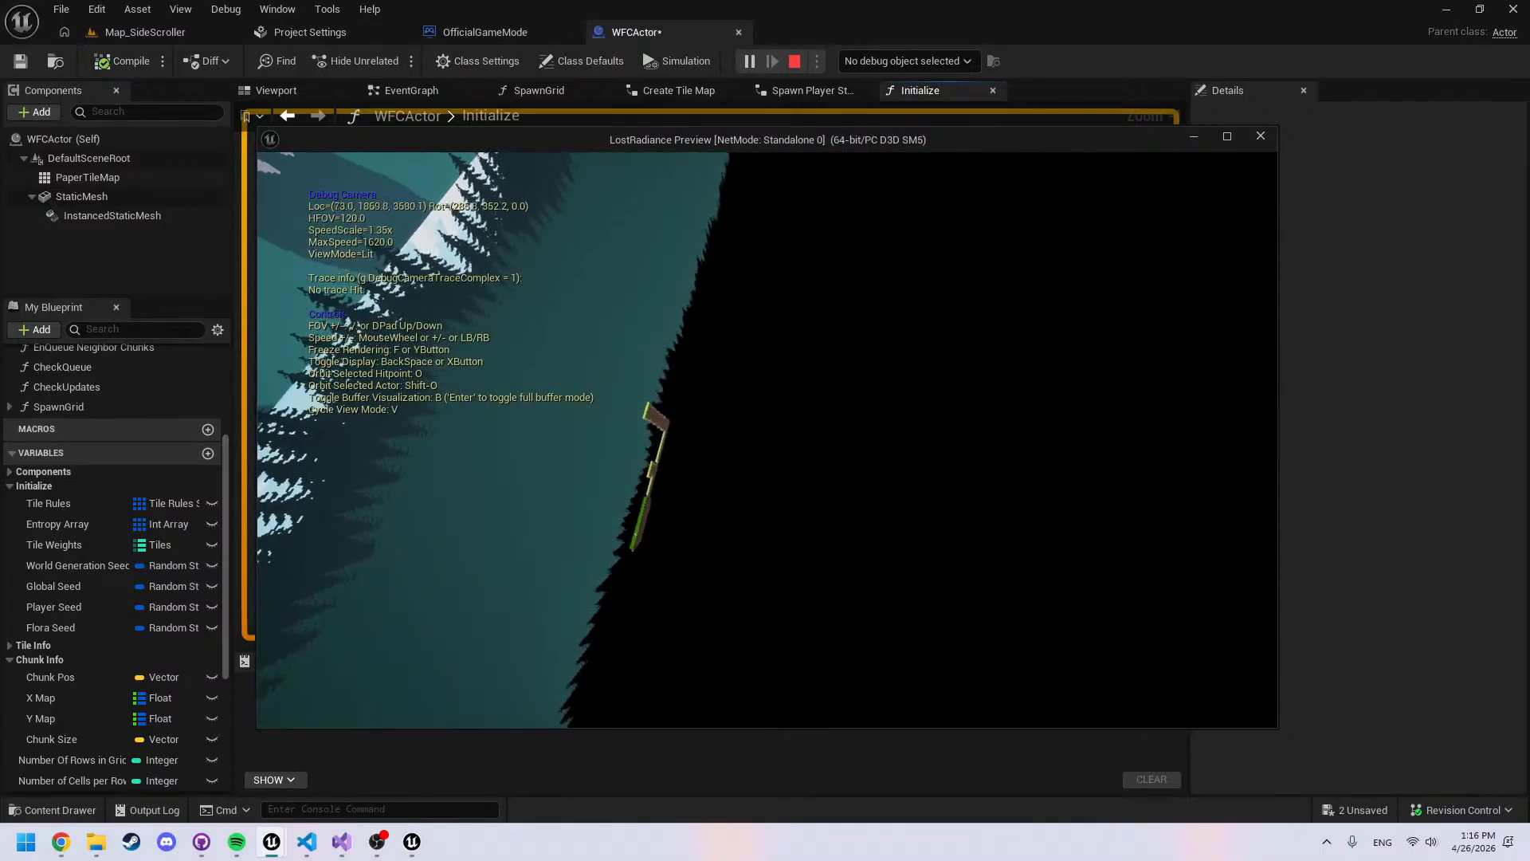
pyautogui.press('Escape')
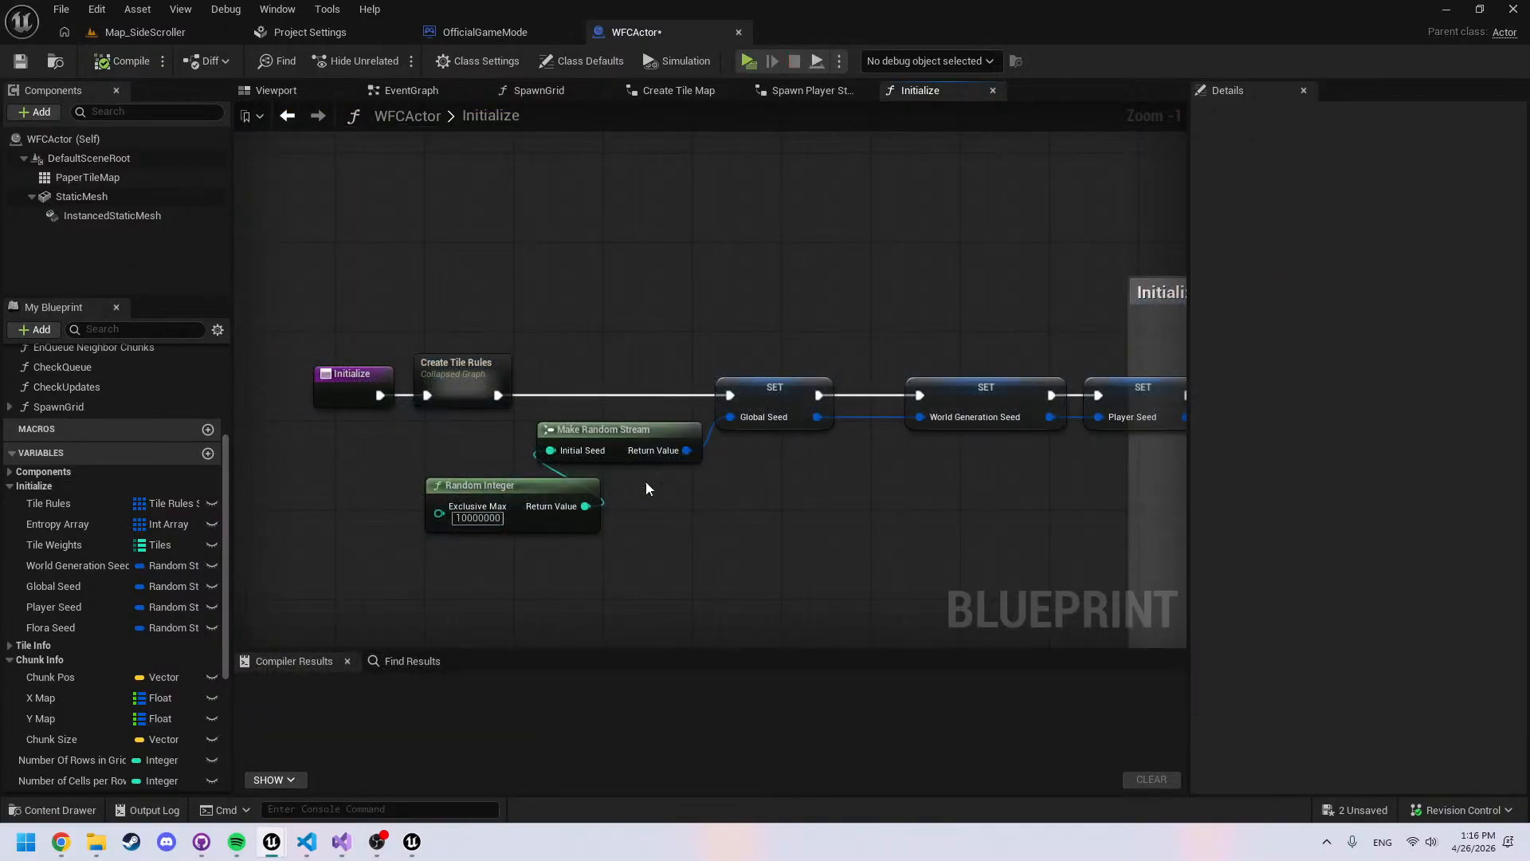
# Disconnect Random Integer from Make Random Stream, set Initial Seed to 4, and save the blueprint
pyautogui.keyDown('alt'); pyautogui.click(576, 453); pyautogui.keyUp('alt')
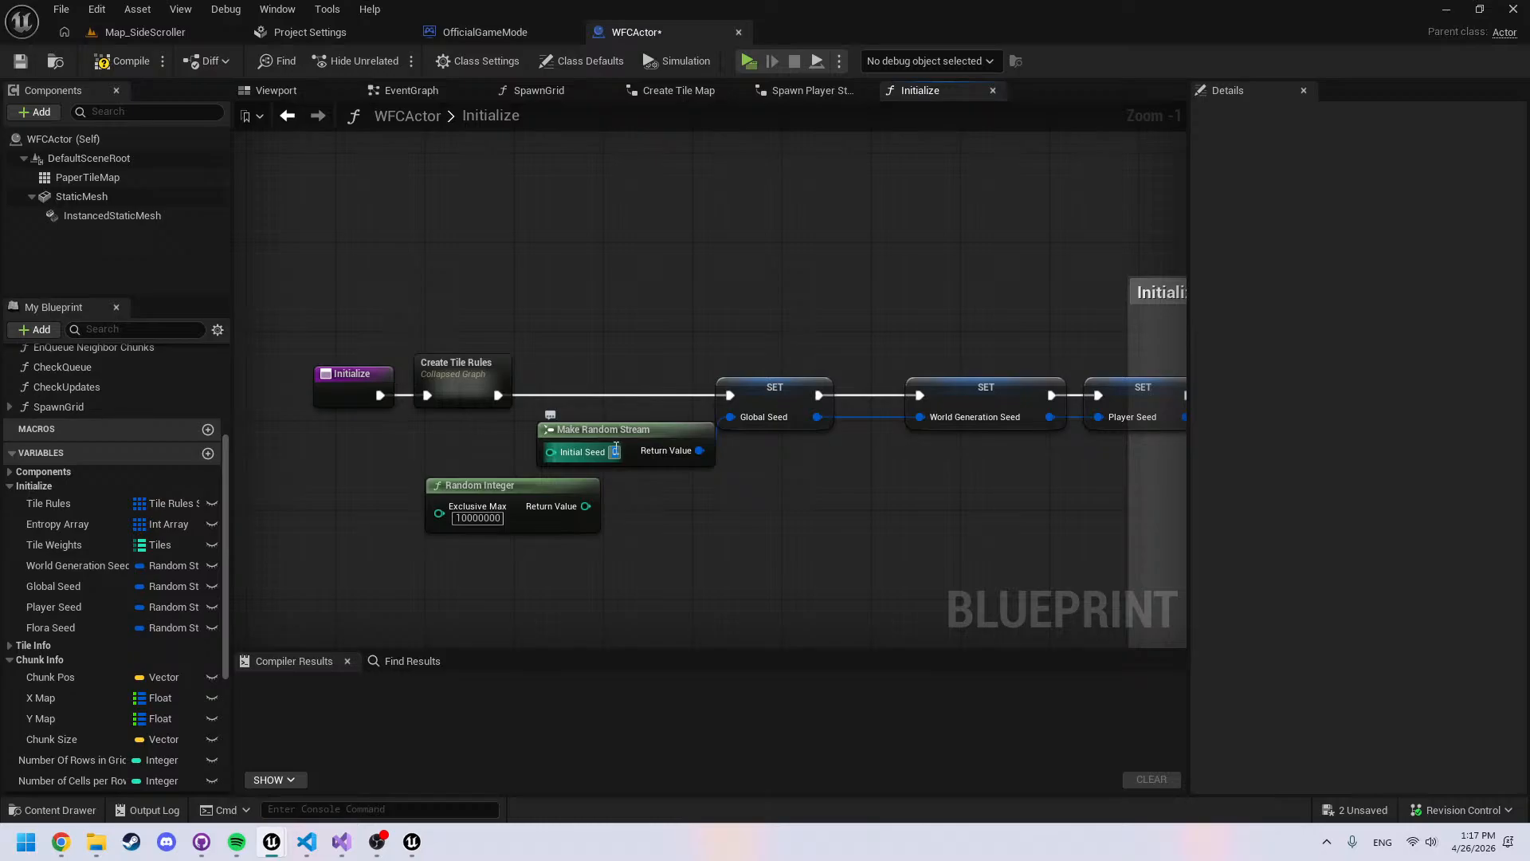
pyautogui.write('4')
pyautogui.moveTo(722, 527); pyautogui.dragTo(758, 546, button='right')
pyautogui.hotkey('ctrl', 's')
pyautogui.moveTo(840, 305); pyautogui.dragTo(683, 280, button='right')
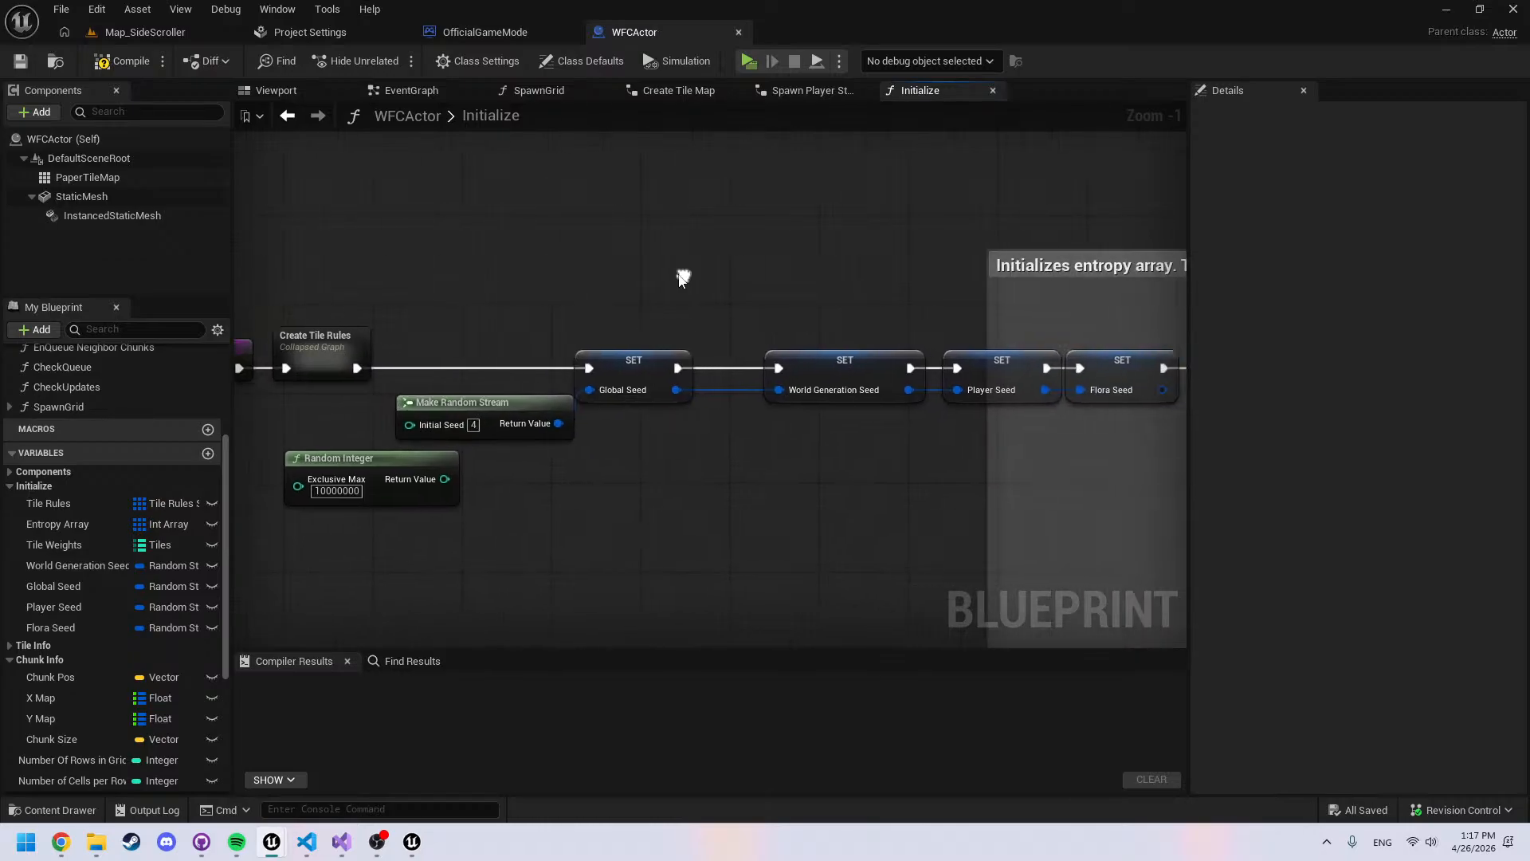
# Return to the Map_SideScroller level and search the placeable actors for "nav"
pyautogui.click(169, 37)
pyautogui.moveTo(543, 380); pyautogui.dragTo(507, 358, button='right')
pyautogui.press('s')
pyautogui.click(256, 59)
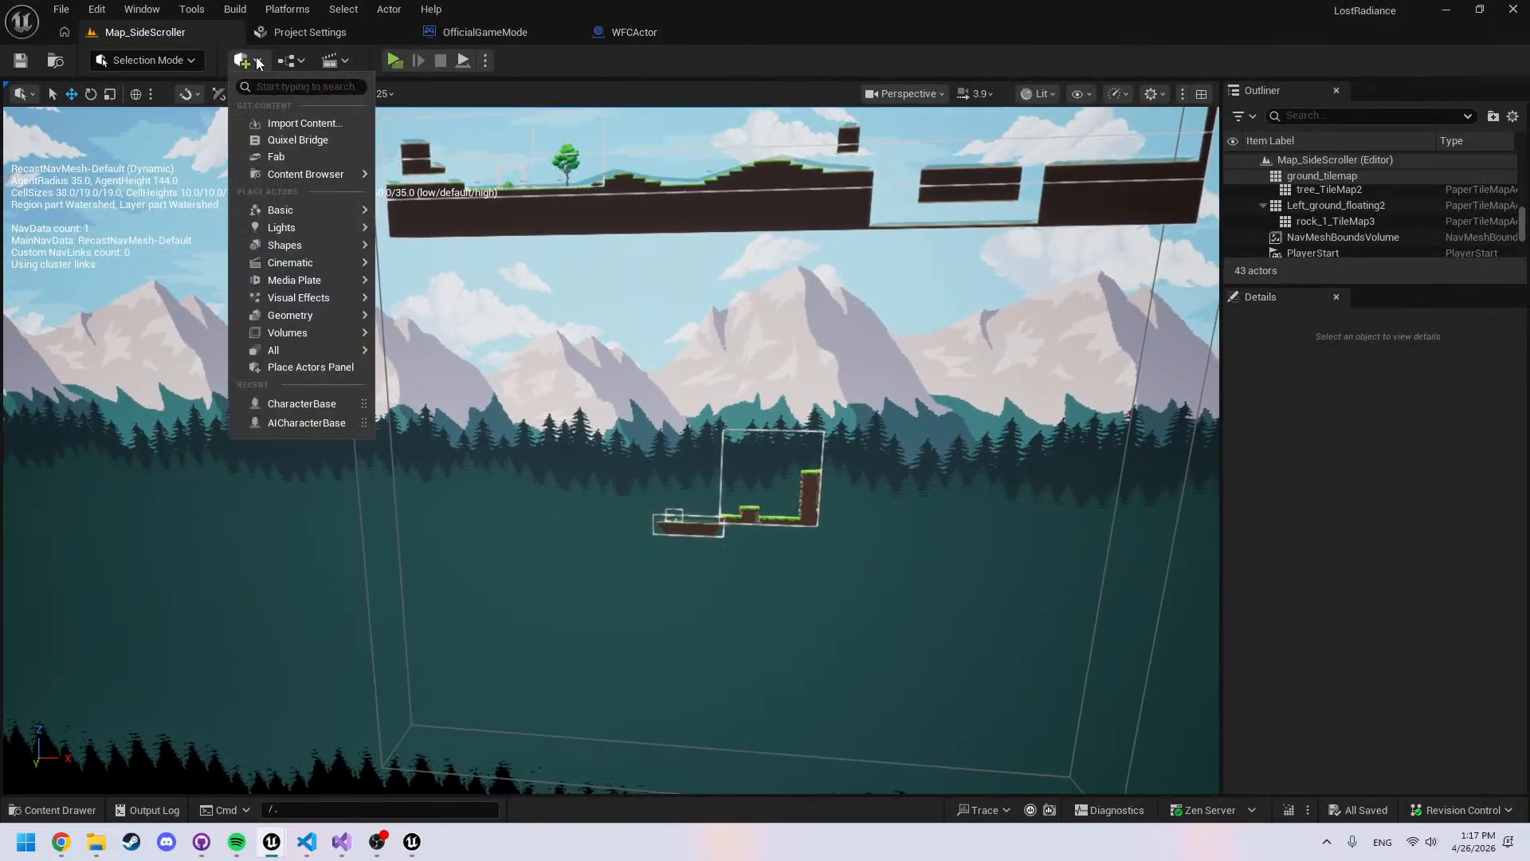
pyautogui.write('nav')
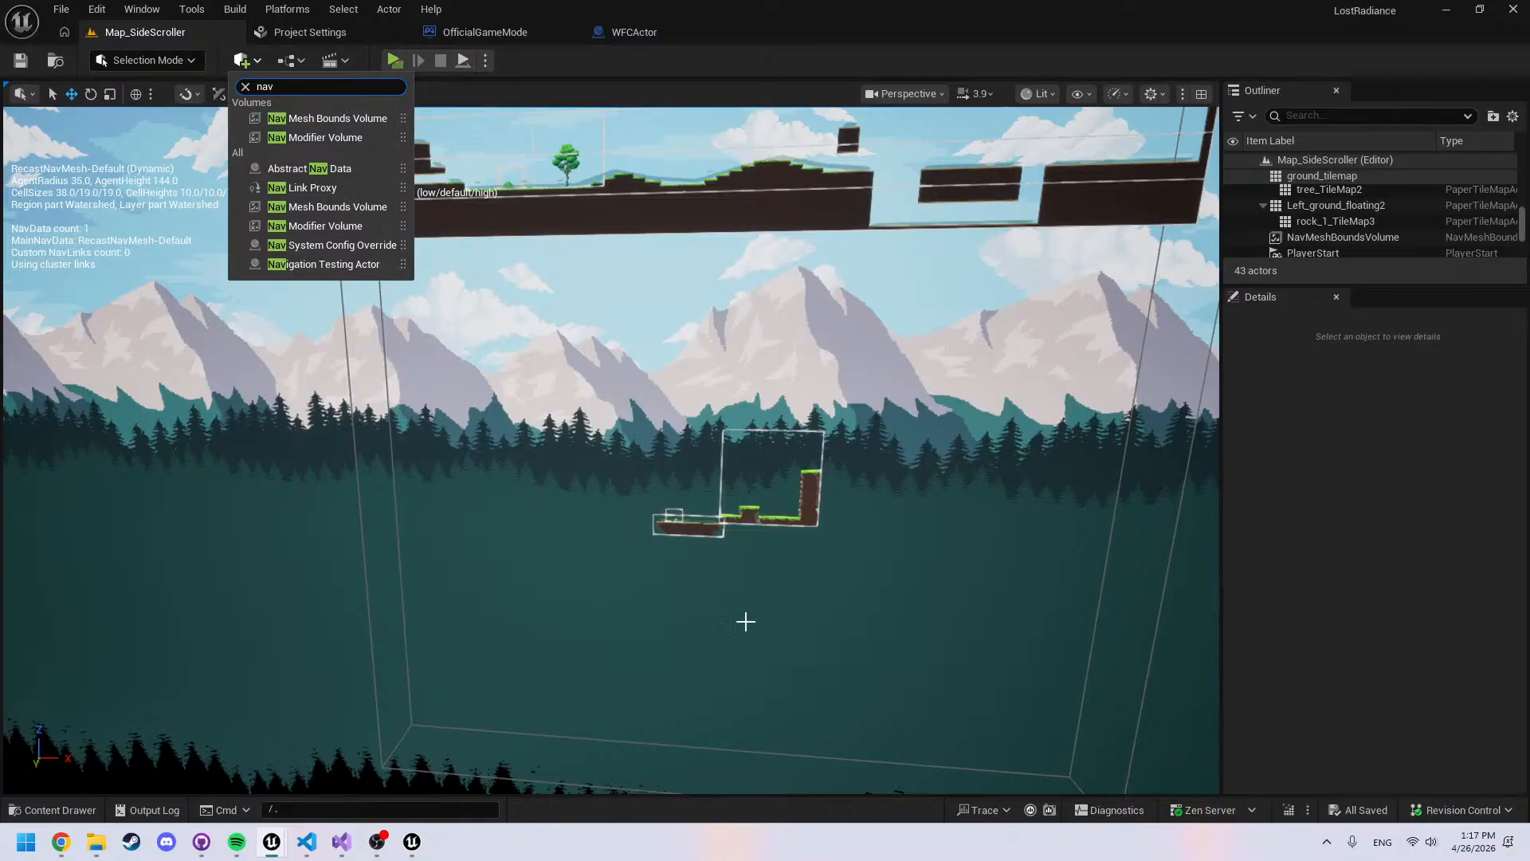
# Review the Navigation Mesh project settings, including the resolution, agent and runtime generation options
pyautogui.click(631, 35)
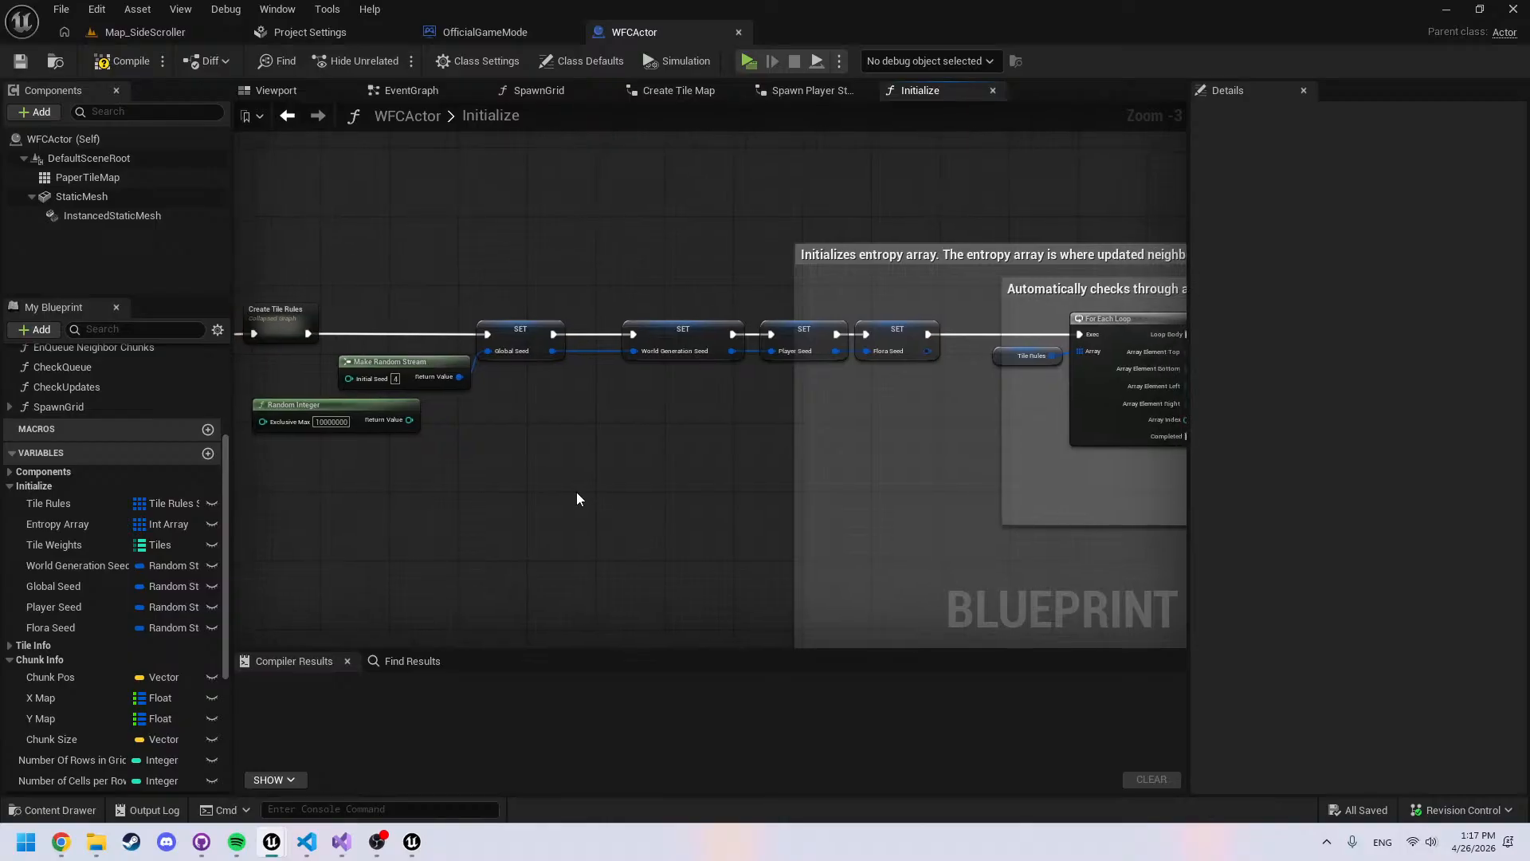
pyautogui.click(310, 32)
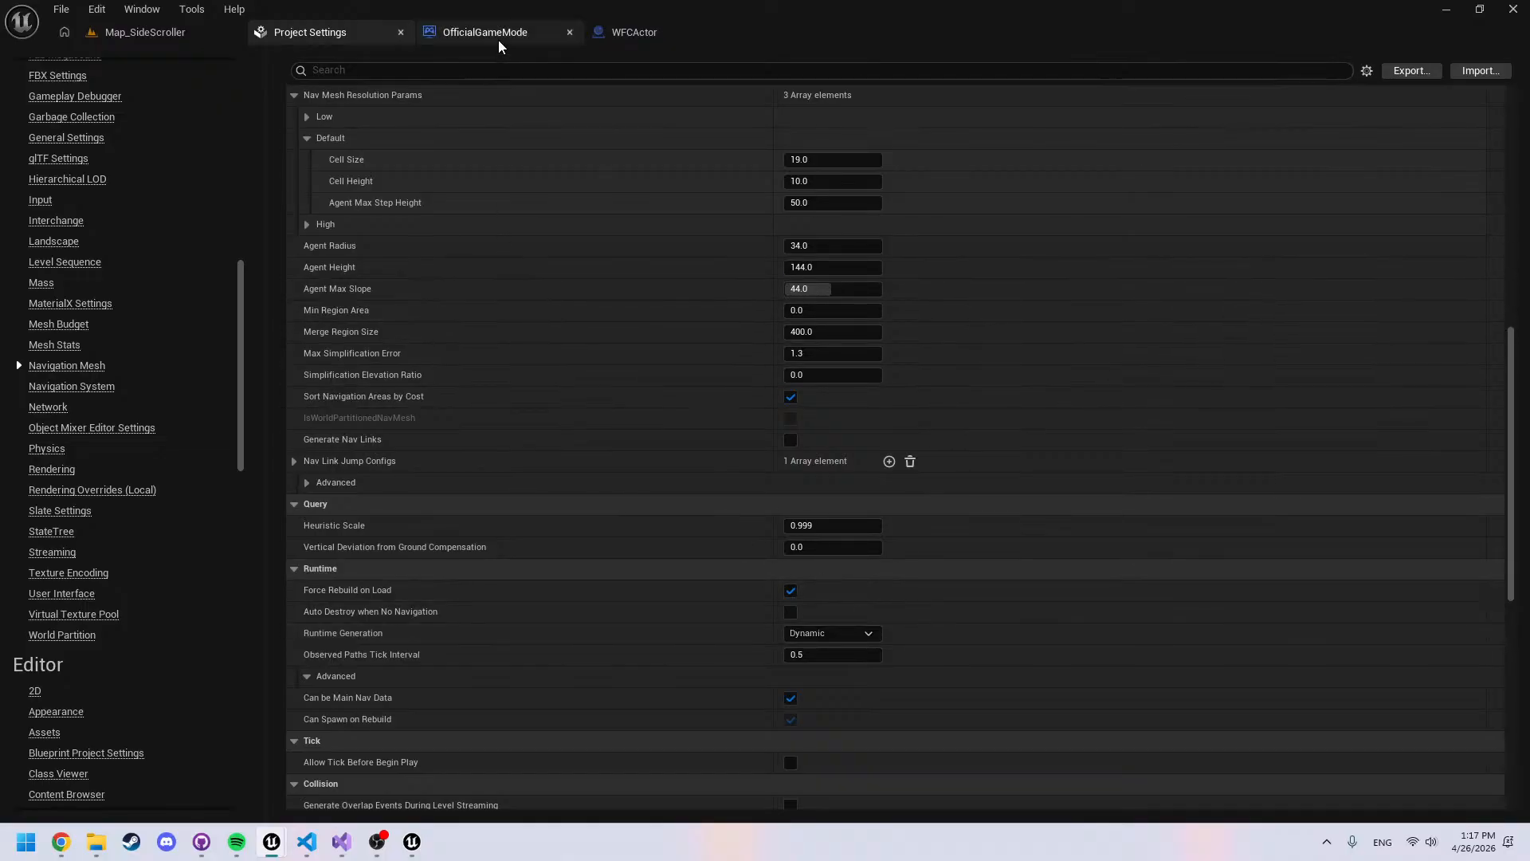
pyautogui.click(638, 33)
# Select the NavMeshBoundsVolume in Map_SideScroller and examine the small floating platforms inside it
pyautogui.click(147, 32)
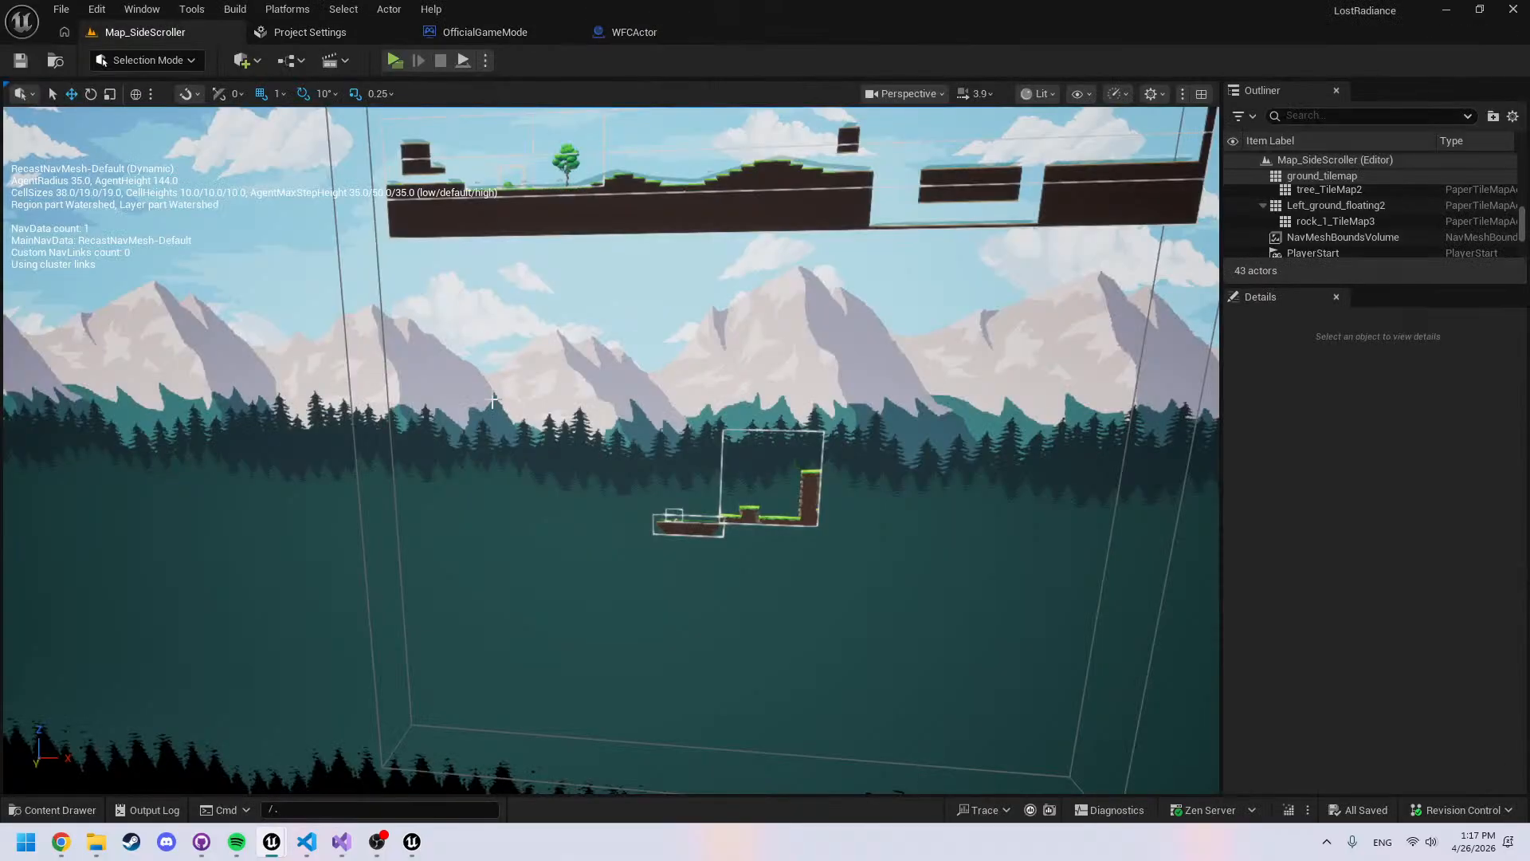
pyautogui.click(352, 421)
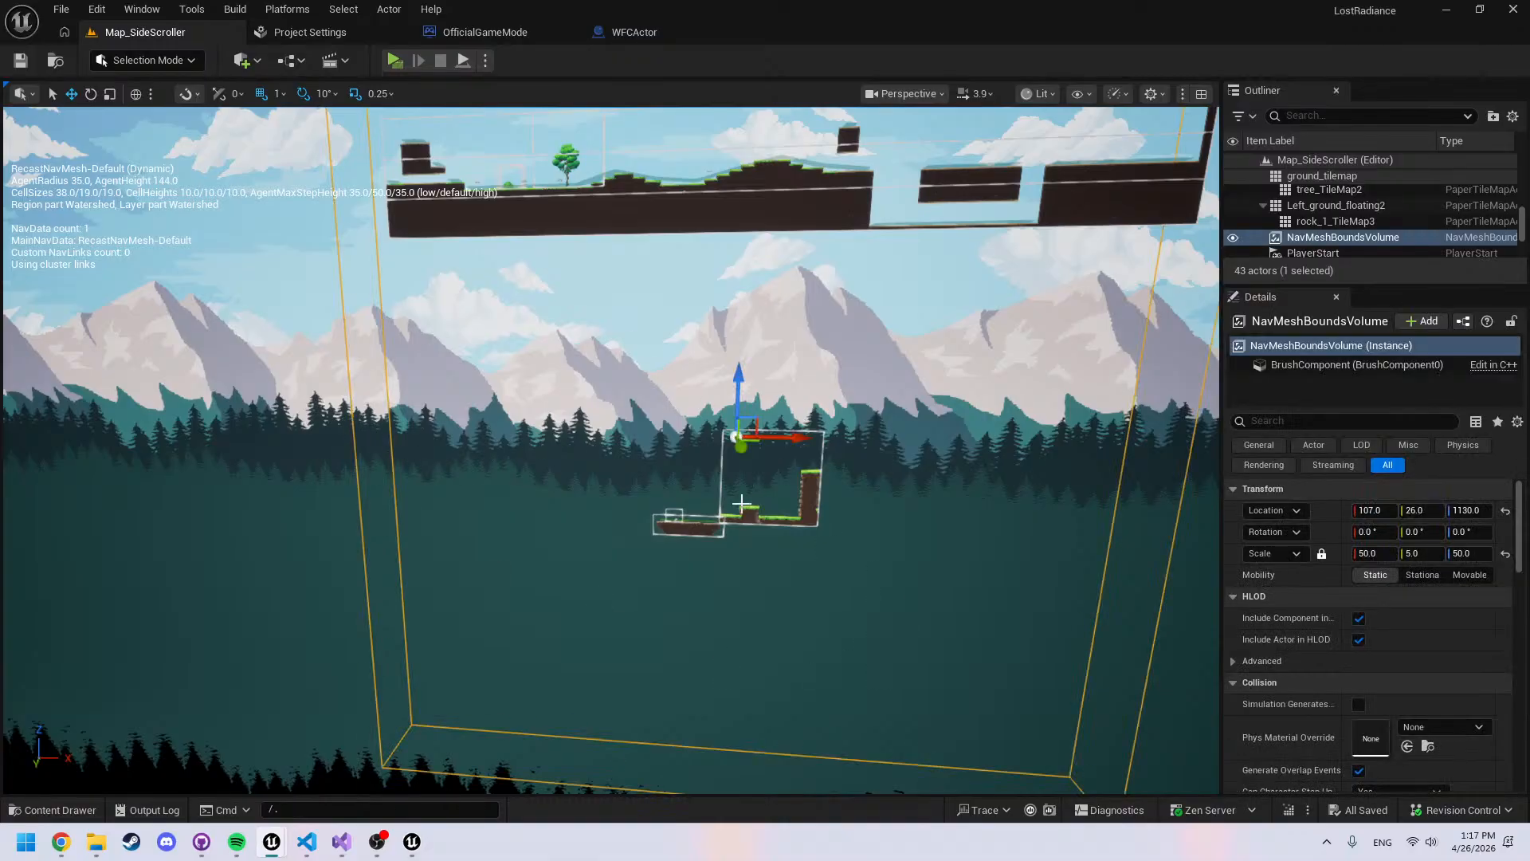
pyautogui.press('w')
pyautogui.moveTo(742, 529); pyautogui.dragTo(767, 551, button='right')
pyautogui.press('d')
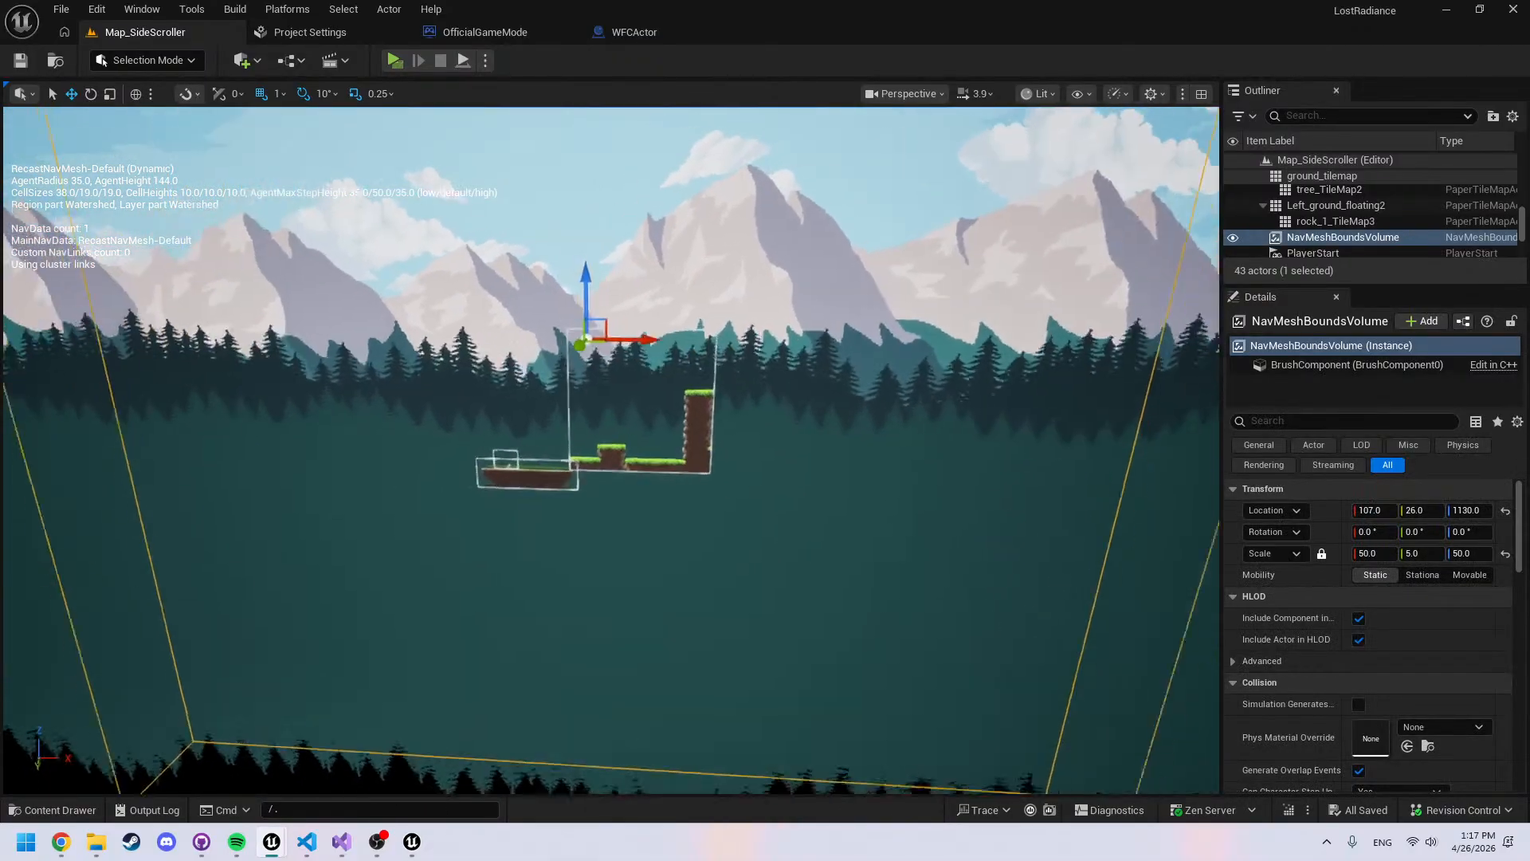
# Move in on the generated platforms inside the nav bounds and select WFCActorTutorial
pyautogui.press('w')
pyautogui.moveTo(611, 458); pyautogui.dragTo(630, 469, button='right')
pyautogui.press('w')
pyautogui.click(847, 483)
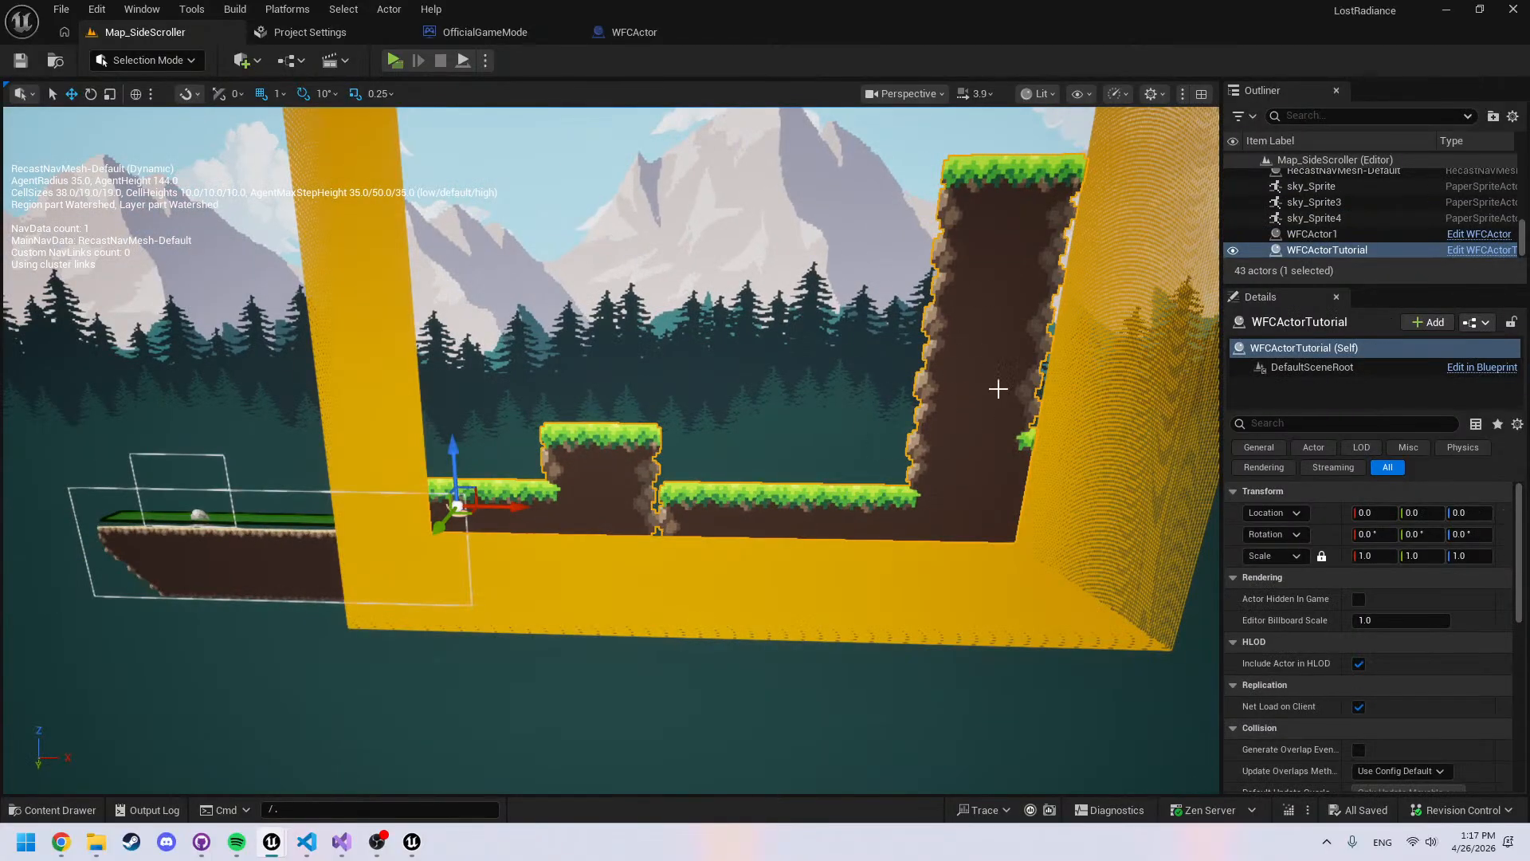
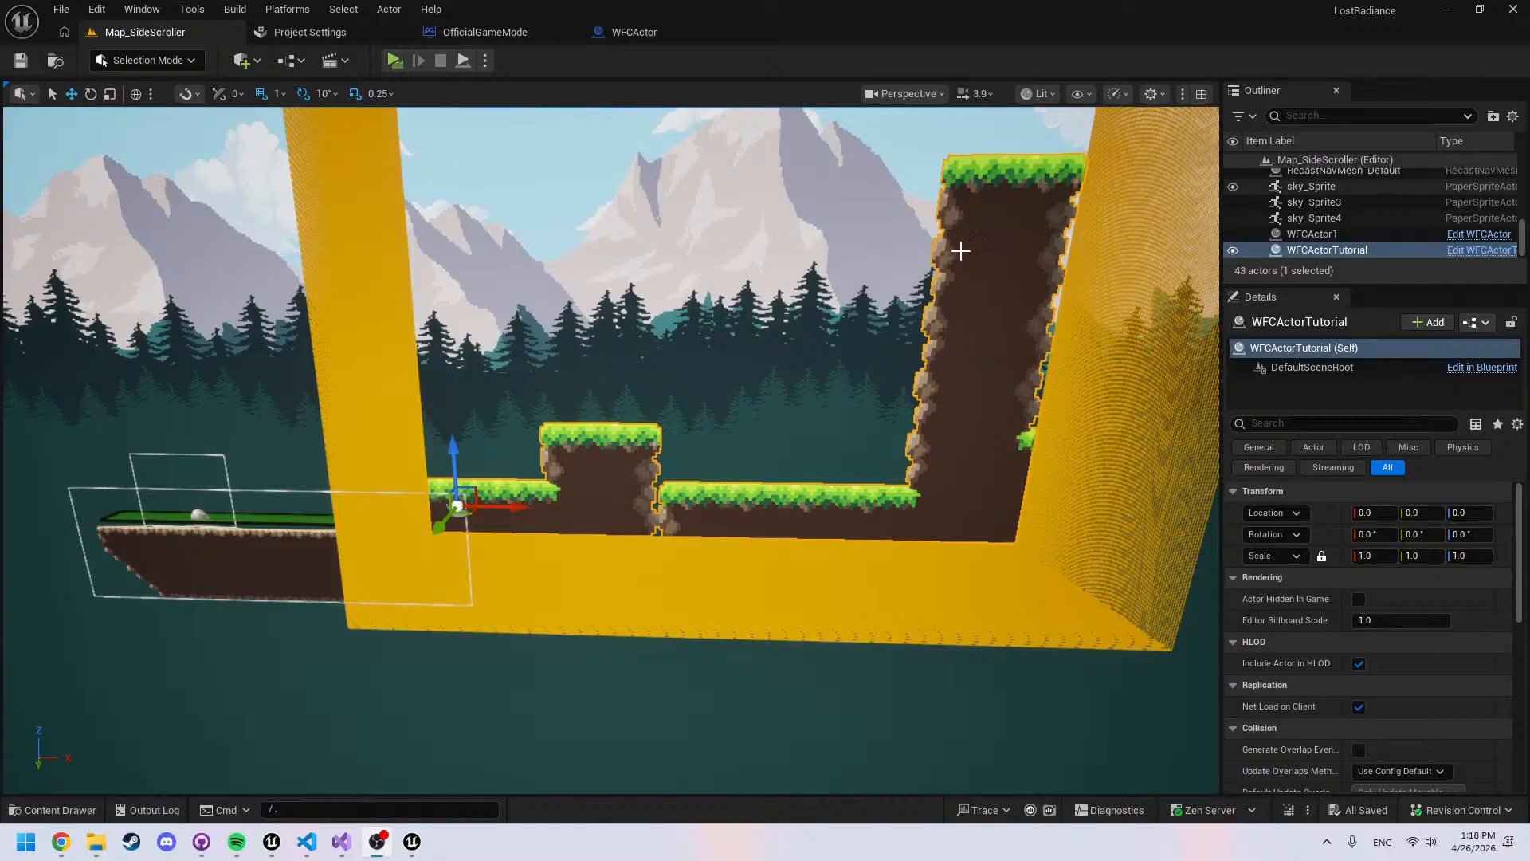
# Select the hand-made ground_tilemap in the level and examine its nav mesh coverage and actor properties
pyautogui.press('s')
pyautogui.moveTo(962, 251); pyautogui.dragTo(925, 275, button='right')
pyautogui.press('s')
pyautogui.press('w')
pyautogui.press('s')
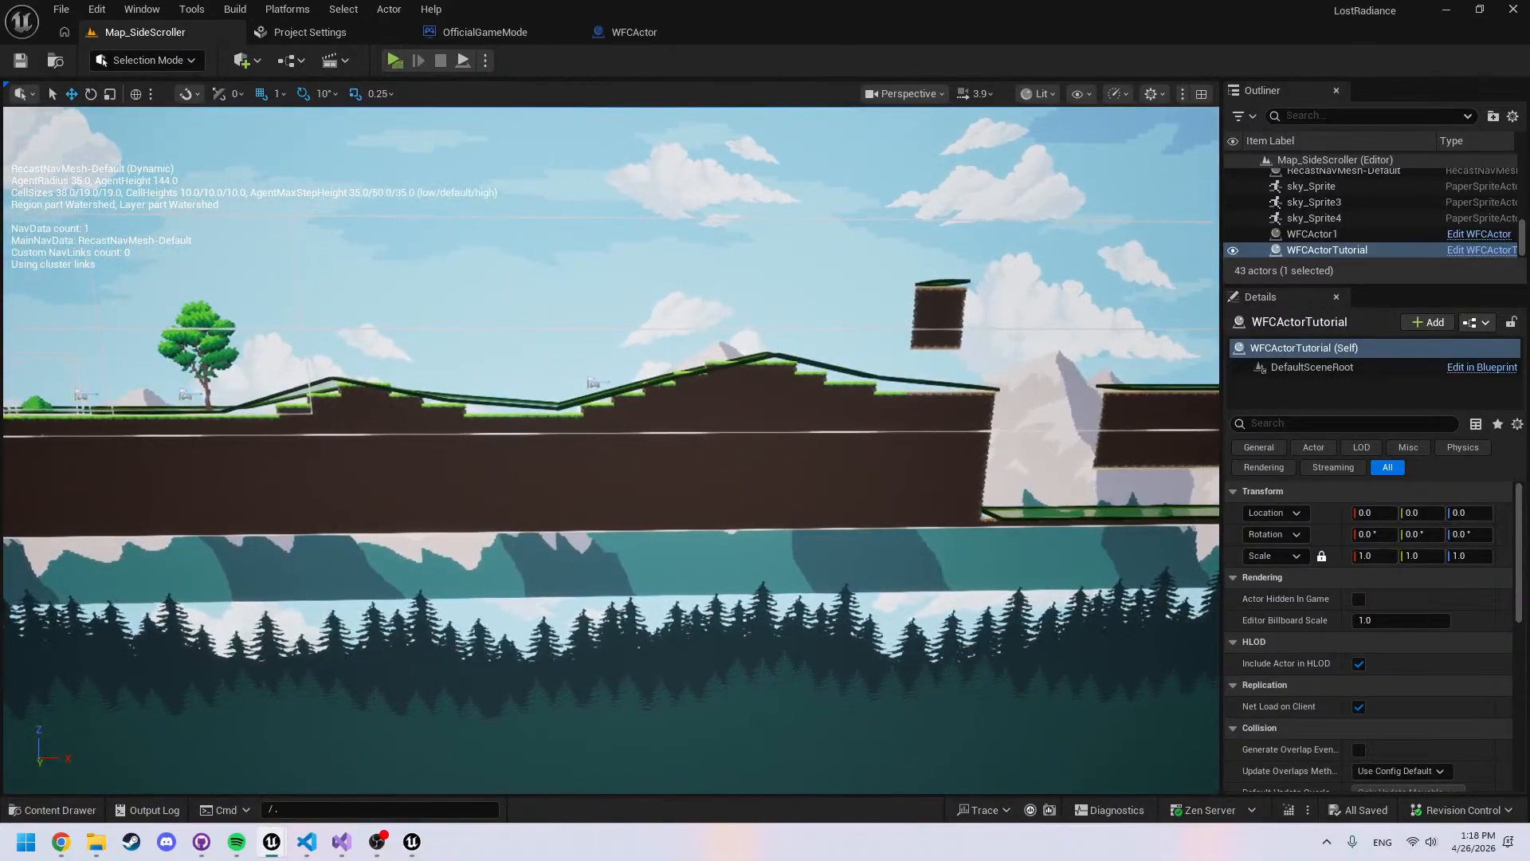
pyautogui.click(785, 412)
pyautogui.moveTo(785, 413)
pyautogui.mouseDown(button='right')
pyautogui.moveTo(793, 478)
pyautogui.moveTo(789, 418)
pyautogui.mouseUp(button='right')
pyautogui.press('w')
pyautogui.press('s')
pyautogui.scroll(-5, 1315, 637)
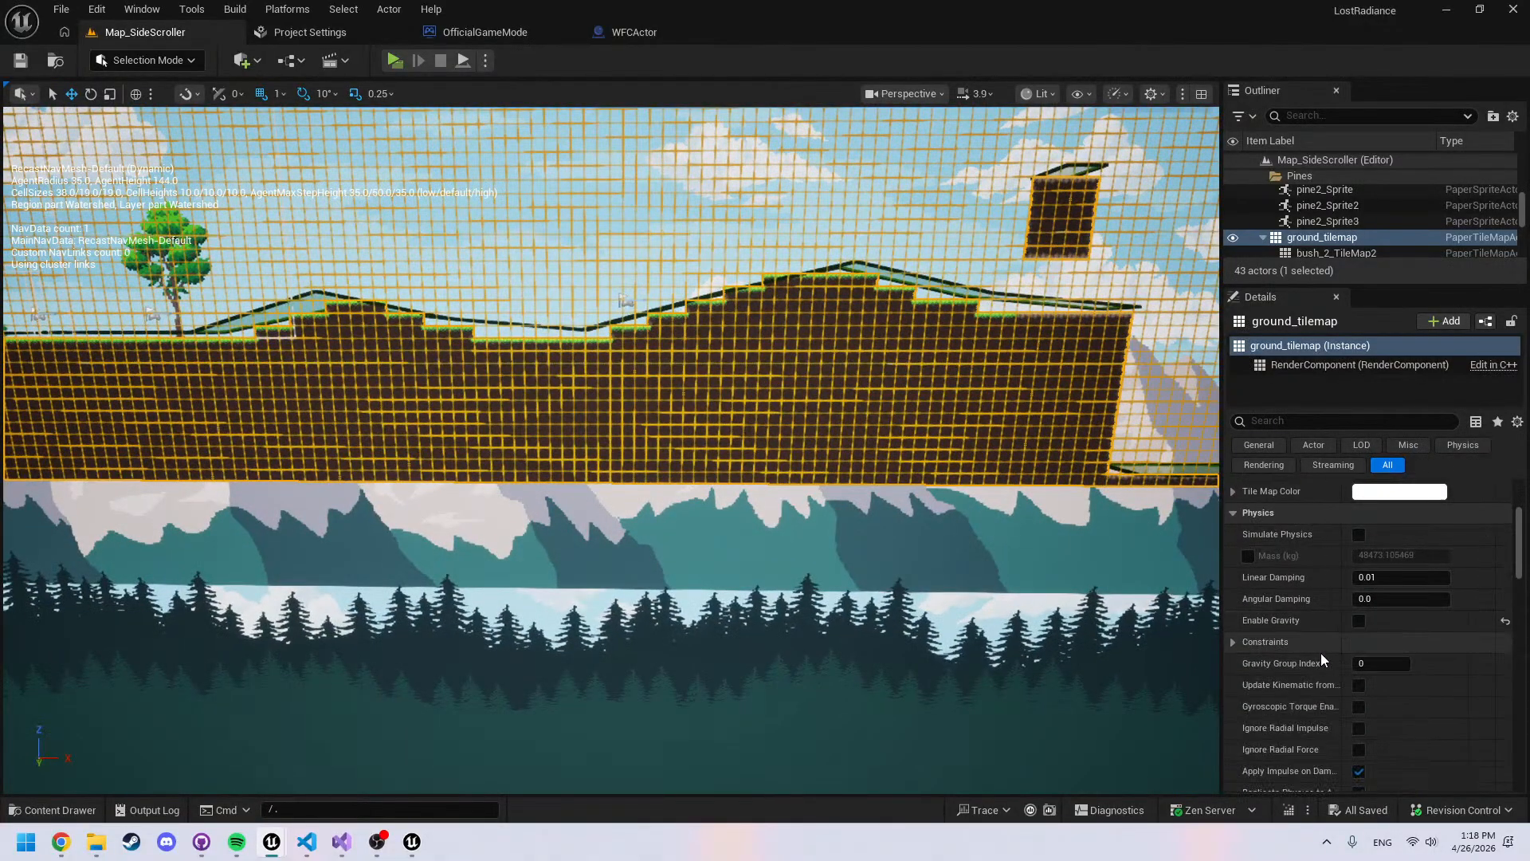
pyautogui.scroll(5, 1315, 670)
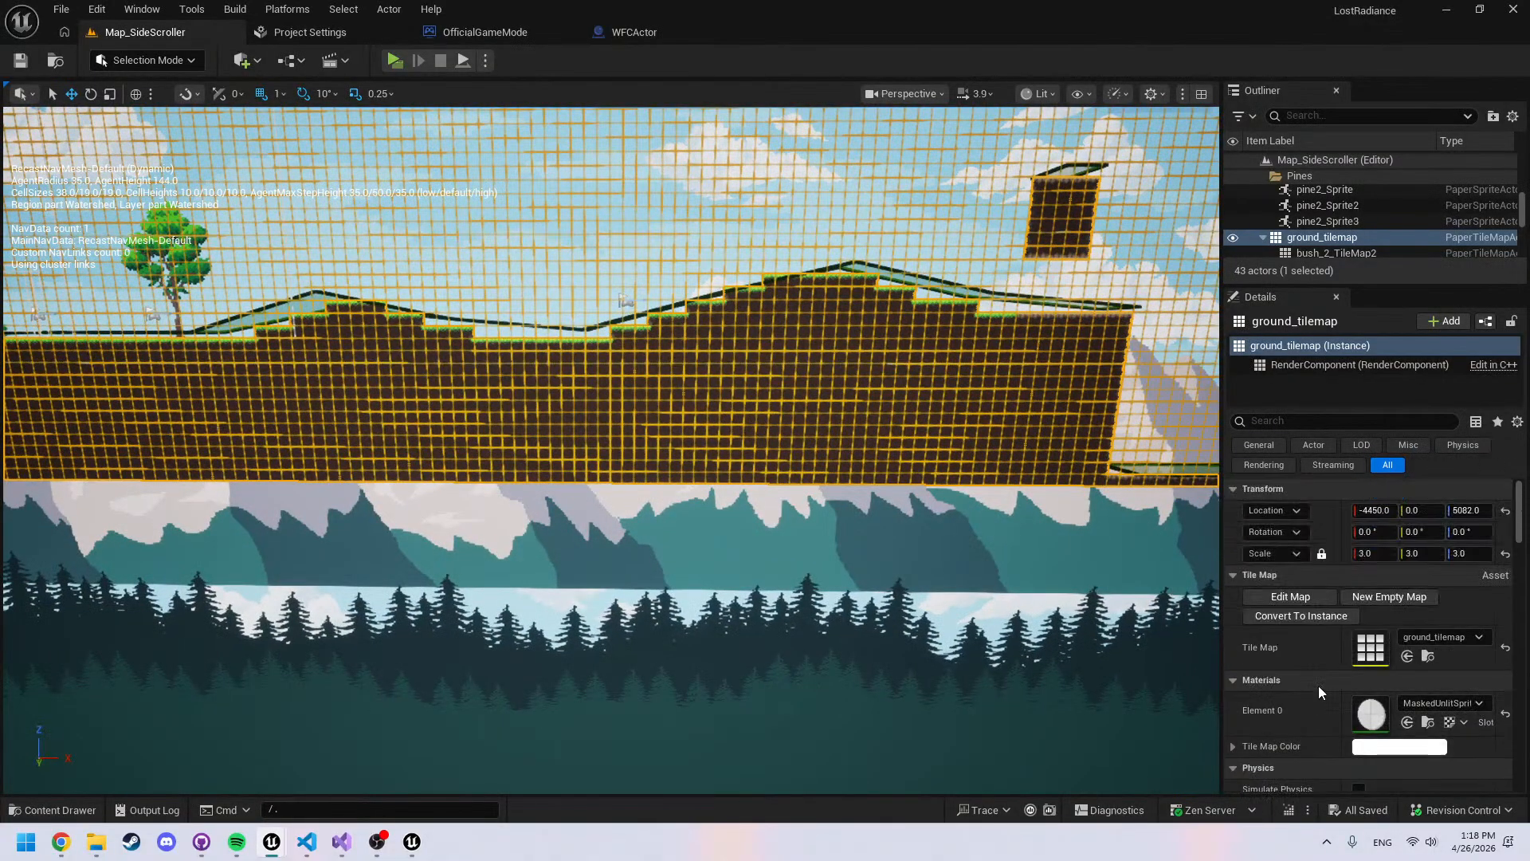
pyautogui.moveTo(764, 446); pyautogui.dragTo(773, 428, button='right')
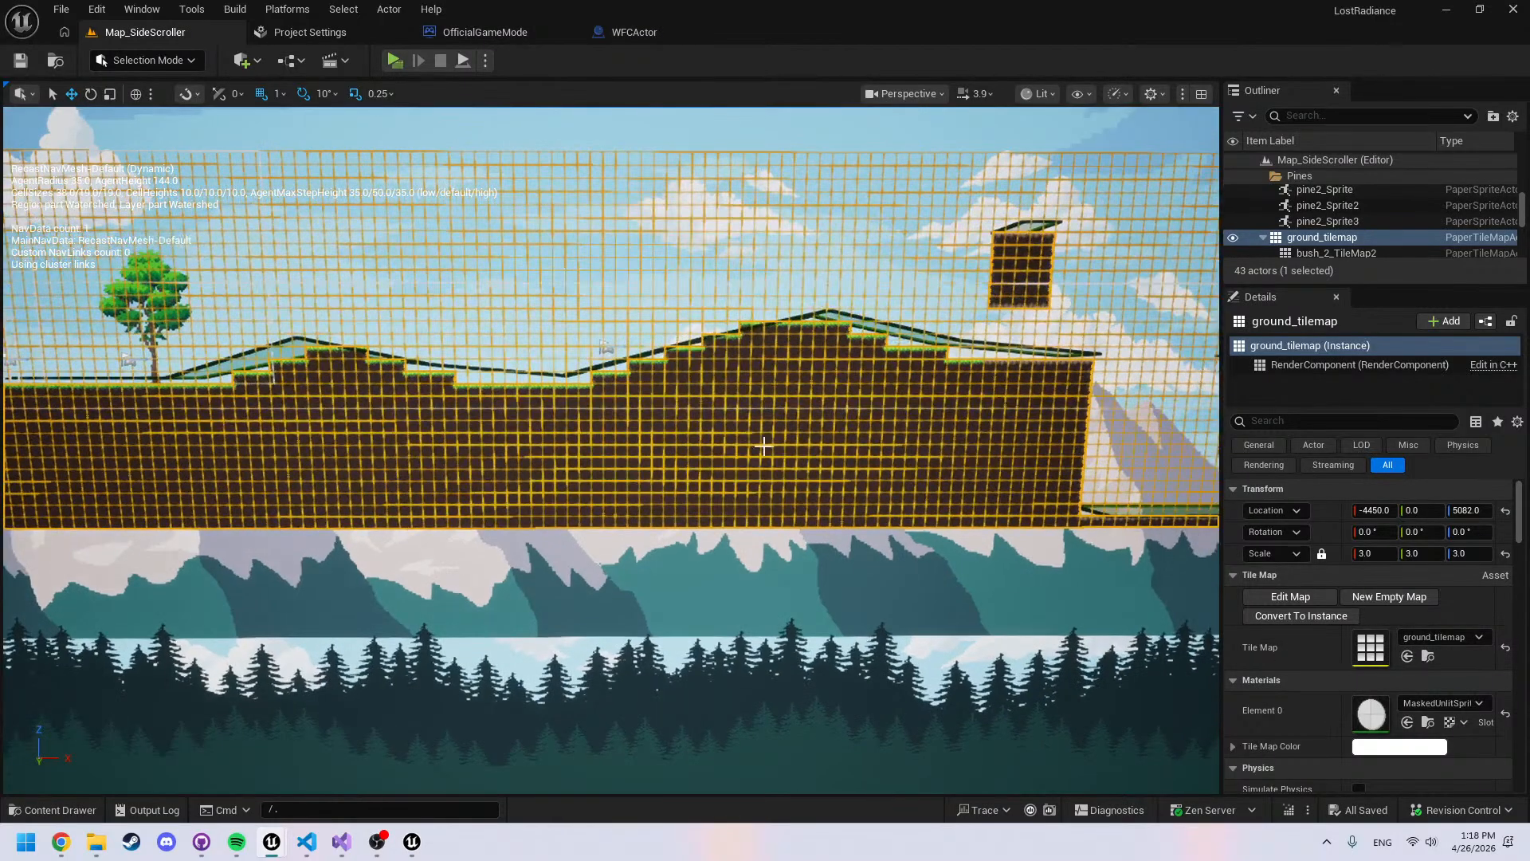
pyautogui.press('Escape')
# Open the ground_tilemap asset from the Maps/TileMap content folder
pyautogui.hotkey('ctrl', 'space')
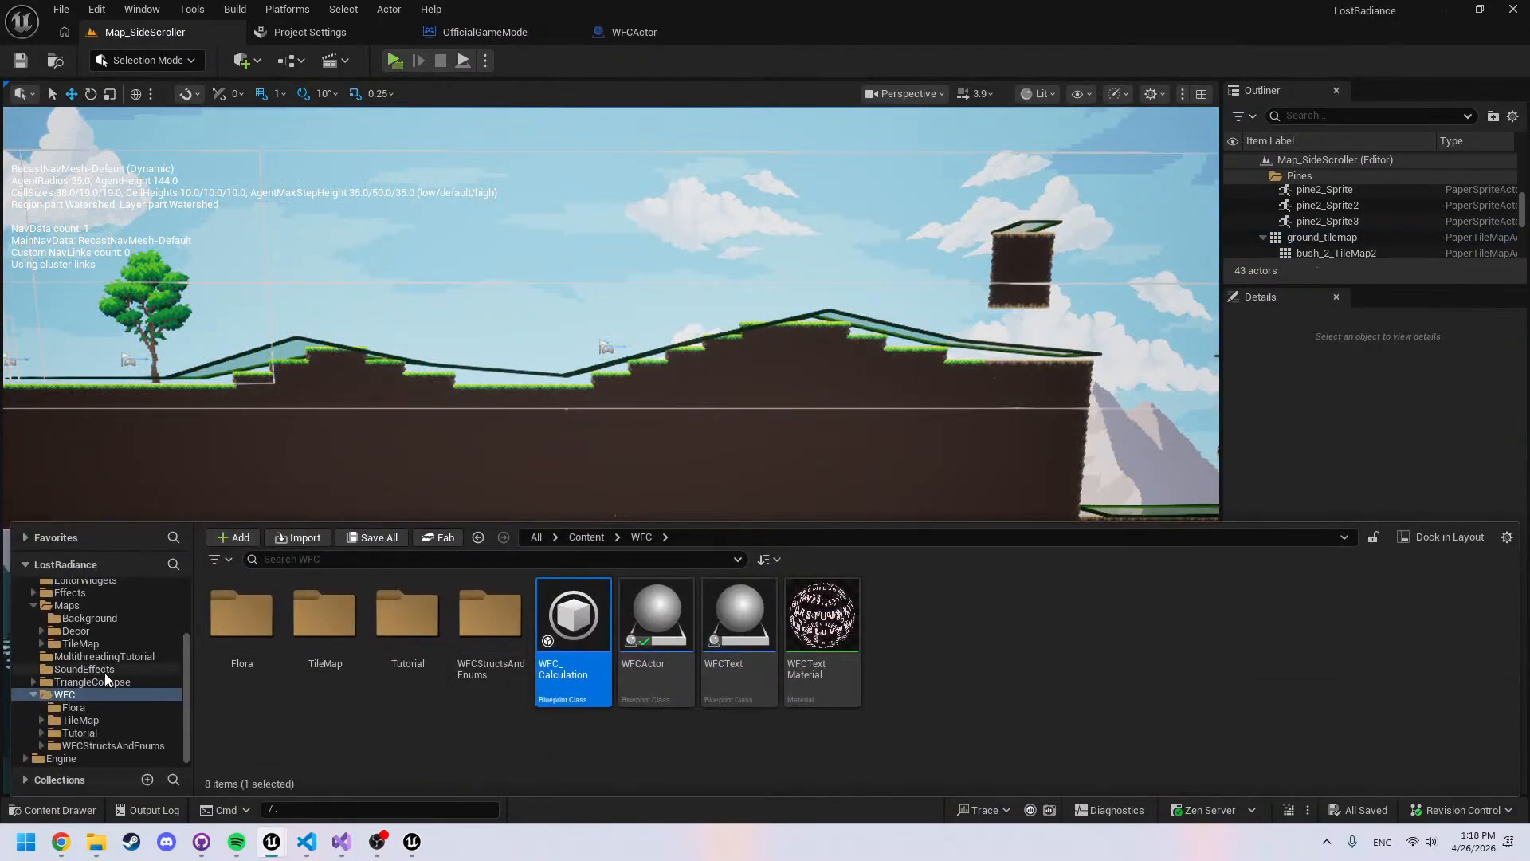
pyautogui.scroll(3, 98, 695)
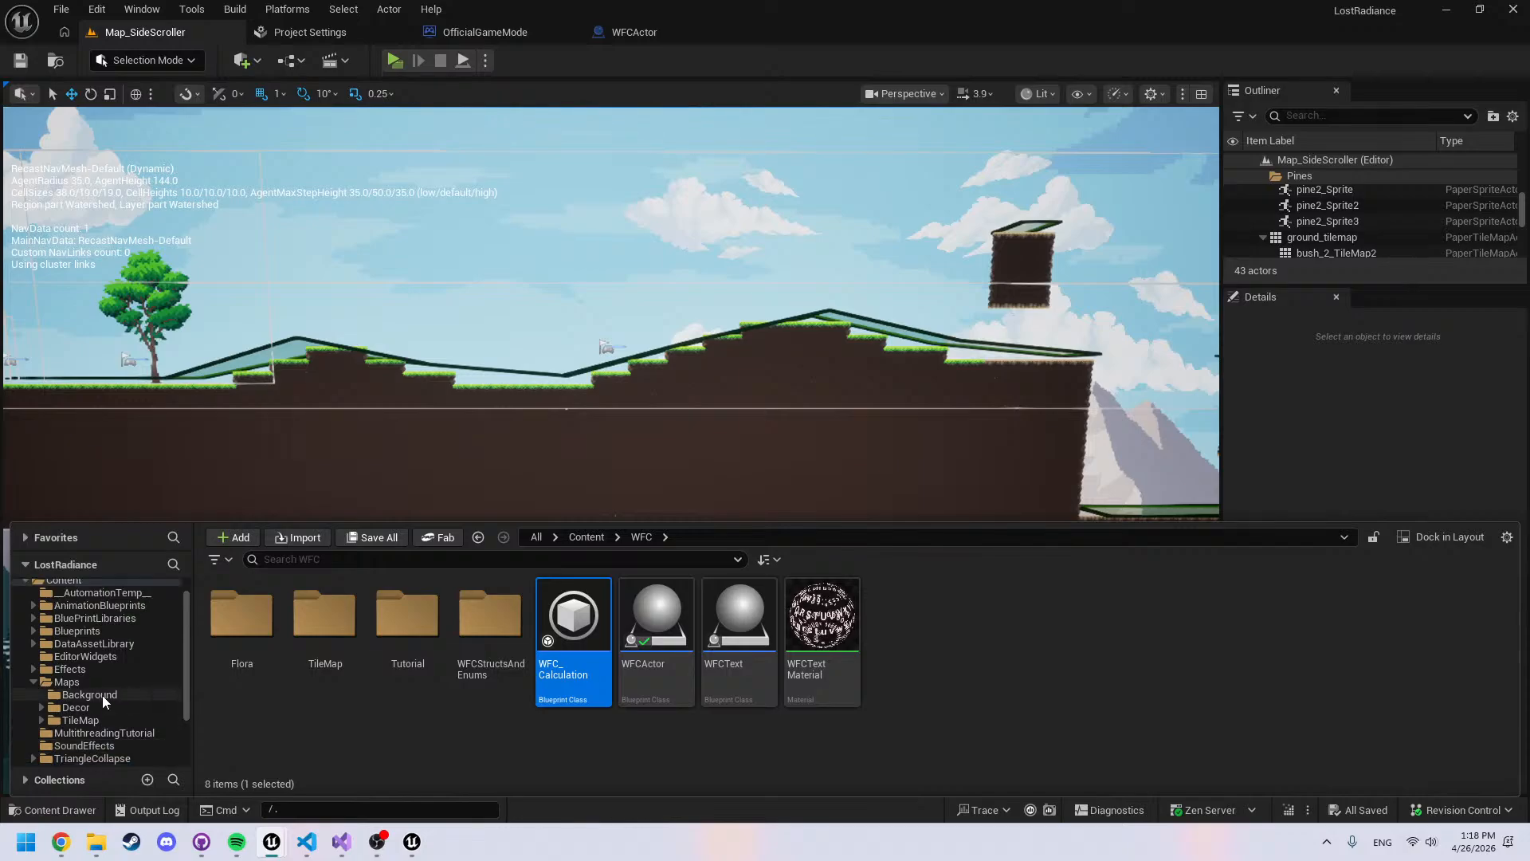
pyautogui.scroll(1, 102, 695)
pyautogui.click(133, 740)
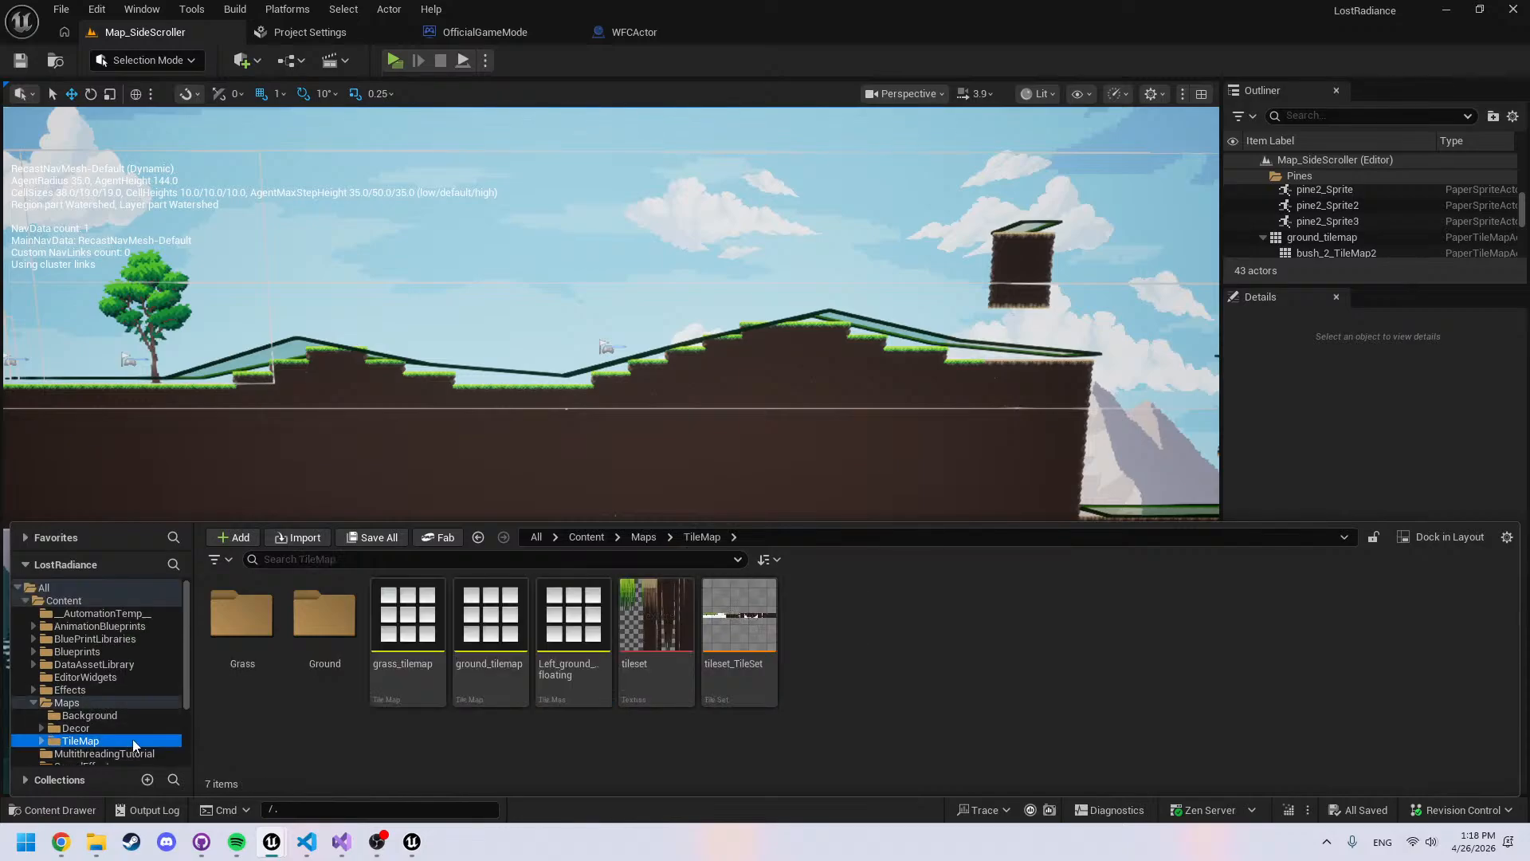
pyautogui.doubleClick(491, 629)
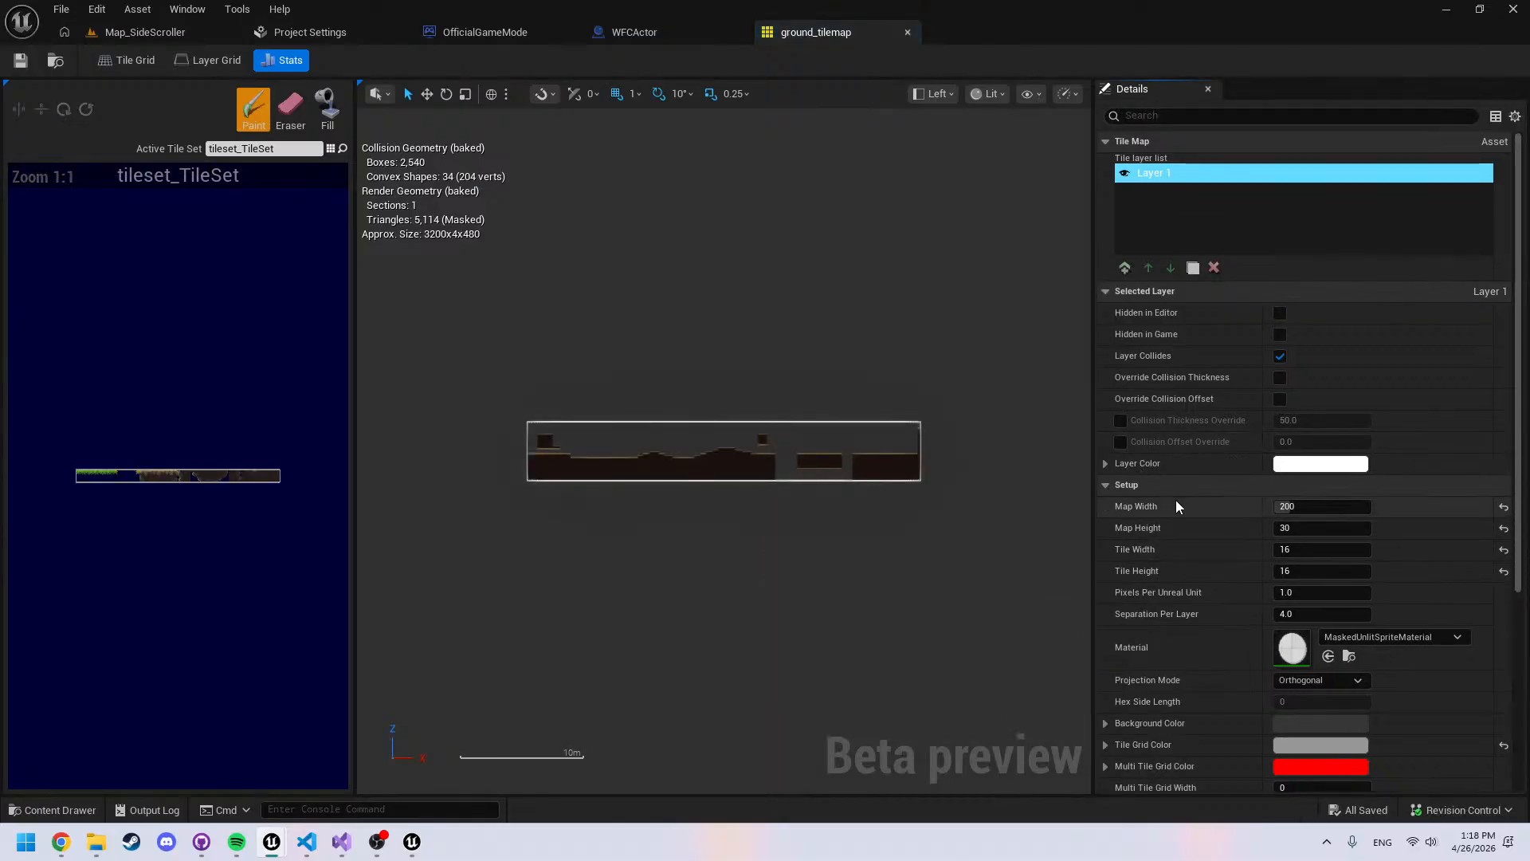
pyautogui.click(1311, 507)
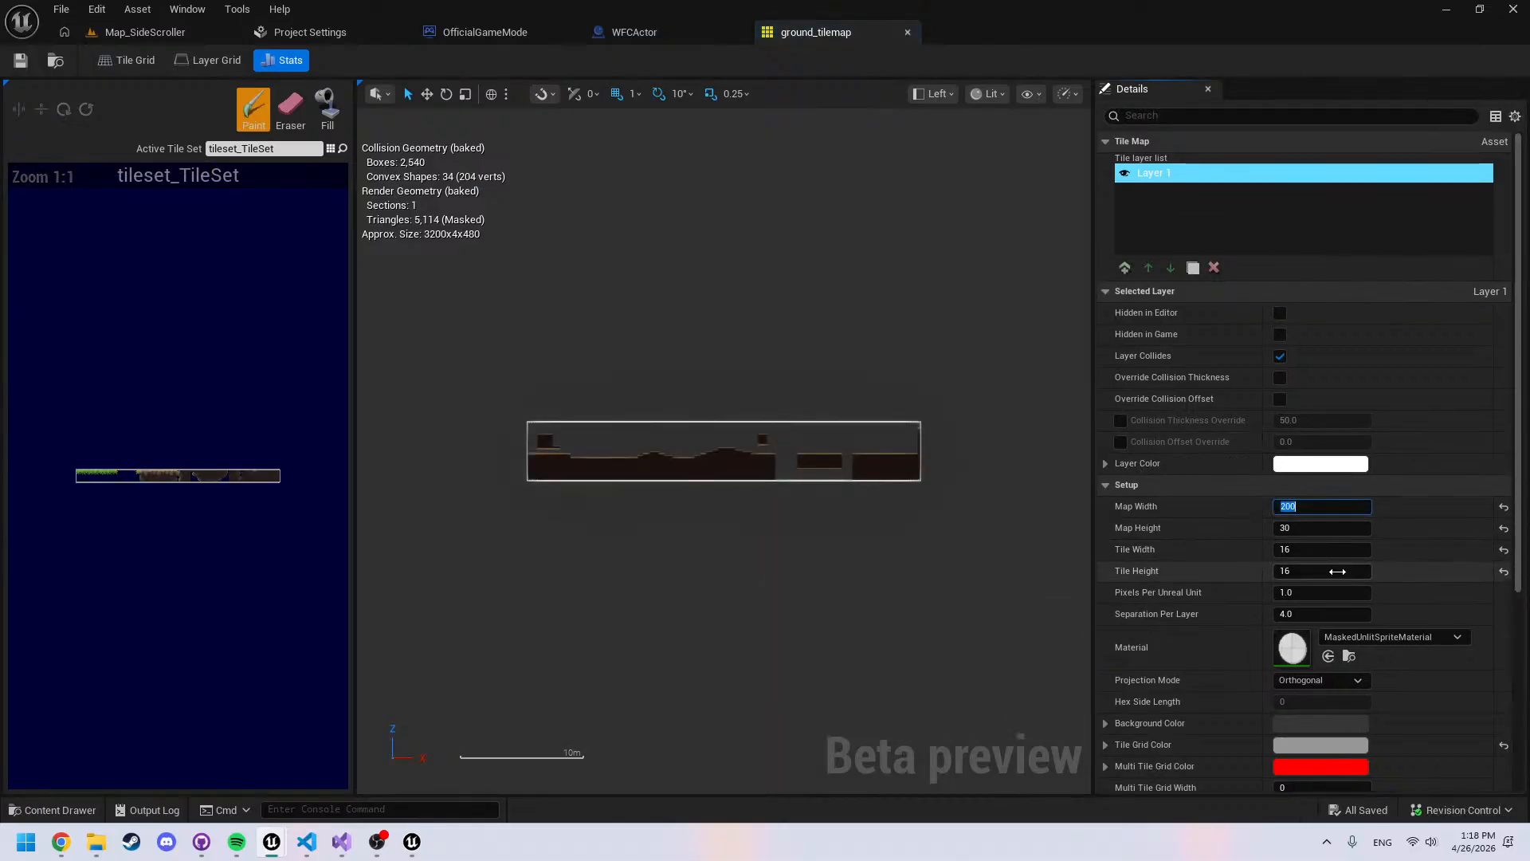
pyautogui.write('300')
pyautogui.press('Return')
pyautogui.hotkey('ctrl', 'z')
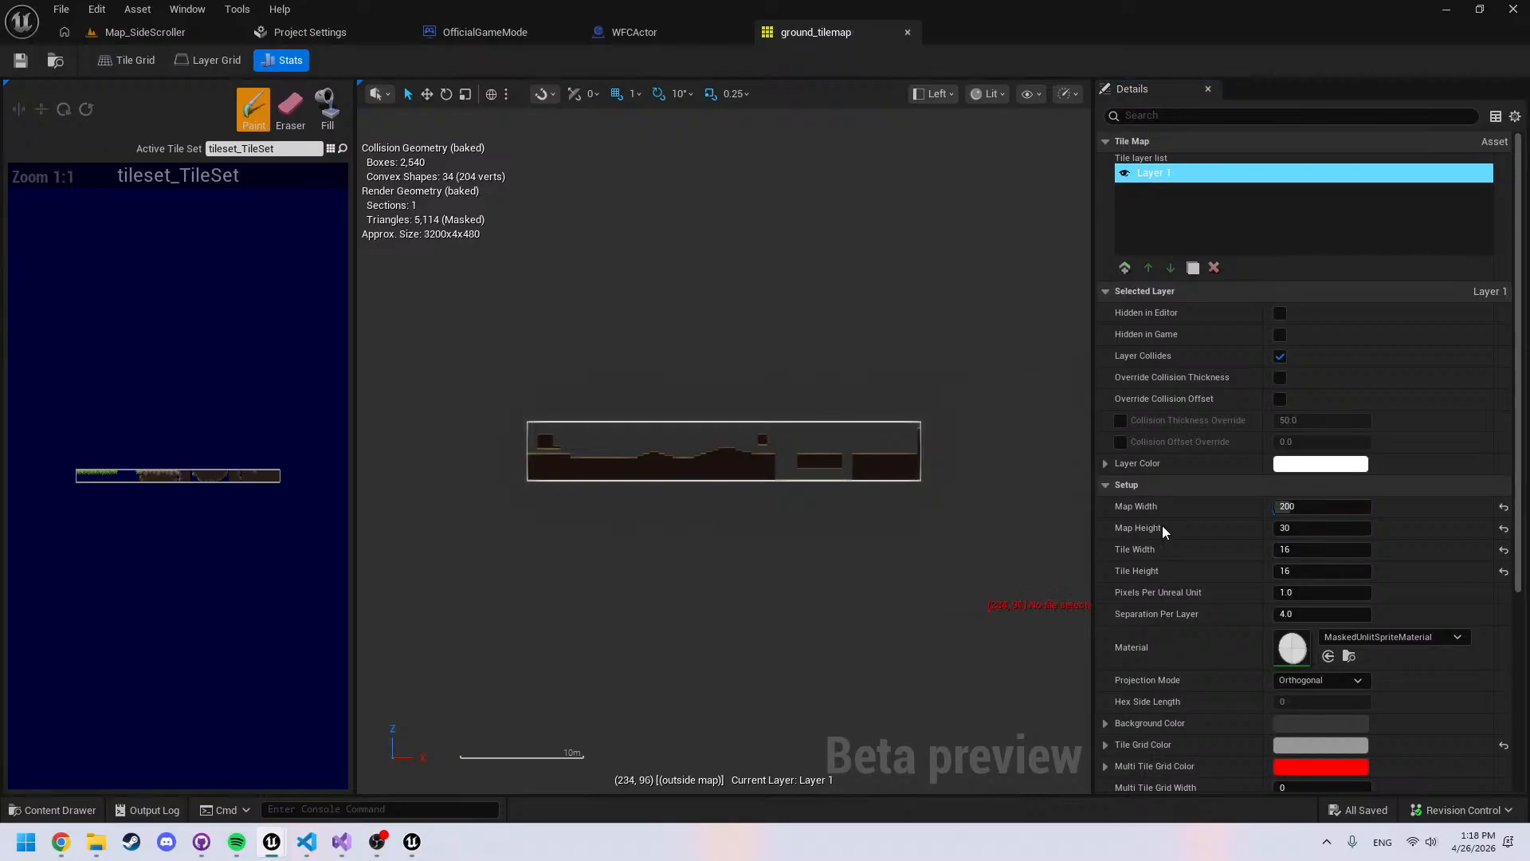
# Enable Override Collision Thickness for Layer 1 of ground_tilemap and set the override to 200
pyautogui.click(1281, 399)
pyautogui.click(1281, 399)
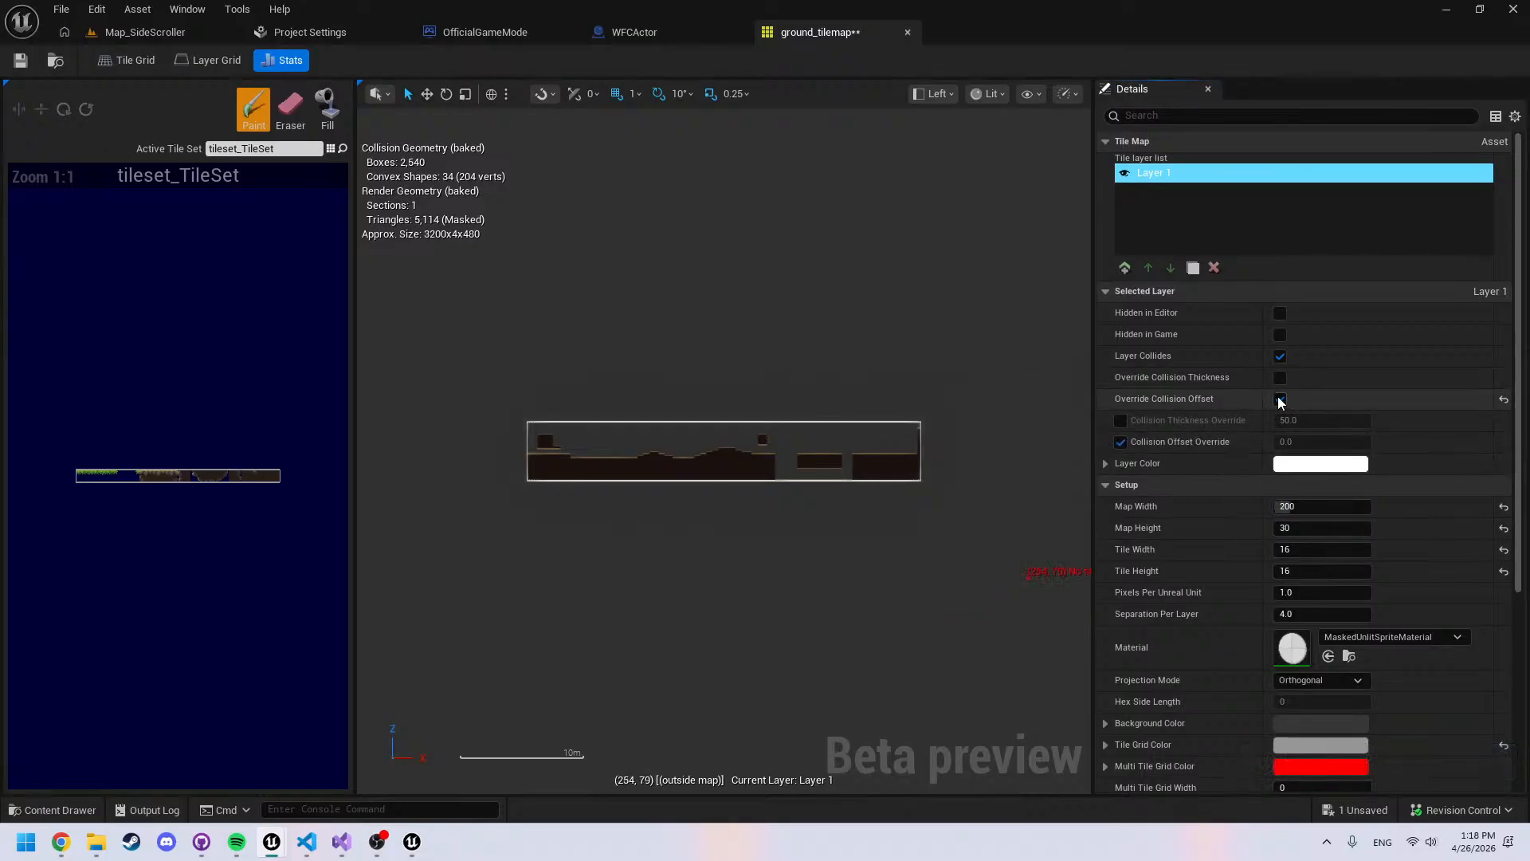
pyautogui.click(1281, 380)
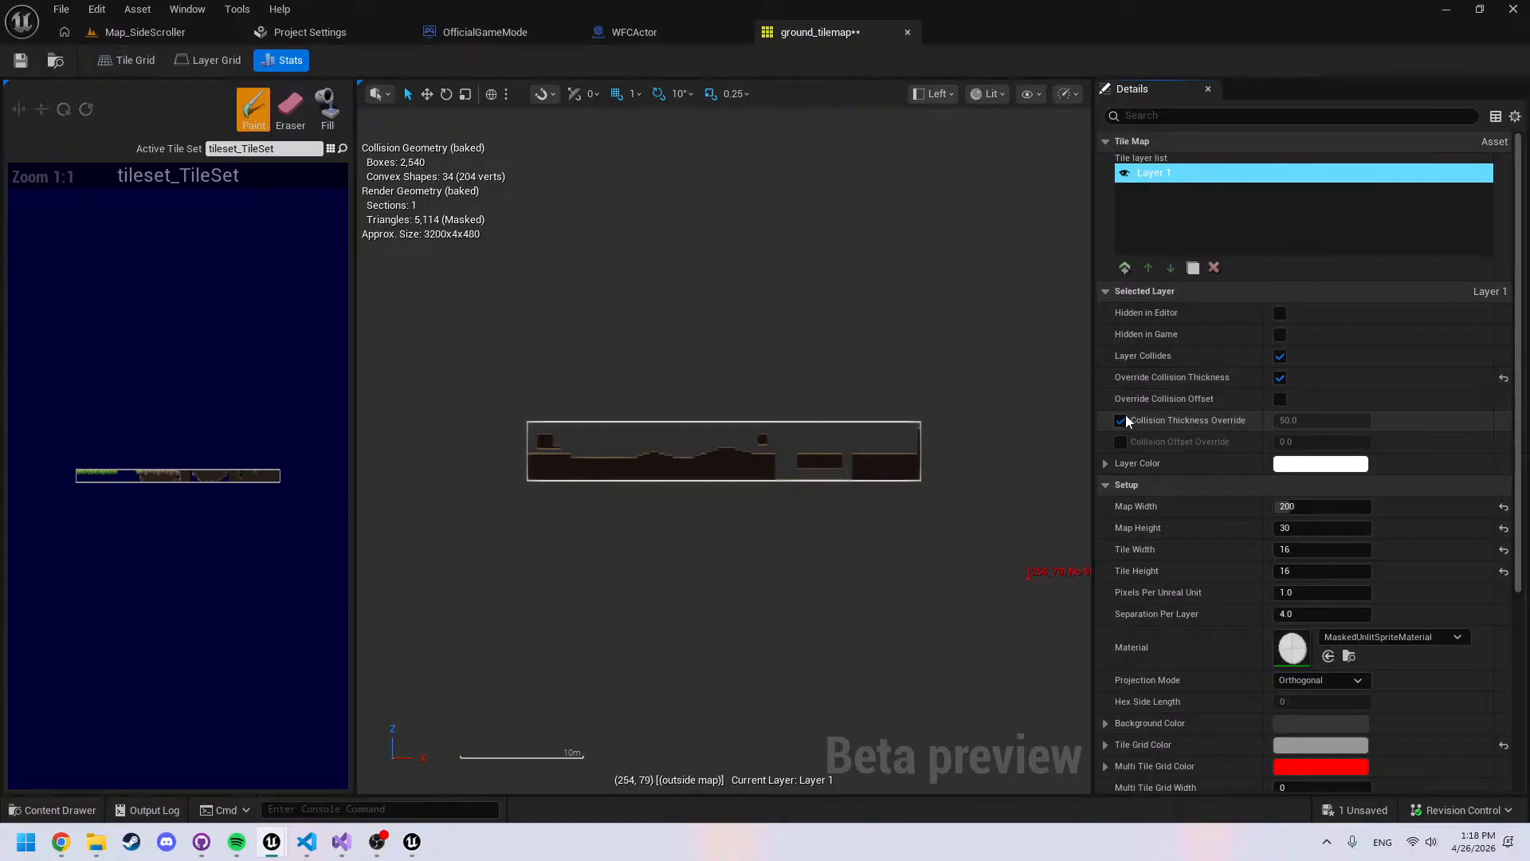
pyautogui.click(1306, 427)
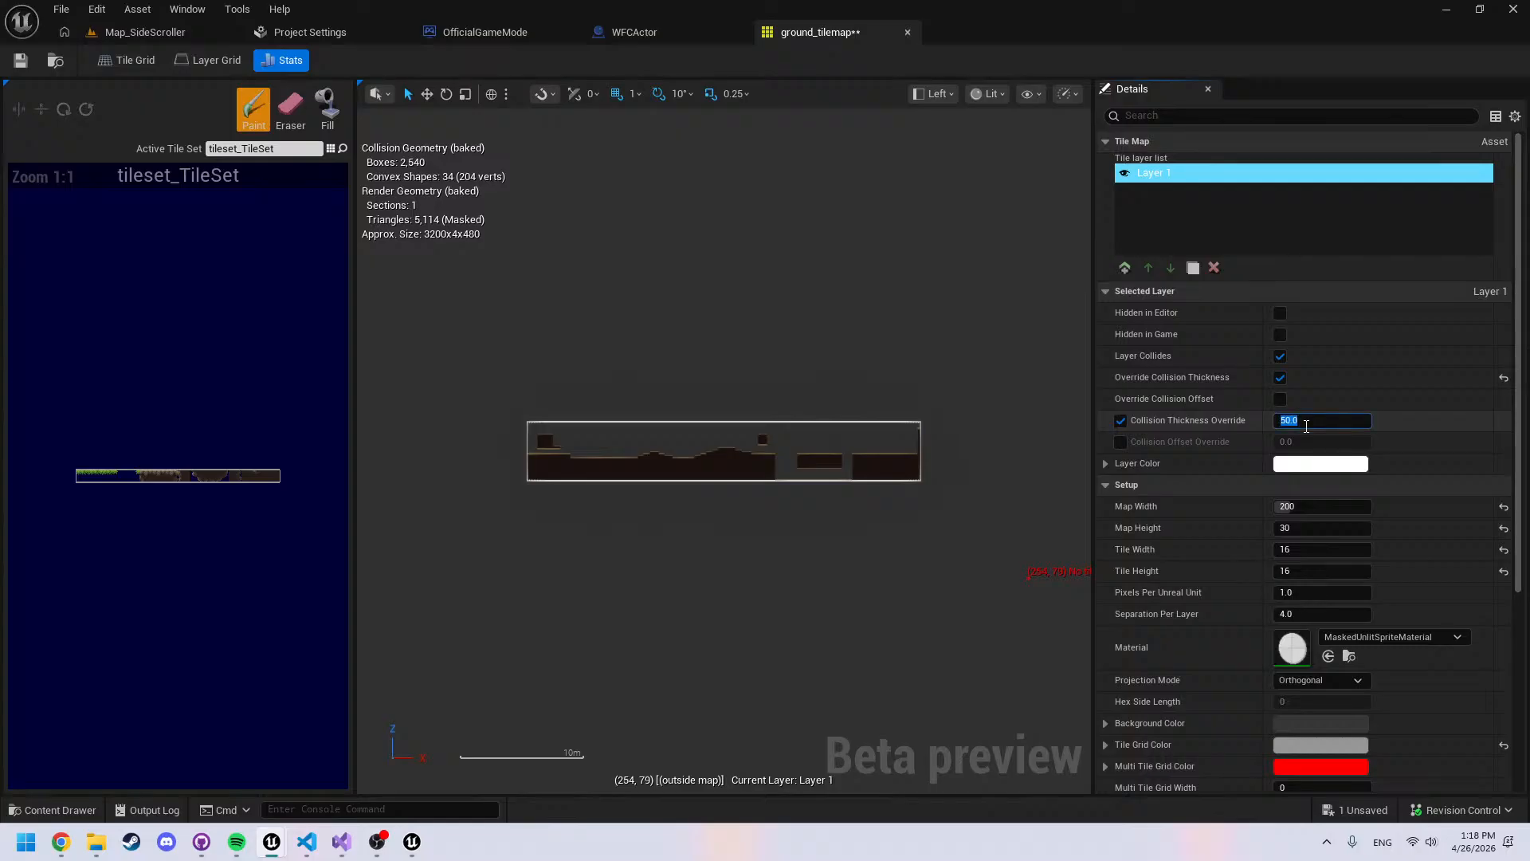
pyautogui.press('Return')
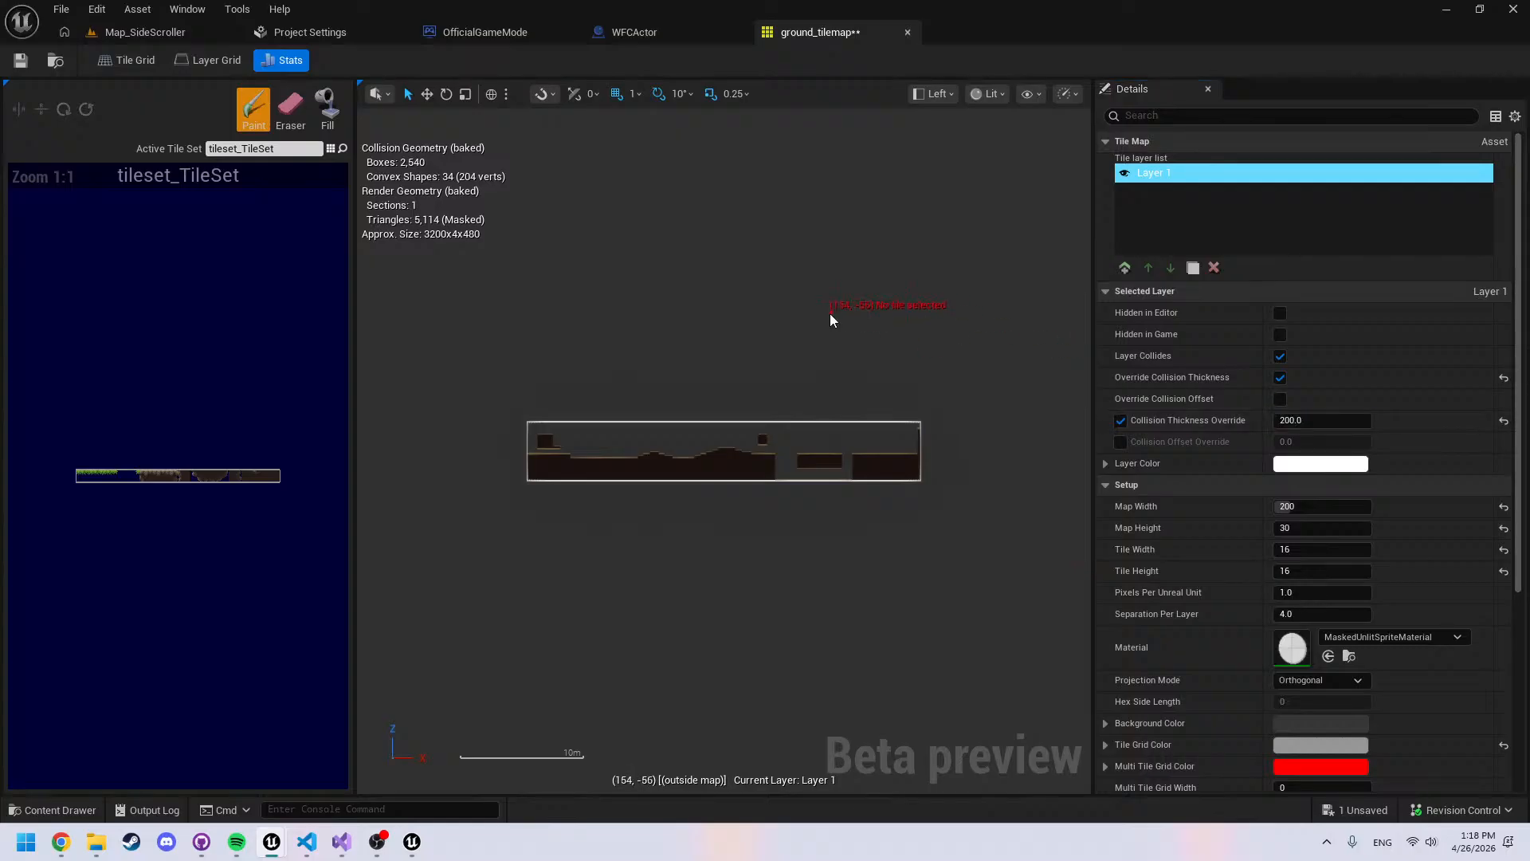
# Play-test the level from WFCActor and run across the ground to check its nav mesh
pyautogui.click(658, 32)
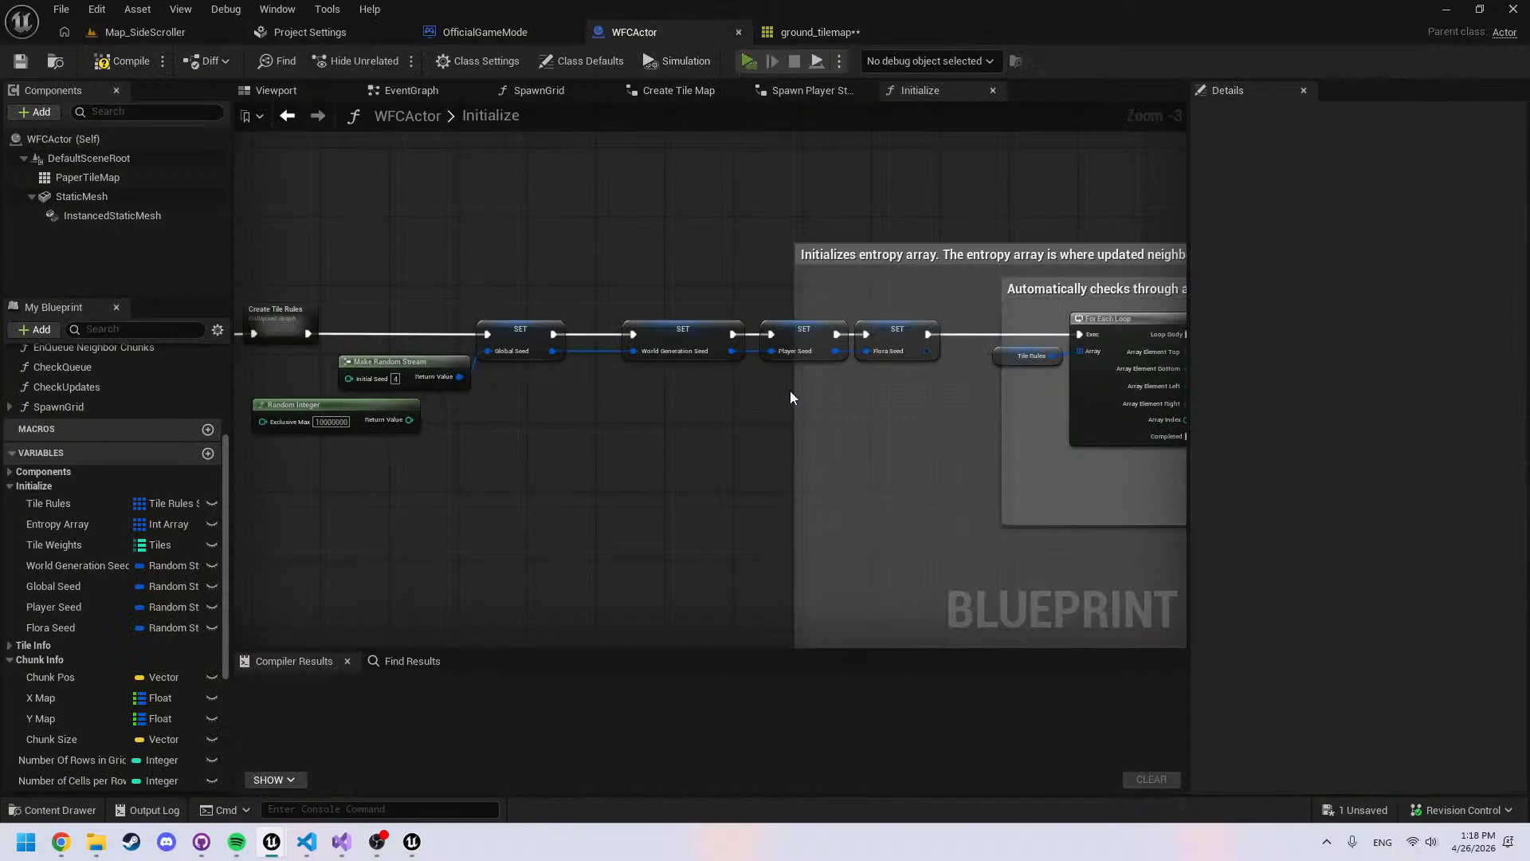
pyautogui.hotkey('alt', 'p')
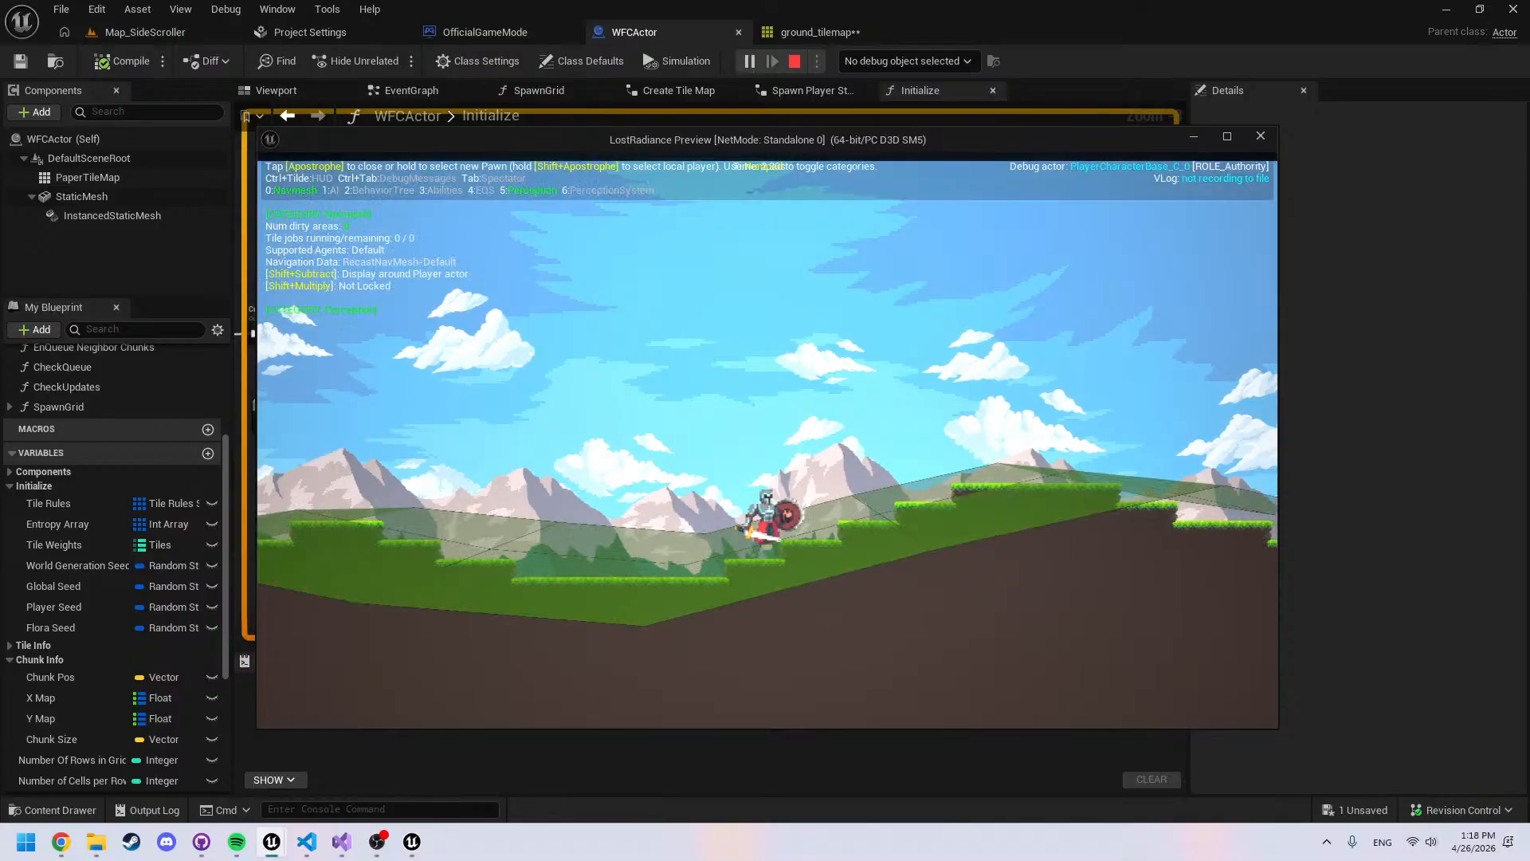
pyautogui.press('d')
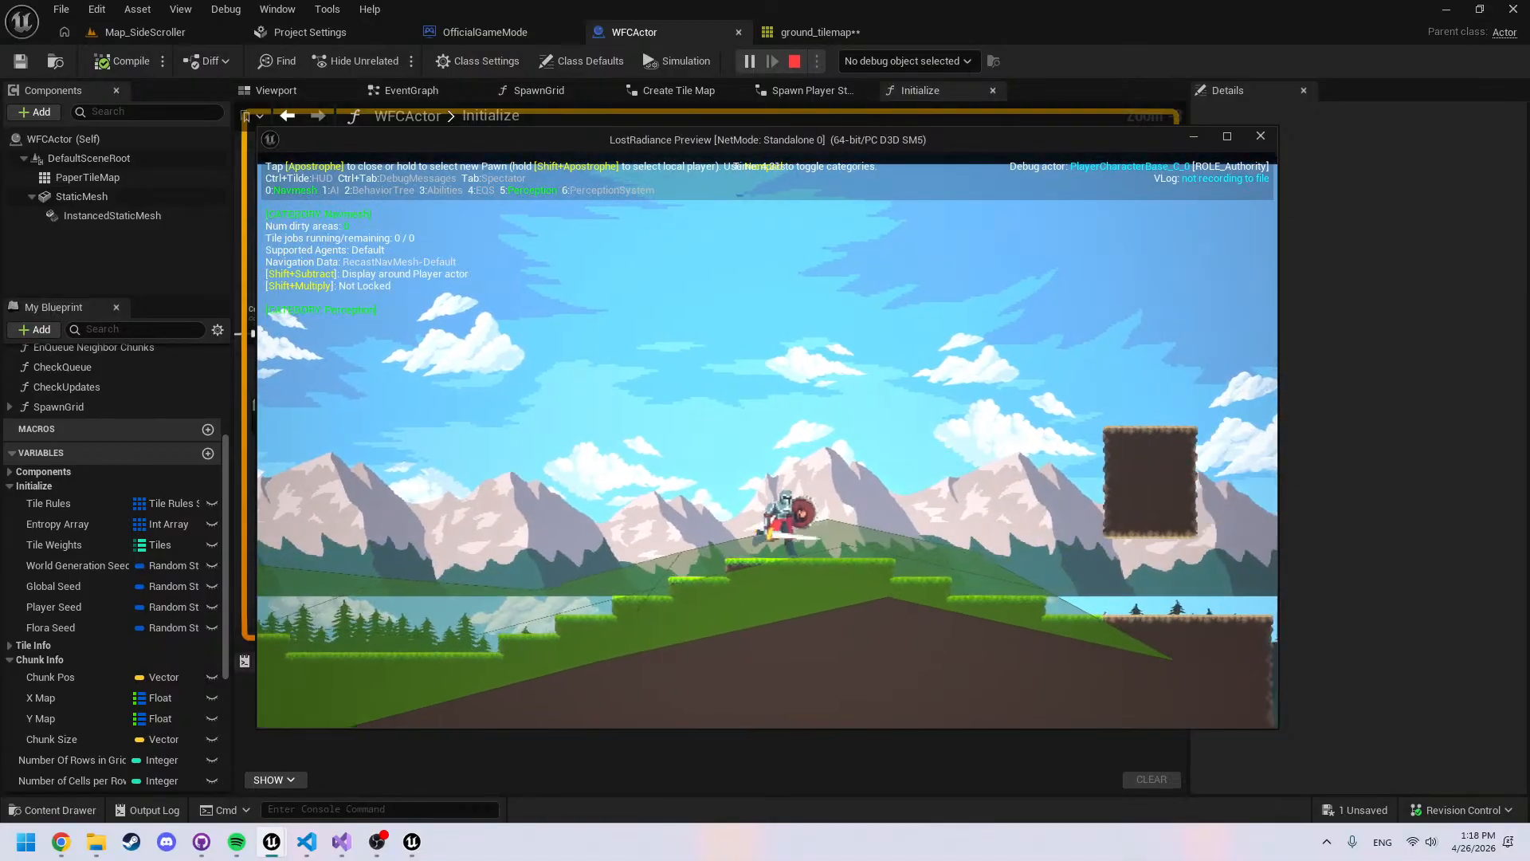
pyautogui.press('a')
pyautogui.press('Escape')
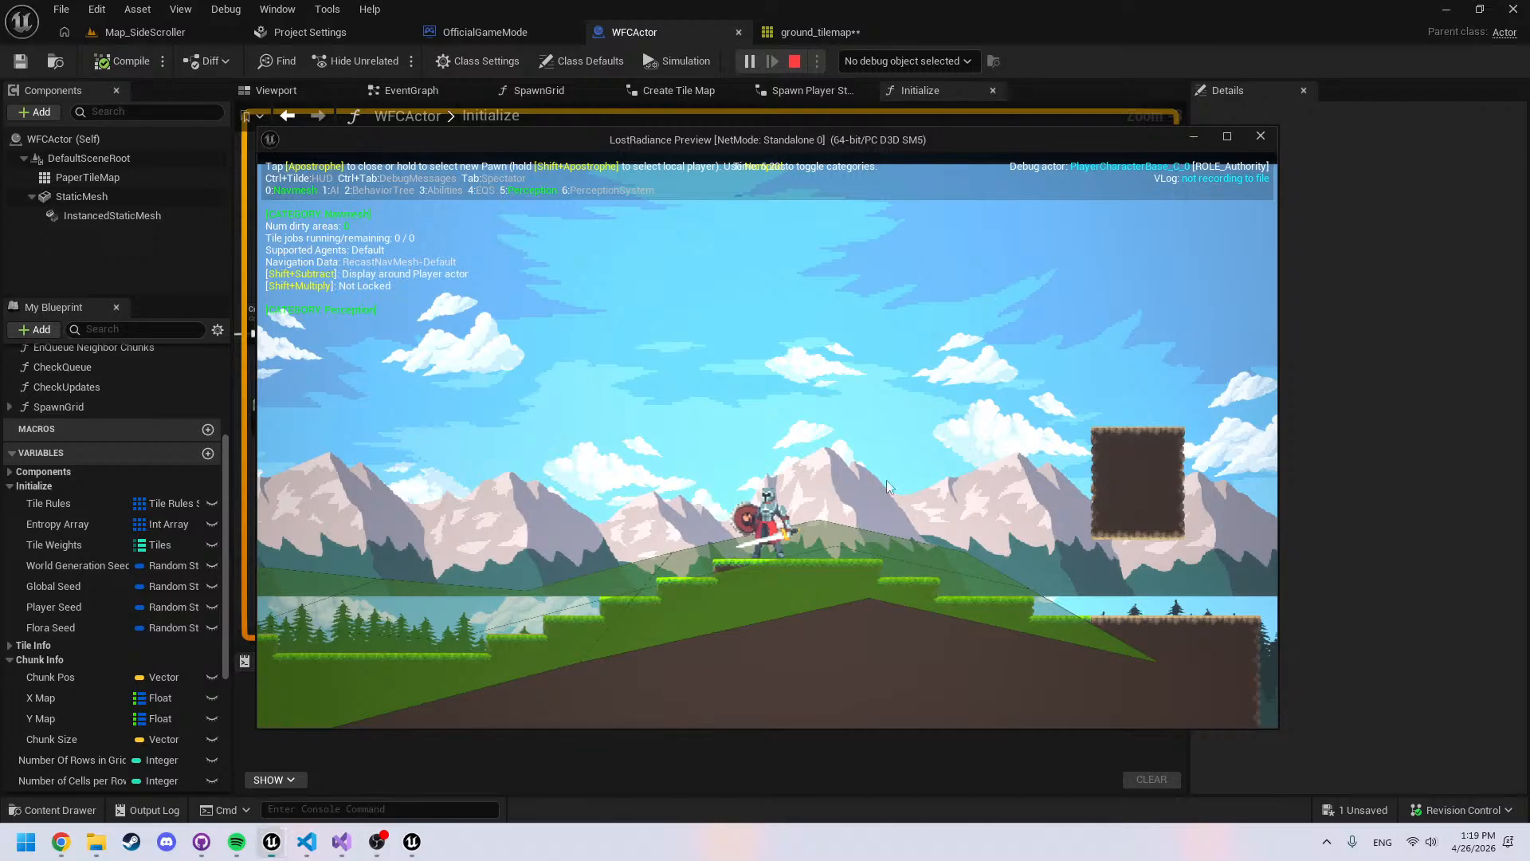
# Reset the Layer 1 Collision Thickness Override in ground_tilemap to 50 and disable Override Collision Thickness
pyautogui.click(821, 32)
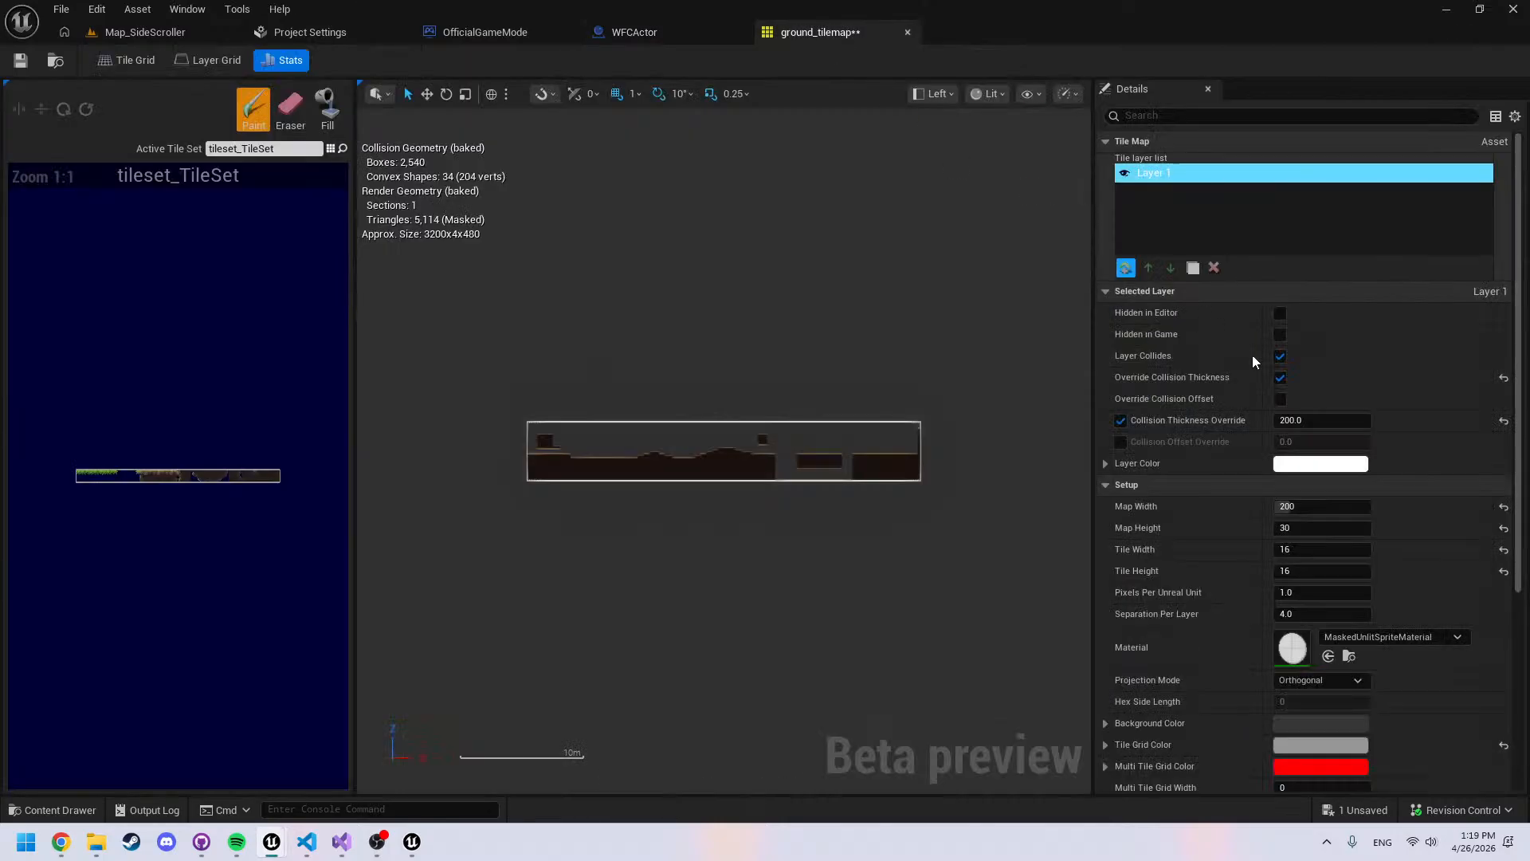
pyautogui.click(1323, 420)
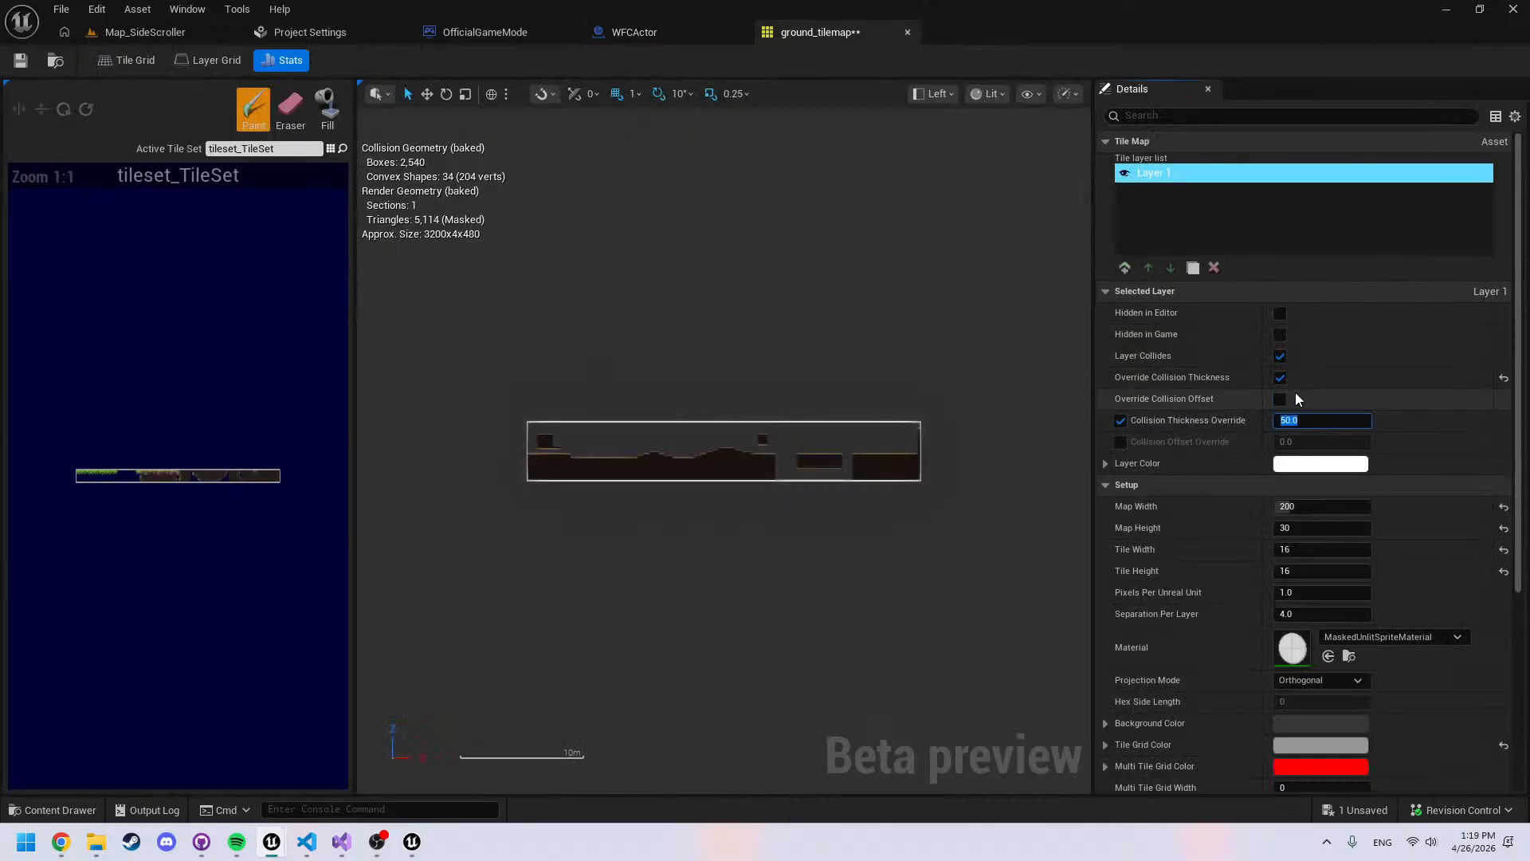
pyautogui.click(1280, 377)
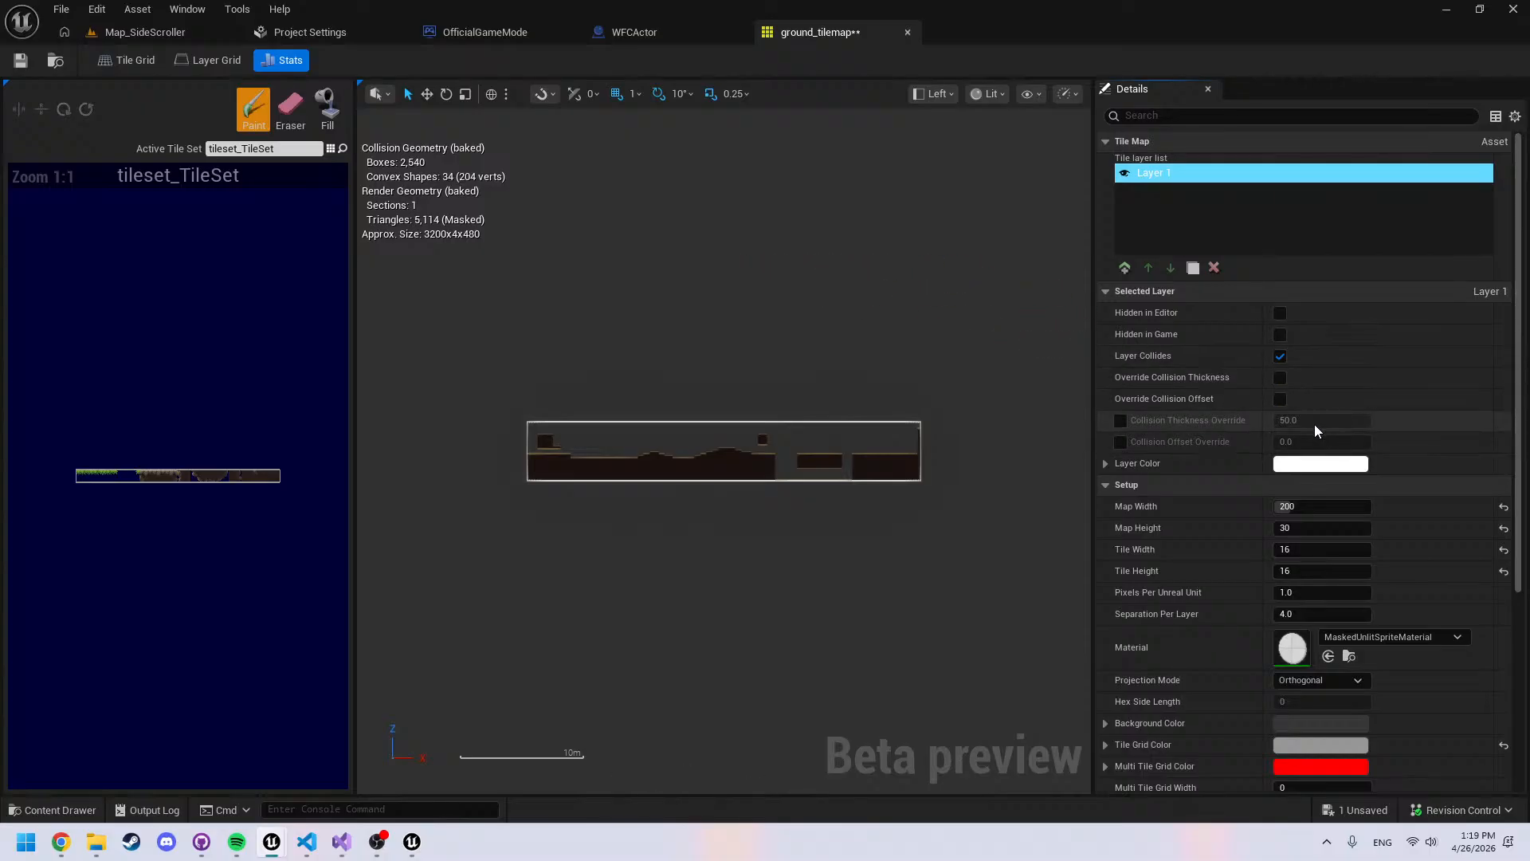
# Open the Left_ground_floating tile map and review ground_tilemap's layer, setup and collision settings alongside it
pyautogui.hotkey('ctrl', 'space')
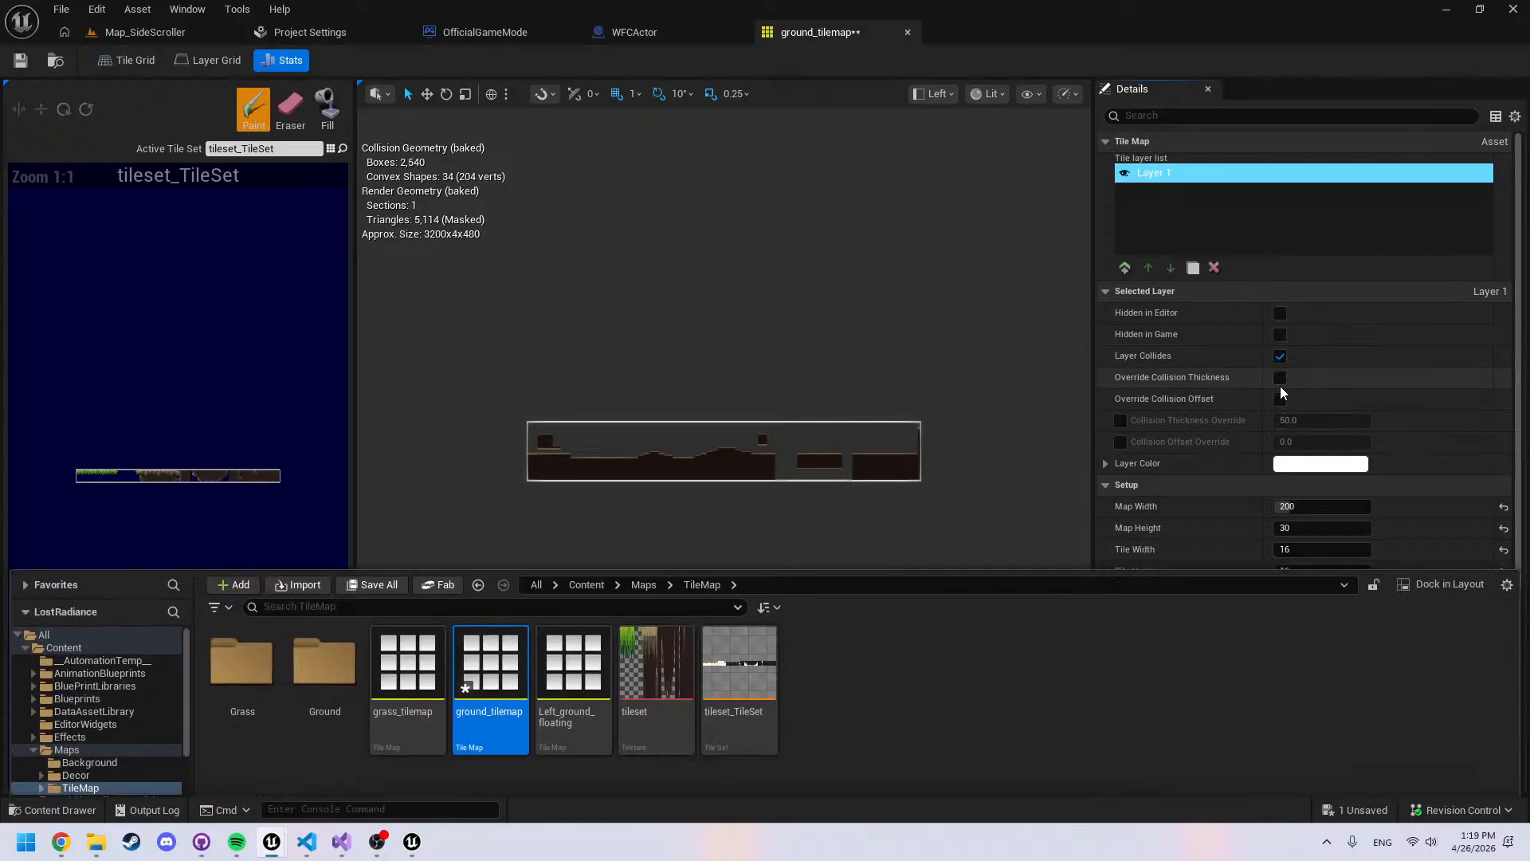
pyautogui.doubleClick(579, 655)
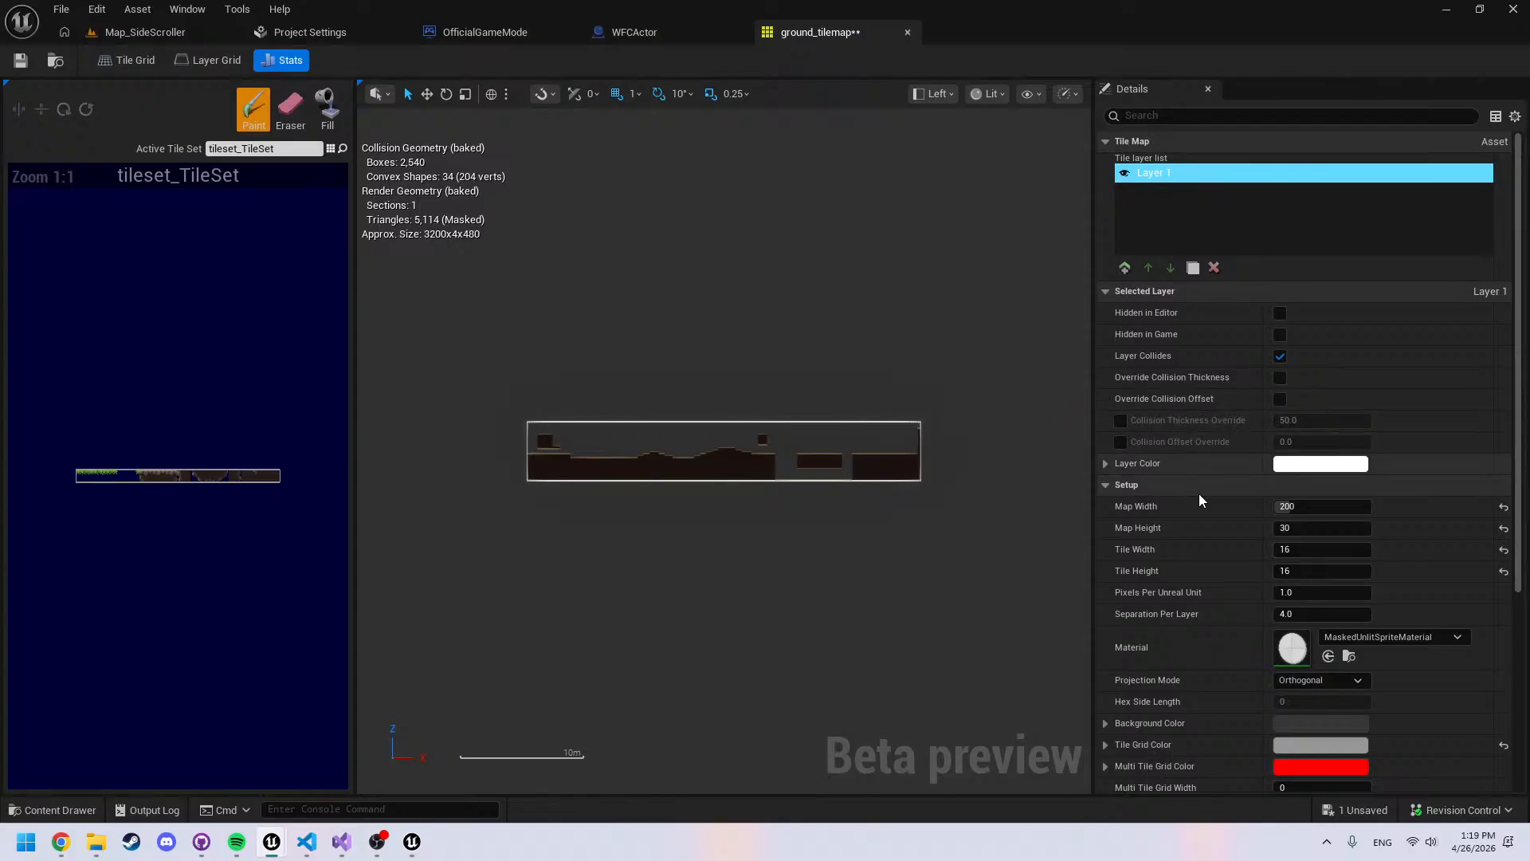
pyautogui.scroll(-5, 1199, 503)
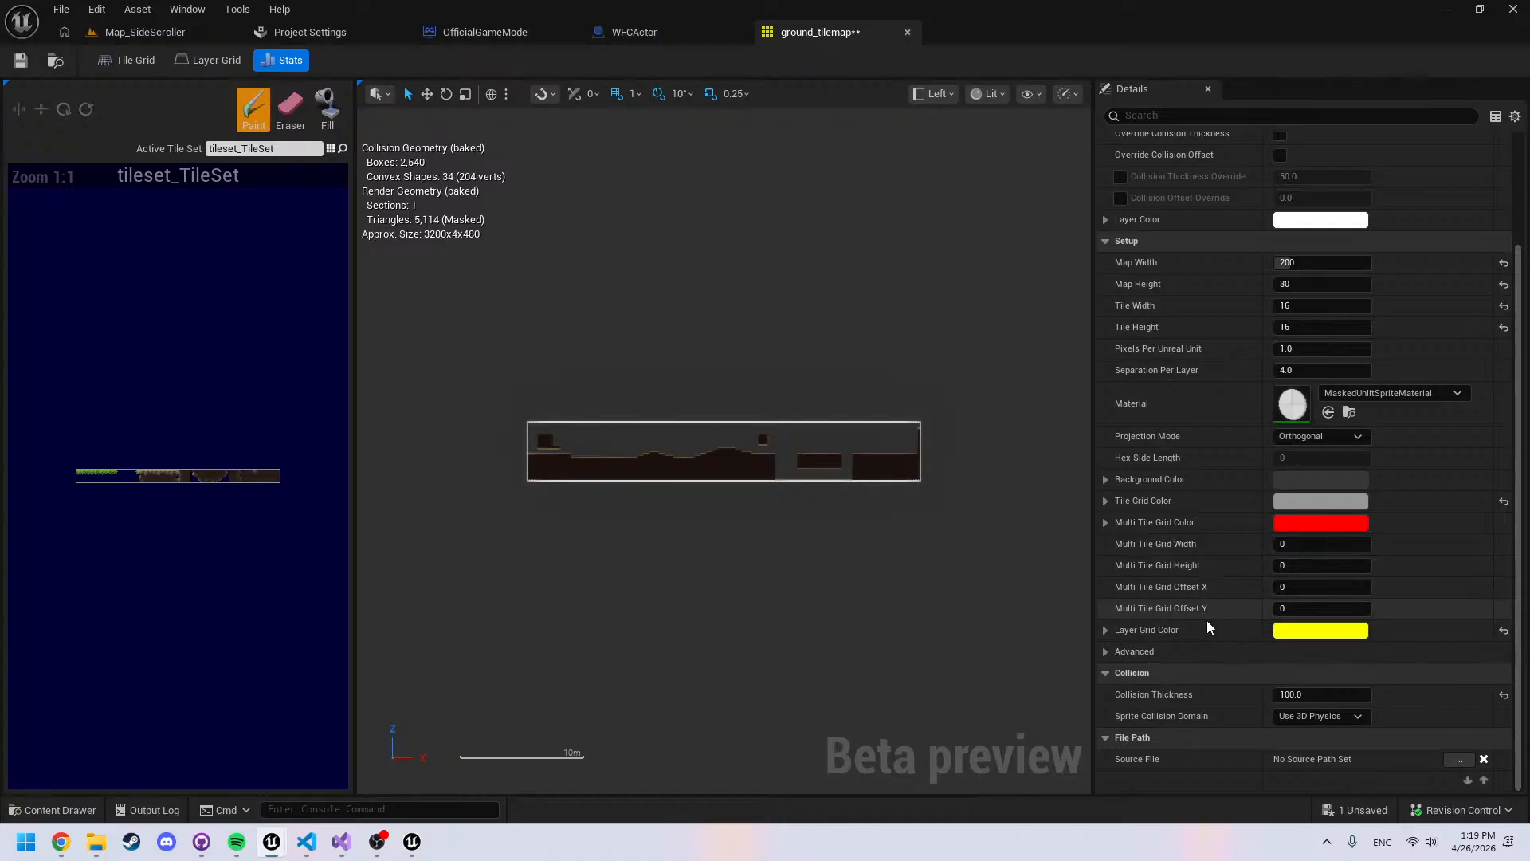
pyautogui.scroll(3, 1199, 656)
pyautogui.scroll(3, 1197, 655)
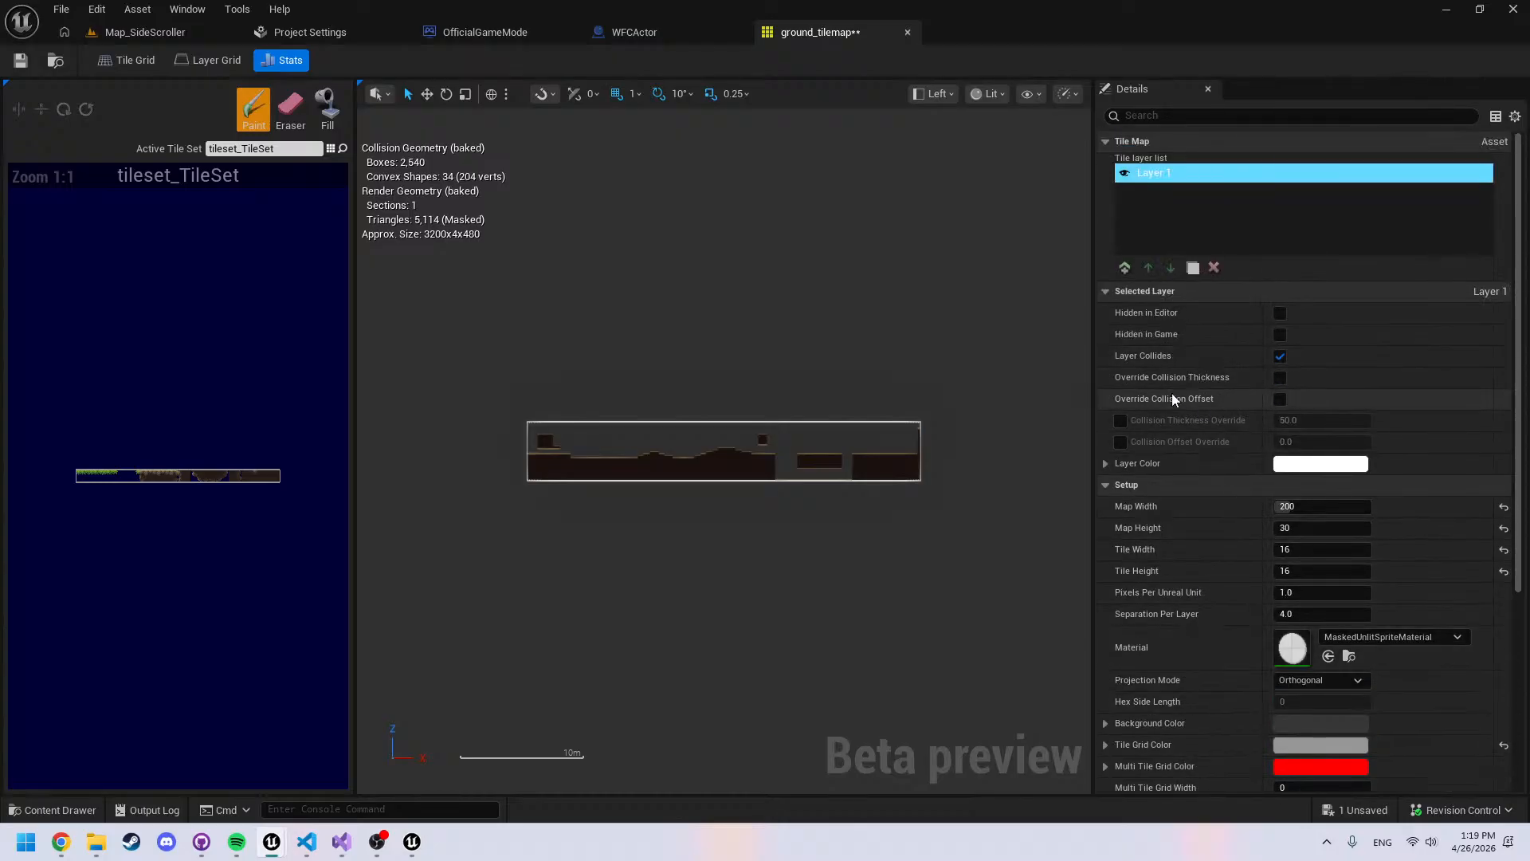
pyautogui.scroll(-6, 1142, 463)
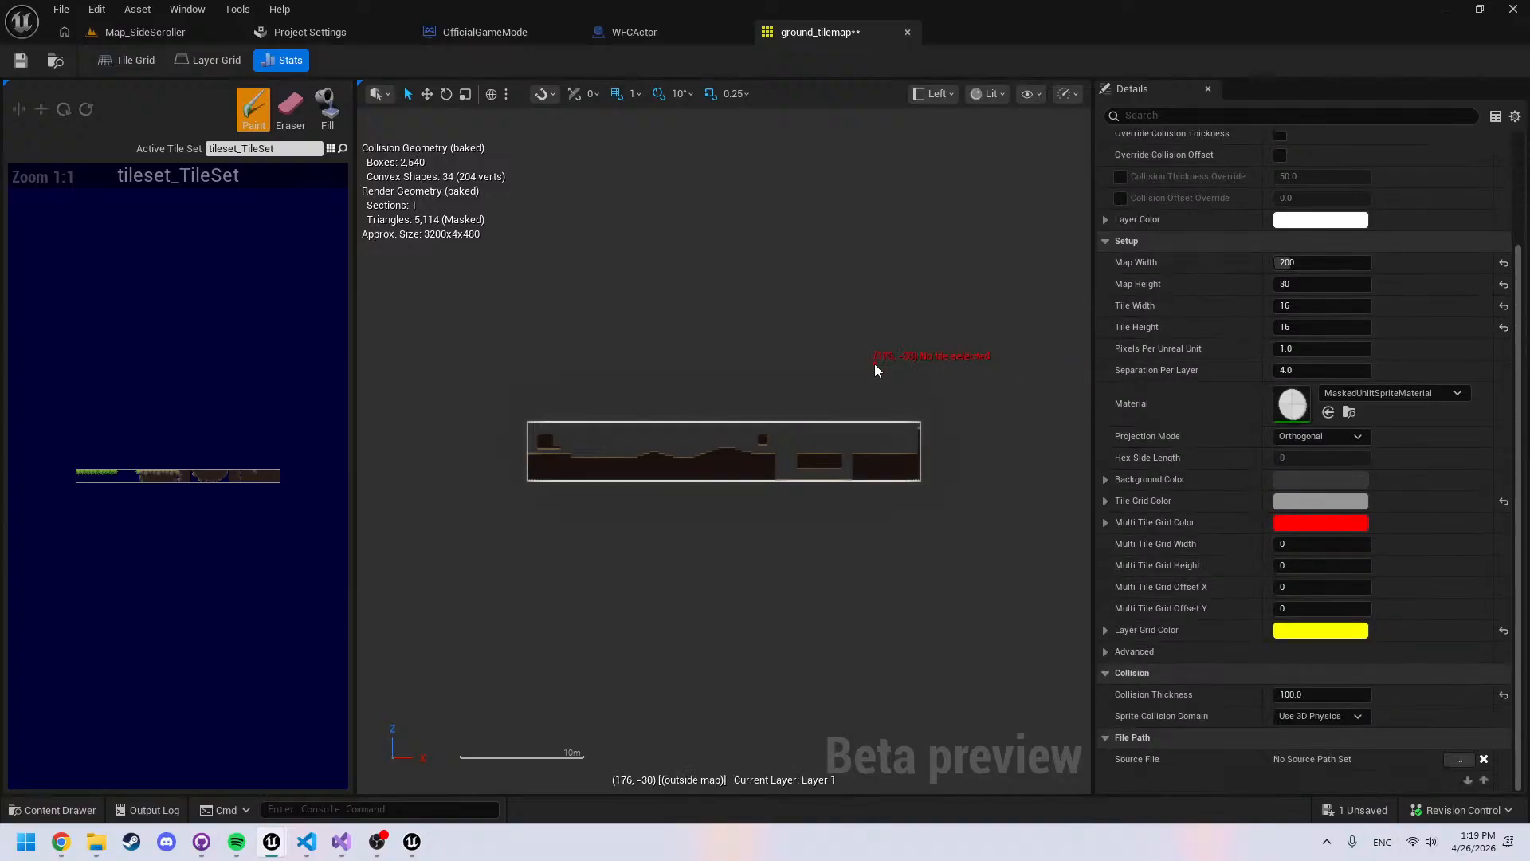
pyautogui.hotkey('ctrl', 'space')
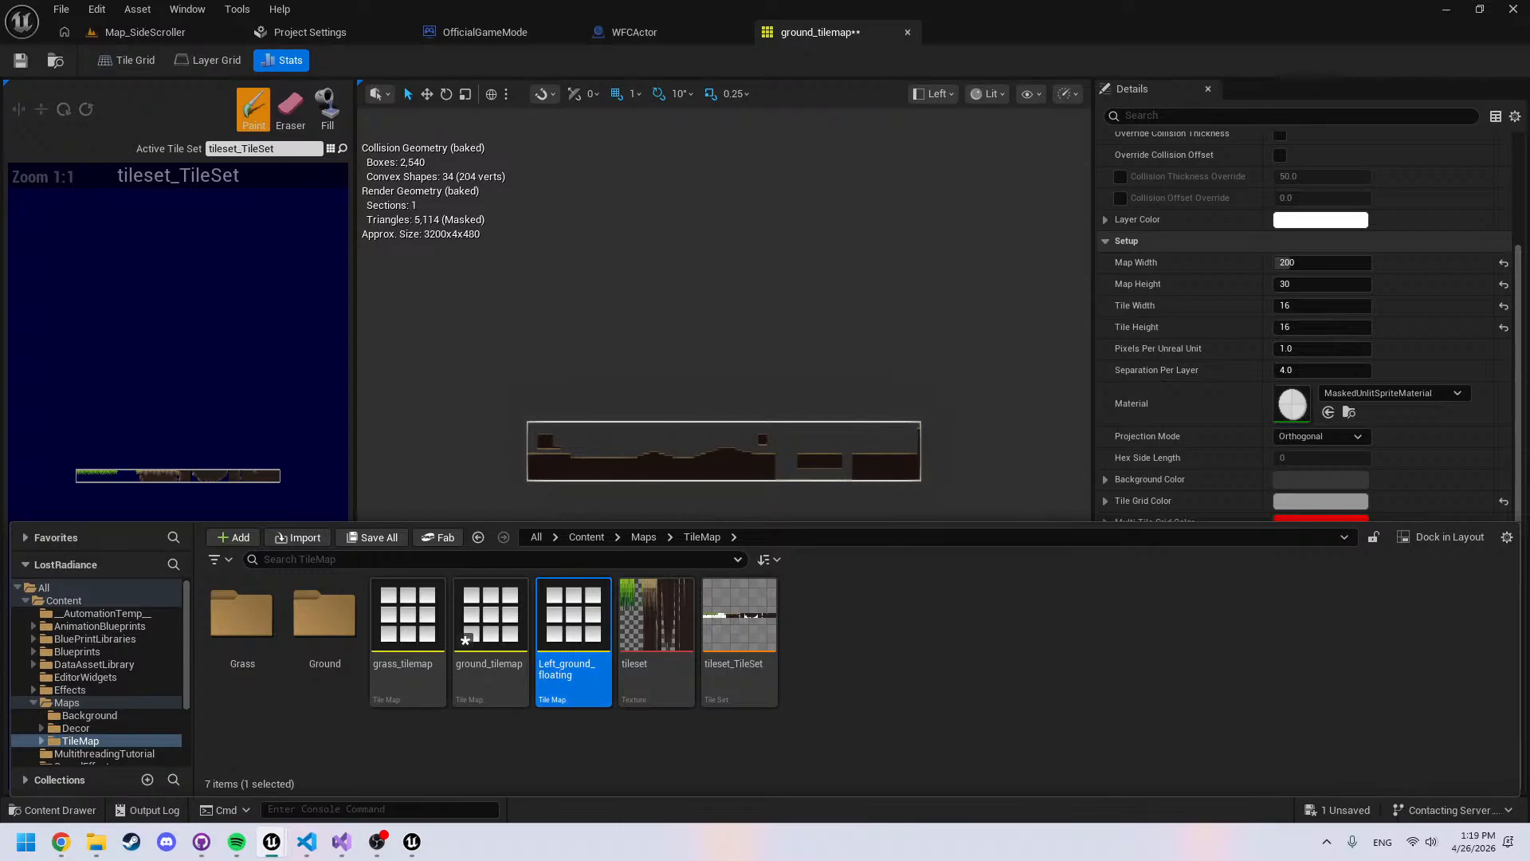
pyautogui.click(1038, 423)
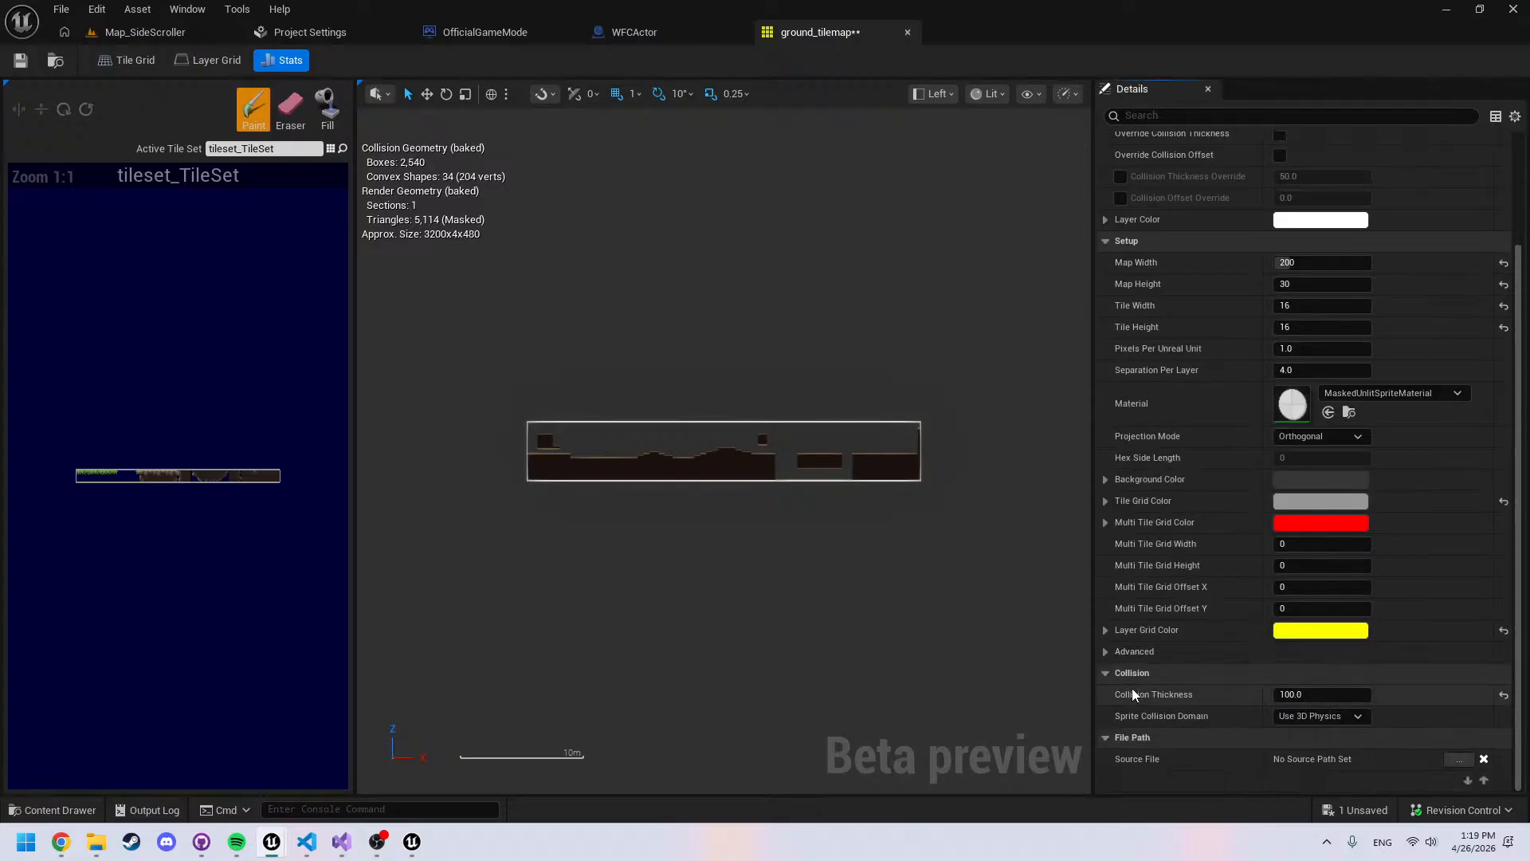
# Change ground_tilemap's general Collision Thickness and check the nav mesh in a play-test and in the Map_SideScroller level
pyautogui.click(1295, 693)
pyautogui.click(670, 31)
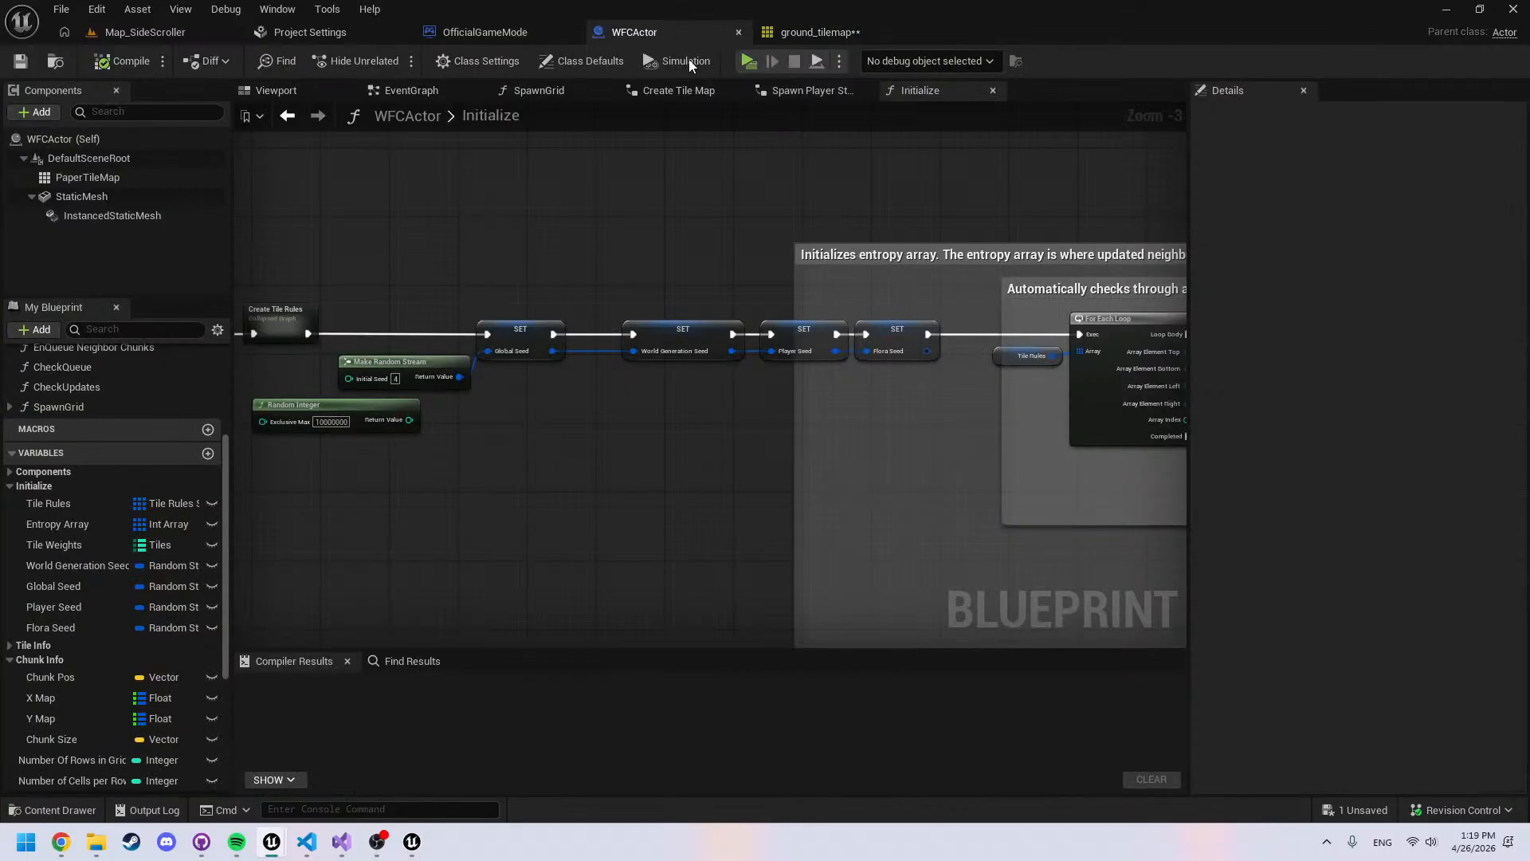
pyautogui.click(748, 60)
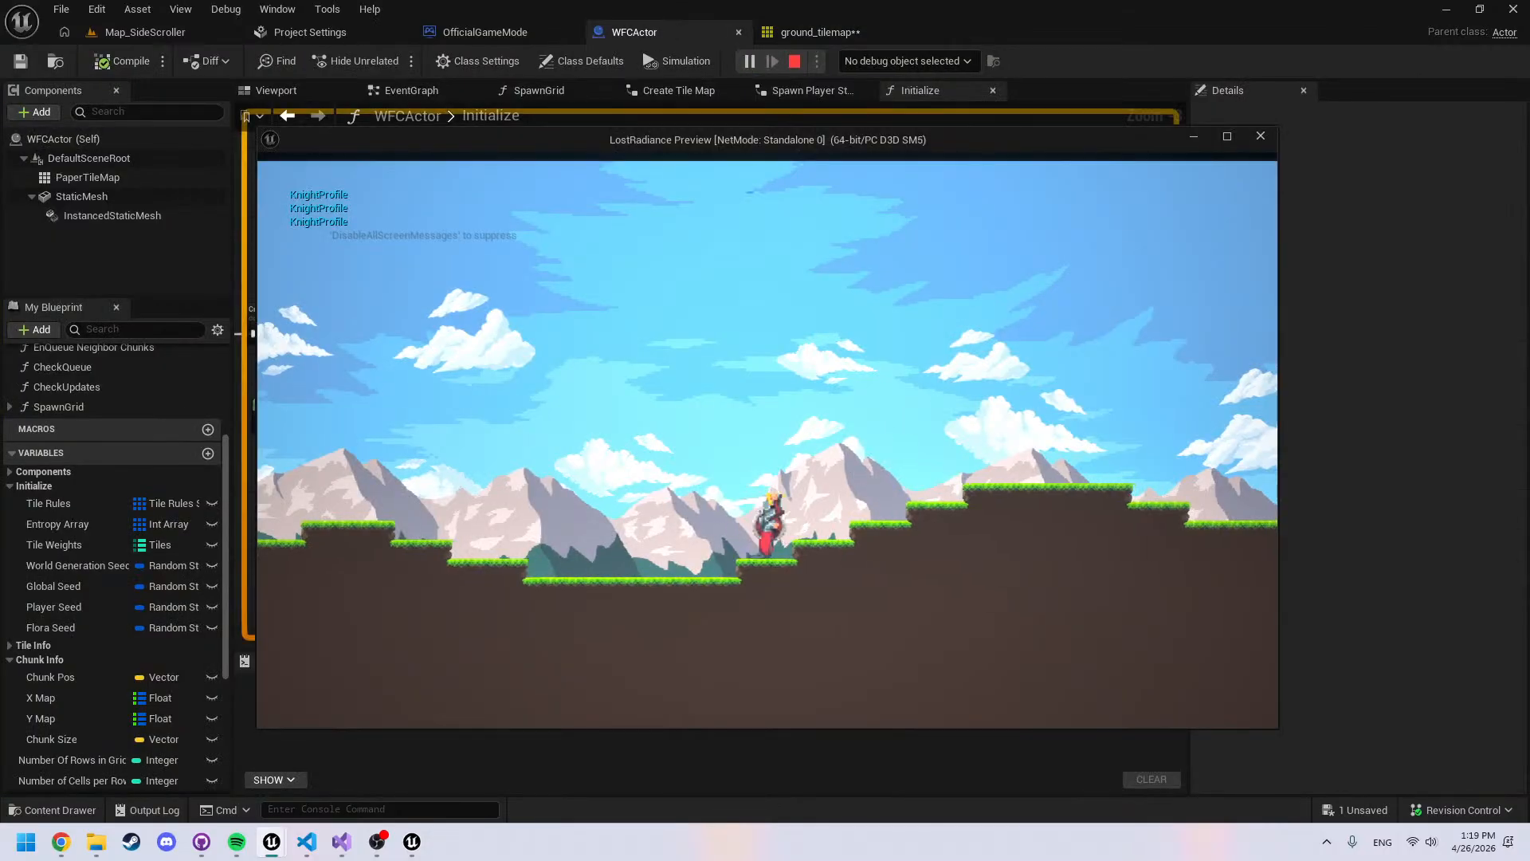
pyautogui.press('a')
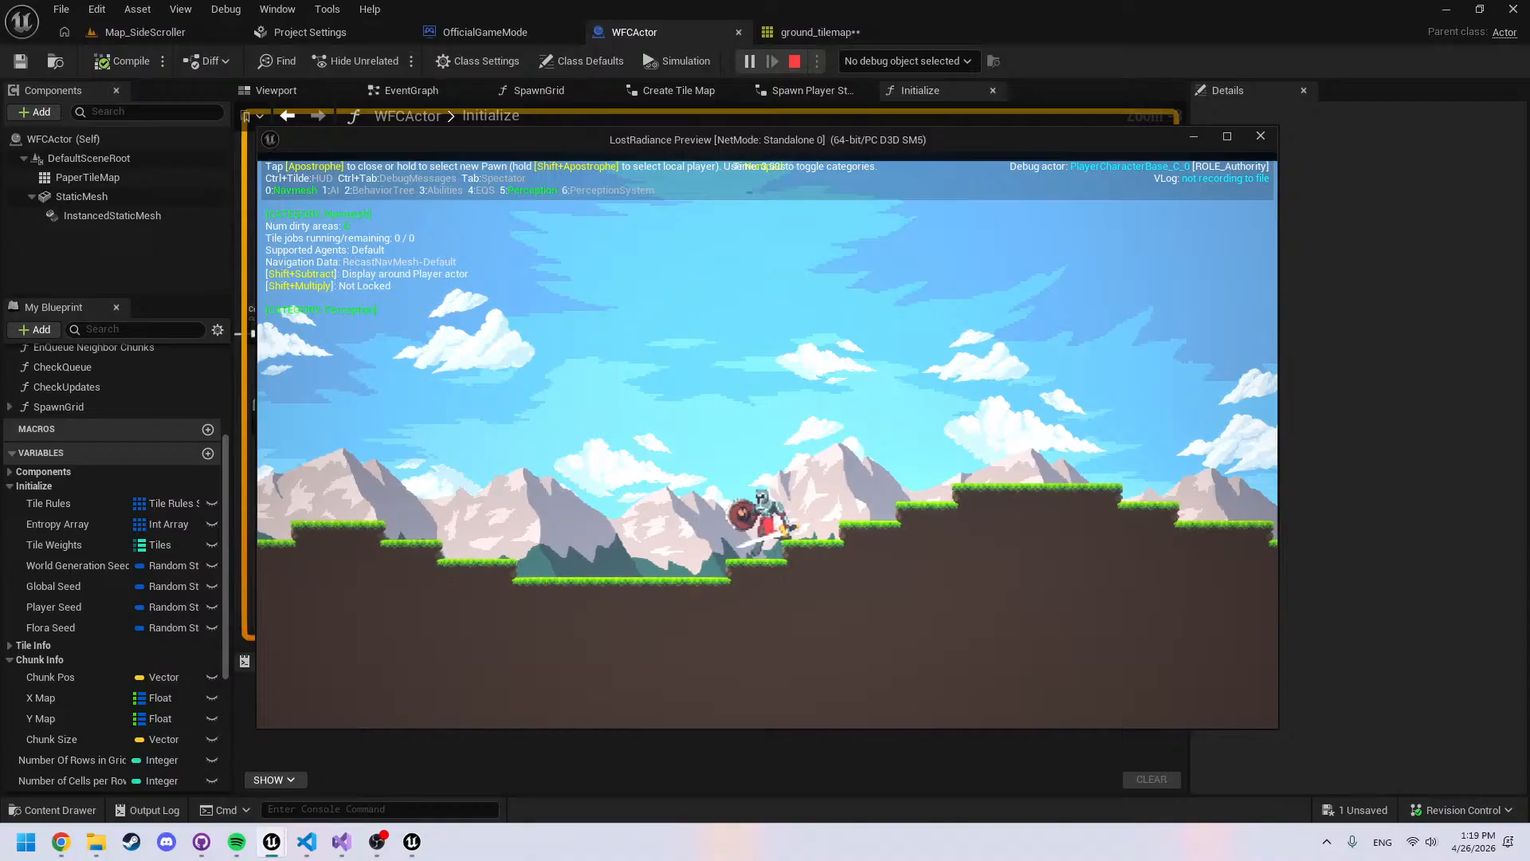
pyautogui.press('d')
pyautogui.press('Escape')
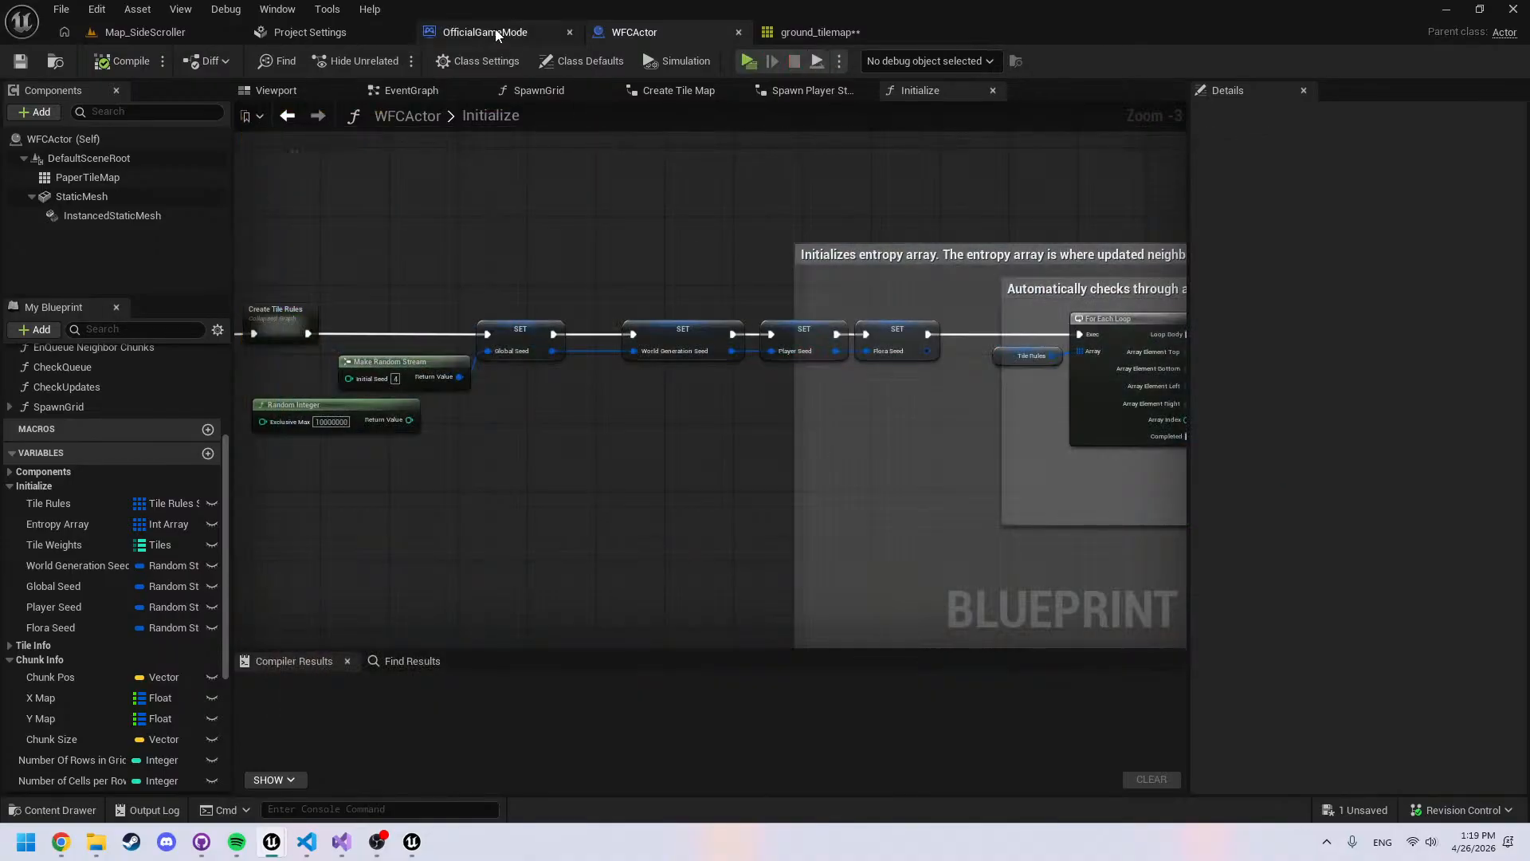
pyautogui.click(145, 32)
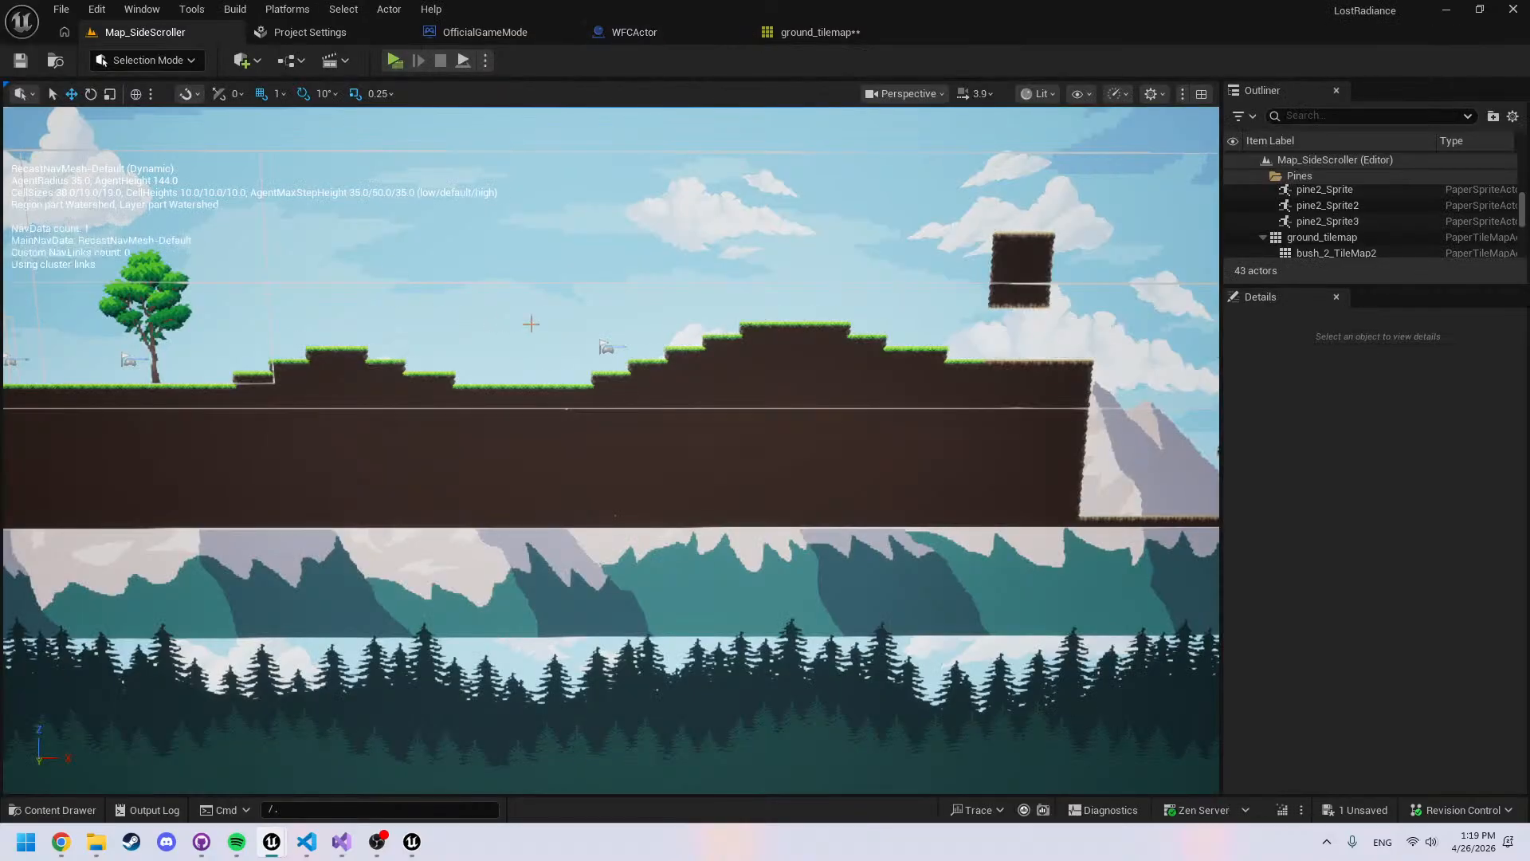
# Set ground_tilemap's general Collision Thickness to 100
pyautogui.moveTo(601, 348); pyautogui.dragTo(620, 397, button='right')
pyautogui.press('w')
pyautogui.scroll(-5, 673, 438)
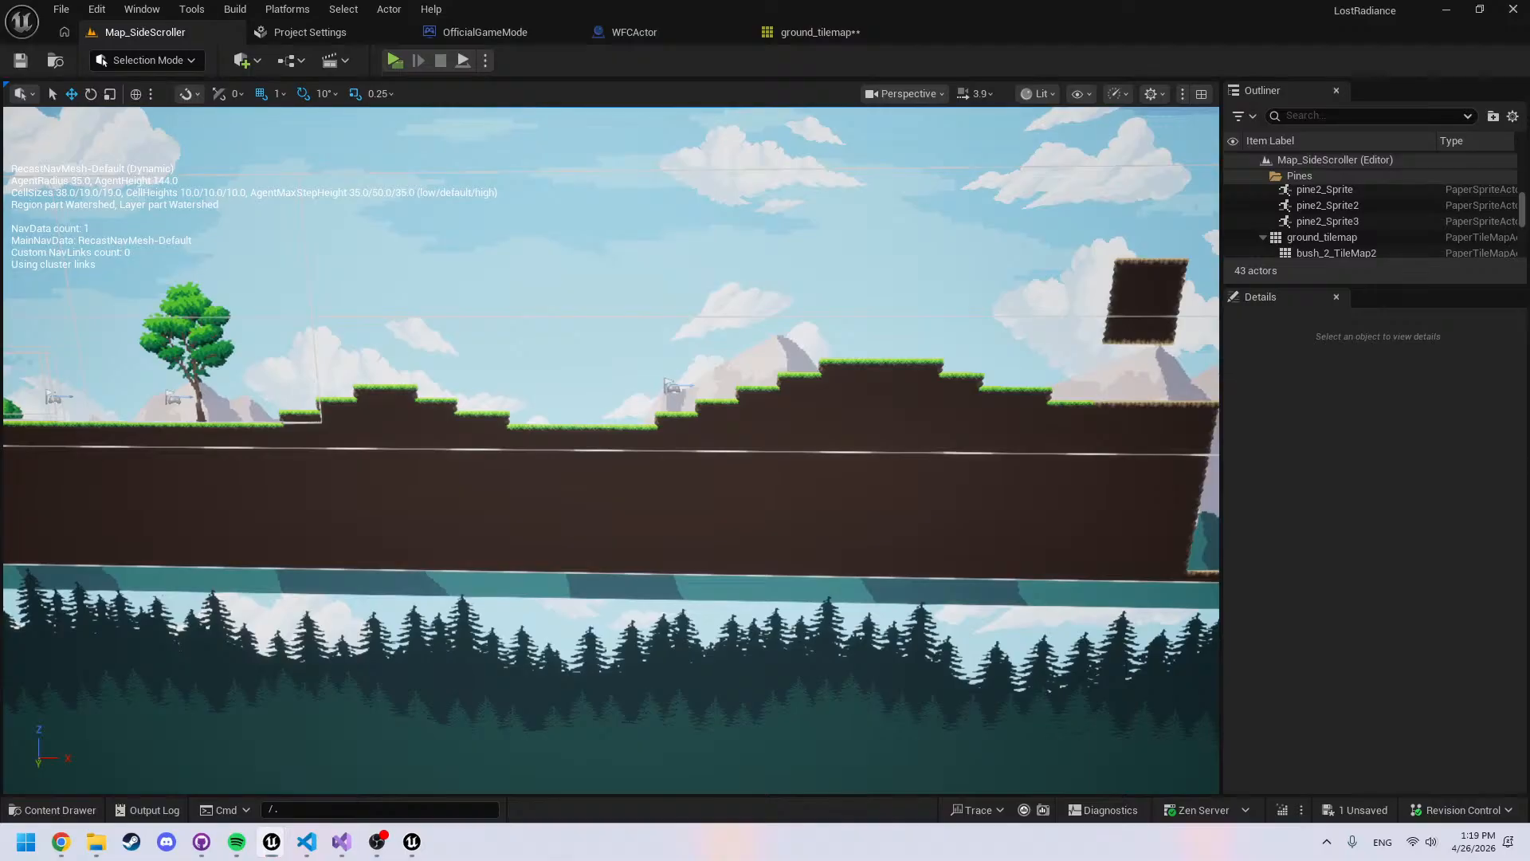
pyautogui.click(798, 33)
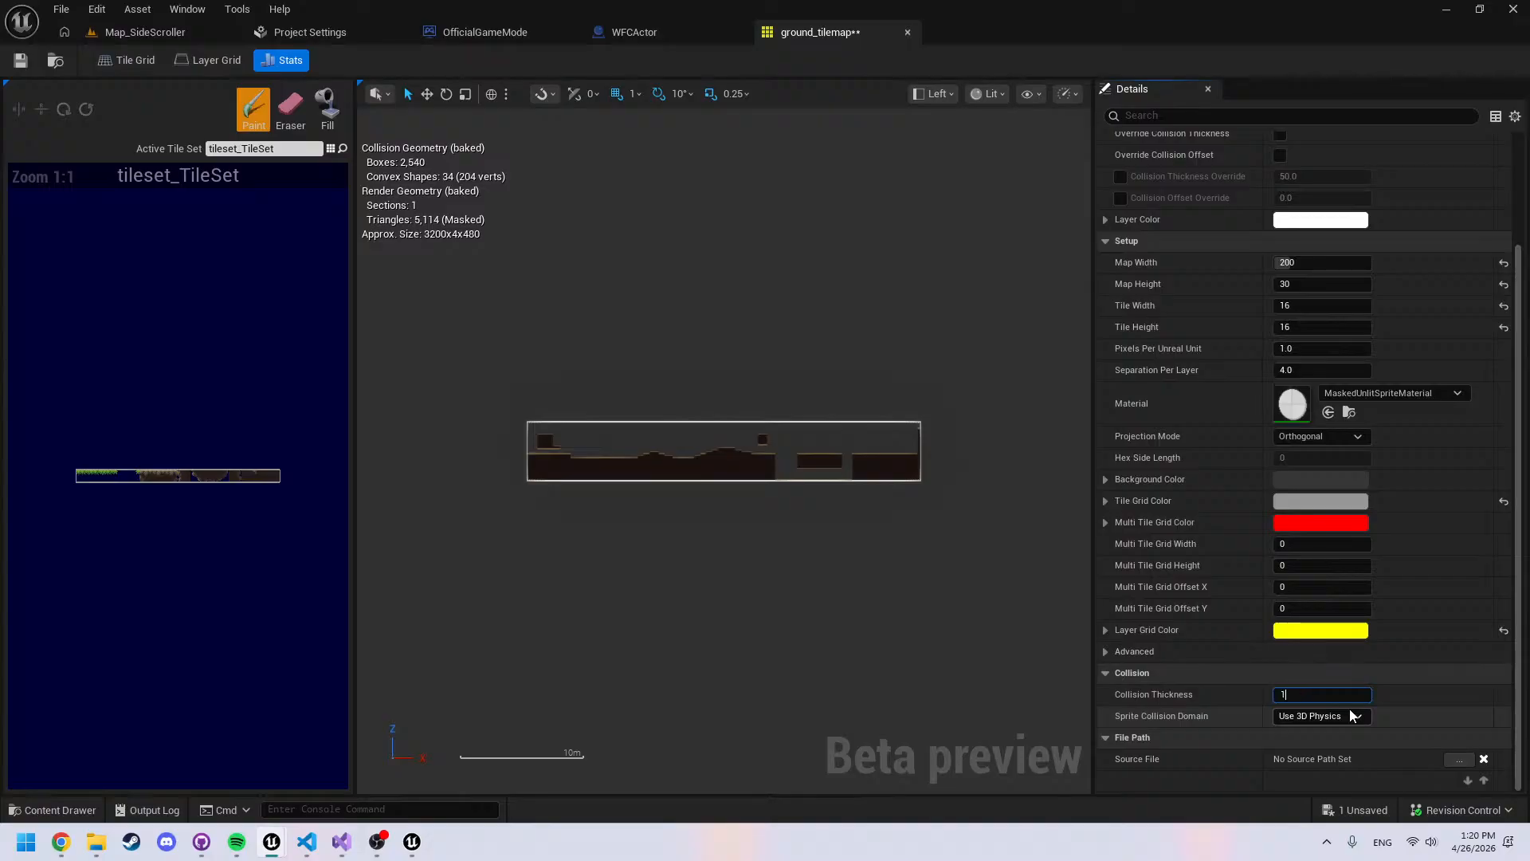
pyautogui.write('00')
pyautogui.press('Return')
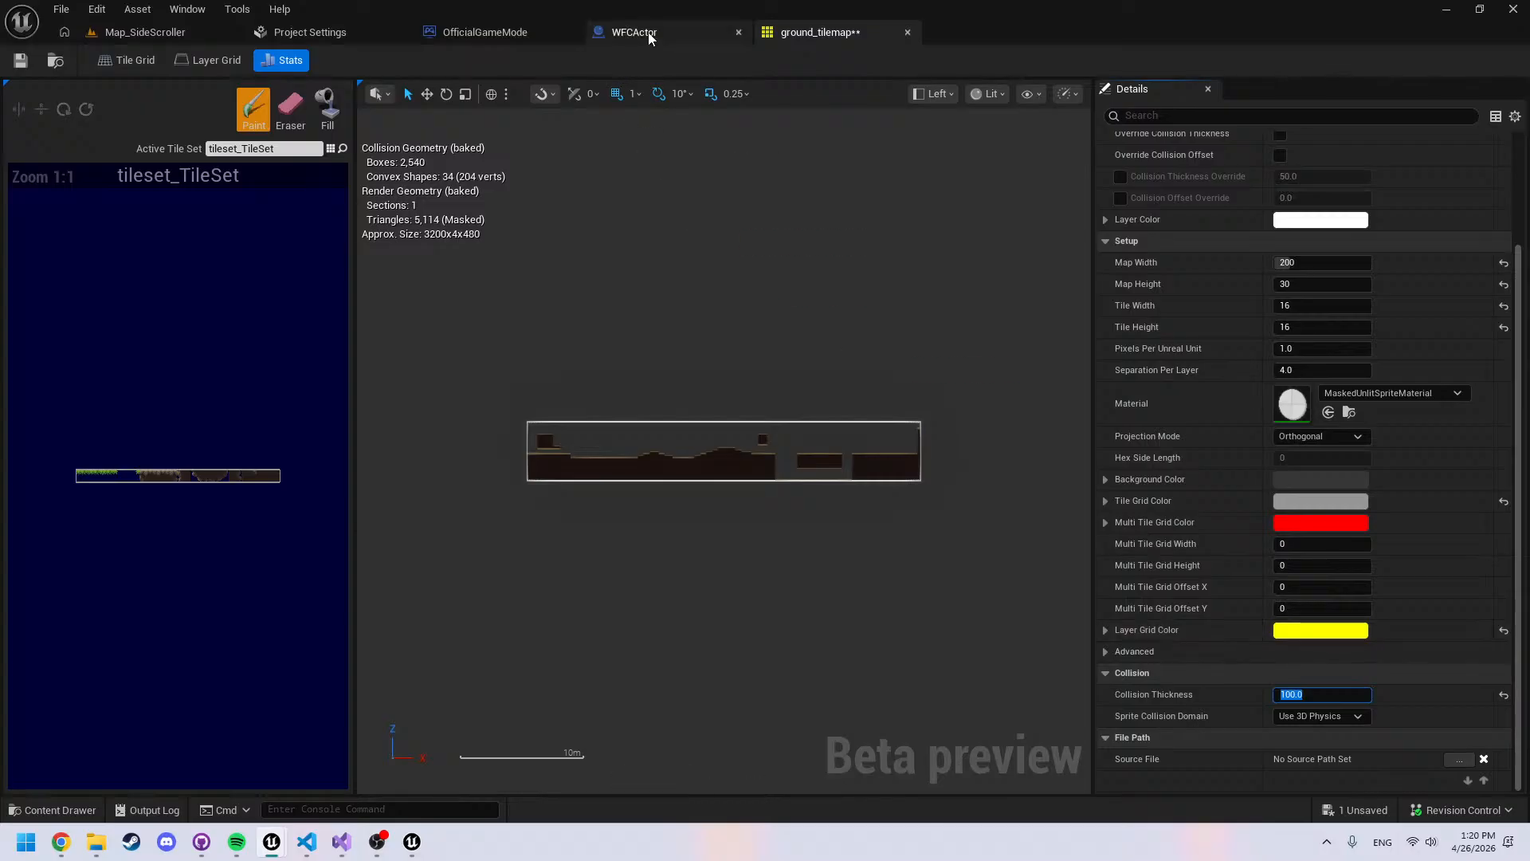
# Inspect the nav mesh along the ground in Map_SideScroller and recheck ground_tilemap's collision settings
pyautogui.click(160, 32)
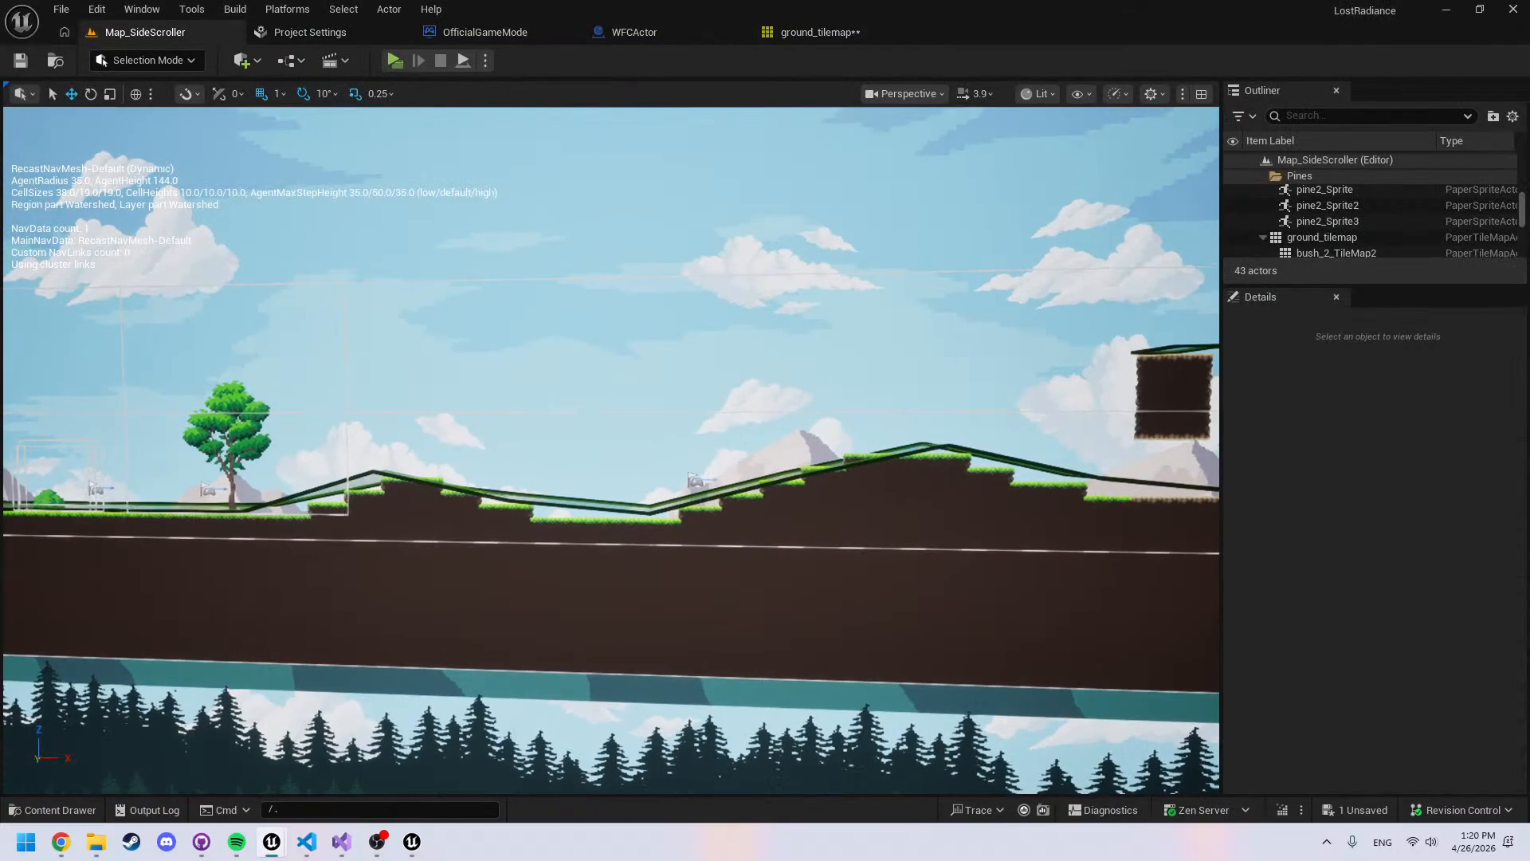
pyautogui.moveTo(610, 450); pyautogui.dragTo(700, 279, button='right')
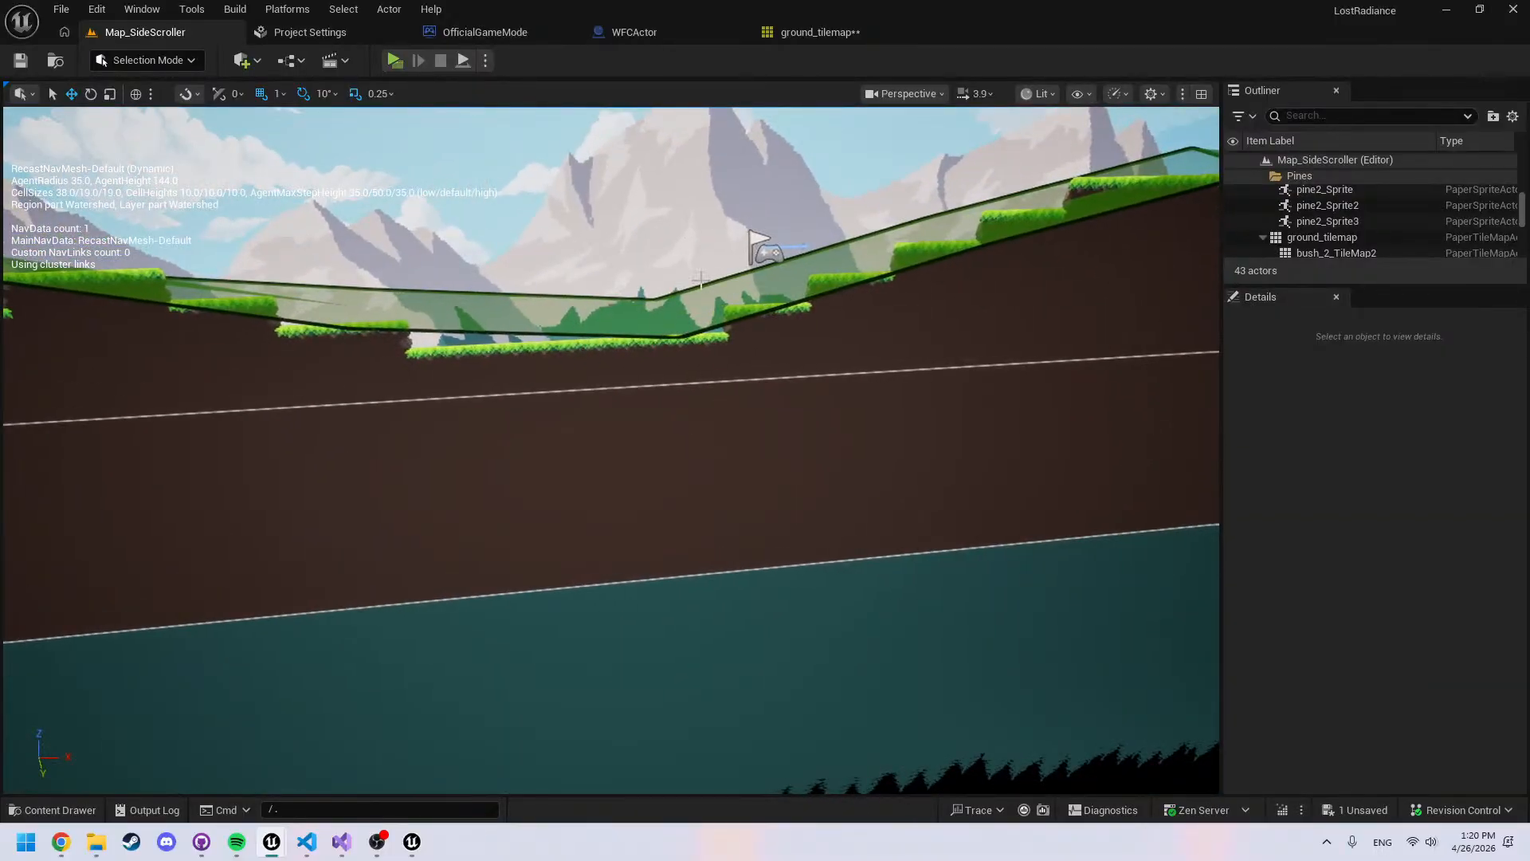
pyautogui.click(821, 32)
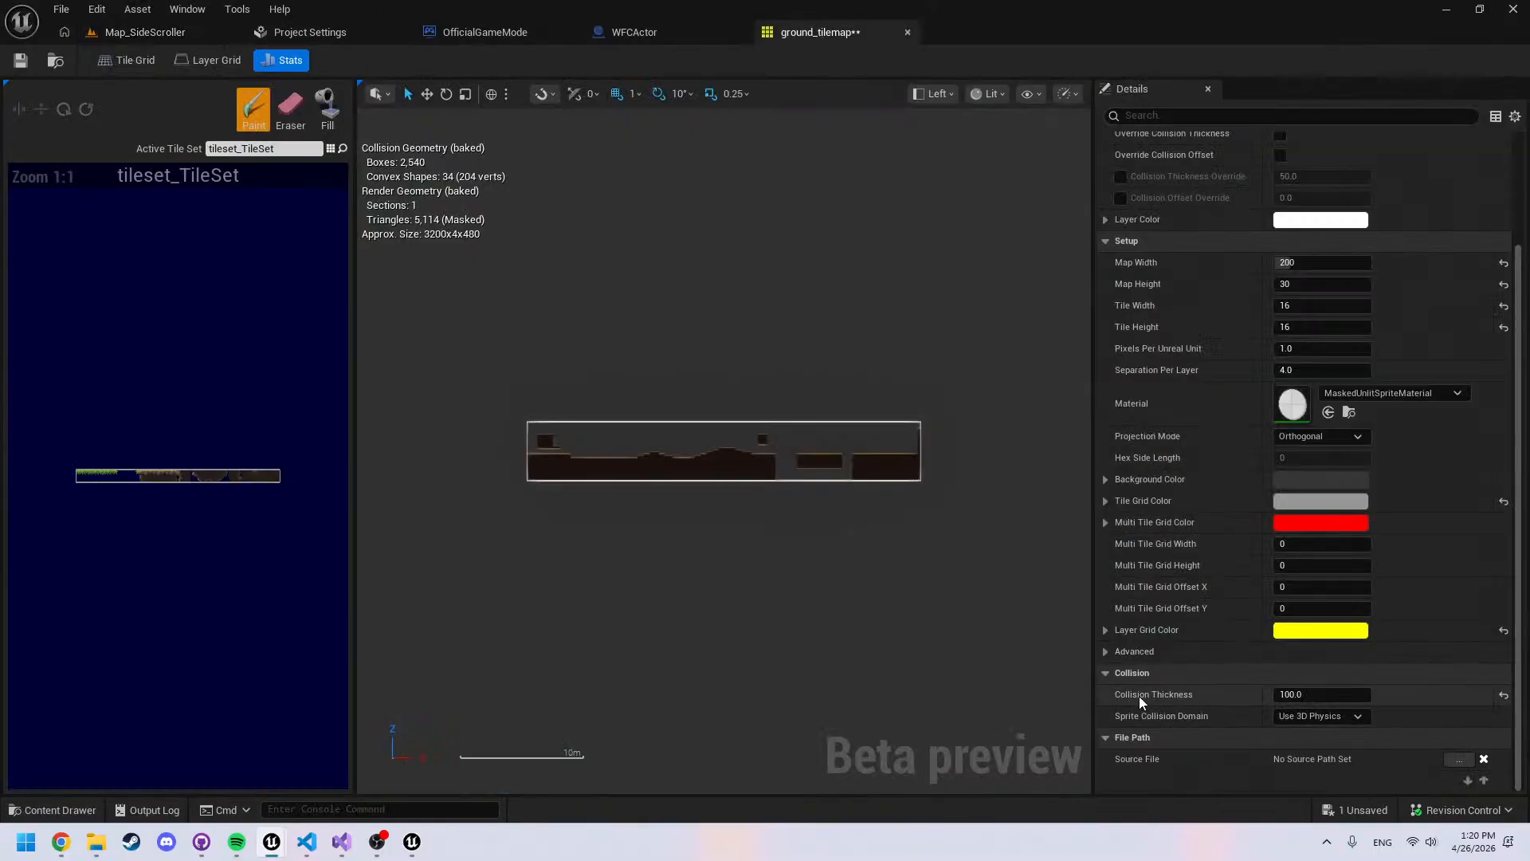
# Open WFCActor's Post Async graph from Create Tile Map and examine the Set Layer Collision node's settings
pyautogui.click(657, 32)
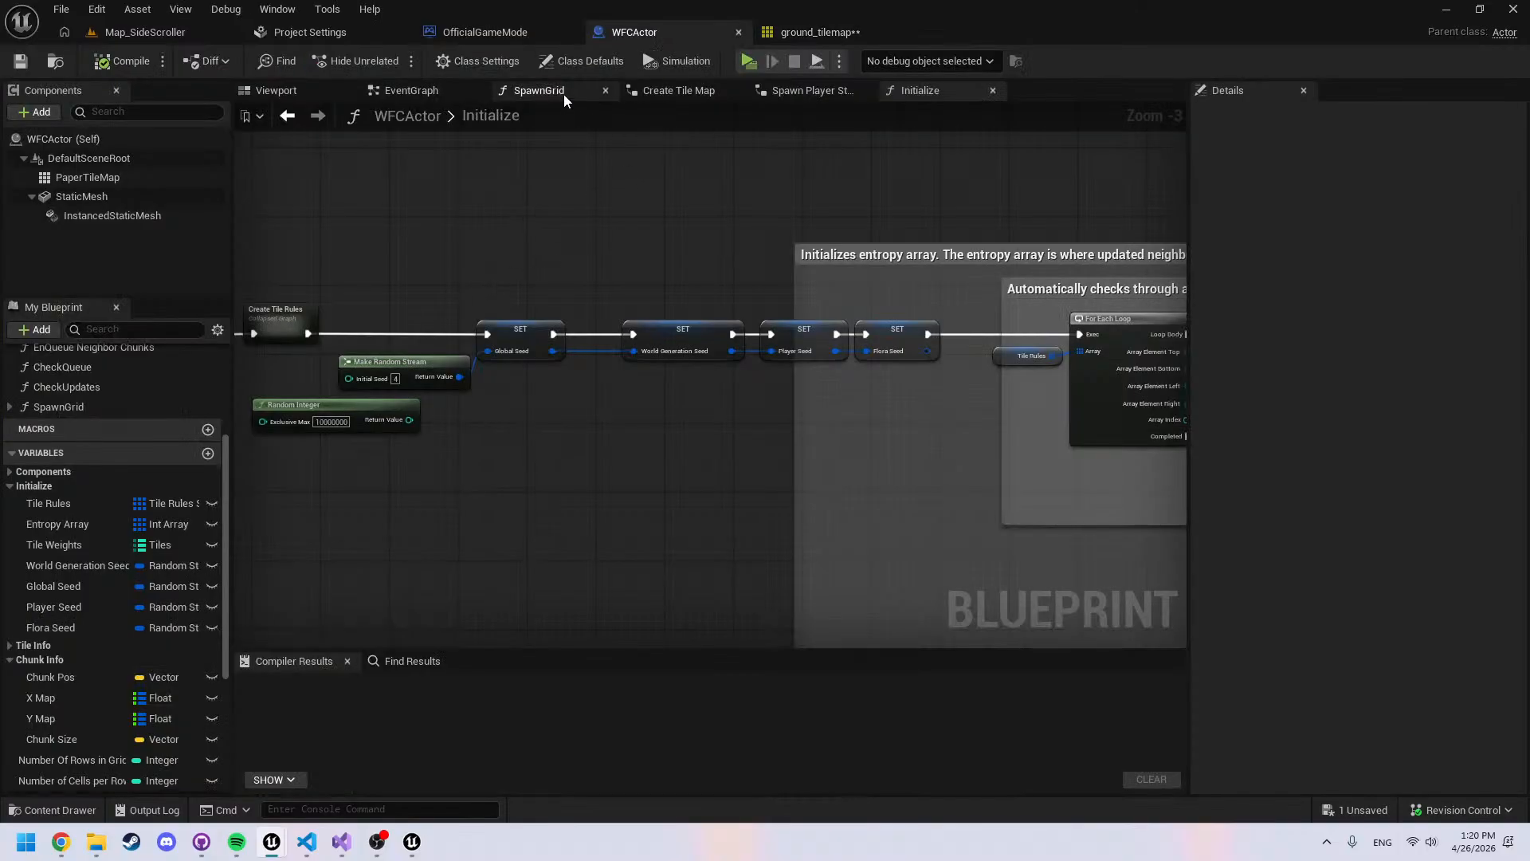
pyautogui.click(676, 92)
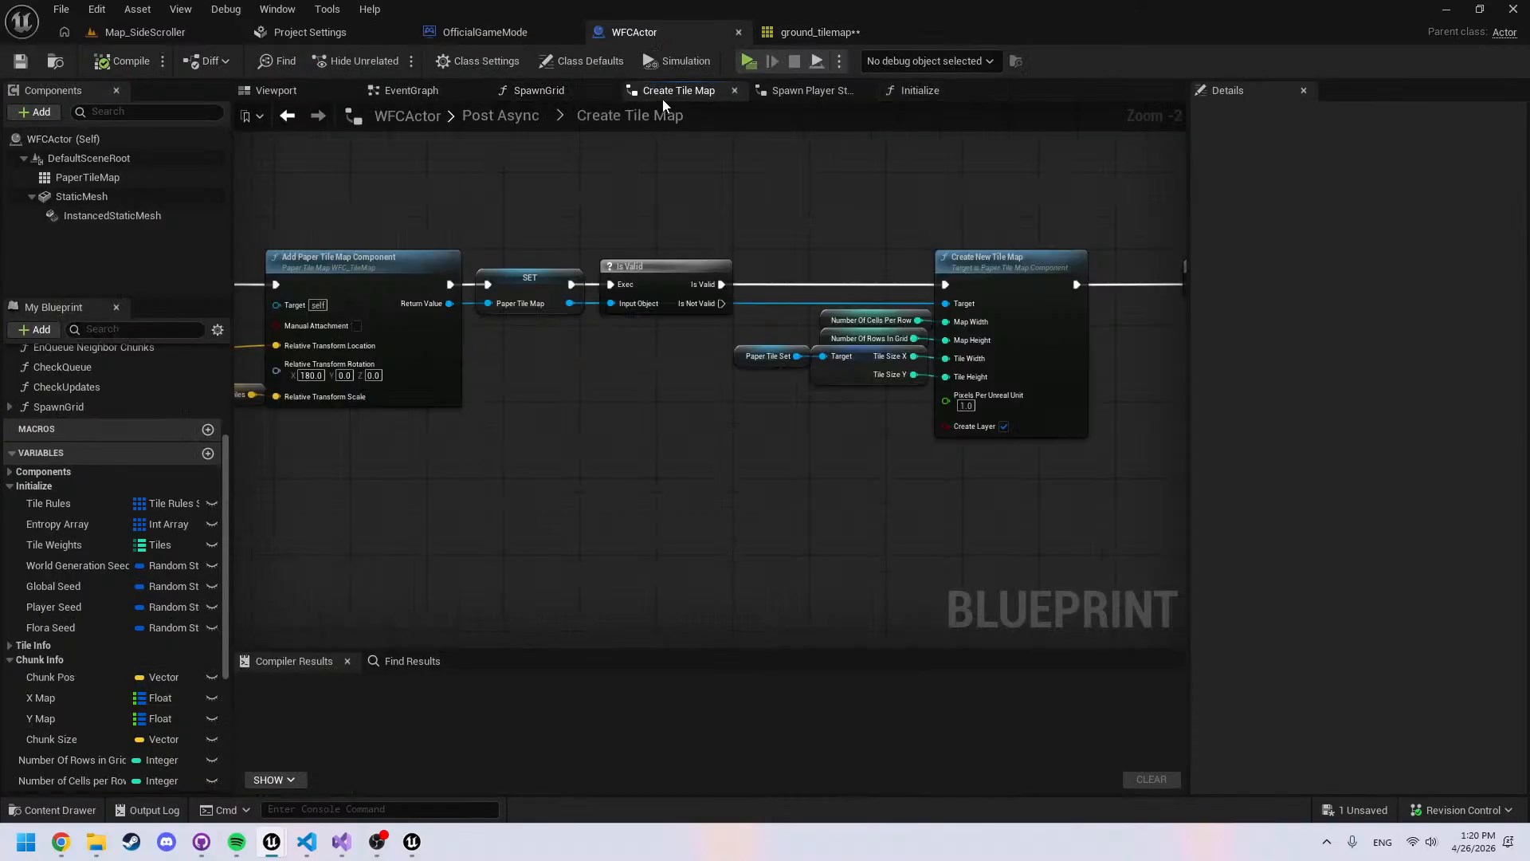
pyautogui.click(502, 117)
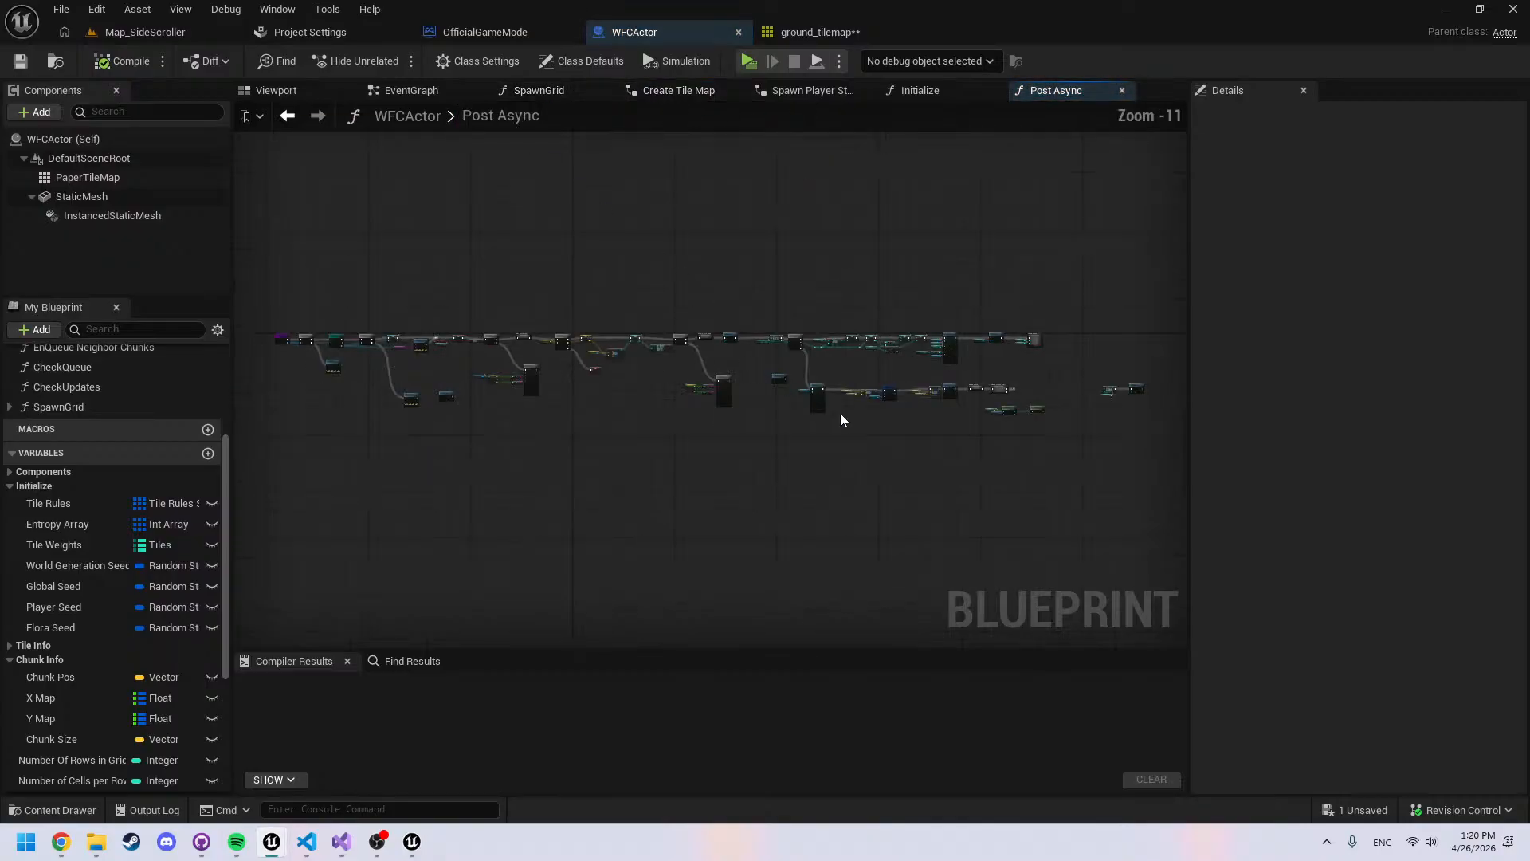
pyautogui.scroll(12, 840, 413)
pyautogui.moveTo(417, 293); pyautogui.dragTo(658, 609)
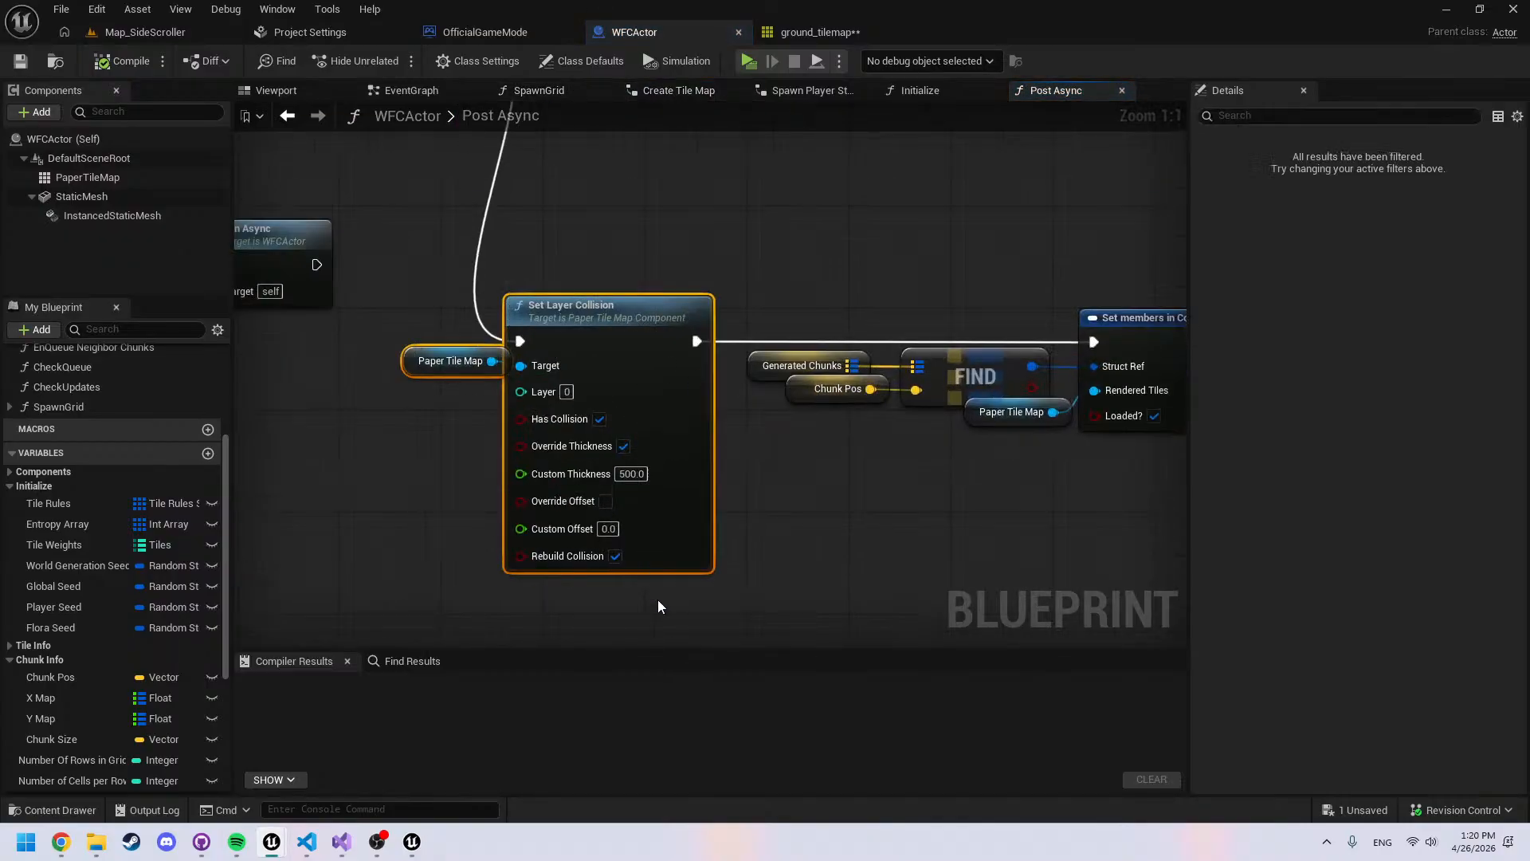
pyautogui.click(460, 440)
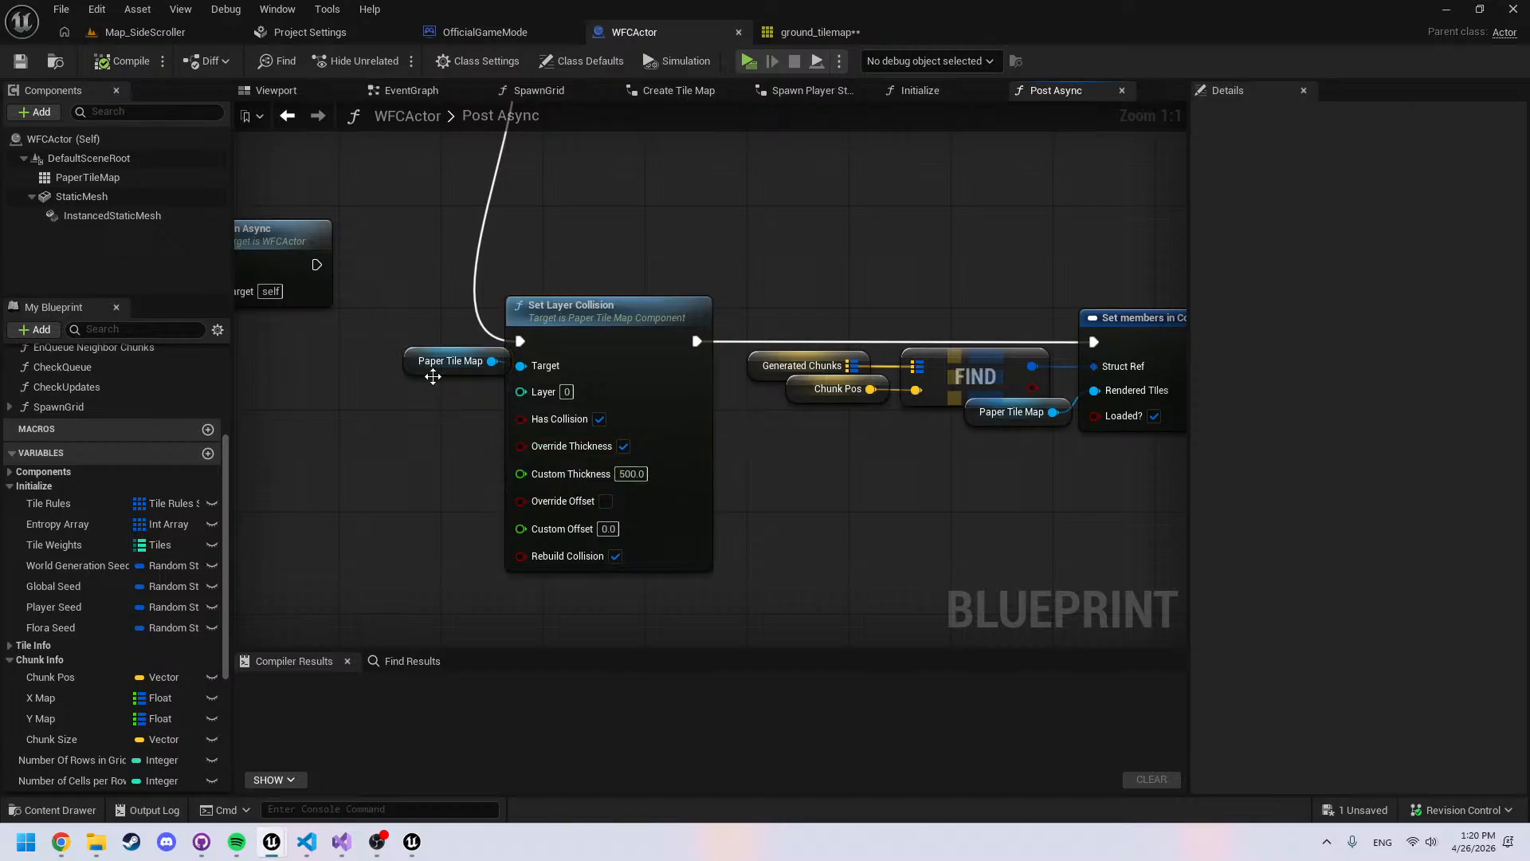
# Create ground_tilemap_Blueprint as a new PaperTileMapActor subclass from the level's ground_tilemap actor and open its event graph
pyautogui.click(821, 38)
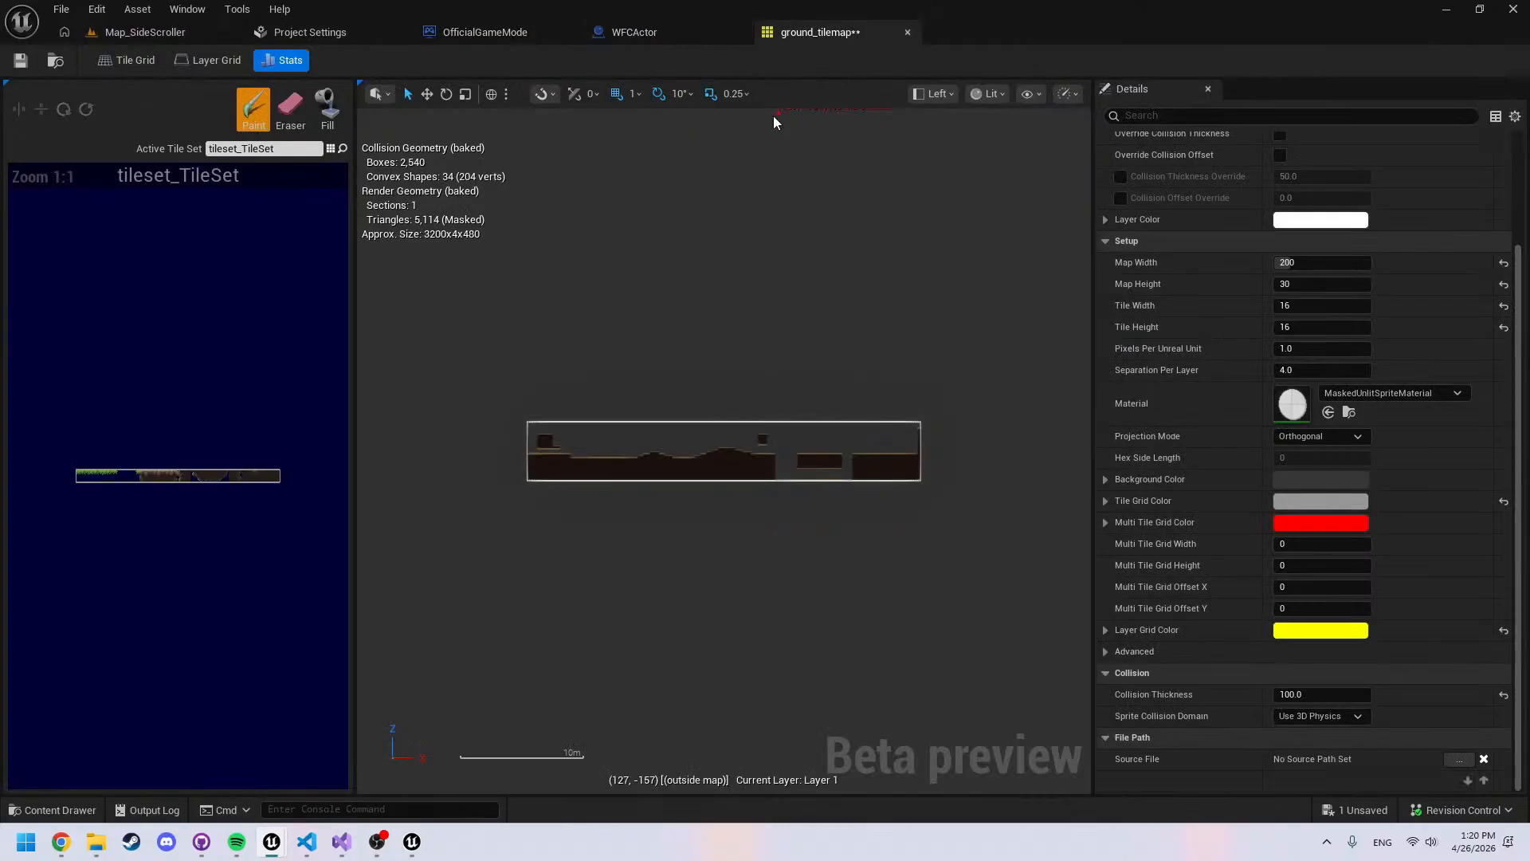
pyautogui.scroll(1, 1239, 338)
pyautogui.scroll(5, 1239, 338)
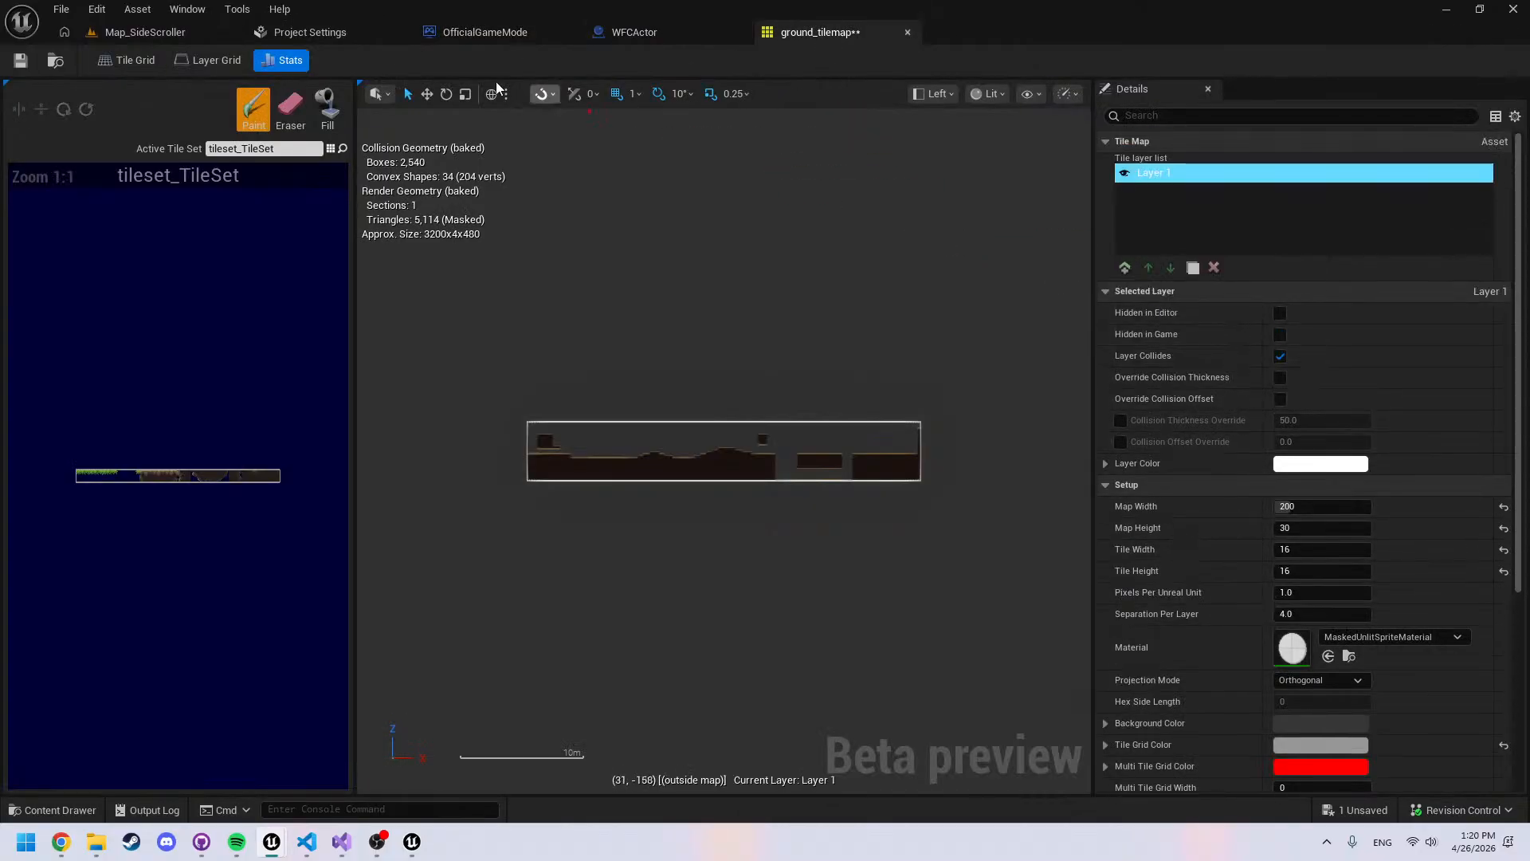
pyautogui.click(199, 36)
pyautogui.click(677, 446)
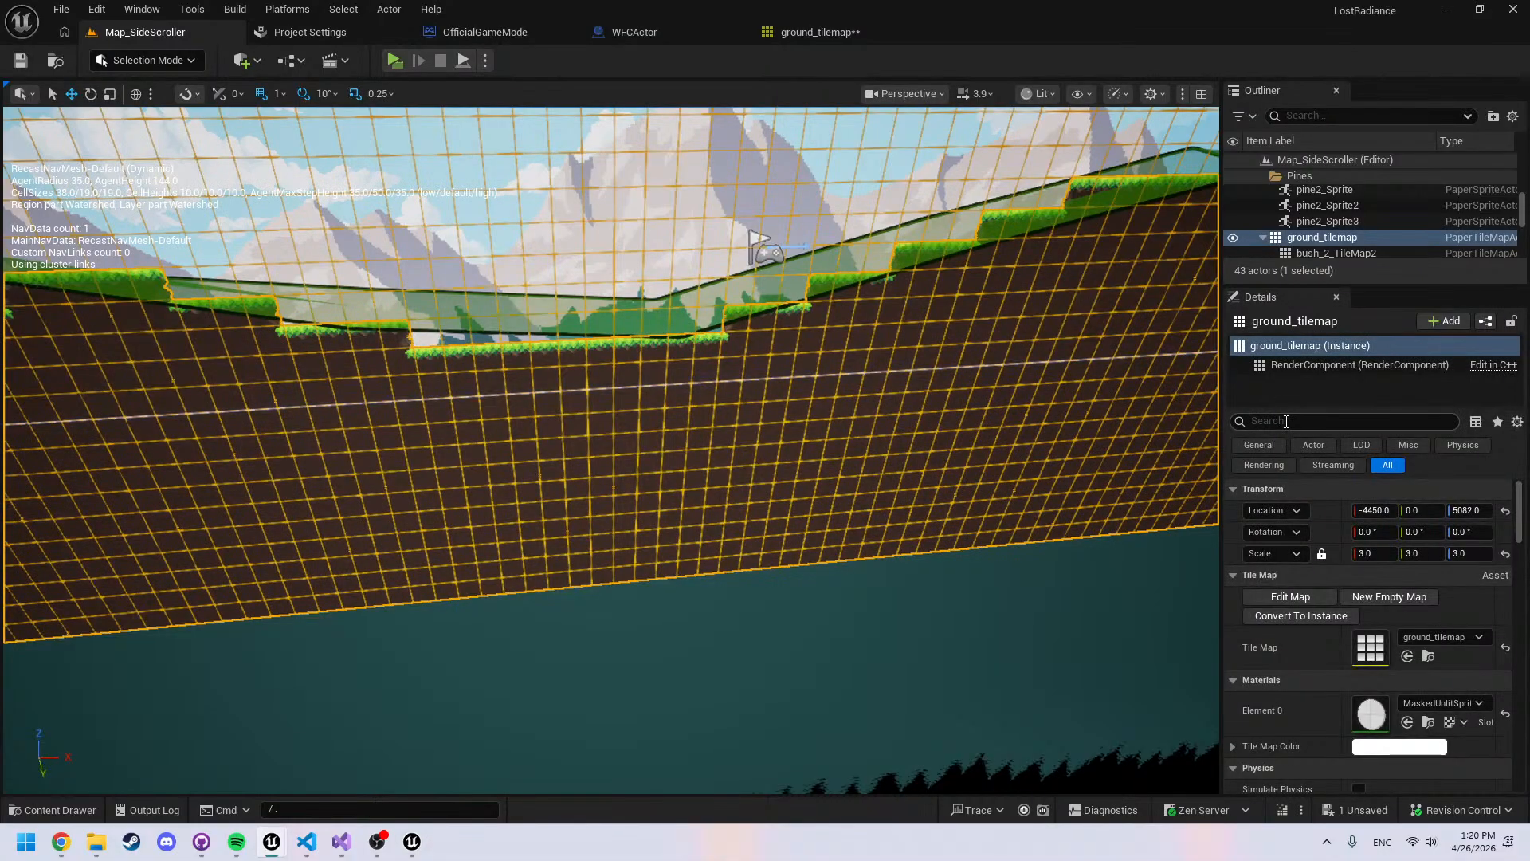
pyautogui.click(1486, 322)
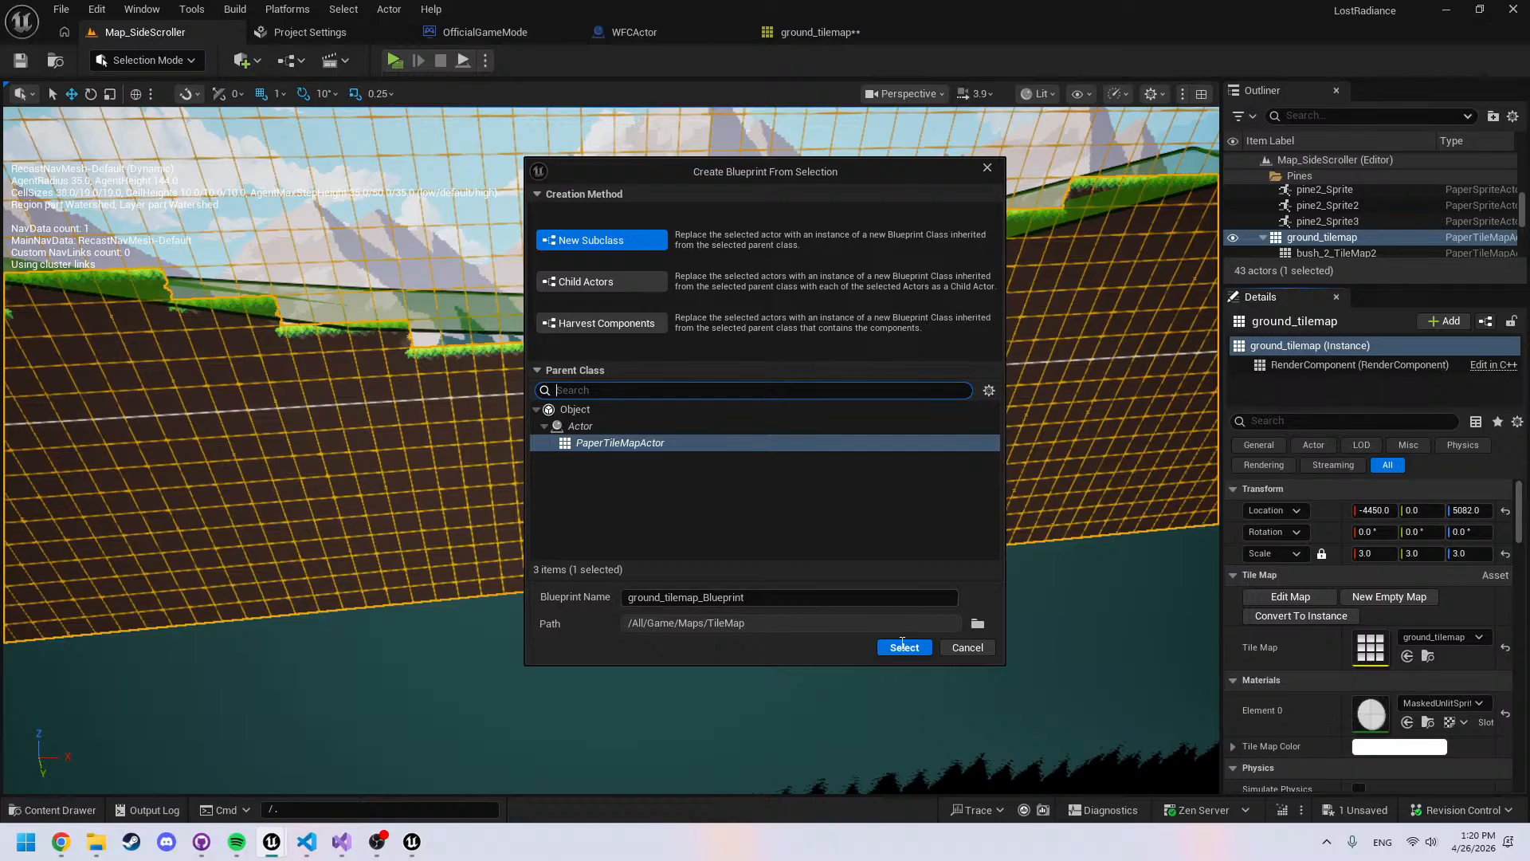
pyautogui.click(904, 647)
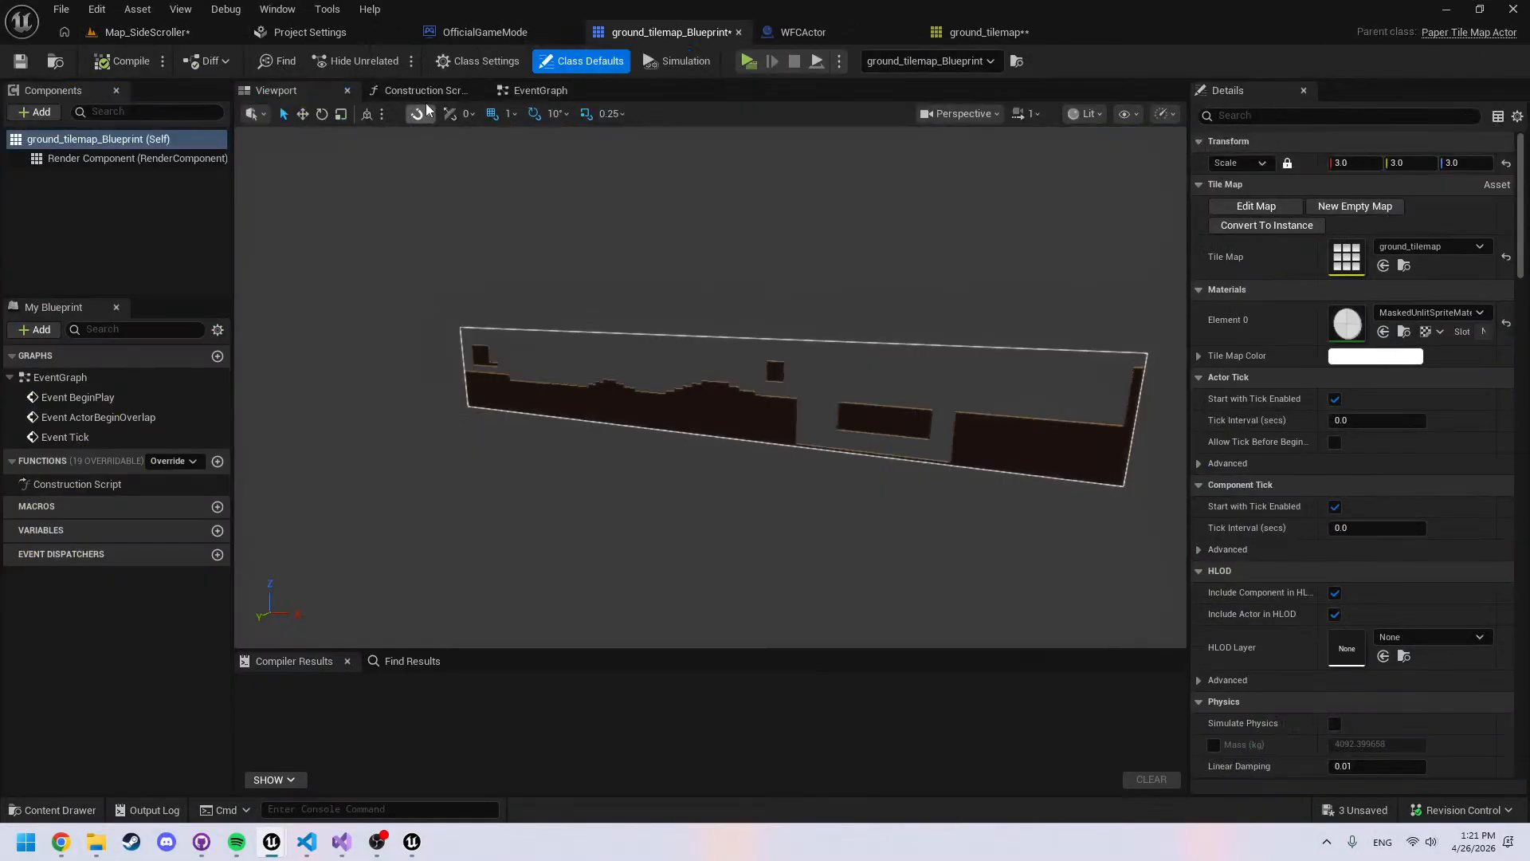
pyautogui.click(522, 92)
pyautogui.moveTo(645, 271); pyautogui.dragTo(846, 303)
pyautogui.click(792, 304)
pyautogui.moveTo(109, 159); pyautogui.dragTo(821, 320)
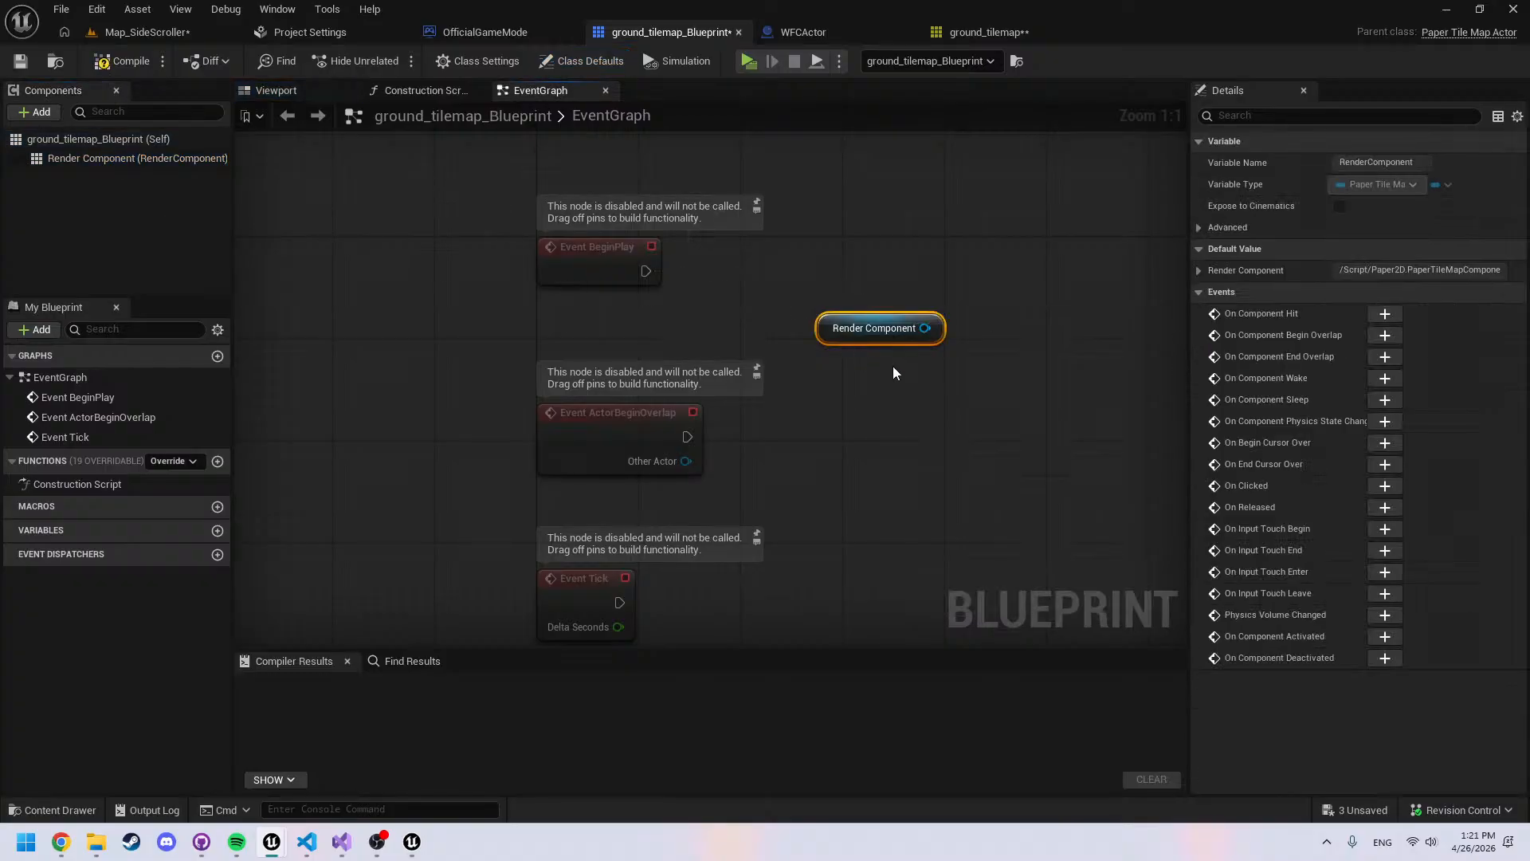
pyautogui.moveTo(924, 328); pyautogui.dragTo(997, 318)
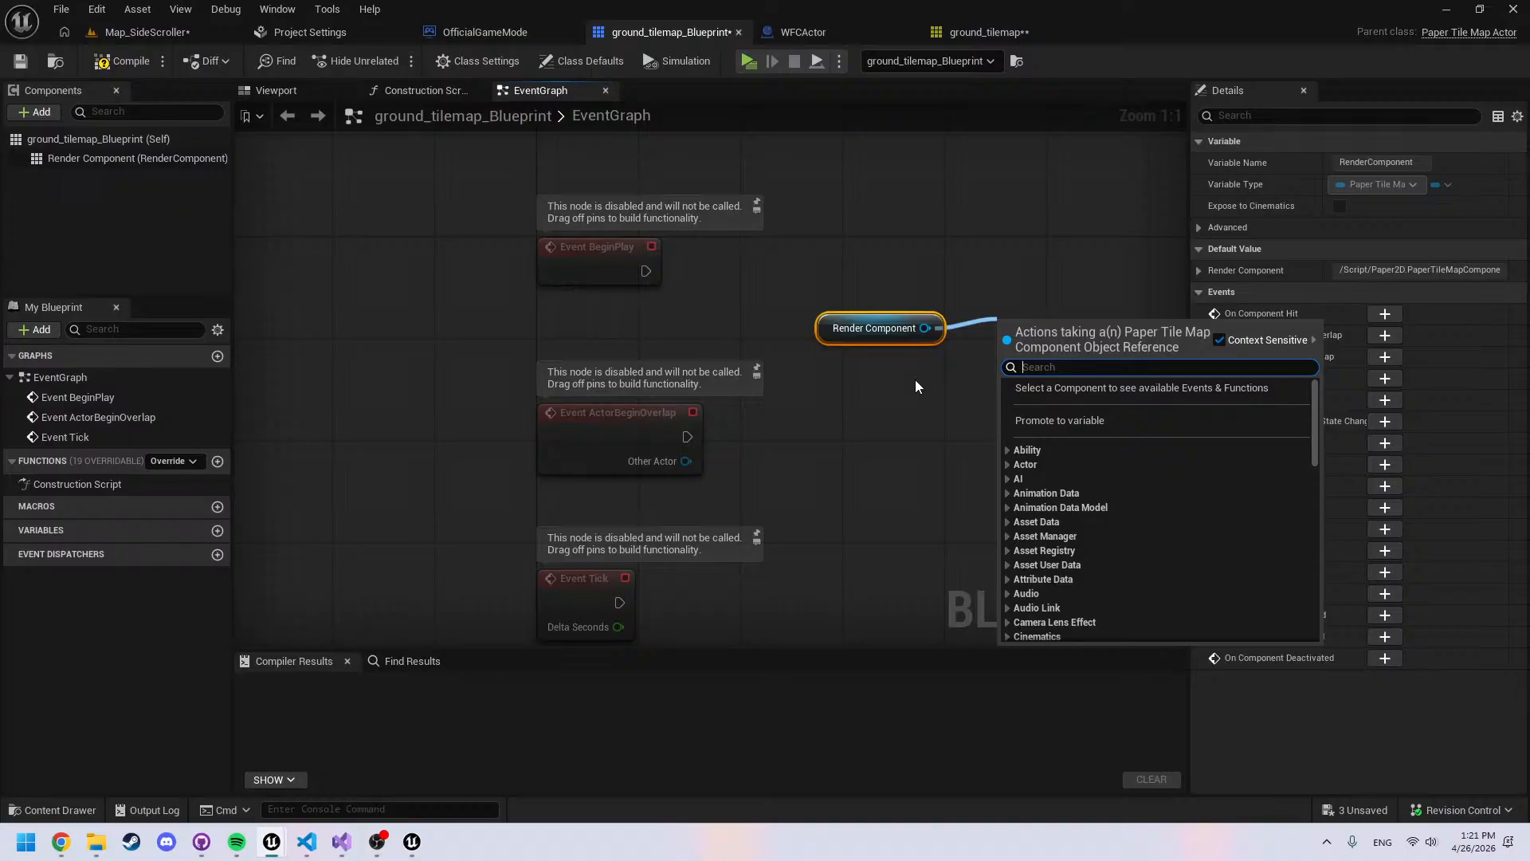
pyautogui.click(155, 141)
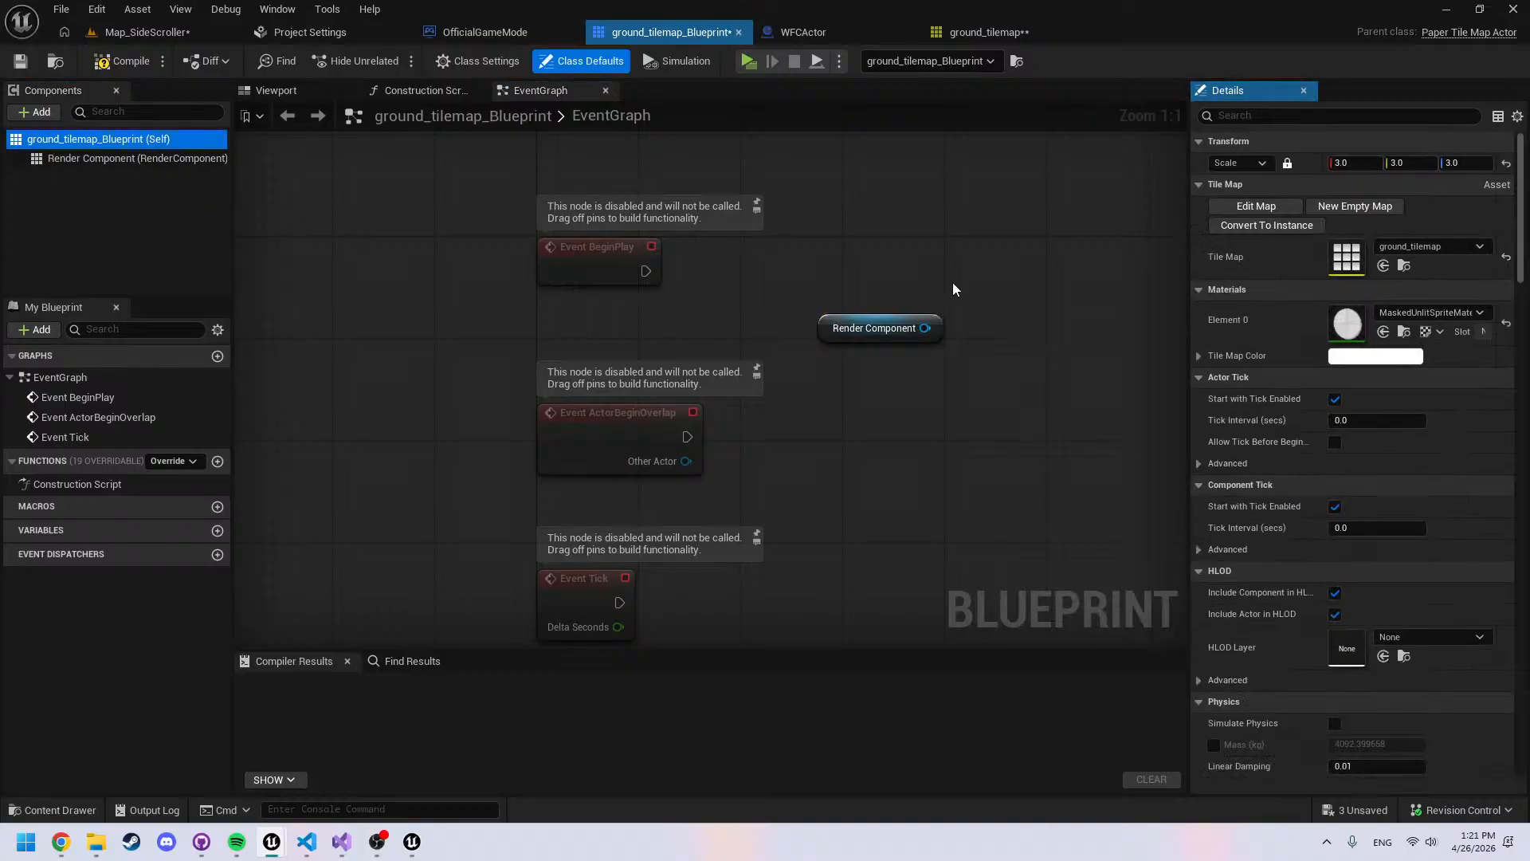
pyautogui.click(888, 332)
pyautogui.press('Delete')
# Copy the Set Layer Collision node from WFCActor into ground_tilemap_Blueprint's event graph and connect it to Event BeginPlay
pyautogui.click(861, 32)
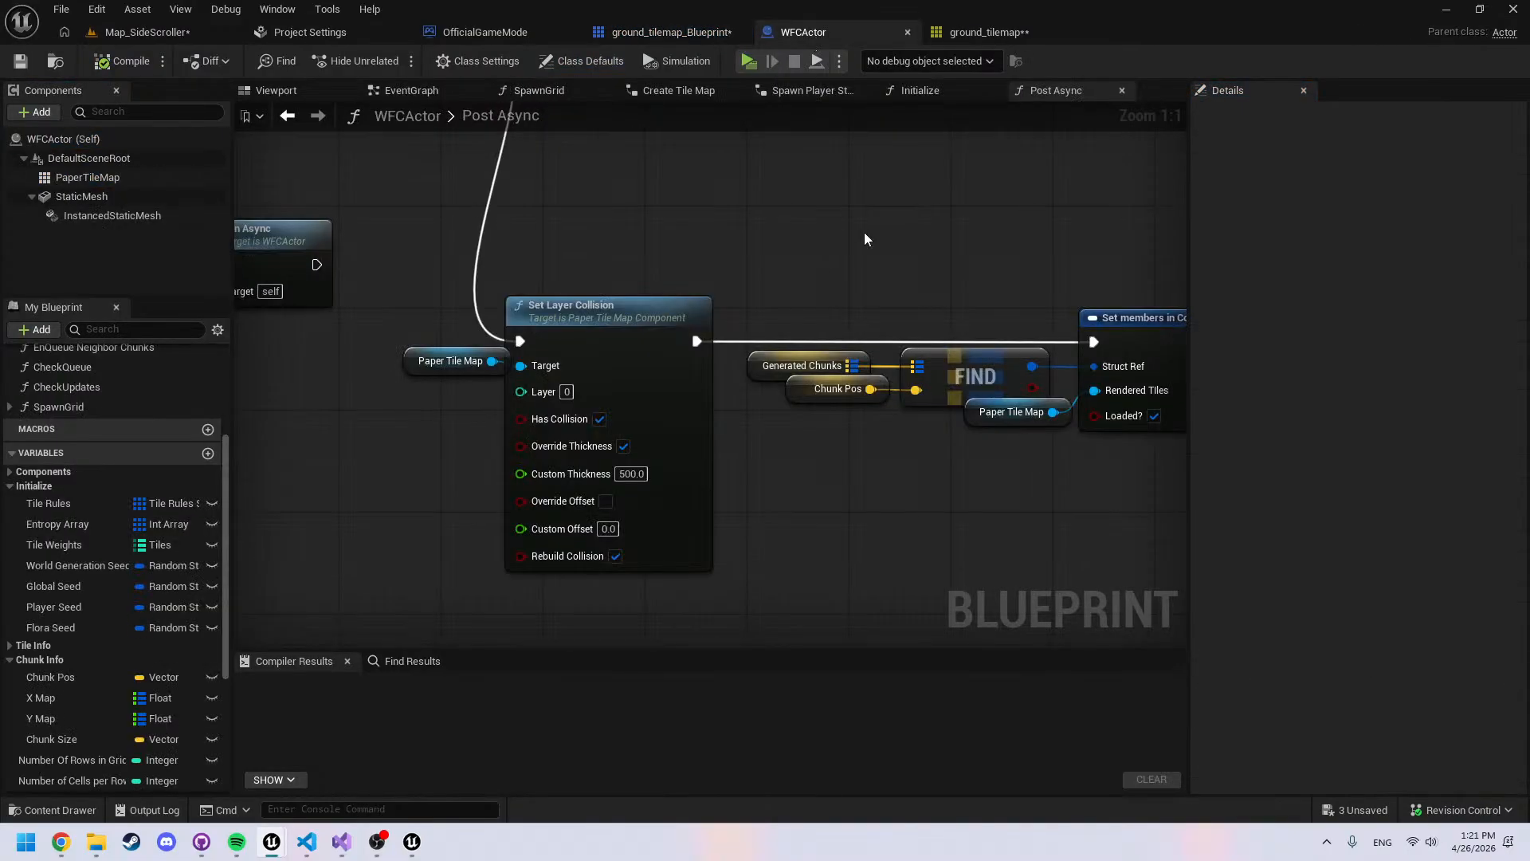
pyautogui.click(606, 312)
pyautogui.click(663, 33)
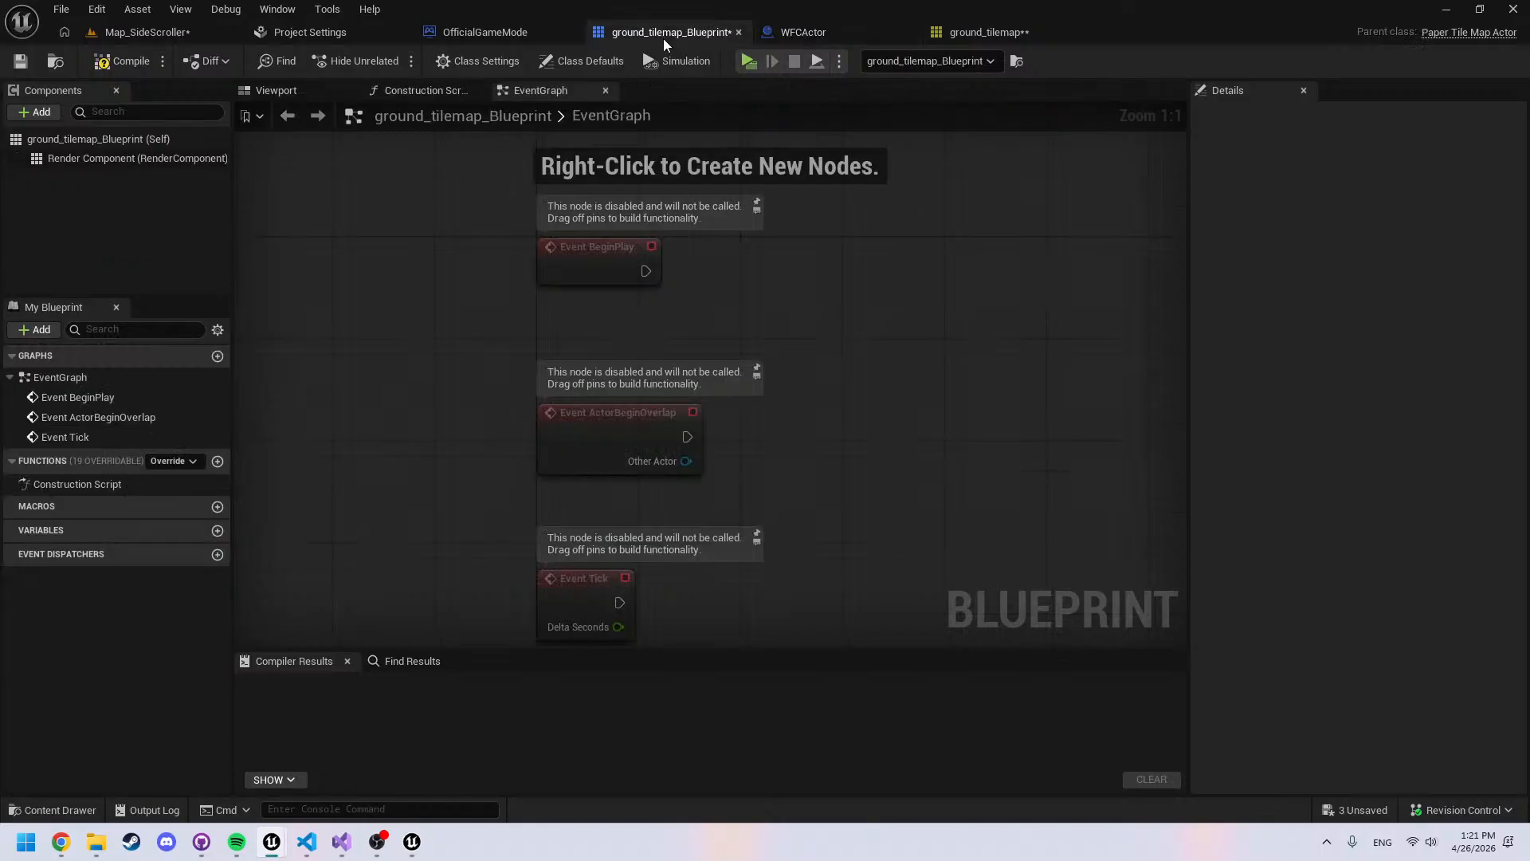
pyautogui.hotkey('ctrl', 'v')
pyautogui.moveTo(939, 360); pyautogui.dragTo(952, 283)
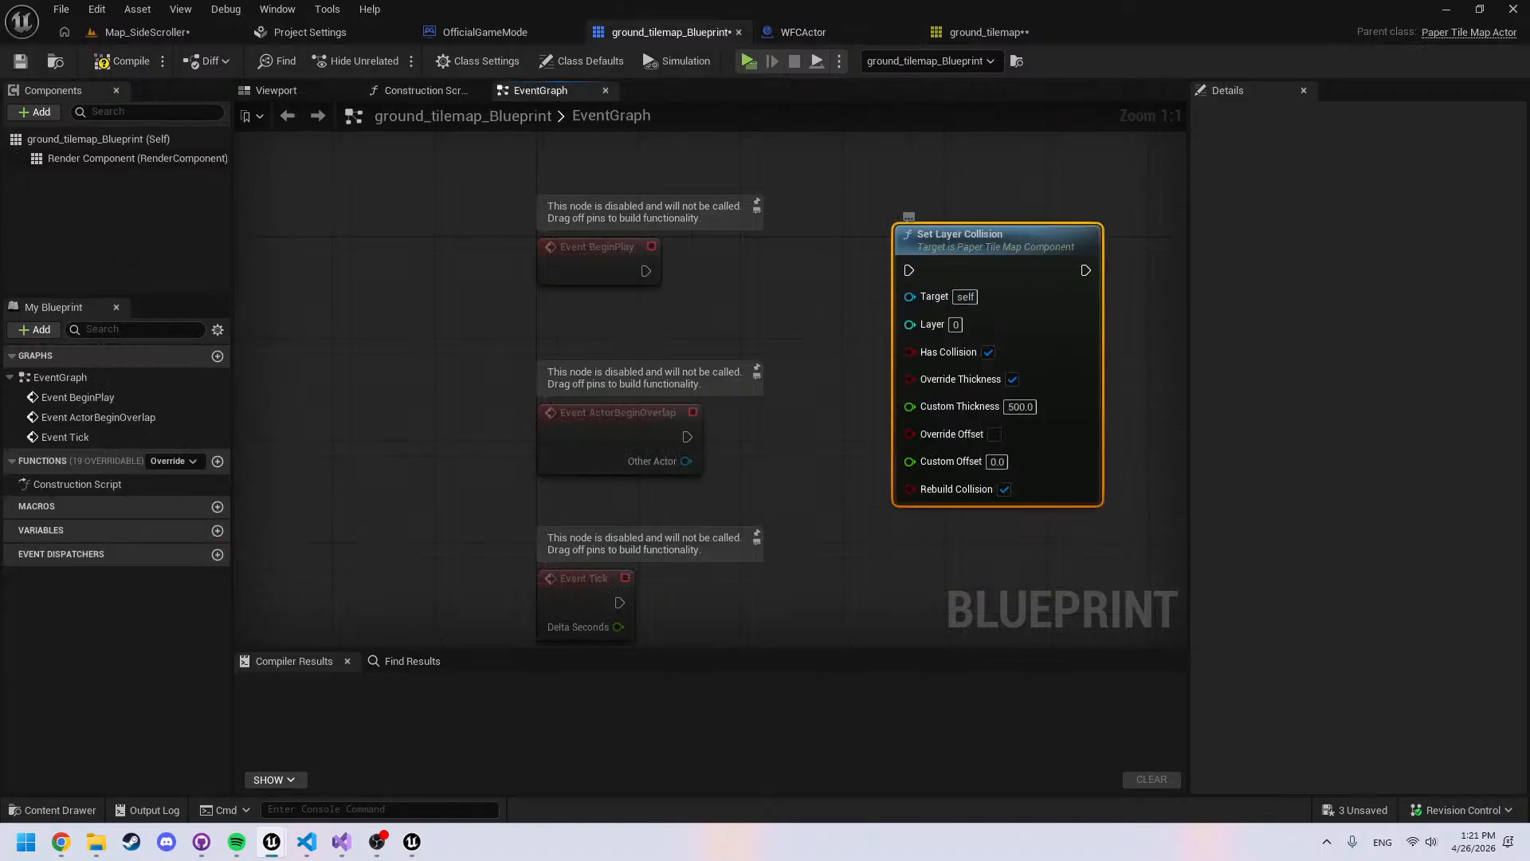
pyautogui.moveTo(655, 290); pyautogui.dragTo(393, 290, button='right')
pyautogui.moveTo(384, 283); pyautogui.dragTo(647, 283)
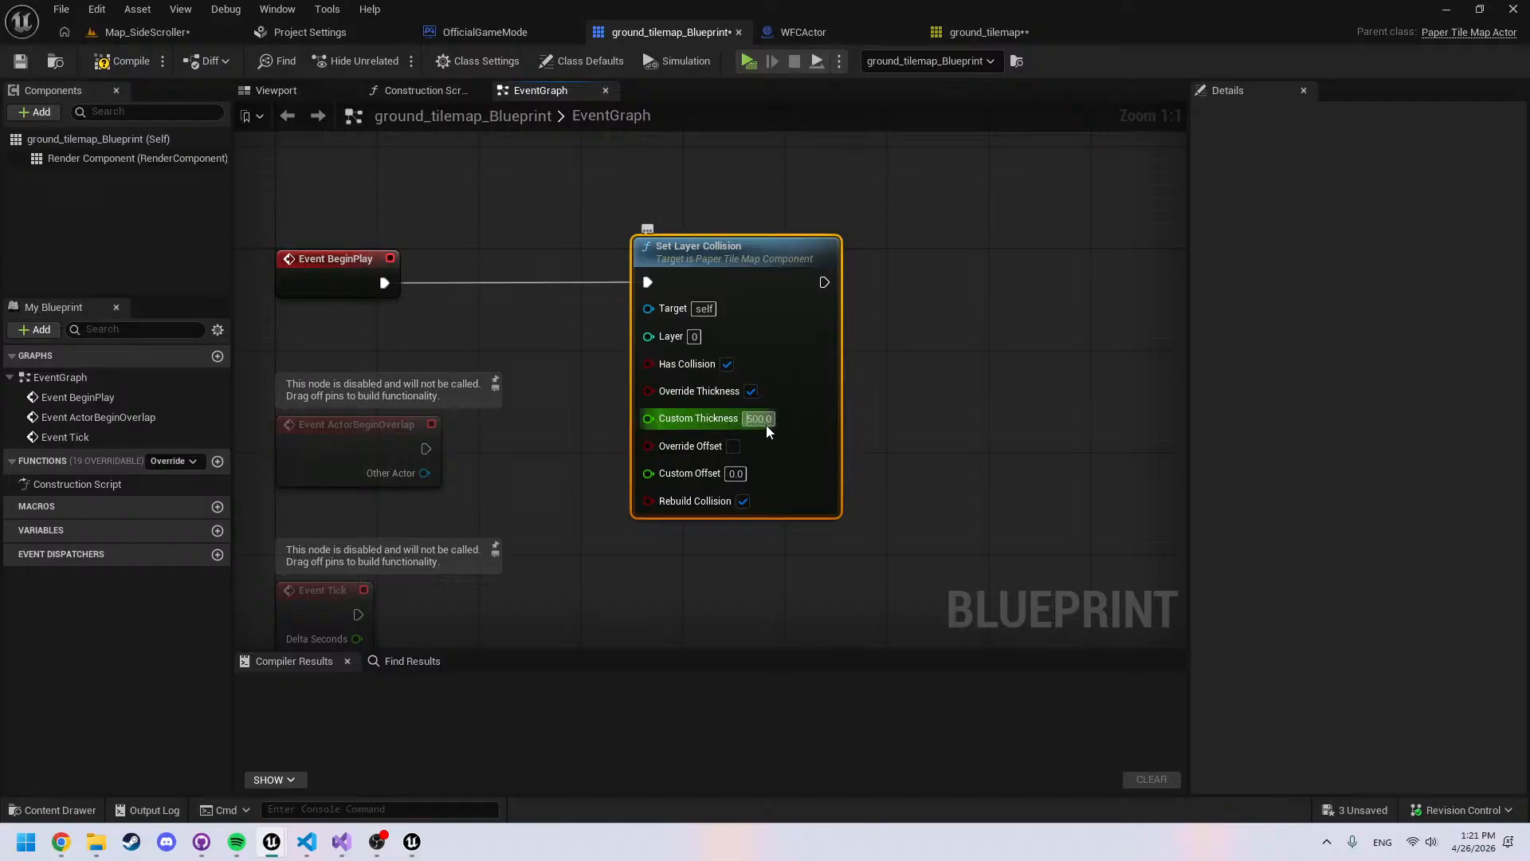
# Set the Set Layer Collision node's Custom Thickness to 10 and try to play-test the level
pyautogui.click(767, 424)
pyautogui.write('10')
pyautogui.press('Return')
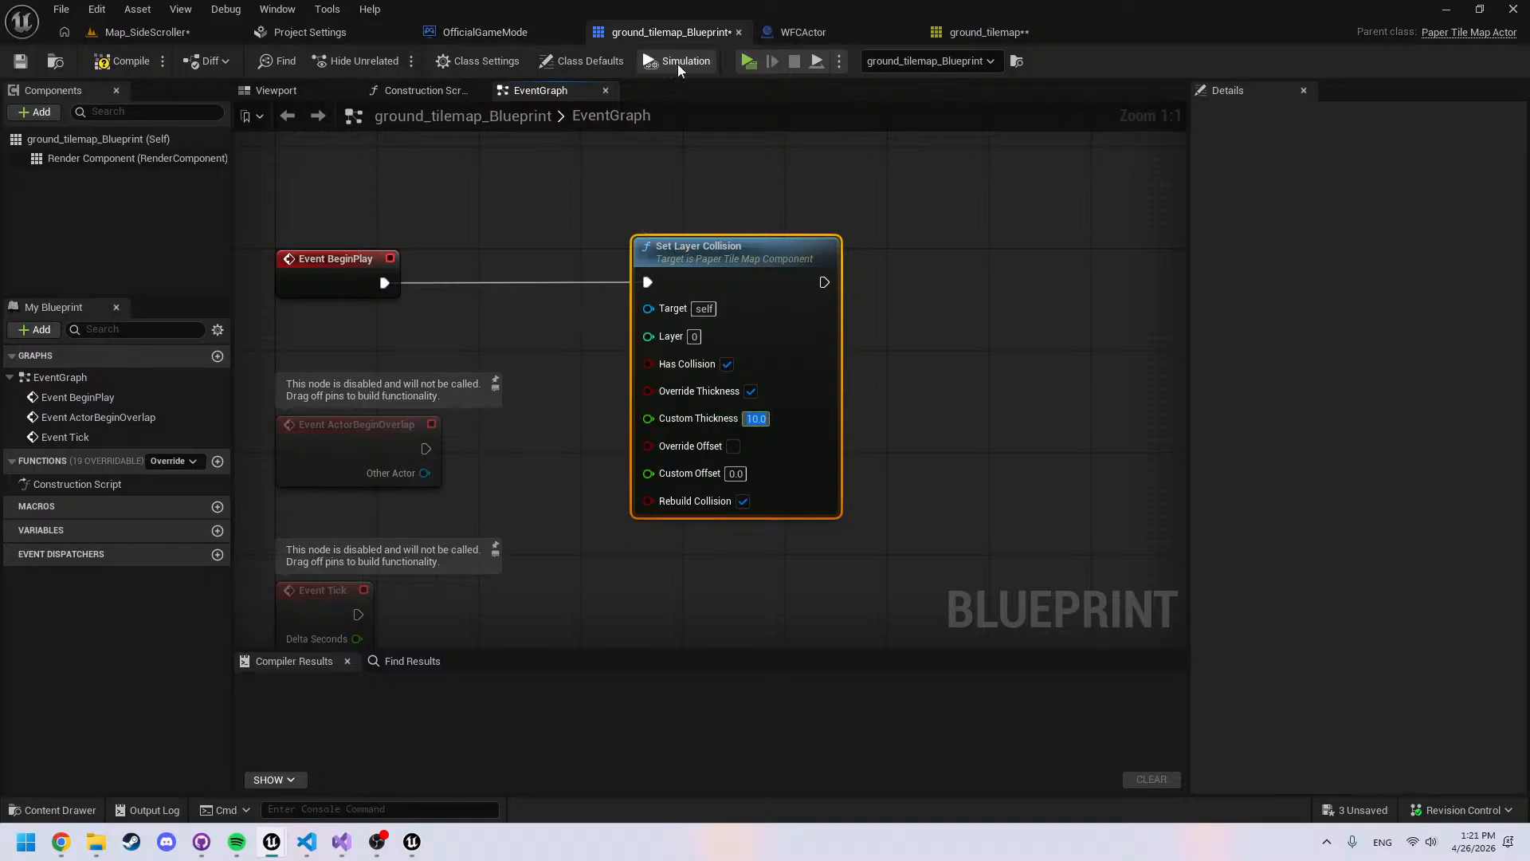
pyautogui.click(749, 62)
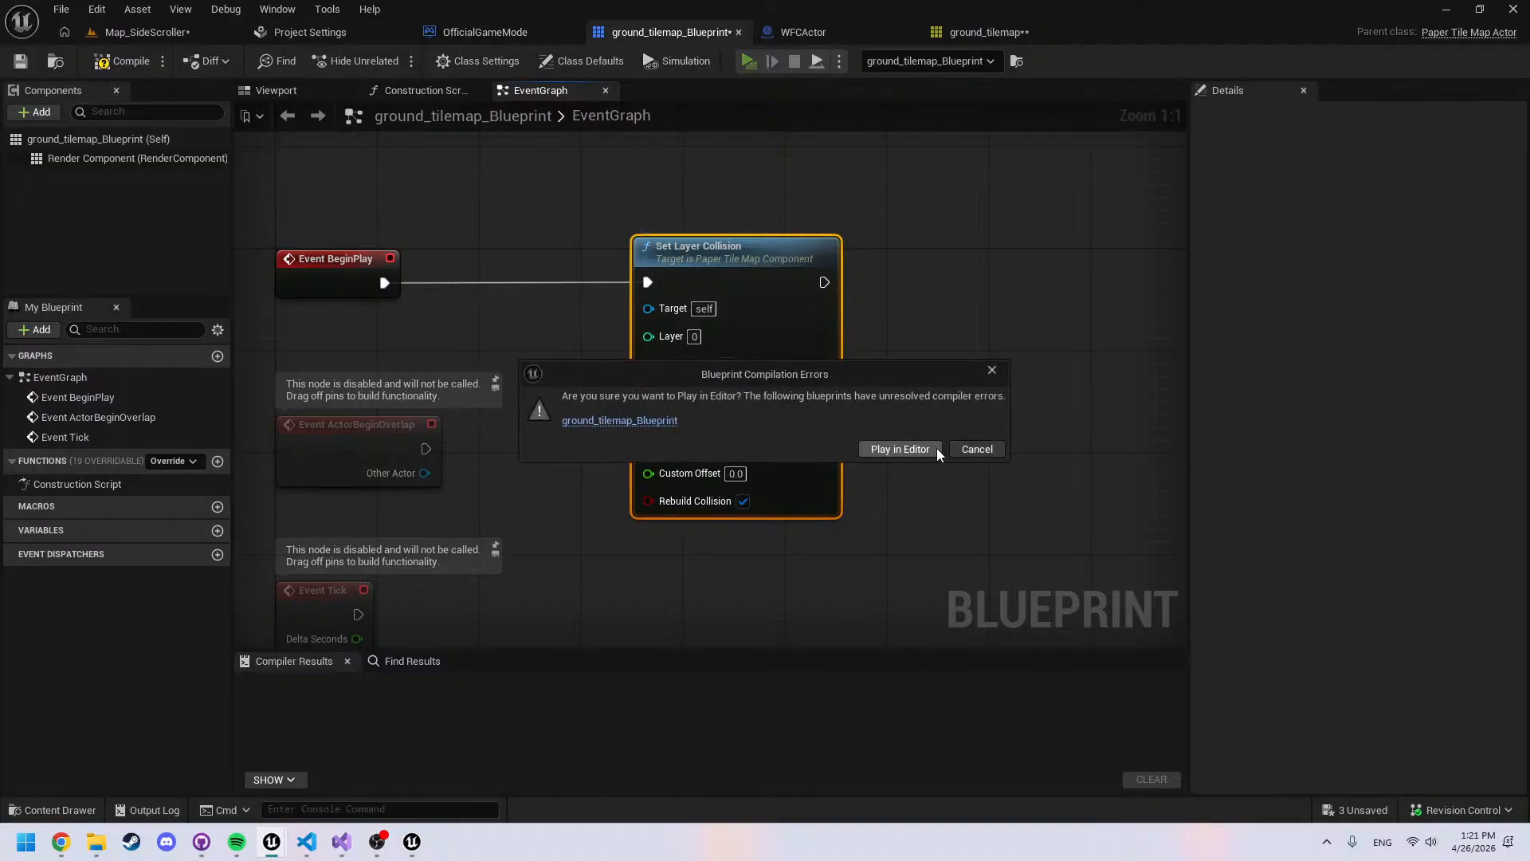
pyautogui.click(917, 448)
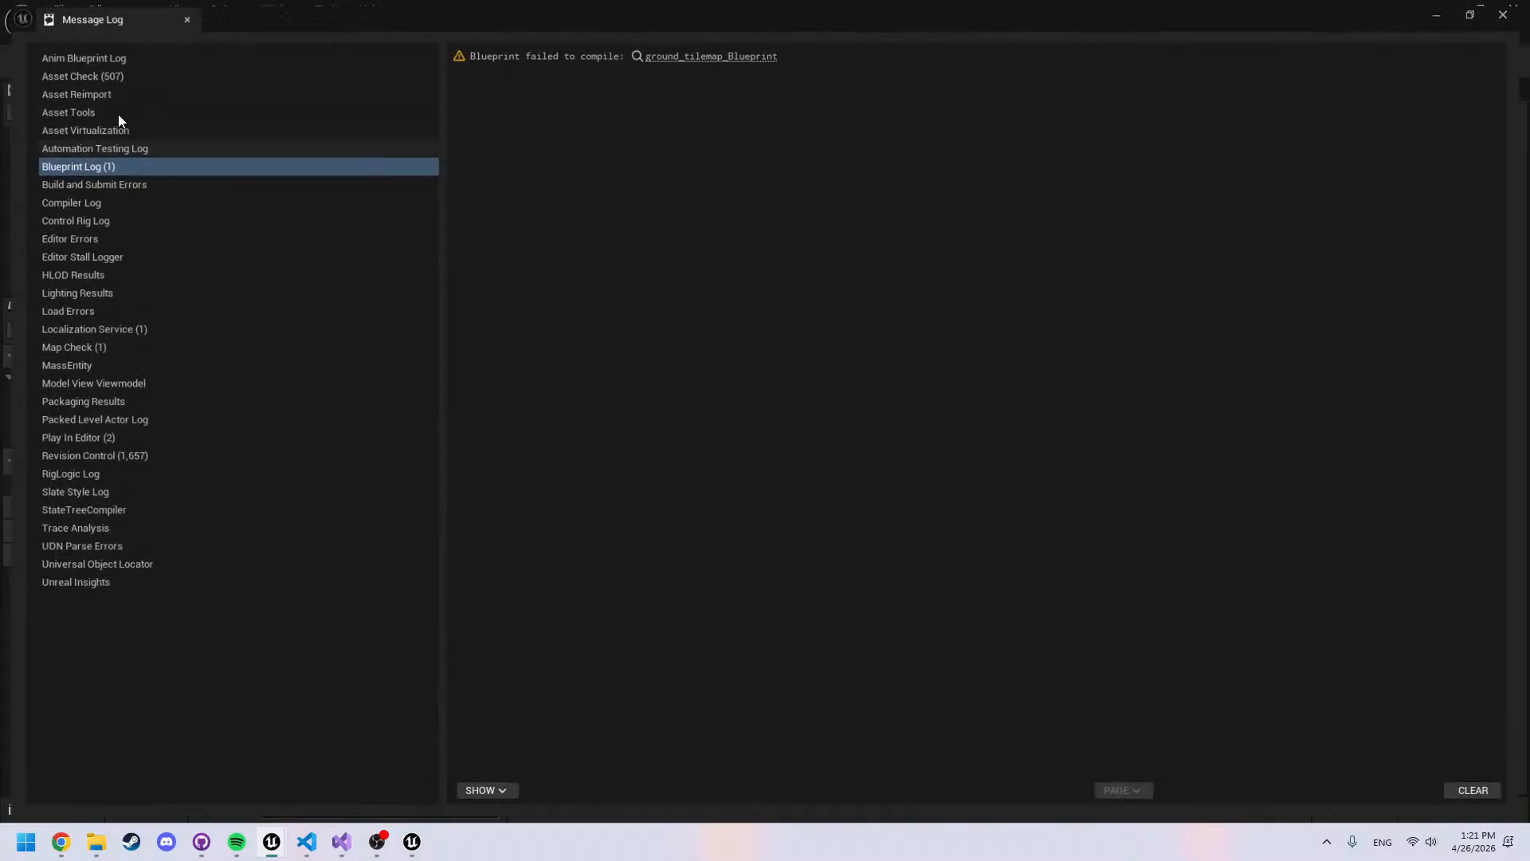
pyautogui.click(180, 16)
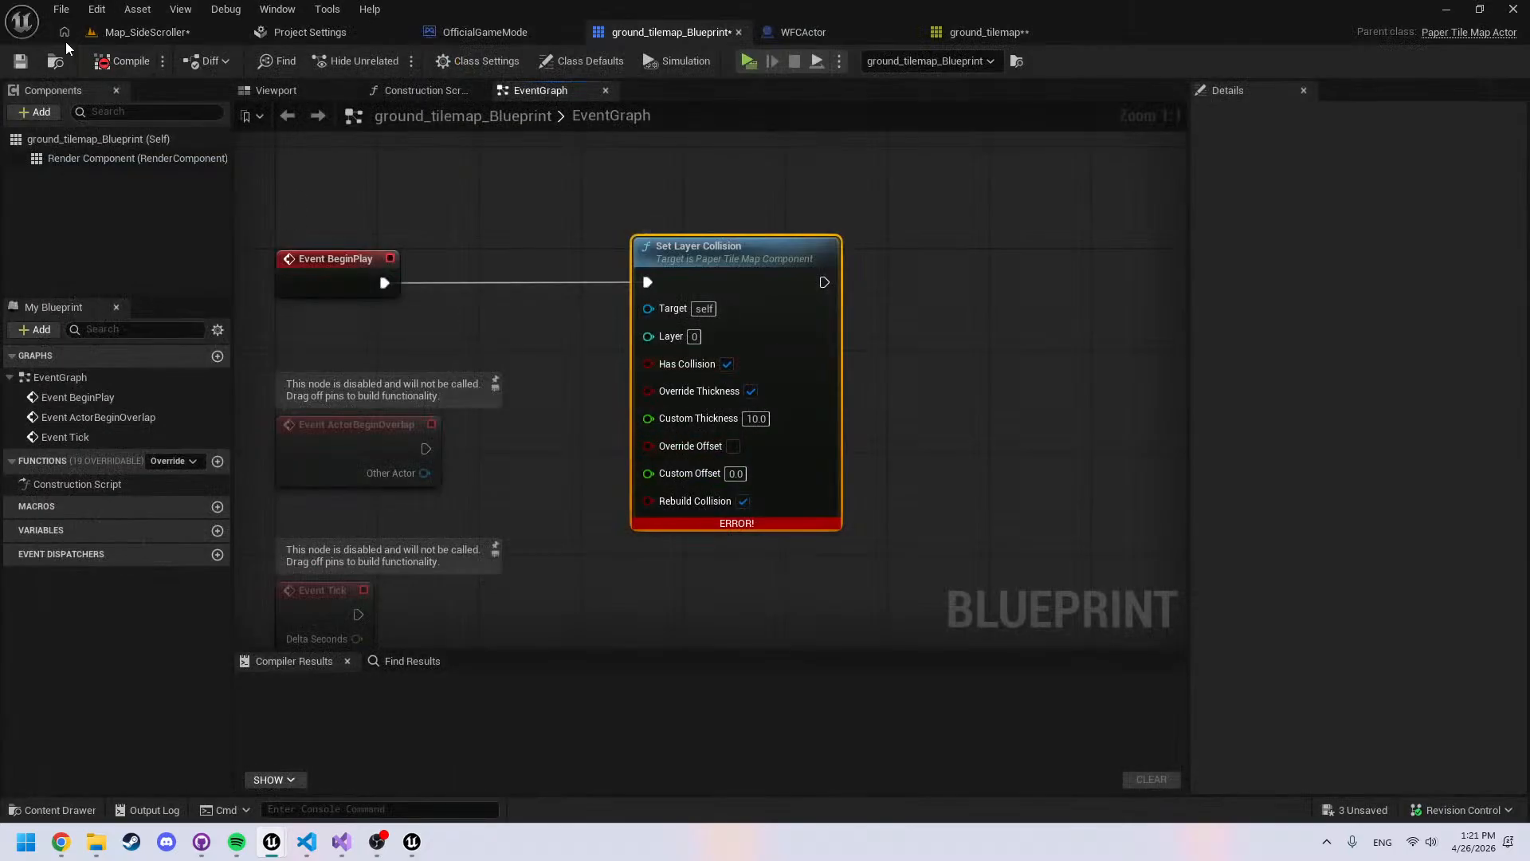
# Connect a Render Component reference to Set Layer Collision's Target and compile ground_tilemap_Blueprint
pyautogui.click(123, 61)
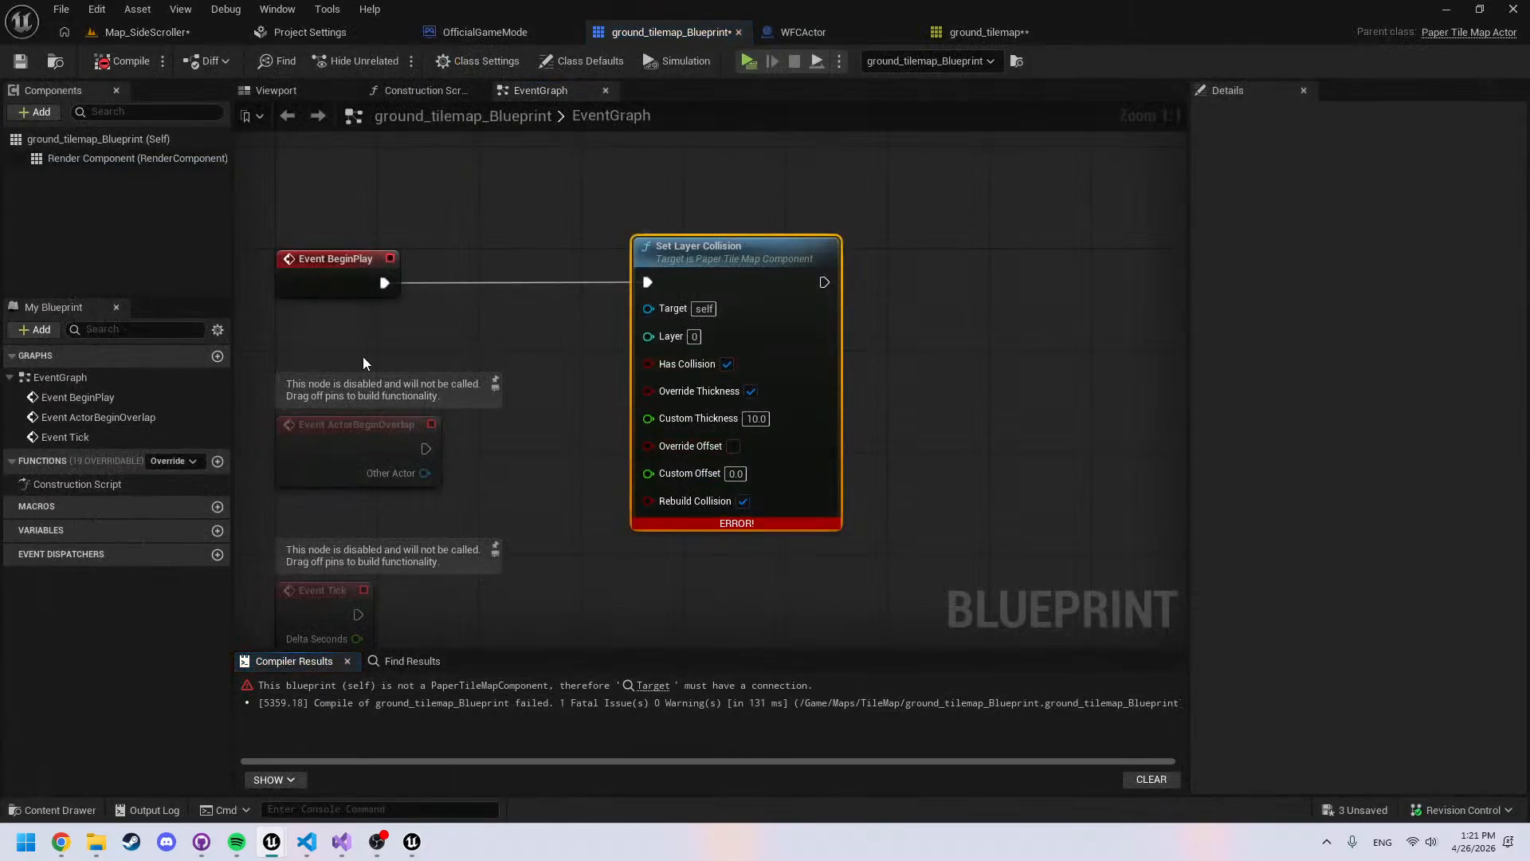
pyautogui.moveTo(60, 157); pyautogui.dragTo(648, 307)
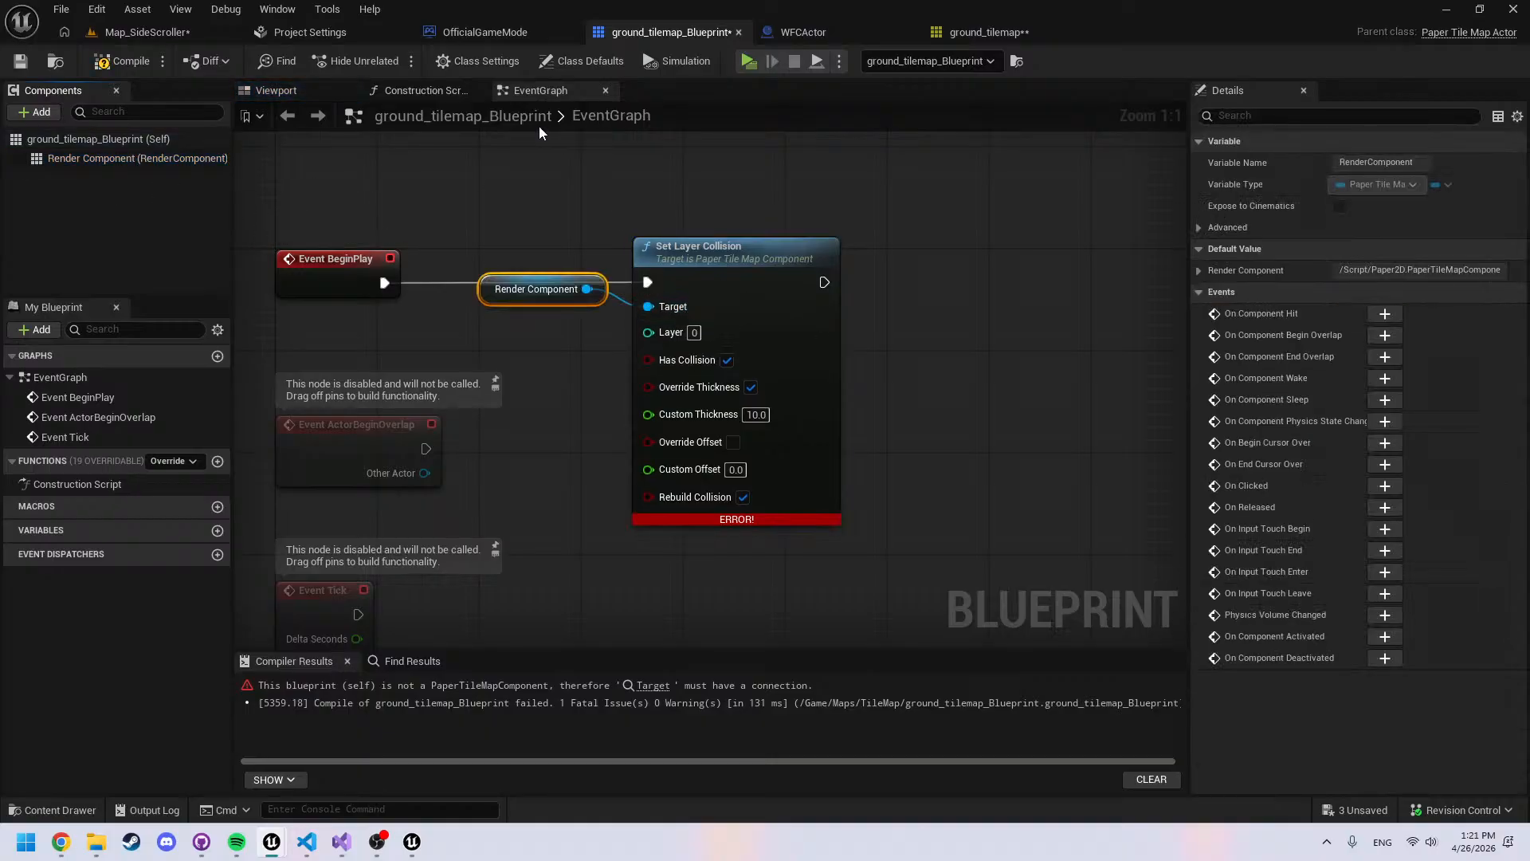
pyautogui.click(120, 60)
# Play-test the level from ground_tilemap_Blueprint and check the nav mesh around the character
pyautogui.click(749, 60)
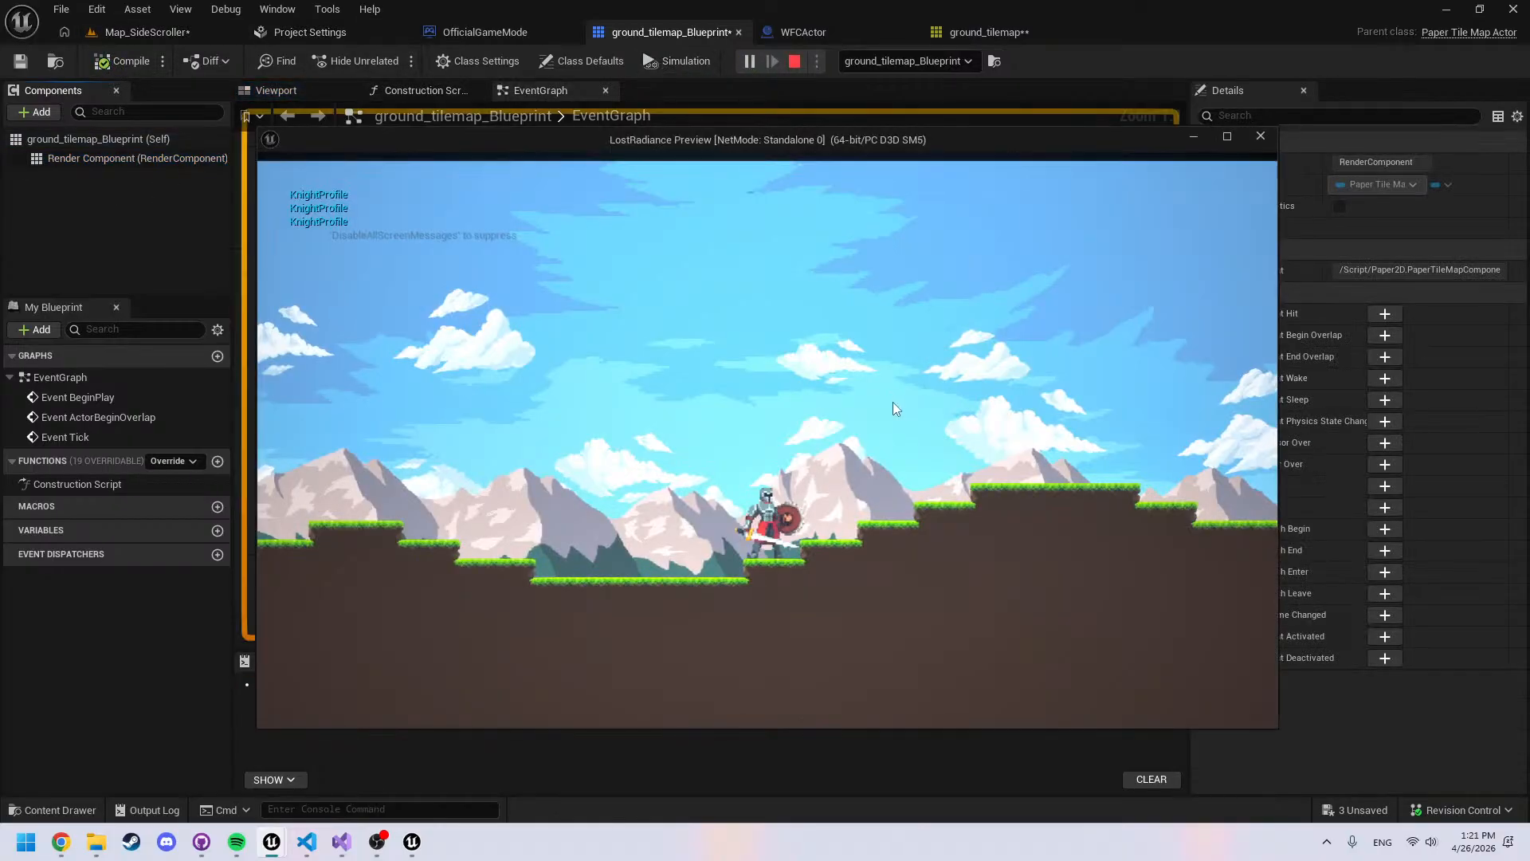
pyautogui.click(892, 401)
pyautogui.press("'")
pyautogui.press("'")
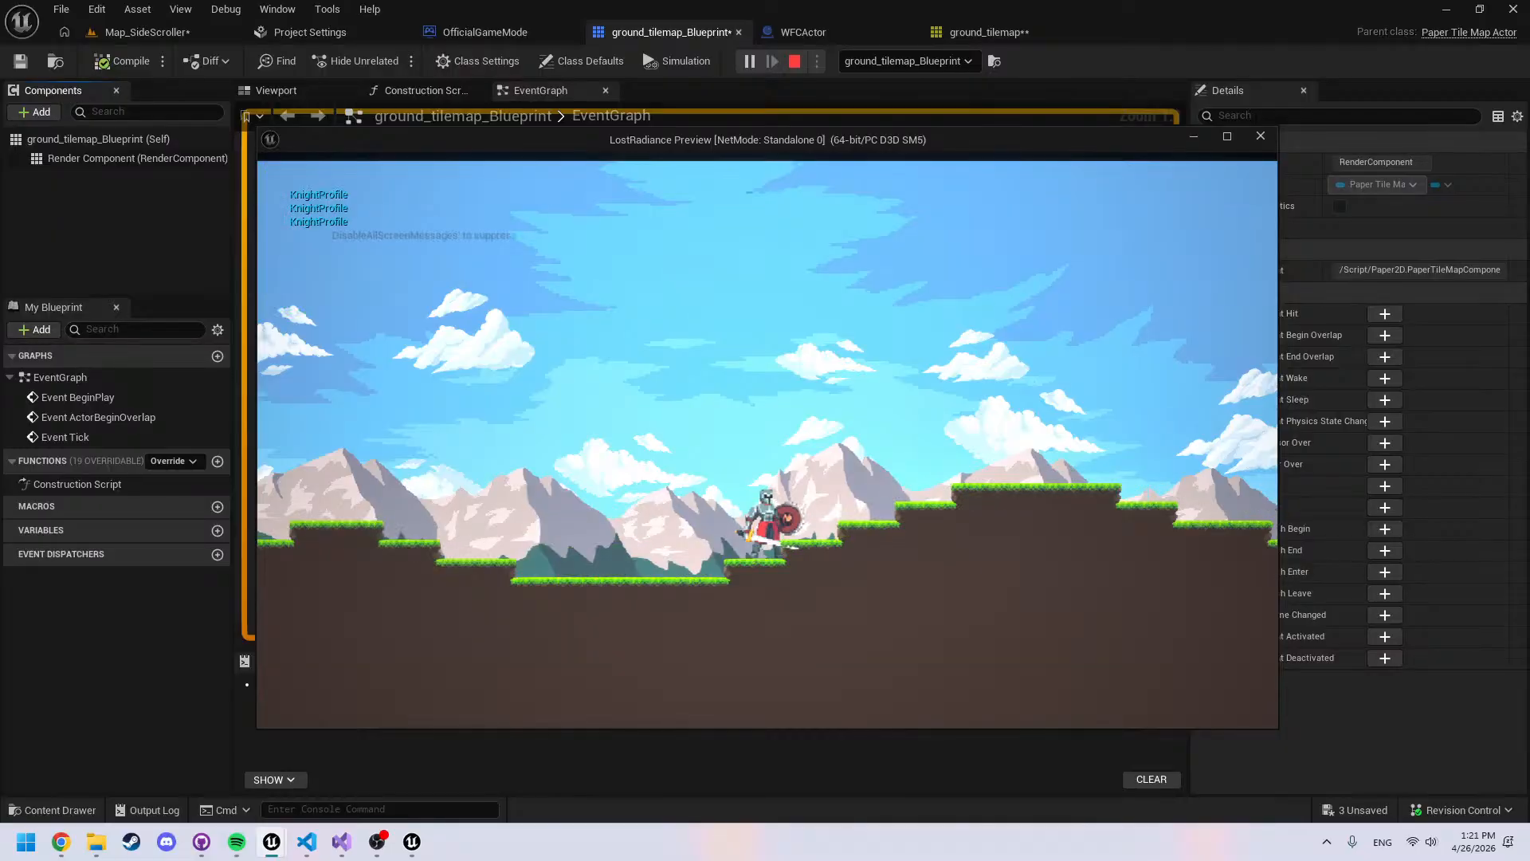
pyautogui.press('Escape')
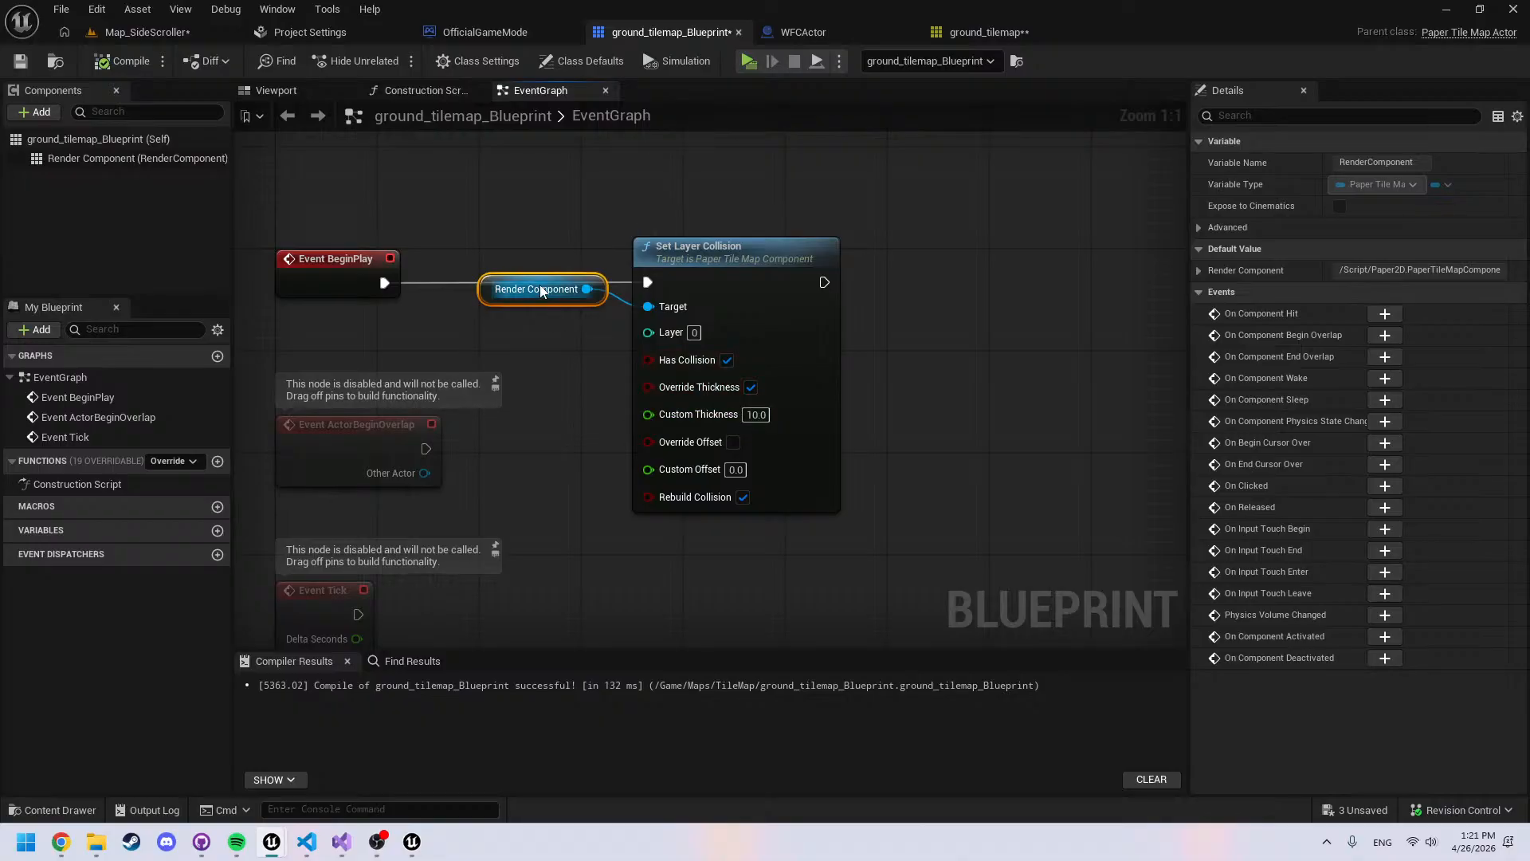
# Space out the Render Component and Set Layer Collision nodes, leaving room after Event BeginPlay
pyautogui.moveTo(540, 291); pyautogui.dragTo(554, 330)
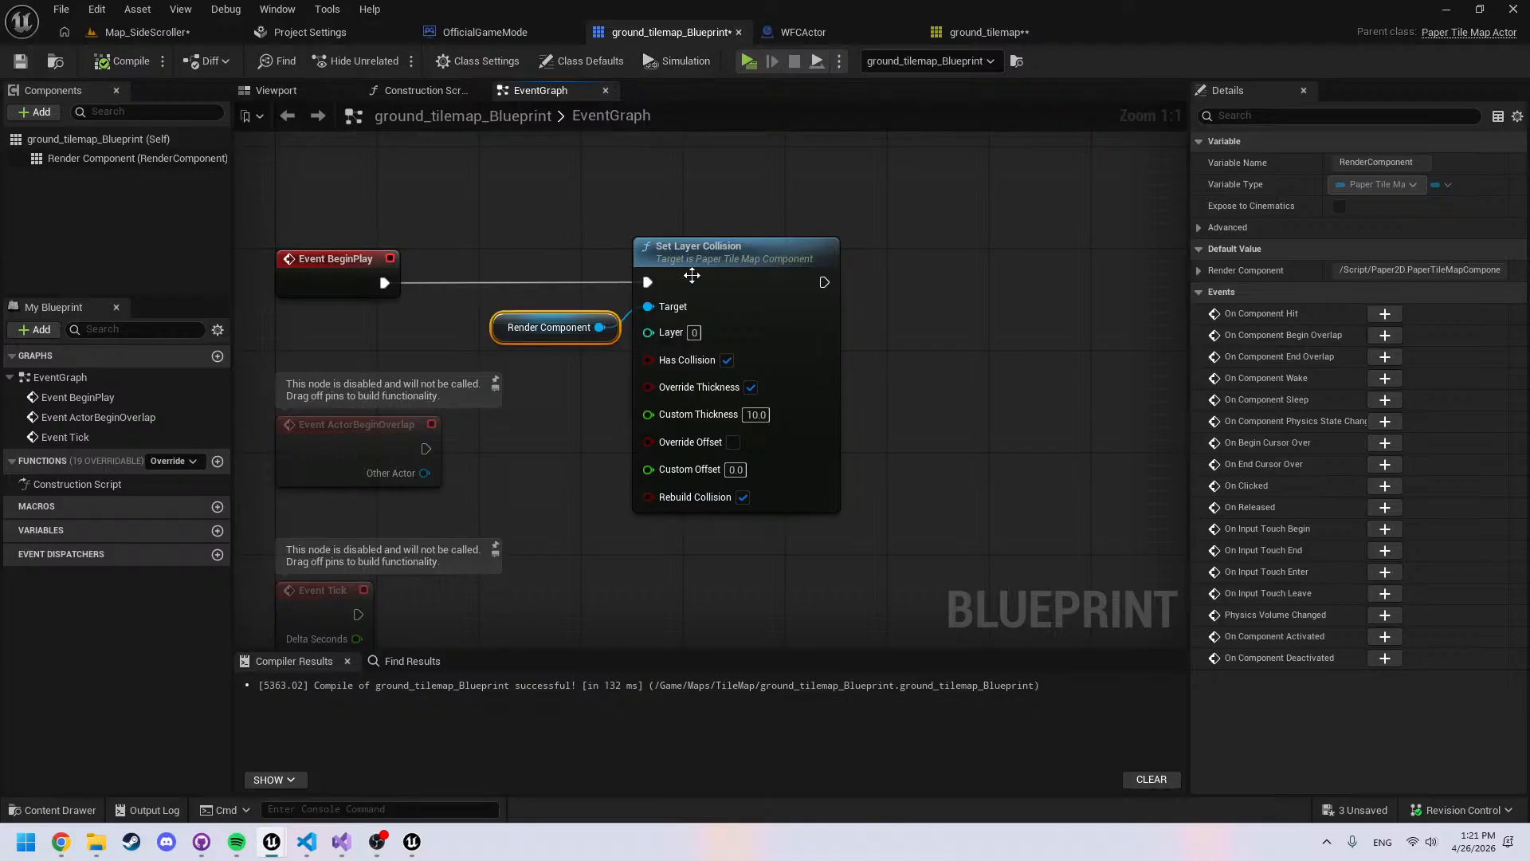
pyautogui.moveTo(698, 270); pyautogui.dragTo(864, 270)
pyautogui.moveTo(574, 330); pyautogui.dragTo(510, 330)
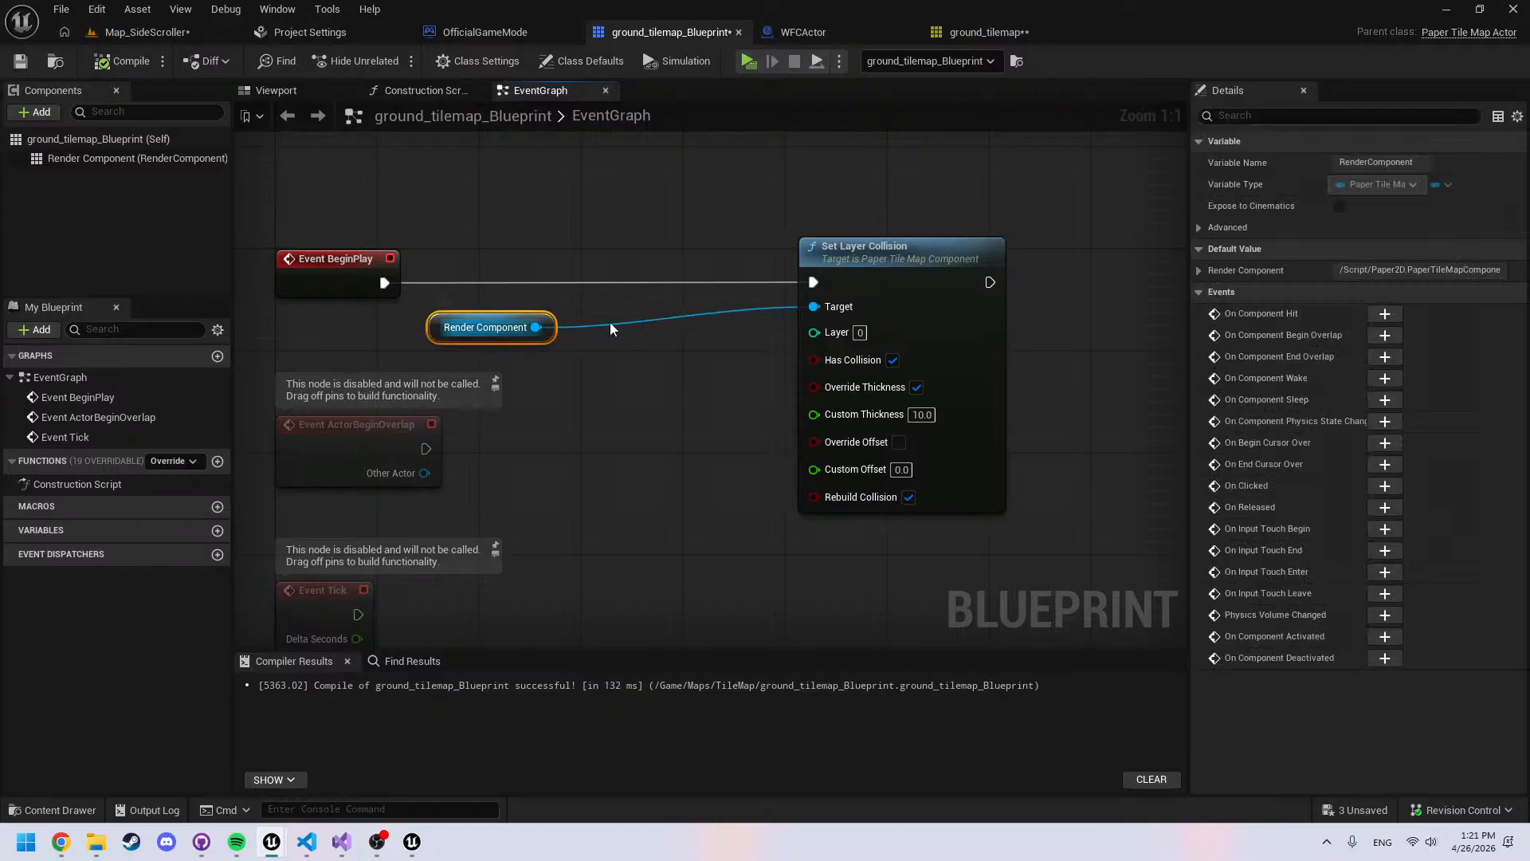
# Replace the Render Component reference with a Cast To PaperTileMapActor node between Event BeginPlay and Set Layer Collision
pyautogui.click(539, 336)
pyautogui.moveTo(381, 285); pyautogui.dragTo(532, 281)
pyautogui.write('cast to')
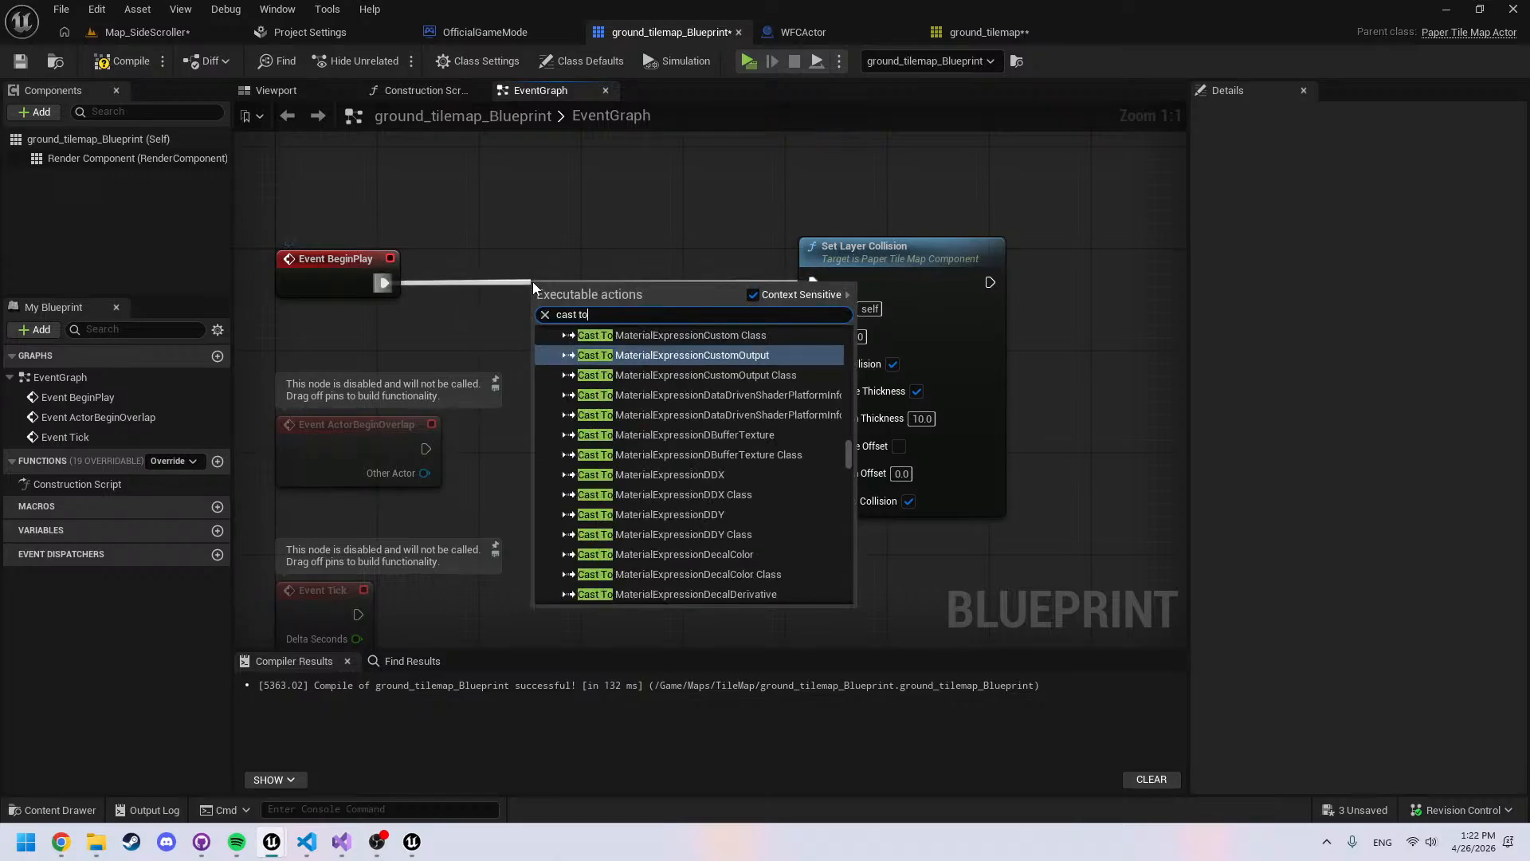
pyautogui.write(' tilemap')
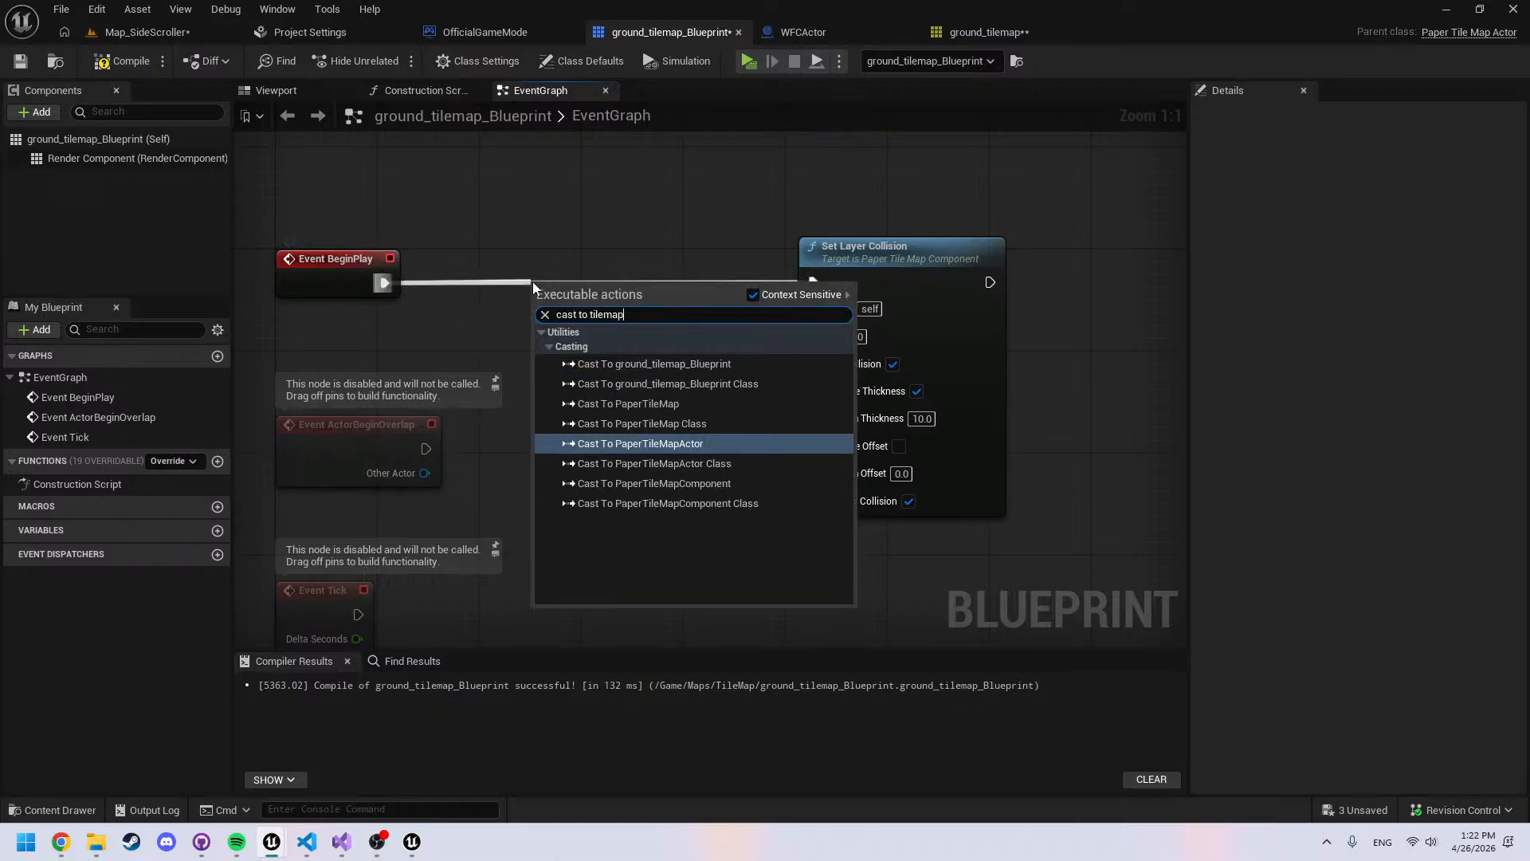
pyautogui.click(695, 443)
pyautogui.press('q')
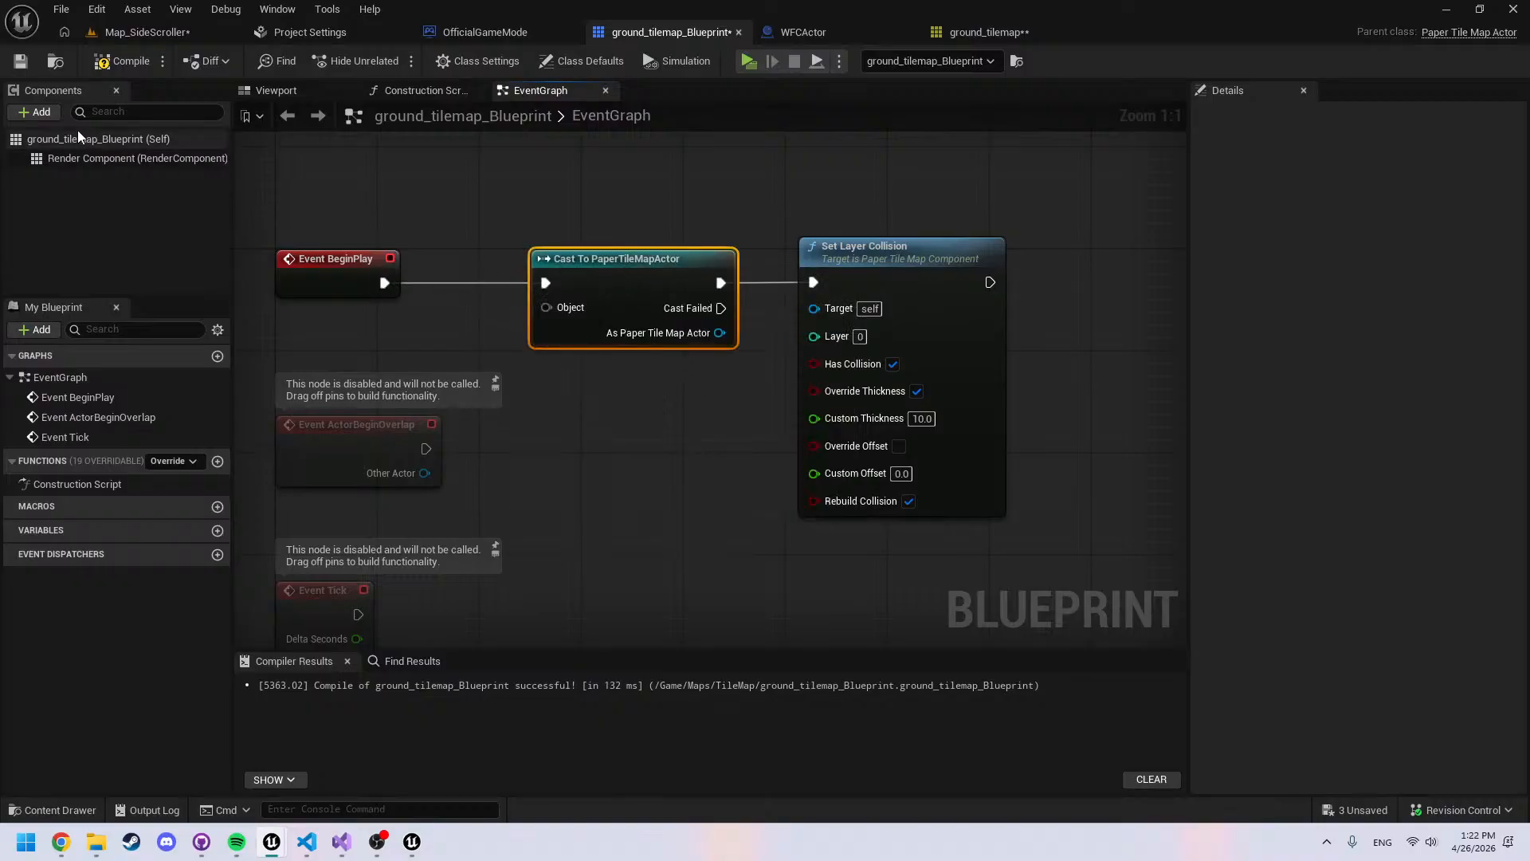
# Feed a Self reference into the cast node's Object input and compile ground_tilemap_Blueprint
pyautogui.moveTo(546, 307); pyautogui.dragTo(465, 308)
pyautogui.write('self')
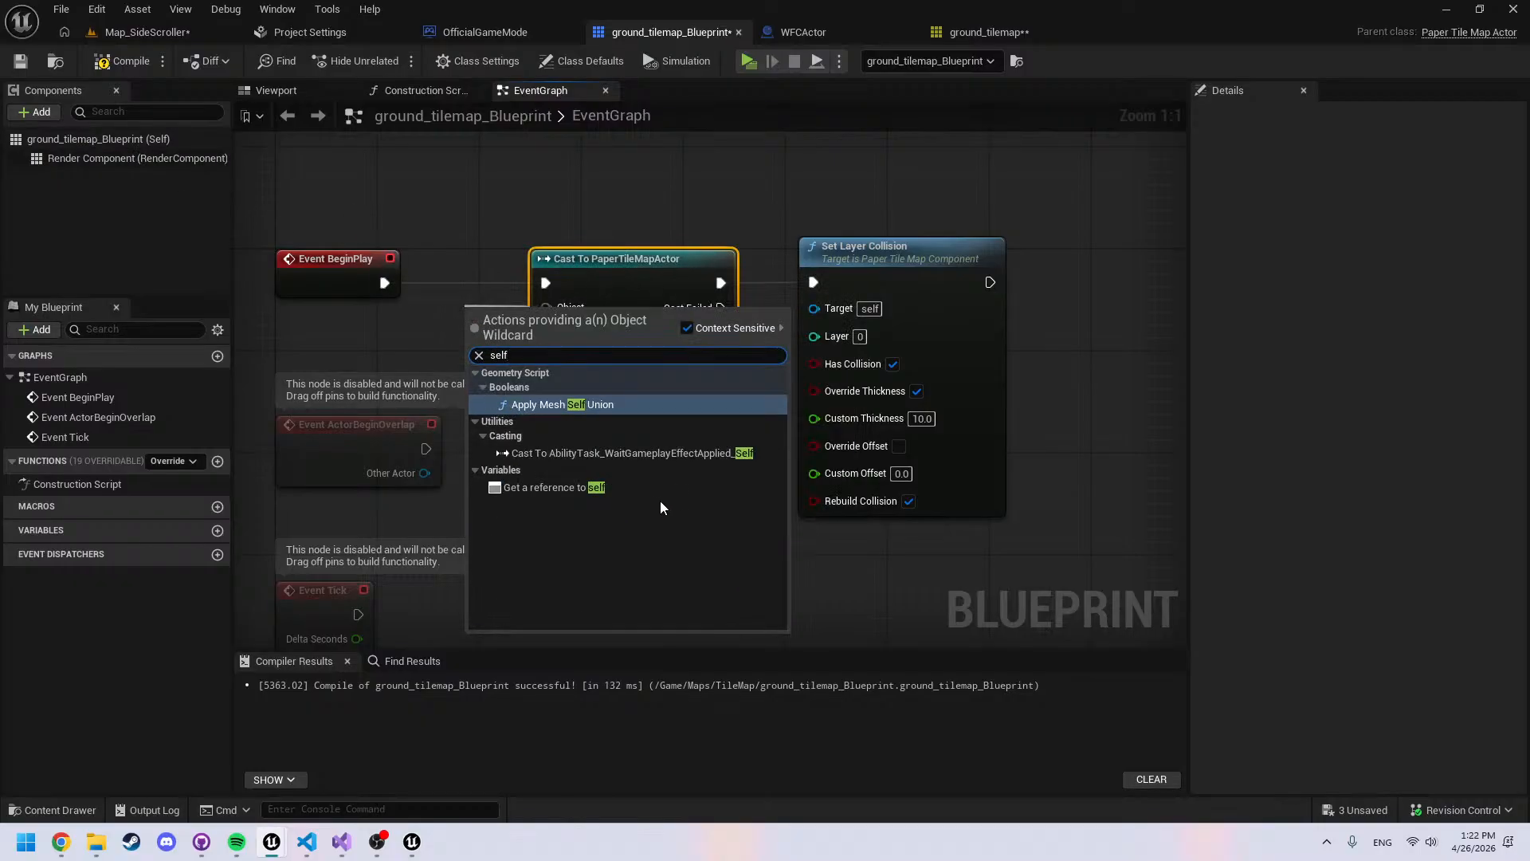
pyautogui.click(558, 487)
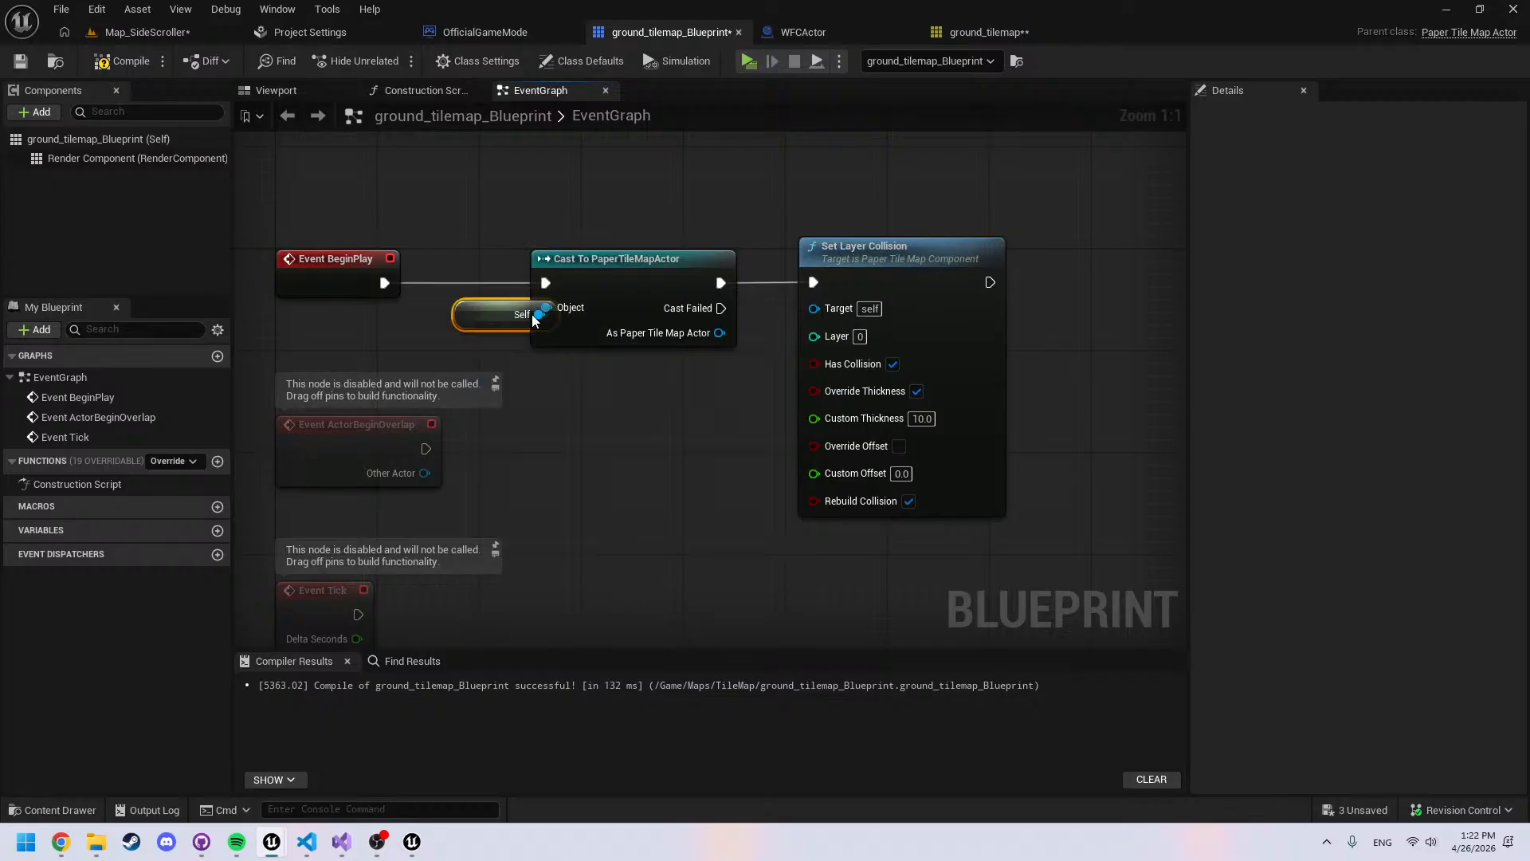
pyautogui.click(123, 61)
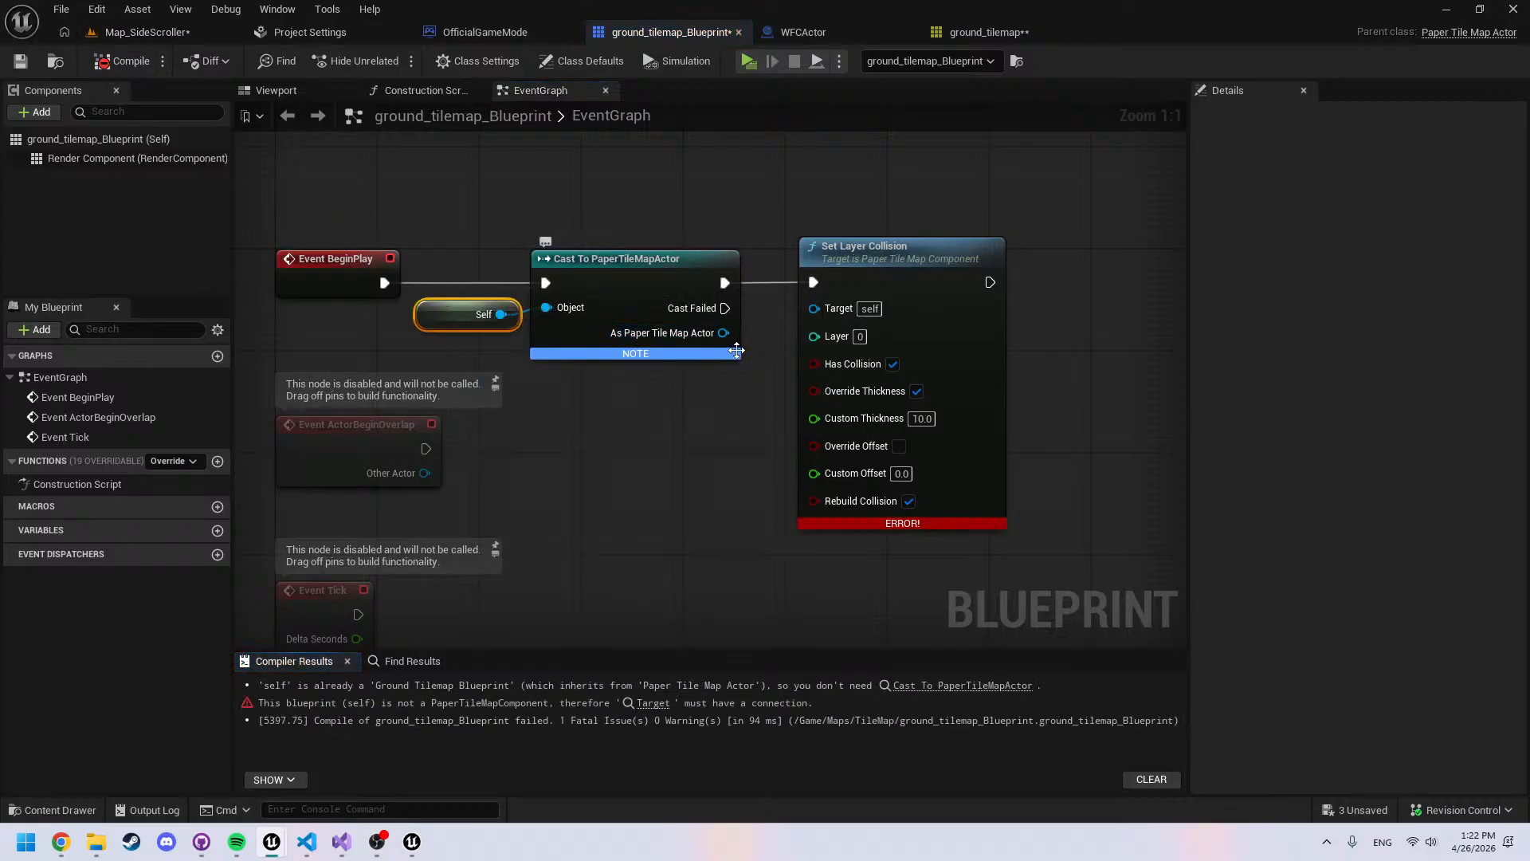
# Delete the Cast To PaperTileMapActor node and search the Self reference's actions for a tilemap getter
pyautogui.click(625, 314)
pyautogui.press('Delete')
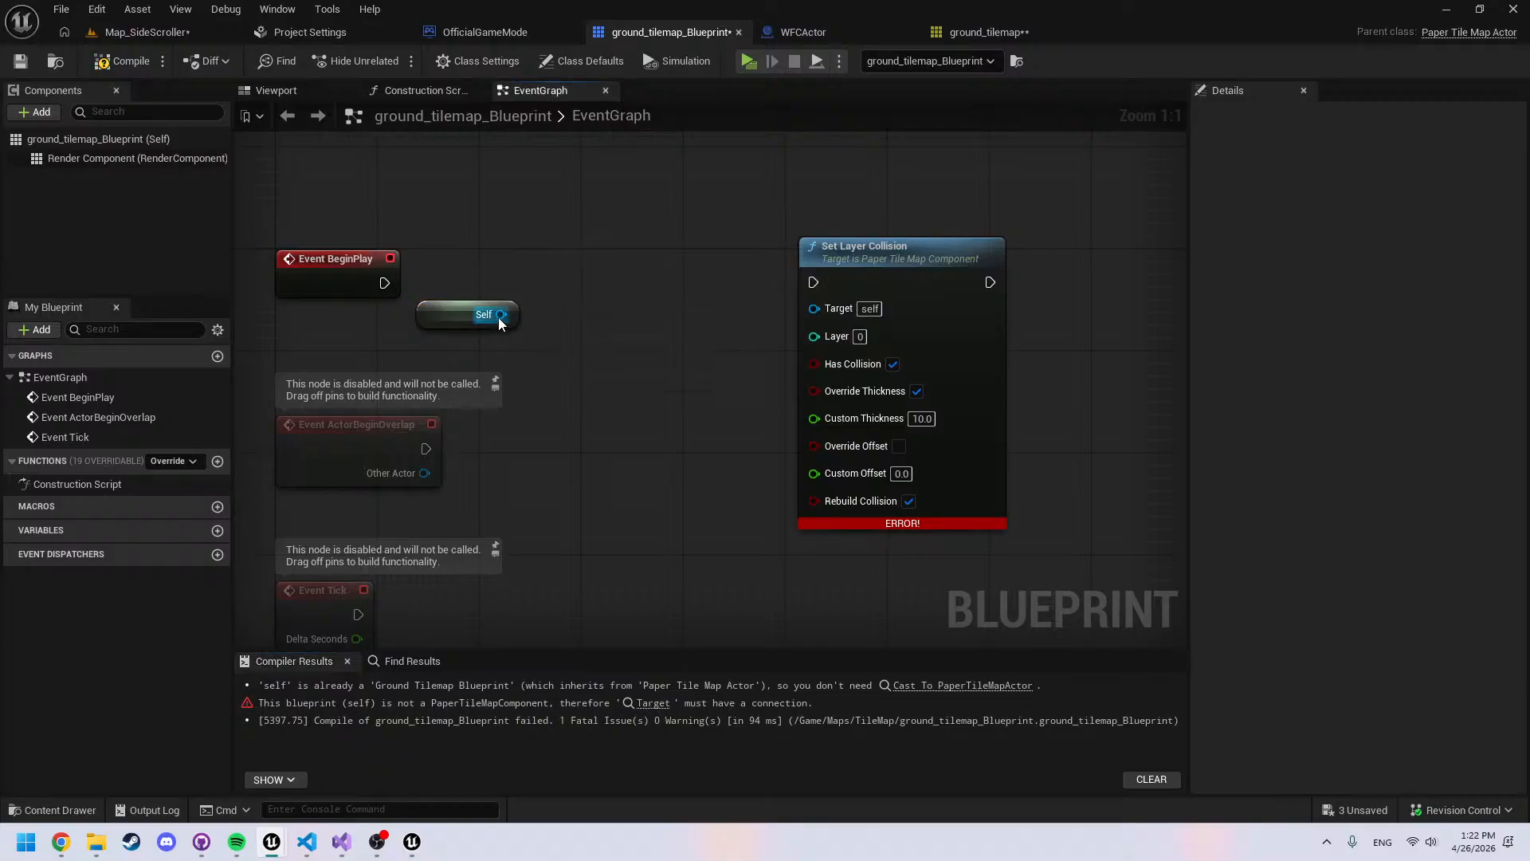
pyautogui.moveTo(501, 314); pyautogui.dragTo(625, 321)
pyautogui.write('get')
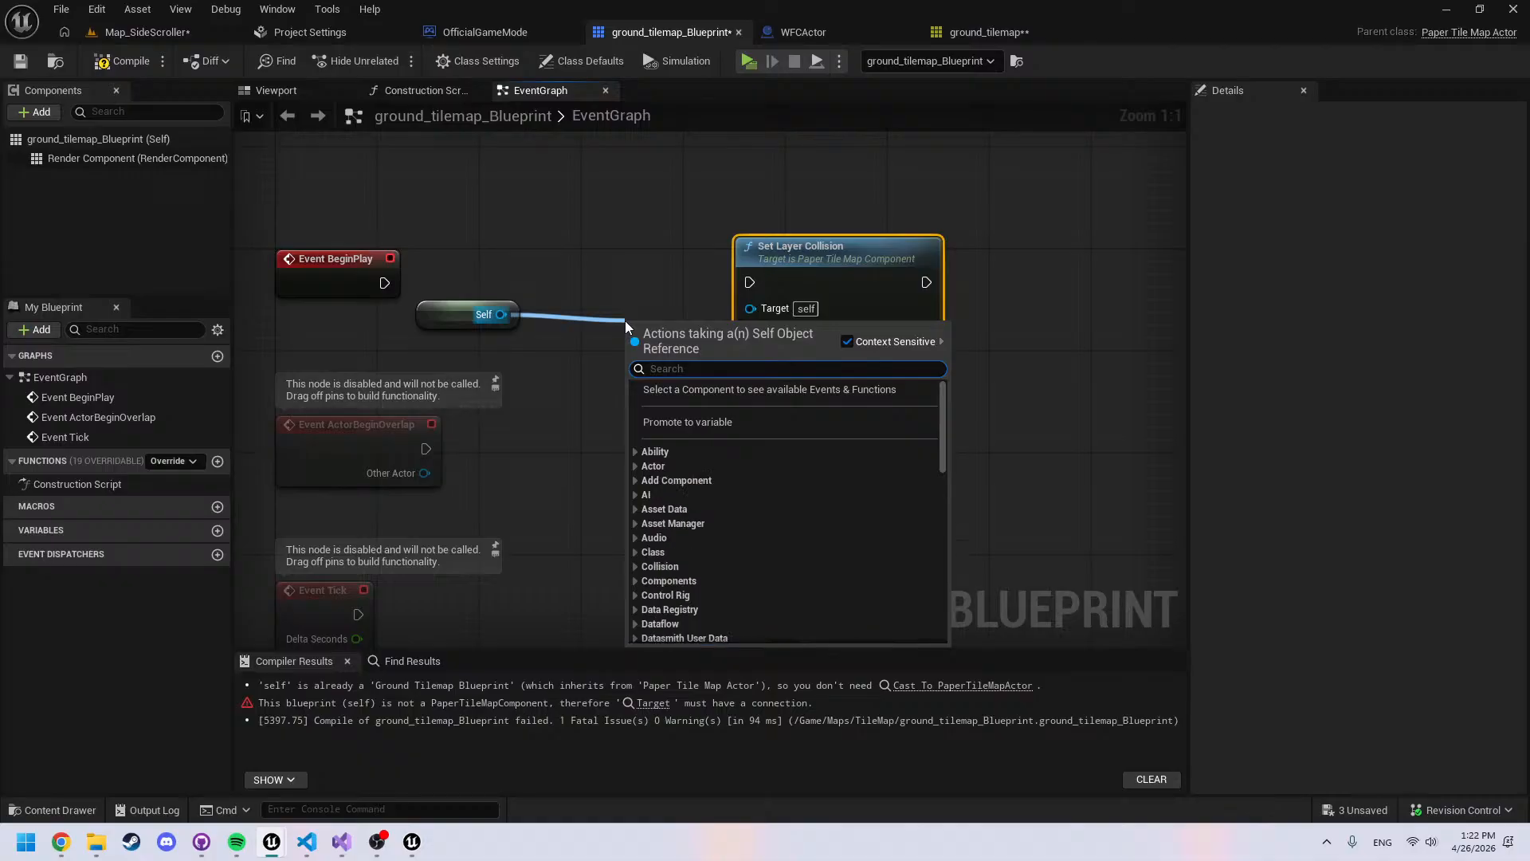
pyautogui.write(' tilemap')
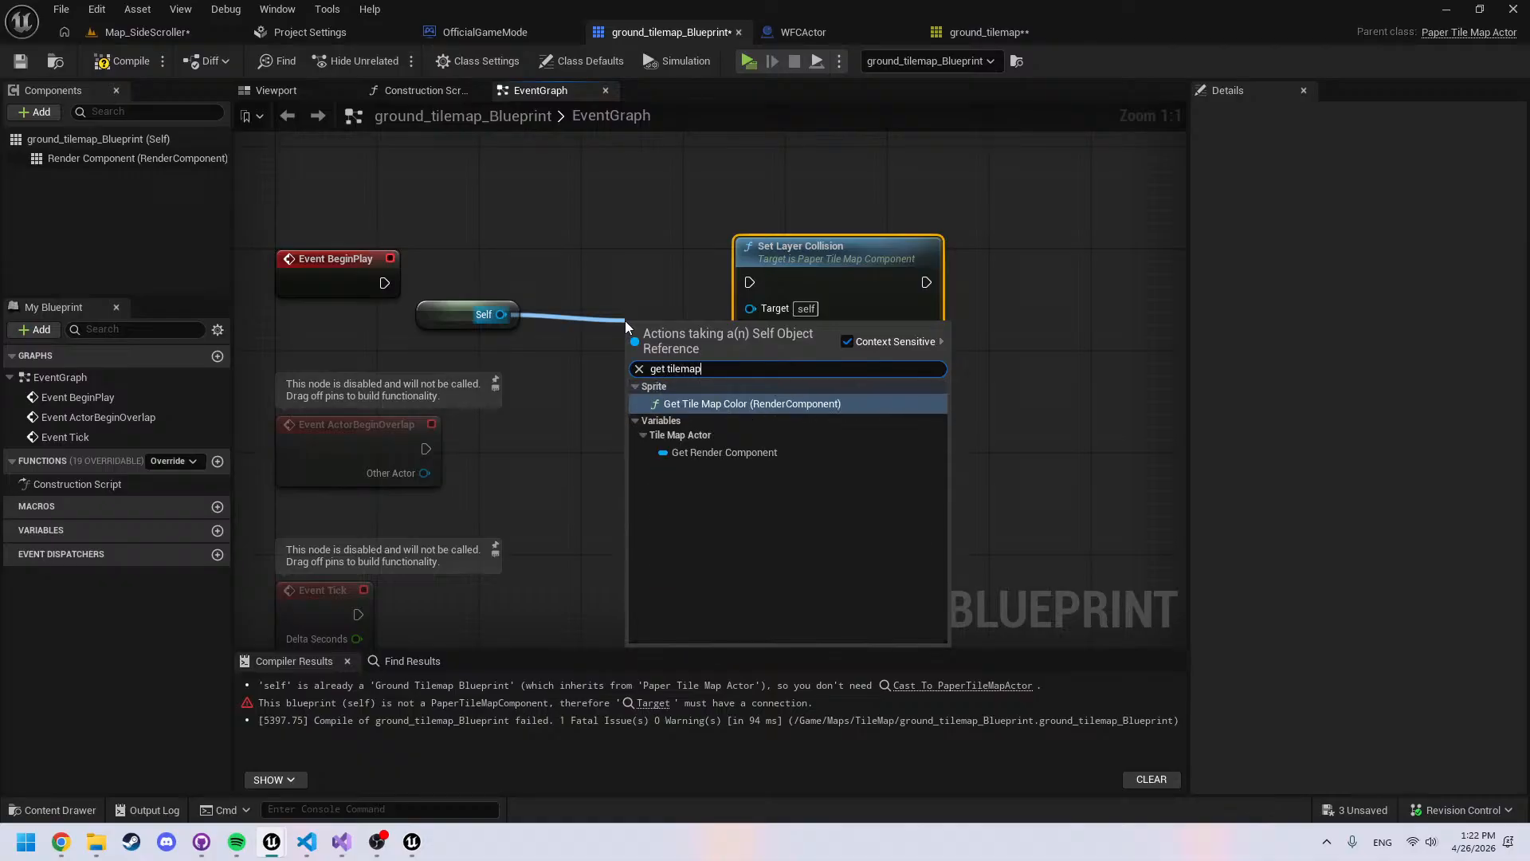
pyautogui.press('BackSpace')
pyautogui.press('BackSpace')
pyautogui.click(494, 223)
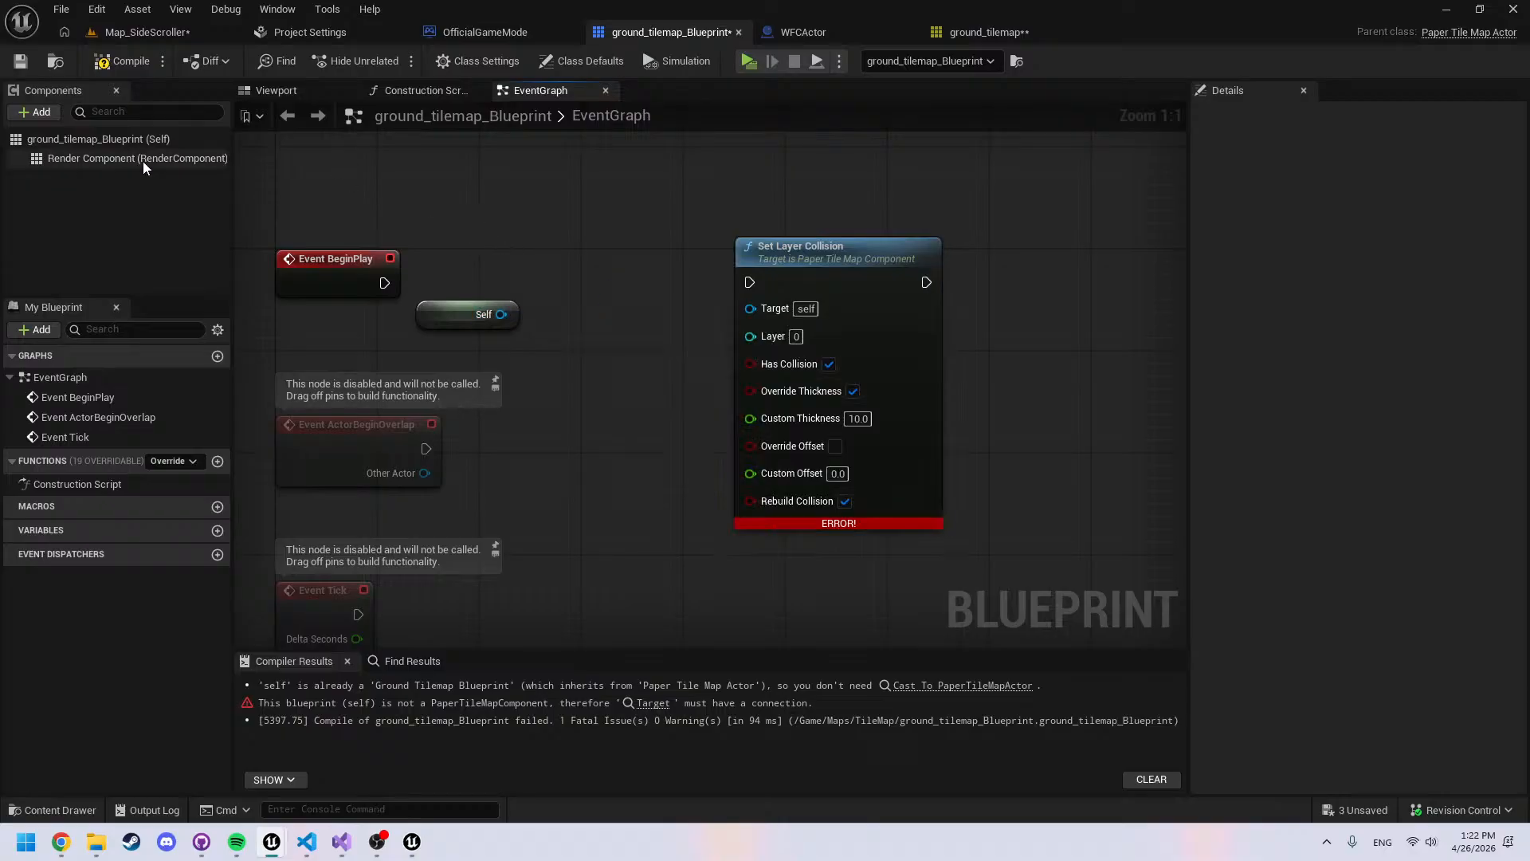
# Wire Event BeginPlay and a Render Component reference into Set Layer Collision, and delete the unused Self node
pyautogui.moveTo(144, 158); pyautogui.dragTo(751, 307)
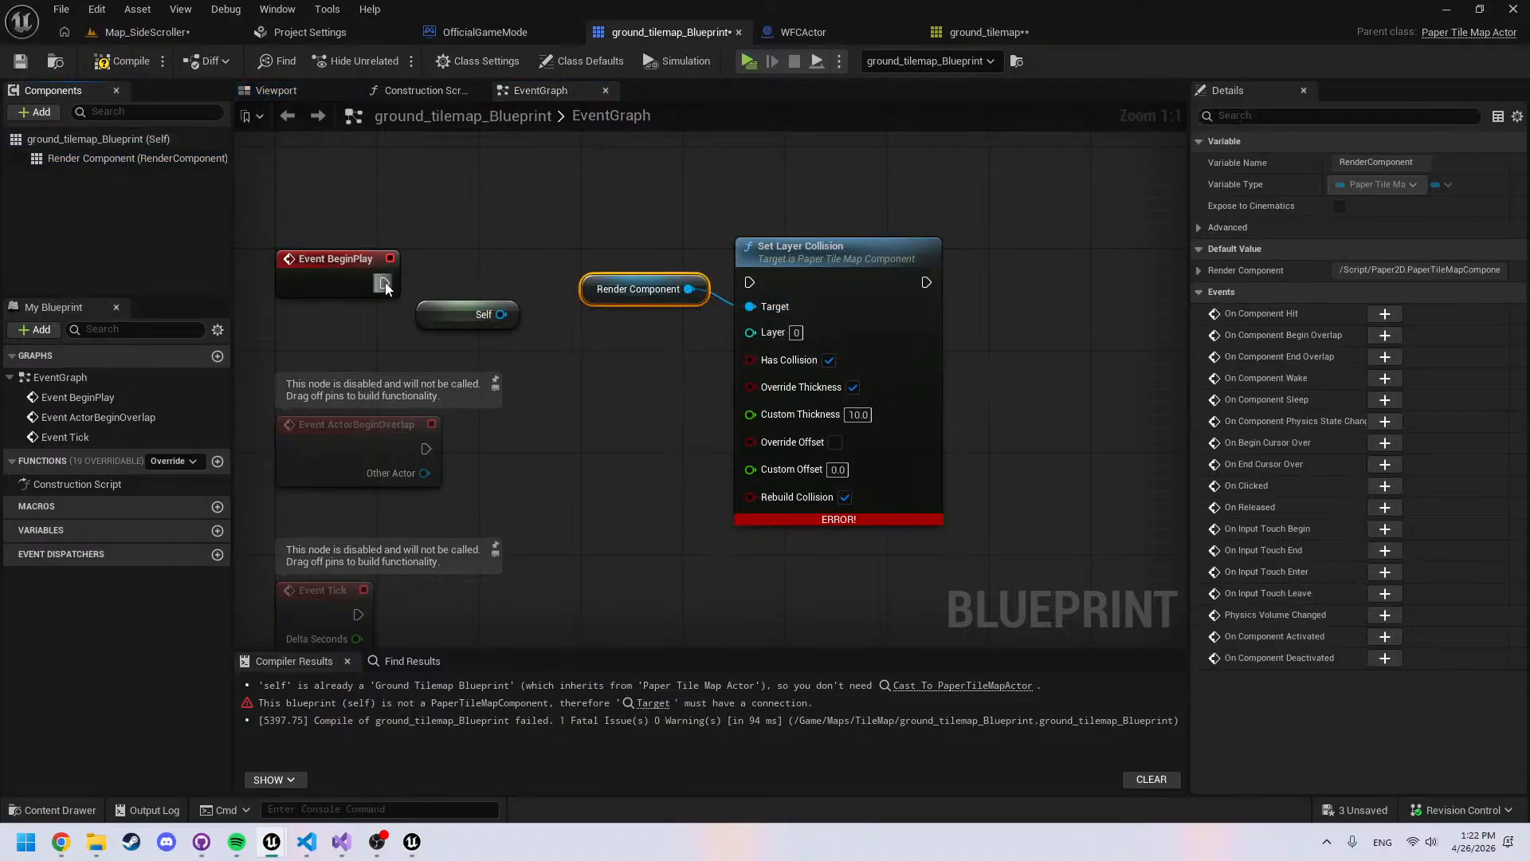
pyautogui.moveTo(386, 289); pyautogui.dragTo(738, 286)
pyautogui.click(608, 299)
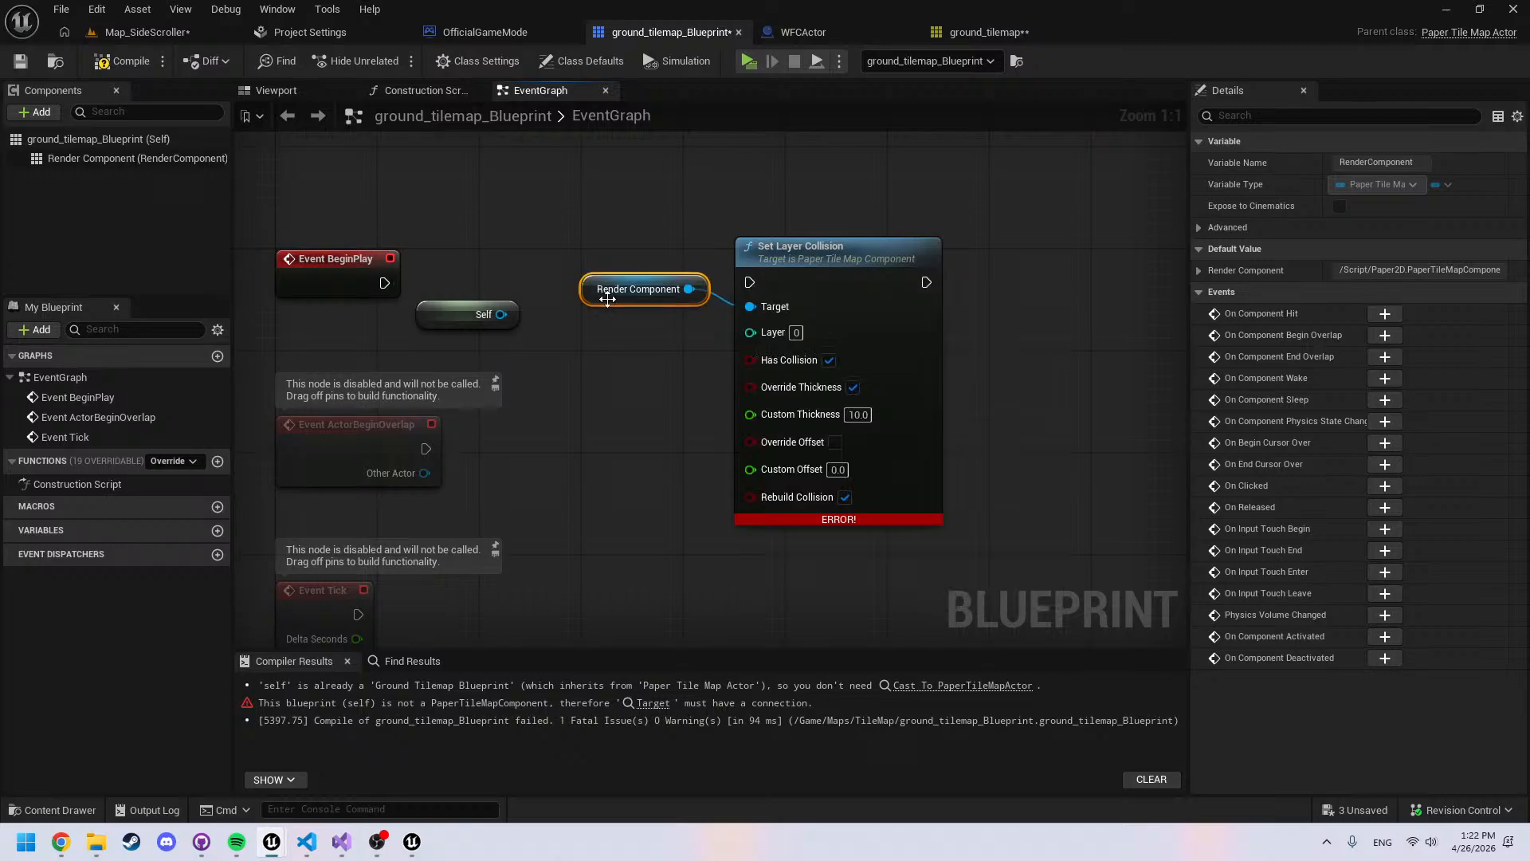
pyautogui.click(462, 314)
pyautogui.press('Delete')
pyautogui.moveTo(385, 283); pyautogui.dragTo(752, 283)
pyautogui.moveTo(603, 290); pyautogui.dragTo(589, 328)
# Nudge the Set Layer Collision node closer to its inputs and set its Custom Thickness to 10000
pyautogui.moveTo(845, 306); pyautogui.dragTo(833, 306)
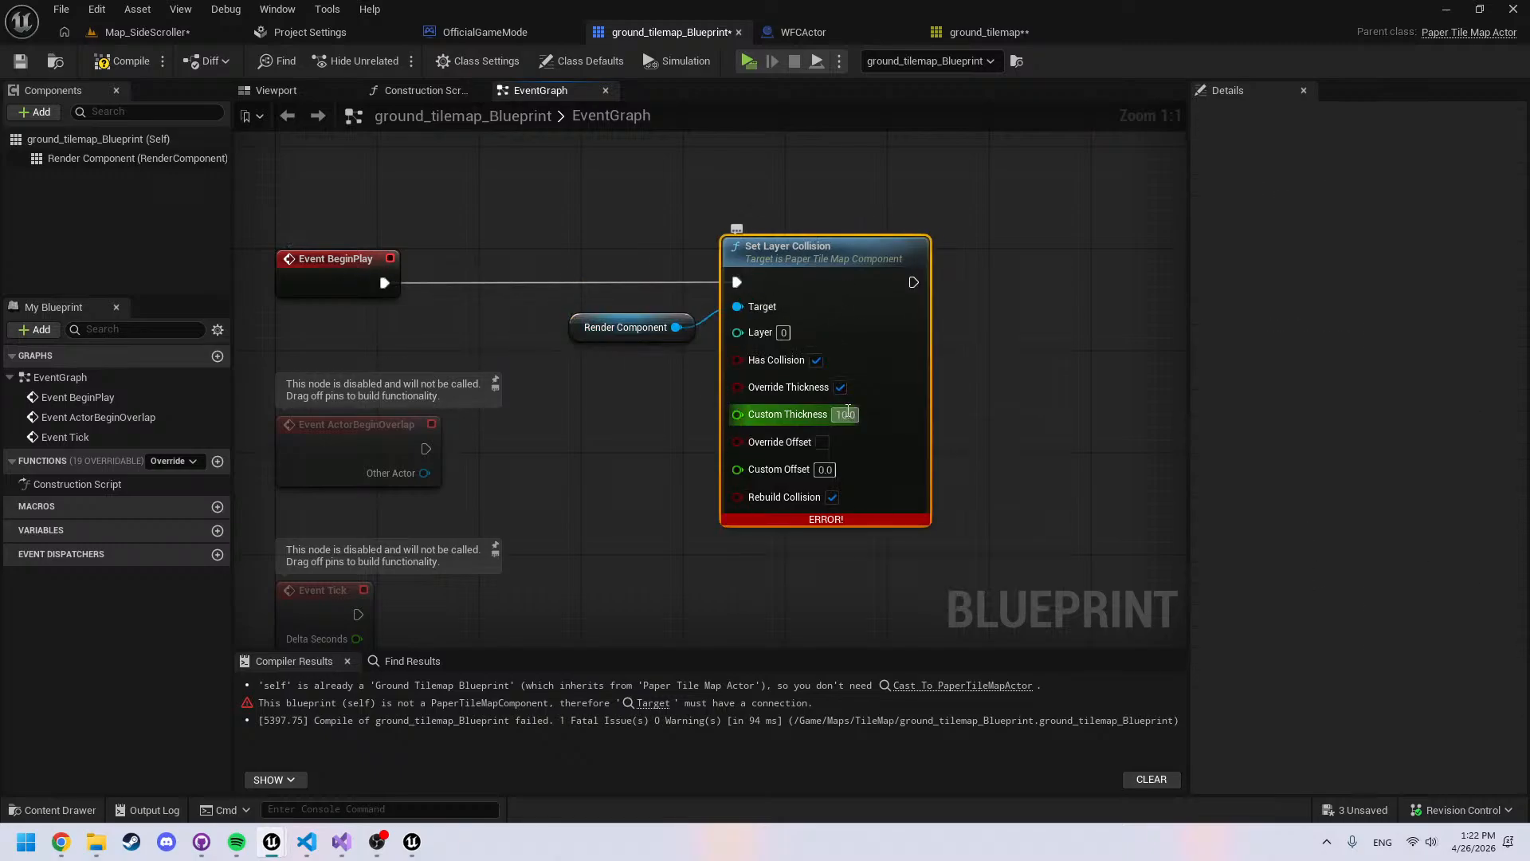
pyautogui.click(846, 415)
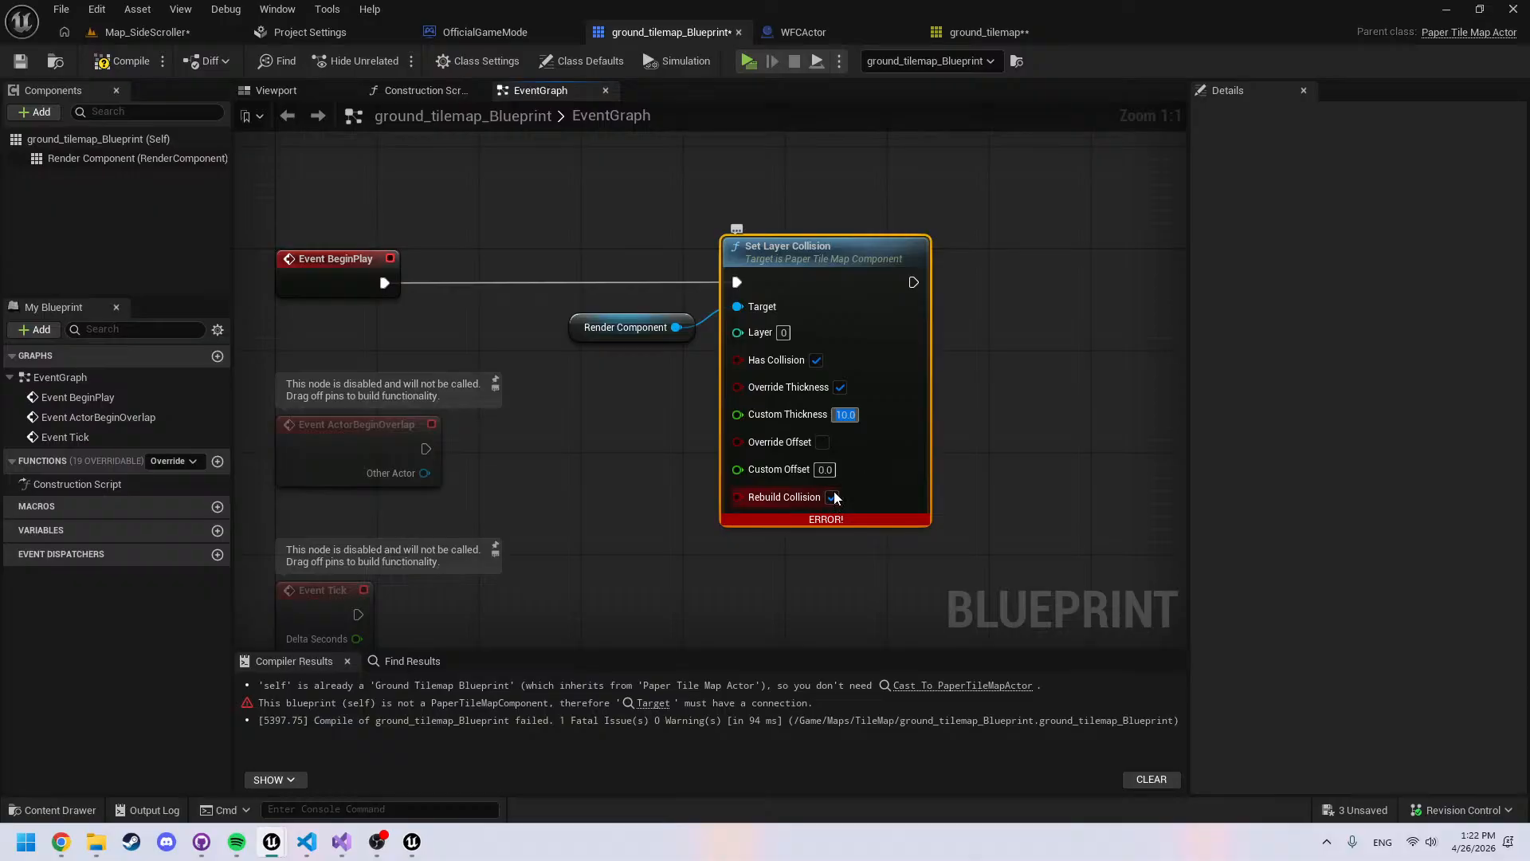
pyautogui.write('10000')
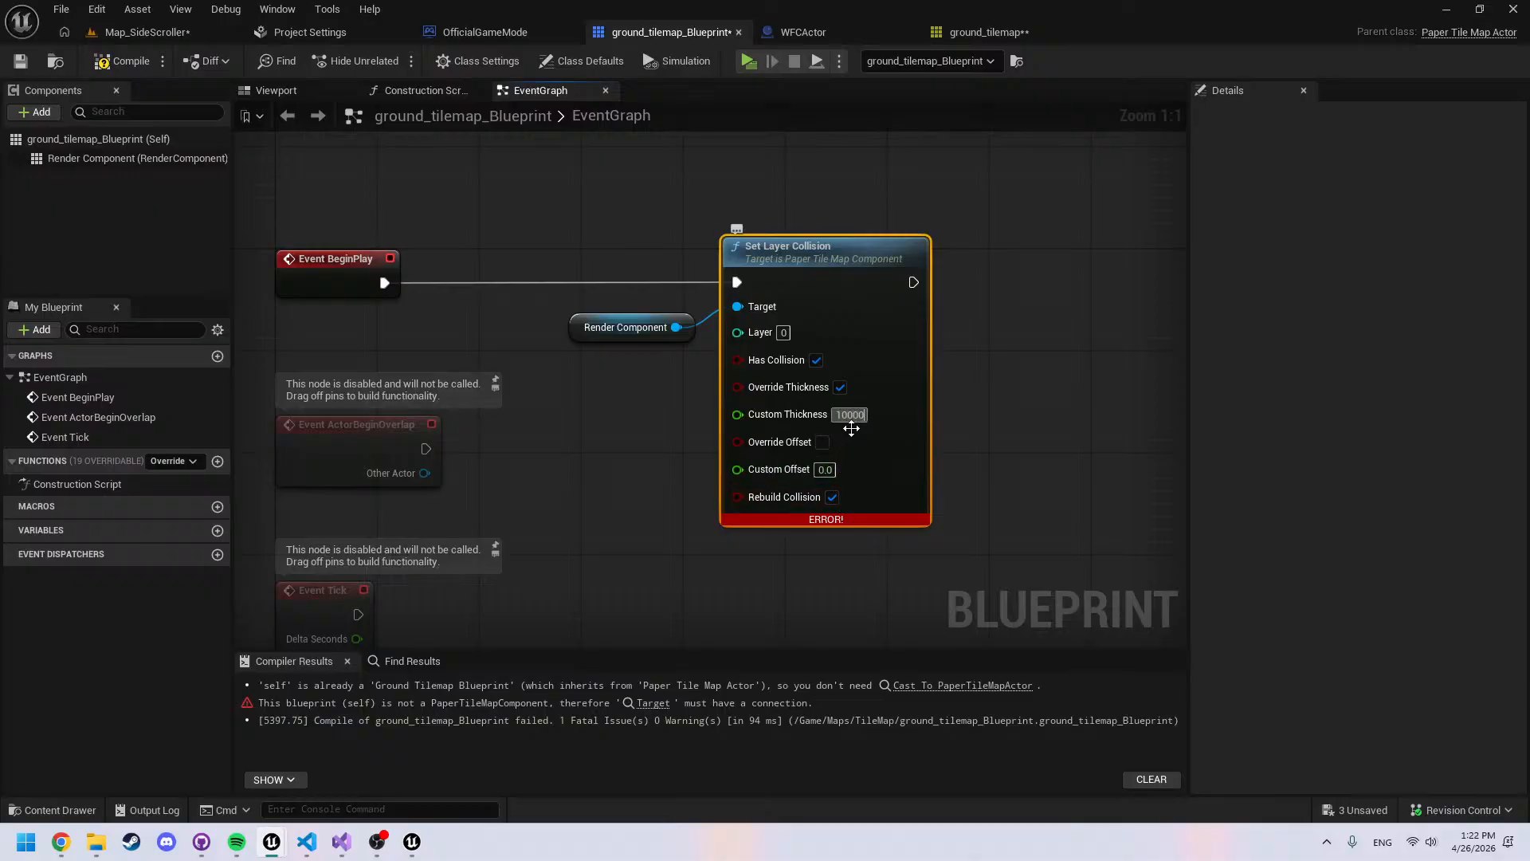
pyautogui.press('Return')
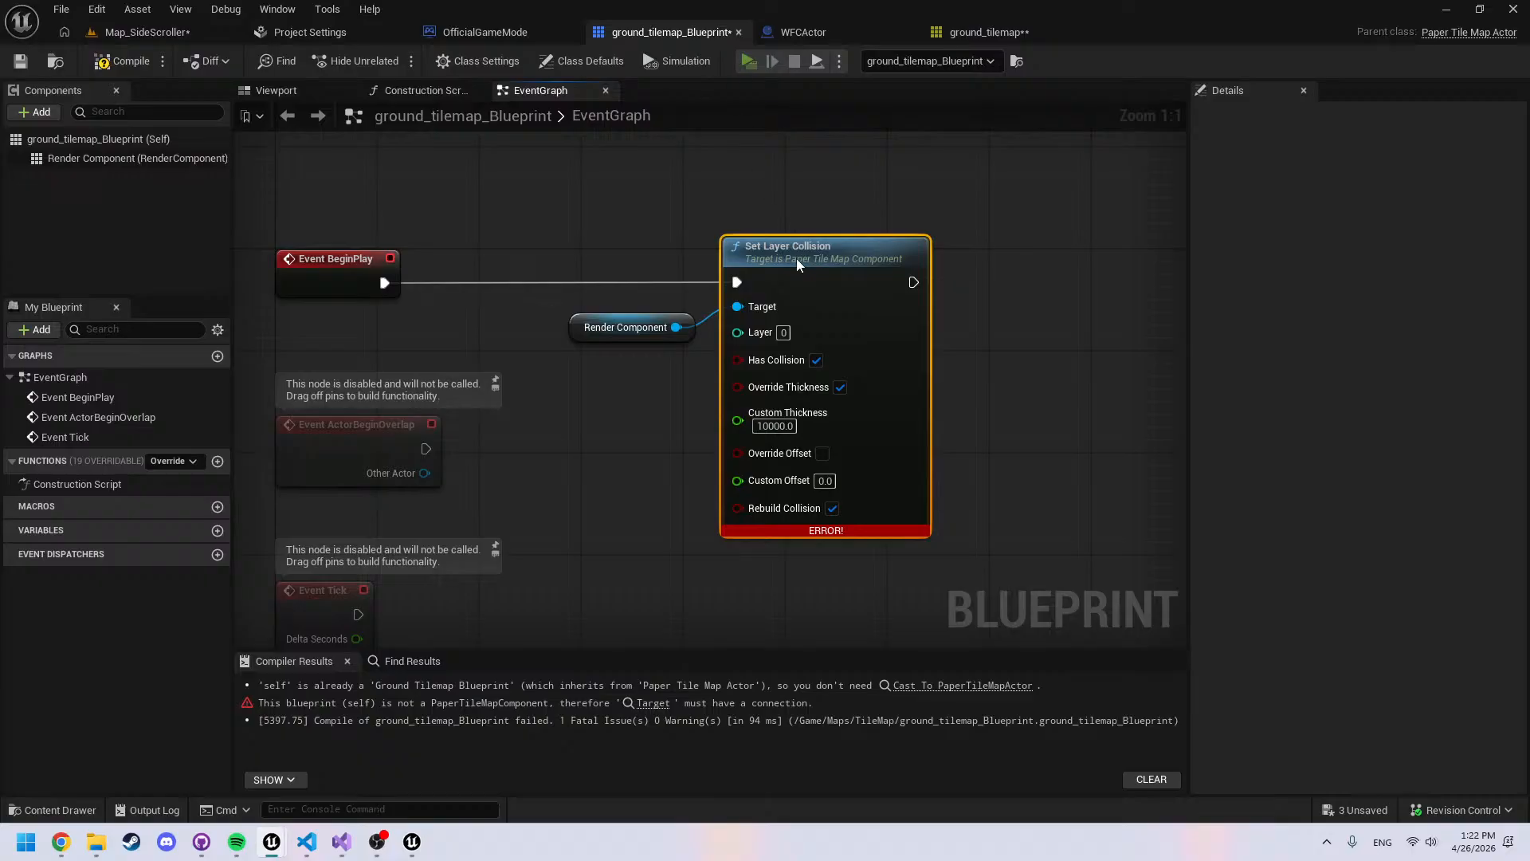
# Play-test the level, and remove the Render Component and Set Layer Collision nodes from ground_tilemap_Blueprint's EventGraph
pyautogui.hotkey('alt', 'p')
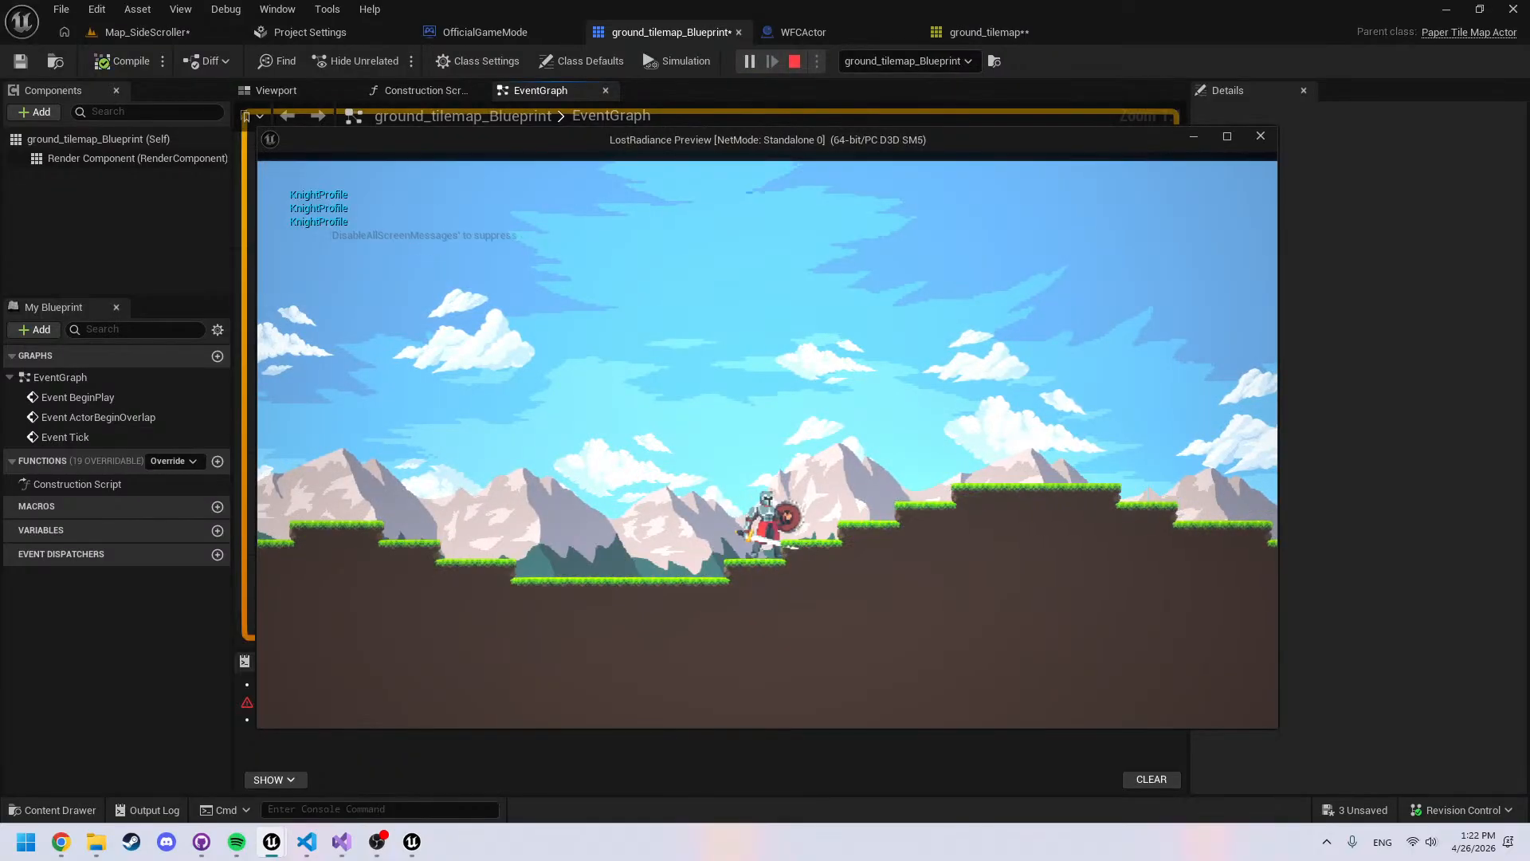
pyautogui.press('Escape')
pyautogui.keyDown('ctrl'); pyautogui.click(626, 327); pyautogui.keyUp('ctrl')
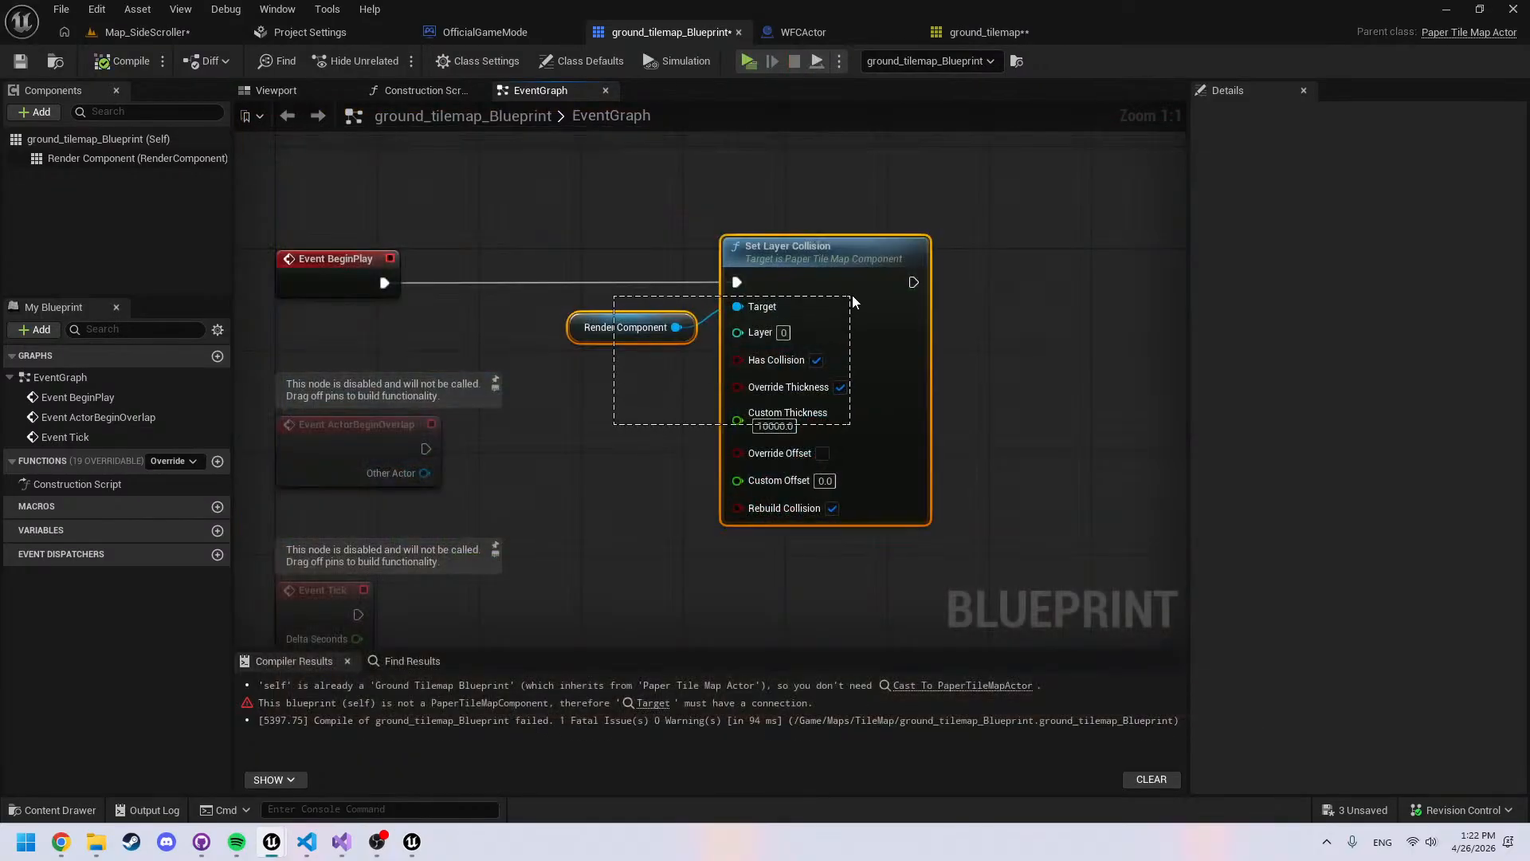
pyautogui.press('Delete')
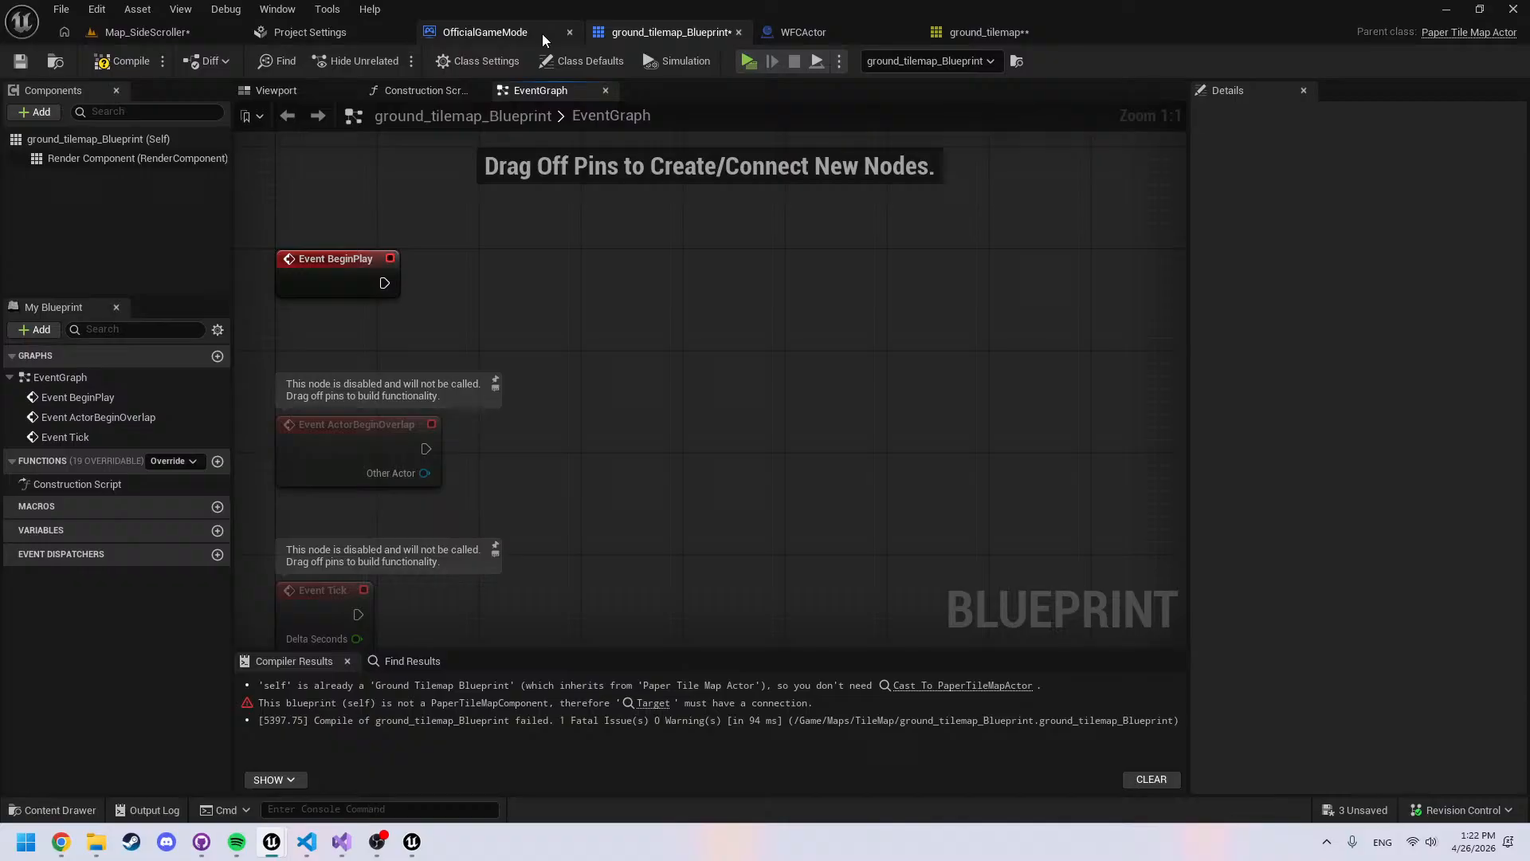
# Compare ground_tilemap's layer and default collision settings with the Set Layer Collision node in WFCActor's Post Async function
pyautogui.click(977, 31)
pyautogui.scroll(-3, 1171, 535)
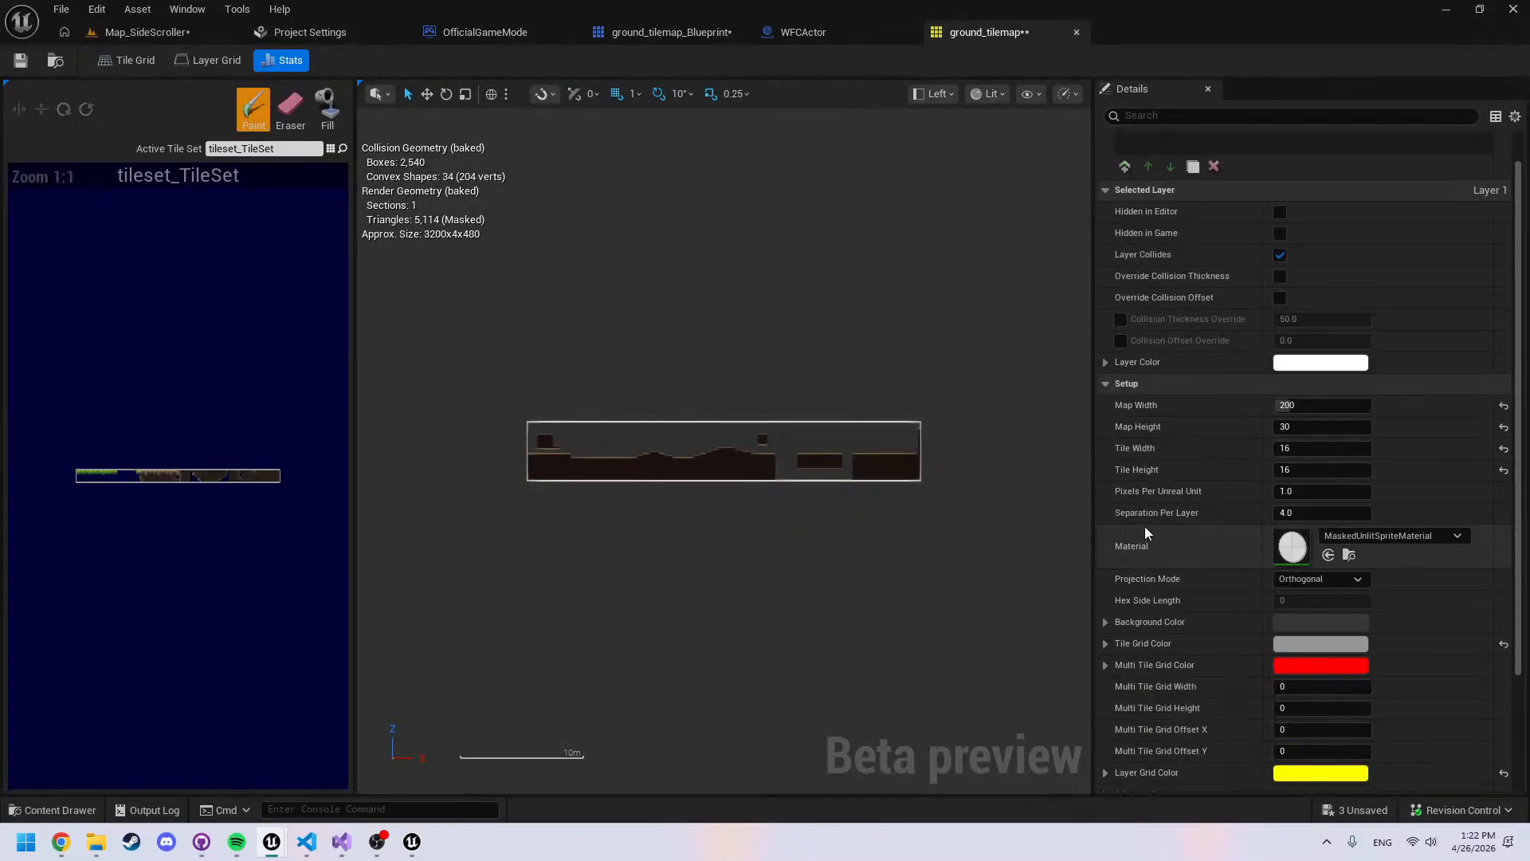
pyautogui.scroll(-3, 1146, 533)
pyautogui.click(802, 32)
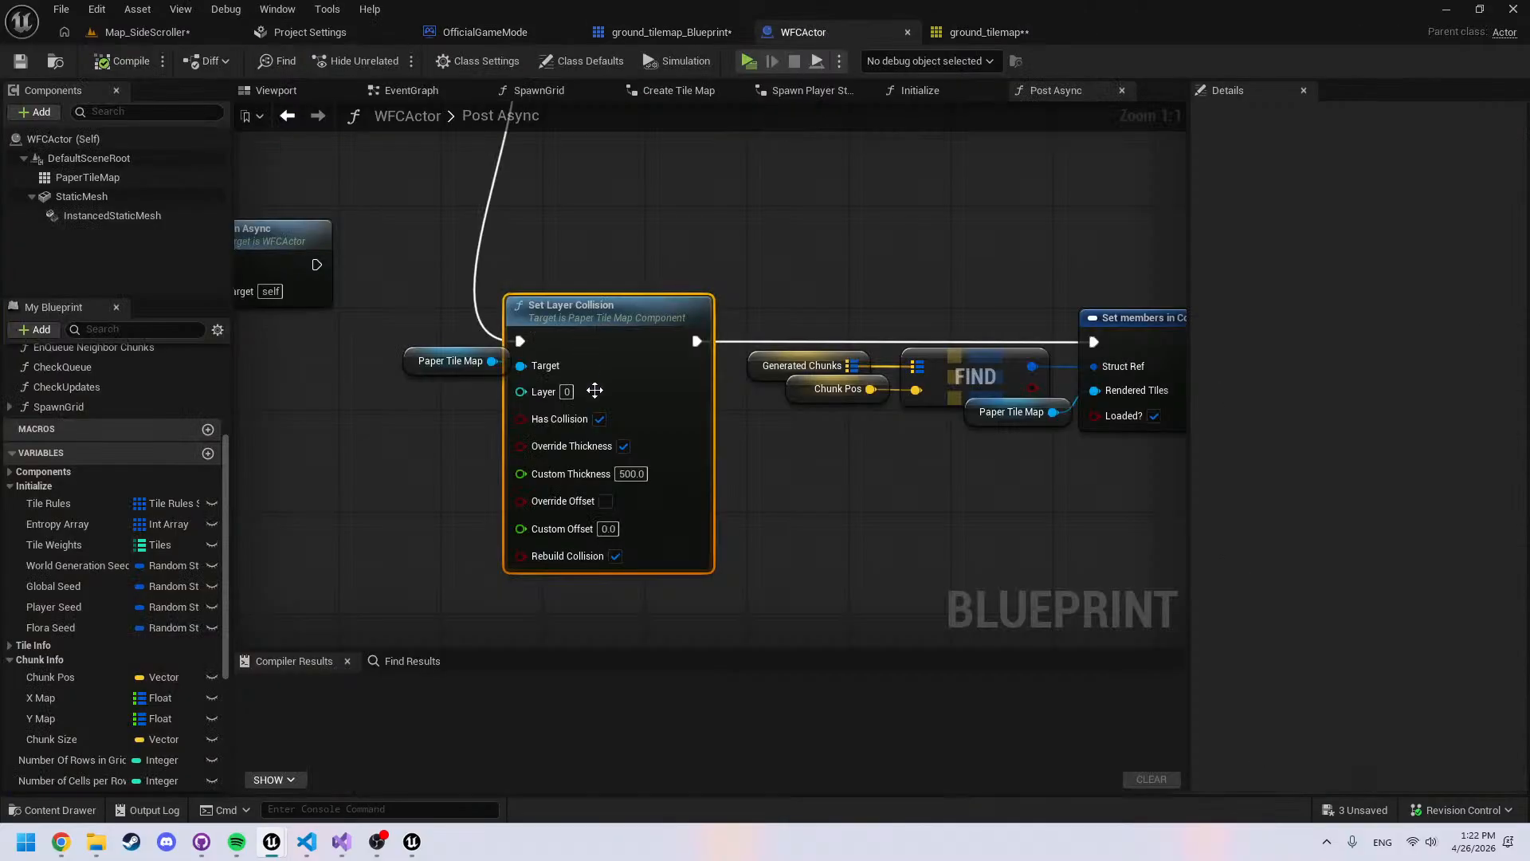
pyautogui.click(451, 360)
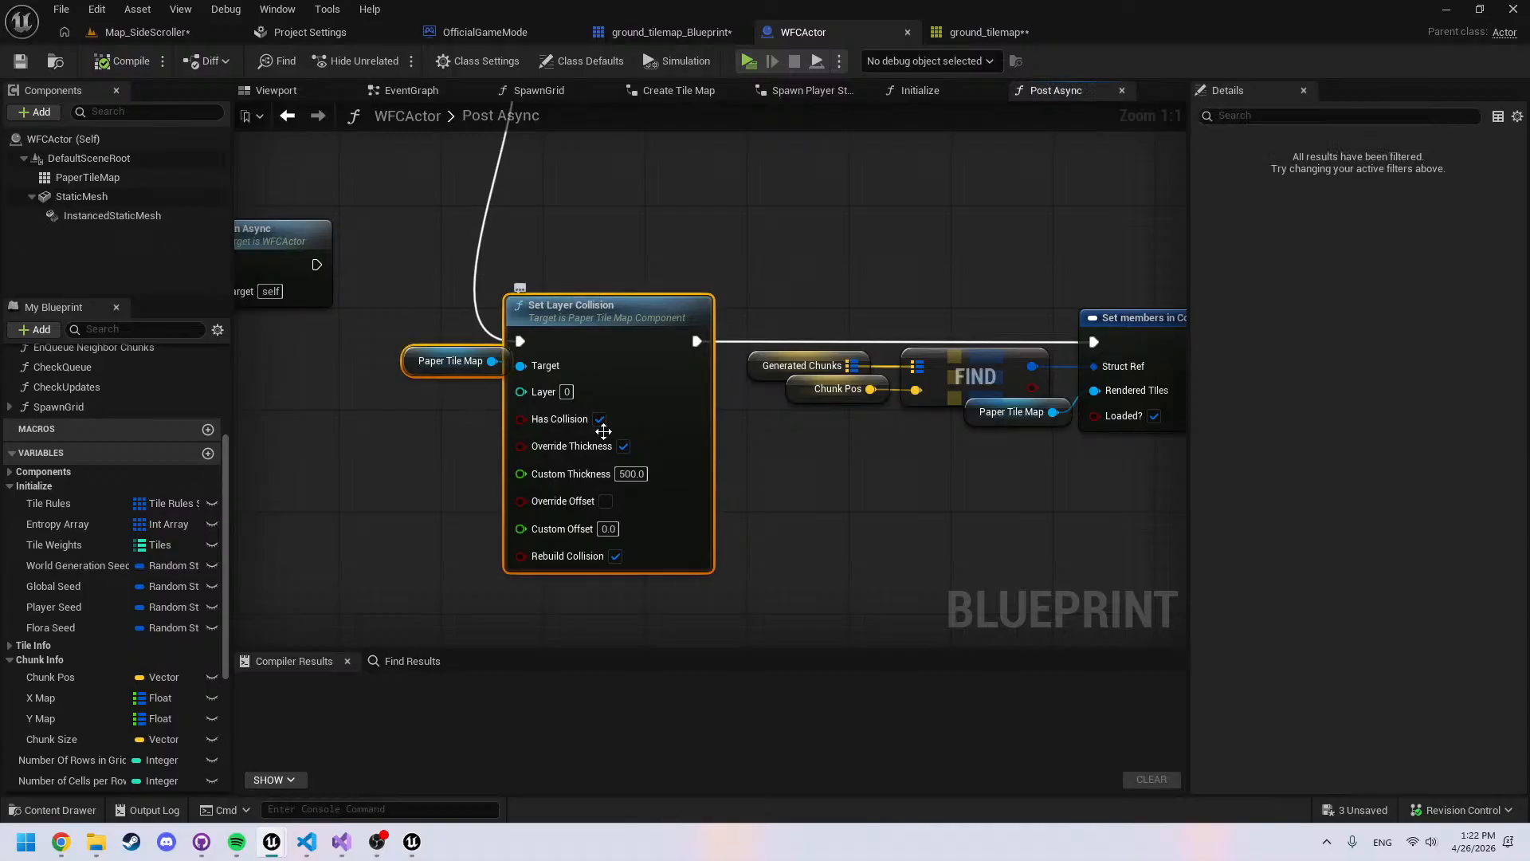
pyautogui.click(977, 32)
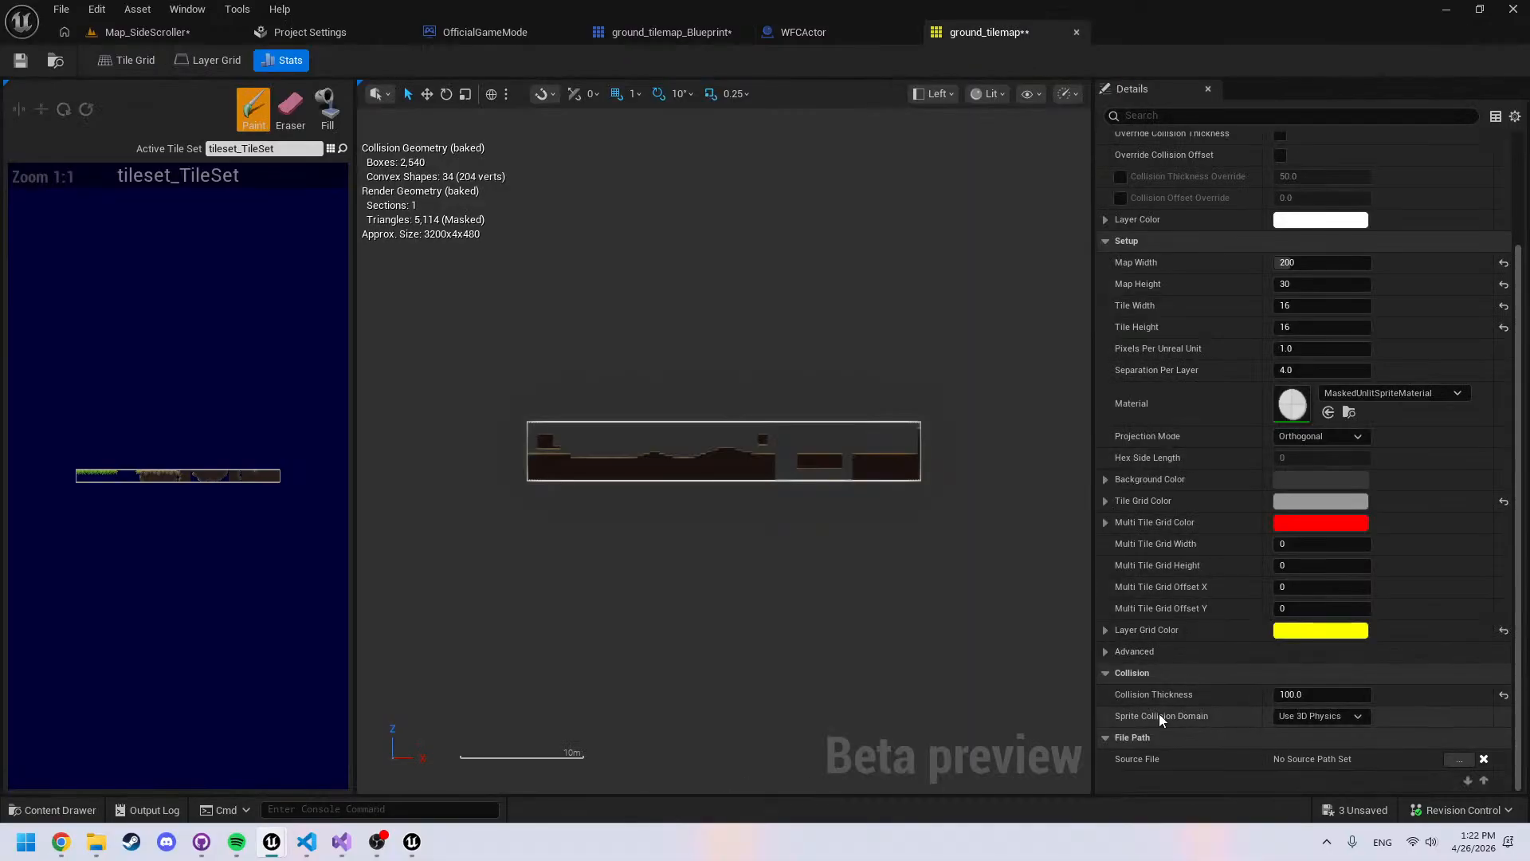
pyautogui.scroll(3, 1170, 687)
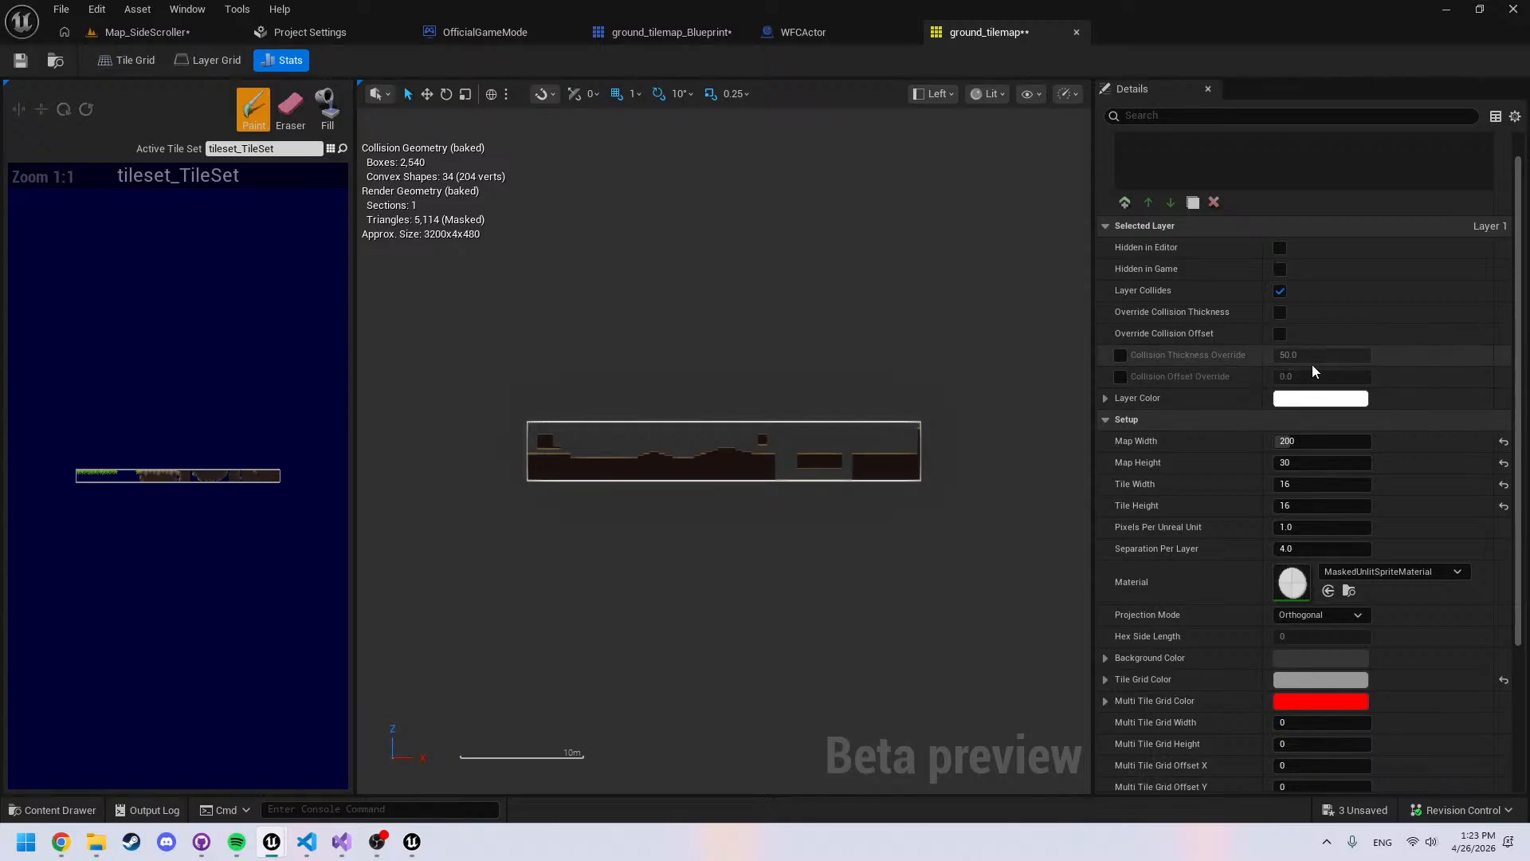
# Add a Set Default Collision Thickness node targeting Paper Tile Map below Set Layer Collision in WFCActor's Post Async function
pyautogui.click(843, 32)
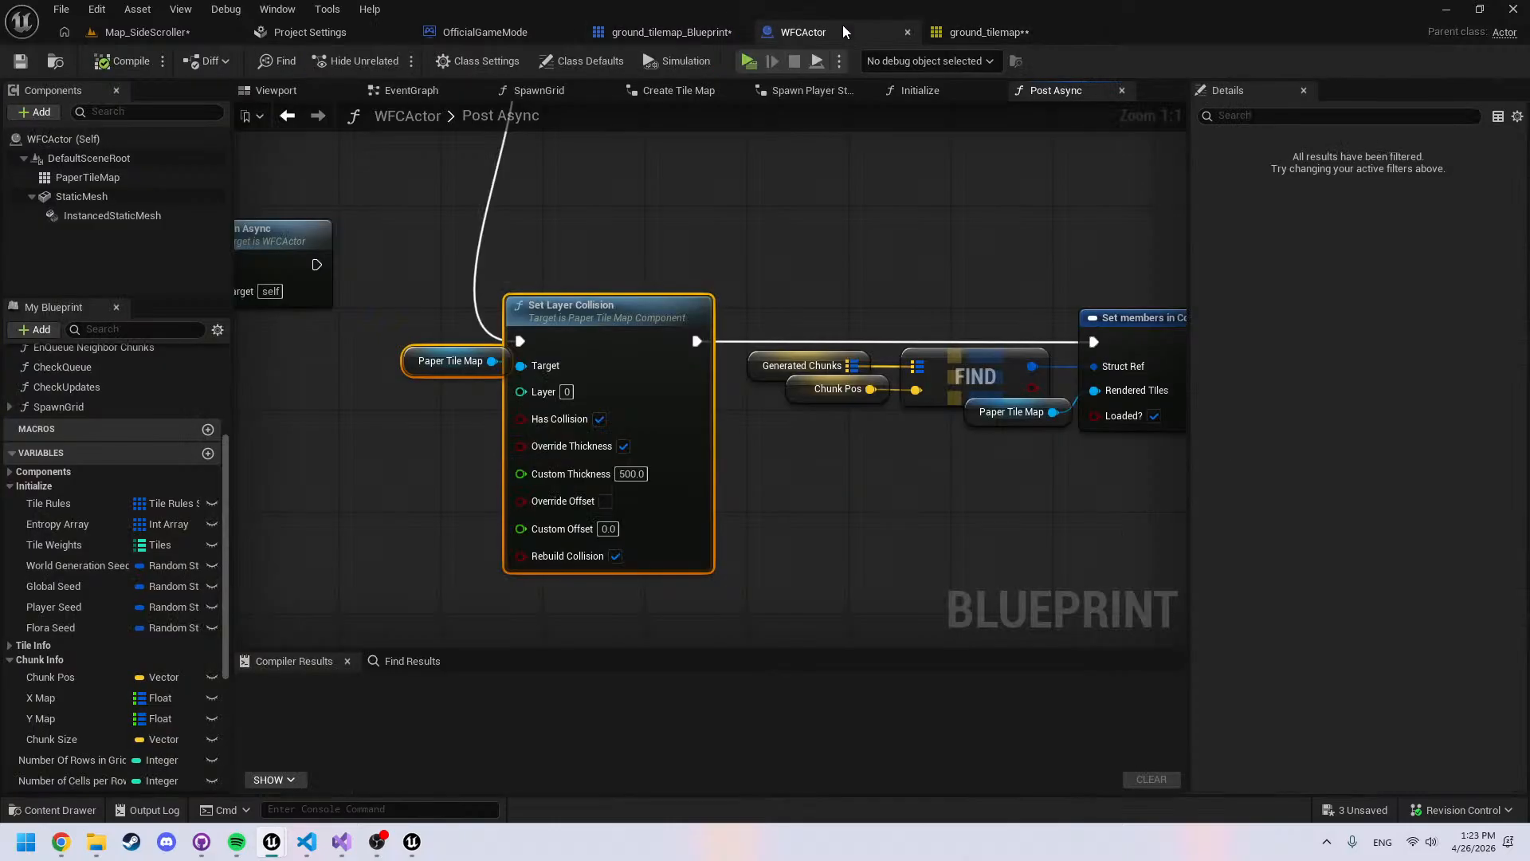
pyautogui.moveTo(493, 361); pyautogui.dragTo(441, 595)
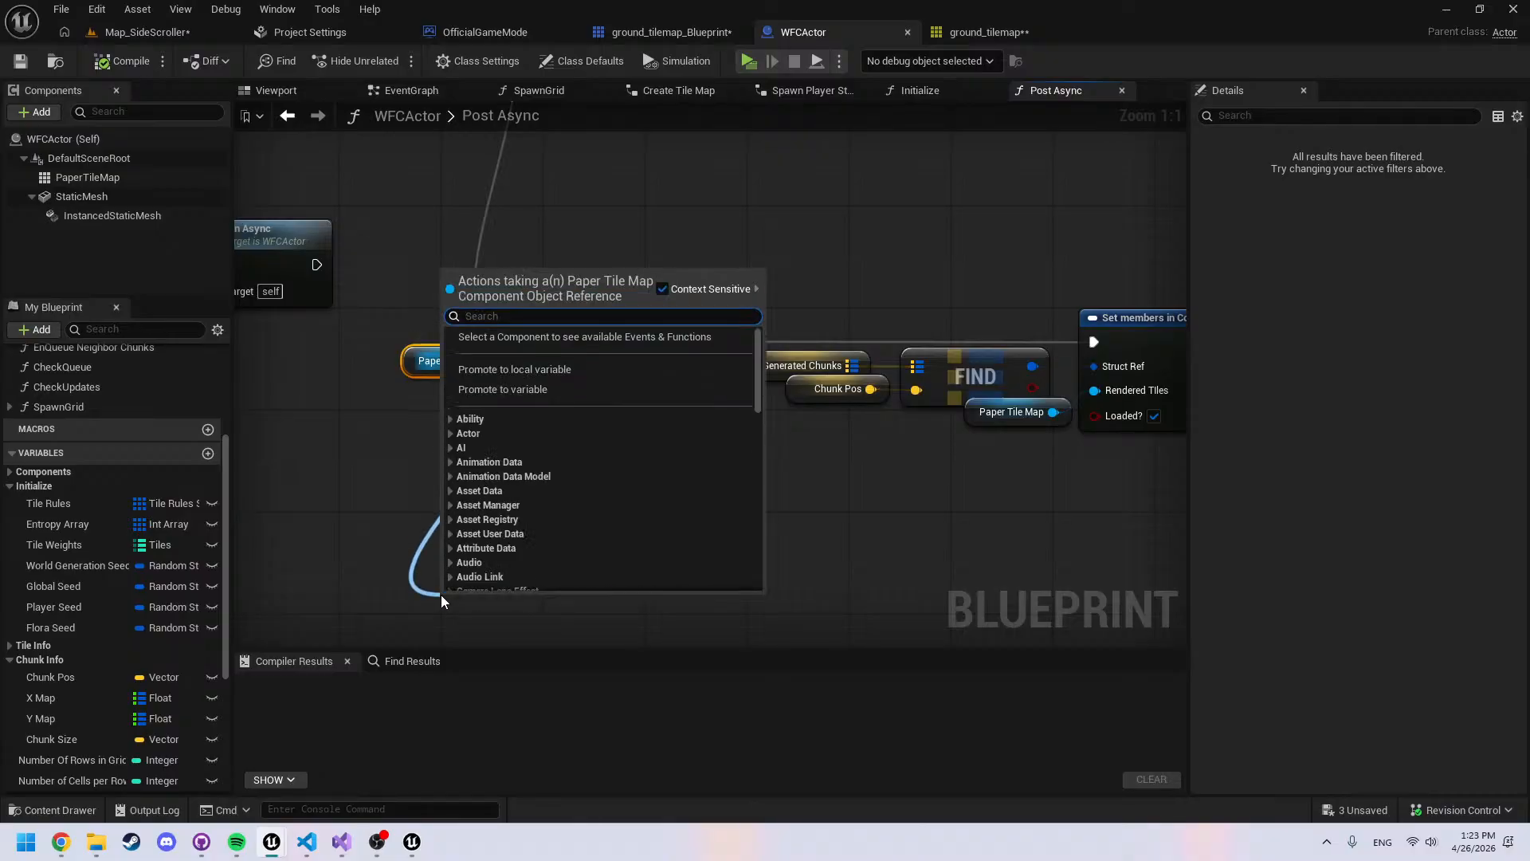
pyautogui.write('collision')
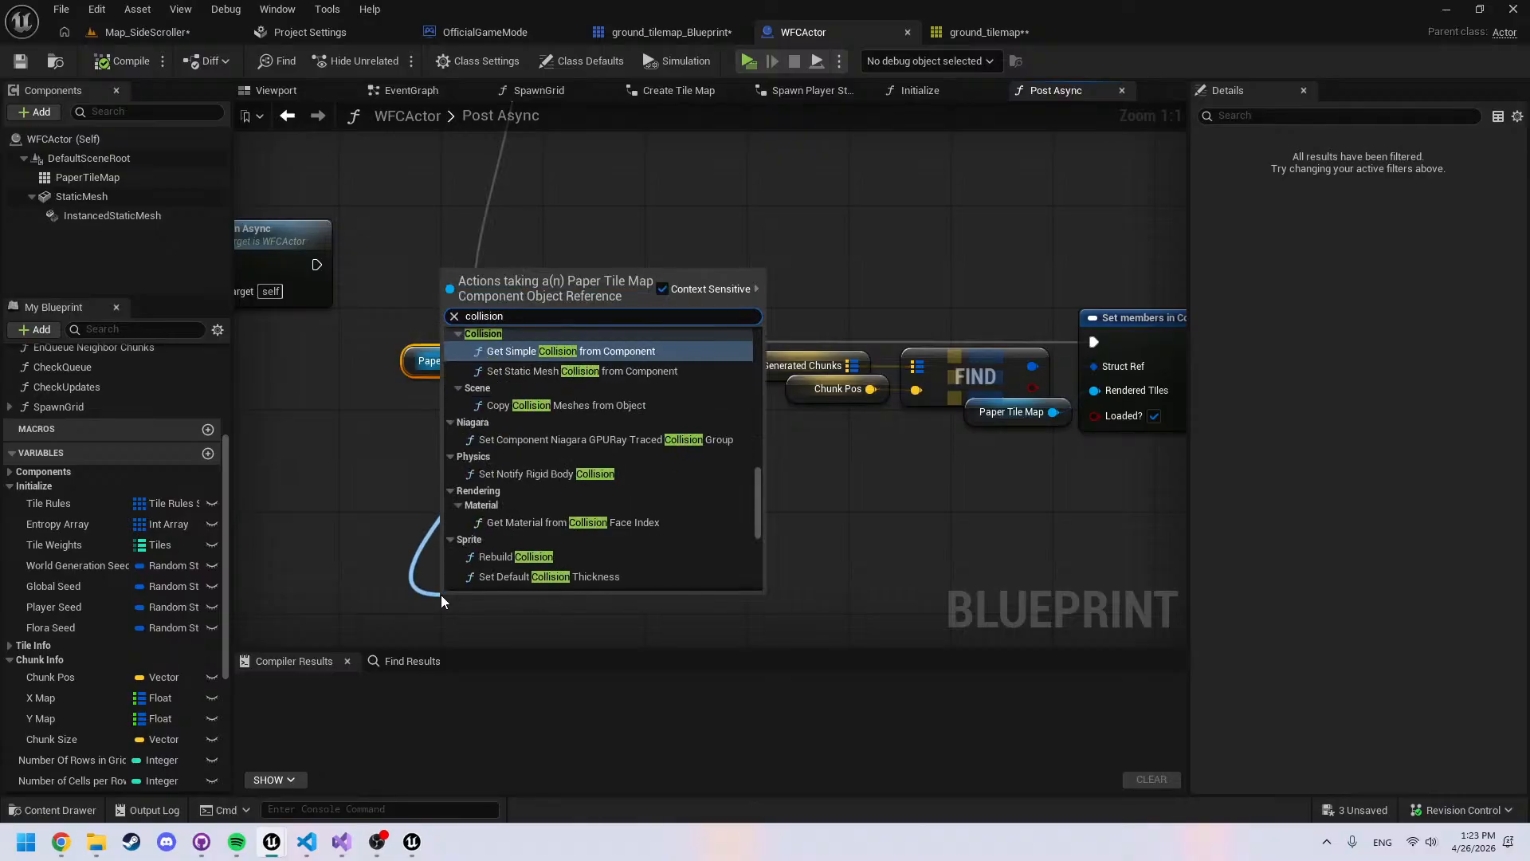
pyautogui.scroll(-3, 655, 534)
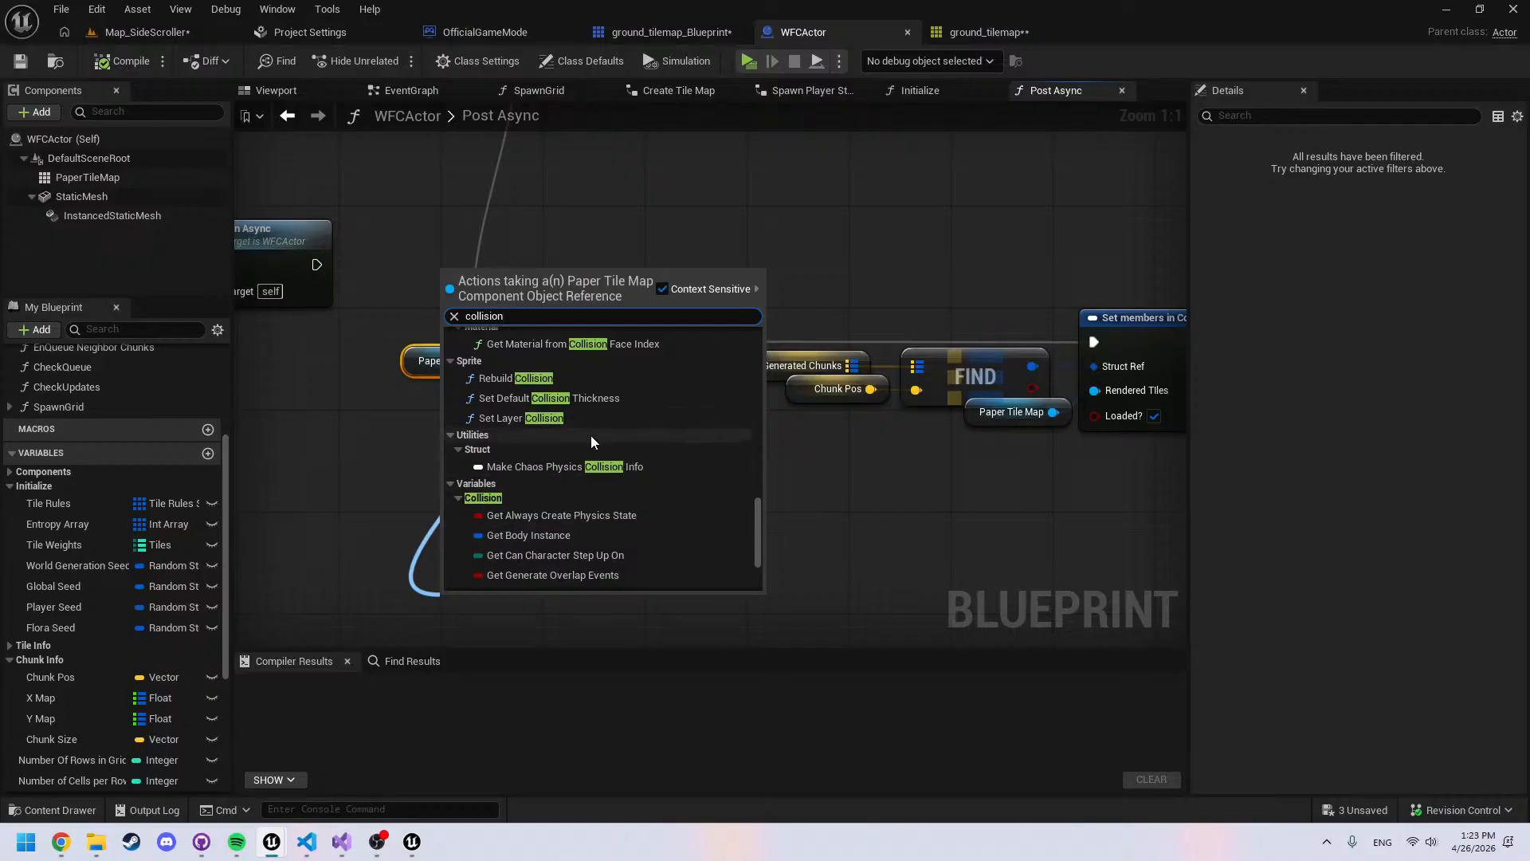
pyautogui.click(550, 398)
pyautogui.moveTo(867, 559); pyautogui.dragTo(937, 346, button='right')
pyautogui.moveTo(654, 400); pyautogui.dragTo(679, 410)
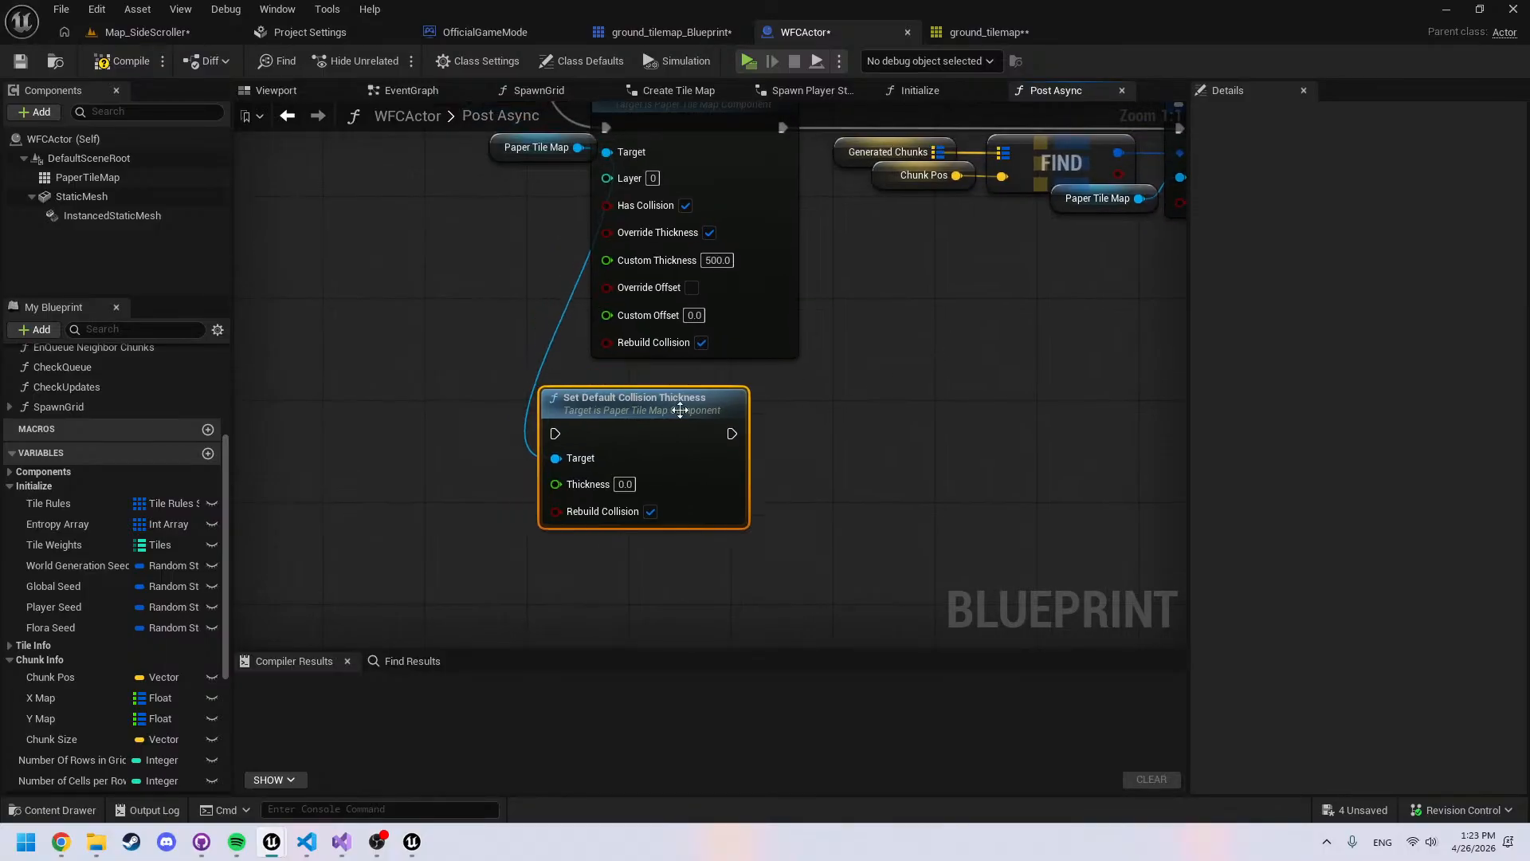
pyautogui.moveTo(805, 415); pyautogui.dragTo(827, 441, button='right')
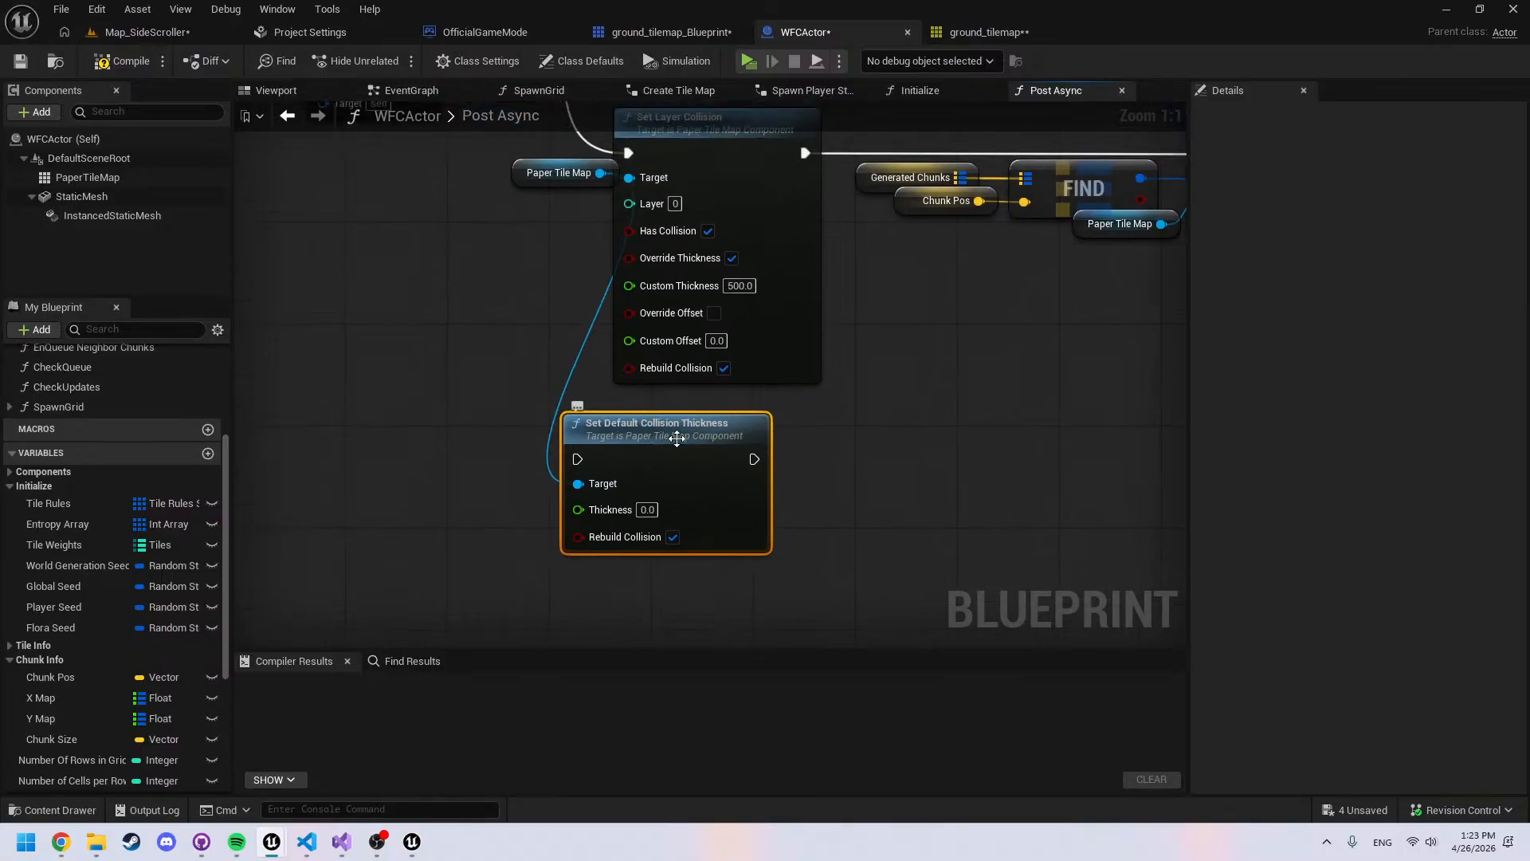
# Check the default Collision Thickness setting in the ground_tilemap asset against the new WFCActor node
pyautogui.click(986, 36)
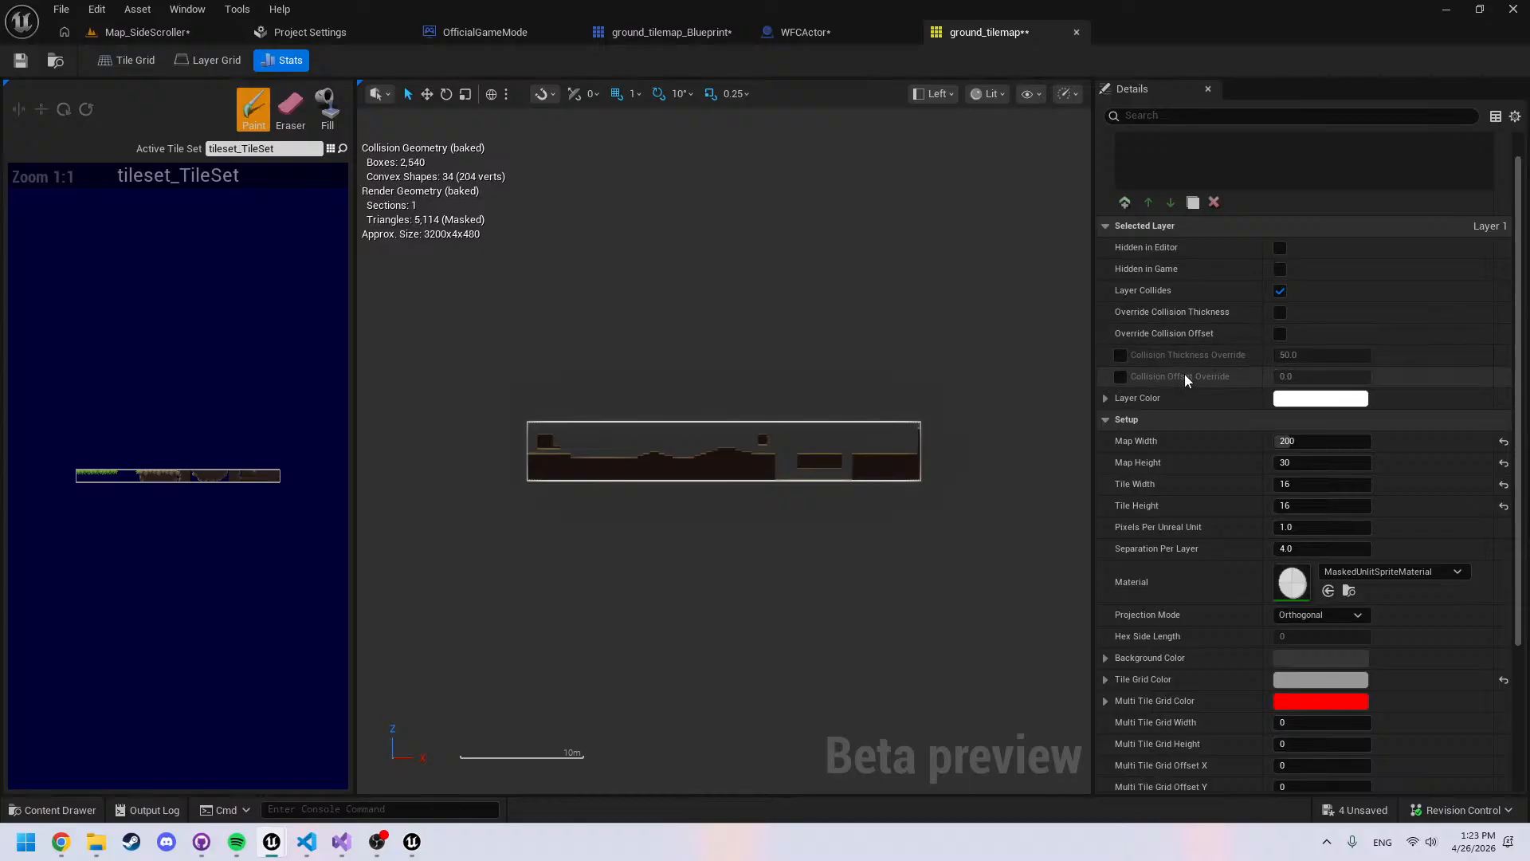
pyautogui.scroll(-5, 1175, 390)
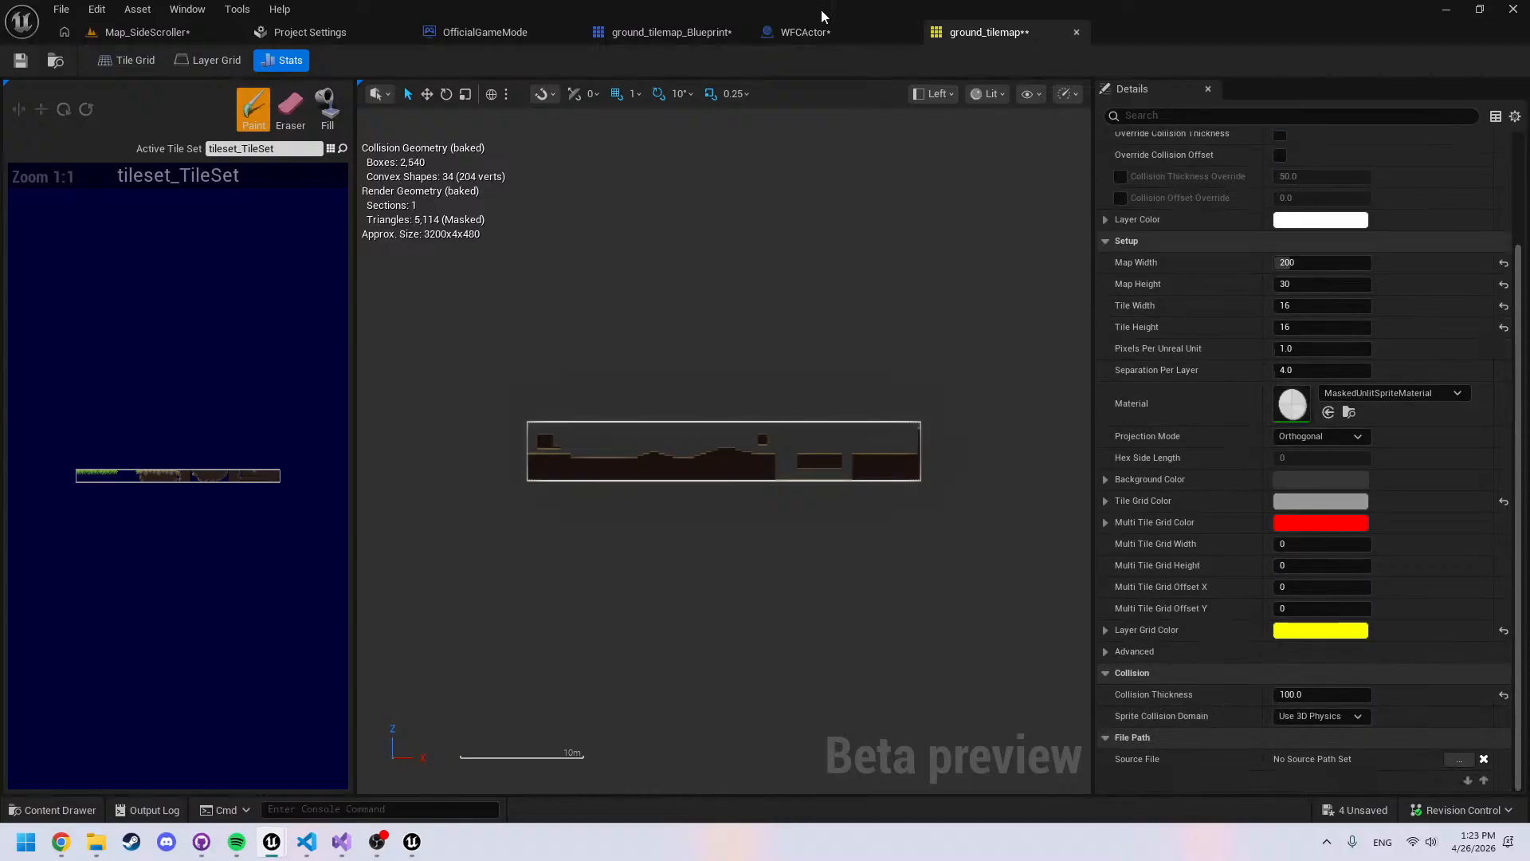
pyautogui.click(806, 28)
# Add a Set Default Collision Thickness node with a Render Component reference as its Target in ground_tilemap_Blueprint's EventGraph
pyautogui.click(665, 31)
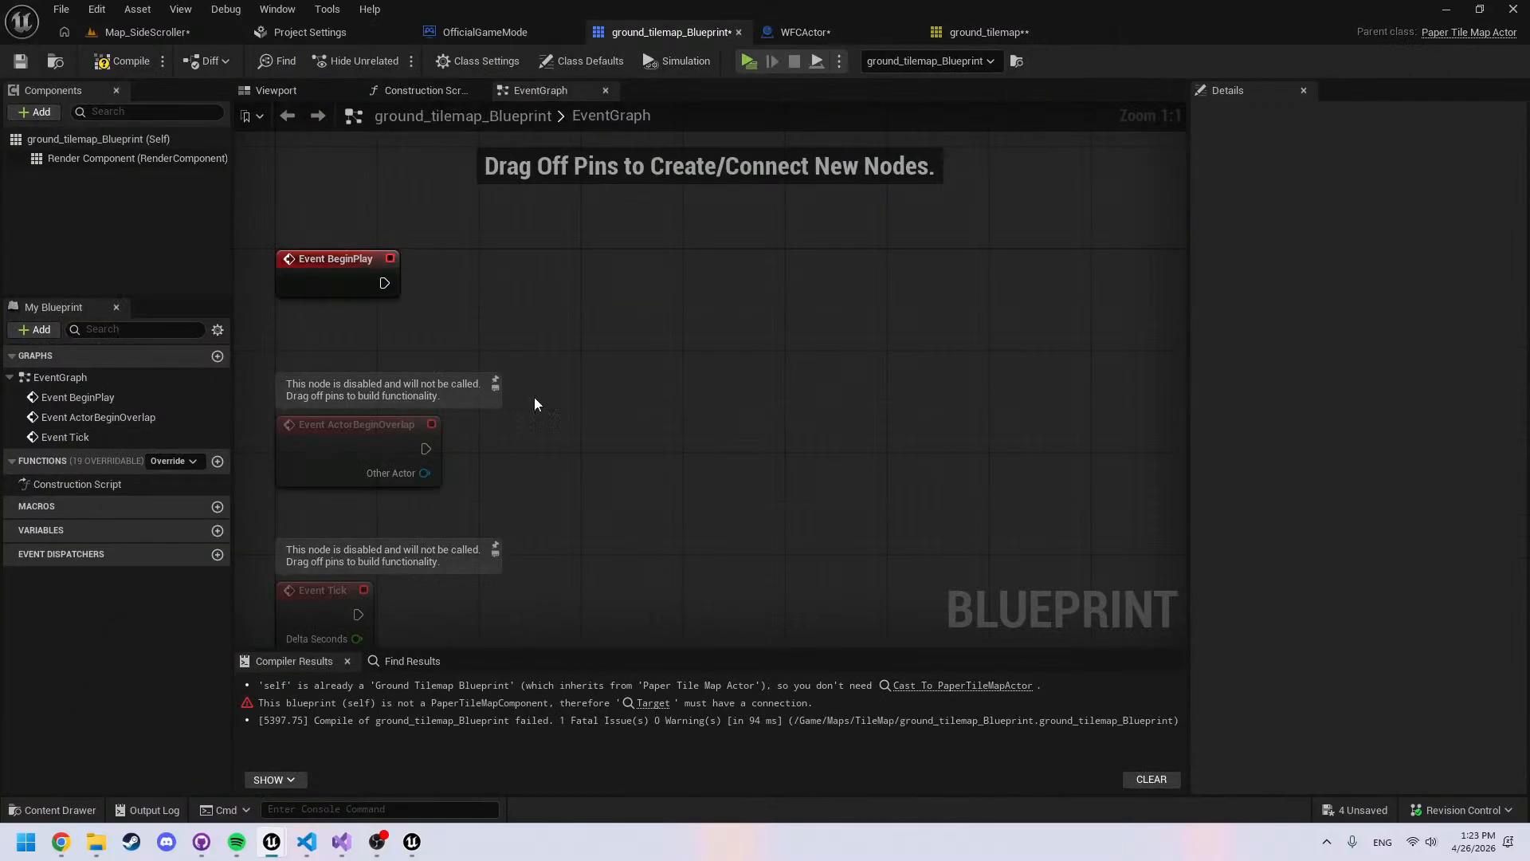
pyautogui.moveTo(159, 157); pyautogui.dragTo(582, 347)
pyautogui.moveTo(689, 352); pyautogui.dragTo(808, 338)
pyautogui.write('set default')
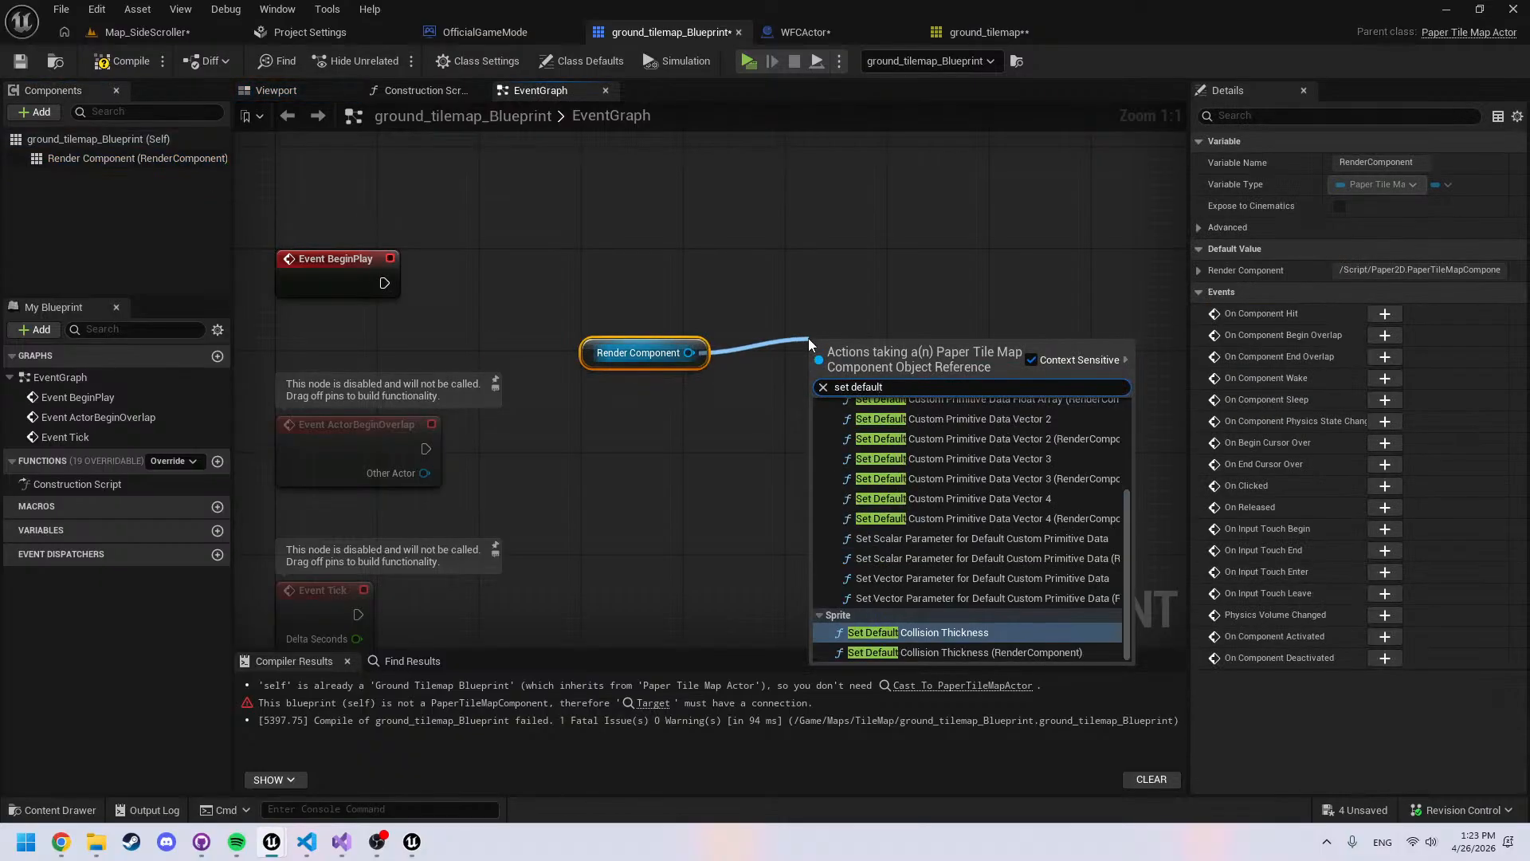
pyautogui.press('Return')
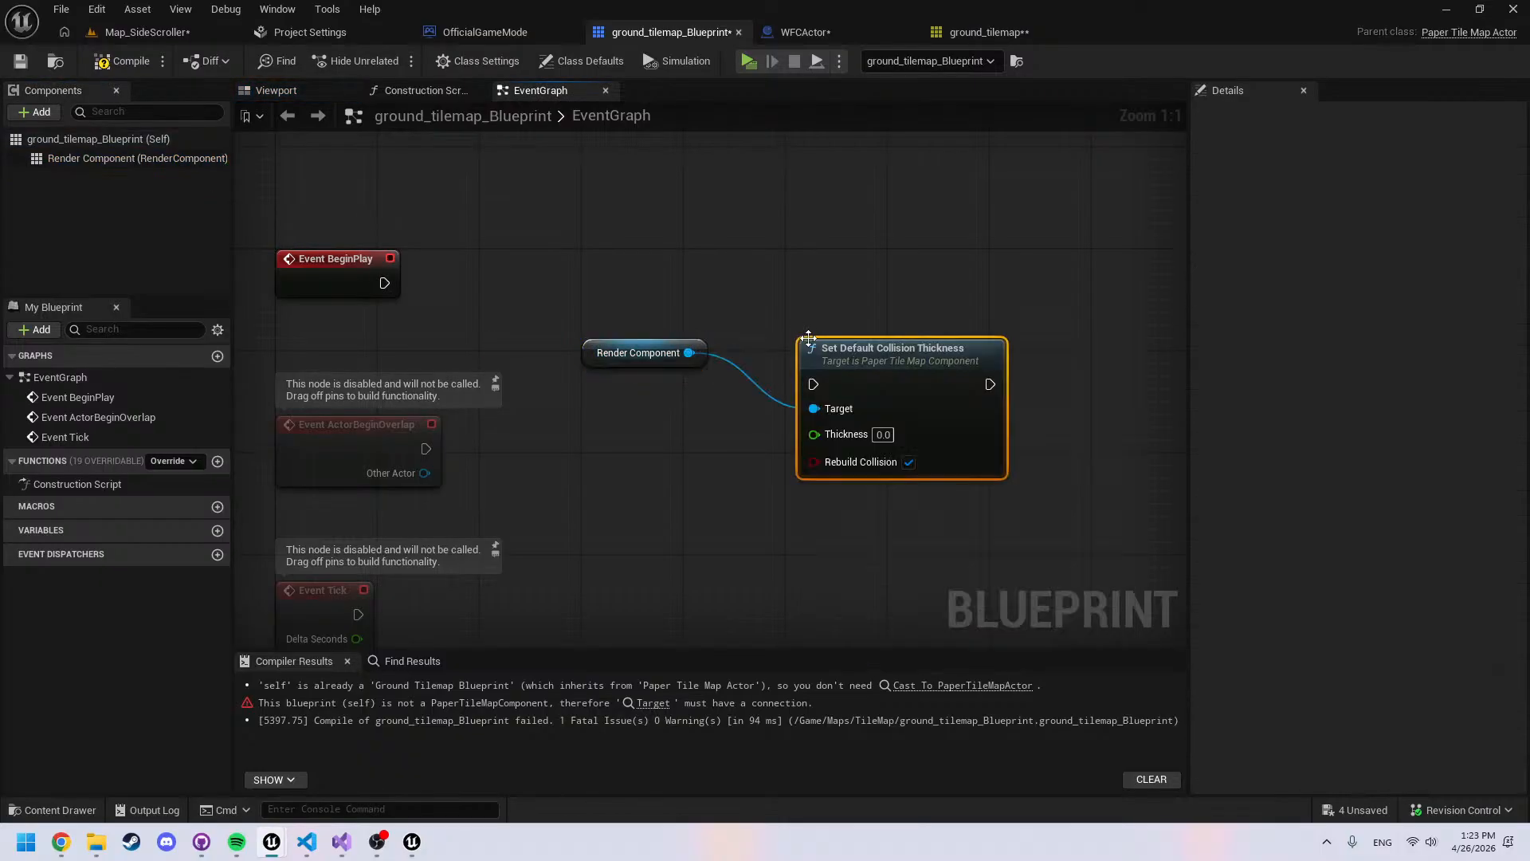
# Connect Event BeginPlay to Set Default Collision Thickness with Thickness 10, compile, and test the nav mesh in a play session
pyautogui.click(887, 435)
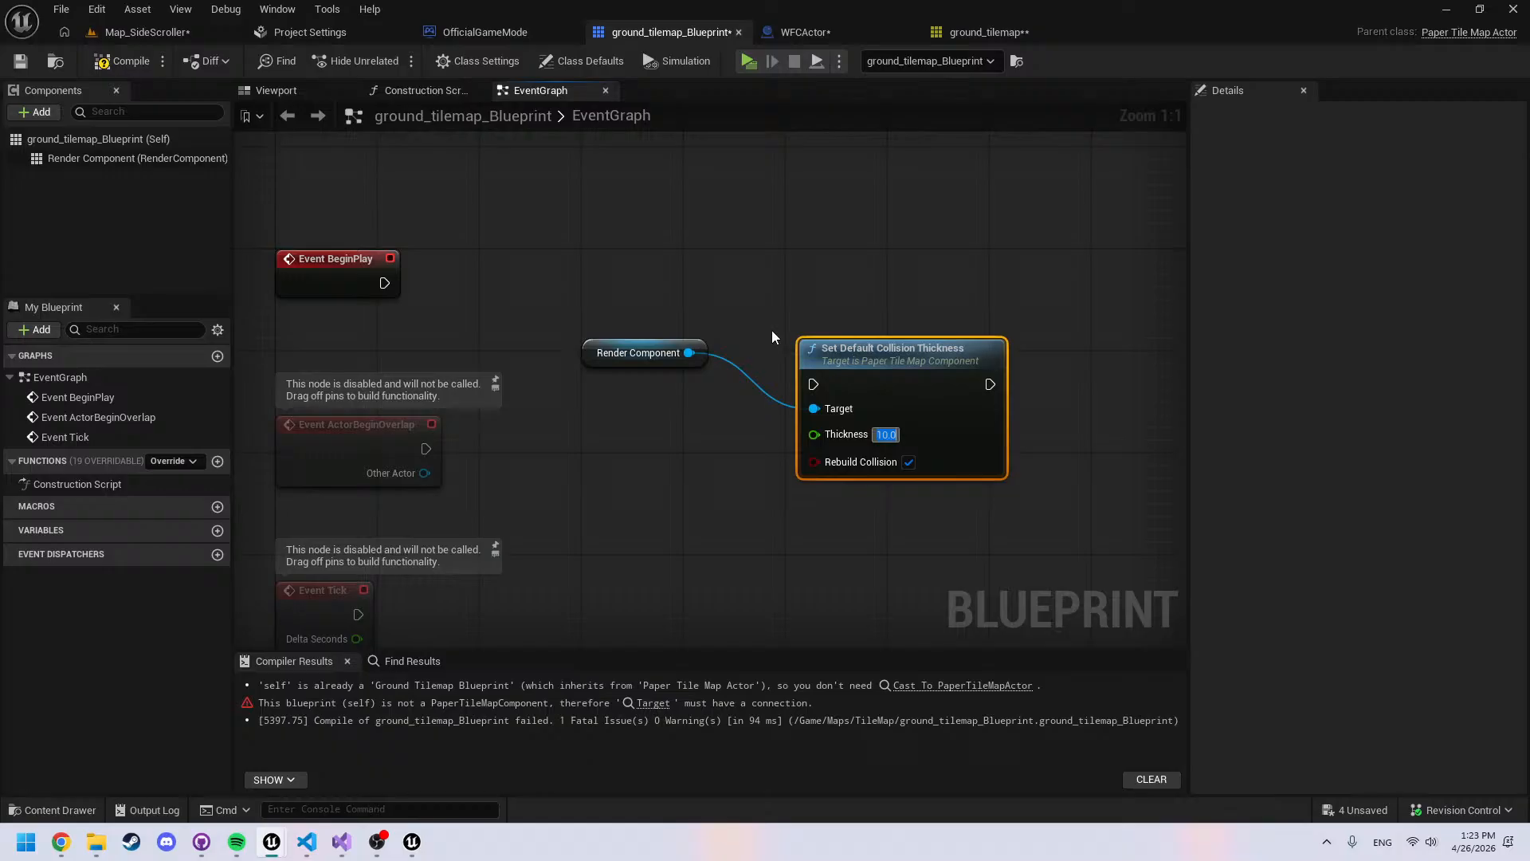
pyautogui.moveTo(813, 384); pyautogui.dragTo(387, 290)
pyautogui.moveTo(902, 368); pyautogui.dragTo(864, 266)
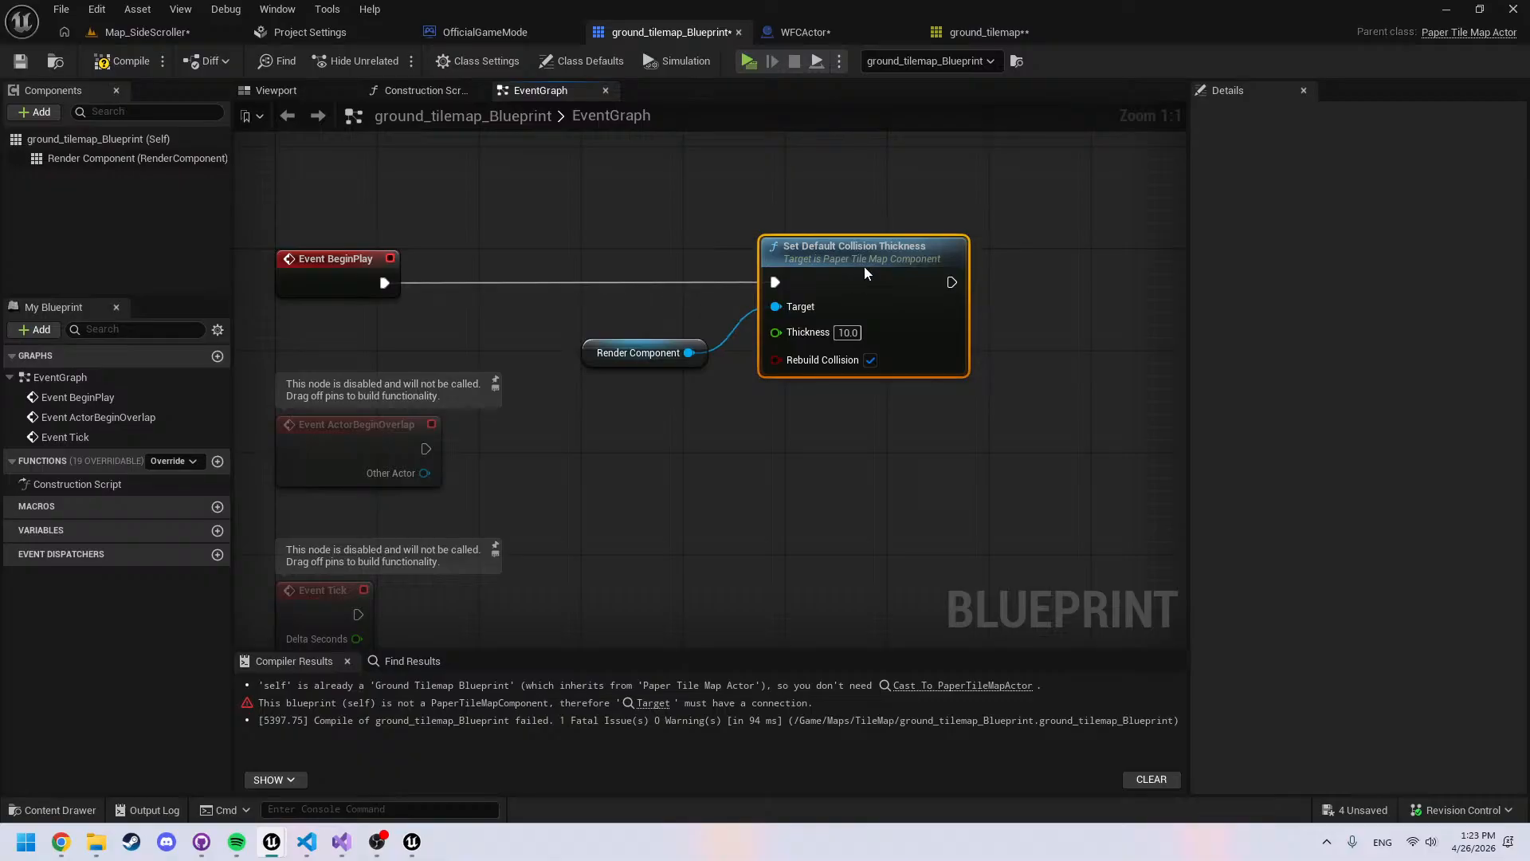
pyautogui.click(121, 61)
pyautogui.click(641, 195)
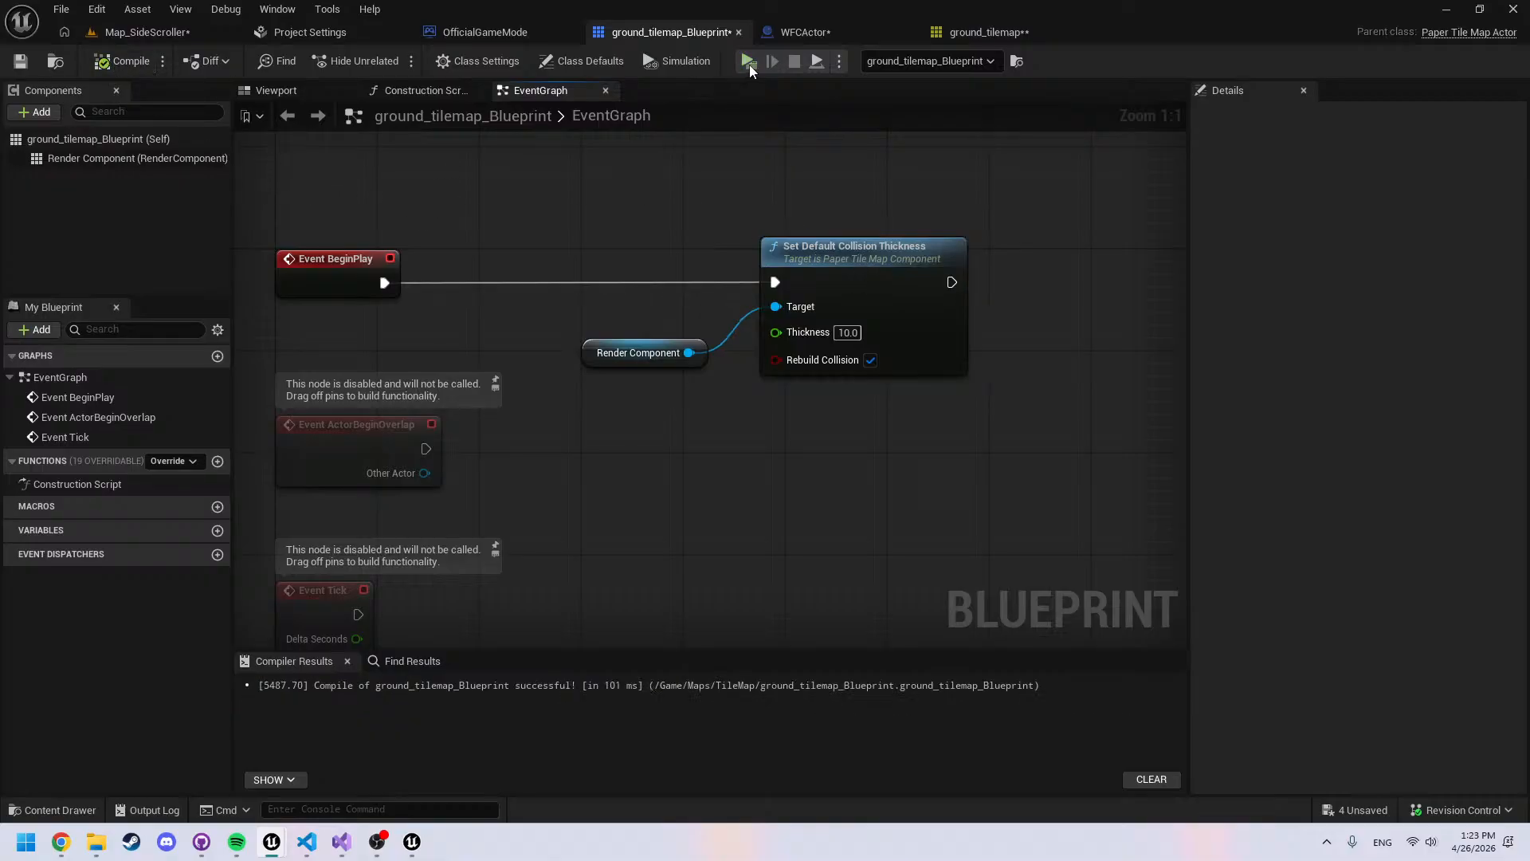
pyautogui.click(750, 62)
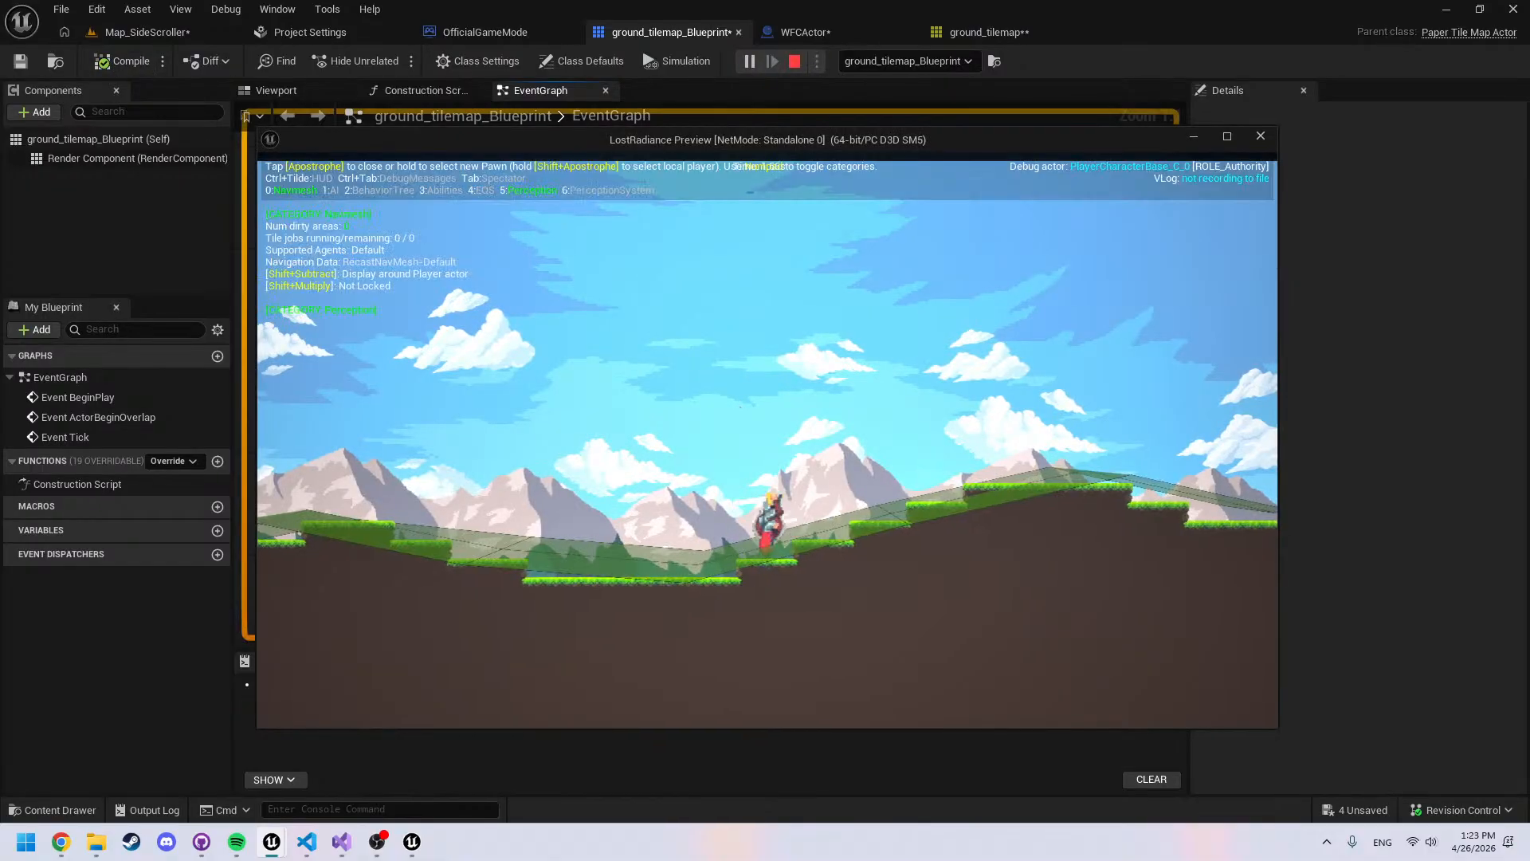
pyautogui.press('Escape')
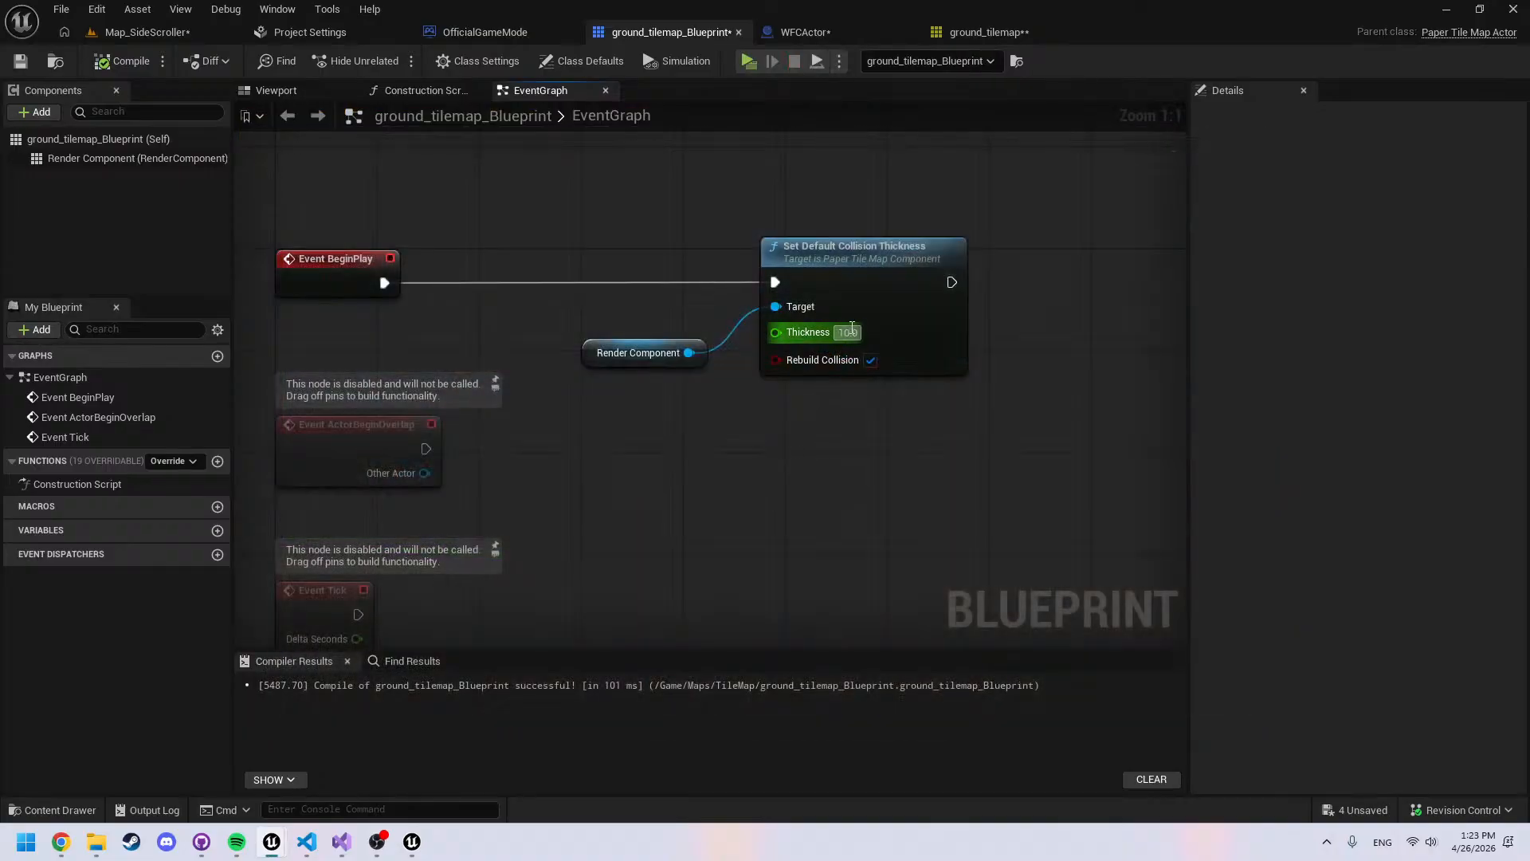
# Insert a Delay node with a Duration of 1.0 between Event BeginPlay and Set Default Collision Thickness, placed level with the event
pyautogui.moveTo(619, 450); pyautogui.dragTo(691, 403, button='right')
pyautogui.moveTo(465, 230); pyautogui.dragTo(522, 229)
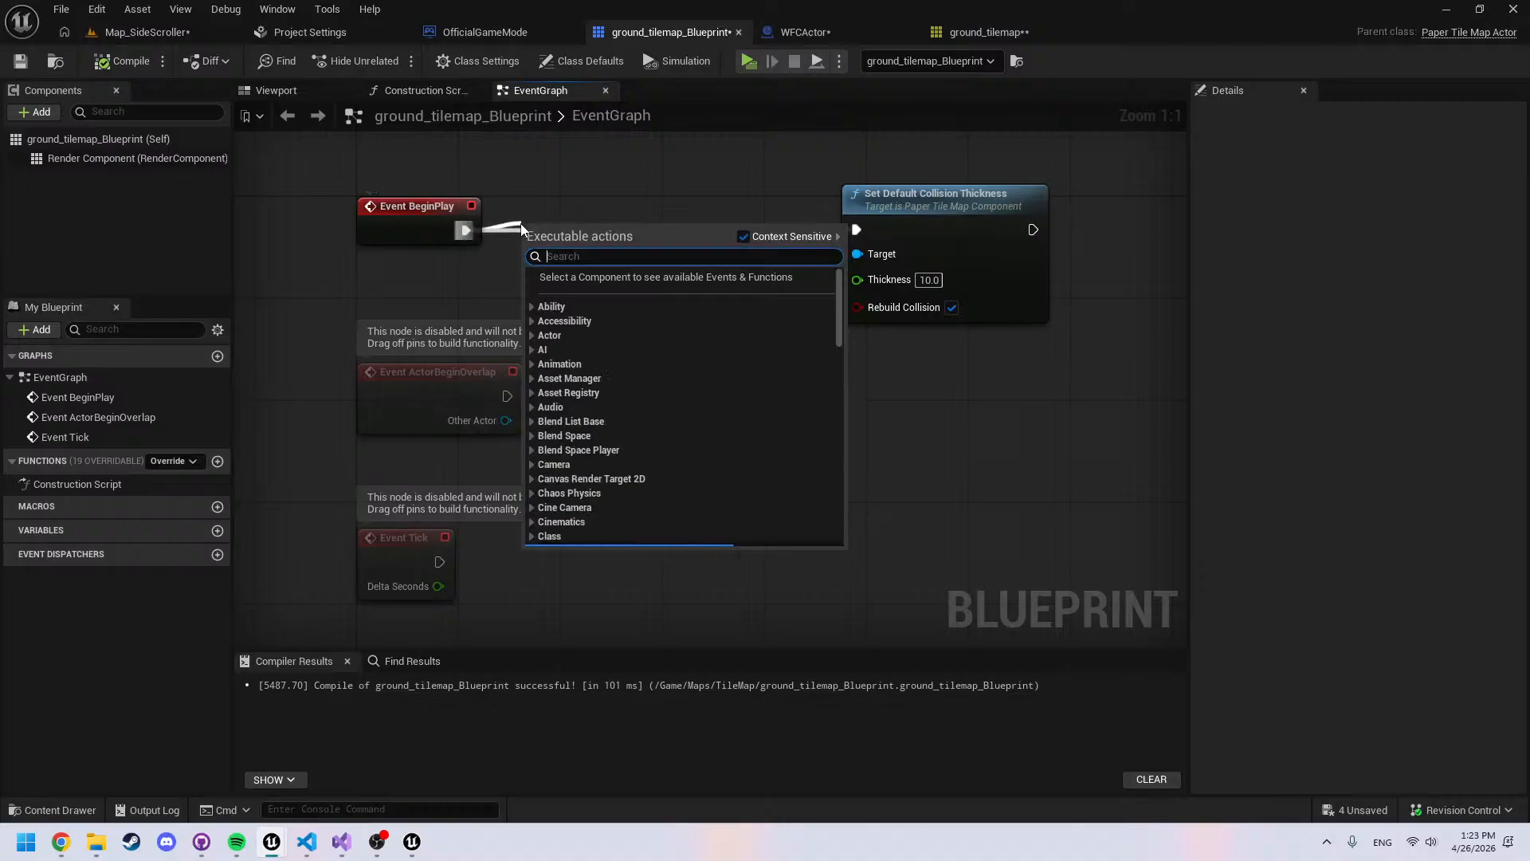
pyautogui.write('delay')
pyautogui.press('Return')
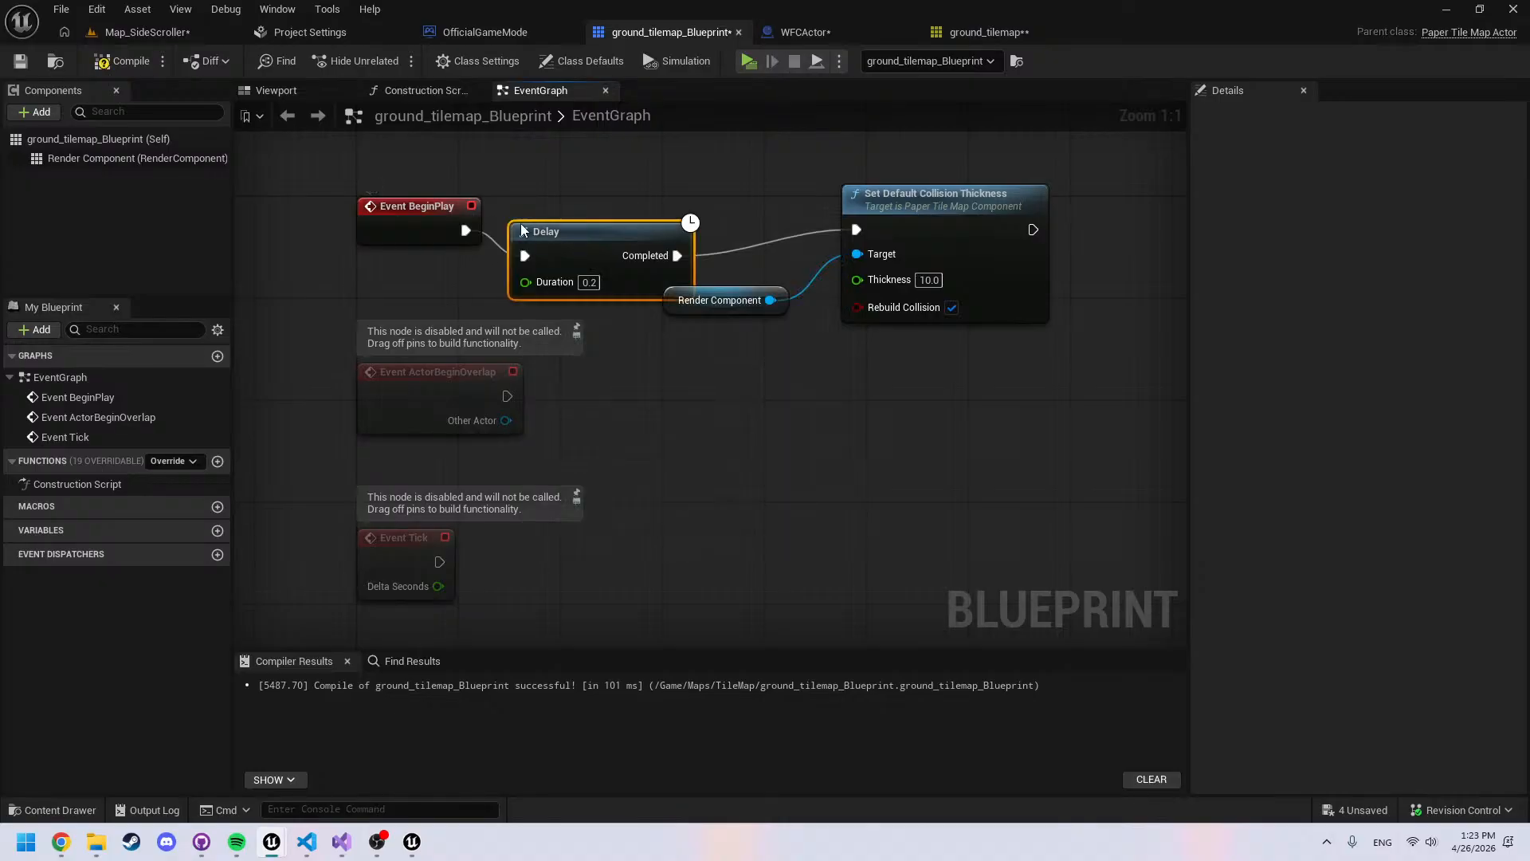
pyautogui.click(590, 283)
pyautogui.write('1')
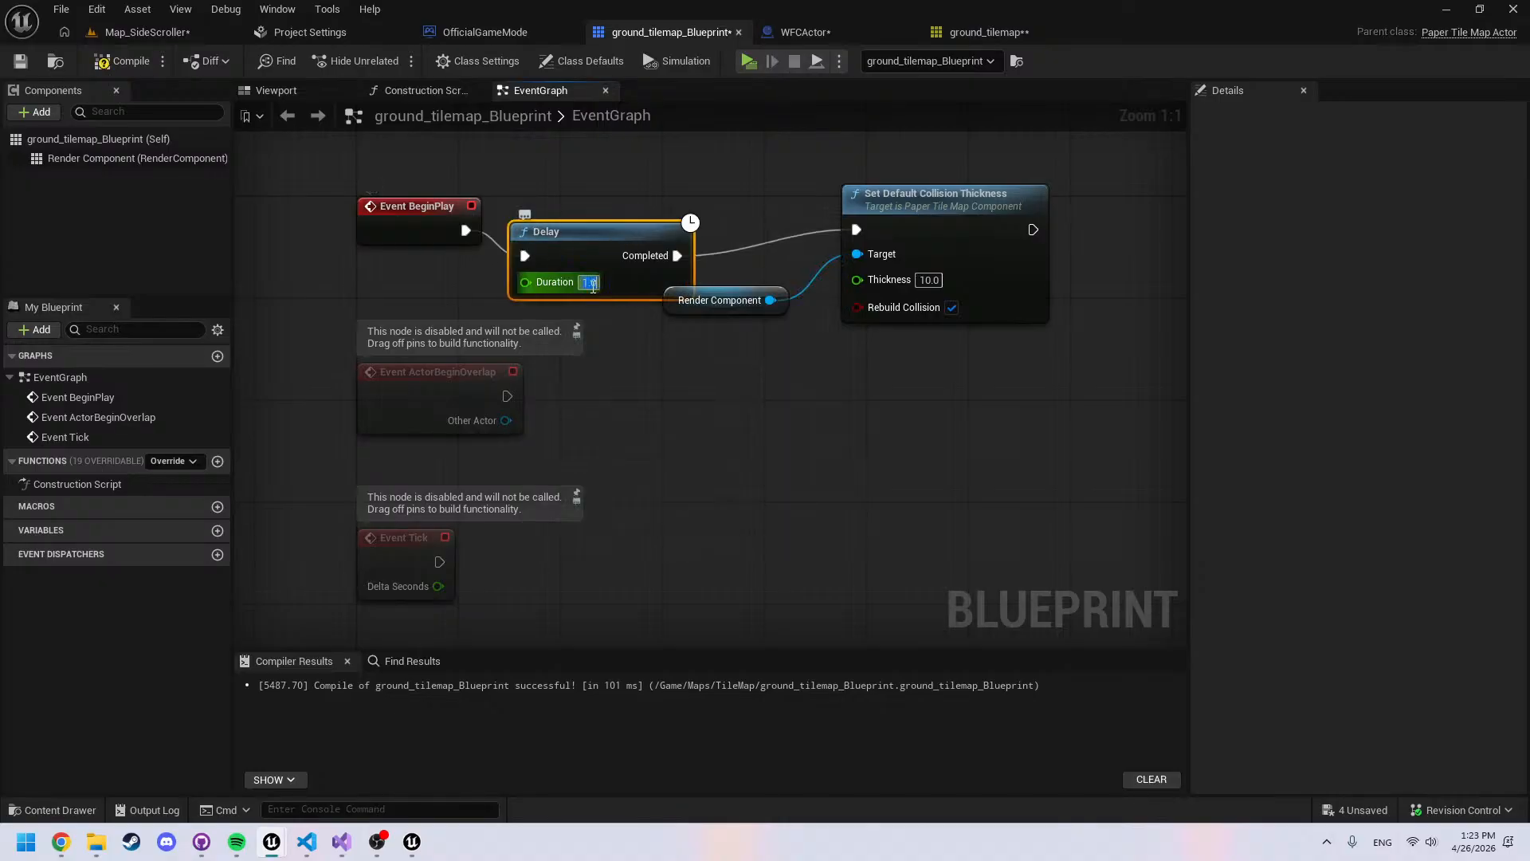
pyautogui.moveTo(606, 248); pyautogui.dragTo(606, 198)
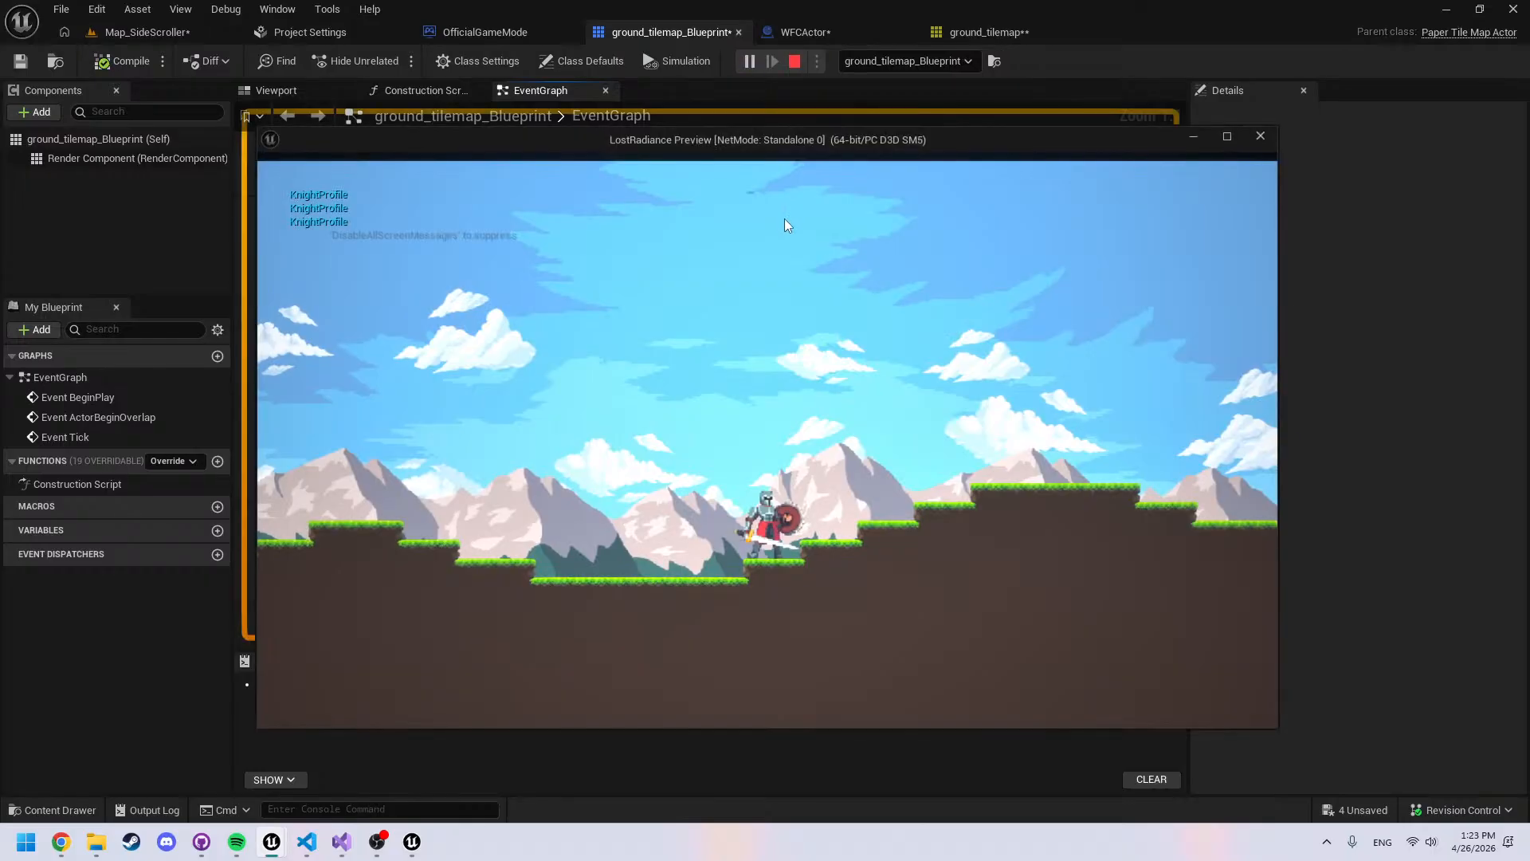
# Play the side-scroller with the navigation debug overlay enabled to check the nav mesh on the ground, and end the session
pyautogui.click(784, 225)
pyautogui.press('d')
pyautogui.press("'")
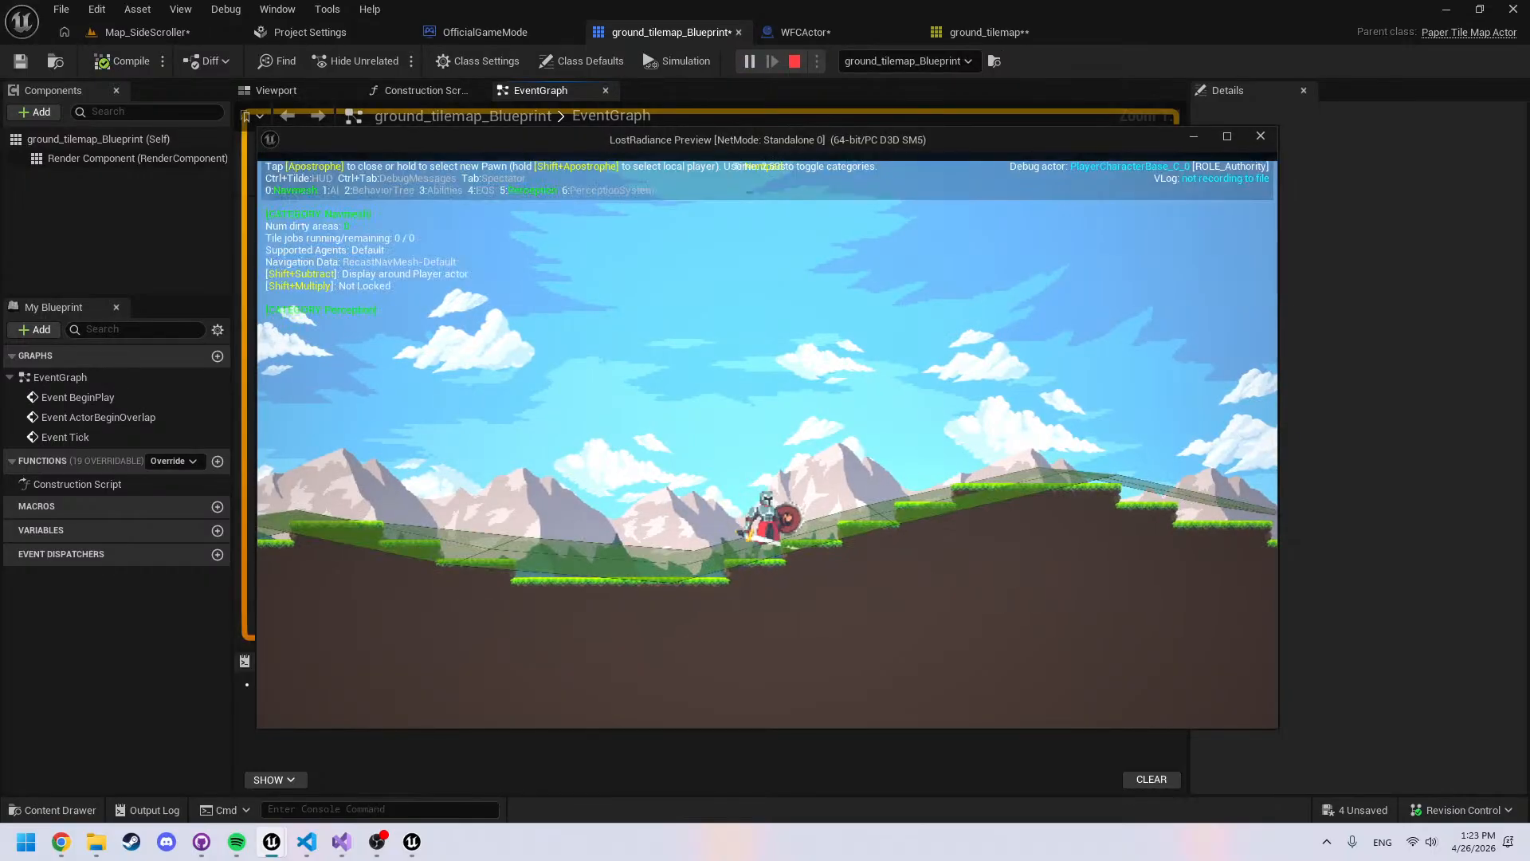
pyautogui.press('Escape')
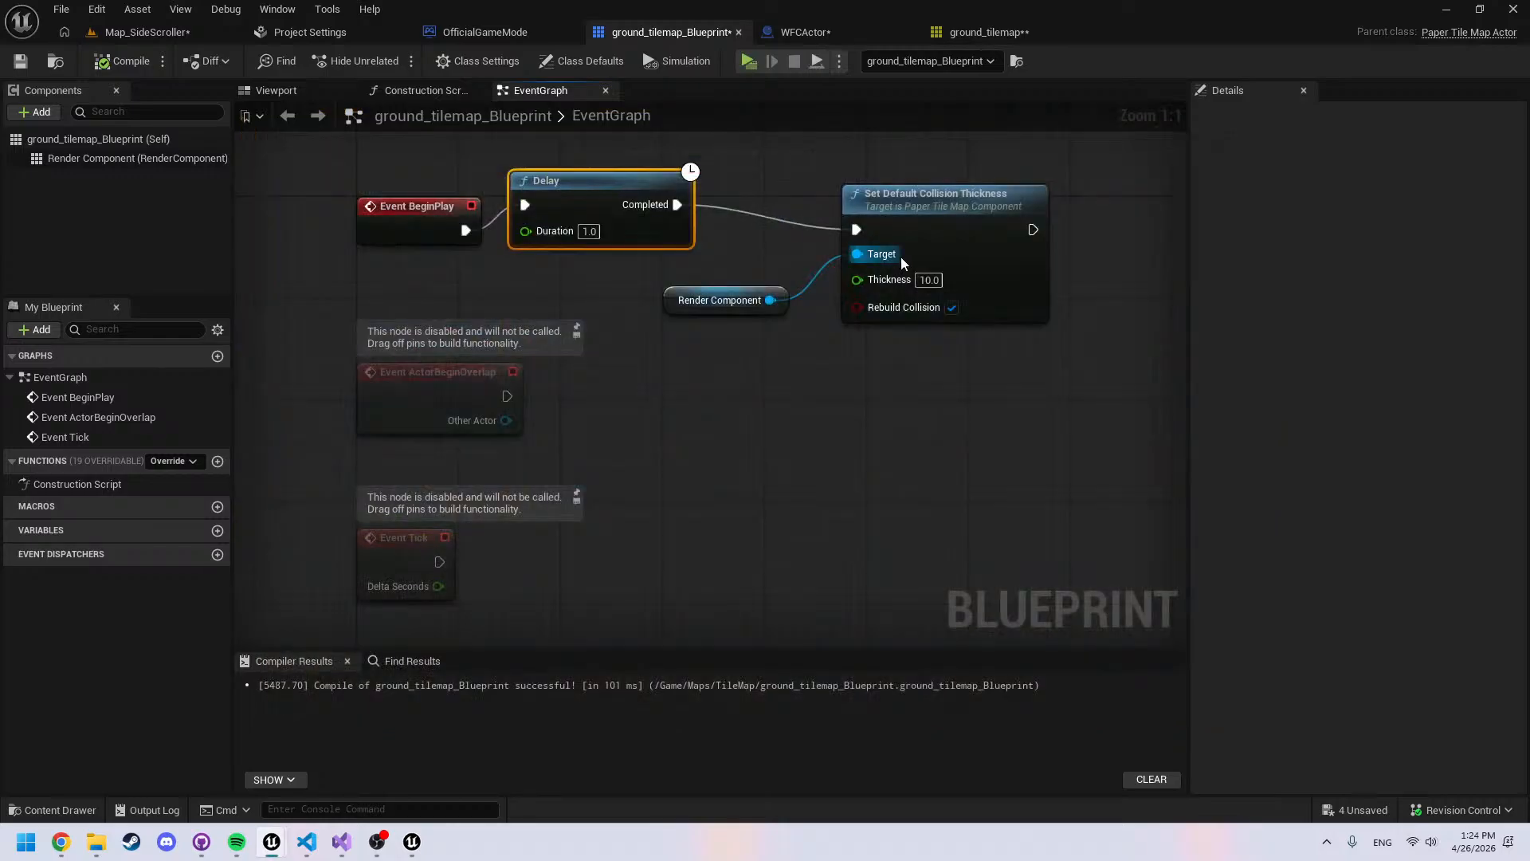
# Delete the Delay, Render Component and Set Default Collision Thickness nodes from ground_tilemap_Blueprint's EventGraph
pyautogui.moveTo(937, 375); pyautogui.dragTo(608, 204)
pyautogui.press('Delete')
pyautogui.moveTo(741, 284); pyautogui.dragTo(763, 318, button='right')
# Review the ground_tilemap asset's layer collision overrides and its default Collision Thickness
pyautogui.click(982, 32)
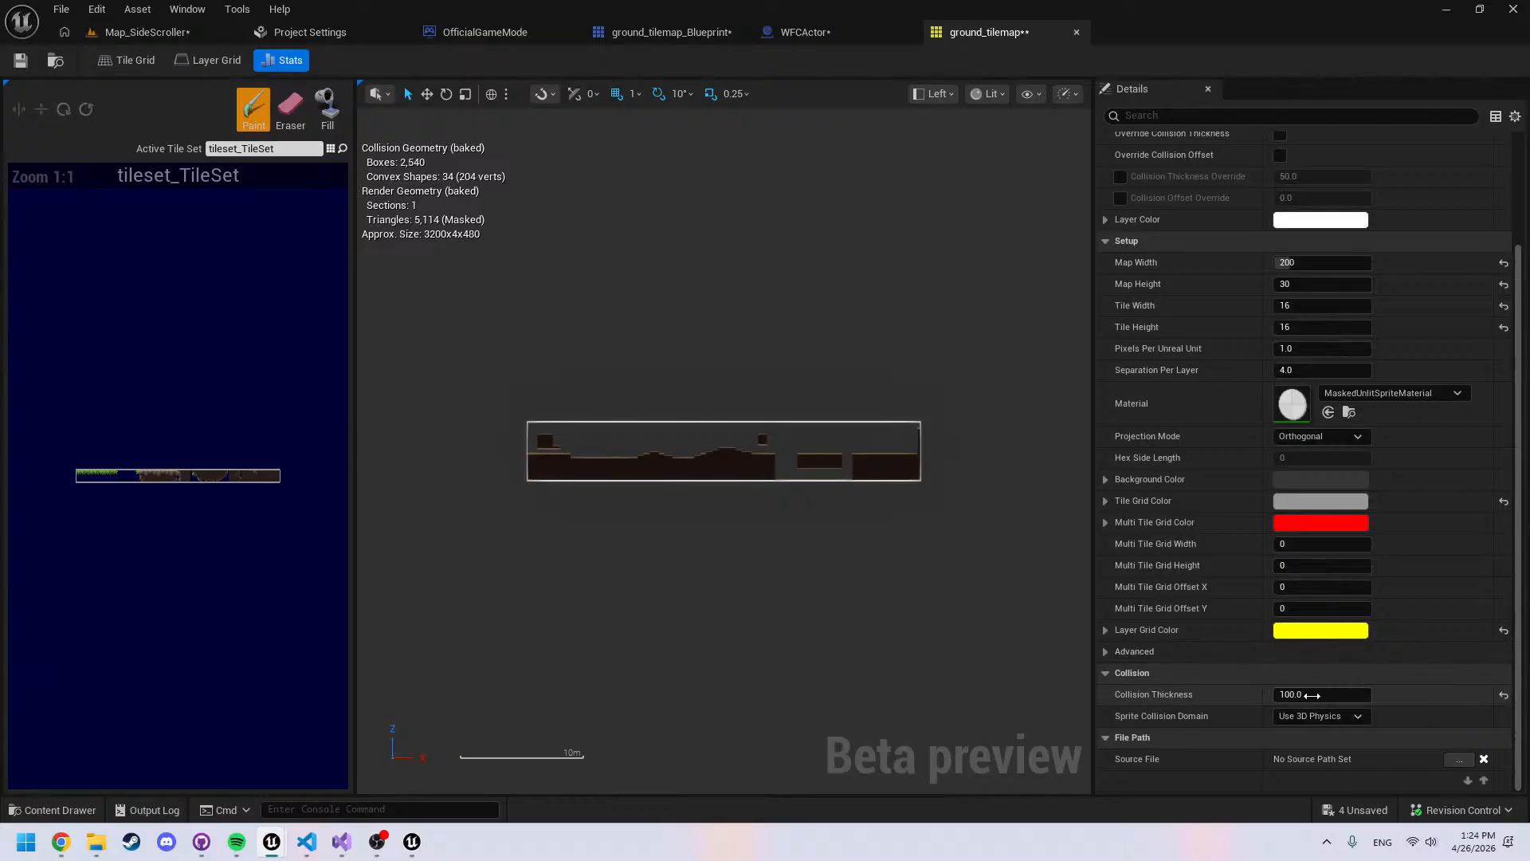
pyautogui.scroll(3, 1192, 544)
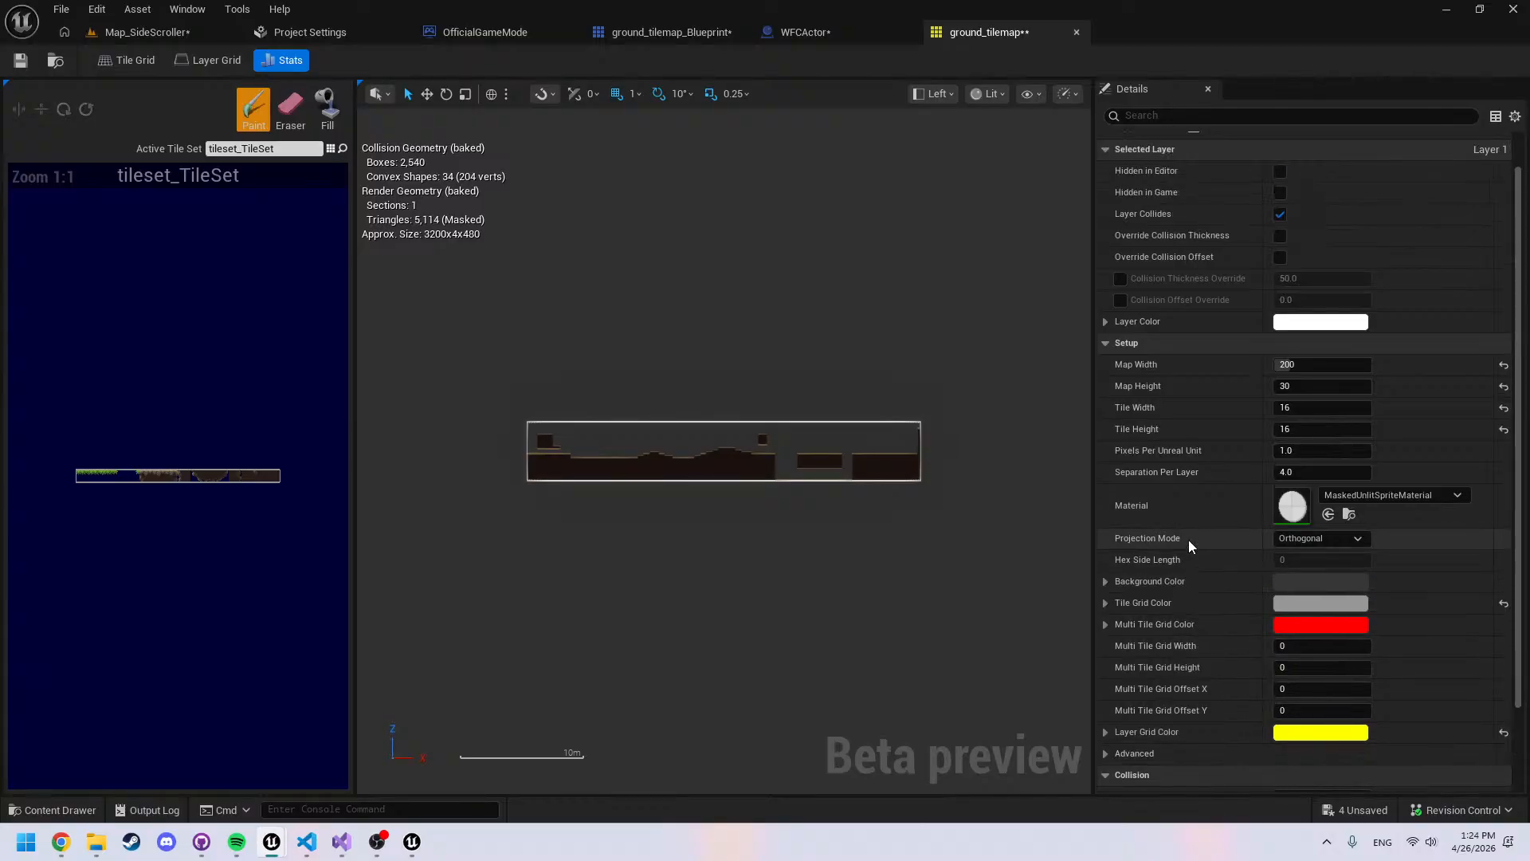
pyautogui.scroll(3, 1184, 382)
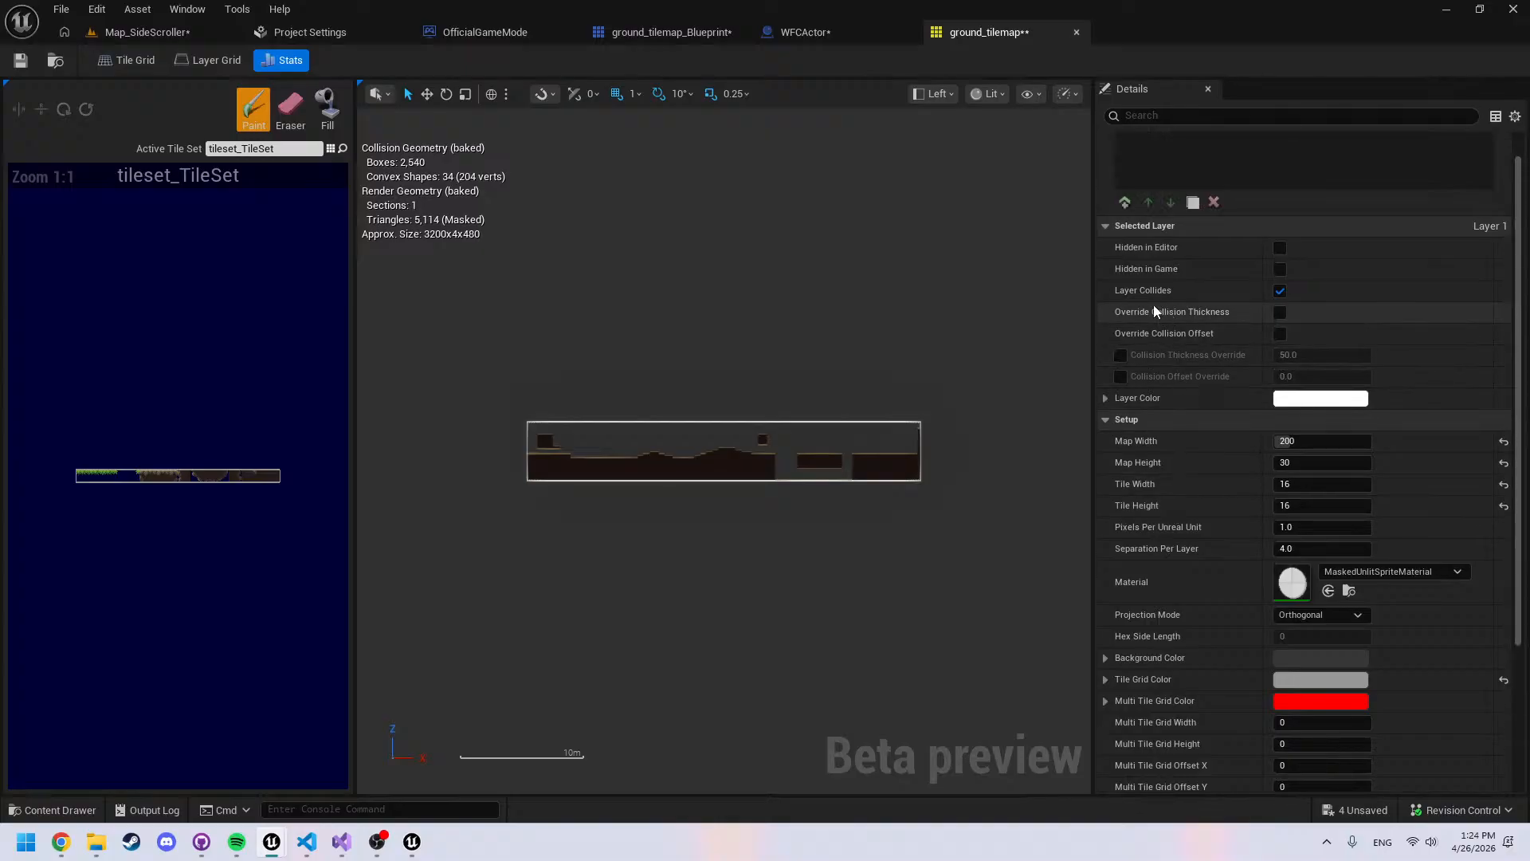
pyautogui.scroll(-5, 1160, 343)
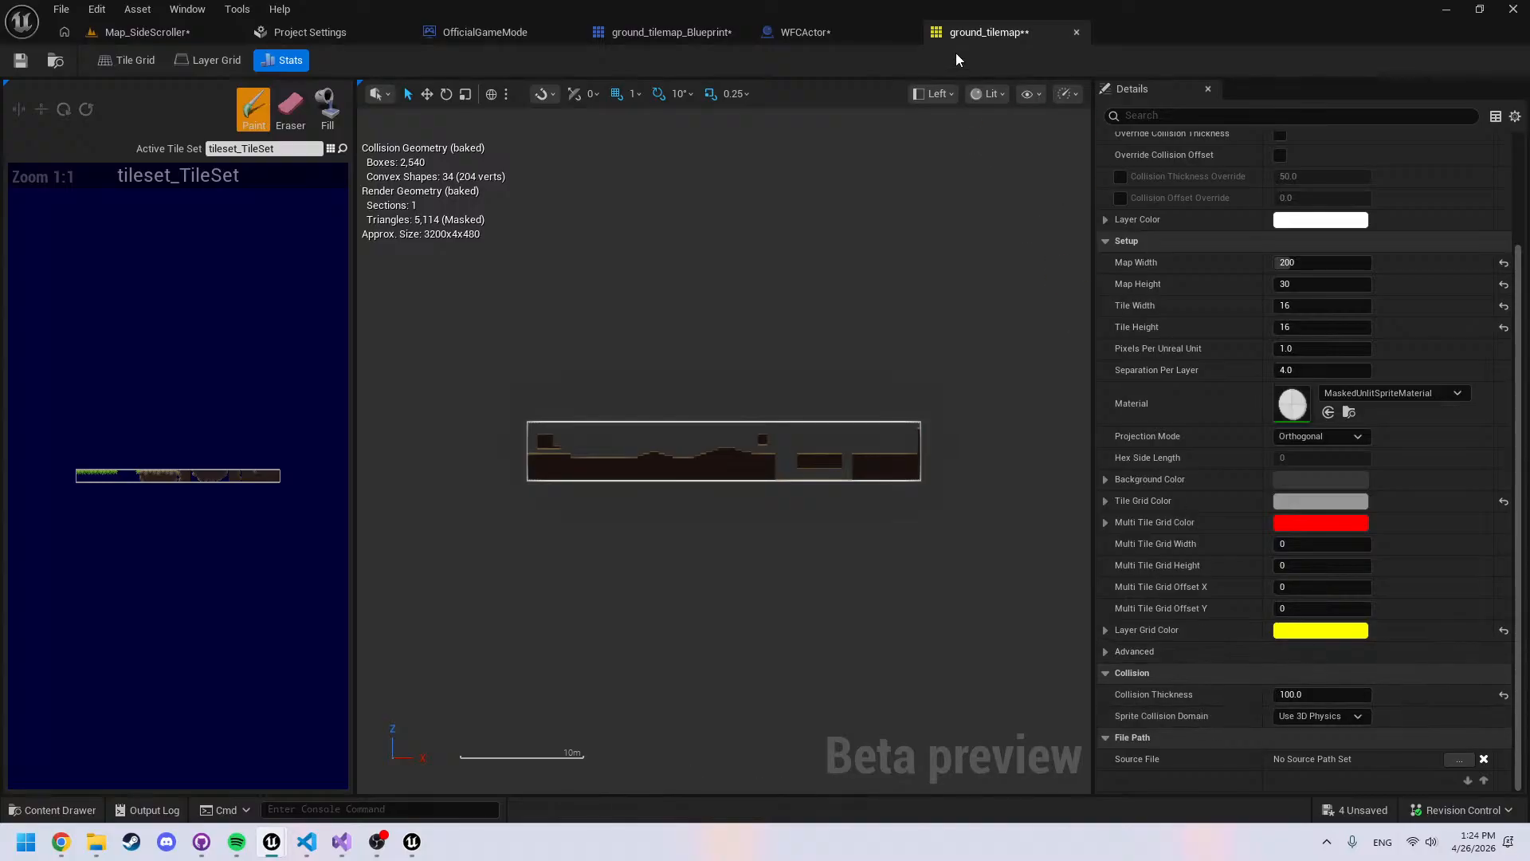
# Close the ground_tilemap asset and delete the Set Default Collision Thickness node from WFCActor's Post Async function
pyautogui.click(1077, 33)
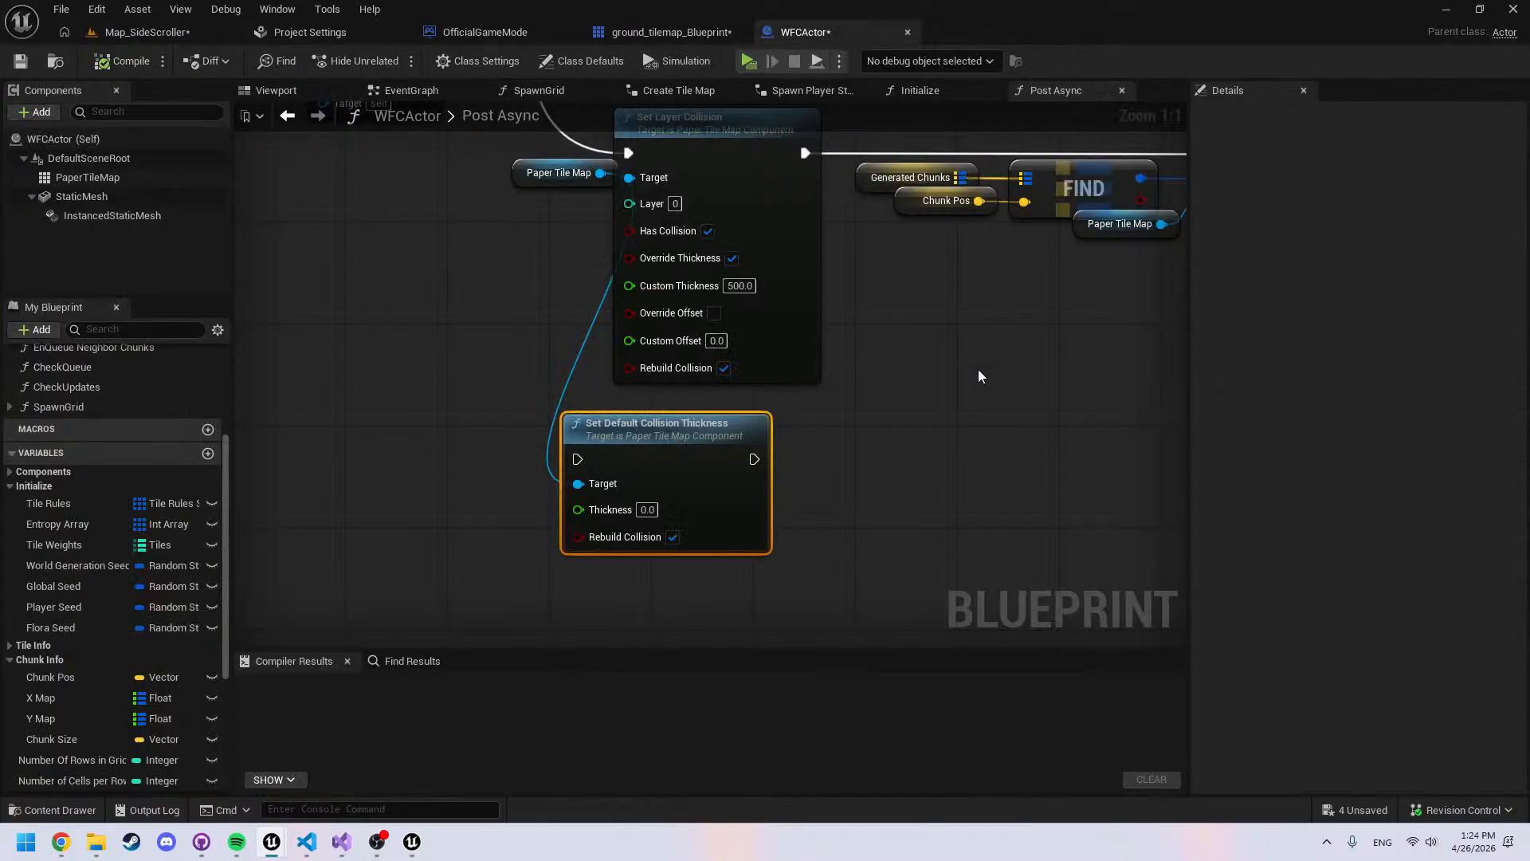
pyautogui.press('Delete')
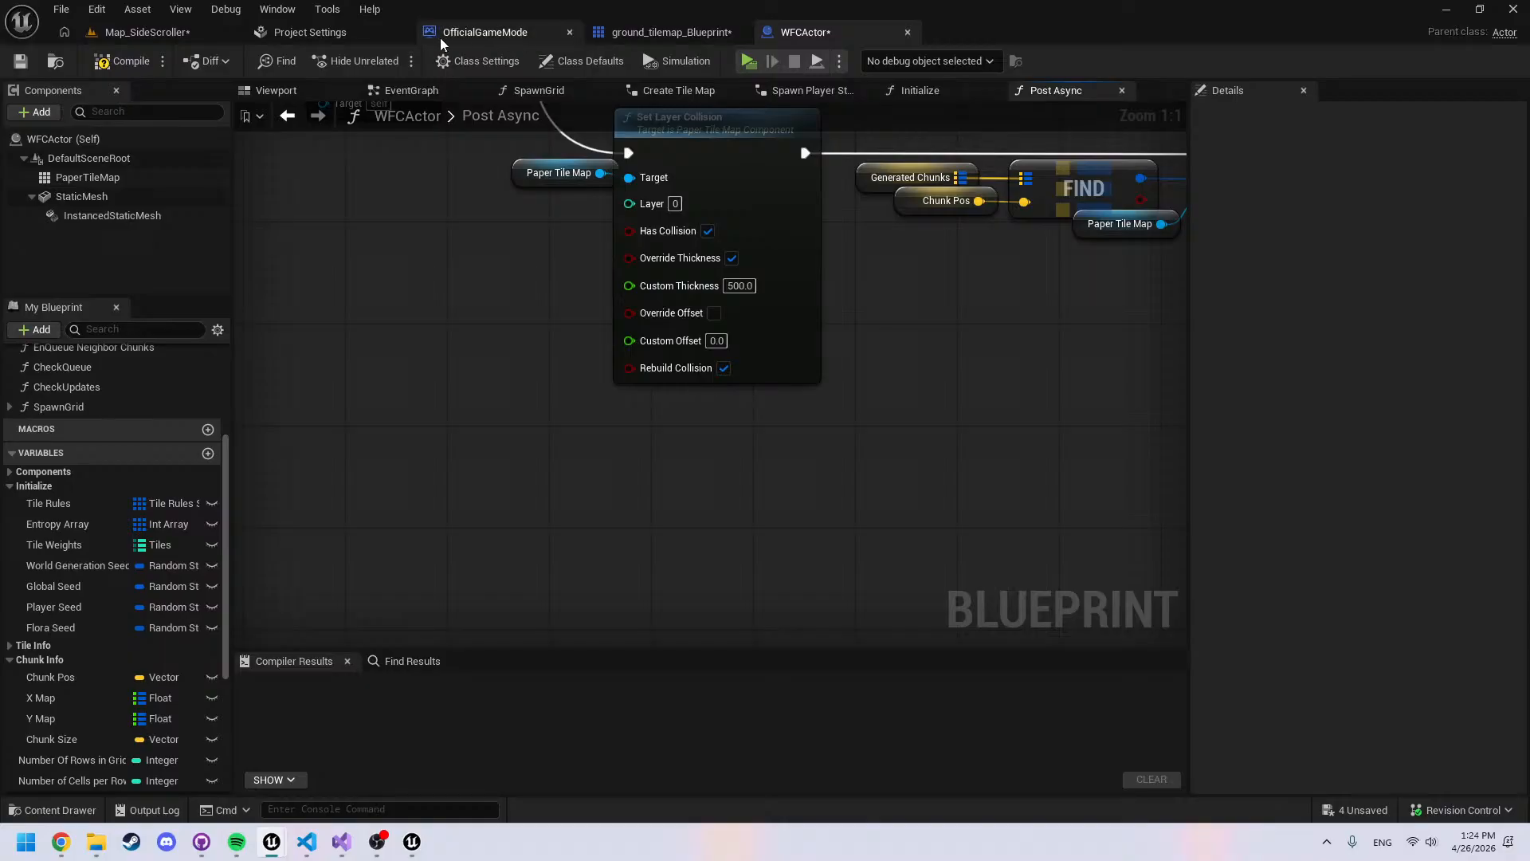
# Examine the nav mesh along the ground in the Map_SideScroller level
pyautogui.click(303, 32)
pyautogui.click(147, 32)
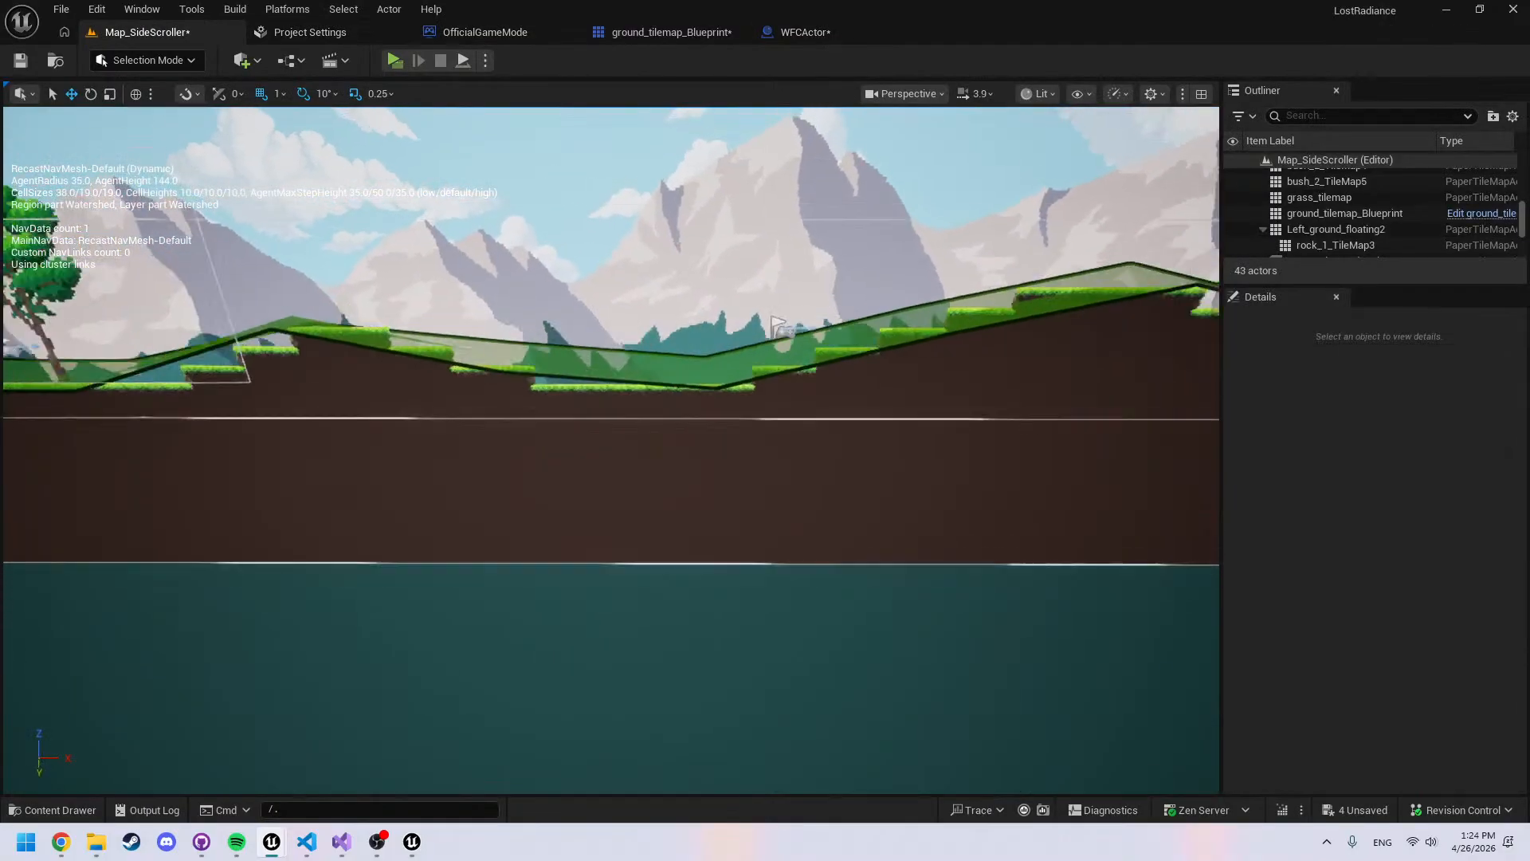
pyautogui.press('w')
pyautogui.moveTo(612, 451); pyautogui.dragTo(709, 447, button='right')
pyautogui.press('s')
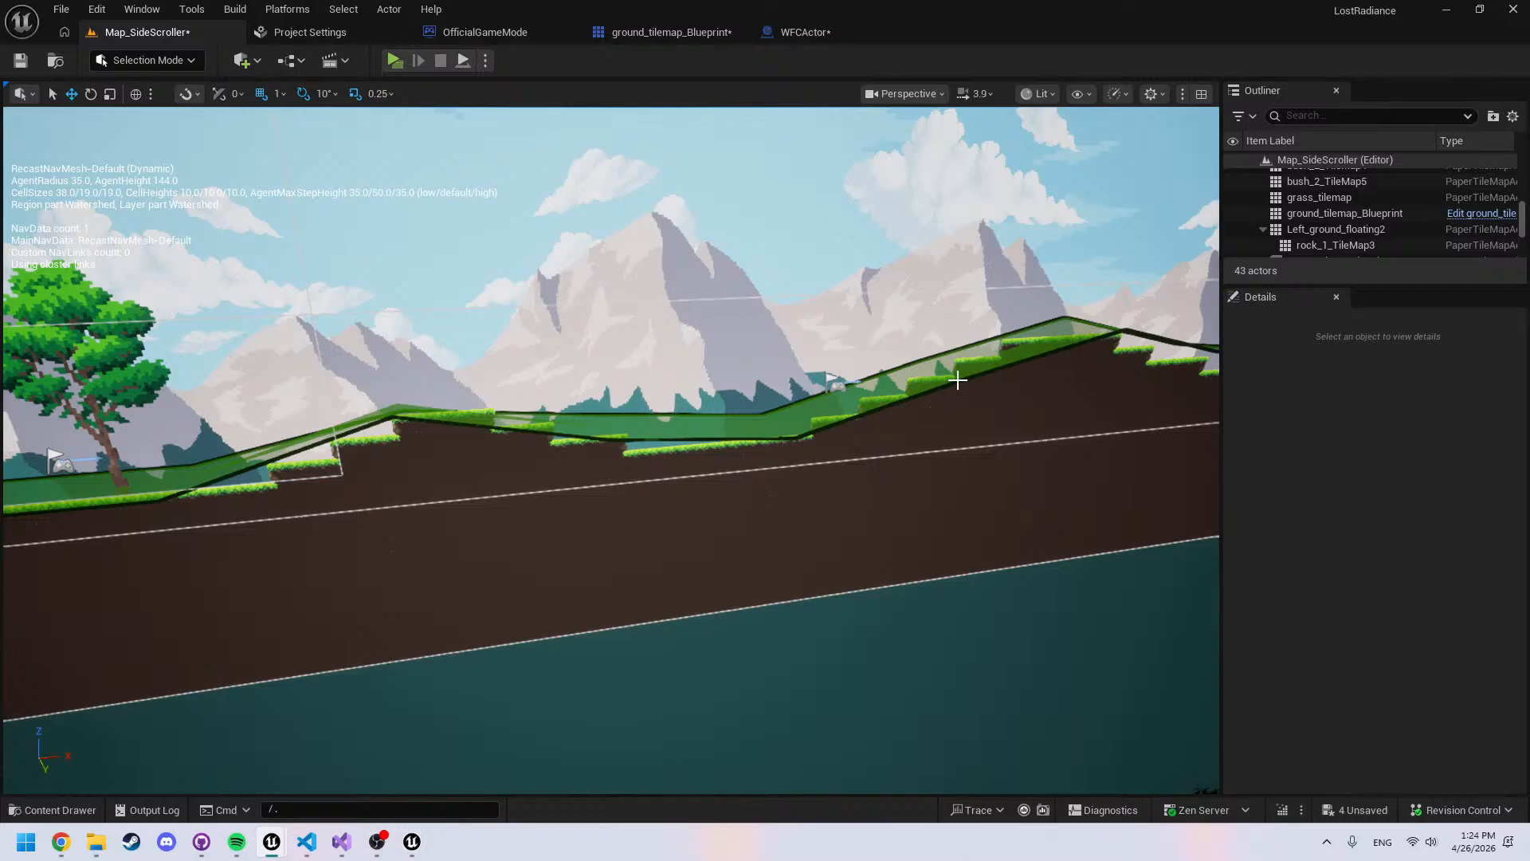
# Close the ground_tilemap_Blueprint and WFCActor editors
pyautogui.click(625, 33)
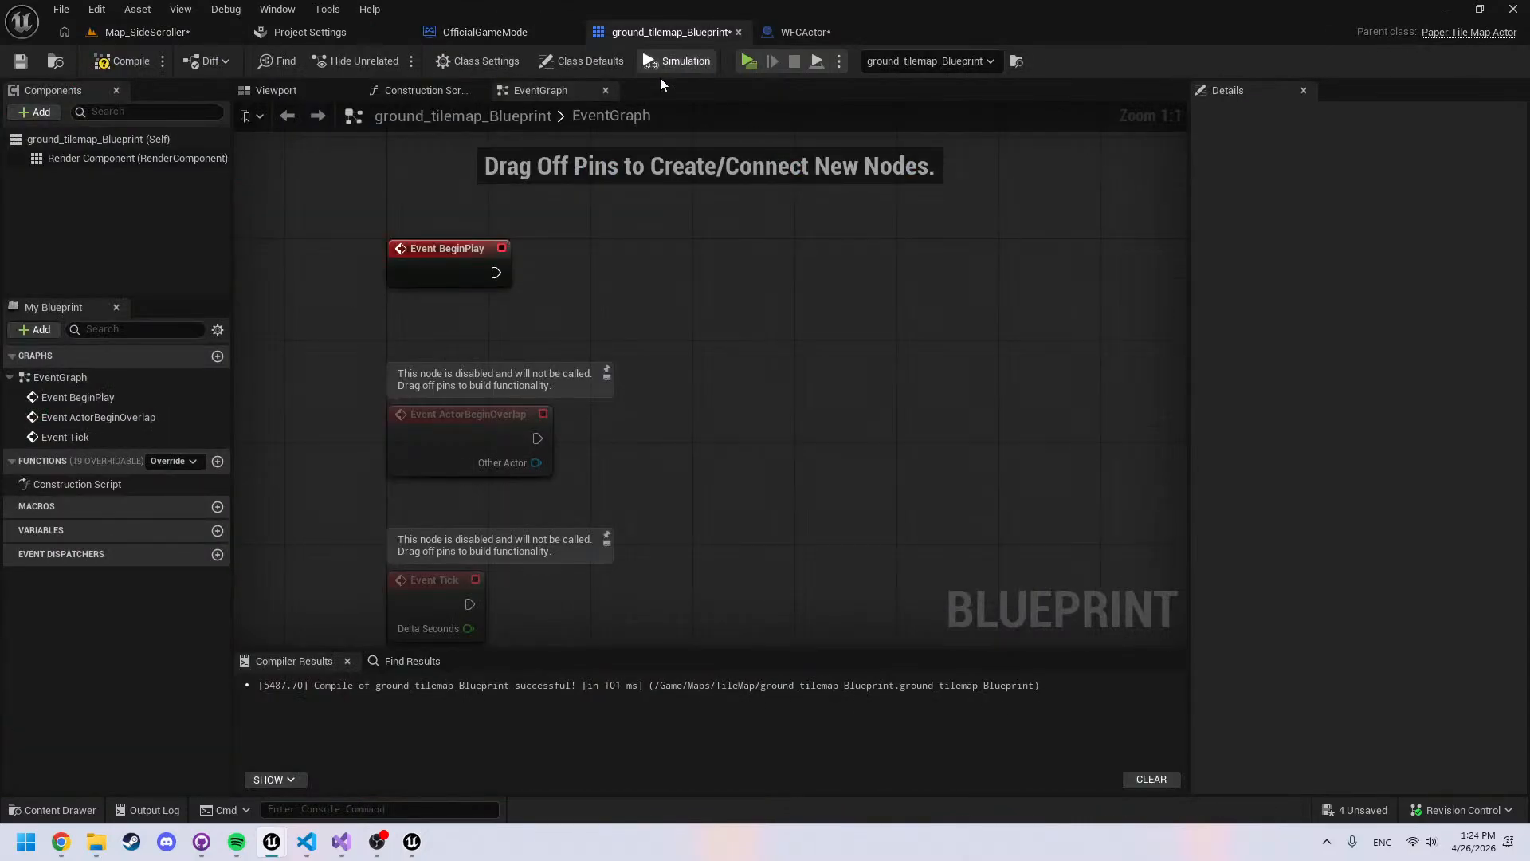
pyautogui.hotkey('ctrl', 'w')
pyautogui.moveTo(853, 243); pyautogui.dragTo(845, 324, button='right')
pyautogui.hotkey('ctrl', 'w')
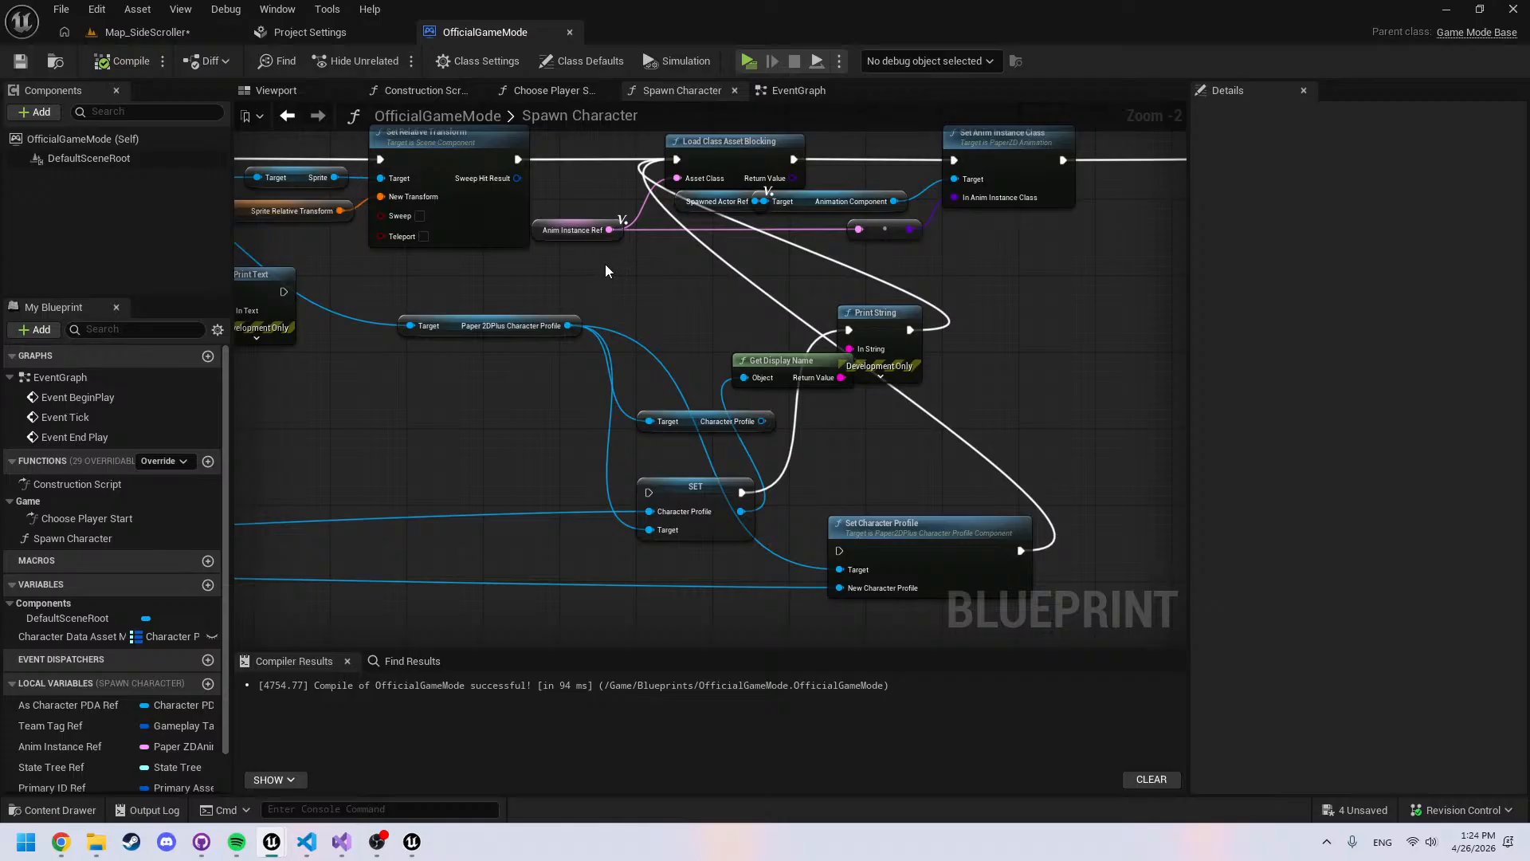
# Compare the nav mesh in Map_SideScroller with the Navigation Mesh generation parameters in the project settings
pyautogui.moveTo(605, 265); pyautogui.dragTo(663, 313, button='right')
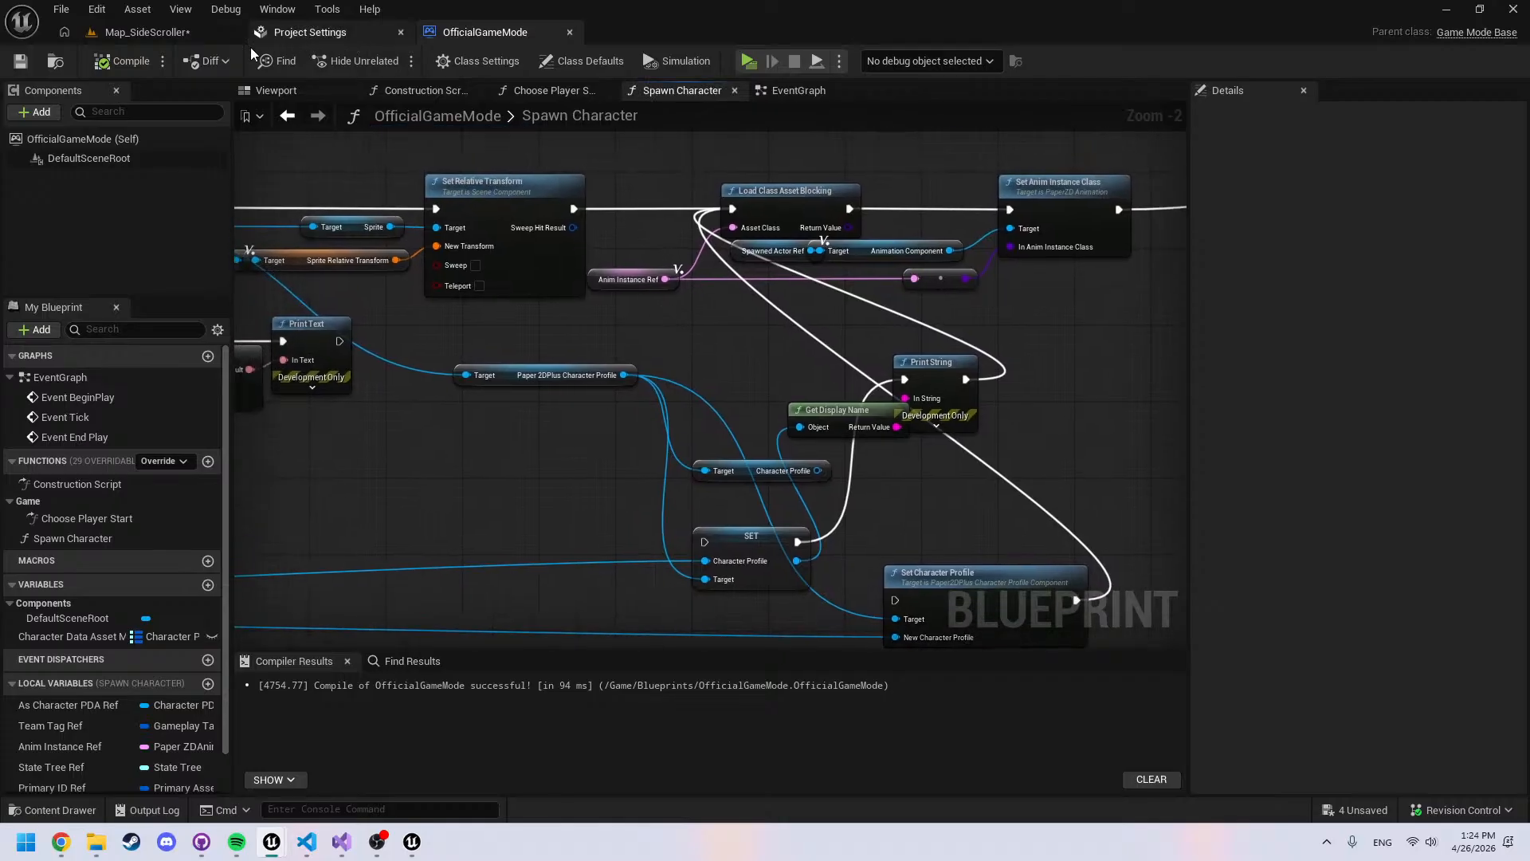
pyautogui.click(184, 33)
pyautogui.moveTo(436, 290); pyautogui.dragTo(399, 275, button='right')
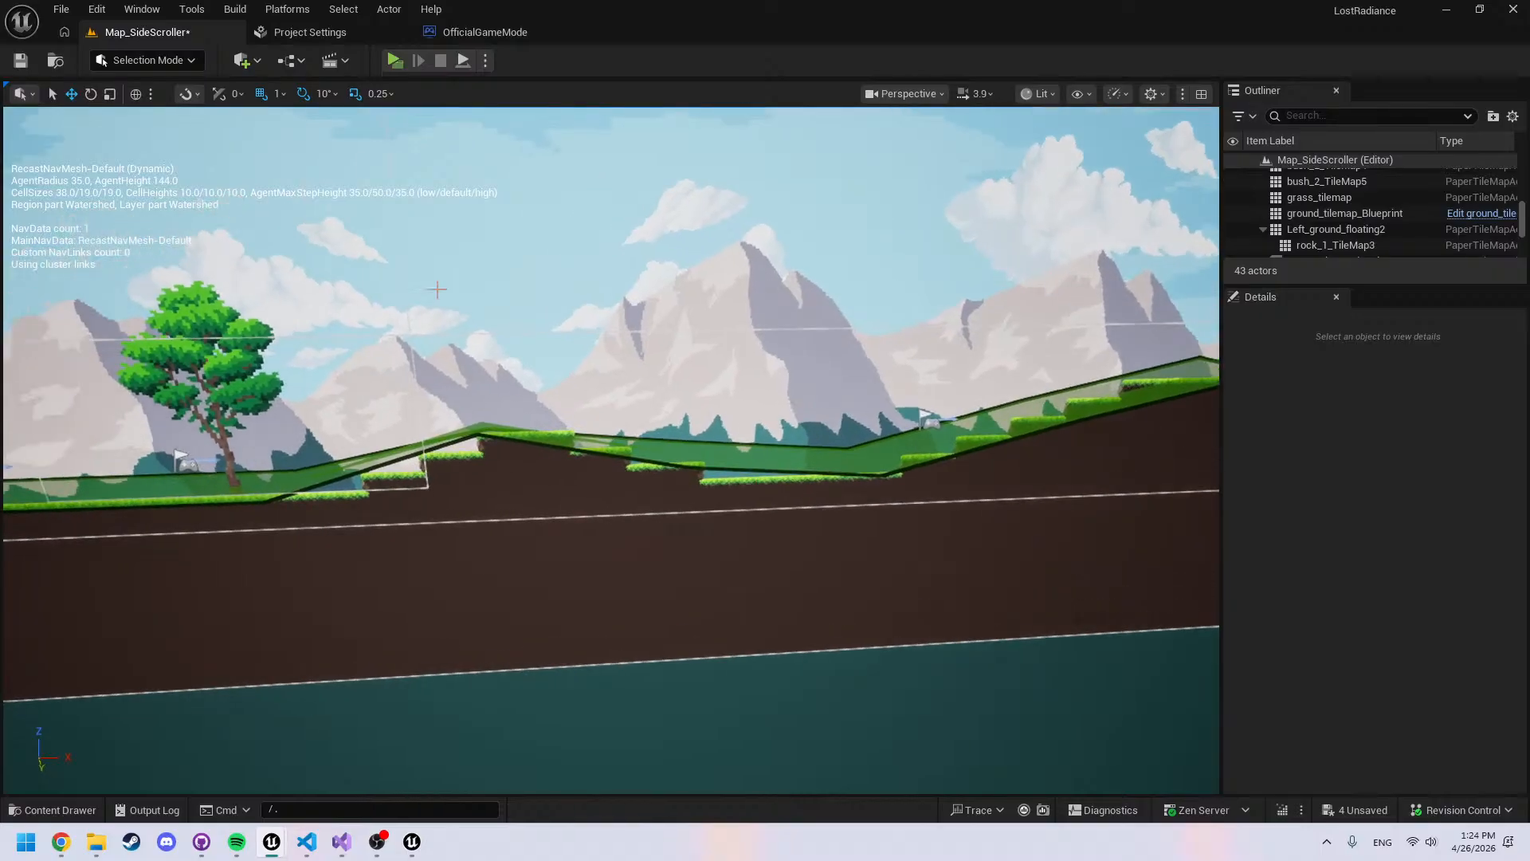
pyautogui.click(314, 30)
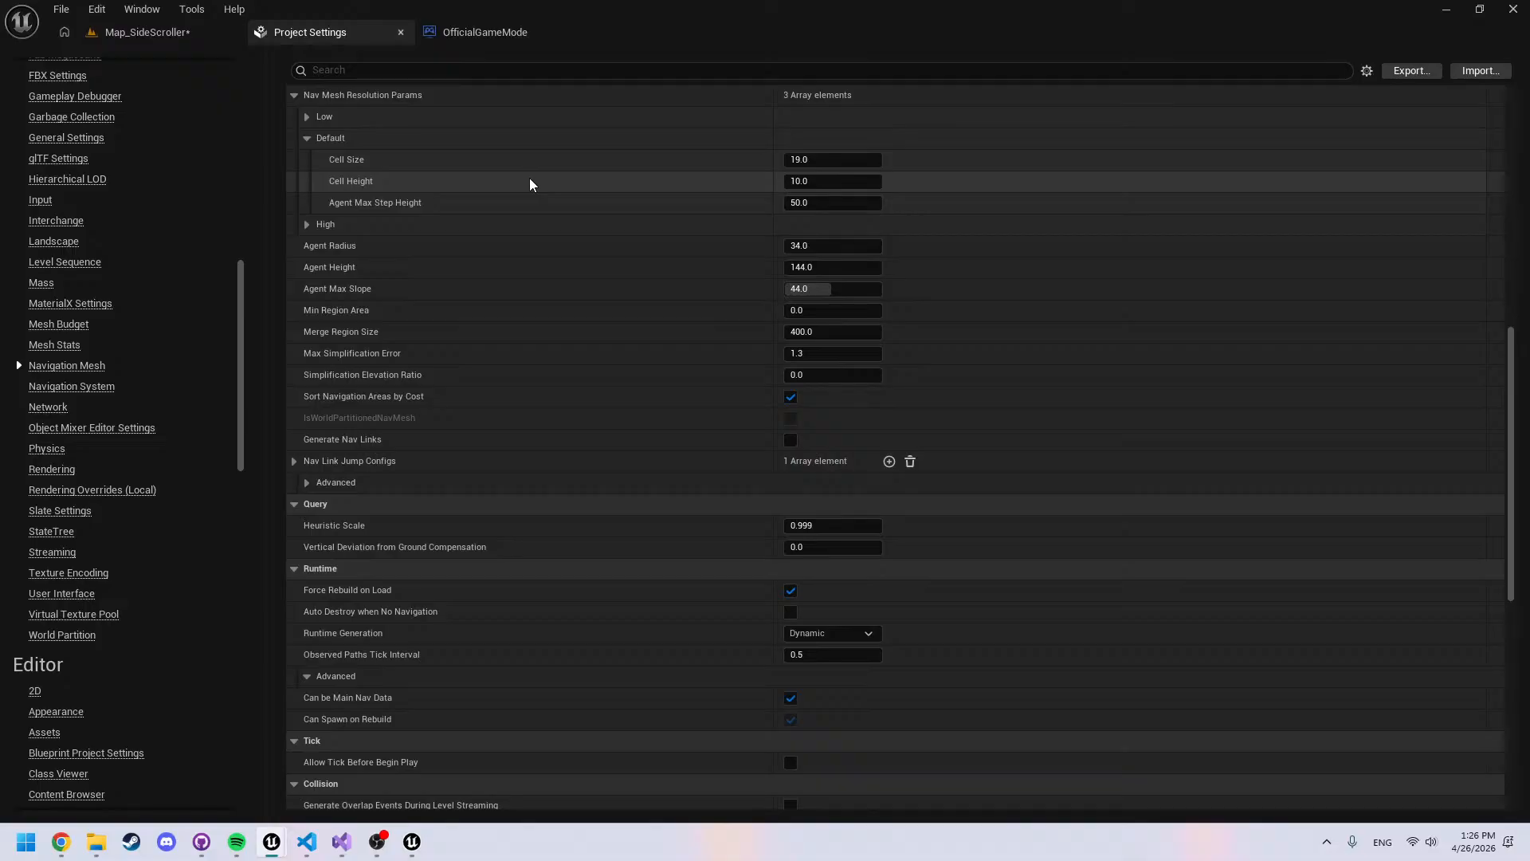
# Return to OfficialGameMode's Spawn Character function and show the project assets in the Maps/TileMap folder
pyautogui.click(483, 31)
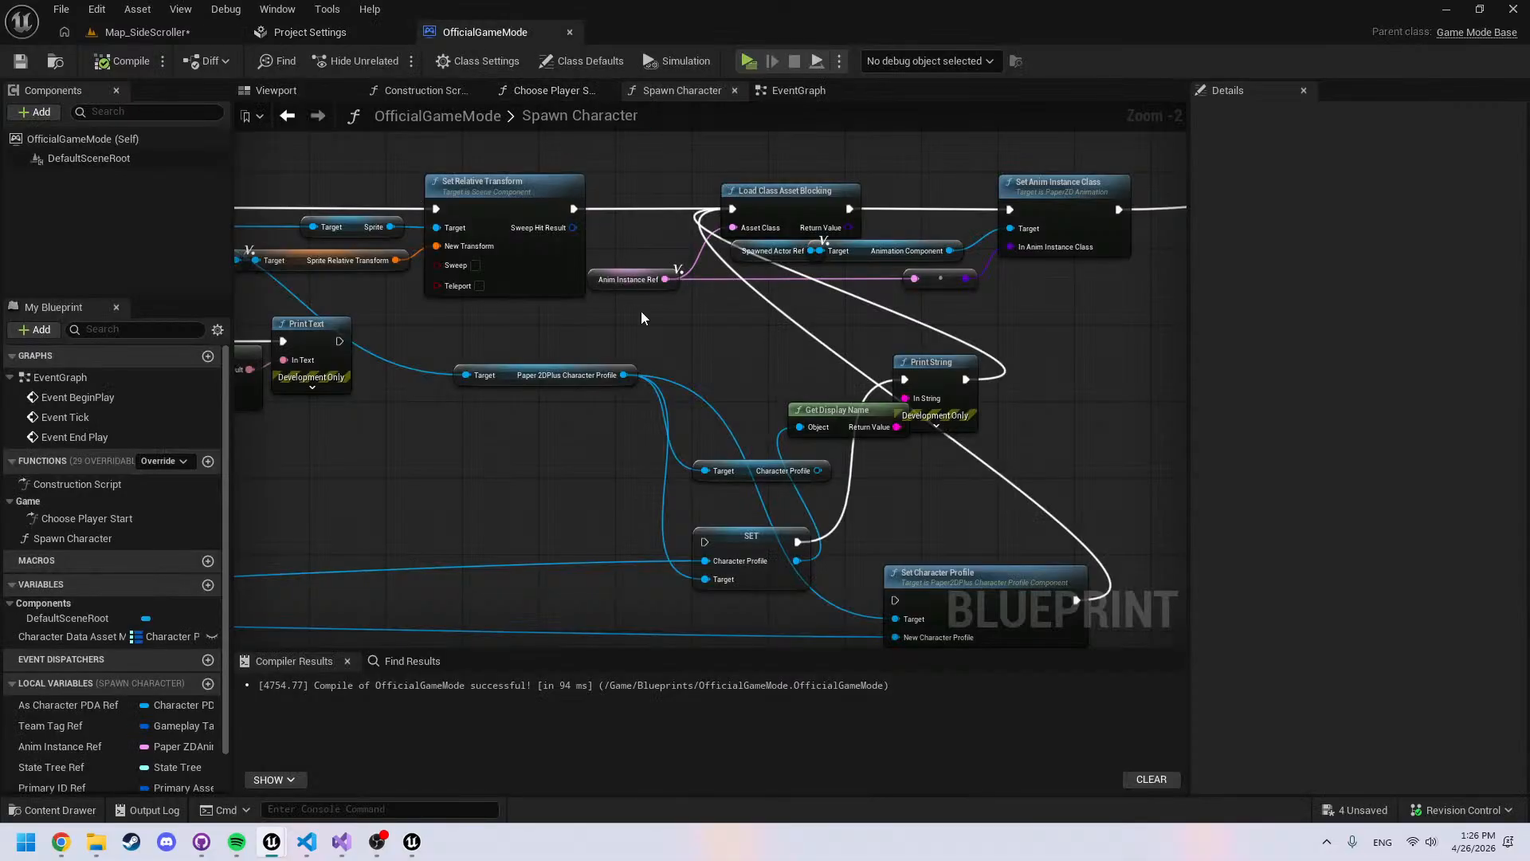
pyautogui.moveTo(643, 318); pyautogui.dragTo(720, 346, button='right')
pyautogui.hotkey('ctrl', 'space')
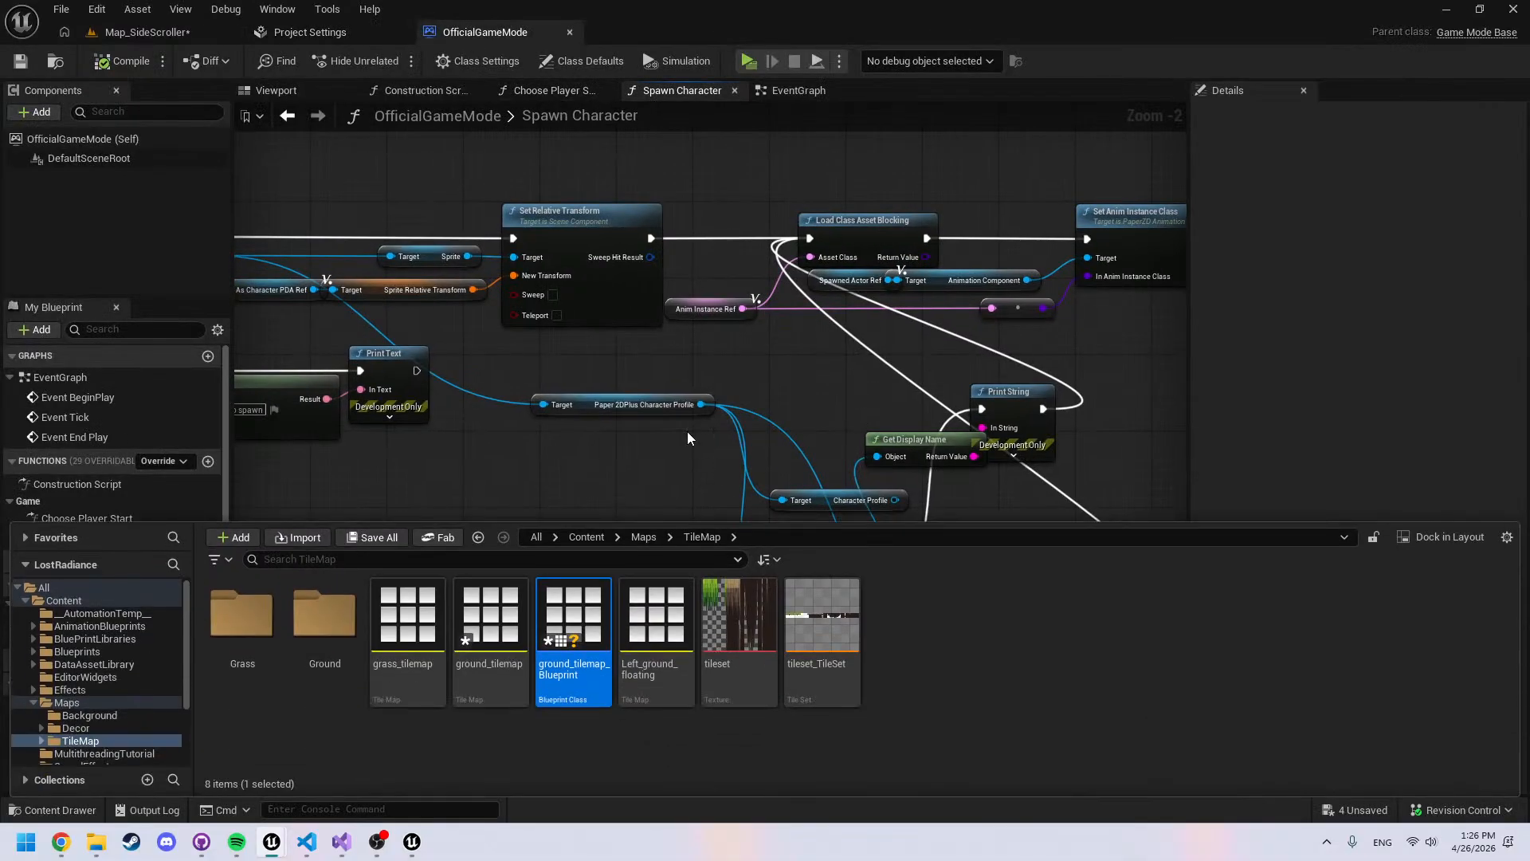
# Switch to the Extract Sprites to CharacterProfile window and open the batch rename settings for the textures
pyautogui.hotkey('ctrl', 'space')
pyautogui.hotkey('alt', 'Tab')
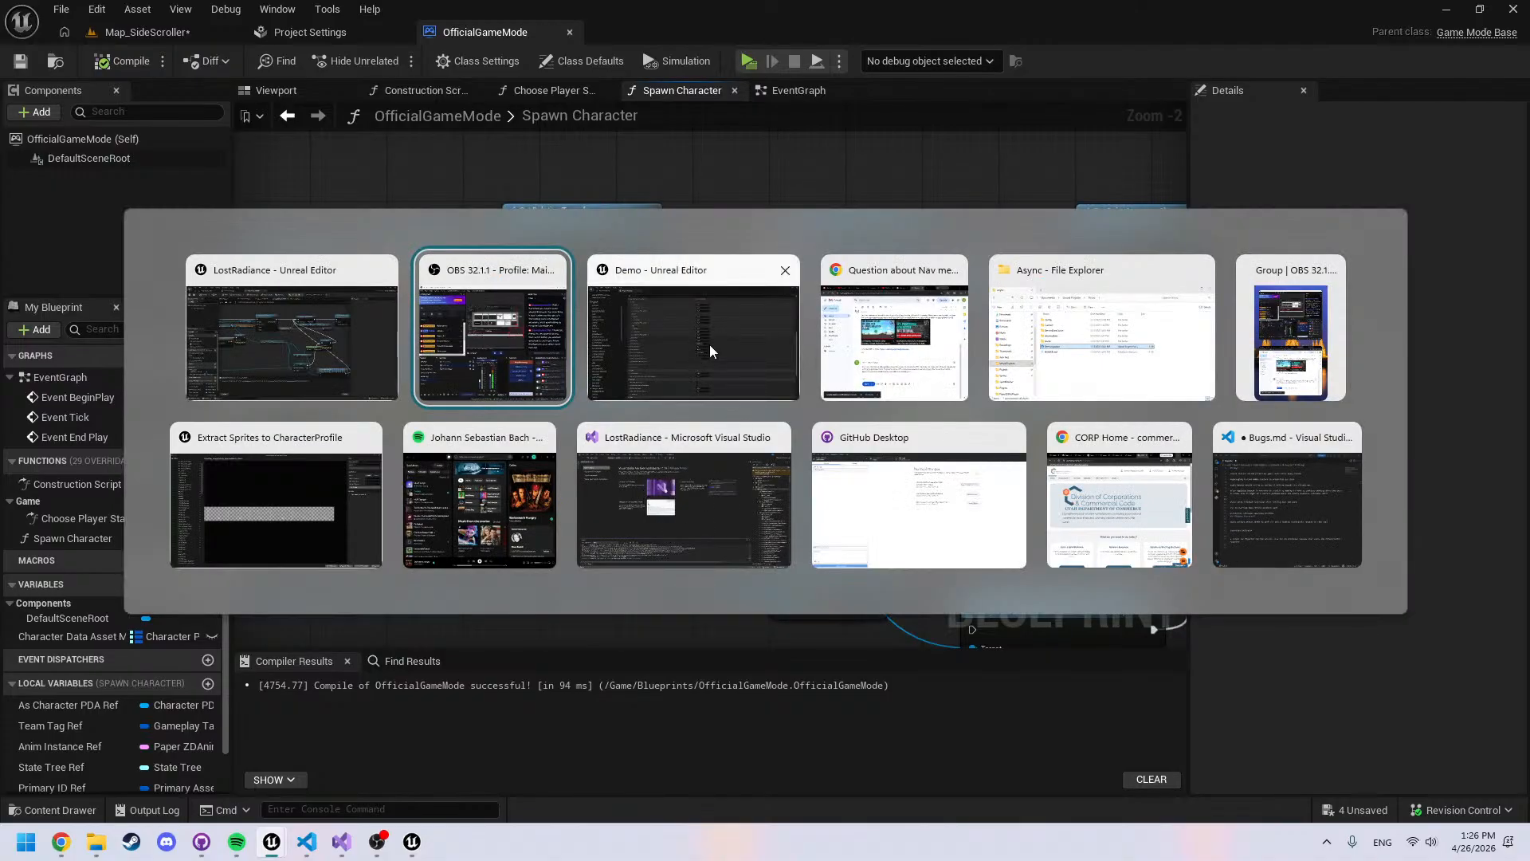
pyautogui.click(295, 486)
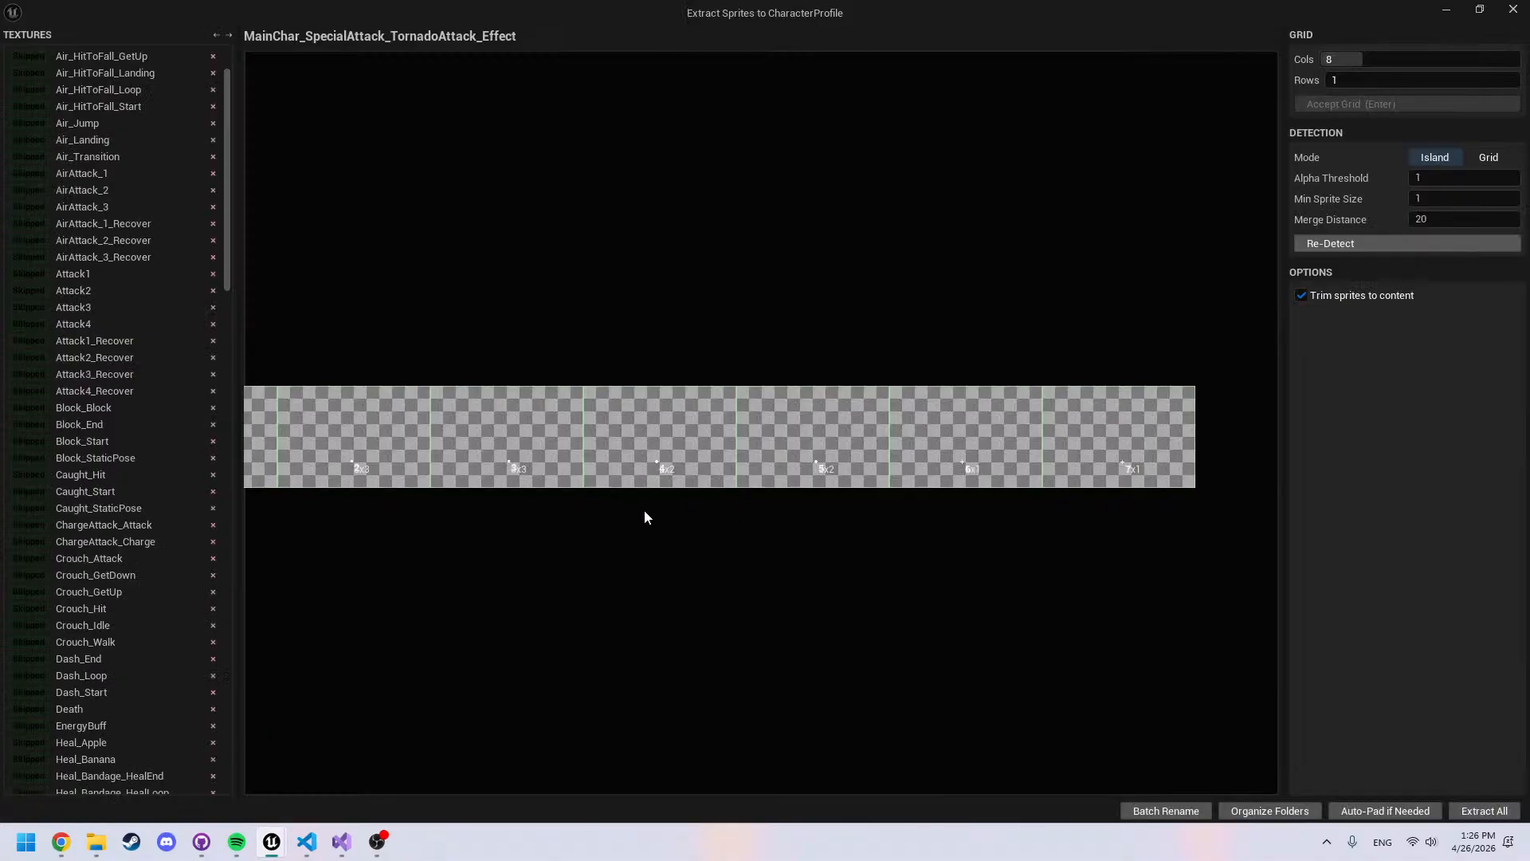
pyautogui.scroll(-3, 151, 557)
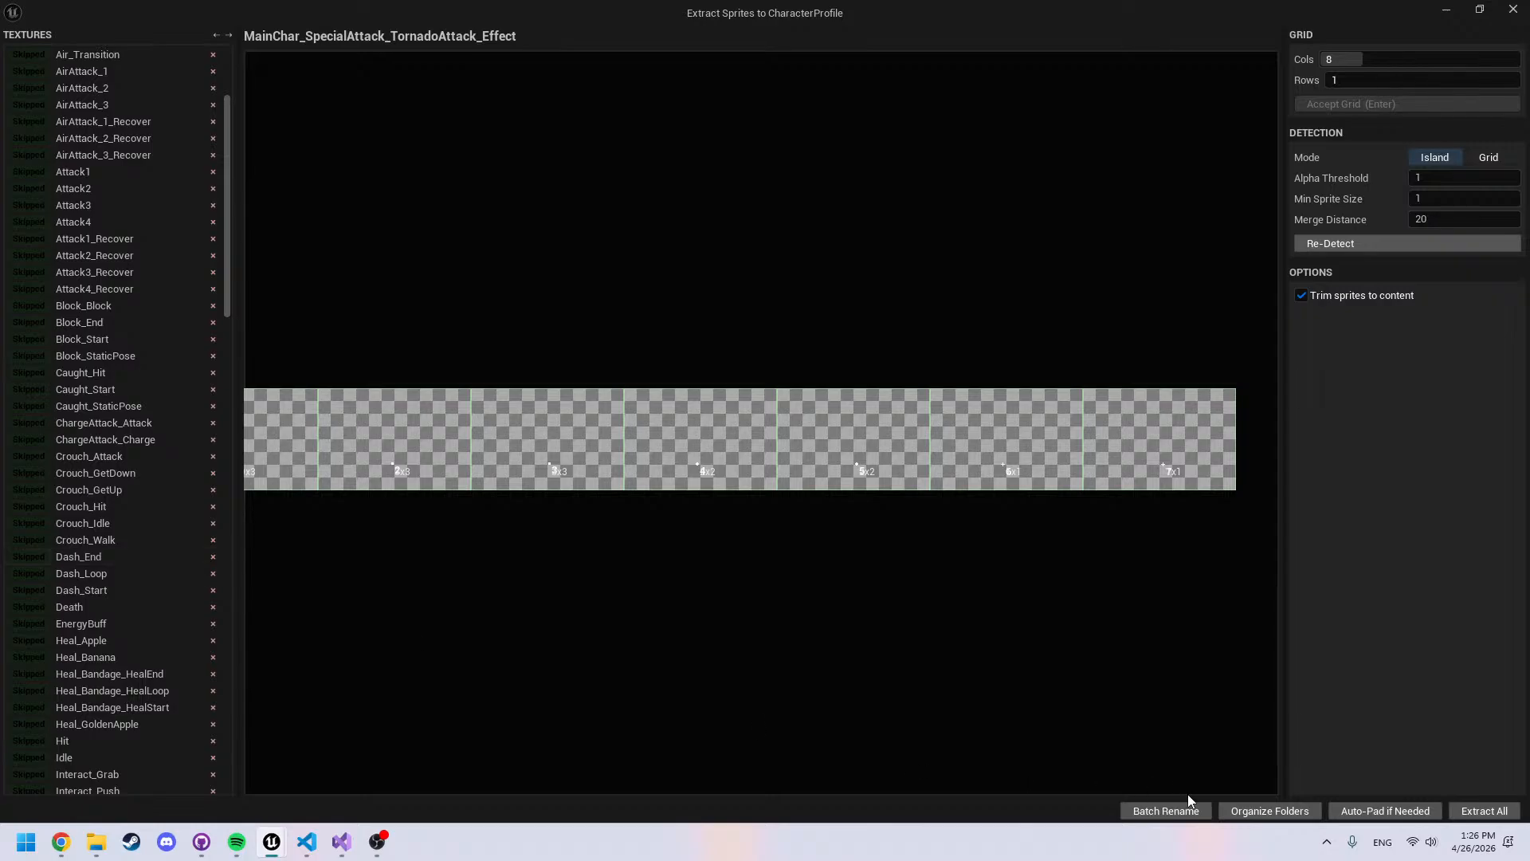
pyautogui.click(1171, 810)
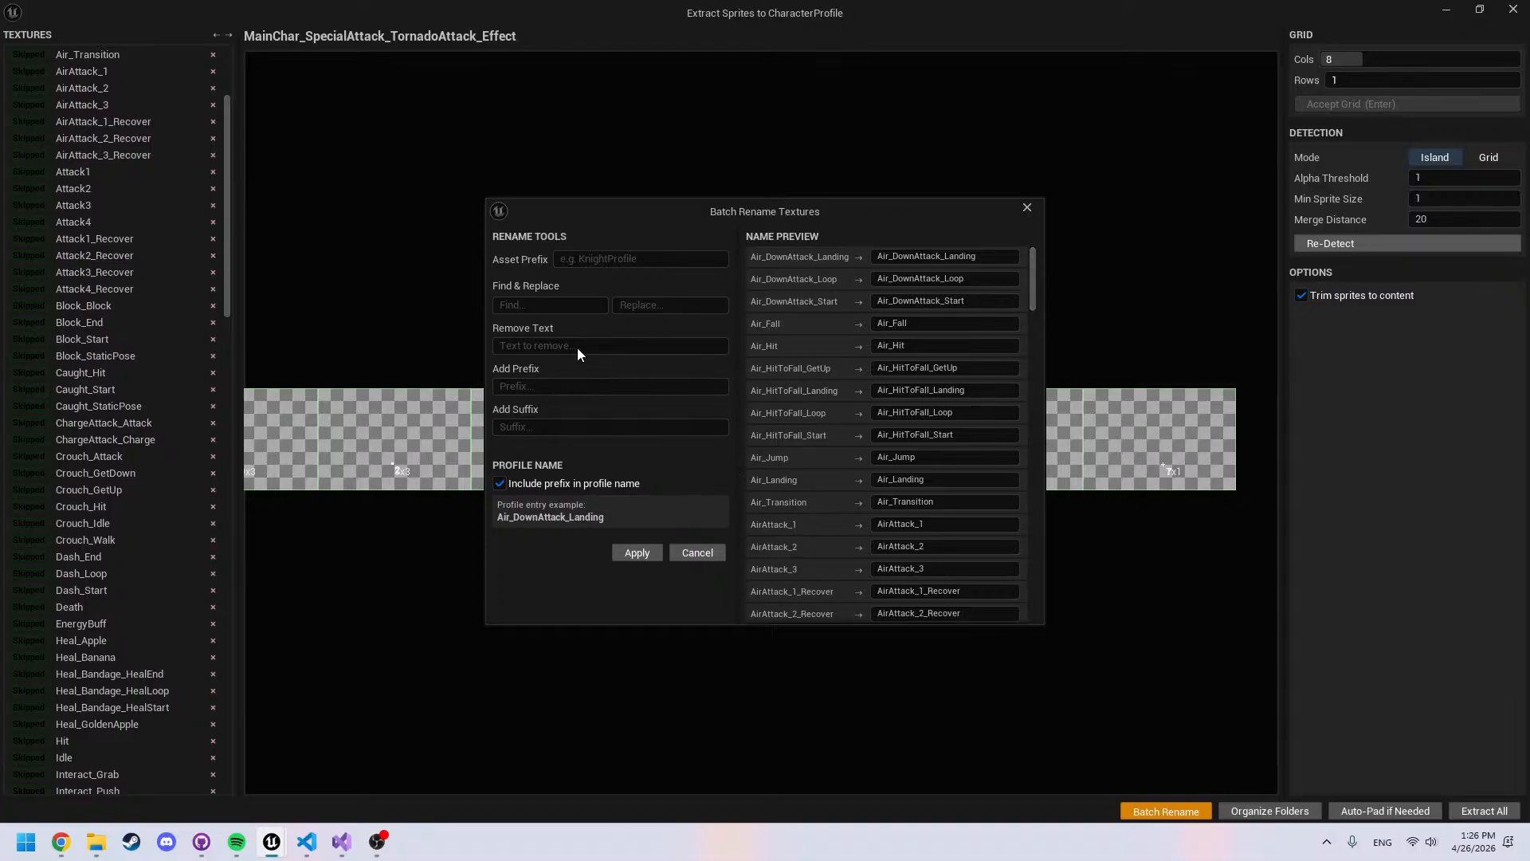
# Add the prefix Lion_Lorel_ to all texture names and review the whole name preview
pyautogui.click(542, 386)
pyautogui.write('LionLore')
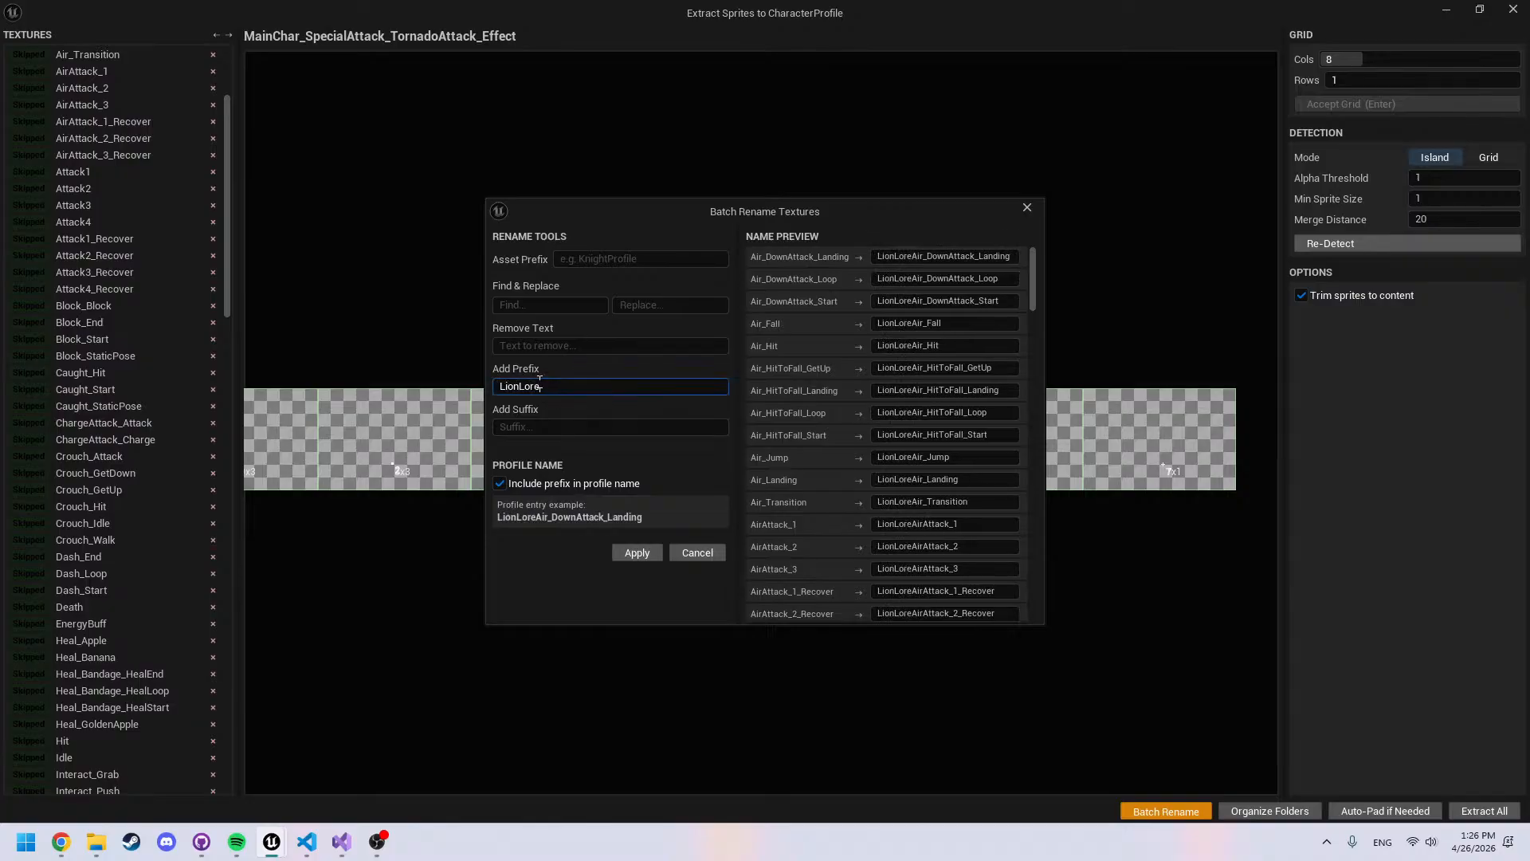
pyautogui.press('BackSpace')
pyautogui.press('BackSpace')
pyautogui.press('BackSpace')
pyautogui.press('BackSpace')
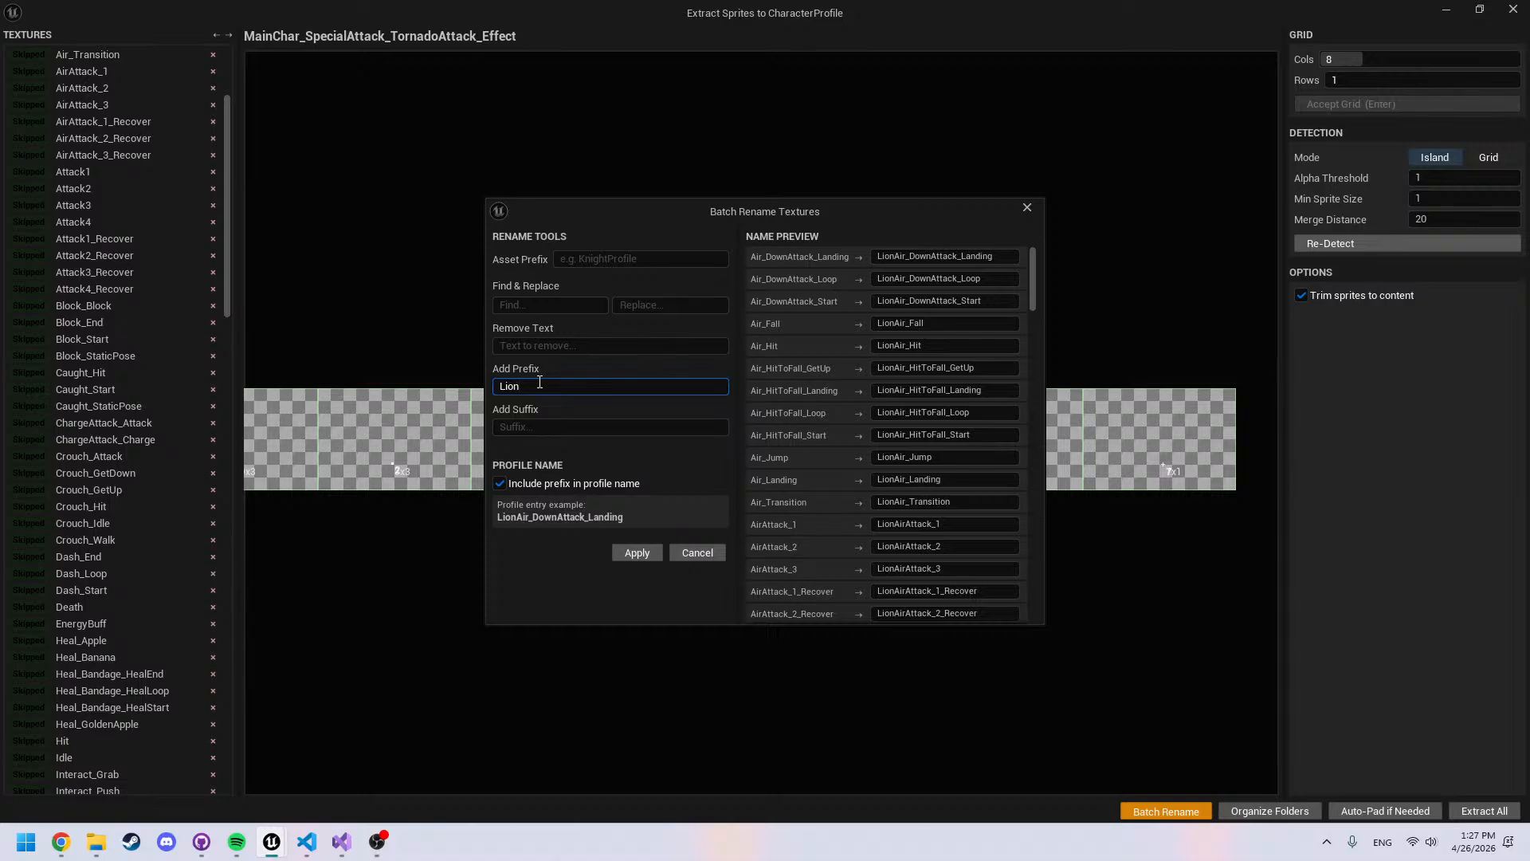
pyautogui.write('_Lorel')
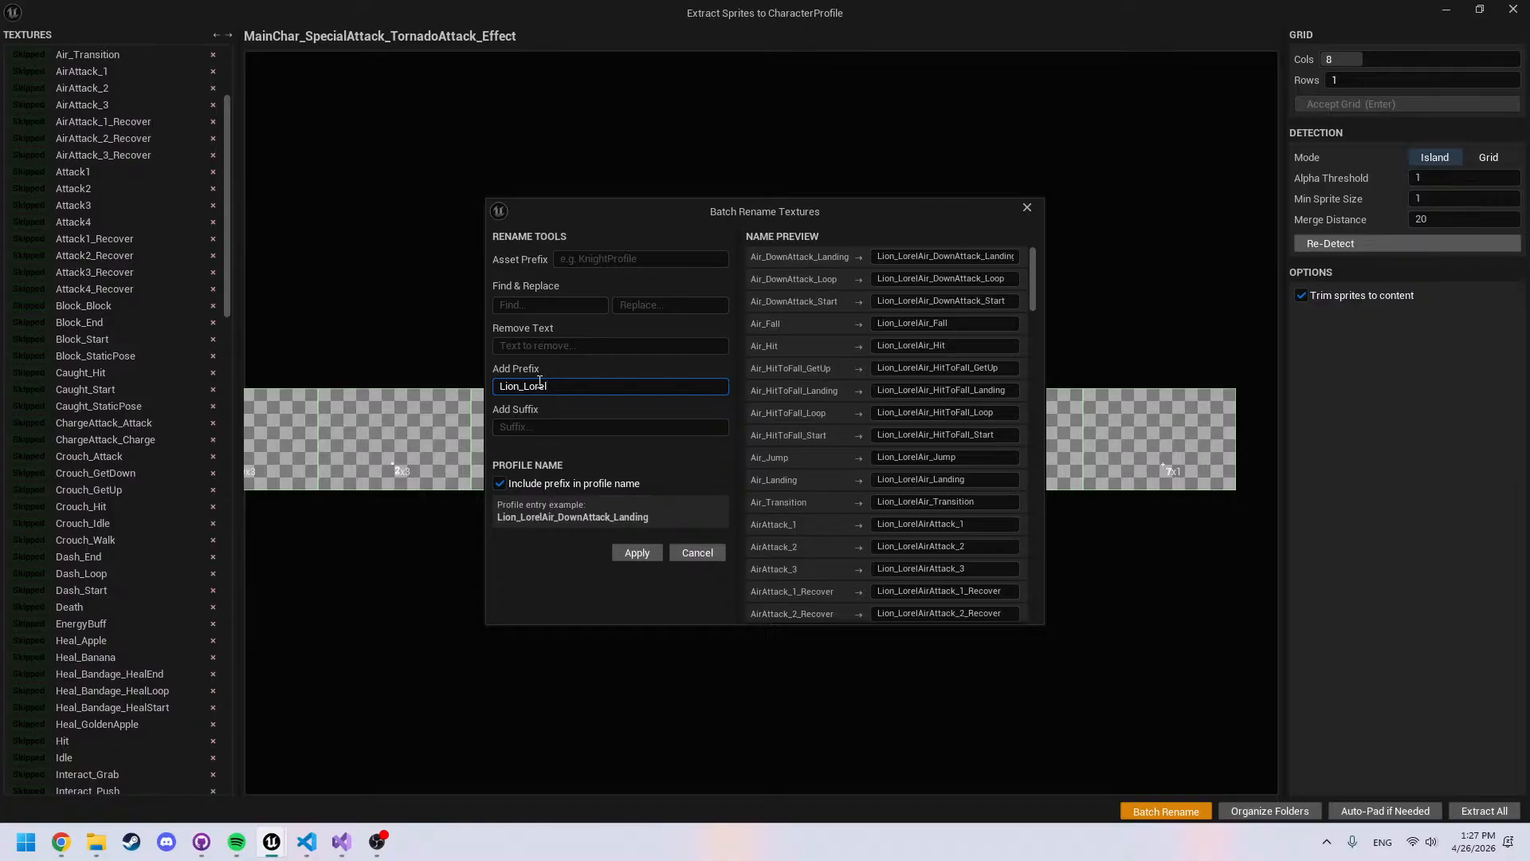
pyautogui.write('_')
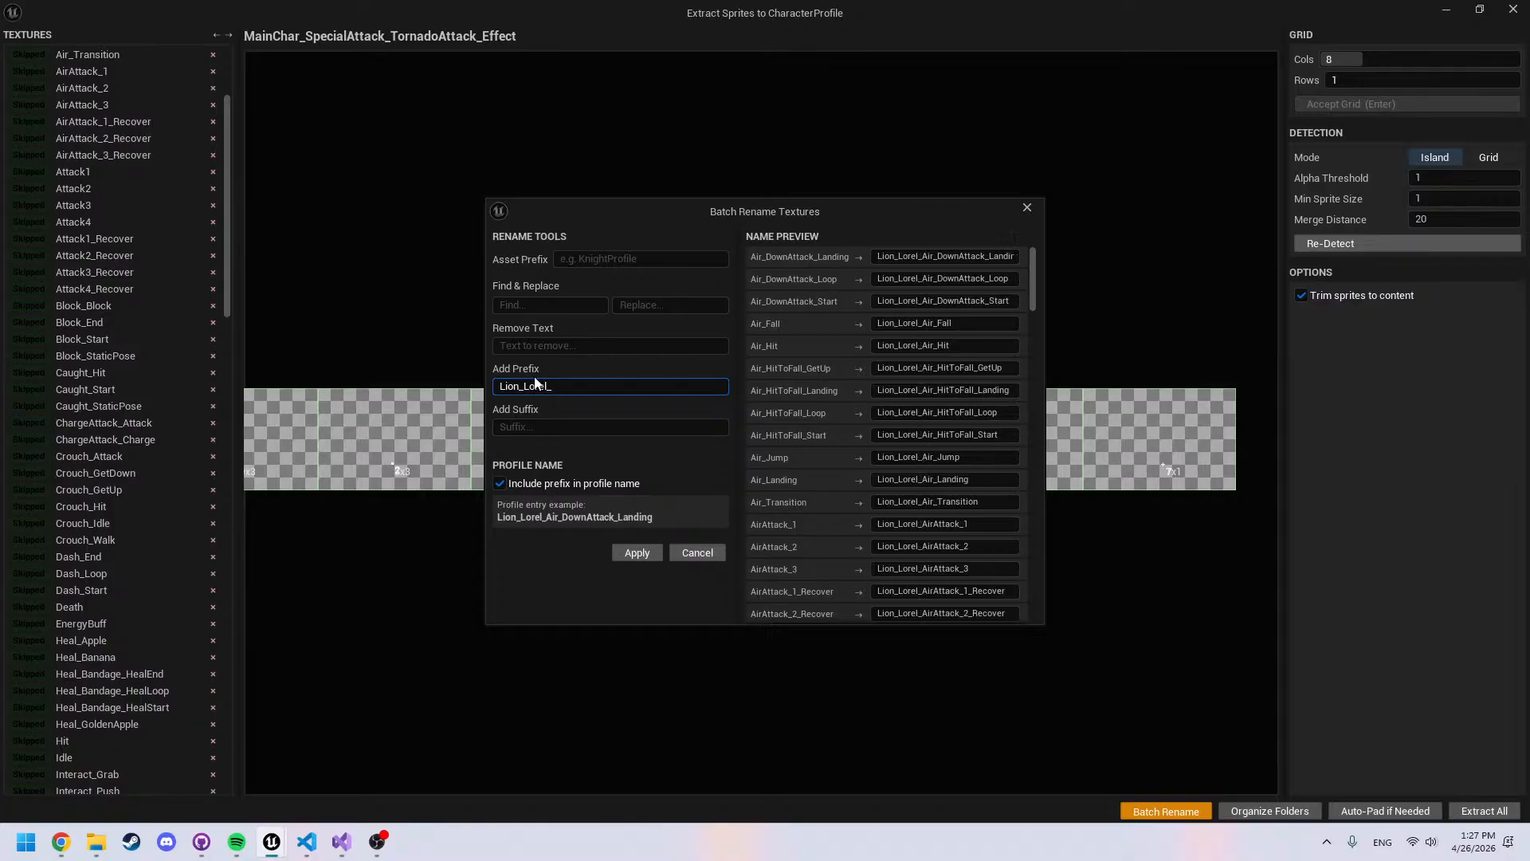
pyautogui.scroll(-3, 943, 380)
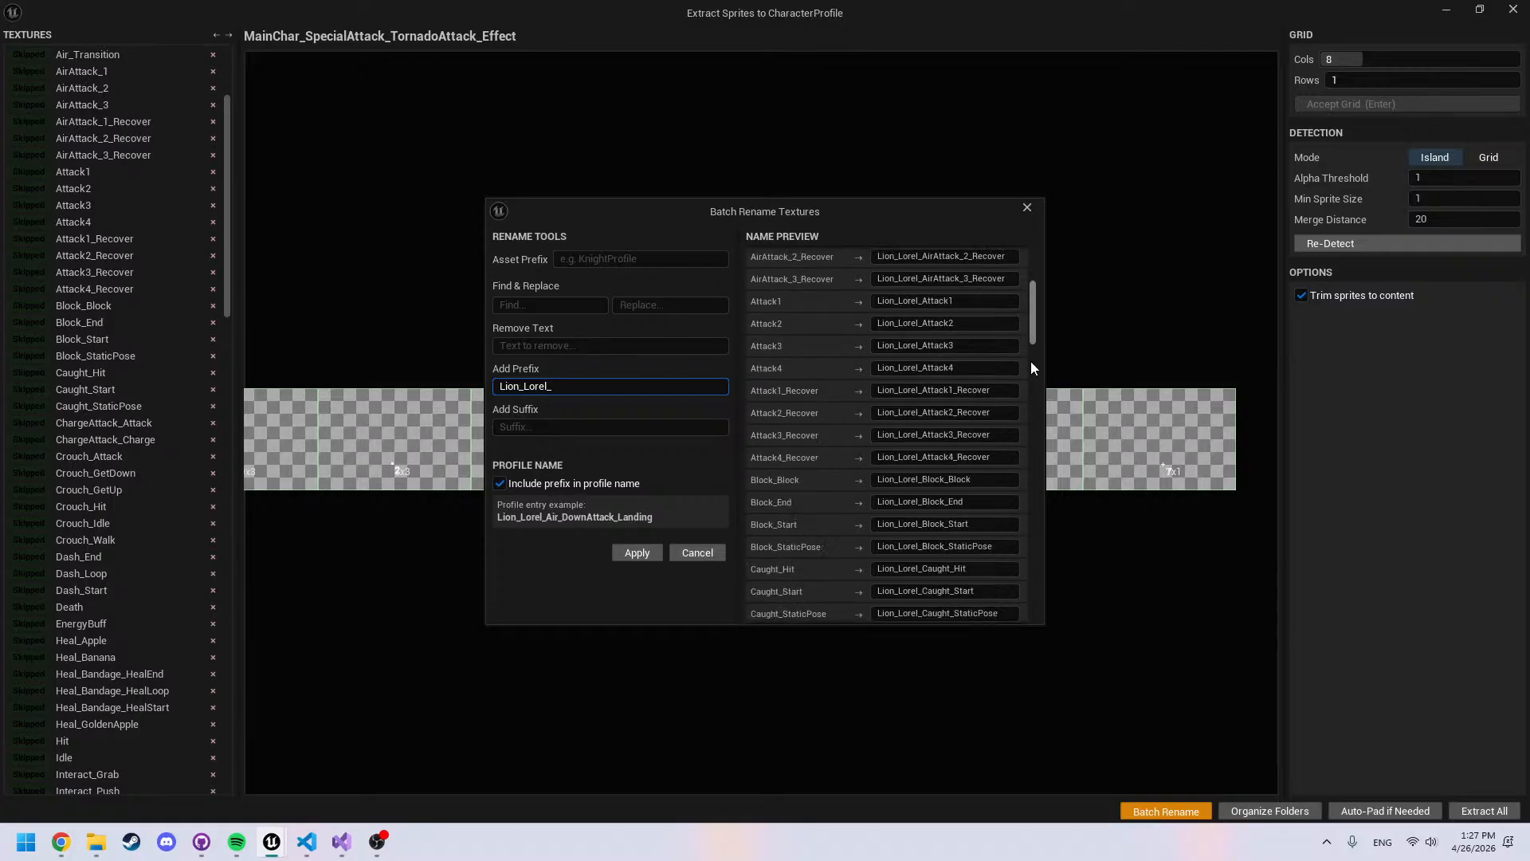
pyautogui.moveTo(1034, 336); pyautogui.dragTo(1151, 620)
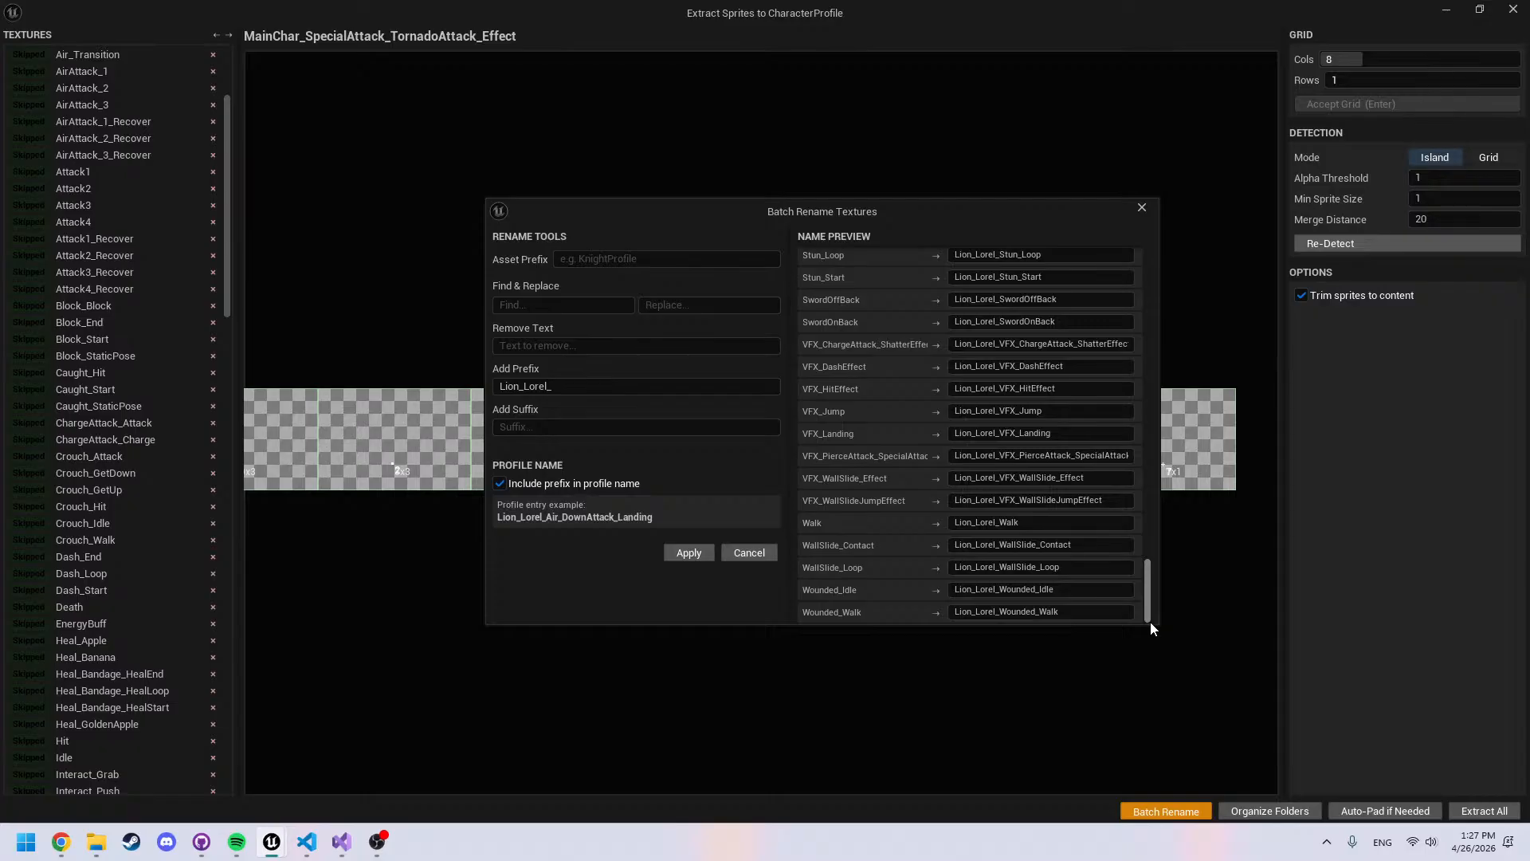
pyautogui.moveTo(1150, 622); pyautogui.dragTo(1140, 286)
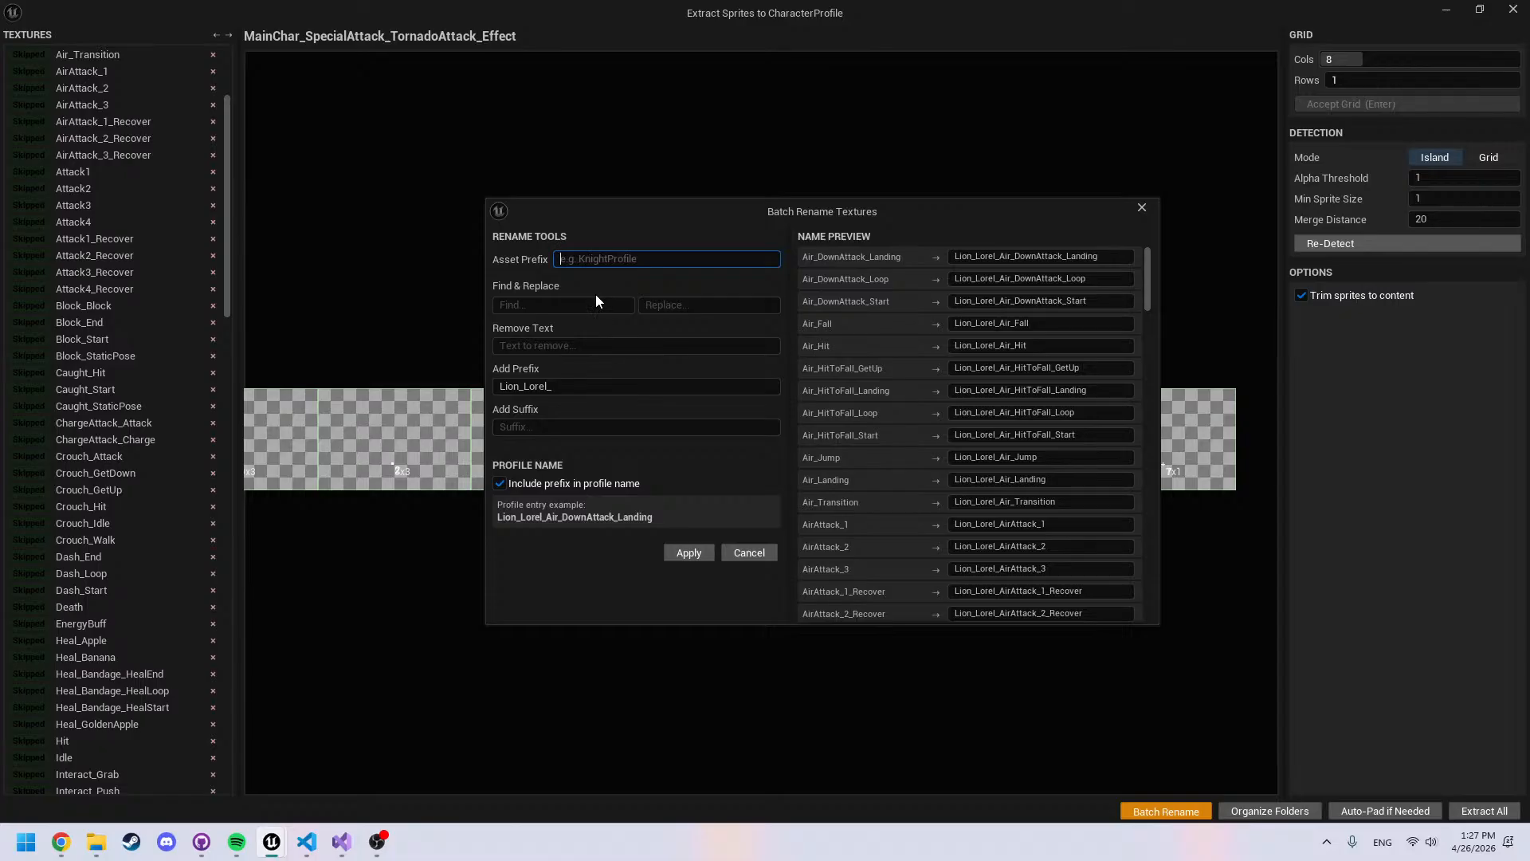
# Test the asset prefix with the placeholder text hhhhh and clear it again
pyautogui.write('hhhhh')
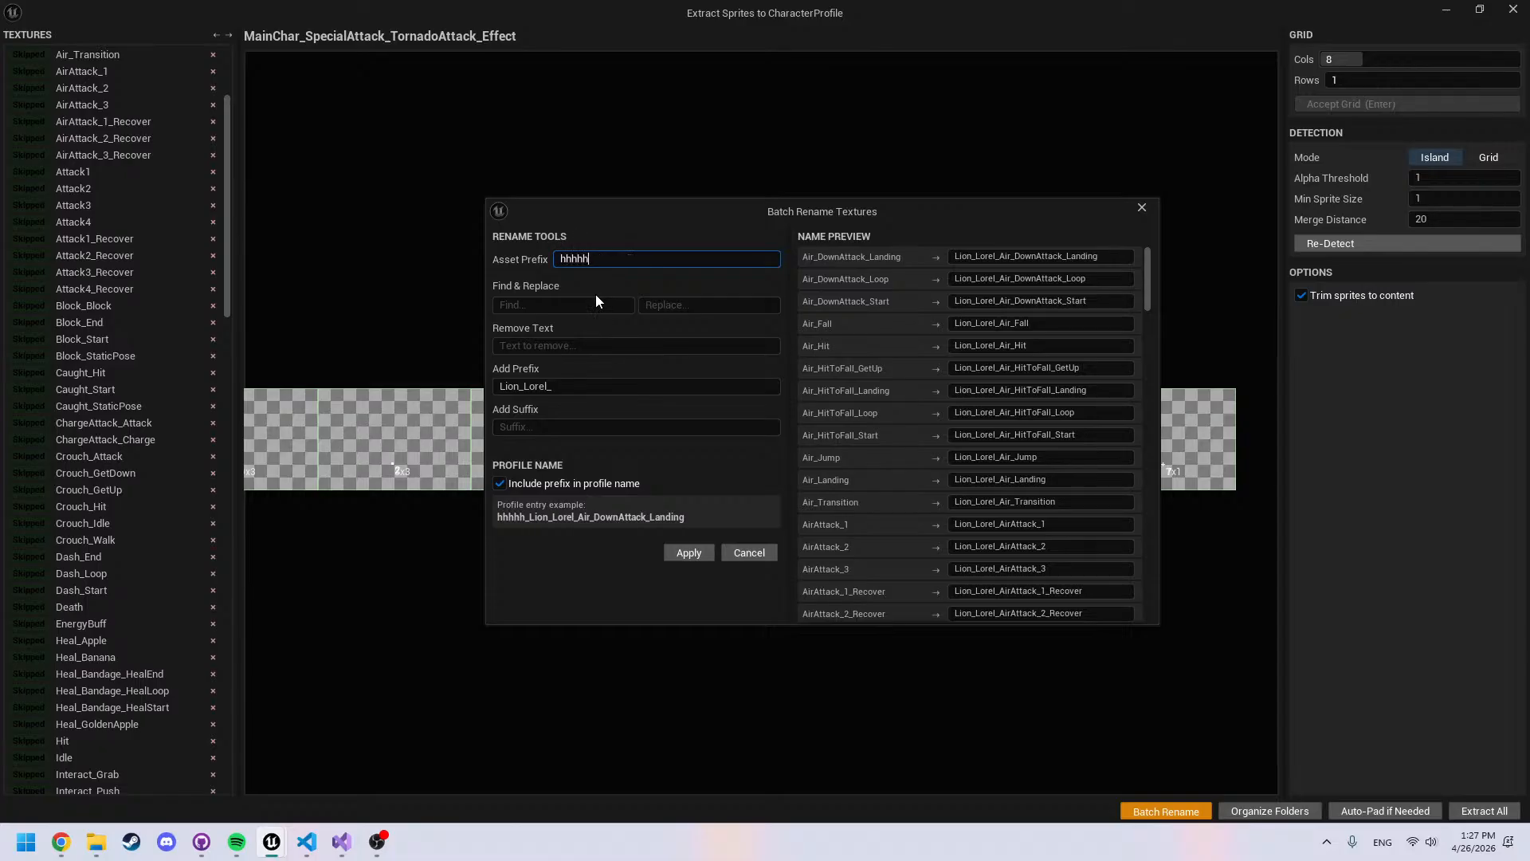
pyautogui.press('BackSpace')
pyautogui.press('BackSpace')
pyautogui.press('BackSpace')
pyautogui.press('BackSpace')
pyautogui.press('BackSpace')
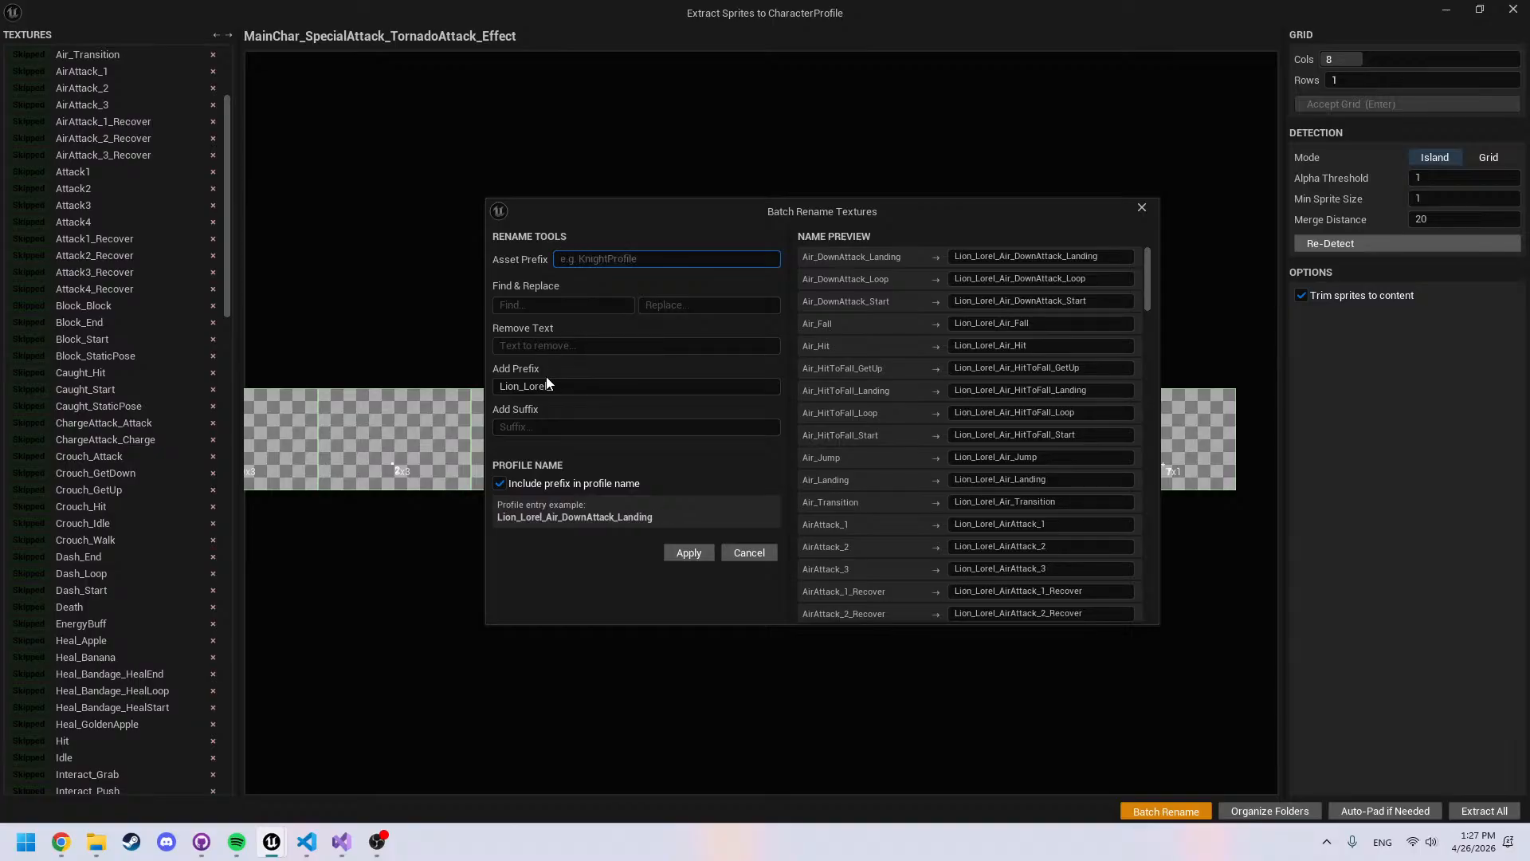
# Try moving Lion_Lorel_ from the added name prefix to the asset prefix, and restore it as the added prefix
pyautogui.click(550, 384)
pyautogui.doubleClick(558, 384)
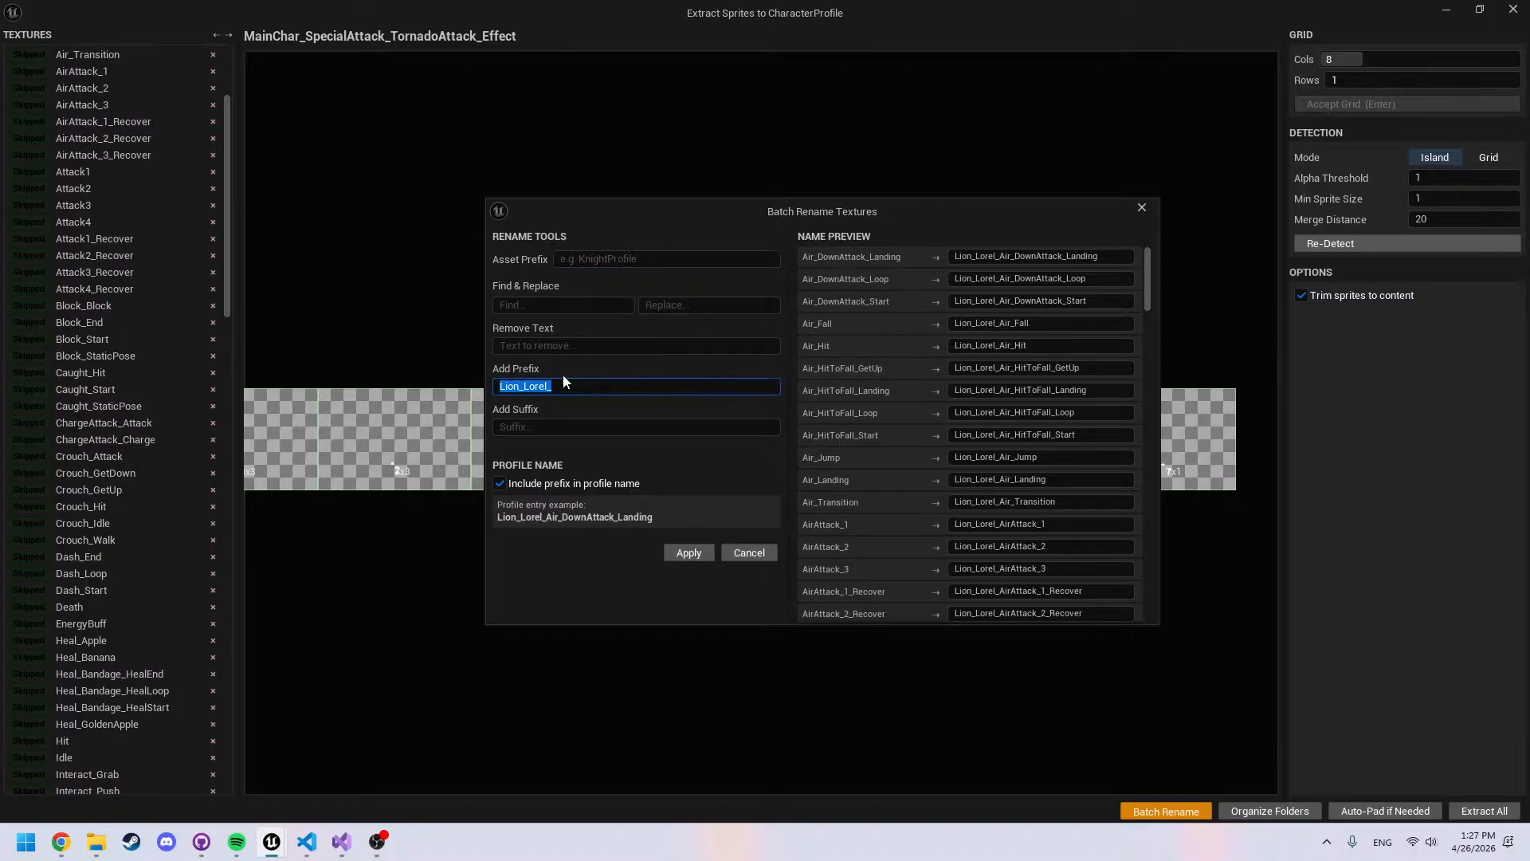
pyautogui.hotkey('ctrl', 'x')
pyautogui.click(620, 265)
pyautogui.hotkey('ctrl', 'v')
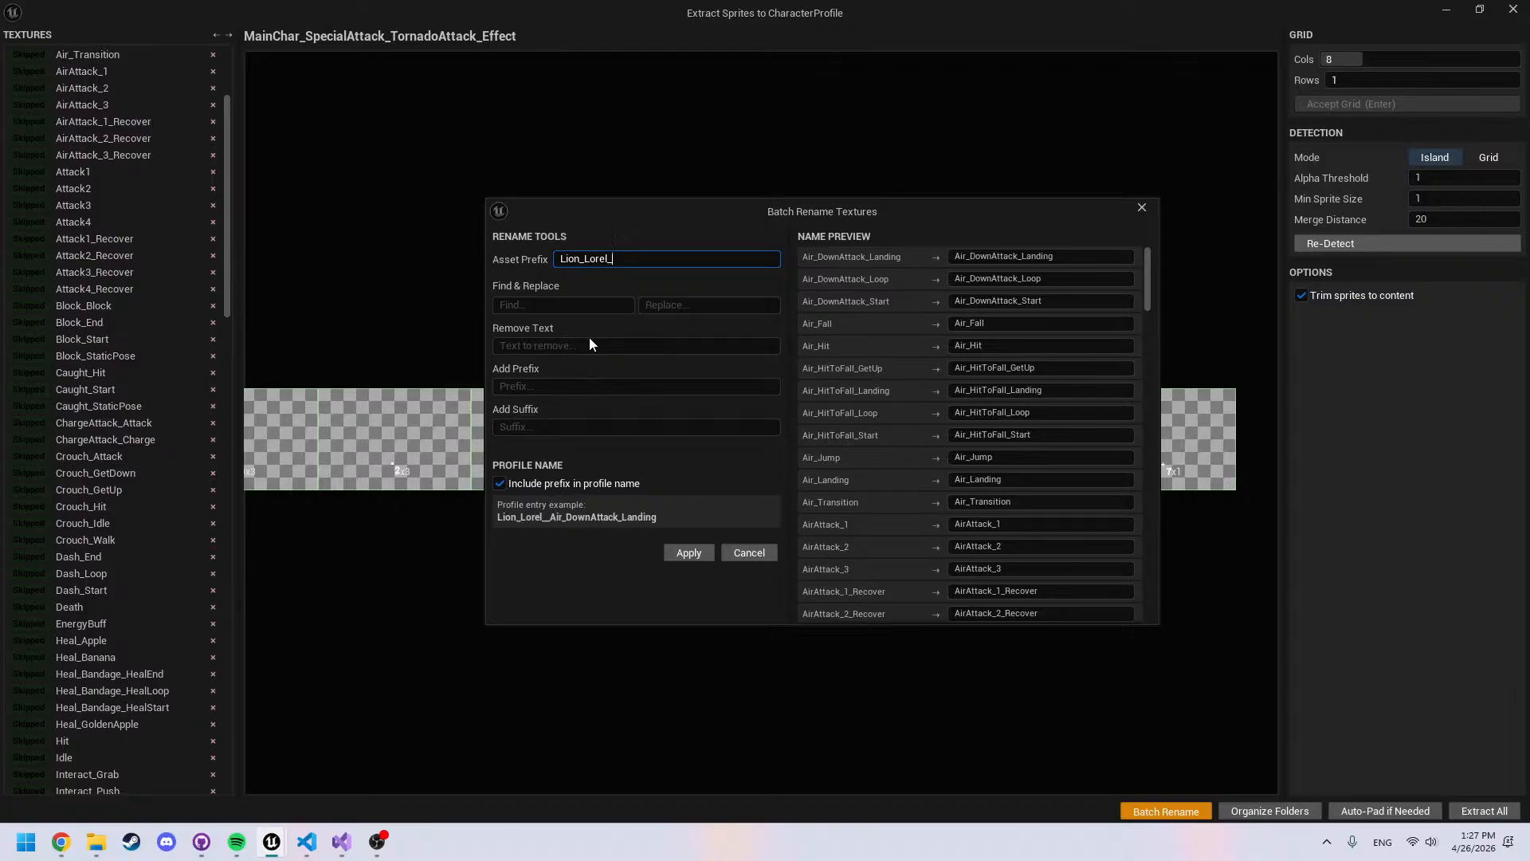
pyautogui.hotkey('ctrl', 'z')
pyautogui.click(562, 376)
pyautogui.hotkey('ctrl', 'v')
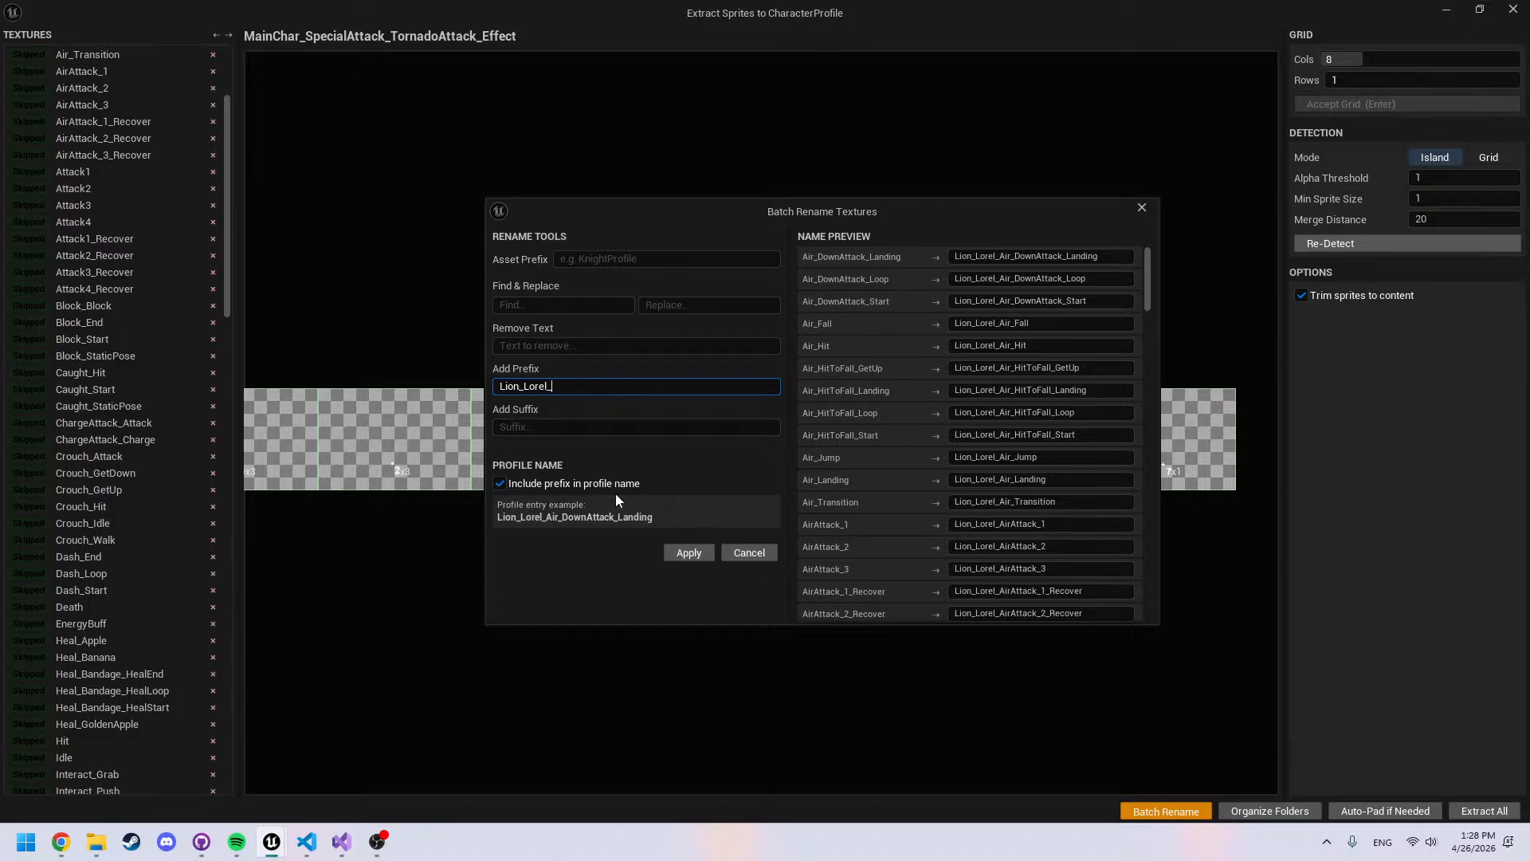
# Exclude the prefix from the profile name and use Lion_Lorel_ as the asset prefix instead of the added name prefix
pyautogui.click(518, 483)
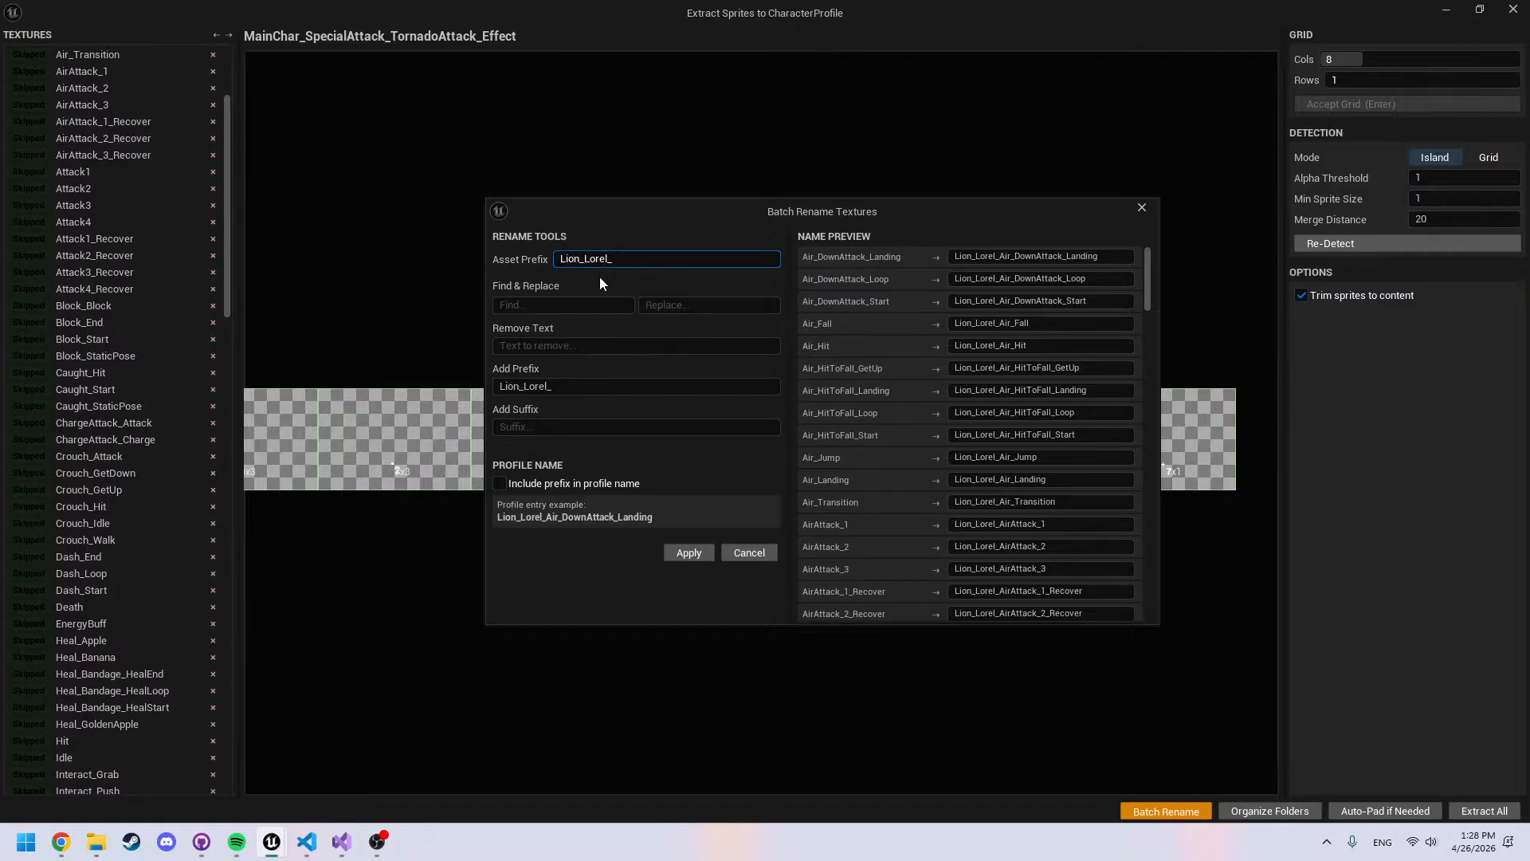
pyautogui.doubleClick(541, 389)
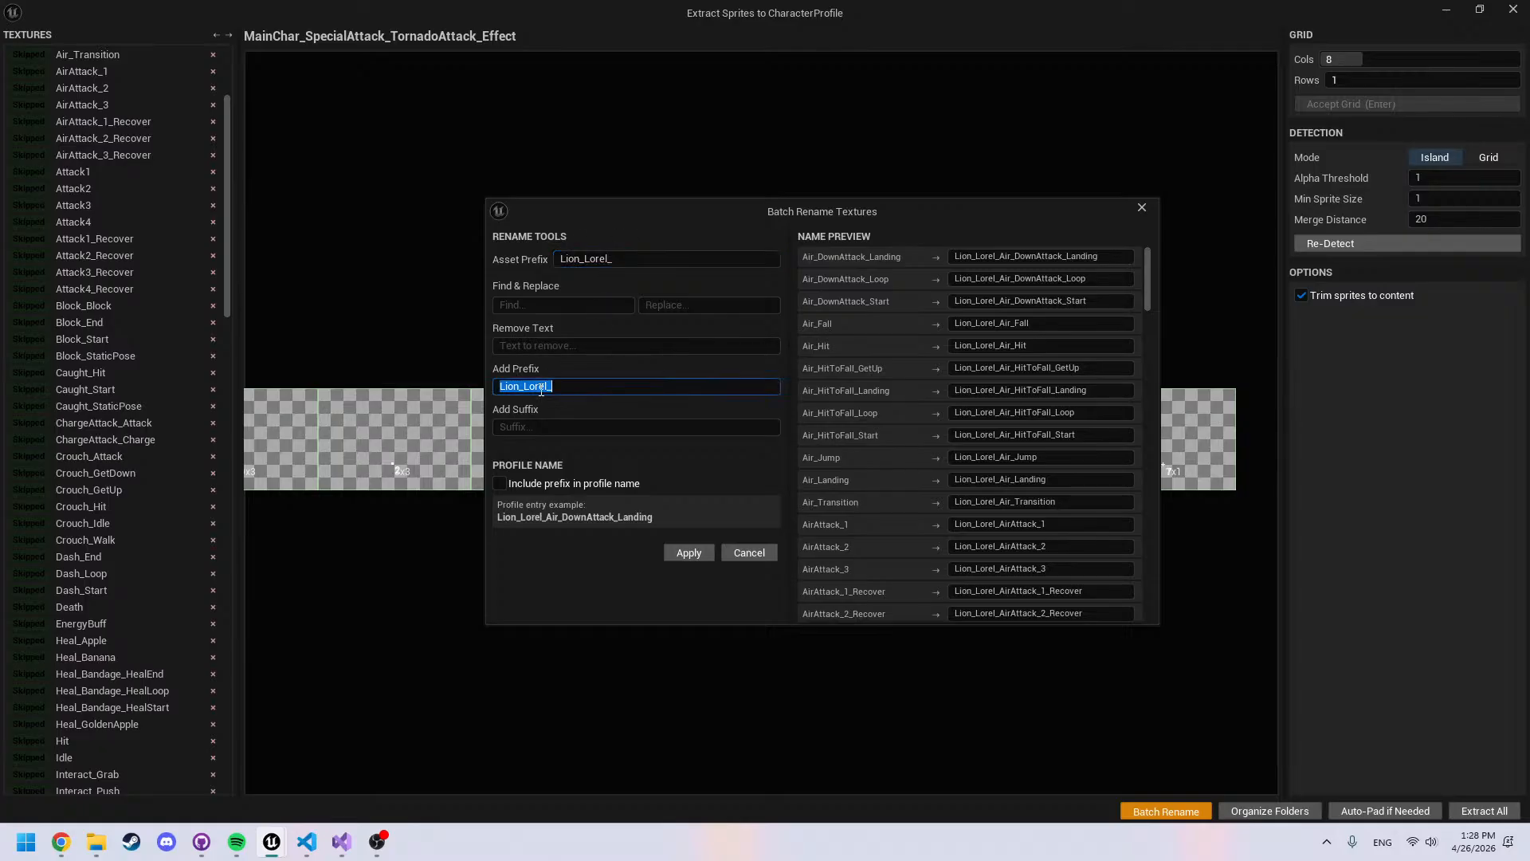
pyautogui.press('BackSpace')
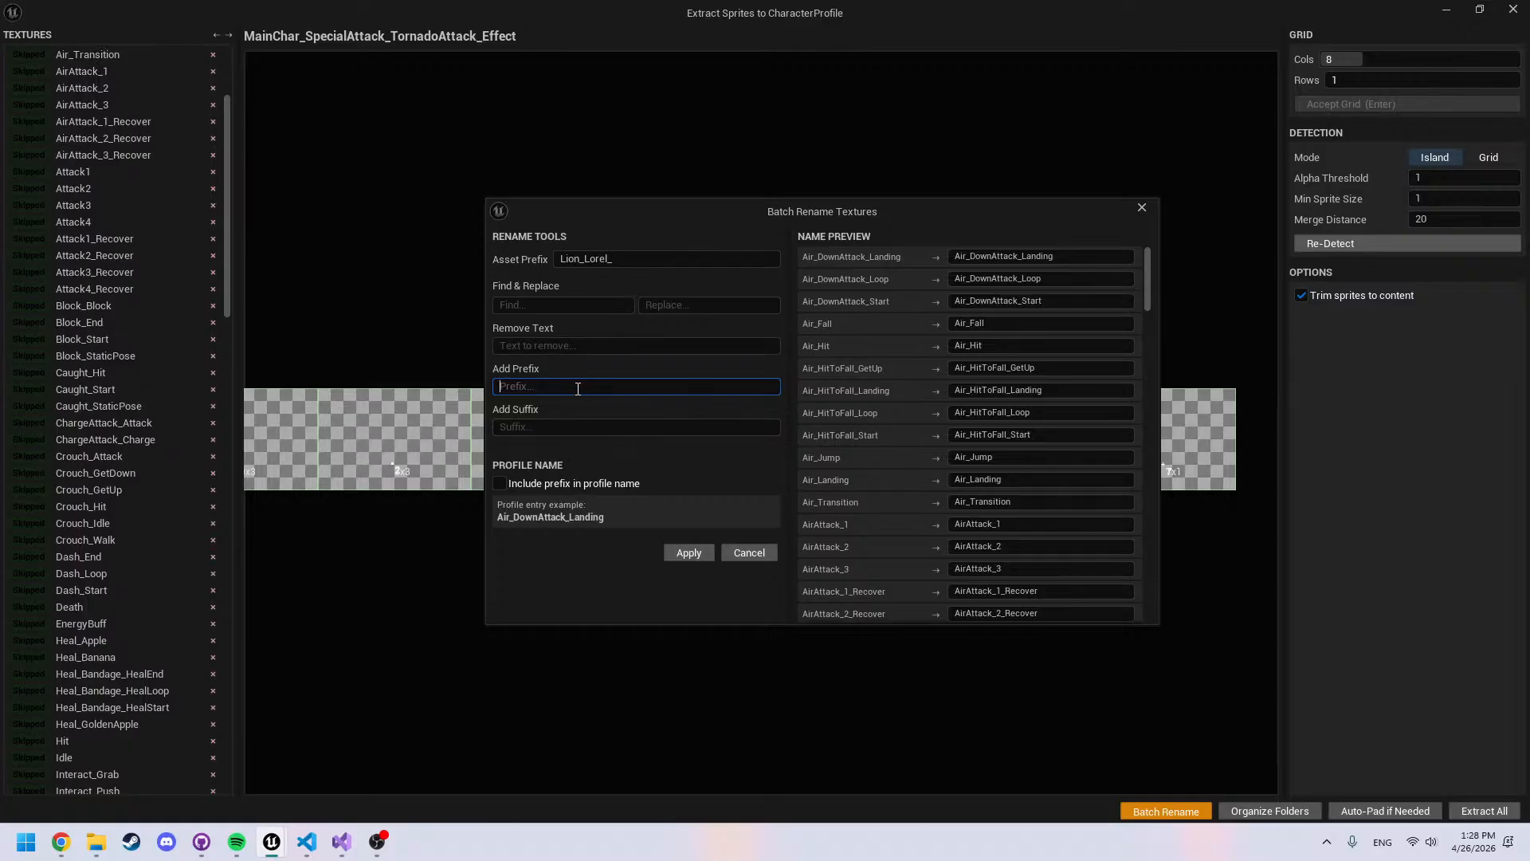
pyautogui.click(500, 483)
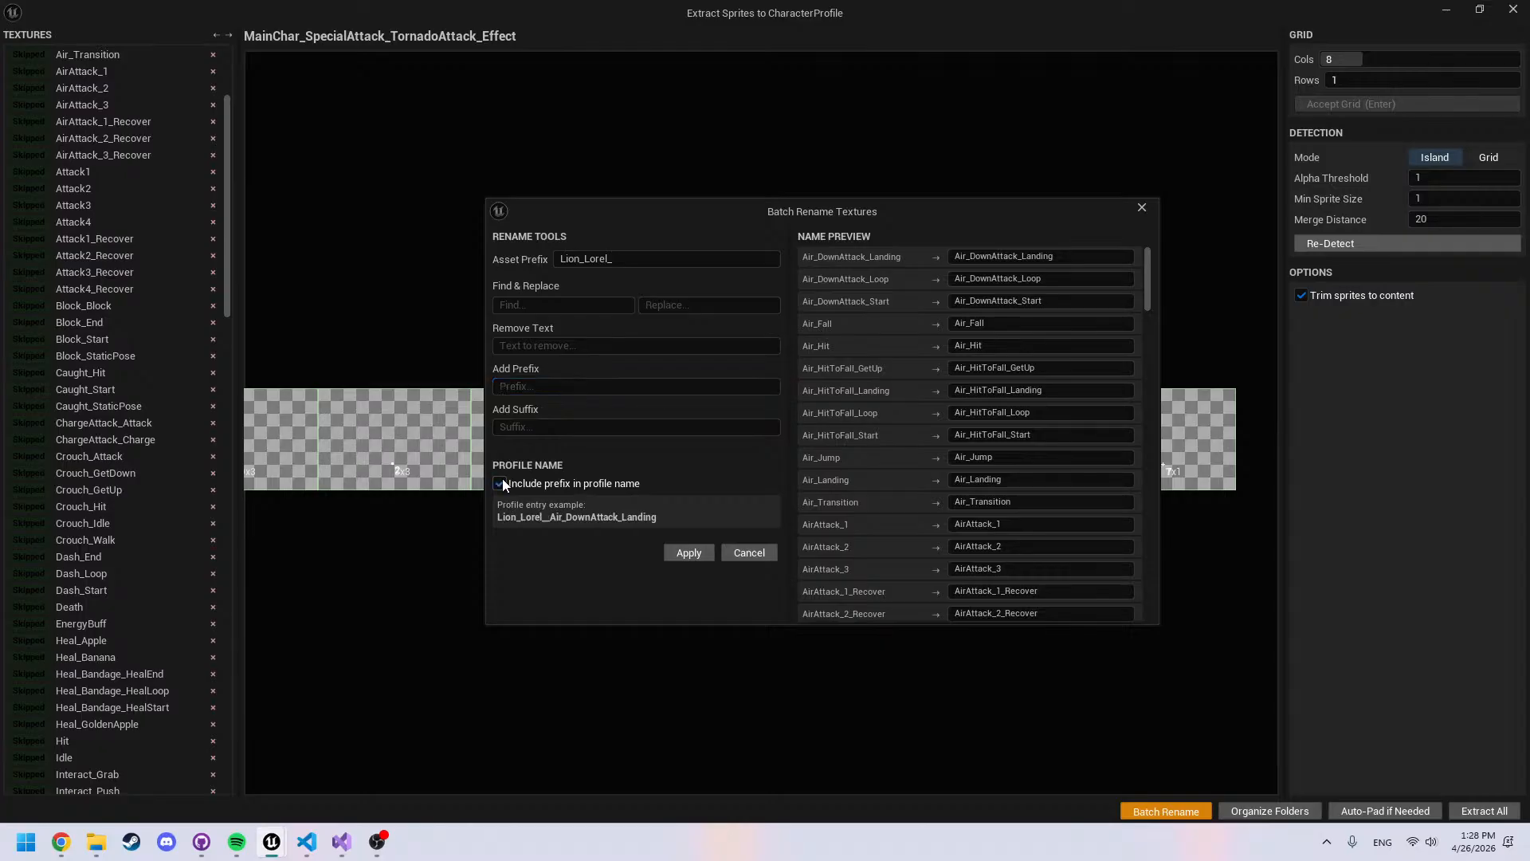
pyautogui.click(500, 483)
pyautogui.scroll(-5, 1065, 539)
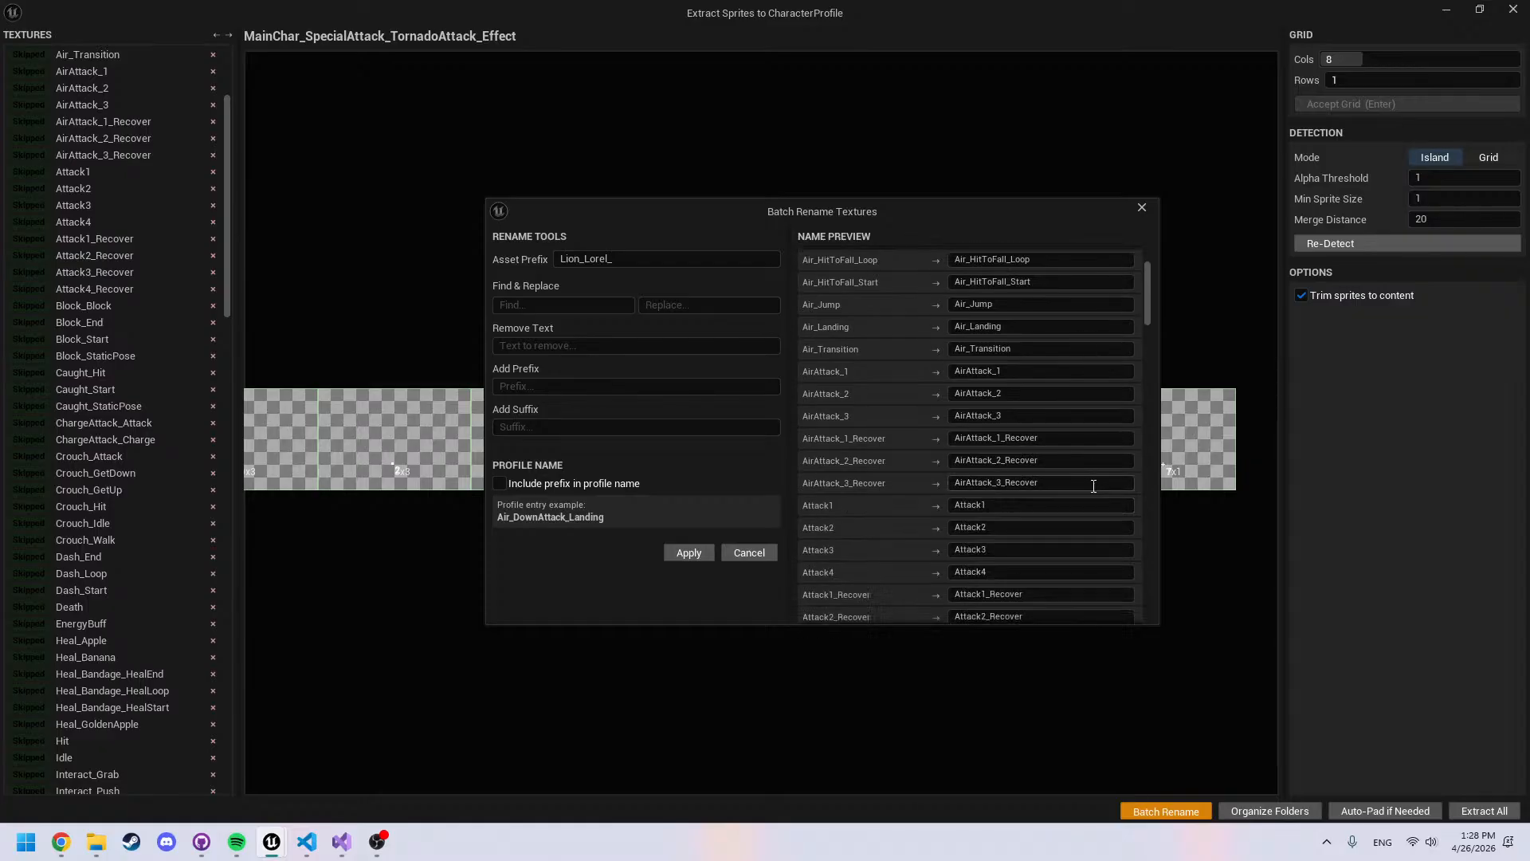
pyautogui.scroll(5, 1052, 511)
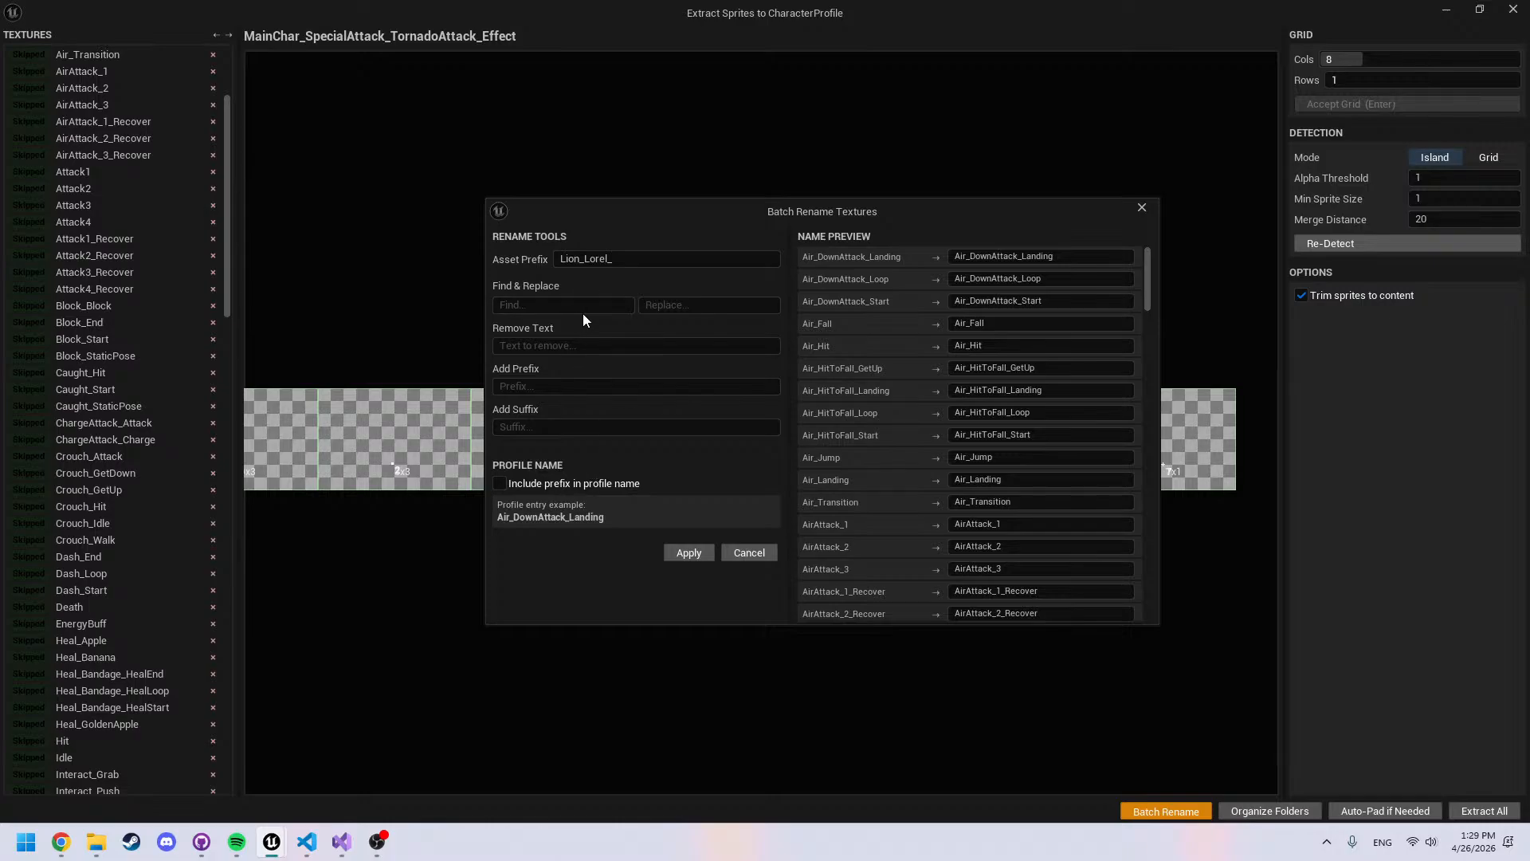
# Try including the prefix in the profile name and adding Lion_Lorel_ to the texture names, reverting both
pyautogui.click(636, 264)
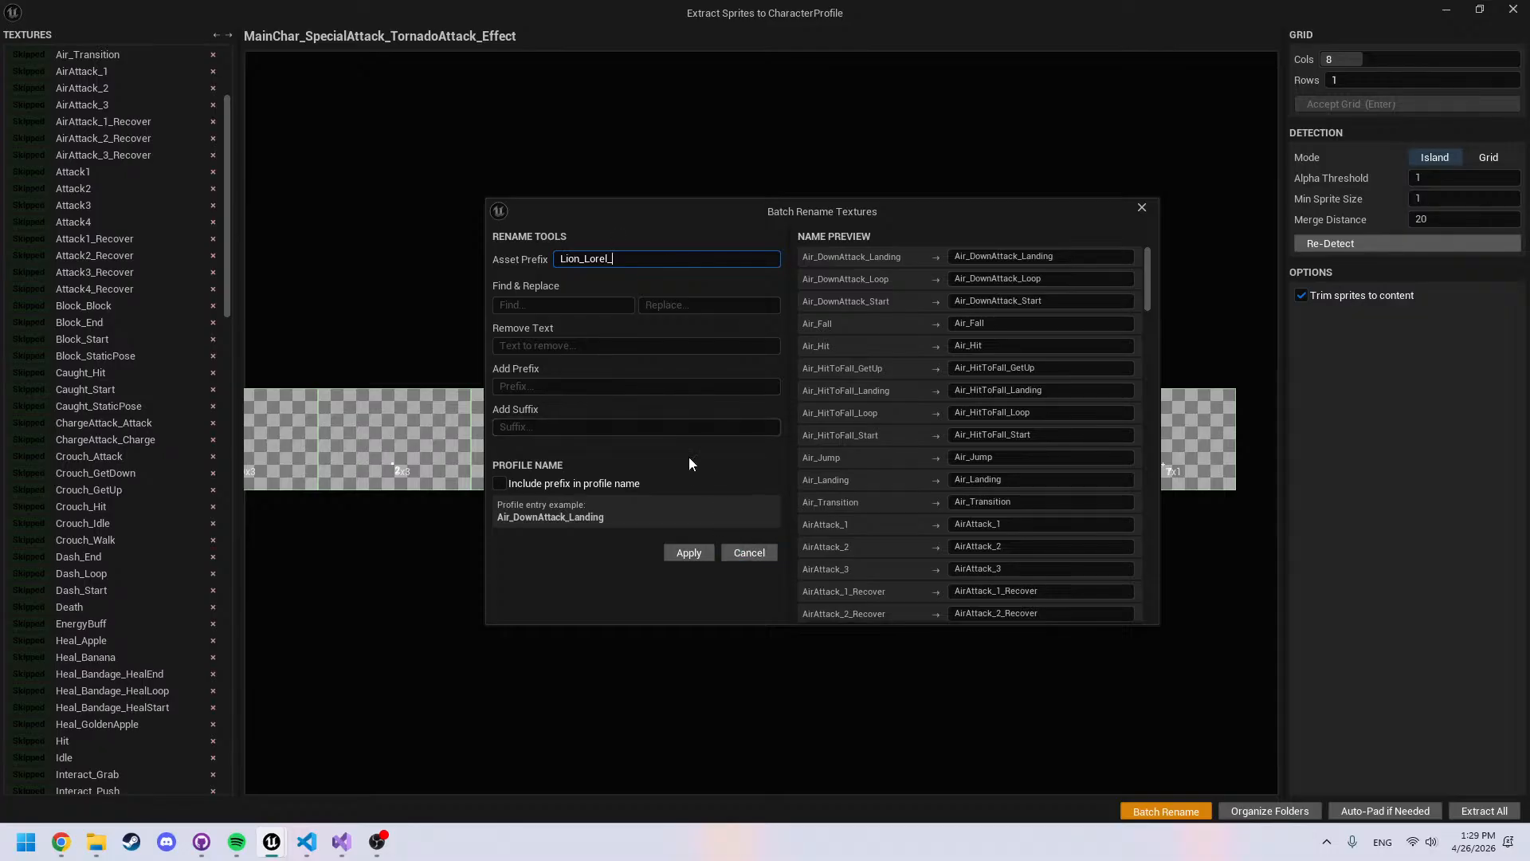
pyautogui.click(540, 387)
pyautogui.click(500, 484)
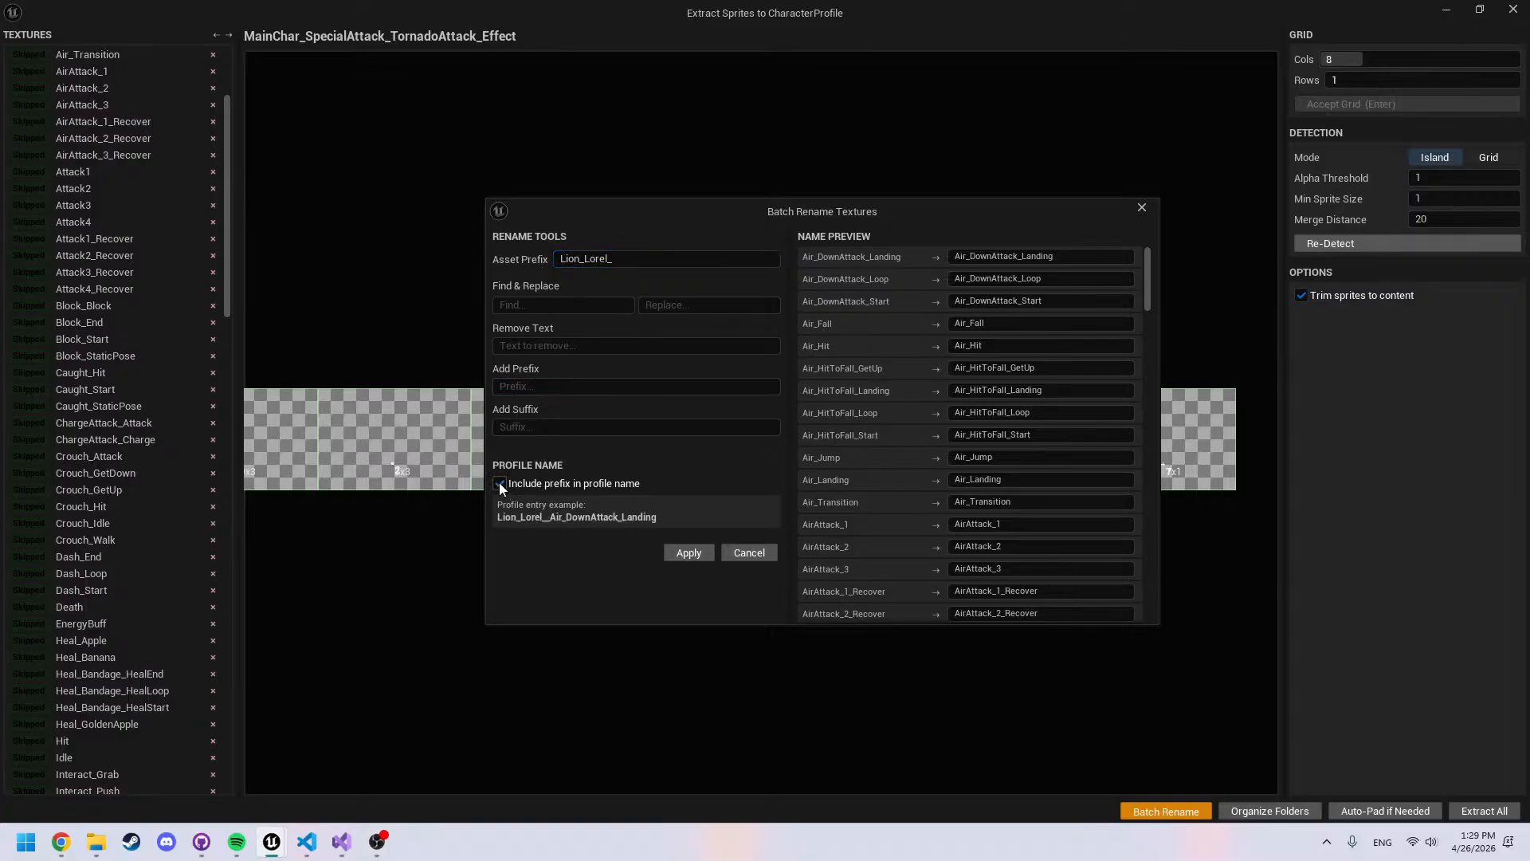
pyautogui.click(500, 484)
pyautogui.click(558, 345)
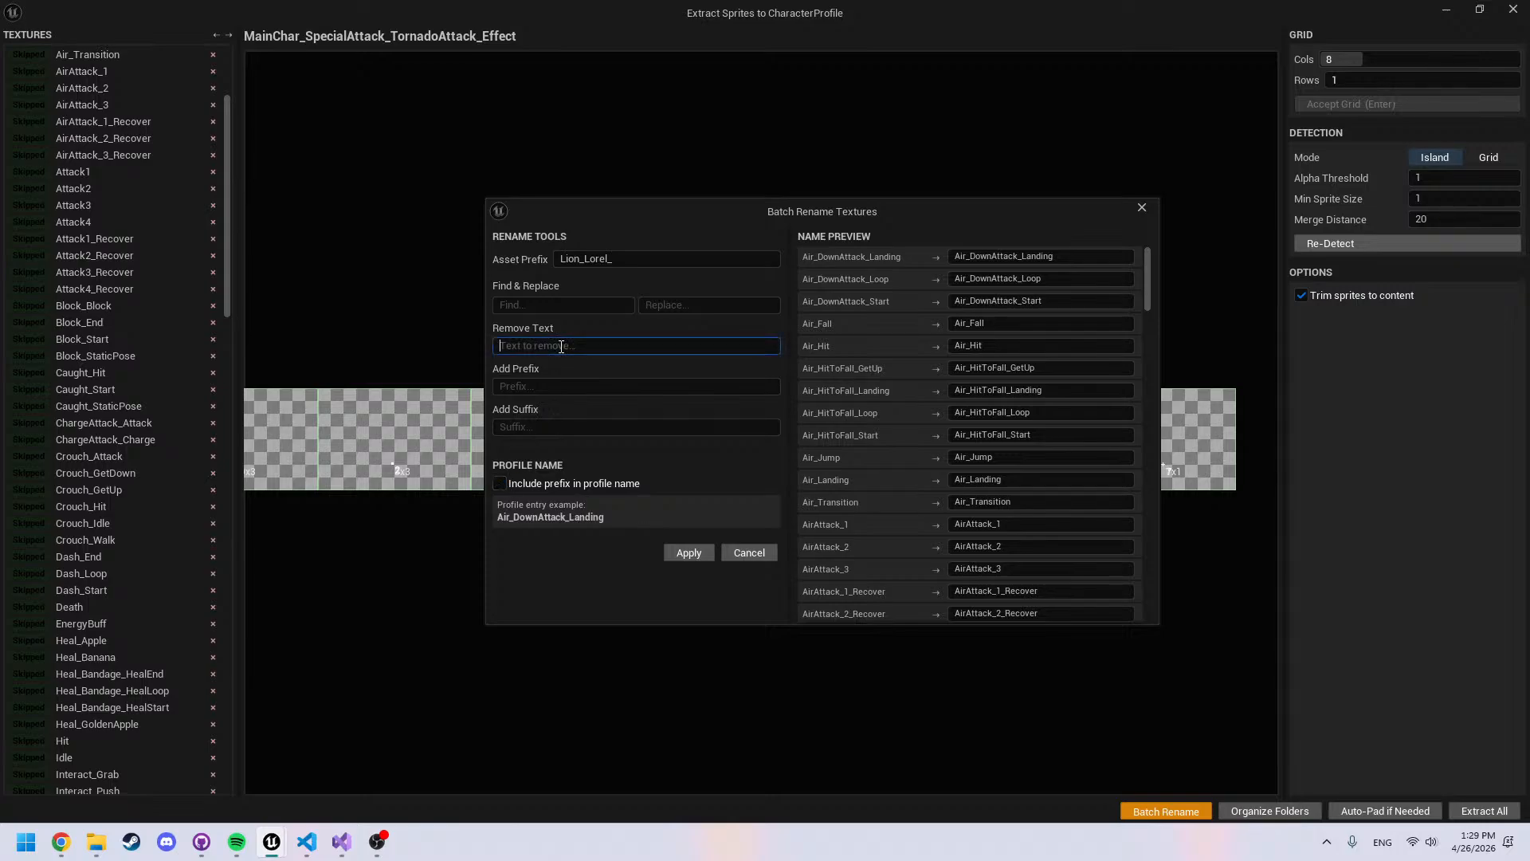
pyautogui.click(546, 386)
pyautogui.hotkey('ctrl', 'v')
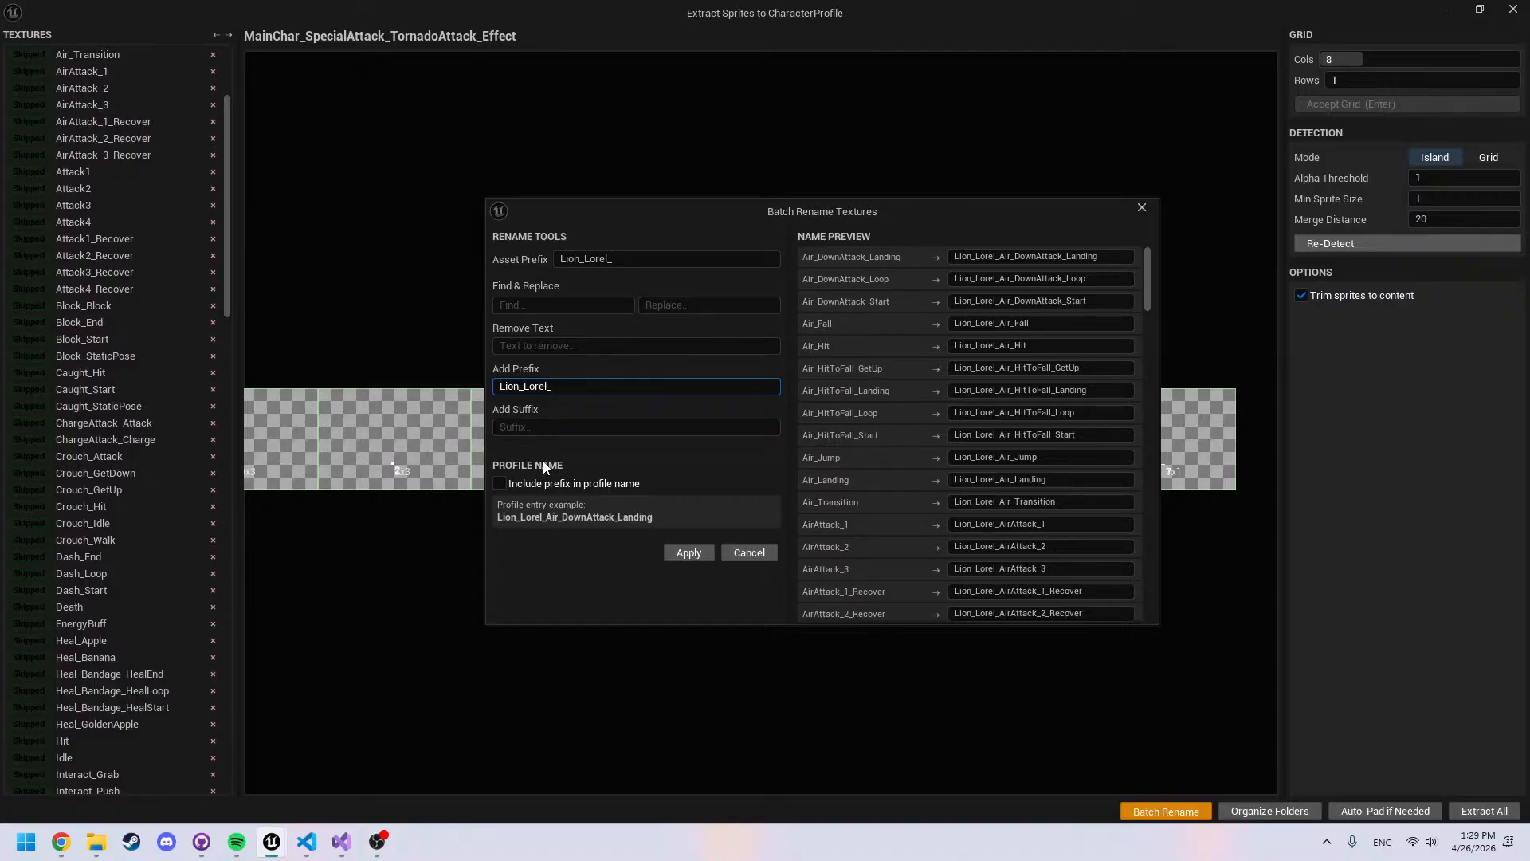
pyautogui.hotkey('ctrl', 'a')
pyautogui.press('BackSpace')
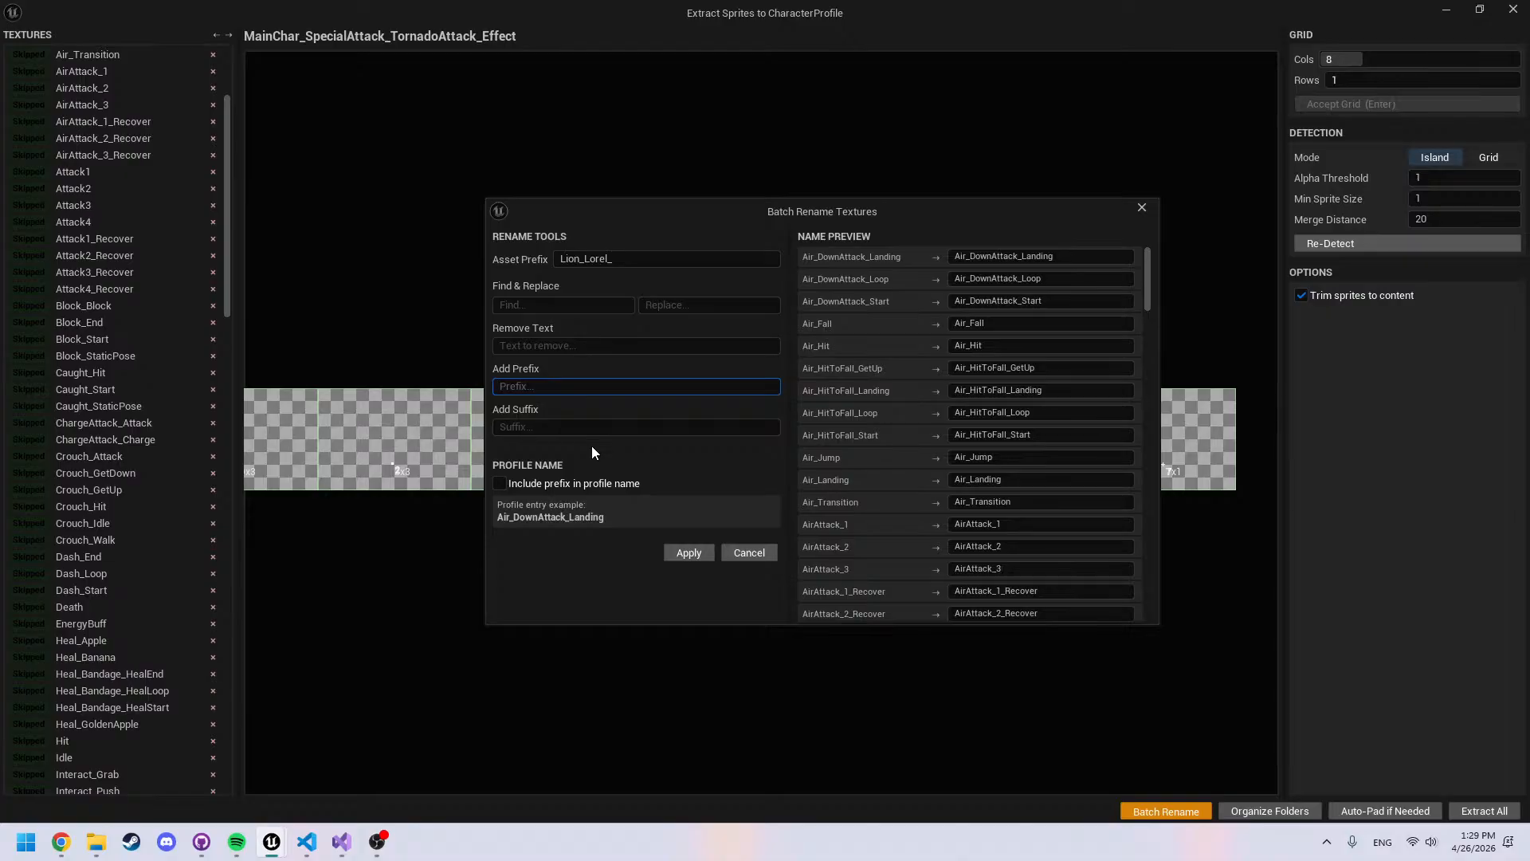
# Clear the asset prefix and apply the batch rename settings
pyautogui.click(621, 262)
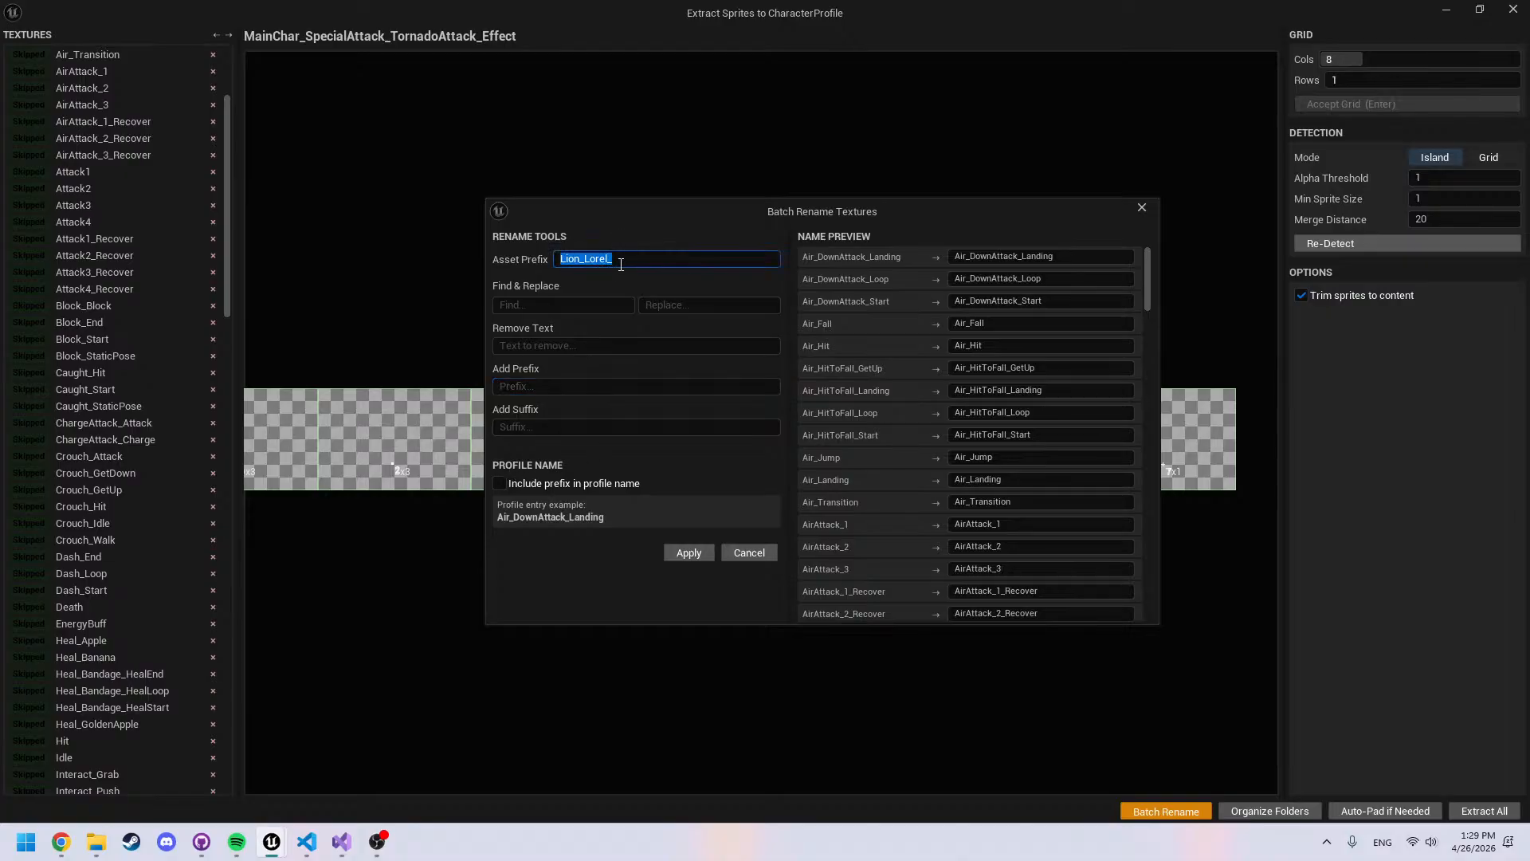
pyautogui.press('BackSpace')
pyautogui.click(593, 585)
pyautogui.click(690, 552)
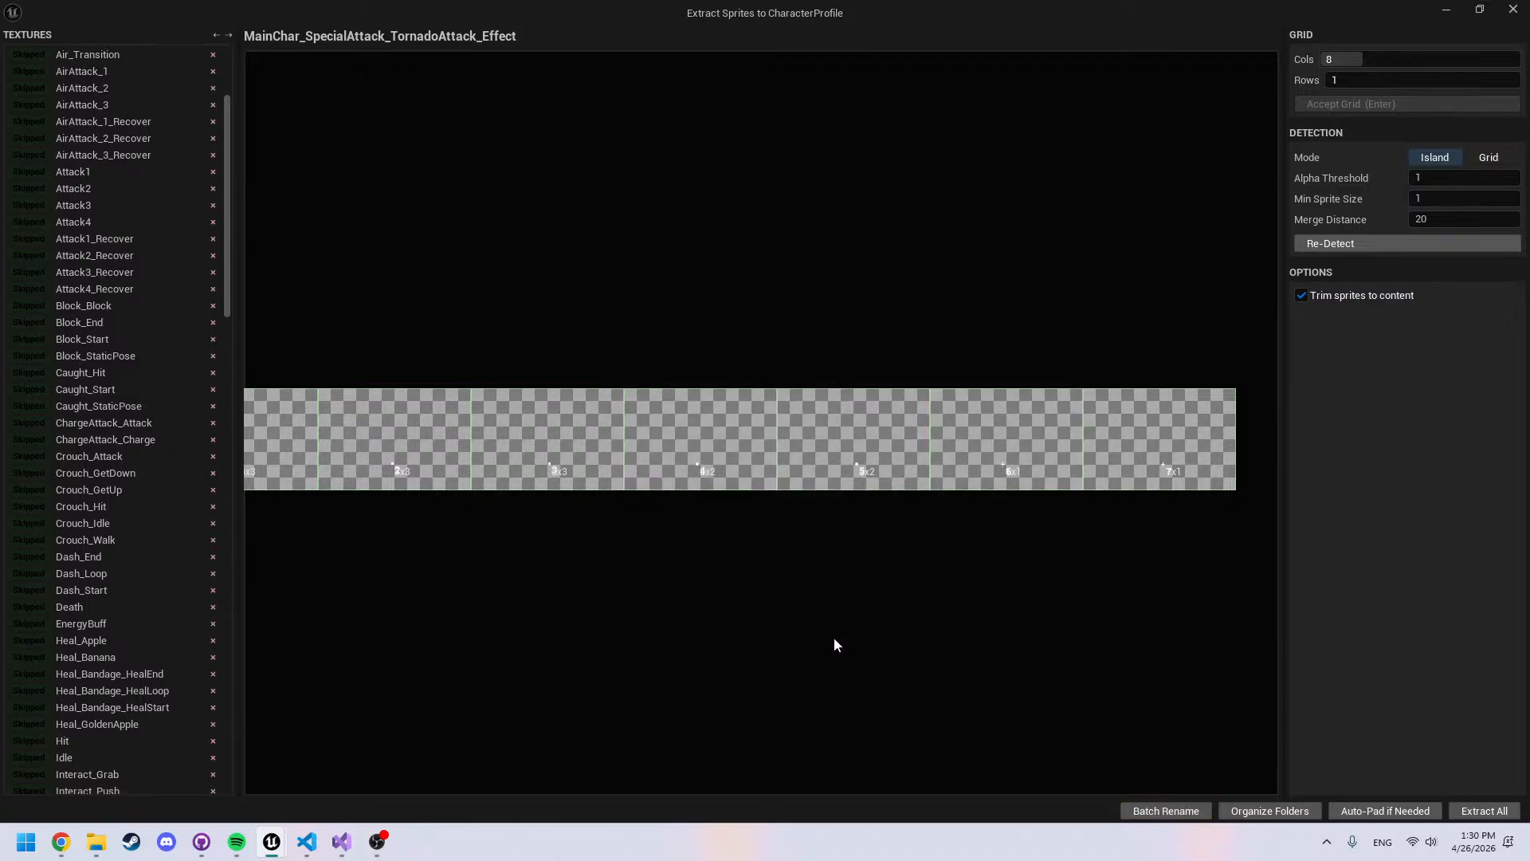
# Set the folder organization's output path to Content/DataAssetLibrary/CharacterTypes/lionlorelMainCharacter_FullPack_
pyautogui.click(1271, 810)
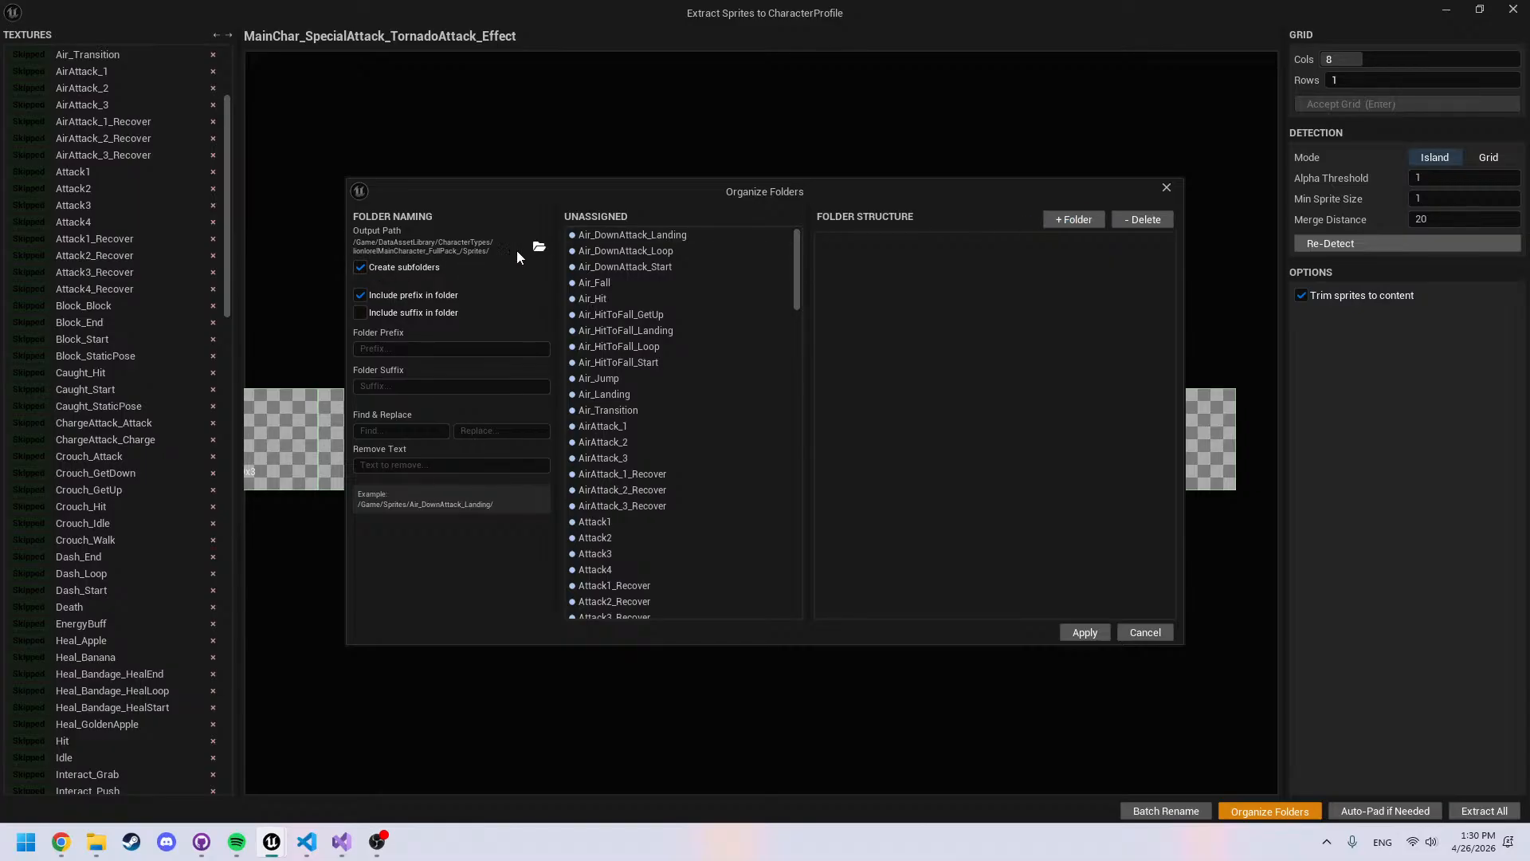
pyautogui.click(538, 249)
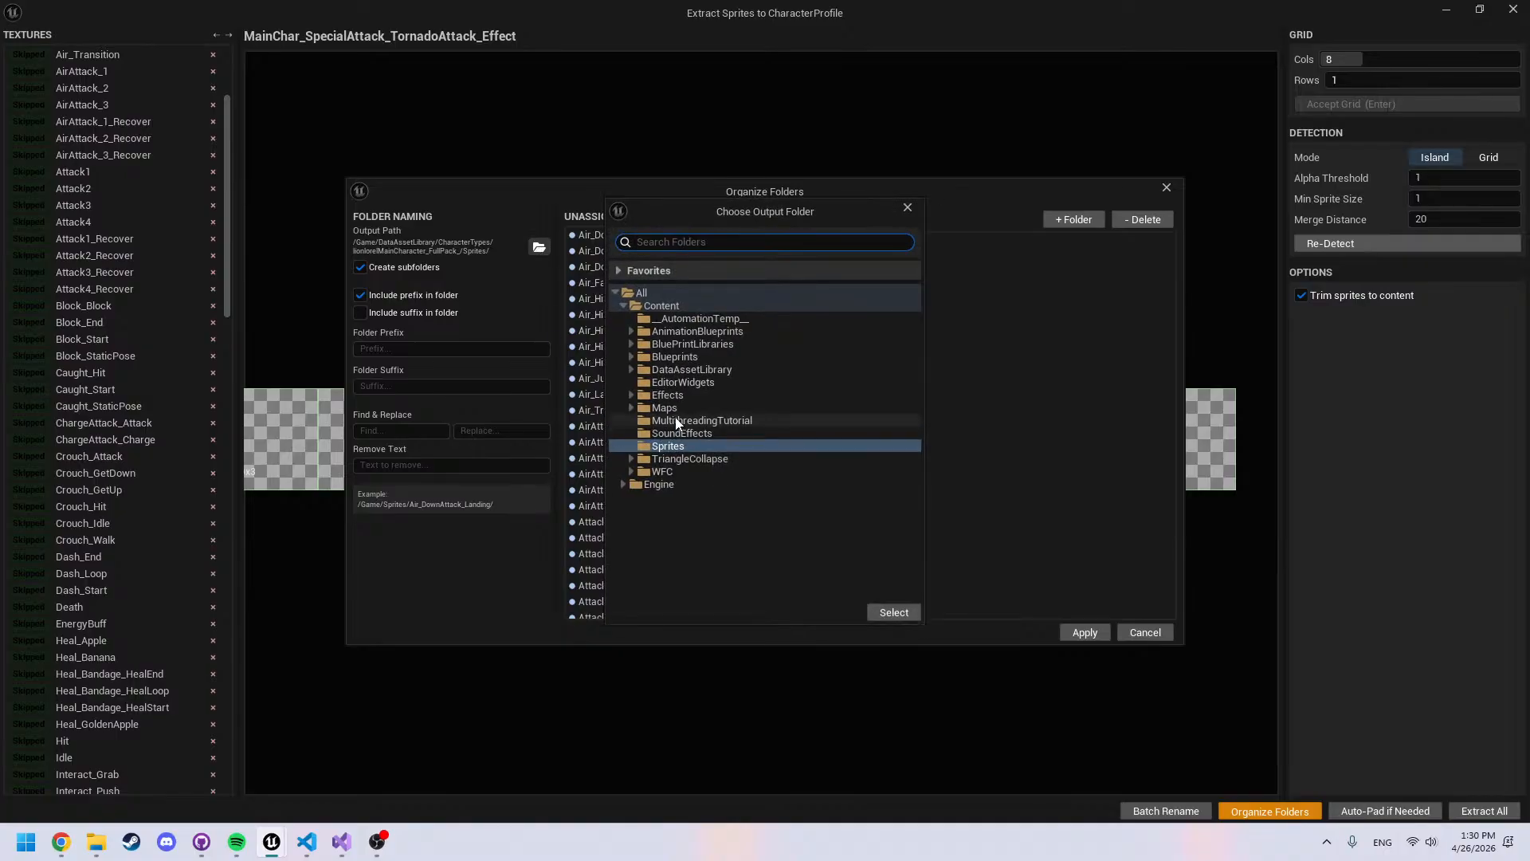
pyautogui.click(631, 331)
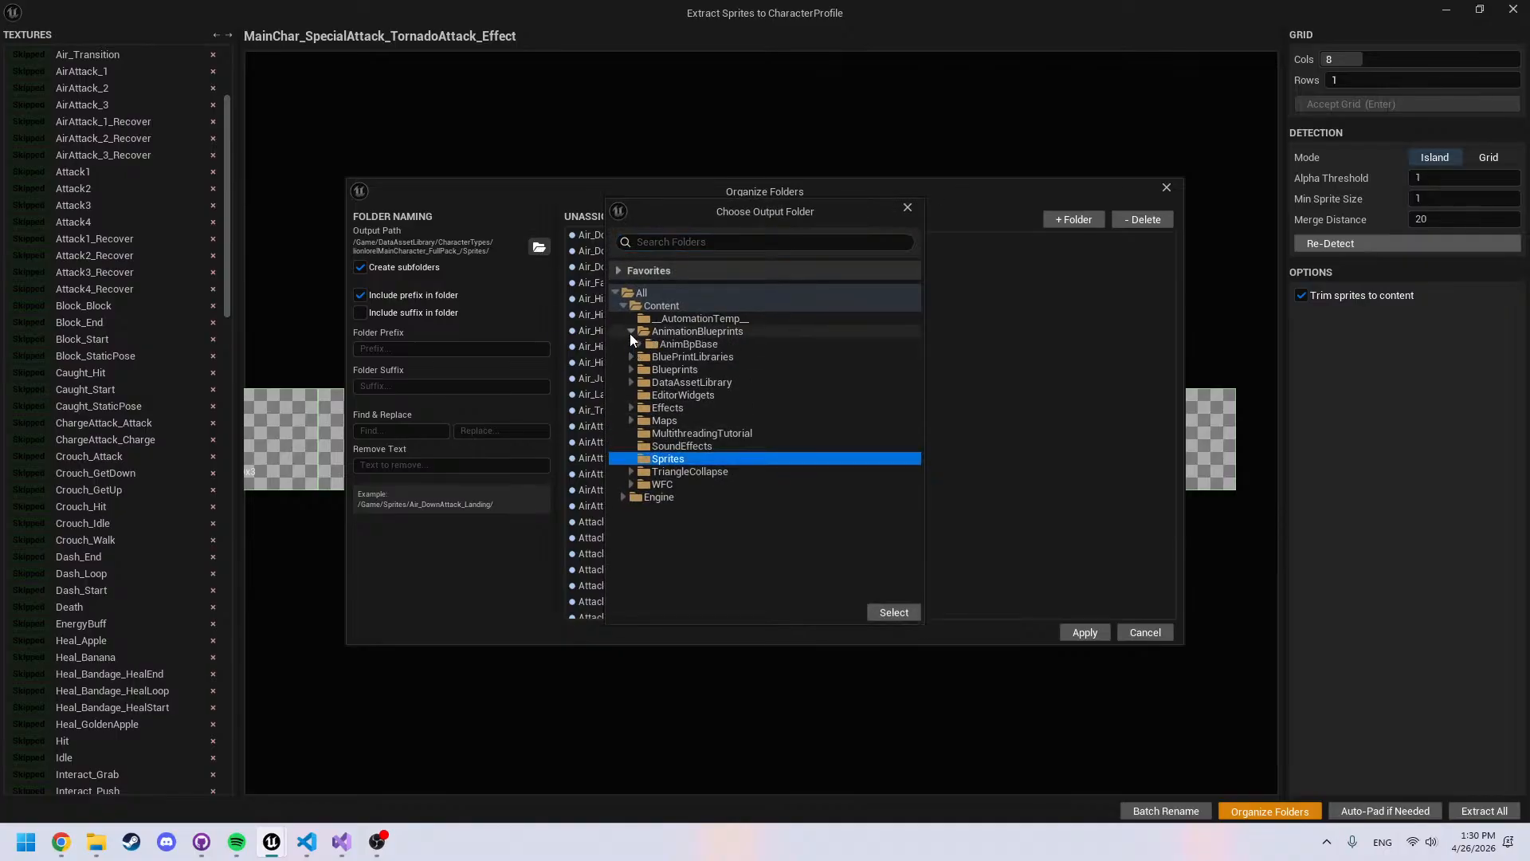
pyautogui.click(638, 344)
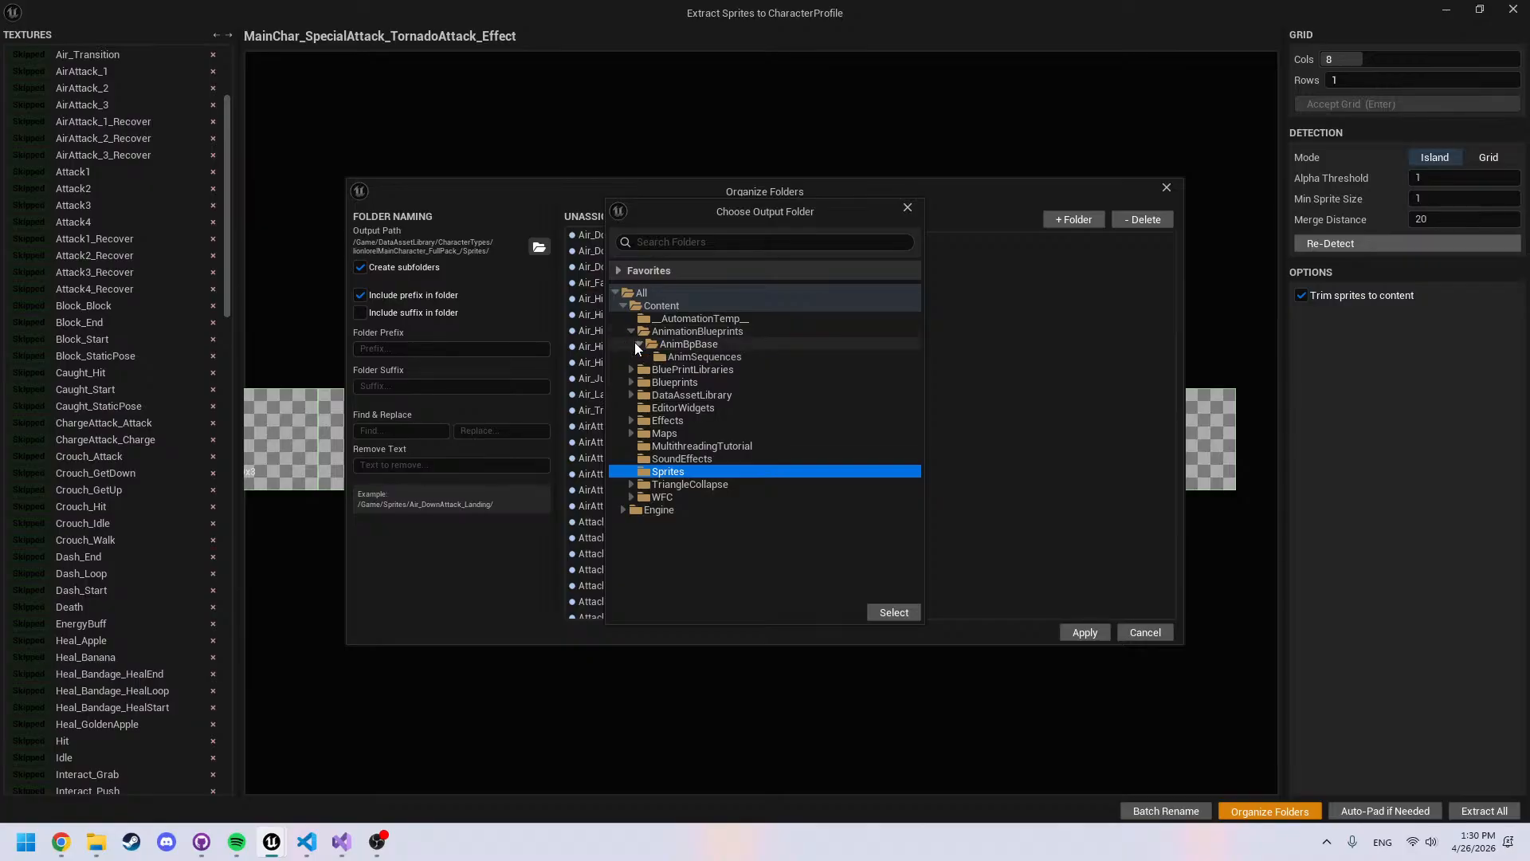
pyautogui.click(631, 331)
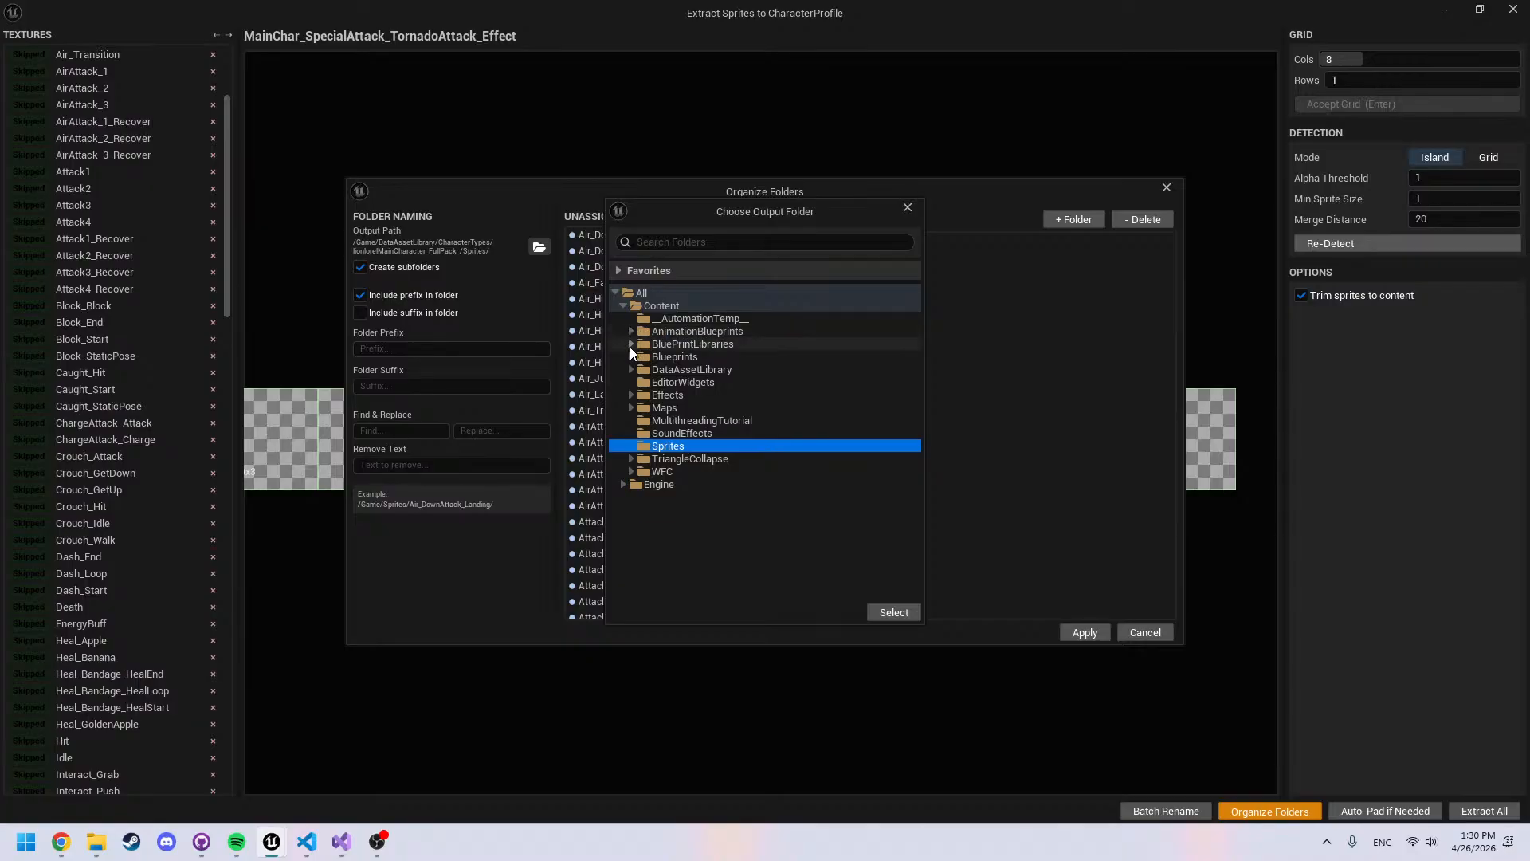
pyautogui.click(633, 369)
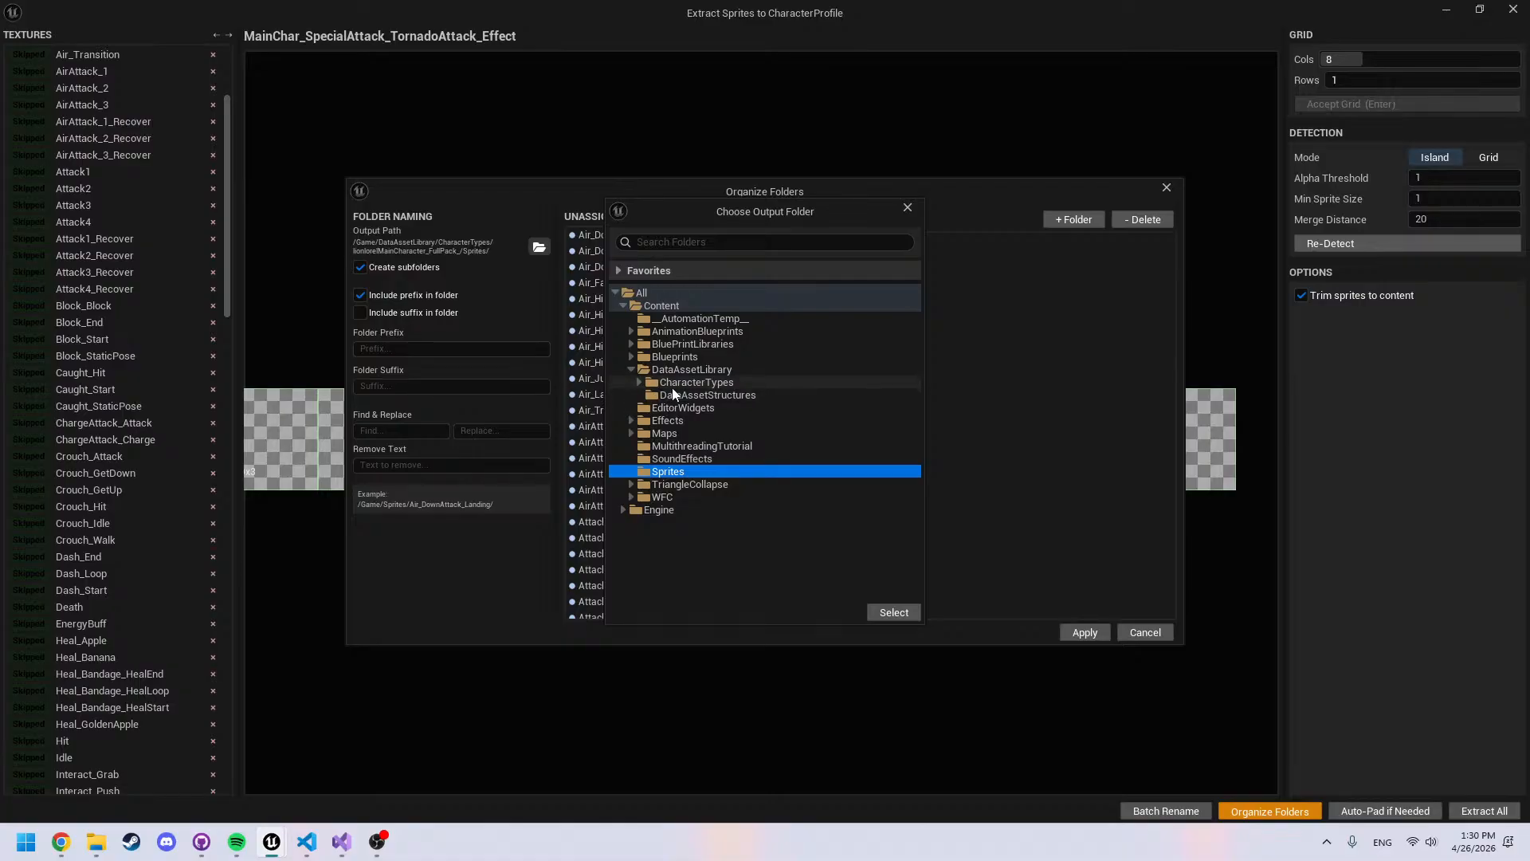
pyautogui.click(672, 394)
pyautogui.click(647, 381)
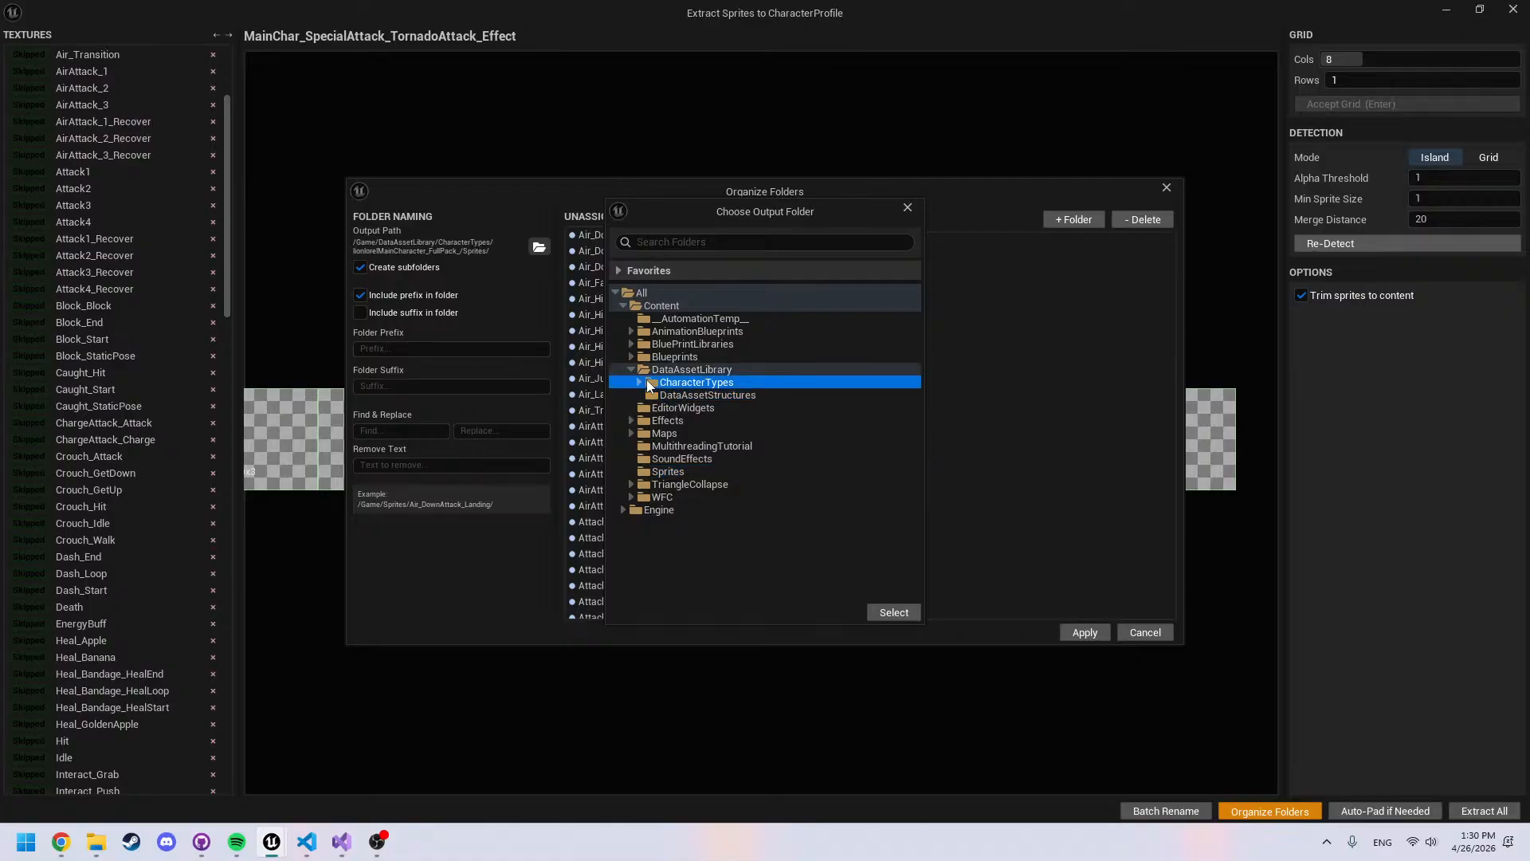
pyautogui.click(639, 382)
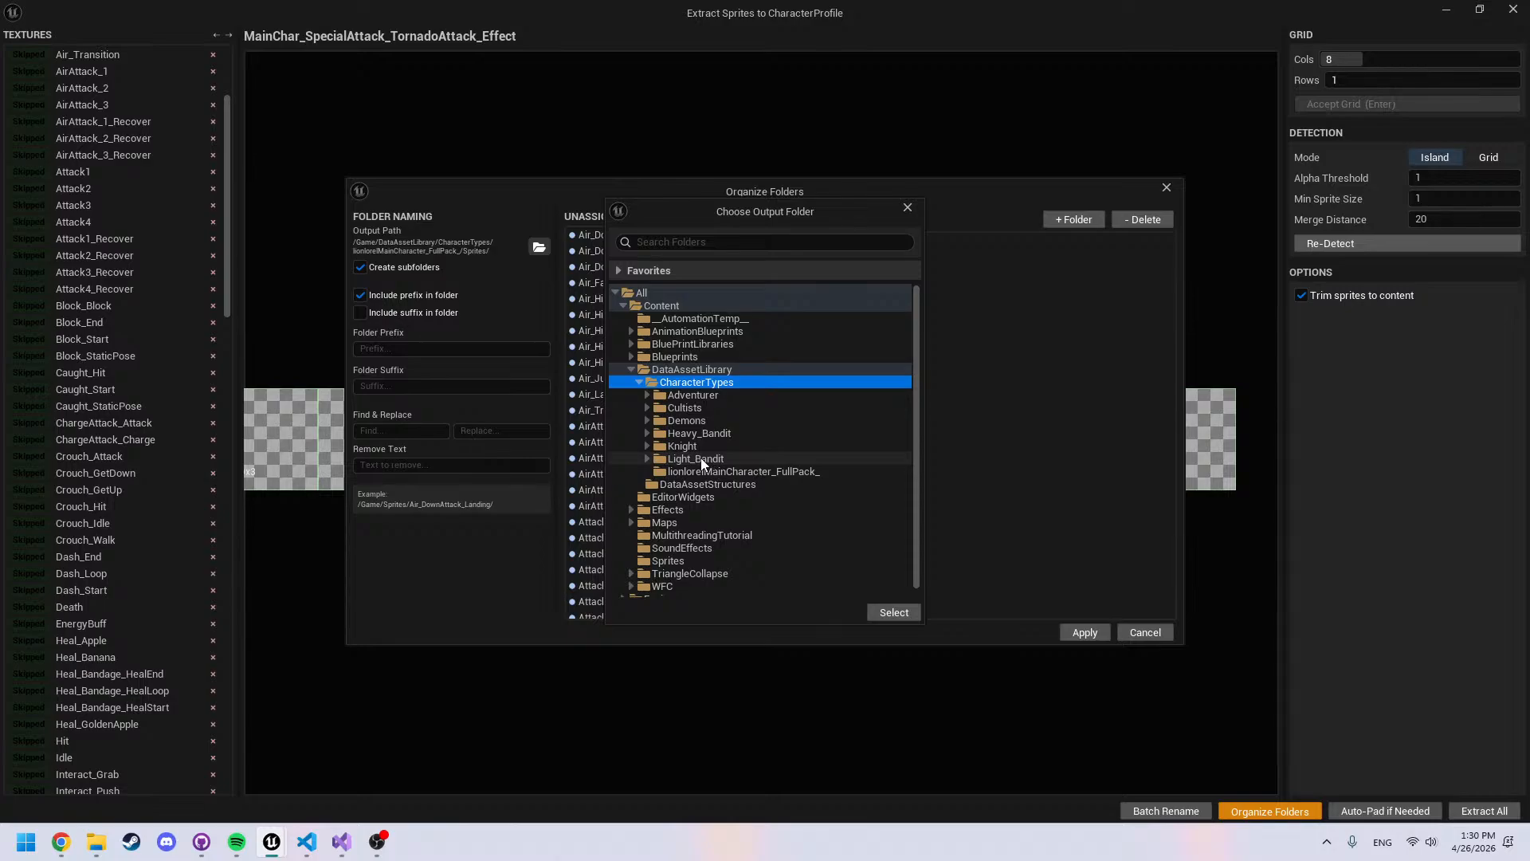
pyautogui.click(723, 470)
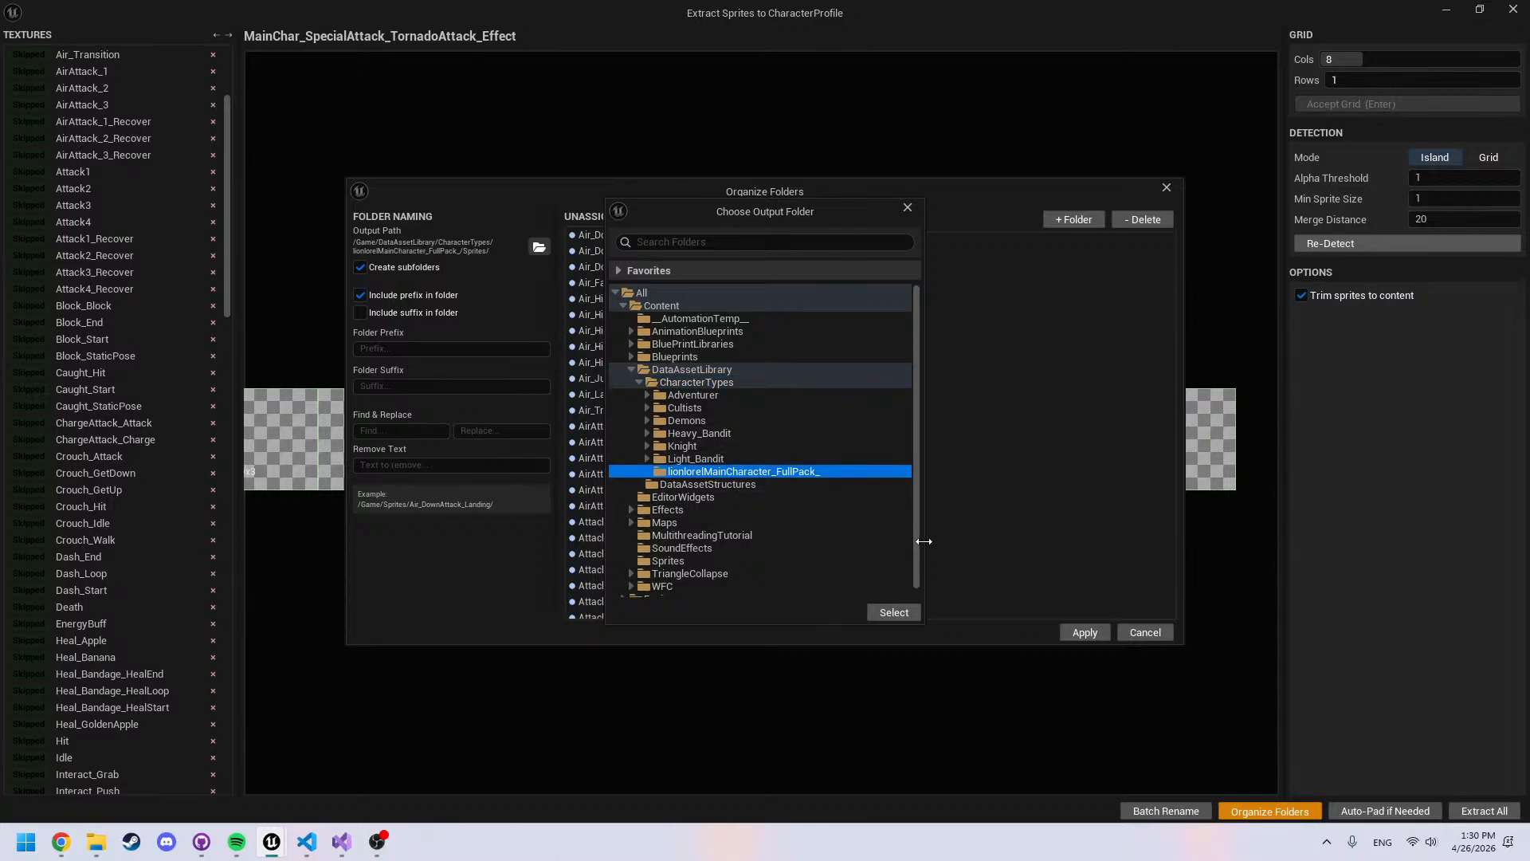
pyautogui.click(900, 610)
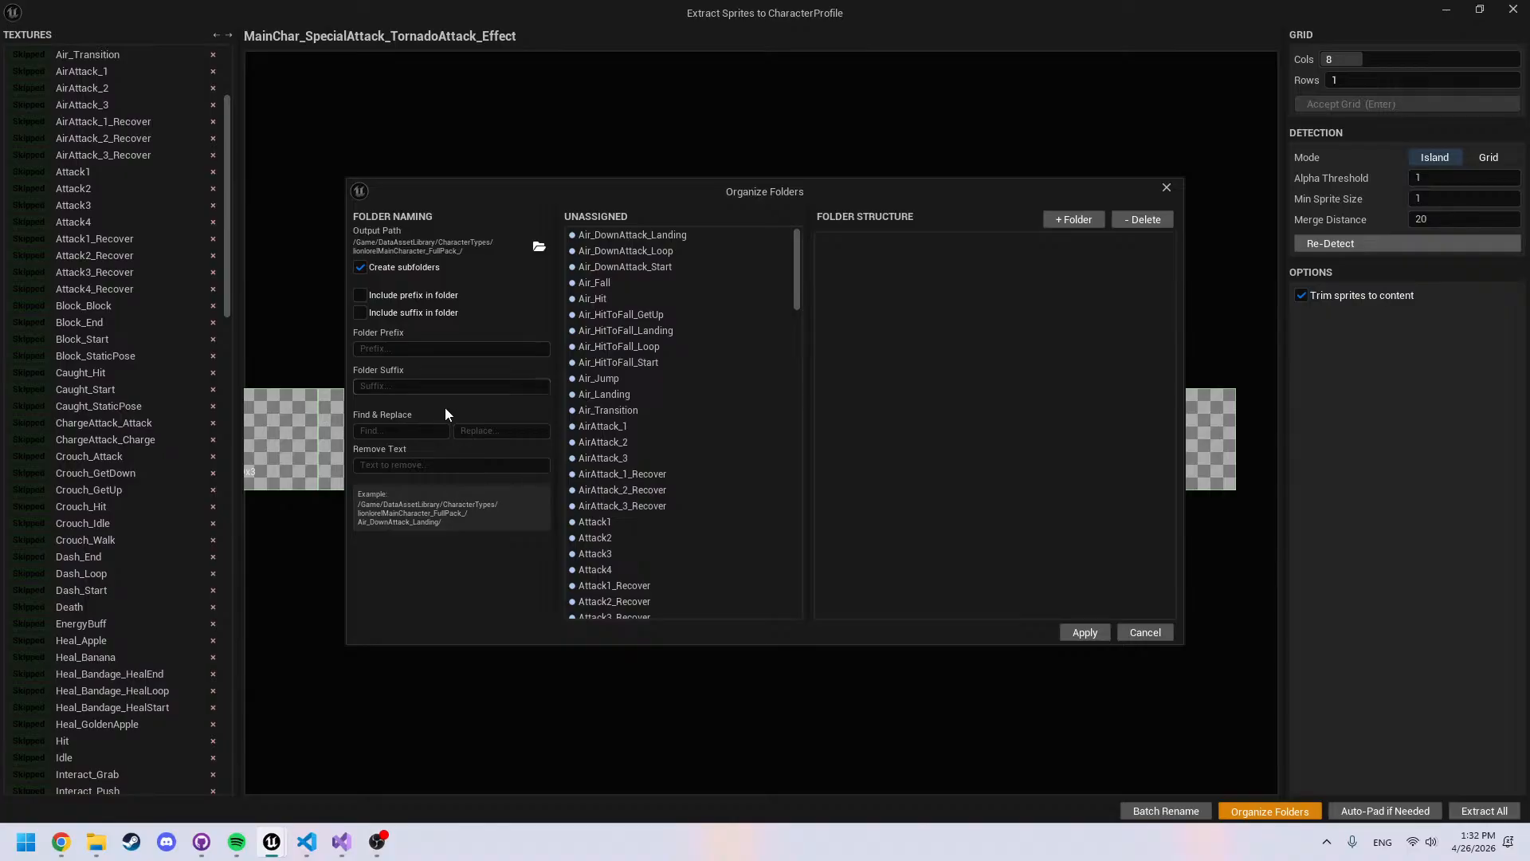
# Create a top-level folder named Flipbooks in the folder structure
pyautogui.scroll(-3, 696, 448)
pyautogui.scroll(3, 696, 447)
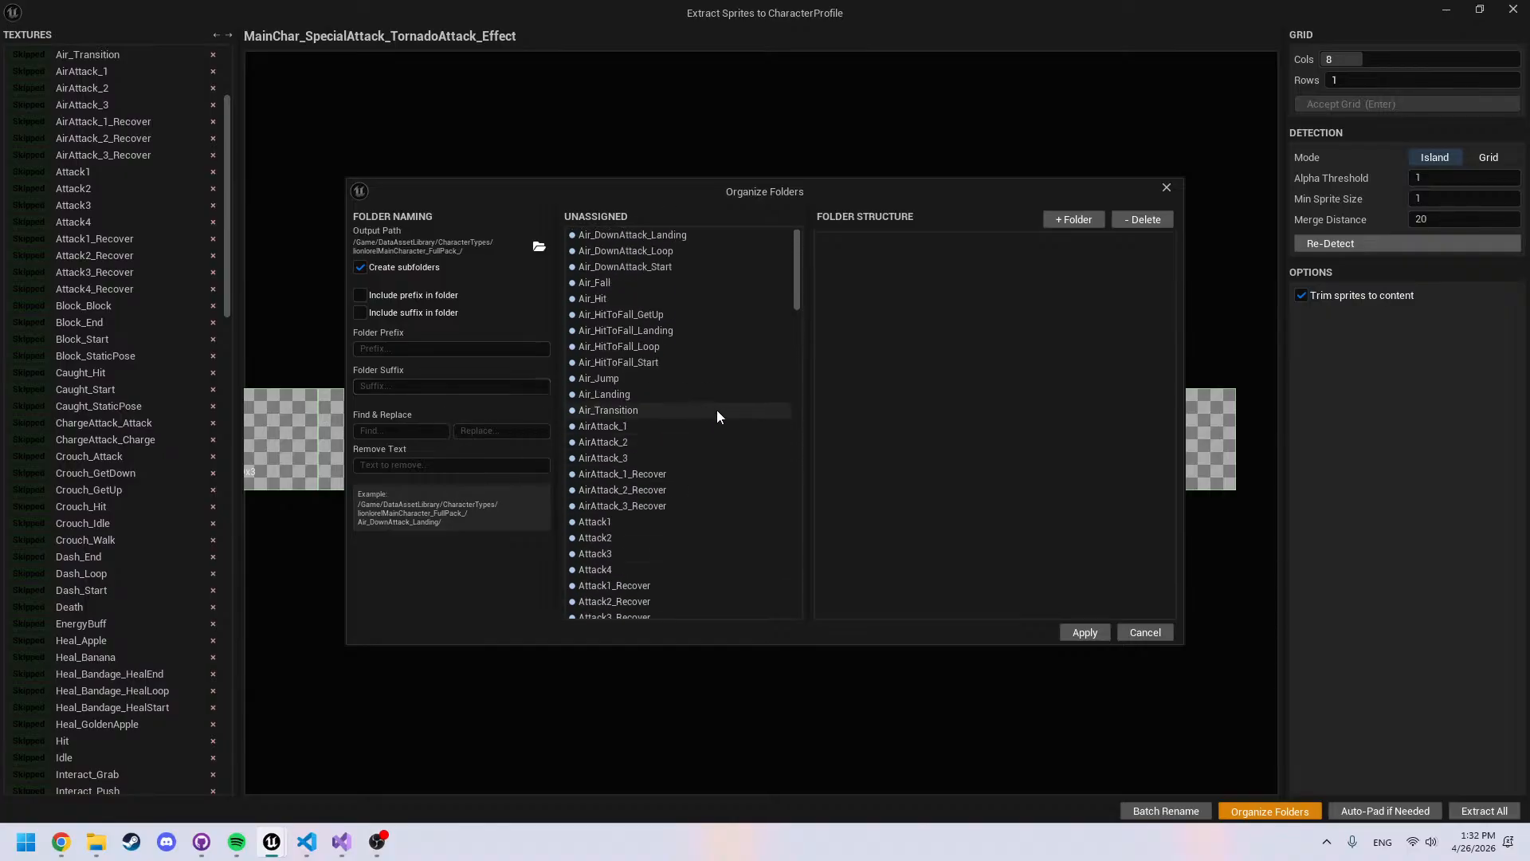
pyautogui.click(1046, 223)
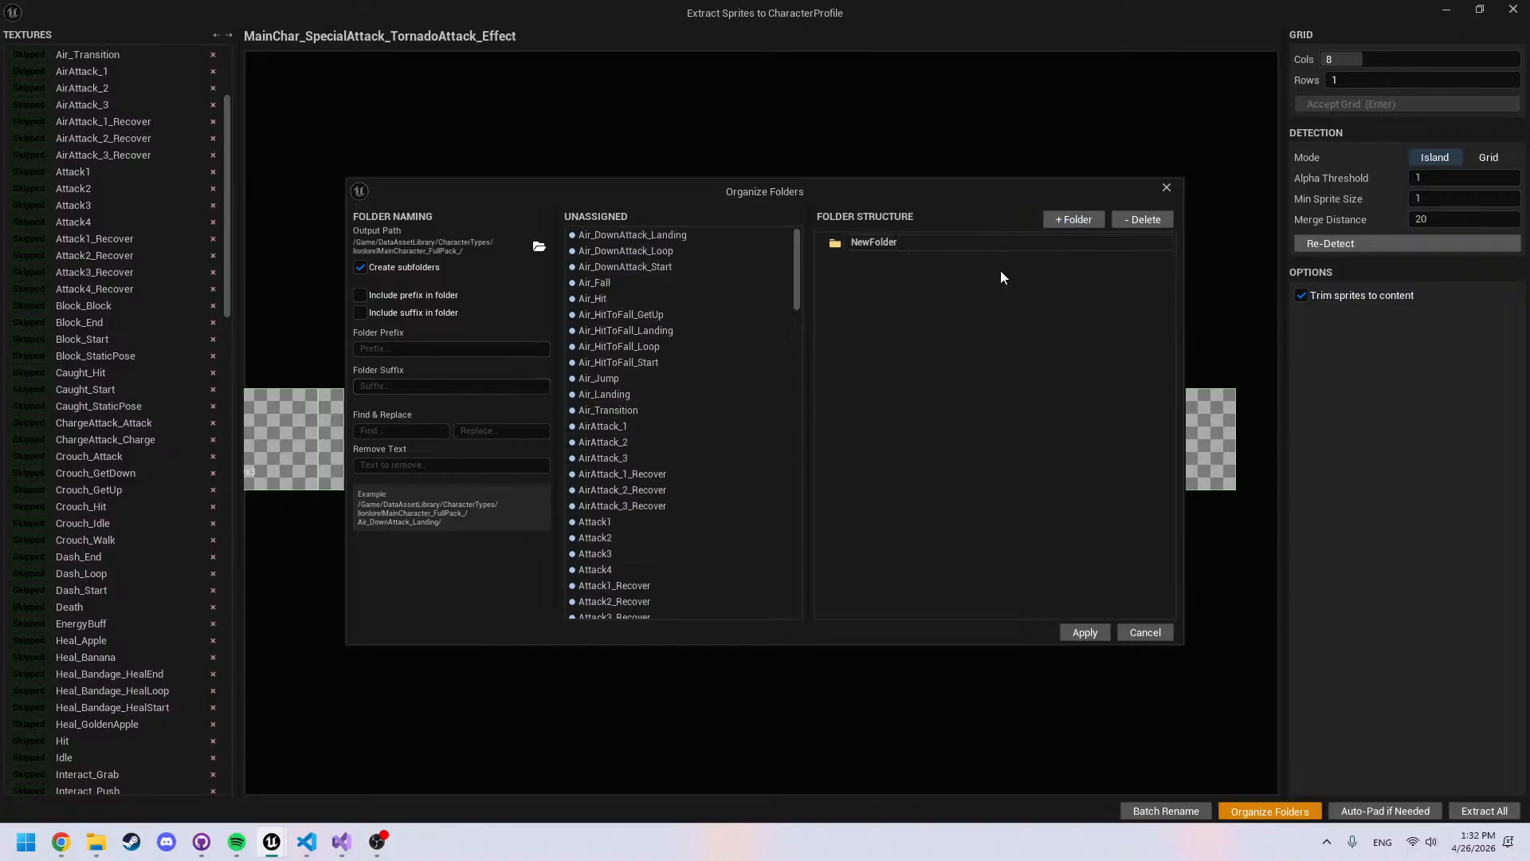
pyautogui.doubleClick(877, 242)
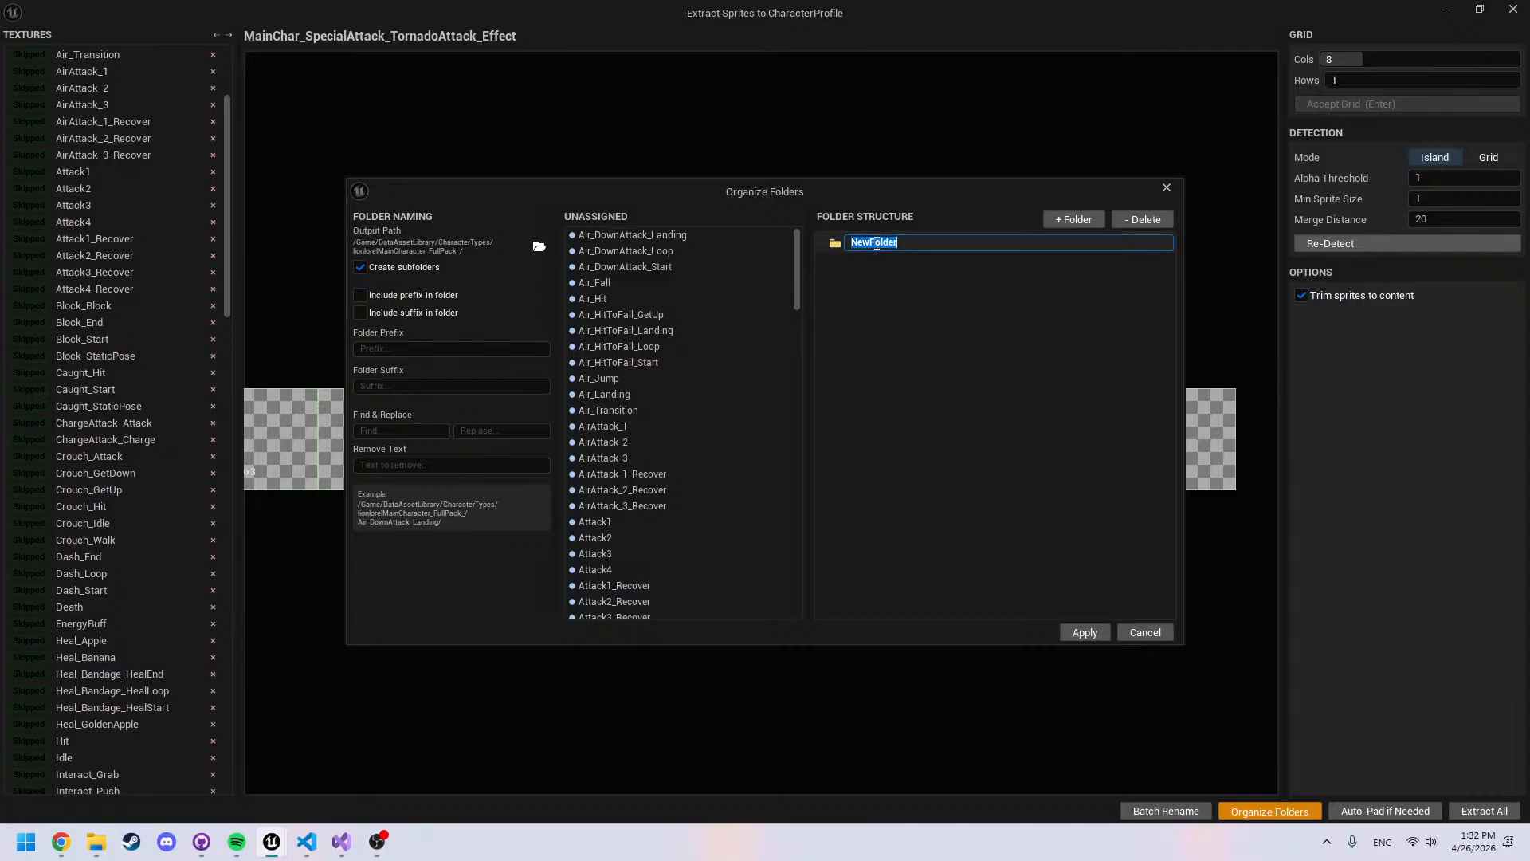
pyautogui.write('Flipbooks')
pyautogui.press('Return')
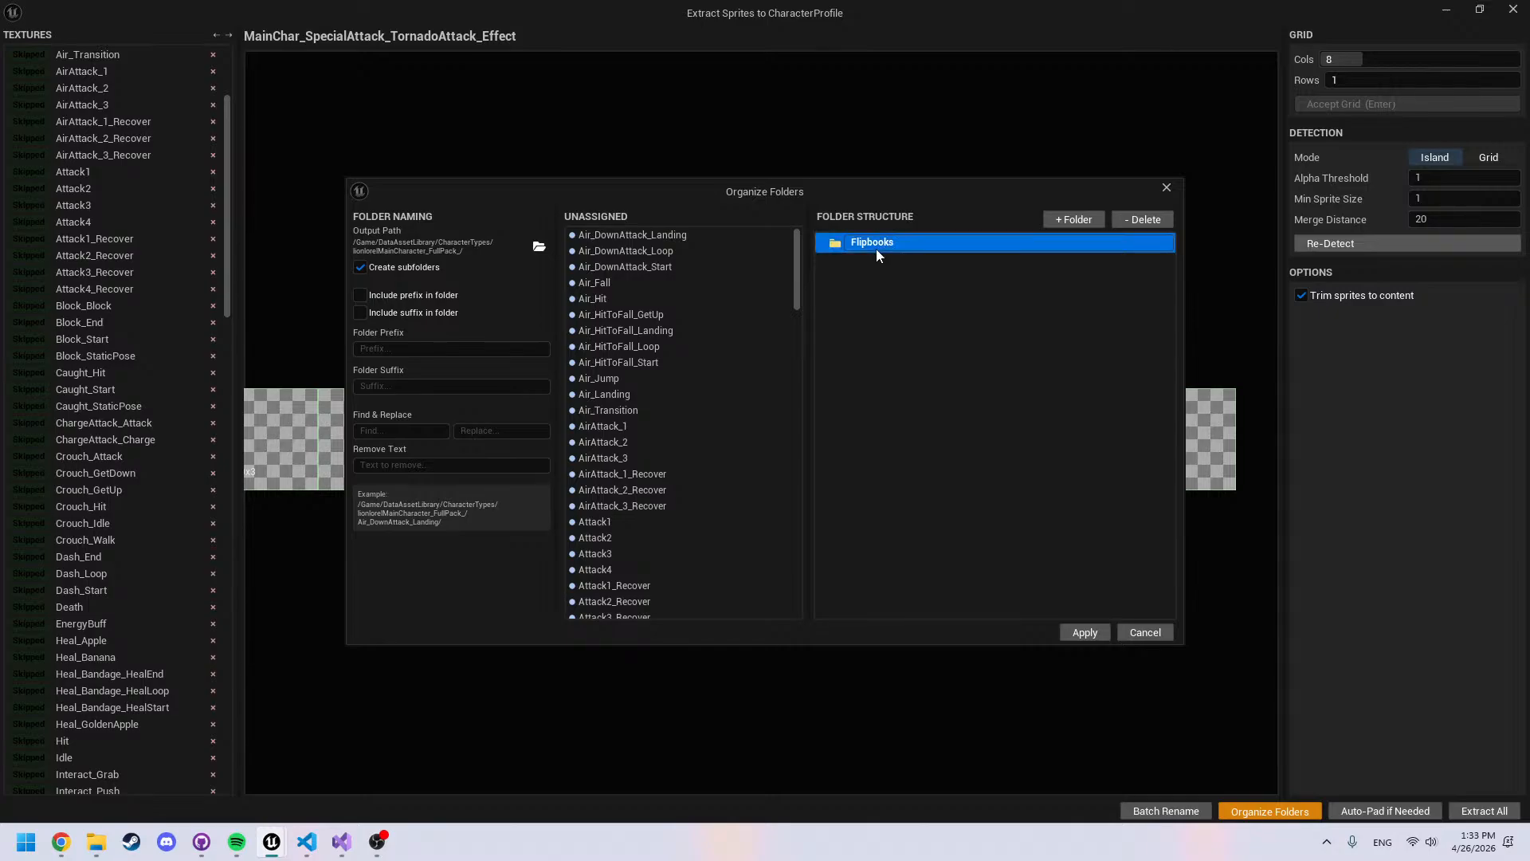
# Add a subfolder named AttackSet inside the Flipbooks folder
pyautogui.click(1084, 220)
pyautogui.doubleClick(926, 264)
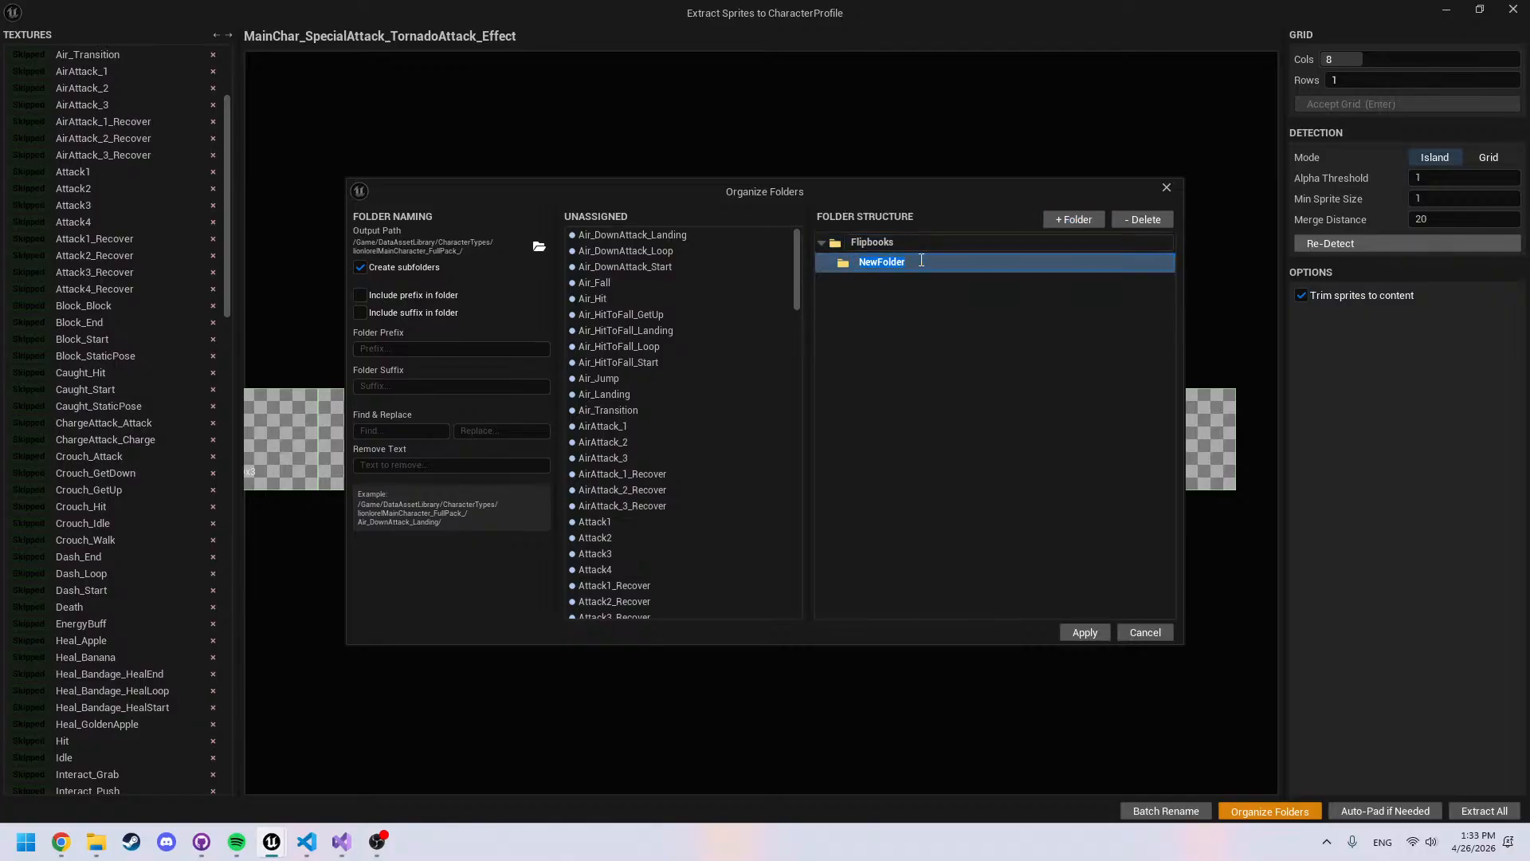
pyautogui.write('AttackSet')
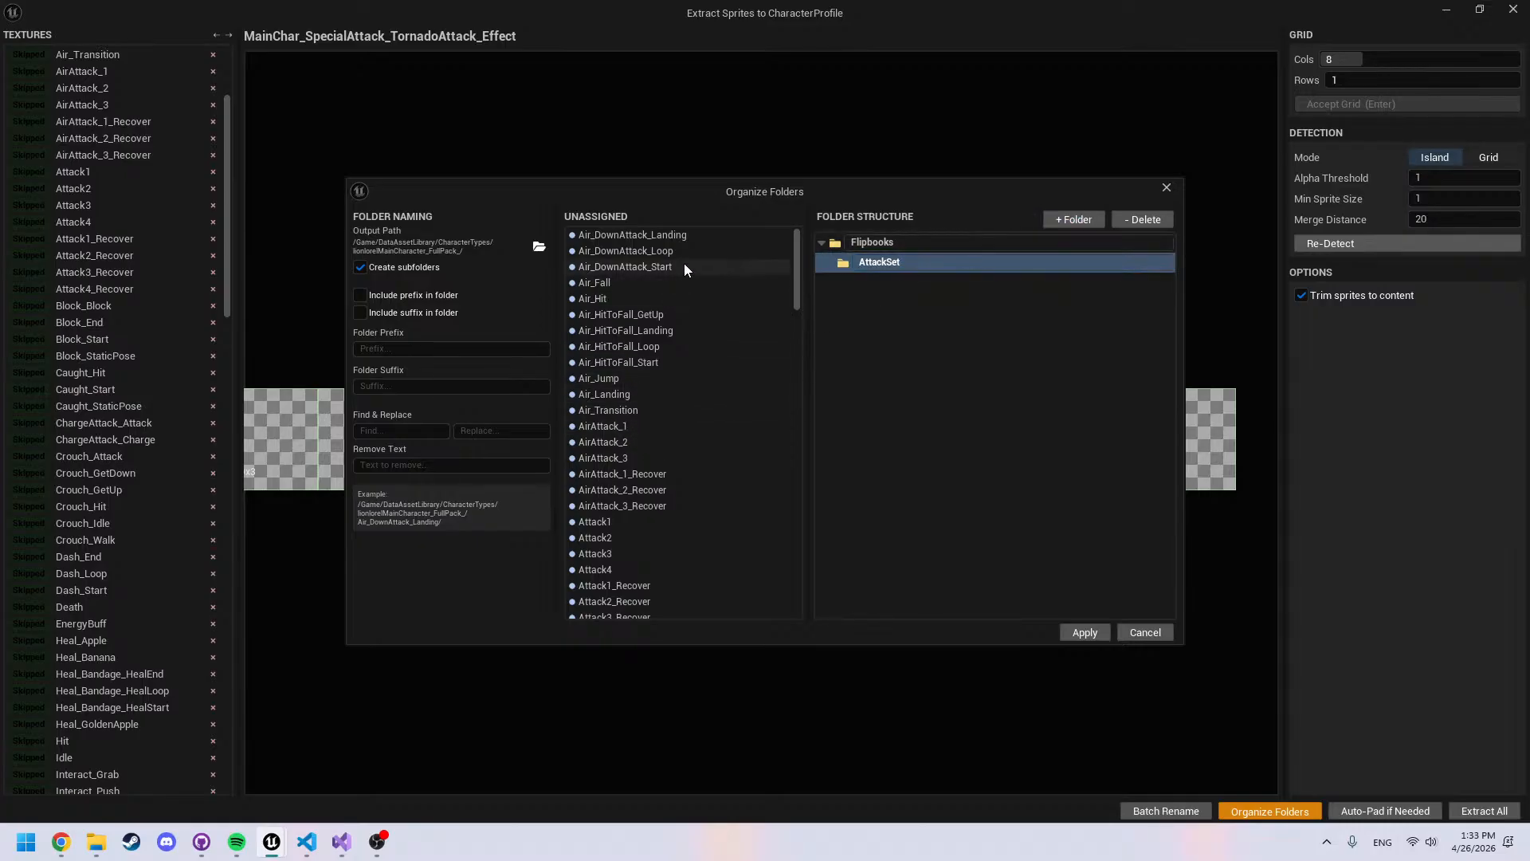
# Assign the unassigned textures Air_DownAttack_Landing, Air_DownAttack_Loop and Air_DownAttack_Start to the AttackSet folder
pyautogui.moveTo(664, 236); pyautogui.dragTo(878, 270)
pyautogui.click(680, 236)
pyautogui.moveTo(681, 236); pyautogui.dragTo(869, 295)
pyautogui.click(701, 232)
pyautogui.moveTo(700, 233); pyautogui.dragTo(882, 266)
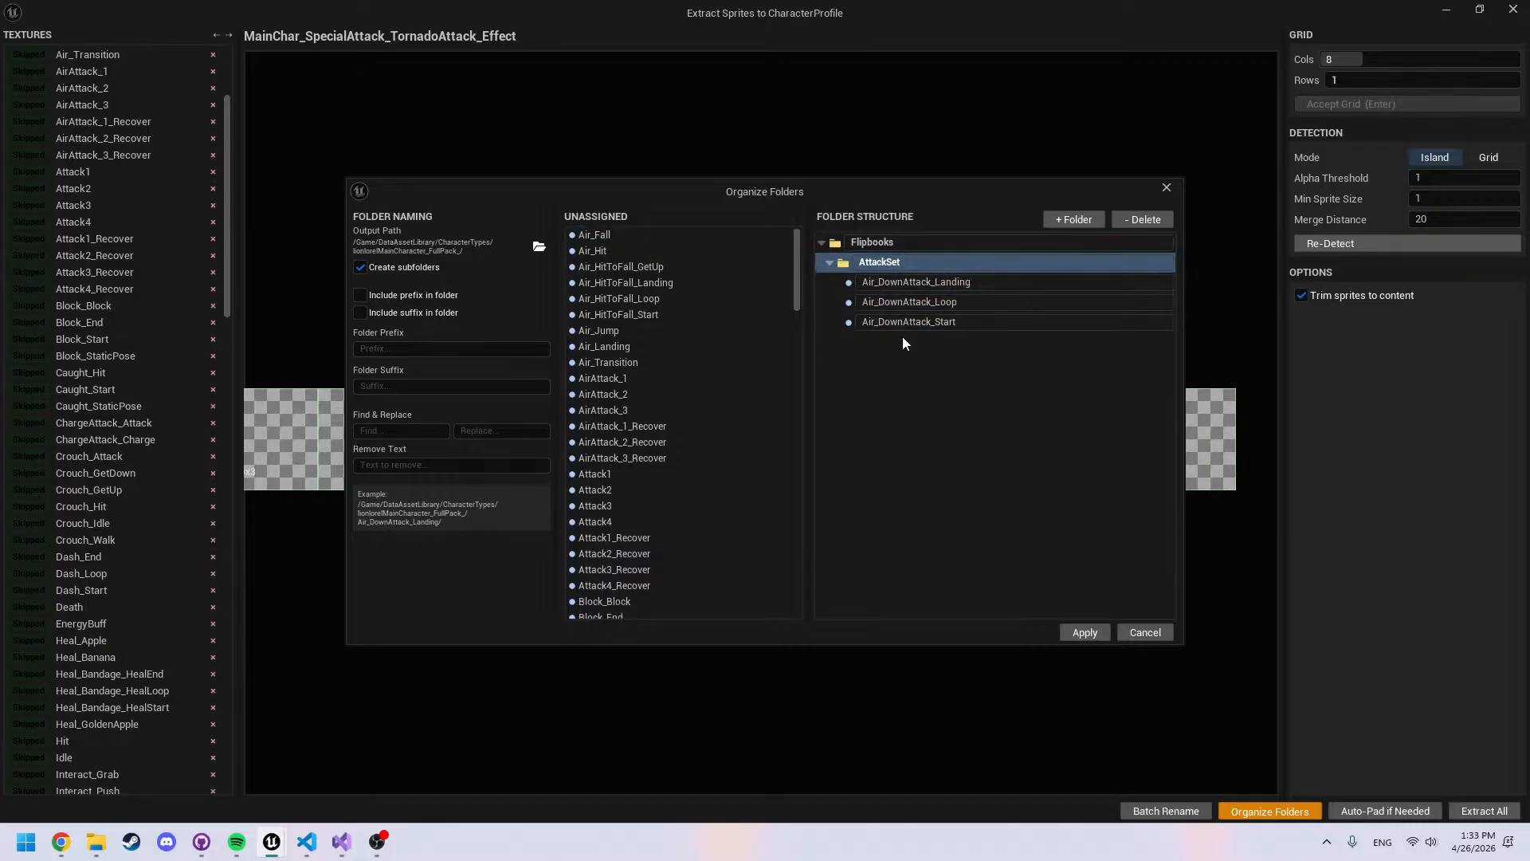
# Add a DownAttack subfolder inside AttackSet and move the three Air_DownAttack textures into it
pyautogui.click(1089, 228)
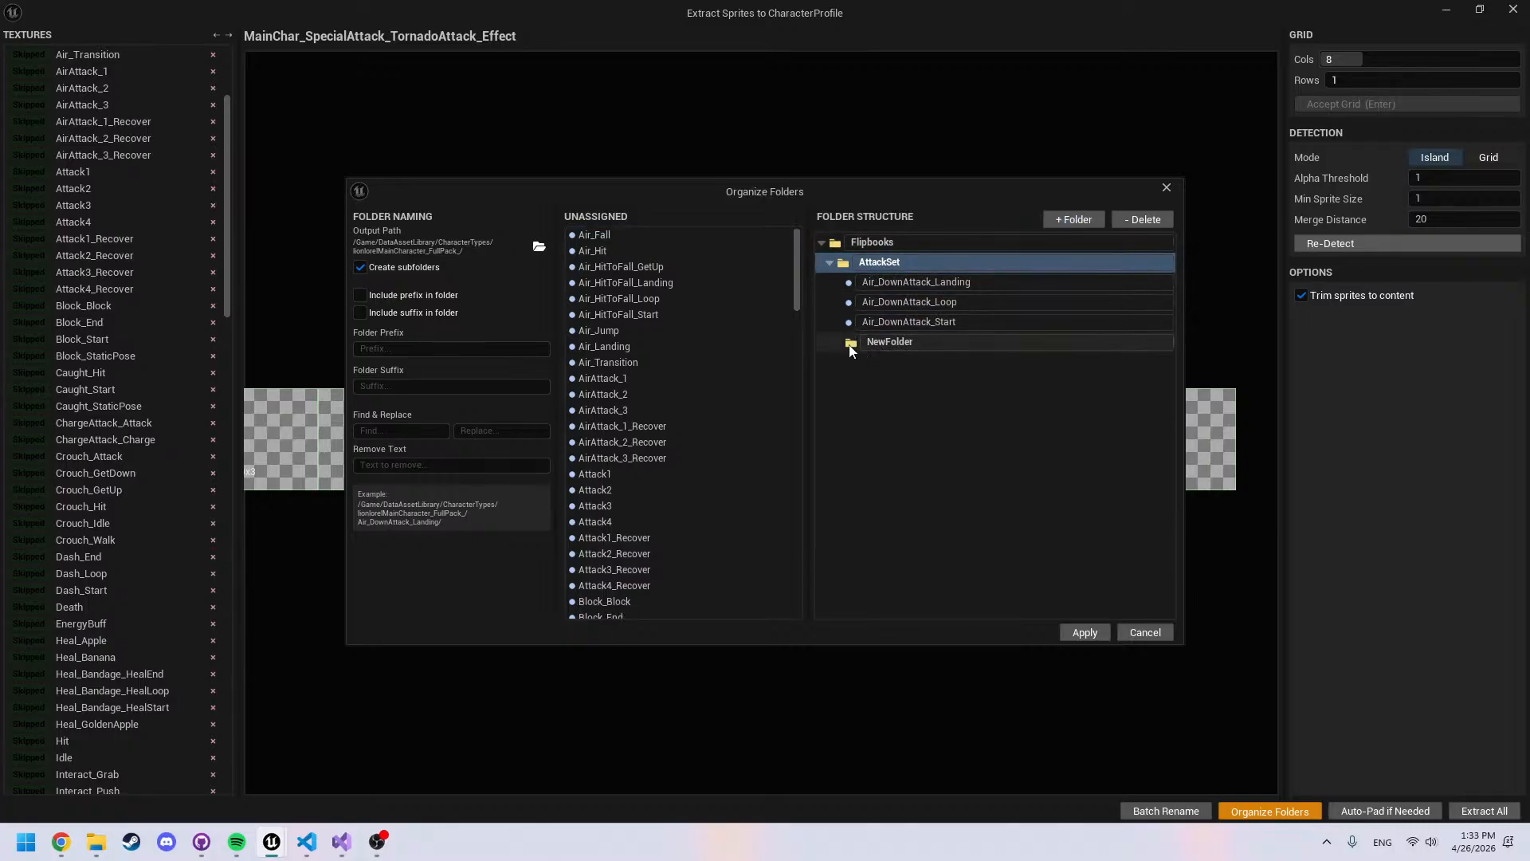
pyautogui.doubleClick(951, 345)
pyautogui.write('DownAttack')
pyautogui.press('Return')
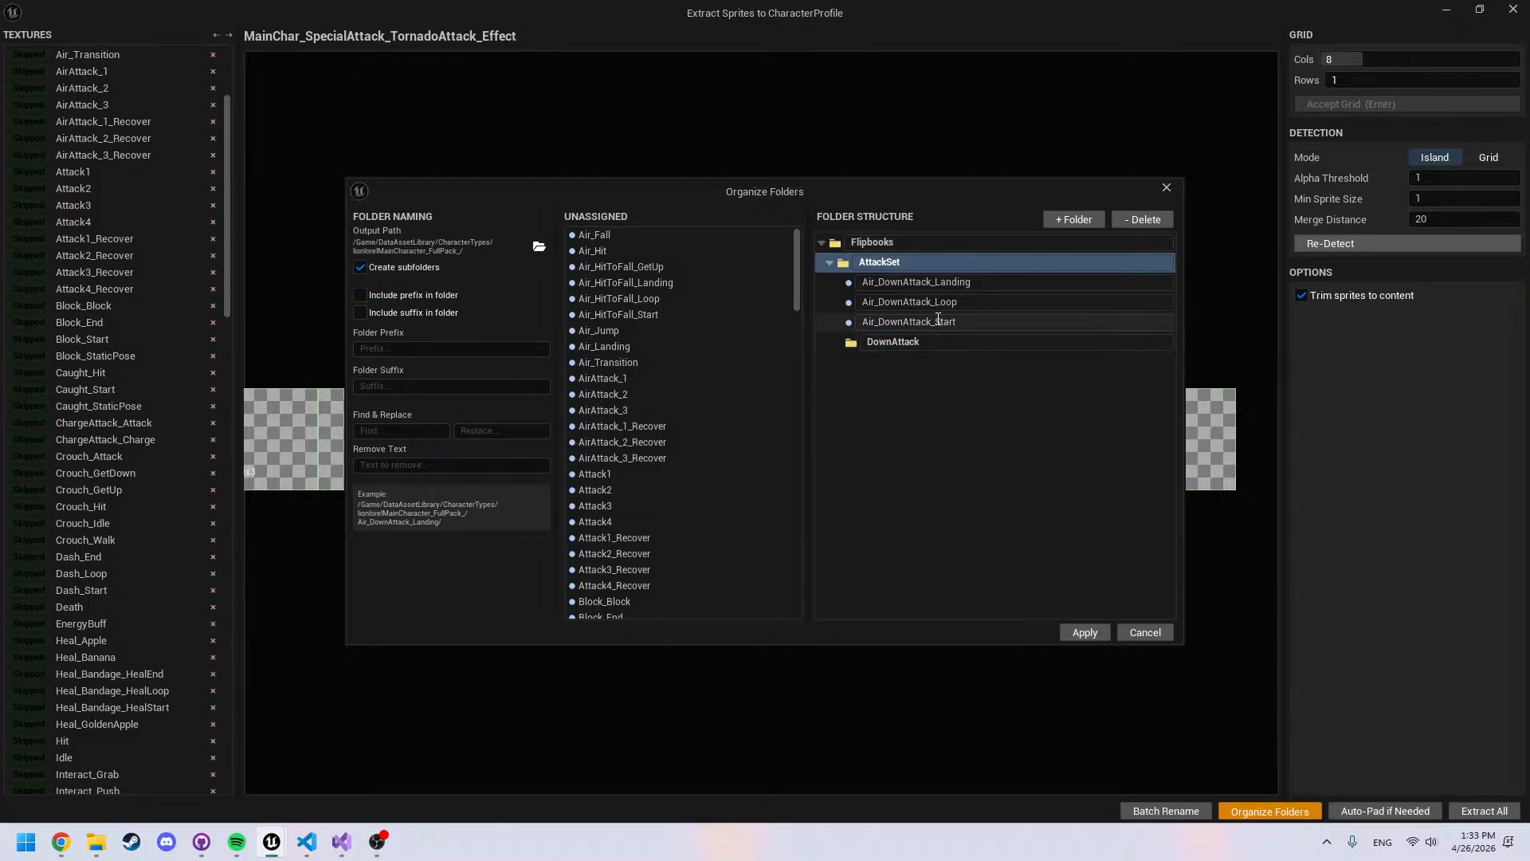
pyautogui.moveTo(939, 319); pyautogui.dragTo(869, 343)
pyautogui.moveTo(893, 282); pyautogui.dragTo(856, 314)
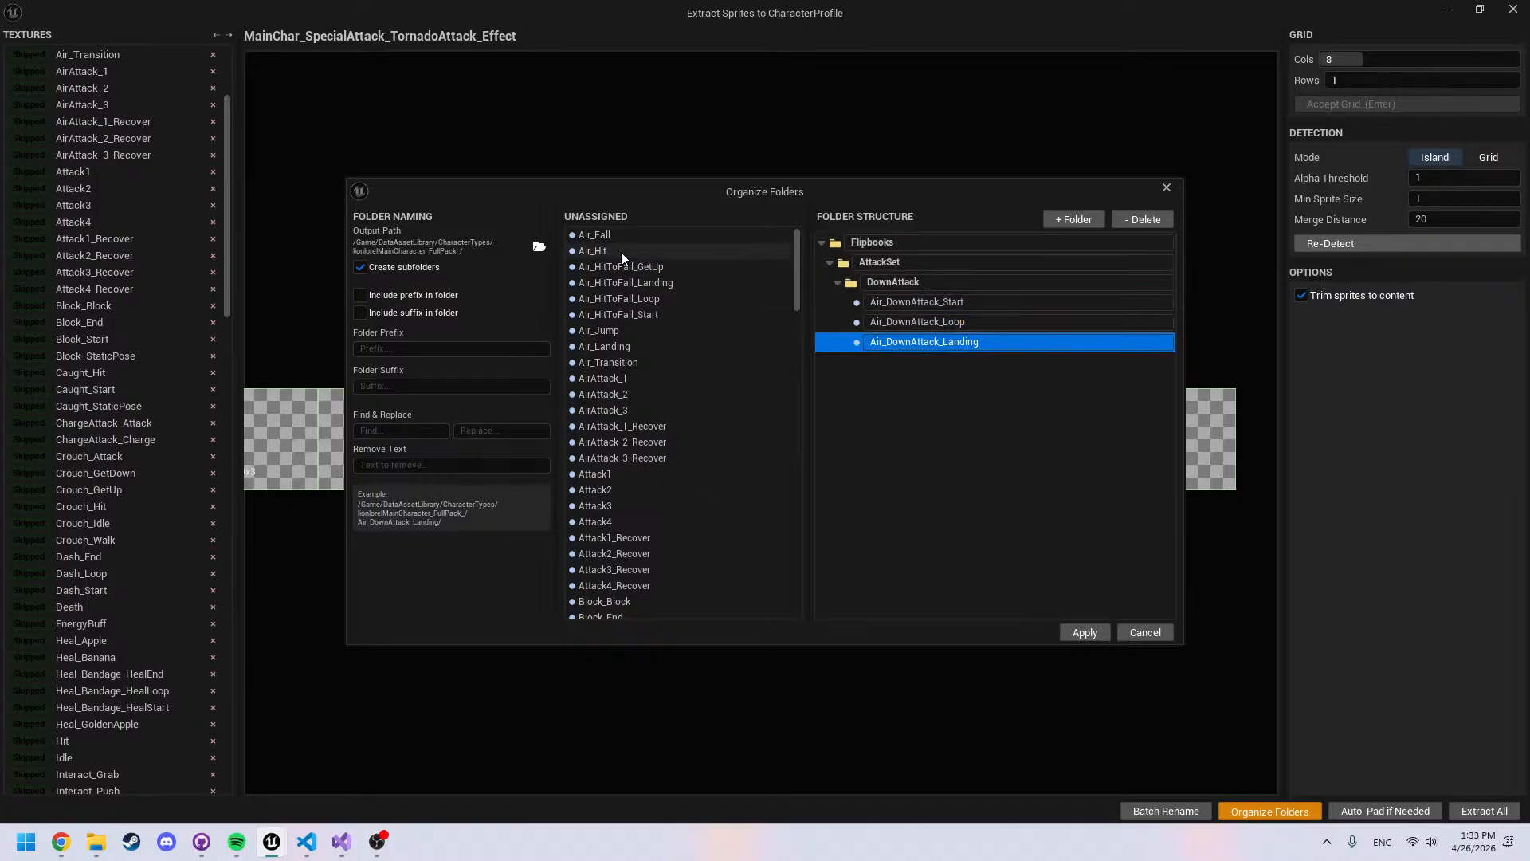
pyautogui.click(837, 283)
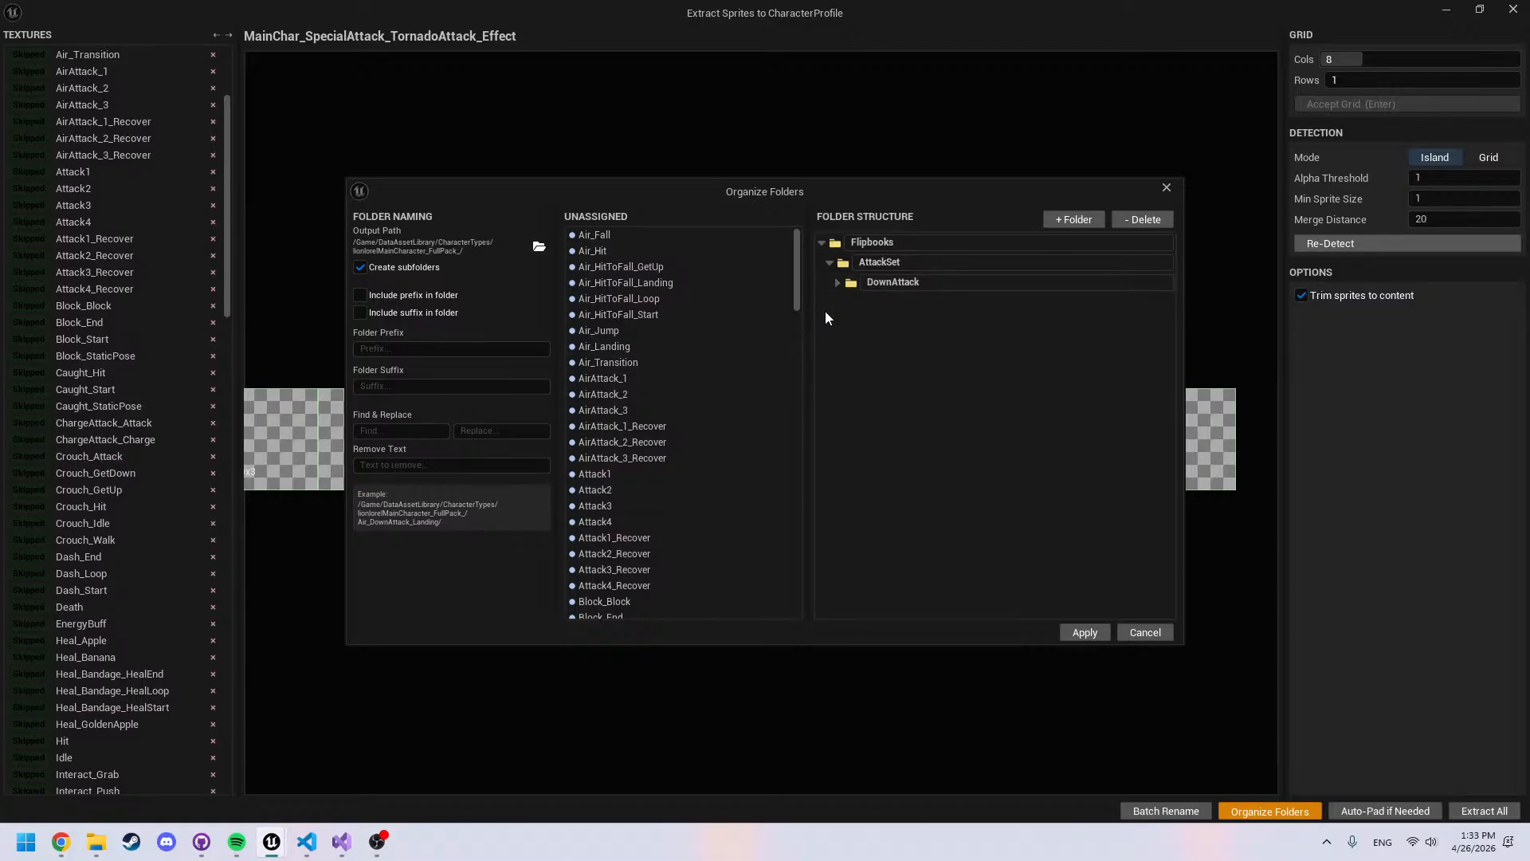
# Add a folder named AirAttackSet and nest it inside AttackSet next to DownAttack
pyautogui.click(1073, 219)
pyautogui.doubleClick(891, 362)
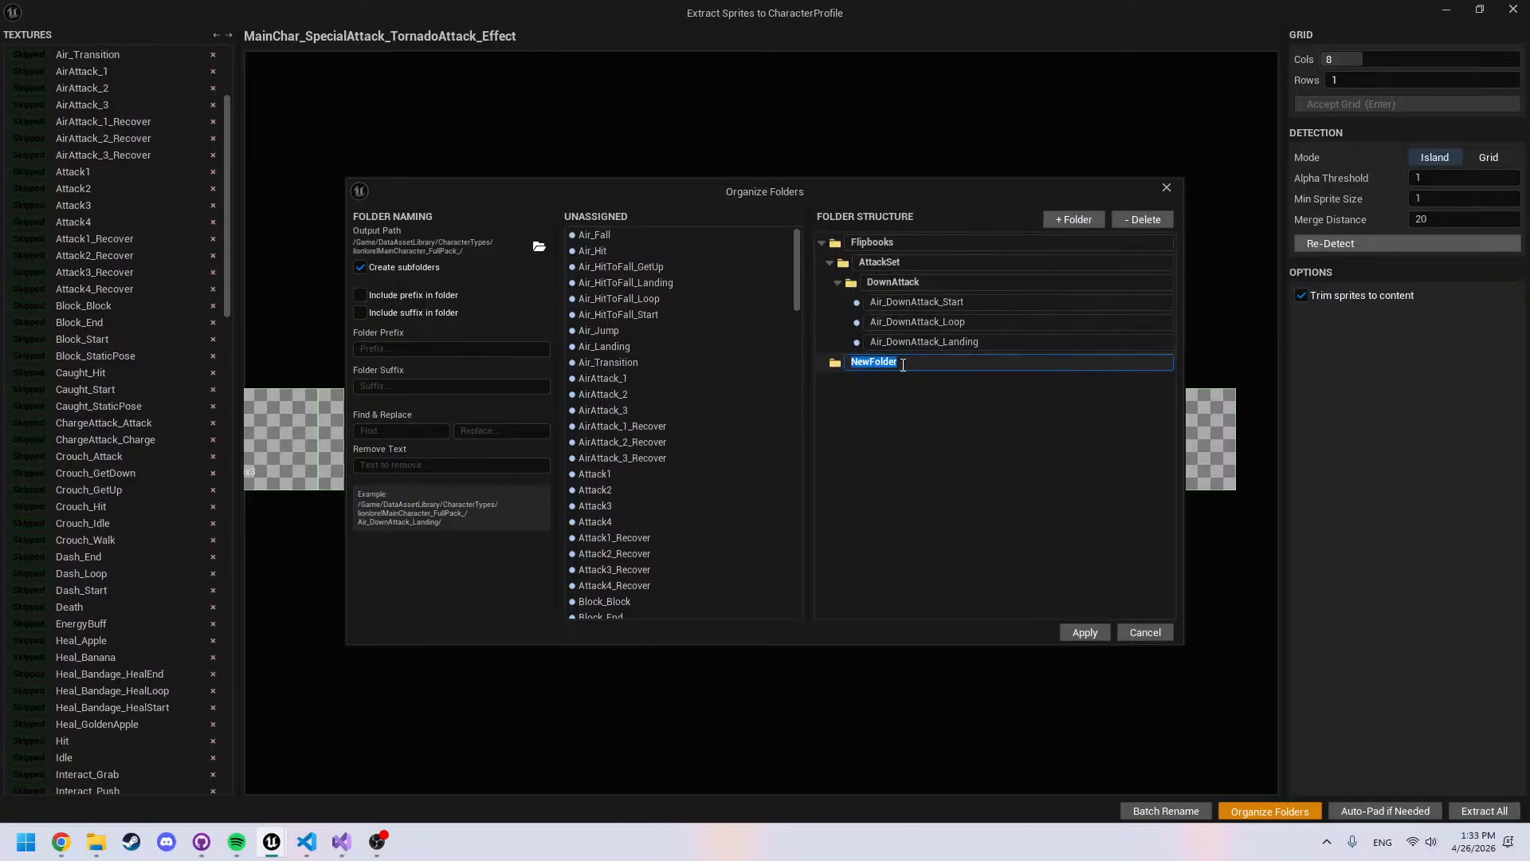
pyautogui.moveTo(837, 362); pyautogui.dragTo(885, 267)
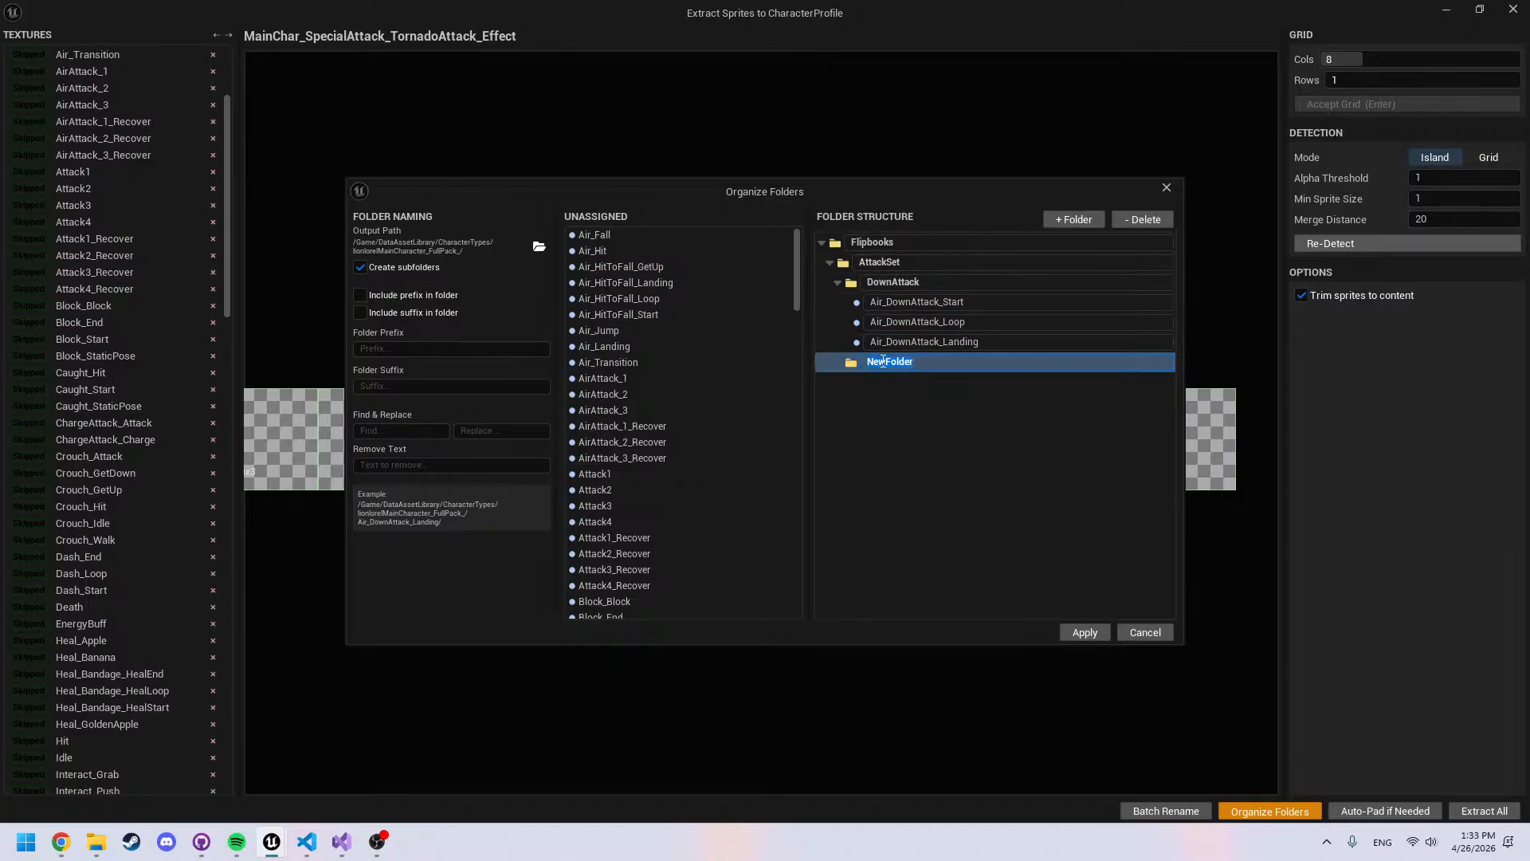
pyautogui.write('AirAttackSet')
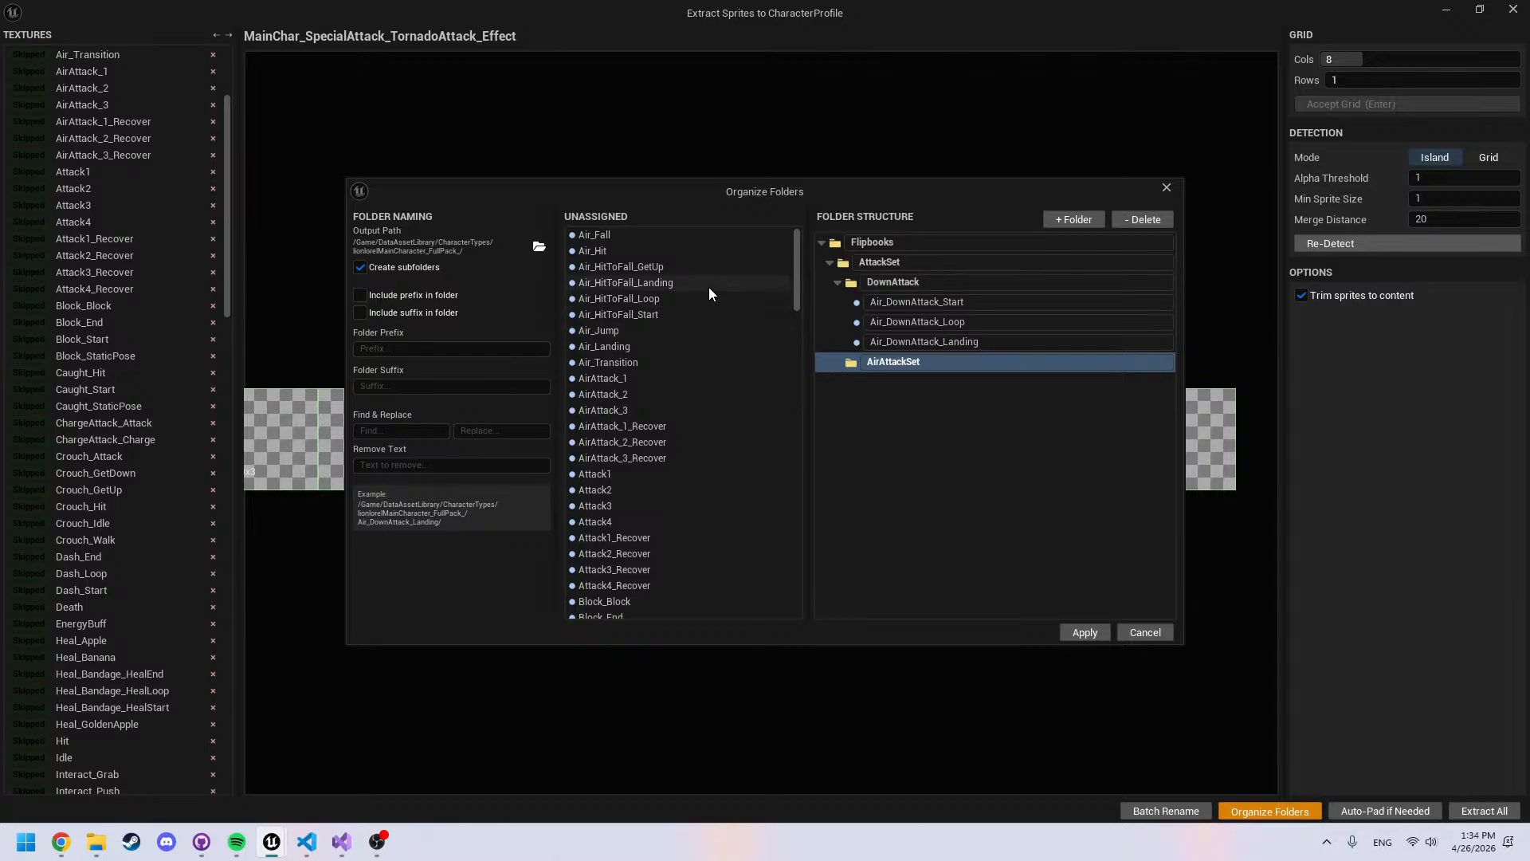
# Rename the AttackSet folder to CombatSet
pyautogui.click(875, 261)
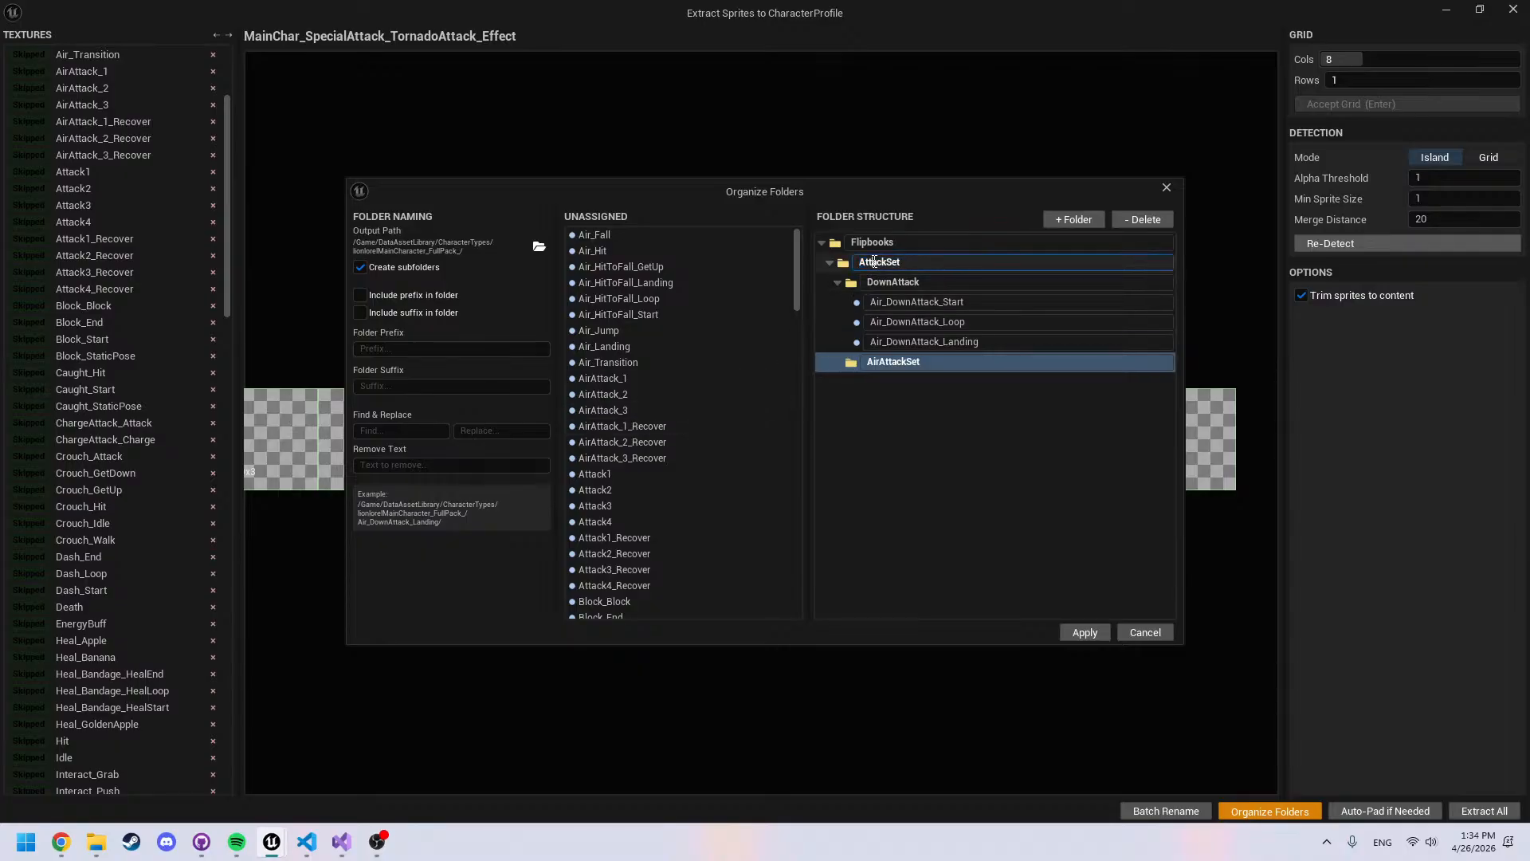
pyautogui.hotkey('ctrl', 'a')
pyautogui.write('CombatSet')
pyautogui.press('Return')
# Add another new folder at the root of the folder structure, keeping AirAttackSet inside CombatSet
pyautogui.click(836, 282)
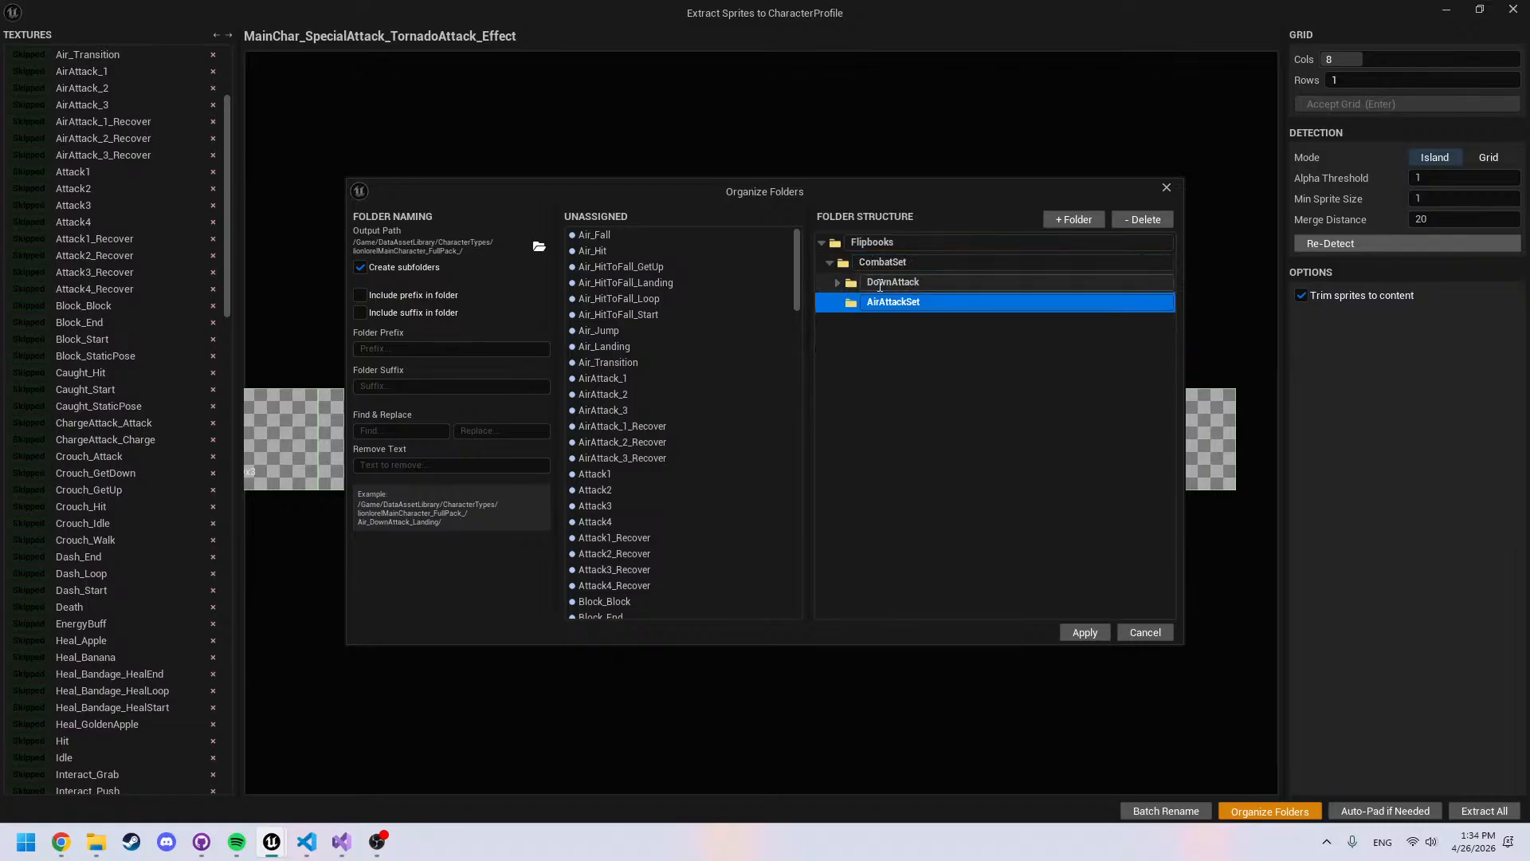
pyautogui.click(938, 302)
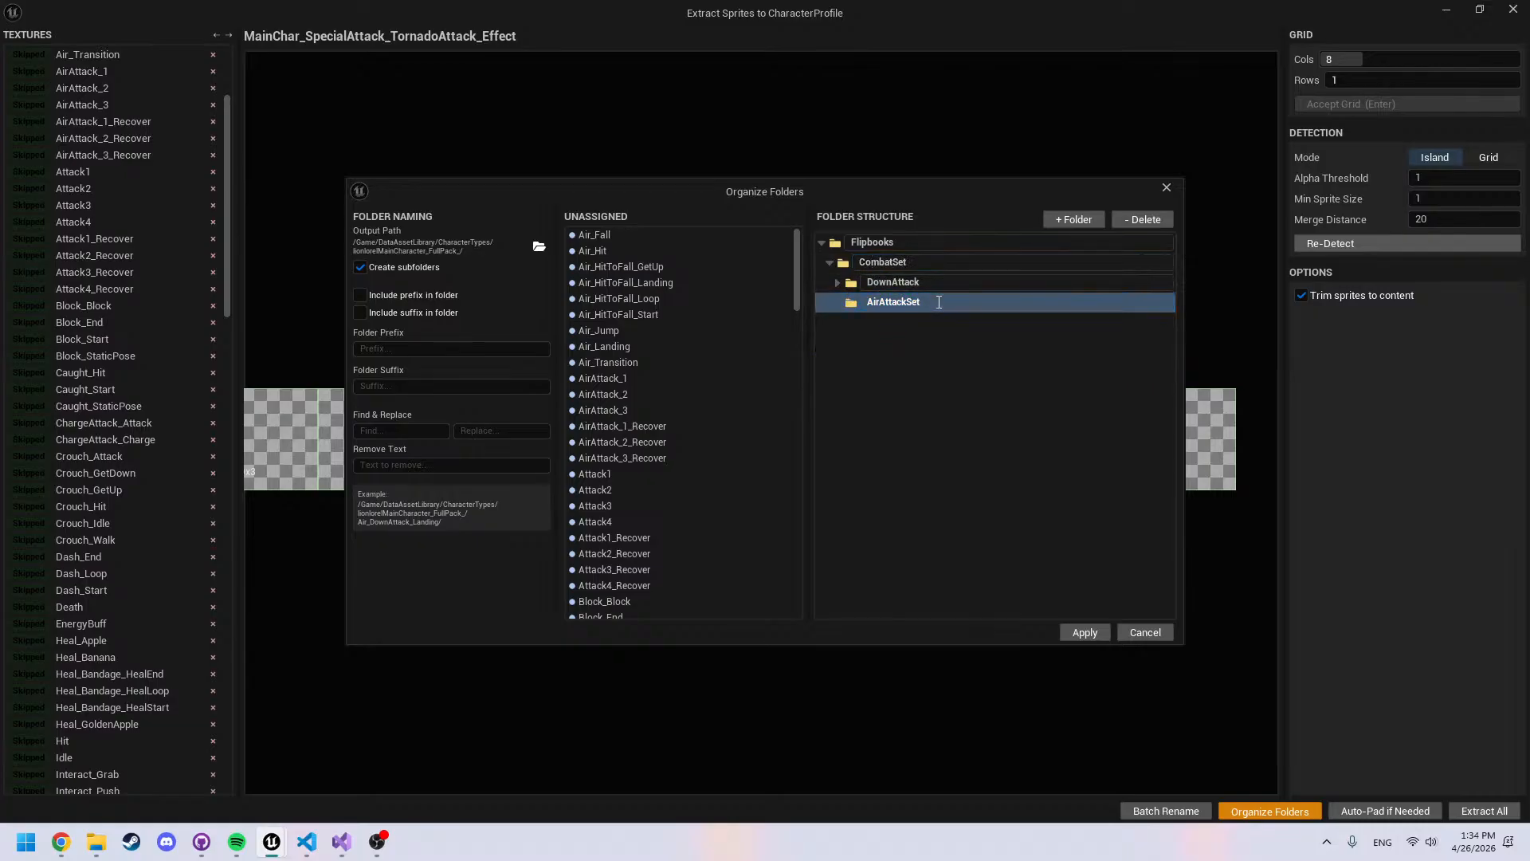
pyautogui.click(917, 333)
pyautogui.click(1089, 217)
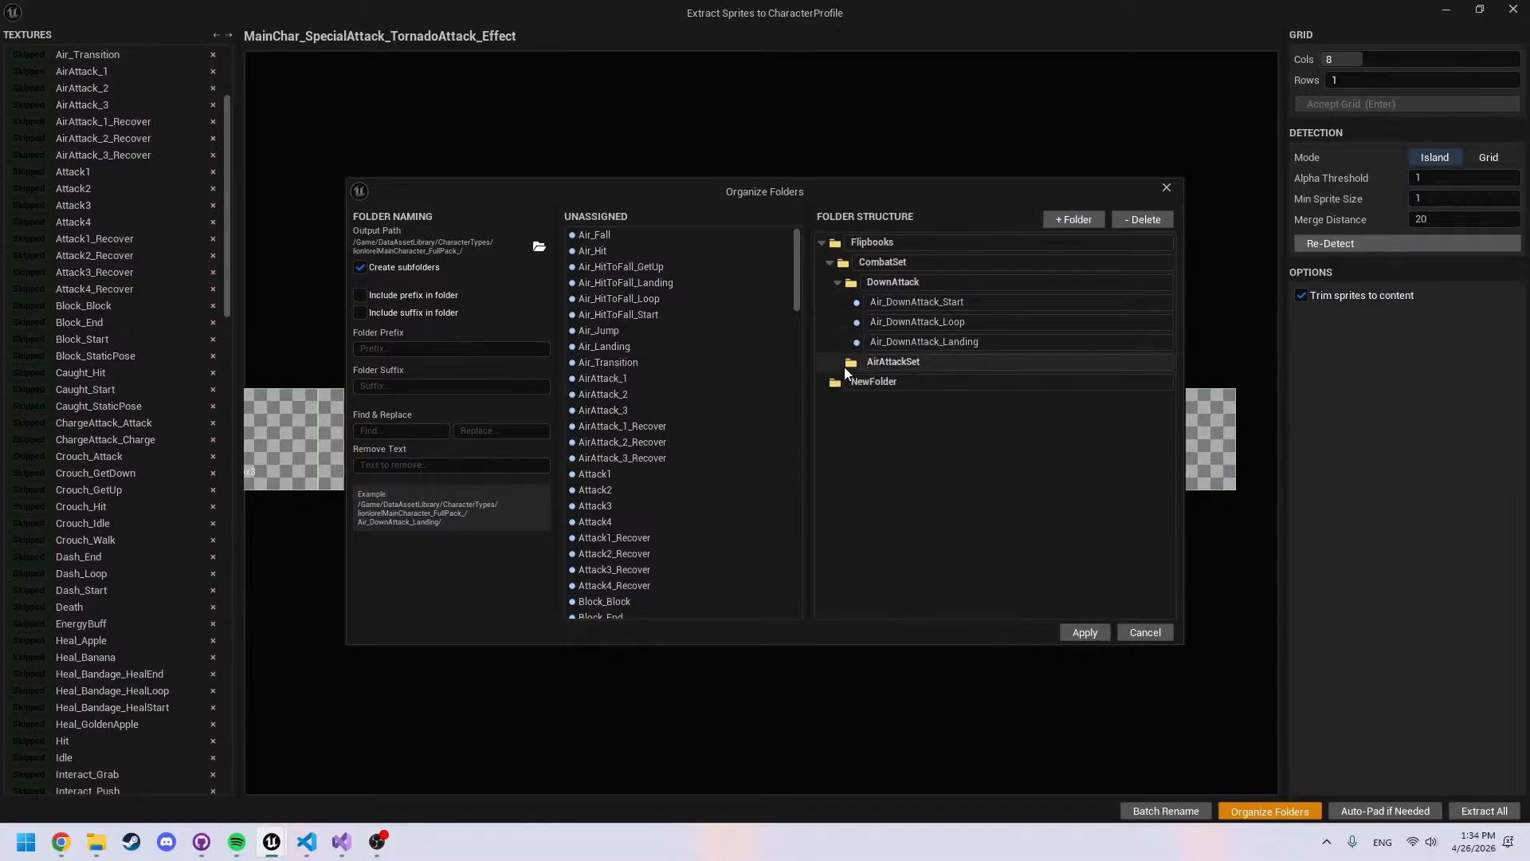
pyautogui.moveTo(851, 364); pyautogui.dragTo(845, 265)
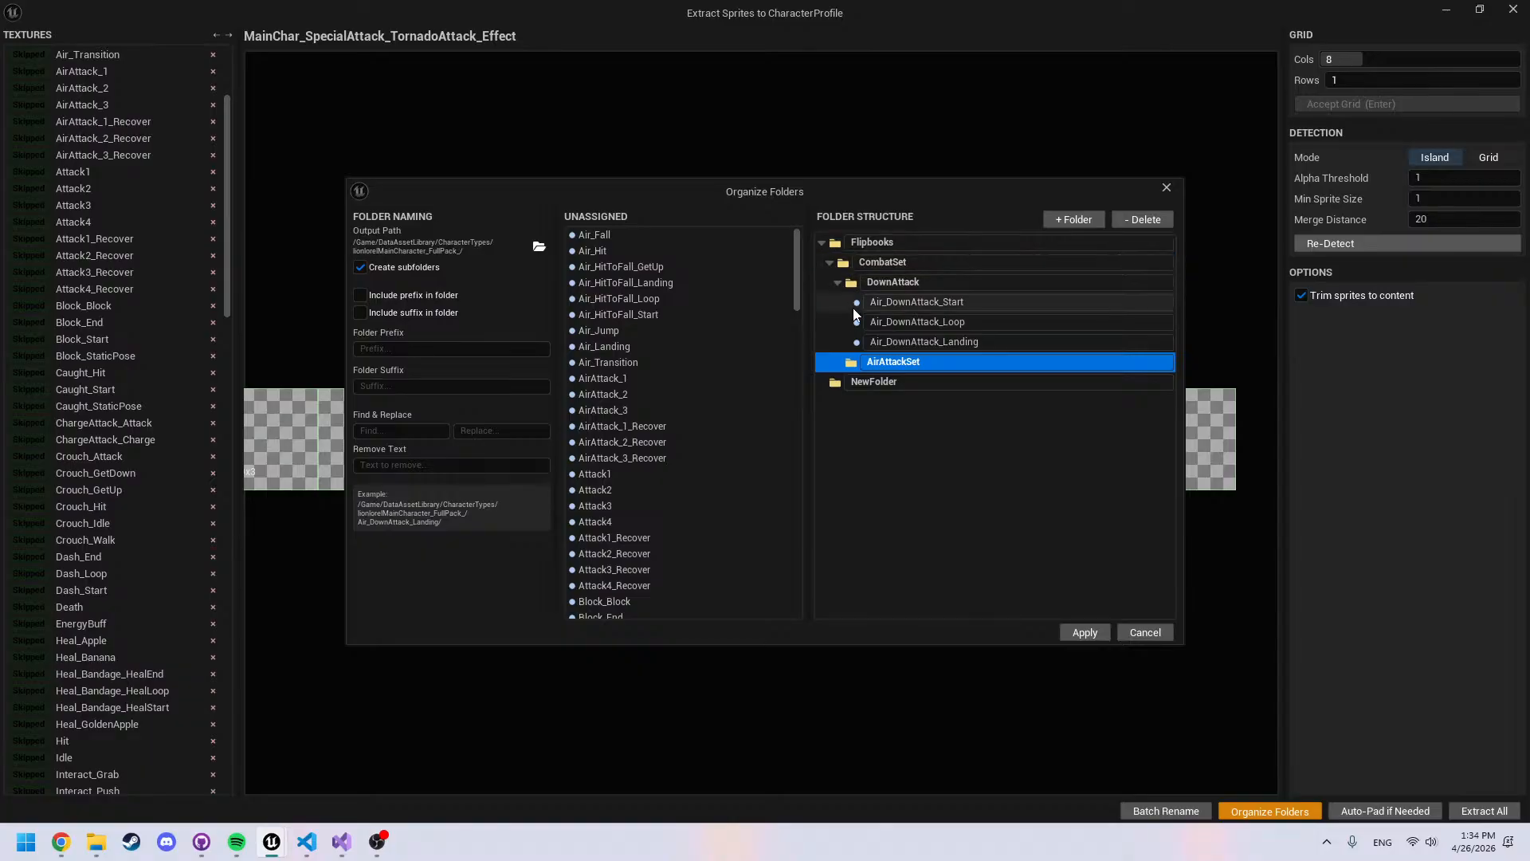
pyautogui.click(836, 283)
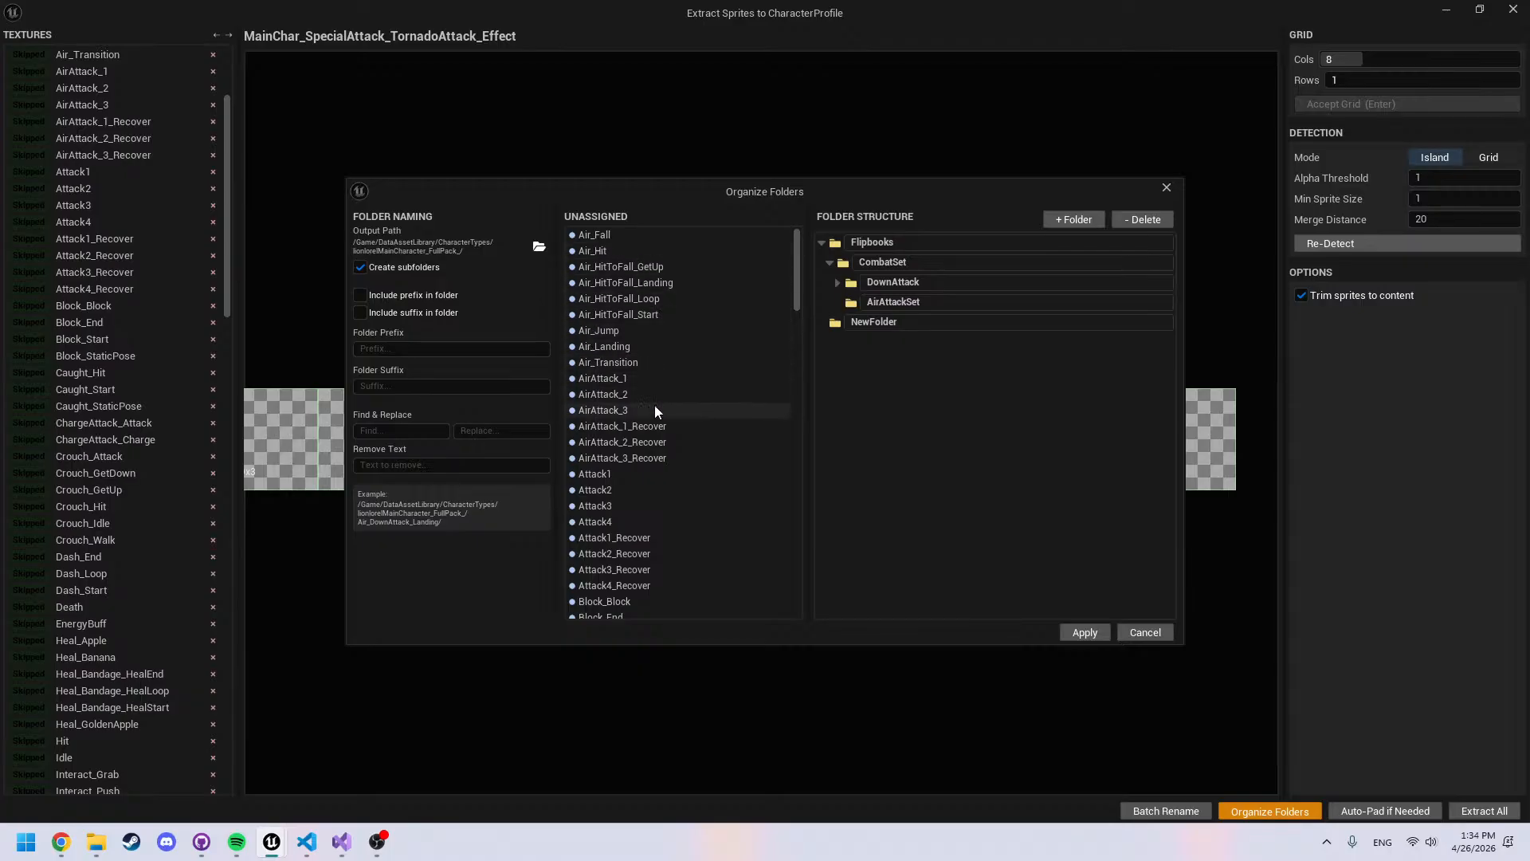
# Assign AirAttack_1, AirAttack_2, AirAttack_3 and AirAttack_1_Recover to the AirAttackSet folder
pyautogui.moveTo(628, 380); pyautogui.dragTo(913, 303)
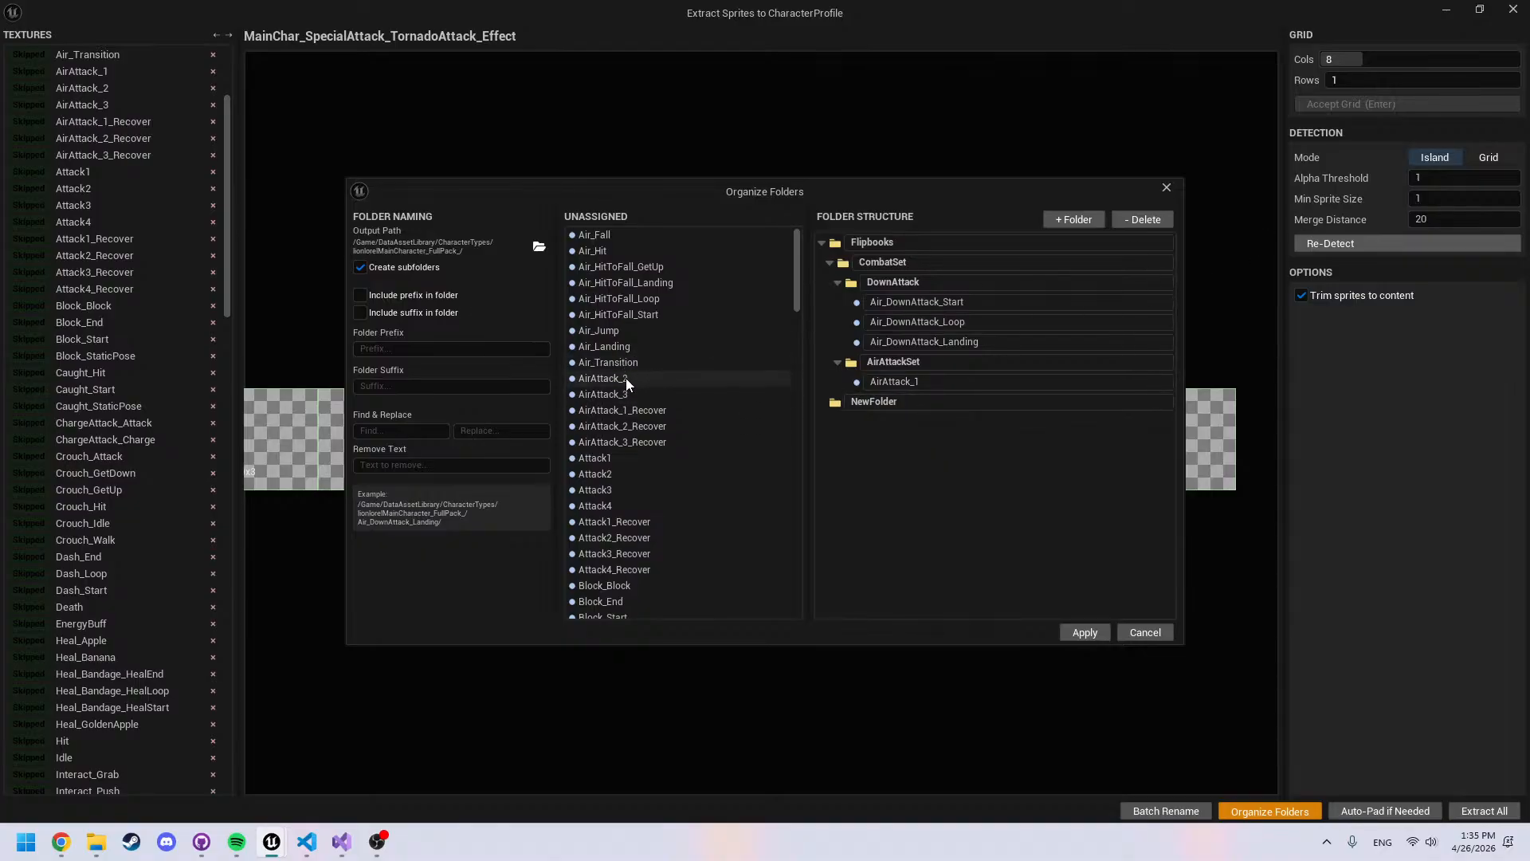
pyautogui.moveTo(625, 378); pyautogui.dragTo(908, 368)
pyautogui.moveTo(609, 380); pyautogui.dragTo(889, 384)
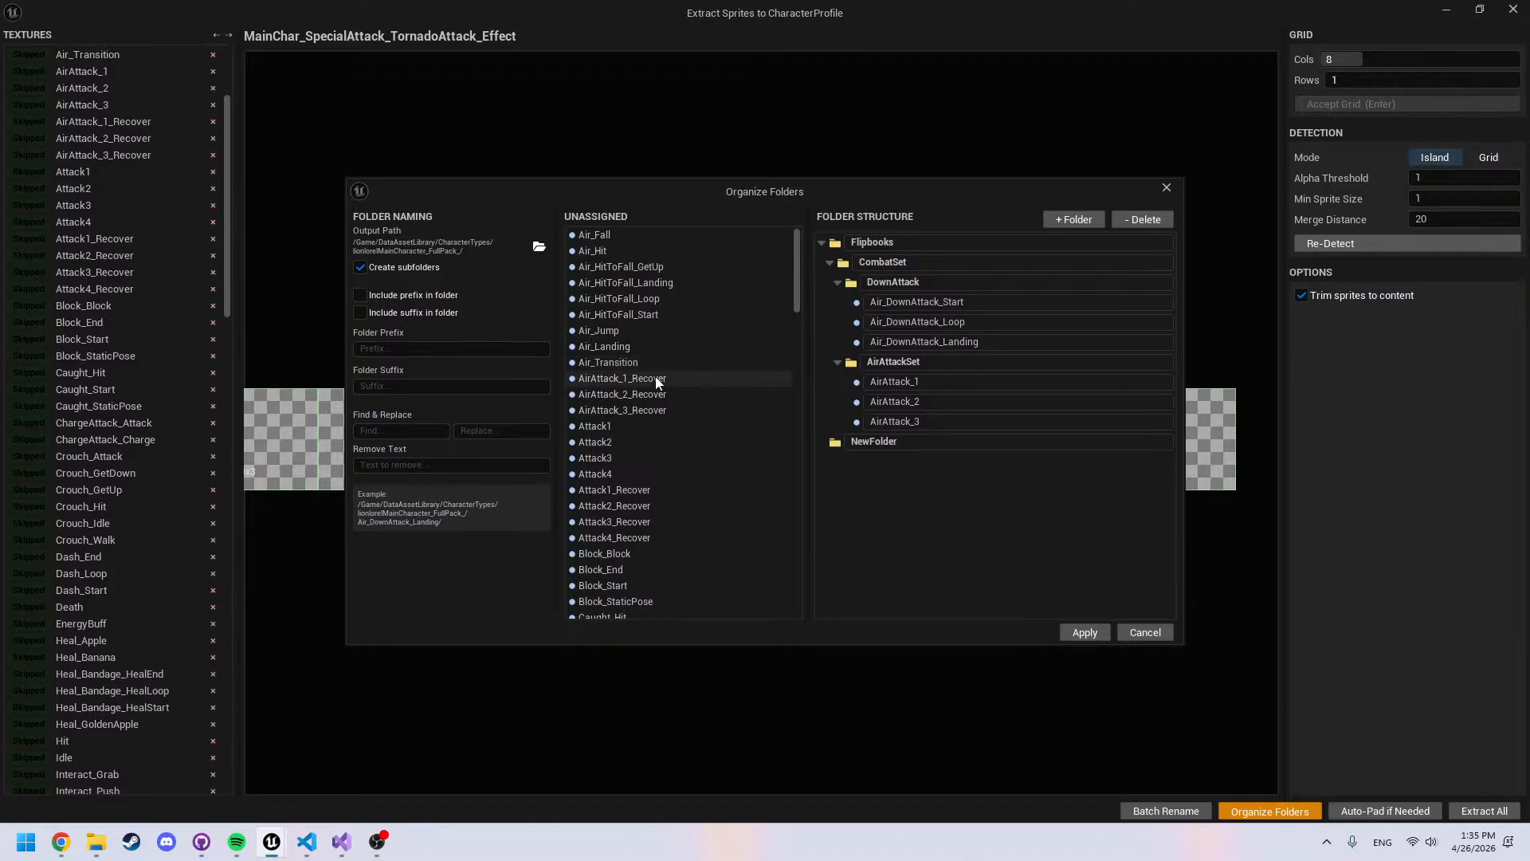
pyautogui.moveTo(660, 379); pyautogui.dragTo(899, 362)
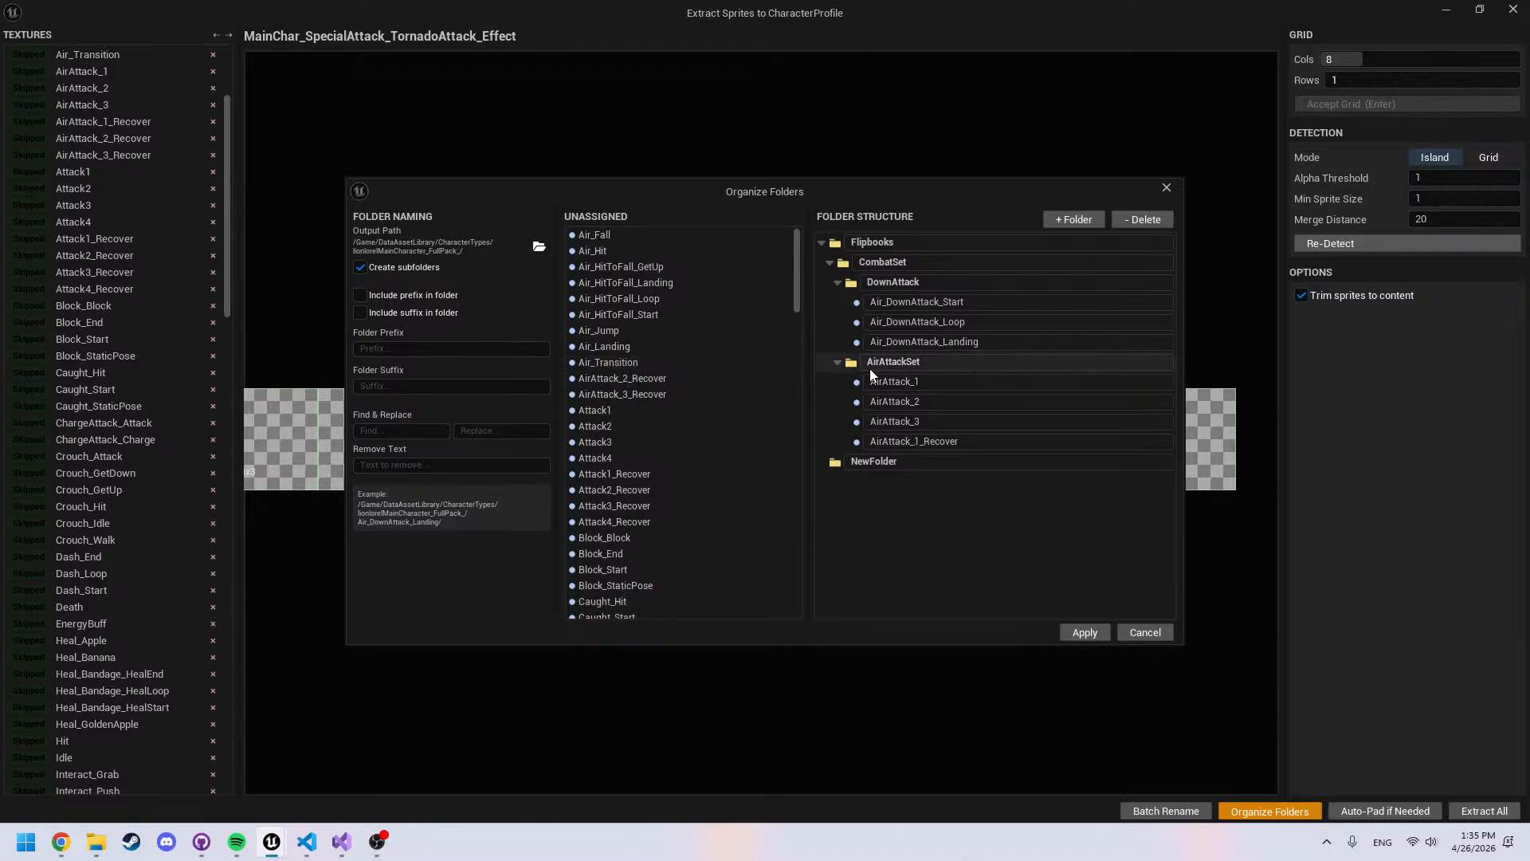
# Add a subfolder inside AirAttackSet and name it AirAttack1
pyautogui.click(853, 365)
pyautogui.click(1072, 219)
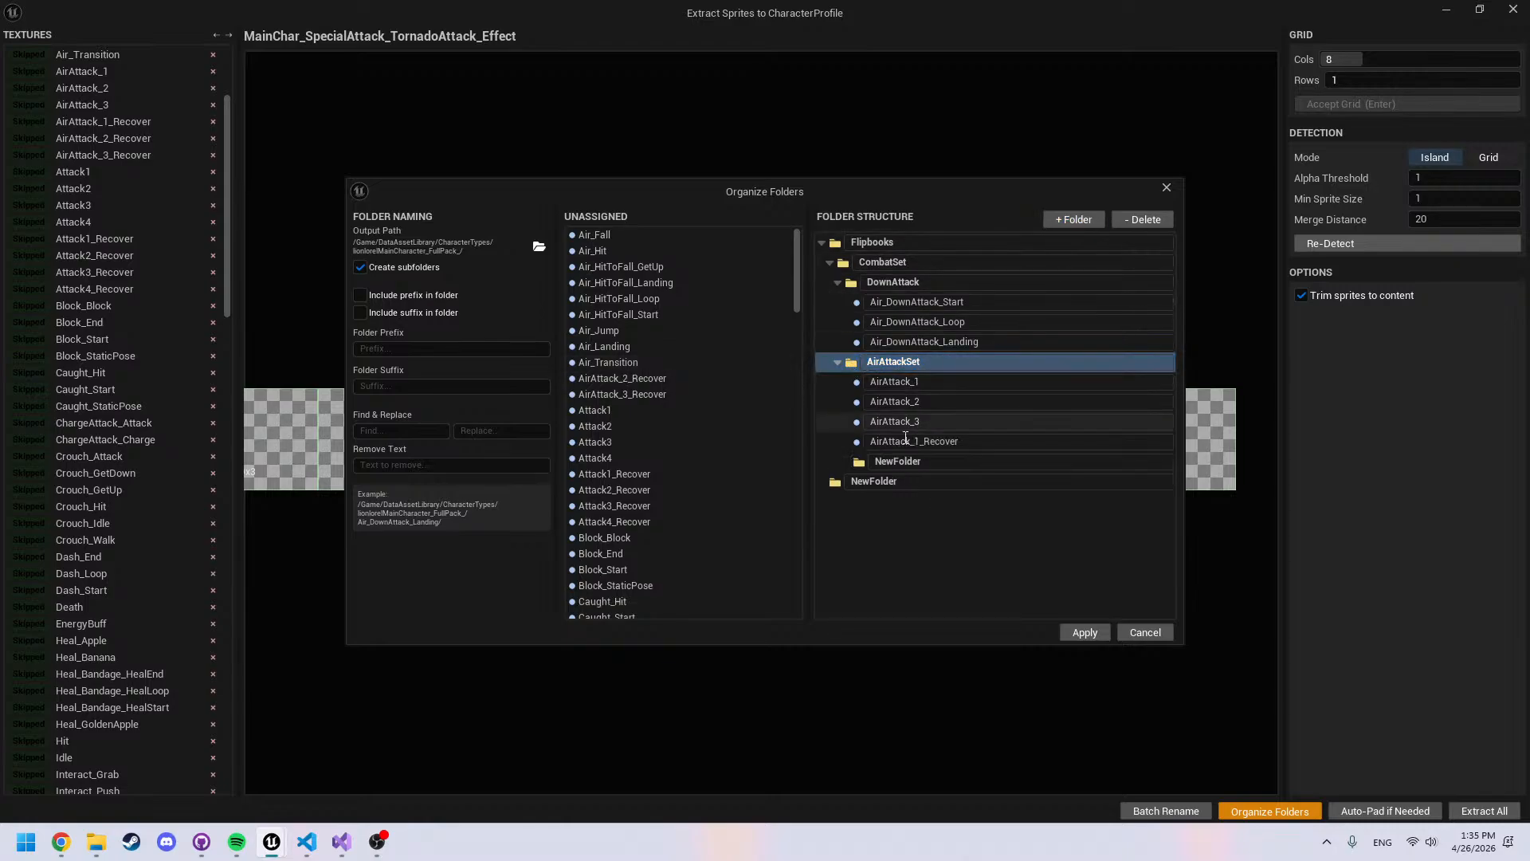
pyautogui.click(897, 462)
pyautogui.doubleClick(896, 462)
pyautogui.press('BackSpace')
pyautogui.write('Air')
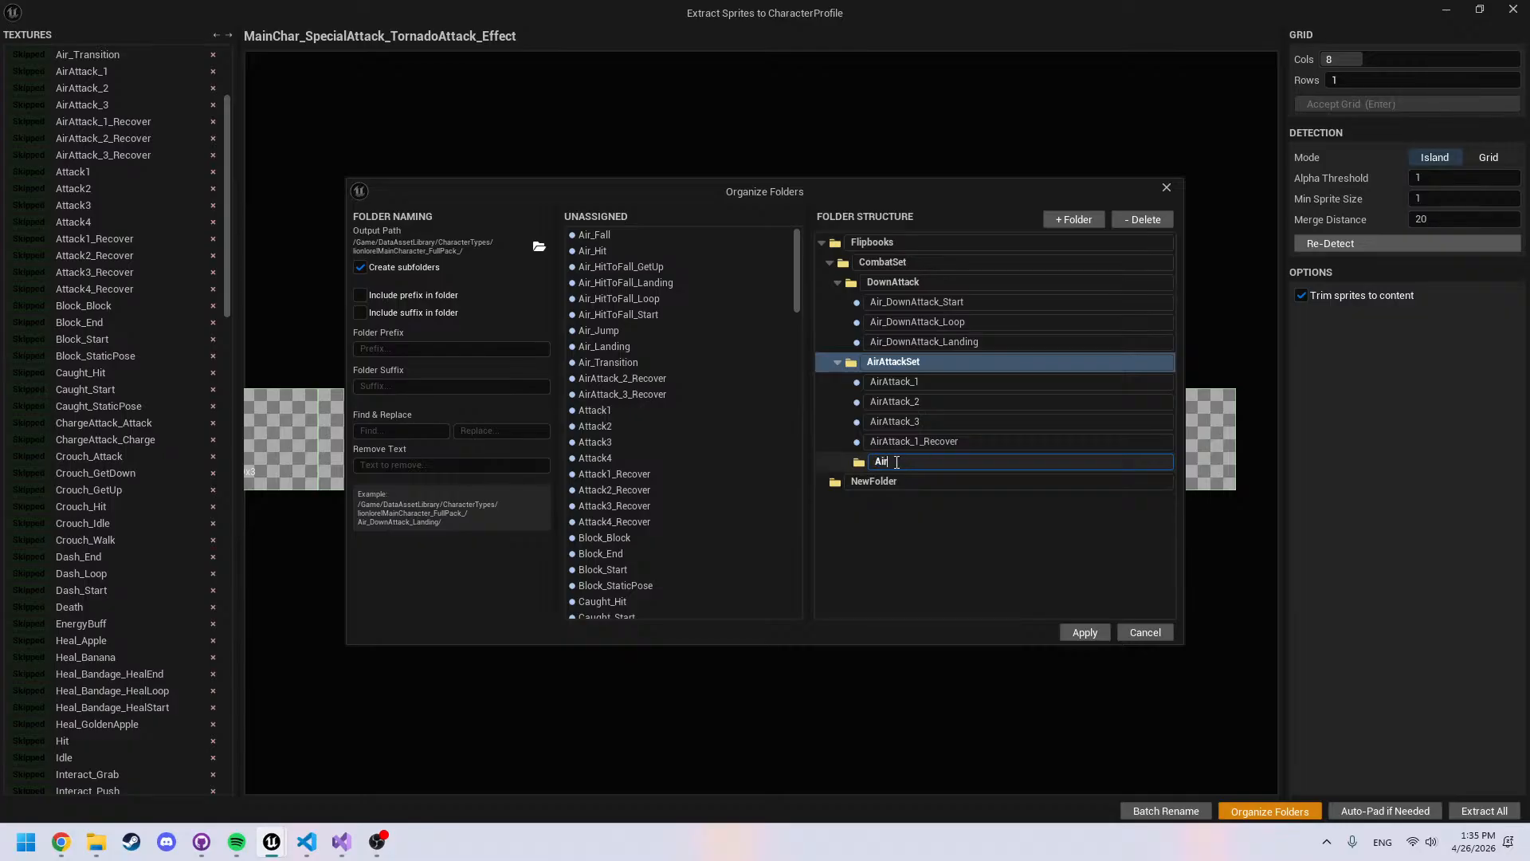
pyautogui.write('Attack')
pyautogui.write('_1')
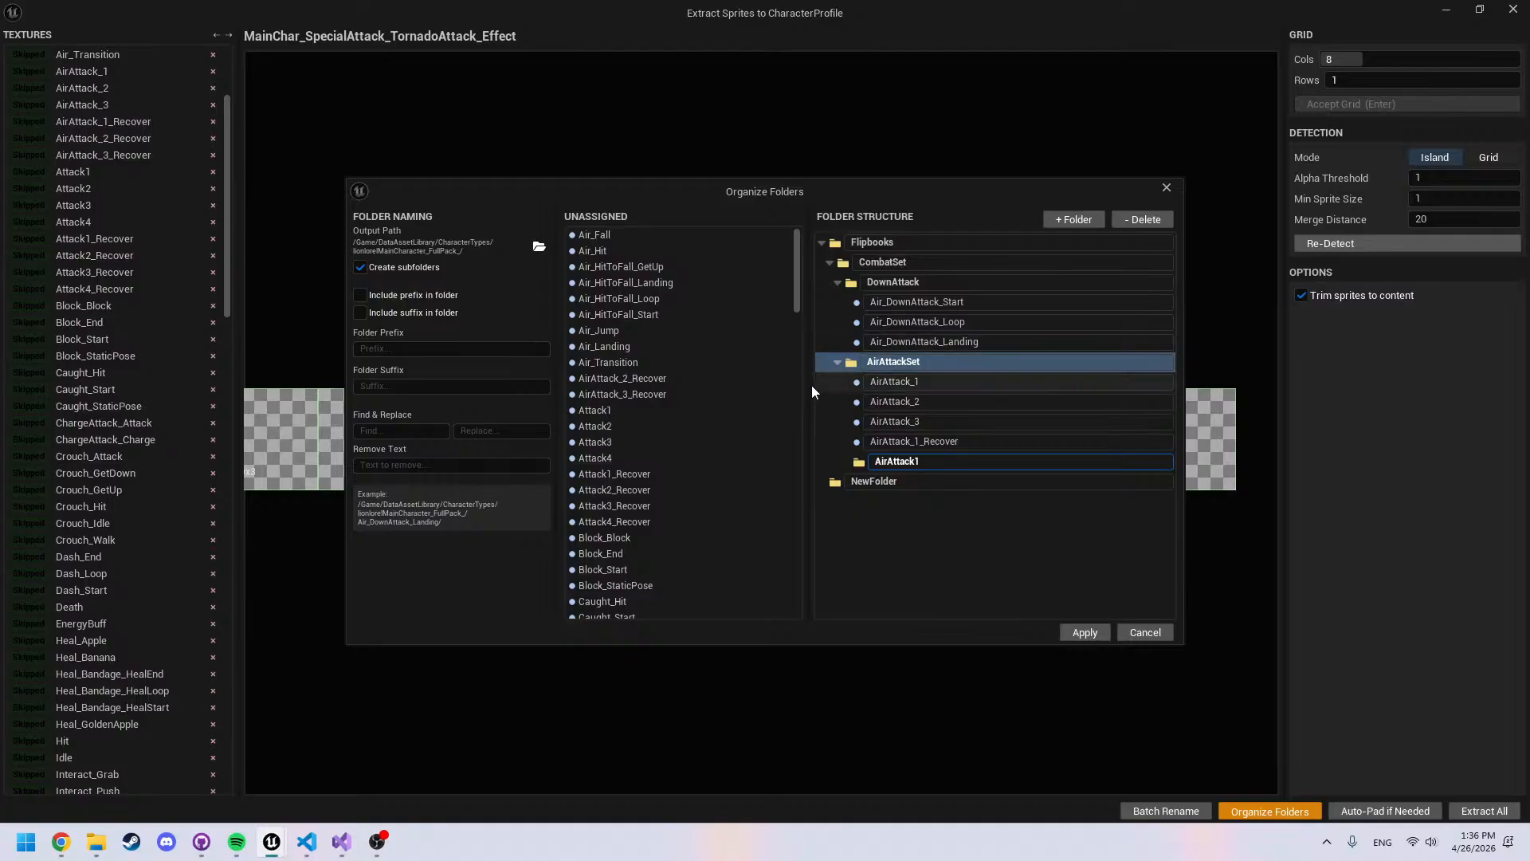
# Move AirAttack_1 and AirAttack_1_Recover into the AirAttack1 folder, and assign AirAttack_2_Recover and AirAttack_3_Recover to AirAttackSet
pyautogui.moveTo(861, 383); pyautogui.dragTo(867, 445)
pyautogui.click(845, 422)
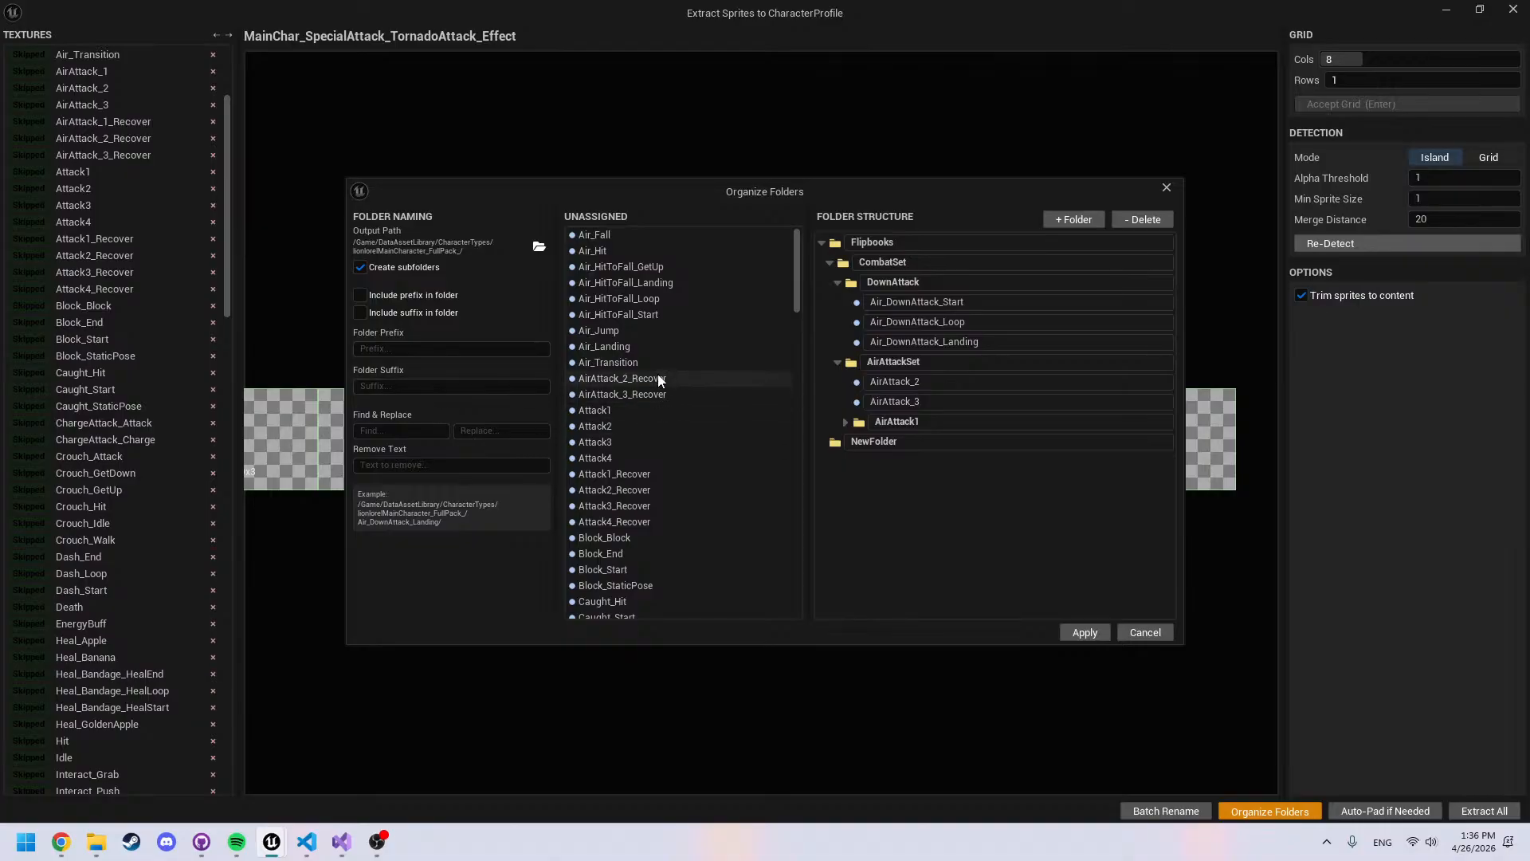
pyautogui.moveTo(664, 384); pyautogui.dragTo(902, 365)
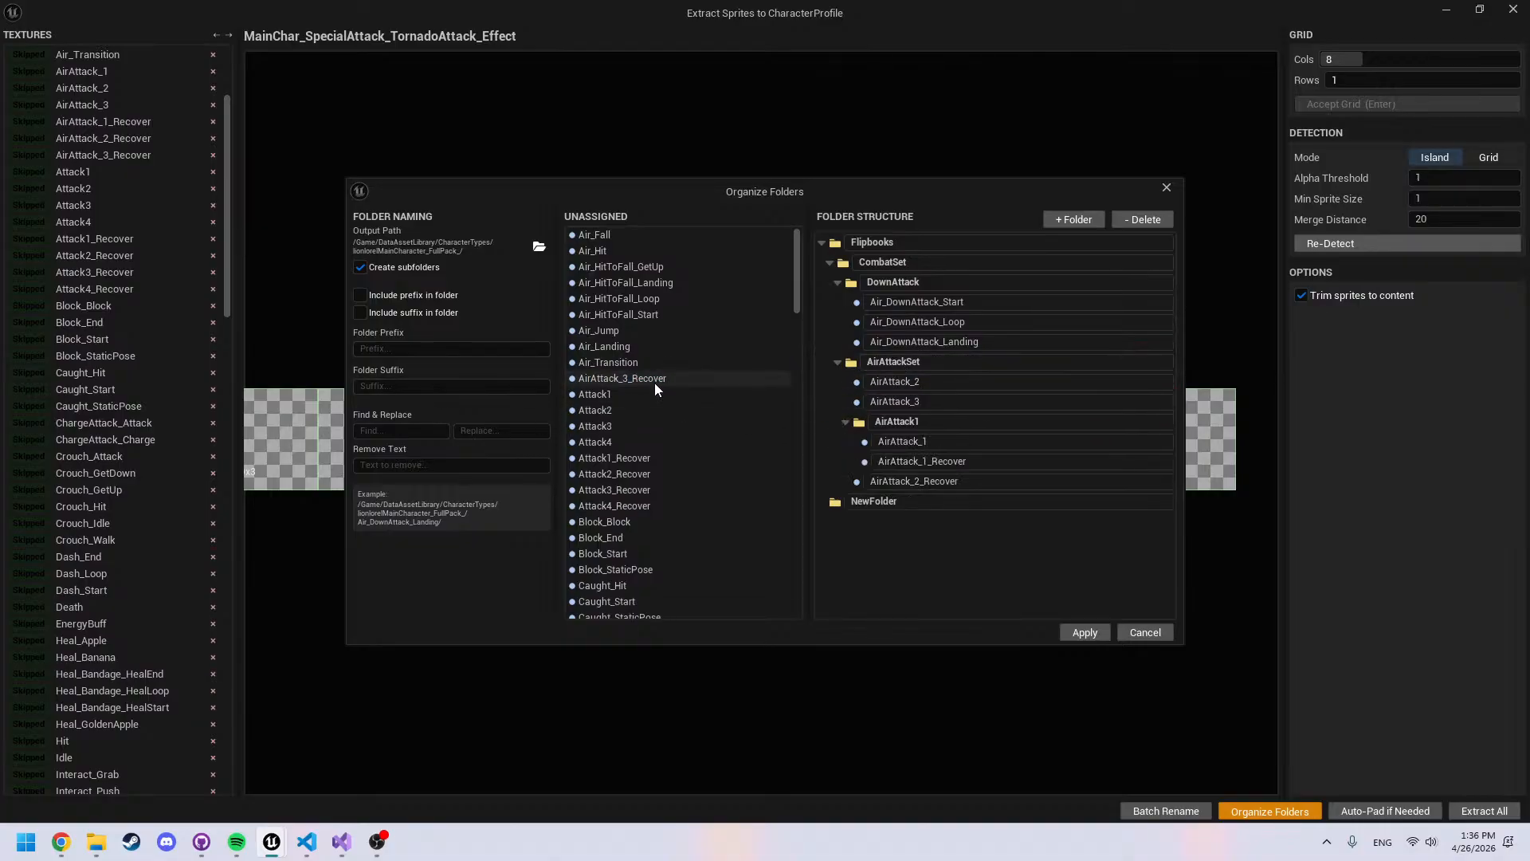
pyautogui.moveTo(653, 381); pyautogui.dragTo(909, 365)
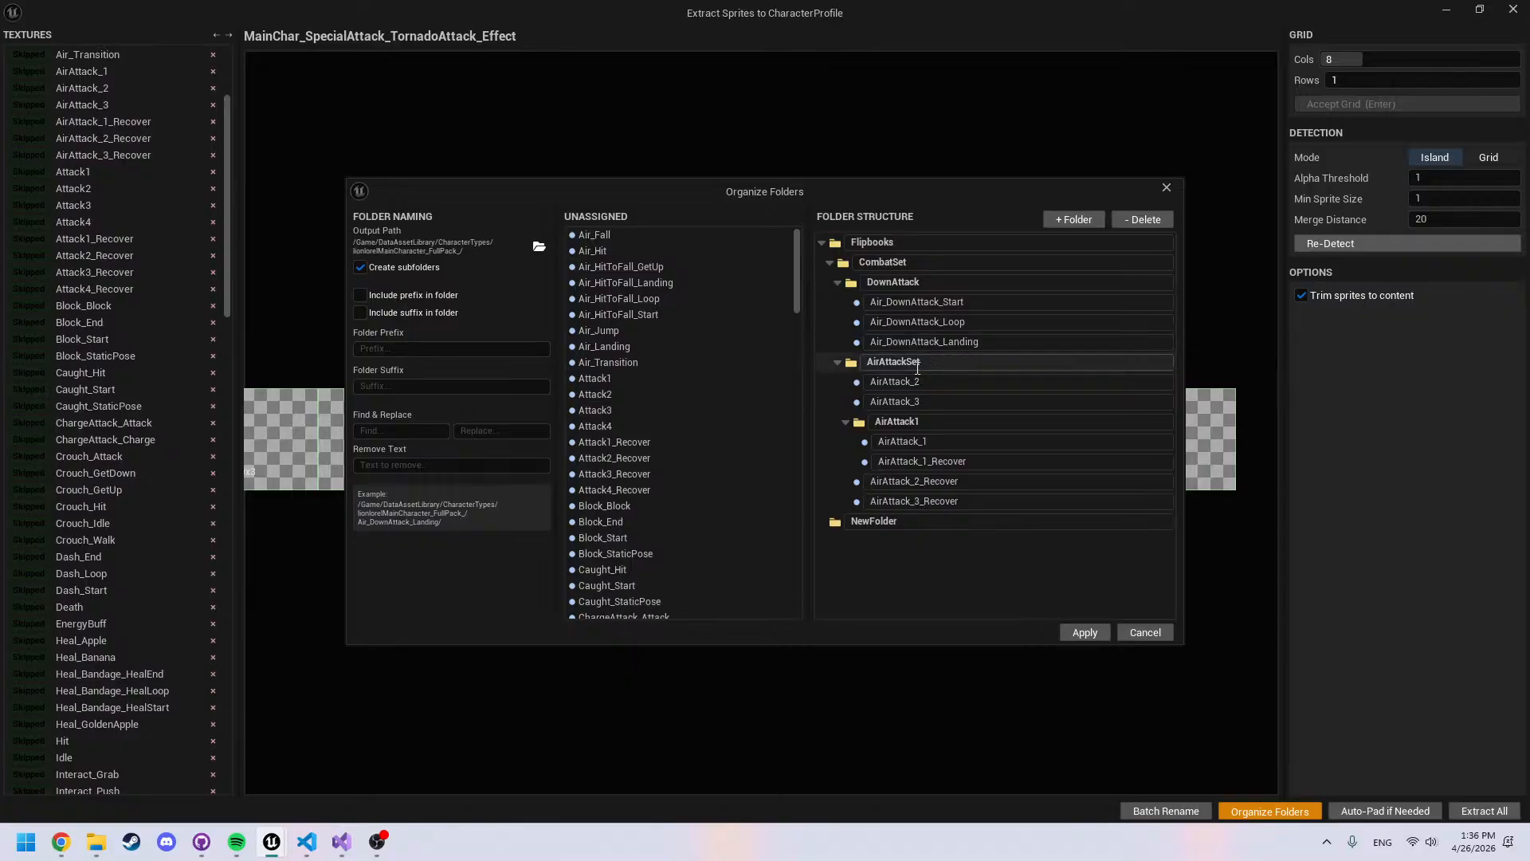
# Add another subfolder inside AirAttackSet and name it AirAttack2
pyautogui.click(852, 365)
pyautogui.click(840, 364)
pyautogui.click(838, 362)
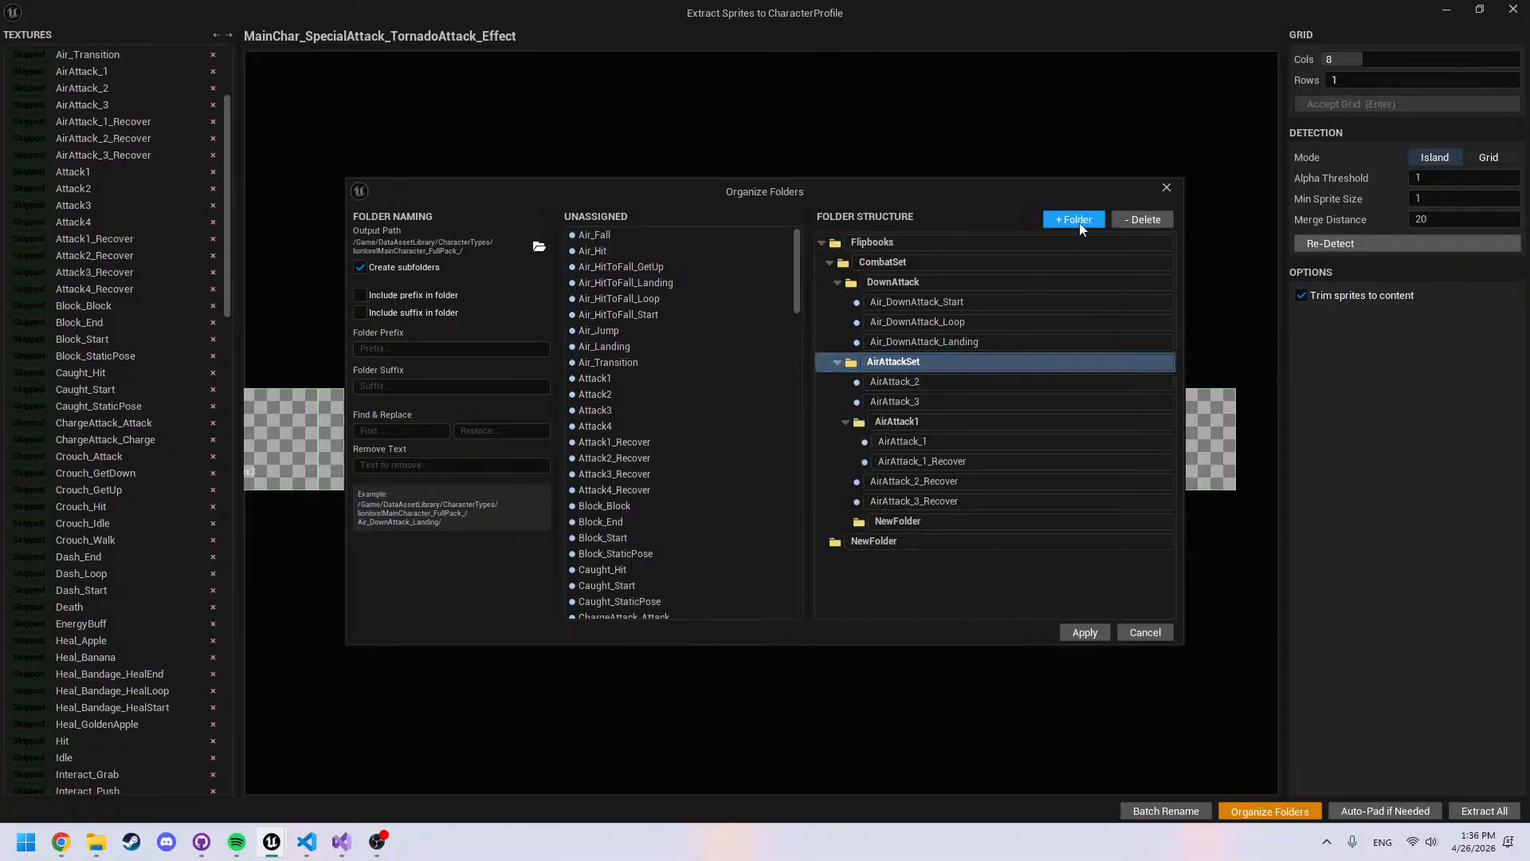
pyautogui.doubleClick(918, 521)
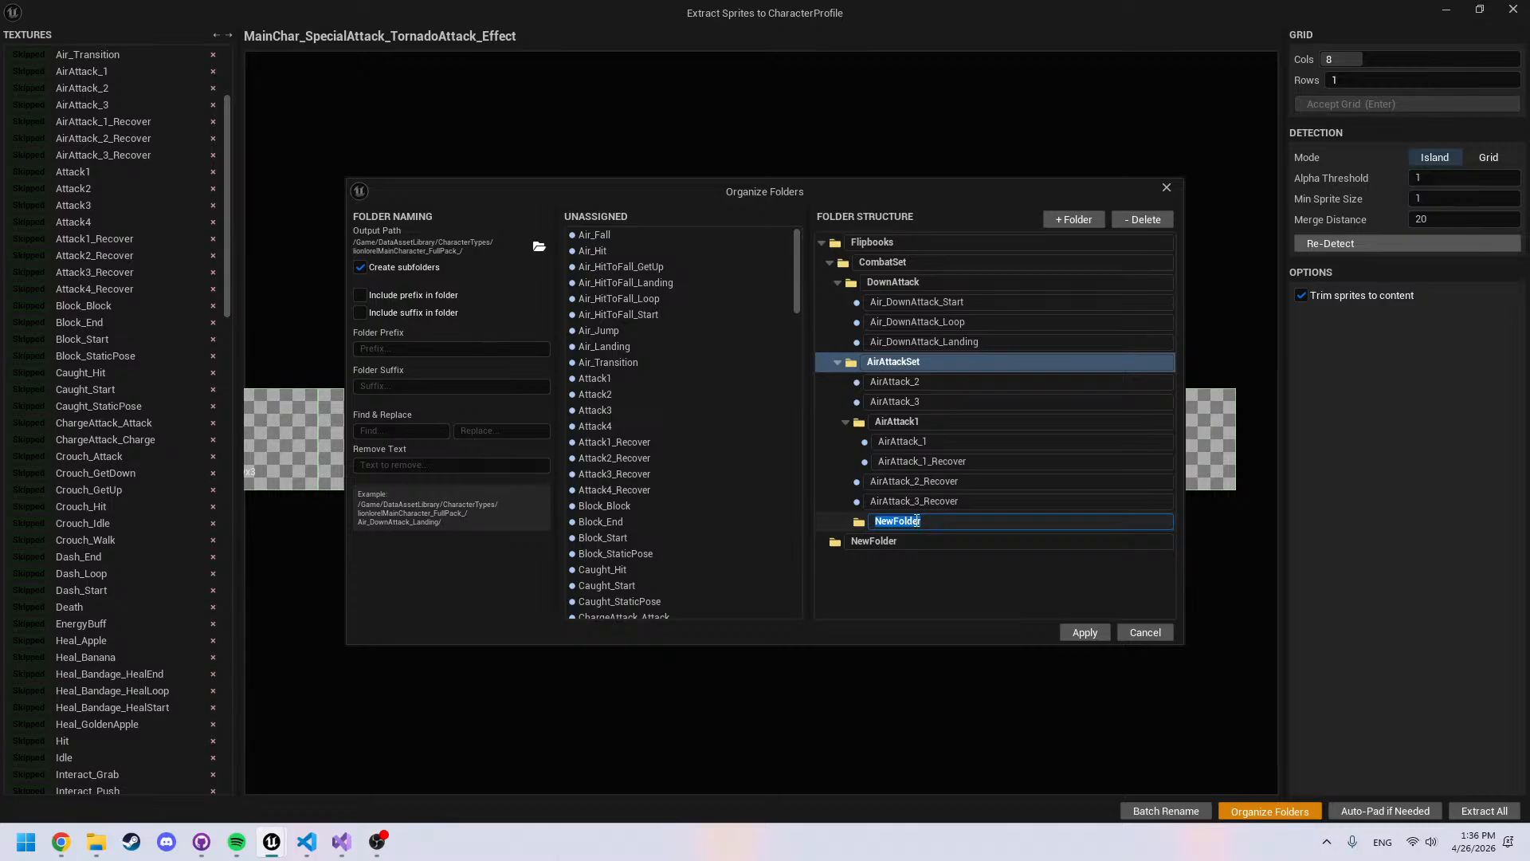
pyautogui.write('AirAttack2')
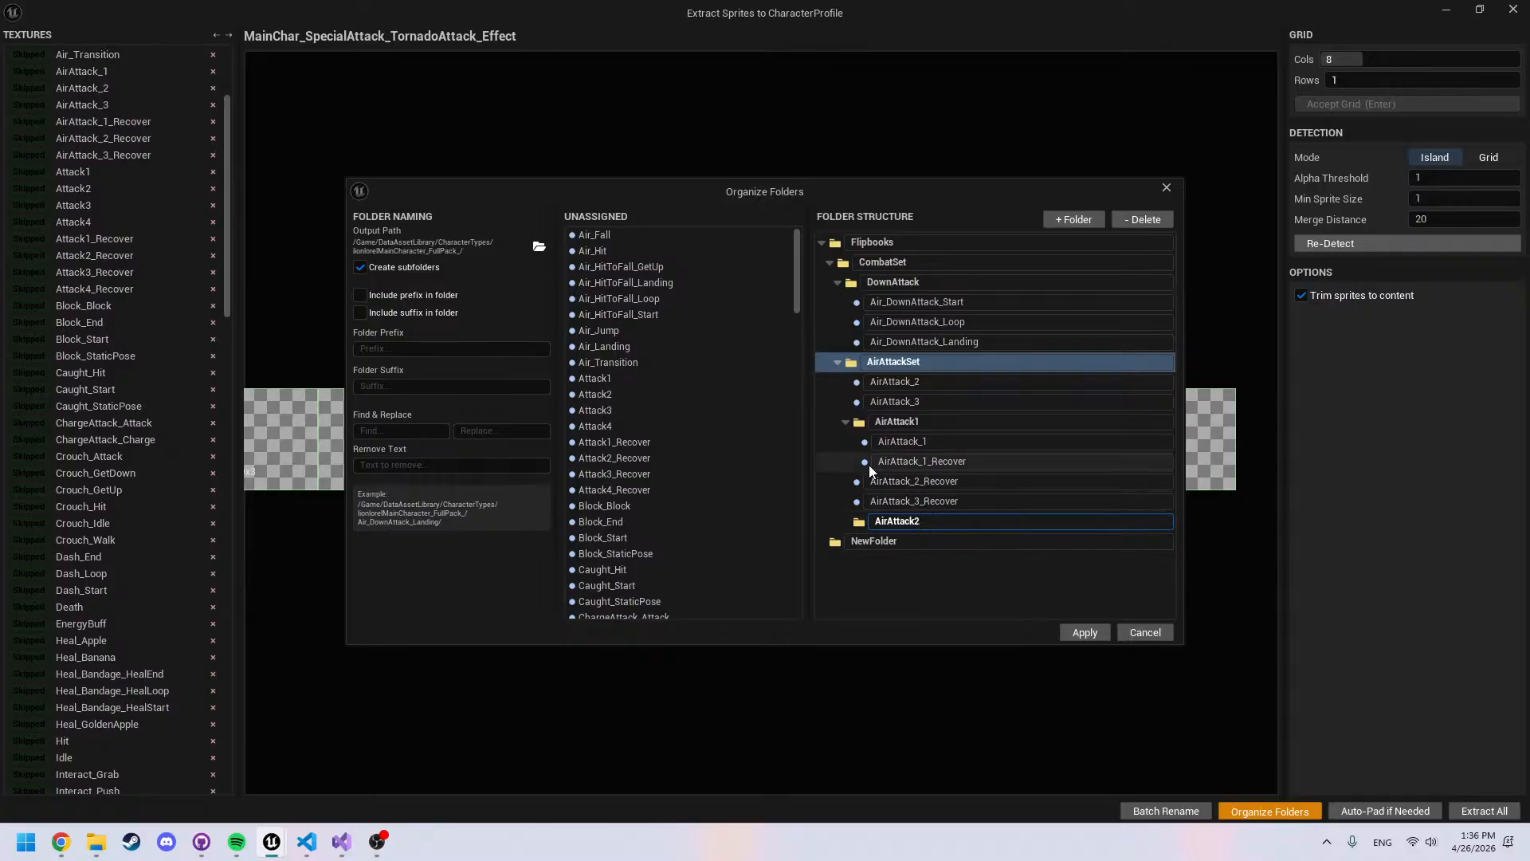
# Add an AirAttack1Recover subfolder inside AirAttack1 and move AirAttack_1_Recover into it
pyautogui.click(867, 423)
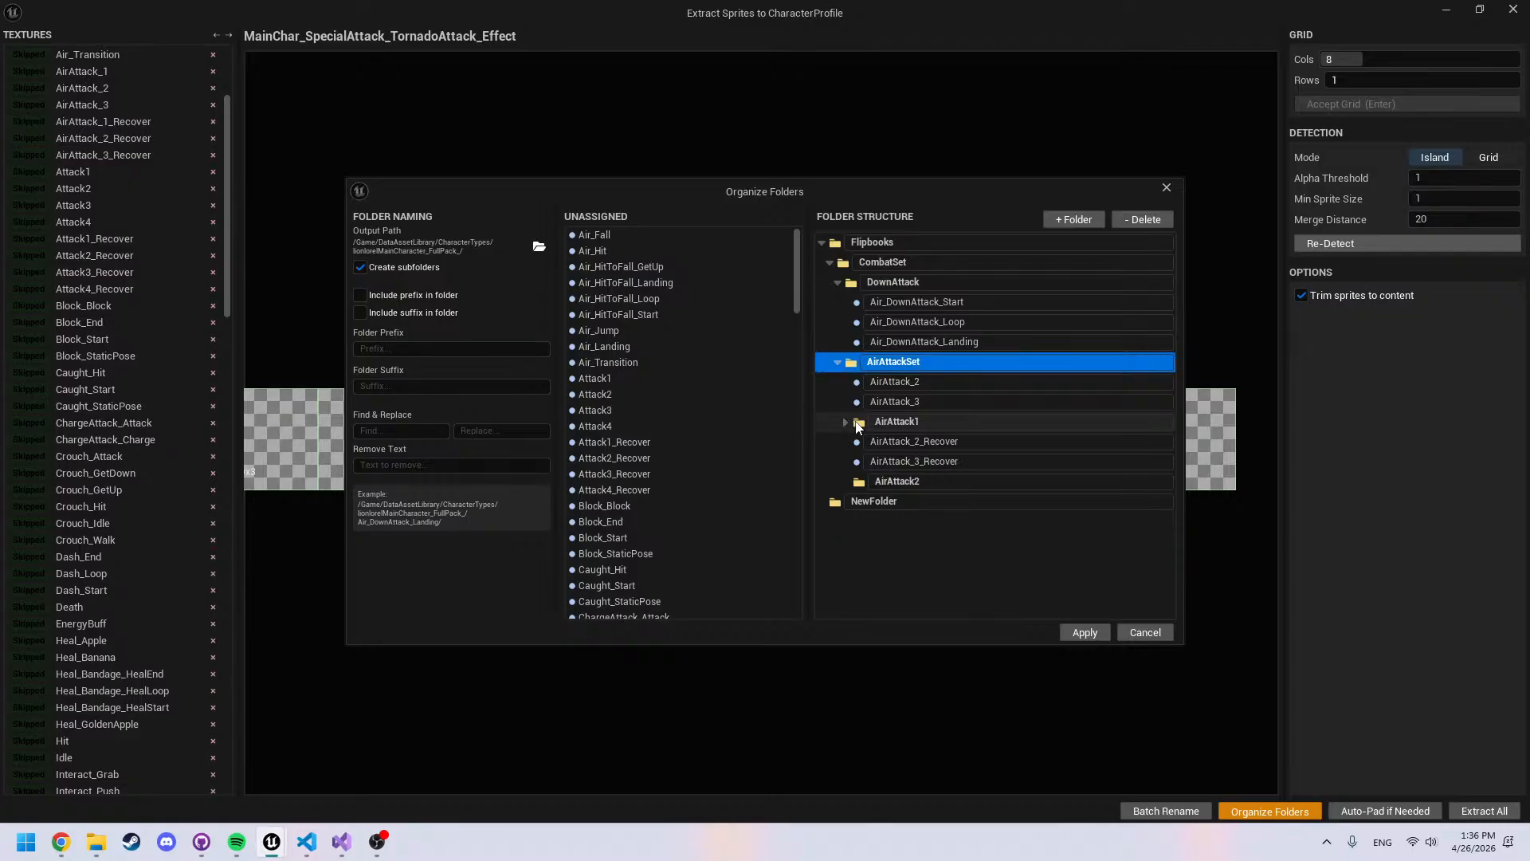
pyautogui.click(1069, 221)
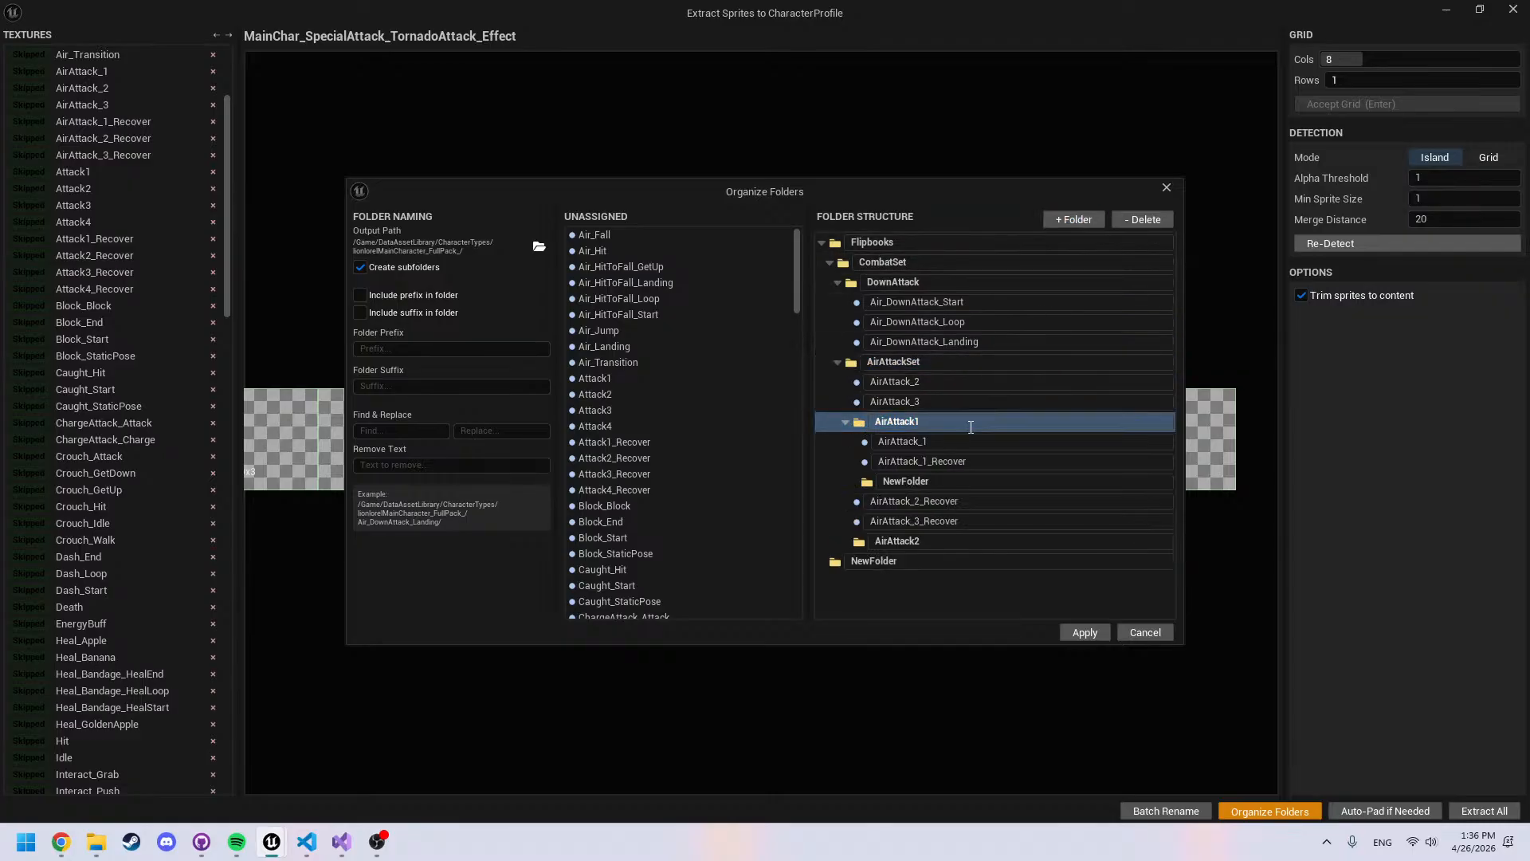
pyautogui.doubleClick(925, 482)
pyautogui.write('A')
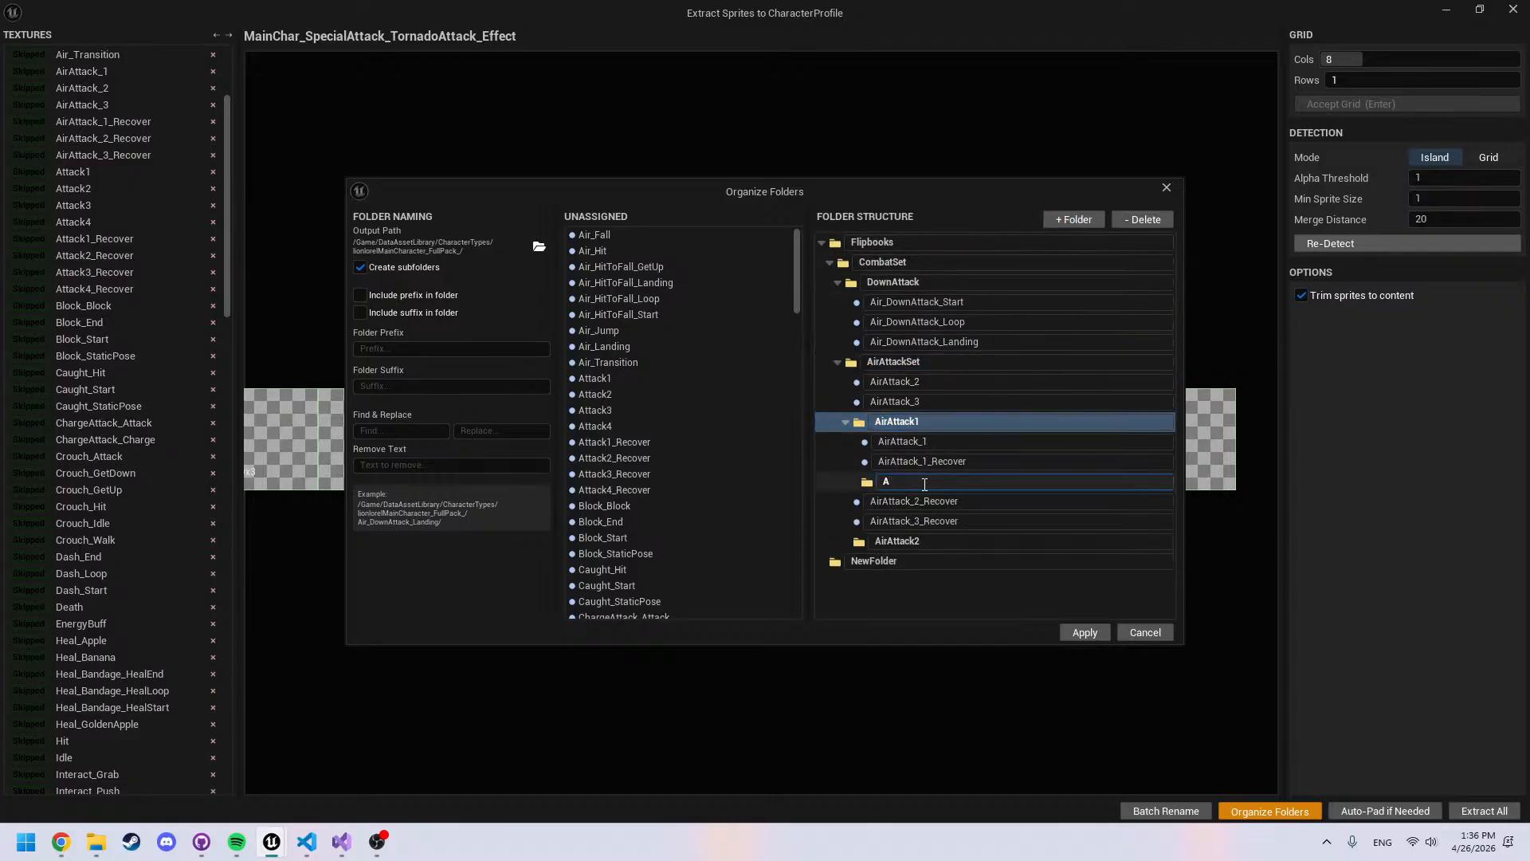
pyautogui.write('irAttackRecover')
pyautogui.click(925, 482)
pyautogui.write('1')
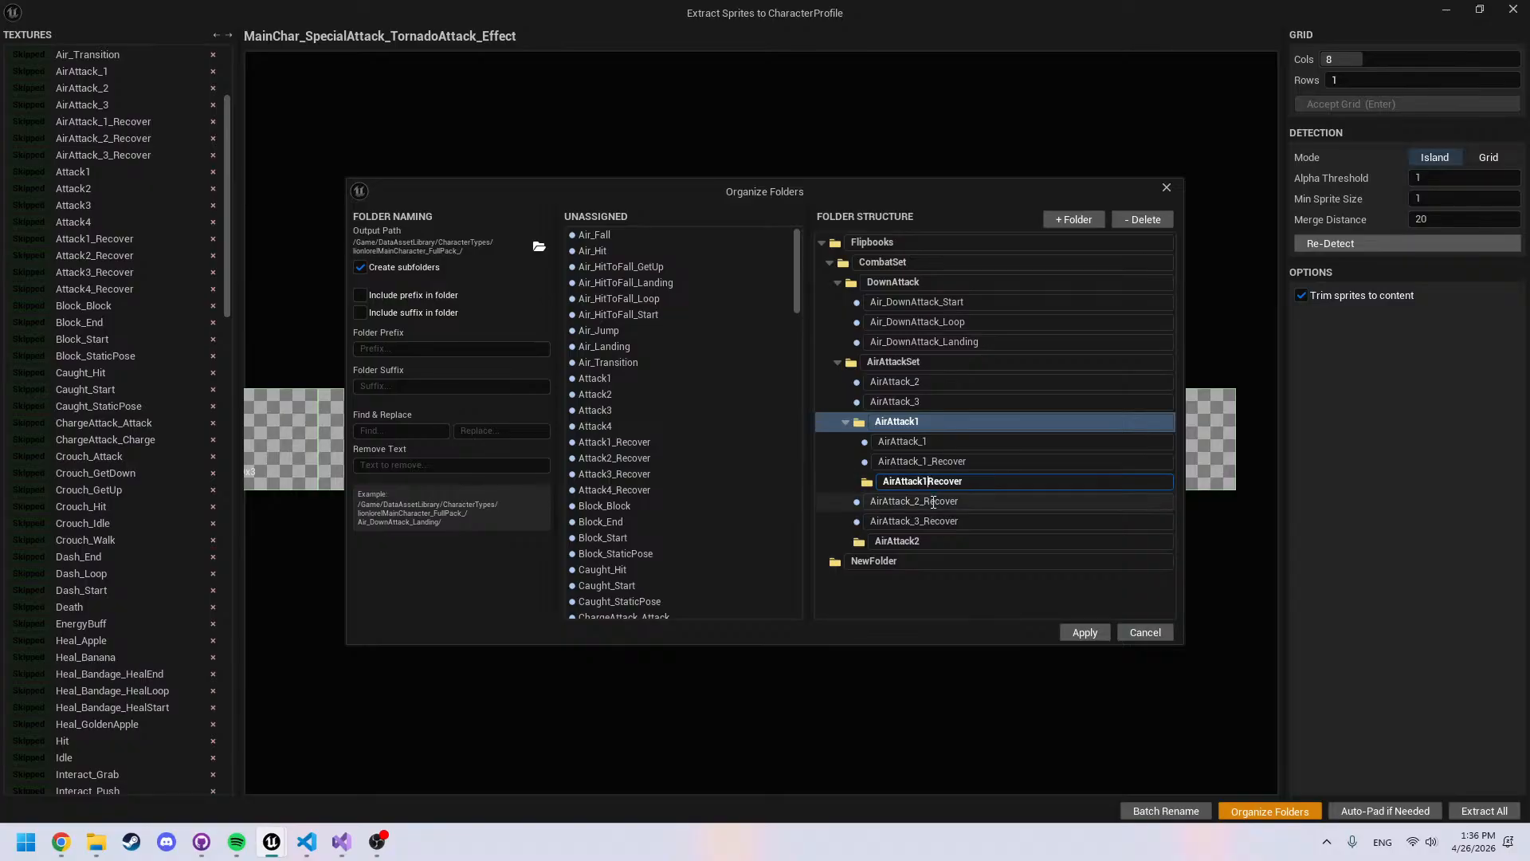
pyautogui.click(867, 462)
pyautogui.moveTo(867, 462); pyautogui.dragTo(868, 483)
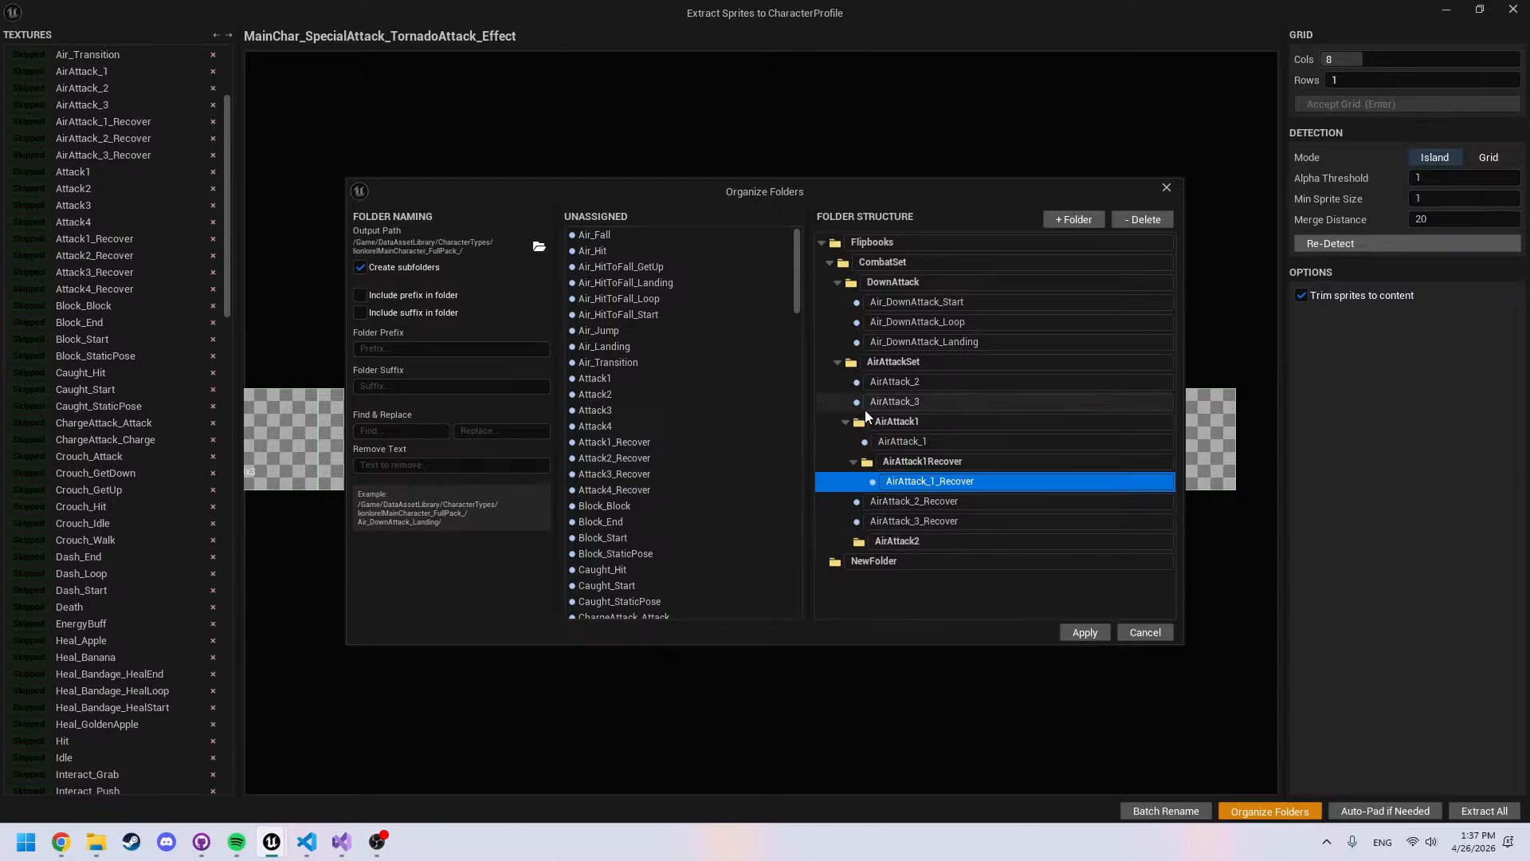
# Move AirAttack_2 into AirAttack2, and add an AirAttack2Recover subfolder there to hold AirAttack_2_Recover
pyautogui.moveTo(853, 383); pyautogui.dragTo(862, 524)
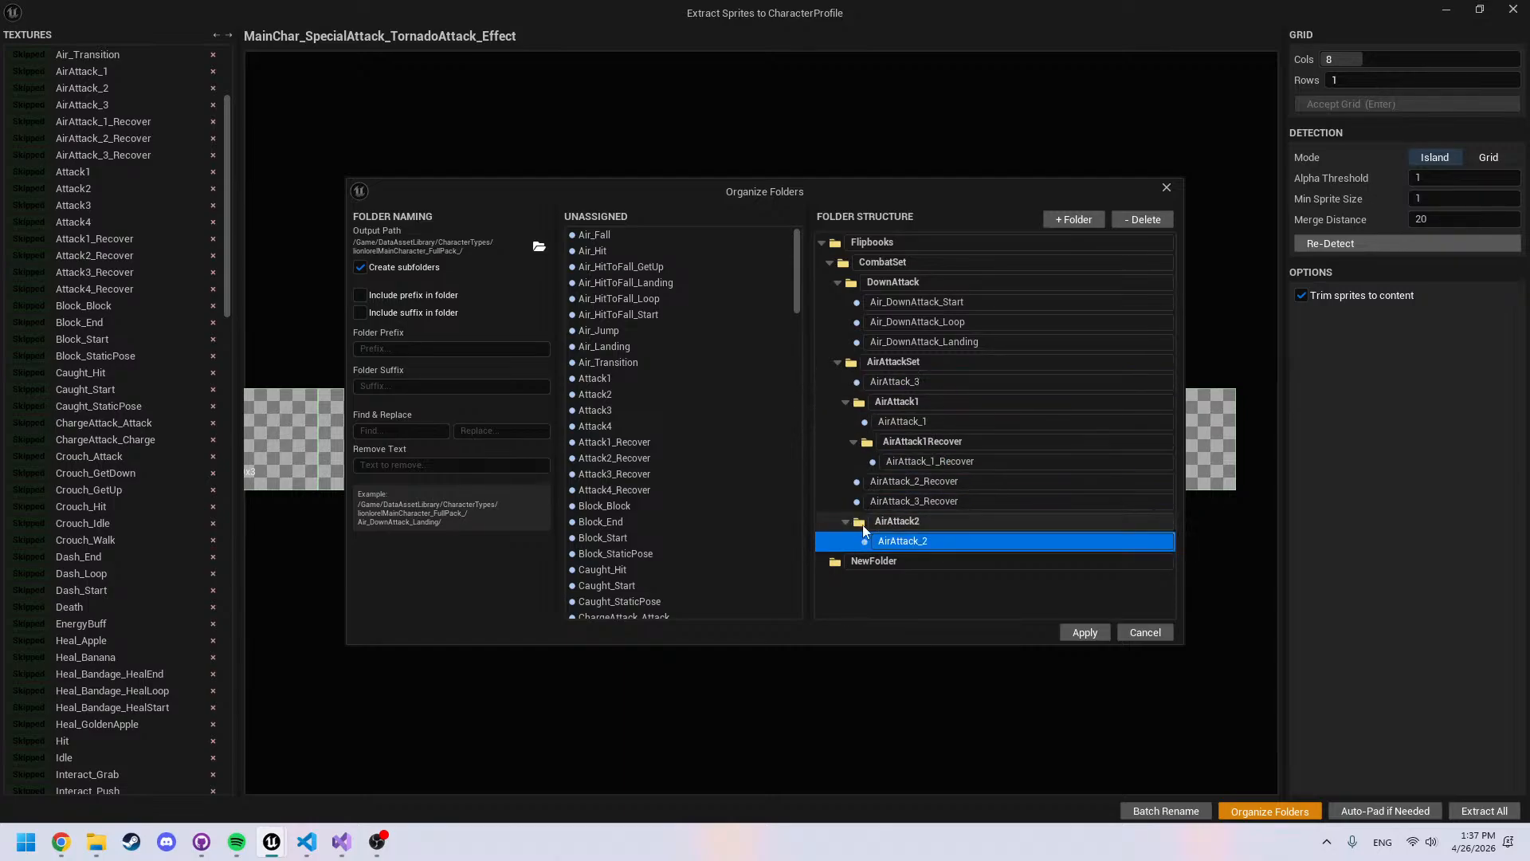
pyautogui.click(864, 520)
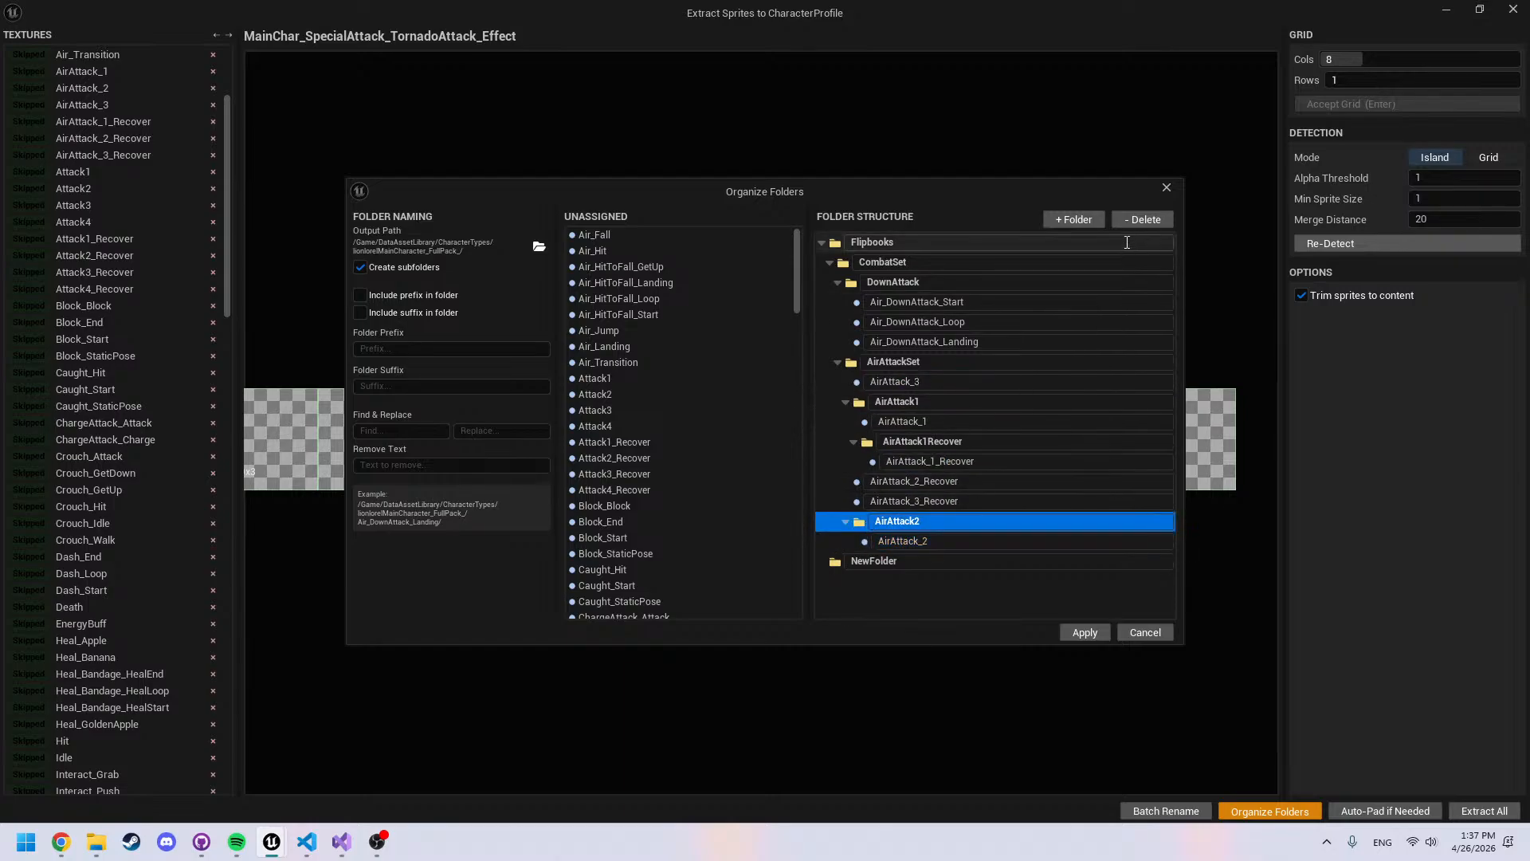
pyautogui.click(1076, 223)
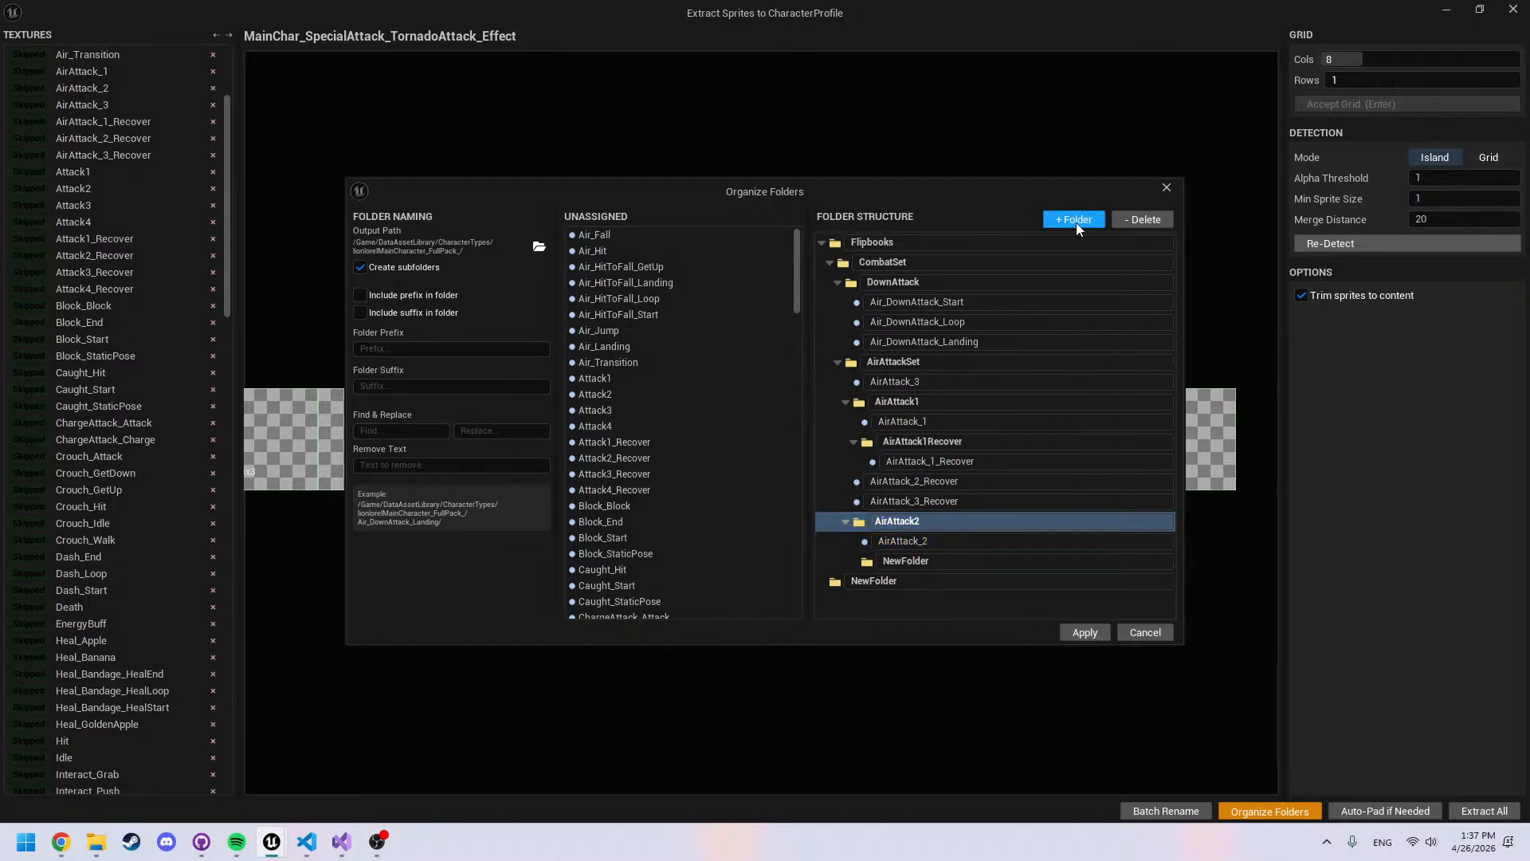
pyautogui.doubleClick(913, 564)
pyautogui.write('Air')
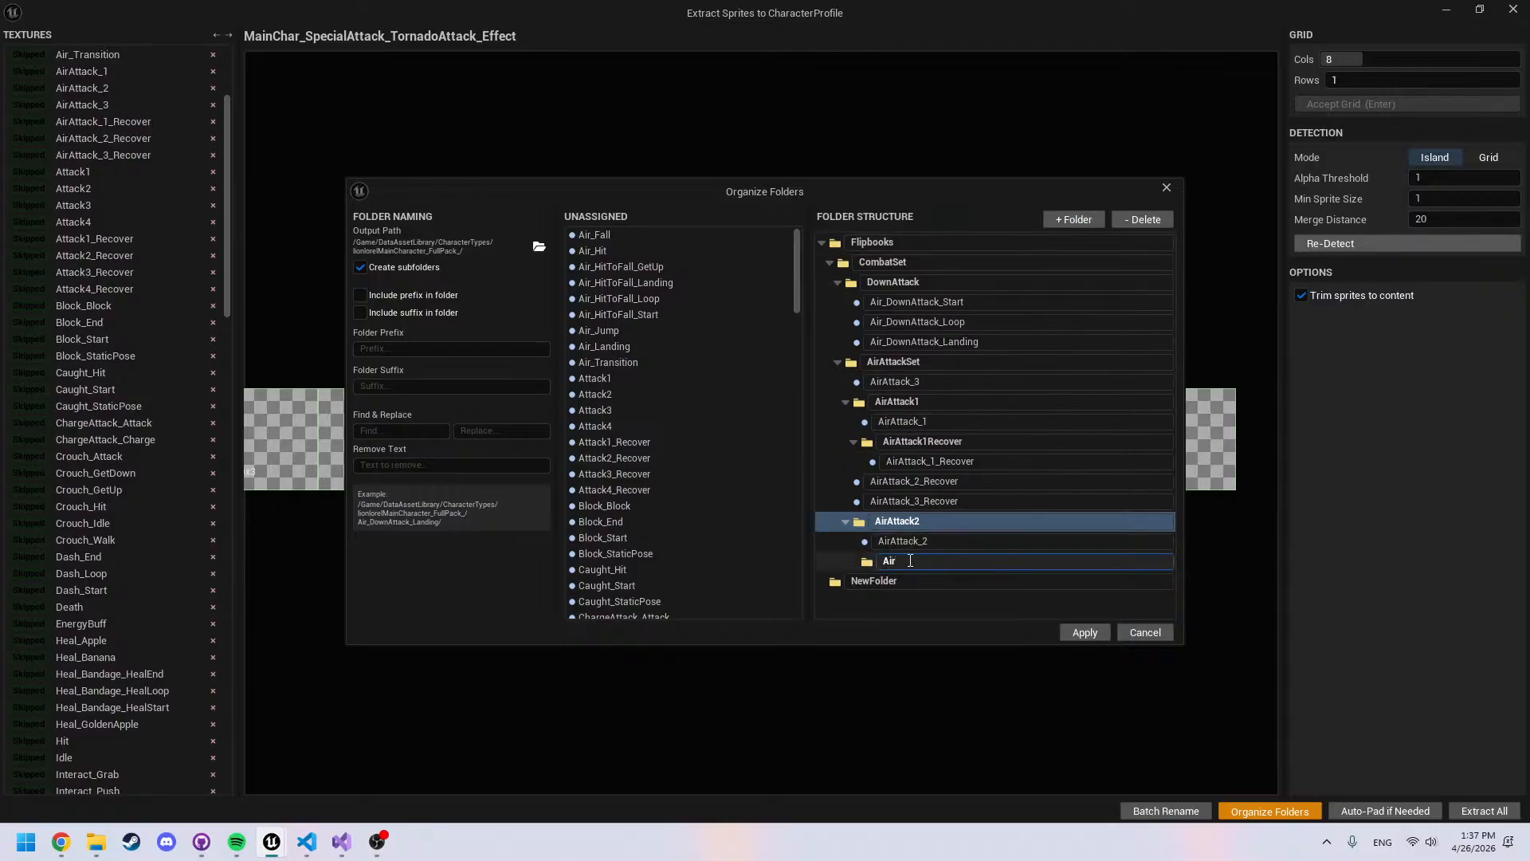
pyautogui.write('Attack2Recover')
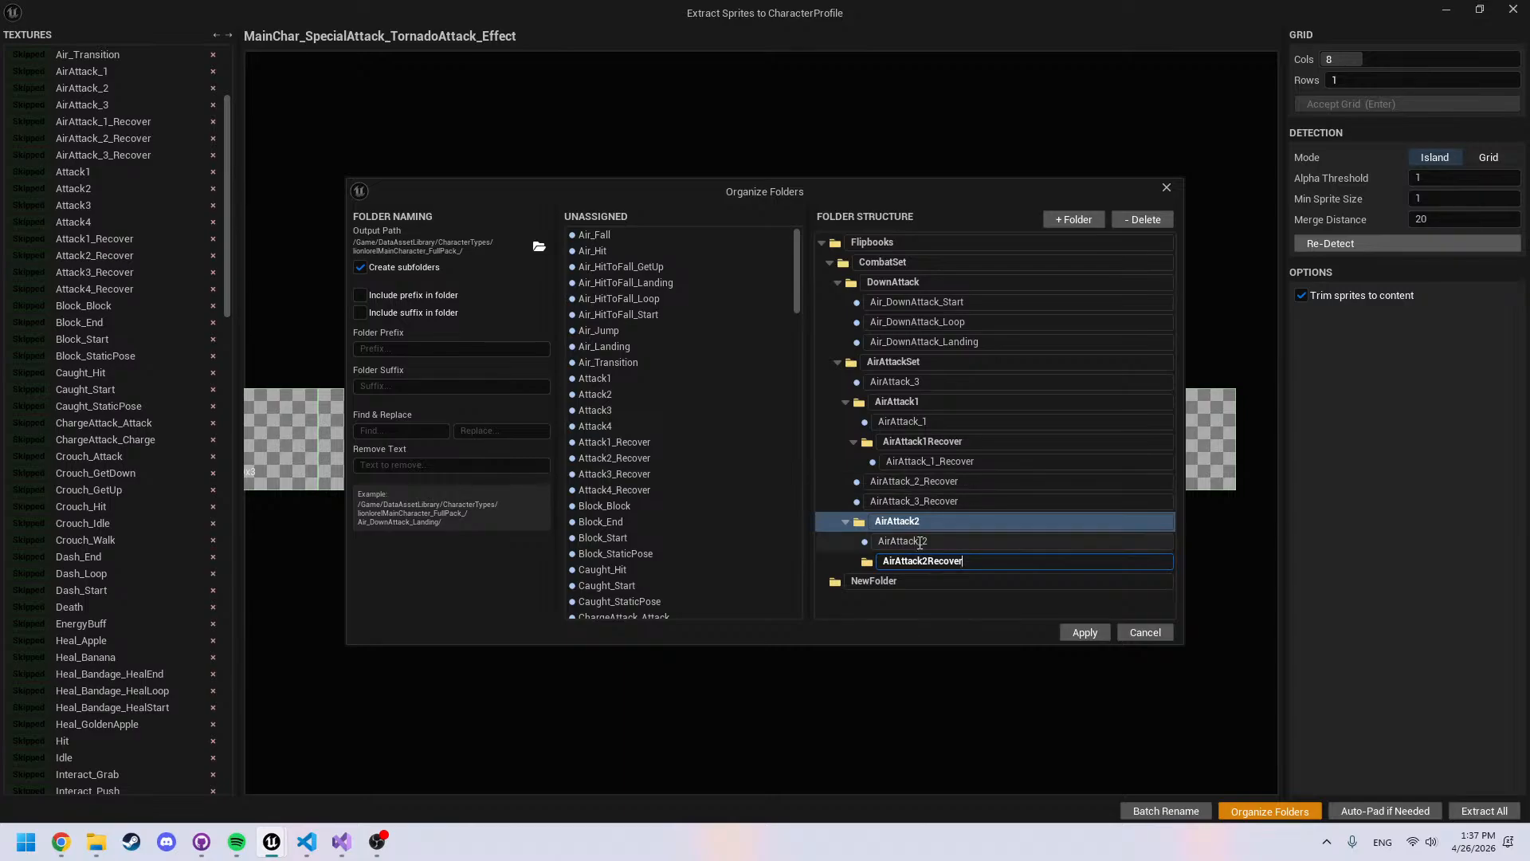
pyautogui.moveTo(858, 486); pyautogui.dragTo(869, 563)
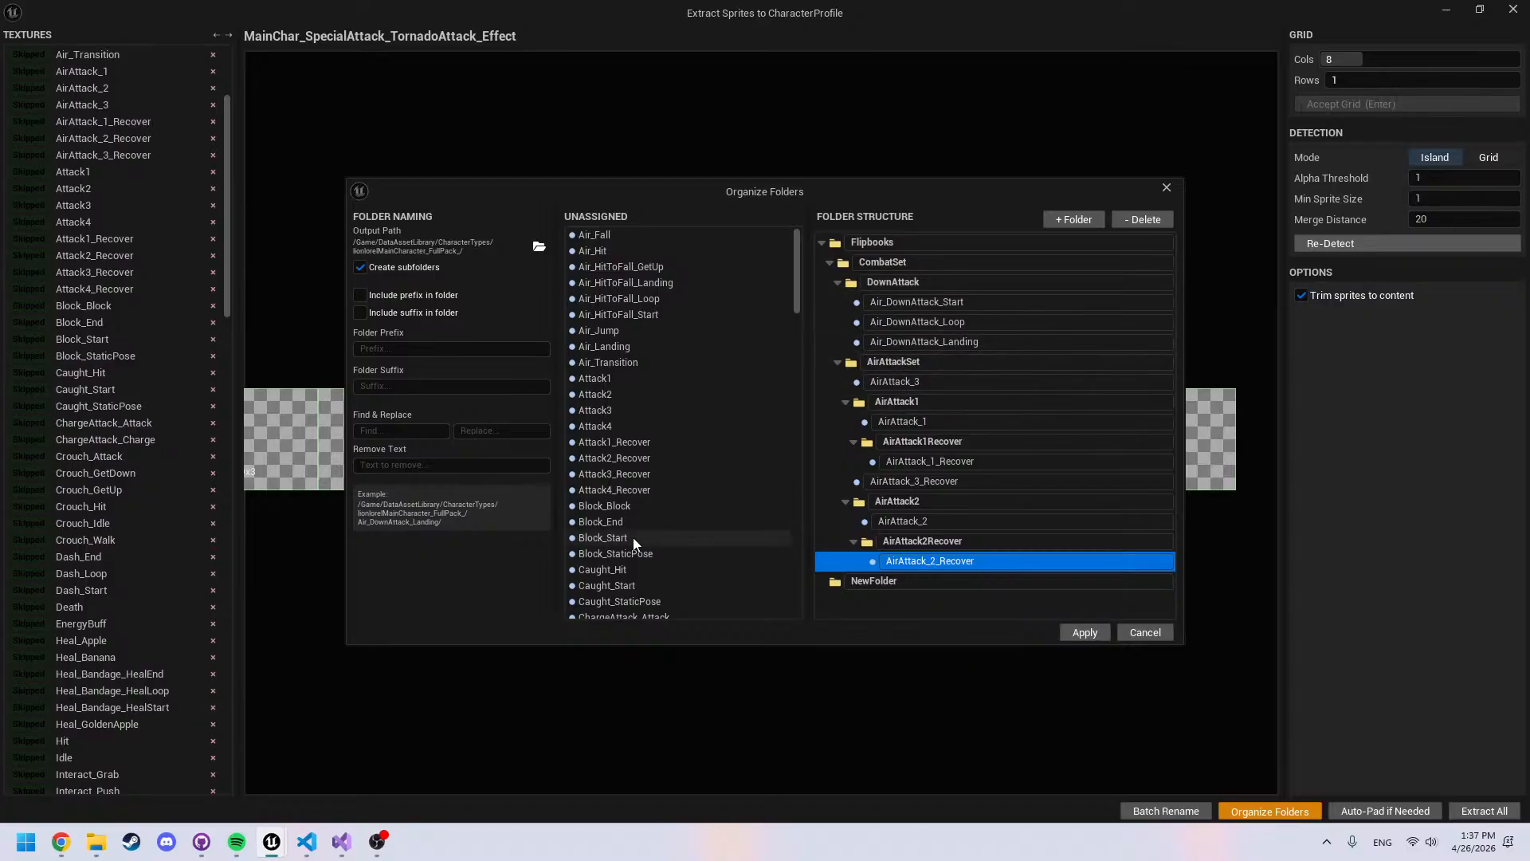
# Add a third attack subfolder inside AirAttackSet and name it AirAttack3
pyautogui.scroll(-7, 633, 537)
pyautogui.moveTo(797, 313); pyautogui.dragTo(785, 271)
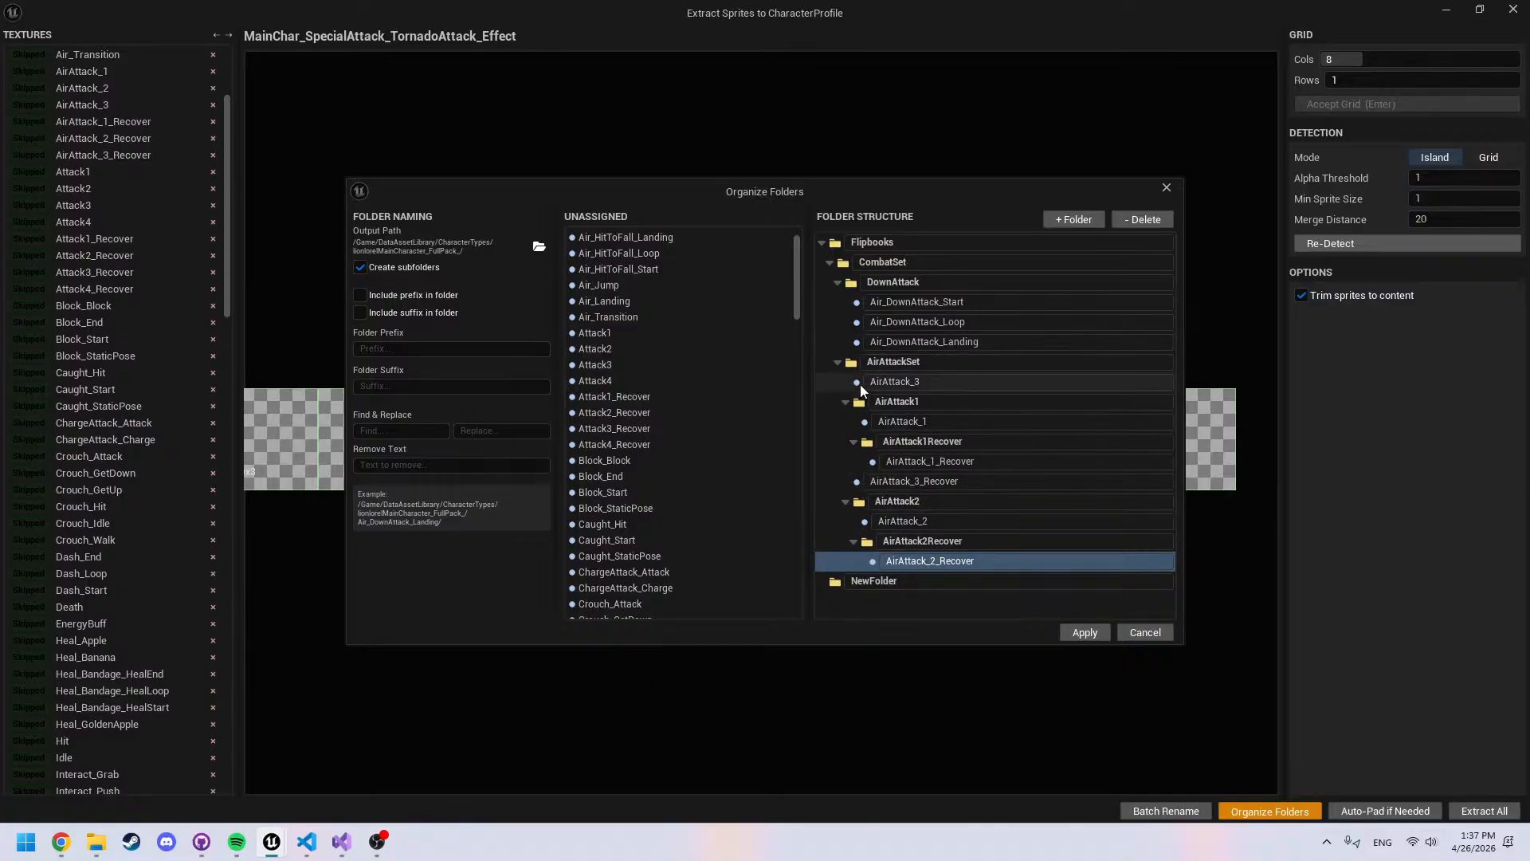
pyautogui.click(863, 363)
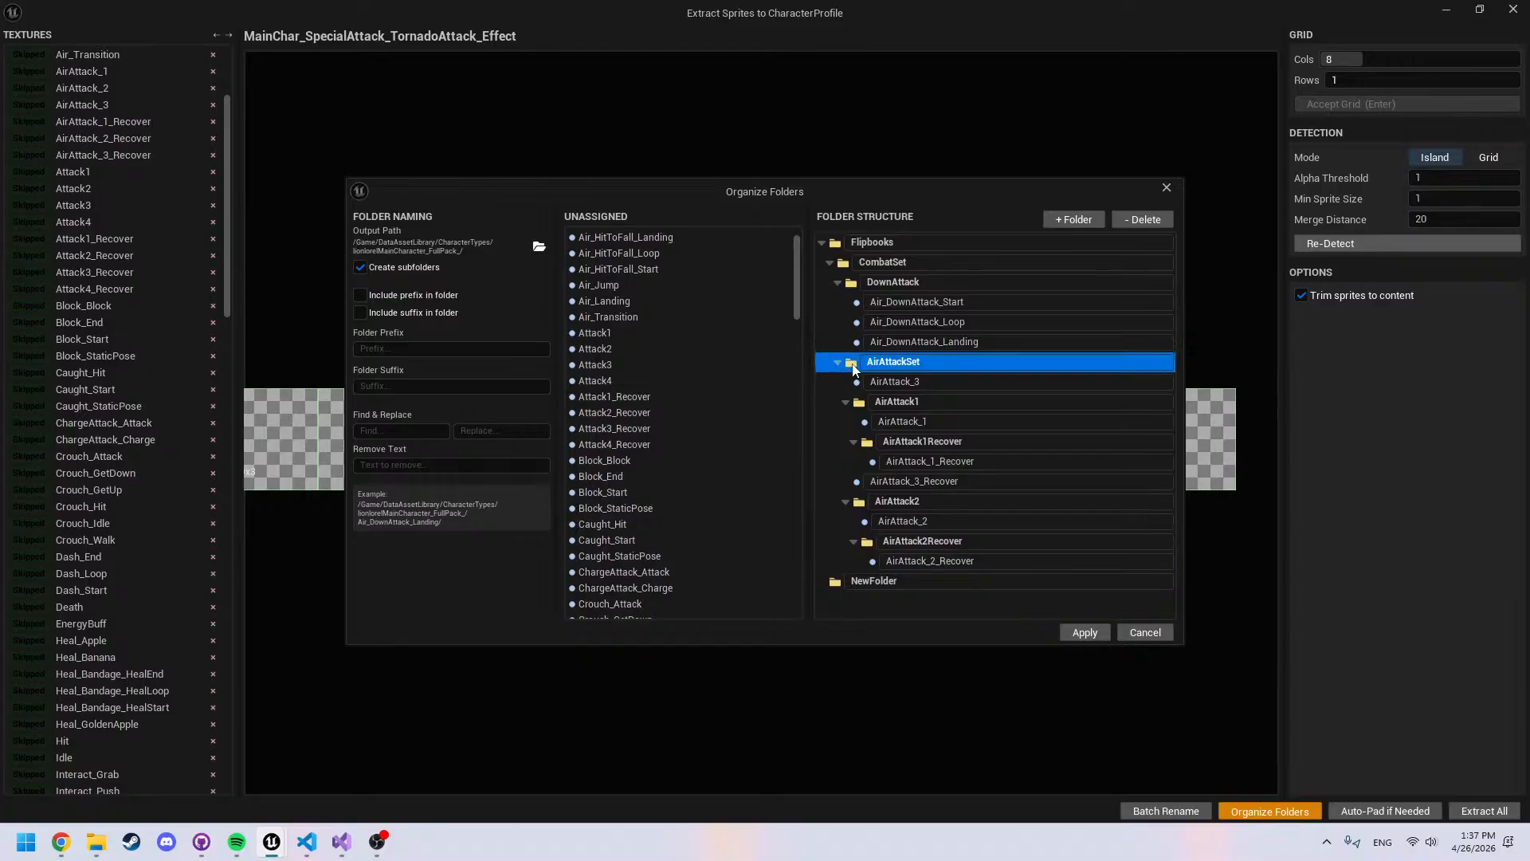
pyautogui.click(846, 402)
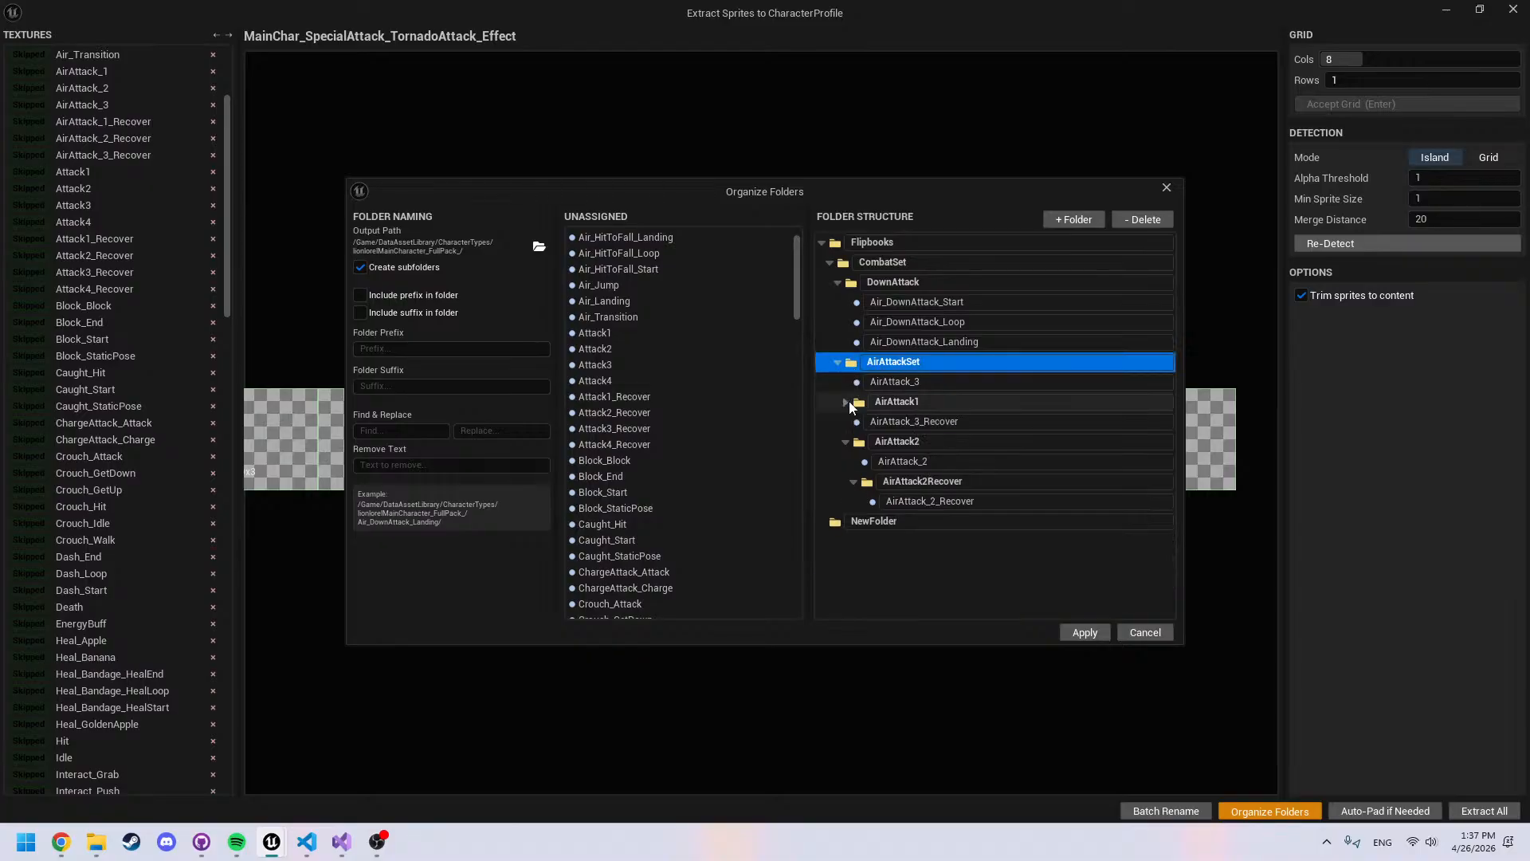
pyautogui.click(847, 442)
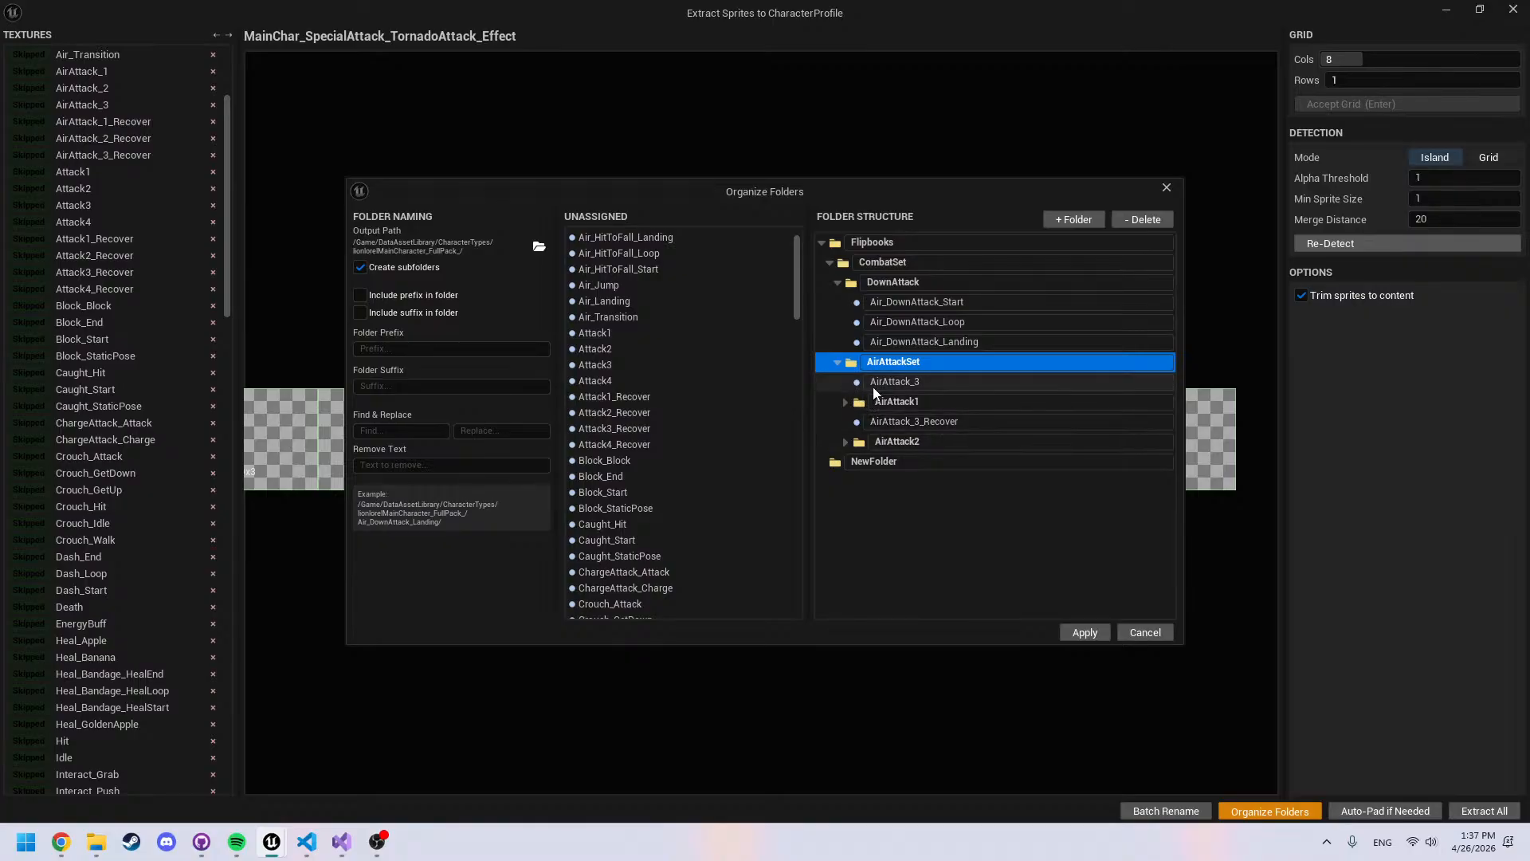
pyautogui.click(1074, 220)
pyautogui.click(907, 580)
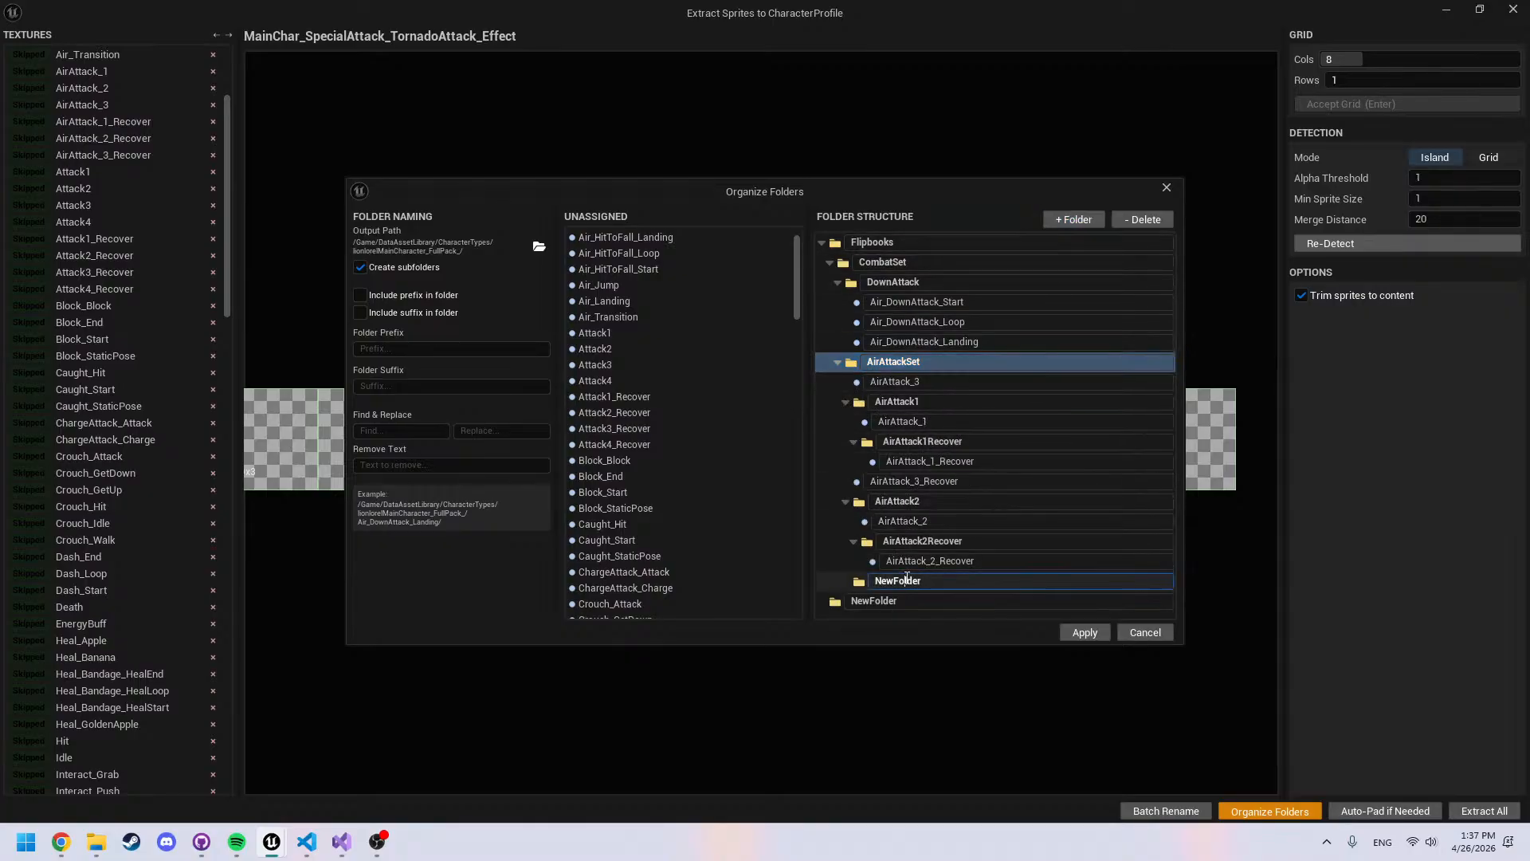
pyautogui.hotkey('ctrl', 'a')
pyautogui.write('AirAttack2')
# Add a subfolder named AirAttack3Recover inside the AirAttack3 folder
pyautogui.click(926, 577)
pyautogui.click(1068, 219)
pyautogui.click(925, 602)
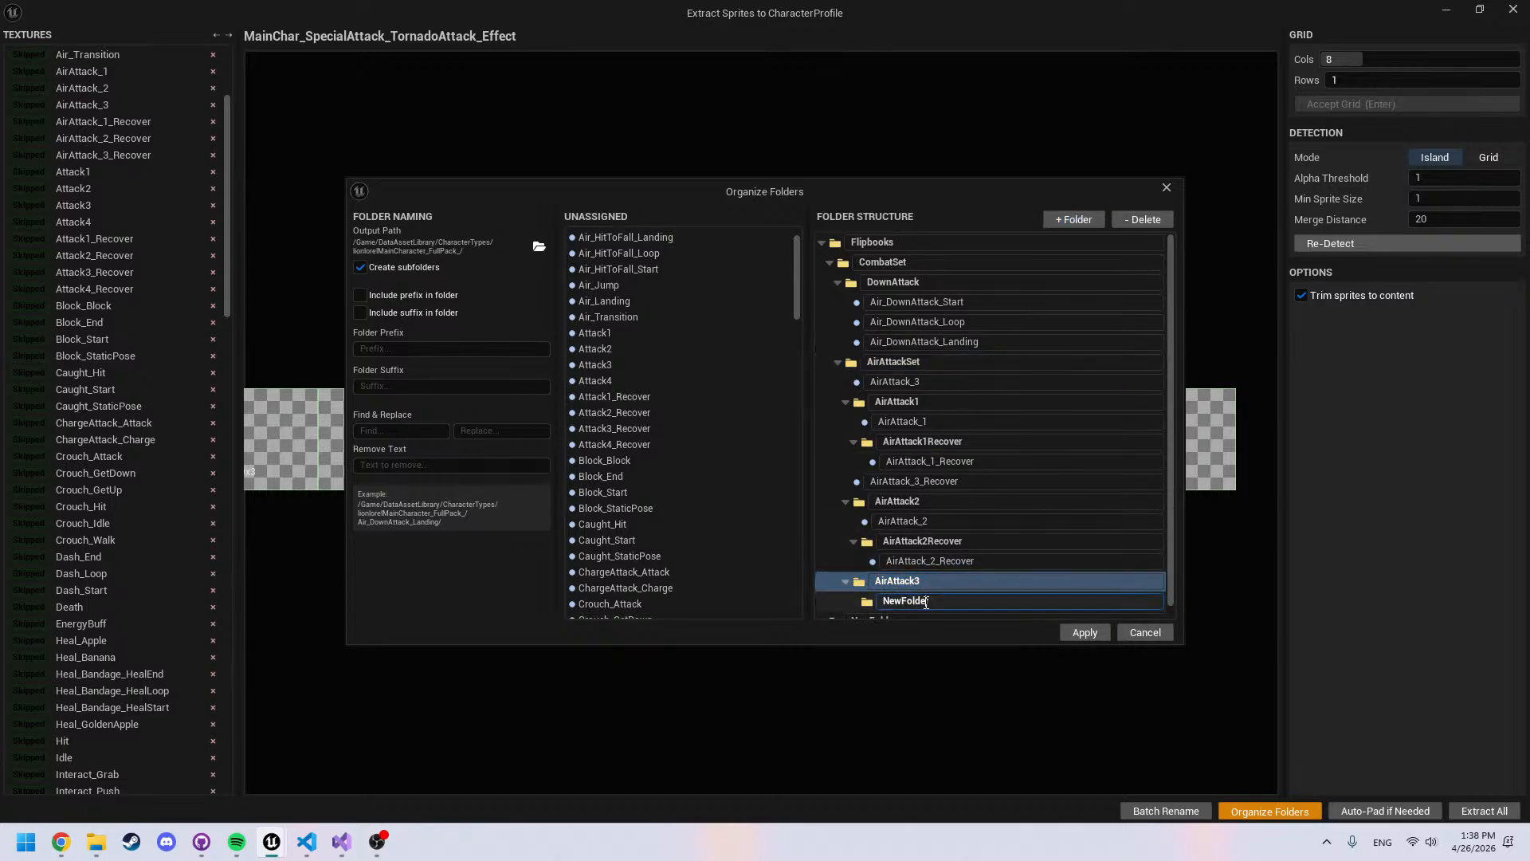
pyautogui.hotkey('ctrl', 'a')
pyautogui.write('AirAttack3Recove')
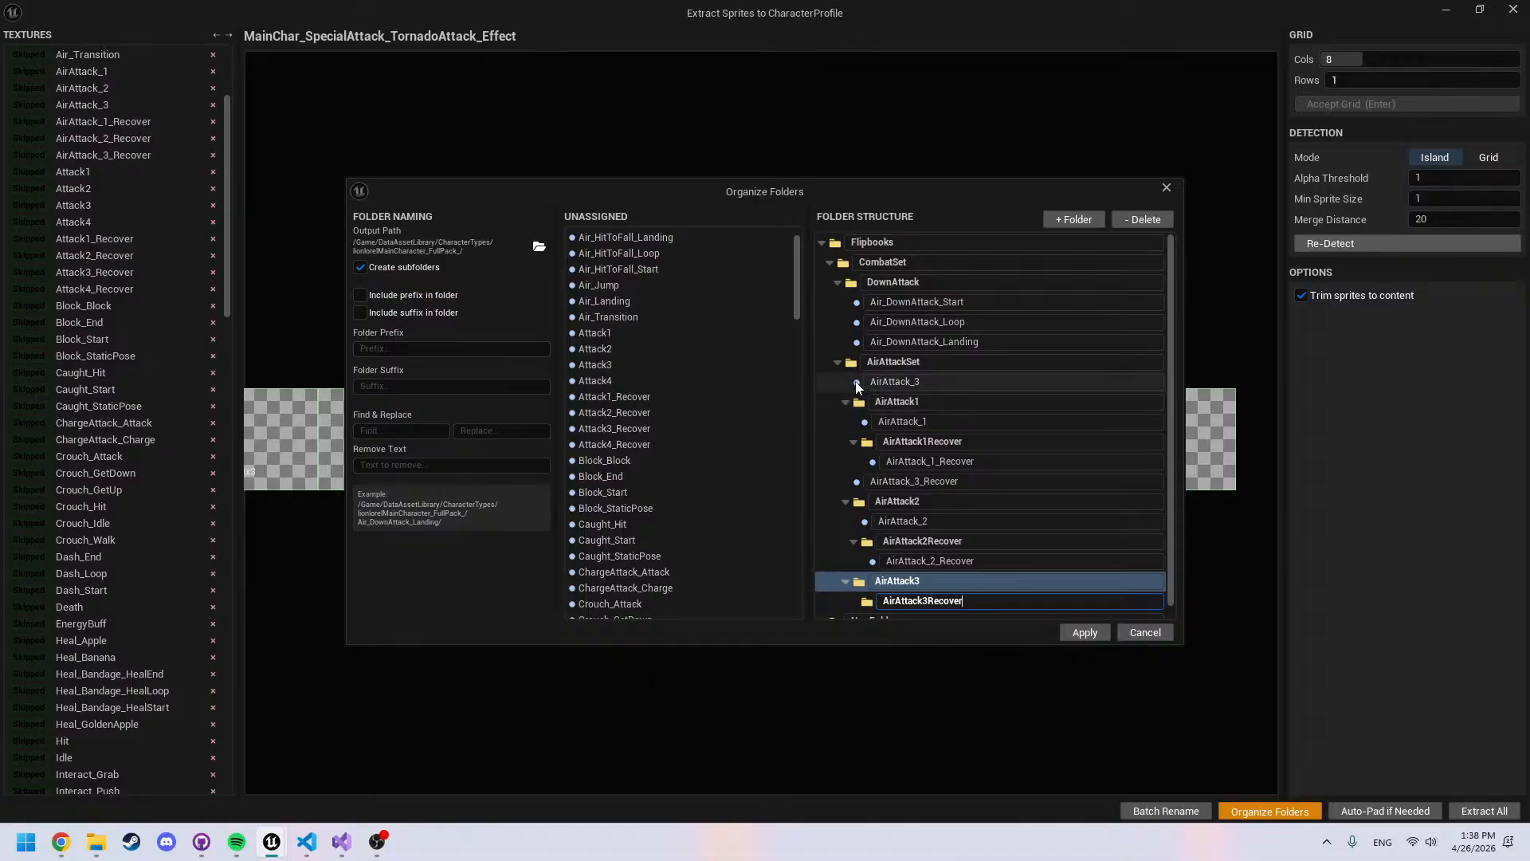
# Move AirAttack_3 into AirAttack3 and AirAttack_3_Recover into AirAttack3Recover, and apply the folder organization
pyautogui.moveTo(856, 384); pyautogui.dragTo(870, 583)
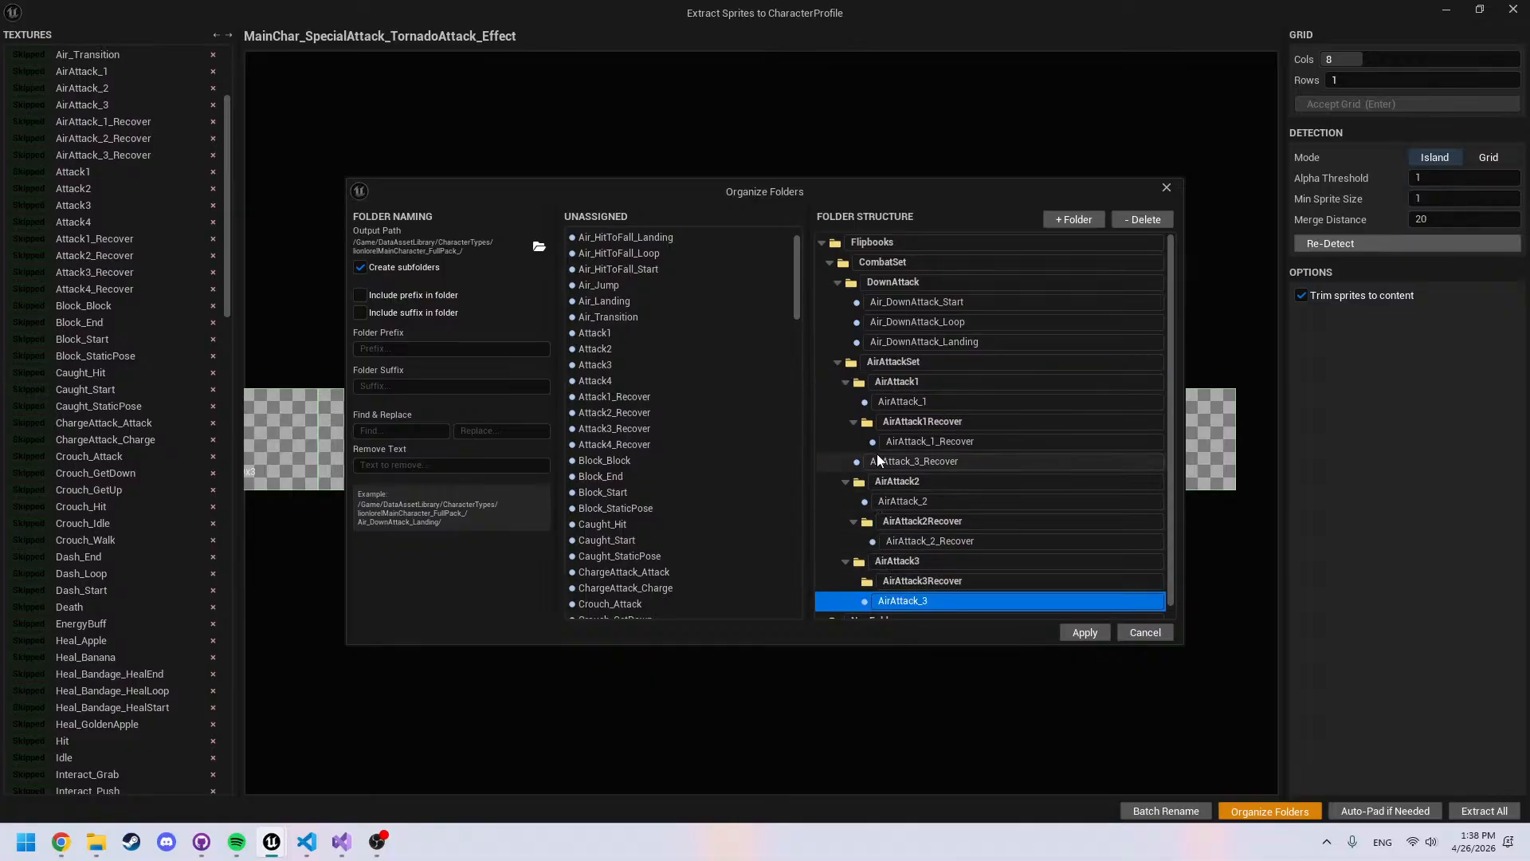
pyautogui.moveTo(858, 462); pyautogui.dragTo(956, 581)
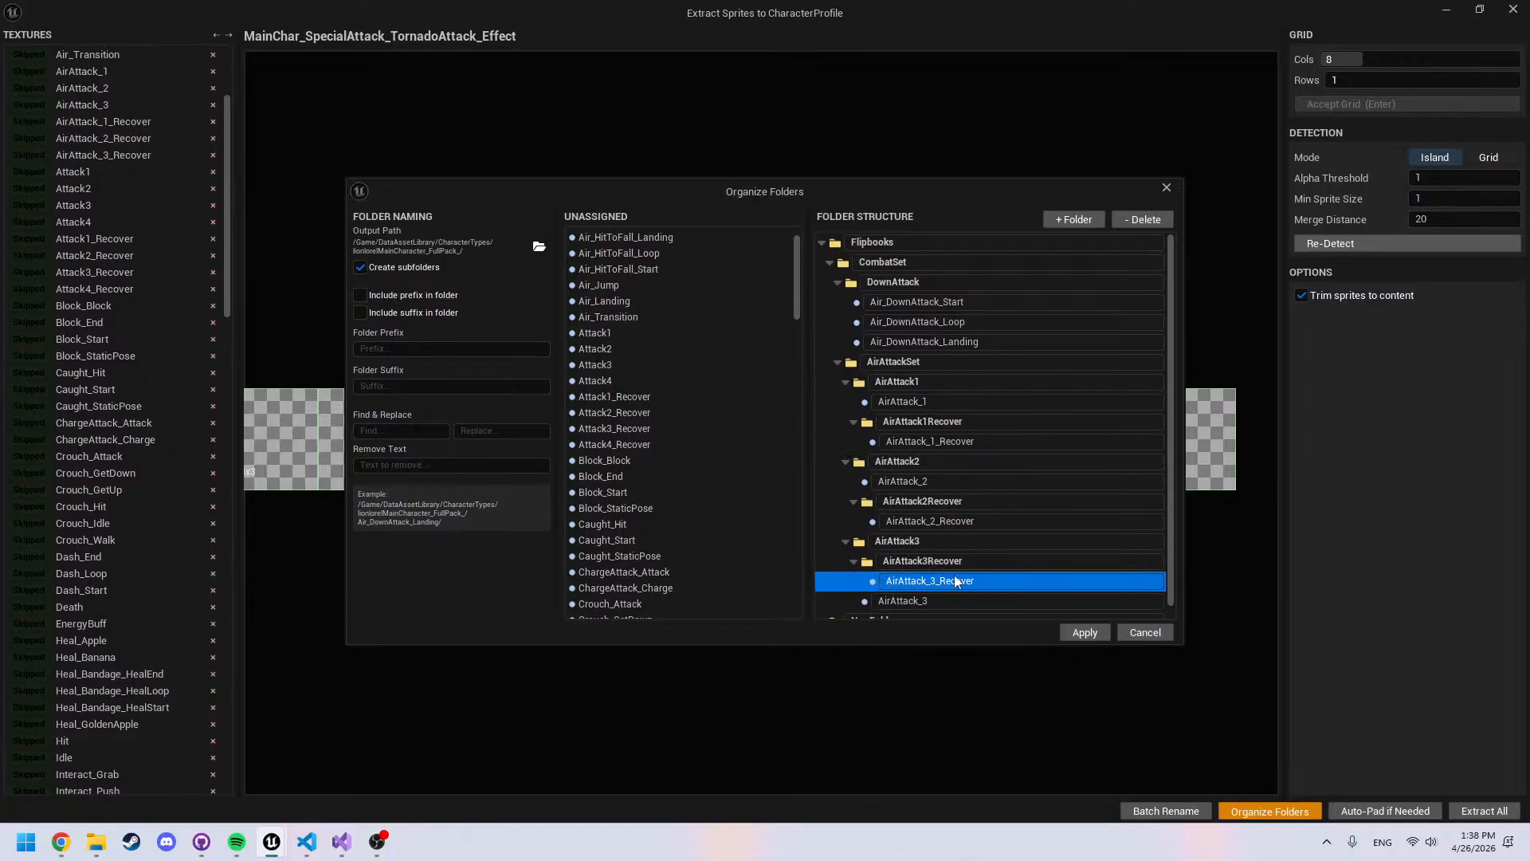
pyautogui.click(1082, 634)
# Reopen the folder organizer to check whether the applied folder structure and animation assignments were kept
pyautogui.click(1258, 811)
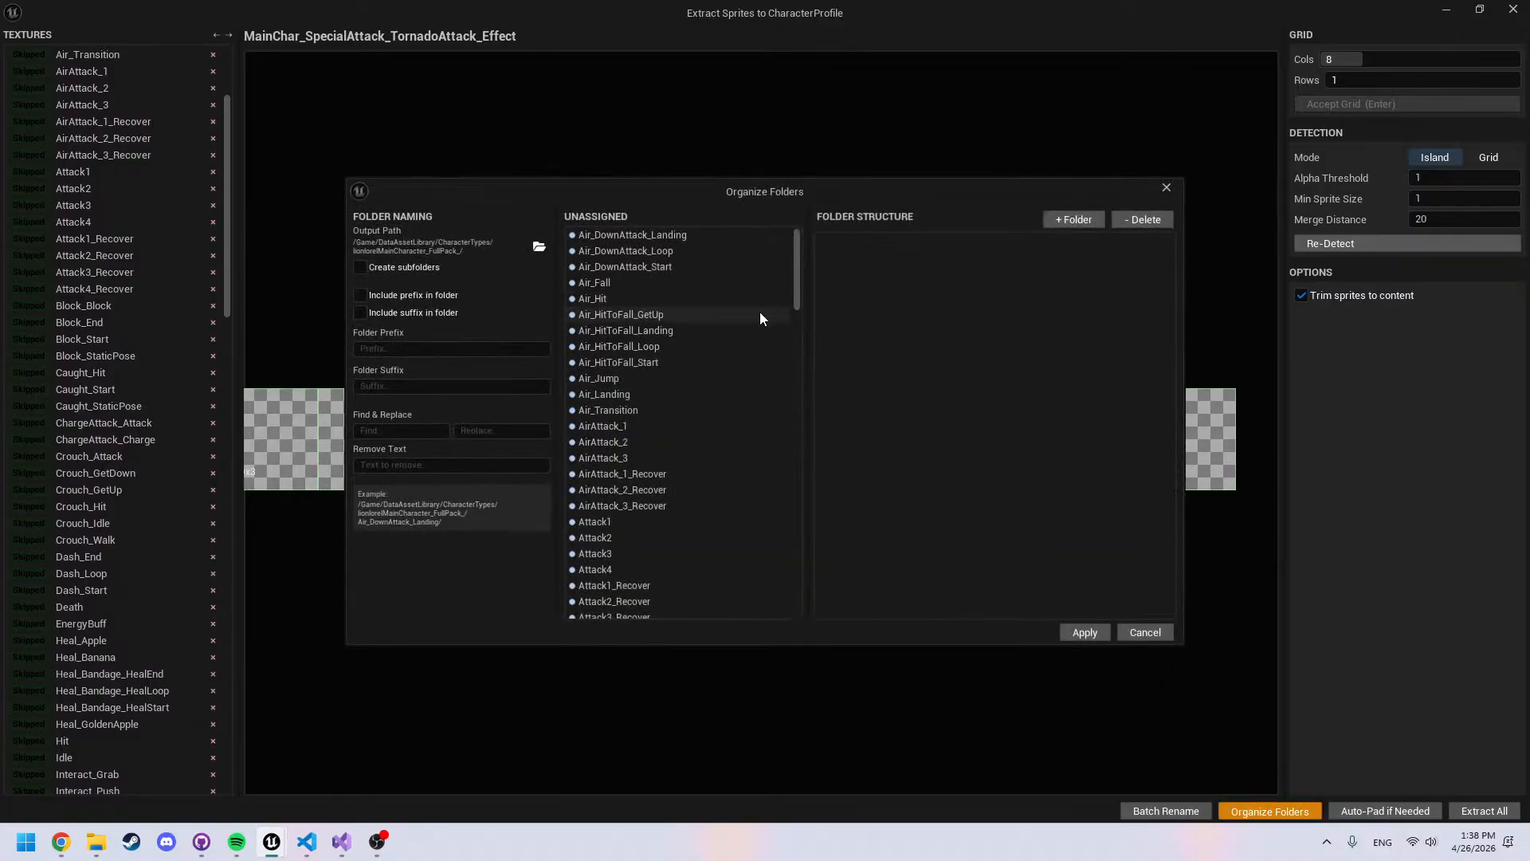
pyautogui.moveTo(795, 262); pyautogui.dragTo(855, 252)
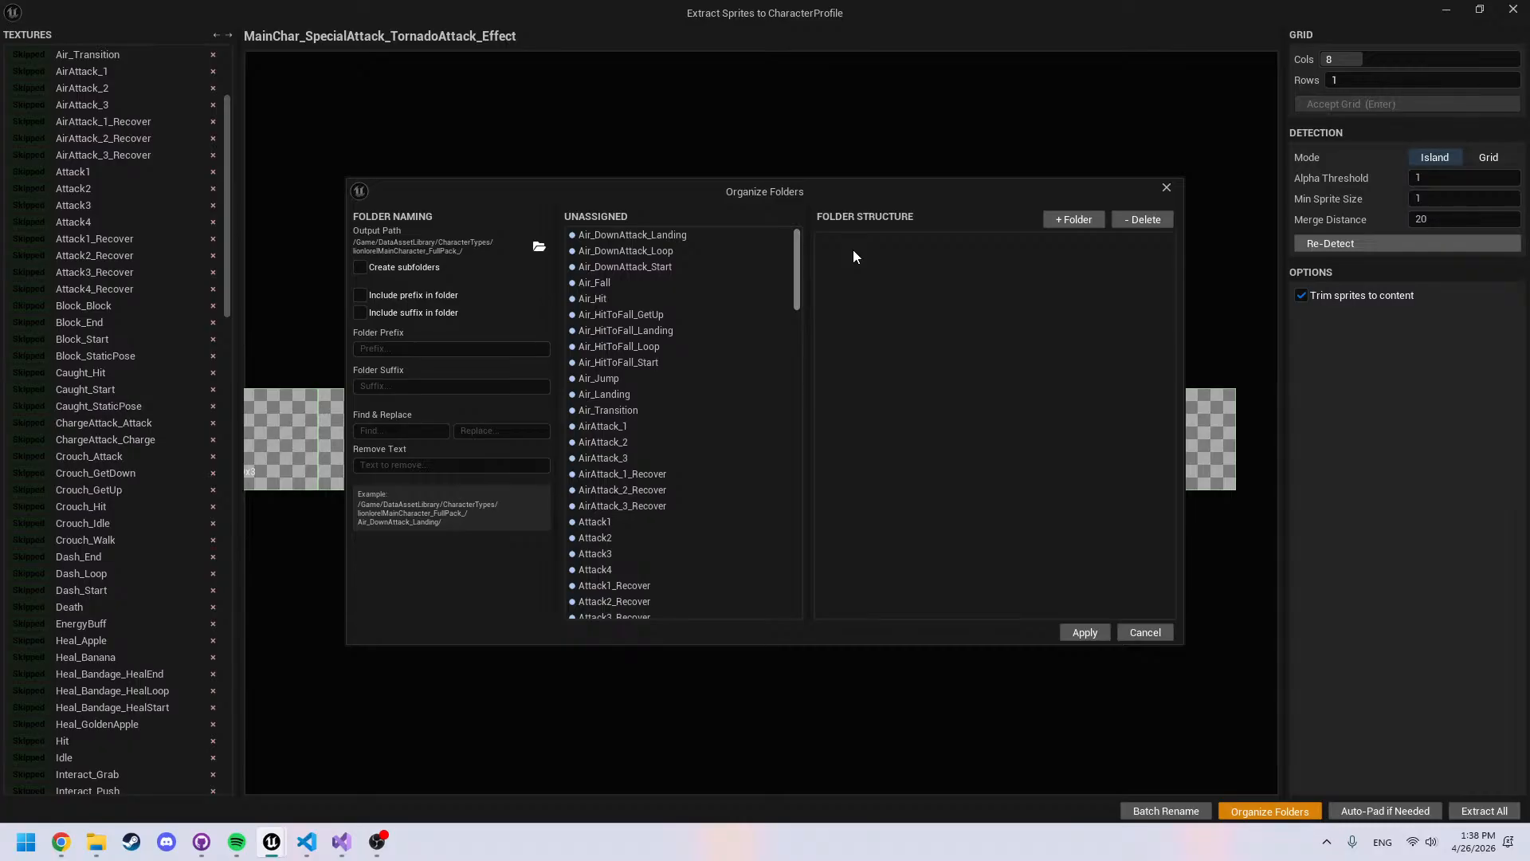
pyautogui.moveTo(853, 256); pyautogui.dragTo(1093, 355)
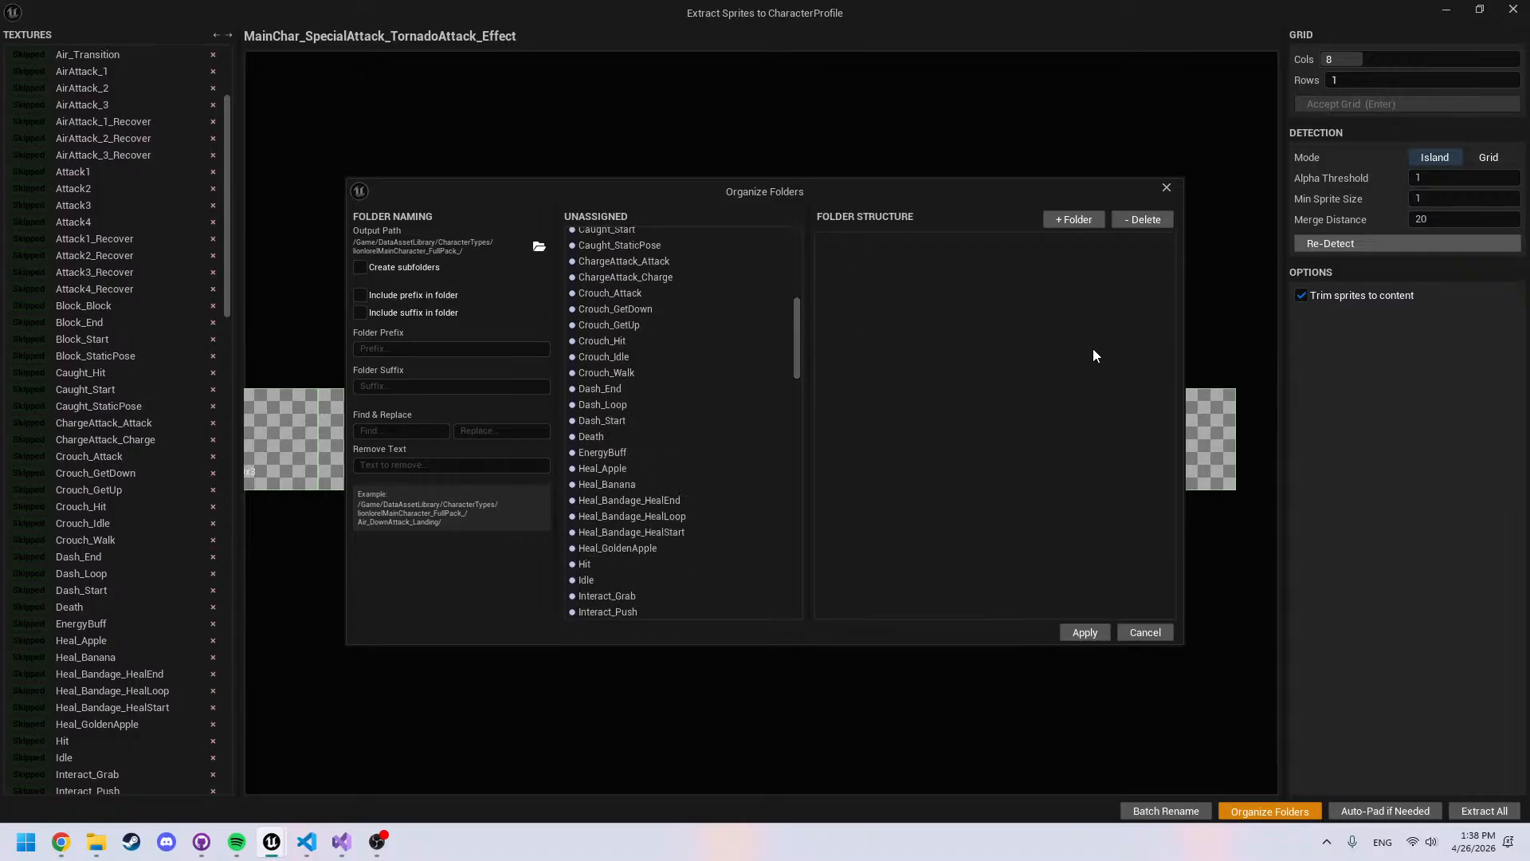
pyautogui.click(1147, 639)
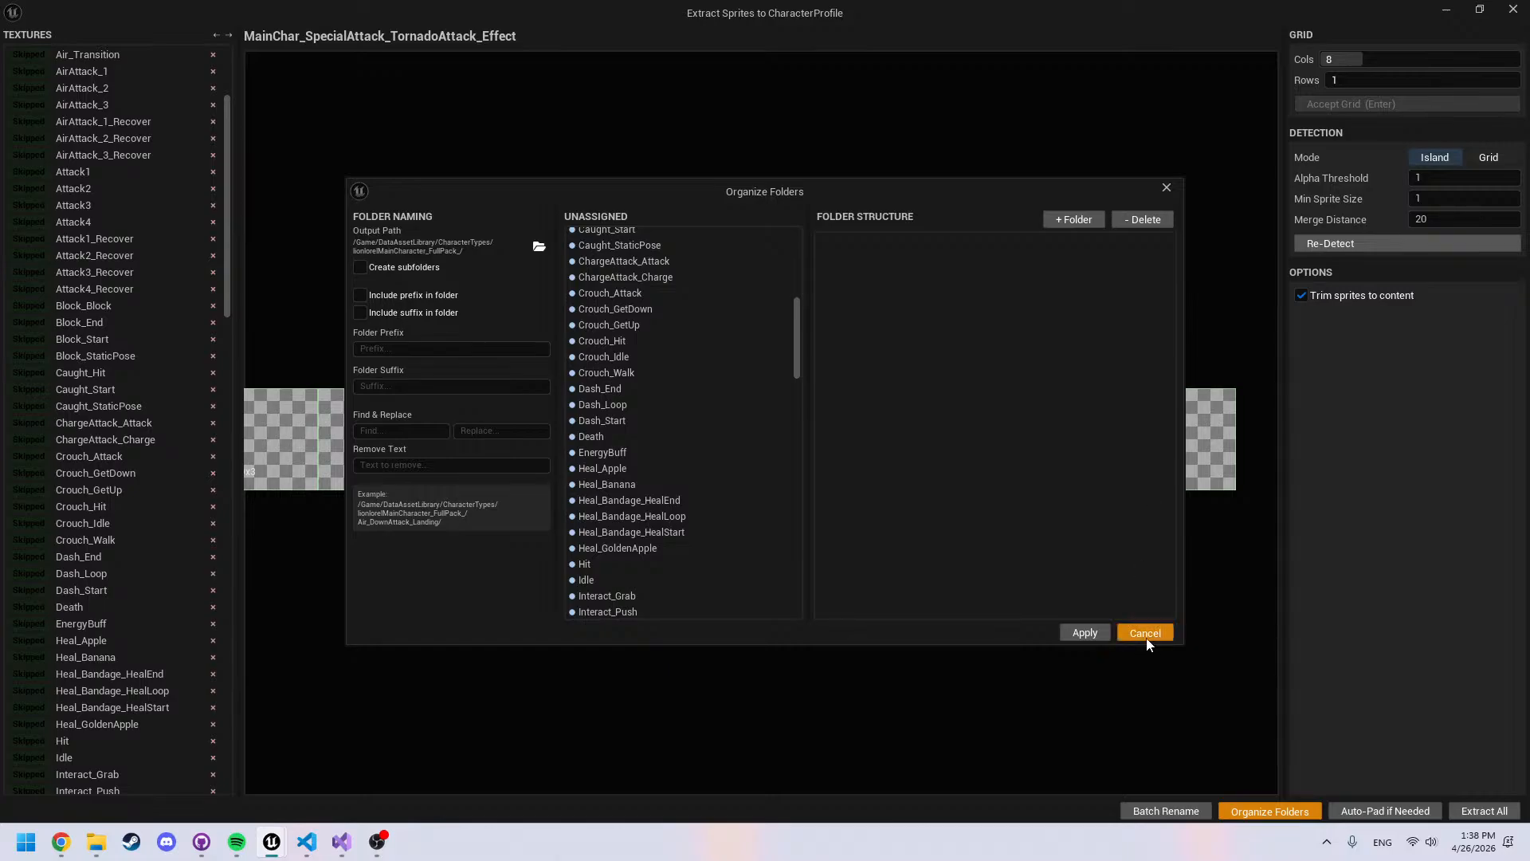
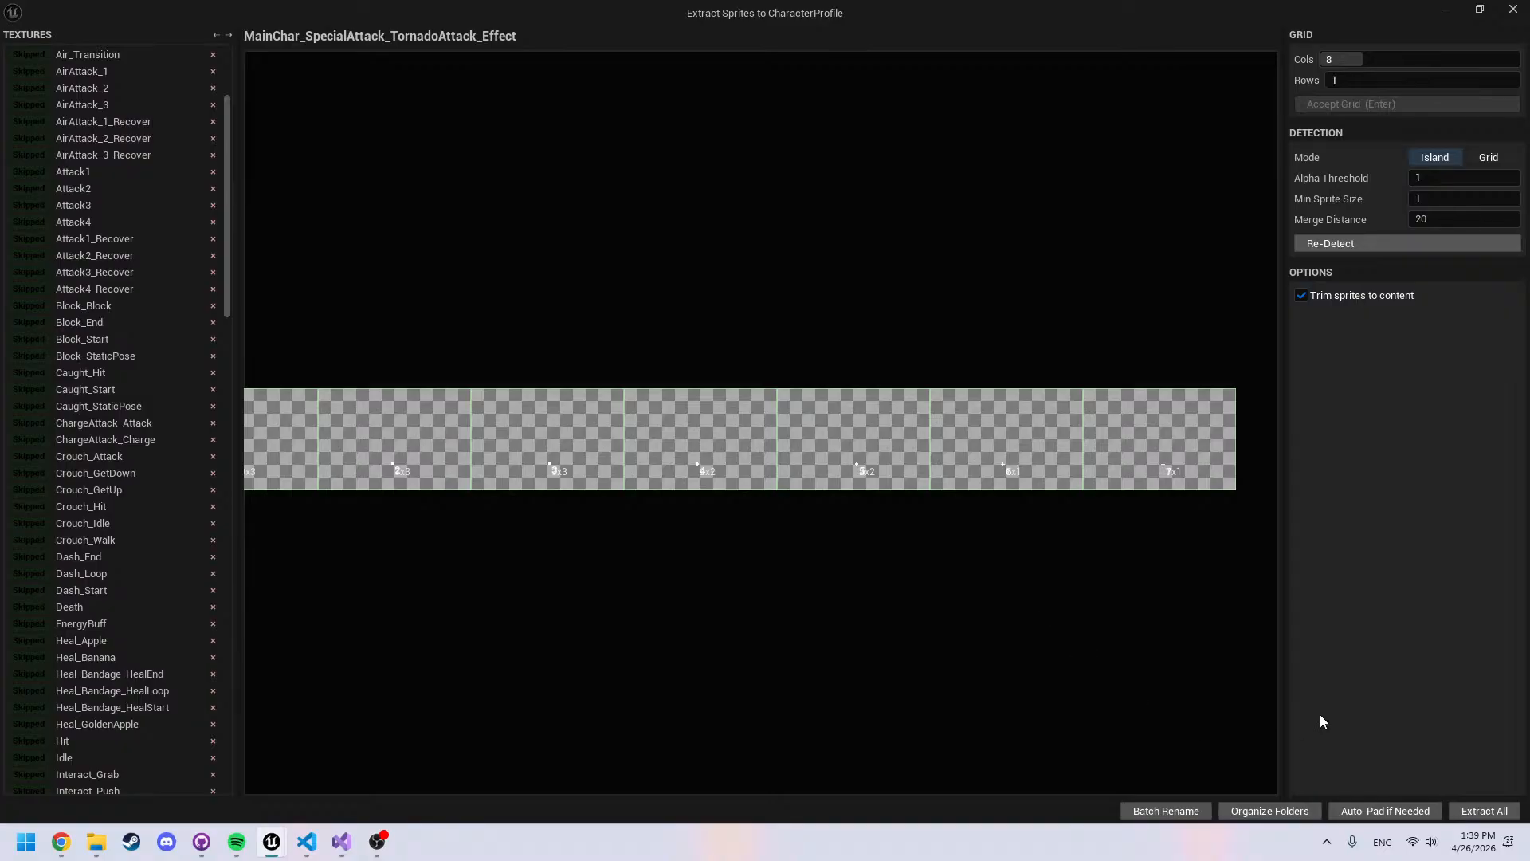
pyautogui.click(1268, 810)
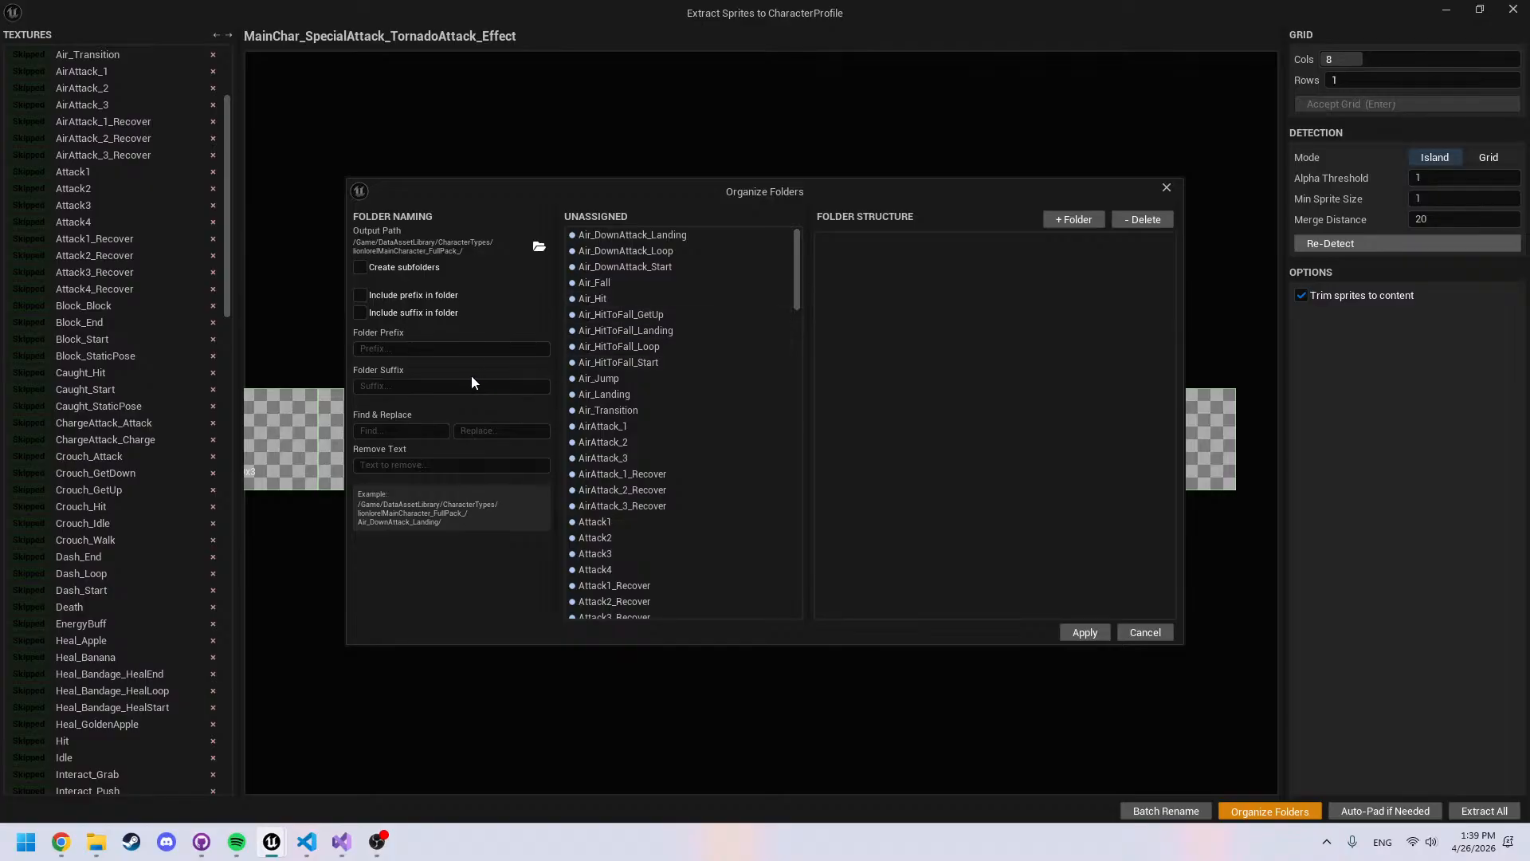
# Cancel the folder organizer without applying anything and close the Extract Sprites to CharacterProfile window
pyautogui.moveTo(801, 292); pyautogui.dragTo(782, 188)
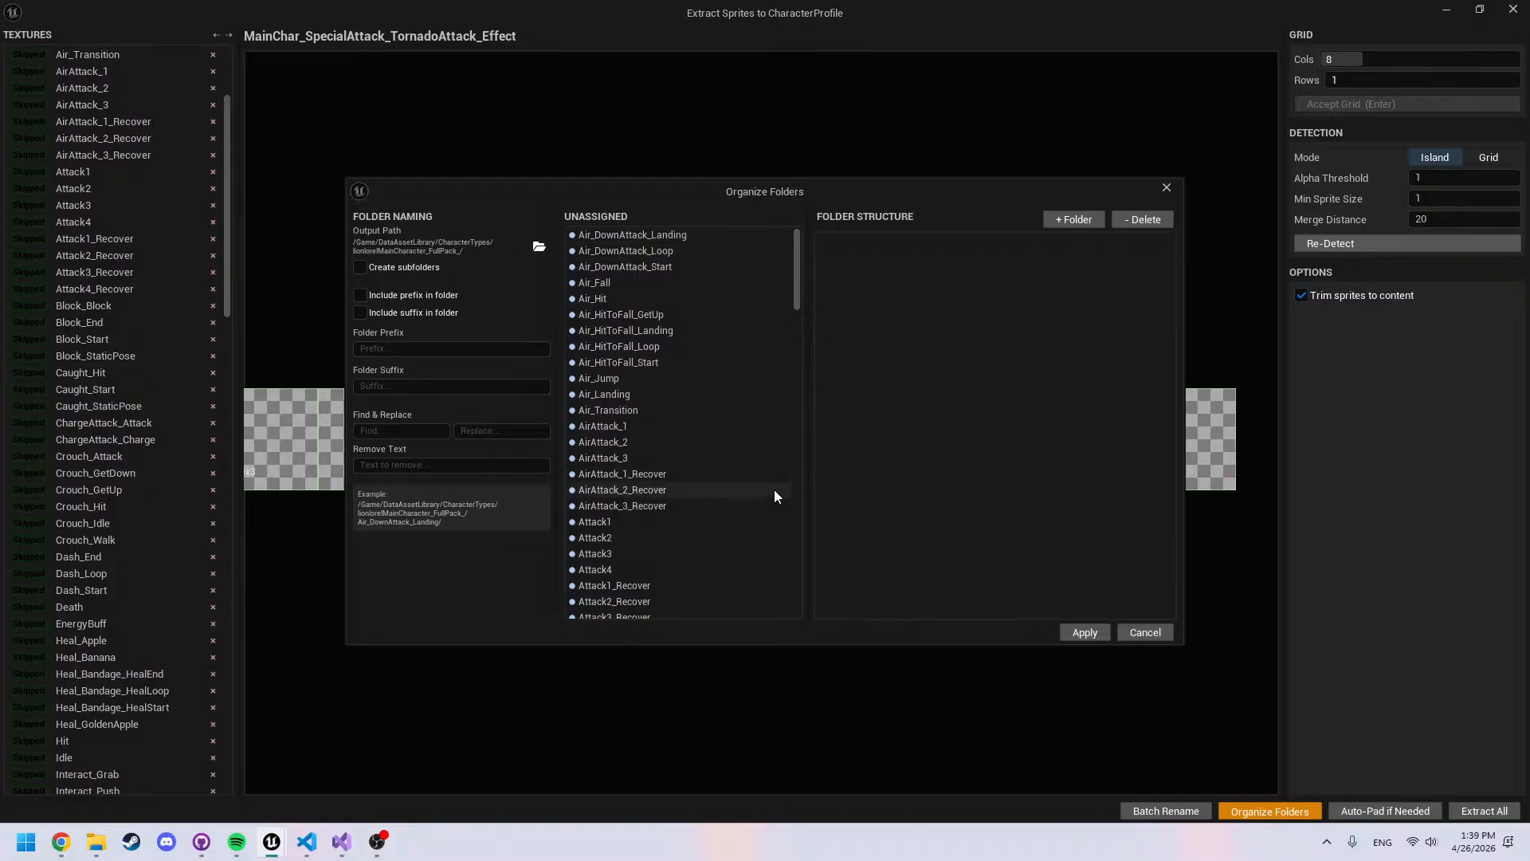
pyautogui.click(692, 314)
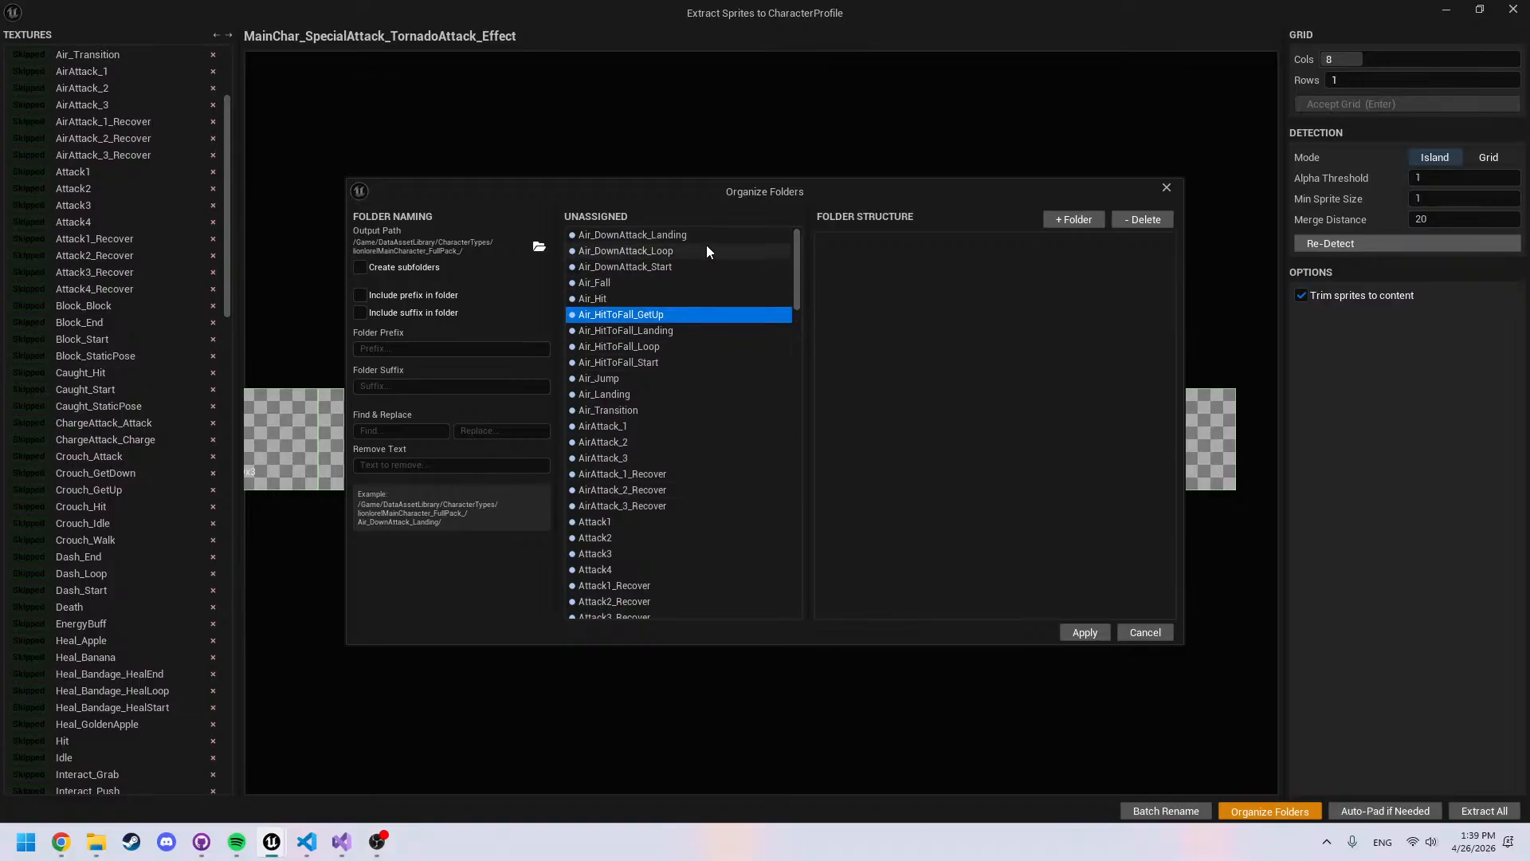
pyautogui.click(1149, 635)
pyautogui.click(1513, 11)
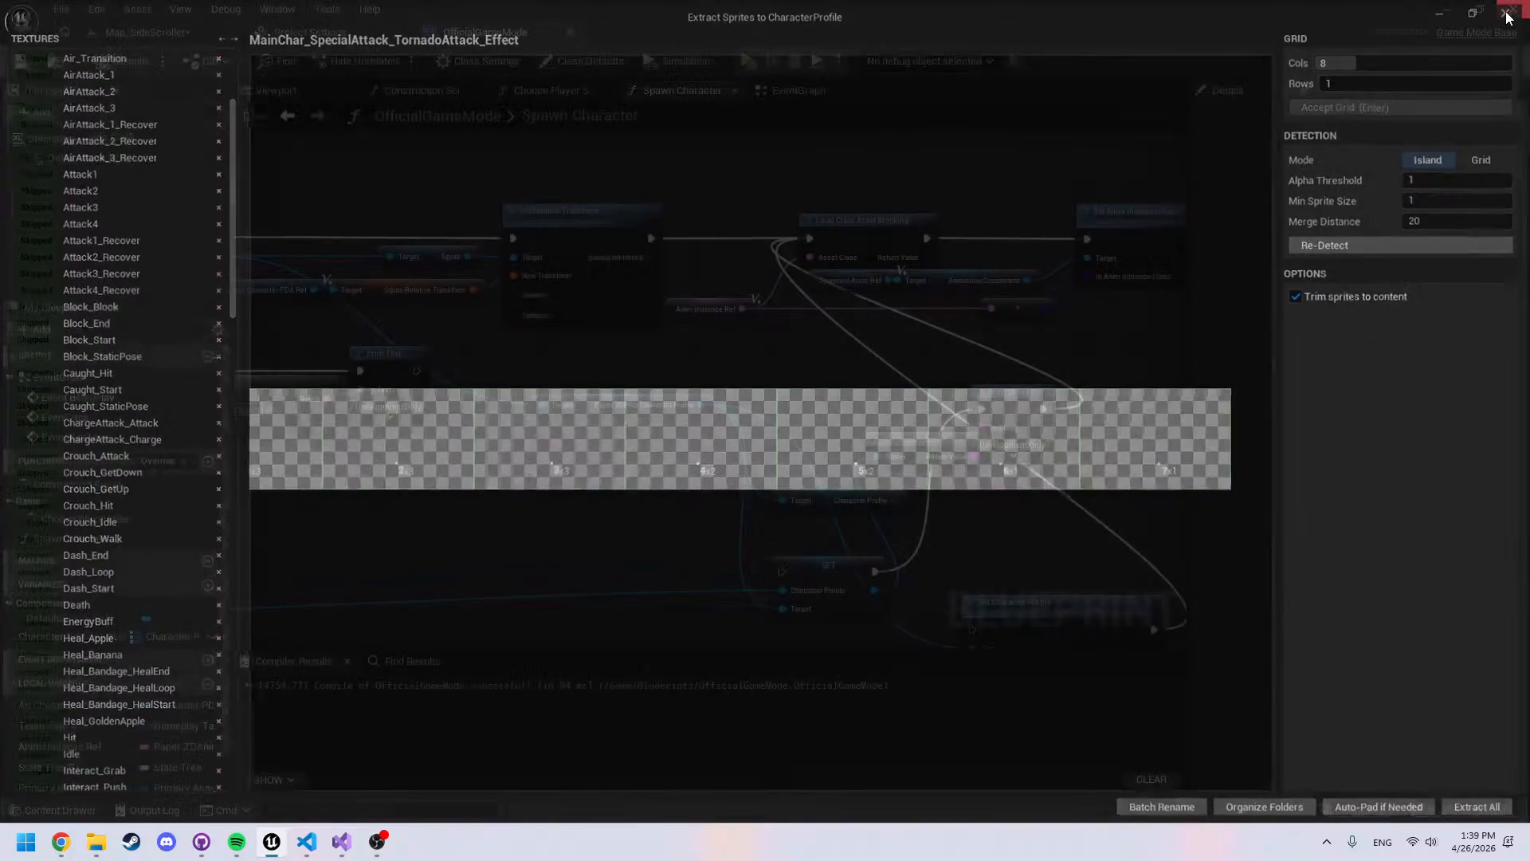
# Close the OfficialGameMode blueprint and return to the Map_SideScroller level
pyautogui.moveTo(603, 426); pyautogui.dragTo(655, 456, button='right')
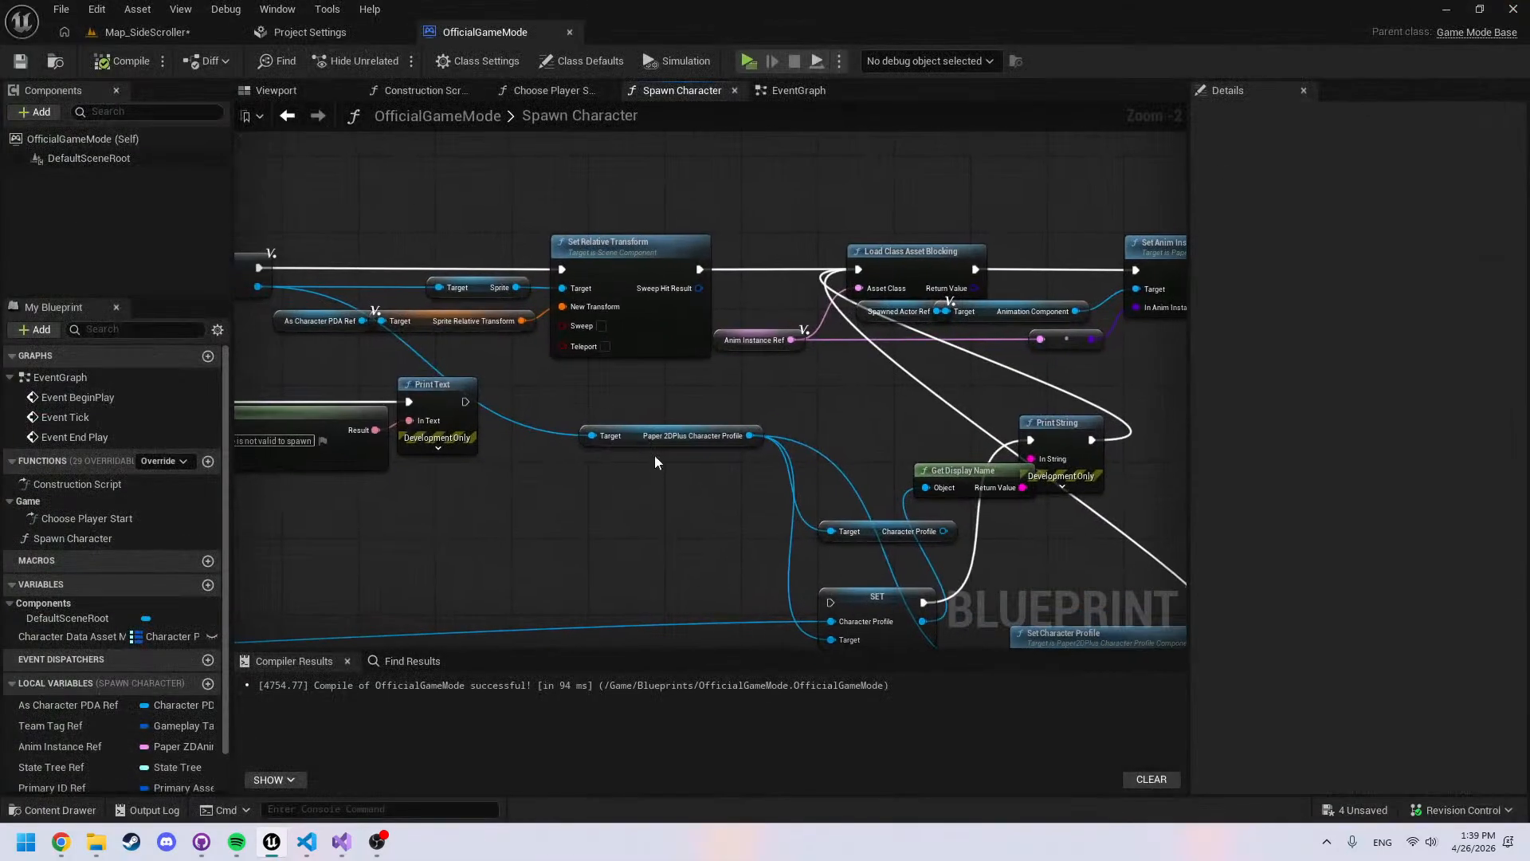
pyautogui.click(569, 33)
pyautogui.click(160, 32)
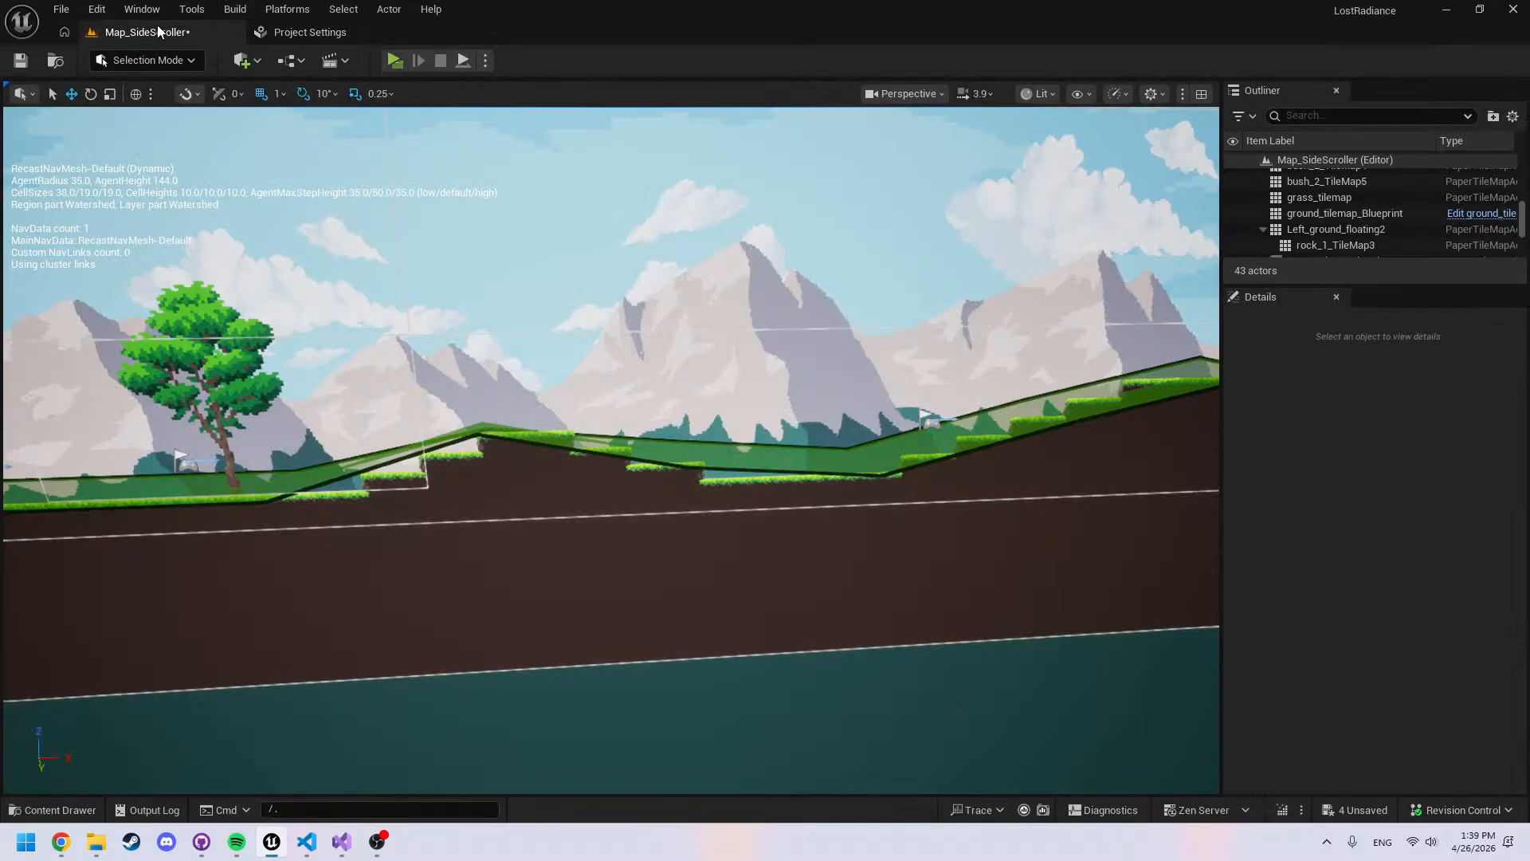
# Browse the content to the DataAssetStructures folder in DataAssetLibrary and look over its assets
pyautogui.hotkey('ctrl', 'space')
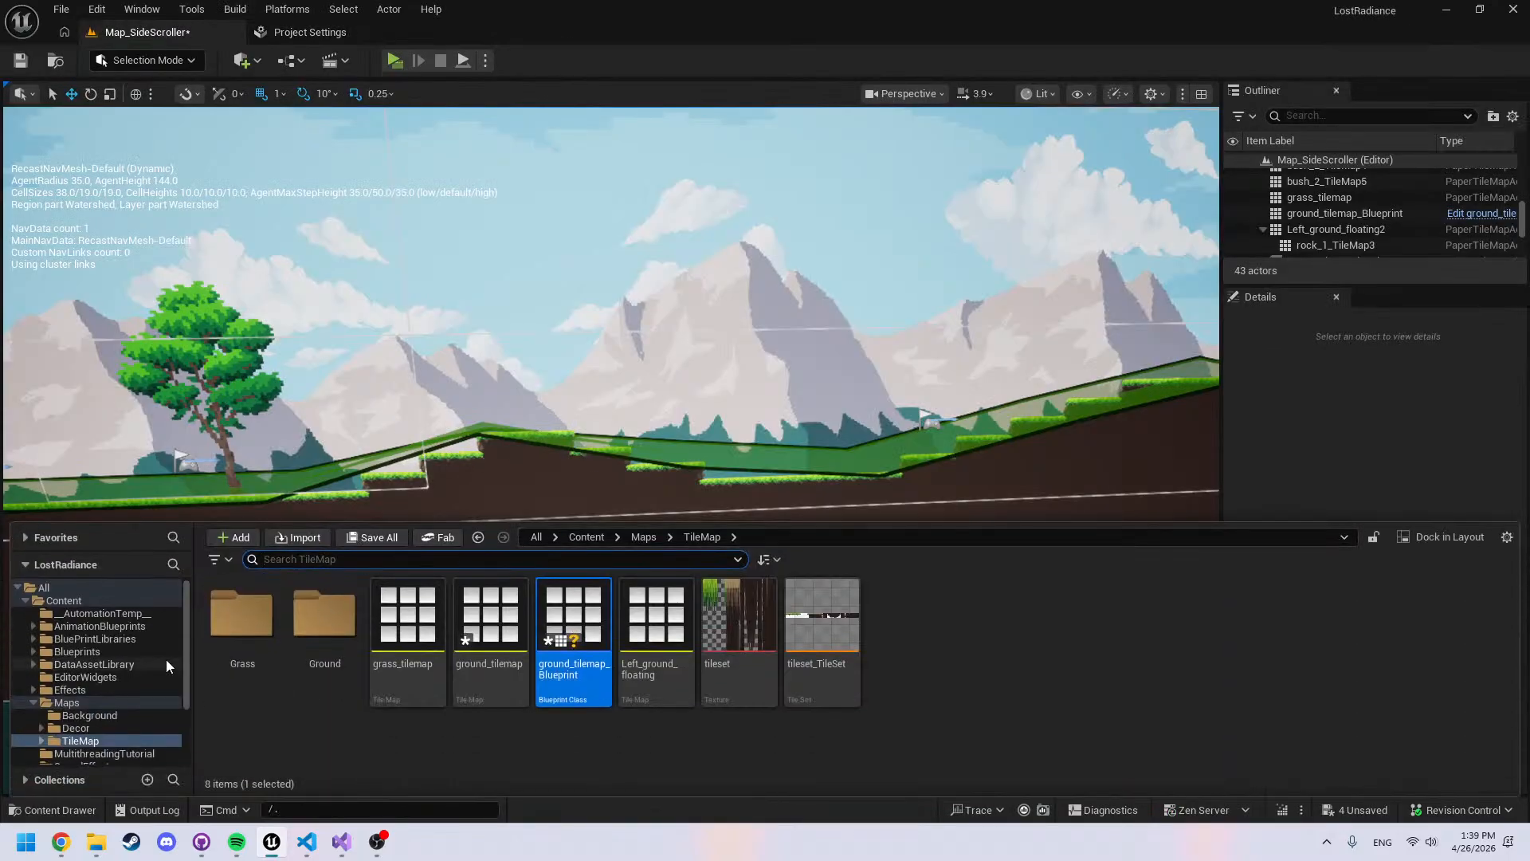
pyautogui.click(33, 702)
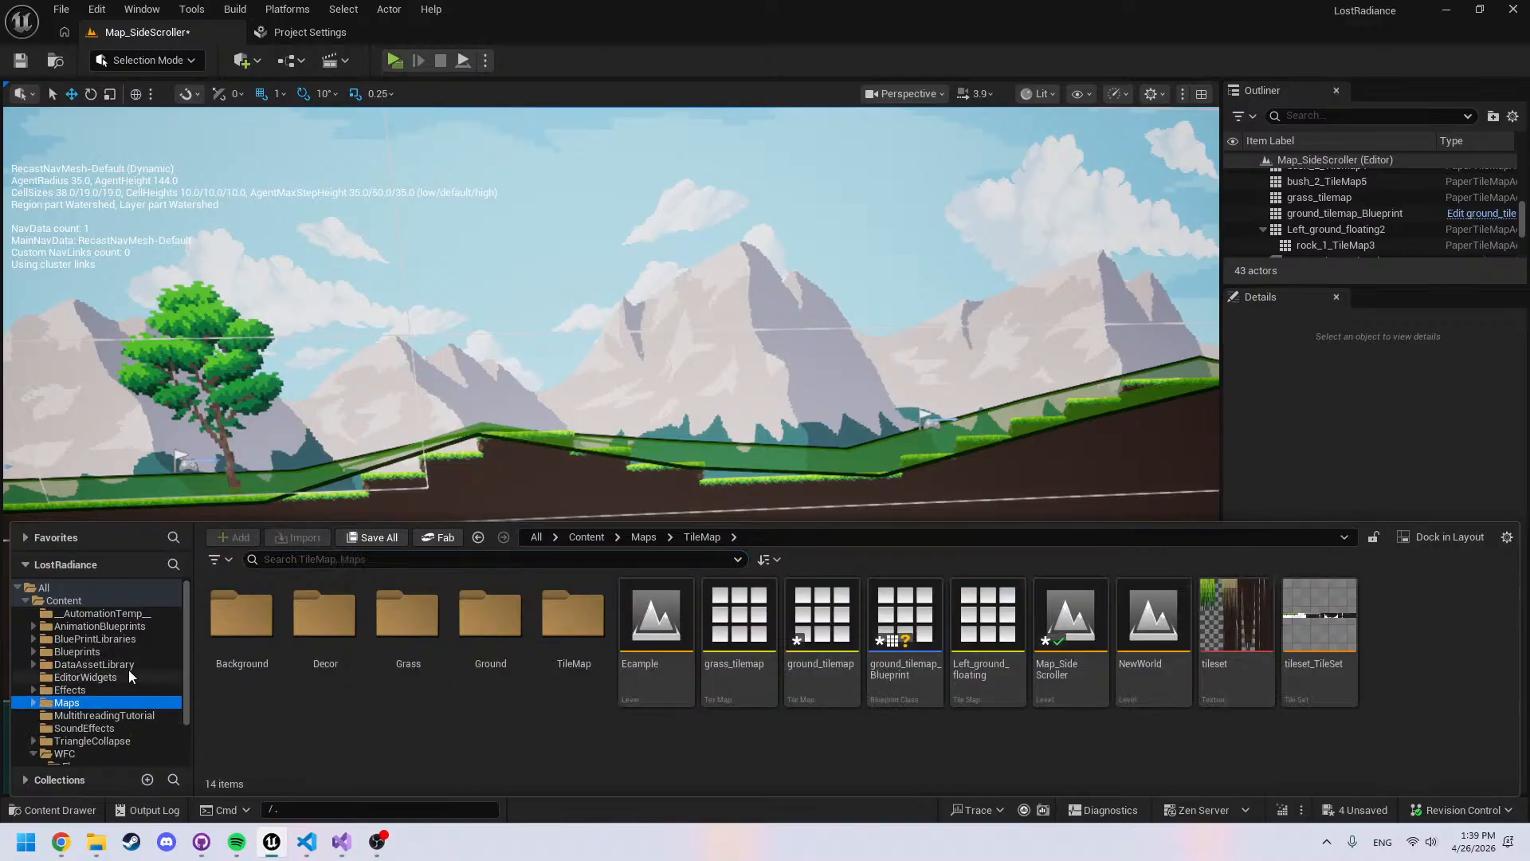
pyautogui.click(103, 666)
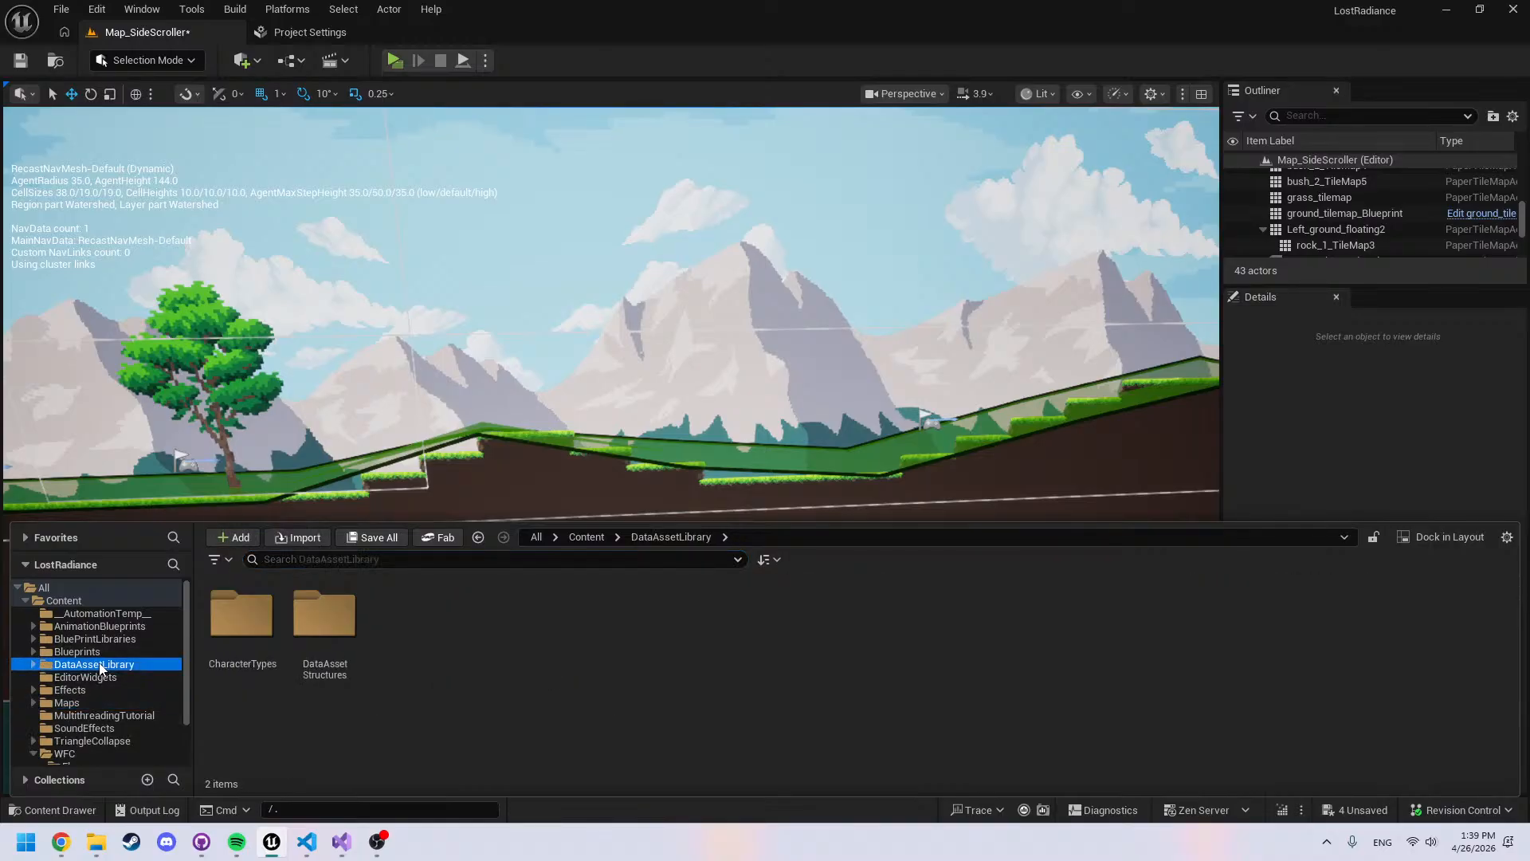
pyautogui.doubleClick(324, 614)
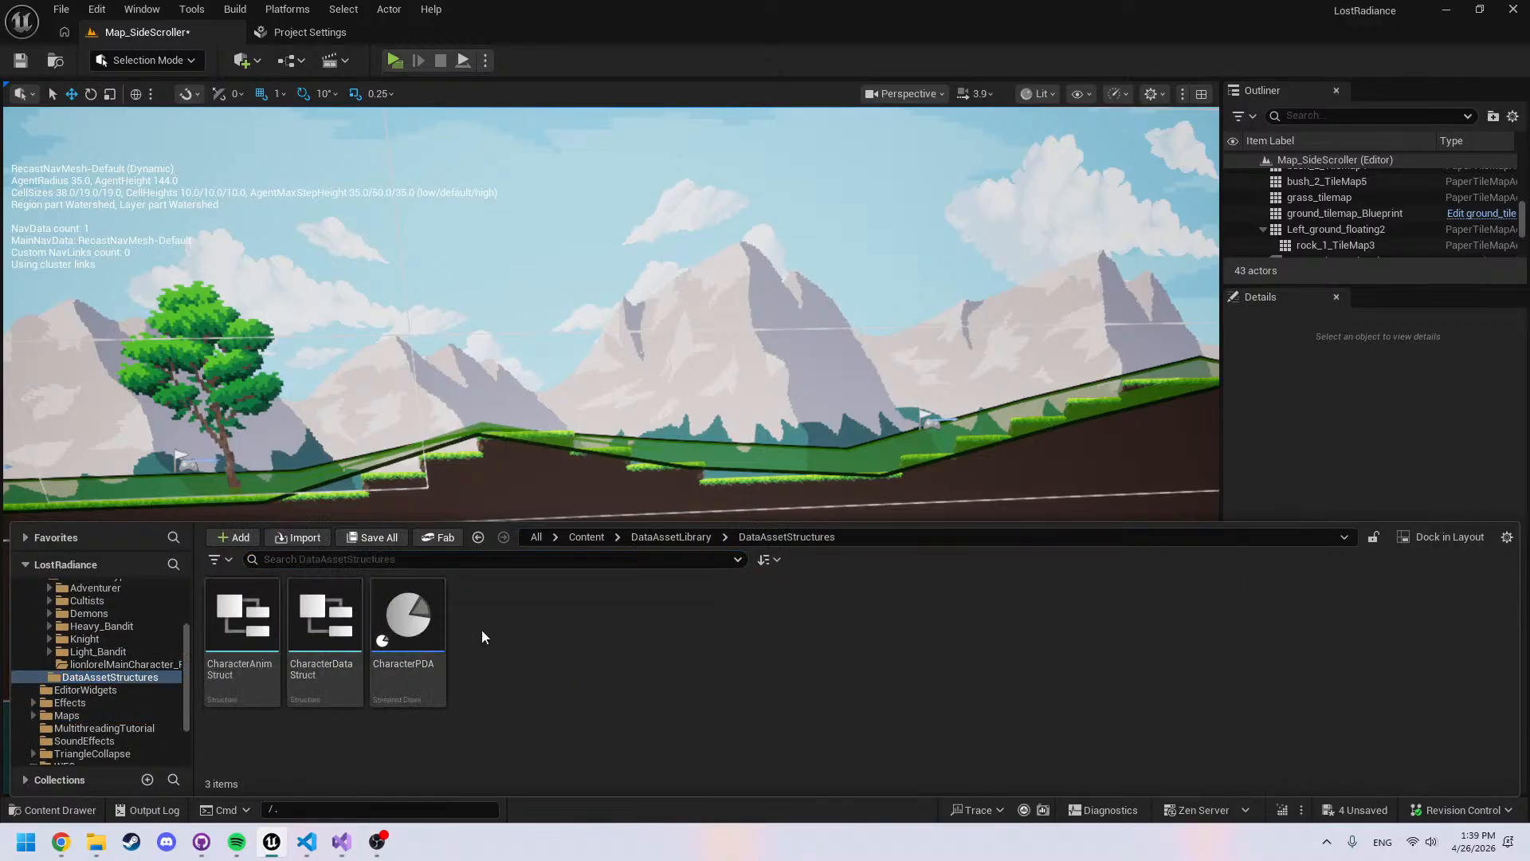
pyautogui.click(672, 537)
pyautogui.doubleClick(291, 638)
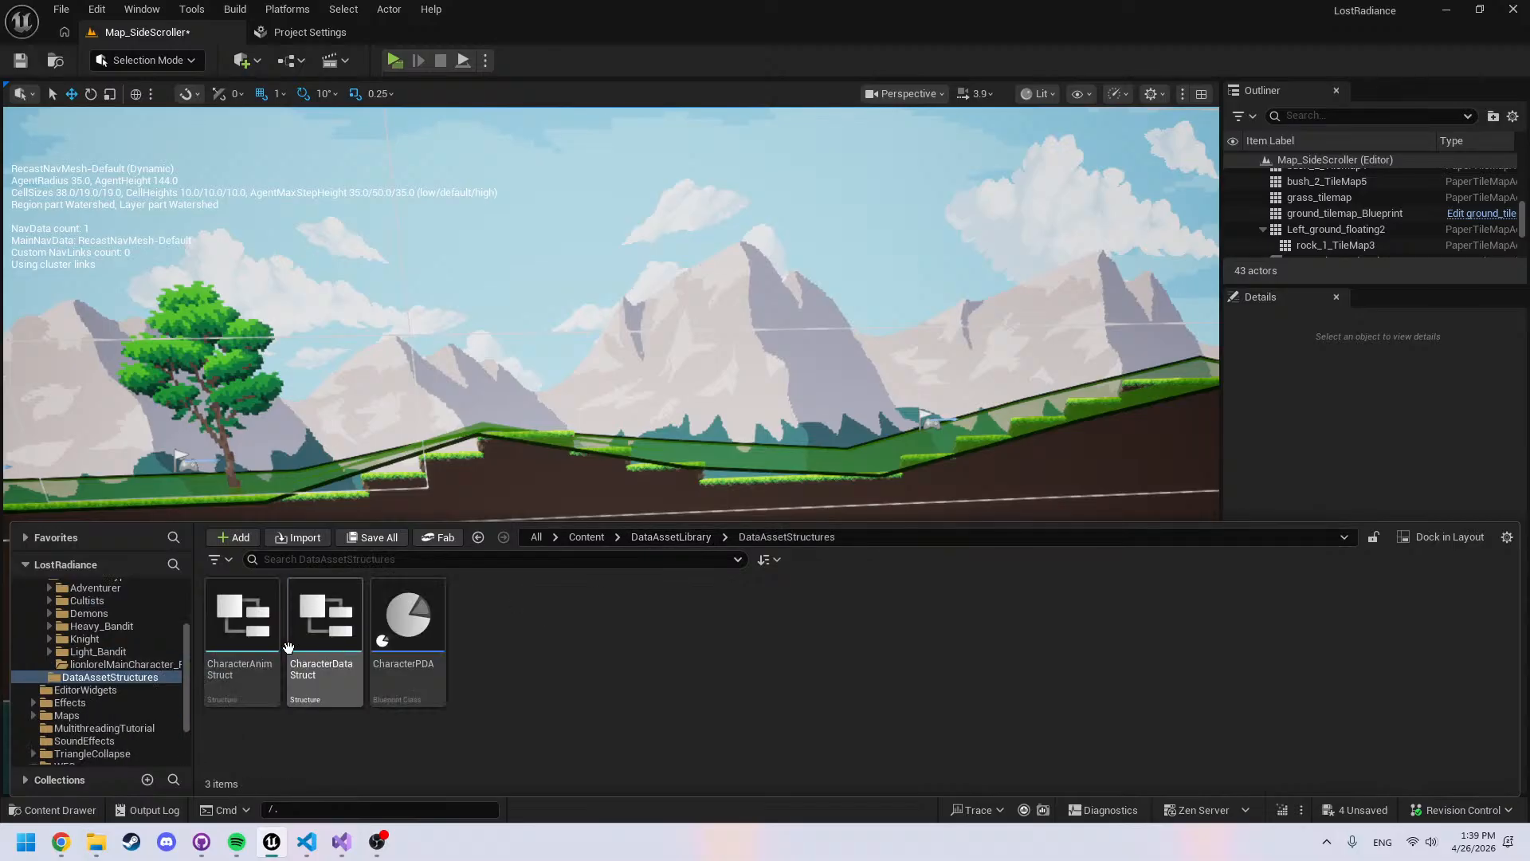
pyautogui.click(273, 647)
pyautogui.keyDown('shift'); pyautogui.click(374, 648); pyautogui.keyUp('shift')
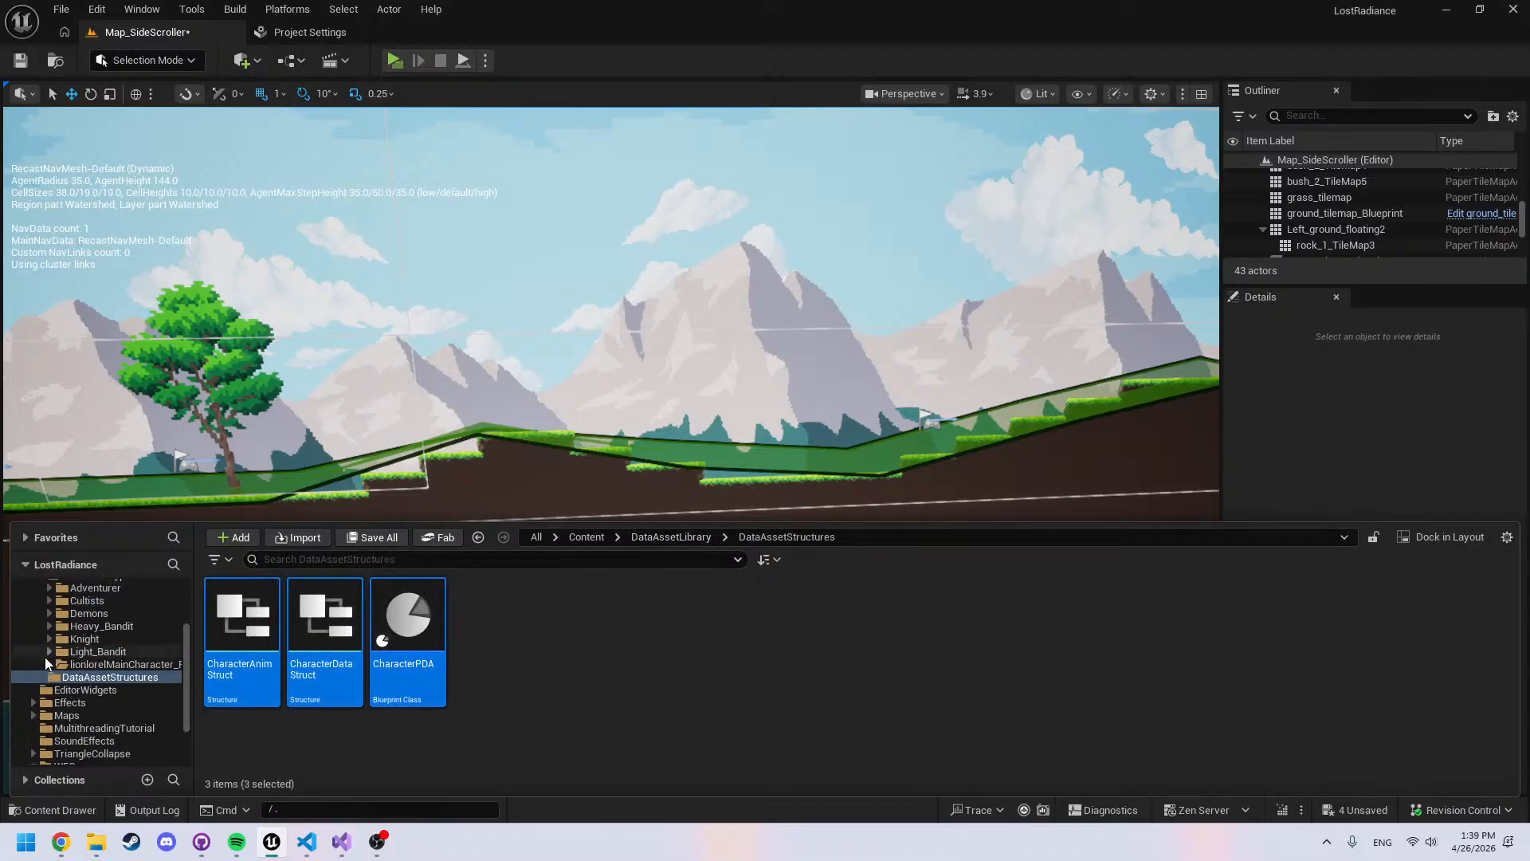
pyautogui.scroll(2, 180, 662)
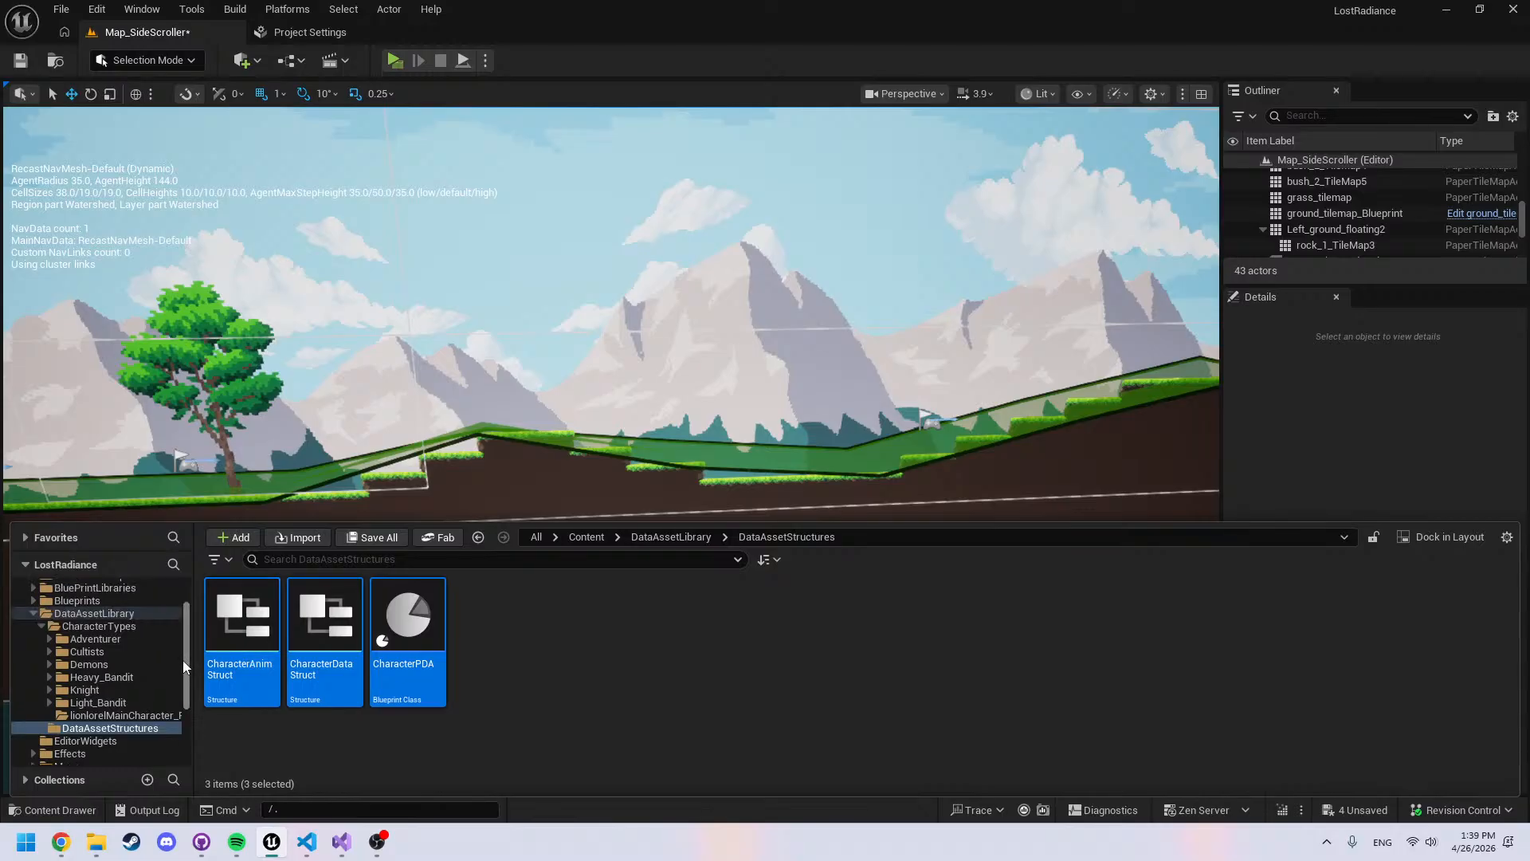
pyautogui.click(324, 738)
# Look through the assets of lionlorelMainCharacter_FullPack_ in CharacterTypes, and return to the CharacterTypes folder
pyautogui.click(101, 652)
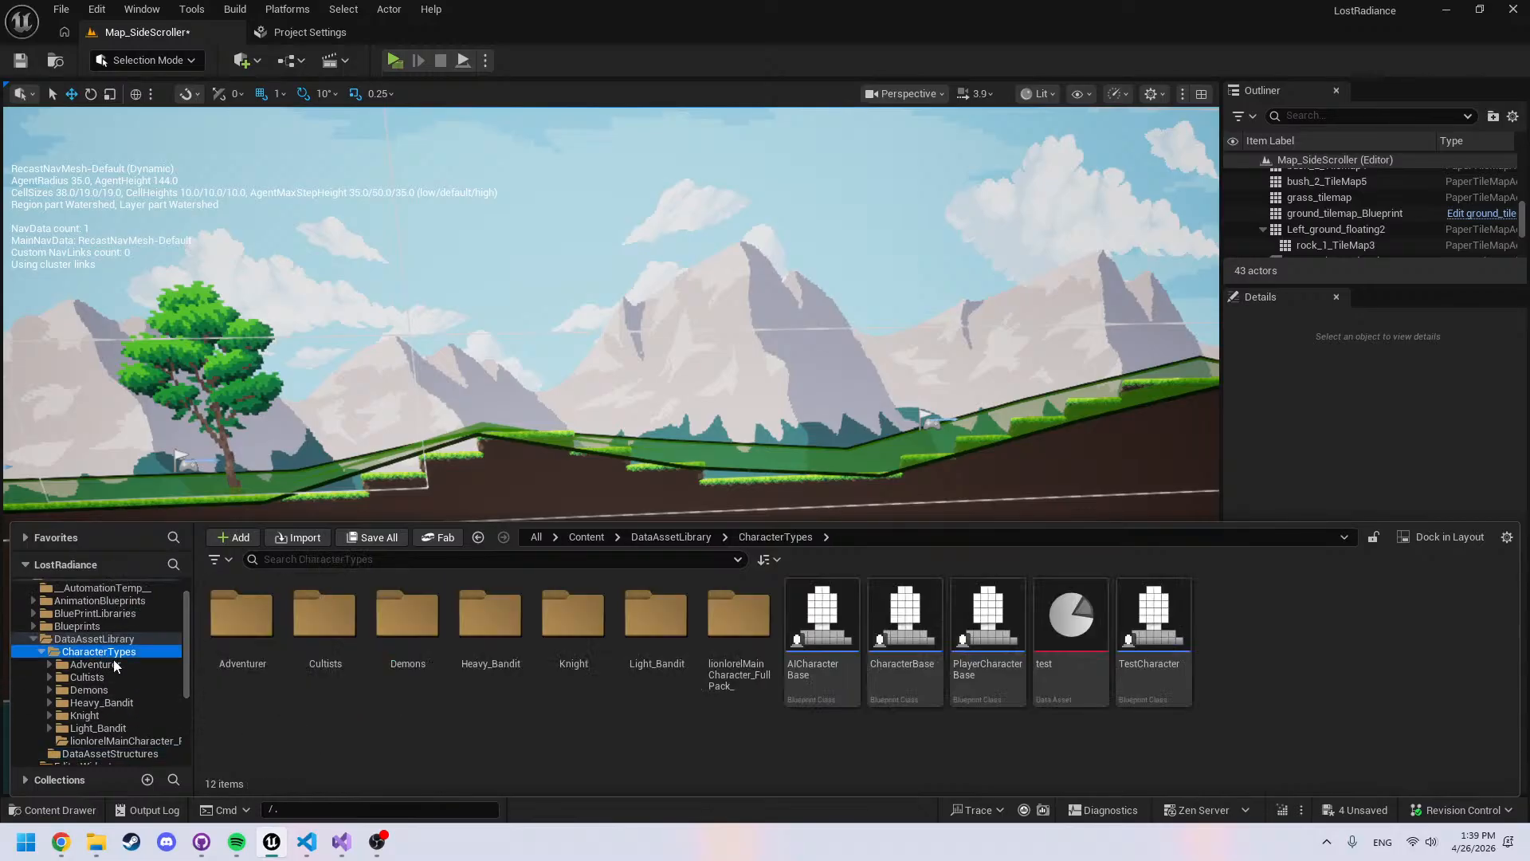
pyautogui.doubleClick(734, 681)
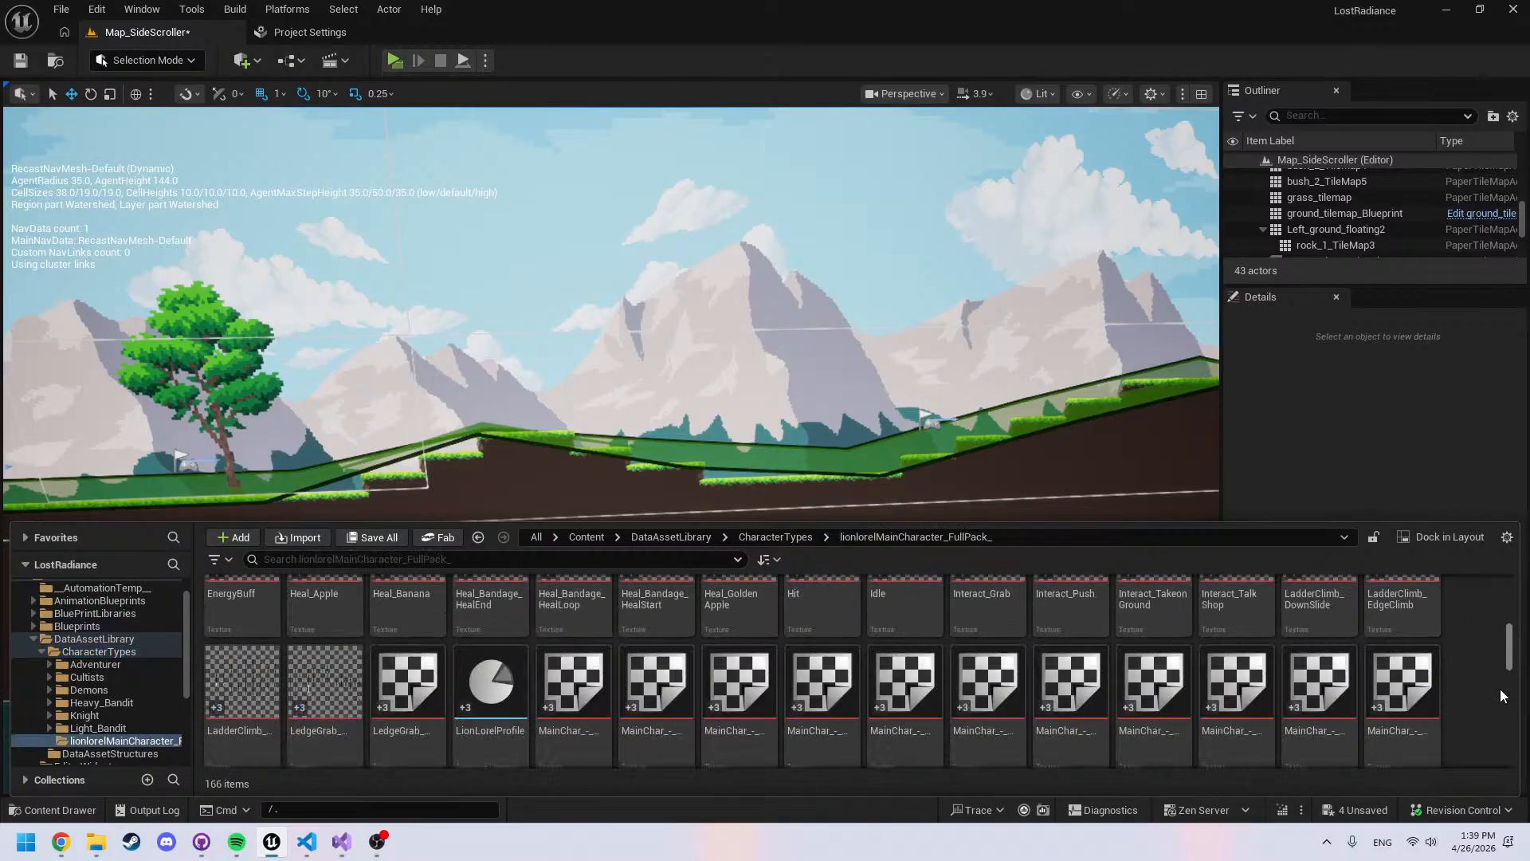
pyautogui.click(787, 538)
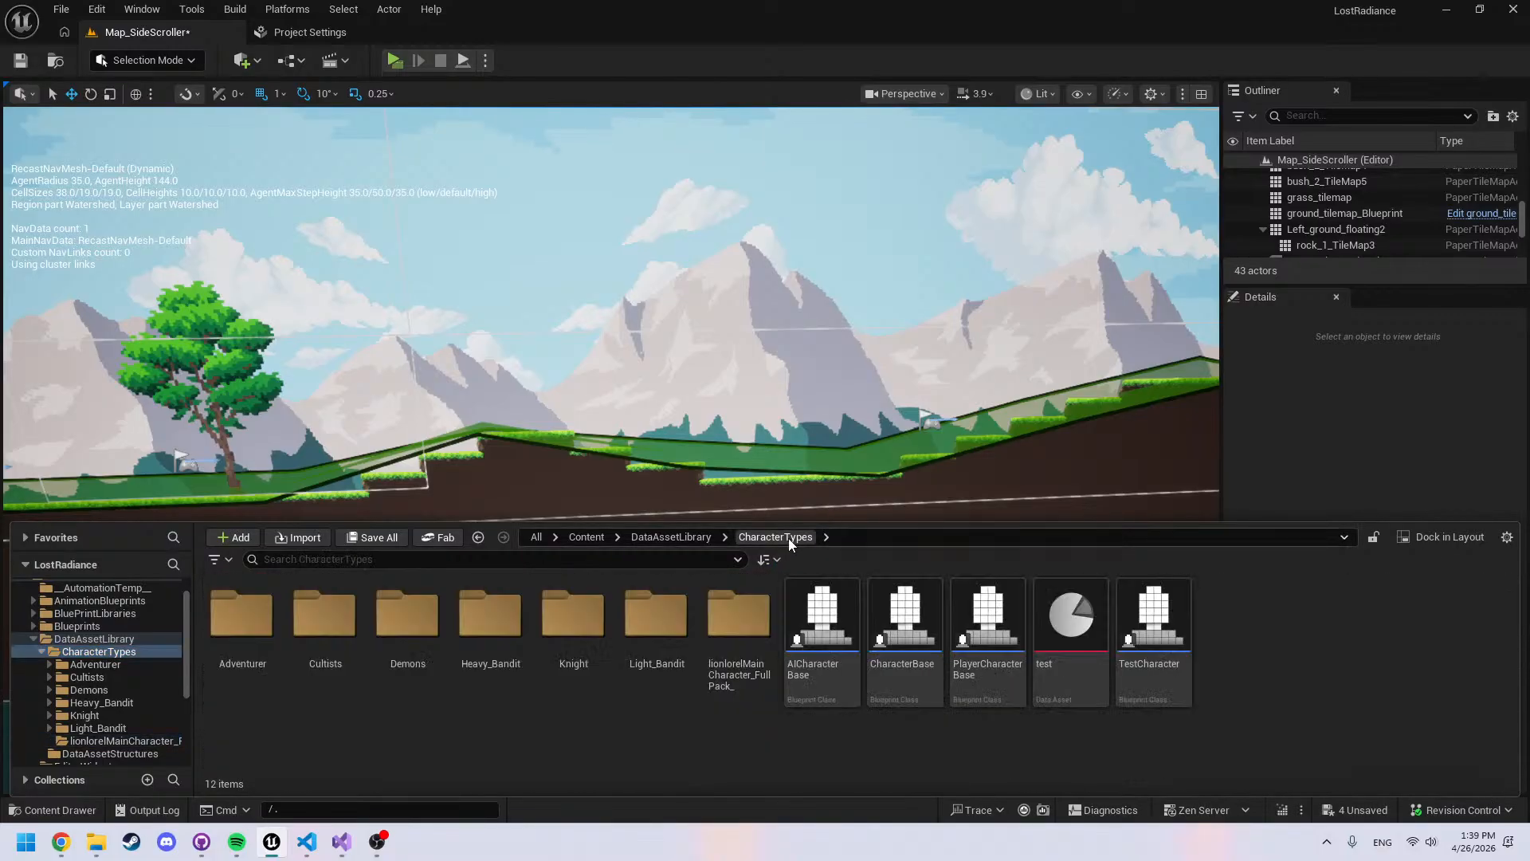
# Open the Demons folder and check the contents of its TharnokDemon subfolder
pyautogui.doubleClick(402, 658)
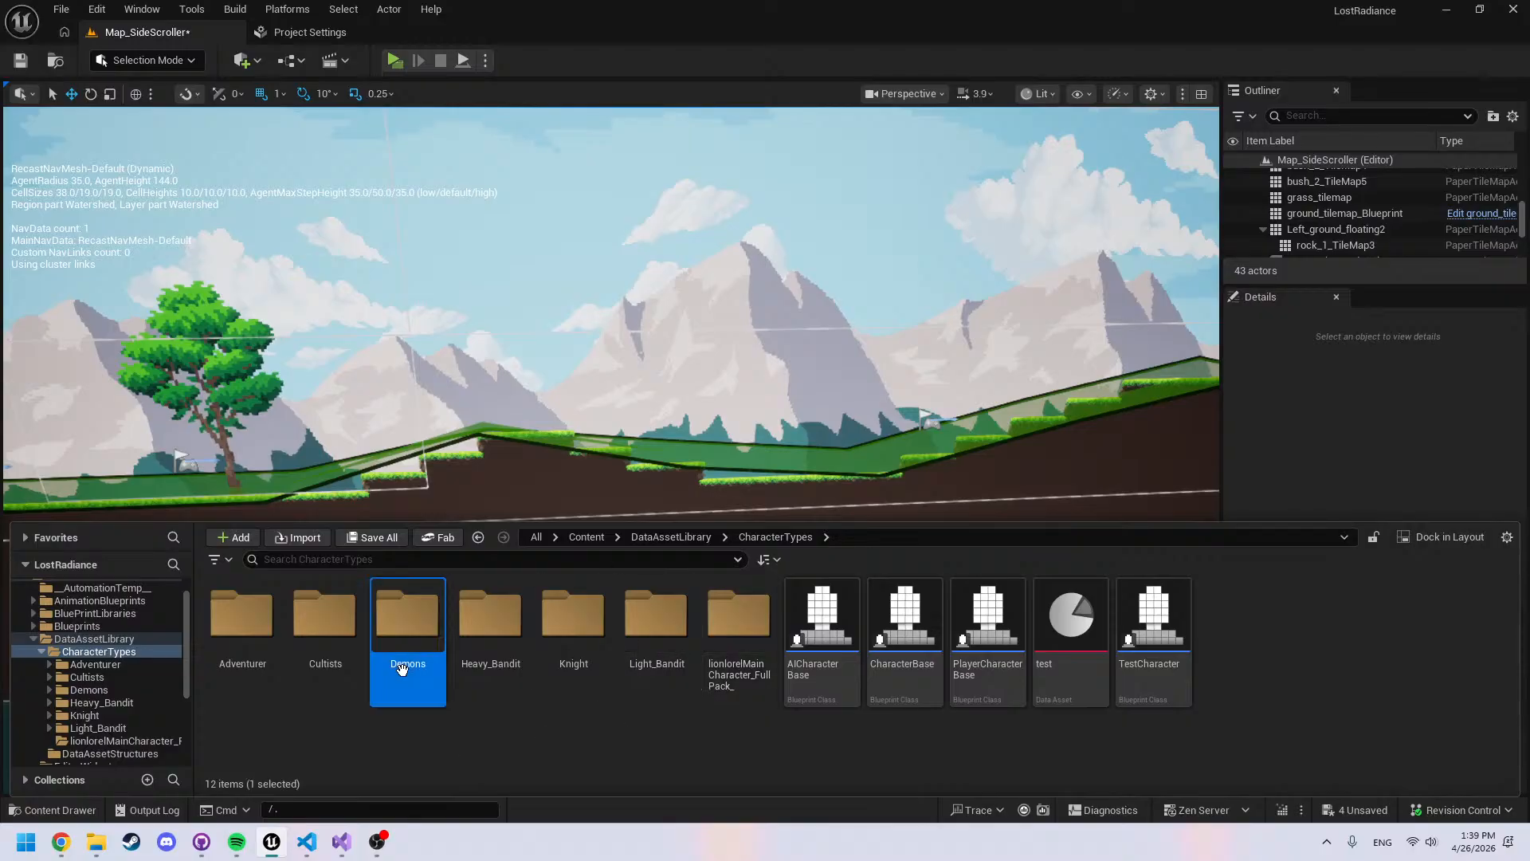
pyautogui.click(594, 668)
pyautogui.doubleClick(593, 668)
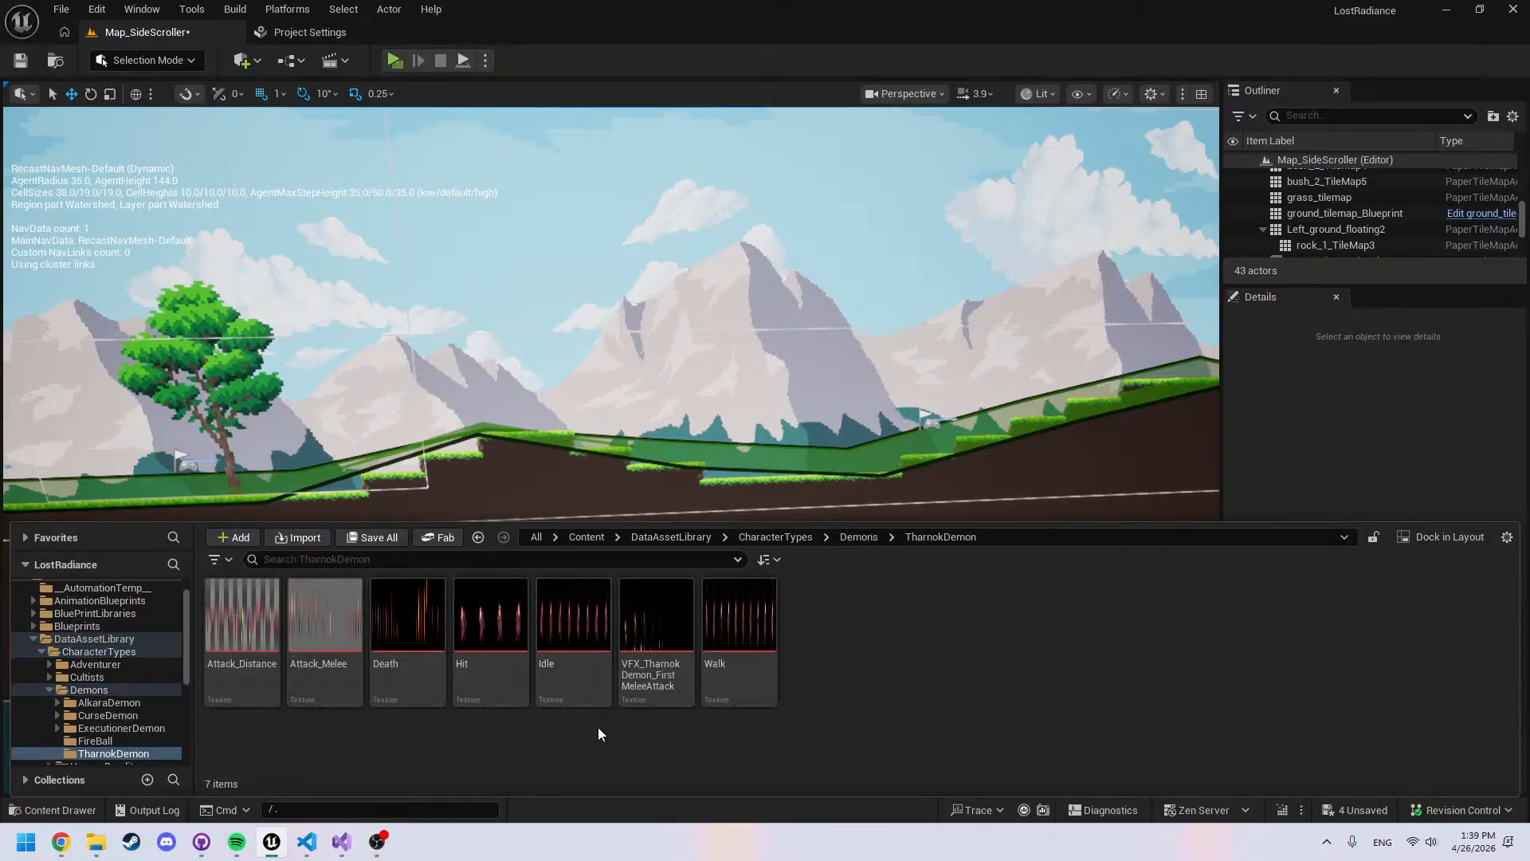
pyautogui.click(859, 536)
# Open the Attack_Melee folder inside the Flipbooks folder of ExecutionerDemon
pyautogui.doubleClick(434, 646)
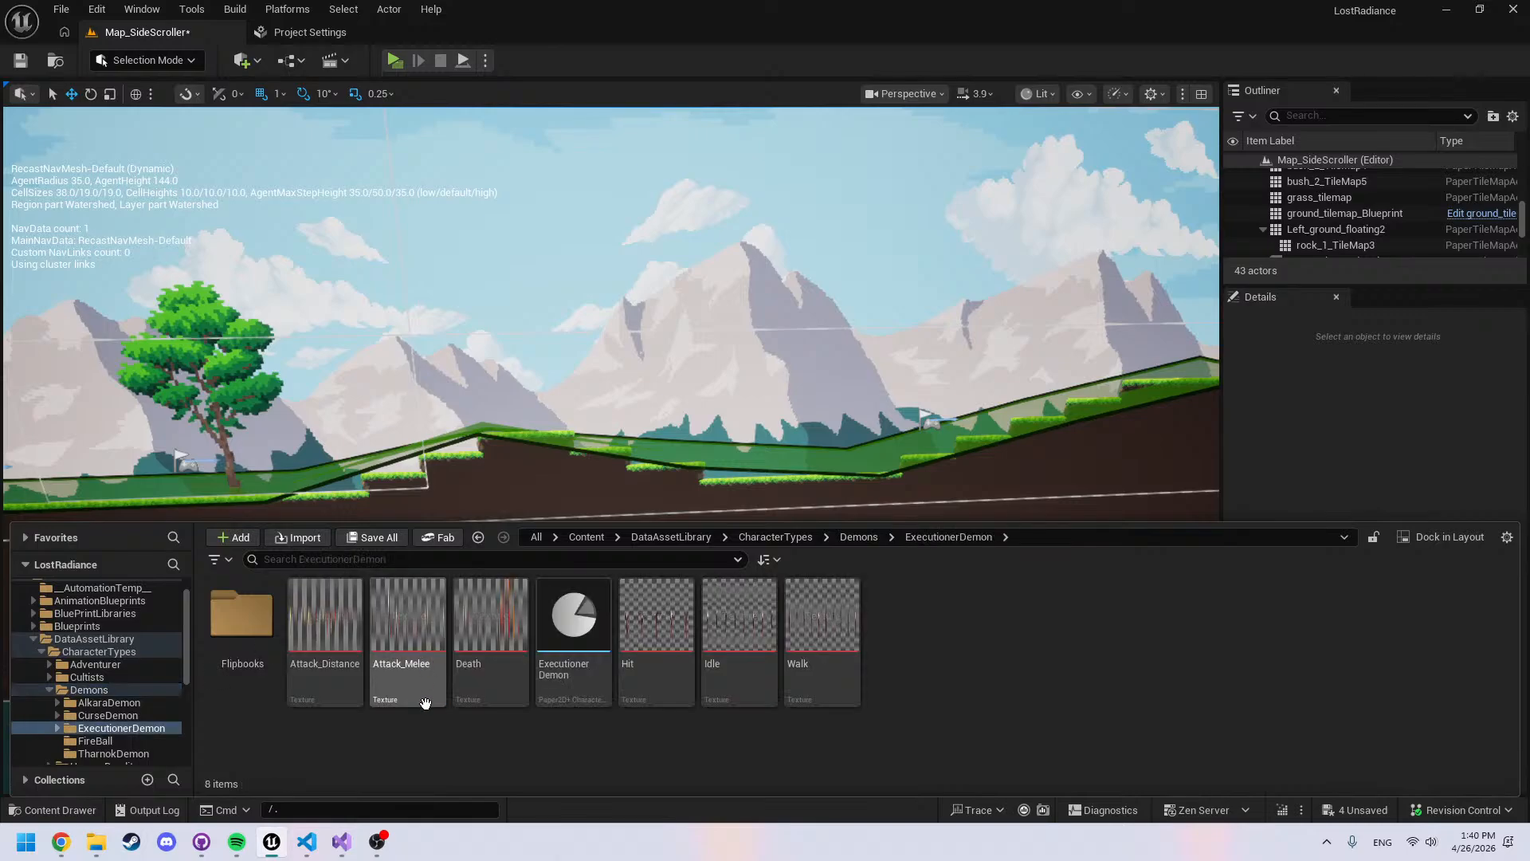
pyautogui.click(270, 669)
pyautogui.doubleClick(269, 670)
pyautogui.doubleClick(315, 661)
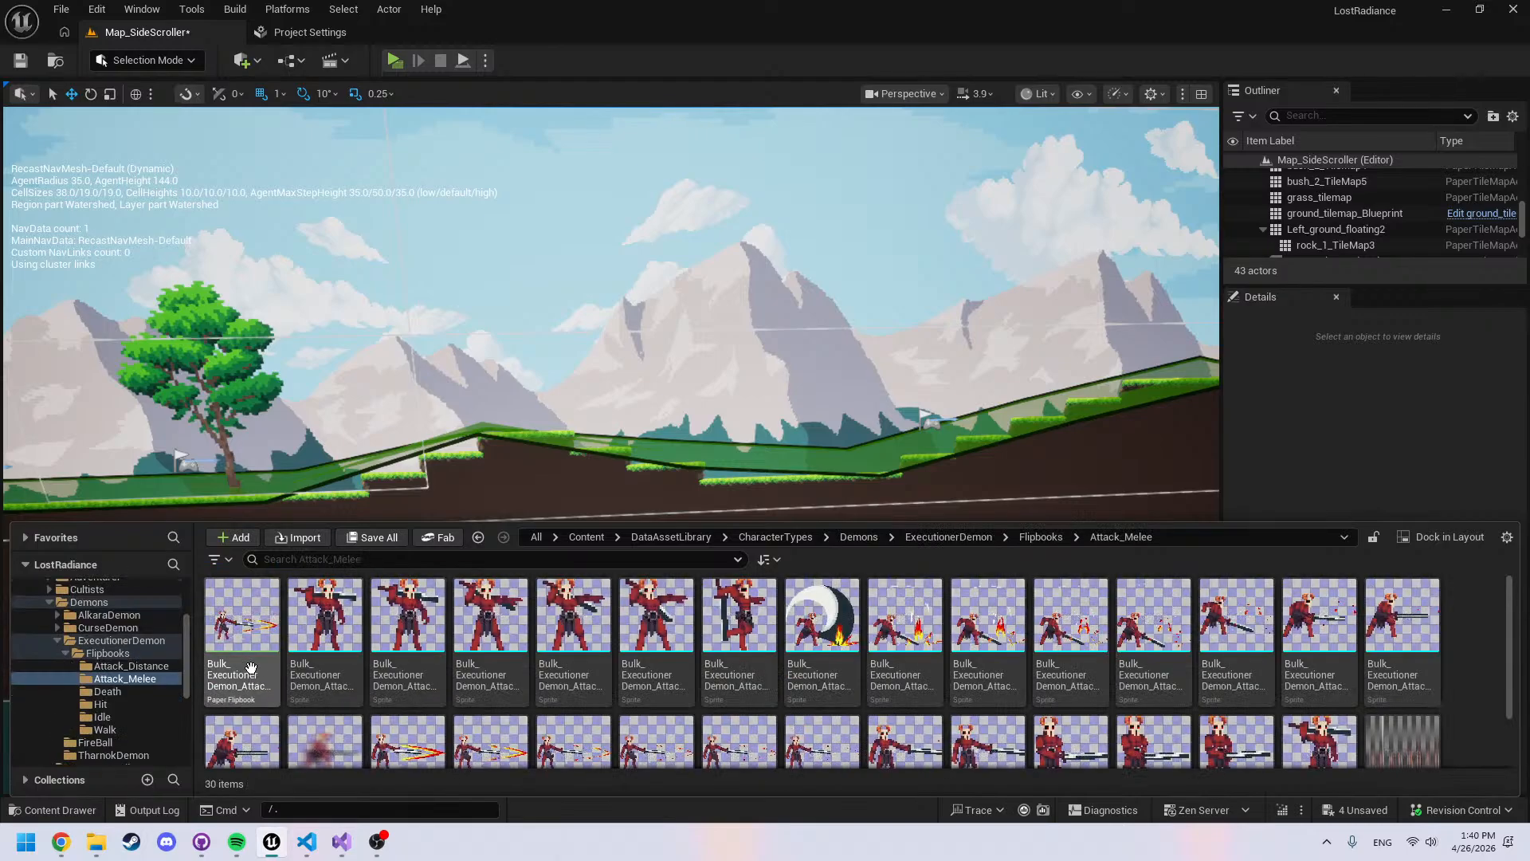
# Examine the naming of the Attack_Melee sprites, flipbook and texture, and open the flipbook
pyautogui.scroll(-1, 255, 662)
pyautogui.scroll(1, 275, 666)
pyautogui.scroll(-1, 243, 635)
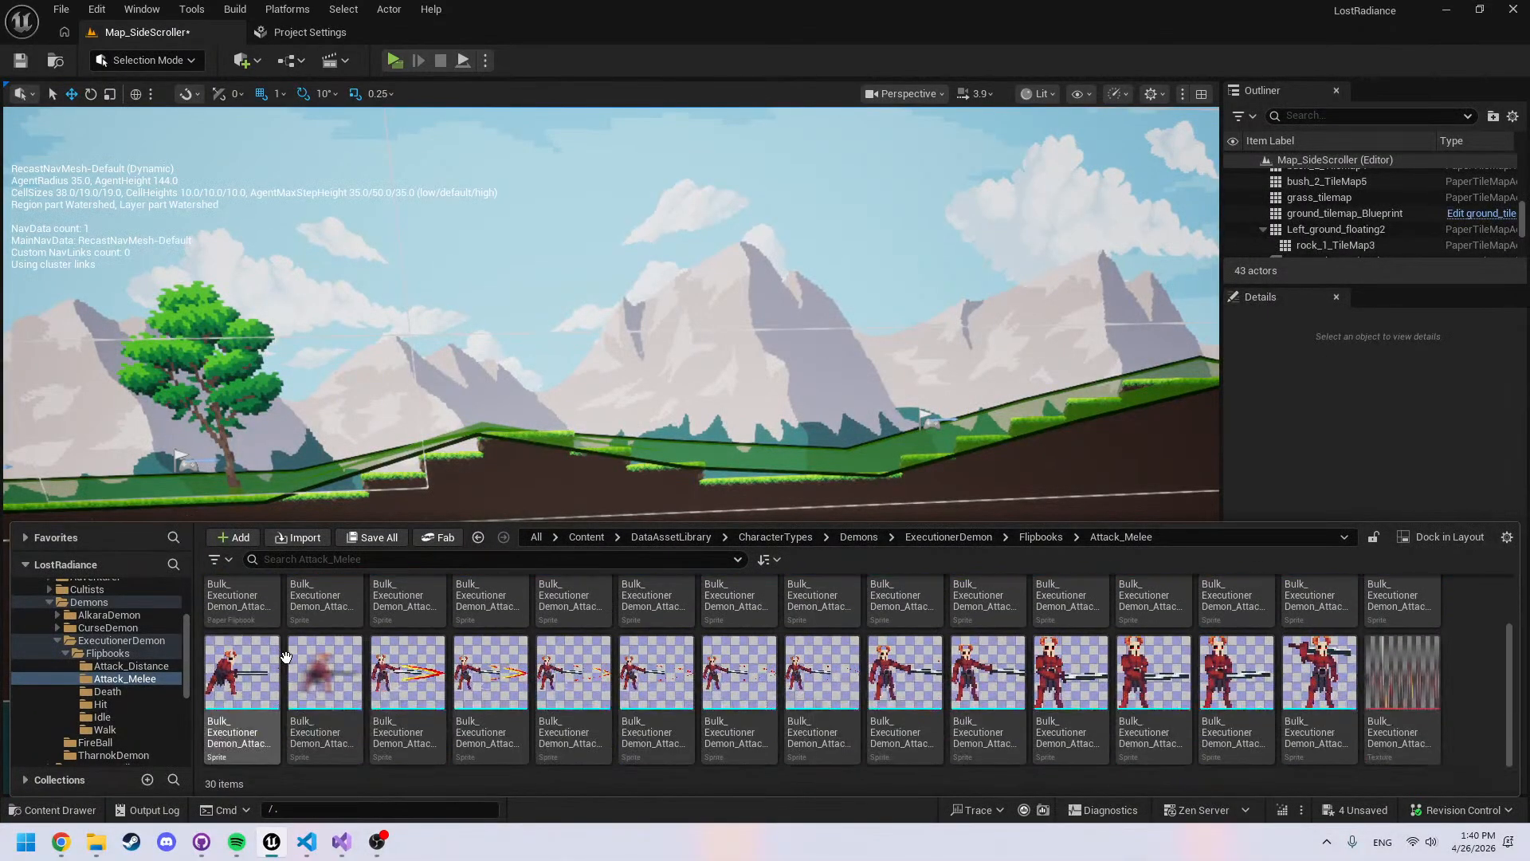
pyautogui.scroll(1, 285, 656)
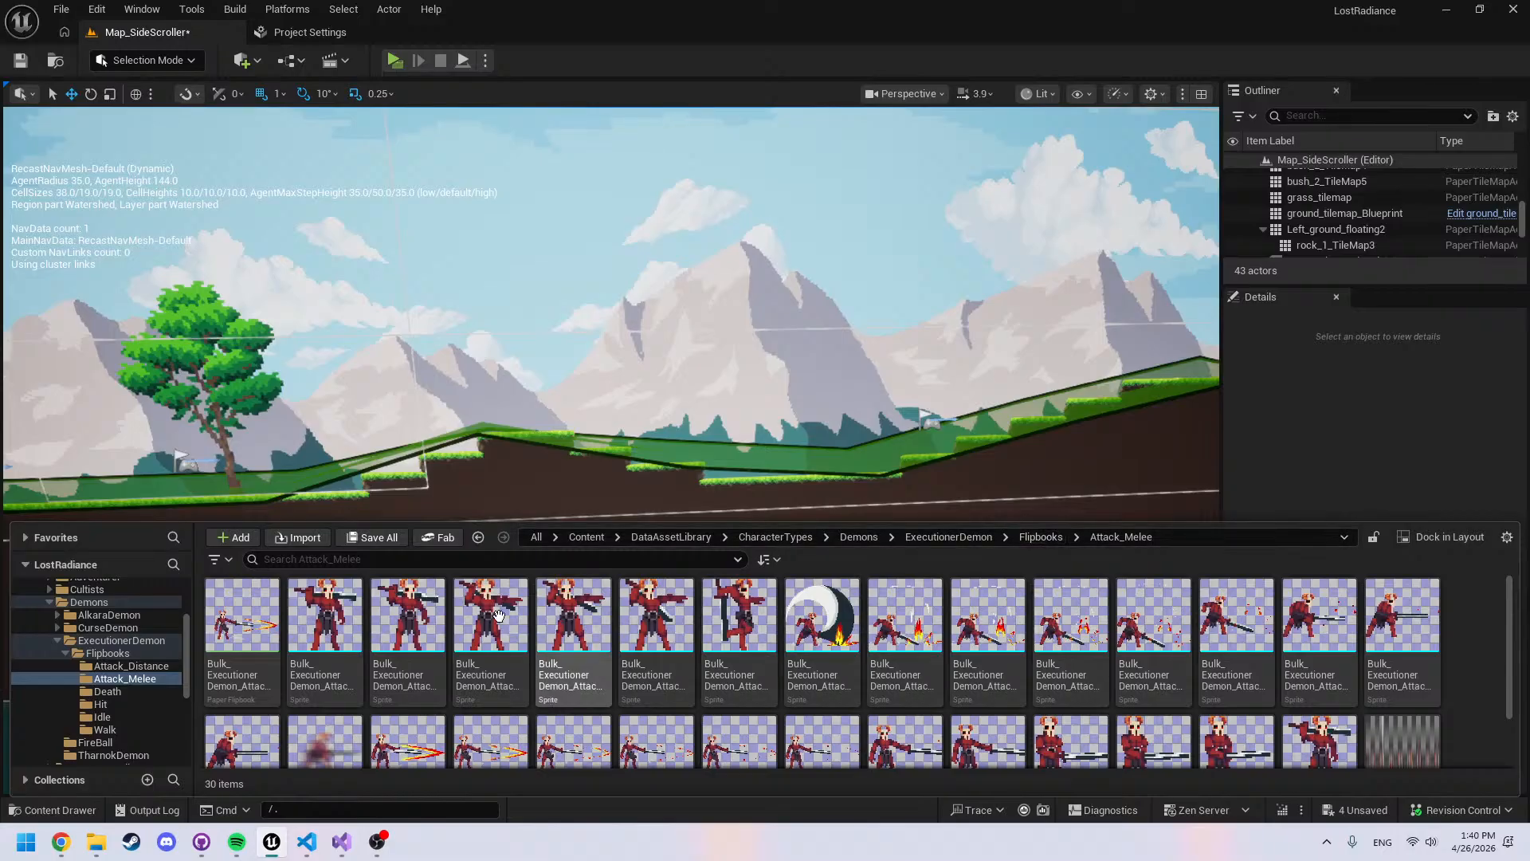
pyautogui.doubleClick(244, 613)
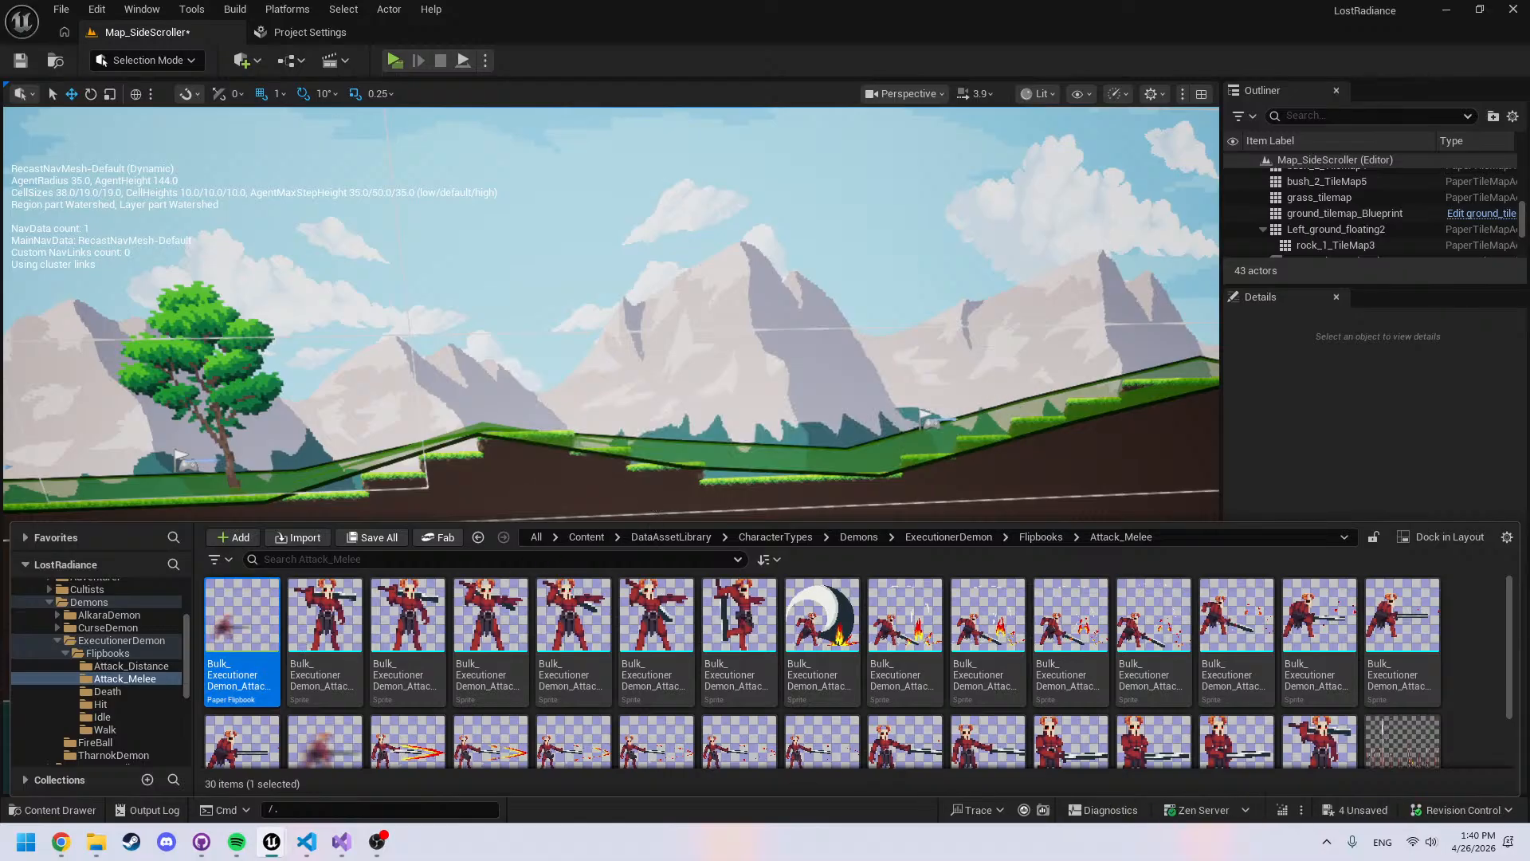
pyautogui.click(741, 493)
pyautogui.hotkey('ctrl', 'space')
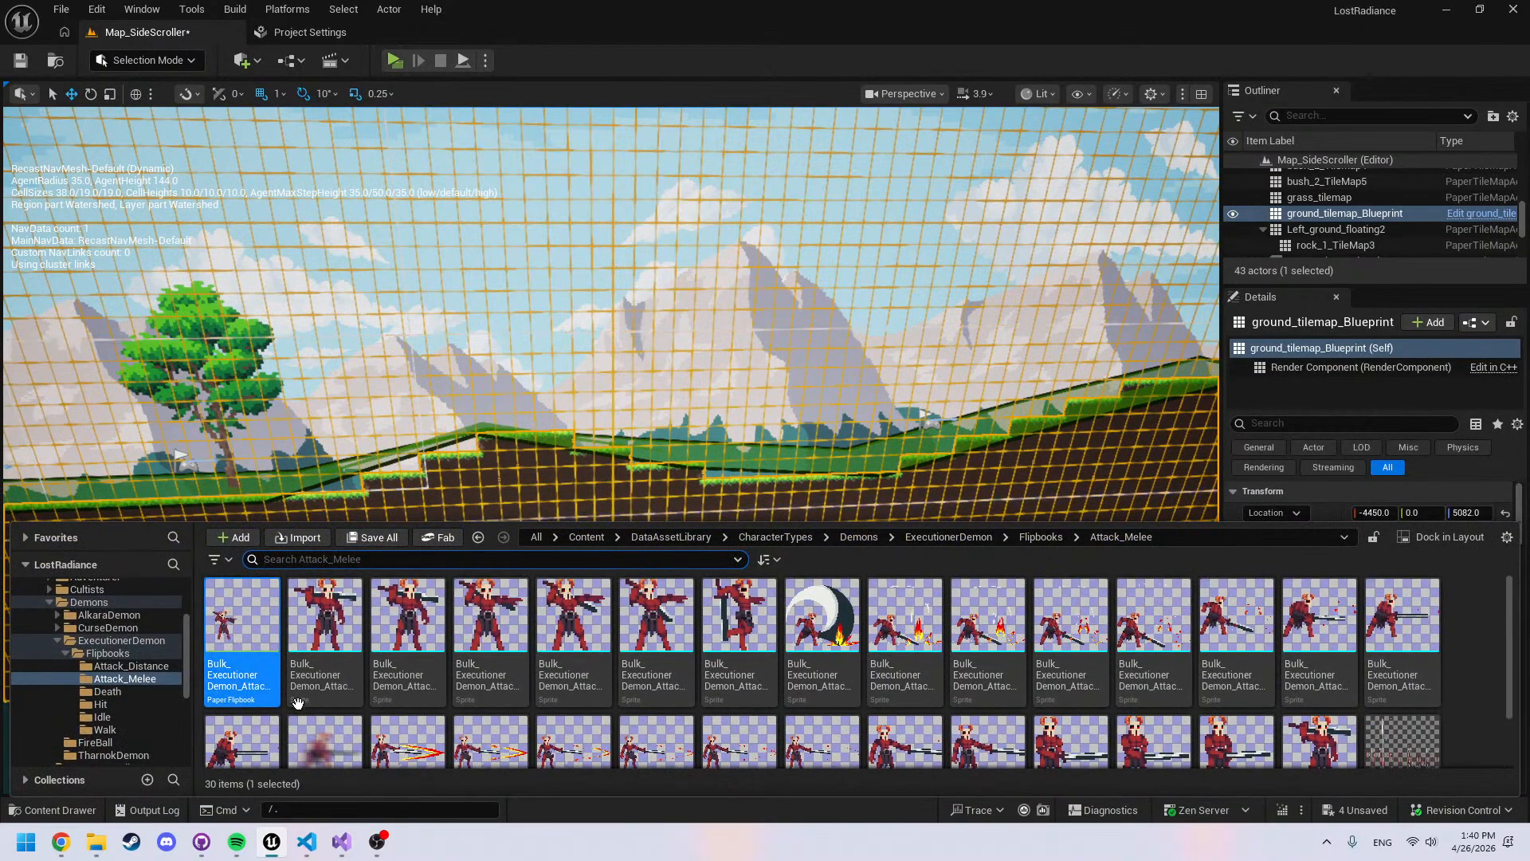
pyautogui.click(335, 685)
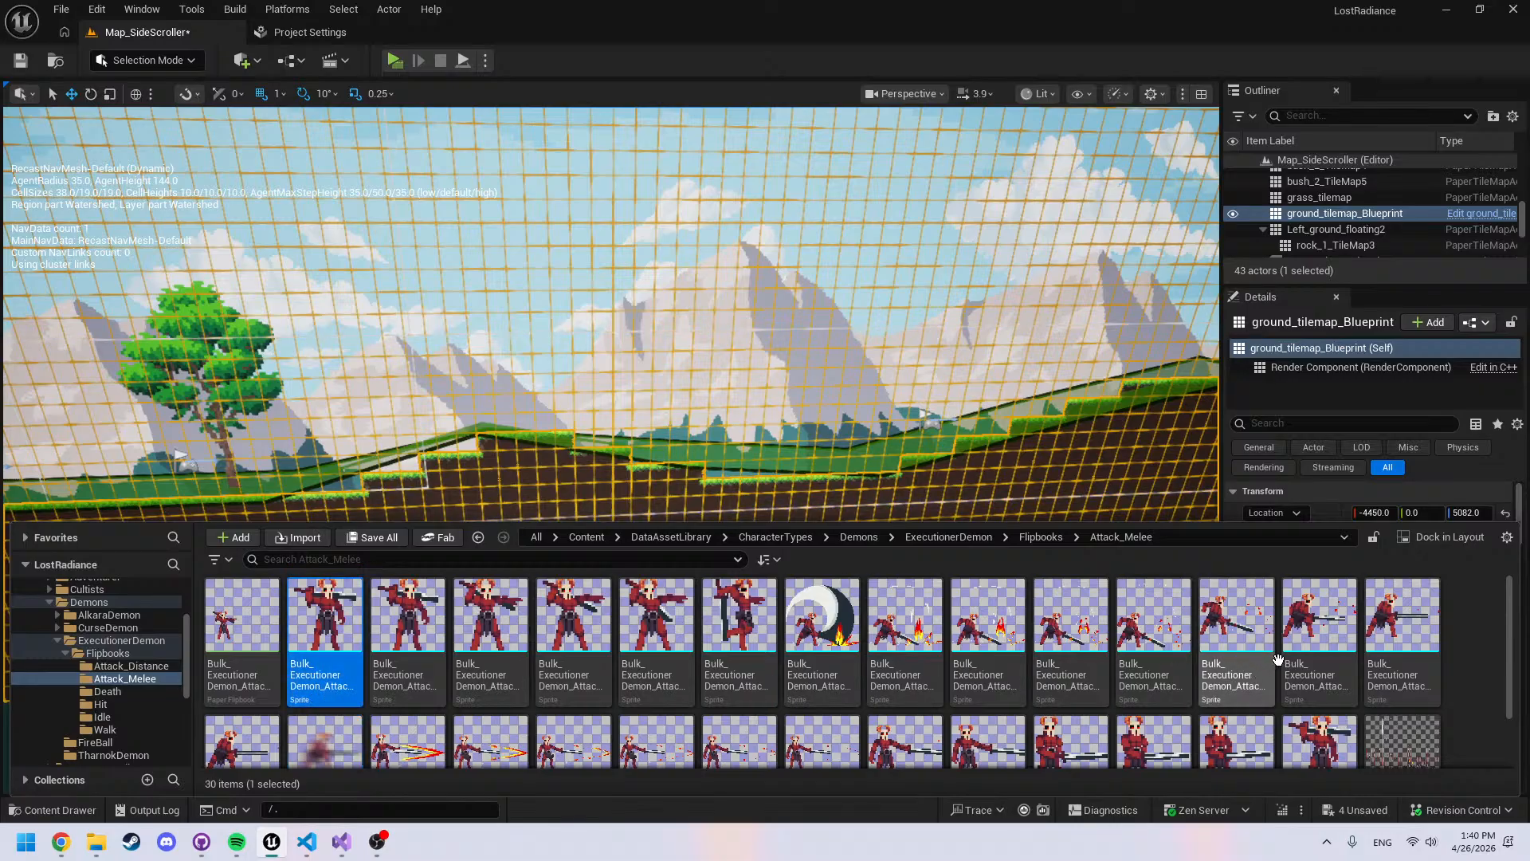
pyautogui.scroll(-1, 1275, 677)
pyautogui.keyDown('shift'); pyautogui.click(1298, 715); pyautogui.keyUp('shift')
pyautogui.rightClick(1298, 715)
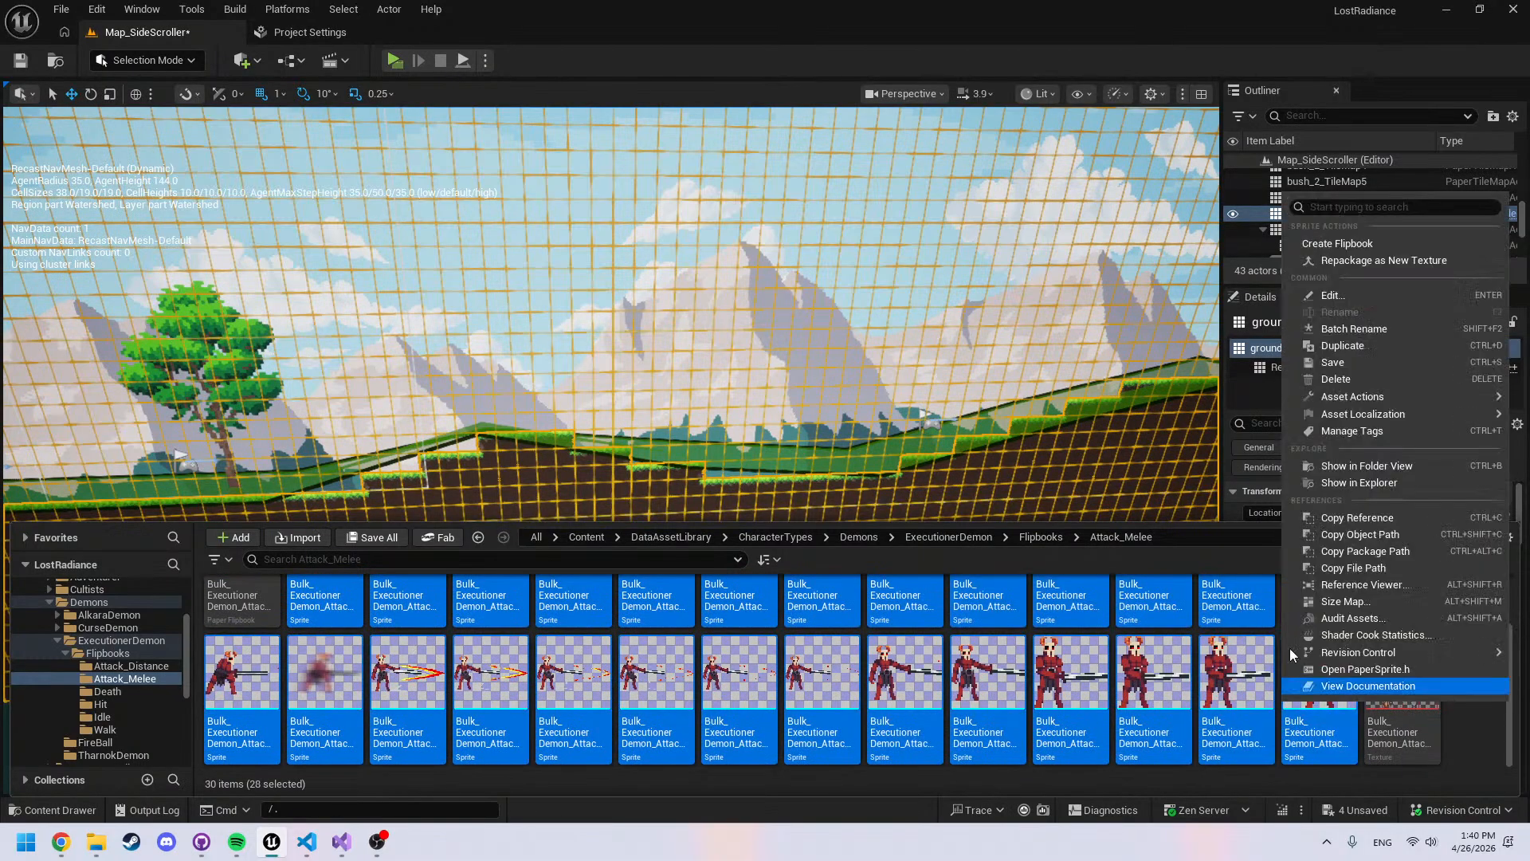
pyautogui.click(1371, 347)
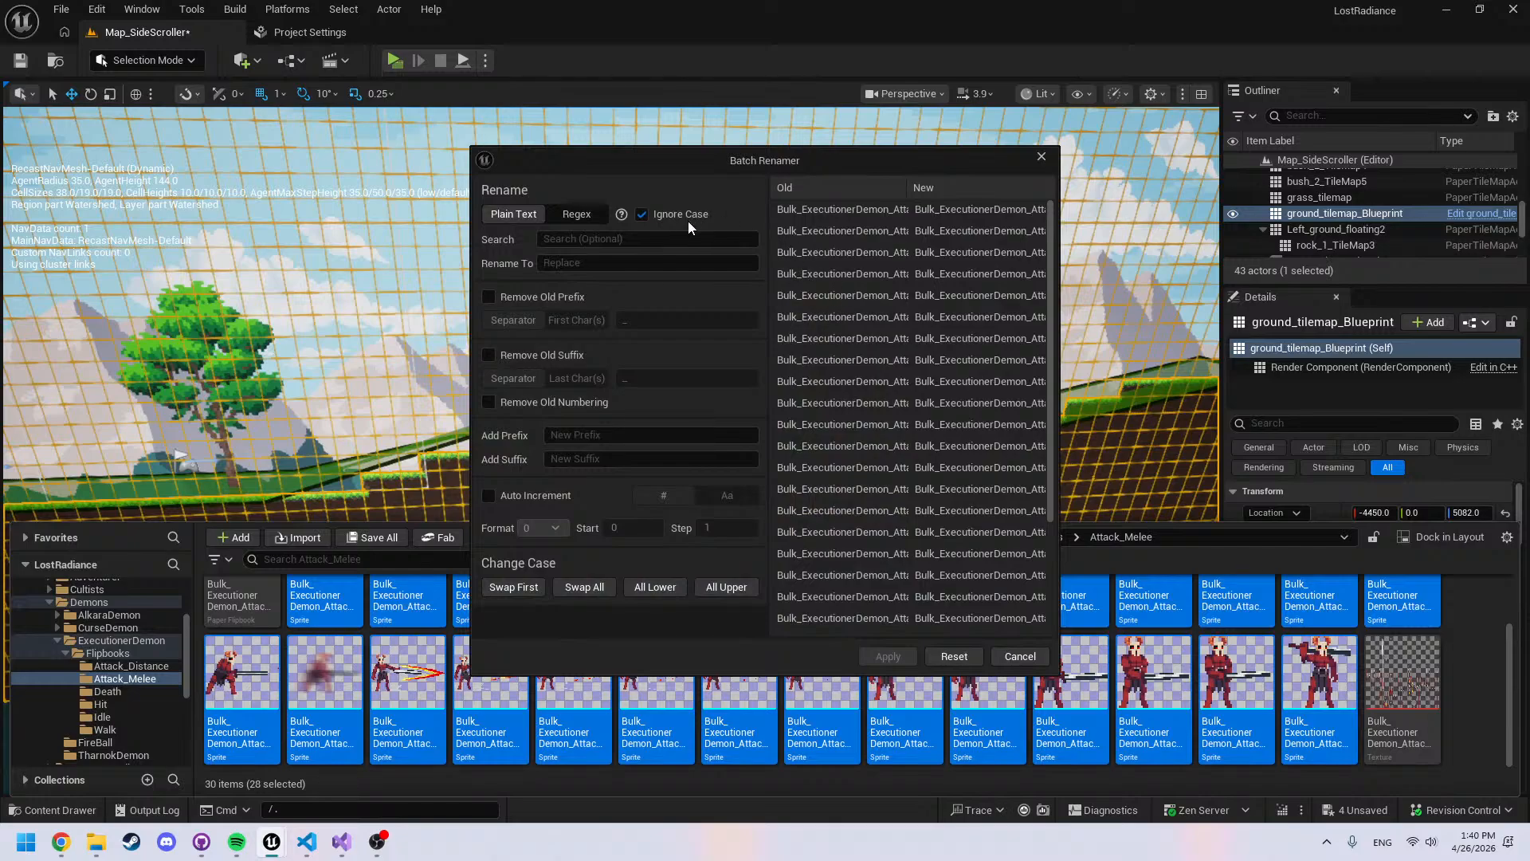
pyautogui.click(489, 298)
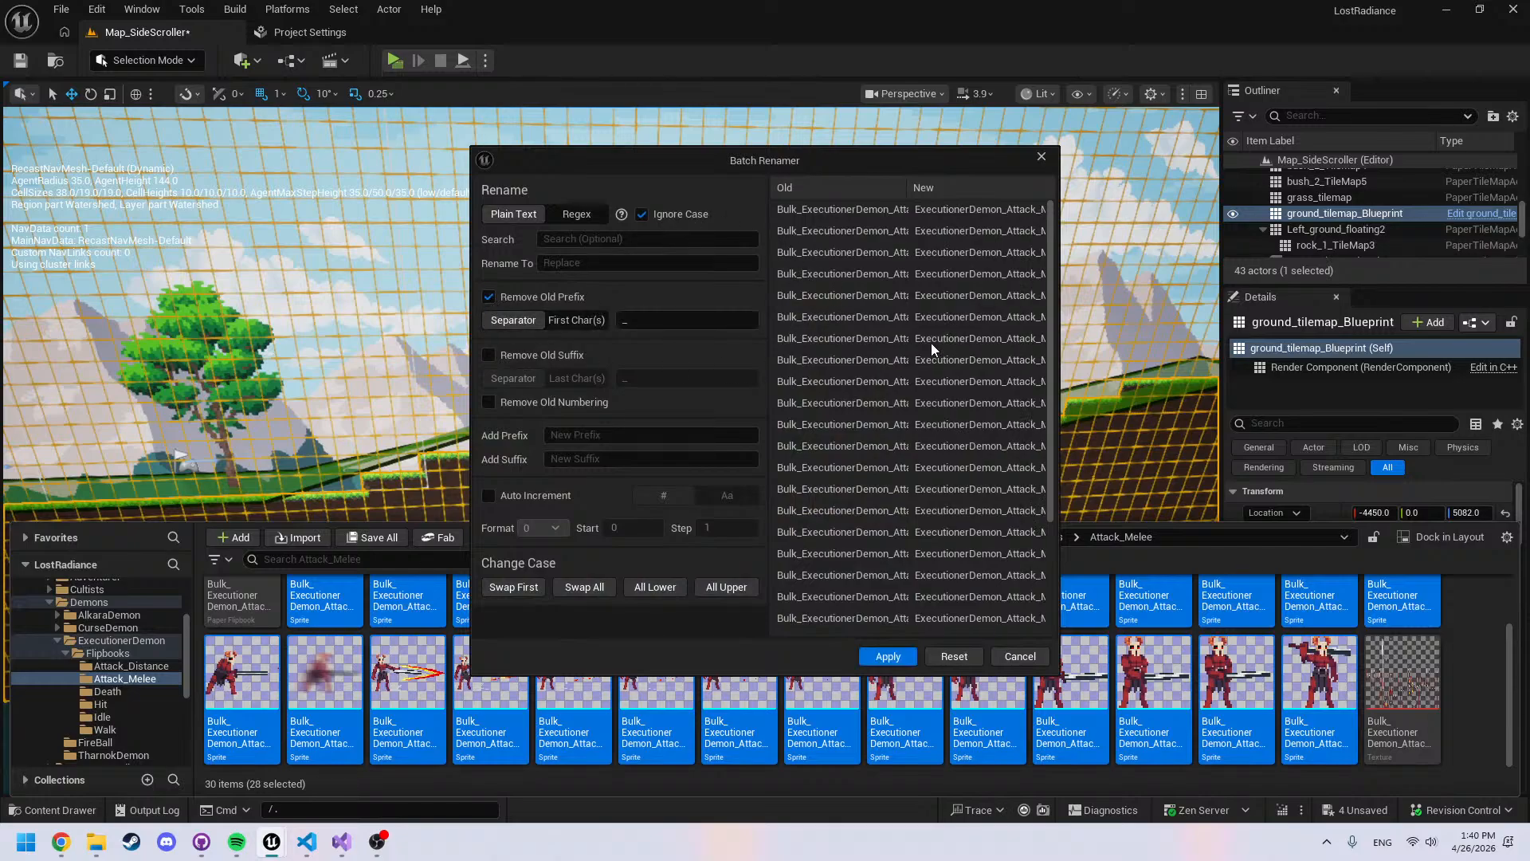
pyautogui.scroll(-1, 929, 534)
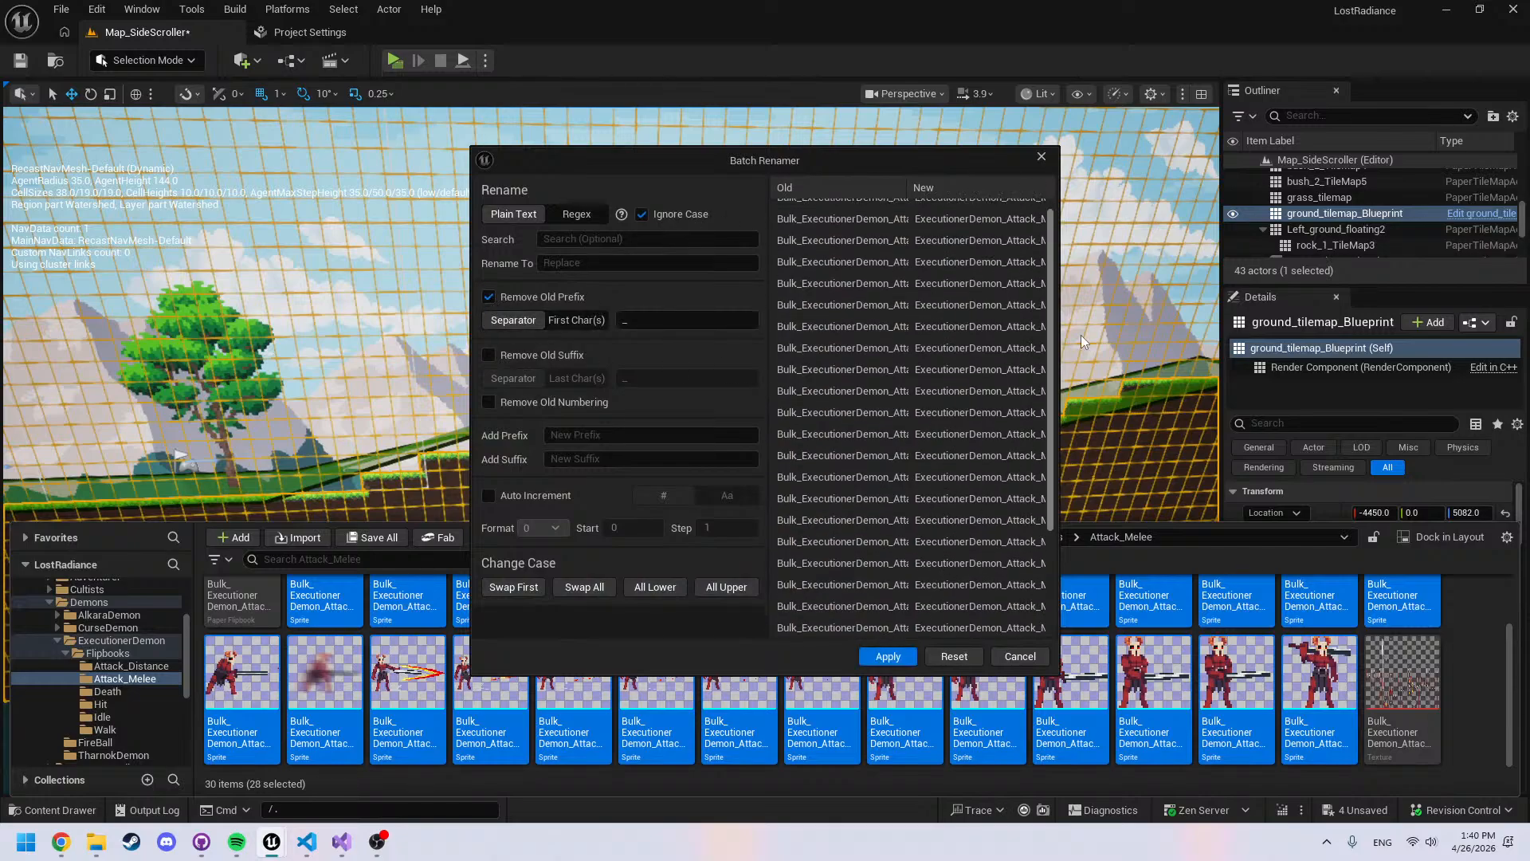
pyautogui.click(1043, 153)
# Batch rename every asset in Attack_Melee, including the flipbook and texture, by removing the old prefix up to the "_" separator
pyautogui.click(267, 600)
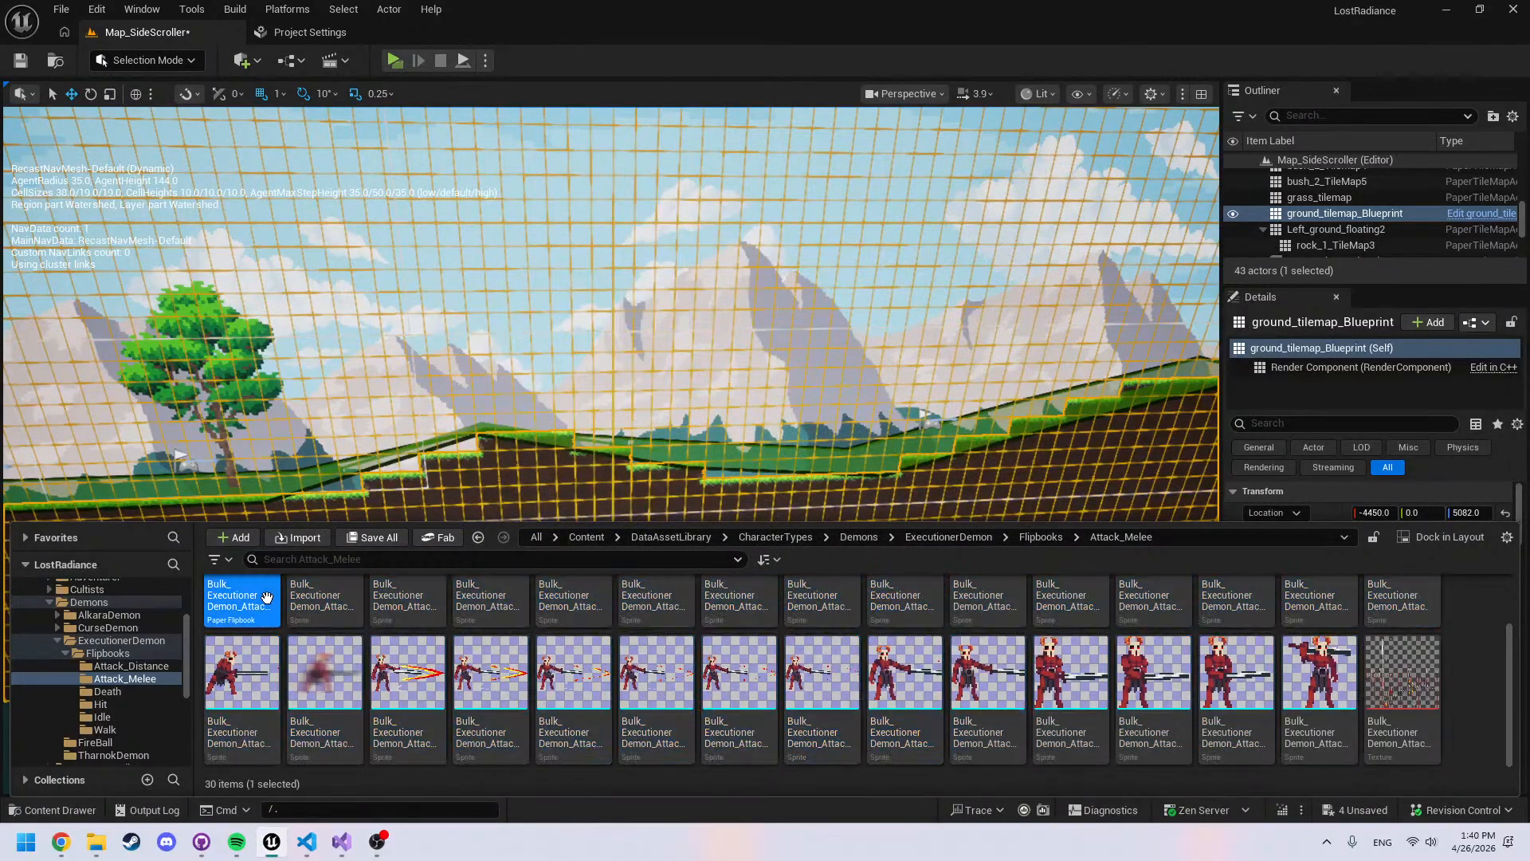
pyautogui.keyDown('shift'); pyautogui.click(1399, 743); pyautogui.keyUp('shift')
pyautogui.rightClick(1392, 715)
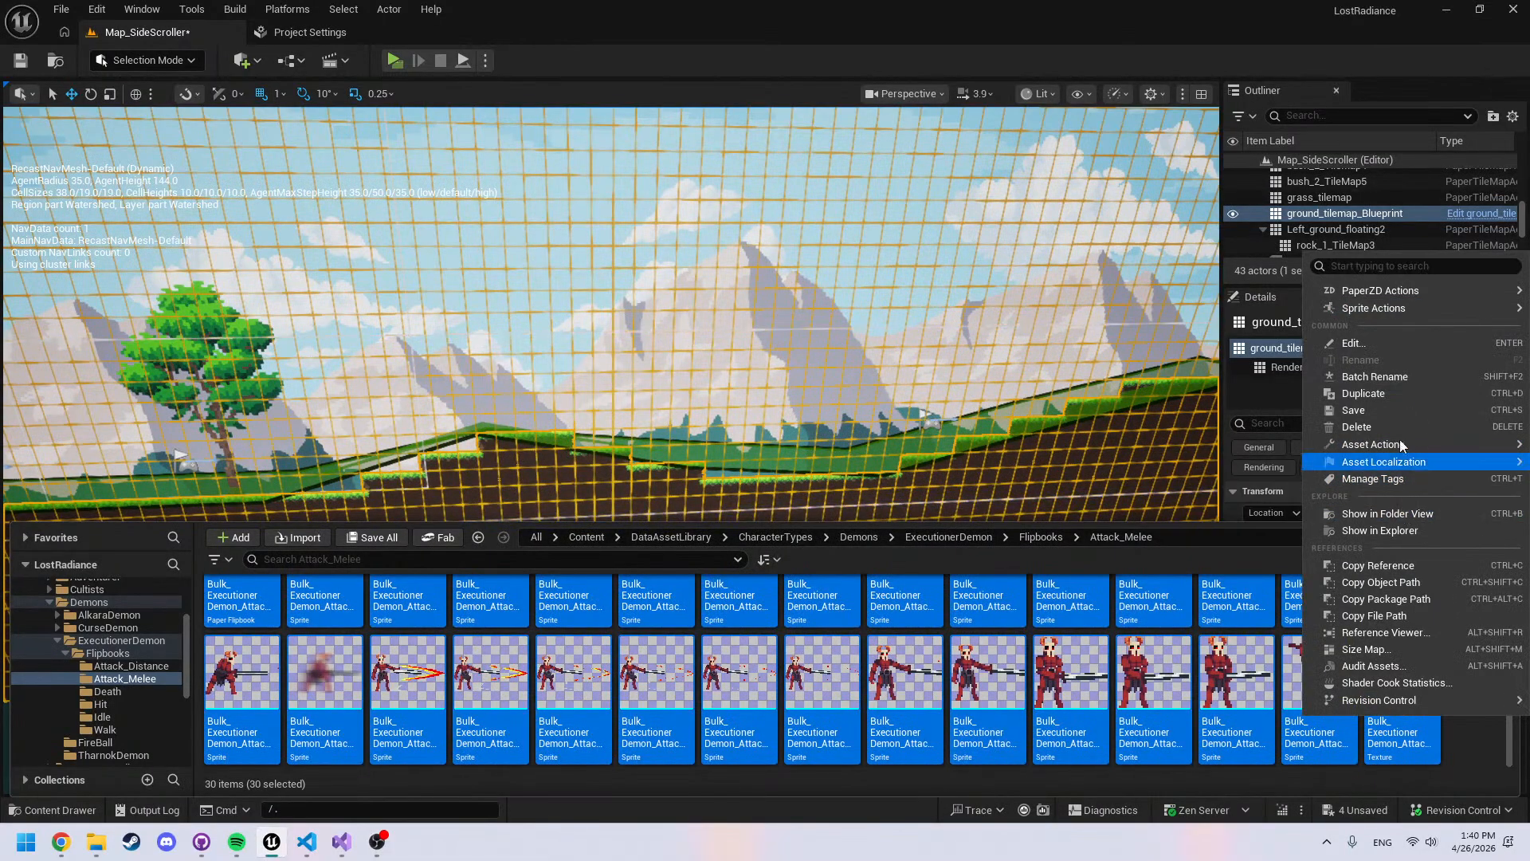
pyautogui.click(1370, 375)
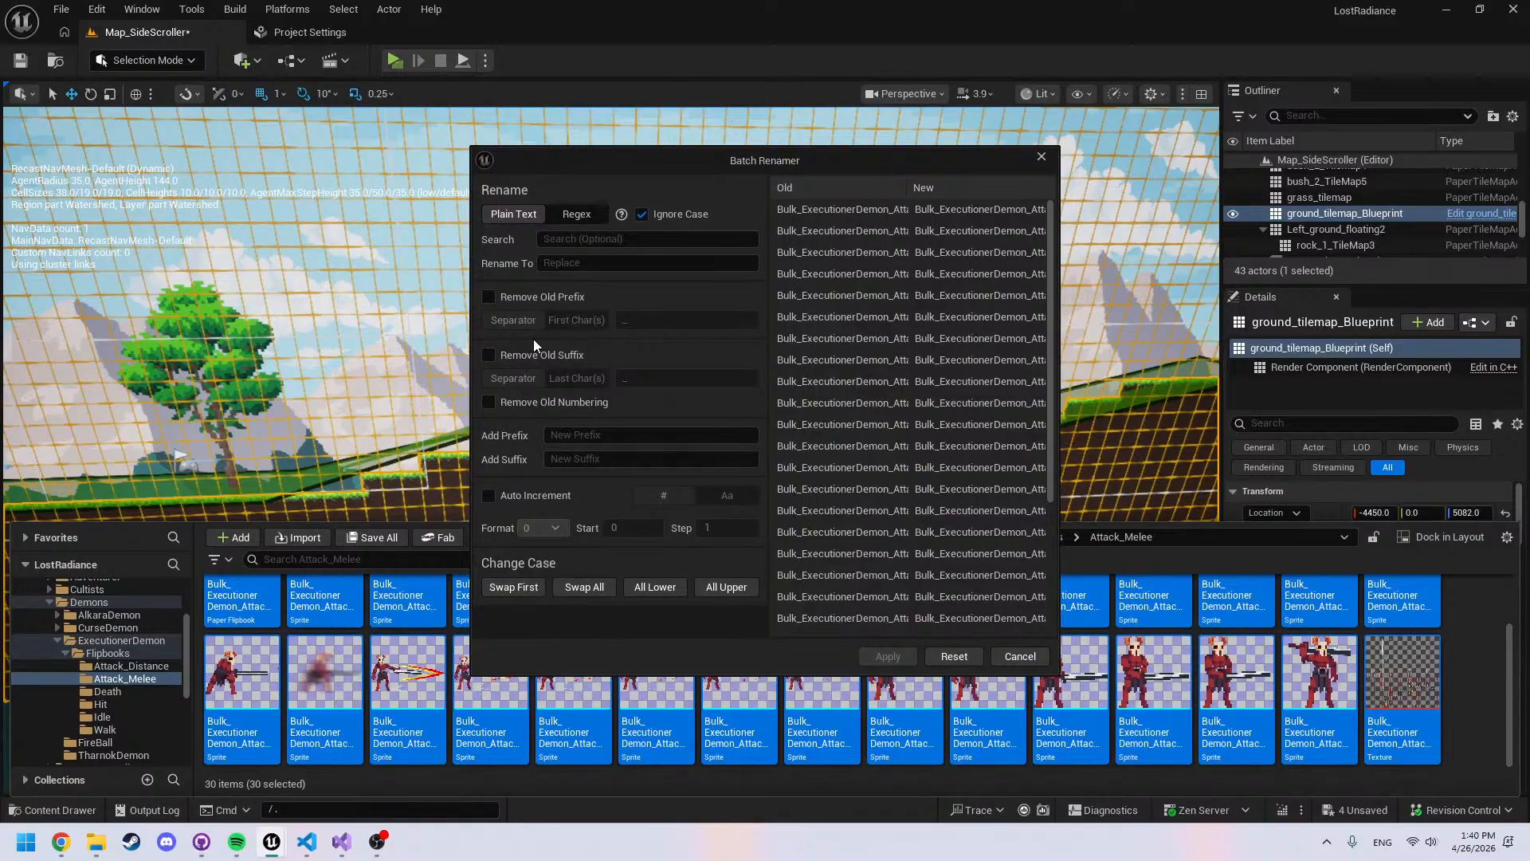
pyautogui.click(487, 297)
pyautogui.click(887, 655)
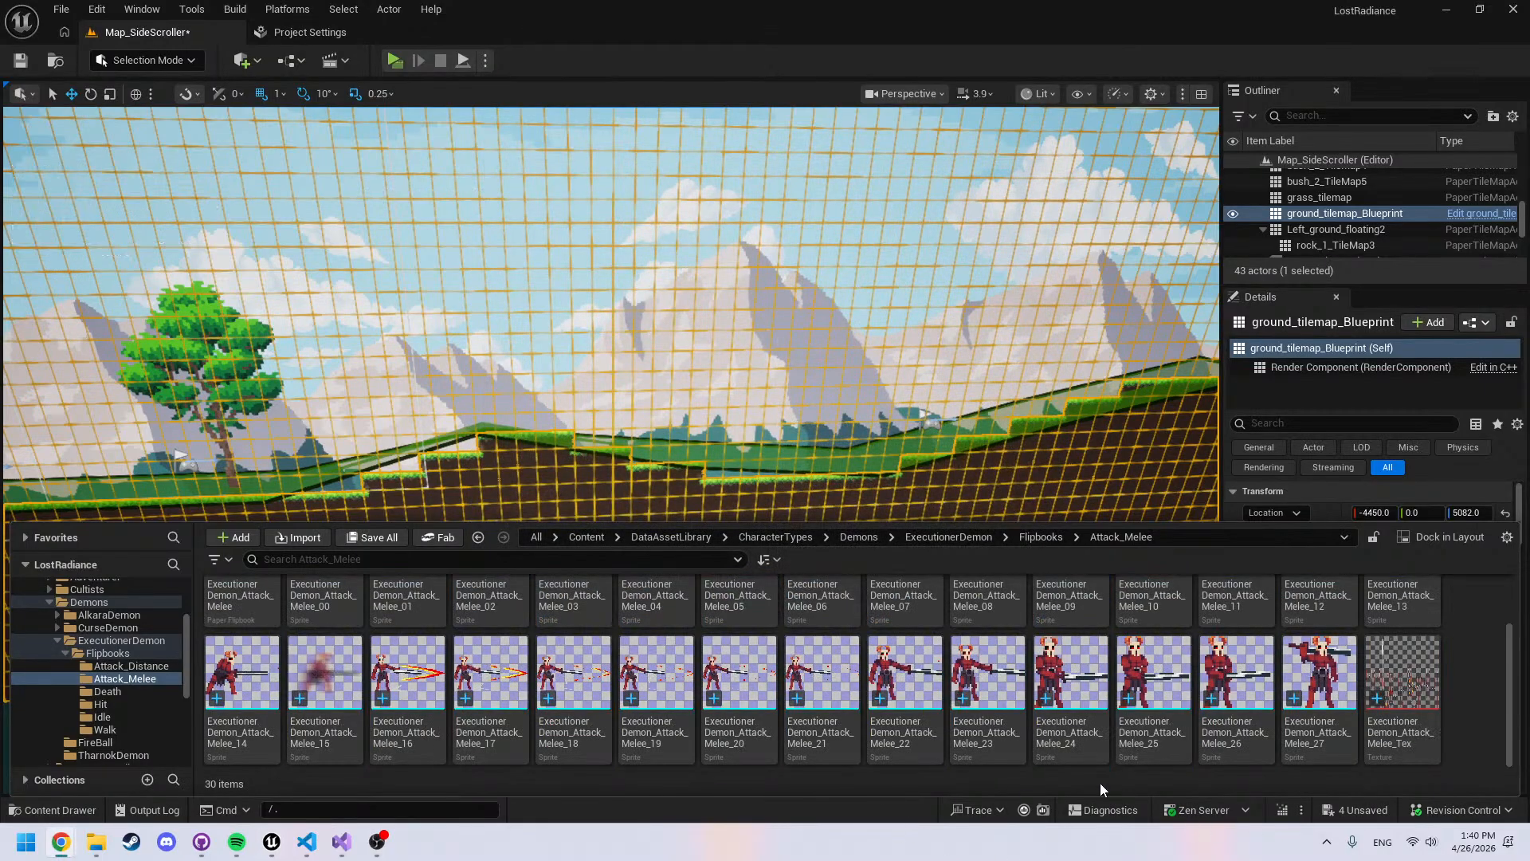
# Batch rename every asset in the Attack_Distance flipbook folder, removing the old prefix up to the "_" separator
pyautogui.click(1041, 537)
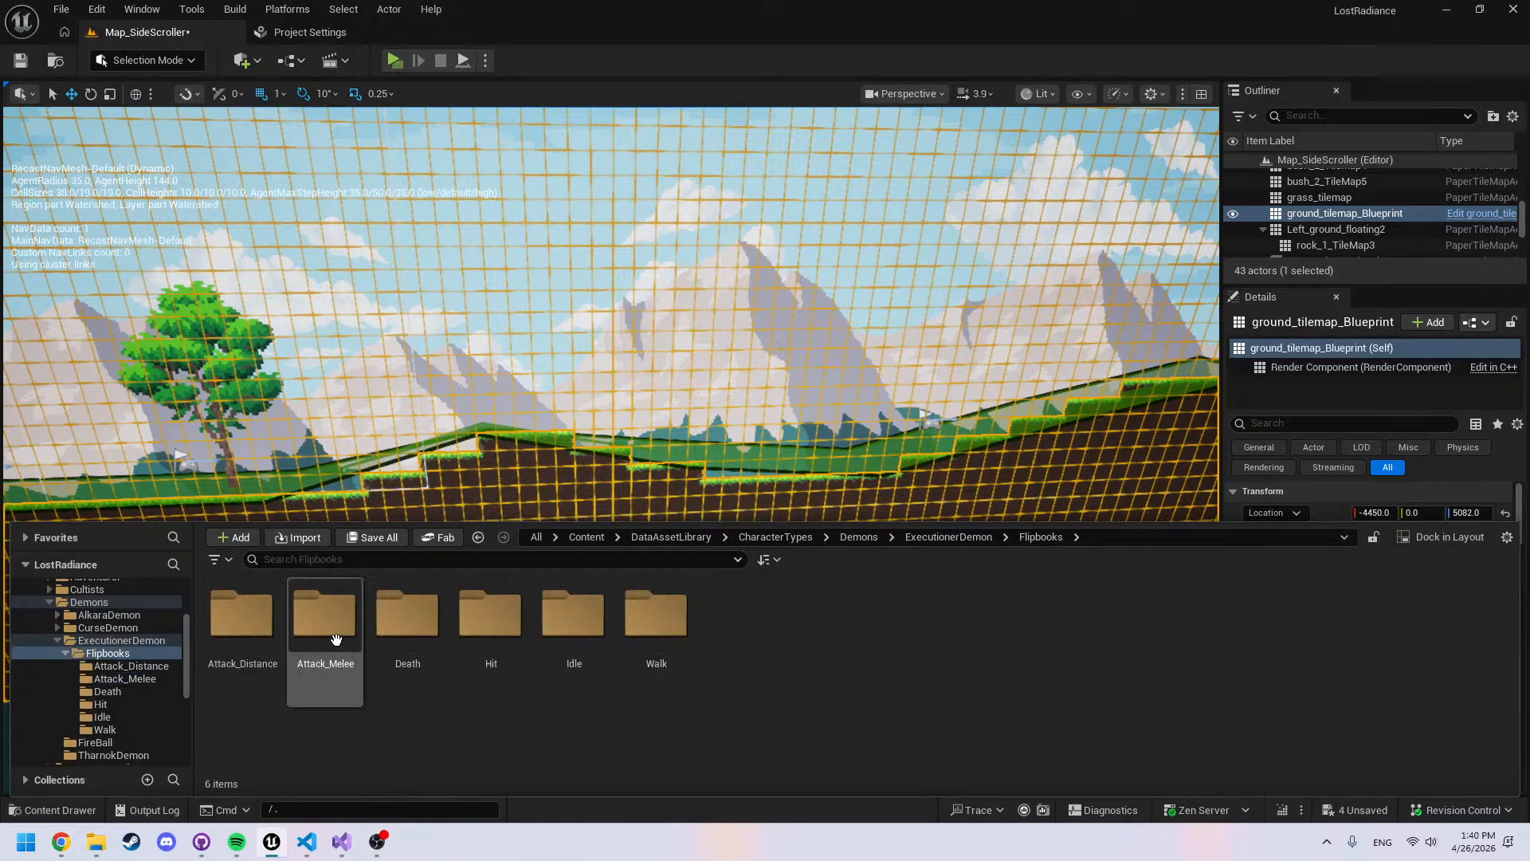
pyautogui.doubleClick(271, 621)
pyautogui.scroll(-3, 717, 701)
pyautogui.keyDown('shift'); pyautogui.click(772, 720); pyautogui.keyUp('shift')
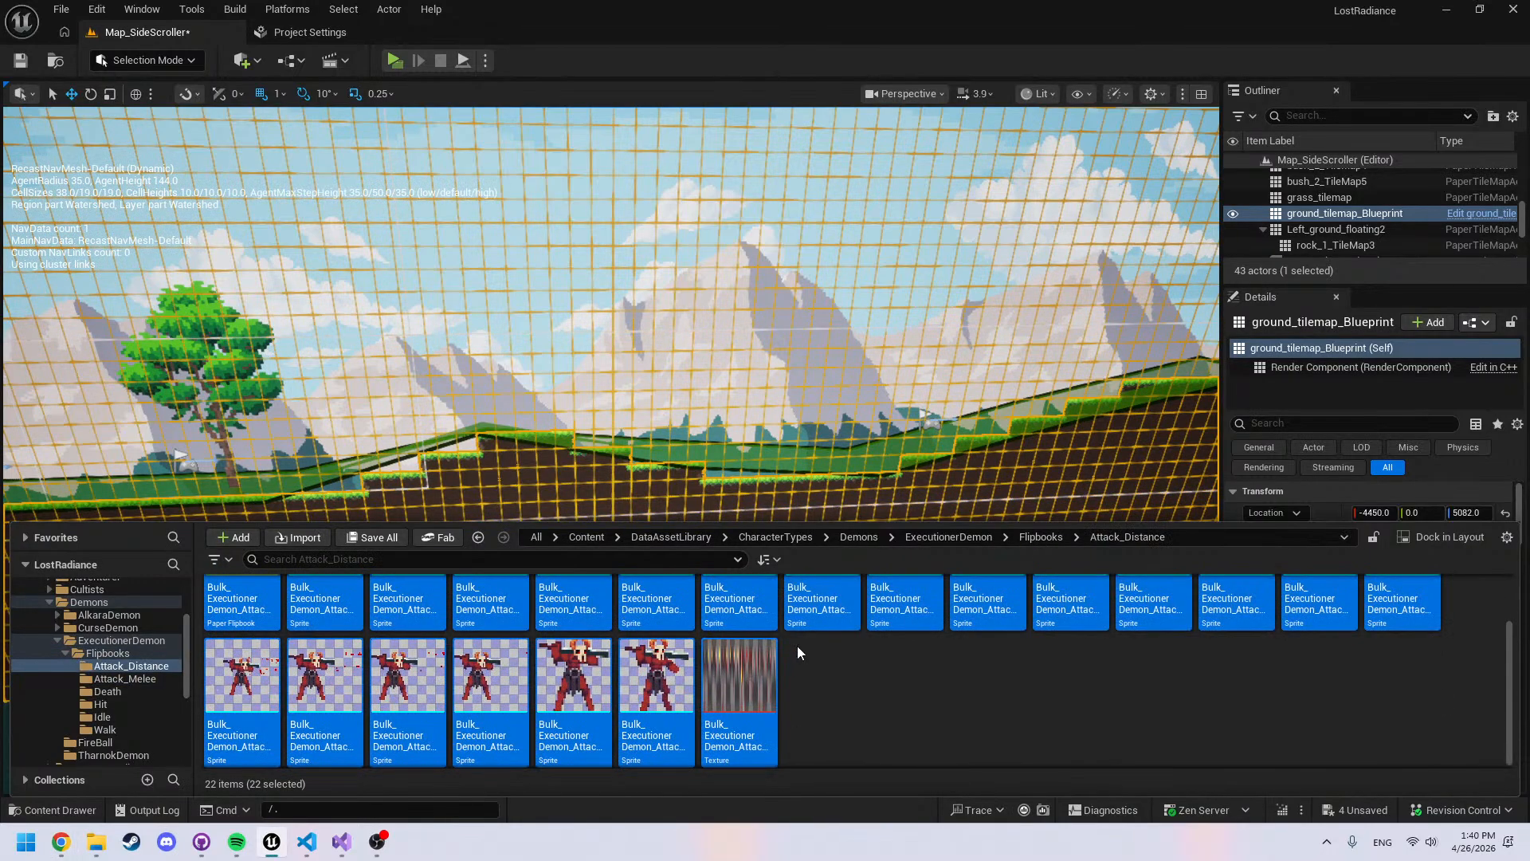
pyautogui.rightClick(738, 643)
pyautogui.click(827, 295)
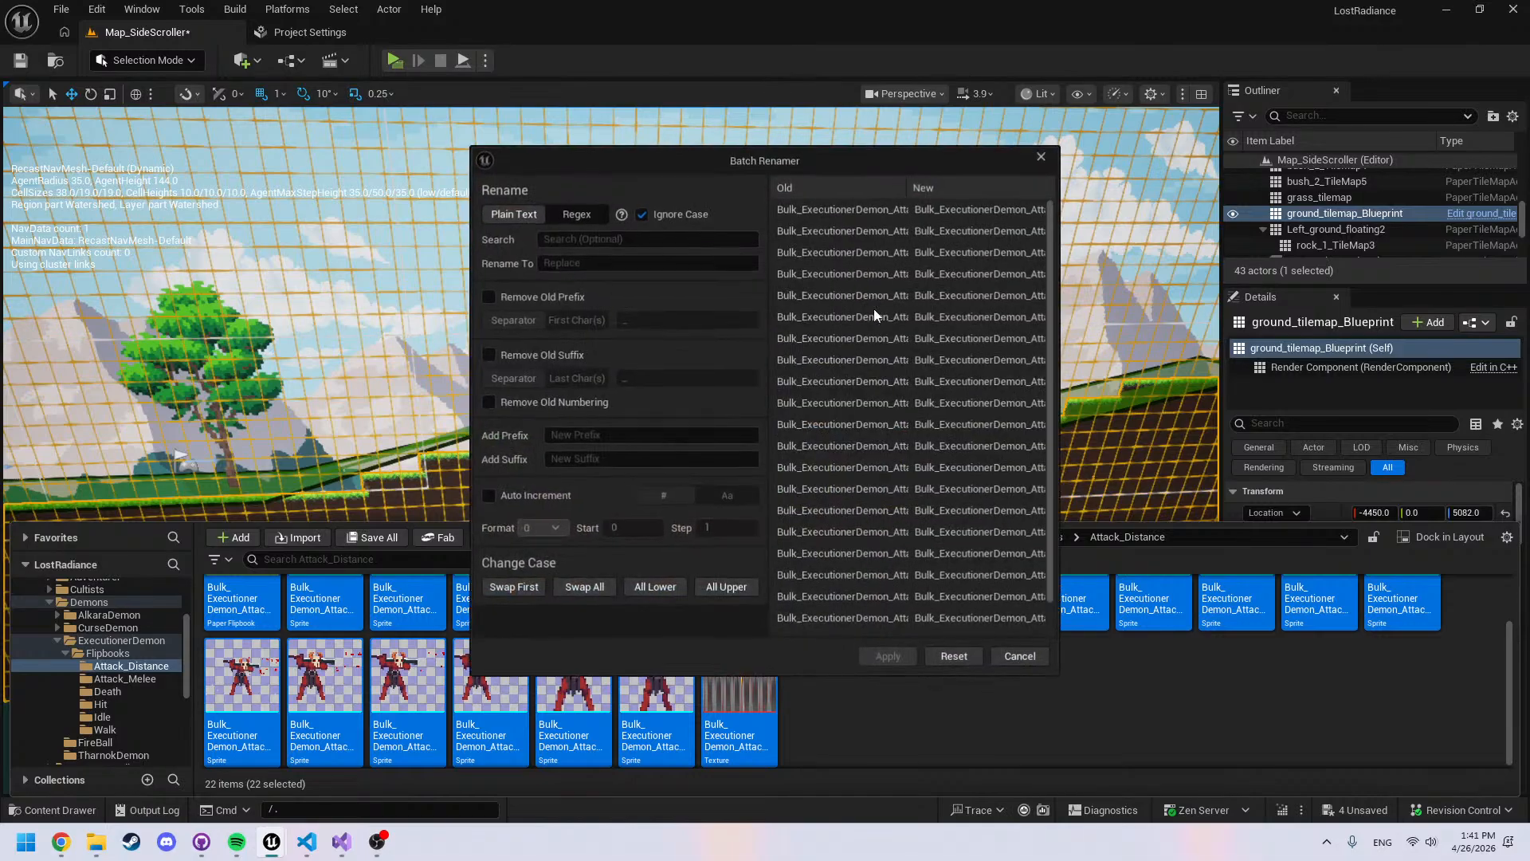
pyautogui.click(504, 298)
pyautogui.click(888, 656)
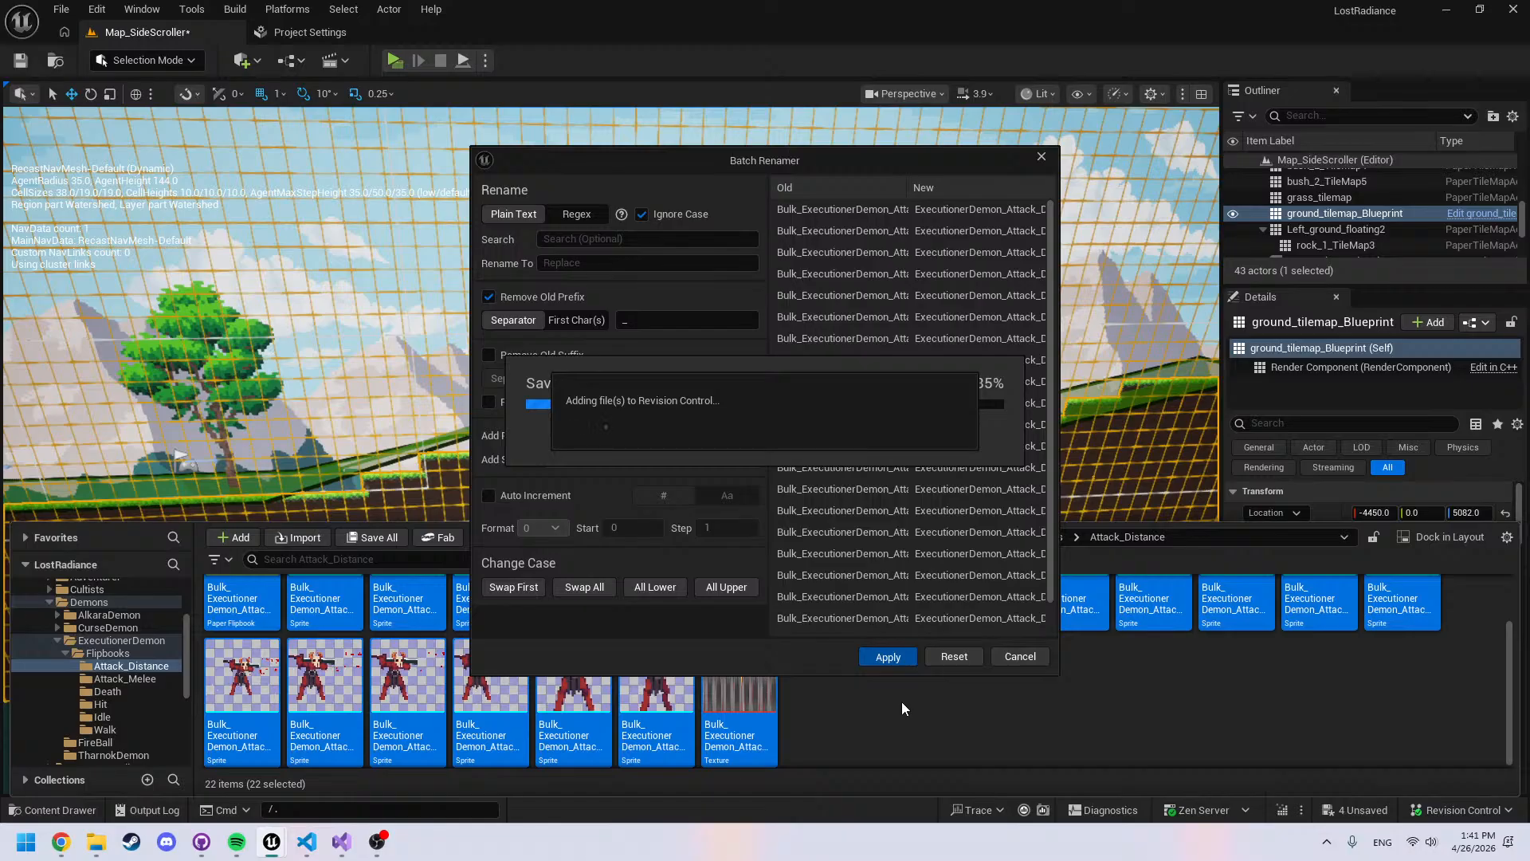
# Batch rename every asset in the Death flipbook folder, including the texture, by removing the Bulk_ prefix
pyautogui.click(1035, 538)
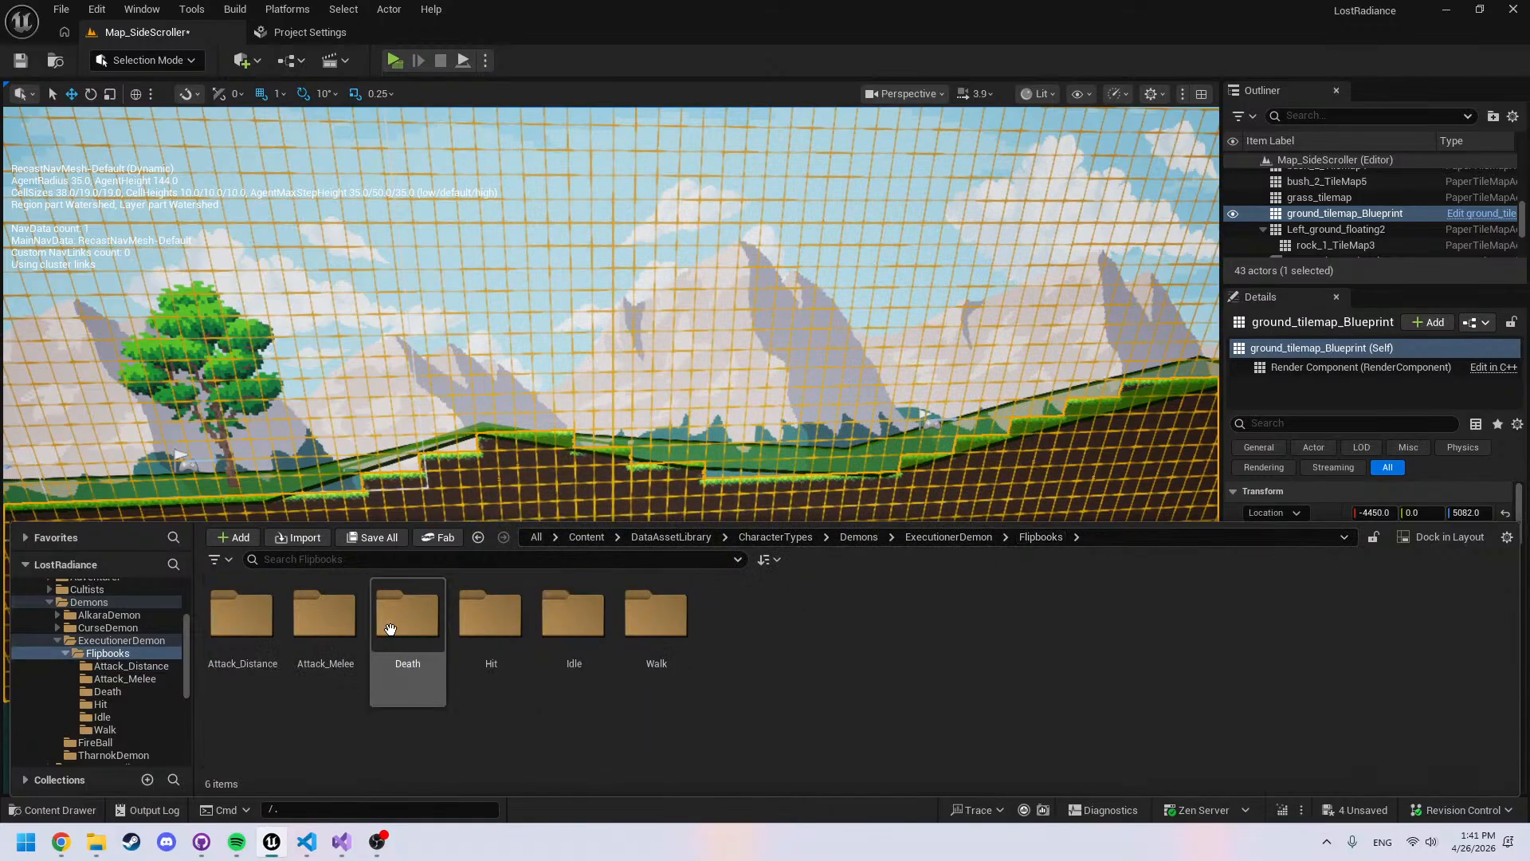
pyautogui.doubleClick(390, 630)
pyautogui.scroll(-2, 735, 697)
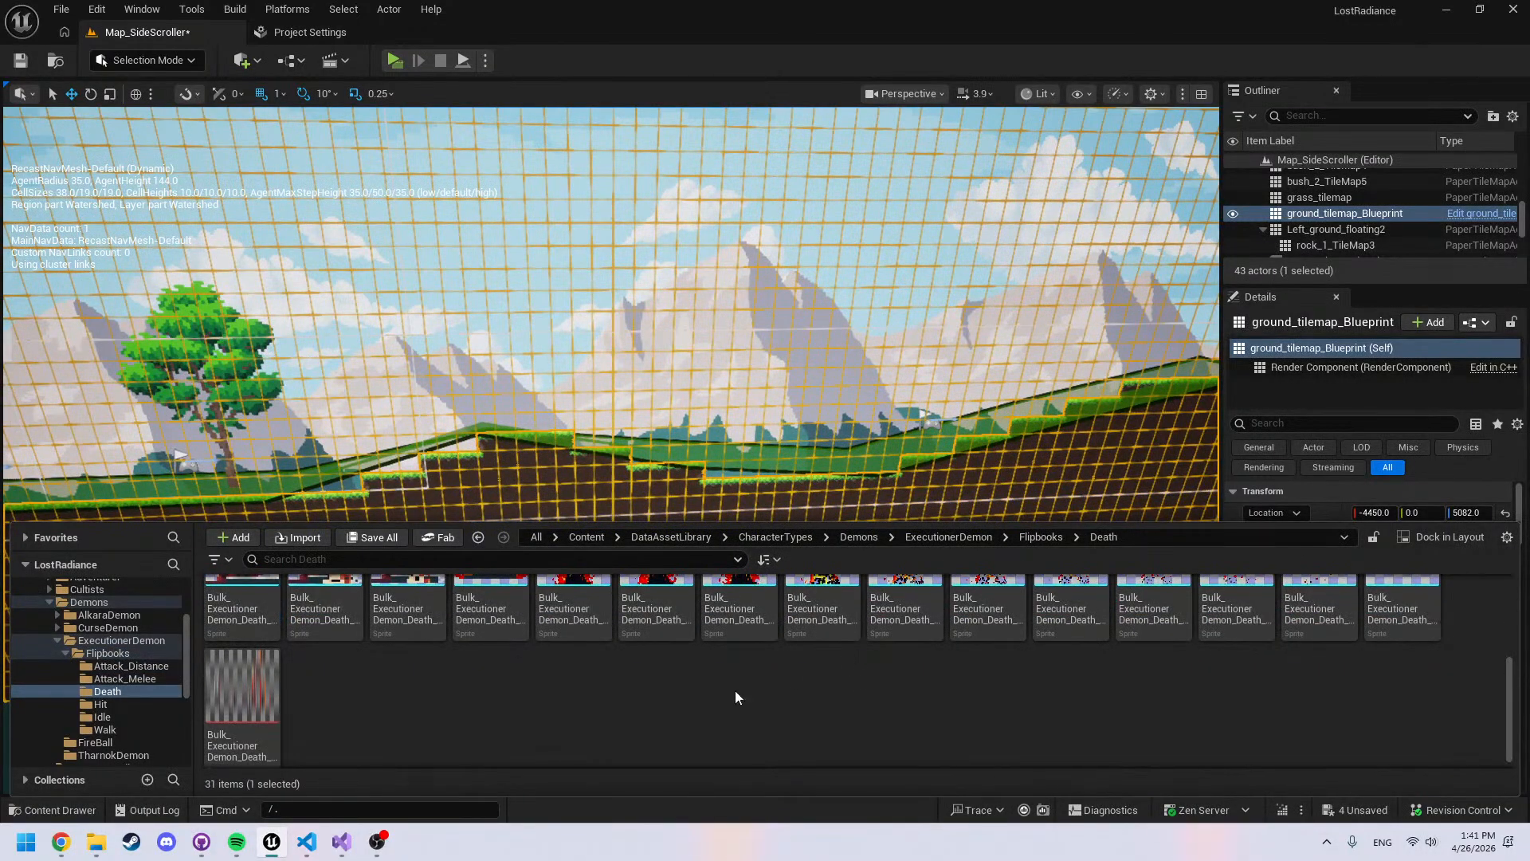
pyautogui.hotkey('ctrl', 'a')
pyautogui.rightClick(233, 690)
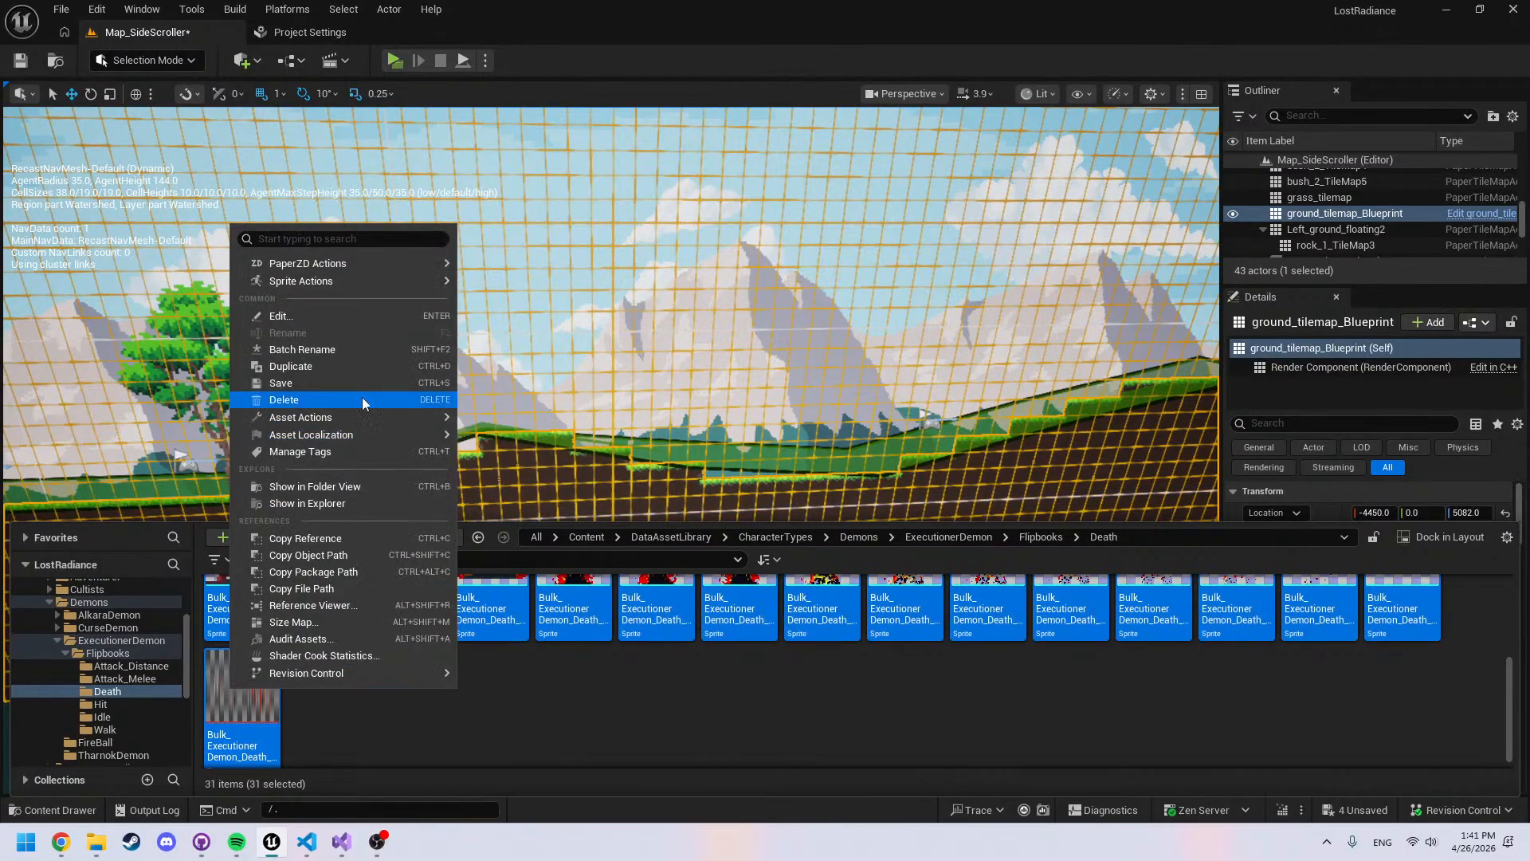
pyautogui.click(356, 351)
pyautogui.click(489, 297)
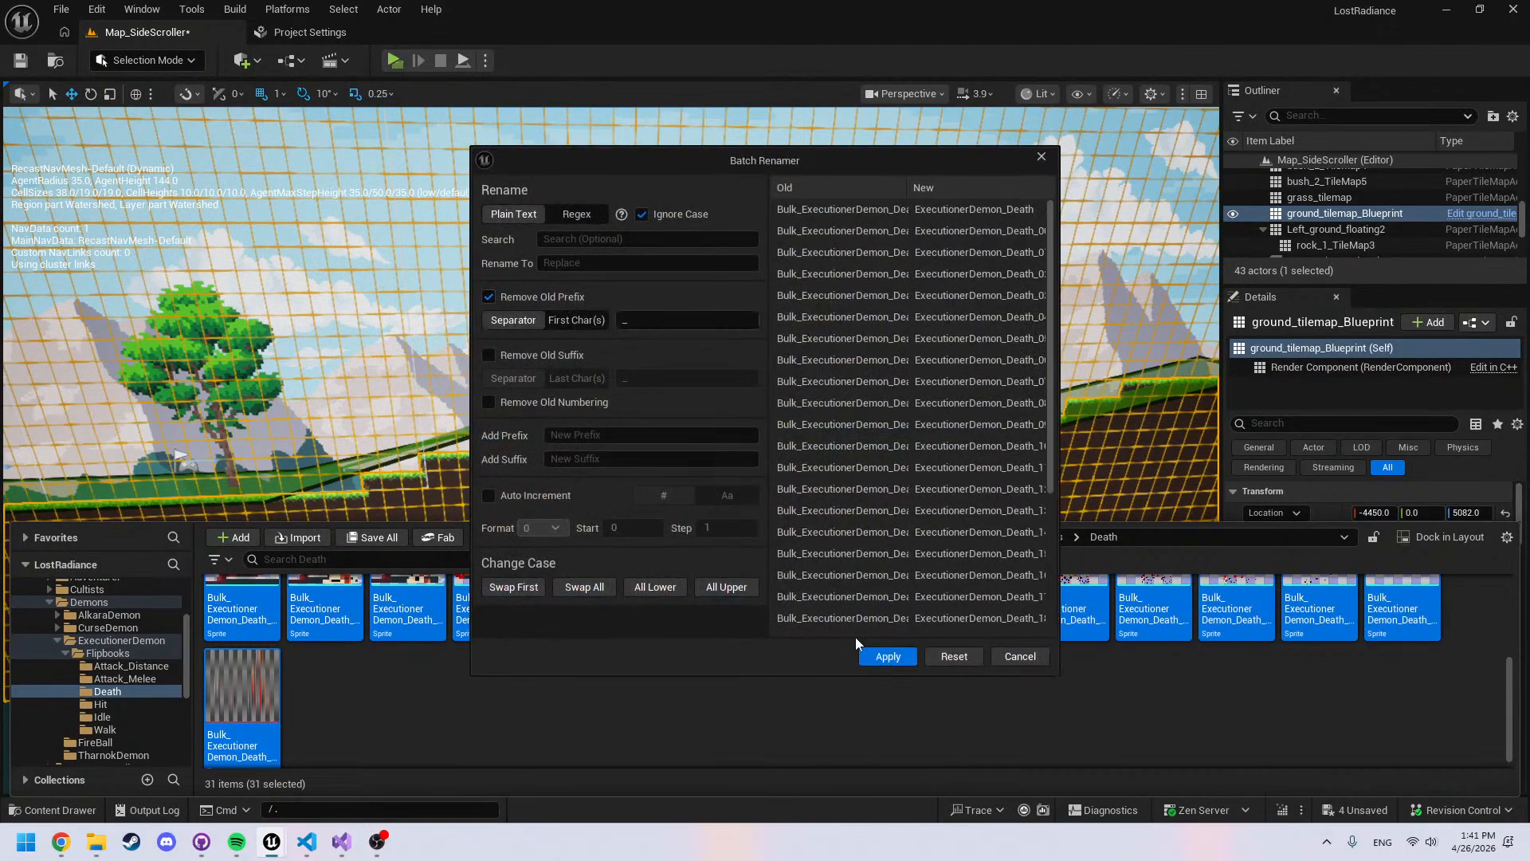
pyautogui.click(888, 656)
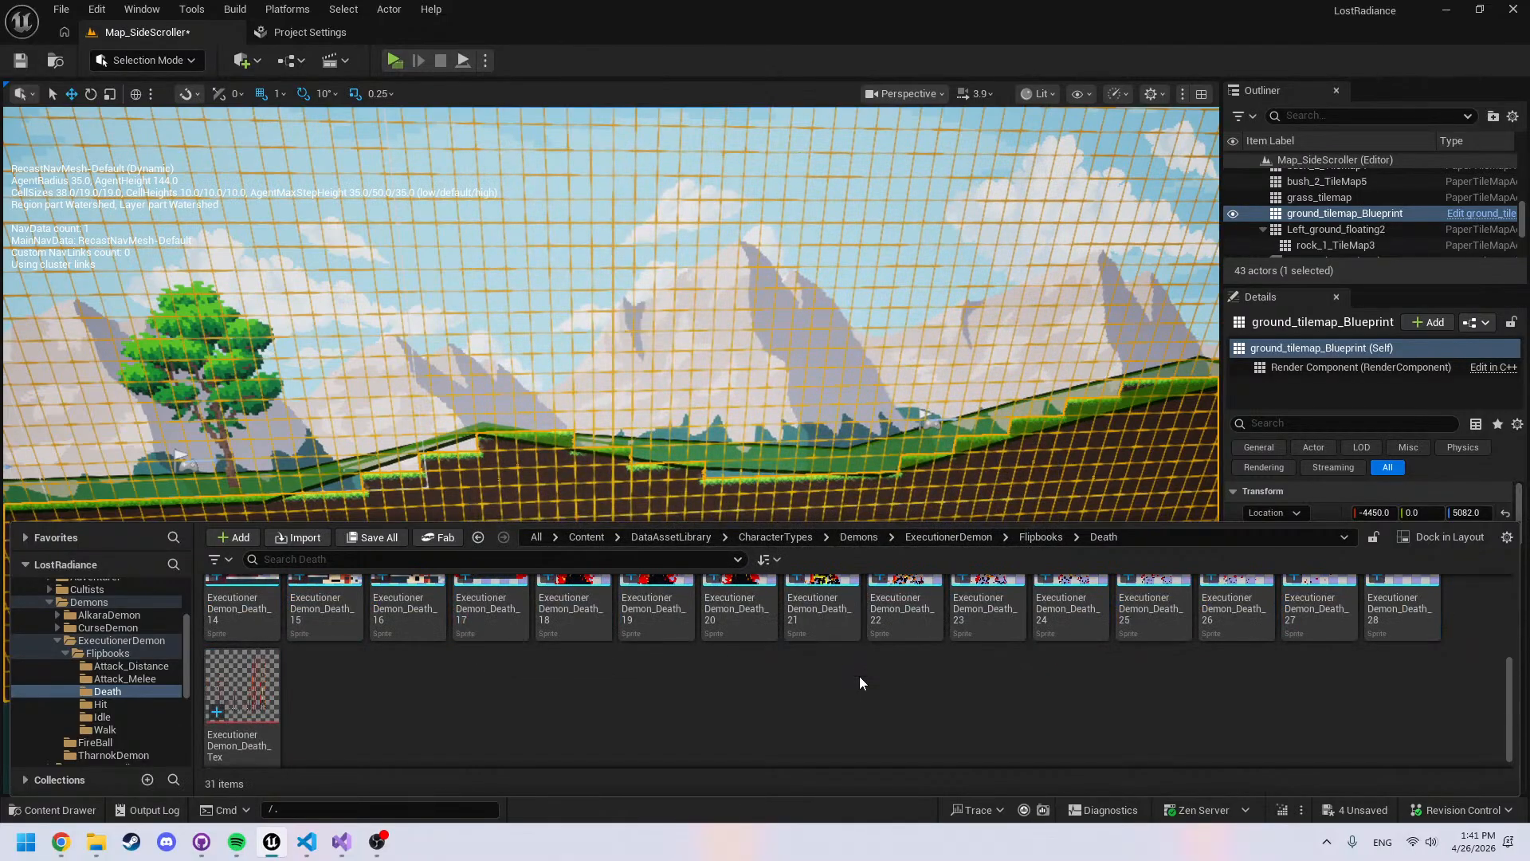
# Remove the Bulk_ prefix from the flipbook, sprites and texture in the Hit folder with a batch rename
pyautogui.click(1030, 542)
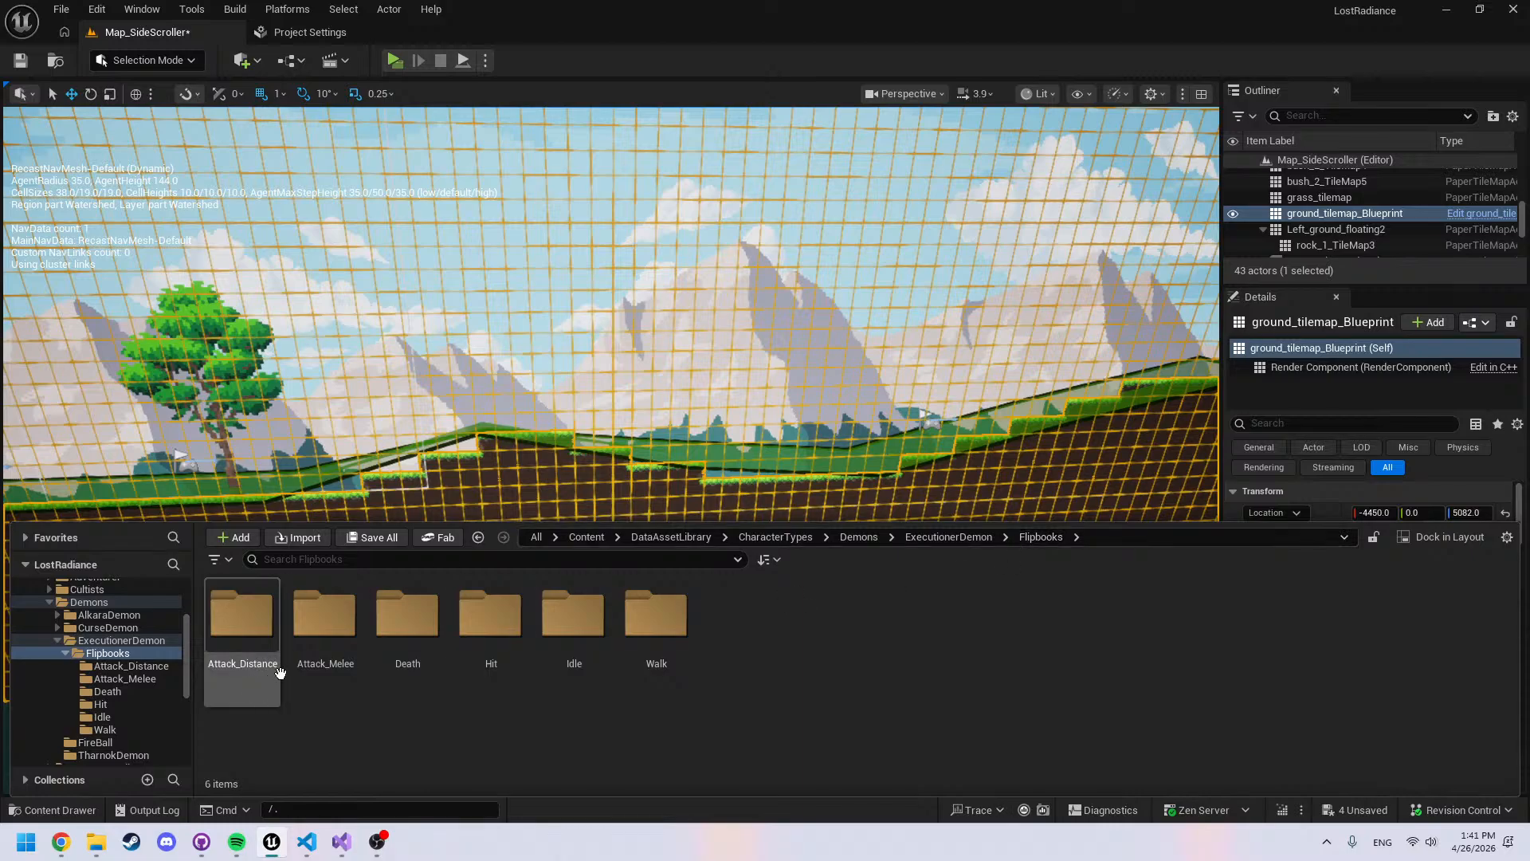
pyautogui.doubleClick(490, 615)
pyautogui.keyDown('shift'); pyautogui.click(735, 630); pyautogui.keyUp('shift')
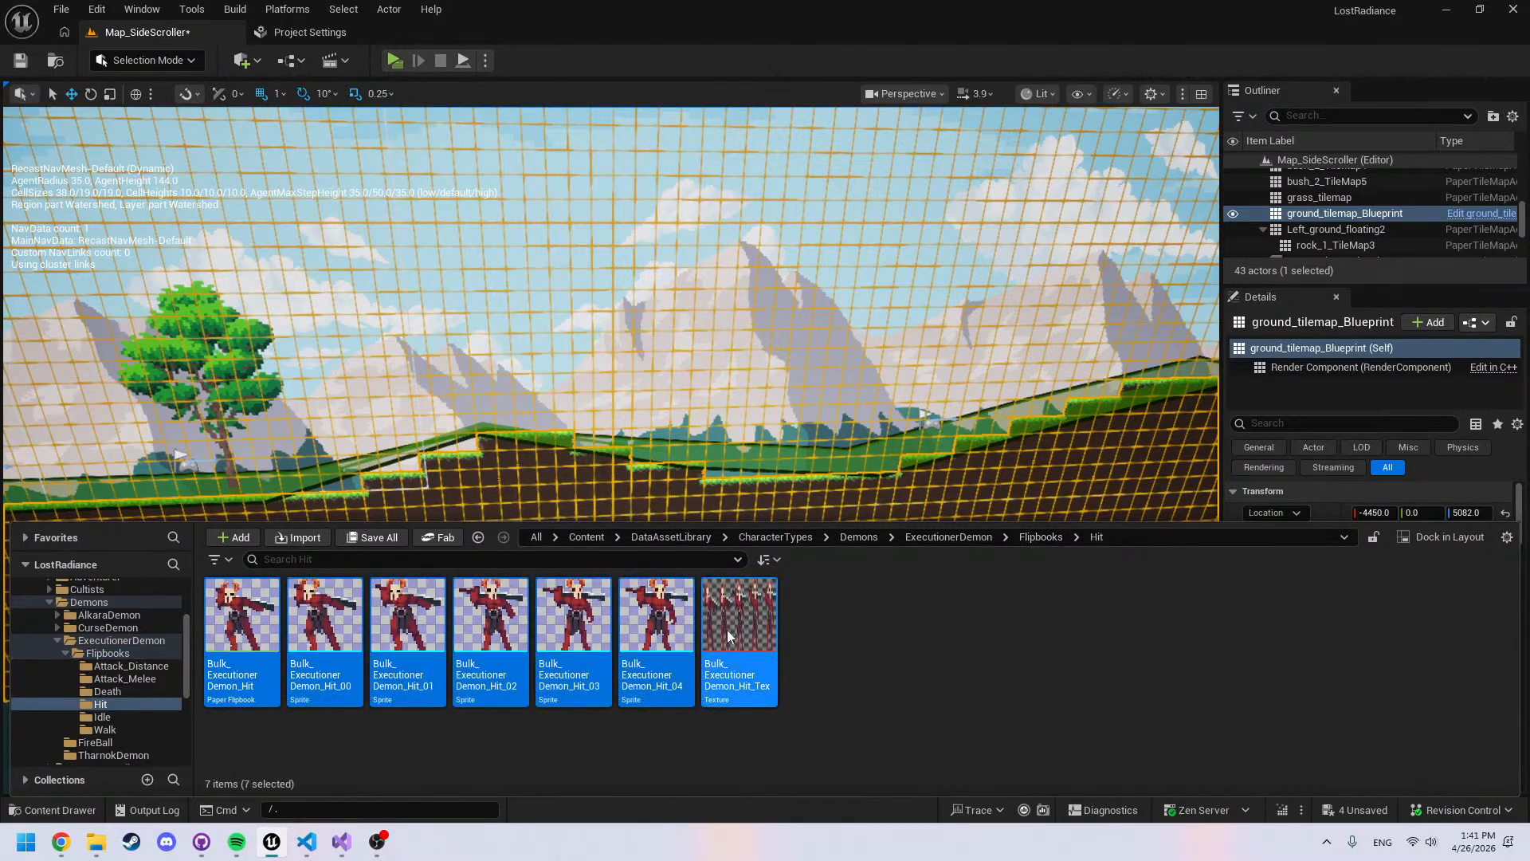
pyautogui.rightClick(735, 630)
pyautogui.click(864, 294)
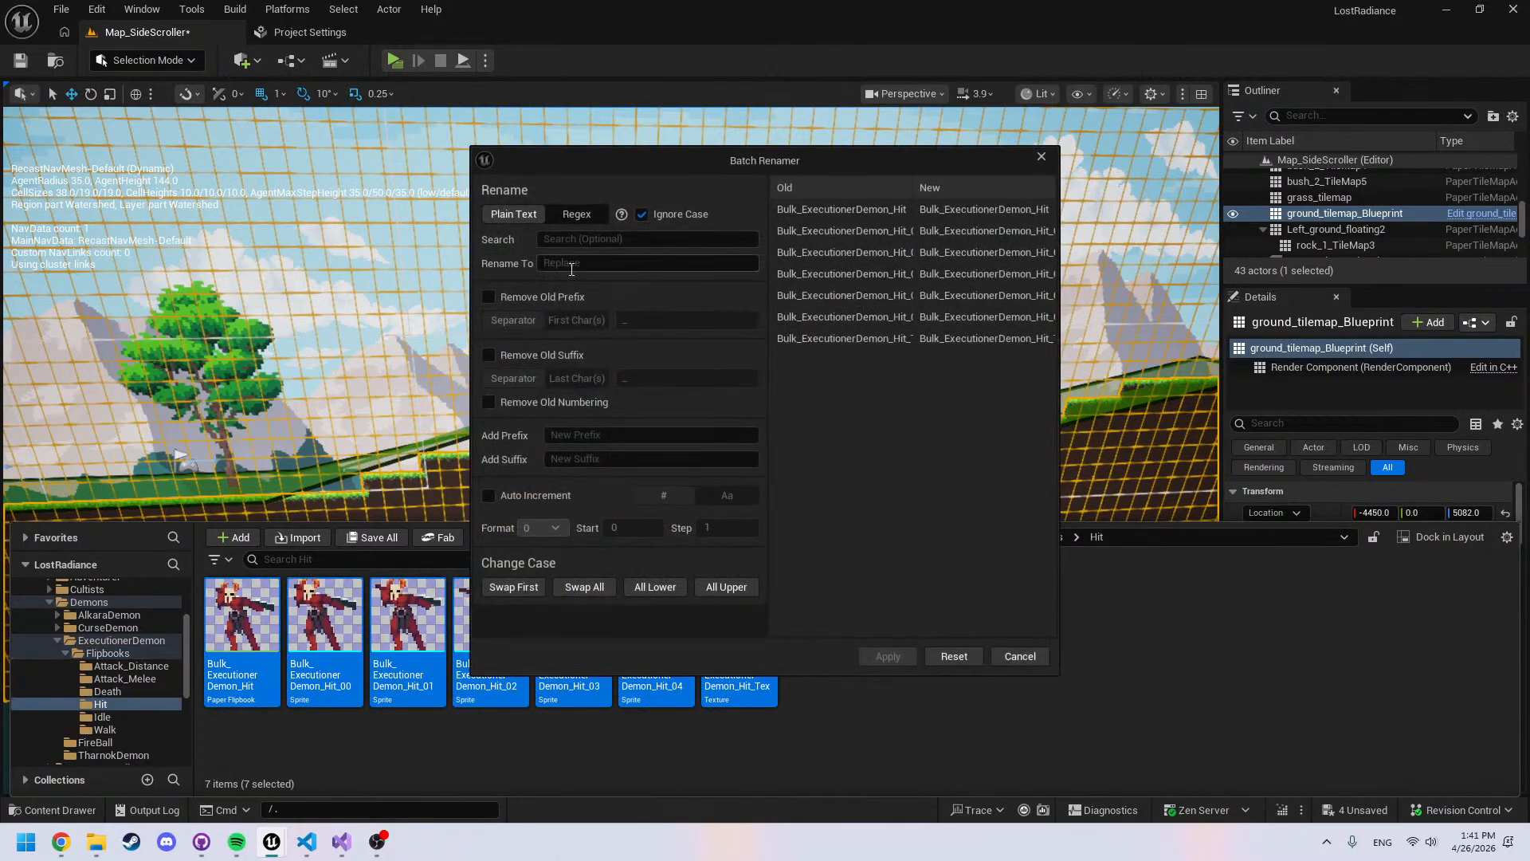
pyautogui.click(489, 297)
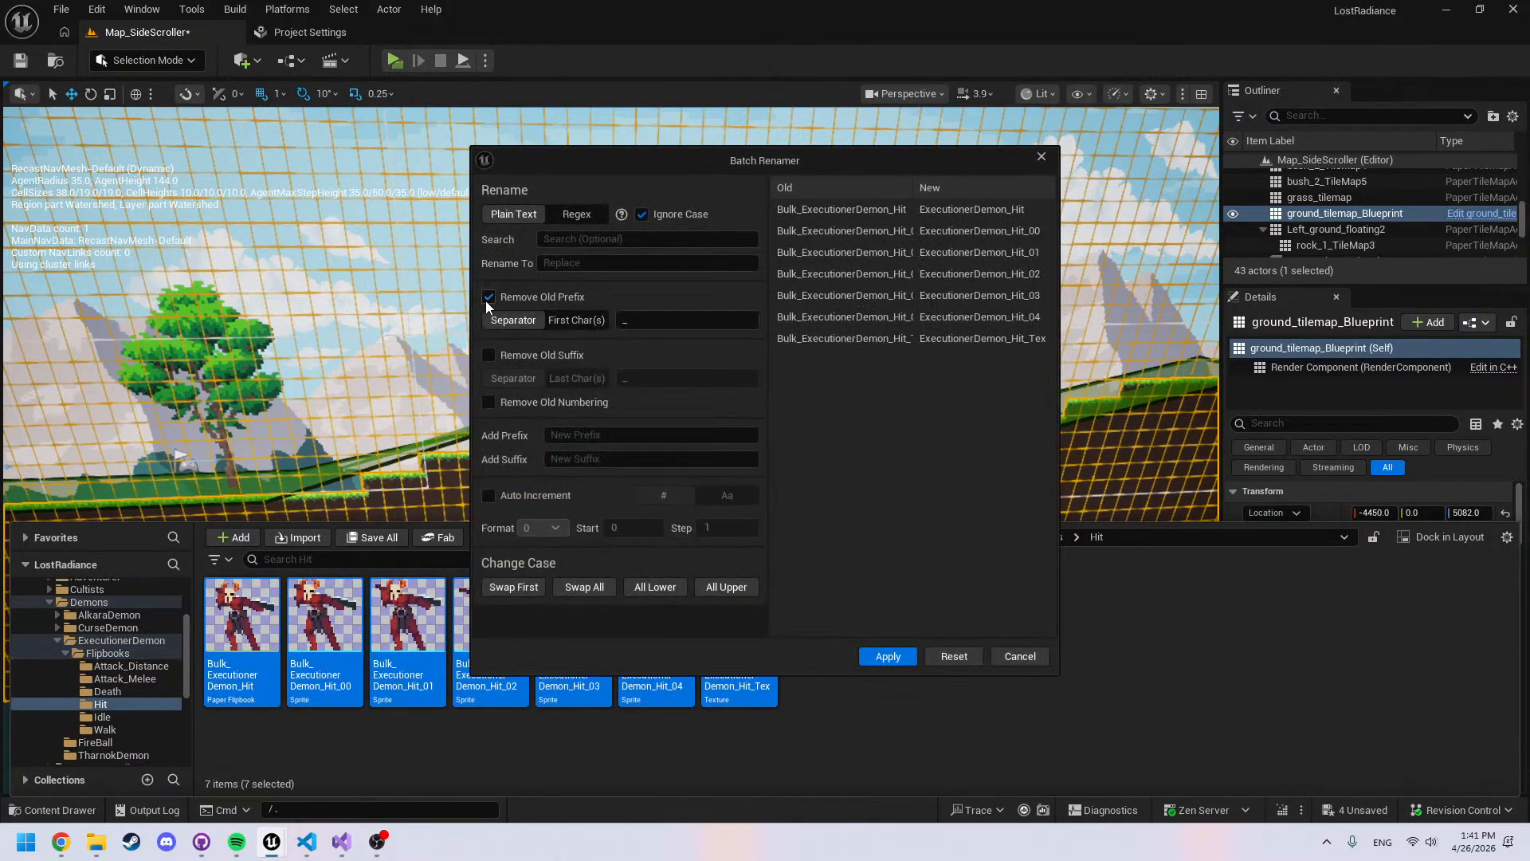
pyautogui.click(889, 657)
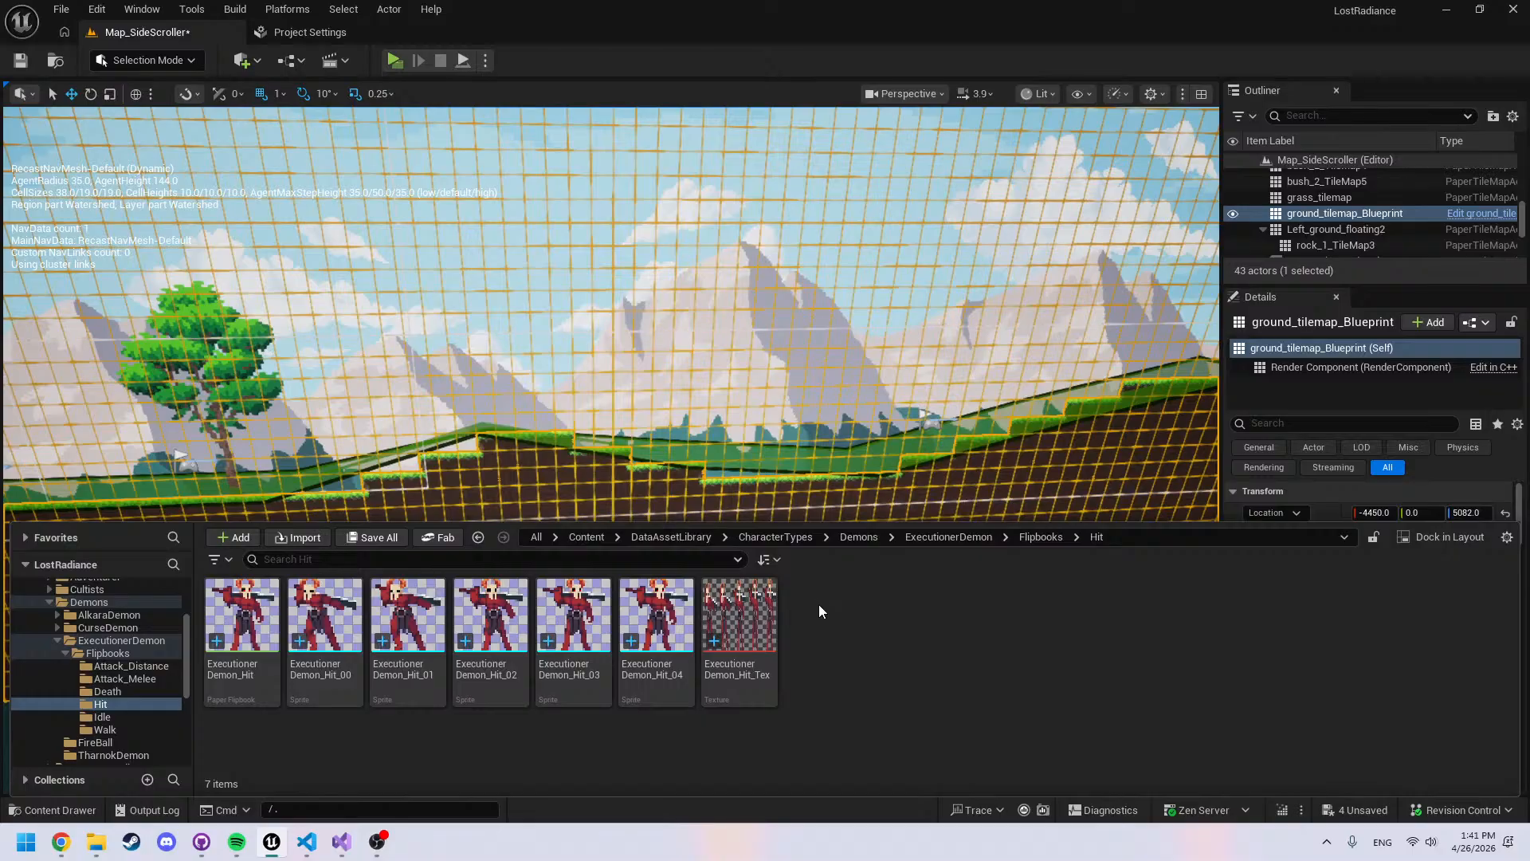
# Batch rename all assets in the Idle flipbook folder so their names drop the Bulk_ prefix
pyautogui.click(1036, 537)
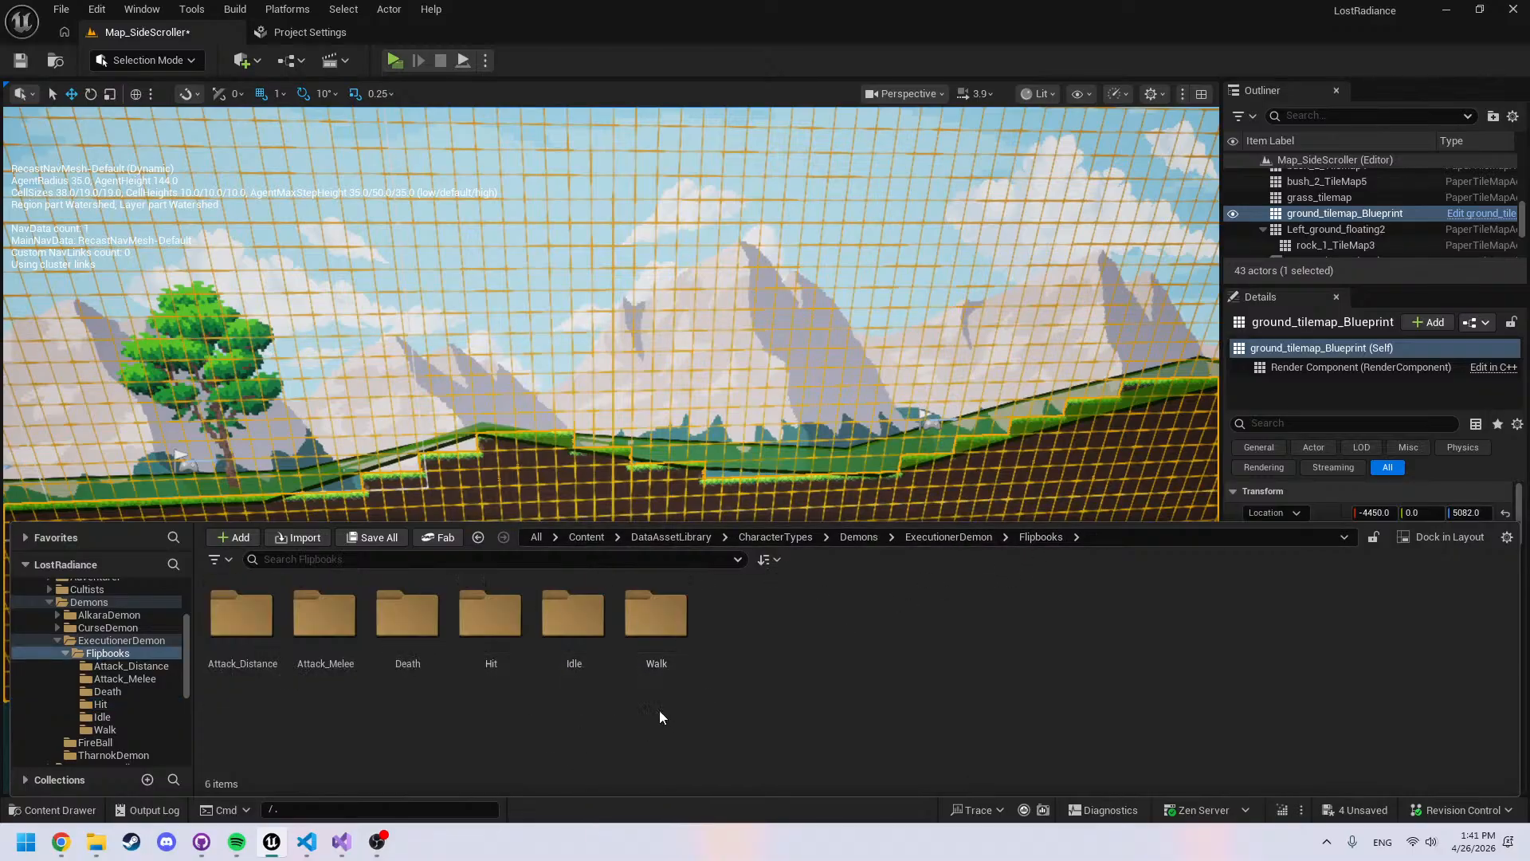
pyautogui.doubleClick(572, 630)
pyautogui.click(248, 628)
pyautogui.keyDown('shift'); pyautogui.click(964, 617); pyautogui.keyUp('shift')
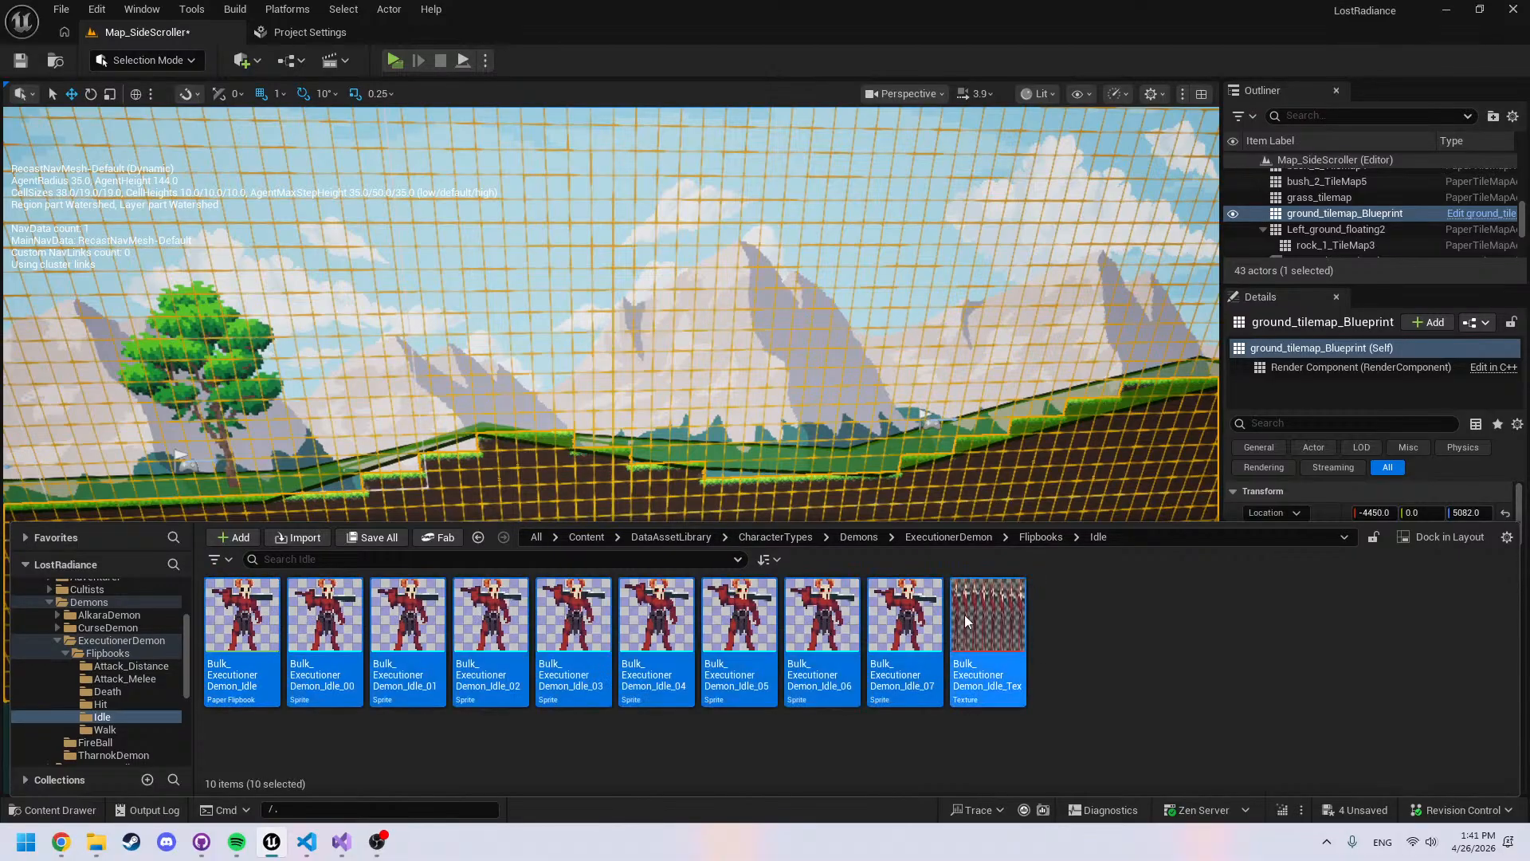
pyautogui.rightClick(965, 615)
pyautogui.click(1074, 271)
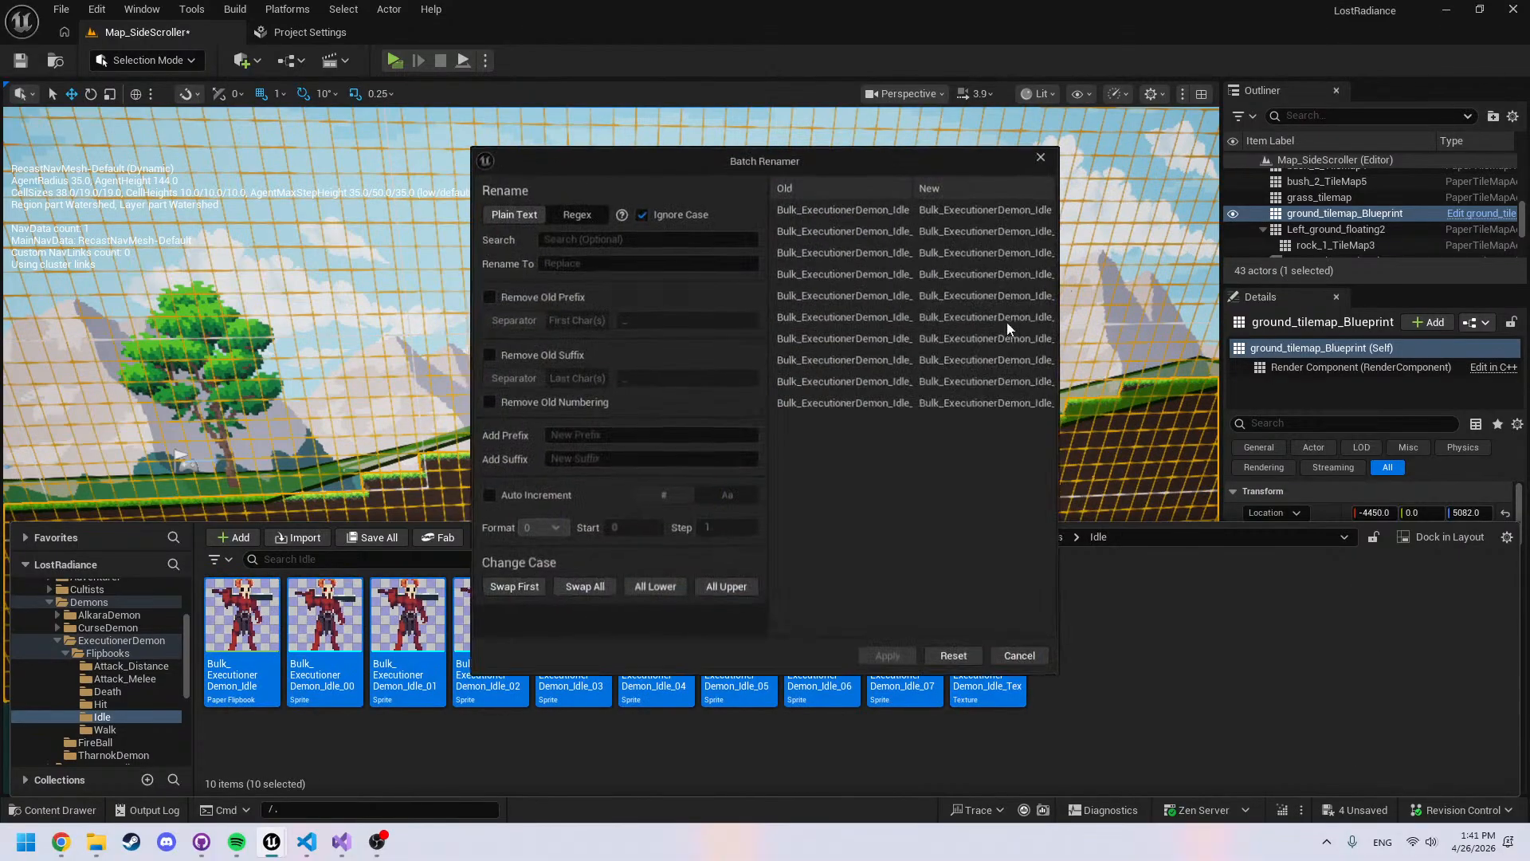
pyautogui.click(520, 321)
pyautogui.click(885, 656)
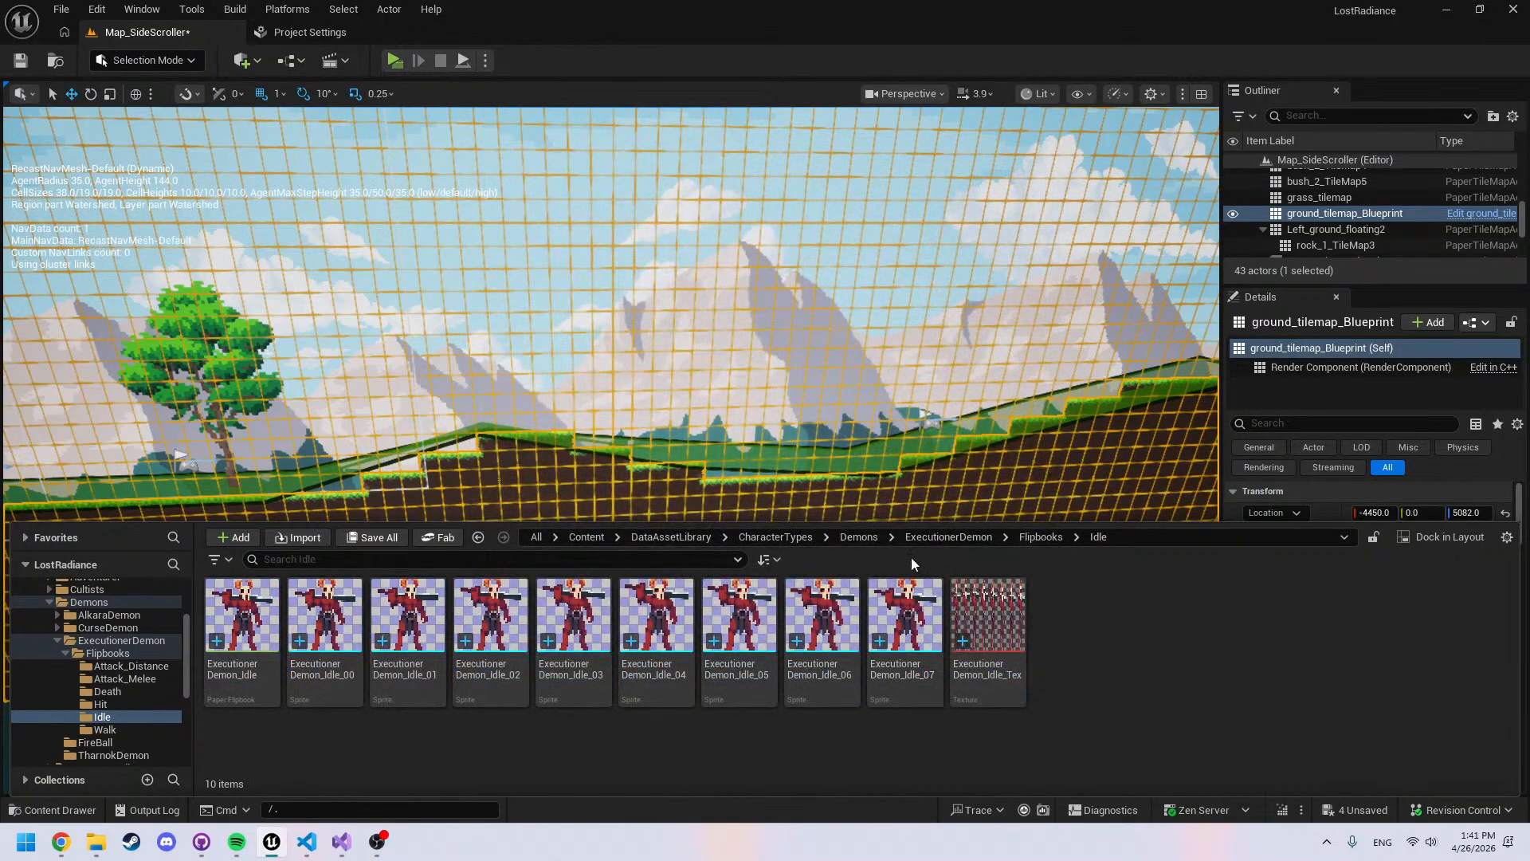
# Batch rename all assets in the Walk flipbook folder, stripping the old prefix up to the "_" separator
pyautogui.click(1040, 538)
pyautogui.doubleClick(656, 614)
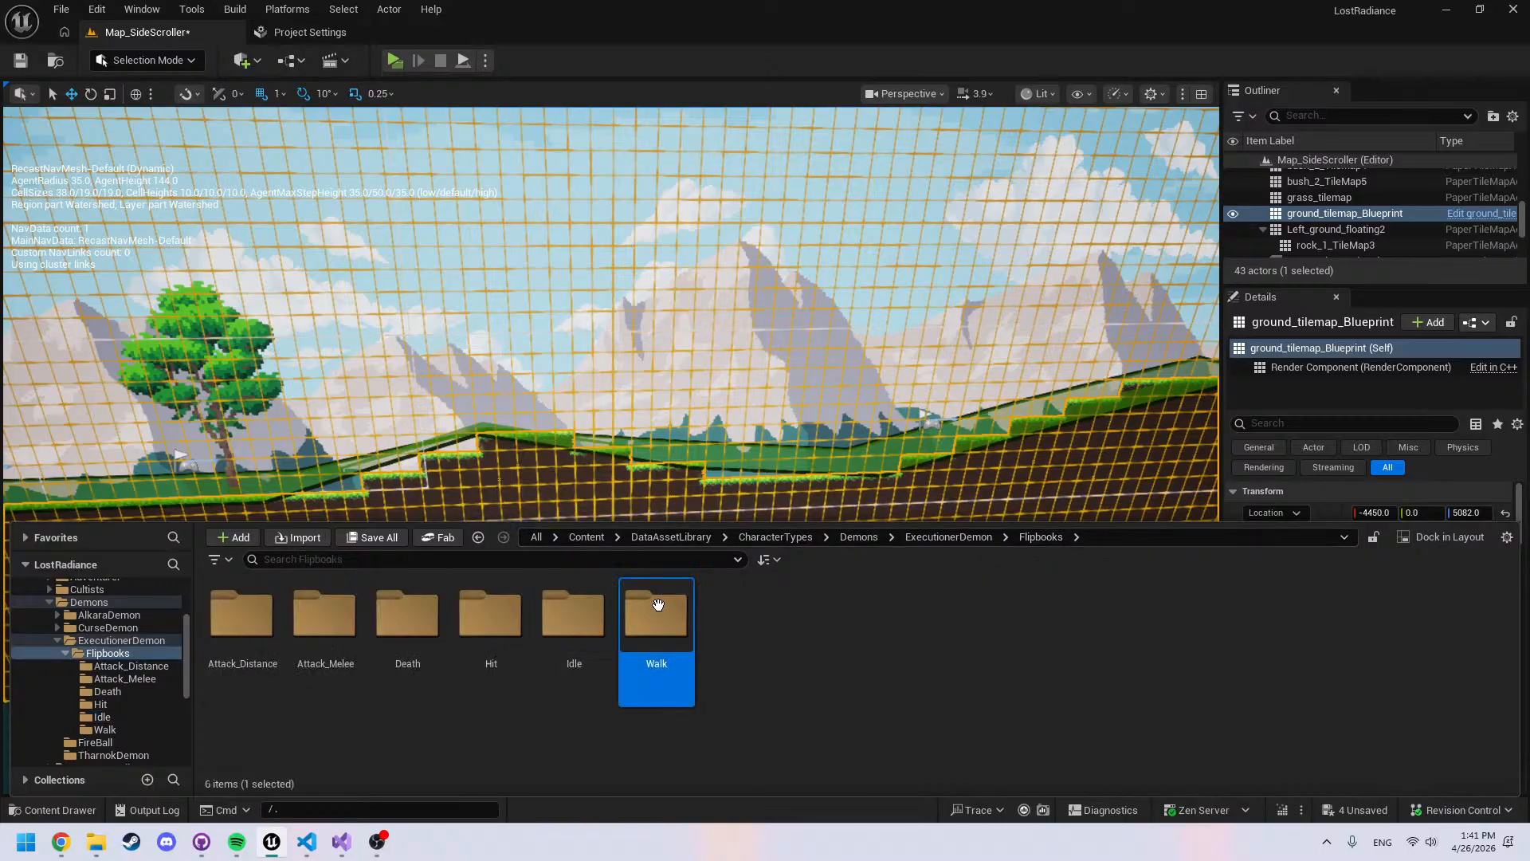
pyautogui.click(260, 618)
pyautogui.keyDown('shift'); pyautogui.click(1164, 663); pyautogui.keyUp('shift')
pyautogui.rightClick(1163, 660)
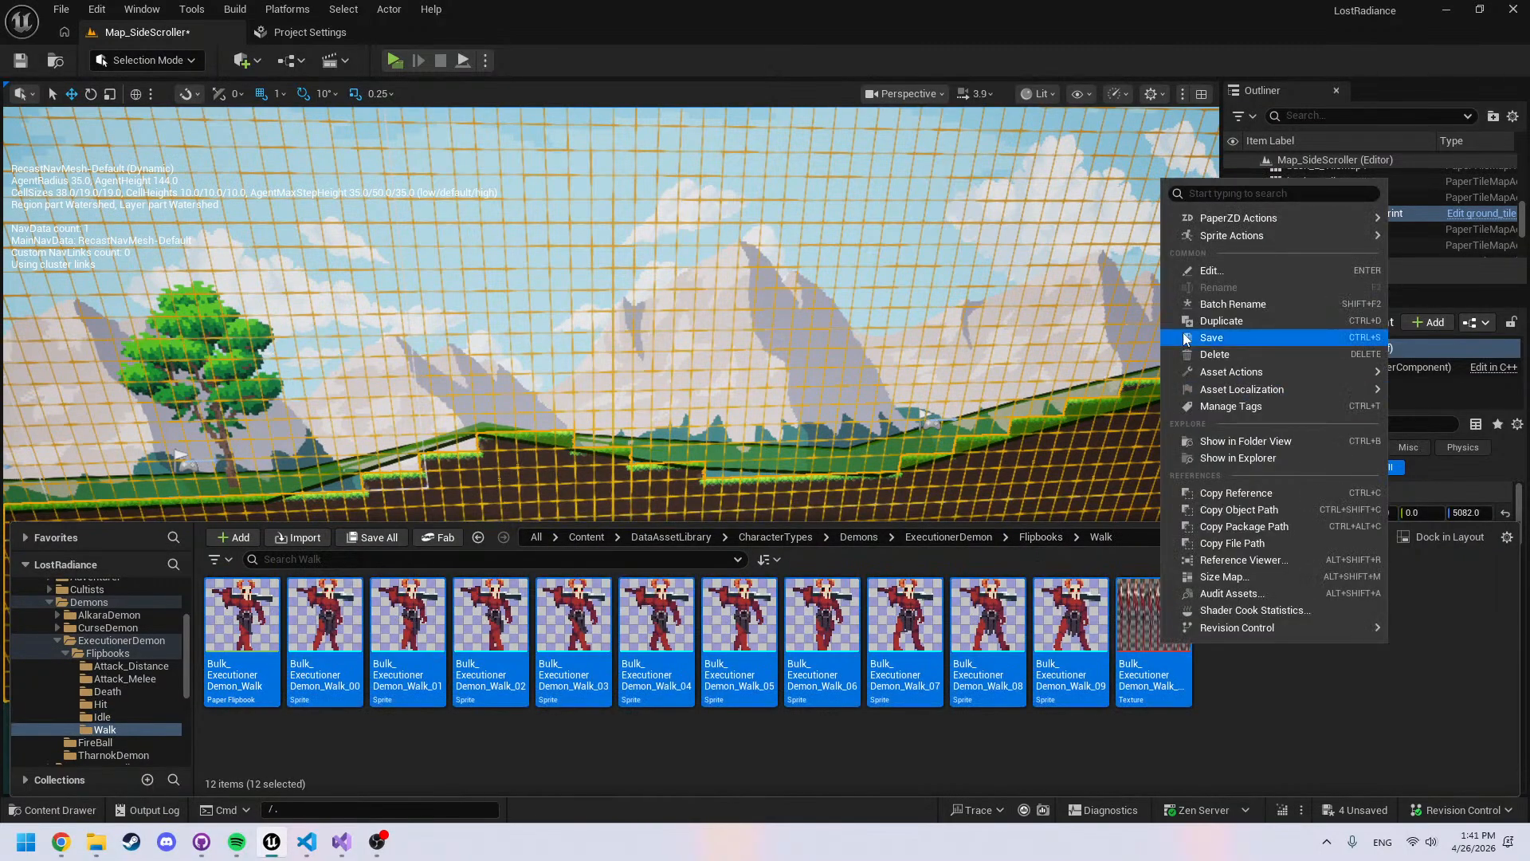
pyautogui.click(1230, 307)
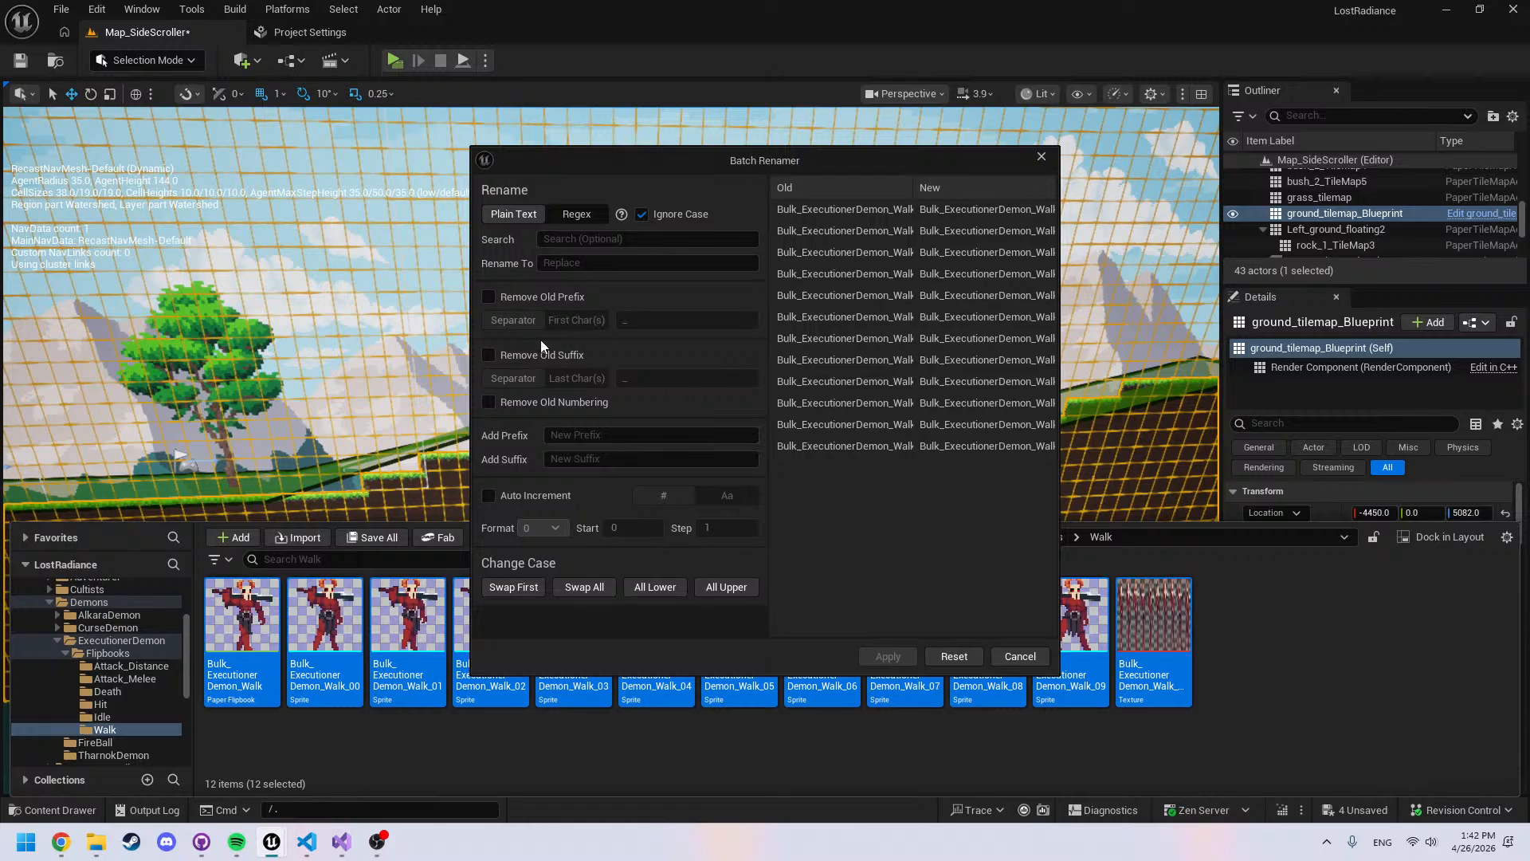
pyautogui.click(500, 301)
pyautogui.click(903, 656)
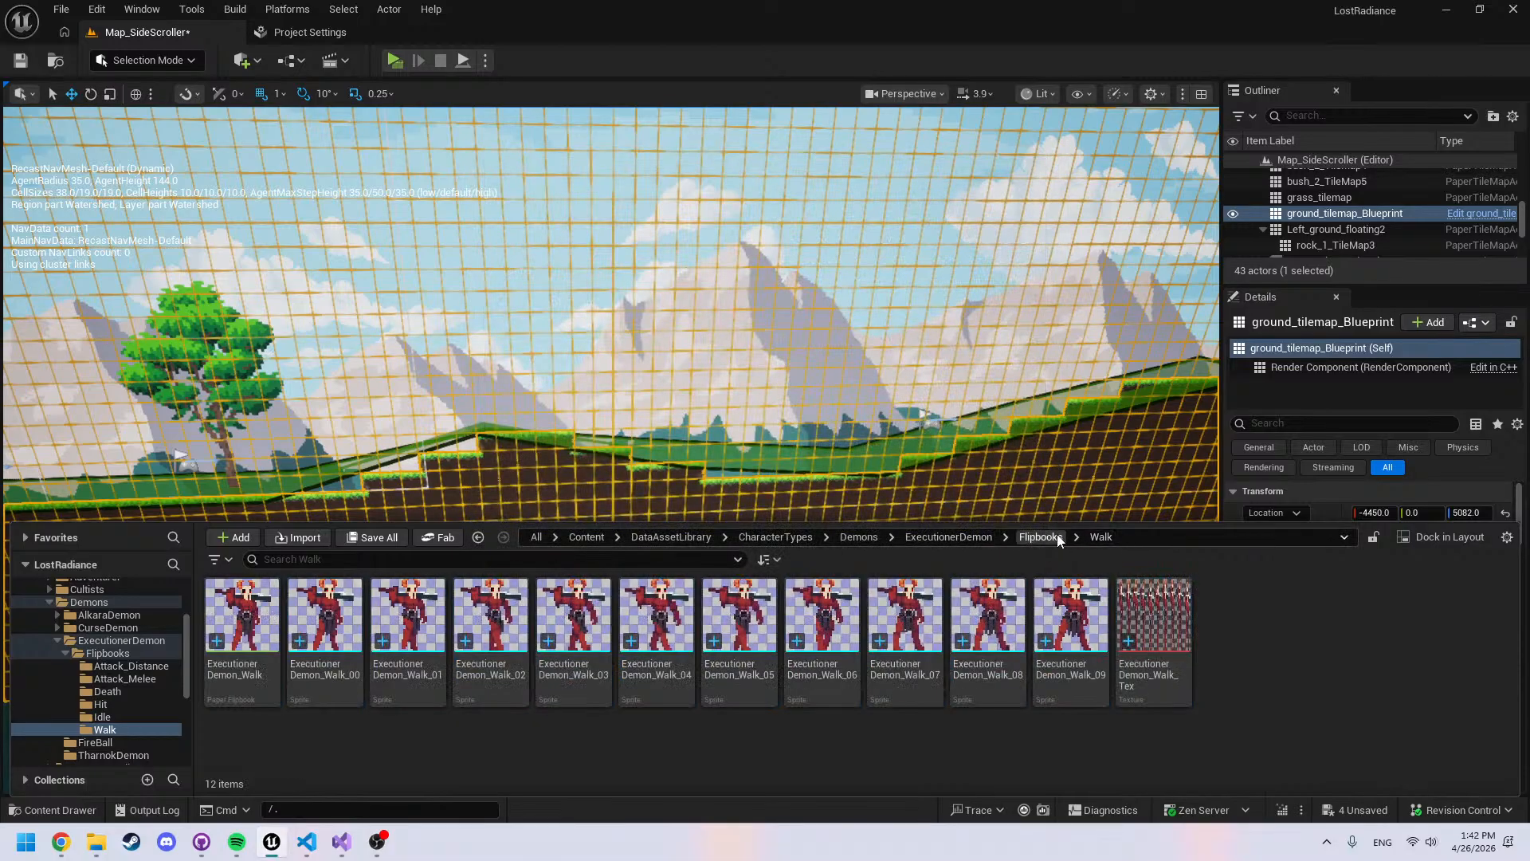
# Return to the ExecutionerDemon folder and delete its loose Attack_Distance texture
pyautogui.click(1041, 538)
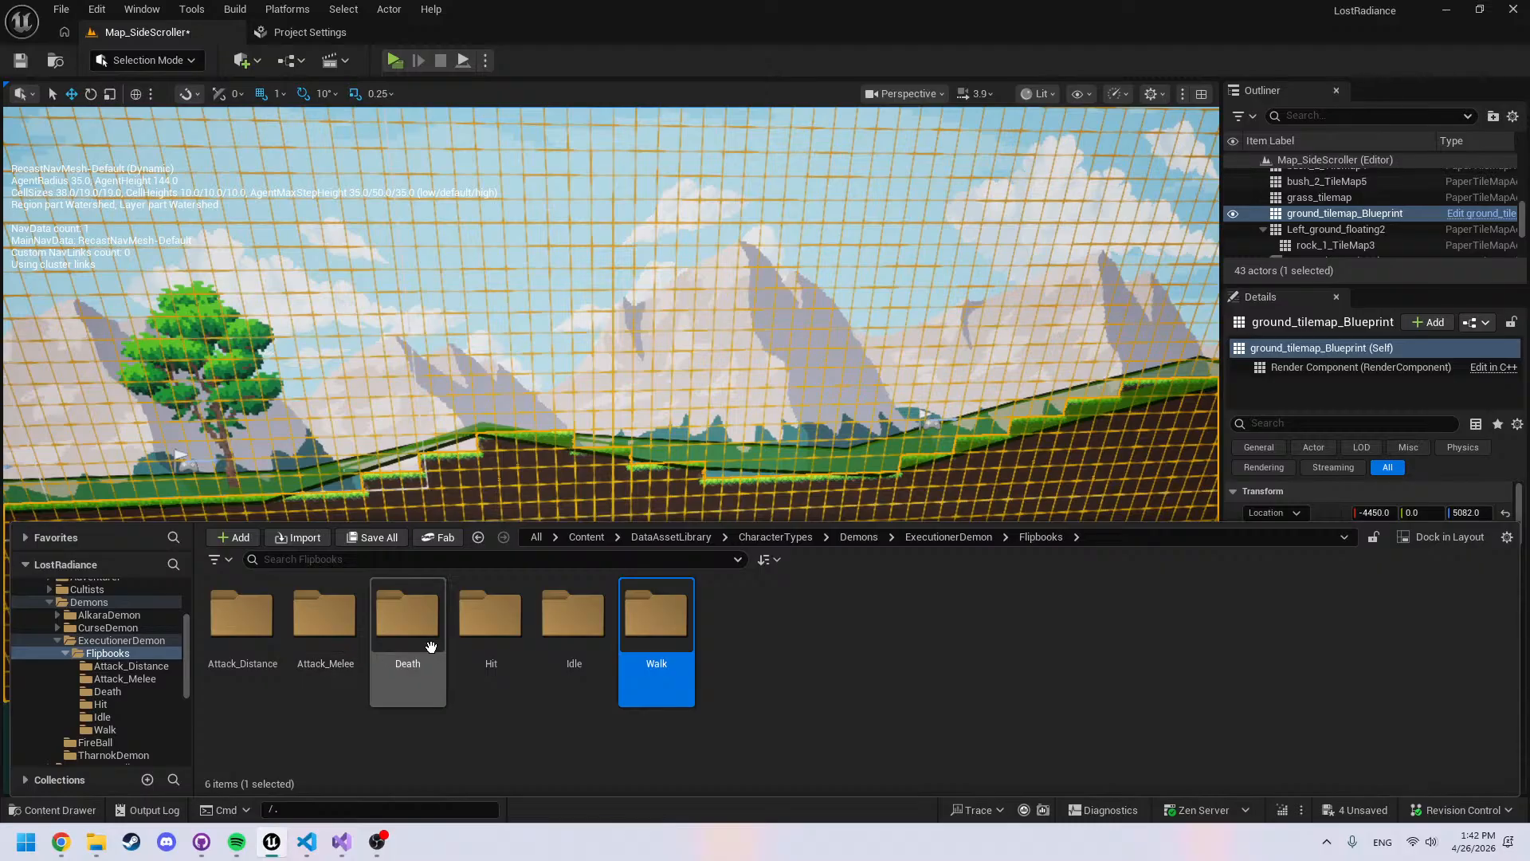
pyautogui.click(953, 539)
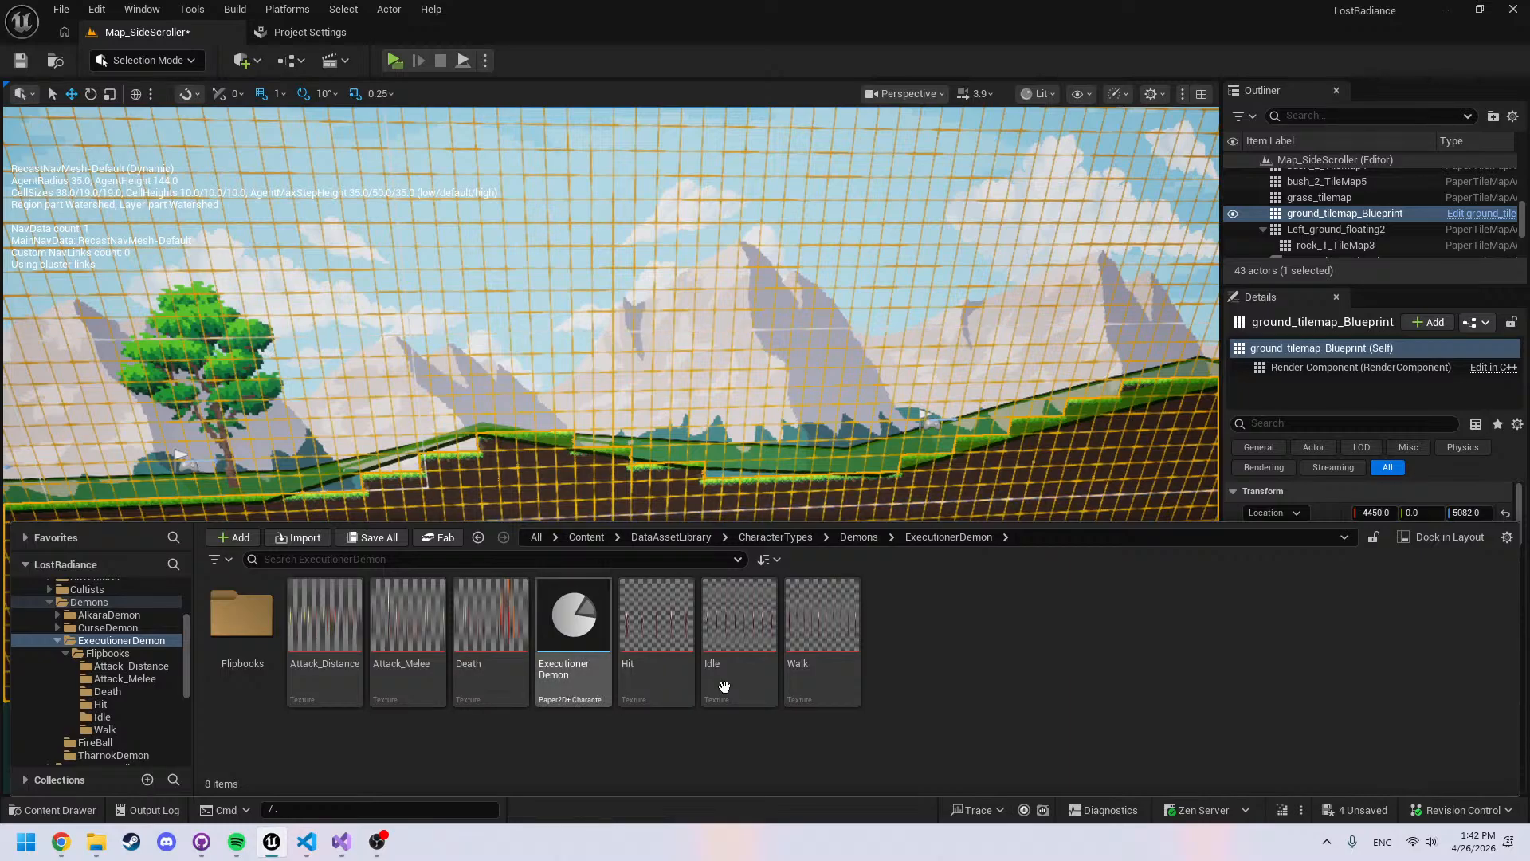
pyautogui.click(656, 630)
pyautogui.click(348, 632)
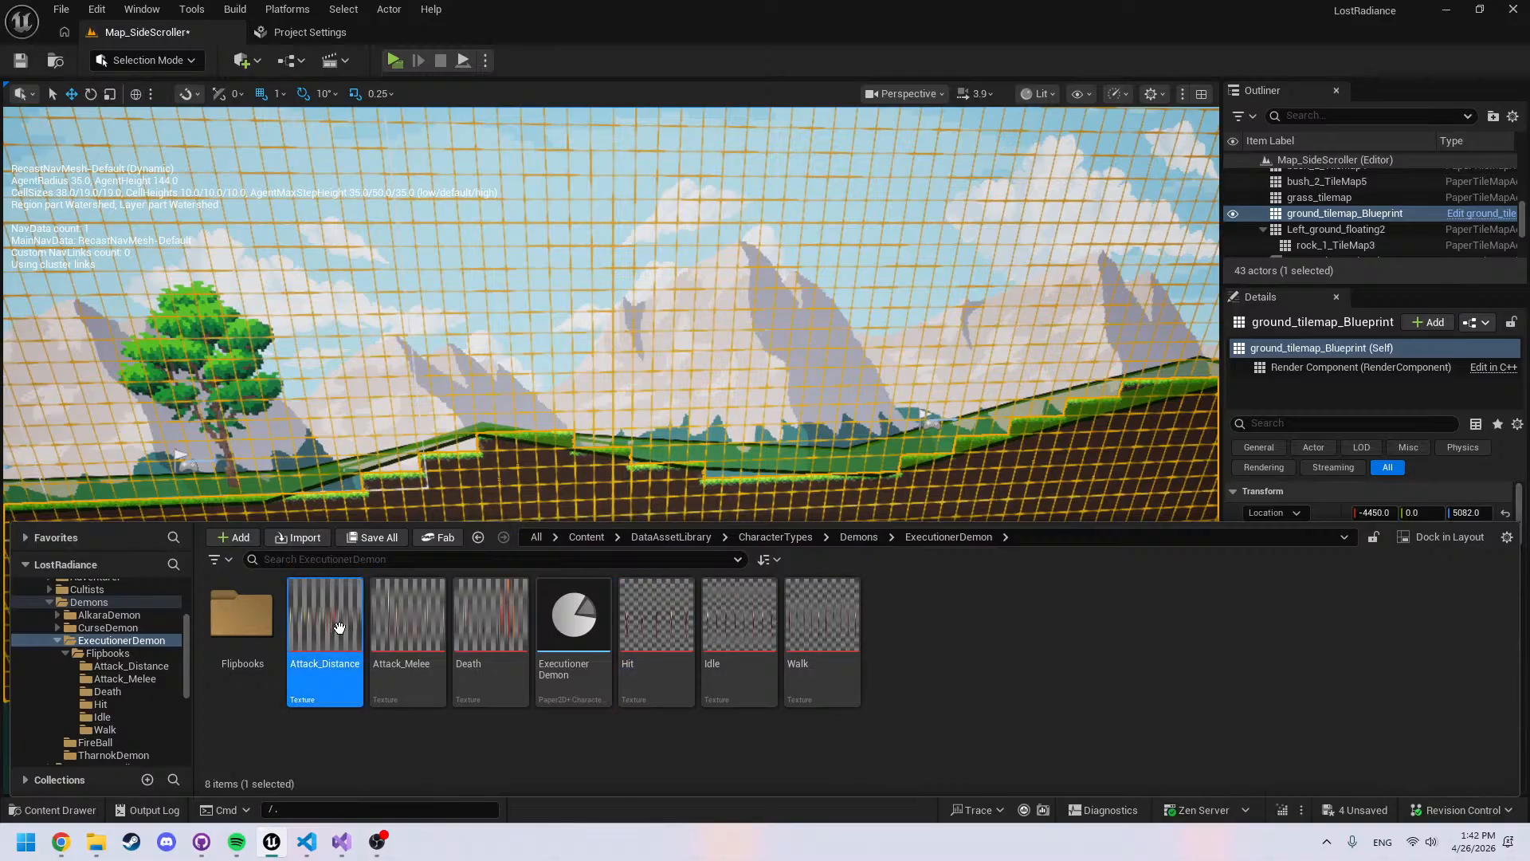
pyautogui.press('Delete')
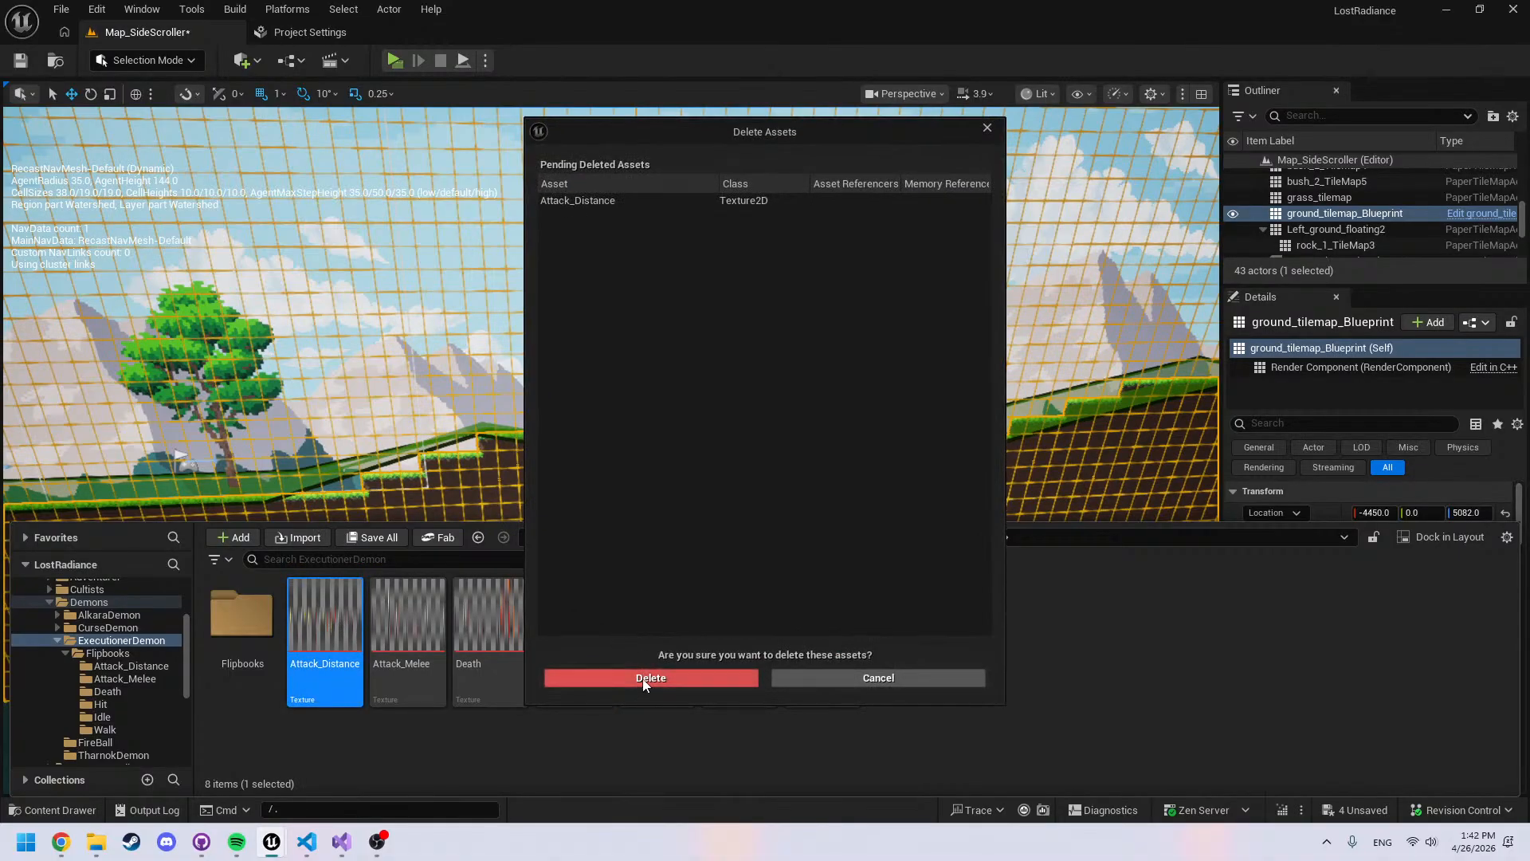
pyautogui.click(641, 678)
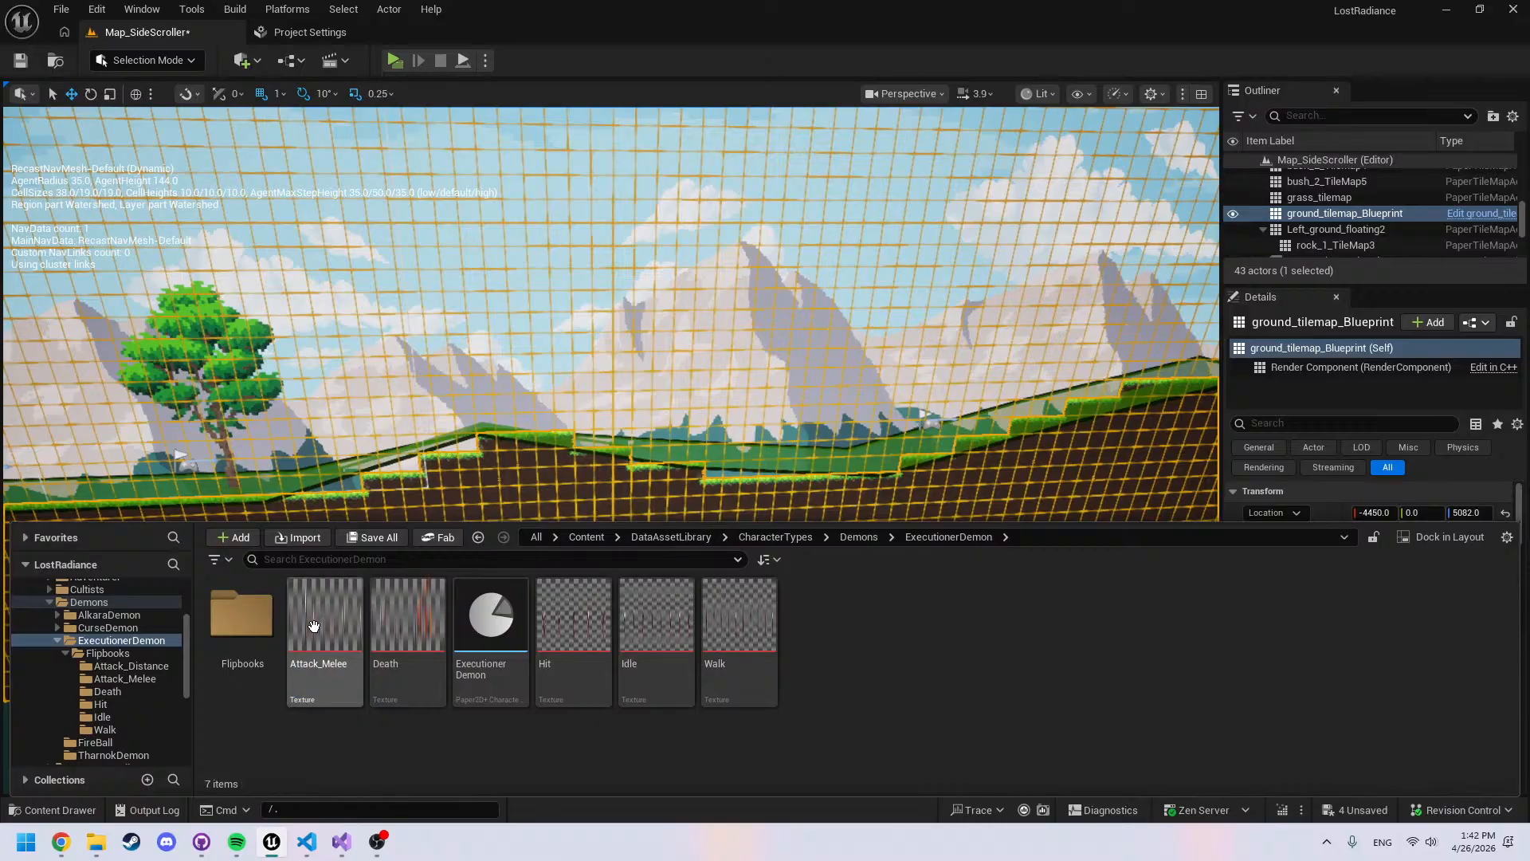
# Delete the loose Attack_Melee, Death, Hit, Idle and Walk textures from the ExecutionerDemon folder, keeping the character asset and Flipbooks folder
pyautogui.click(311, 647)
pyautogui.keyDown('ctrl'); pyautogui.click(414, 654); pyautogui.keyUp('ctrl')
pyautogui.press('Delete')
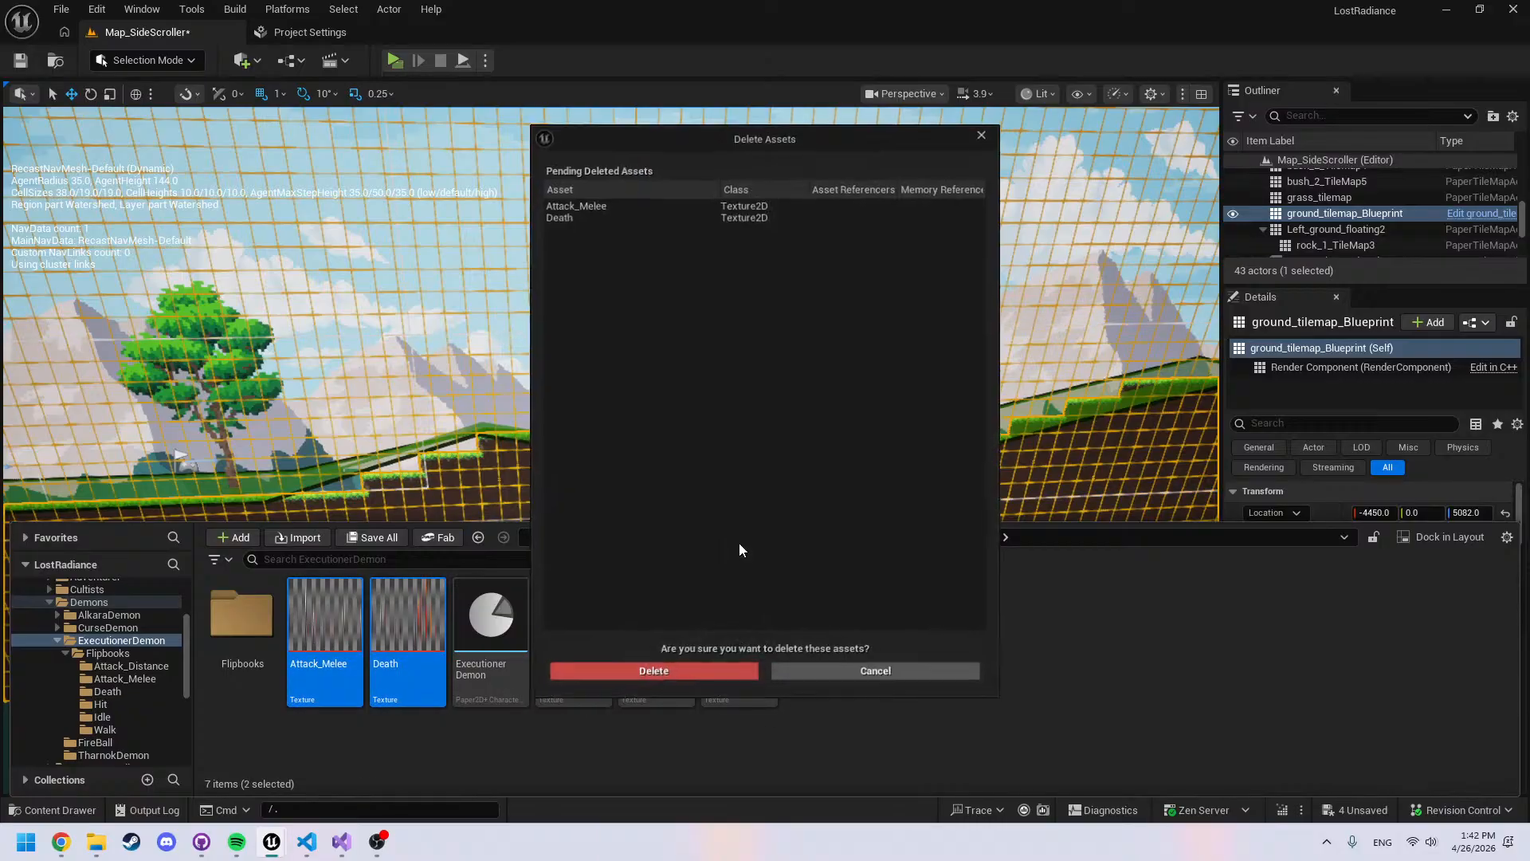
pyautogui.click(669, 680)
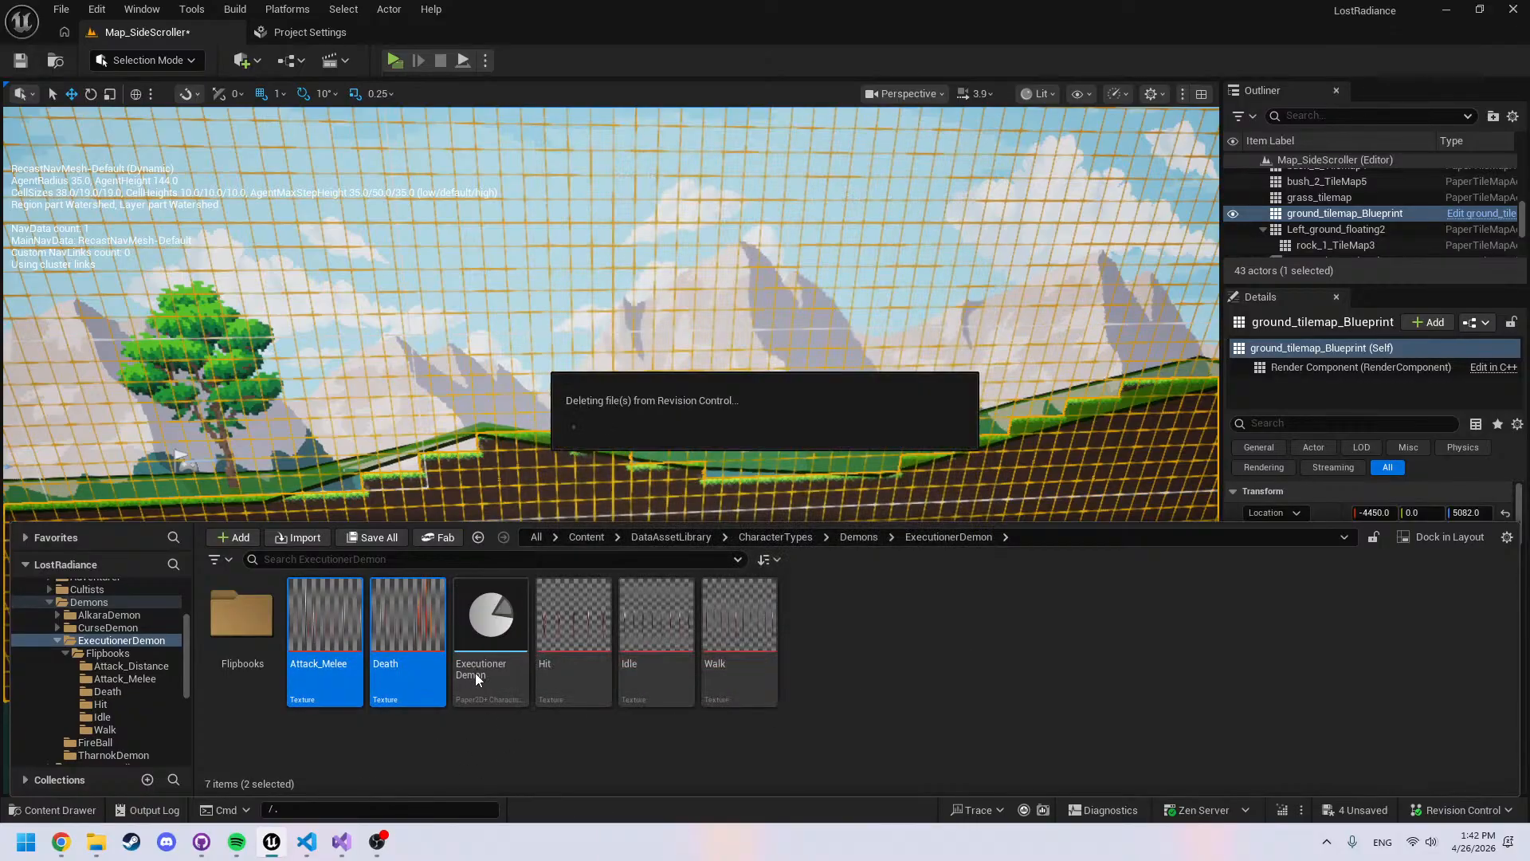
pyautogui.click(412, 652)
pyautogui.keyDown('shift'); pyautogui.click(574, 633); pyautogui.keyUp('shift')
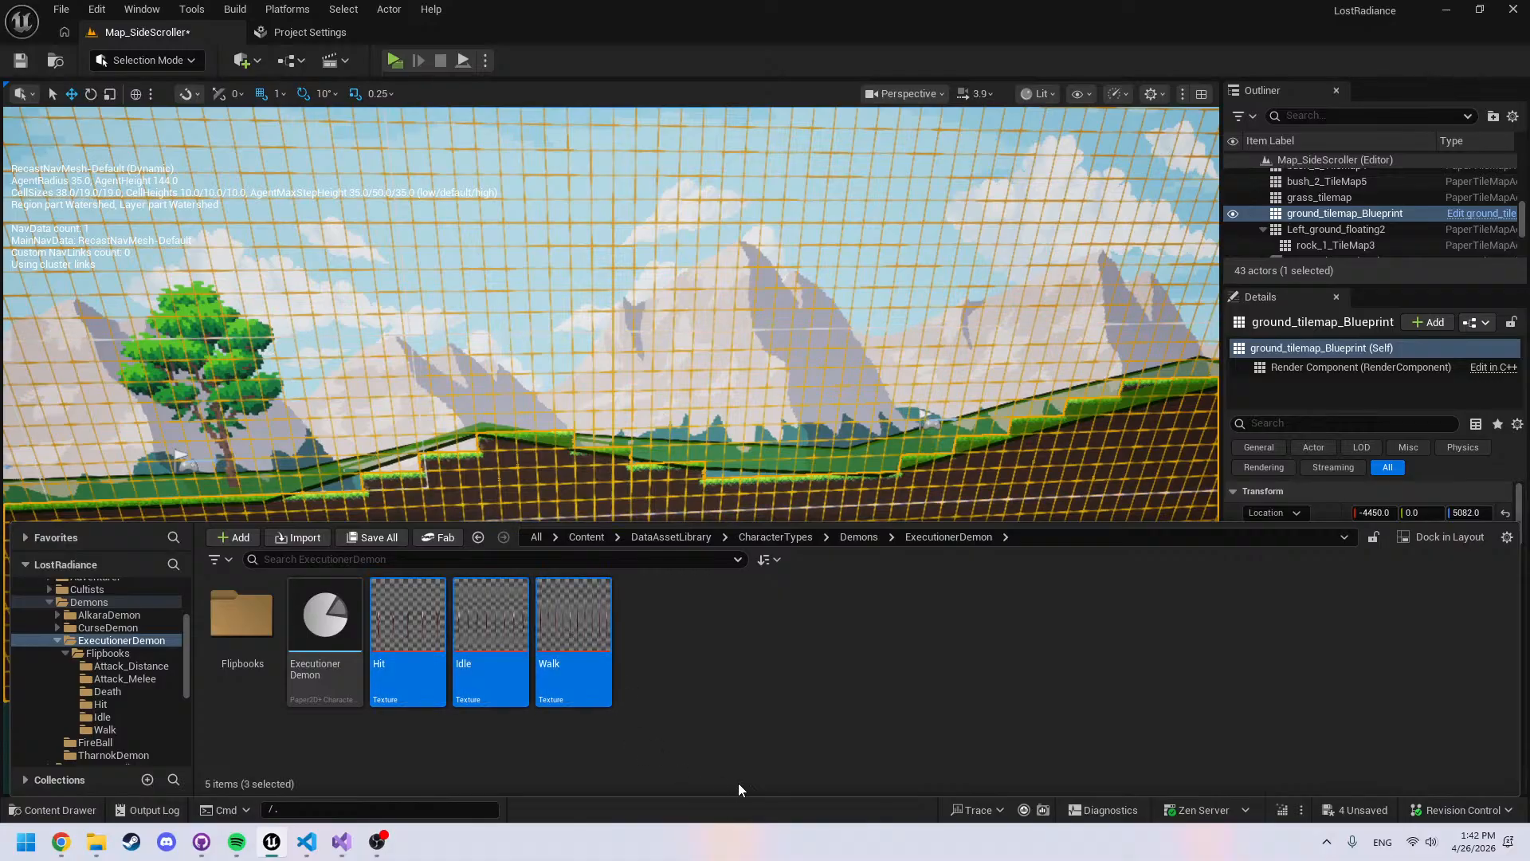
pyautogui.press('Delete')
pyautogui.click(693, 670)
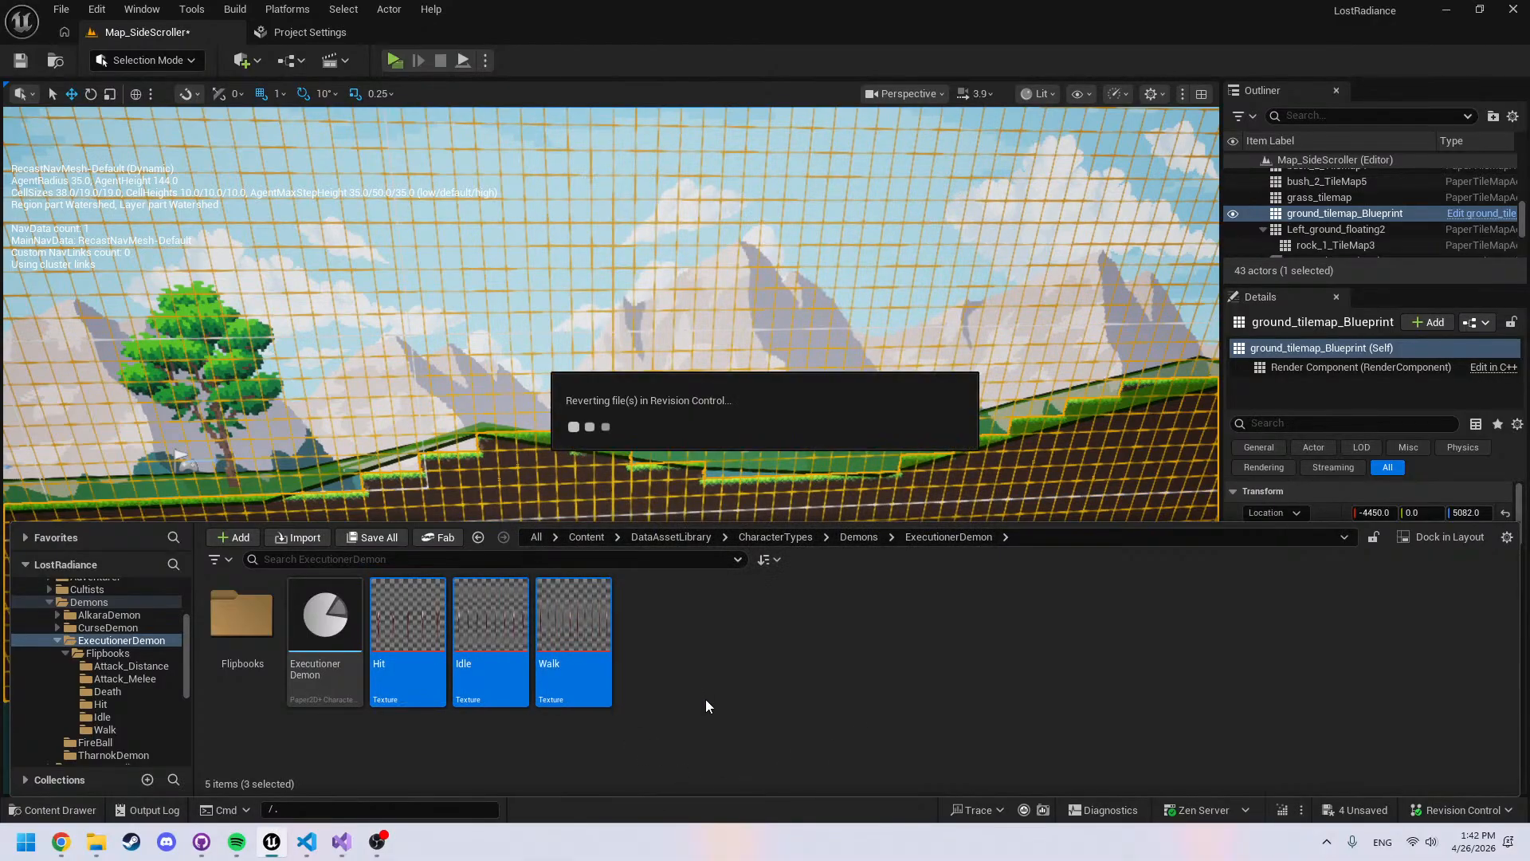
# Open the texture in the Attack_Distance flipbook folder, inspect its sprite frames along the strip, and close it
pyautogui.doubleClick(241, 618)
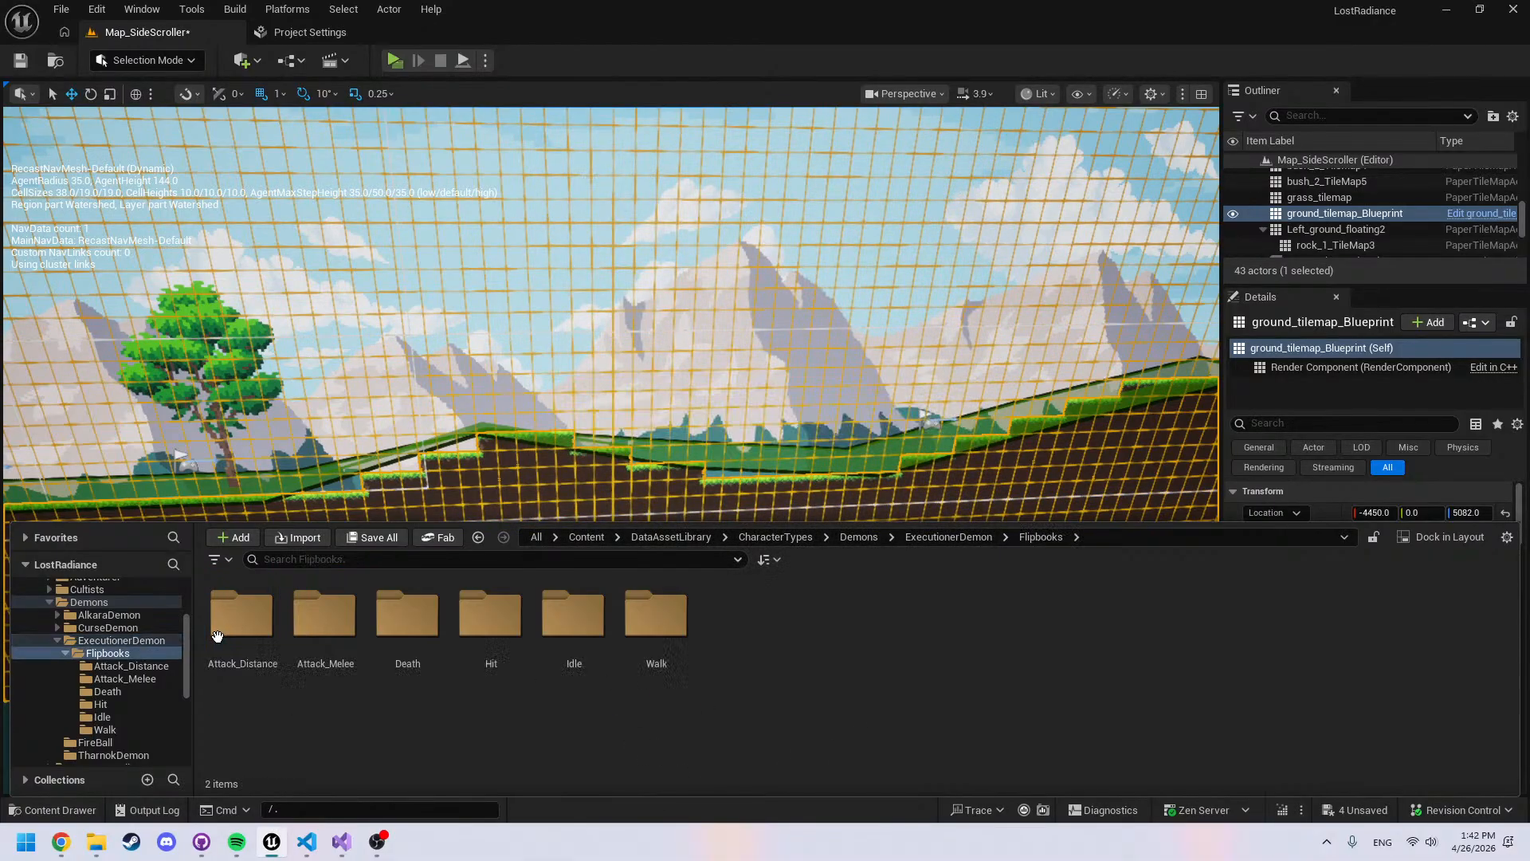
pyautogui.doubleClick(275, 649)
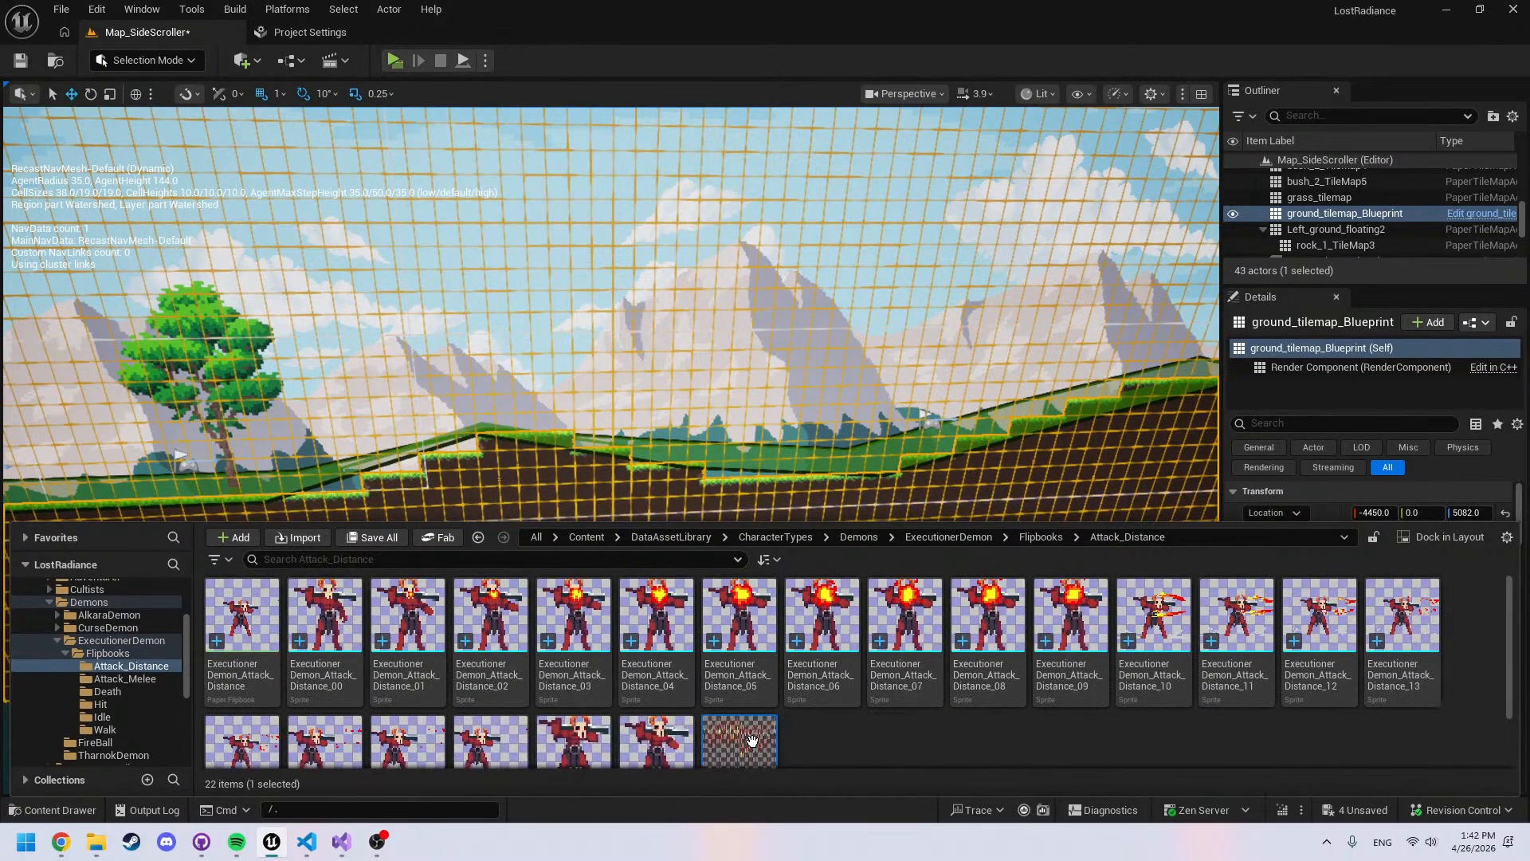
pyautogui.moveTo(1189, 175); pyautogui.dragTo(610, 36)
pyautogui.scroll(2, 404, 392)
pyautogui.moveTo(404, 392); pyautogui.dragTo(259, 446, button='right')
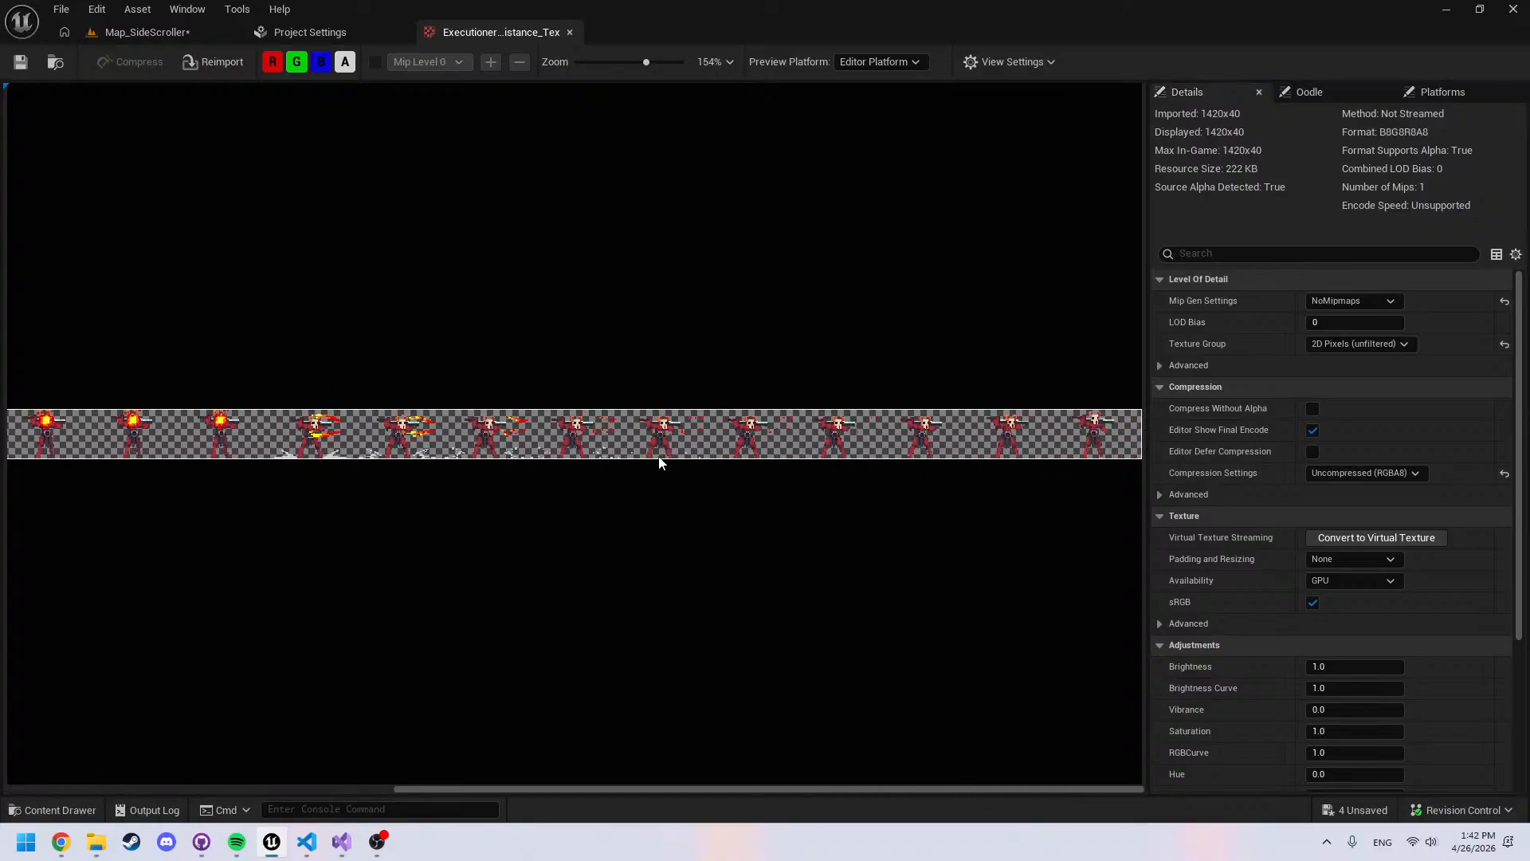
pyautogui.moveTo(447, 423); pyautogui.dragTo(684, 413, button='right')
pyautogui.hotkey('ctrl', 'w')
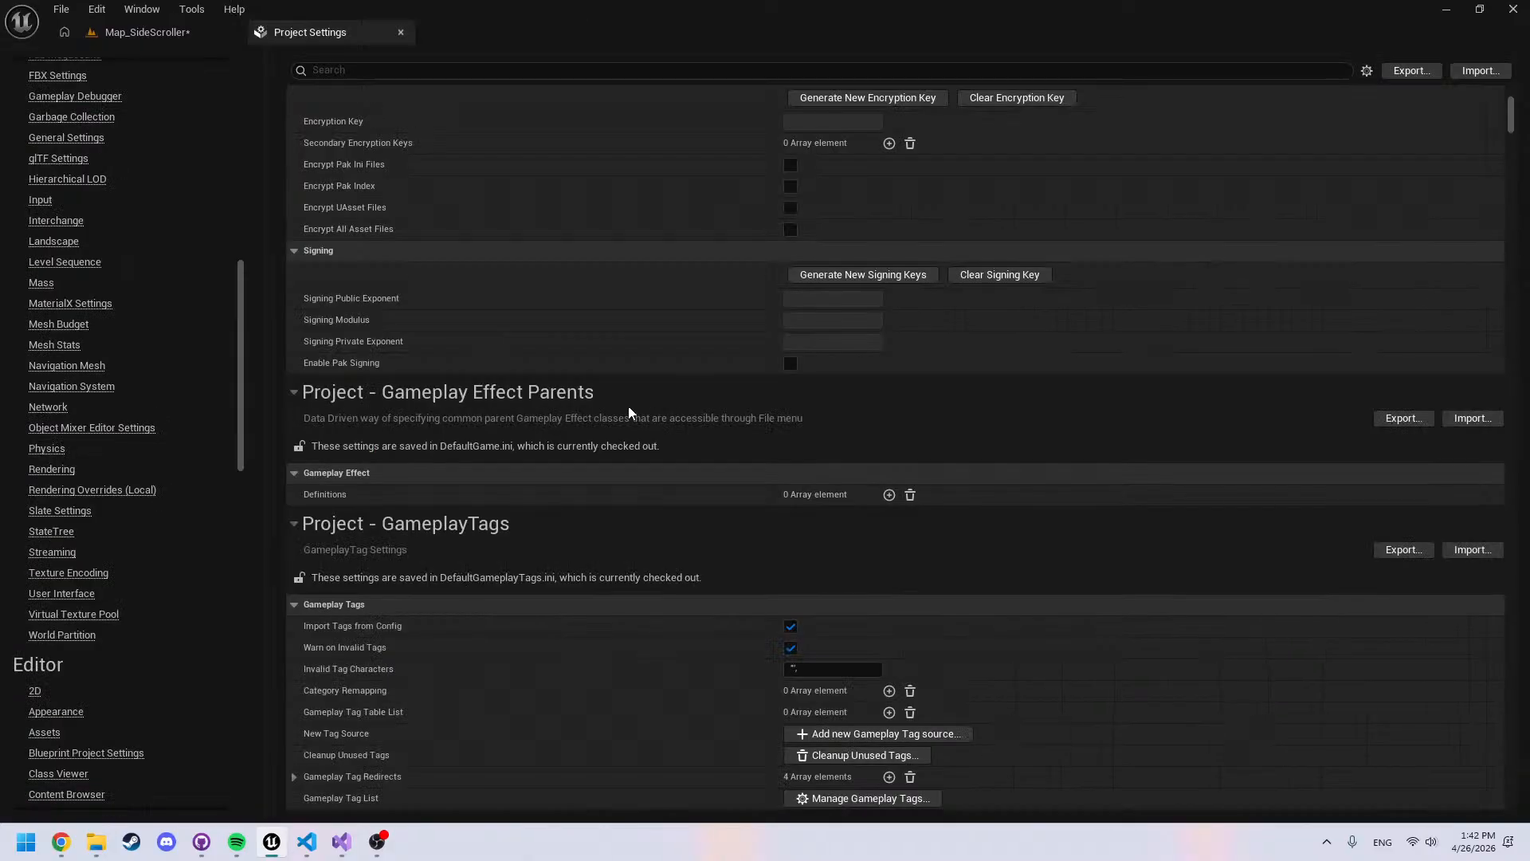
# Close Project Settings and open the ExecutionerDemon character asset from its folder
pyautogui.middleClick(341, 39)
pyautogui.hotkey('ctrl', 'space')
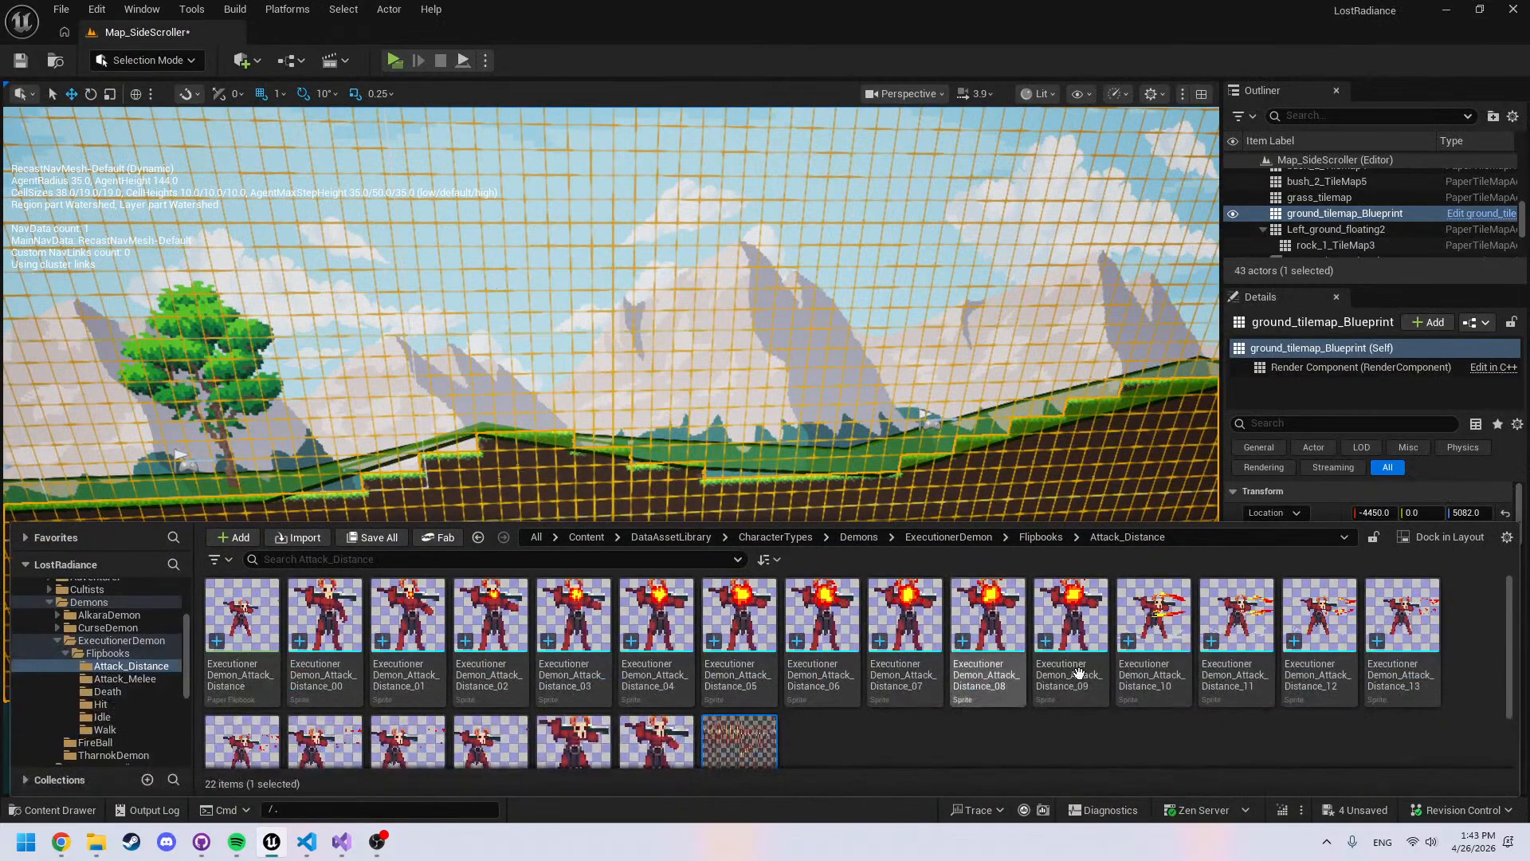
pyautogui.click(969, 542)
pyautogui.doubleClick(325, 618)
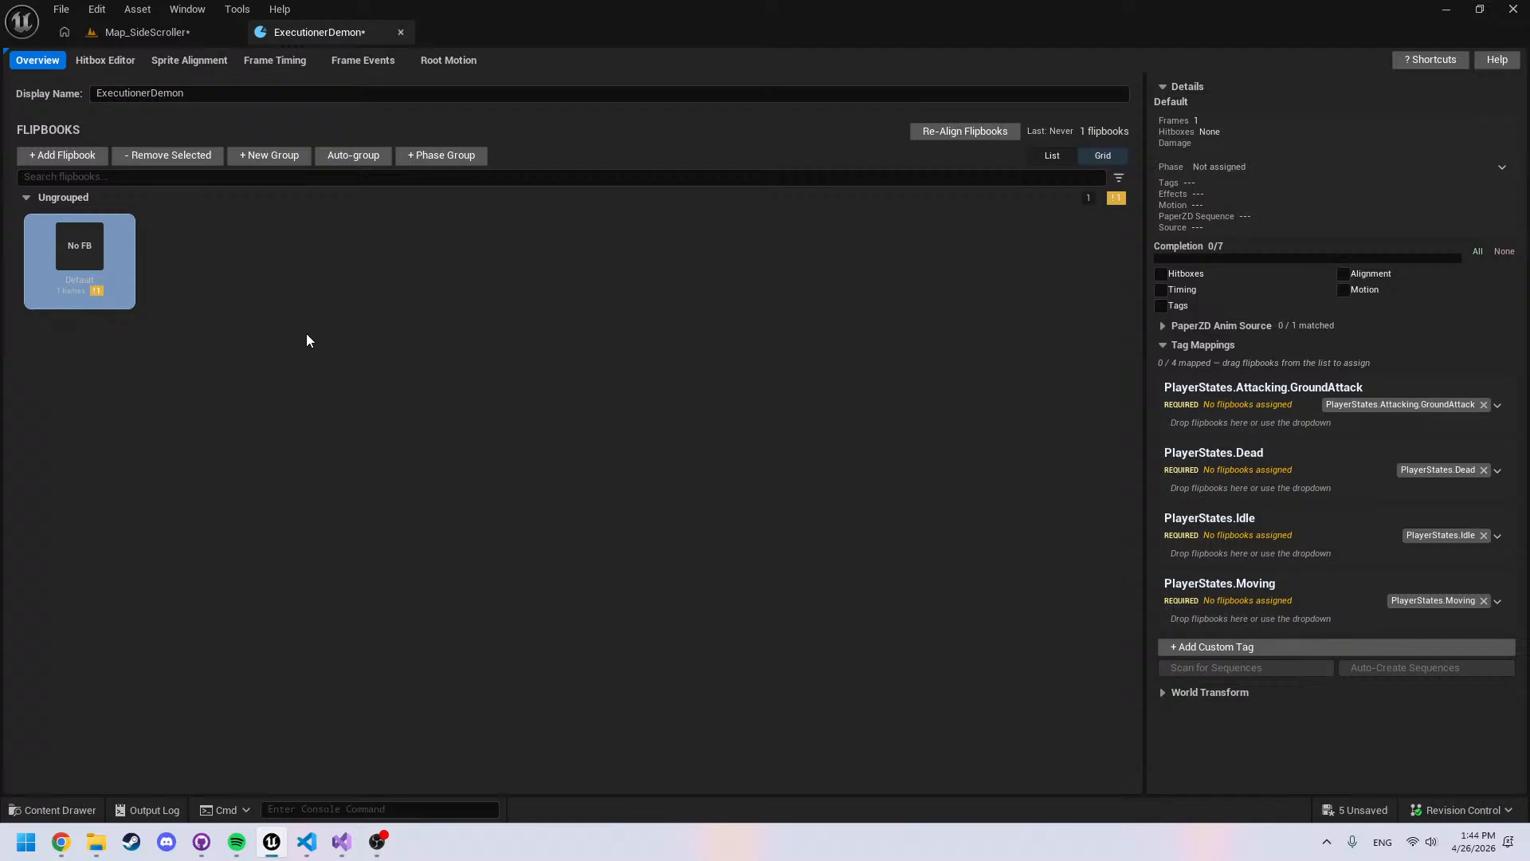
pyautogui.click(79, 159)
pyautogui.click(424, 256)
pyautogui.hotkey('ctrl', 'space')
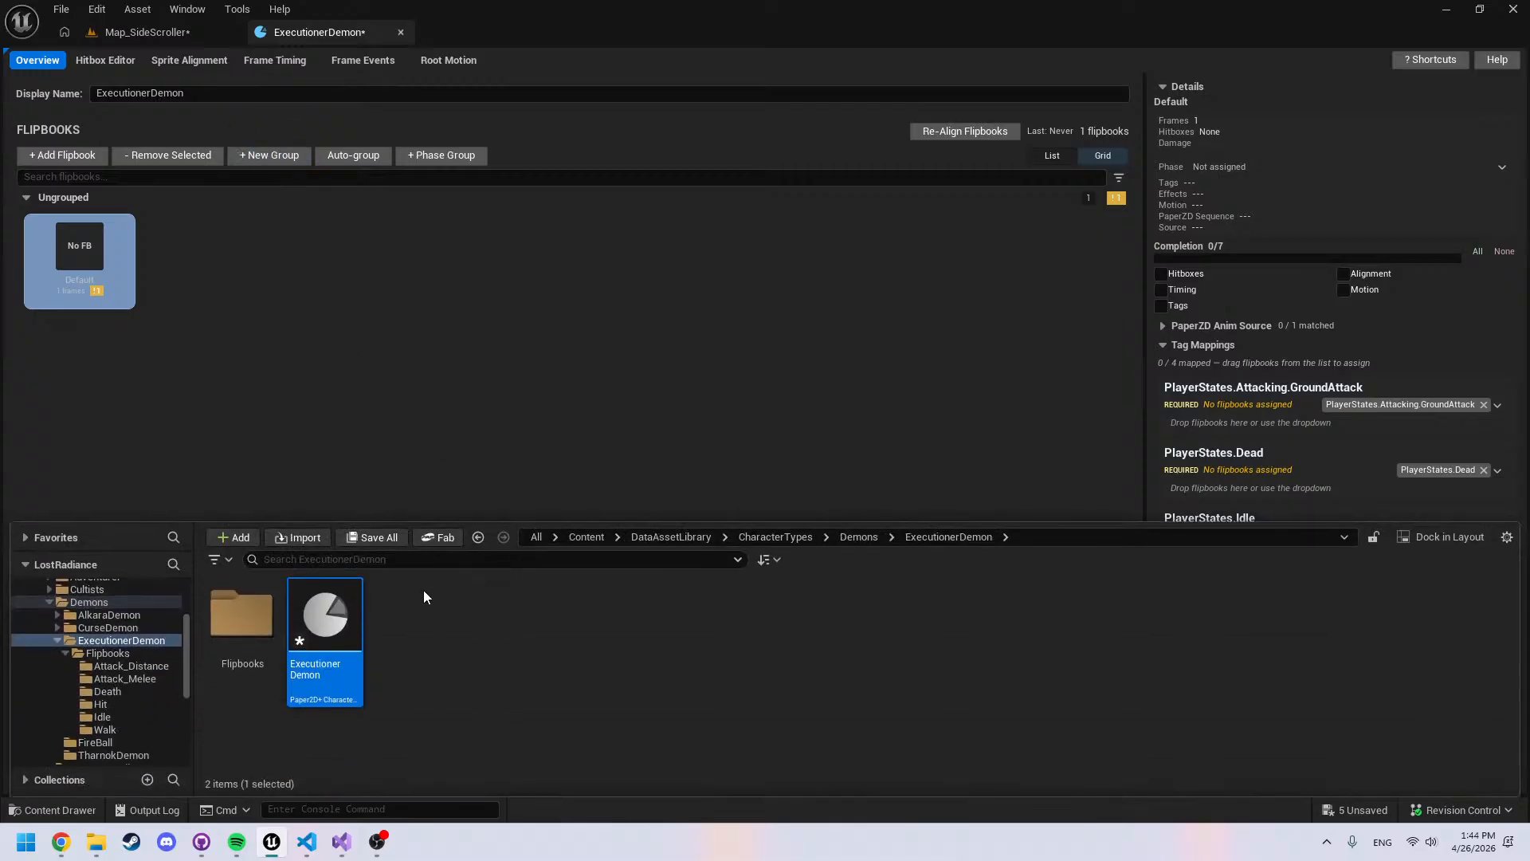
pyautogui.doubleClick(241, 614)
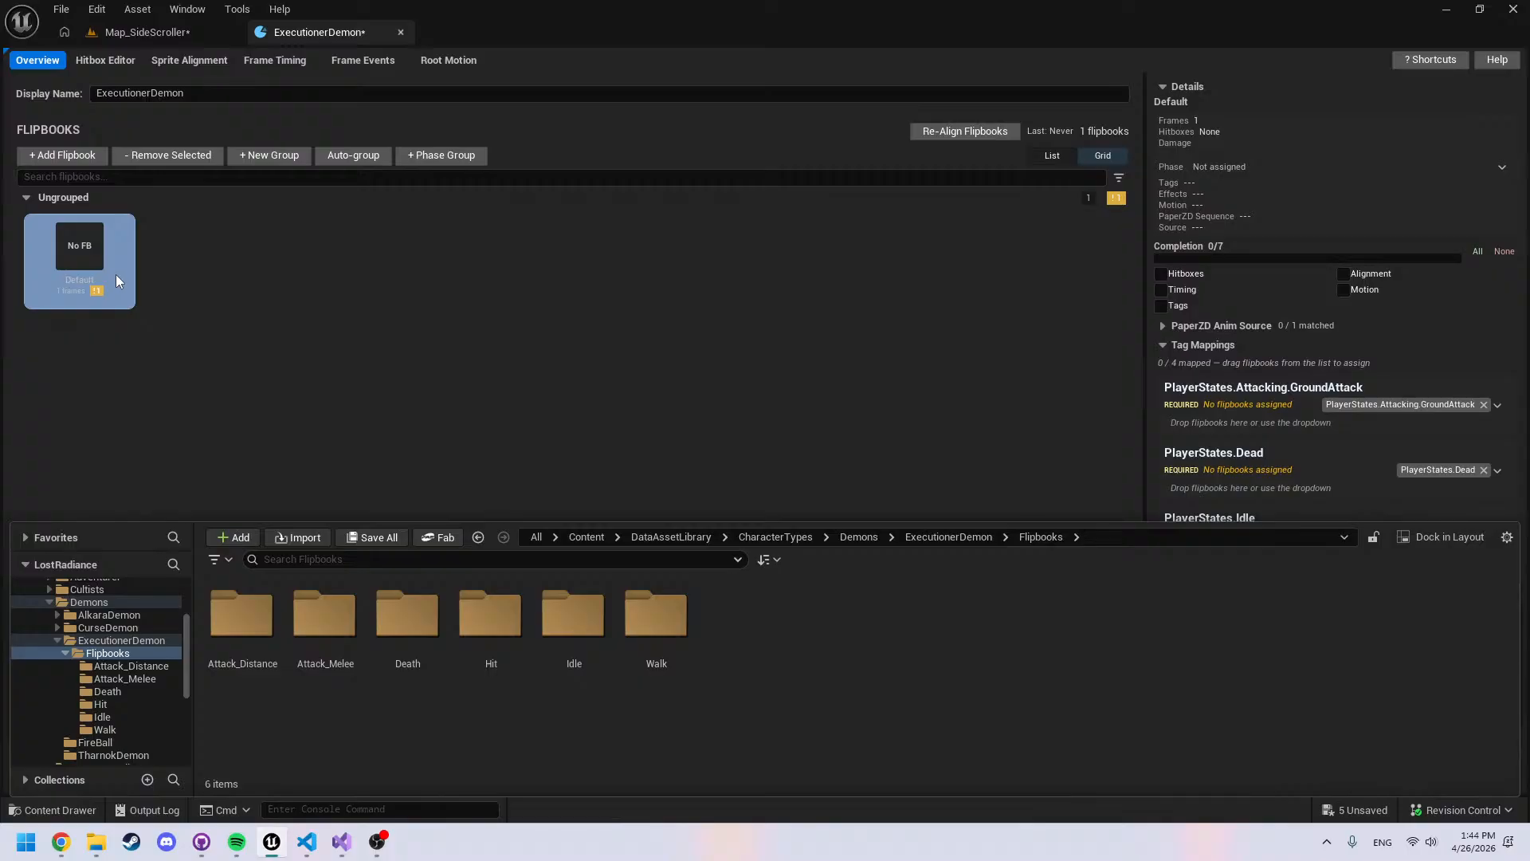
pyautogui.click(86, 254)
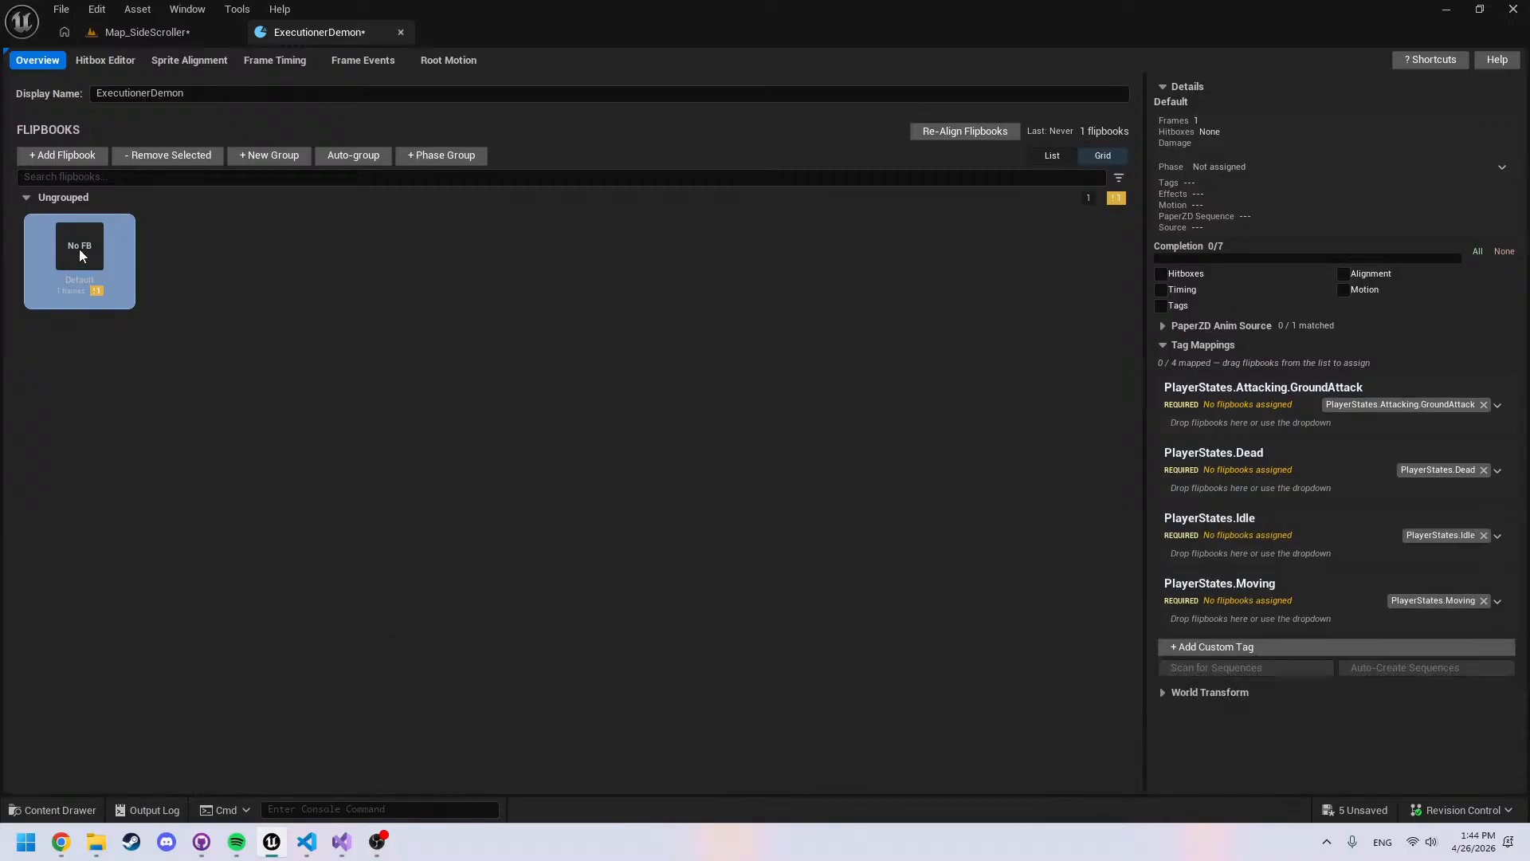
pyautogui.click(67, 155)
pyautogui.click(49, 374)
# Assign the ExecutionerDemon_Attack_Distance flipbook to the Default entry, preview it in Sprite Alignment, and return to the Overview
pyautogui.click(73, 256)
pyautogui.write('exe')
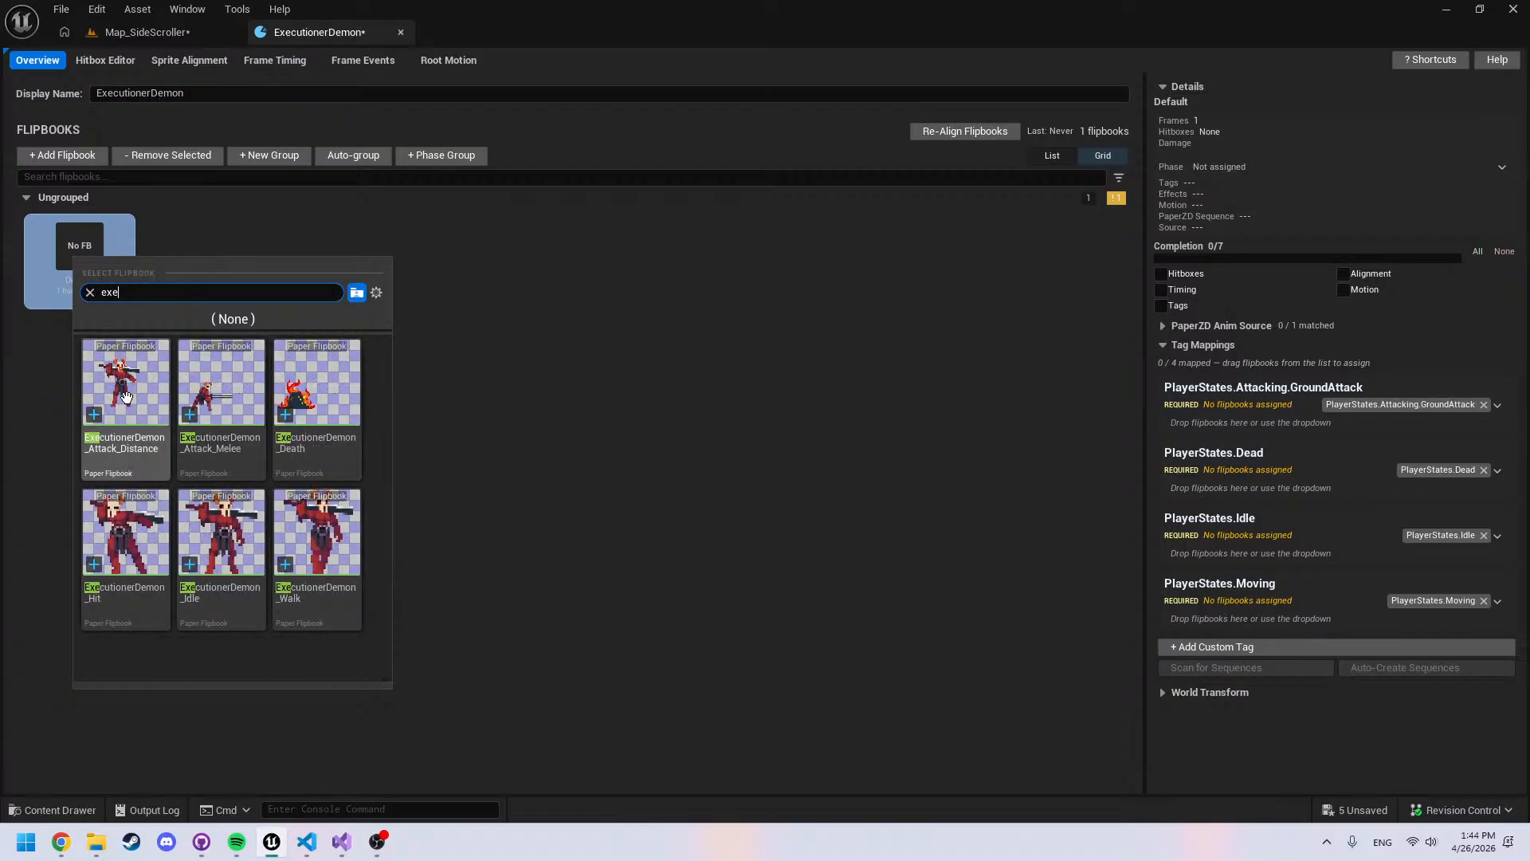
pyautogui.click(126, 383)
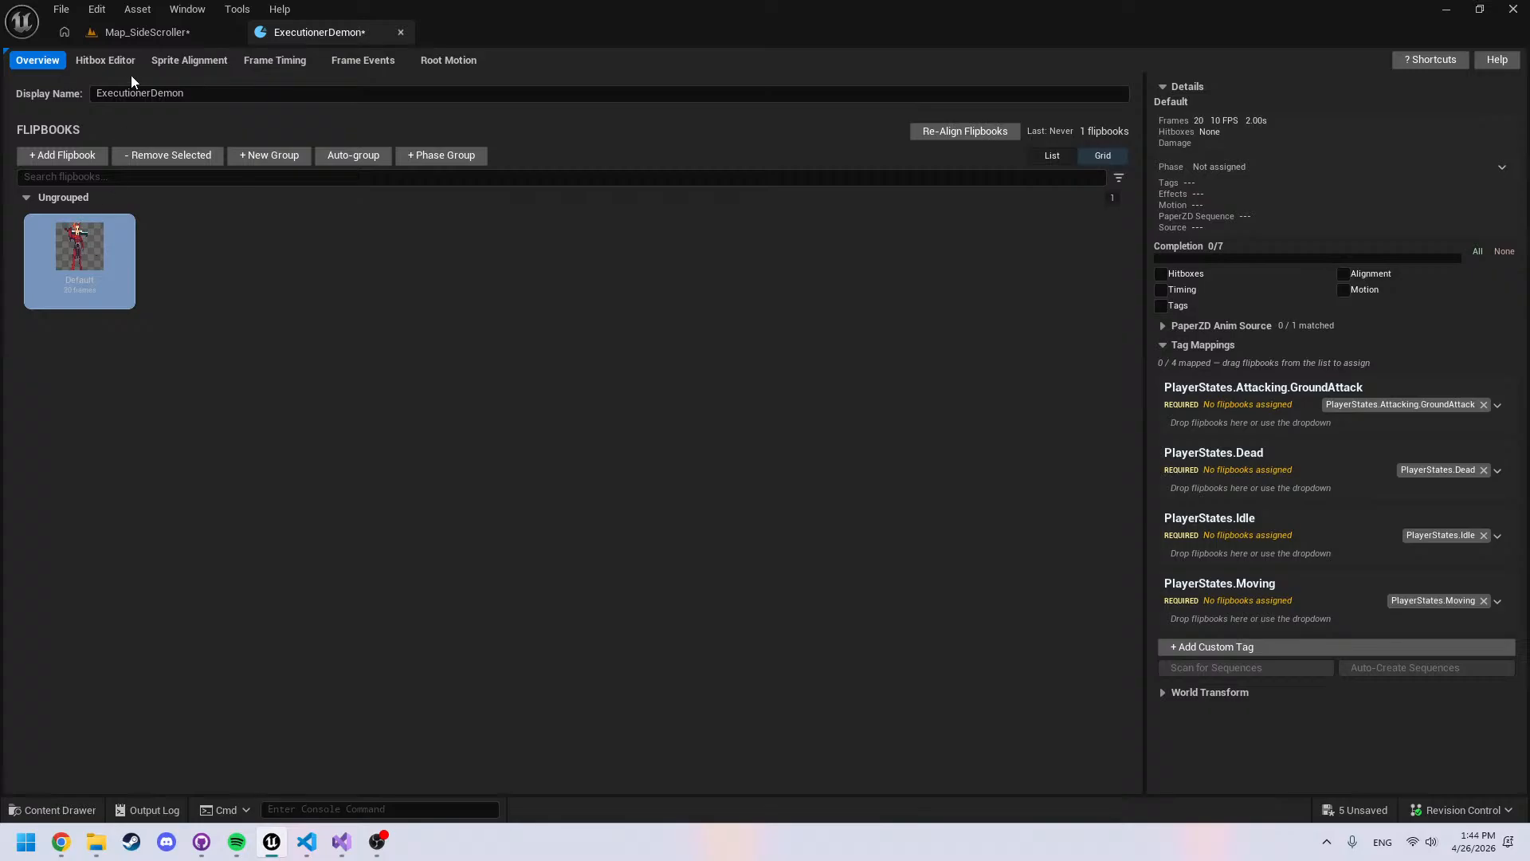
pyautogui.click(197, 69)
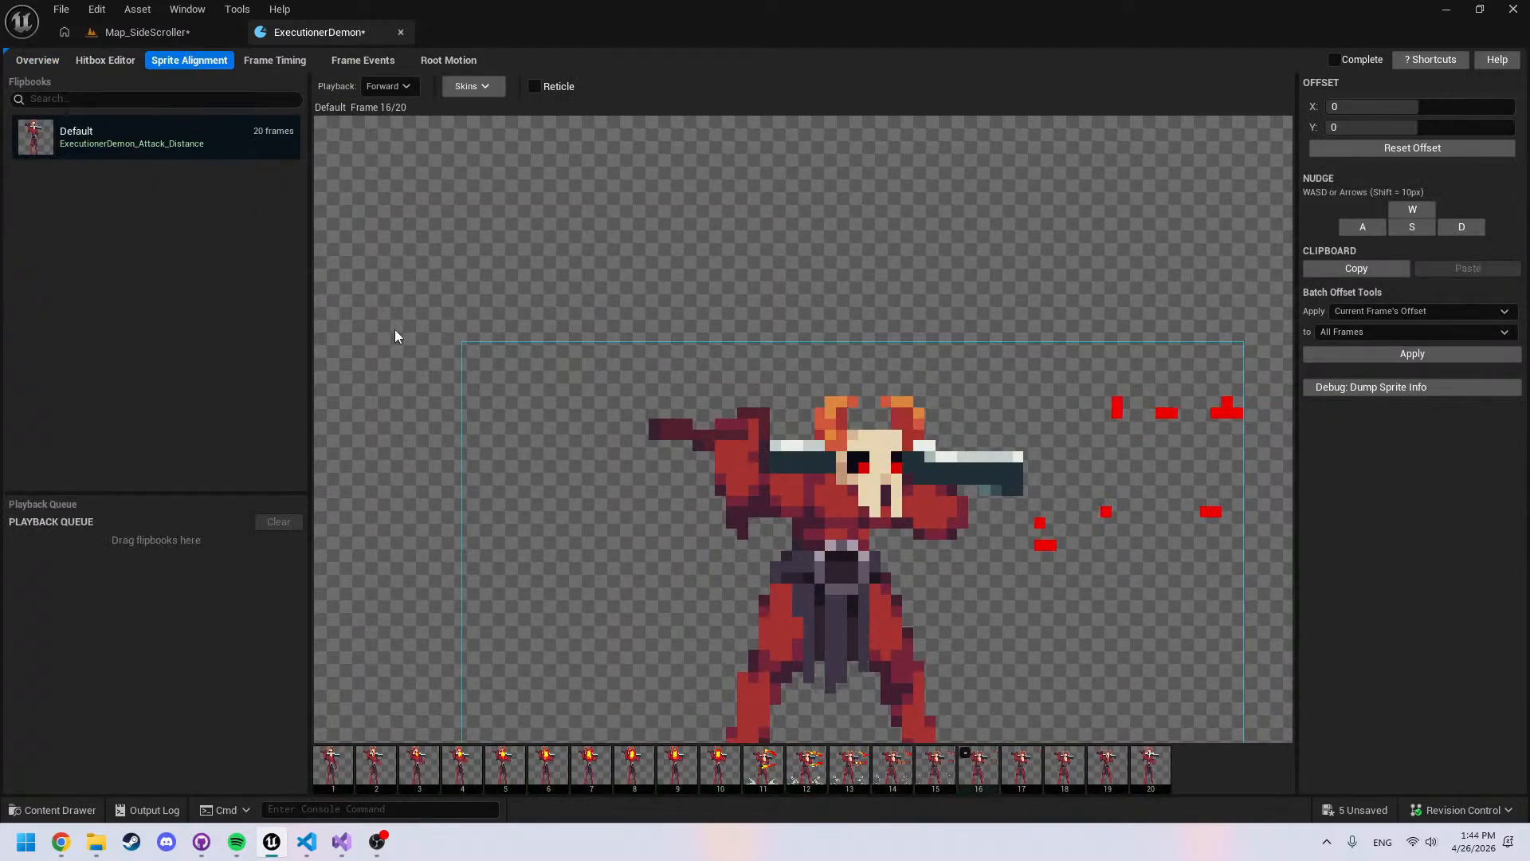
pyautogui.click(40, 64)
# Add the ExecutionerDemon_Attack_Melee flipbook to the character's flipbook list
pyautogui.click(64, 155)
pyautogui.write('exe')
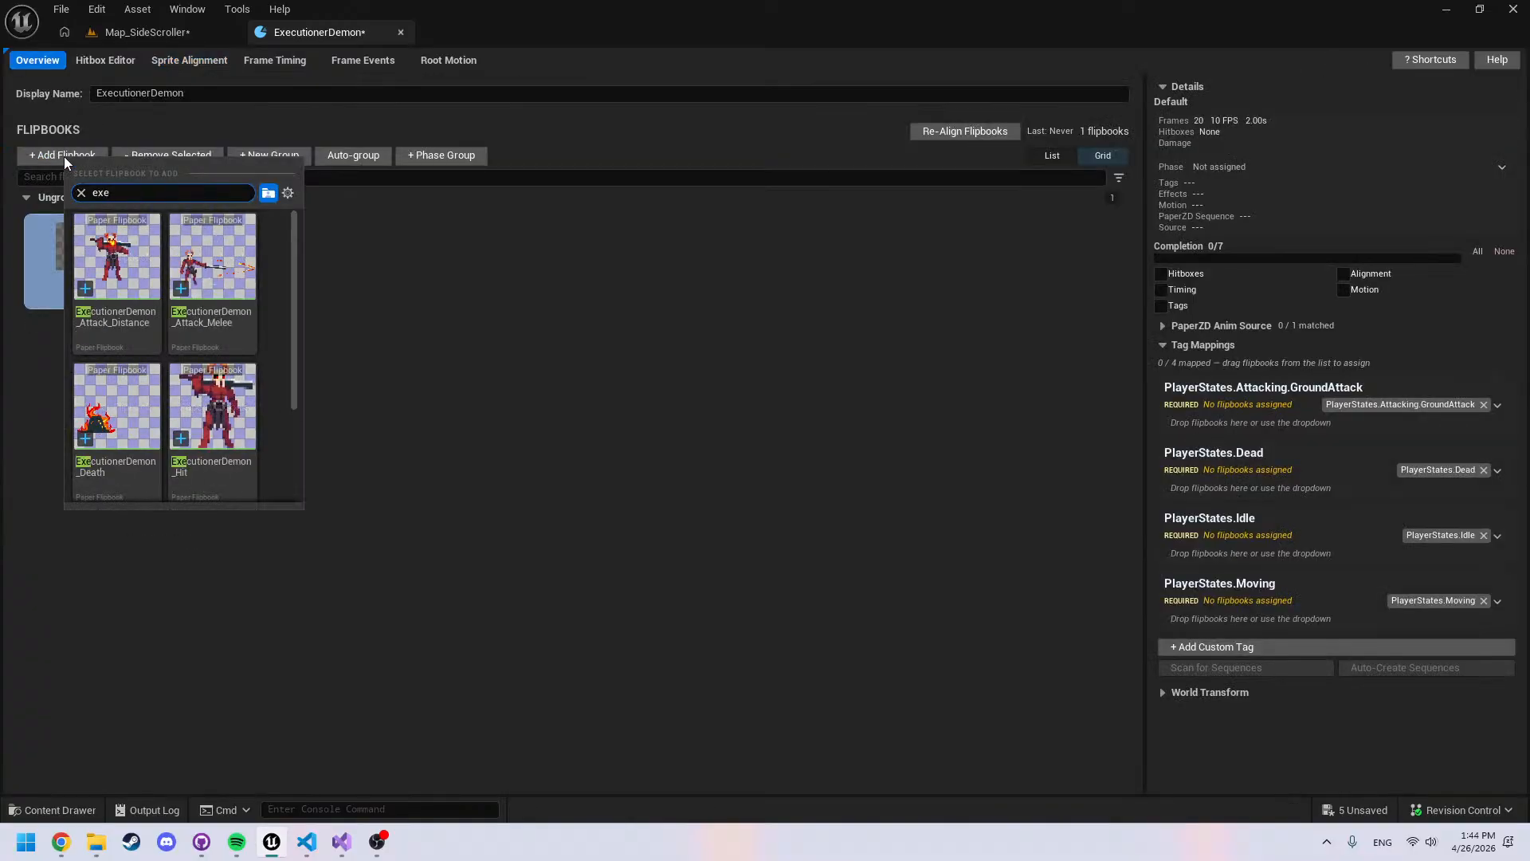
pyautogui.click(212, 275)
pyautogui.click(71, 156)
pyautogui.click(420, 335)
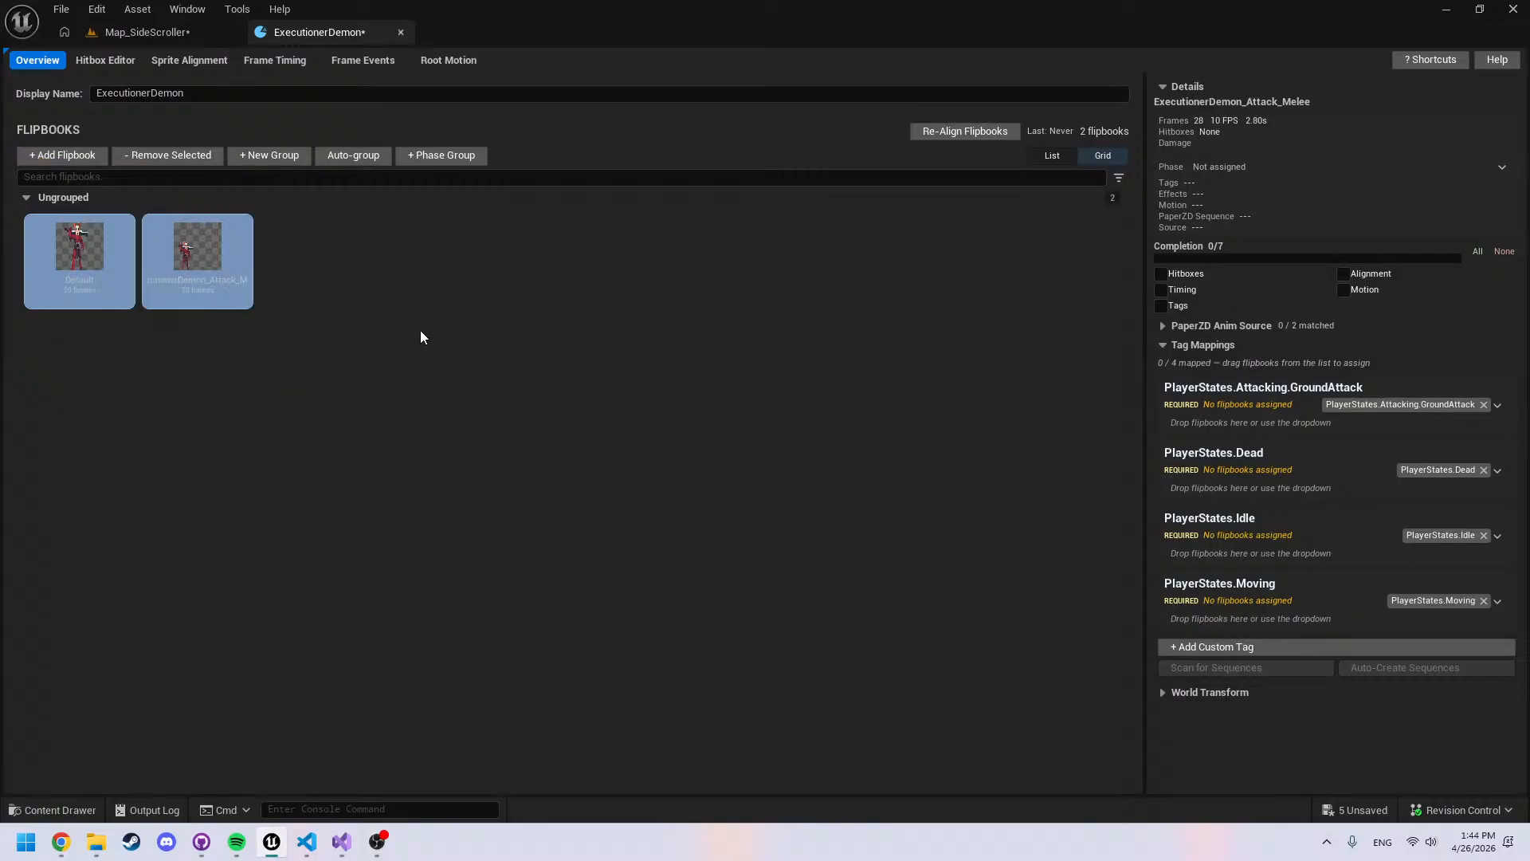
# Rename the Default entry as Attack Distance and the newly added melee flipbook entry as Attack Melee
pyautogui.click(106, 288)
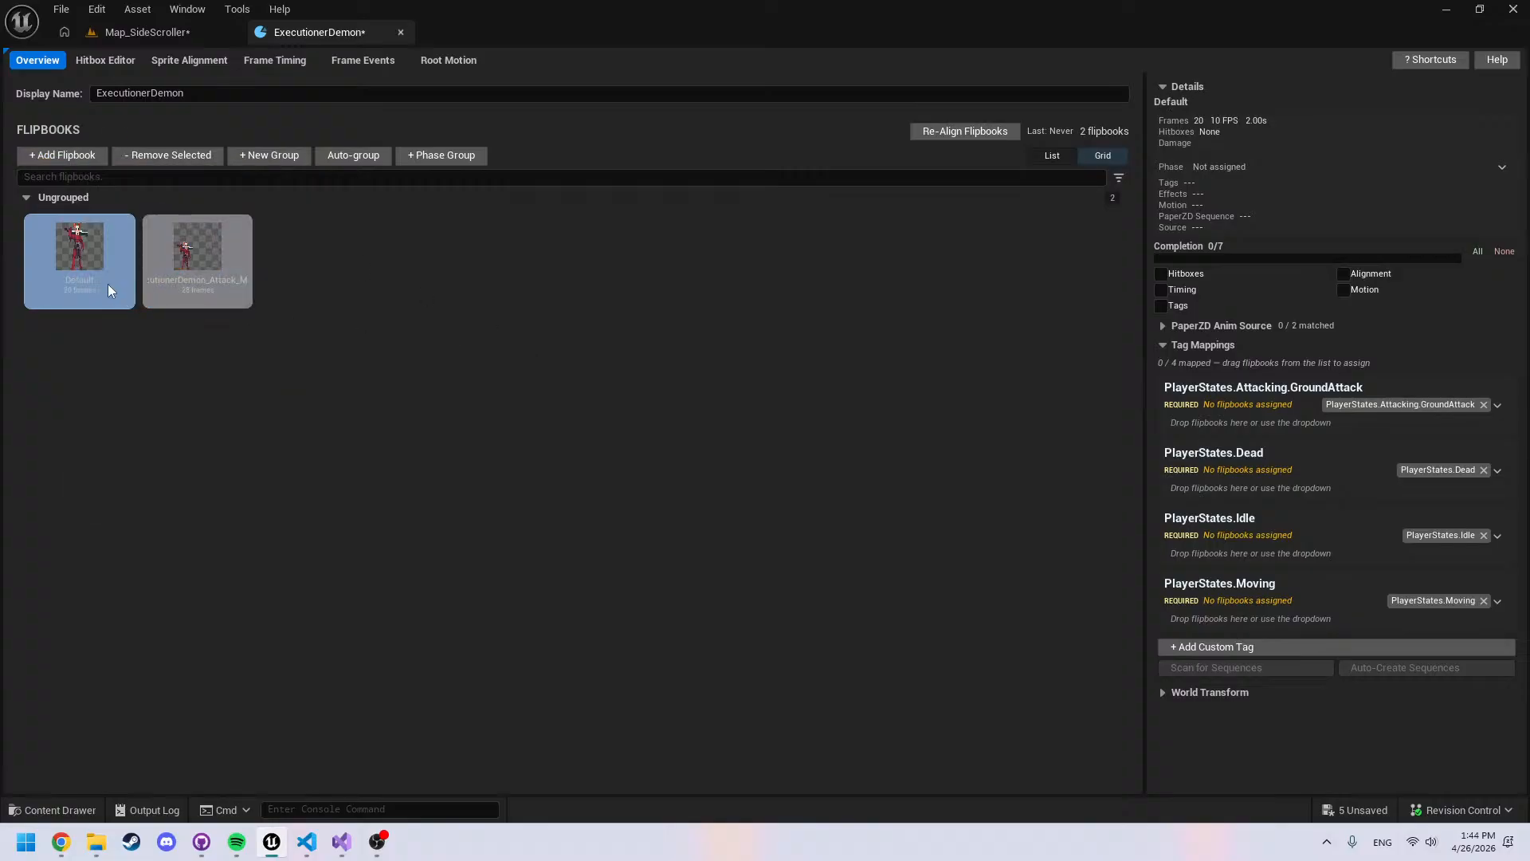
pyautogui.click(98, 284)
pyautogui.write('Attack Deatance')
pyautogui.press('Return')
pyautogui.doubleClick(206, 282)
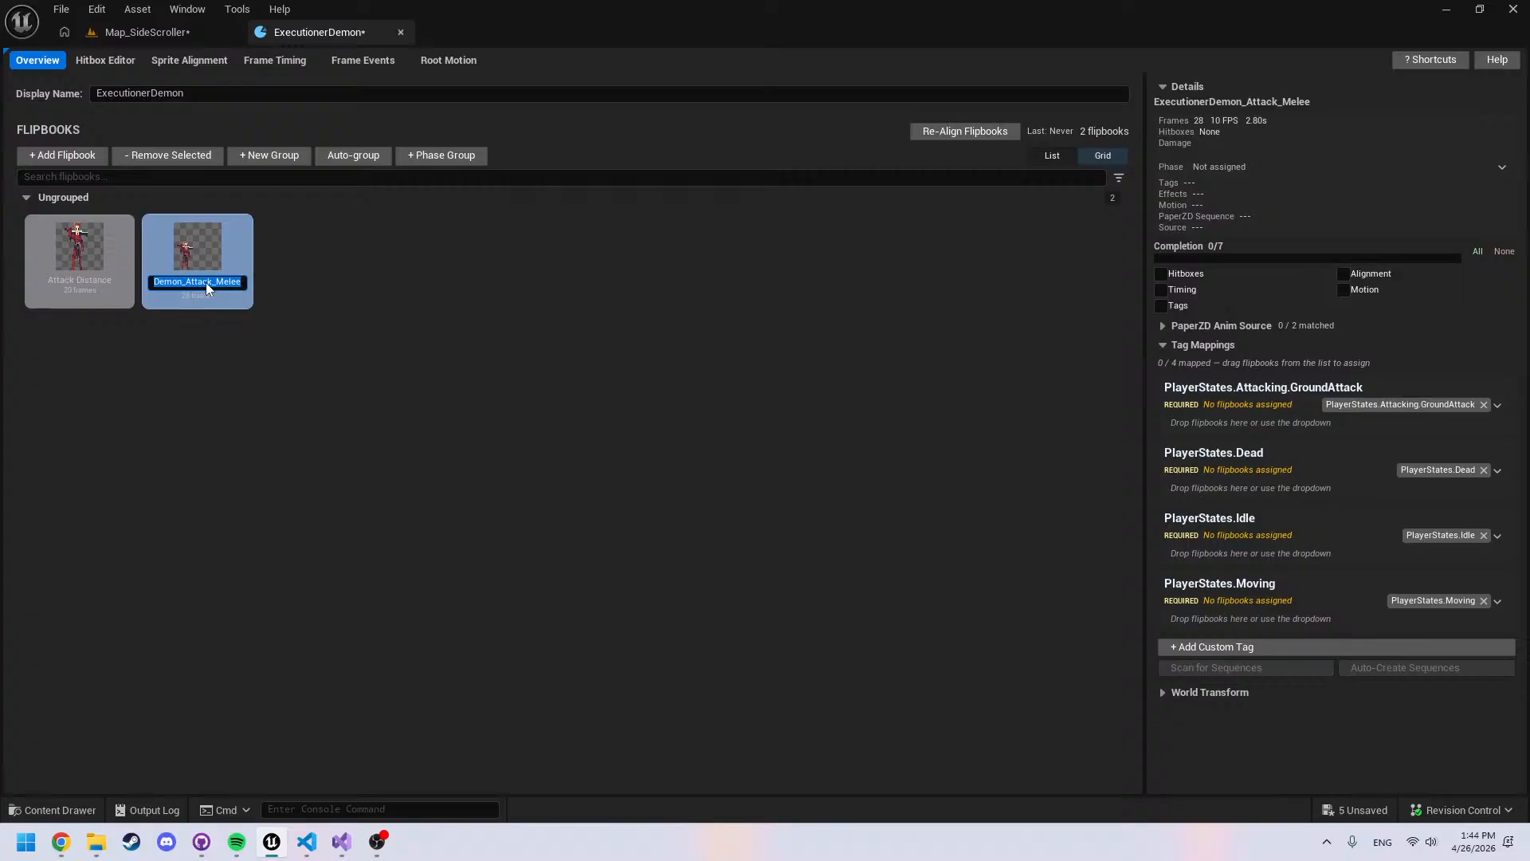
pyautogui.write('Attack Melee')
pyautogui.press('Return')
# Add the ExecutionerDemon_Death flipbook to the character and shorten its entry name to Death
pyautogui.click(65, 158)
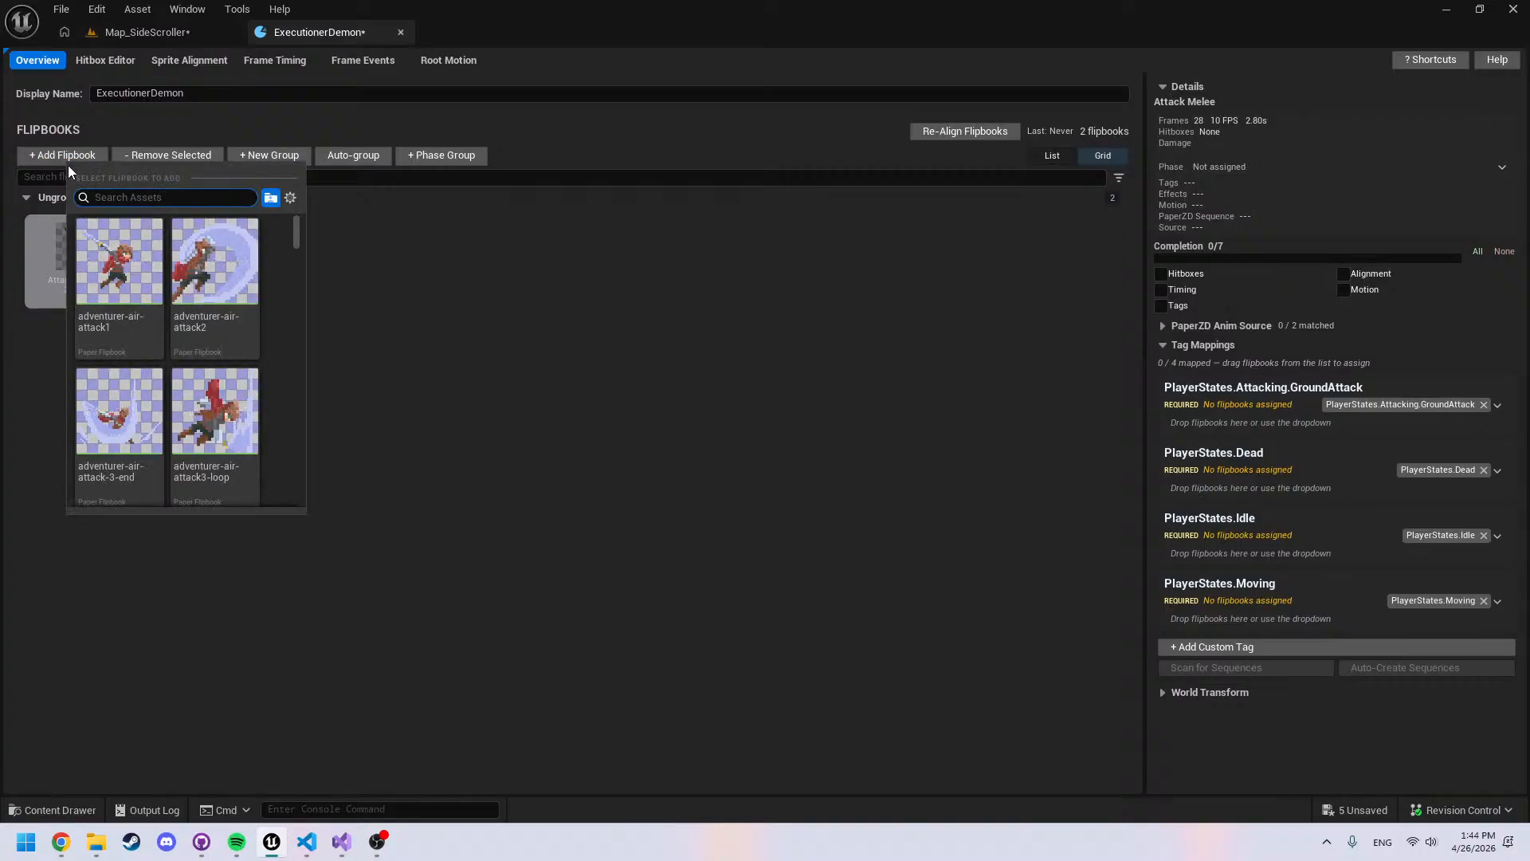
pyautogui.write('exe')
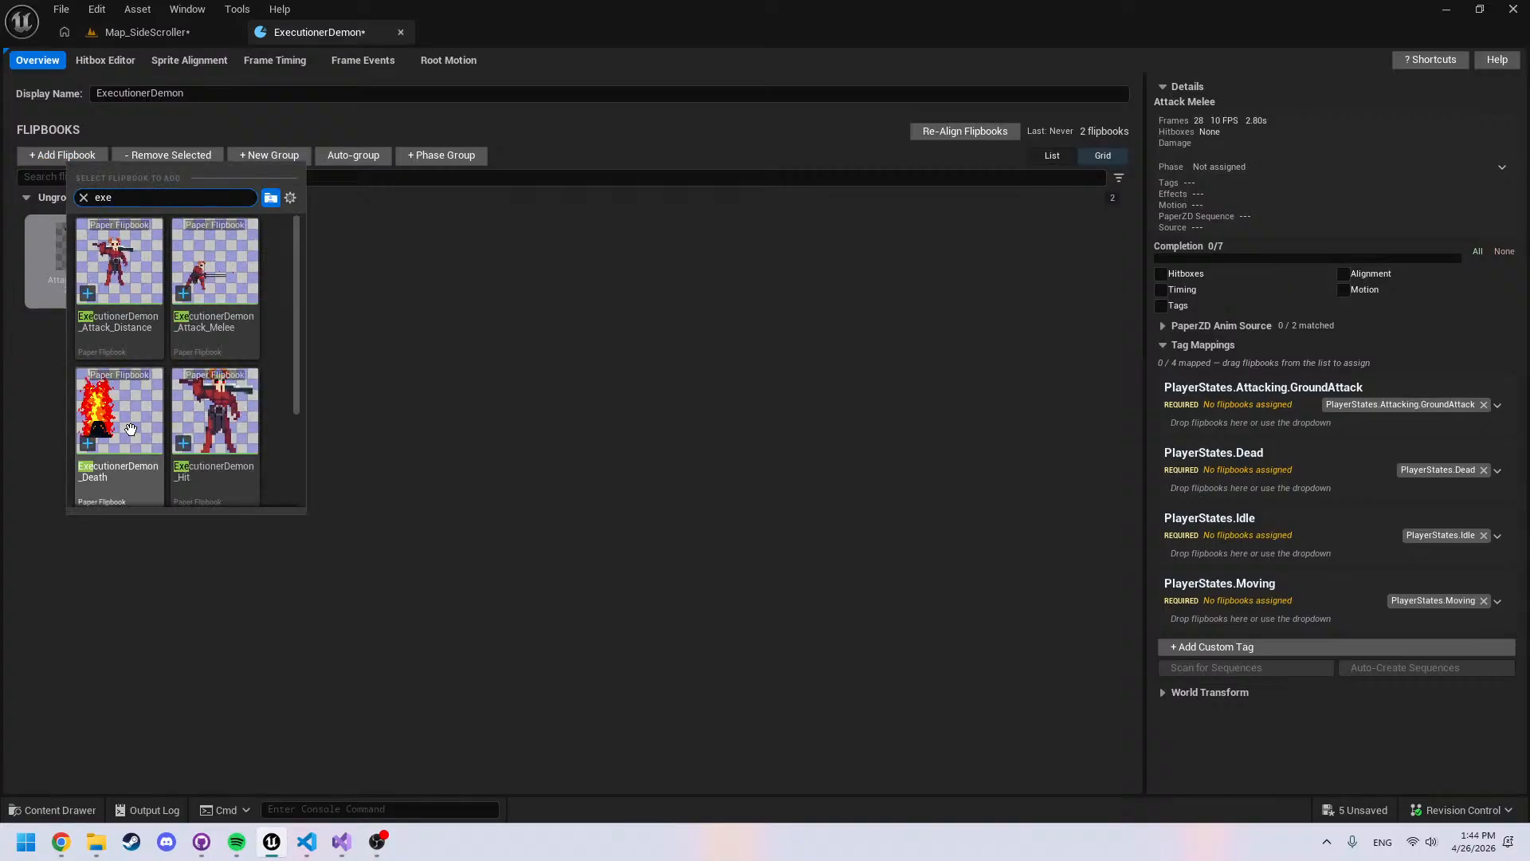
pyautogui.click(131, 430)
pyautogui.hotkey('shift', 'Left')
pyautogui.hotkey('shift', 'Left')
pyautogui.hotkey('shift', 'Left')
pyautogui.hotkey('shift', 'Left')
pyautogui.hotkey('shift', 'Left')
pyautogui.hotkey('shift', 'Left')
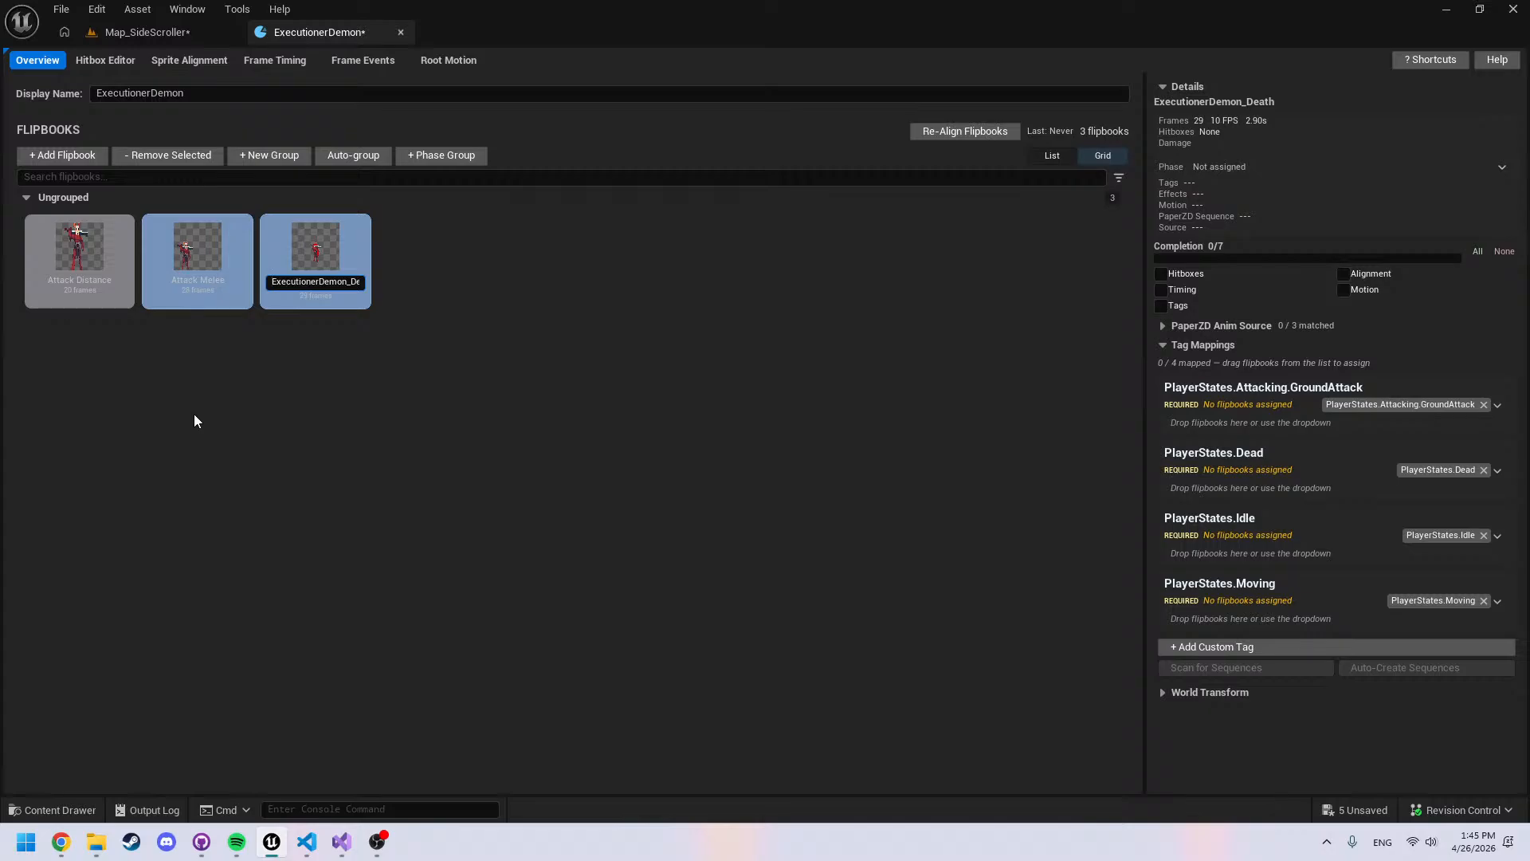
pyautogui.hotkey('shift', 'Right')
pyautogui.hotkey('shift', 'Right')
pyautogui.hotkey('shift', 'Left')
pyautogui.press('Return')
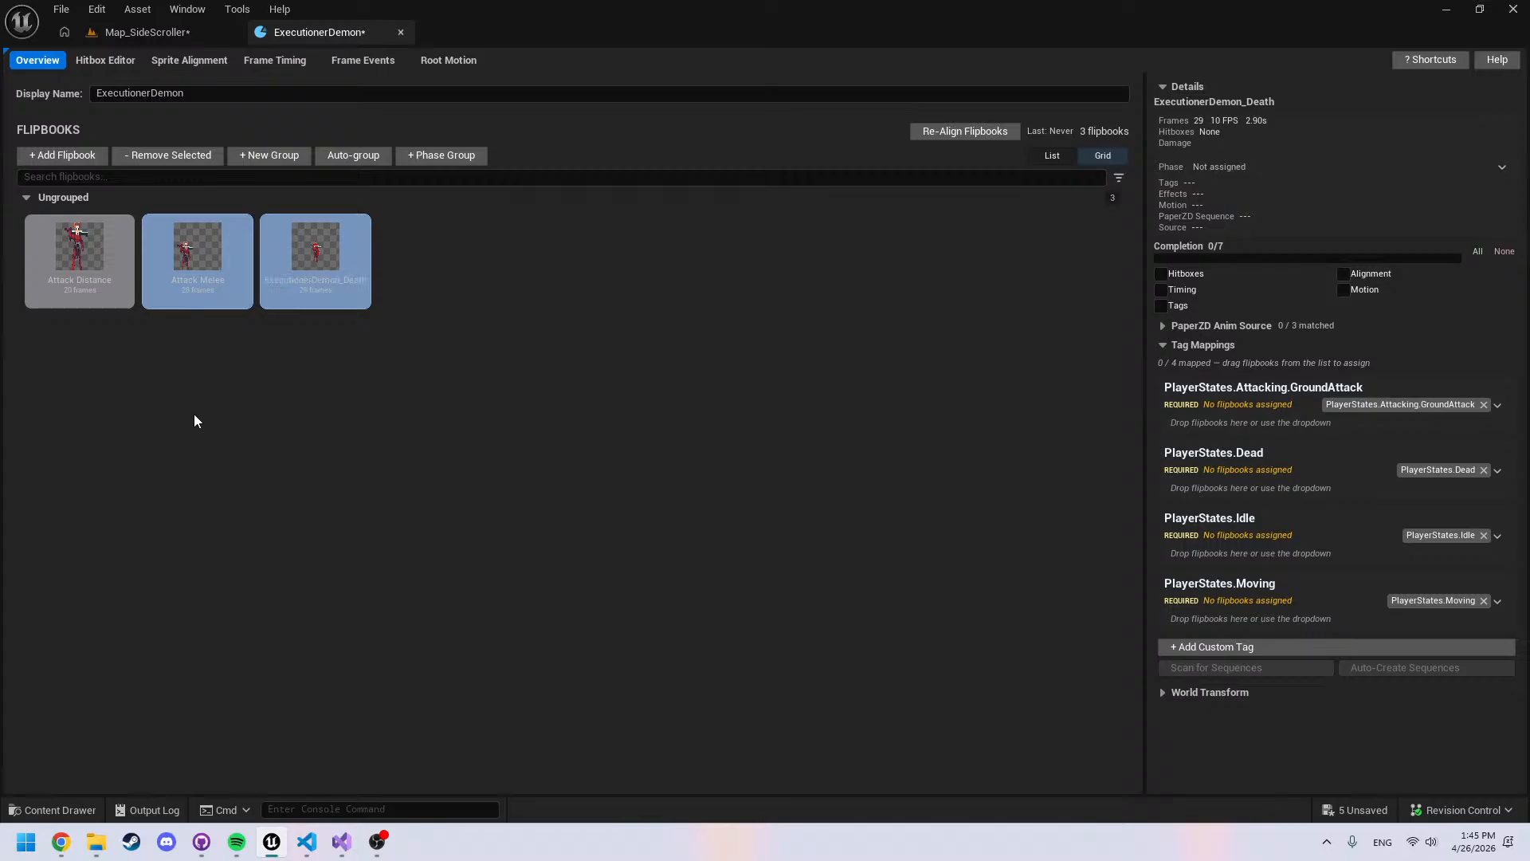
pyautogui.doubleClick(310, 297)
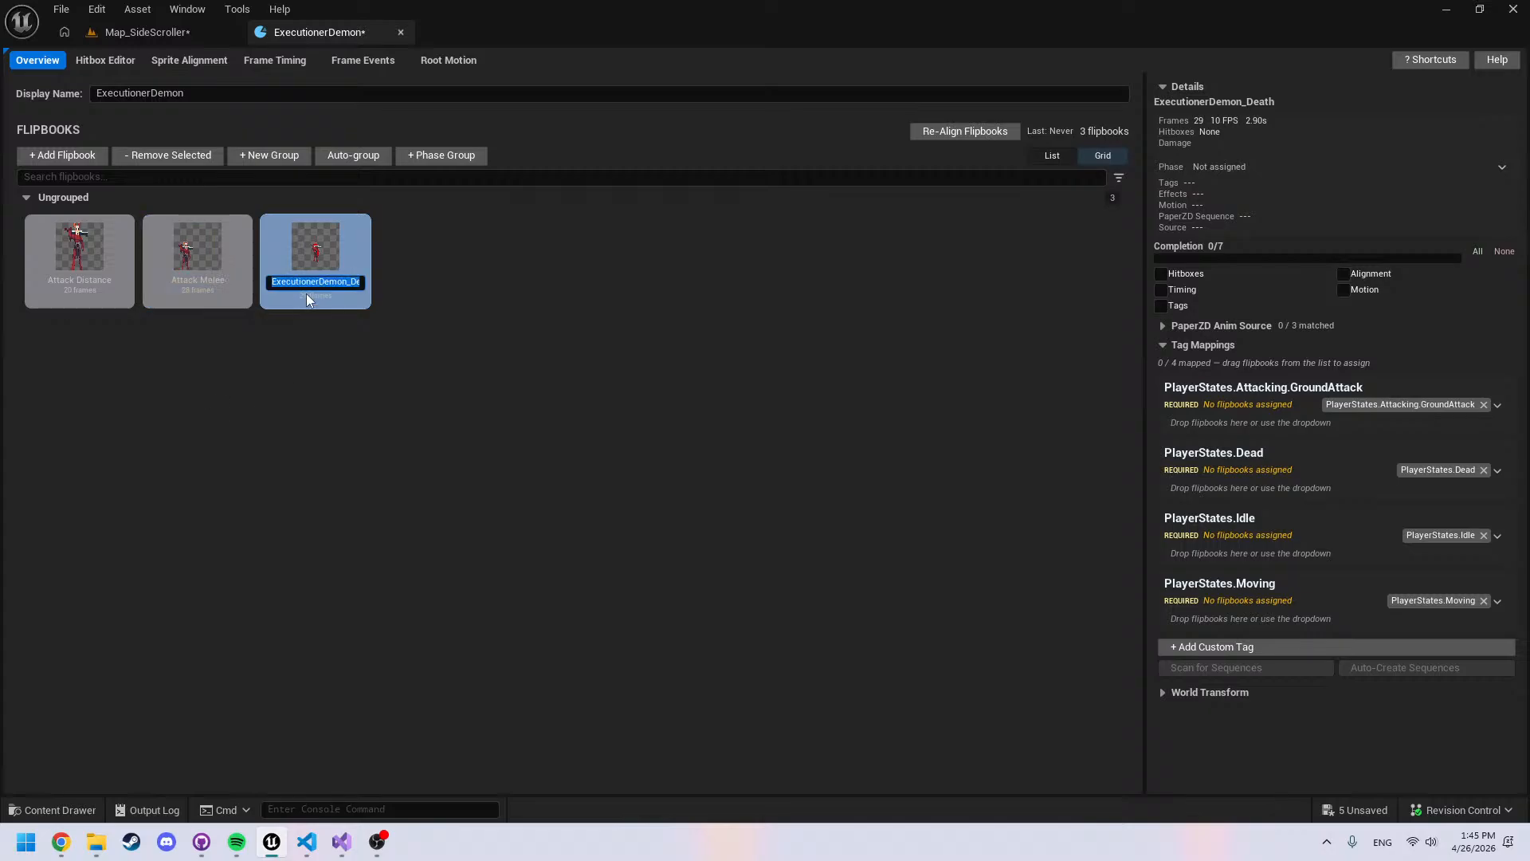
pyautogui.press('Home')
pyautogui.press('Delete')
pyautogui.press('Return')
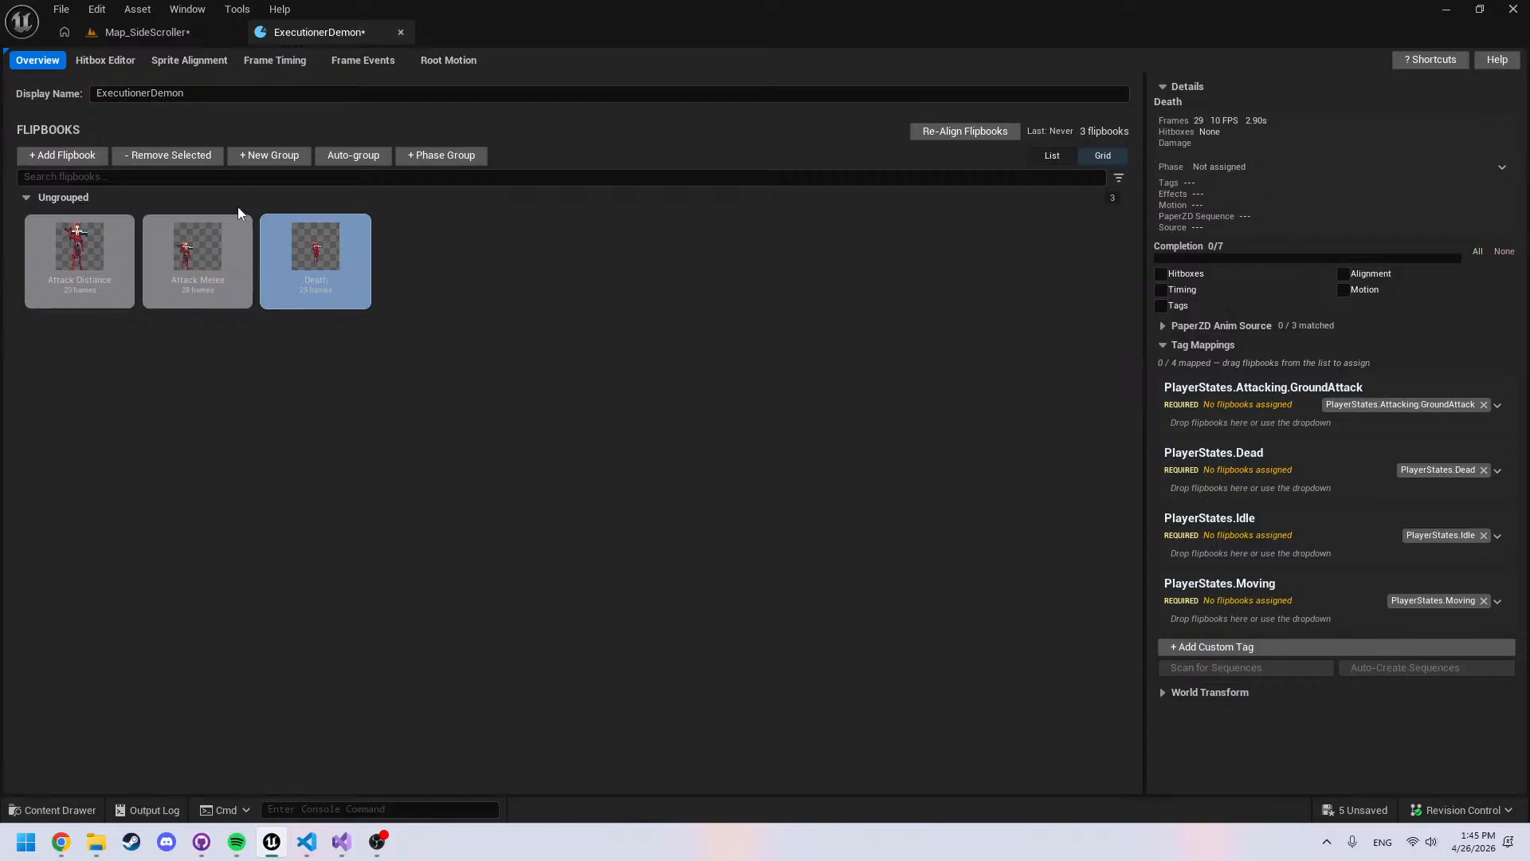
# Add the ExecutionerDemon_Hit flipbook to the character and shorten its entry name to Hit
pyautogui.click(67, 159)
pyautogui.write('ex')
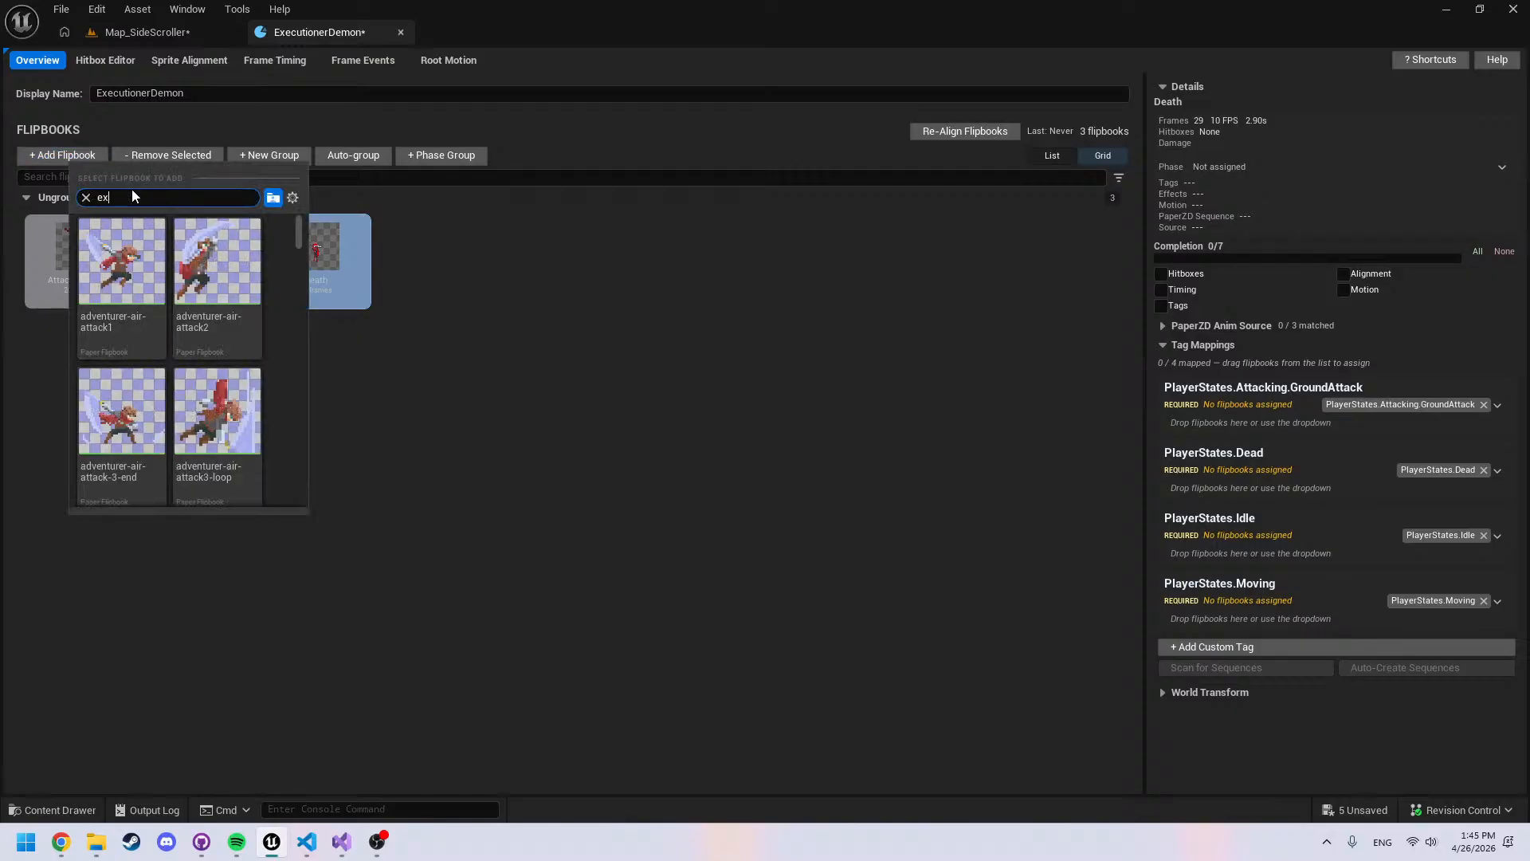
pyautogui.write('e')
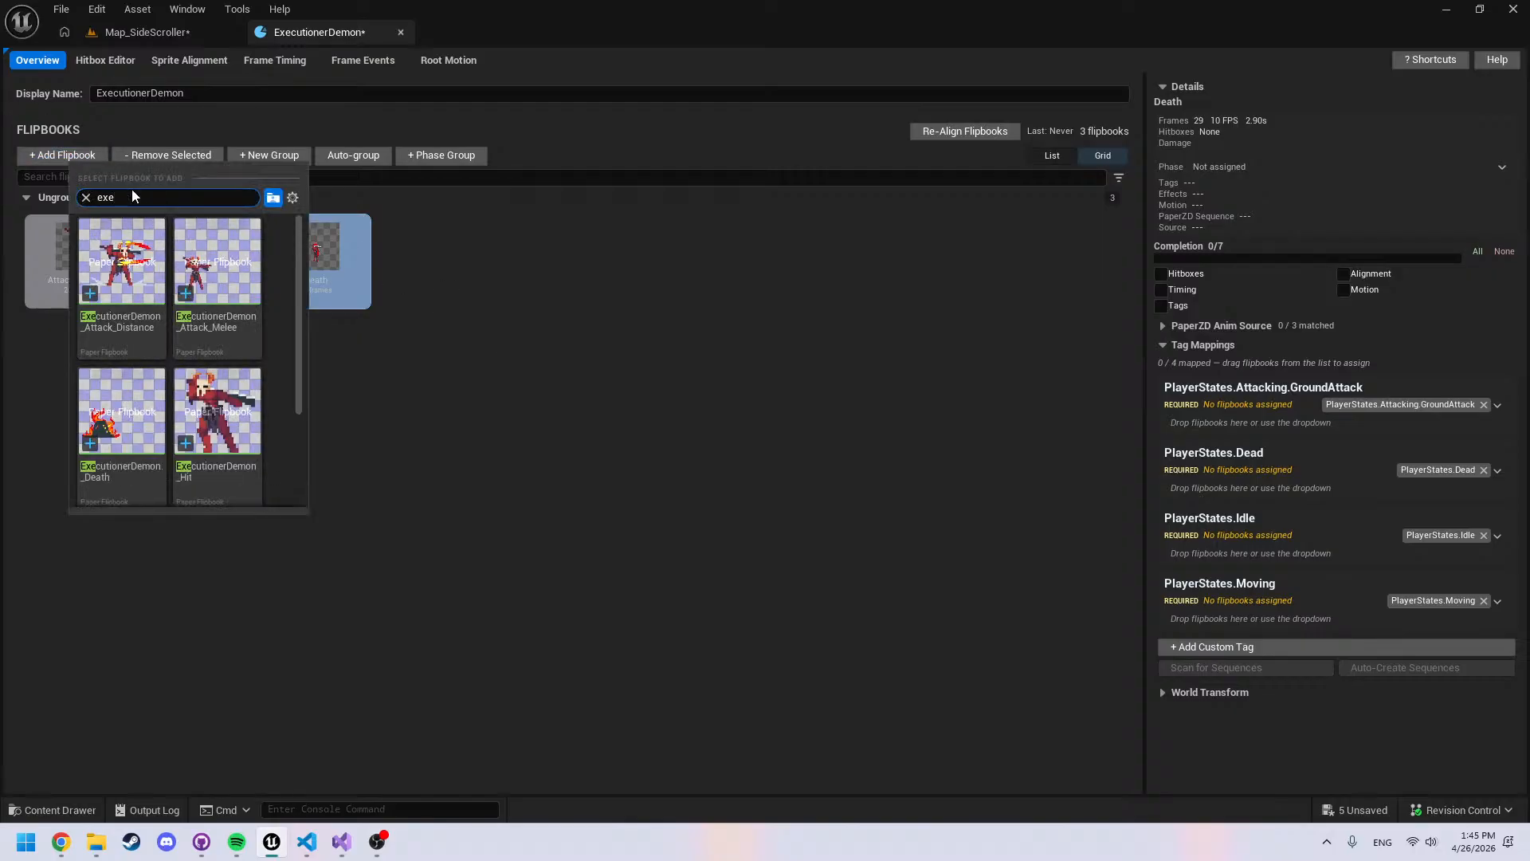
pyautogui.click(226, 412)
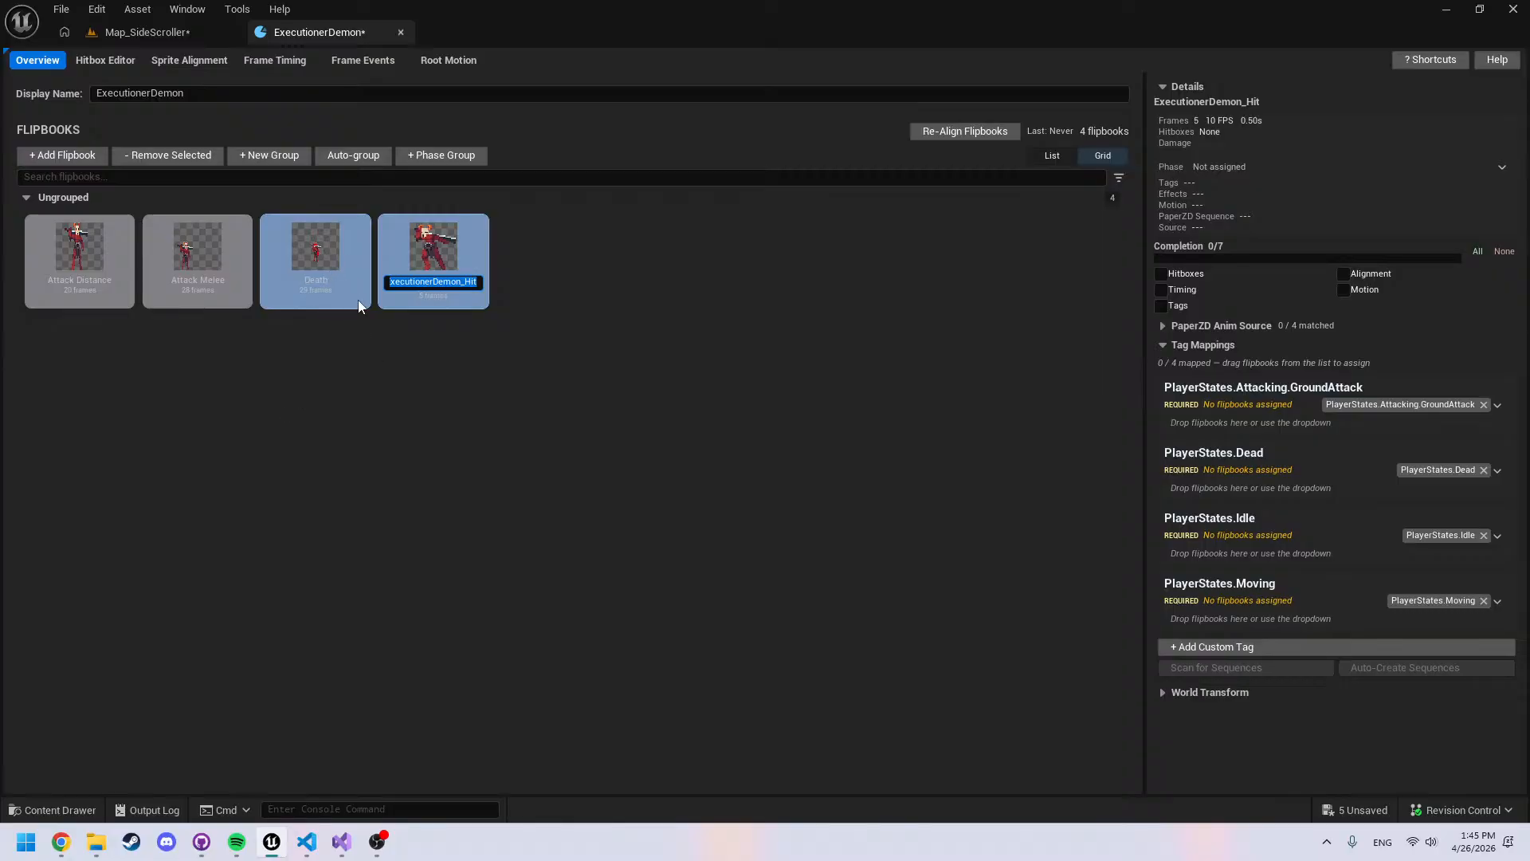
pyautogui.press('Home')
pyautogui.press('Delete')
pyautogui.press('Delete')
pyautogui.press('Delete')
pyautogui.press('Delete')
pyautogui.press('Delete')
pyautogui.press('Delete')
pyautogui.press('Delete')
pyautogui.press('Delete')
pyautogui.press('Delete')
pyautogui.press('Delete')
pyautogui.press('Delete')
pyautogui.press('Delete')
pyautogui.press('Delete')
pyautogui.press('Delete')
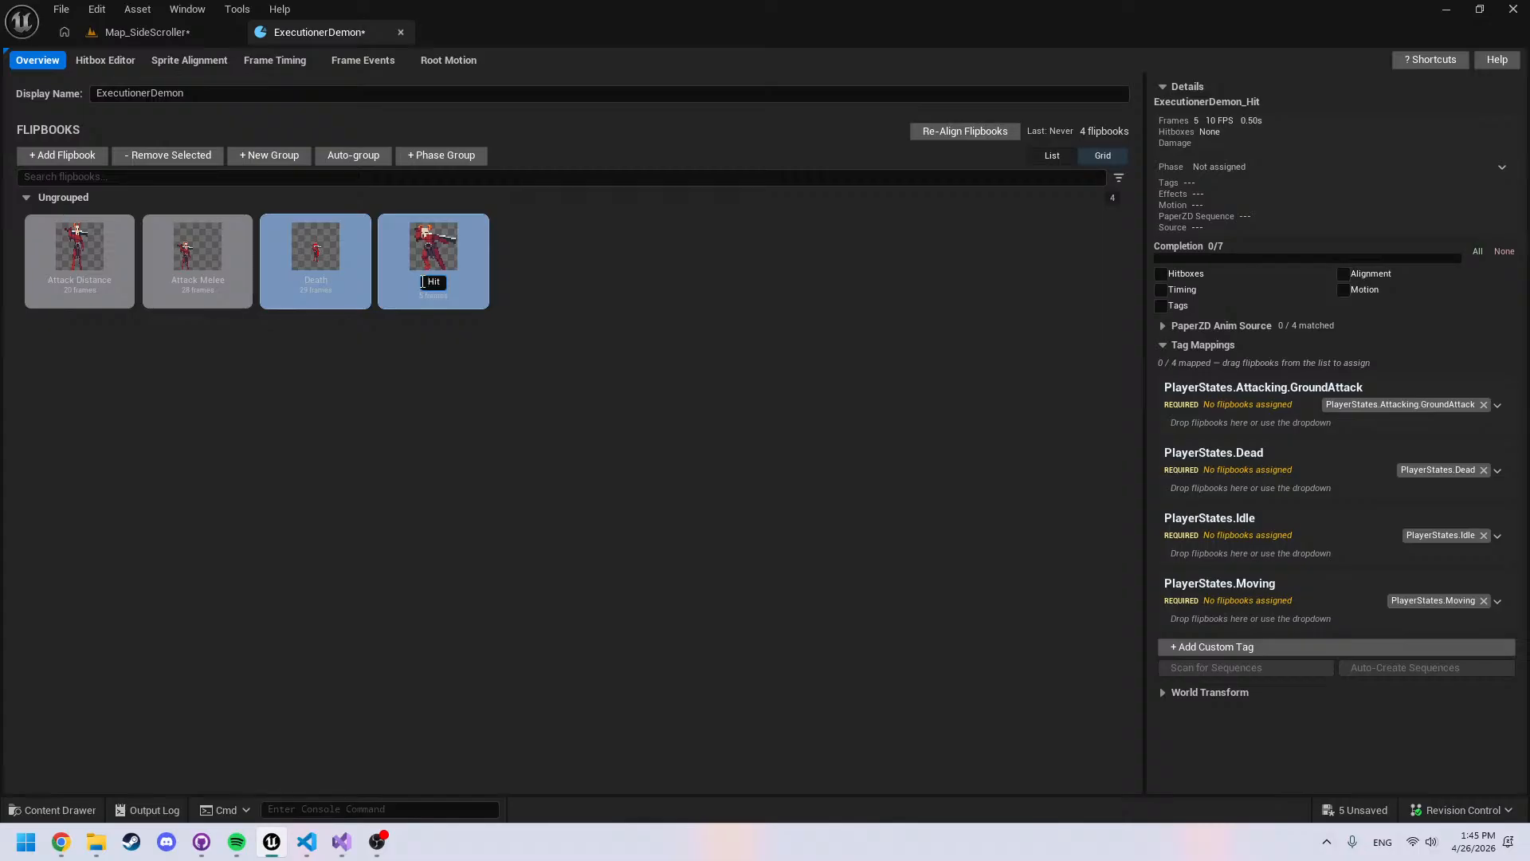
pyautogui.press('Return')
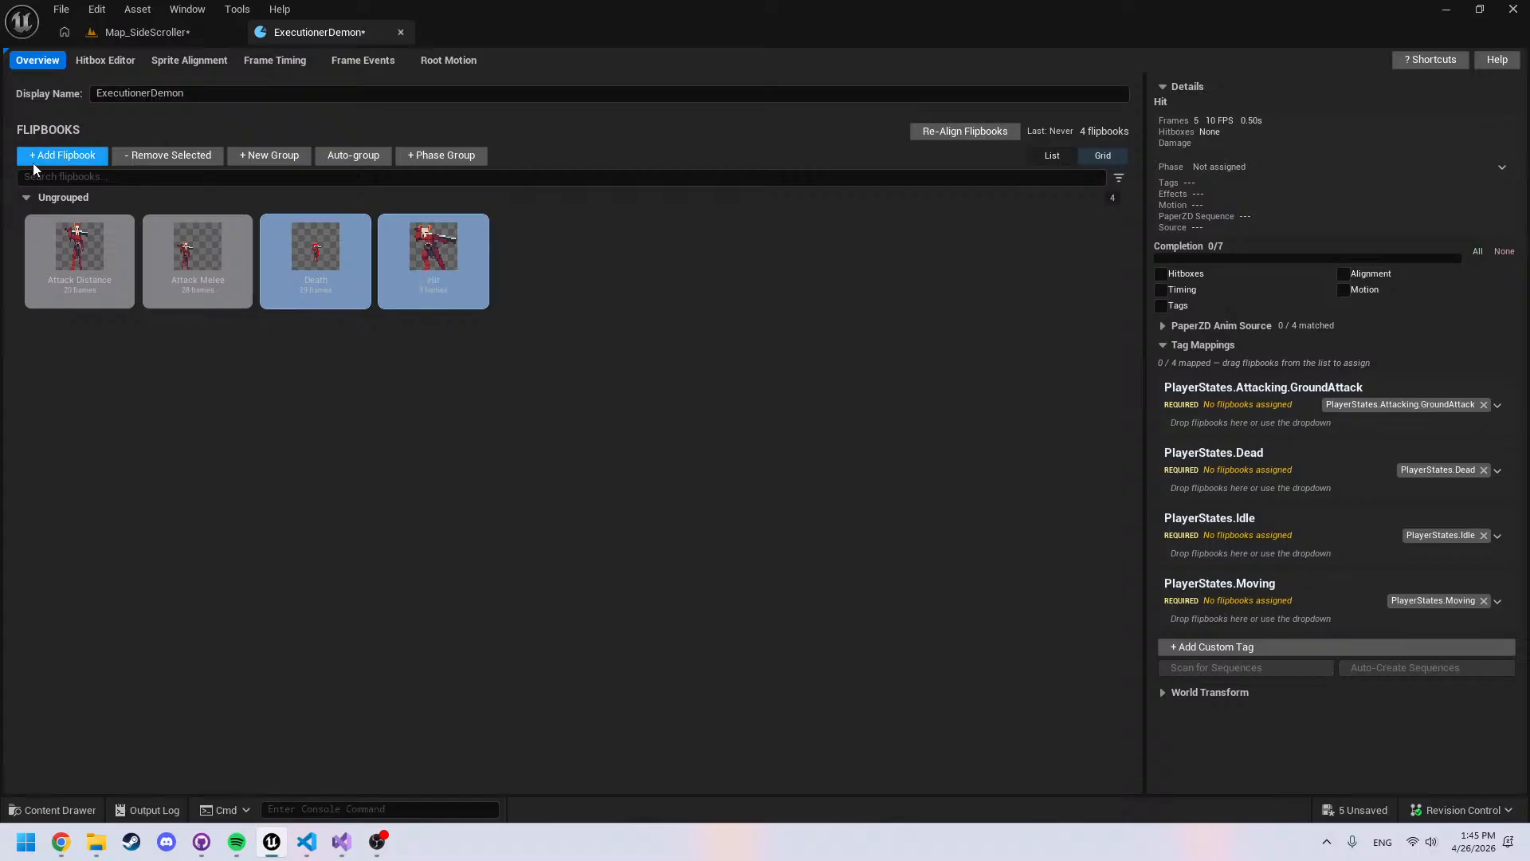
pyautogui.keyDown('shift'); pyautogui.click(239, 288); pyautogui.keyUp('shift')
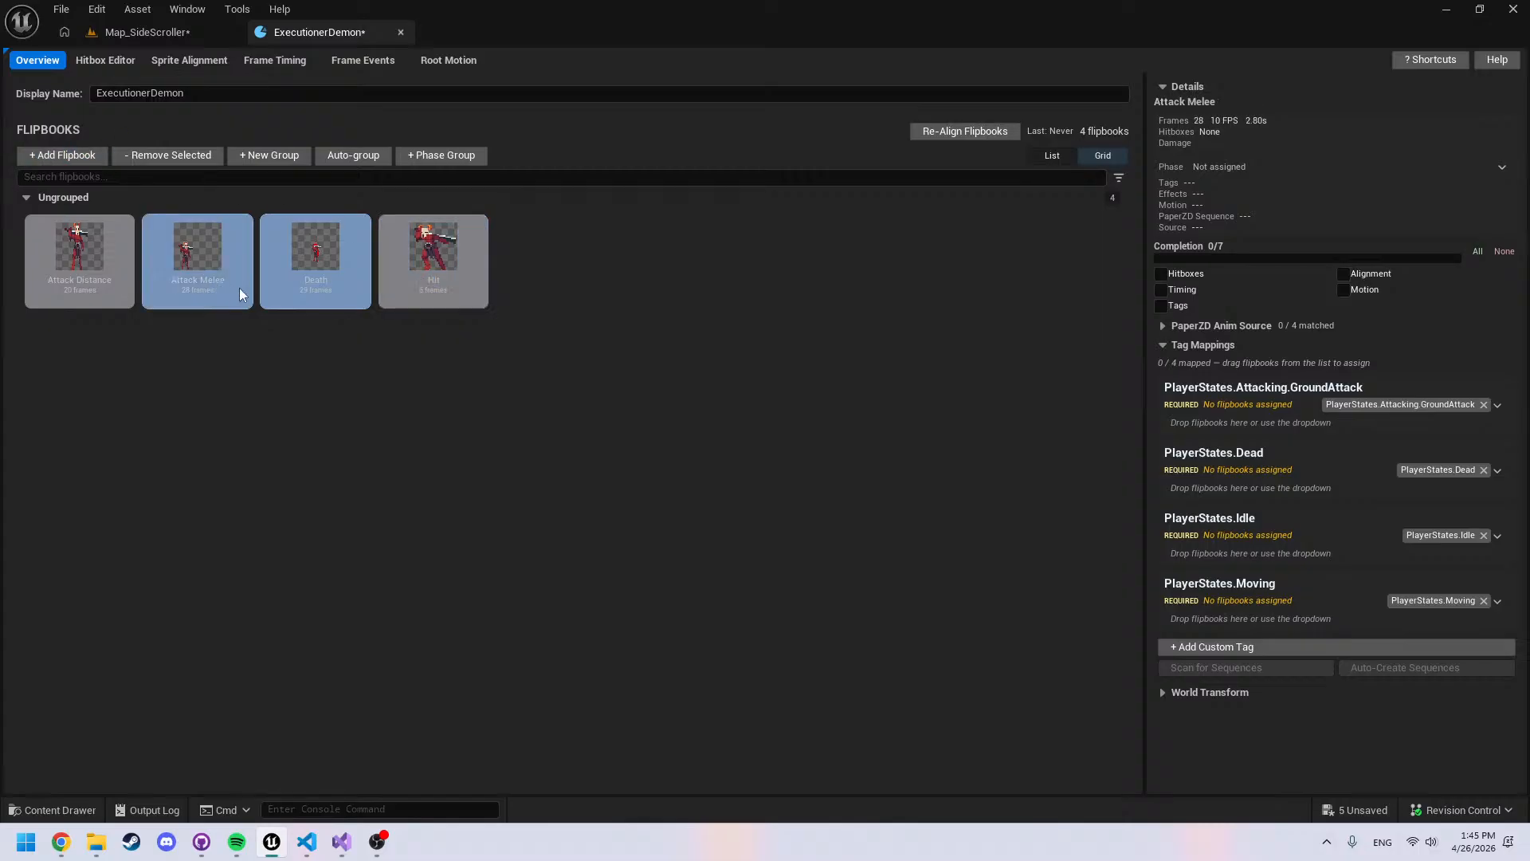
pyautogui.keyDown('shift'); pyautogui.click(471, 295); pyautogui.keyUp('shift')
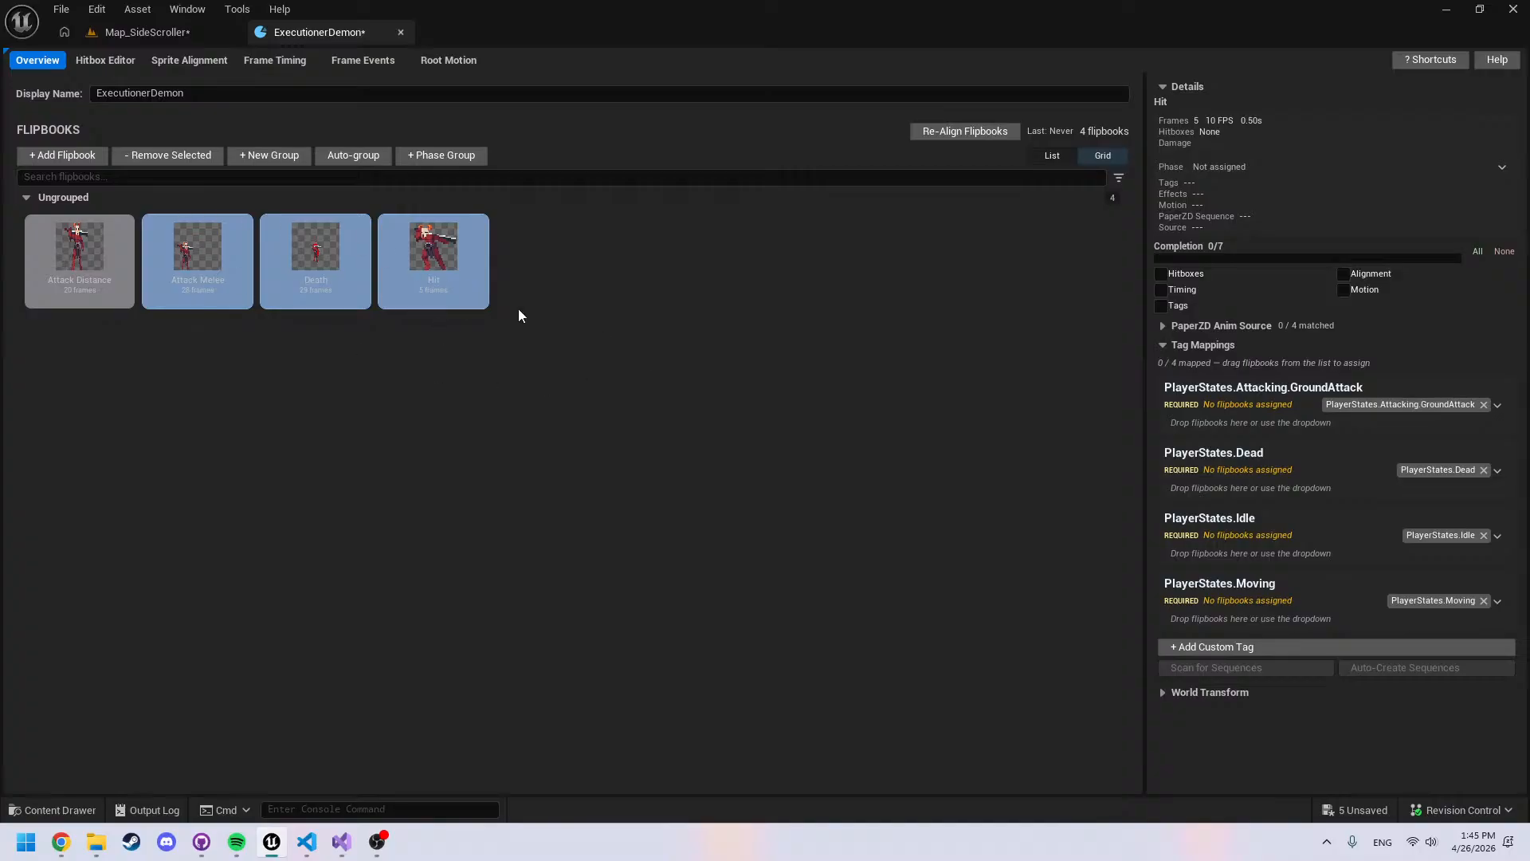
pyautogui.click(477, 295)
# Add the ExecutionerDemon_Idle flipbook to the character and shorten its entry name to Idle
pyautogui.click(75, 155)
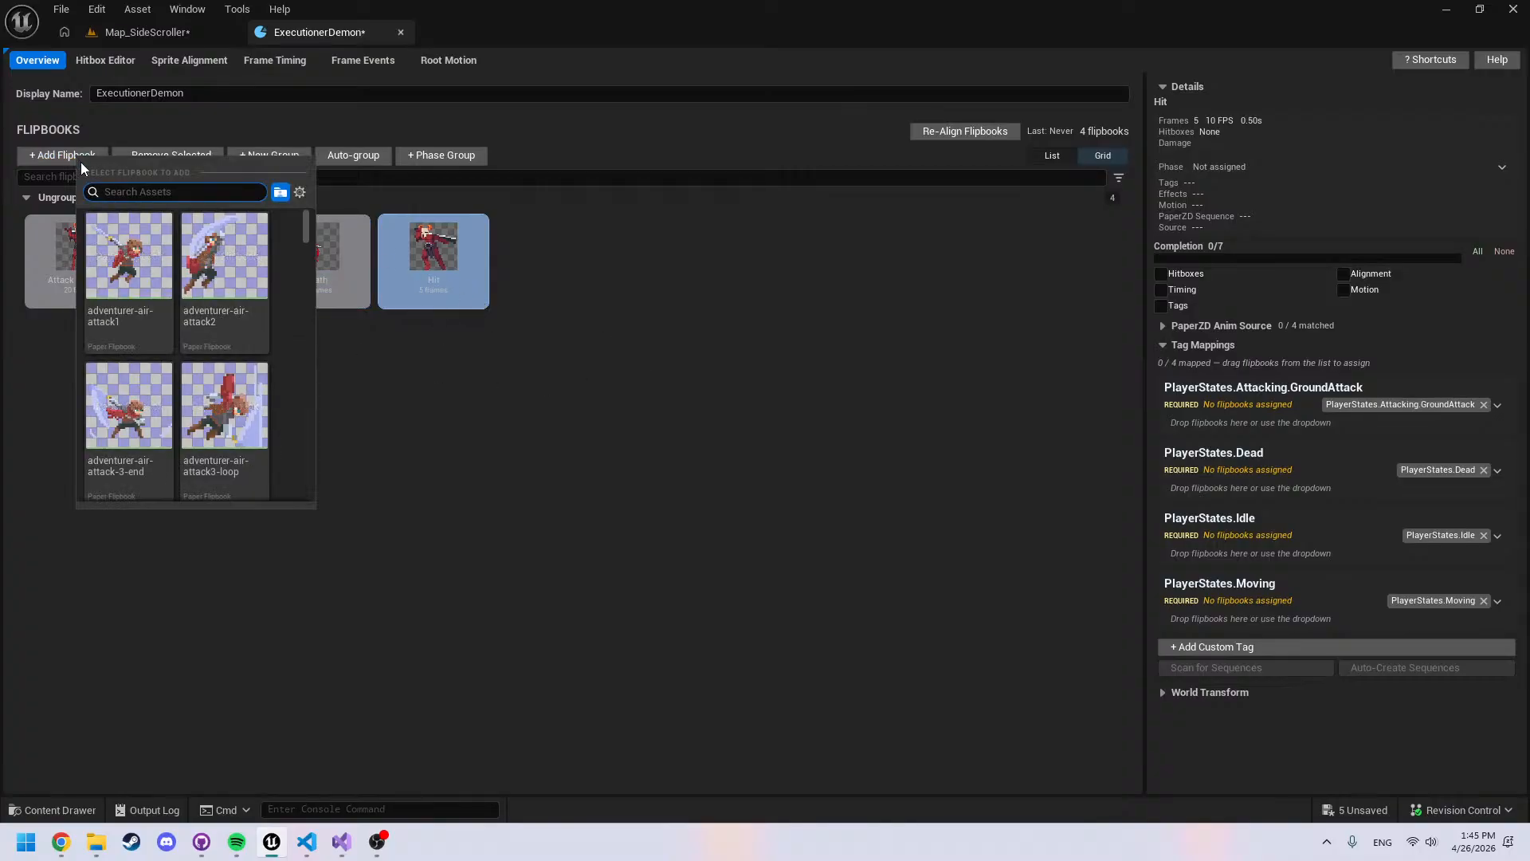
pyautogui.write('exe')
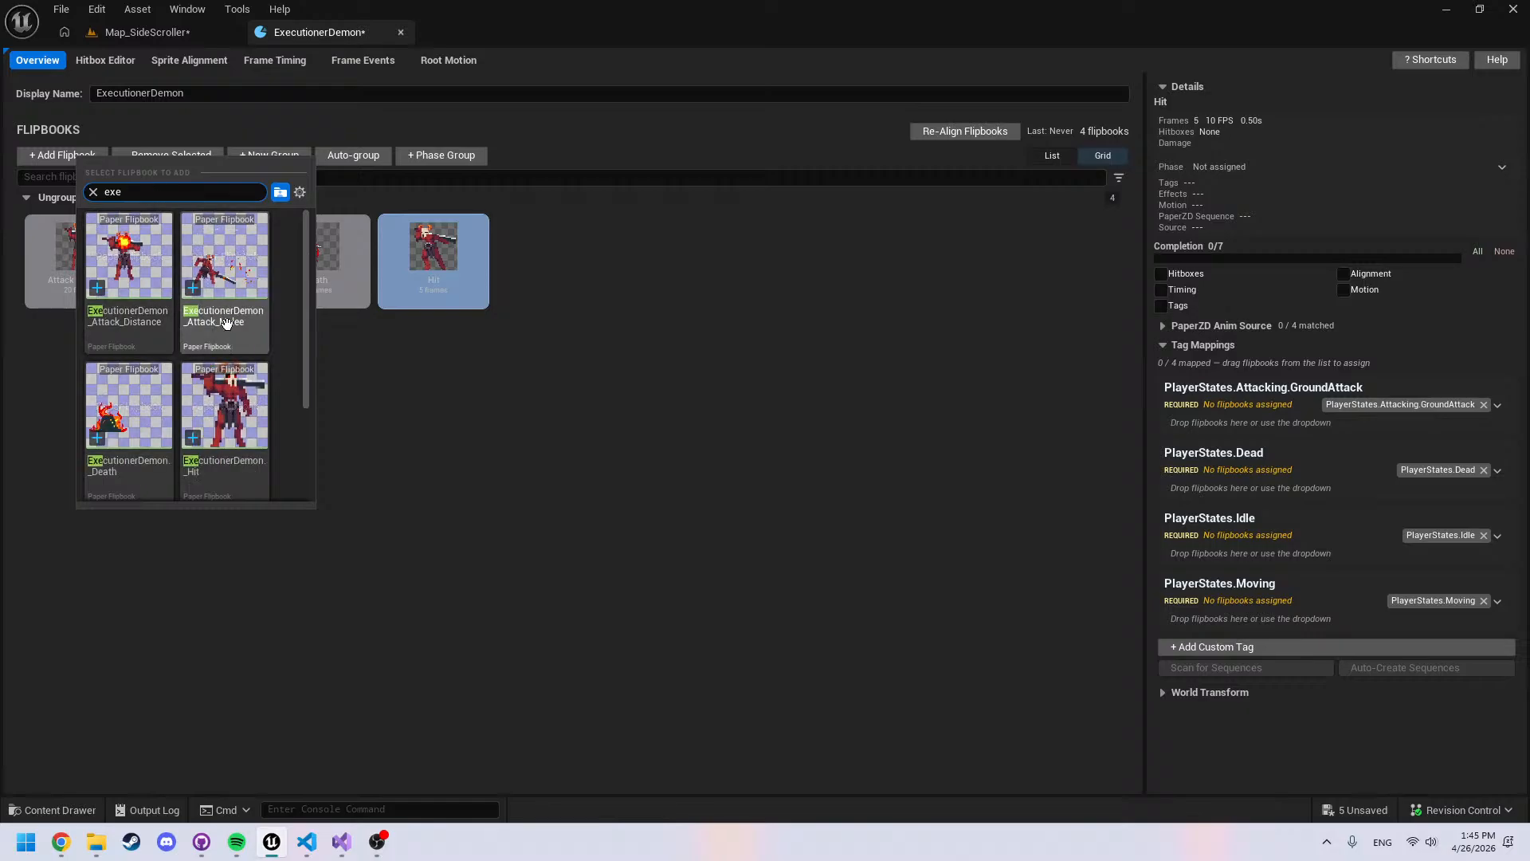
pyautogui.scroll(-3, 228, 323)
pyautogui.click(130, 434)
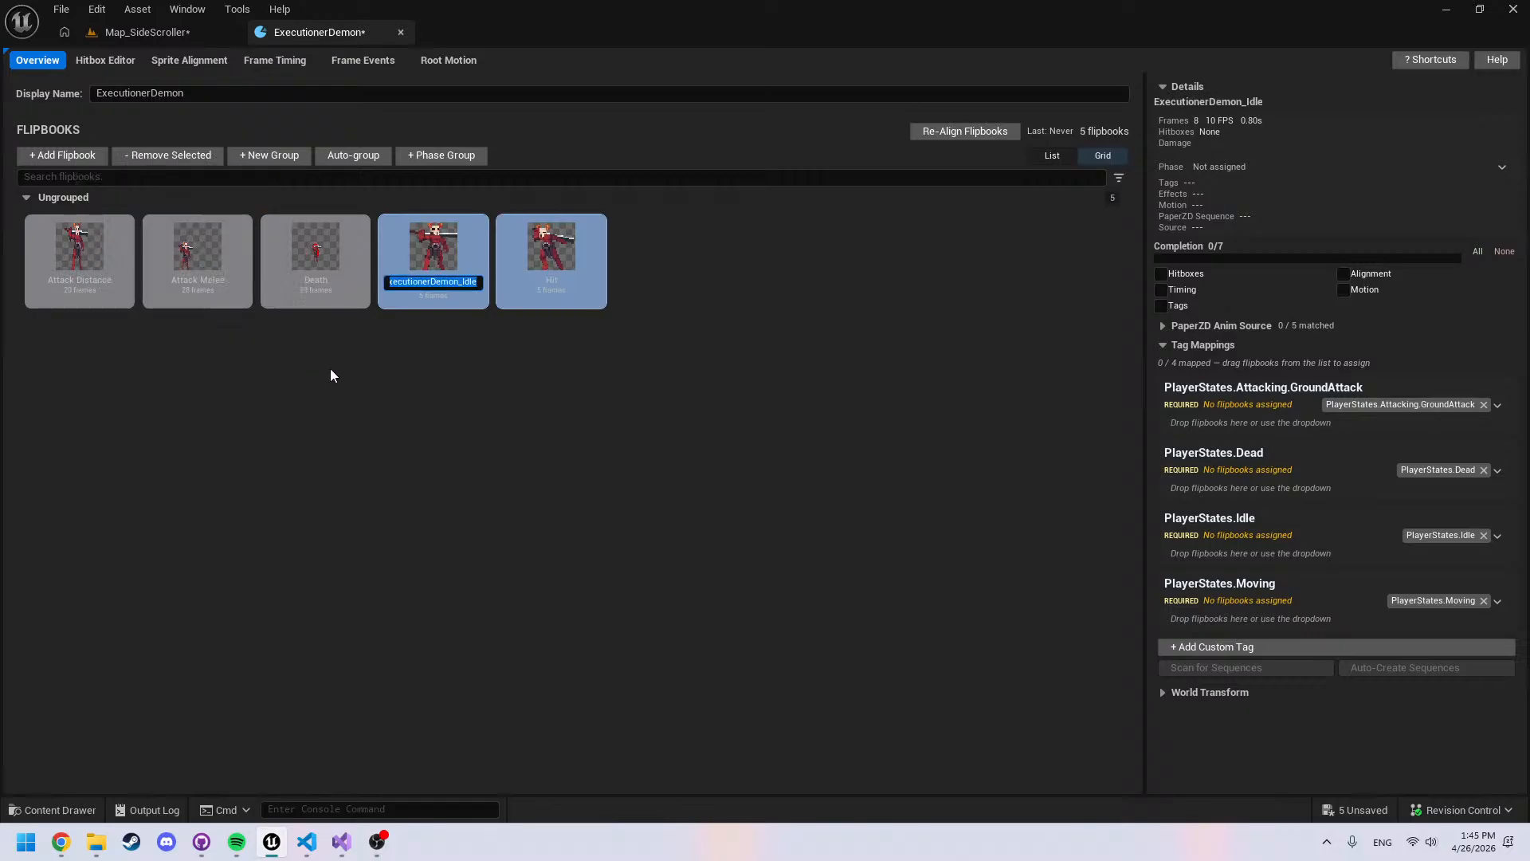
pyautogui.press('Home')
pyautogui.press('Delete')
pyautogui.press('Delete')
pyautogui.press('Delete')
pyautogui.press('Delete')
pyautogui.press('Delete')
pyautogui.press('Delete')
pyautogui.press('Delete')
pyautogui.press('Delete')
pyautogui.press('Delete')
pyautogui.press('Delete')
pyautogui.press('Delete')
pyautogui.press('Delete')
pyautogui.press('Delete')
pyautogui.press('Delete')
pyautogui.press('Delete')
pyautogui.press('Delete')
pyautogui.press('Return')
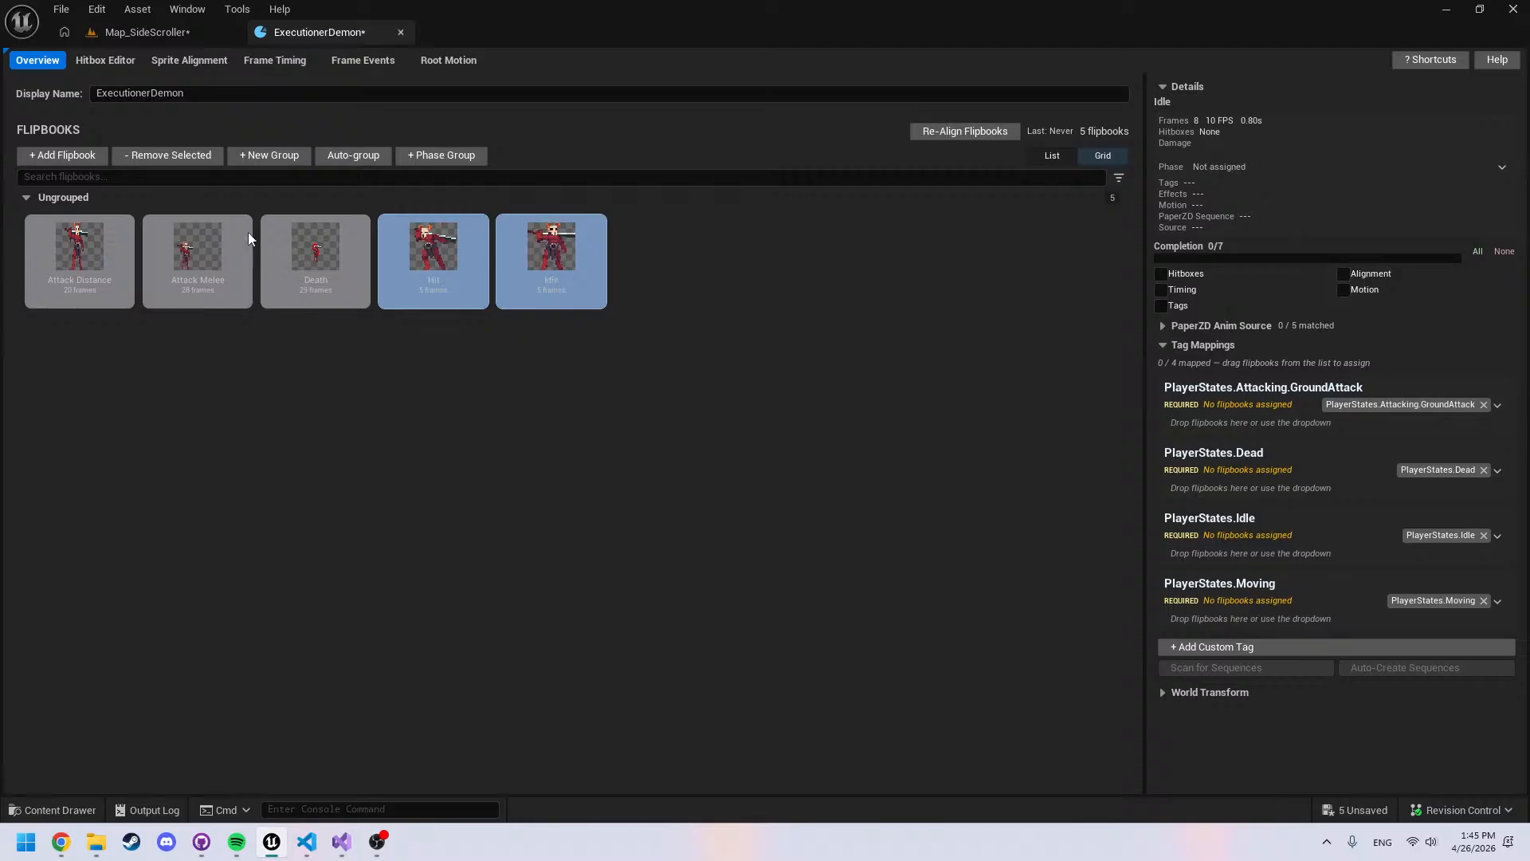
# Add the ExecutionerDemon_Walk flipbook to the character and shorten its entry name to Walk
pyautogui.click(62, 155)
pyautogui.write('ex')
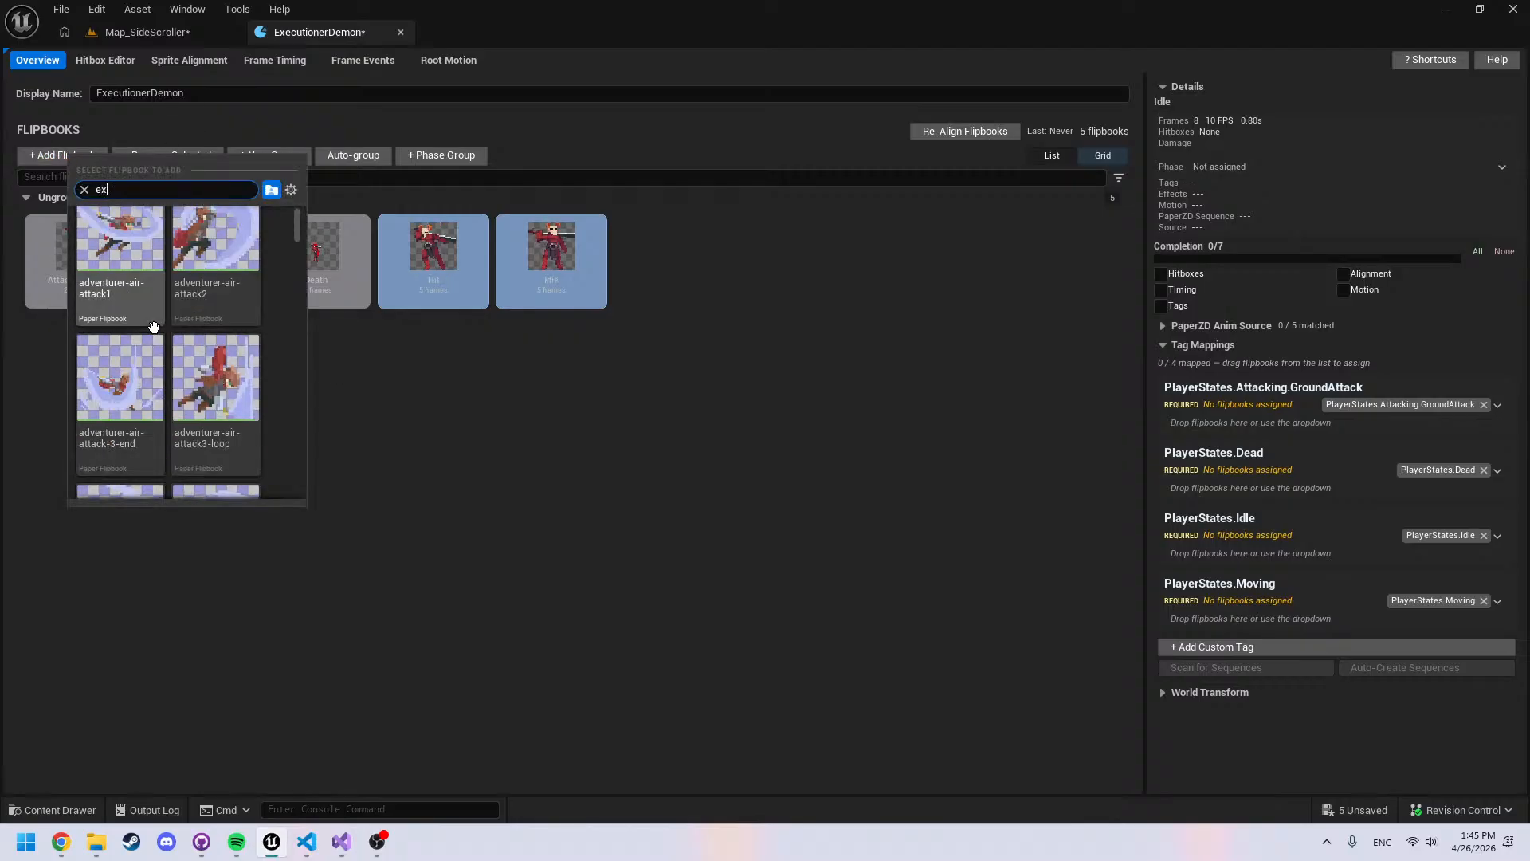
pyautogui.write('e')
pyautogui.scroll(-3, 171, 339)
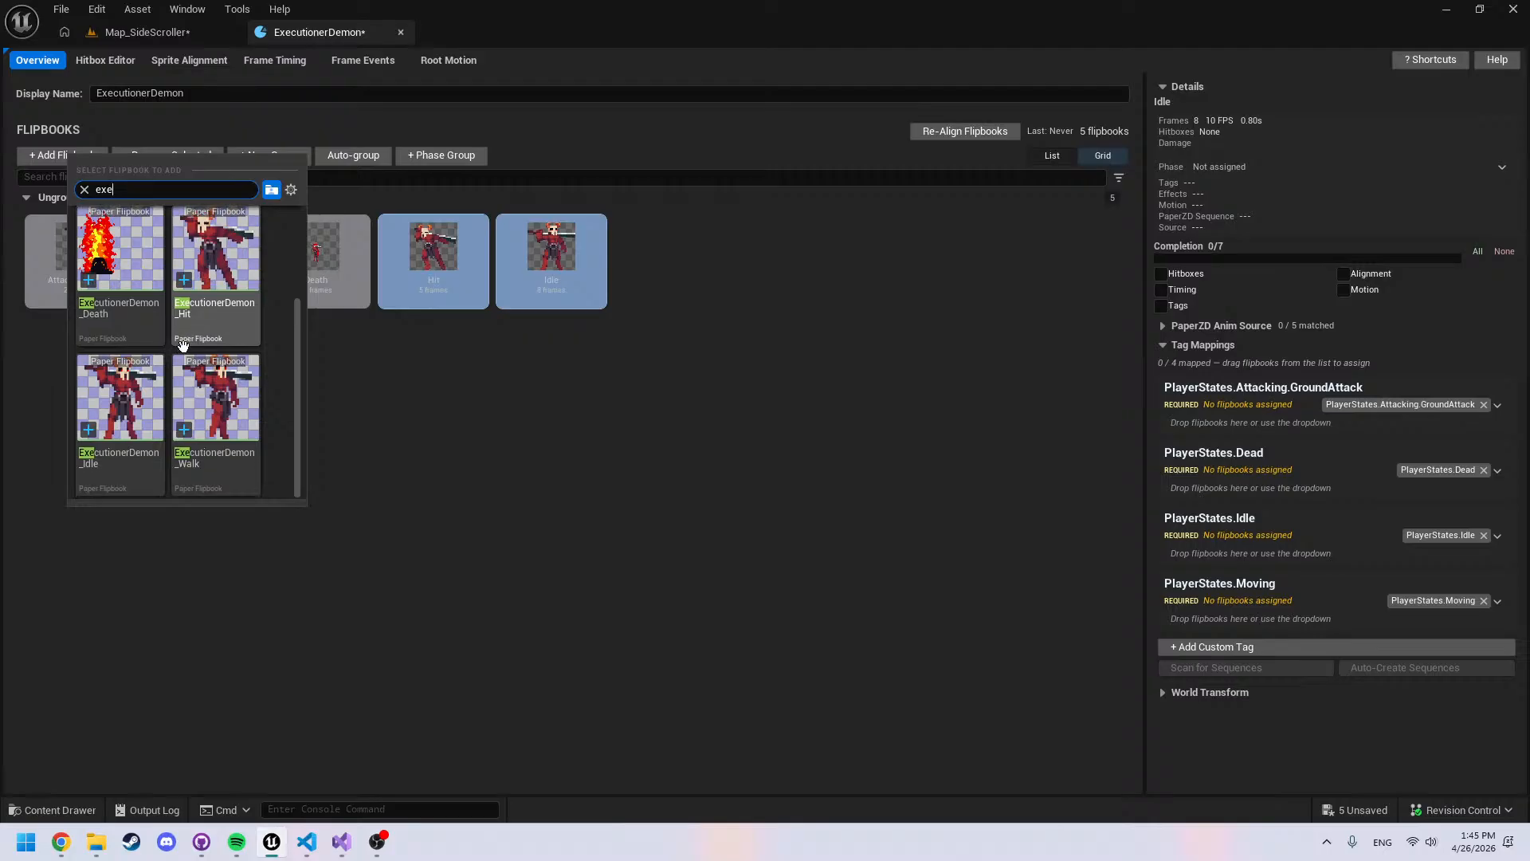
pyautogui.click(232, 421)
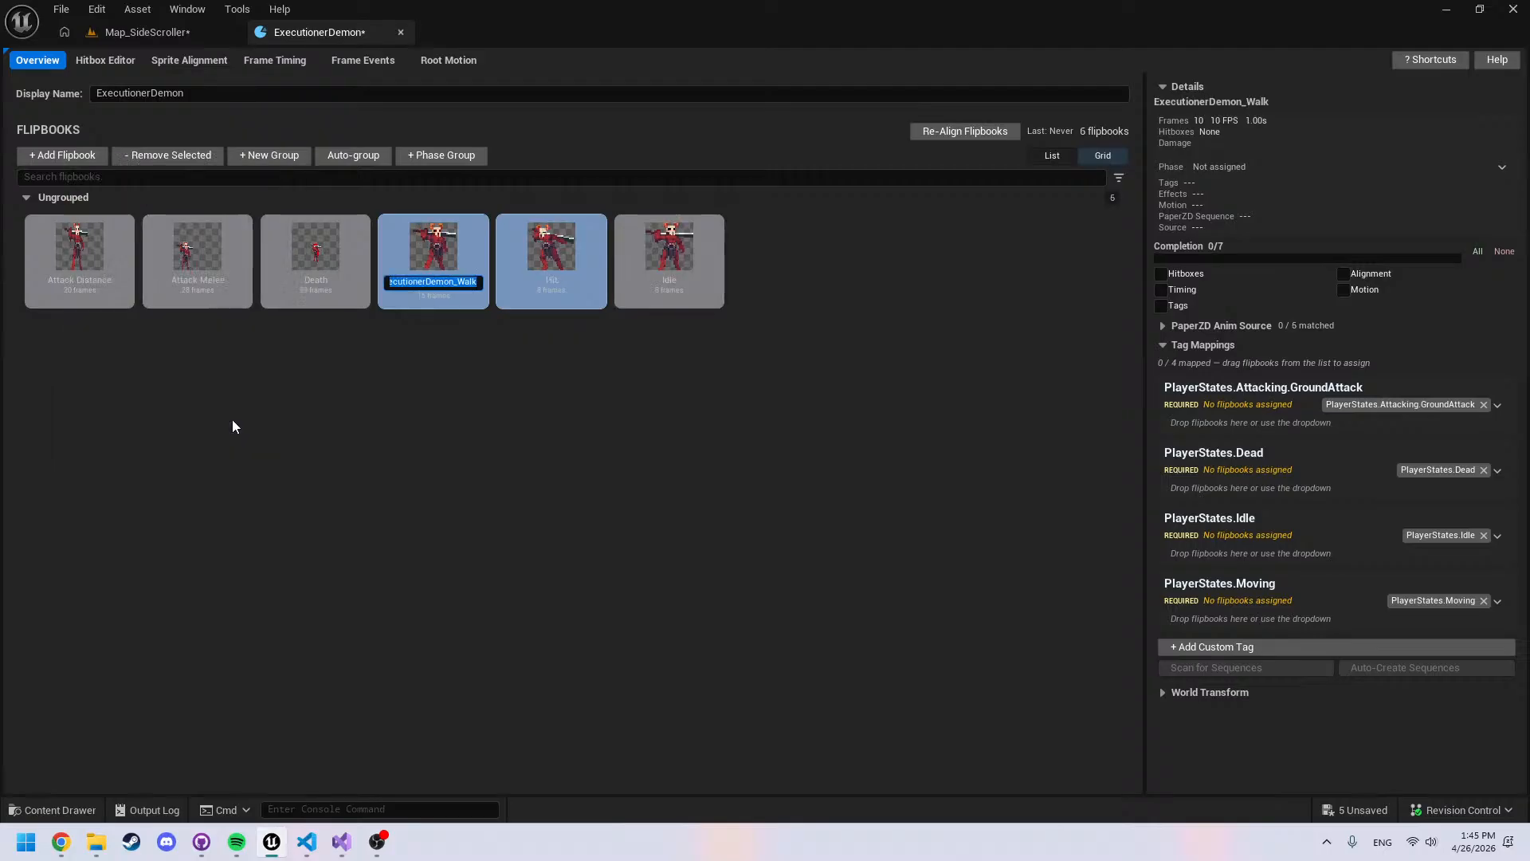
pyautogui.press('Home')
pyautogui.press('Delete')
pyautogui.press('Delete')
pyautogui.press('Delete')
pyautogui.press('Delete')
pyautogui.press('Delete')
pyautogui.press('Delete')
pyautogui.press('Delete')
pyautogui.press('Delete')
pyautogui.press('Delete')
pyautogui.press('Delete')
pyautogui.press('Delete')
pyautogui.press('Delete')
pyautogui.press('Delete')
pyautogui.press('Delete')
pyautogui.press('Delete')
pyautogui.press('Delete')
pyautogui.press('Delete')
pyautogui.press('Return')
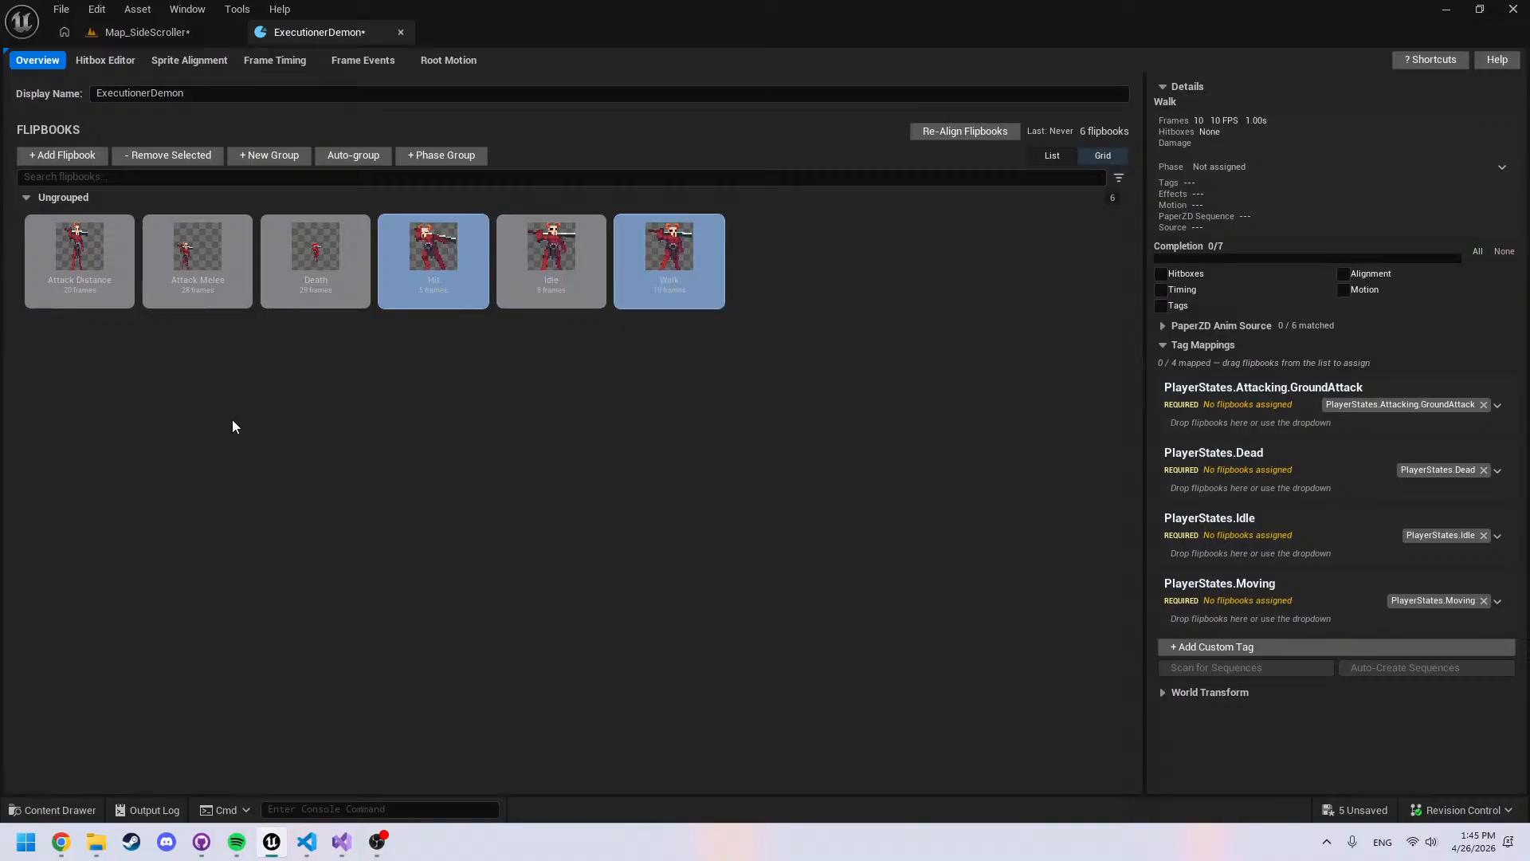
# In Sprite Alignment, display the Attack Melee flipbook and add Attack Distance to the playback queue
pyautogui.click(191, 60)
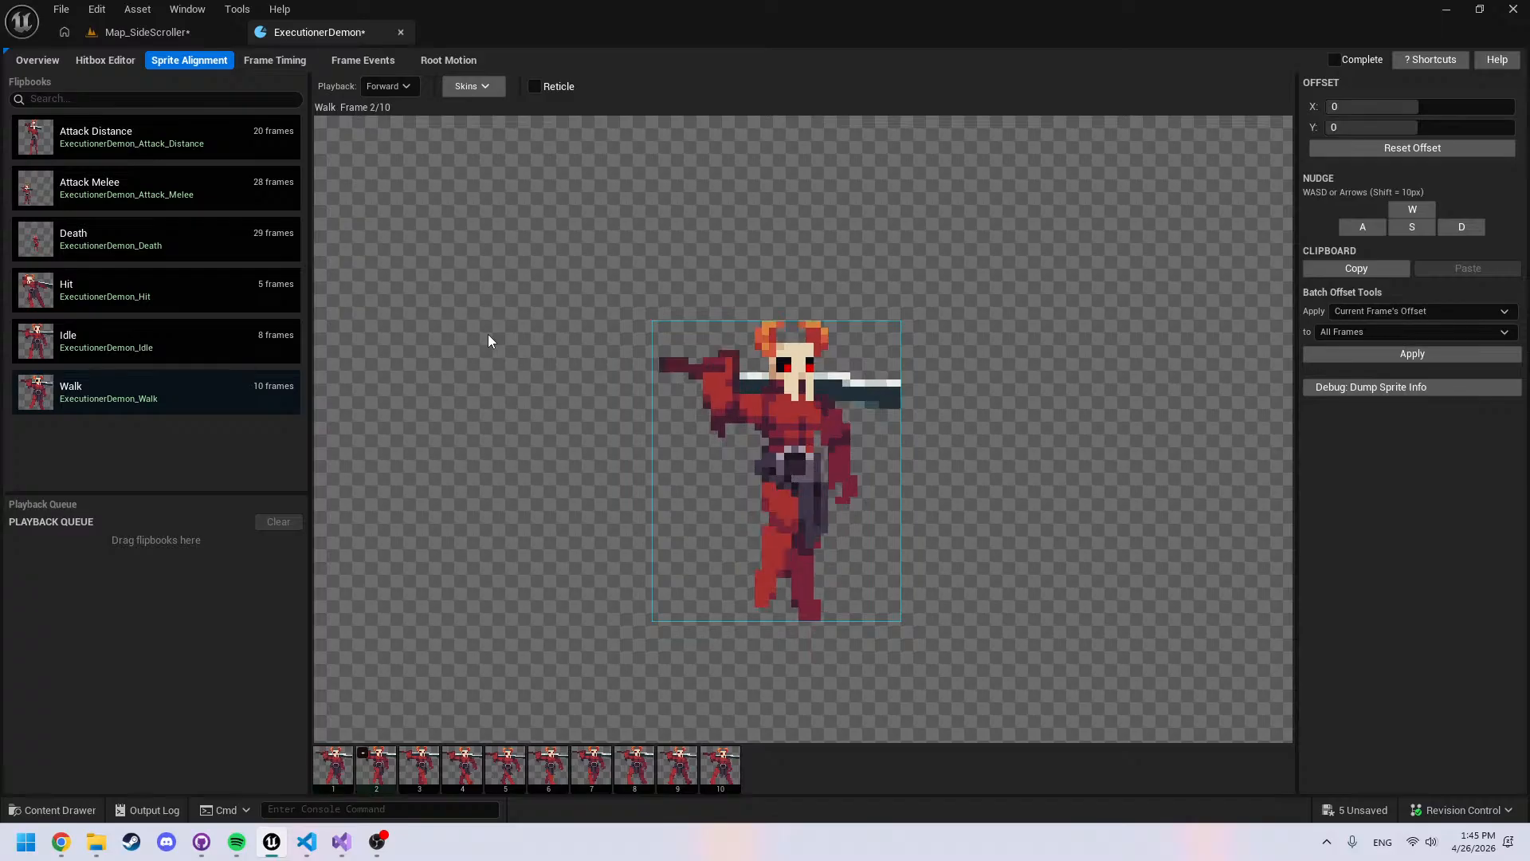
pyautogui.click(198, 189)
pyautogui.moveTo(189, 155); pyautogui.dragTo(131, 539)
pyautogui.scroll(4, 797, 622)
pyautogui.scroll(-2, 794, 669)
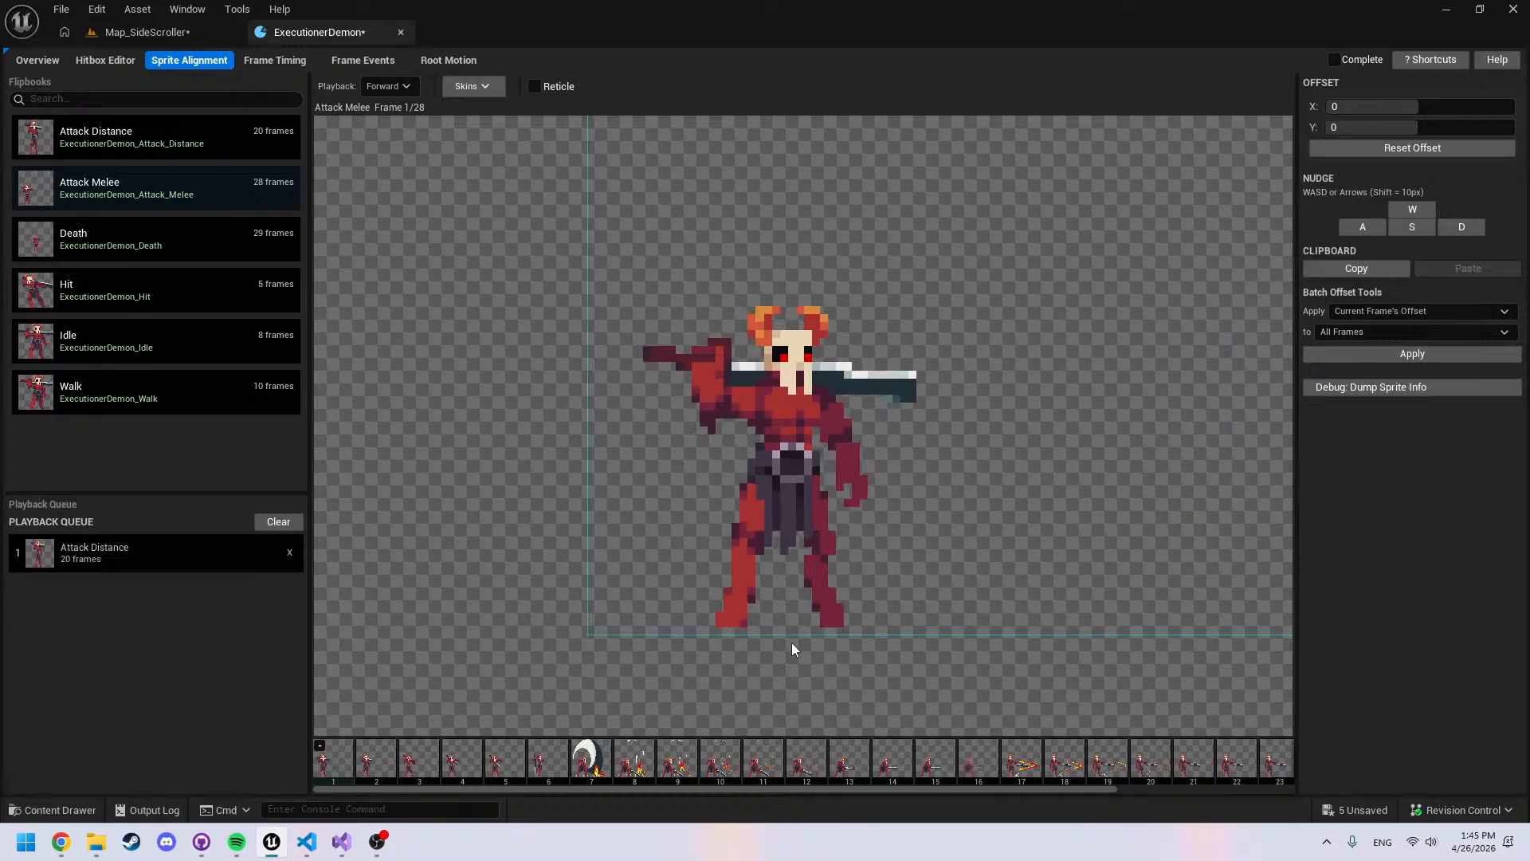
# Play back the queued Attack Distance flipbook and remove it from the playback queue
pyautogui.press('space')
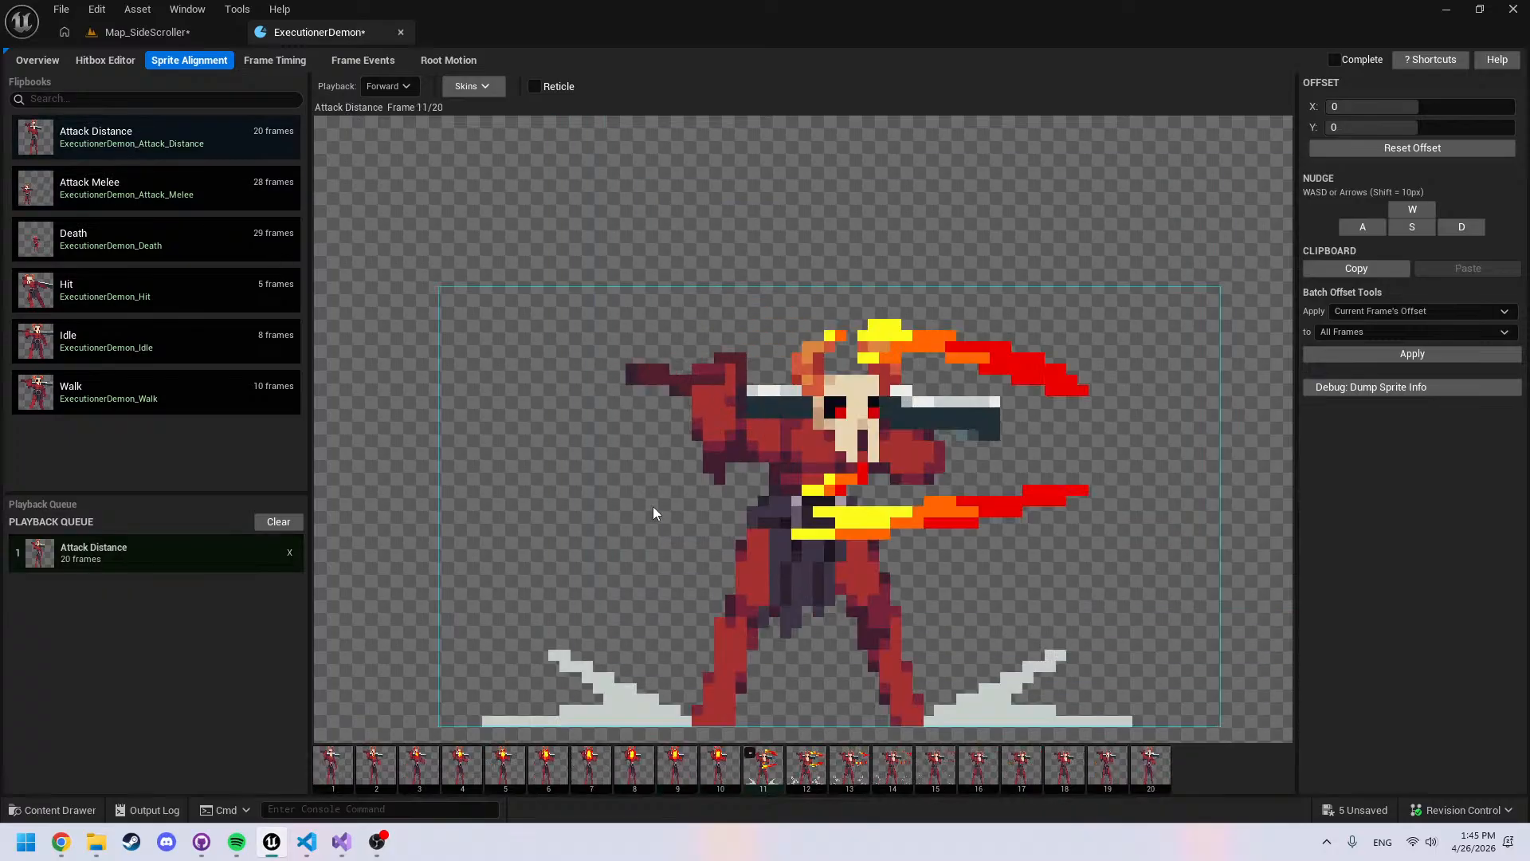
pyautogui.press('space')
pyautogui.click(291, 552)
# Add the Idle flipbook followed by Attack Melee to the playback queue
pyautogui.click(157, 203)
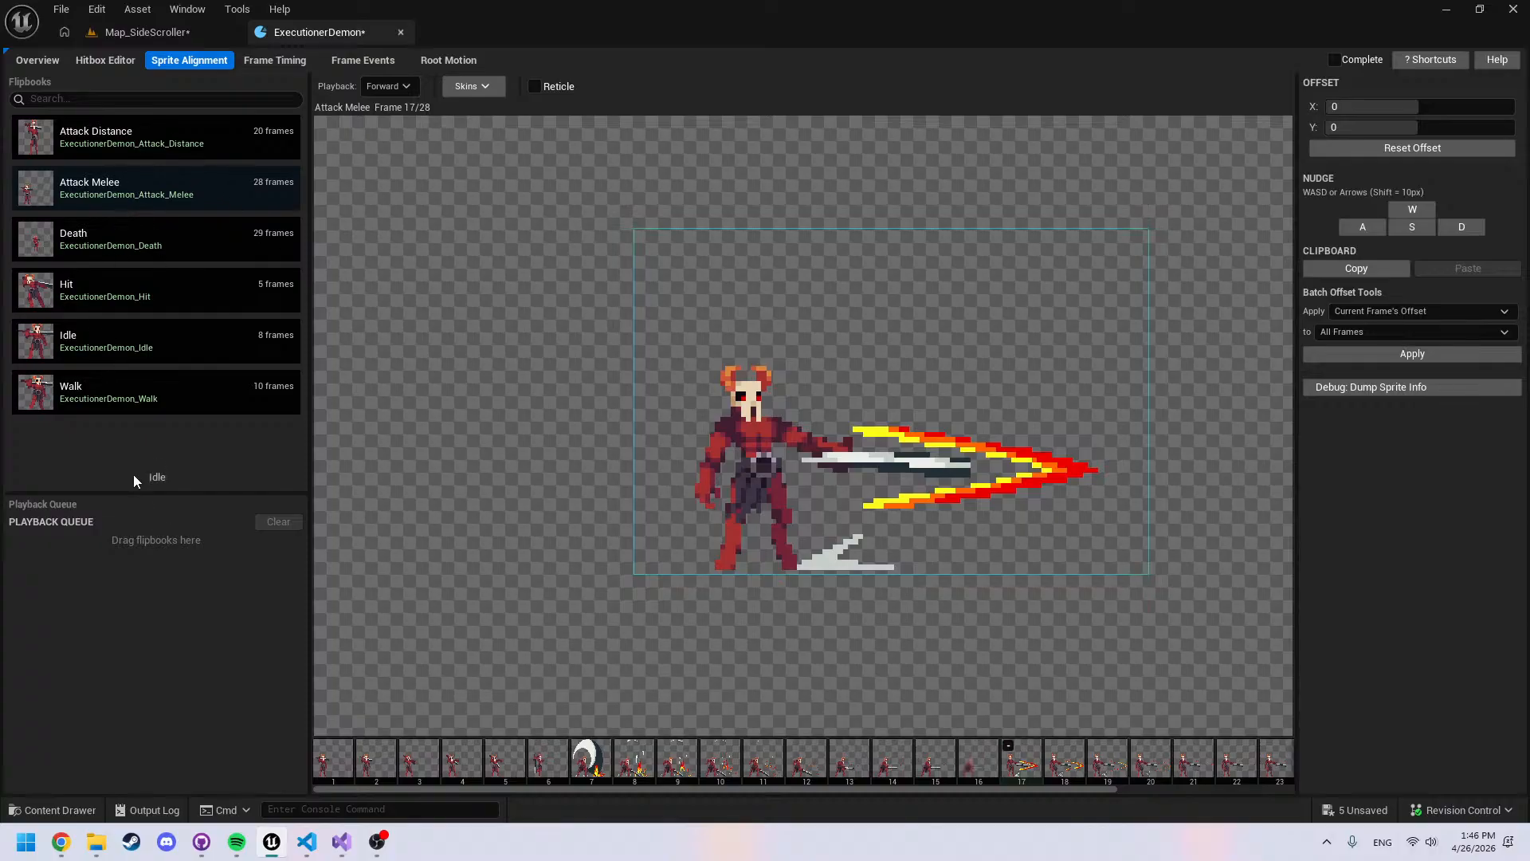
pyautogui.doubleClick(114, 344)
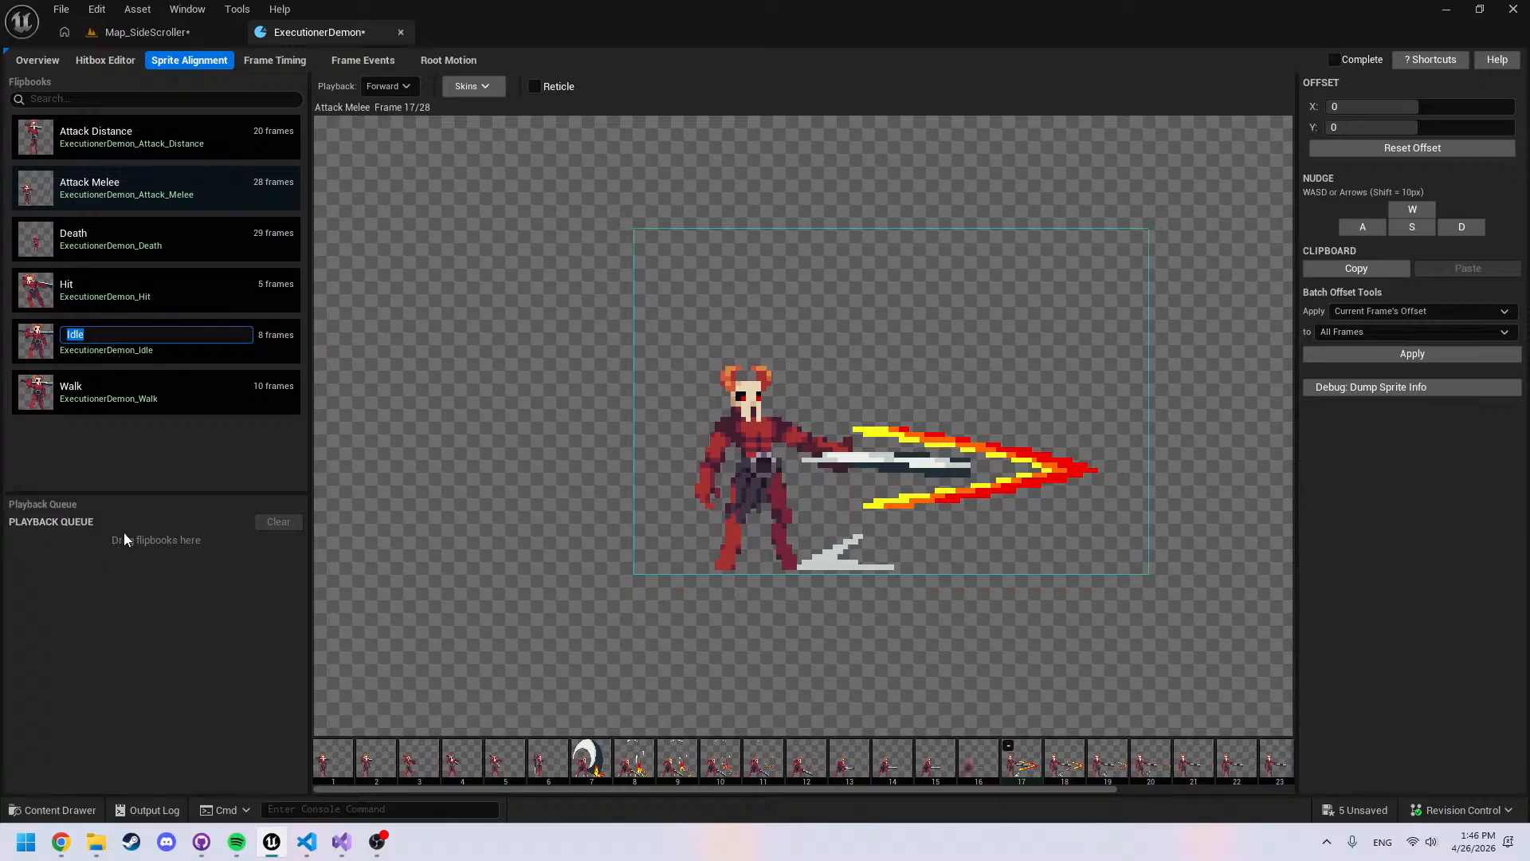
pyautogui.moveTo(189, 330); pyautogui.dragTo(159, 542)
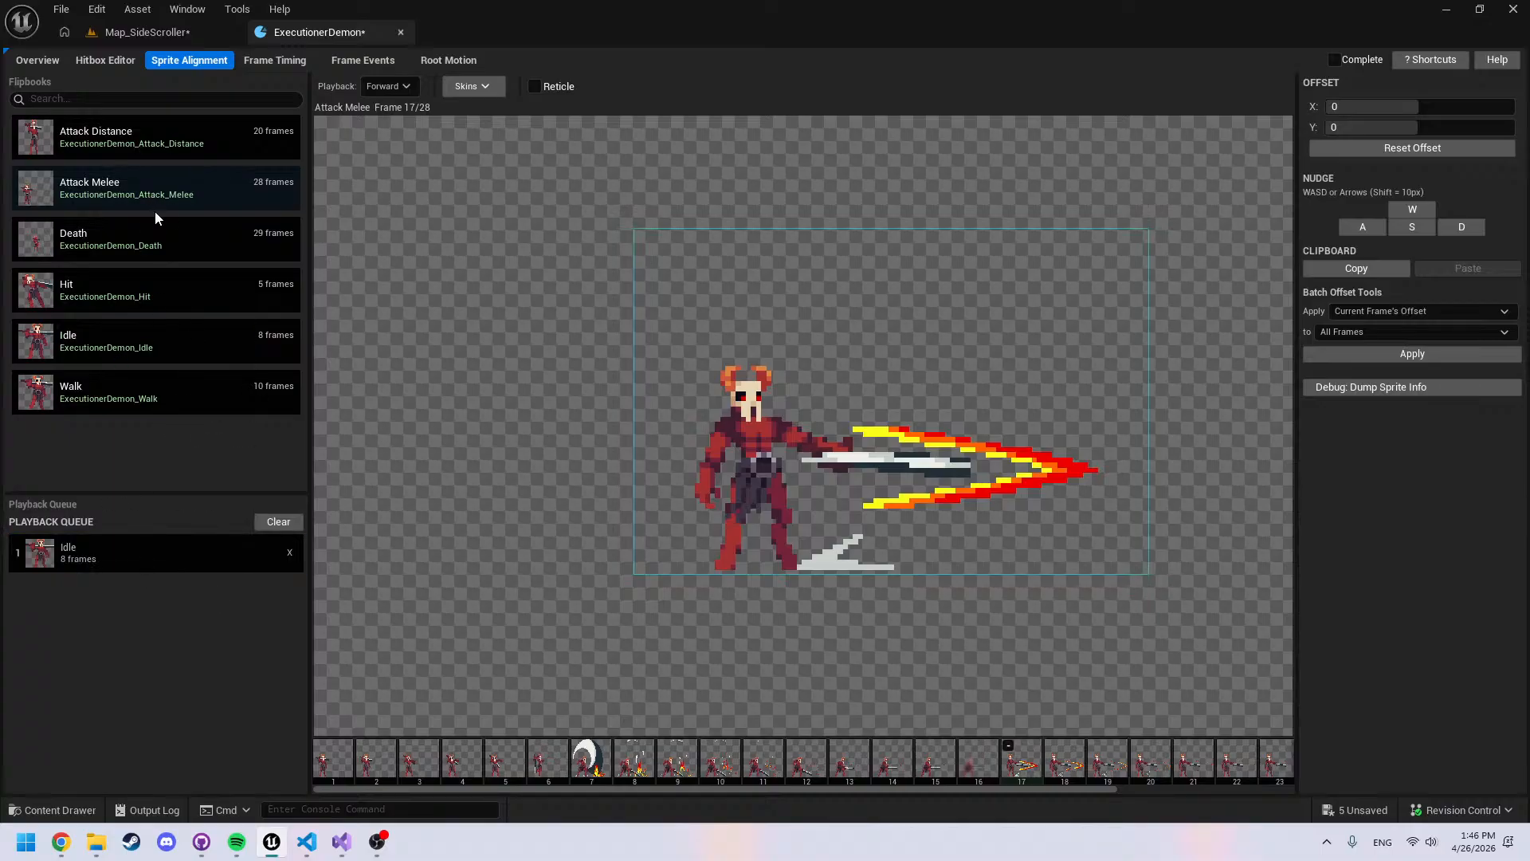
pyautogui.moveTo(155, 210); pyautogui.dragTo(134, 573)
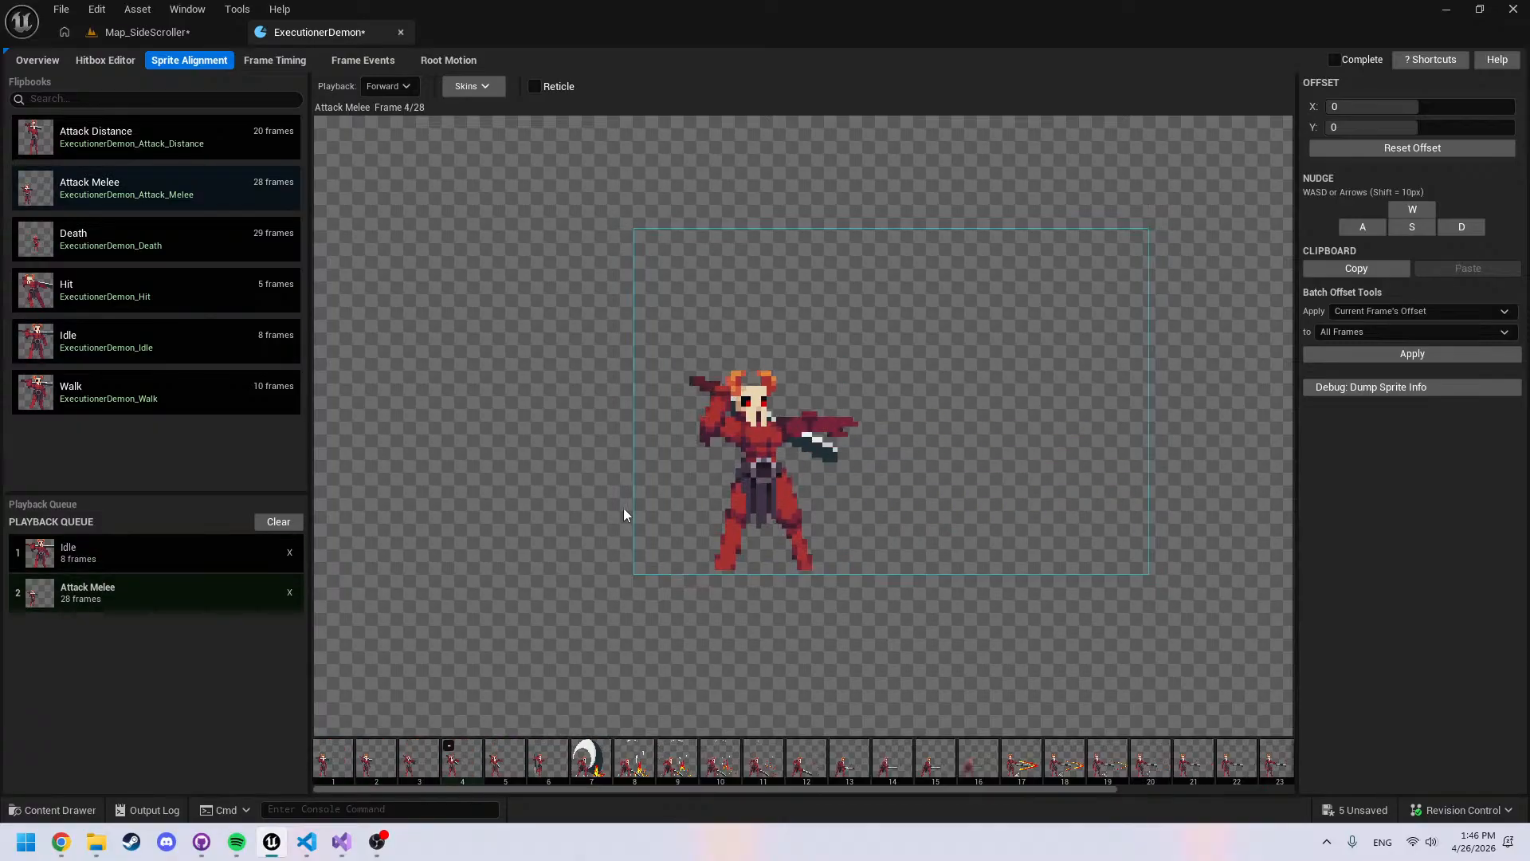
# Enable only the Forward skin, with Onion off, and examine how Attack Melee's ending frames line up with Idle
pyautogui.click(499, 85)
pyautogui.click(469, 213)
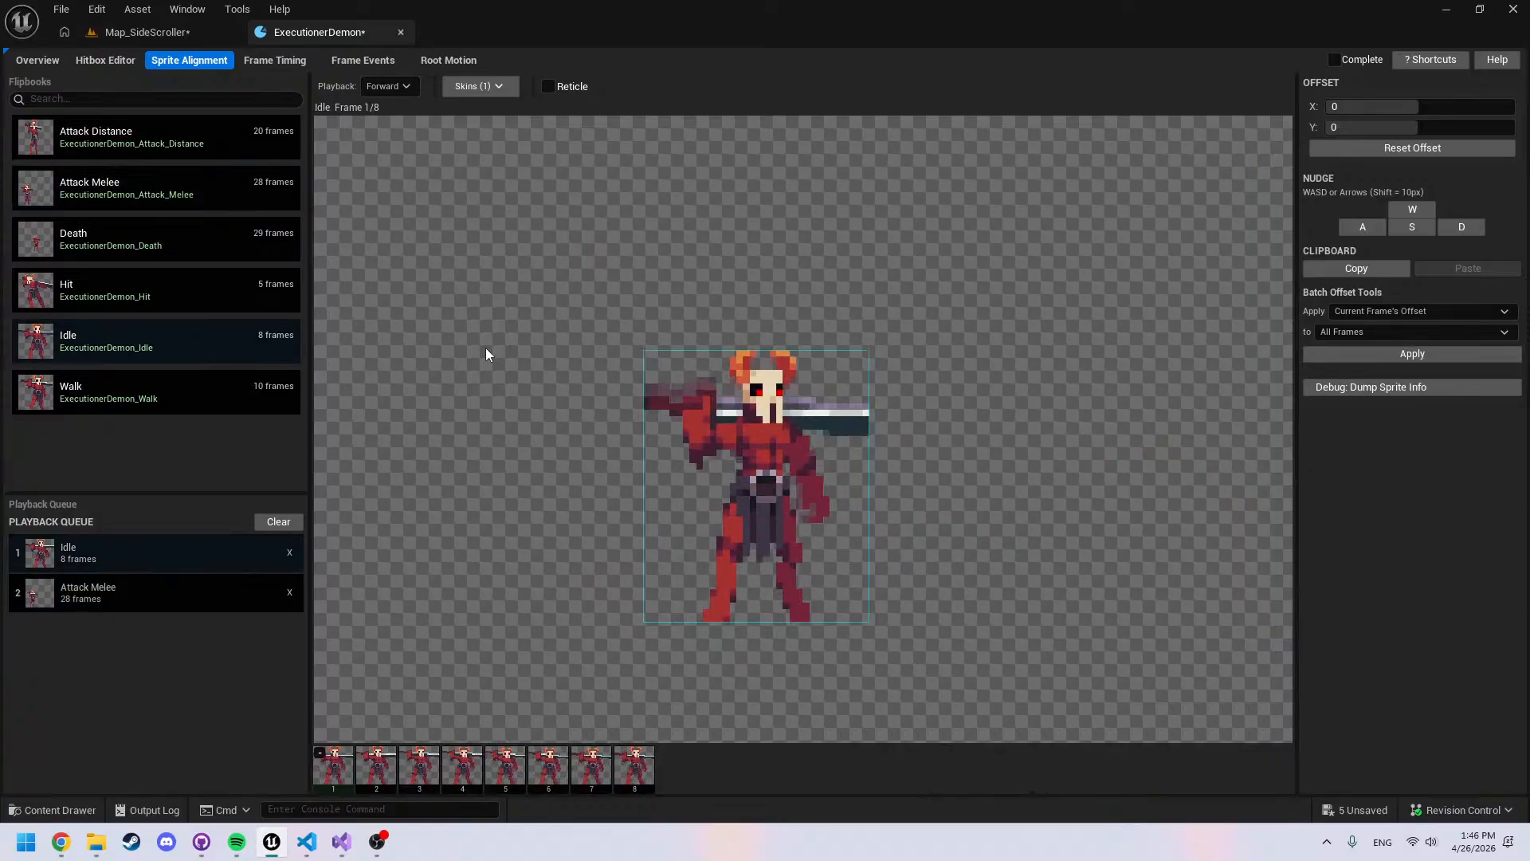
pyautogui.click(478, 86)
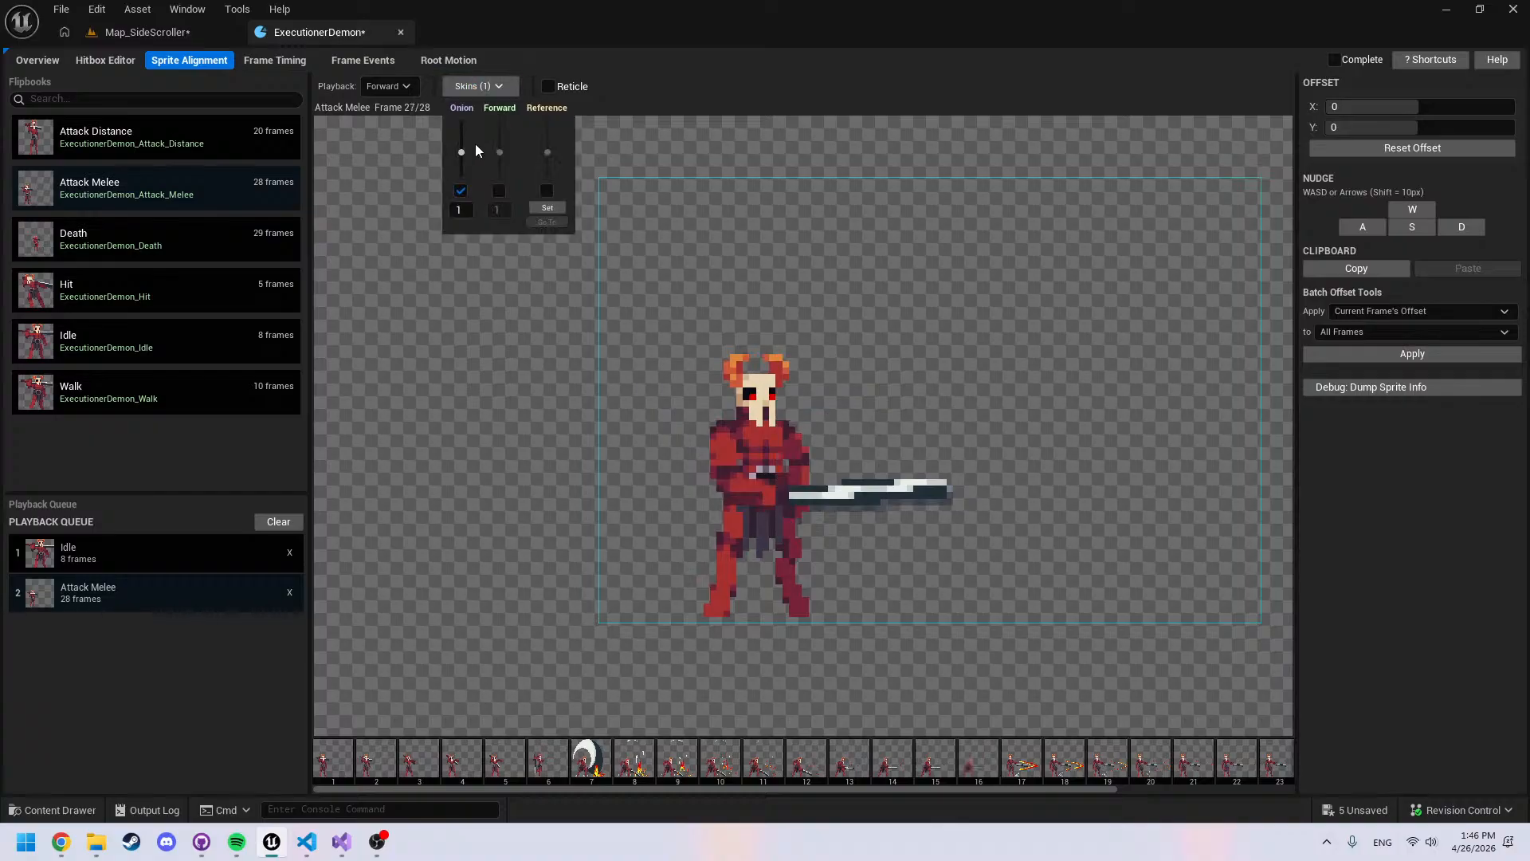
pyautogui.click(460, 191)
pyautogui.click(499, 192)
pyautogui.click(518, 411)
pyautogui.scroll(6, 738, 609)
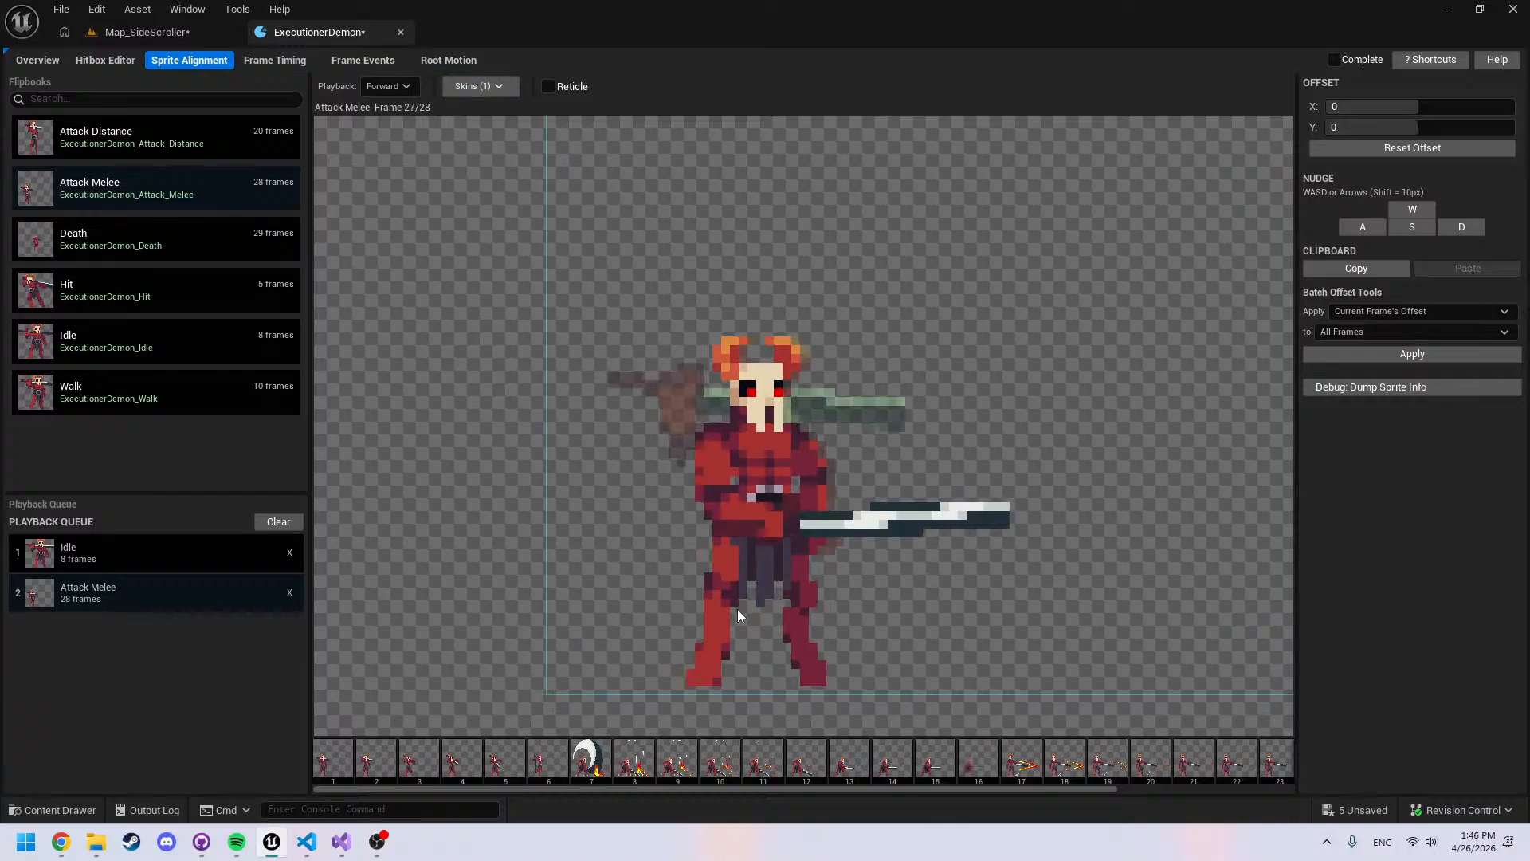
pyautogui.moveTo(716, 633); pyautogui.dragTo(710, 580, button='middle')
pyautogui.scroll(-5, 710, 614)
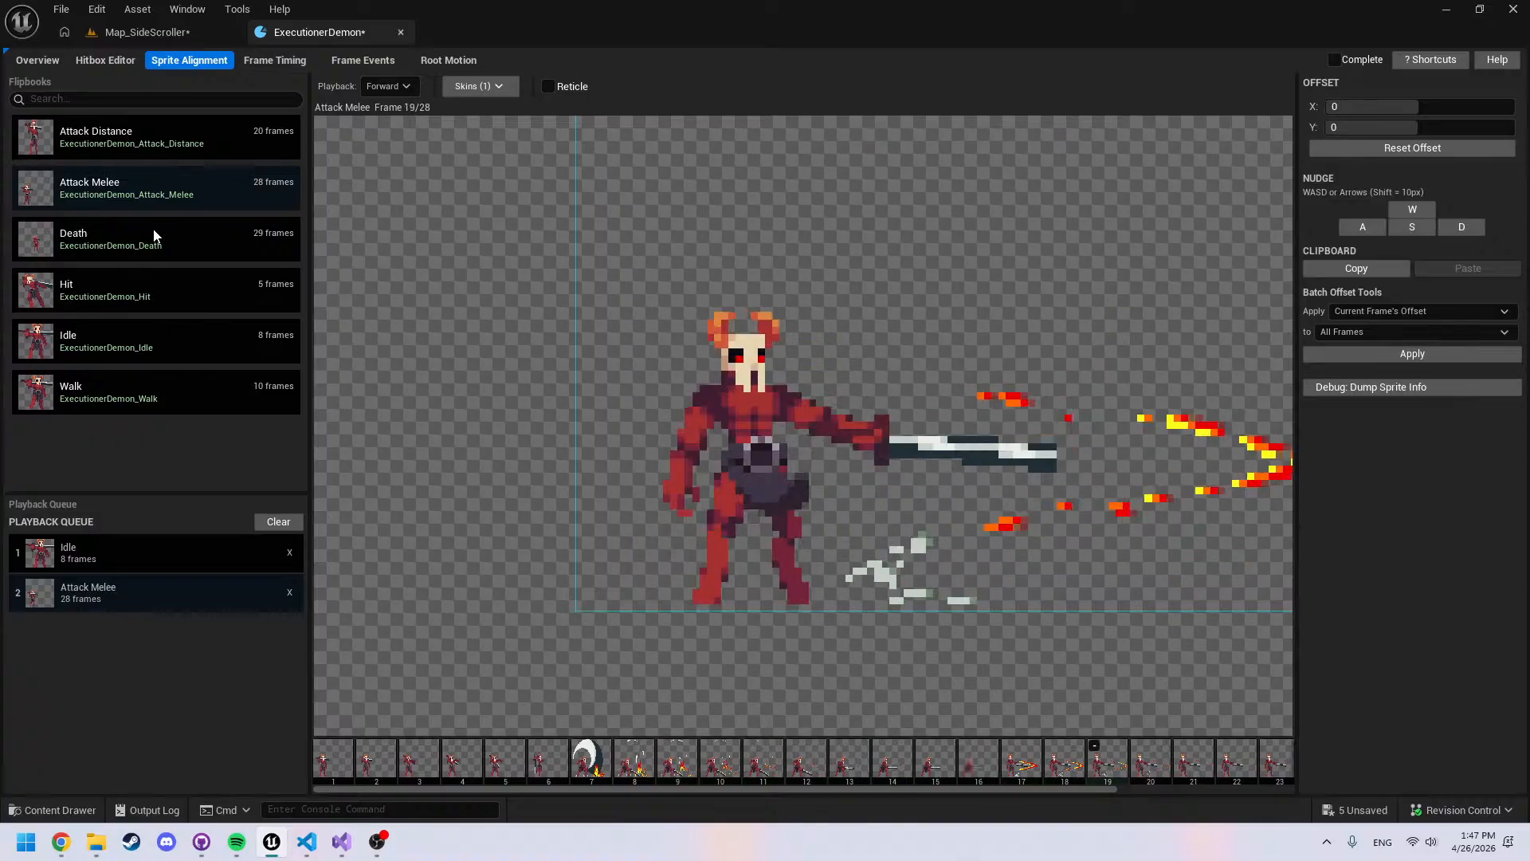
# Replace Attack Melee with the Death flipbook in the playback queue
pyautogui.click(289, 591)
pyautogui.moveTo(151, 253); pyautogui.dragTo(161, 588)
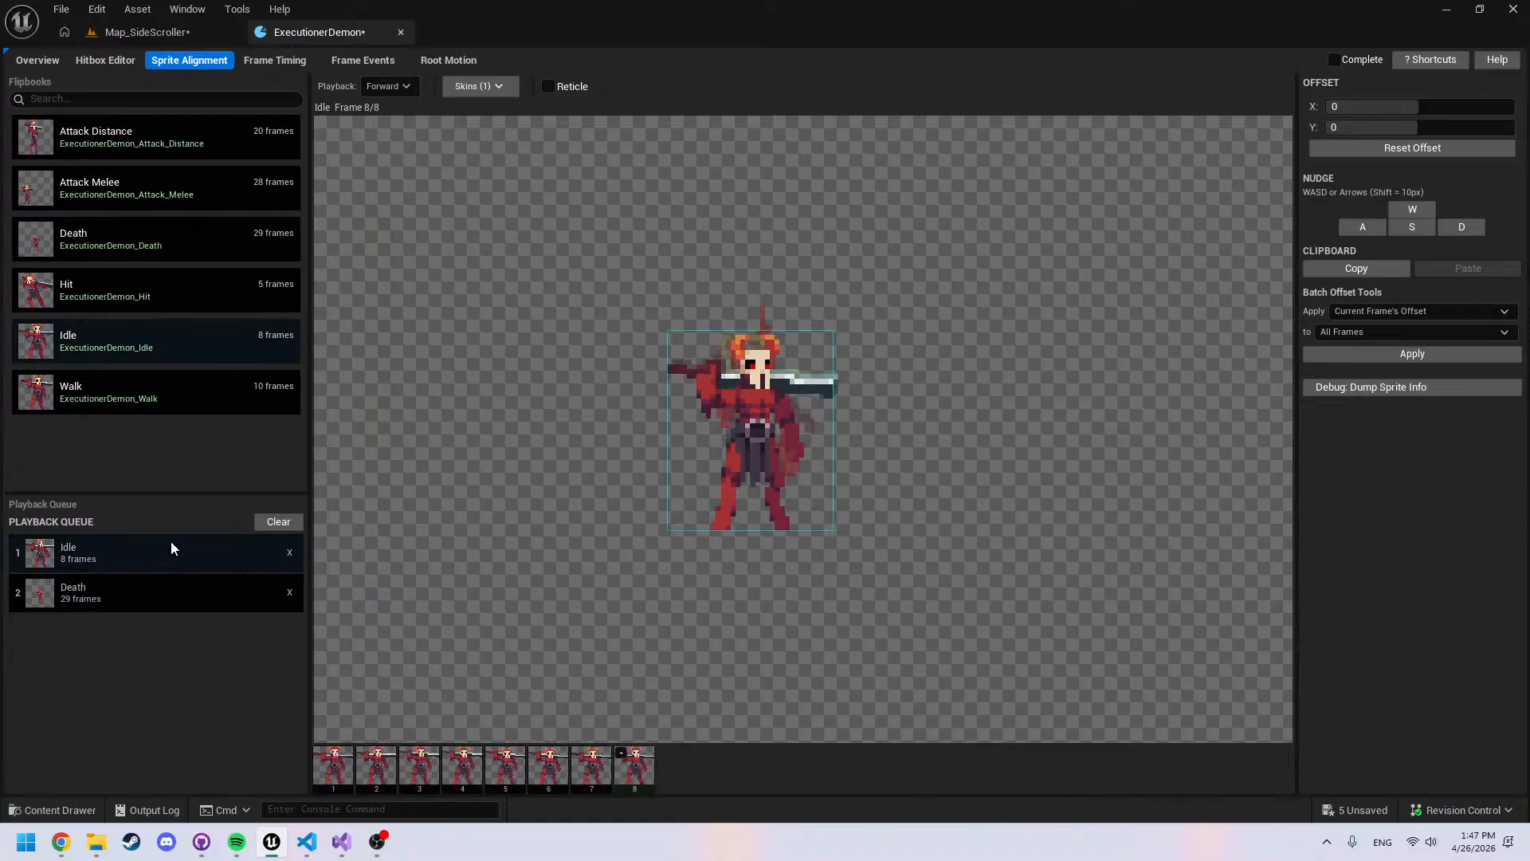
# Open the CurseDemon character asset from the Demons folder and show its Sprite Alignment view
pyautogui.hotkey('ctrl', 'space')
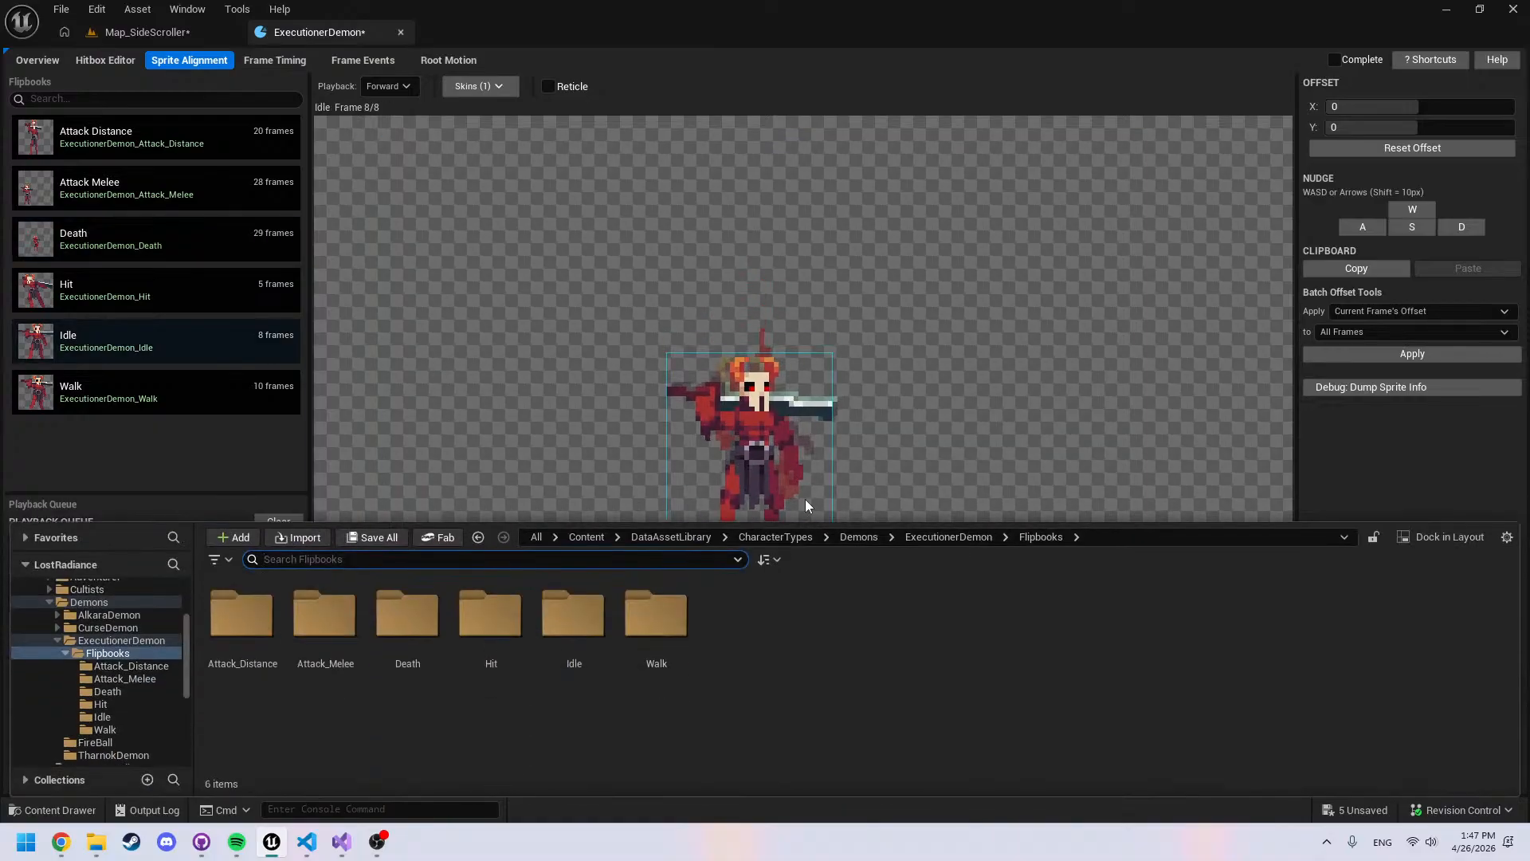
pyautogui.click(864, 538)
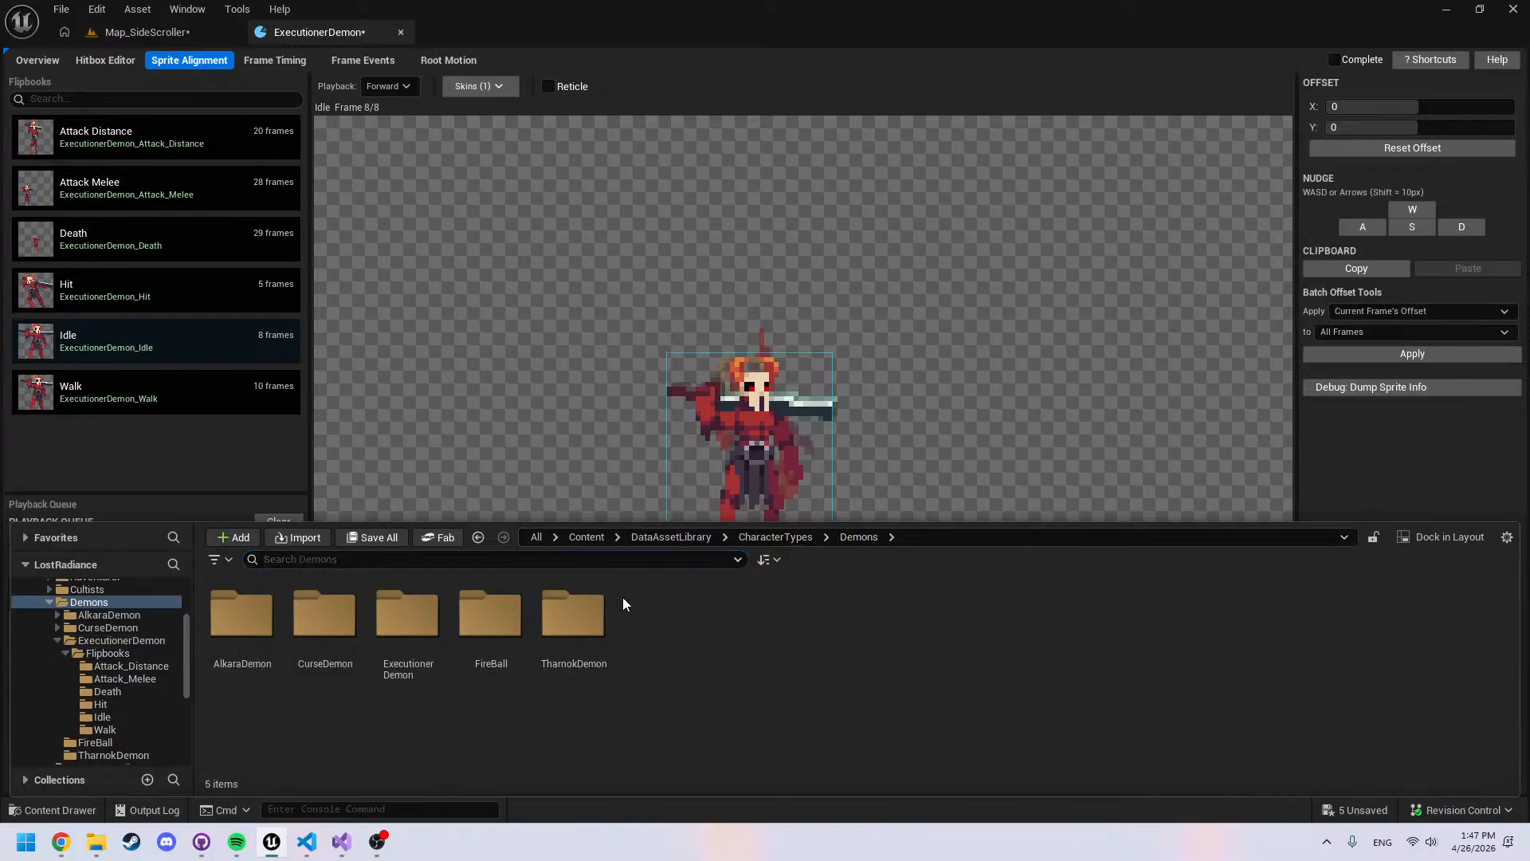
pyautogui.doubleClick(336, 619)
pyautogui.click(467, 672)
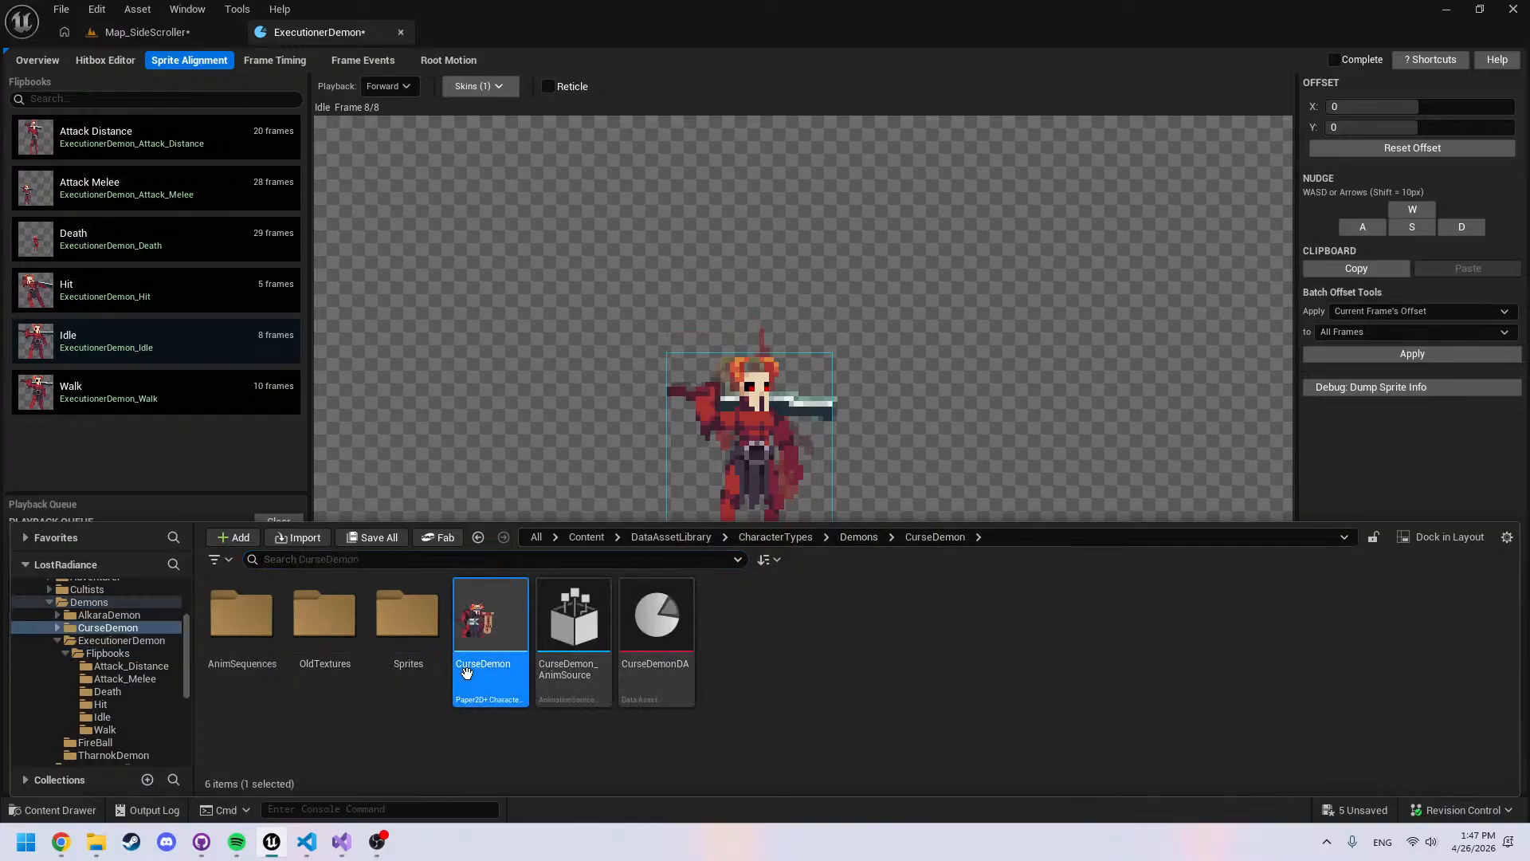
pyautogui.doubleClick(467, 672)
pyautogui.click(187, 60)
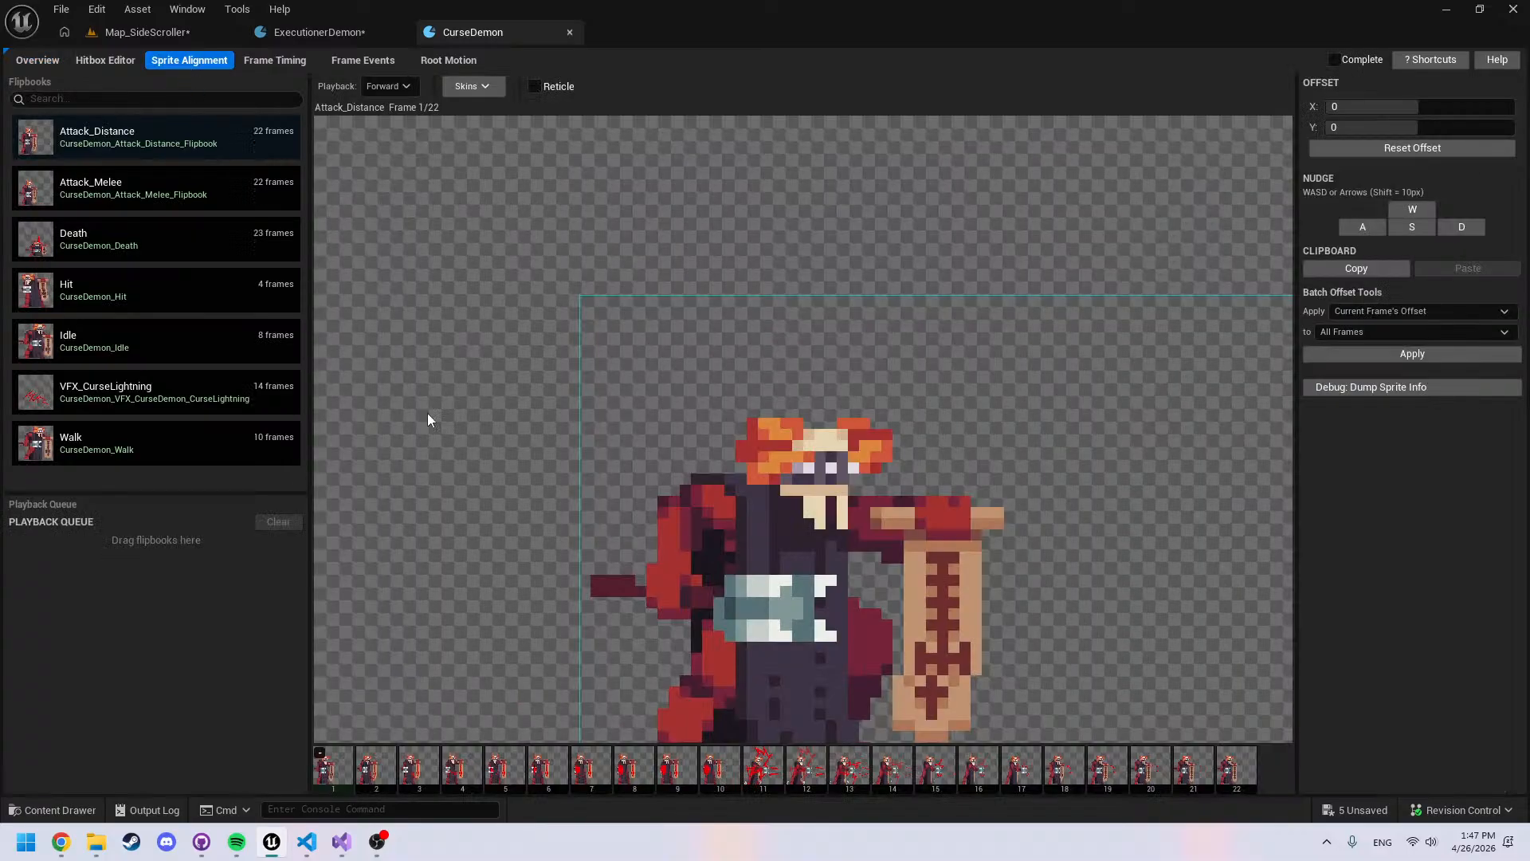
pyautogui.scroll(-3, 577, 421)
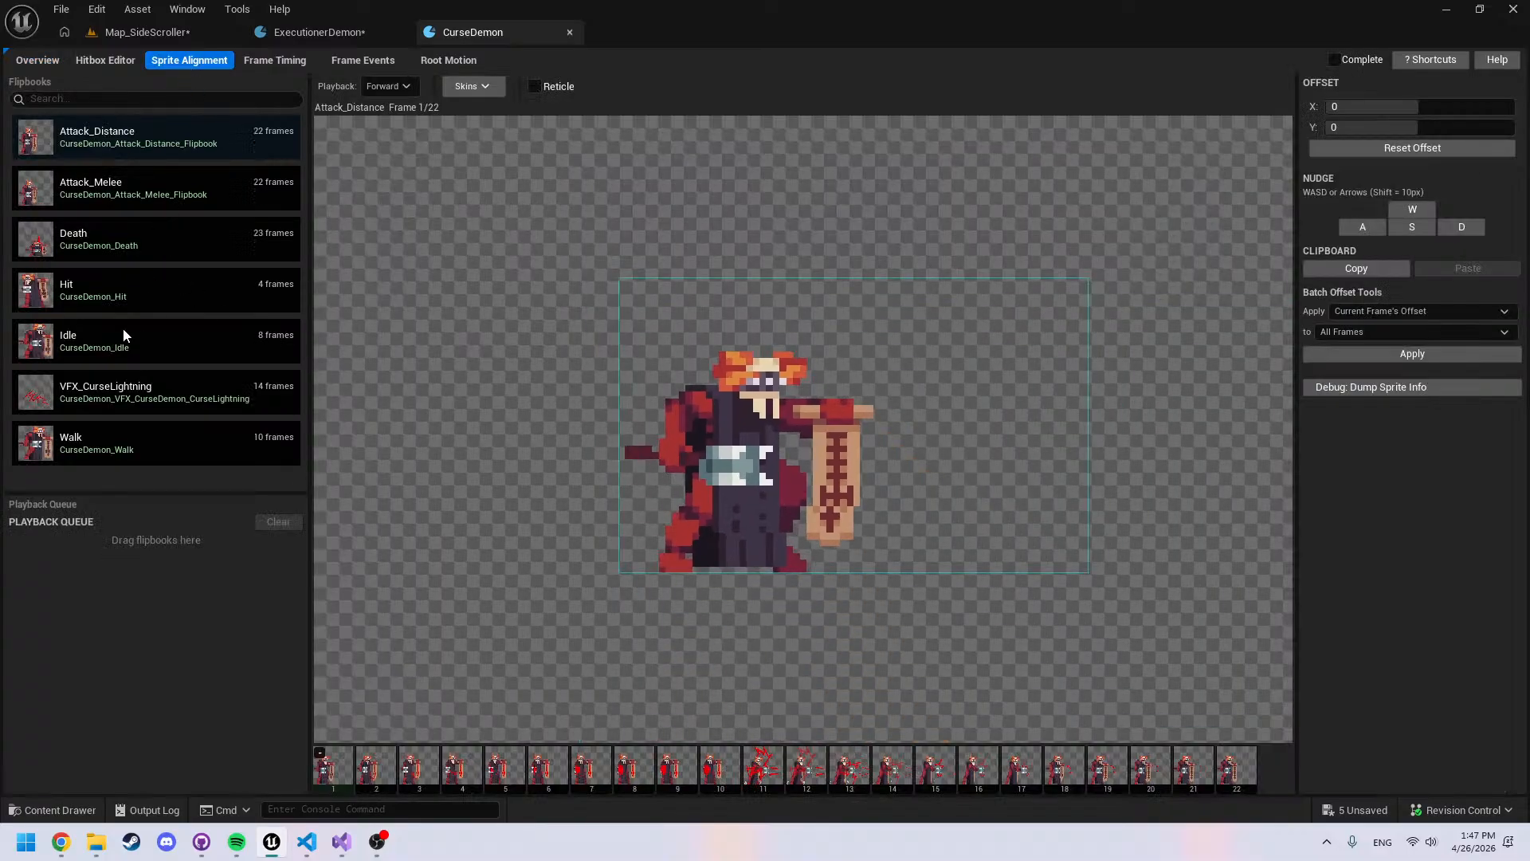
# Queue CurseDemon's Idle and Attack_Distance flipbooks and examine the alignment of its attack flipbooks
pyautogui.moveTo(132, 518); pyautogui.dragTo(123, 537)
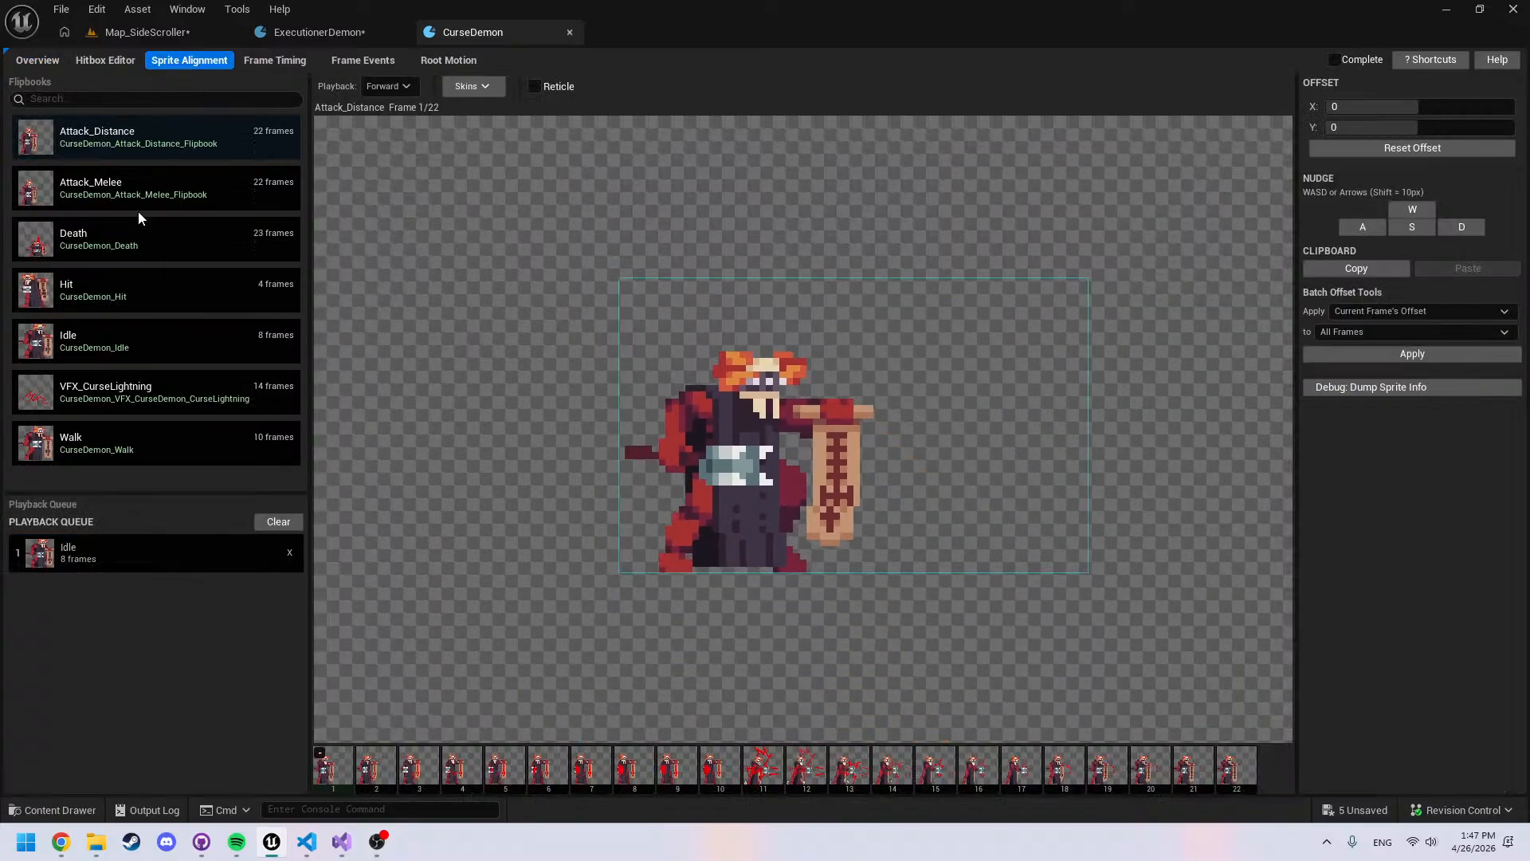
pyautogui.moveTo(138, 212); pyautogui.dragTo(124, 594)
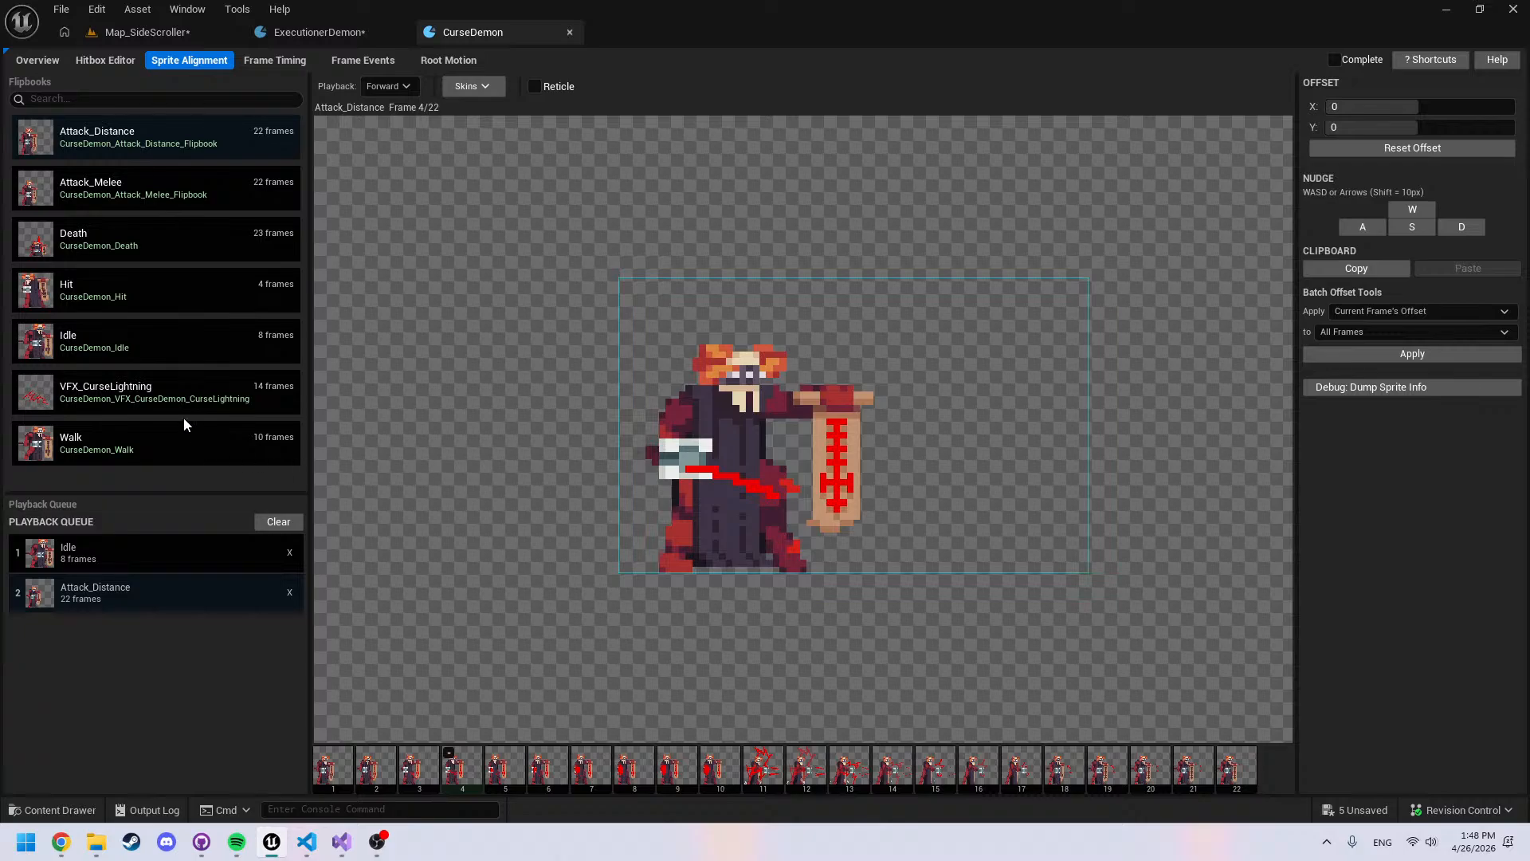
pyautogui.click(150, 283)
pyautogui.click(142, 223)
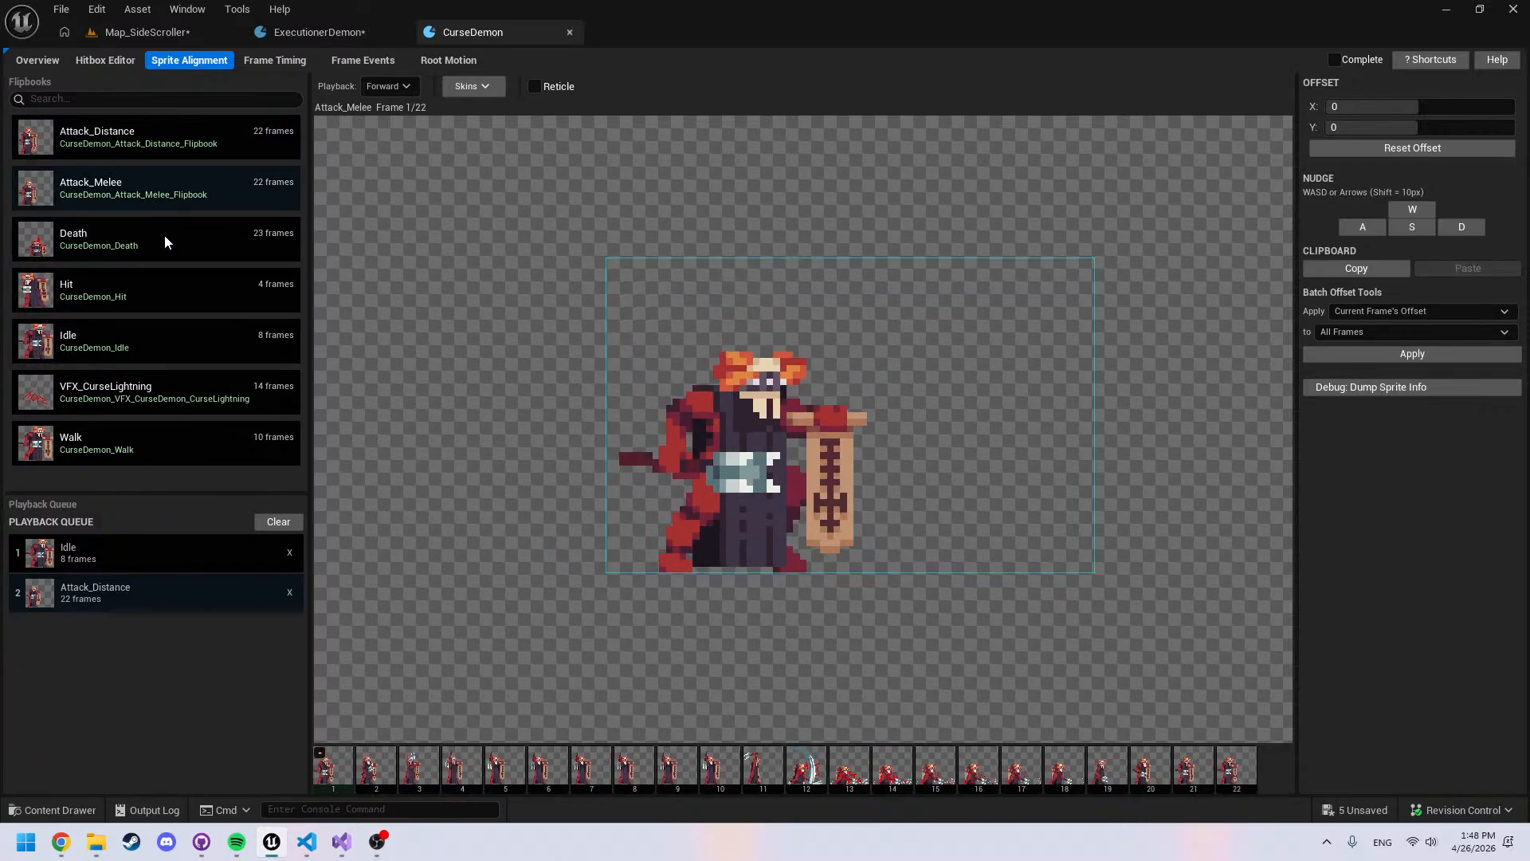
pyautogui.click(156, 167)
# Return to the ExecutionerDemon asset and examine the queued Death flipbook's frames against Idle
pyautogui.click(311, 34)
pyautogui.scroll(1, 554, 454)
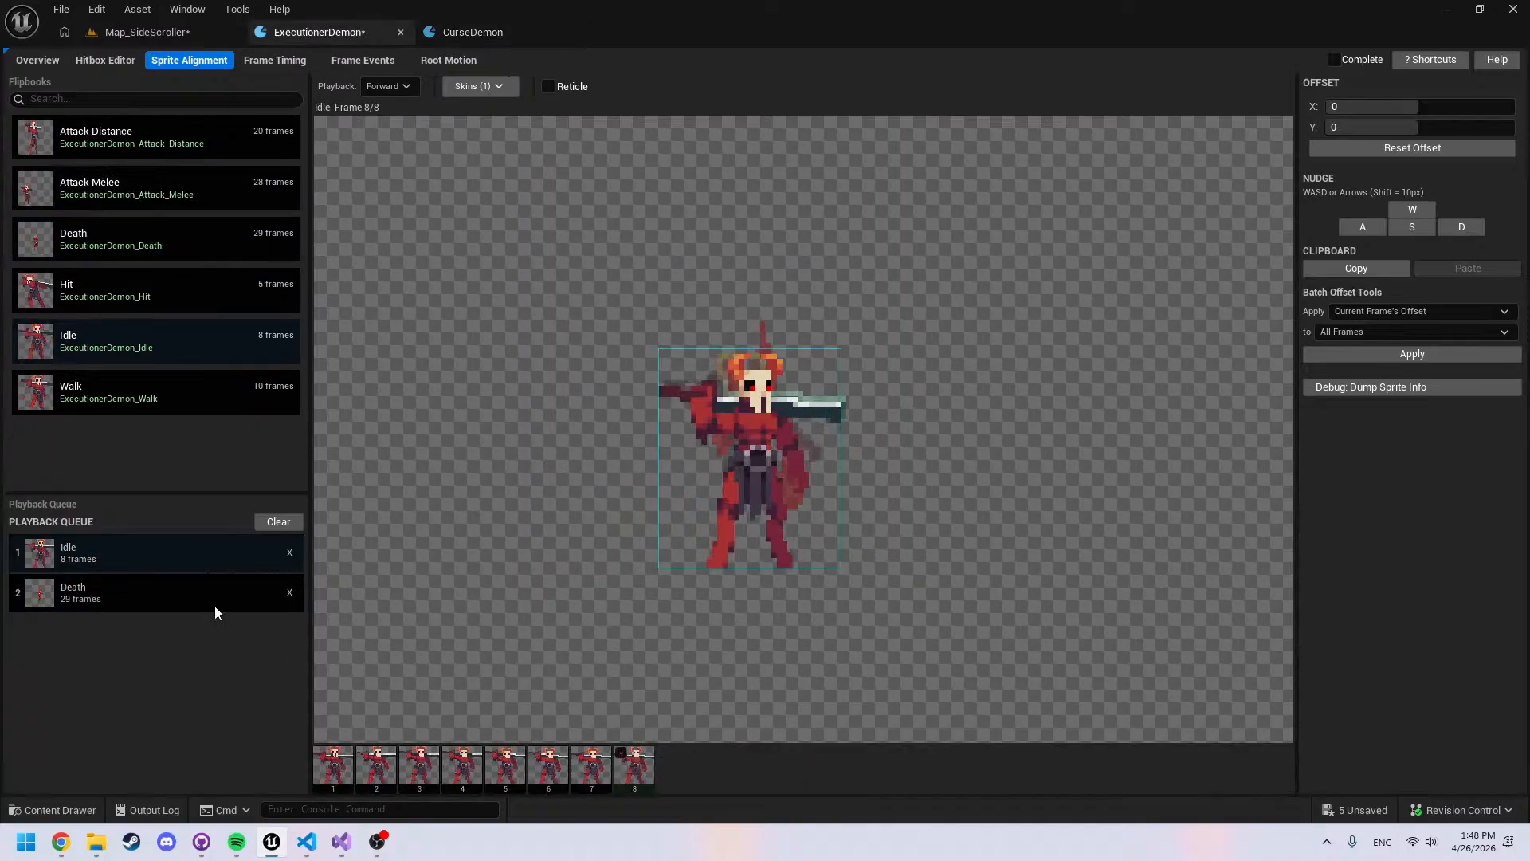
pyautogui.click(127, 592)
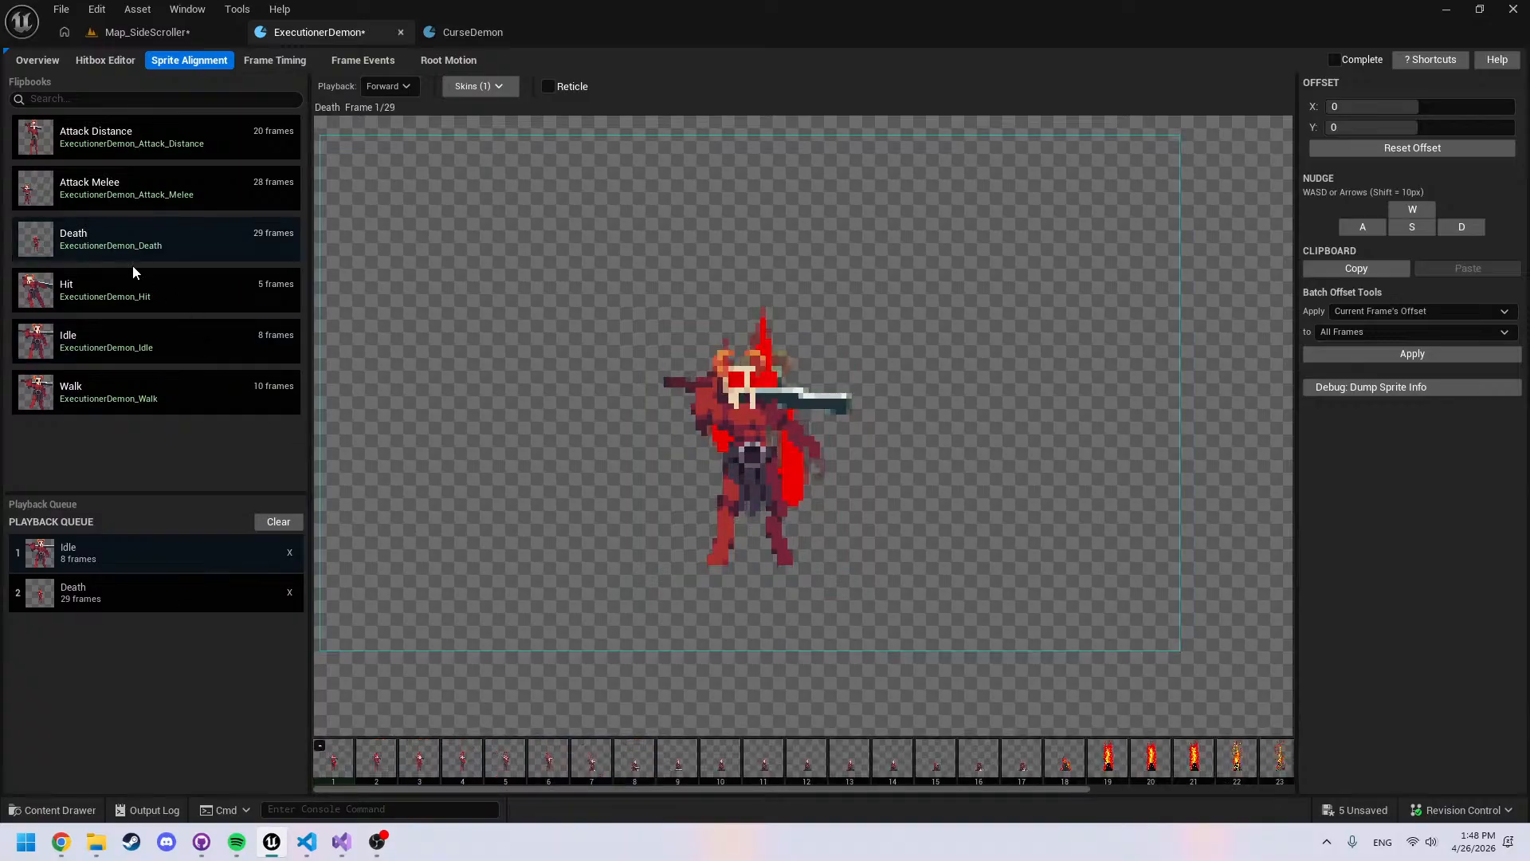
pyautogui.moveTo(524, 409); pyautogui.dragTo(560, 425, button='middle')
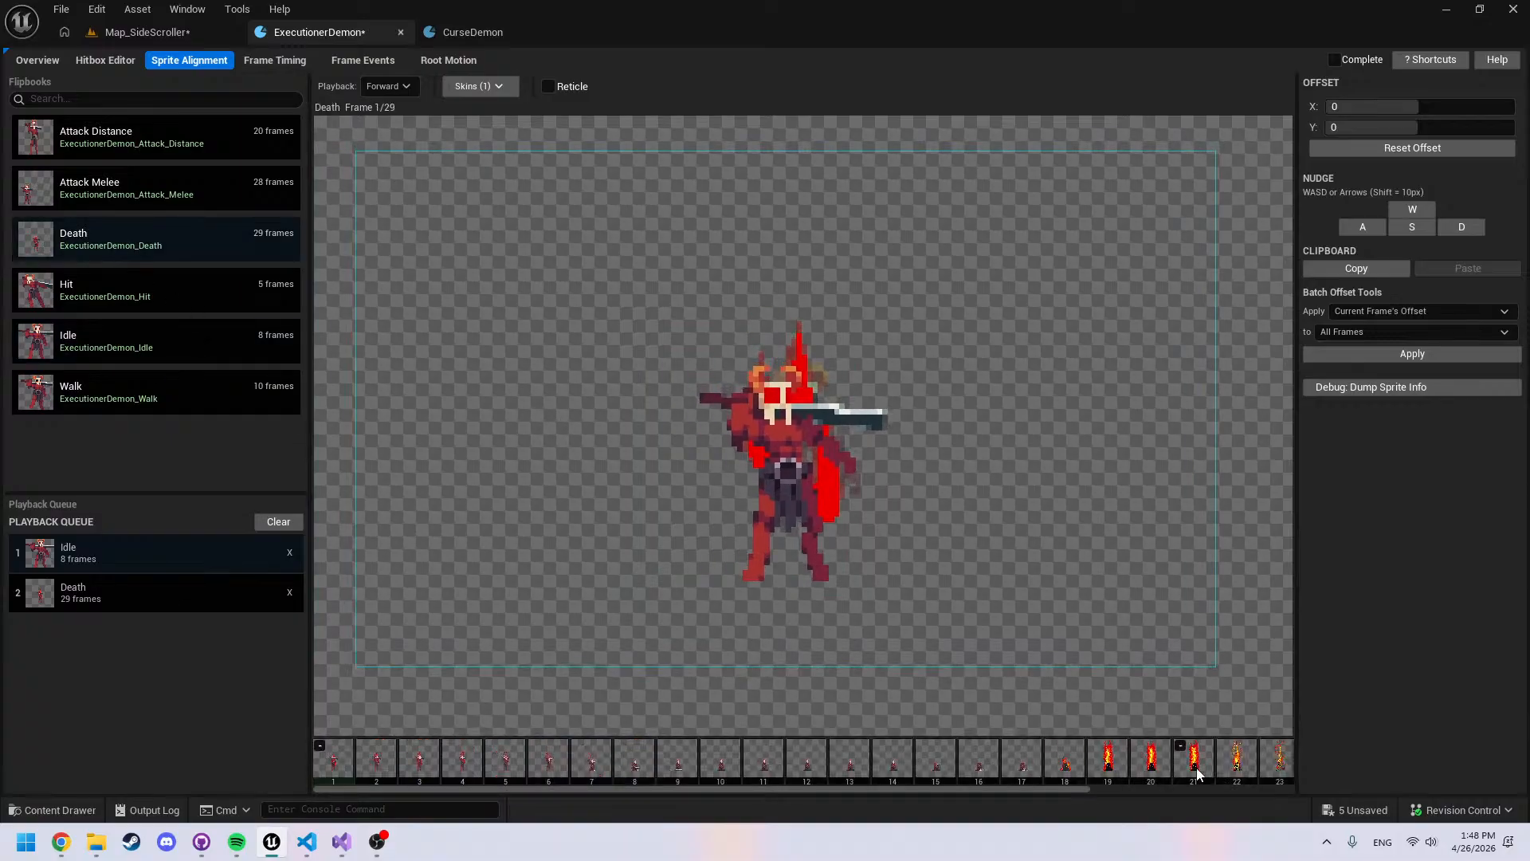
pyautogui.moveTo(1069, 788); pyautogui.dragTo(314, 433)
# Check Attack Melee's alignment, then review the playback transition between Idle and Death
pyautogui.click(167, 199)
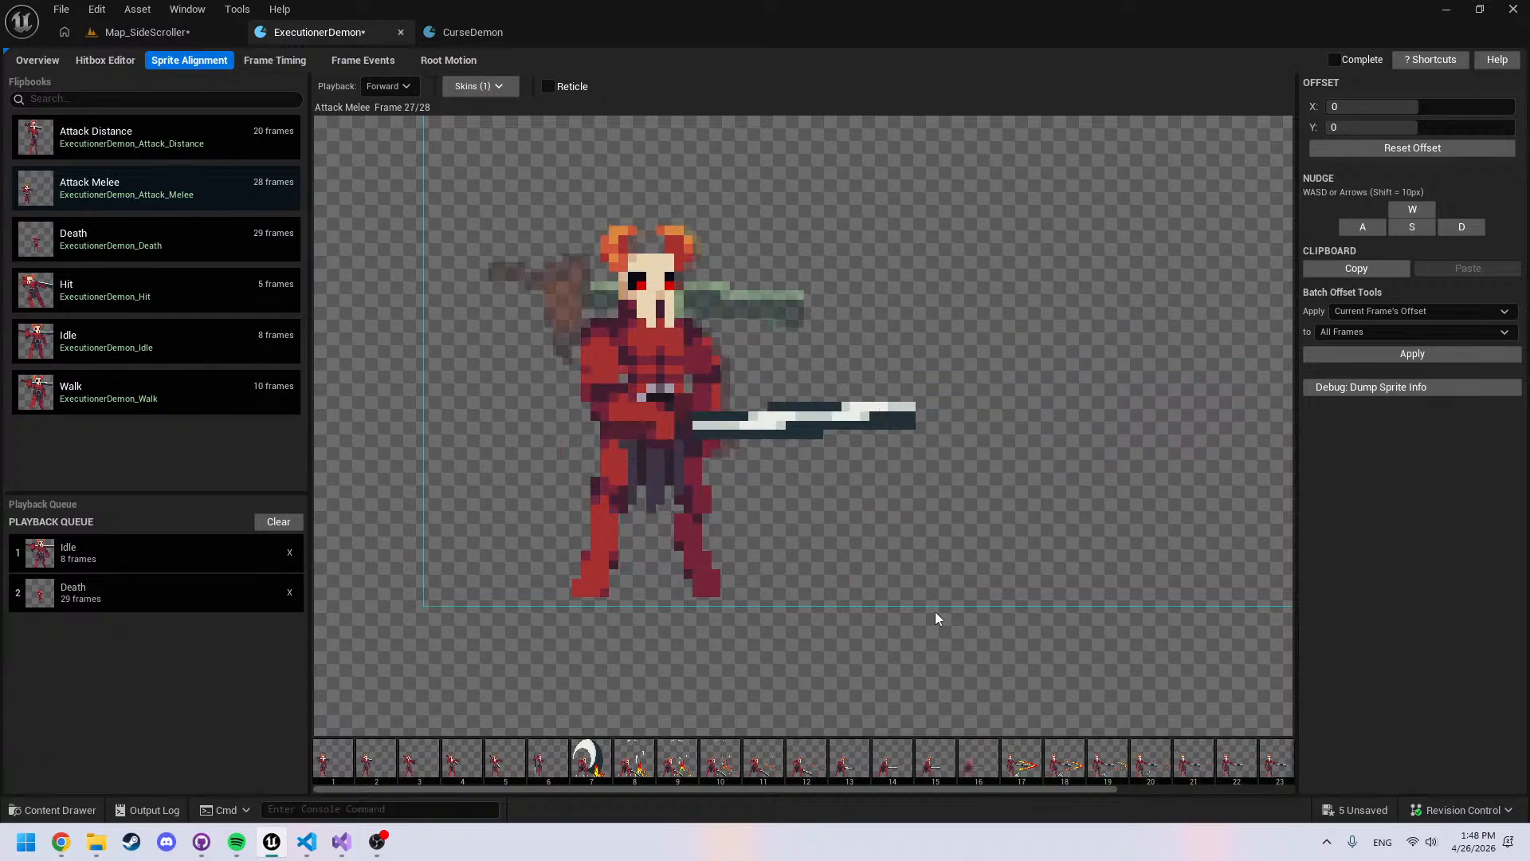
pyautogui.scroll(-4, 959, 438)
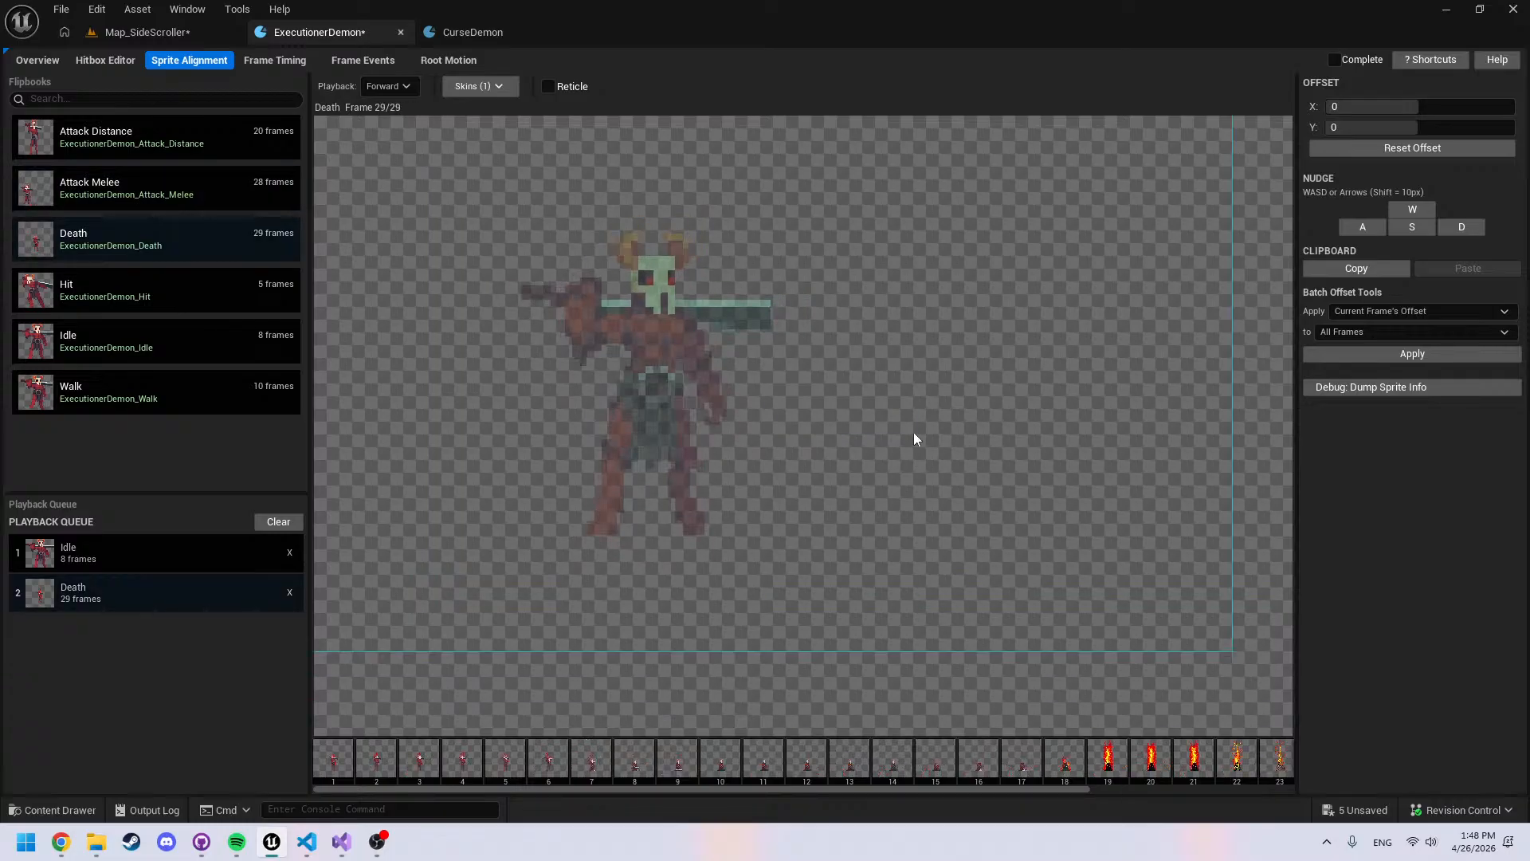
pyautogui.scroll(-8, 940, 491)
pyautogui.moveTo(914, 432); pyautogui.dragTo(915, 523, button='middle')
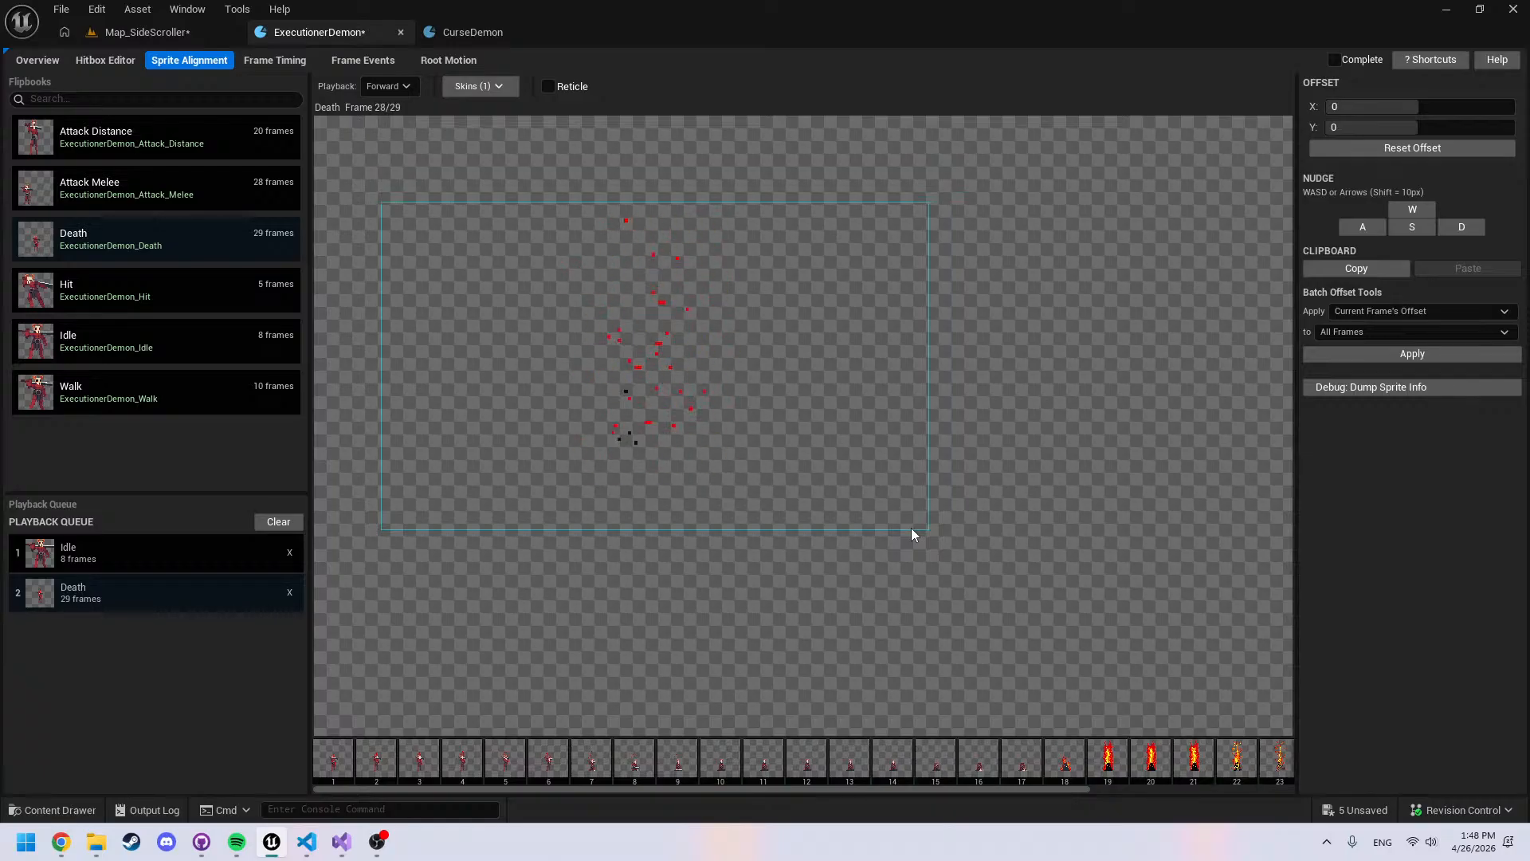
pyautogui.press('space')
pyautogui.moveTo(929, 523); pyautogui.dragTo(850, 517, button='middle')
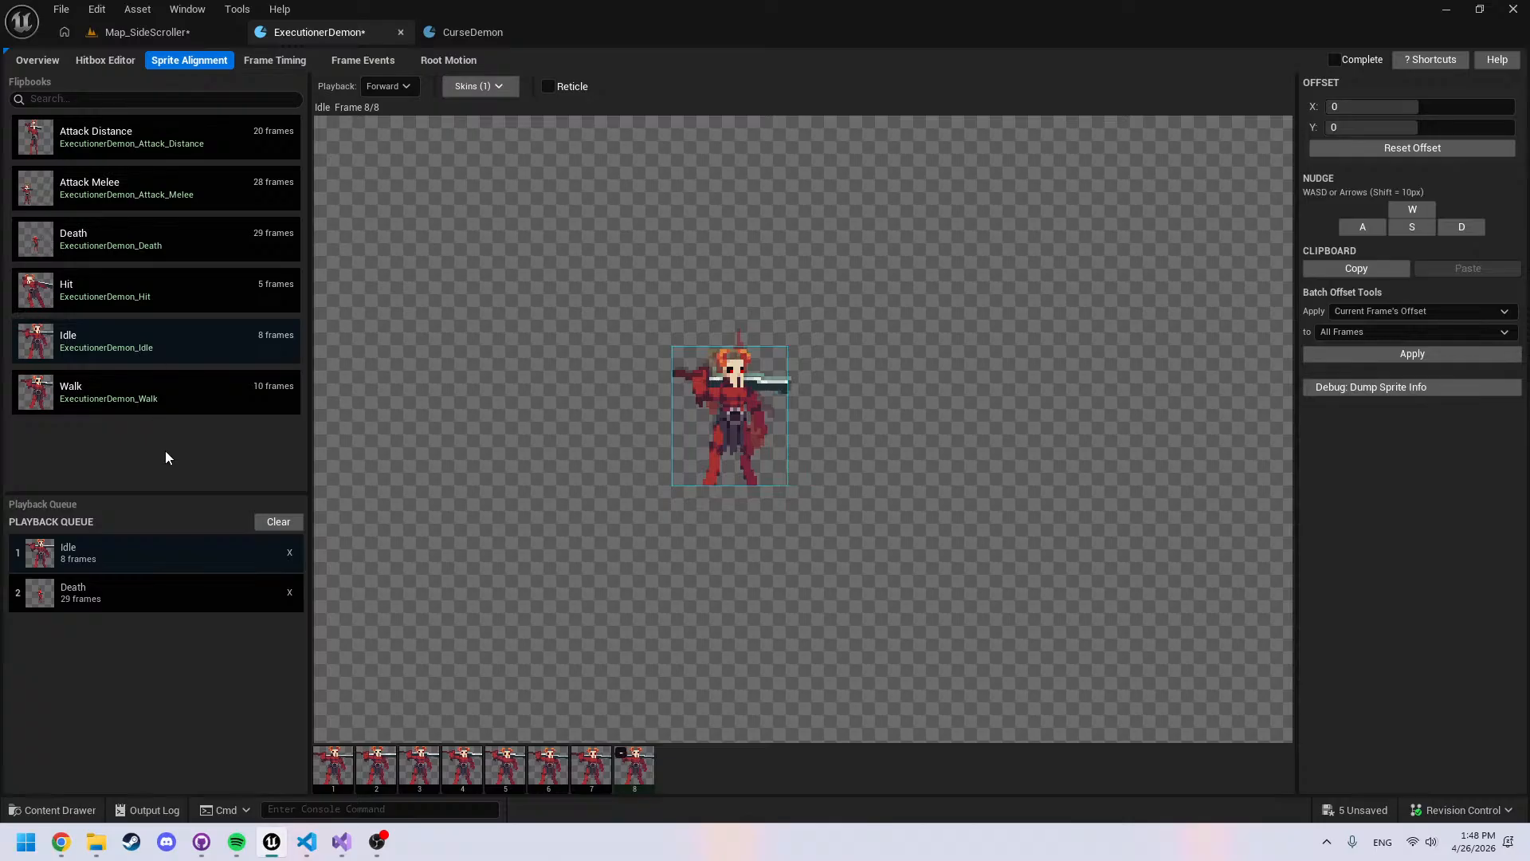
# Browse to the TharnokDemon folder inside the Demons content folder
pyautogui.hotkey('ctrl', 'space')
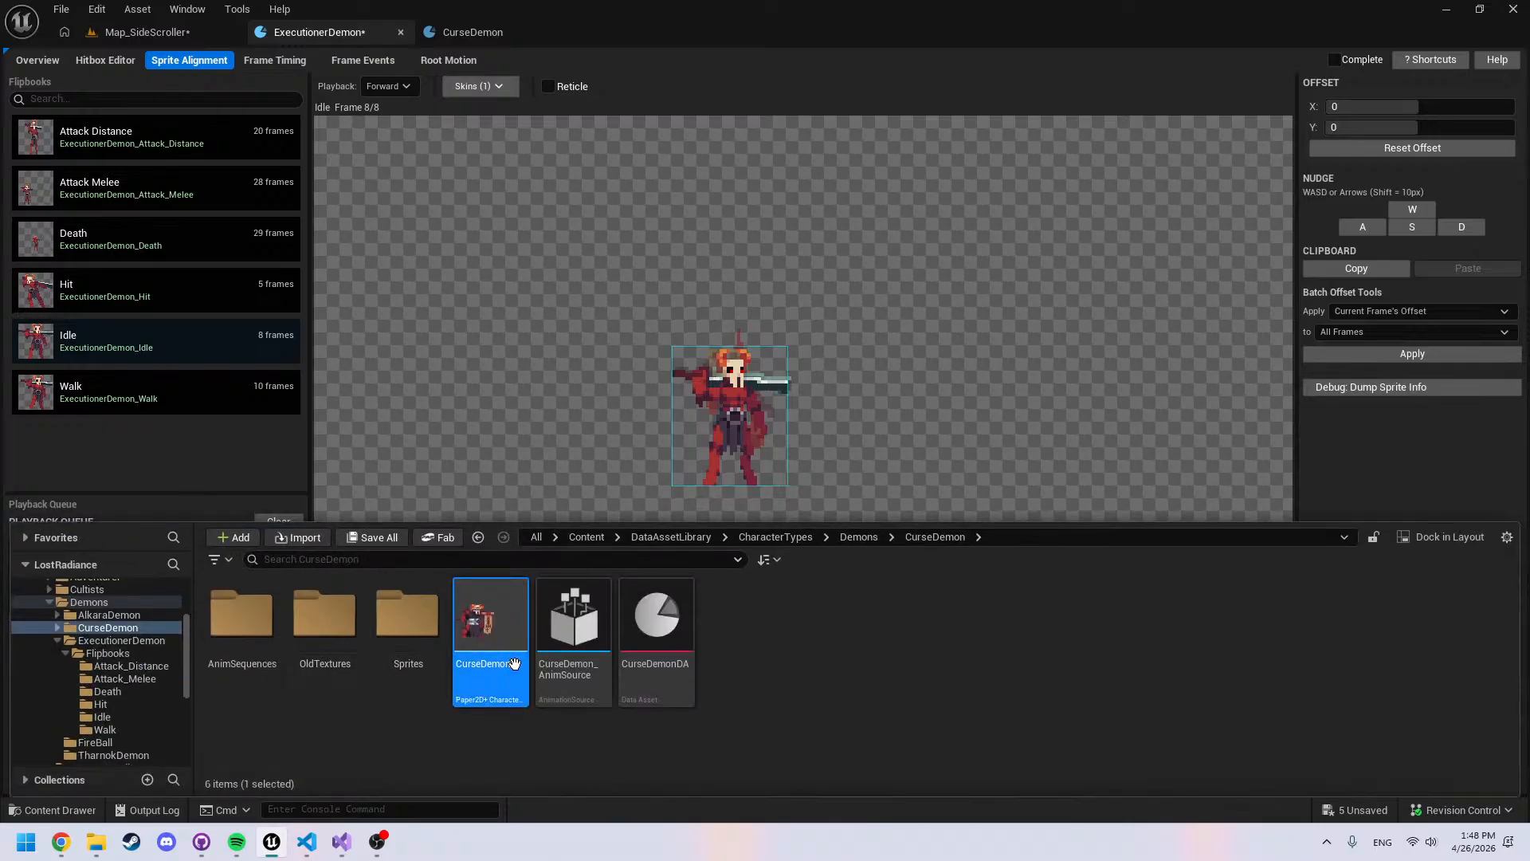
pyautogui.click(861, 544)
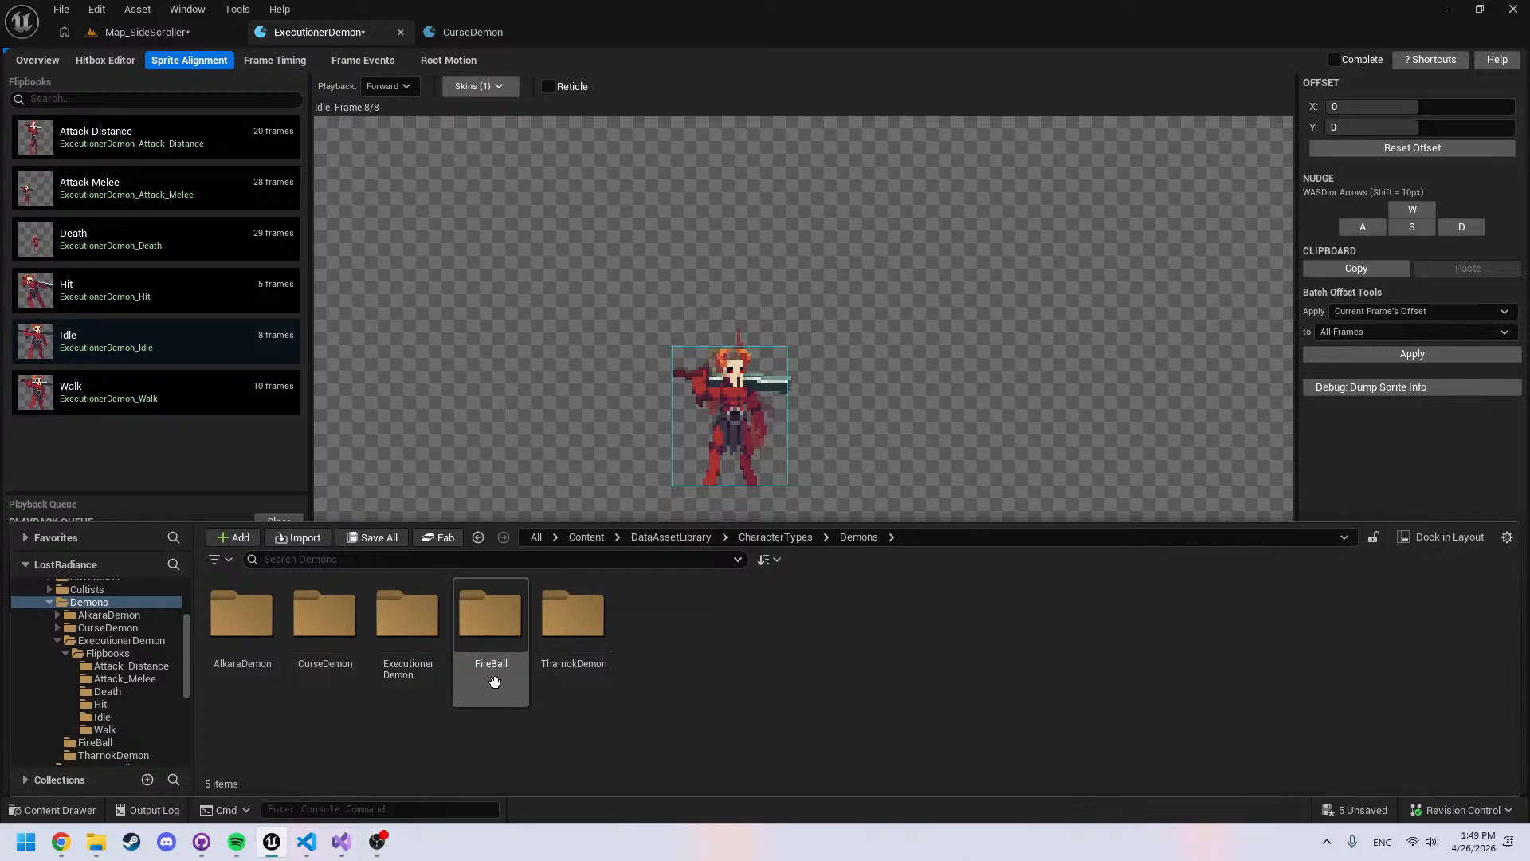
pyautogui.doubleClick(588, 677)
pyautogui.click(250, 668)
pyautogui.keyDown('shift'); pyautogui.click(739, 634); pyautogui.keyUp('shift')
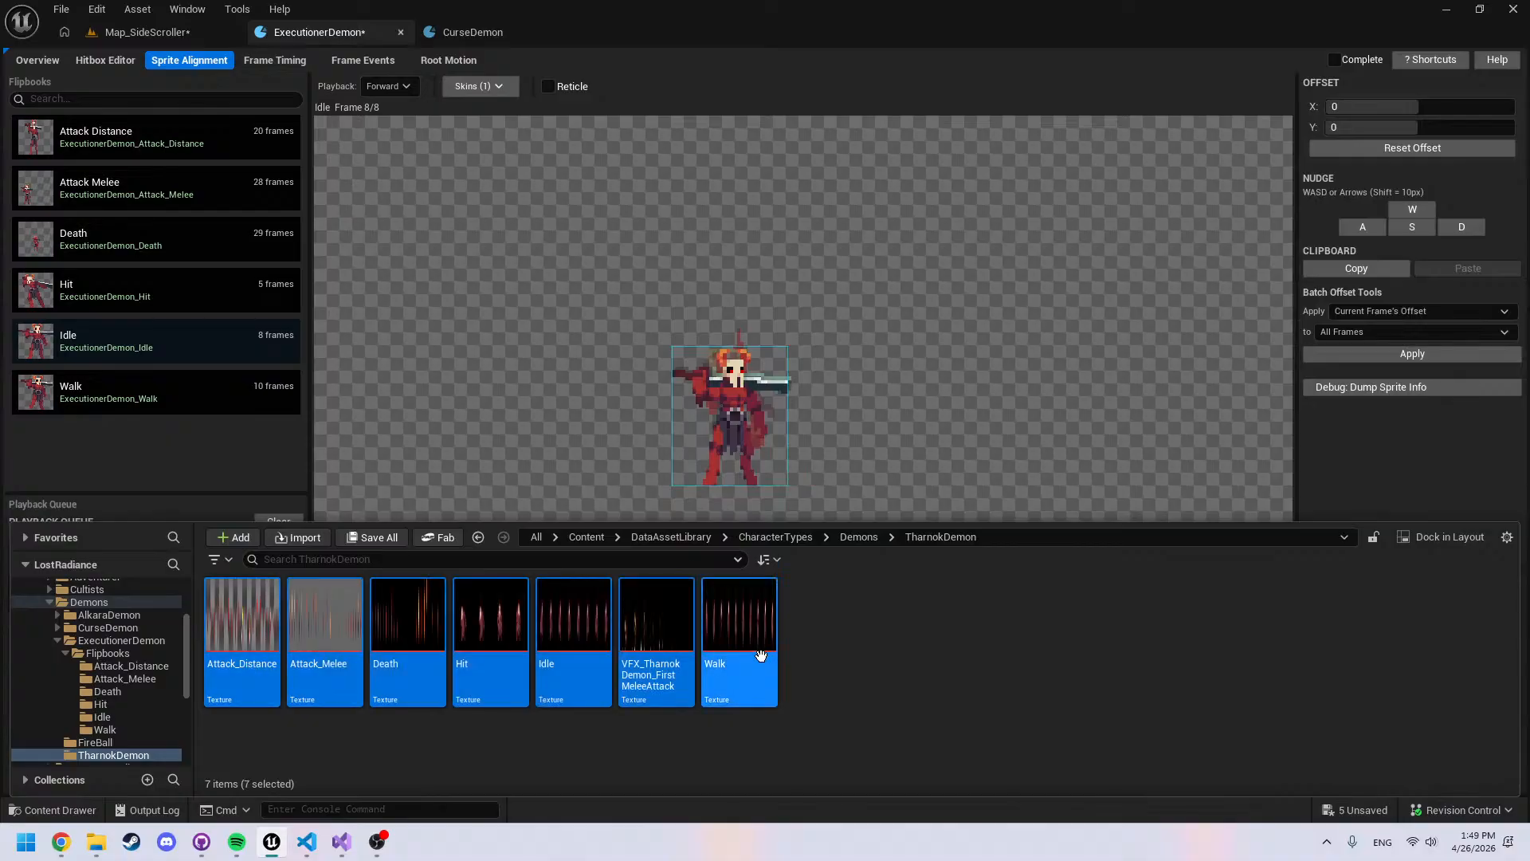
pyautogui.rightClick(742, 637)
pyautogui.click(469, 173)
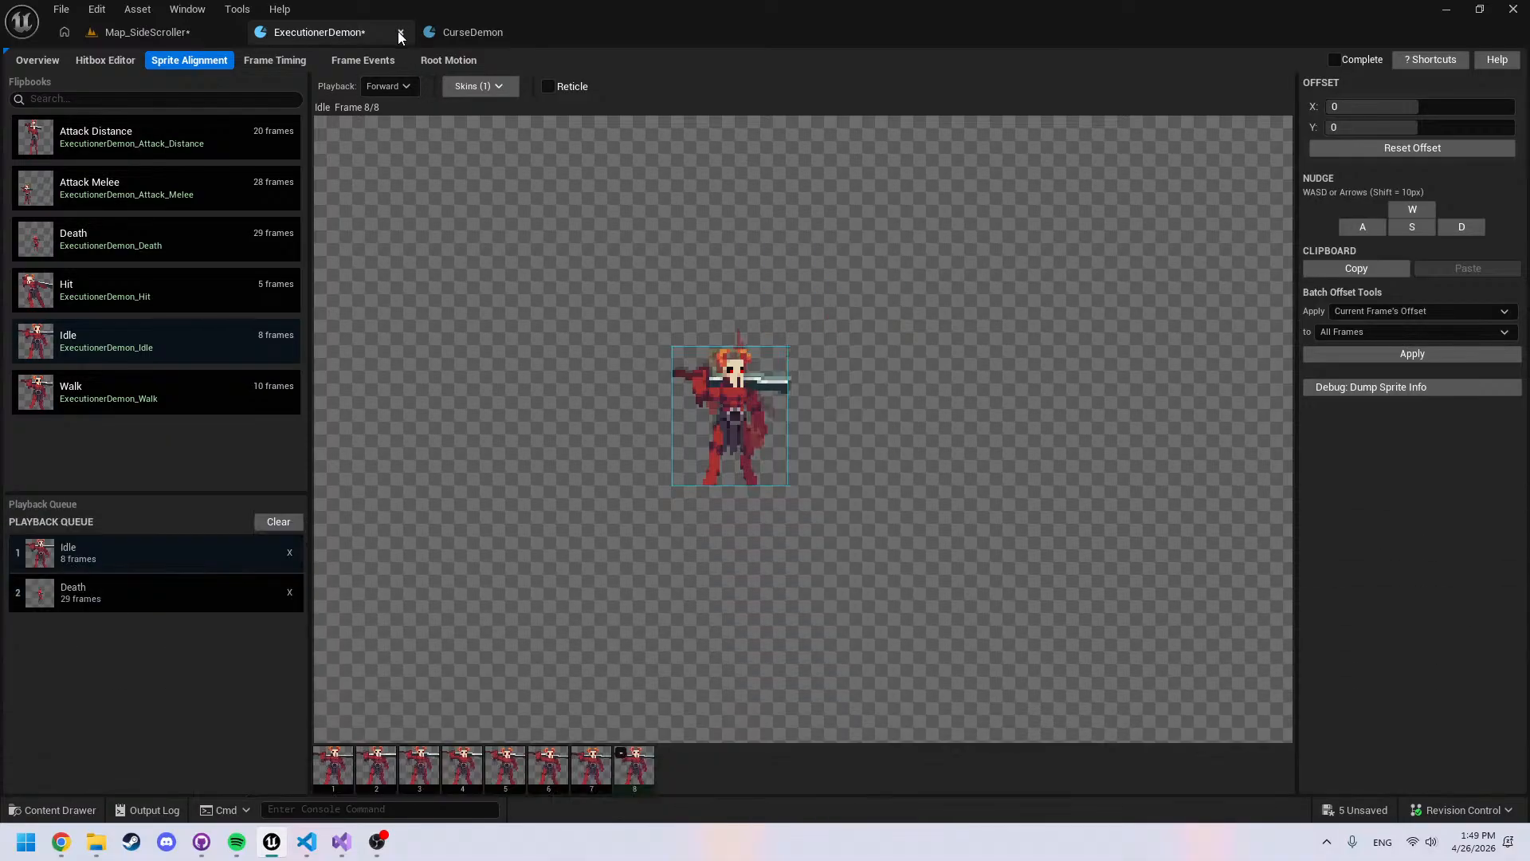
# Close the ExecutionerDemon and CurseDemon asset editors to return to the Map_SideScroller level
pyautogui.click(399, 32)
pyautogui.hotkey('ctrl', 'space')
pyautogui.click(485, 303)
pyautogui.click(400, 32)
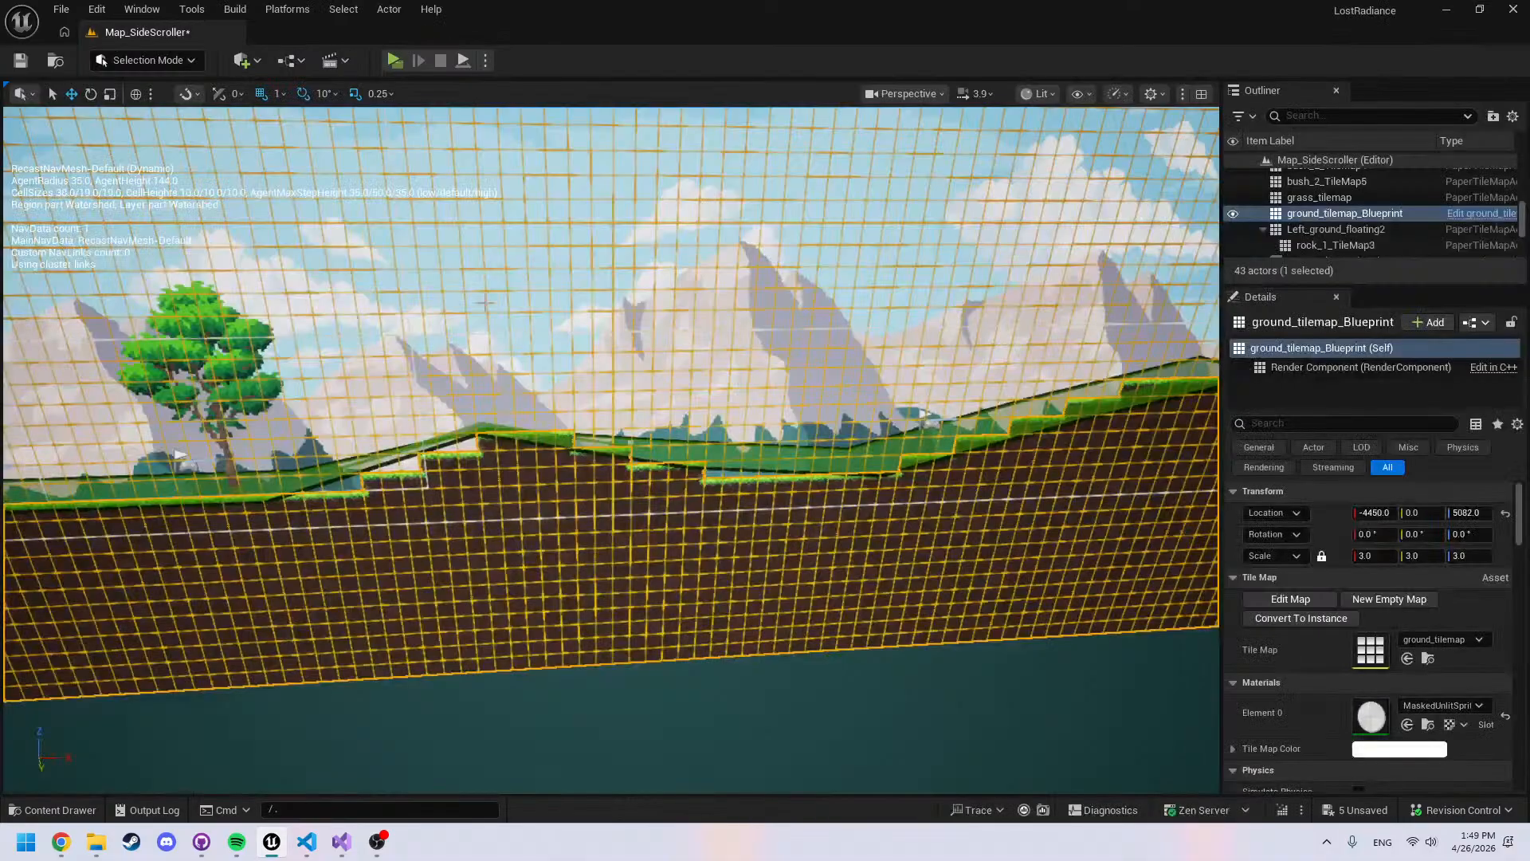
# Select all seven TharnokDemon textures and open Extract Sprites to CharacterProfile for them
pyautogui.hotkey('ctrl', 'space')
pyautogui.click(743, 636)
pyautogui.keyDown('shift'); pyautogui.click(247, 629); pyautogui.keyUp('shift')
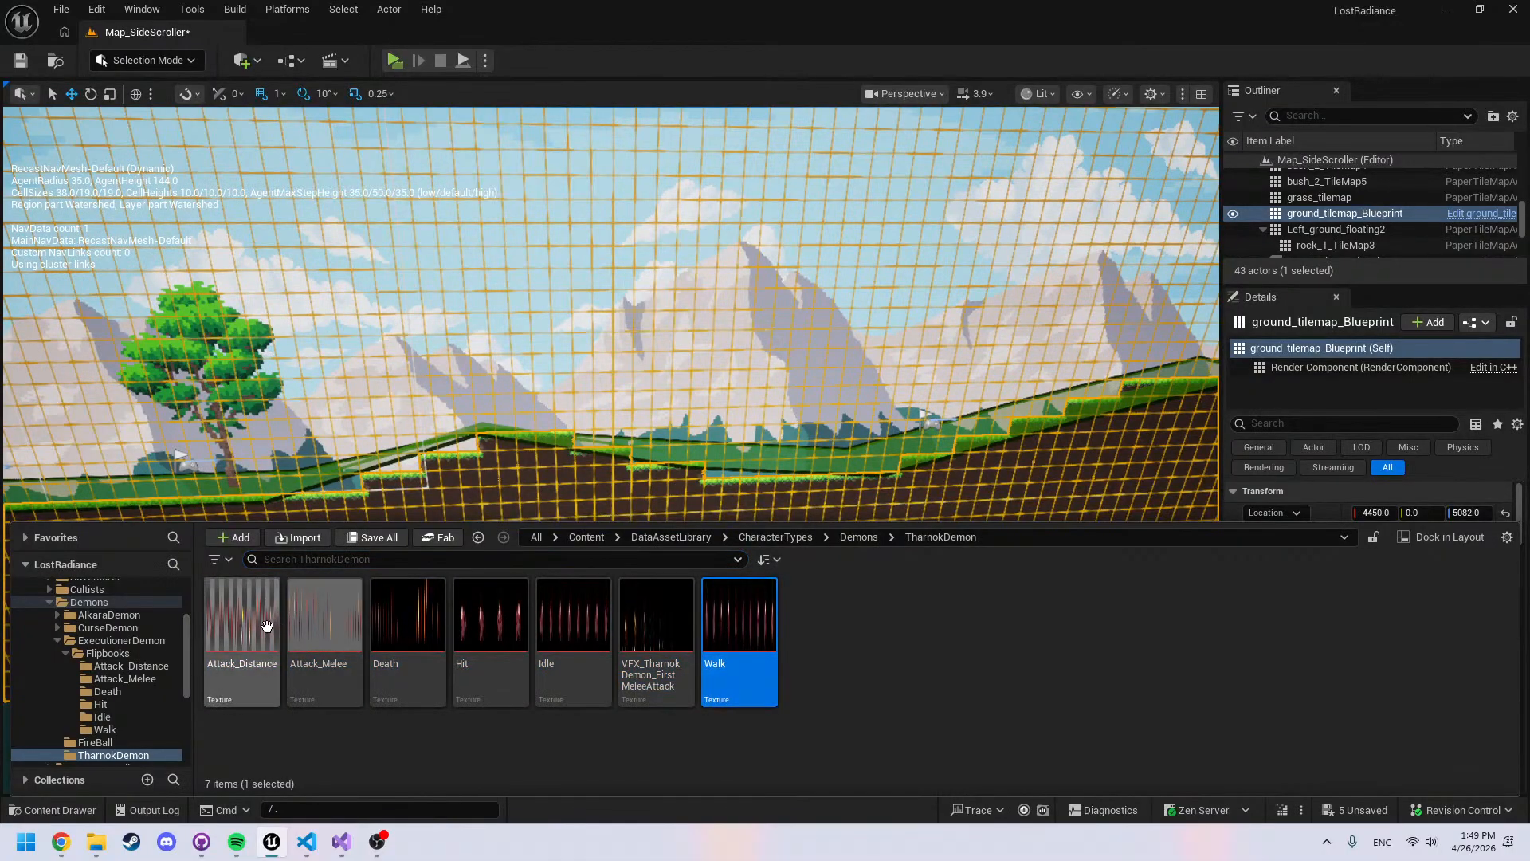
pyautogui.rightClick(260, 628)
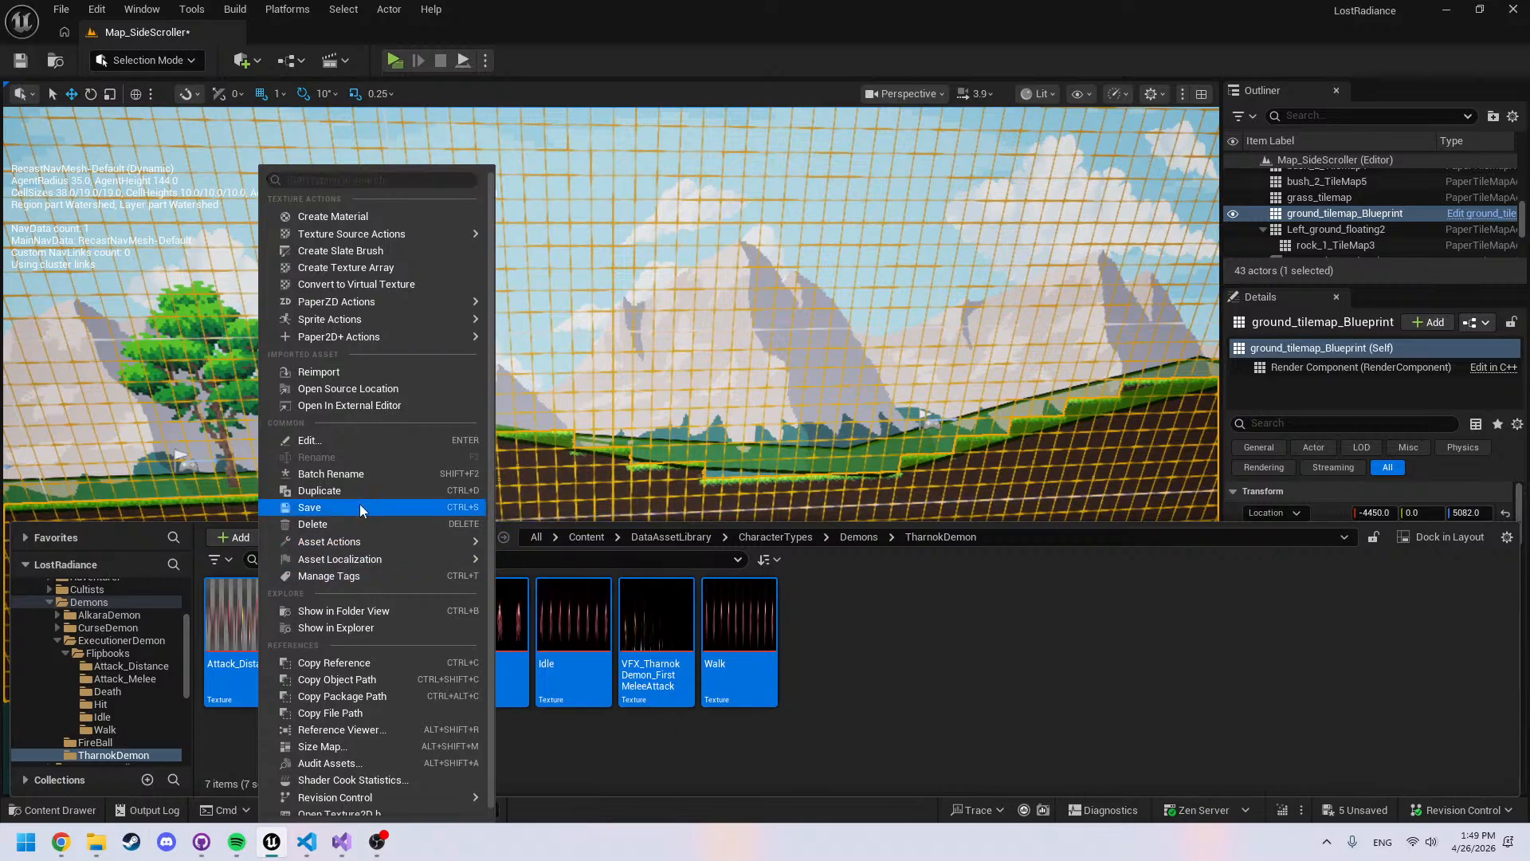
pyautogui.moveTo(395, 342)
pyautogui.click(581, 389)
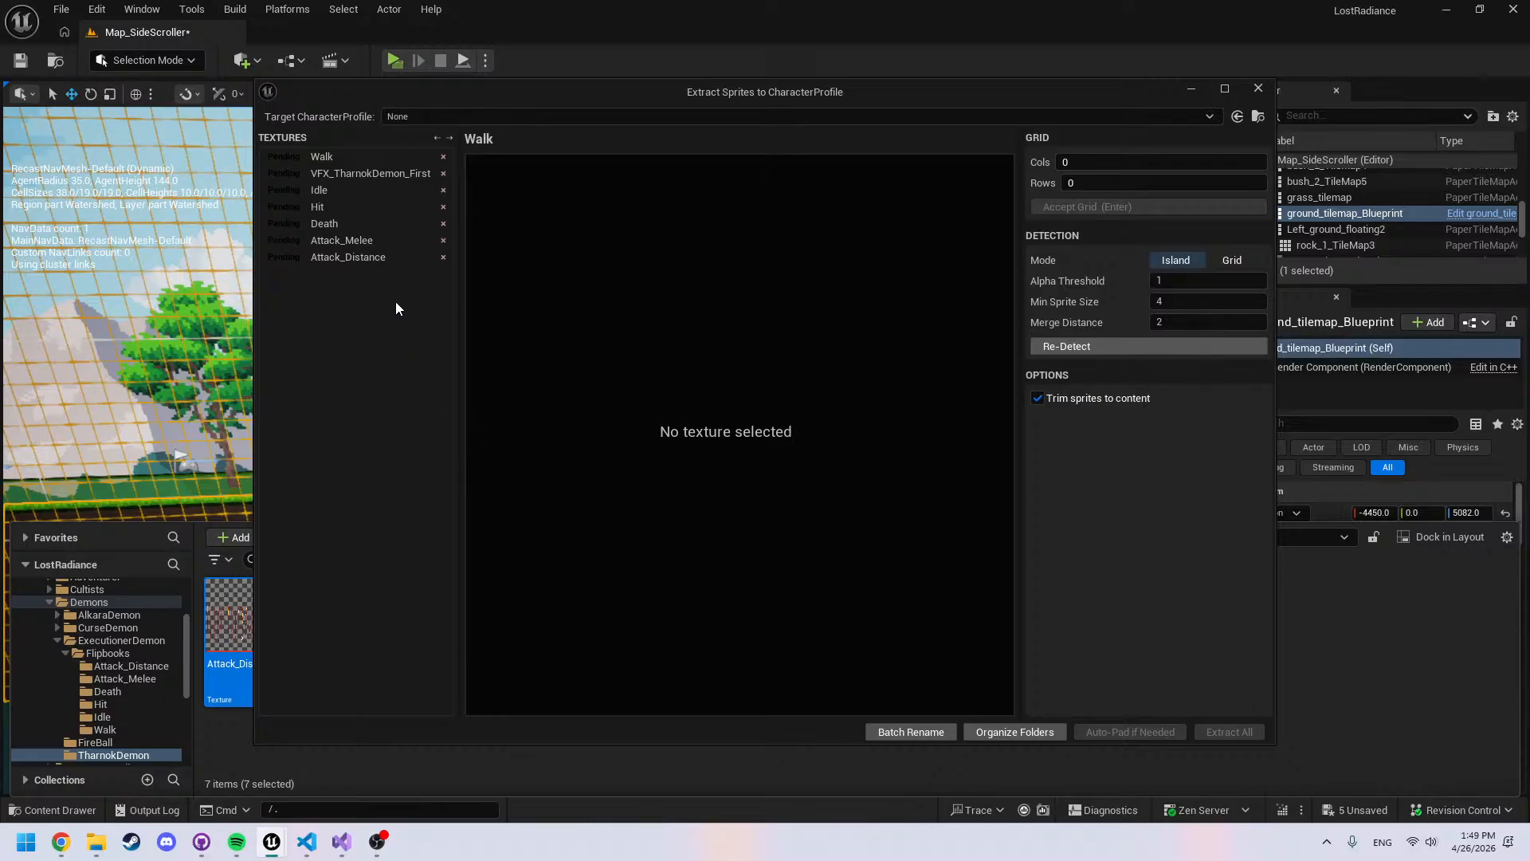
# Inspect the detected sprites in the Walk texture and accept its grid of 10 columns and 1 row
pyautogui.click(351, 156)
pyautogui.moveTo(724, 462); pyautogui.dragTo(642, 454, button='middle')
pyautogui.scroll(5, 719, 481)
pyautogui.moveTo(392, 494); pyautogui.dragTo(288, 508, button='middle')
pyautogui.scroll(-6, 909, 522)
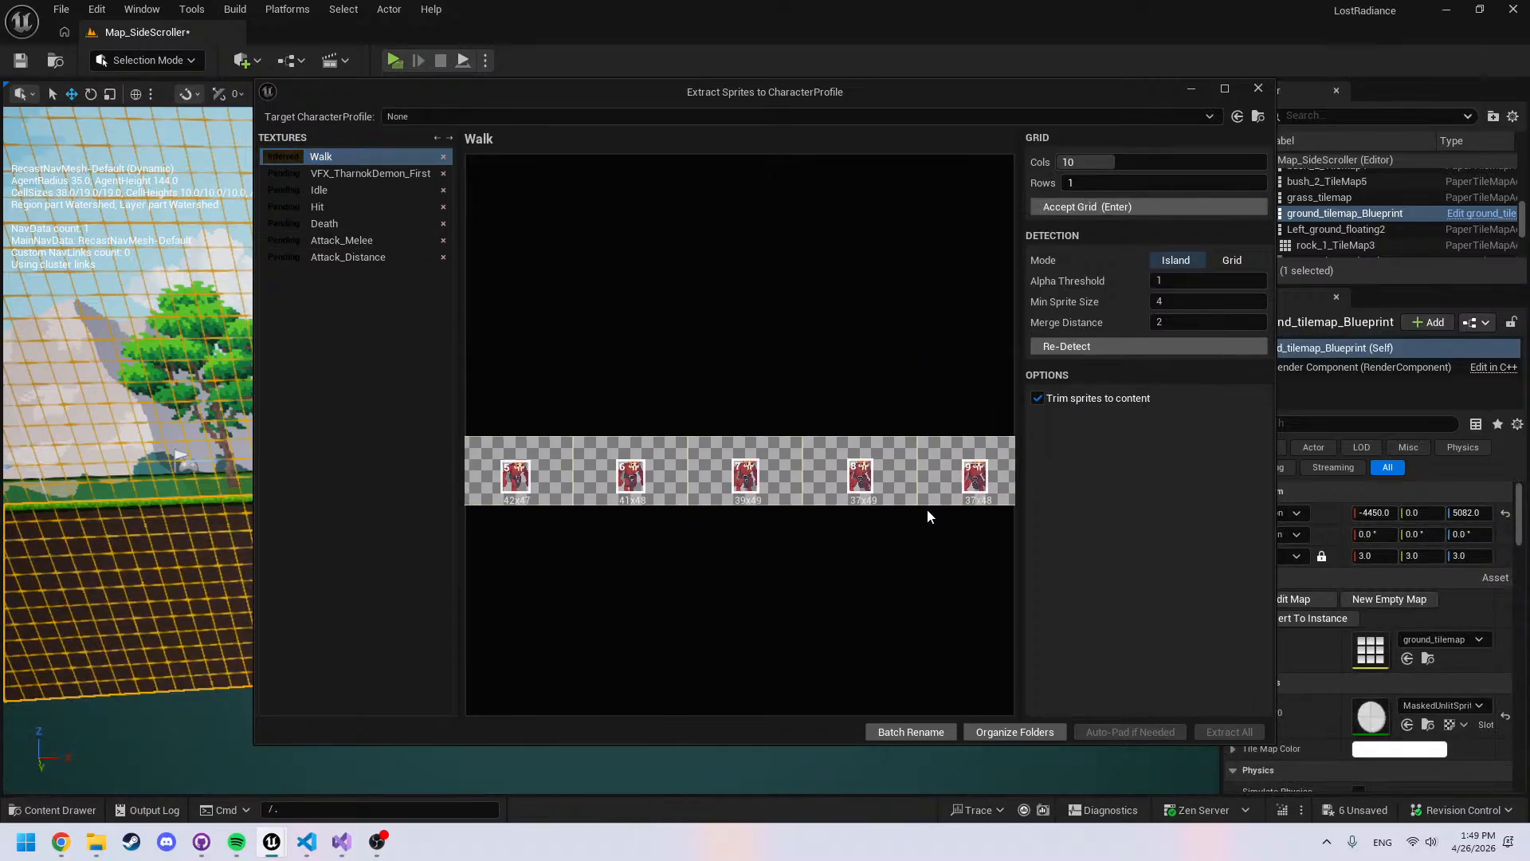
pyautogui.moveTo(926, 513); pyautogui.dragTo(480, 524, button='middle')
pyautogui.scroll(5, 784, 535)
pyautogui.press('Return')
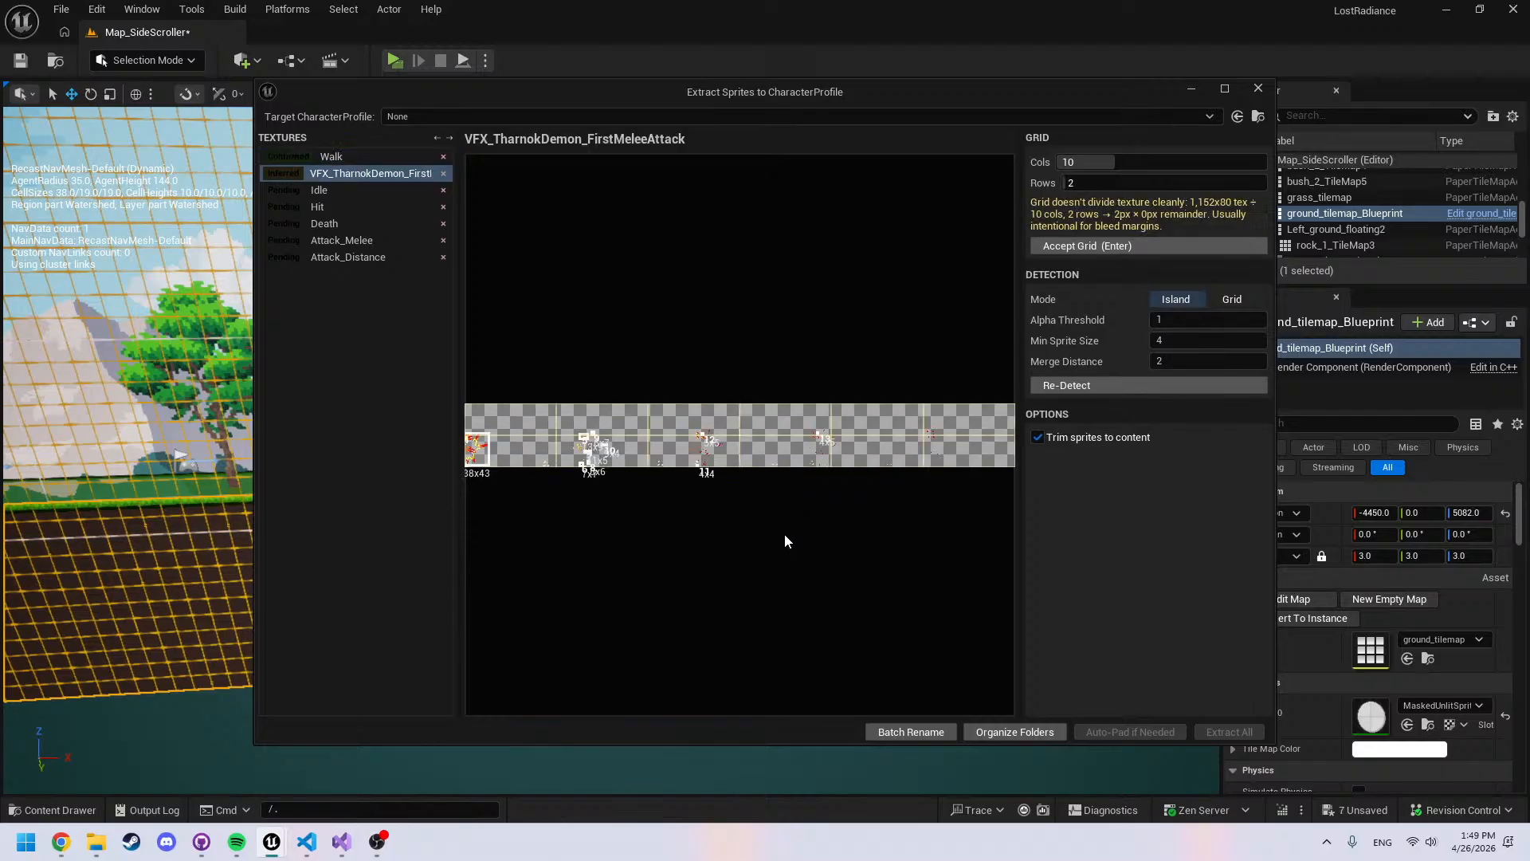
# Look over the detected sprites in the VFX_TharnokDemon_FirstMeleeAttack texture and switch it to Grid detection with a sprite count of 8
pyautogui.moveTo(784, 533); pyautogui.dragTo(953, 507, button='middle')
pyautogui.moveTo(832, 503); pyautogui.dragTo(700, 509, button='middle')
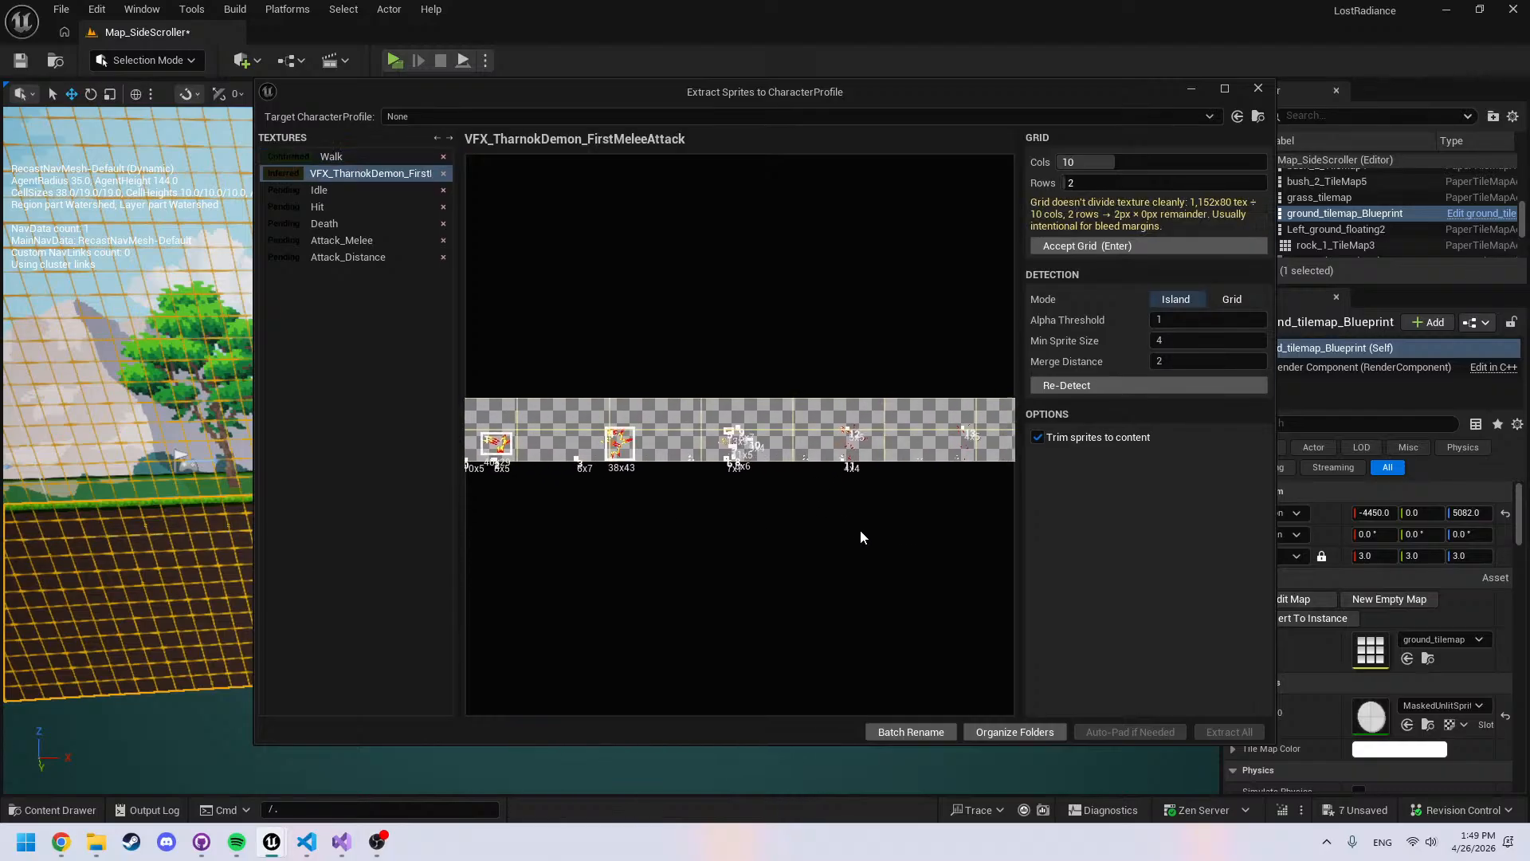
pyautogui.moveTo(859, 529); pyautogui.dragTo(799, 534, button='middle')
pyautogui.moveTo(896, 547); pyautogui.dragTo(708, 540, button='middle')
pyautogui.moveTo(926, 568); pyautogui.dragTo(734, 572, button='middle')
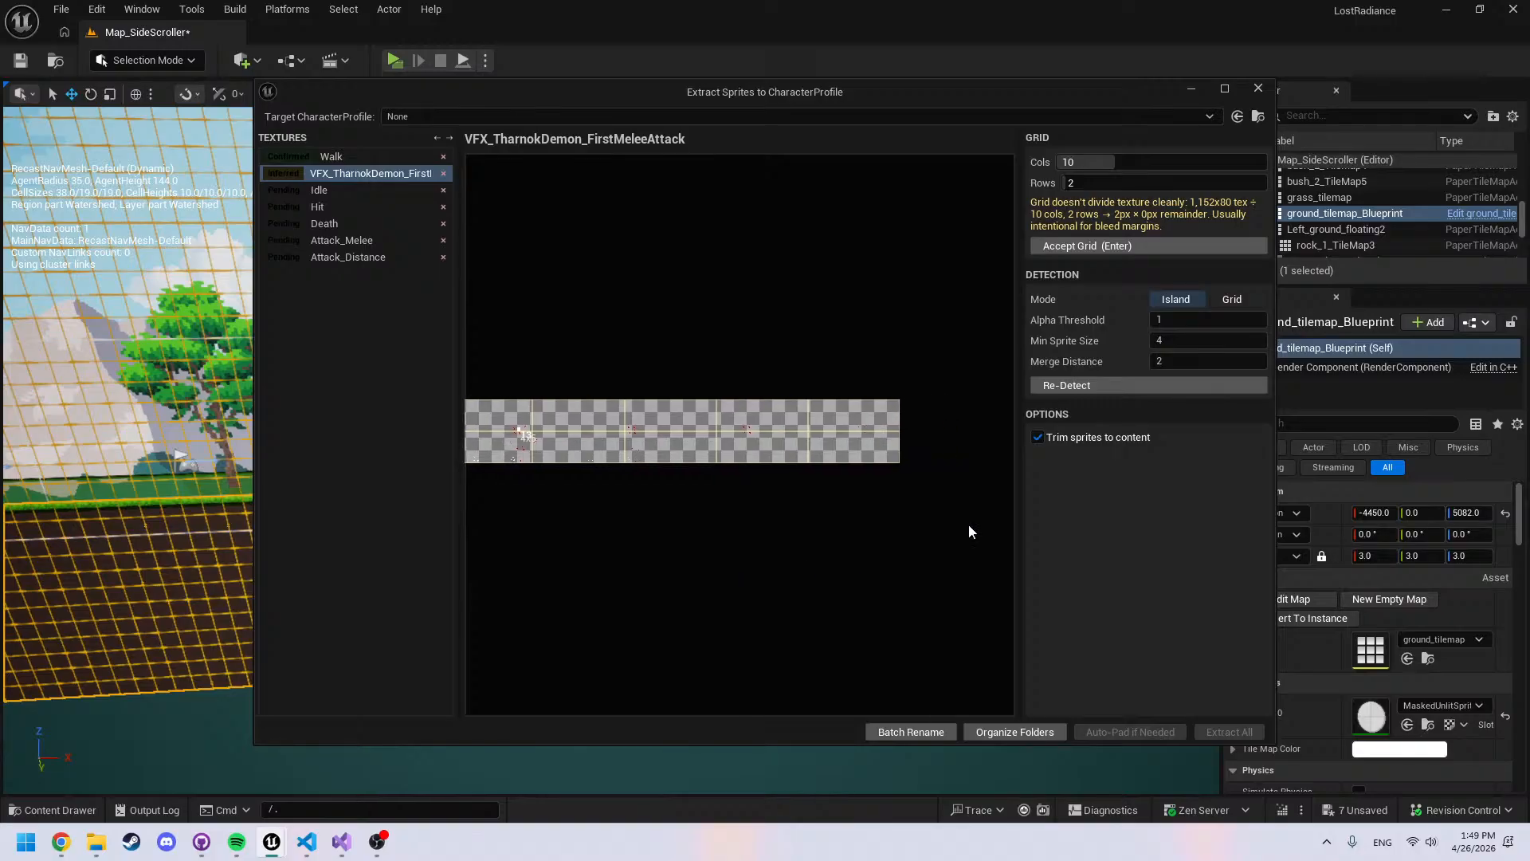
pyautogui.click(1235, 303)
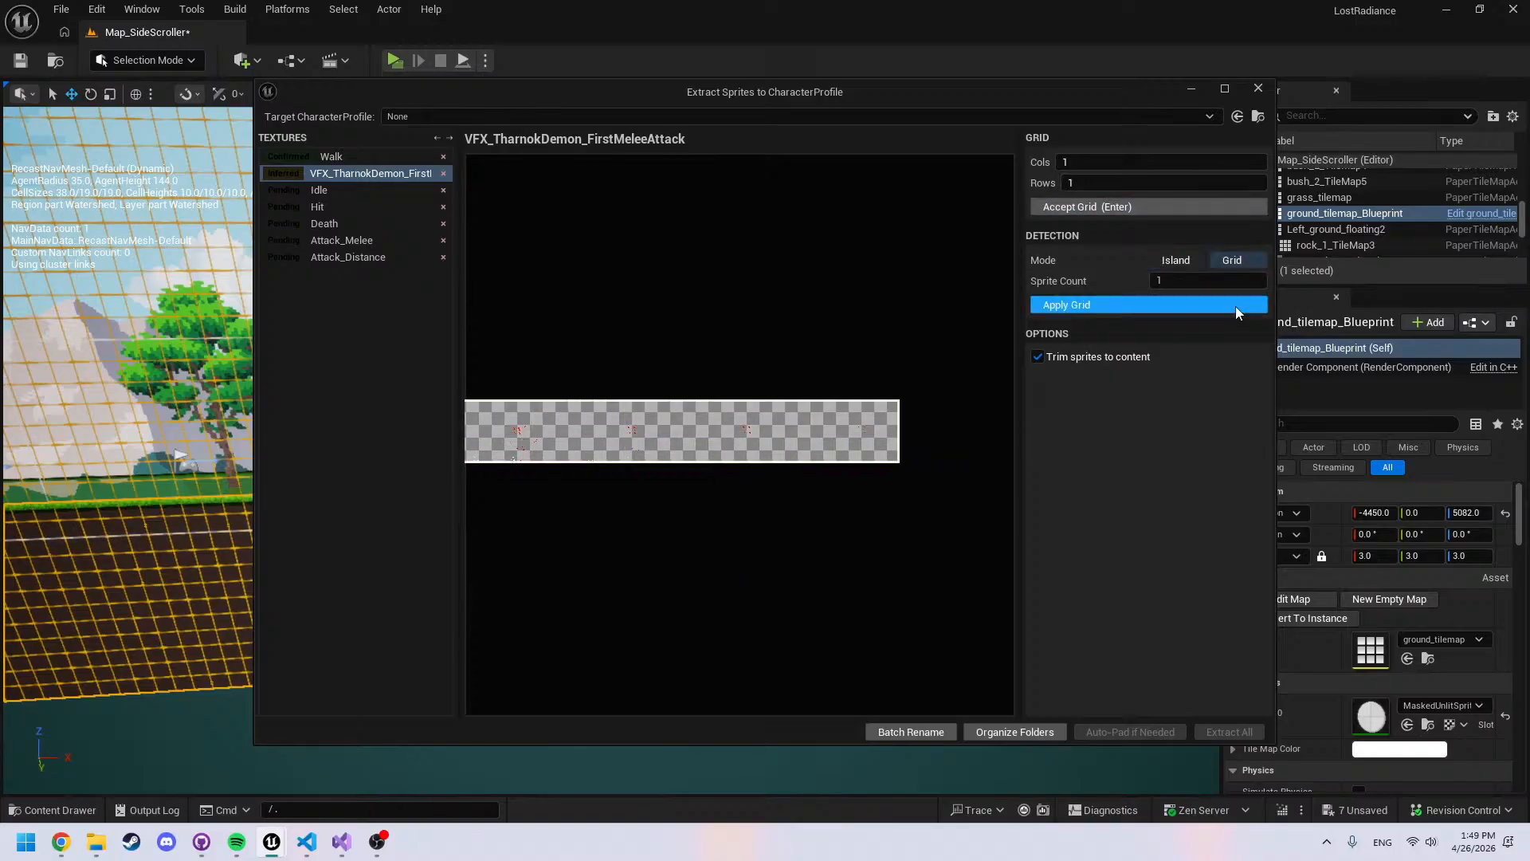
pyautogui.click(1203, 283)
pyautogui.press('Return')
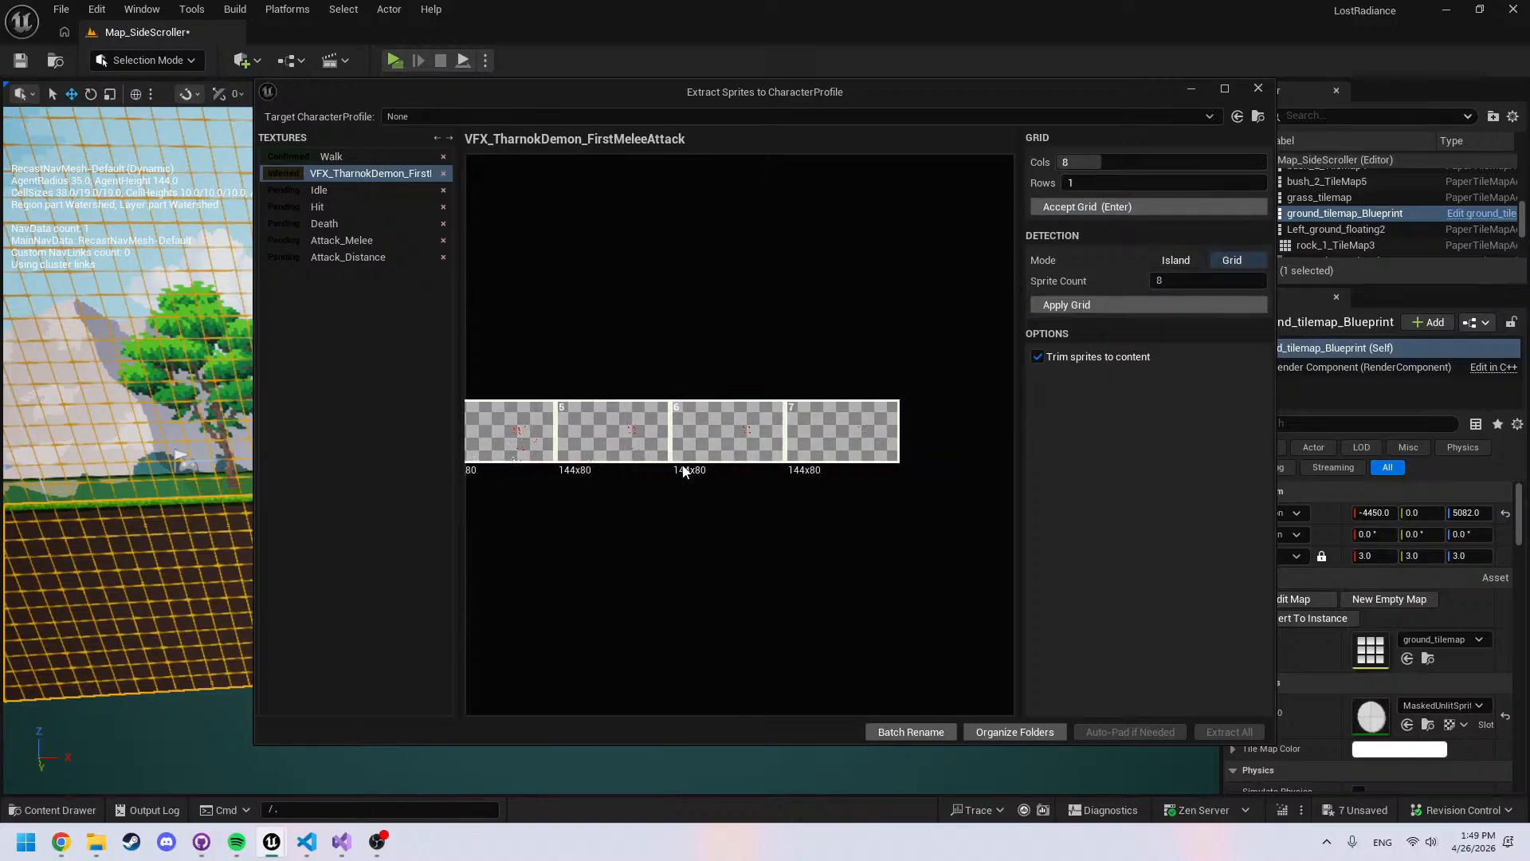
# Check the frame divisions of the VFX_TharnokDemon_FirstMeleeAttack texture and accept its grid of 8 columns and 1 row
pyautogui.moveTo(683, 466); pyautogui.dragTo(846, 471, button='middle')
pyautogui.moveTo(640, 561); pyautogui.dragTo(864, 517, button='middle')
pyautogui.moveTo(518, 470); pyautogui.dragTo(732, 478, button='middle')
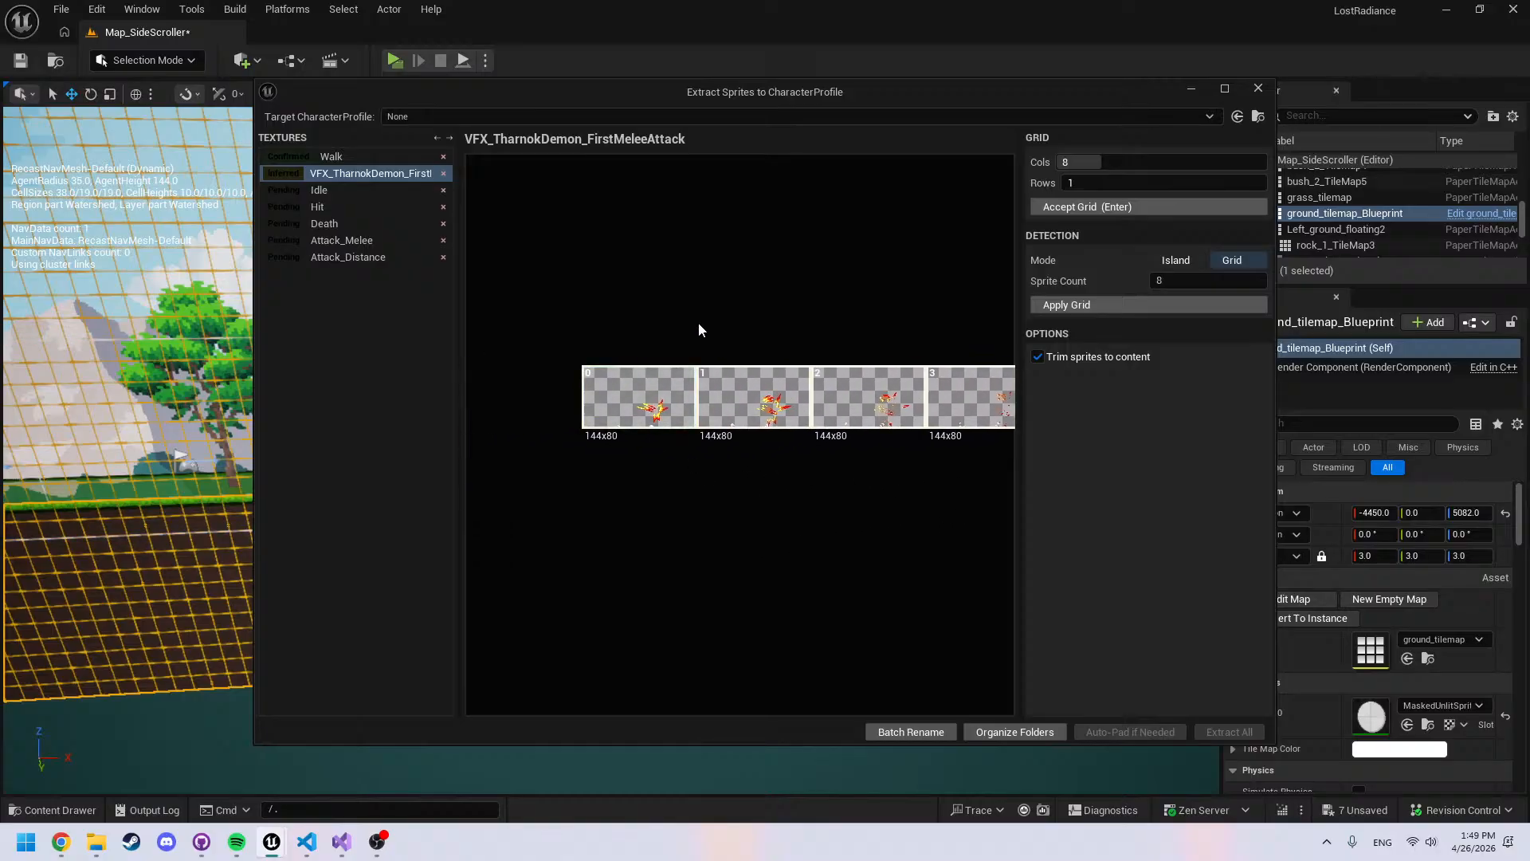
pyautogui.click(1127, 208)
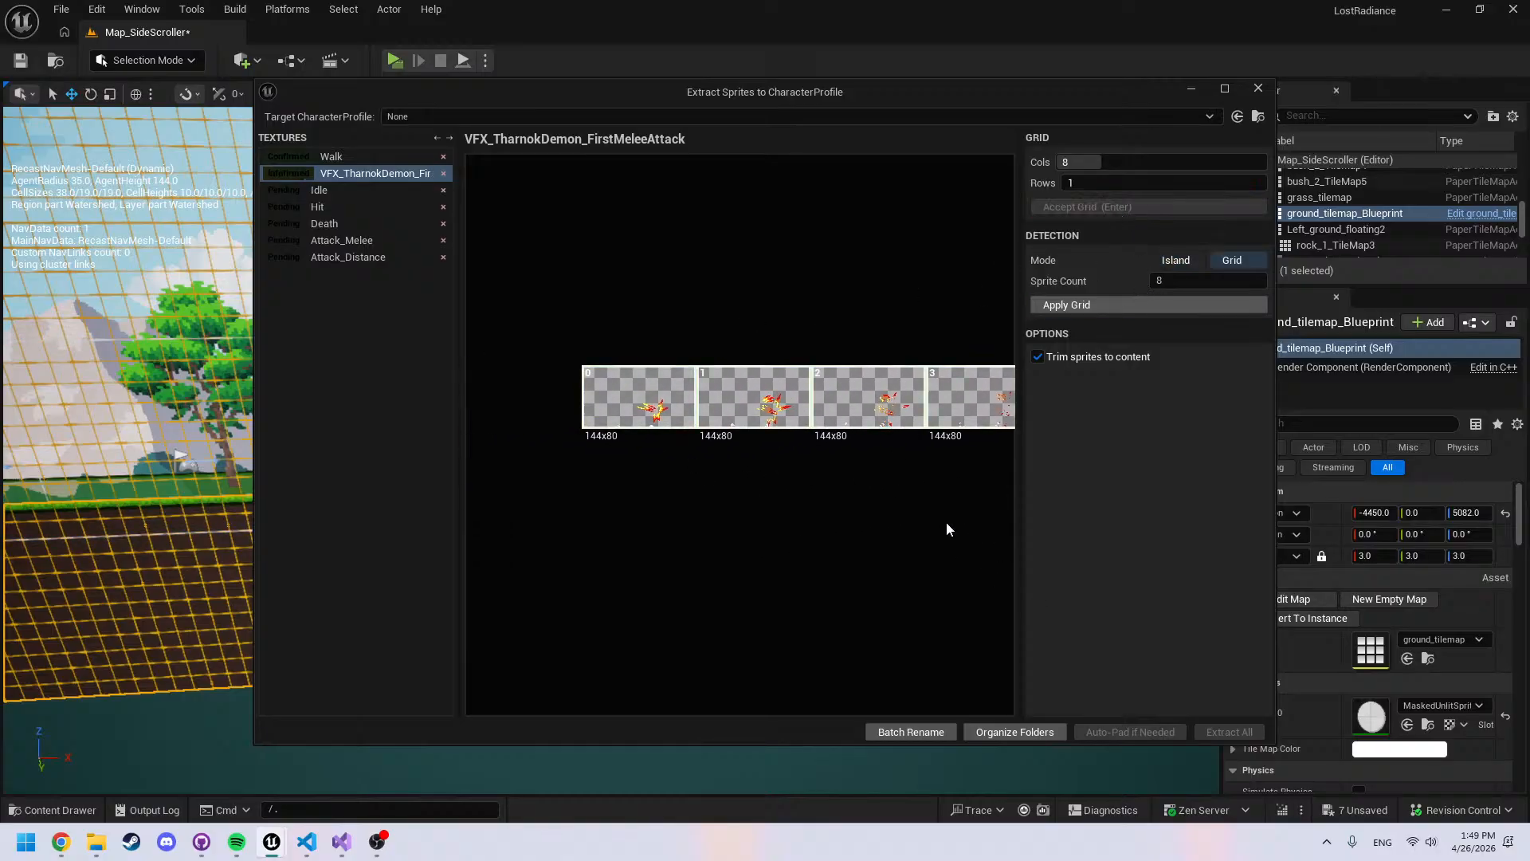
# Return to Island detection and accept the Idle texture's grid of 8 columns and 1 row
pyautogui.click(1165, 263)
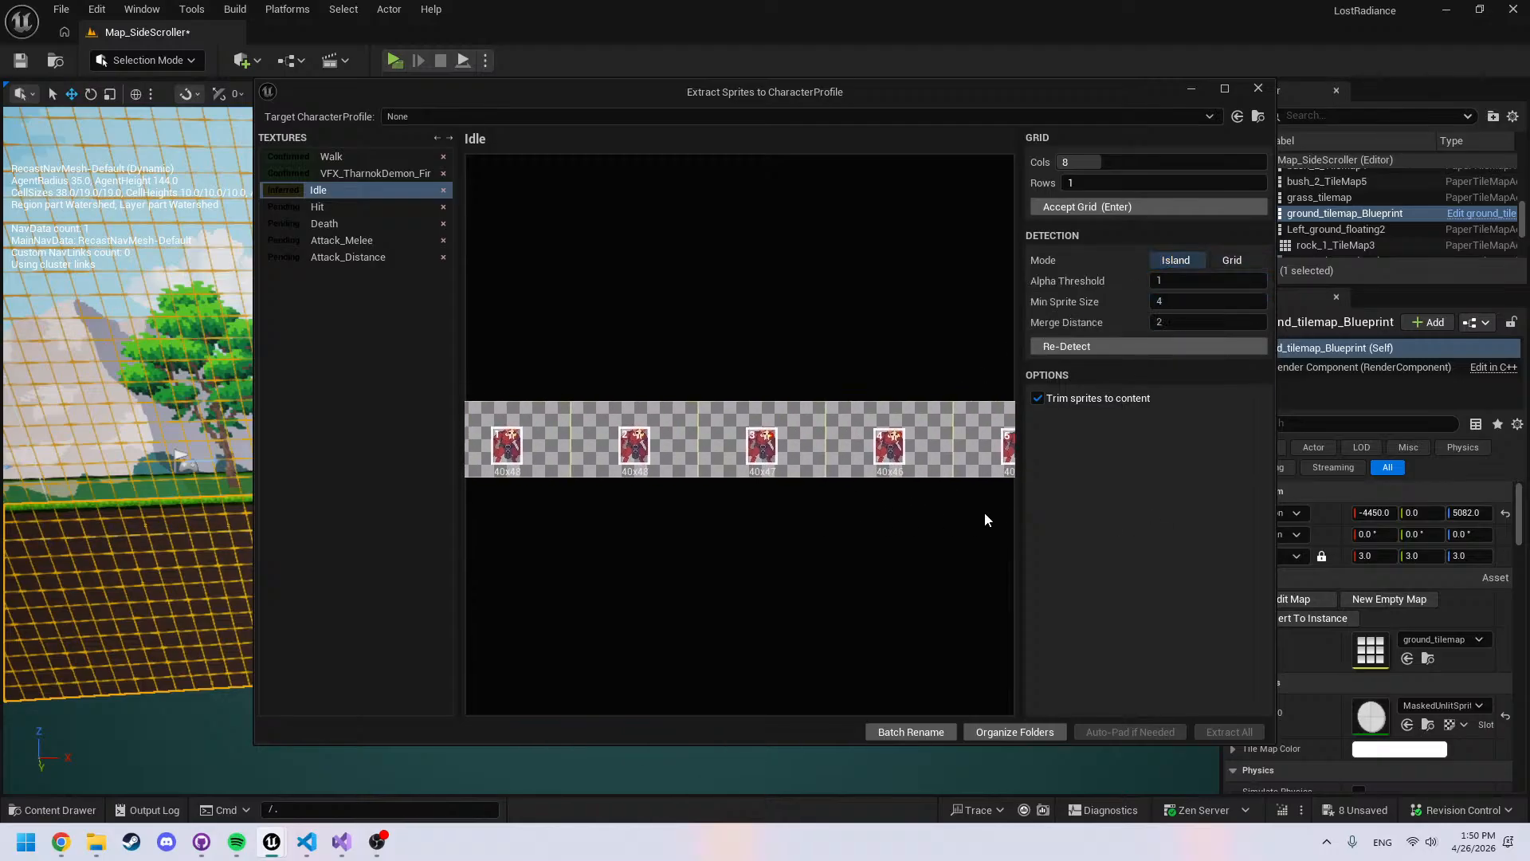
pyautogui.moveTo(935, 514)
pyautogui.mouseDown(button='middle')
pyautogui.moveTo(973, 508)
pyautogui.moveTo(950, 503)
pyautogui.mouseUp(button='middle')
pyautogui.press('Return')
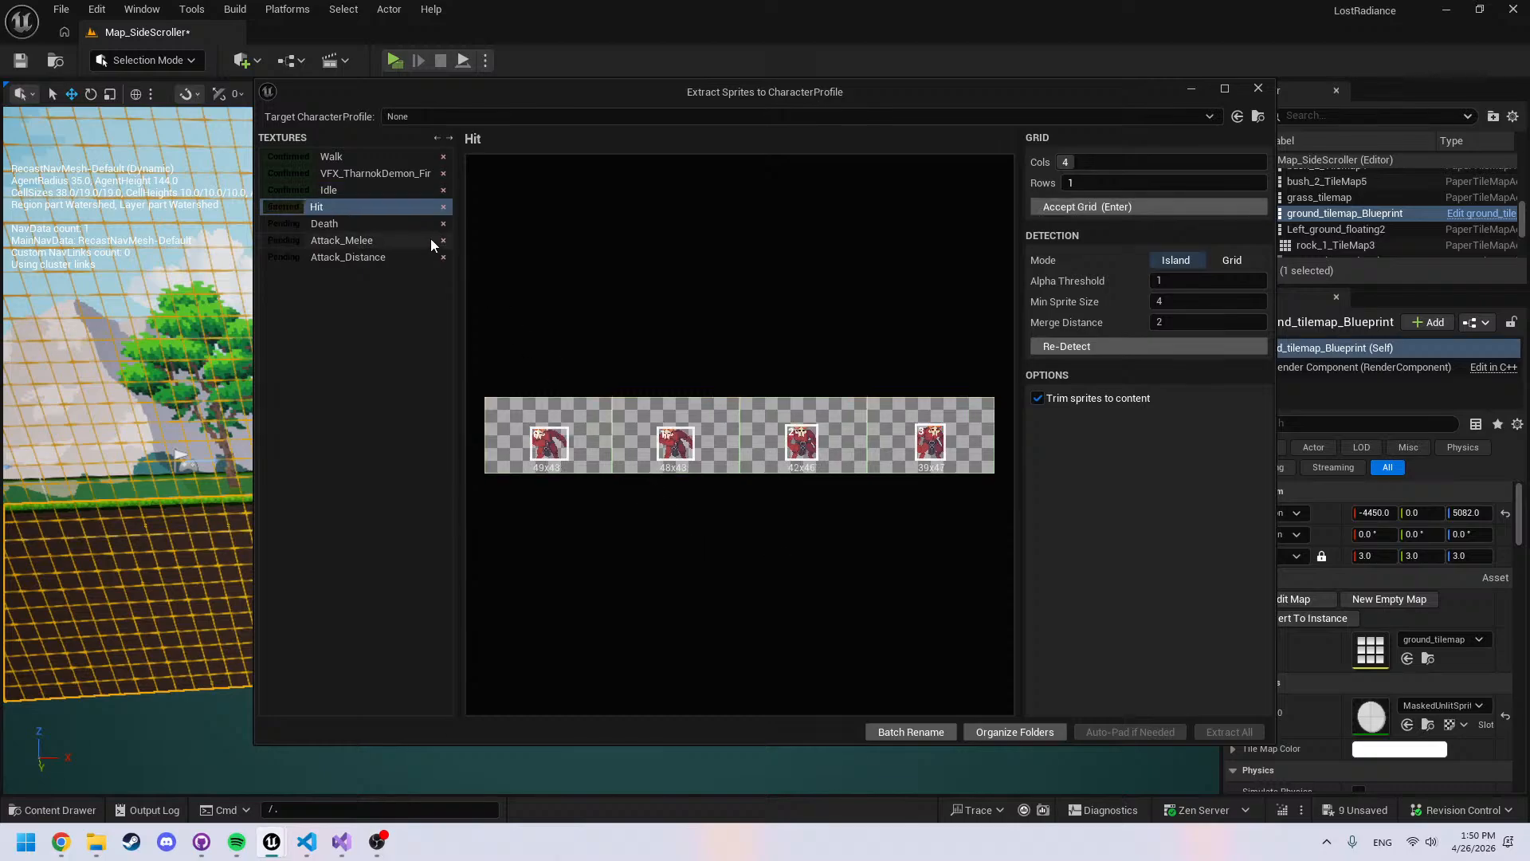
# Recheck the FirstMeleeAttack texture's frames, then inspect the Hit texture and accept its grid of 4 columns and 1 row
pyautogui.click(362, 174)
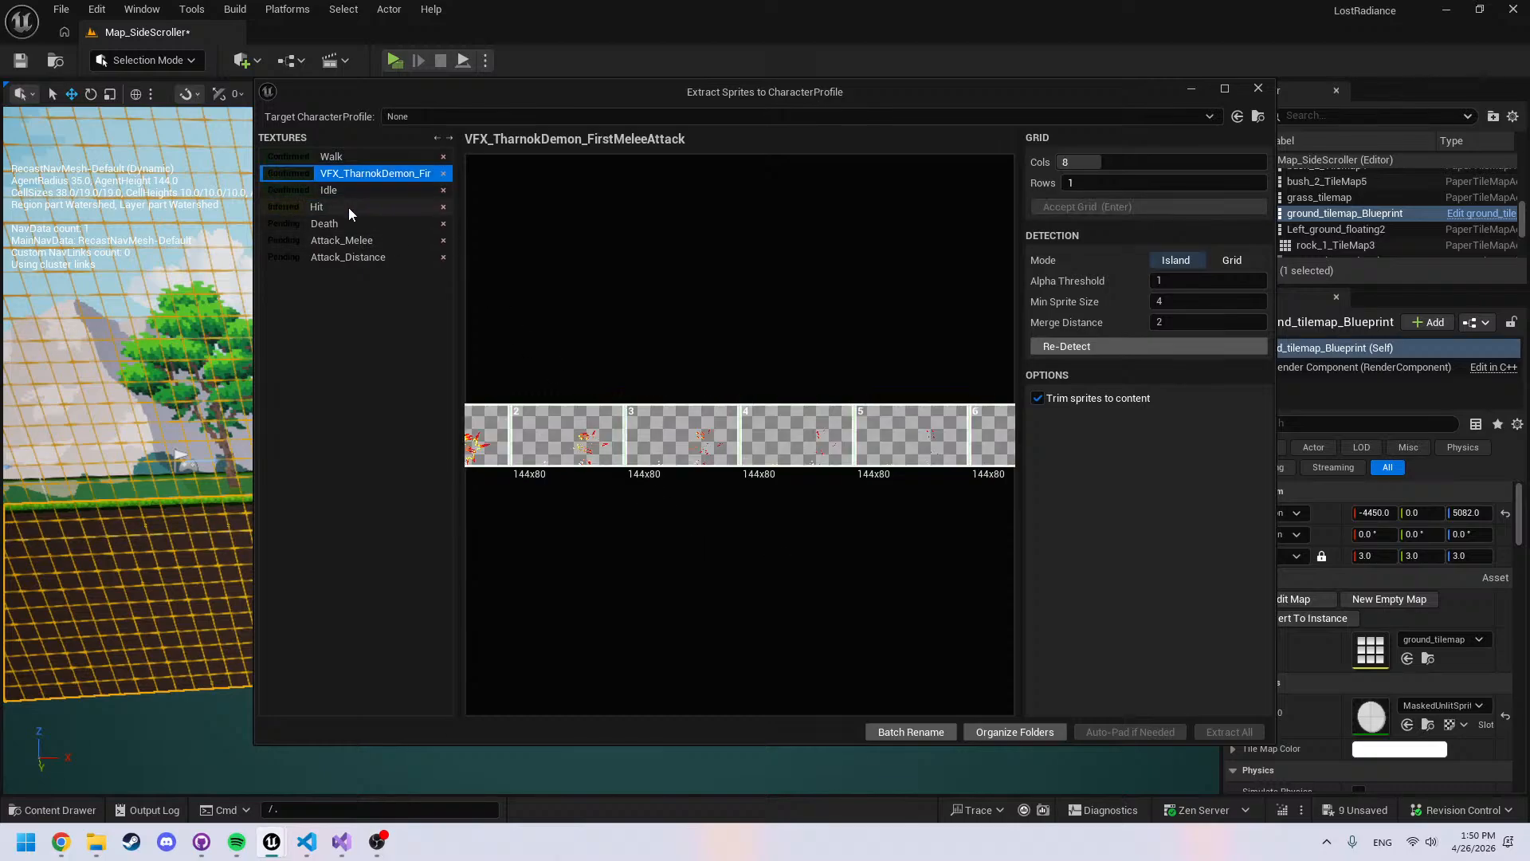
pyautogui.click(348, 209)
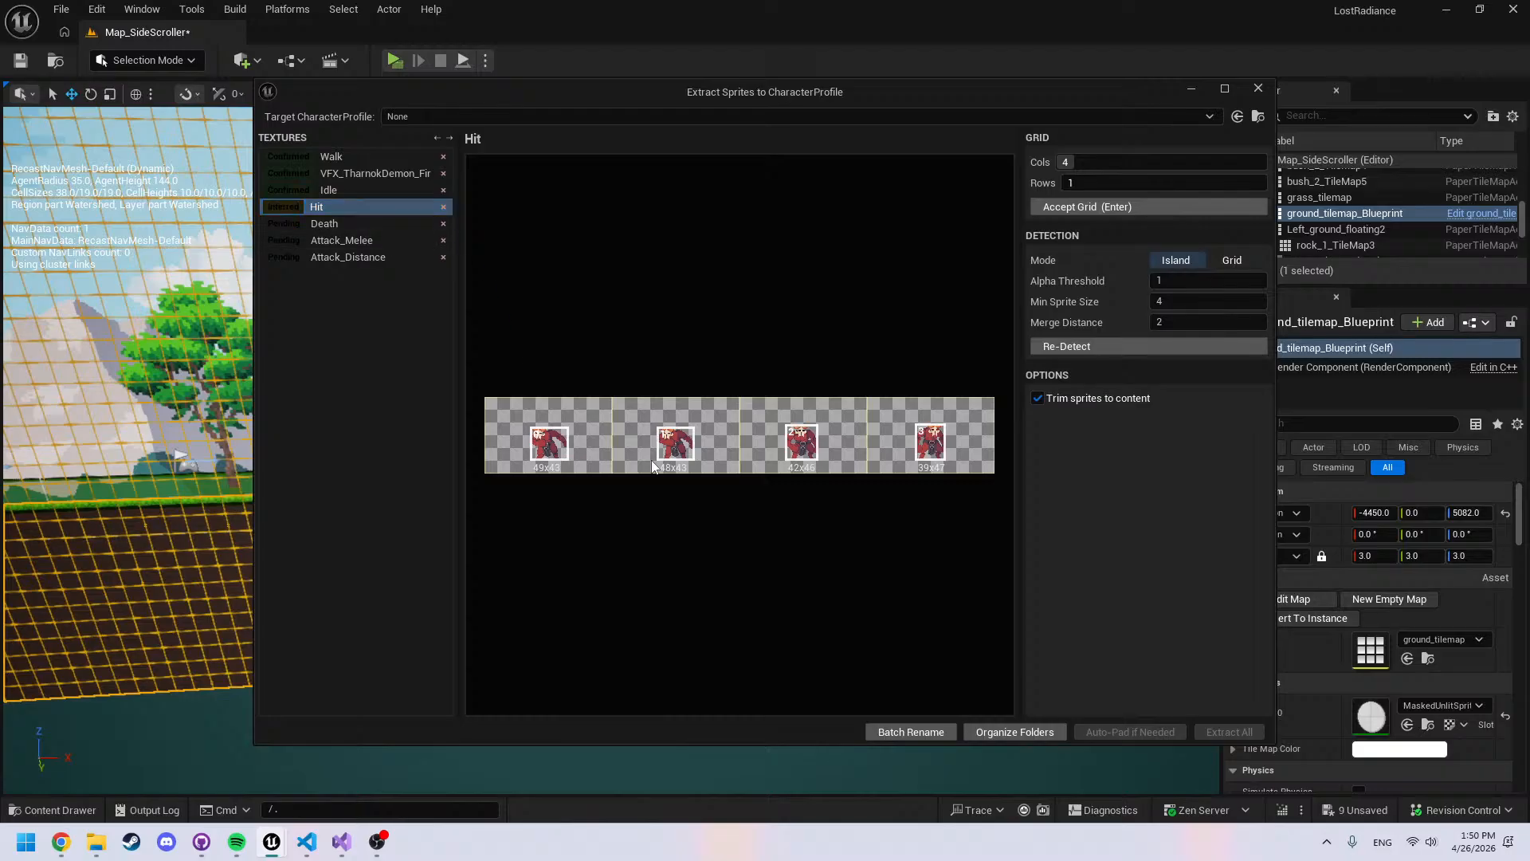
pyautogui.moveTo(609, 455); pyautogui.dragTo(437, 436, button='middle')
pyautogui.moveTo(702, 477); pyautogui.dragTo(1529, 486, button='middle')
pyautogui.press('Return')
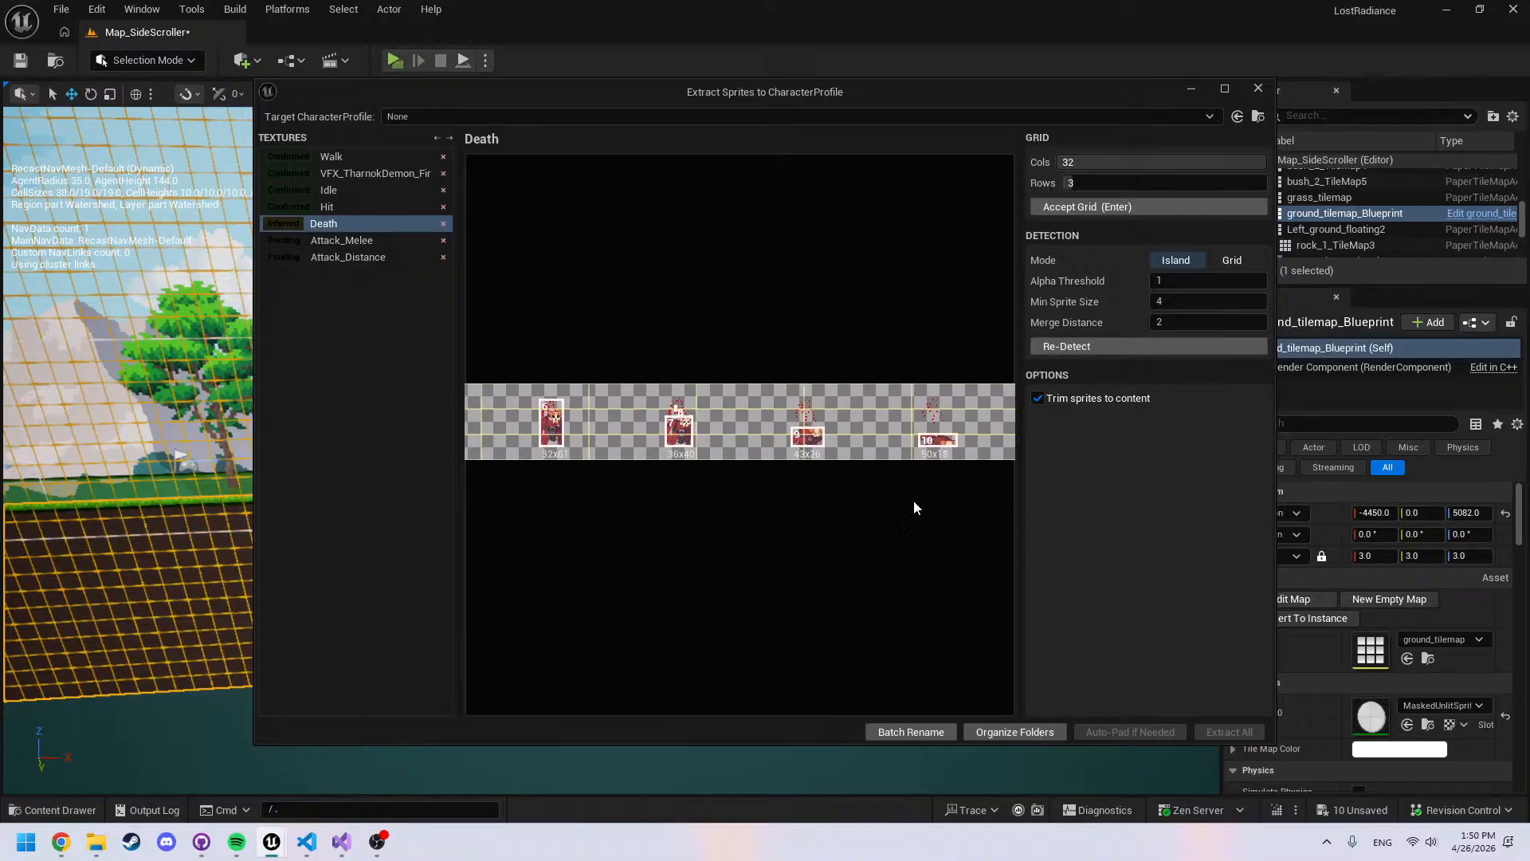
# Inspect the Death texture's detected sprites and switch it to Grid detection with a trial sprite count of 20
pyautogui.moveTo(913, 502); pyautogui.dragTo(1171, 528, button='middle')
pyautogui.scroll(-5, 970, 541)
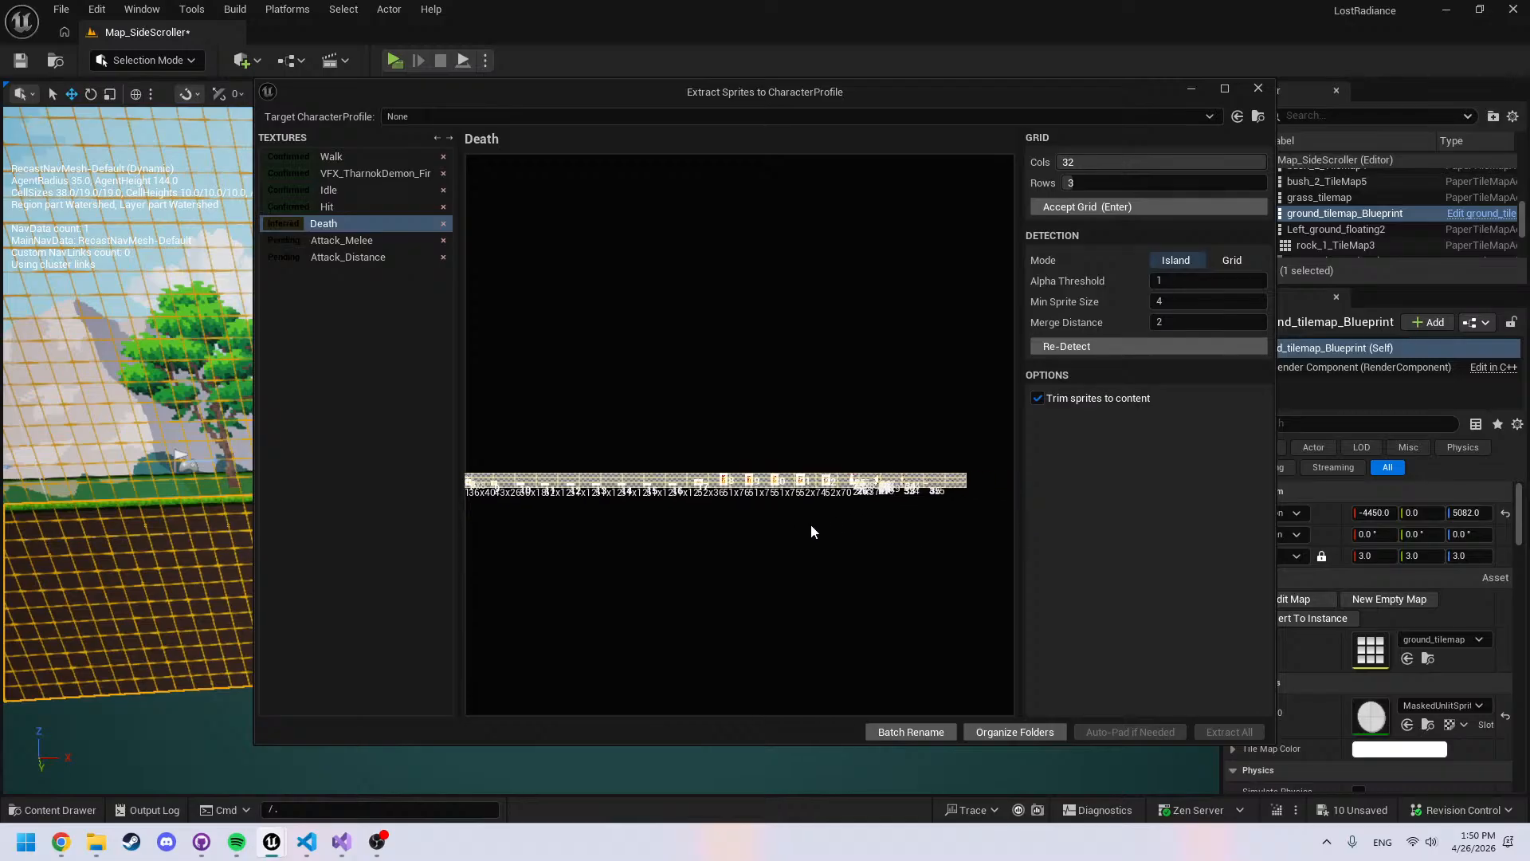
pyautogui.scroll(5, 811, 524)
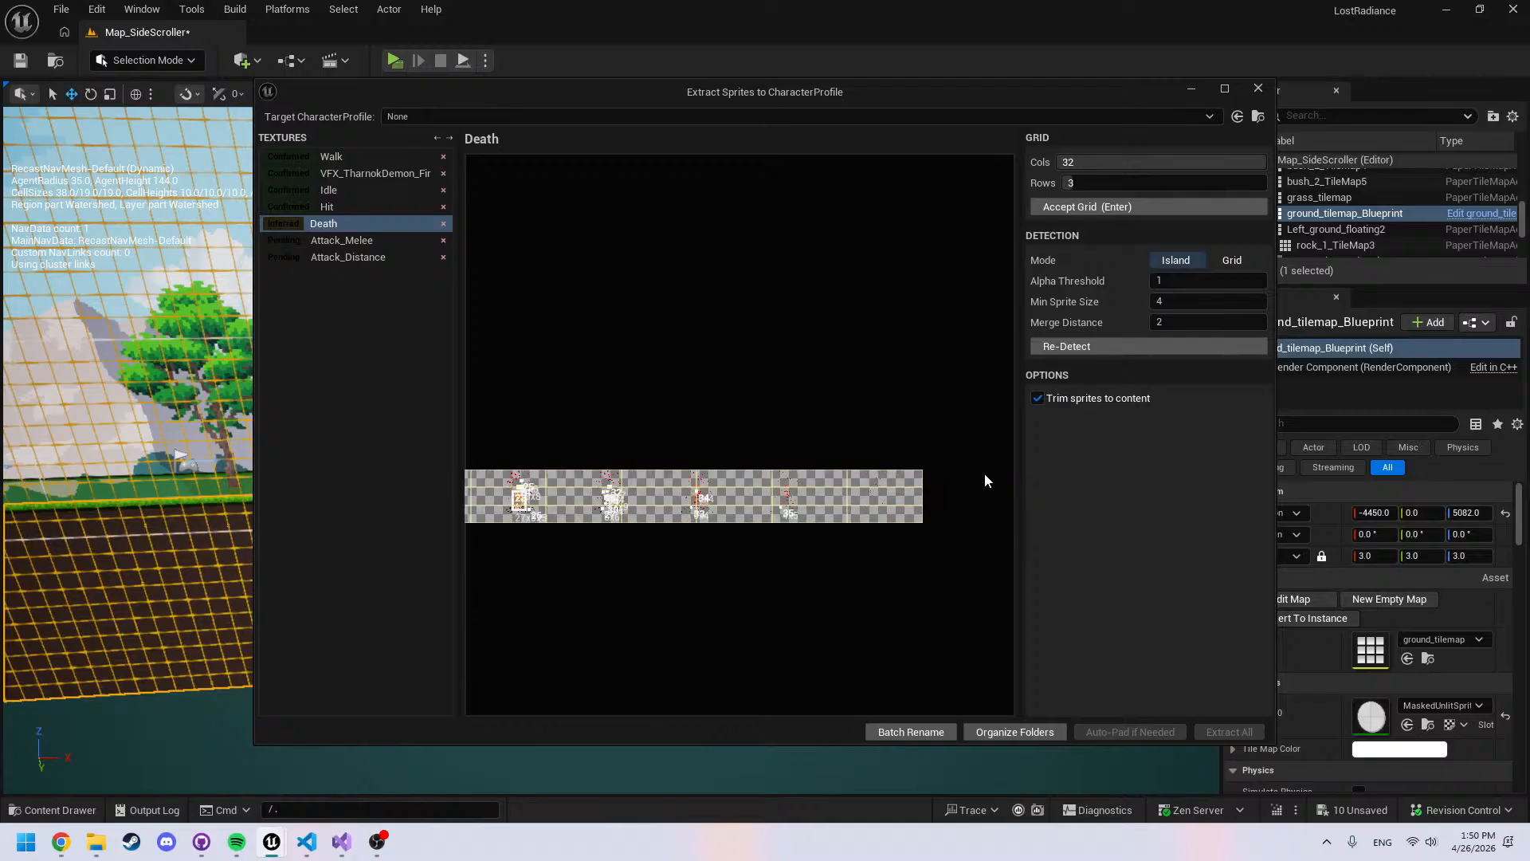
pyautogui.click(1220, 268)
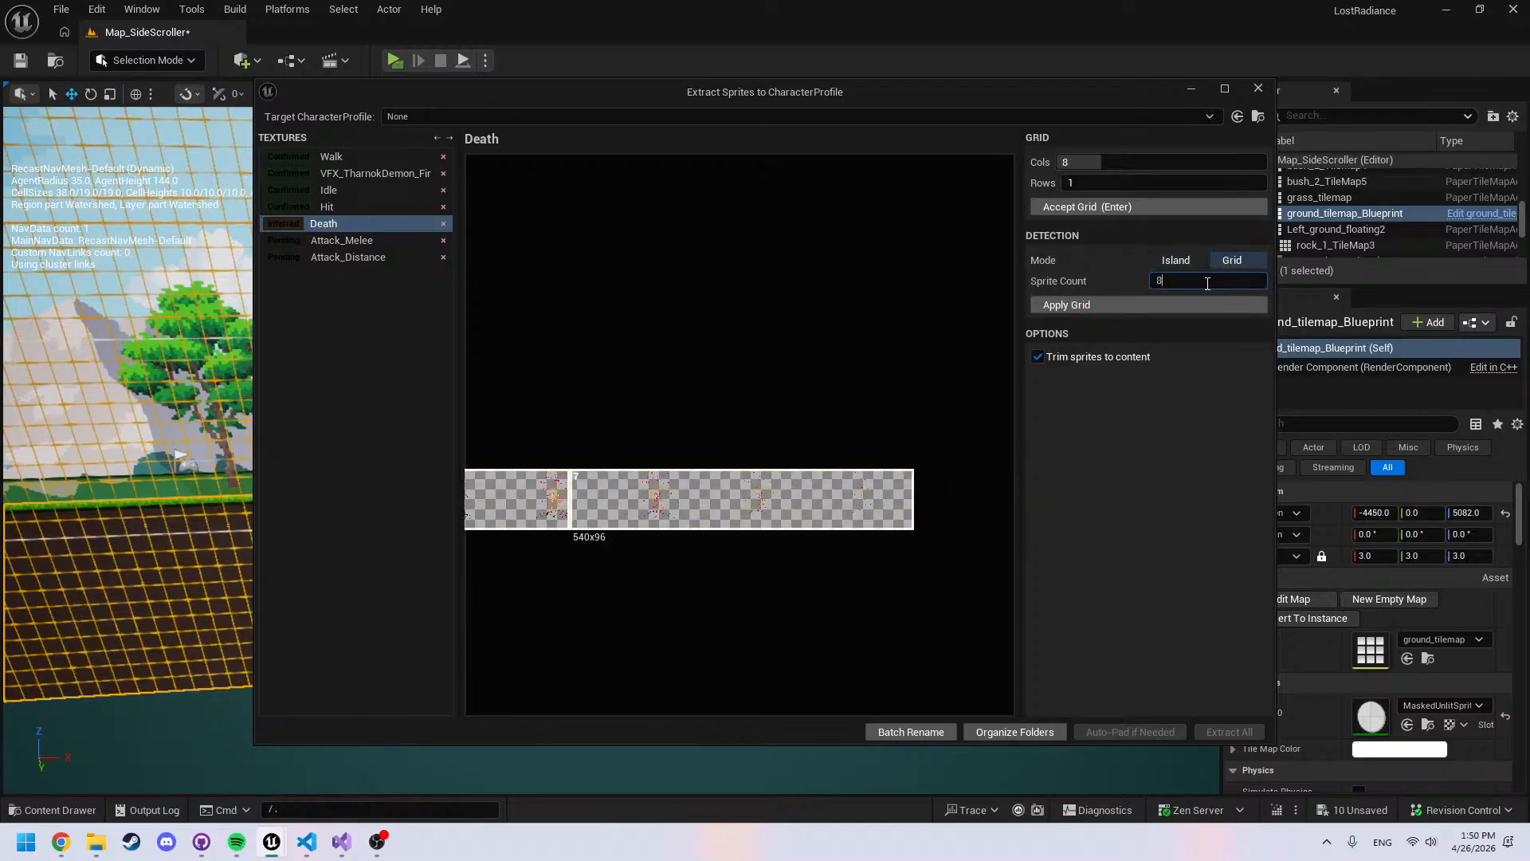
pyautogui.press('Return')
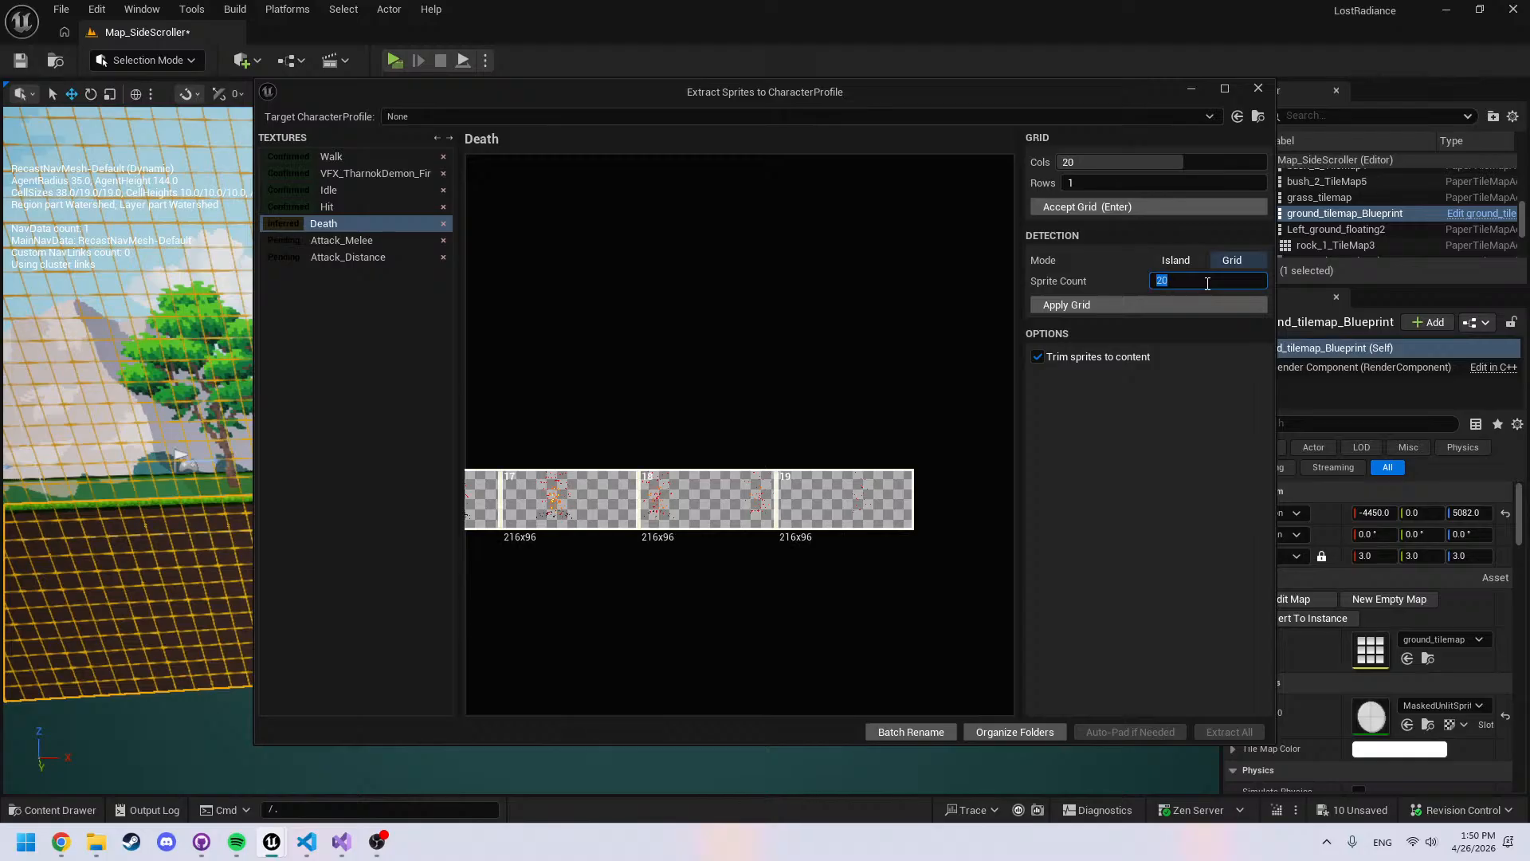
# Try sprite counts of 25 and 24 for the Death texture and check how the cells divide the flame frames
pyautogui.write('25')
pyautogui.press('Return')
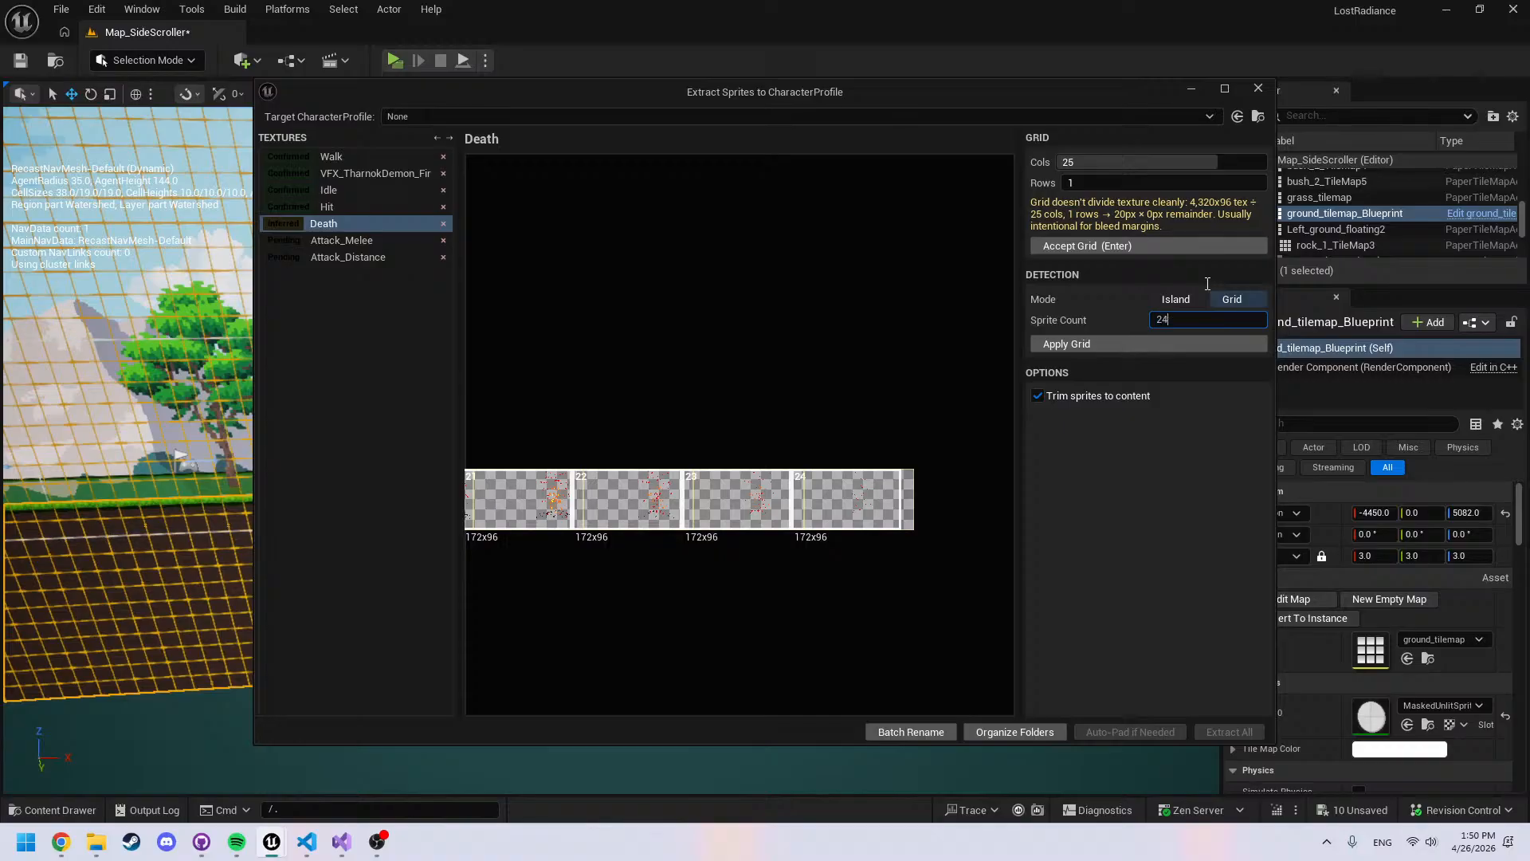
pyautogui.press('Return')
pyautogui.moveTo(669, 448); pyautogui.dragTo(915, 420, button='middle')
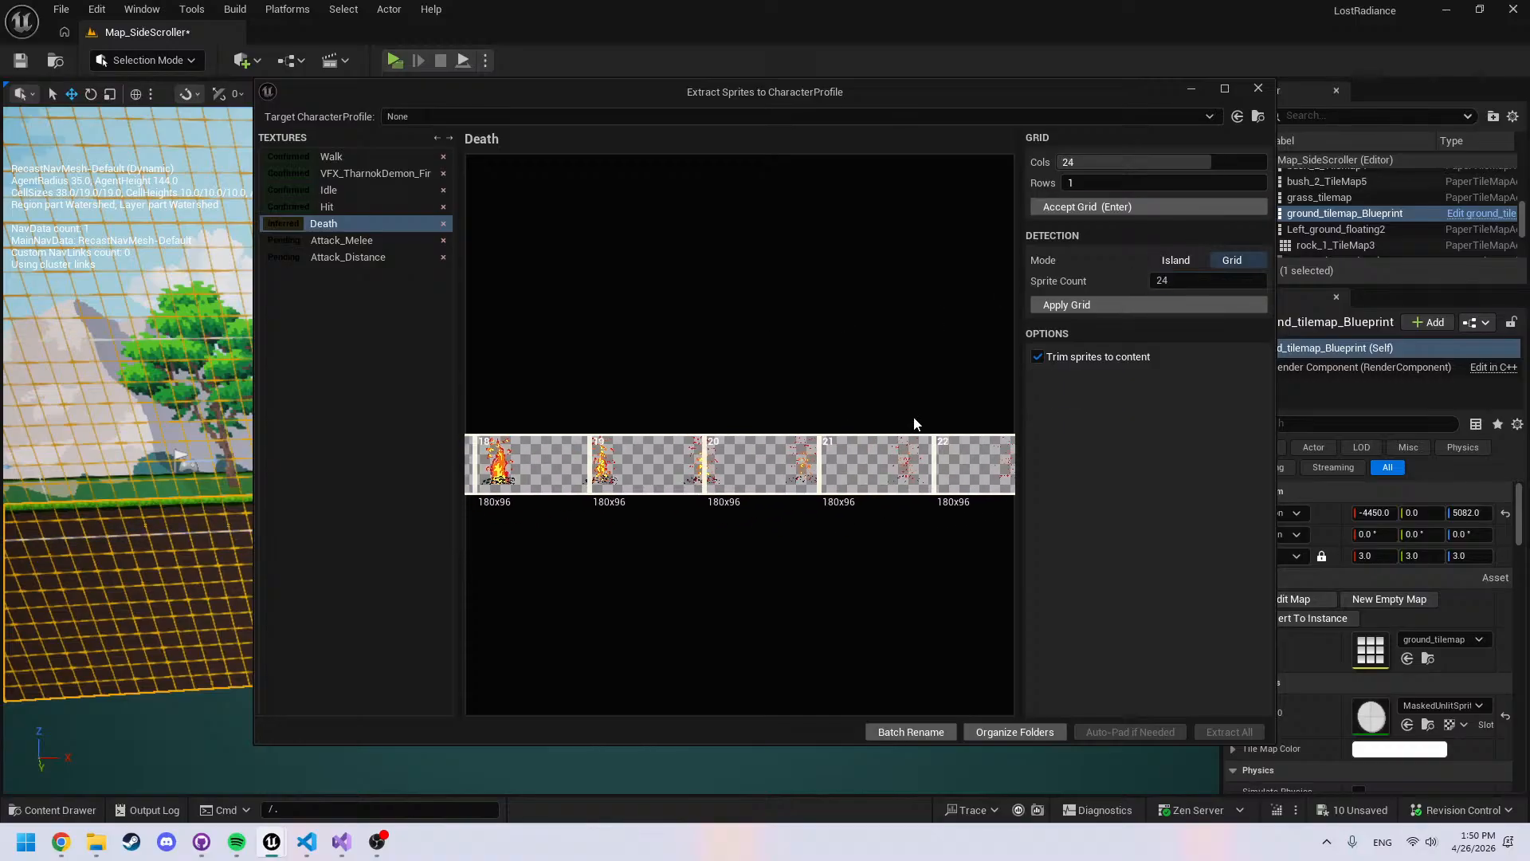
pyautogui.moveTo(542, 494); pyautogui.dragTo(652, 511, button='middle')
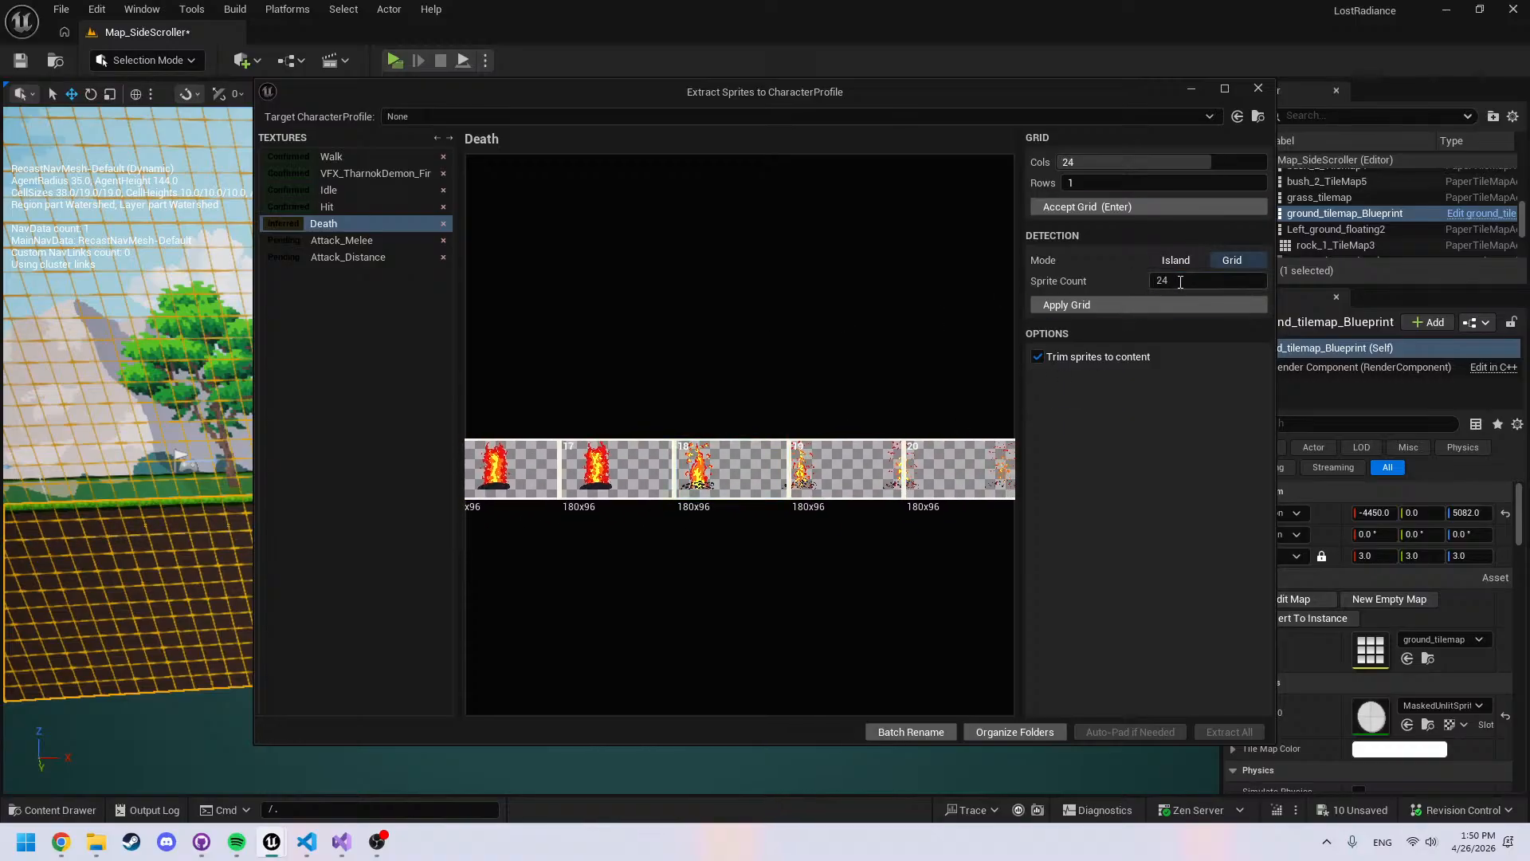
# Try a sprite count of 26 for the Death texture and check the cell divisions against its frames
pyautogui.write('26')
pyautogui.press('Return')
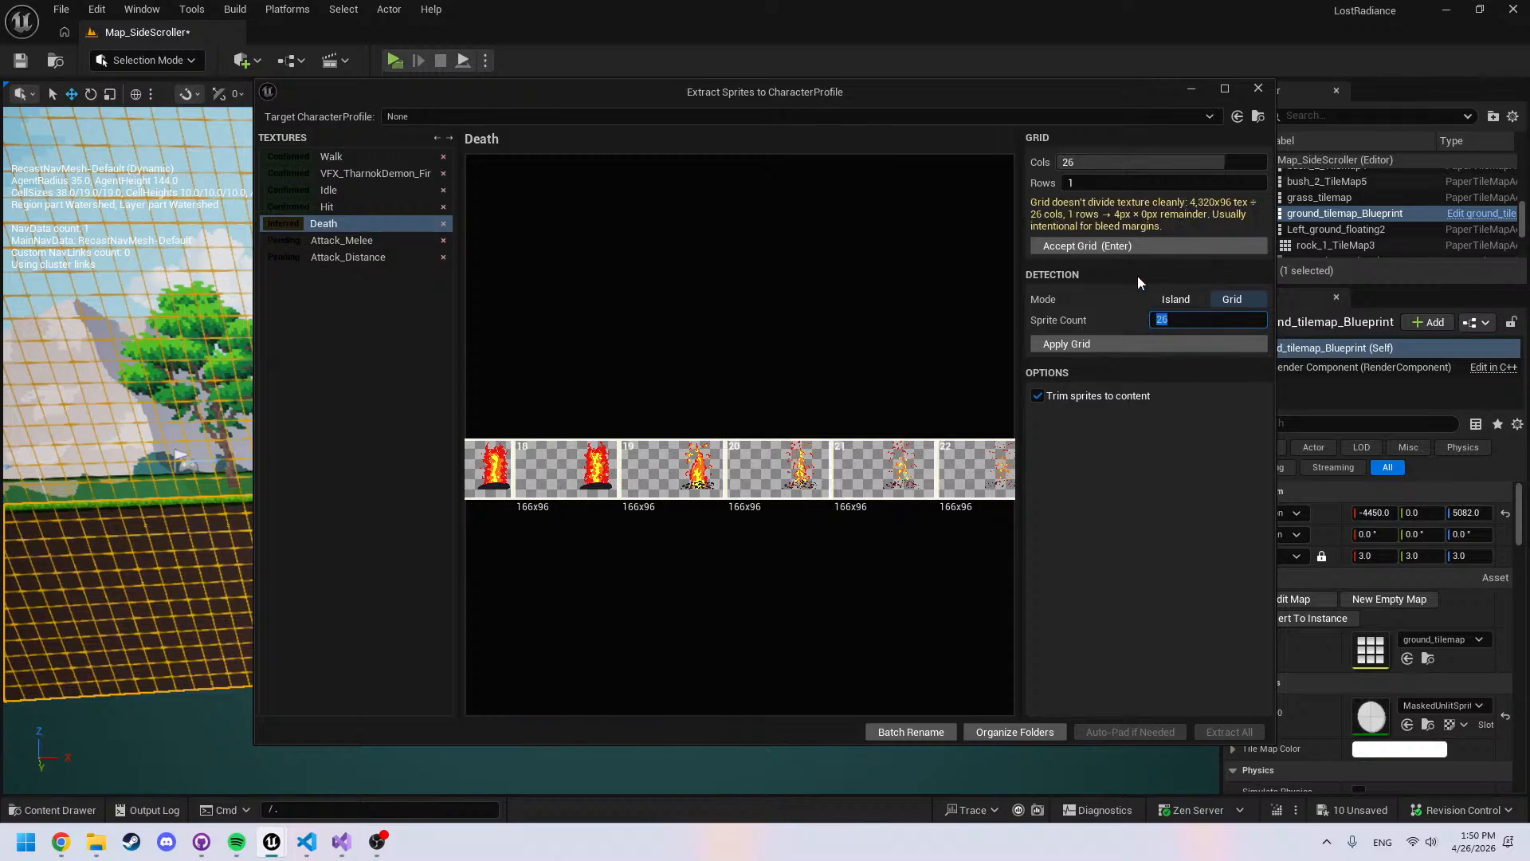
pyautogui.moveTo(695, 404); pyautogui.dragTo(968, 405, button='middle')
pyautogui.moveTo(717, 434); pyautogui.dragTo(855, 439, button='middle')
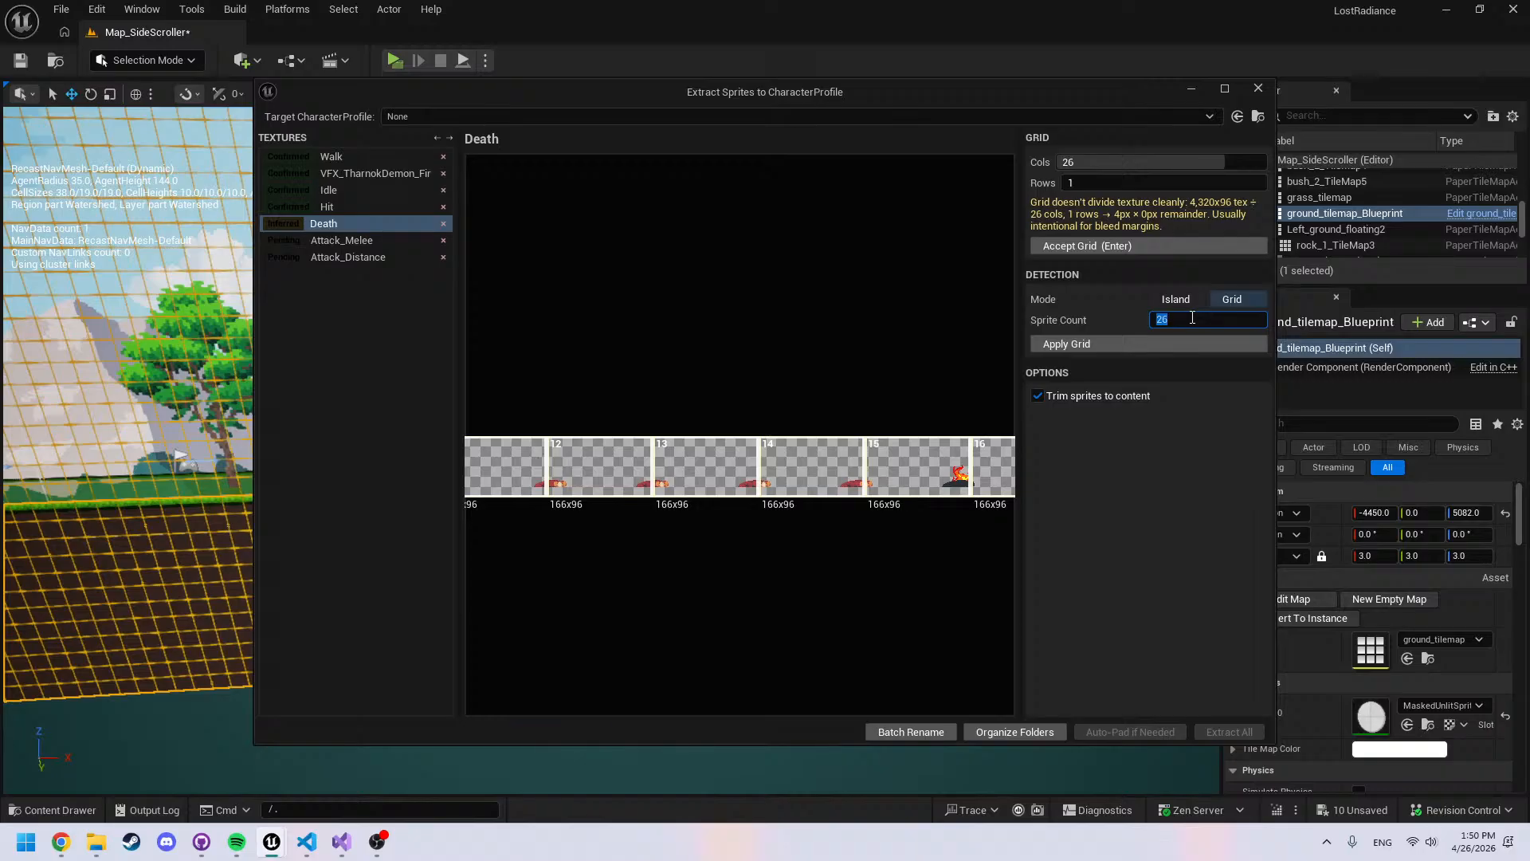
# Try a sprite count of 30 for the Death texture and check the divisions back to its first frames
pyautogui.press('Return')
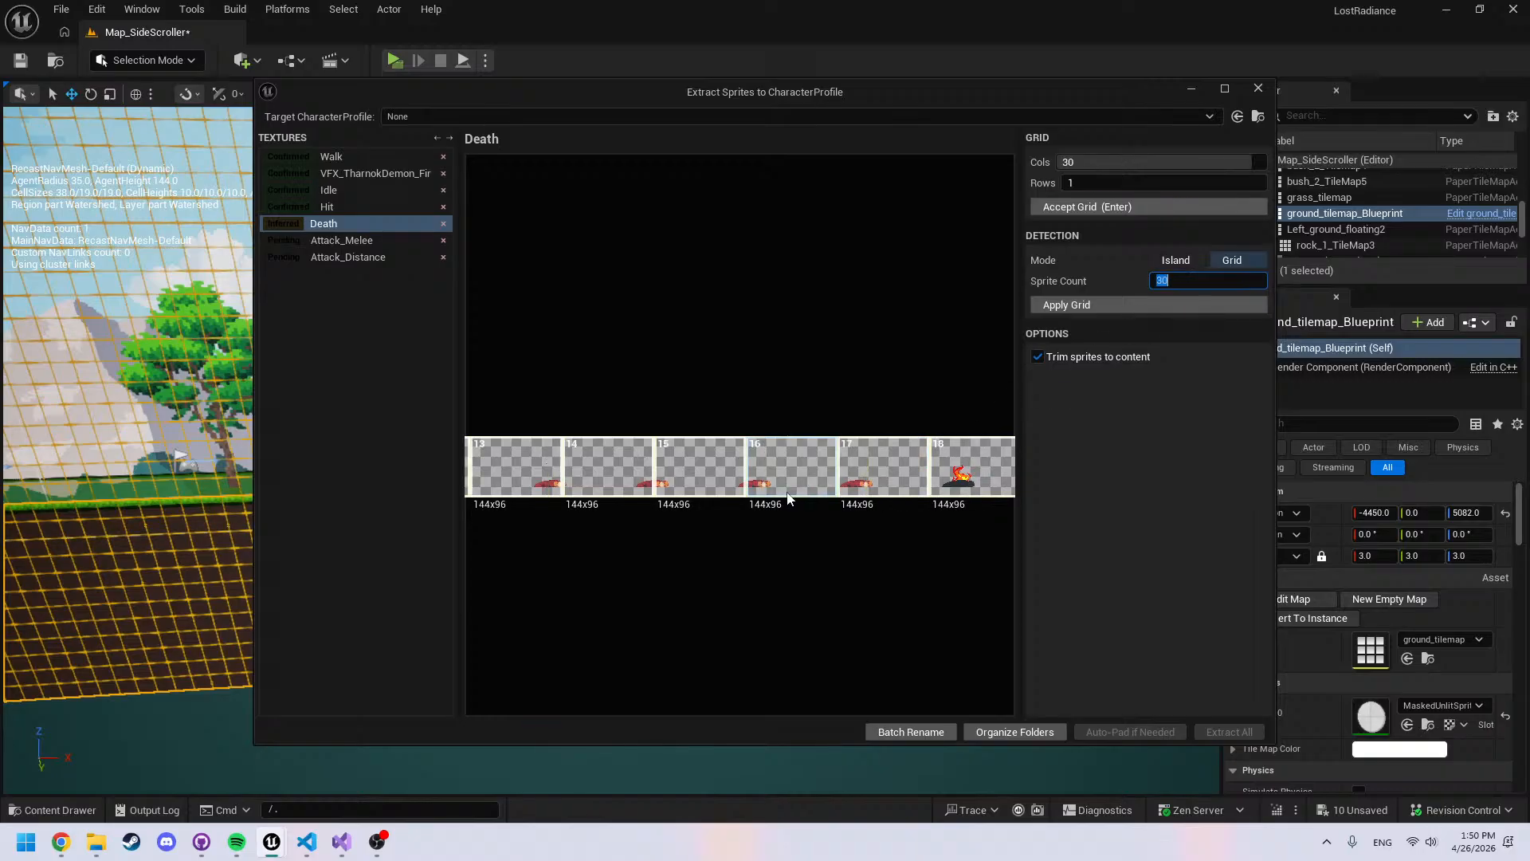
pyautogui.moveTo(734, 492); pyautogui.dragTo(1269, 478, button='middle')
pyautogui.moveTo(723, 493); pyautogui.dragTo(1185, 501, button='middle')
pyautogui.moveTo(756, 529); pyautogui.dragTo(1075, 528, button='middle')
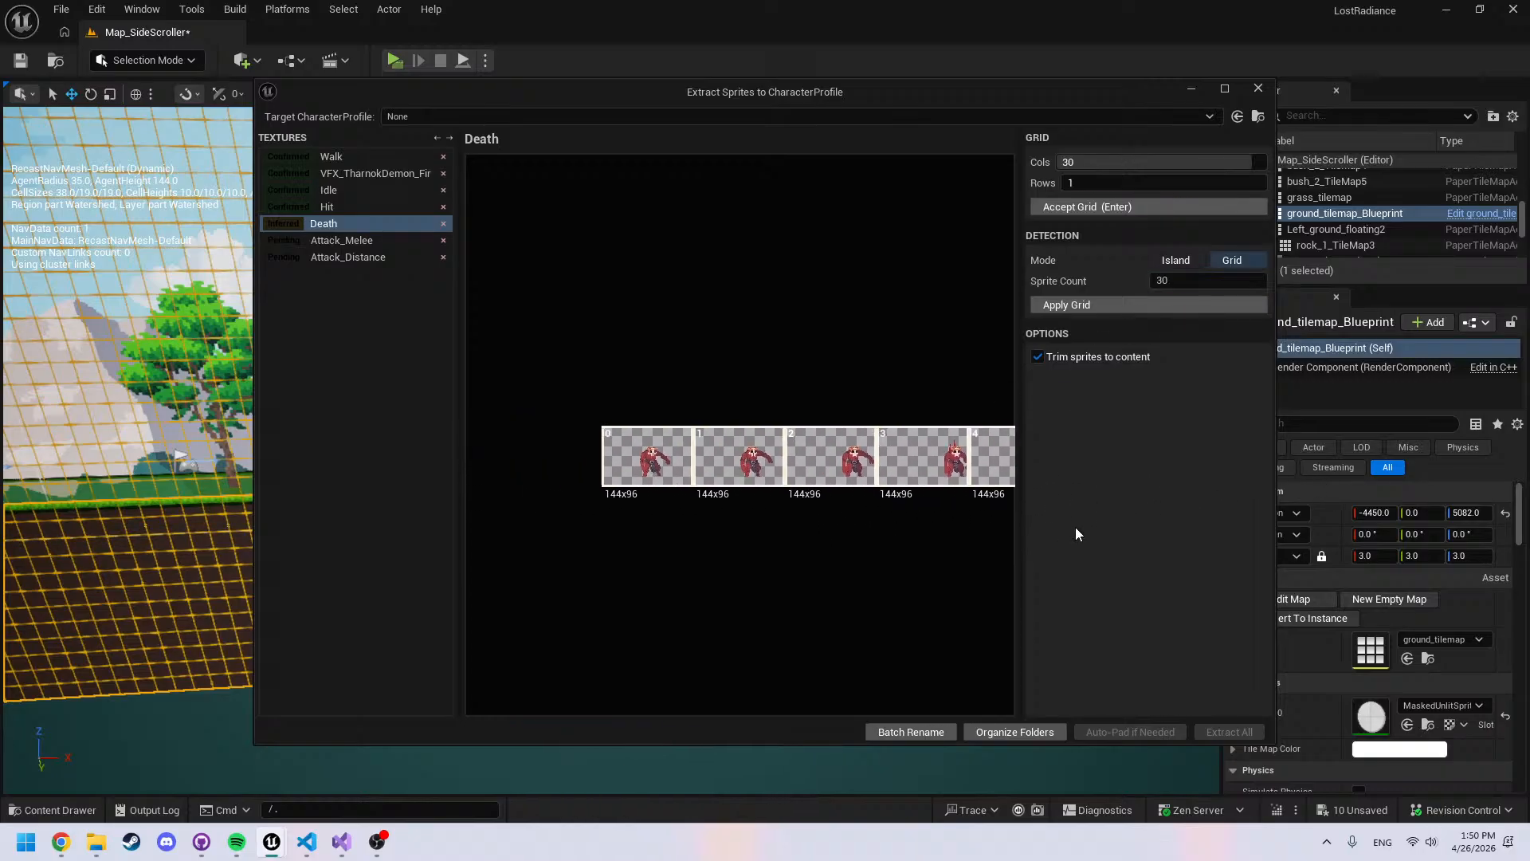
pyautogui.moveTo(715, 501); pyautogui.dragTo(597, 500, button='middle')
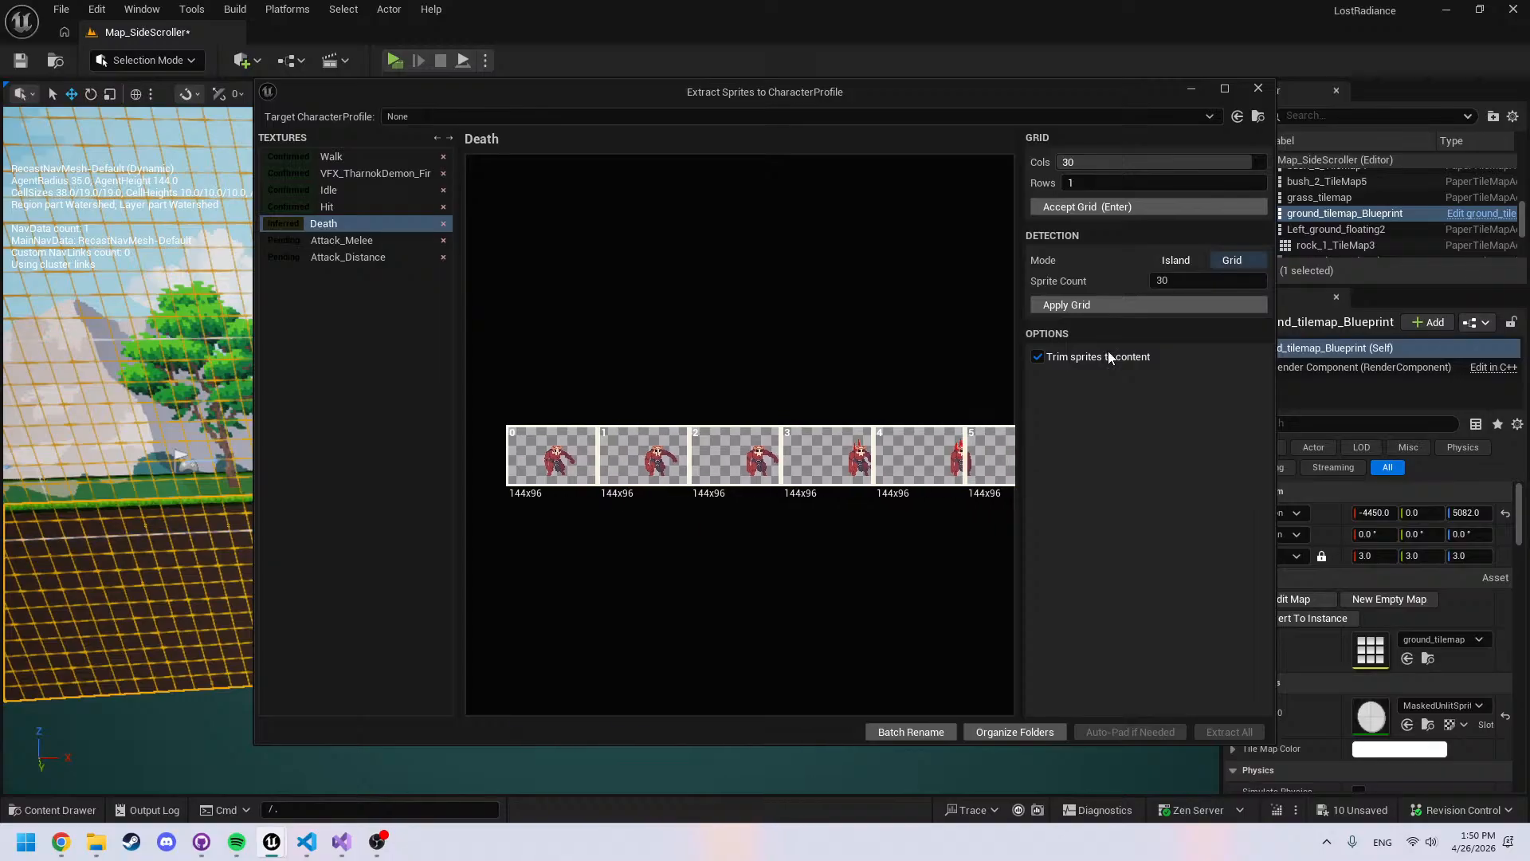
# Try a sprite count of 28 for the Death texture and follow the cell alignment along the opening frames
pyautogui.write('28')
pyautogui.press('Return')
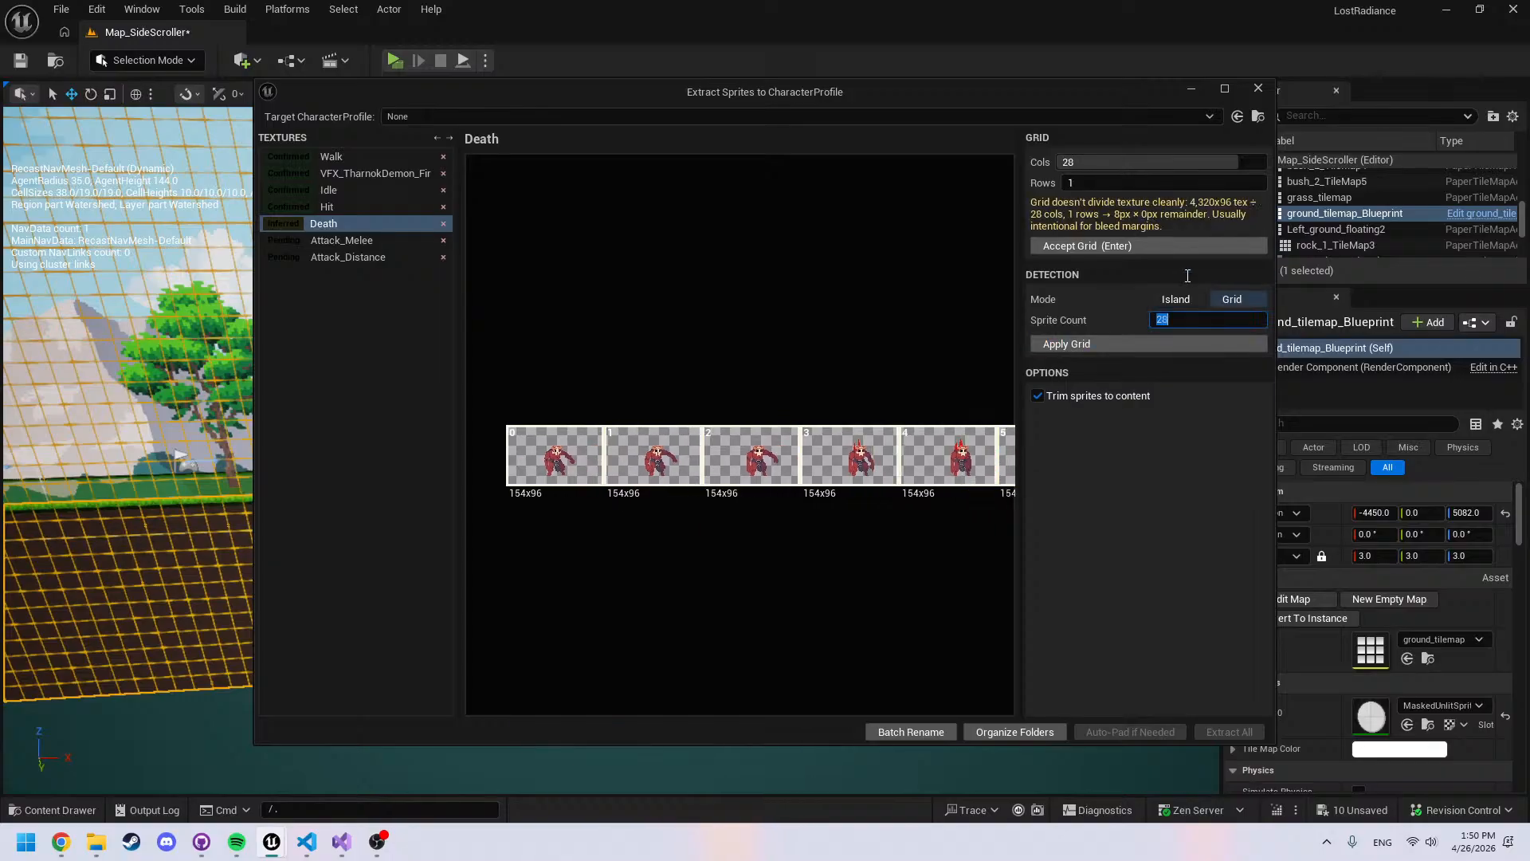
pyautogui.moveTo(899, 492); pyautogui.dragTo(693, 492, button='middle')
pyautogui.moveTo(804, 539); pyautogui.dragTo(638, 542, button='middle')
pyautogui.moveTo(899, 564); pyautogui.dragTo(645, 555, button='middle')
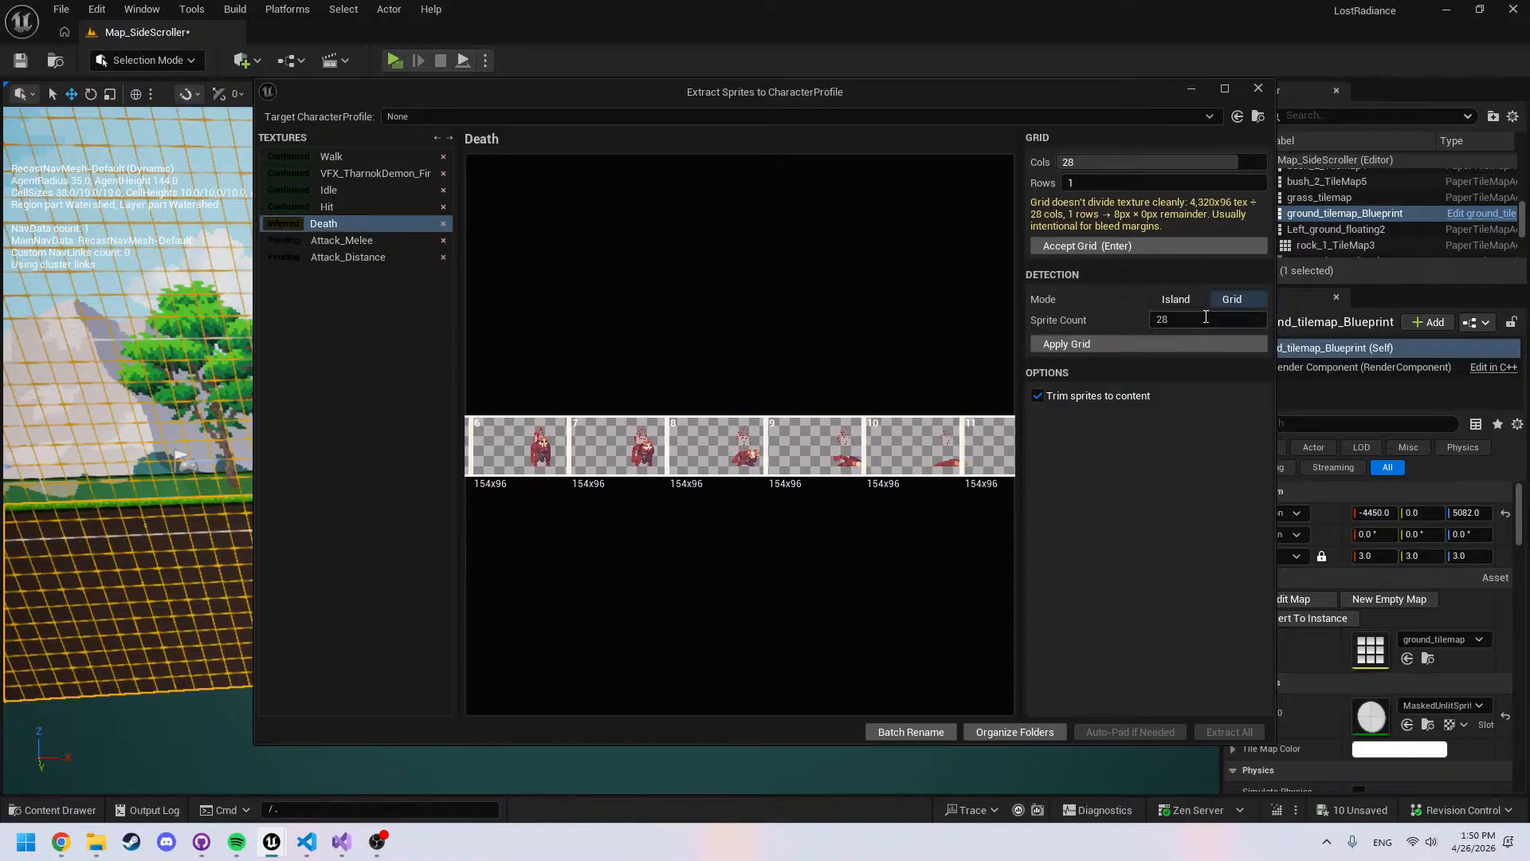
# Set the Death texture's sprite count back to 30 and examine the whole strip frame by frame up to its end
pyautogui.write('30')
pyautogui.press('Return')
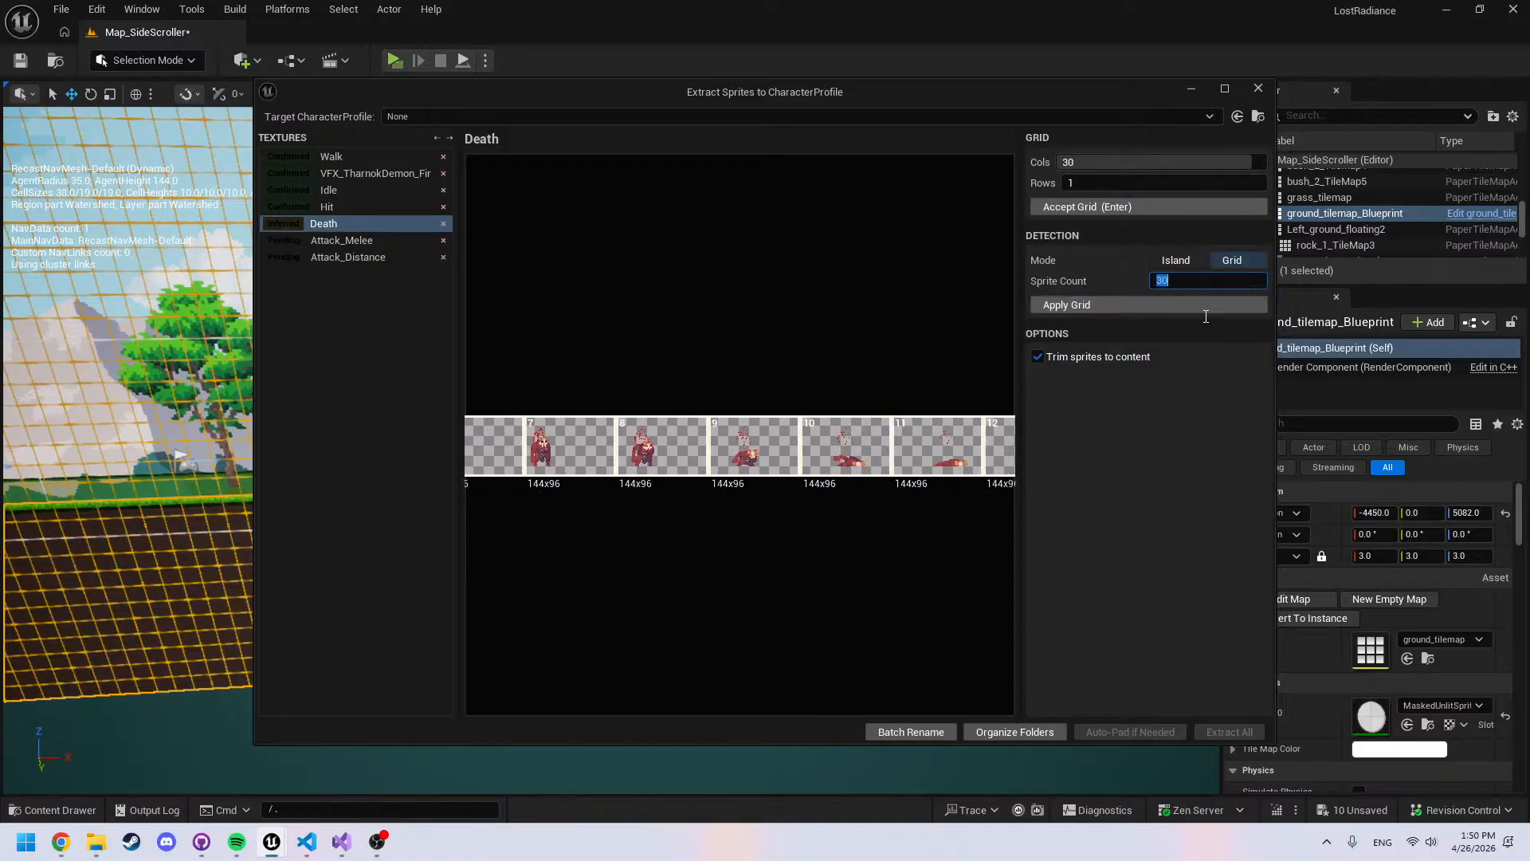
pyautogui.moveTo(793, 560); pyautogui.dragTo(1073, 548, button='middle')
pyautogui.moveTo(627, 548); pyautogui.dragTo(898, 533, button='middle')
pyautogui.scroll(3, 661, 449)
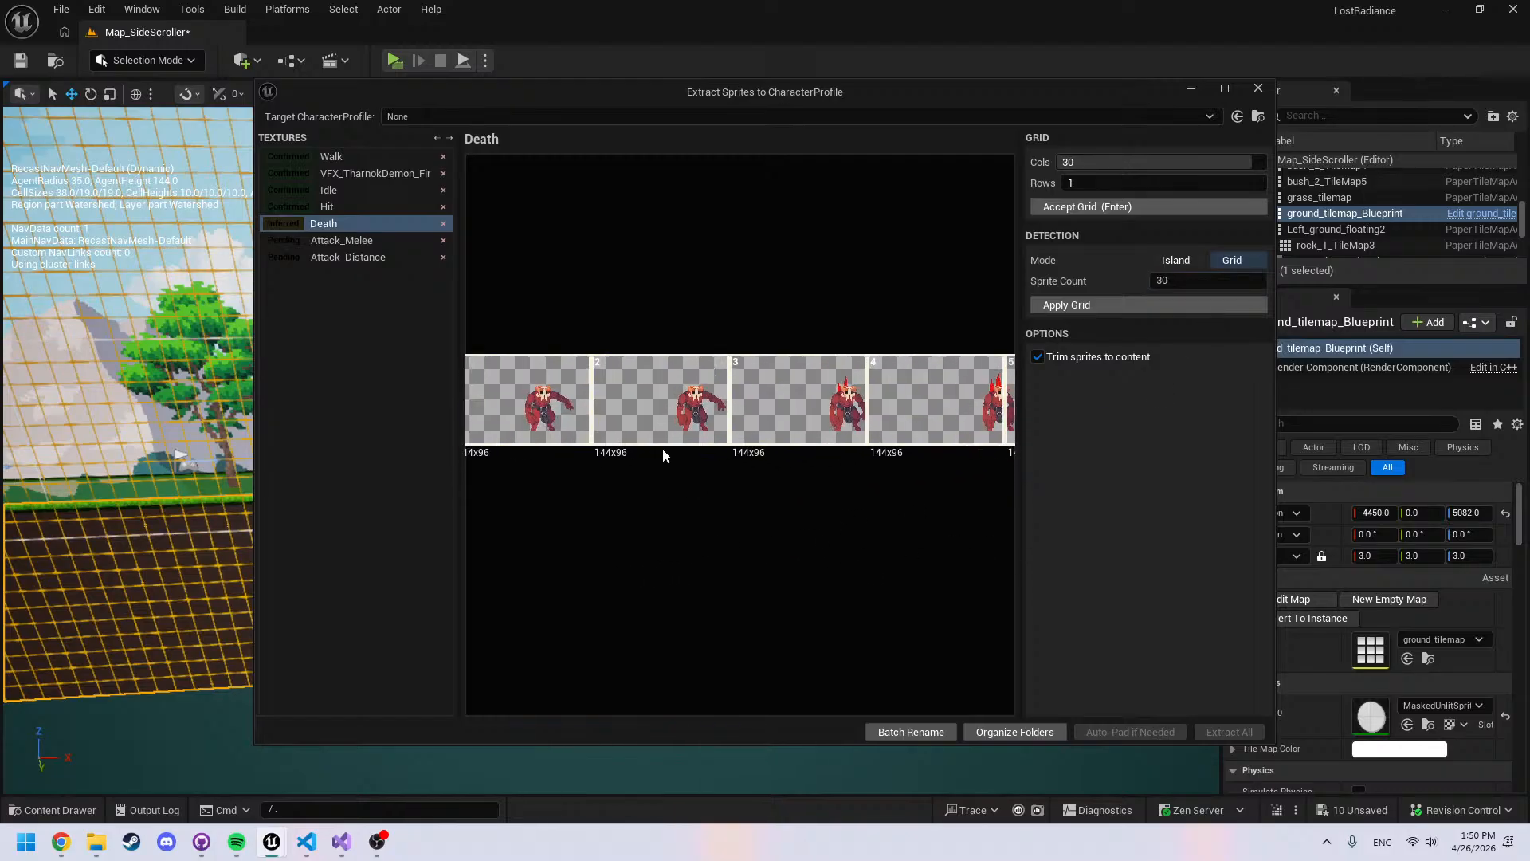
pyautogui.moveTo(635, 463); pyautogui.dragTo(730, 530, button='middle')
pyautogui.moveTo(1007, 568); pyautogui.dragTo(673, 564, button='middle')
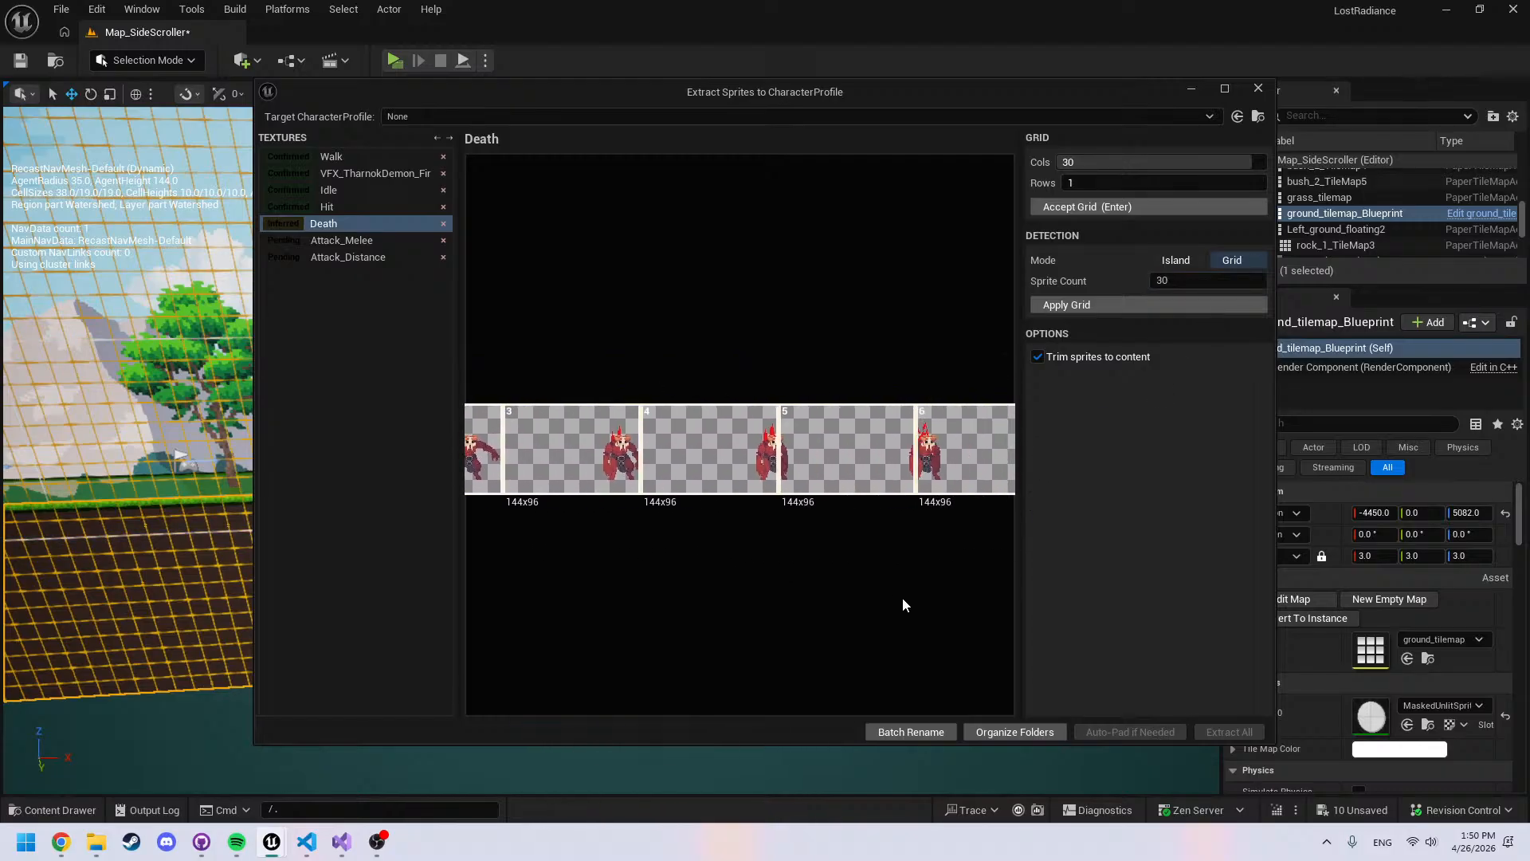
pyautogui.moveTo(993, 596); pyautogui.dragTo(764, 587, button='middle')
pyautogui.moveTo(895, 618); pyautogui.dragTo(638, 618, button='middle')
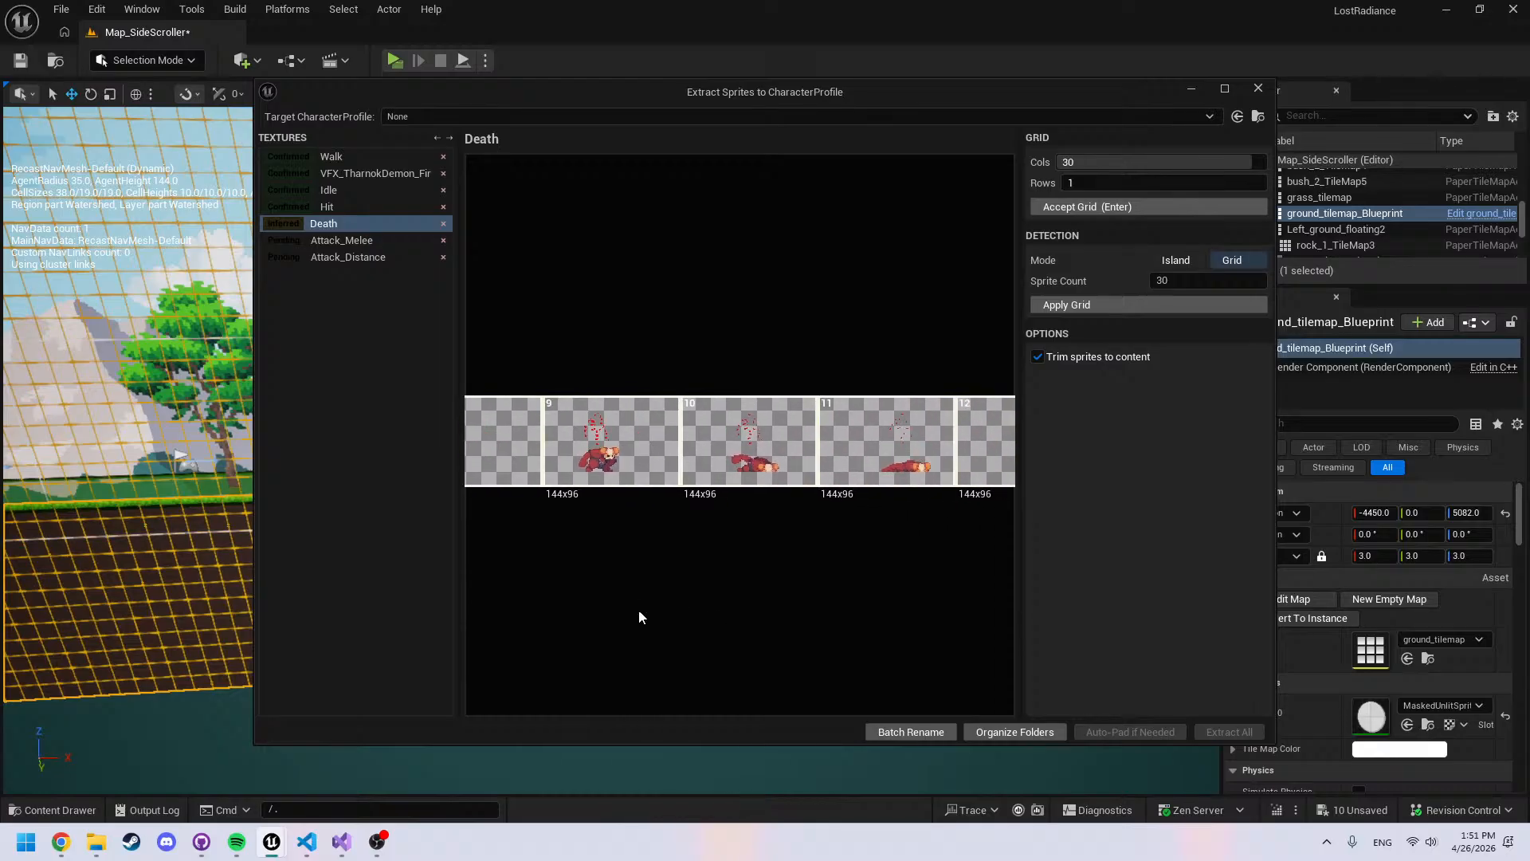
pyautogui.moveTo(940, 648)
pyautogui.mouseDown(button='middle')
pyautogui.moveTo(691, 638)
pyautogui.moveTo(718, 632)
pyautogui.mouseUp(button='middle')
pyautogui.moveTo(867, 630); pyautogui.dragTo(572, 626, button='middle')
pyautogui.moveTo(968, 620)
pyautogui.mouseDown(button='middle')
pyautogui.moveTo(677, 620)
pyautogui.moveTo(840, 617)
pyautogui.moveTo(764, 616)
pyautogui.mouseUp(button='middle')
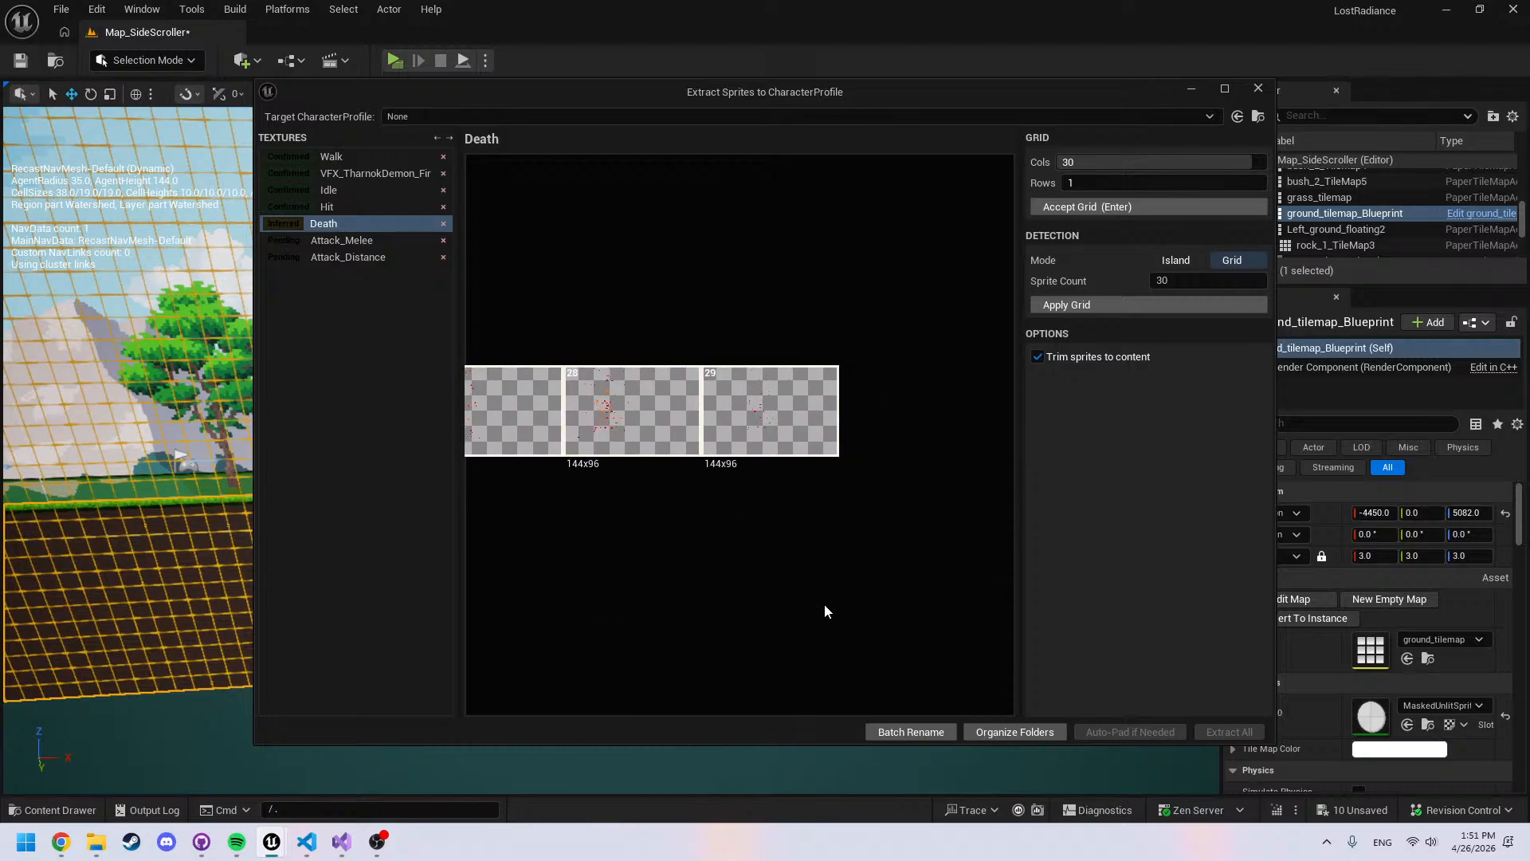
# Set the Death texture's sprite count to 27
pyautogui.click(1199, 283)
pyautogui.write('2')
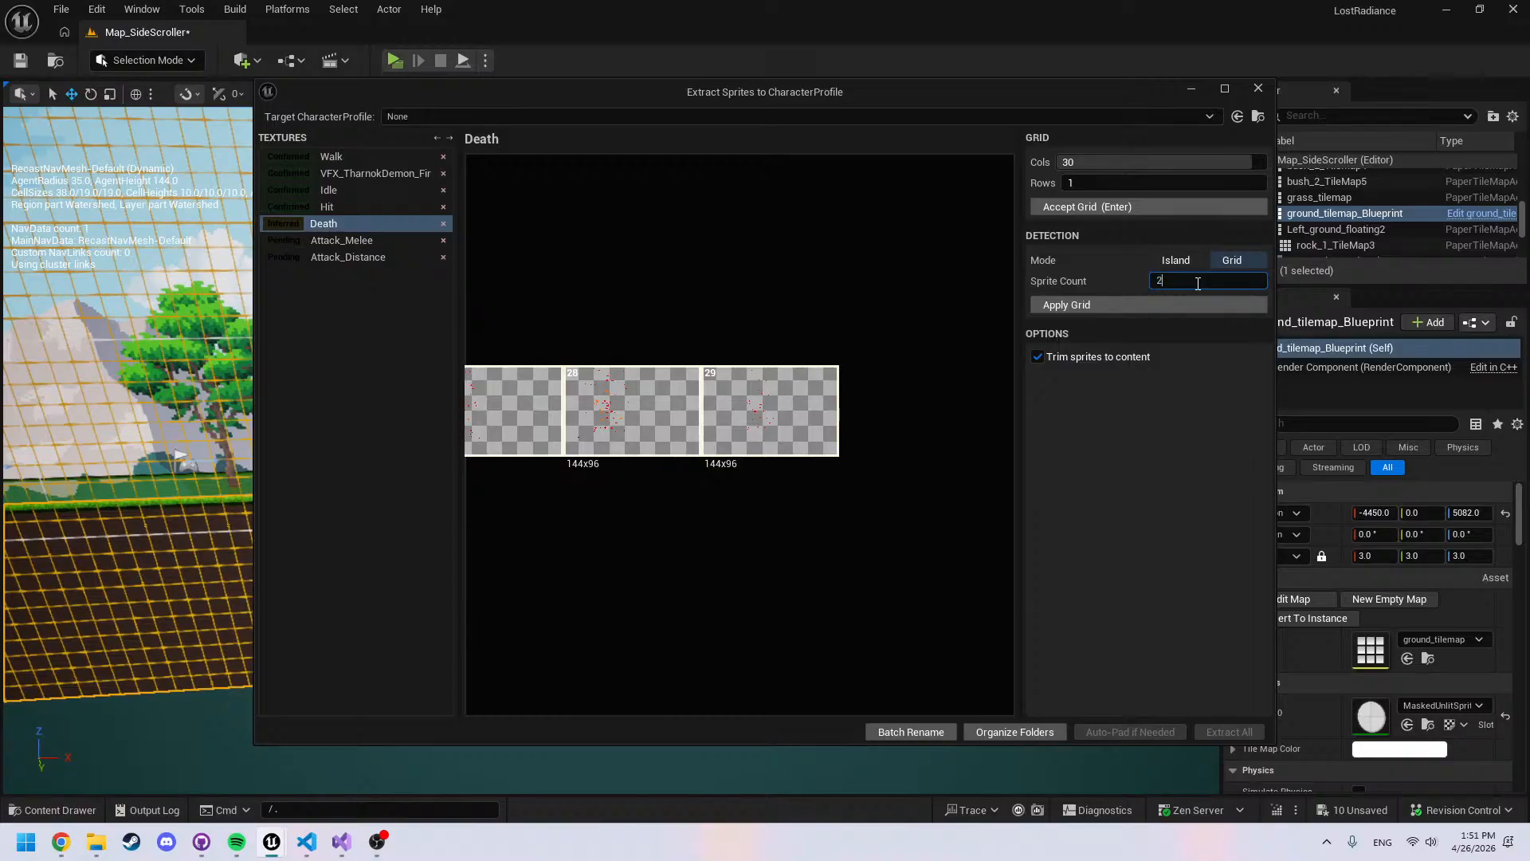
pyautogui.write('7')
pyautogui.press('Return')
# Check the Death texture's frames against the cell divisions and accept its grid of 27 columns and 1 row
pyautogui.moveTo(749, 477); pyautogui.dragTo(948, 482, button='middle')
pyautogui.scroll(-5, 791, 509)
pyautogui.moveTo(701, 532); pyautogui.dragTo(867, 514, button='middle')
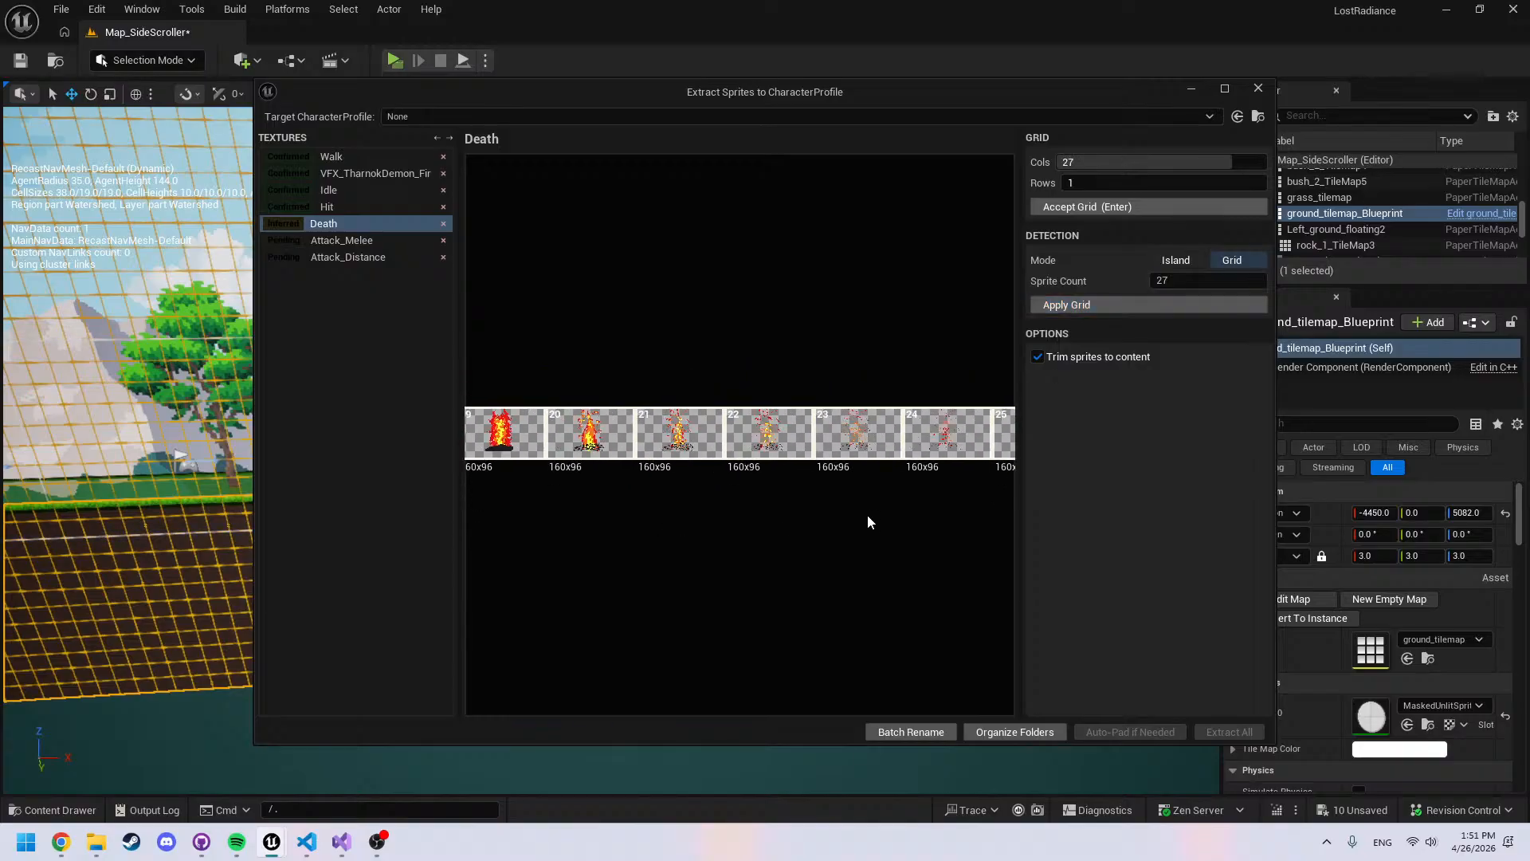
pyautogui.scroll(-2, 837, 512)
pyautogui.moveTo(726, 504); pyautogui.dragTo(838, 498, button='middle')
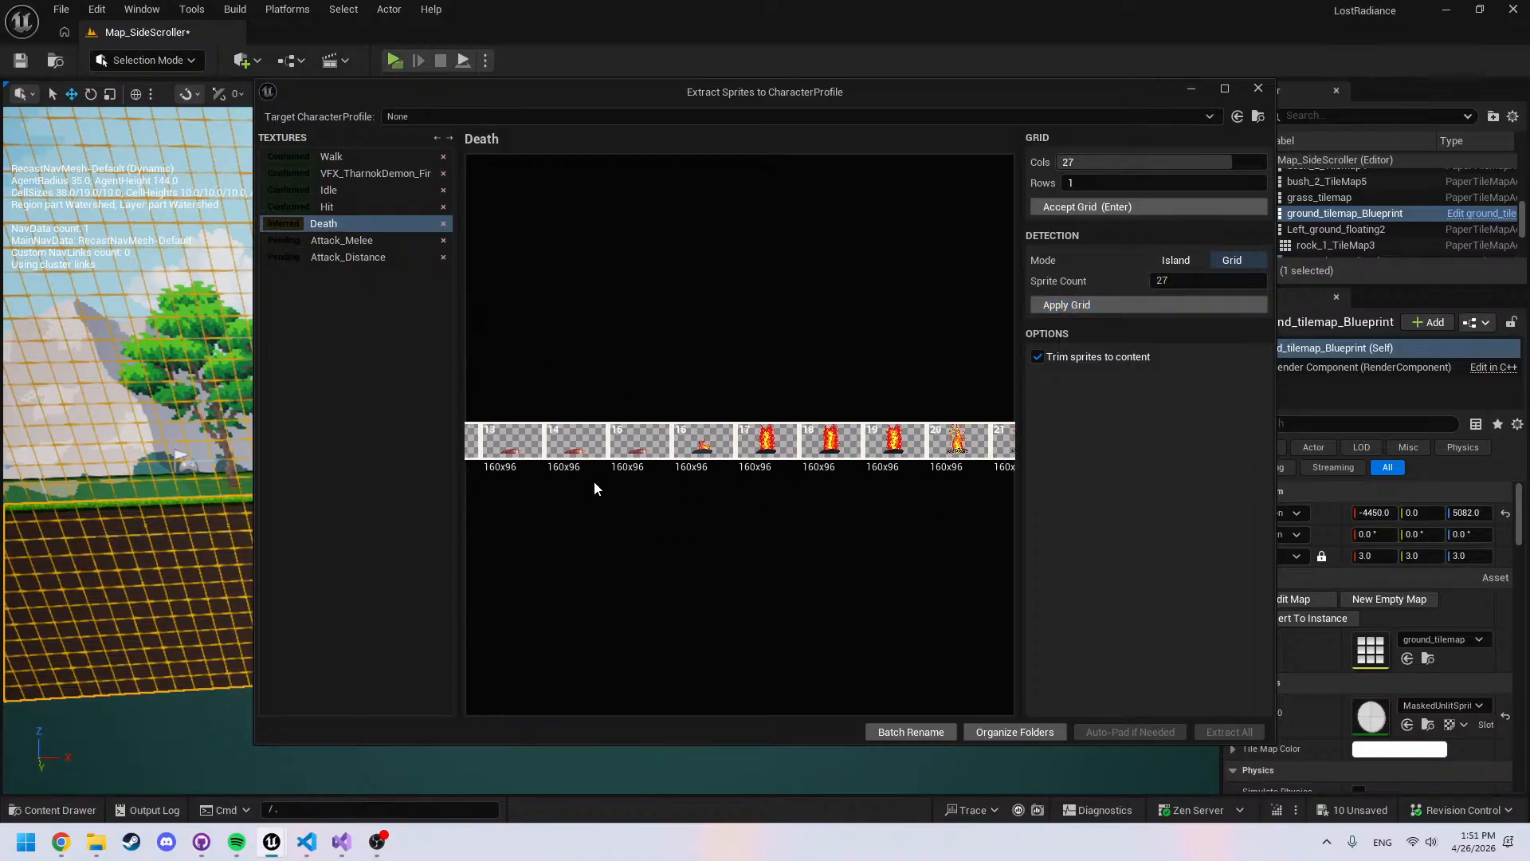
pyautogui.moveTo(591, 482)
pyautogui.mouseDown(button='middle')
pyautogui.moveTo(752, 491)
pyautogui.moveTo(825, 464)
pyautogui.mouseUp(button='middle')
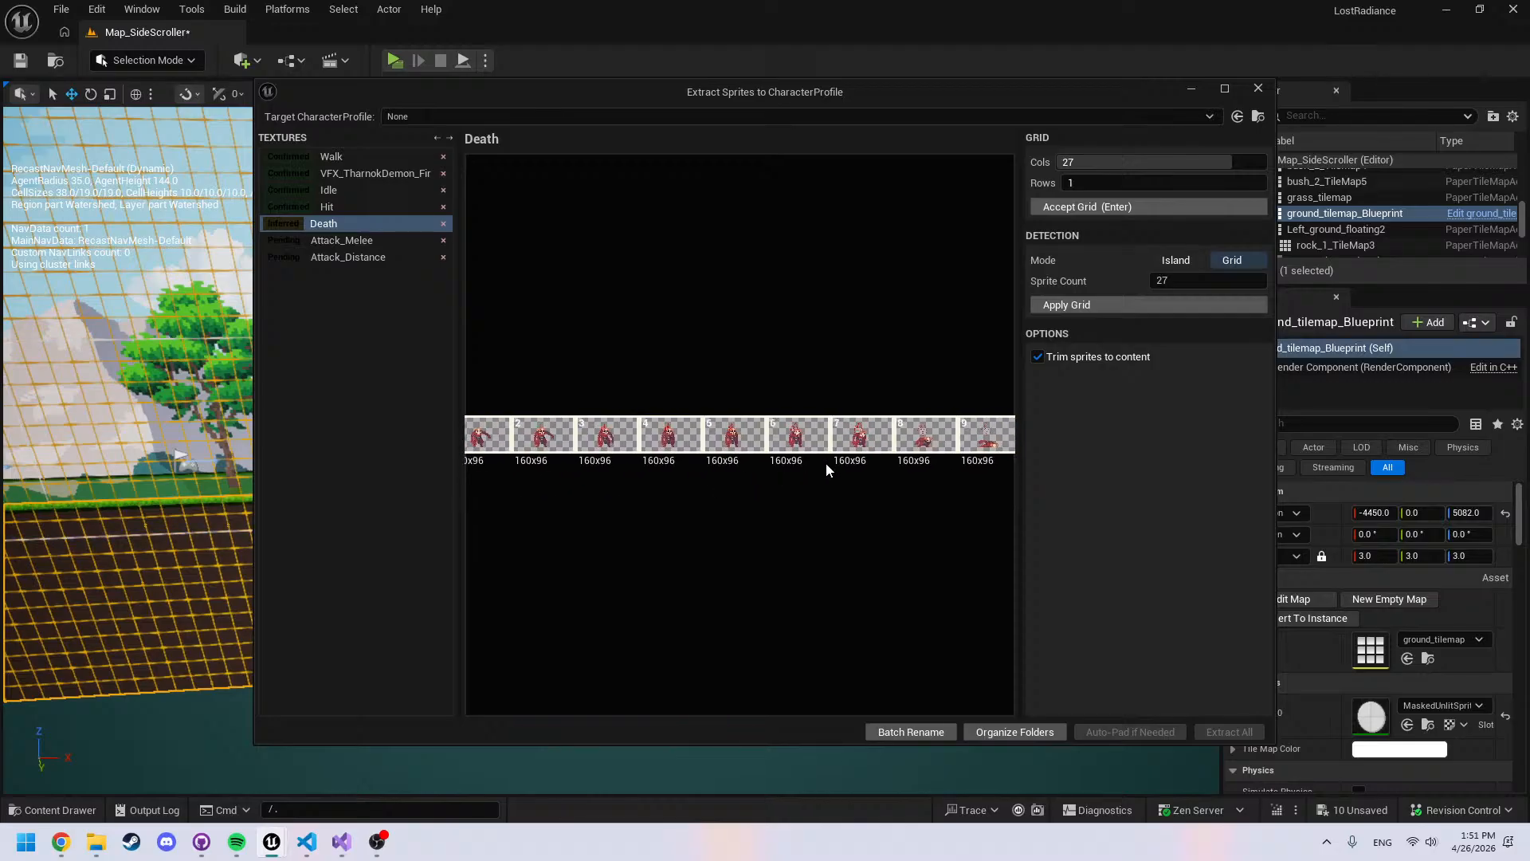
pyautogui.press('Return')
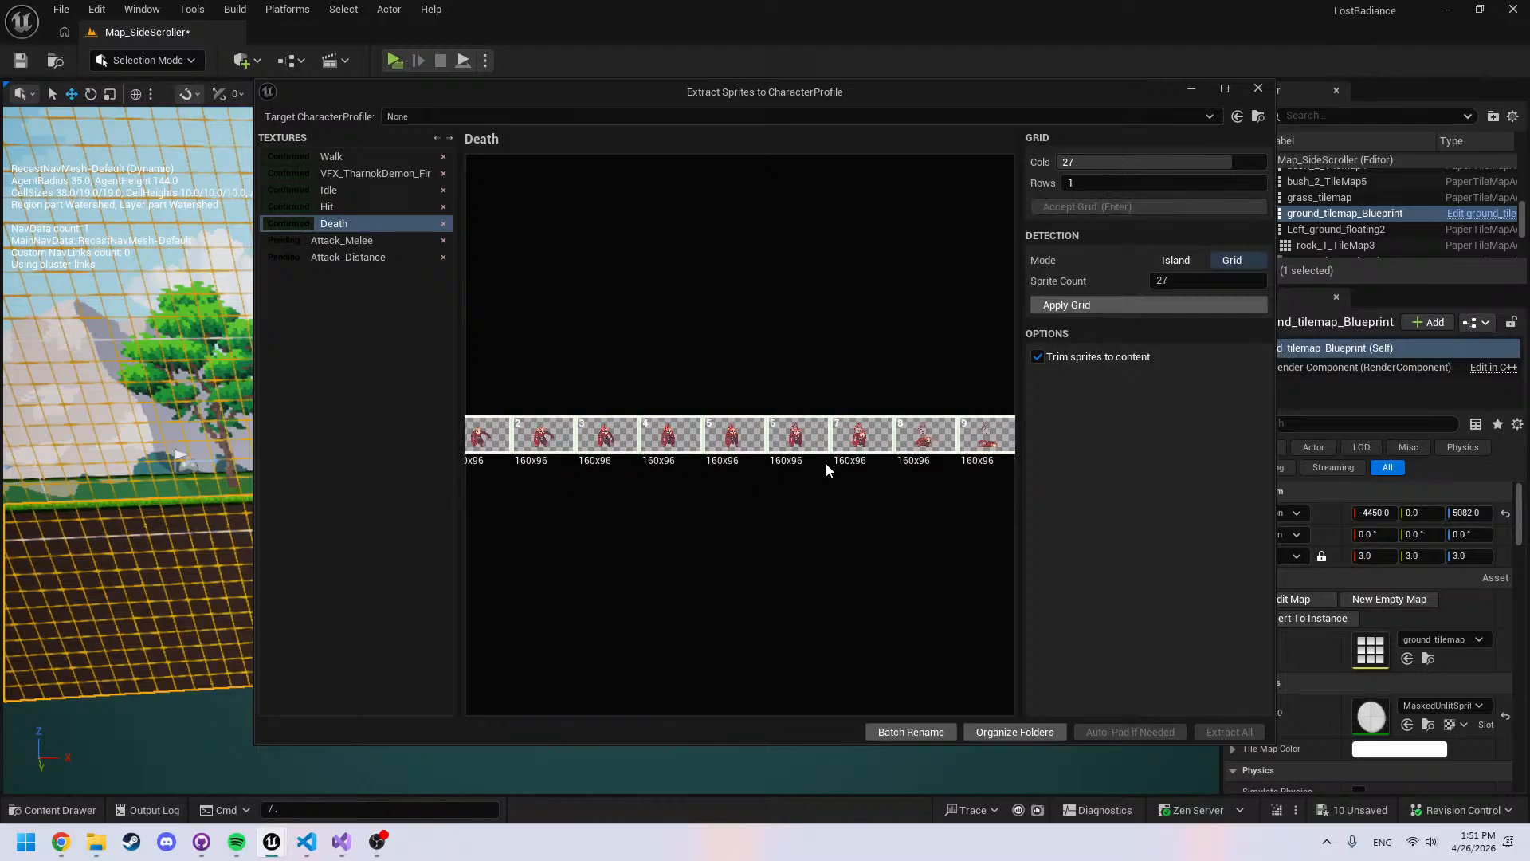
# Detect the Attack_Melee texture's sprites in Island mode and examine the frames along the whole strip
pyautogui.click(341, 241)
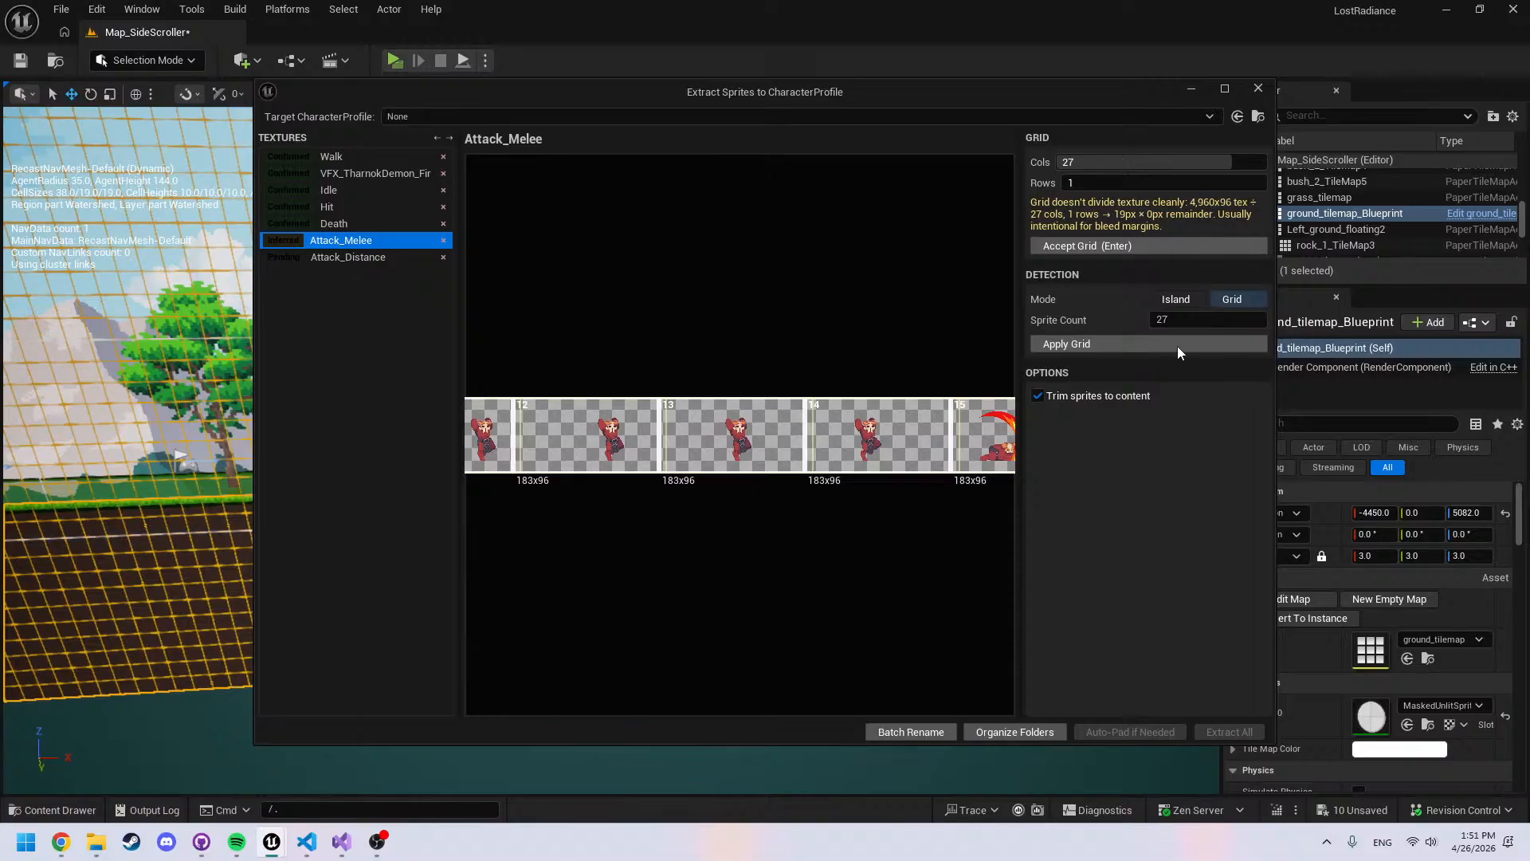
pyautogui.click(1176, 299)
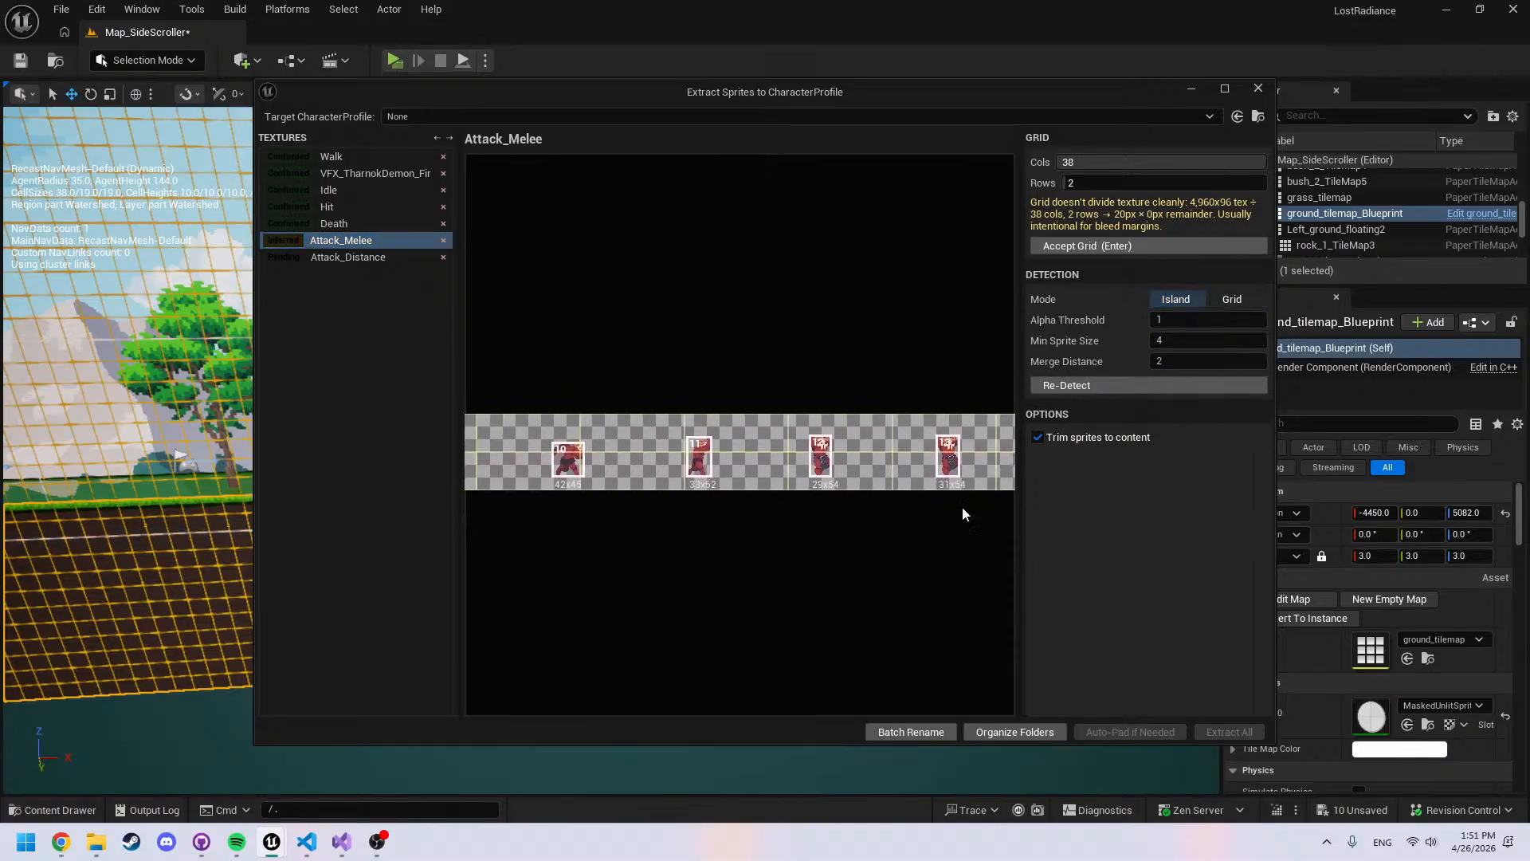
pyautogui.moveTo(966, 512); pyautogui.dragTo(548, 502, button='middle')
pyautogui.moveTo(829, 539); pyautogui.dragTo(658, 536, button='middle')
pyautogui.moveTo(833, 549); pyautogui.dragTo(695, 545, button='middle')
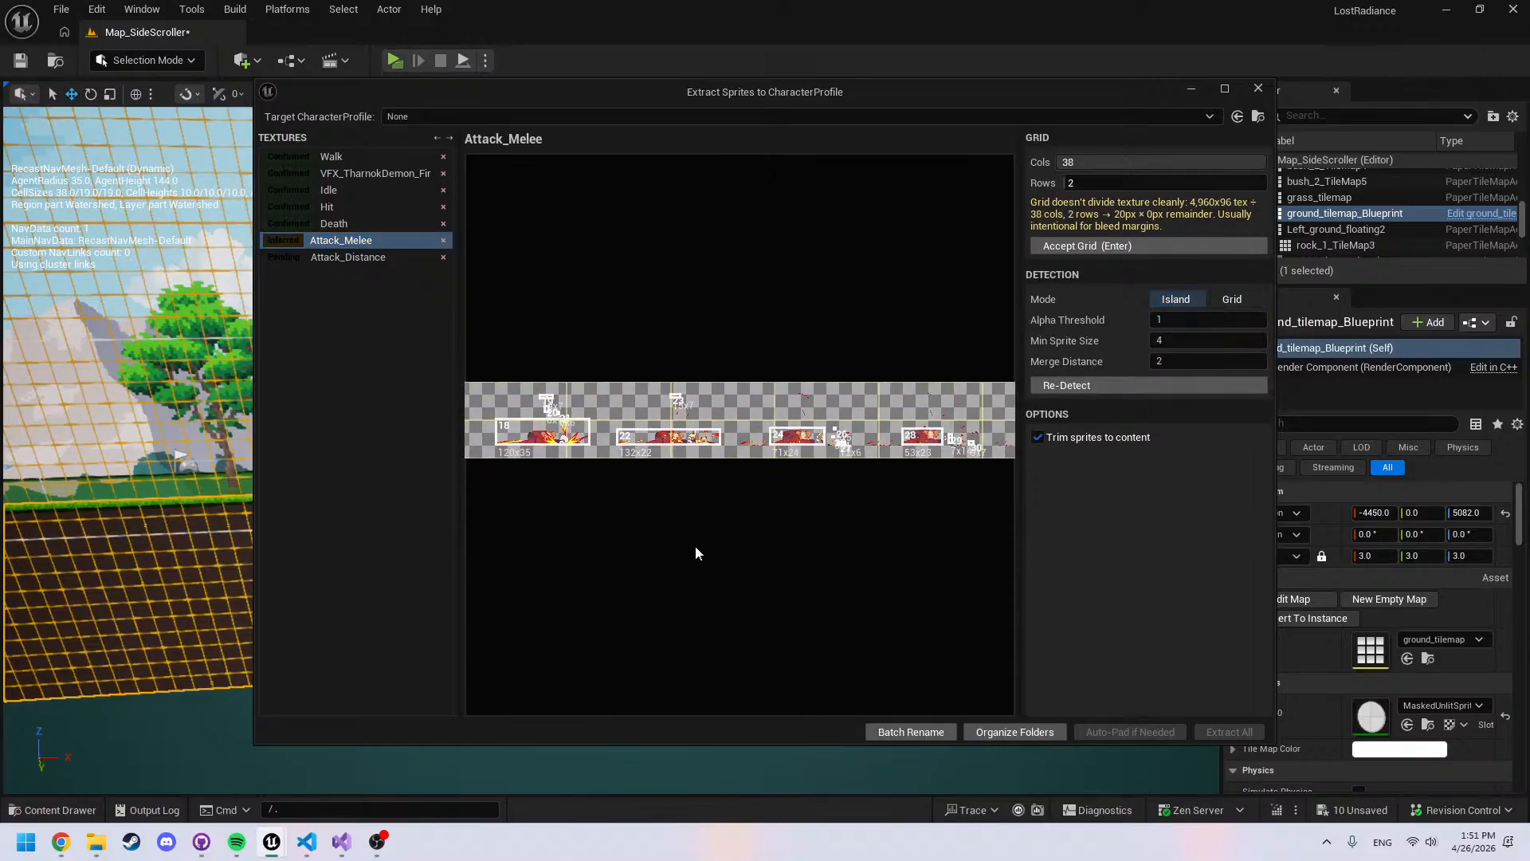
pyautogui.scroll(-10, 798, 545)
pyautogui.scroll(5, 829, 556)
pyautogui.scroll(3, 891, 561)
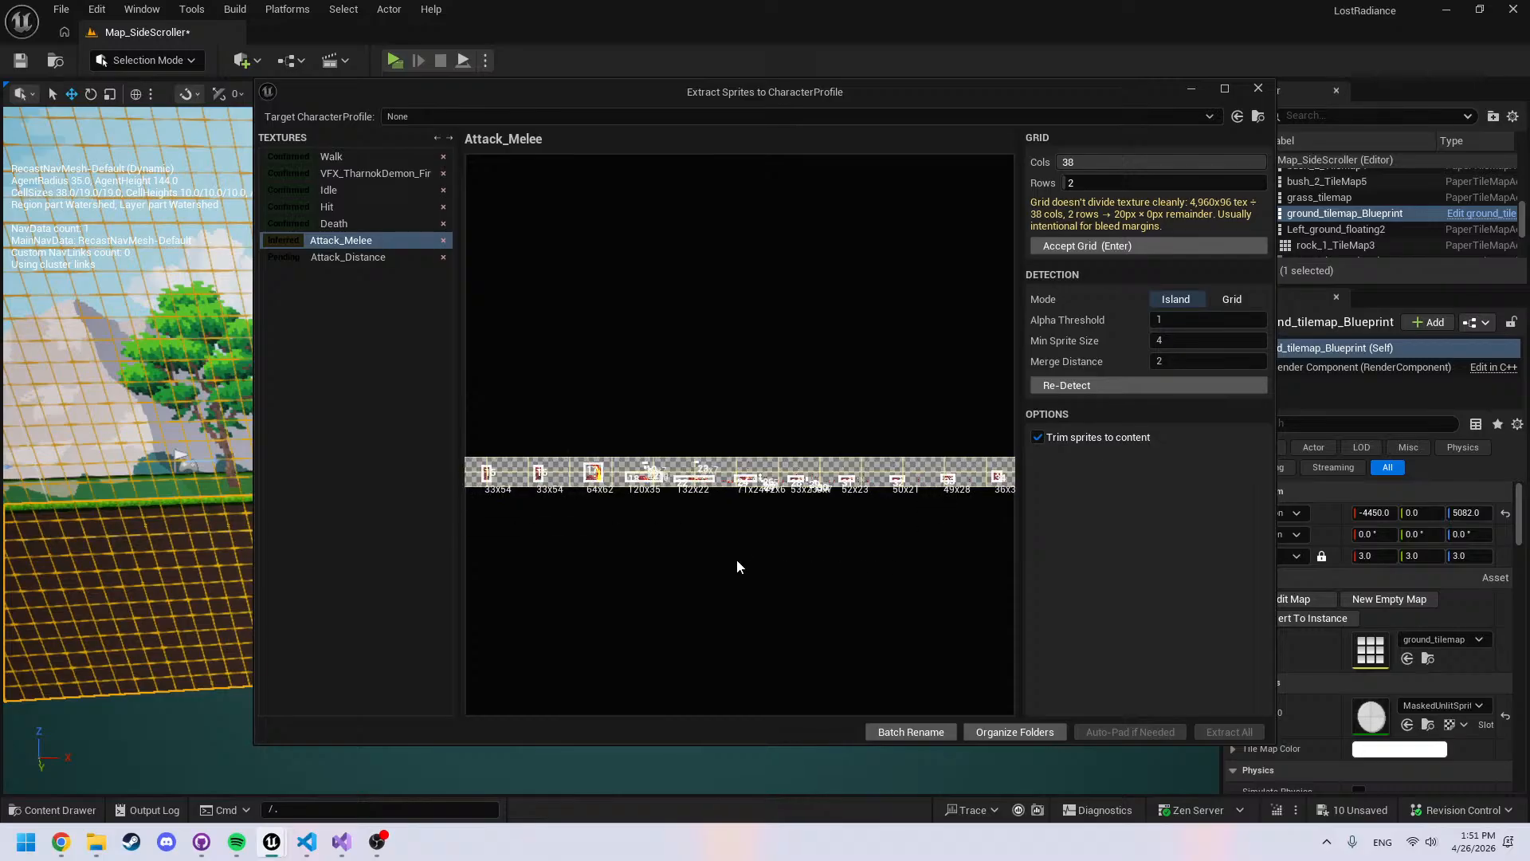
pyautogui.moveTo(853, 523); pyautogui.dragTo(896, 511, button='middle')
# Return the Attack_Melee texture to Grid detection with a sprite count of 31
pyautogui.click(1212, 301)
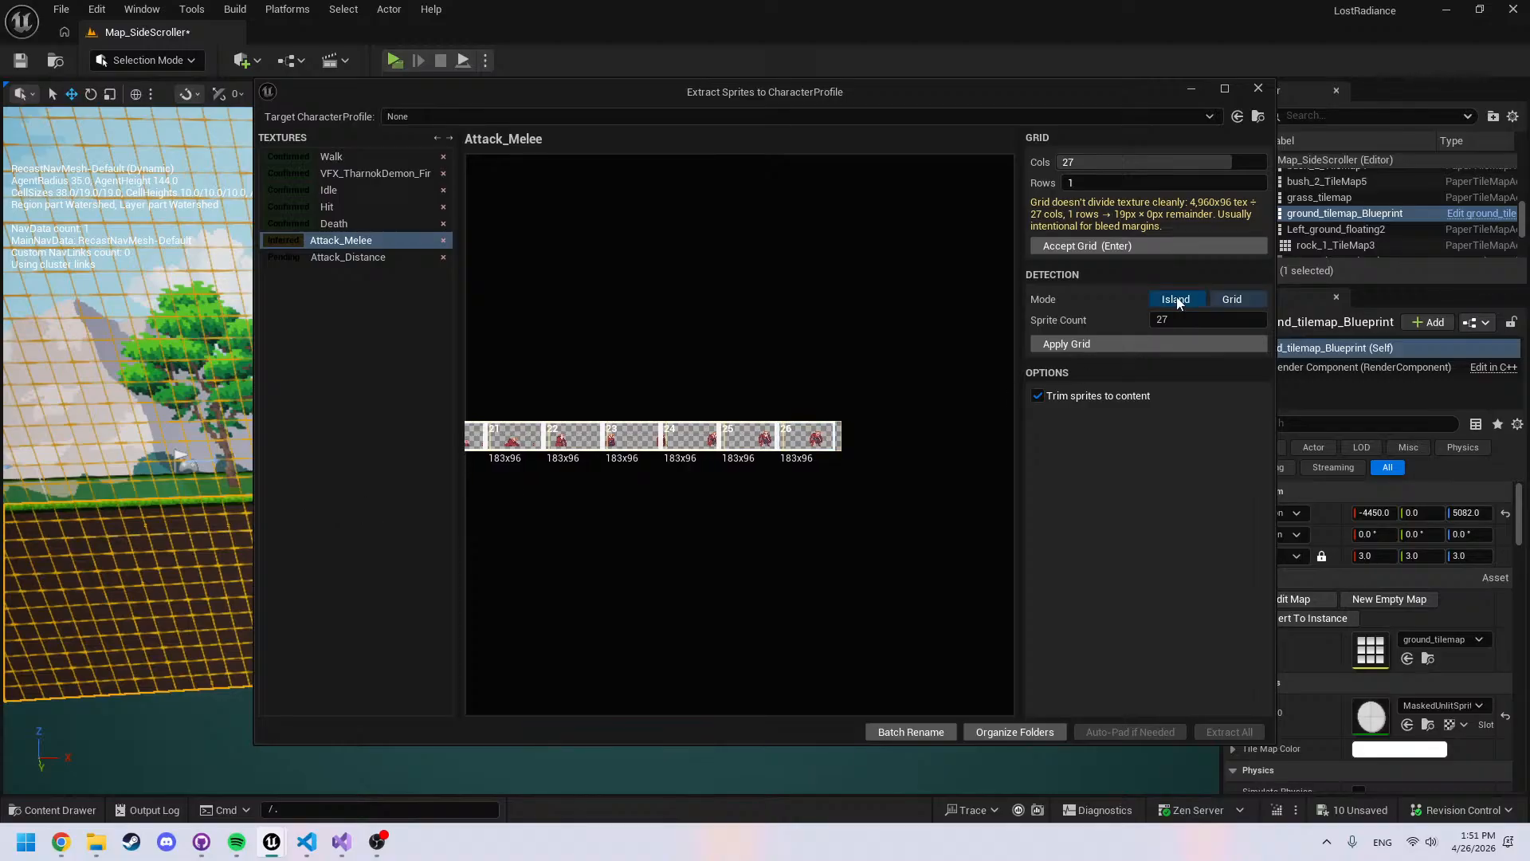
pyautogui.click(1174, 322)
pyautogui.press('Return')
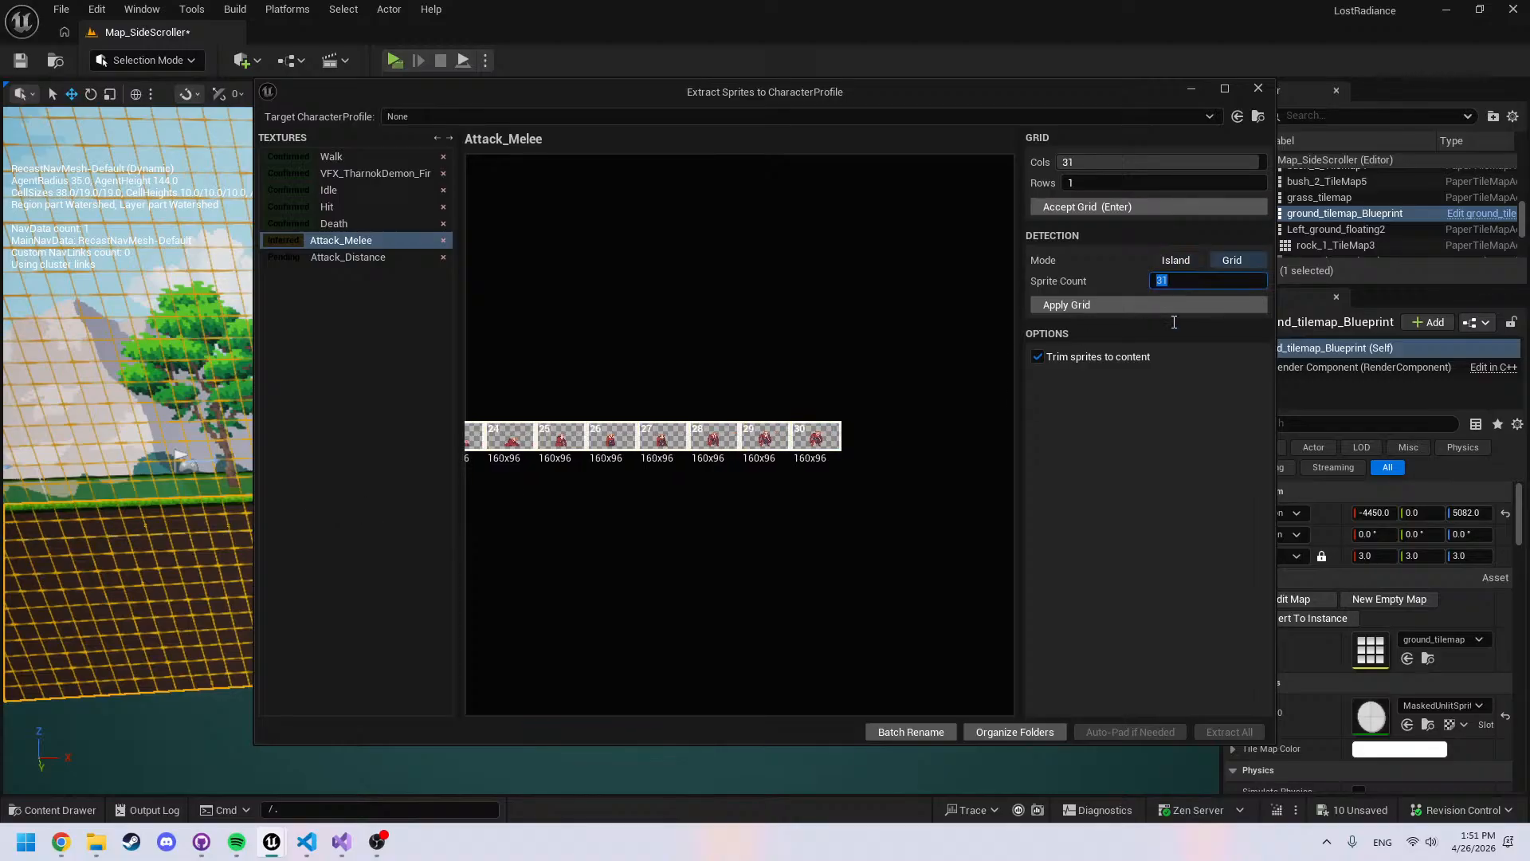
# Check the Attack_Melee frames against the cell divisions and accept the grid of 31 columns and 1 row
pyautogui.scroll(5, 774, 462)
pyautogui.moveTo(731, 471); pyautogui.dragTo(888, 479, button='middle')
pyautogui.moveTo(684, 478)
pyautogui.mouseDown(button='middle')
pyautogui.moveTo(1035, 486)
pyautogui.moveTo(854, 499)
pyautogui.moveTo(1045, 502)
pyautogui.mouseUp(button='middle')
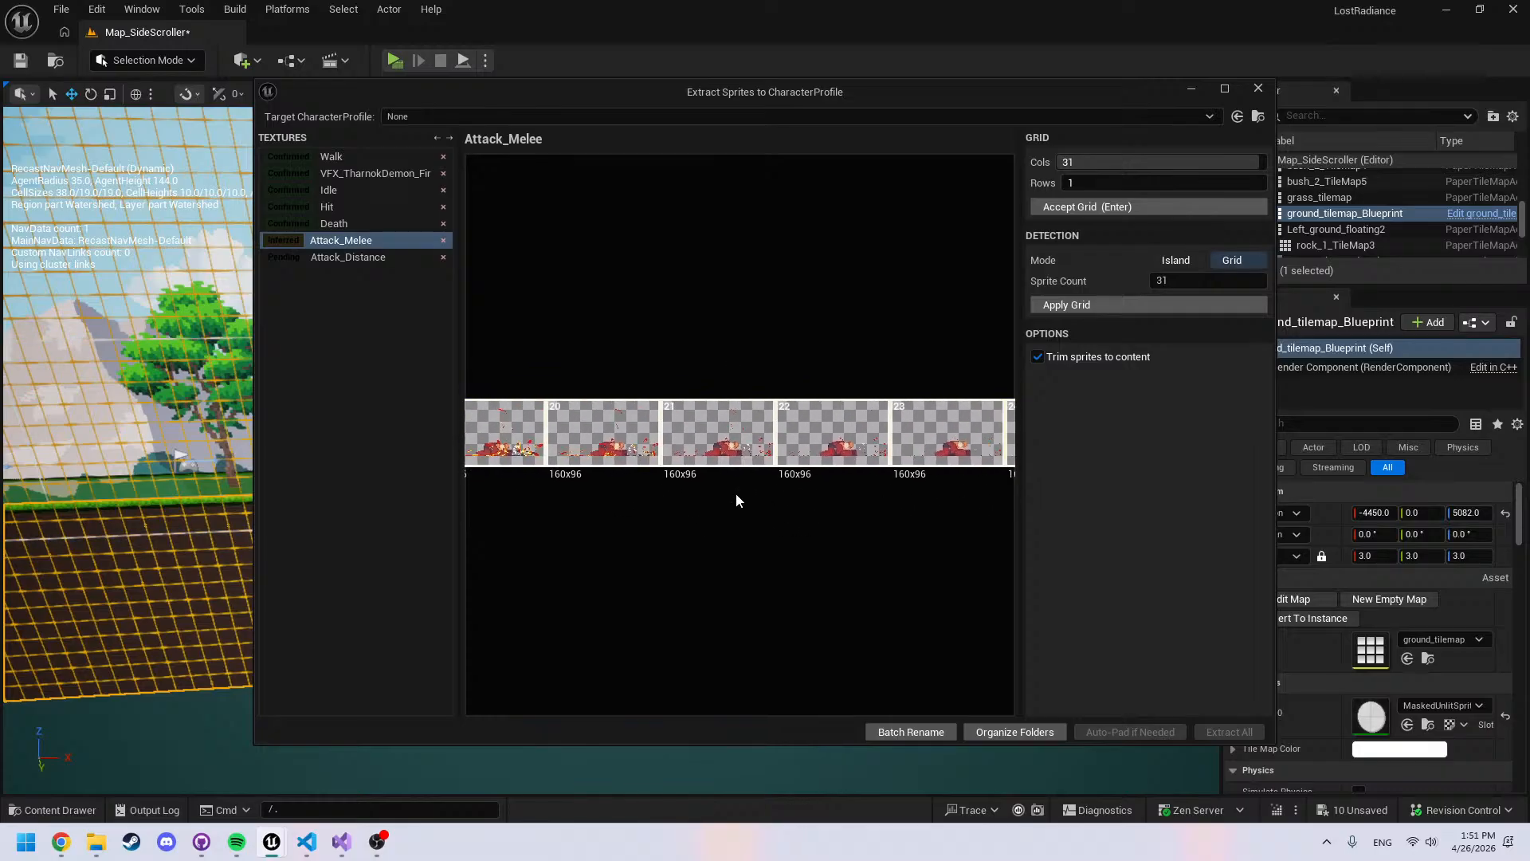
pyautogui.scroll(6, 757, 478)
pyautogui.scroll(3, 770, 465)
pyautogui.moveTo(608, 495)
pyautogui.mouseDown(button='middle')
pyautogui.moveTo(688, 537)
pyautogui.moveTo(730, 521)
pyautogui.moveTo(667, 534)
pyautogui.moveTo(1011, 532)
pyautogui.mouseUp(button='middle')
pyautogui.moveTo(651, 529); pyautogui.dragTo(968, 537, button='middle')
pyautogui.moveTo(575, 528); pyautogui.dragTo(980, 542, button='middle')
pyautogui.moveTo(758, 544); pyautogui.dragTo(1012, 547, button='middle')
pyautogui.moveTo(571, 529); pyautogui.dragTo(872, 530, button='middle')
pyautogui.scroll(-4, 872, 529)
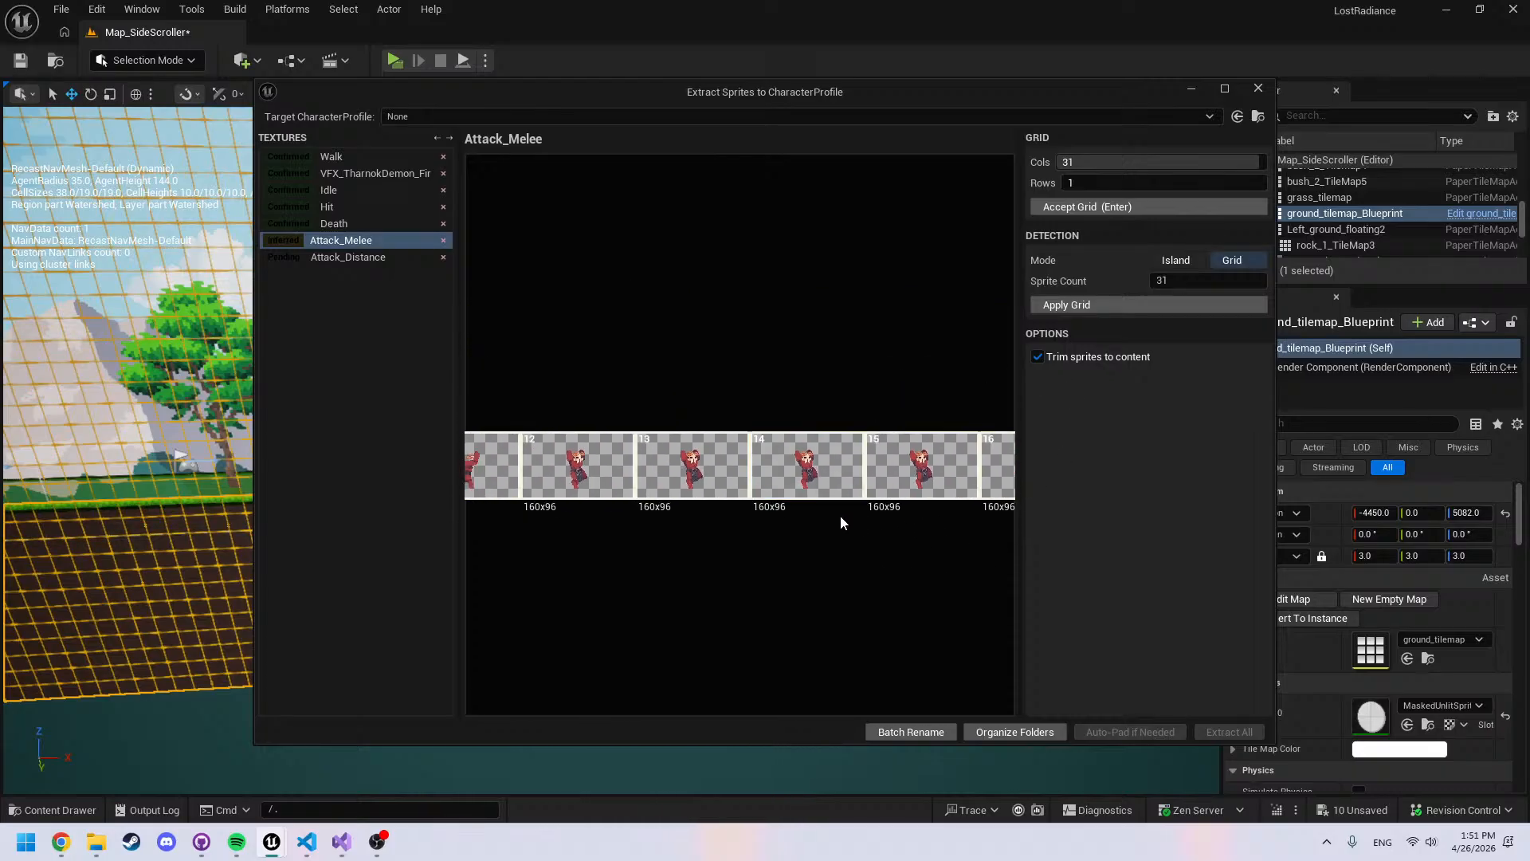
# Detect the Attack_Distance texture's sprites in Island mode and examine the frames up to the strip's end
pyautogui.click(353, 257)
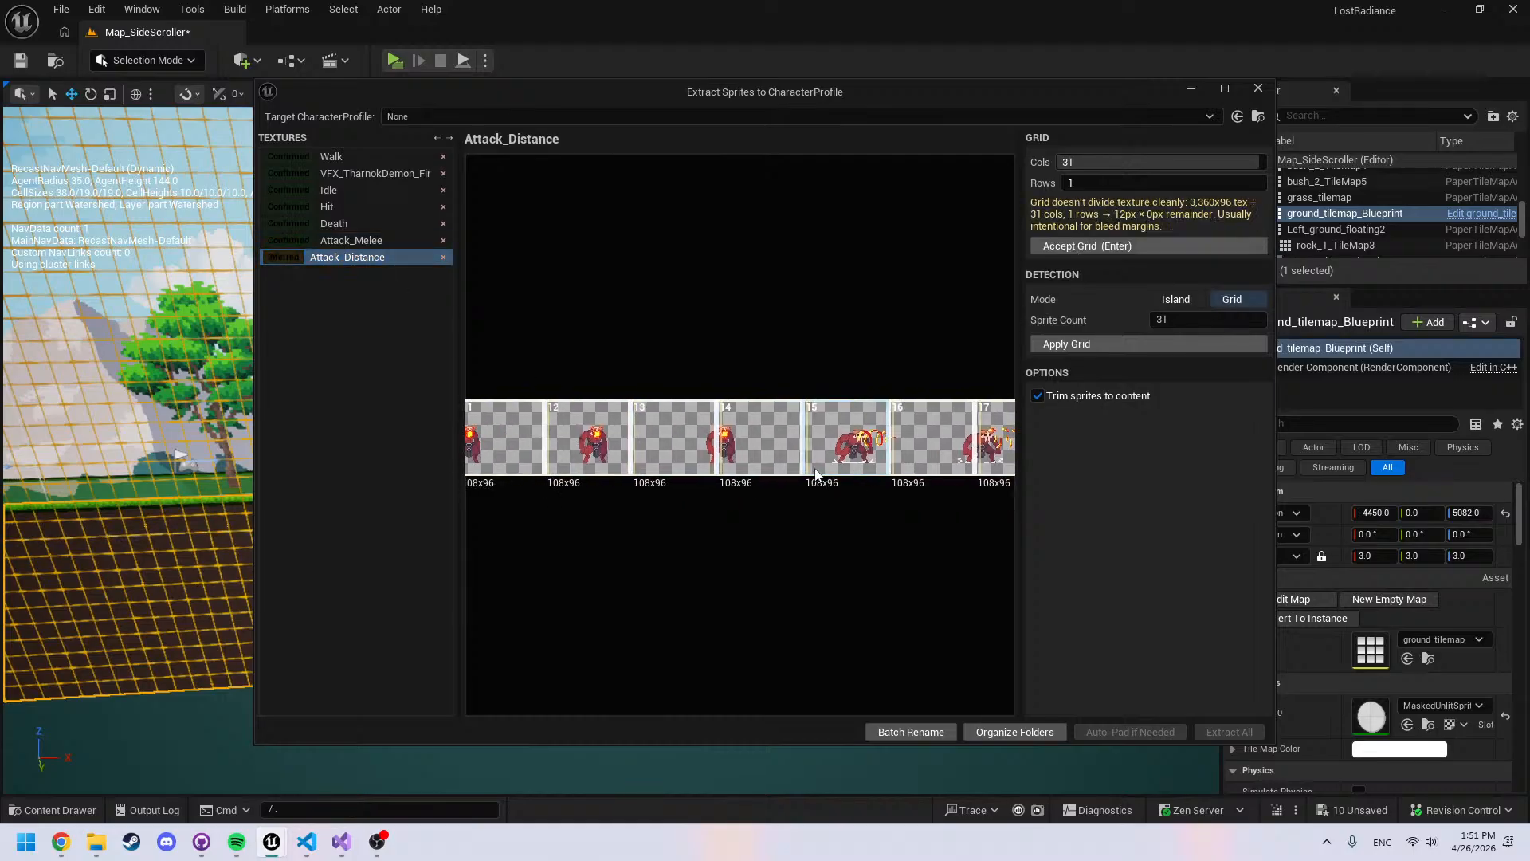
pyautogui.click(1170, 299)
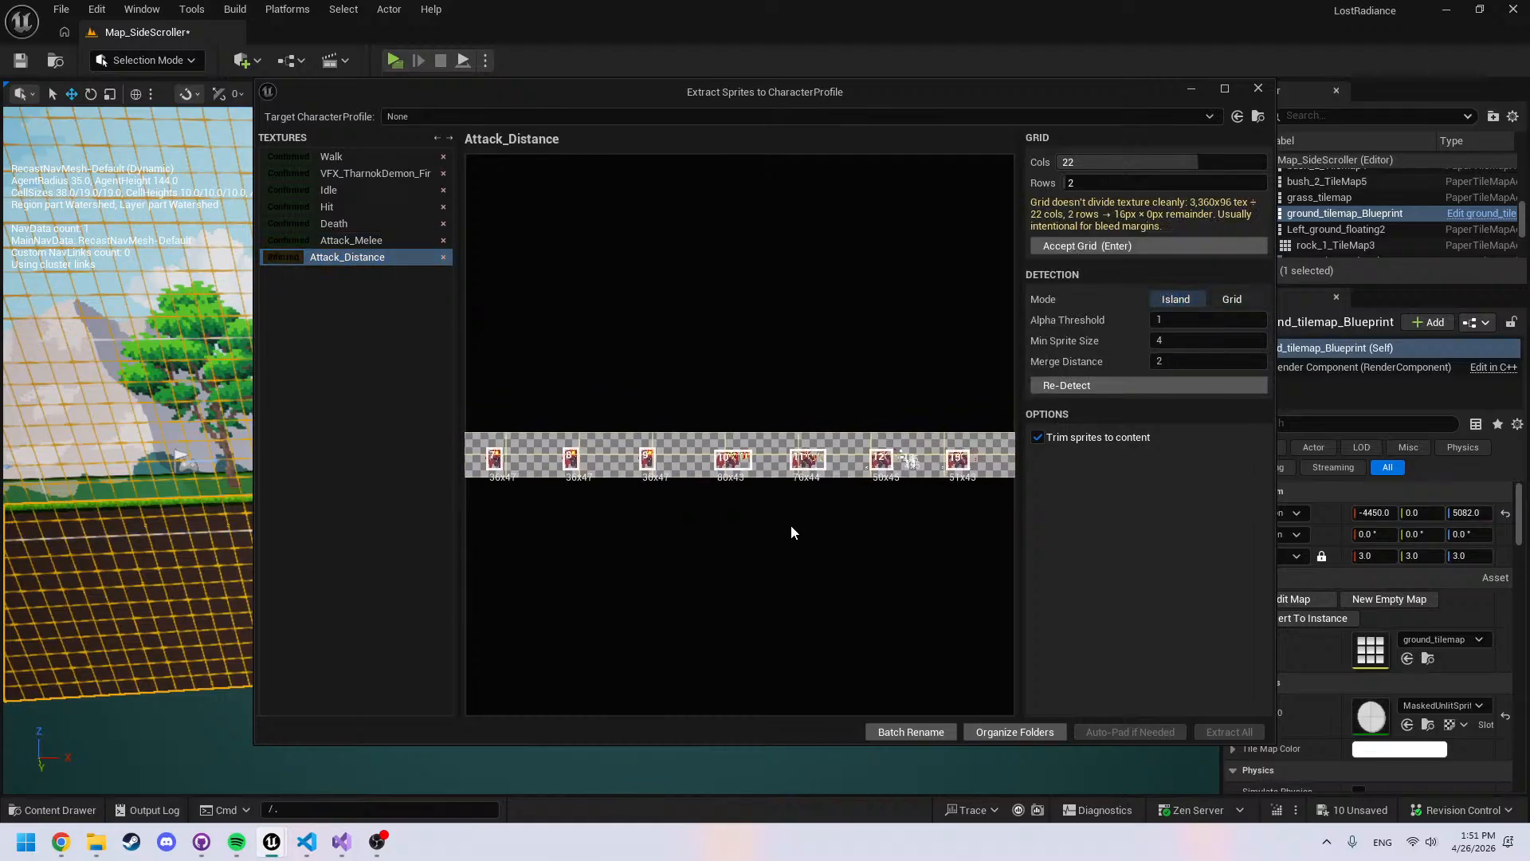
pyautogui.scroll(5, 793, 530)
pyautogui.scroll(-6, 741, 526)
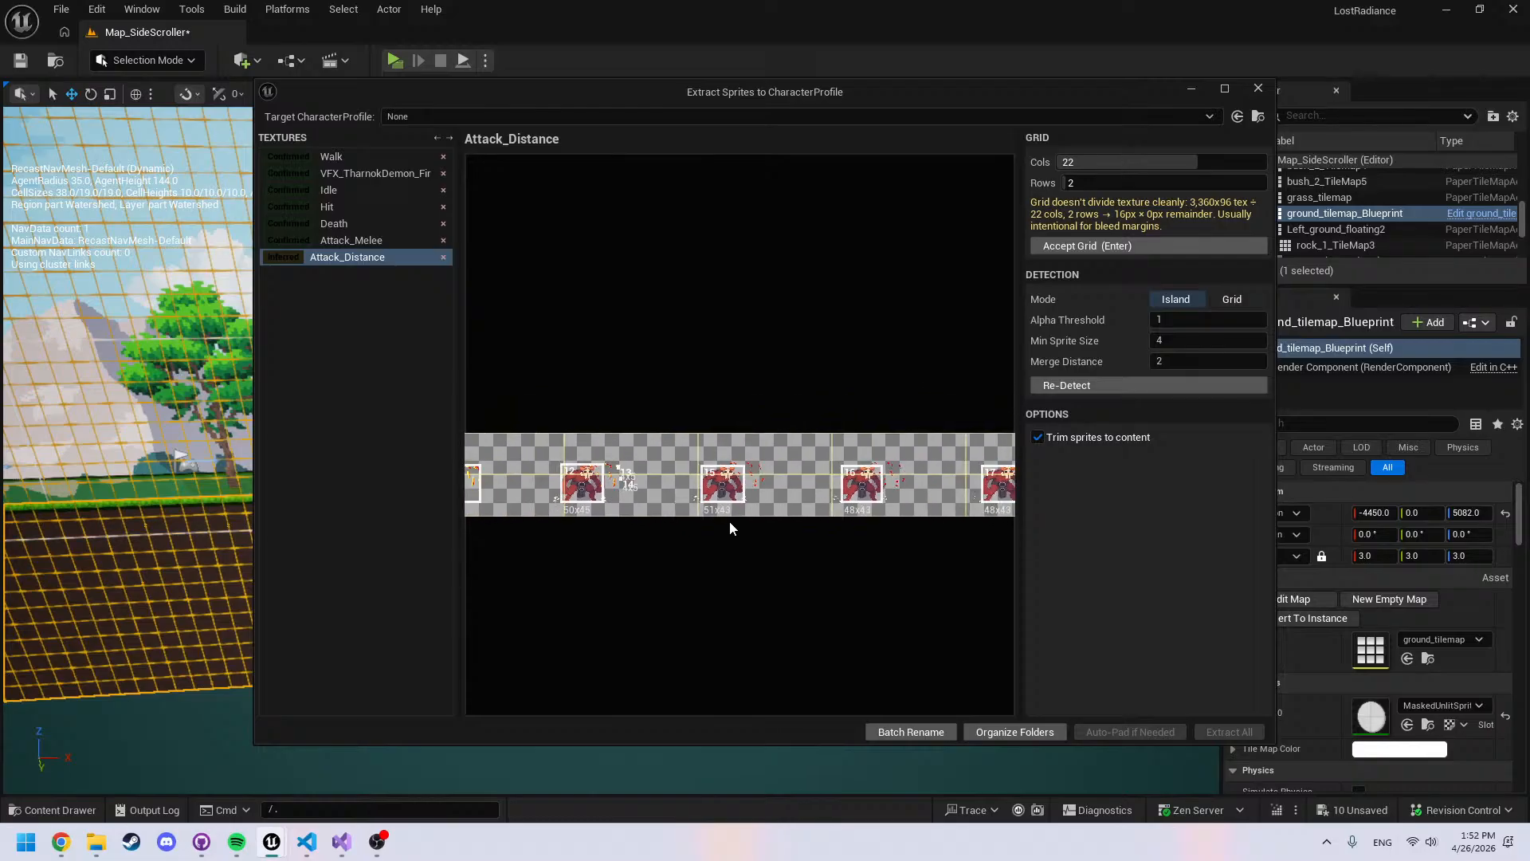
pyautogui.scroll(3, 845, 520)
pyautogui.moveTo(915, 550); pyautogui.dragTo(640, 546, button='middle')
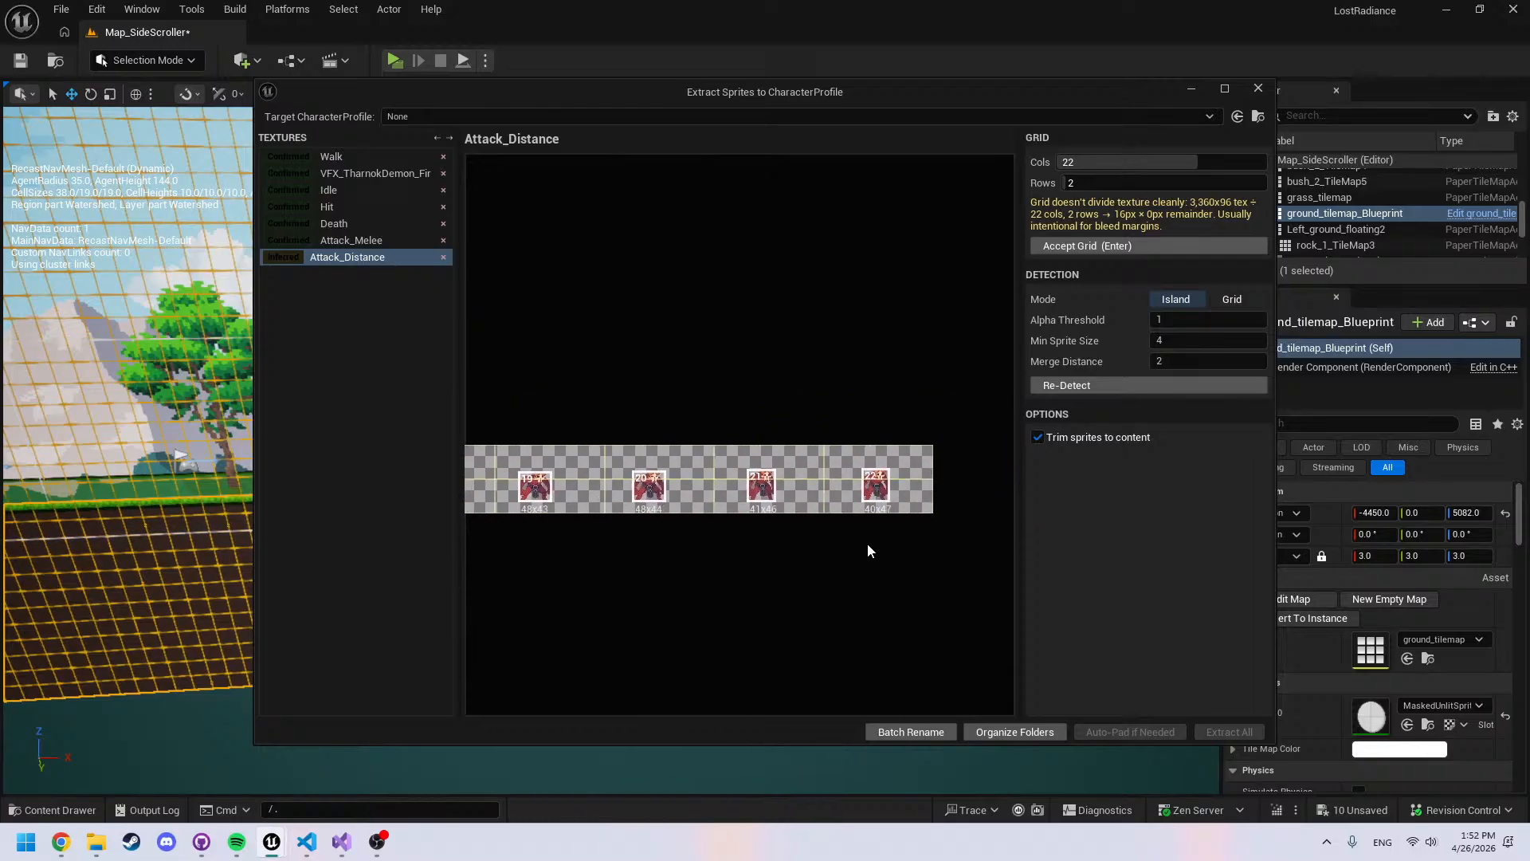
# Try Grid detection with a sprite count of 20 on the Attack_Distance texture and check its last frames
pyautogui.click(1233, 299)
pyautogui.click(1208, 320)
pyautogui.write('20')
pyautogui.press('Return')
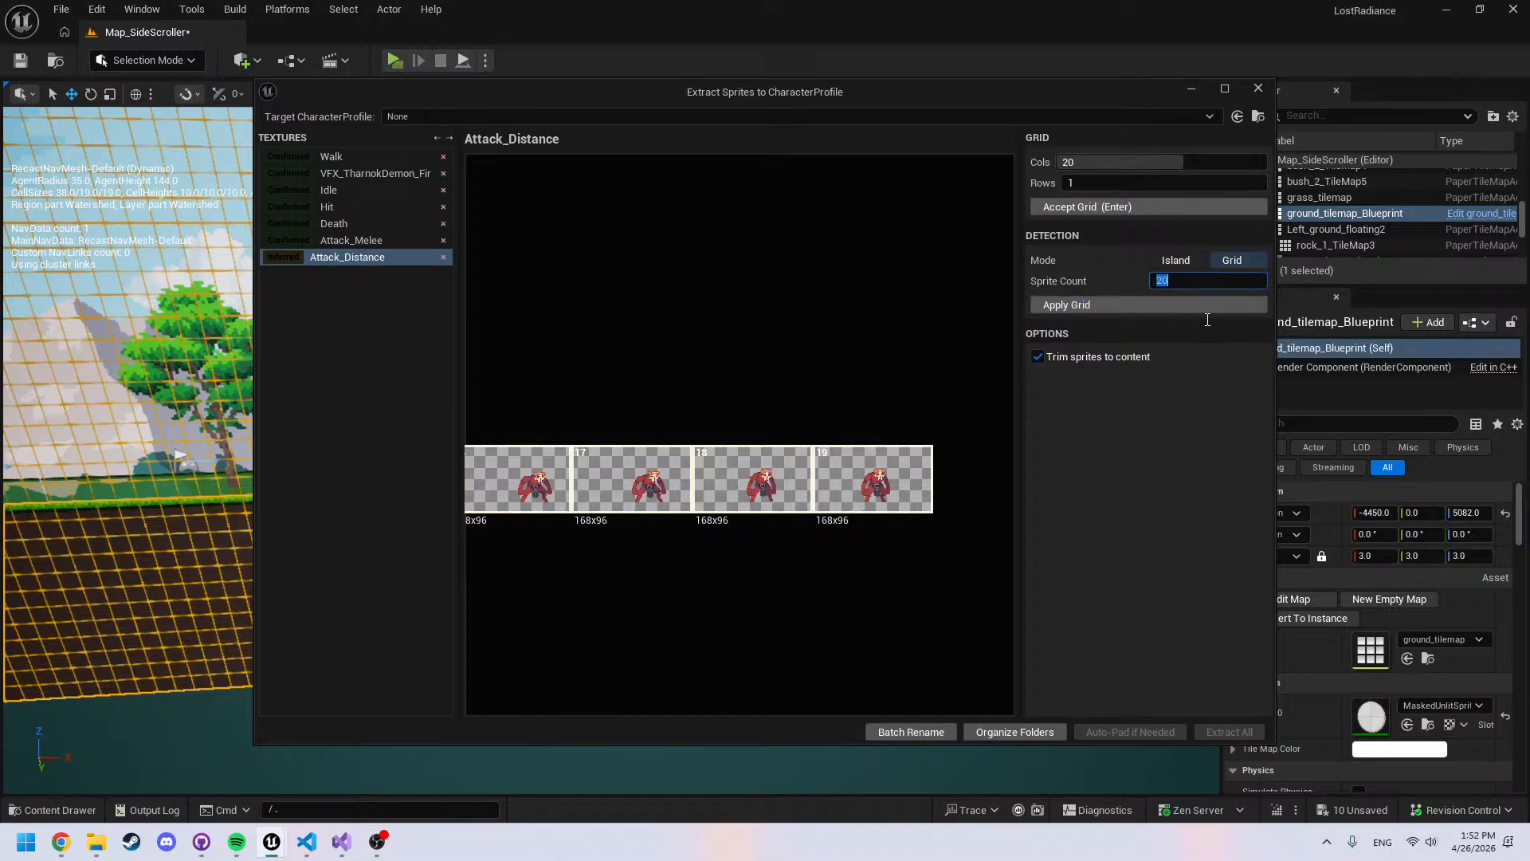
pyautogui.moveTo(622, 551); pyautogui.dragTo(919, 536, button='middle')
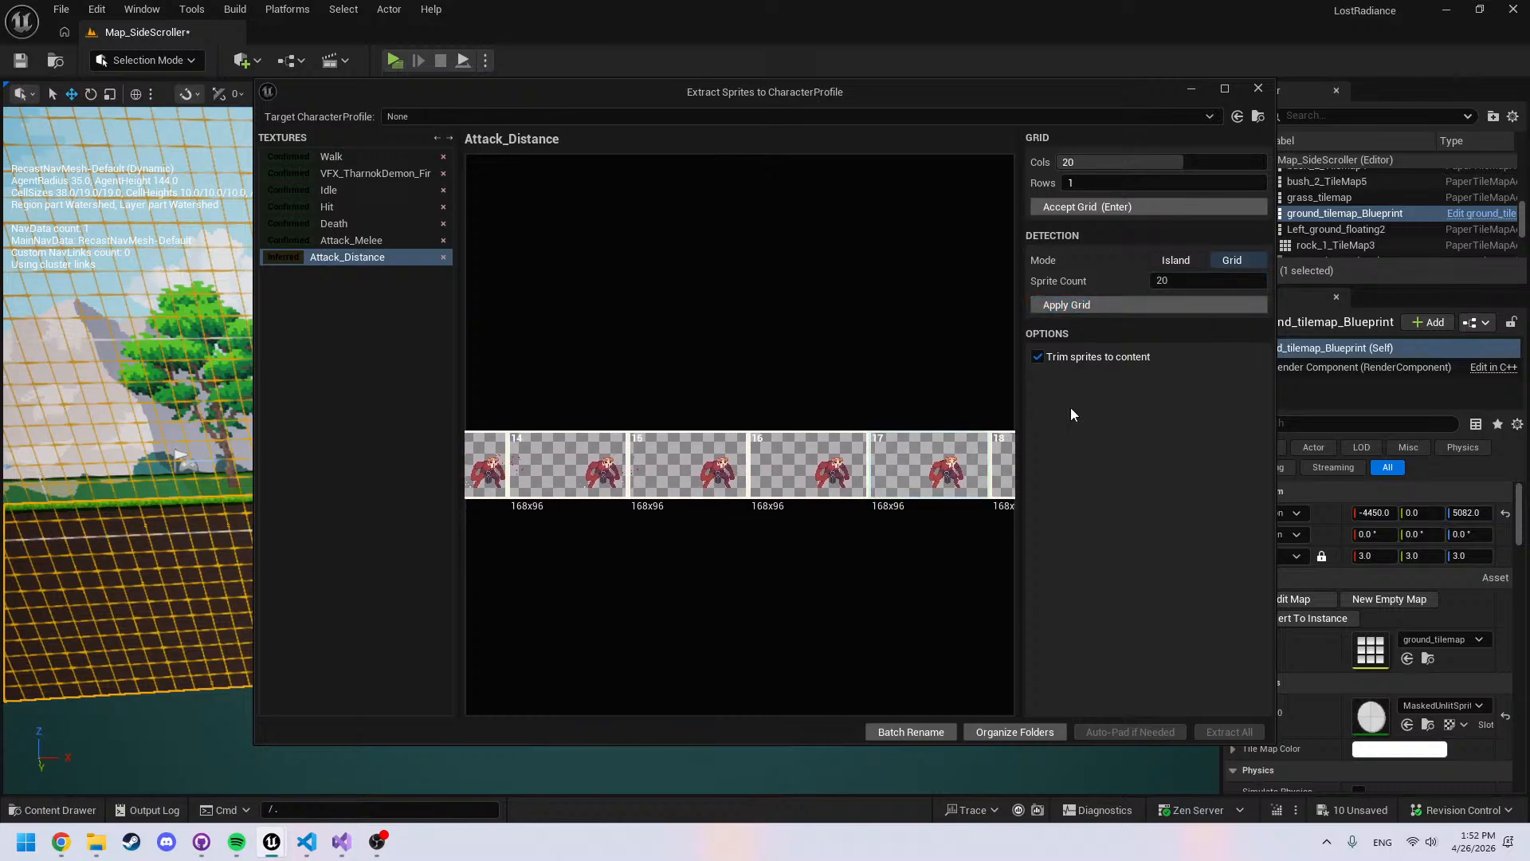
# Try a sprite count of 18 for the Attack_Distance texture and follow the cell alignment along the whole strip
pyautogui.click(1215, 275)
pyautogui.doubleClick(1203, 286)
pyautogui.write('18')
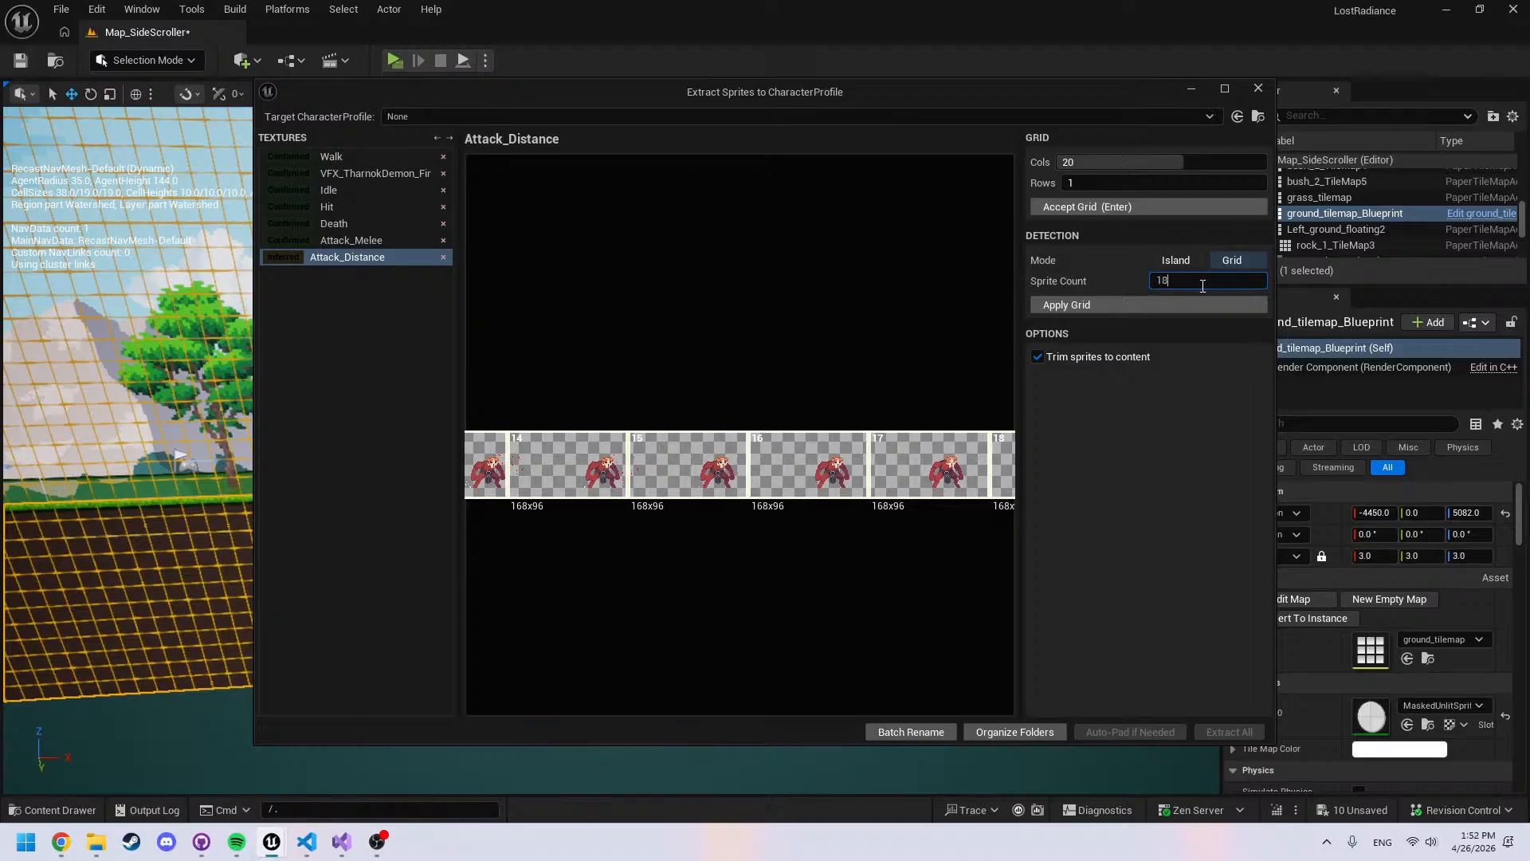
pyautogui.press('Return')
pyautogui.moveTo(787, 484); pyautogui.dragTo(1008, 468, button='middle')
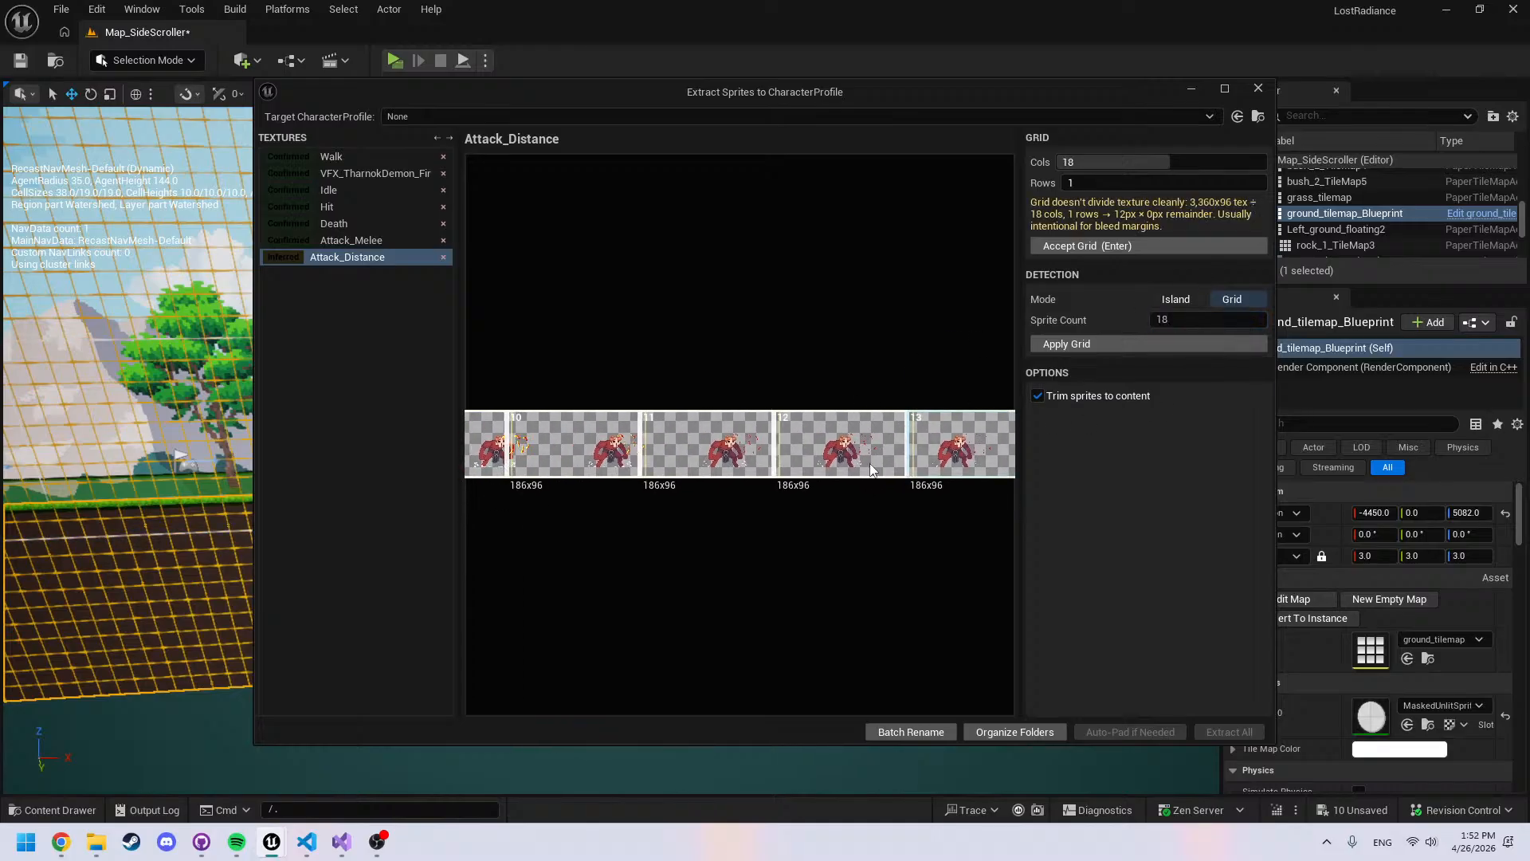
pyautogui.moveTo(700, 482); pyautogui.dragTo(1529, 514, button='middle')
pyautogui.moveTo(989, 563)
pyautogui.mouseDown(button='middle')
pyautogui.moveTo(1306, 523)
pyautogui.moveTo(1467, 523)
pyautogui.moveTo(747, 532)
pyautogui.moveTo(870, 546)
pyautogui.moveTo(764, 543)
pyautogui.mouseUp(button='middle')
pyautogui.moveTo(896, 556); pyautogui.dragTo(774, 557, button='middle')
pyautogui.moveTo(938, 570); pyautogui.dragTo(688, 558, button='middle')
pyautogui.moveTo(880, 572); pyautogui.dragTo(681, 568, button='middle')
pyautogui.moveTo(927, 593); pyautogui.dragTo(686, 571, button='middle')
pyautogui.moveTo(877, 567); pyautogui.dragTo(803, 566, button='middle')
# Set the Attack_Distance texture's sprite count to 21
pyautogui.click(1211, 320)
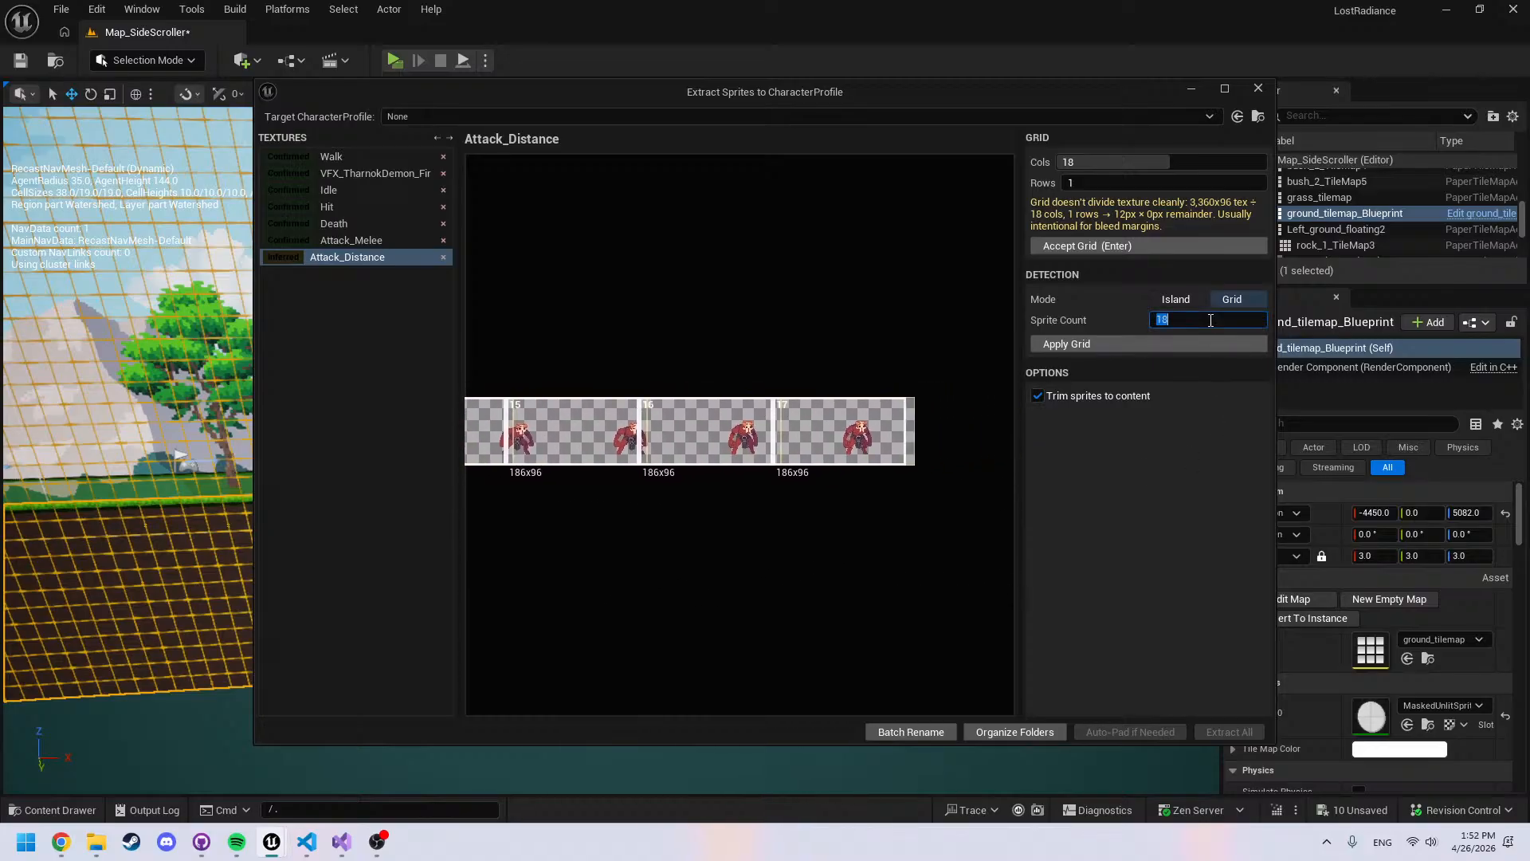
pyautogui.write('21')
pyautogui.press('Return')
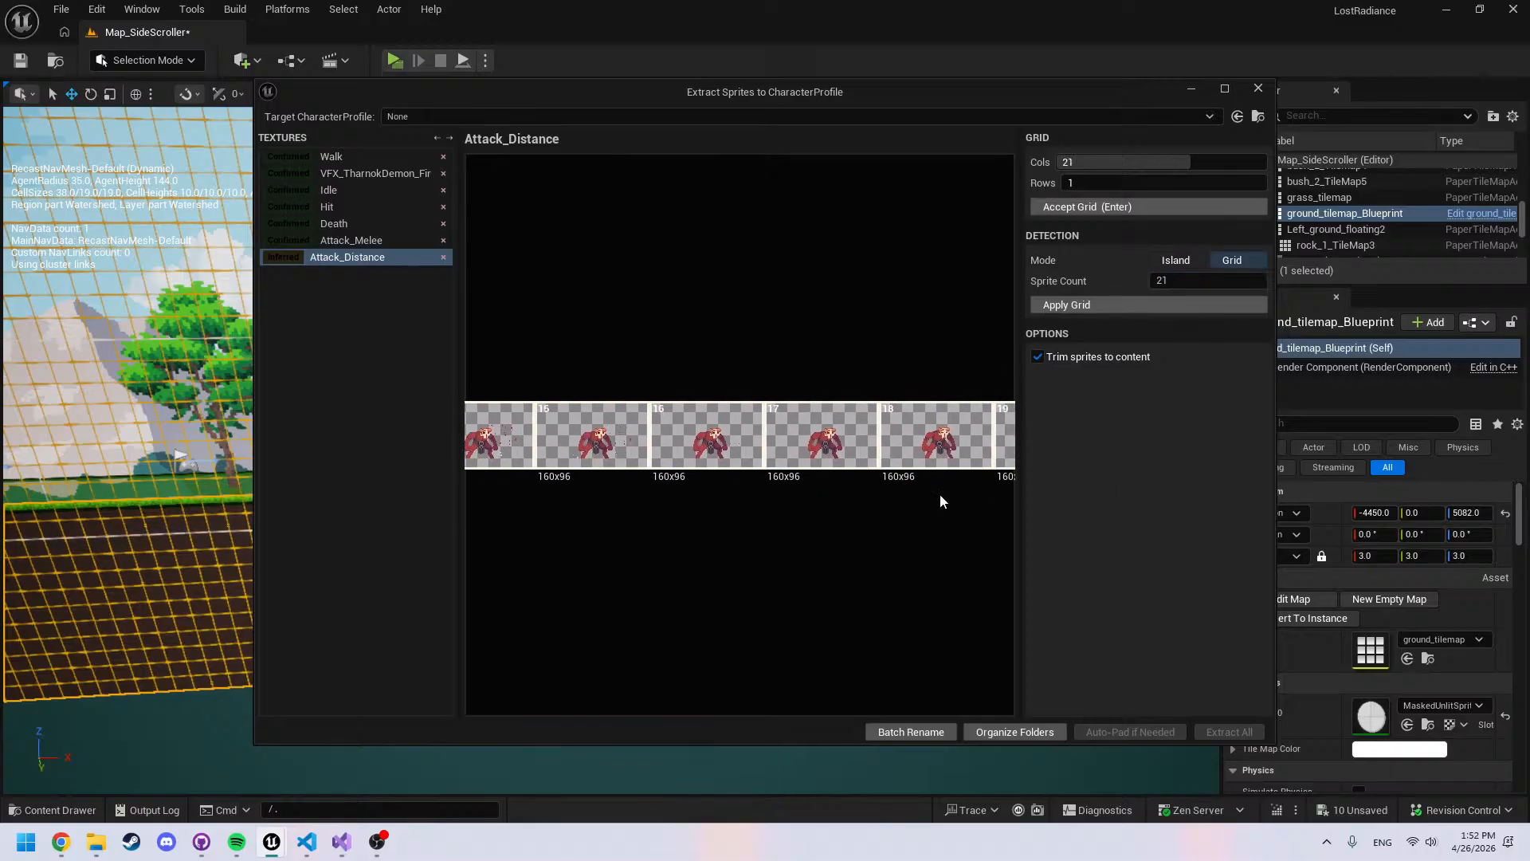
# Check the Attack_Distance frames against the cell divisions and accept the grid of 21 columns and 1 row
pyautogui.moveTo(787, 538); pyautogui.dragTo(933, 526, button='middle')
pyautogui.moveTo(707, 538); pyautogui.dragTo(976, 551, button='middle')
pyautogui.moveTo(706, 541); pyautogui.dragTo(941, 538, button='middle')
pyautogui.moveTo(683, 528); pyautogui.dragTo(929, 523, button='middle')
pyautogui.moveTo(901, 535); pyautogui.dragTo(701, 530, button='middle')
pyautogui.moveTo(840, 530); pyautogui.dragTo(726, 523, button='middle')
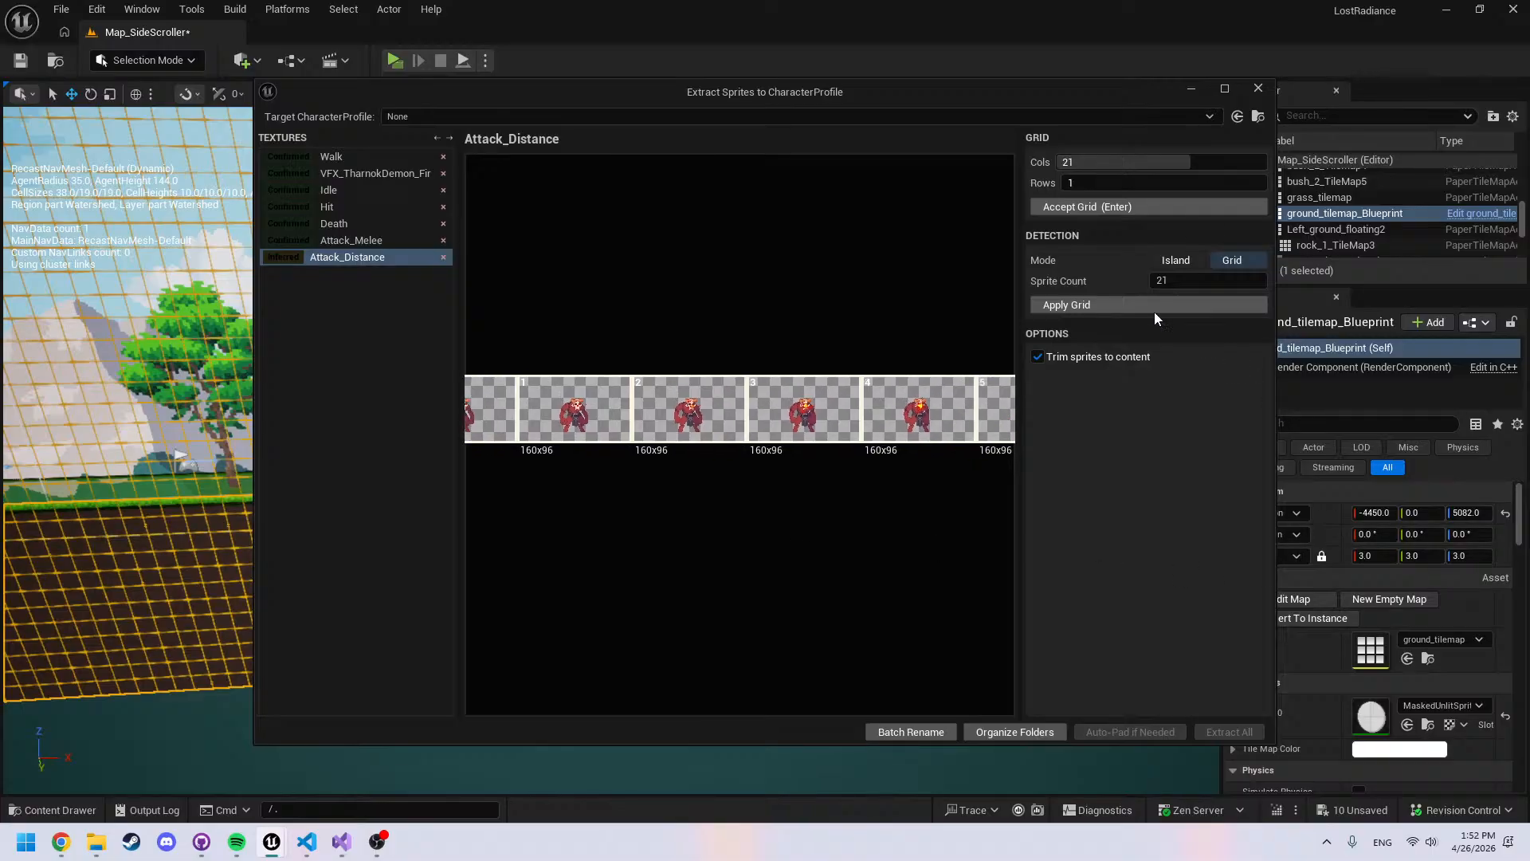
pyautogui.press('Return')
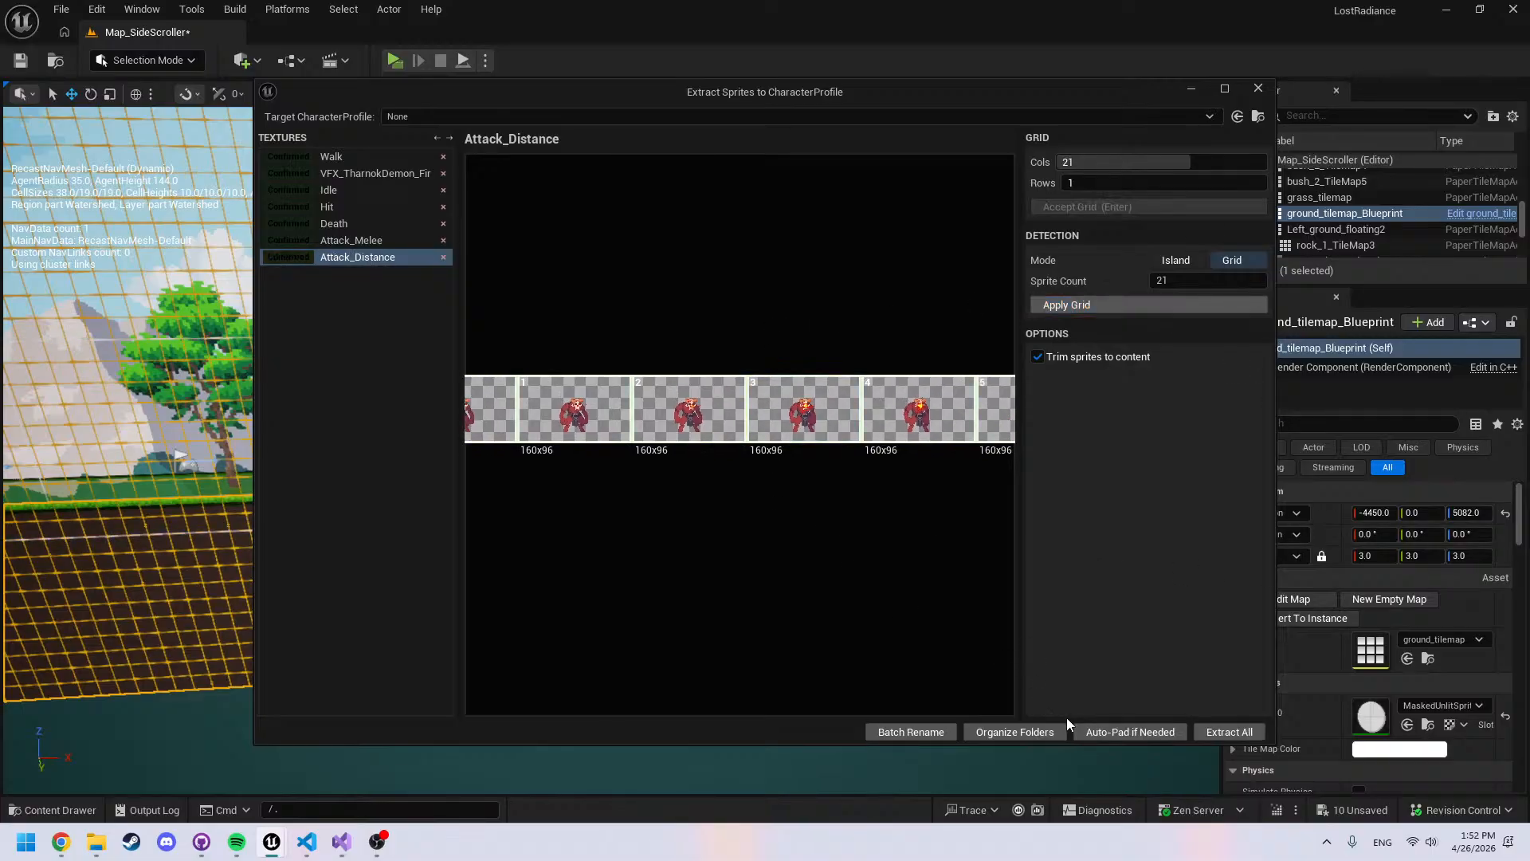
# Run auto-padding on the confirmed textures and inspect the cells of the VFX_TharnokDemon_FirstMeleeAttack texture
pyautogui.click(1127, 731)
pyautogui.click(390, 176)
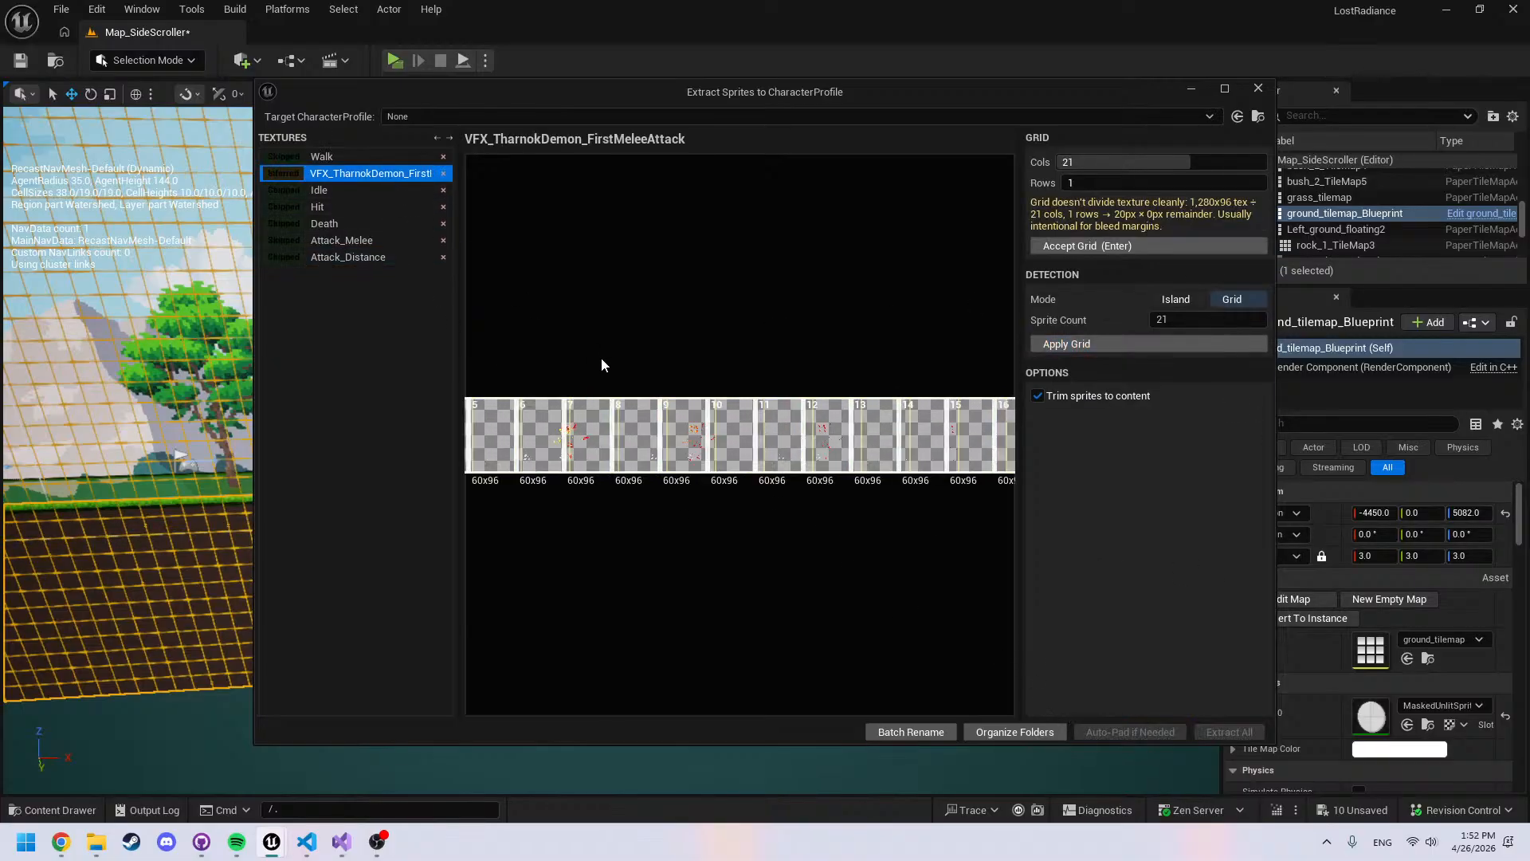
pyautogui.moveTo(647, 414); pyautogui.dragTo(469, 430, button='middle')
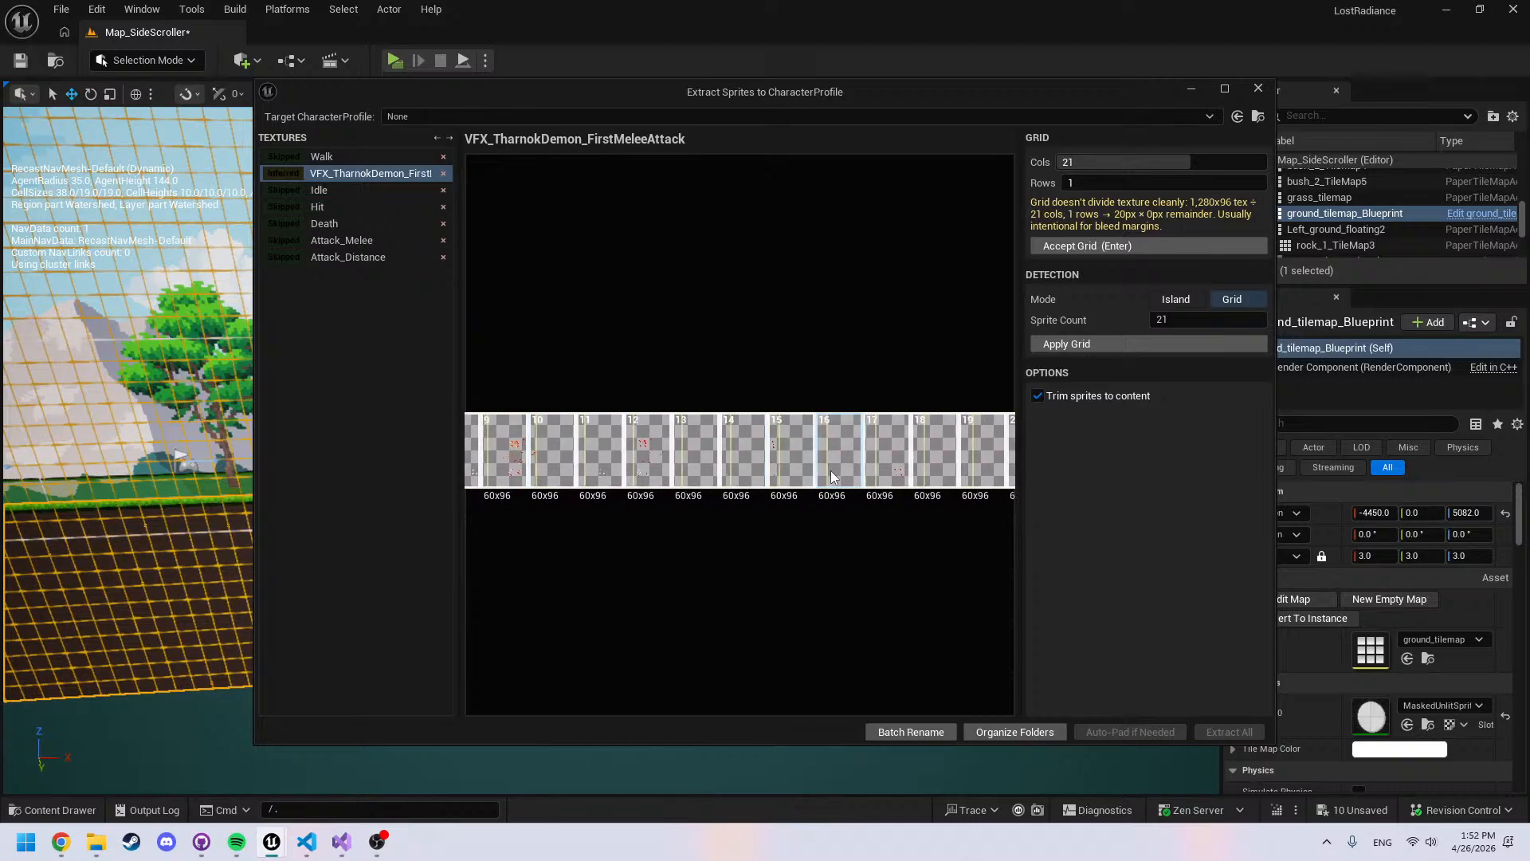
pyautogui.moveTo(830, 470); pyautogui.dragTo(1045, 467, button='middle')
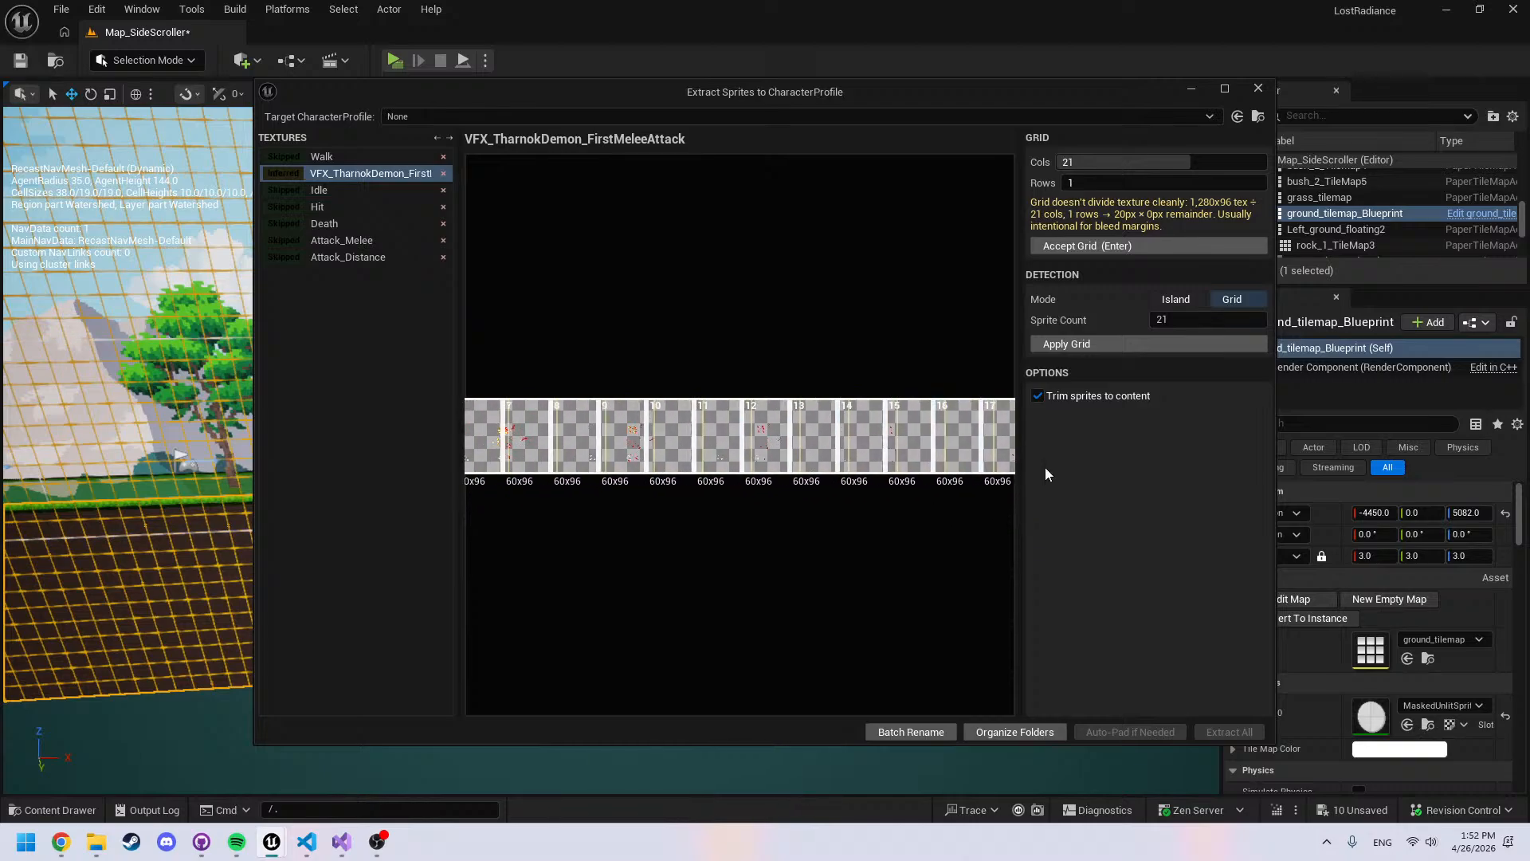
# Try a sprite count of 4 for the VFX_TharnokDemon_FirstMeleeAttack texture and check its cells up to the end
pyautogui.doubleClick(1190, 320)
pyautogui.write('4')
pyautogui.press('Return')
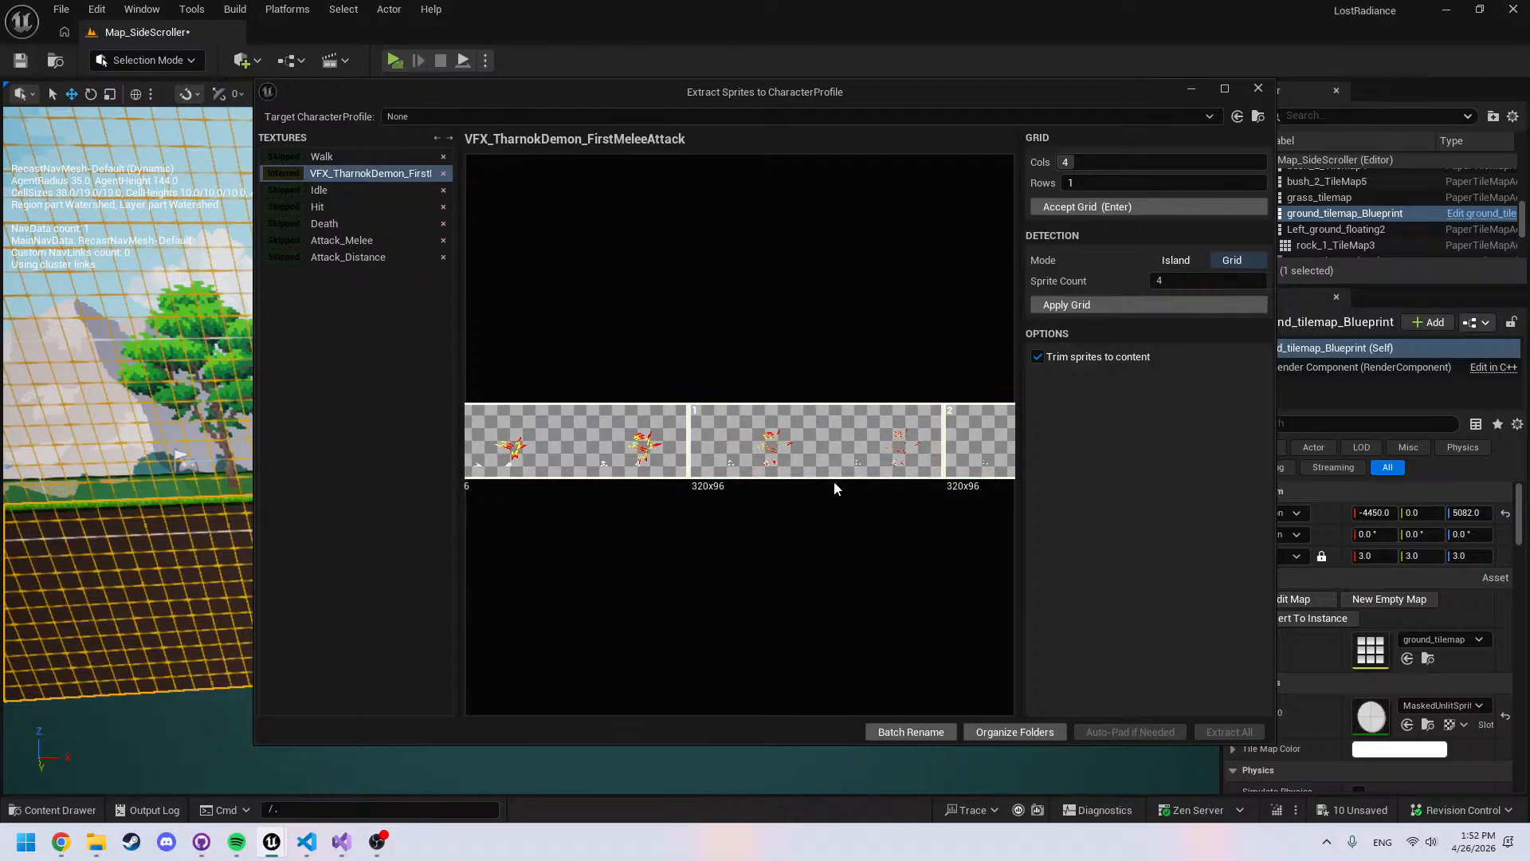
pyautogui.moveTo(763, 483); pyautogui.dragTo(677, 491, button='middle')
pyautogui.scroll(4, 768, 453)
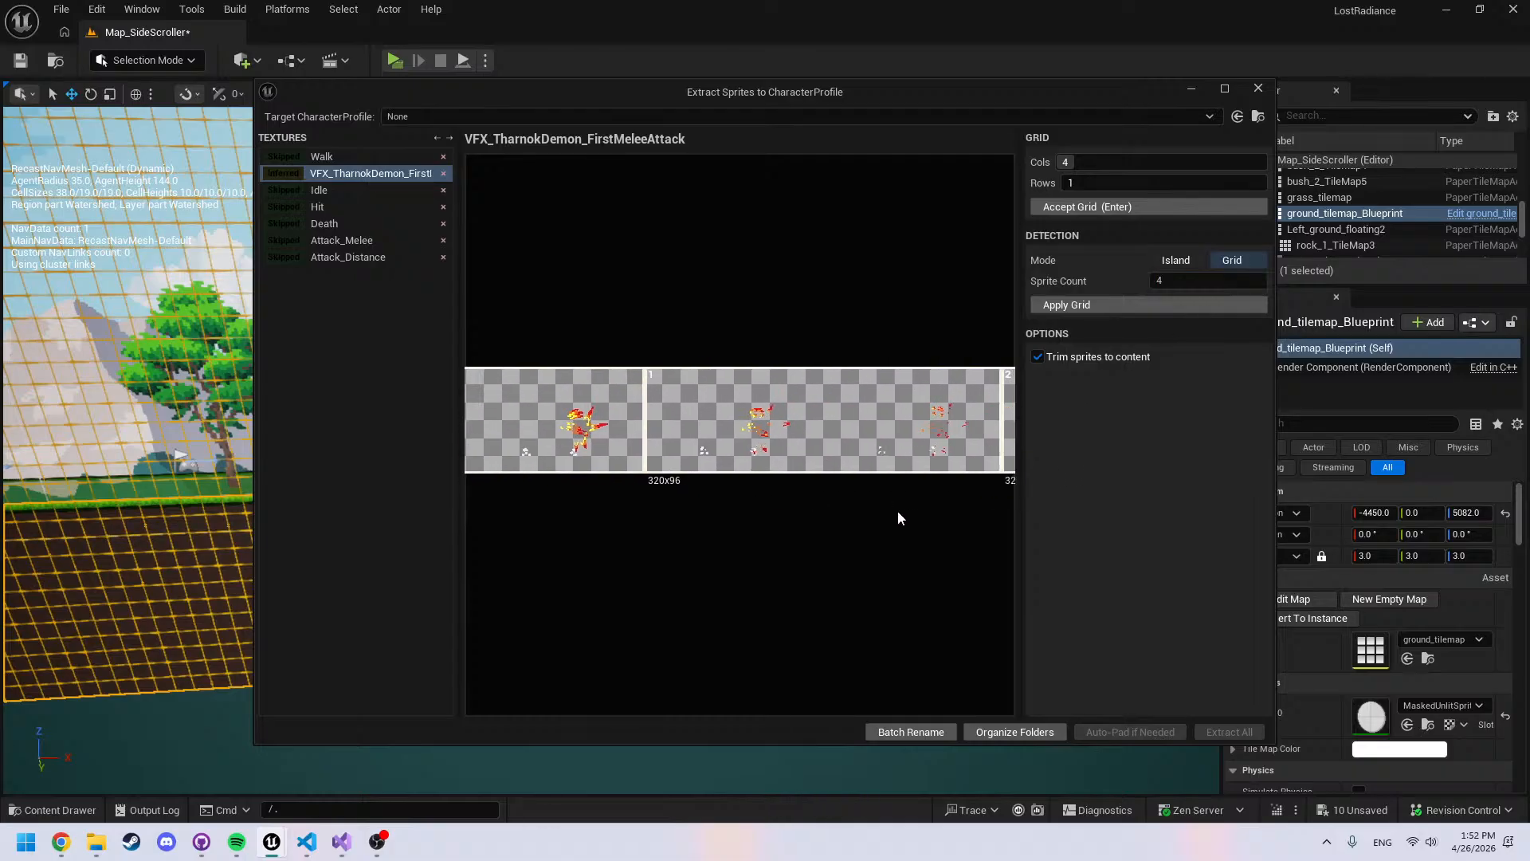
pyautogui.moveTo(916, 511); pyautogui.dragTo(609, 515, button='middle')
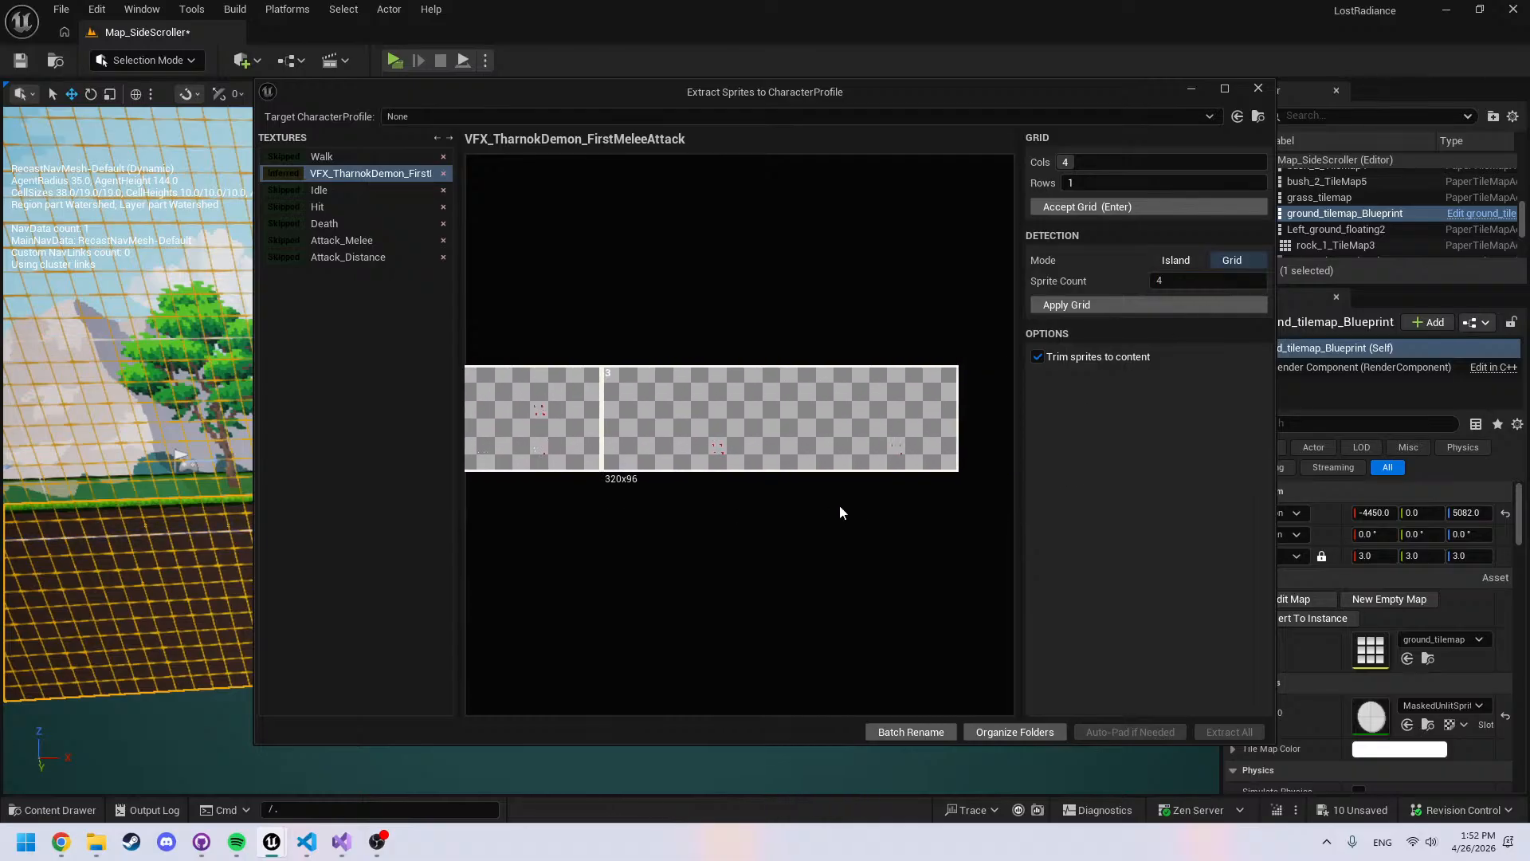
# Set the VFX_TharnokDemon_FirstMeleeAttack texture's sprite count to 8 and accept the grid of 8 columns and 1 row
pyautogui.doubleClick(1243, 281)
pyautogui.write('8')
pyautogui.press('Return')
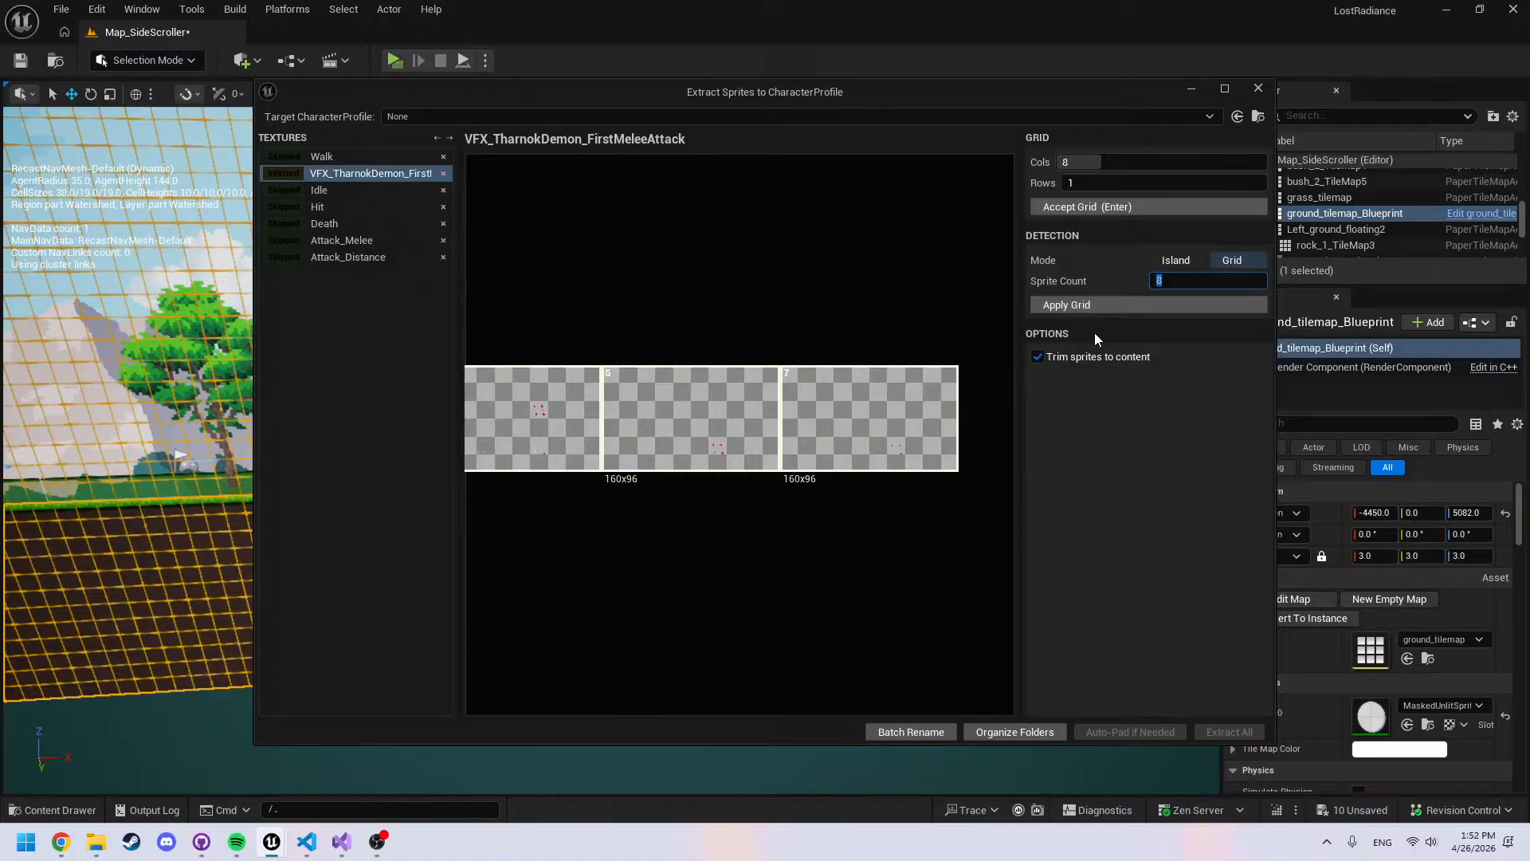
pyautogui.scroll(-3, 891, 489)
pyautogui.click(1106, 207)
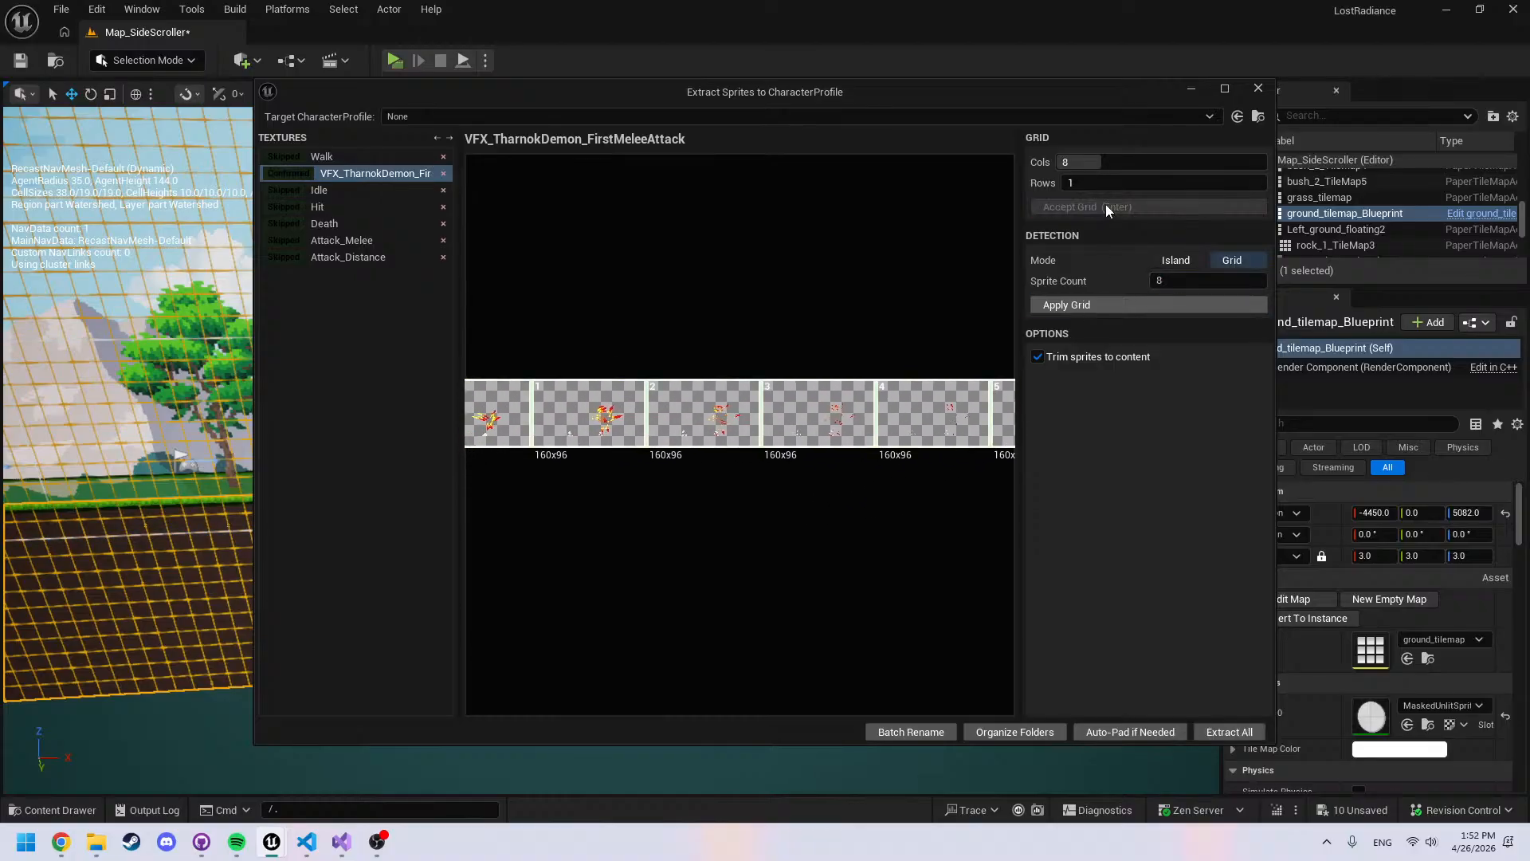
pyautogui.moveTo(671, 483); pyautogui.dragTo(743, 491, button='middle')
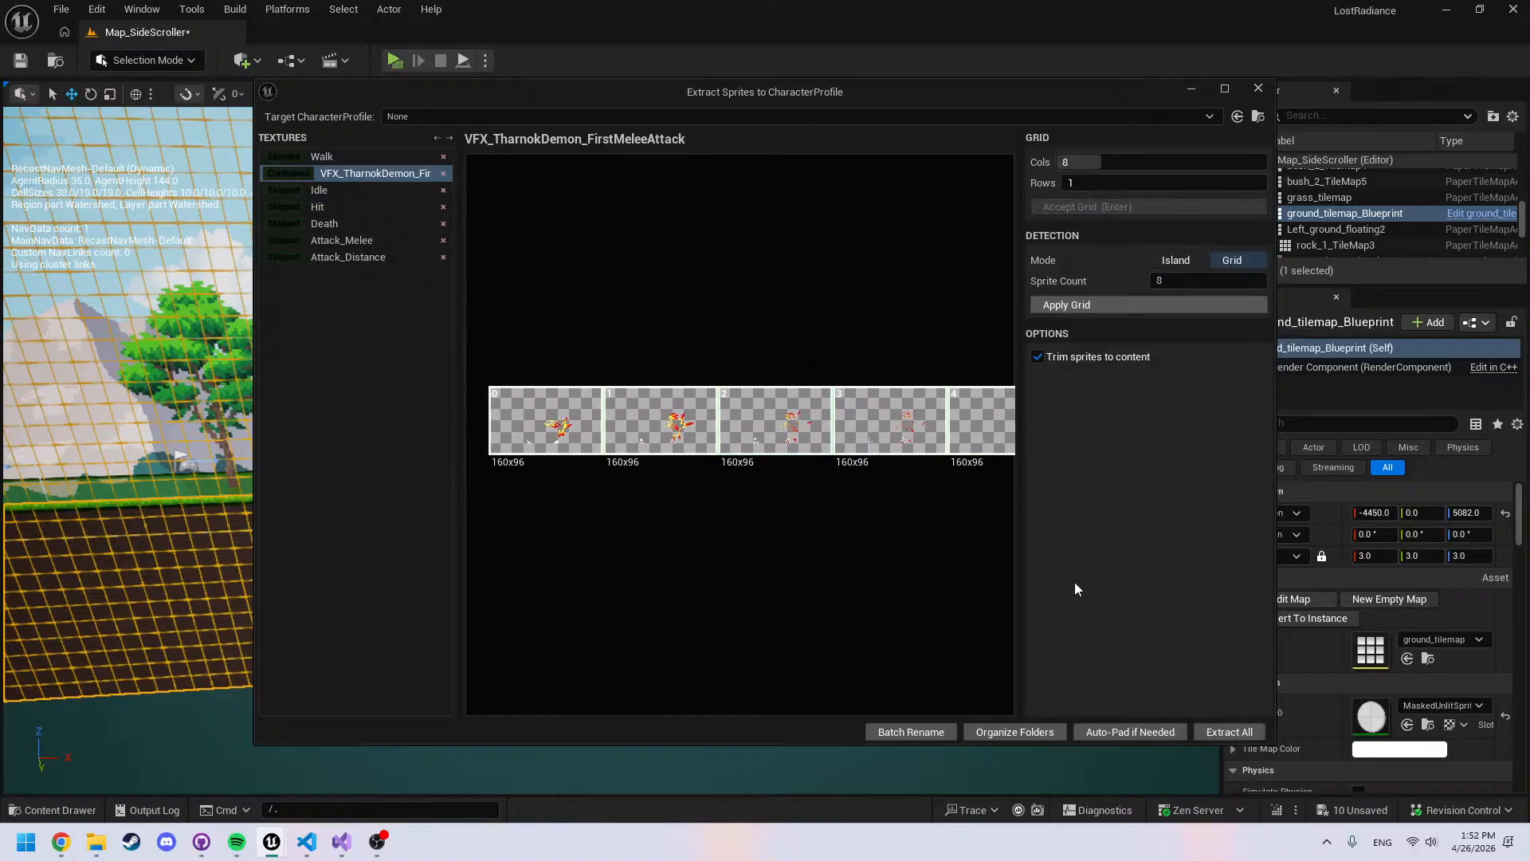
# Batch rename VFX_TharnokDemon_FirstMeleeAttack to VFX_FirstMeleeAttack, leaving the asset prefix and other rename tools empty, and apply the names
pyautogui.click(926, 732)
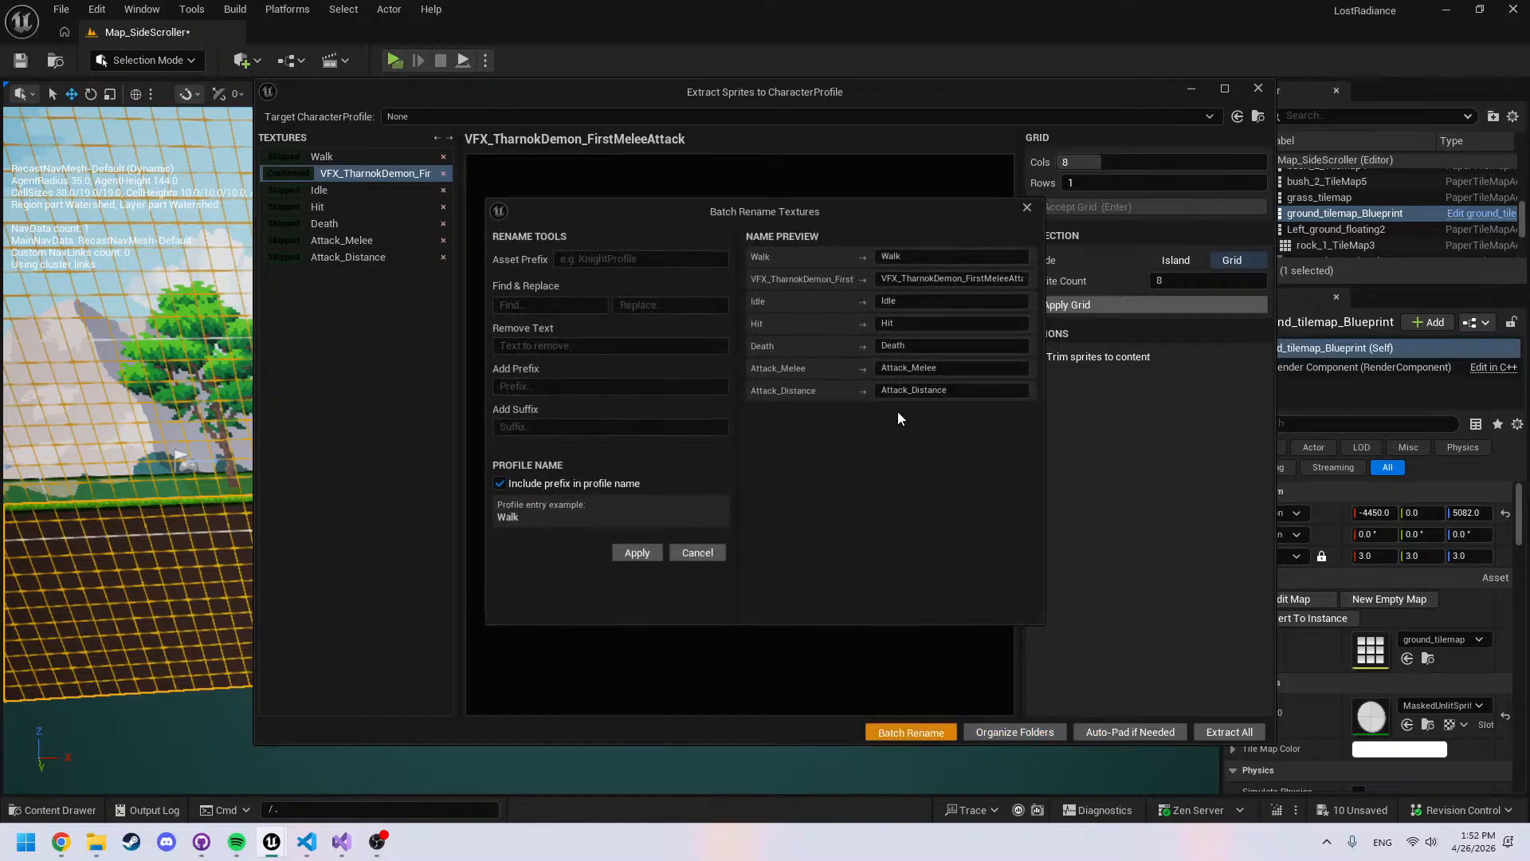
pyautogui.click(919, 278)
pyautogui.press('Delete')
pyautogui.press('Delete')
pyautogui.press('Delete')
pyautogui.press('Delete')
pyautogui.press('Delete')
pyautogui.press('Delete')
pyautogui.press('BackSpace')
pyautogui.press('BackSpace')
pyautogui.press('BackSpace')
pyautogui.press('BackSpace')
pyautogui.press('BackSpace')
pyautogui.press('BackSpace')
pyautogui.press('BackSpace')
pyautogui.click(630, 344)
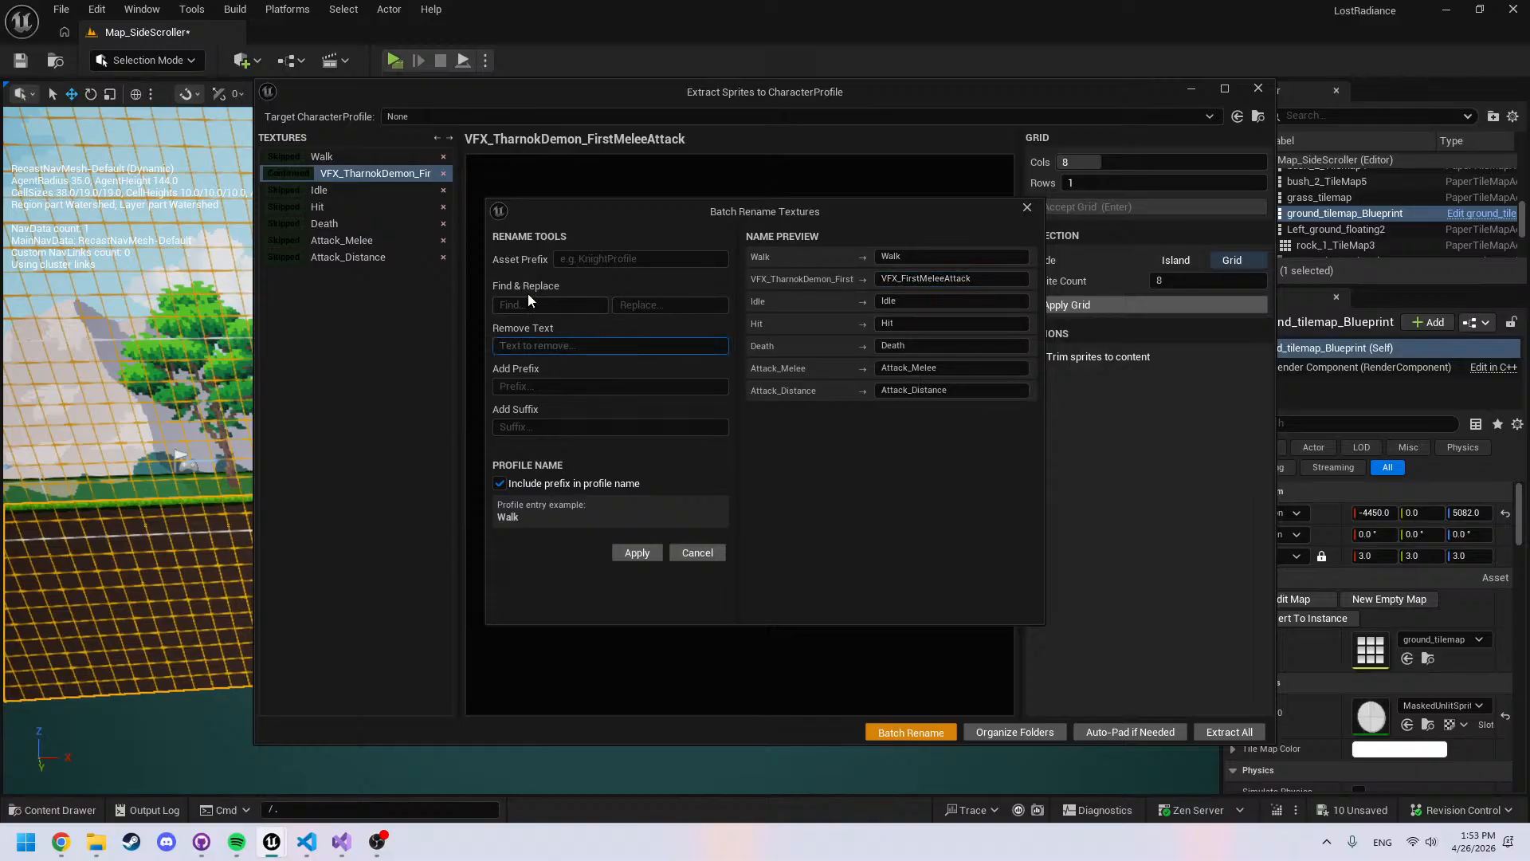
pyautogui.click(621, 263)
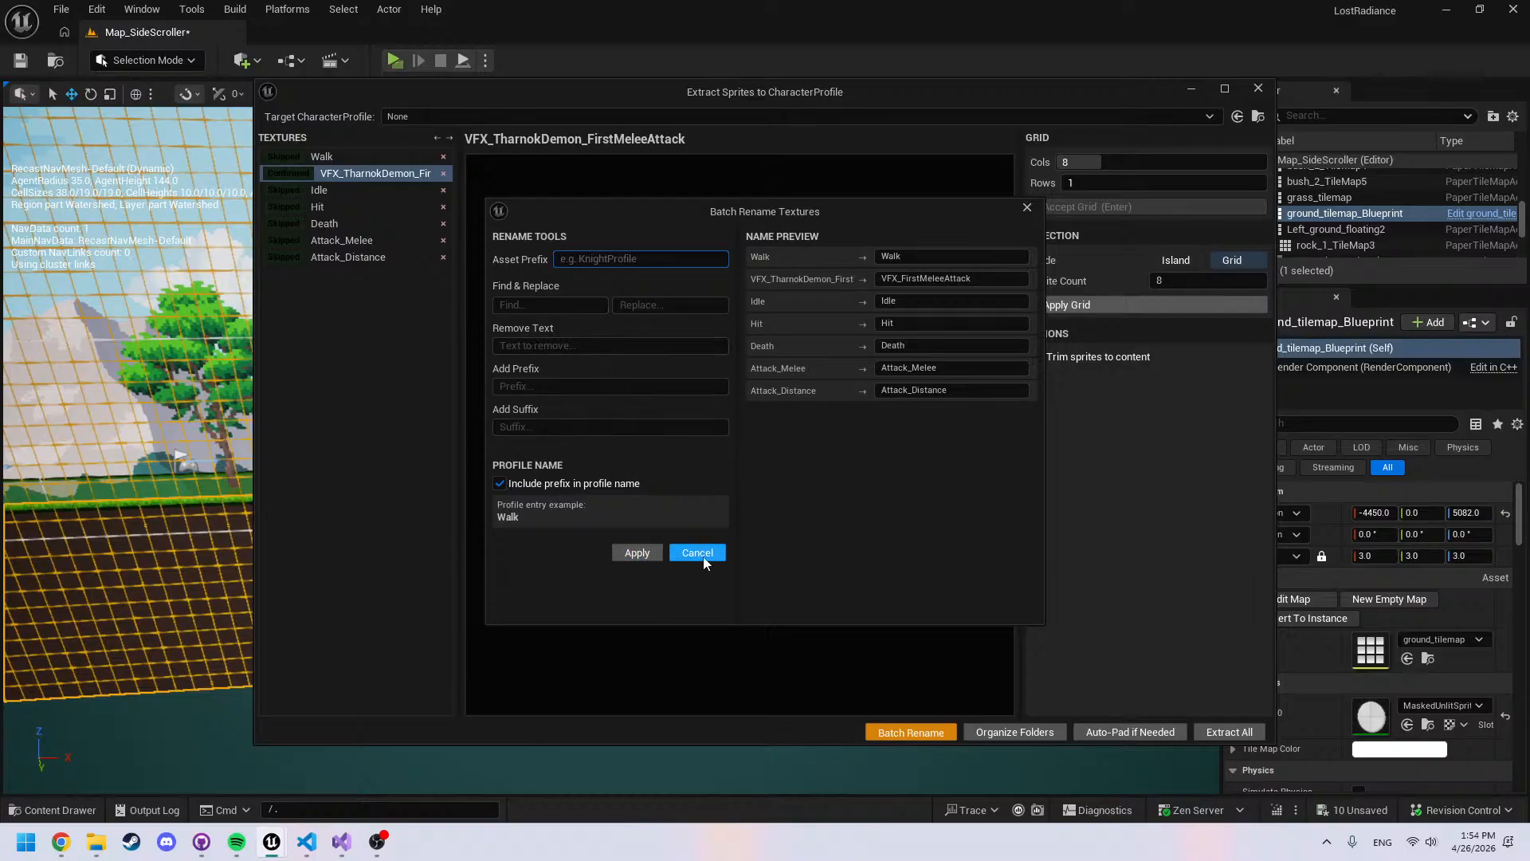
pyautogui.click(635, 553)
# Add a folder named Flipbooks to the output folder structure for the extracted textures
pyautogui.click(1029, 731)
pyautogui.click(1068, 220)
pyautogui.doubleClick(919, 240)
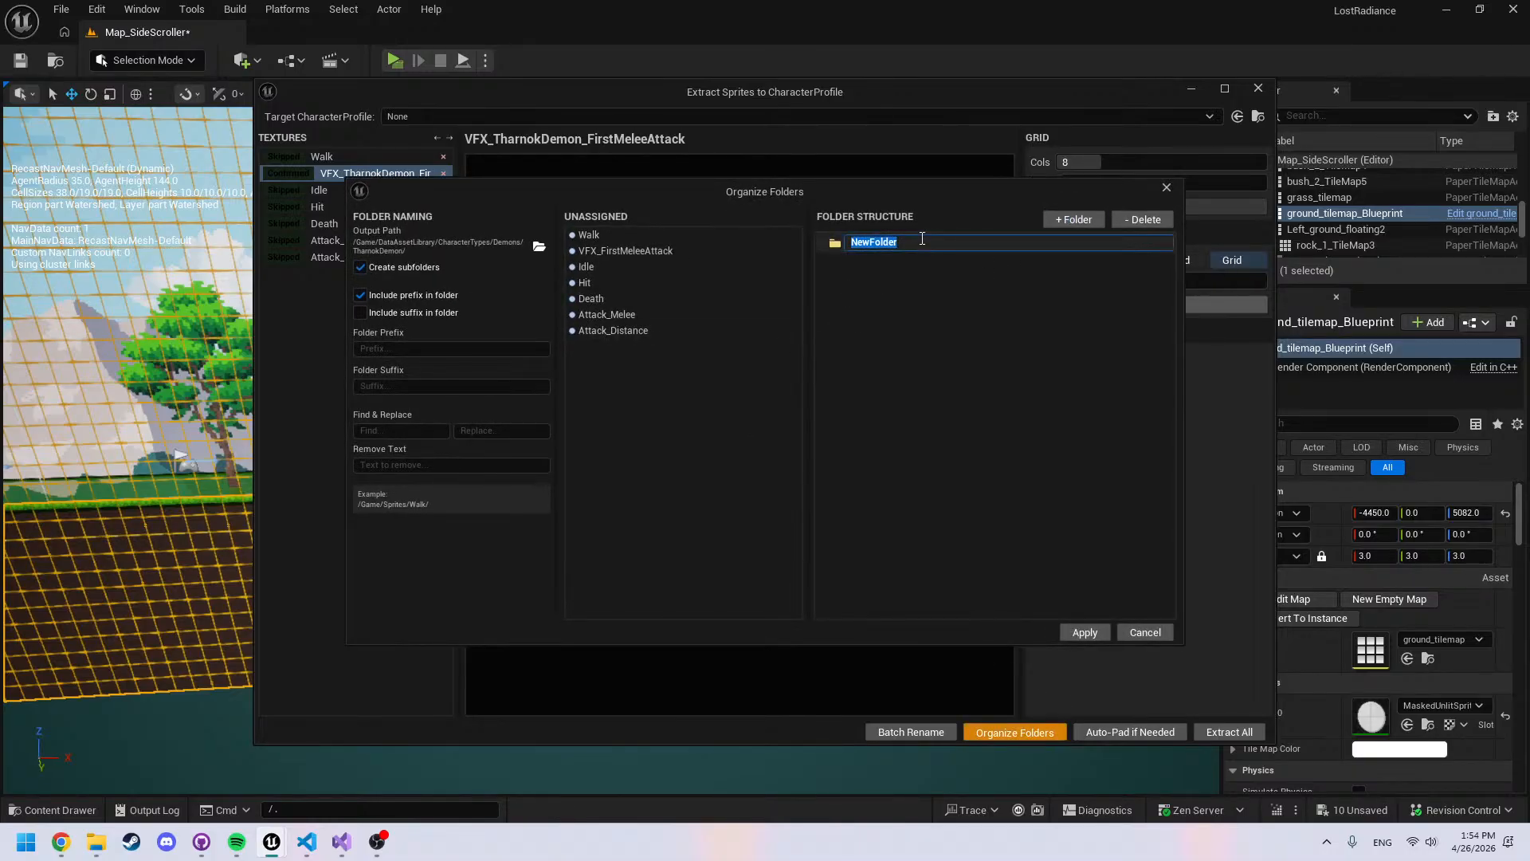
pyautogui.write('Flipbooks')
pyautogui.press('Return')
# Assign all seven textures, from Walk to Attack_Distance, to the Flipbooks folder
pyautogui.moveTo(635, 236); pyautogui.dragTo(885, 243)
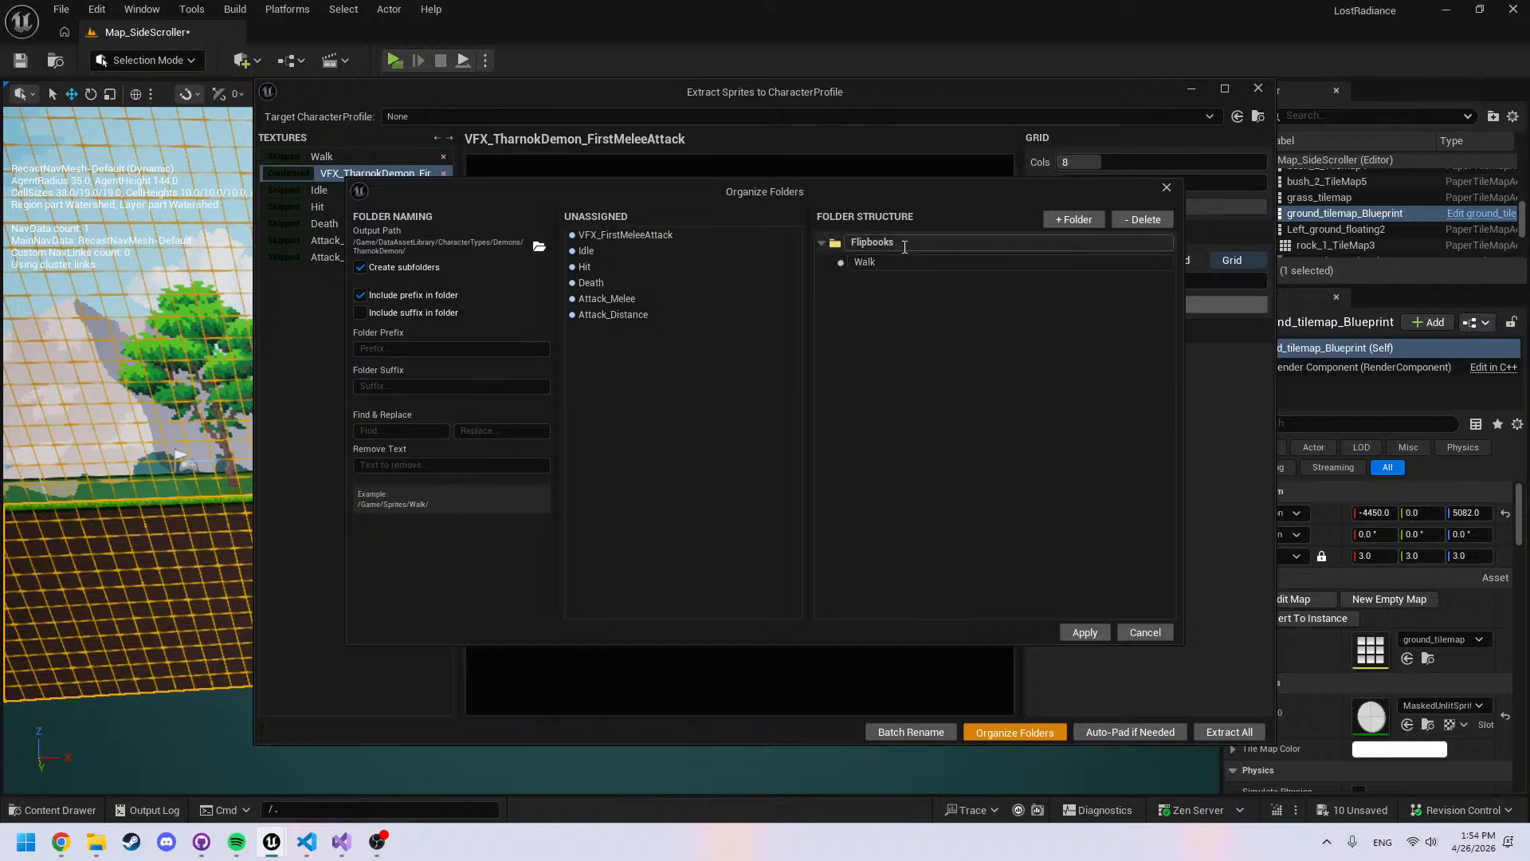
pyautogui.moveTo(657, 233); pyautogui.dragTo(879, 260)
pyautogui.moveTo(699, 232); pyautogui.dragTo(892, 247)
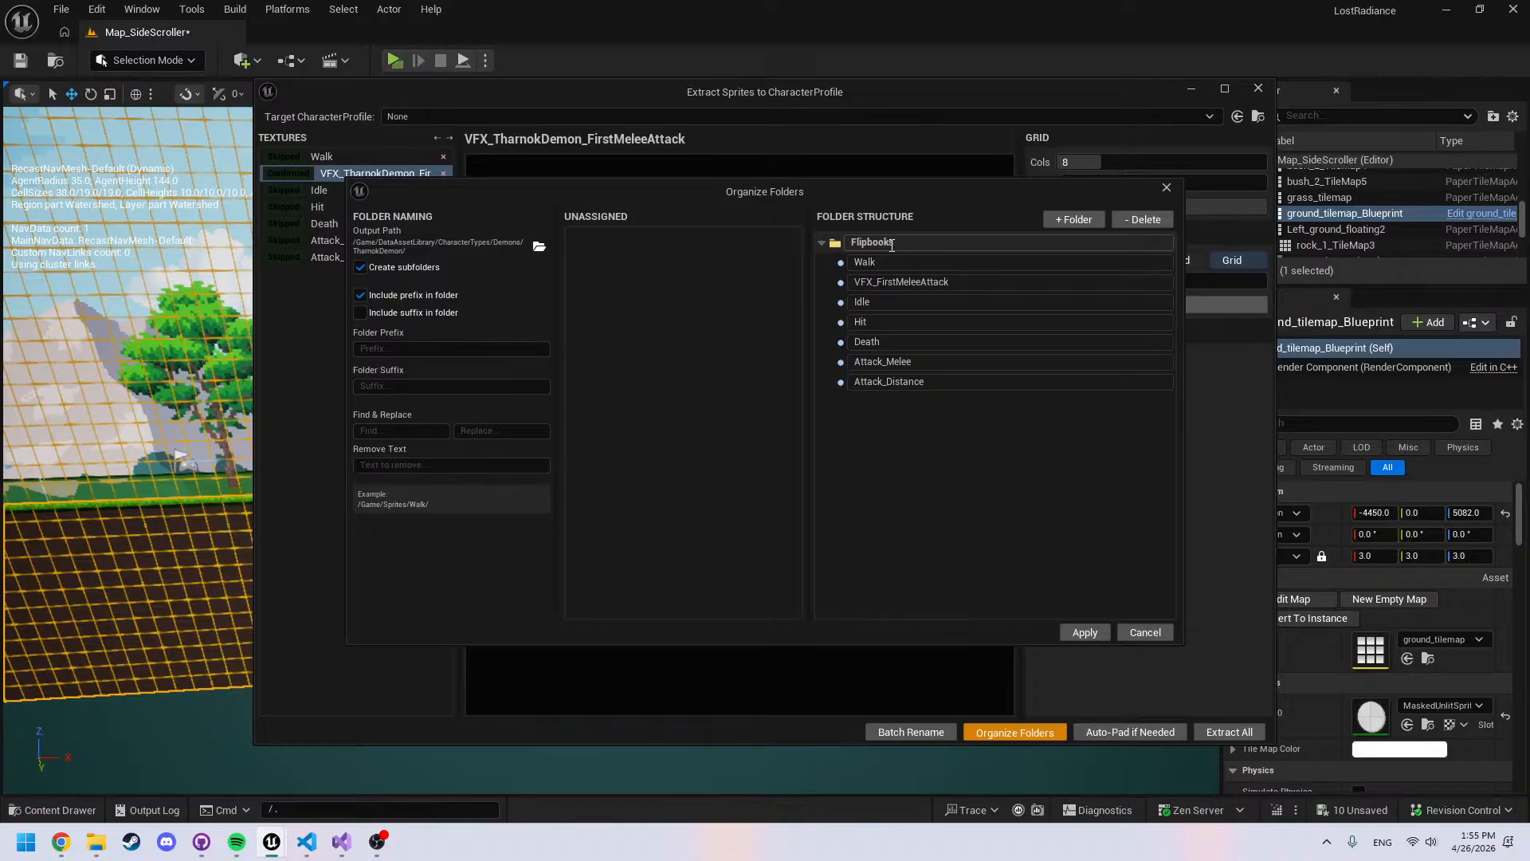
# Apply the Flipbooks folder organization and extract all seven textures into sprites and flipbooks
pyautogui.click(841, 381)
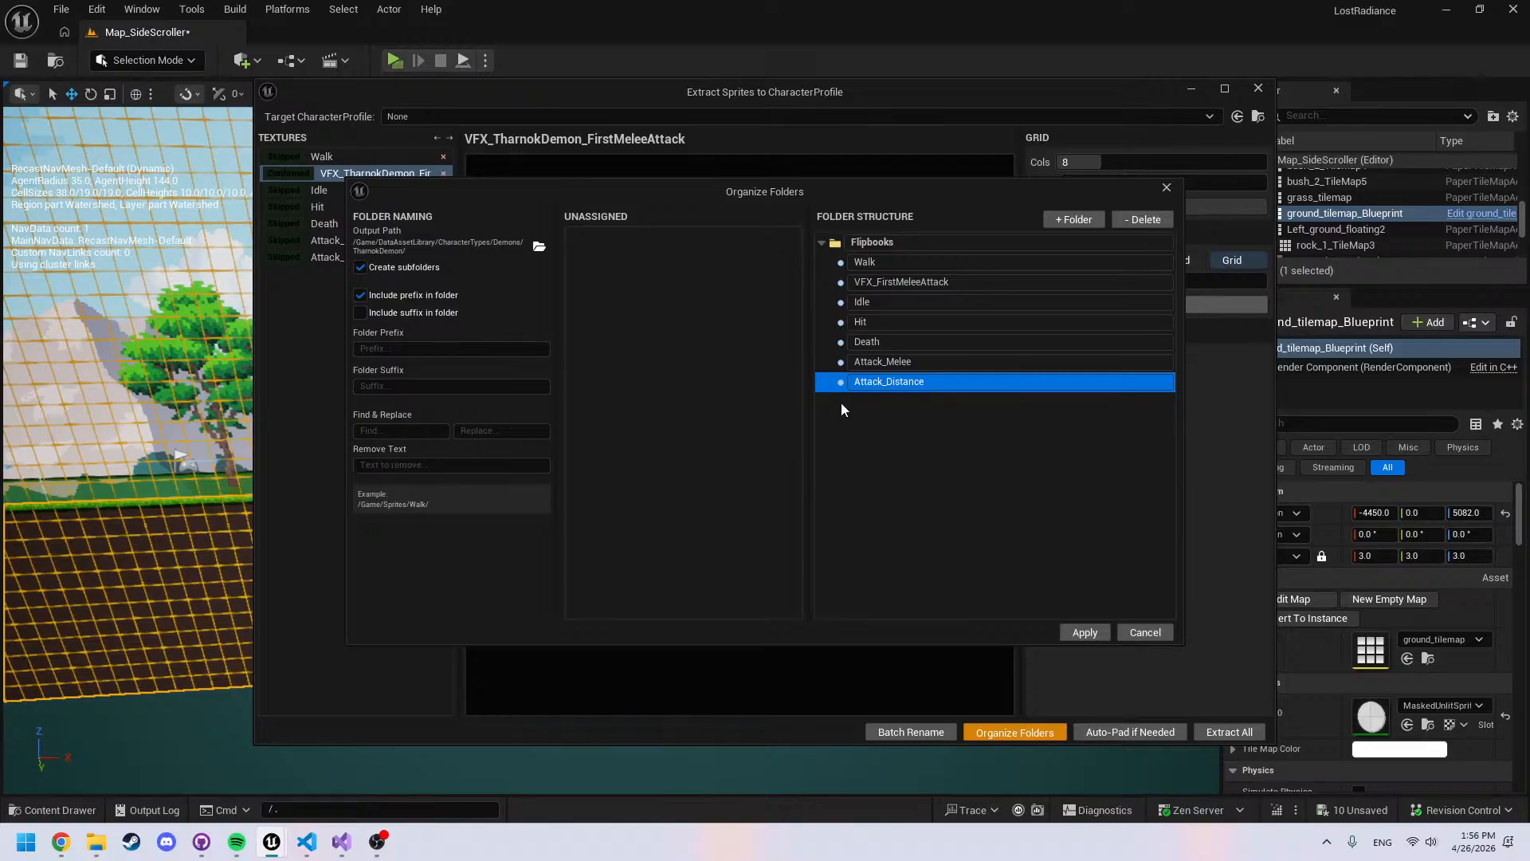
pyautogui.click(878, 453)
pyautogui.click(1087, 633)
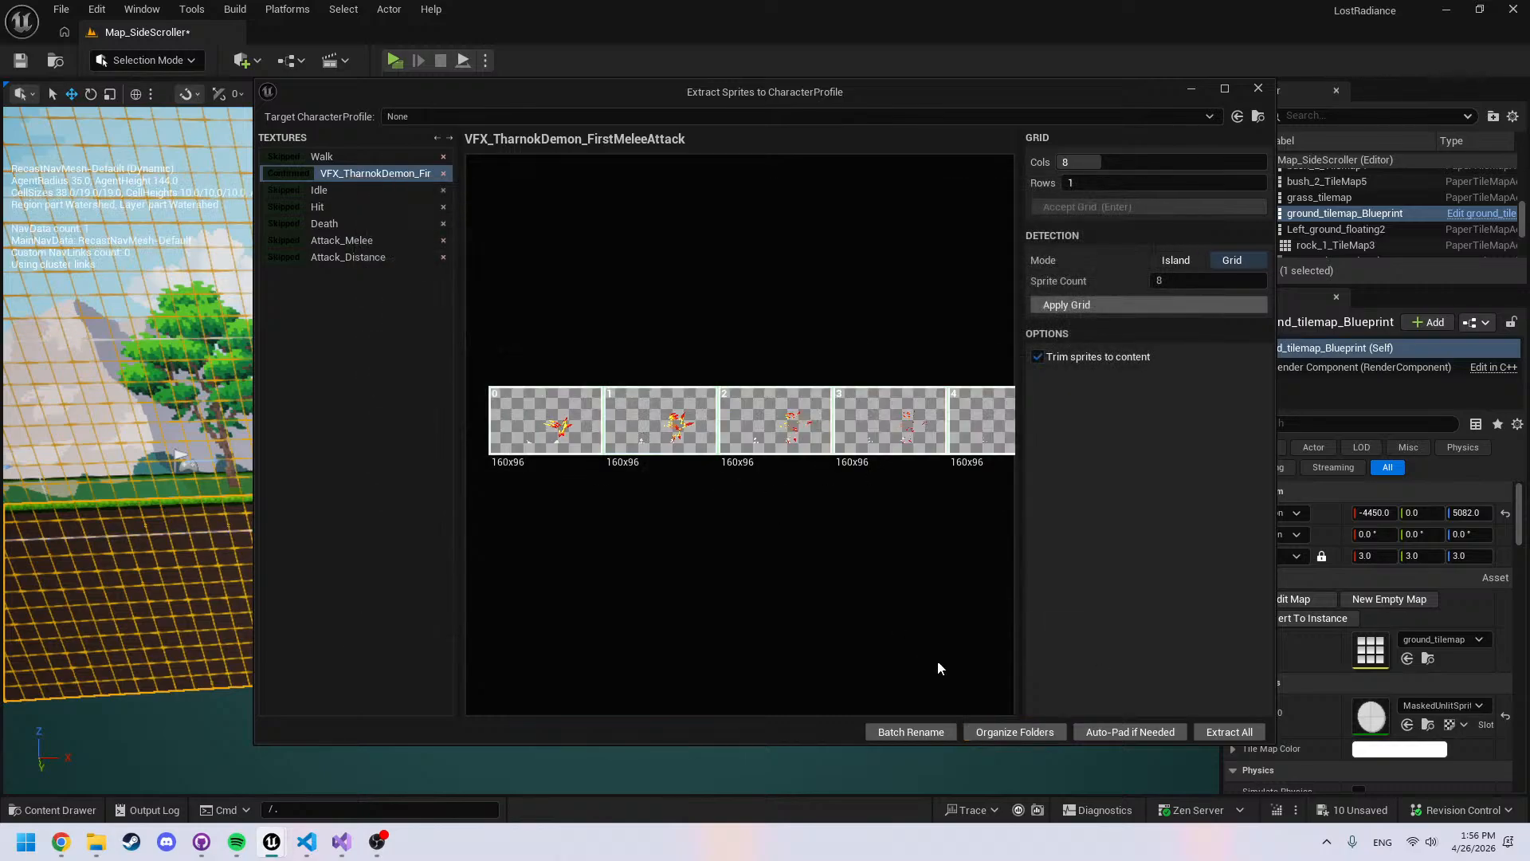
pyautogui.moveTo(878, 539); pyautogui.dragTo(860, 540, button='right')
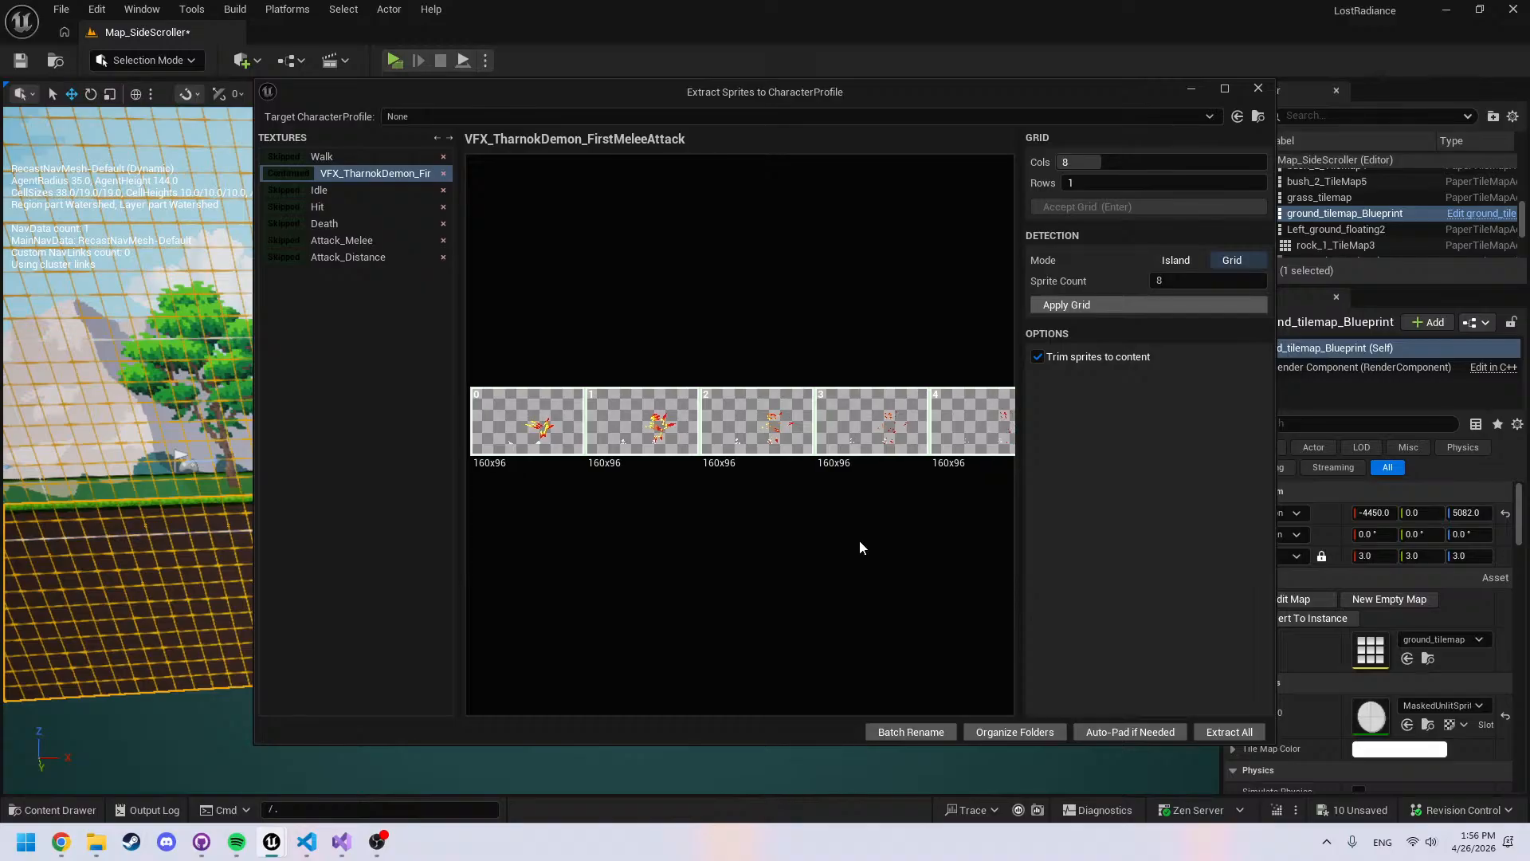
pyautogui.click(1229, 732)
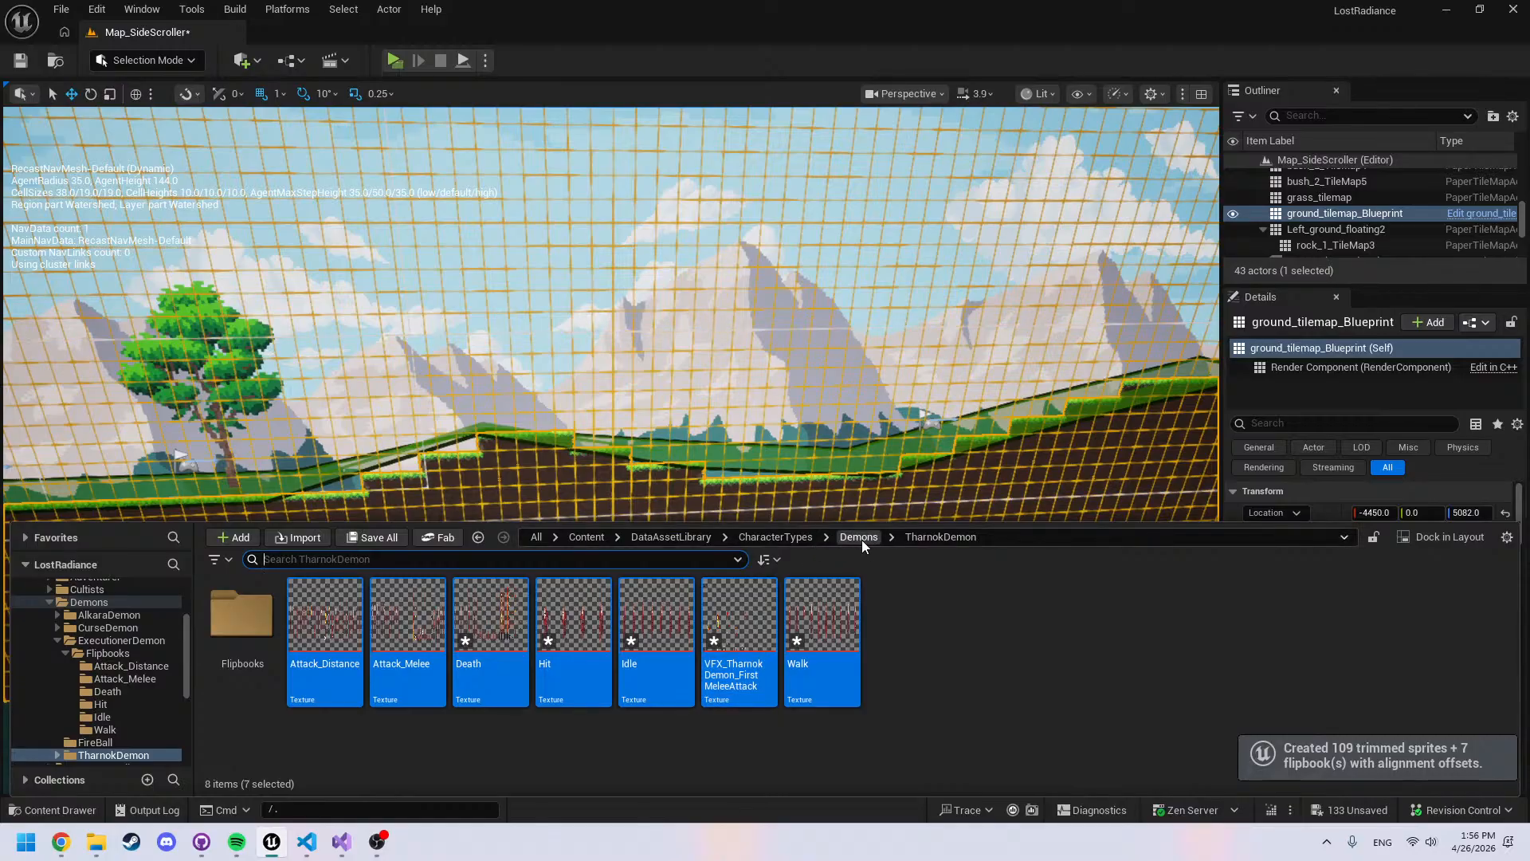
# Create a Paper2D+ Character Profile named TharnokDemon in the TharnokDemon content folder and open it
pyautogui.click(915, 620)
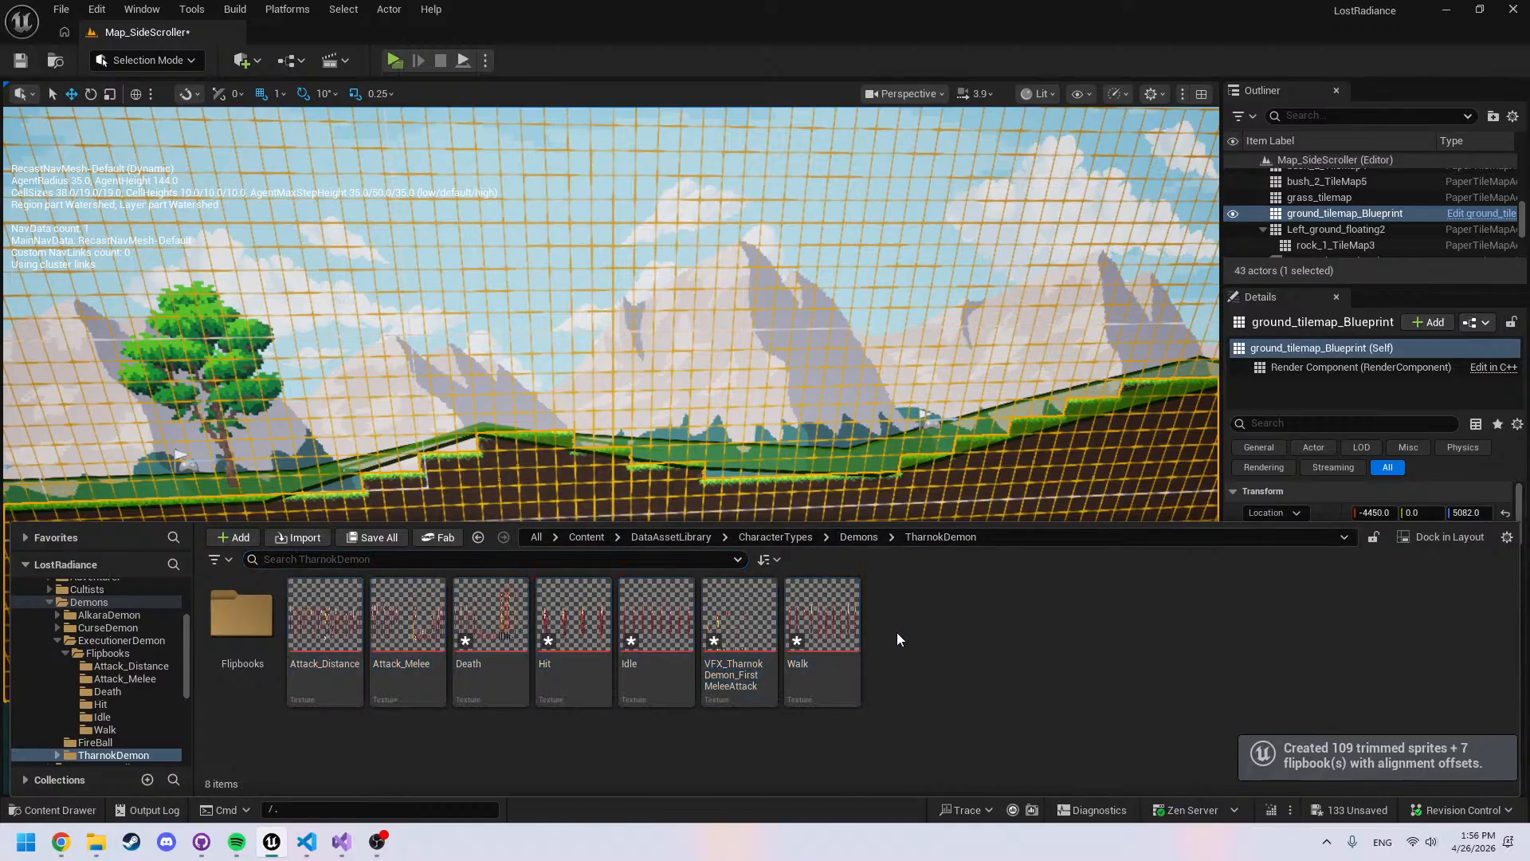
pyautogui.rightClick(893, 636)
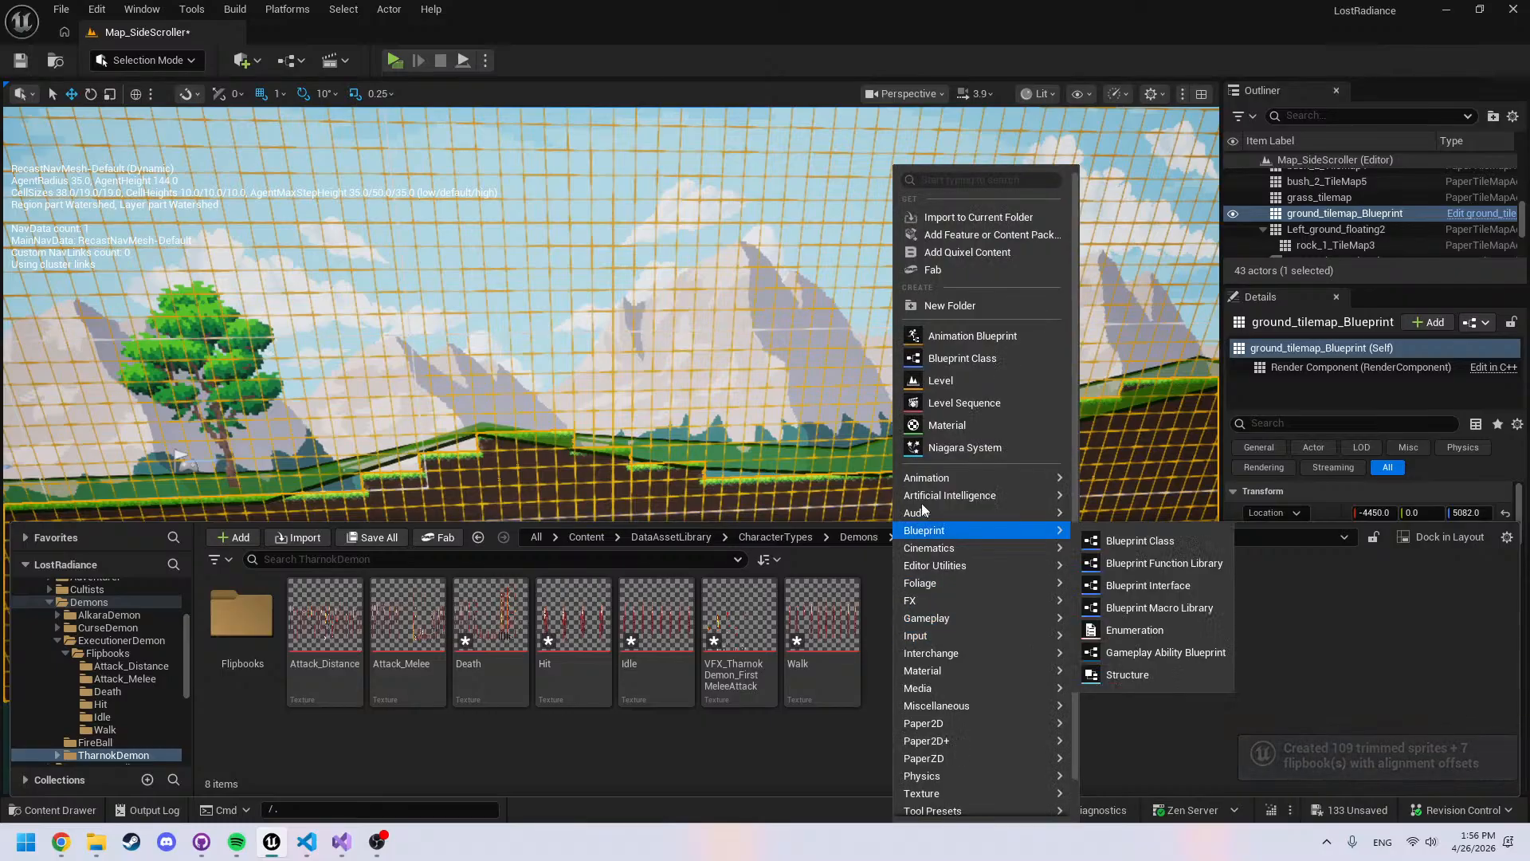
pyautogui.moveTo(957, 747)
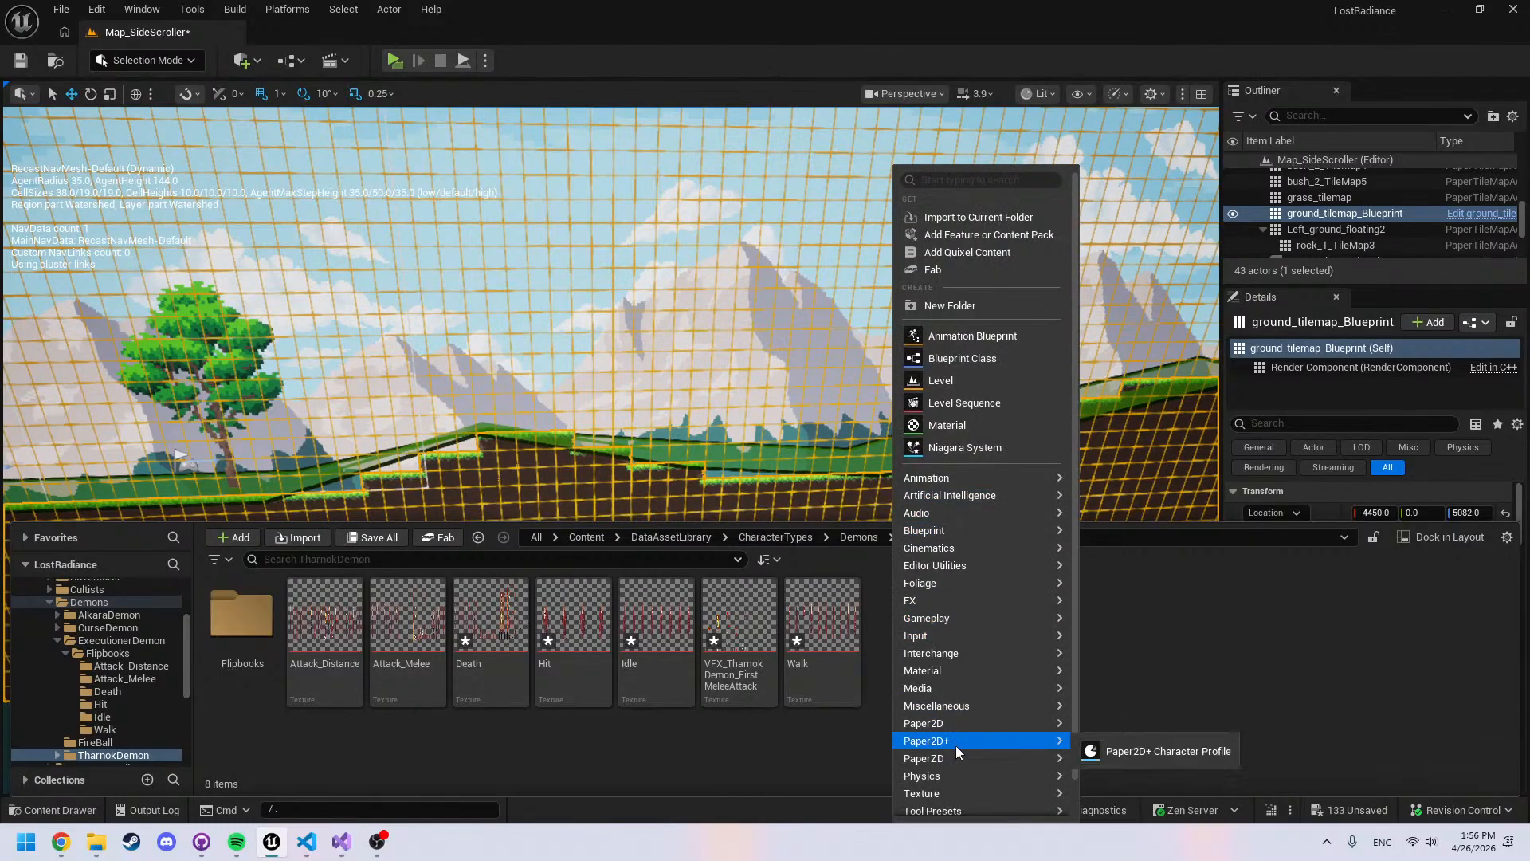
pyautogui.click(1116, 750)
pyautogui.write('Th')
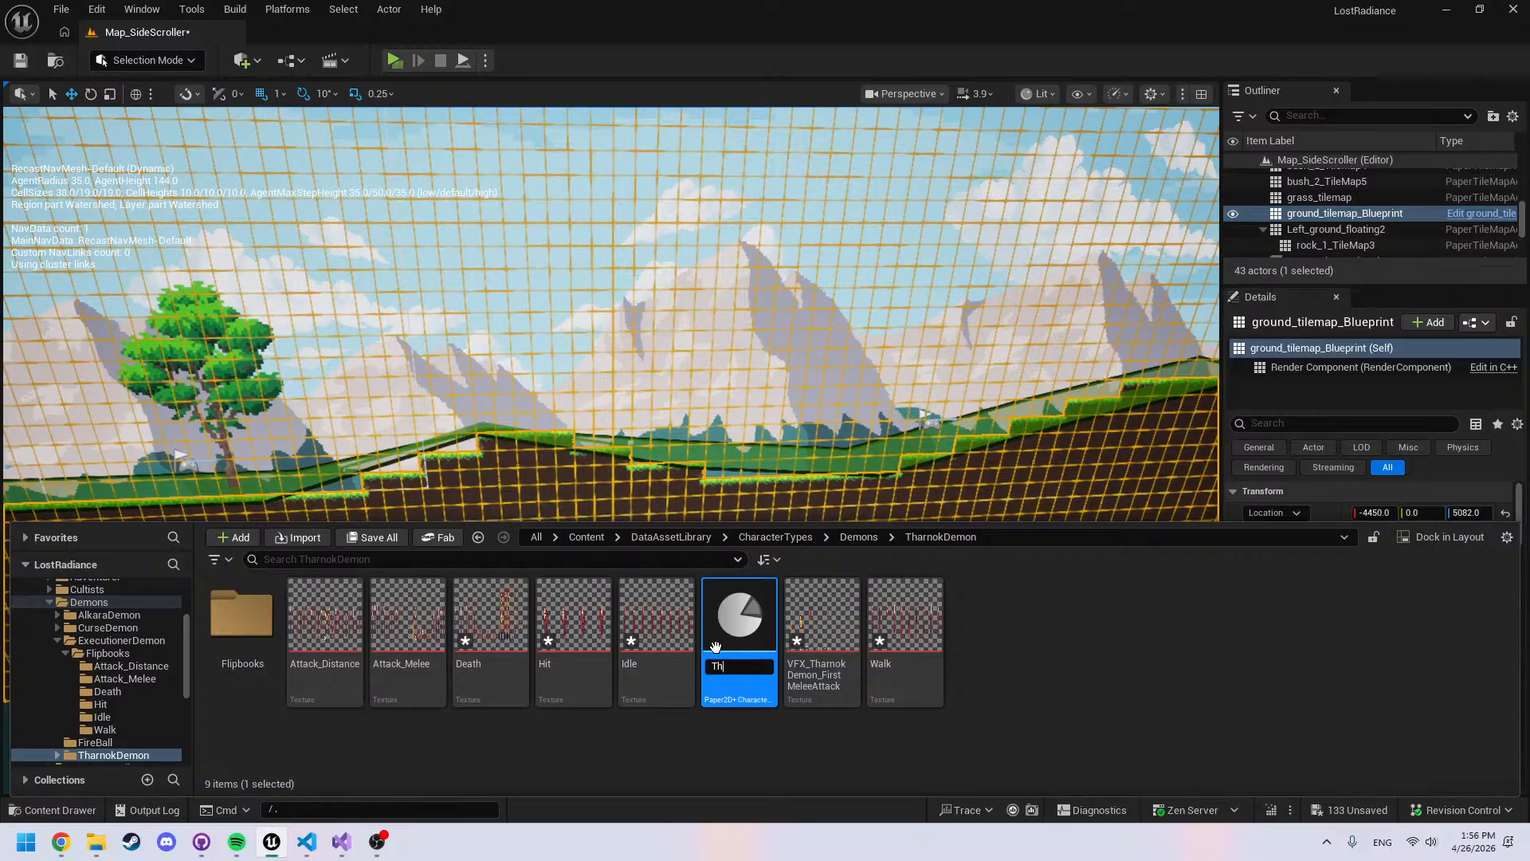
pyautogui.write('atn')
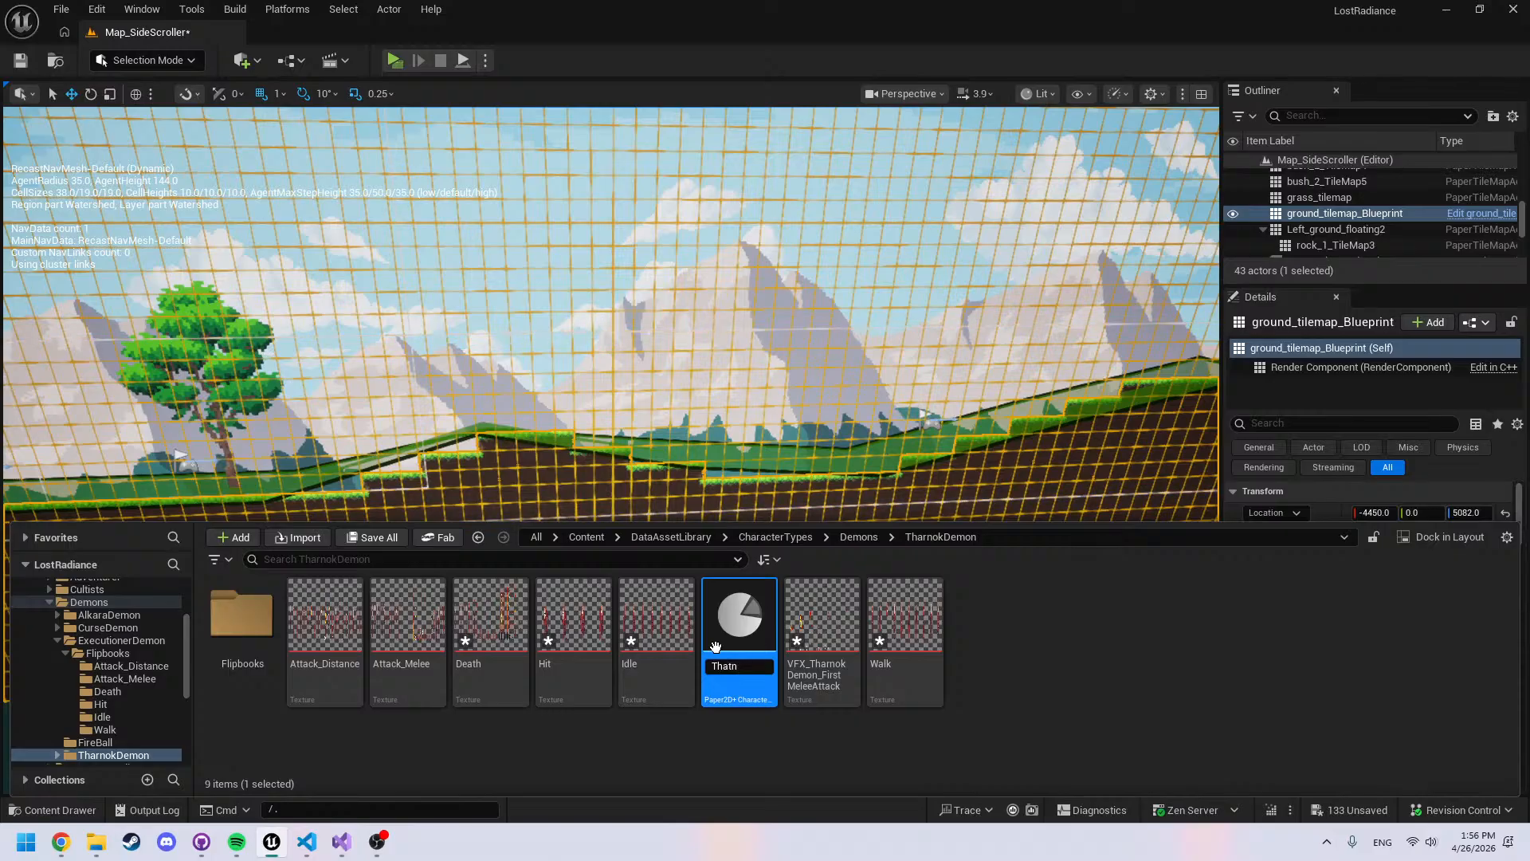
pyautogui.write('okDemon')
pyautogui.press('Left')
pyautogui.press('Left')
pyautogui.press('Left')
pyautogui.press('Left')
pyautogui.press('Left')
pyautogui.press('Left')
pyautogui.press('Left')
pyautogui.press('Left')
pyautogui.press('BackSpace')
pyautogui.write('r')
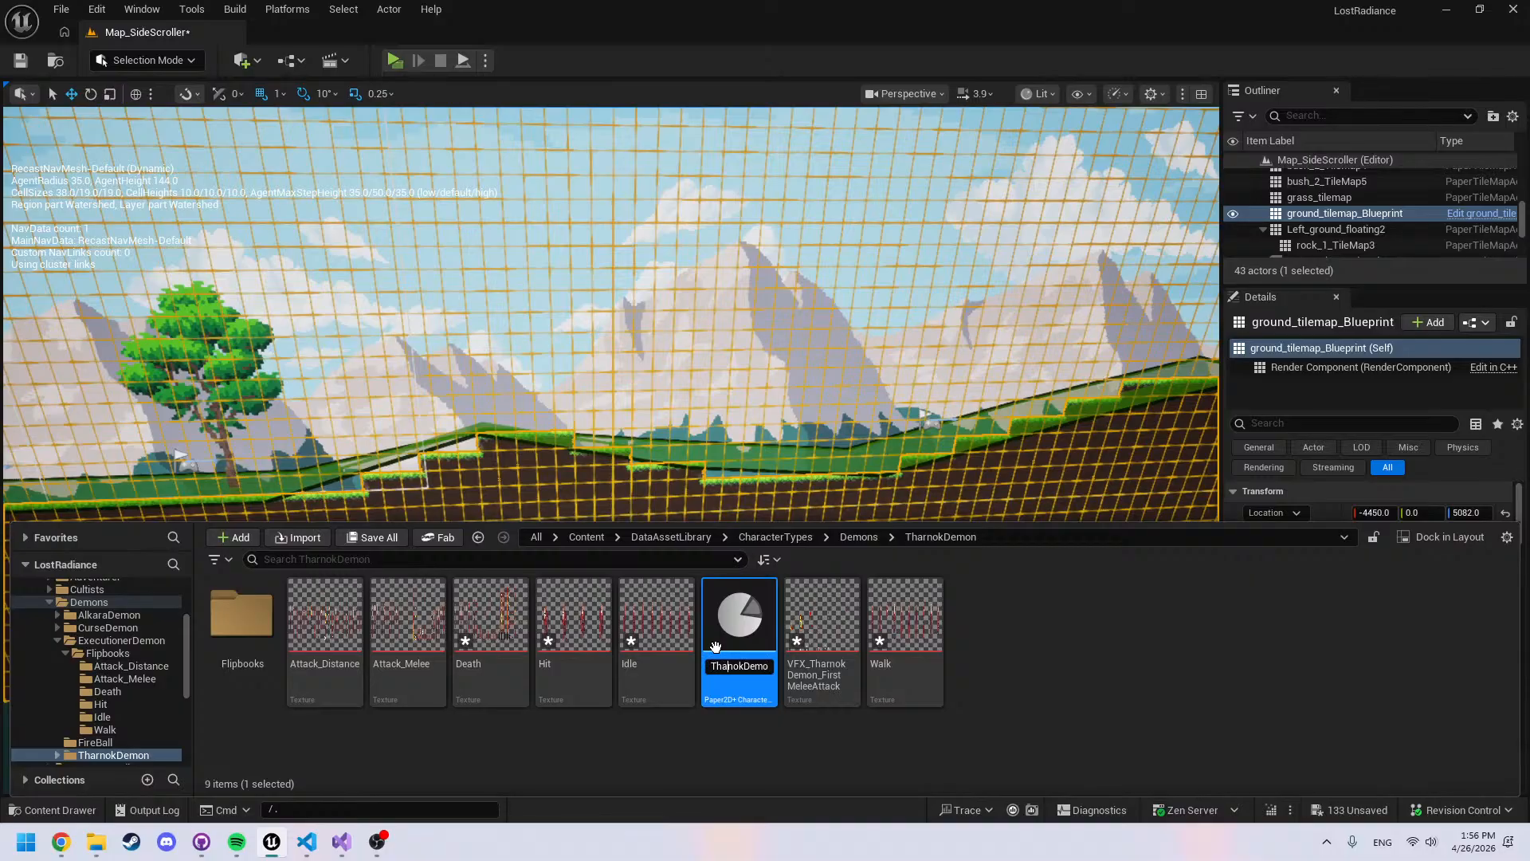
pyautogui.press('Return')
pyautogui.doubleClick(720, 644)
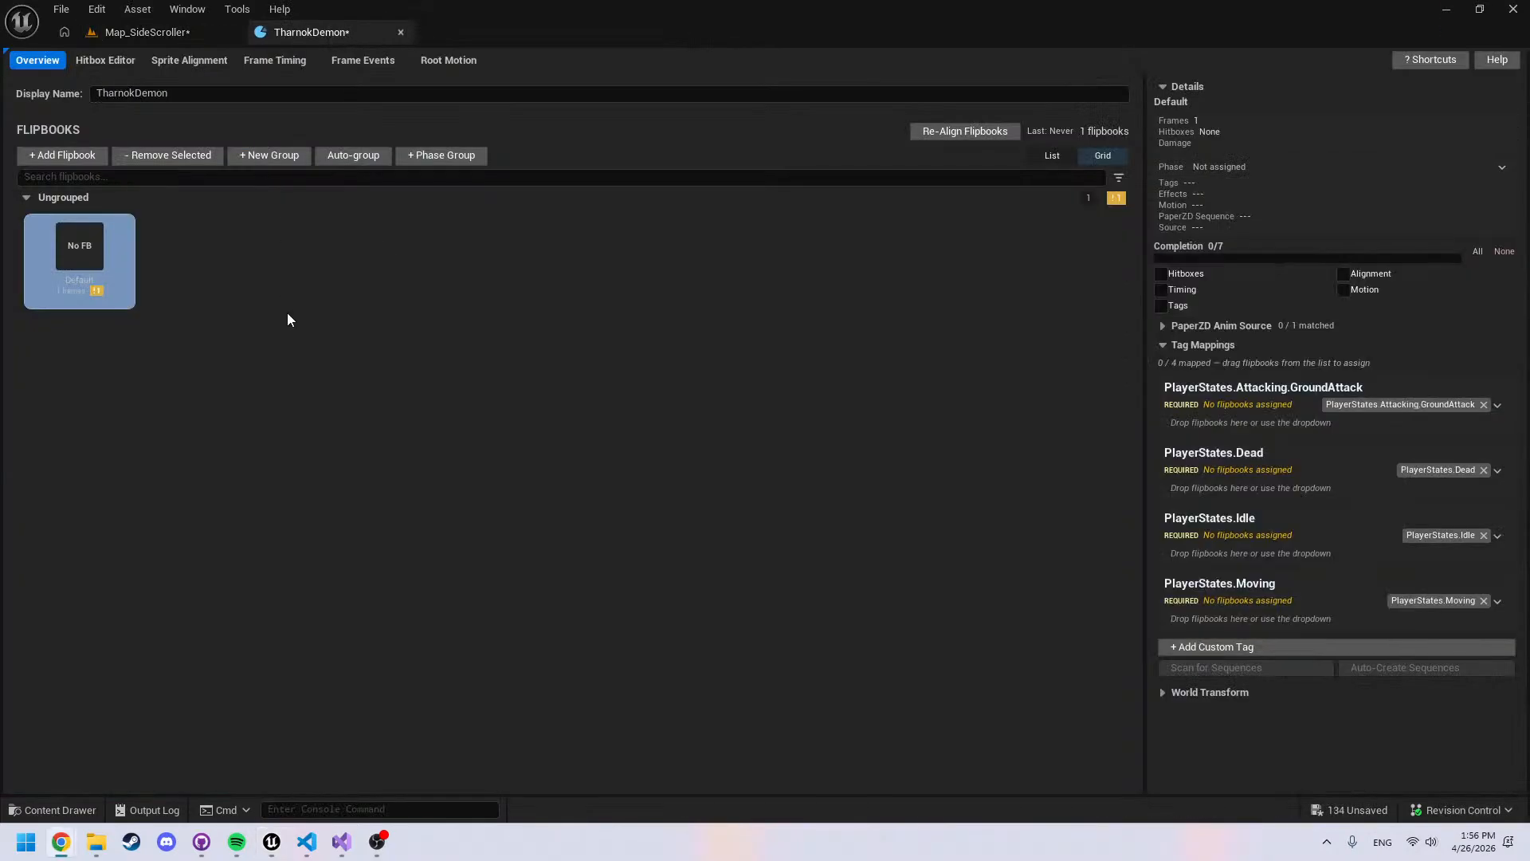
# Add the Bulk_Attack_Distance flipbook to the profile, filtering the flipbook assets by "thar"
pyautogui.hotkey('ctrl', 'space')
pyautogui.doubleClick(259, 630)
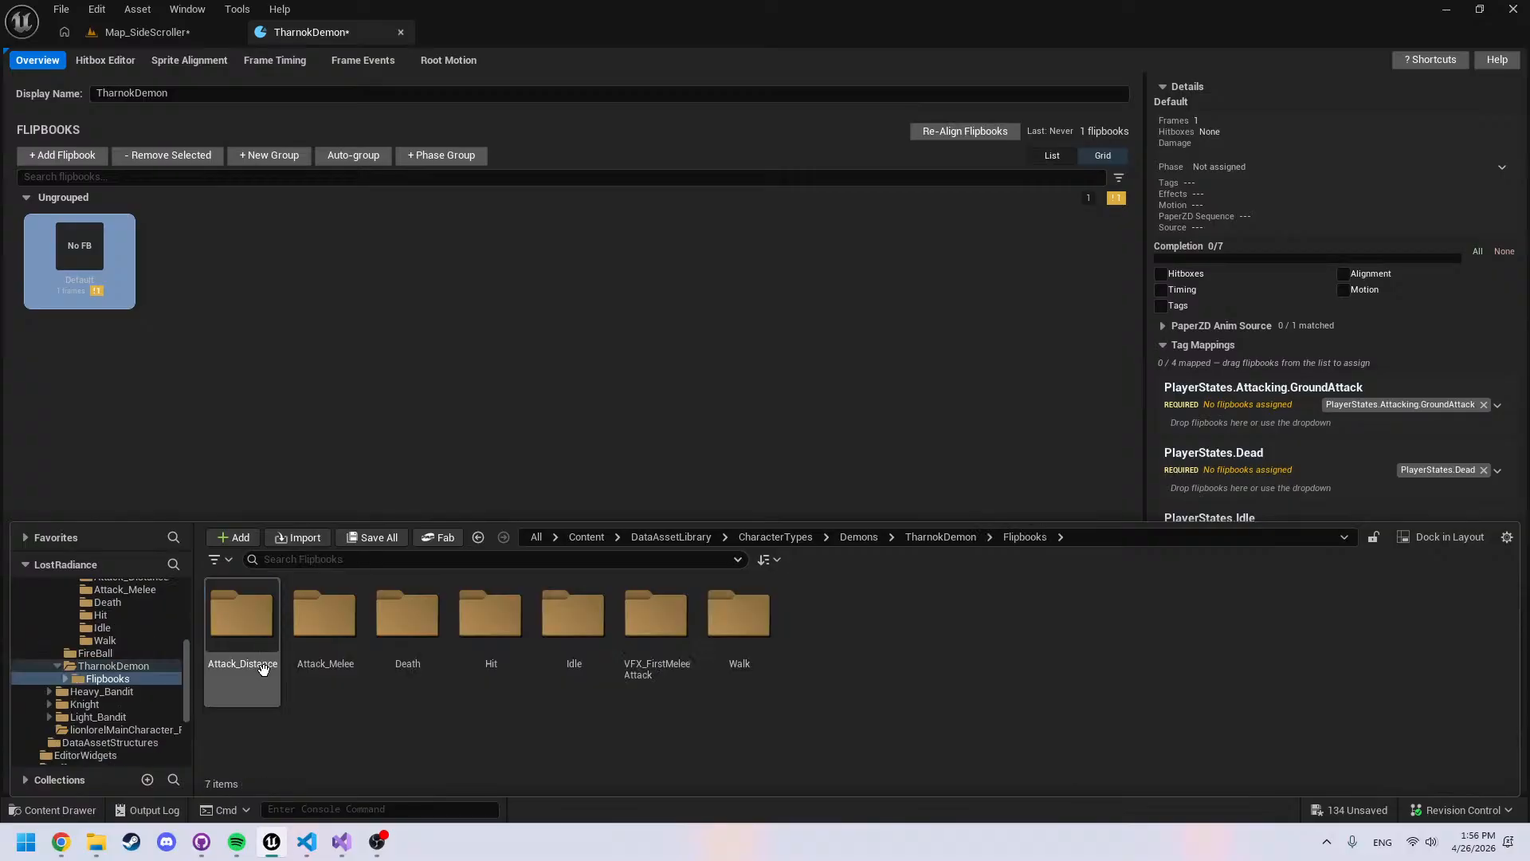
pyautogui.click(76, 156)
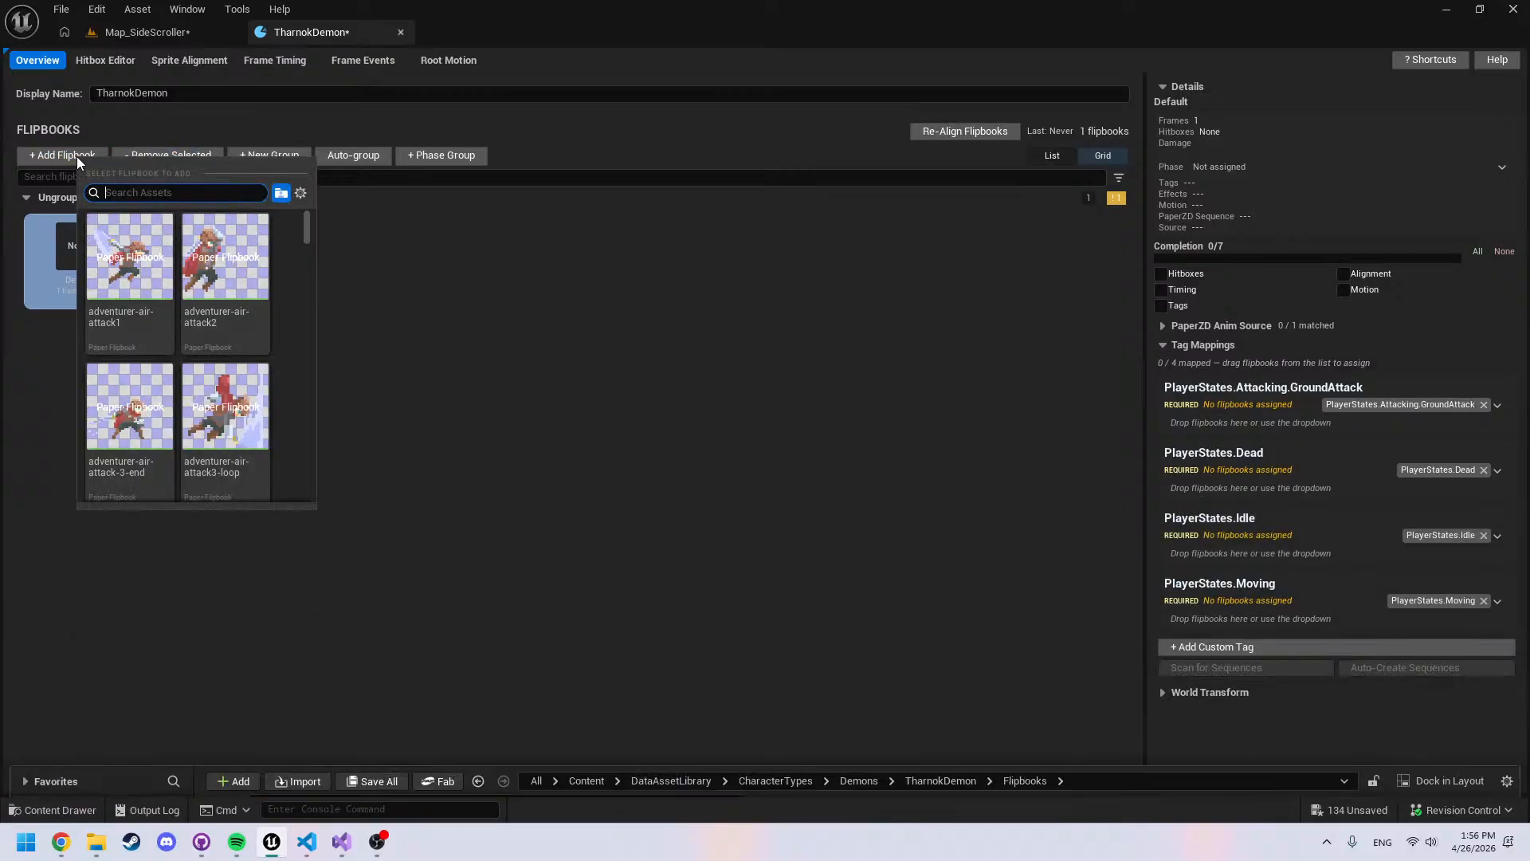
pyautogui.write('thar')
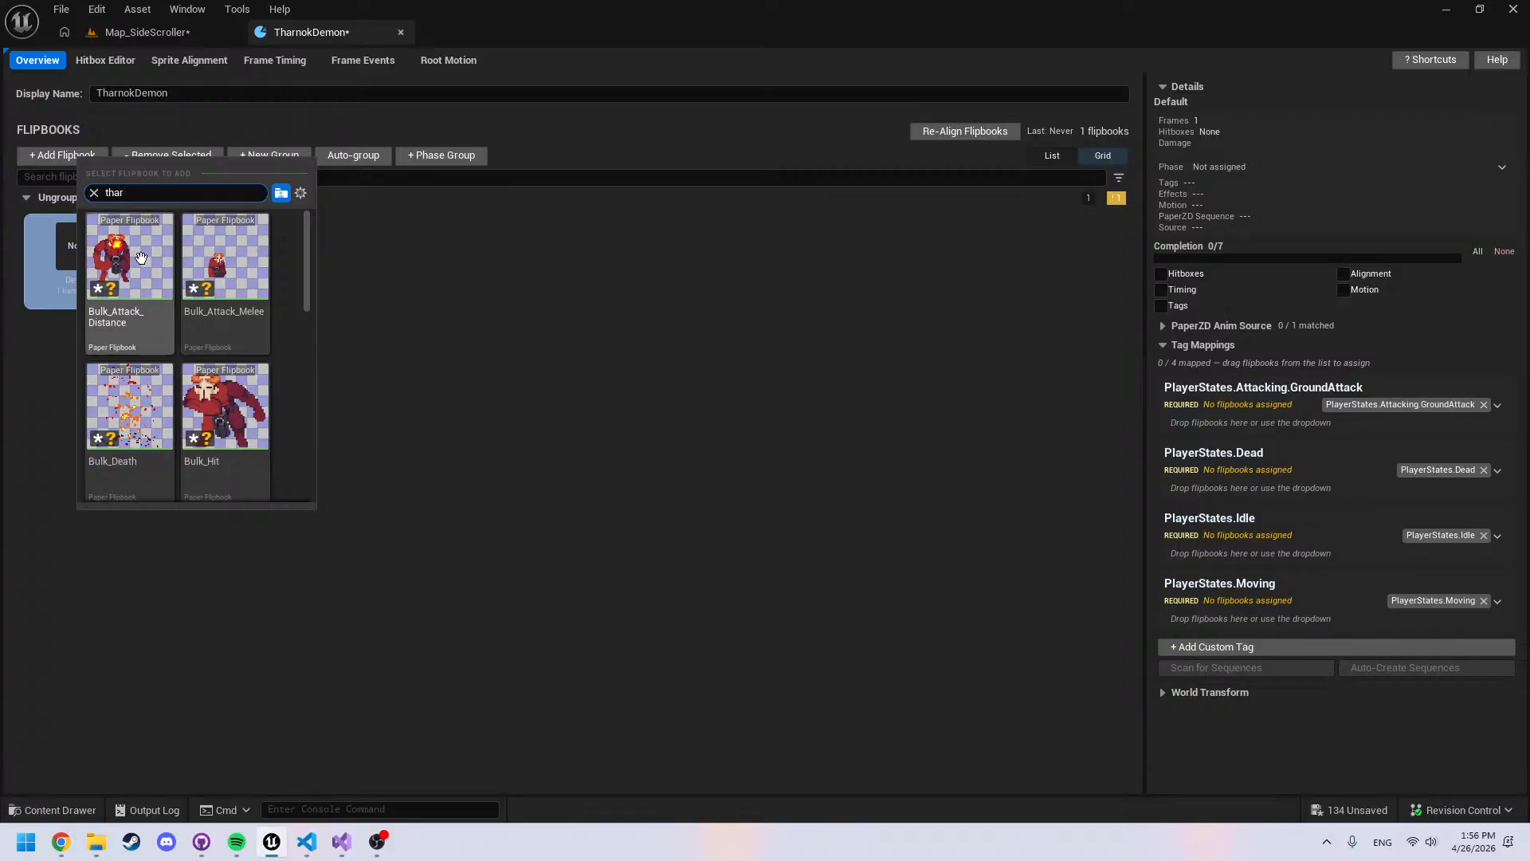
pyautogui.scroll(-5, 136, 334)
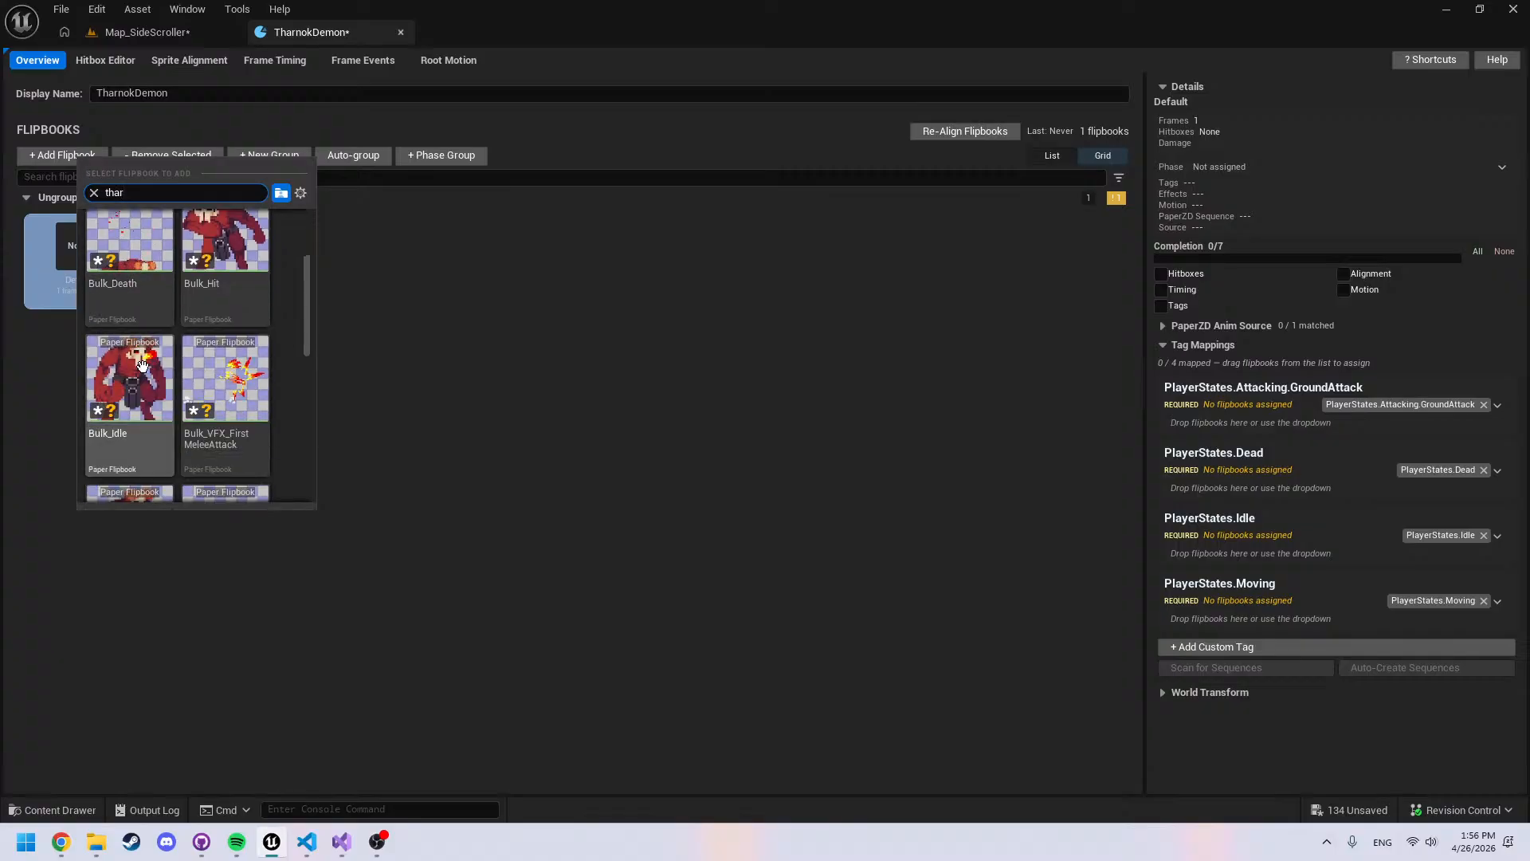
pyautogui.scroll(1, 142, 351)
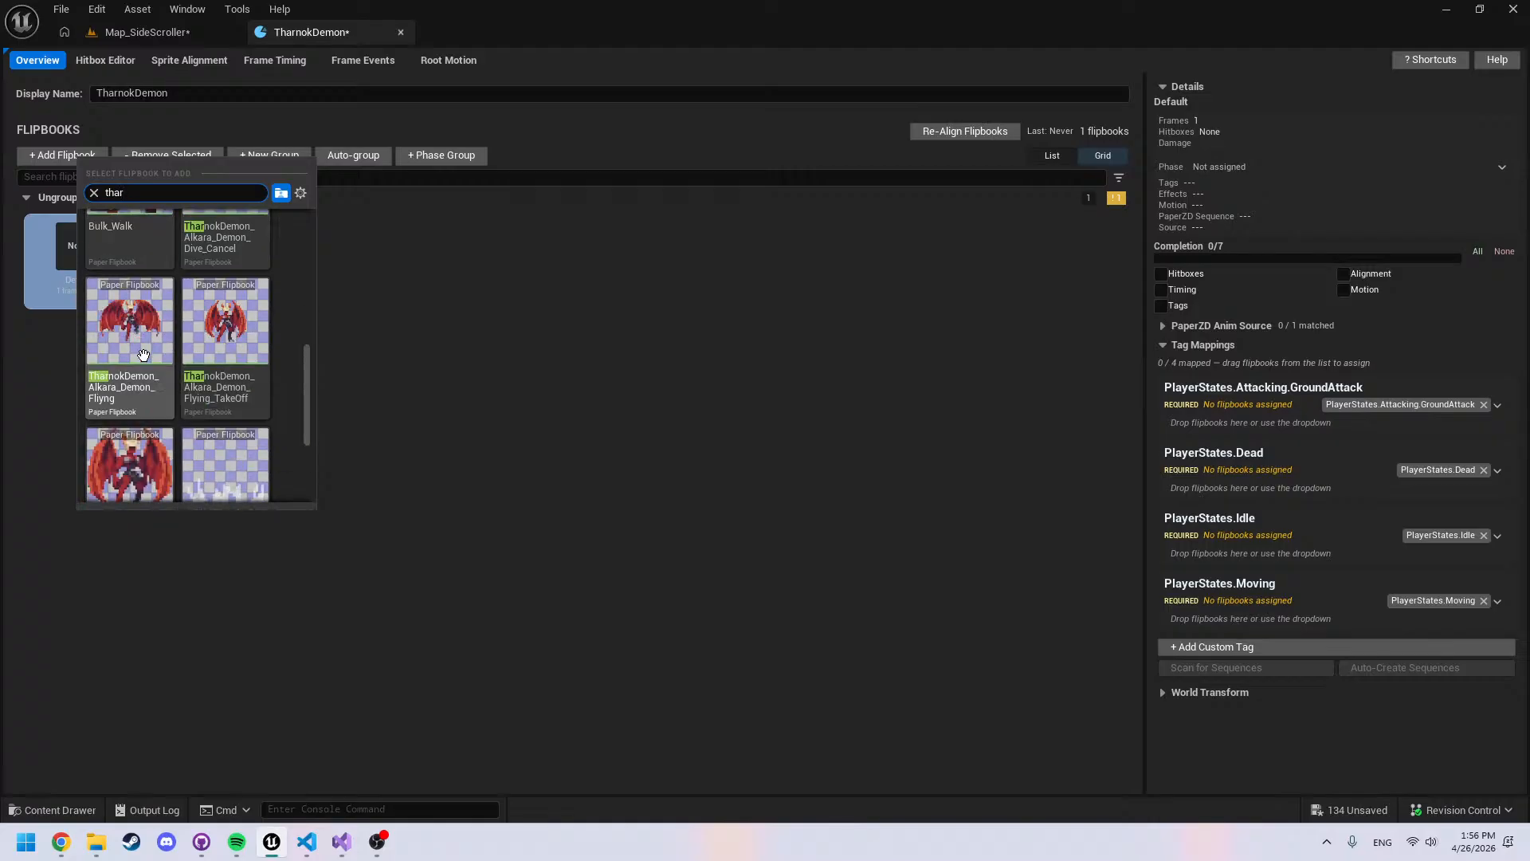
pyautogui.scroll(3, 144, 355)
pyautogui.scroll(-3, 144, 355)
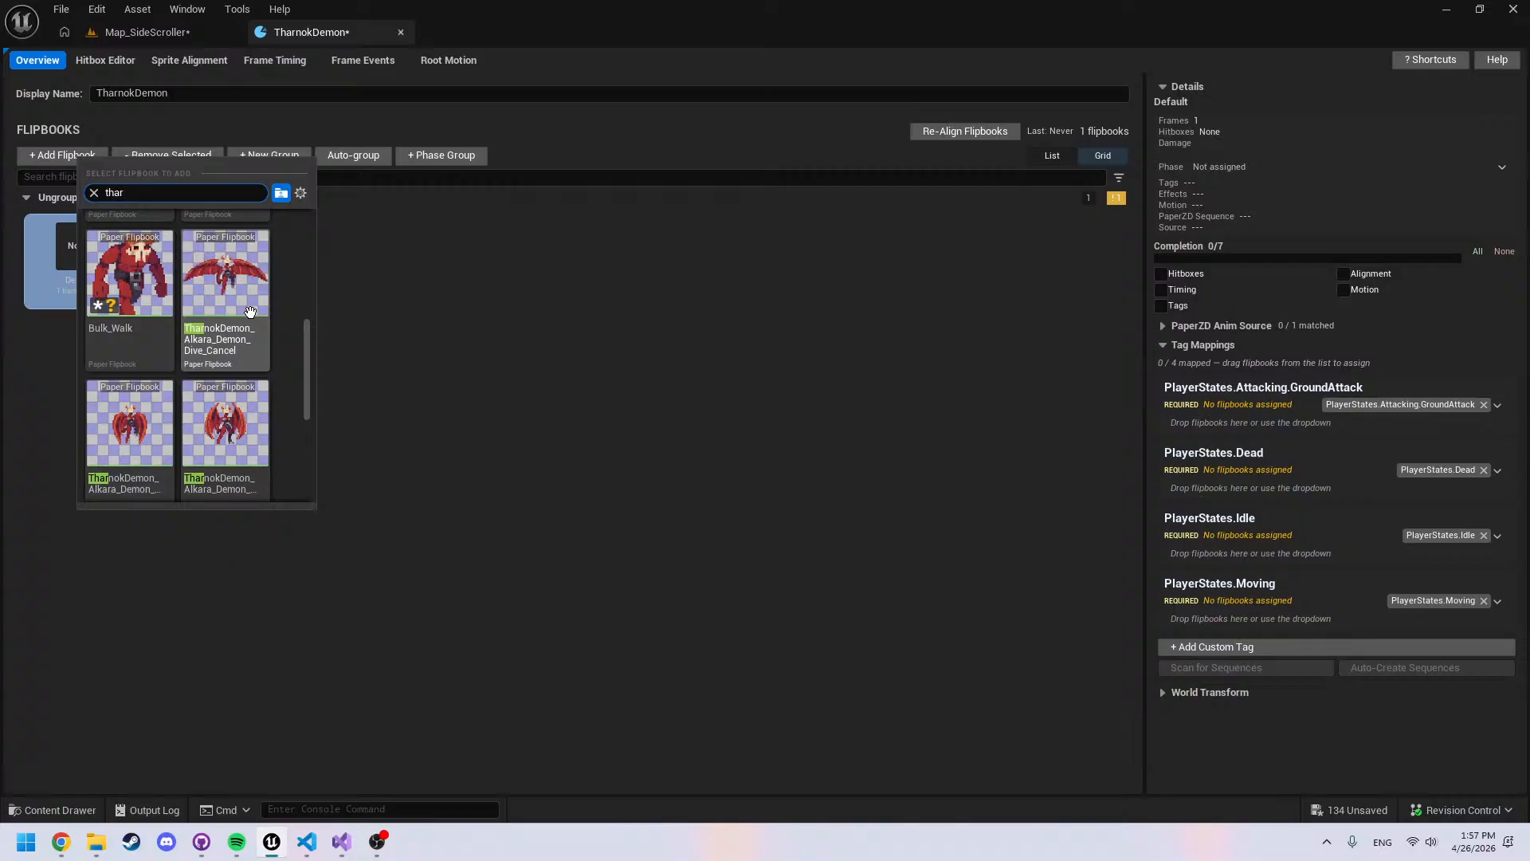
pyautogui.scroll(3, 244, 312)
pyautogui.scroll(3, 244, 312)
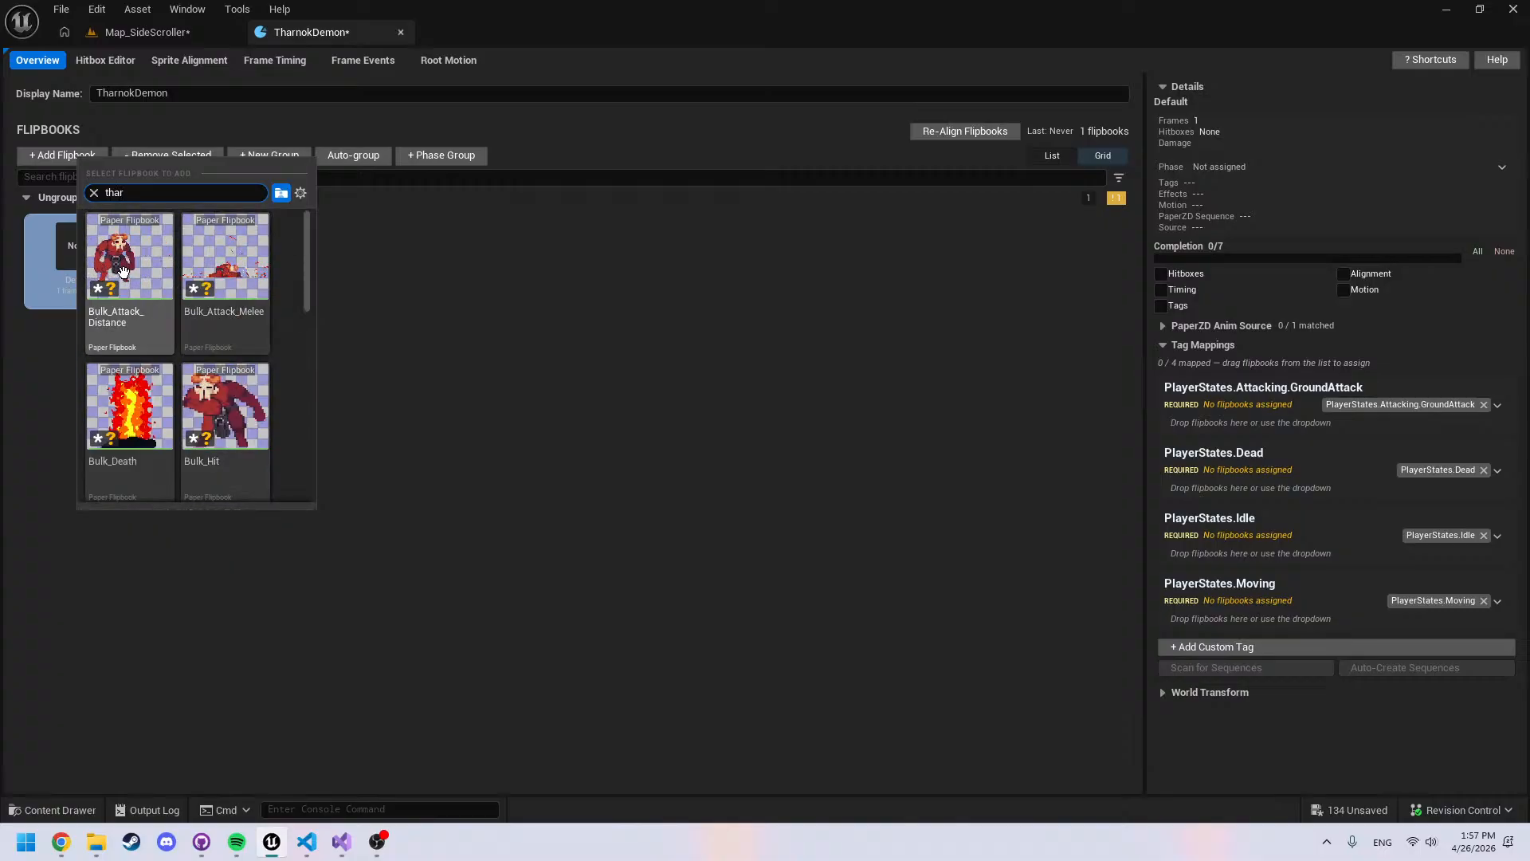
pyautogui.moveTo(123, 273)
pyautogui.mouseDown()
pyautogui.moveTo(245, 277)
pyautogui.moveTo(99, 243)
pyautogui.moveTo(107, 253)
pyautogui.mouseUp()
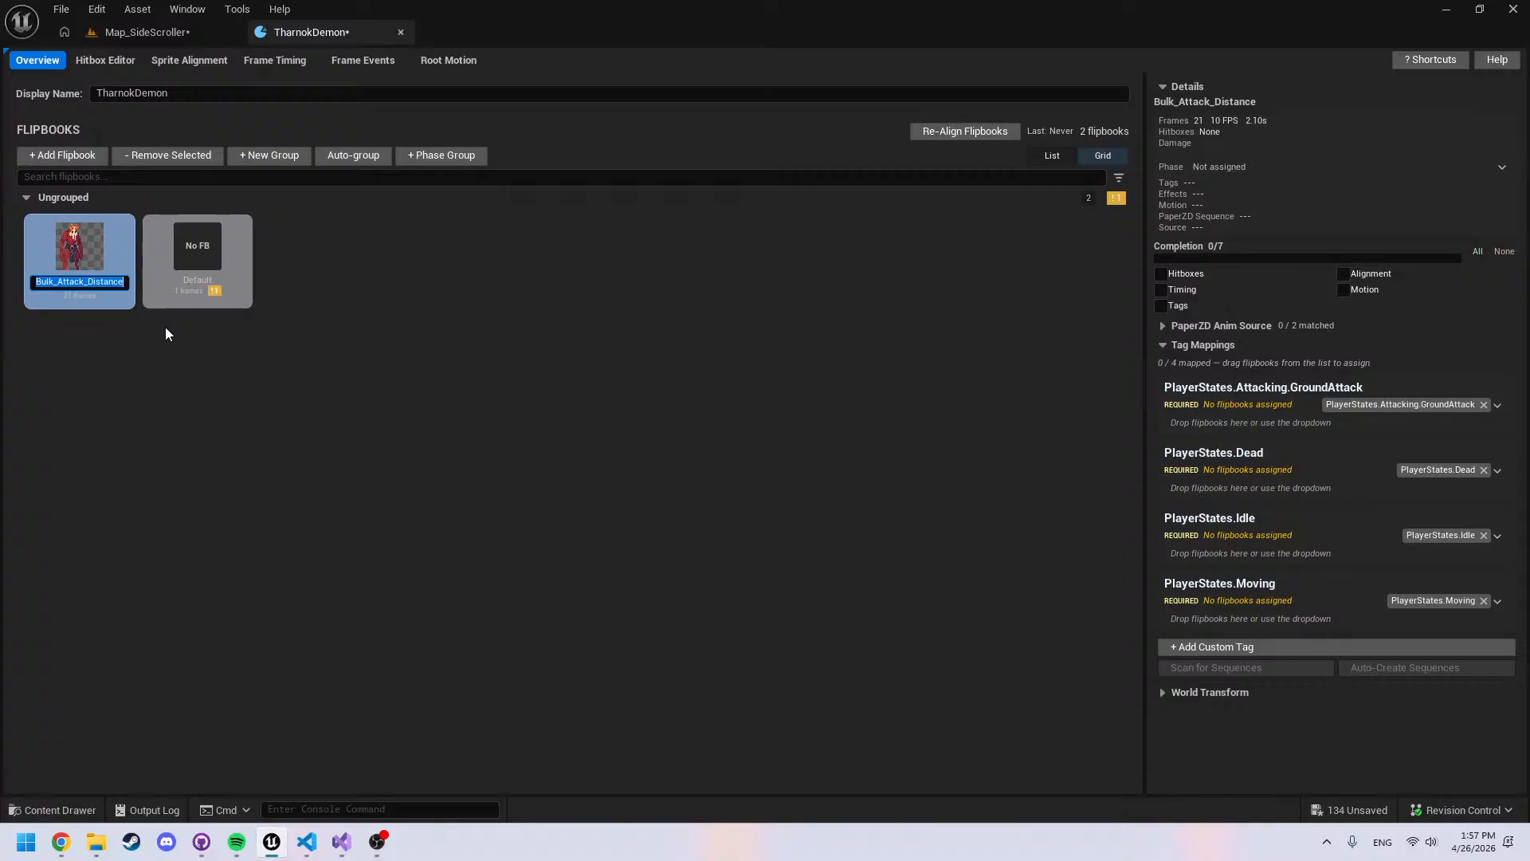
# Rename the added Bulk_Attack_Distance entry to Attack_Distance
pyautogui.press('Home')
pyautogui.press('Delete')
pyautogui.press('Delete')
pyautogui.press('Delete')
pyautogui.press('Delete')
pyautogui.press('Delete')
pyautogui.press('Return')
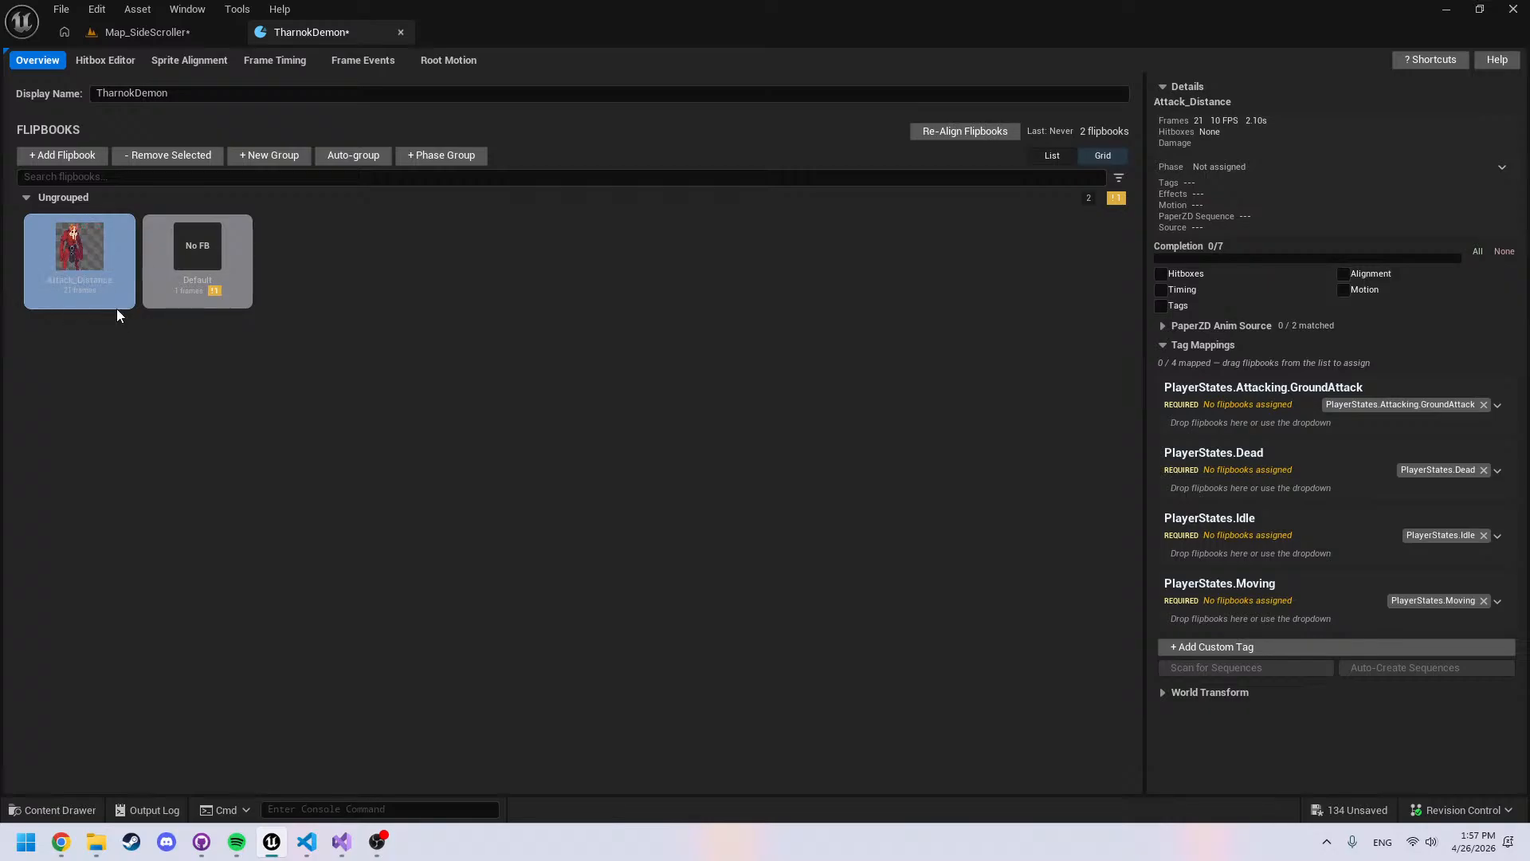
# Assign the Bulk_Attack_Melee flipbook to the Default entry and rename that entry Attack Melee
pyautogui.click(203, 245)
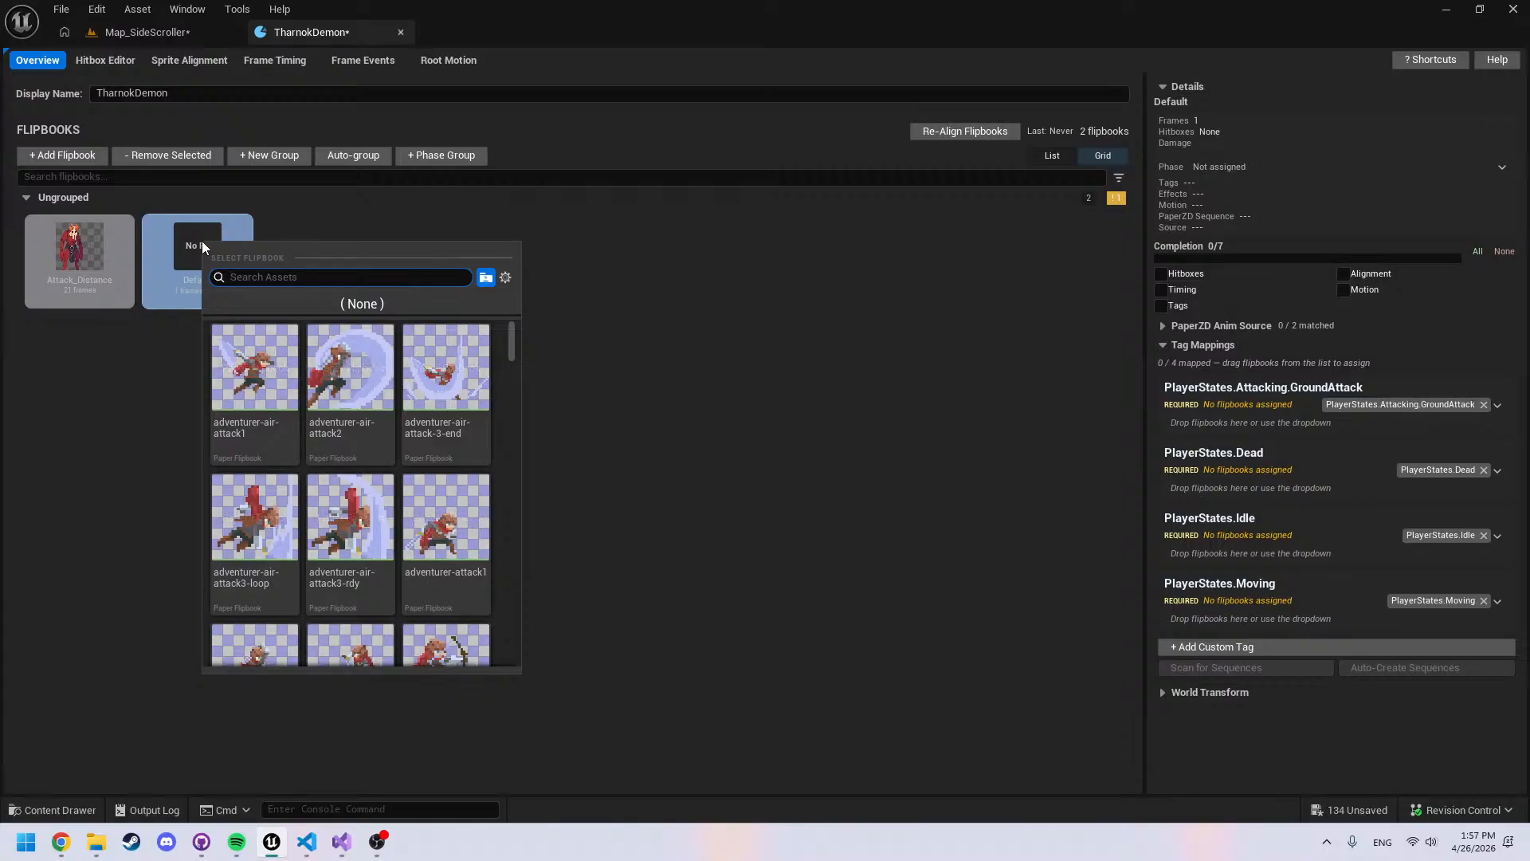
pyautogui.write('tha')
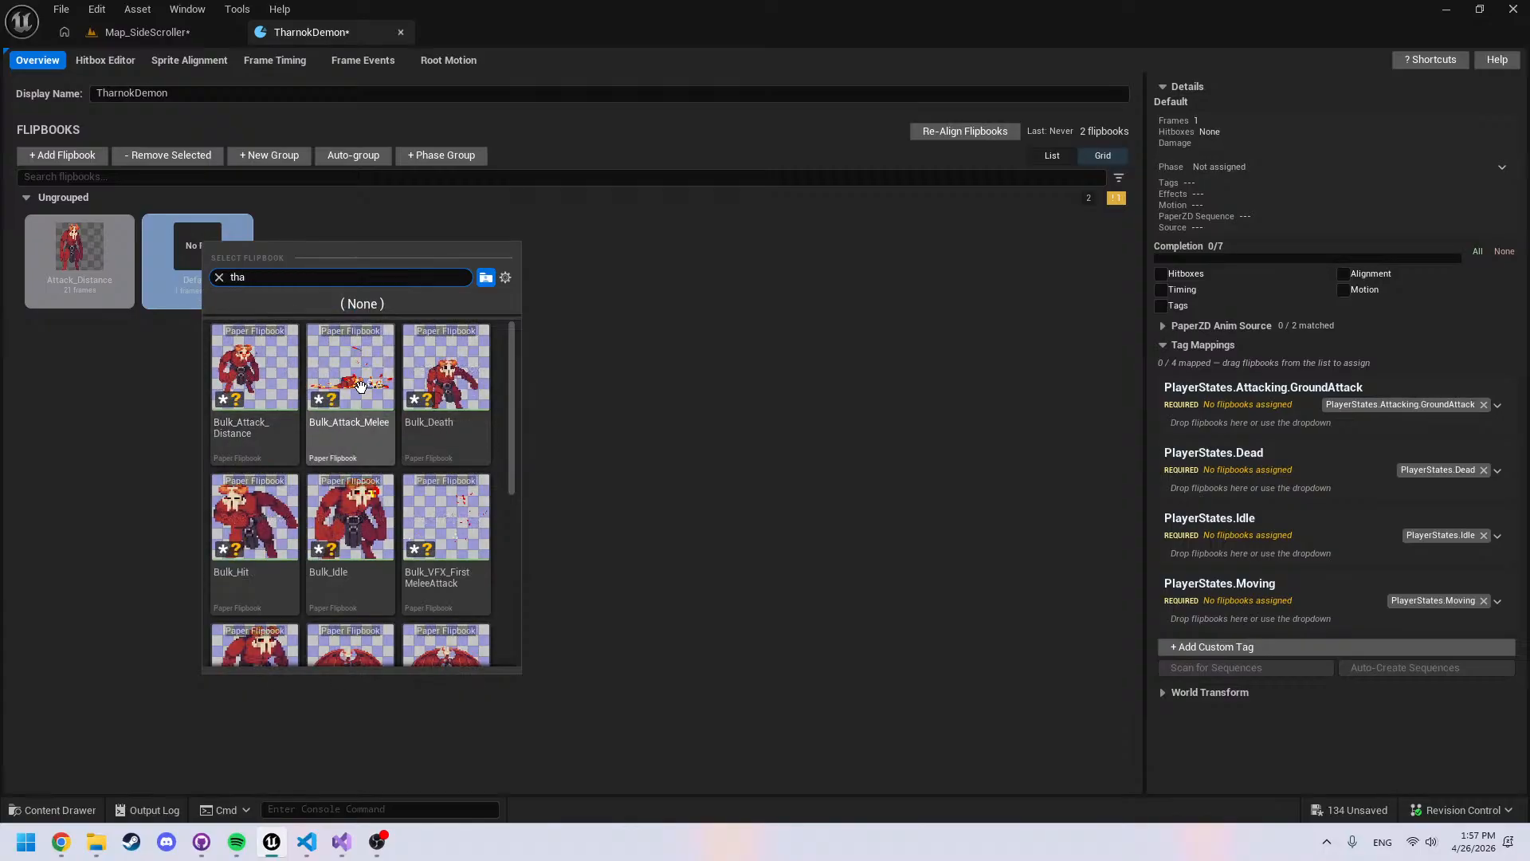
pyautogui.click(361, 386)
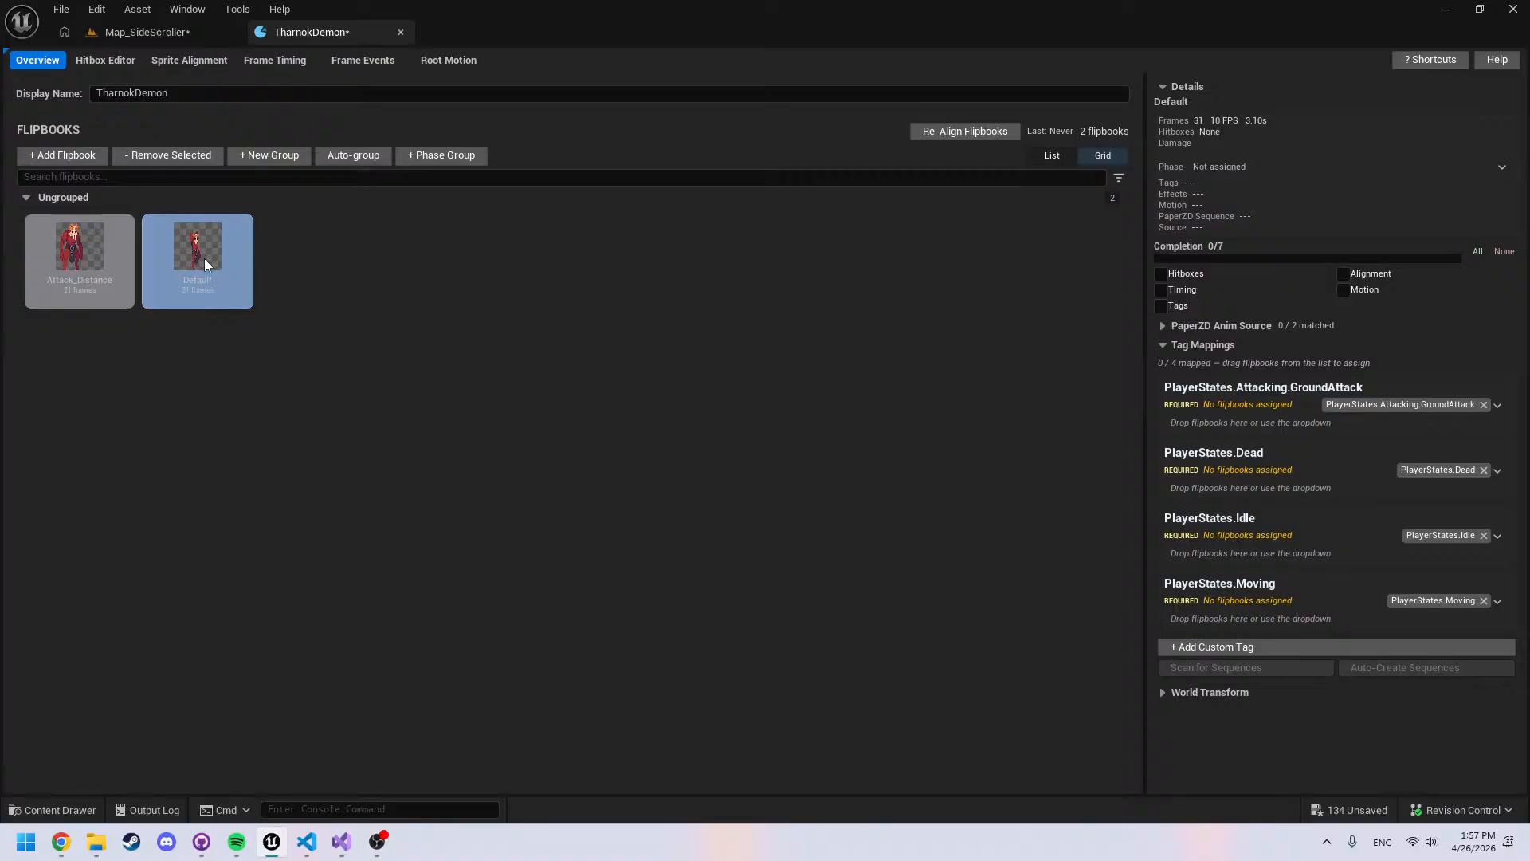
pyautogui.hotkey('ctrl', 'space')
pyautogui.click(178, 243)
pyautogui.press('F2')
pyautogui.write('Attack Melee')
pyautogui.press('Return')
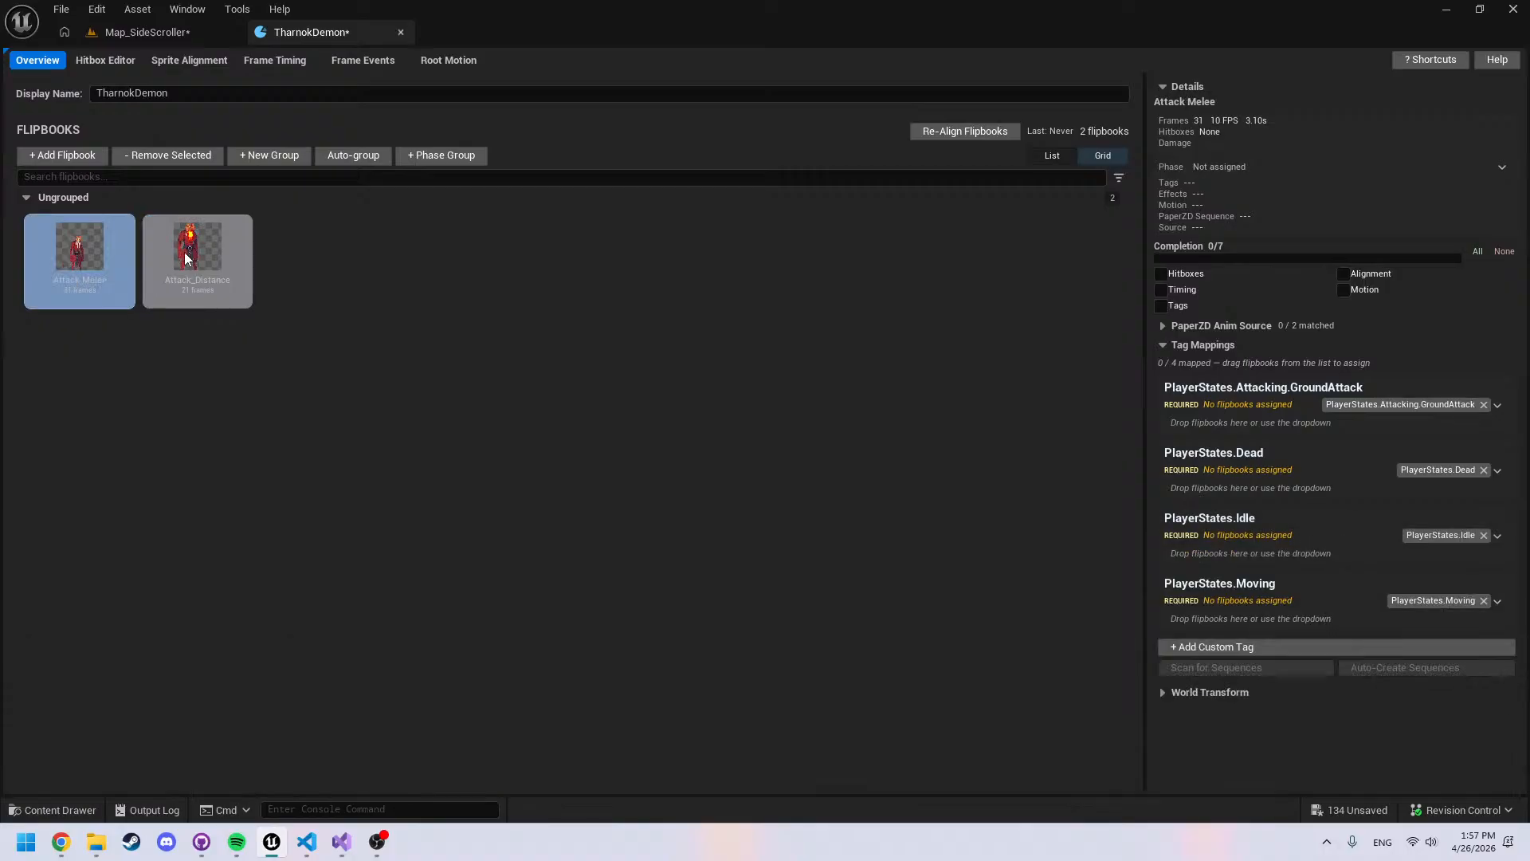
# Try to add the Bulk_Death flipbook to the profile straight from the TharnokDemon Flipbooks/Death content folder
pyautogui.hotkey('ctrl', 'space')
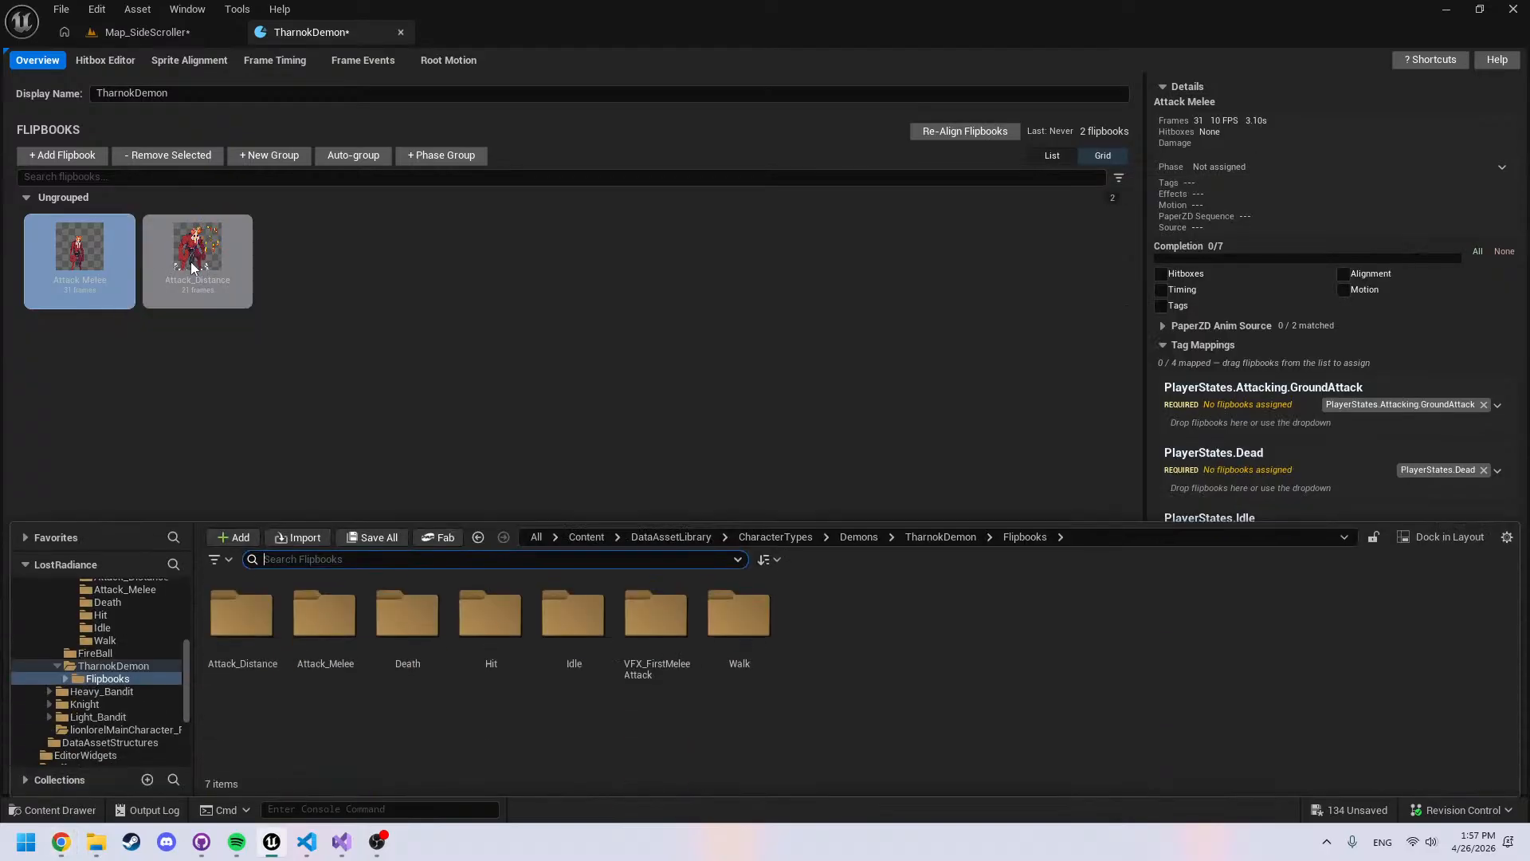
pyautogui.click(311, 351)
pyautogui.click(76, 155)
pyautogui.click(431, 292)
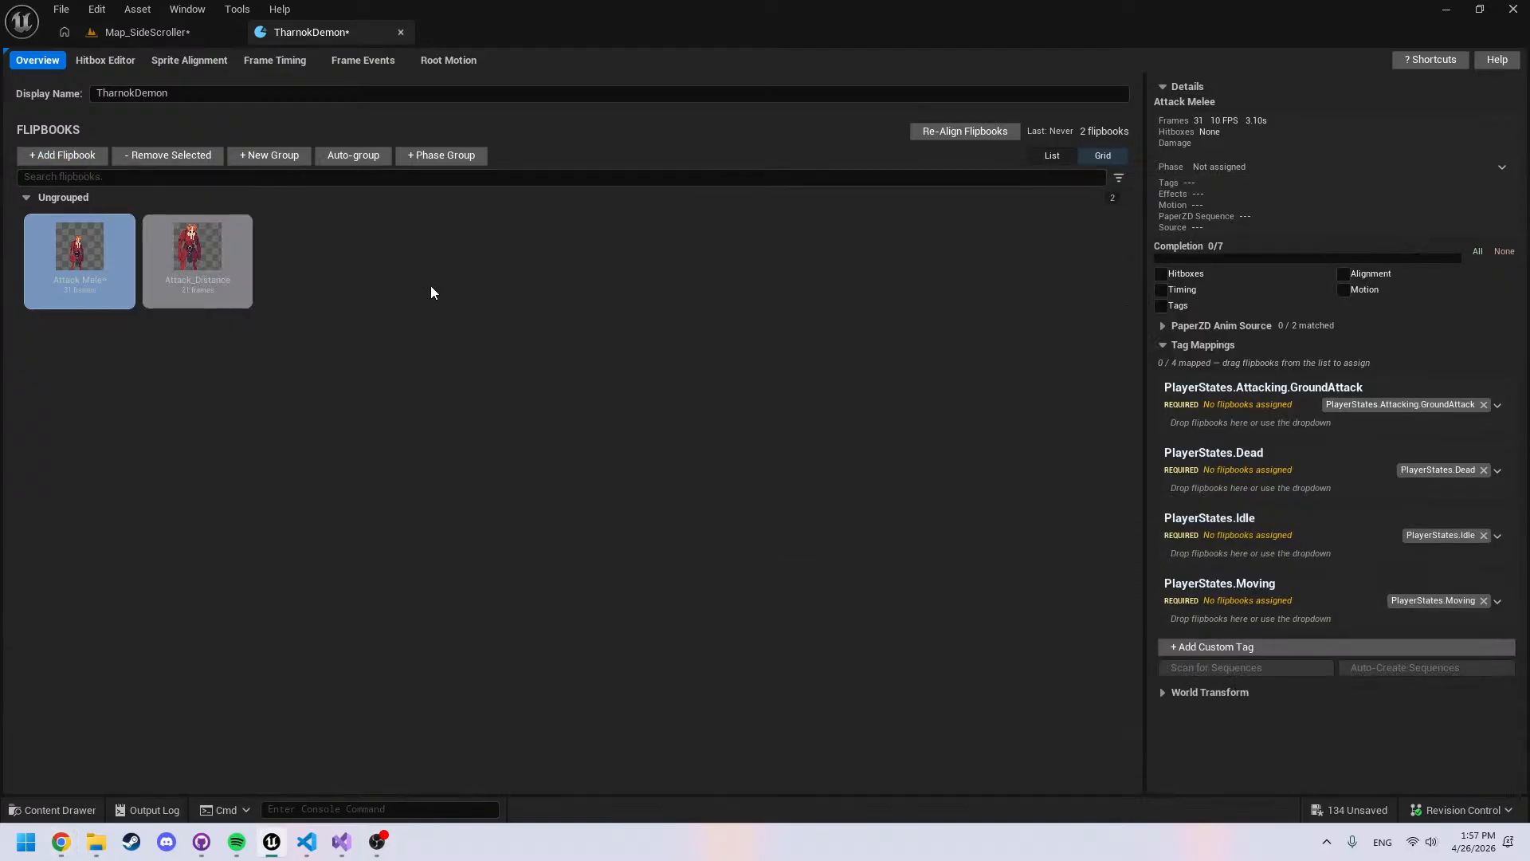
pyautogui.hotkey('ctrl', 'space')
pyautogui.doubleClick(418, 681)
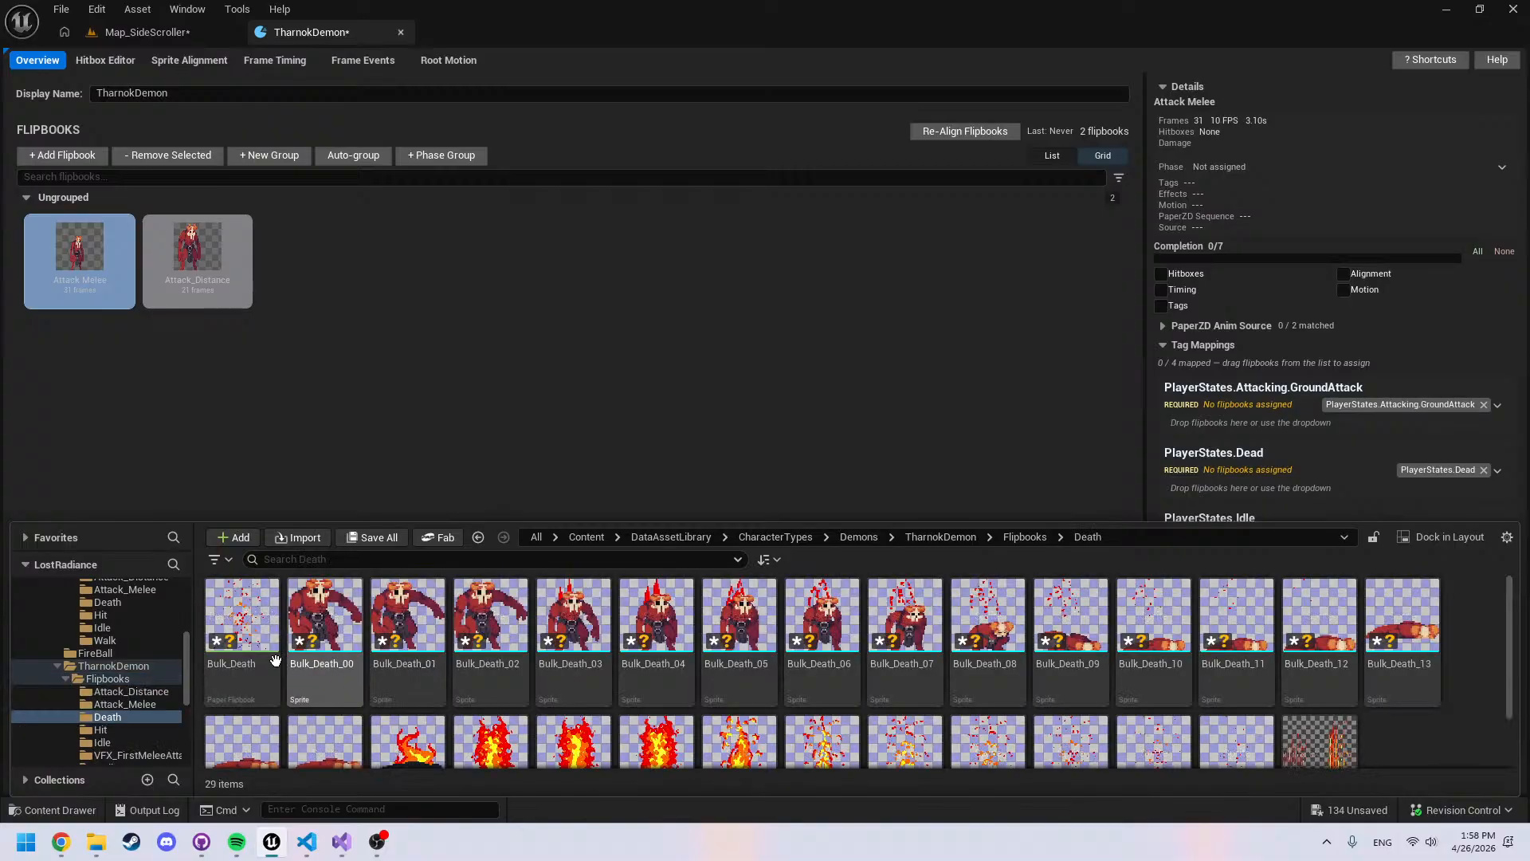
pyautogui.moveTo(275, 660); pyautogui.dragTo(357, 330)
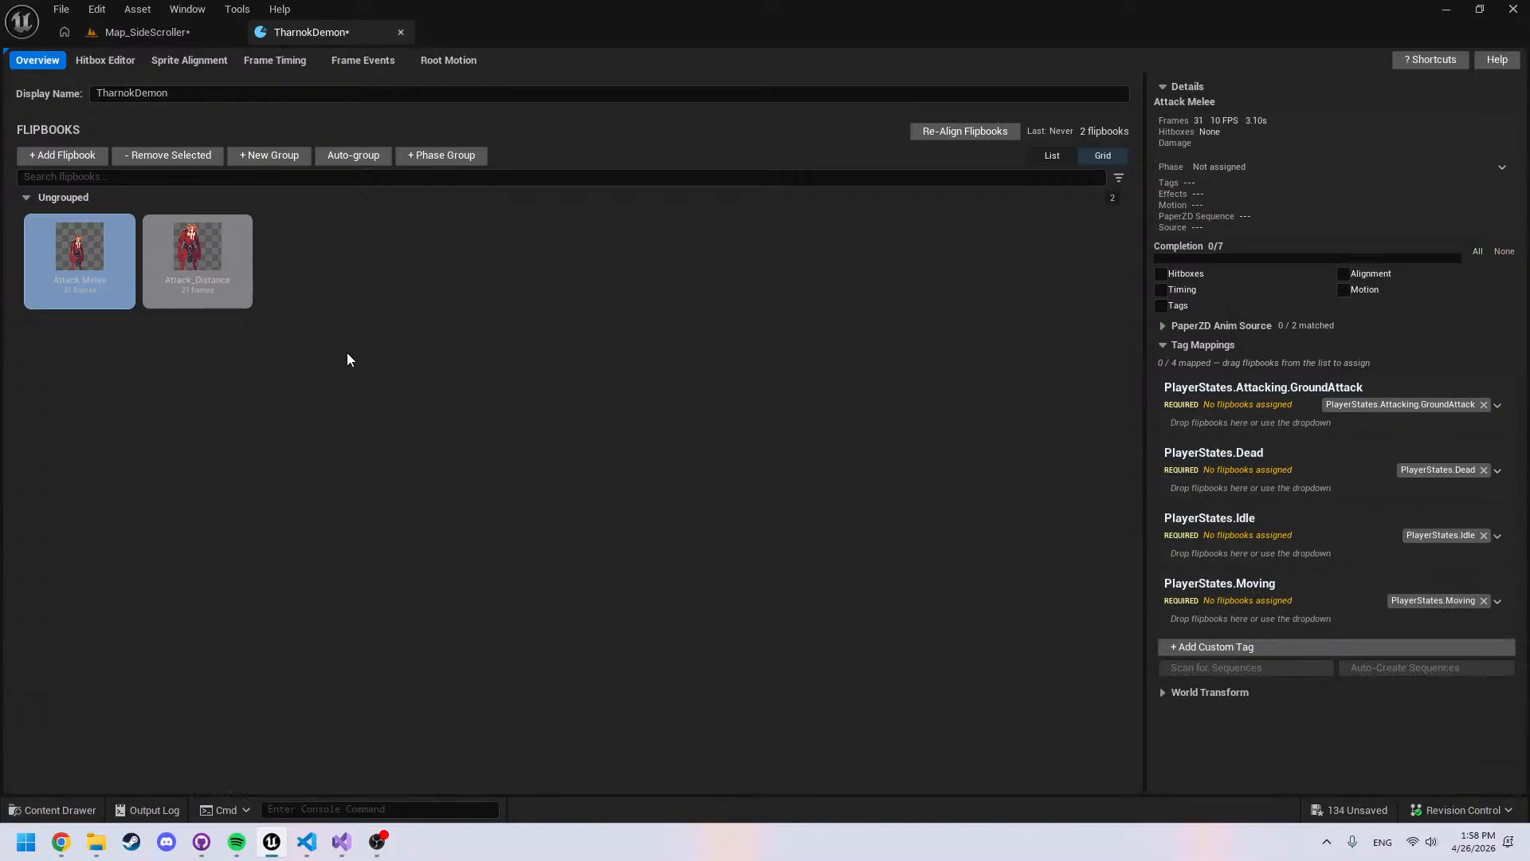
pyautogui.hotkey('ctrl', 'space')
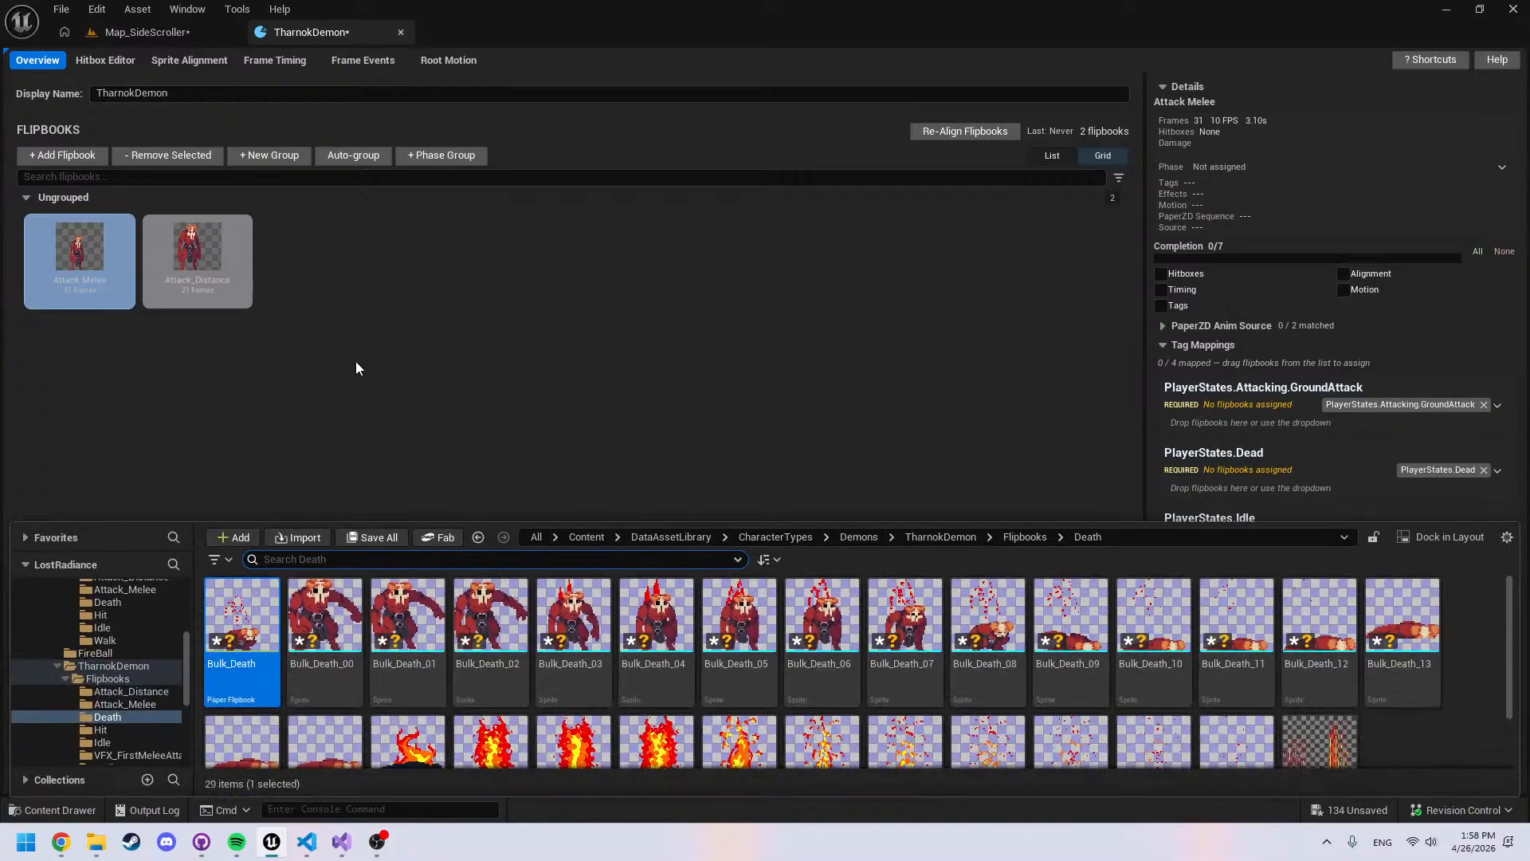
pyautogui.hotkey('ctrl', 'space')
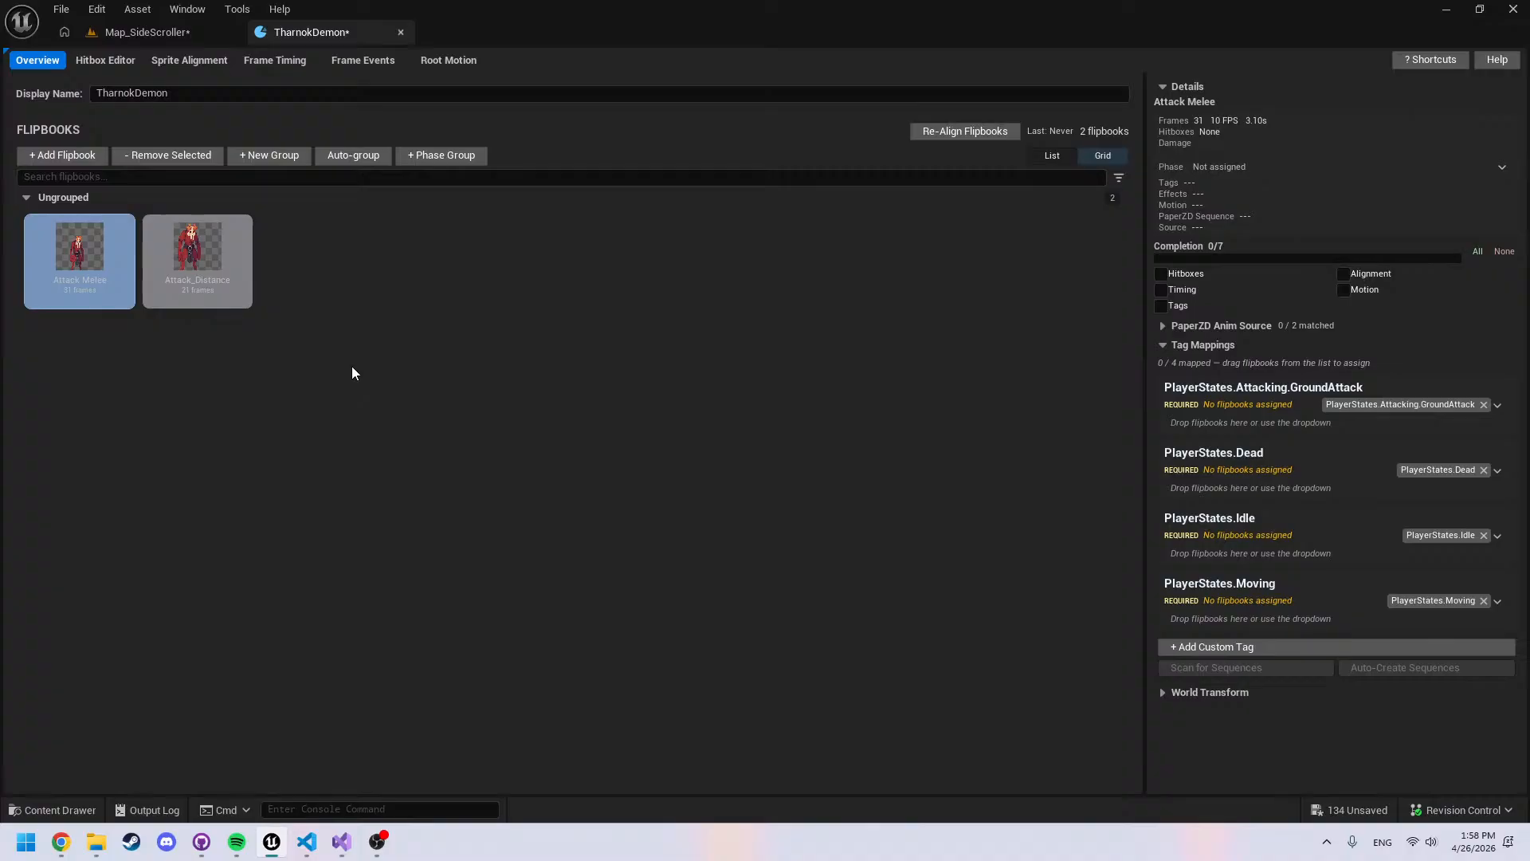
# Add the Bulk_Death flipbook to the profile, filtering the flipbook assets by "tharn", and rename its entry Death
pyautogui.click(70, 160)
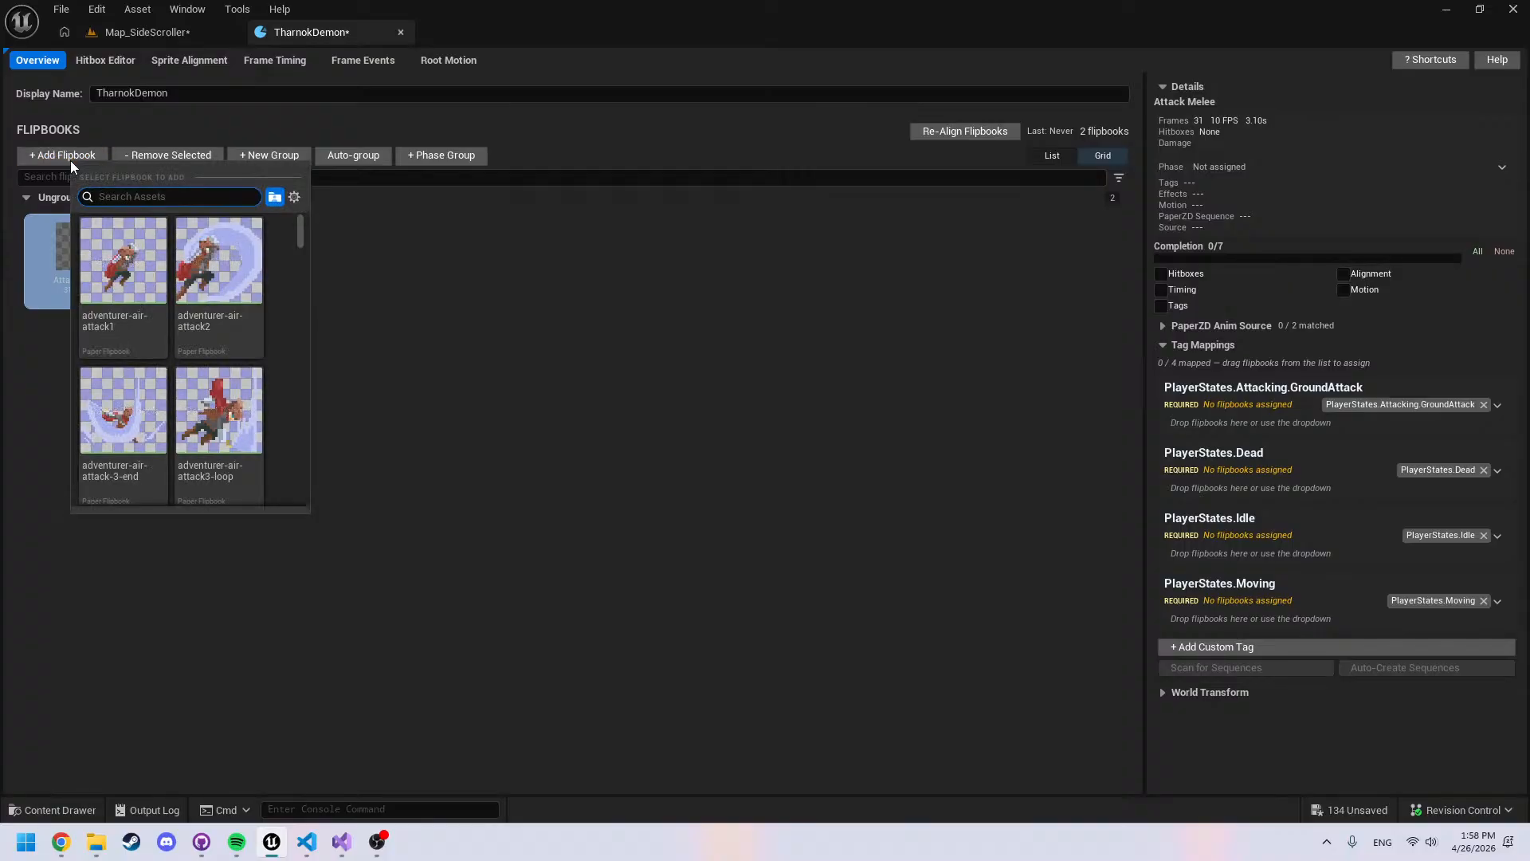
pyautogui.write('tga')
pyautogui.press('BackSpace')
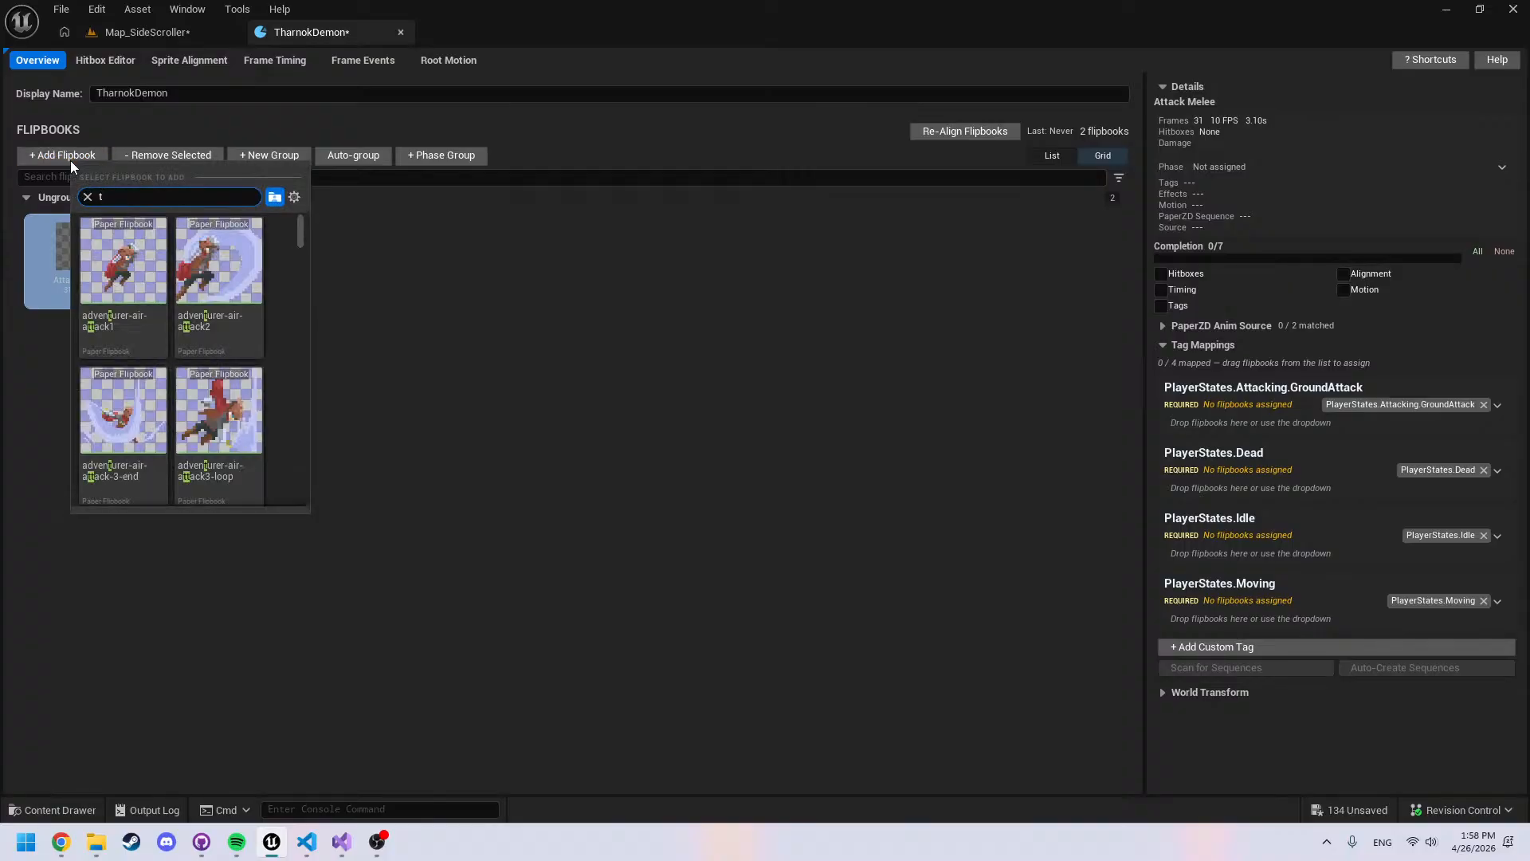
pyautogui.write('harn')
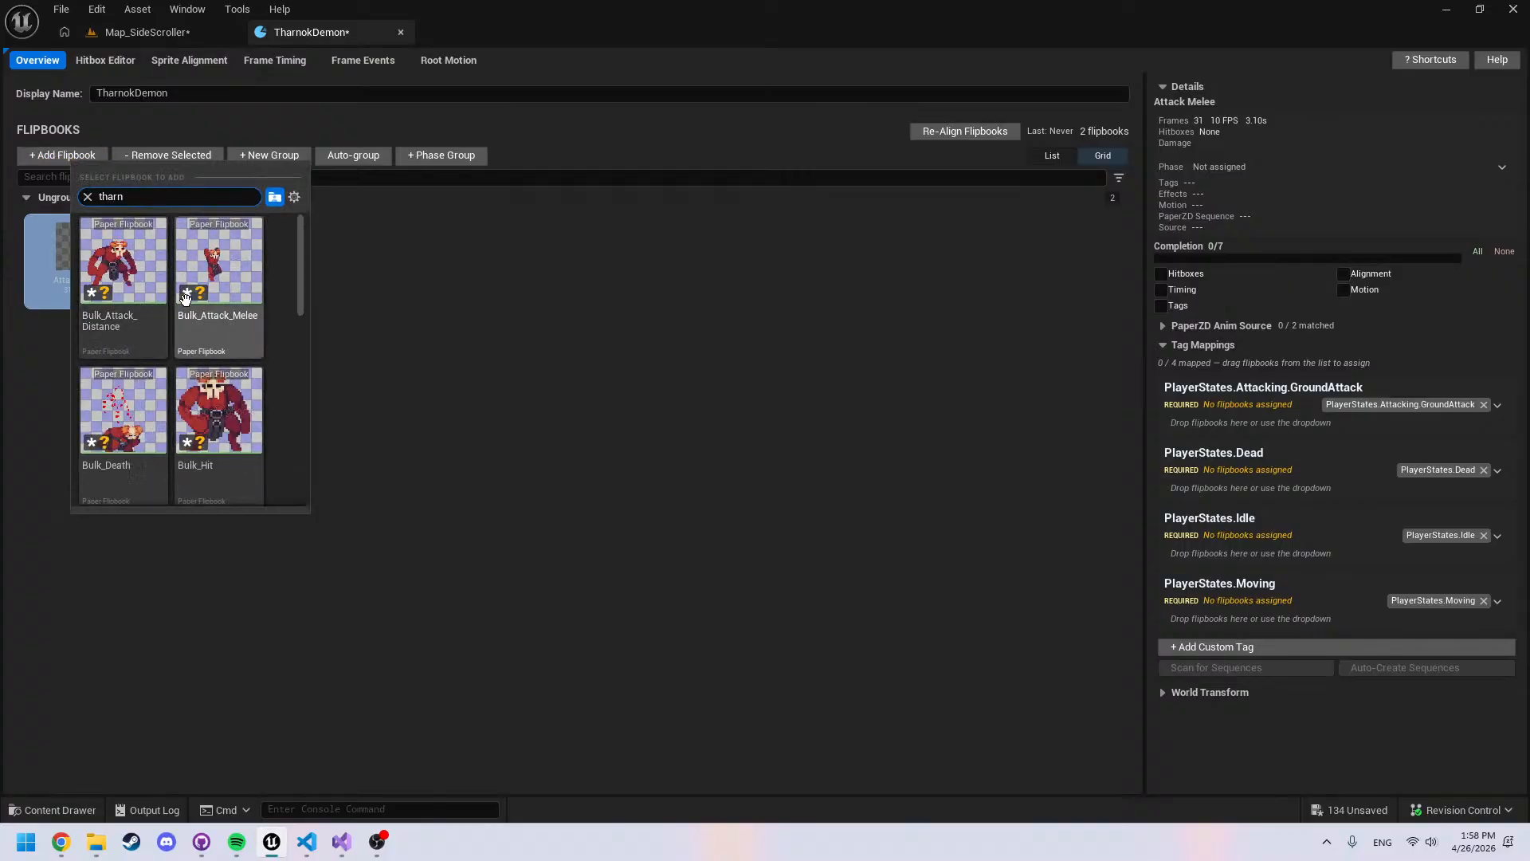
pyautogui.scroll(-1, 243, 348)
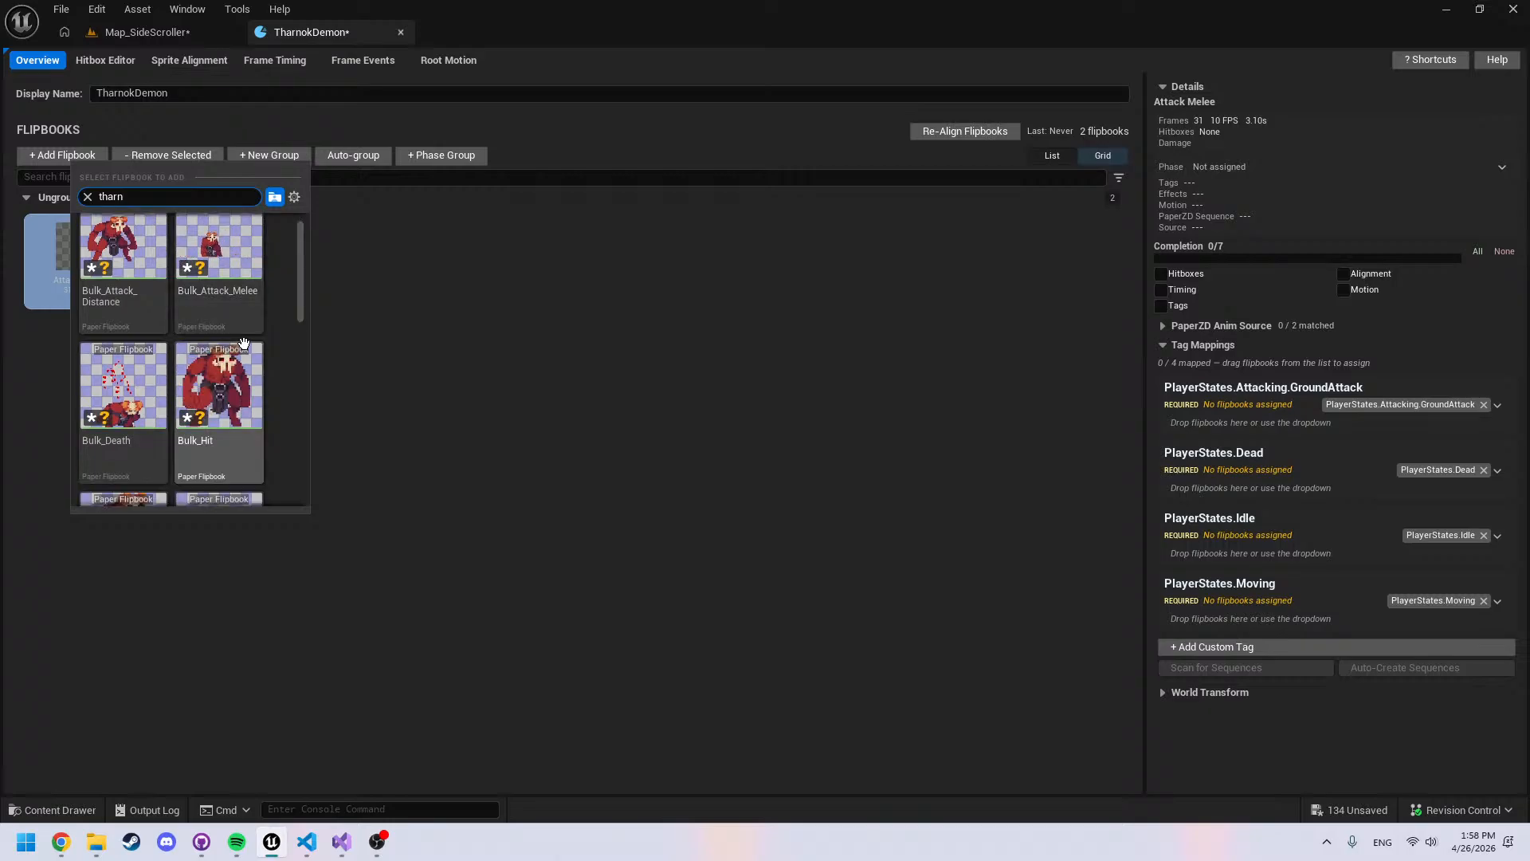
pyautogui.scroll(1, 235, 335)
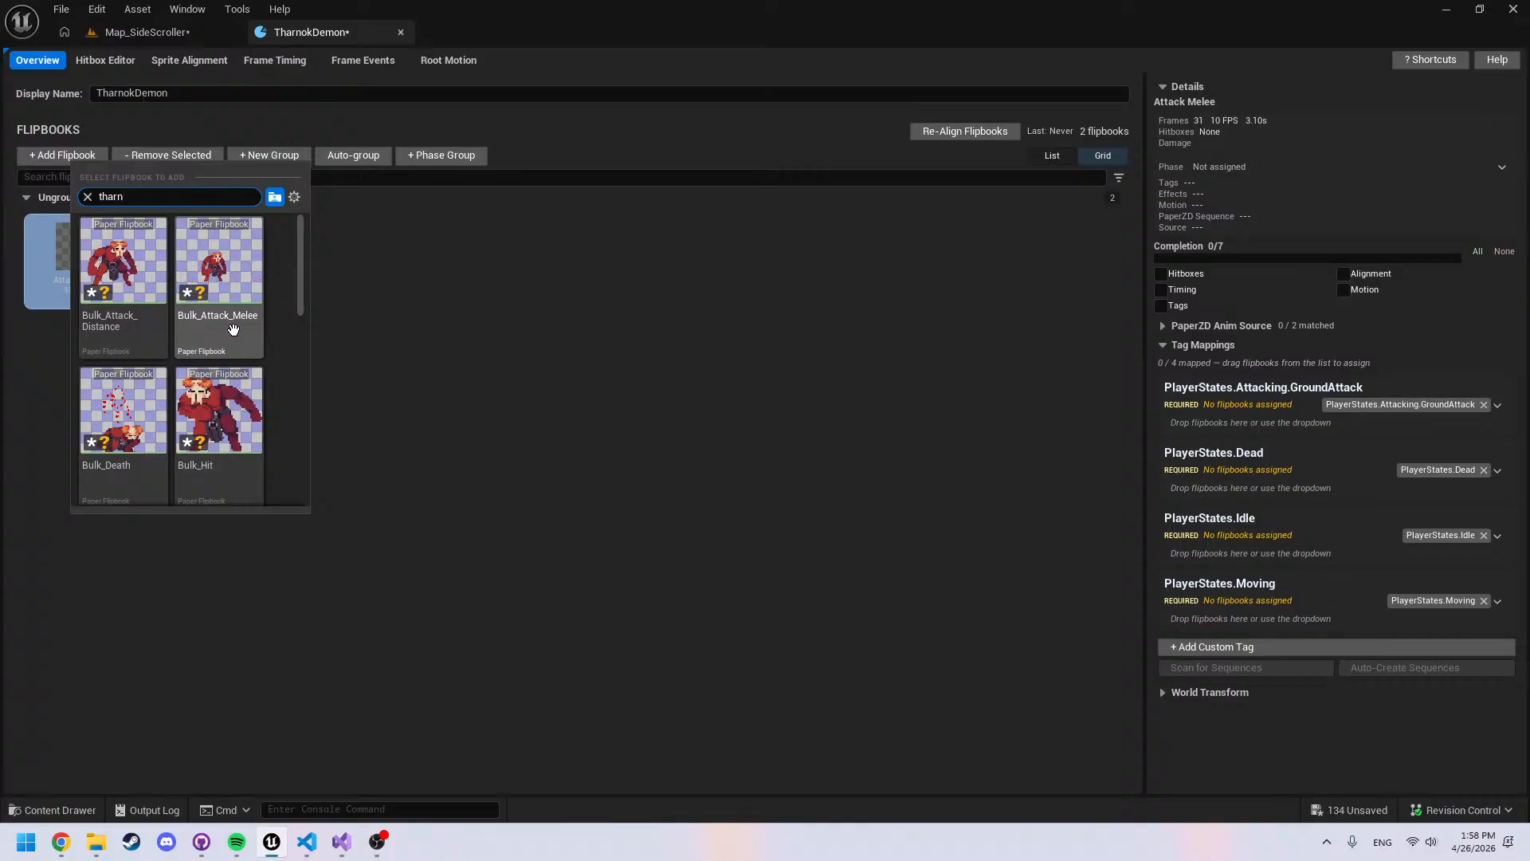
pyautogui.click(135, 402)
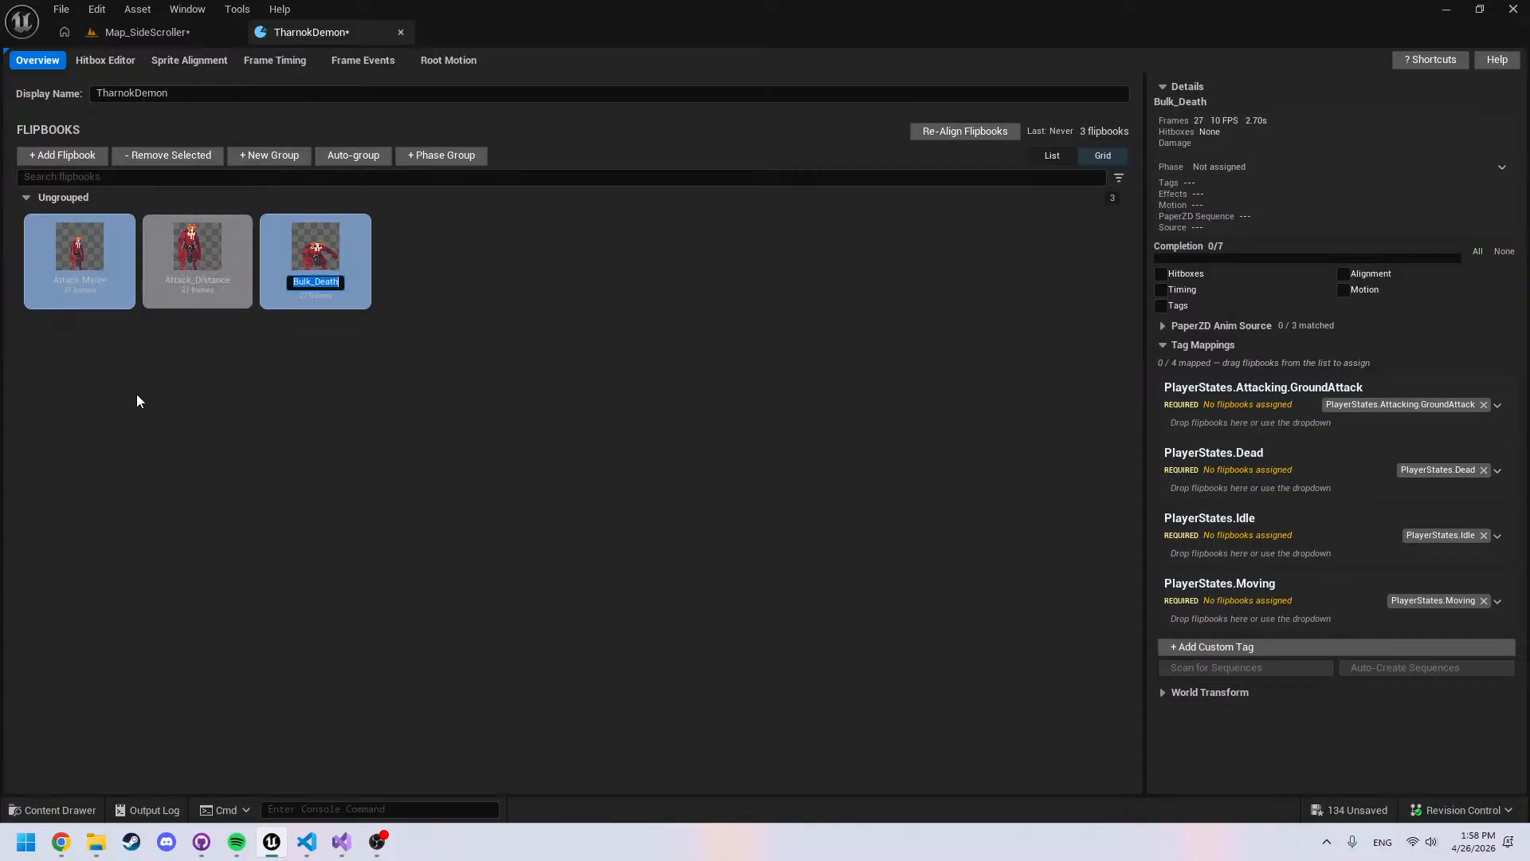
pyautogui.write('Death')
pyautogui.press('Return')
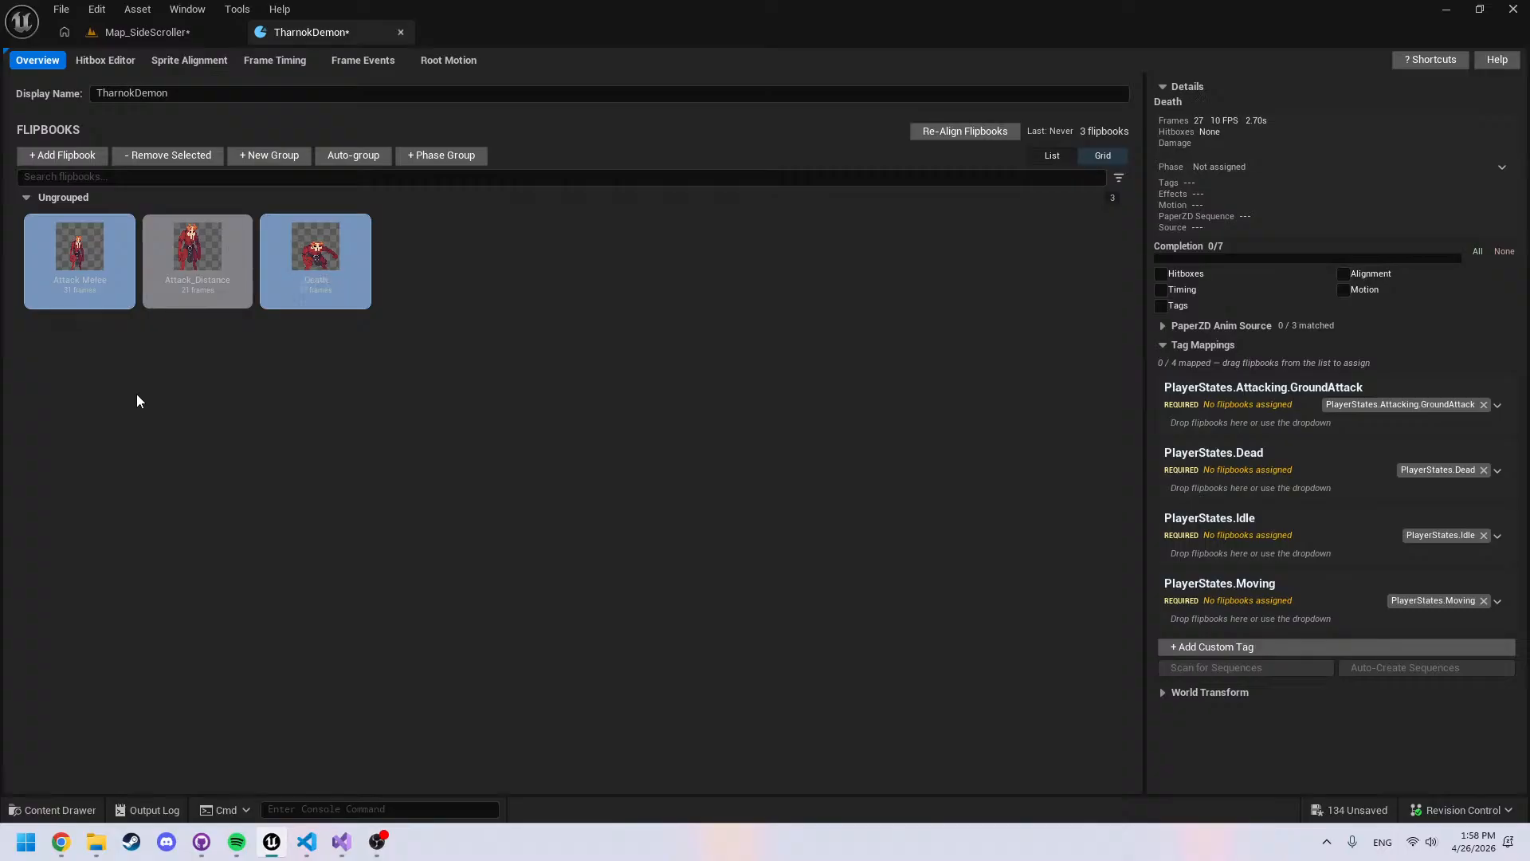
# Add the Bulk_Hit flipbook to the profile, filtering by "tharn", and rename its entry Hit
pyautogui.click(65, 156)
pyautogui.write('tharn')
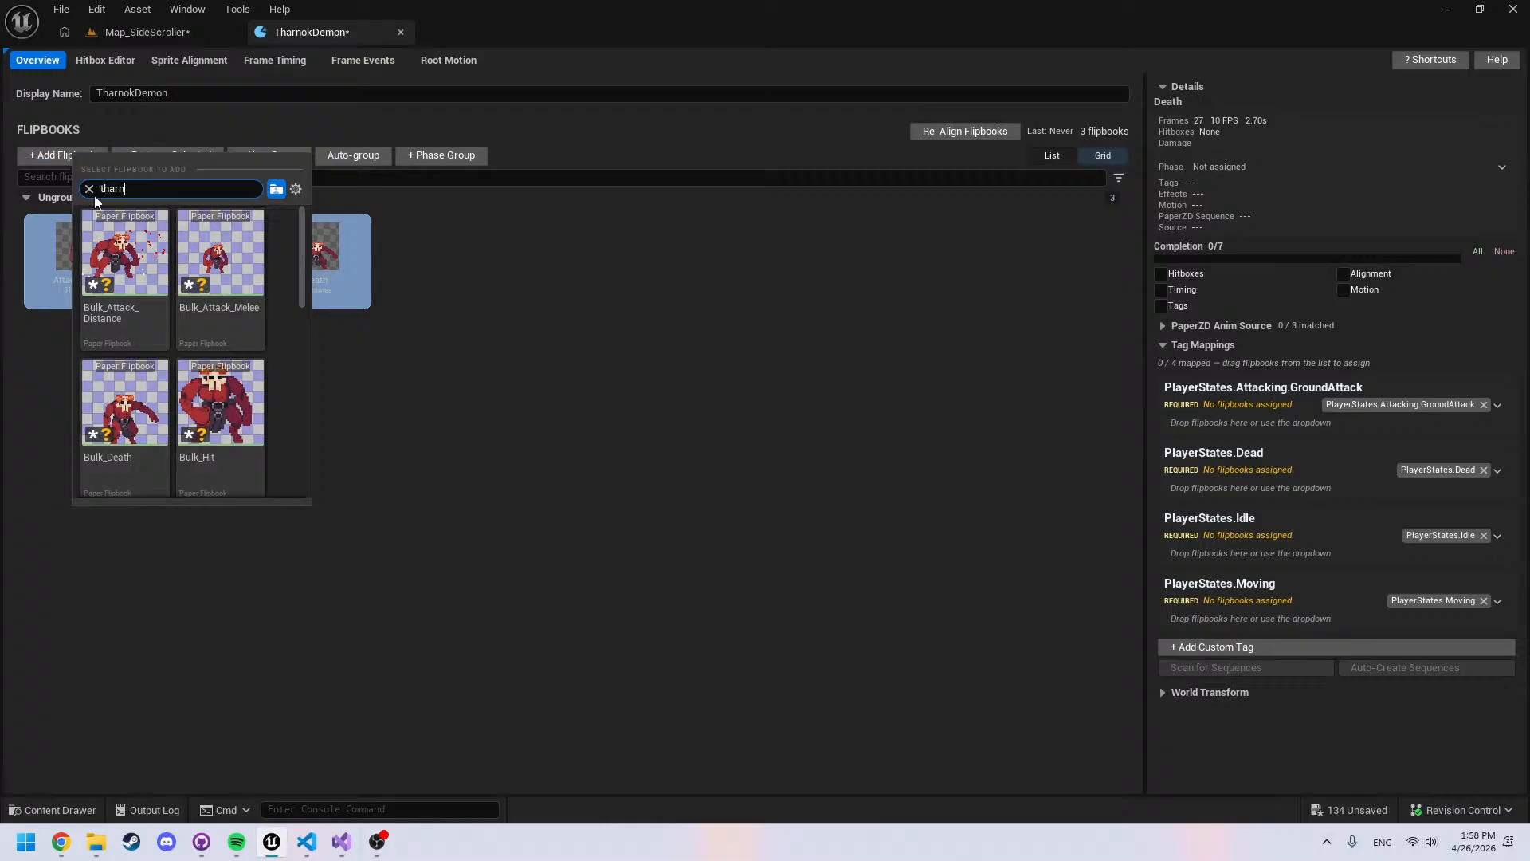
pyautogui.scroll(-1, 232, 363)
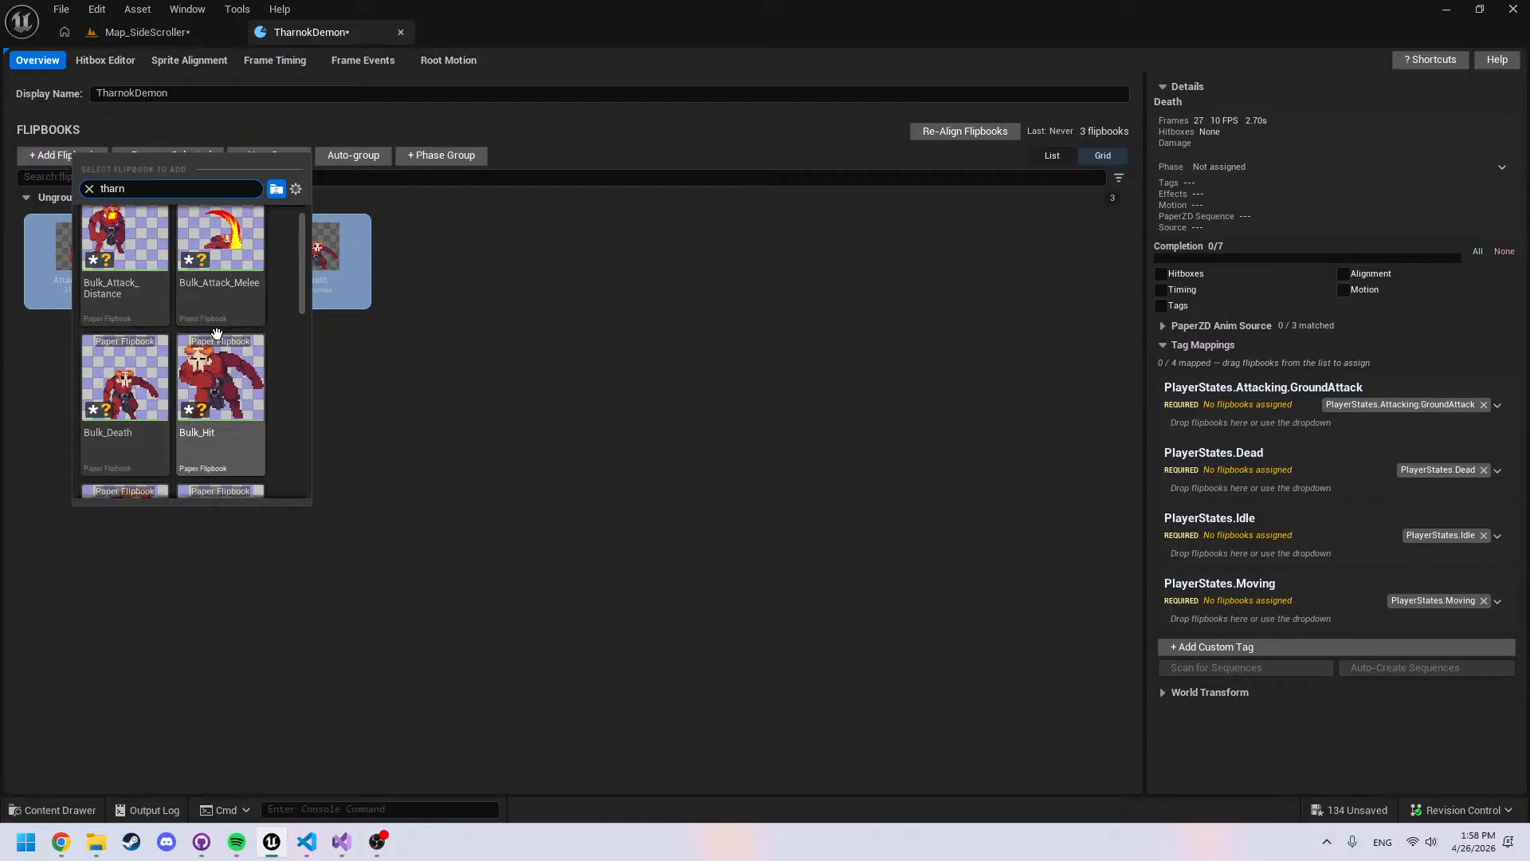
pyautogui.click(231, 363)
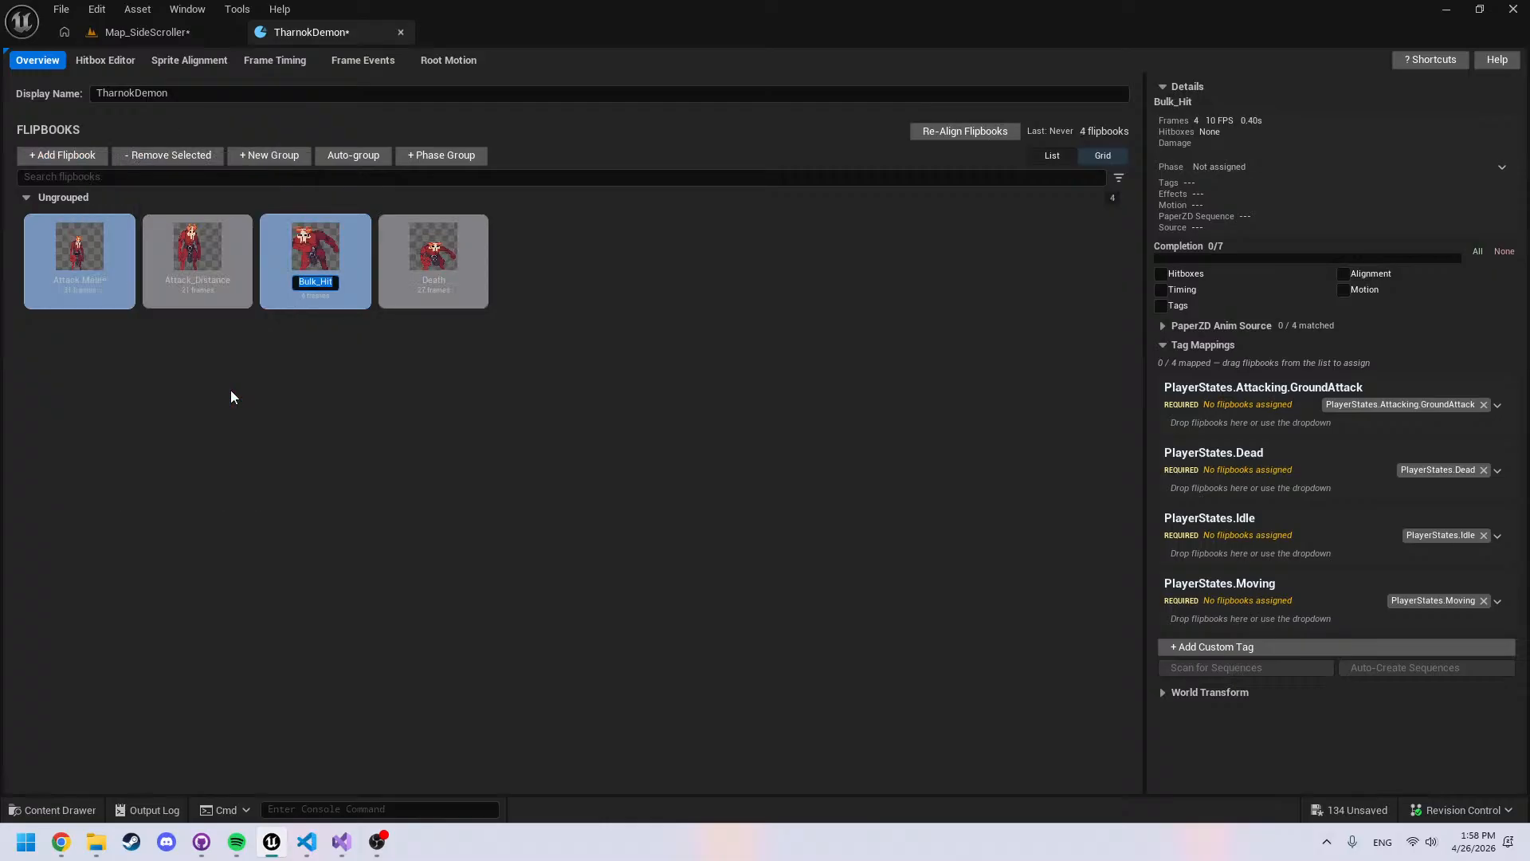
pyautogui.write('Hit')
pyautogui.press('Return')
# Add the Bulk_Idle flipbook to the profile, filtering by "thar", and shorten its entry name to Idle
pyautogui.click(64, 150)
pyautogui.write('thar')
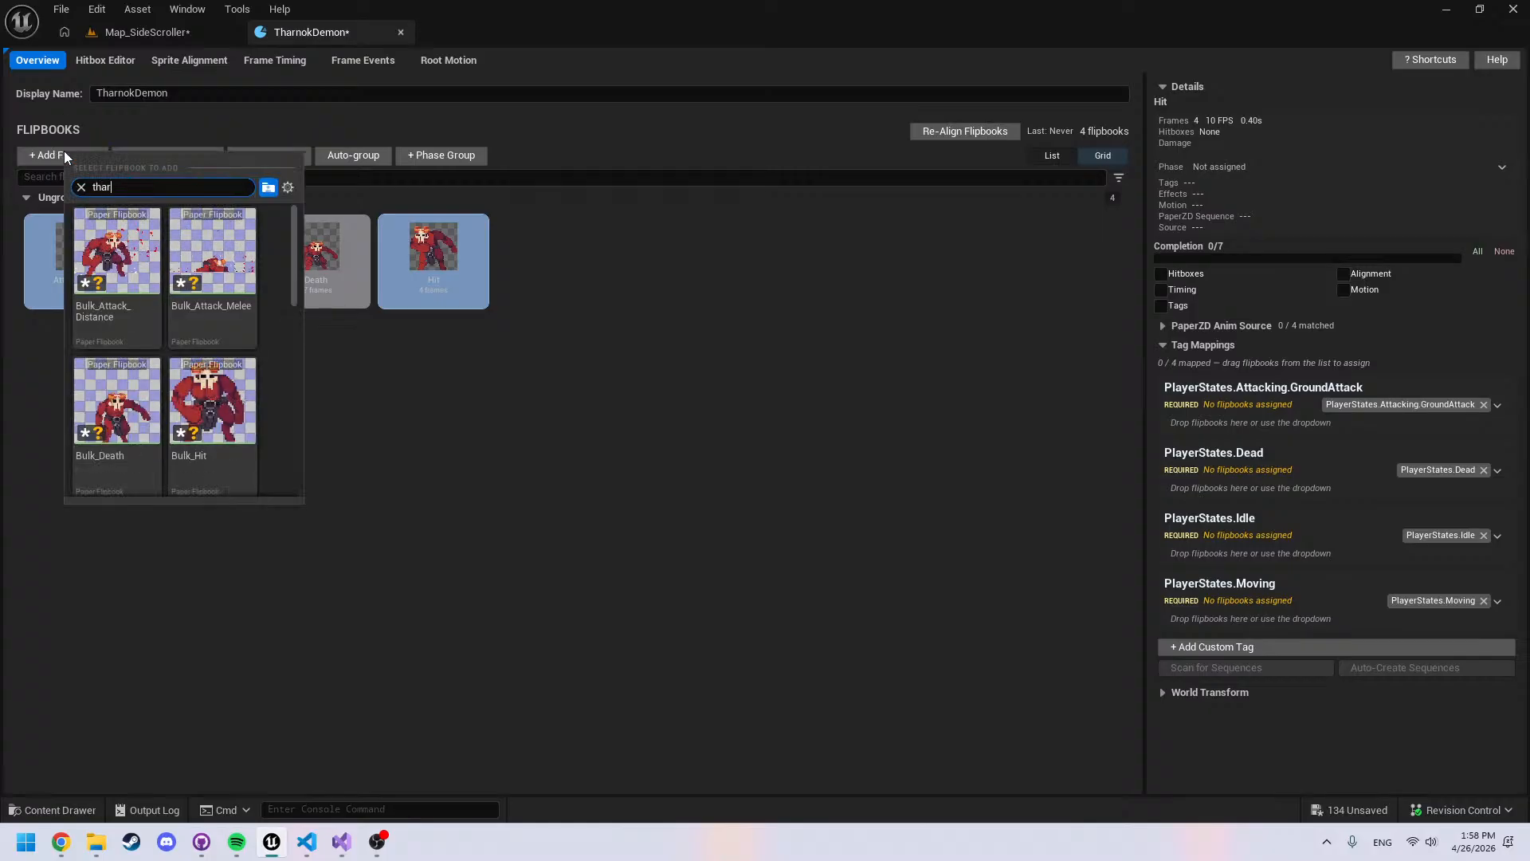
pyautogui.scroll(-3, 143, 403)
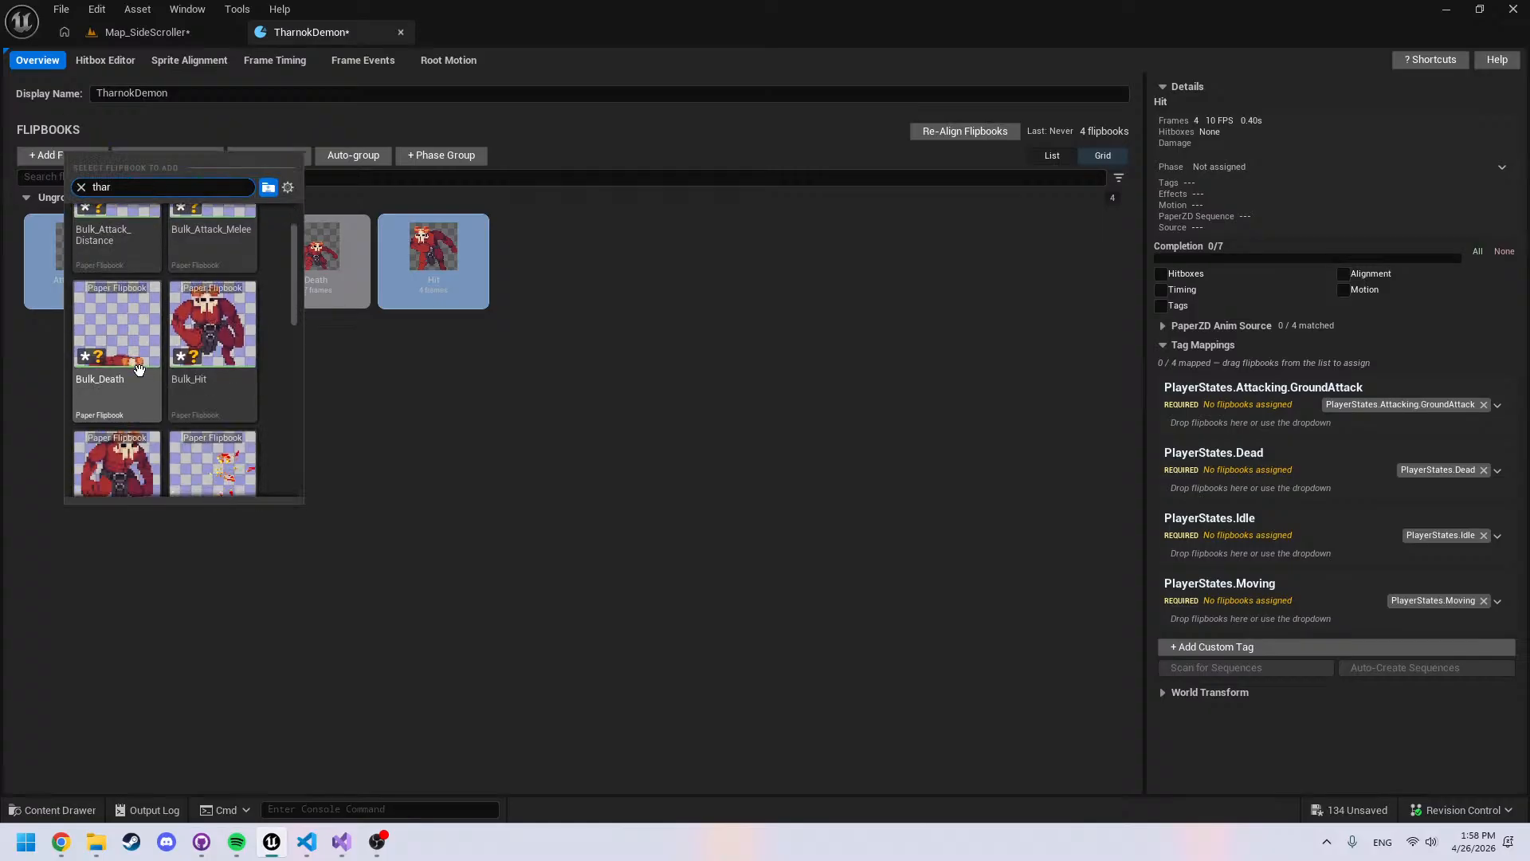
pyautogui.click(142, 403)
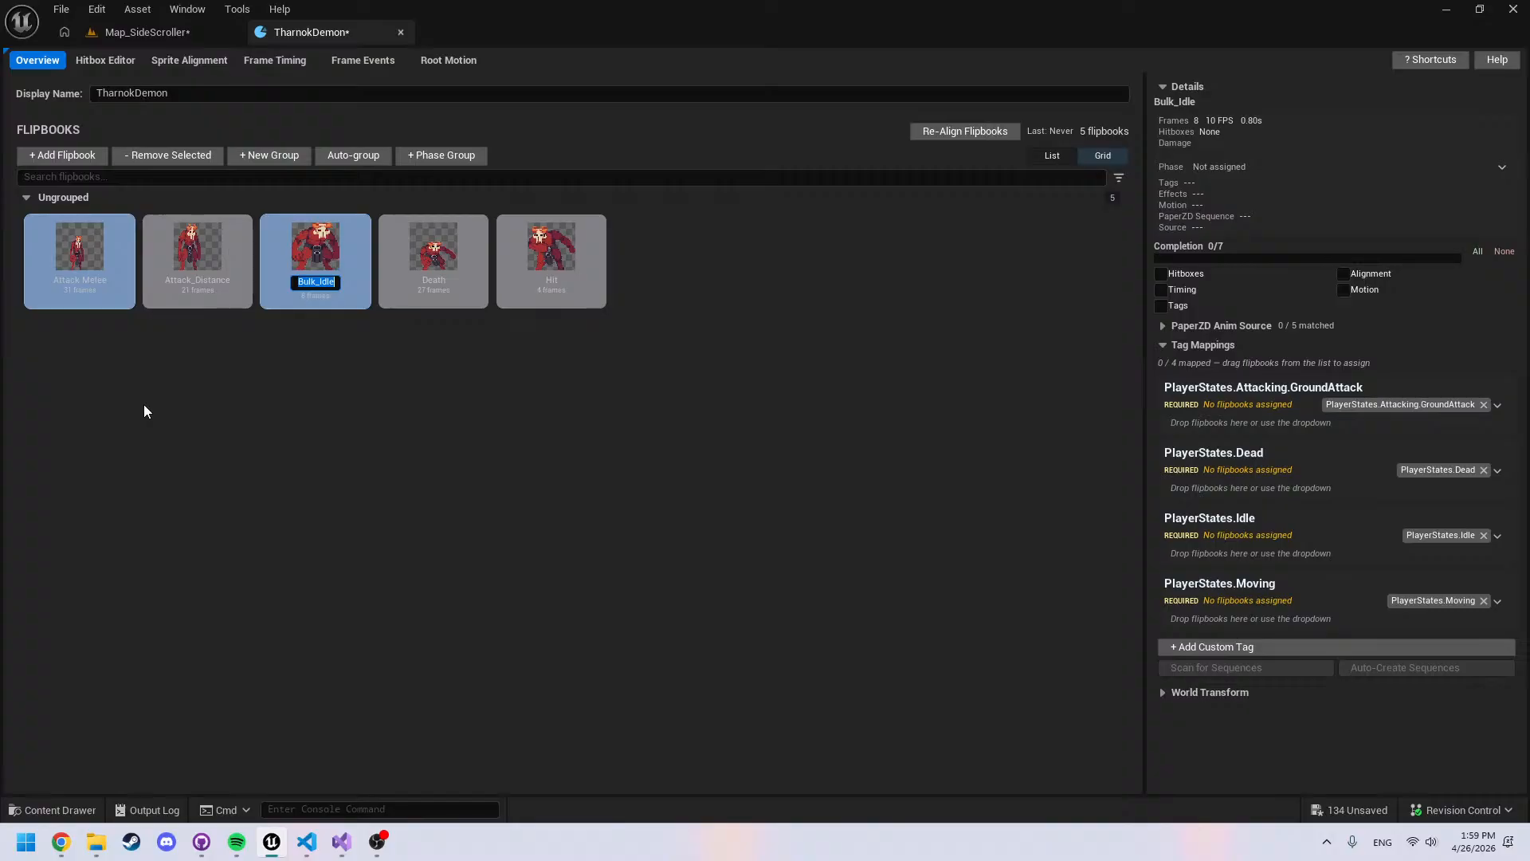
pyautogui.press('Home')
pyautogui.press('Delete')
pyautogui.press('Delete')
pyautogui.press('Delete')
pyautogui.press('Delete')
pyautogui.press('Delete')
pyautogui.press('Return')
# Add the Bulk_VFX_FirstMeleeAttack flipbook to the profile, filtering by "thar", and shorten its entry name to VFX_FirstMeleeAttack
pyautogui.click(63, 154)
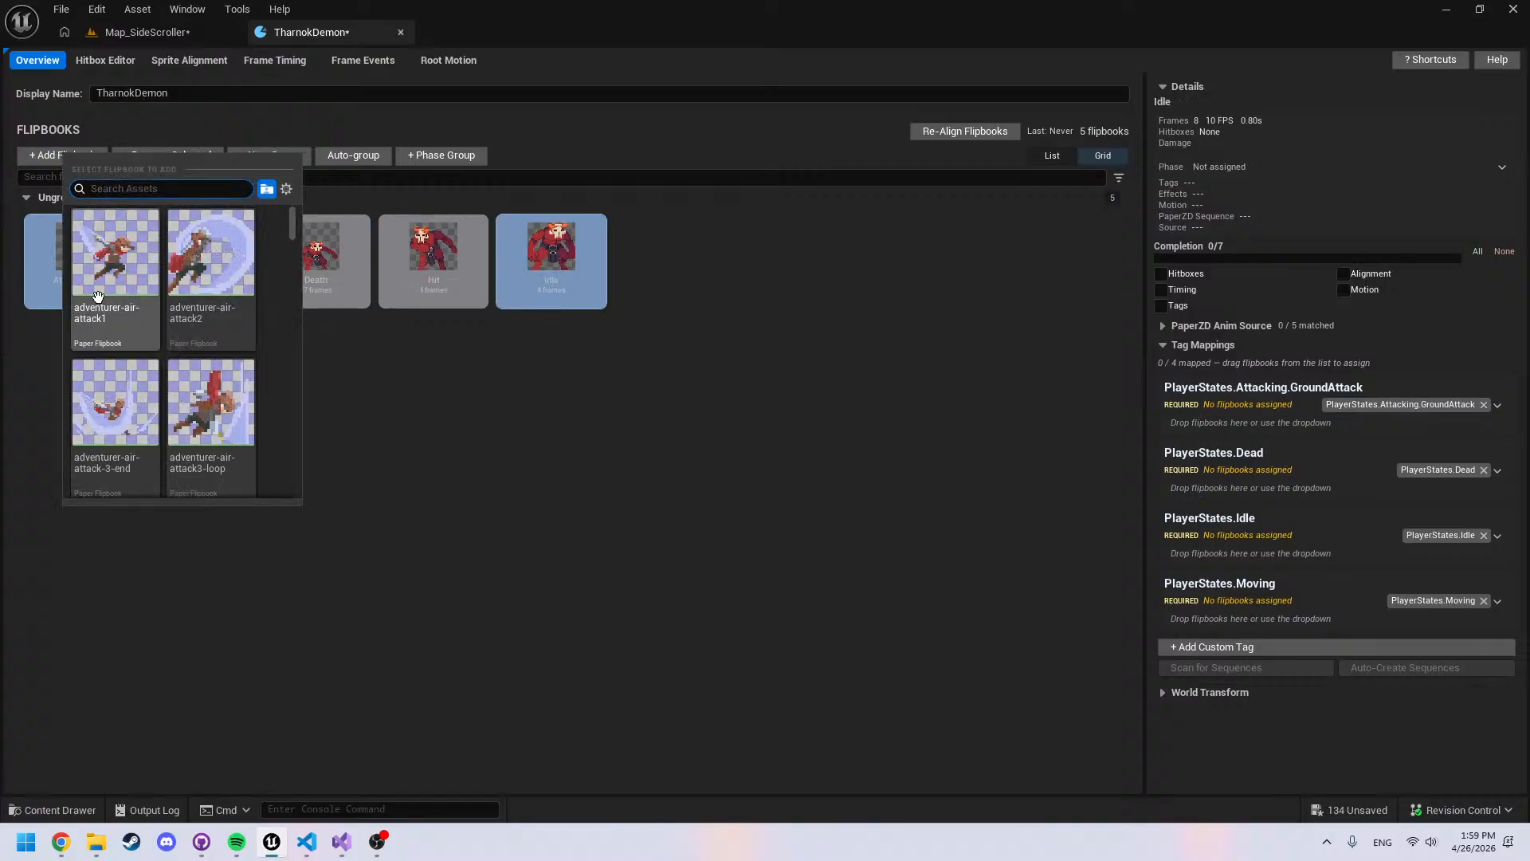
pyautogui.scroll(-2, 137, 348)
pyautogui.scroll(1, 138, 350)
pyautogui.write('thar')
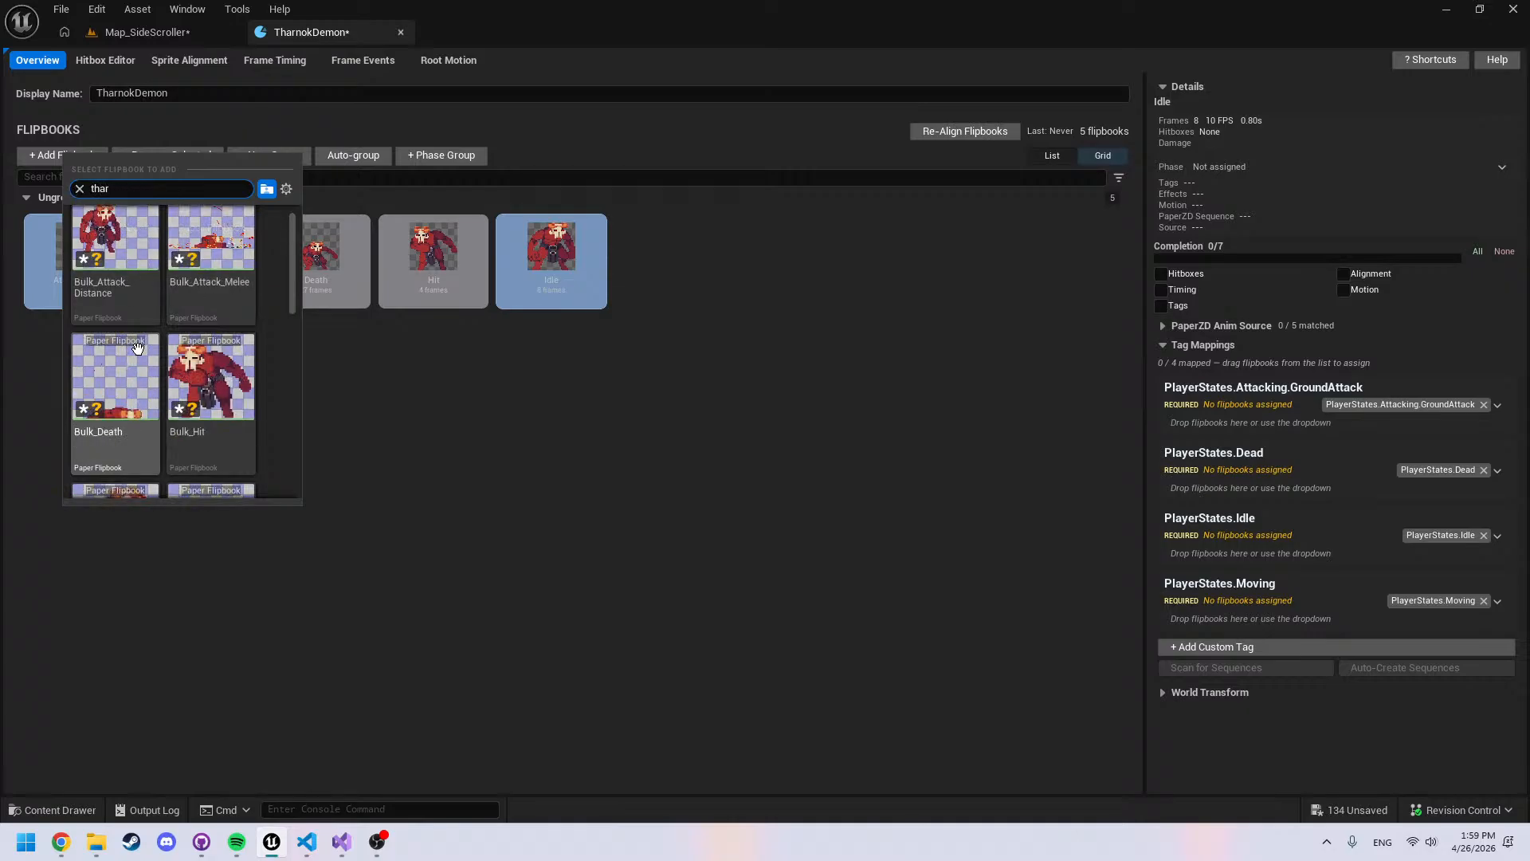
pyautogui.scroll(-2, 262, 403)
pyautogui.click(239, 405)
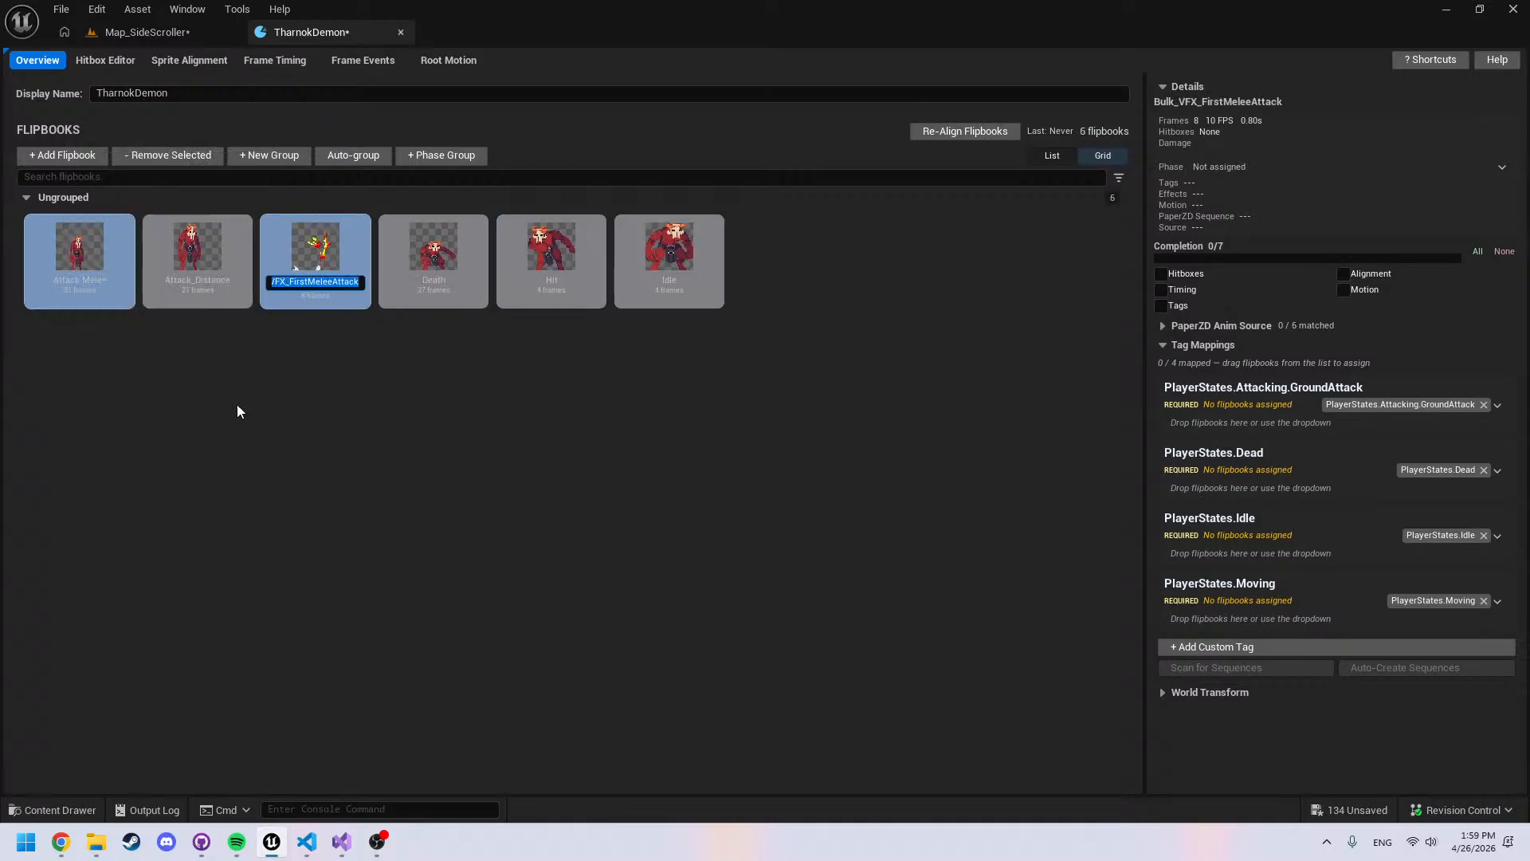
pyautogui.press('Home')
pyautogui.press('Delete')
pyautogui.press('Delete')
pyautogui.press('Delete')
pyautogui.press('Delete')
pyautogui.press('Delete')
pyautogui.press('Return')
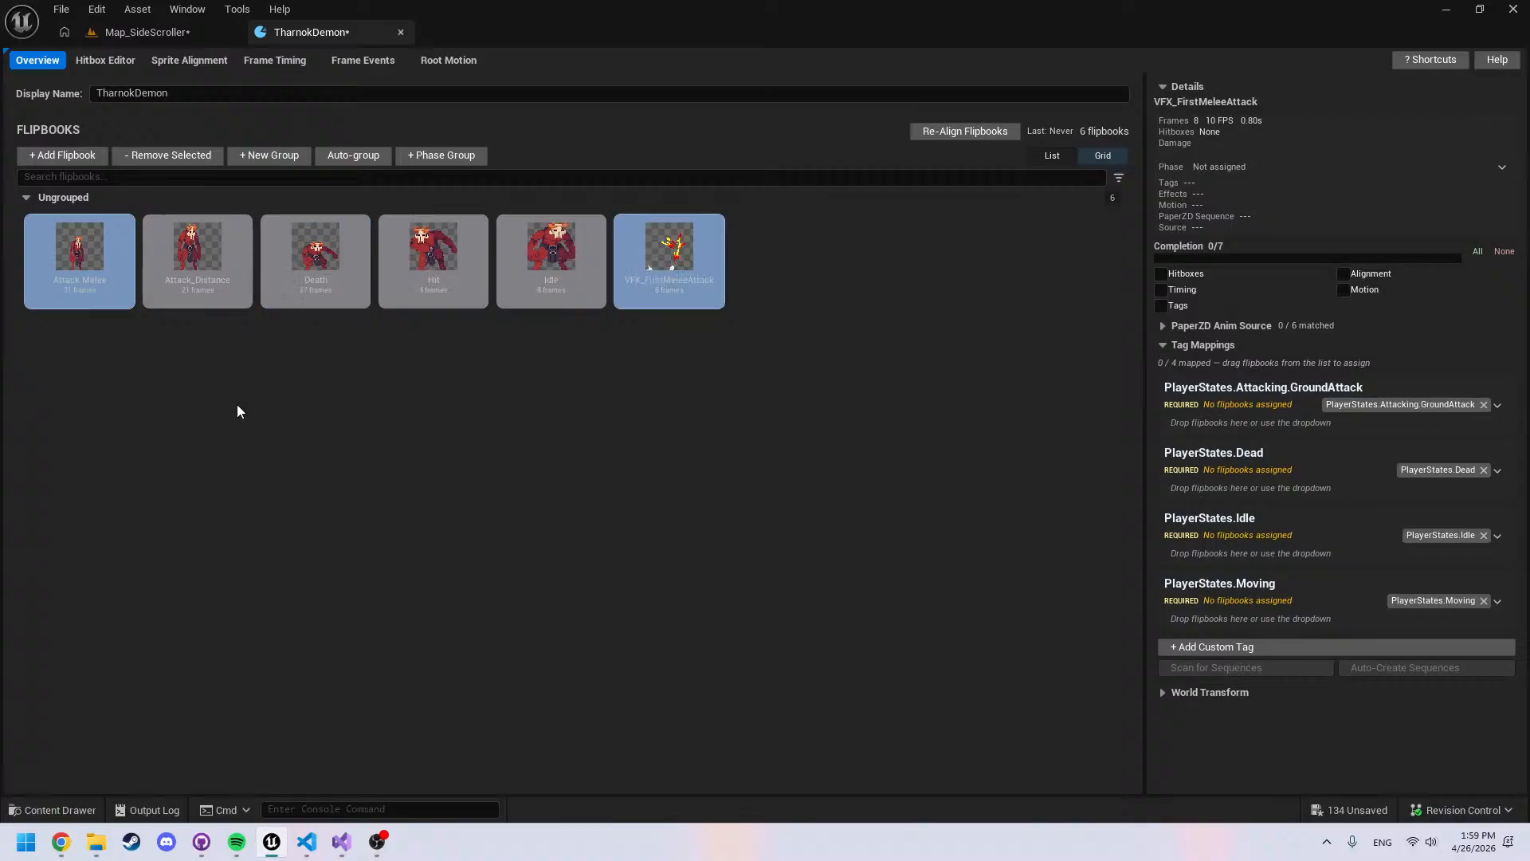
# Add the Bulk_Walk flipbook to the profile, filtering by "thar", and shorten its entry name to Walk
pyautogui.click(65, 156)
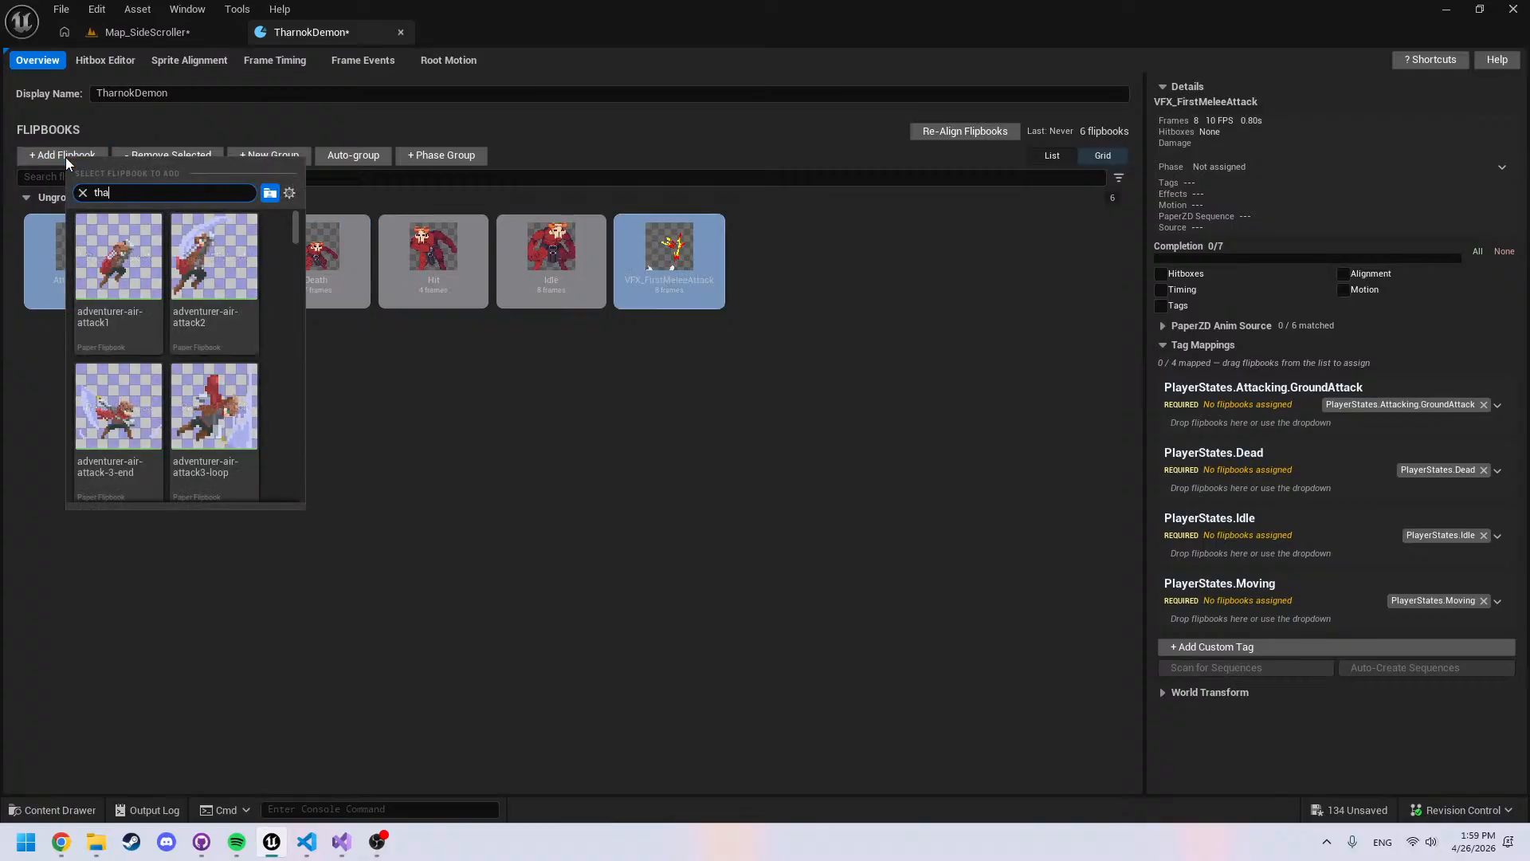
pyautogui.scroll(-5, 137, 411)
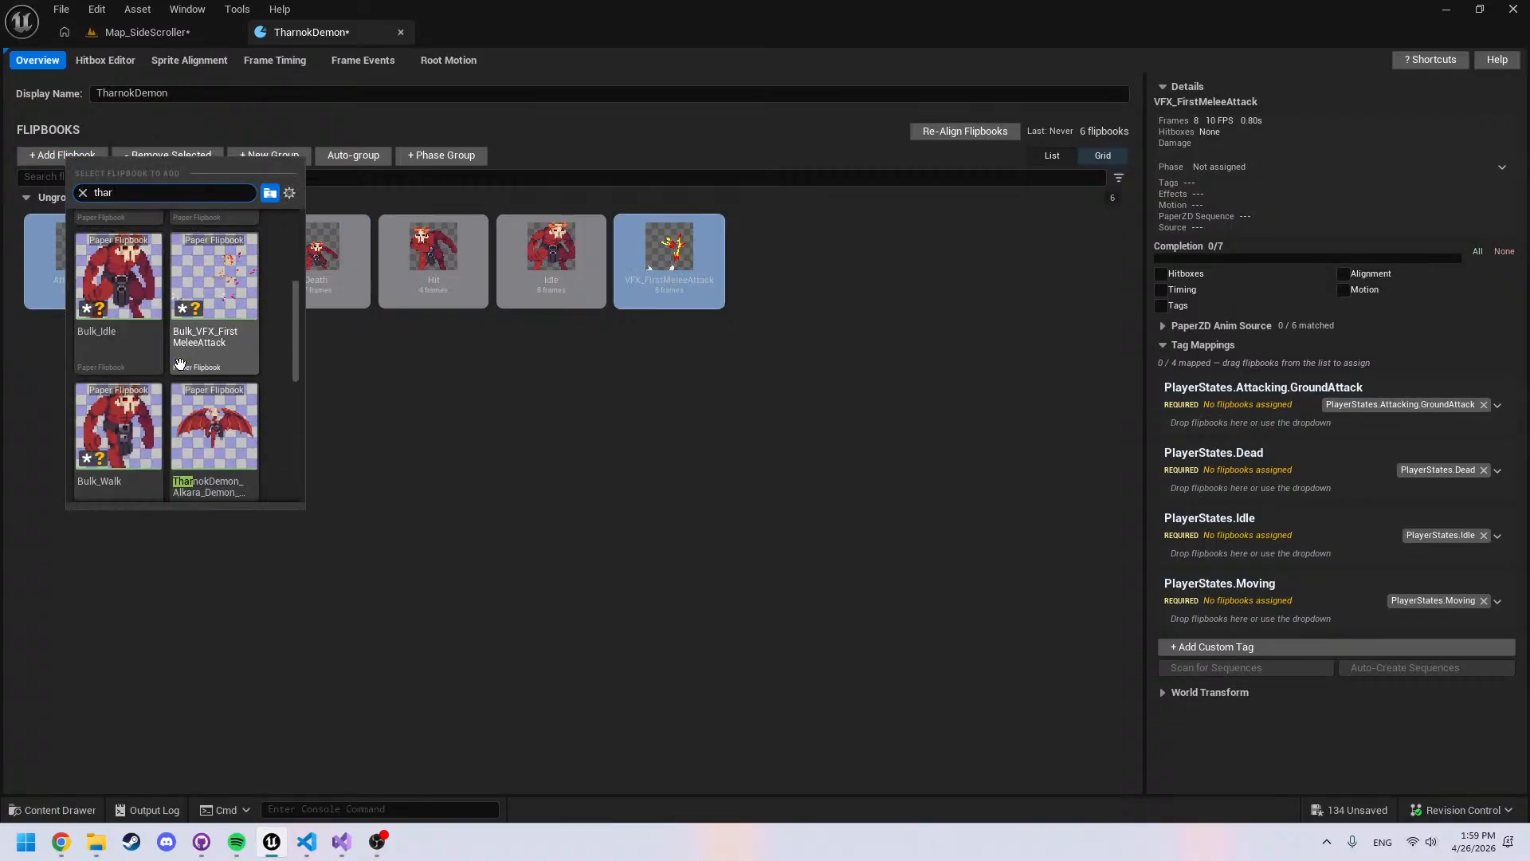
pyautogui.click(137, 410)
pyautogui.press('Home')
pyautogui.press('Delete')
pyautogui.press('Delete')
pyautogui.press('Delete')
pyautogui.press('Delete')
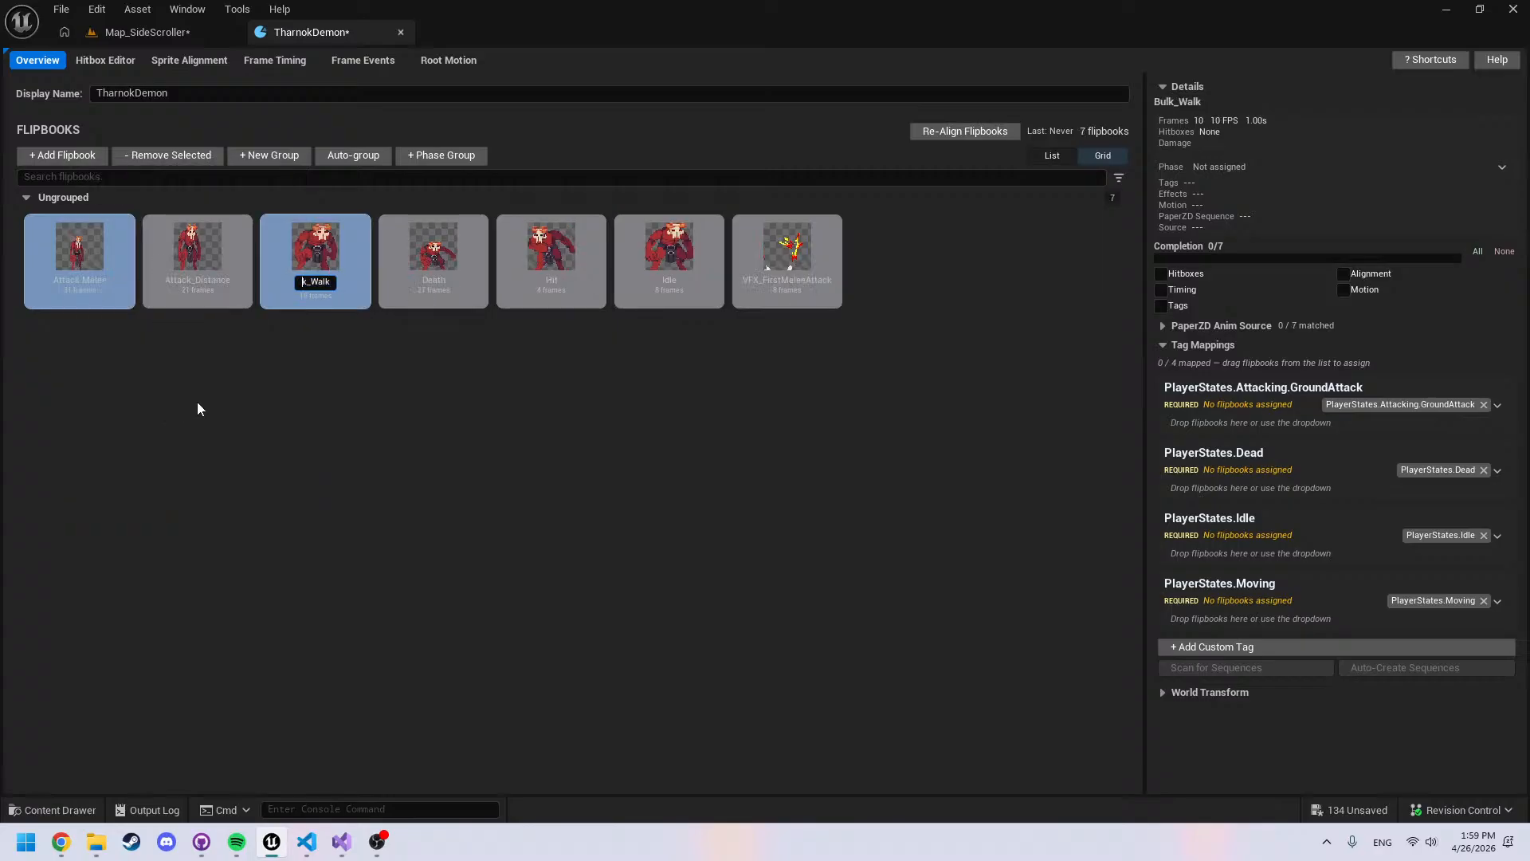
pyautogui.press('Delete')
pyautogui.press('Return')
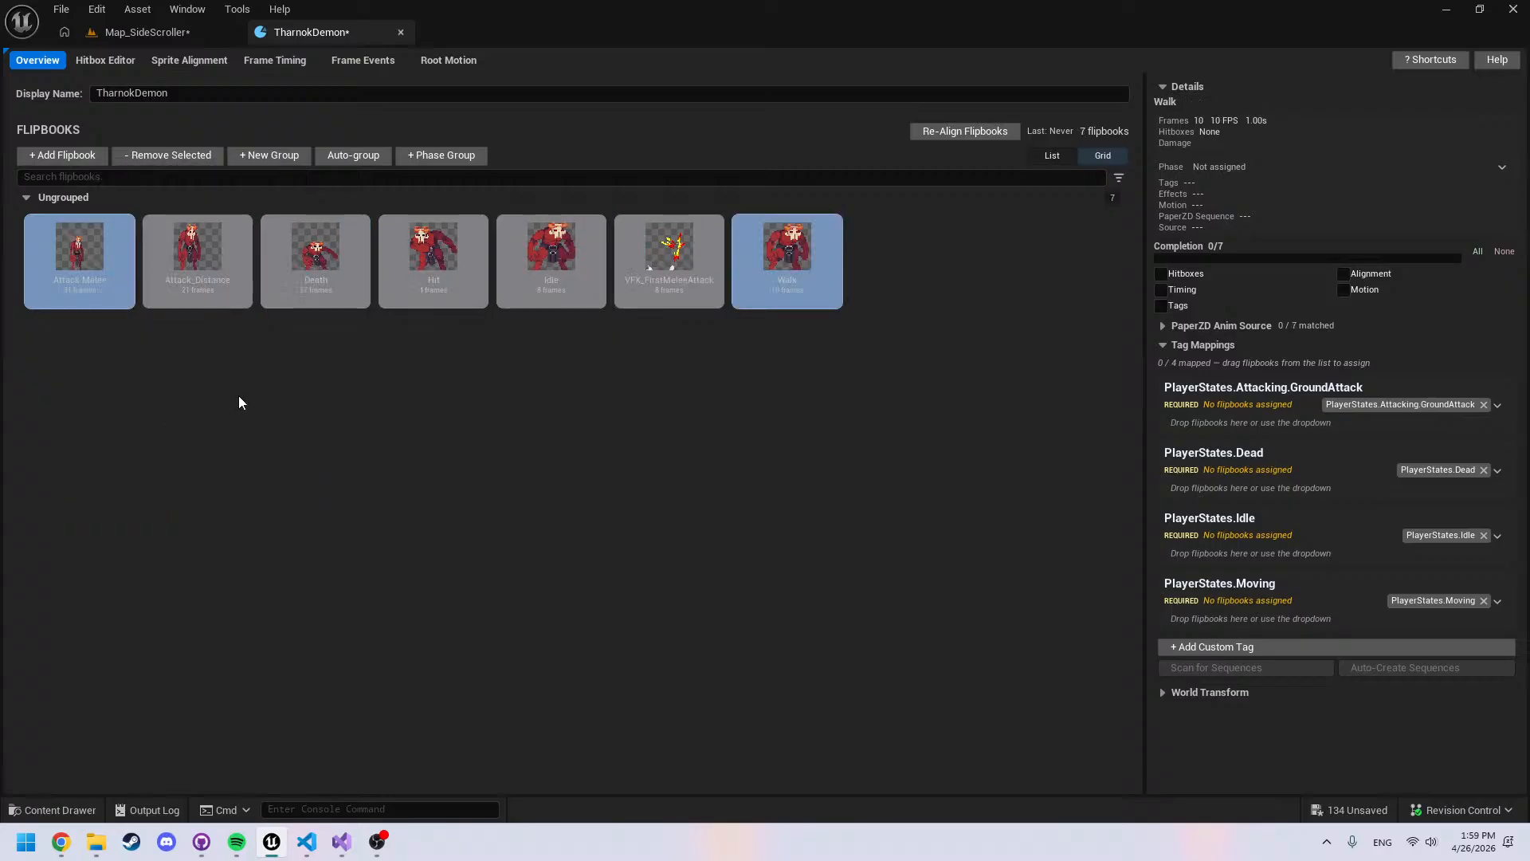
# Start a batch rename of all assets in the TharnokDemon Flipbooks/Death folder and enable removal of their old prefix
pyautogui.hotkey('ctrl', 'space')
pyautogui.scroll(-1, 574, 638)
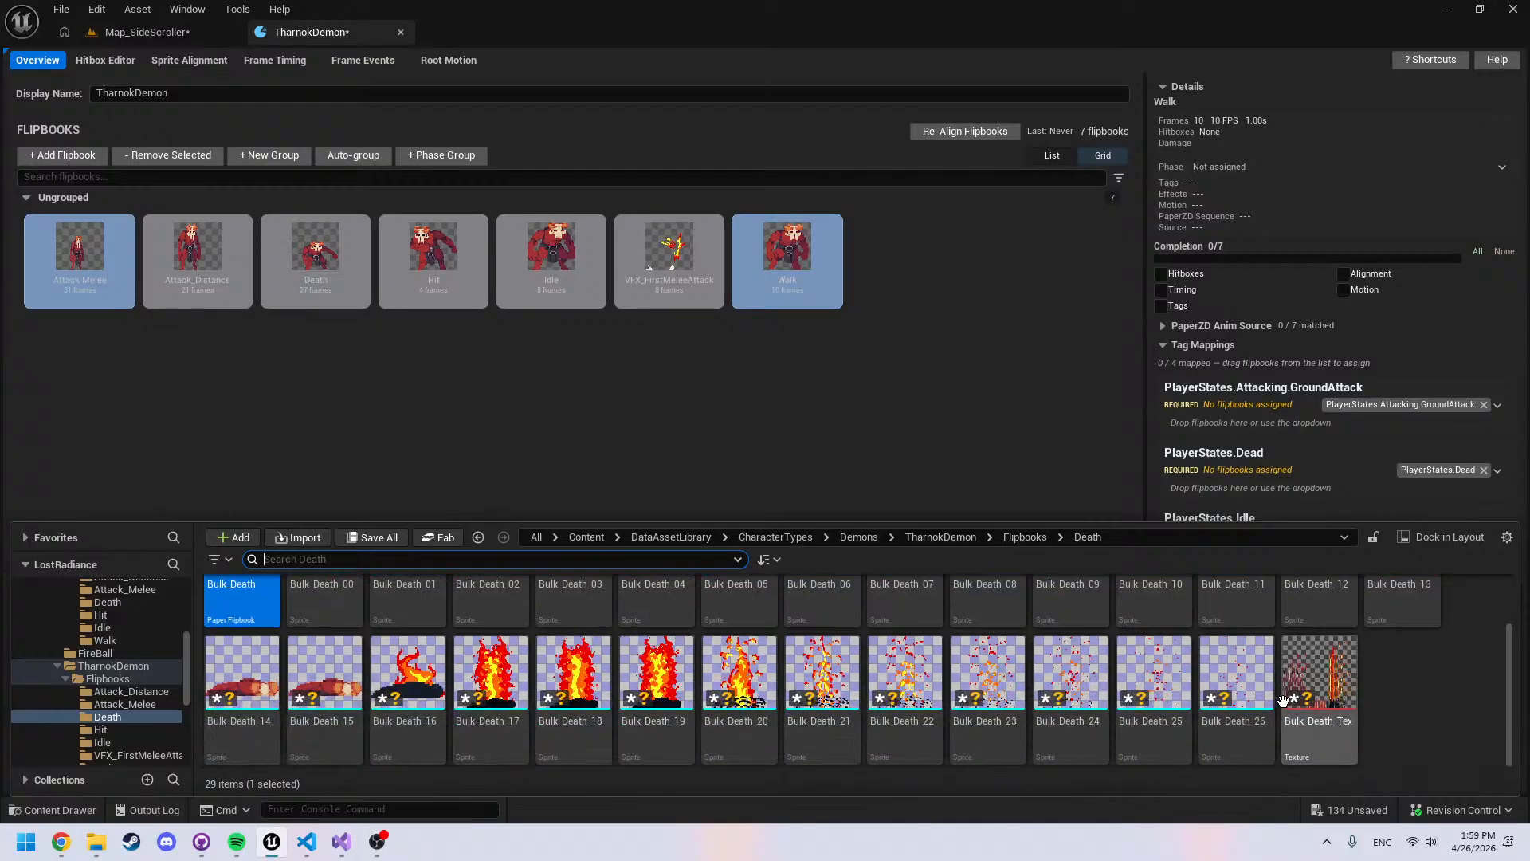
pyautogui.keyDown('shift'); pyautogui.click(1314, 659); pyautogui.keyUp('shift')
pyautogui.rightClick(1313, 658)
pyautogui.click(1392, 318)
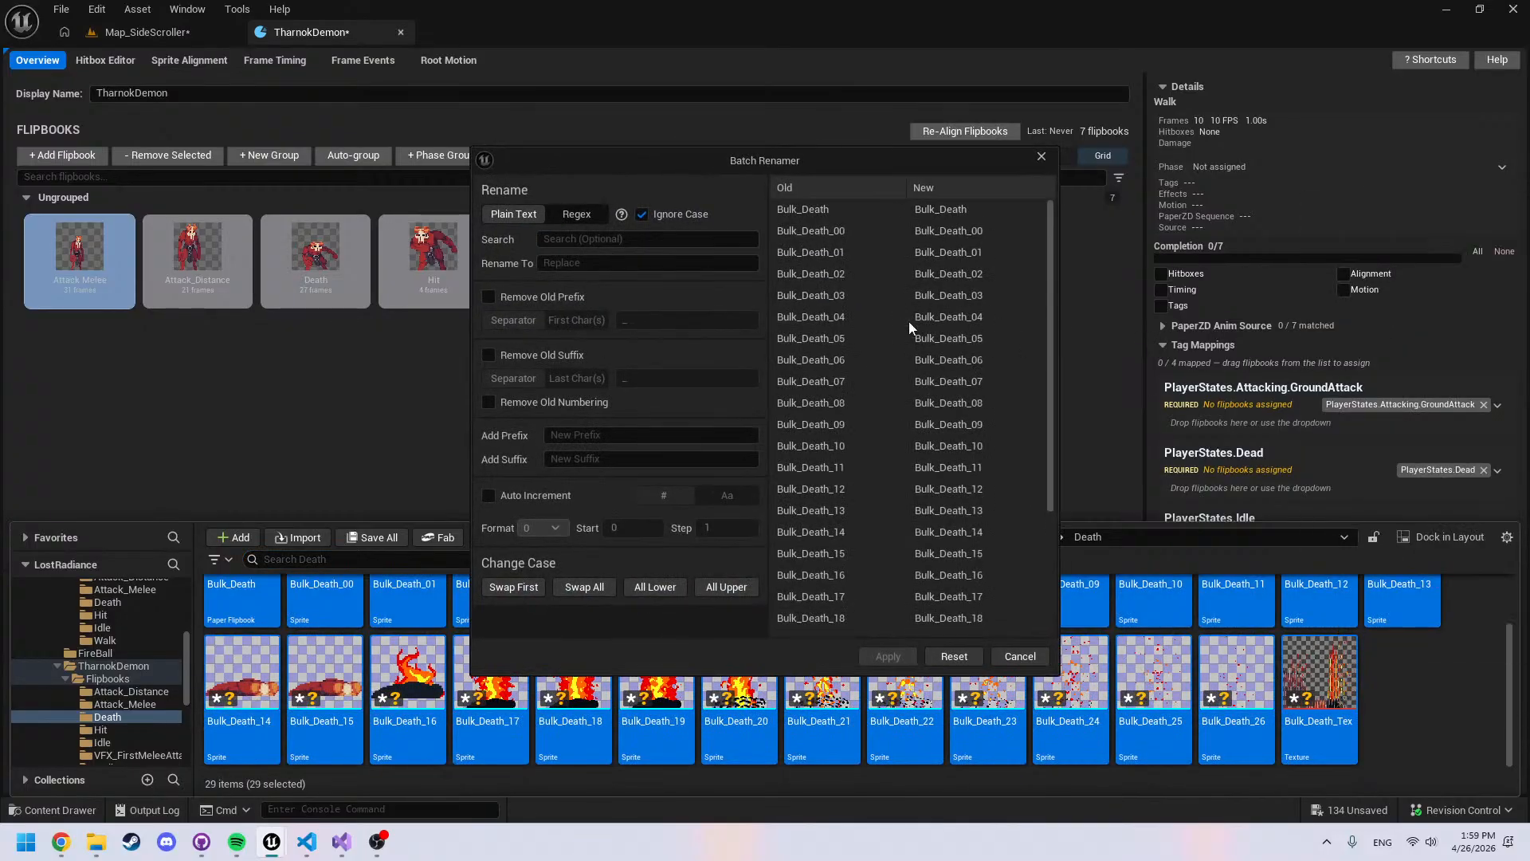
pyautogui.click(489, 297)
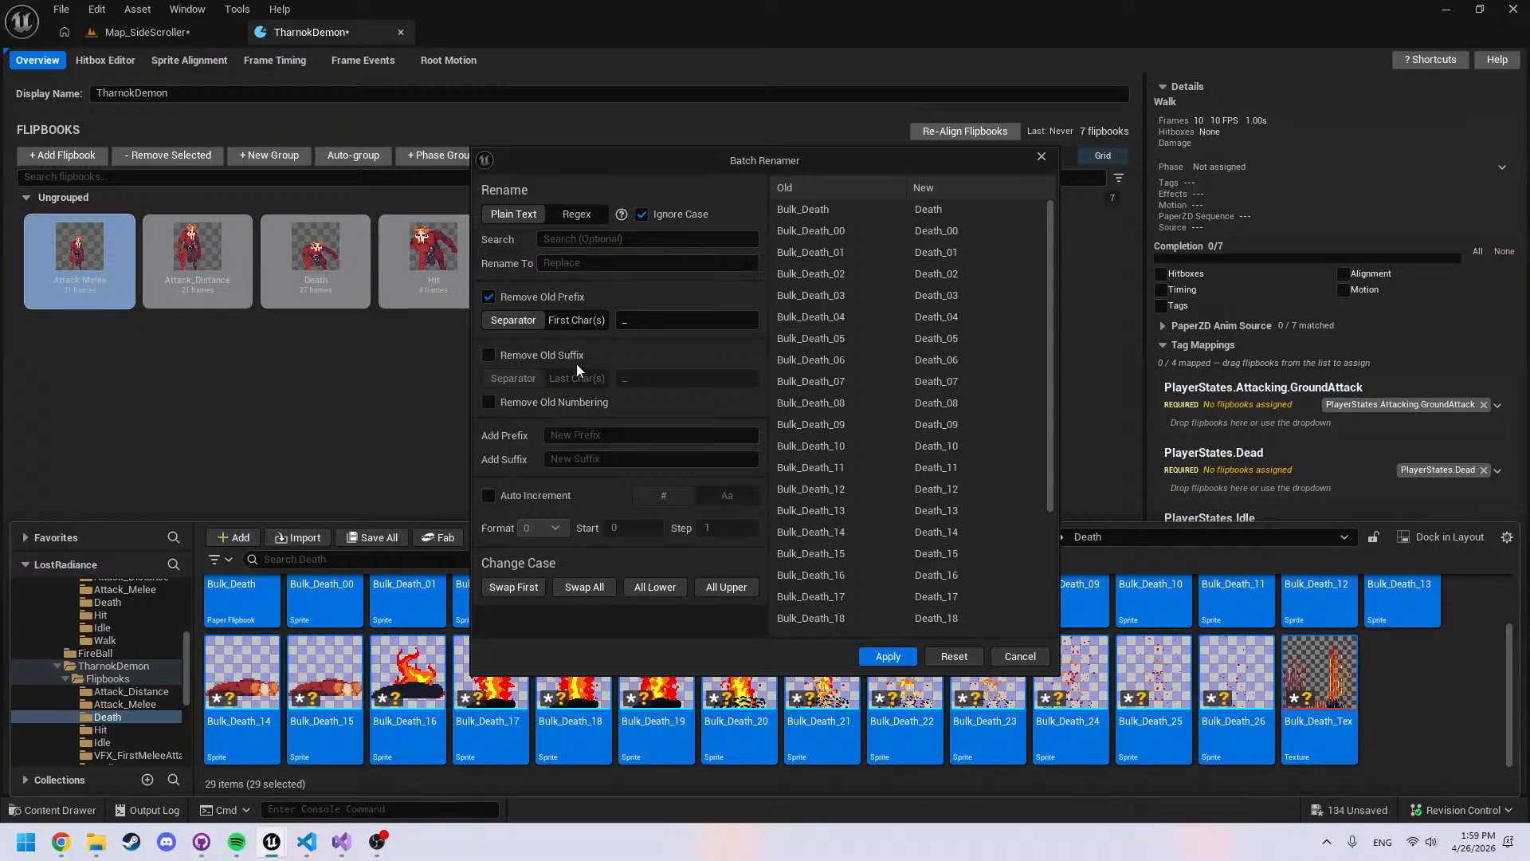
# Set the new prefix to TharnockDemon_ and apply the batch rename to the Death assets
pyautogui.click(576, 435)
pyautogui.write('Thar')
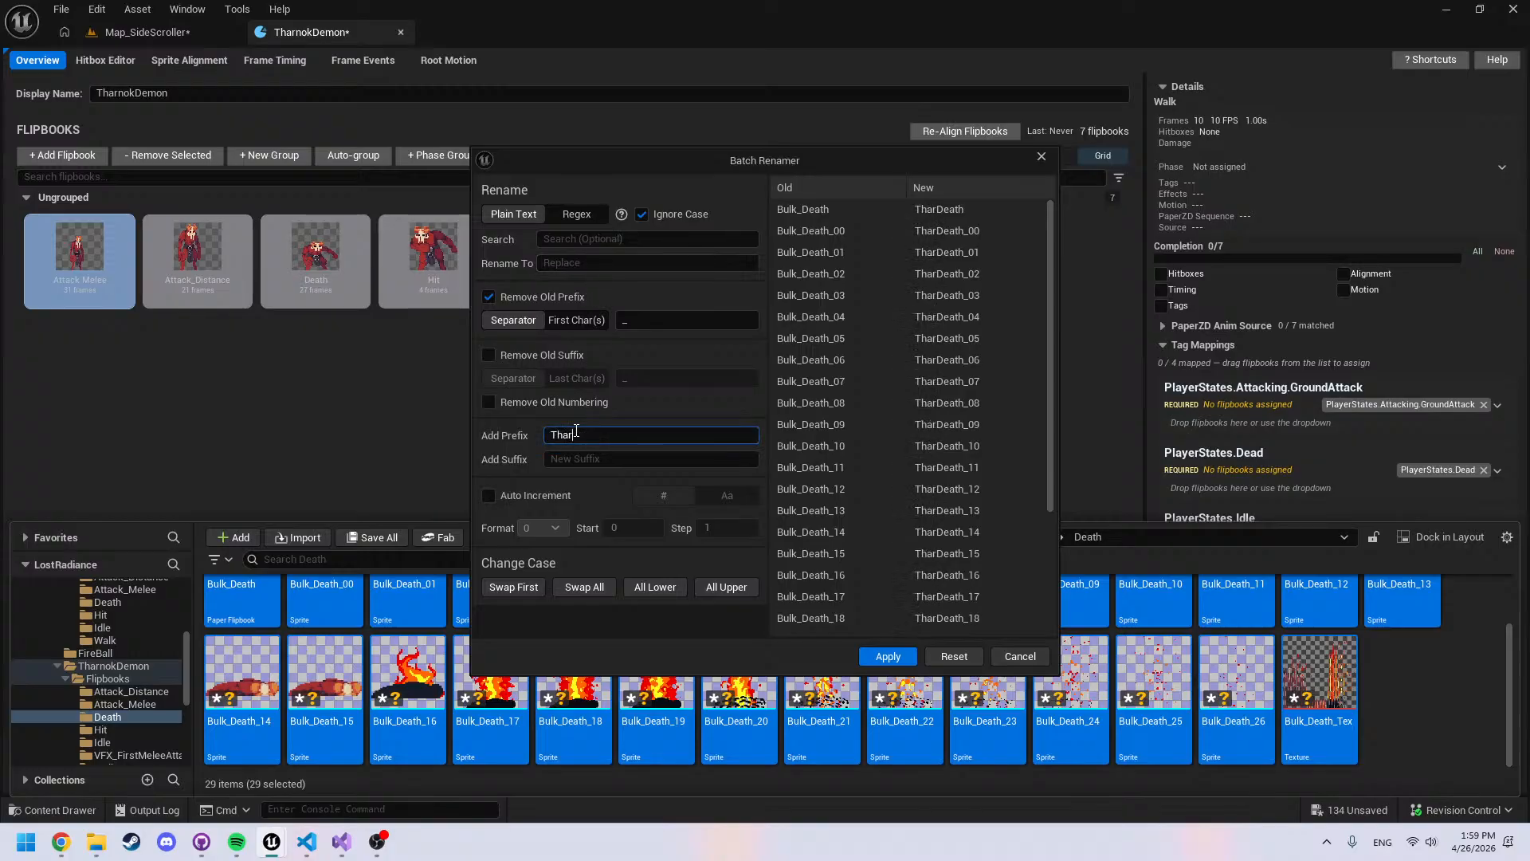
pyautogui.write('n')
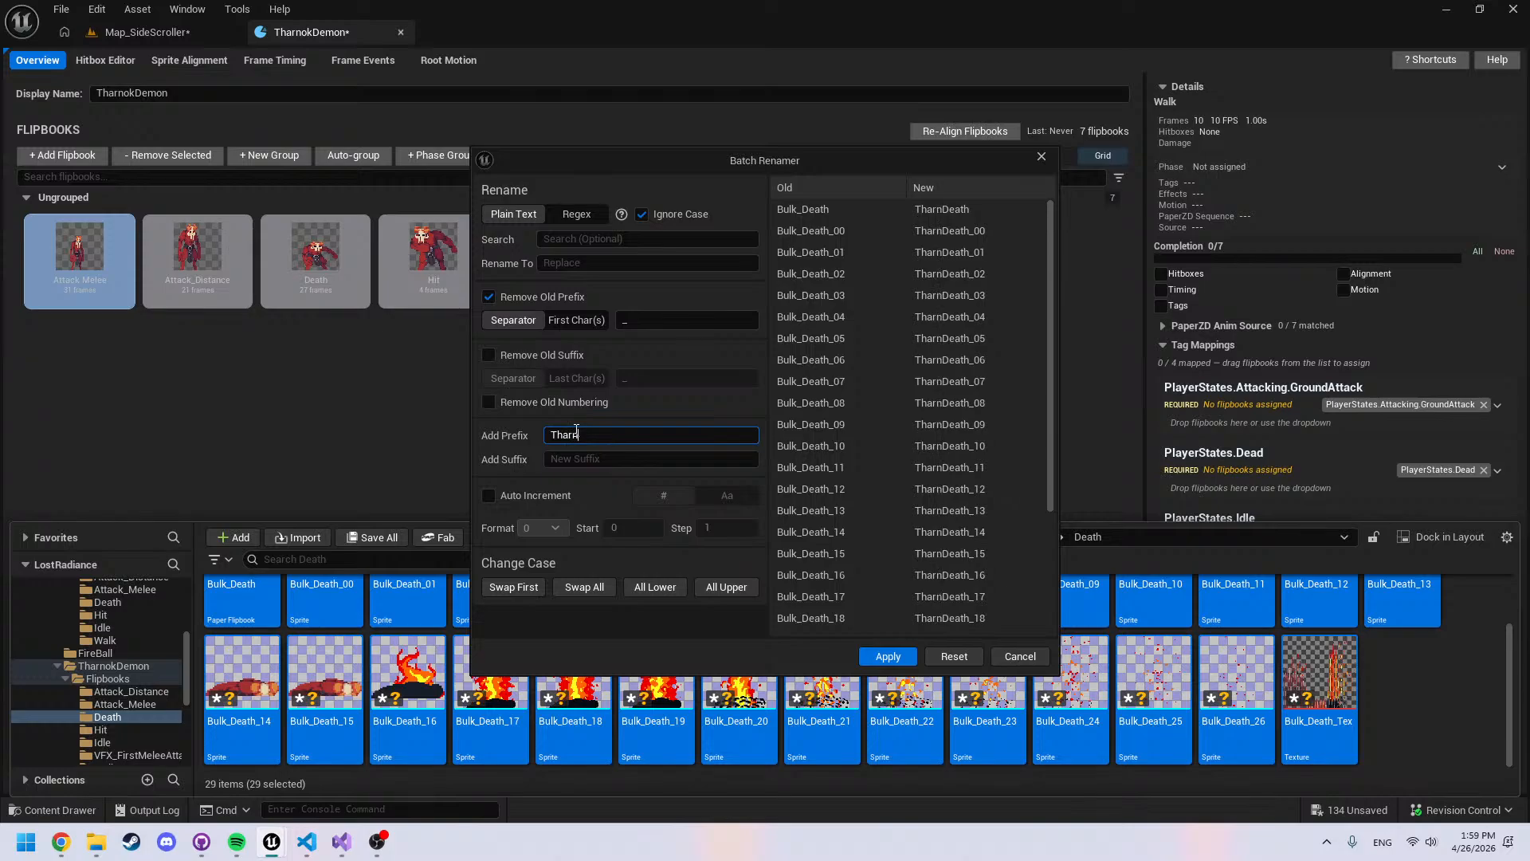
pyautogui.write('ock')
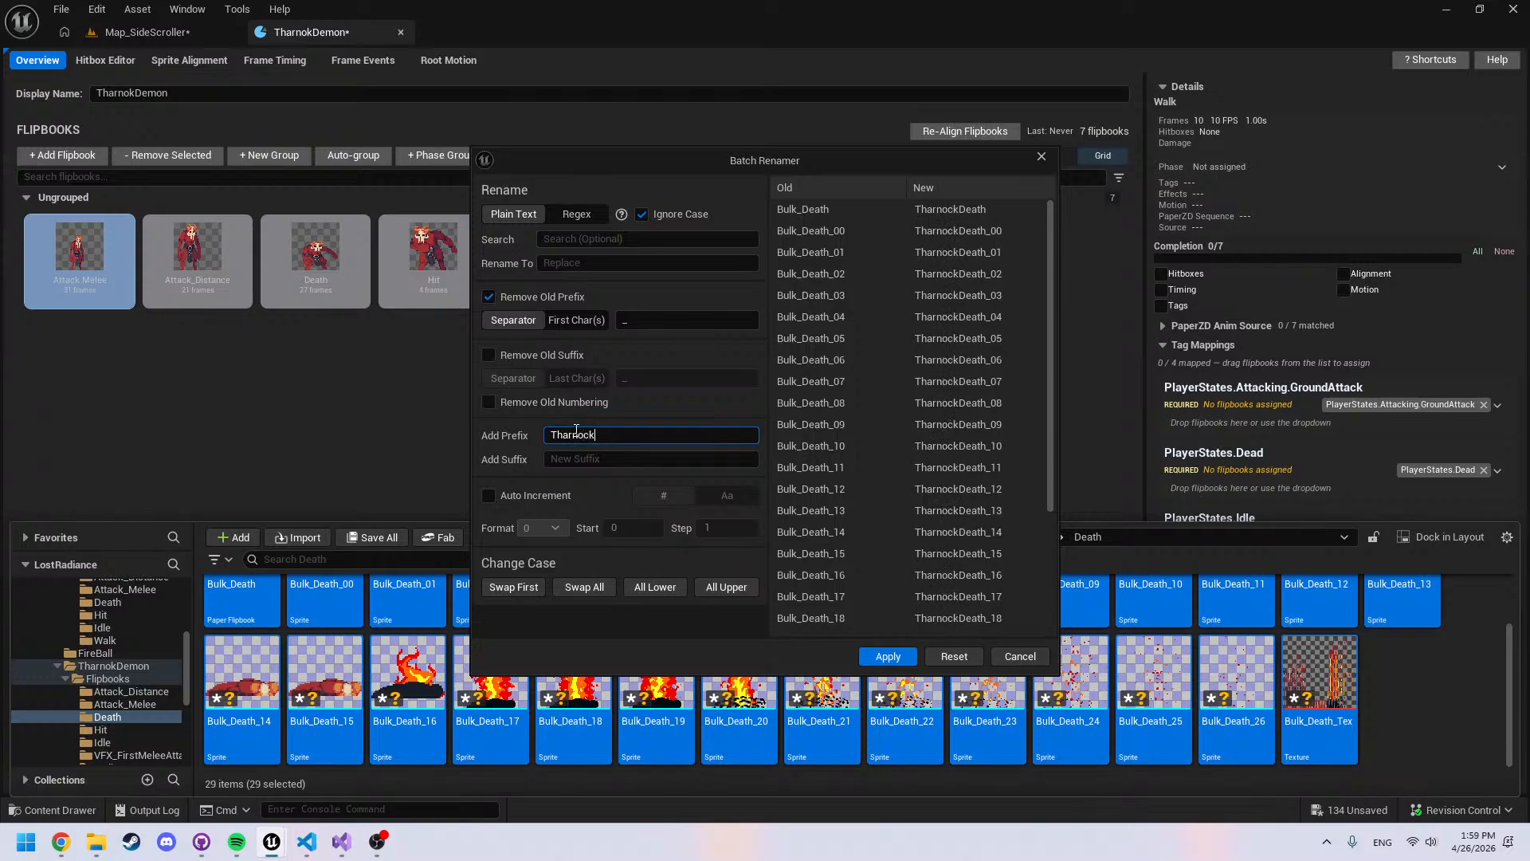
pyautogui.write('Demon')
pyautogui.hotkey('ctrl', 'a')
pyautogui.write('c')
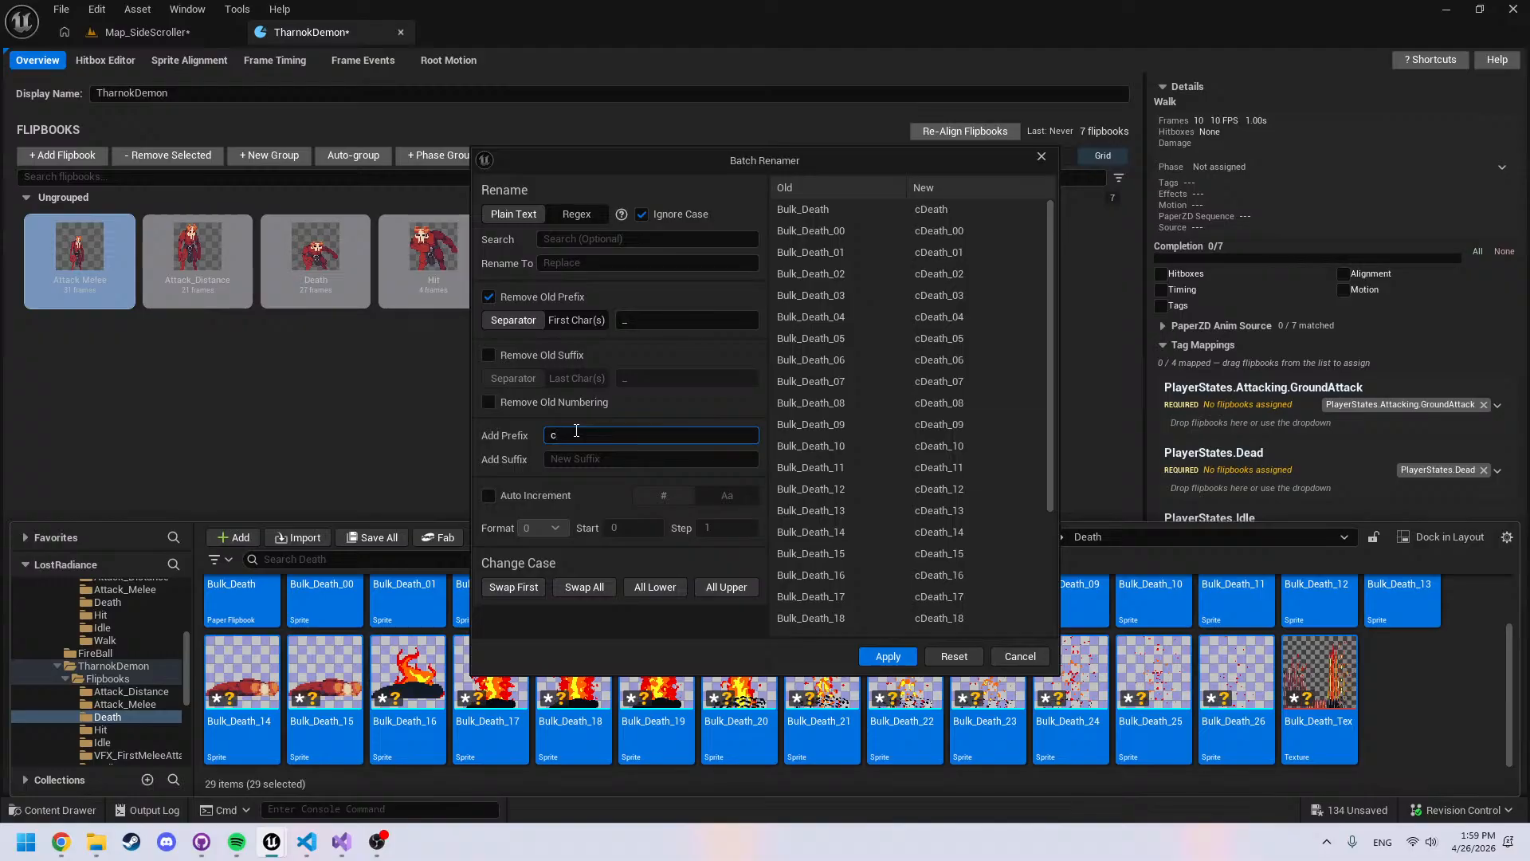
pyautogui.hotkey('ctrl', 'z')
pyautogui.click(677, 429)
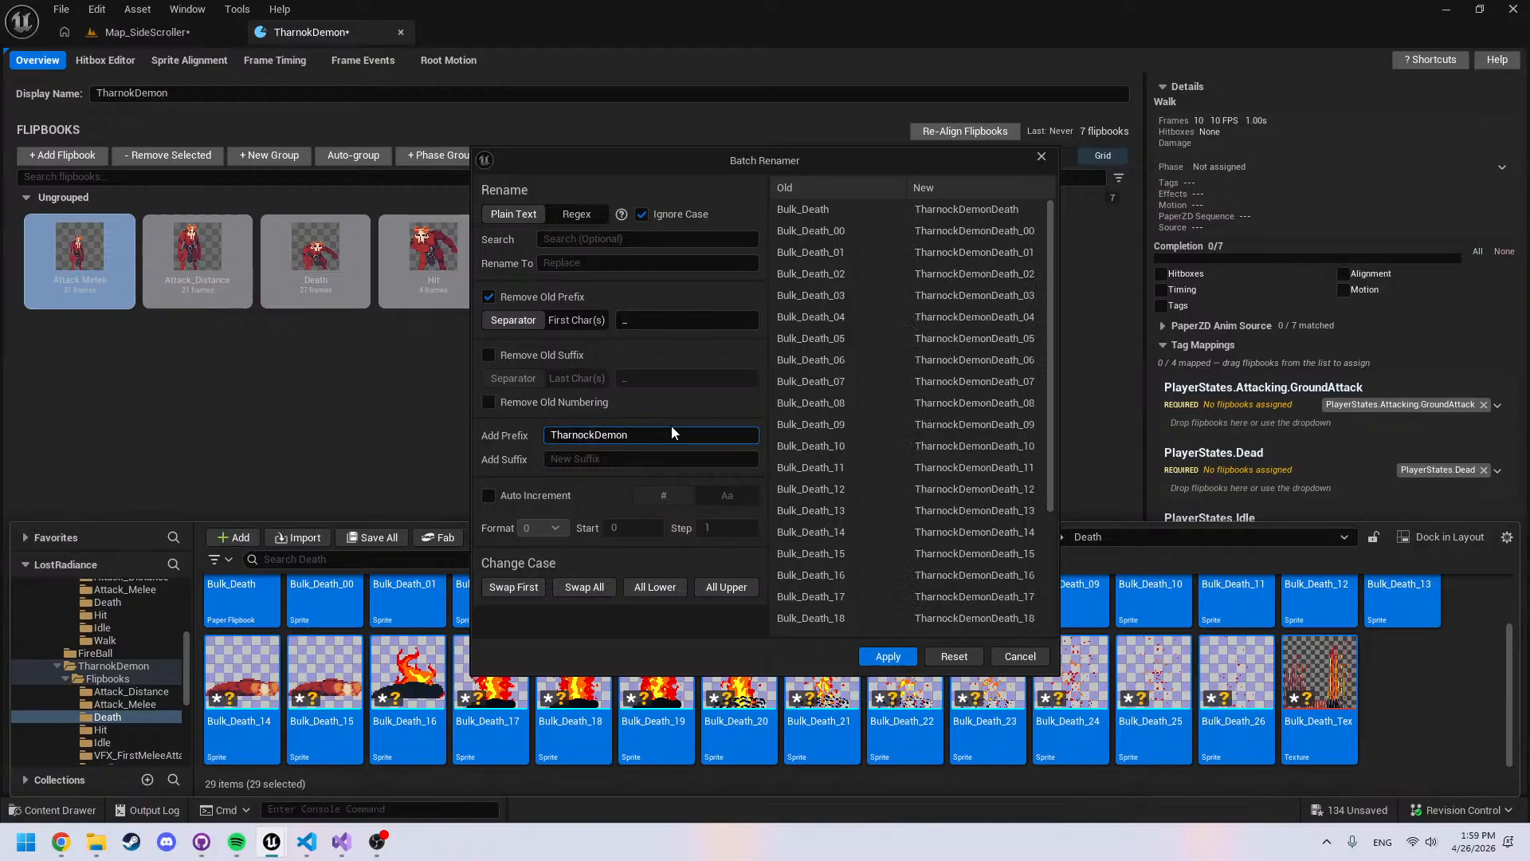
pyautogui.write('_')
pyautogui.hotkey('ctrl', 'a')
pyautogui.click(672, 434)
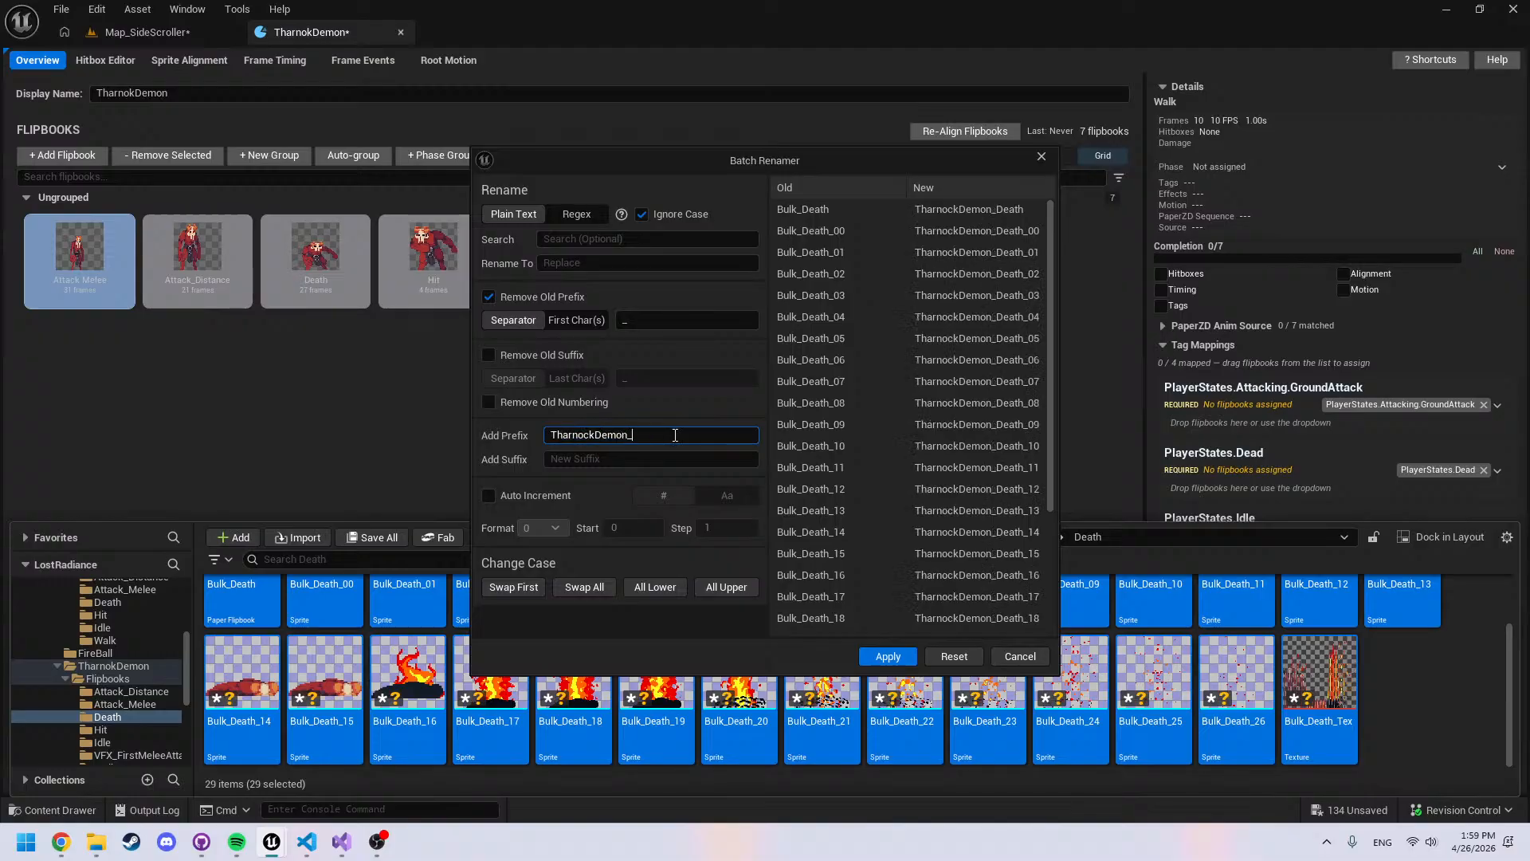
pyautogui.scroll(-5, 918, 554)
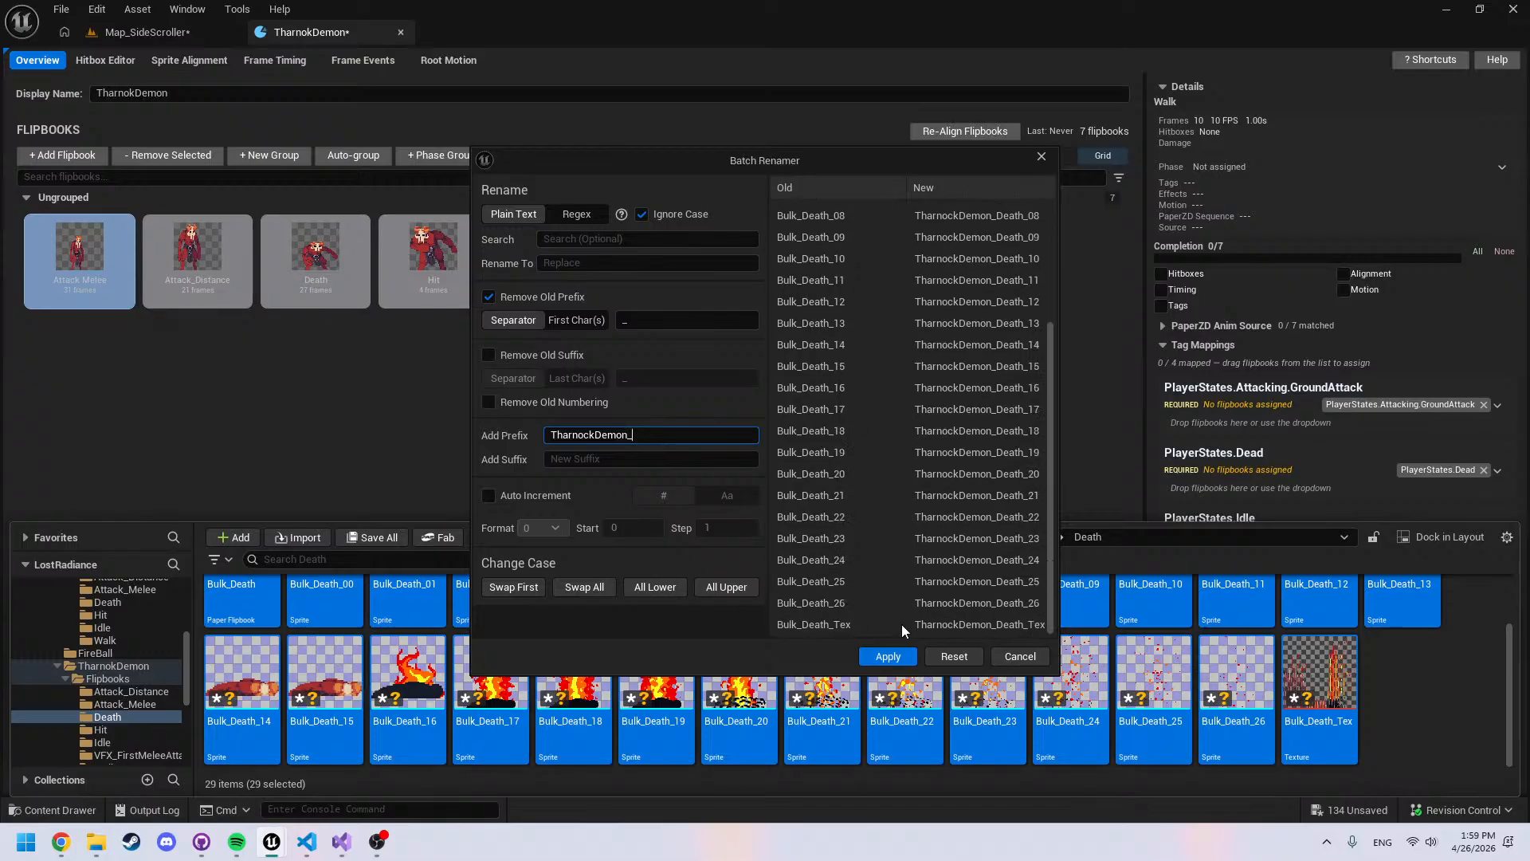
pyautogui.click(891, 657)
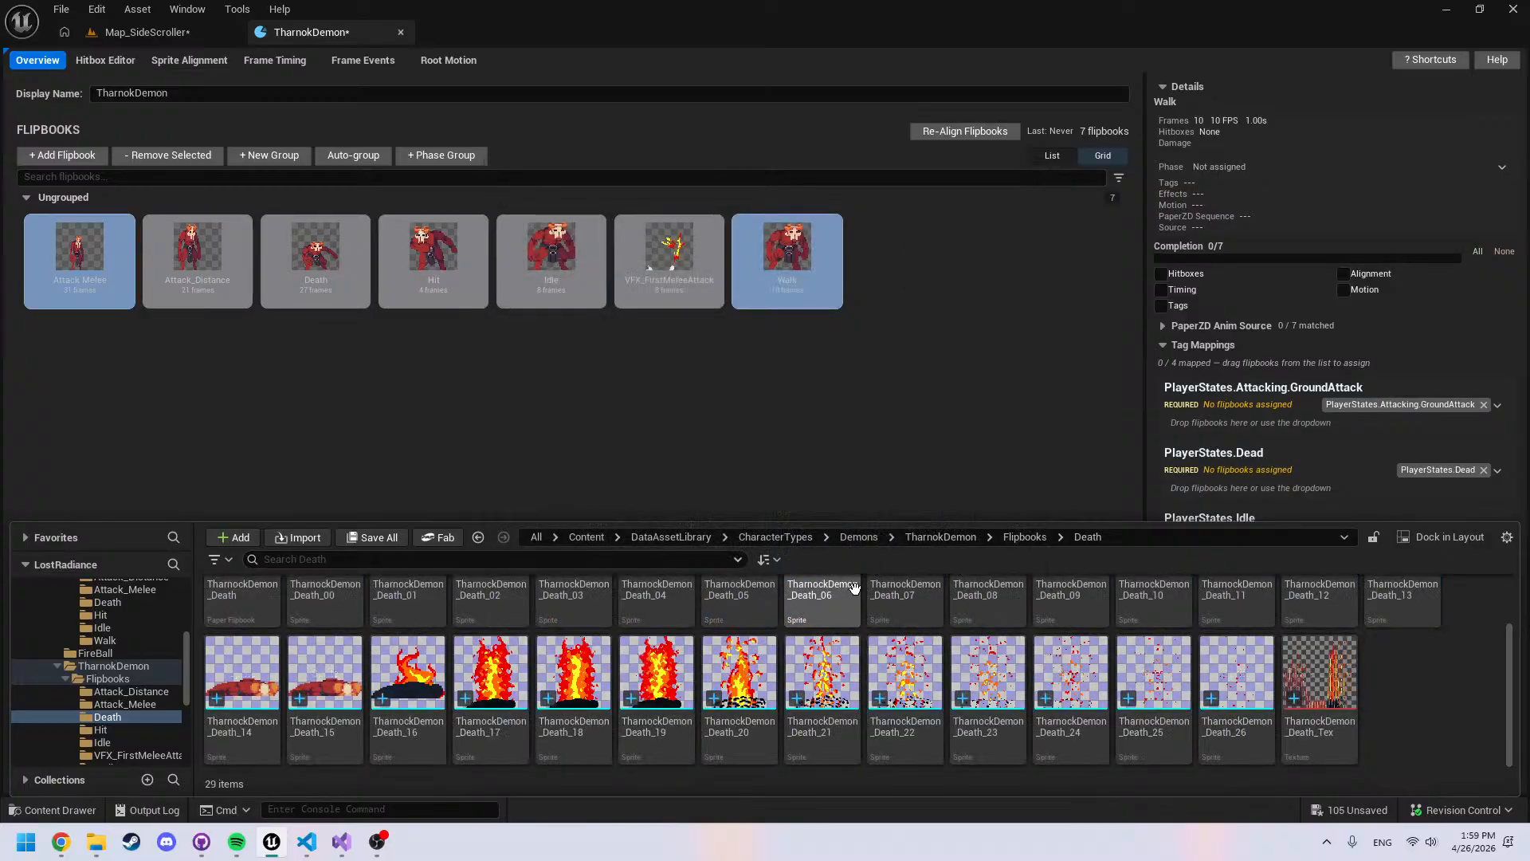
# Select all assets in the TharnokDemon Flipbooks/Attack_Melee folder for a batch rename
pyautogui.click(1025, 537)
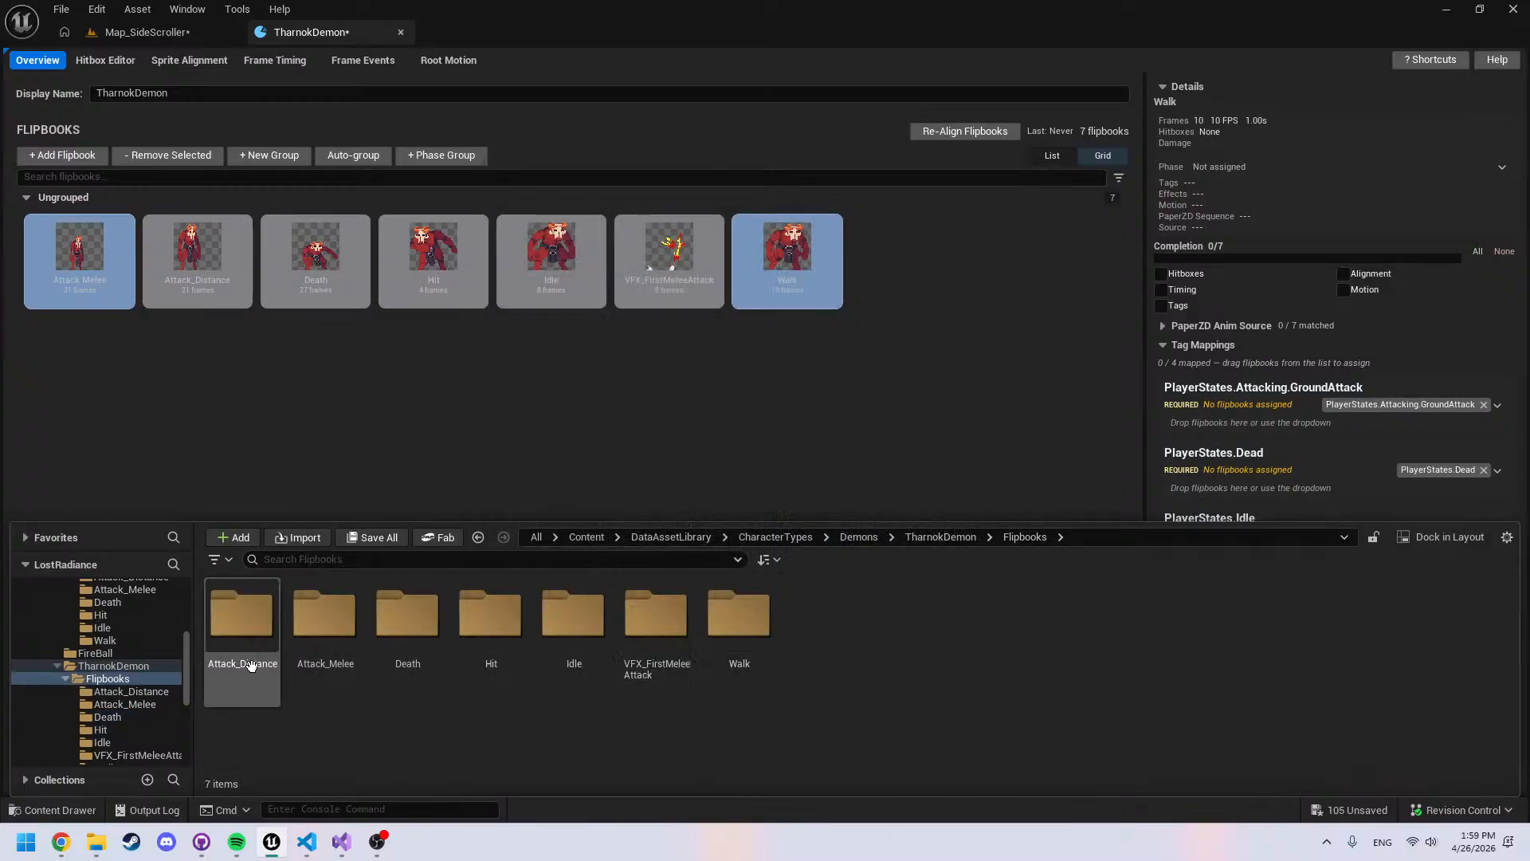
pyautogui.doubleClick(335, 649)
pyautogui.scroll(-2, 789, 652)
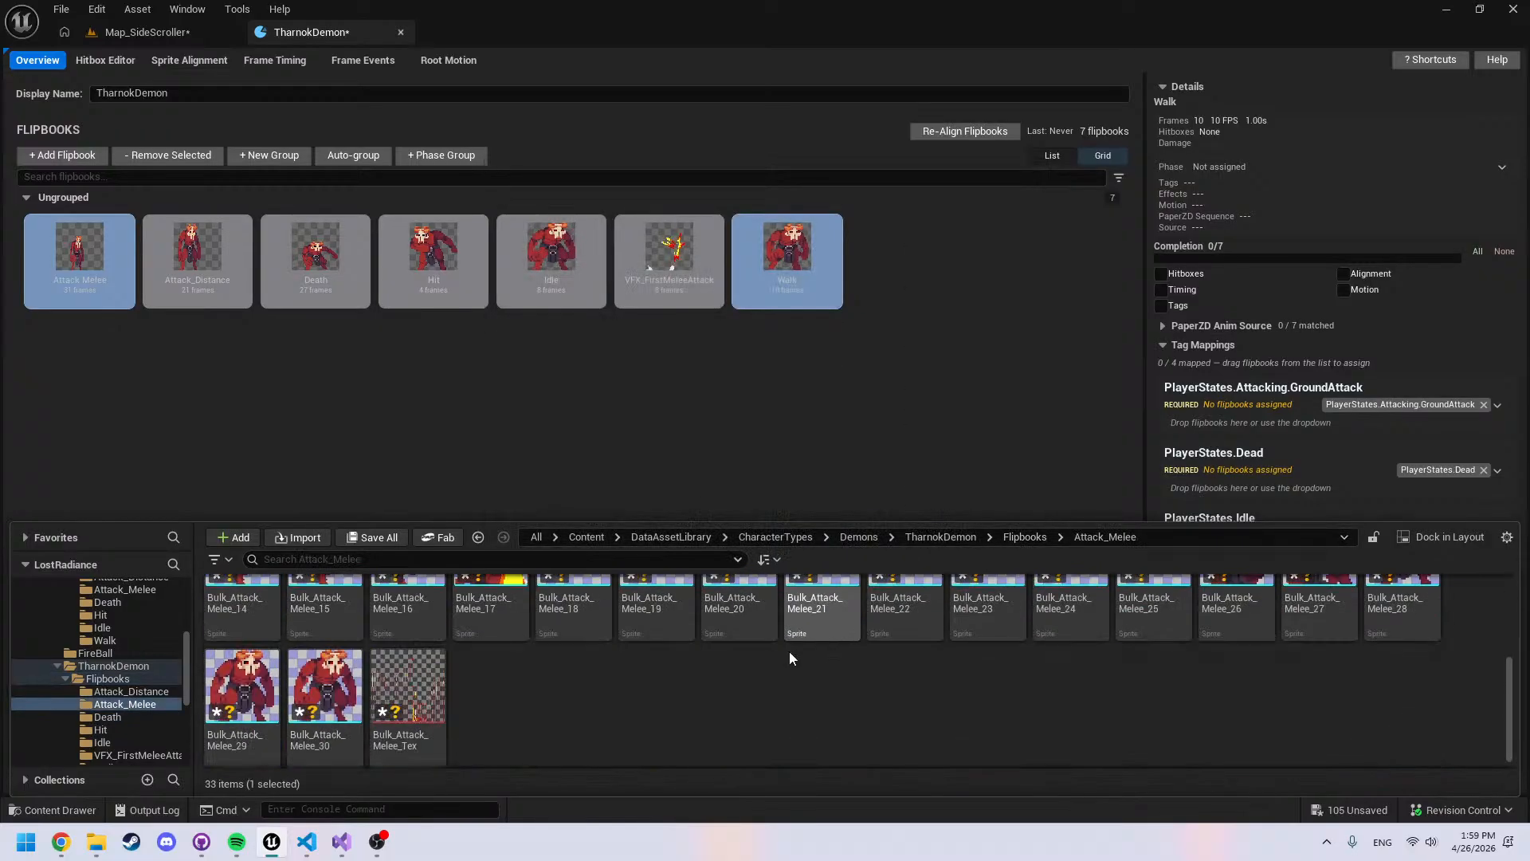
pyautogui.hotkey('ctrl', 'a')
pyautogui.rightClick(407, 702)
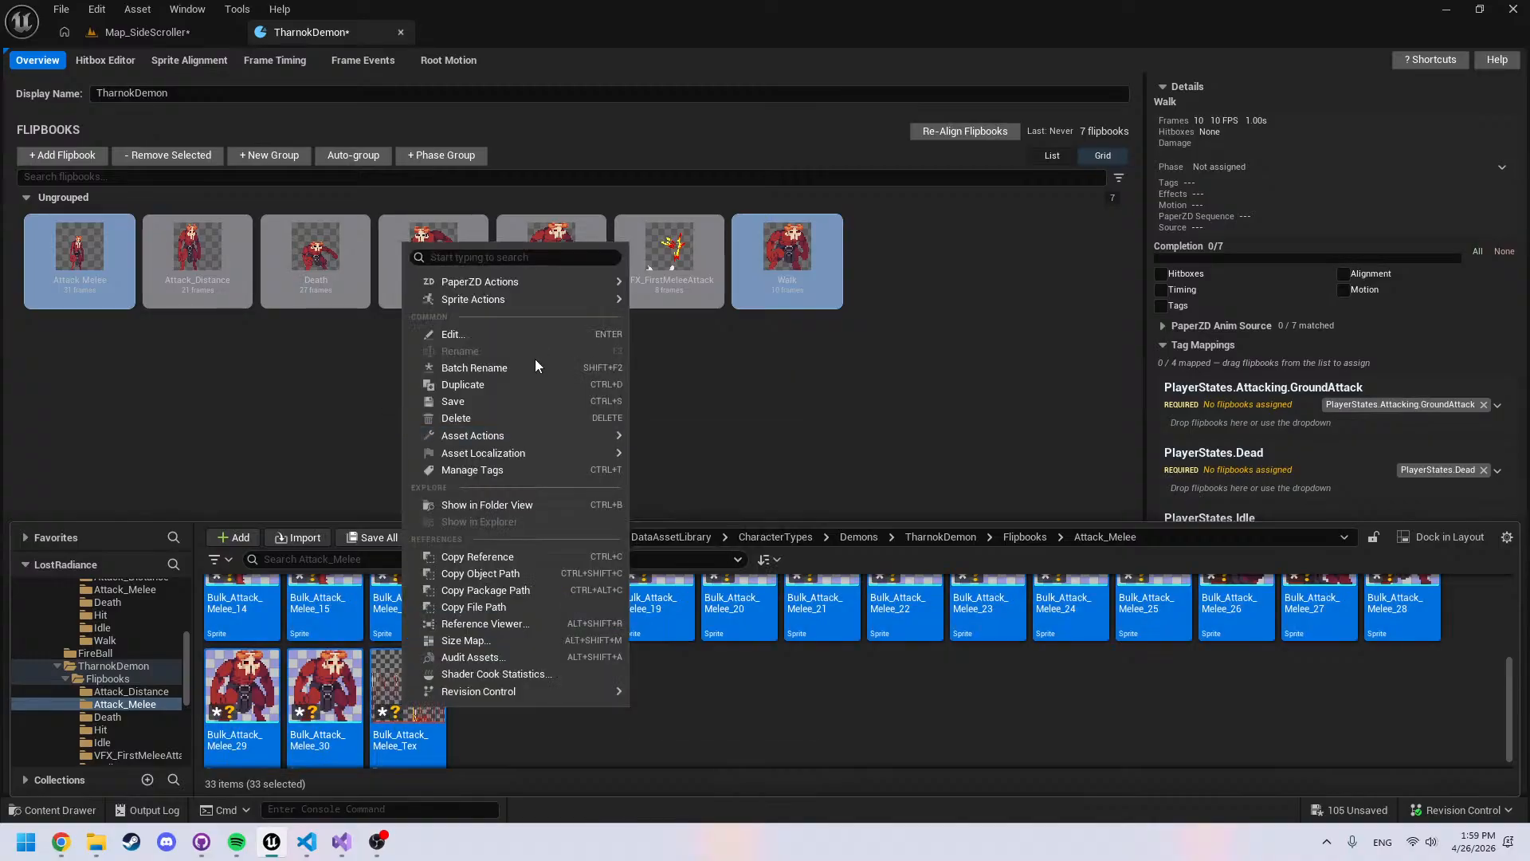
# Batch rename the selected Attack_Melee assets, removing the old prefix and adding the prefix TharnockDemon_
pyautogui.click(536, 366)
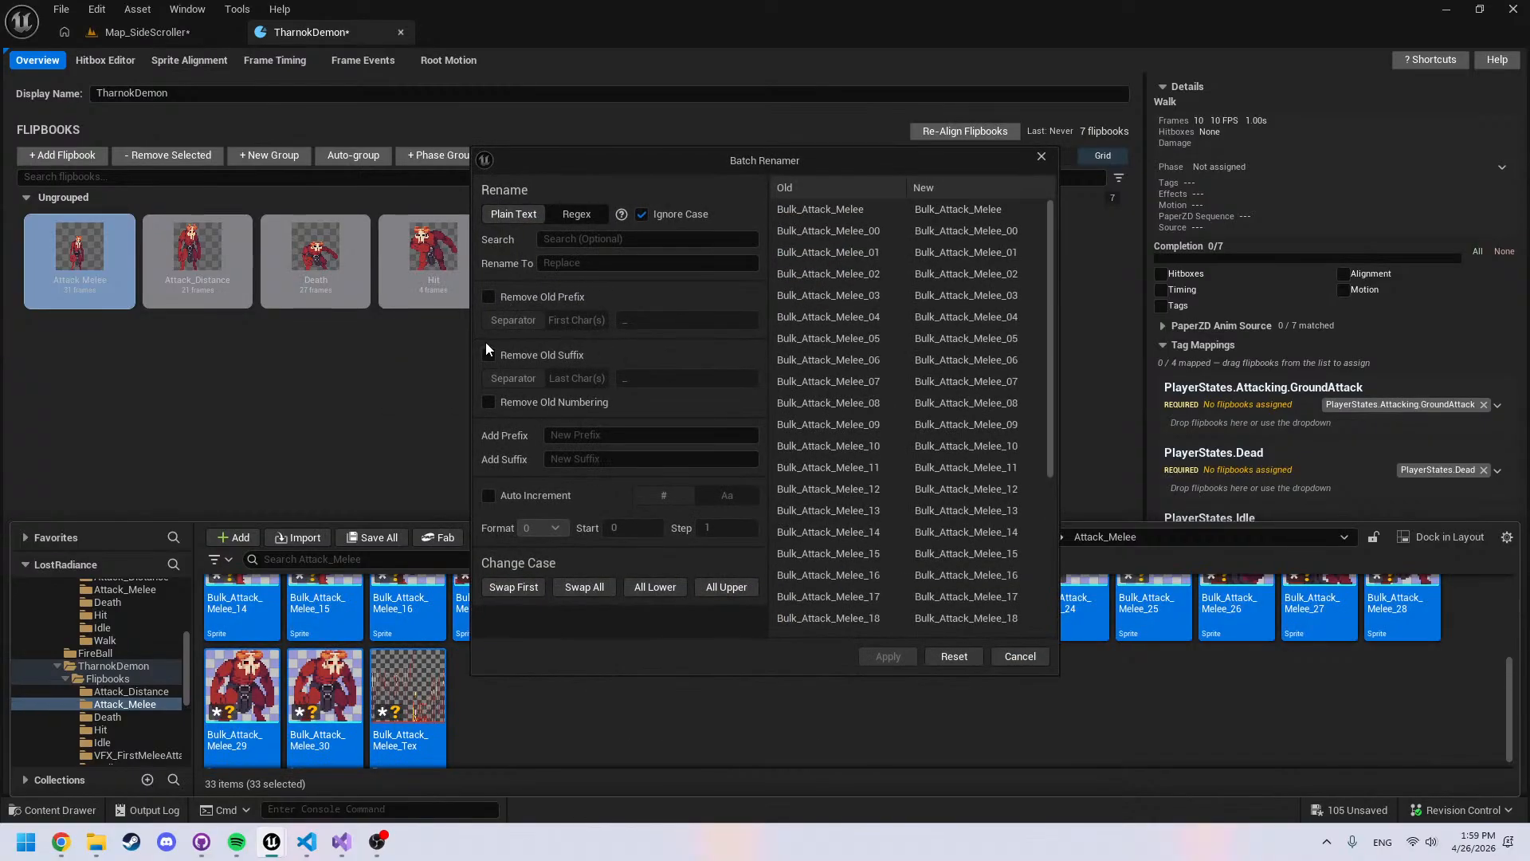
pyautogui.click(490, 297)
pyautogui.click(613, 436)
pyautogui.write('TharnockDemon_')
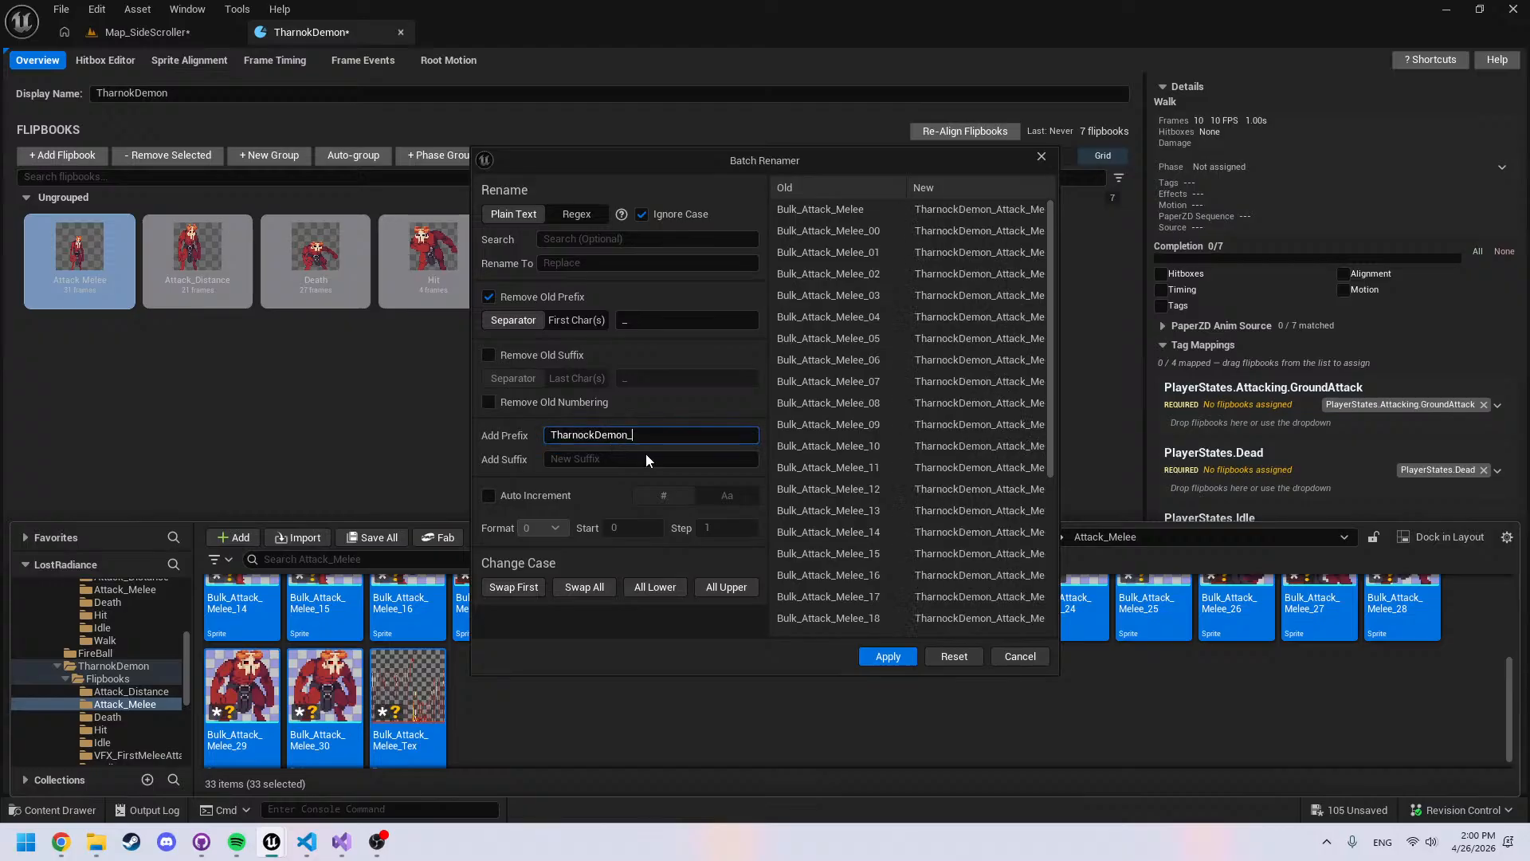
pyautogui.click(880, 657)
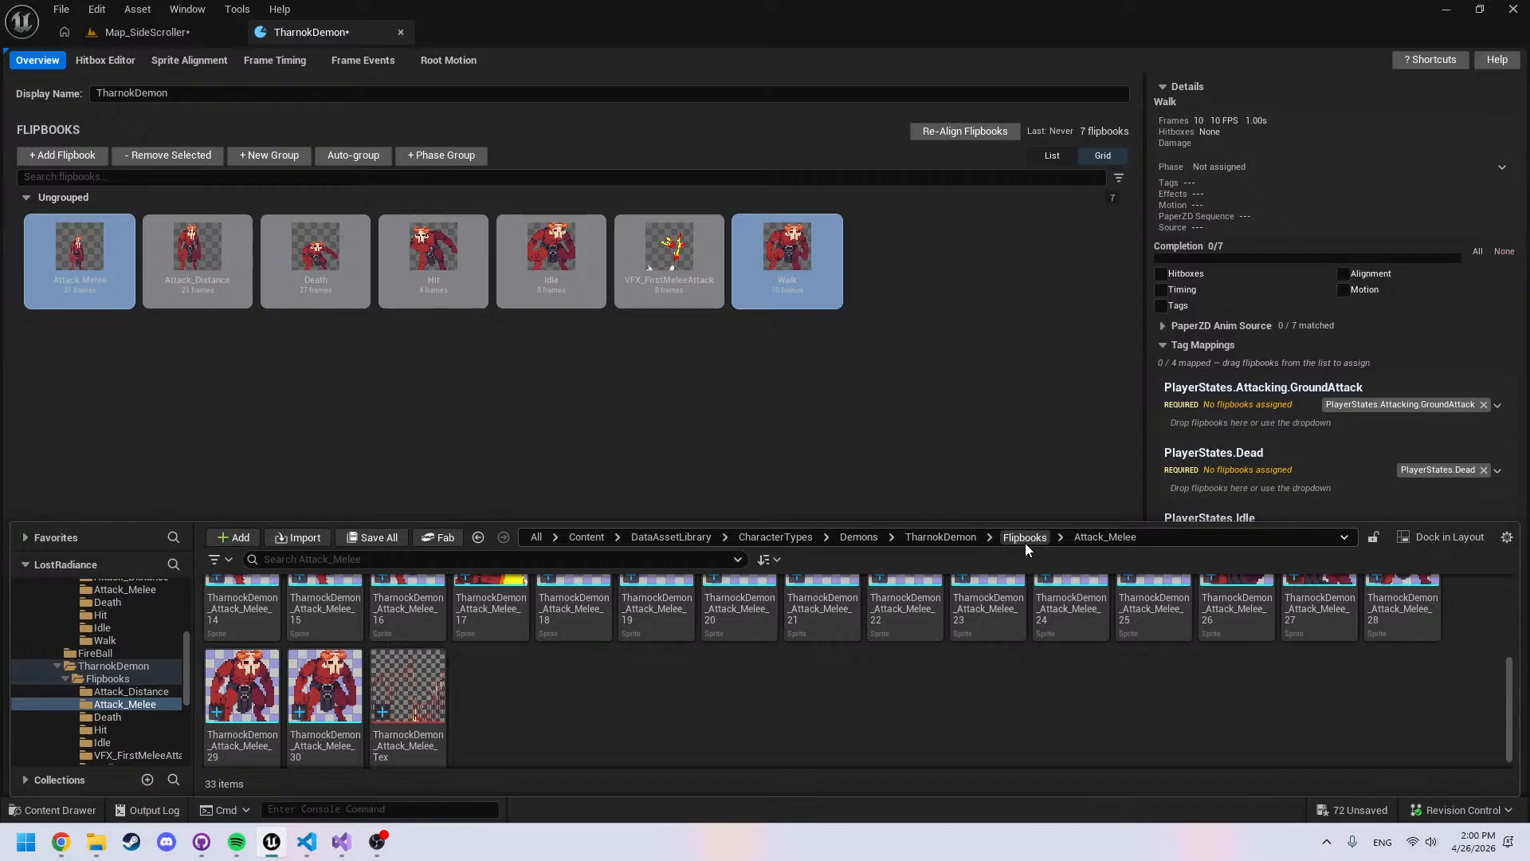
# Batch rename all assets in the Attack_Distance flipbook folder, removing the old prefix and adding TharnockDemon_ as the new one
pyautogui.click(1025, 537)
pyautogui.doubleClick(428, 644)
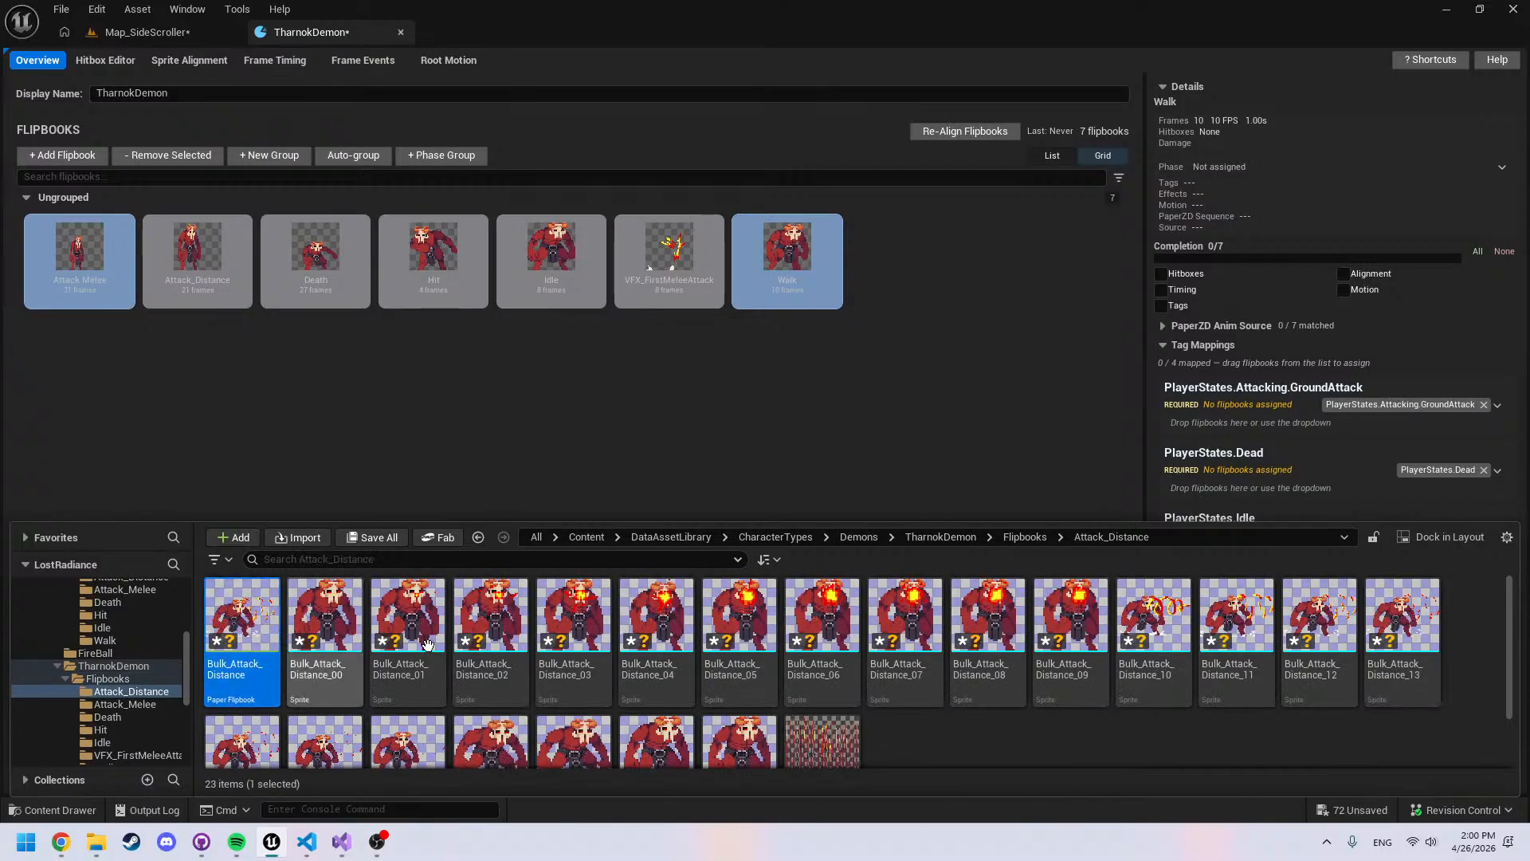
pyautogui.scroll(-2, 428, 644)
pyautogui.hotkey('ctrl', 'a')
pyautogui.rightClick(833, 706)
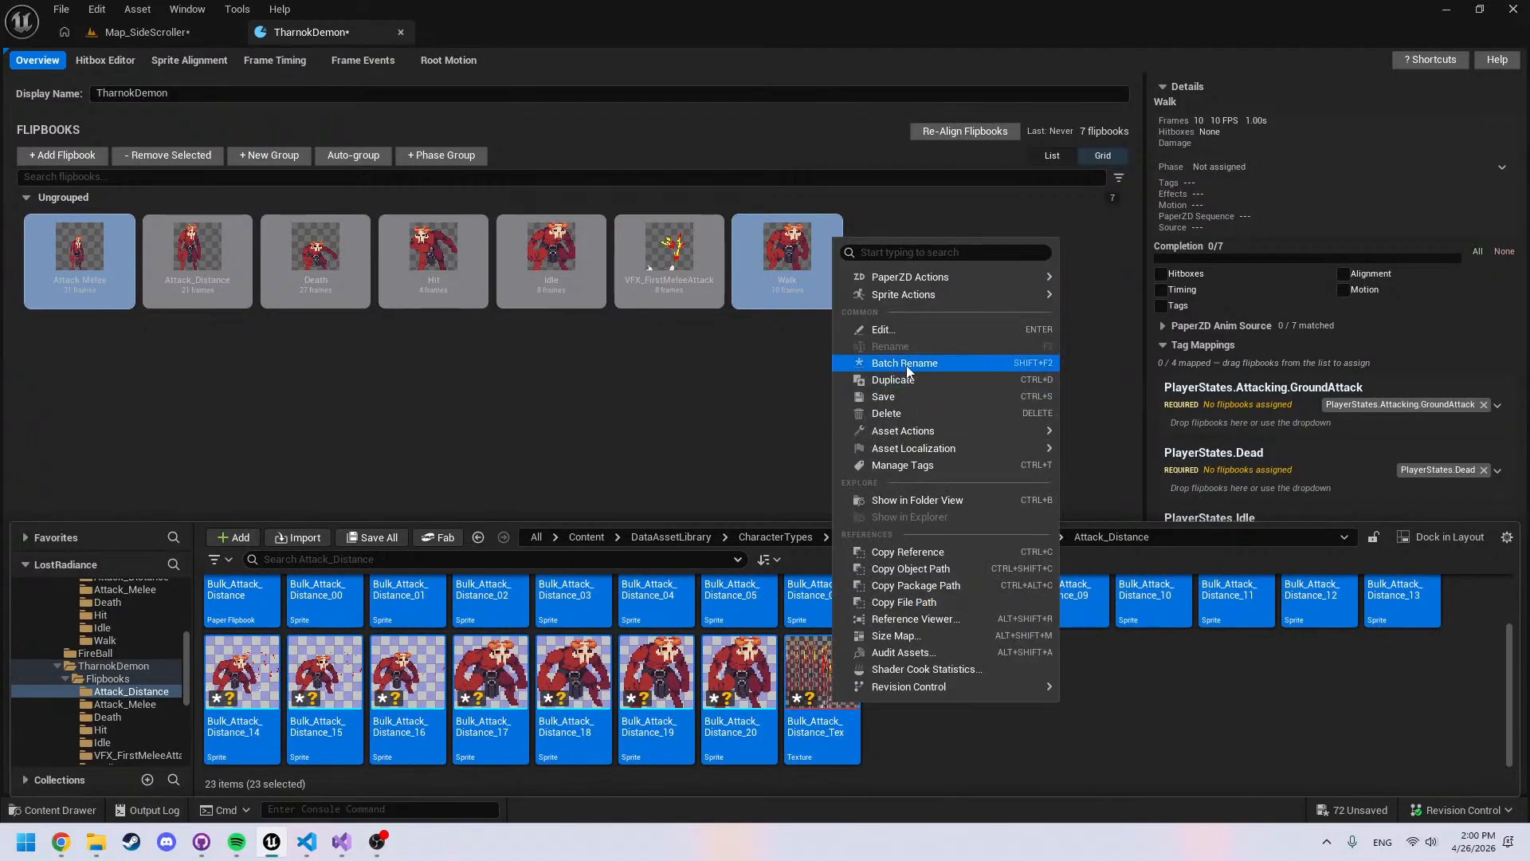
pyautogui.click(907, 367)
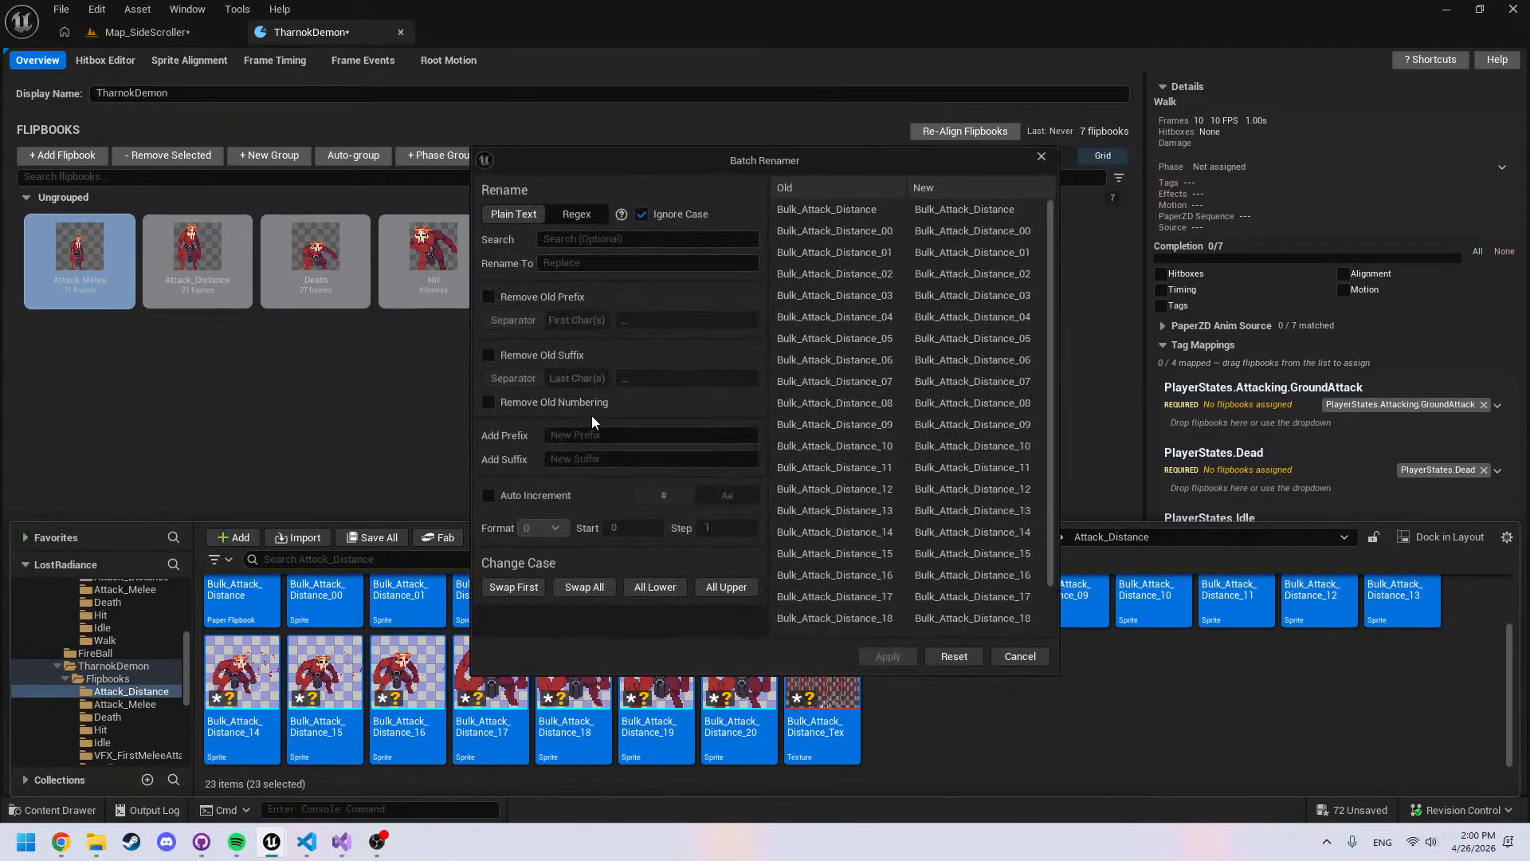
pyautogui.click(489, 297)
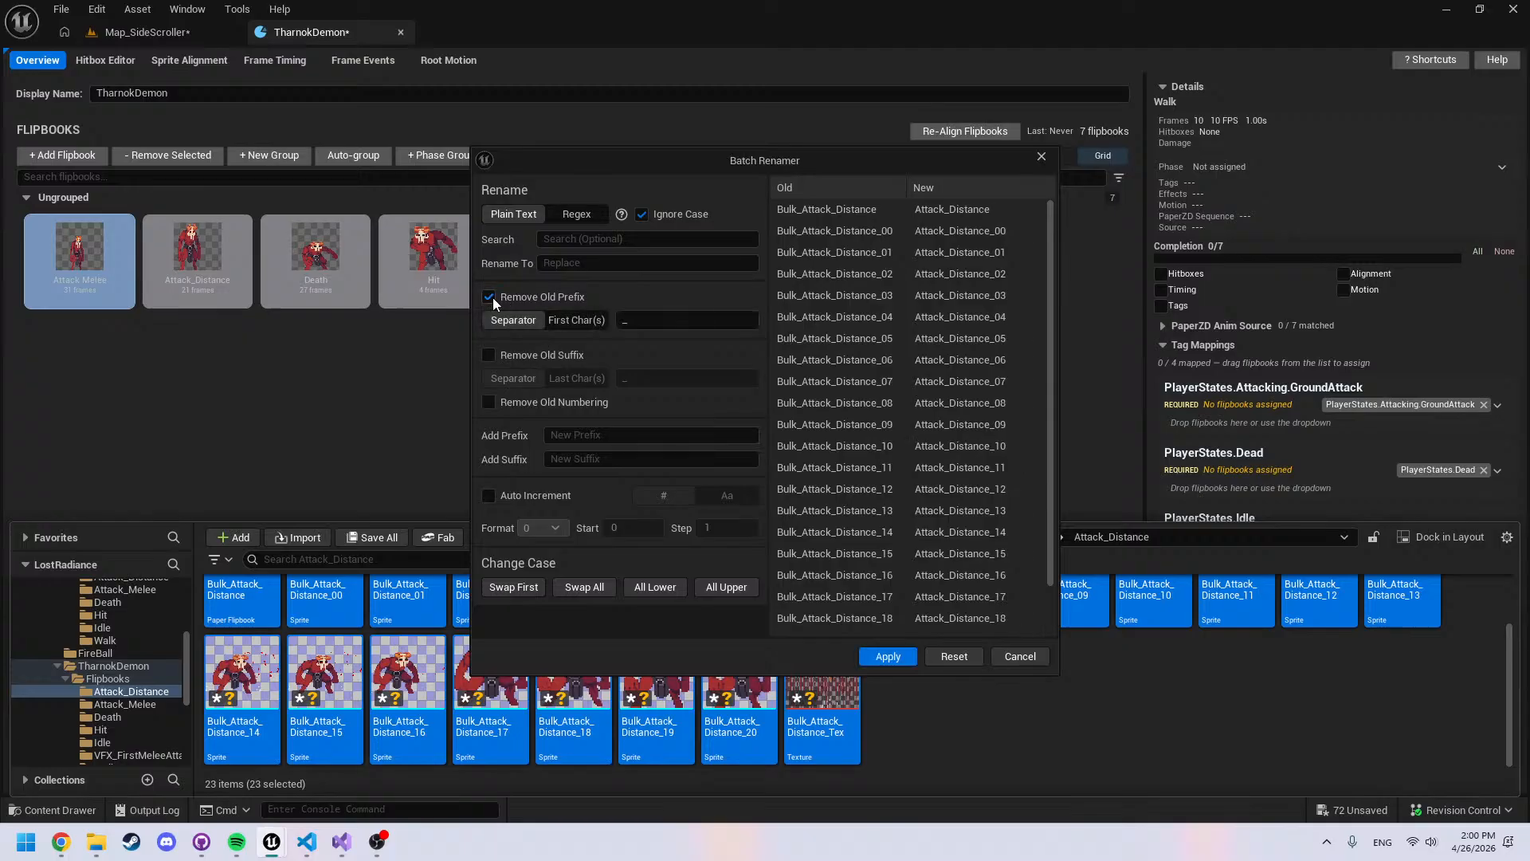
pyautogui.click(640, 435)
pyautogui.write('TharnockDemon_')
pyautogui.click(887, 657)
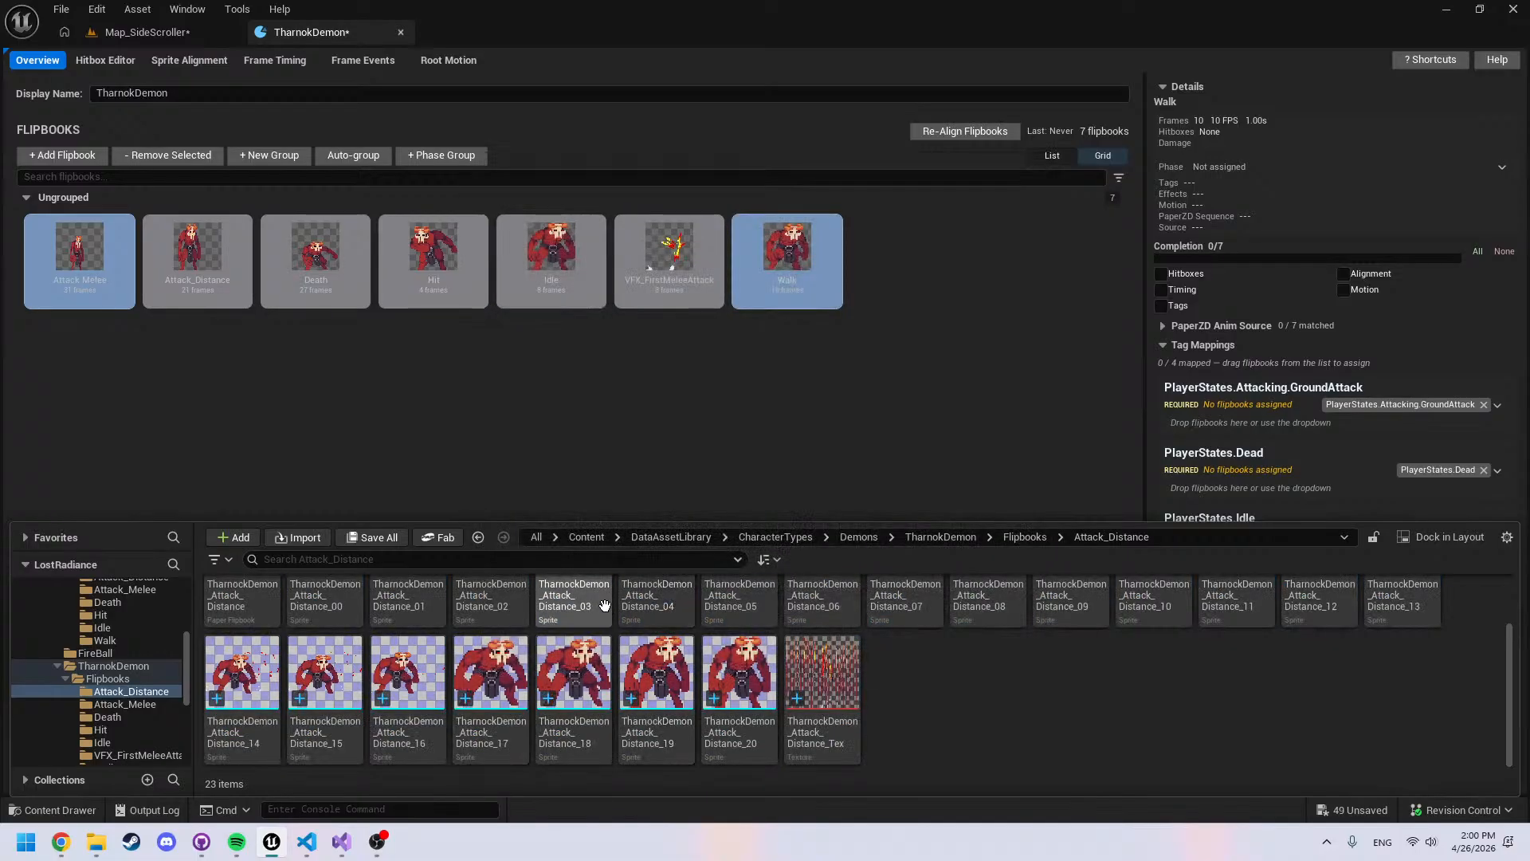
# Batch rename all assets in the Hit flipbook folder, replacing their old prefix with TharnockDemon_
pyautogui.click(1034, 541)
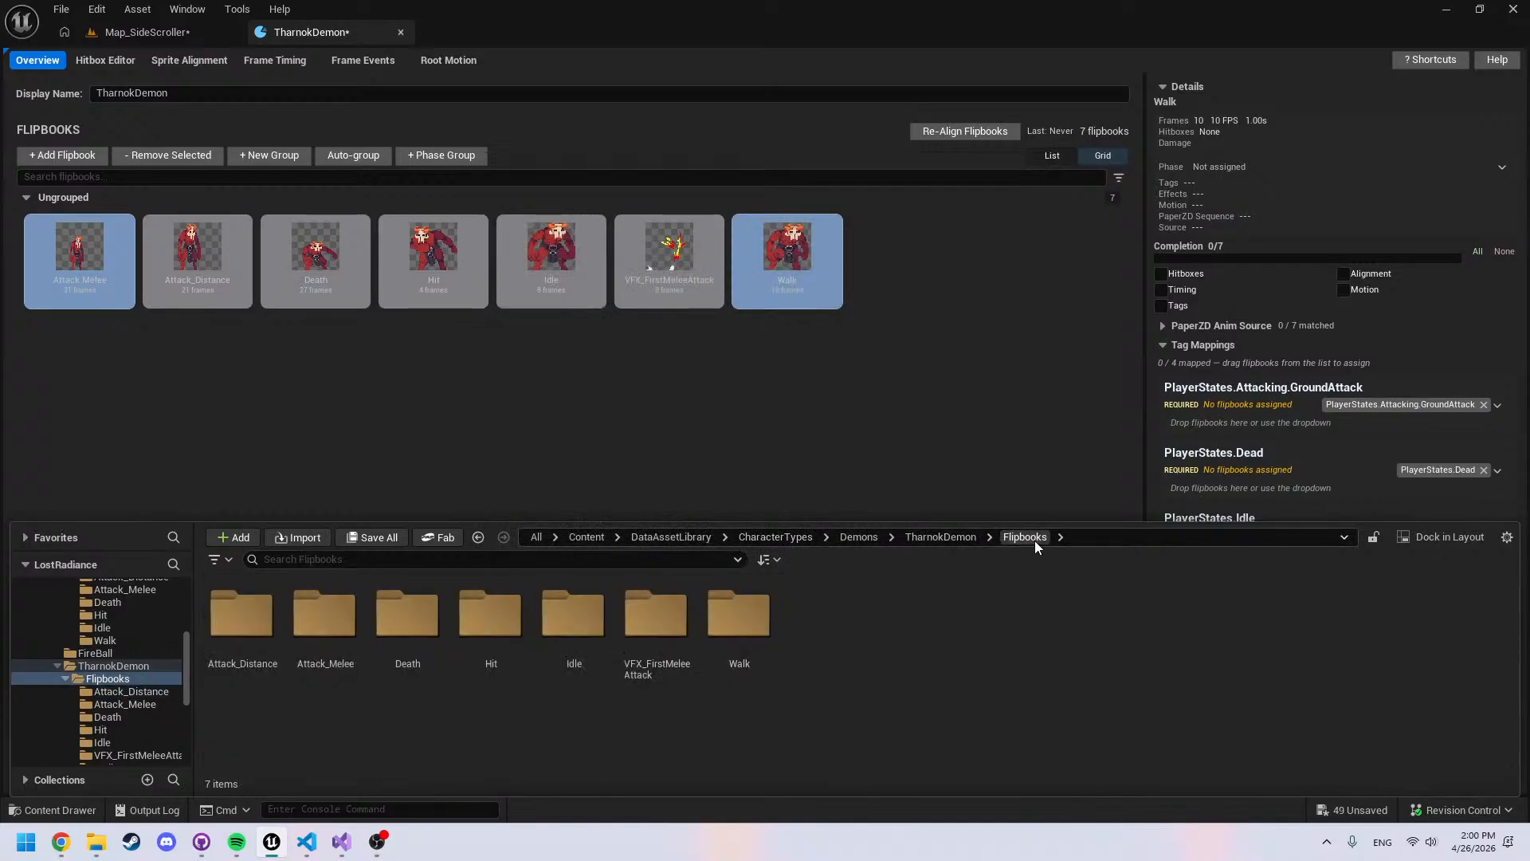
pyautogui.doubleClick(490, 614)
pyautogui.click(241, 614)
pyautogui.keyDown('shift'); pyautogui.click(626, 634); pyautogui.keyUp('shift')
pyautogui.rightClick(626, 634)
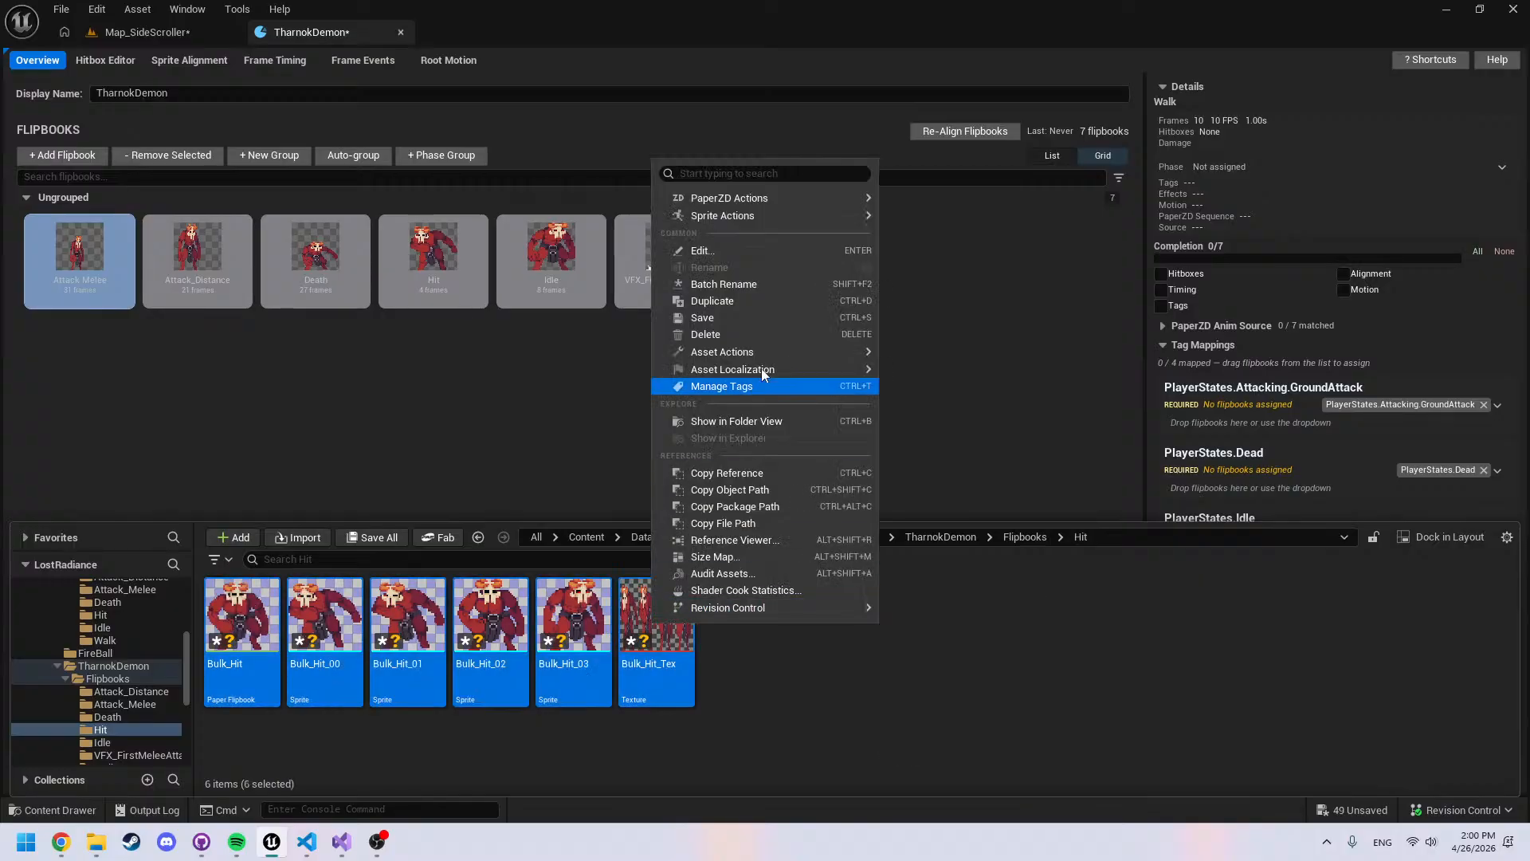
pyautogui.click(771, 285)
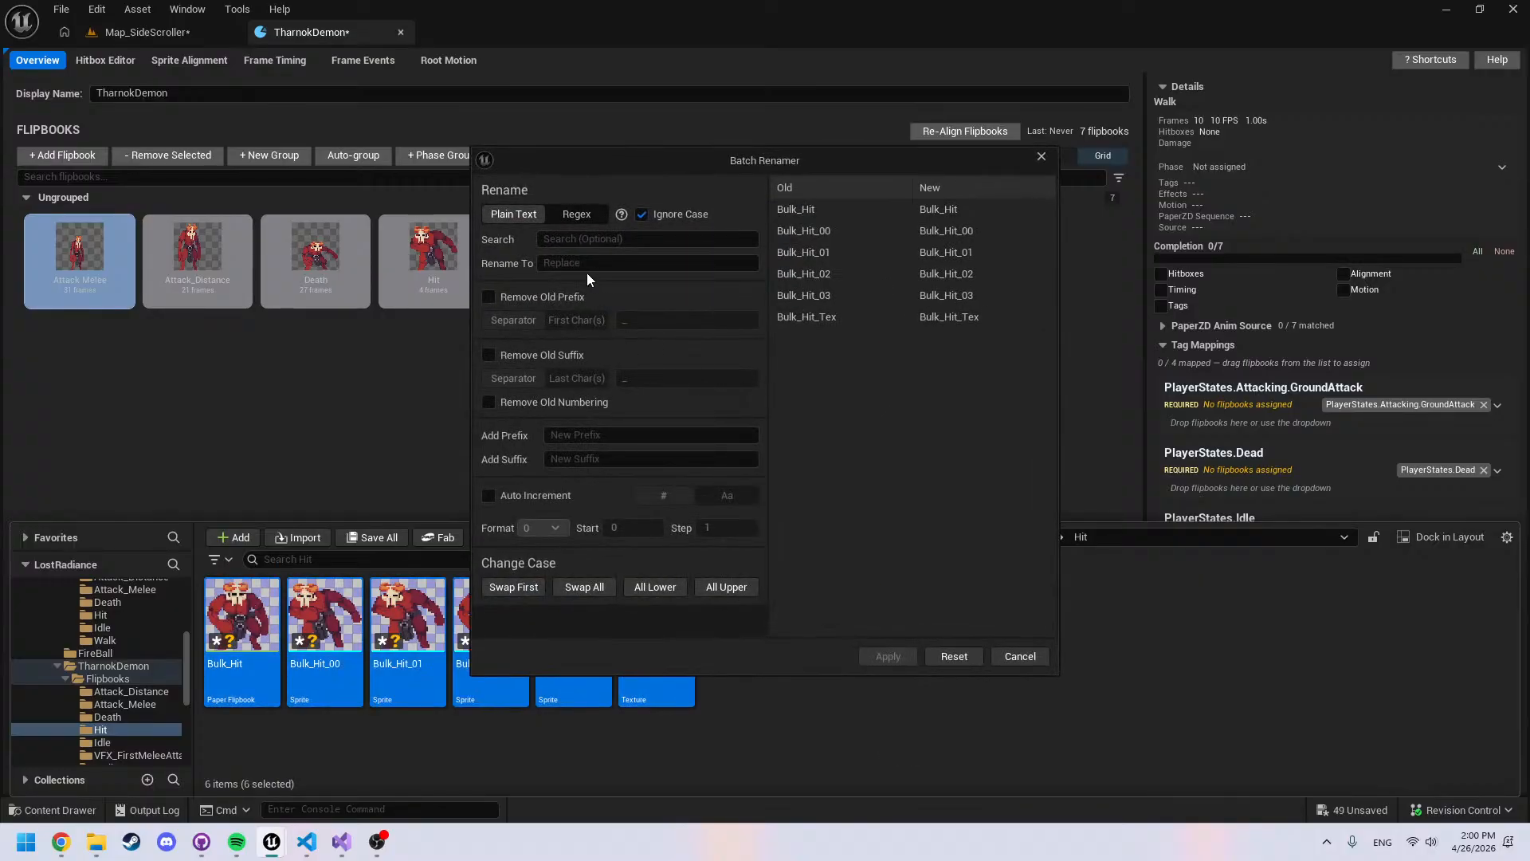
pyautogui.click(489, 297)
pyautogui.click(637, 434)
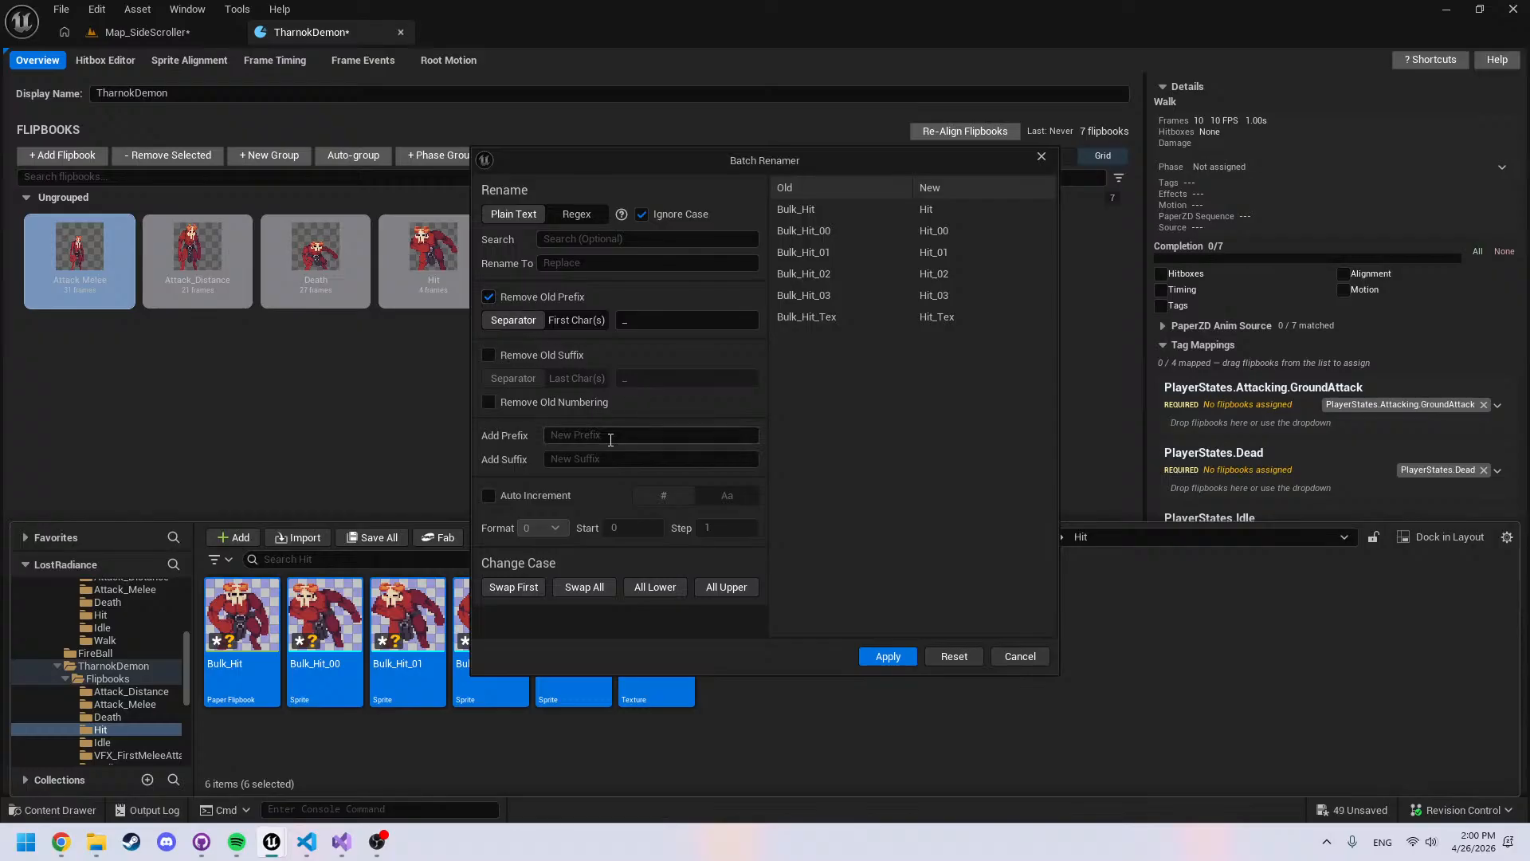
pyautogui.write('TharnockDemon_')
pyautogui.click(882, 649)
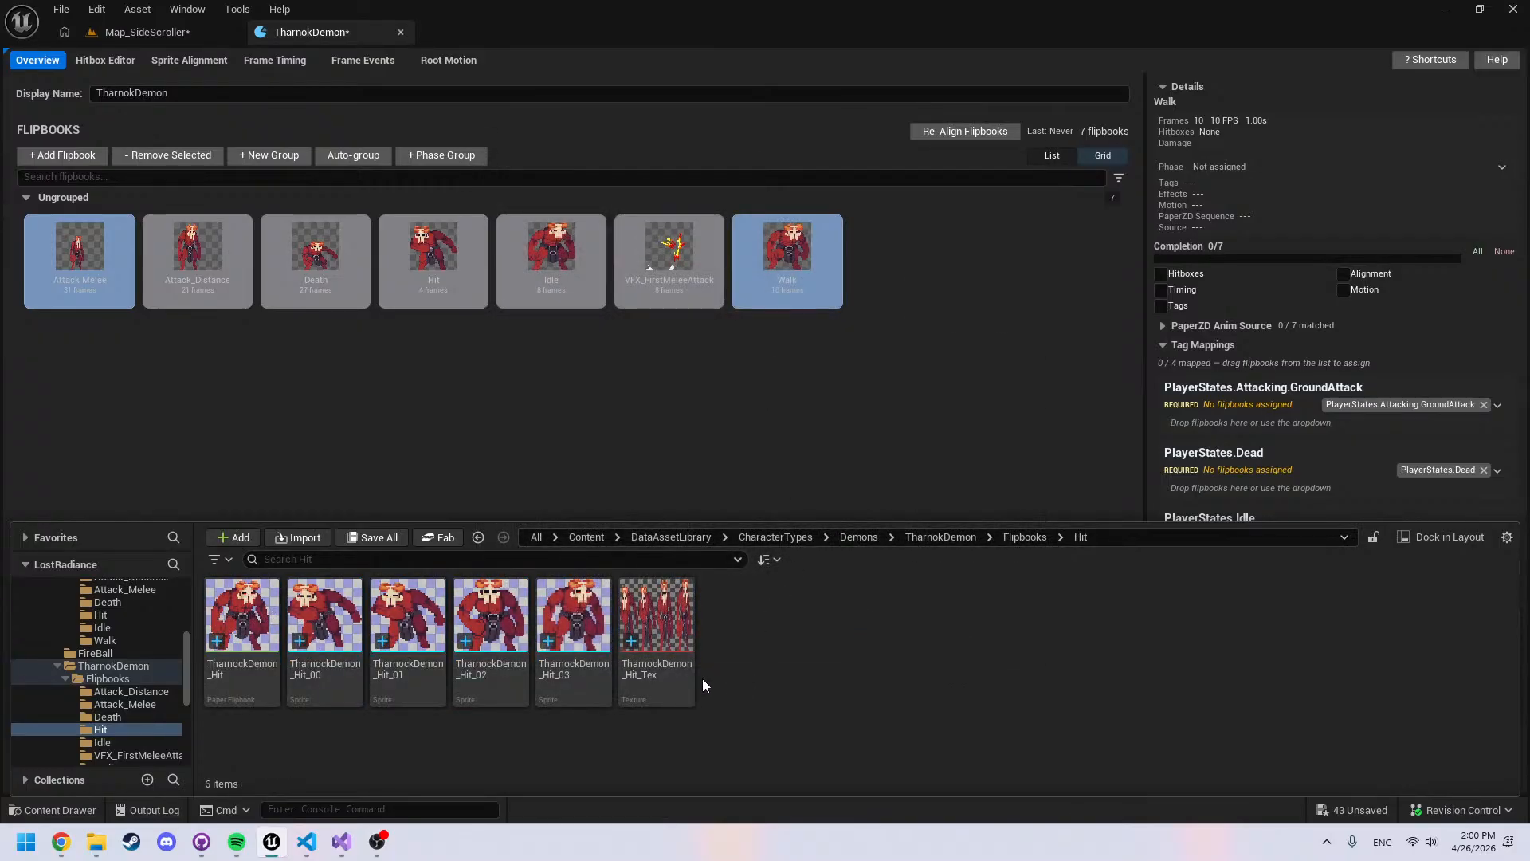
# Batch rename all assets in the VFX_FirstMeleeAttack flipbook folder, replacing their old prefix with TharnockDemon_
pyautogui.click(1025, 536)
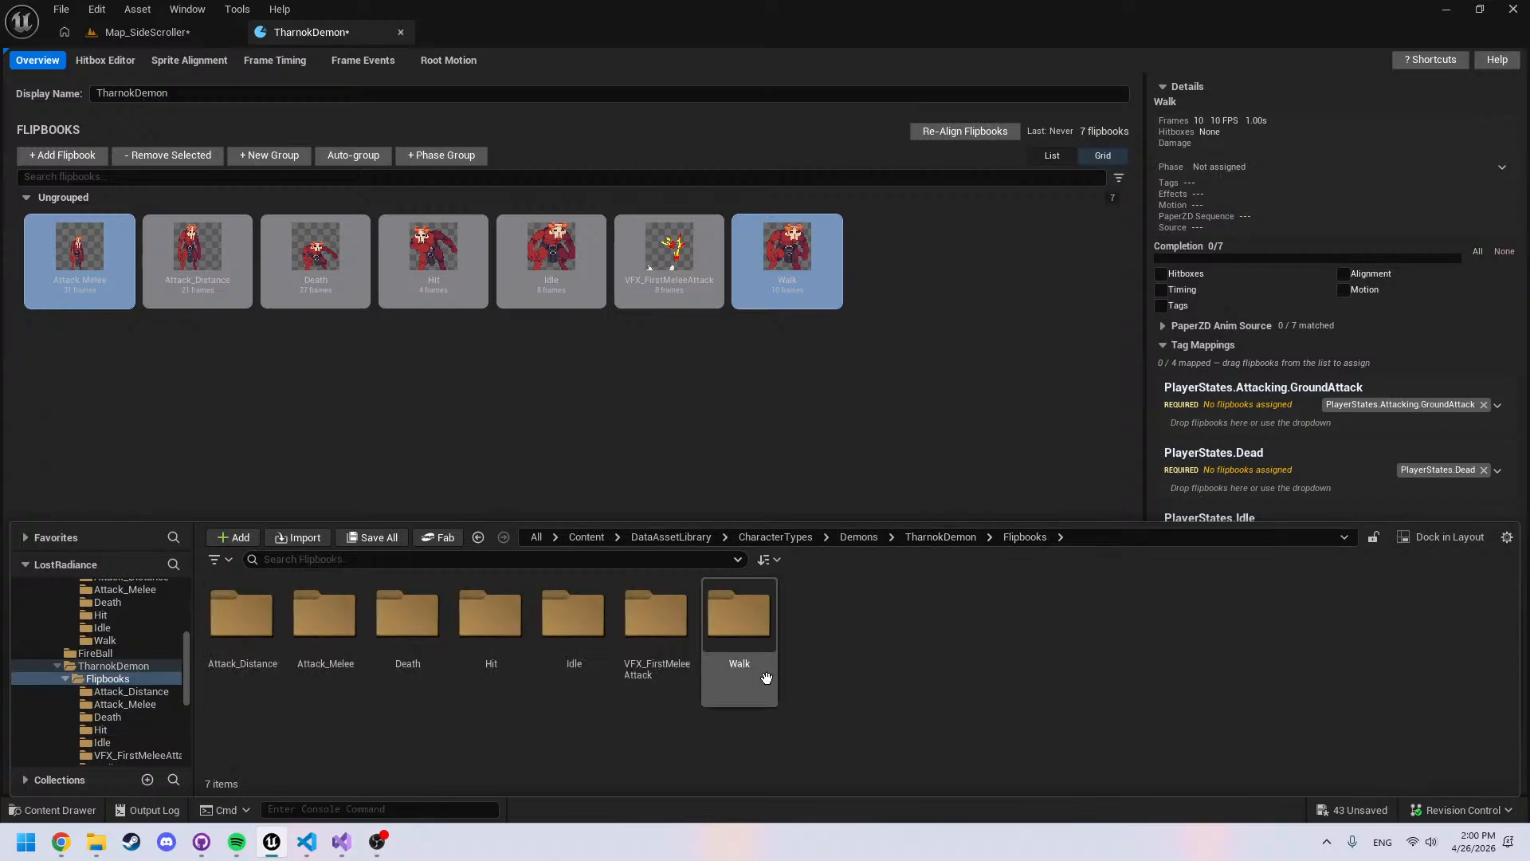
pyautogui.doubleClick(672, 670)
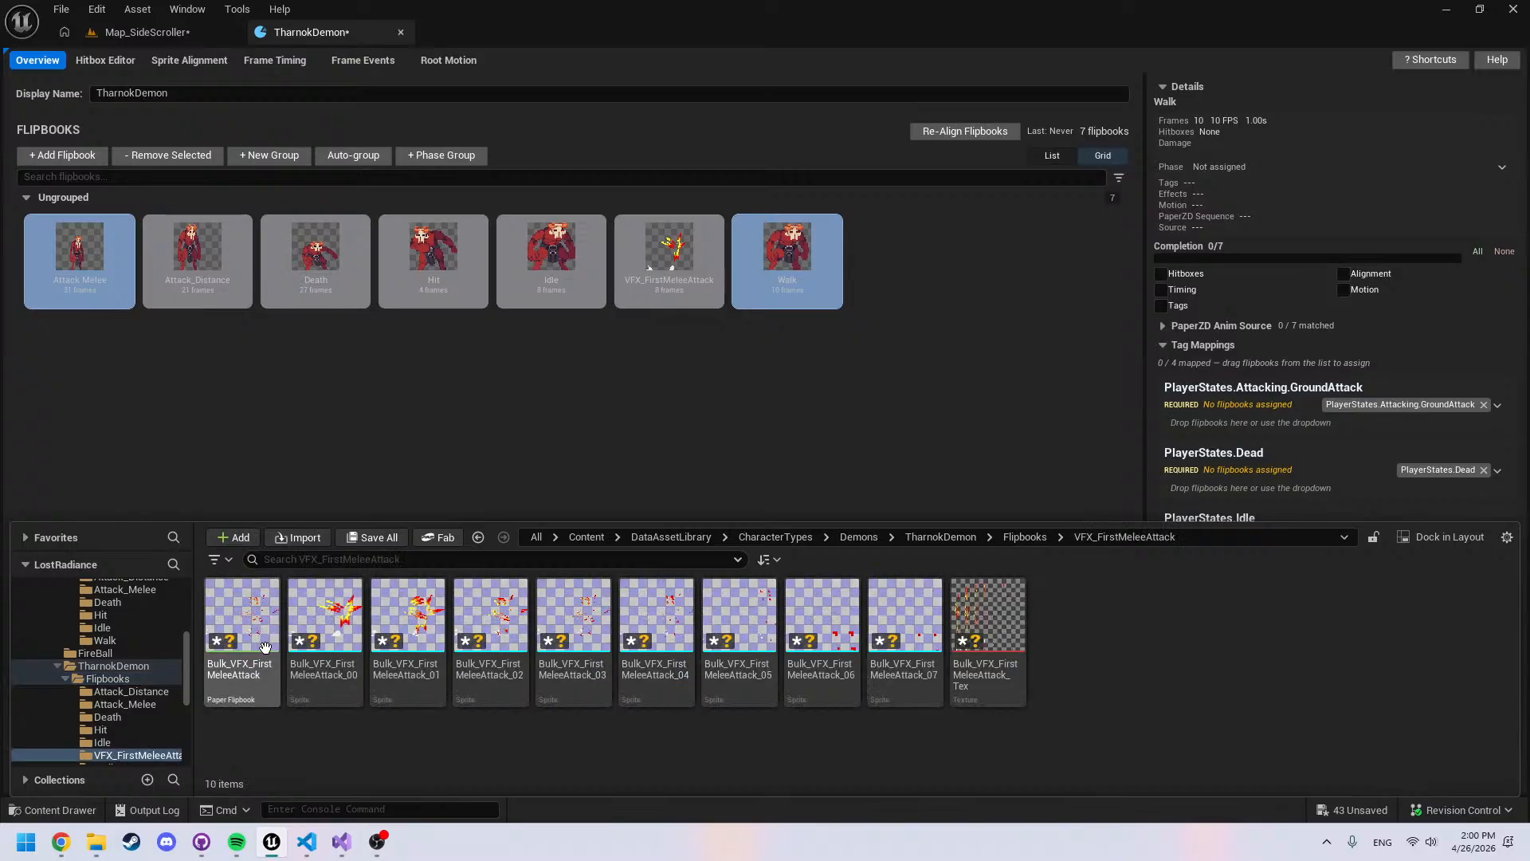
pyautogui.click(266, 647)
pyautogui.keyDown('shift'); pyautogui.click(1008, 652); pyautogui.keyUp('shift')
pyautogui.rightClick(1008, 652)
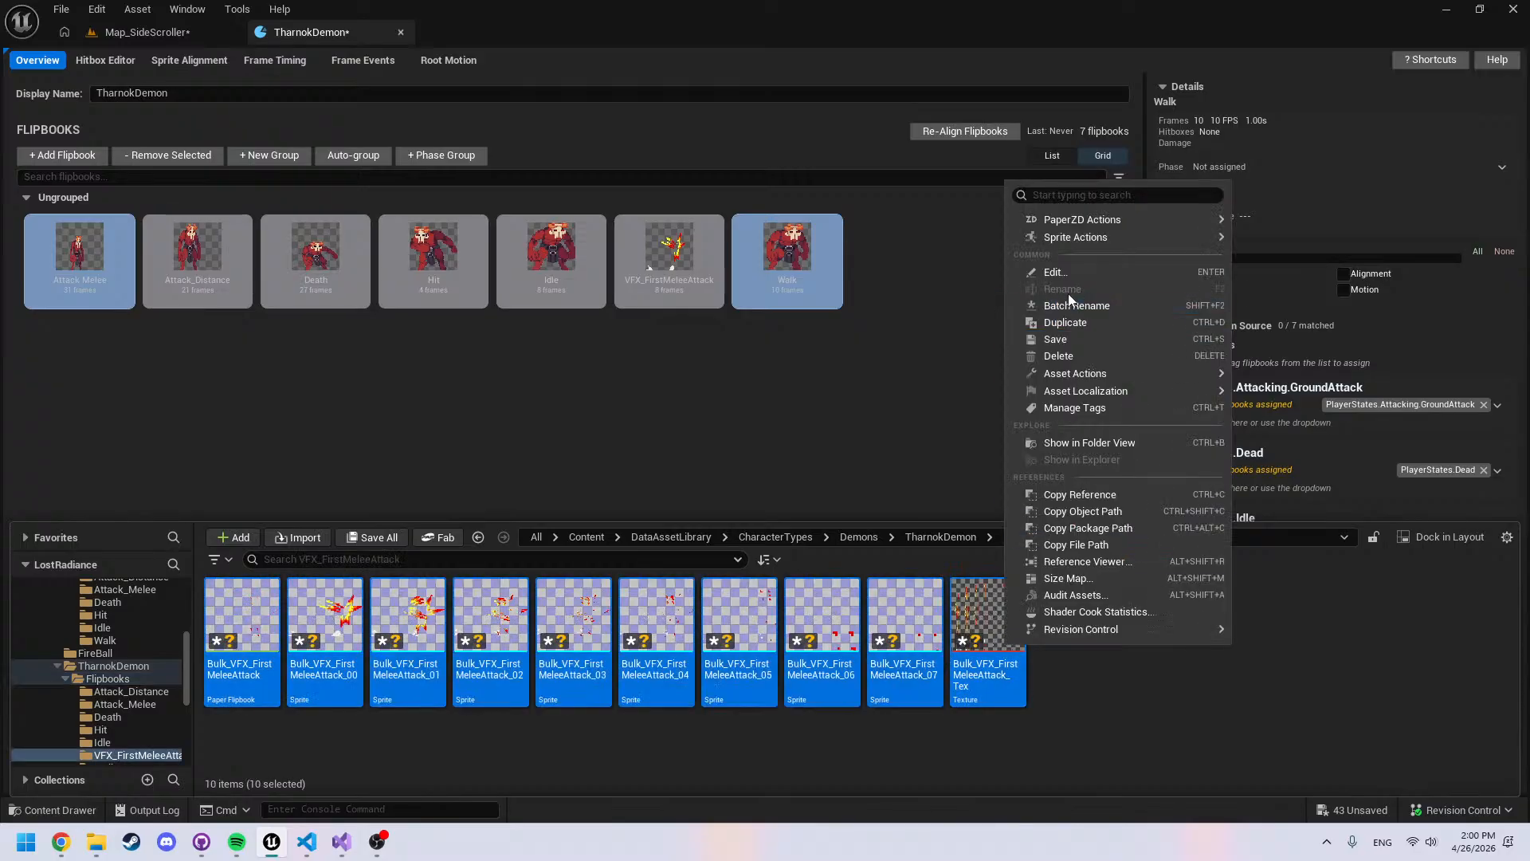
pyautogui.click(1084, 306)
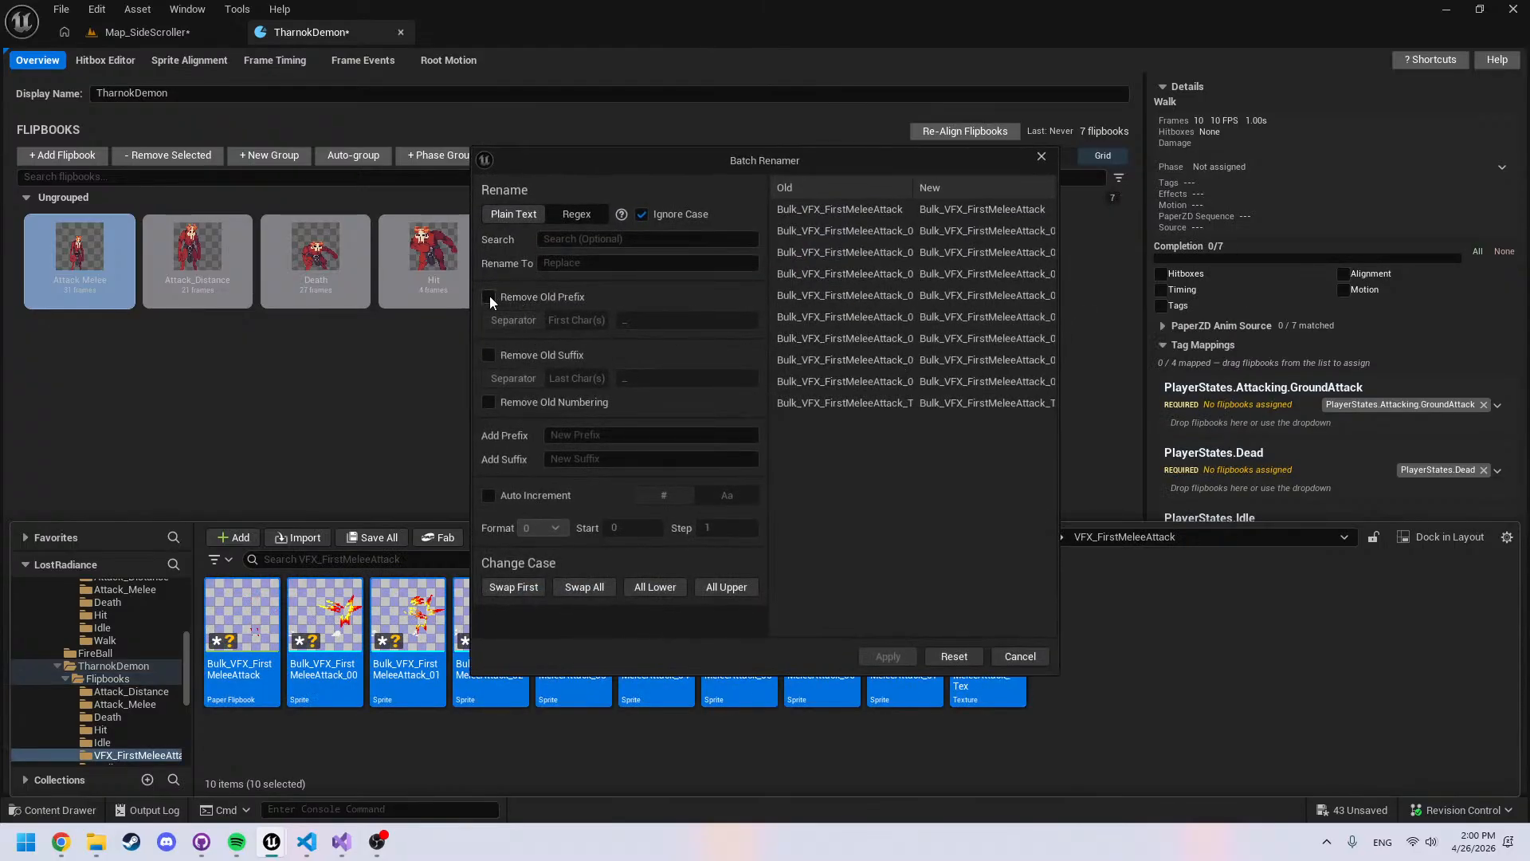
pyautogui.click(489, 297)
pyautogui.click(604, 434)
pyautogui.write('TharnockDemon_')
pyautogui.click(887, 656)
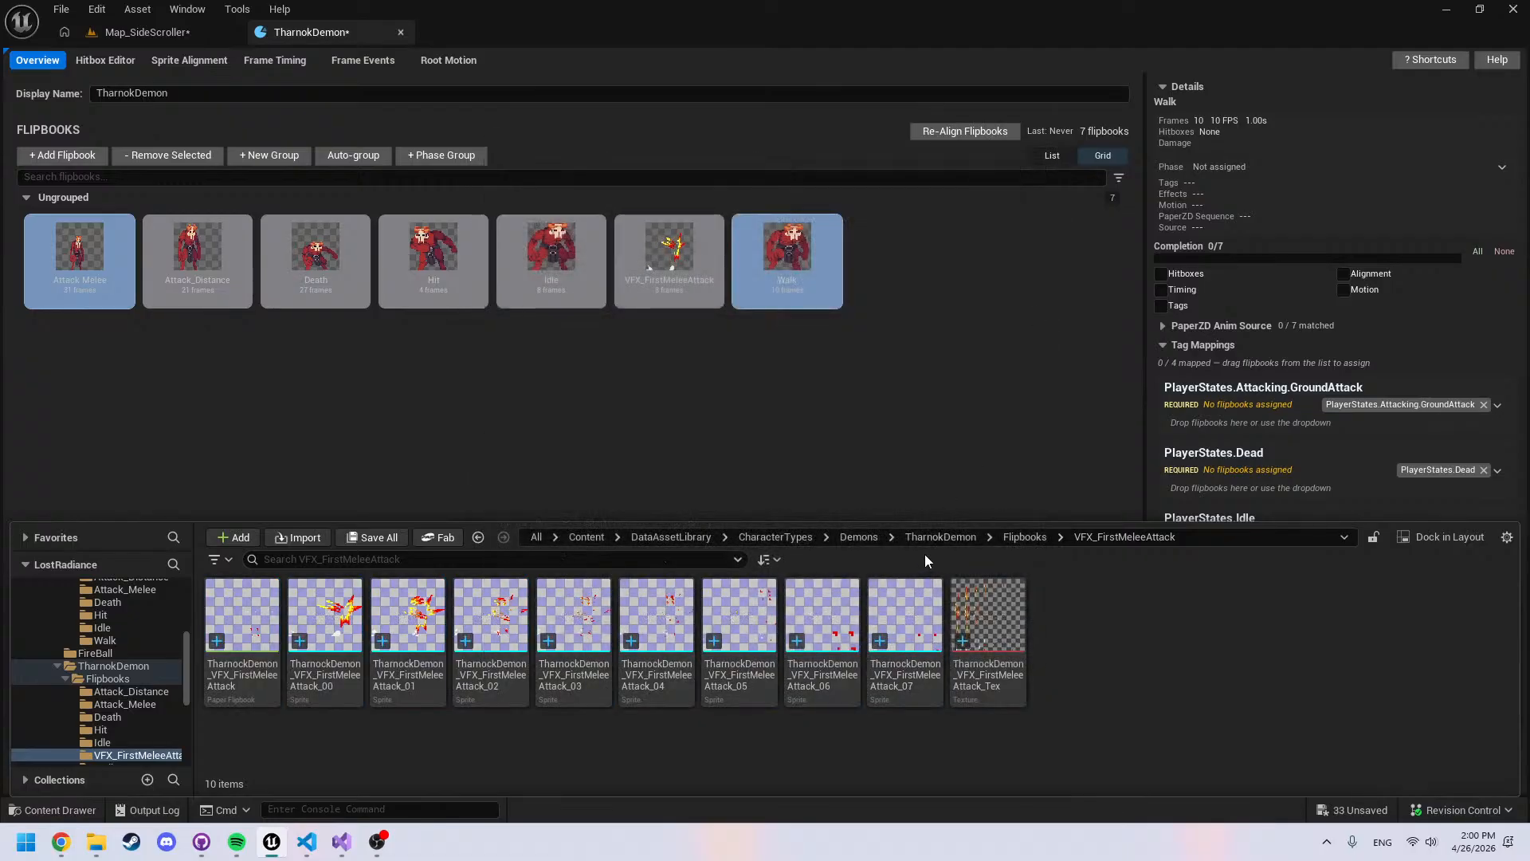
# Batch rename all assets in the Walk flipbook folder, replacing their old prefix with TharnockDemon_
pyautogui.click(1026, 542)
pyautogui.doubleClick(739, 614)
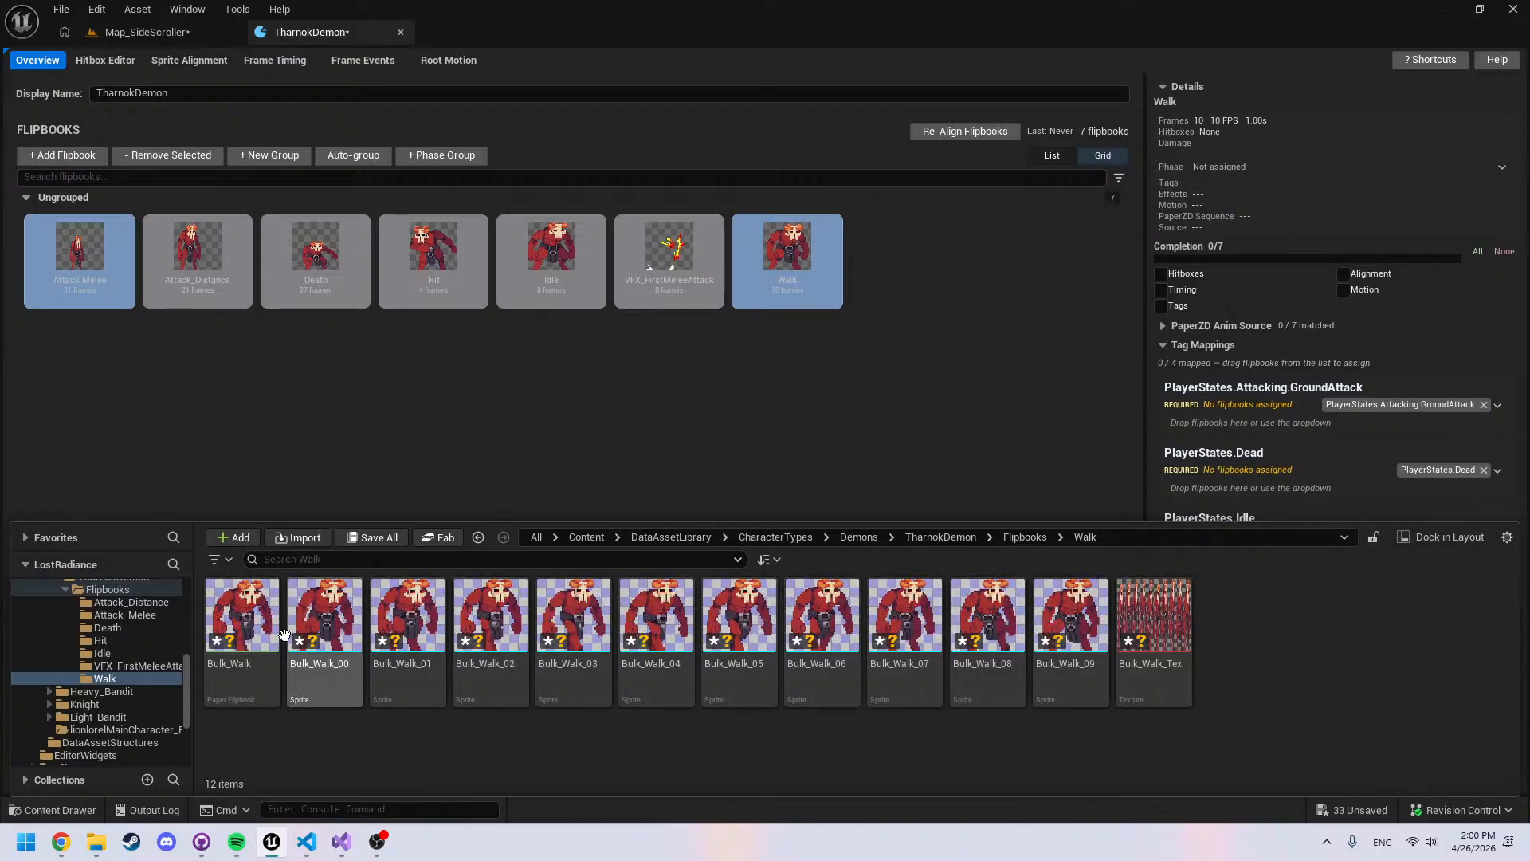
pyautogui.keyDown('shift'); pyautogui.click(1185, 674); pyautogui.keyUp('shift')
pyautogui.rightClick(1180, 666)
pyautogui.click(1241, 309)
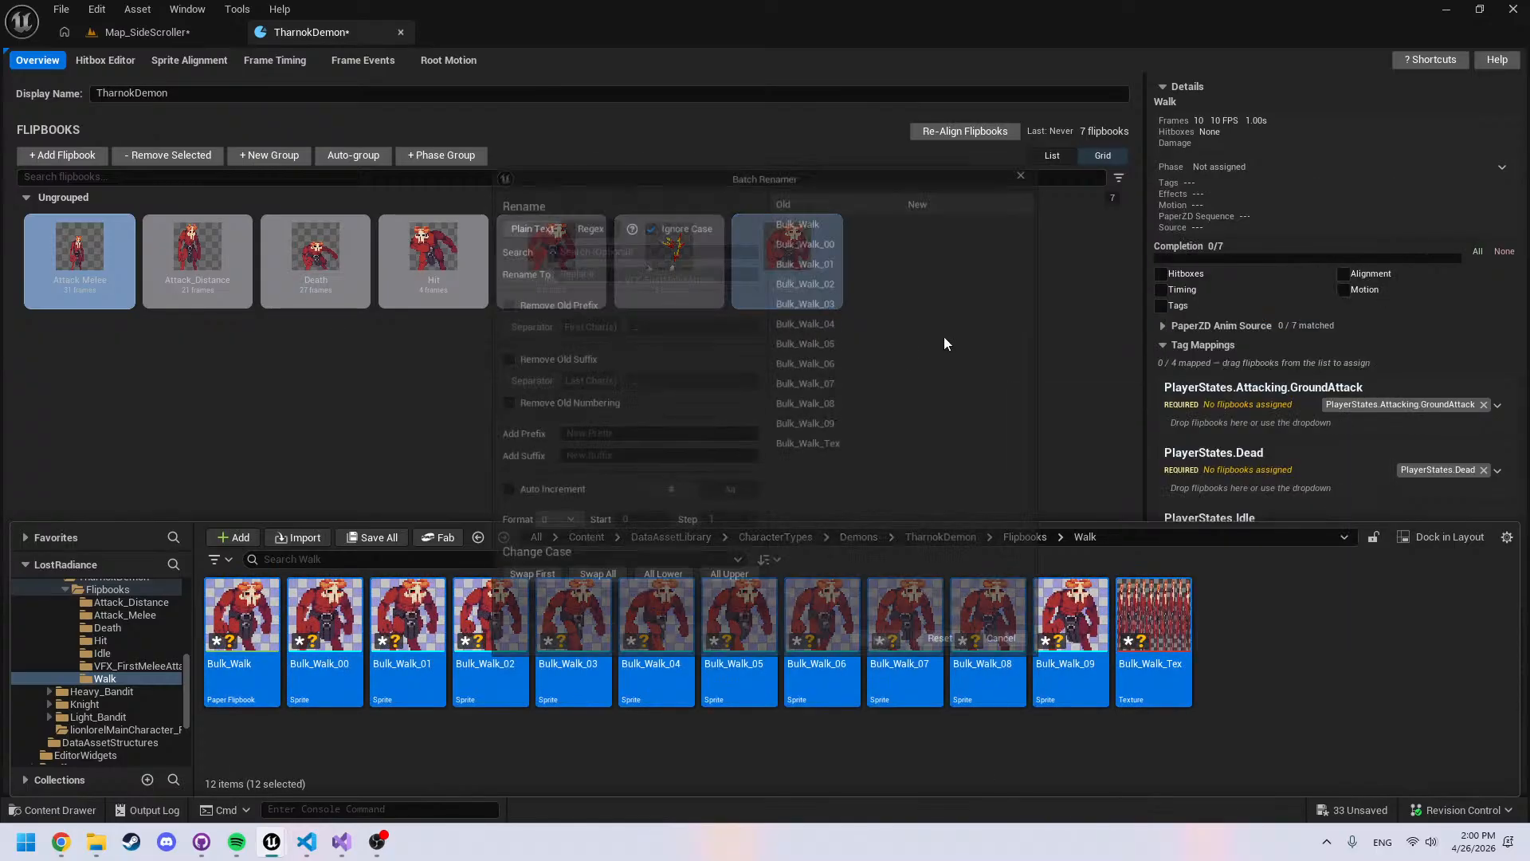
pyautogui.click(490, 297)
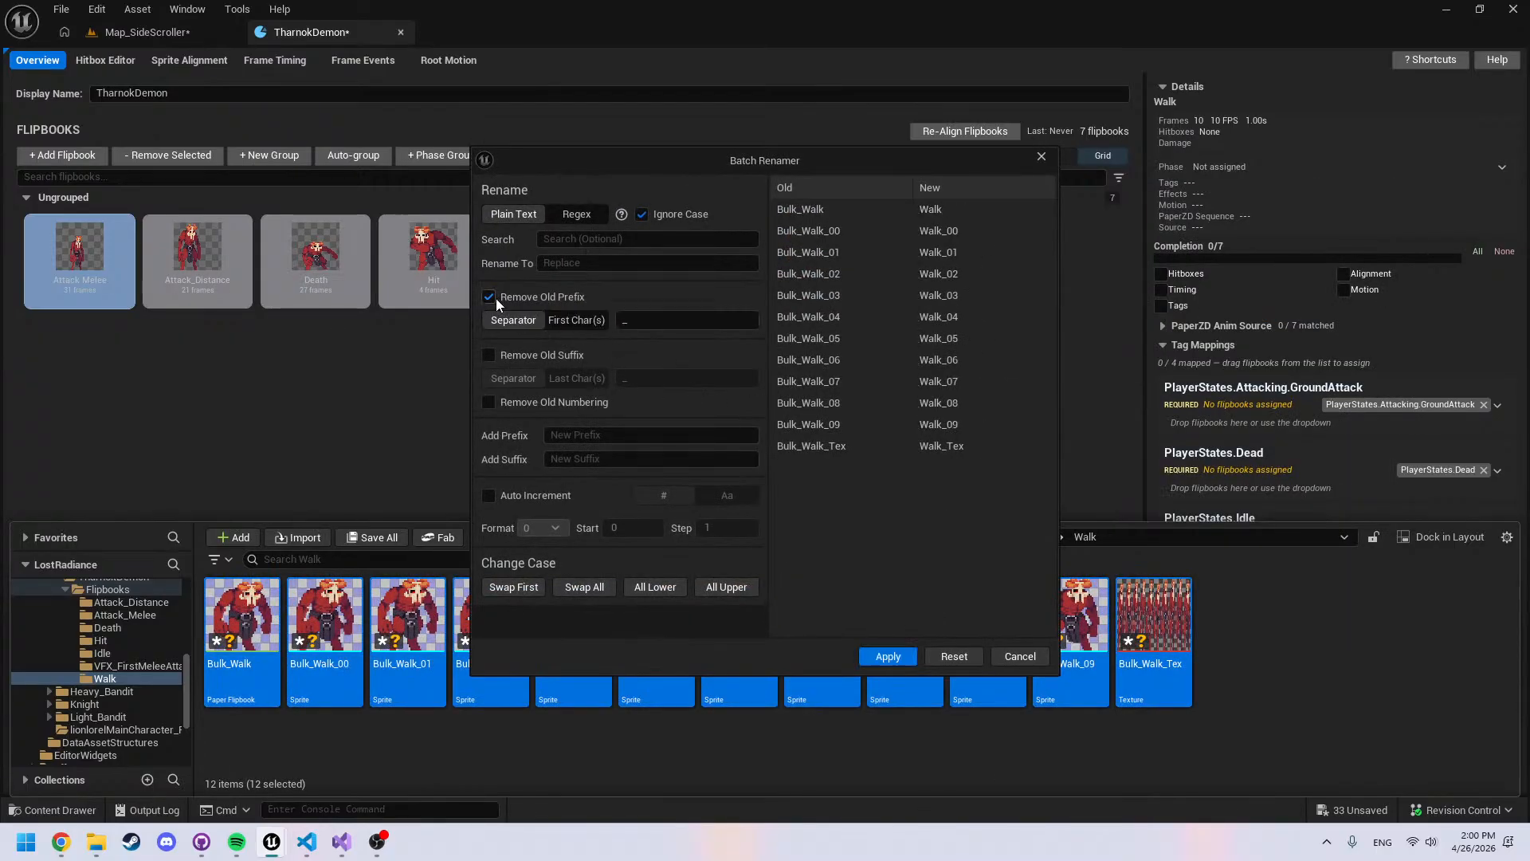
pyautogui.click(649, 435)
pyautogui.write('TharnockDemon_')
pyautogui.click(899, 656)
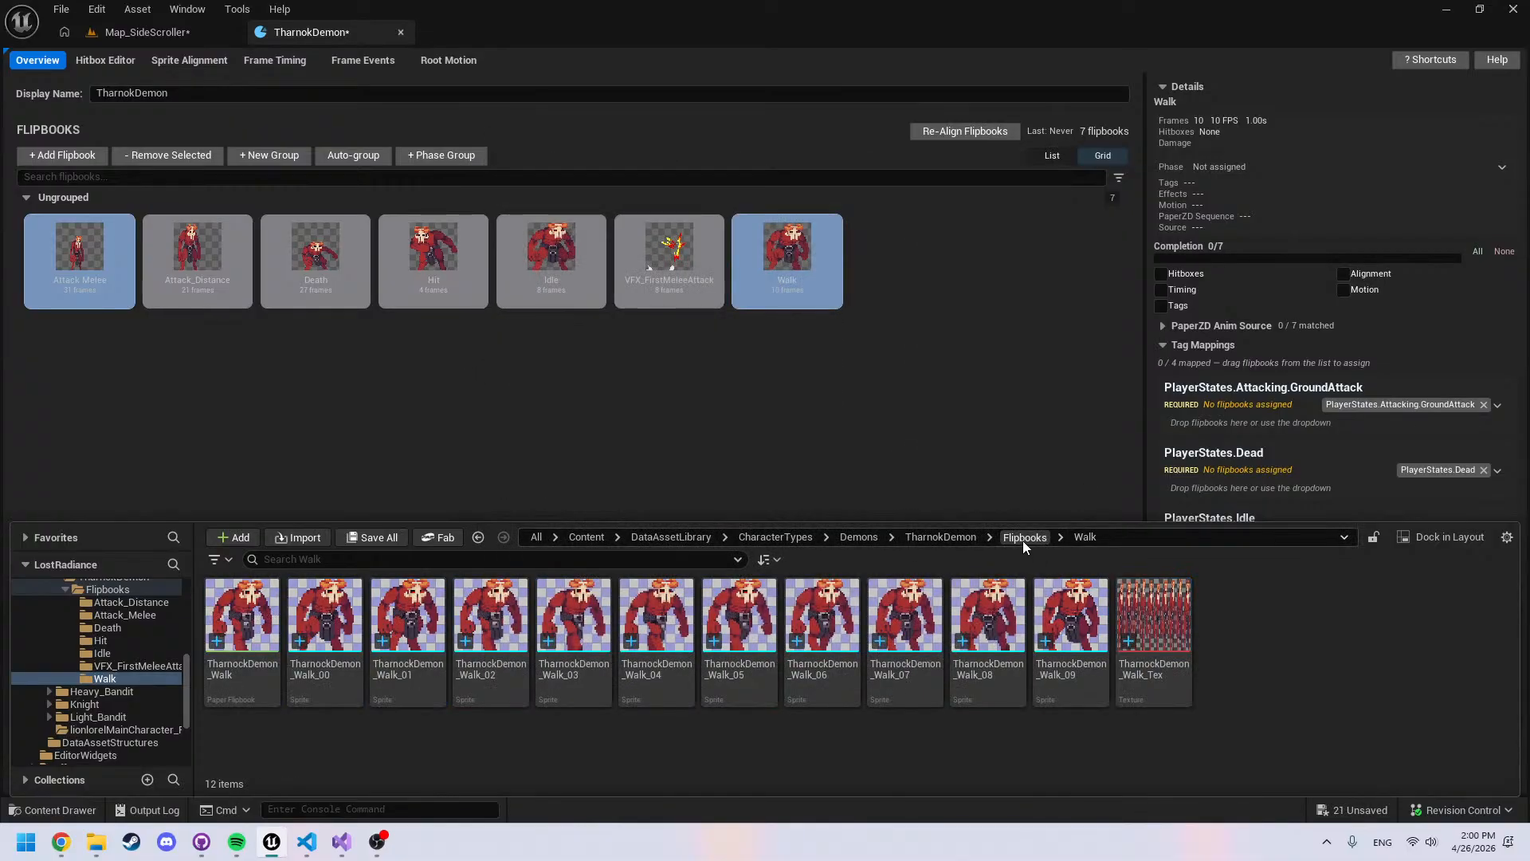
# Batch rename all assets in the Idle flipbook folder, replacing their old prefix with TharnockDemon_
pyautogui.click(1025, 536)
pyautogui.doubleClick(574, 618)
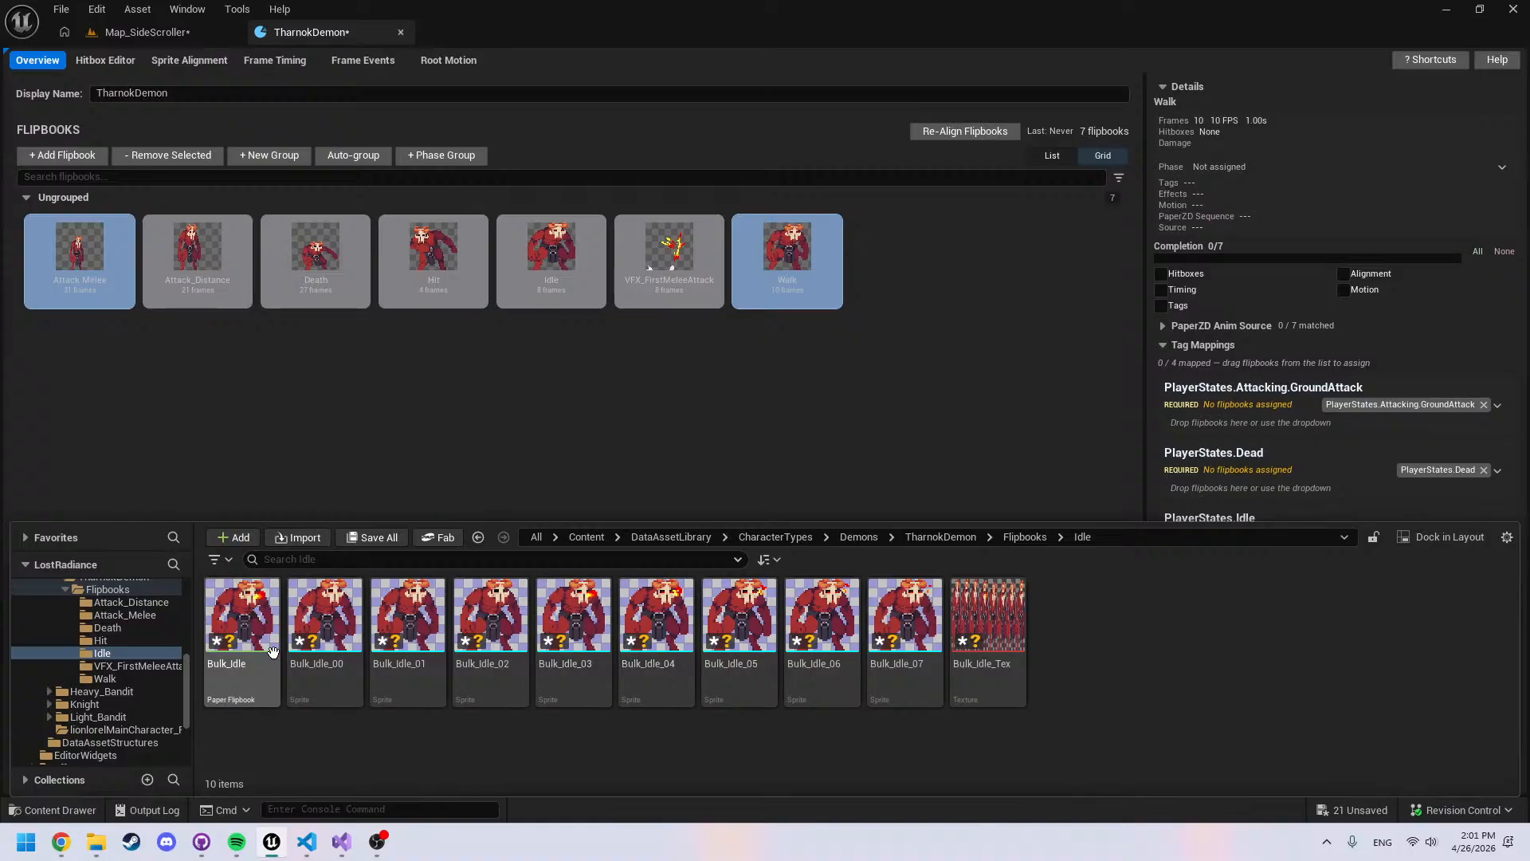
pyautogui.click(239, 629)
pyautogui.keyDown('shift'); pyautogui.click(987, 642); pyautogui.keyUp('shift')
pyautogui.rightClick(982, 647)
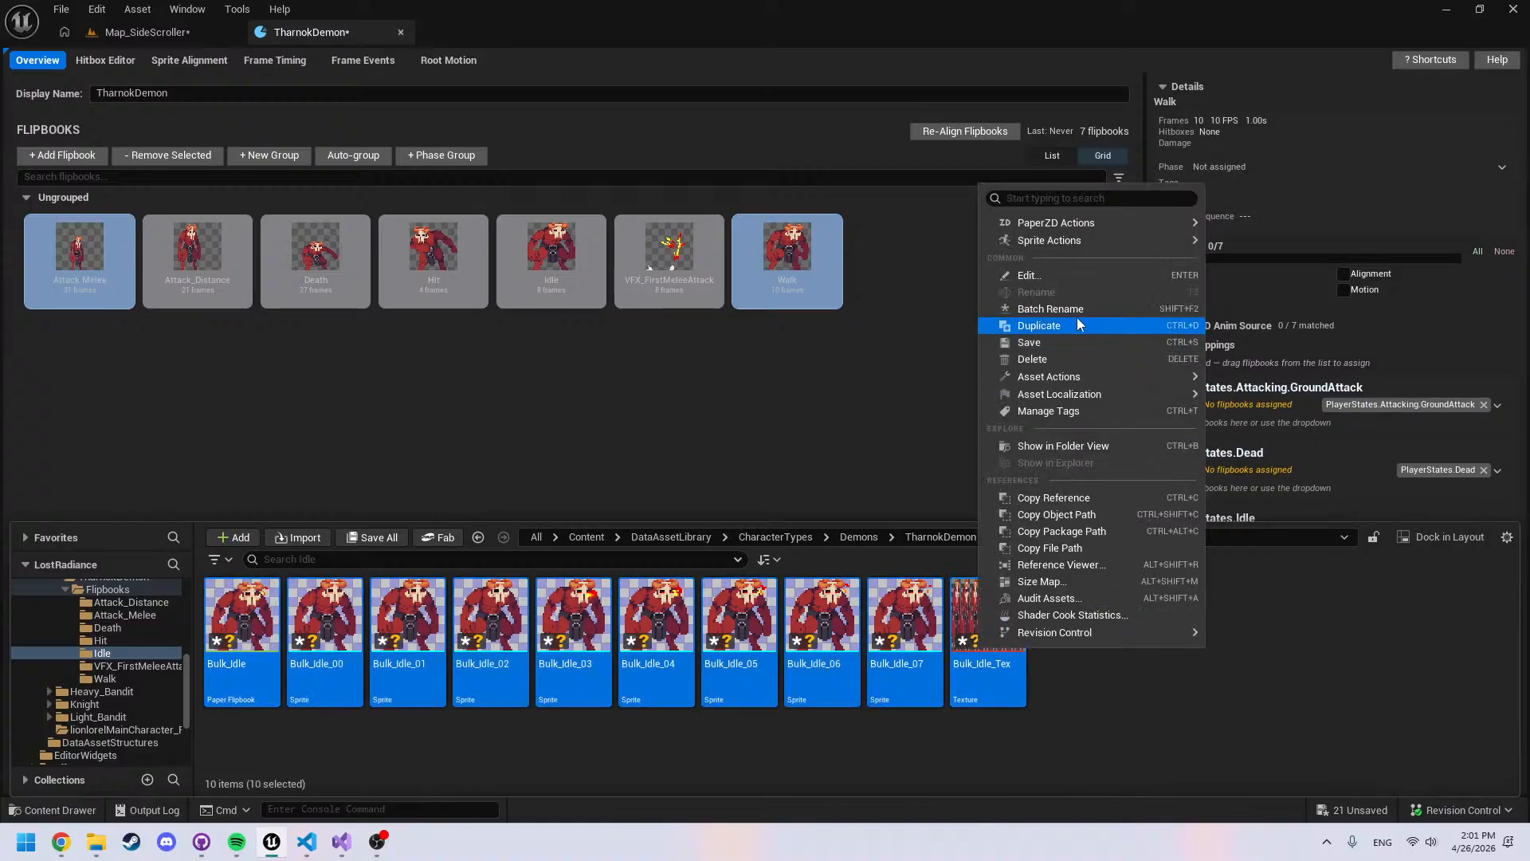
pyautogui.click(1044, 309)
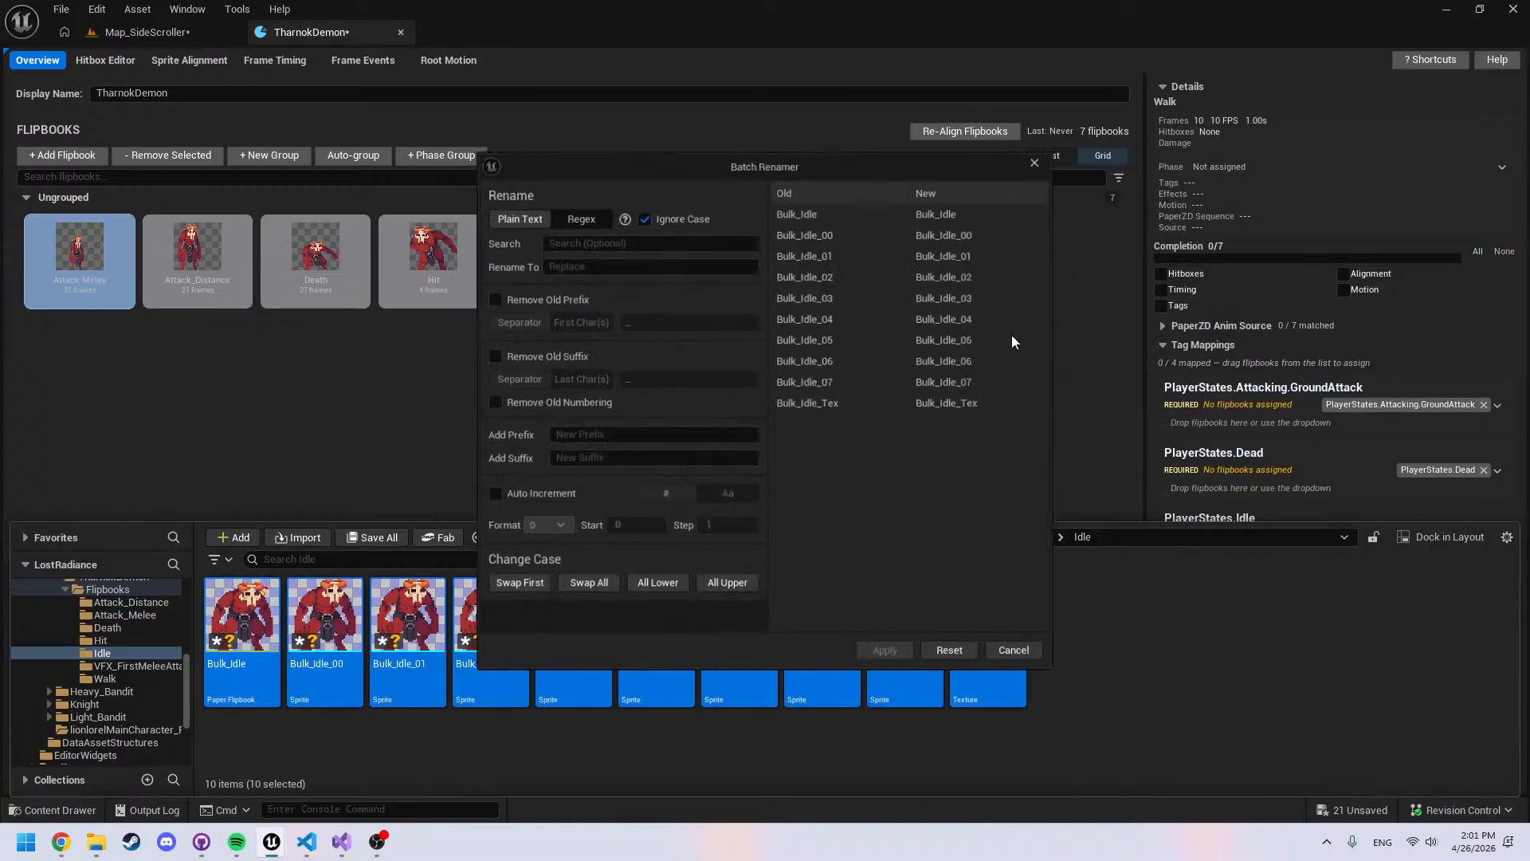
pyautogui.click(489, 296)
pyautogui.click(605, 434)
pyautogui.write('TharnockDemon_')
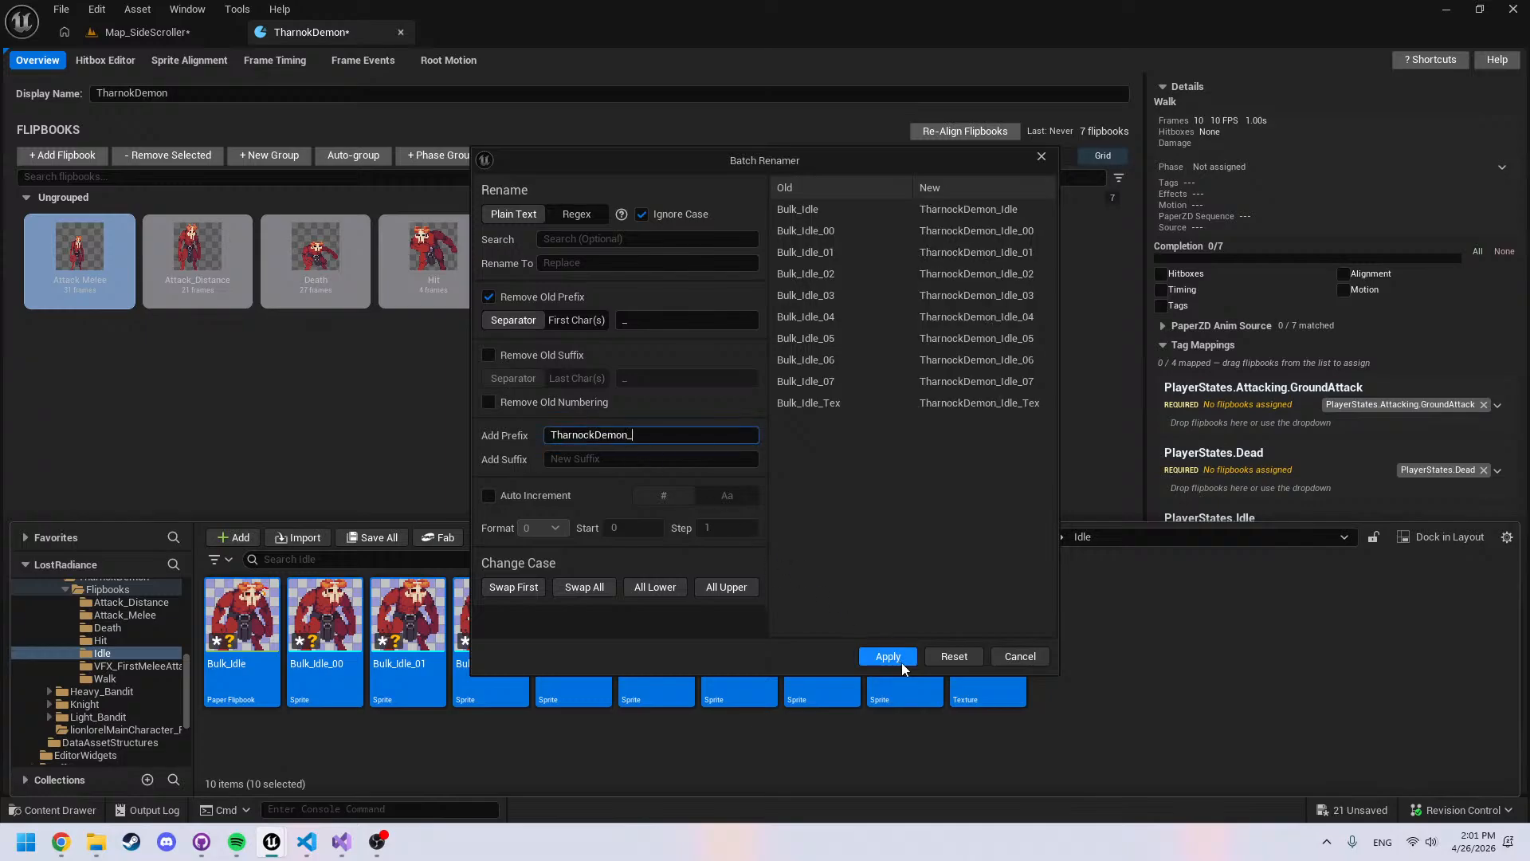
pyautogui.click(902, 663)
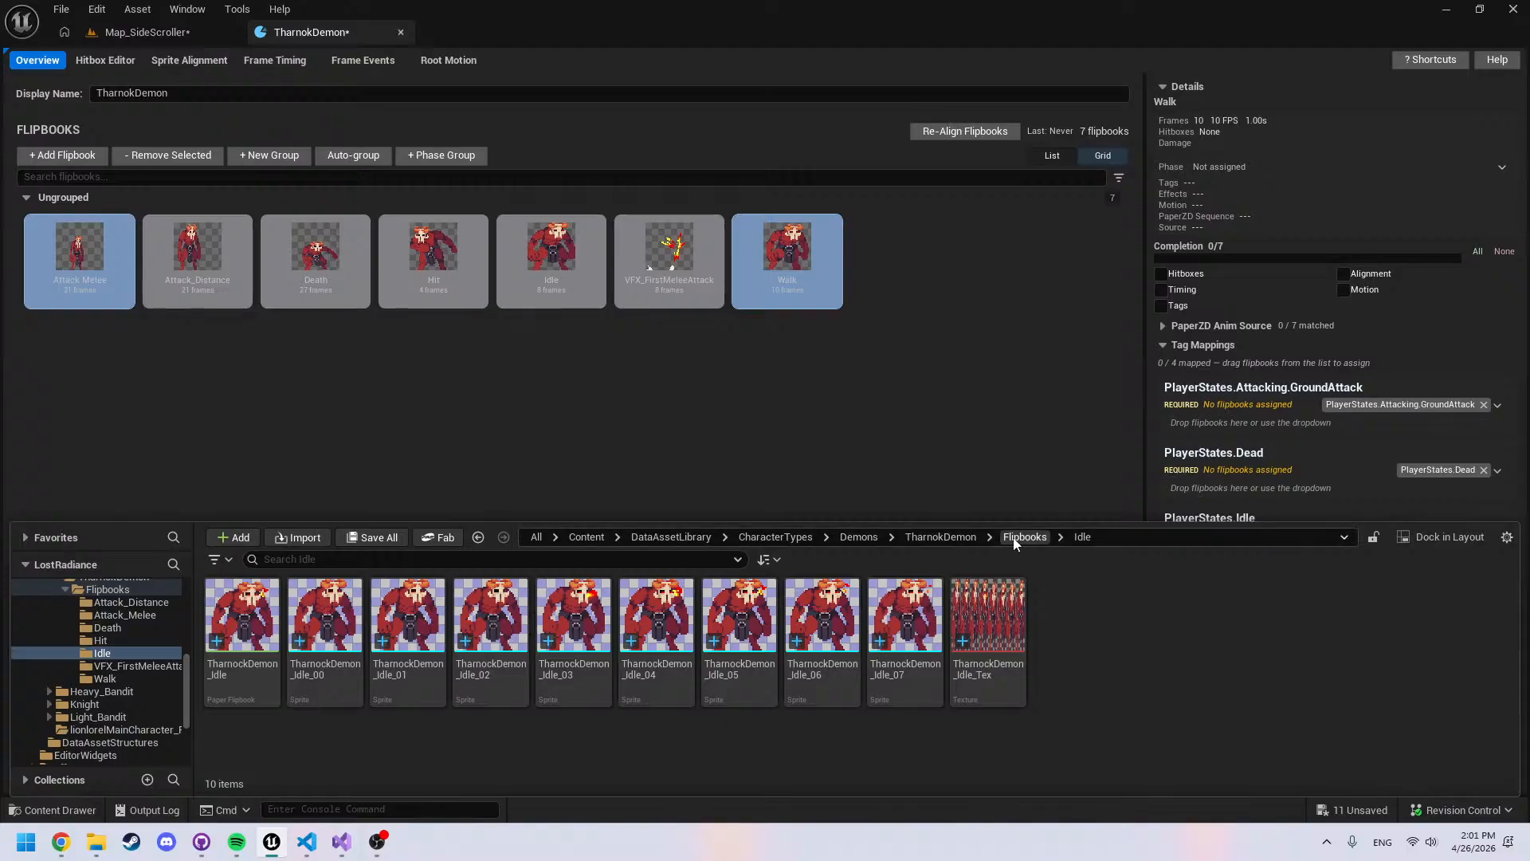
# Check the asset names in the Hit flipbook folder and save all modified assets in the project
pyautogui.click(1025, 536)
pyautogui.click(502, 629)
pyautogui.doubleClick(502, 629)
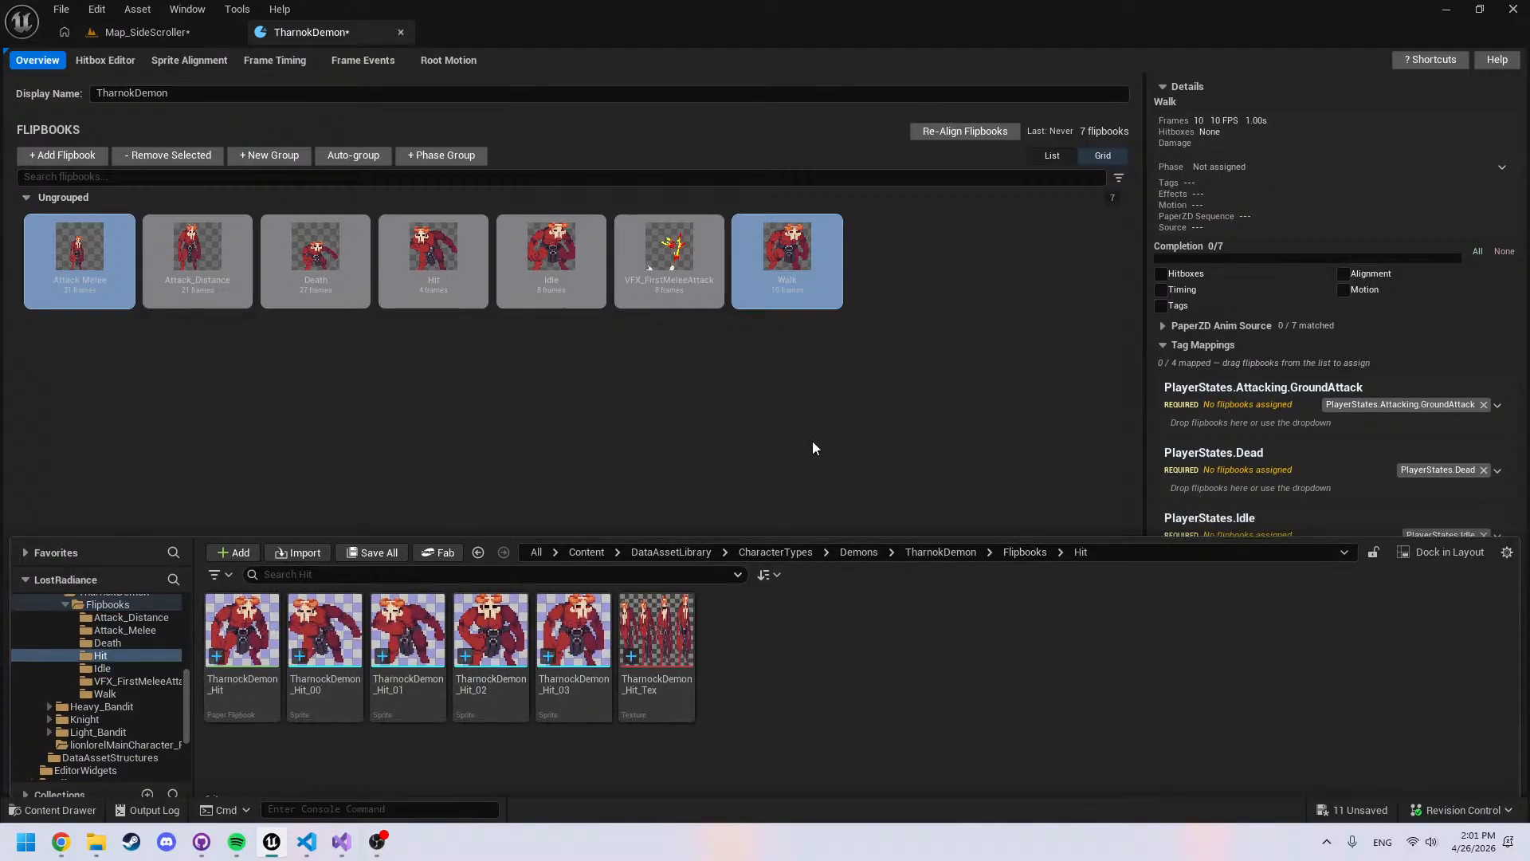
pyautogui.click(812, 441)
pyautogui.hotkey('ctrl', 'shift', 's')
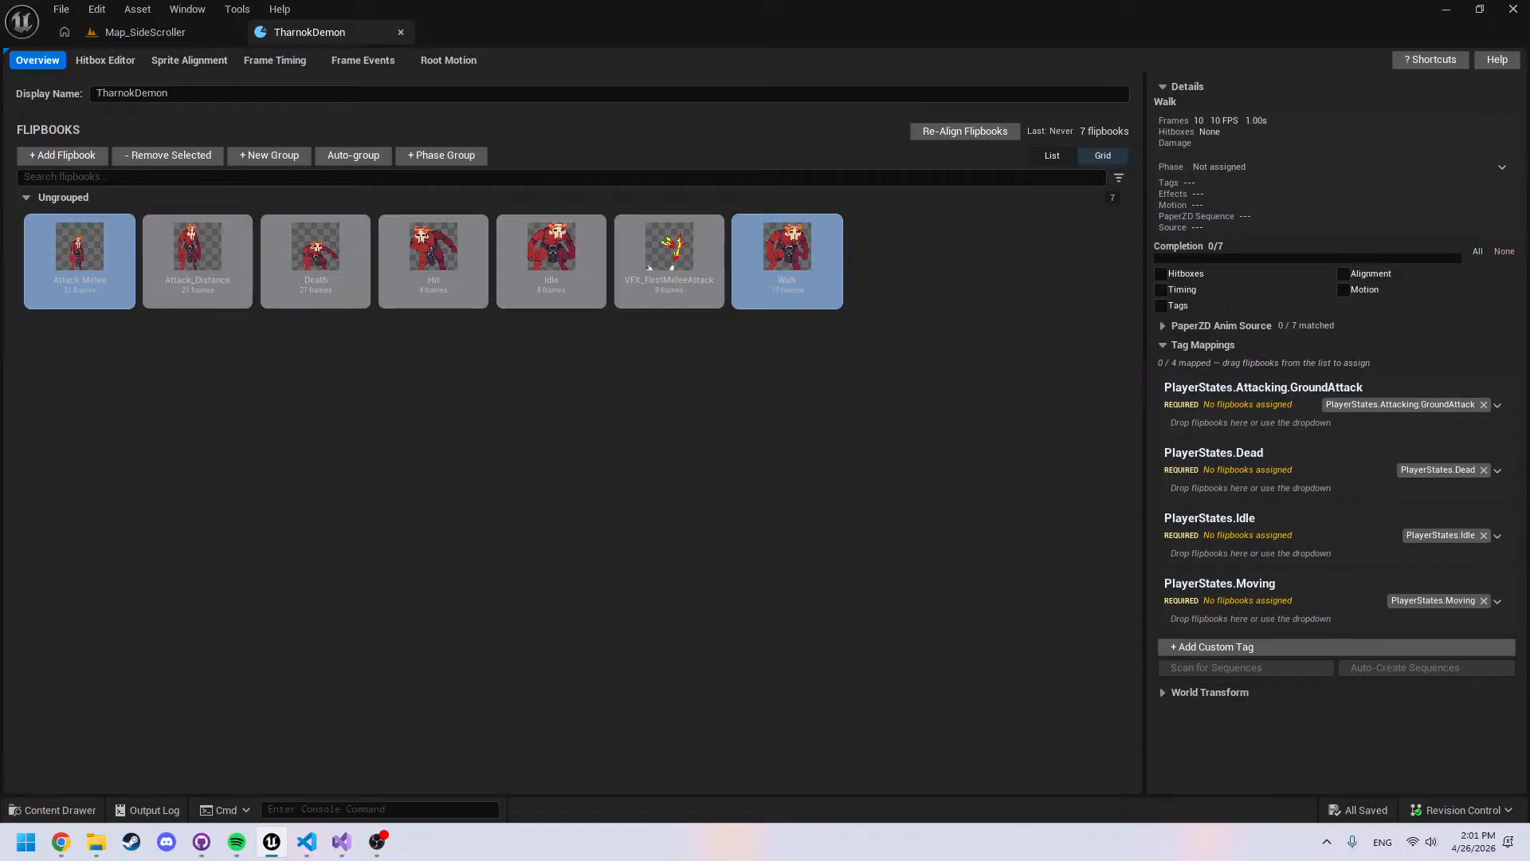
pyautogui.hotkey('alt', 'Tab')
pyautogui.click(1328, 845)
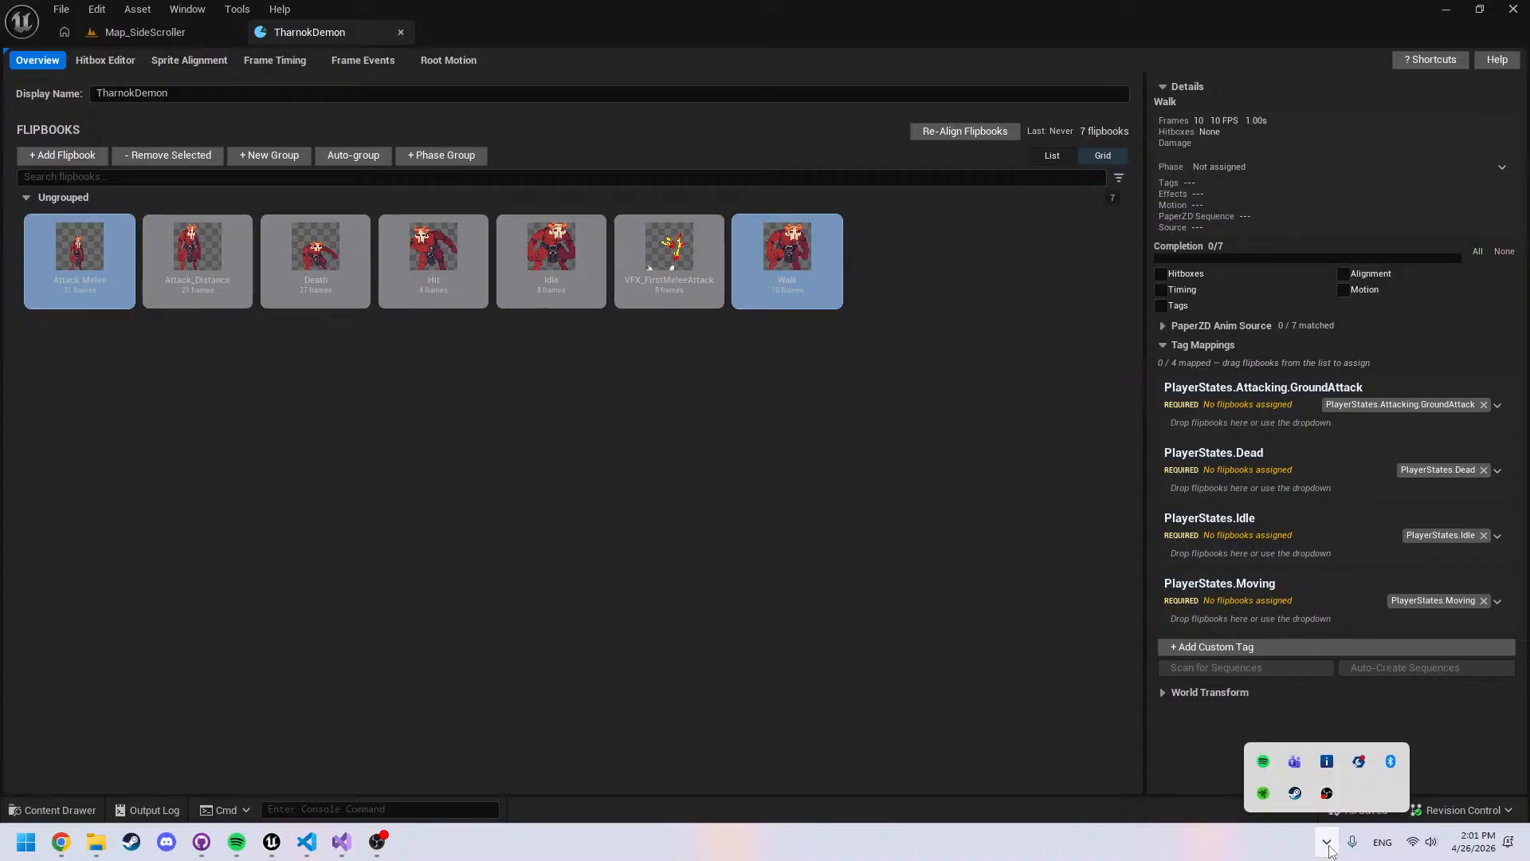
pyautogui.click(1328, 844)
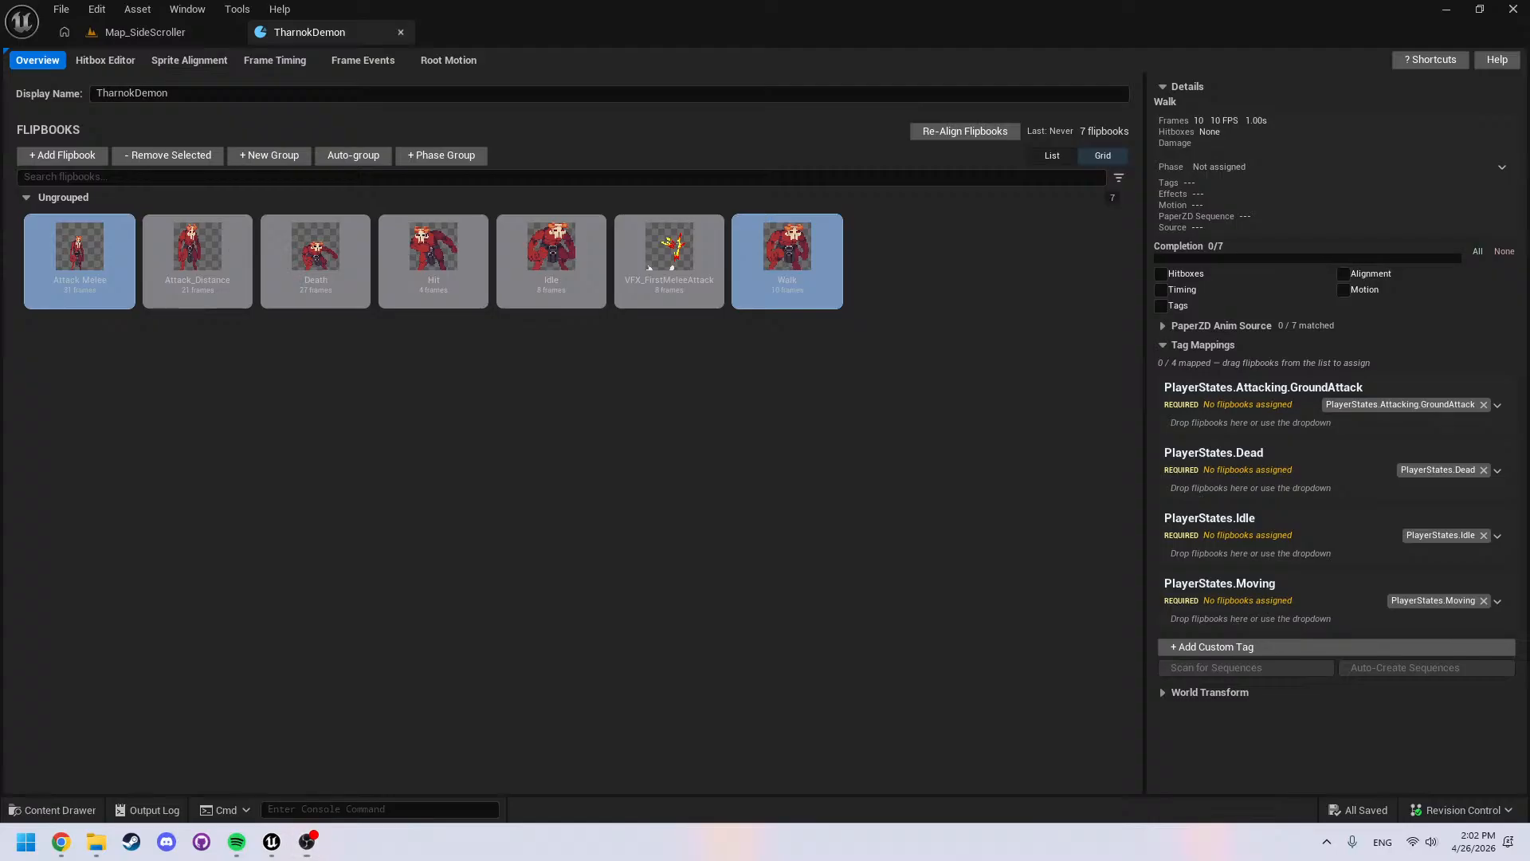
pyautogui.click(749, 541)
pyautogui.click(147, 32)
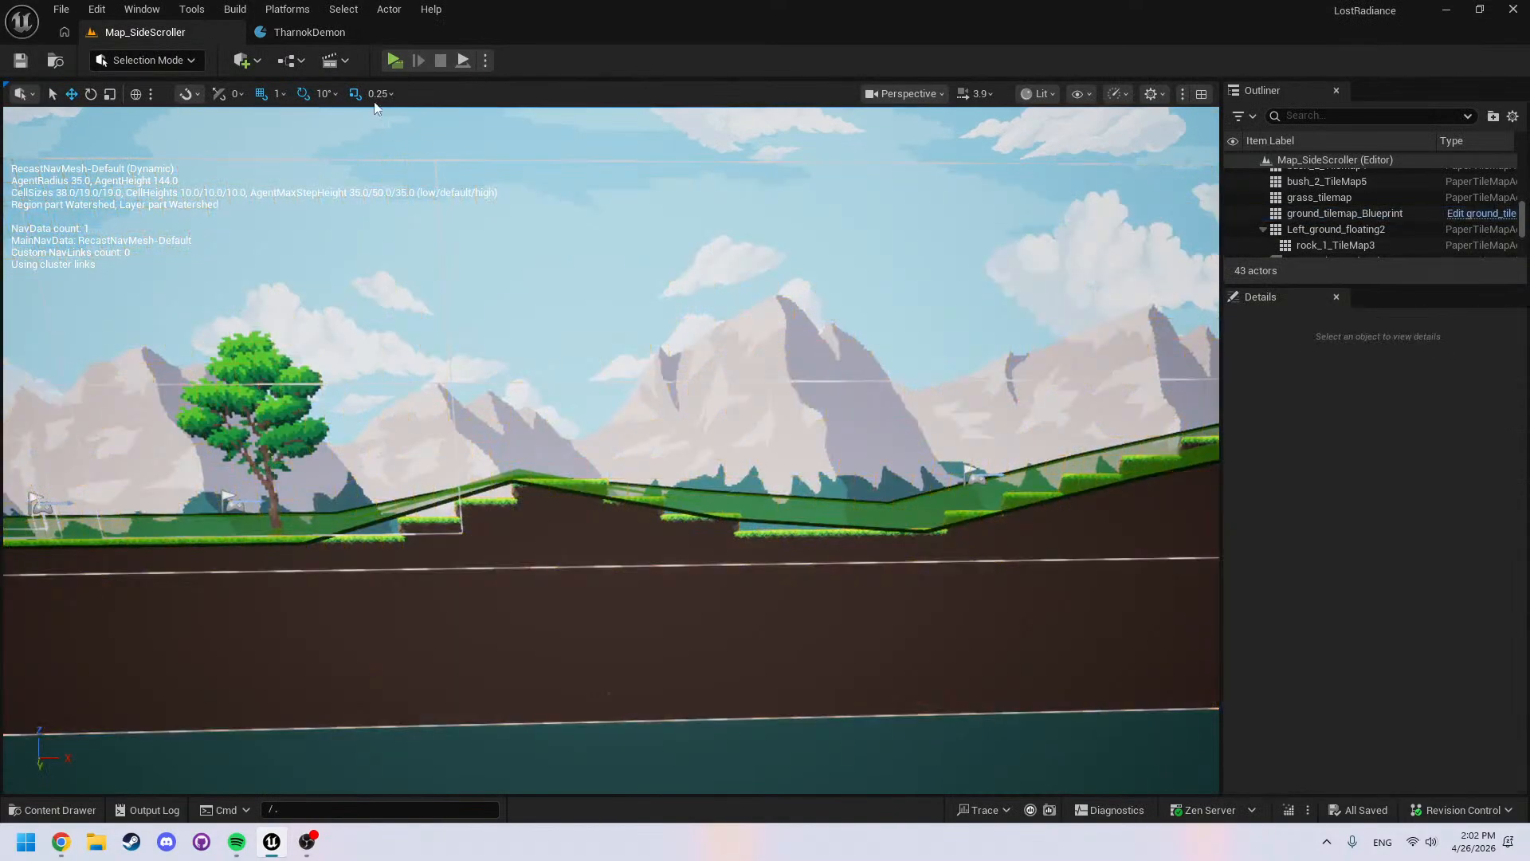
pyautogui.click(338, 33)
pyautogui.hotkey('ctrl', 'space')
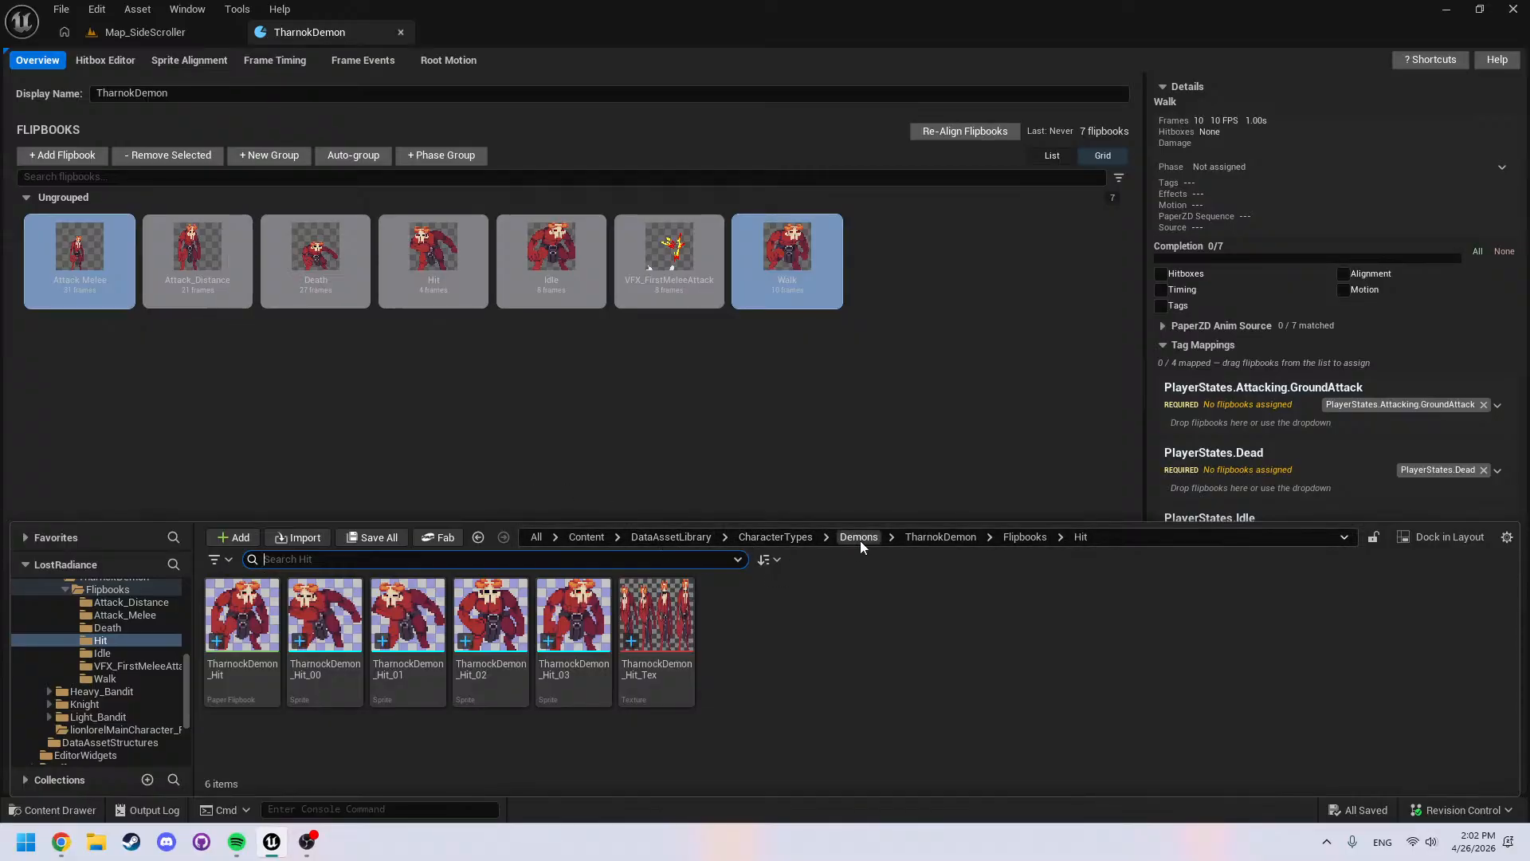
pyautogui.click(859, 537)
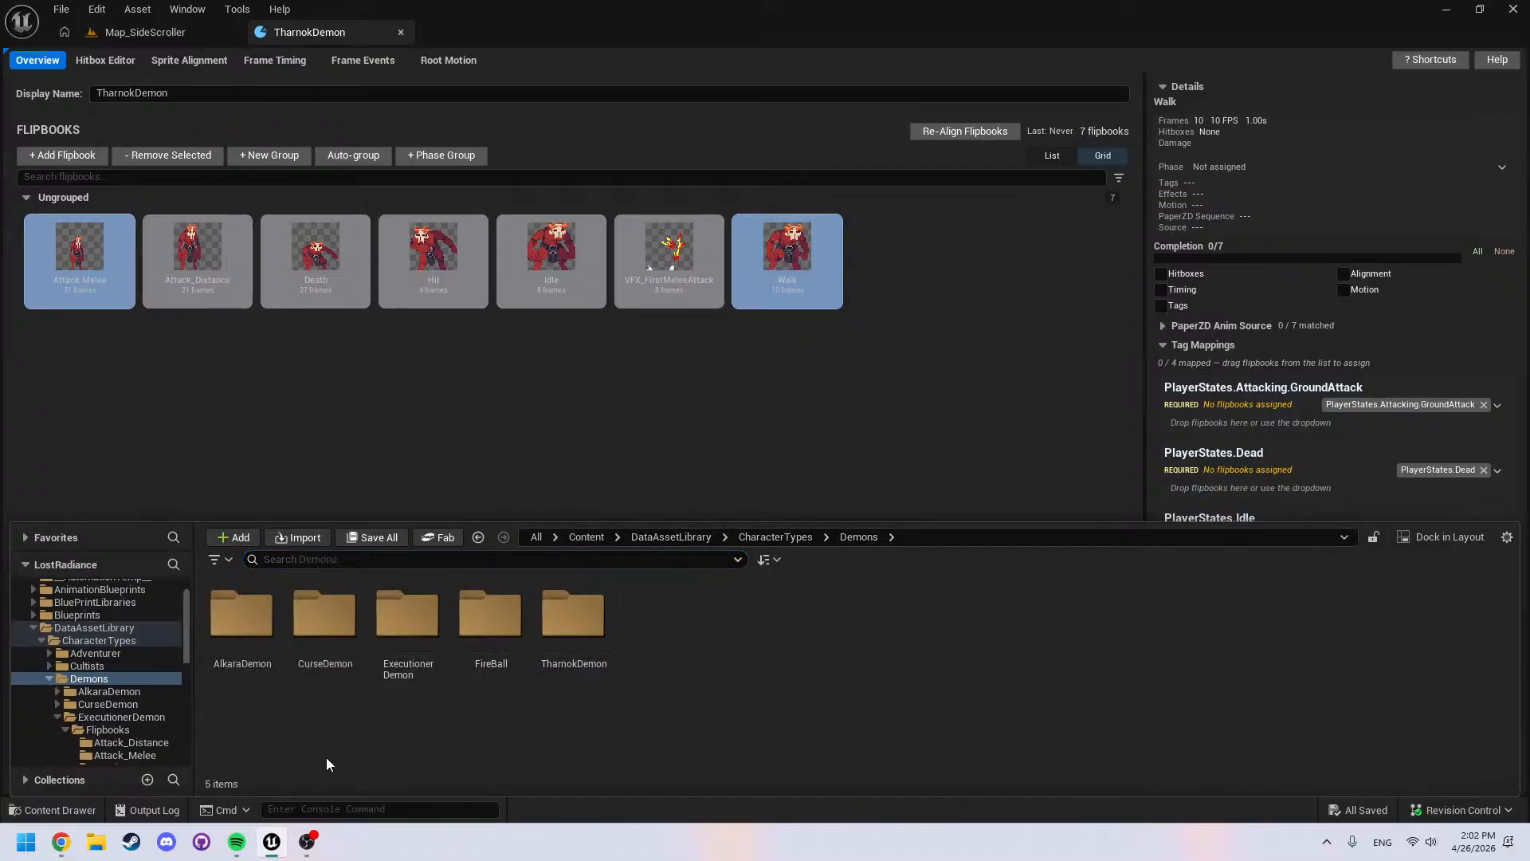
pyautogui.click(343, 342)
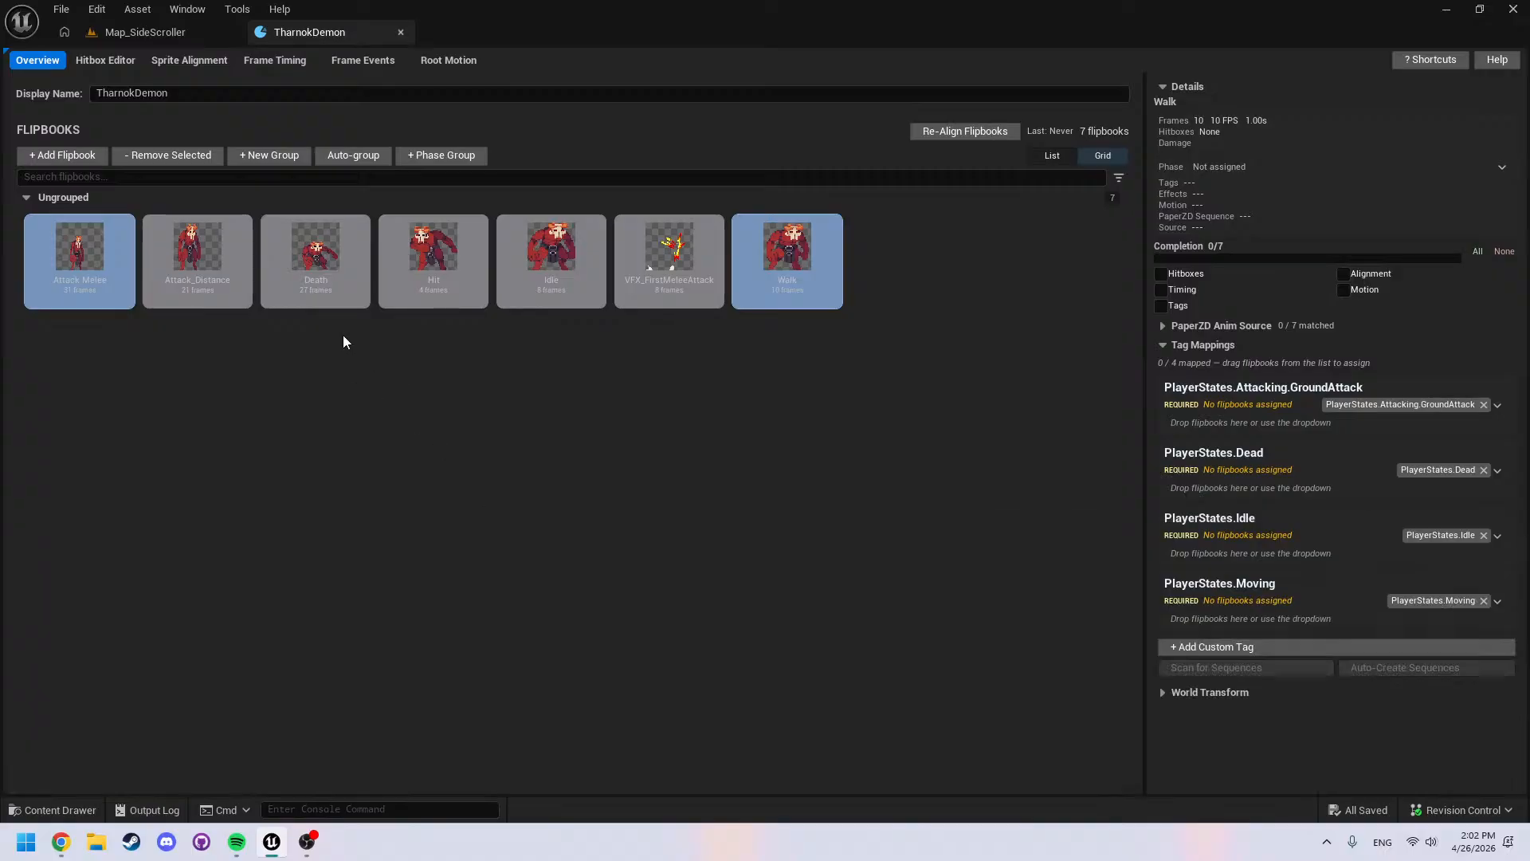
# Preview the TharnokDemon sprite alignment with the Attack Melee flipbook, queuing Idle and Attack Melee for playback
pyautogui.click(189, 60)
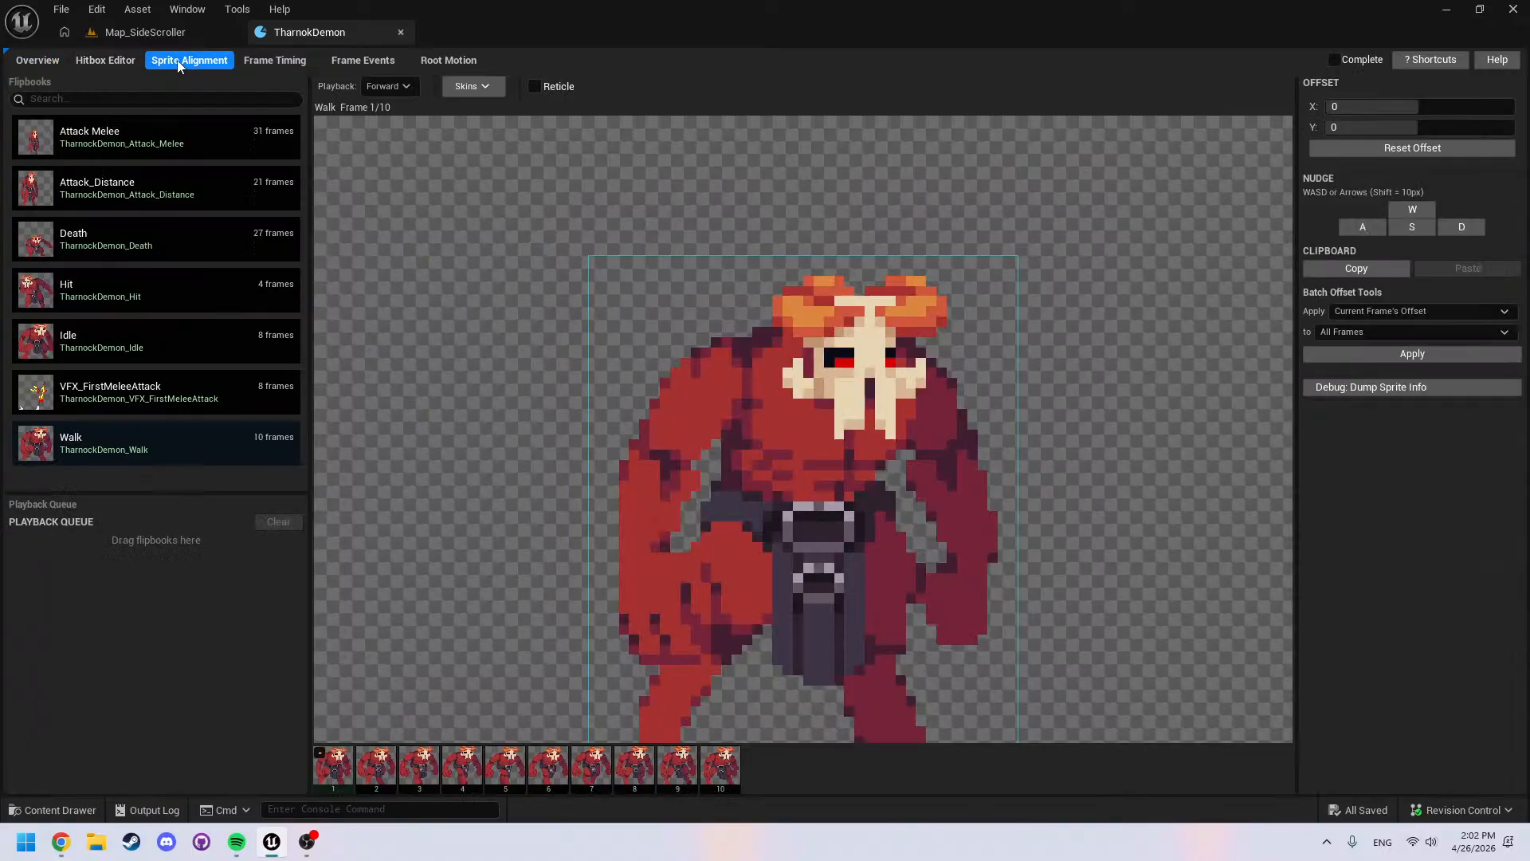
pyautogui.click(141, 134)
pyautogui.moveTo(119, 136); pyautogui.dragTo(115, 520)
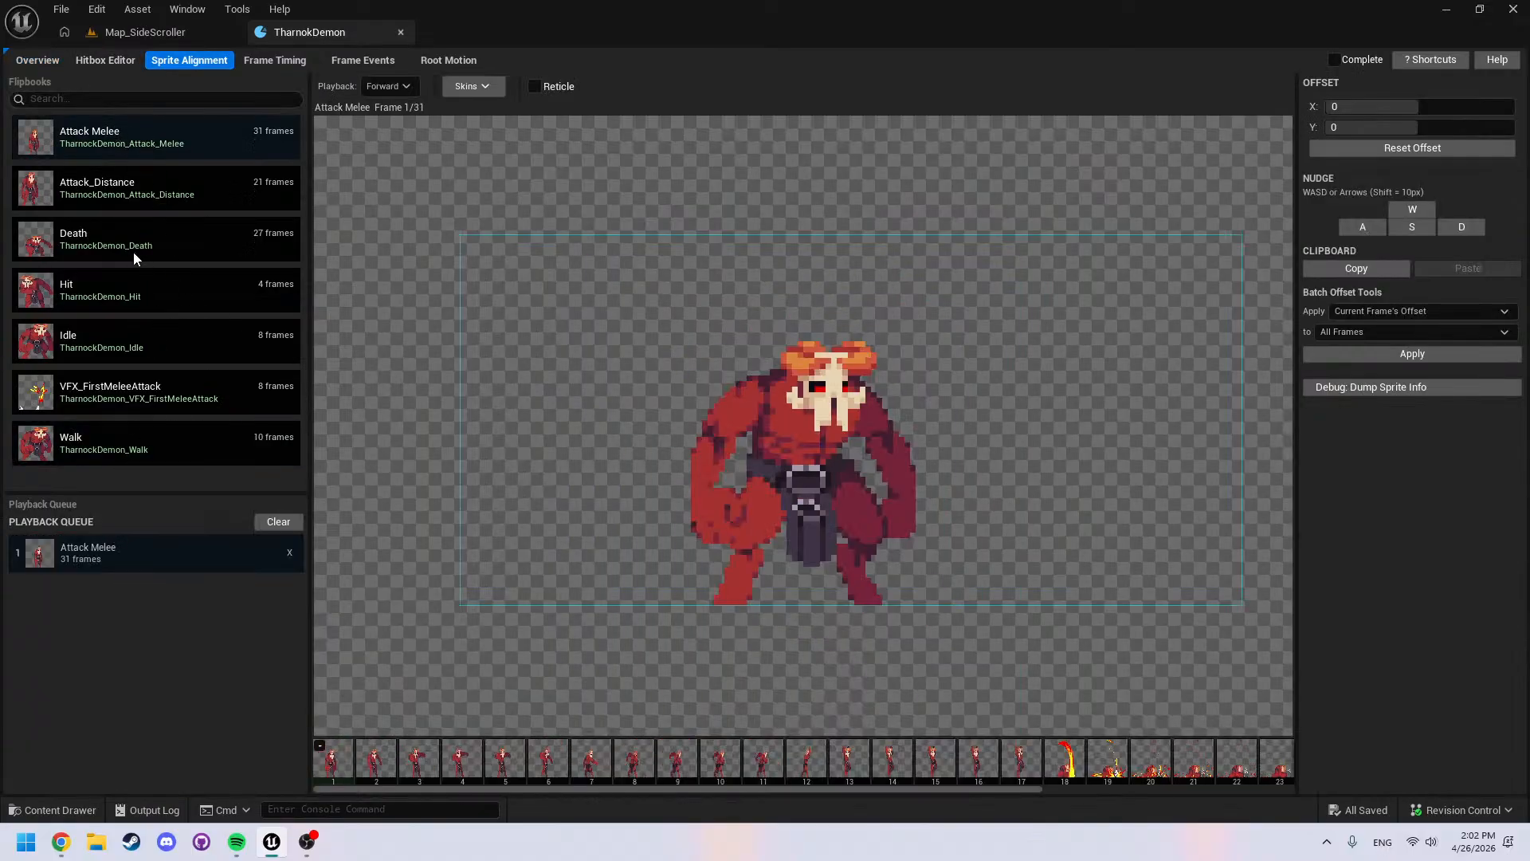
pyautogui.moveTo(134, 337); pyautogui.dragTo(124, 534)
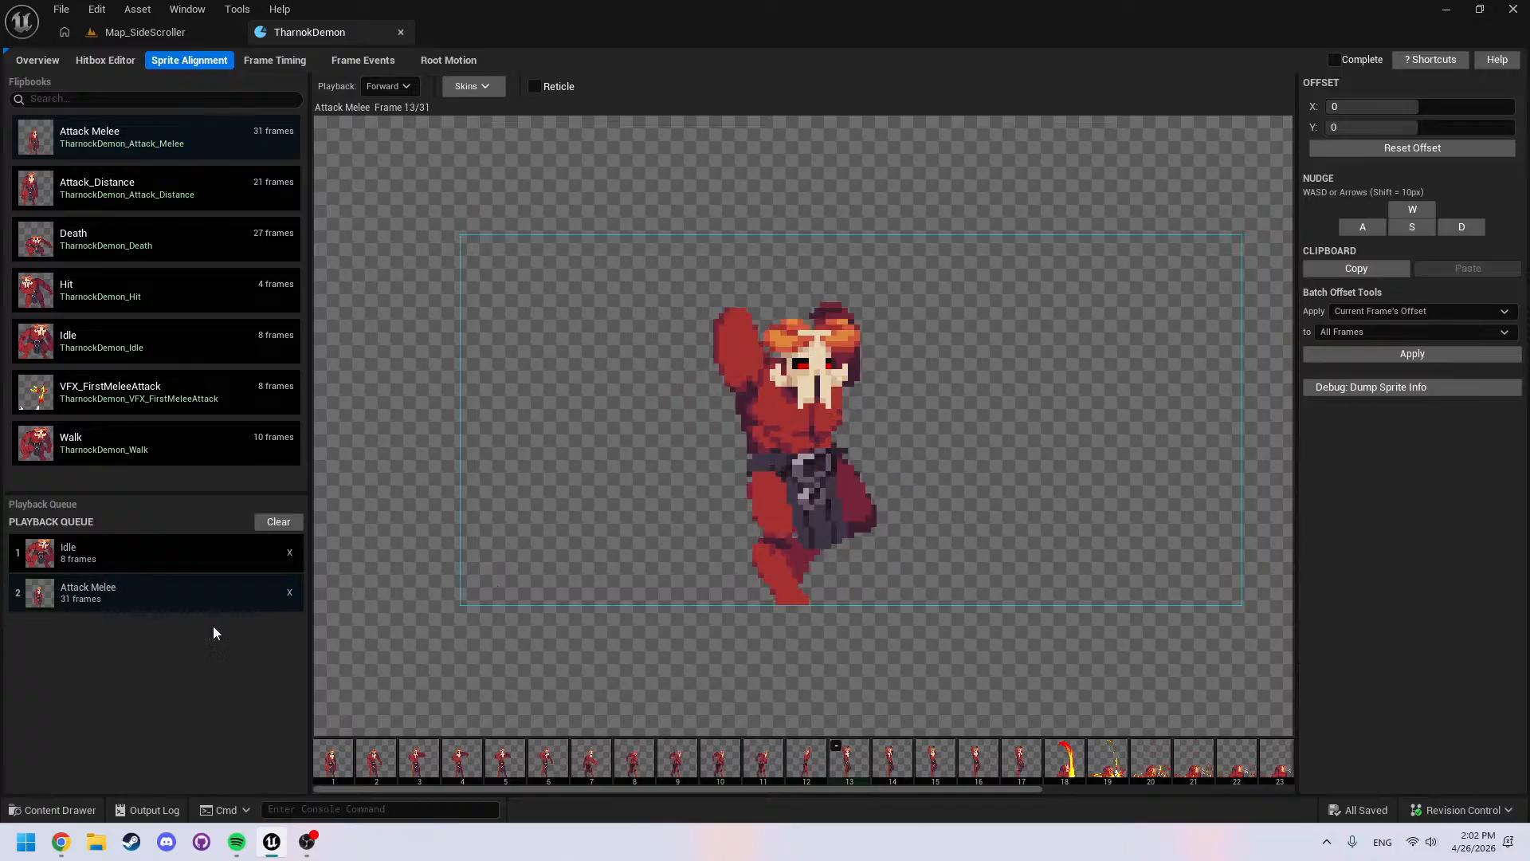
# Enable the onion skin overlay on frame 1 of the Attack Melee flipbook in the sprite alignment view
pyautogui.click(334, 767)
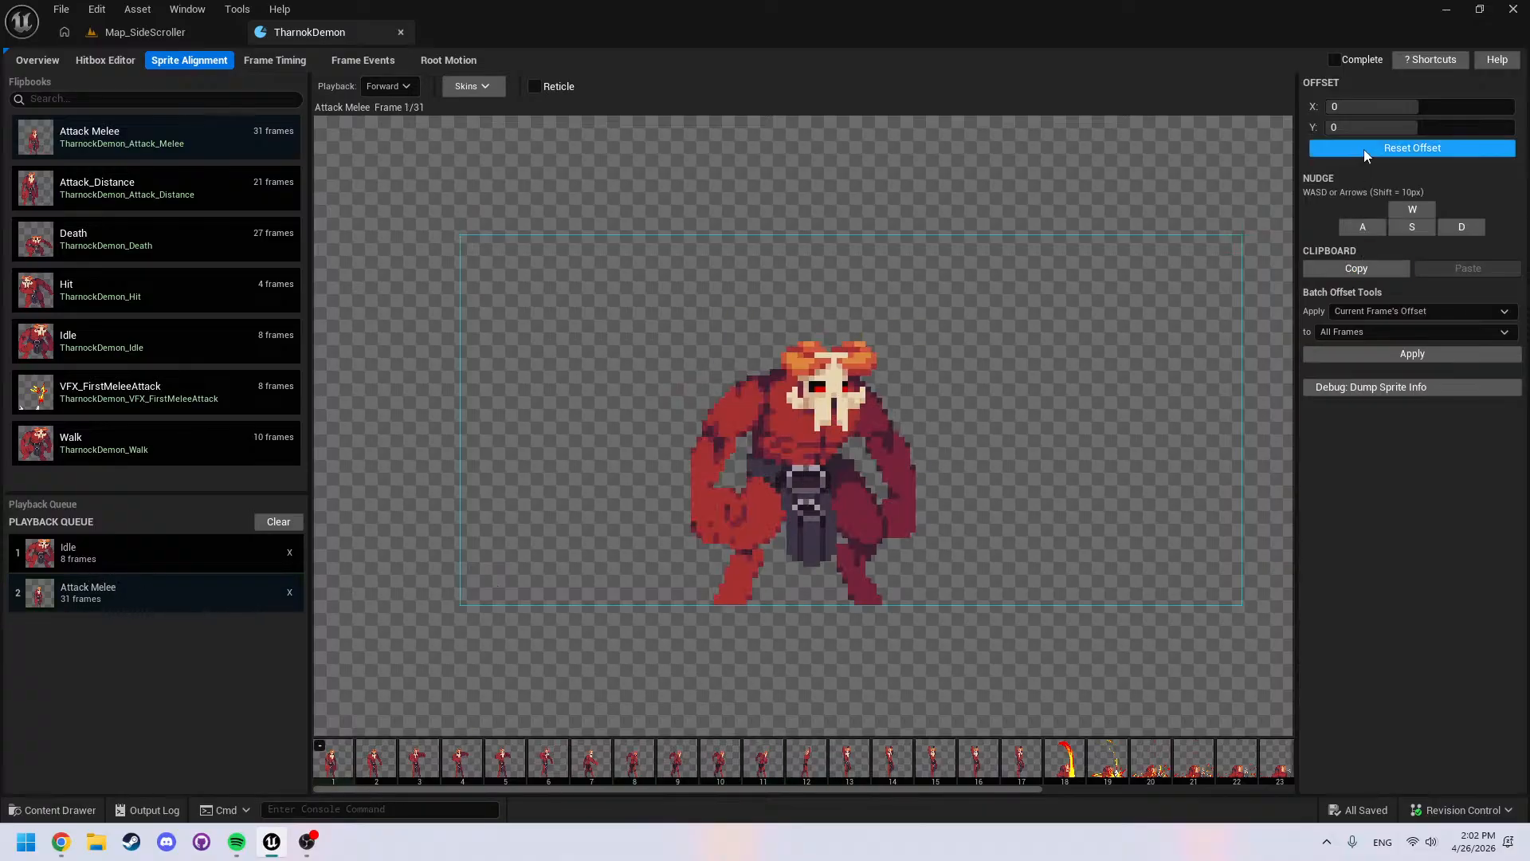
pyautogui.click(472, 87)
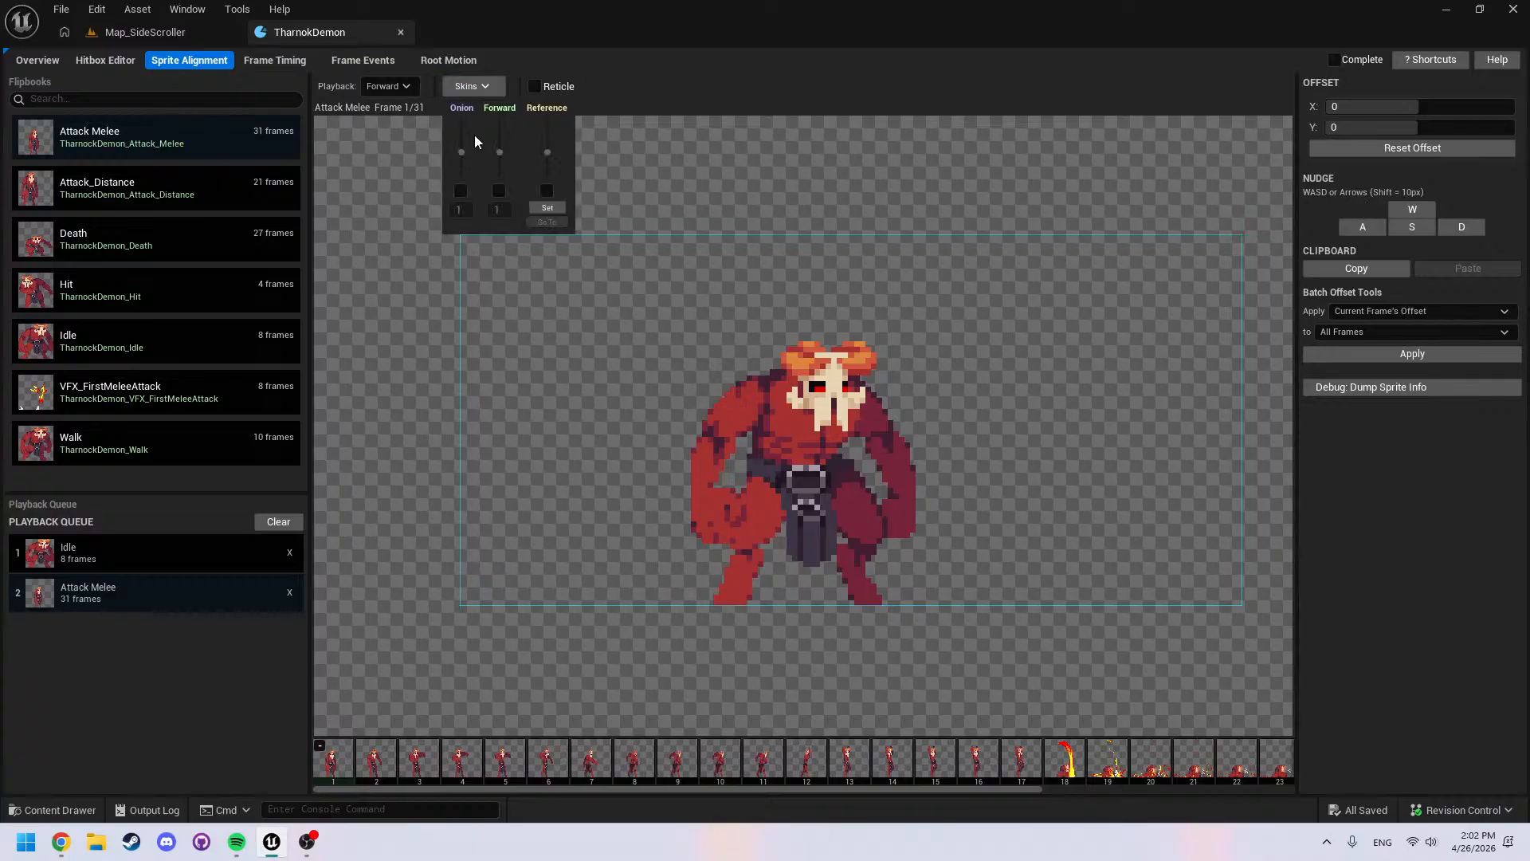
pyautogui.click(461, 190)
pyautogui.click(452, 351)
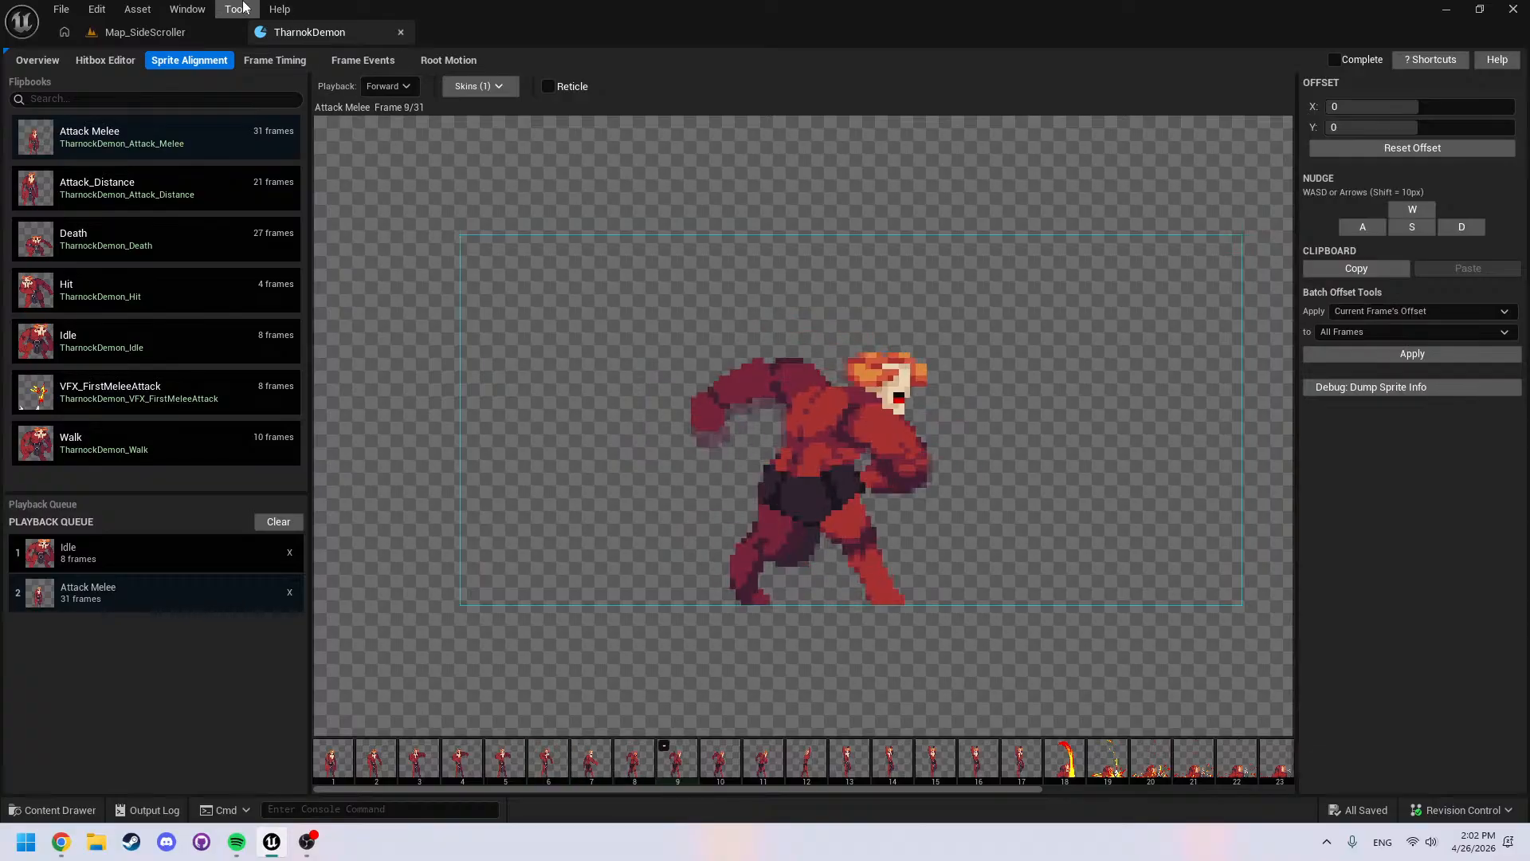
# Open the AlkaraDemon character profile from its folder and look over its flipbooks in the hitbox editor
pyautogui.hotkey('ctrl', 'space')
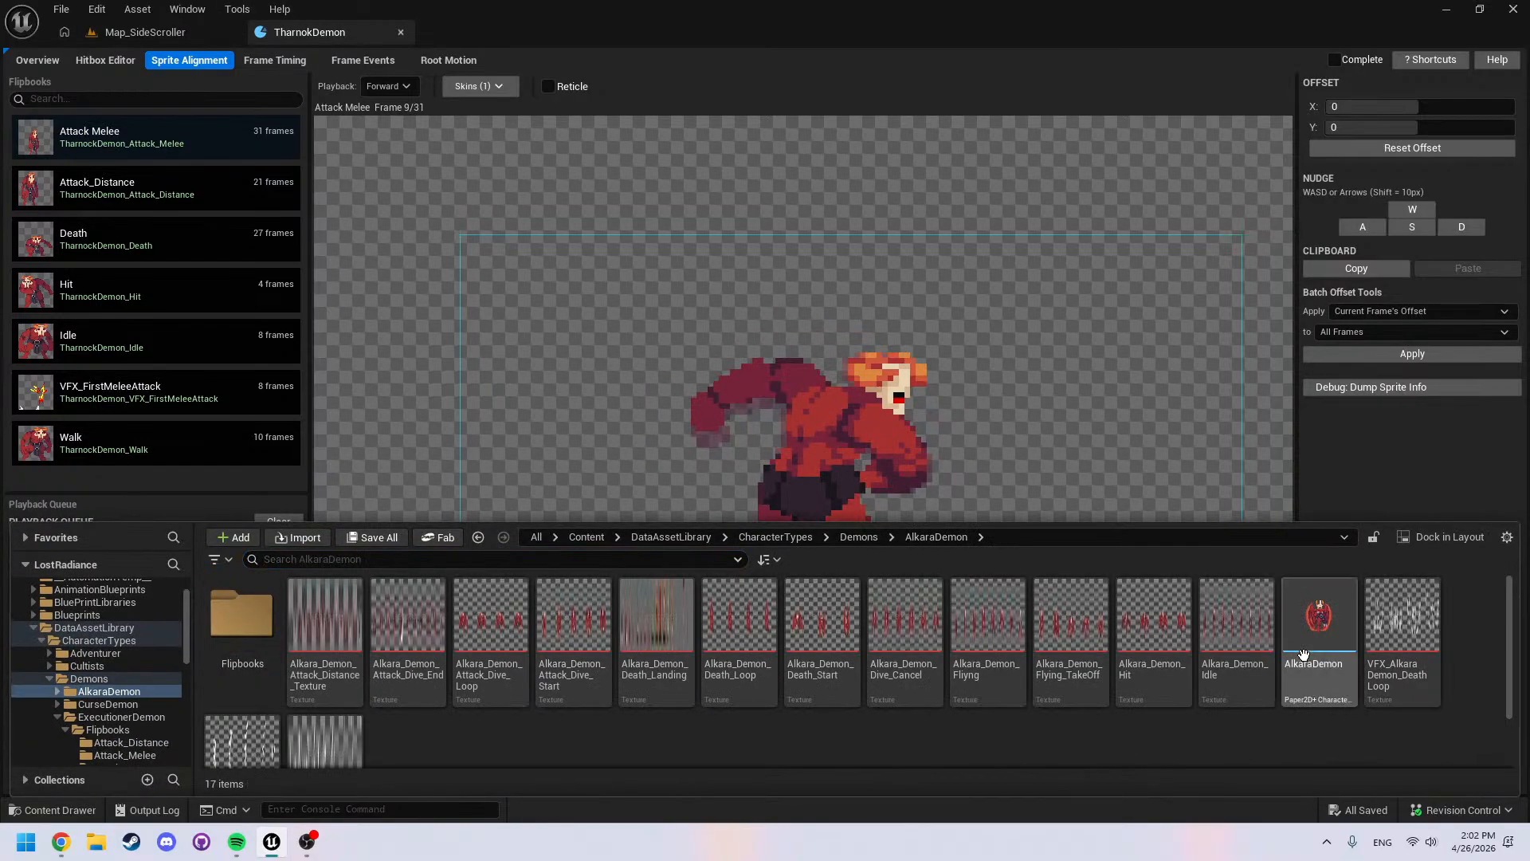
pyautogui.doubleClick(1319, 618)
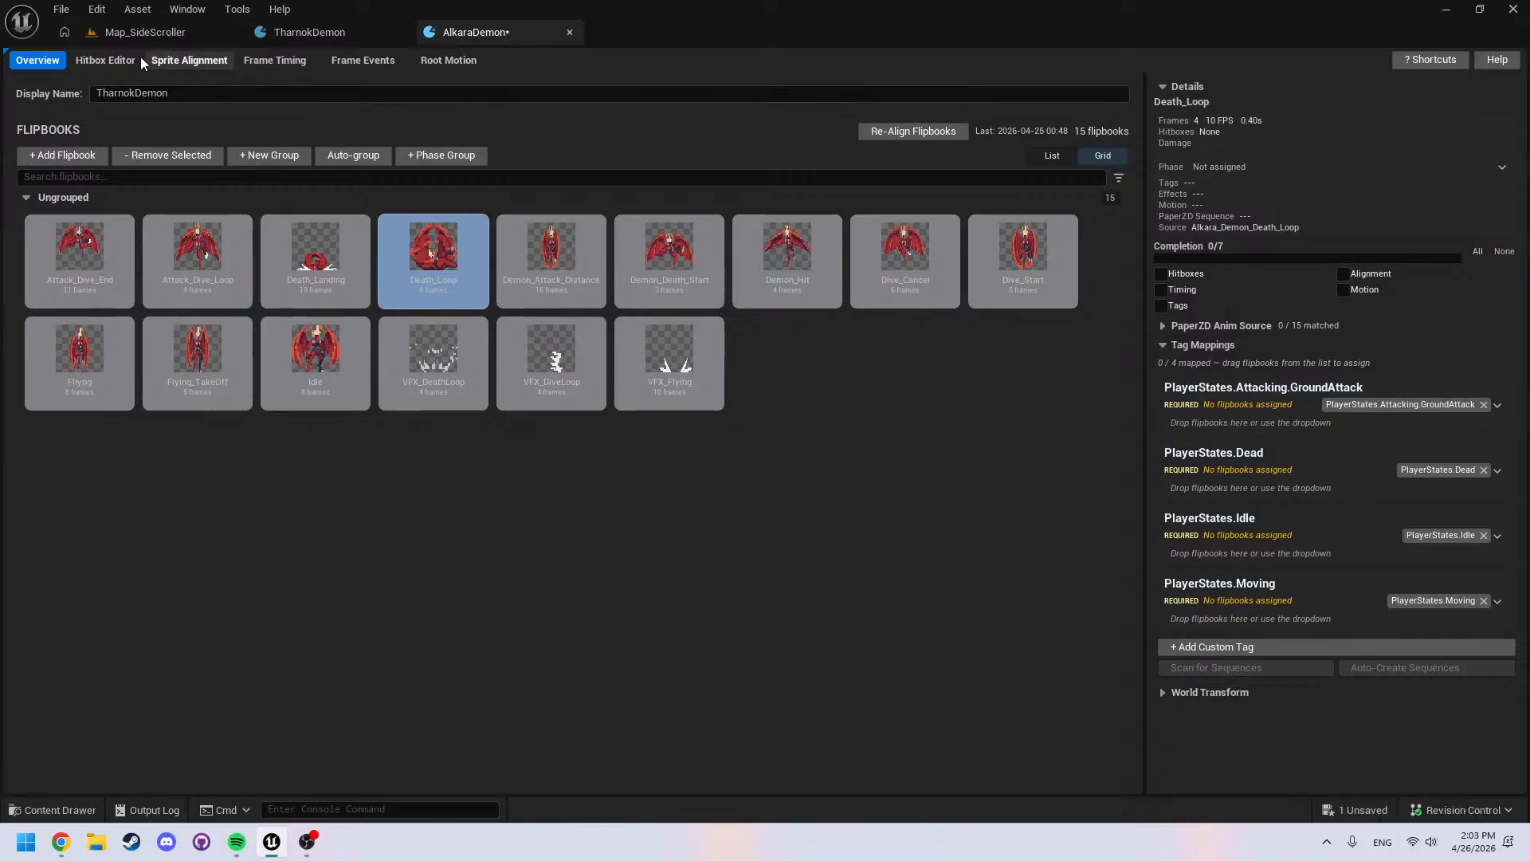
pyautogui.click(120, 60)
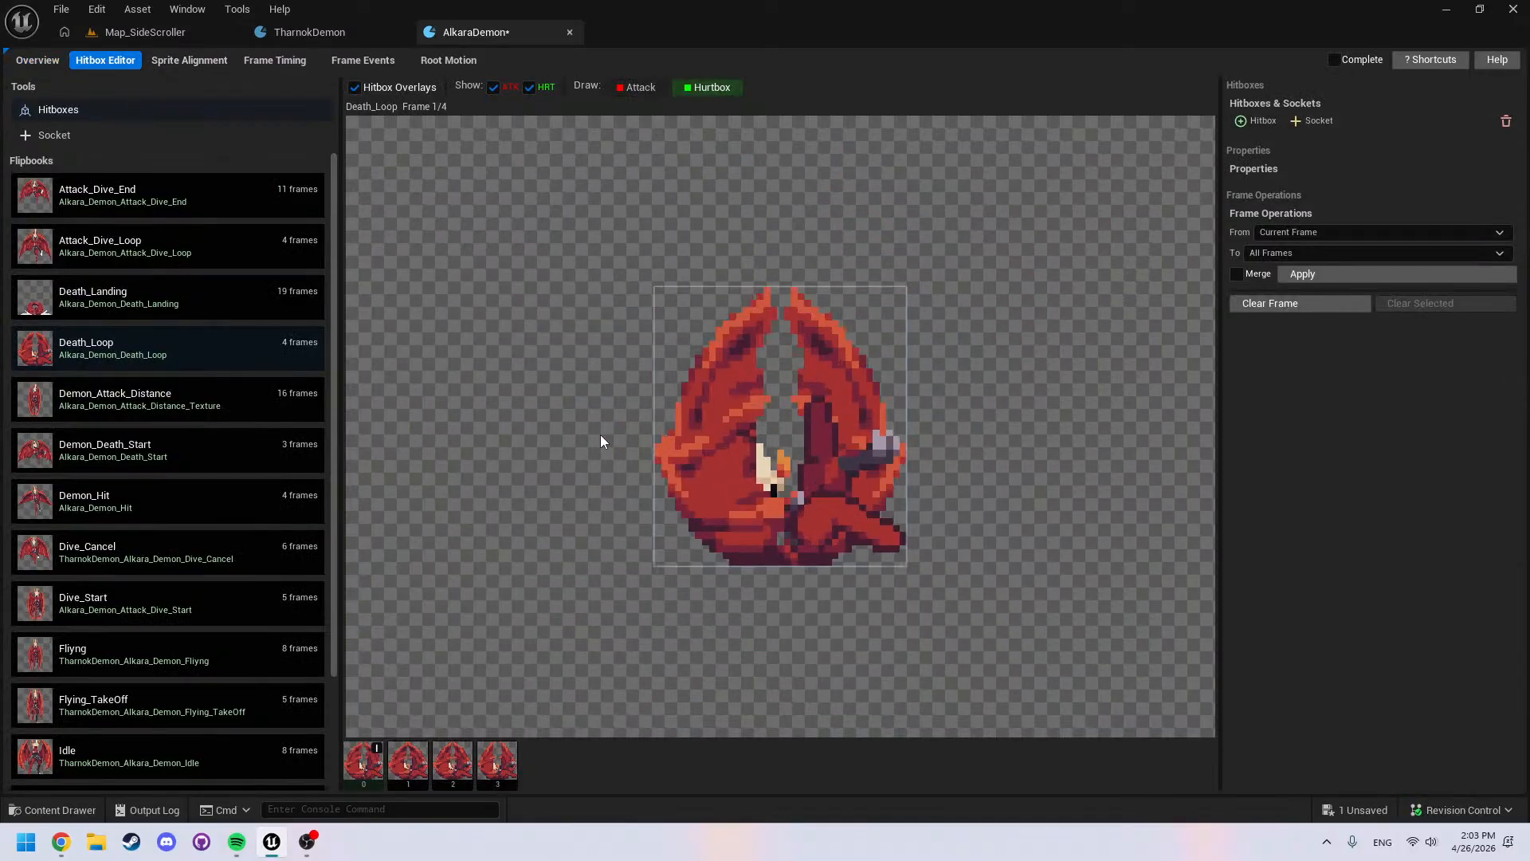
pyautogui.scroll(-3, 160, 295)
pyautogui.scroll(3, 87, 606)
# Find AlkaraDemon's Idle and Flying_TakeOff flipbooks in sprite alignment and add both to the playback queue in that order
pyautogui.click(189, 59)
pyautogui.scroll(-3, 116, 310)
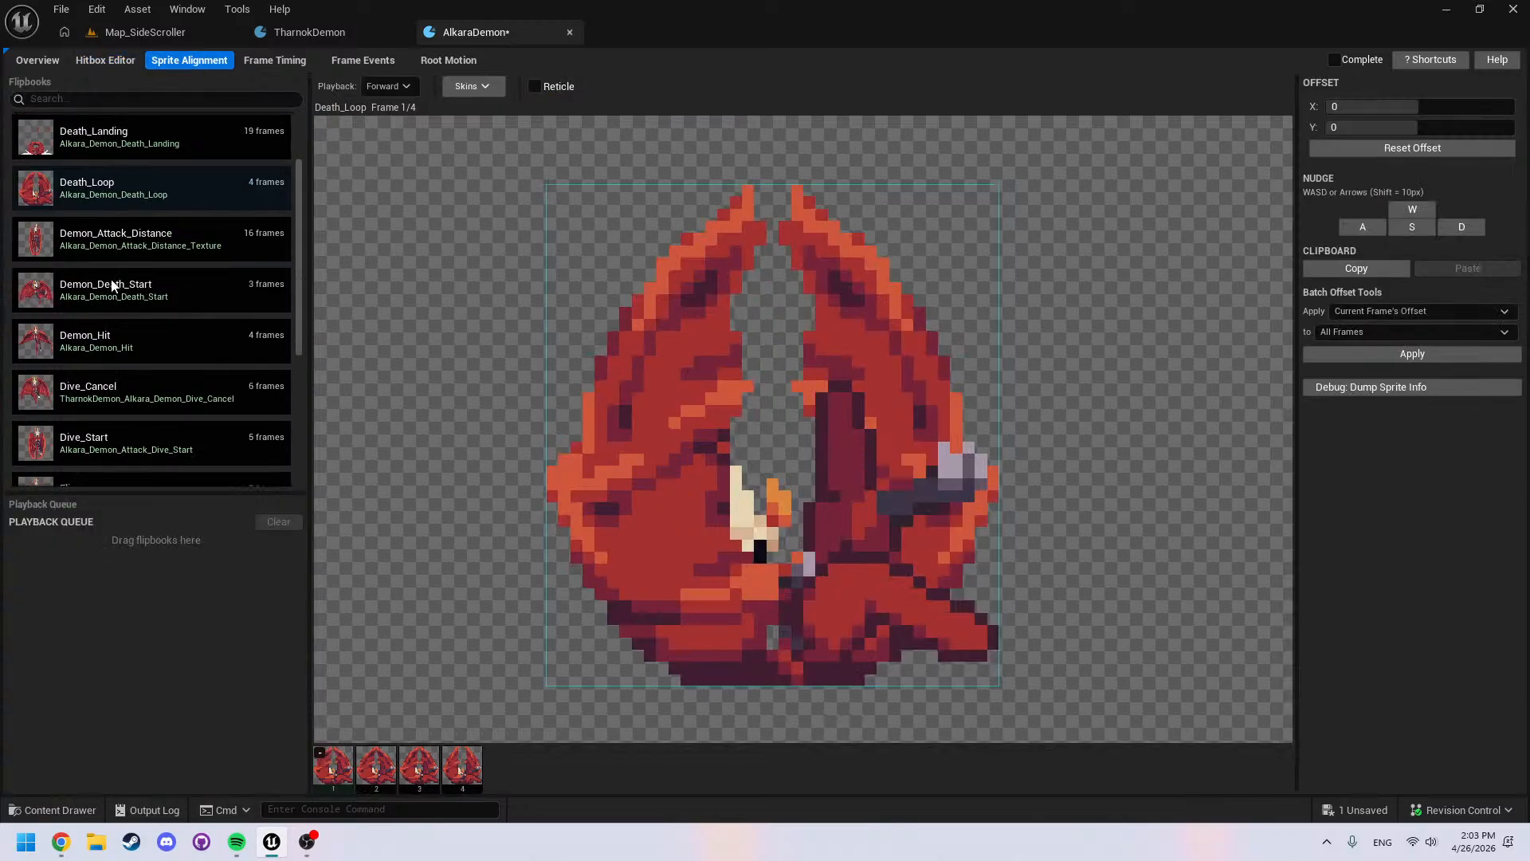
pyautogui.scroll(3, 120, 319)
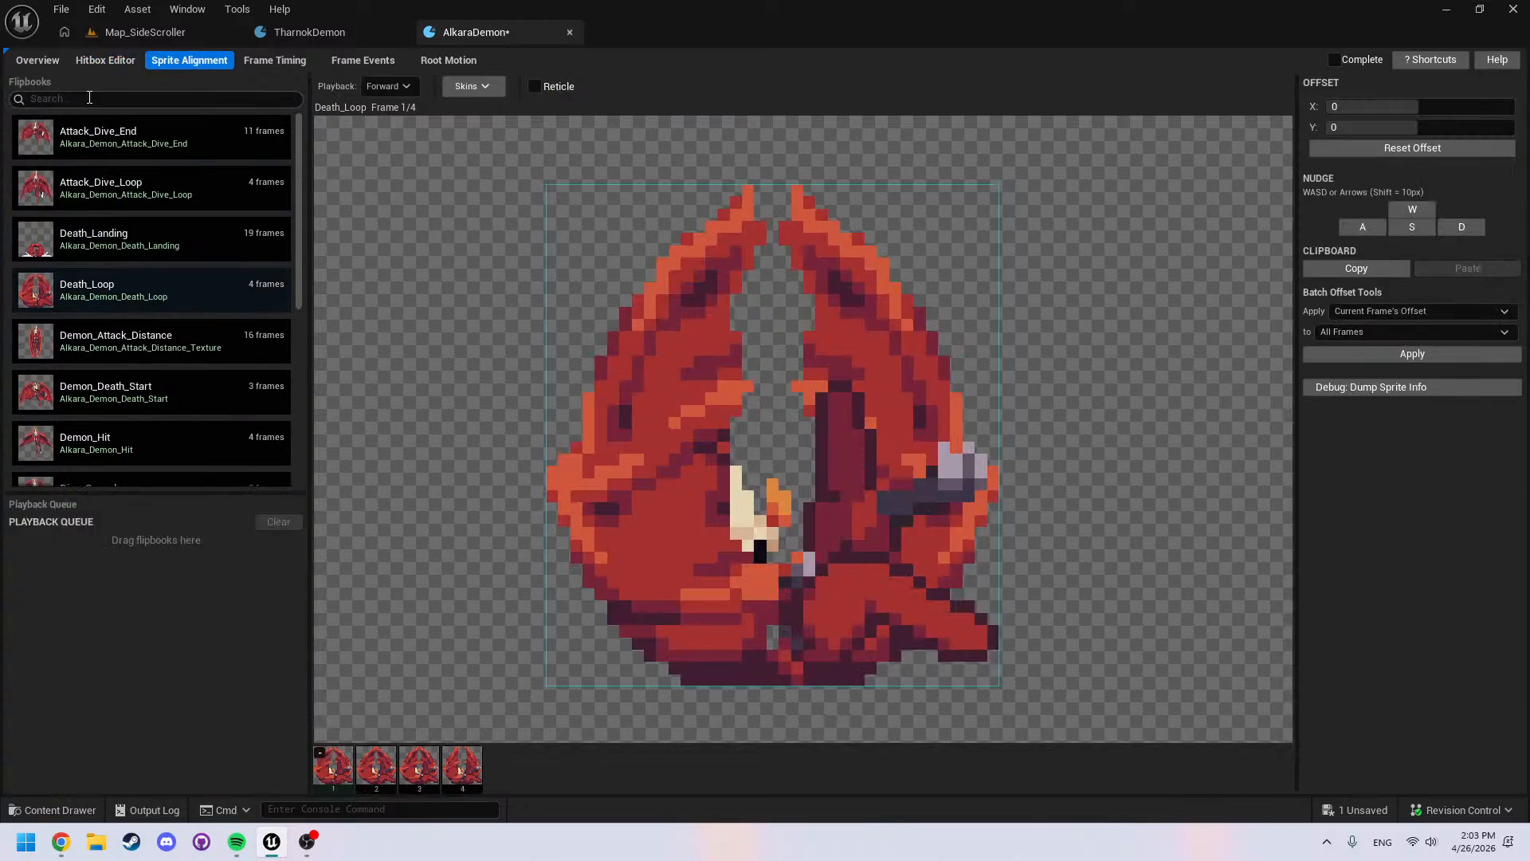
pyautogui.write('idle')
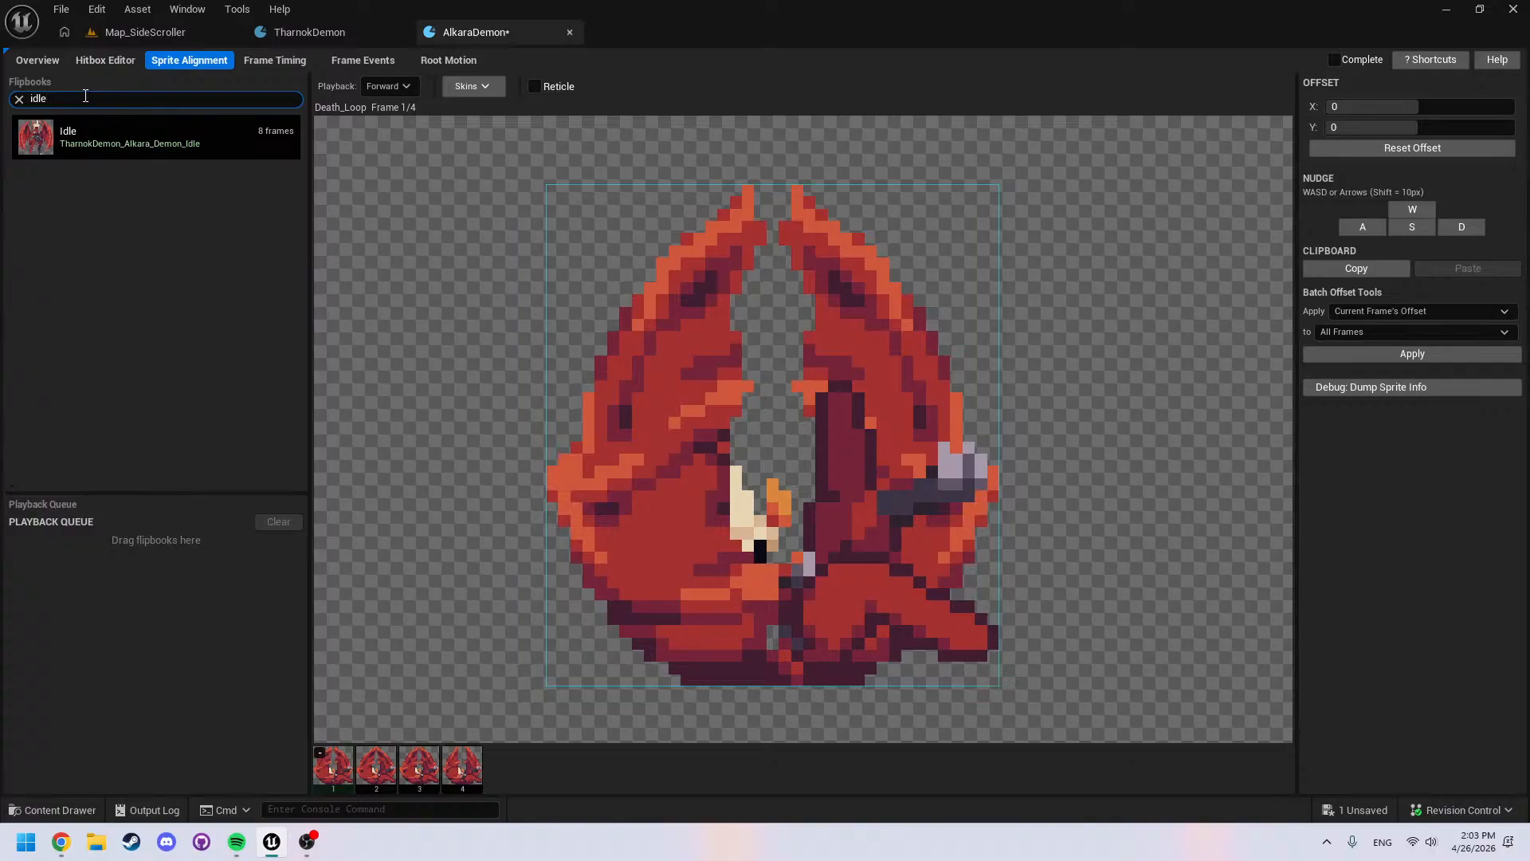
pyautogui.moveTo(115, 142); pyautogui.dragTo(128, 548)
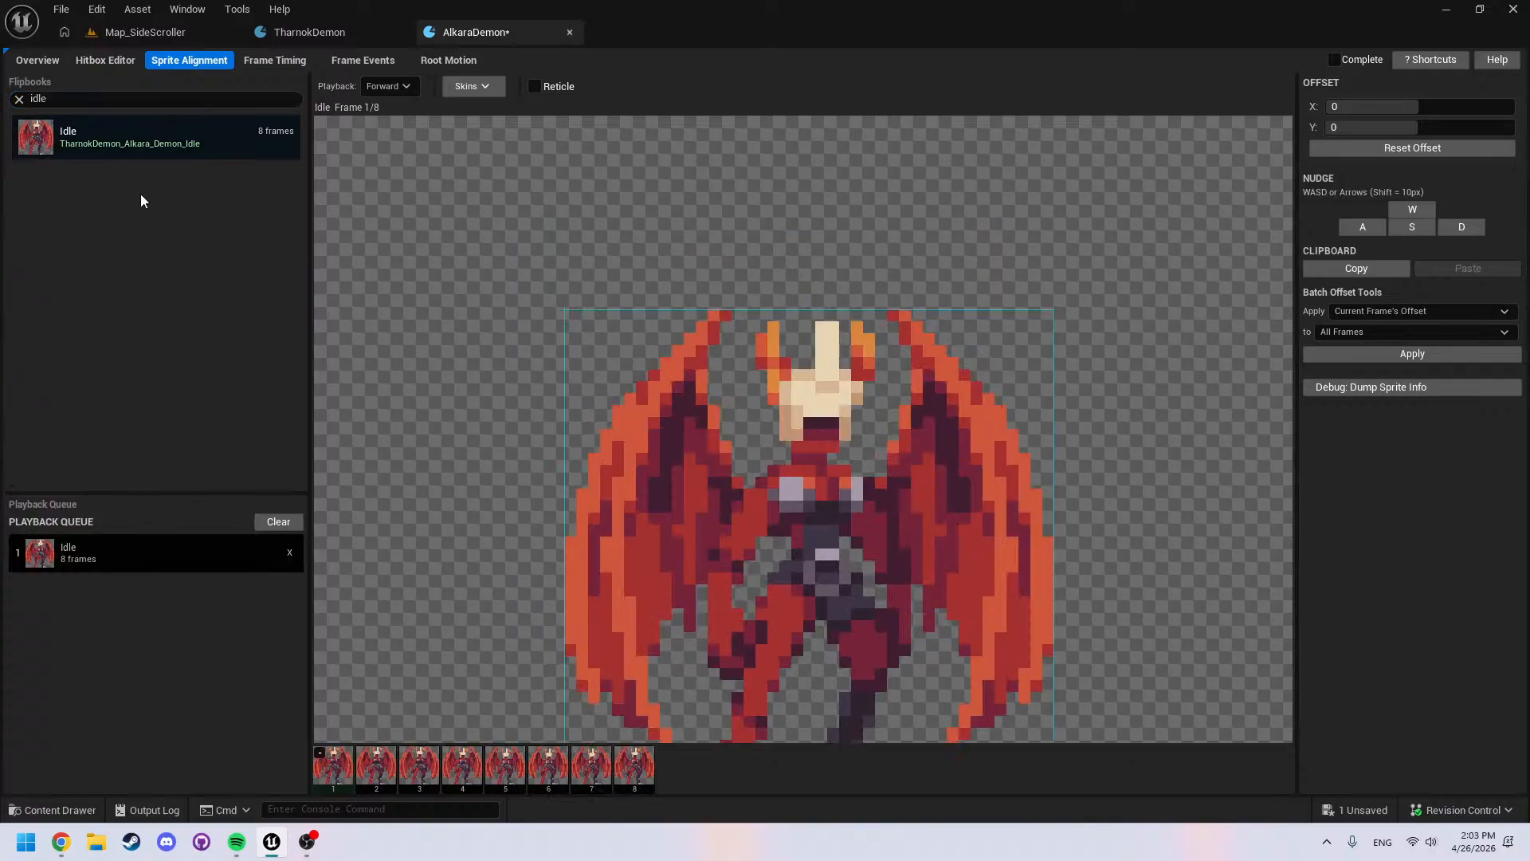
pyautogui.click(126, 98)
pyautogui.write('fly')
pyautogui.moveTo(117, 143); pyautogui.dragTo(135, 594)
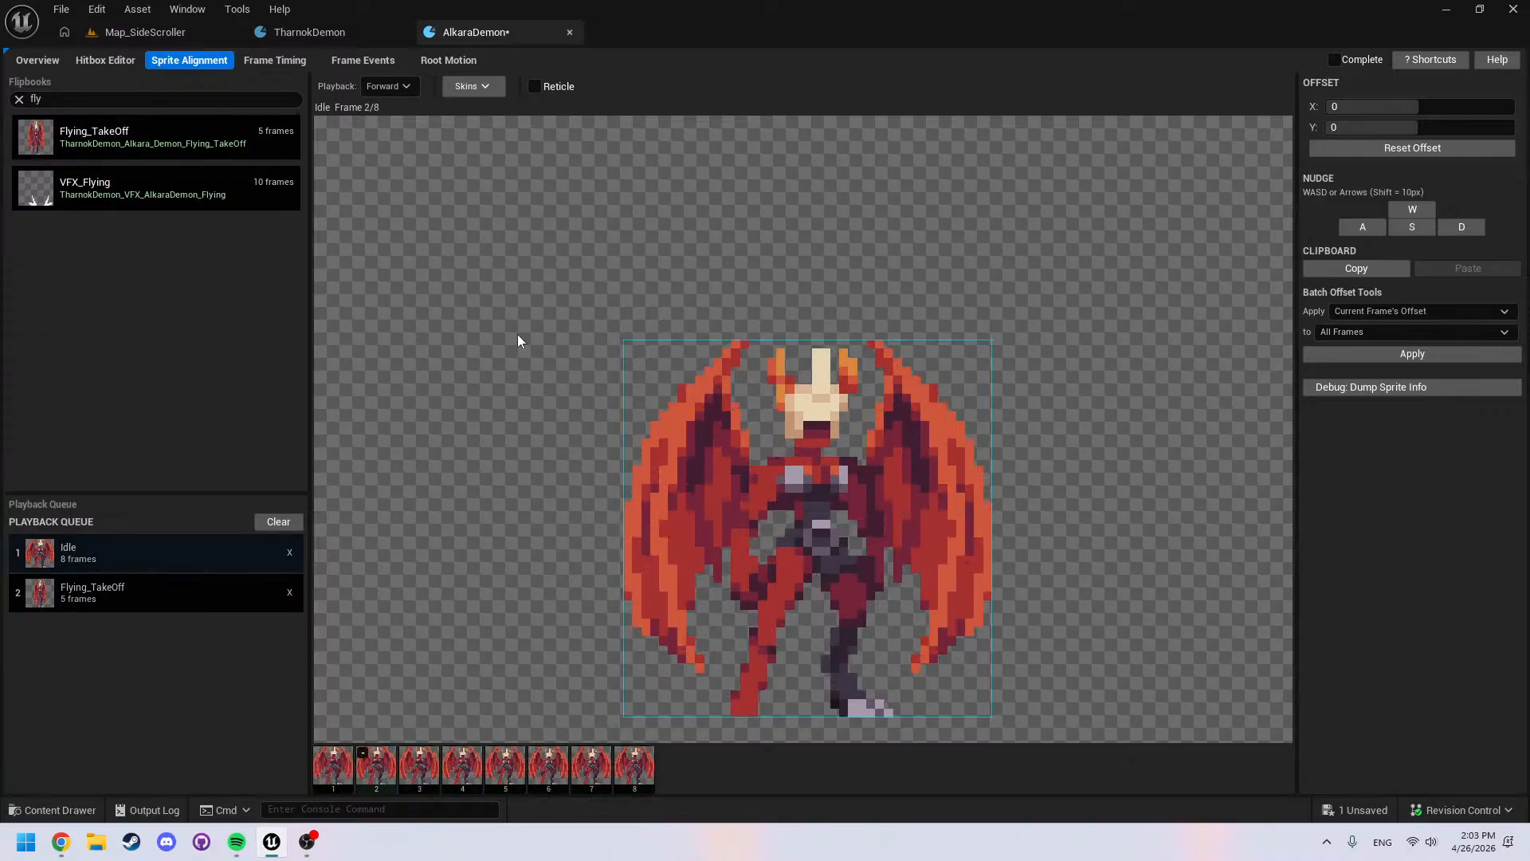
# Return to TharnokDemon's sprite alignment, keep playback set to Forward, and enable the forward skin overlay for Attack Melee
pyautogui.click(309, 32)
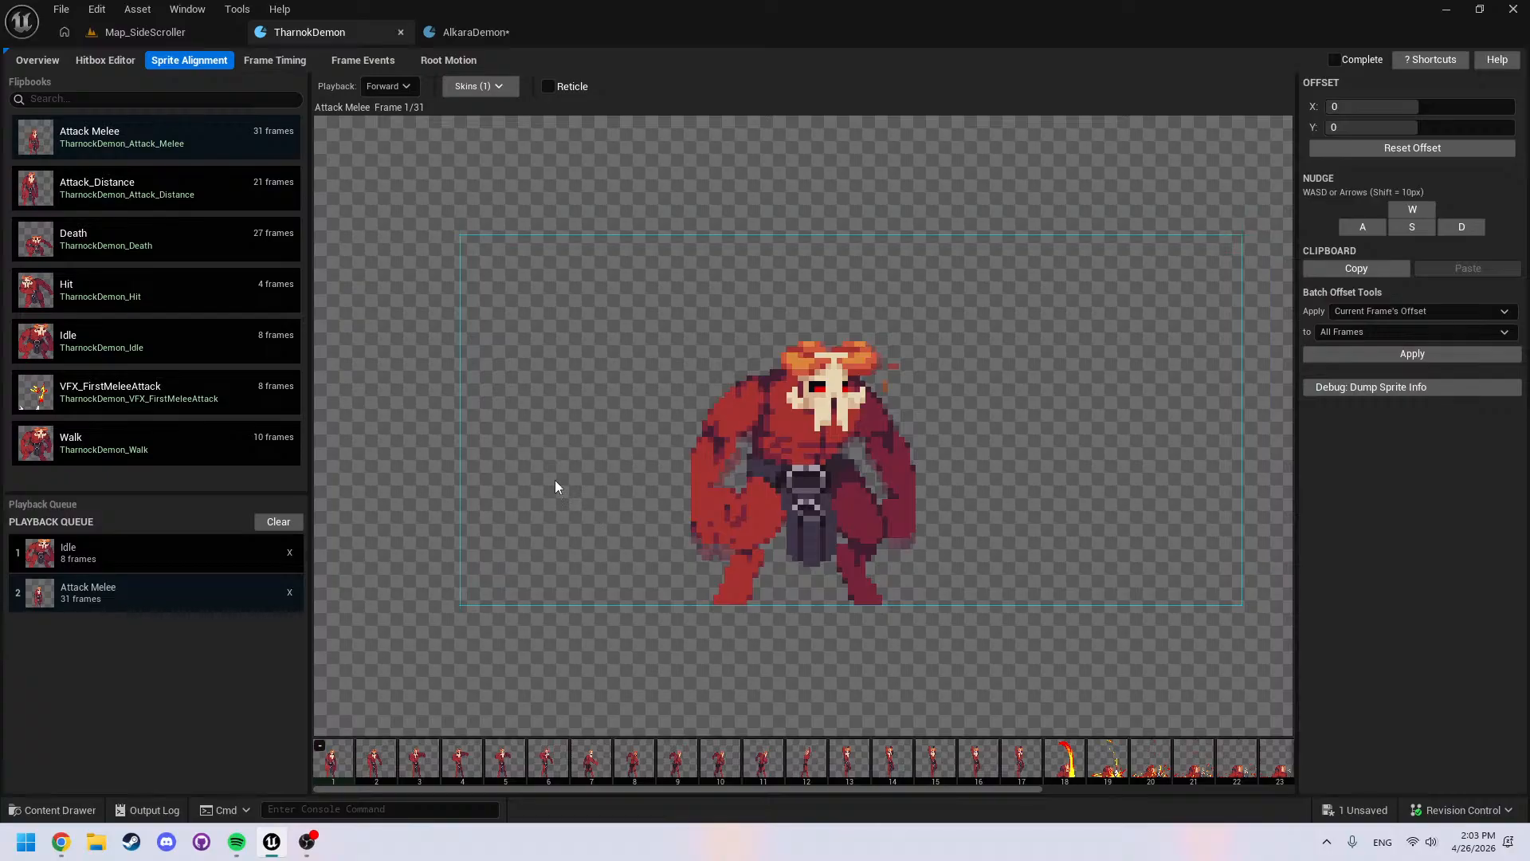
pyautogui.click(389, 86)
pyautogui.click(386, 112)
pyautogui.click(477, 86)
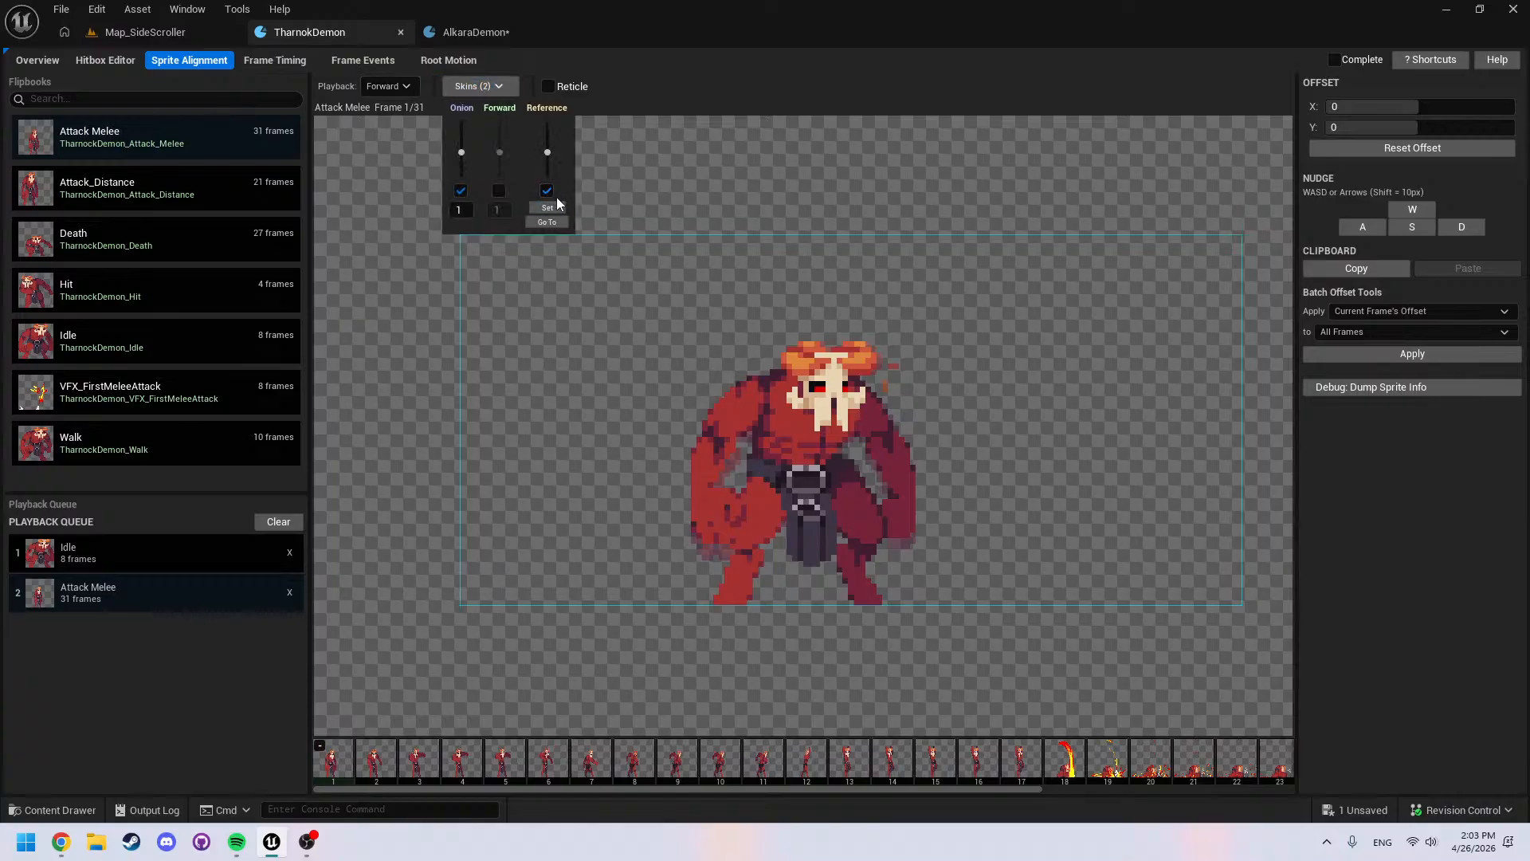
pyautogui.click(499, 190)
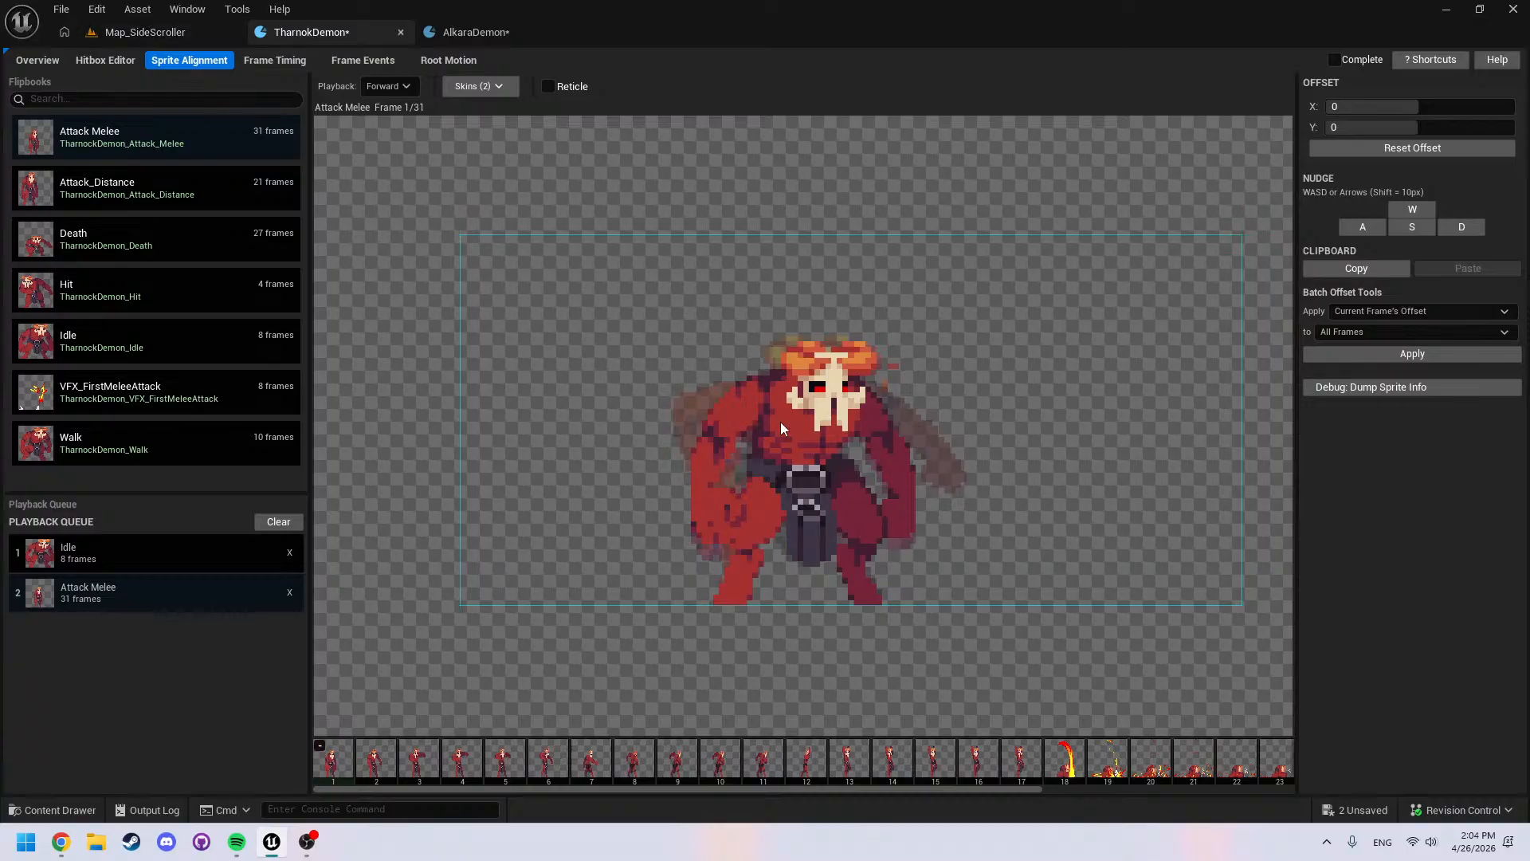
# Assign the Walk flipbook to the PlayerStates.Moving tag mapping in the TharnokDemon overview
pyautogui.moveTo(780, 423); pyautogui.dragTo(753, 418, button='middle')
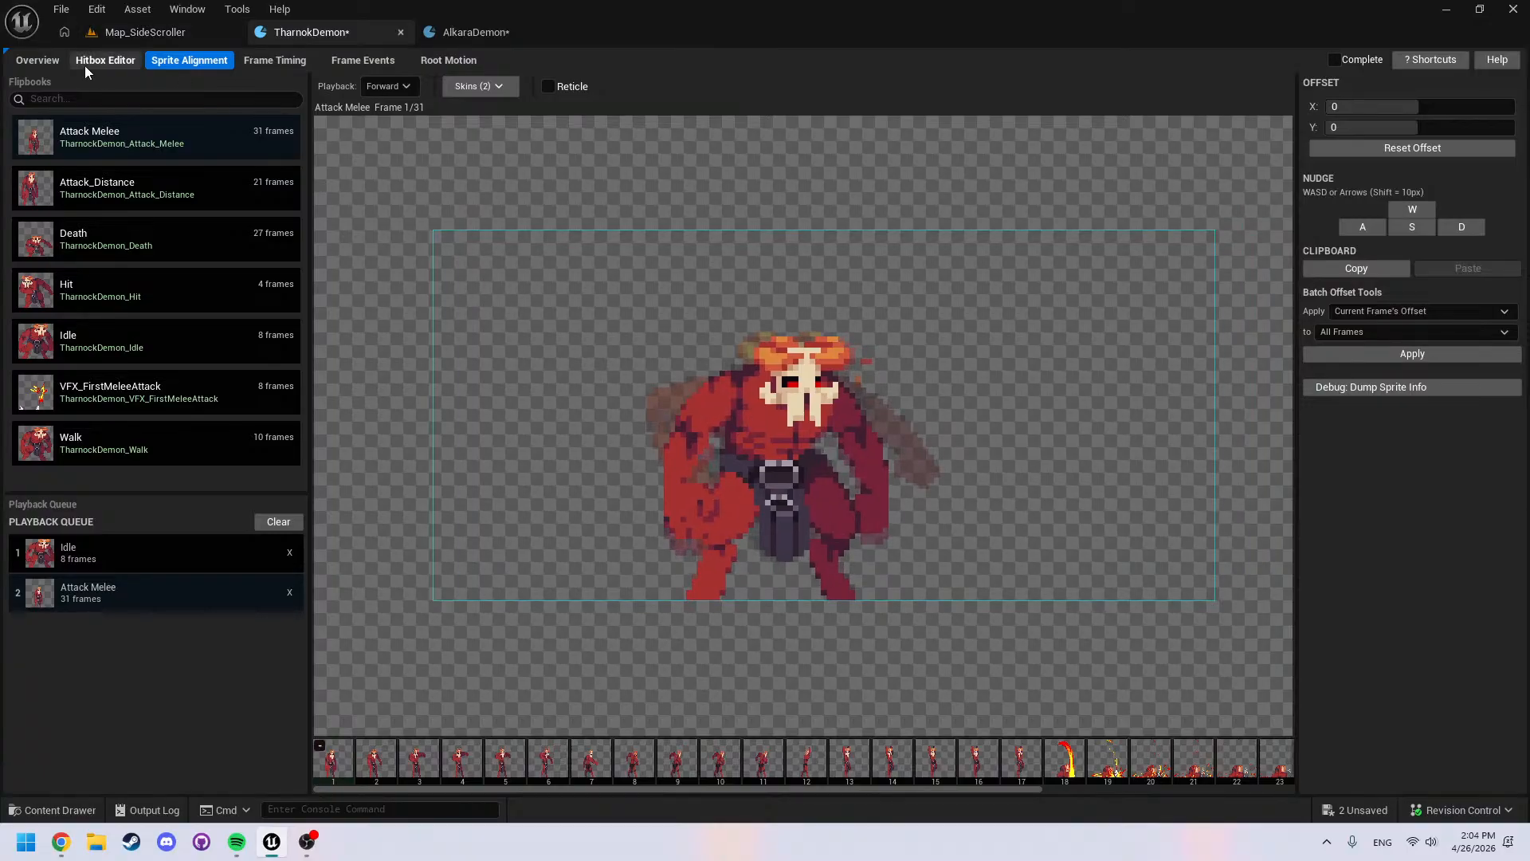
pyautogui.click(38, 61)
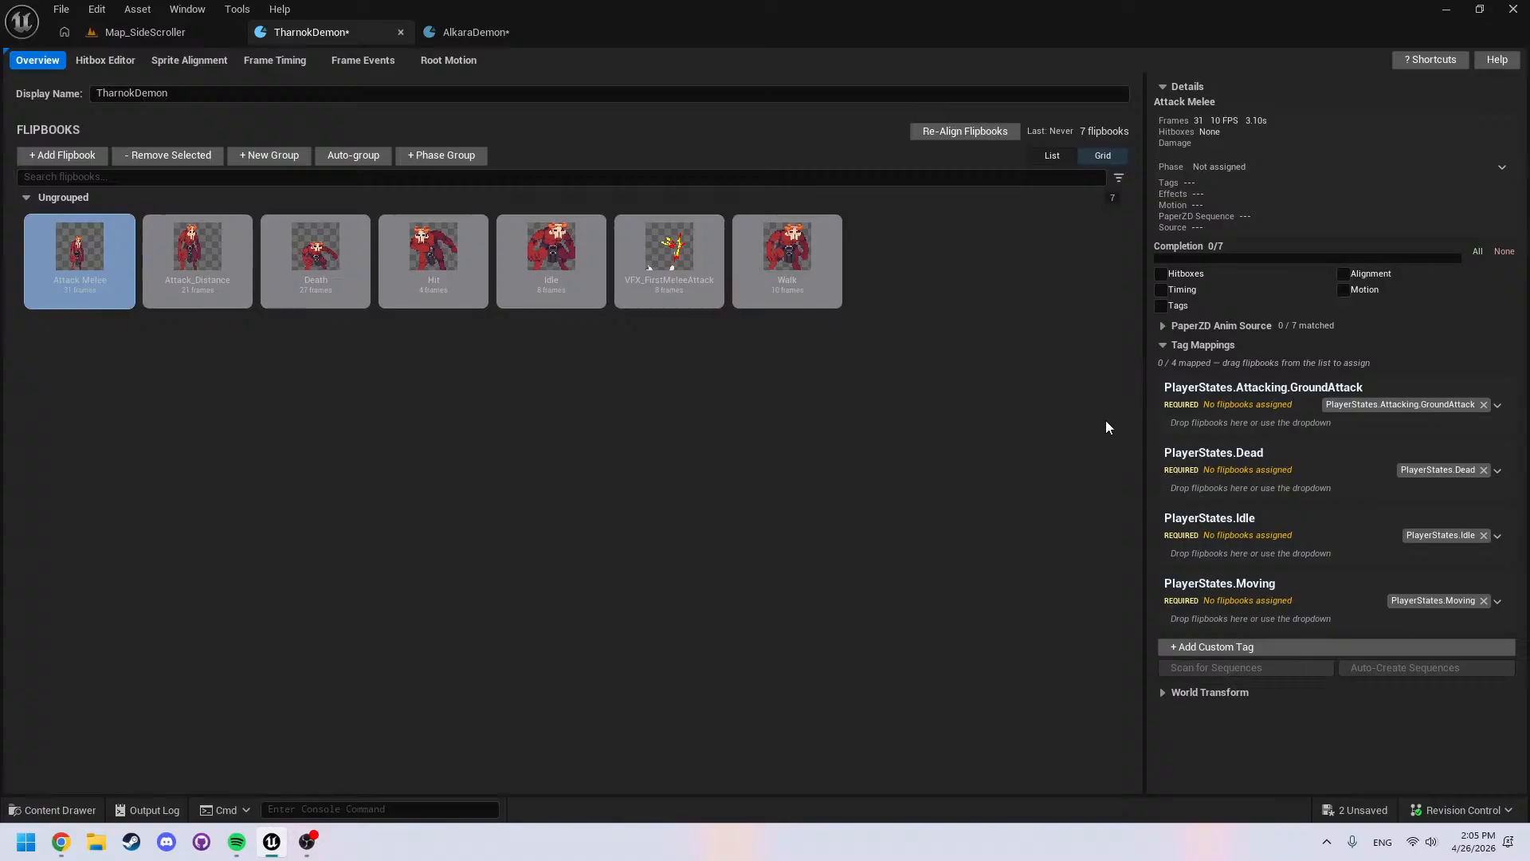
pyautogui.moveTo(1103, 617); pyautogui.dragTo(1263, 610)
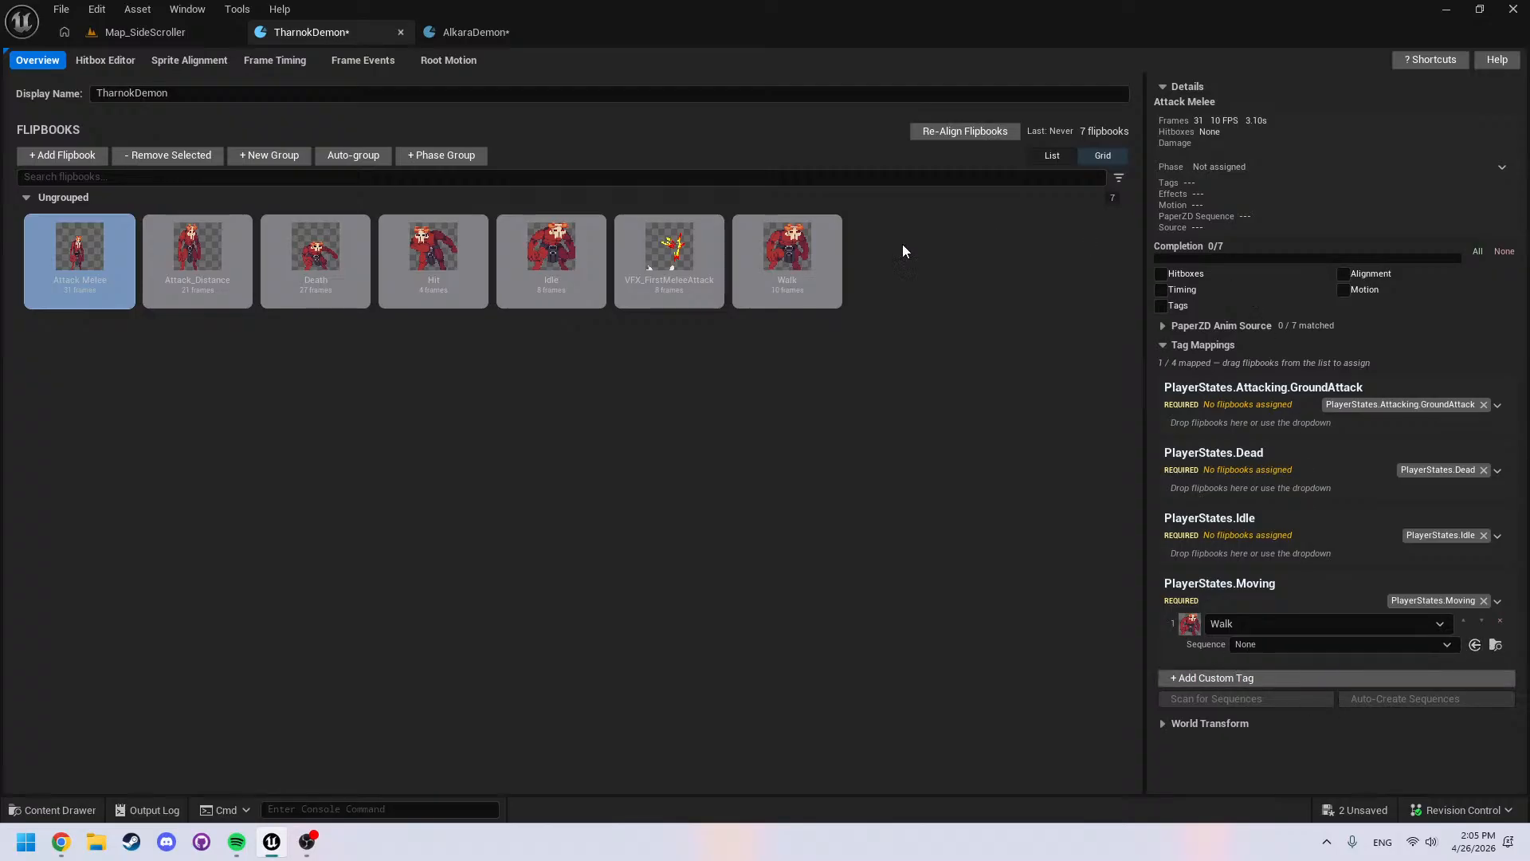
# Browse to the TharnokDemon folder inside the Demons content folder
pyautogui.hotkey('ctrl', 'space')
pyautogui.click(857, 537)
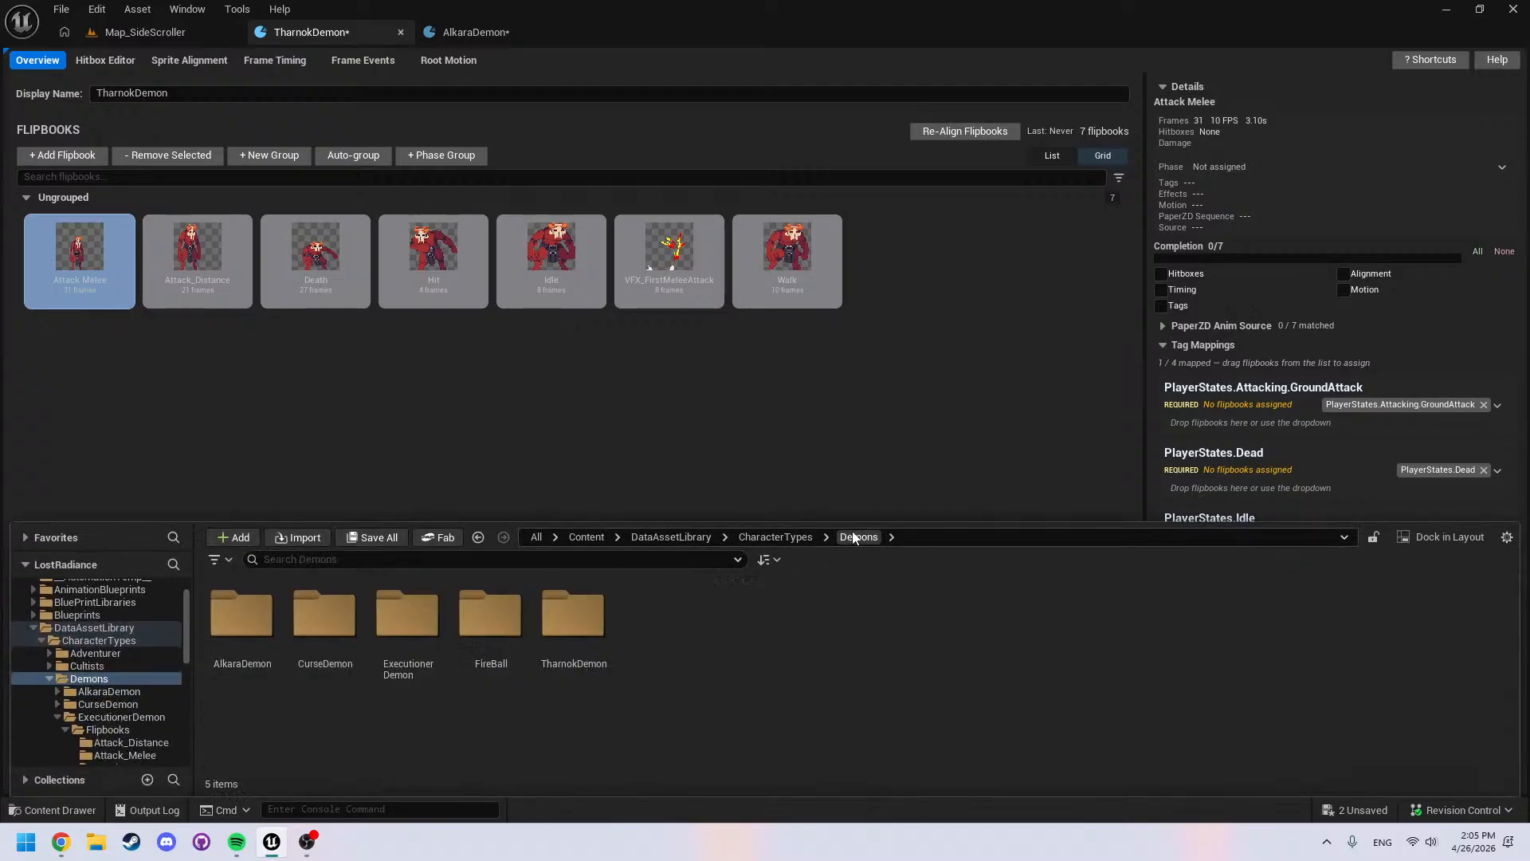
pyautogui.doubleClick(574, 617)
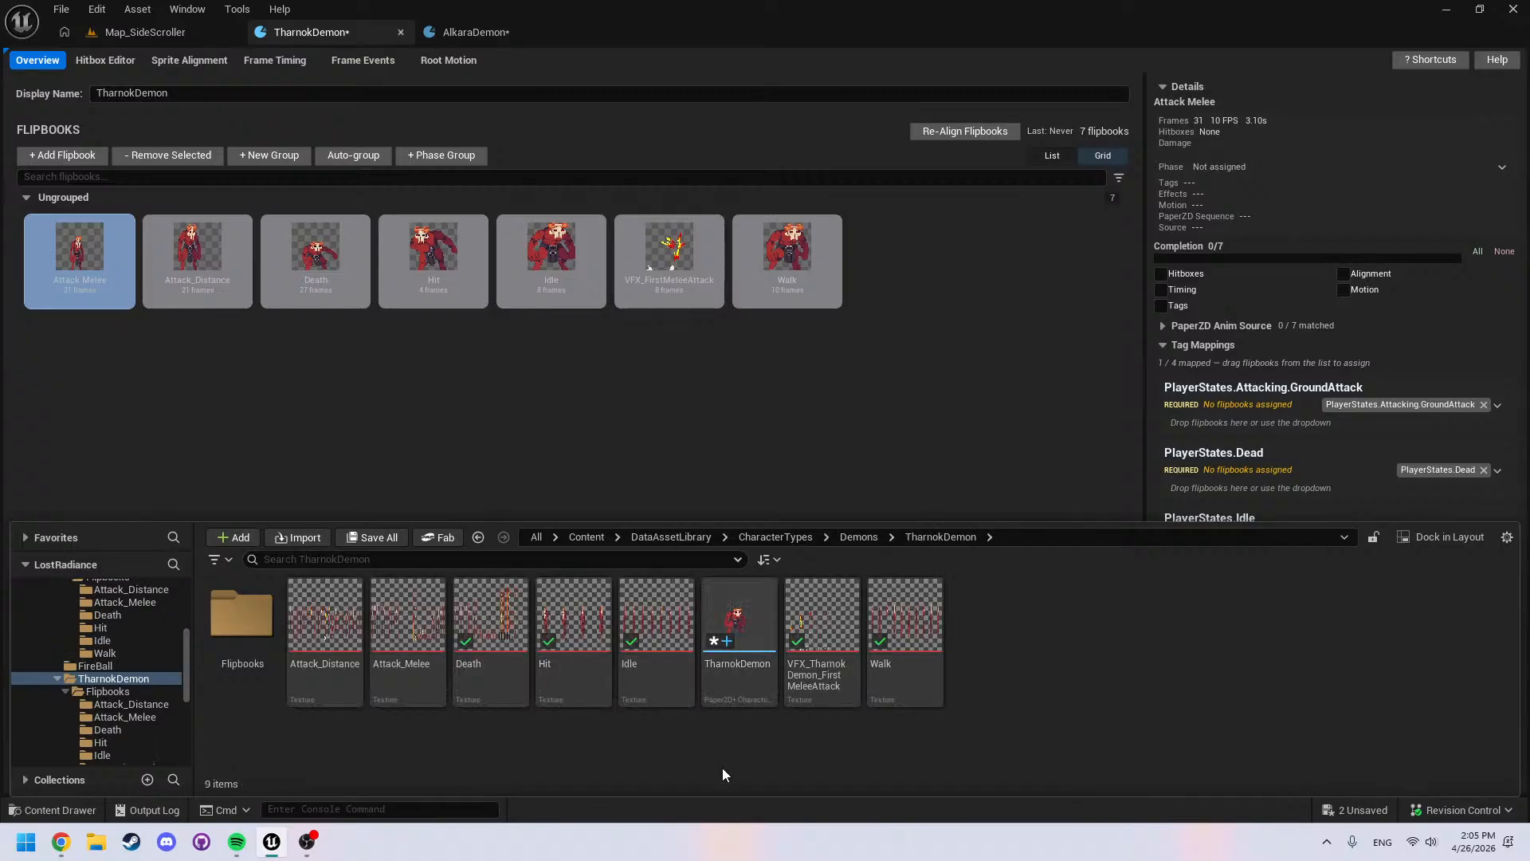
pyautogui.rightClick(990, 655)
pyautogui.scroll(-1, 1092, 638)
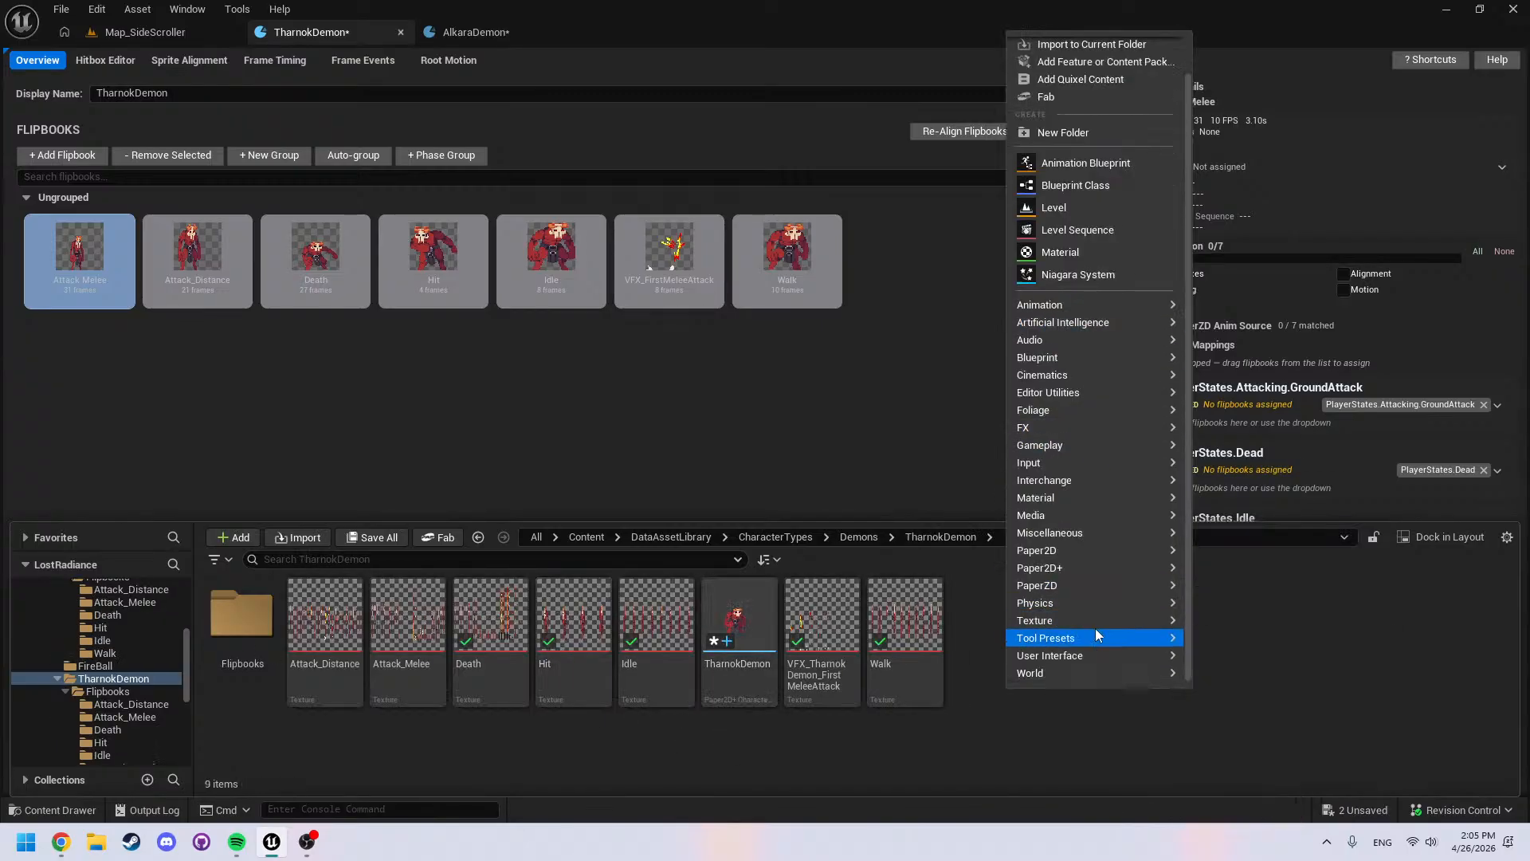
pyautogui.moveTo(1097, 587)
pyautogui.click(1275, 616)
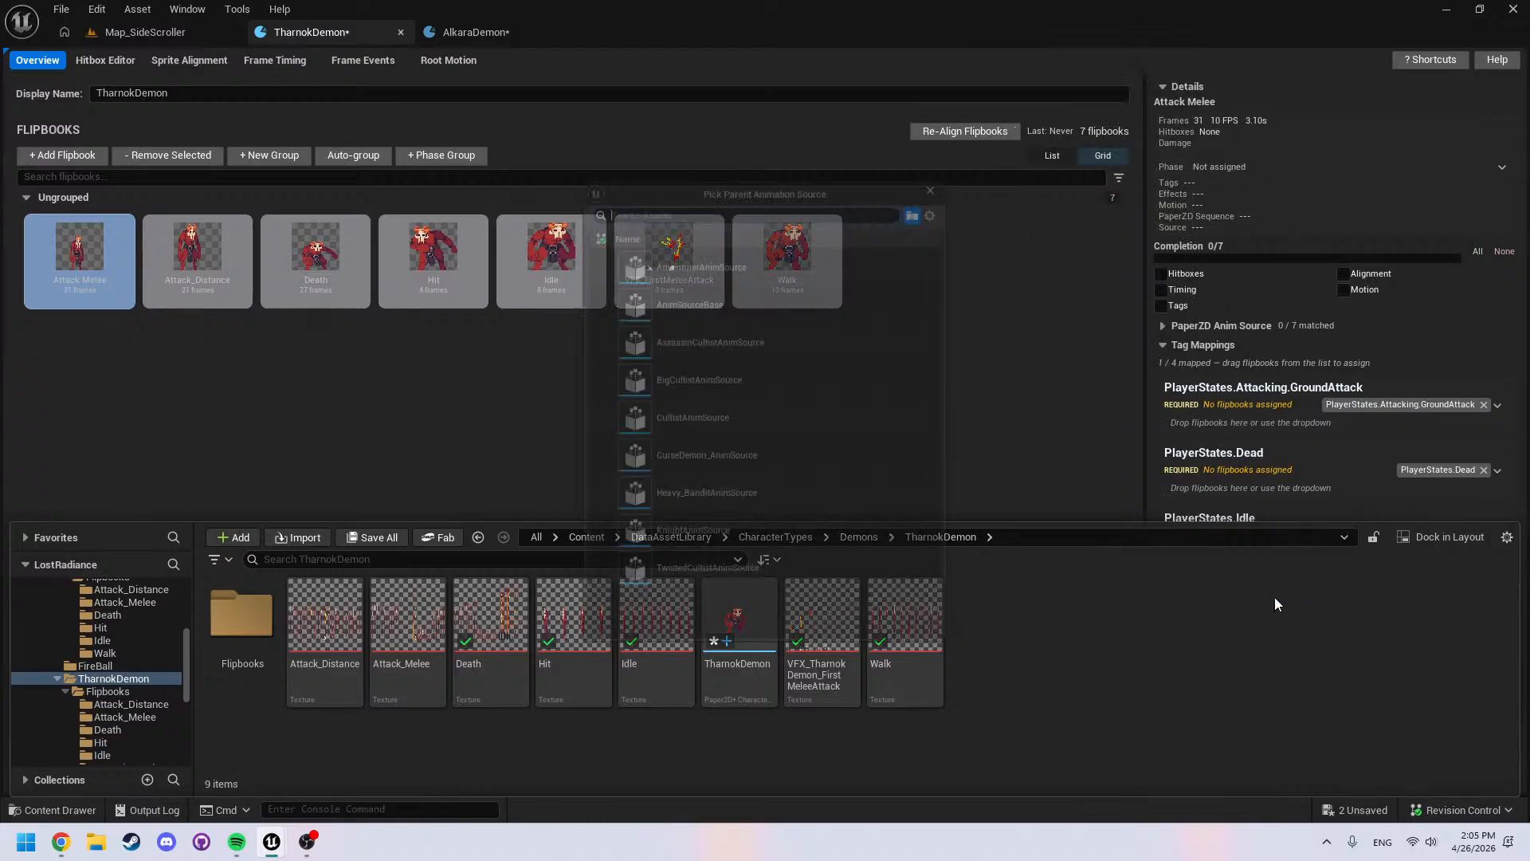
pyautogui.click(948, 162)
# Create a PaperZD AnimationSource in the TharnokDemon folder and name it TharnokDemon_AnimSource
pyautogui.rightClick(995, 663)
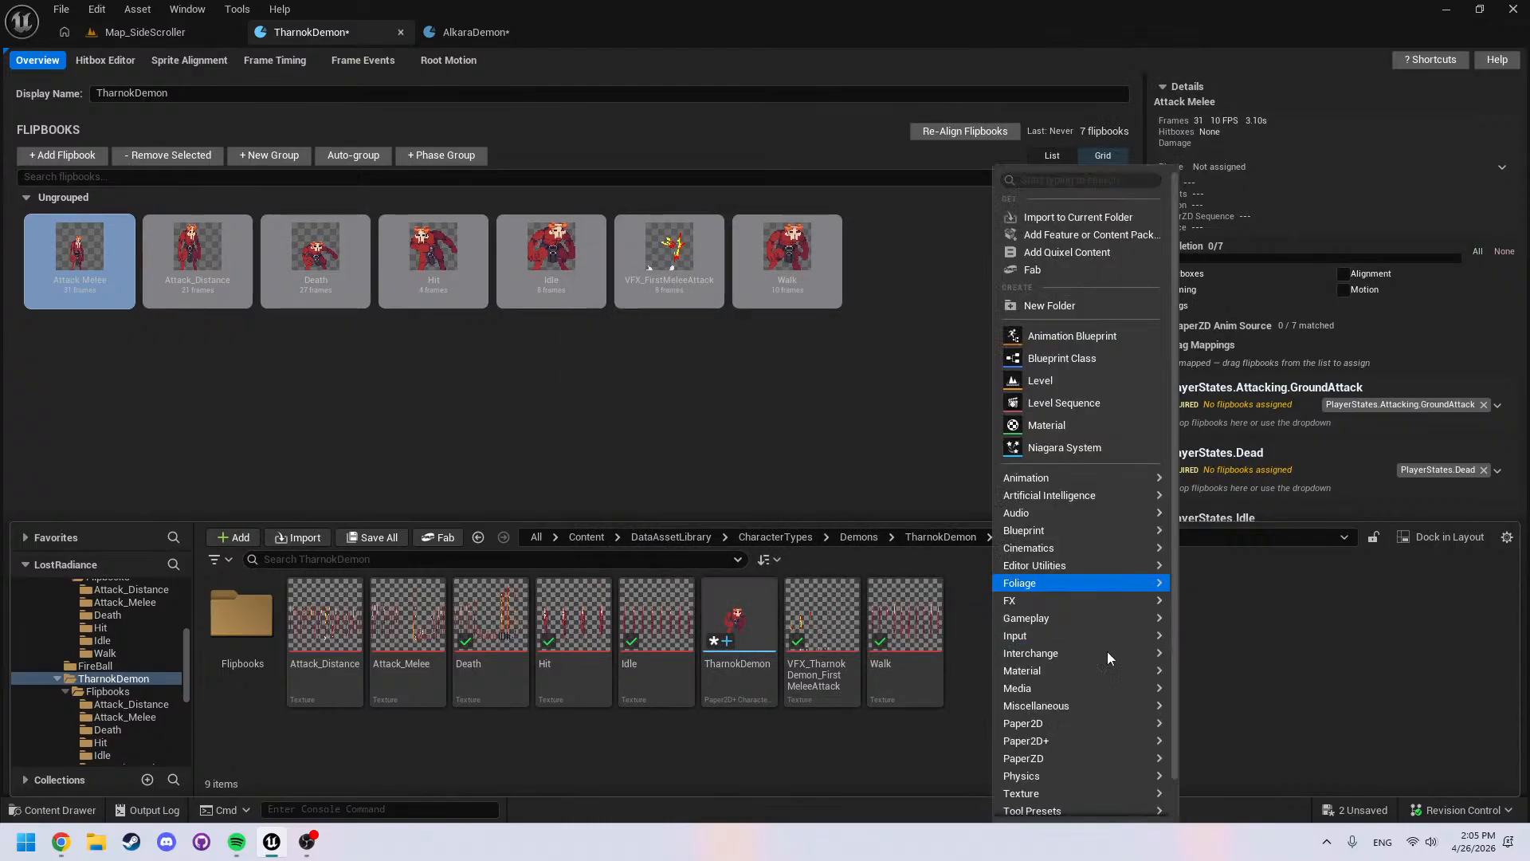
pyautogui.moveTo(1110, 734)
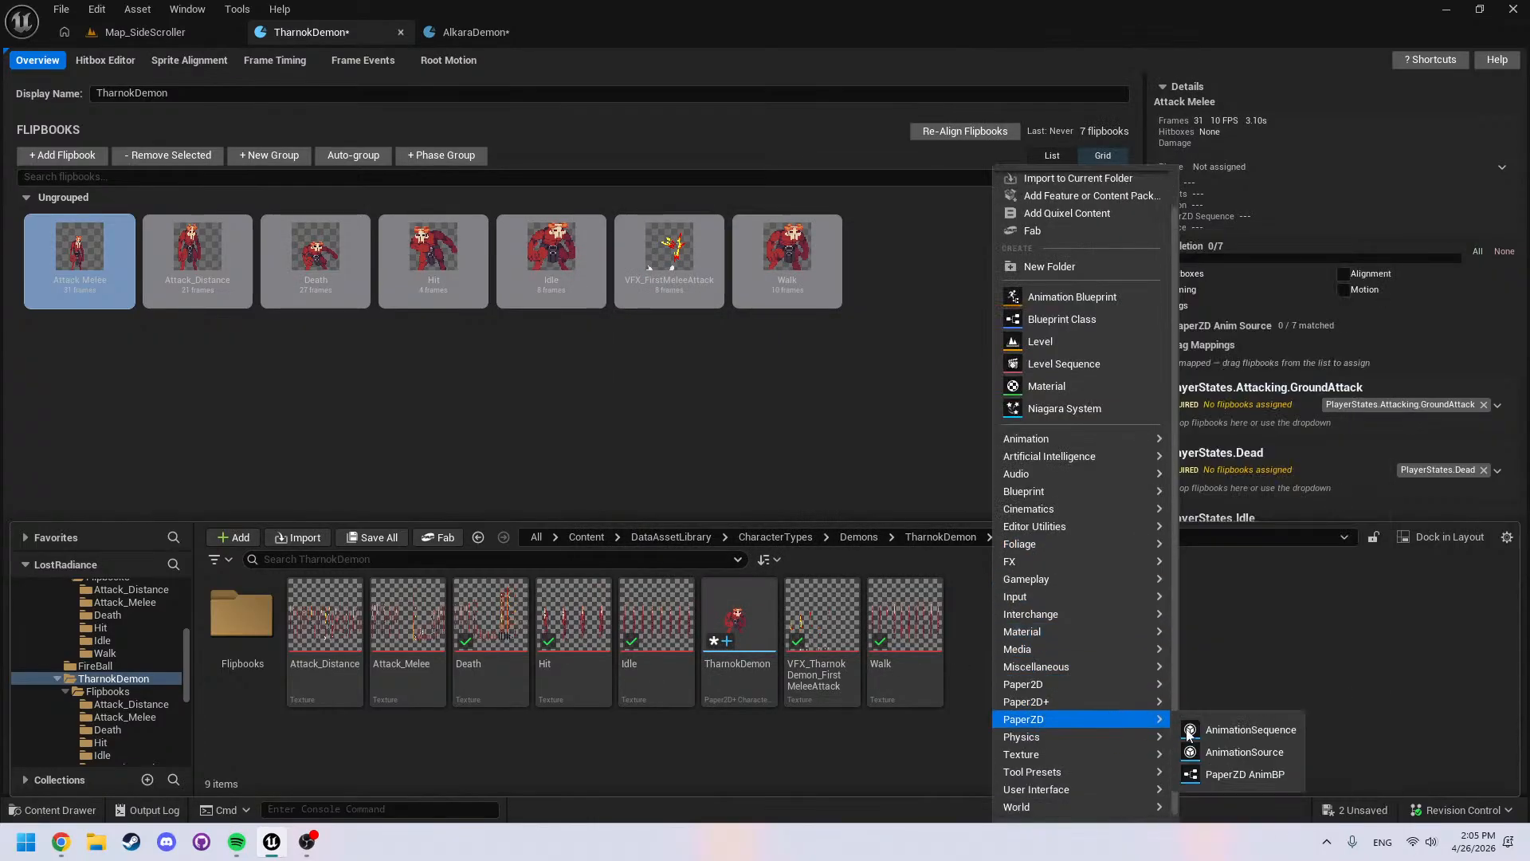
pyautogui.click(1240, 757)
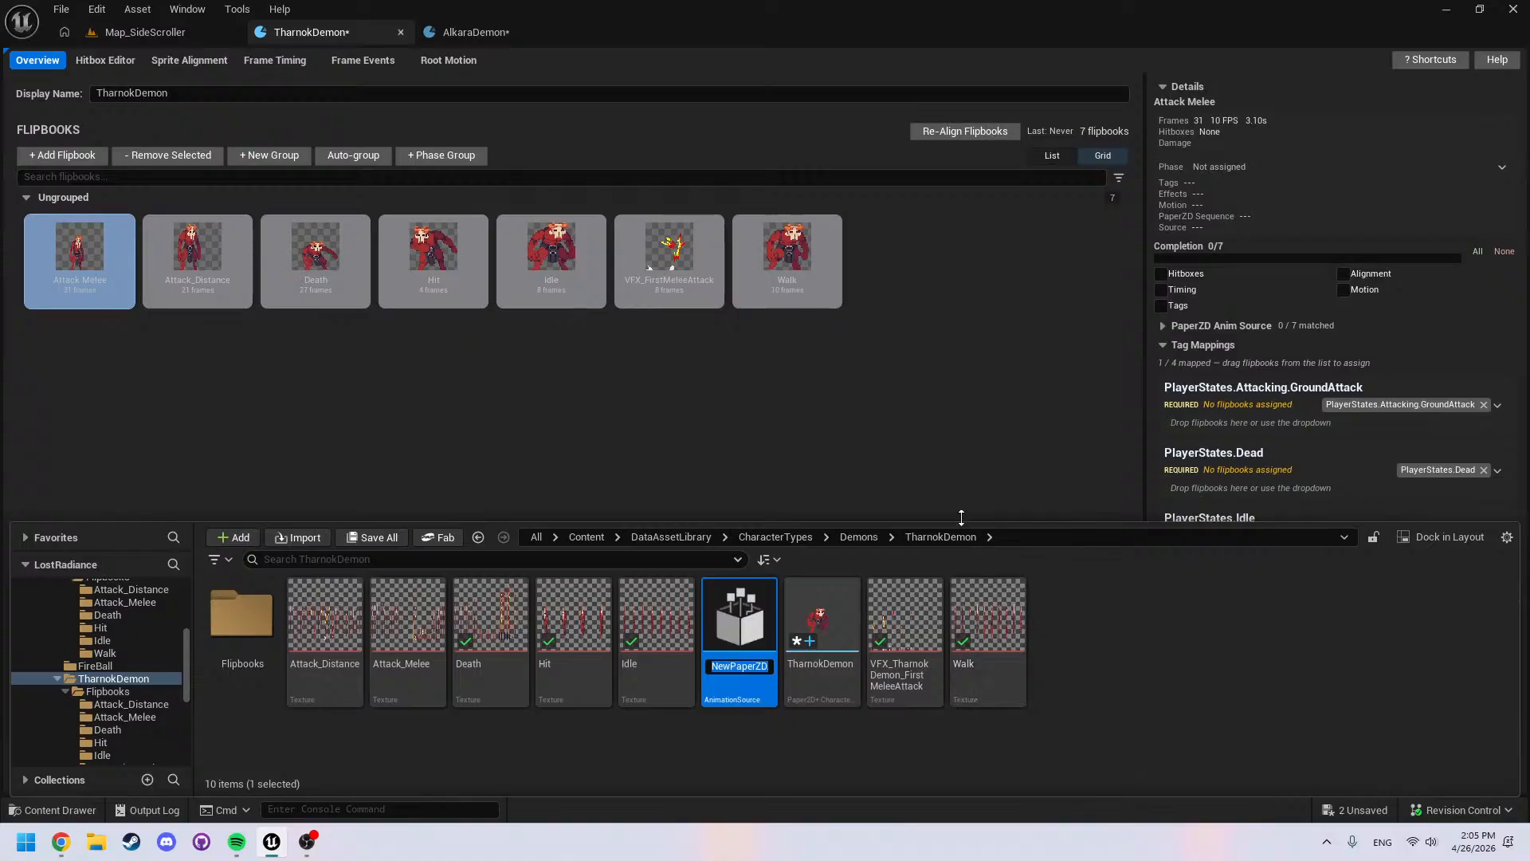
pyautogui.write('Tharnk')
pyautogui.press('BackSpace')
pyautogui.write('okDemon')
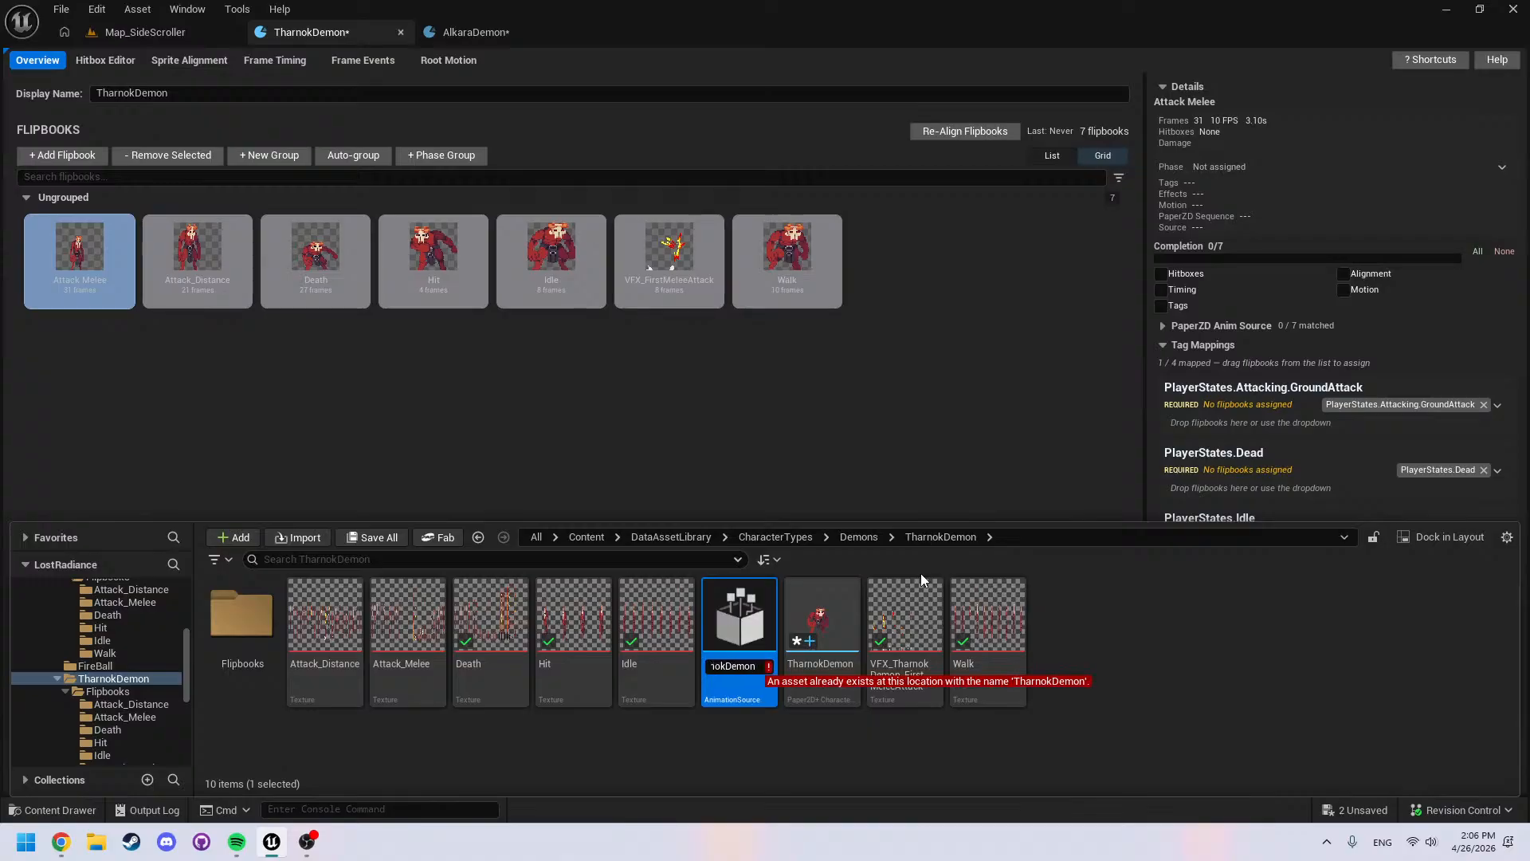
pyautogui.write('_AnimSource')
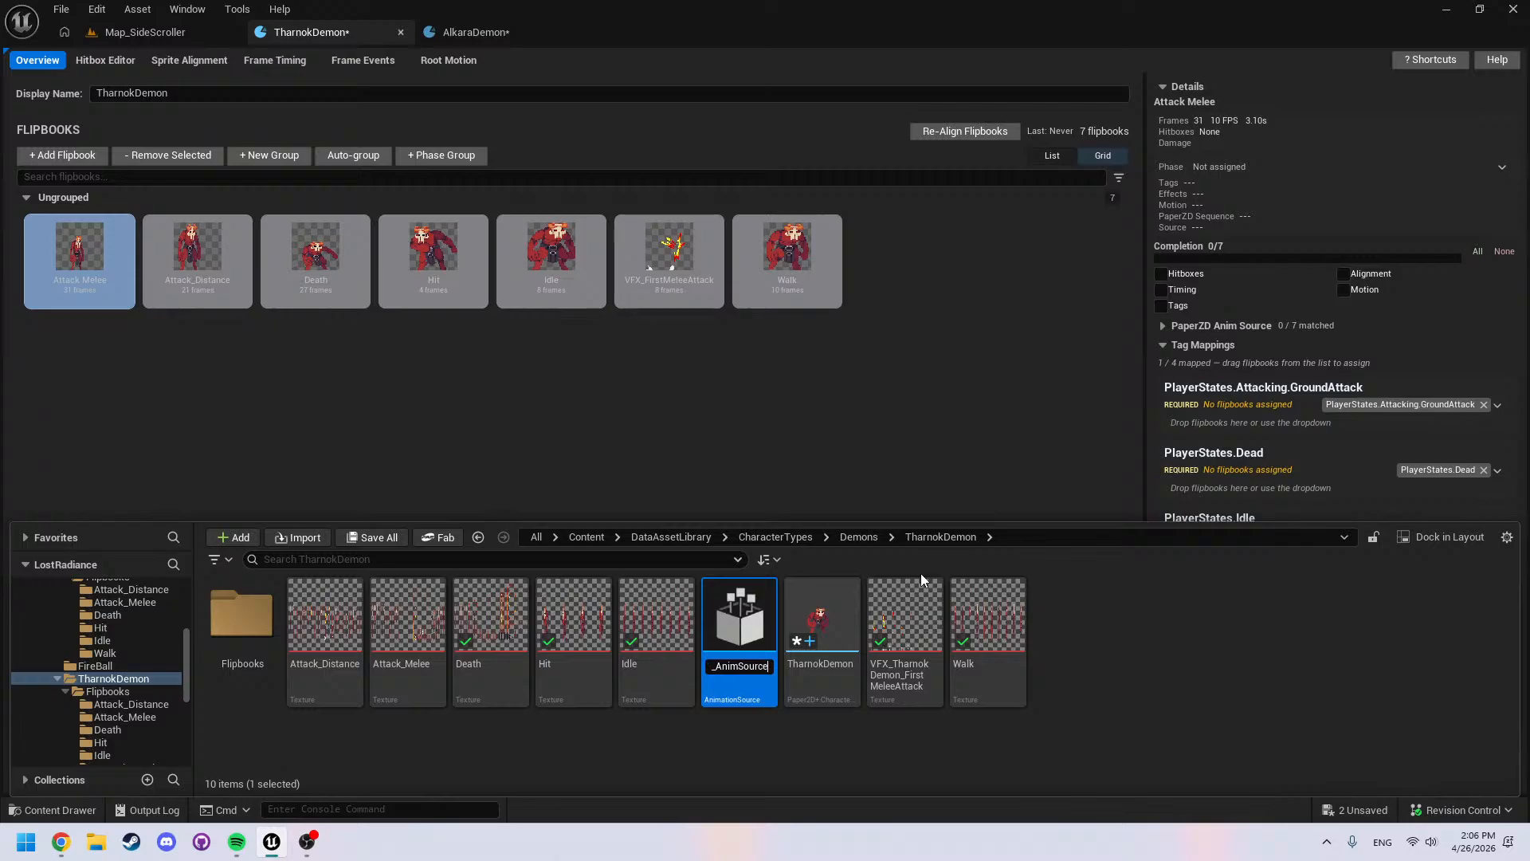
pyautogui.press('Return')
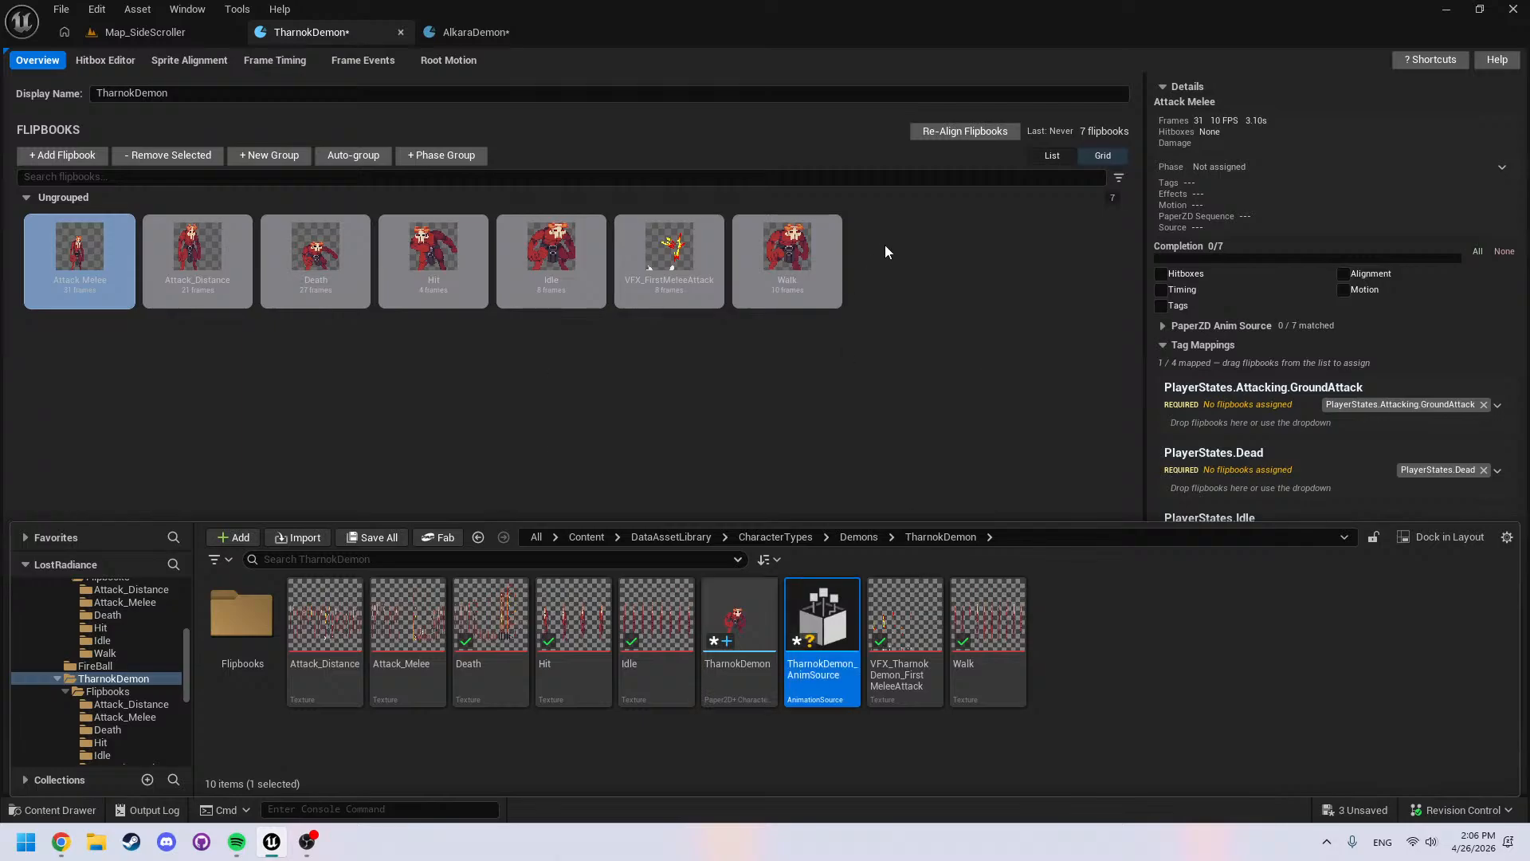
# Set the TharnokDemon profile's PaperZD animation source to TharnokDemon_AnimSource
pyautogui.click(951, 345)
pyautogui.click(1173, 328)
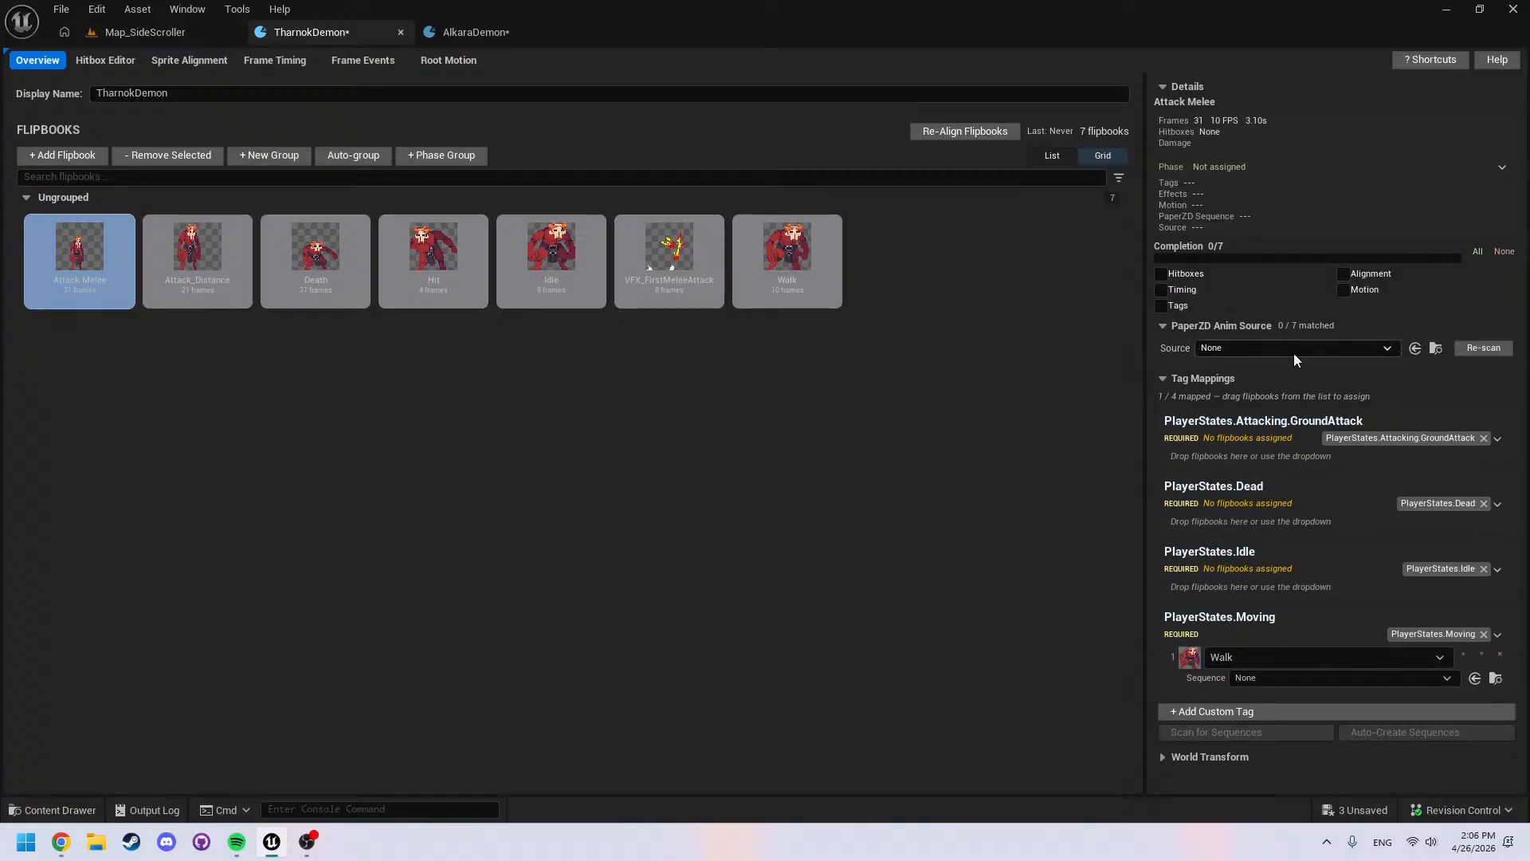
pyautogui.click(1294, 351)
pyautogui.scroll(-1, 1322, 553)
pyautogui.click(1279, 647)
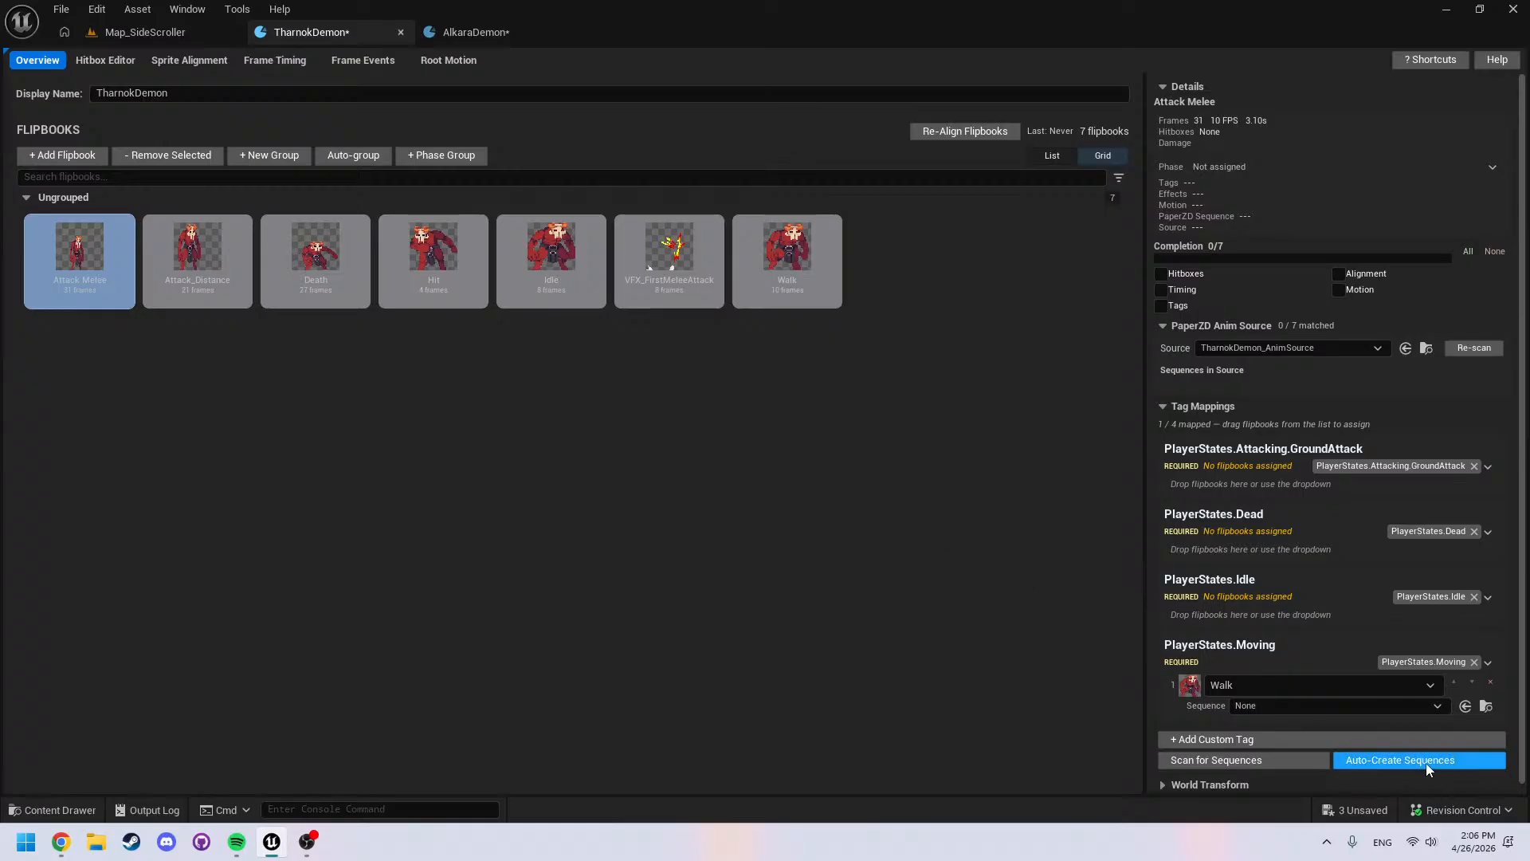
# Auto-create PaperZD sequences for all TharnokDemon flipbooks without including the profile name prefix
pyautogui.click(1396, 761)
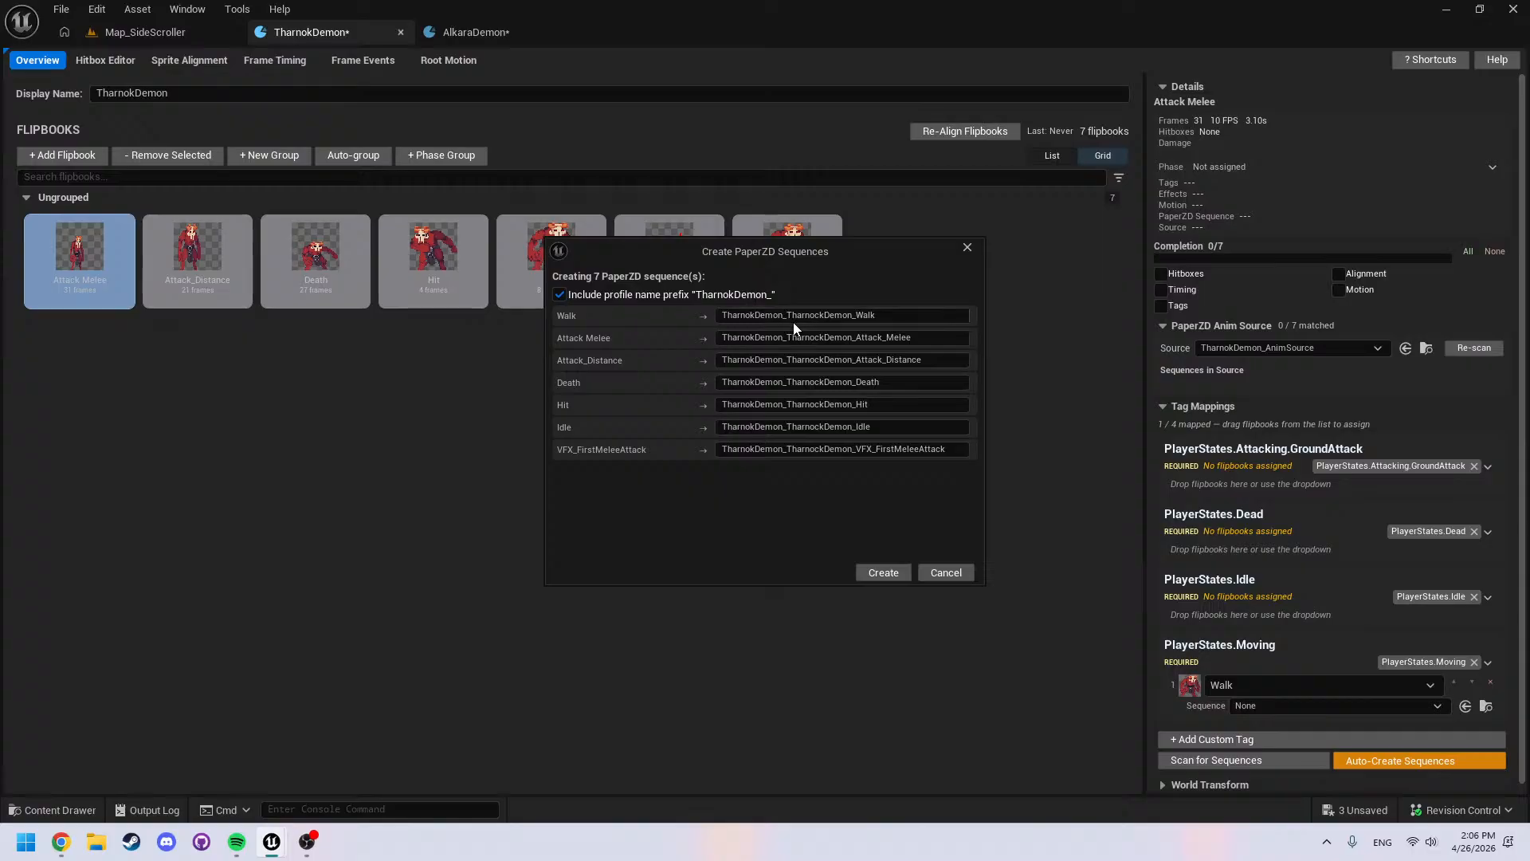
pyautogui.click(645, 300)
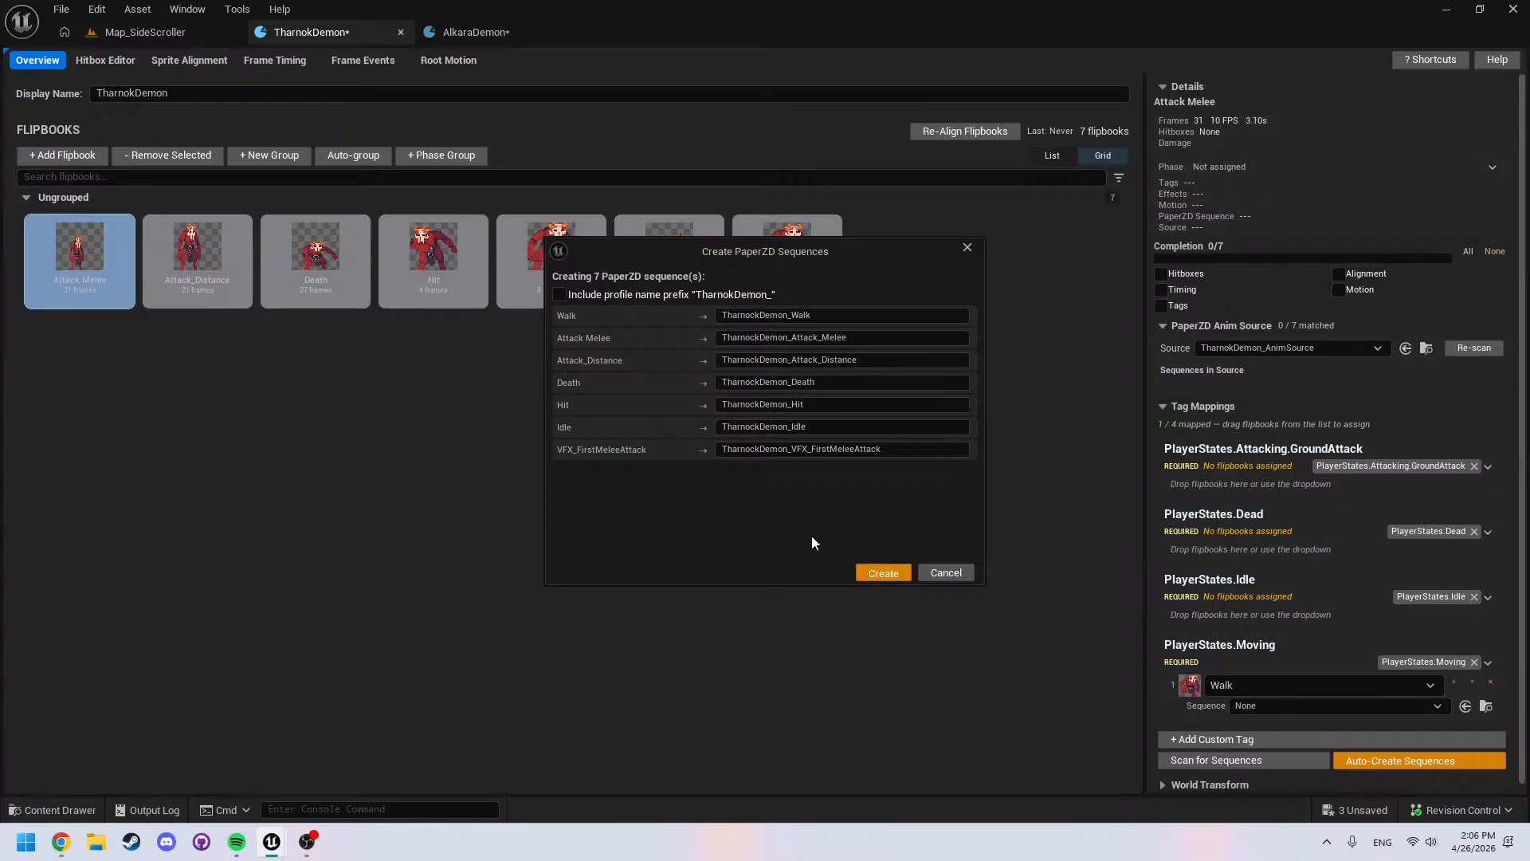
pyautogui.click(873, 572)
pyautogui.click(874, 573)
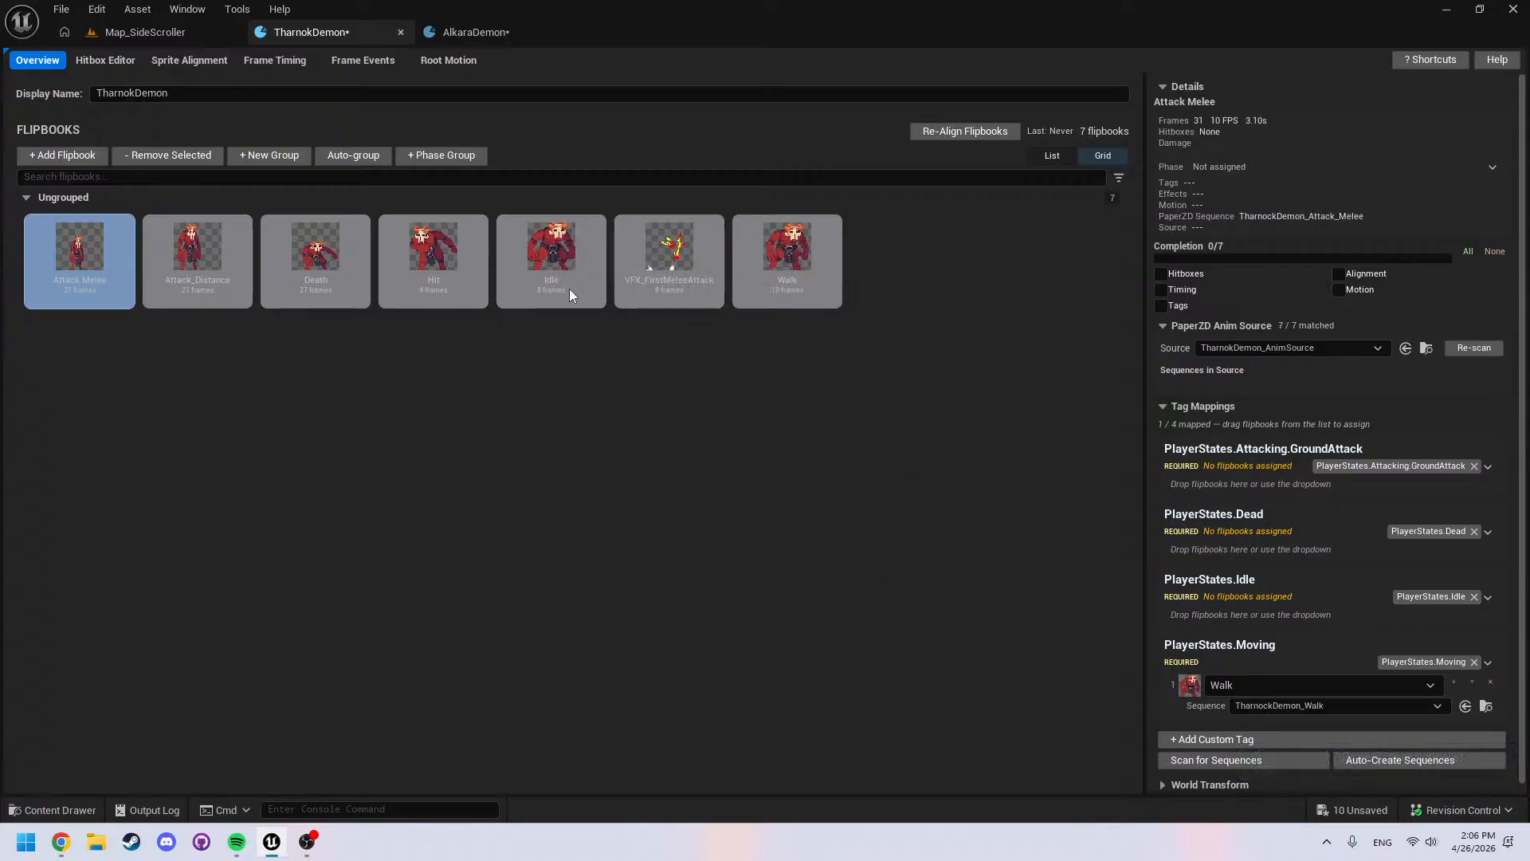
# Map the Idle flipbook to PlayerStates.Idle with its matching sequence and re-scan the PaperZD animation source
pyautogui.moveTo(571, 294); pyautogui.dragTo(1167, 626)
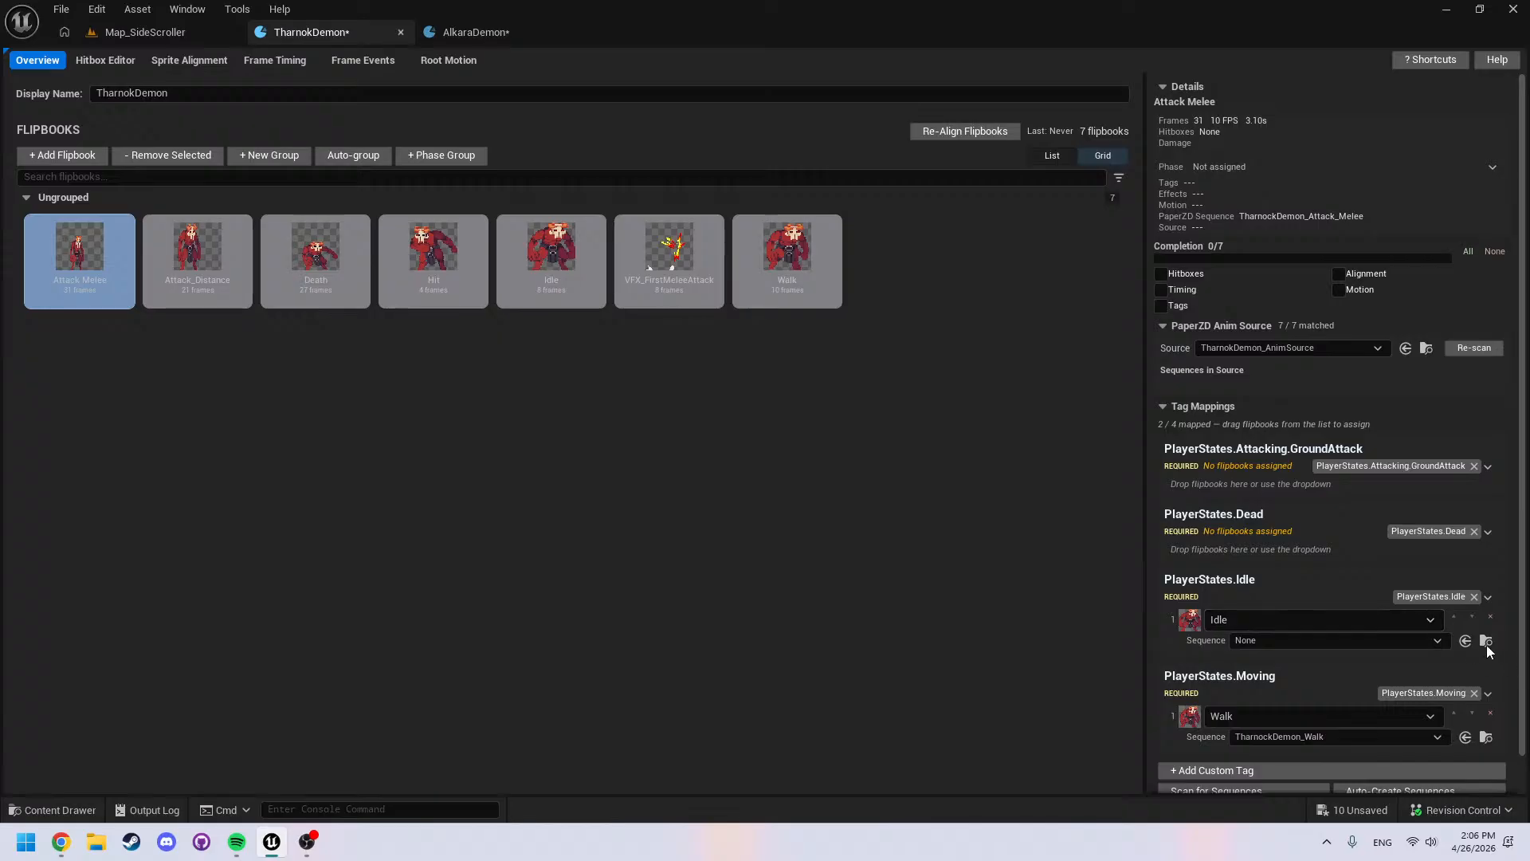
pyautogui.scroll(-1, 1269, 756)
pyautogui.click(1265, 767)
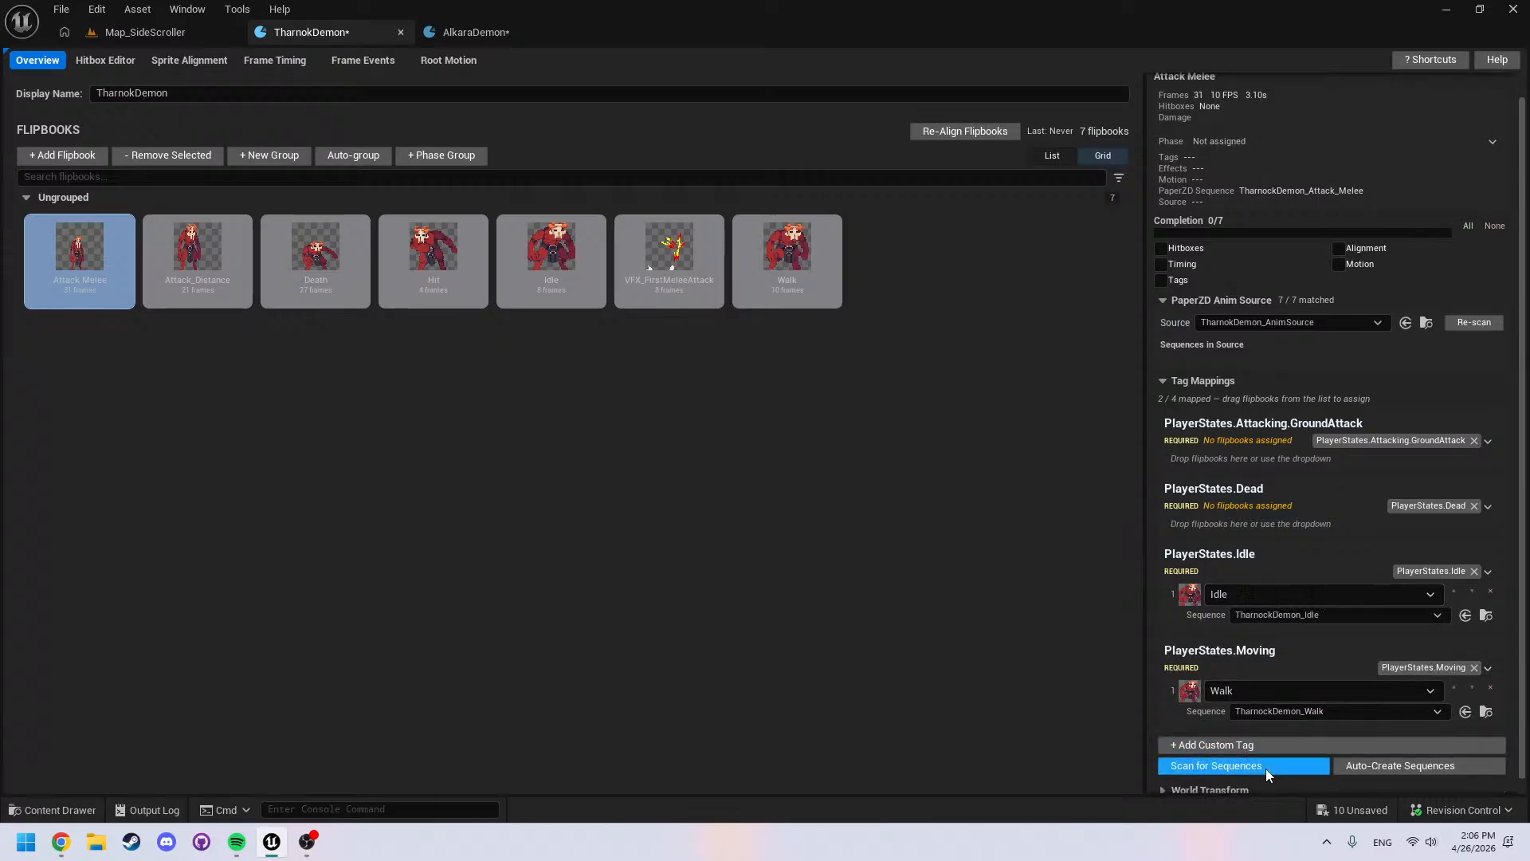
pyautogui.scroll(1, 1267, 606)
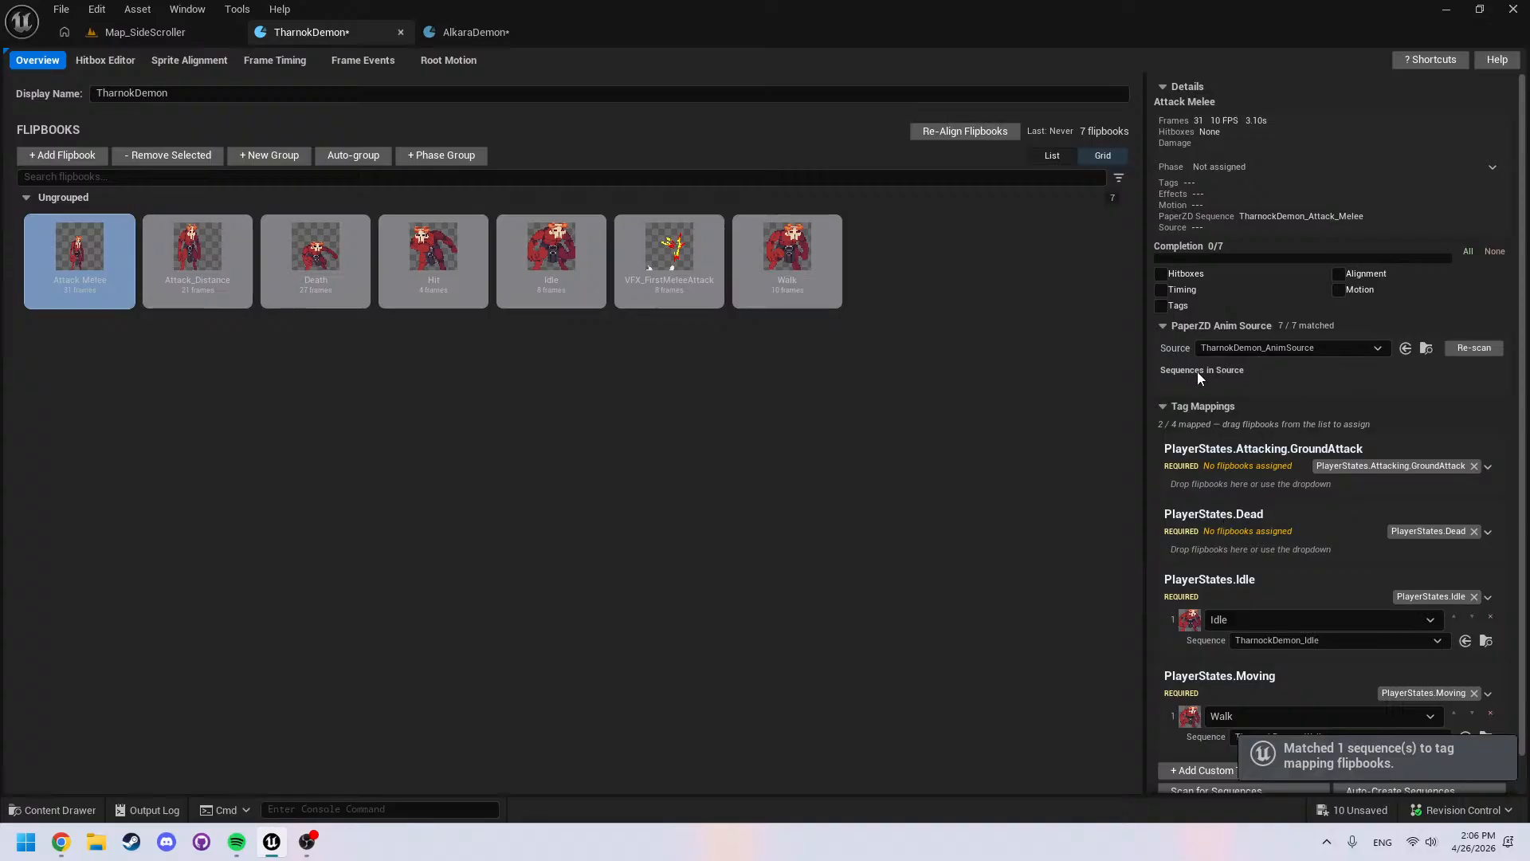
pyautogui.click(1477, 349)
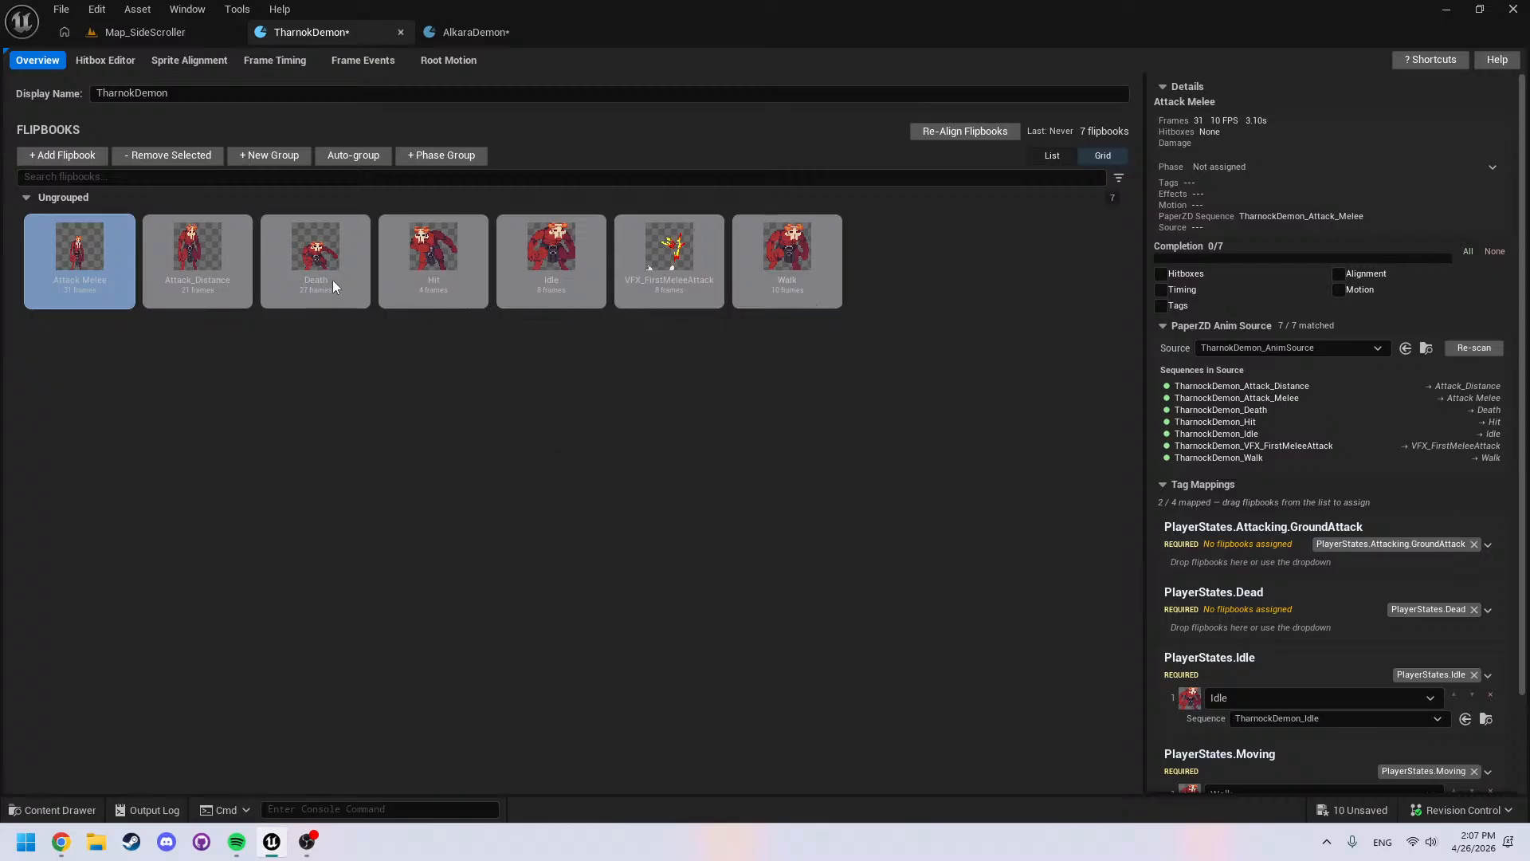
# Map Death to PlayerStates.Dead and Attack Melee to PlayerStates.Attacking.GroundAttack, match their sequences by scanning, and save everything
pyautogui.moveTo(332, 287); pyautogui.dragTo(1226, 610)
pyautogui.scroll(-3, 1227, 610)
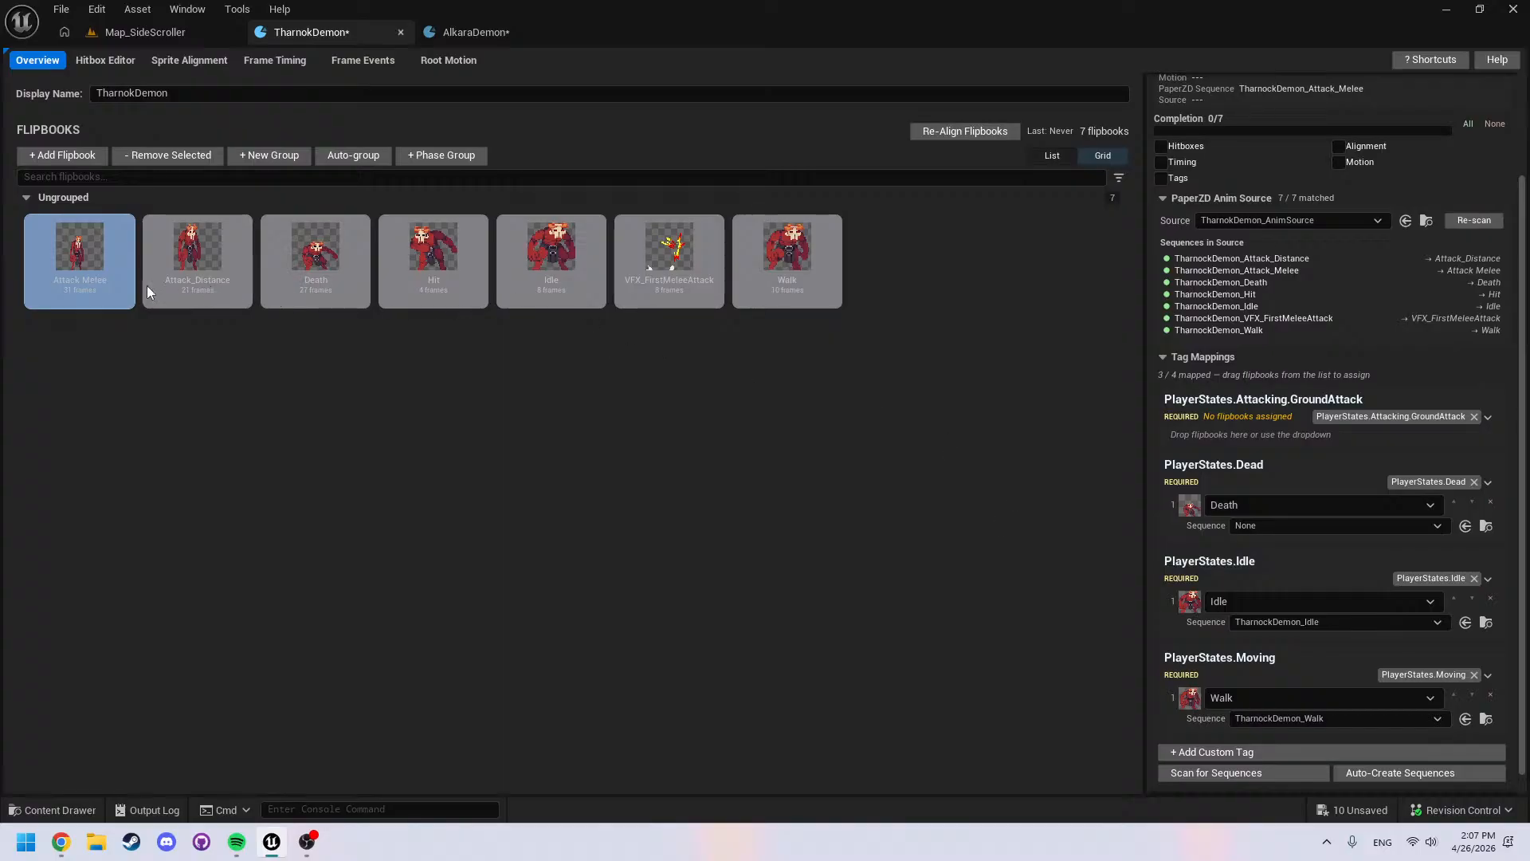
pyautogui.moveTo(94, 291); pyautogui.dragTo(1256, 448)
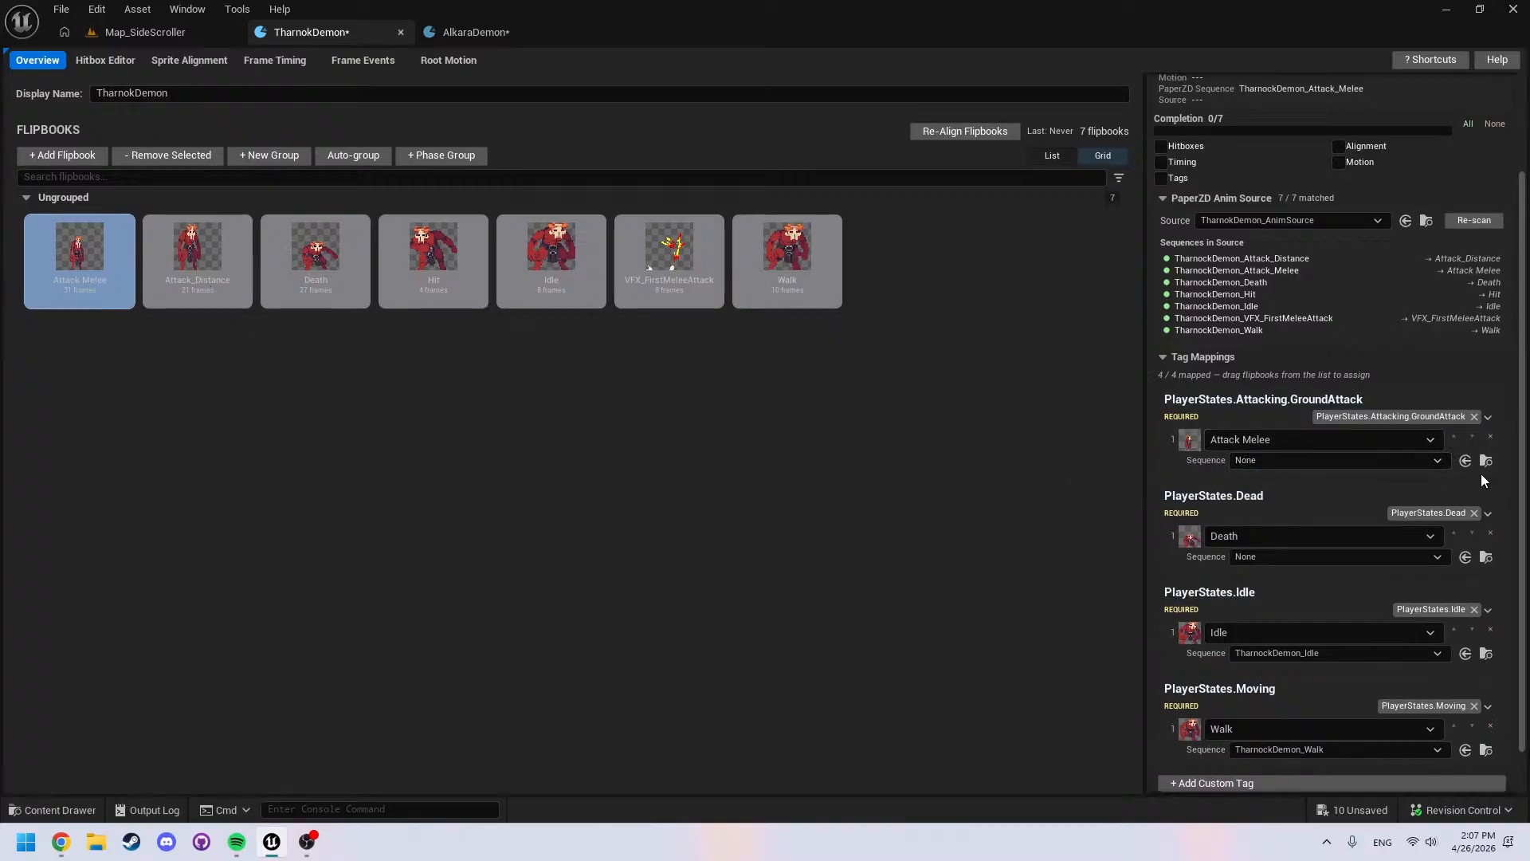
pyautogui.scroll(-2, 1302, 691)
pyautogui.click(1200, 751)
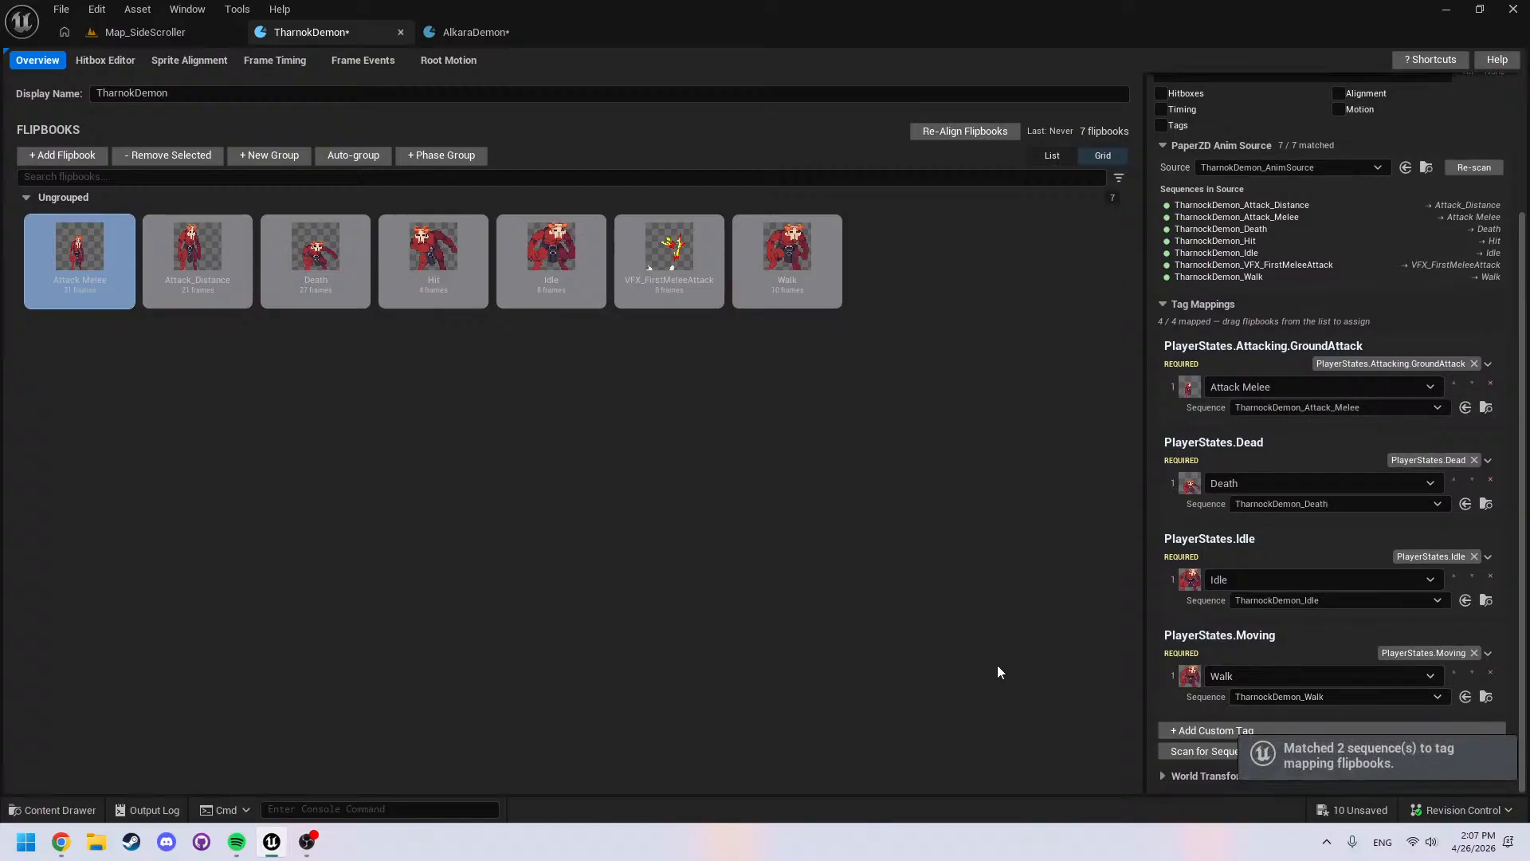
pyautogui.hotkey('ctrl', 'shift', 's')
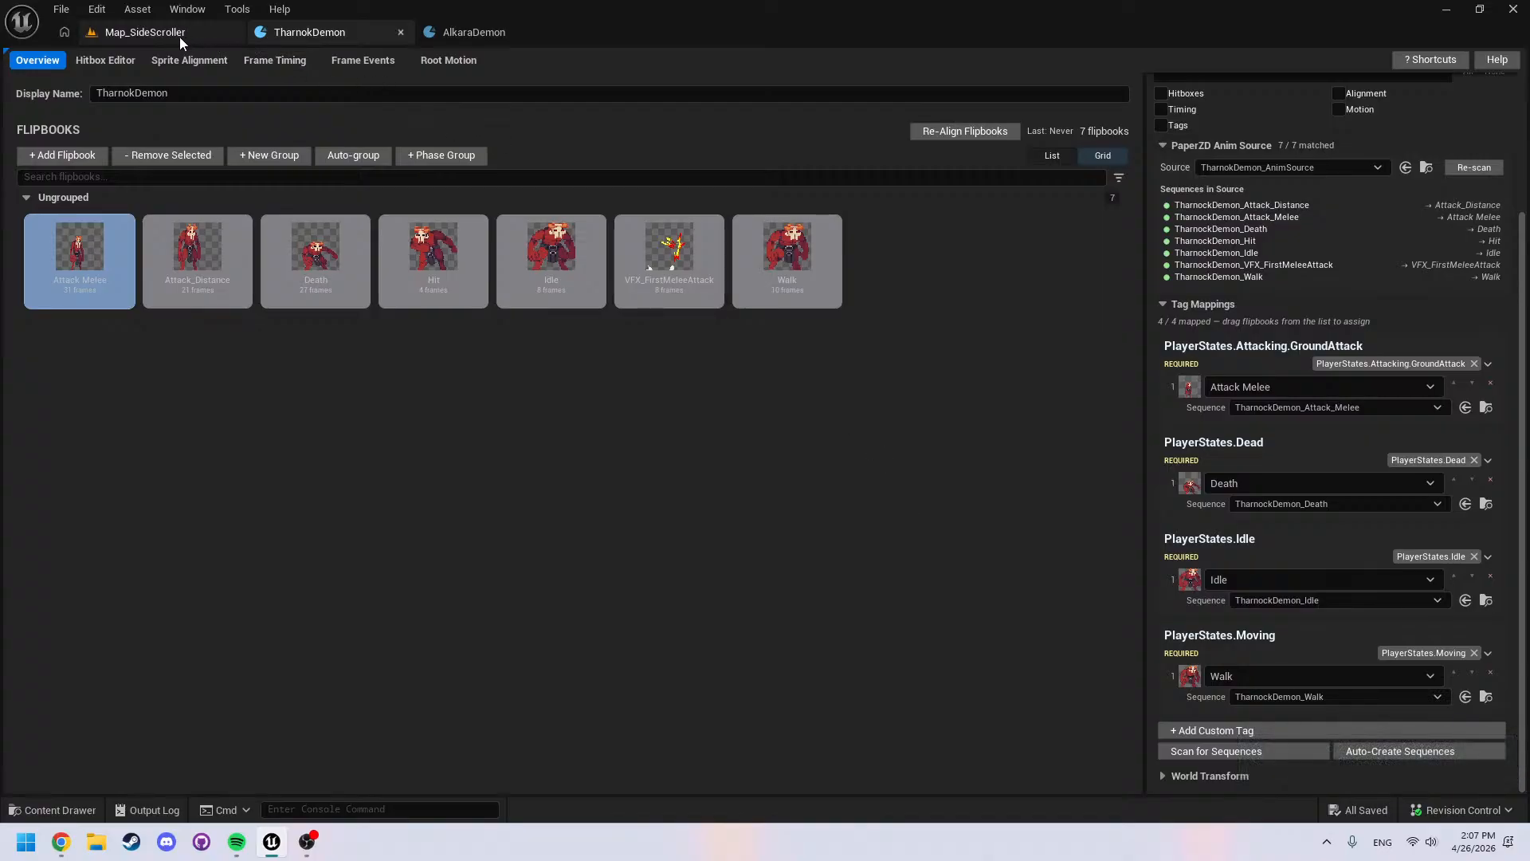
# Open the OfficialGameMode blueprint from the Blueprints content folder and display its EventGraph
pyautogui.hotkey('ctrl', 'space')
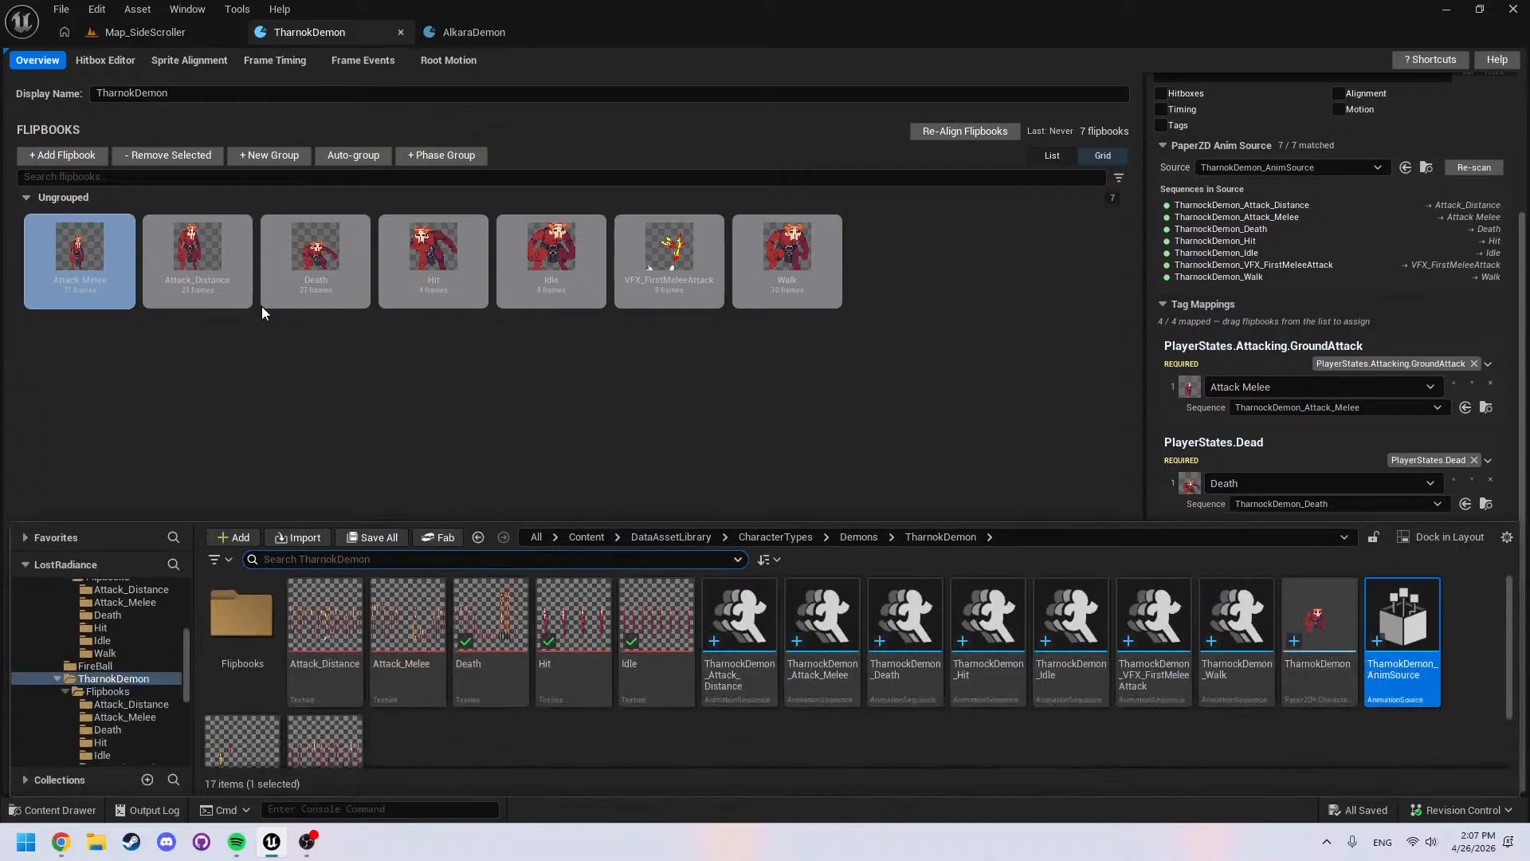
pyautogui.scroll(5, 127, 639)
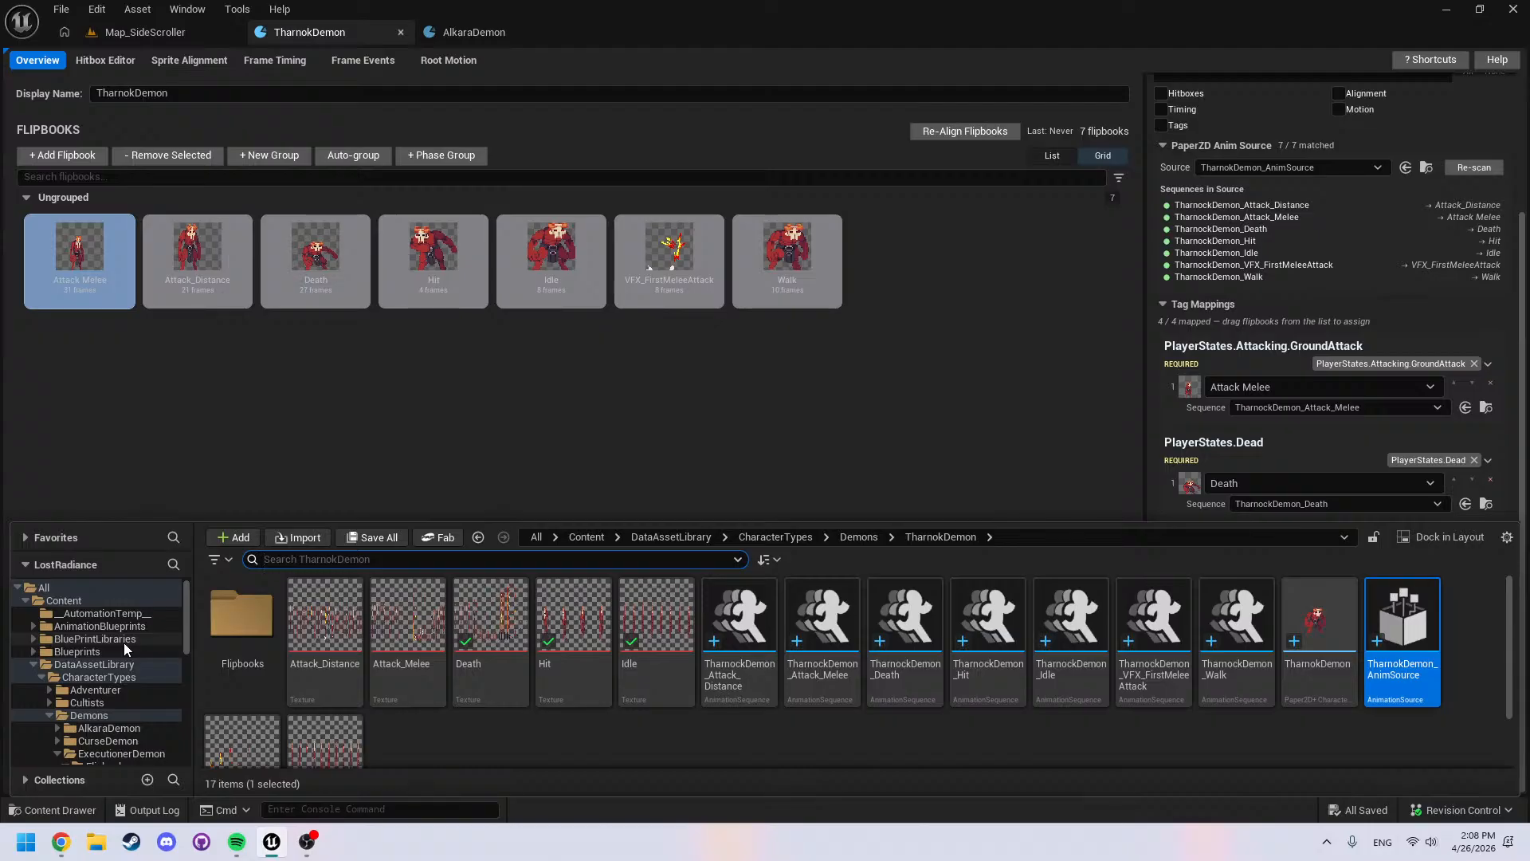
pyautogui.click(116, 652)
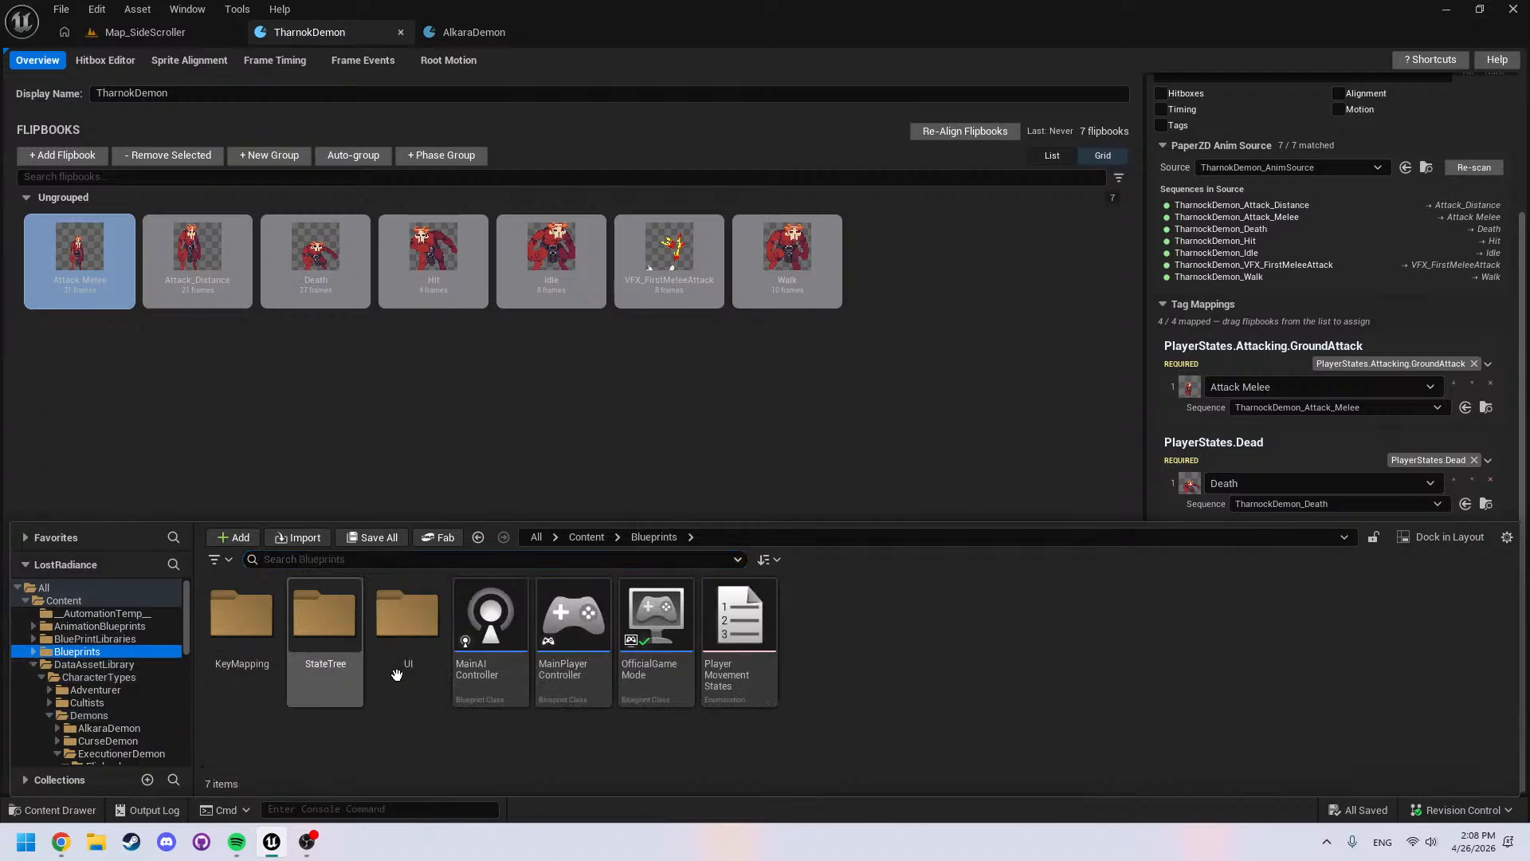
pyautogui.doubleClick(655, 648)
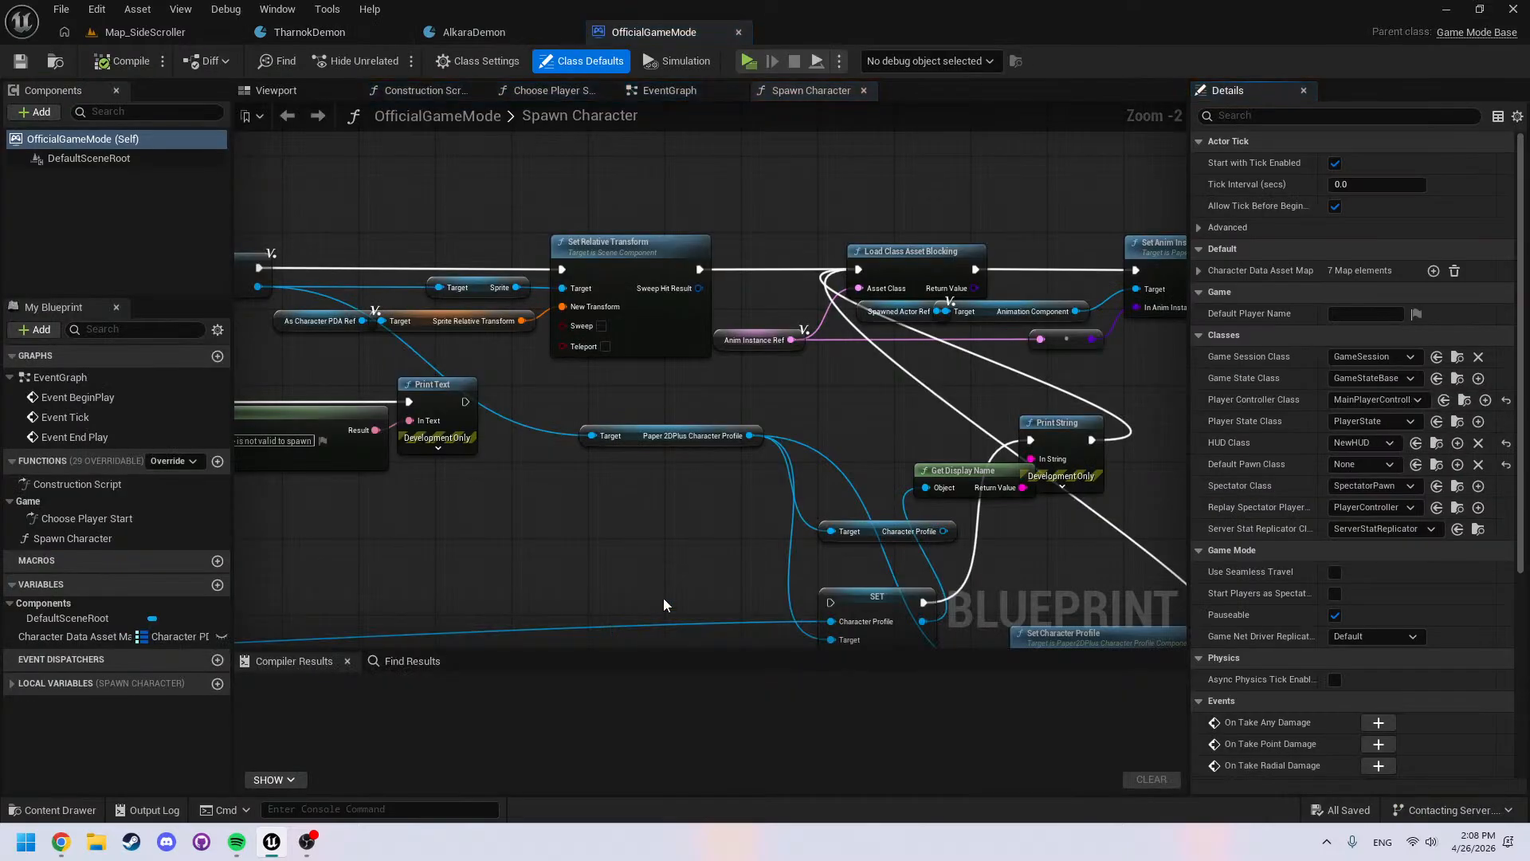
pyautogui.moveTo(699, 580); pyautogui.dragTo(542, 452, button='right')
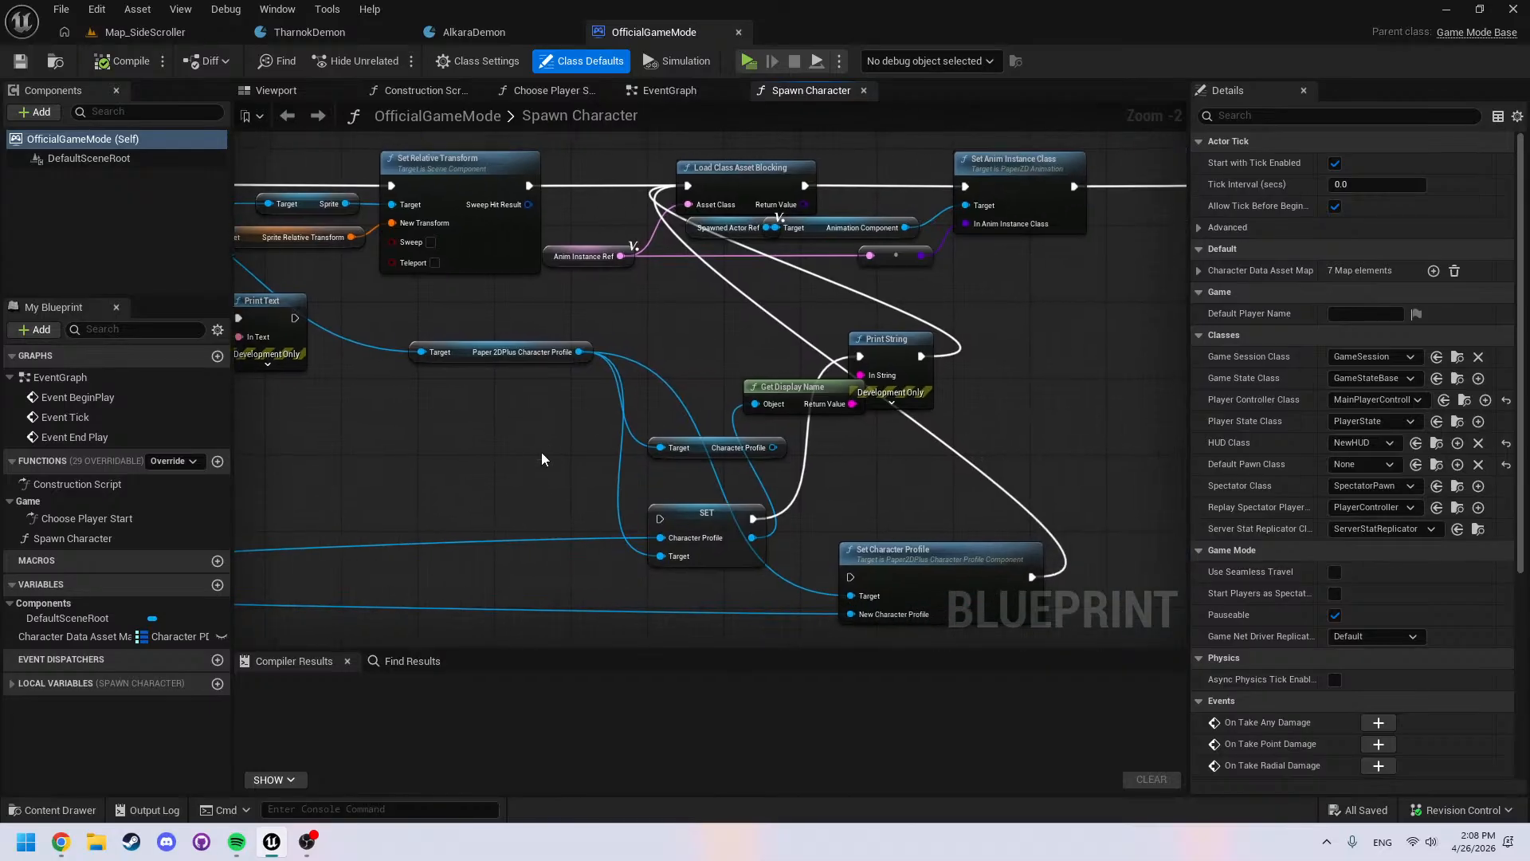
pyautogui.moveTo(409, 413); pyautogui.dragTo(1126, 441, button='right')
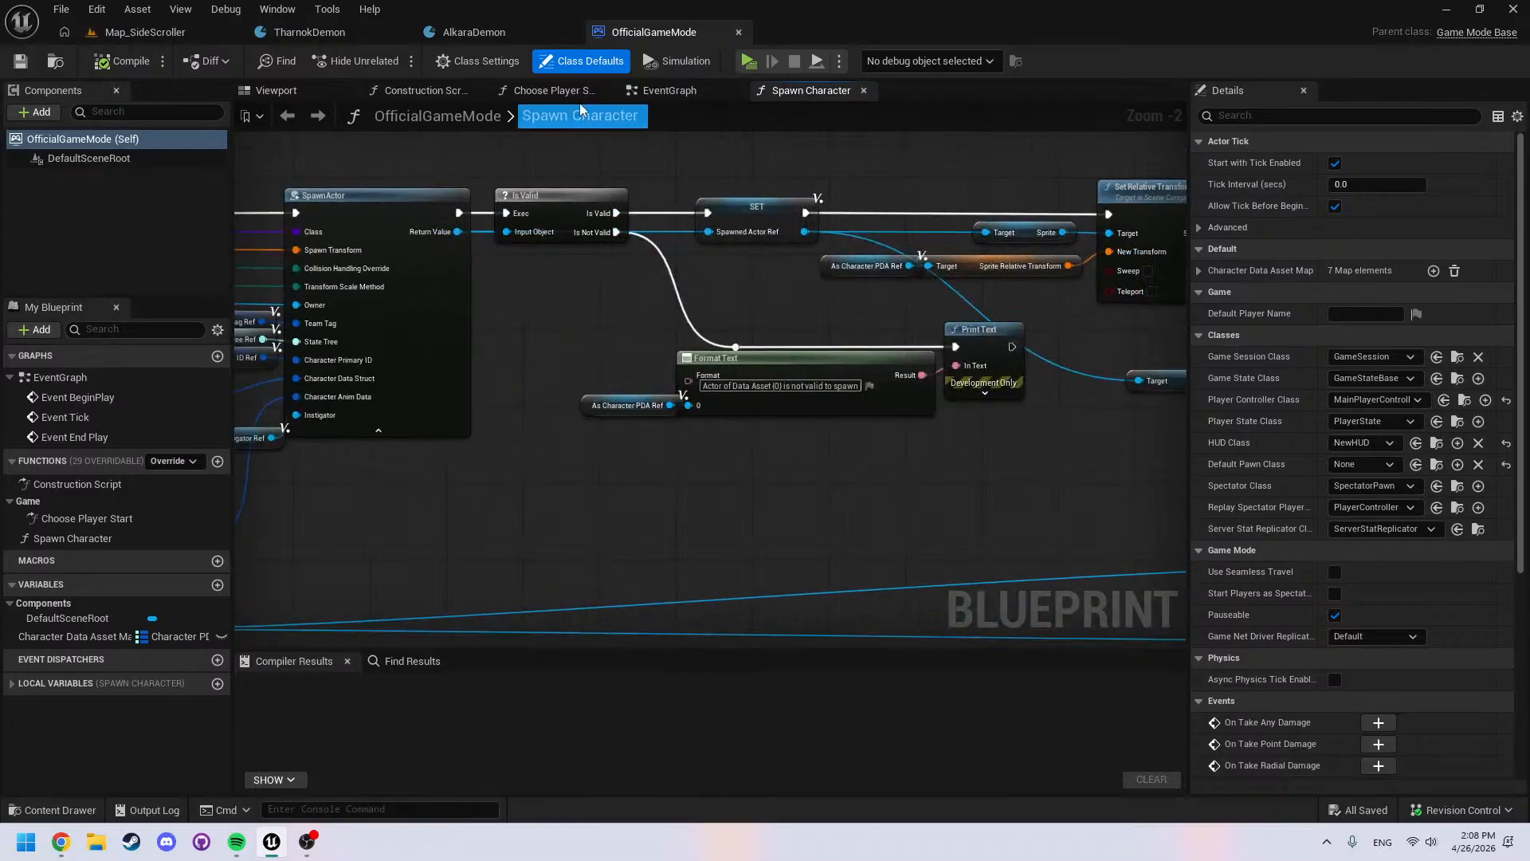
pyautogui.click(672, 93)
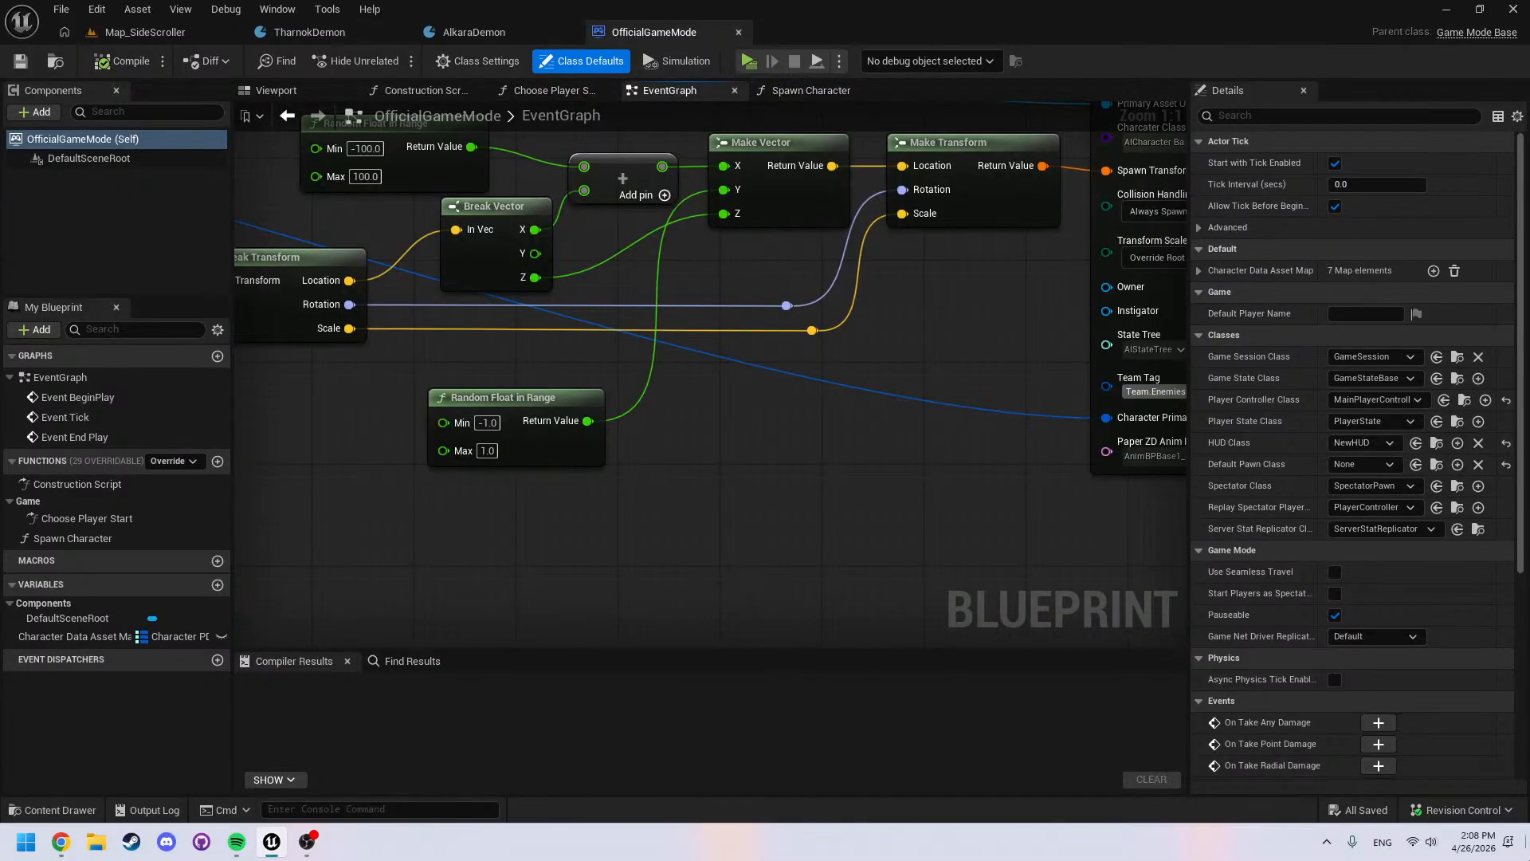
# Set the key of the Find node feeding the enemy's Async Load Primary Asset to CurseDemonDA
pyautogui.scroll(-5, 891, 475)
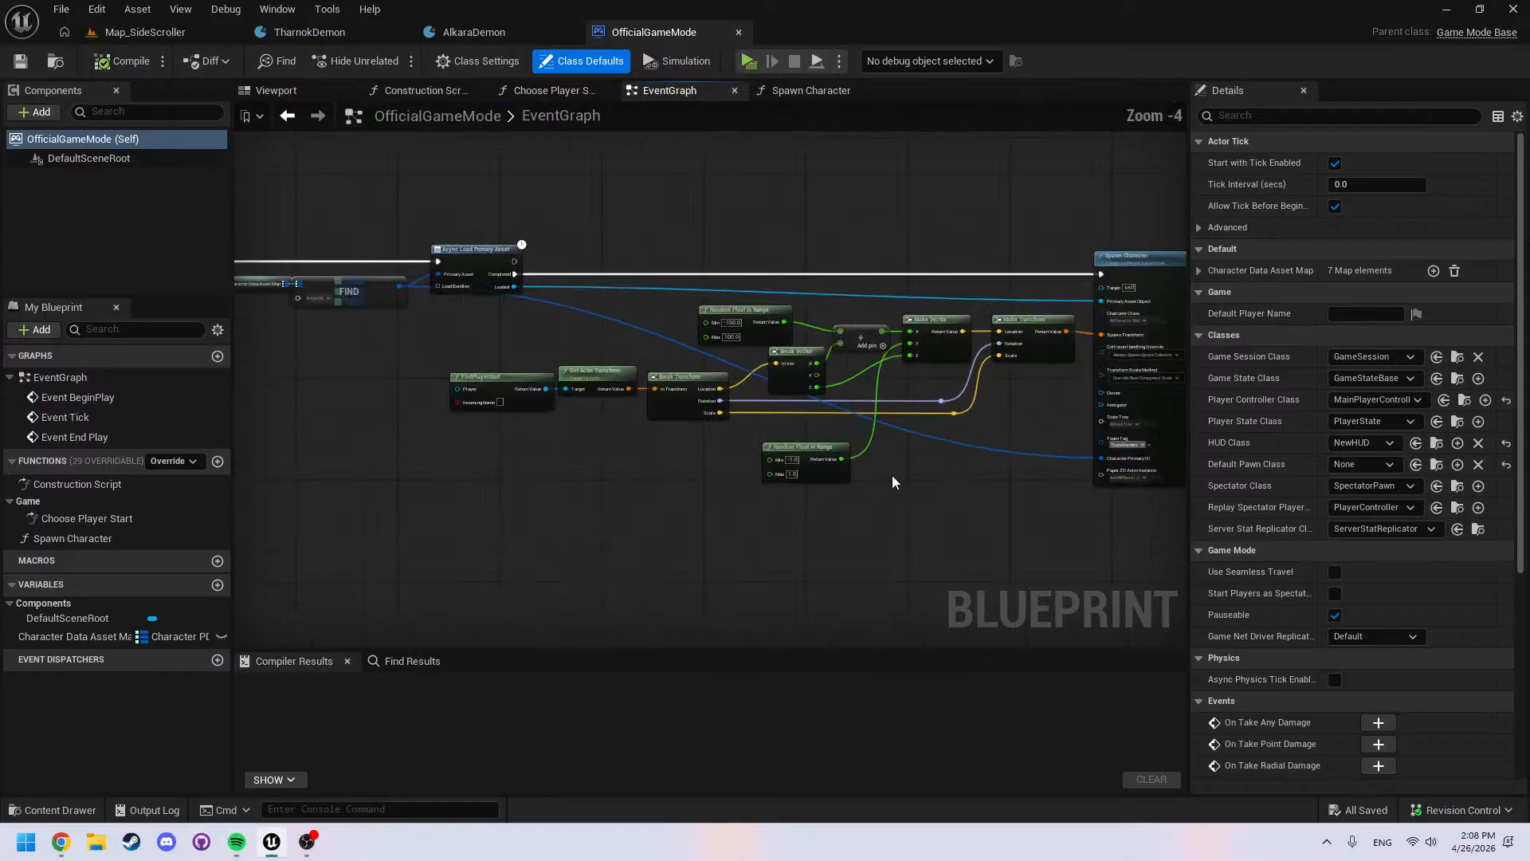
pyautogui.scroll(5, 512, 437)
pyautogui.click(476, 342)
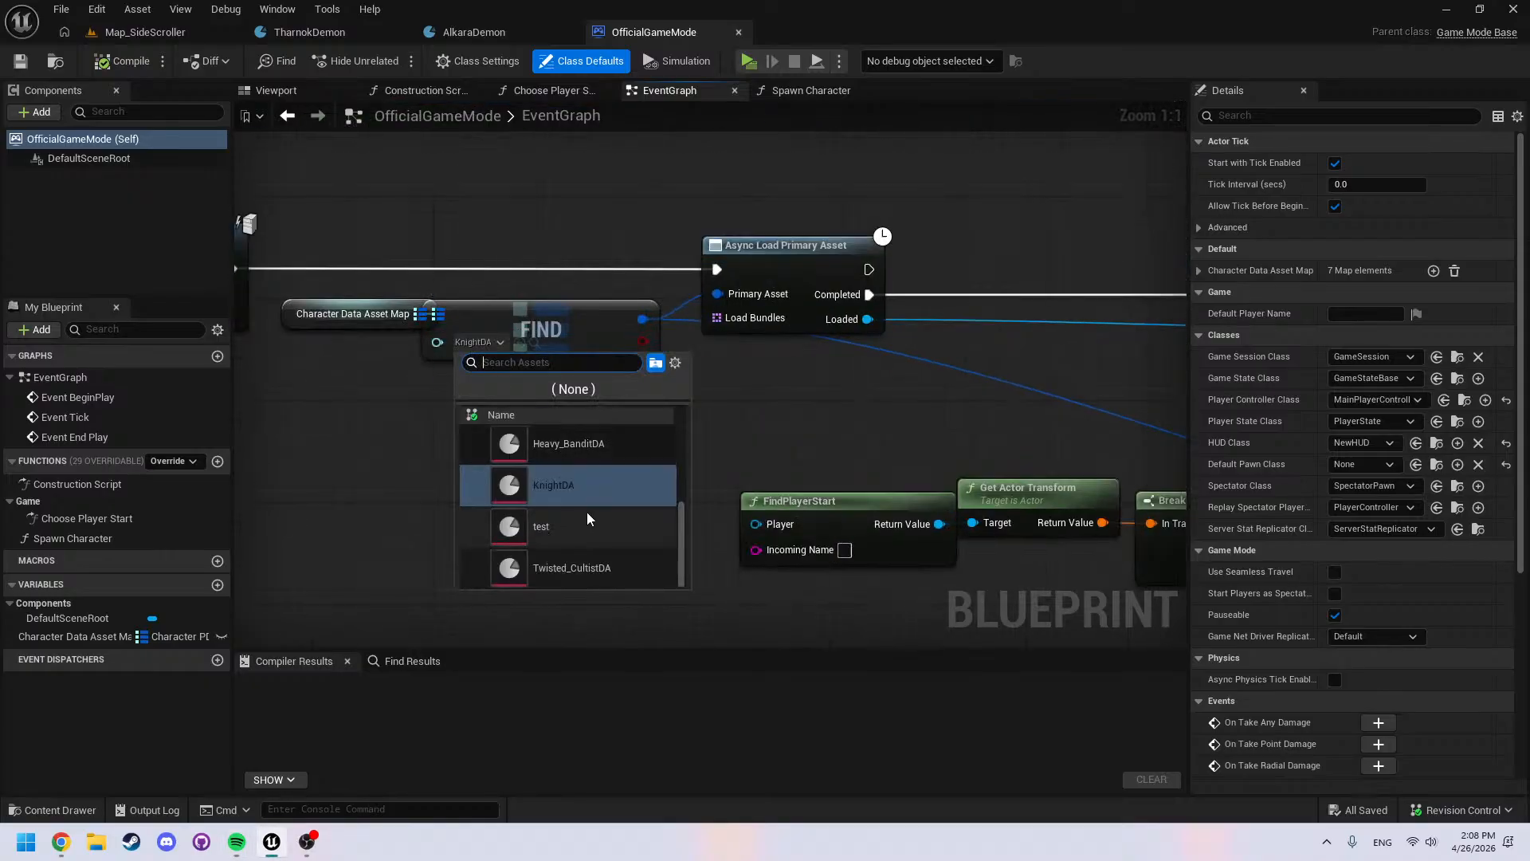
pyautogui.scroll(3, 589, 492)
pyautogui.scroll(2, 579, 528)
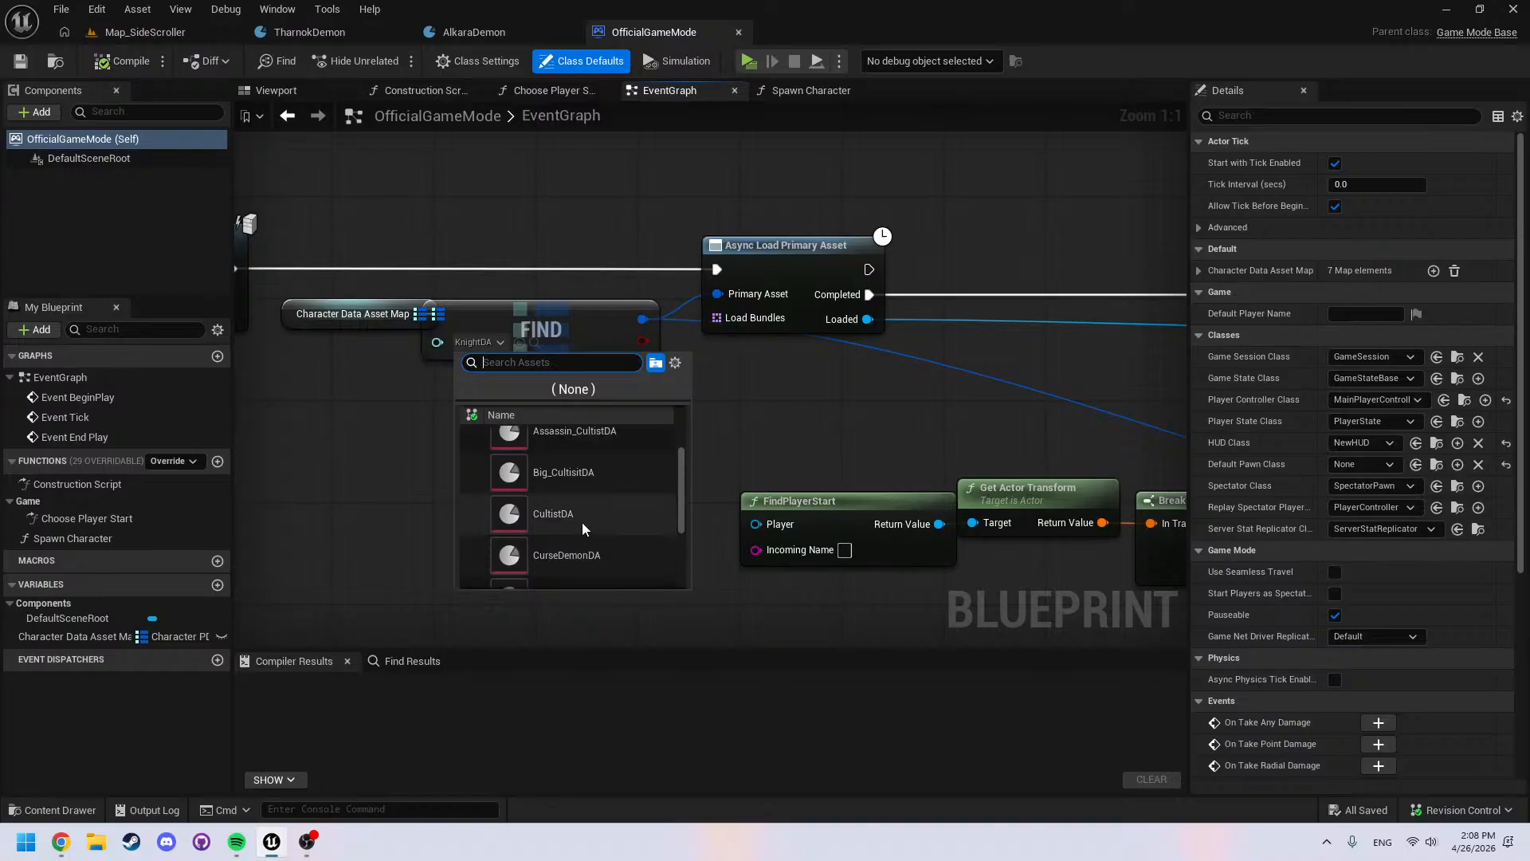
pyautogui.scroll(-2, 609, 516)
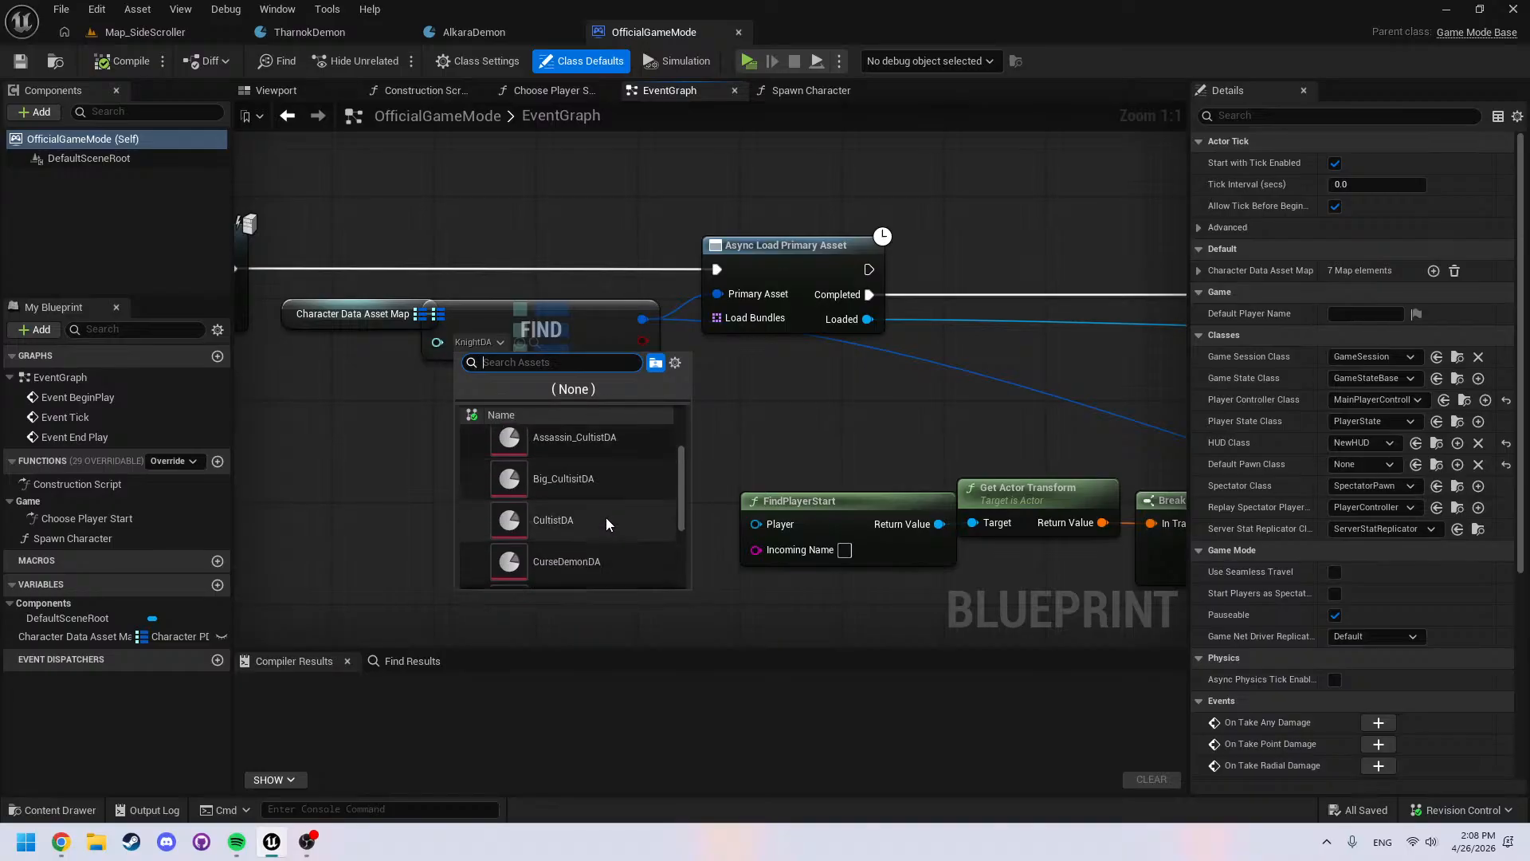
pyautogui.click(592, 520)
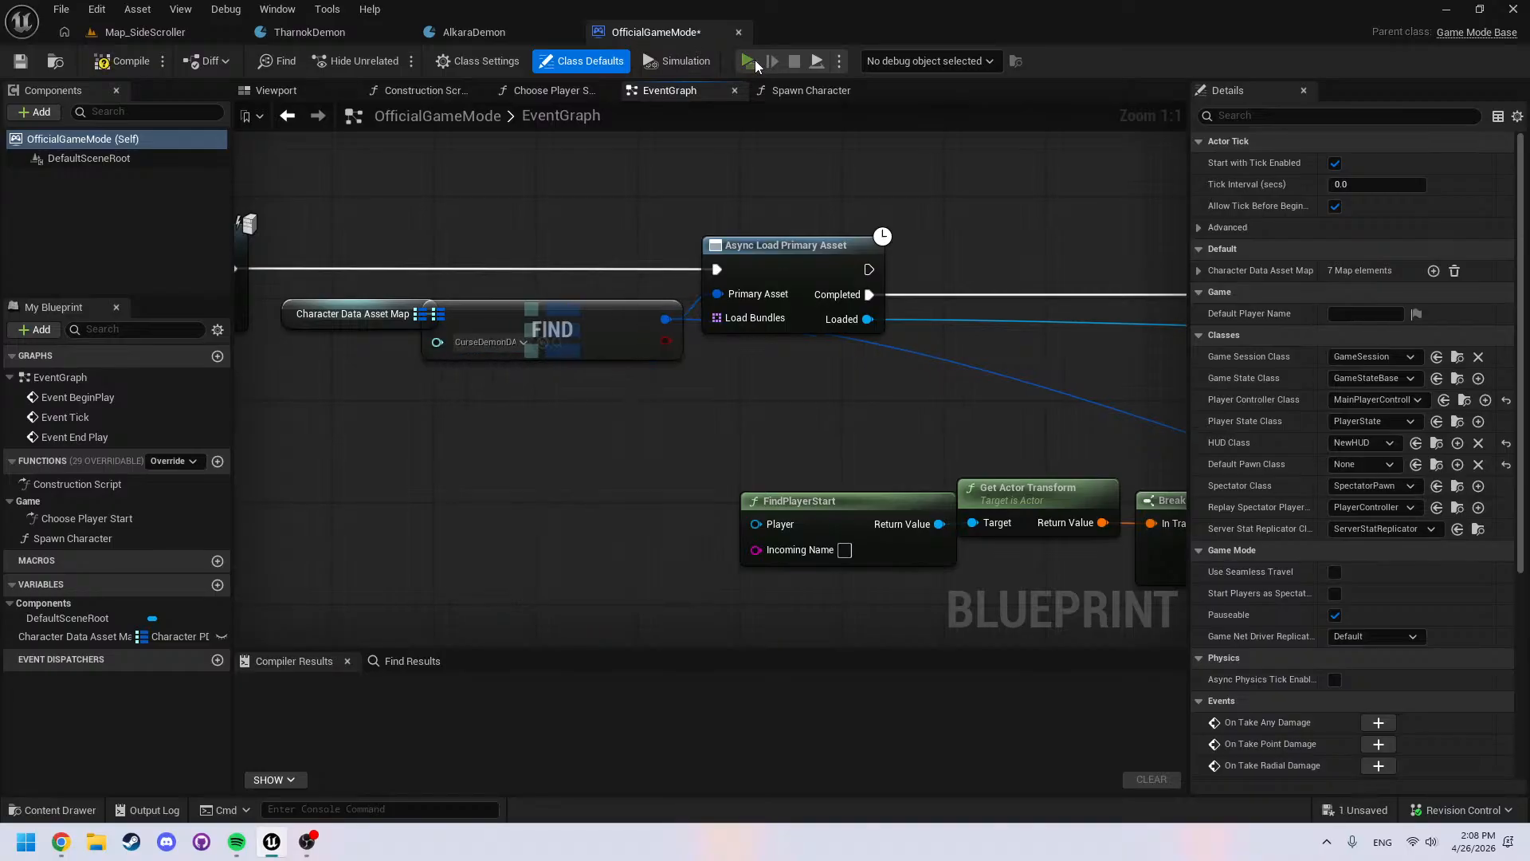
# Play-test the level by moving and jumping with the knight near the spawned enemy, and end the preview
pyautogui.click(748, 61)
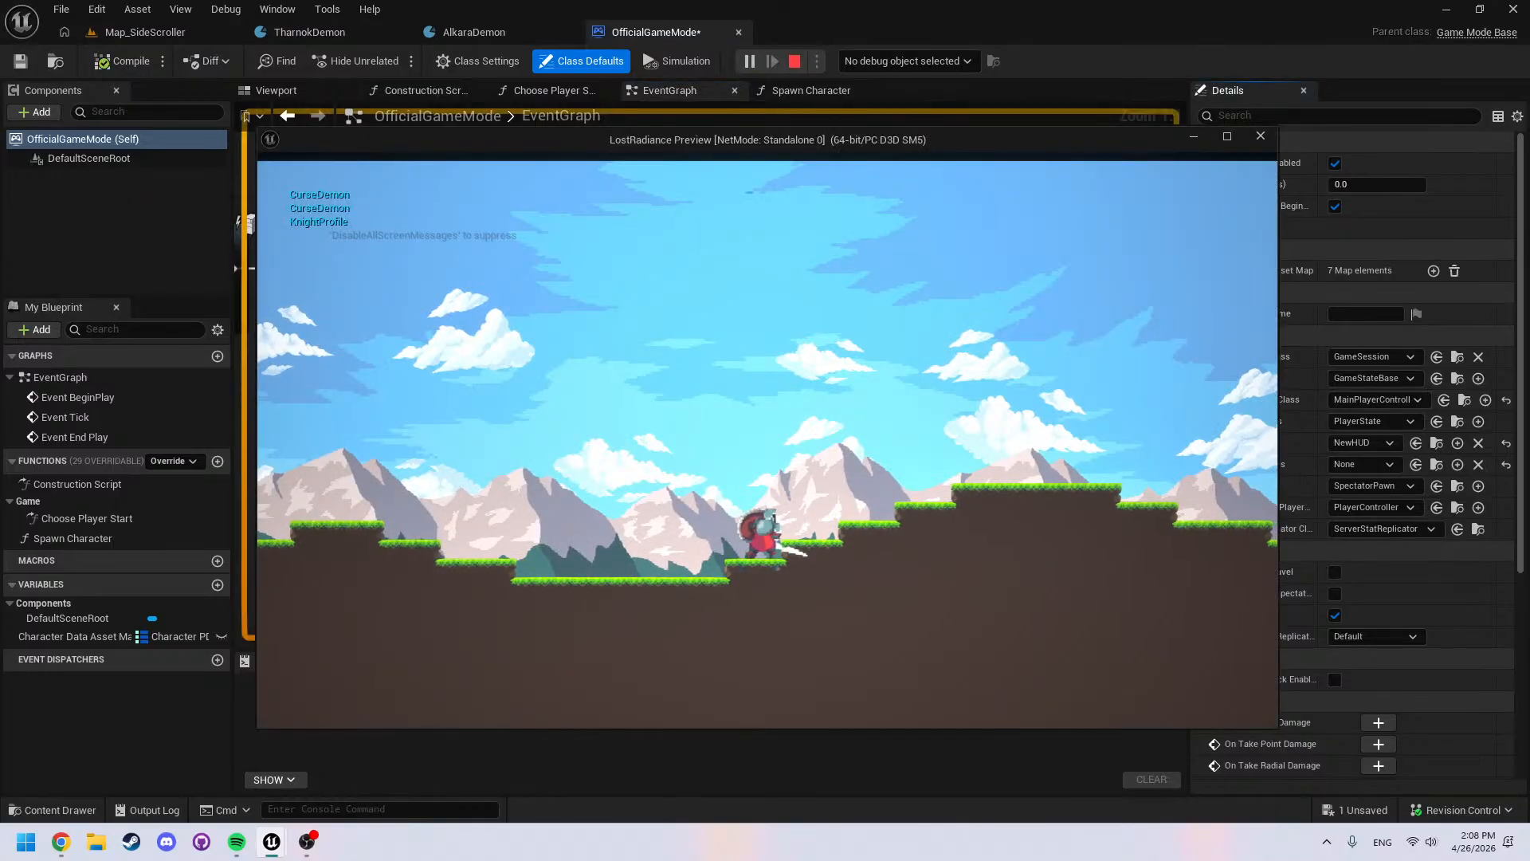
pyautogui.press('d')
pyautogui.press('a')
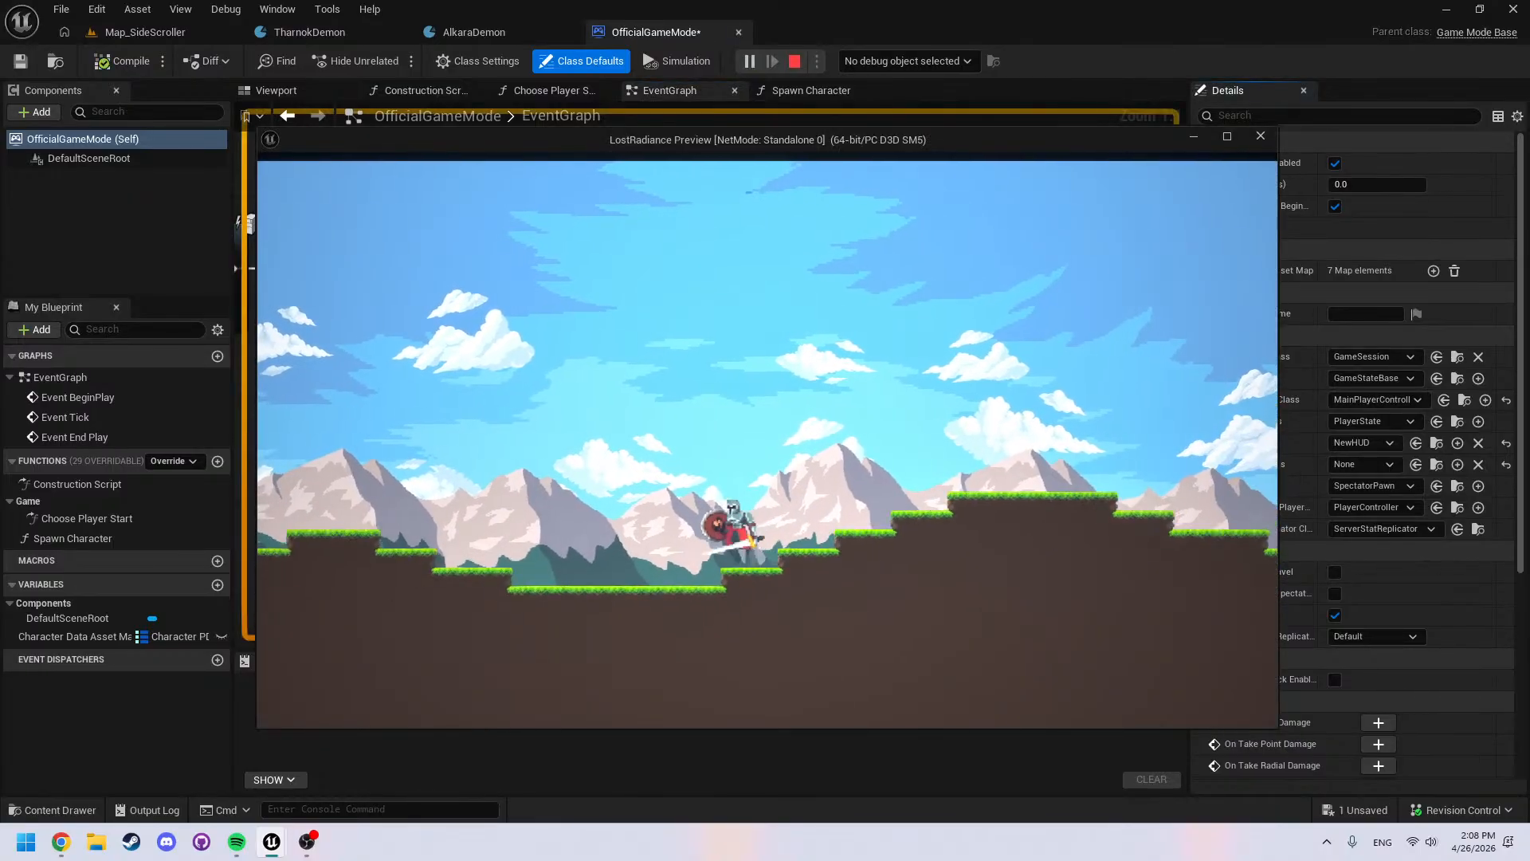
pyautogui.press('space')
pyautogui.press('space')
pyautogui.press('d')
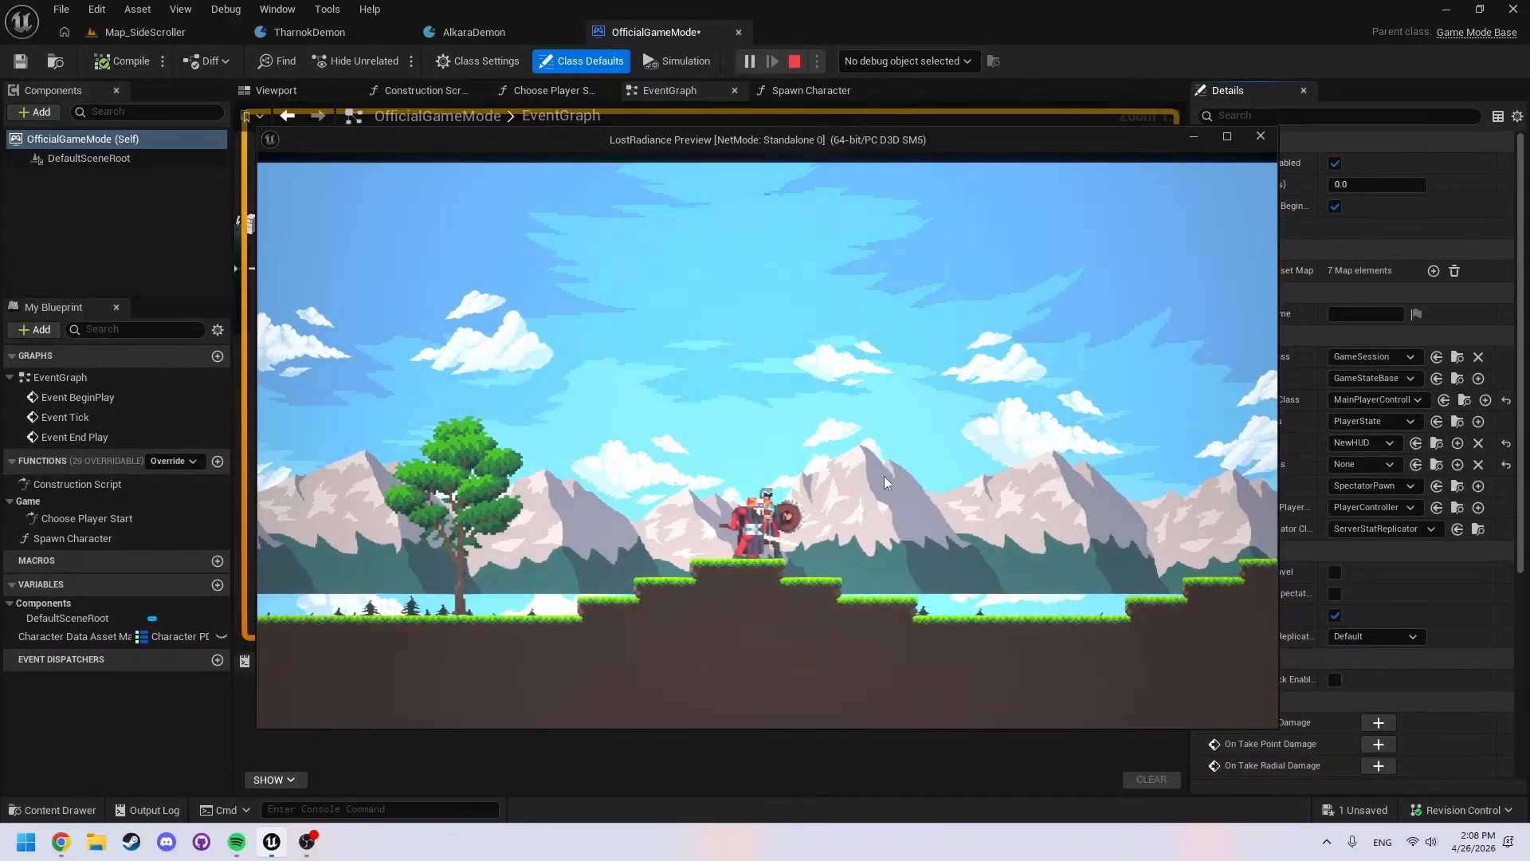
pyautogui.press('Escape')
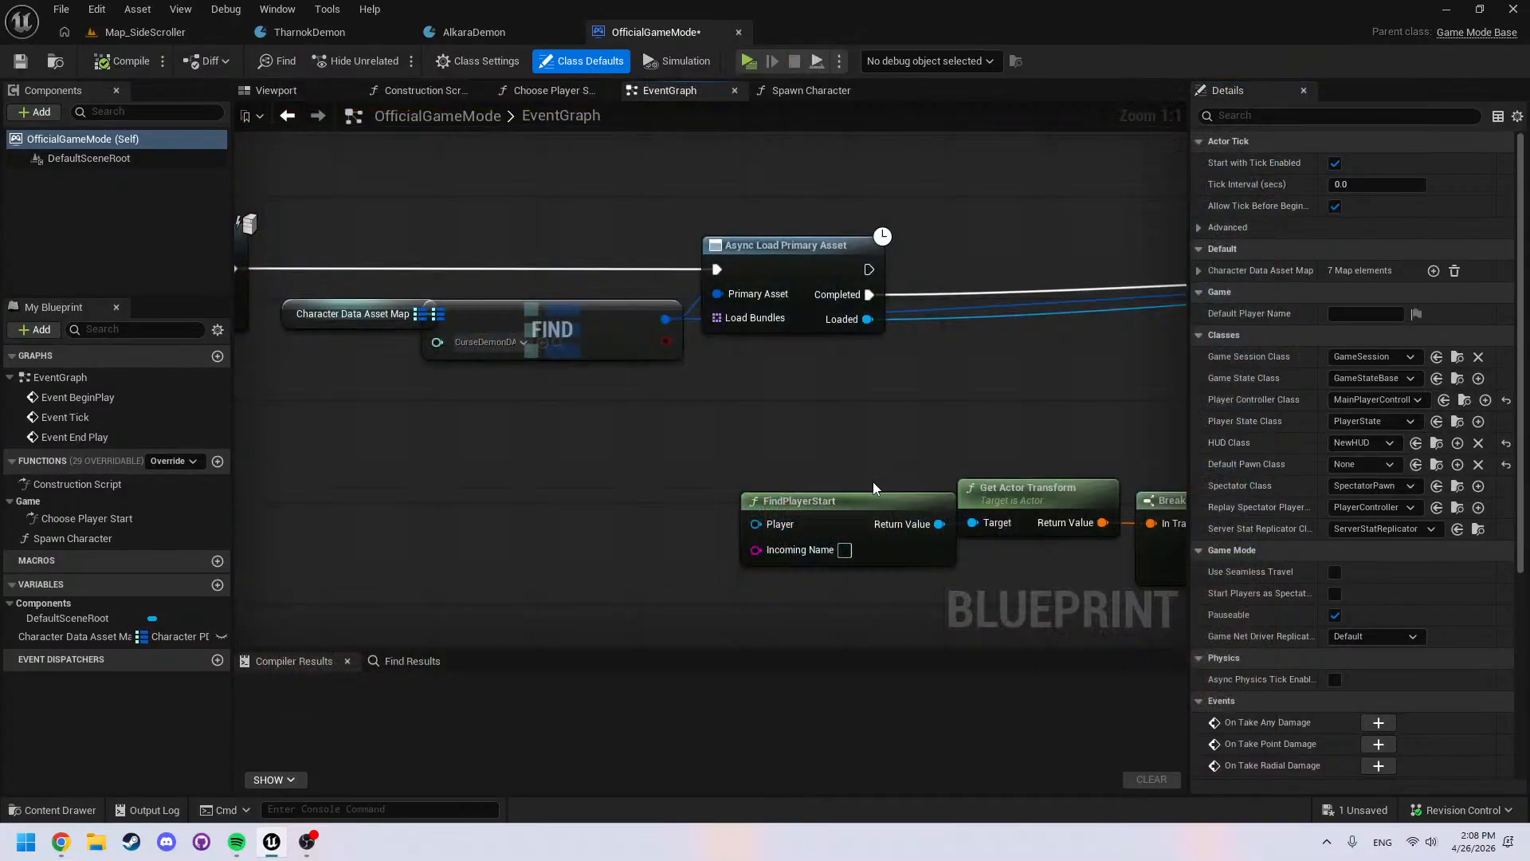
# Examine the EventGraph's character spawning chain from the enemy Find node back to Event BeginPlay and its Find node
pyautogui.moveTo(533, 439); pyautogui.dragTo(572, 440, button='right')
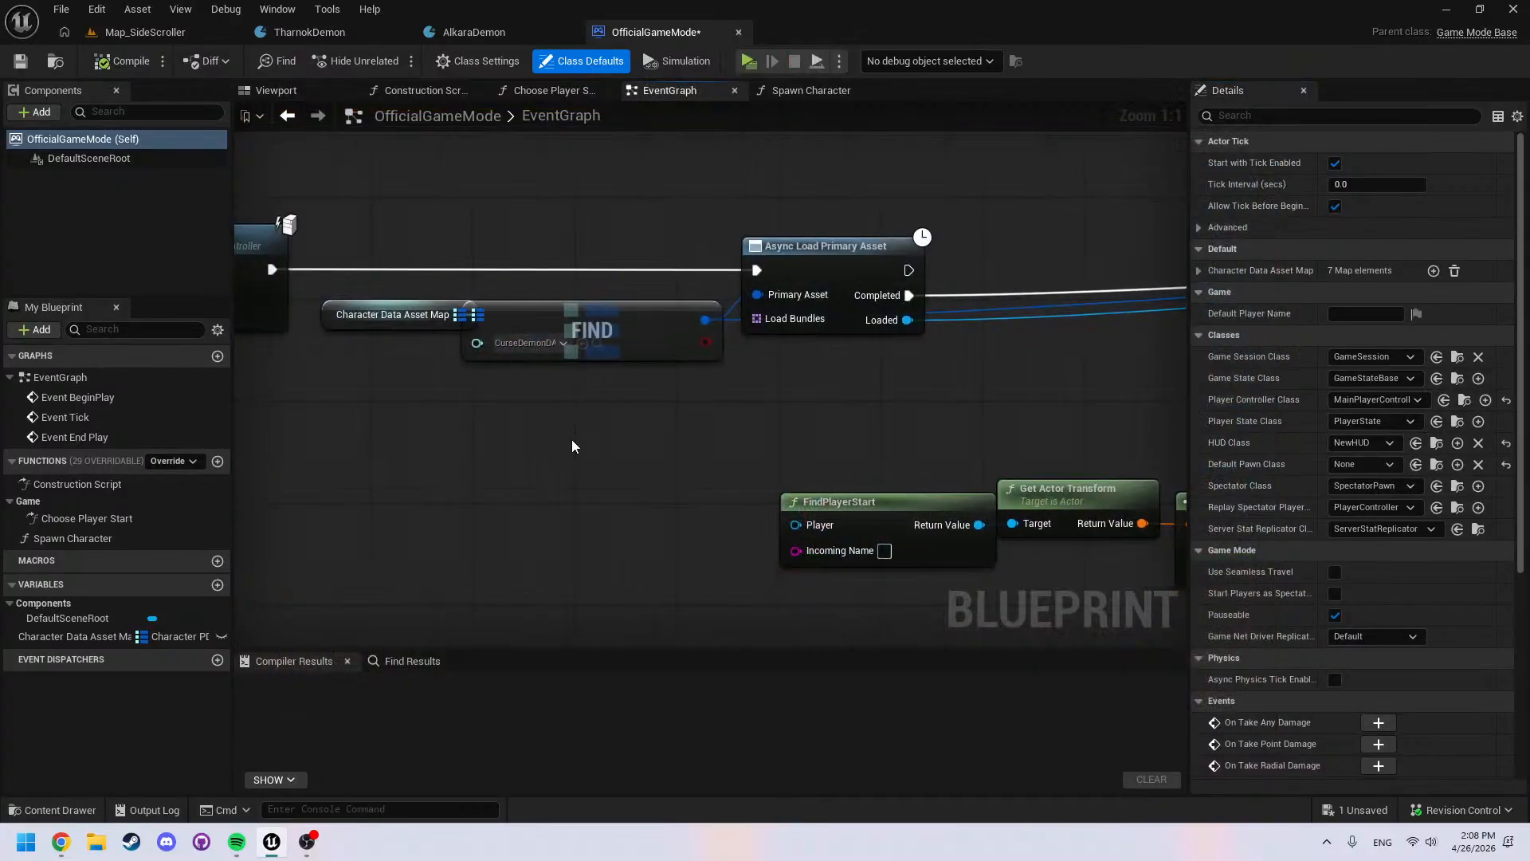
pyautogui.scroll(-5, 714, 425)
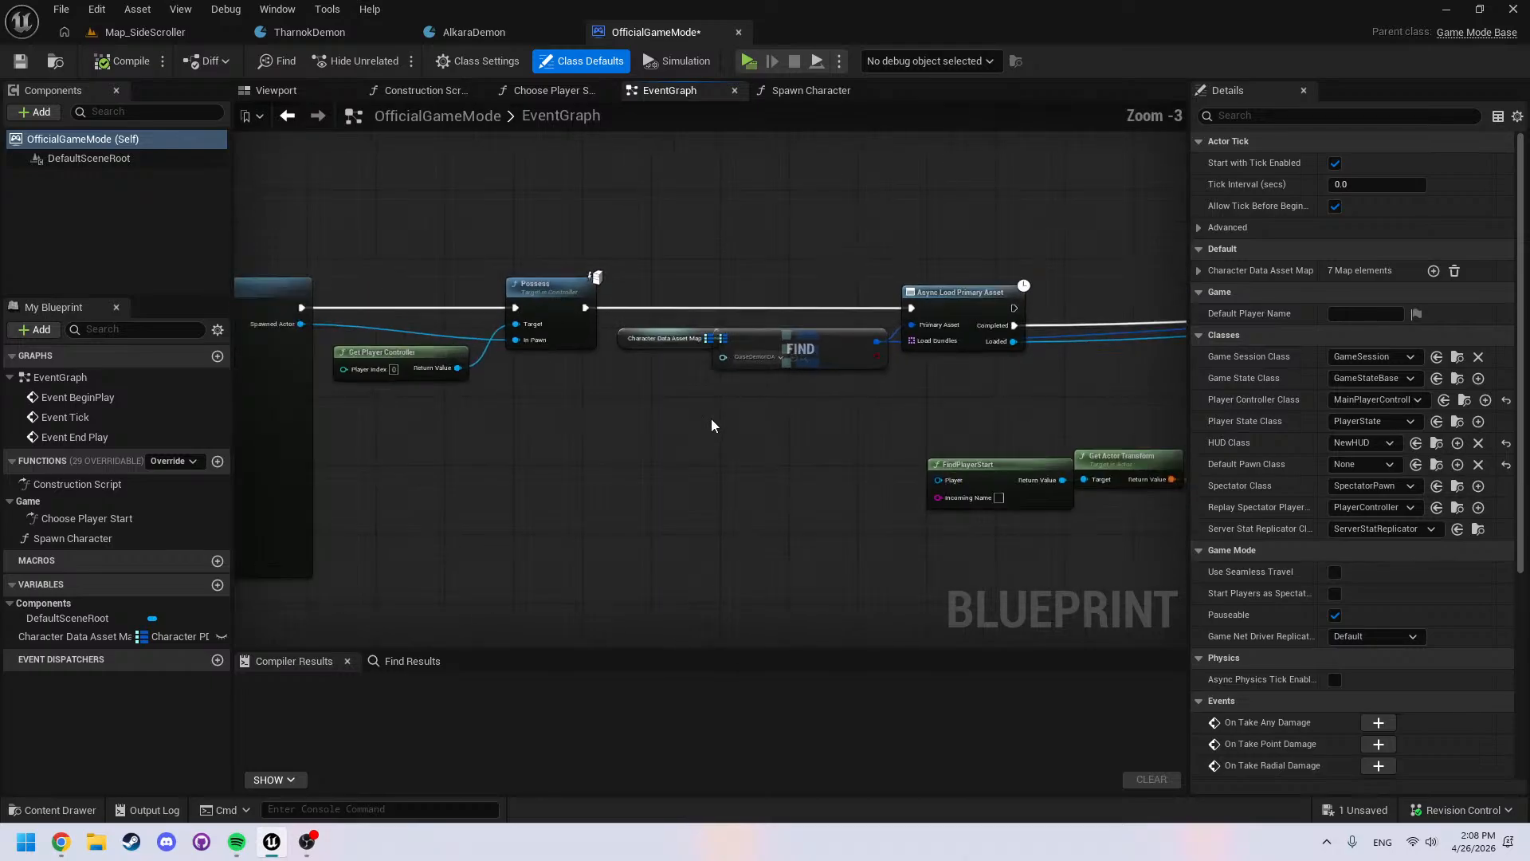
pyautogui.moveTo(714, 424); pyautogui.dragTo(716, 438, button='right')
pyautogui.scroll(4, 738, 410)
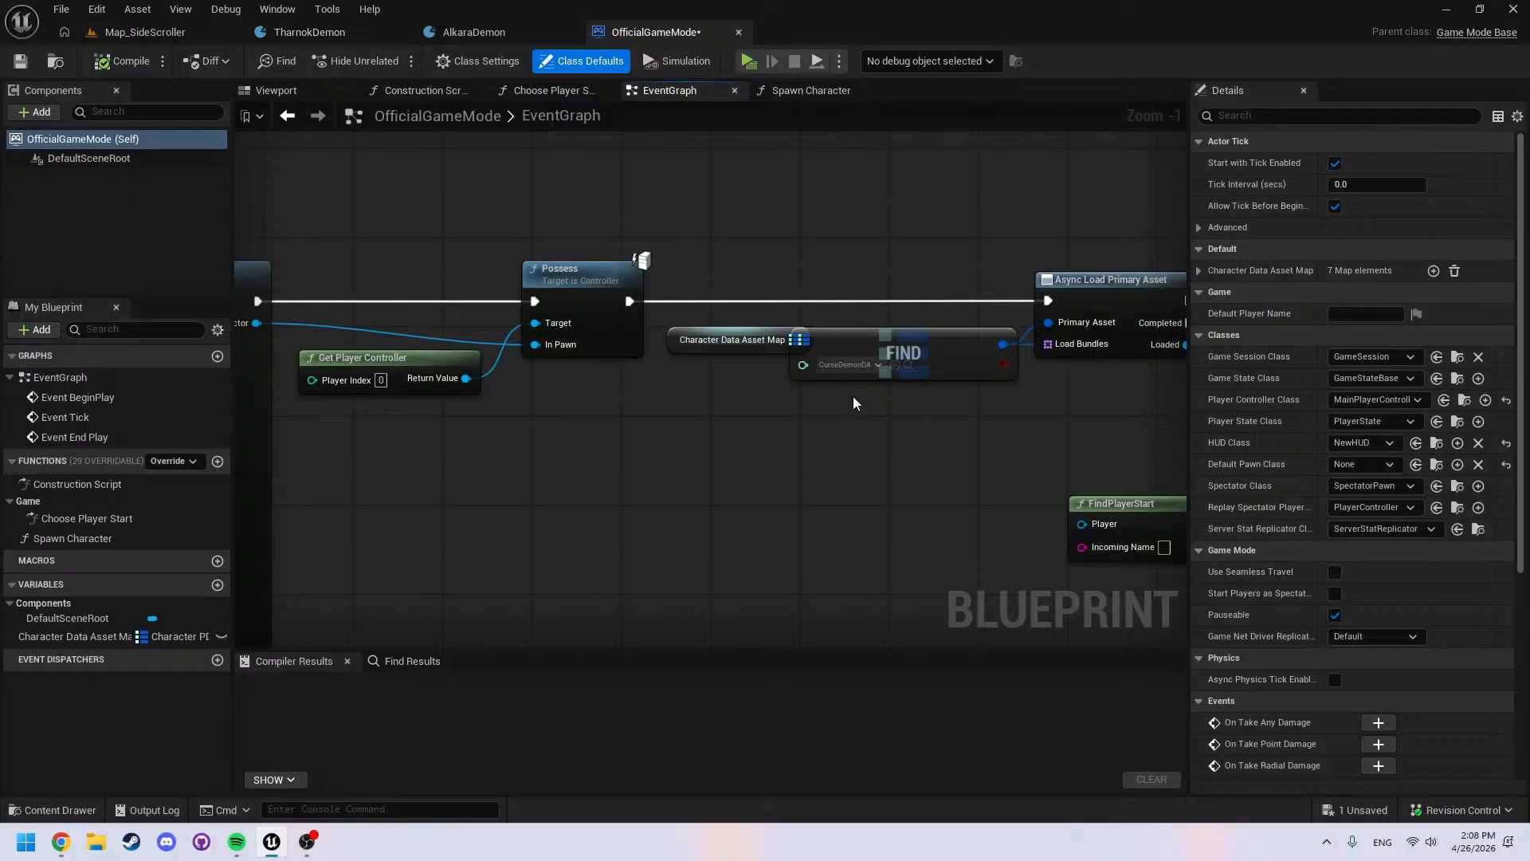
pyautogui.scroll(-3, 854, 540)
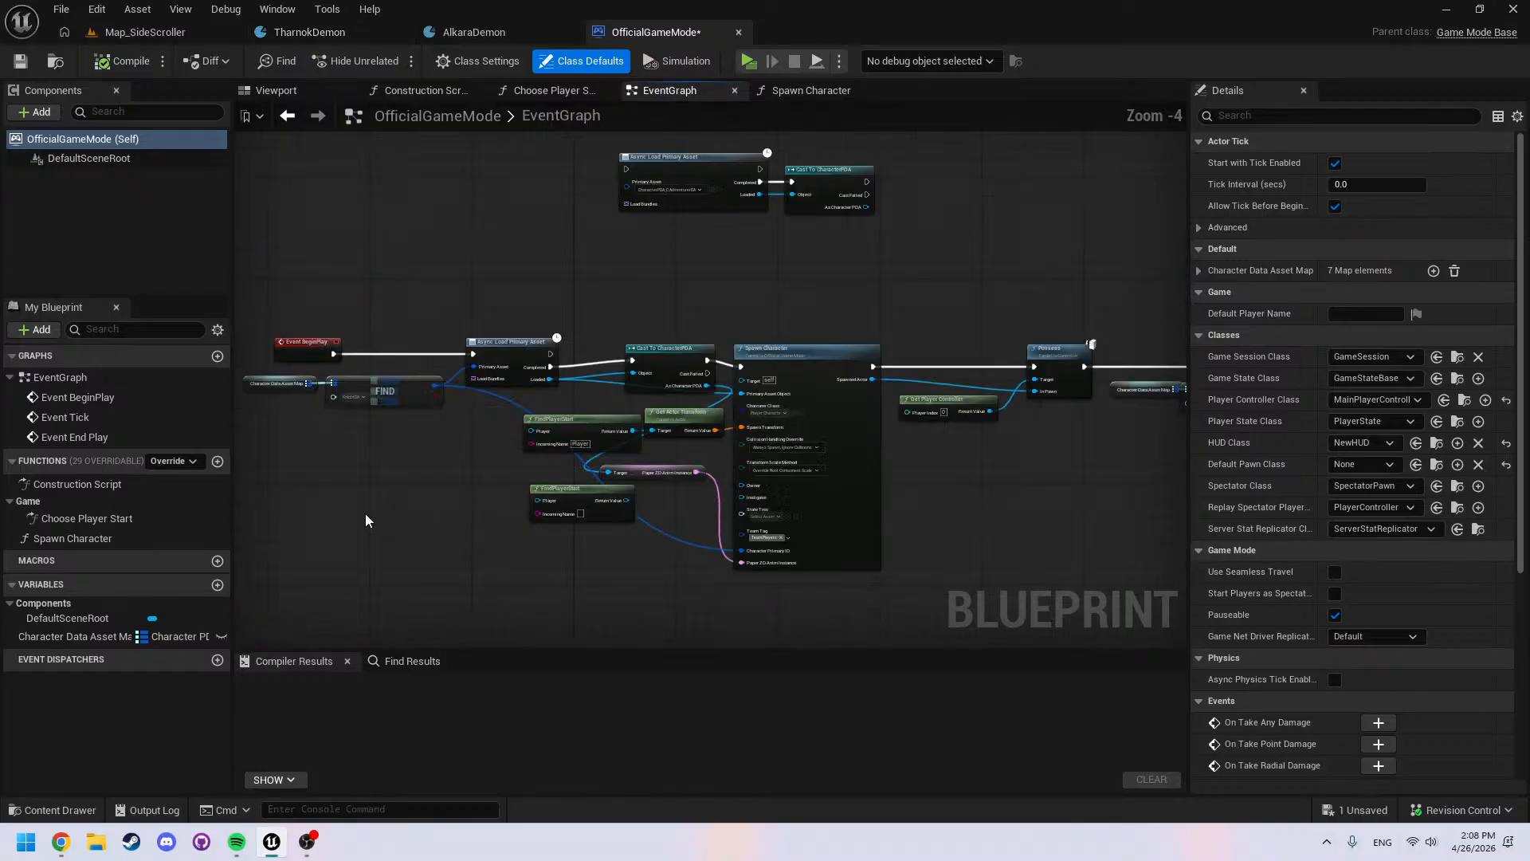
pyautogui.scroll(2, 424, 484)
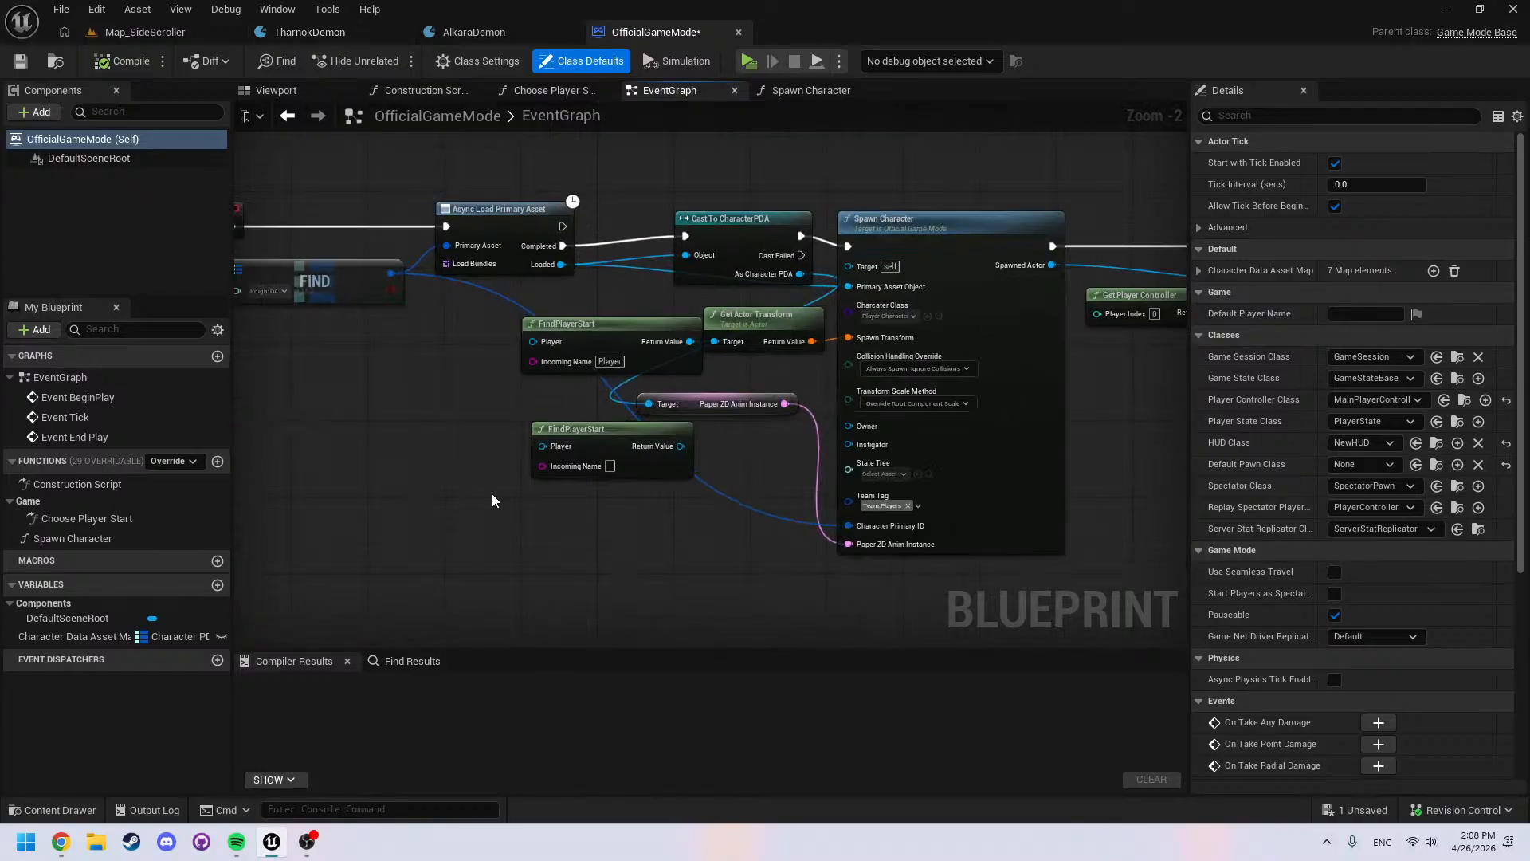
pyautogui.scroll(2, 430, 478)
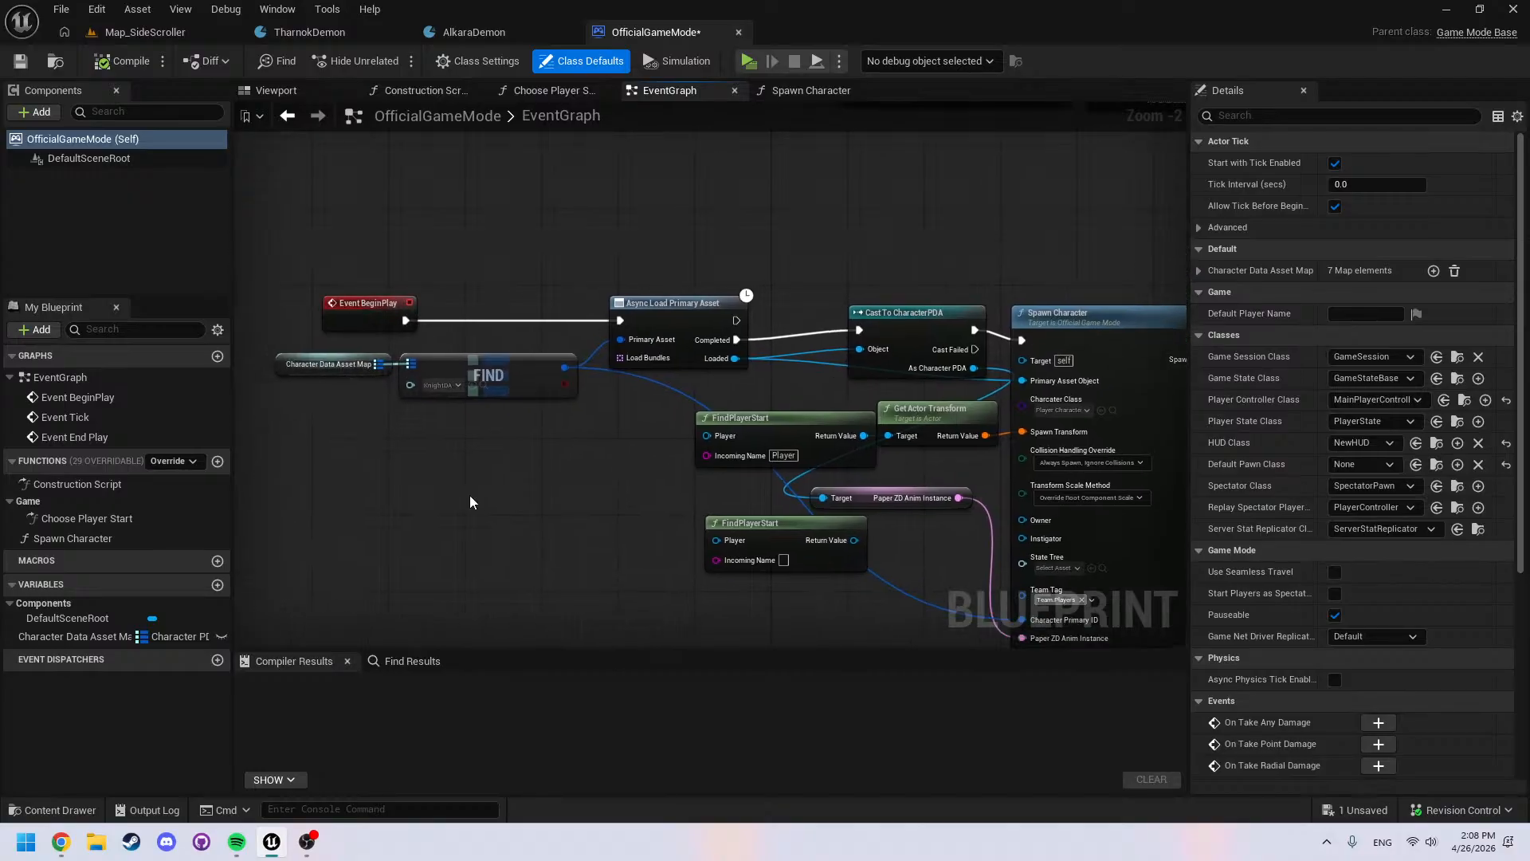
pyautogui.moveTo(449, 481); pyautogui.dragTo(558, 517, button='right')
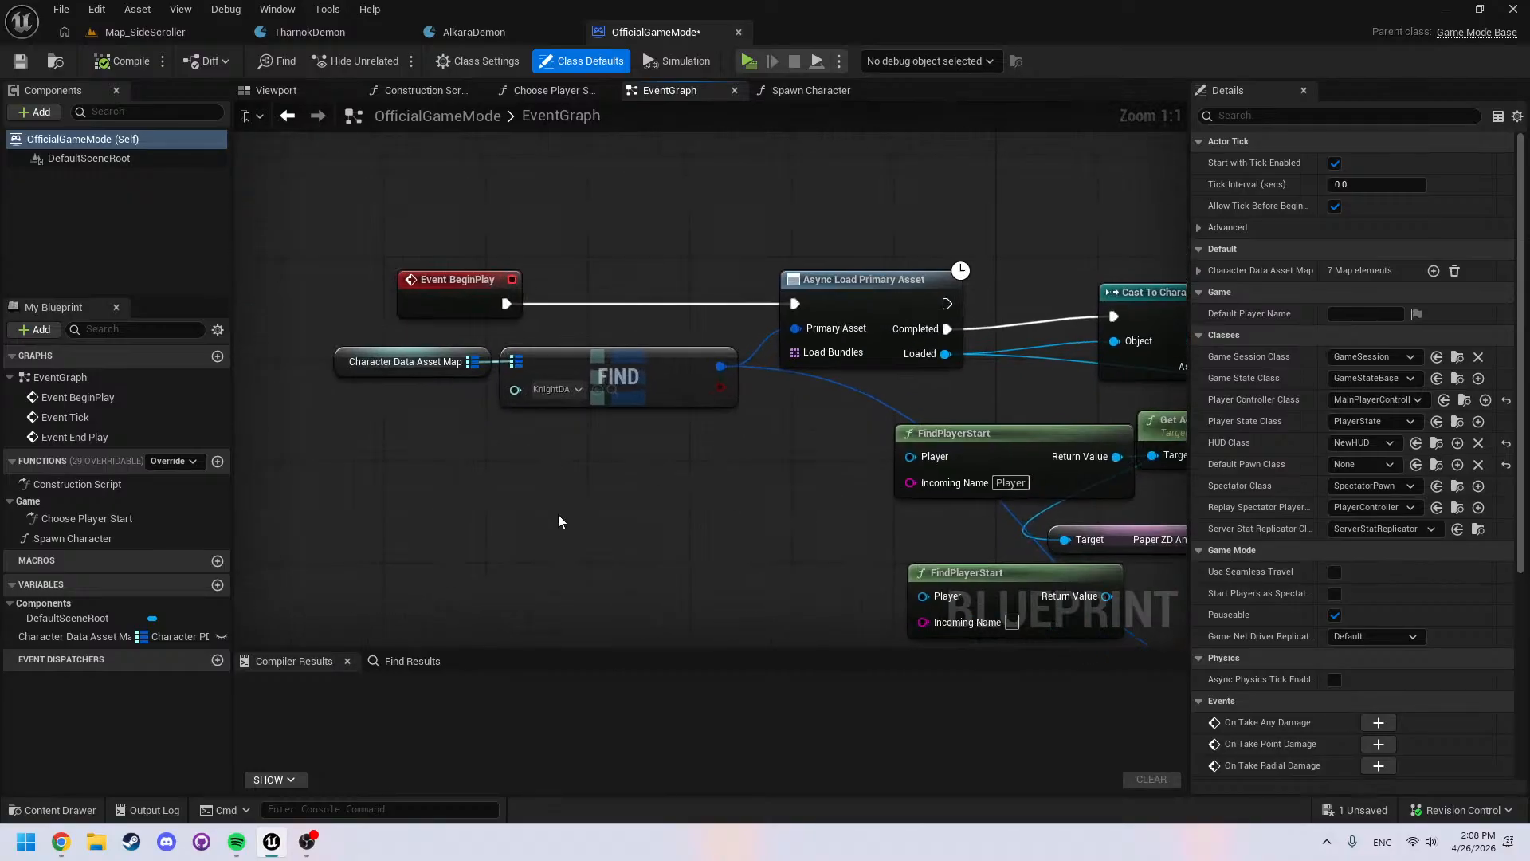
# Add a new variable named Character Profile Map to the OfficialGameMode blueprint
pyautogui.click(218, 586)
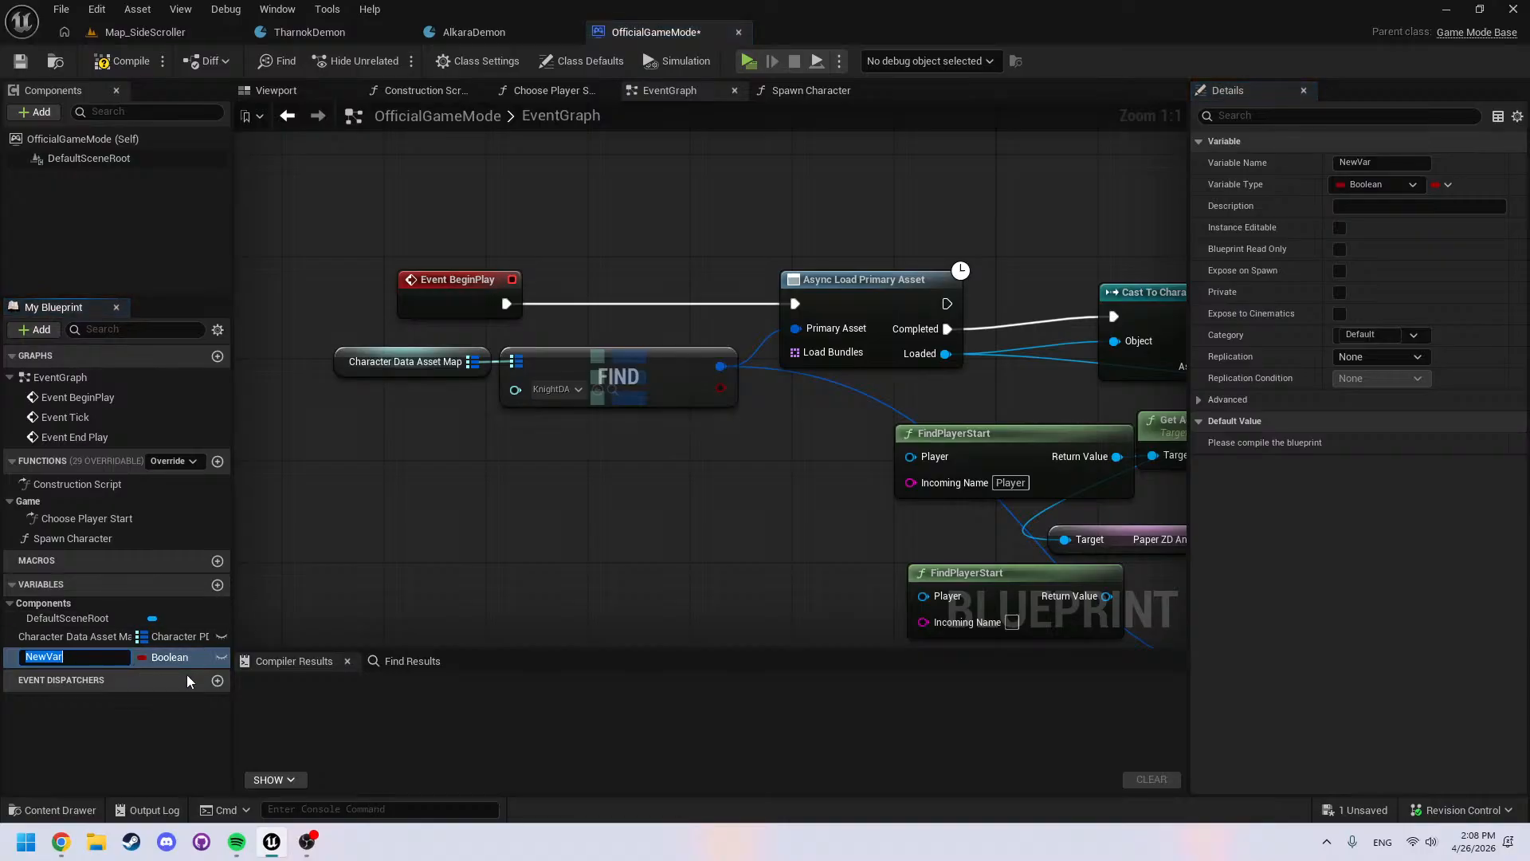
pyautogui.write('Profile')
pyautogui.press('Home')
pyautogui.write('Character')
pyautogui.press('End')
pyautogui.write('Map')
pyautogui.press('Return')
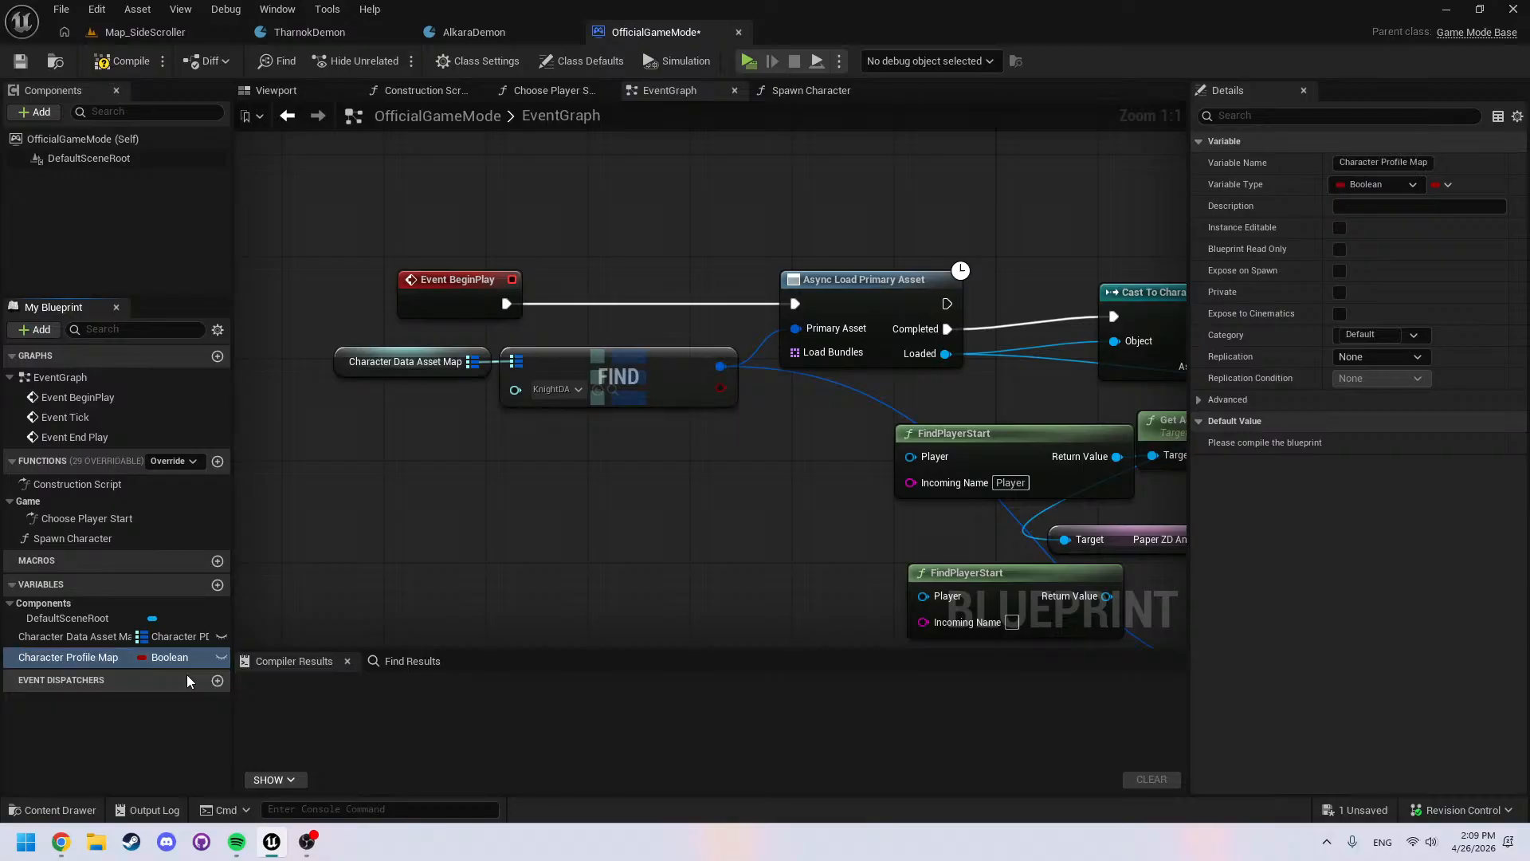
# Make the Character Profile Map variable a Map container with Name as its key type
pyautogui.click(162, 657)
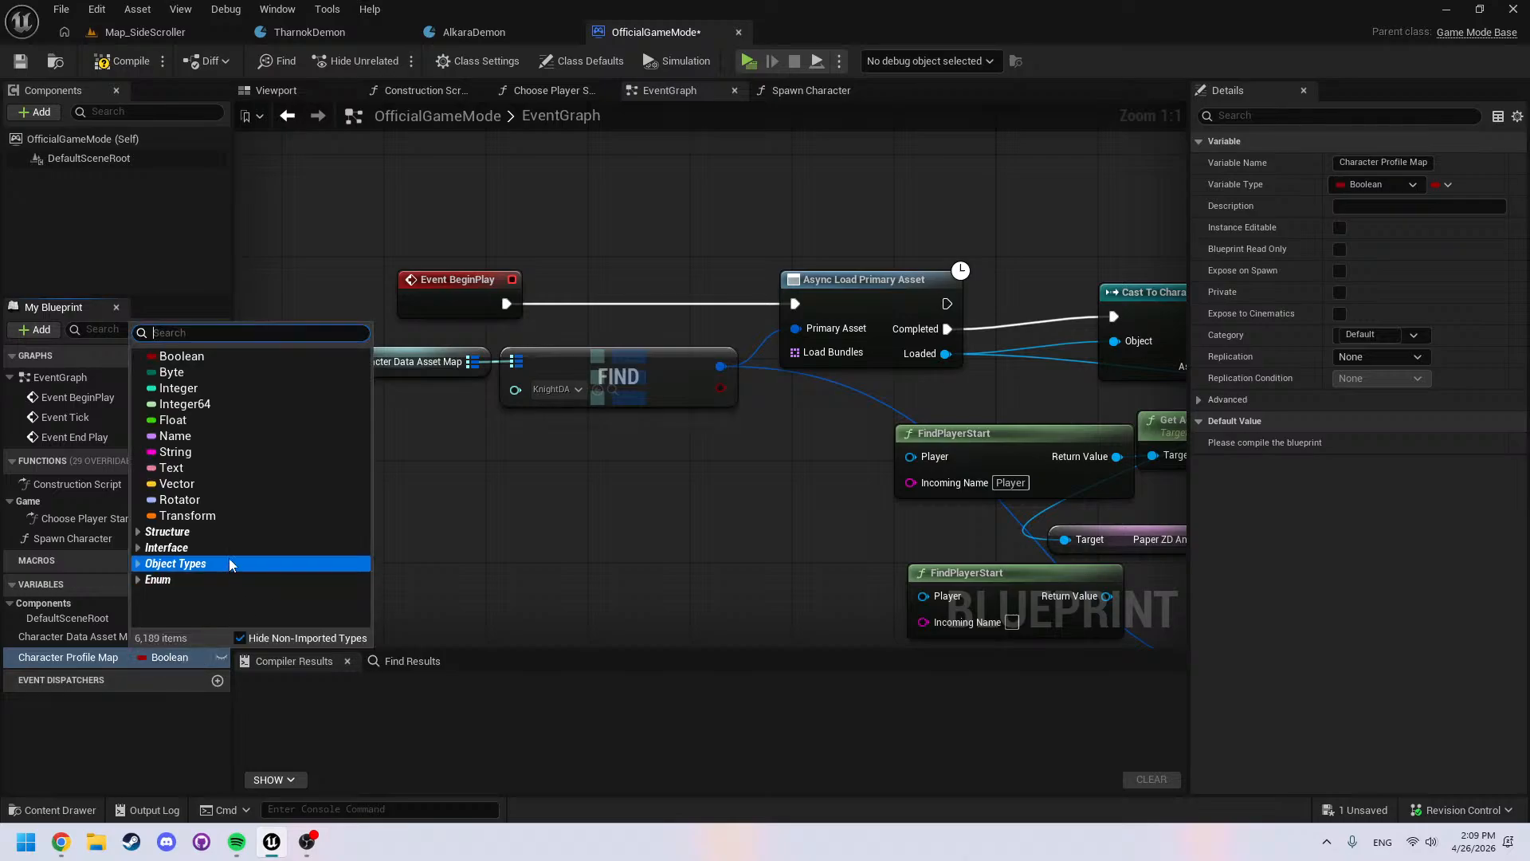
pyautogui.click(208, 467)
pyautogui.click(1441, 184)
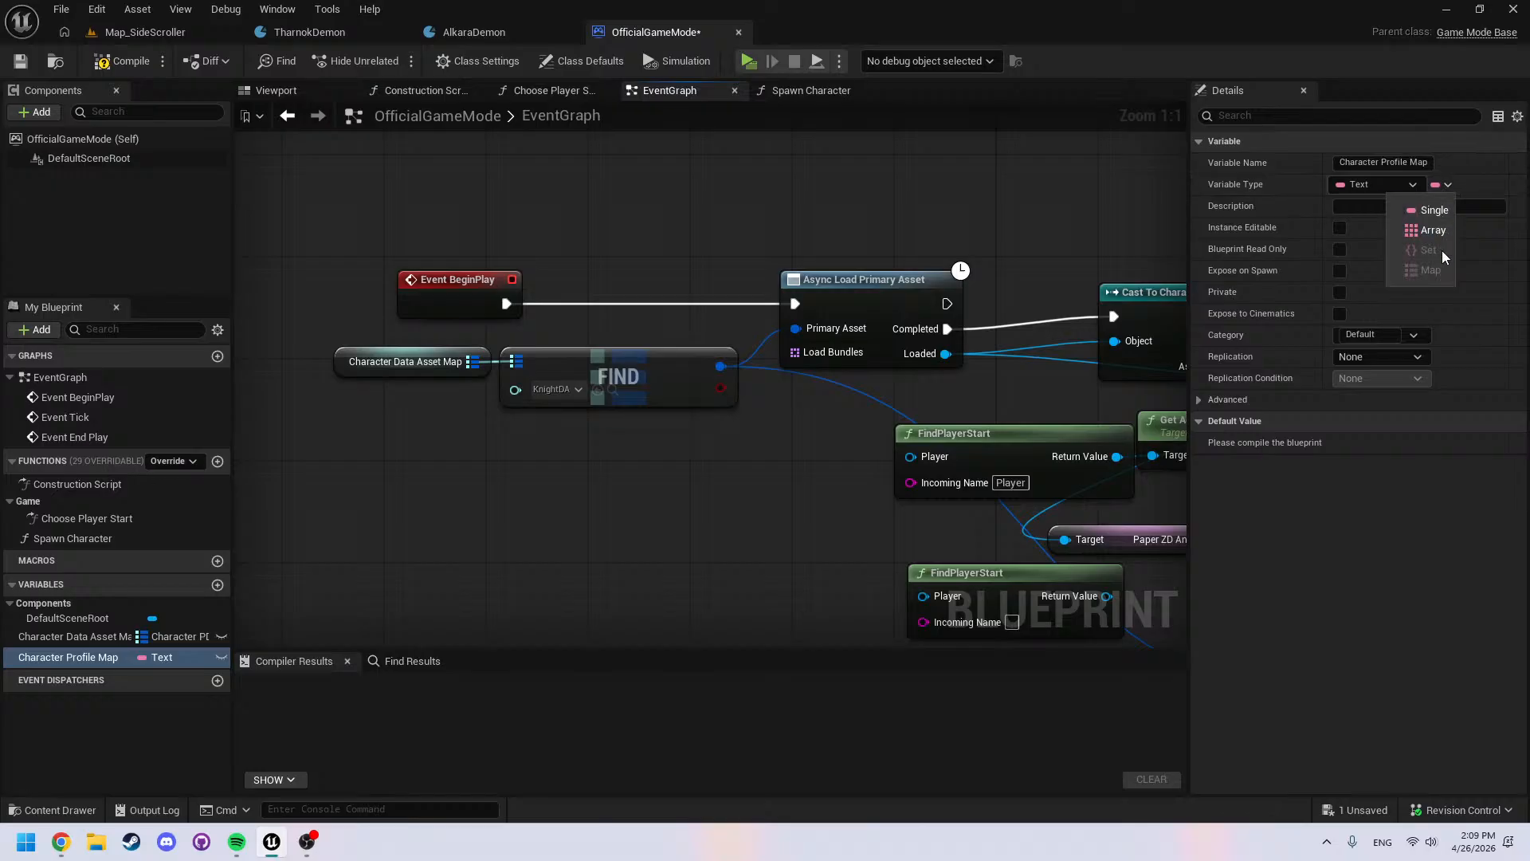
pyautogui.click(163, 657)
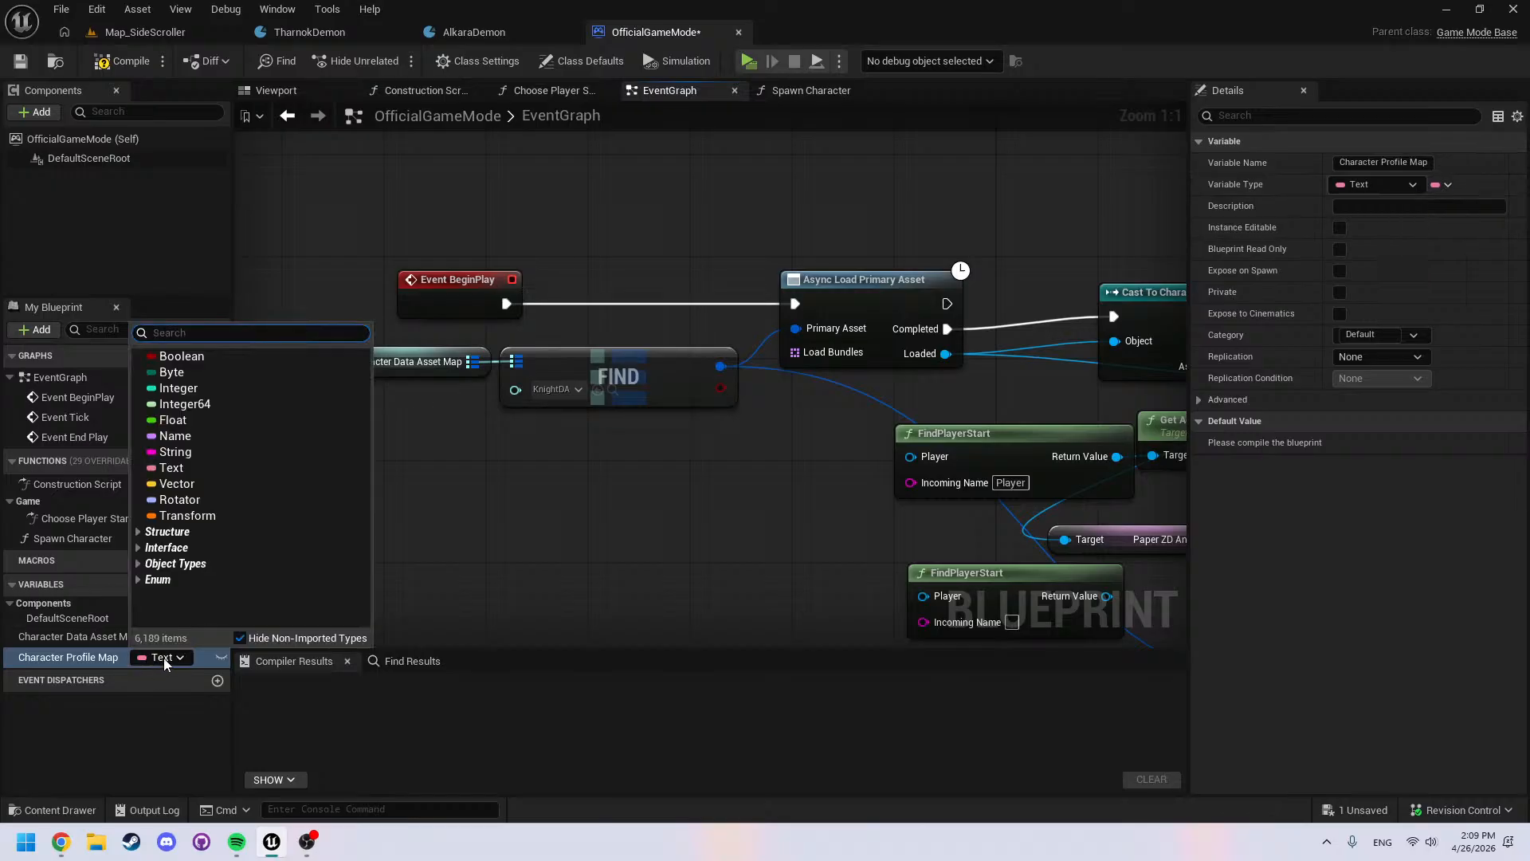
pyautogui.click(218, 441)
pyautogui.click(1448, 186)
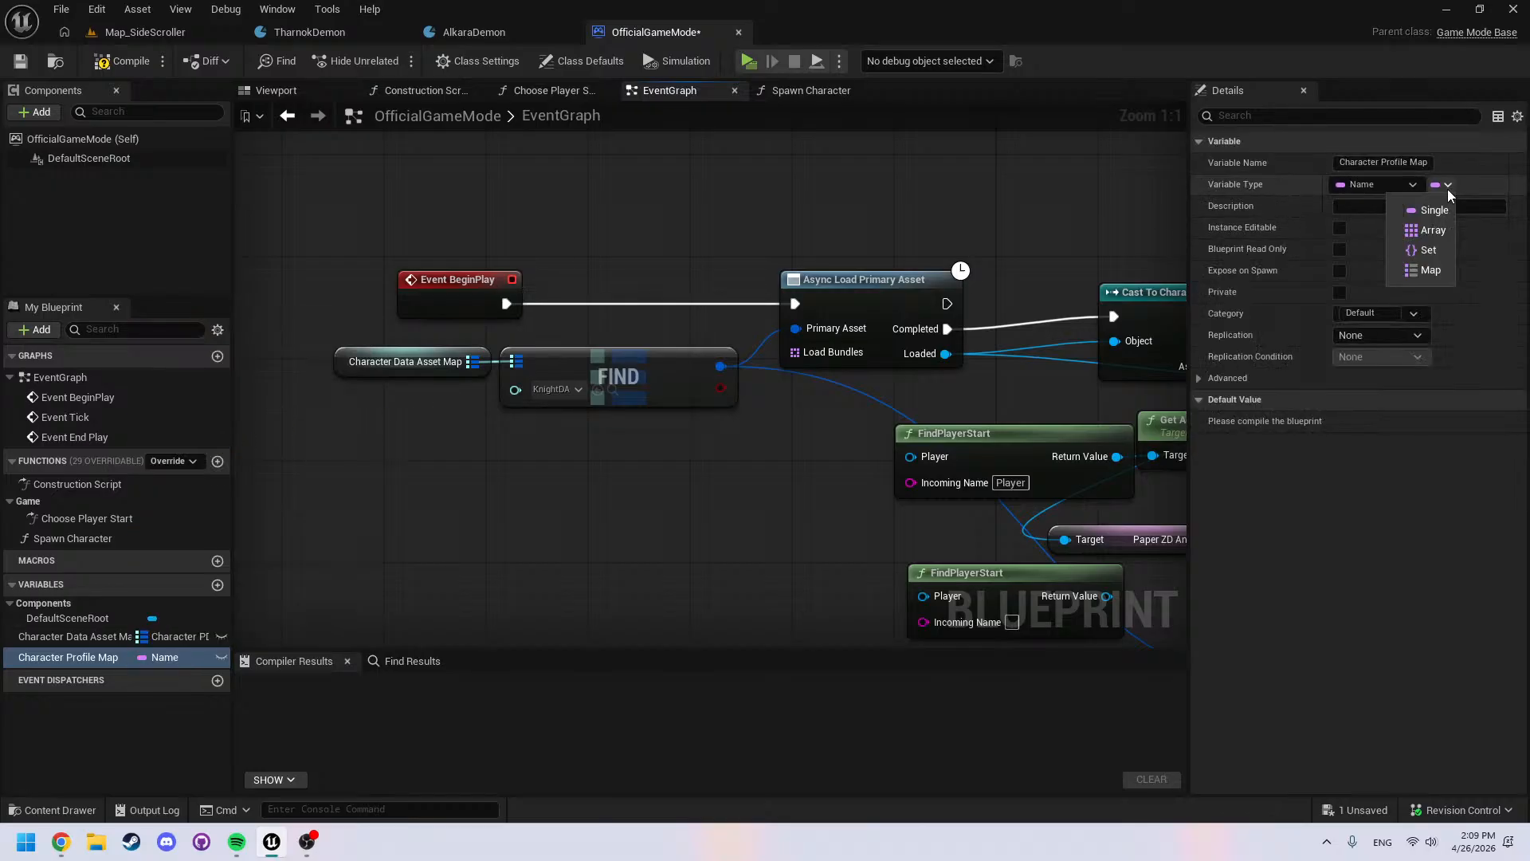
pyautogui.click(1432, 272)
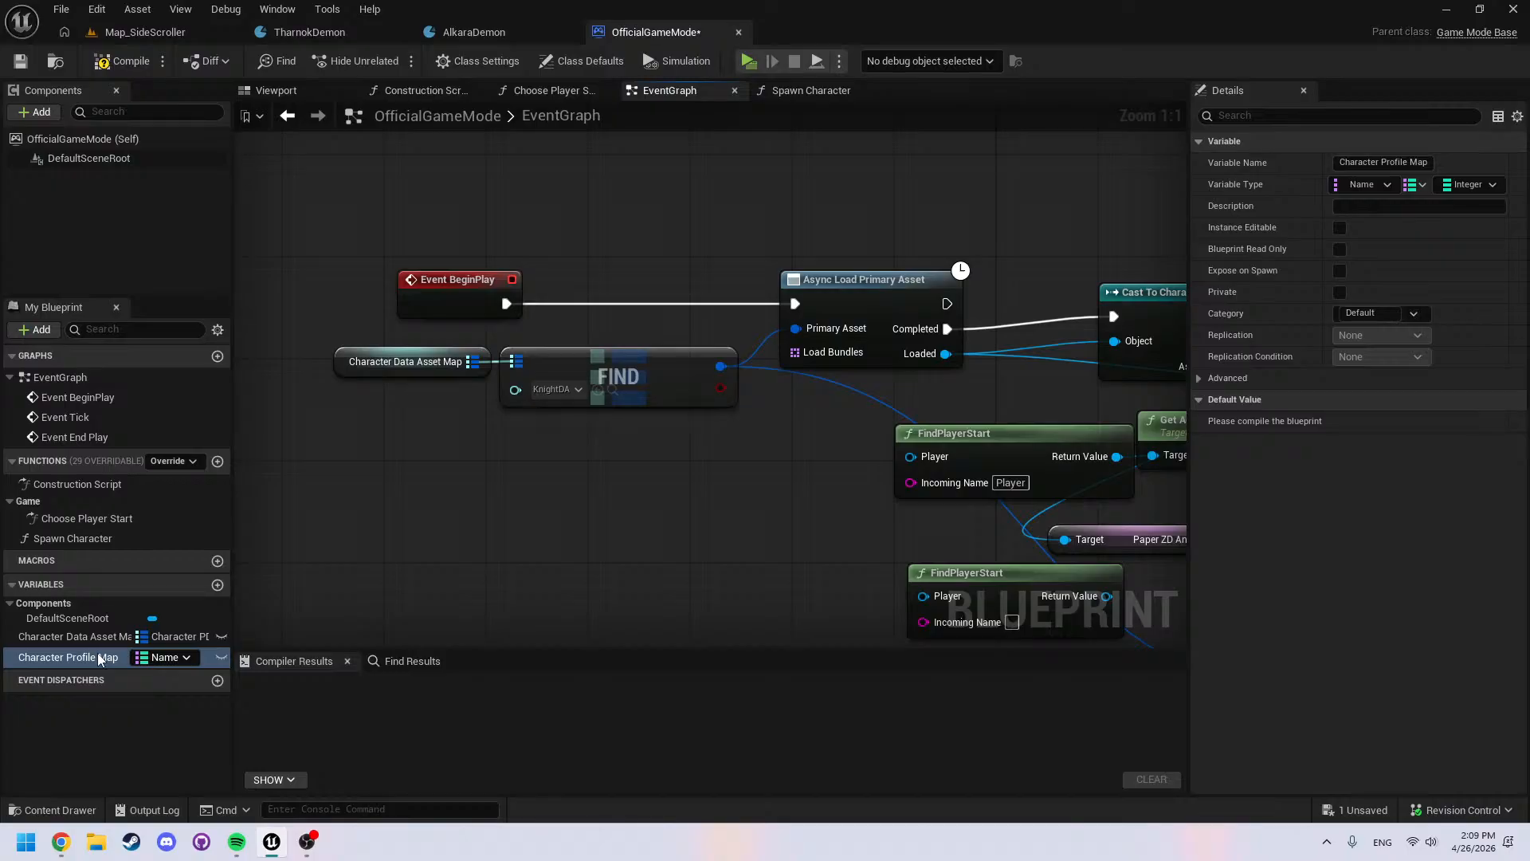
# Try a Find node on a Character Profile Map getter in the EventGraph, and delete both nodes
pyautogui.click(158, 659)
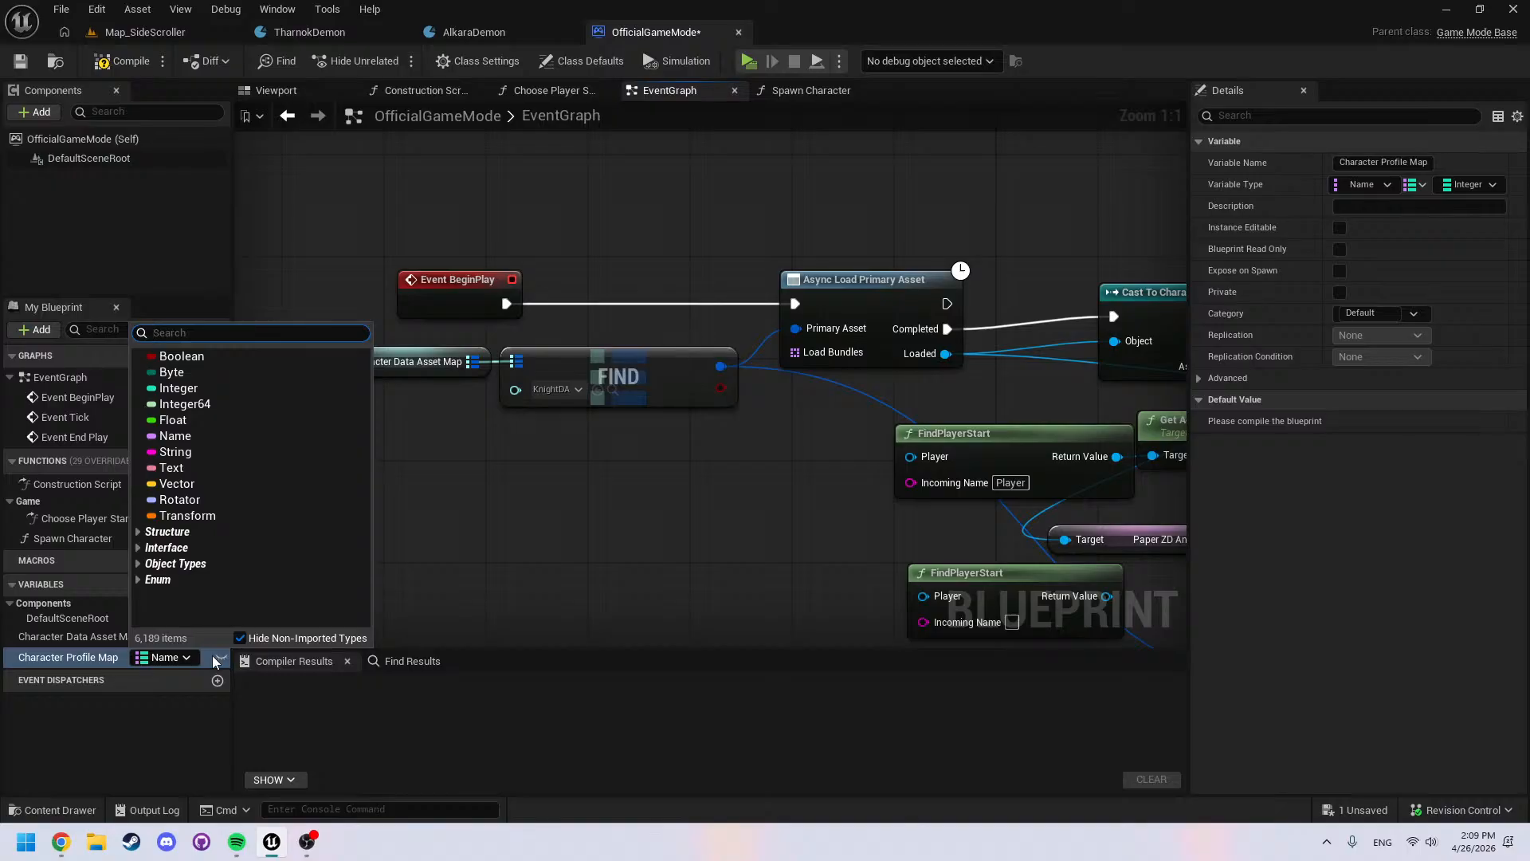
pyautogui.click(134, 660)
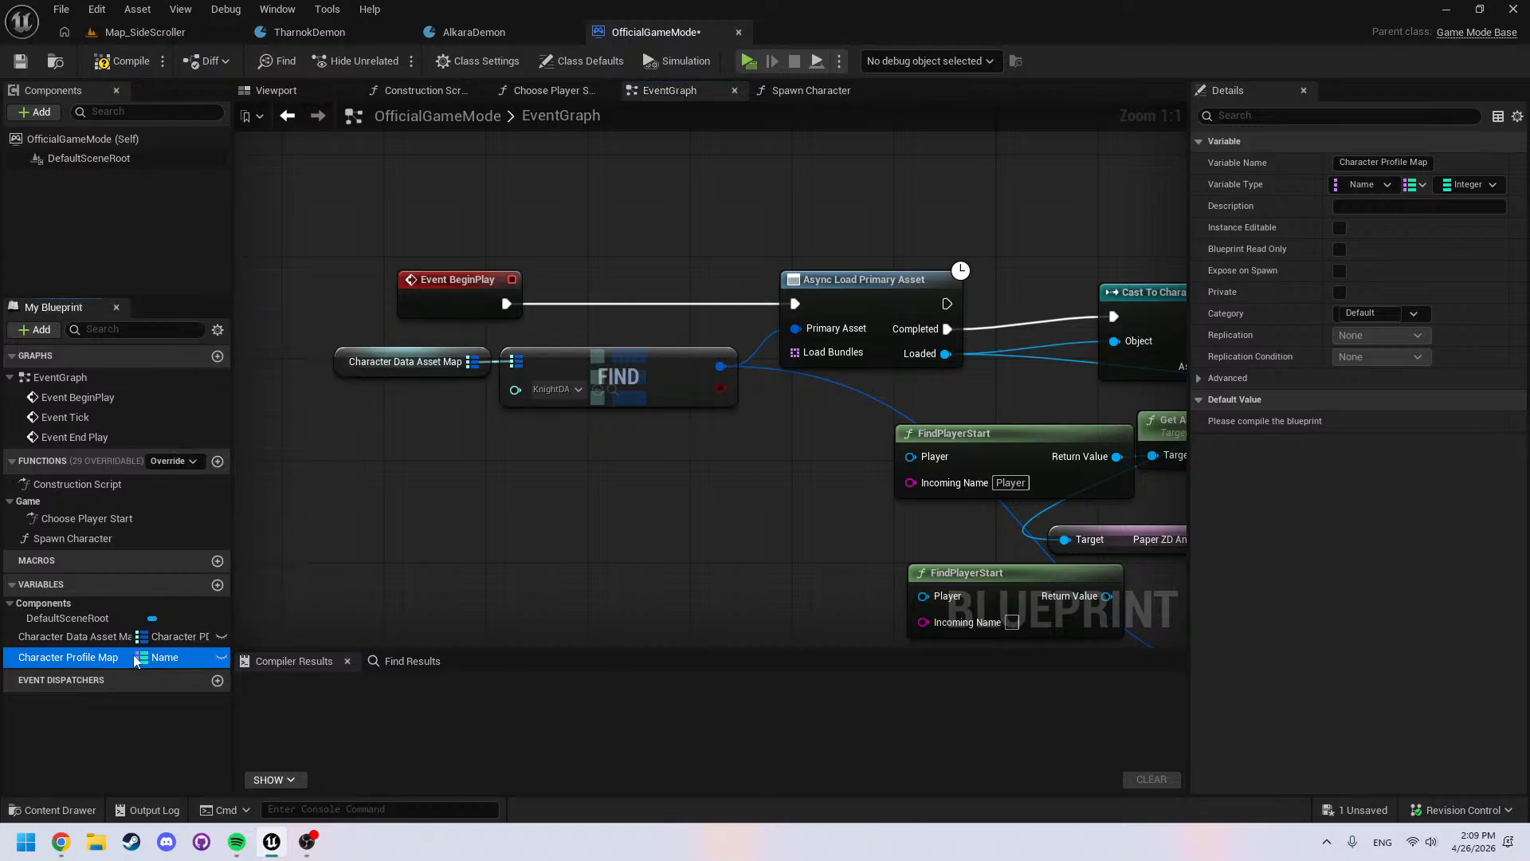
pyautogui.moveTo(134, 660); pyautogui.dragTo(447, 567)
pyautogui.click(504, 581)
pyautogui.moveTo(548, 609); pyautogui.dragTo(539, 537, button='right')
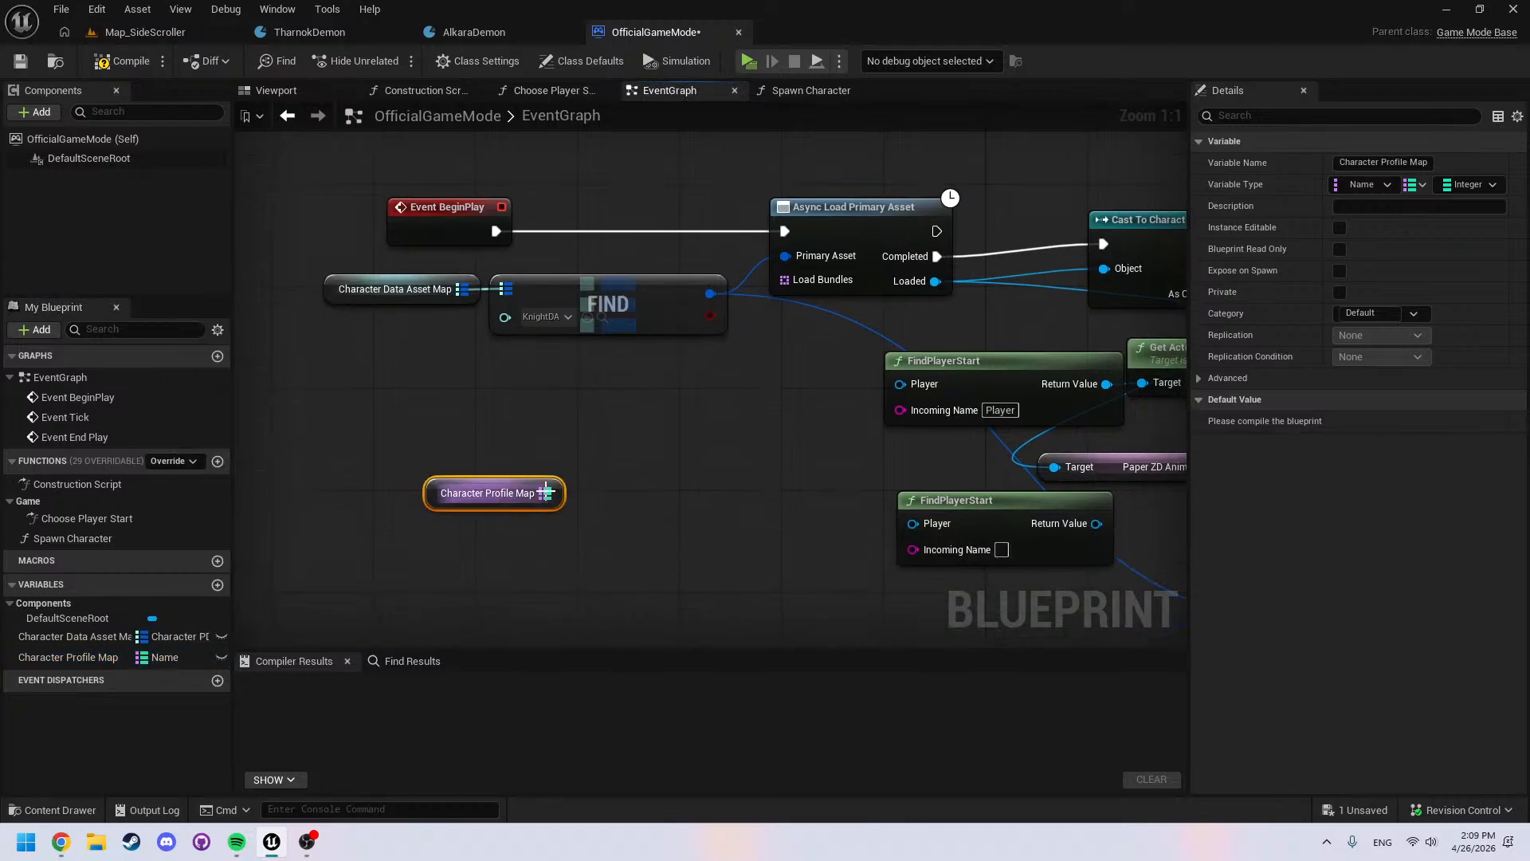
pyautogui.moveTo(545, 493); pyautogui.dragTo(582, 504)
pyautogui.write('find')
pyautogui.press('Return')
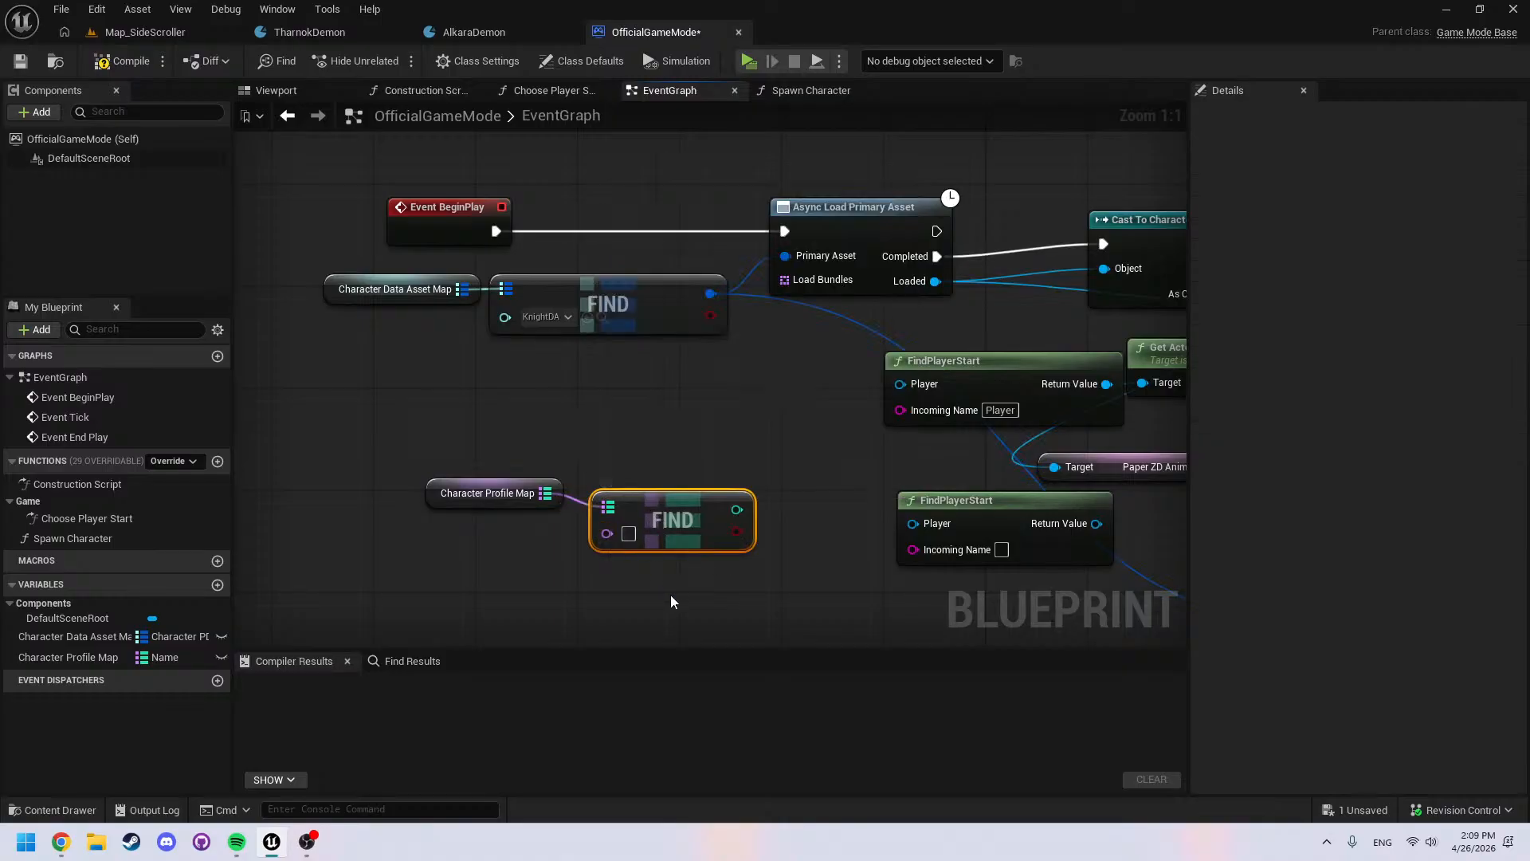
pyautogui.moveTo(671, 595); pyautogui.dragTo(526, 474)
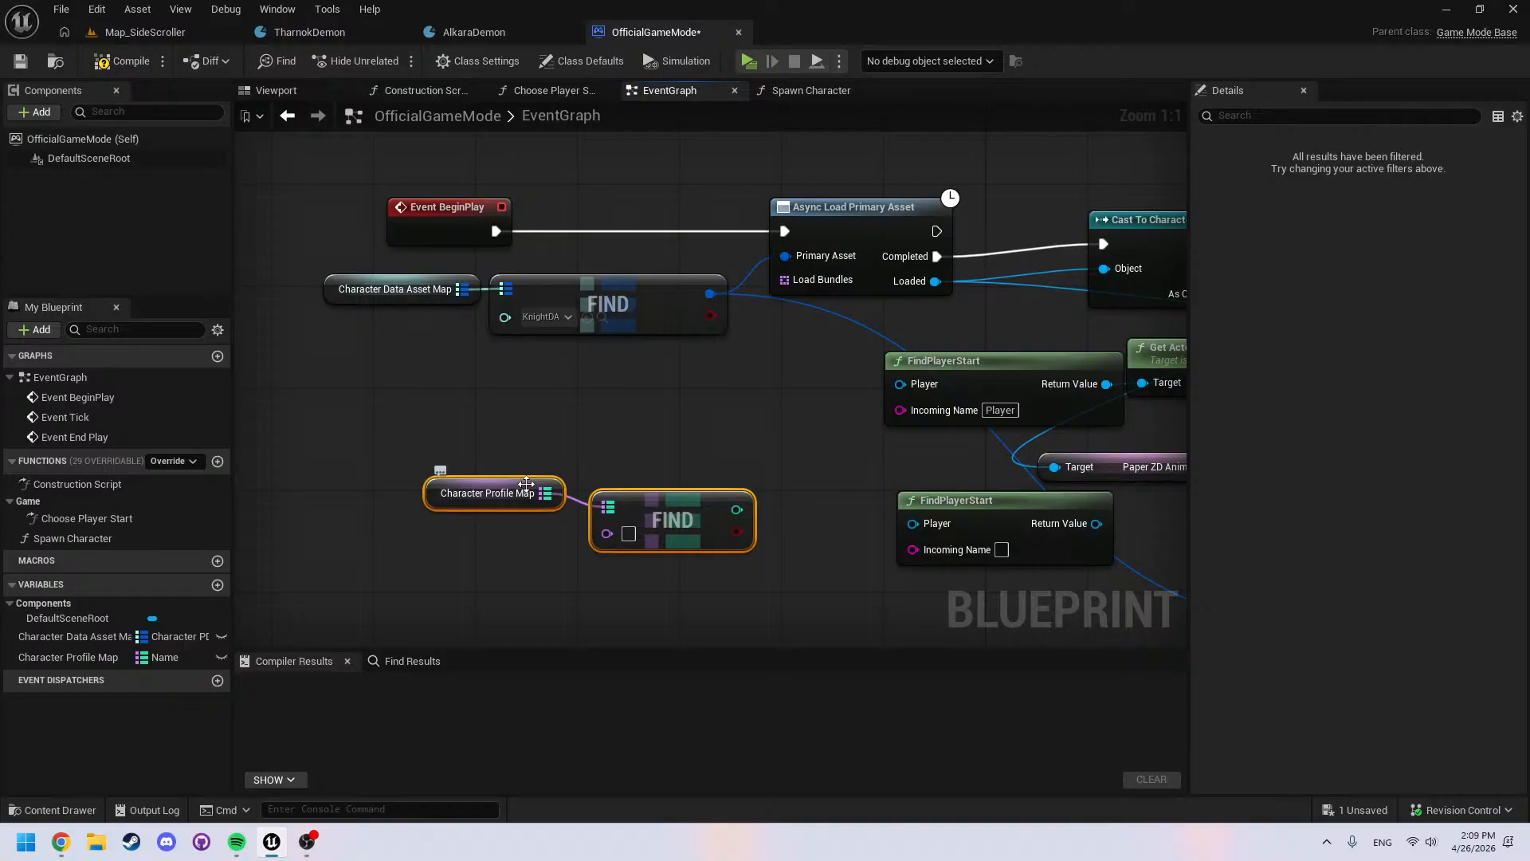
pyautogui.press('Delete')
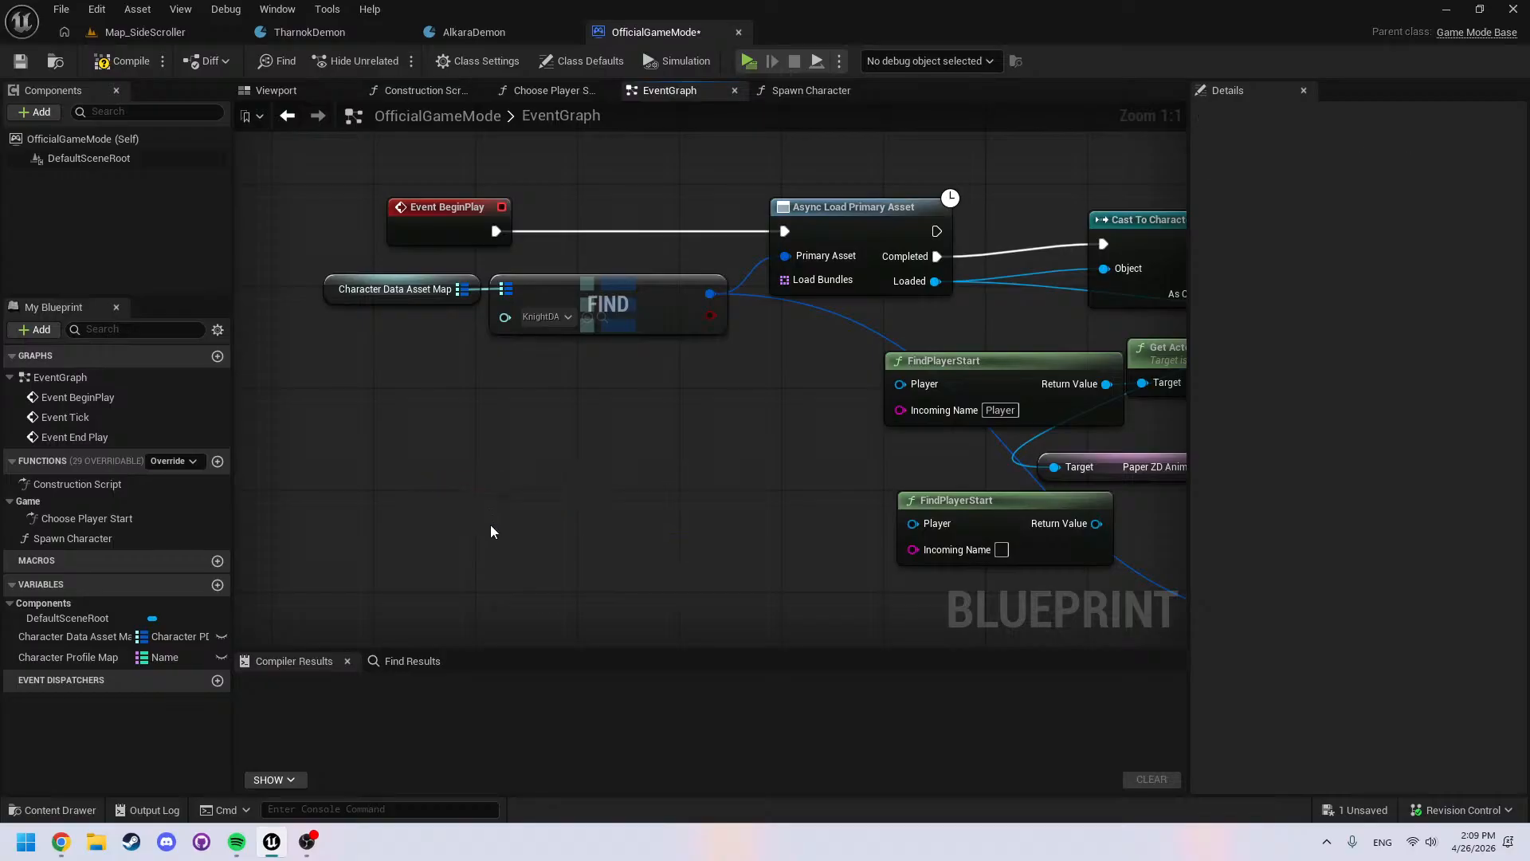
# Open the DataAssetStructures folder inside DataAssetLibrary in the project content
pyautogui.hotkey('ctrl', 'space')
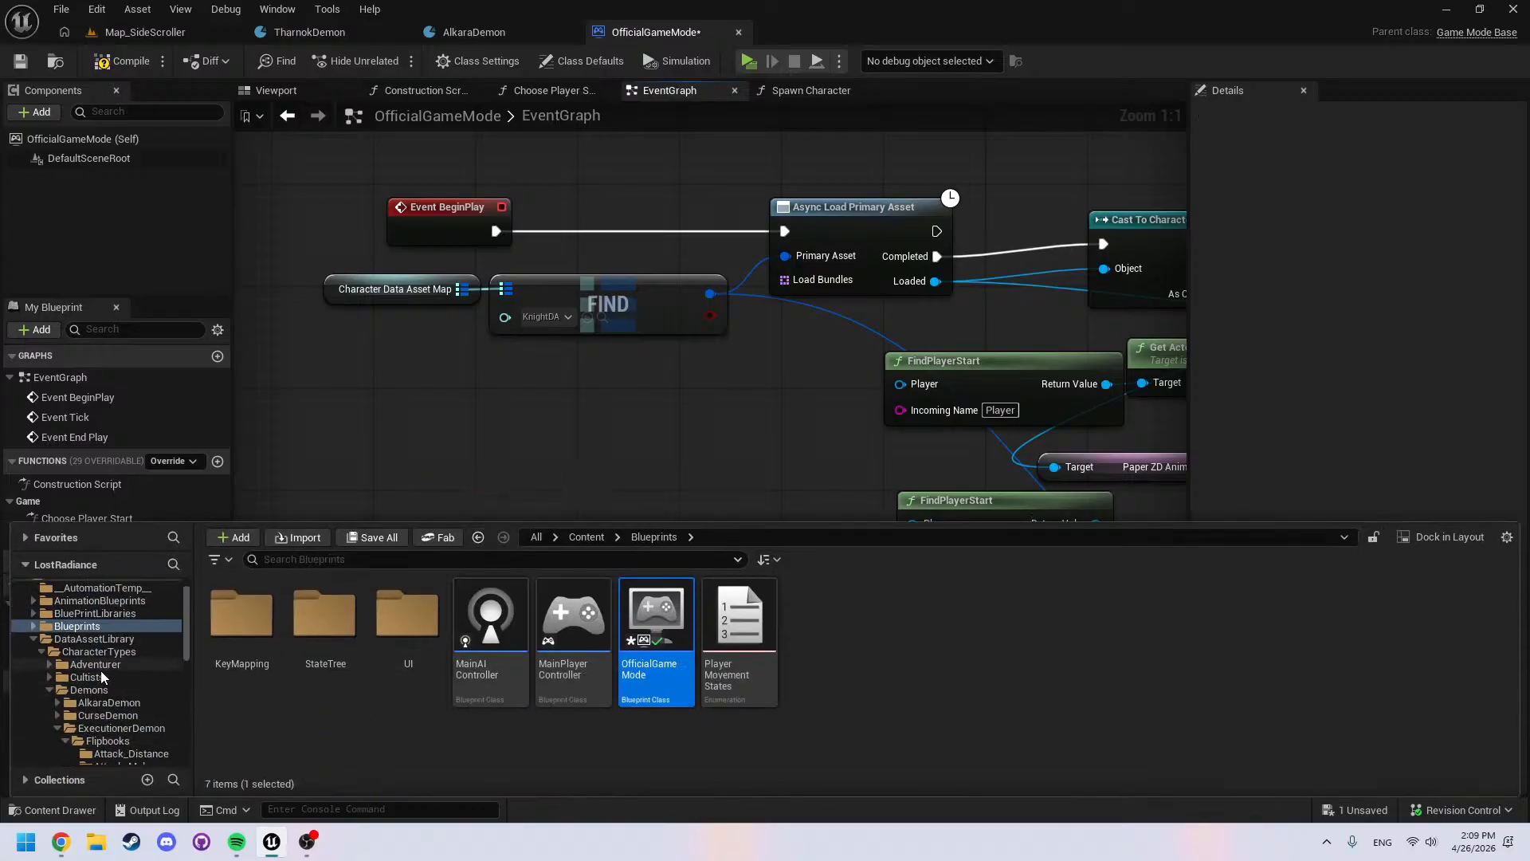
pyautogui.click(87, 639)
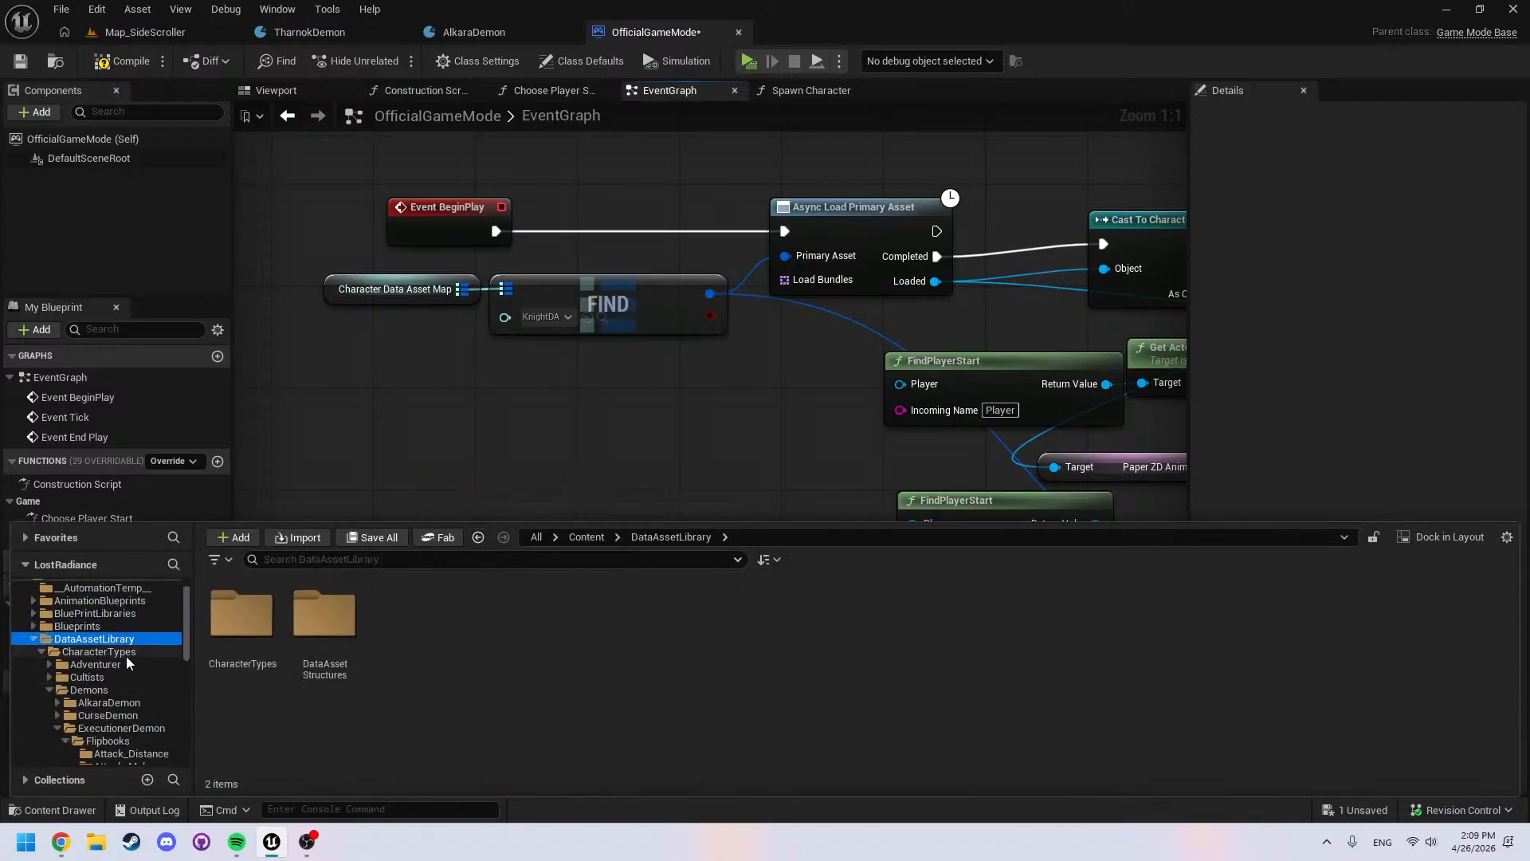
pyautogui.click(35, 639)
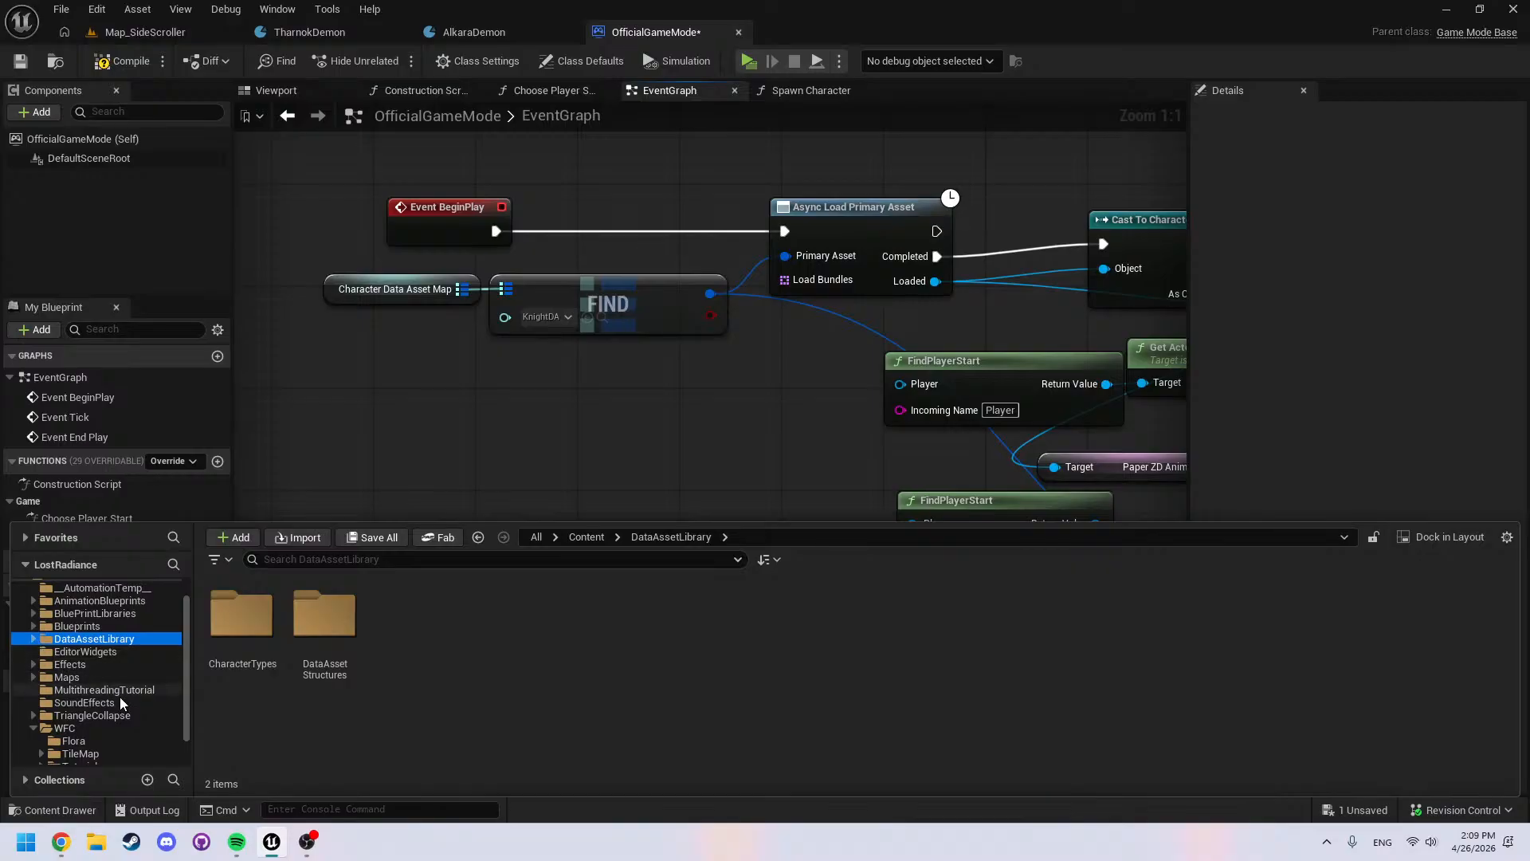
pyautogui.scroll(1, 93, 687)
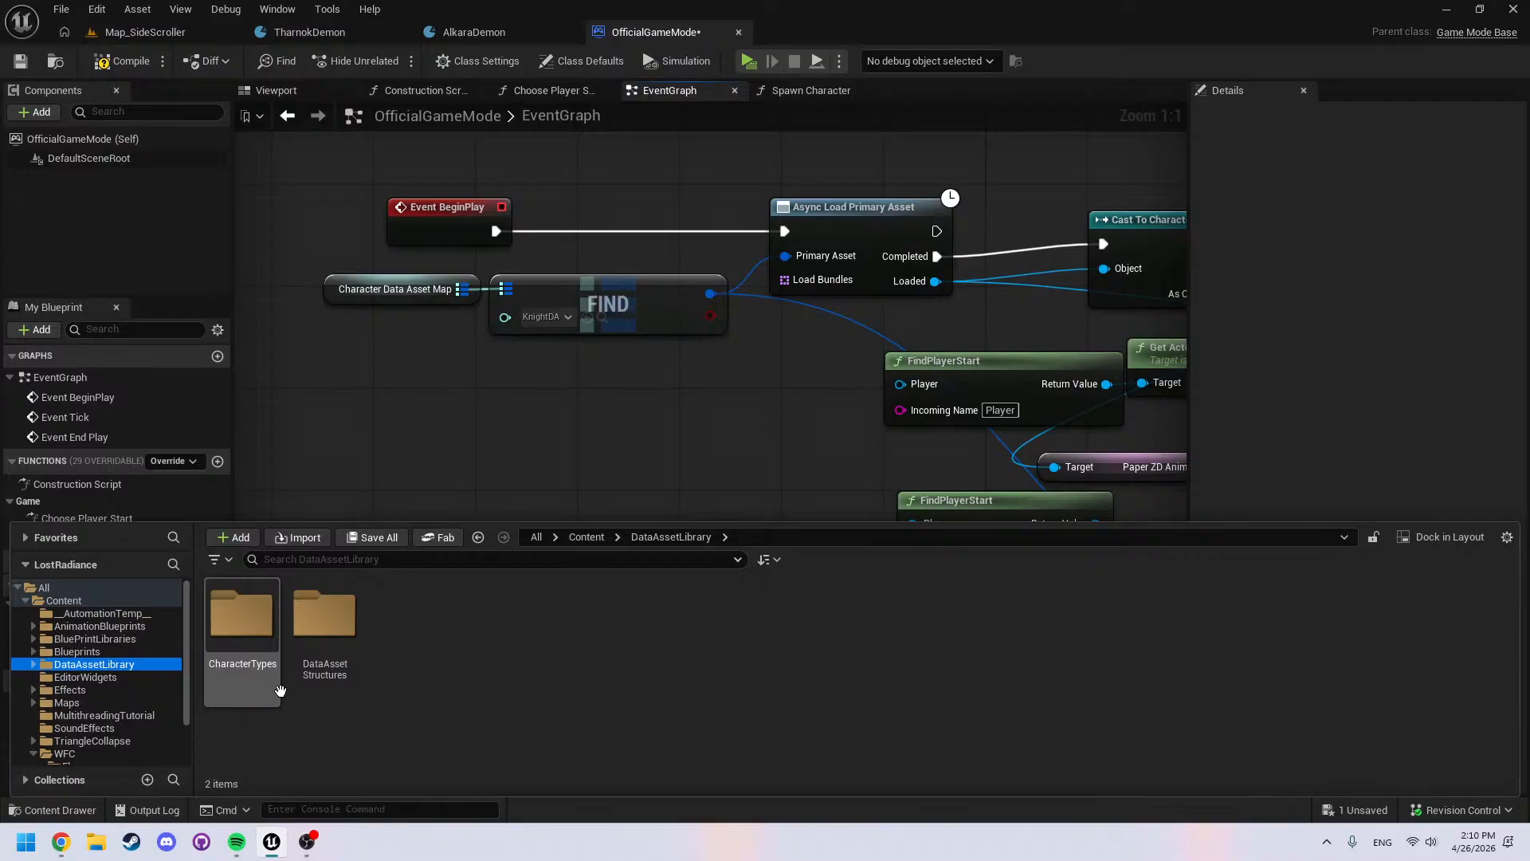
pyautogui.click(366, 724)
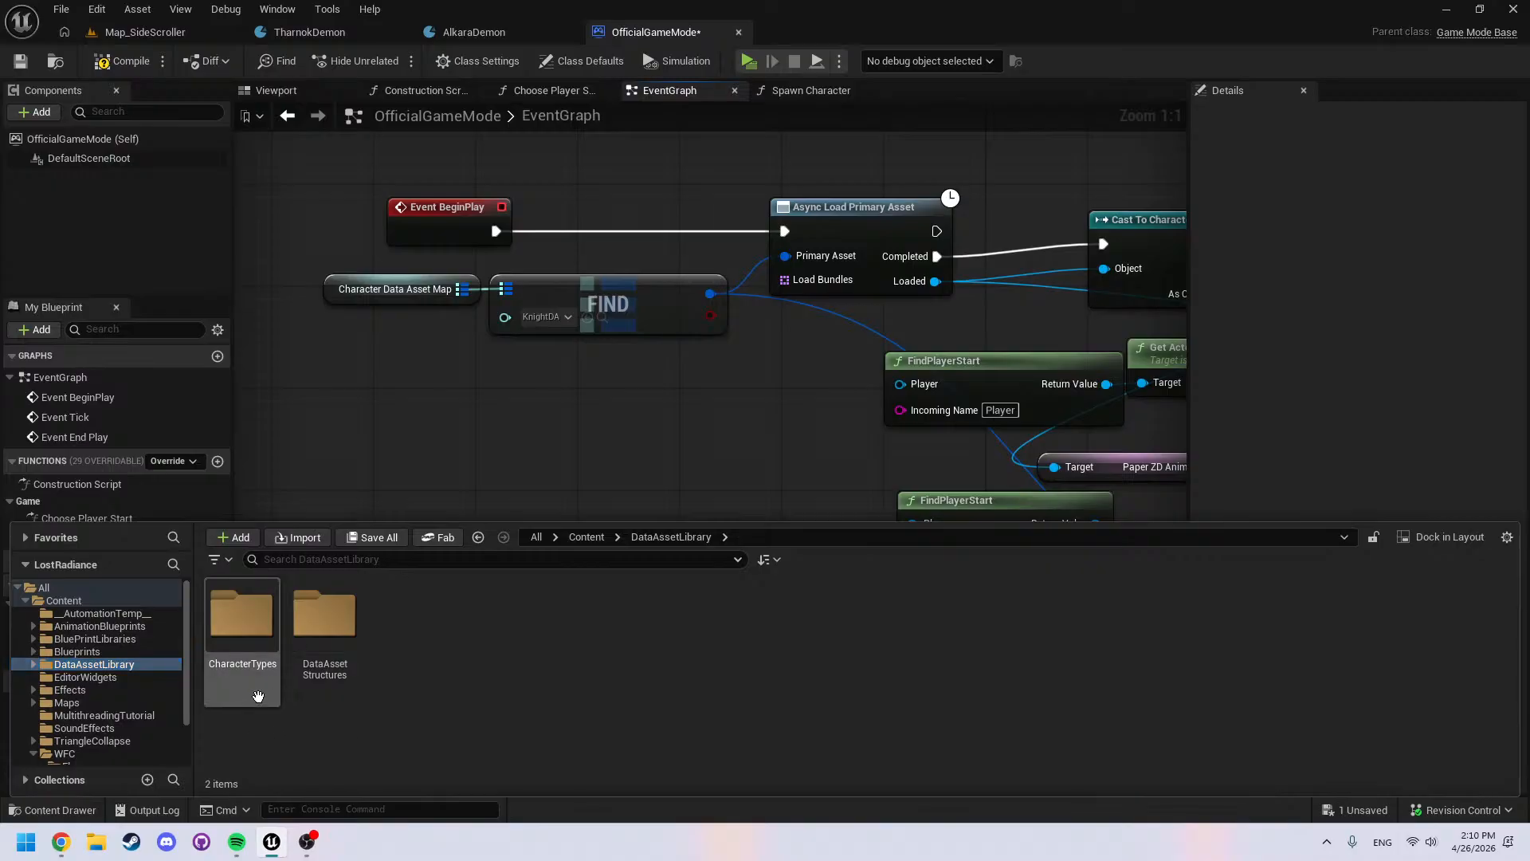
pyautogui.doubleClick(324, 618)
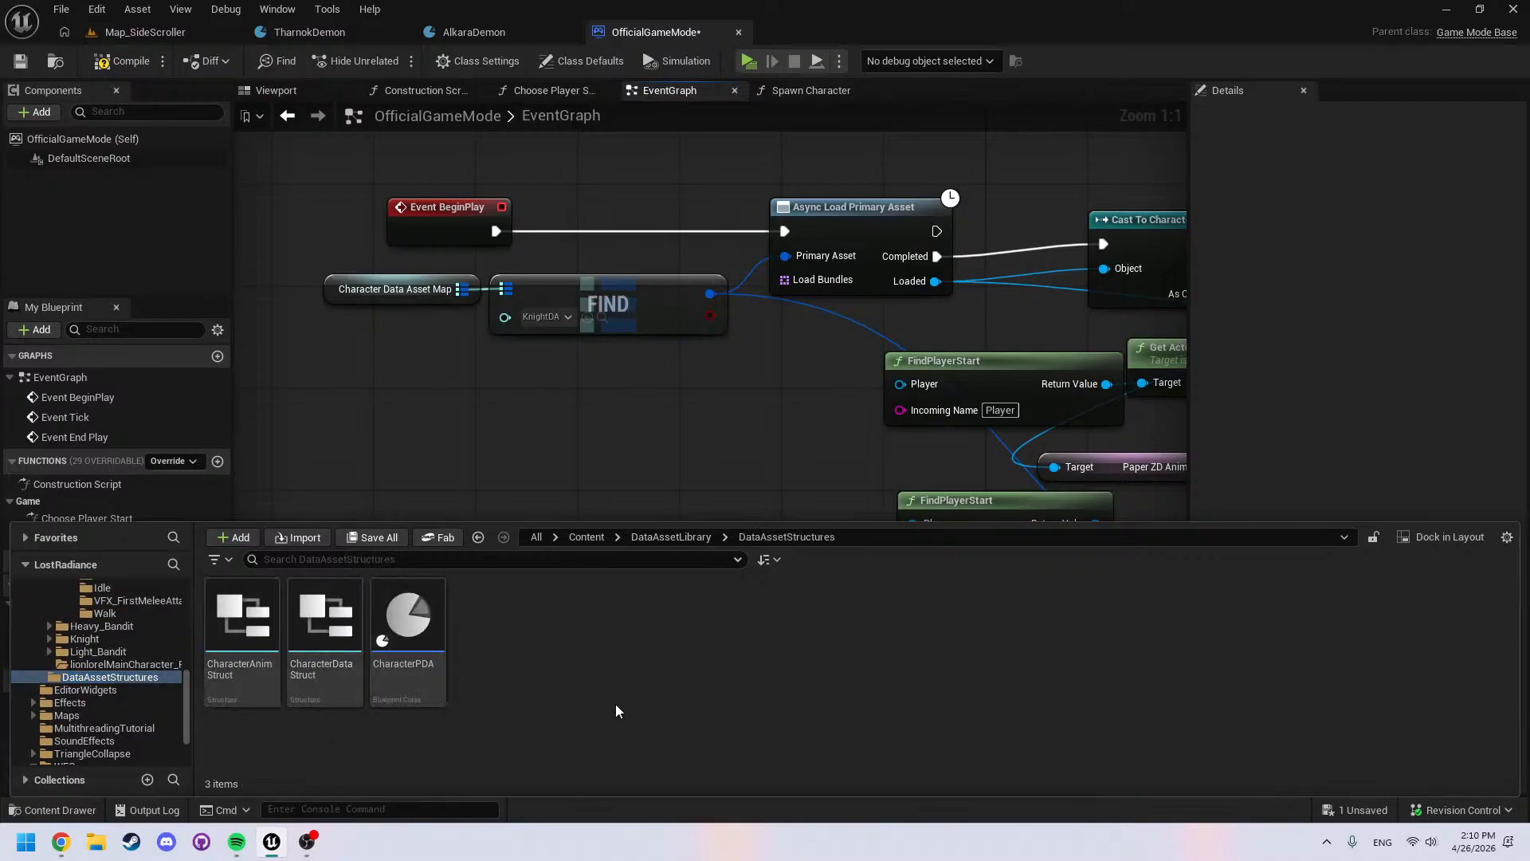
# Create a Blueprint enumeration named CharacterProfiles in the DataAssetStructures folder
pyautogui.rightClick(494, 652)
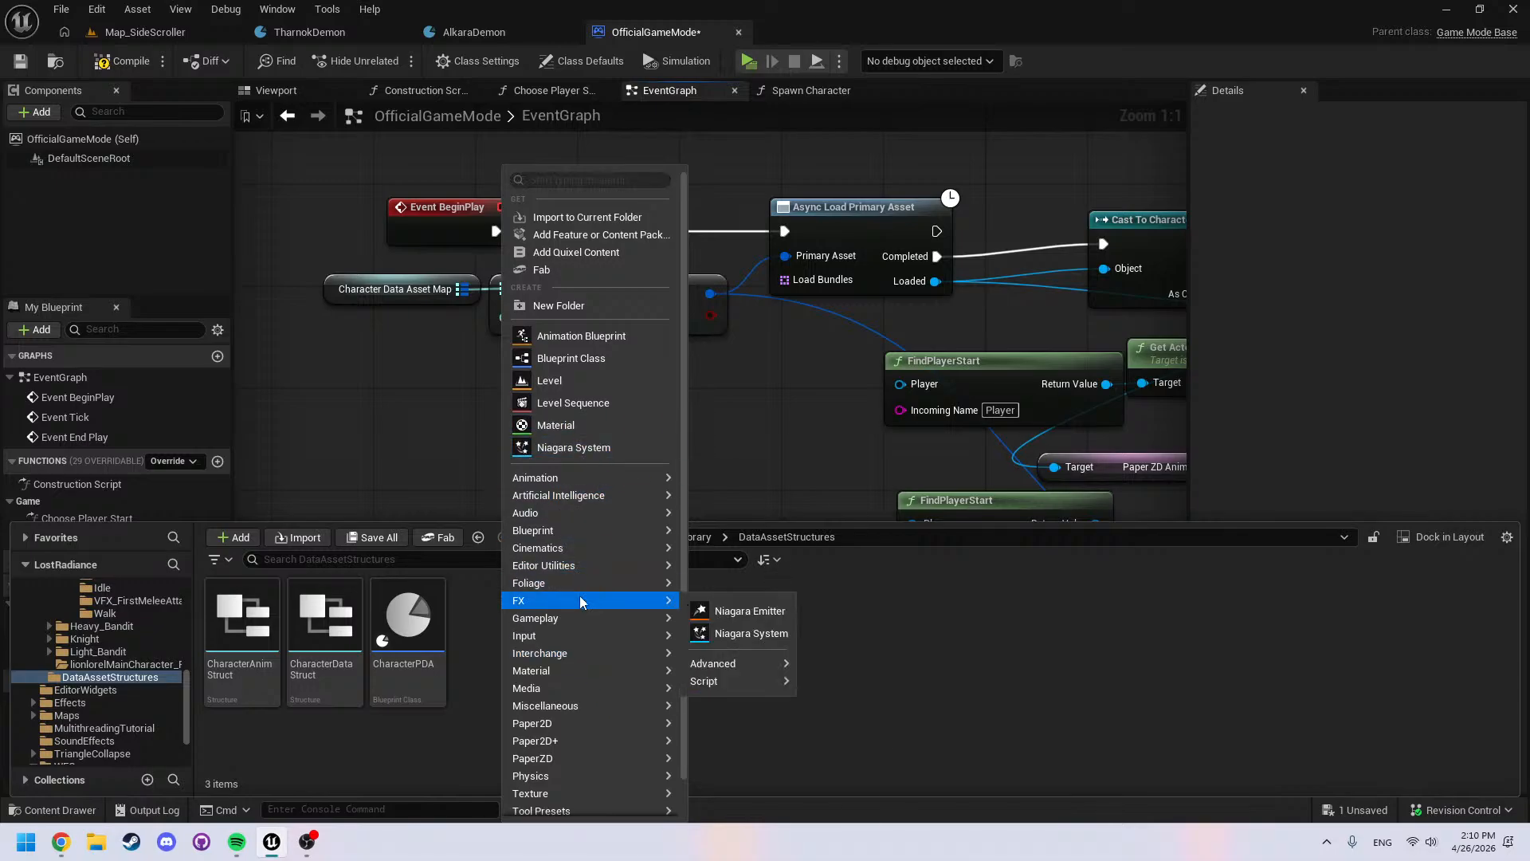
pyautogui.moveTo(576, 537)
pyautogui.moveTo(628, 529)
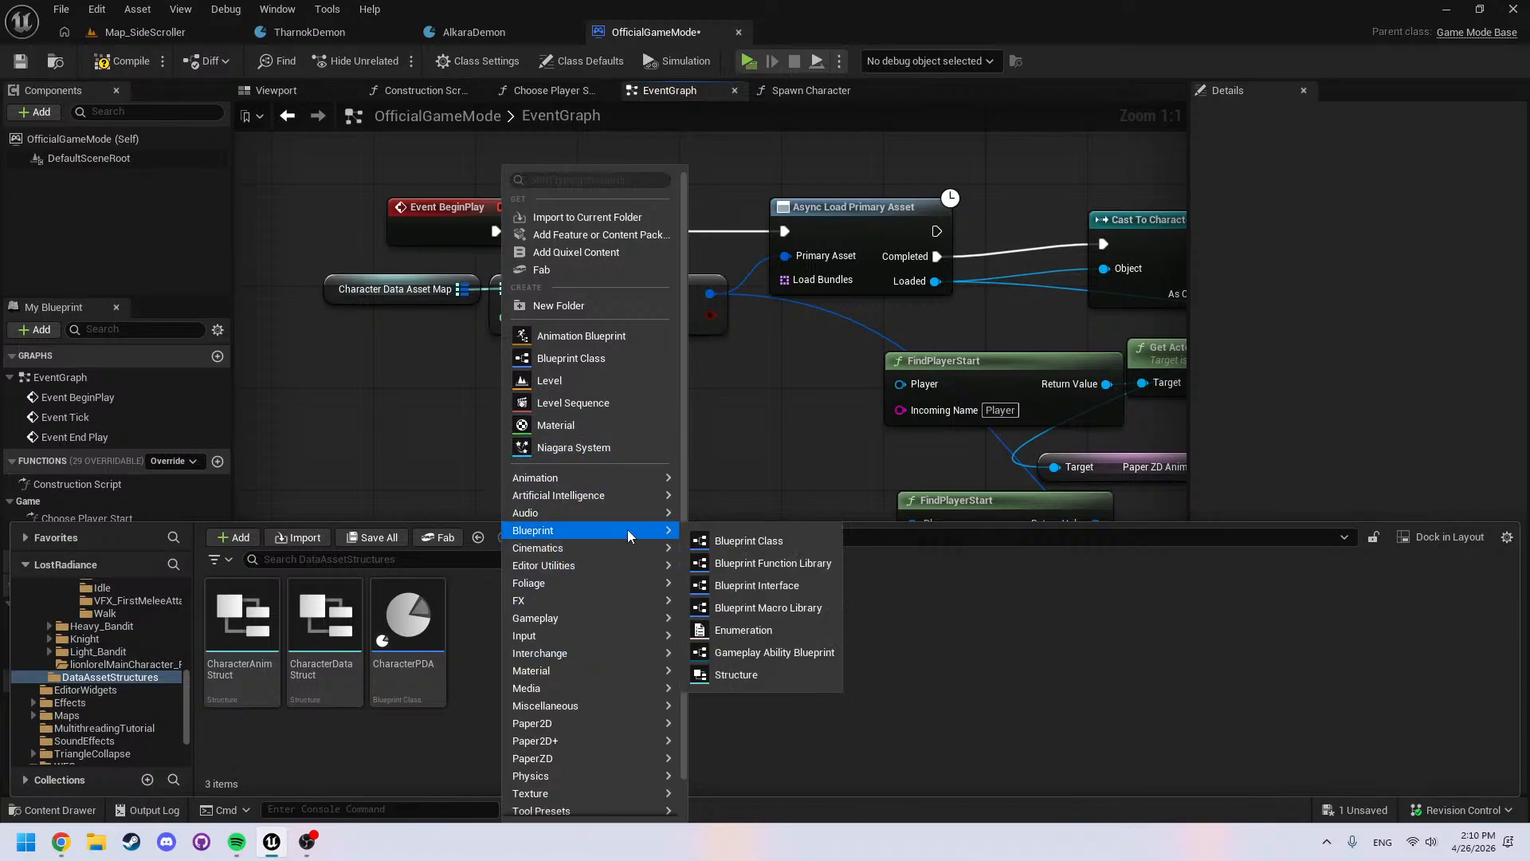
pyautogui.click(744, 630)
pyautogui.write('Ch')
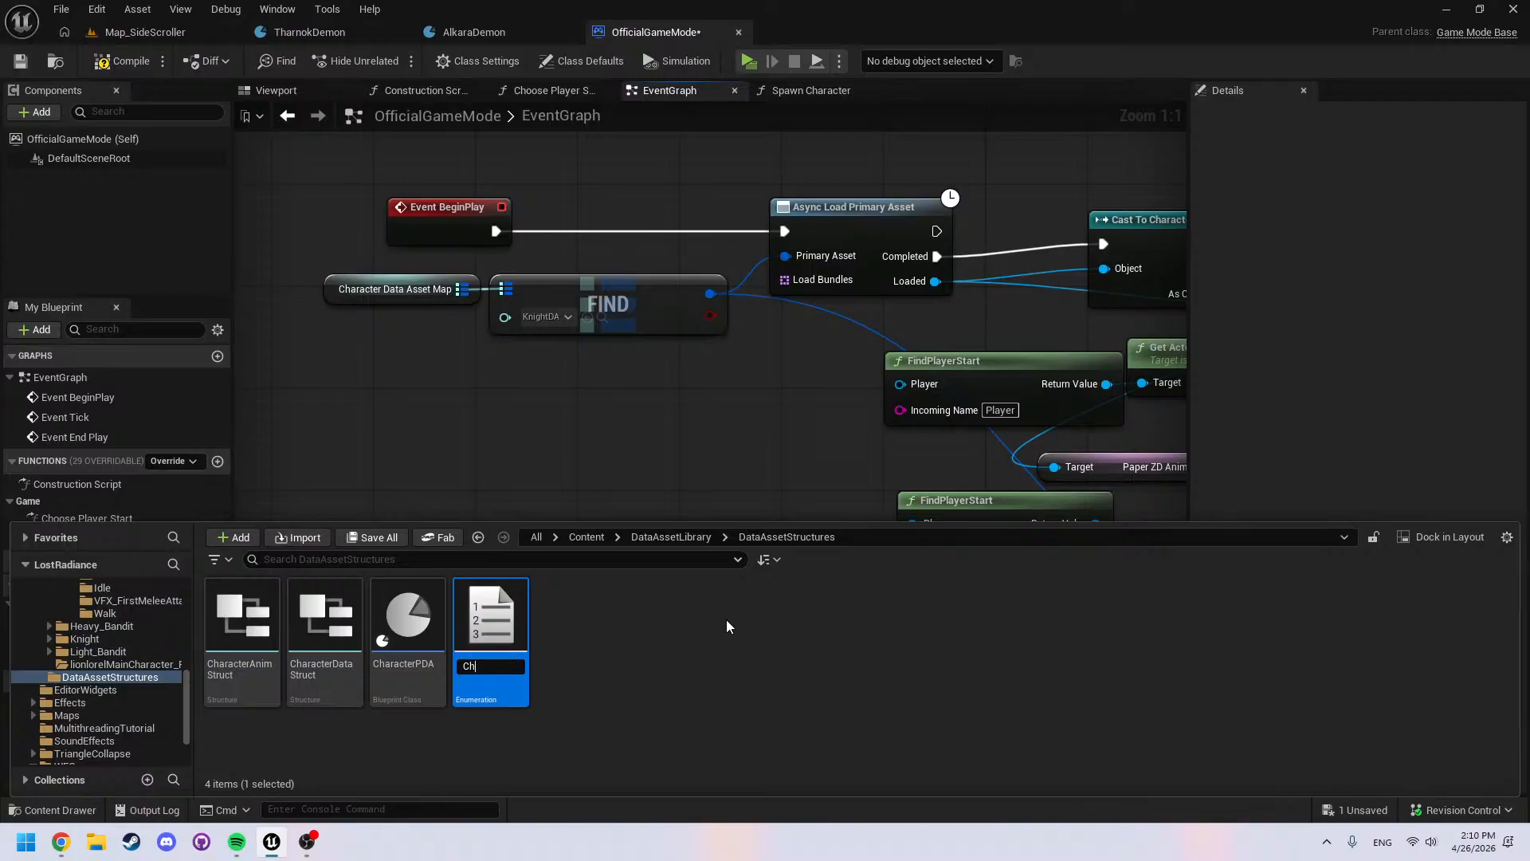
pyautogui.write('aracterProfiles')
pyautogui.press('Return')
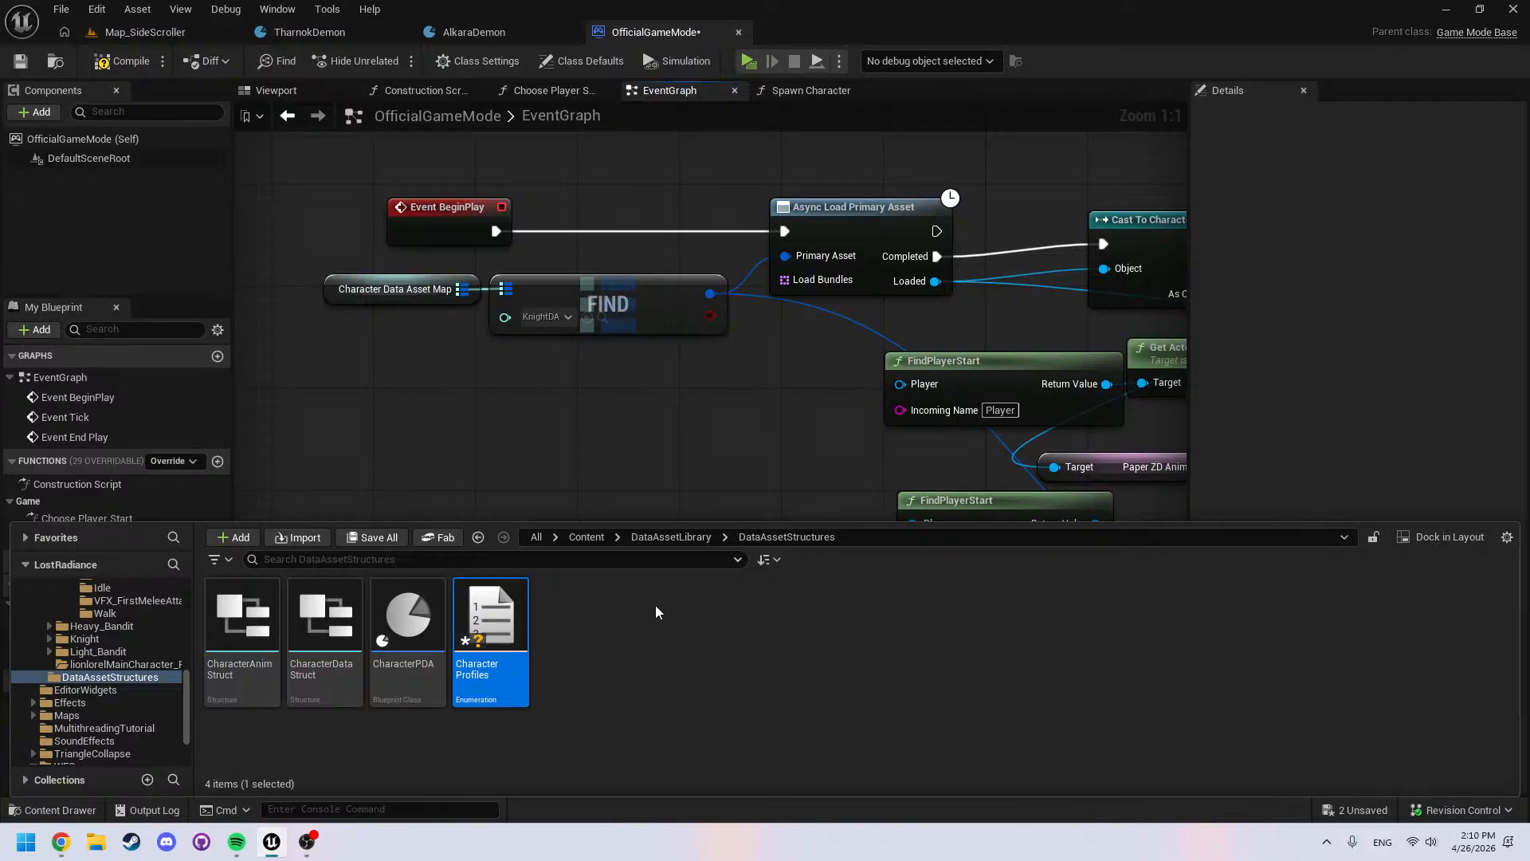
# Add an enumerator with the display name Curse Demon to the CharacterProfiles enumeration and save
pyautogui.doubleClick(490, 618)
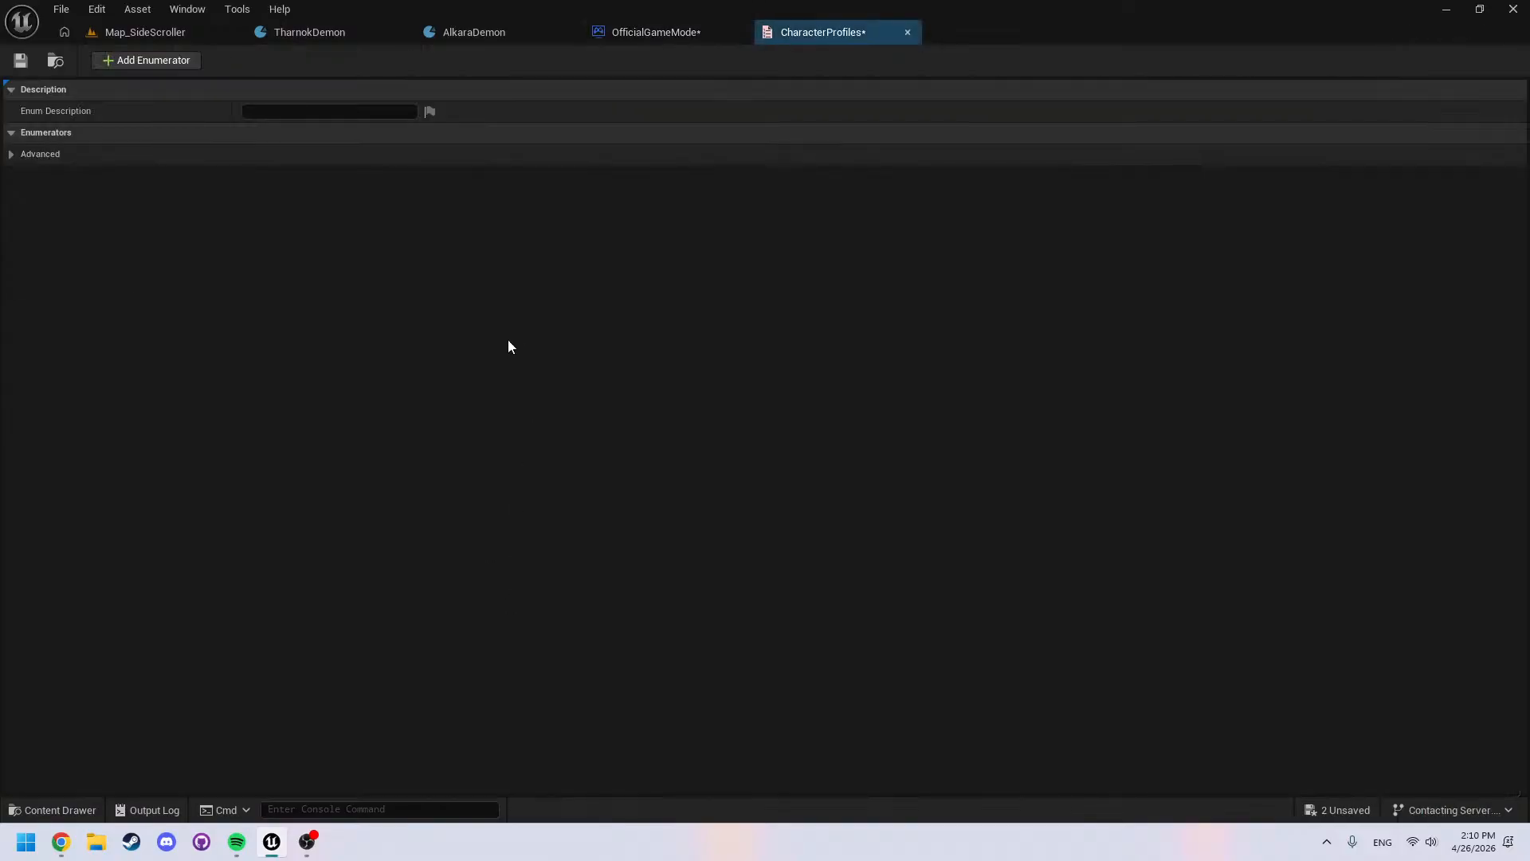
pyautogui.click(118, 66)
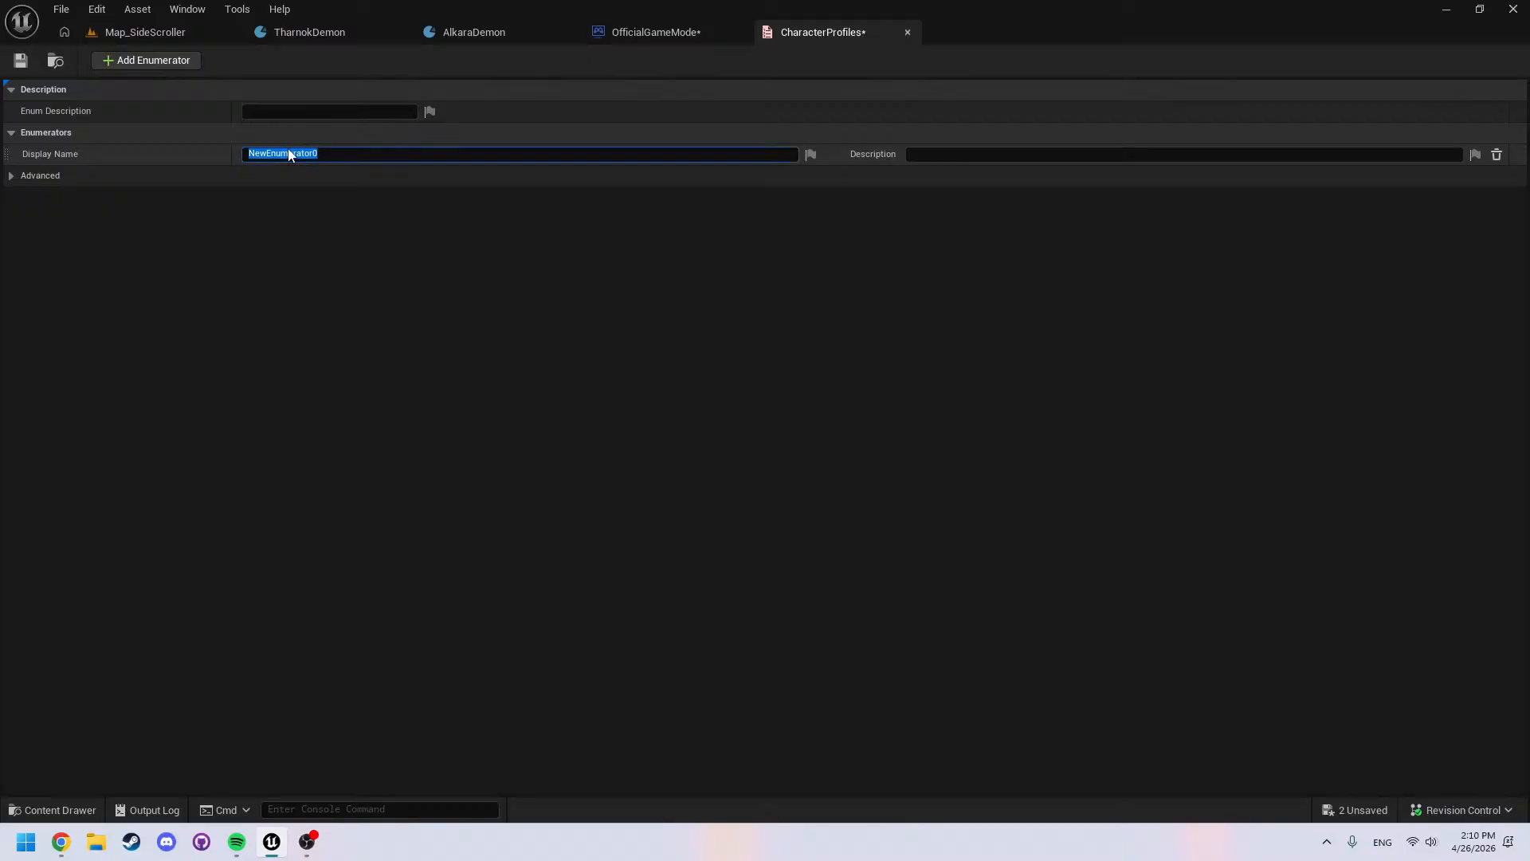
pyautogui.write('CurseDemon')
pyautogui.click(273, 152)
pyautogui.click(349, 246)
pyautogui.hotkey('ctrl', 's')
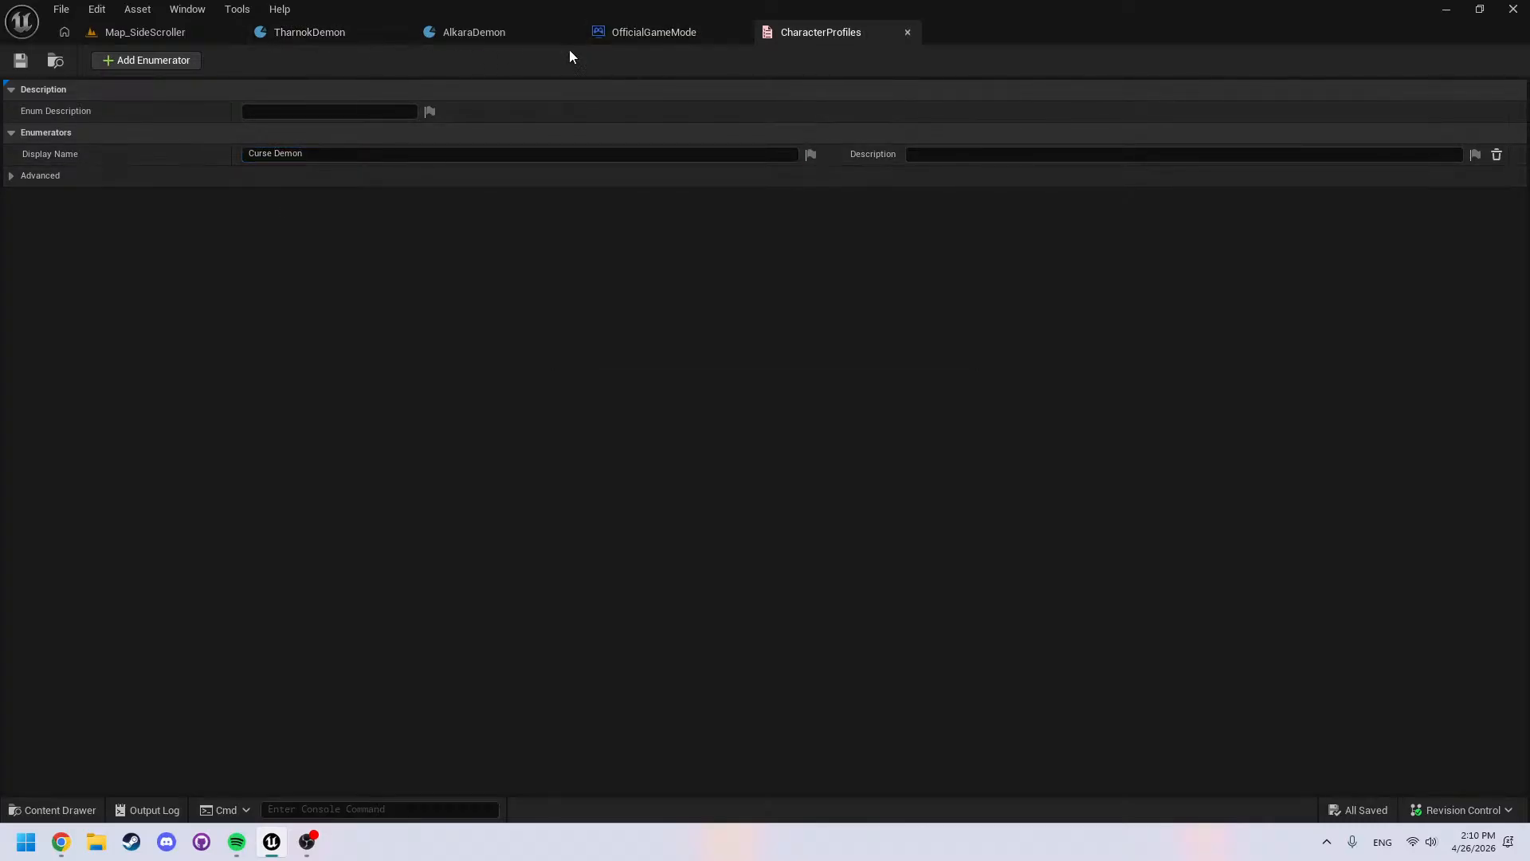
# Try to find the new enumeration among Character Profile Map's key types by searching for "profil"
pyautogui.click(649, 32)
pyautogui.click(67, 656)
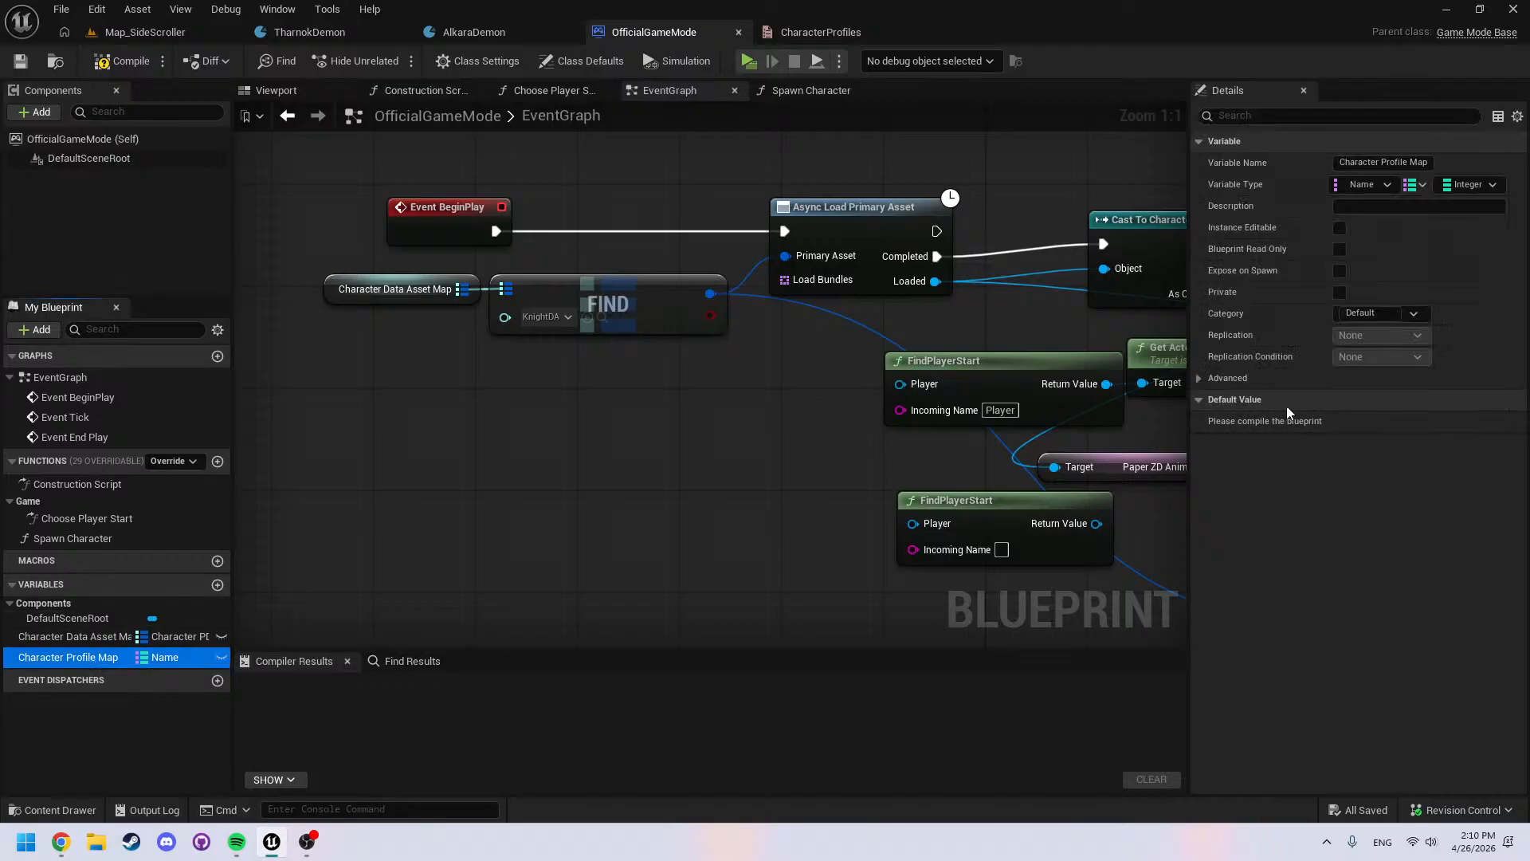
pyautogui.click(1376, 185)
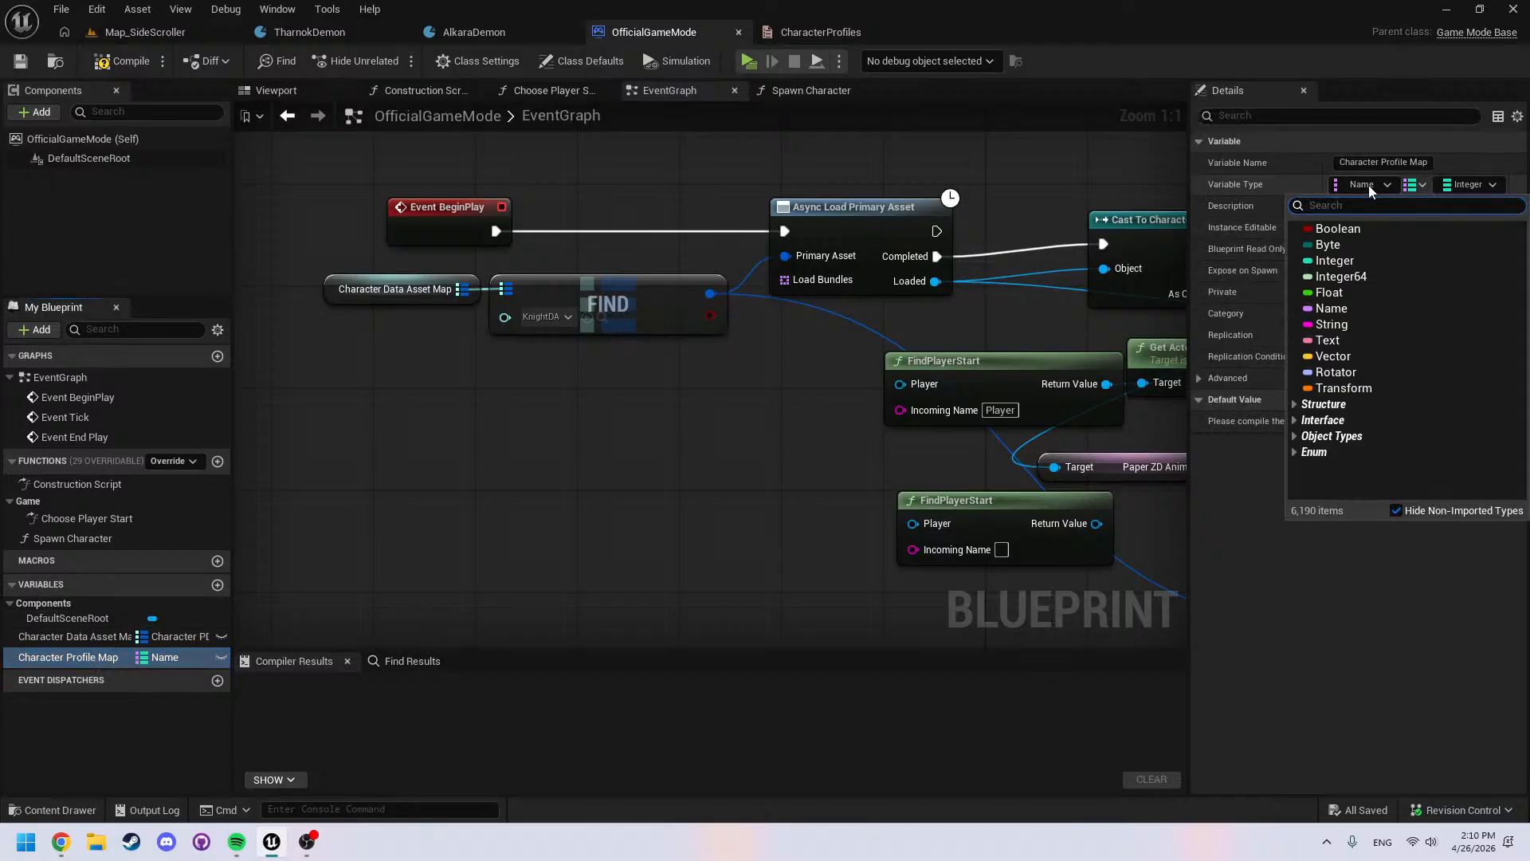
pyautogui.write('pro')
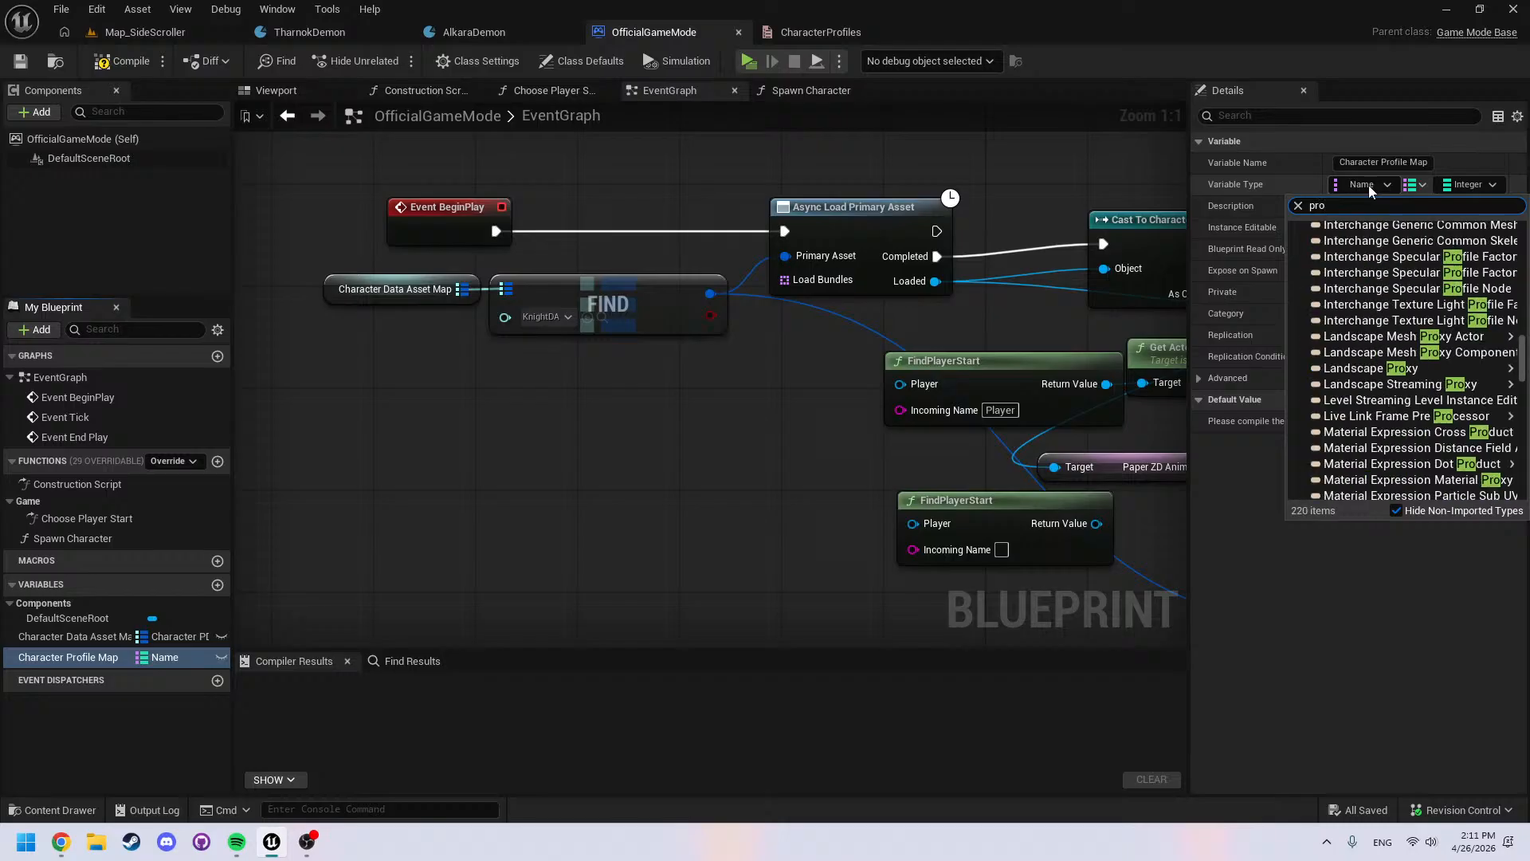
pyautogui.write('fil')
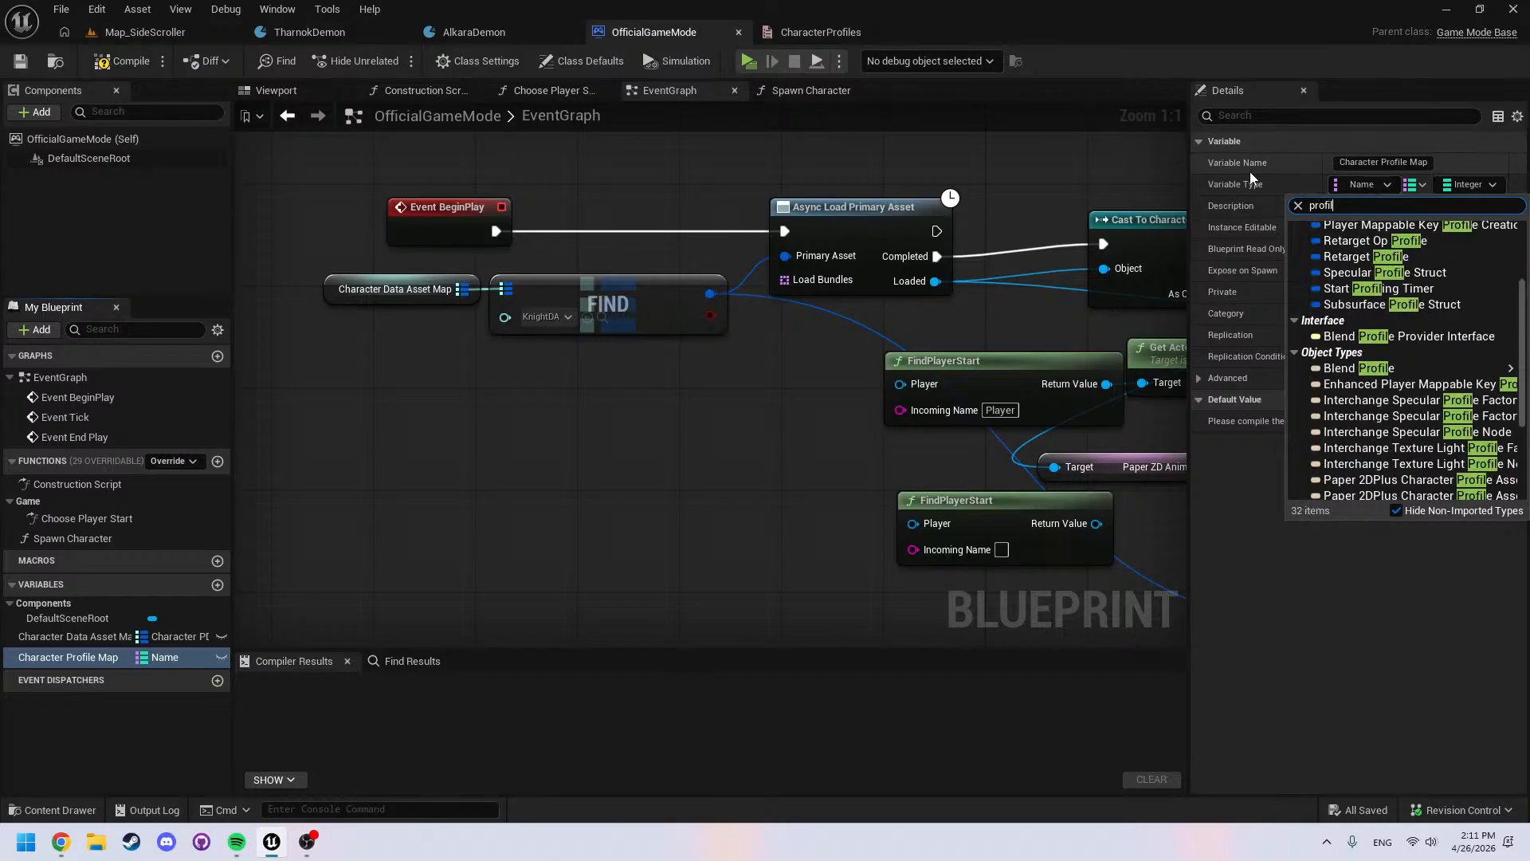
# Rename the CharacterProfiles enumeration to CharacterProfilesEnum in the DataAssetStructures folder
pyautogui.click(811, 36)
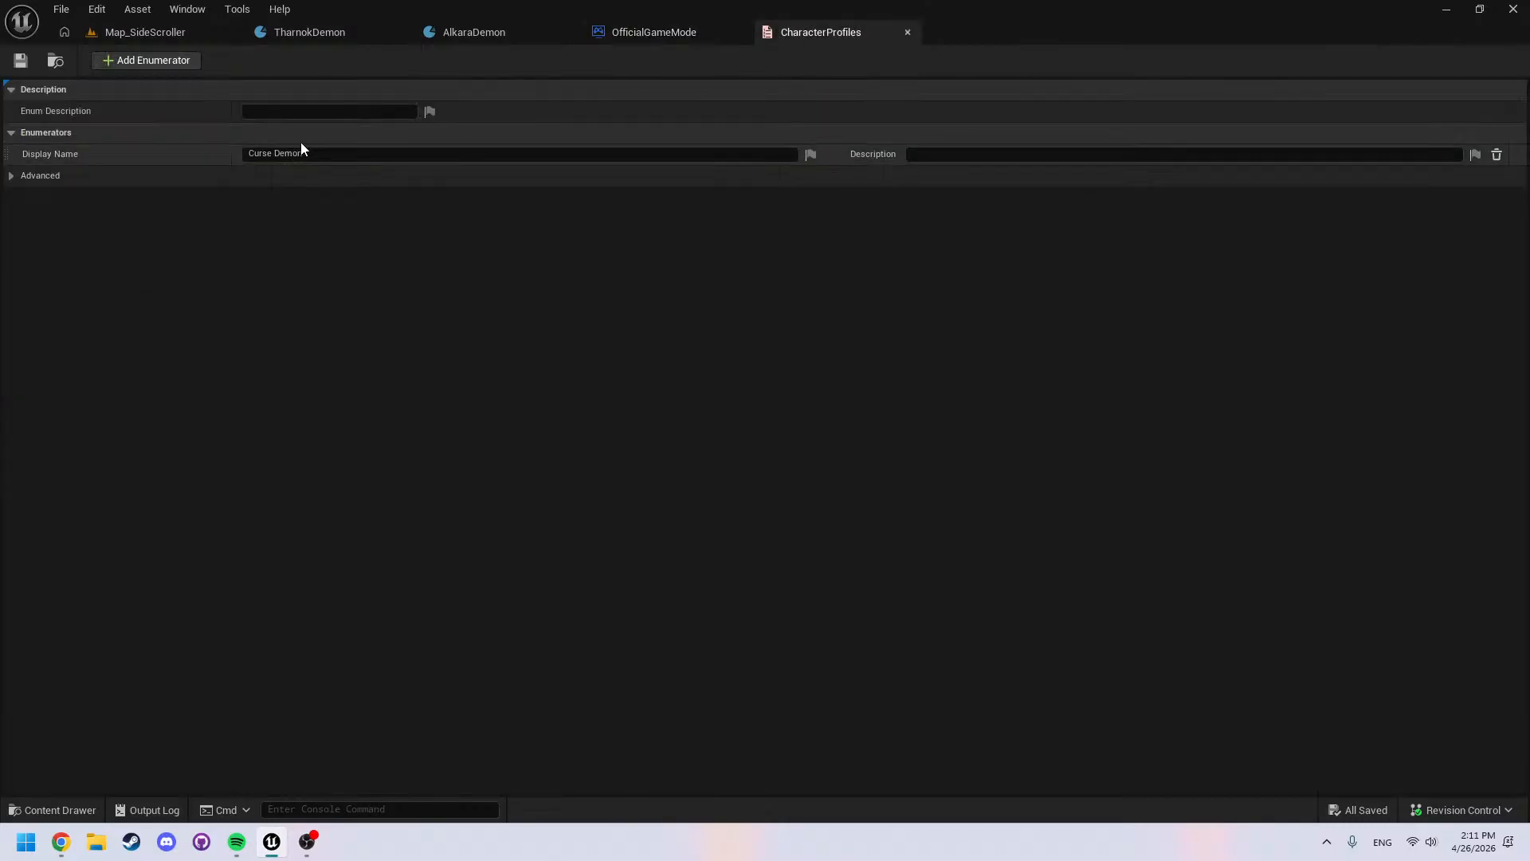
pyautogui.press('F2')
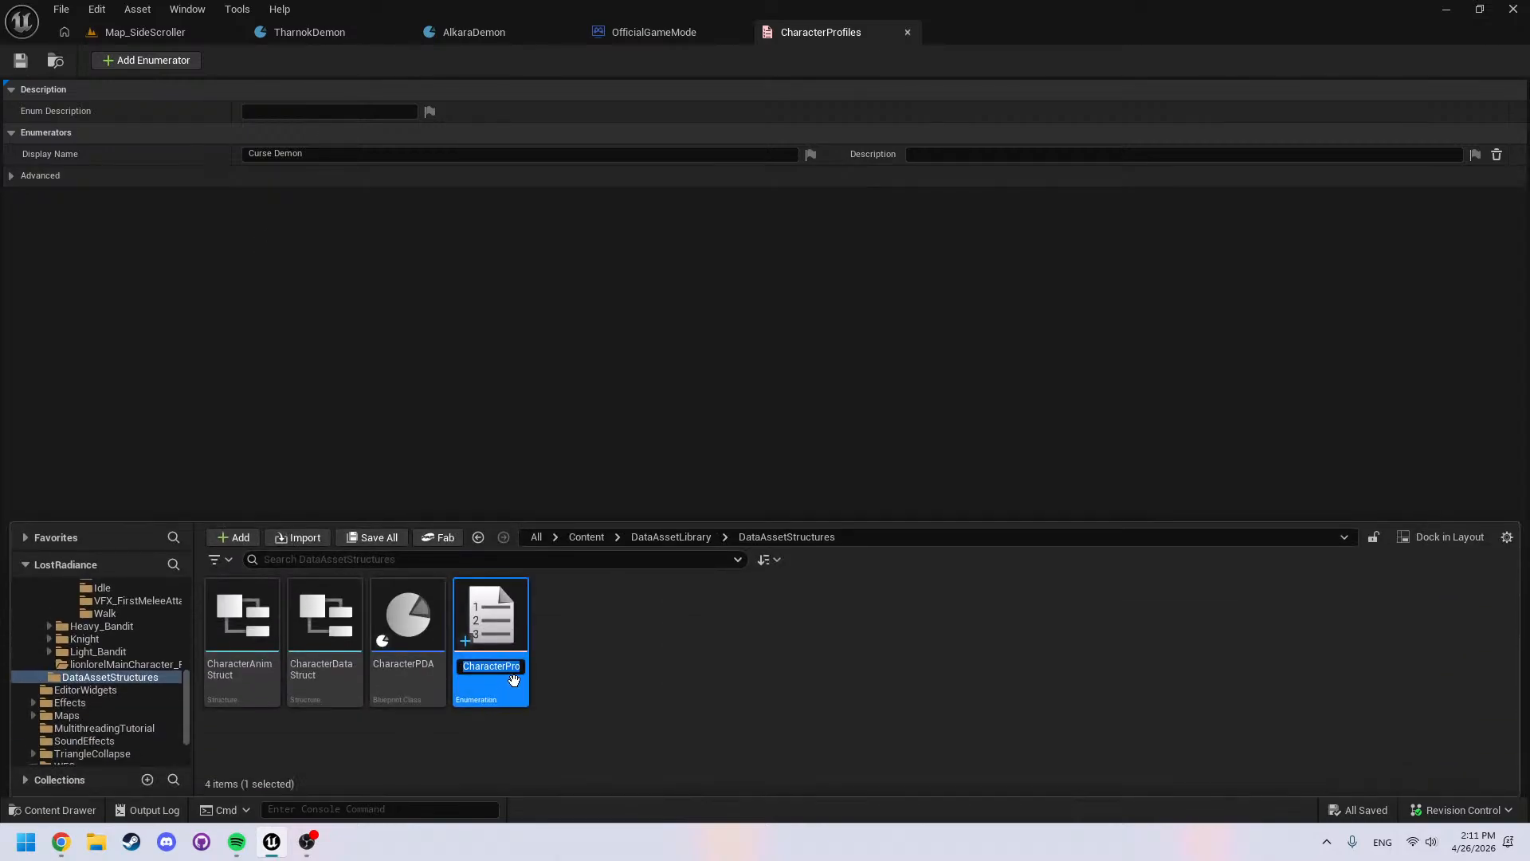
pyautogui.press('Right')
pyautogui.write('Enum')
pyautogui.press('Return')
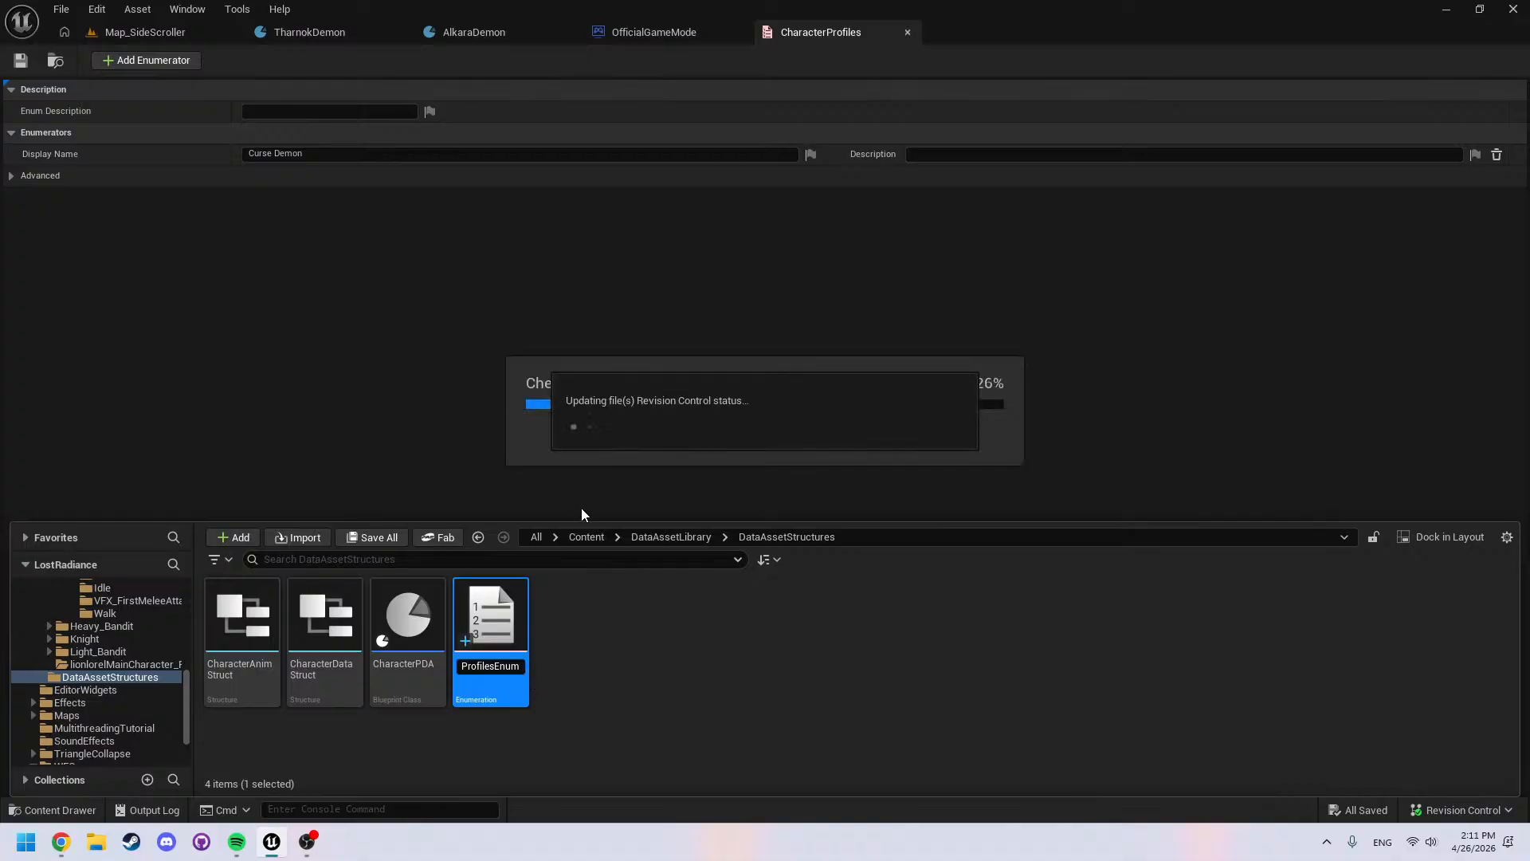
# Set the key type of OfficialGameMode's Character Profile Map variable to Character Profiles Enum
pyautogui.click(656, 38)
pyautogui.click(1356, 185)
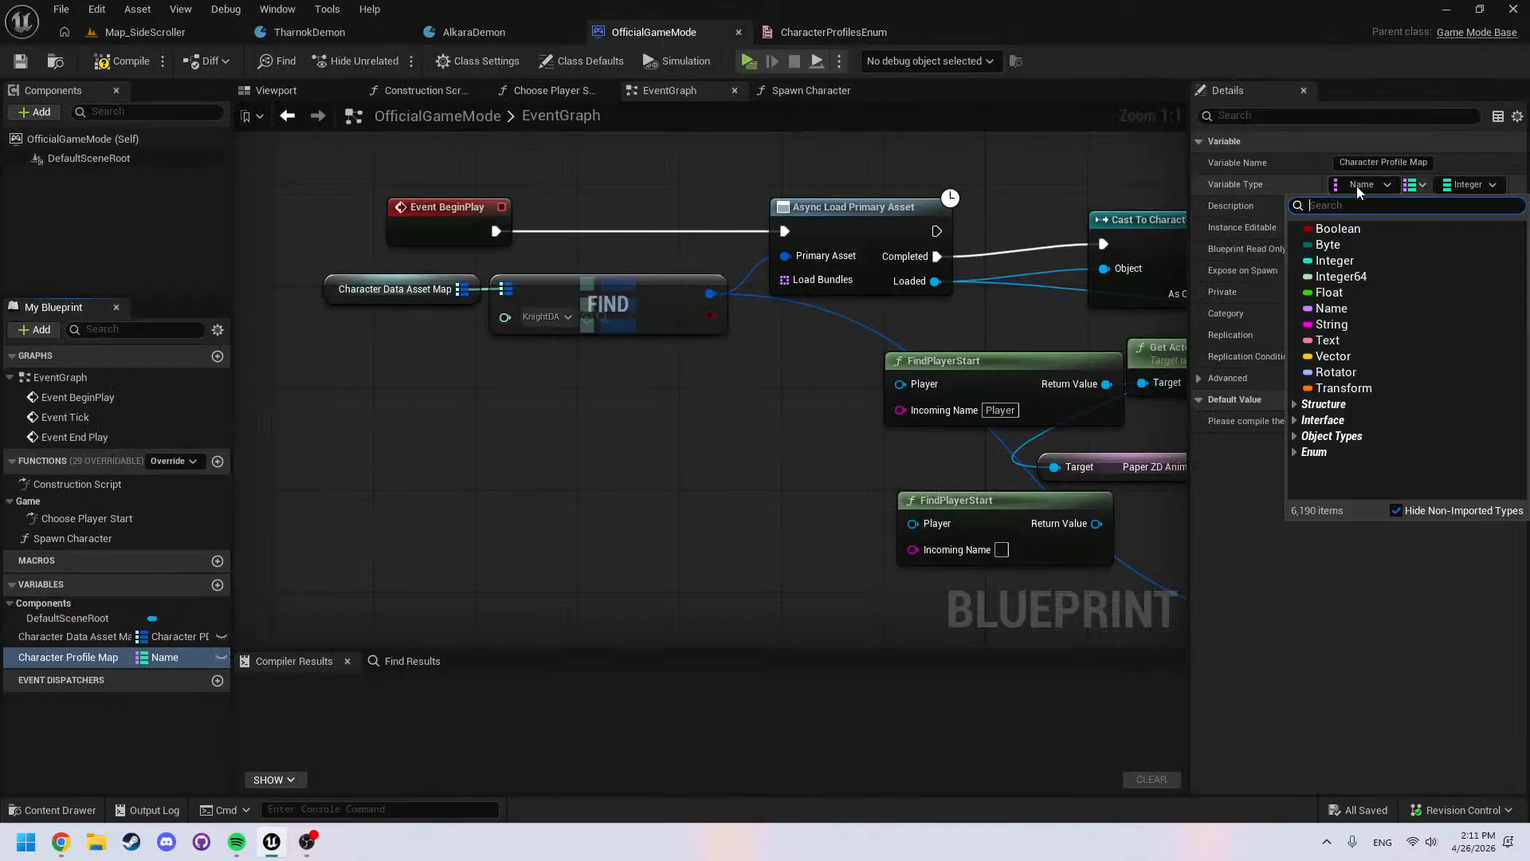
pyautogui.write('pro')
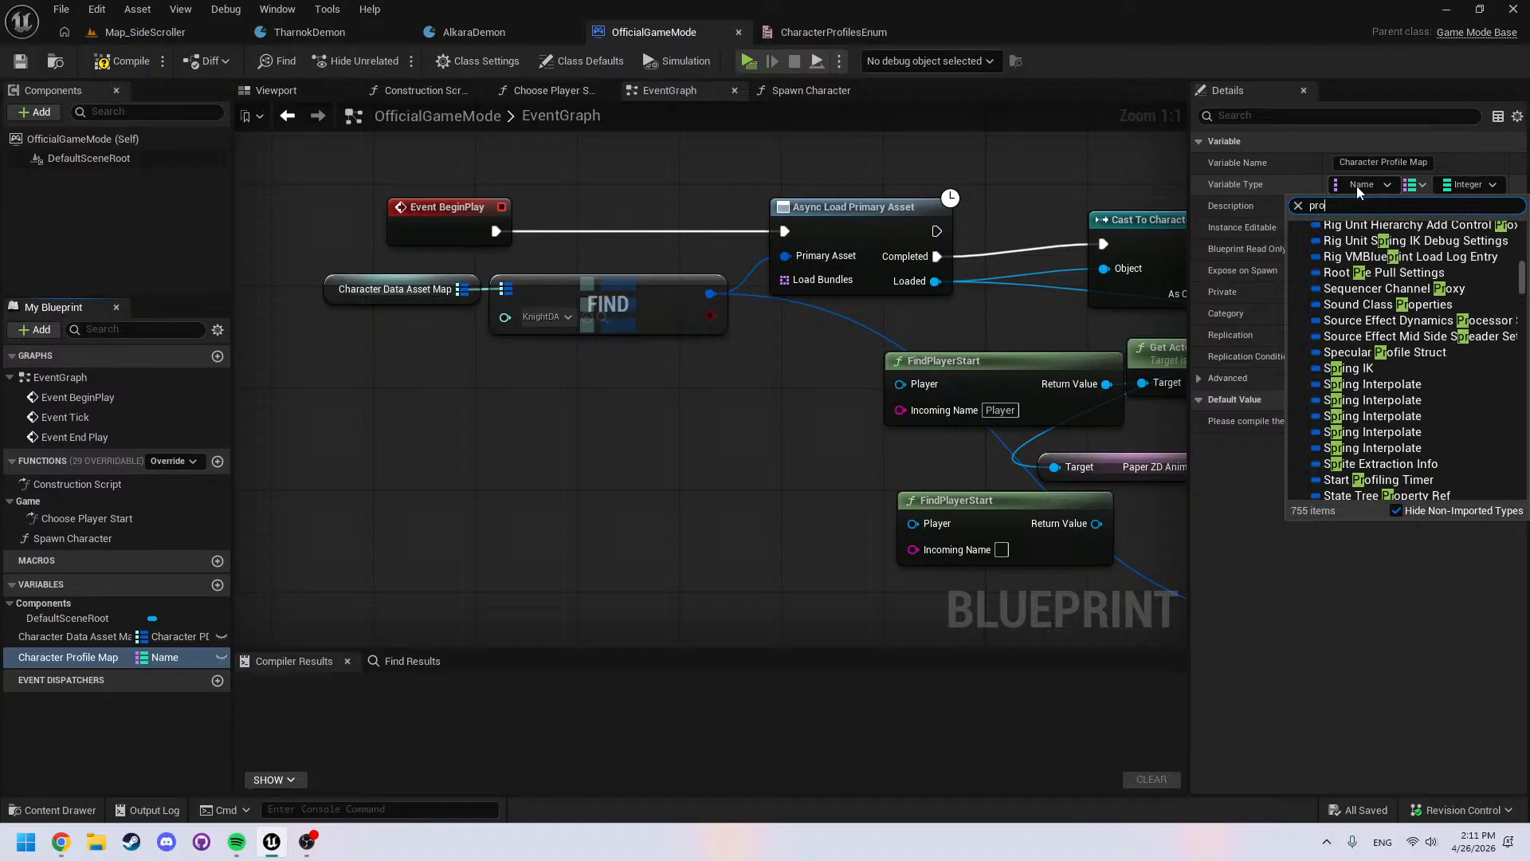
pyautogui.write('filesen')
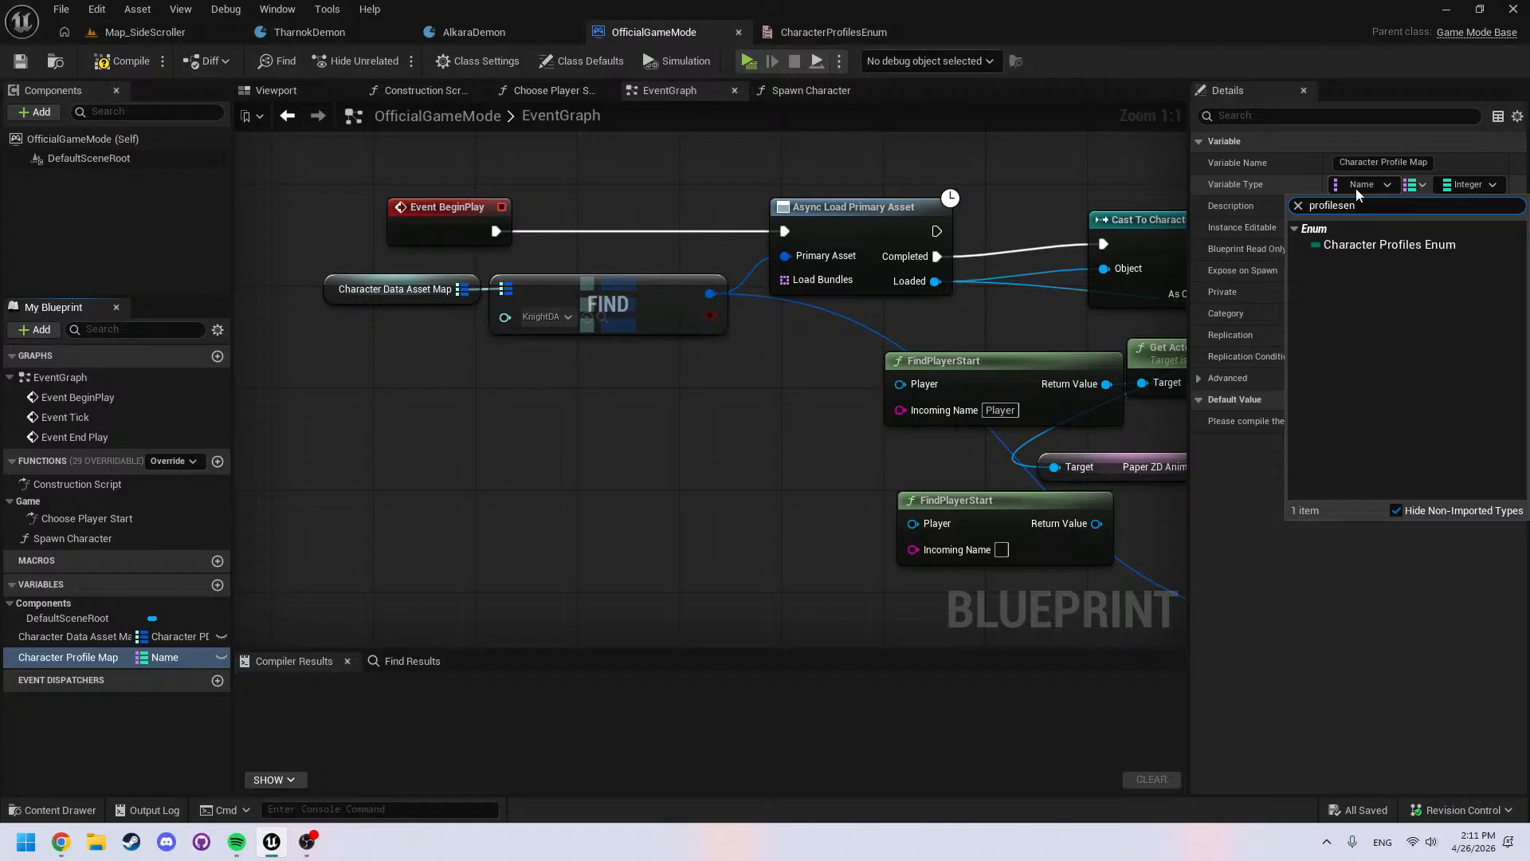
pyautogui.click(1376, 242)
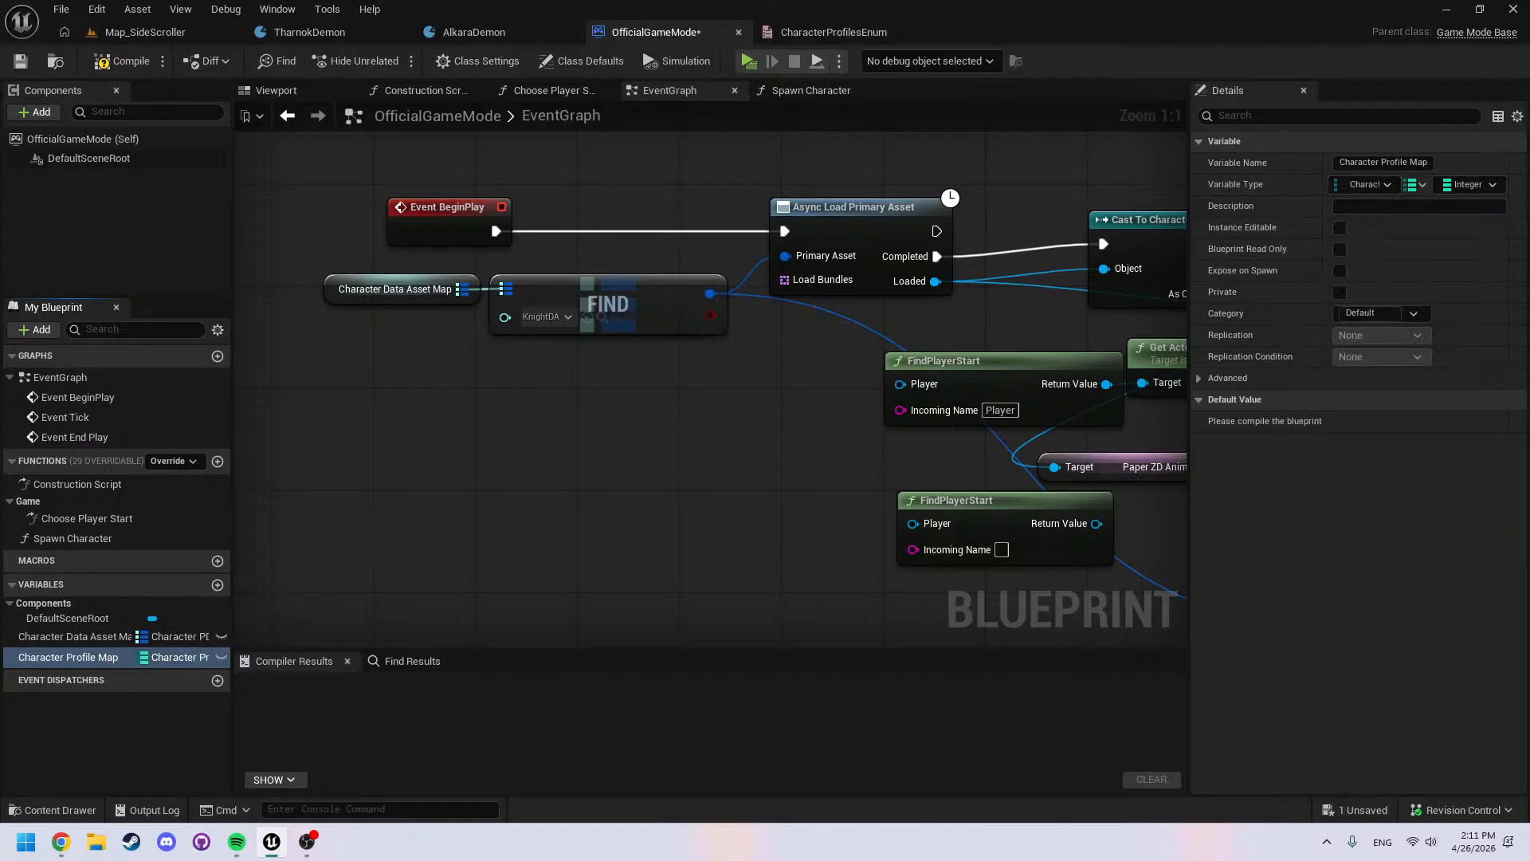
# Set Character Profile Map's value type to Paper 2DPlus Character Profile Asset object reference and compile the blueprint
pyautogui.click(1477, 185)
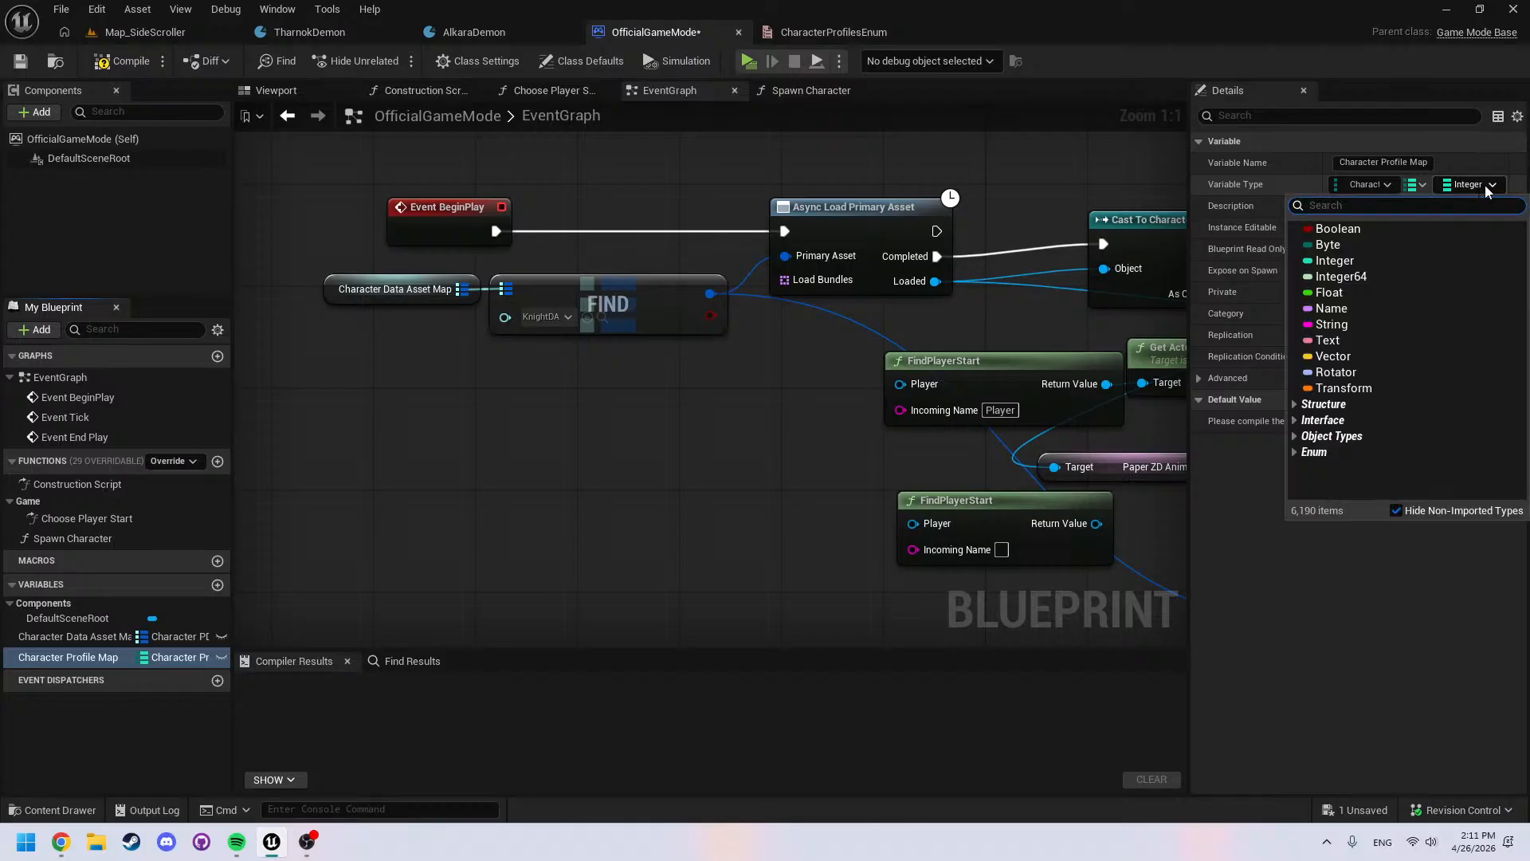
pyautogui.write('paper2d')
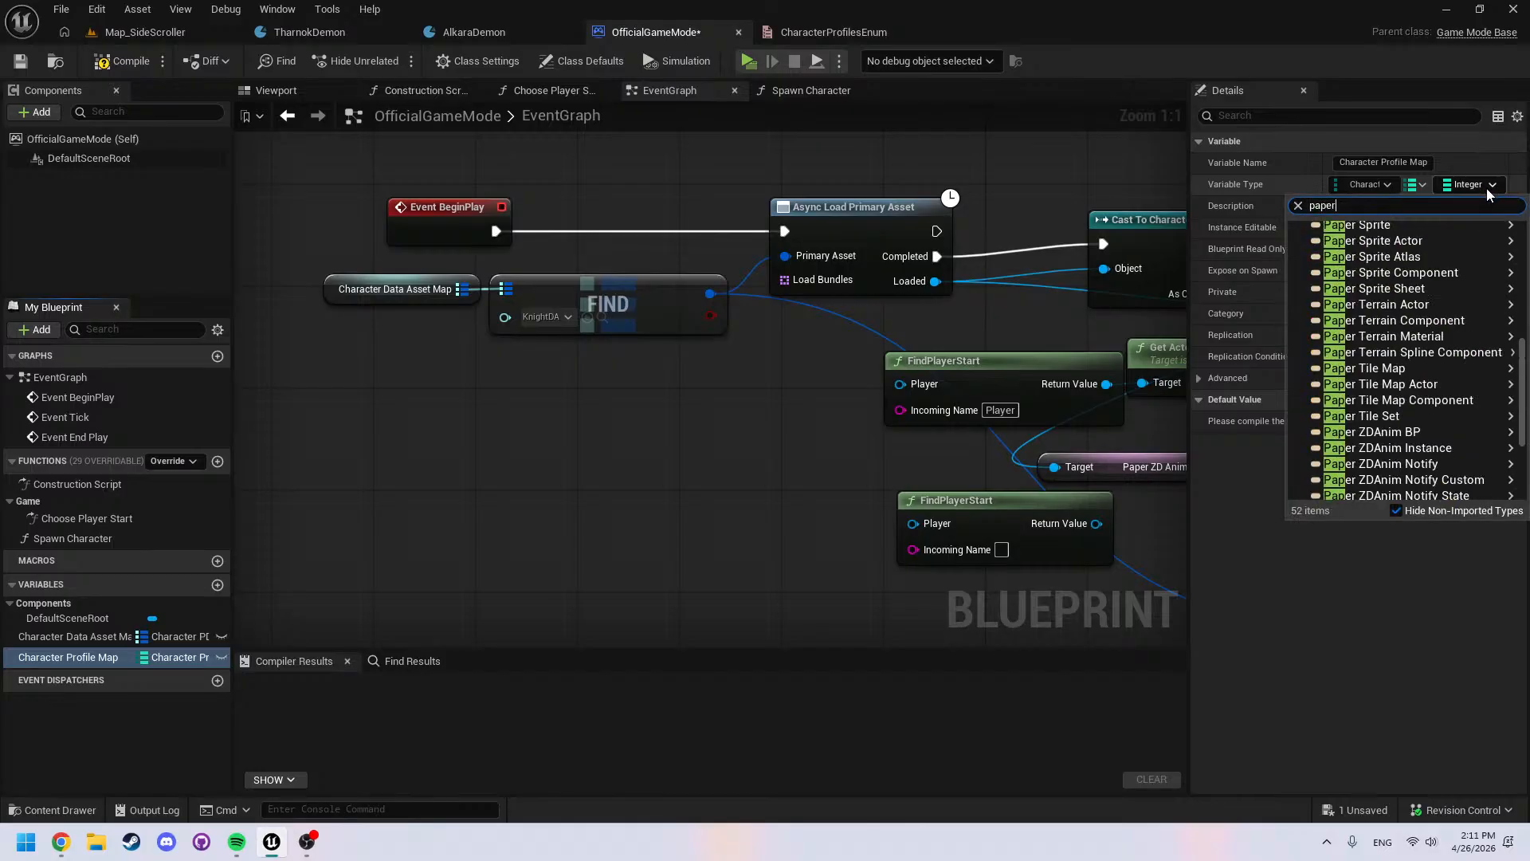
pyautogui.moveTo(1421, 449)
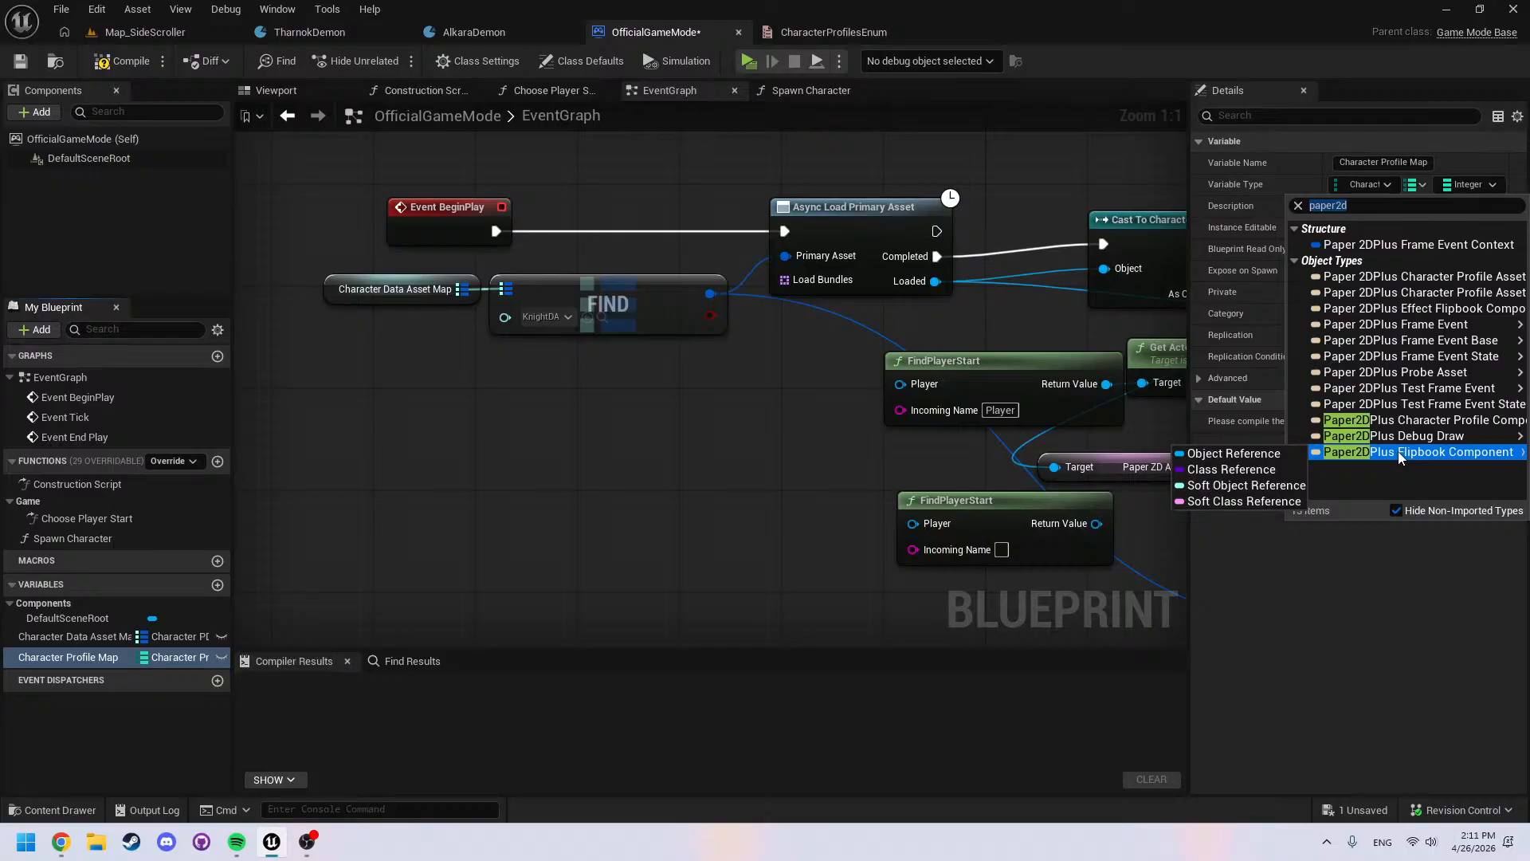
pyautogui.moveTo(1417, 284)
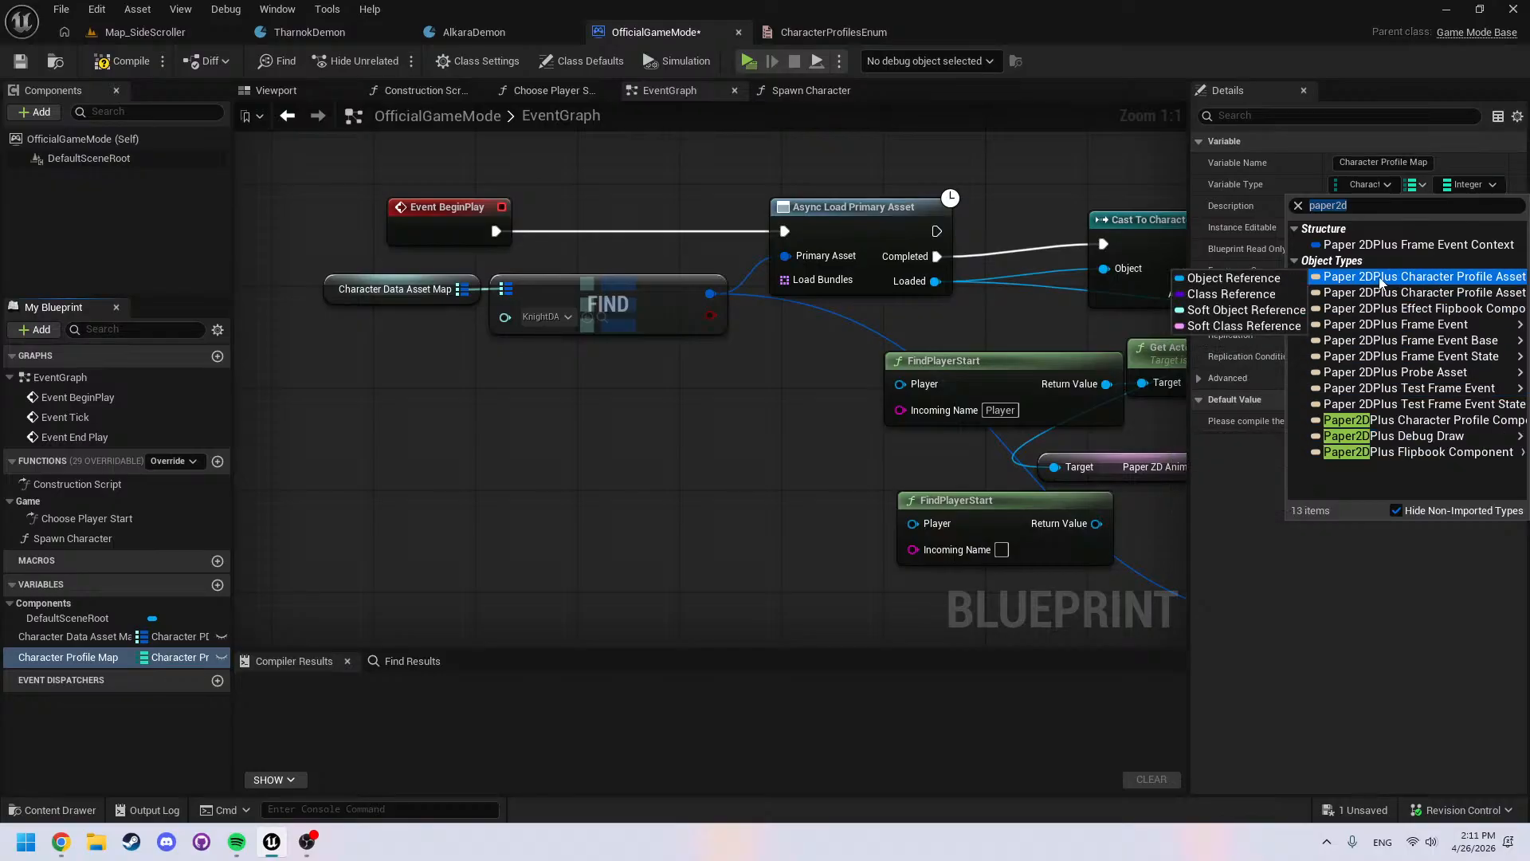
pyautogui.moveTo(1378, 300)
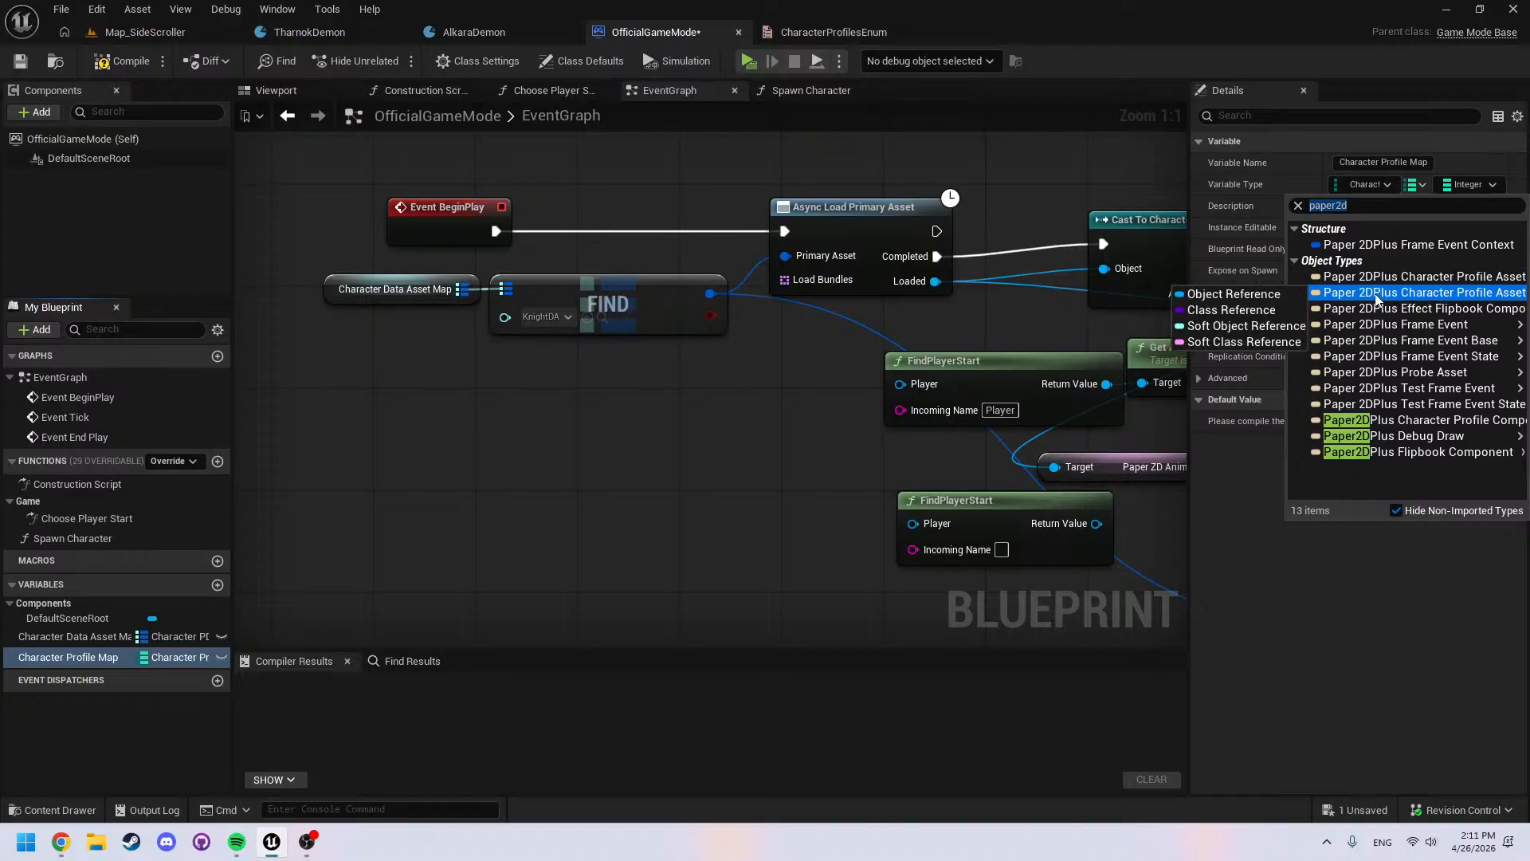
pyautogui.moveTo(1511, 282)
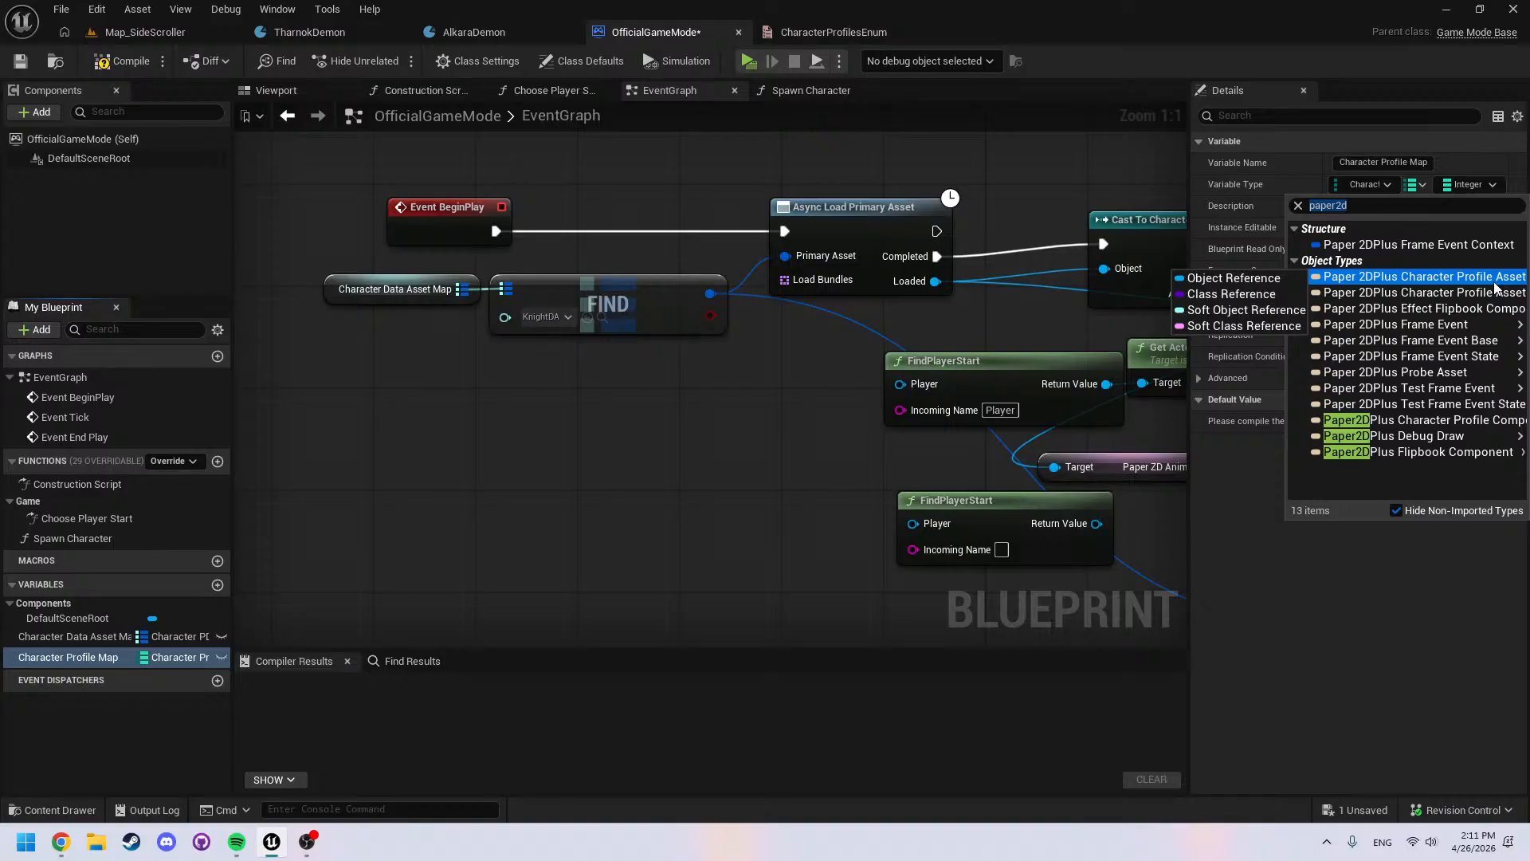
pyautogui.click(1496, 287)
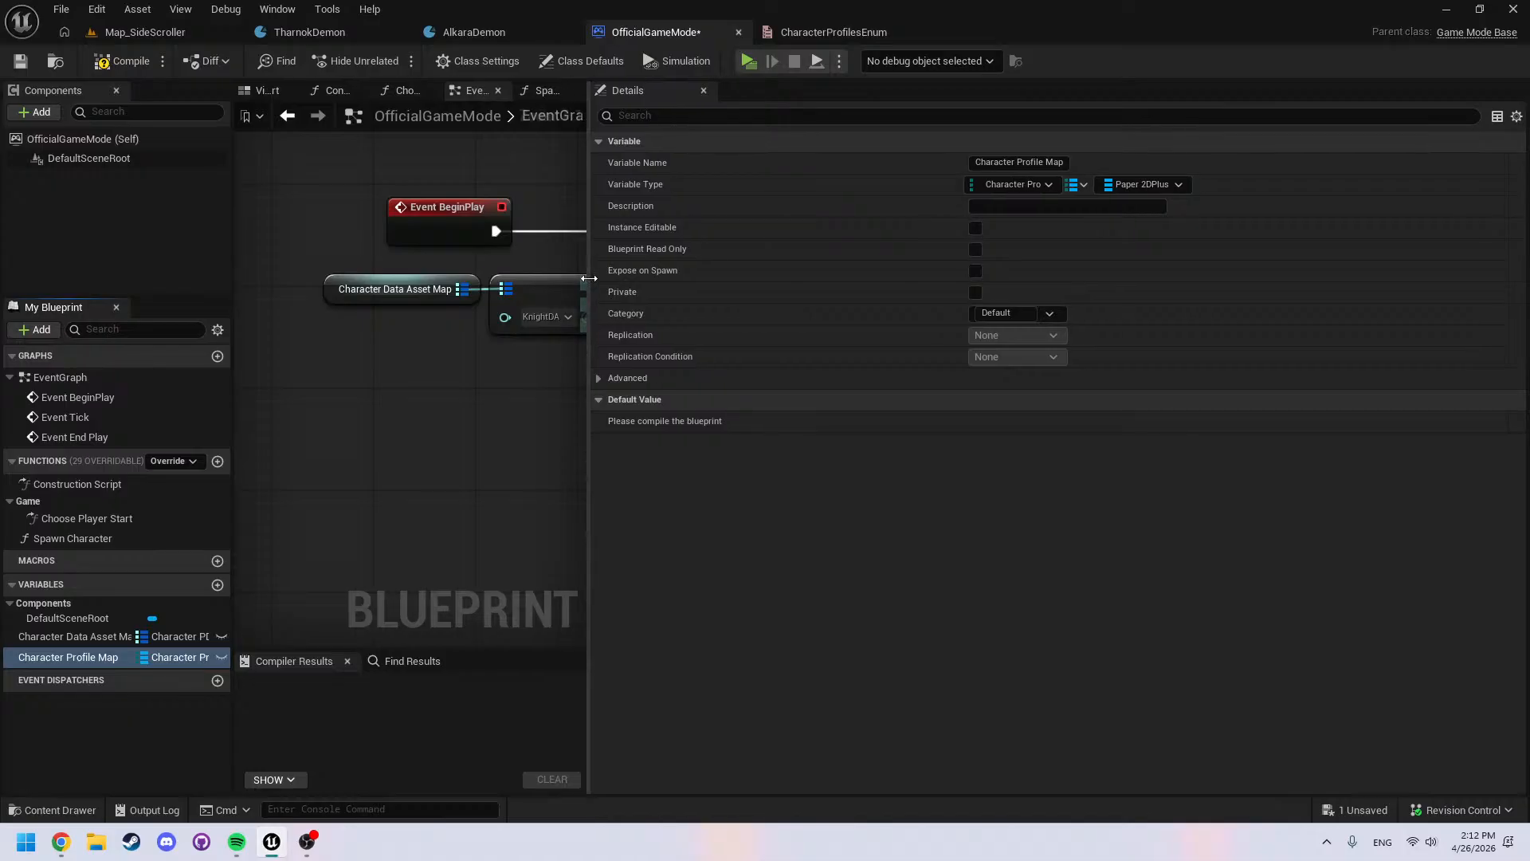
pyautogui.moveTo(590, 277); pyautogui.dragTo(723, 278)
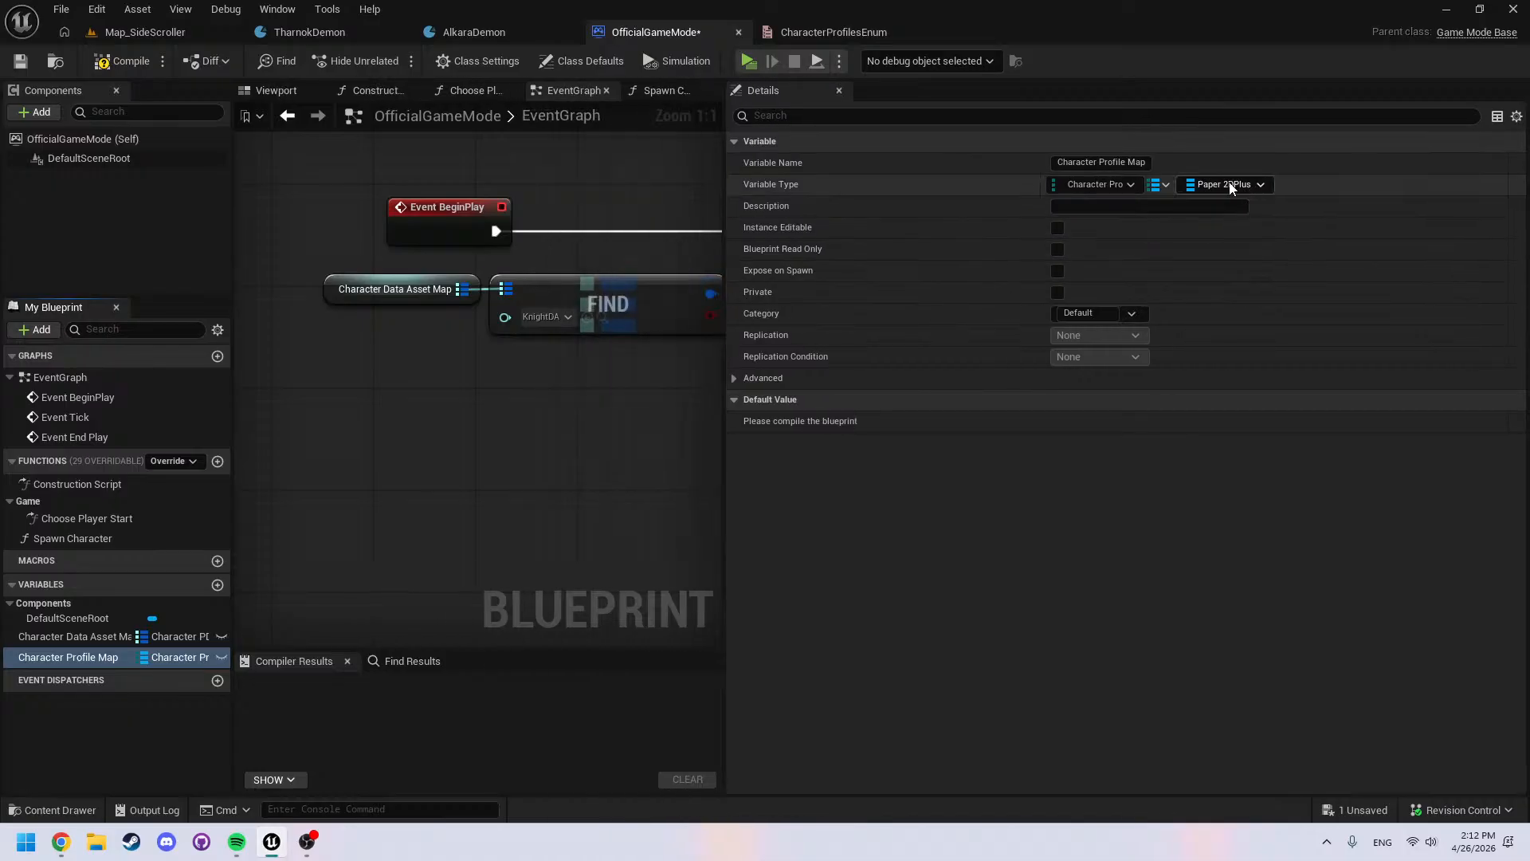
pyautogui.click(1246, 183)
pyautogui.click(328, 177)
pyautogui.click(124, 67)
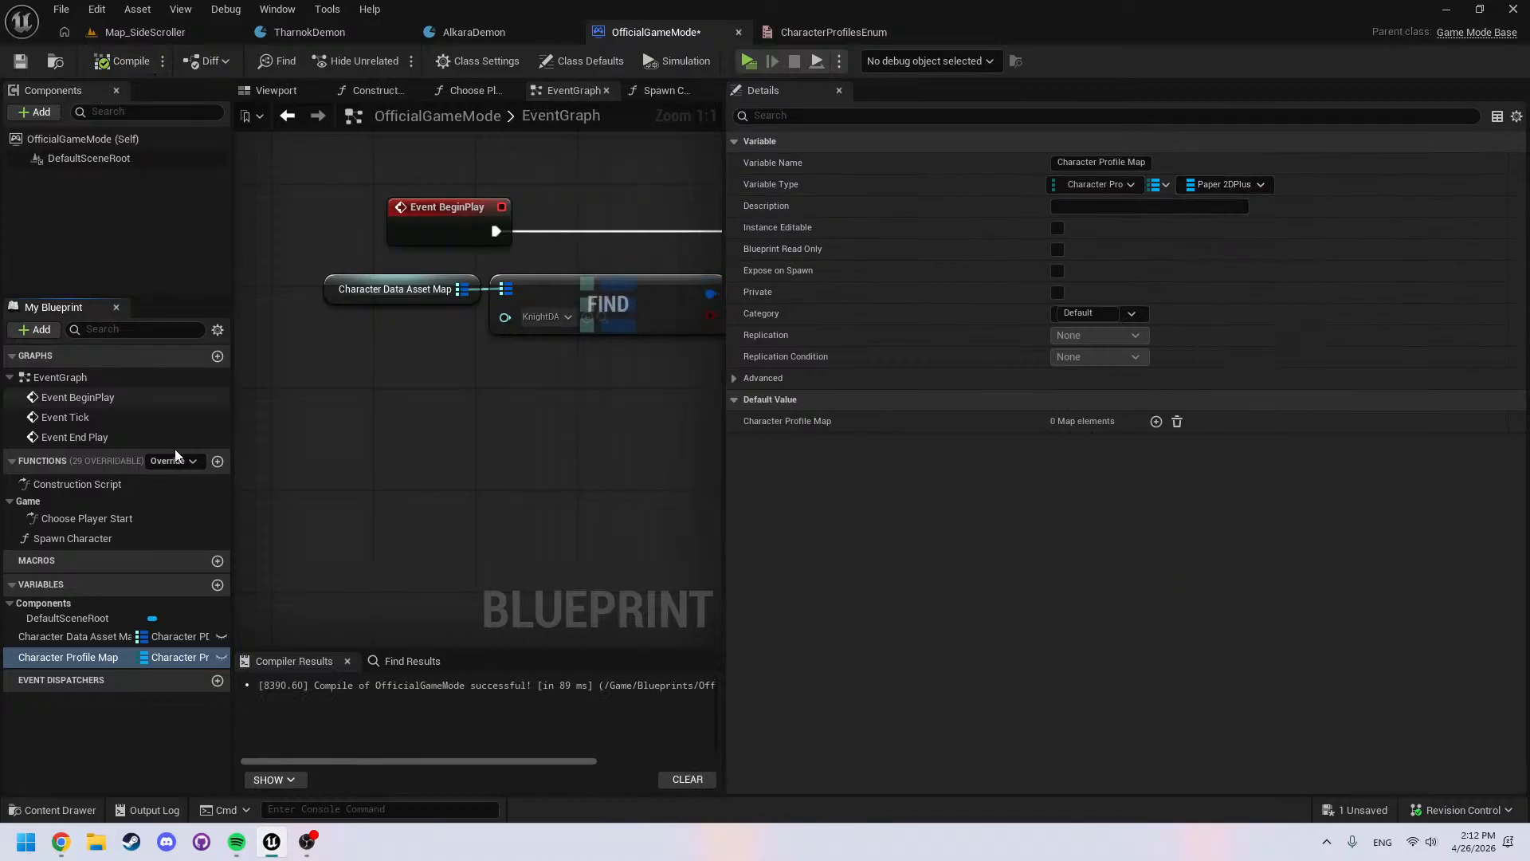
# Search Character Profile Map's value types for "profile" to check the available character profile asset types
pyautogui.click(1203, 193)
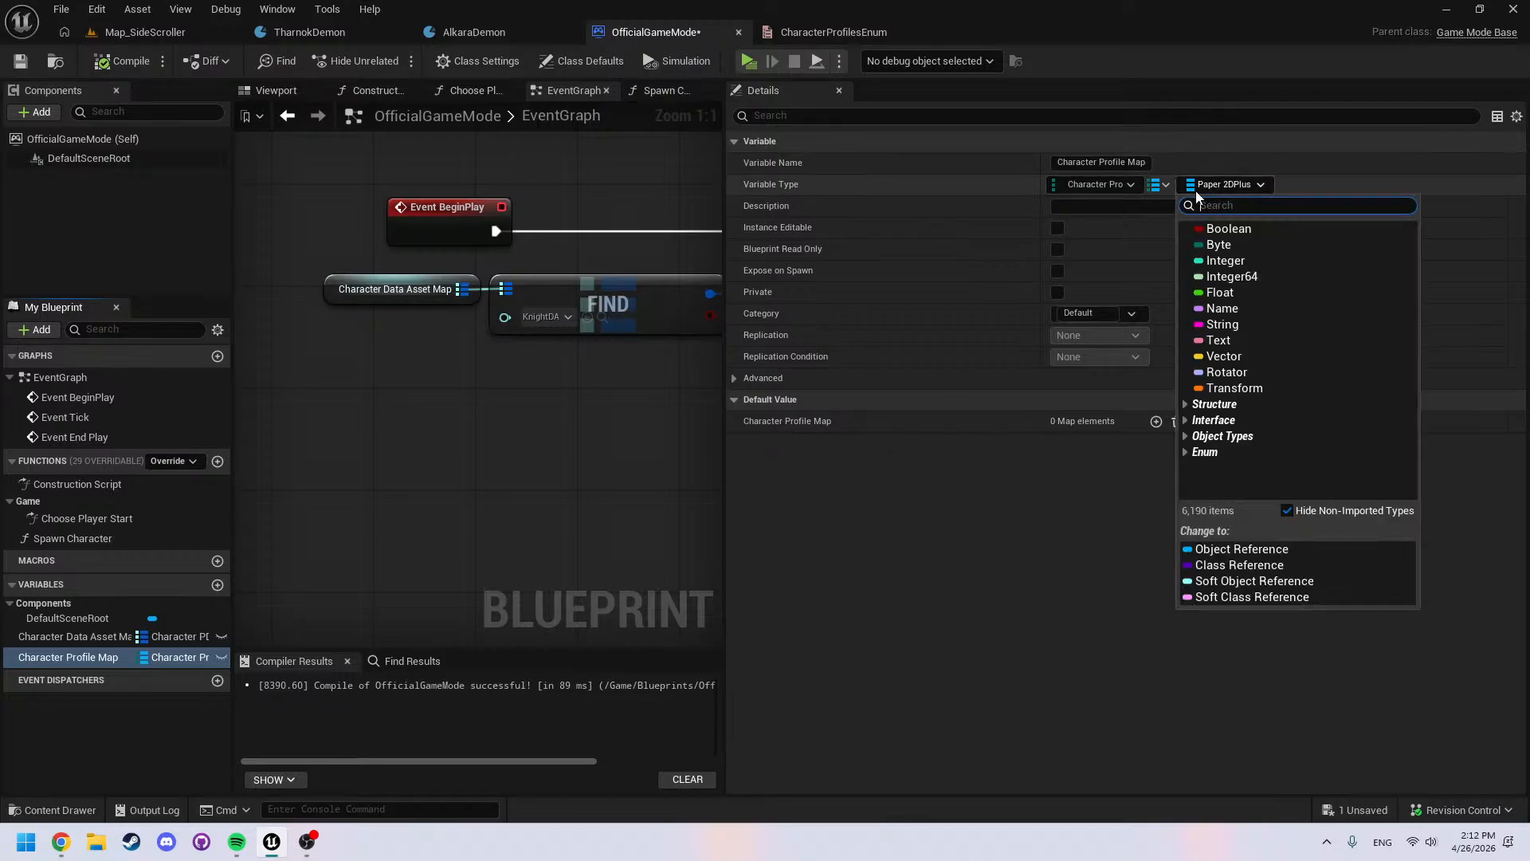
pyautogui.write('profile')
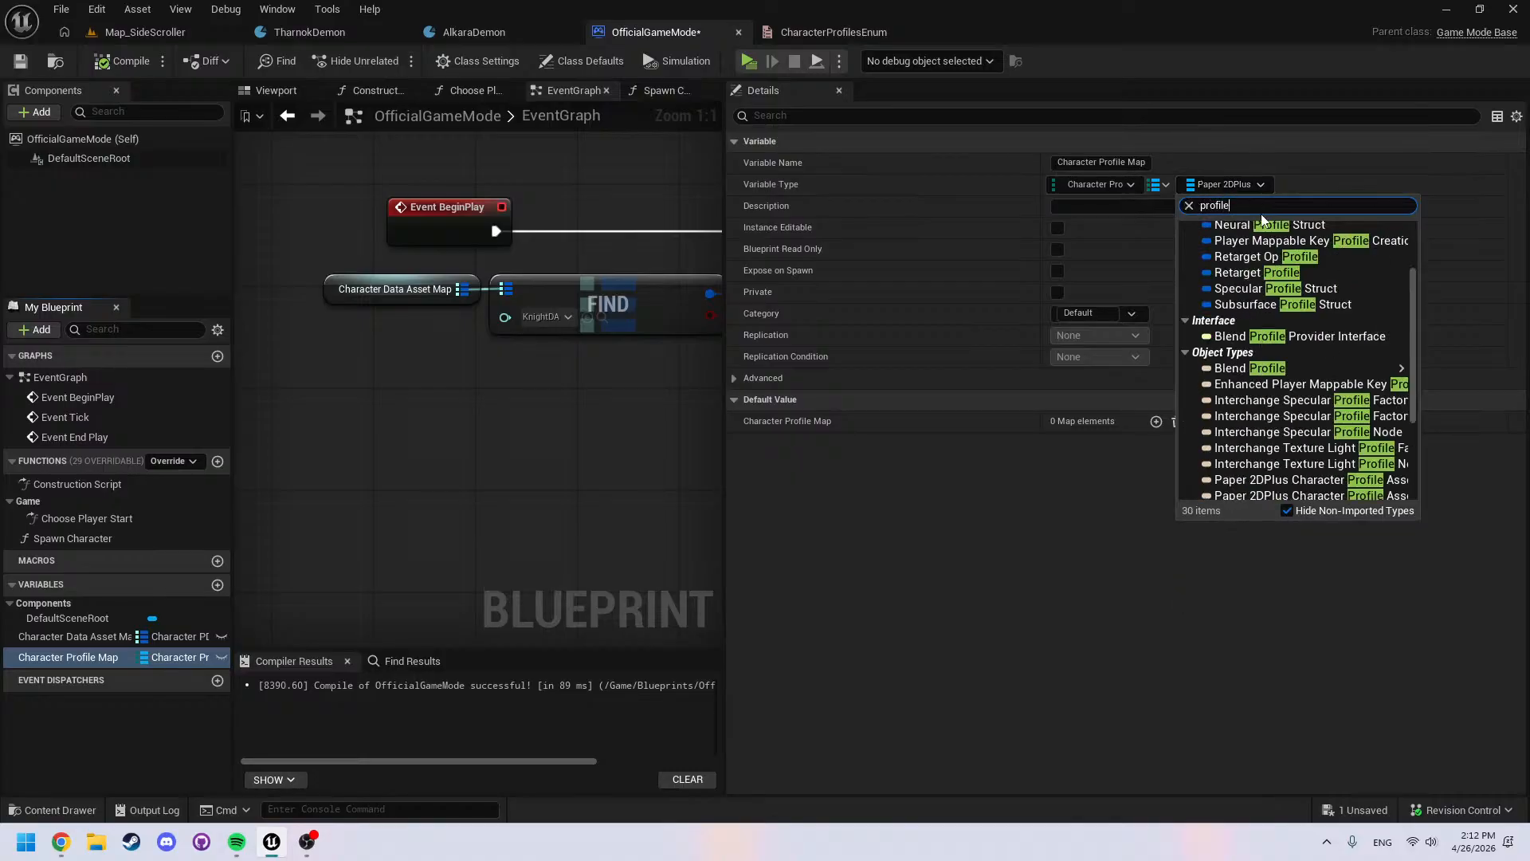
pyautogui.moveTo(1303, 297)
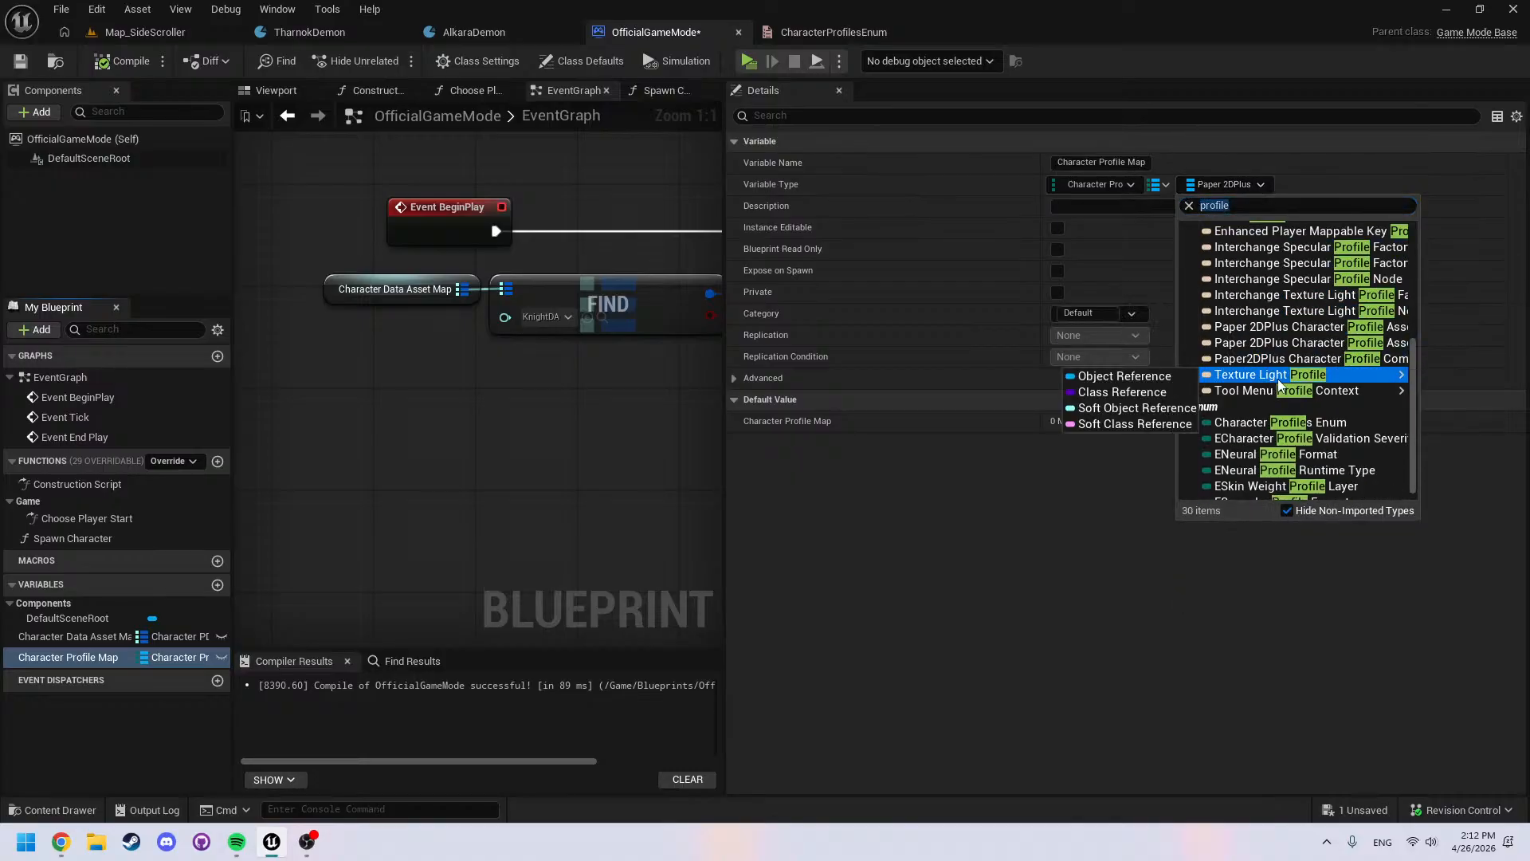
pyautogui.moveTo(1282, 363)
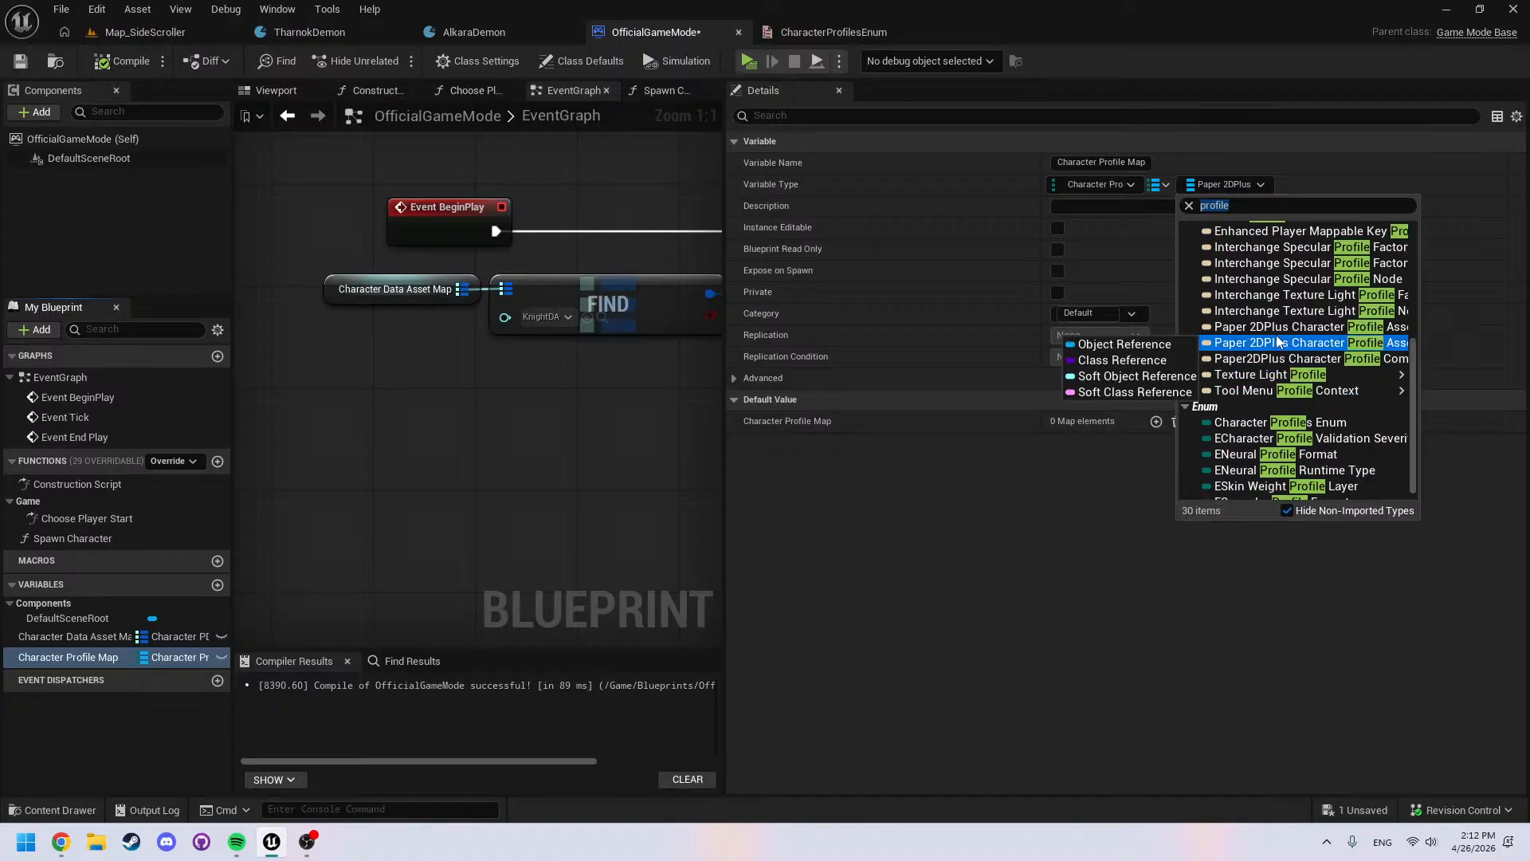
pyautogui.scroll(-1, 1277, 324)
pyautogui.moveTo(1276, 322)
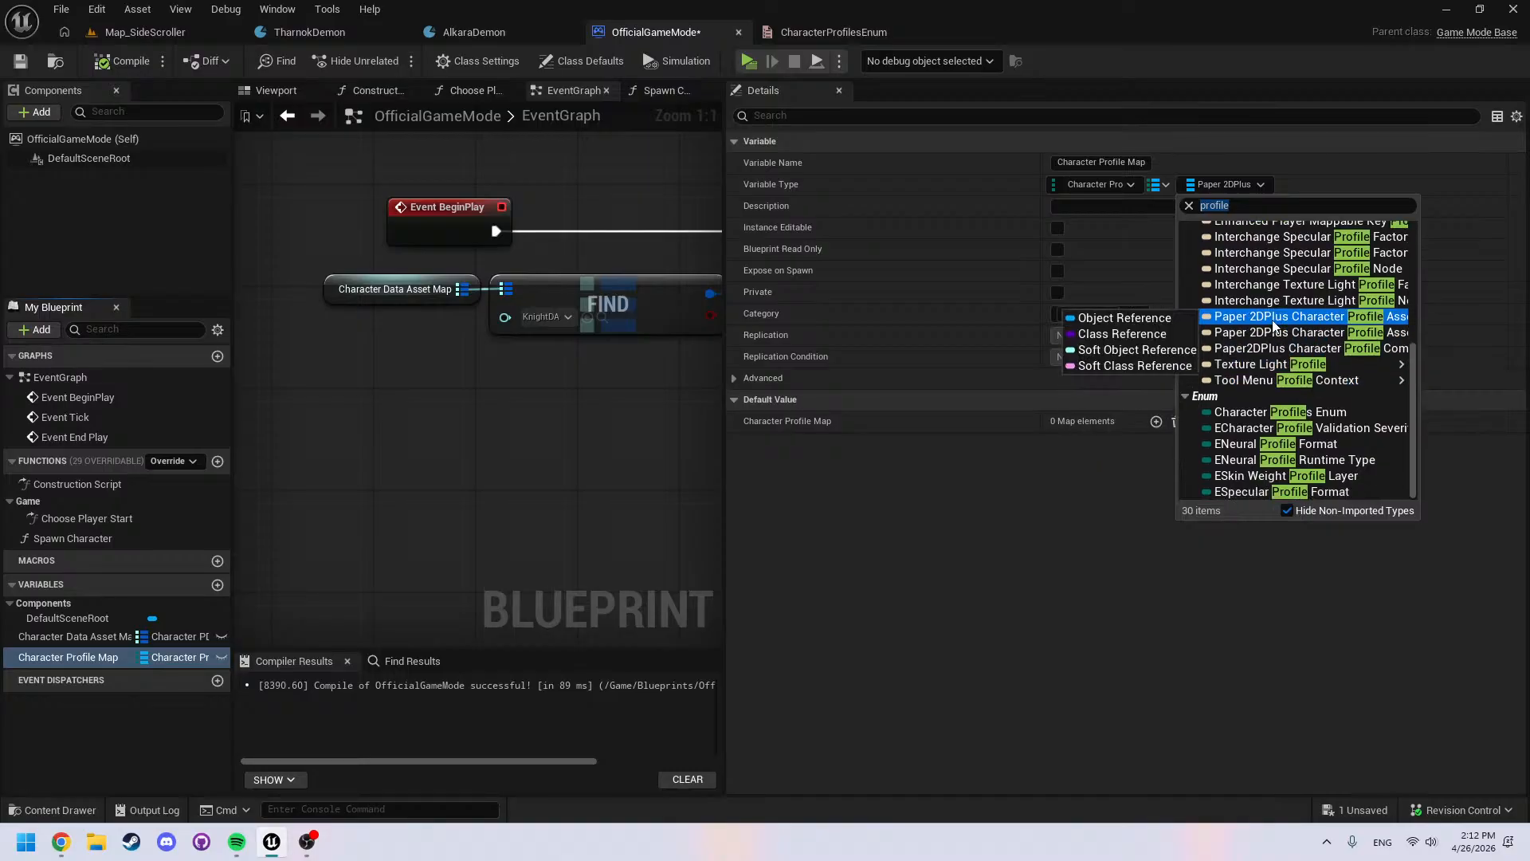
pyautogui.click(979, 552)
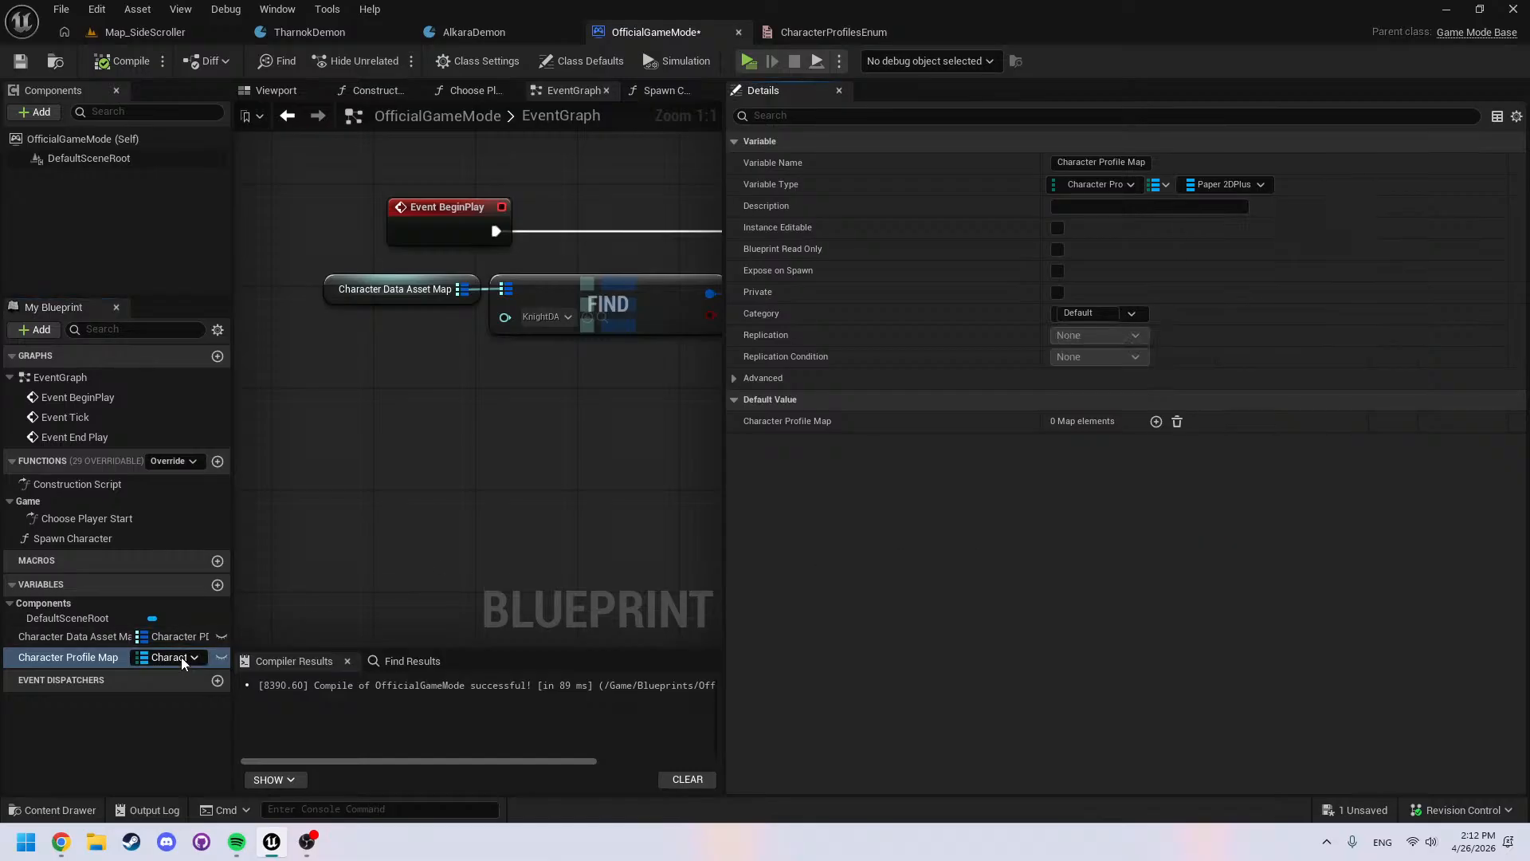
# Compile, and add a Curse Demon entry to Character Profile Map's default value with the CurseDemon profile asset assigned
pyautogui.click(121, 60)
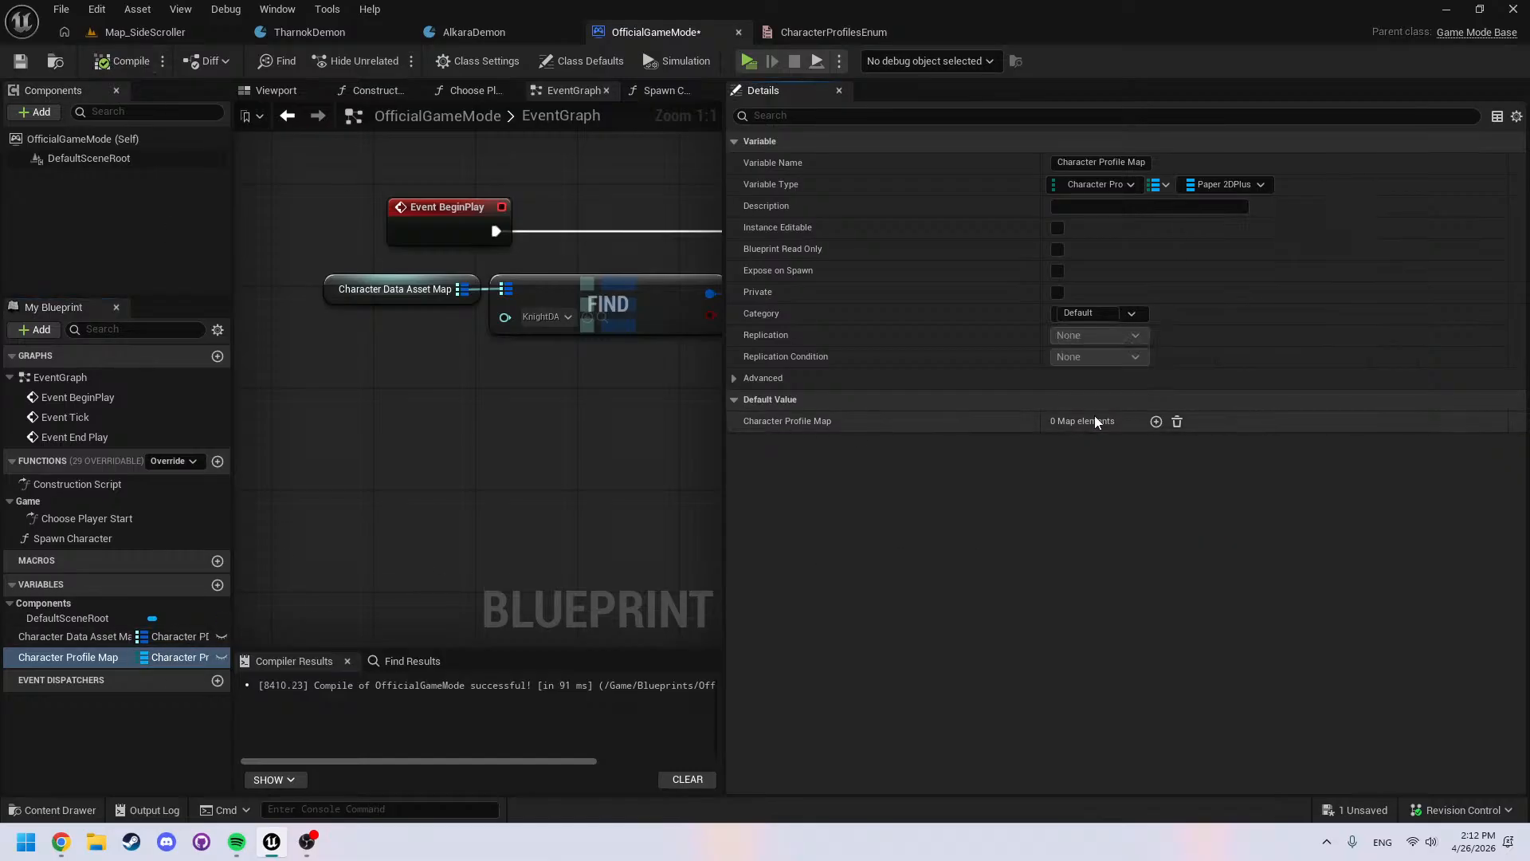
pyautogui.click(1157, 422)
pyautogui.click(1151, 445)
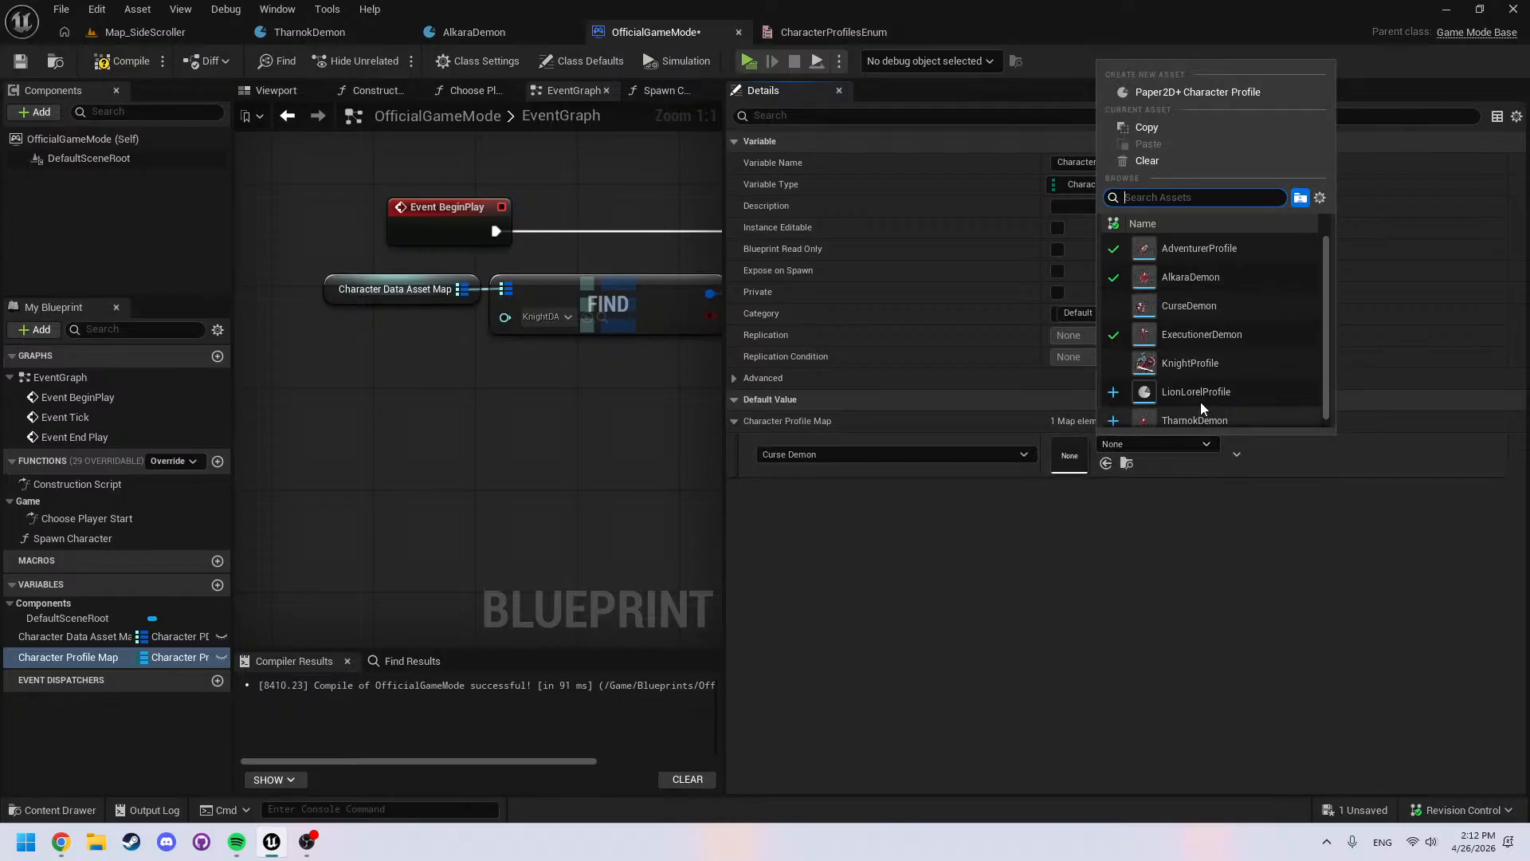
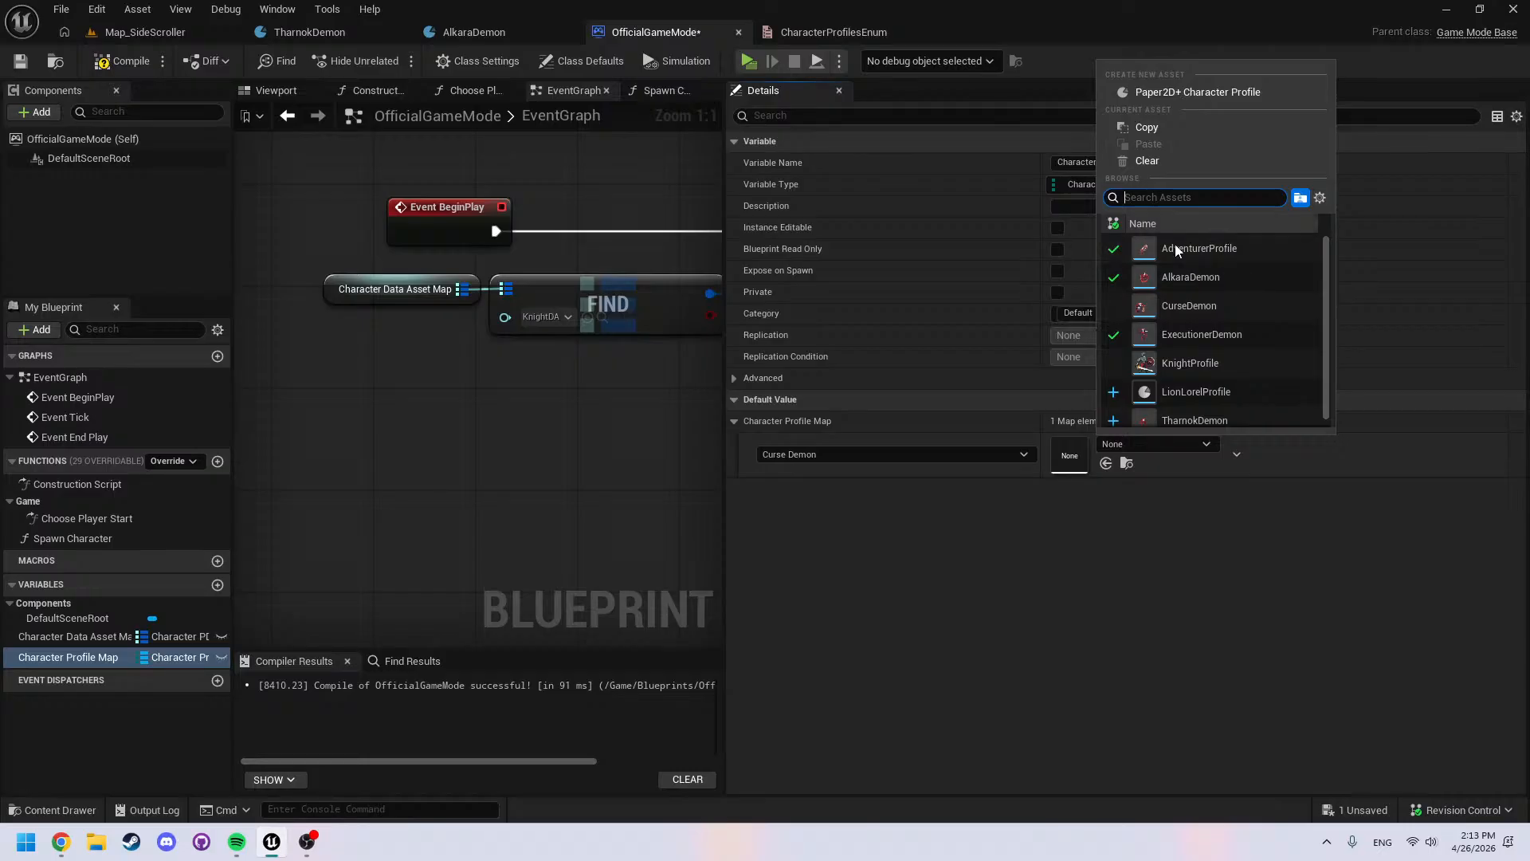
pyautogui.click(1193, 304)
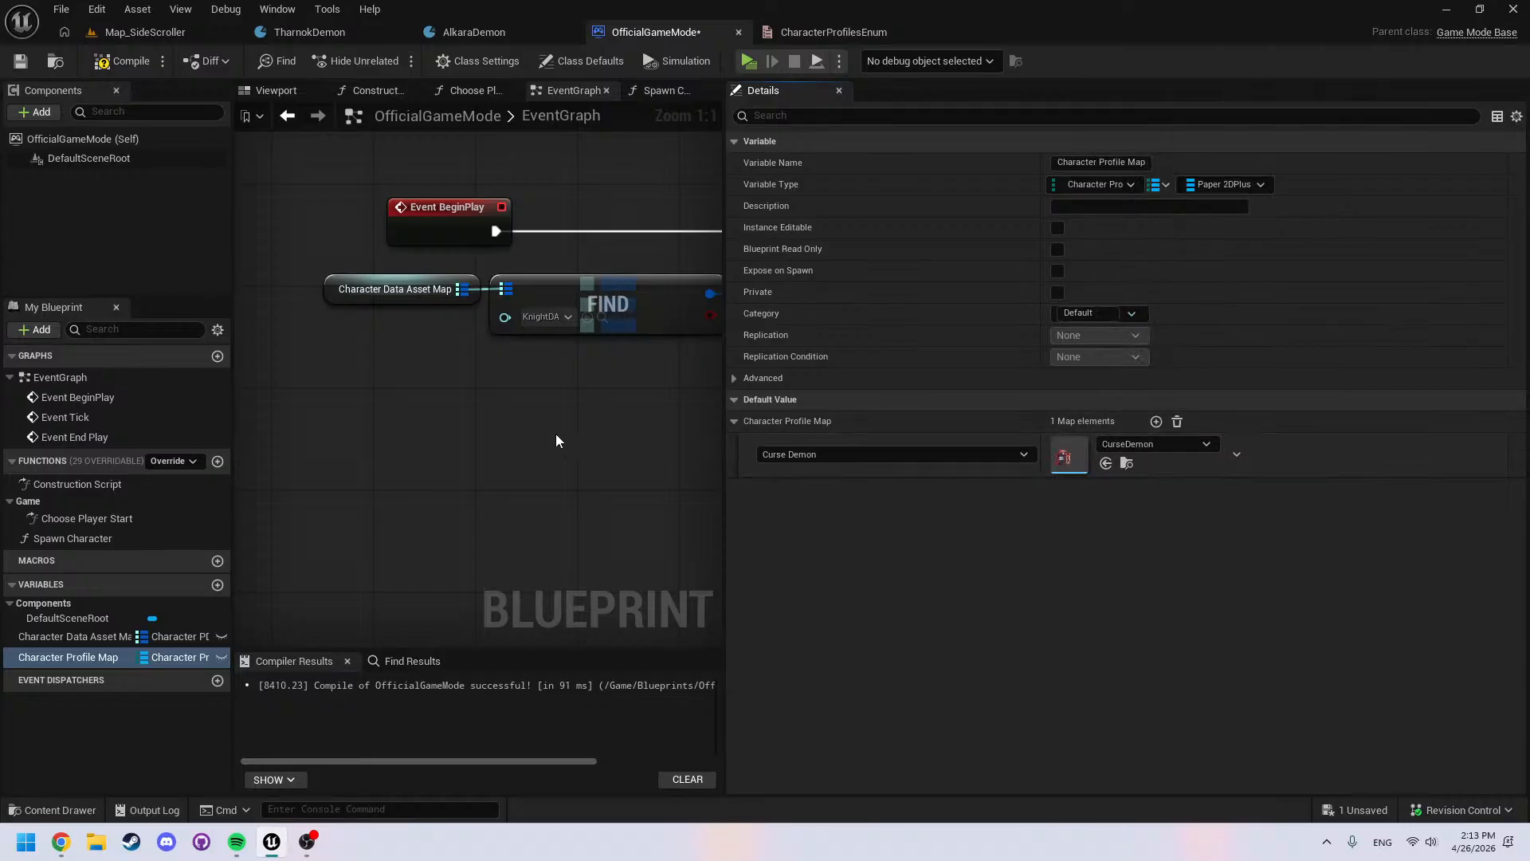
# Place a Character Profile Map getter in the EventGraph and connect it to a new Find node
pyautogui.moveTo(110, 657); pyautogui.dragTo(475, 360)
pyautogui.click(537, 399)
pyautogui.moveTo(623, 420); pyautogui.dragTo(475, 378, button='right')
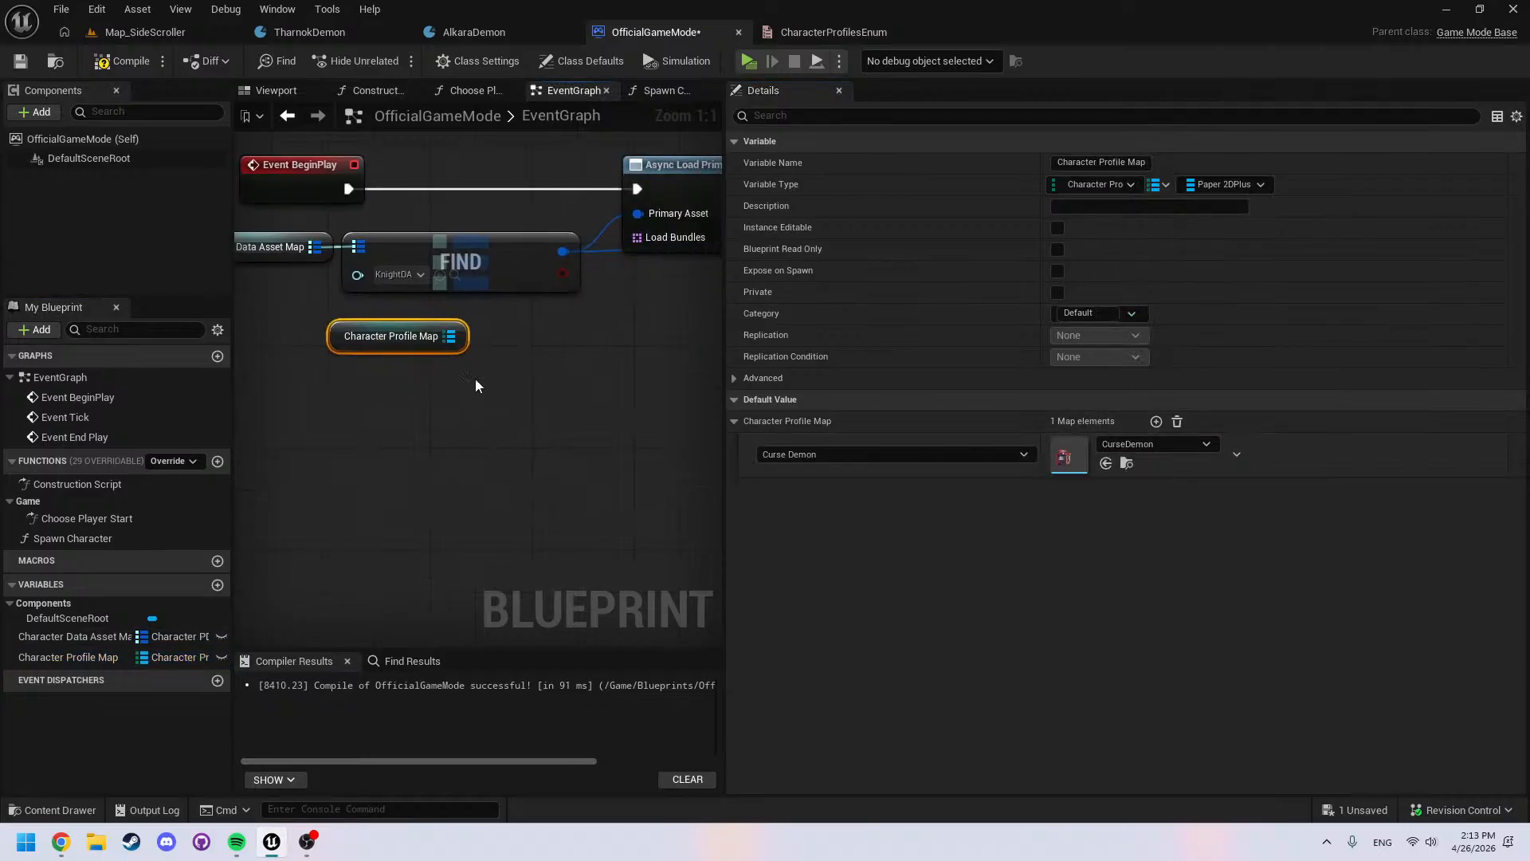
pyautogui.moveTo(459, 323); pyautogui.dragTo(512, 384)
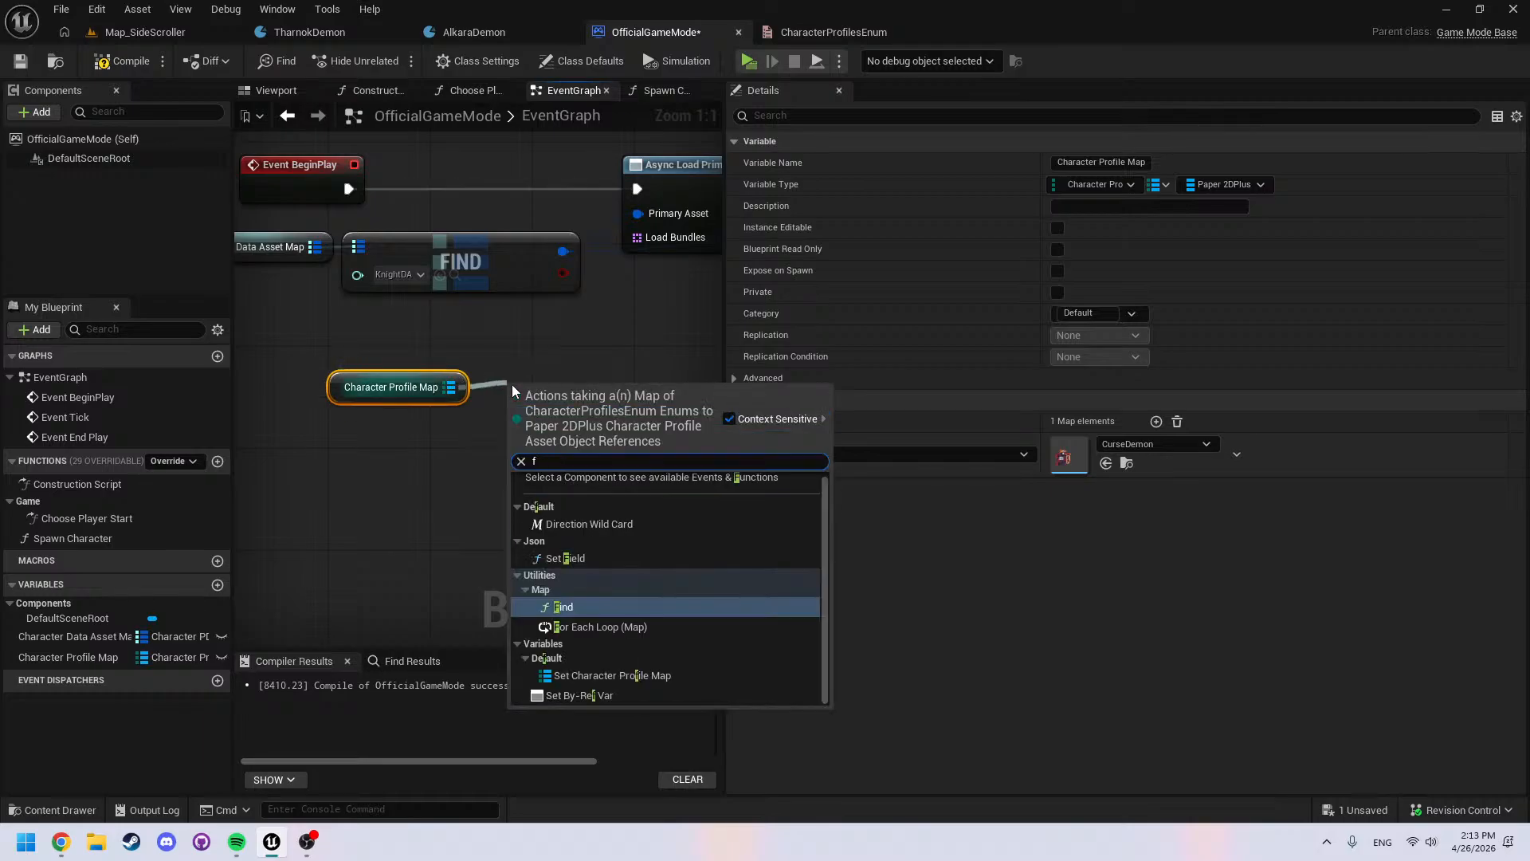
pyautogui.write('find')
pyautogui.press('Return')
# Move the Character Profile Map getter and its Find node to the empty area below the existing spawn nodes
pyautogui.moveTo(512, 385); pyautogui.dragTo(345, 415, button='right')
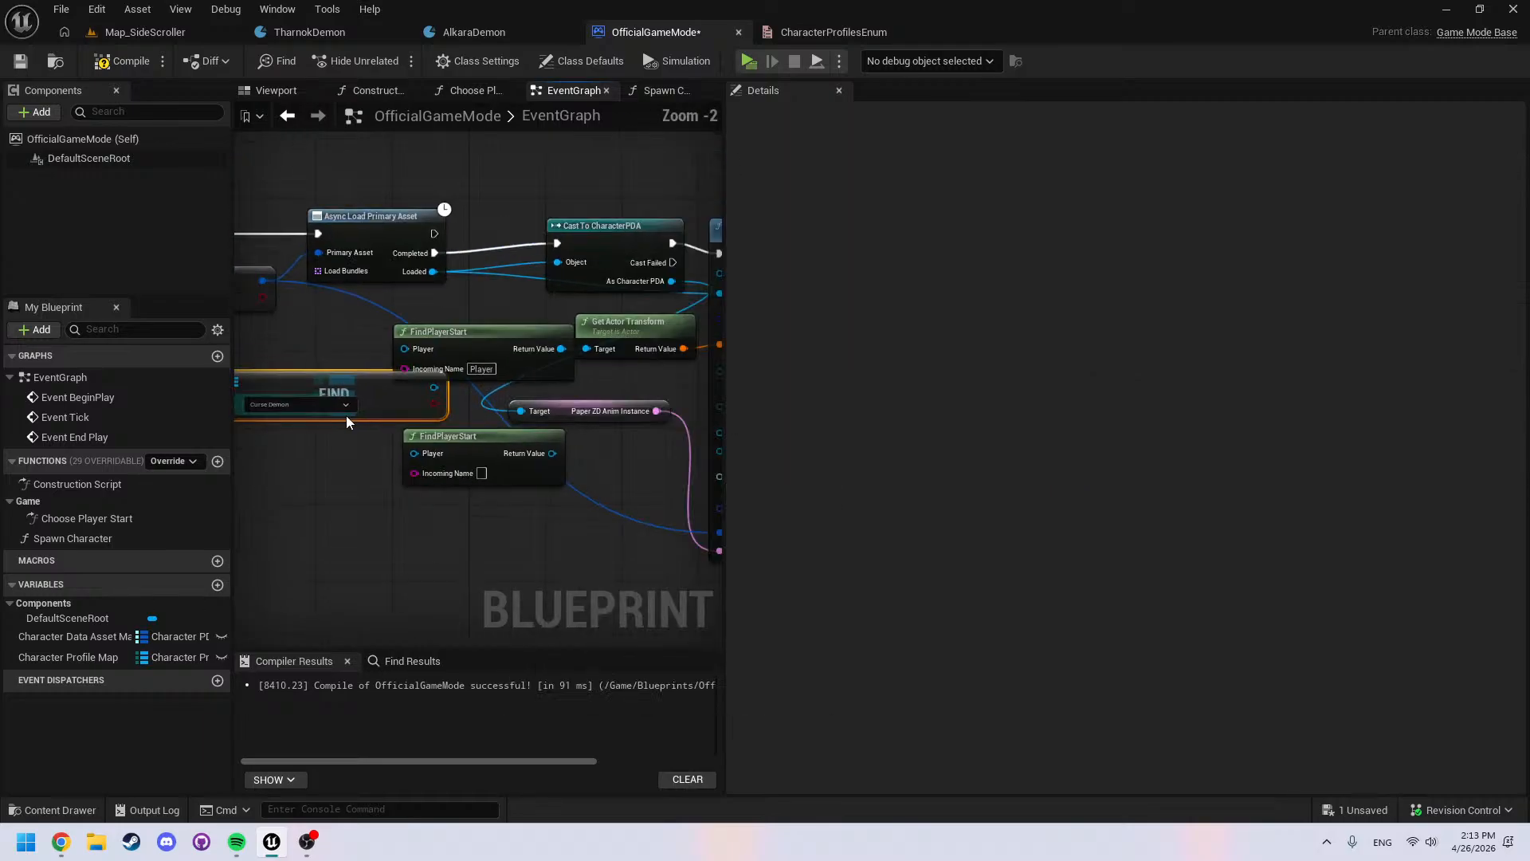
pyautogui.scroll(-2, 515, 471)
pyautogui.moveTo(515, 472); pyautogui.dragTo(307, 403)
pyautogui.moveTo(505, 400); pyautogui.dragTo(428, 542)
pyautogui.moveTo(506, 467)
pyautogui.mouseDown(button='right')
pyautogui.moveTo(576, 432)
pyautogui.moveTo(529, 459)
pyautogui.mouseUp(button='right')
pyautogui.scroll(-2, 577, 437)
pyautogui.moveTo(723, 310); pyautogui.dragTo(1266, 311)
pyautogui.scroll(3, 639, 529)
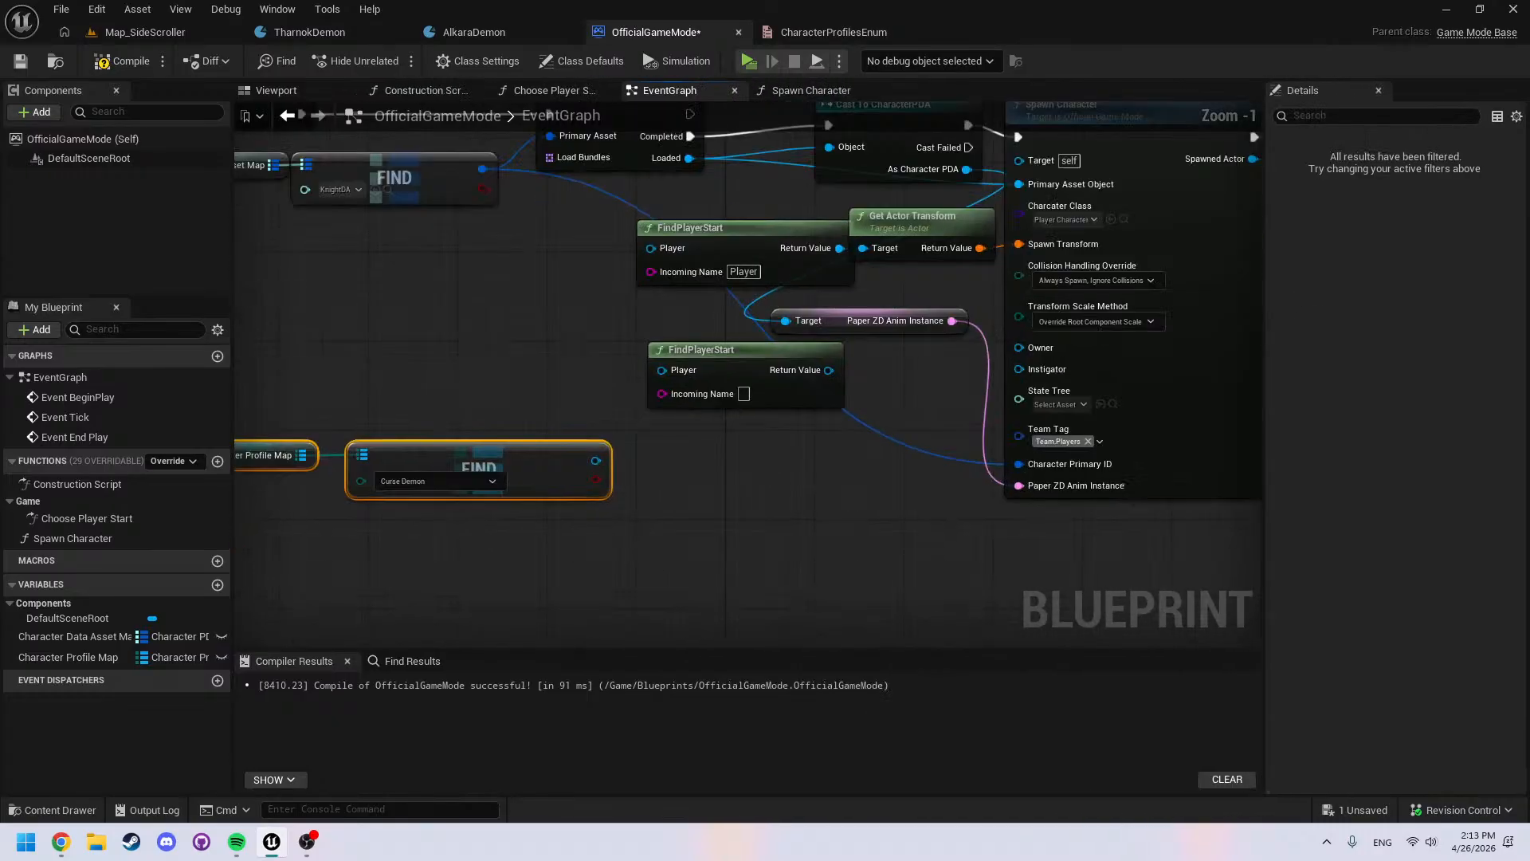
pyautogui.moveTo(672, 558)
pyautogui.mouseDown(button='right')
pyautogui.moveTo(682, 566)
pyautogui.moveTo(662, 574)
pyautogui.moveTo(683, 569)
pyautogui.mouseUp(button='right')
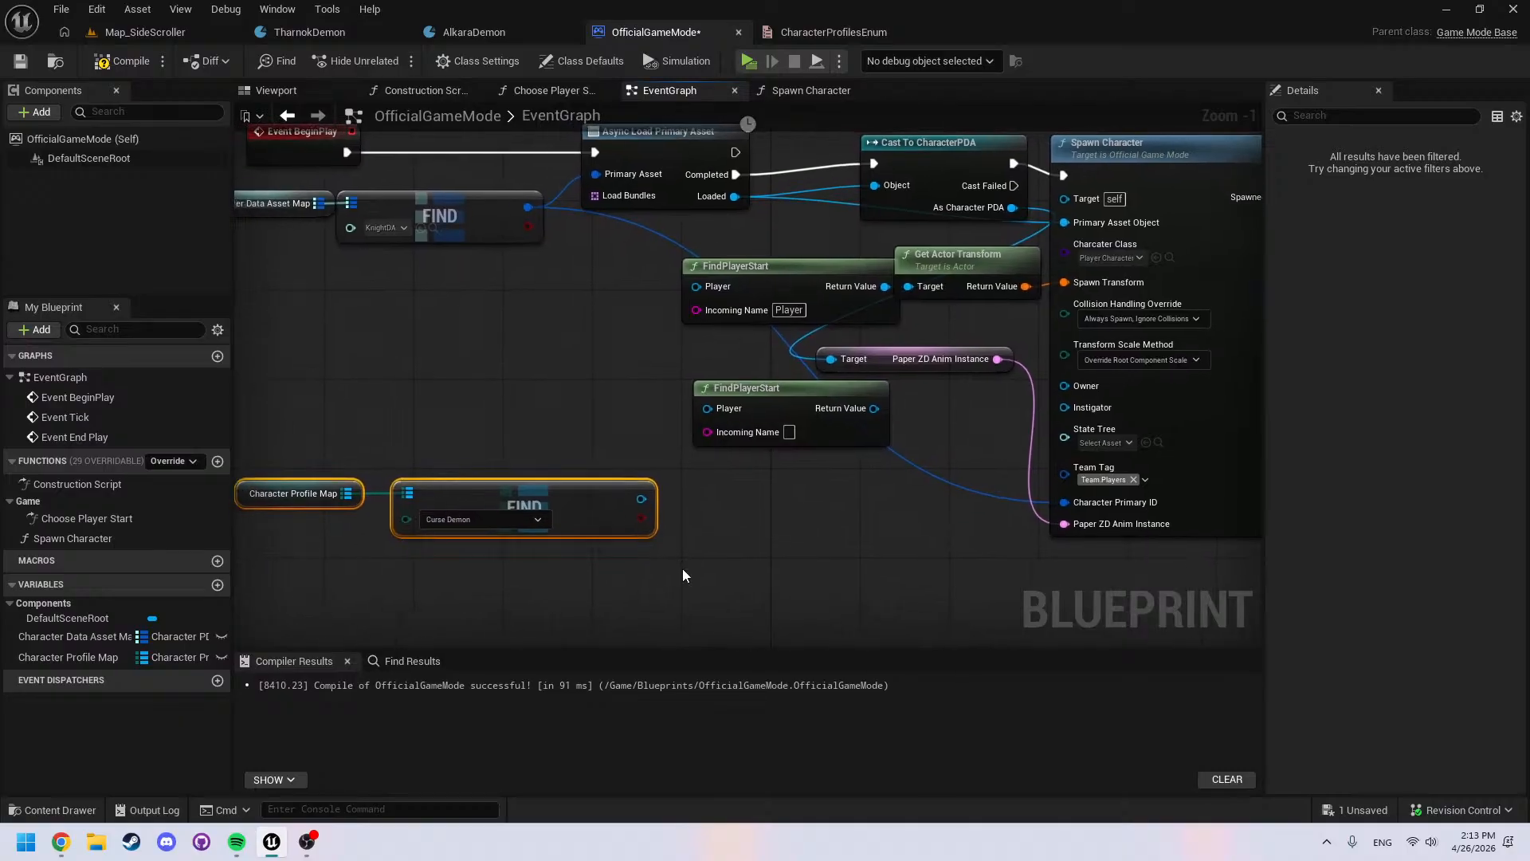
# Paste the Character Profile Map and Find nodes into Spawn Character, and connect Find's result to Make Character Data Struct's Member Var 61
pyautogui.doubleClick(1212, 293)
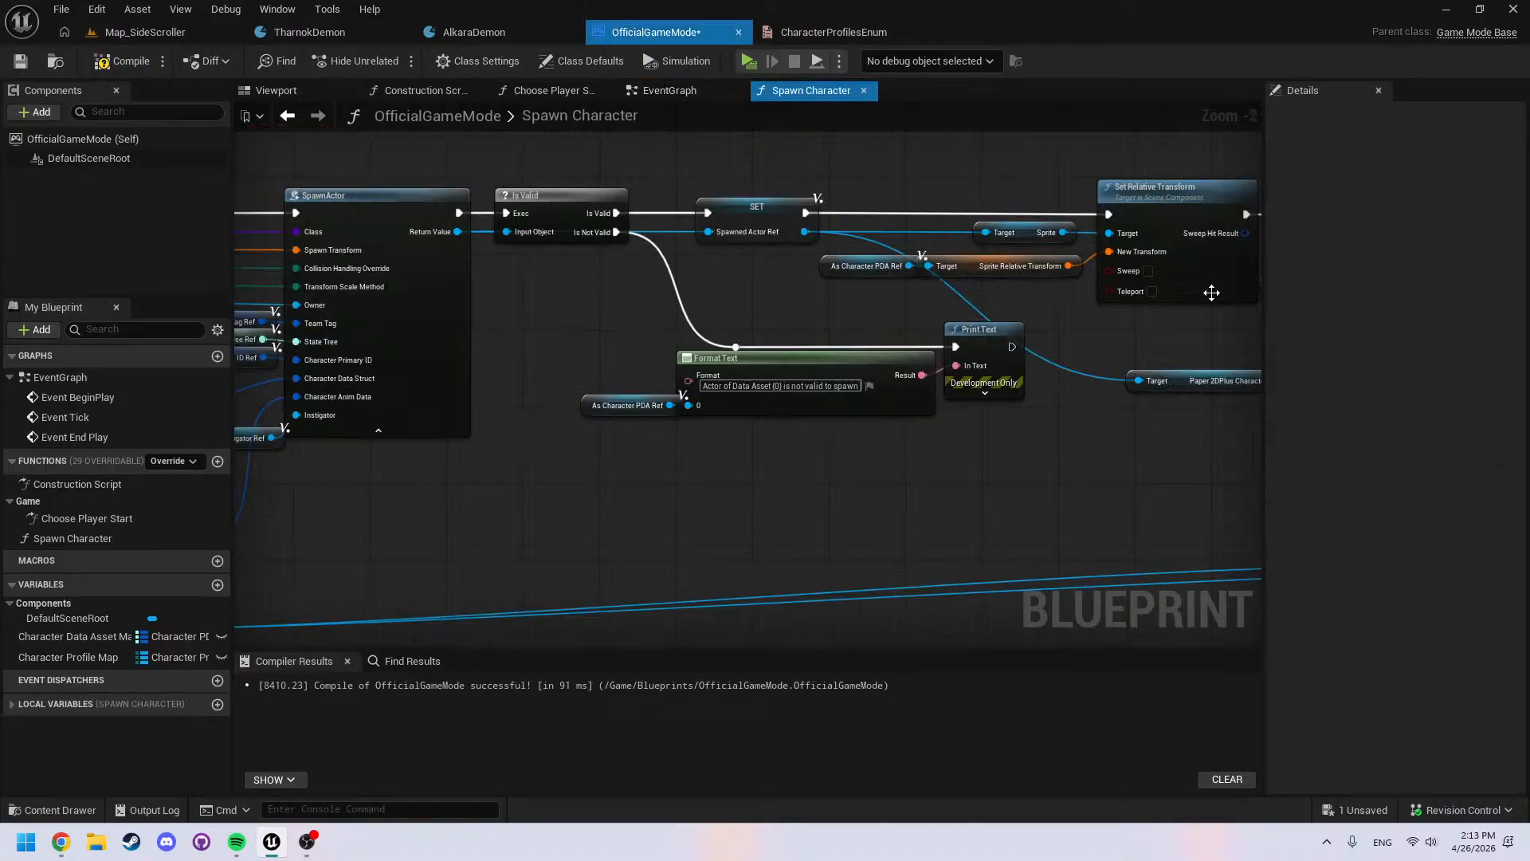
pyautogui.click(696, 97)
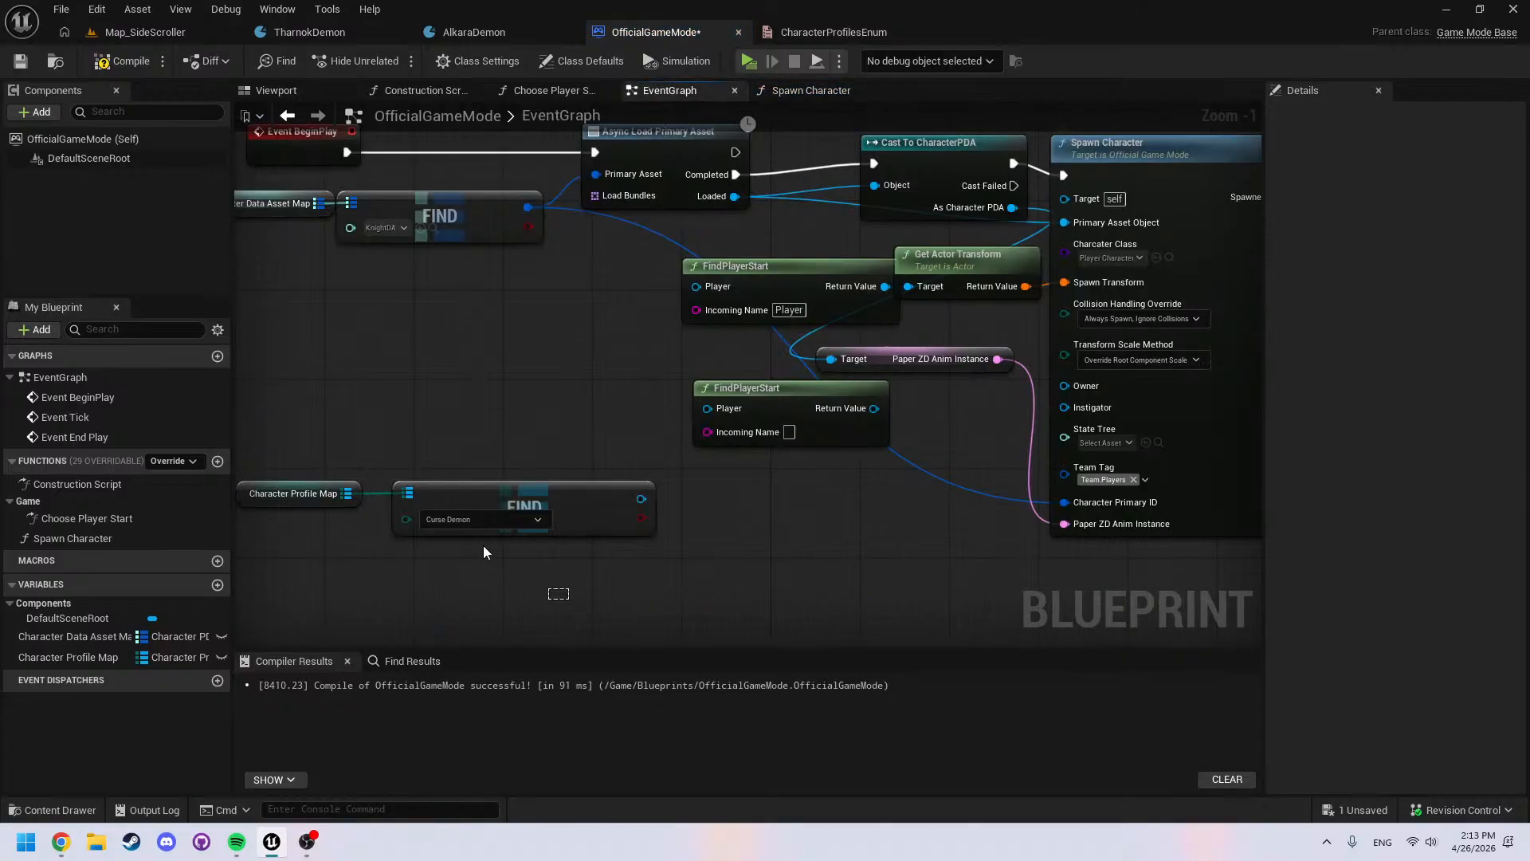
pyautogui.click(850, 92)
pyautogui.moveTo(649, 531); pyautogui.dragTo(1082, 464, button='right')
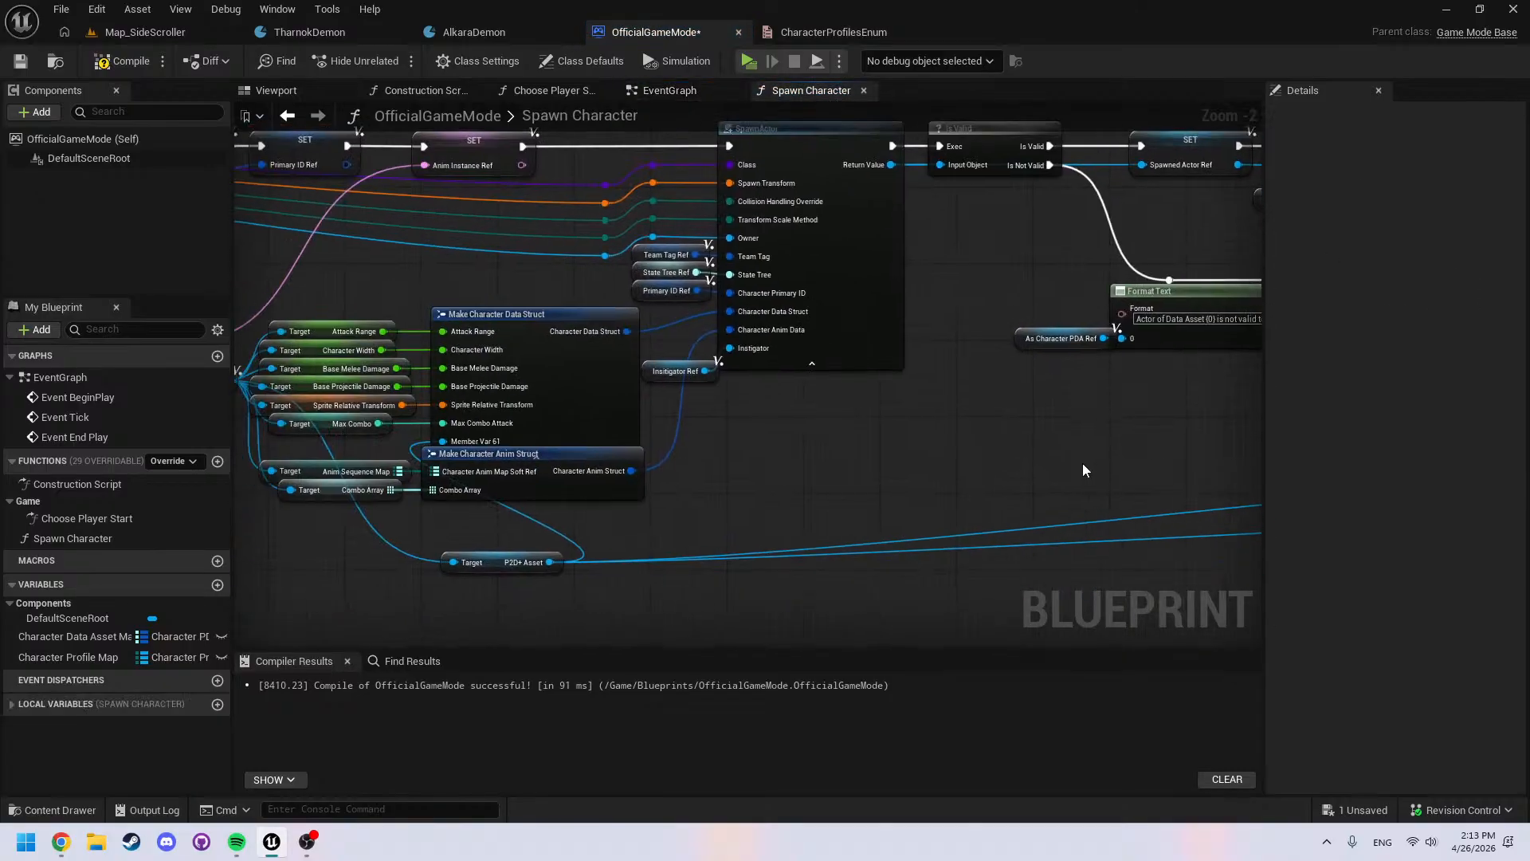
pyautogui.moveTo(752, 476); pyautogui.dragTo(897, 332, button='right')
pyautogui.hotkey('ctrl', 'v')
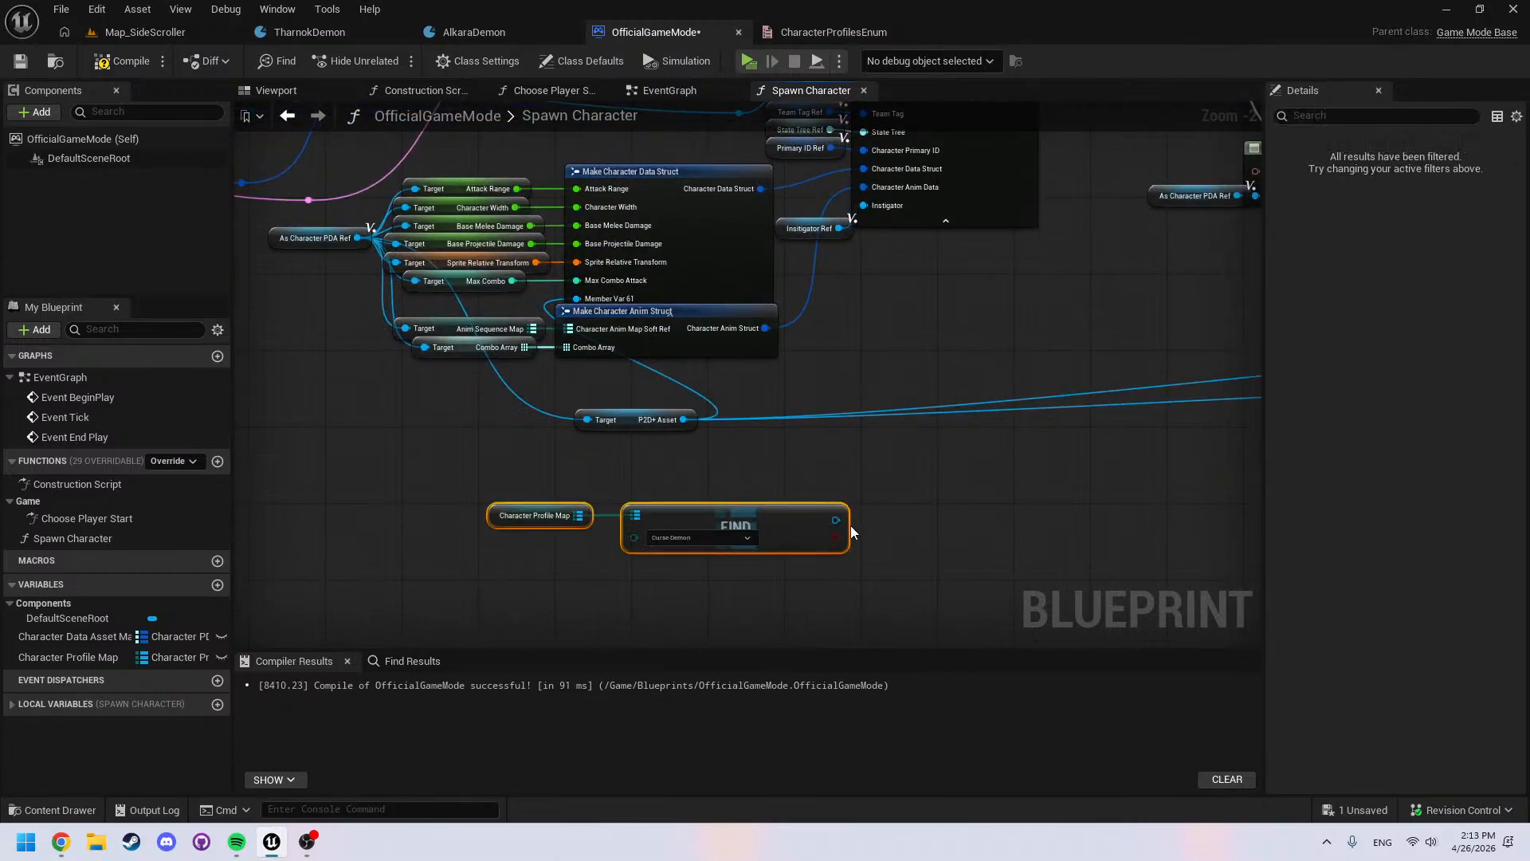
pyautogui.moveTo(834, 521); pyautogui.dragTo(580, 299)
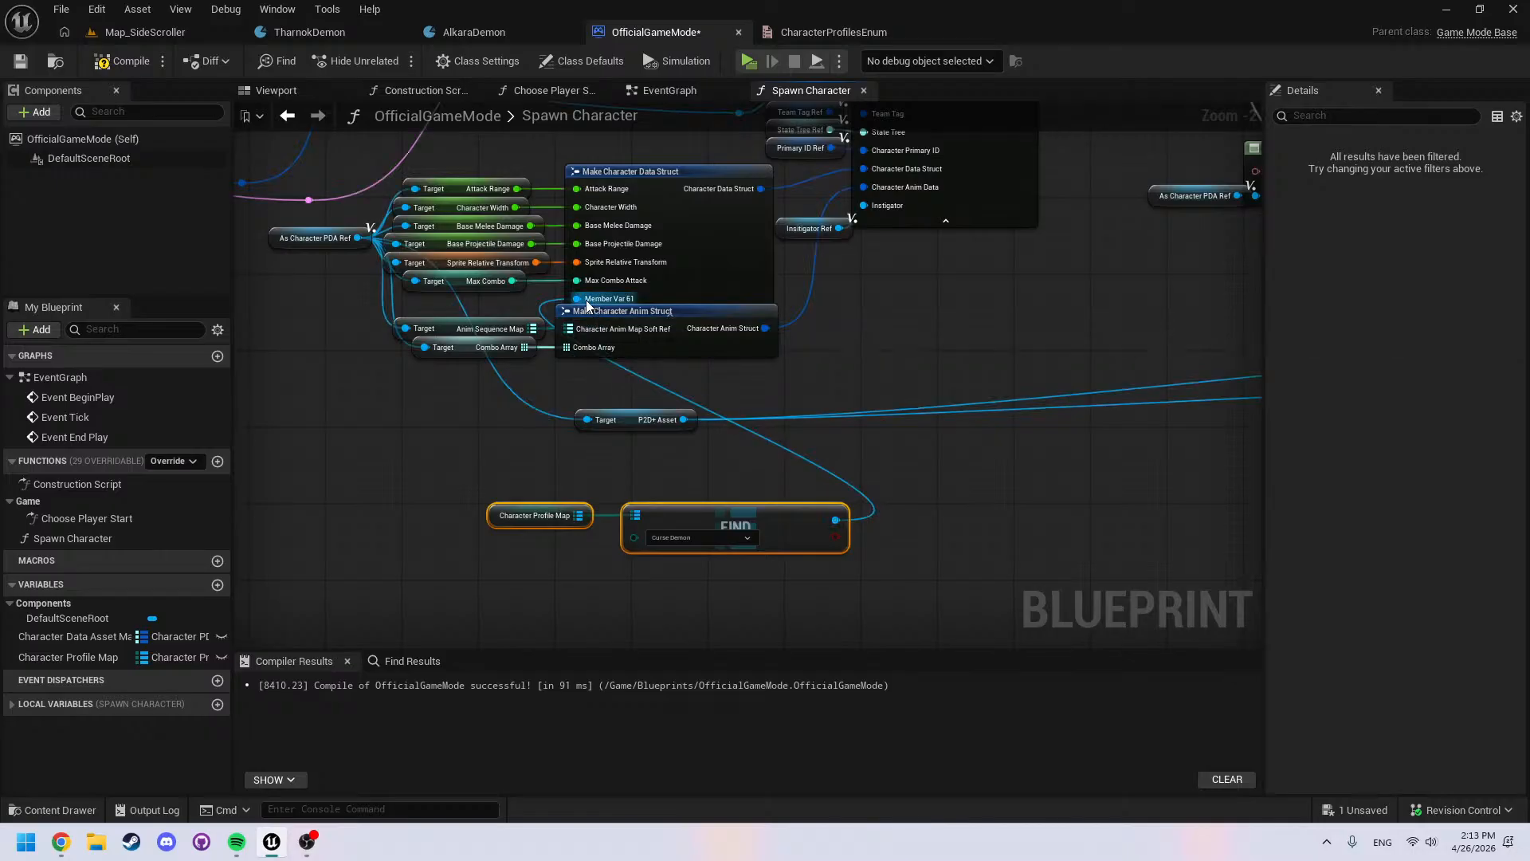
# Open the CharacterBase blueprint from the CharacterTypes folder in DataAssetLibrary
pyautogui.moveTo(905, 404); pyautogui.dragTo(532, 440, button='right')
pyautogui.moveTo(775, 489); pyautogui.dragTo(398, 579, button='right')
pyautogui.scroll(-2, 436, 536)
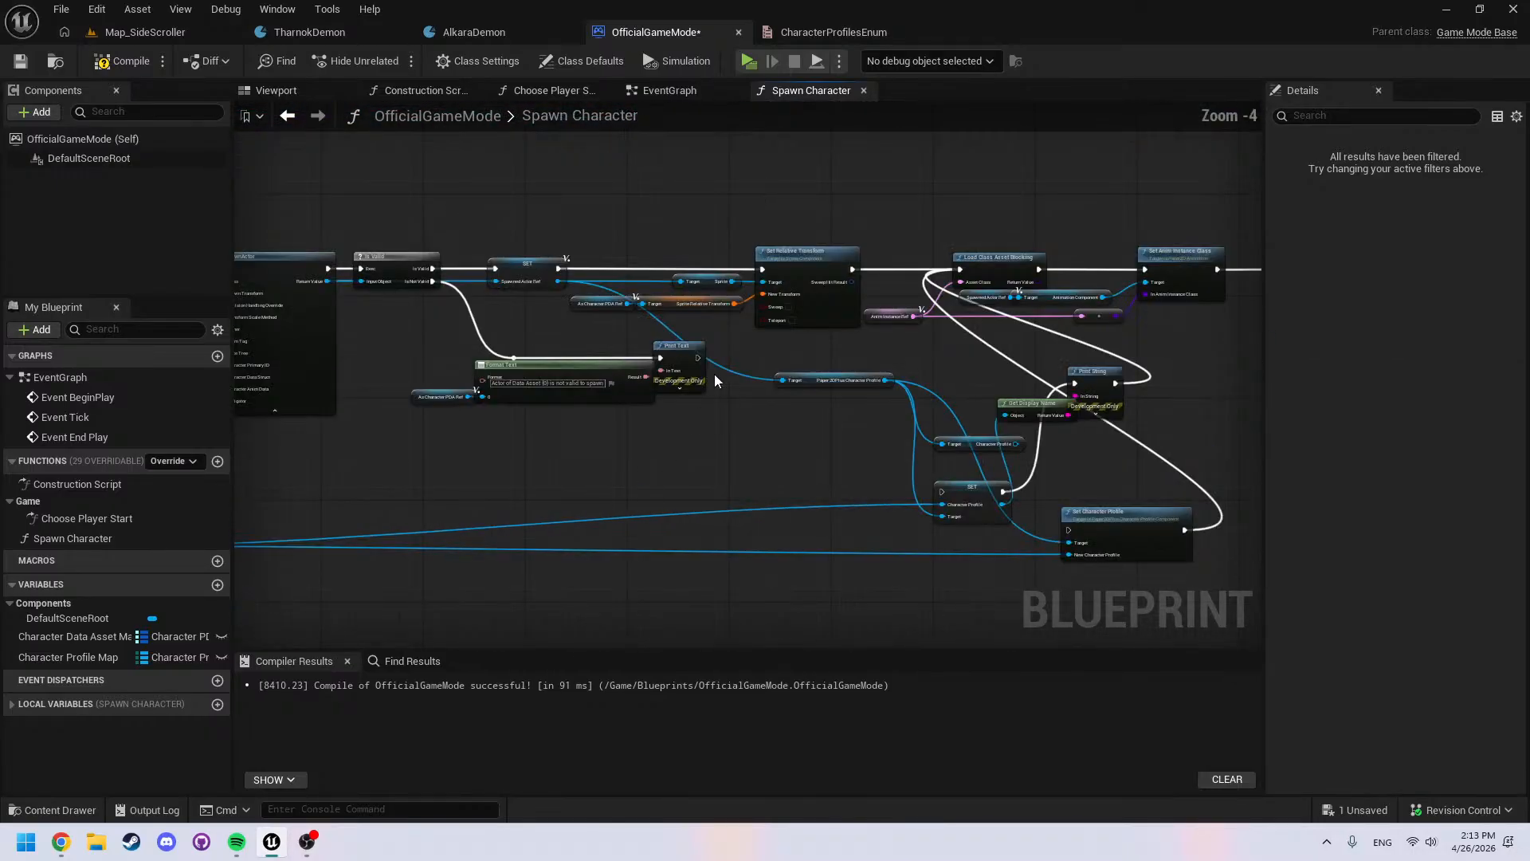
pyautogui.hotkey('ctrl', 'space')
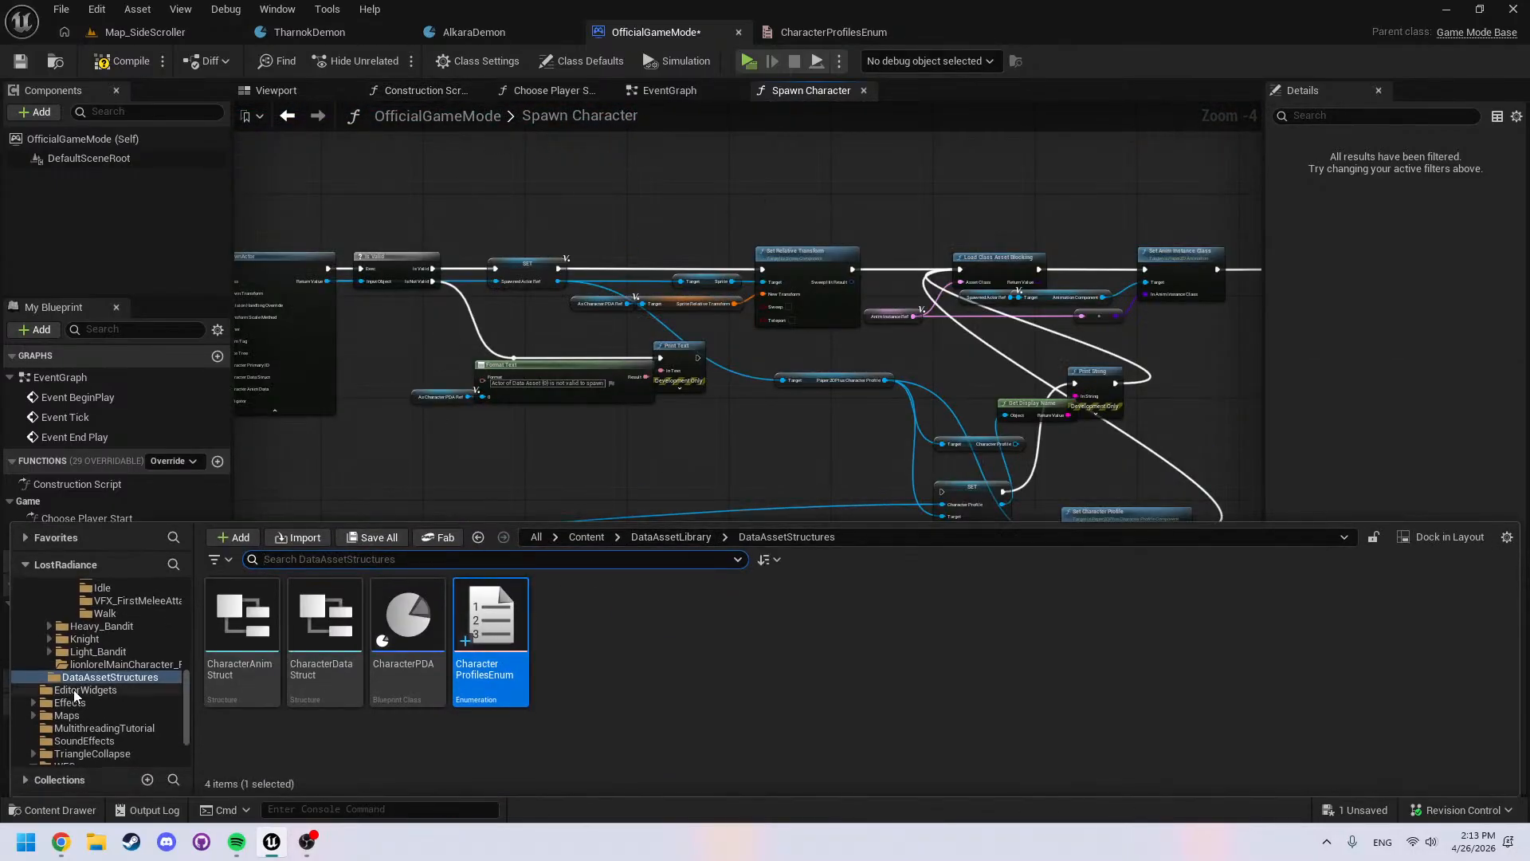
pyautogui.scroll(-2, 64, 686)
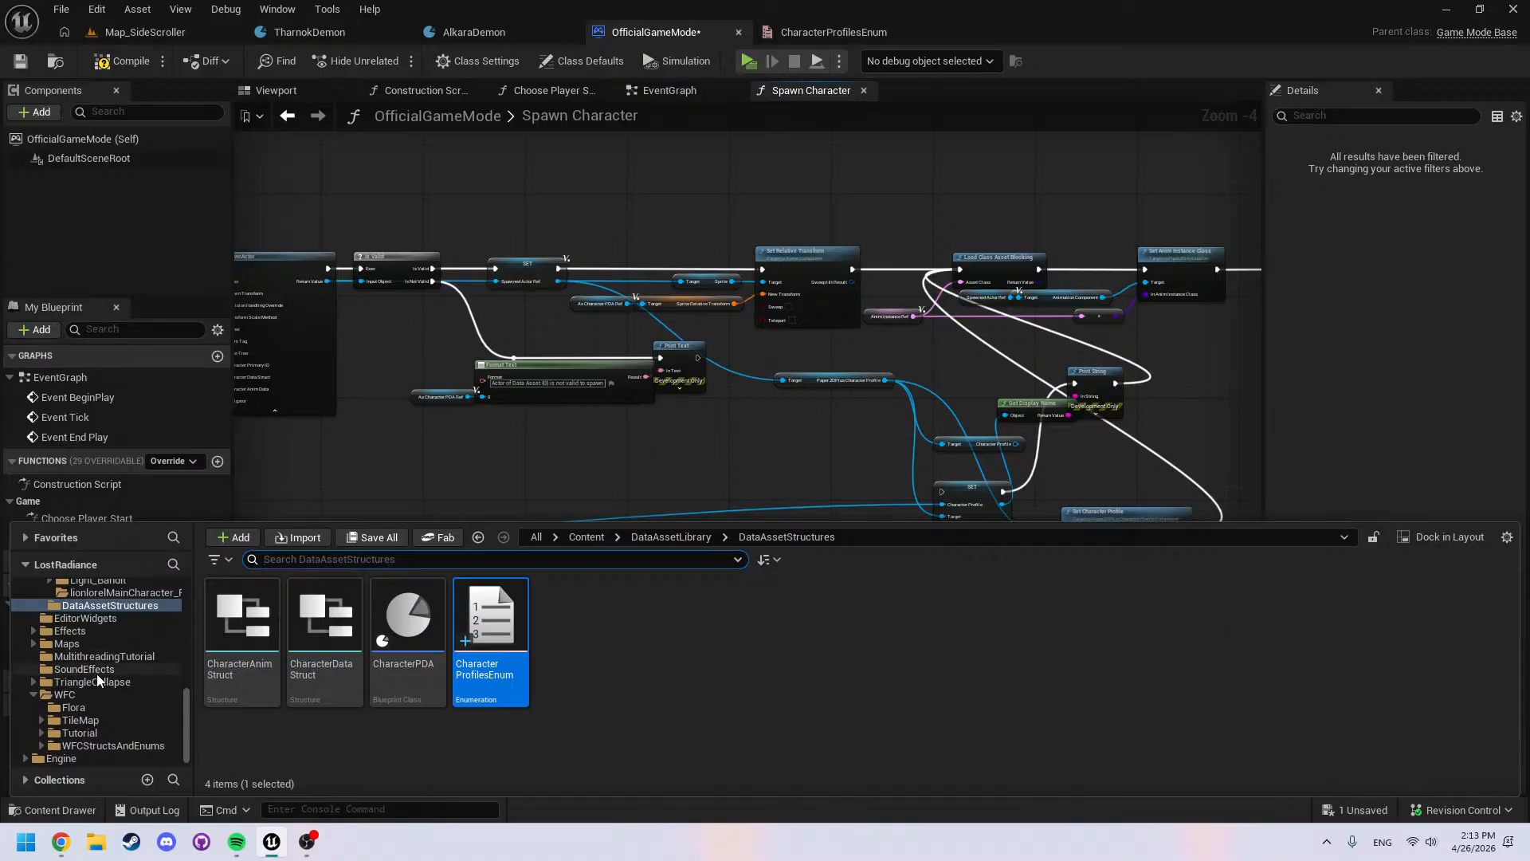
pyautogui.scroll(10, 72, 709)
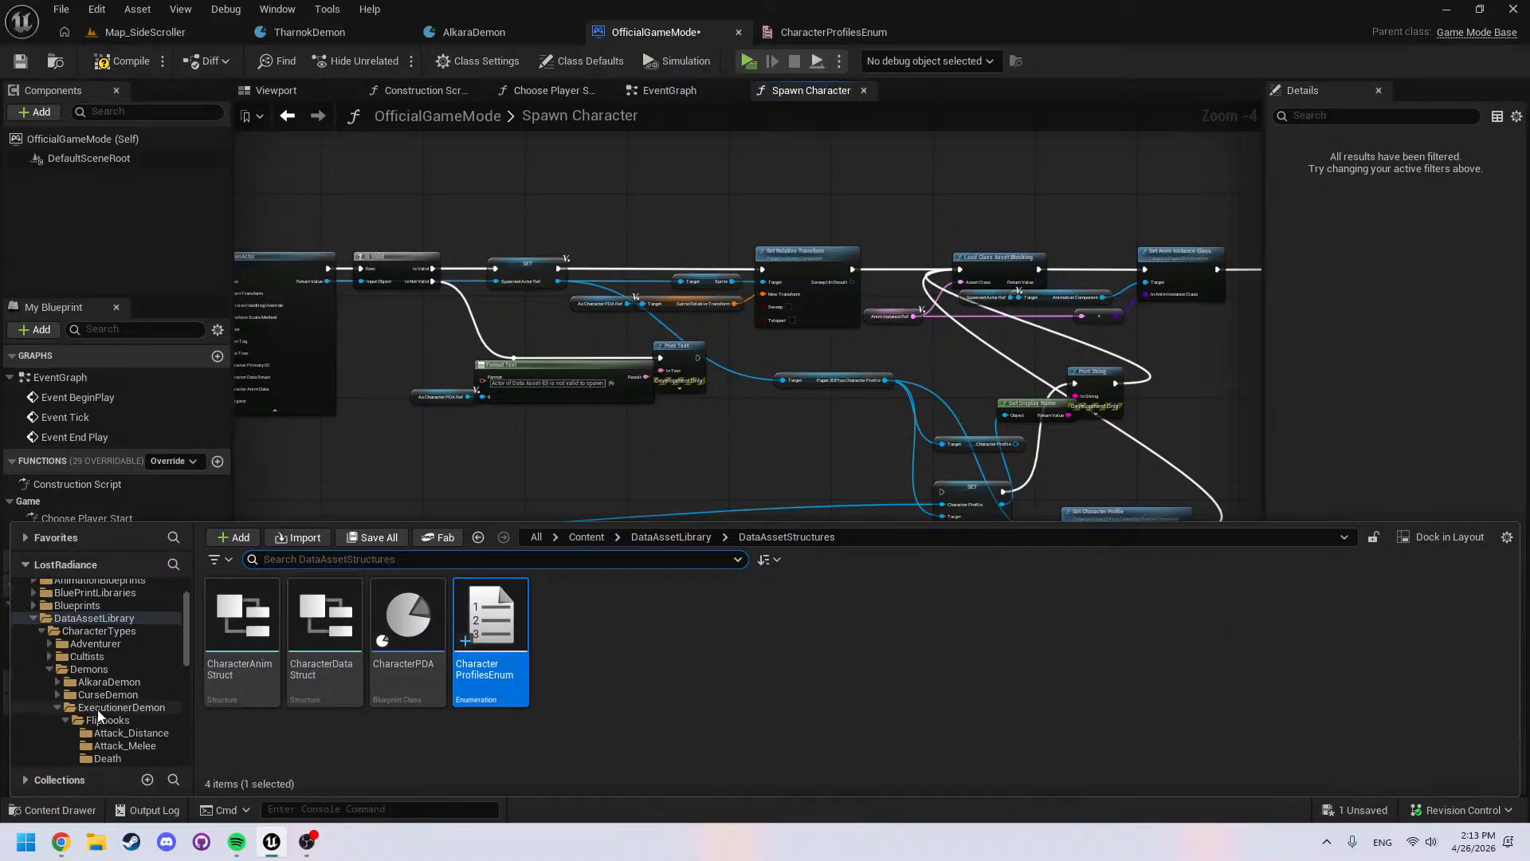
pyautogui.click(94, 664)
pyautogui.doubleClick(242, 613)
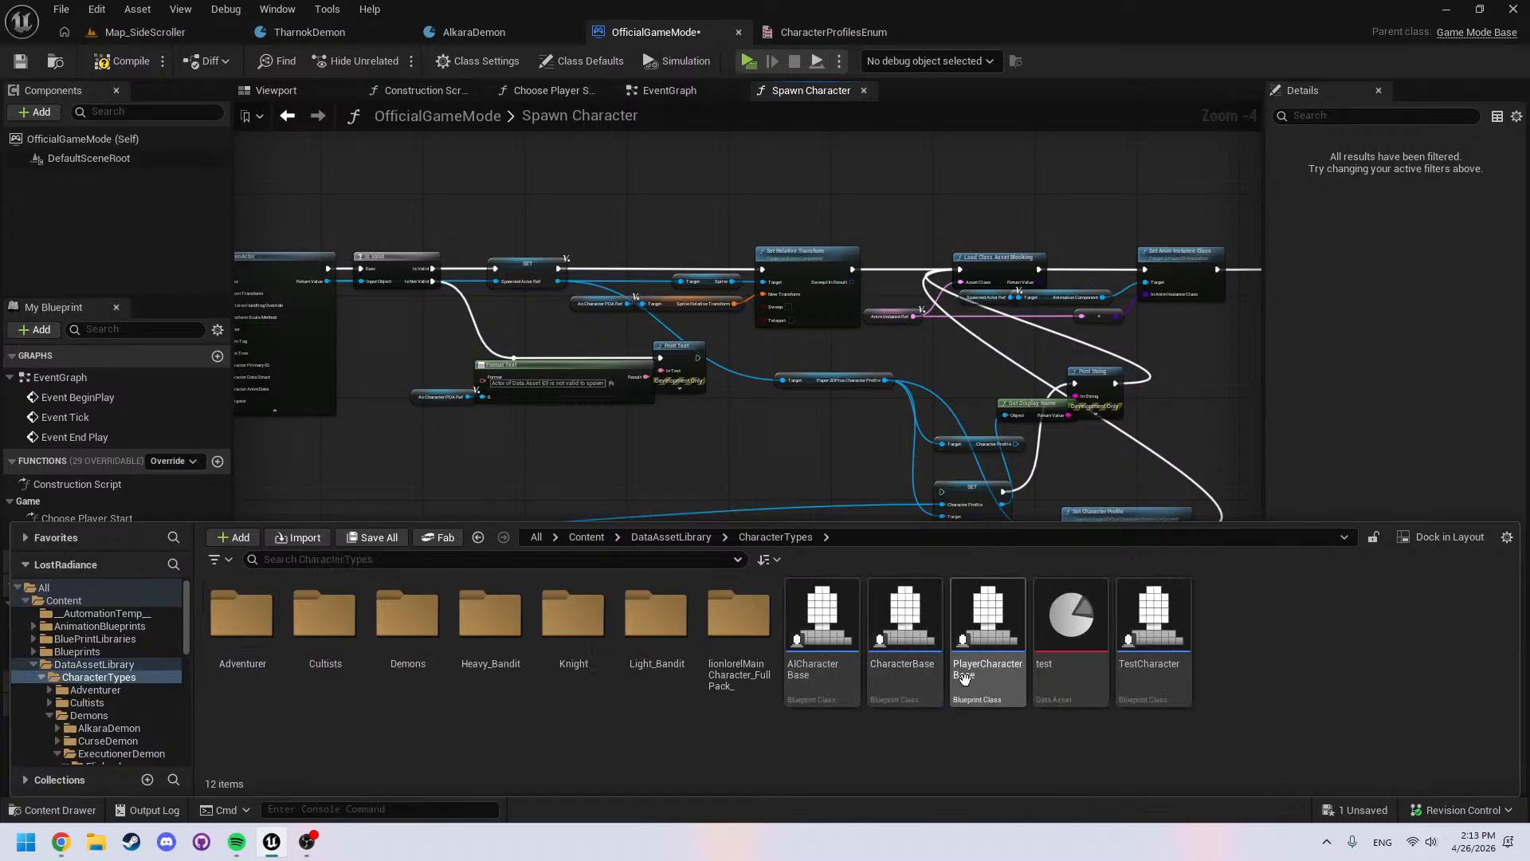
pyautogui.click(930, 645)
pyautogui.doubleClick(931, 645)
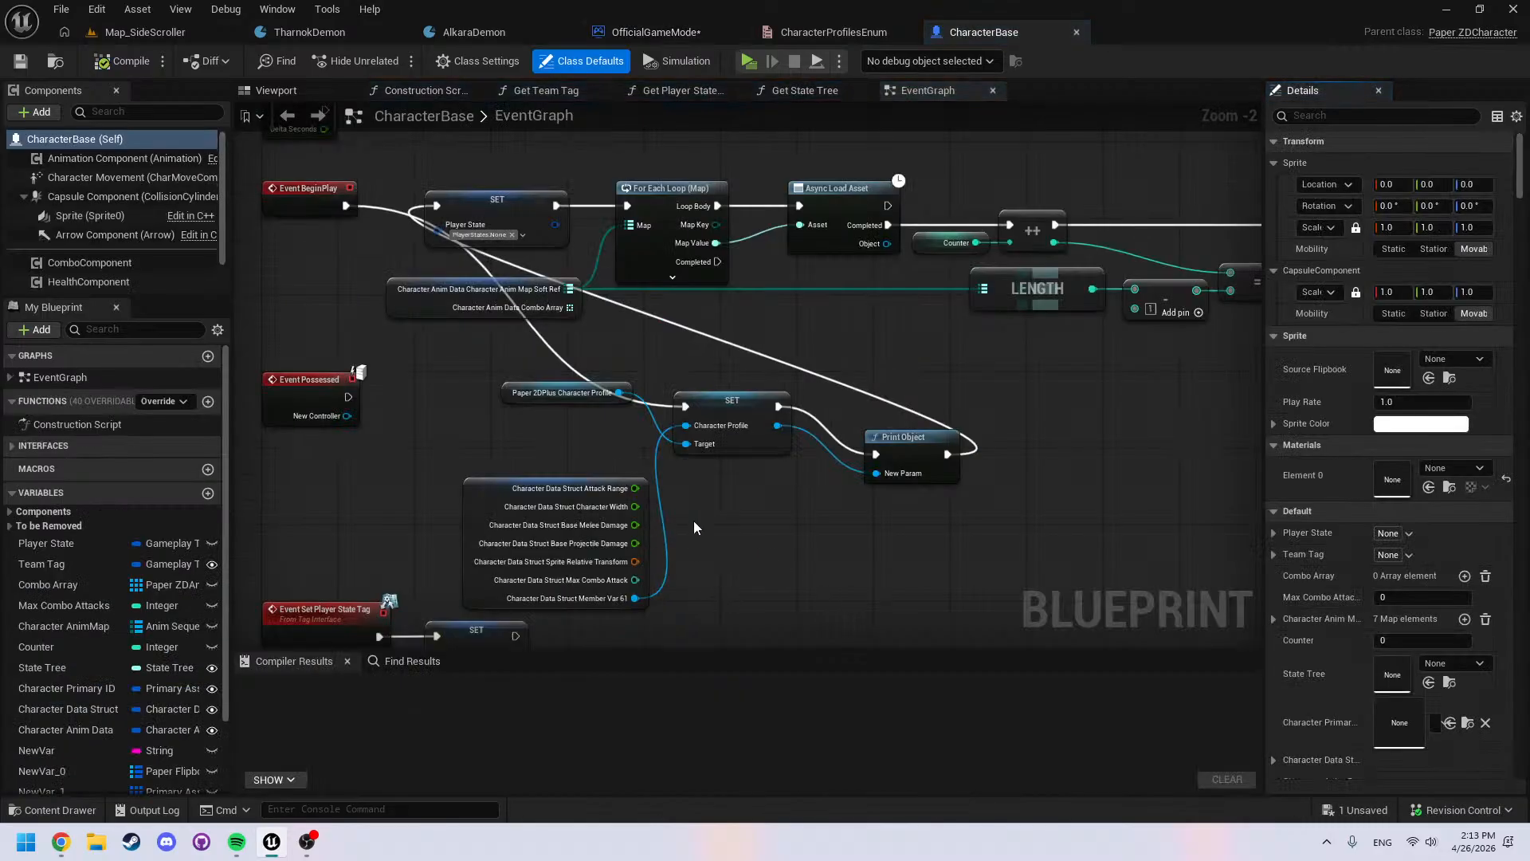
# Connect CharacterBase's Event BeginPlay directly to the Player State SET, bypassing the Character Profile SET
pyautogui.moveTo(348, 205); pyautogui.dragTo(444, 202)
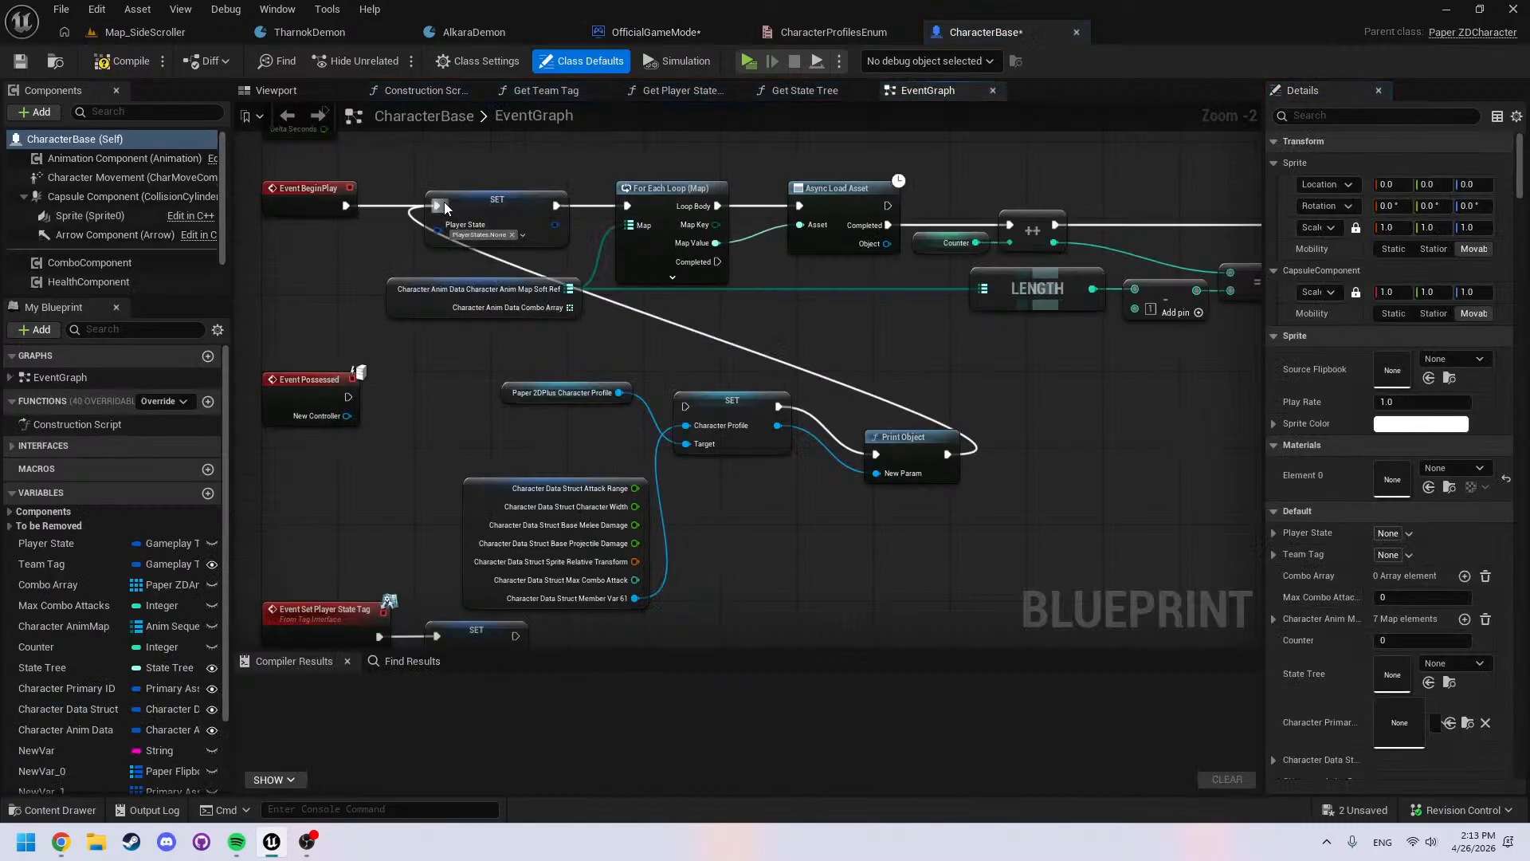
# In OfficialGameMode's Spawn Character, route Set Relative Transform's execution into the Character Profile SET and move the profile wire's reroute point nearer to it
pyautogui.click(657, 32)
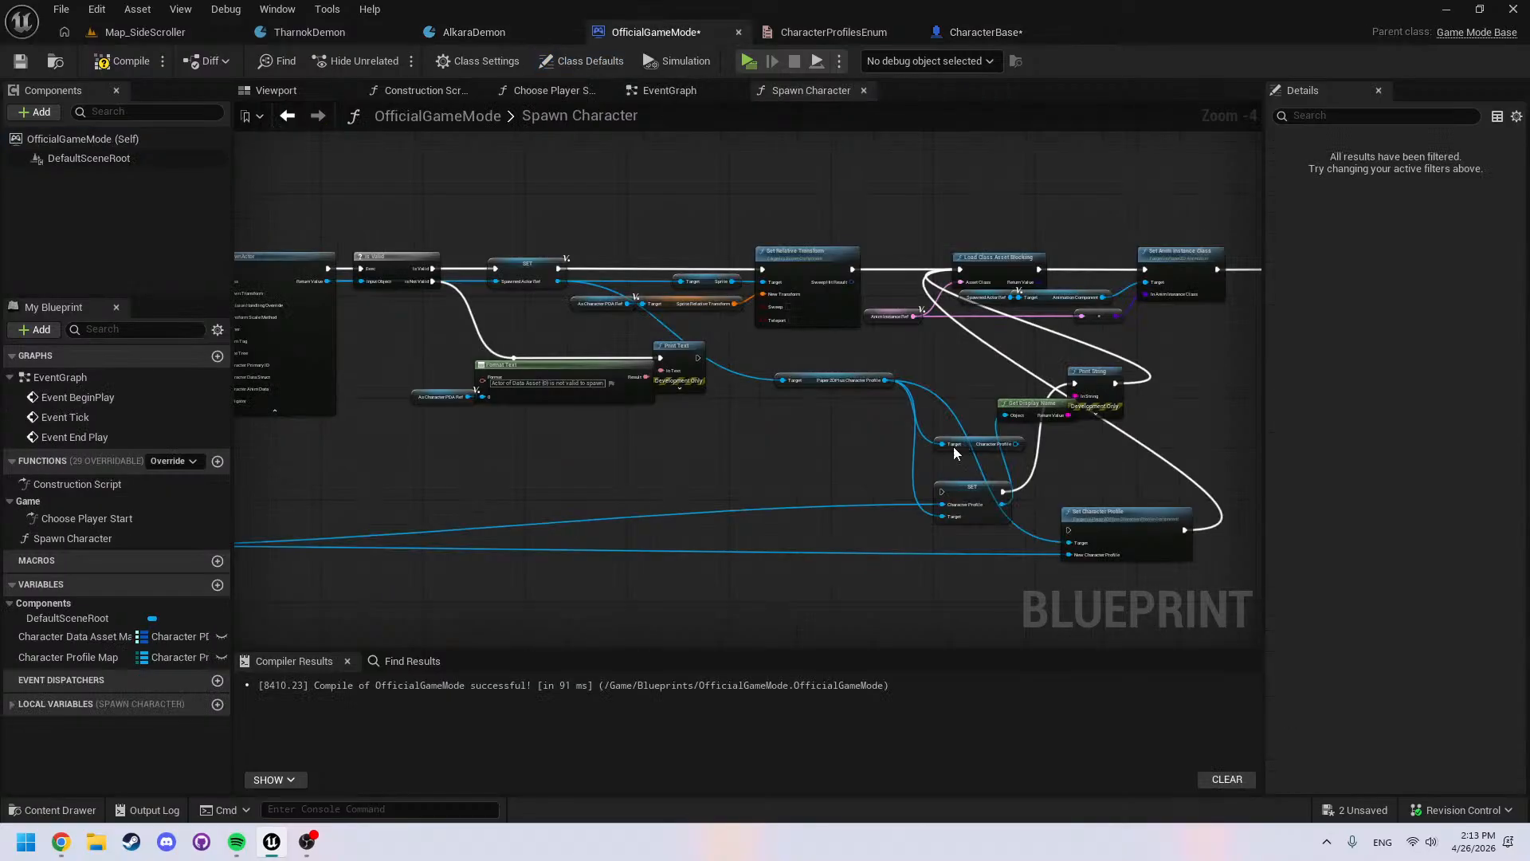
pyautogui.scroll(1, 891, 363)
pyautogui.moveTo(847, 239); pyautogui.dragTo(965, 542)
pyautogui.moveTo(455, 517); pyautogui.dragTo(989, 409, button='right')
pyautogui.moveTo(499, 594); pyautogui.dragTo(1046, 517)
pyautogui.moveTo(890, 533); pyautogui.dragTo(770, 571, button='right')
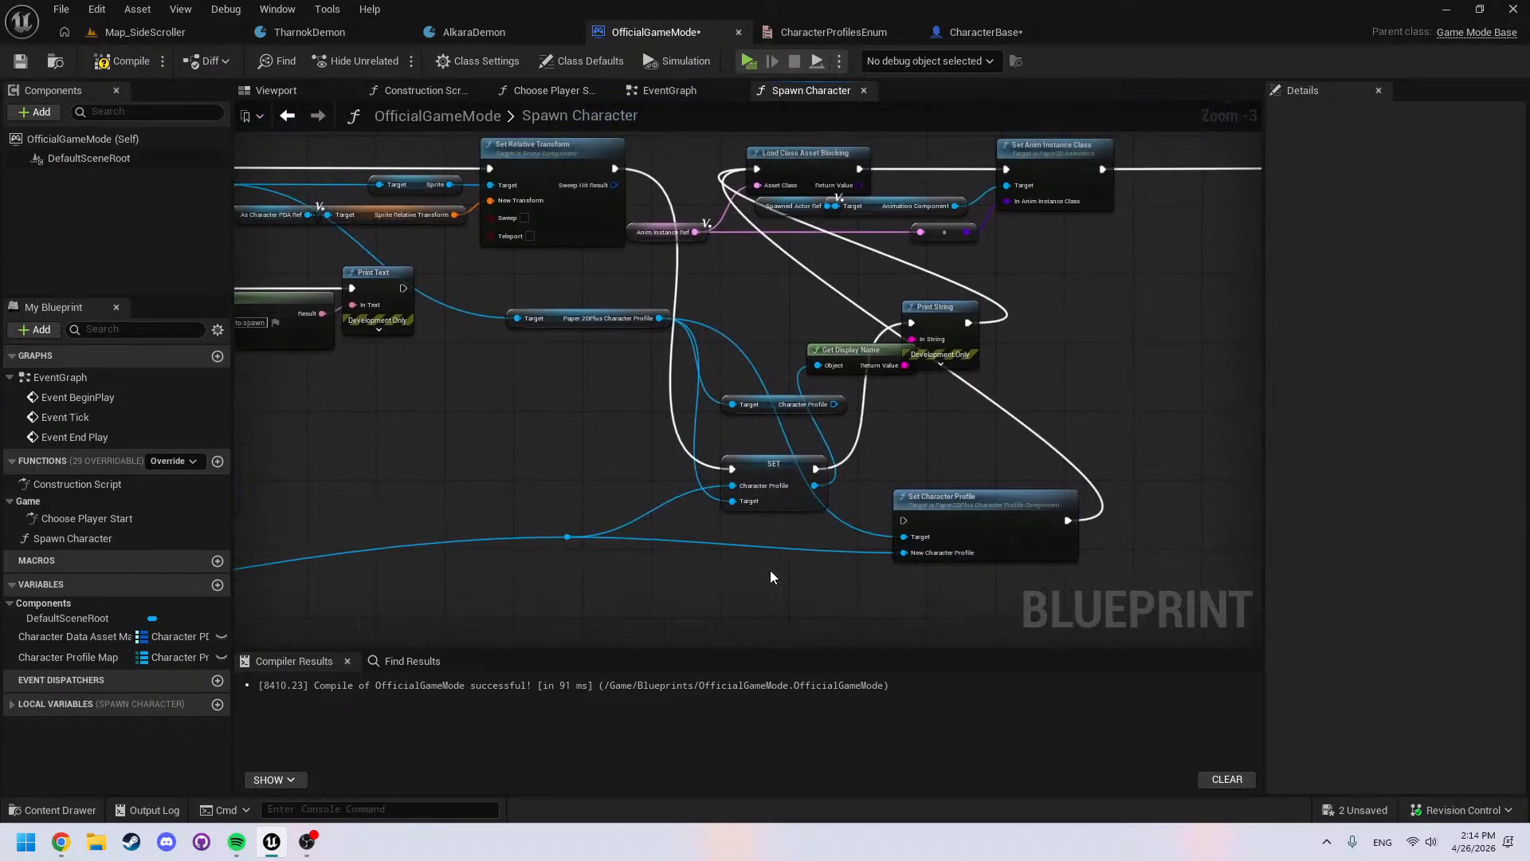
# Compile OfficialGameMode and run a short play test of the spawned character's profile
pyautogui.click(121, 60)
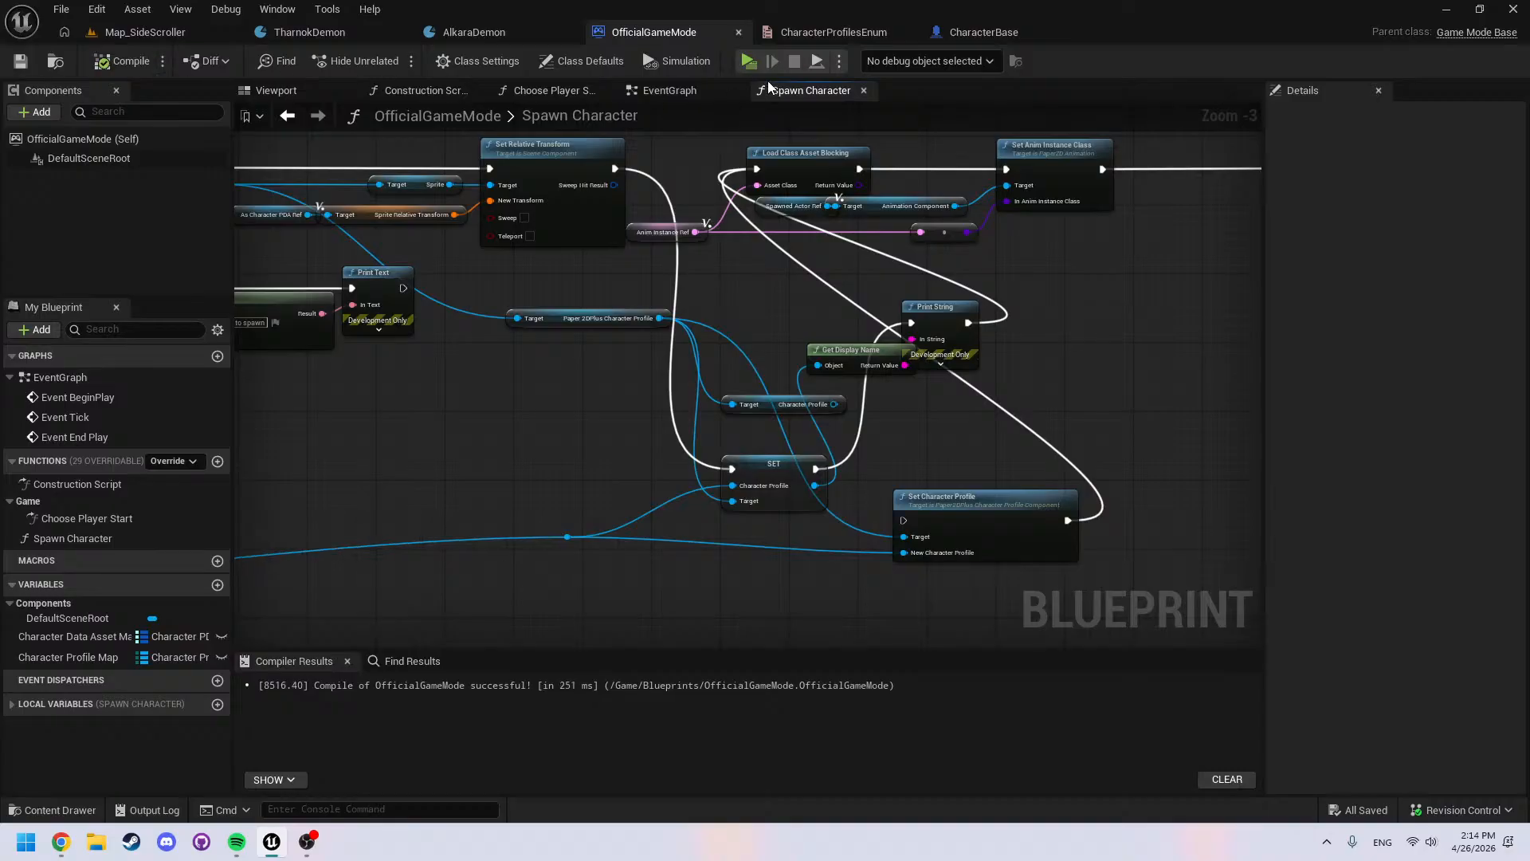
pyautogui.click(748, 62)
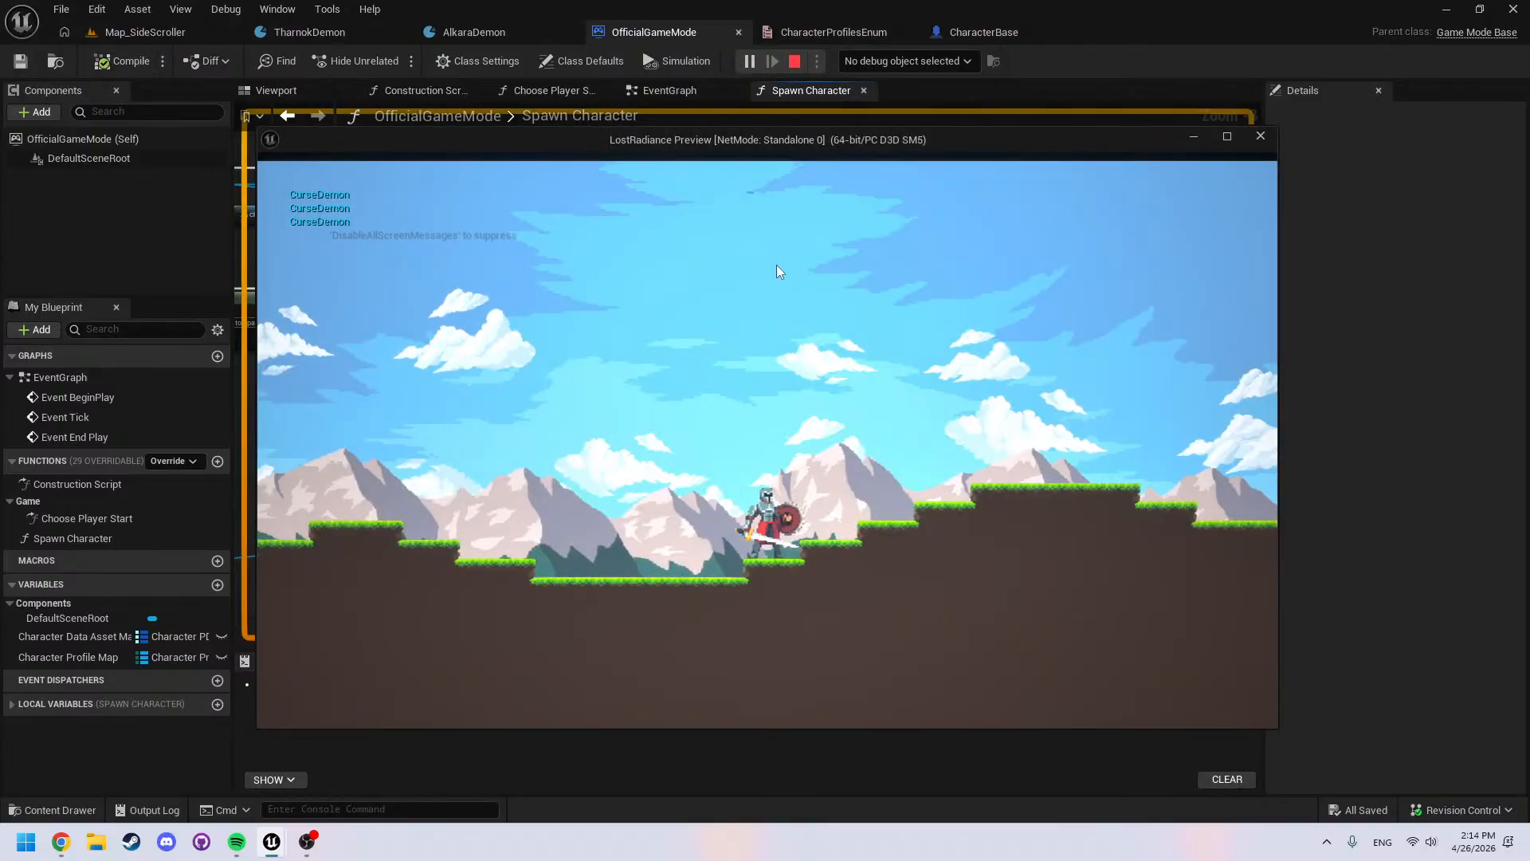
pyautogui.press('Escape')
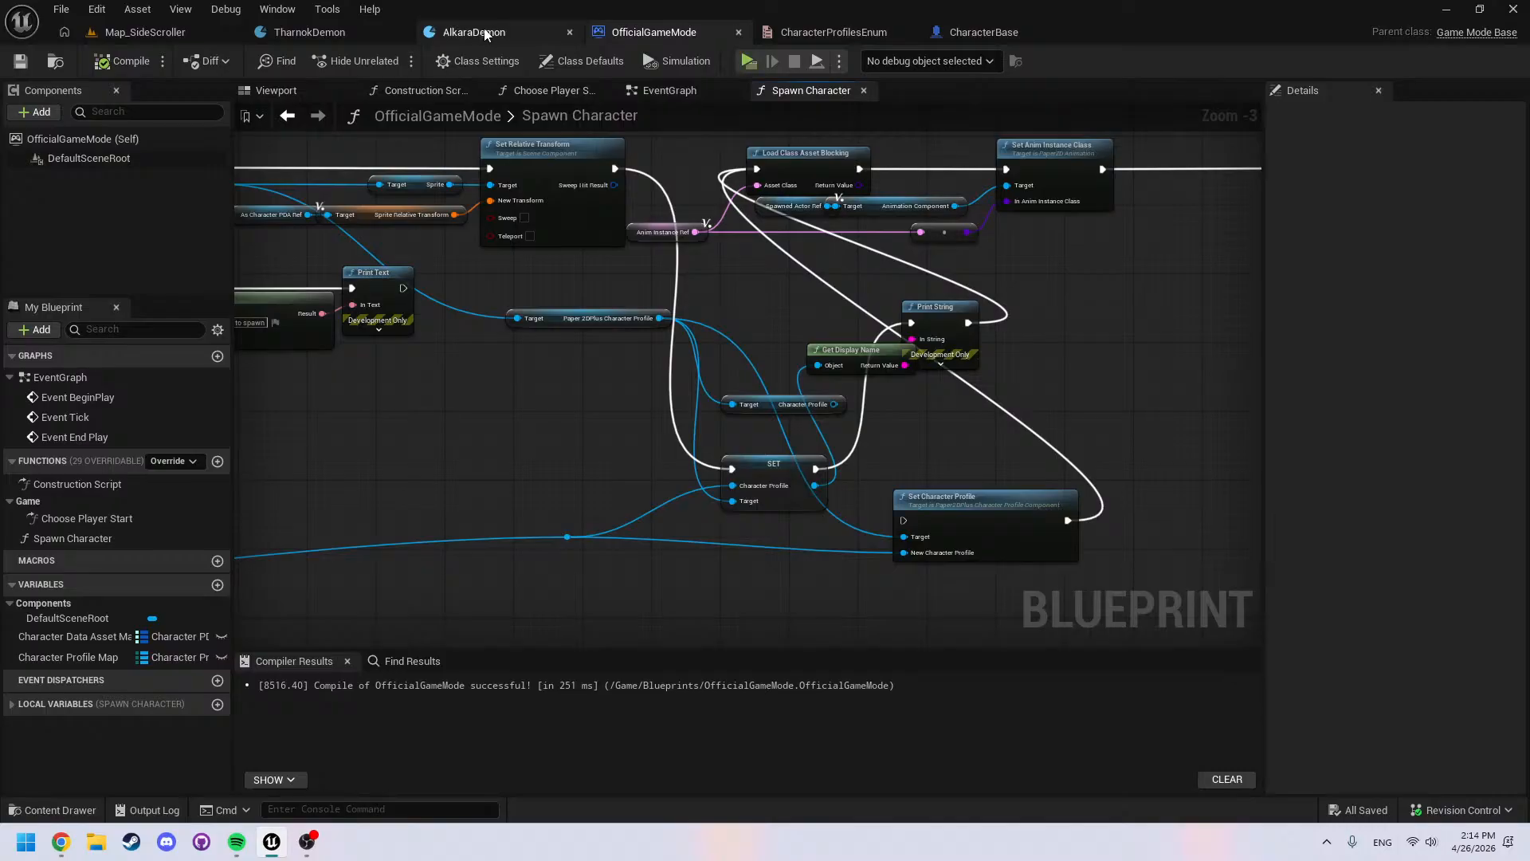
# Check the Character Profile Map's defaults and add an enumerator named Knight to CharacterProfilesEnum
pyautogui.moveTo(375, 354); pyautogui.dragTo(1052, 267, button='right')
pyautogui.moveTo(746, 422); pyautogui.dragTo(1046, 342, button='right')
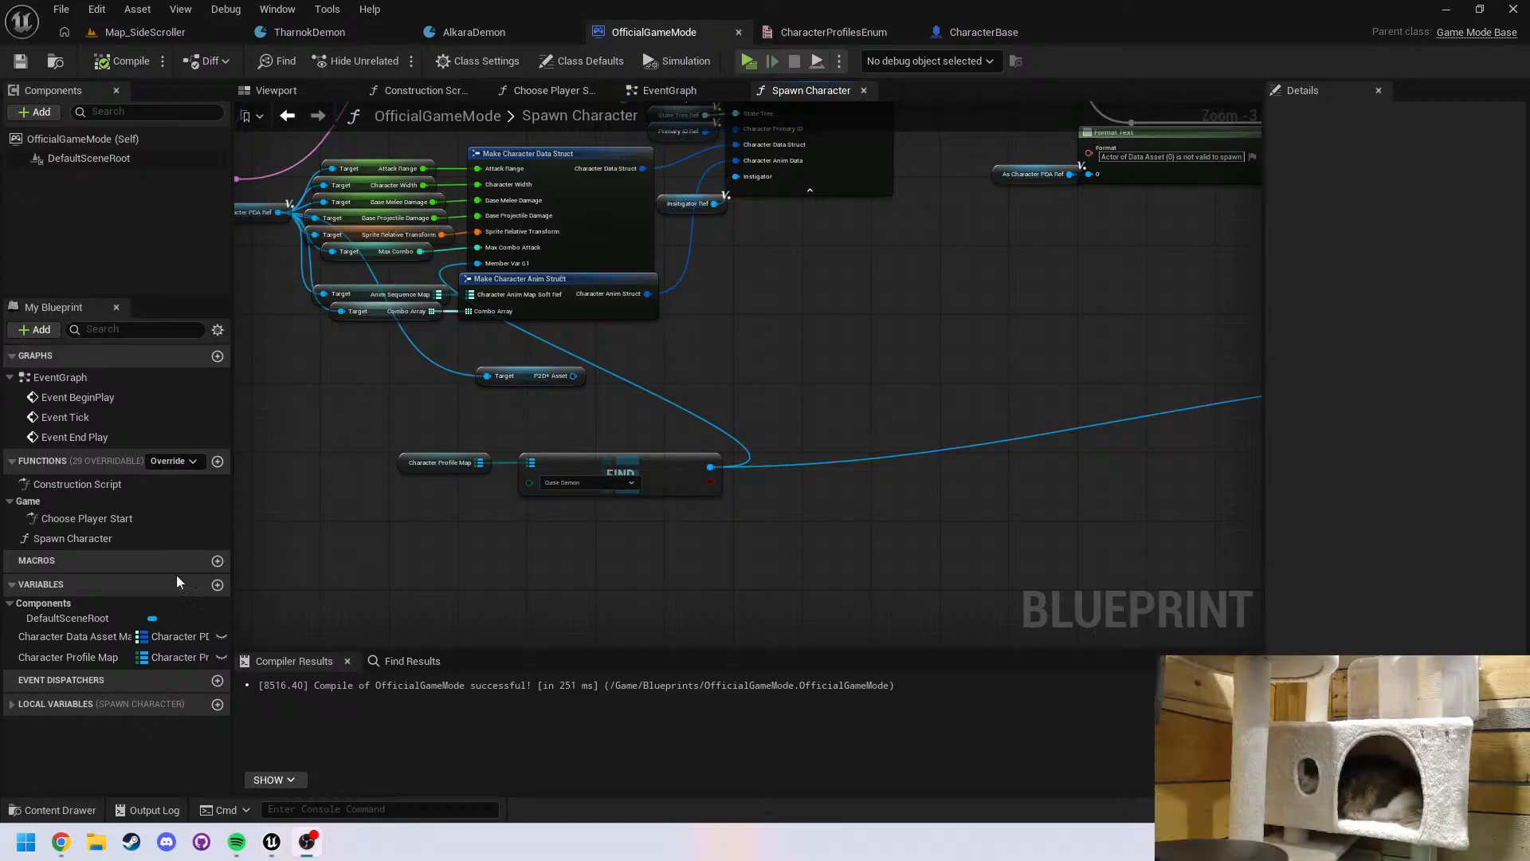
pyautogui.click(70, 658)
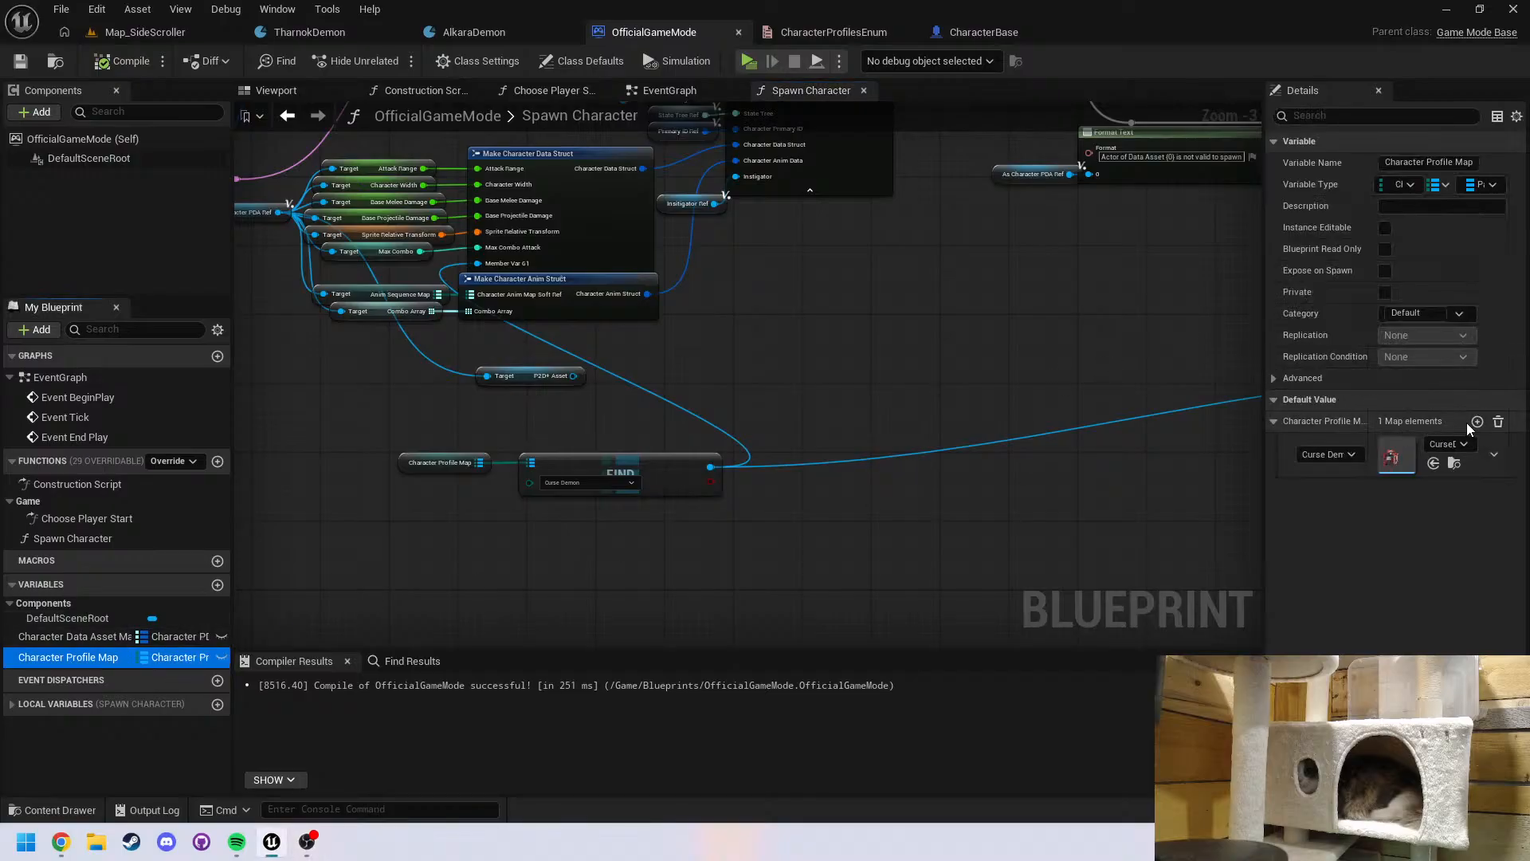
pyautogui.click(870, 30)
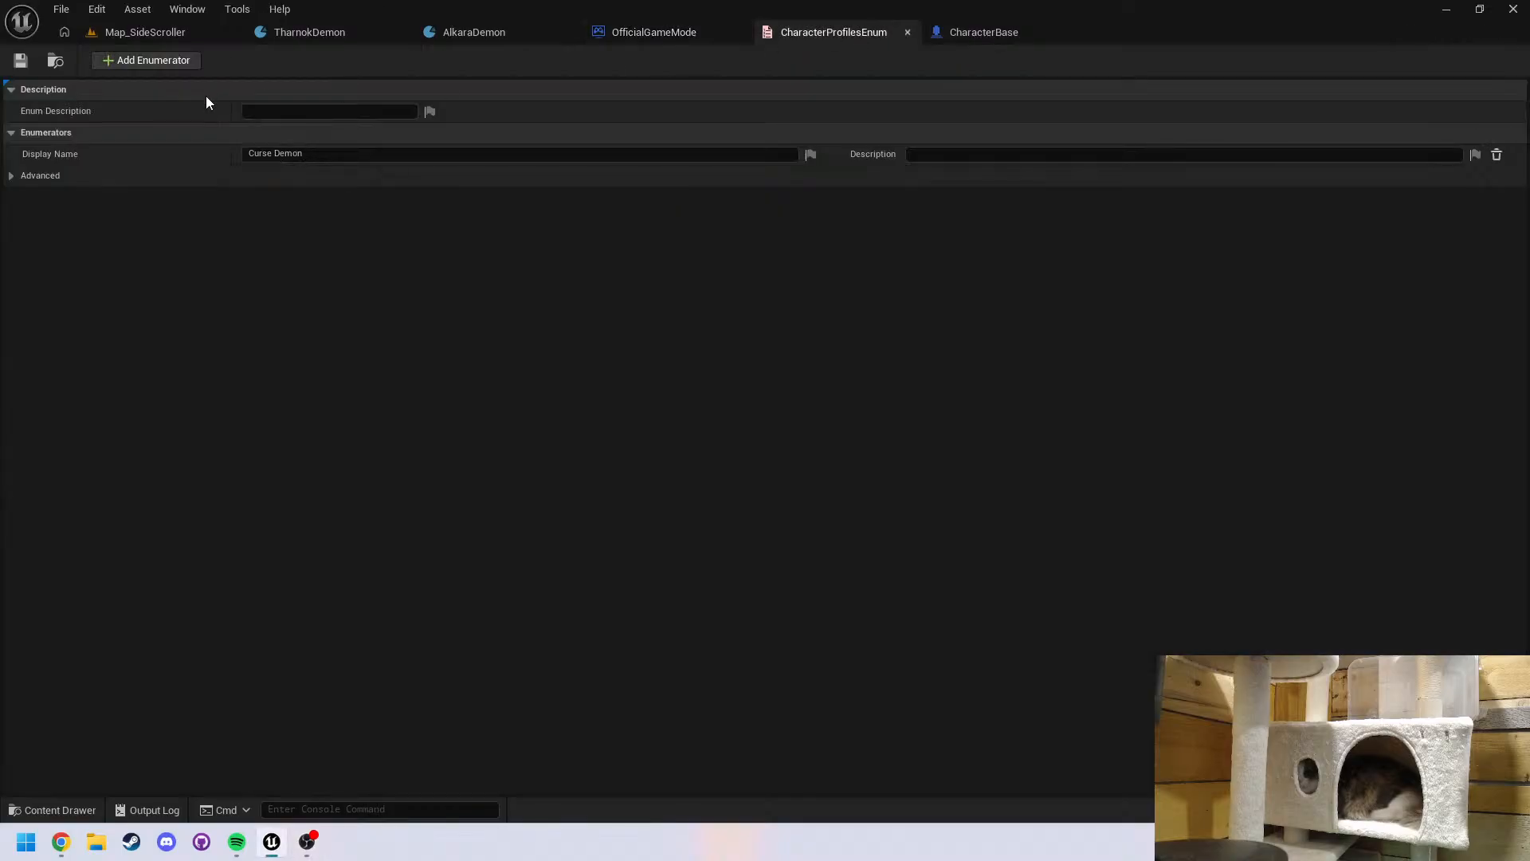
pyautogui.click(150, 58)
pyautogui.click(286, 174)
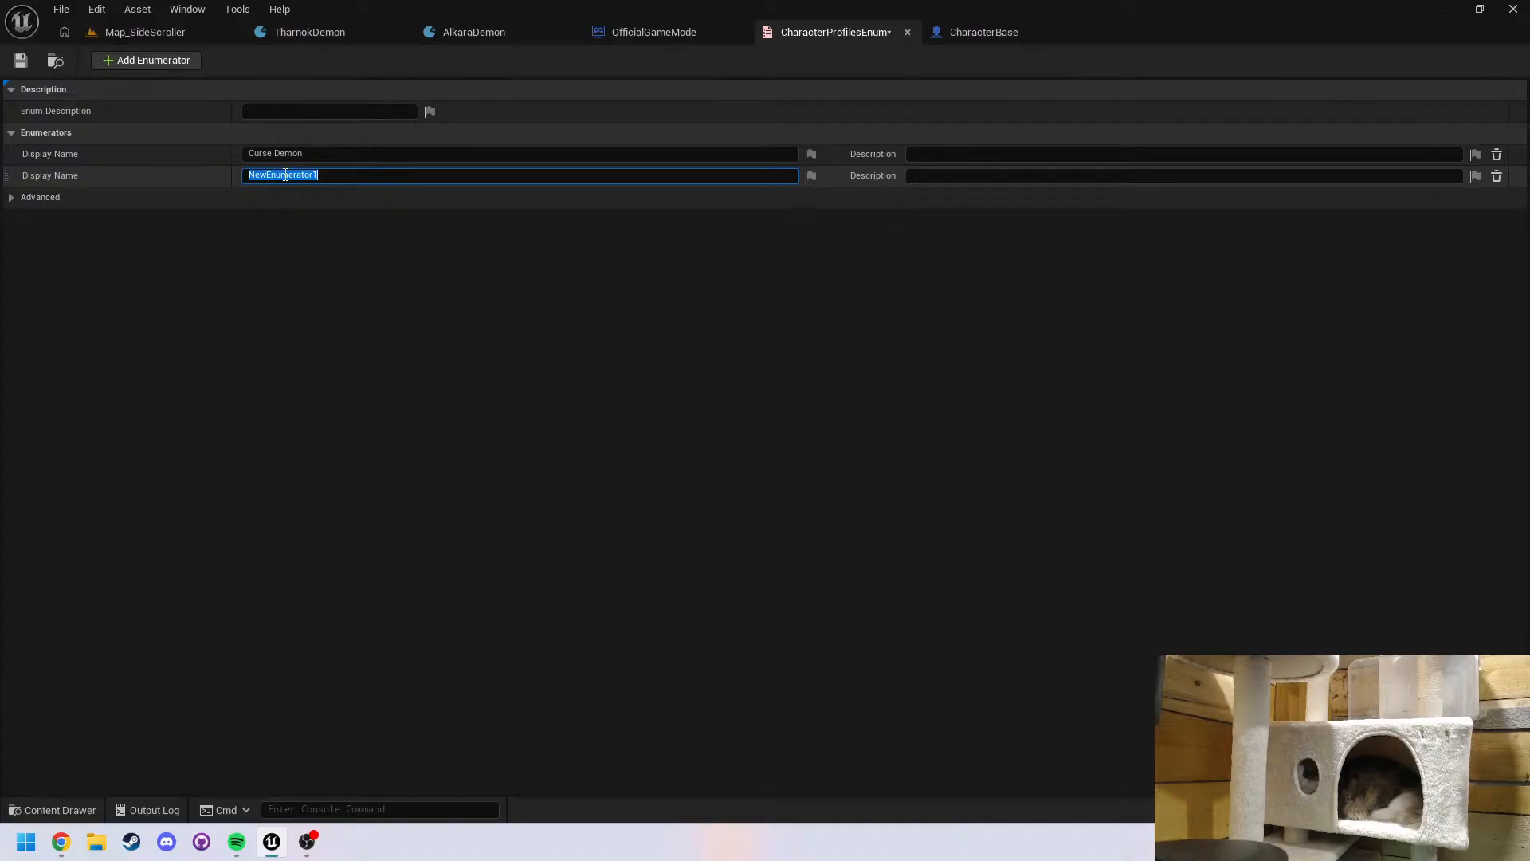
pyautogui.write('Knight')
pyautogui.press('Return')
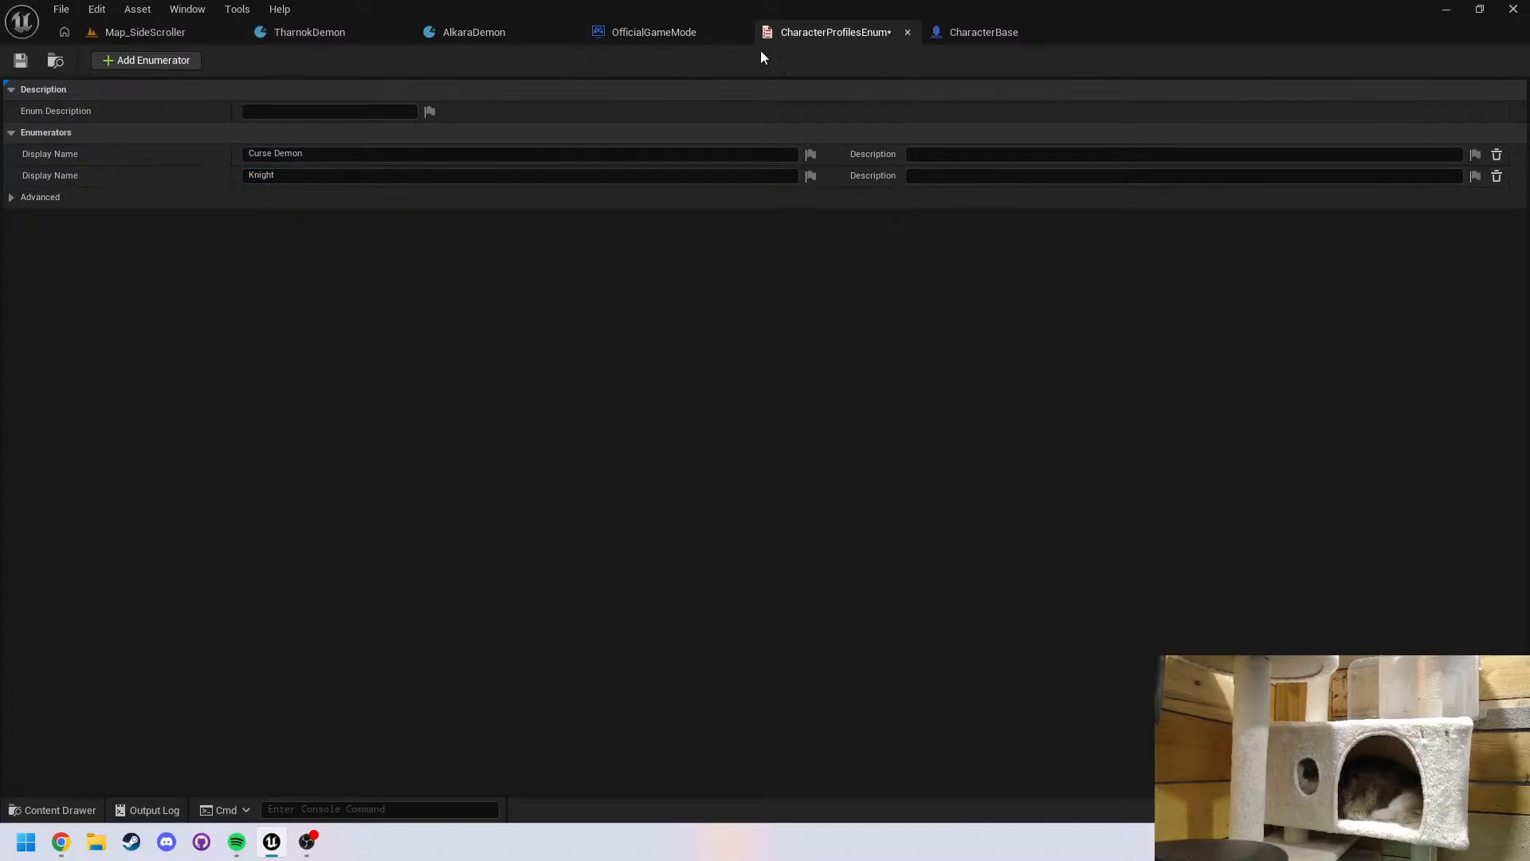
# Compile OfficialGameMode, change the existing Character Profile Map entry's key to Knight and add a second entry keyed Curse Demon
pyautogui.click(687, 33)
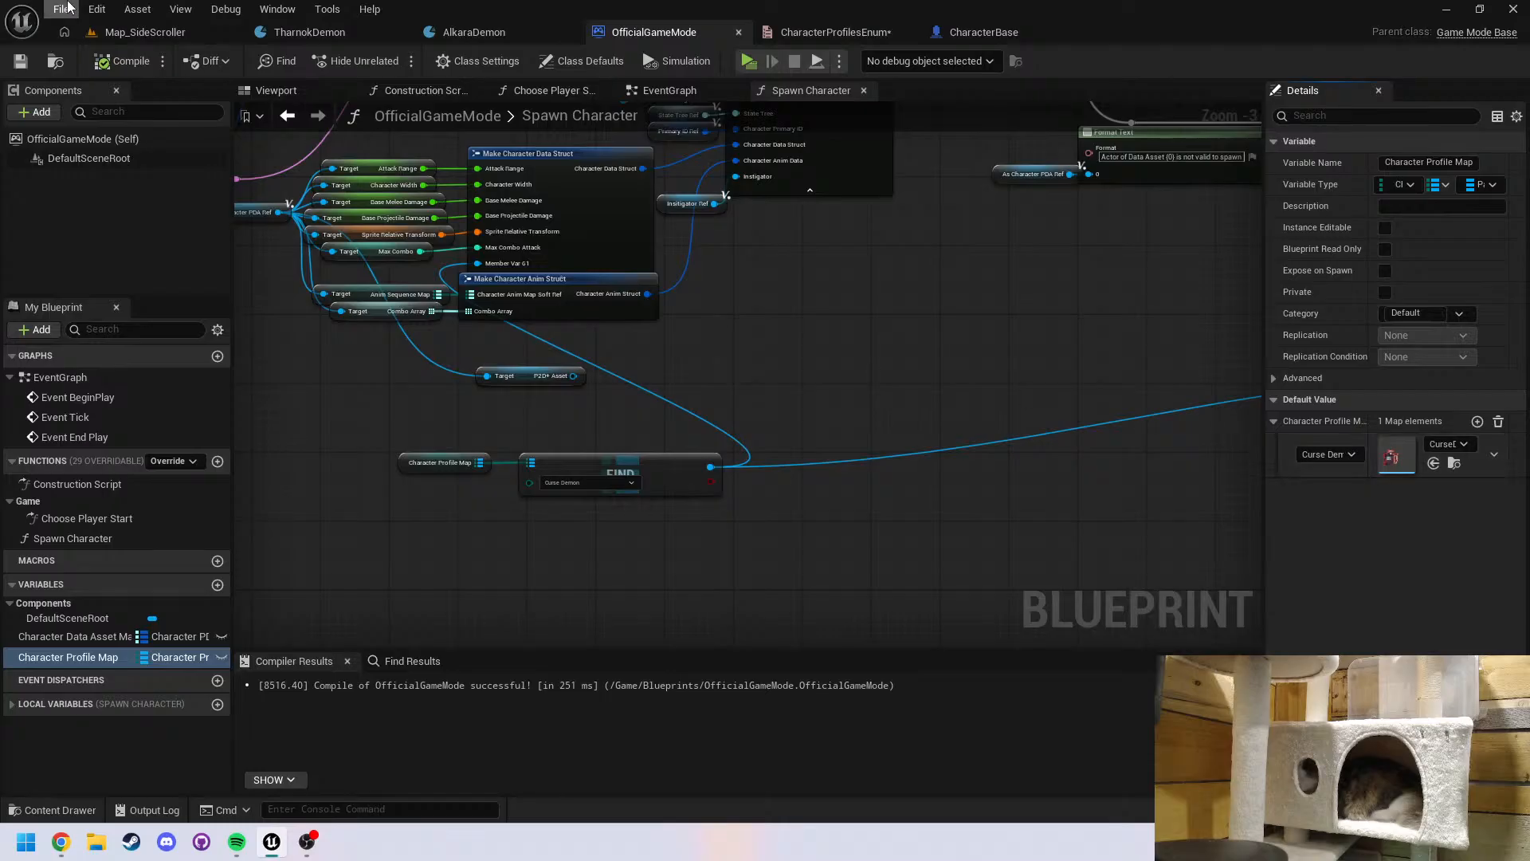
pyautogui.click(120, 61)
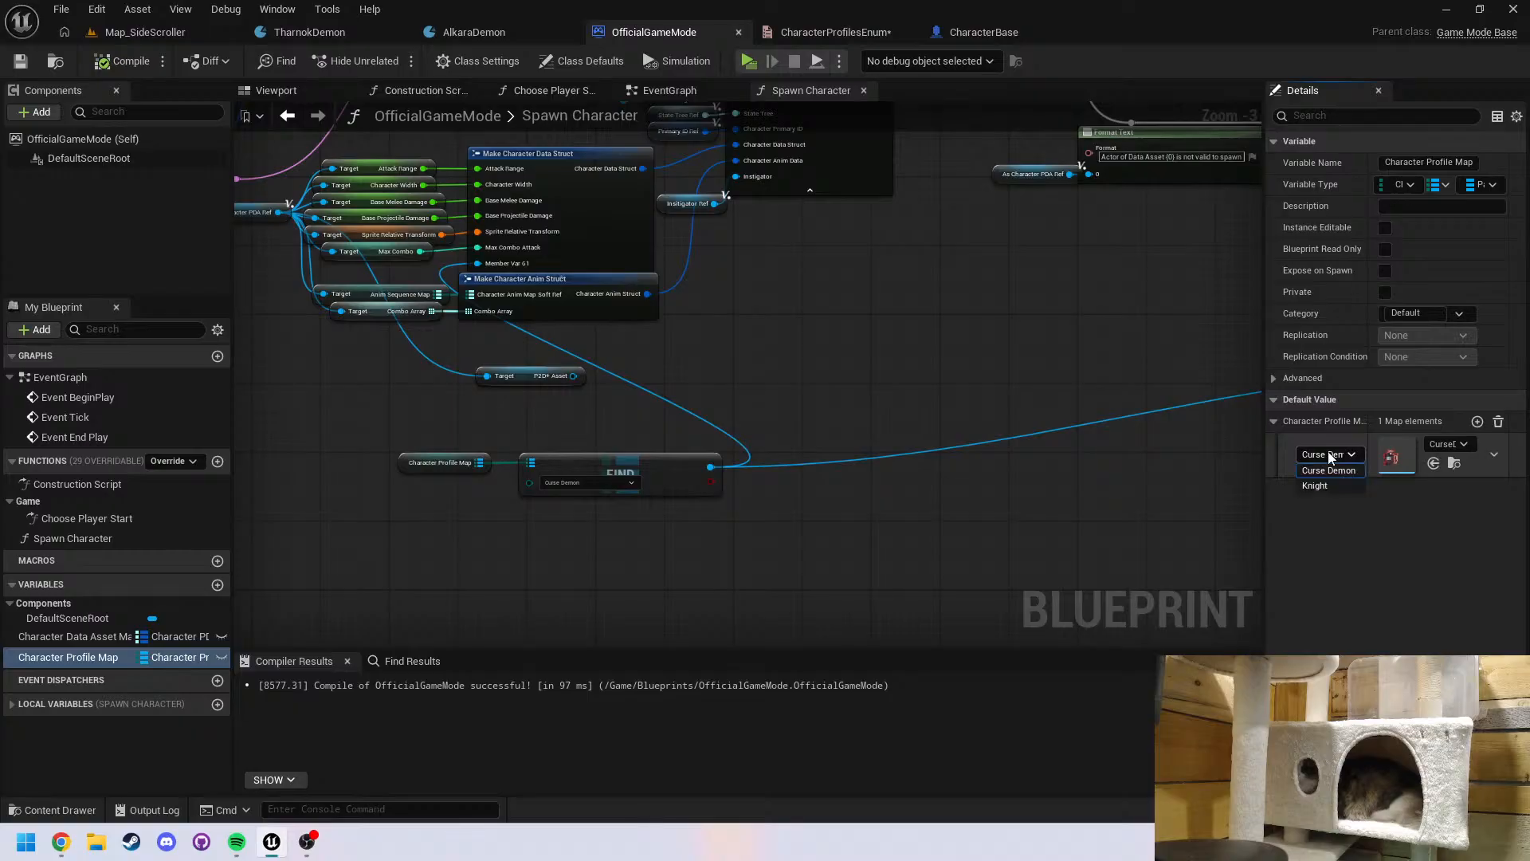
pyautogui.click(1328, 451)
pyautogui.click(1324, 476)
pyautogui.click(1353, 502)
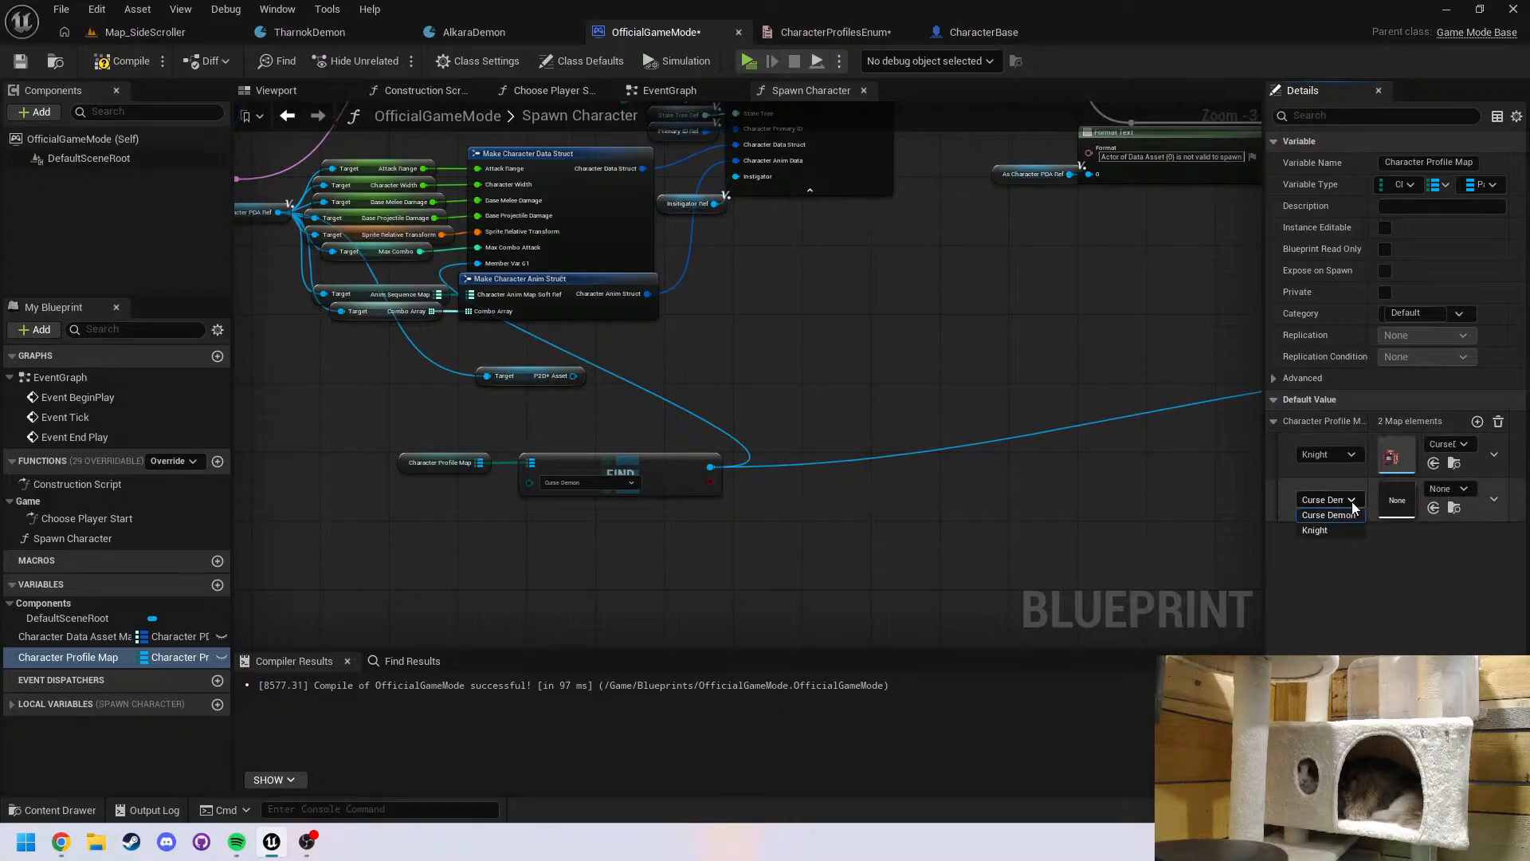
pyautogui.click(1353, 506)
# Assign the CurseDemon asset to the map's Curse Demon entry and KnightProfile to its Knight entry
pyautogui.click(1442, 489)
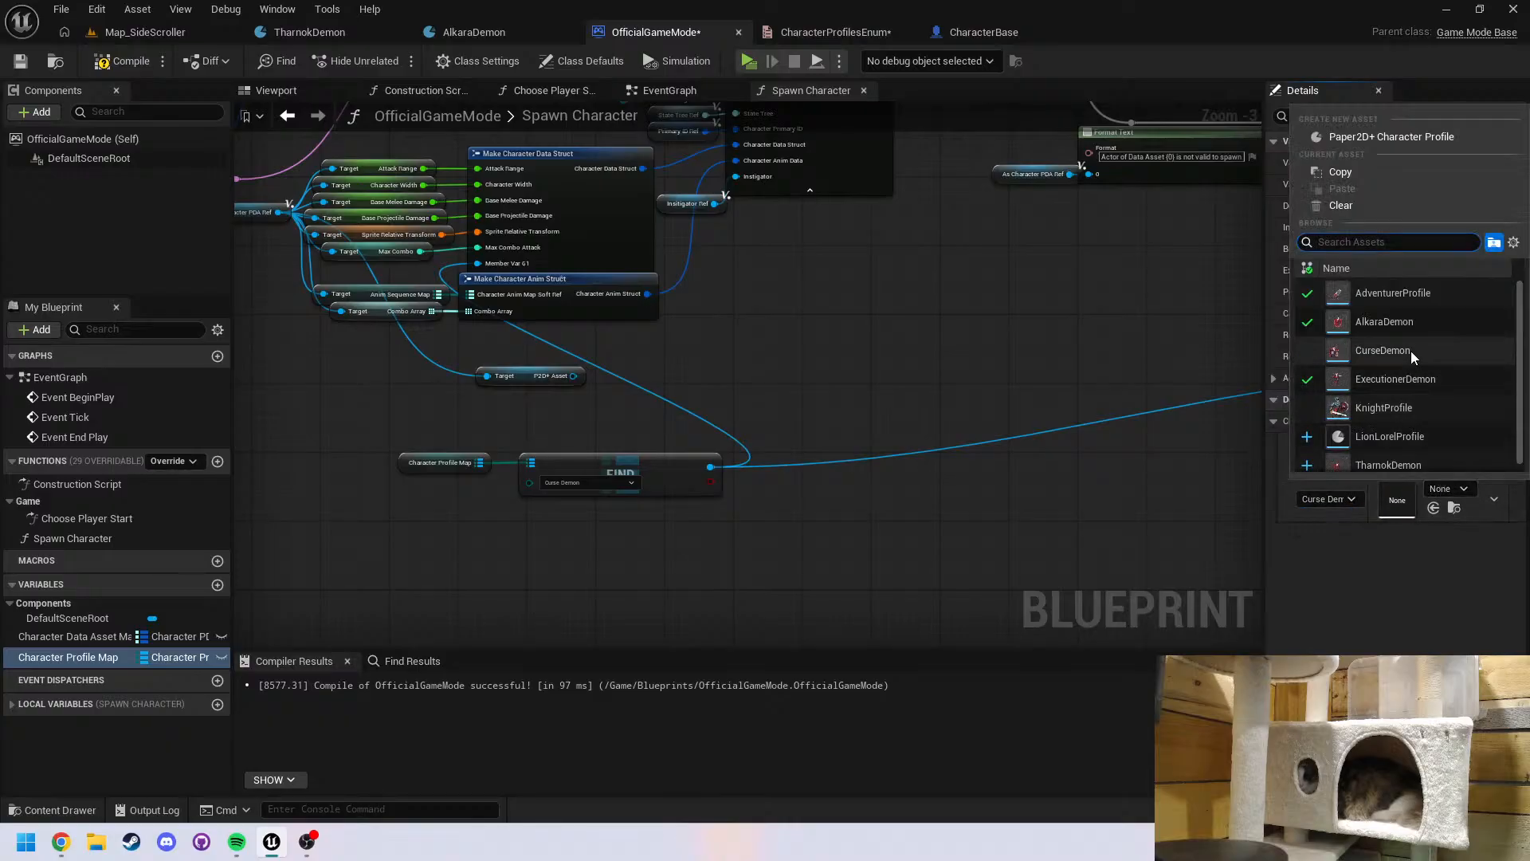
pyautogui.click(1385, 350)
pyautogui.click(1449, 445)
pyautogui.click(1384, 363)
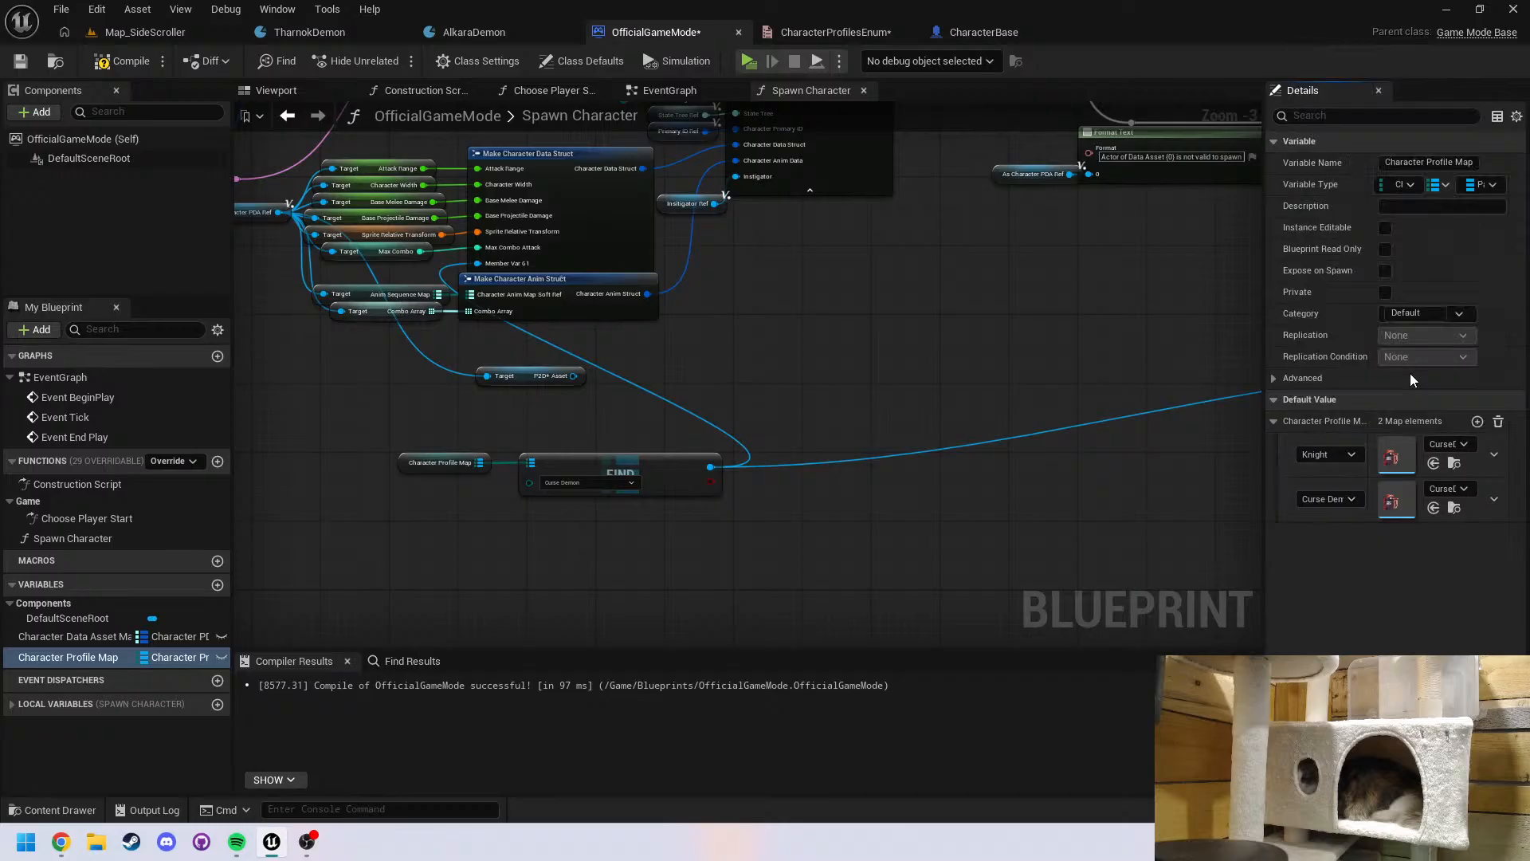
# Expose the Find node's key as a new Key input on the Spawn Character function and compile the blueprint
pyautogui.moveTo(604, 385); pyautogui.dragTo(740, 416, button='right')
pyautogui.moveTo(665, 514); pyautogui.dragTo(436, 279)
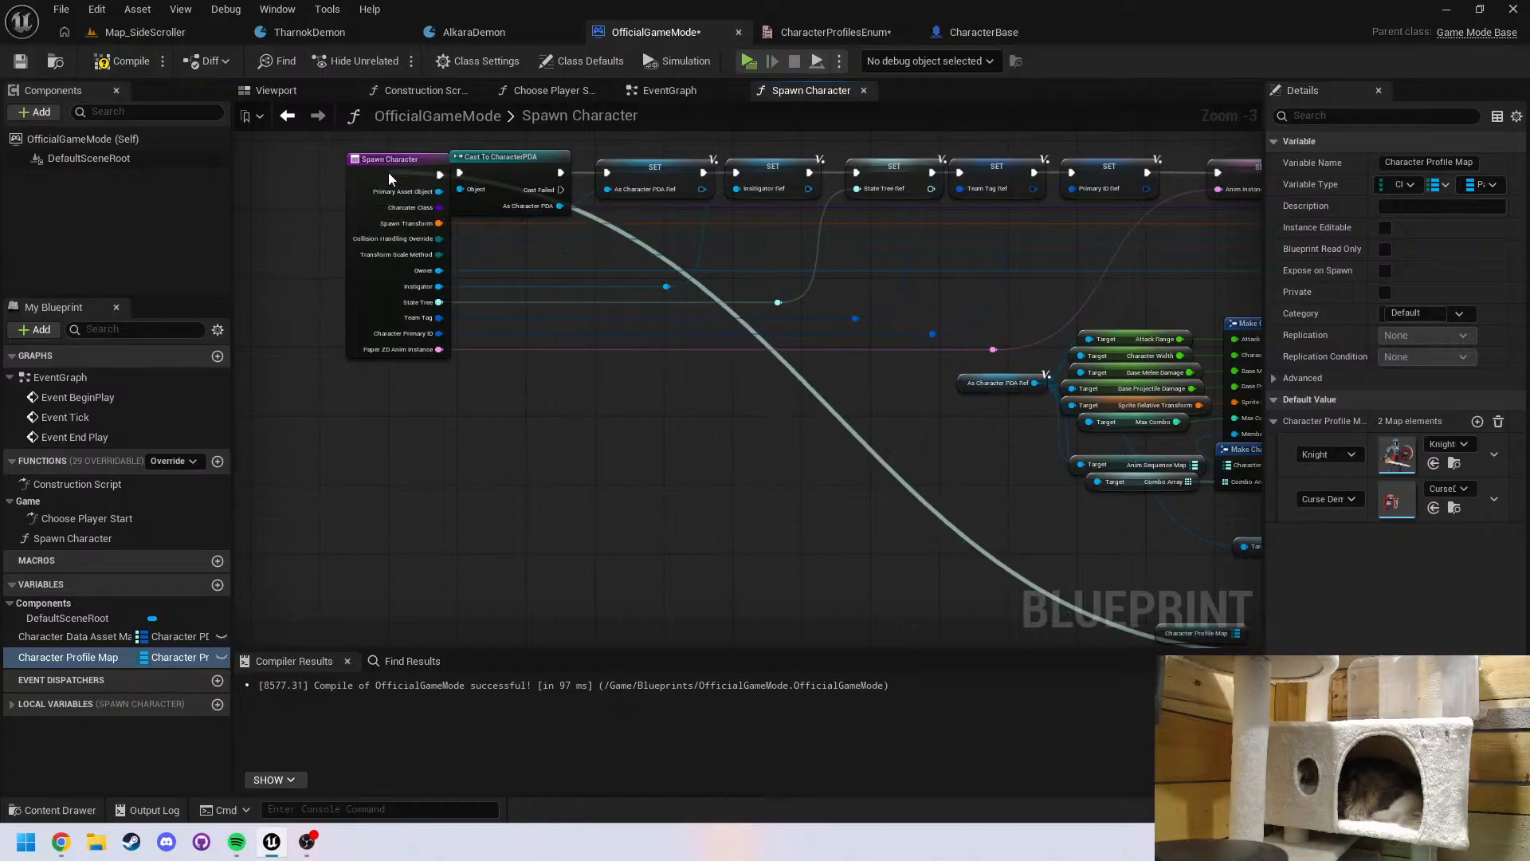
pyautogui.click(691, 95)
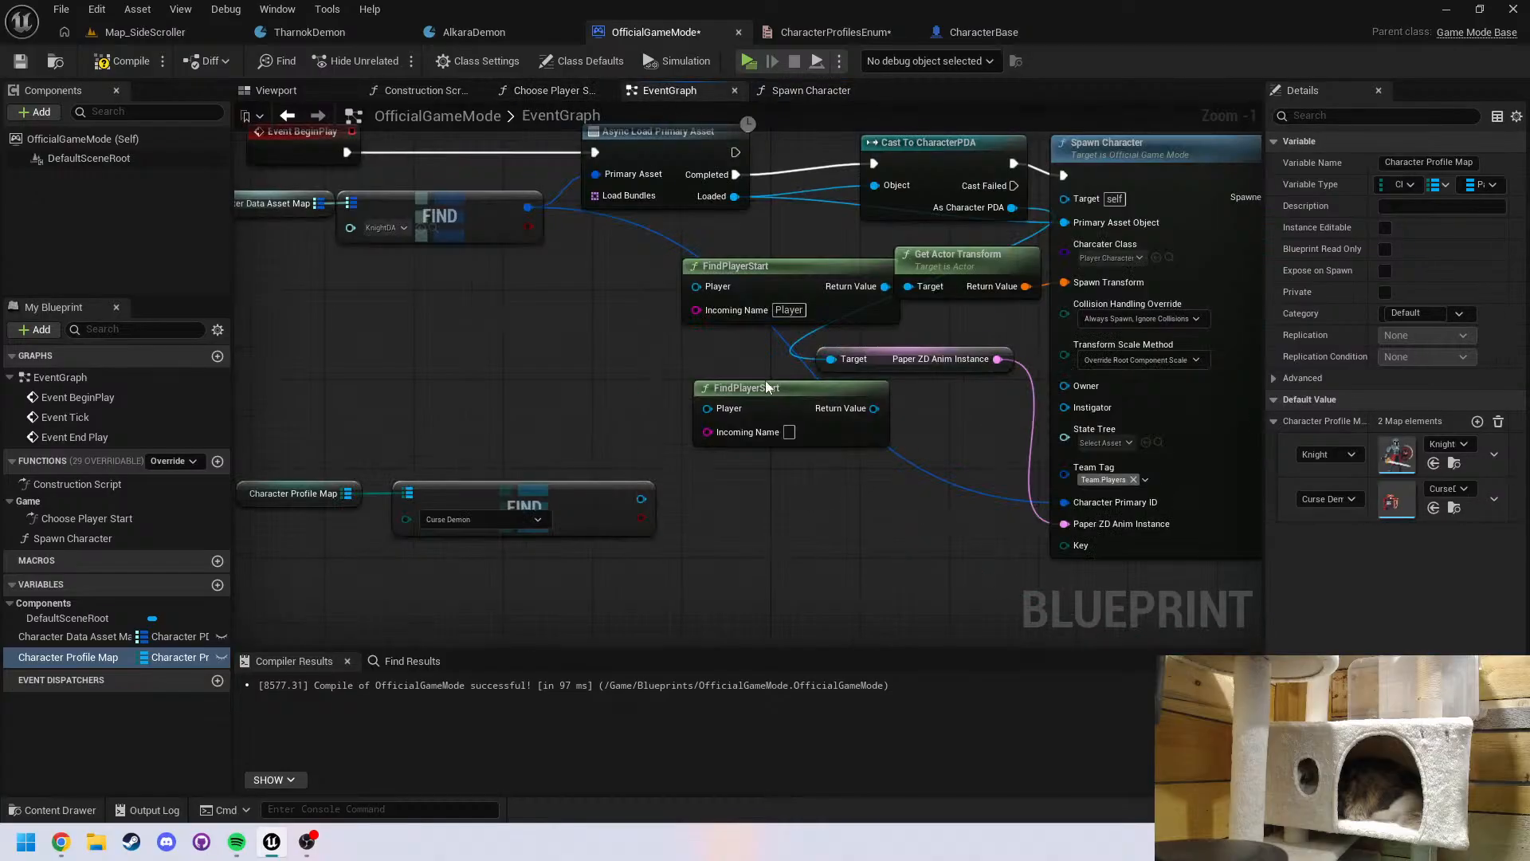
pyautogui.moveTo(868, 440); pyautogui.dragTo(772, 396, button='right')
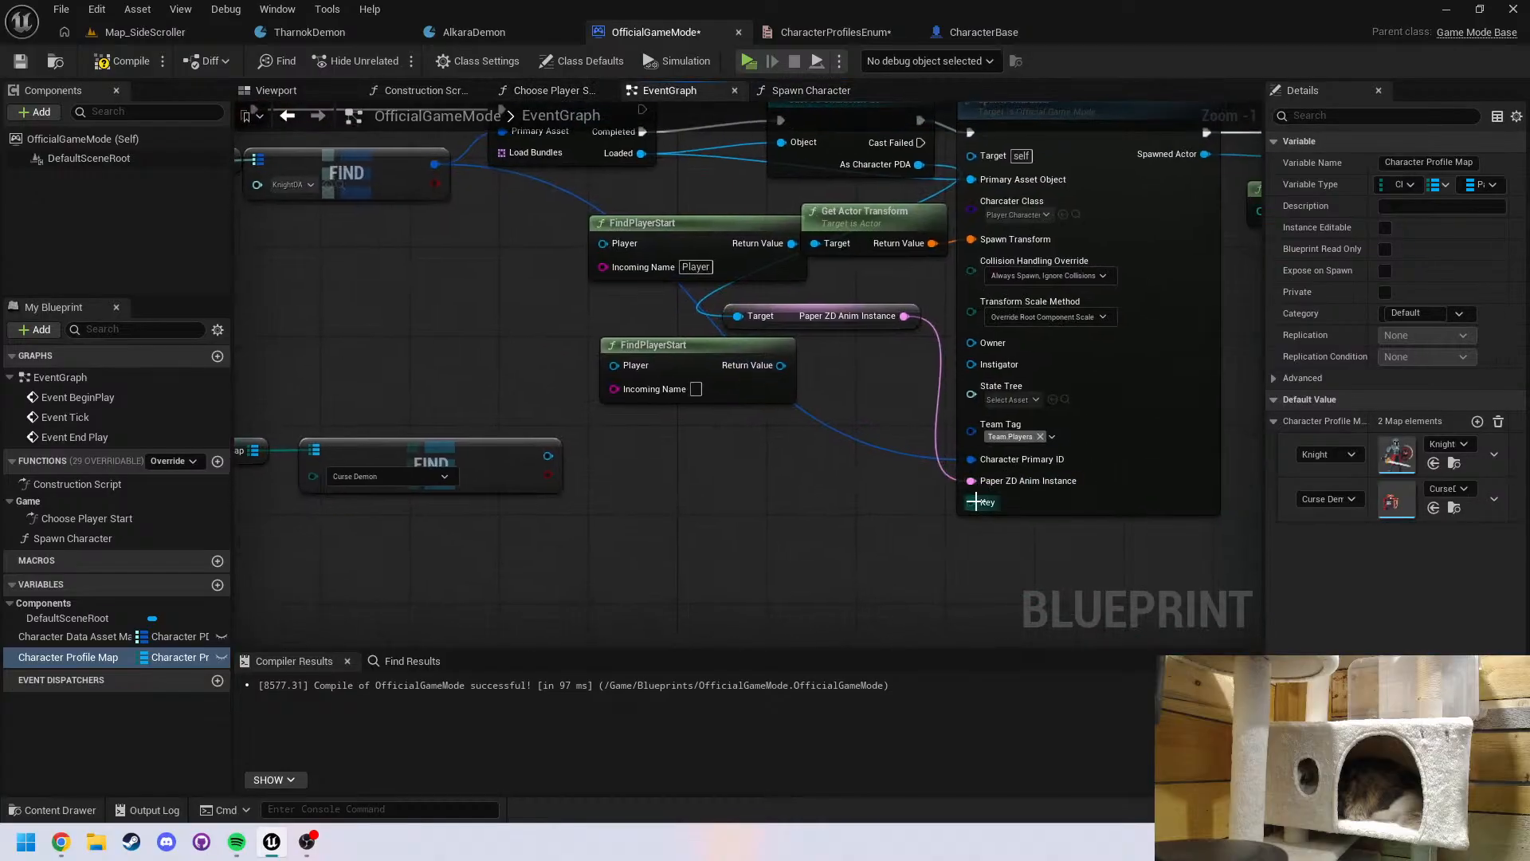
pyautogui.click(1016, 505)
pyautogui.click(131, 62)
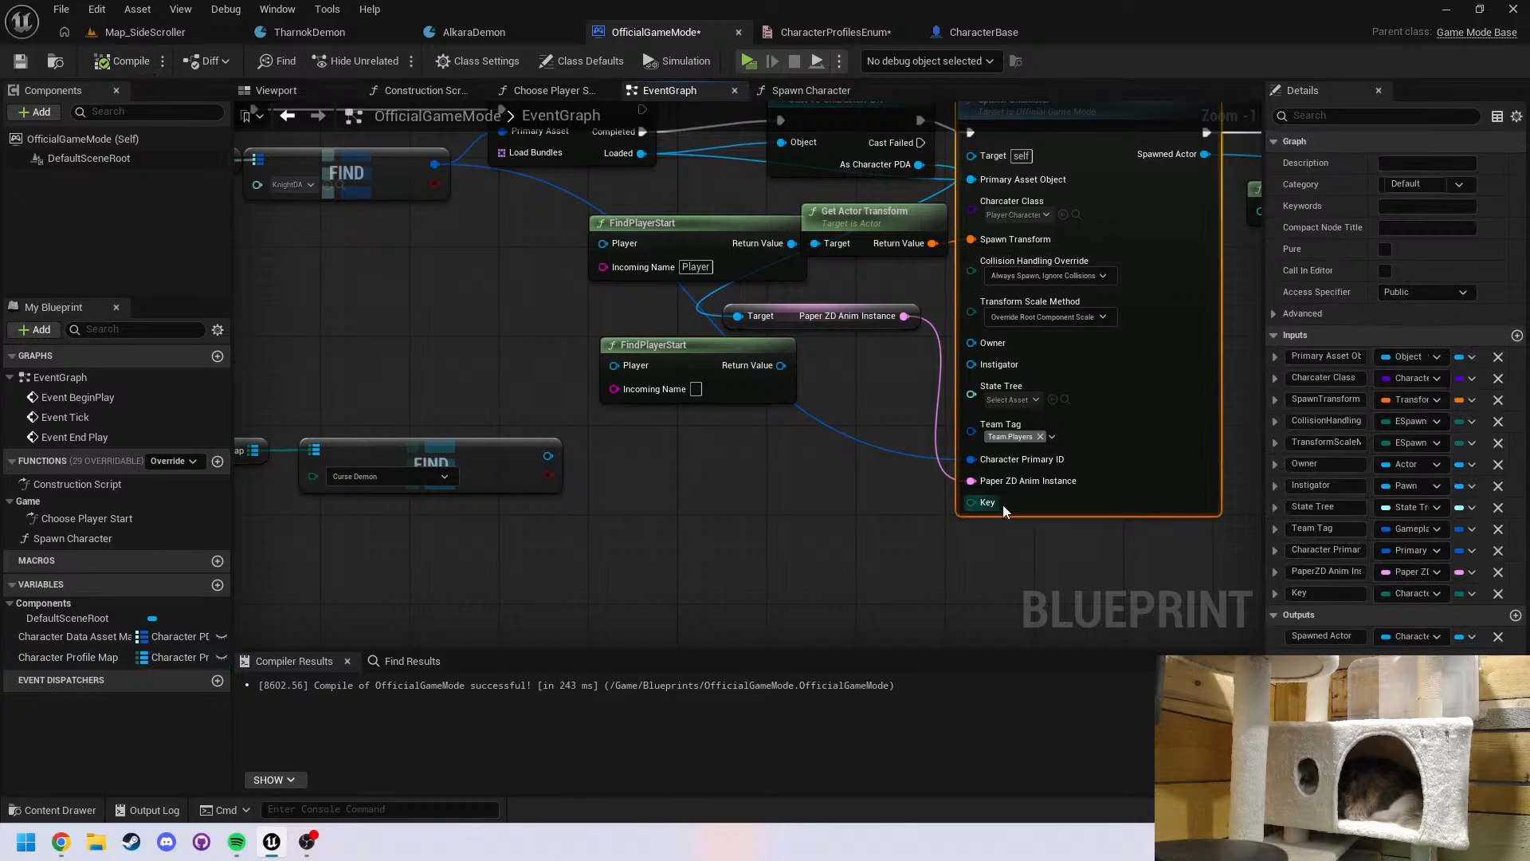
pyautogui.moveTo(989, 508); pyautogui.dragTo(888, 499)
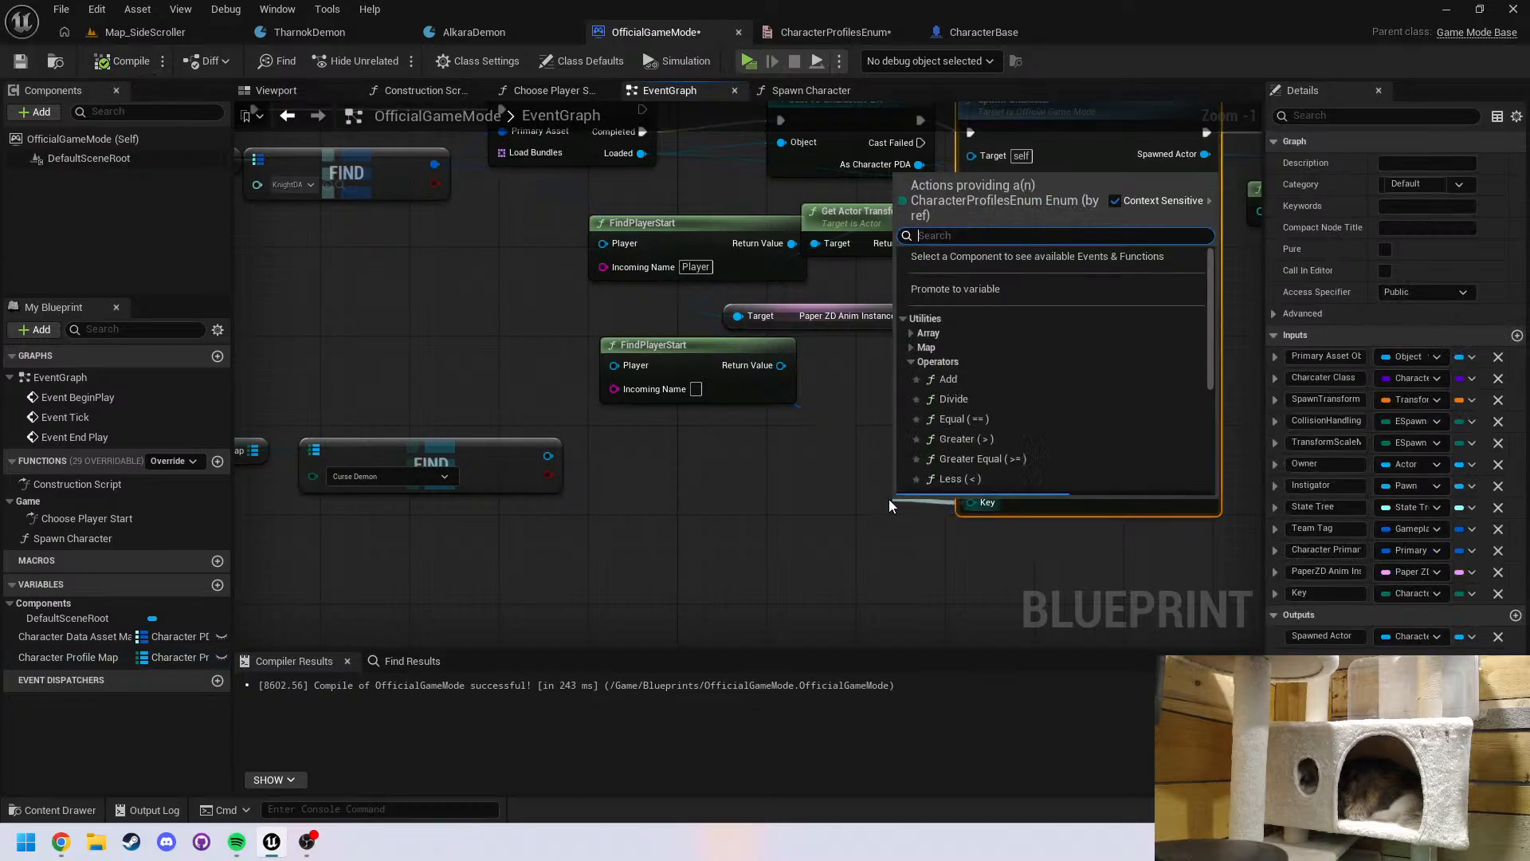
pyautogui.click(927, 433)
pyautogui.click(800, 485)
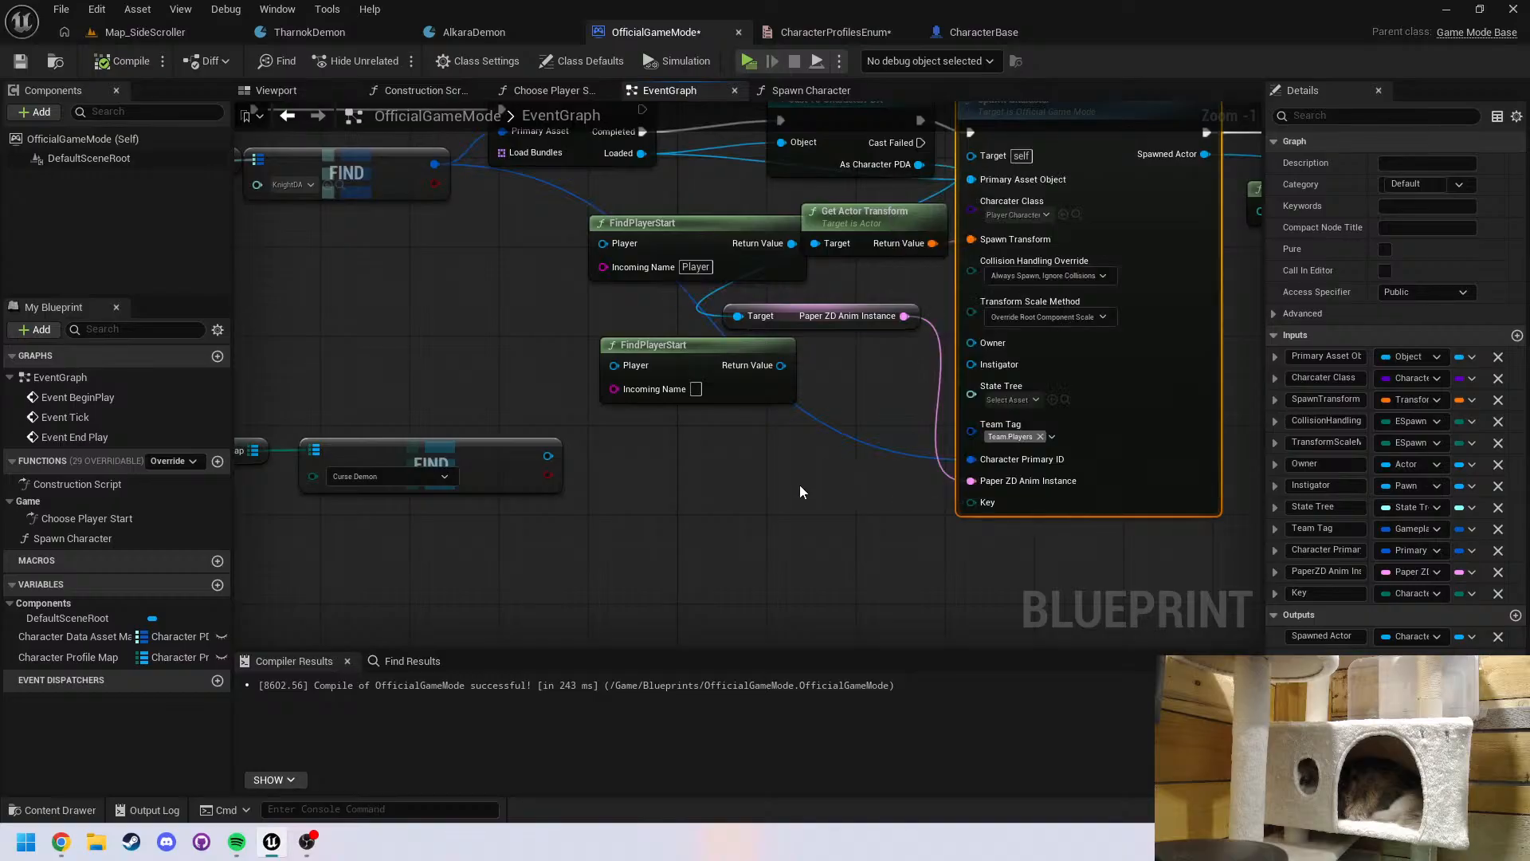
# Compare the Key input on Spawn Character's entry node with its EventGraph call node, recompiling the blueprint
pyautogui.click(807, 90)
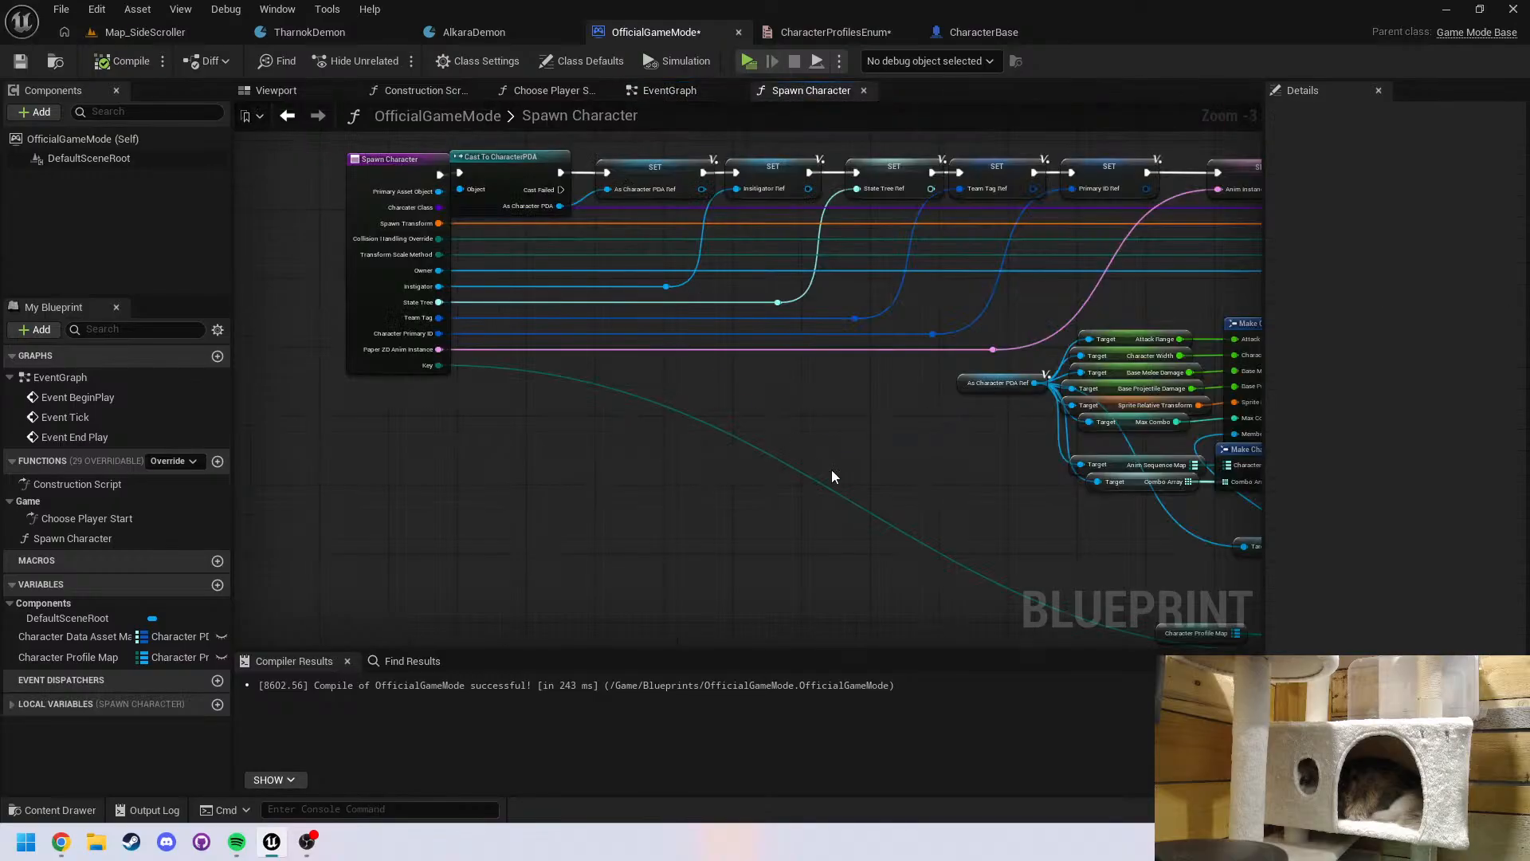
pyautogui.scroll(2, 833, 475)
pyautogui.moveTo(834, 475); pyautogui.dragTo(1023, 489, button='right')
pyautogui.click(692, 94)
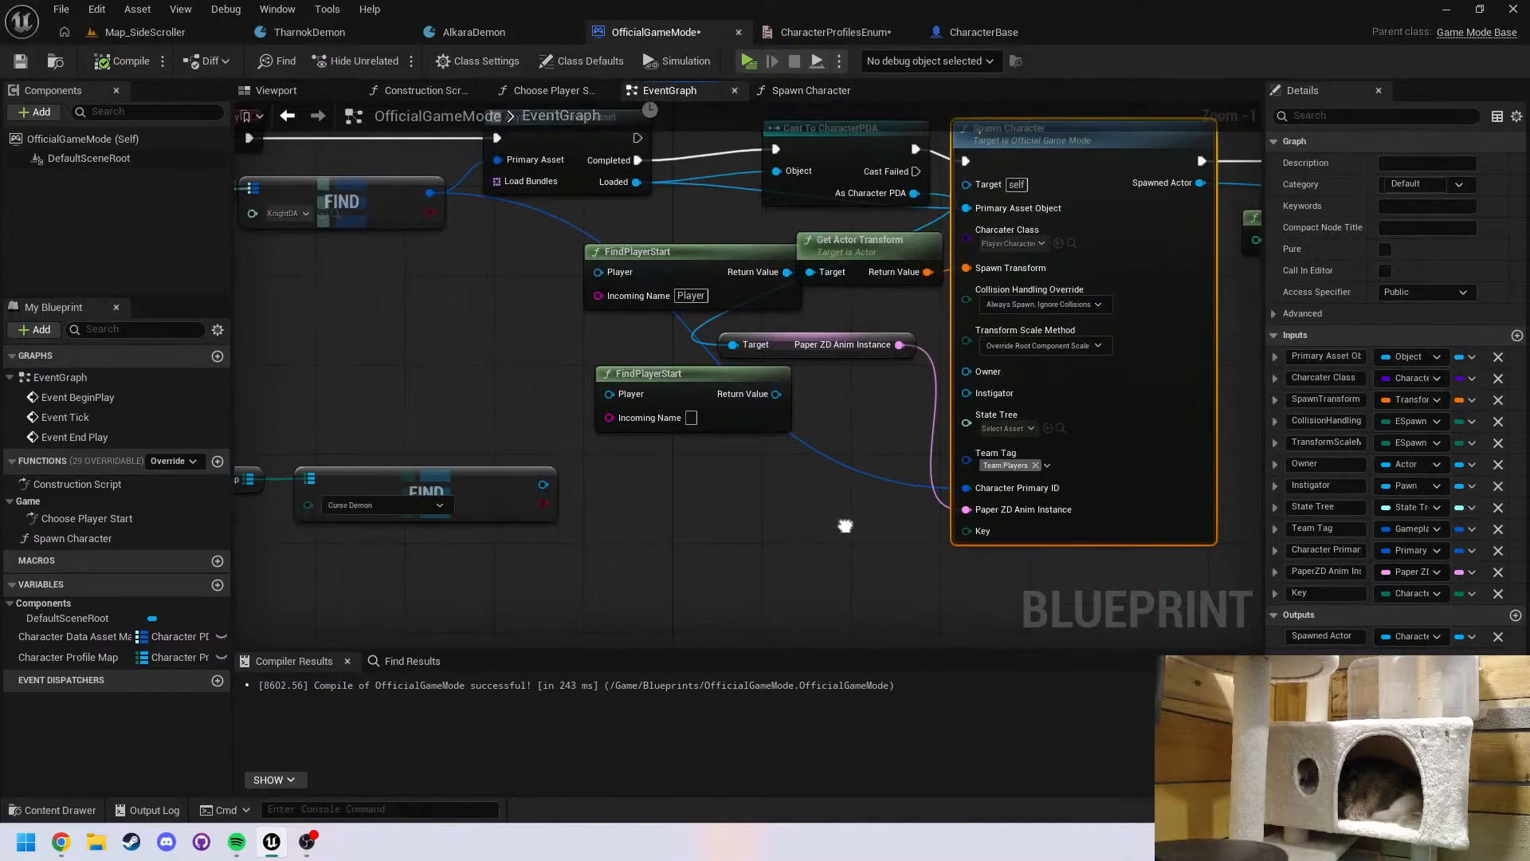
pyautogui.click(144, 64)
pyautogui.doubleClick(1064, 534)
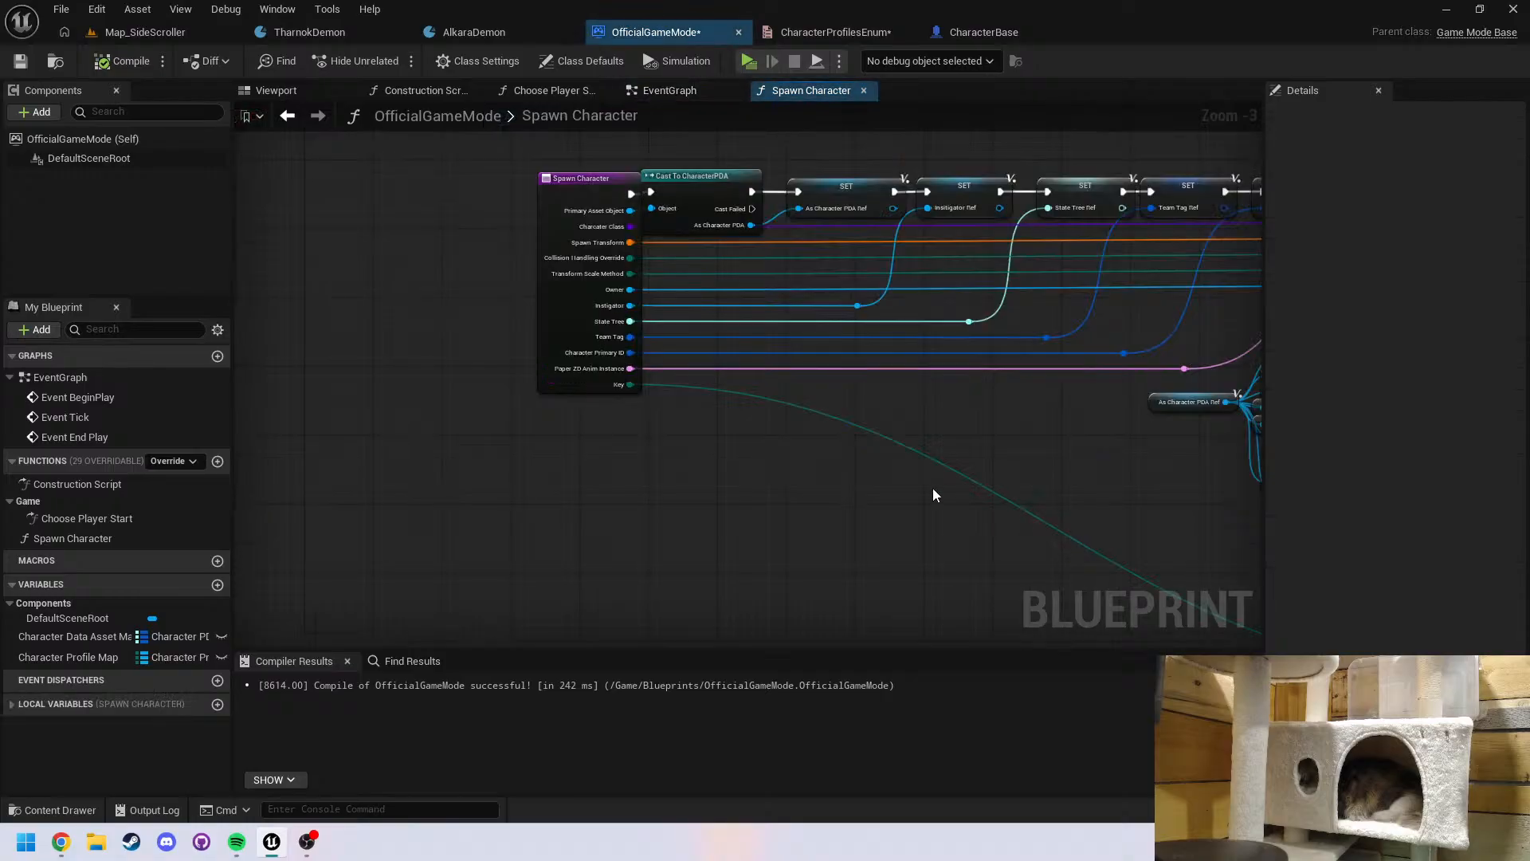
# Move the Character Profile Map getter and Find below the As Character PDA Ref node, disconnect Find's key from the Key input, and compile
pyautogui.moveTo(933, 495); pyautogui.dragTo(416, 333, button='right')
pyautogui.moveTo(845, 469); pyautogui.dragTo(1051, 536)
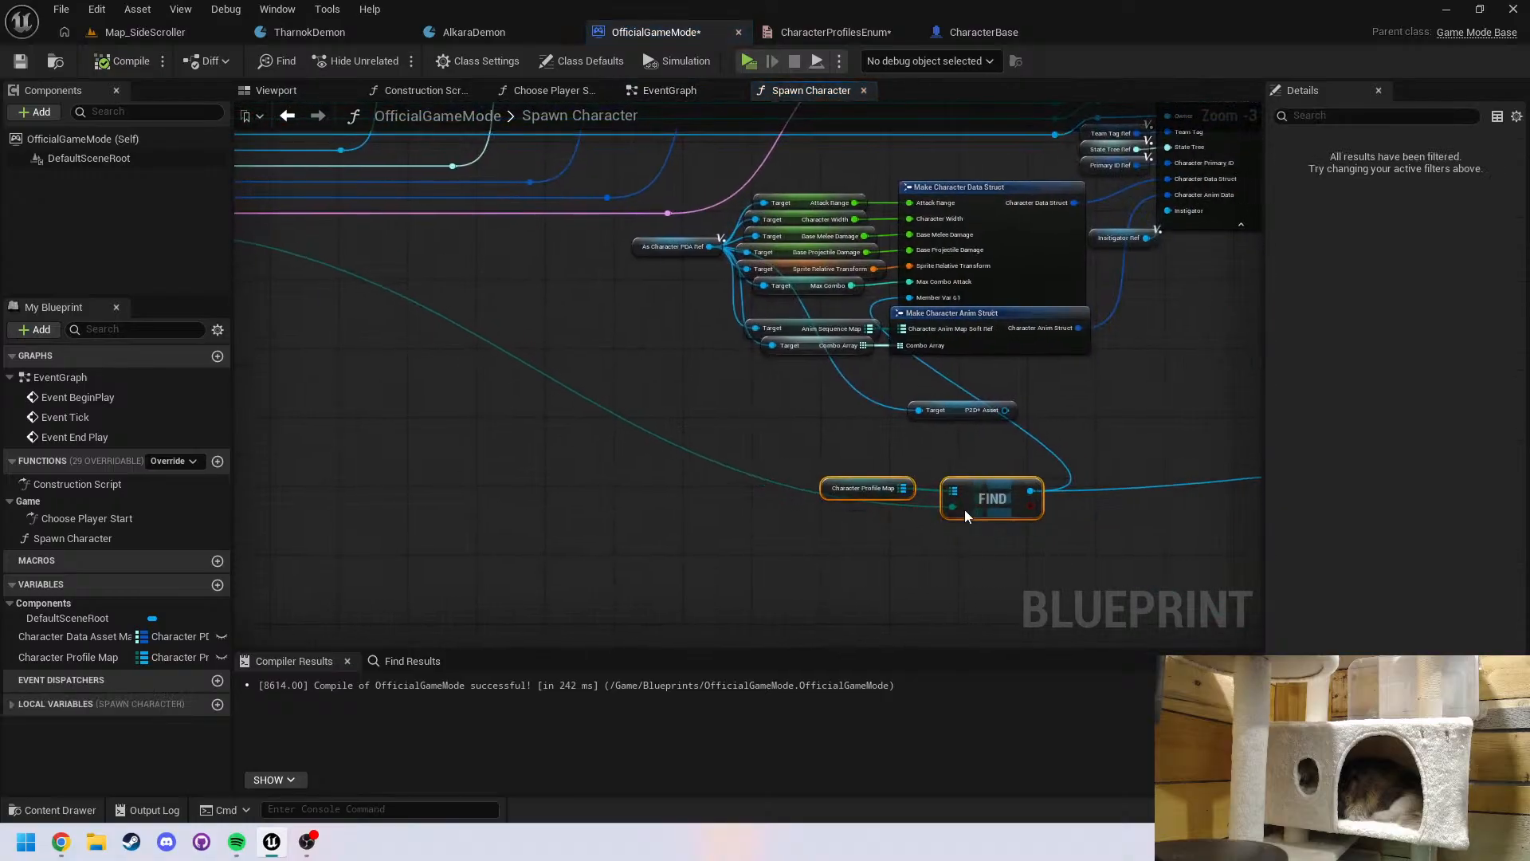
pyautogui.moveTo(964, 509); pyautogui.dragTo(712, 468)
pyautogui.click(705, 465)
pyautogui.moveTo(704, 465); pyautogui.dragTo(793, 513, button='right')
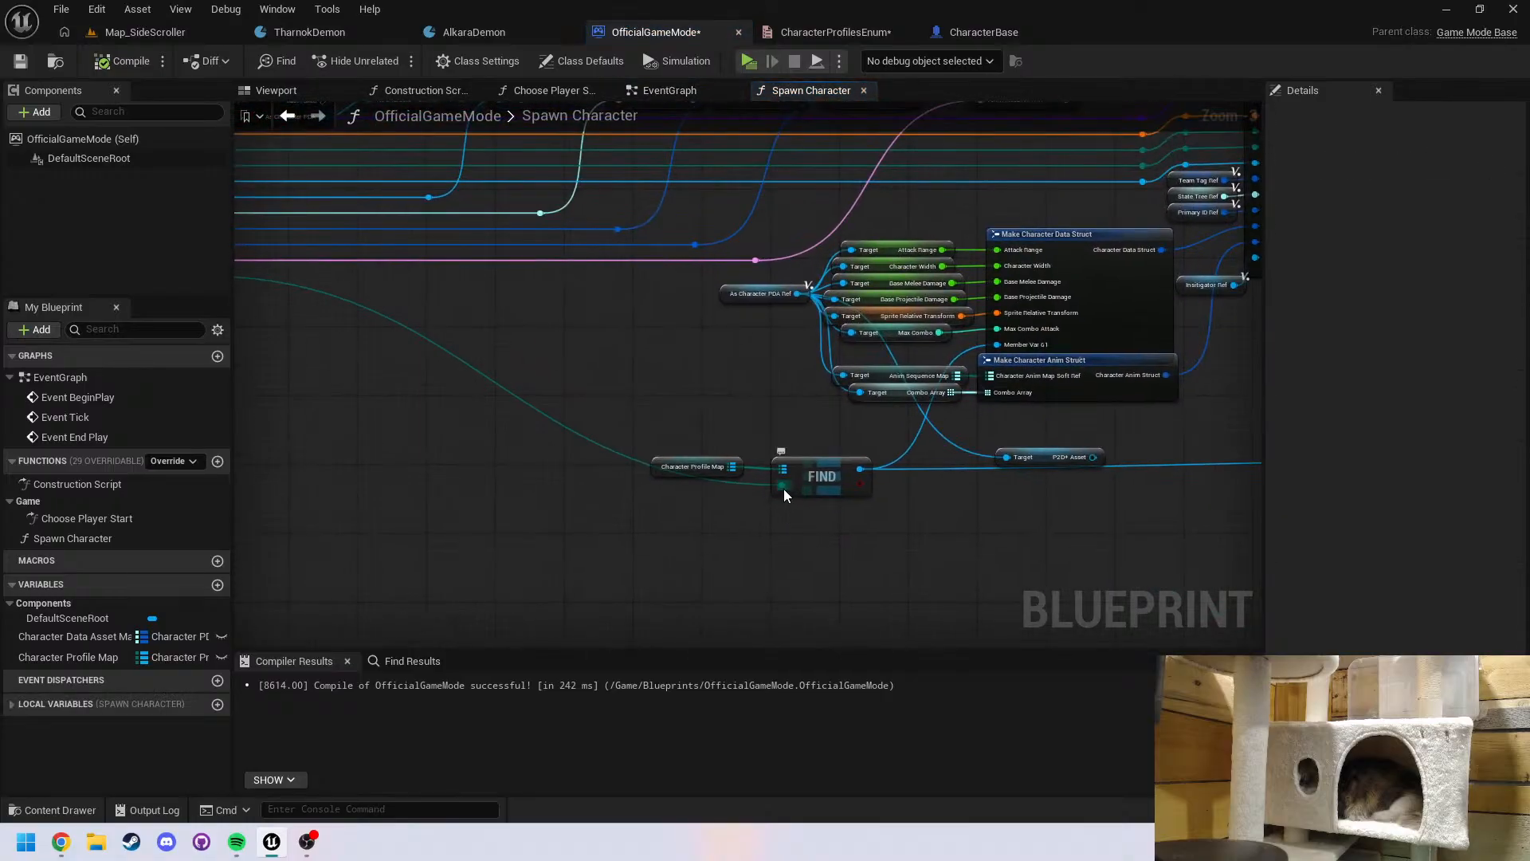
pyautogui.click(127, 63)
pyautogui.scroll(3, 783, 480)
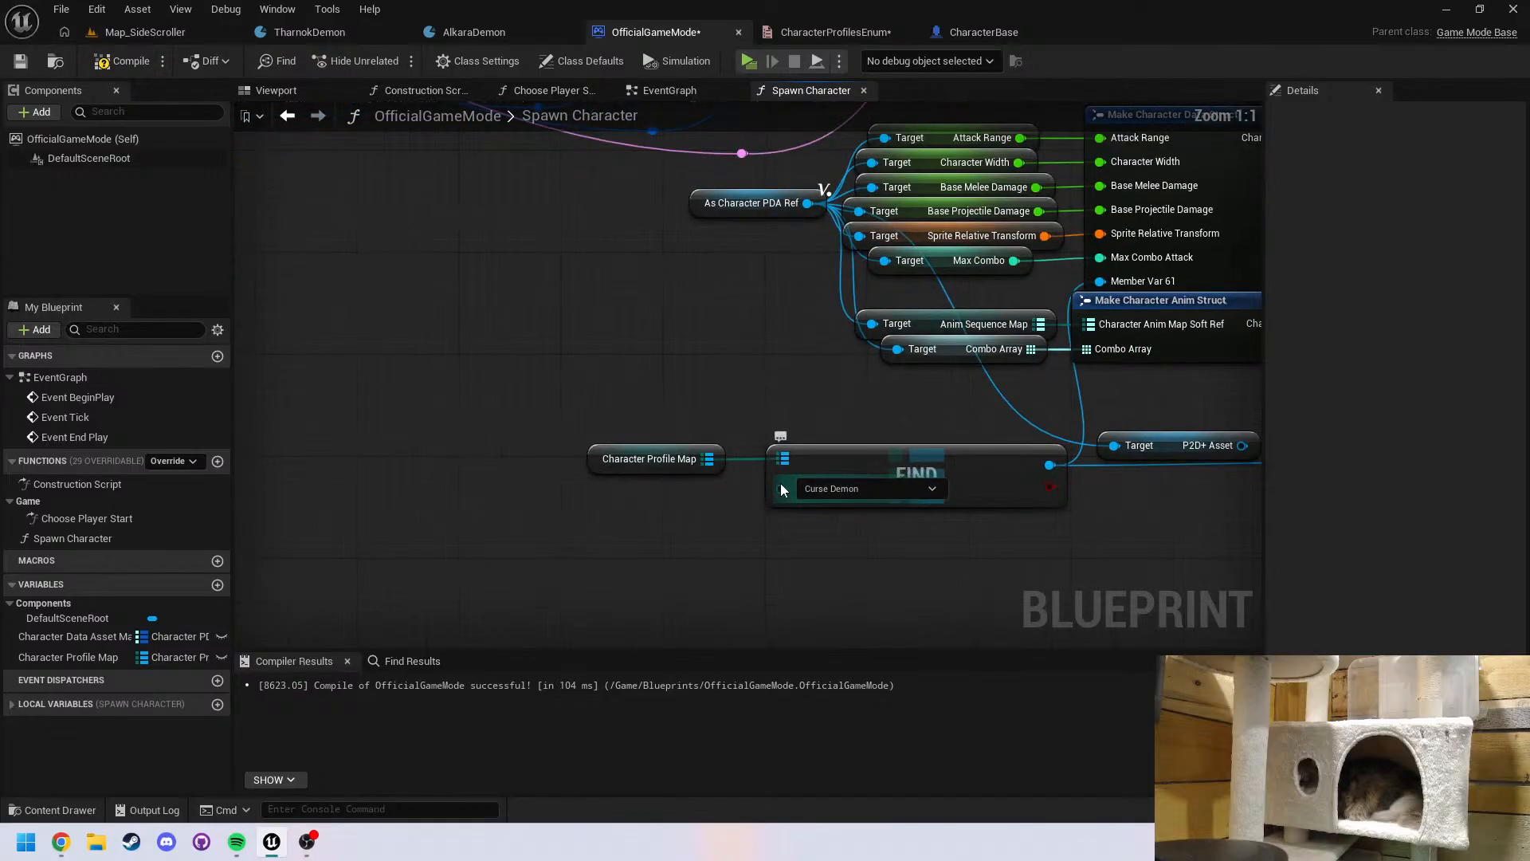
# Set the type of Spawn Character's Key input to Character Profiles Enum
pyautogui.moveTo(288, 289); pyautogui.dragTo(1107, 489, button='right')
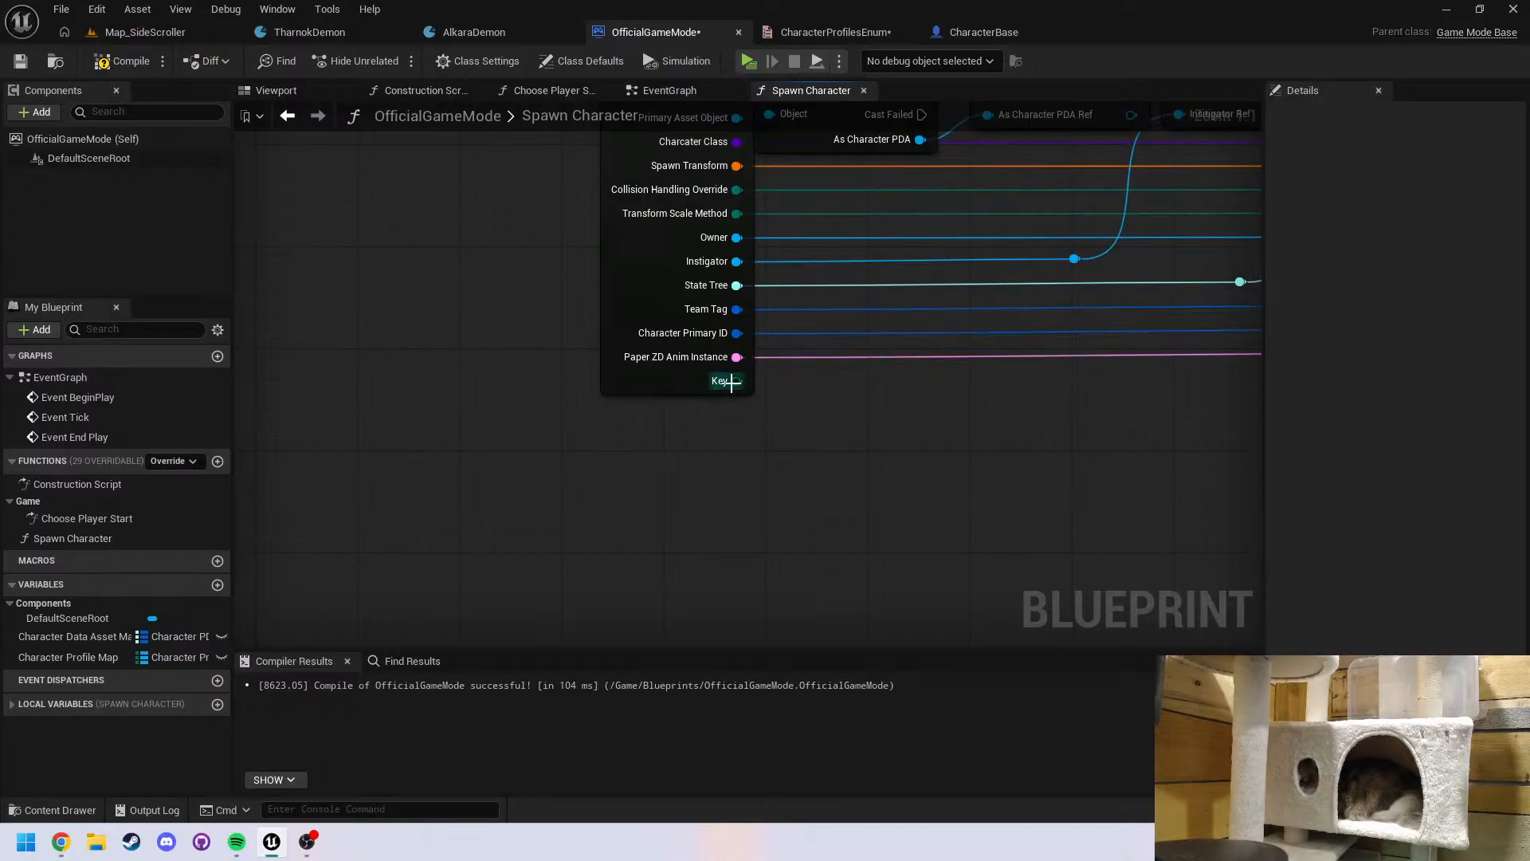
pyautogui.click(702, 381)
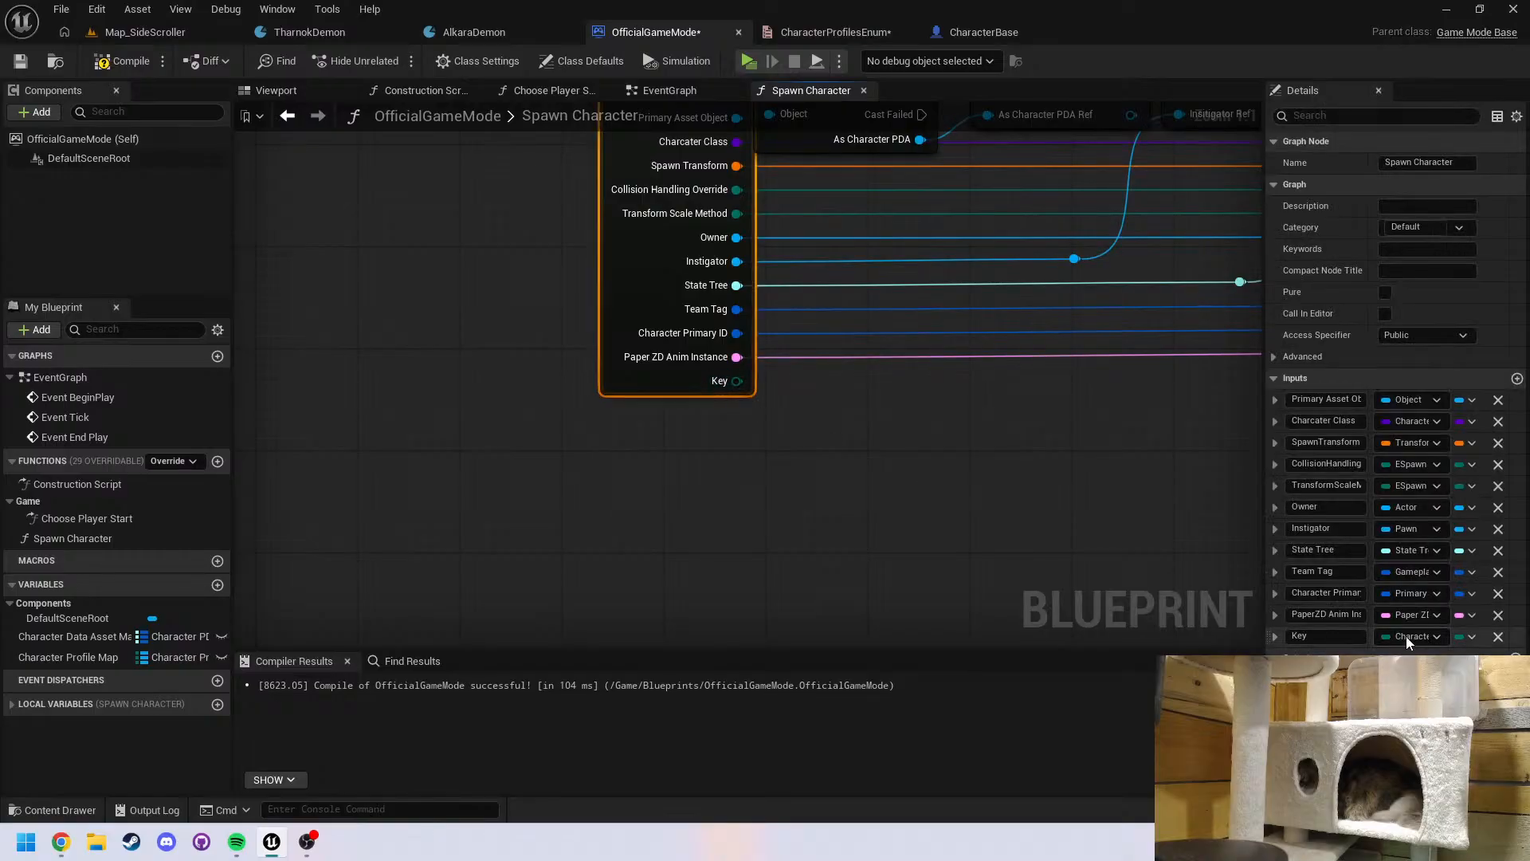
pyautogui.click(1406, 636)
pyautogui.write('c')
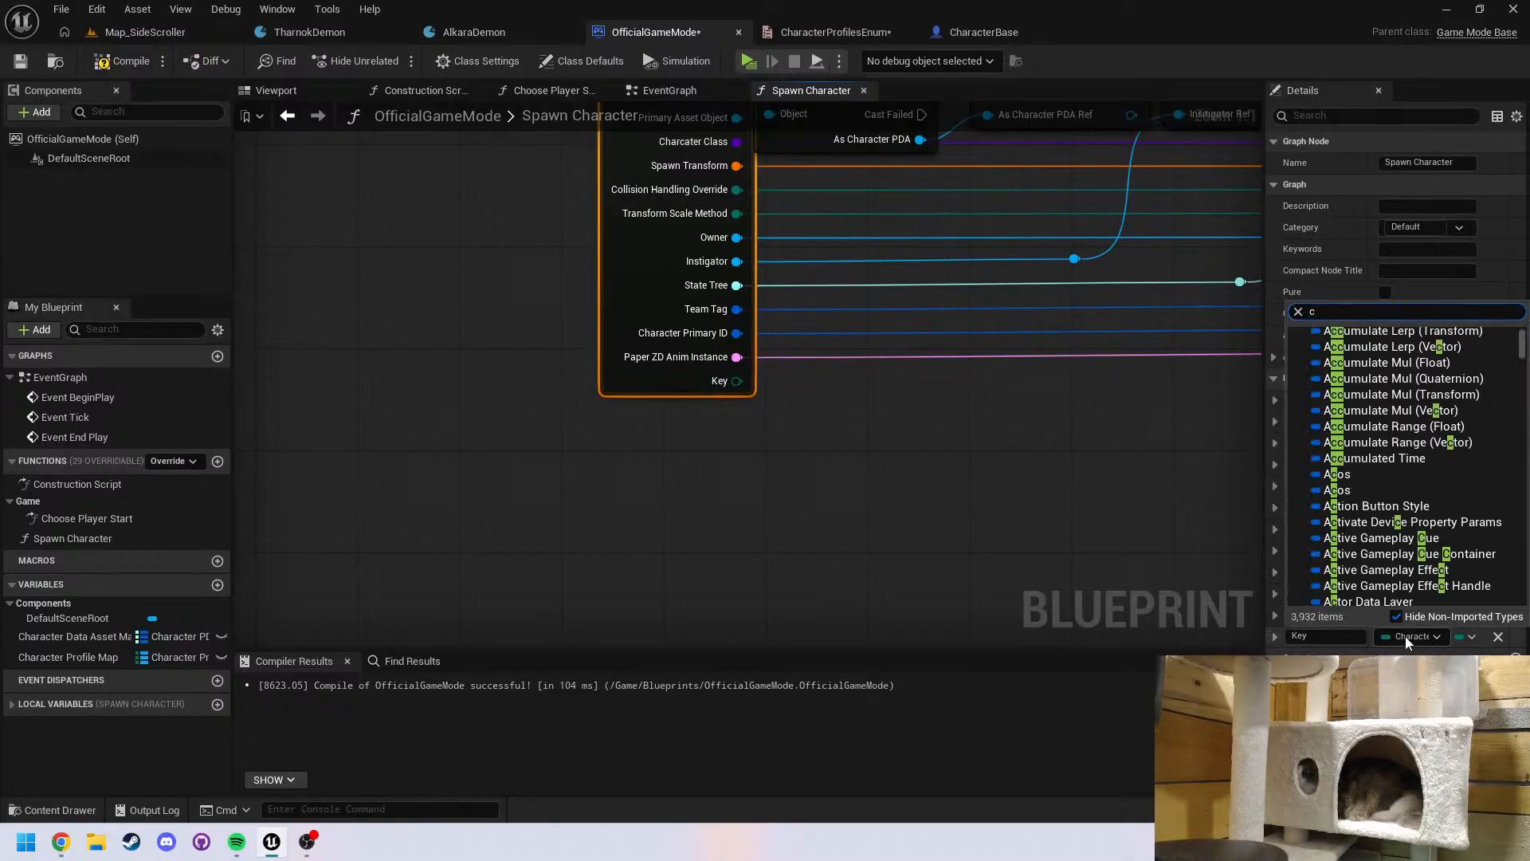
pyautogui.write('har')
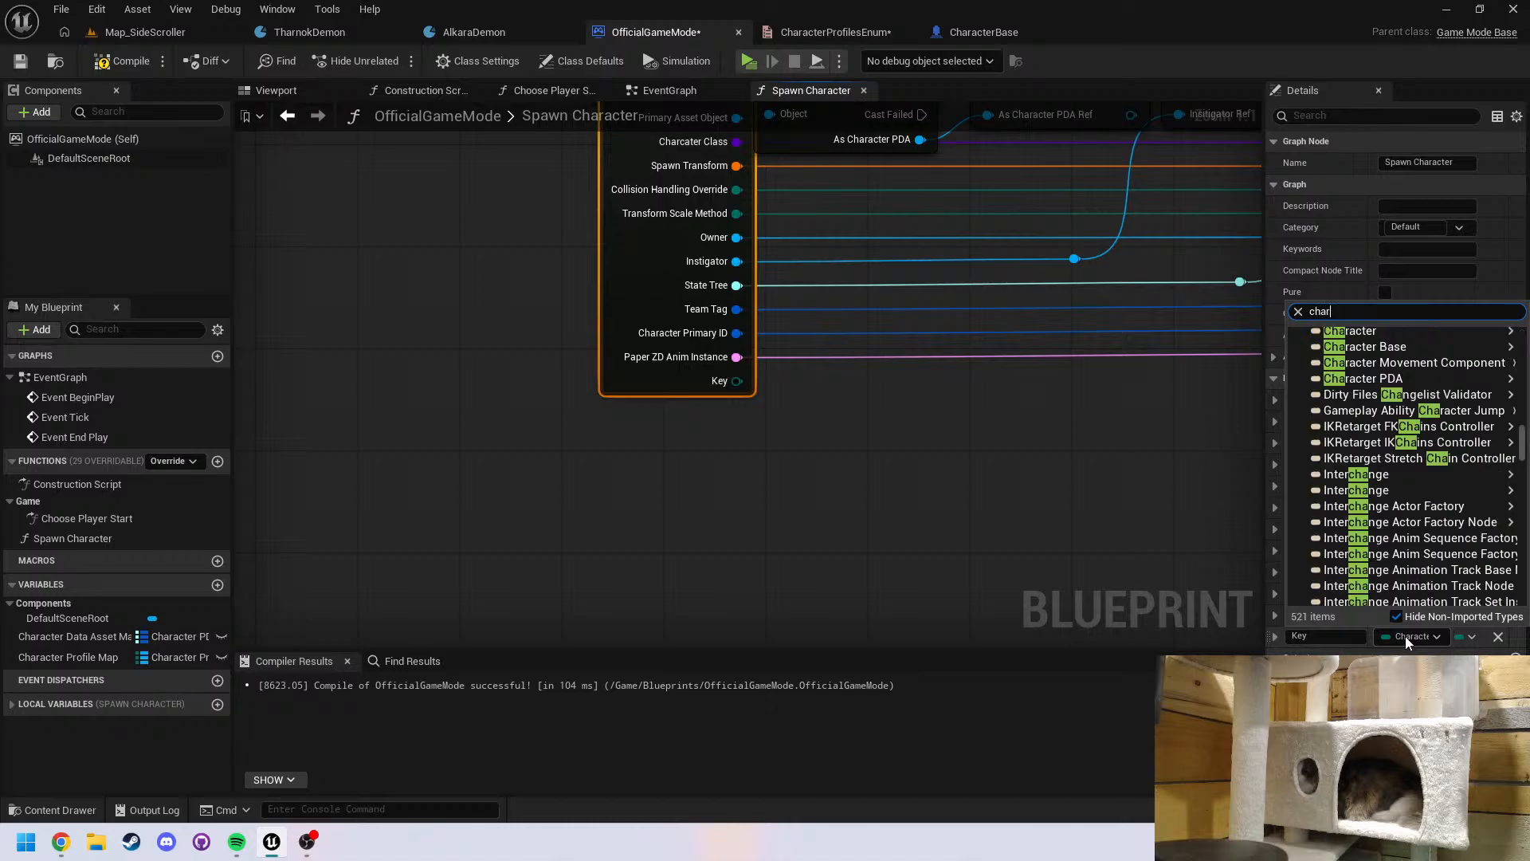
pyautogui.write('acter pro')
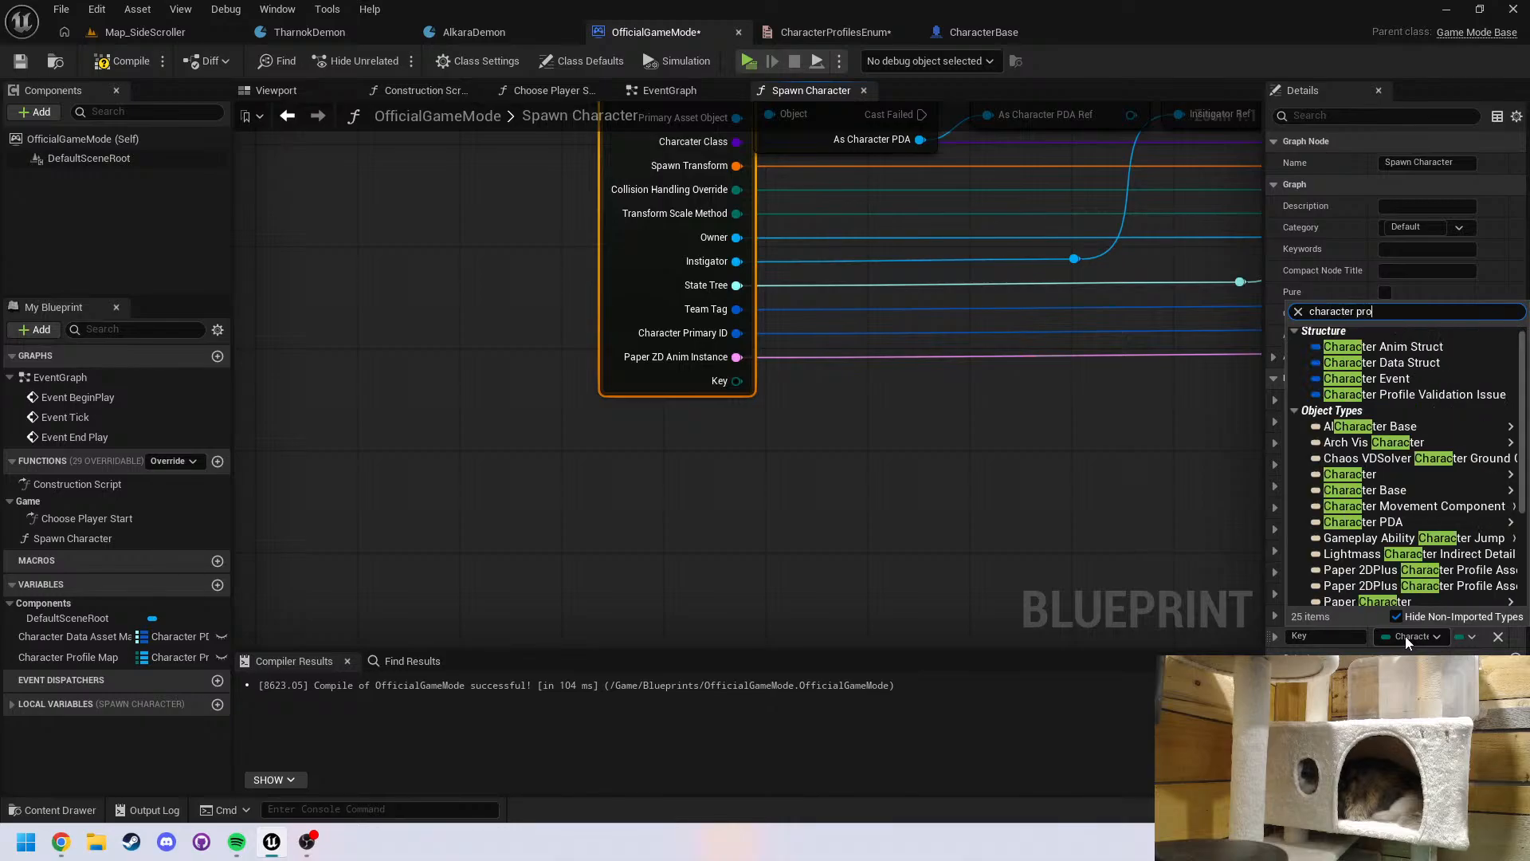
pyautogui.write('files e')
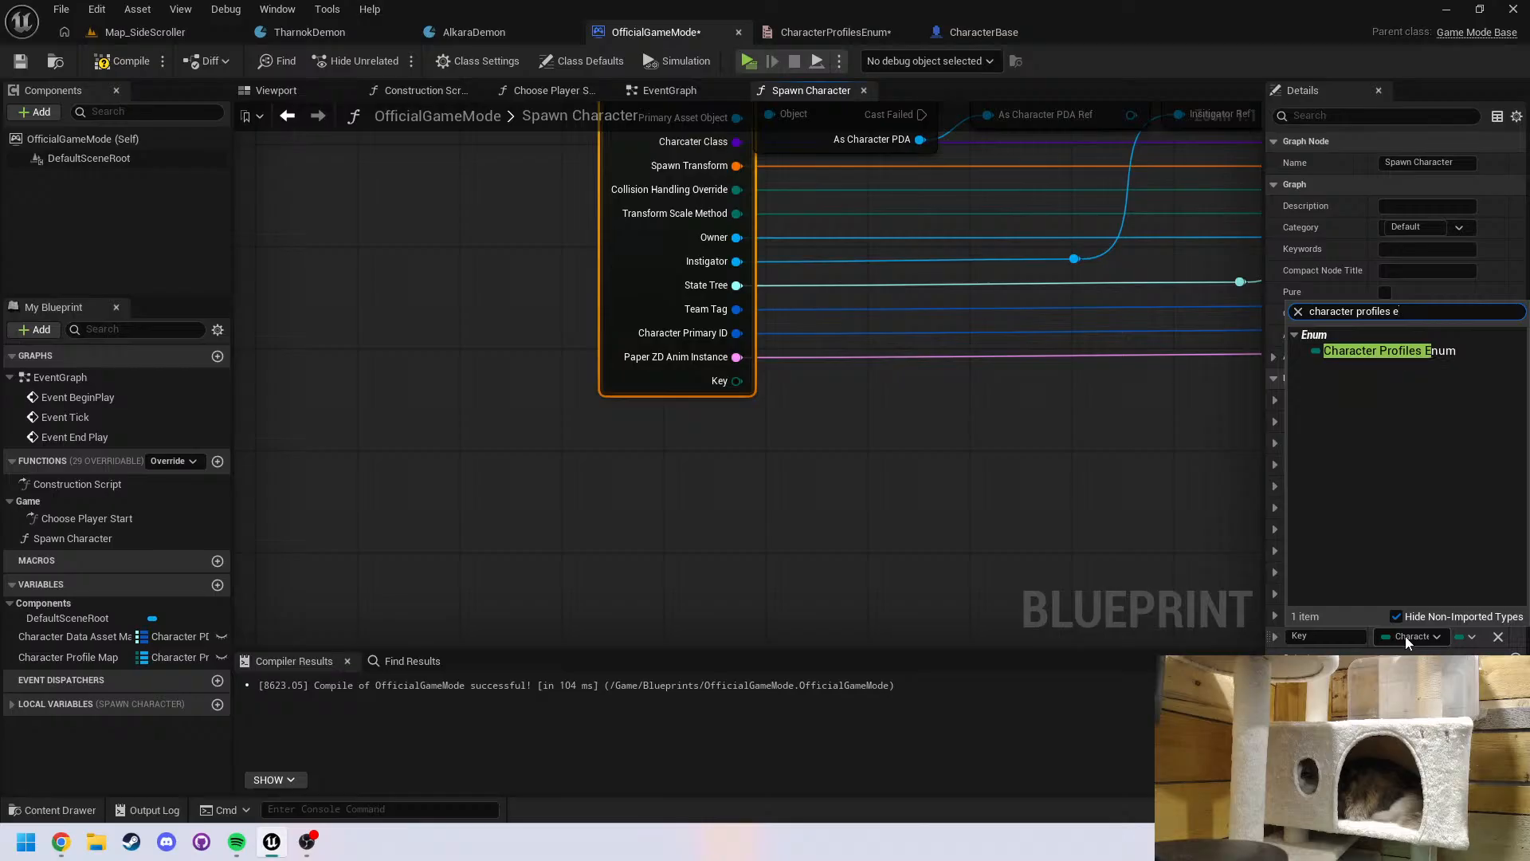
pyautogui.click(1401, 352)
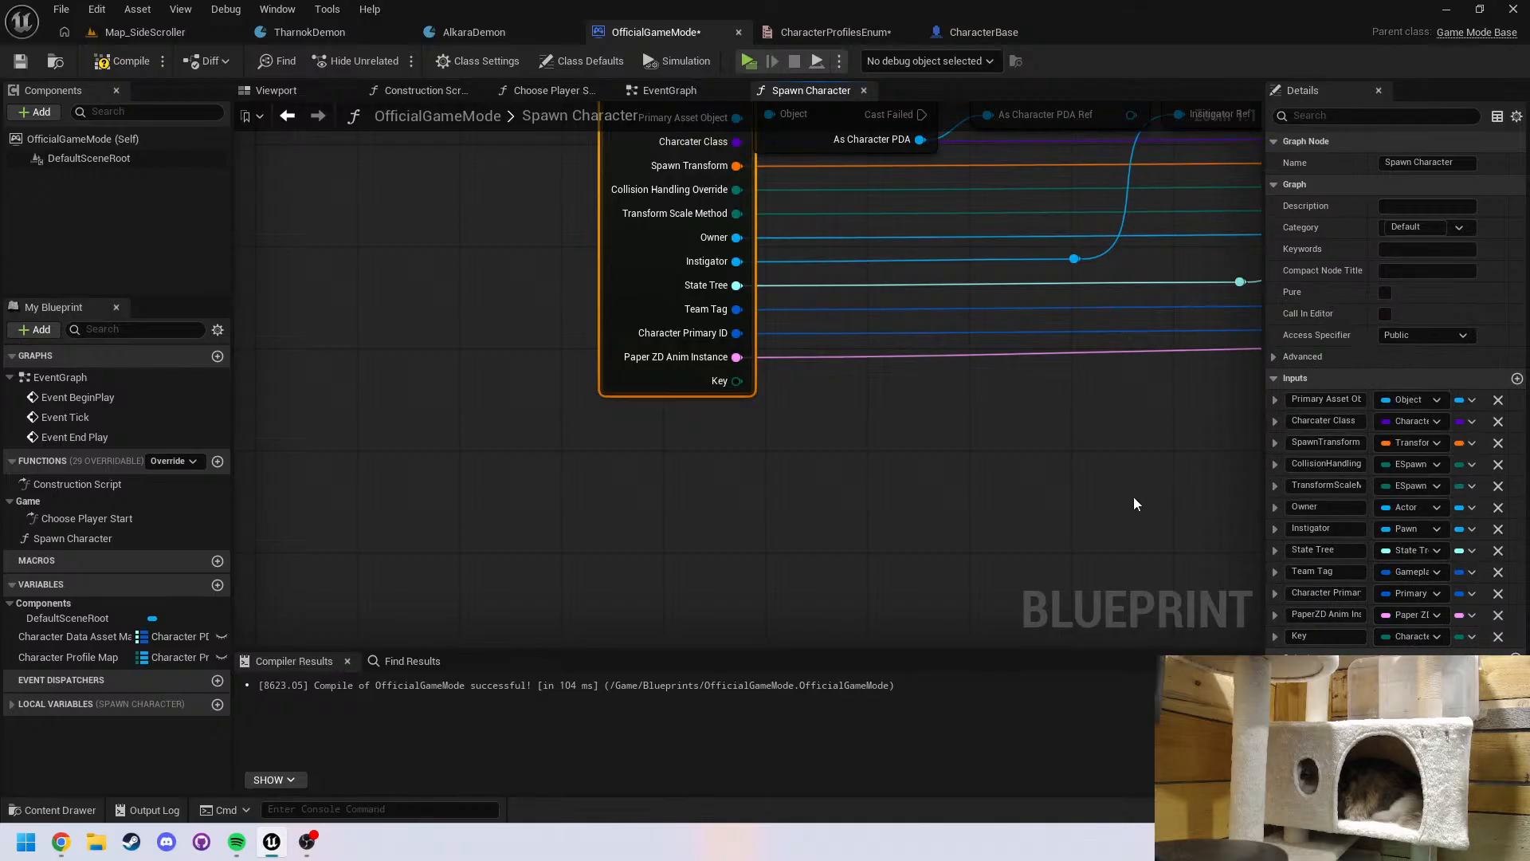
# Compile the blueprint and refresh the Spawn Character call node in the EventGraph
pyautogui.moveTo(850, 440); pyautogui.dragTo(737, 511, button='right')
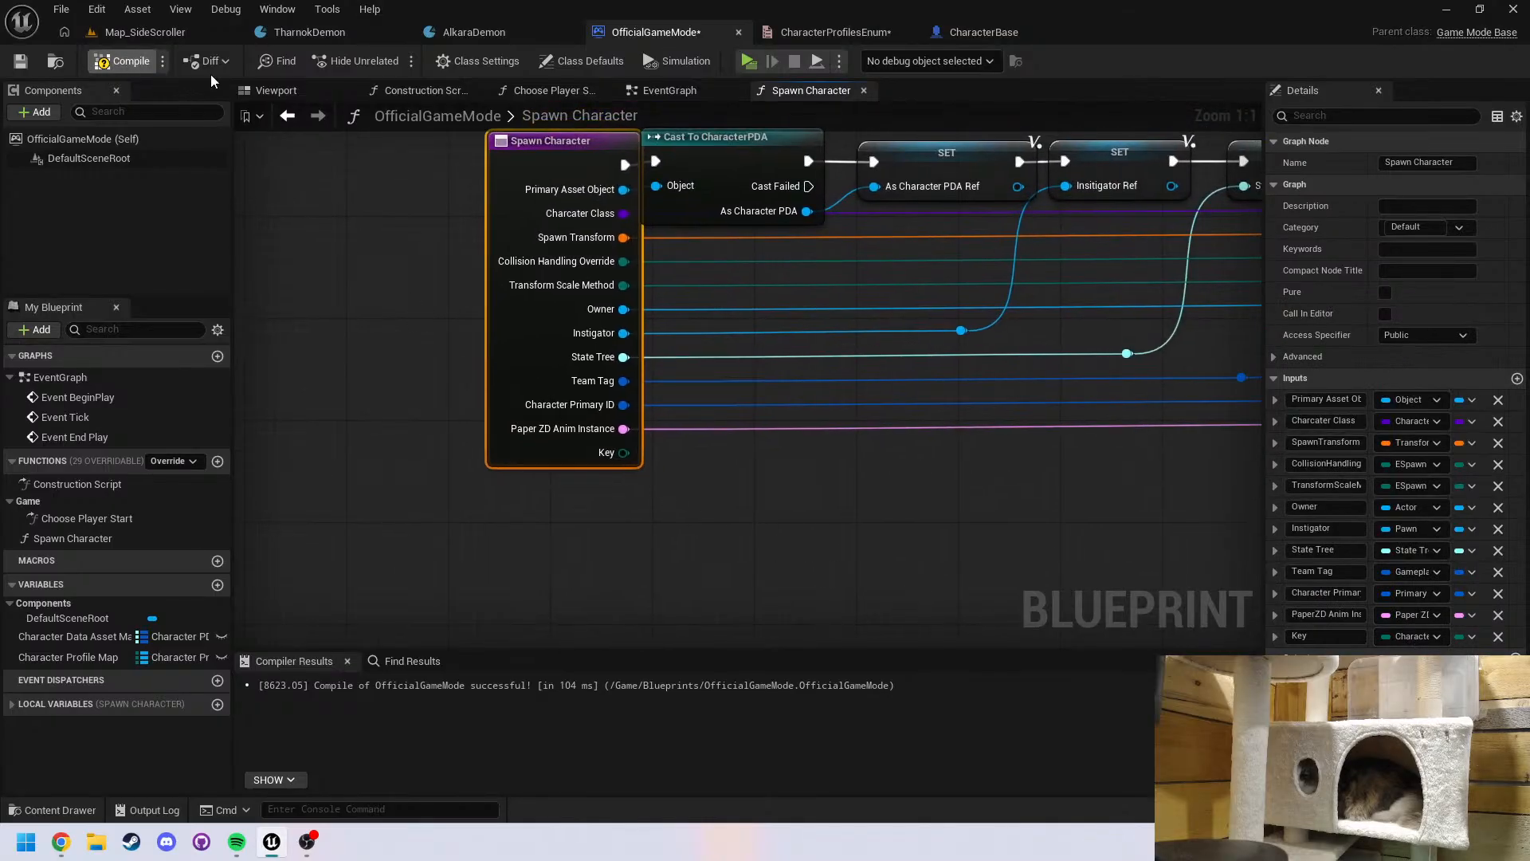
pyautogui.click(668, 90)
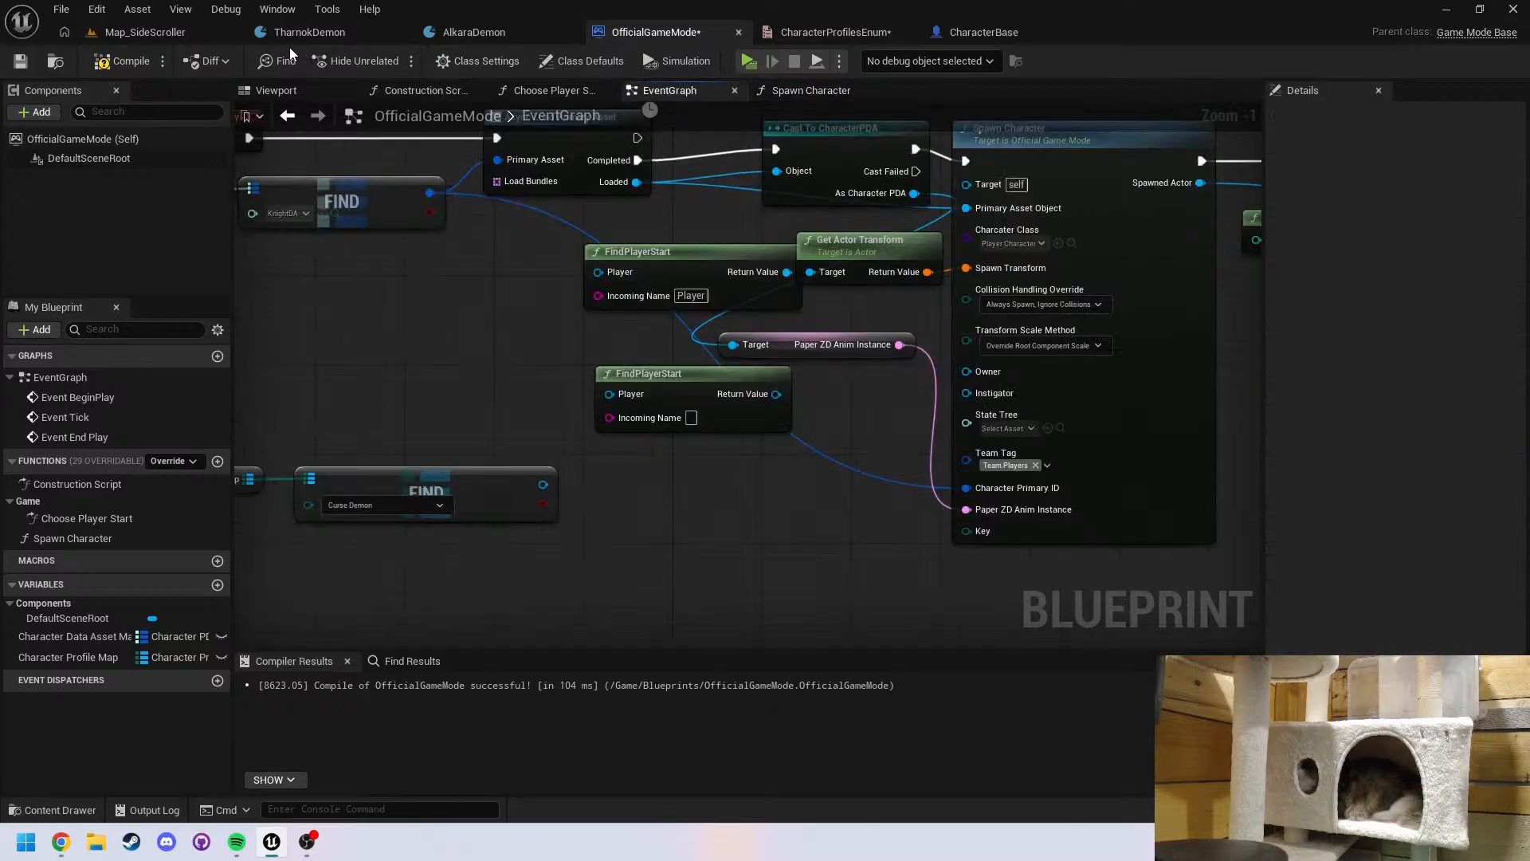
pyautogui.click(125, 60)
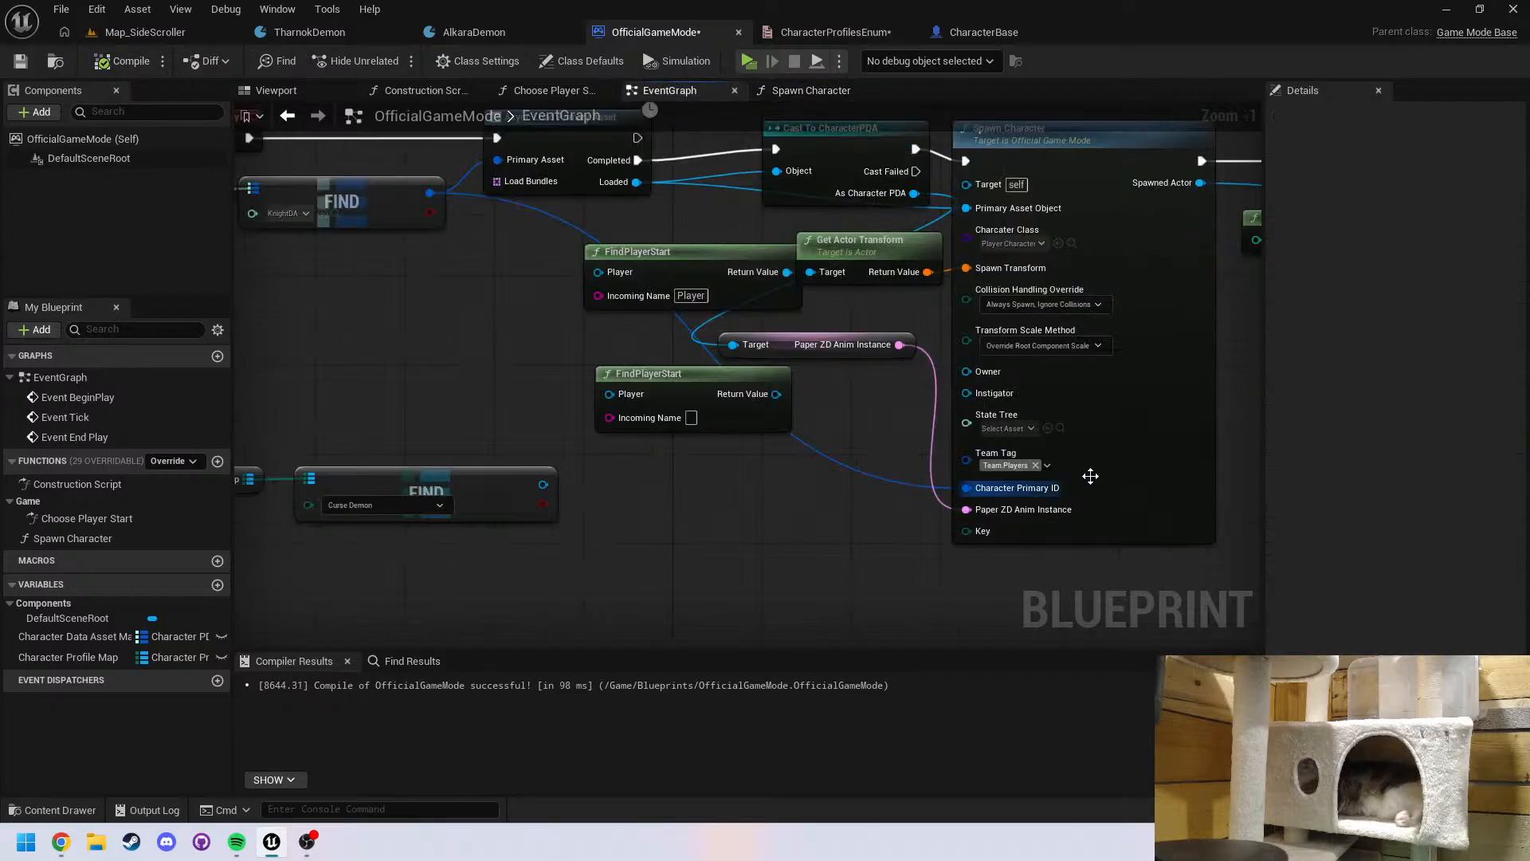
pyautogui.rightClick(1112, 477)
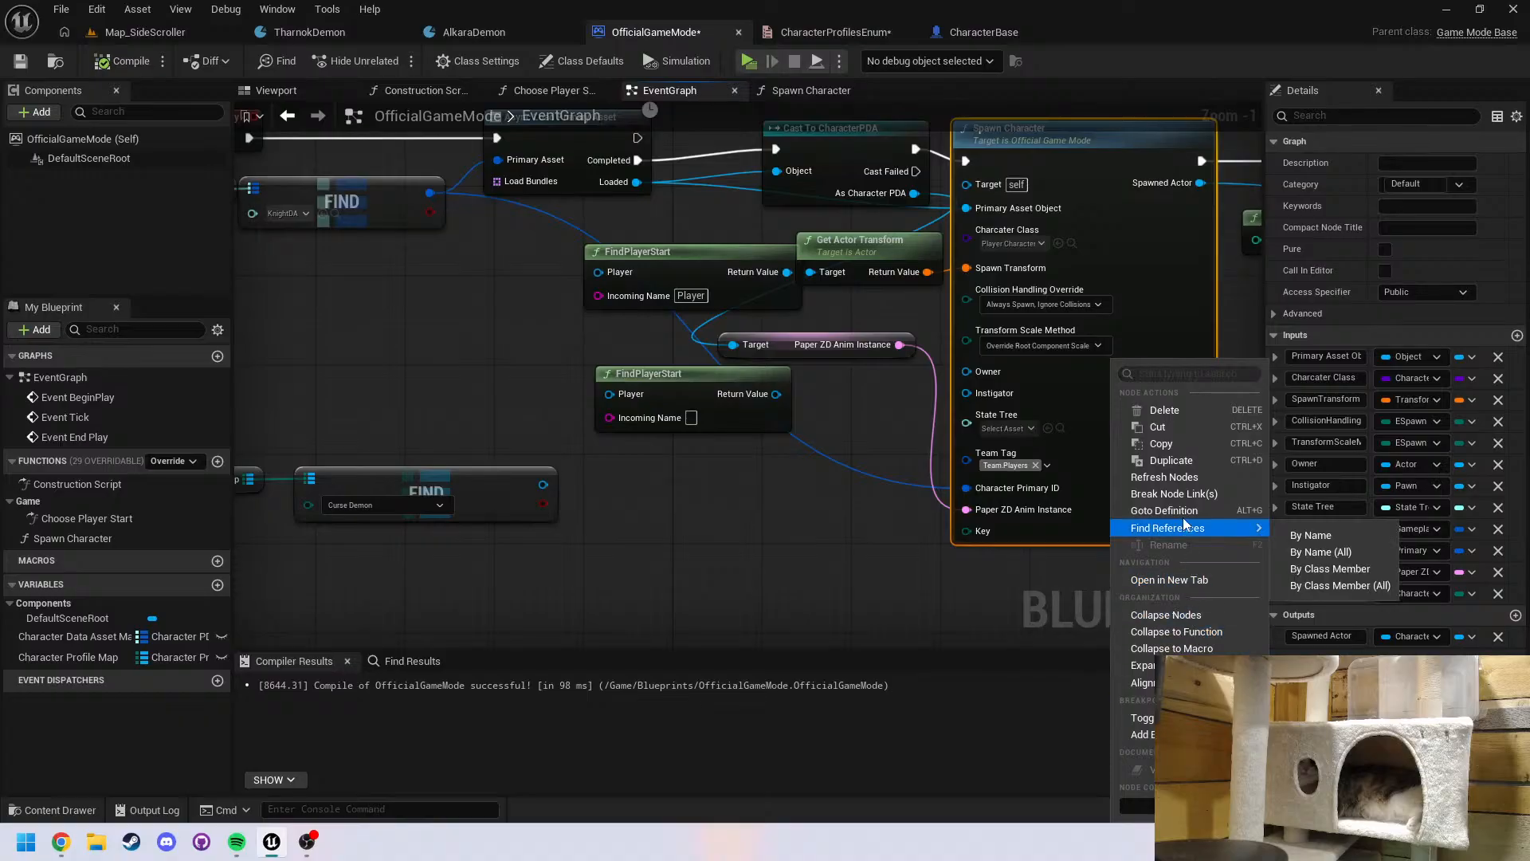
pyautogui.click(1164, 478)
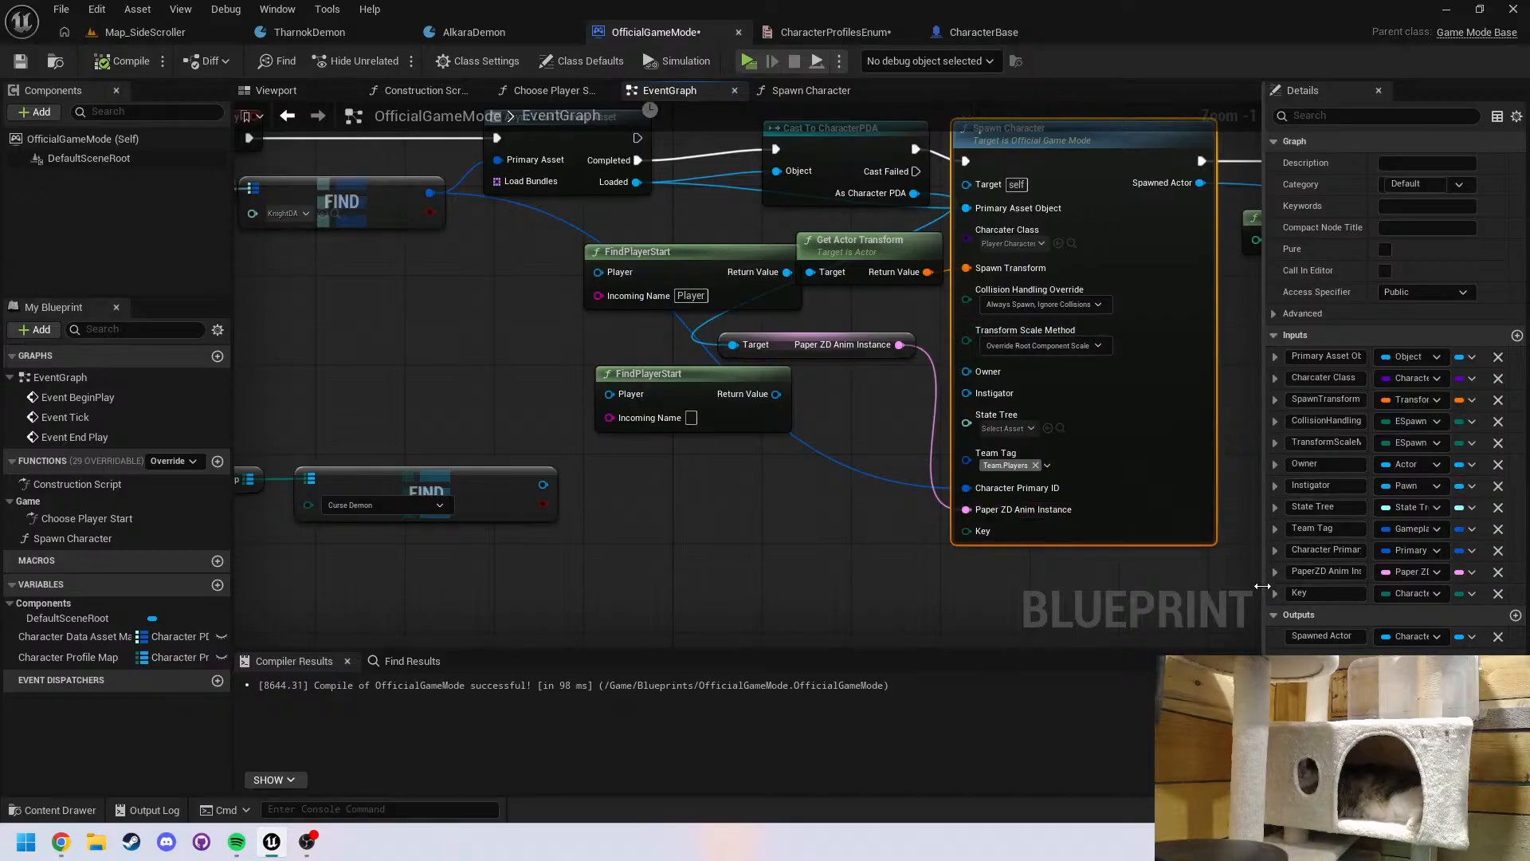
# Turn off Pass-by-Reference for Spawn Character's Key input and wire the entry node's Key to the Find node's key
pyautogui.moveTo(1264, 586); pyautogui.dragTo(1187, 586)
pyautogui.click(1201, 593)
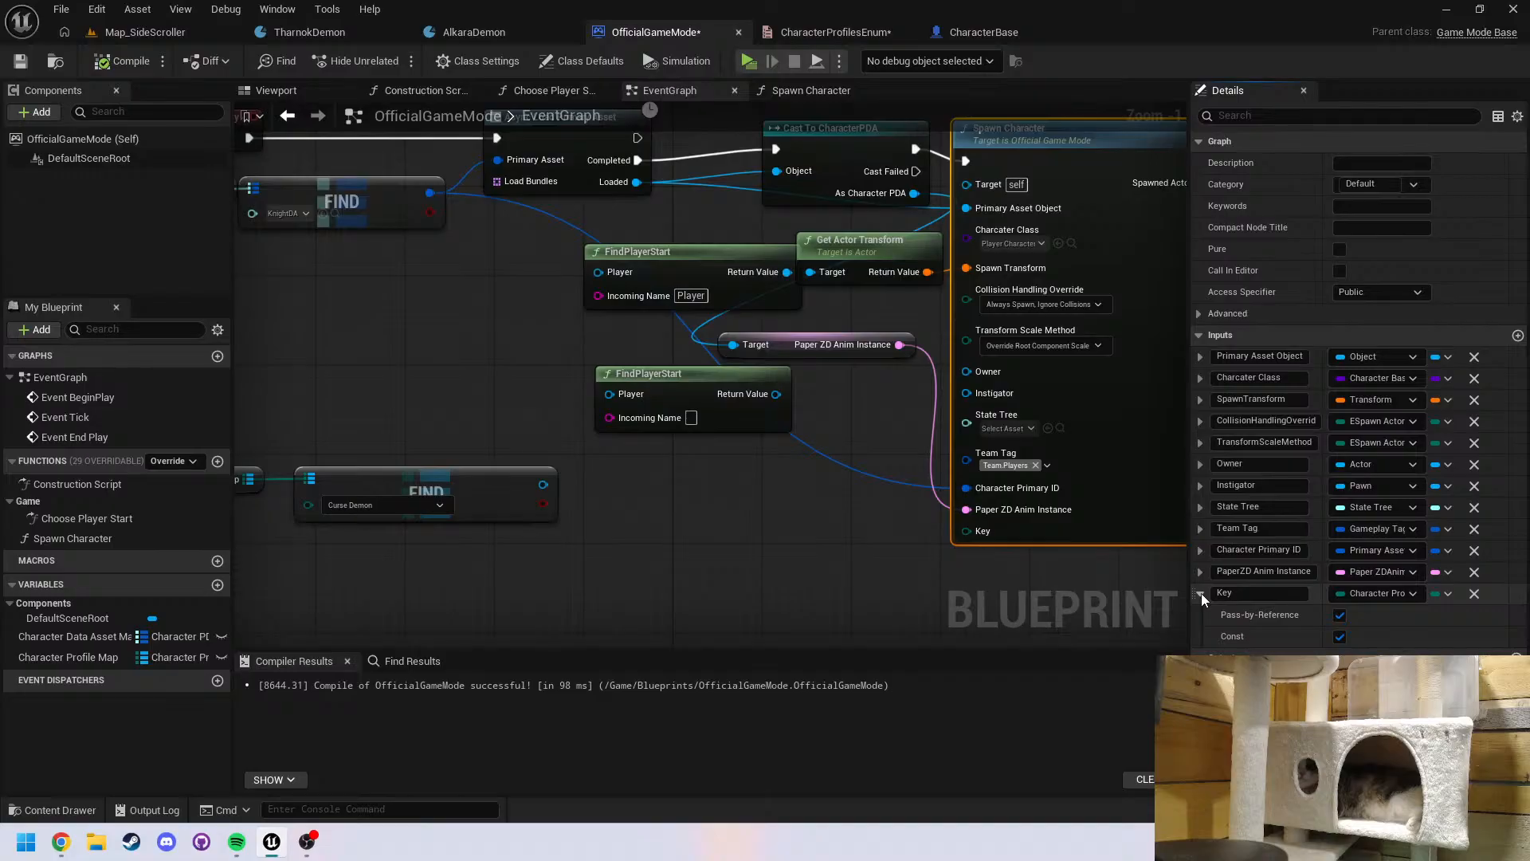
pyautogui.click(1200, 422)
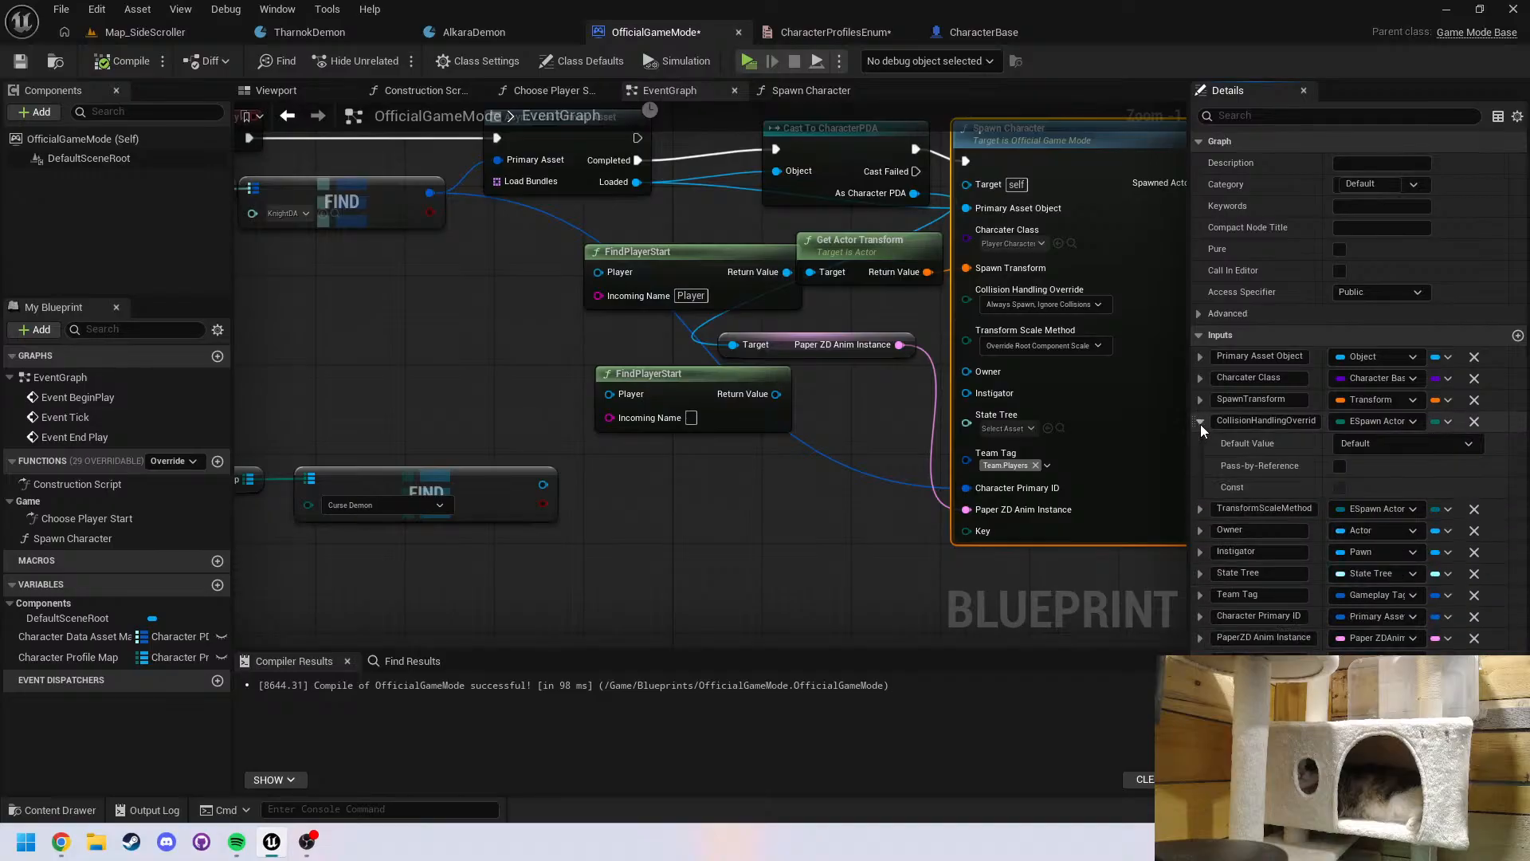
pyautogui.click(1201, 421)
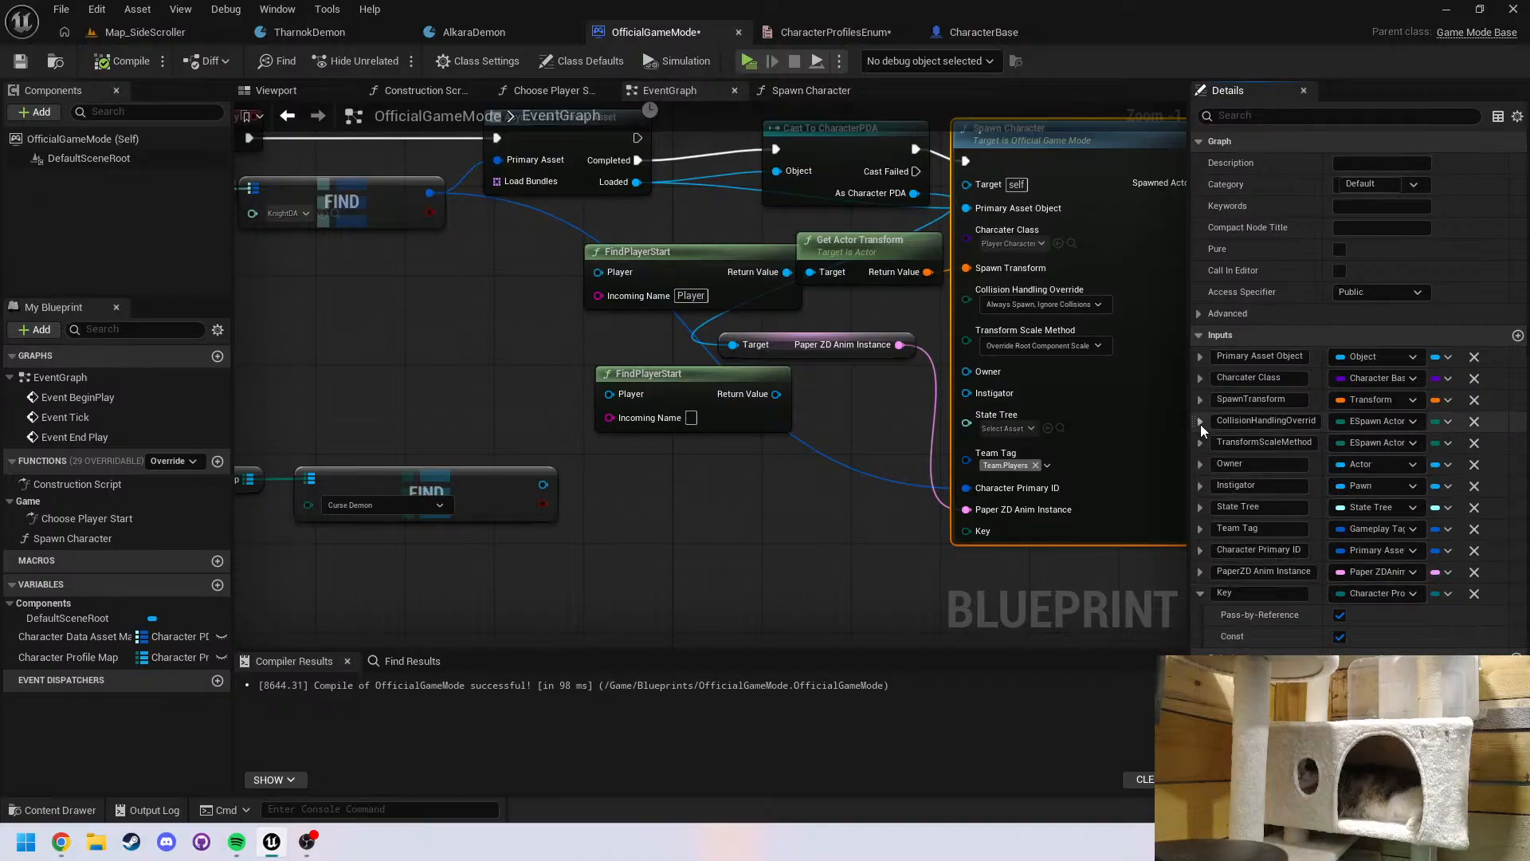
pyautogui.click(1340, 616)
pyautogui.click(789, 93)
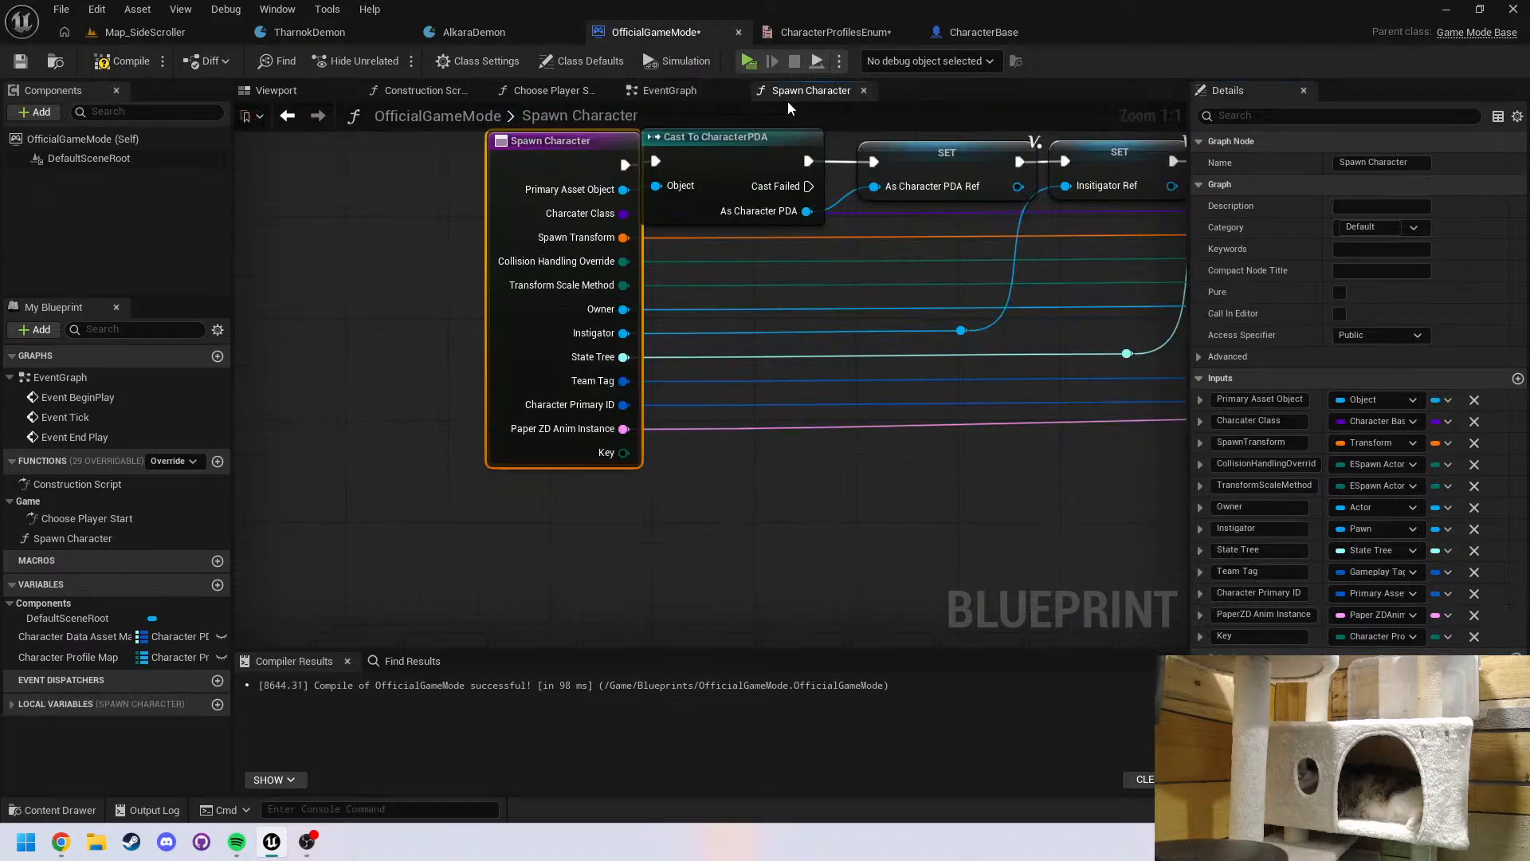
pyautogui.moveTo(624, 456); pyautogui.dragTo(451, 311)
# Set the Key on the EventGraph's Spawn Character call to Knight, save everything, and briefly play-test the level
pyautogui.click(670, 90)
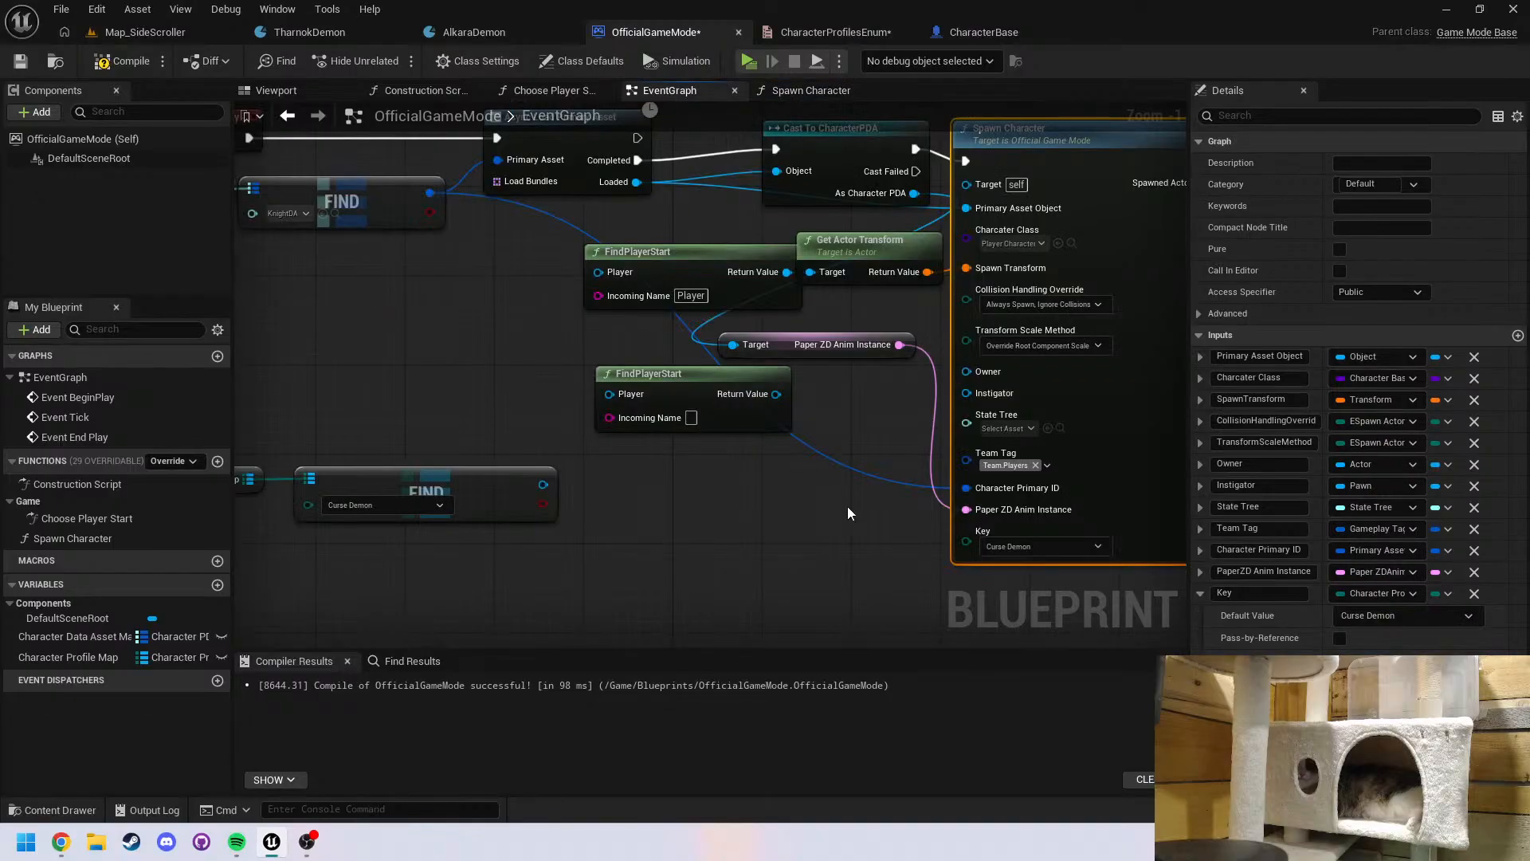
pyautogui.click(1022, 549)
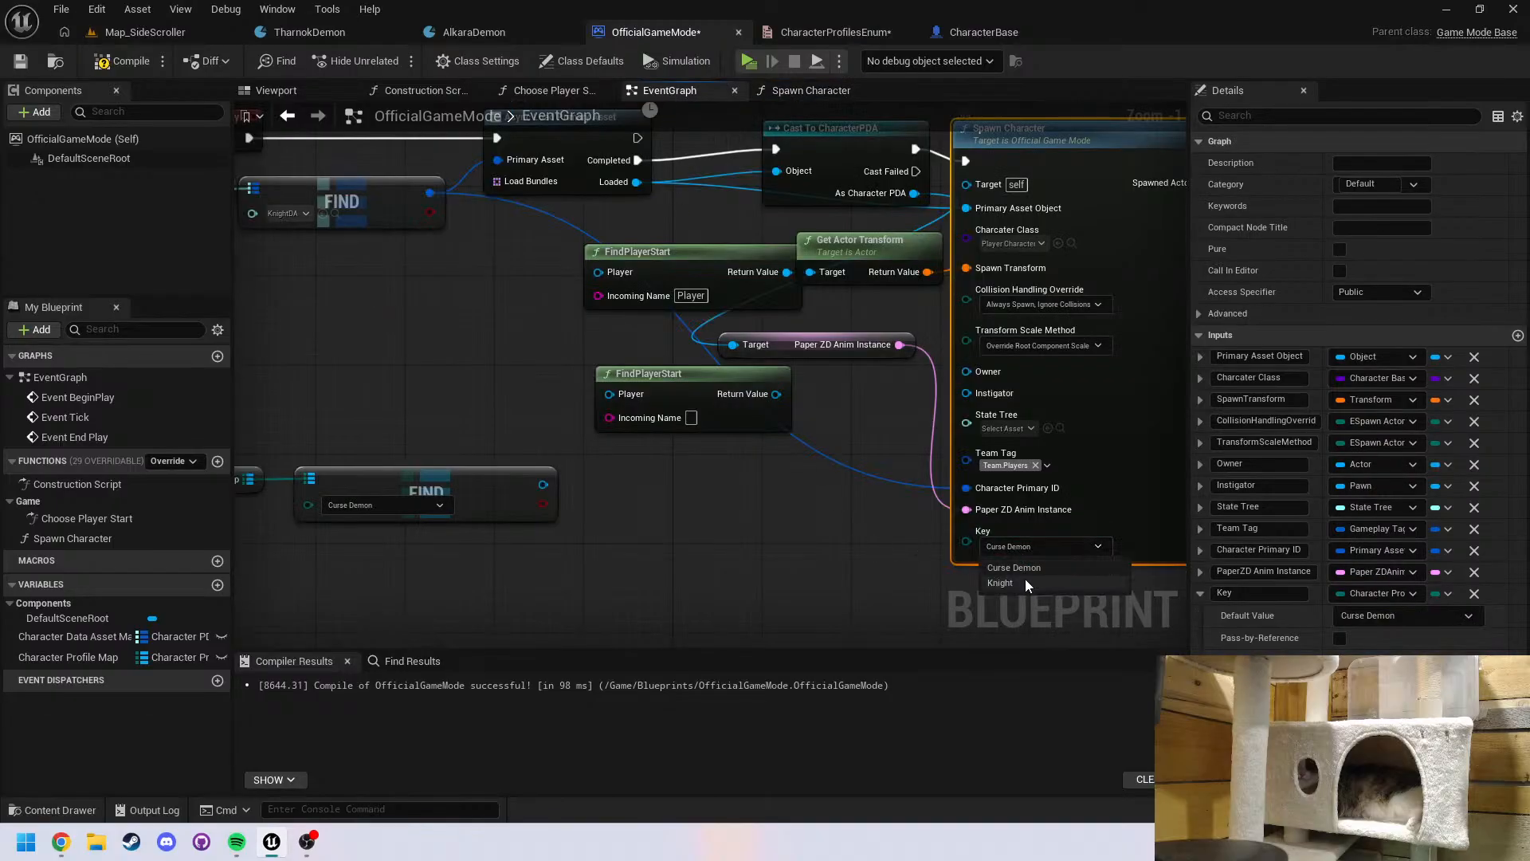
pyautogui.click(1025, 583)
pyautogui.moveTo(1017, 582); pyautogui.dragTo(957, 467, button='right')
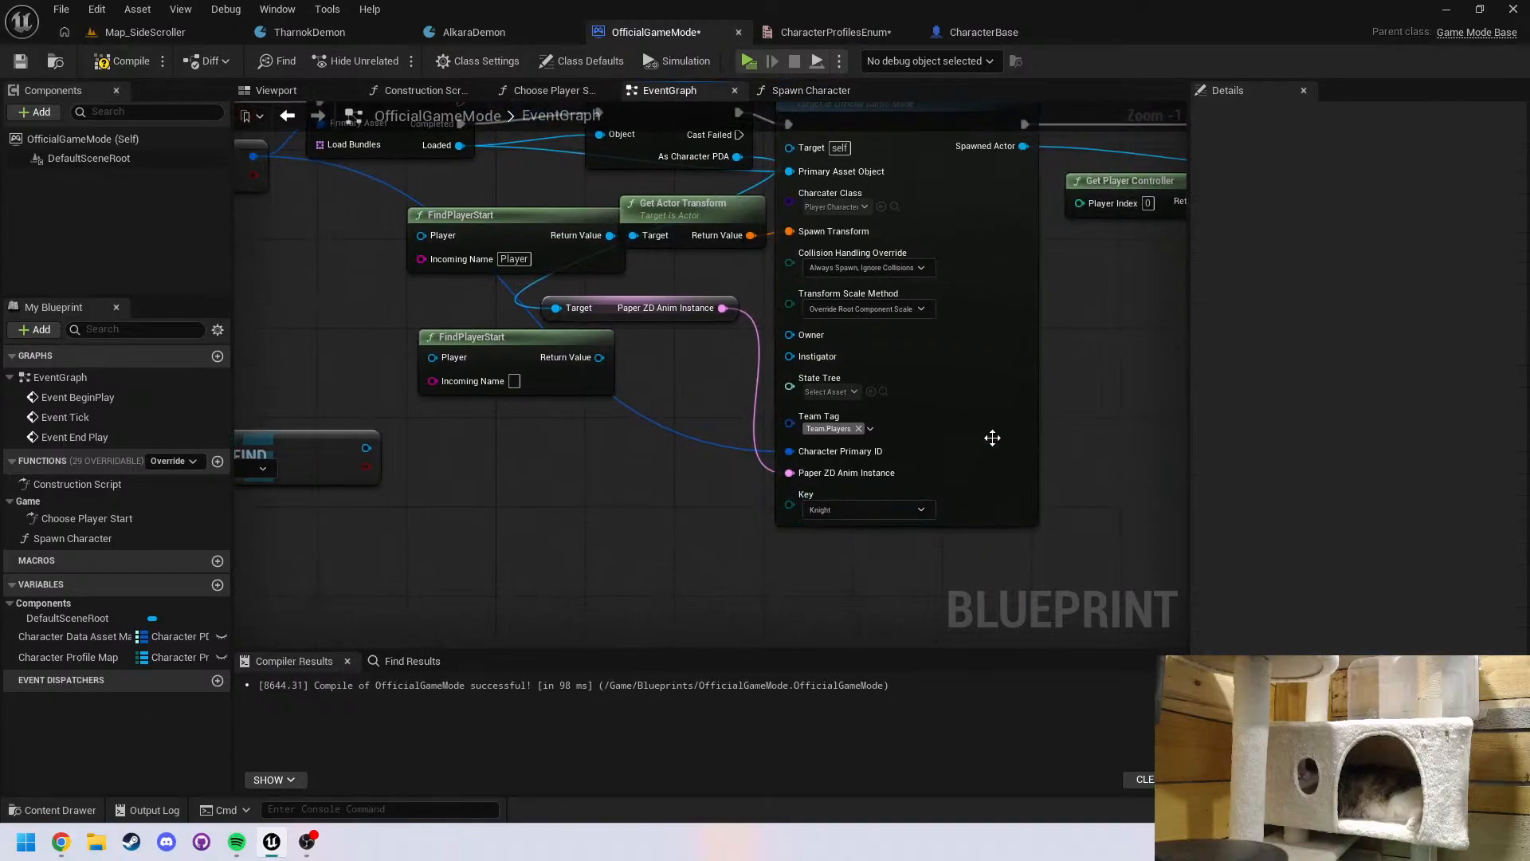
pyautogui.hotkey('ctrl', 'shift', 's')
pyautogui.click(747, 62)
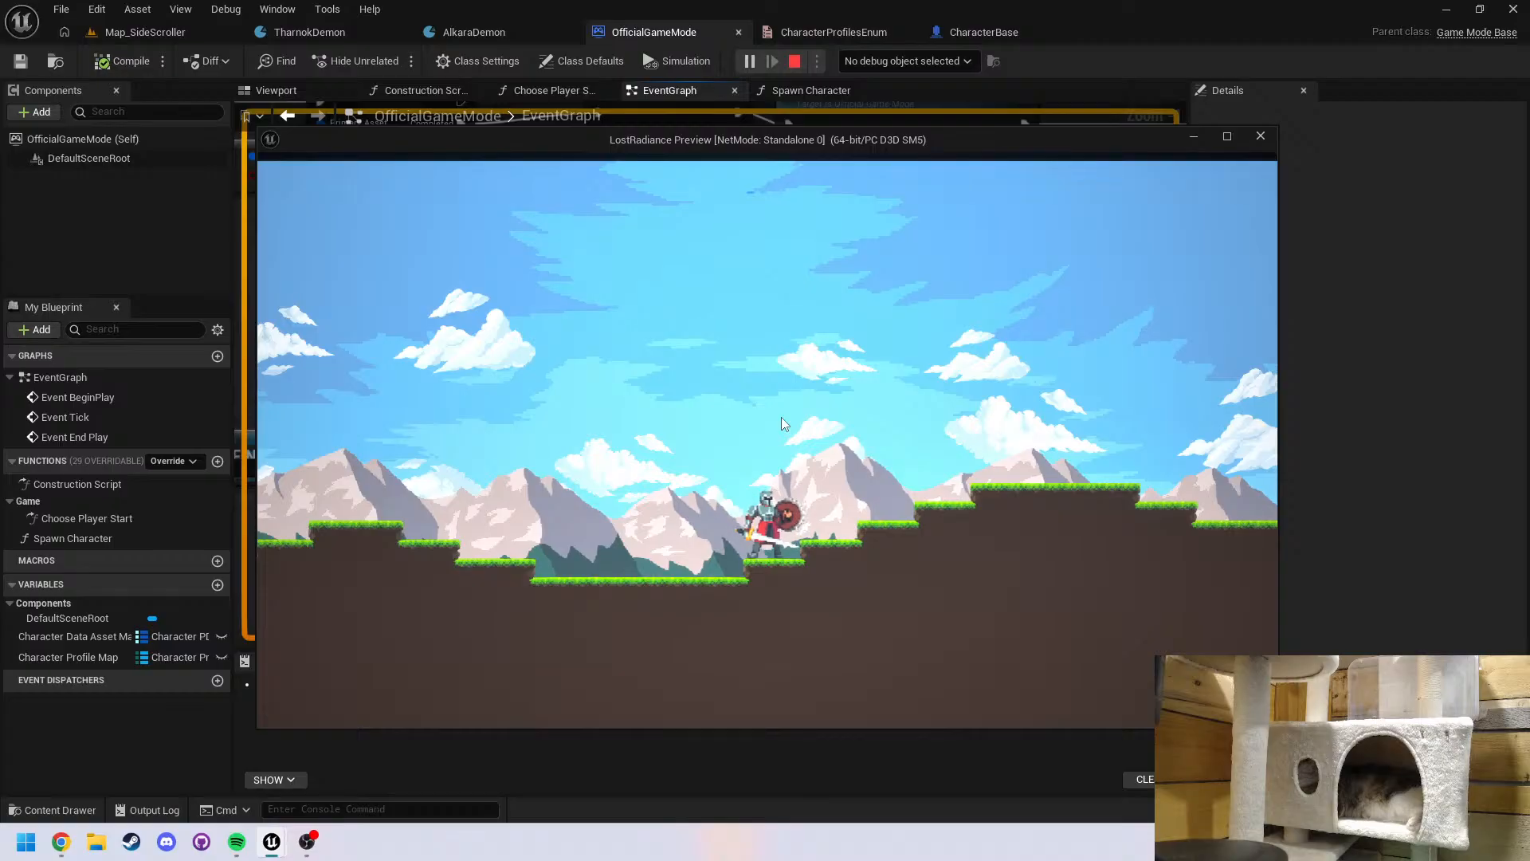
pyautogui.press('Escape')
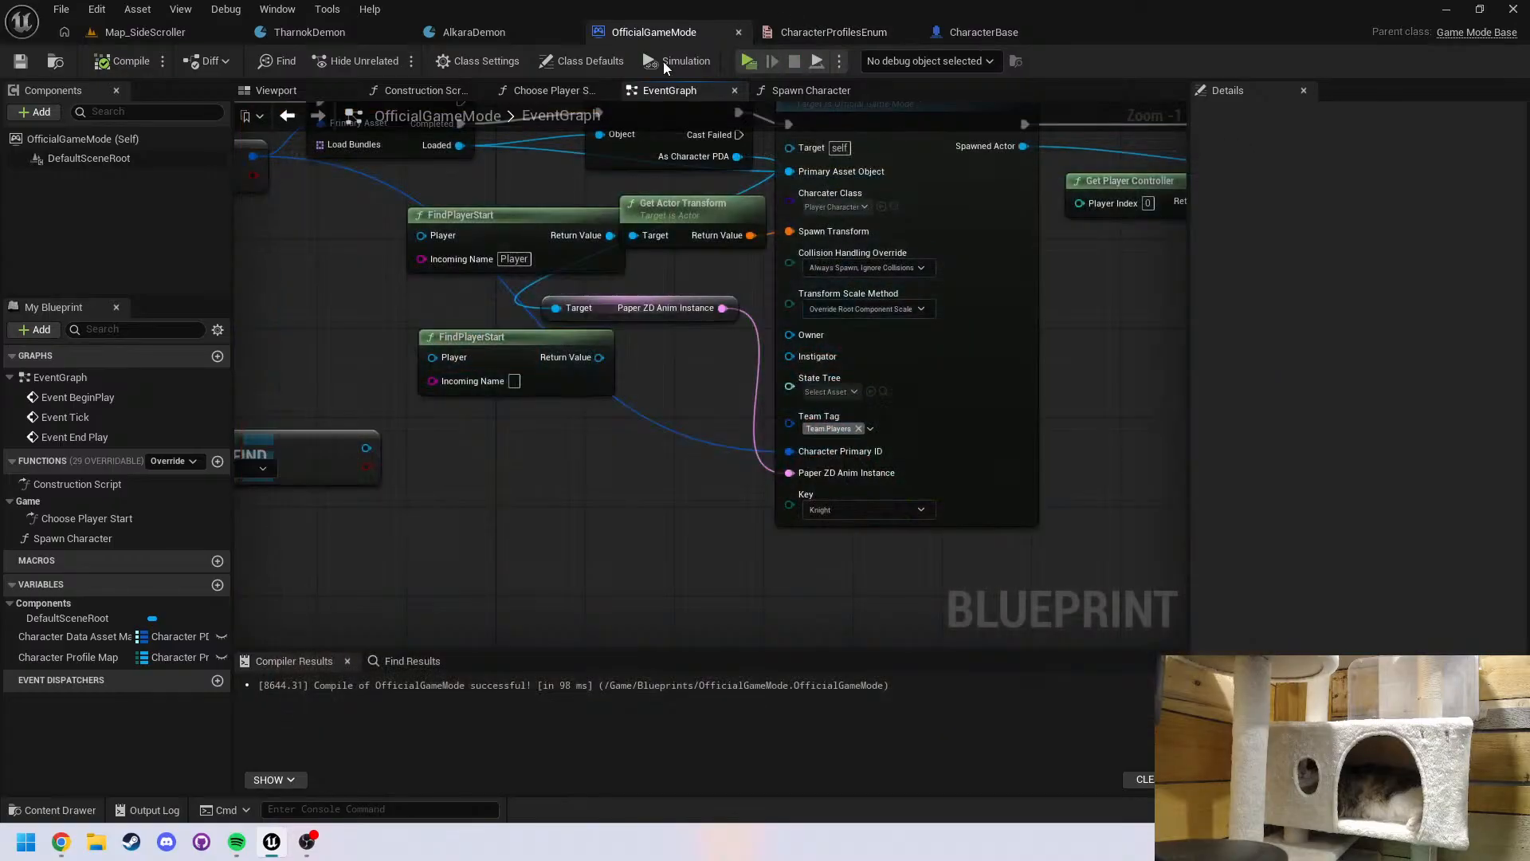
# Delete the unneeded leftover nodes from the Spawn Character function graph
pyautogui.click(838, 91)
pyautogui.moveTo(1164, 310); pyautogui.dragTo(662, 430, button='right')
pyautogui.scroll(-4, 816, 363)
pyautogui.moveTo(821, 358); pyautogui.dragTo(794, 387, button='right')
pyautogui.moveTo(712, 464); pyautogui.dragTo(557, 408)
pyautogui.press('Delete')
# Reroute the execution flow from Set Relative Transform through Set Character Profile into Print String, bypassing the SET node, and save
pyautogui.moveTo(1021, 435); pyautogui.dragTo(753, 482, button='right')
pyautogui.moveTo(1014, 451); pyautogui.dragTo(618, 498, button='right')
pyautogui.scroll(3, 753, 460)
pyautogui.moveTo(706, 271); pyautogui.dragTo(692, 393, button='right')
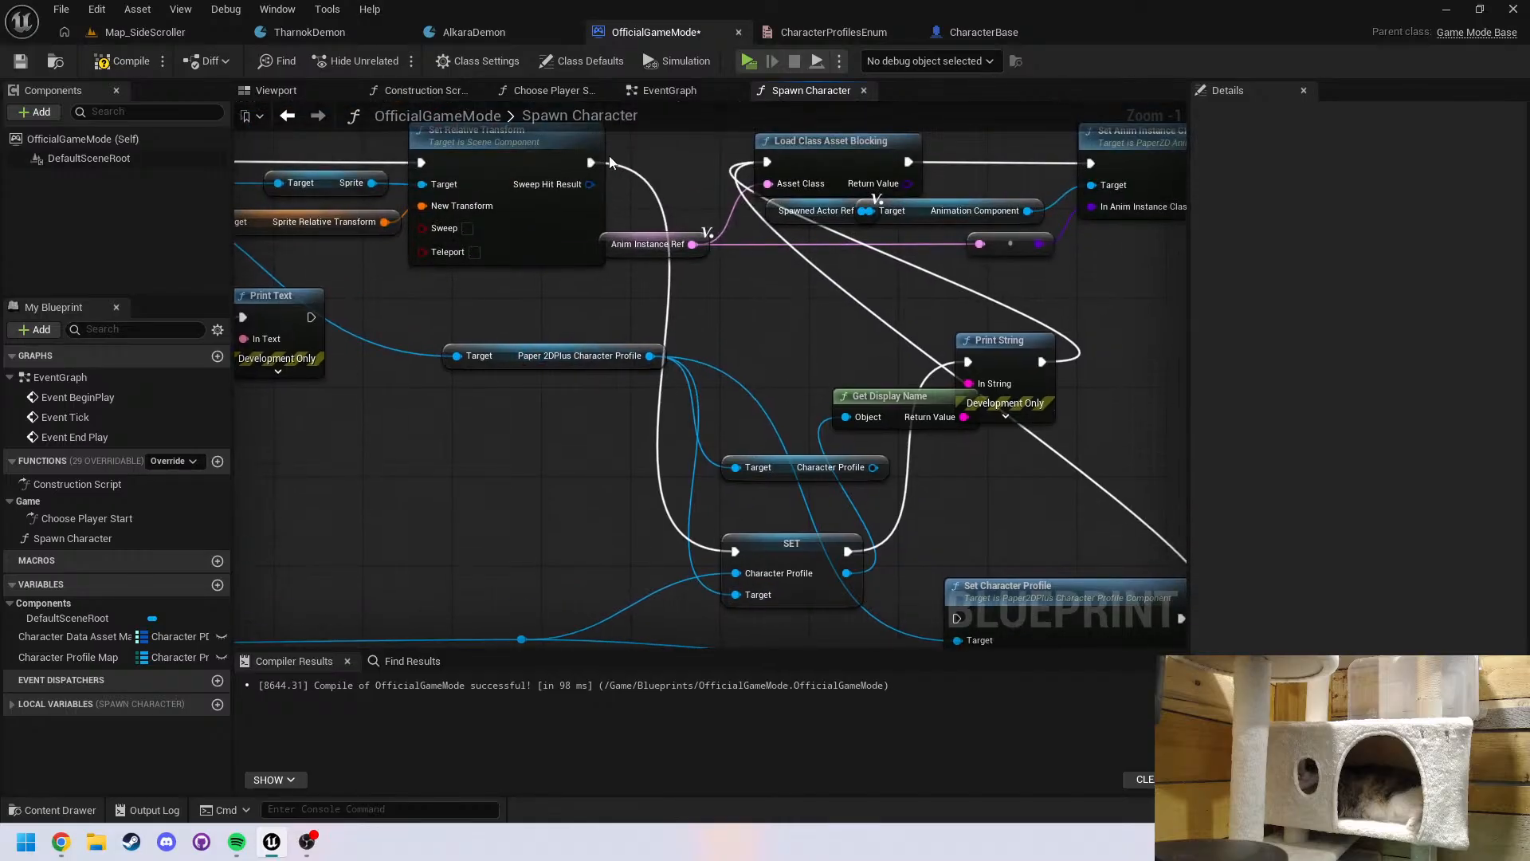
pyautogui.keyDown('ctrl'); pyautogui.moveTo(591, 162); pyautogui.dragTo(957, 619); pyautogui.keyUp('ctrl')
pyautogui.moveTo(1005, 475); pyautogui.dragTo(781, 424, button='right')
pyautogui.keyDown('ctrl'); pyautogui.moveTo(959, 577); pyautogui.dragTo(743, 311); pyautogui.keyUp('ctrl')
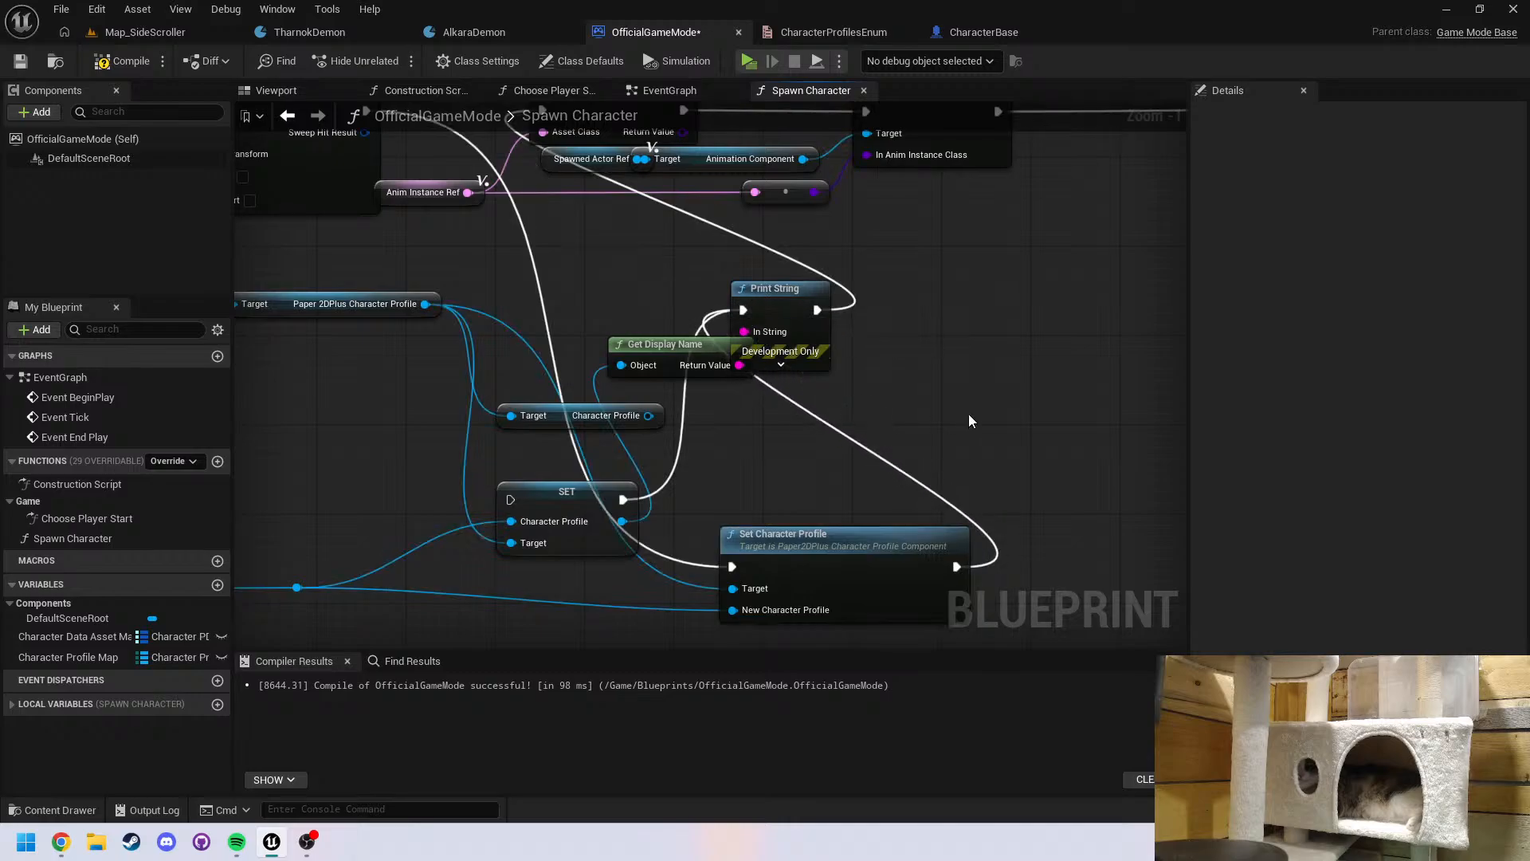
pyautogui.hotkey('ctrl', 's')
pyautogui.moveTo(950, 399); pyautogui.dragTo(963, 339, button='right')
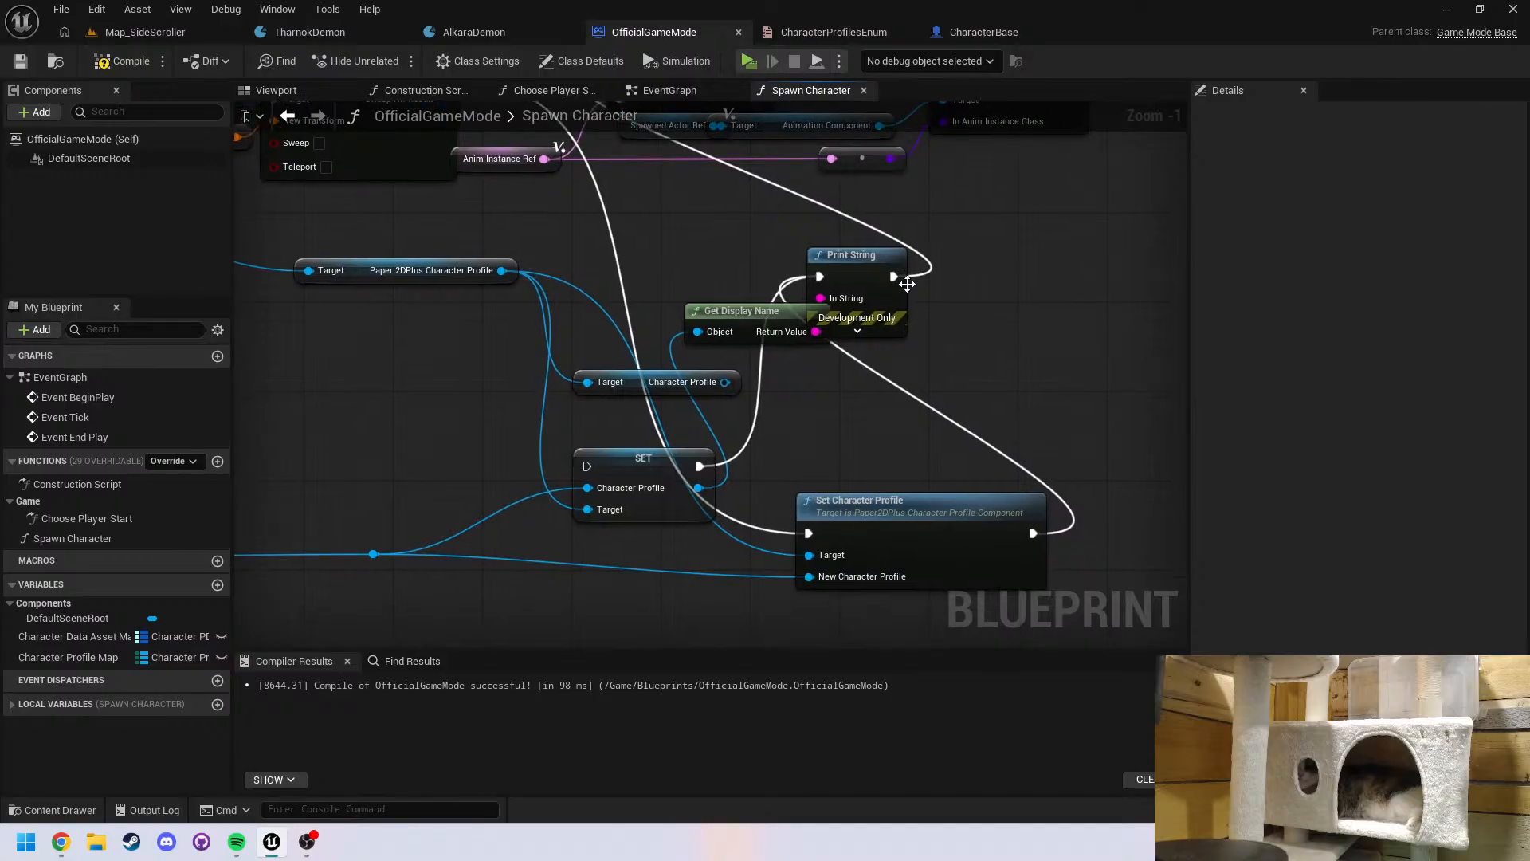
# Play-test the level with Set Character Profile in the flow and inspect the profile nodes in Spawn Character
pyautogui.click(750, 61)
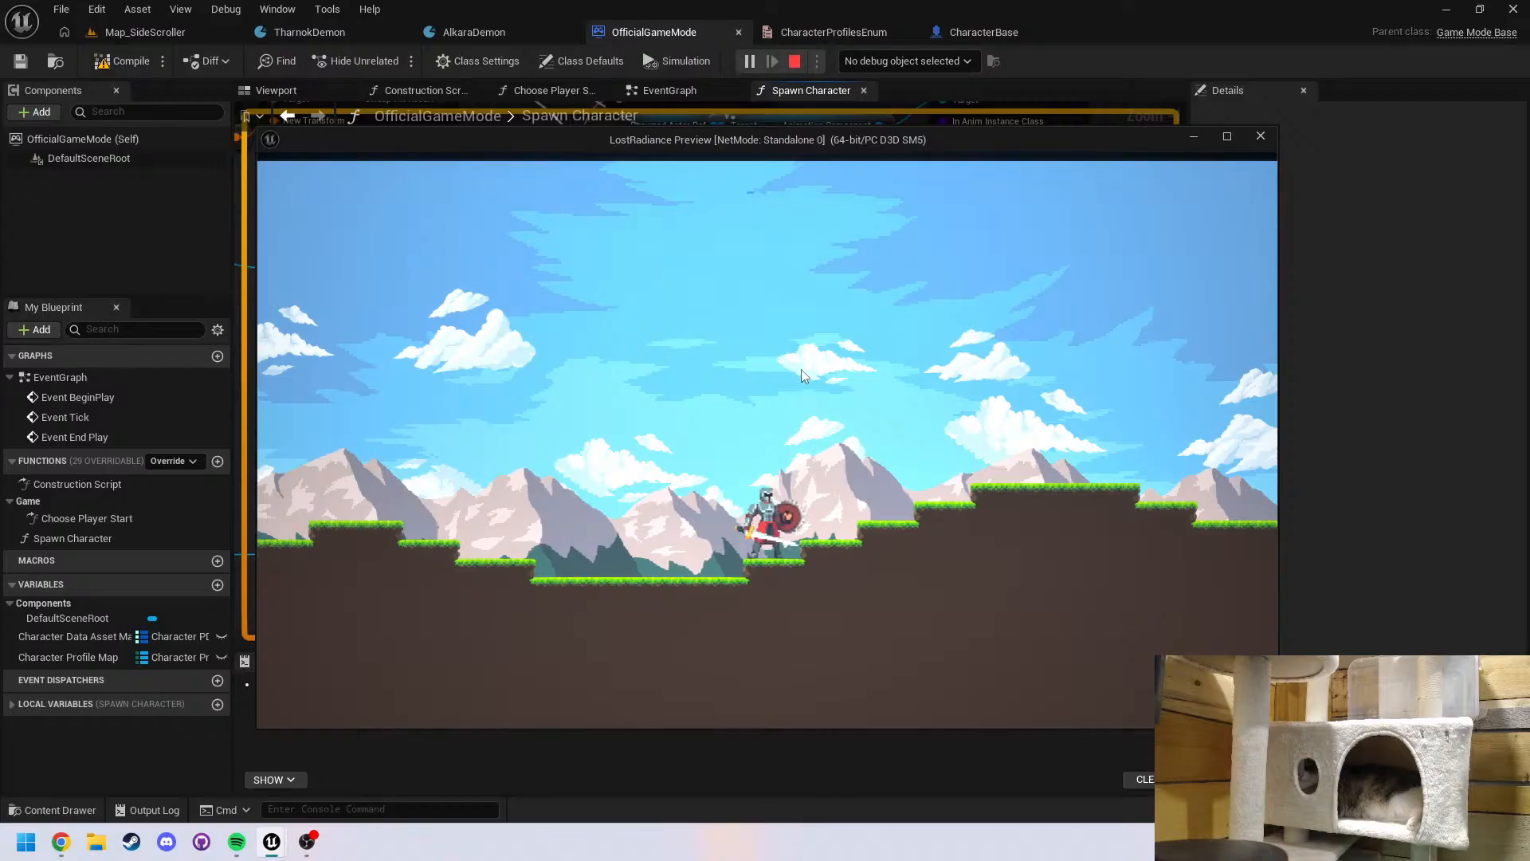
pyautogui.press('Escape')
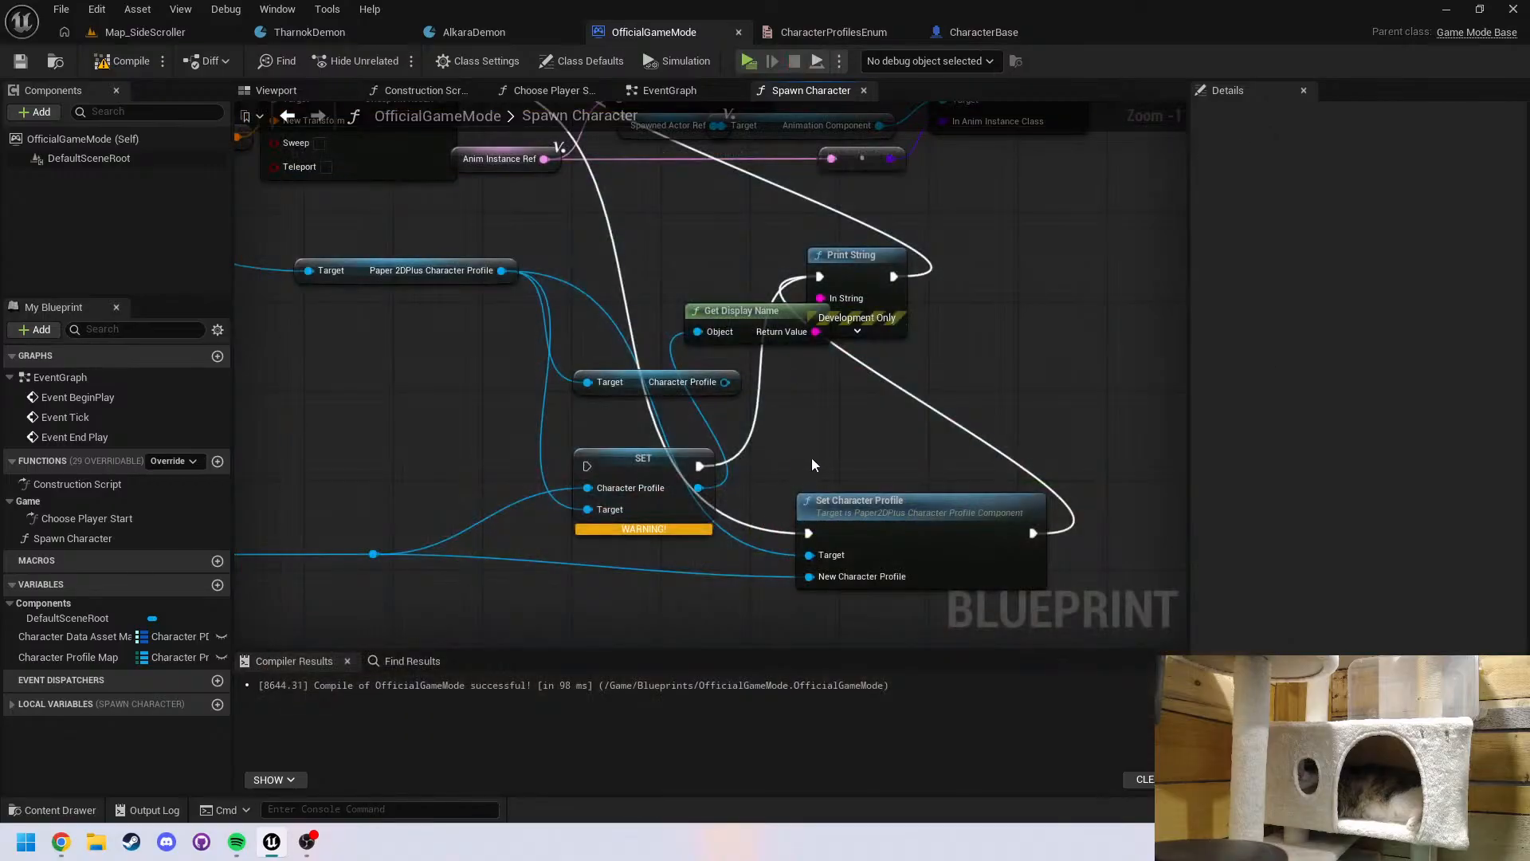
pyautogui.moveTo(811, 458); pyautogui.dragTo(848, 495, button='right')
pyautogui.moveTo(1004, 572); pyautogui.dragTo(983, 553, button='right')
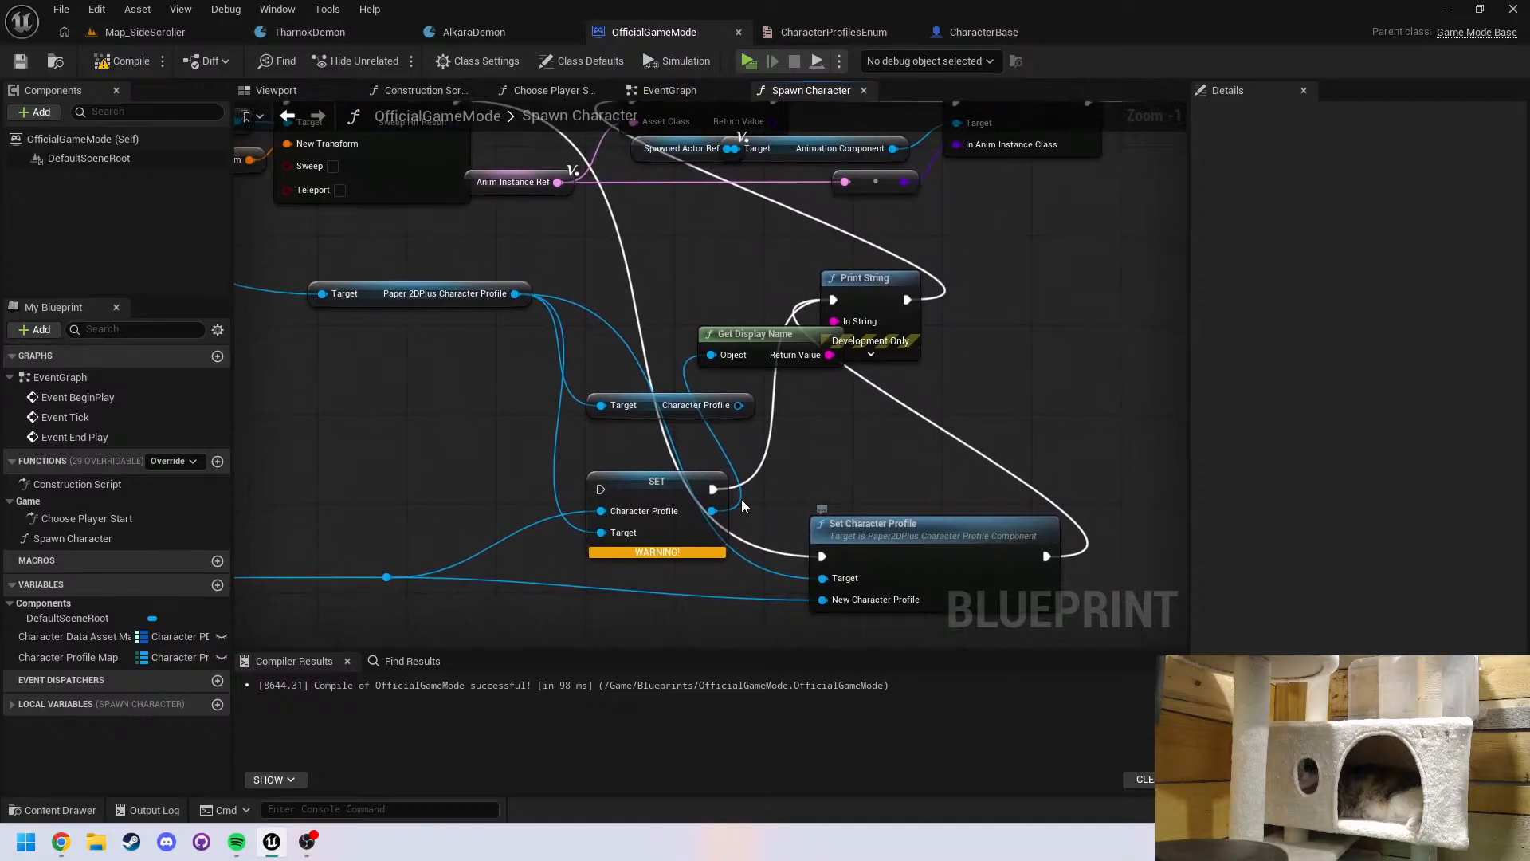
# Feed the Character Profile getter into Get Display Name for the debug print and run a play test
pyautogui.moveTo(739, 405); pyautogui.dragTo(711, 355)
pyautogui.hotkey('alt', 'p')
pyautogui.press('Escape')
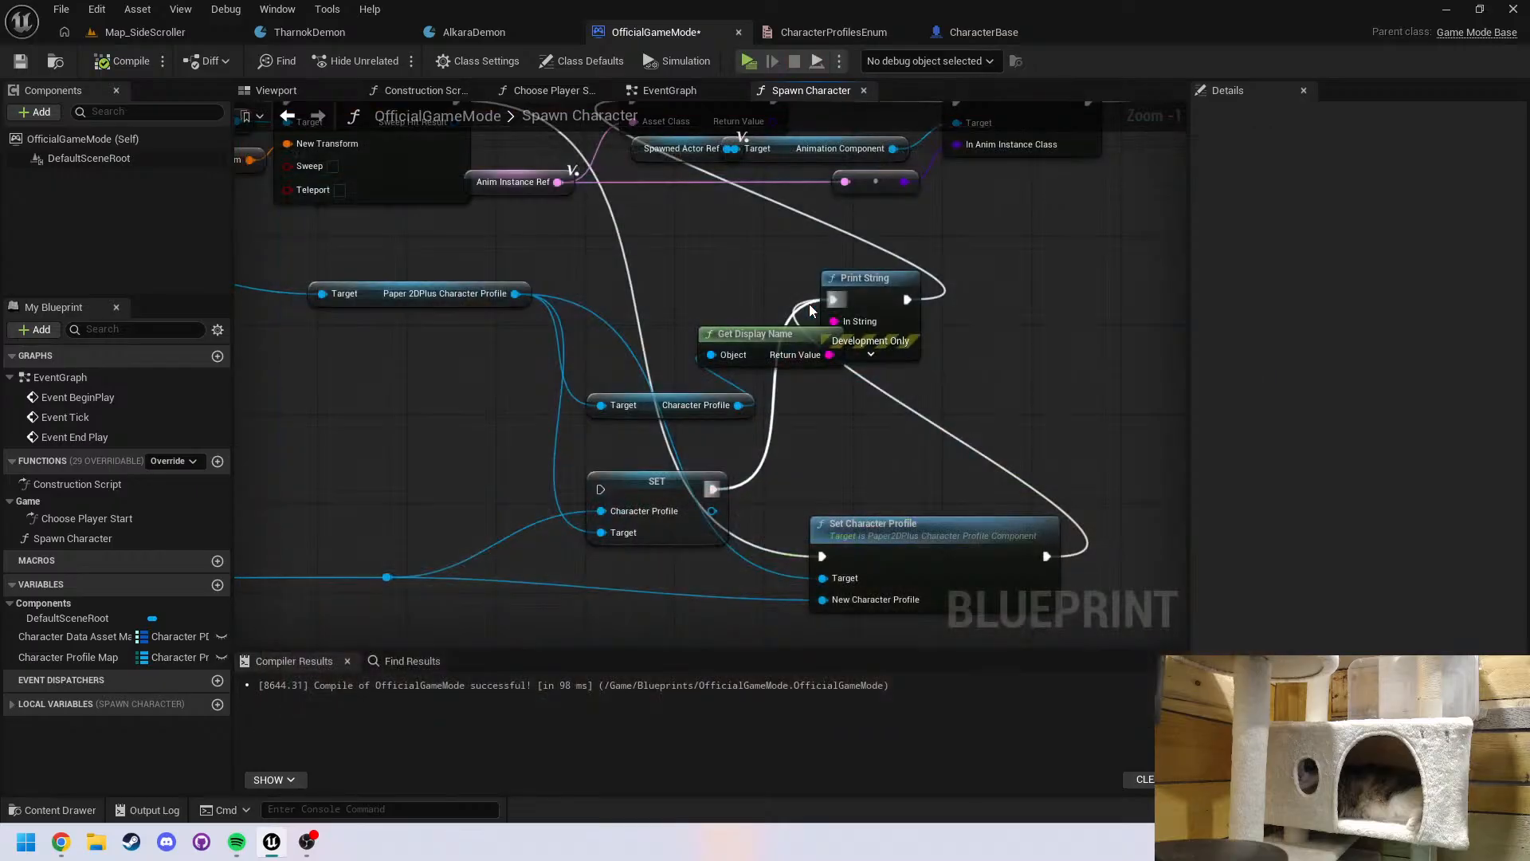
# Delete the Set Character Profile node, run Set Relative Transform's execution into the SET Character Profile node, and play-test briefly
pyautogui.click(946, 590)
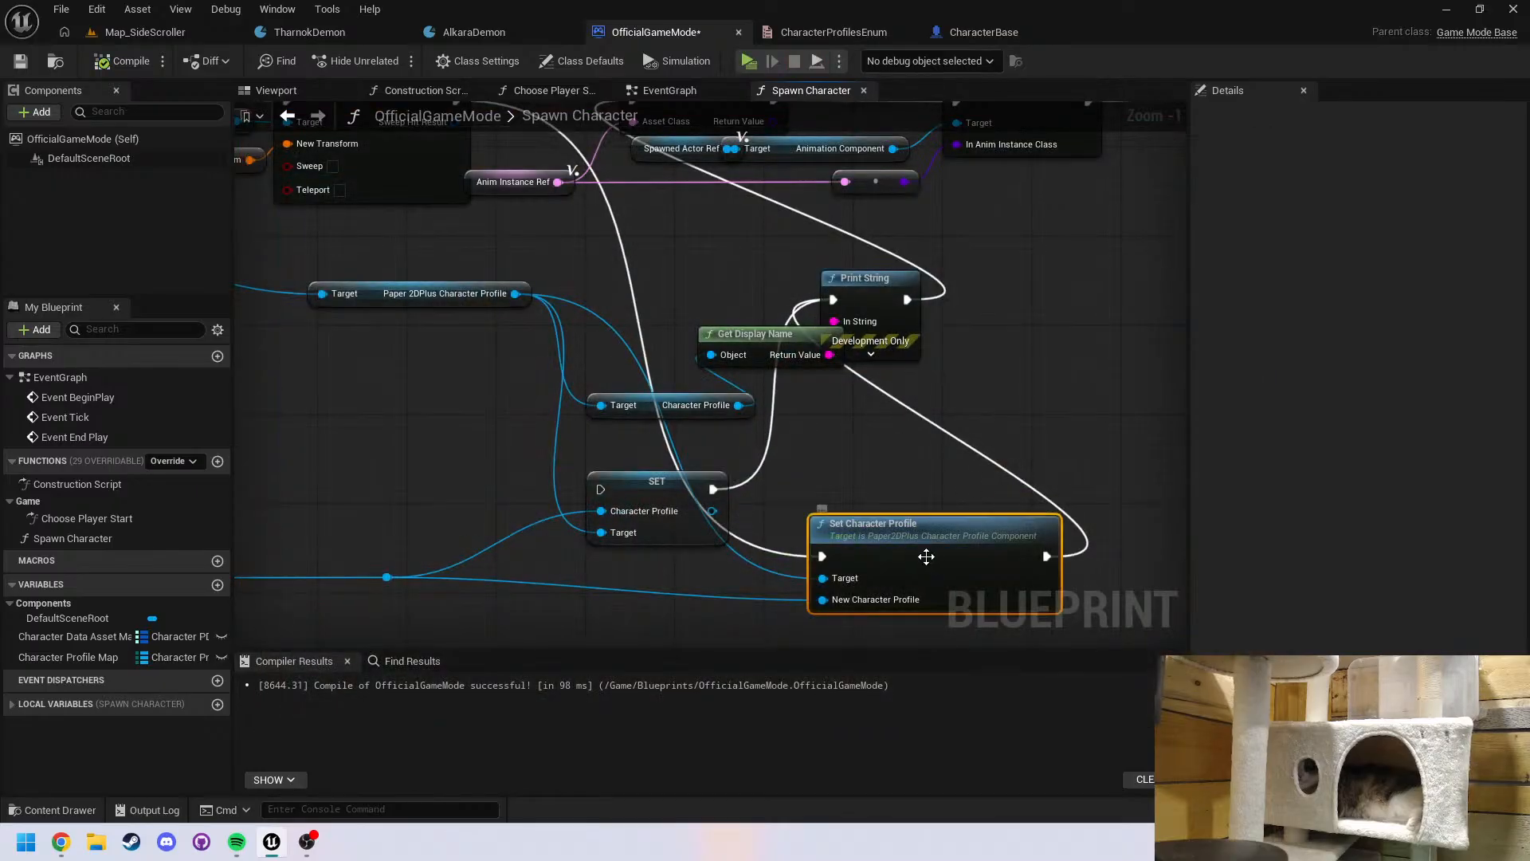
pyautogui.press('Delete')
pyautogui.moveTo(604, 488); pyautogui.dragTo(456, 240)
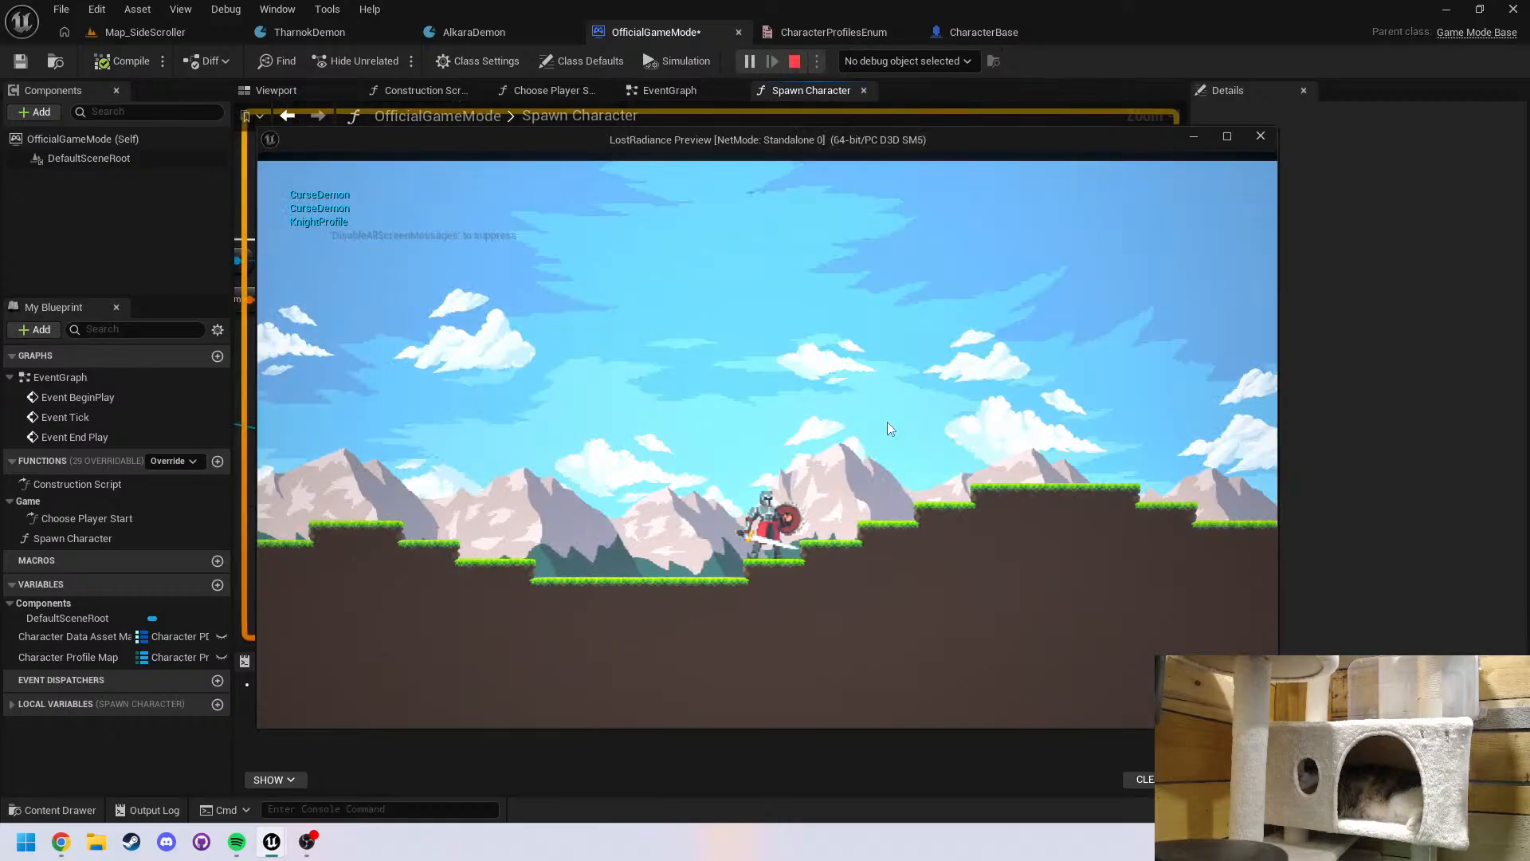
pyautogui.press('Escape')
pyautogui.moveTo(734, 558); pyautogui.dragTo(782, 389, button='right')
pyautogui.scroll(-1, 837, 354)
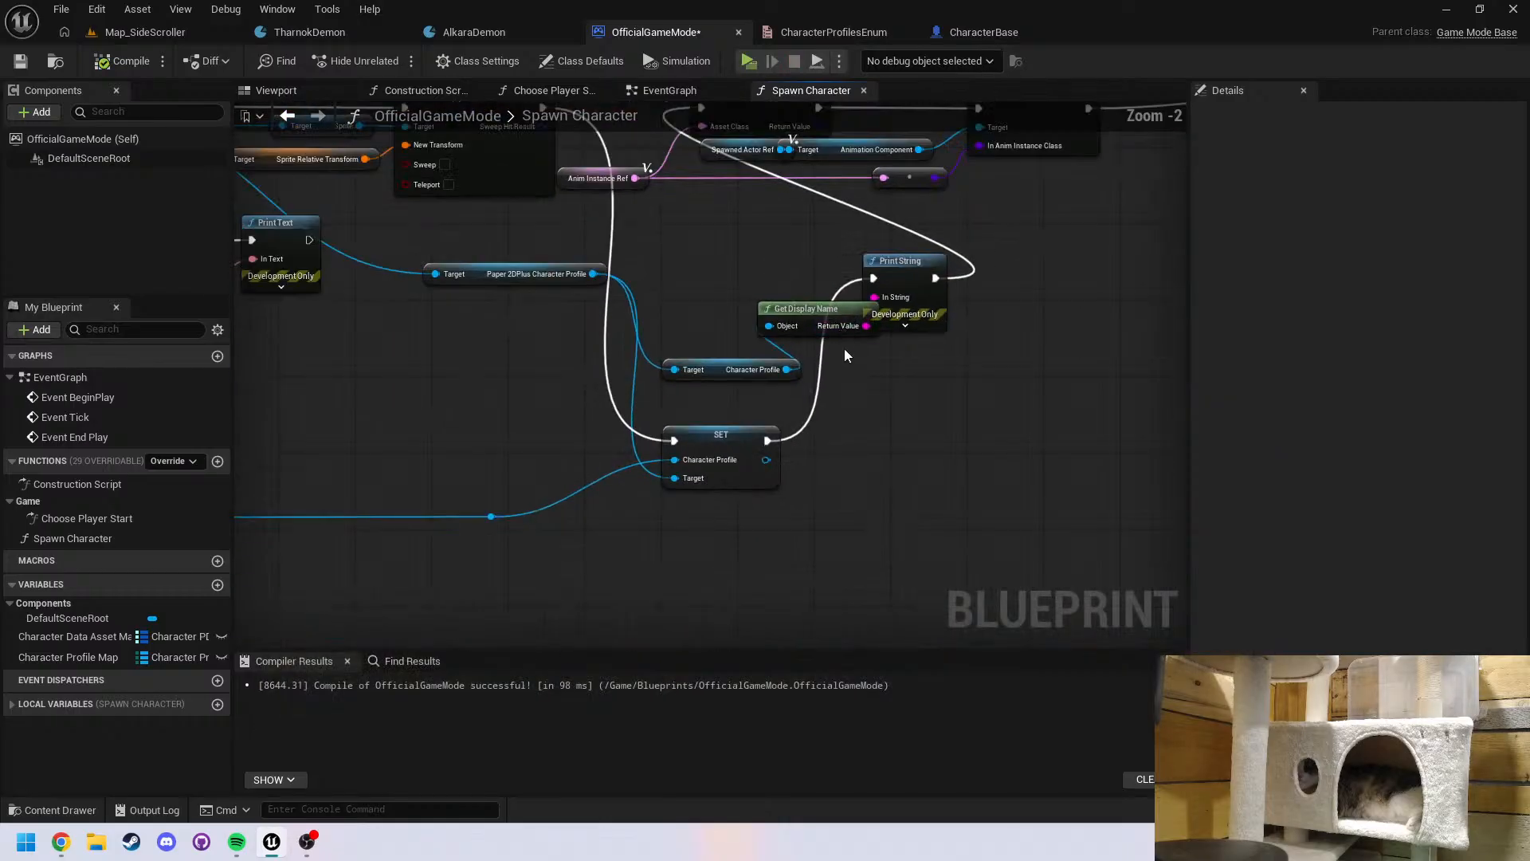
# Play-test the level, moving the knight back and forth around the demon to check the assigned profiles in action
pyautogui.hotkey('alt', 'p')
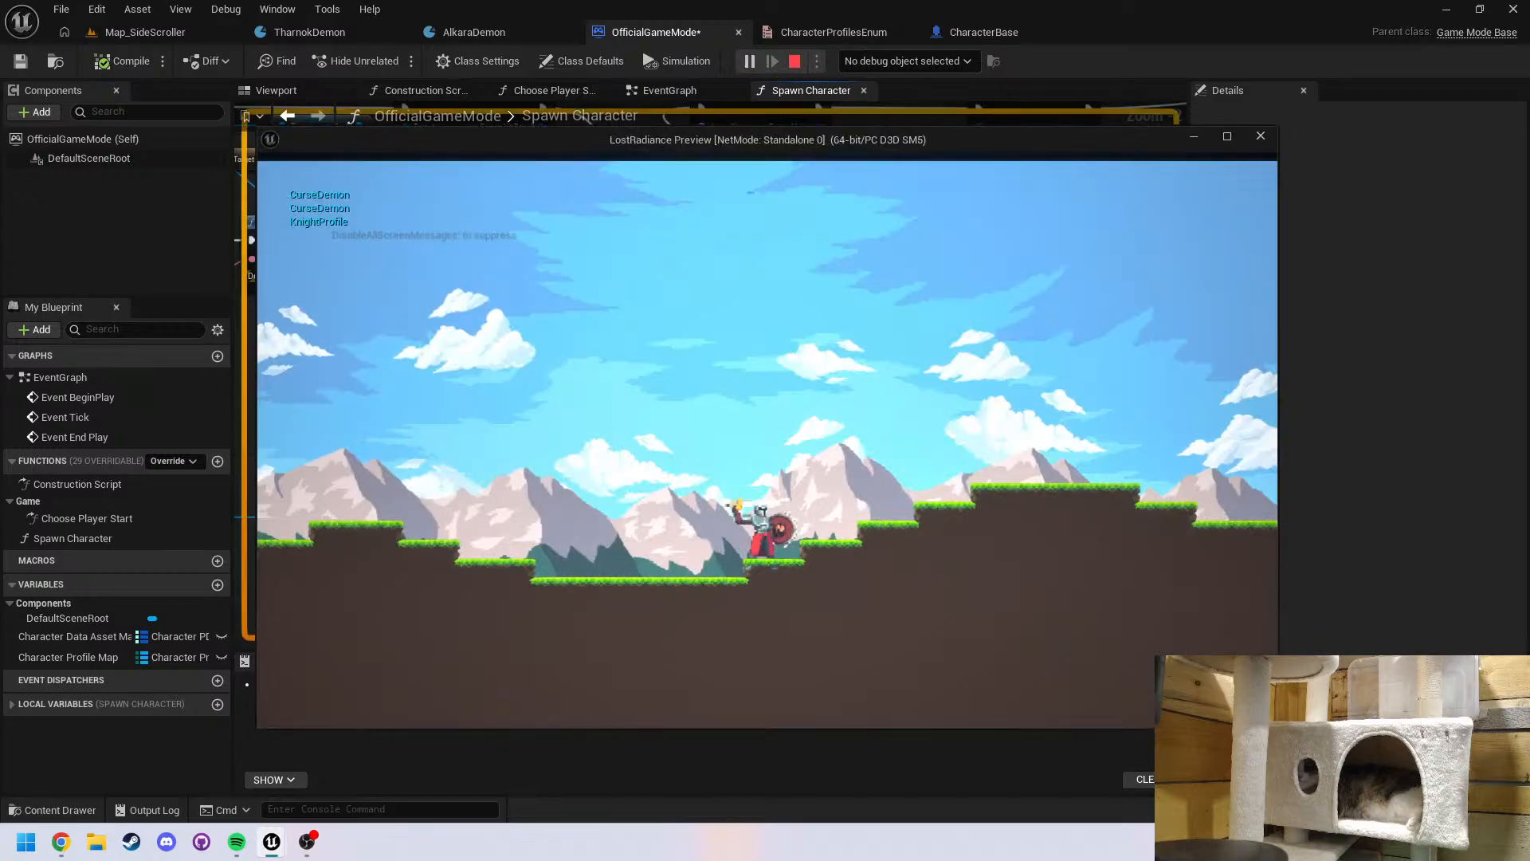
pyautogui.press('a')
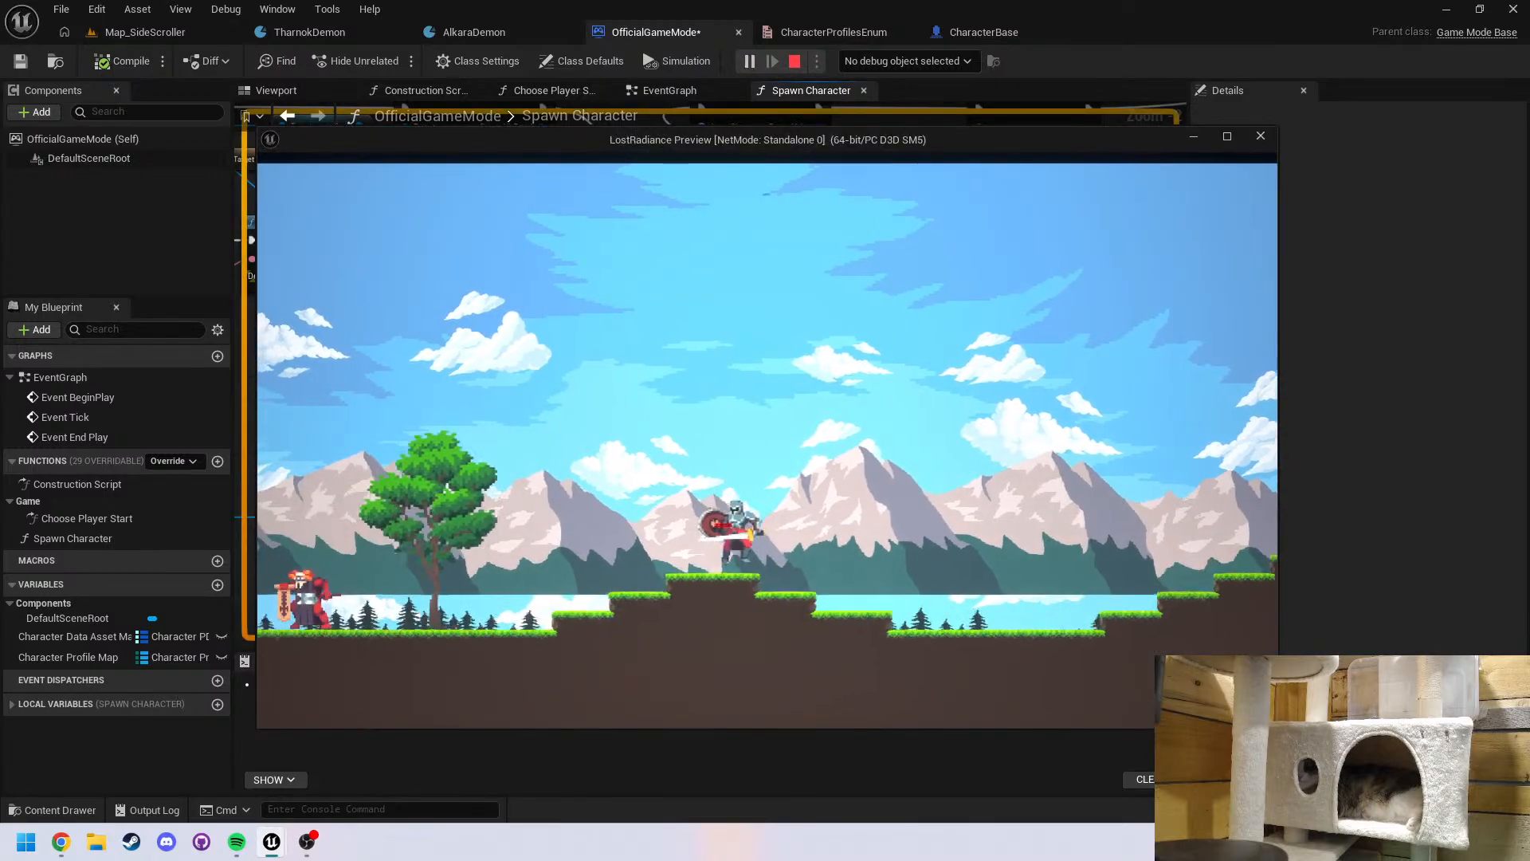
pyautogui.press('d')
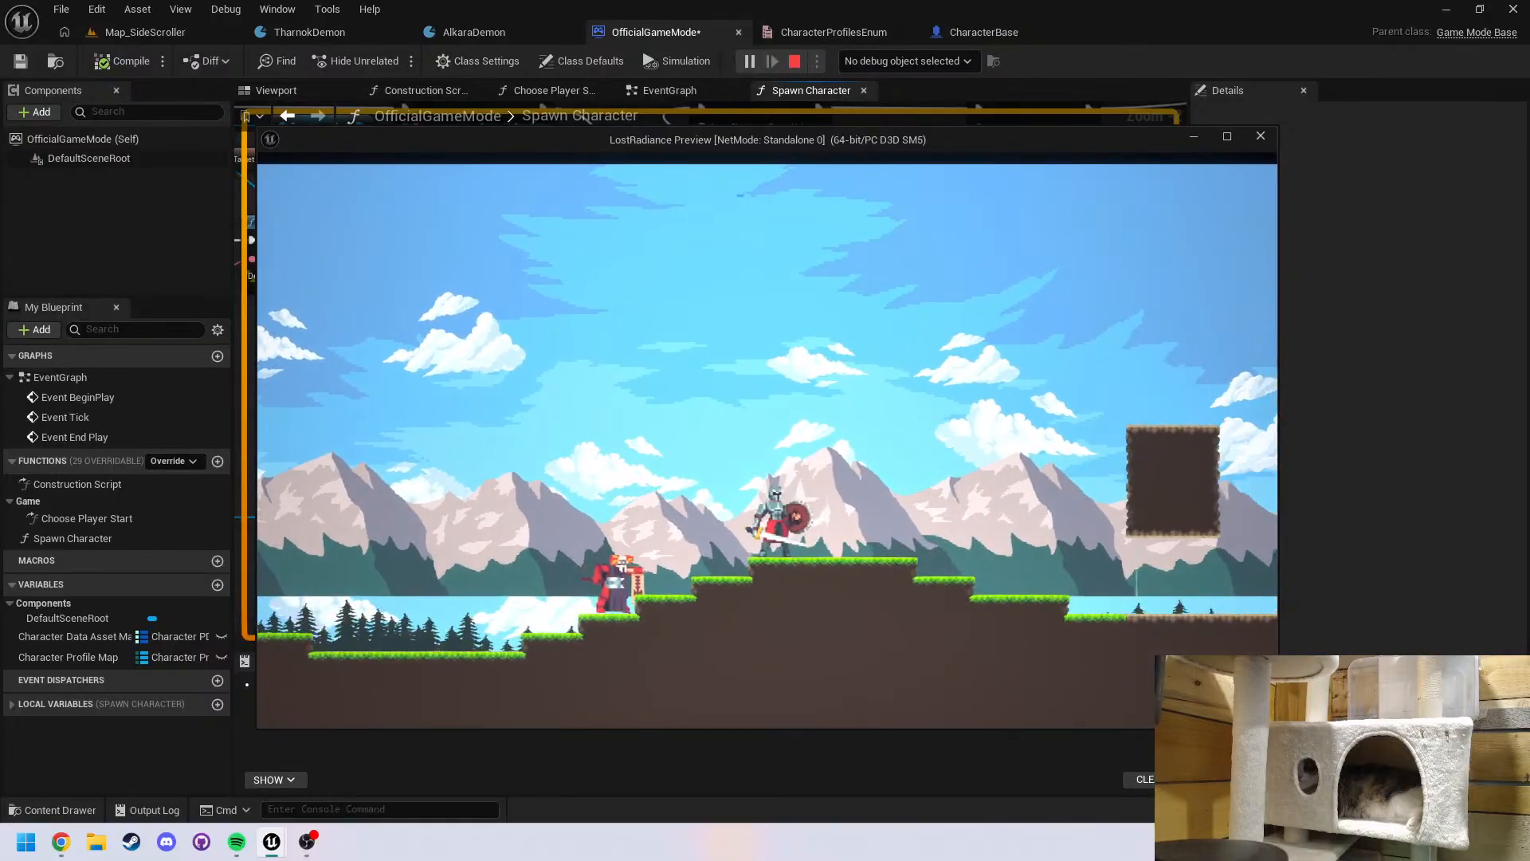
pyautogui.press('d')
pyautogui.press('a')
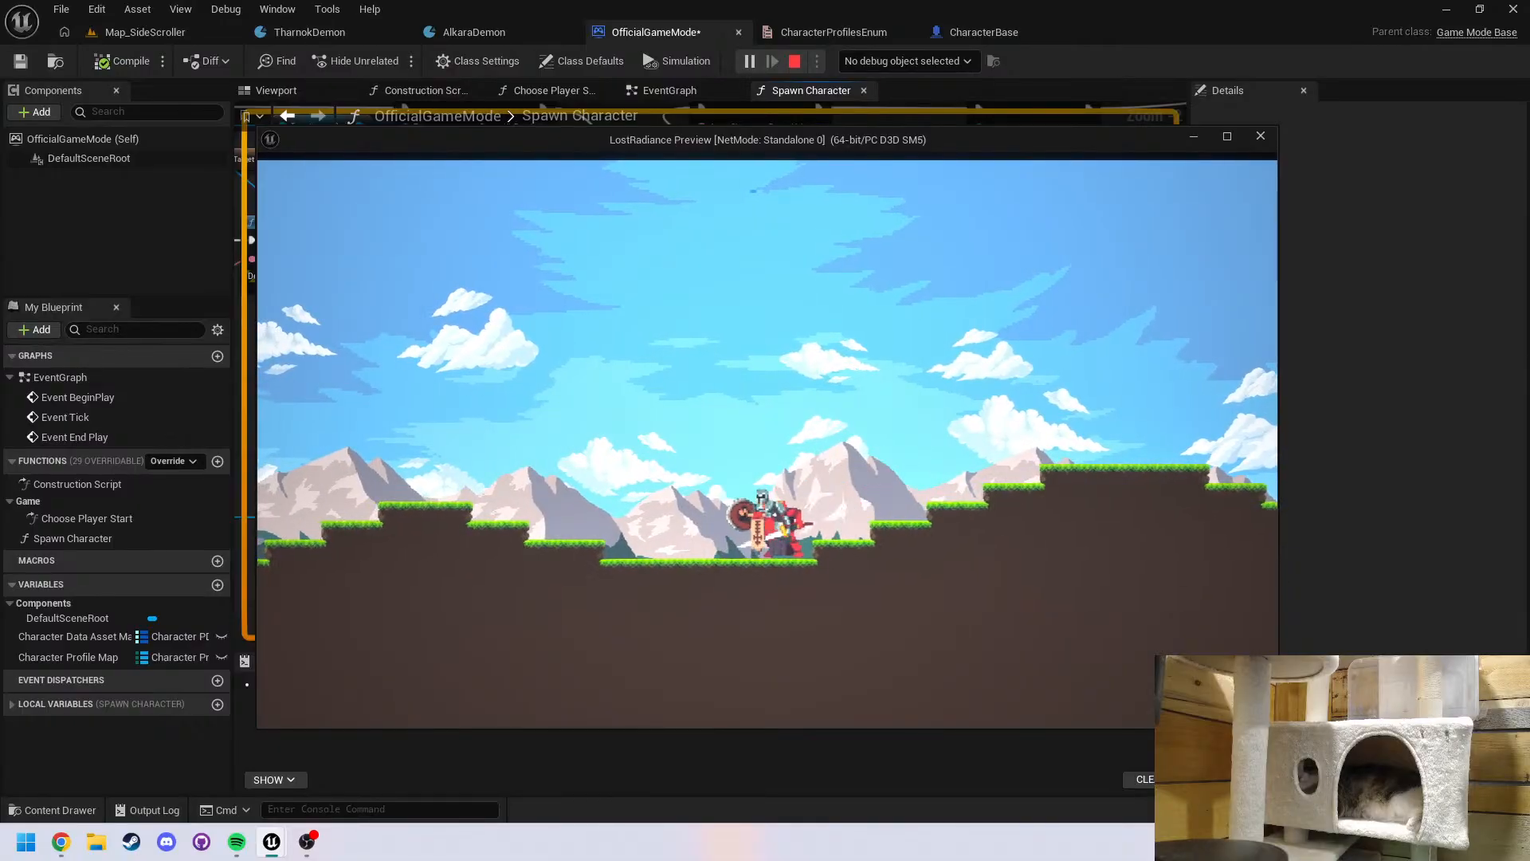
pyautogui.press('a')
pyautogui.press('Escape')
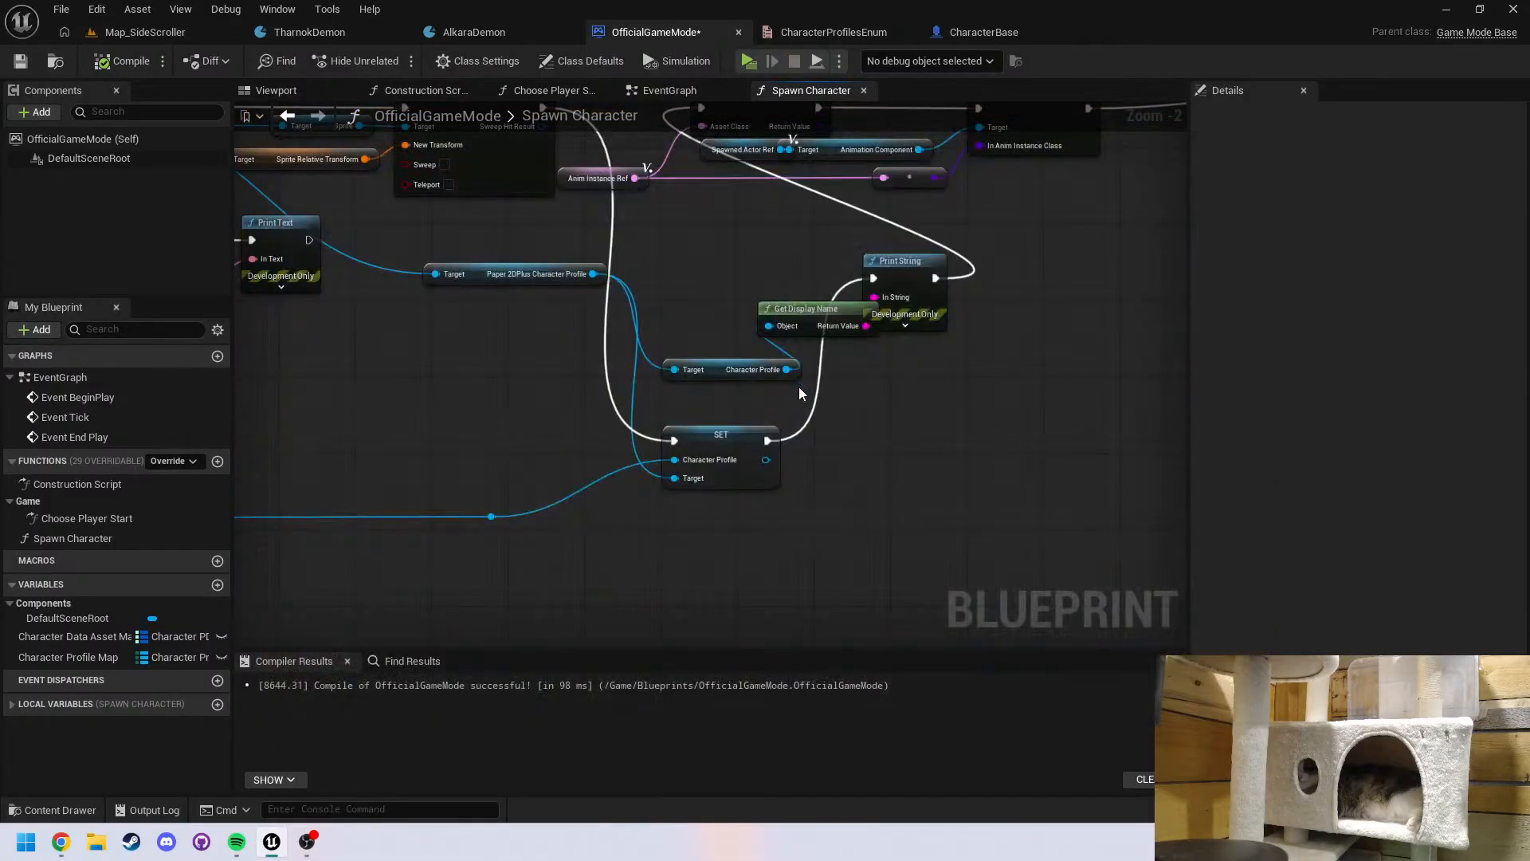
# Delete the Character Profile getter, Get Display Name and Print String nodes, and move the SET Character Profile node up
pyautogui.moveTo(873, 399); pyautogui.dragTo(749, 292)
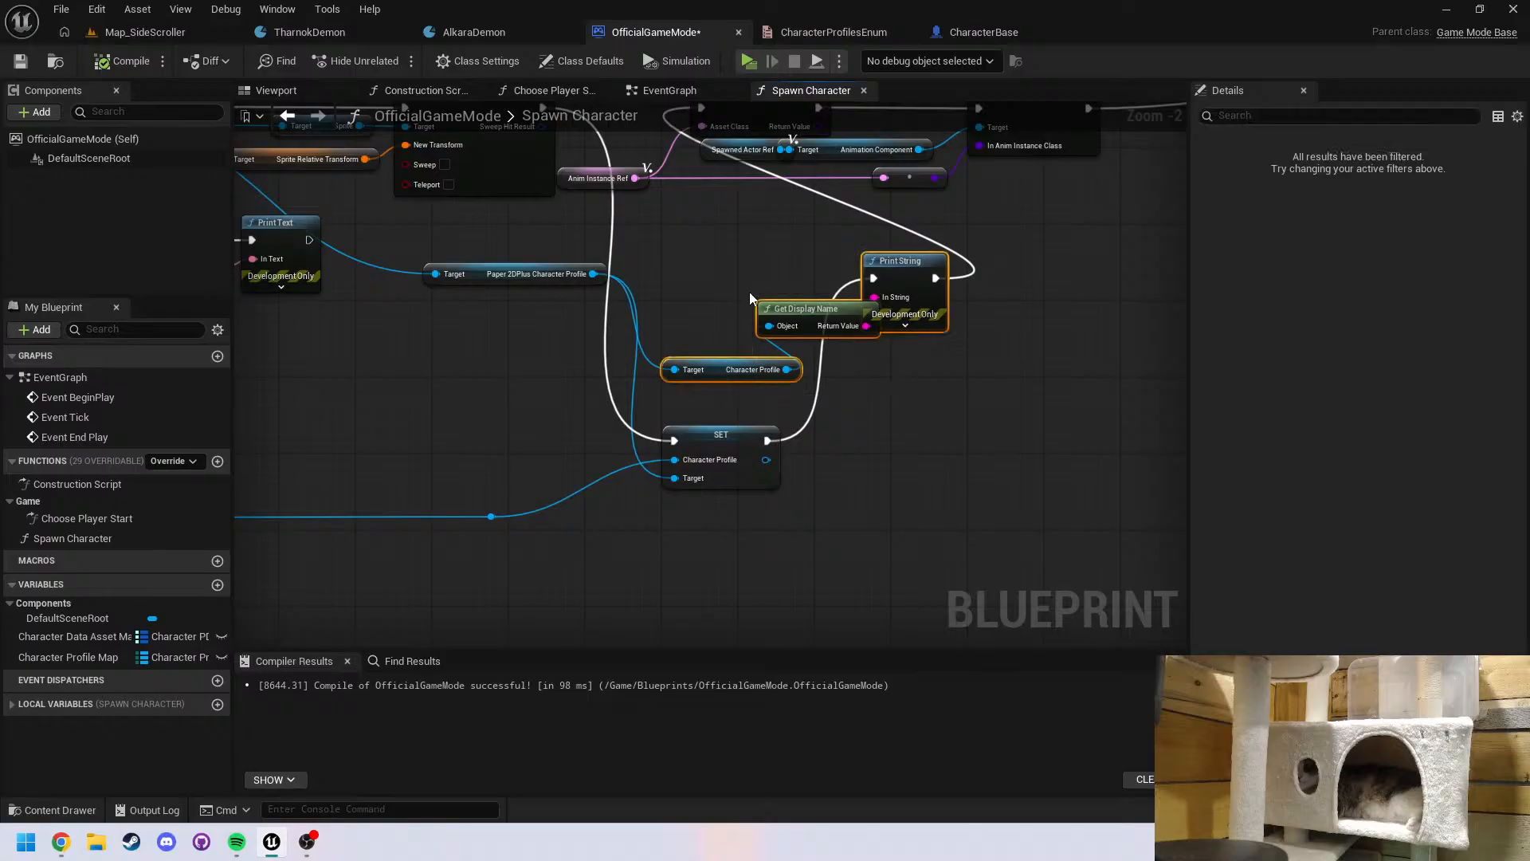
pyautogui.press('Delete')
pyautogui.moveTo(728, 435); pyautogui.dragTo(719, 320)
# Shift the anim instance nodes right and place SET Character Profile in the execution flow before Load Class Asset Blocking
pyautogui.moveTo(721, 295); pyautogui.dragTo(713, 498, button='right')
pyautogui.moveTo(916, 500); pyautogui.dragTo(628, 444, button='right')
pyautogui.scroll(-2, 628, 444)
pyautogui.moveTo(767, 403); pyautogui.dragTo(432, 288)
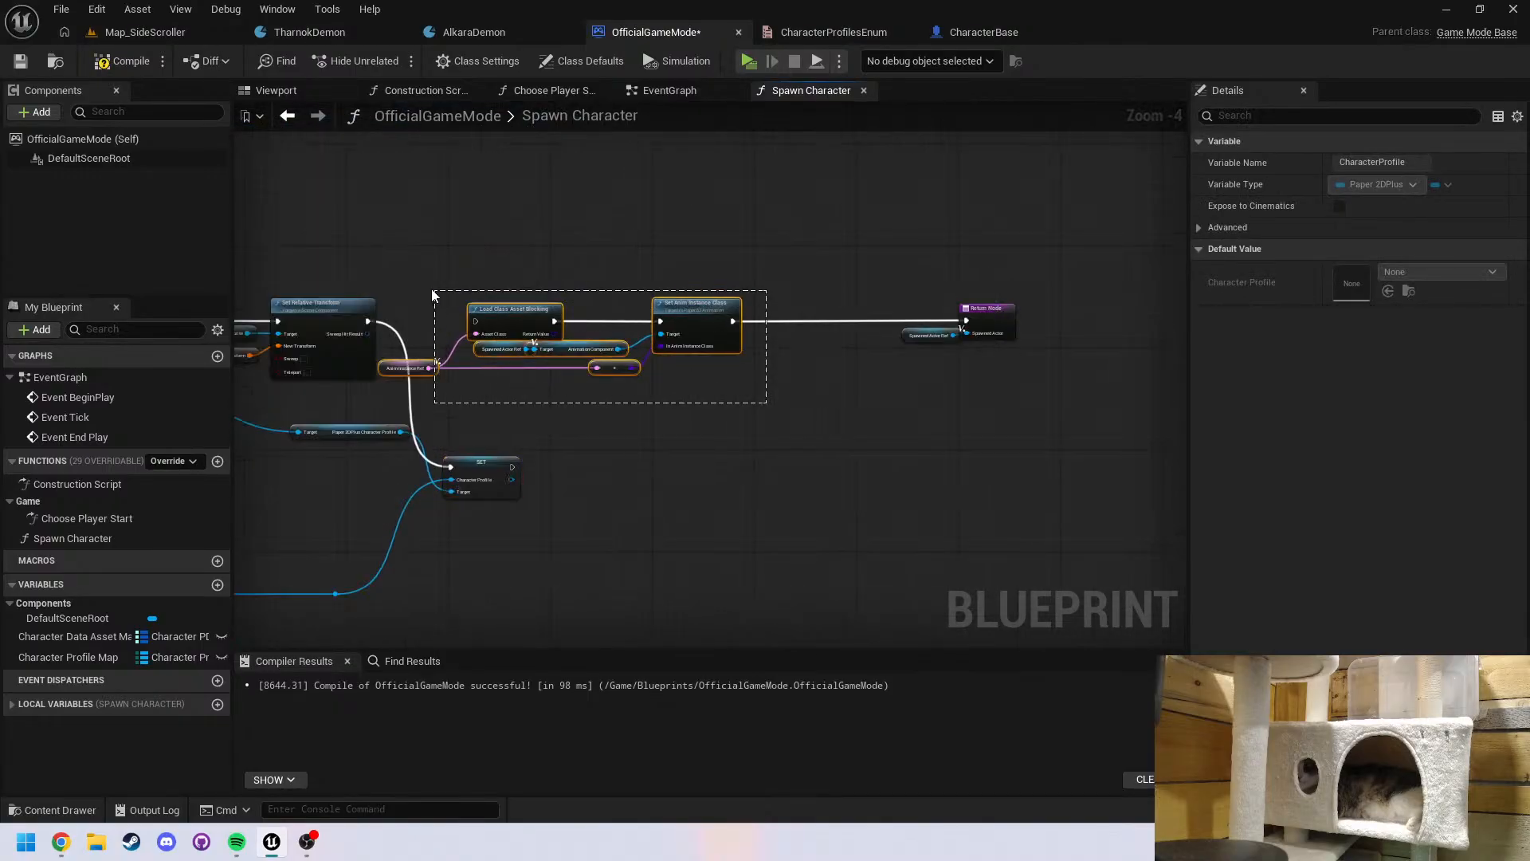
pyautogui.moveTo(522, 317); pyautogui.dragTo(662, 316)
pyautogui.moveTo(495, 467); pyautogui.dragTo(669, 318)
pyautogui.scroll(2, 505, 327)
# Compile the blueprint, straighten the execution connection between Set Relative Transform and SET Character Profile, and save
pyautogui.click(138, 56)
pyautogui.moveTo(398, 272); pyautogui.dragTo(602, 295, button='right')
pyautogui.keyDown('shift'); pyautogui.click(472, 317); pyautogui.keyUp('shift')
pyautogui.press('q')
pyautogui.click(646, 229)
pyautogui.moveTo(646, 229); pyautogui.dragTo(946, 228, button='right')
pyautogui.hotkey('ctrl', 's')
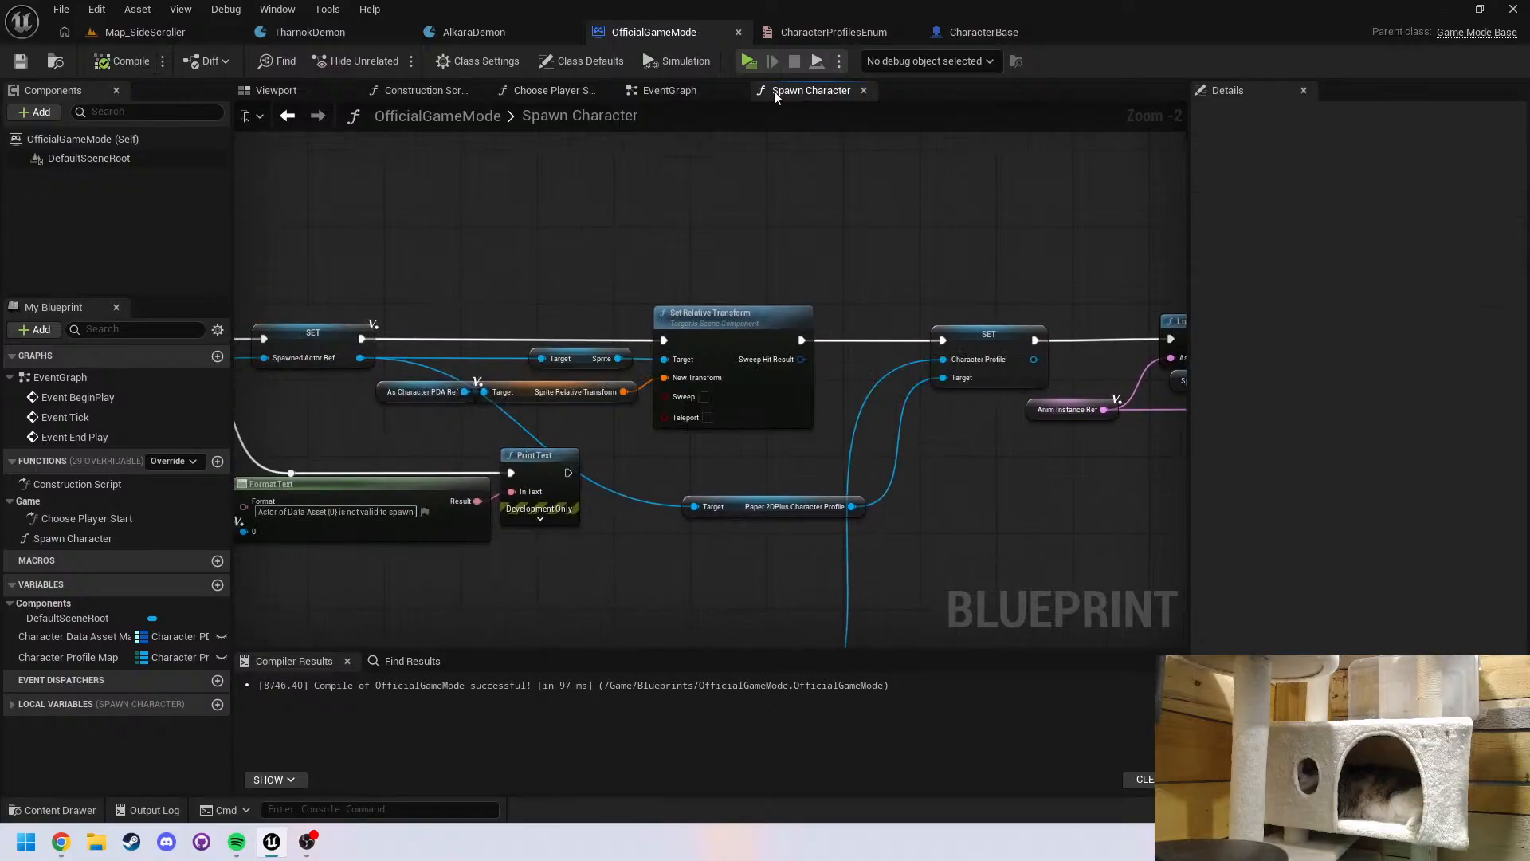
# Play-test the level, running and jumping the knight back and forth past the demon, and end the session
pyautogui.hotkey('alt', 'p')
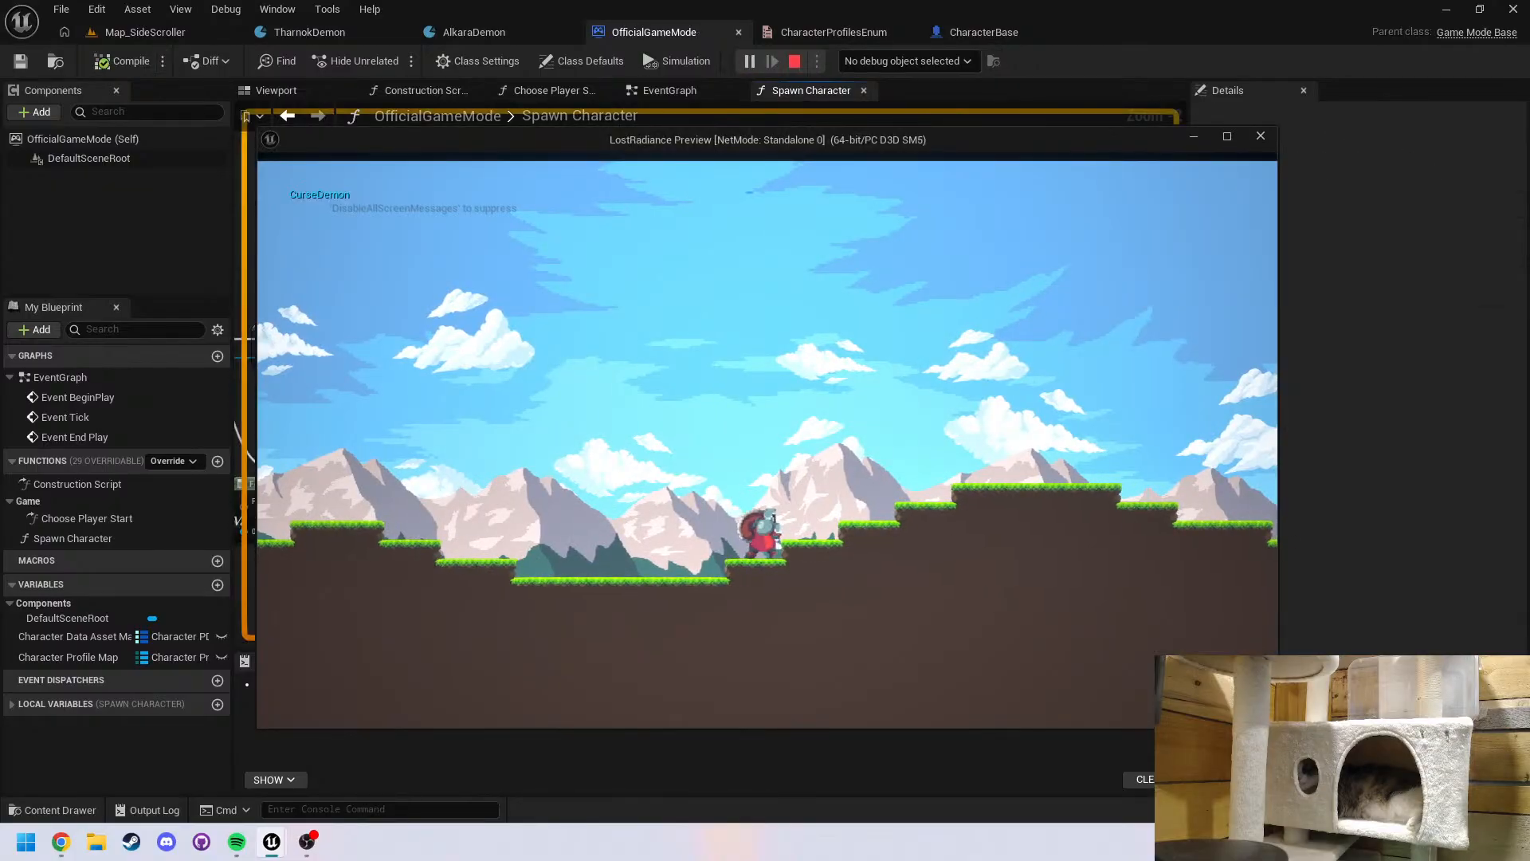
pyautogui.press('a')
pyautogui.press('space')
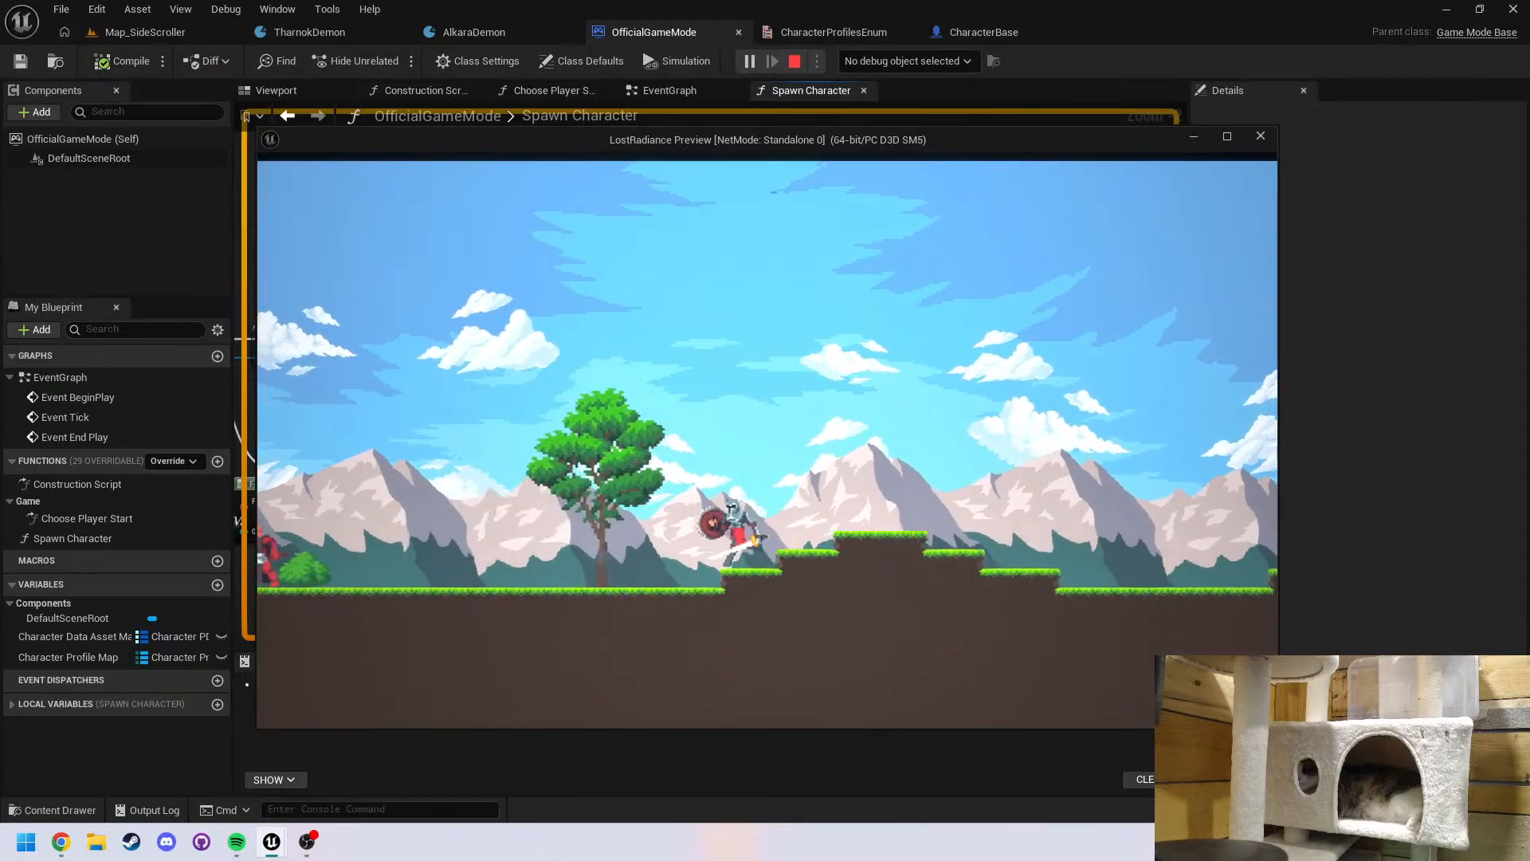
pyautogui.press('d')
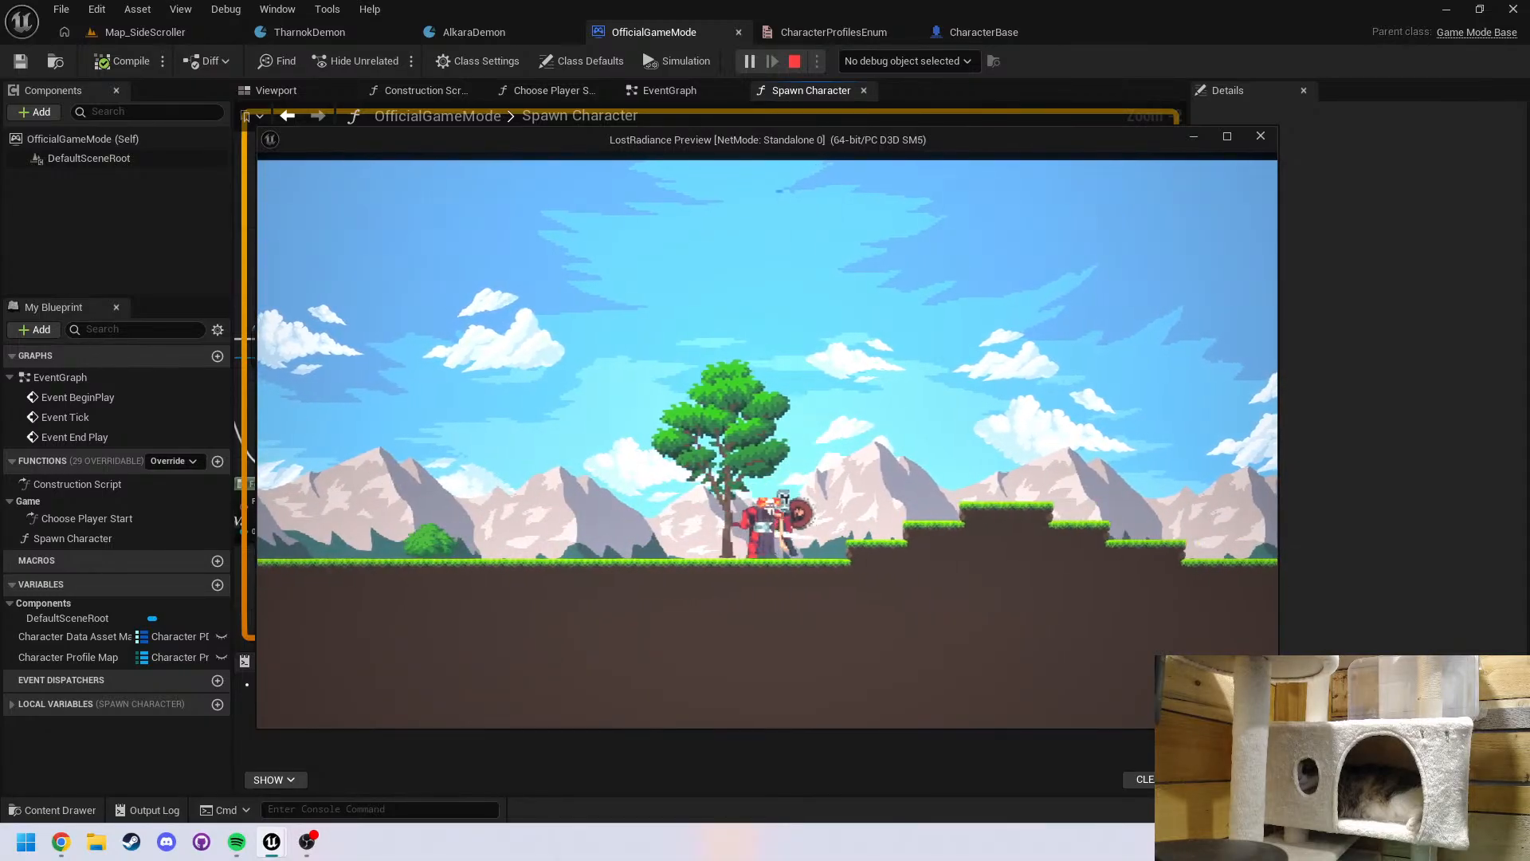
pyautogui.press('a')
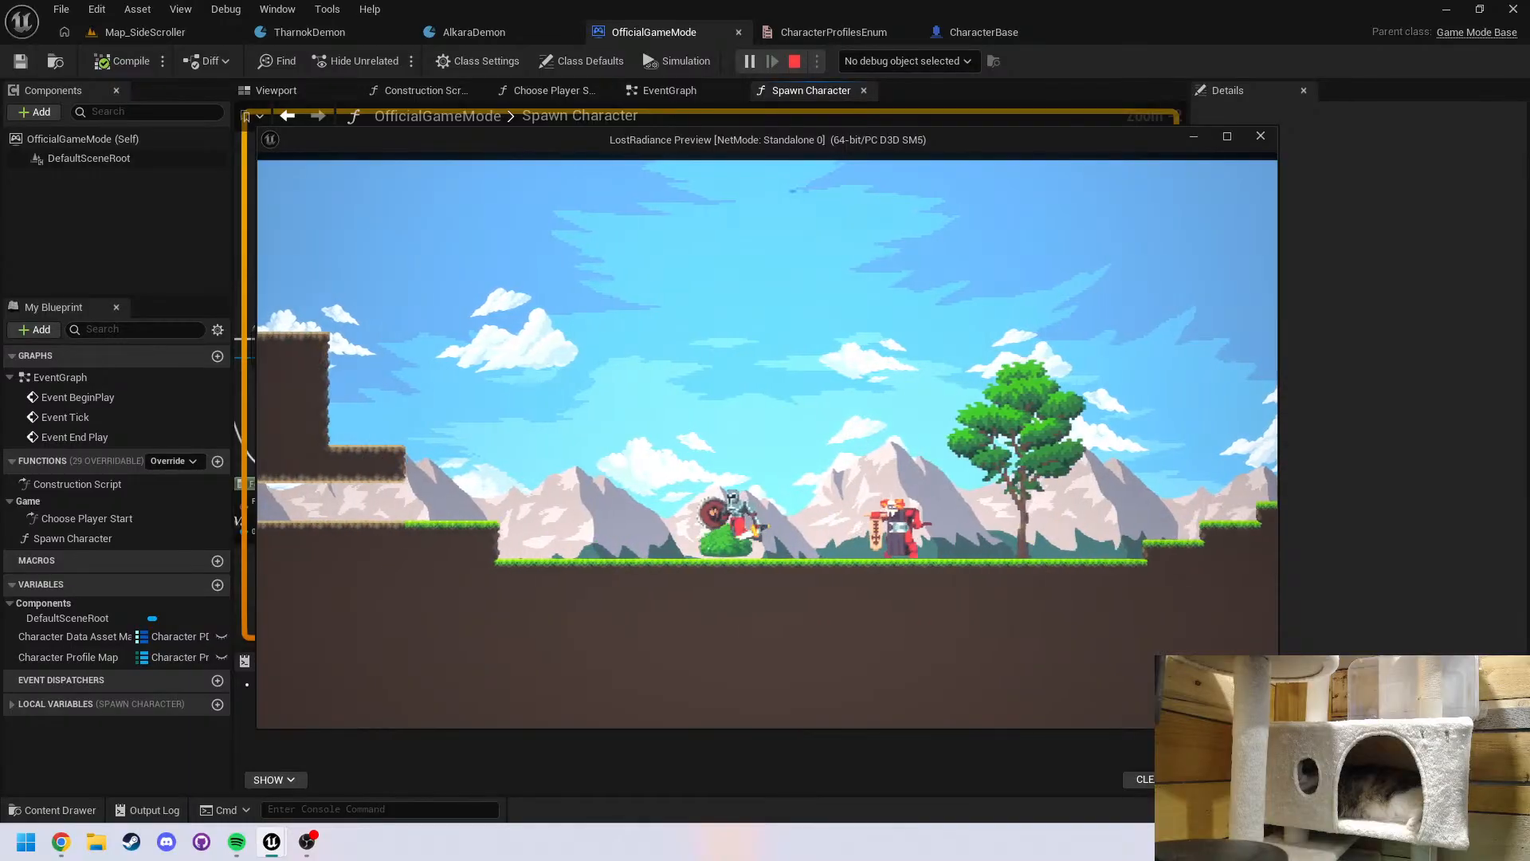
pyautogui.press('a')
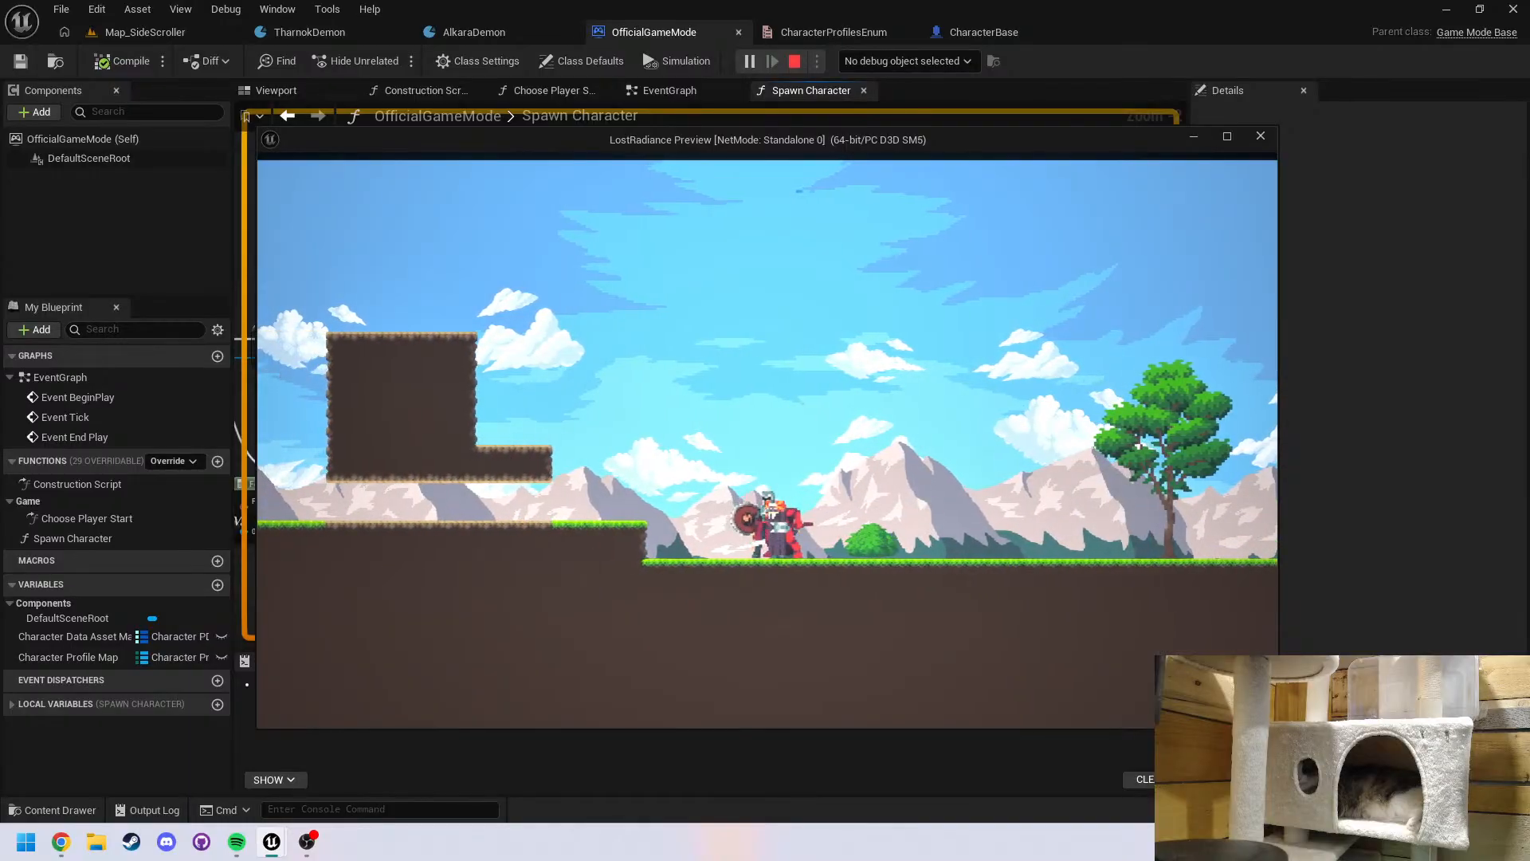
pyautogui.press('d')
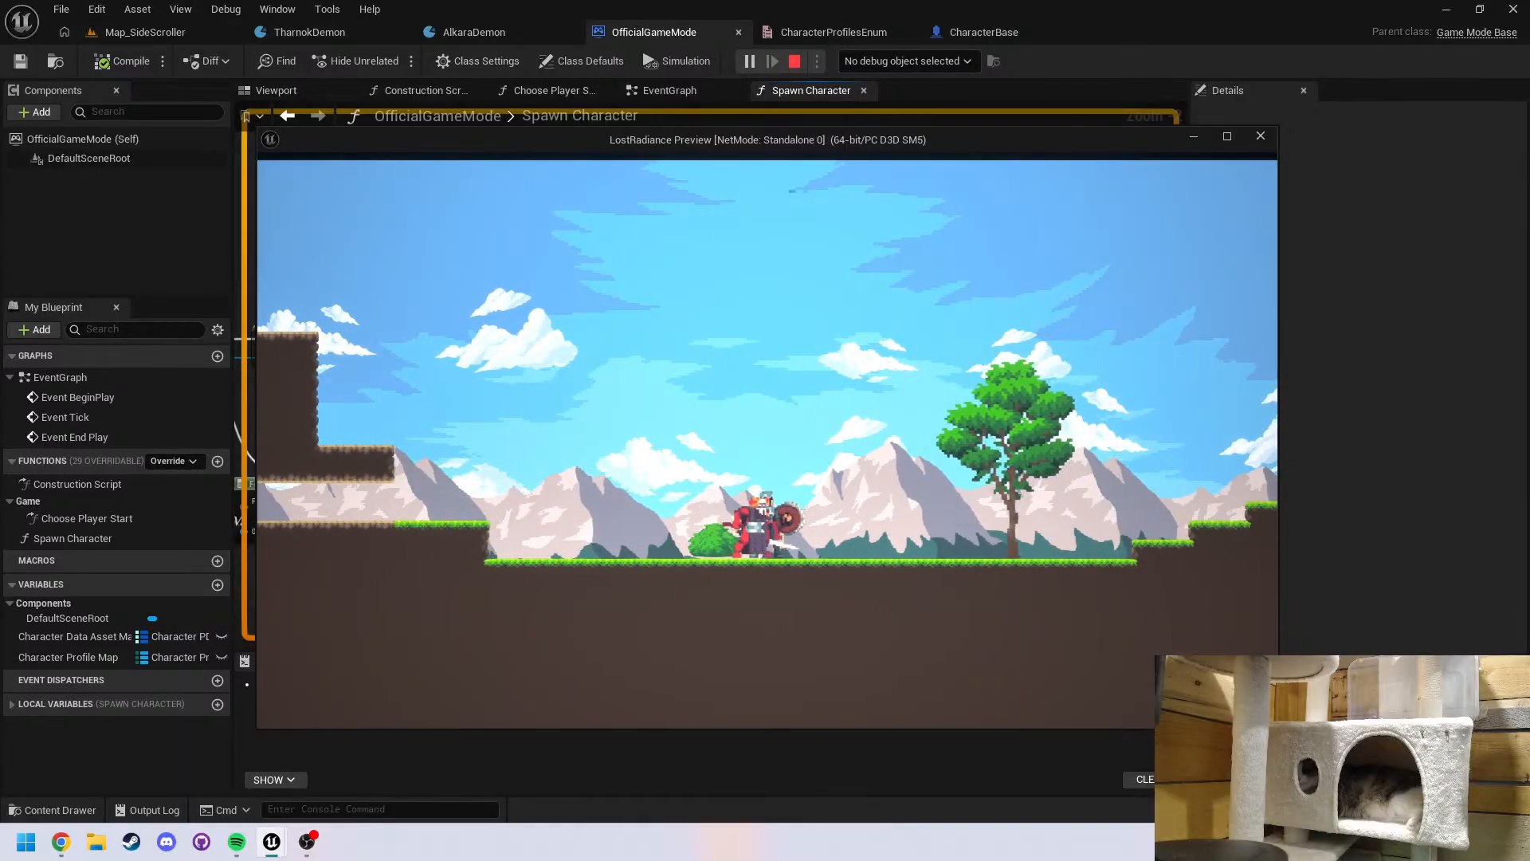
pyautogui.press('Escape')
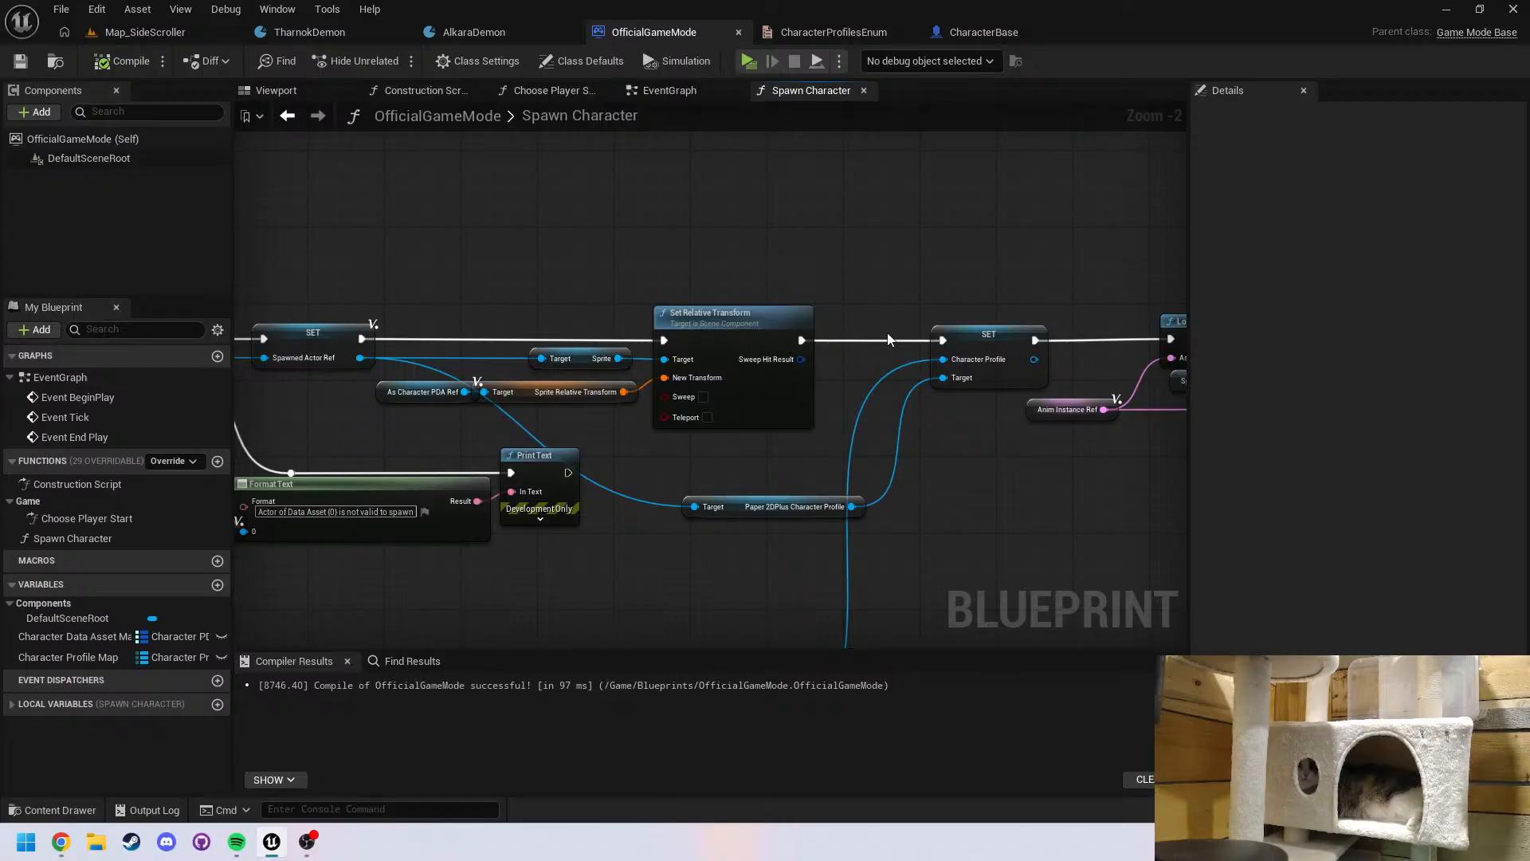
# Open the KnightProfile asset from the Knight folder, collapse Tag Mappings and expand its World Transform settings
pyautogui.moveTo(728, 468); pyautogui.dragTo(1049, 454, button='right')
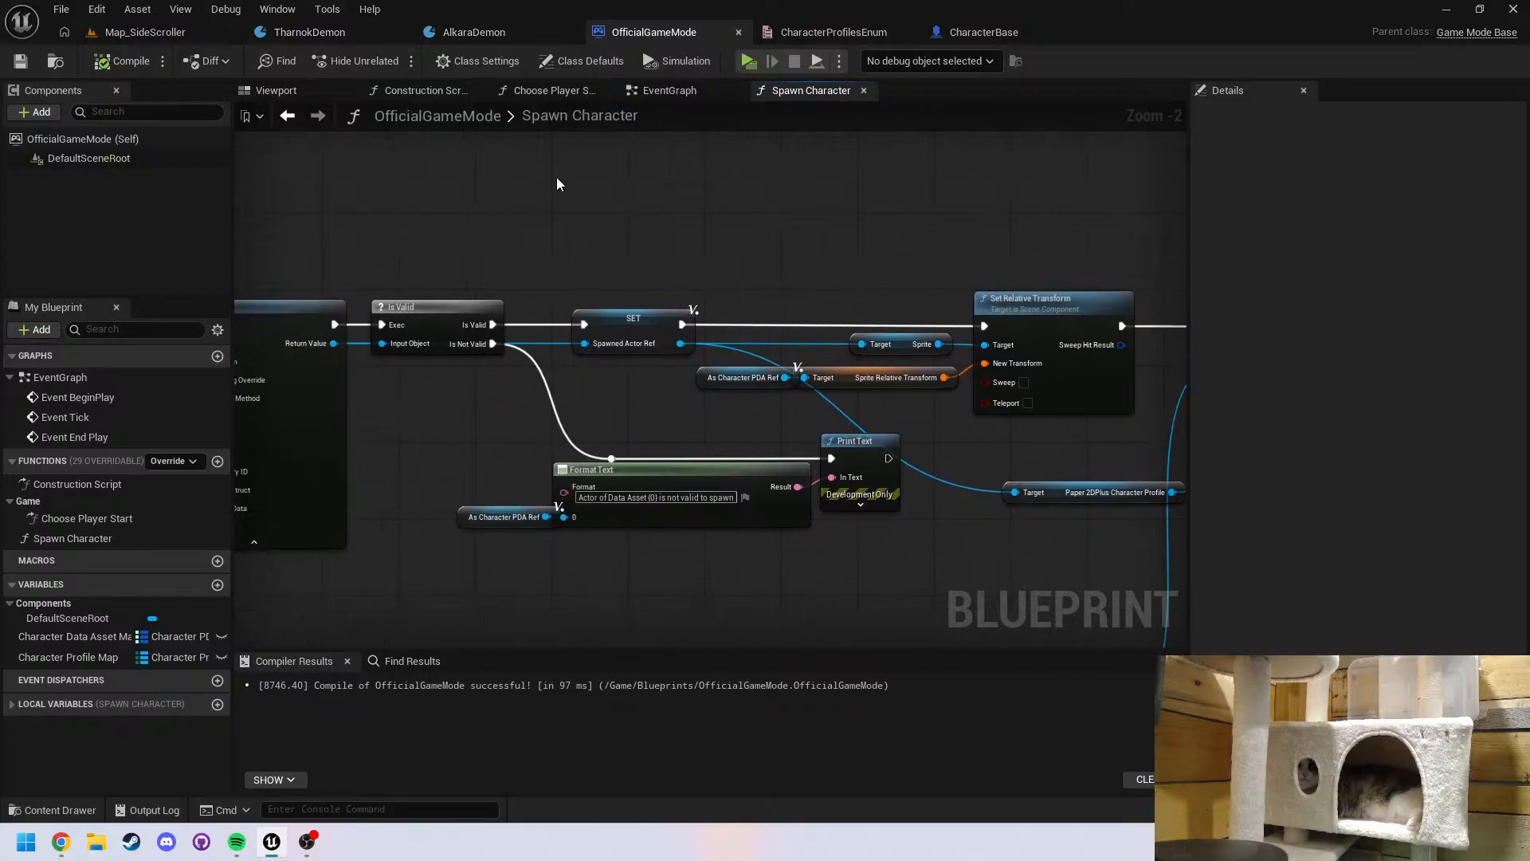
pyautogui.hotkey('ctrl', 'space')
pyautogui.doubleClick(573, 617)
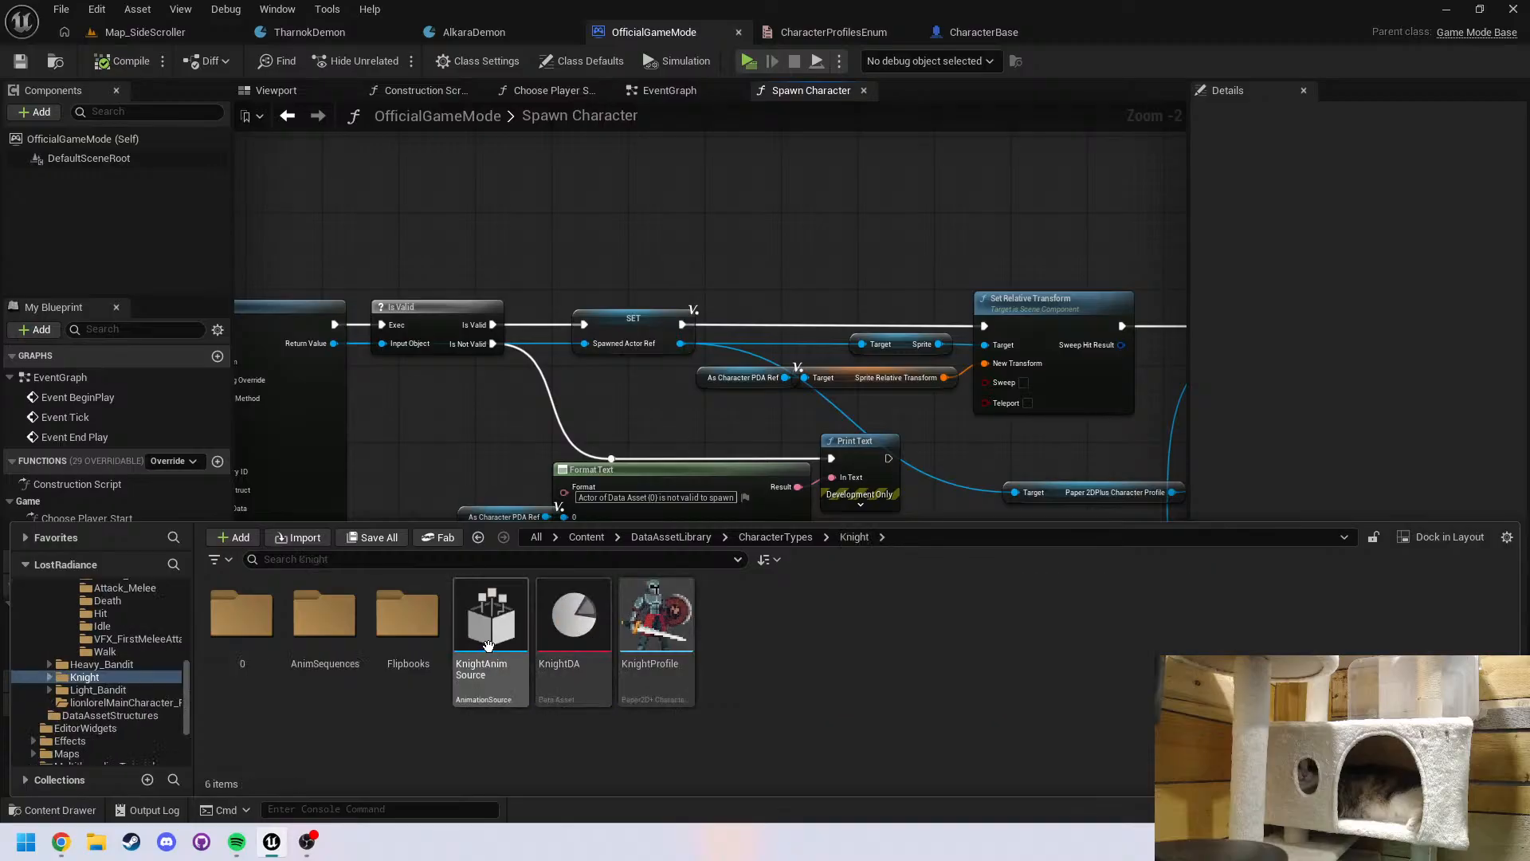
pyautogui.click(551, 647)
pyautogui.doubleClick(634, 649)
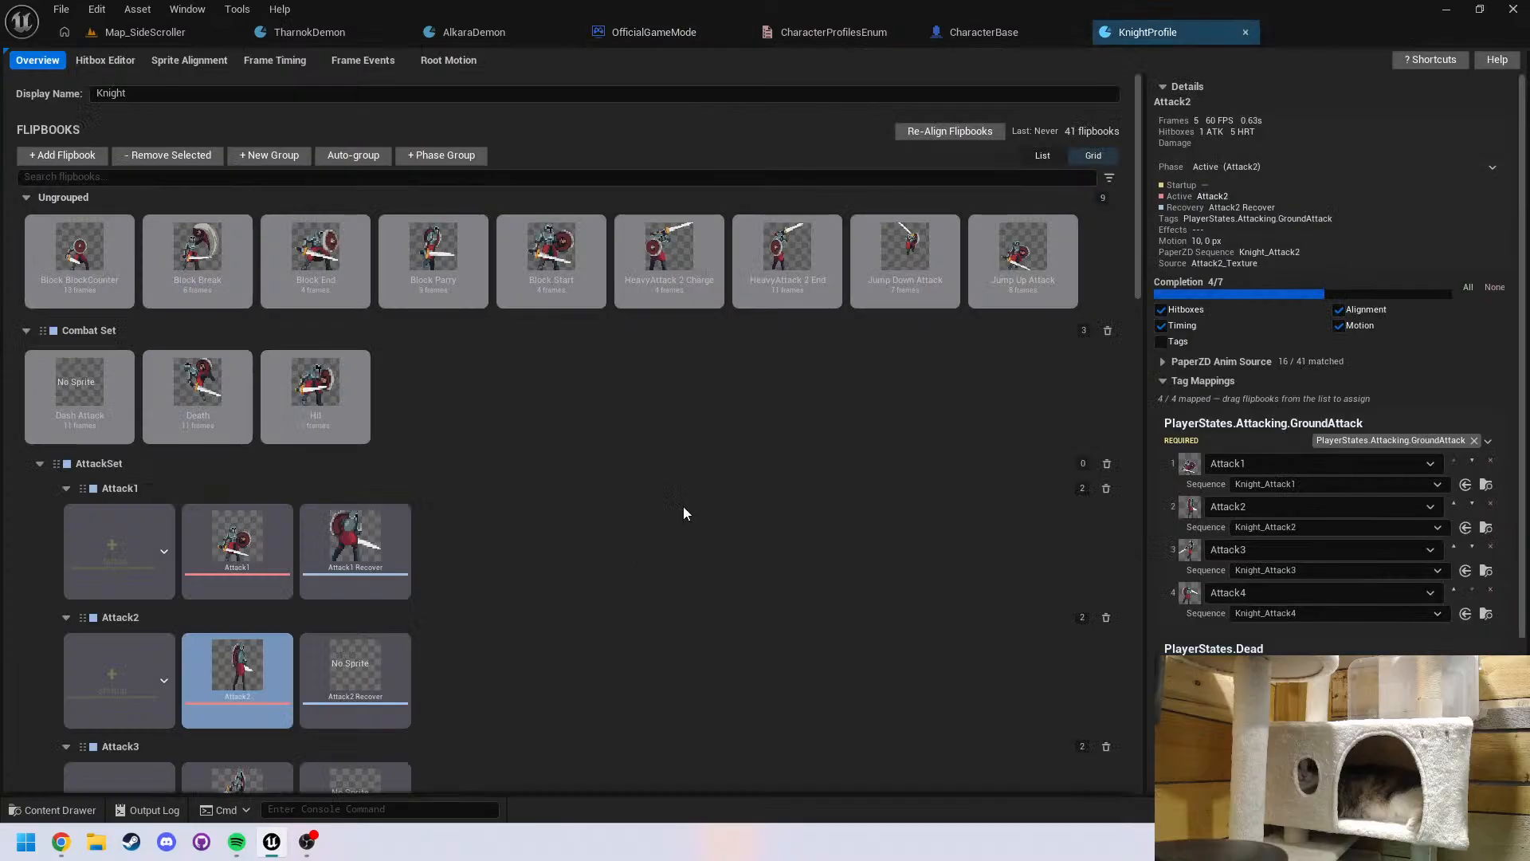
pyautogui.scroll(-1, 1163, 503)
pyautogui.click(1169, 328)
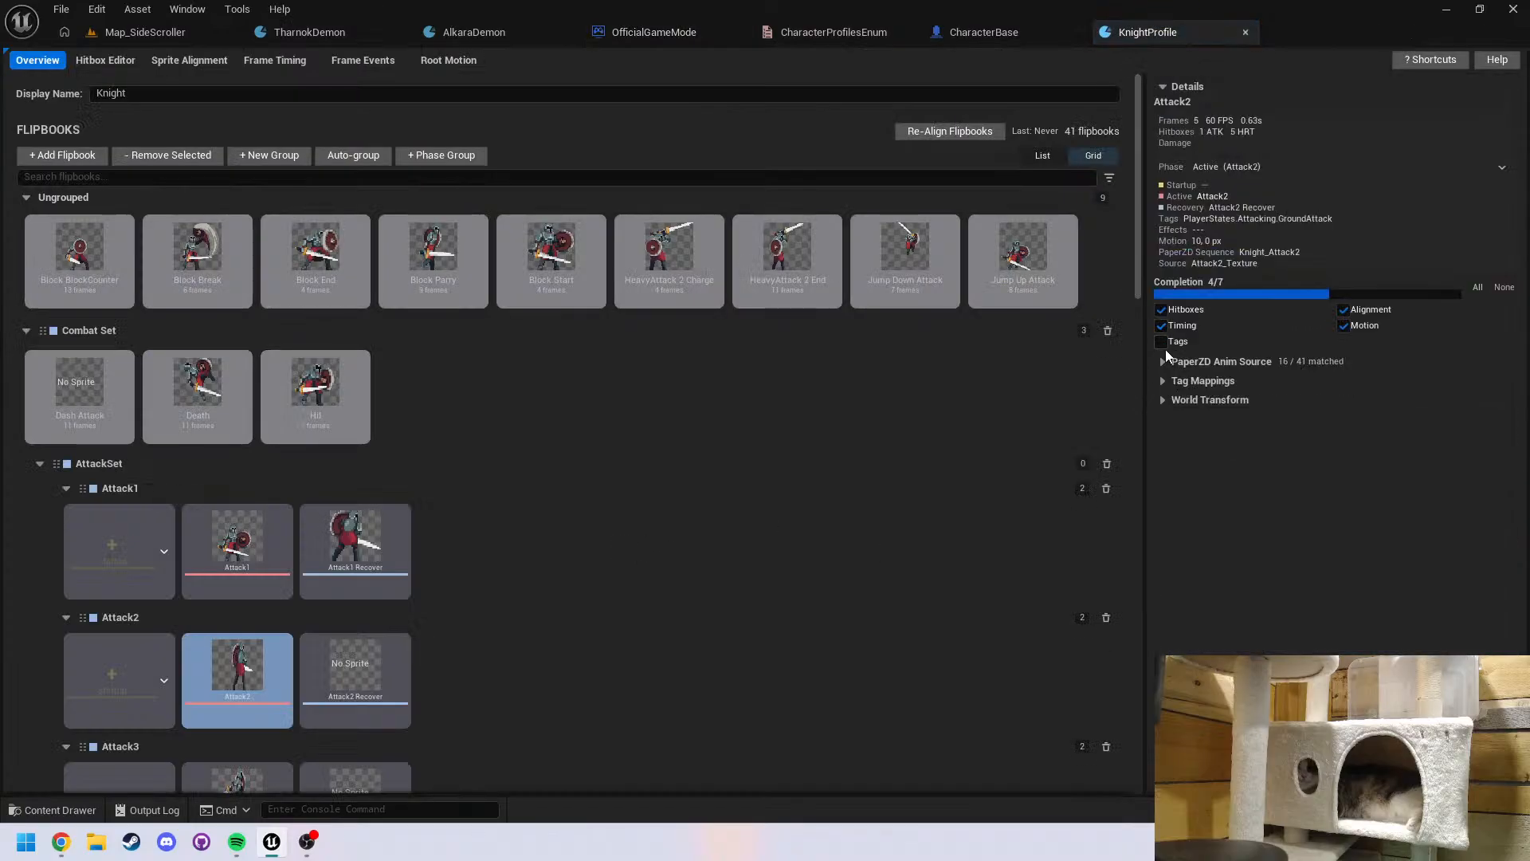
pyautogui.click(1168, 399)
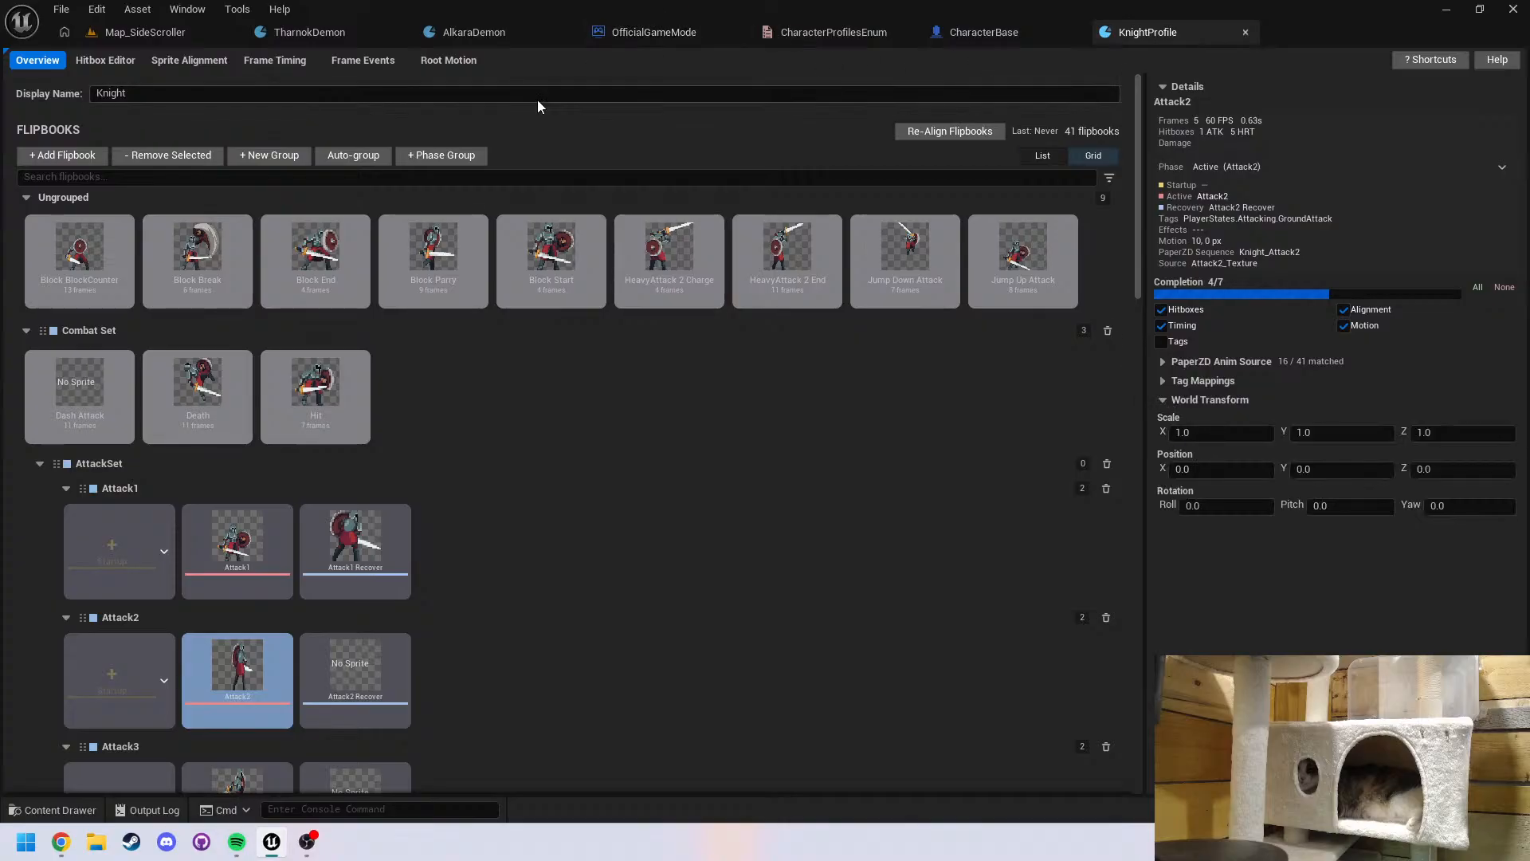
# Open the KnightDA data asset, expand Sprite Relative Transform and copy its Location
pyautogui.hotkey('ctrl', 'space')
pyautogui.doubleClick(572, 622)
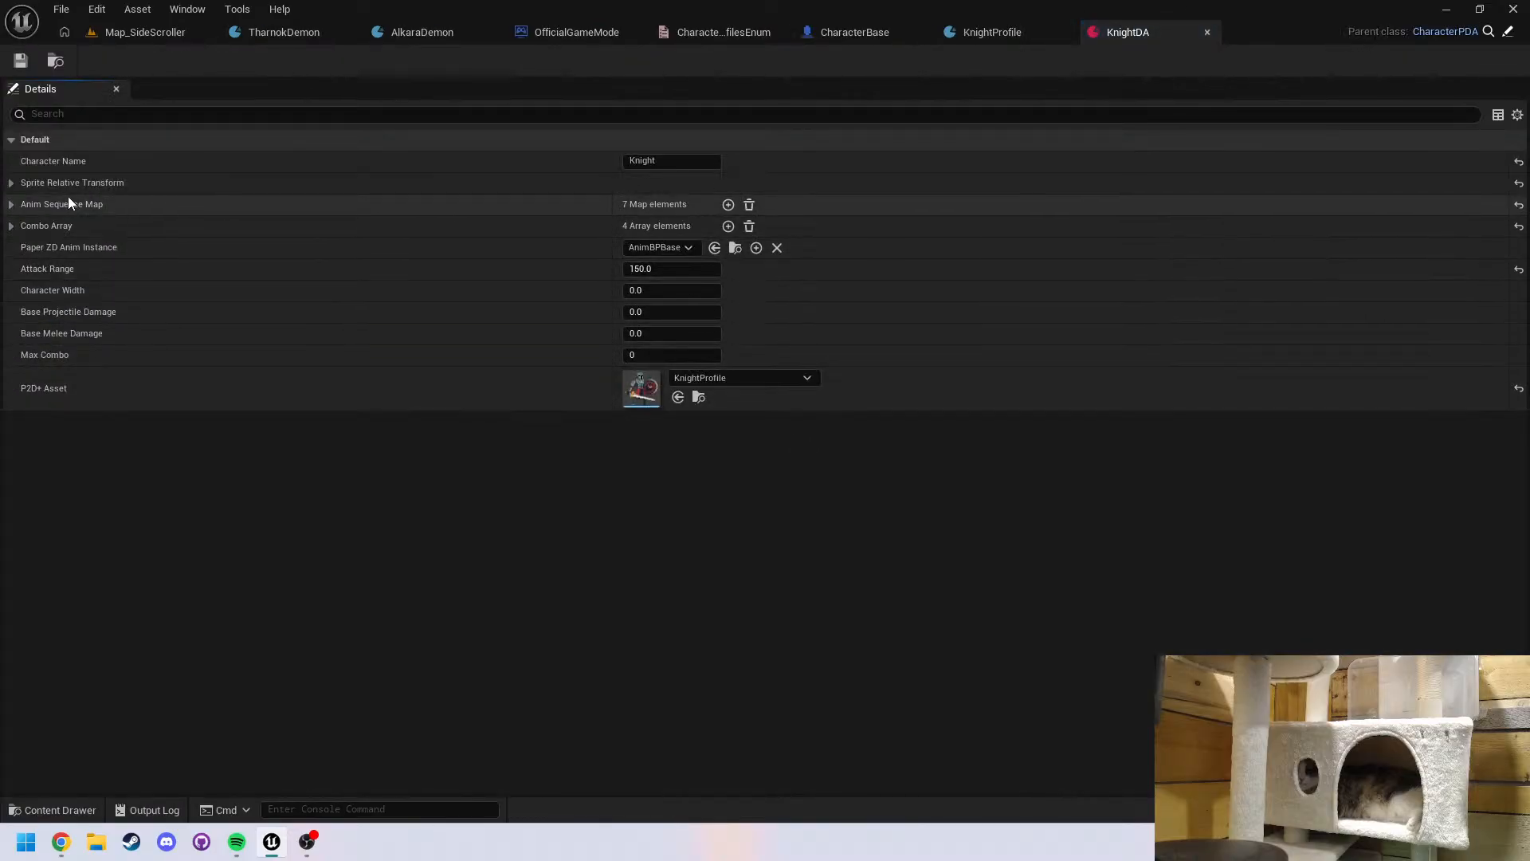
pyautogui.click(11, 182)
pyautogui.rightClick(608, 207)
pyautogui.click(648, 240)
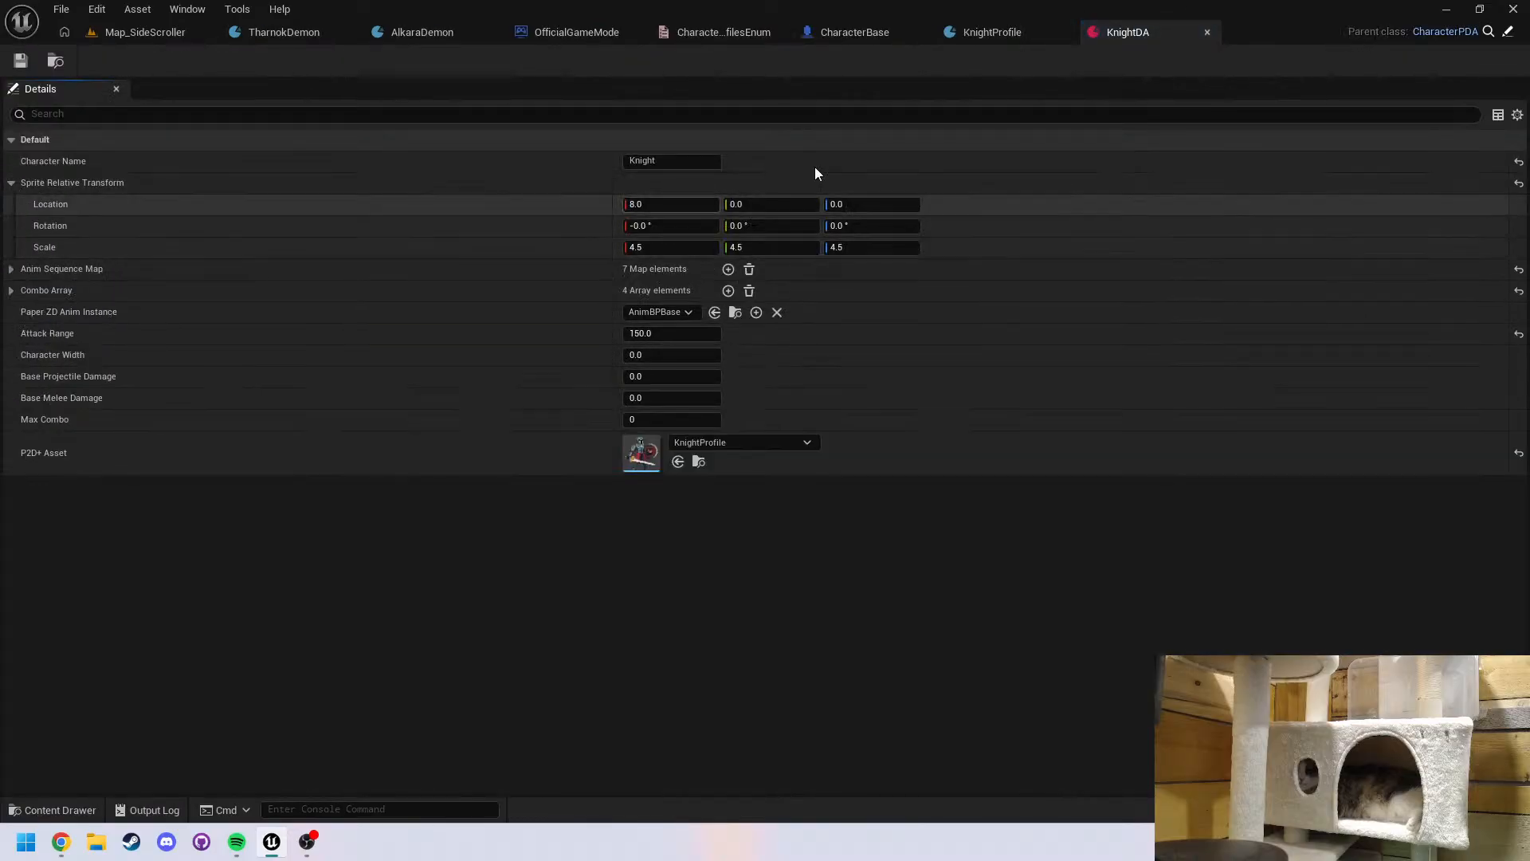
# Try to paste the copied location into KnightProfile's World Transform Position
pyautogui.click(993, 31)
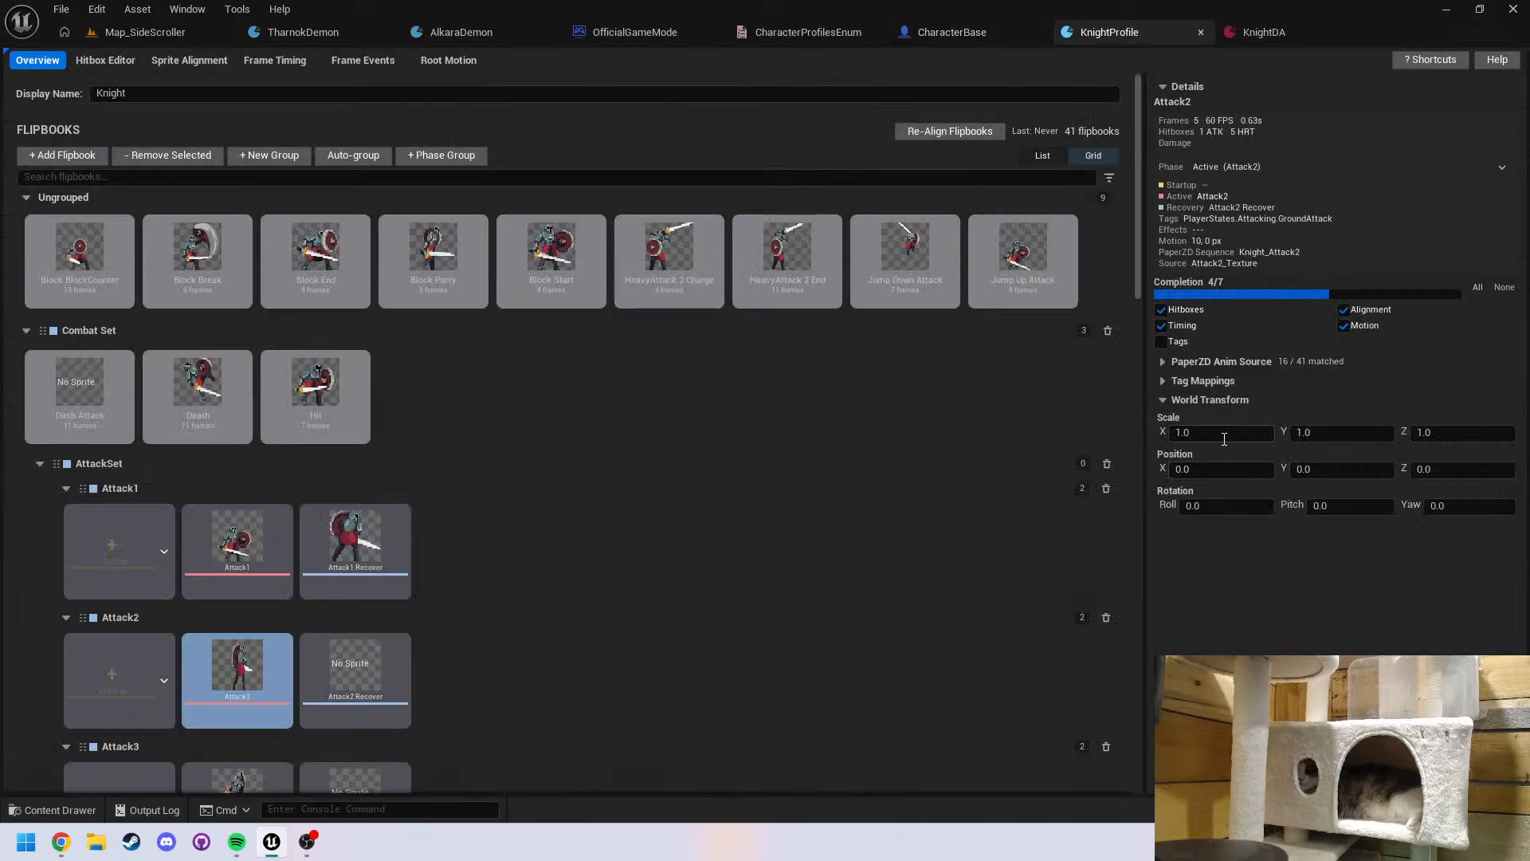
pyautogui.click(1227, 39)
pyautogui.click(1021, 34)
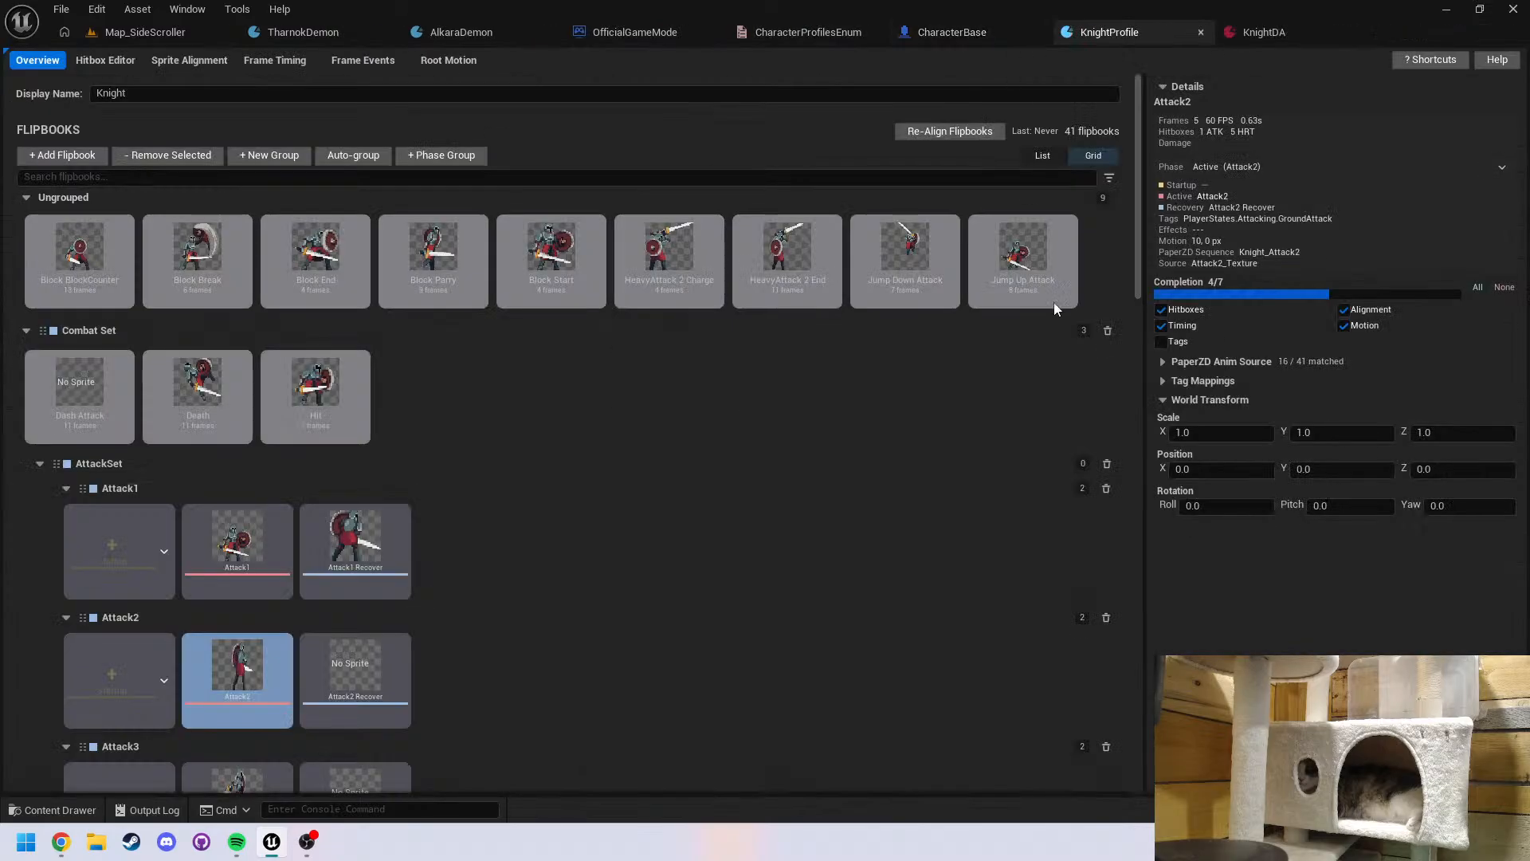
pyautogui.rightClick(1207, 463)
pyautogui.click(1257, 554)
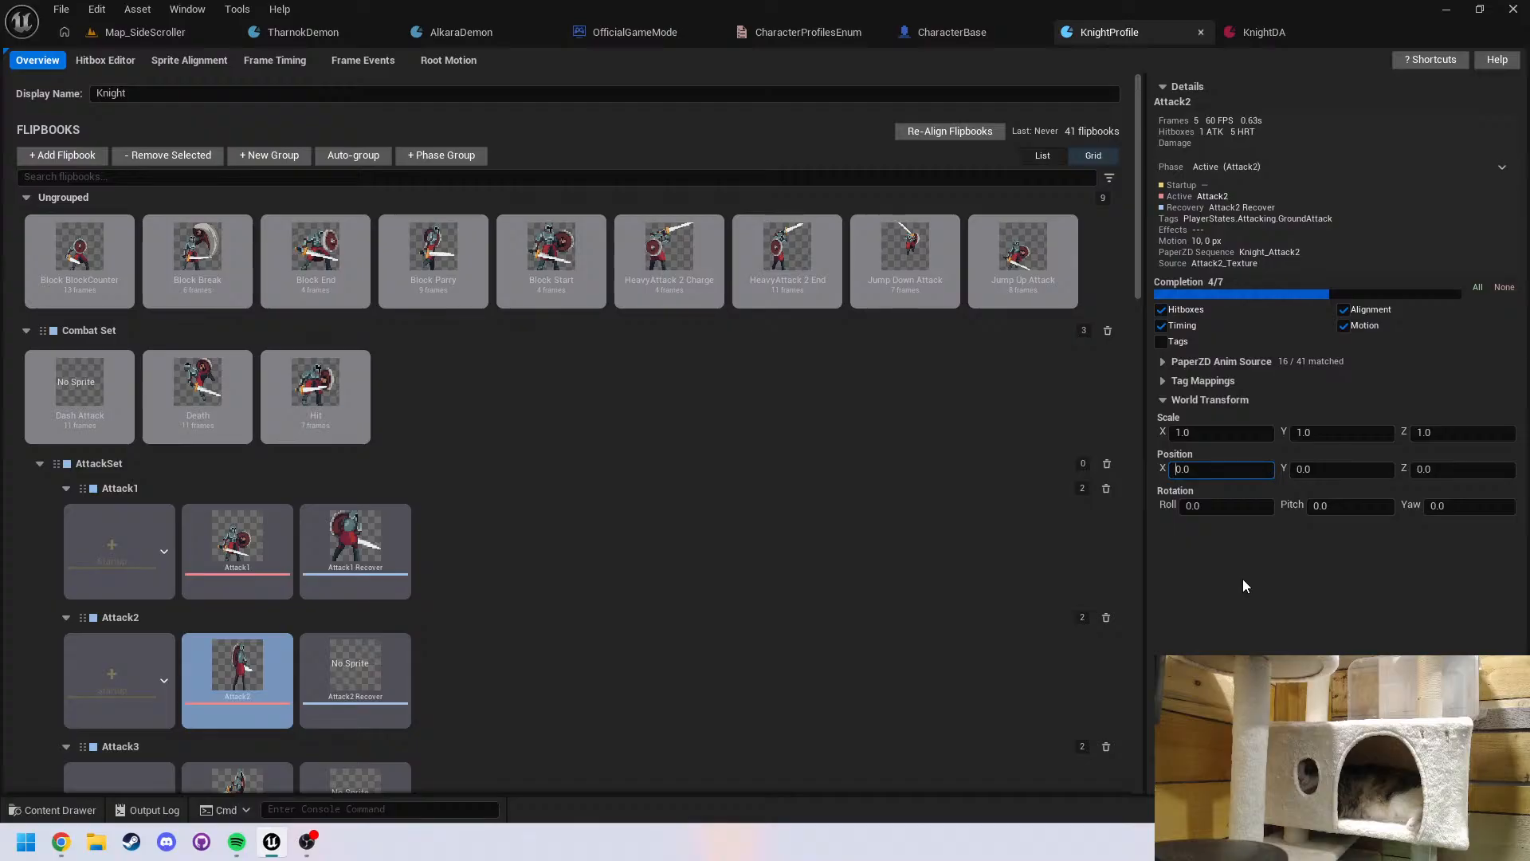
# Set KnightProfile's World Transform Position X to 8.0, checking it against KnightDA's sprite transform
pyautogui.click(1258, 32)
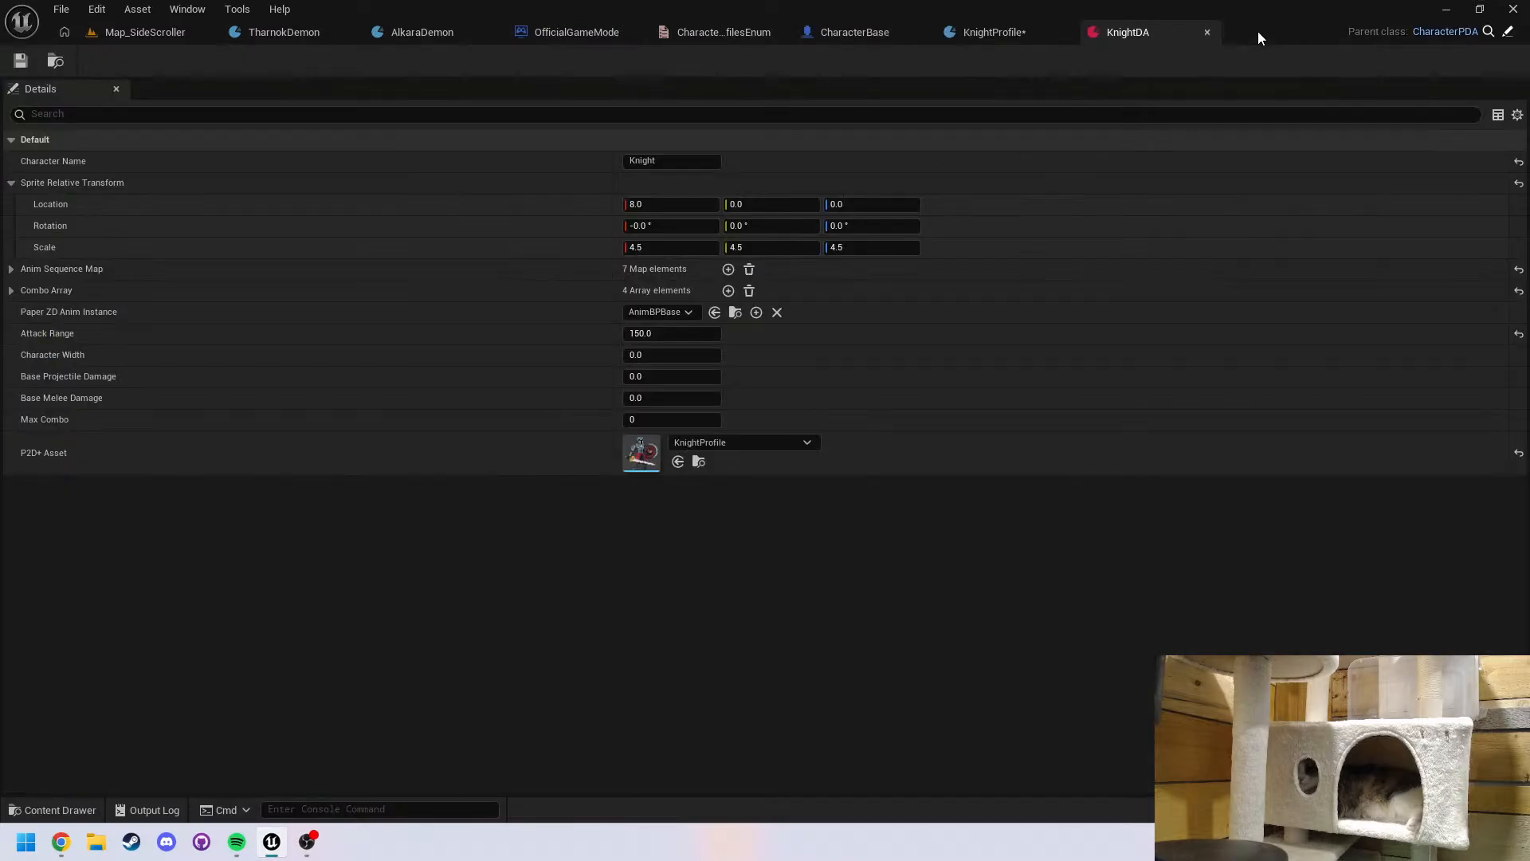
pyautogui.click(1010, 36)
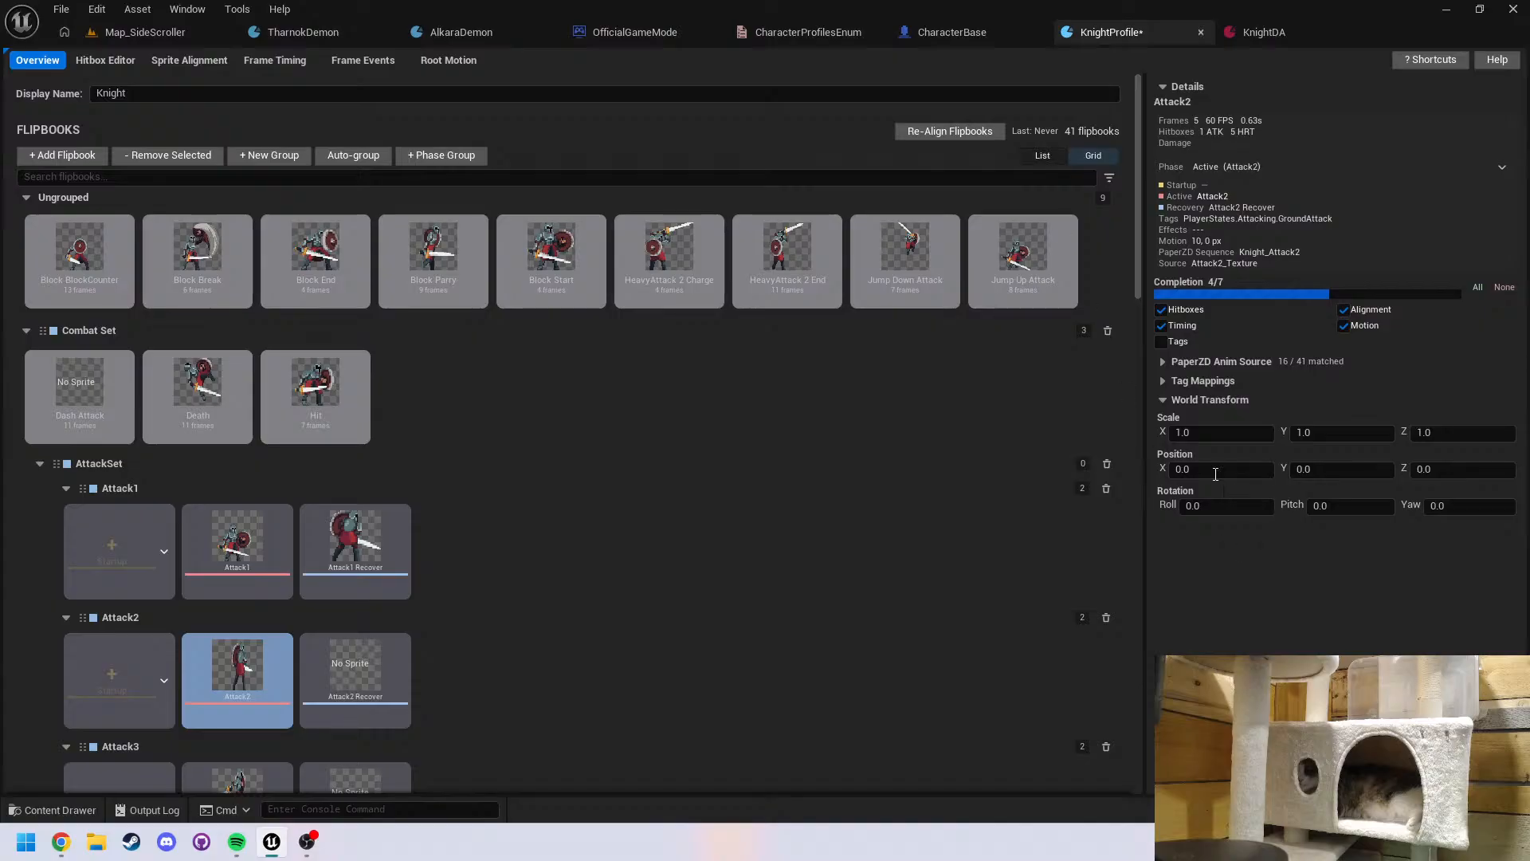
pyautogui.press('Return')
pyautogui.click(1246, 37)
# Set KnightProfile's World Transform Scale to 4.5 on X, Y and Z, and save
pyautogui.click(1022, 31)
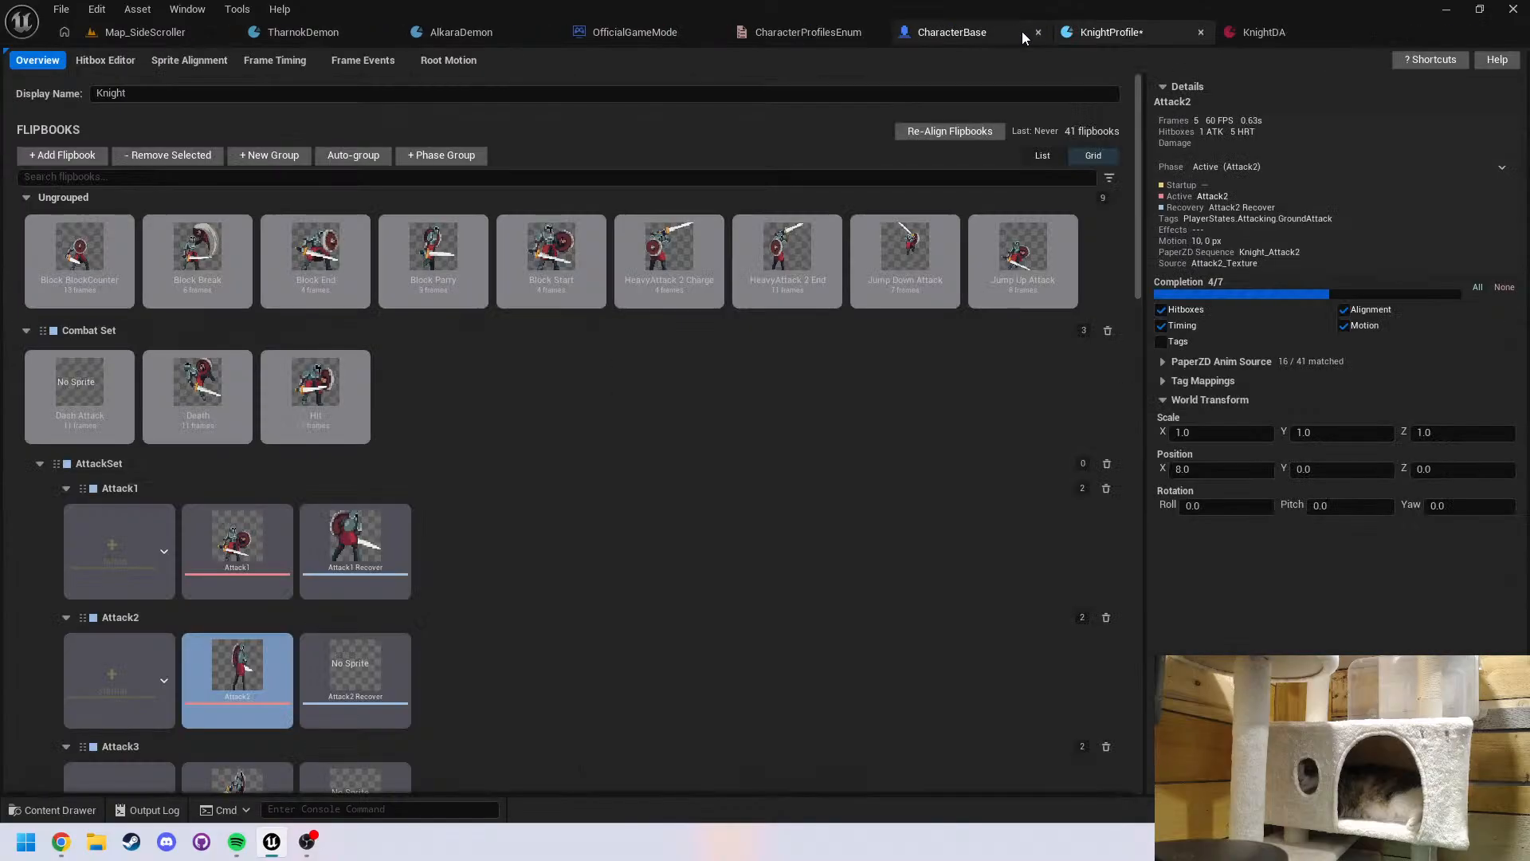
pyautogui.hotkey('ctrl', 'a')
pyautogui.write('4')
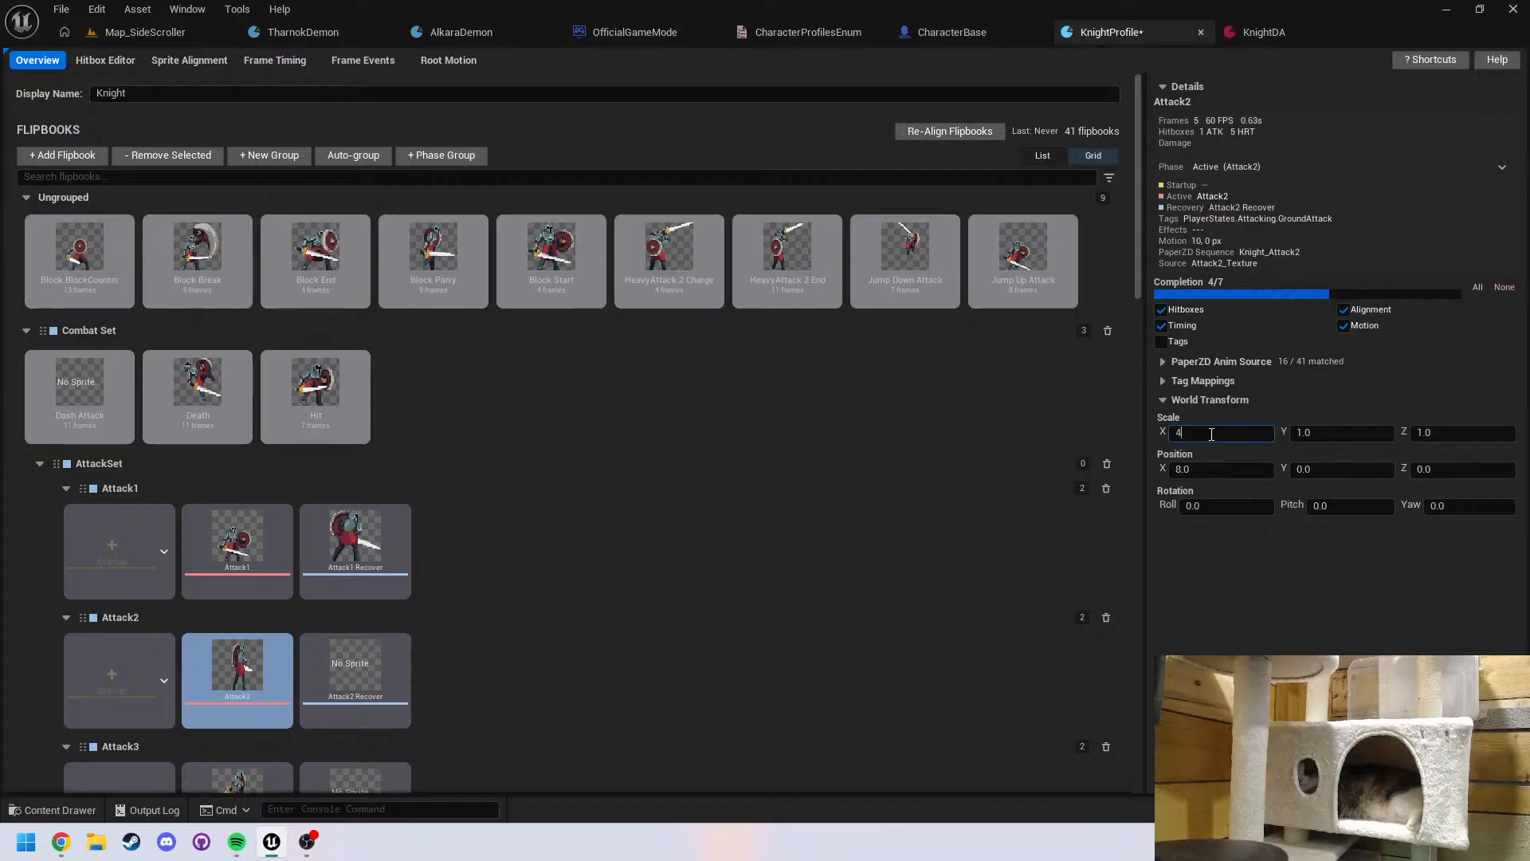
pyautogui.write('.5')
pyautogui.press('Tab')
pyautogui.write('4.5')
pyautogui.press('Tab')
pyautogui.write('4.5')
pyautogui.hotkey('ctrl', 'a')
pyautogui.click(1226, 593)
pyautogui.hotkey('ctrl', 's')
# Open CurseDemonDA from the Demons folder, expand Sprite Relative Transform and compare it with KnightDA's
pyautogui.hotkey('ctrl', 'space')
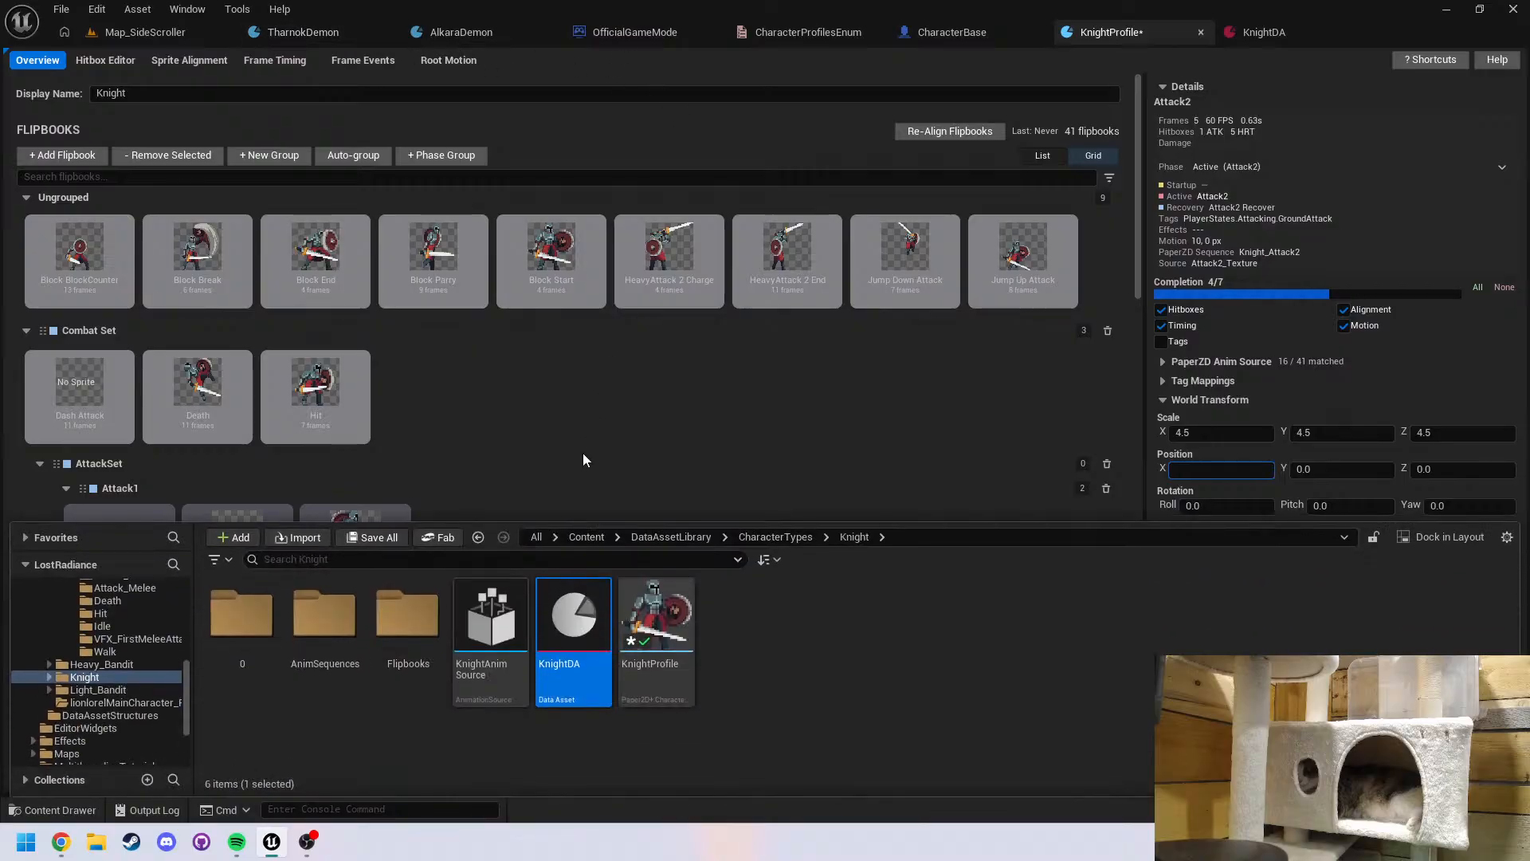
pyautogui.click(775, 538)
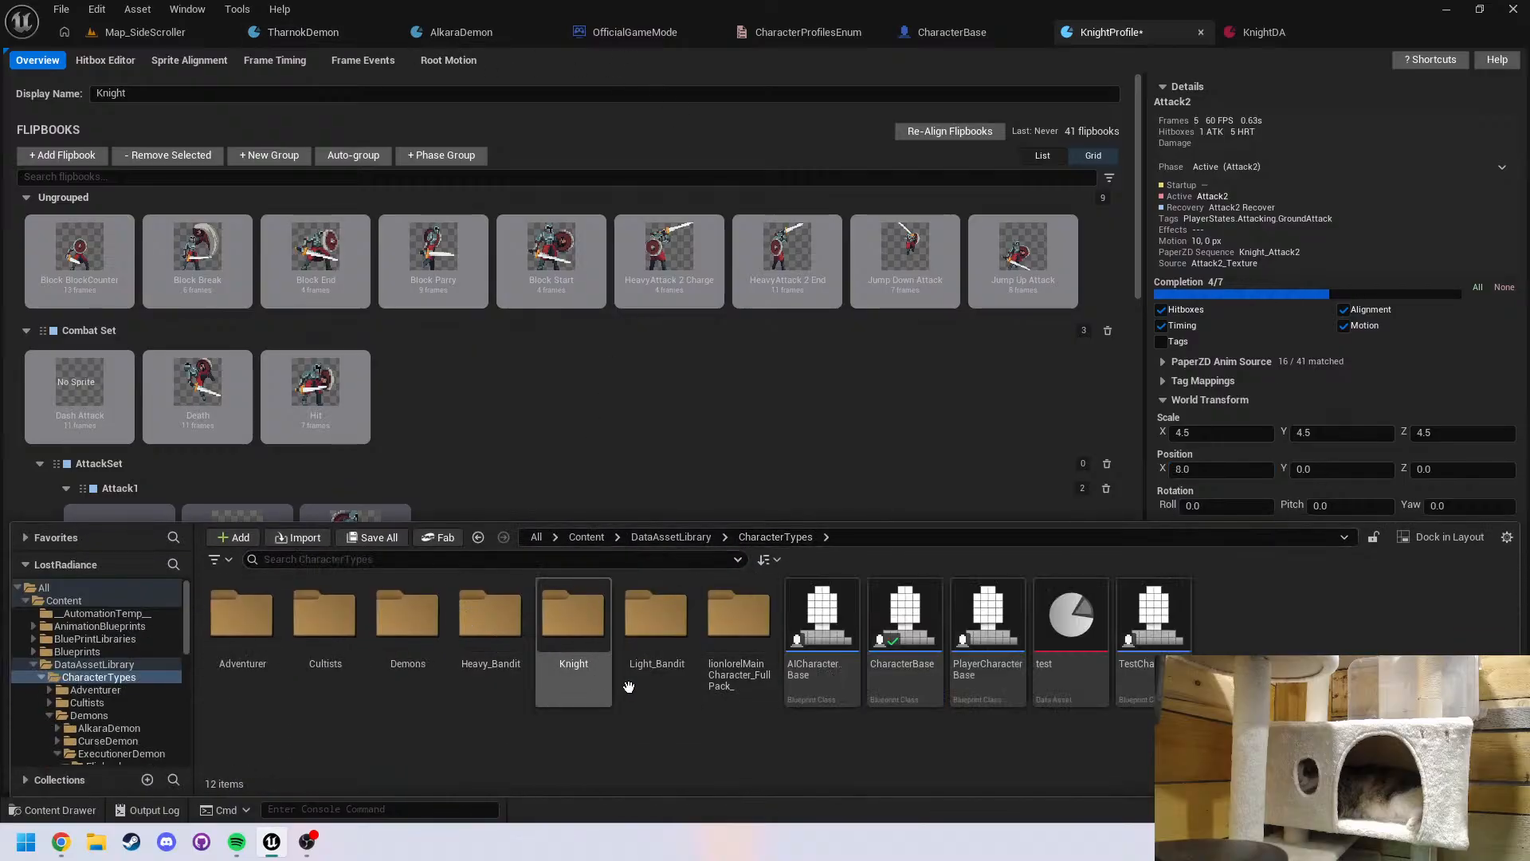
pyautogui.doubleClick(431, 684)
pyautogui.doubleClick(325, 618)
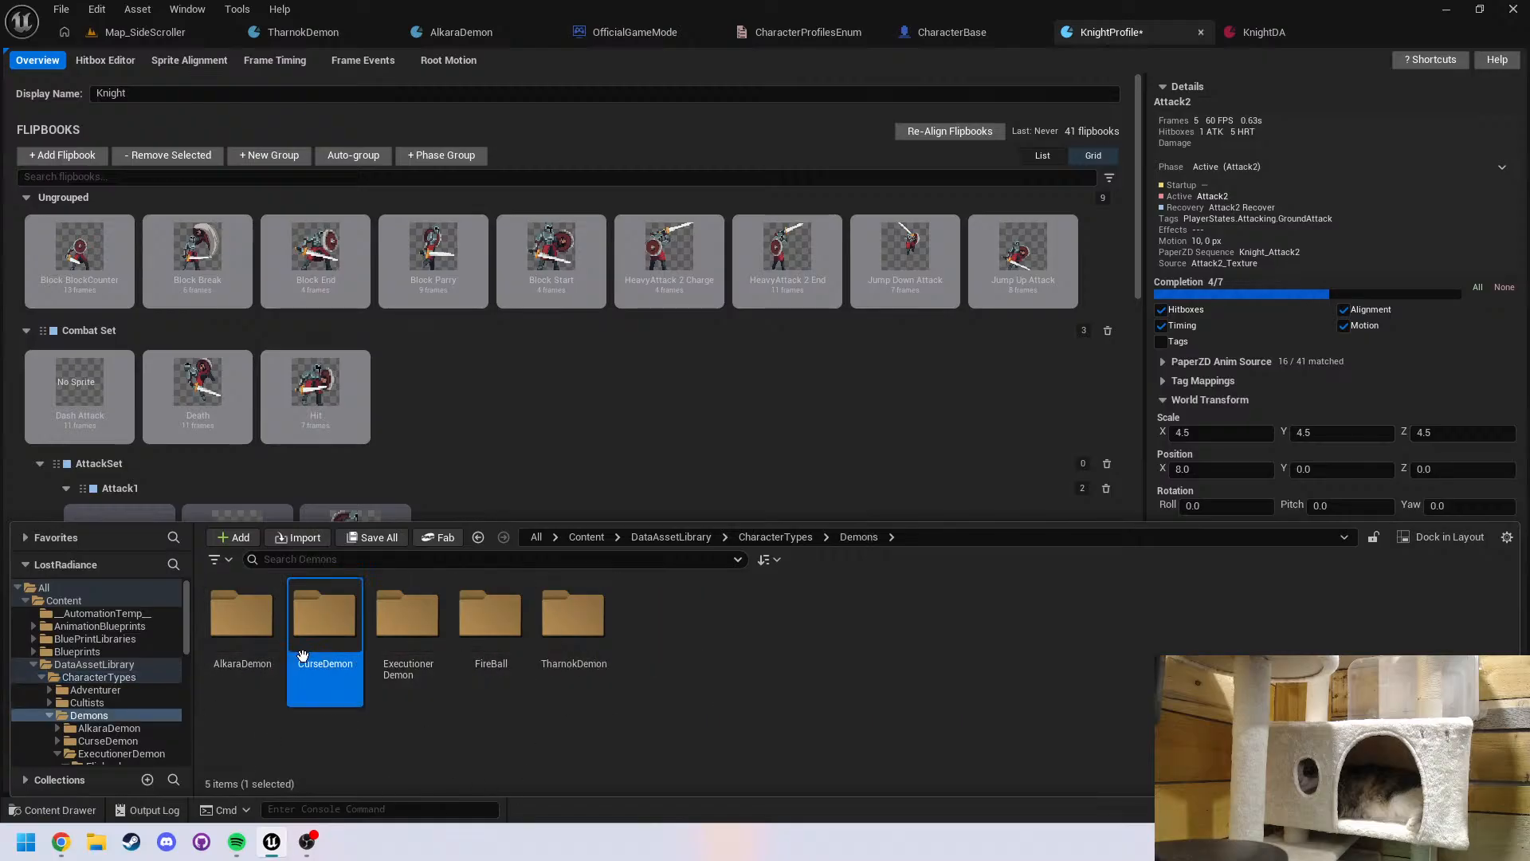
pyautogui.click(656, 635)
pyautogui.doubleClick(656, 635)
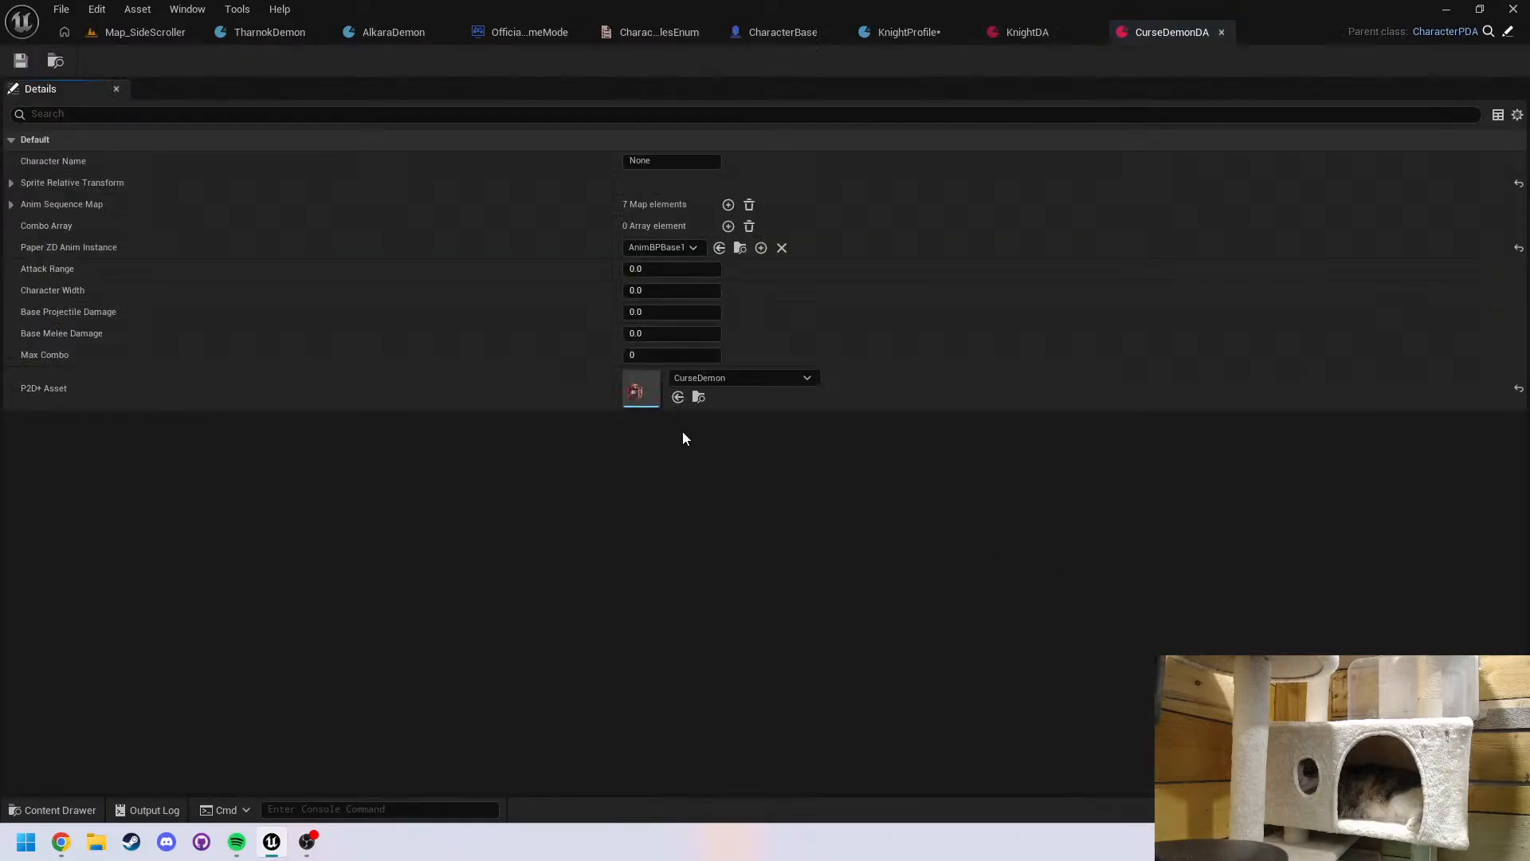
pyautogui.click(11, 183)
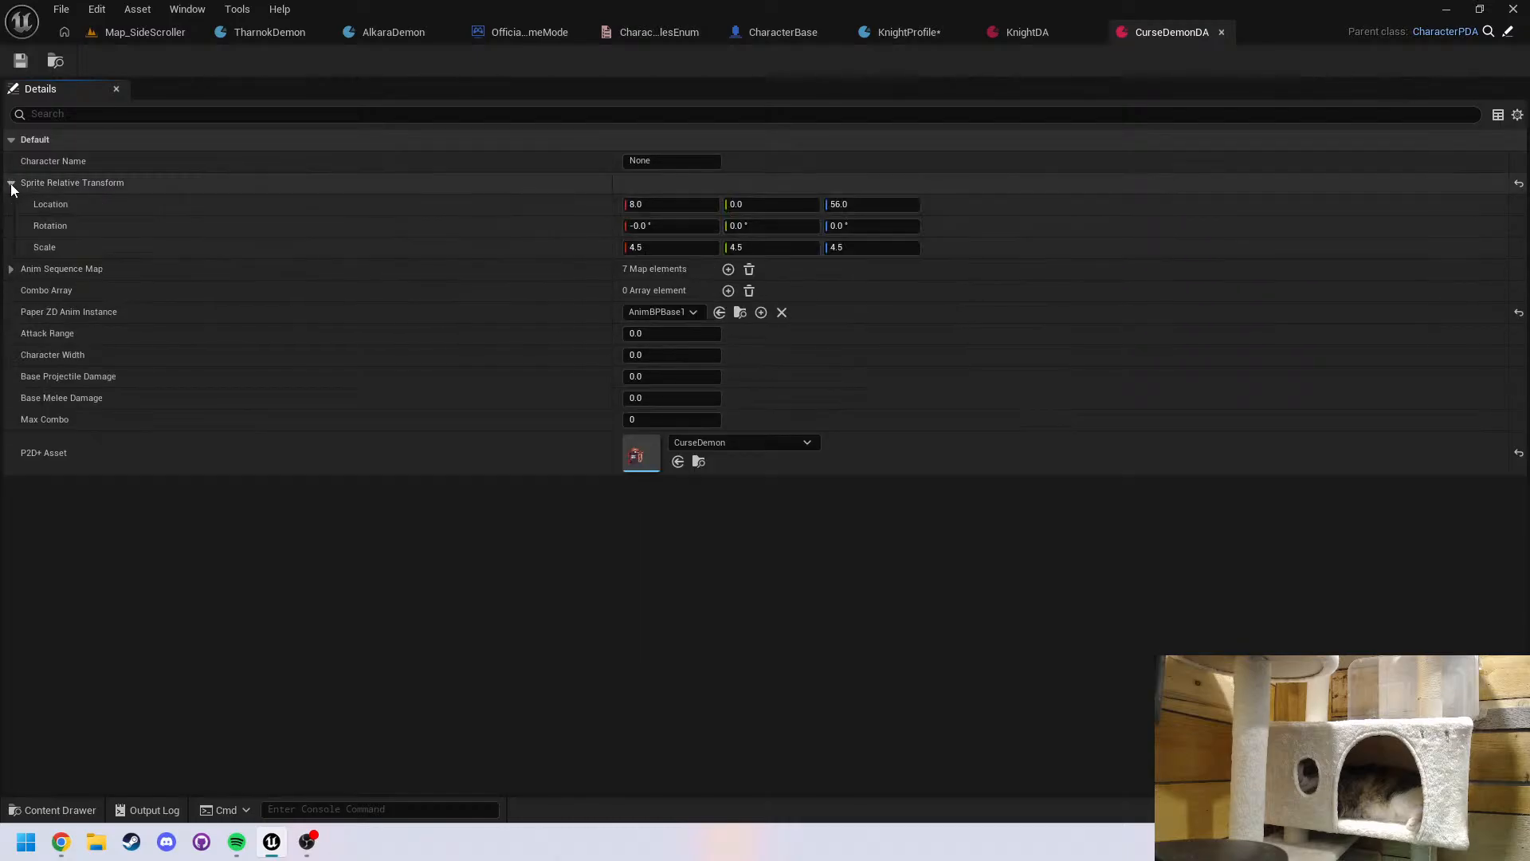
pyautogui.click(1049, 32)
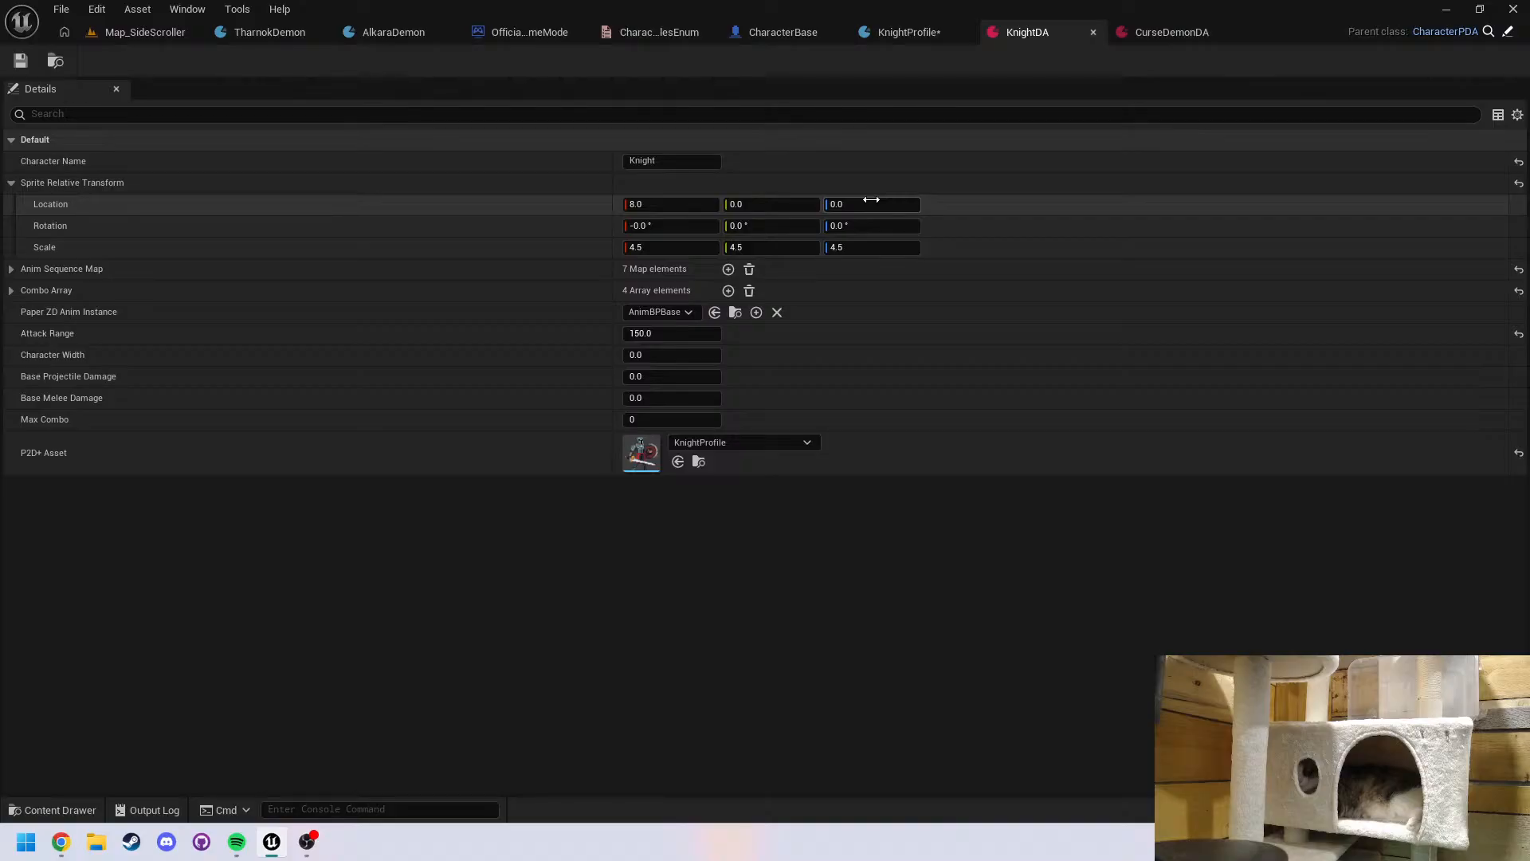
# Open the TestCharacter blueprint from CharacterTypes and set its Source Flipbook to Knight_Idle
pyautogui.hotkey('ctrl', 'space')
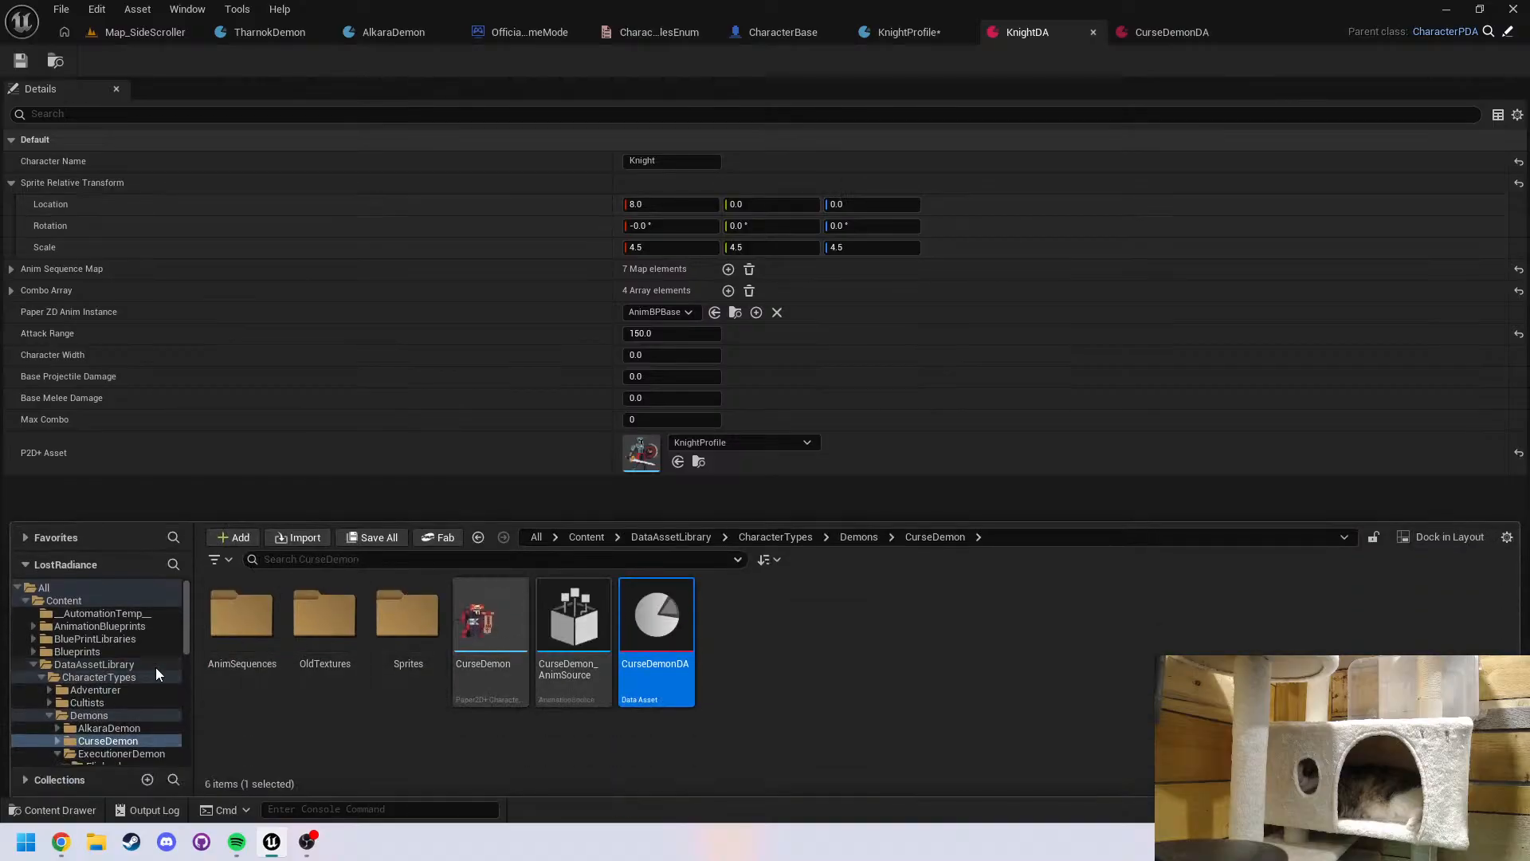
pyautogui.click(777, 536)
pyautogui.doubleClick(1149, 638)
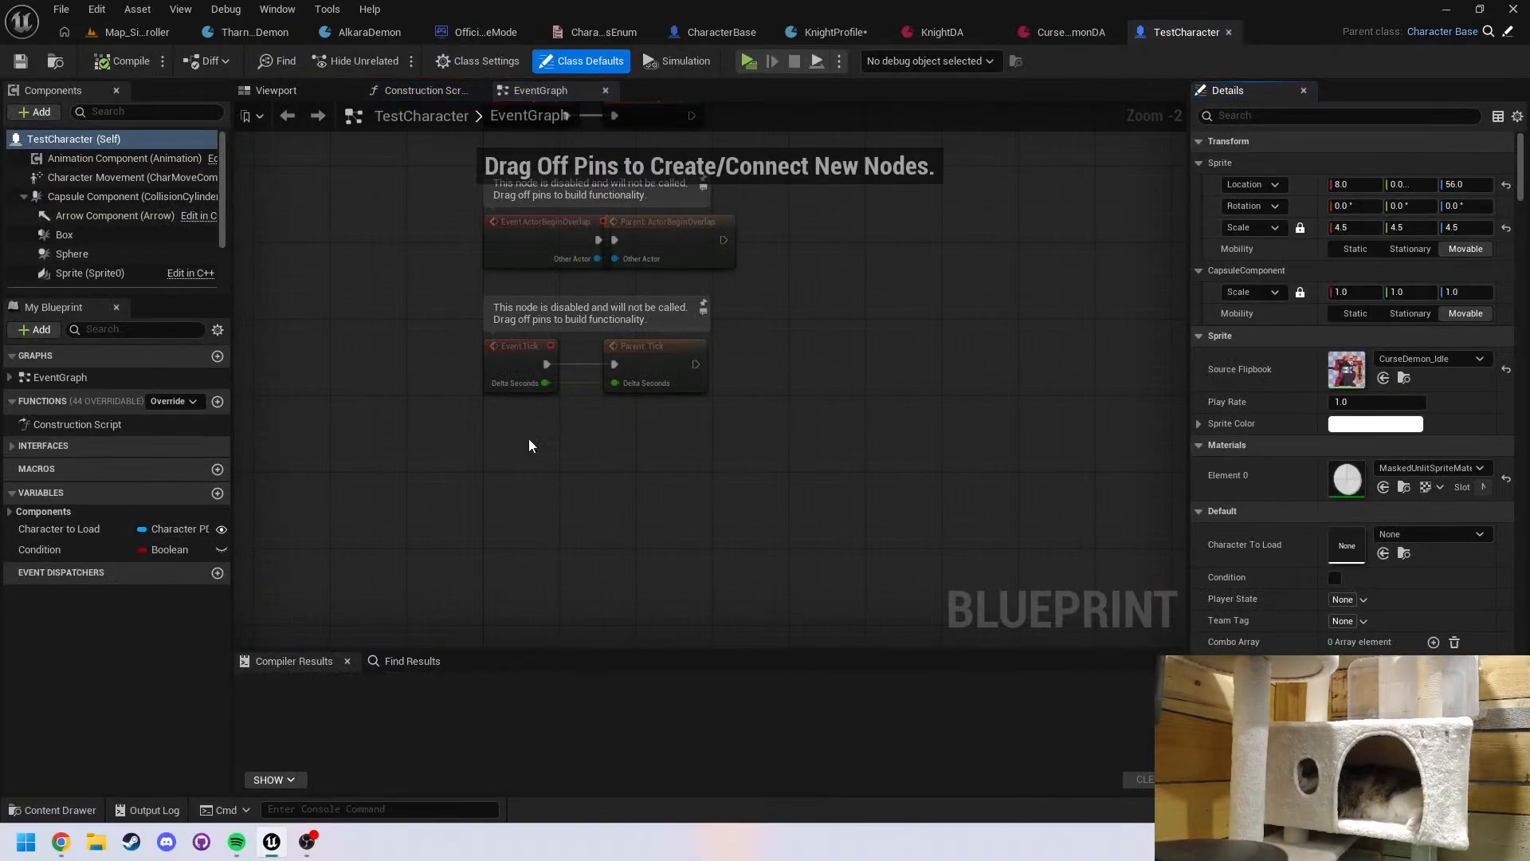
pyautogui.click(1393, 358)
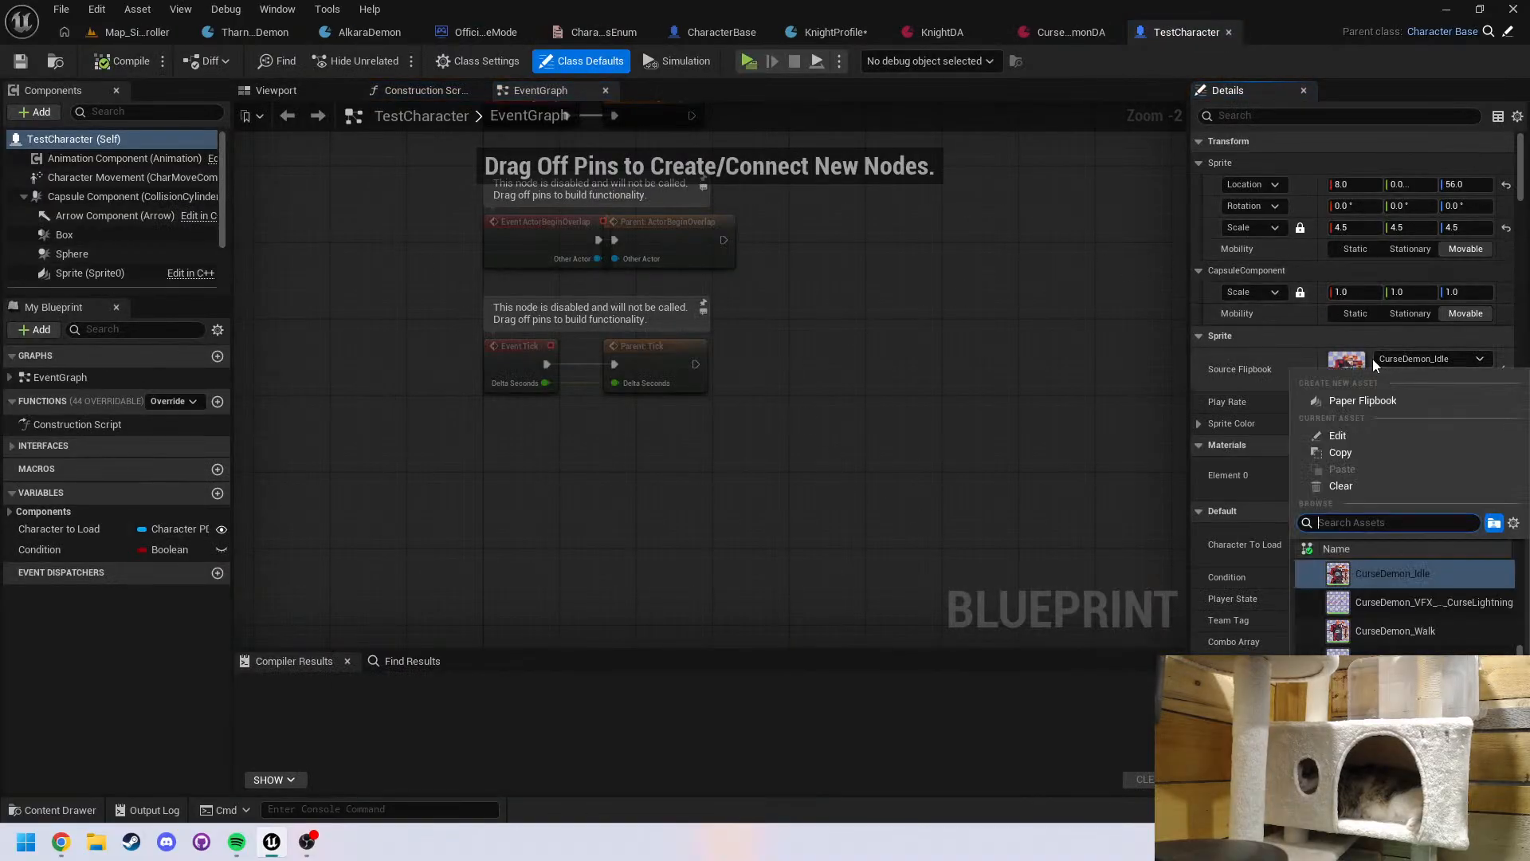
pyautogui.write('knight')
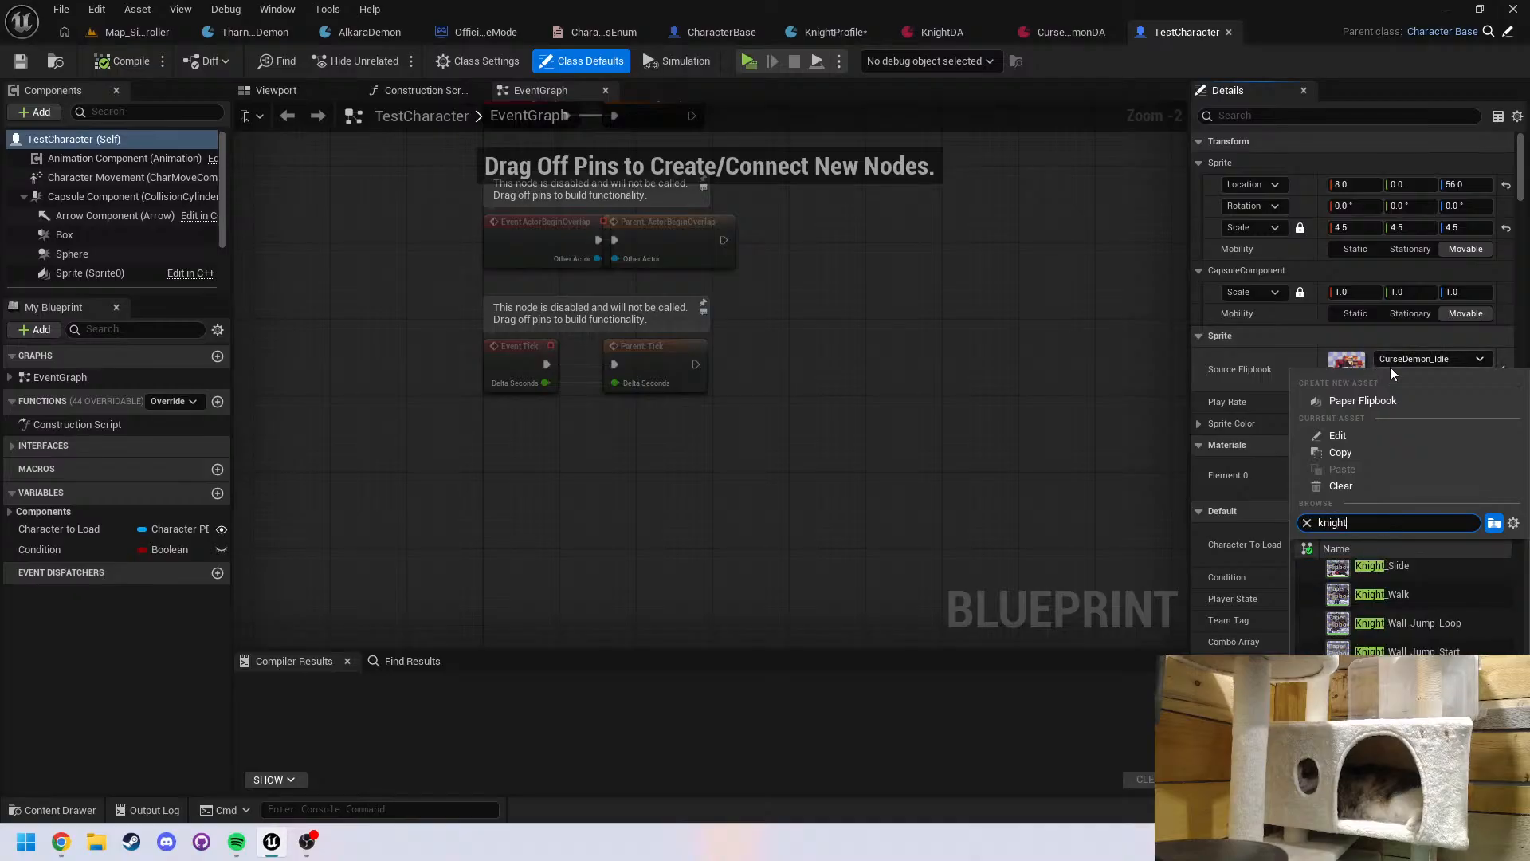
pyautogui.write(' idle')
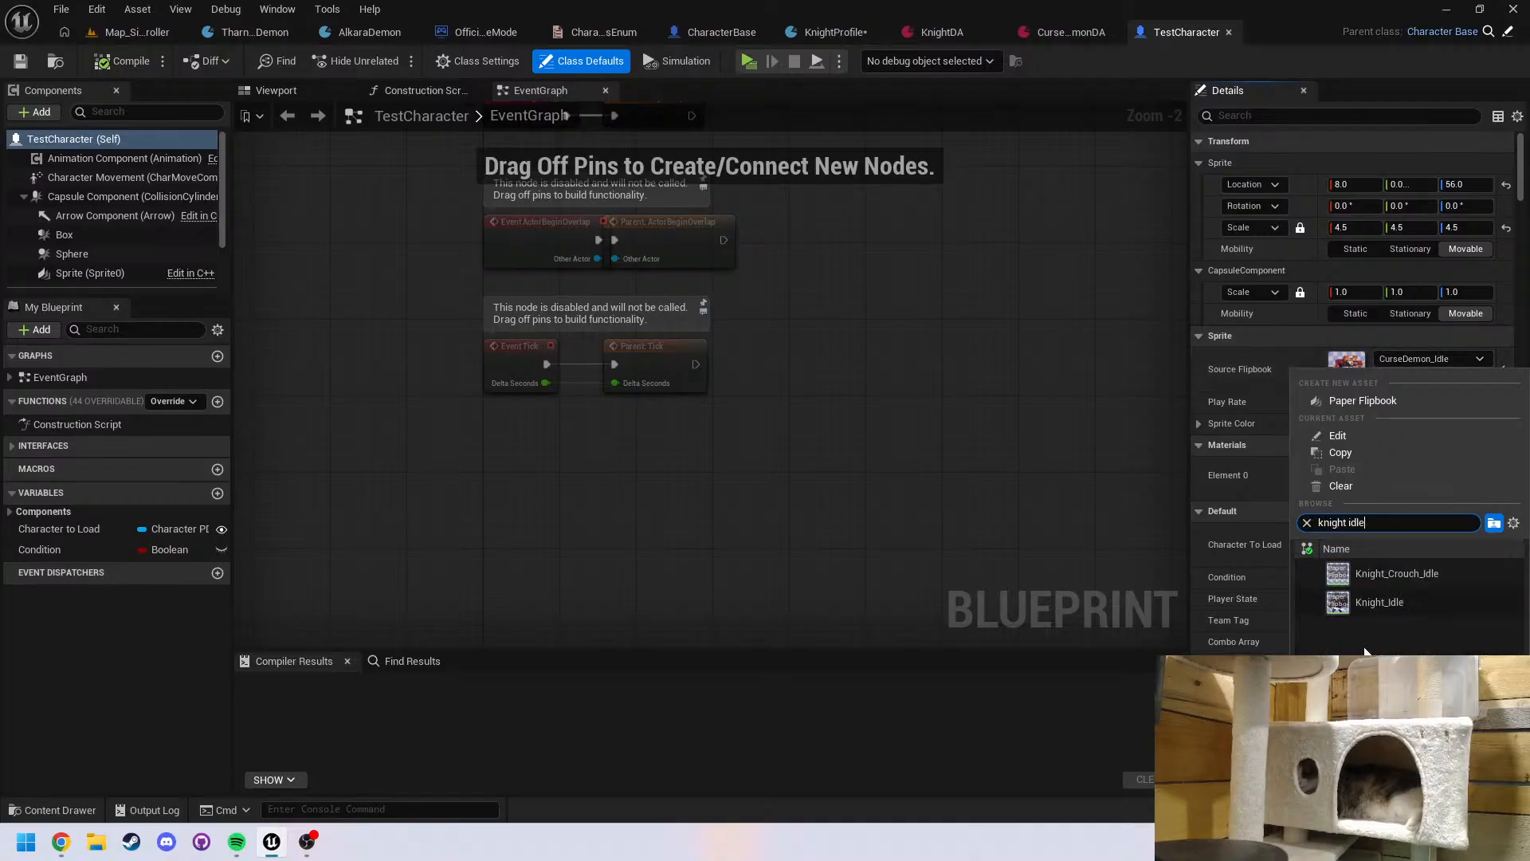
pyautogui.click(1392, 606)
# Set the Sprite component's Location Z to 0 and check the knight's placement against the capsule in the viewport
pyautogui.click(275, 90)
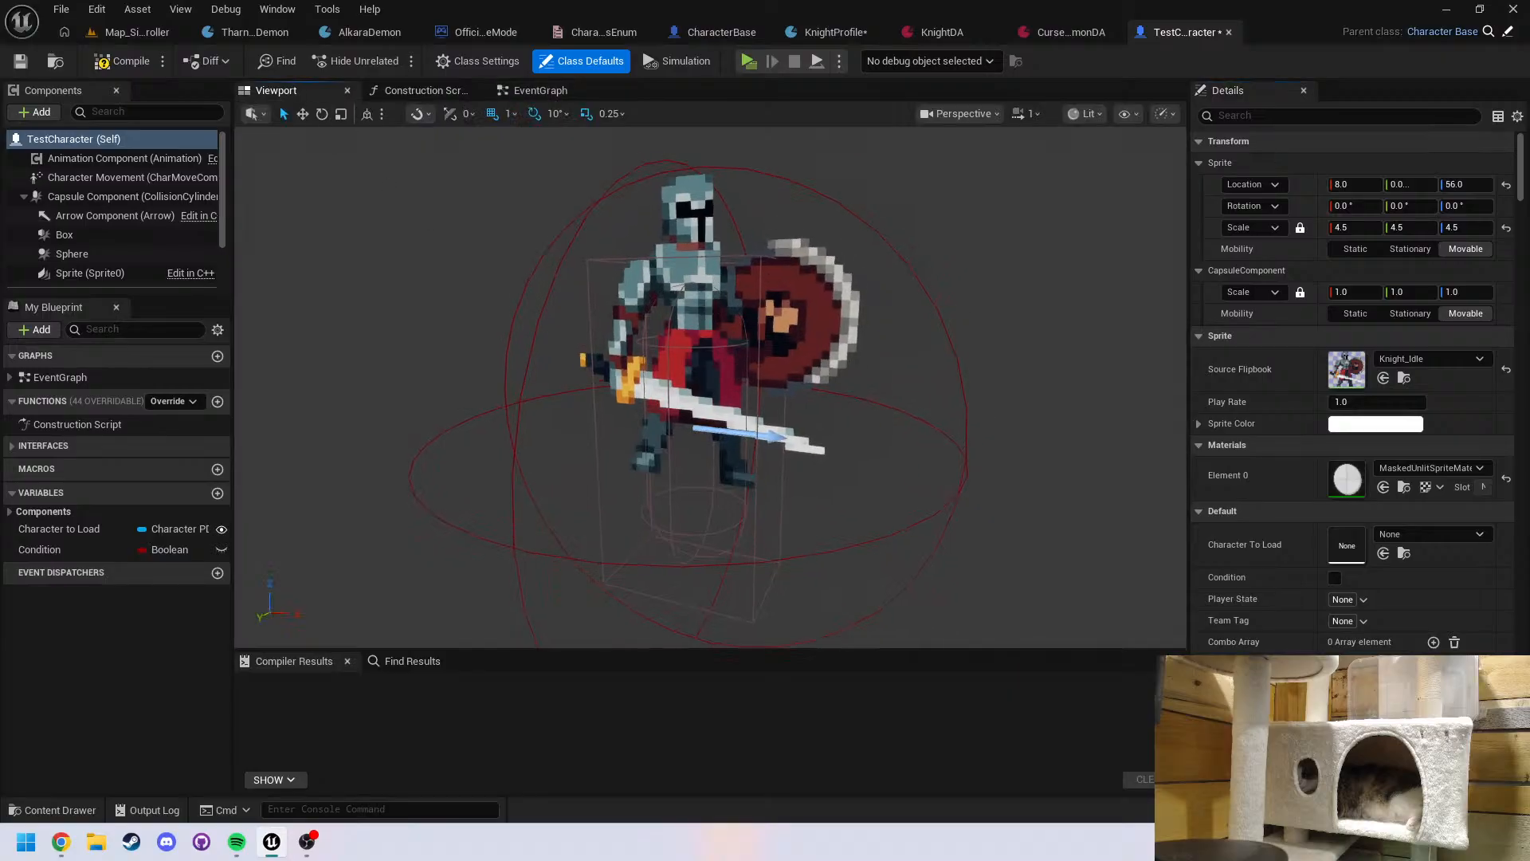
pyautogui.click(703, 351)
pyautogui.click(1468, 292)
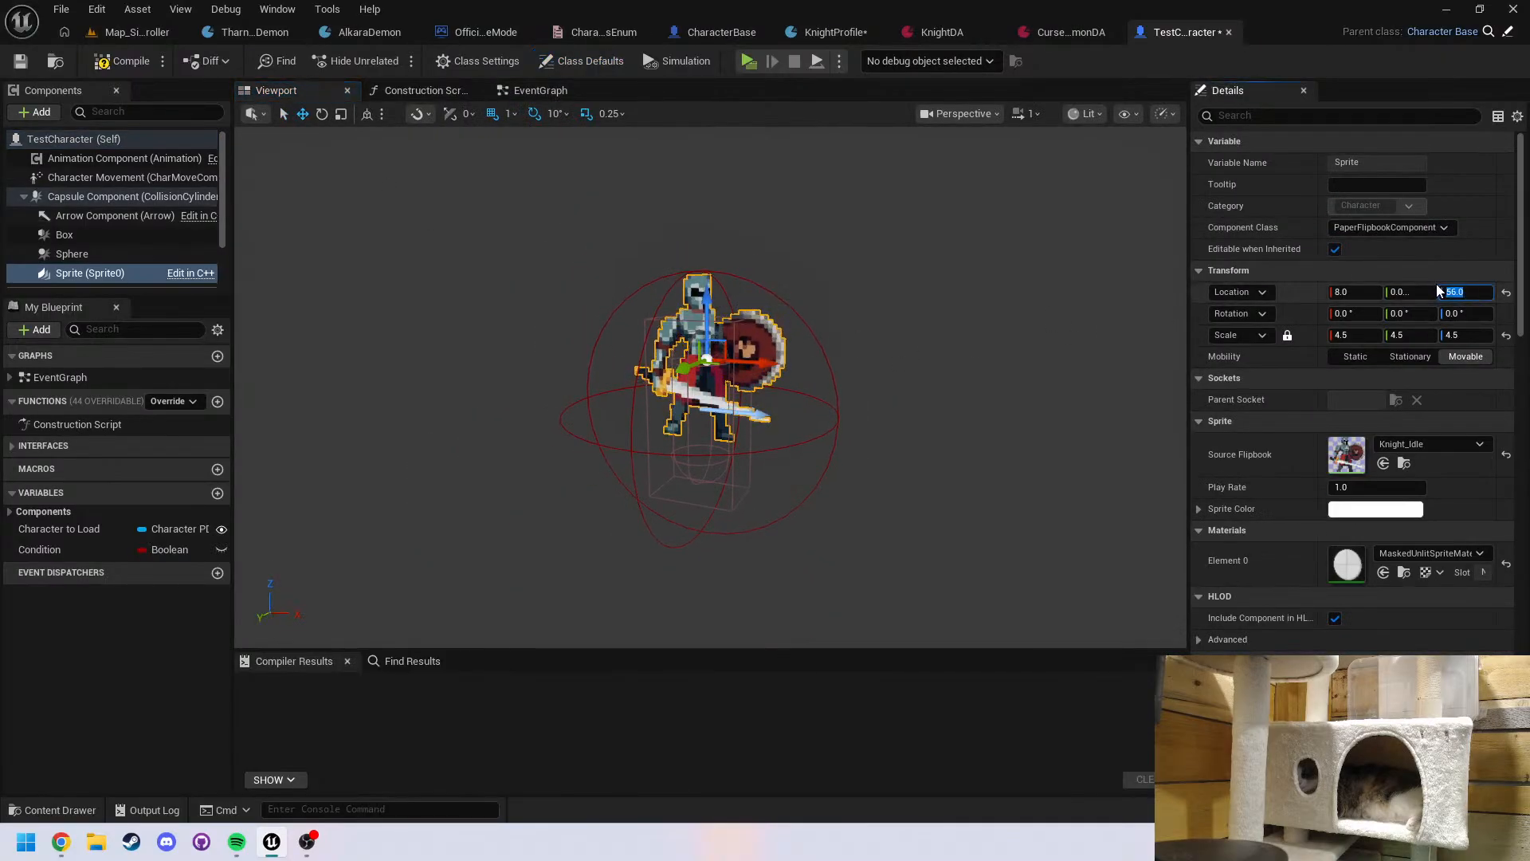
pyautogui.write('0')
pyautogui.press('Return')
pyautogui.moveTo(974, 468)
pyautogui.mouseDown(button='right')
pyautogui.moveTo(948, 494)
pyautogui.moveTo(977, 478)
pyautogui.moveTo(960, 478)
pyautogui.mouseUp(button='right')
pyautogui.scroll(1, 960, 477)
pyautogui.press('w')
pyautogui.press('s')
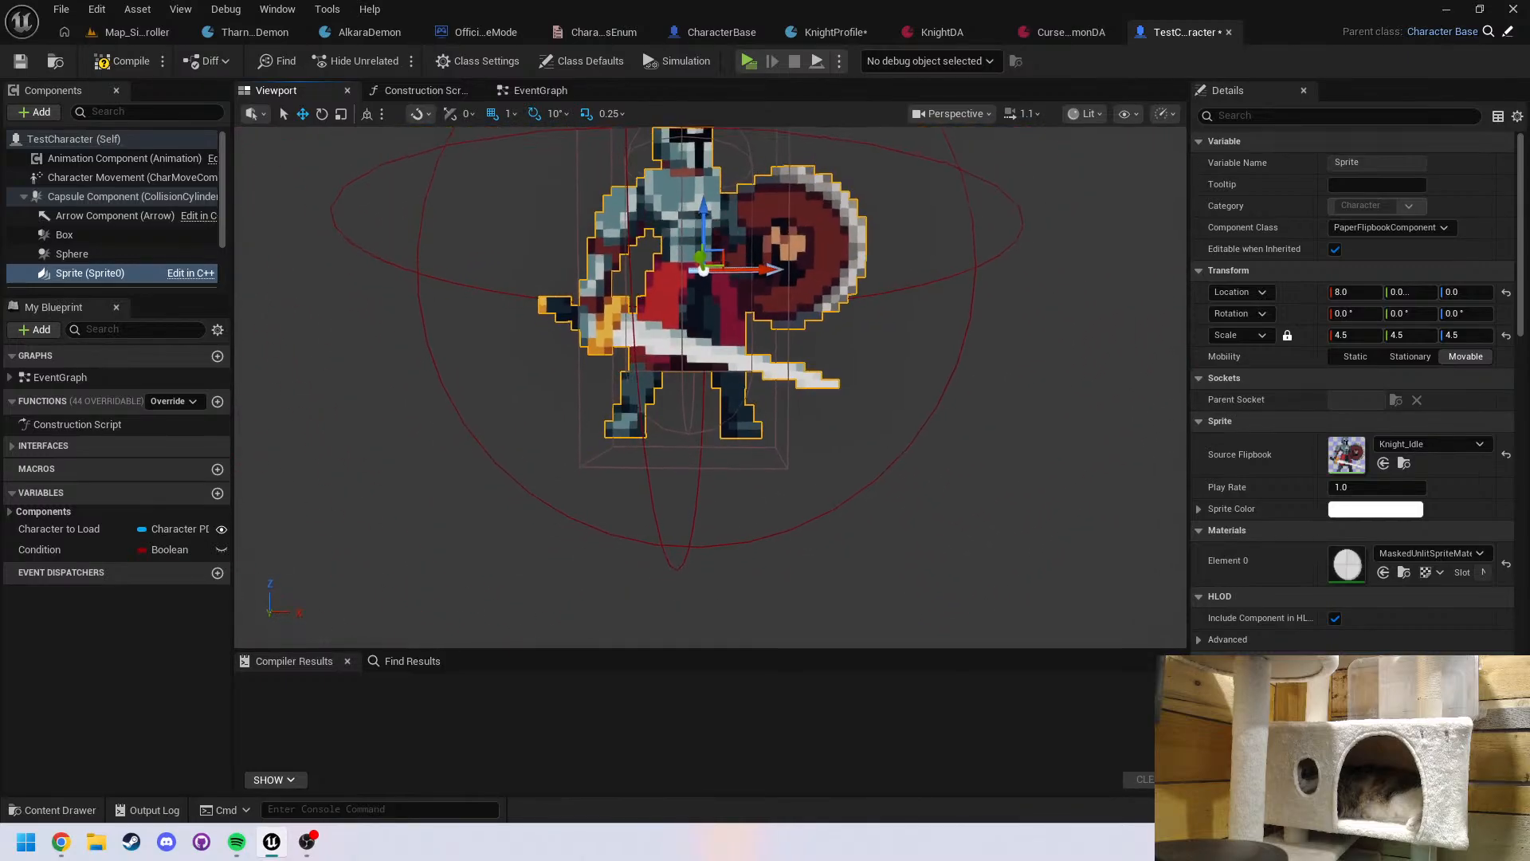
# Set the Location Z of CurseDemonDA's Sprite Relative Transform to 55
pyautogui.press('s')
pyautogui.moveTo(1001, 315); pyautogui.dragTo(1002, 316, button='right')
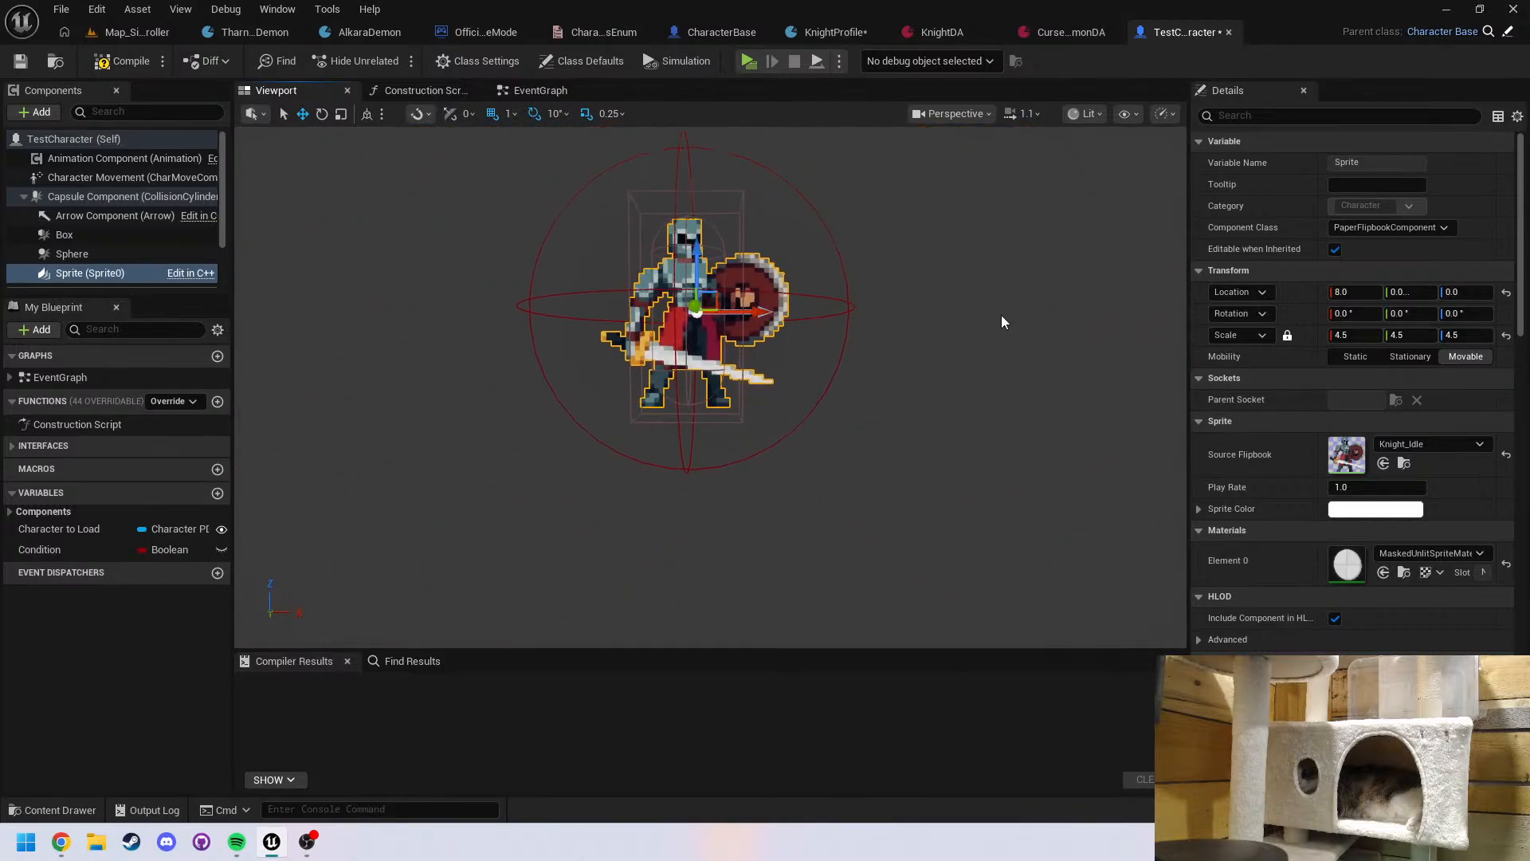
pyautogui.click(1070, 32)
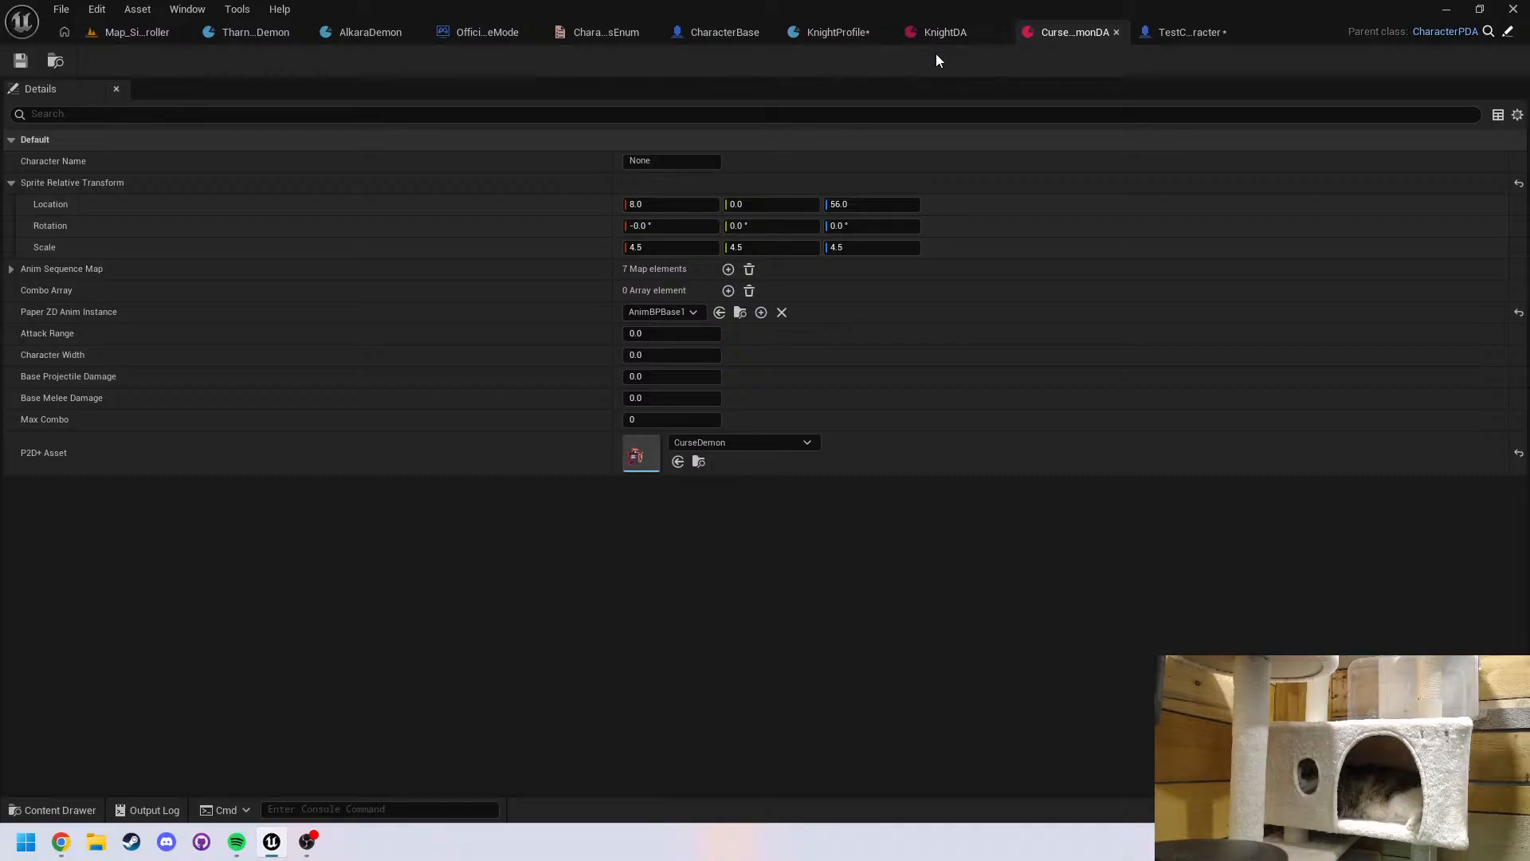
pyautogui.click(886, 205)
pyautogui.write('55')
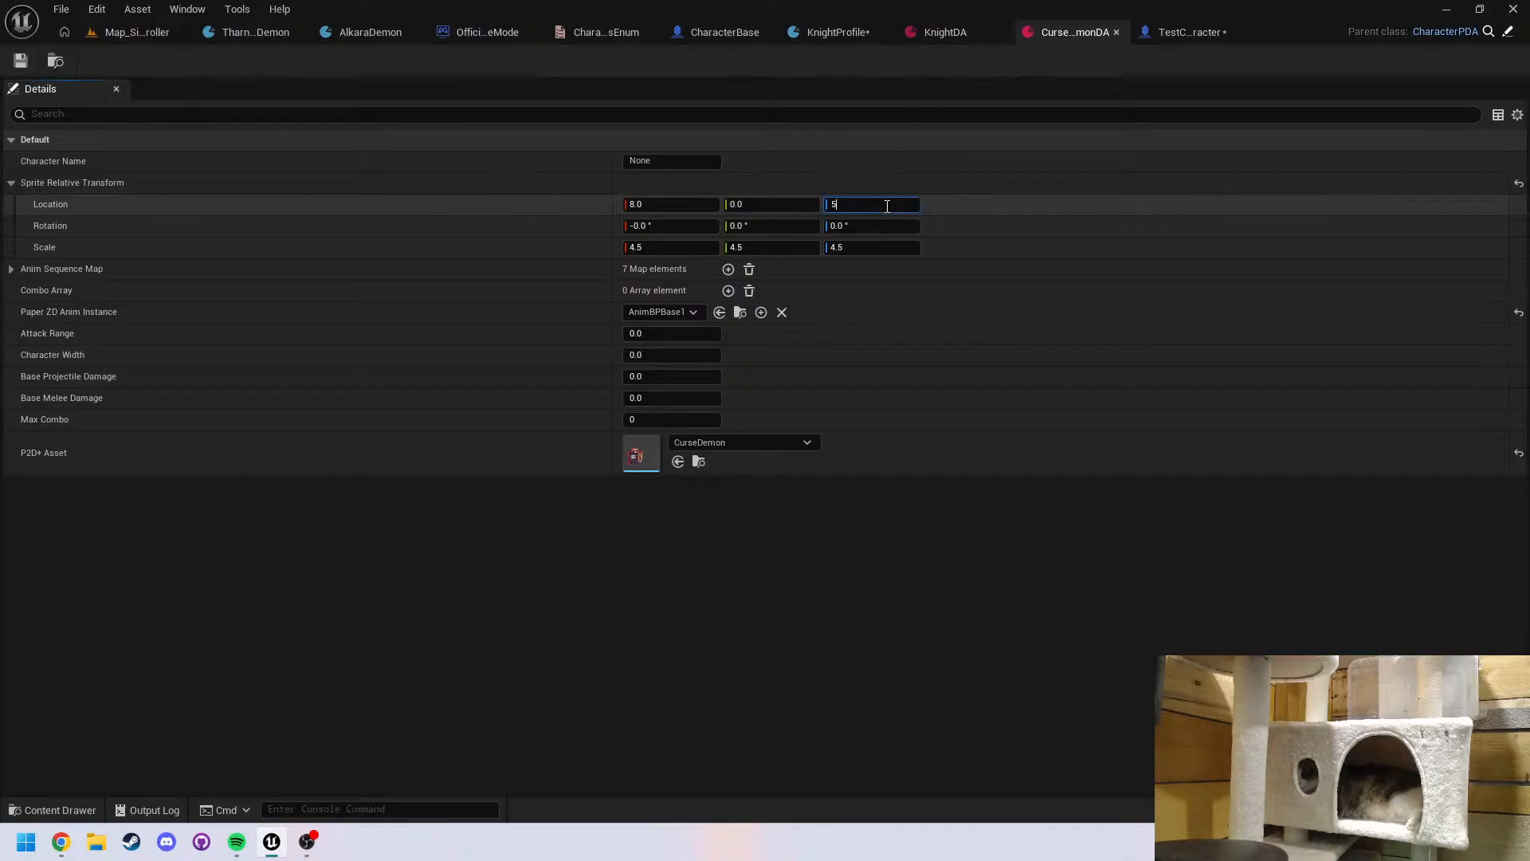
pyautogui.press('Return')
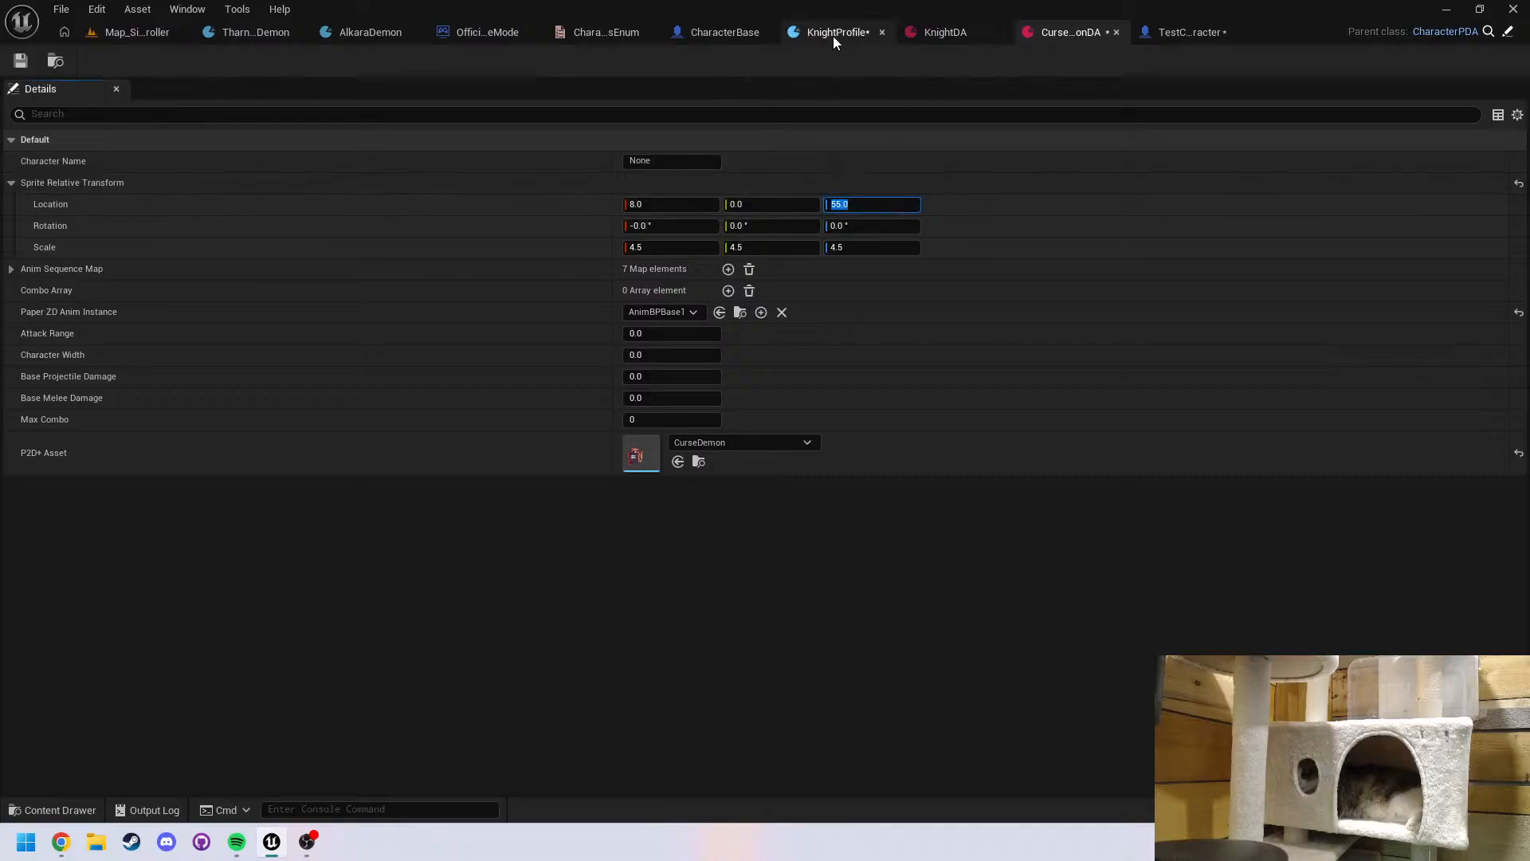
# Close the TharnokDemon and AlkaraDemon profiles and the character profiles enum
pyautogui.click(337, 39)
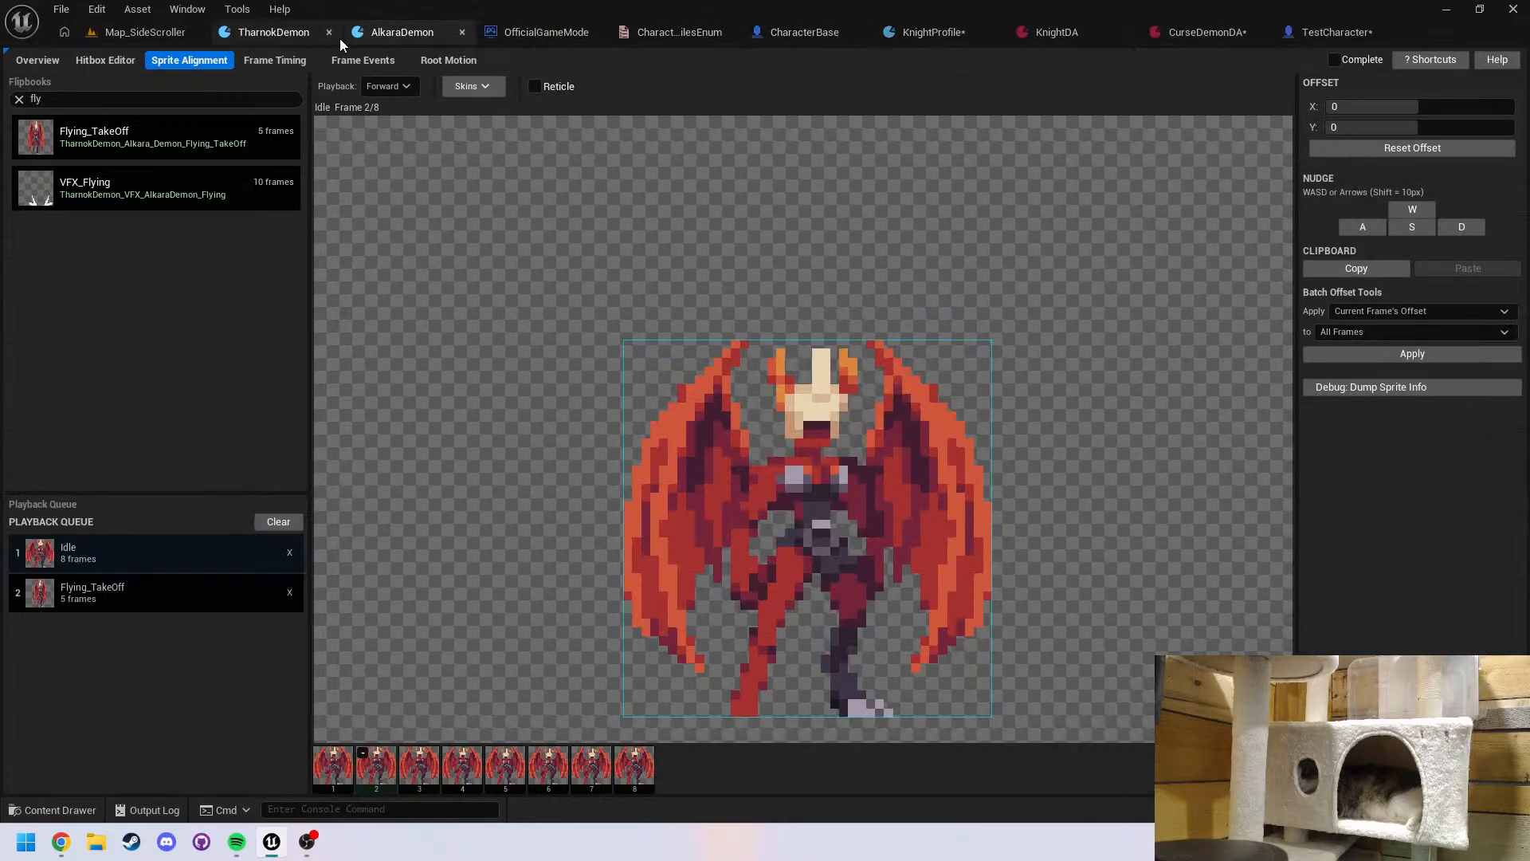
pyautogui.middleClick(342, 39)
pyautogui.middleClick(298, 35)
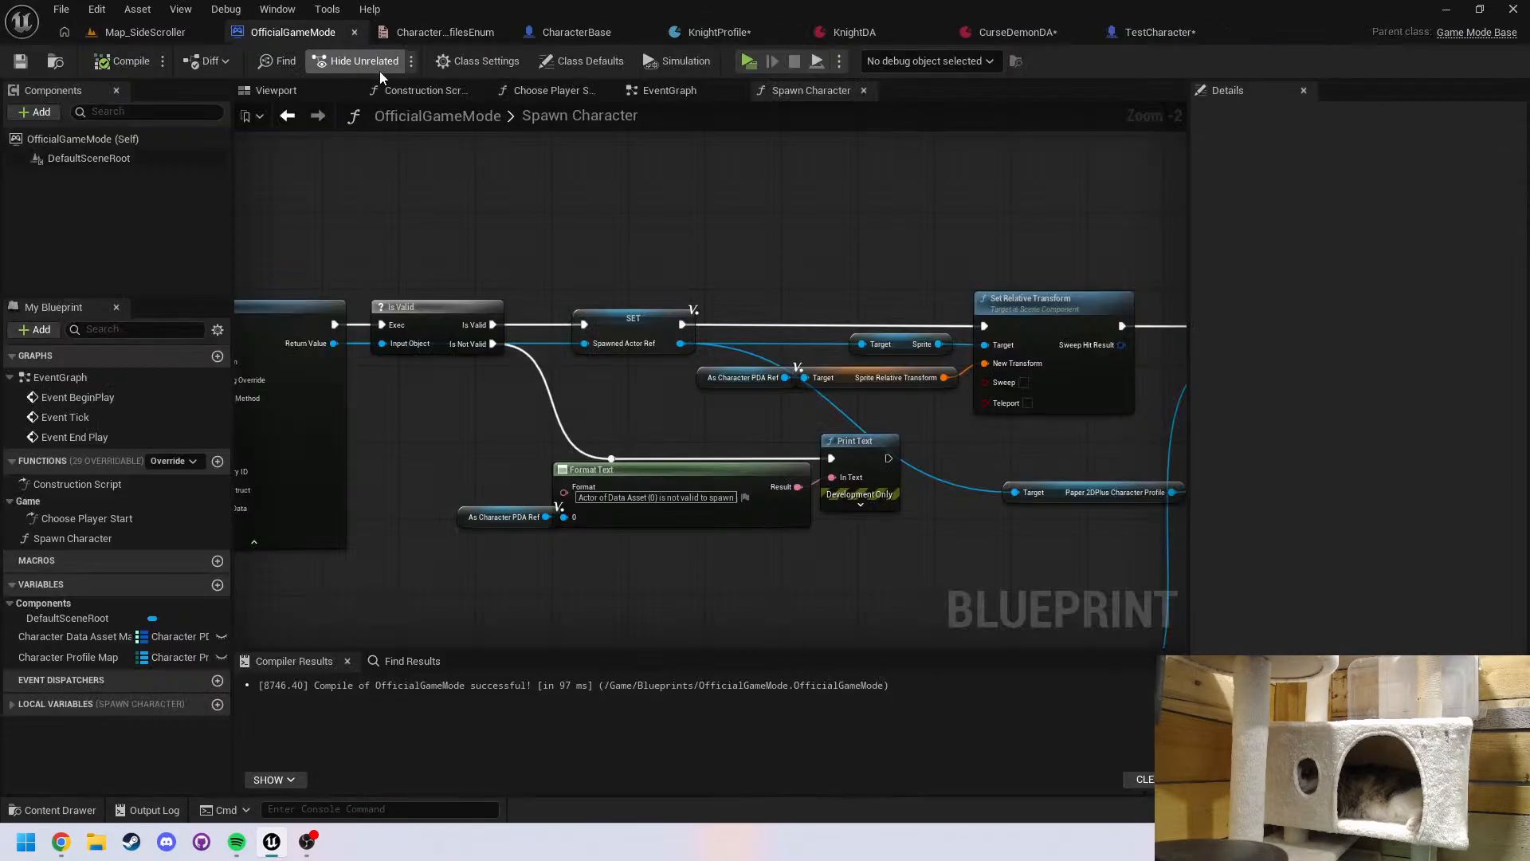
pyautogui.click(437, 35)
# Delete the Character Profile getter, Character Data Struct, Character Profile SET and Print Object nodes from CharacterBase's event graph, and save everything
pyautogui.click(526, 35)
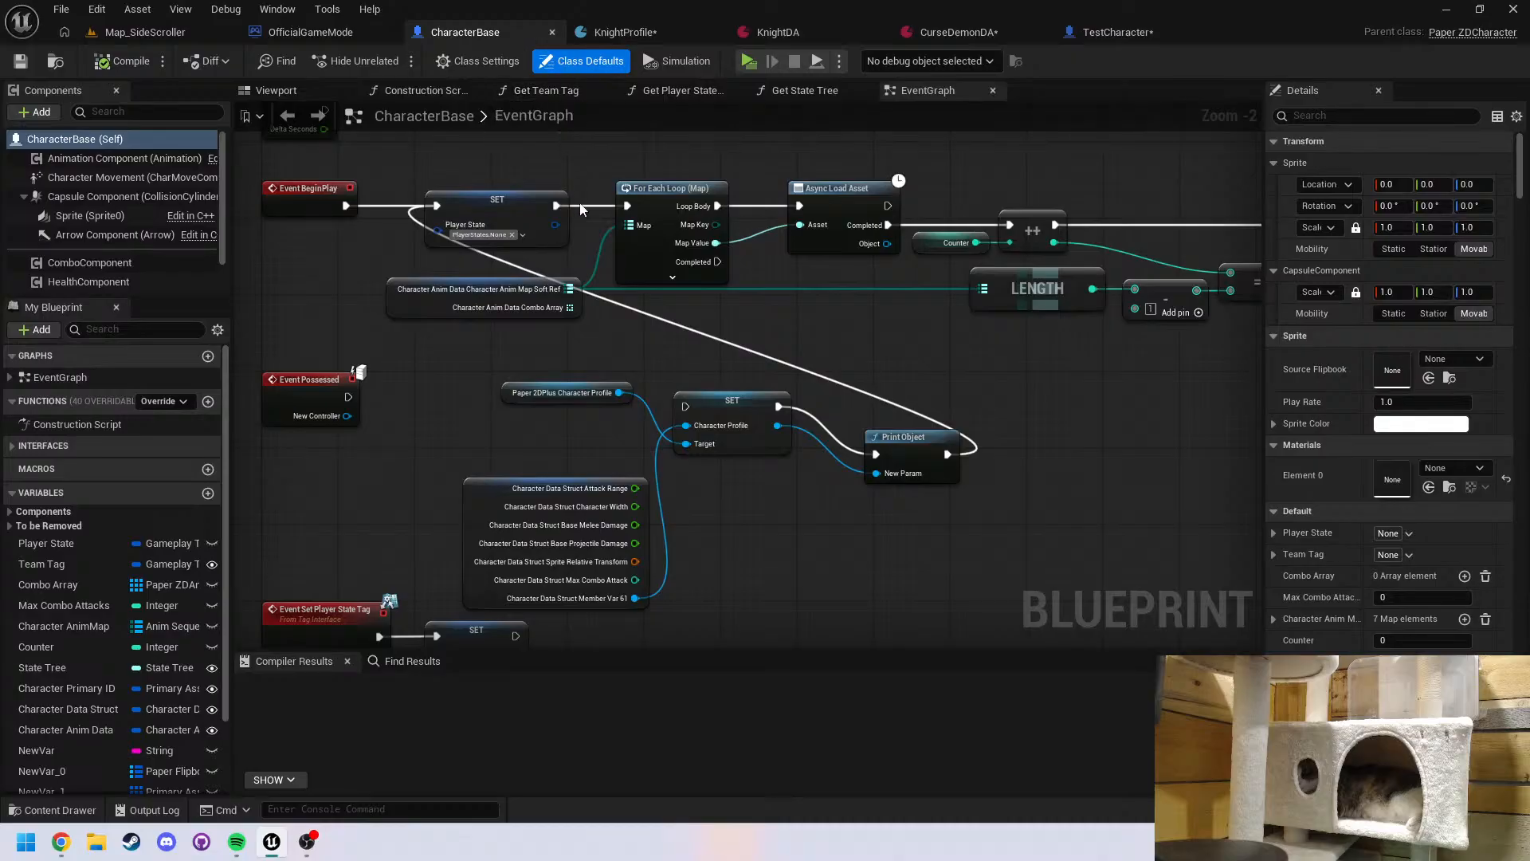
pyautogui.moveTo(688, 521); pyautogui.dragTo(682, 419, button='right')
pyautogui.moveTo(1048, 571); pyautogui.dragTo(615, 295)
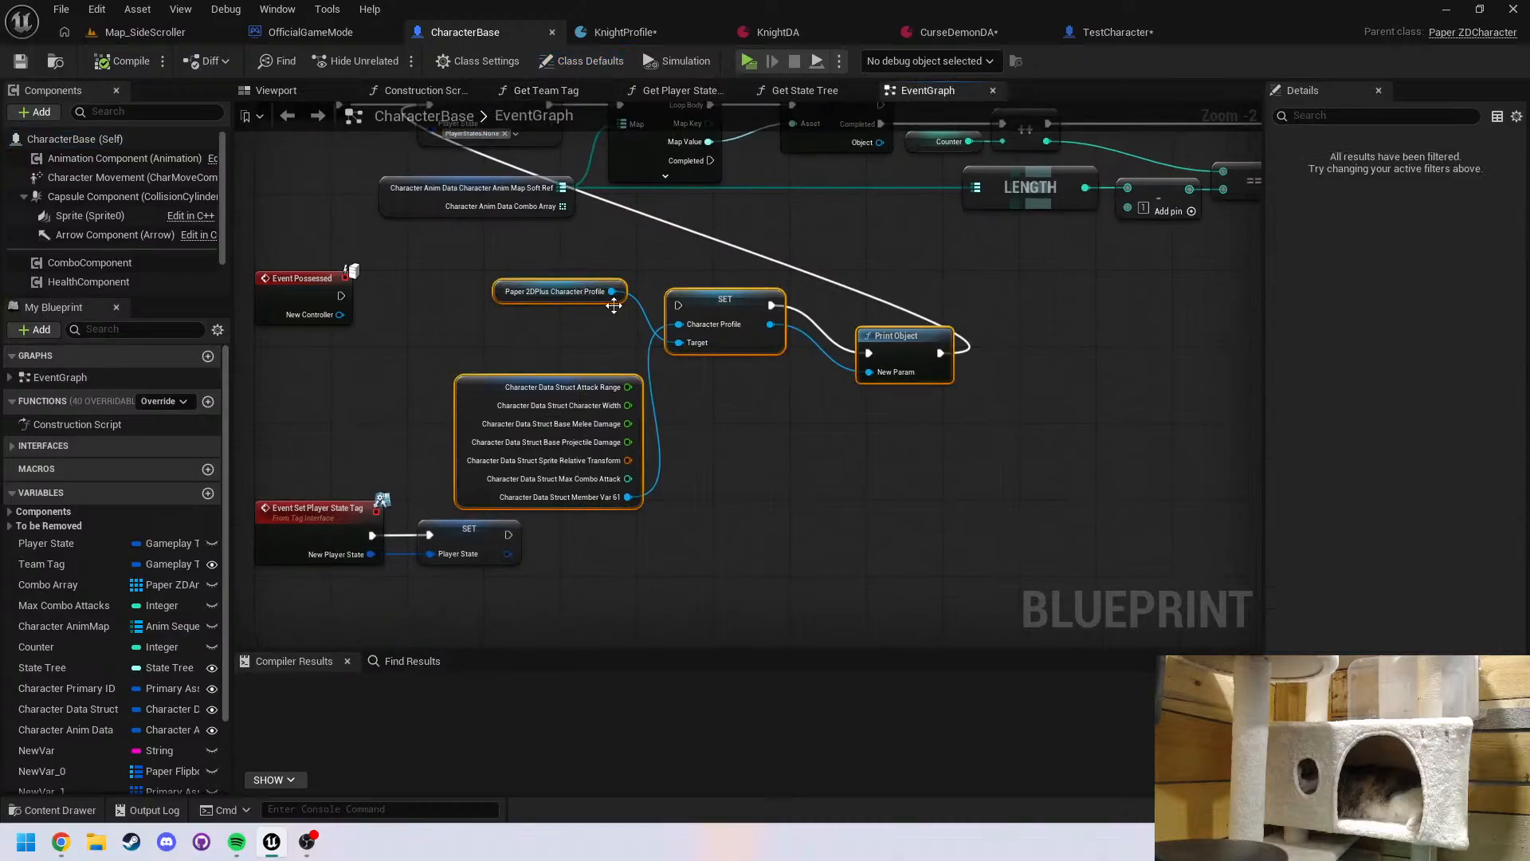
pyautogui.press('Delete')
pyautogui.moveTo(710, 342); pyautogui.dragTo(821, 447, button='right')
pyautogui.hotkey('ctrl', 'shift', 's')
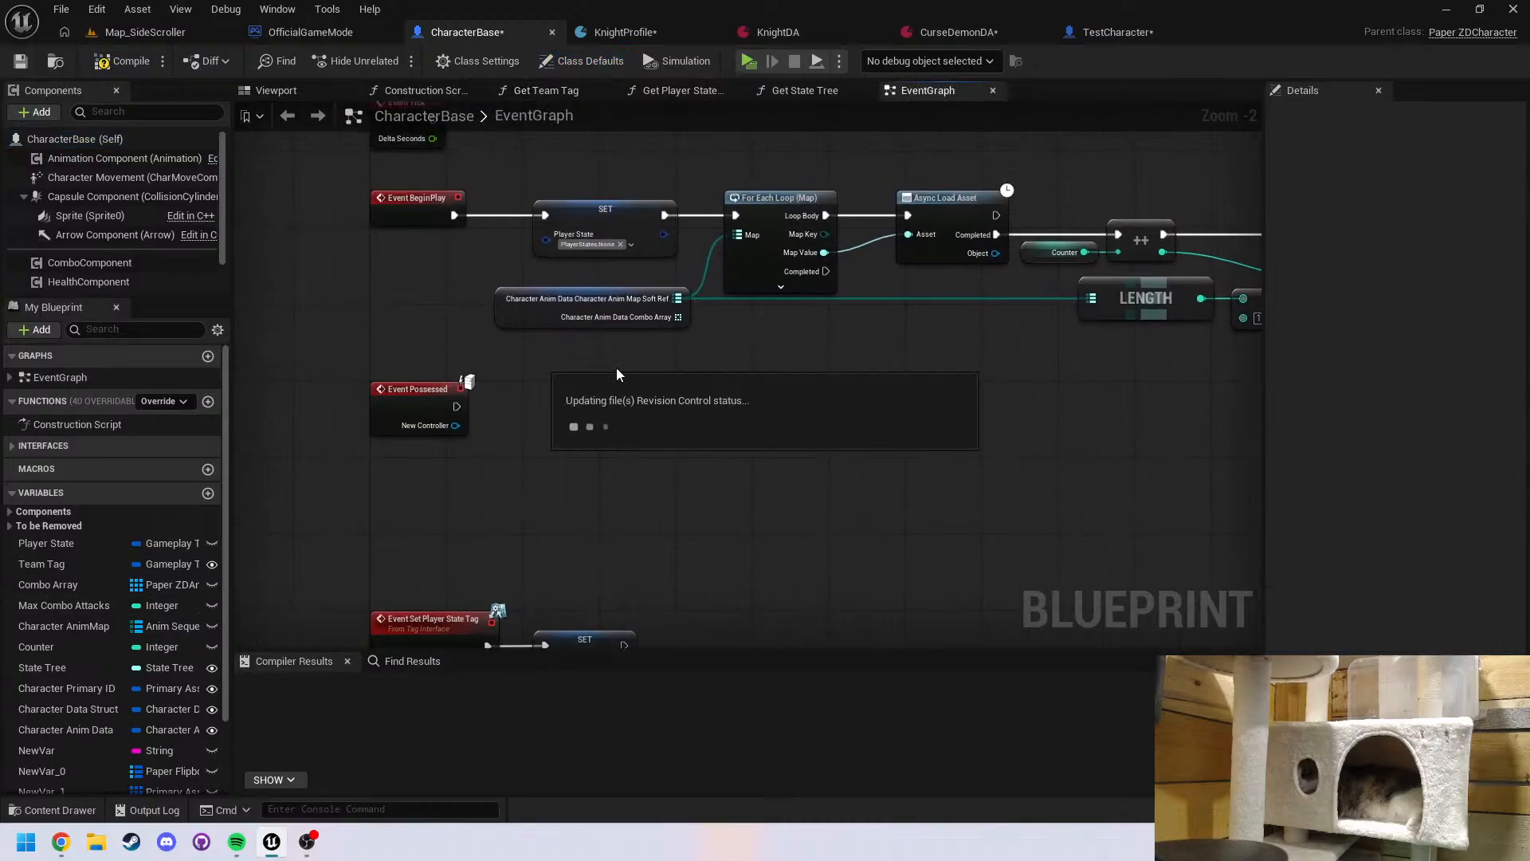
# Open the CurseDemon character profile from the CurseDemon folder inside Demons
pyautogui.hotkey('ctrl', 'space')
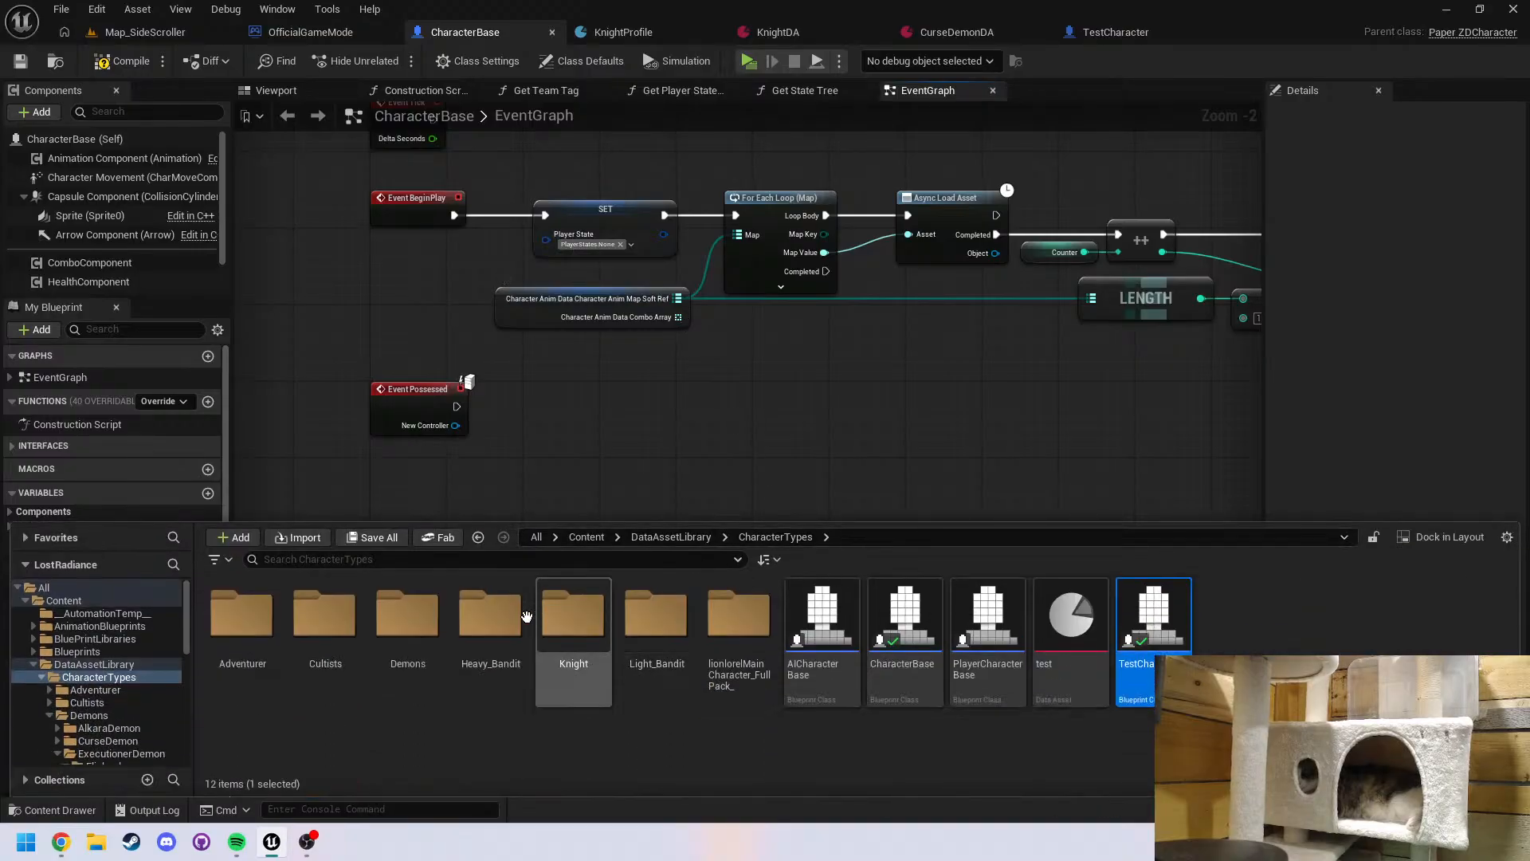
pyautogui.doubleClick(408, 629)
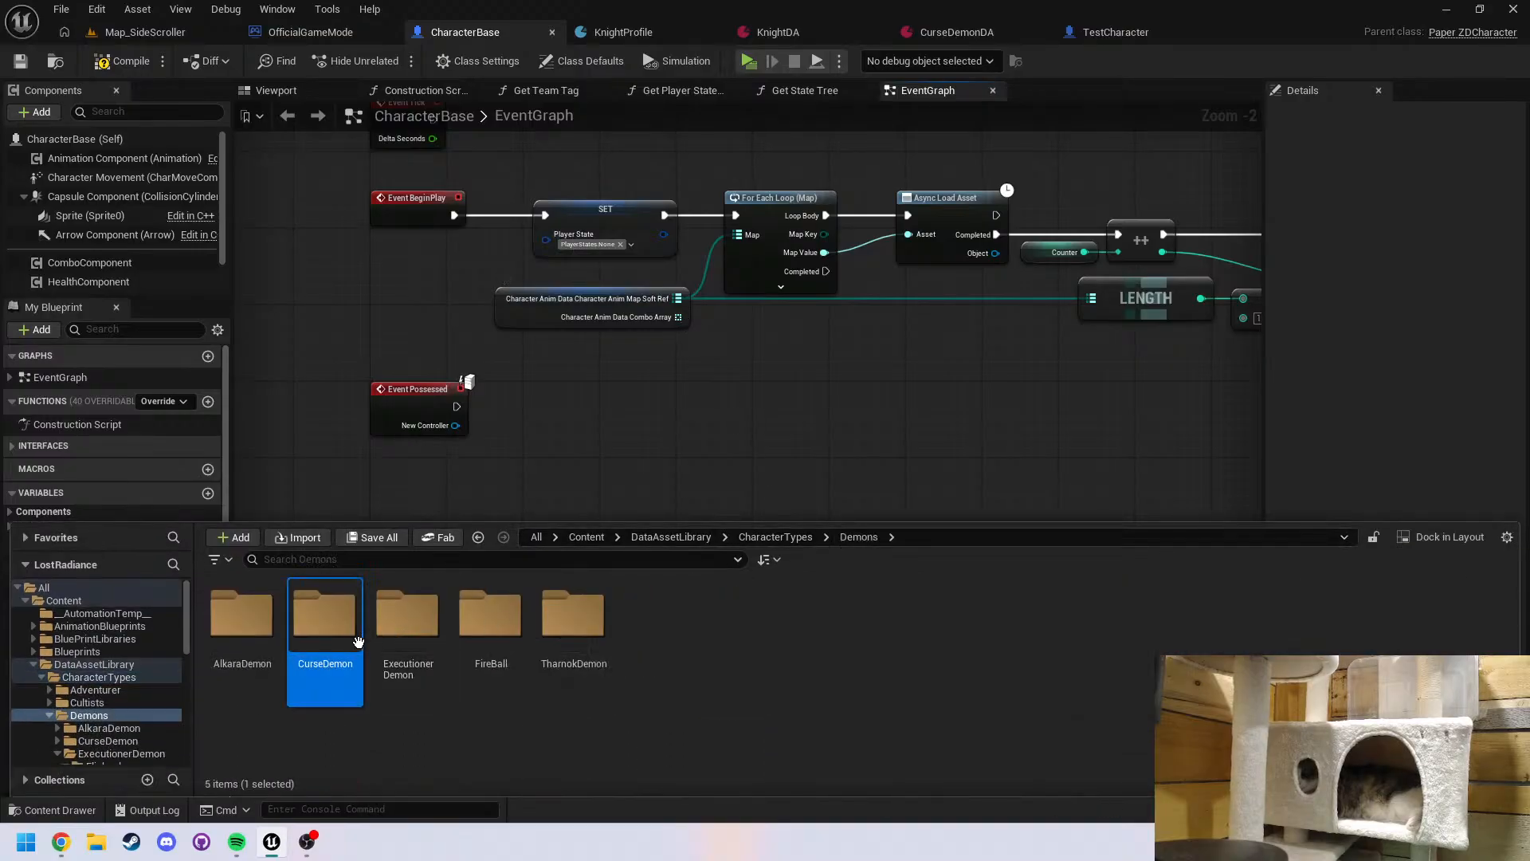
pyautogui.doubleClick(324, 614)
pyautogui.click(487, 649)
pyautogui.press('Return')
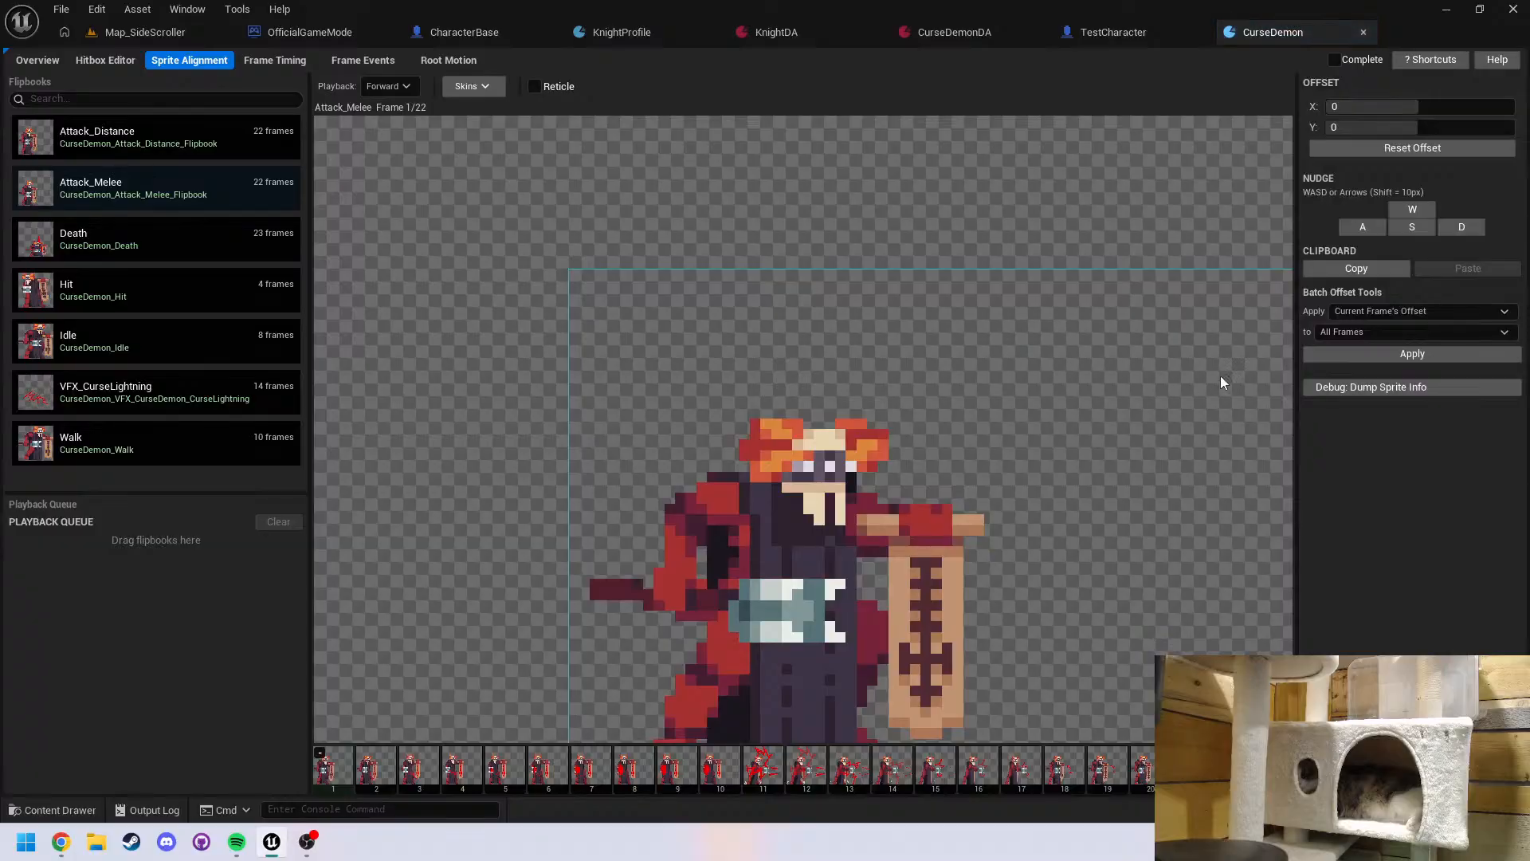
# Show the CurseDemon profile's Overview details and check them against the Sprite Relative Transform in CurseDemonDA
pyautogui.click(33, 64)
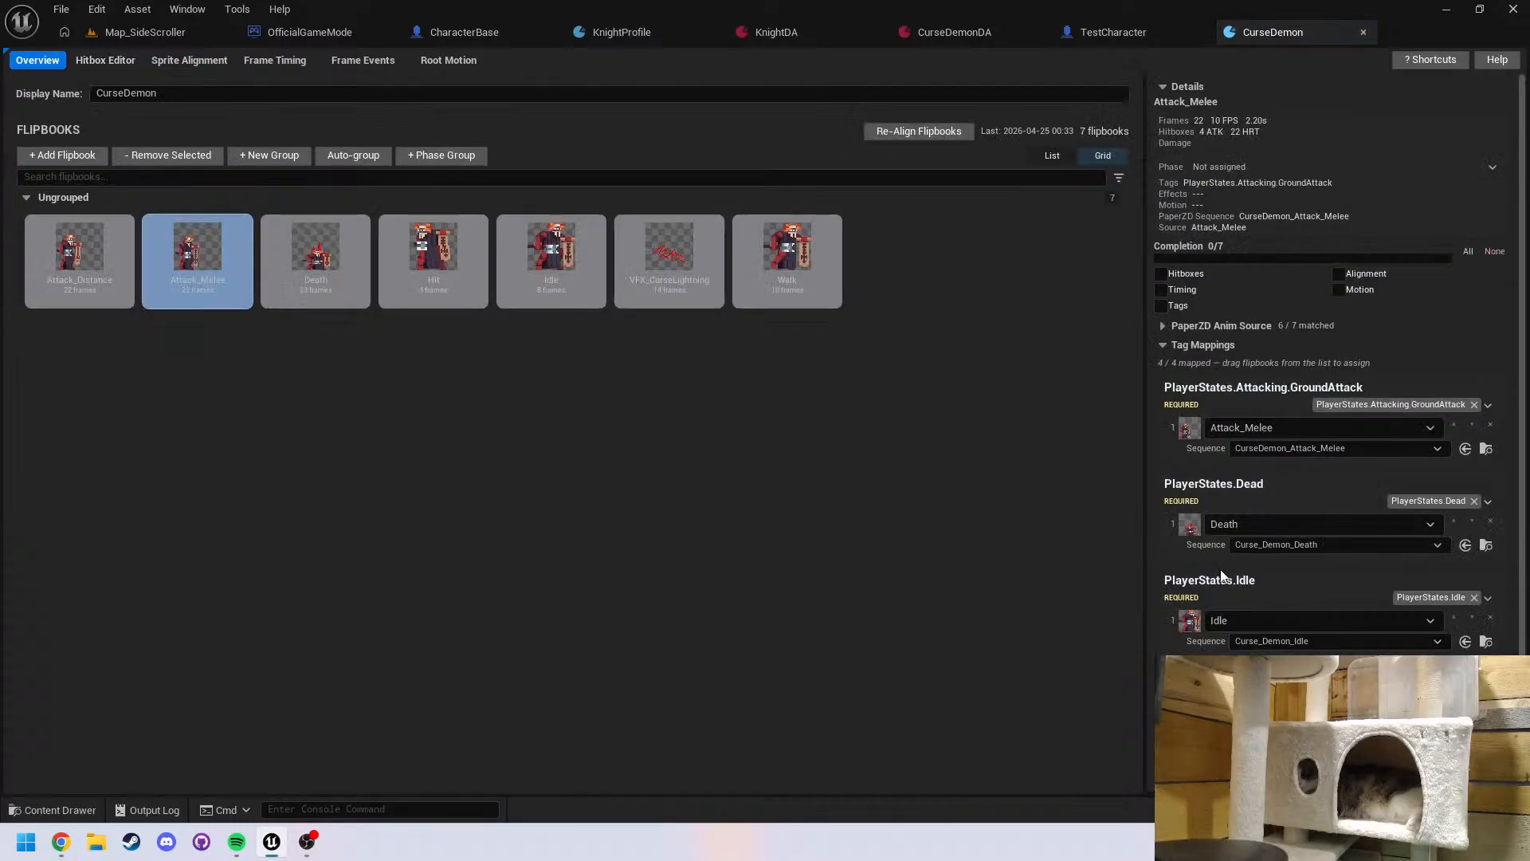
pyautogui.scroll(-1, 1220, 578)
pyautogui.scroll(-2, 1339, 367)
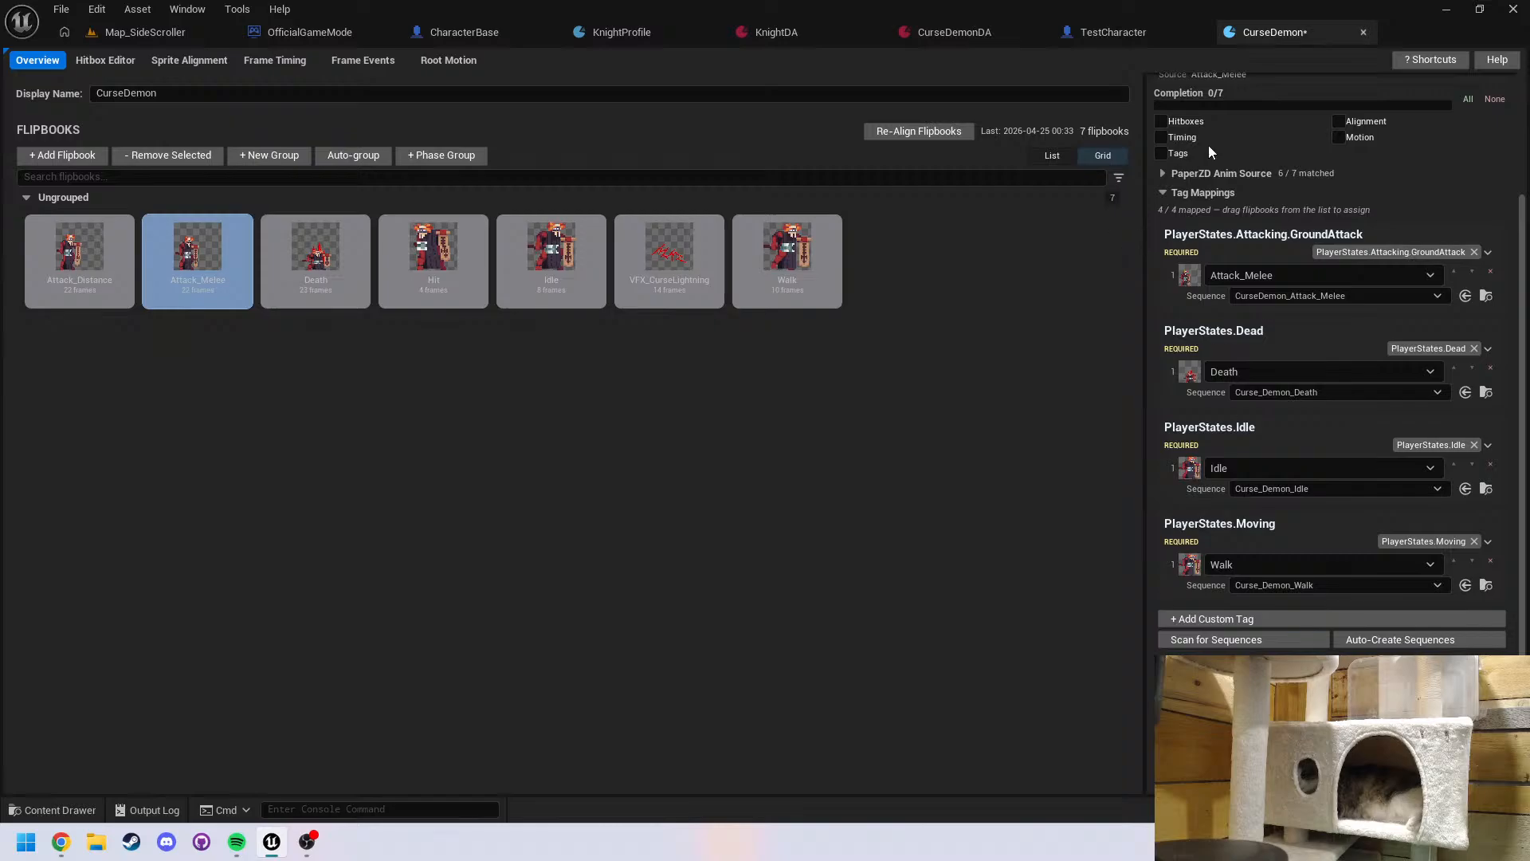
pyautogui.click(965, 32)
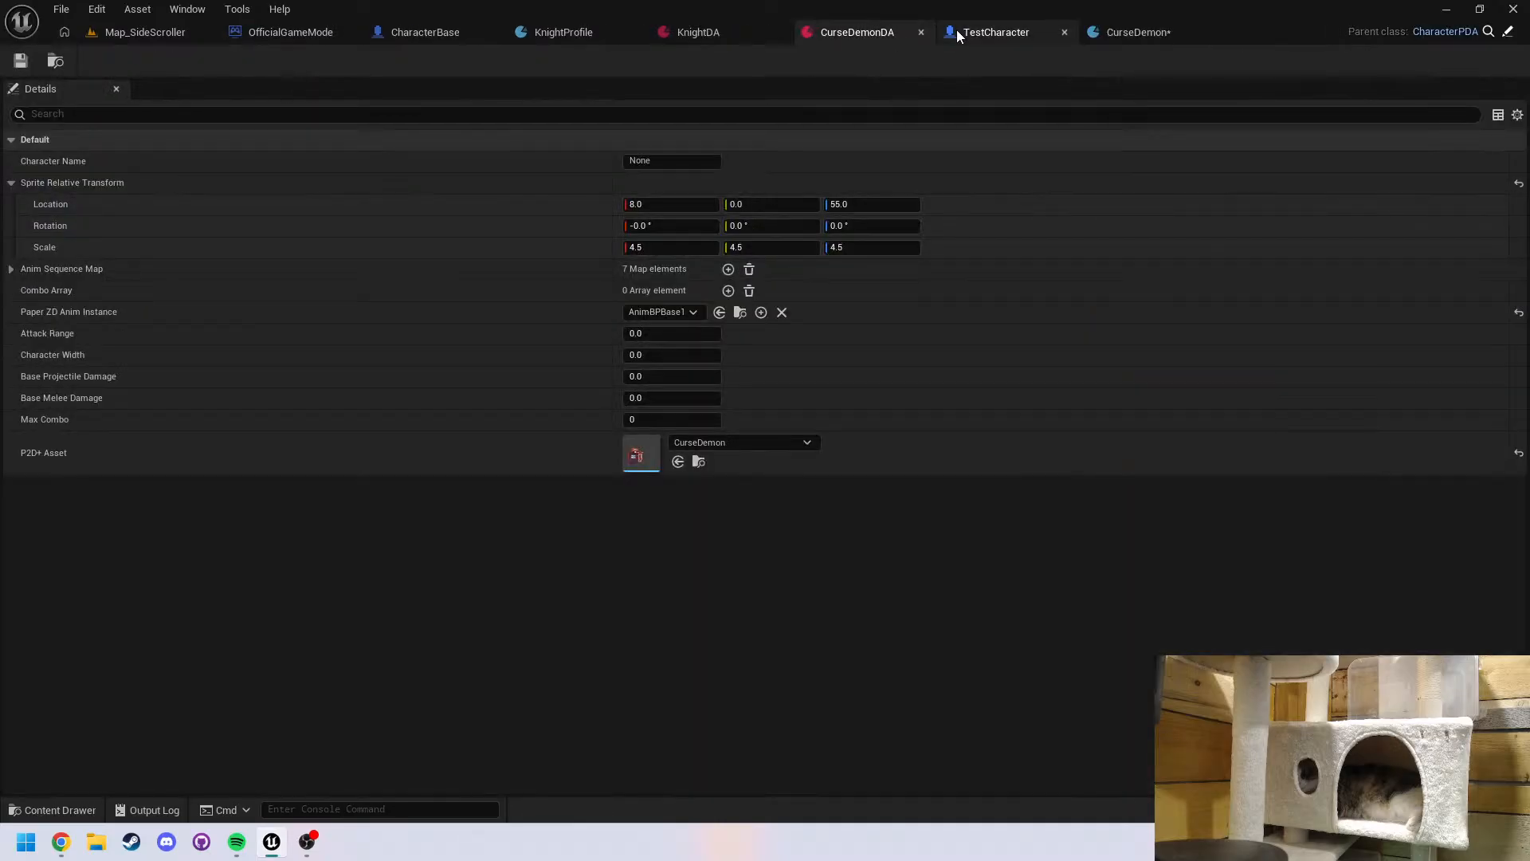
pyautogui.click(1156, 33)
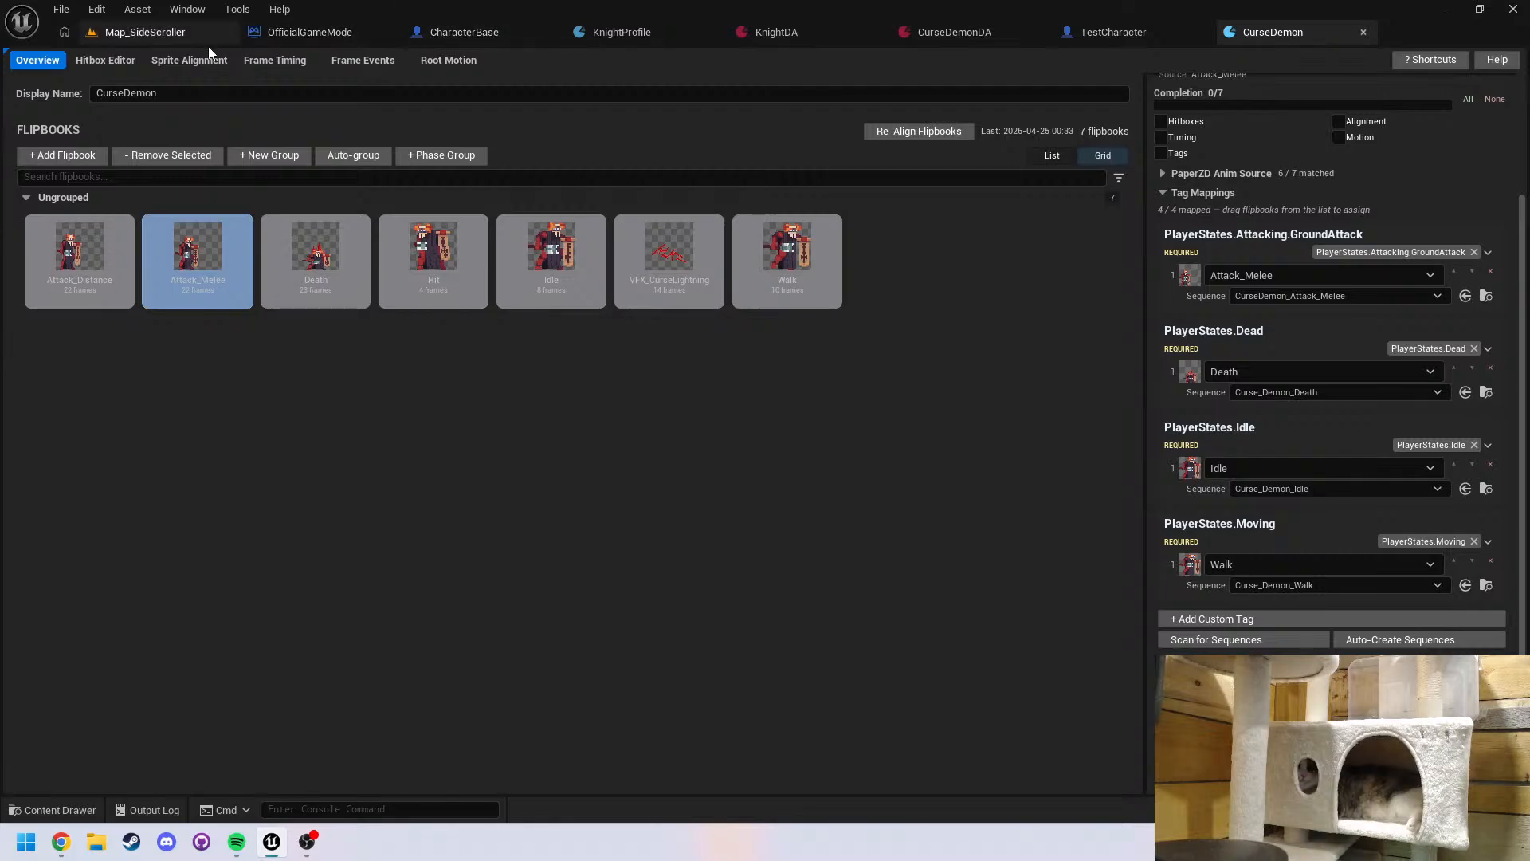
# In OfficialGameMode's Spawn Character function, move the Set Relative Transform node and its input nodes up, clear of the main execution line
pyautogui.click(318, 38)
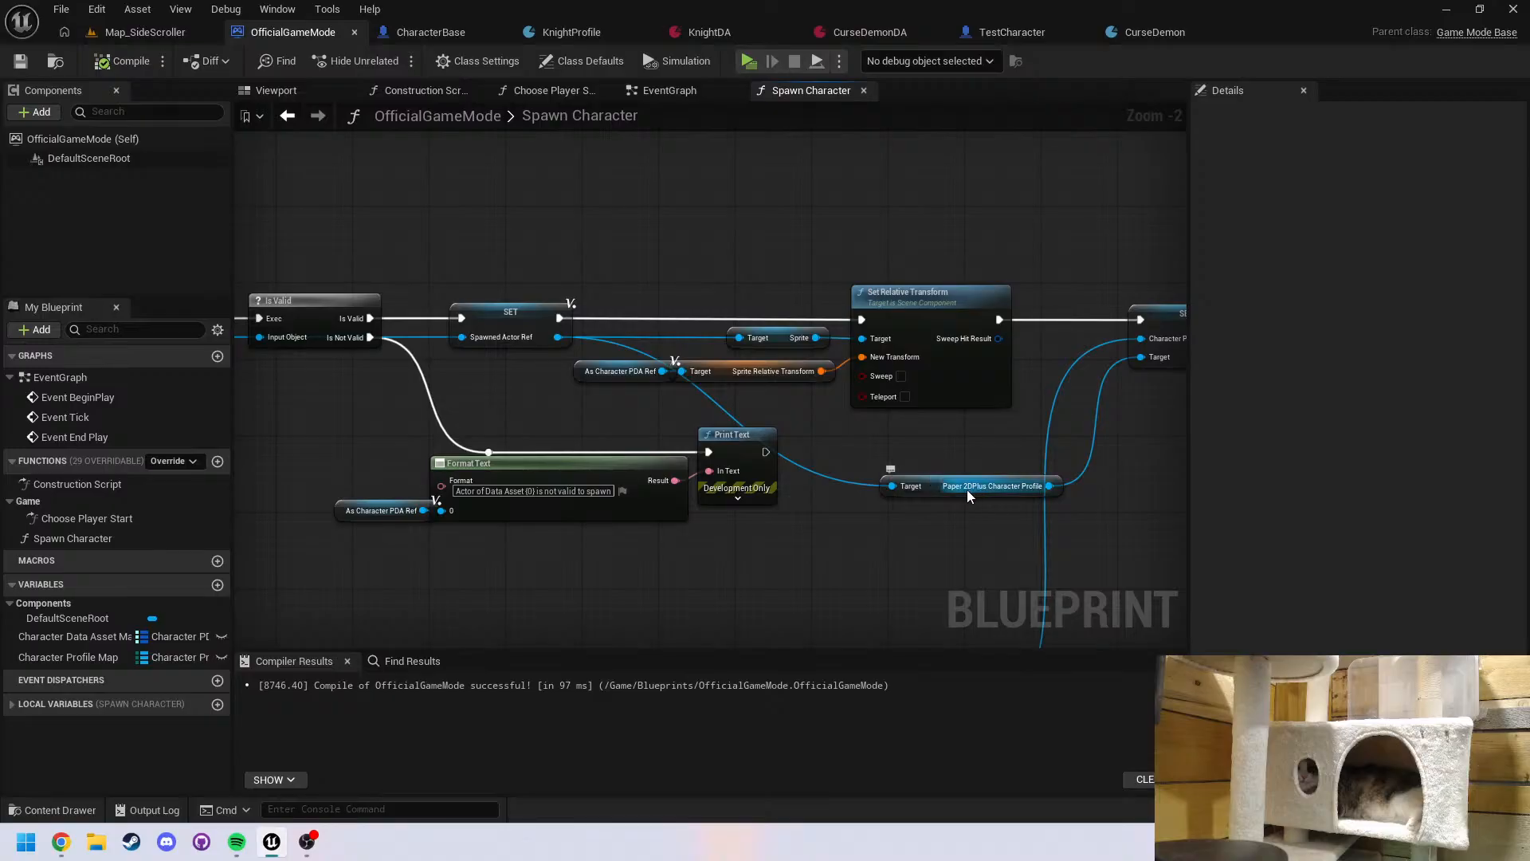
pyautogui.moveTo(976, 512); pyautogui.dragTo(798, 465, button='right')
pyautogui.scroll(-1, 796, 490)
pyautogui.scroll(-1, 795, 492)
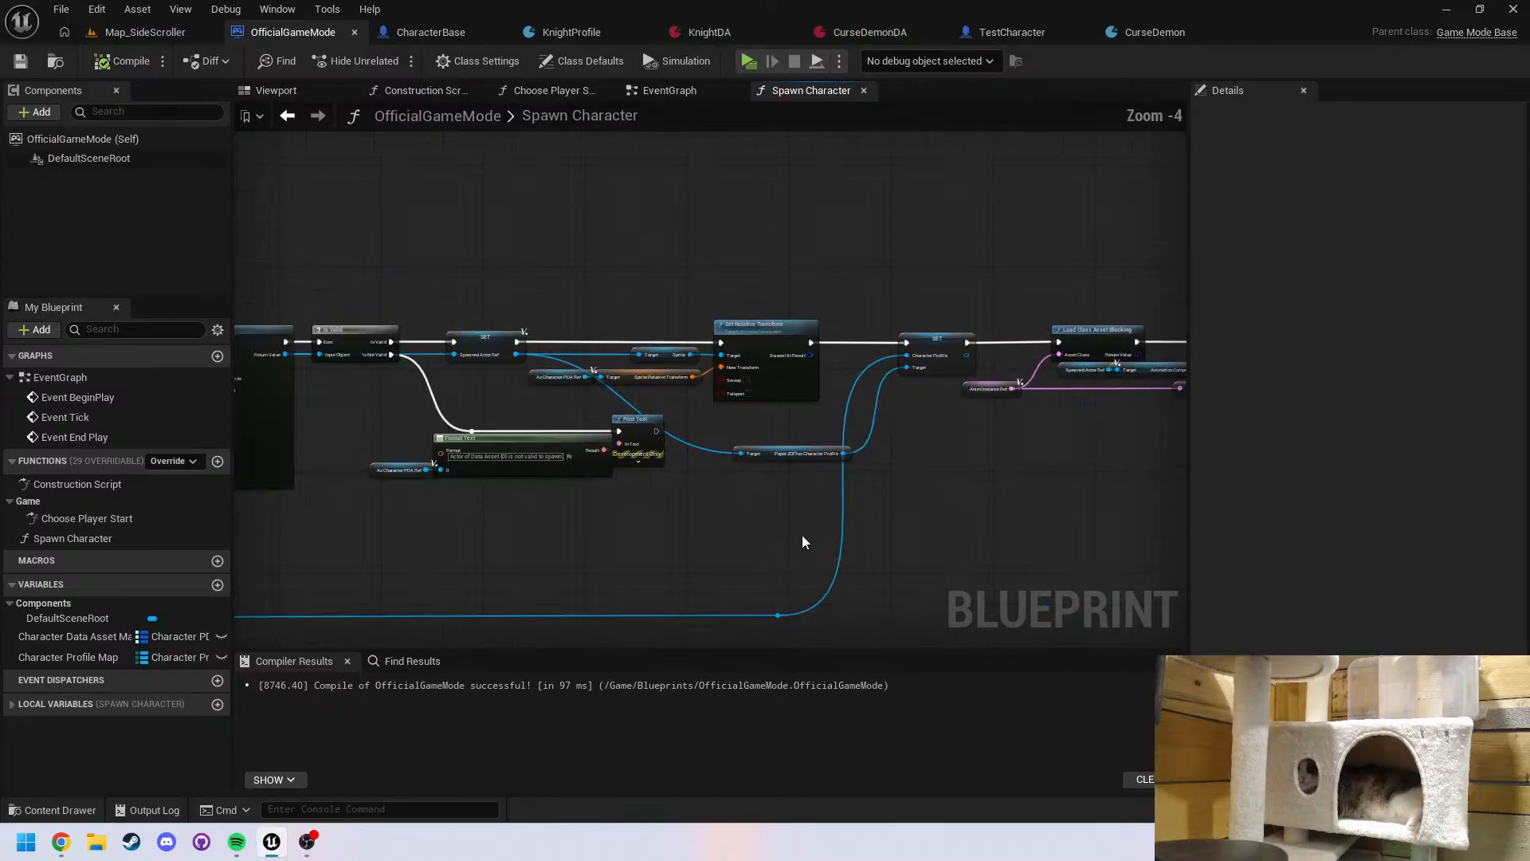
pyautogui.moveTo(803, 534)
pyautogui.mouseDown(button='right')
pyautogui.moveTo(1048, 502)
pyautogui.moveTo(789, 512)
pyautogui.mouseUp(button='right')
pyautogui.scroll(1, 903, 506)
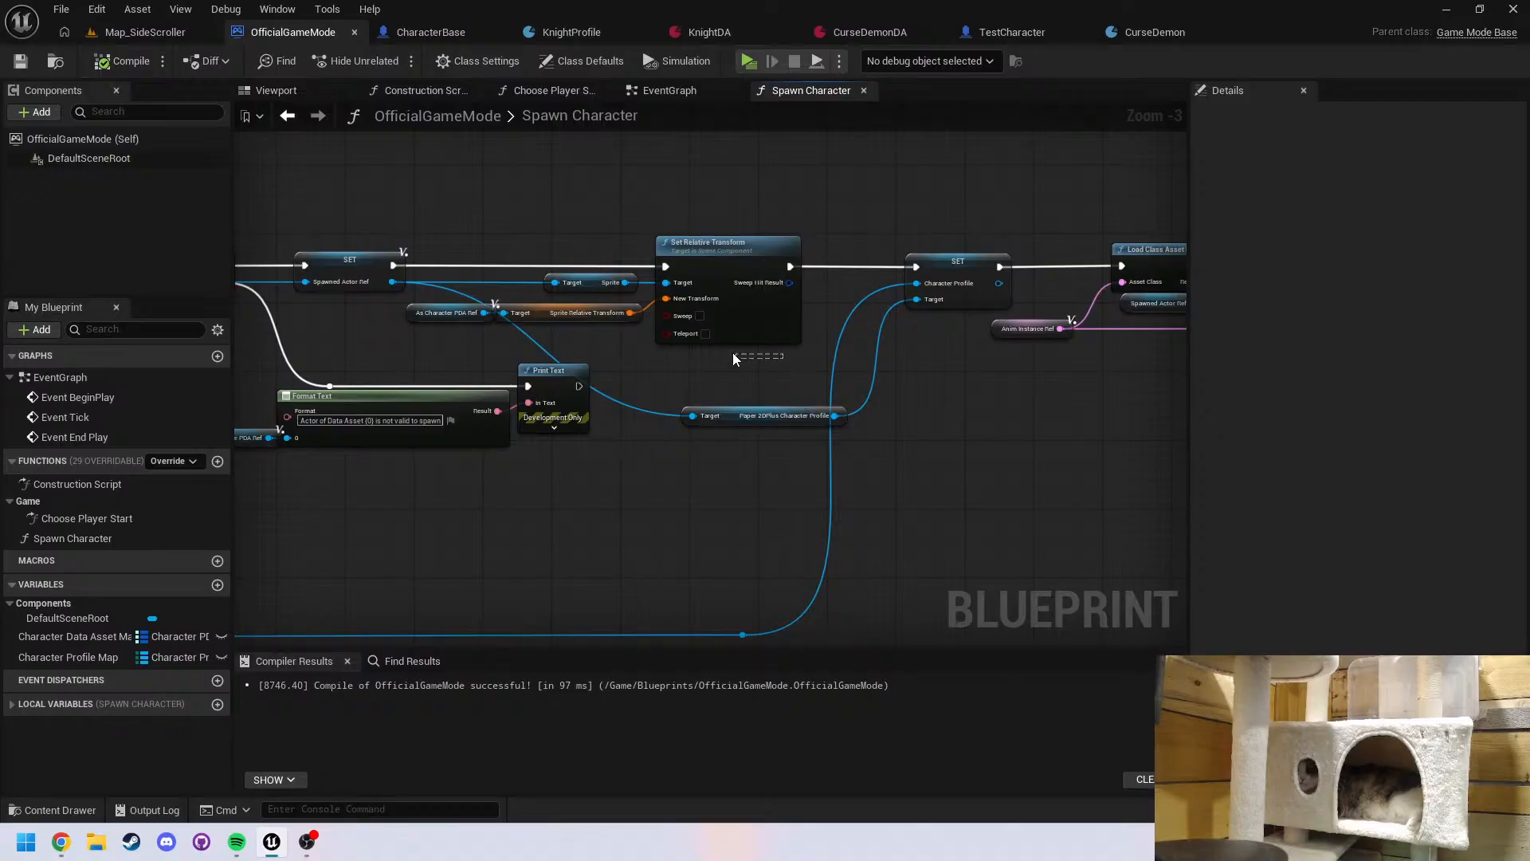
pyautogui.moveTo(733, 357); pyautogui.dragTo(466, 275)
pyautogui.moveTo(735, 267); pyautogui.dragTo(848, 202)
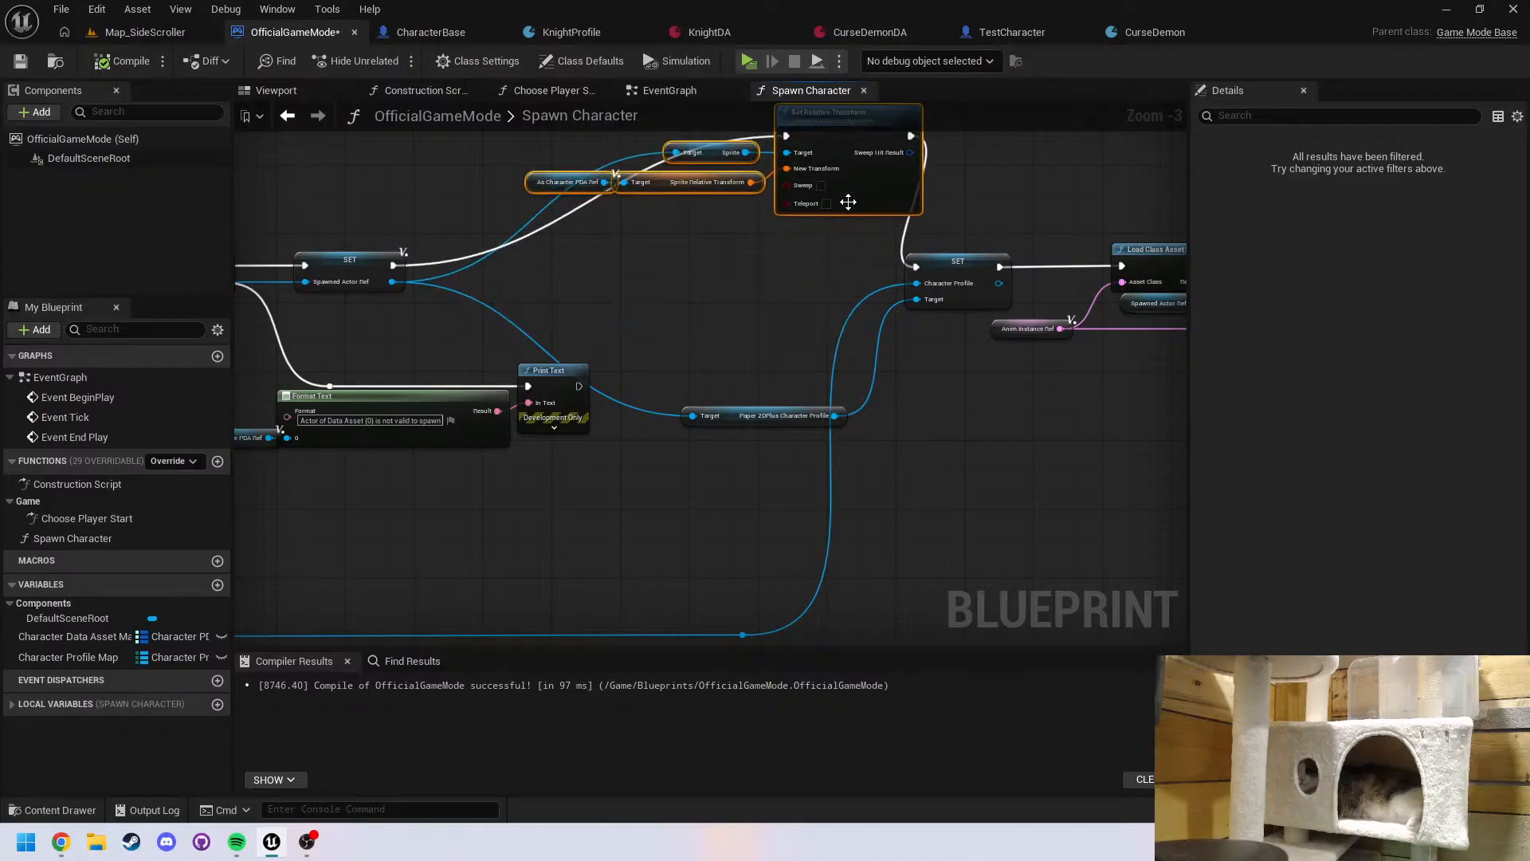
# Move the Character Profile SET node and its component getter beside the Spawned Actor Ref SET node, and wire execution directly between the two SET nodes
pyautogui.moveTo(953, 458); pyautogui.dragTo(782, 285)
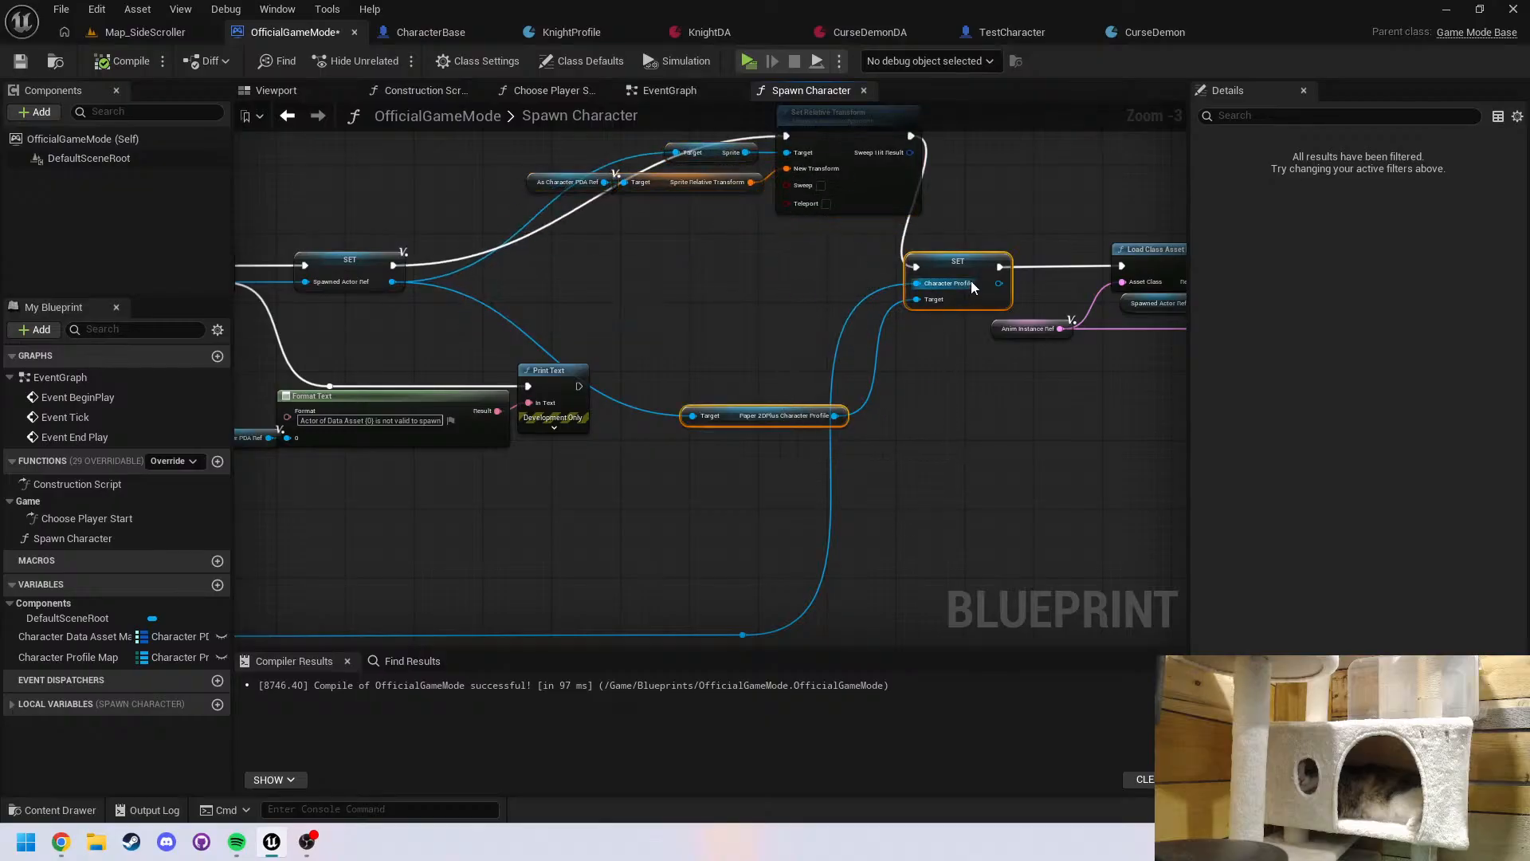
pyautogui.moveTo(916, 284); pyautogui.dragTo(896, 283)
pyautogui.moveTo(952, 265); pyautogui.dragTo(849, 272)
pyautogui.click(664, 471)
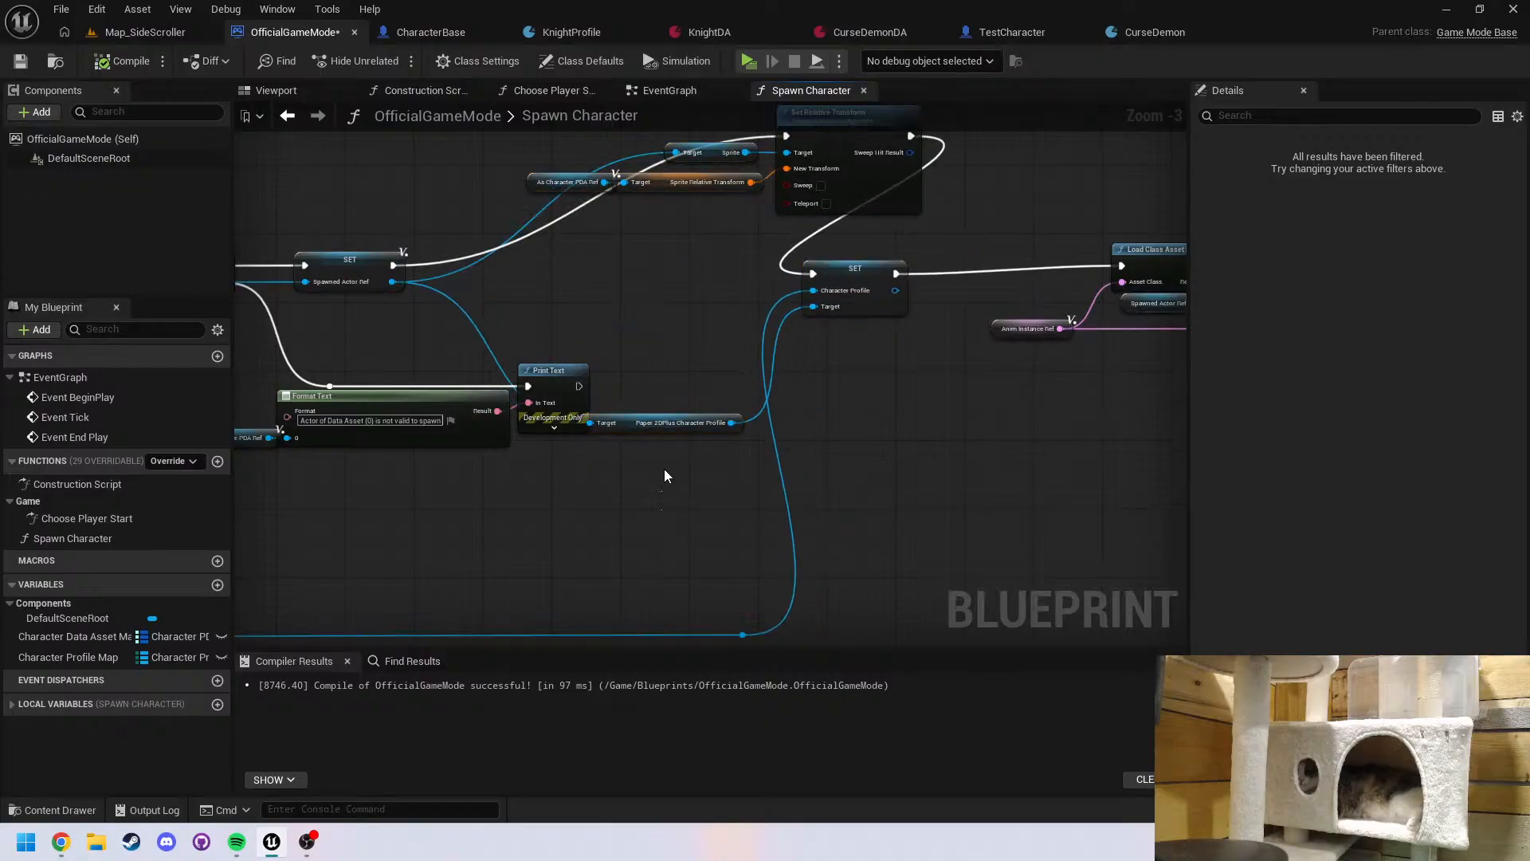
pyautogui.click(641, 430)
pyautogui.moveTo(641, 429); pyautogui.dragTo(658, 328)
pyautogui.click(856, 272)
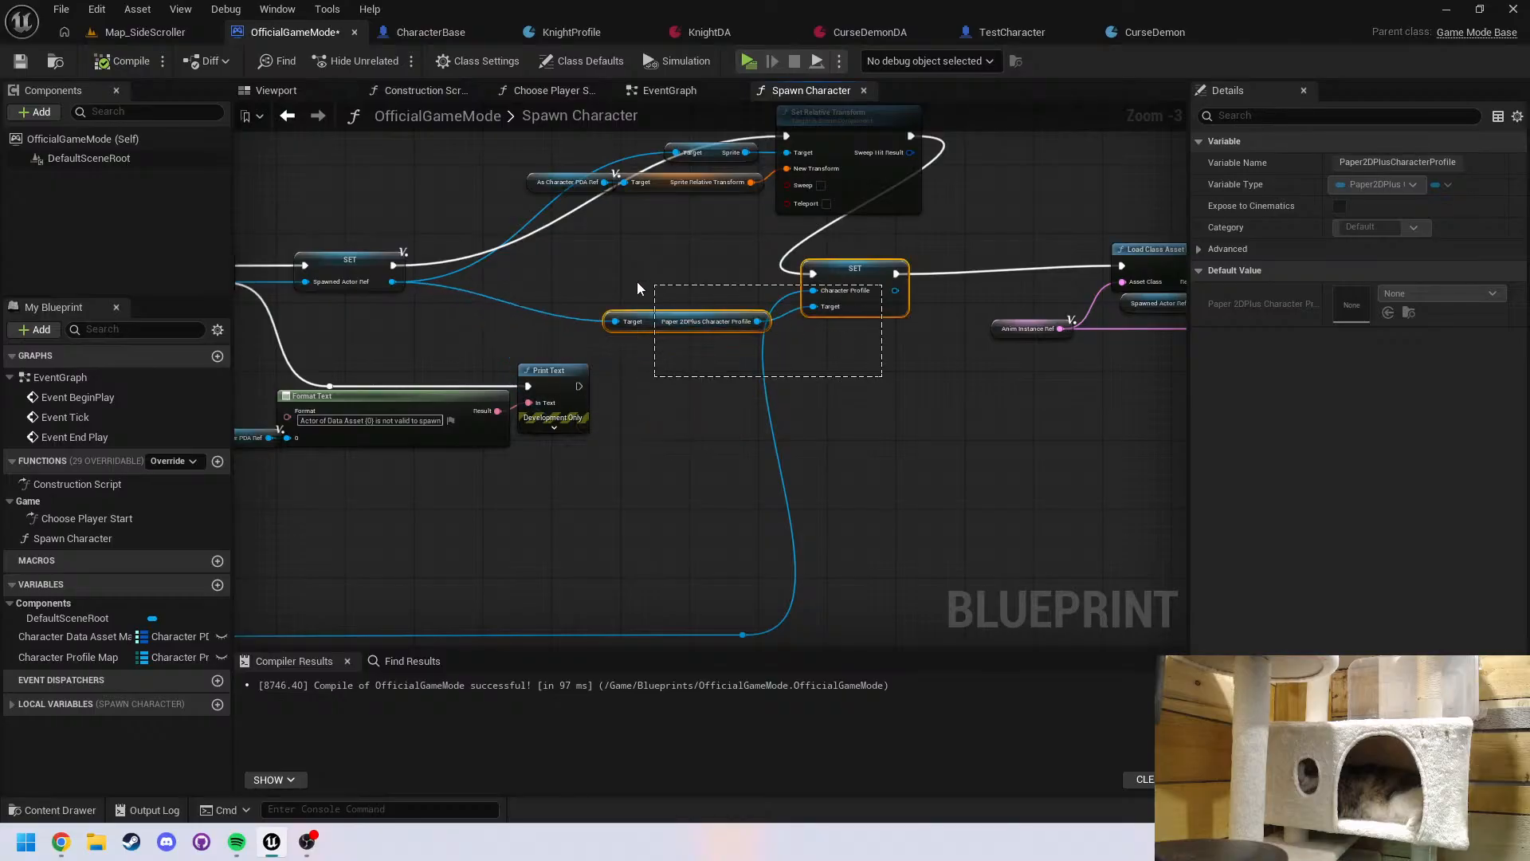
pyautogui.moveTo(856, 272); pyautogui.dragTo(753, 264)
pyautogui.moveTo(394, 266); pyautogui.dragTo(711, 265)
pyautogui.moveTo(655, 312); pyautogui.dragTo(825, 367)
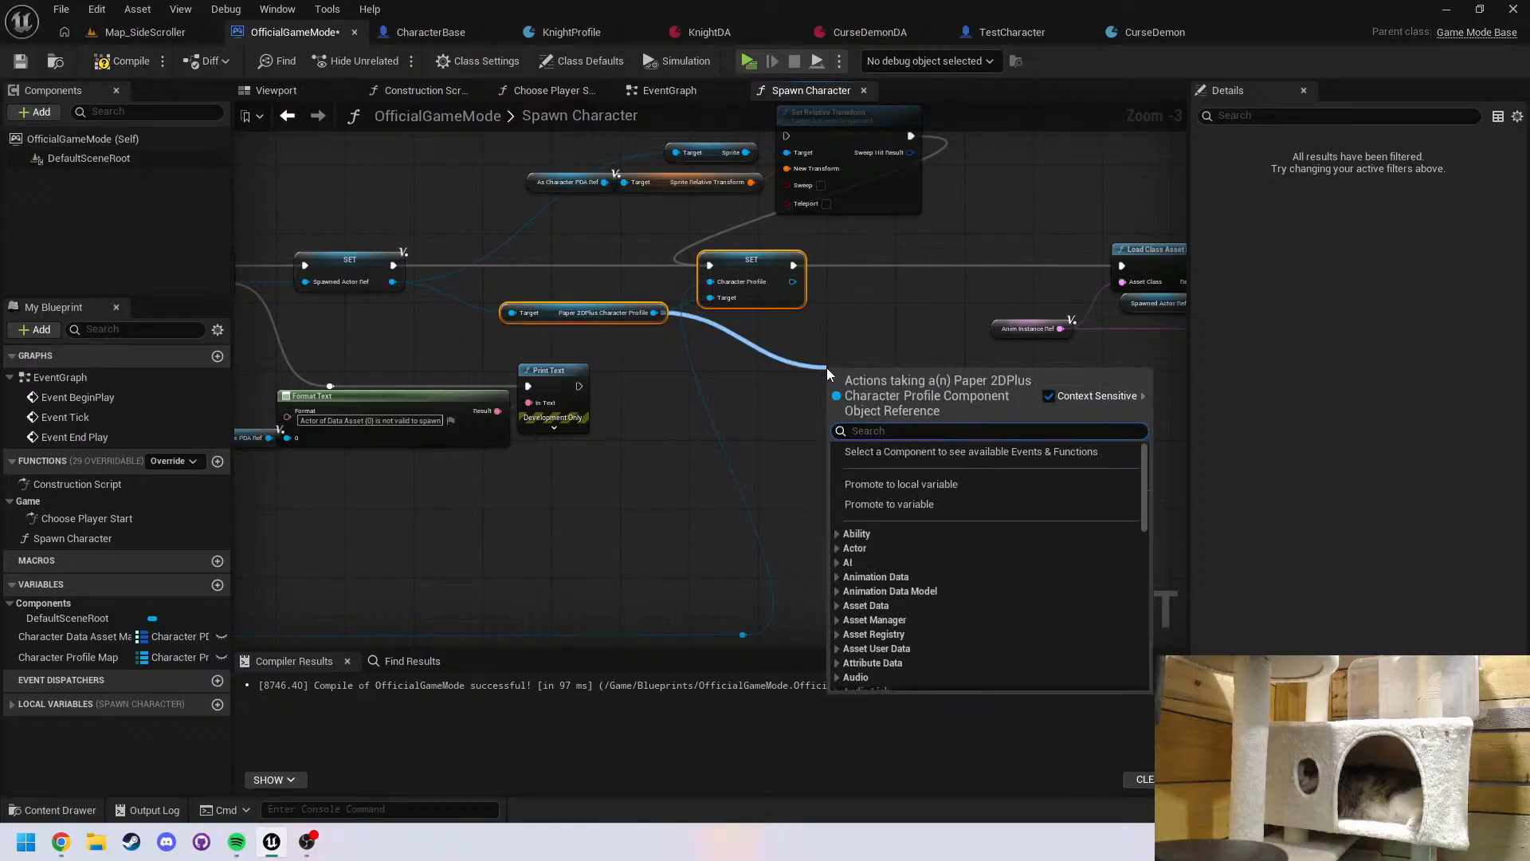
pyautogui.write('get trans')
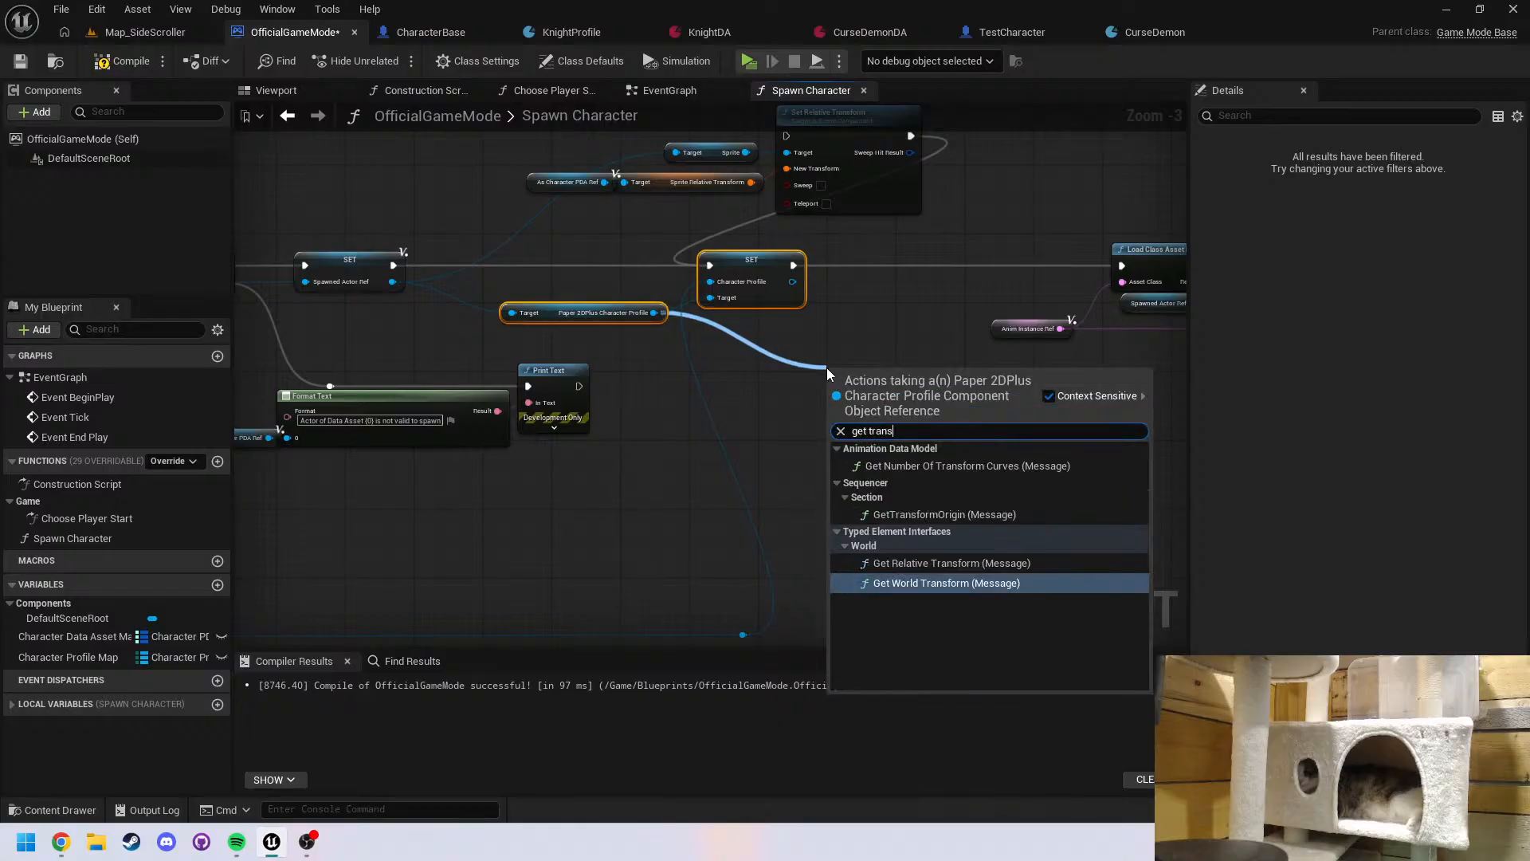
pyautogui.click(815, 406)
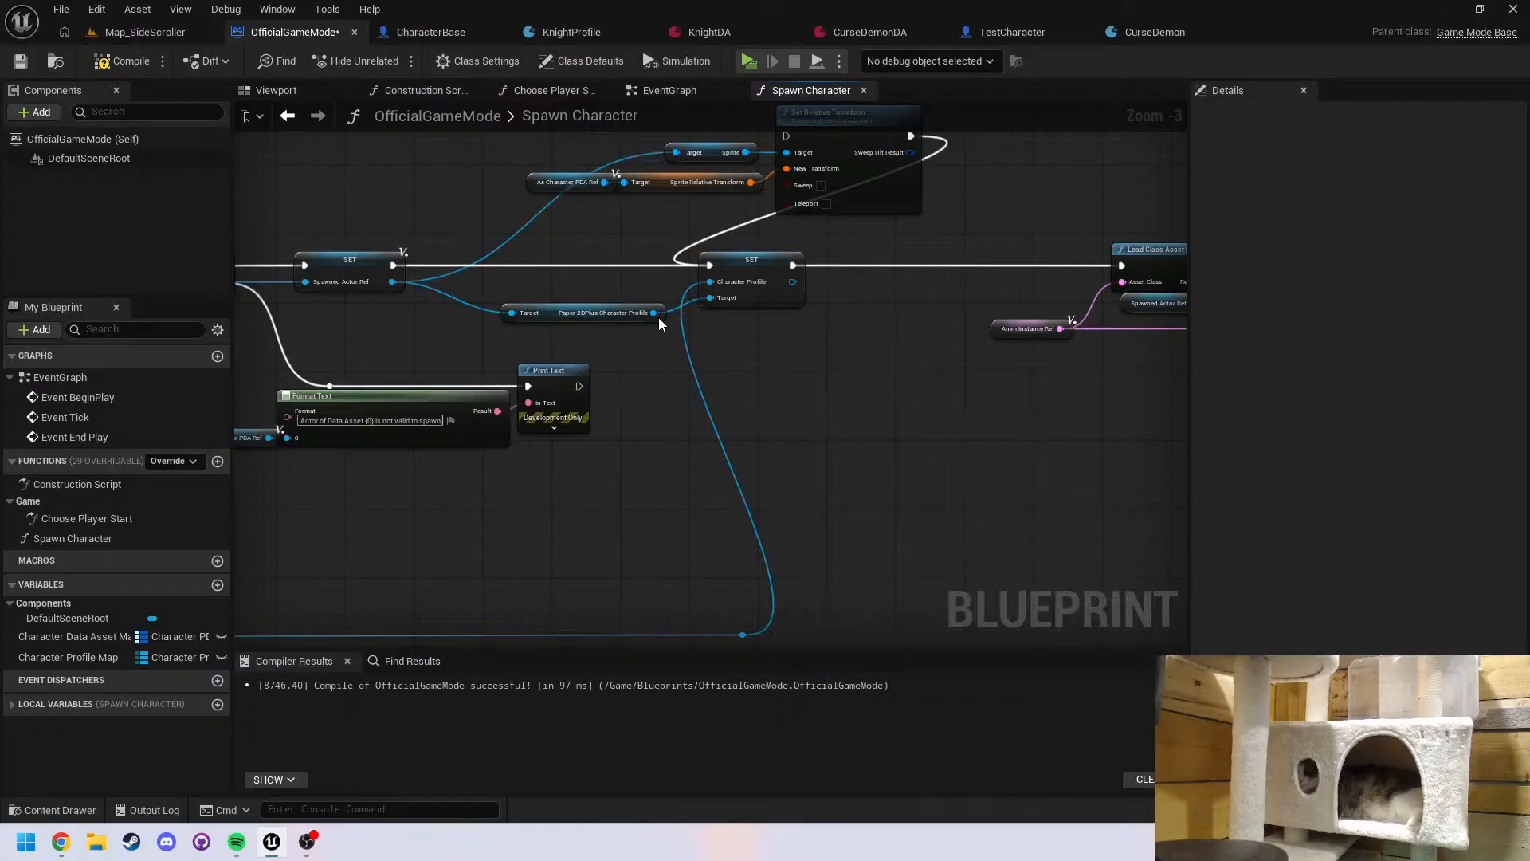
pyautogui.moveTo(655, 313); pyautogui.dragTo(743, 357)
pyautogui.write('get sca')
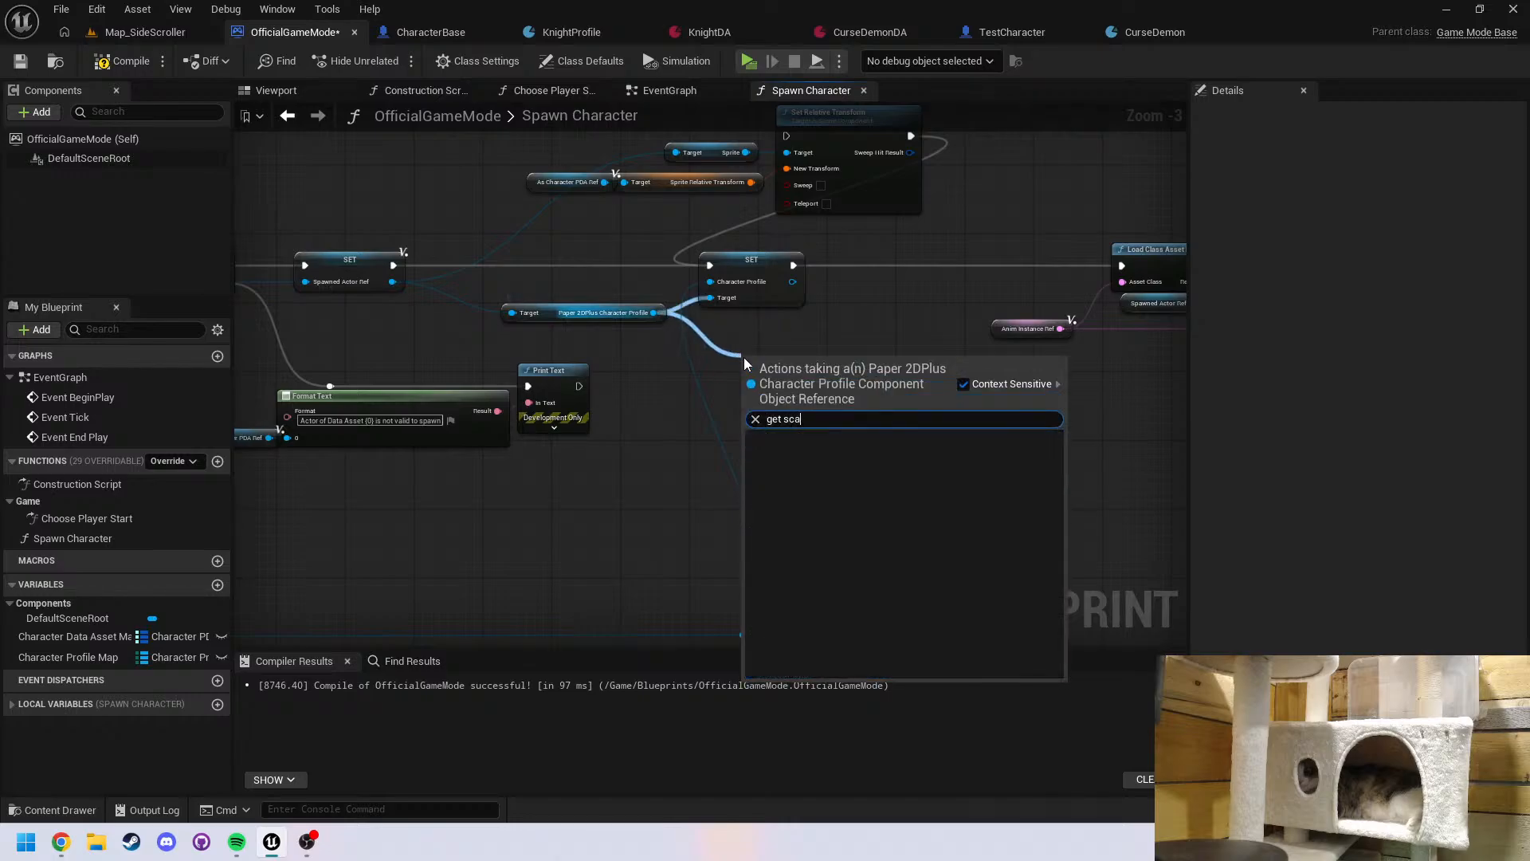
pyautogui.click(698, 343)
# Add a Get Character Profile node fed by the Paper 2DPlus Character Profile component, below the Character Profile SET node
pyautogui.scroll(3, 681, 360)
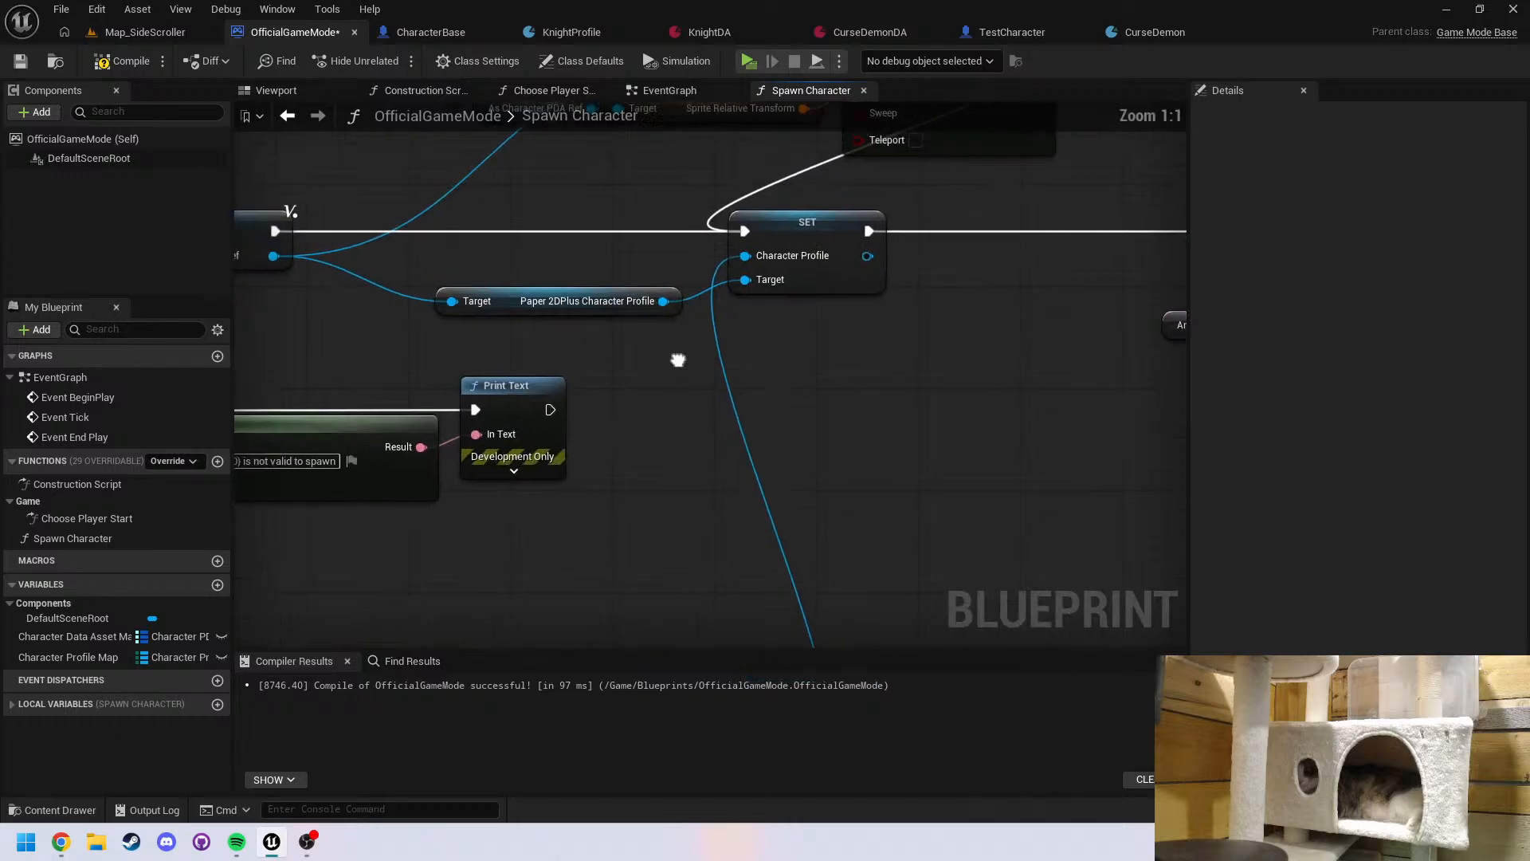
pyautogui.scroll(-1, 678, 361)
pyautogui.scroll(1, 686, 388)
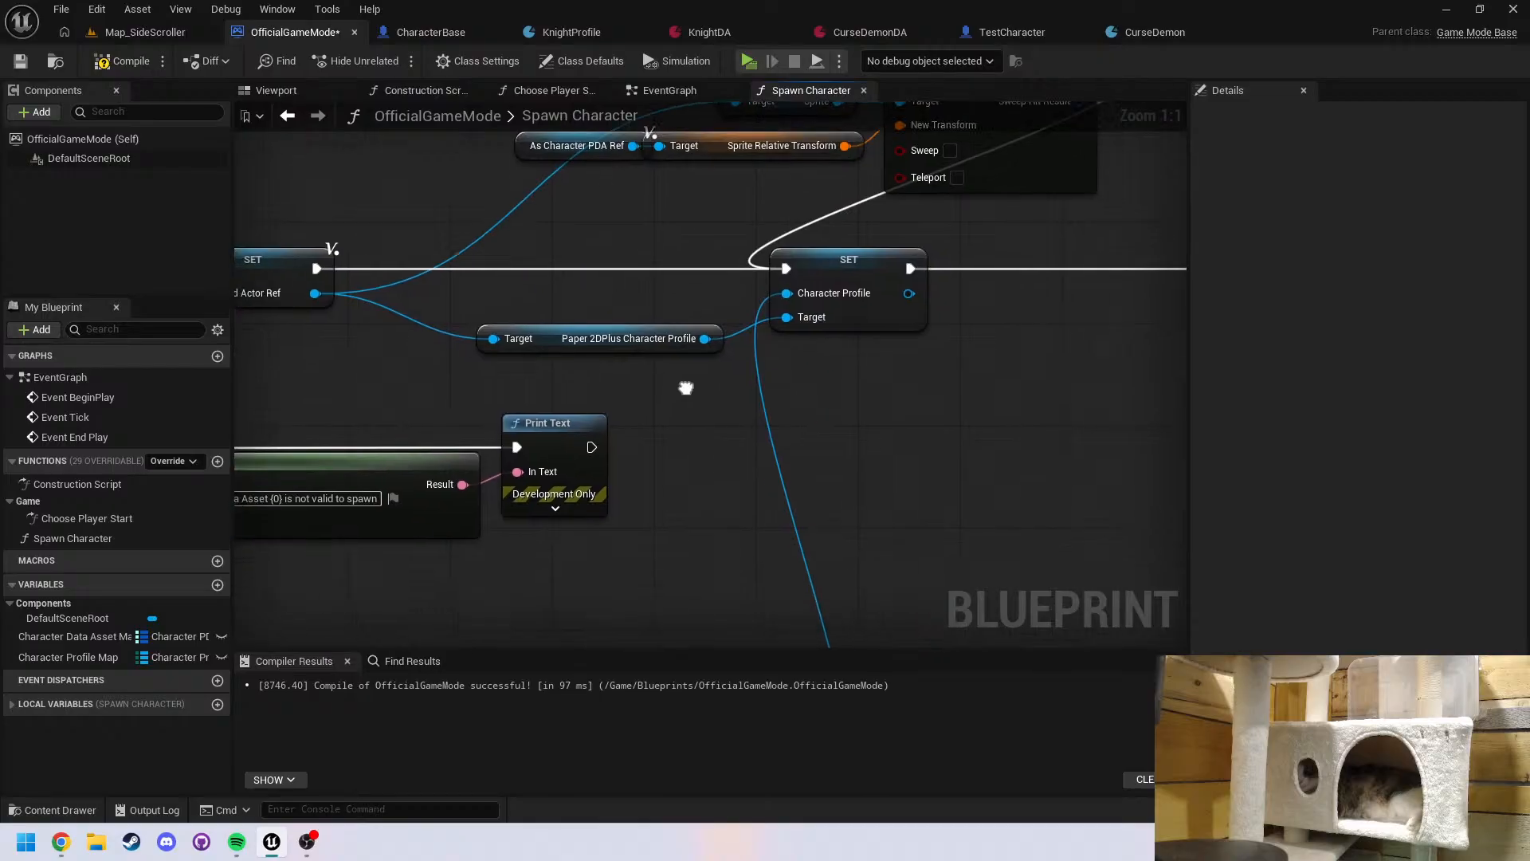
pyautogui.moveTo(686, 388); pyautogui.dragTo(642, 385, button='right')
pyautogui.moveTo(661, 335); pyautogui.dragTo(720, 394)
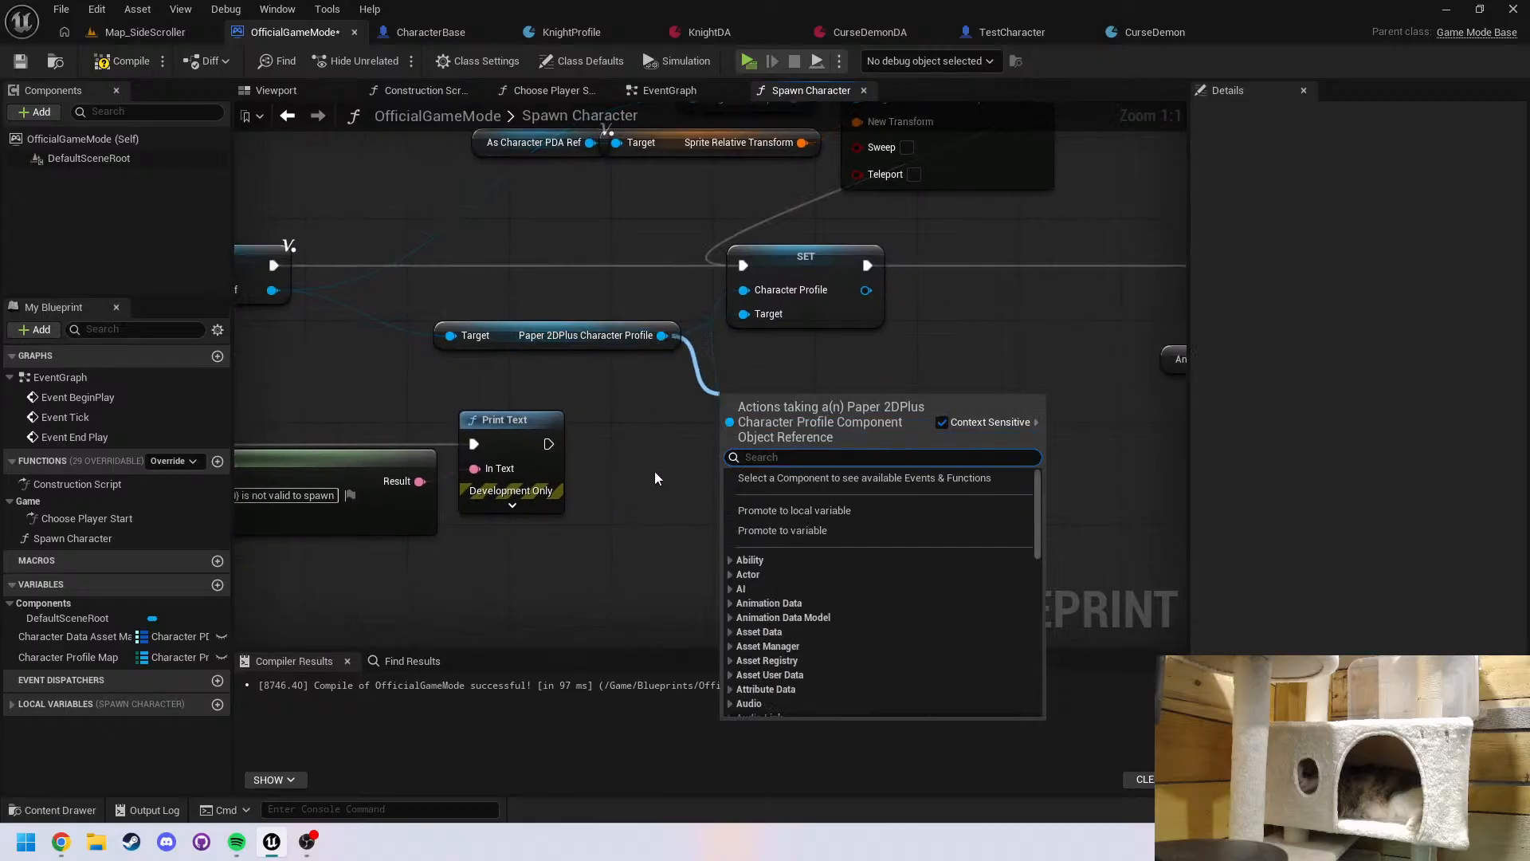
pyautogui.write('get ')
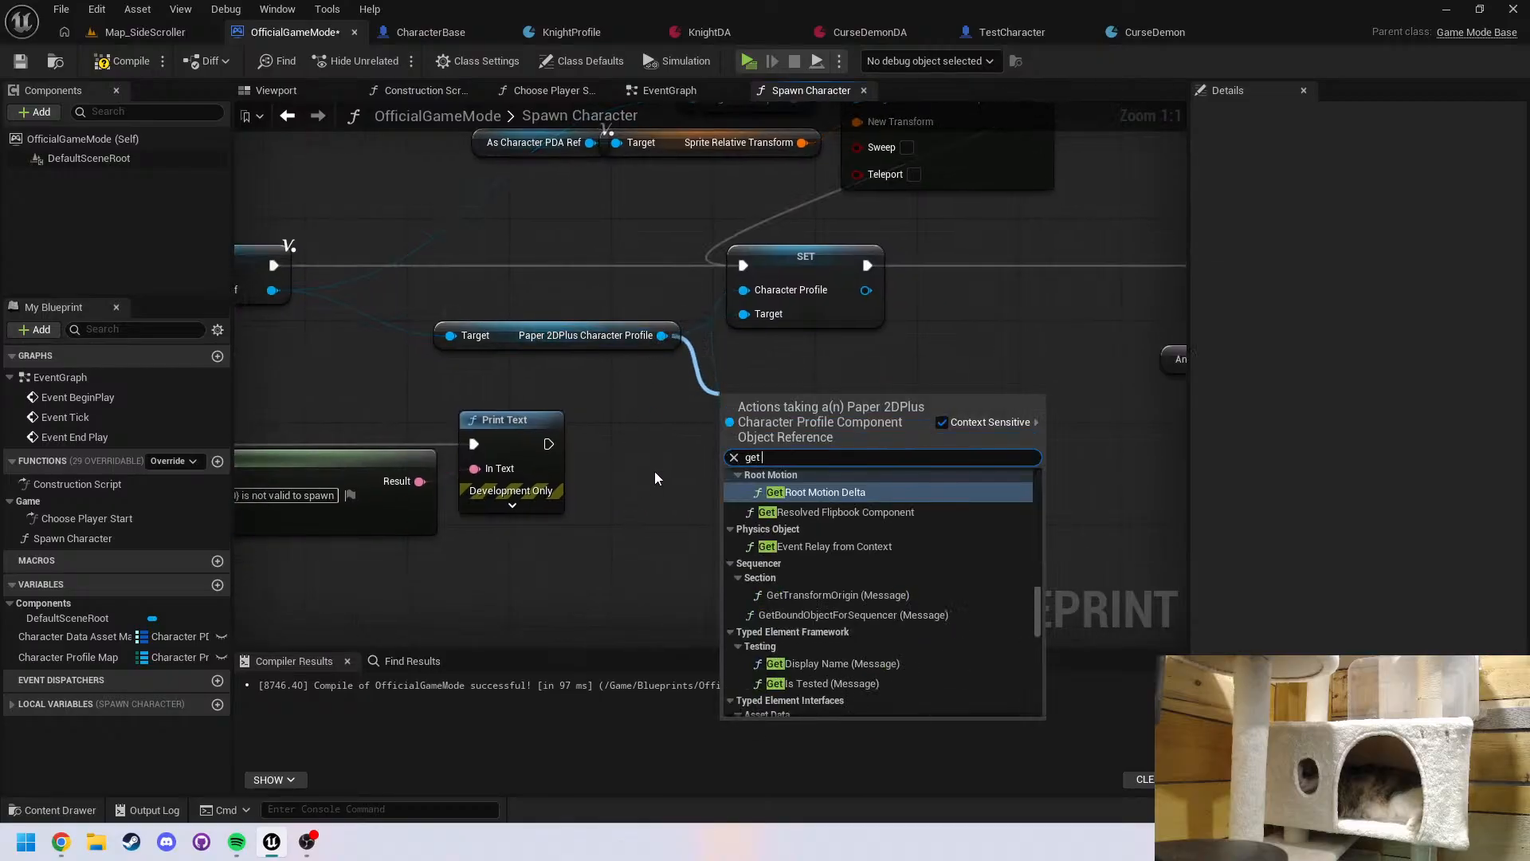
pyautogui.write('prof')
pyautogui.press('Return')
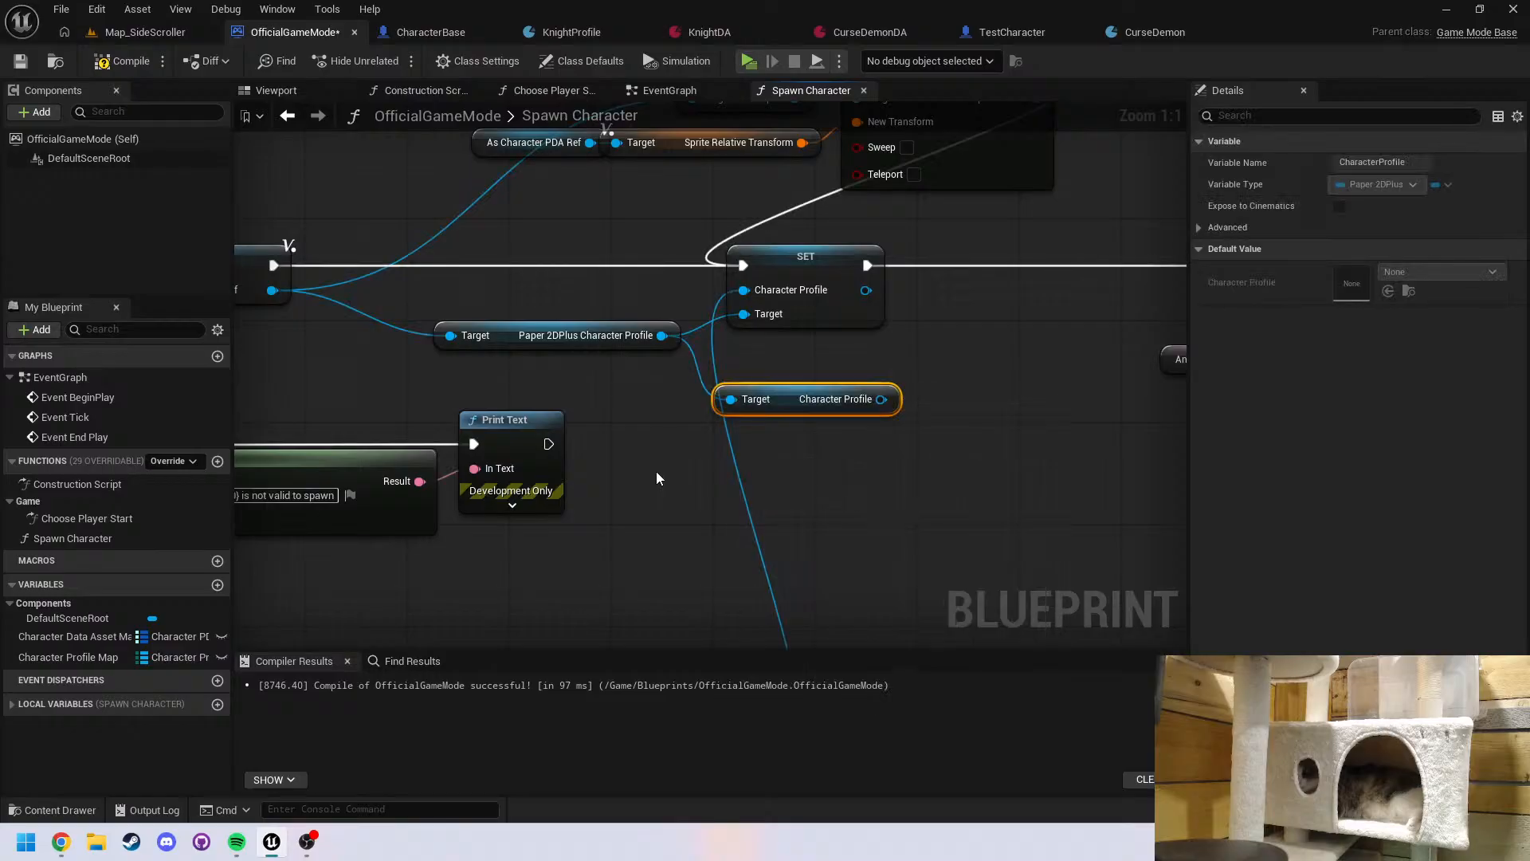
# Search the Character Profile output's available actions for "get trans", and return to the CurseDemon profile
pyautogui.moveTo(881, 400); pyautogui.dragTo(957, 445)
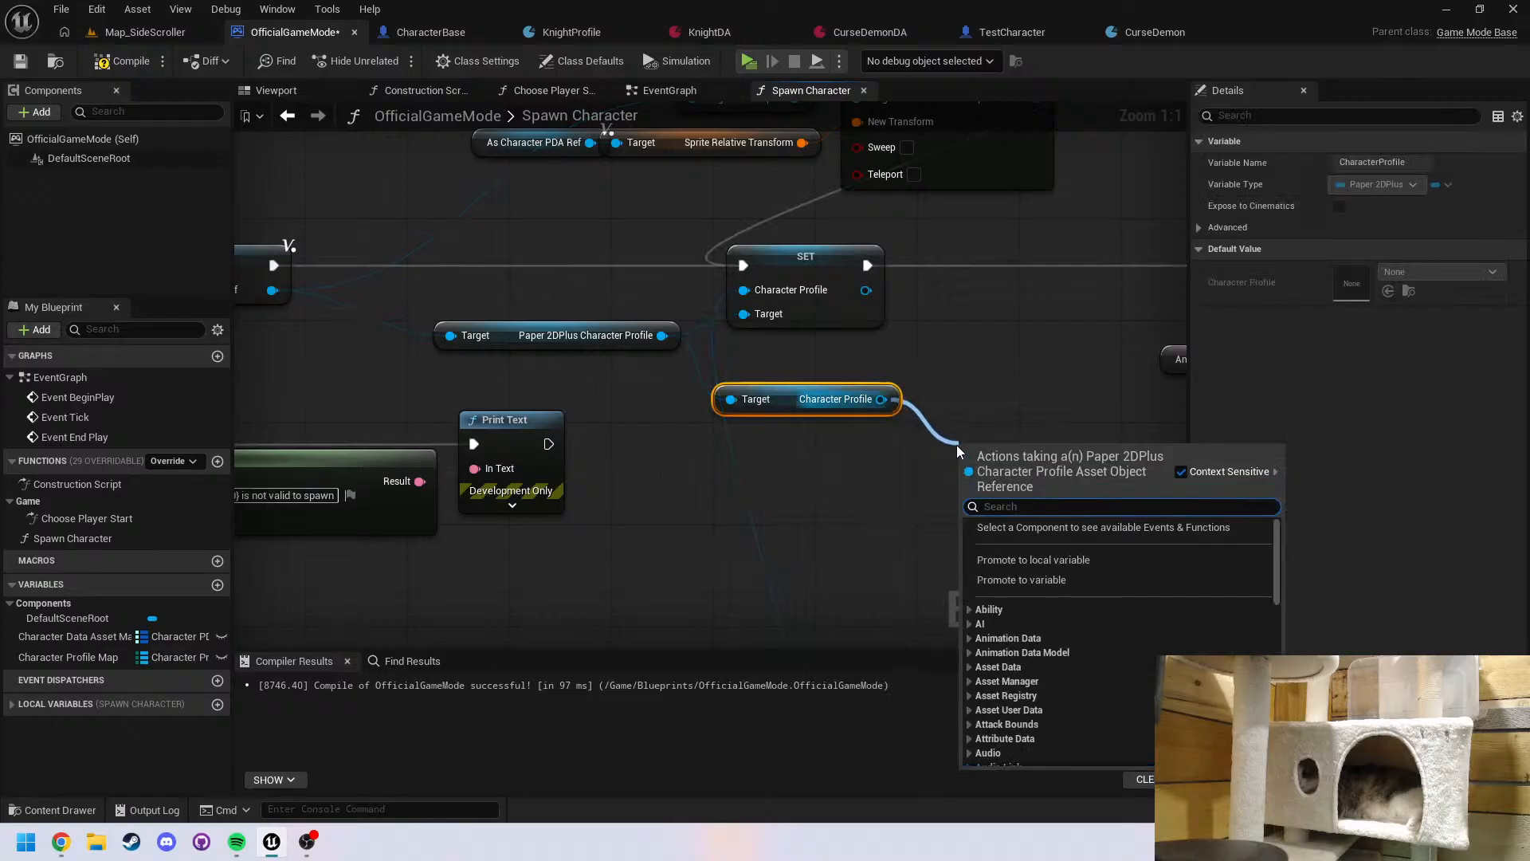
pyautogui.write('get trans')
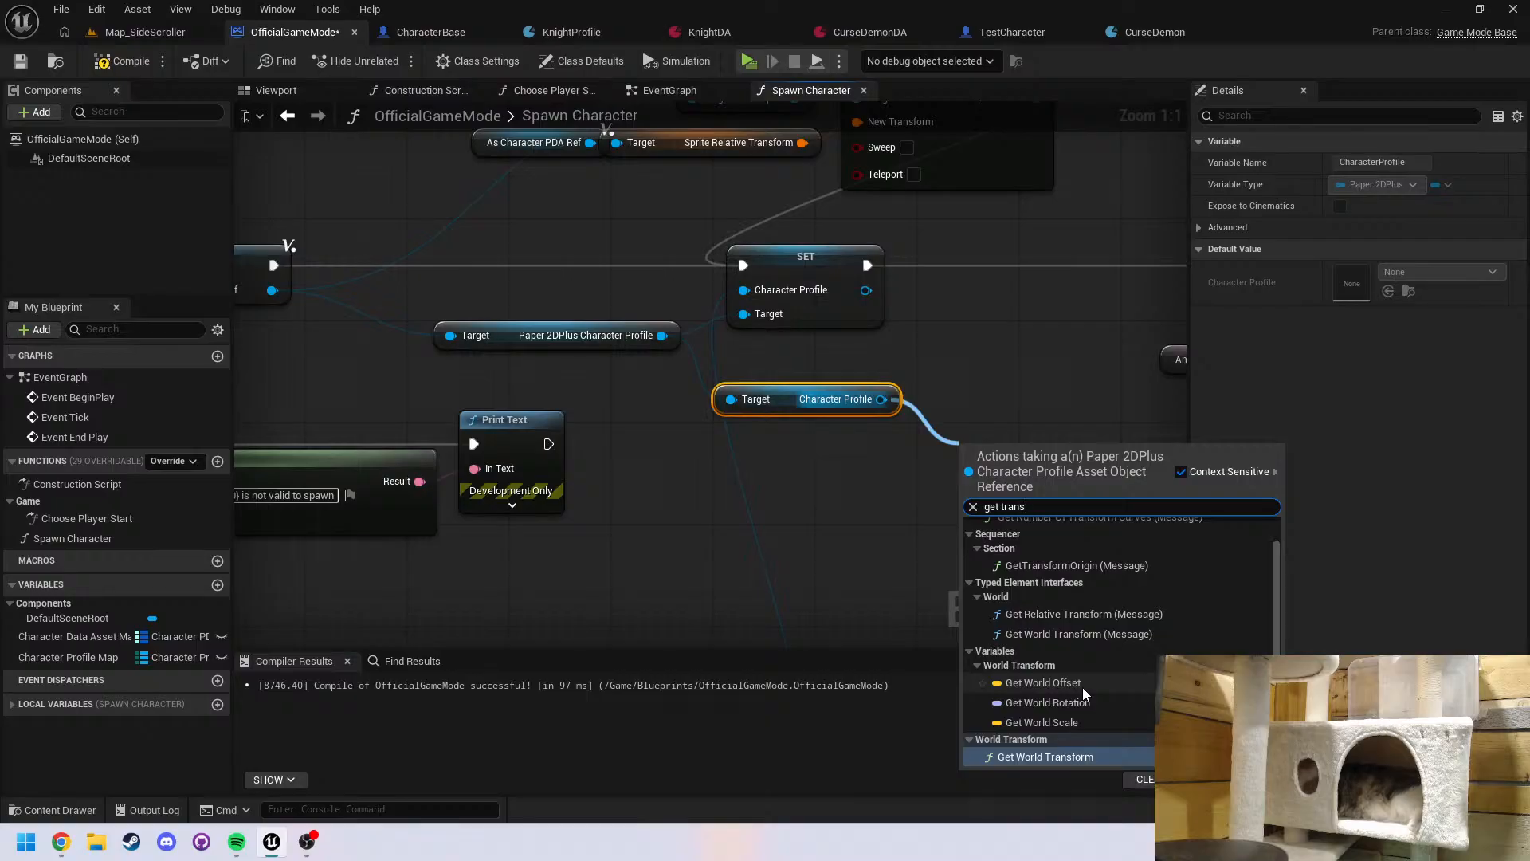
pyautogui.click(1140, 36)
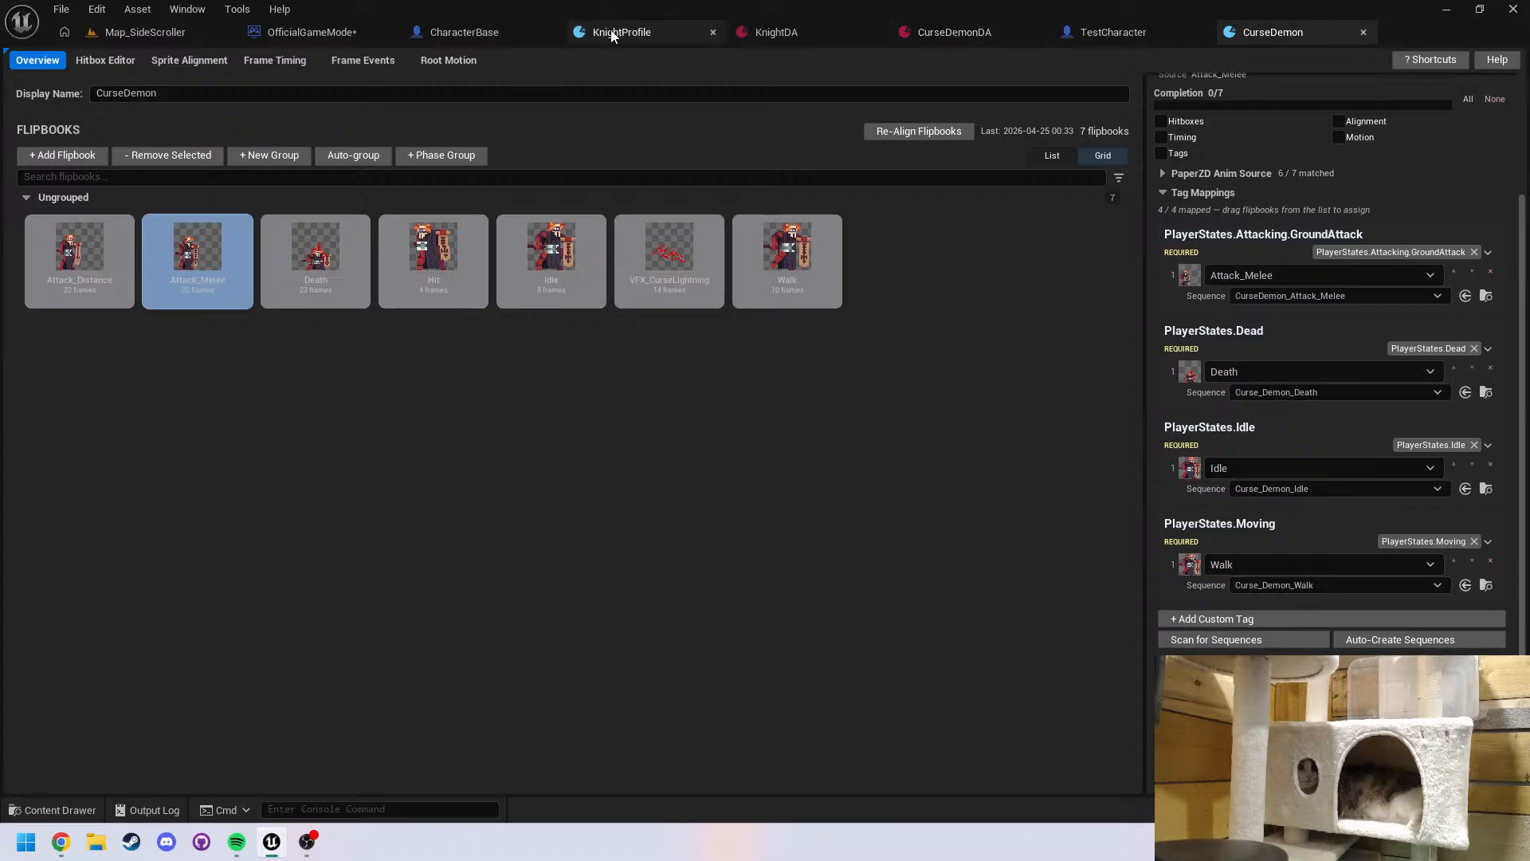
# Add a World Scale getter from the Character Profile output in OfficialGameMode's Spawn Character function
pyautogui.click(310, 32)
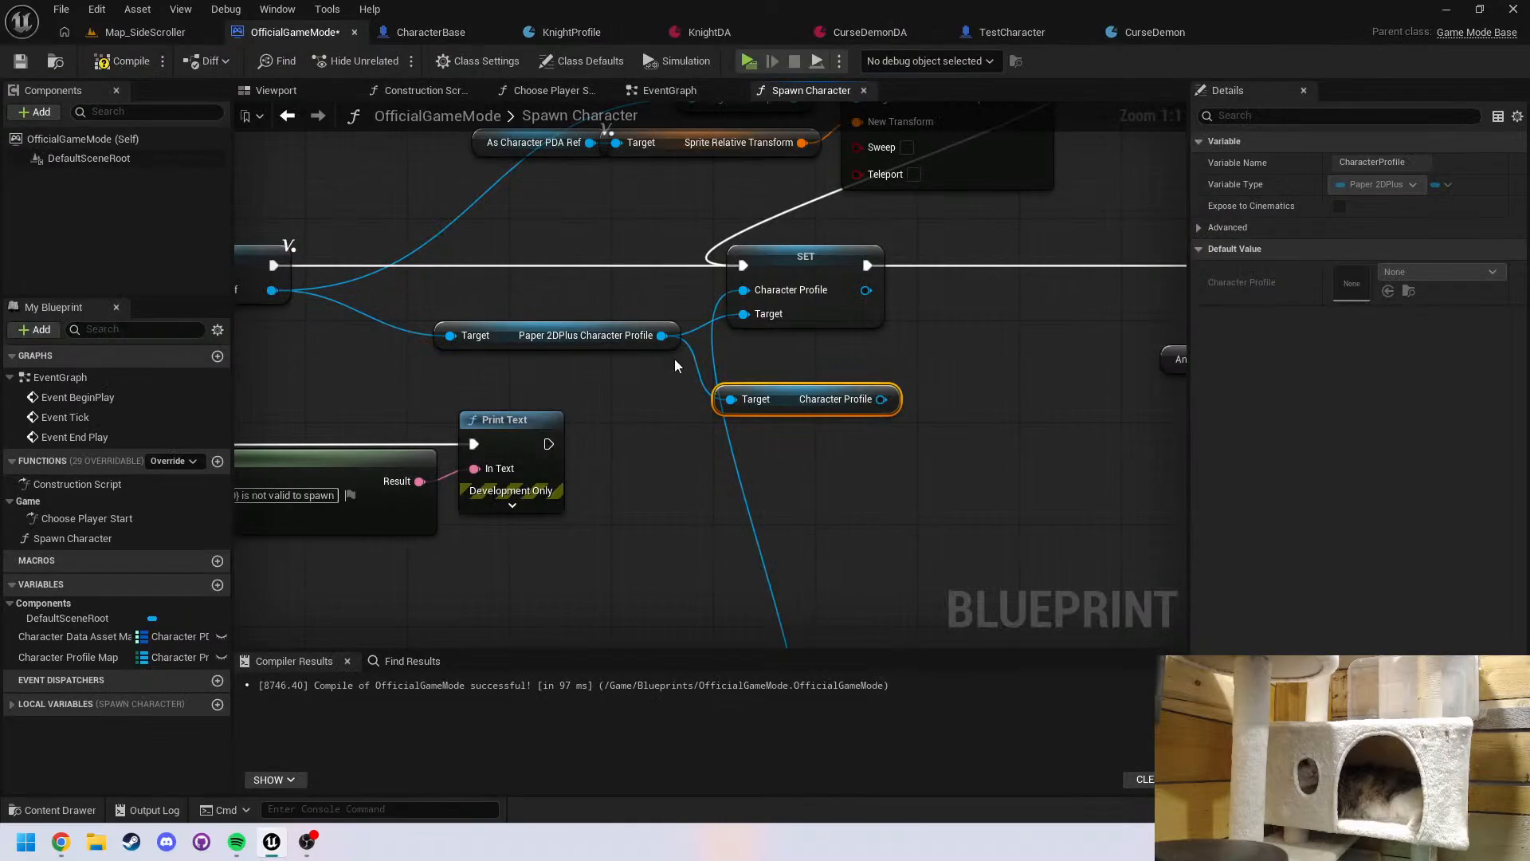
pyautogui.moveTo(880, 400); pyautogui.dragTo(924, 422)
pyautogui.write('get sca')
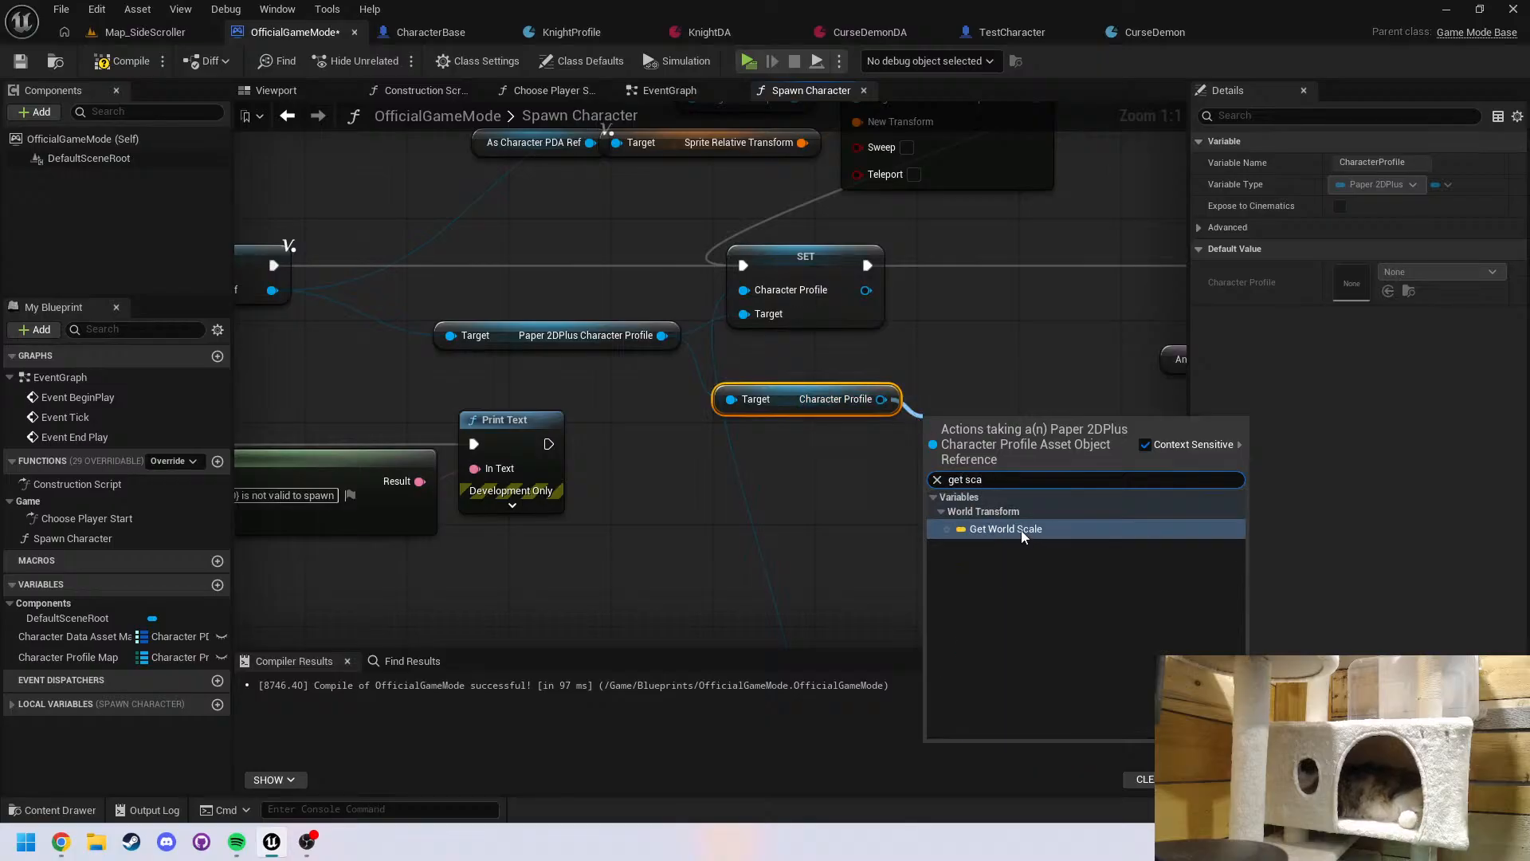
pyautogui.click(1014, 530)
pyautogui.moveTo(985, 514); pyautogui.dragTo(884, 542, button='right')
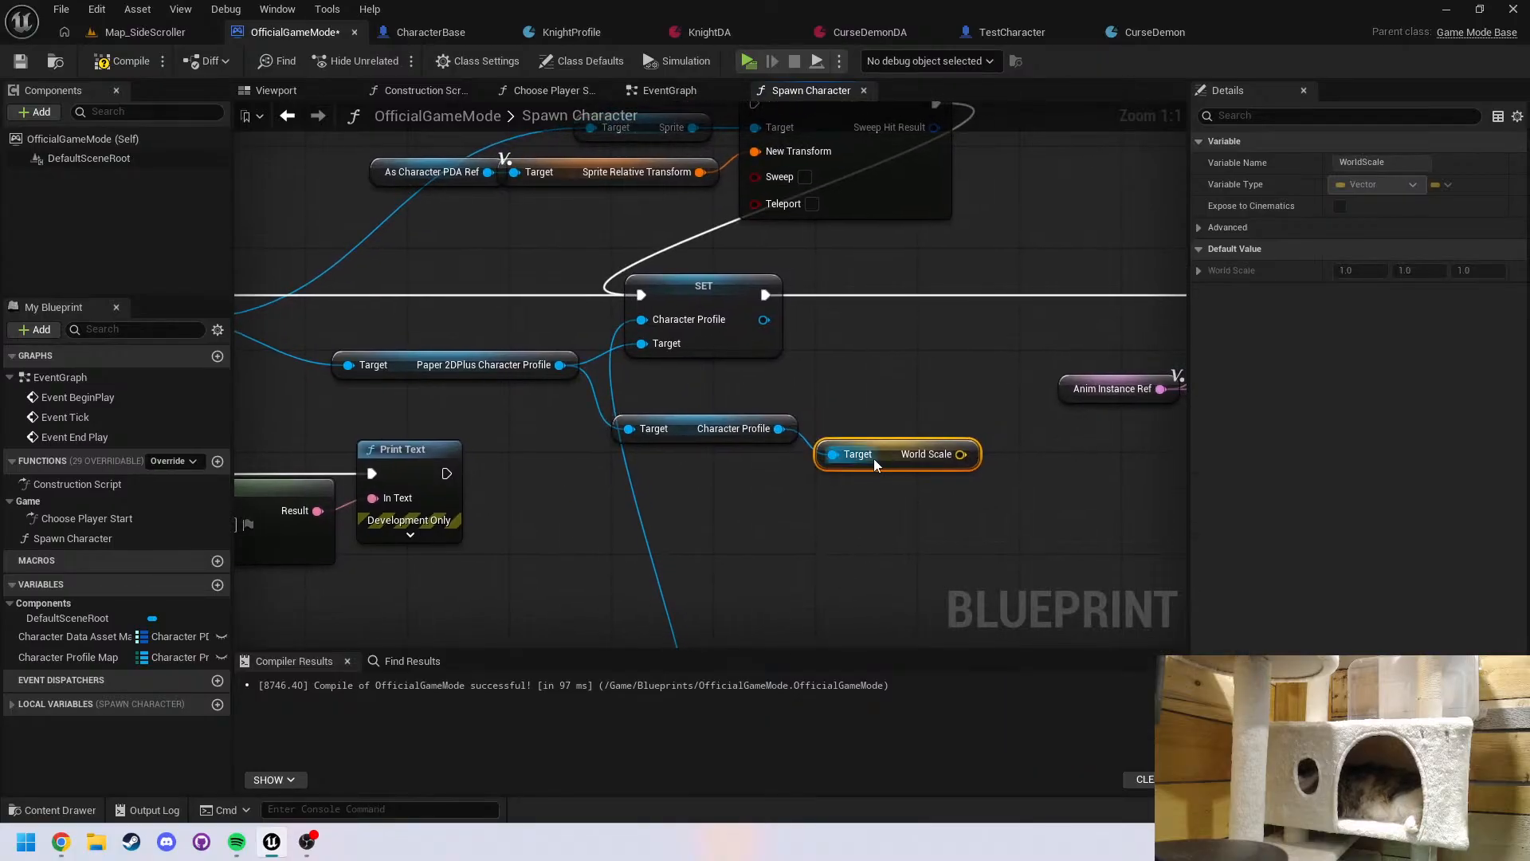
pyautogui.moveTo(833, 455); pyautogui.dragTo(849, 535)
pyautogui.press('Escape')
# Add a Make Transform node from World Scale, feeding only its Scale input and leaving Location disconnected
pyautogui.moveTo(961, 455); pyautogui.dragTo(1019, 468)
pyautogui.write('make tra')
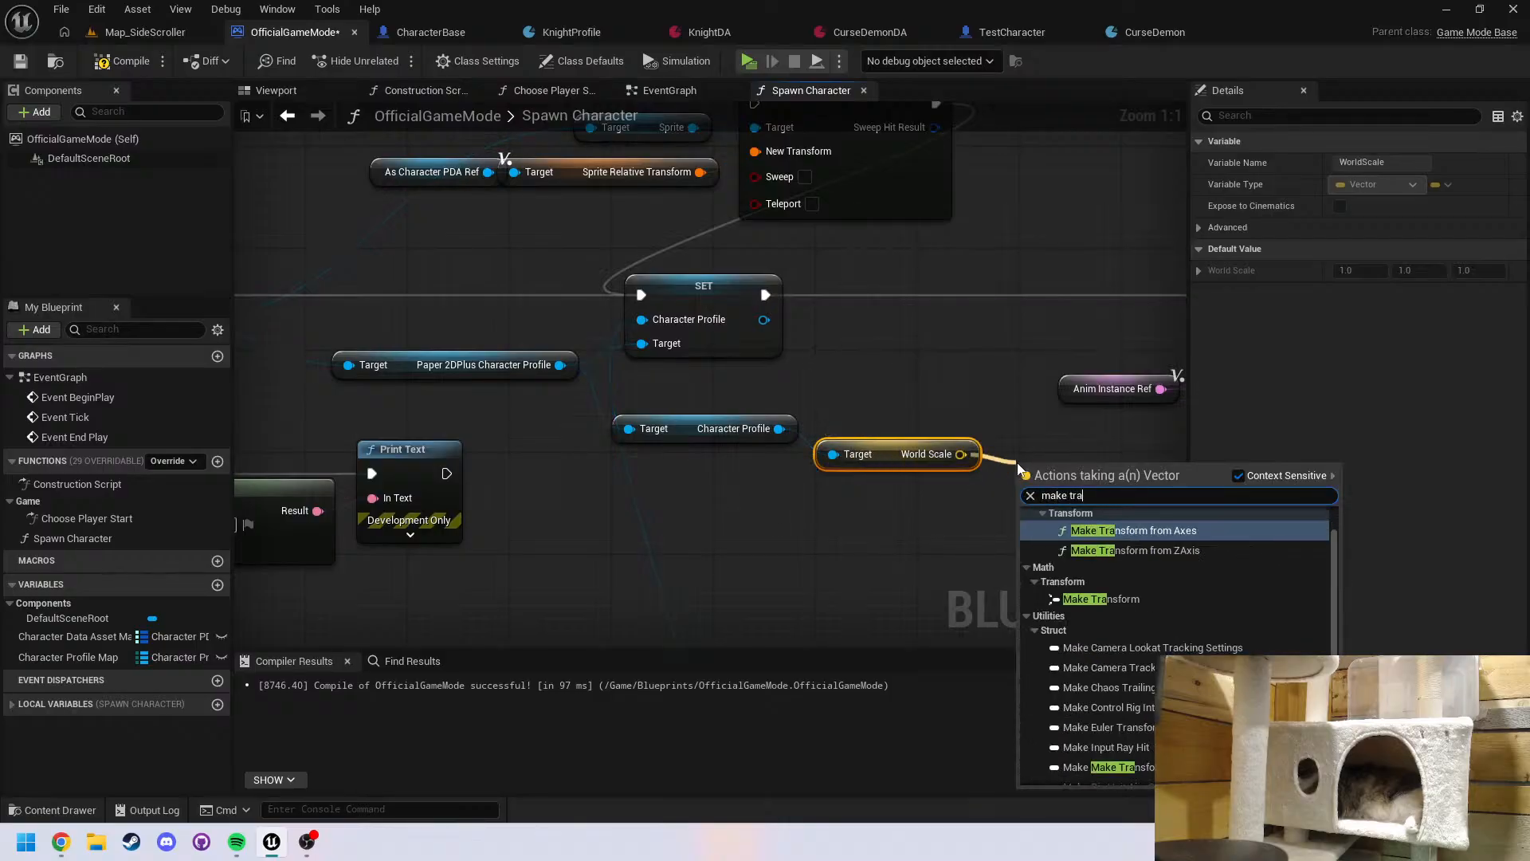
pyautogui.write('n')
pyautogui.click(1151, 607)
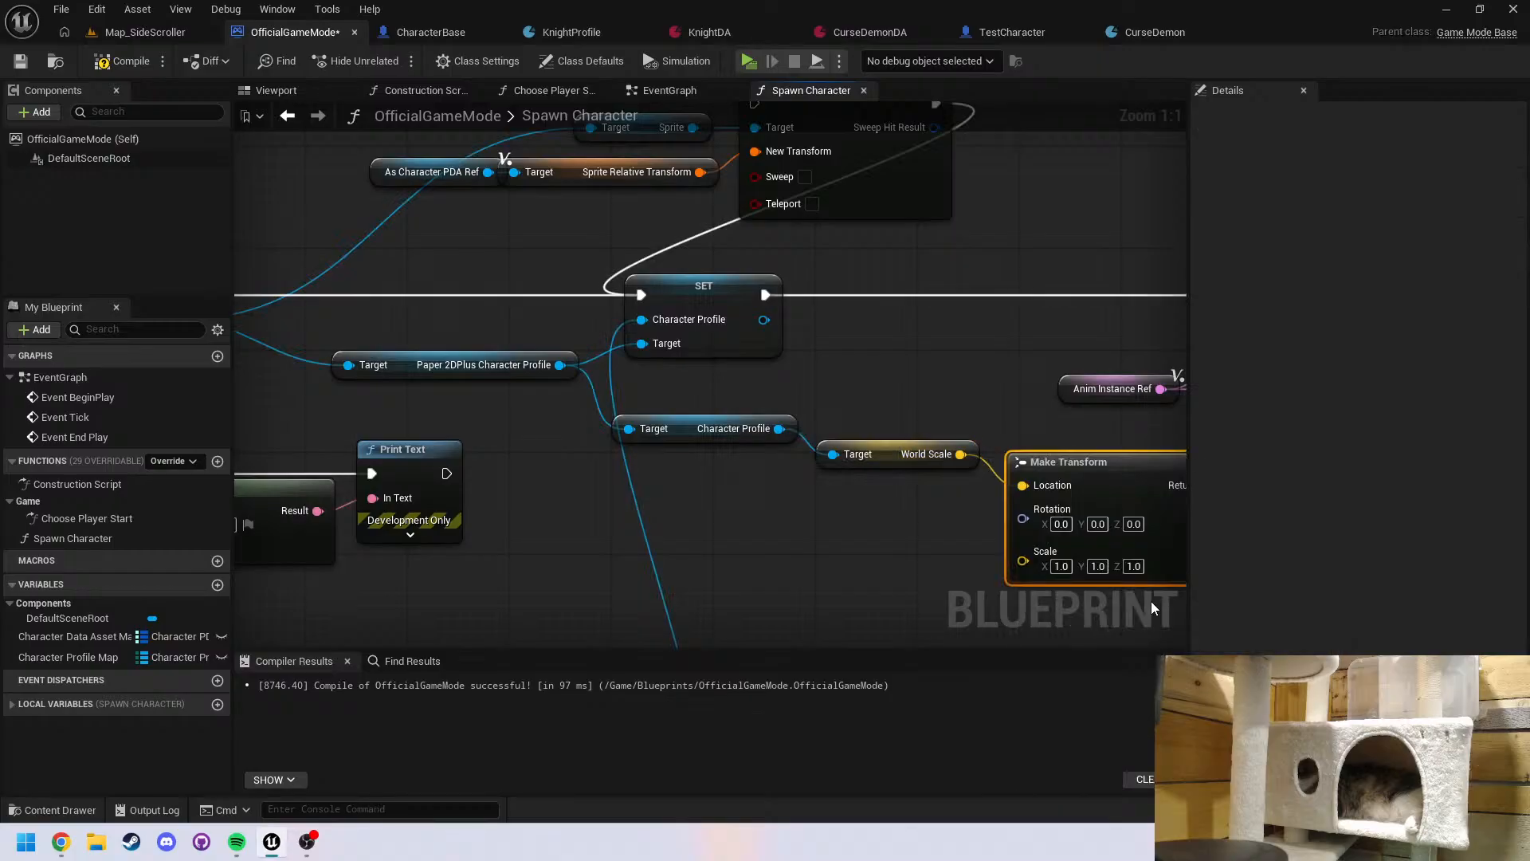
pyautogui.moveTo(1151, 601); pyautogui.dragTo(1016, 605, button='right')
pyautogui.moveTo(828, 457); pyautogui.dragTo(888, 572)
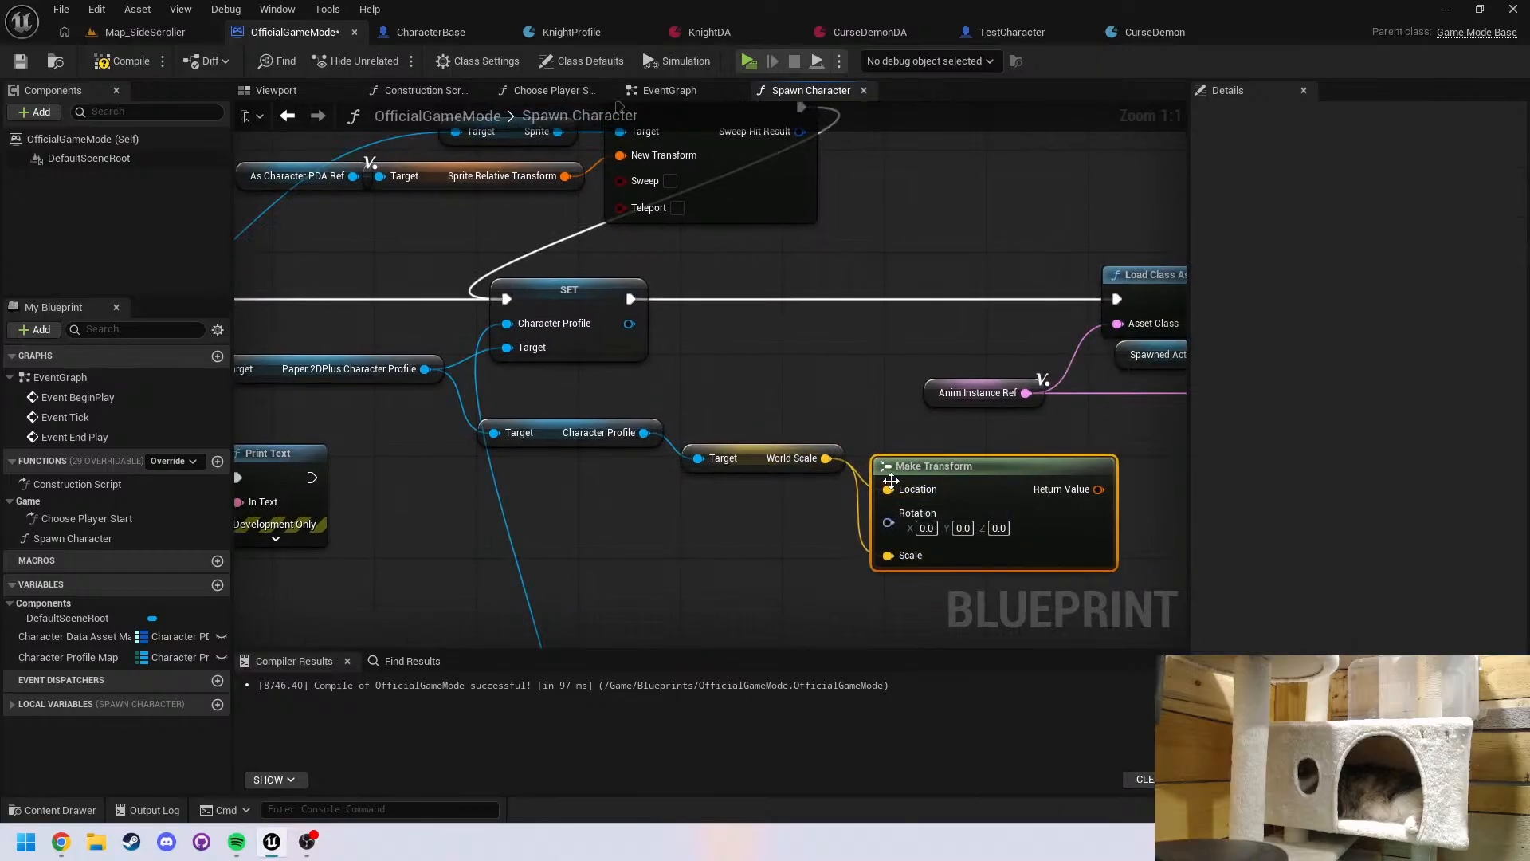
pyautogui.keyDown('alt'); pyautogui.click(889, 487); pyautogui.keyUp('alt')
# Add a World Rotation getter from the Character Profile output and connect it to Make Transform's Rotation
pyautogui.moveTo(644, 432); pyautogui.dragTo(706, 555)
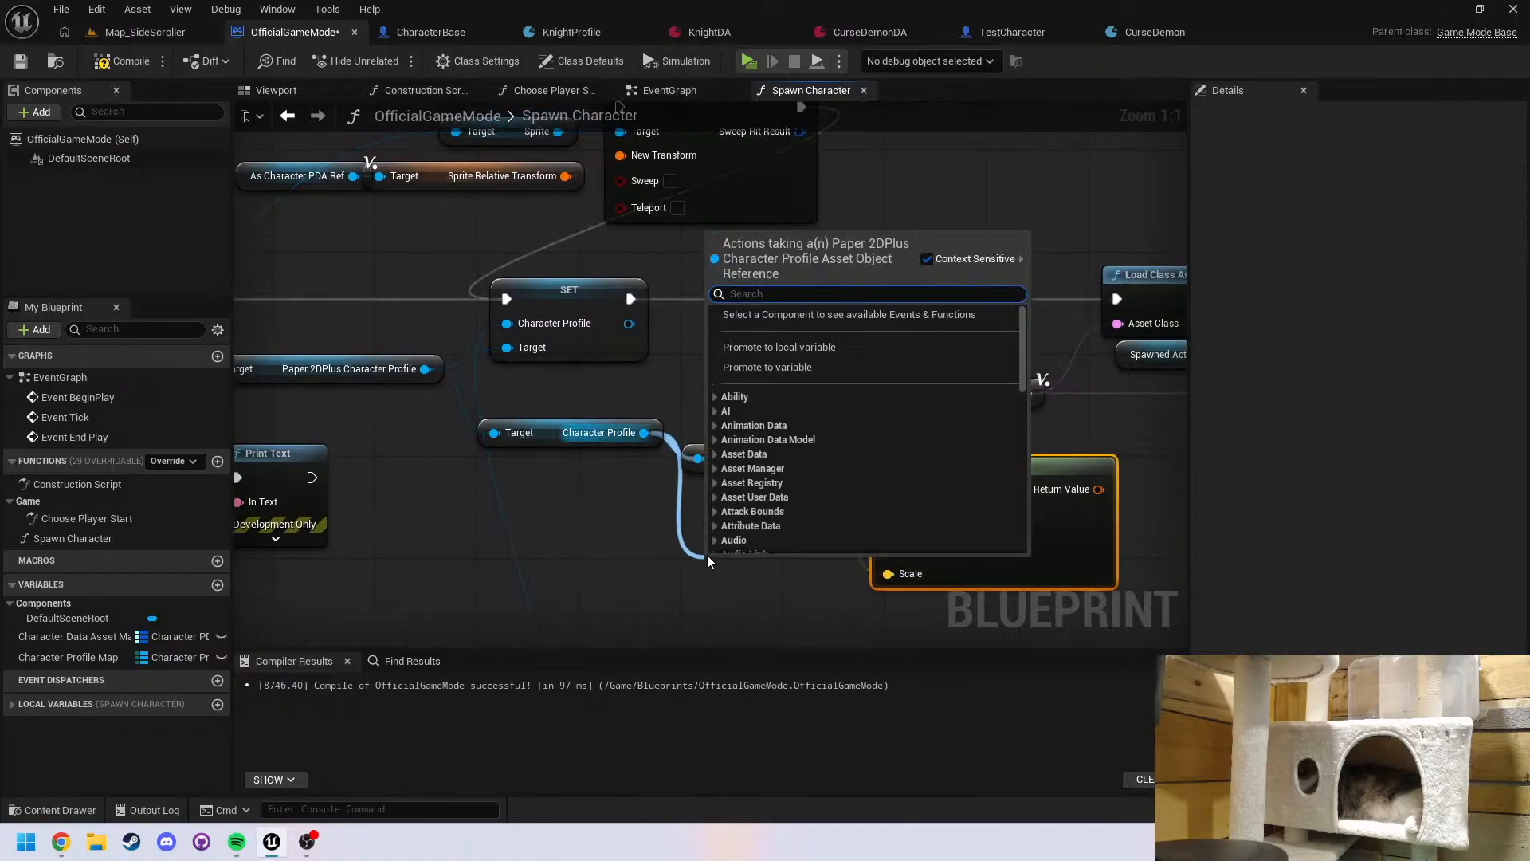
pyautogui.write('rotat')
pyautogui.press('Return')
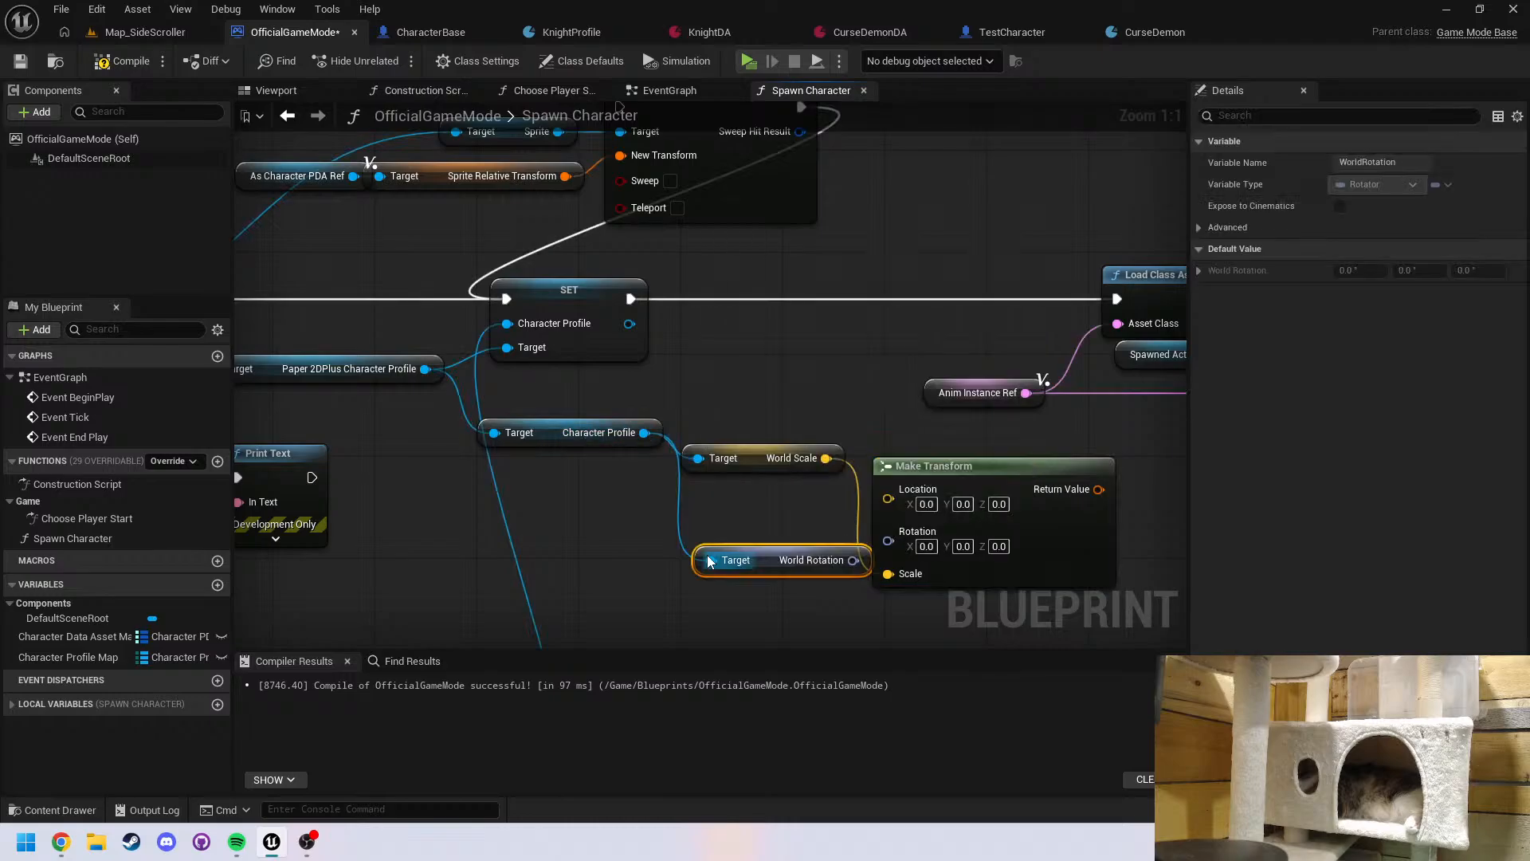
# Add a World Offset getter from the Character Profile output
pyautogui.moveTo(644, 432); pyautogui.dragTo(653, 518)
pyautogui.write('locatio')
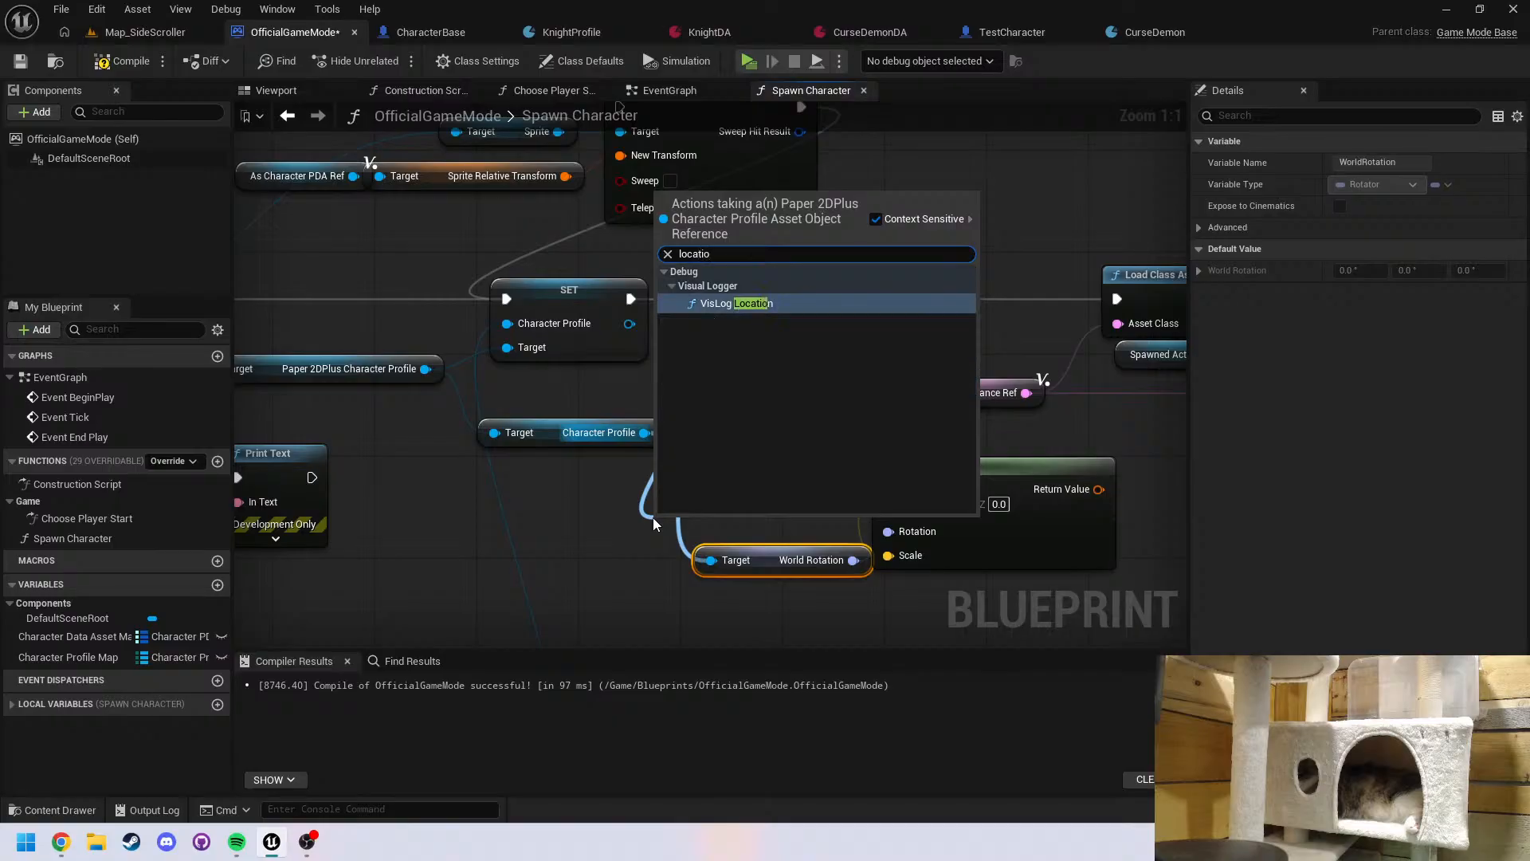
pyautogui.hotkey('ctrl', 'a')
pyautogui.write('get pos')
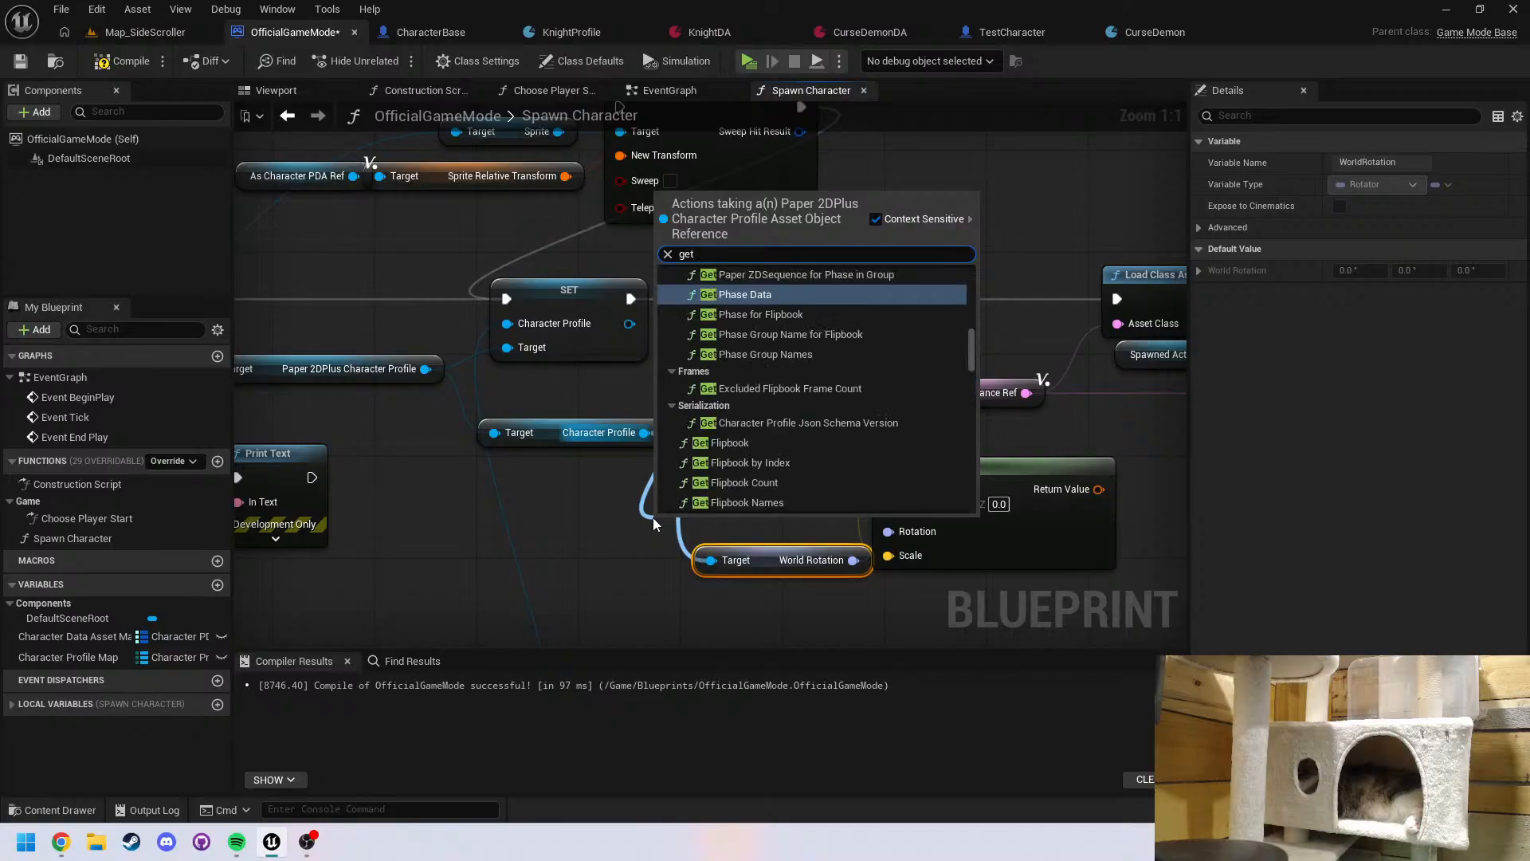
pyautogui.press('BackSpace')
pyautogui.press('BackSpace')
pyautogui.press('BackSpace')
pyautogui.press('BackSpace')
pyautogui.scroll(-3, 770, 465)
pyautogui.scroll(-3, 770, 465)
pyautogui.moveTo(973, 376); pyautogui.dragTo(982, 507)
pyautogui.click(741, 431)
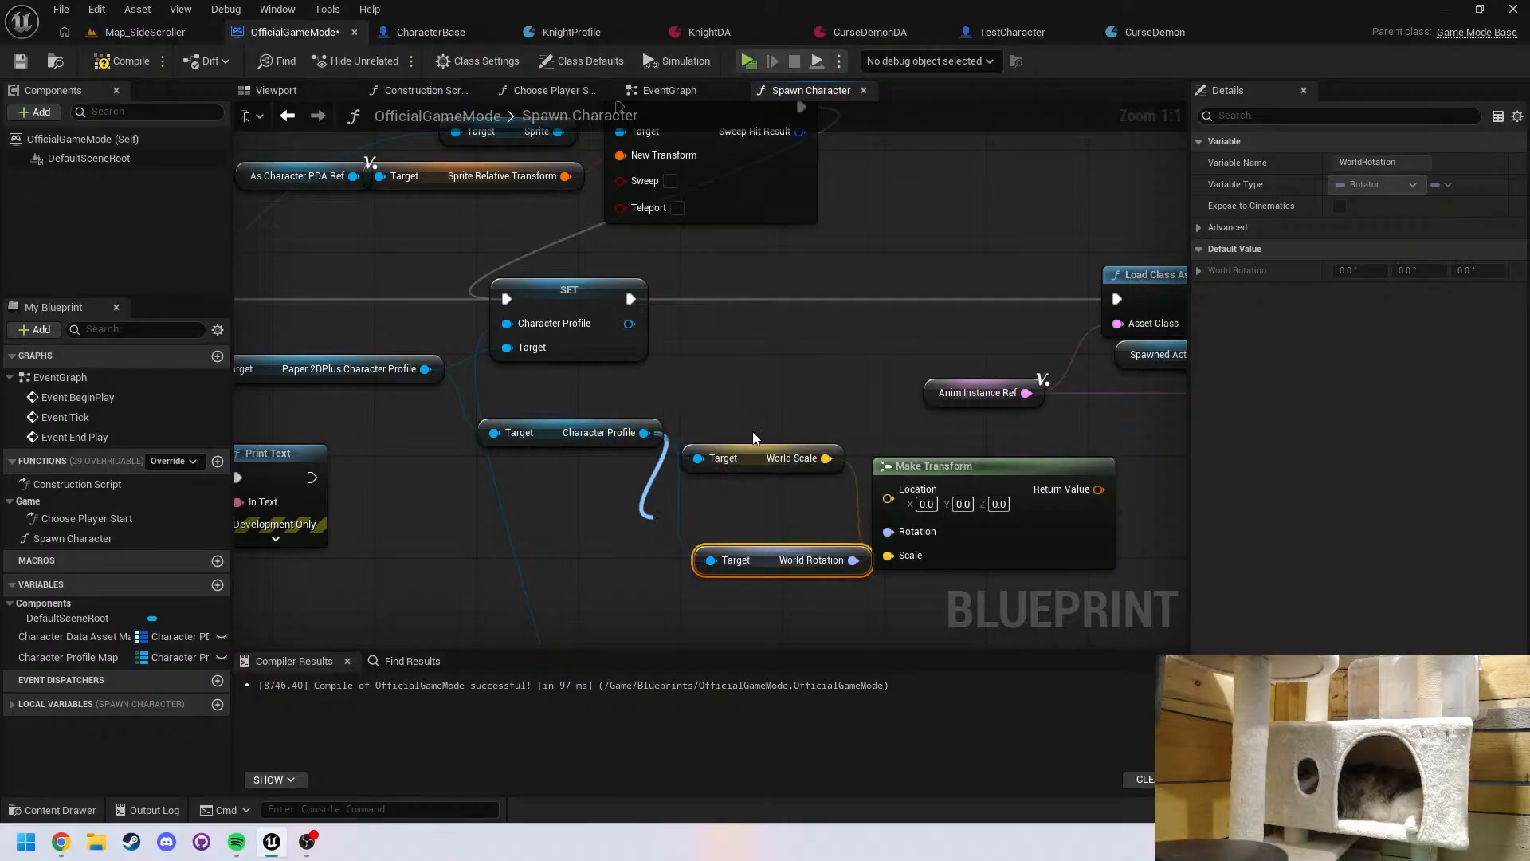
# Wire World Offset into Make Transform's Location, feed its Return Value into Set Relative Transform's New Transform, and compile
pyautogui.moveTo(790, 521); pyautogui.dragTo(889, 501)
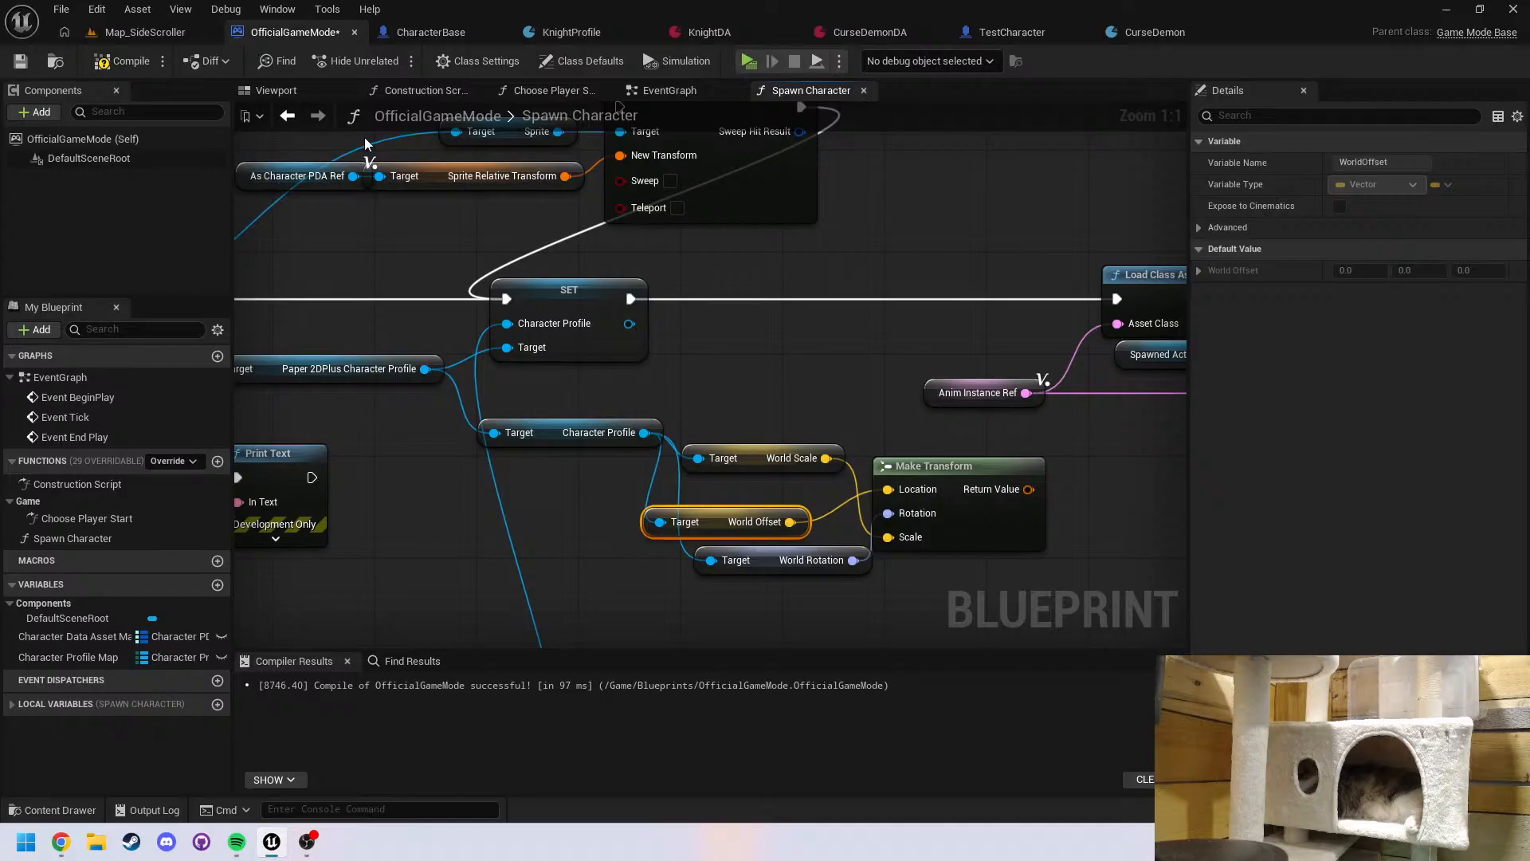
pyautogui.click(121, 62)
pyautogui.moveTo(1031, 490); pyautogui.dragTo(620, 155)
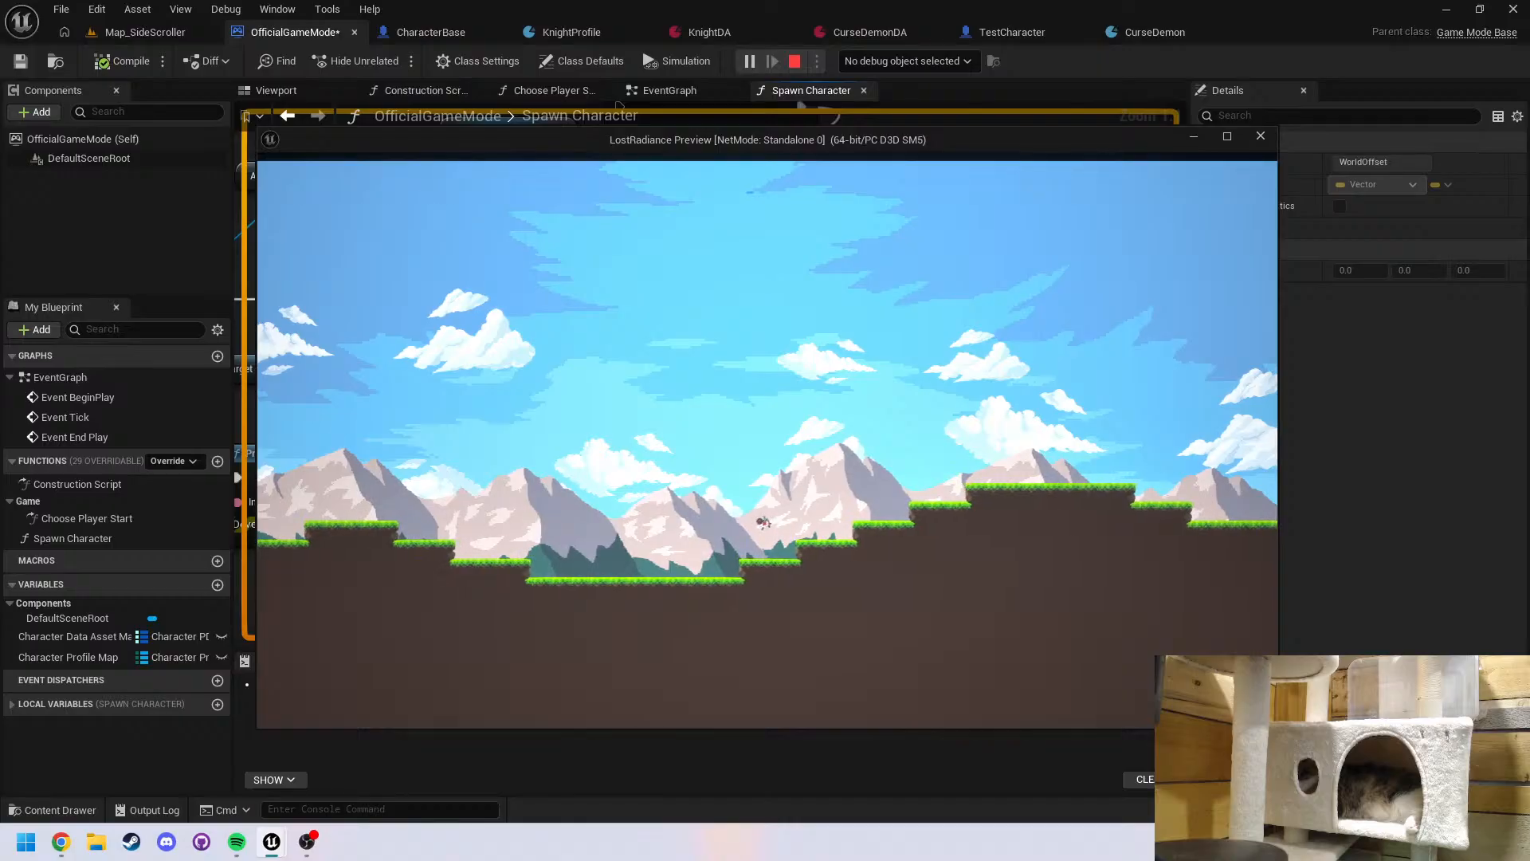
# Play-test the spawned character by running and jumping through the level to check its sprite size, and end the session
pyautogui.press('a')
pyautogui.press('space')
pyautogui.press('d')
pyautogui.press('space')
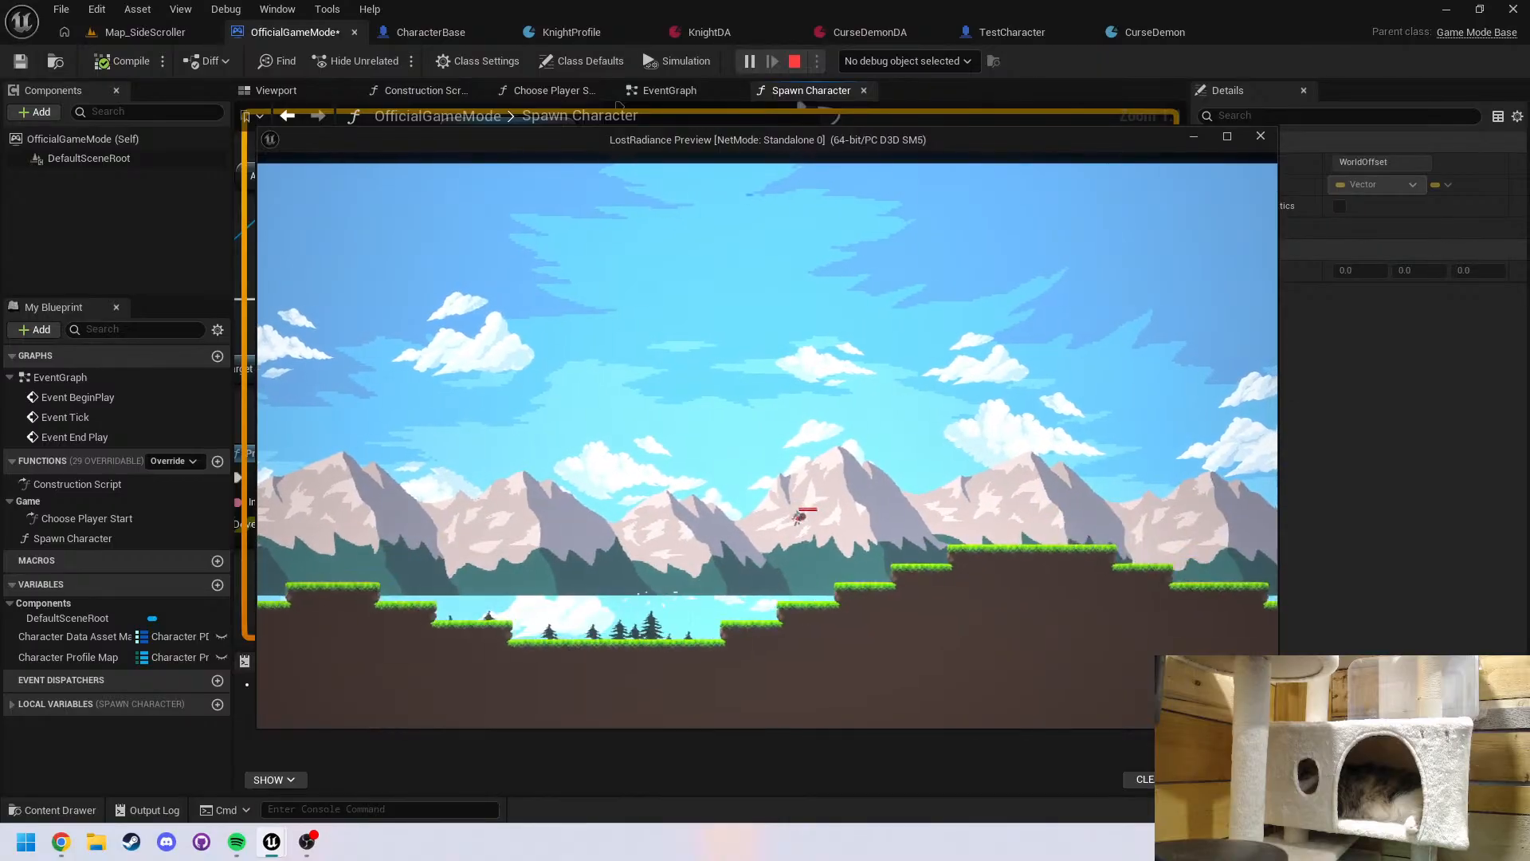
pyautogui.press('space')
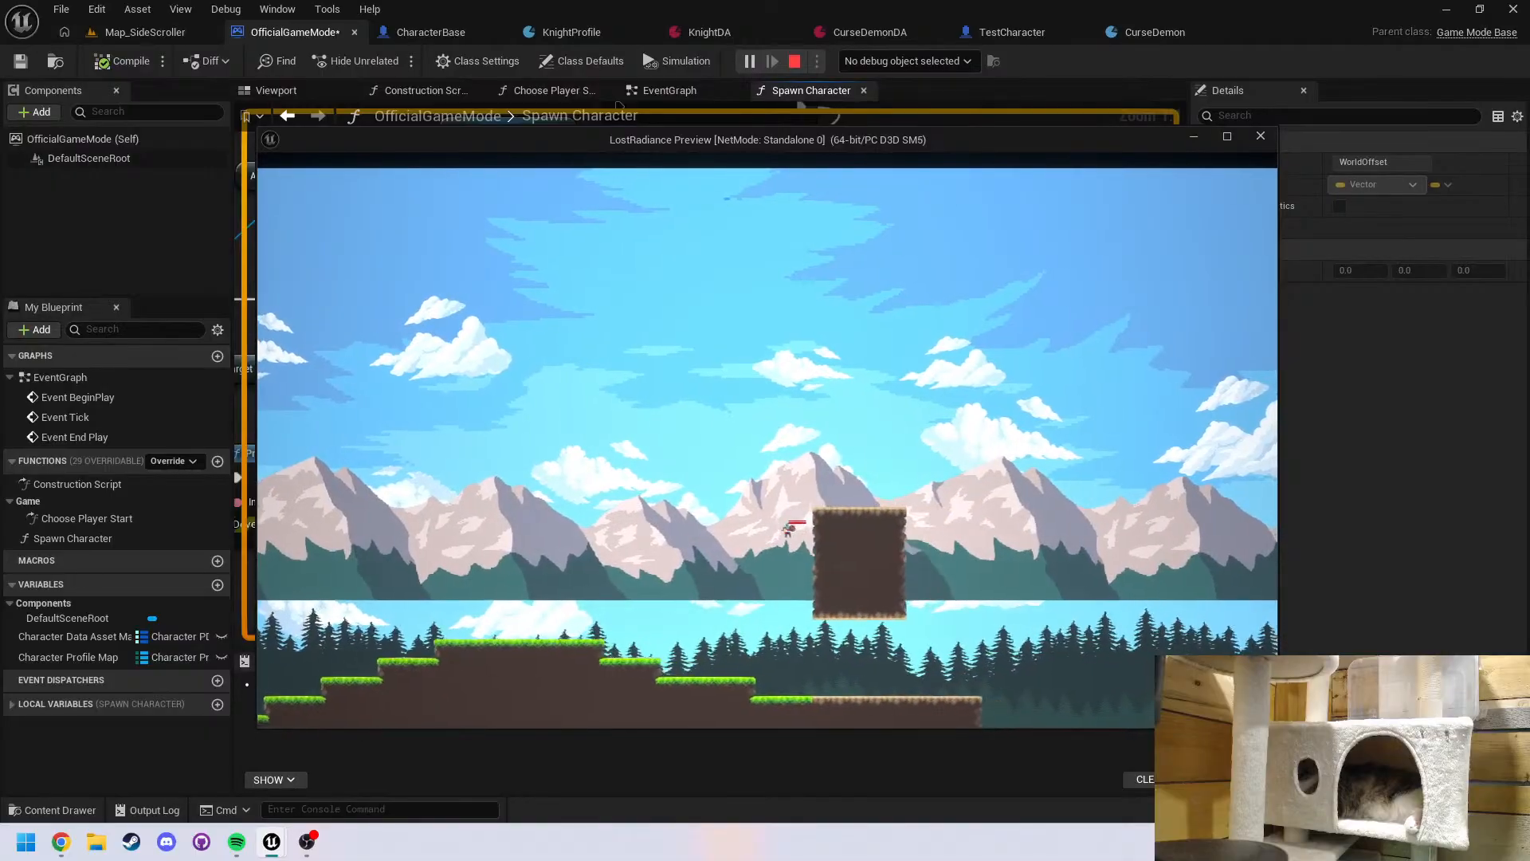
pyautogui.press('space')
pyautogui.press('d')
pyautogui.press('space')
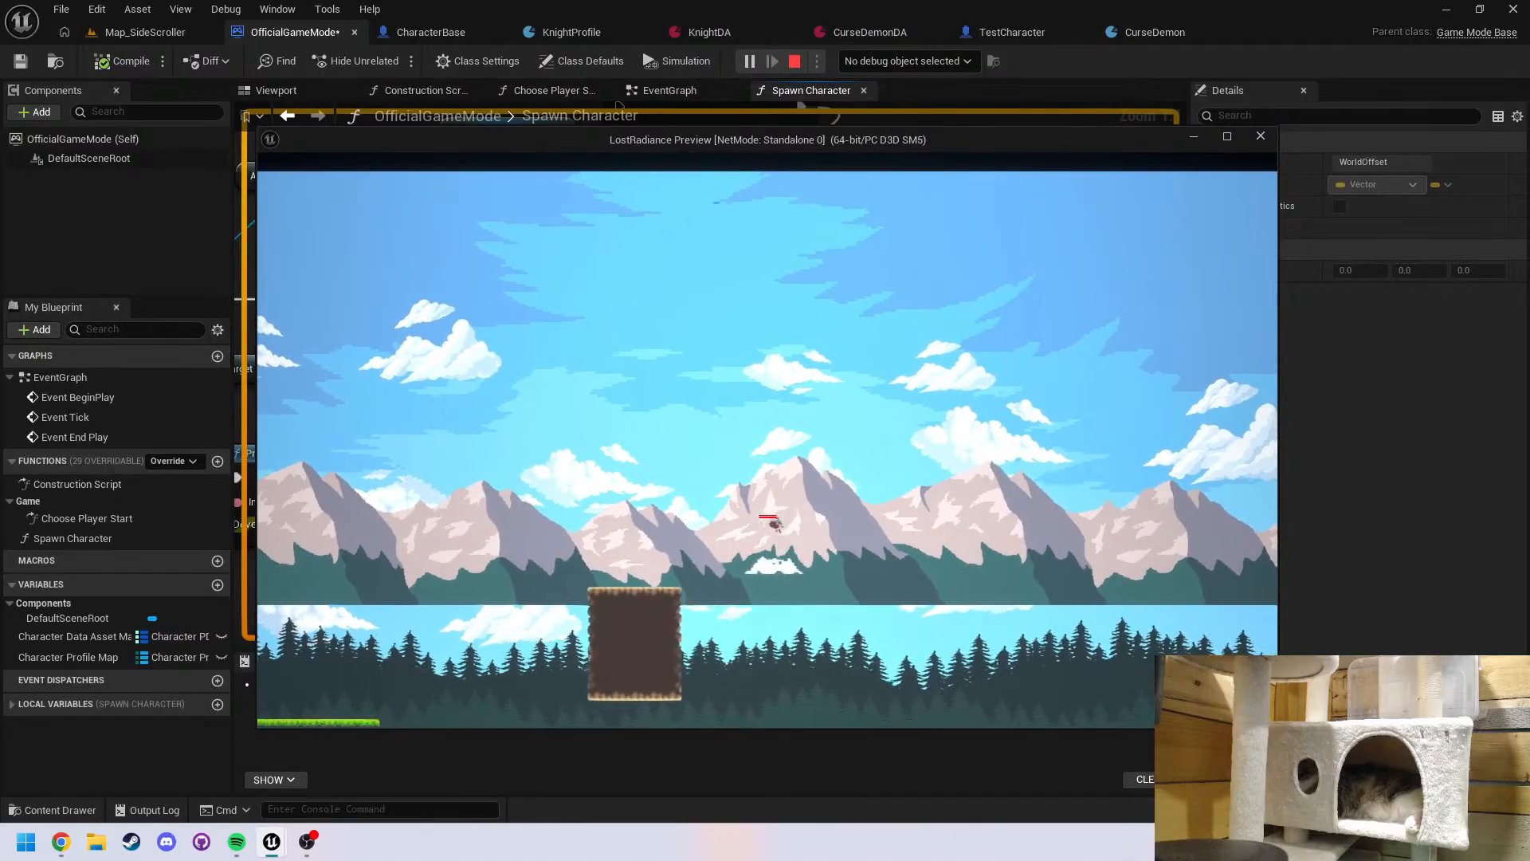
pyautogui.press('a')
pyautogui.press('d')
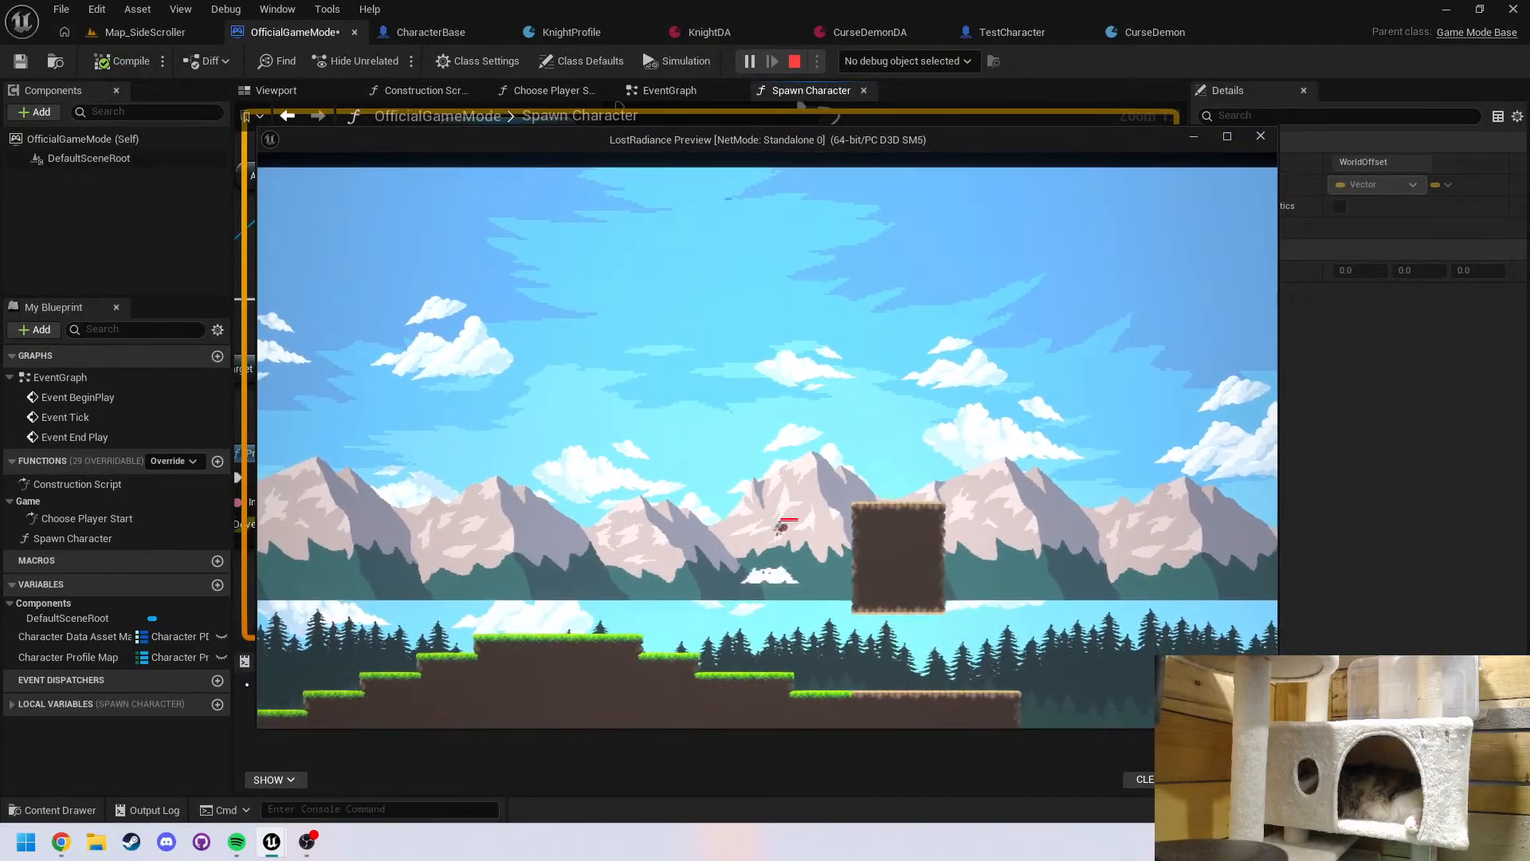
pyautogui.press('space')
pyautogui.press('a')
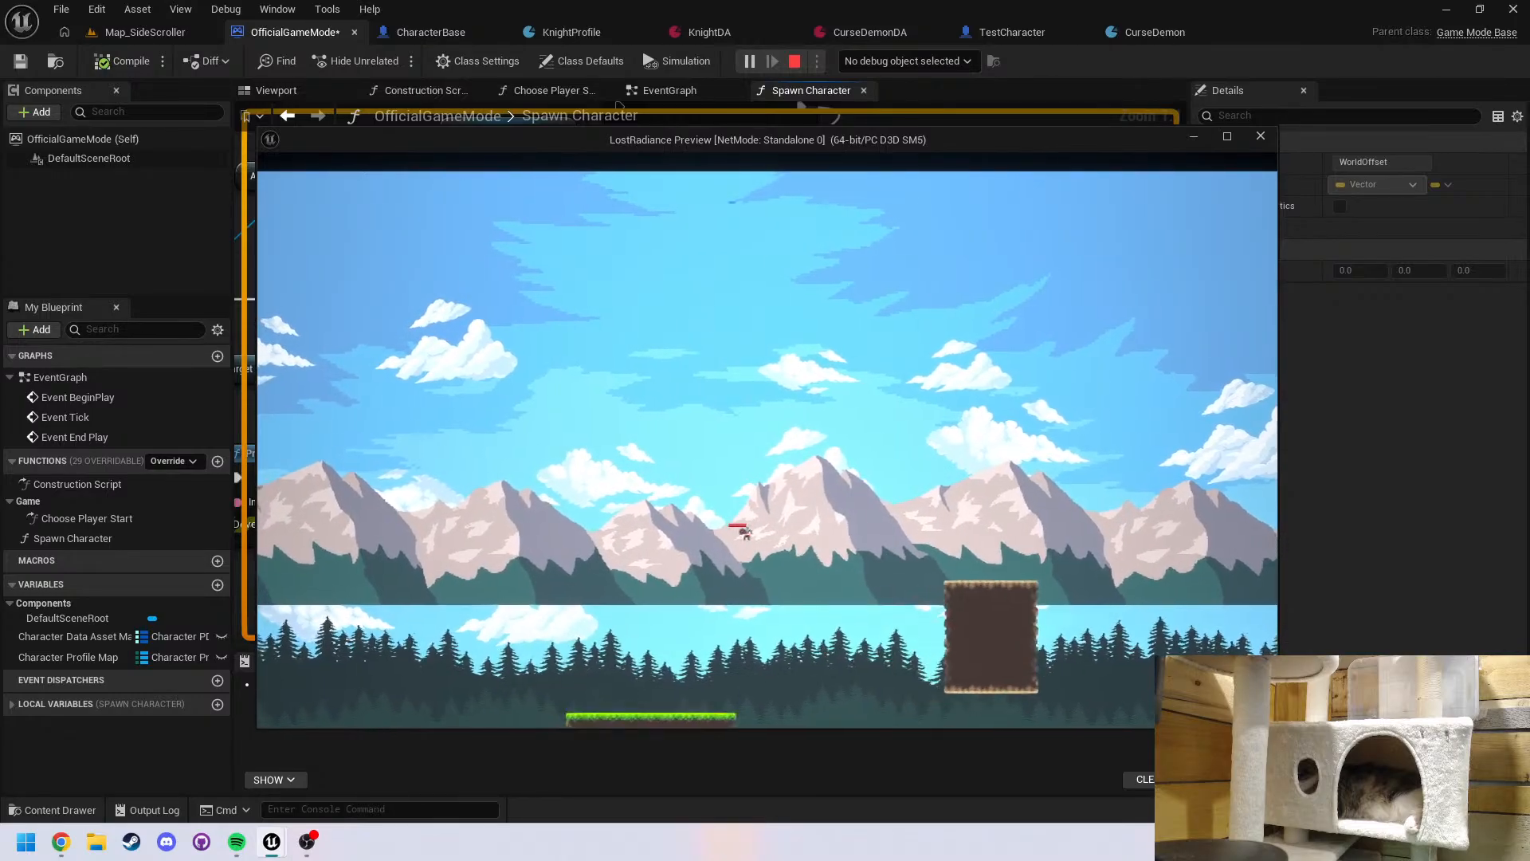
pyautogui.press('space')
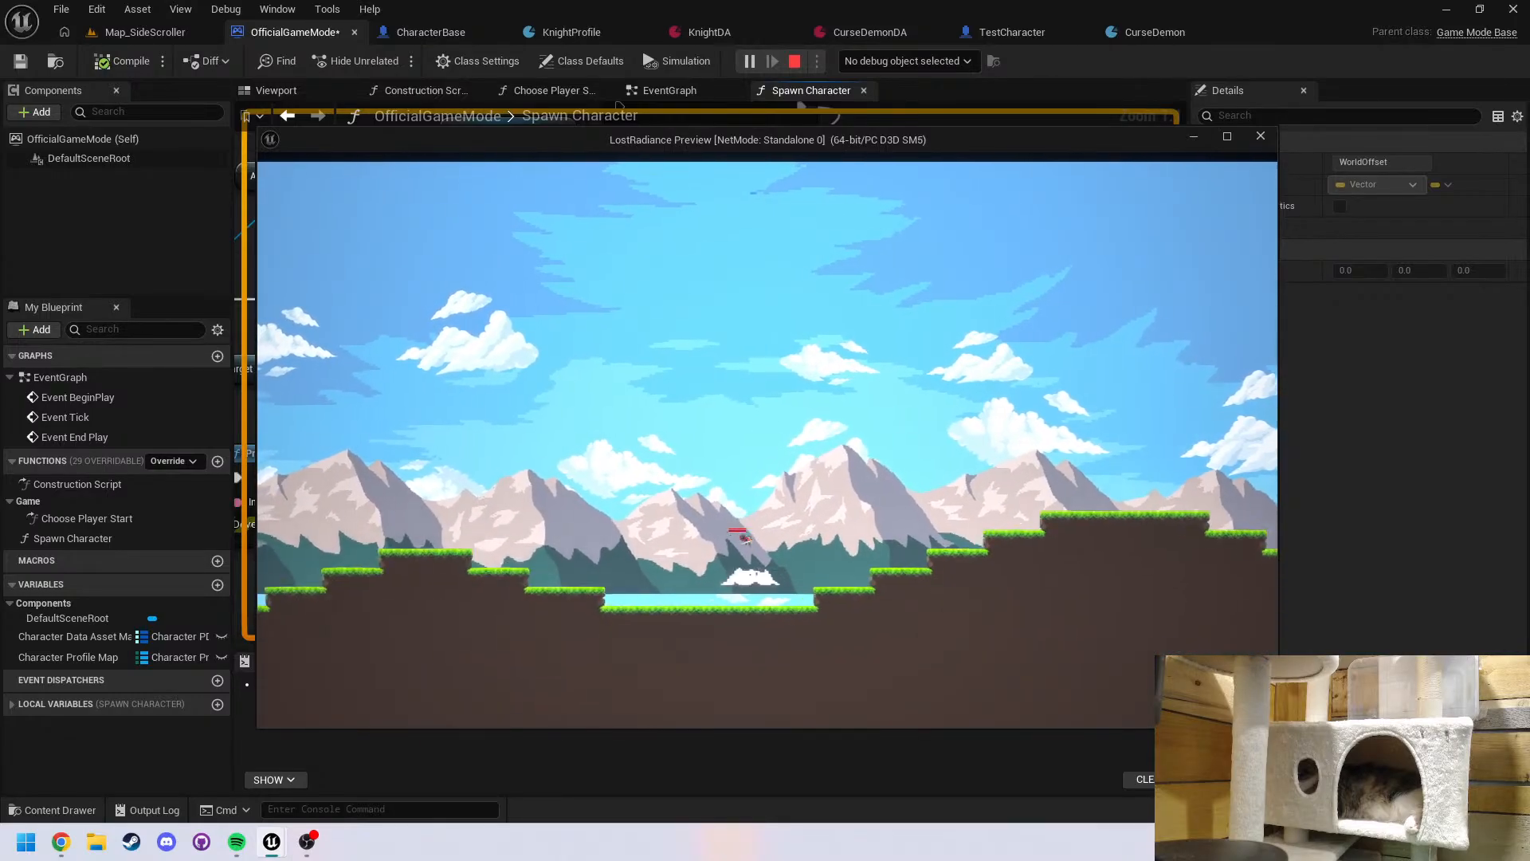
pyautogui.press('space')
pyautogui.press('space')
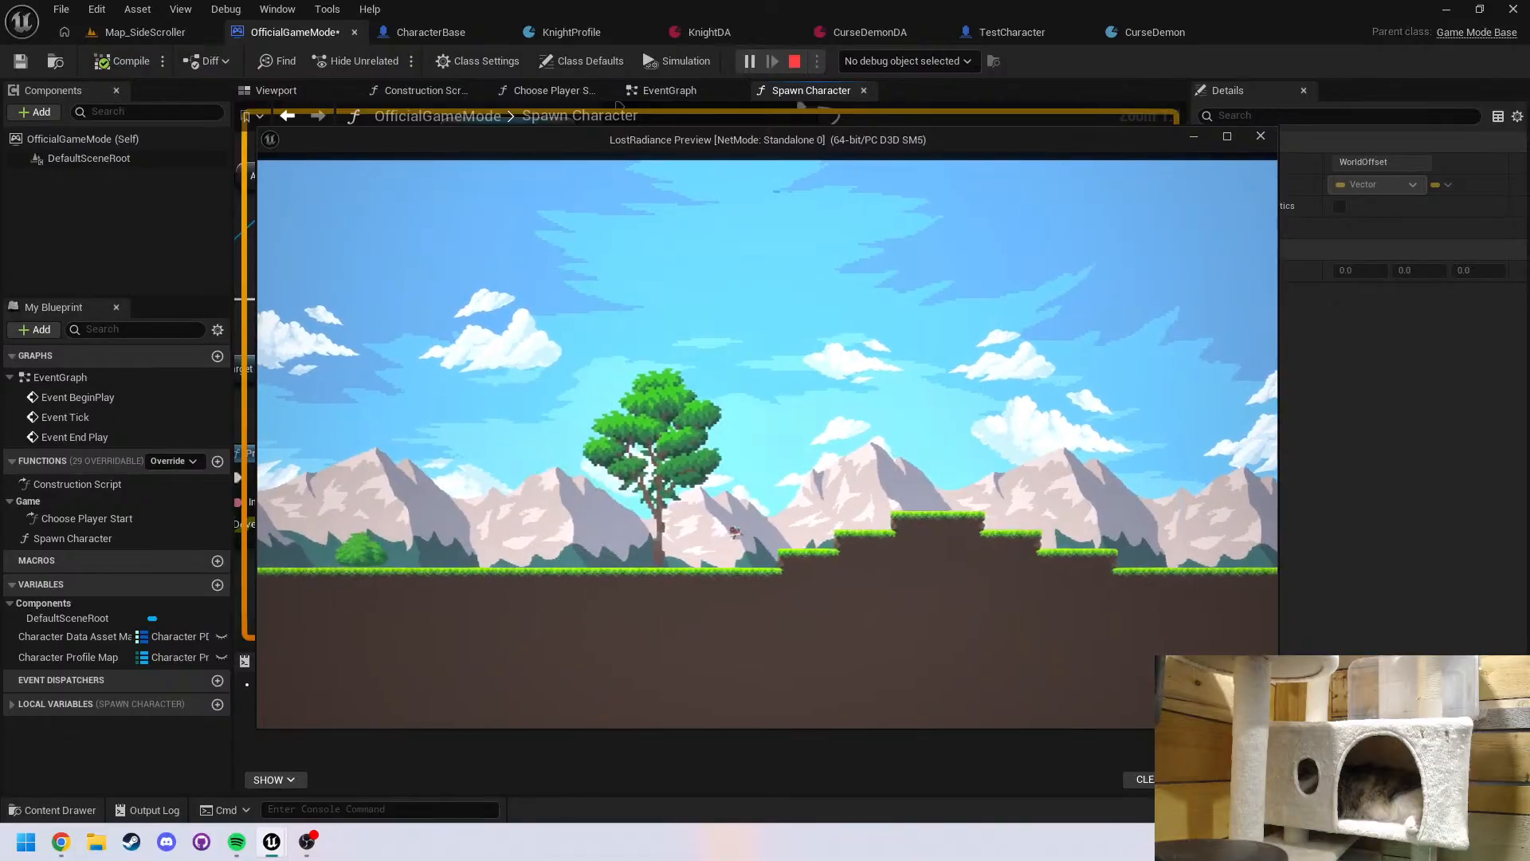
pyautogui.press('d')
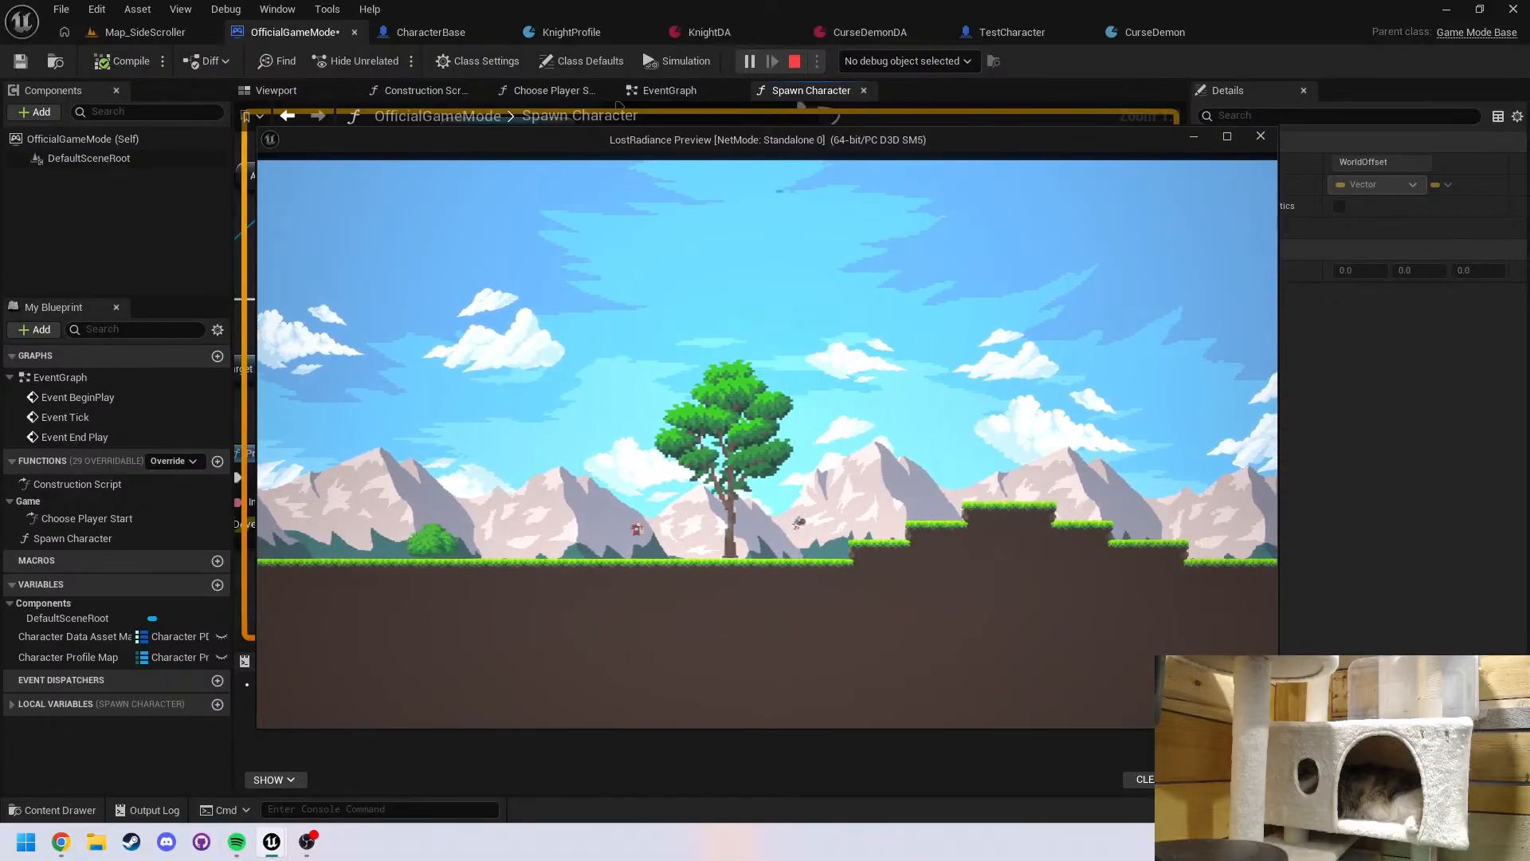
pyautogui.press('Escape')
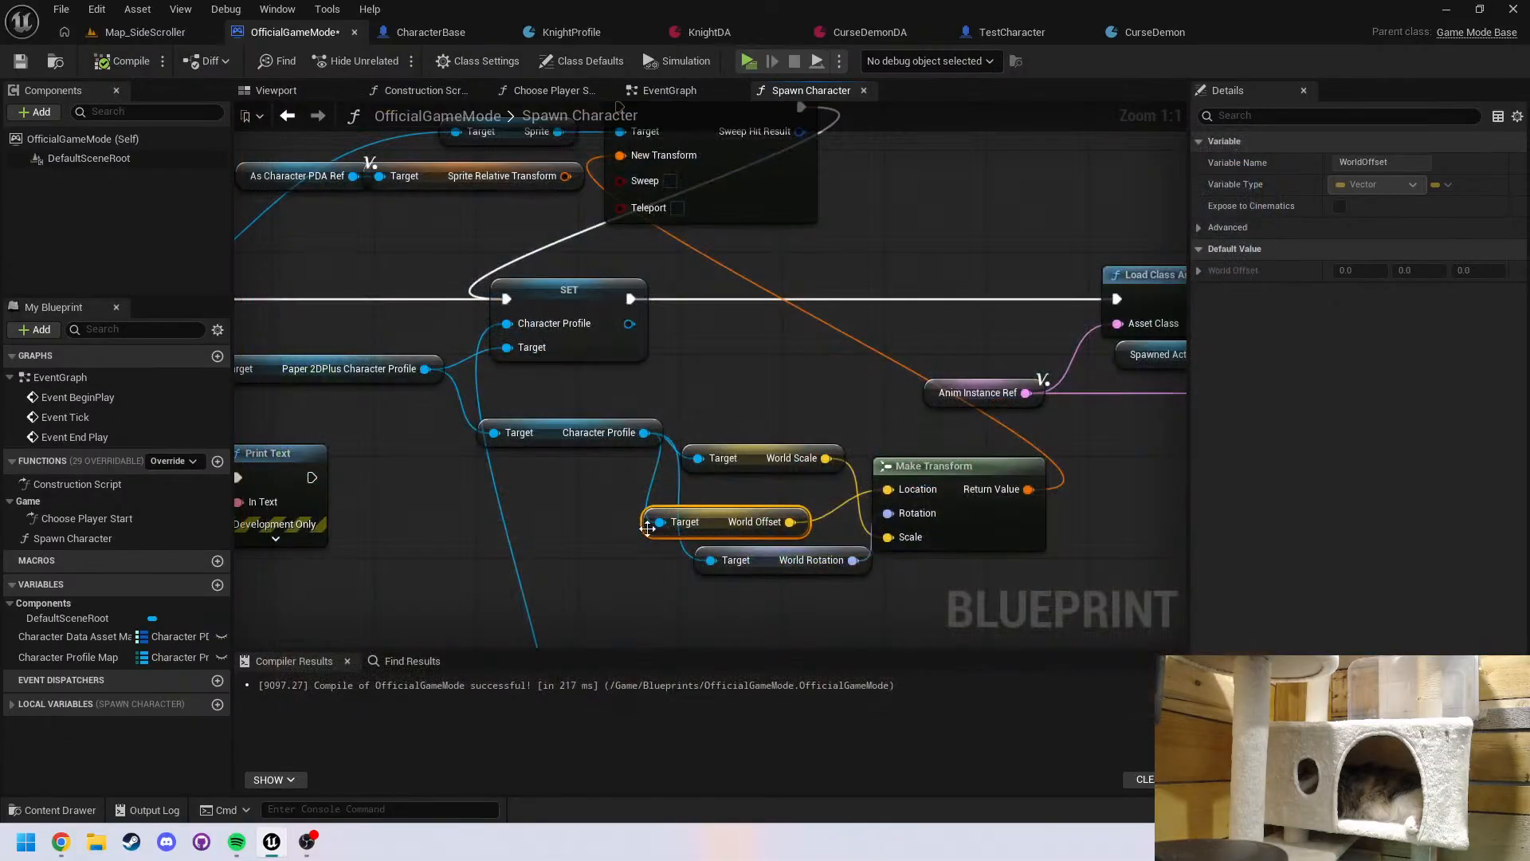
# Delete the Make Transform node together with its World Scale, World Offset and World Rotation getters
pyautogui.moveTo(557, 517); pyautogui.dragTo(736, 564, button='right')
pyautogui.scroll(-3, 738, 565)
pyautogui.moveTo(929, 617); pyautogui.dragTo(838, 519, button='right')
pyautogui.moveTo(988, 518); pyautogui.dragTo(725, 410)
pyautogui.press('Delete')
pyautogui.moveTo(685, 447); pyautogui.dragTo(748, 498, button='right')
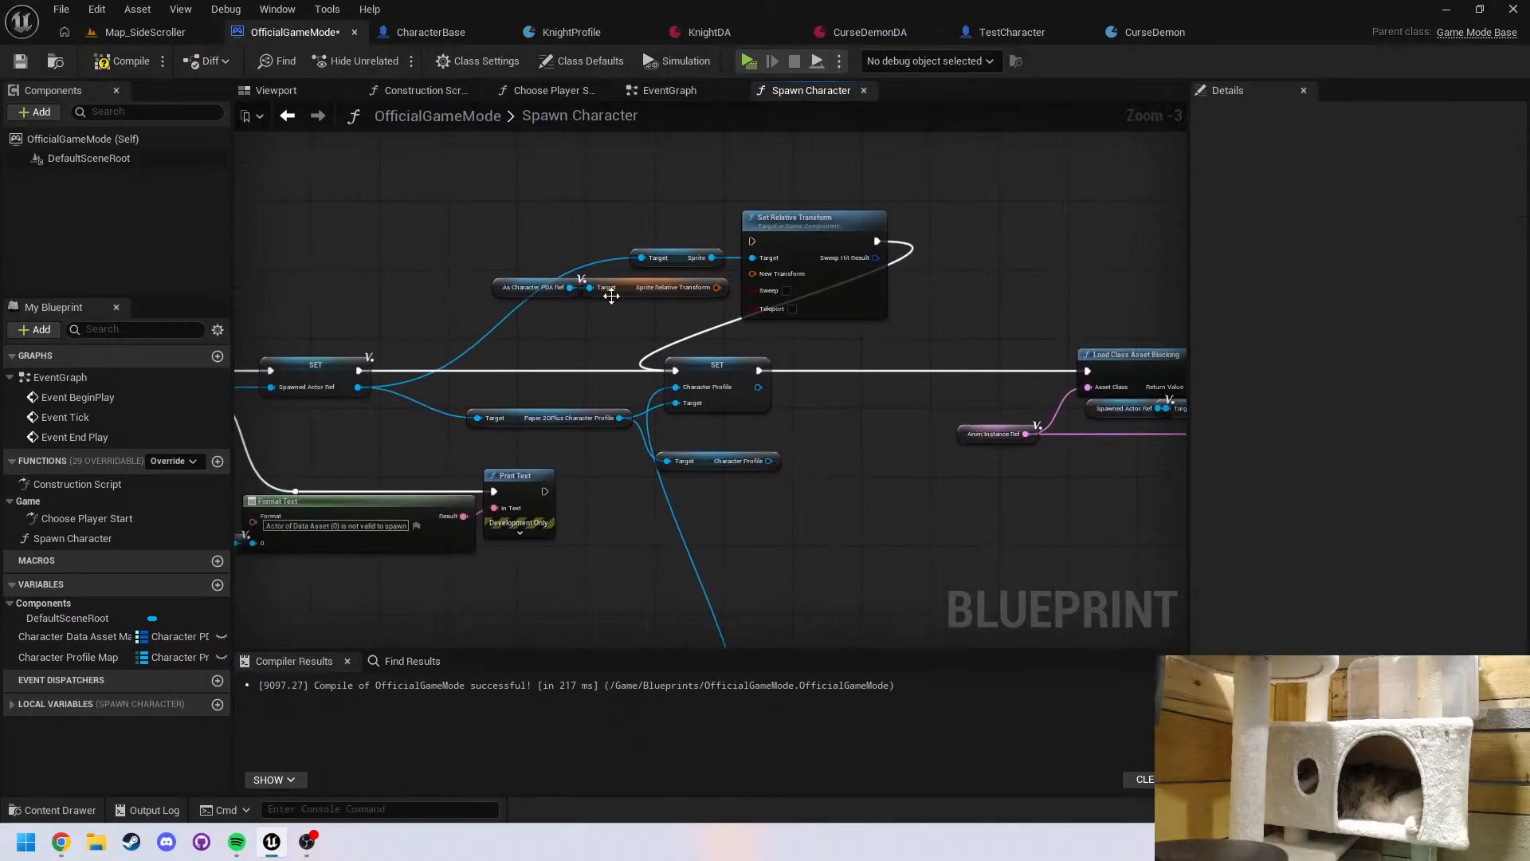
# Wire execution from the Character Profile SET through Set Relative Transform to Load Class Asset Blocking, reconnect Sprite Relative Transform to New Transform, and play-test
pyautogui.moveTo(359, 372); pyautogui.dragTo(351, 205)
pyautogui.moveTo(759, 371); pyautogui.dragTo(752, 241)
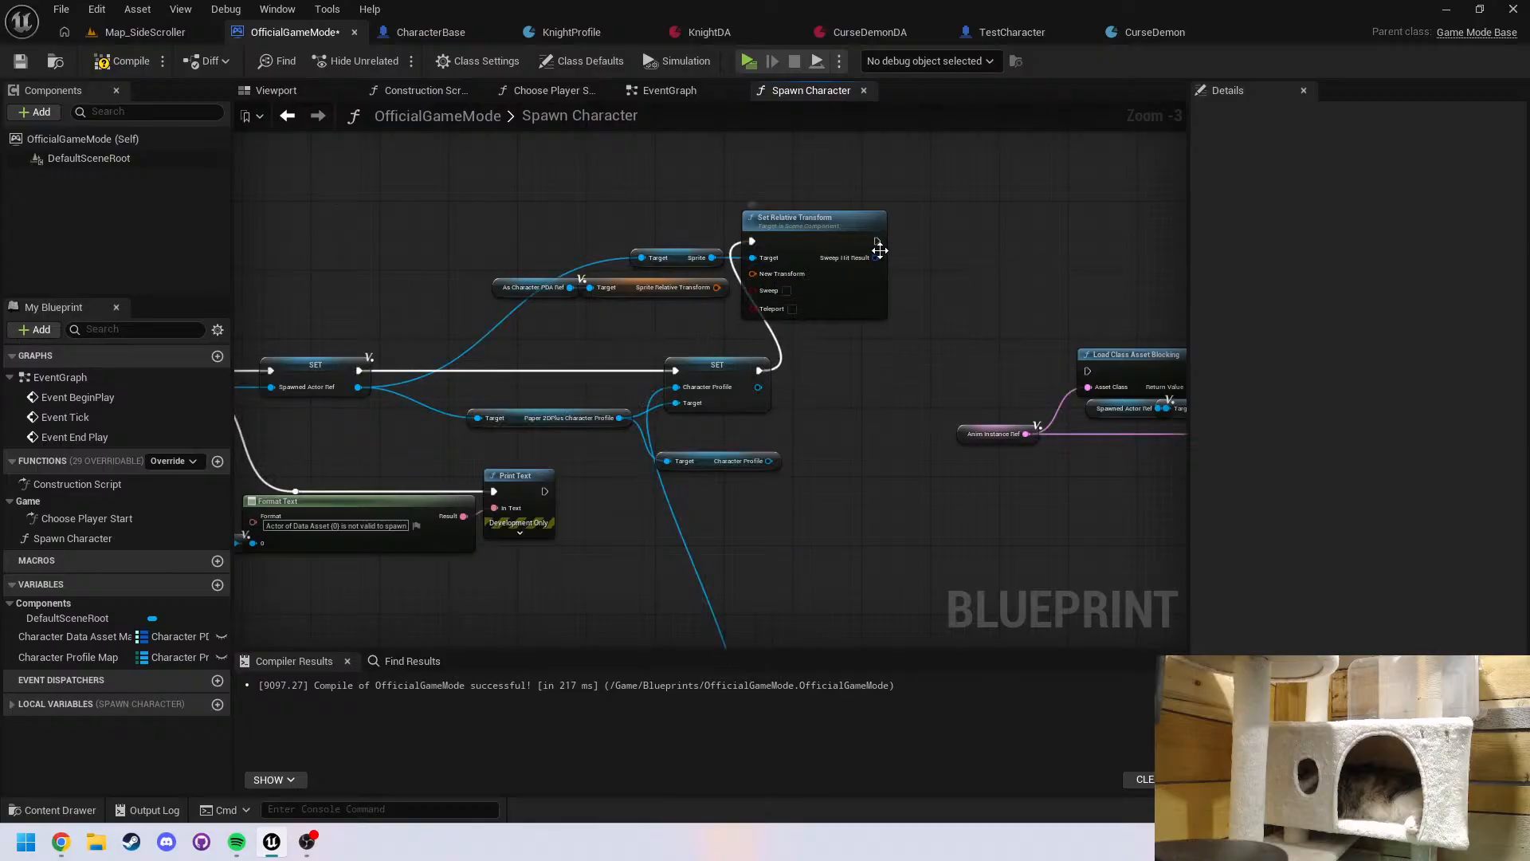
pyautogui.moveTo(878, 243); pyautogui.dragTo(1087, 371)
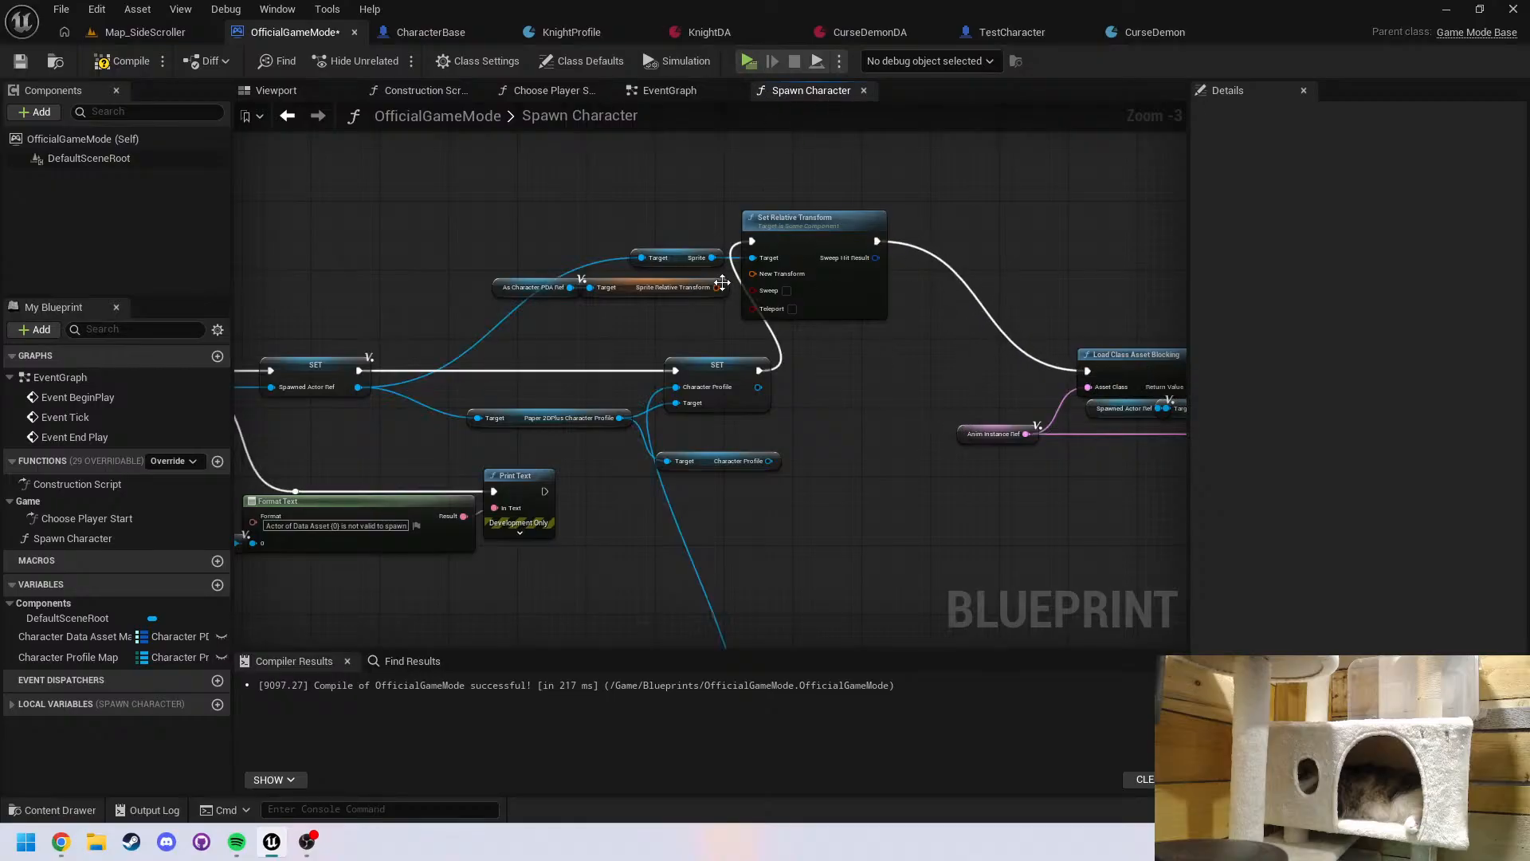
pyautogui.moveTo(717, 287); pyautogui.dragTo(753, 274)
pyautogui.hotkey('alt', 'p')
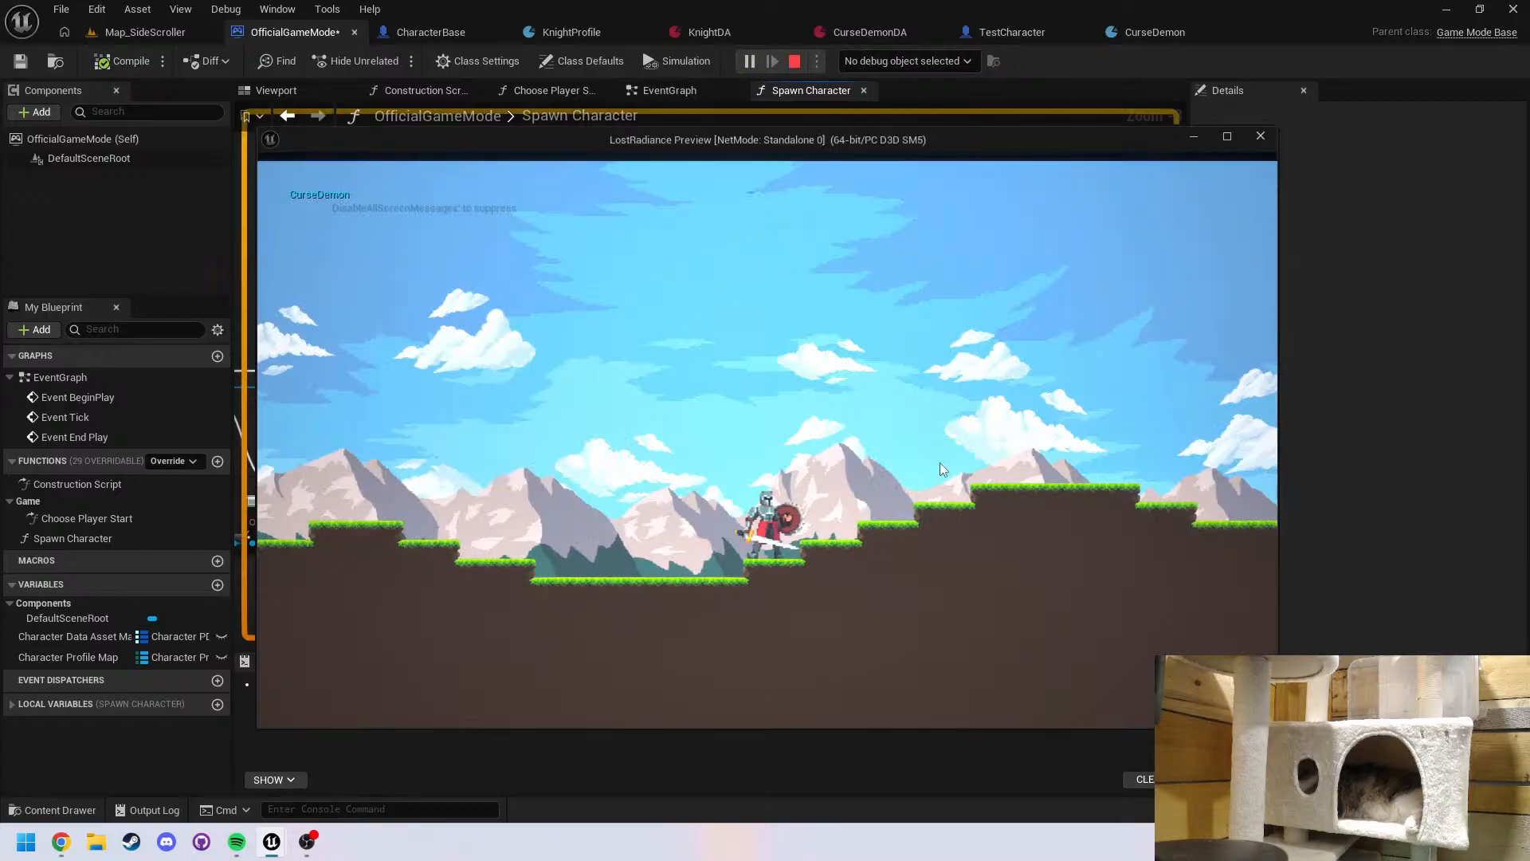
pyautogui.press('Escape')
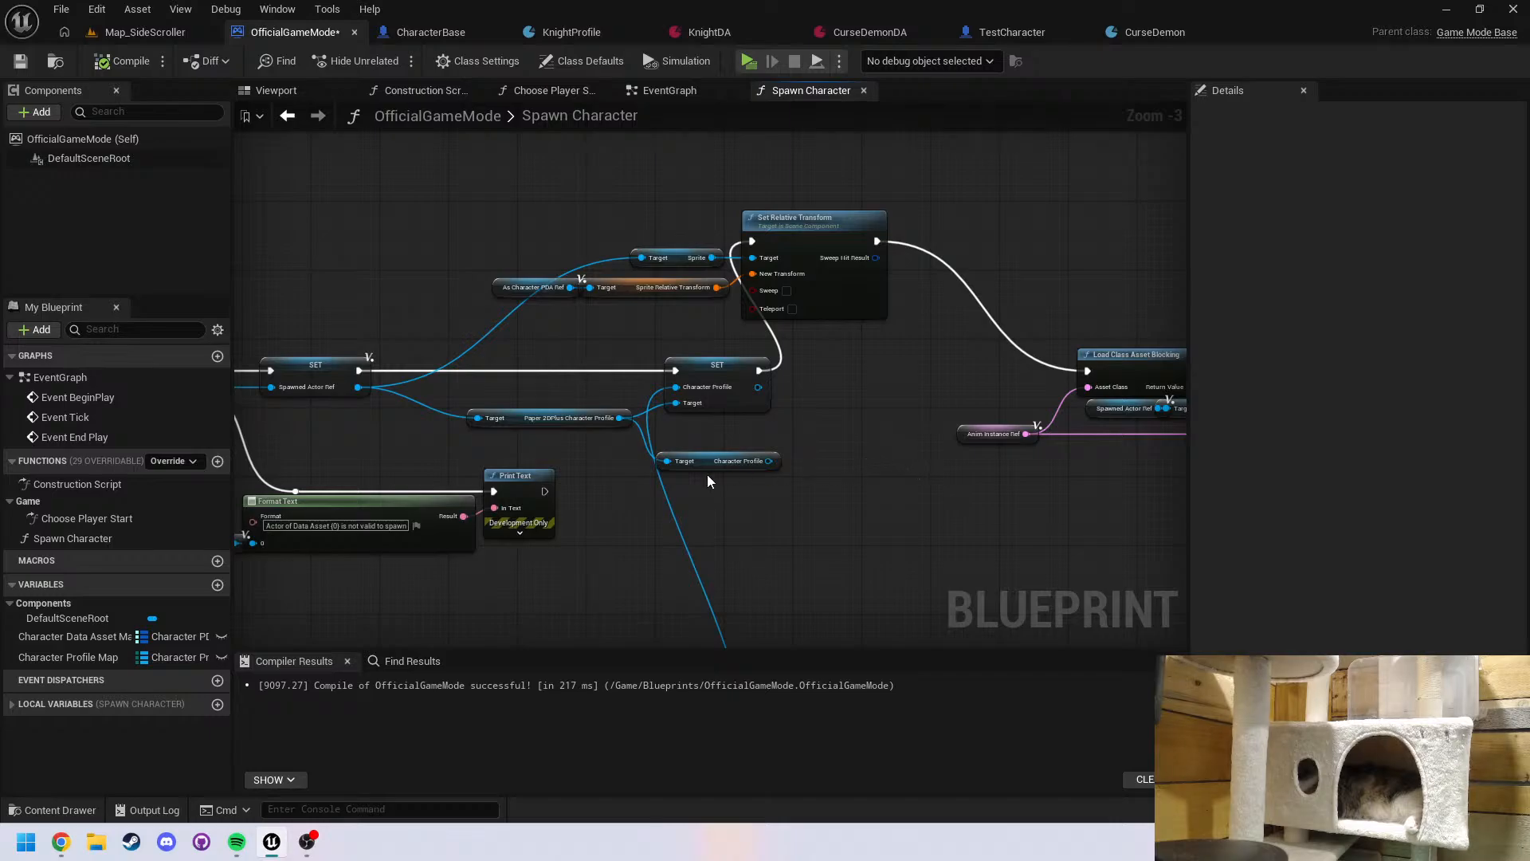
# Move the Set Relative Transform node and its input nodes between the Character Profile SET and Load Class Asset Blocking nodes
pyautogui.moveTo(771, 516); pyautogui.dragTo(696, 517, button='right')
pyautogui.moveTo(828, 327); pyautogui.dragTo(467, 229)
pyautogui.moveTo(760, 244); pyautogui.dragTo(906, 270)
pyautogui.click(901, 434)
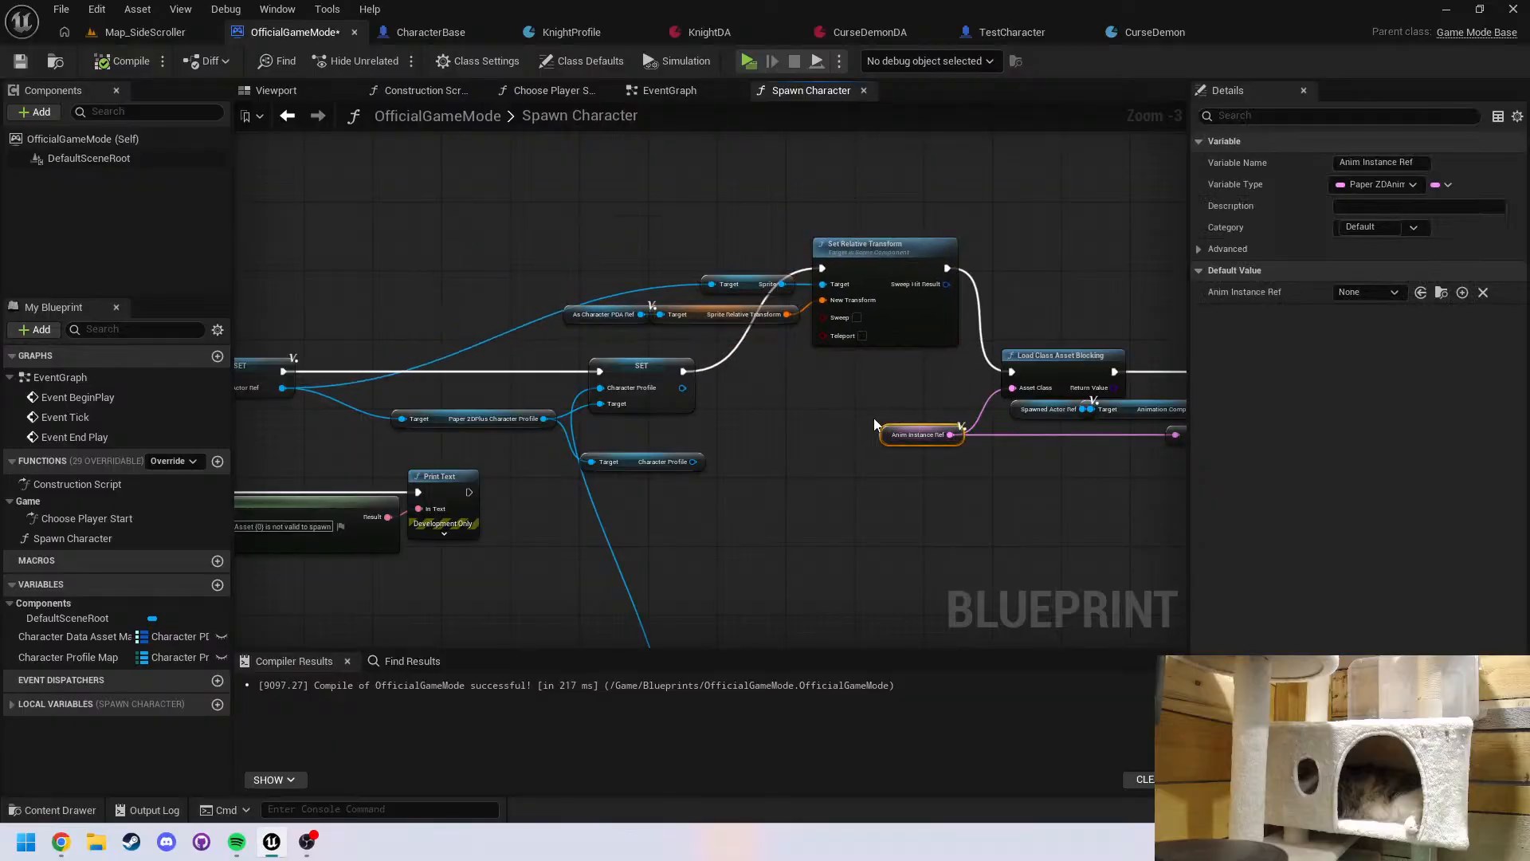
pyautogui.moveTo(995, 189); pyautogui.dragTo(949, 219, button='right')
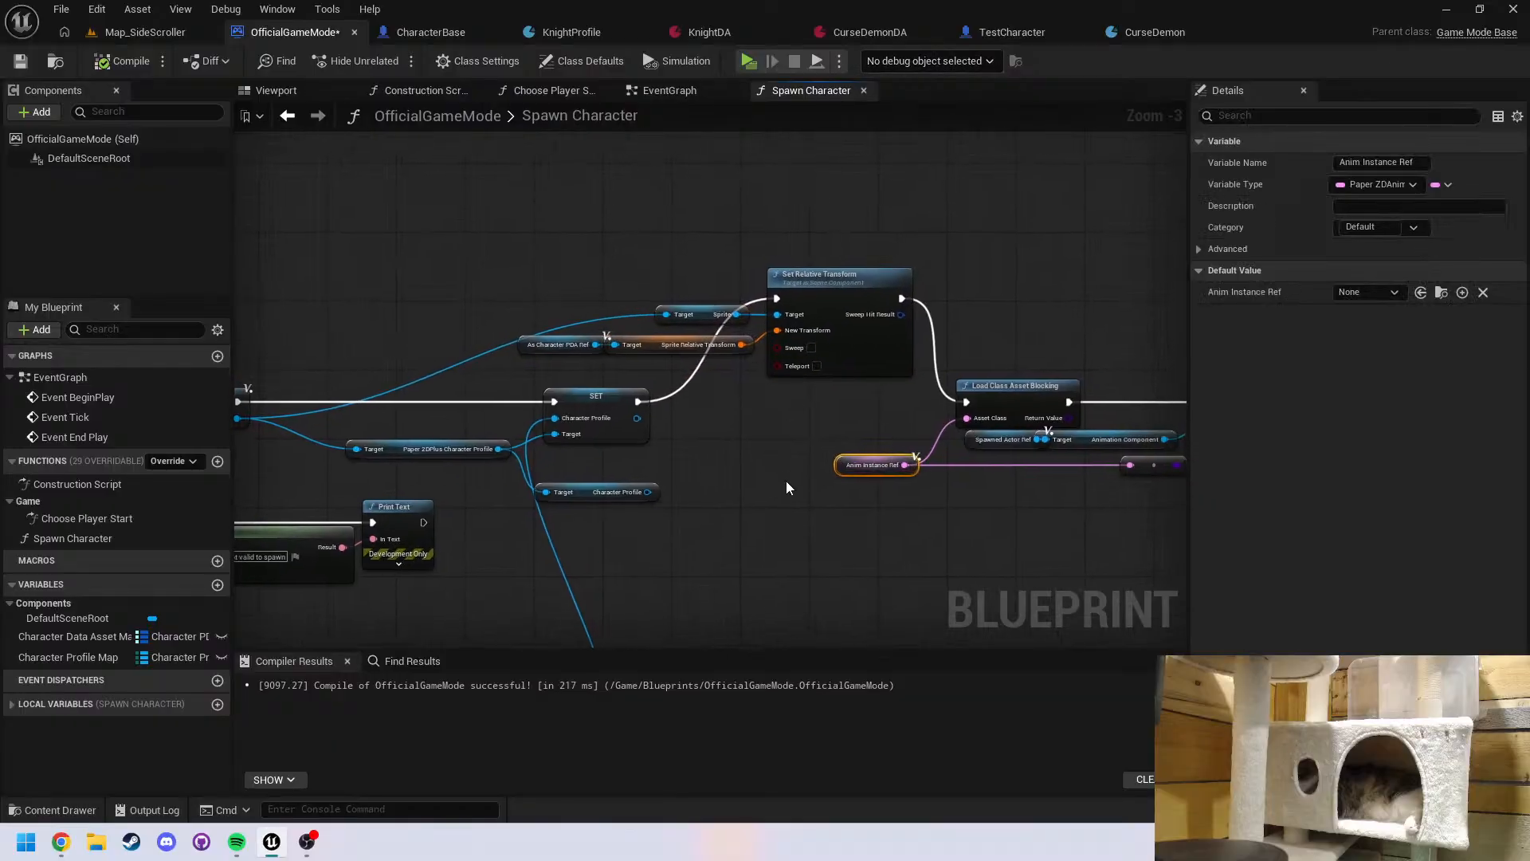
# Close the CurseDemonDA, KnightDA, TestCharacter and CurseDemon editors, leaving KnightProfile in view
pyautogui.click(834, 40)
pyautogui.middleClick(832, 37)
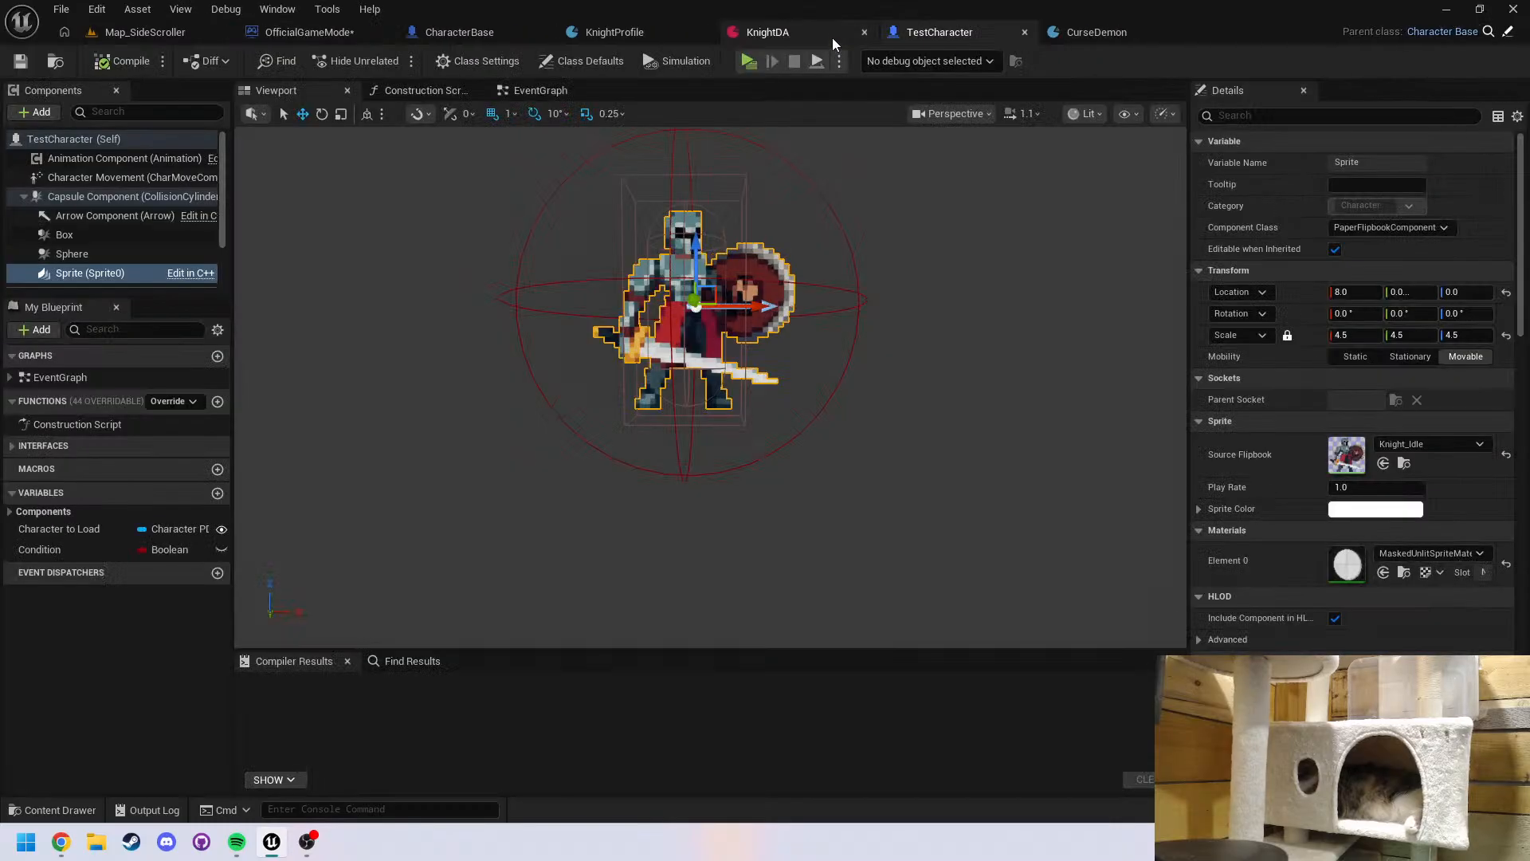
pyautogui.click(815, 26)
pyautogui.middleClick(814, 26)
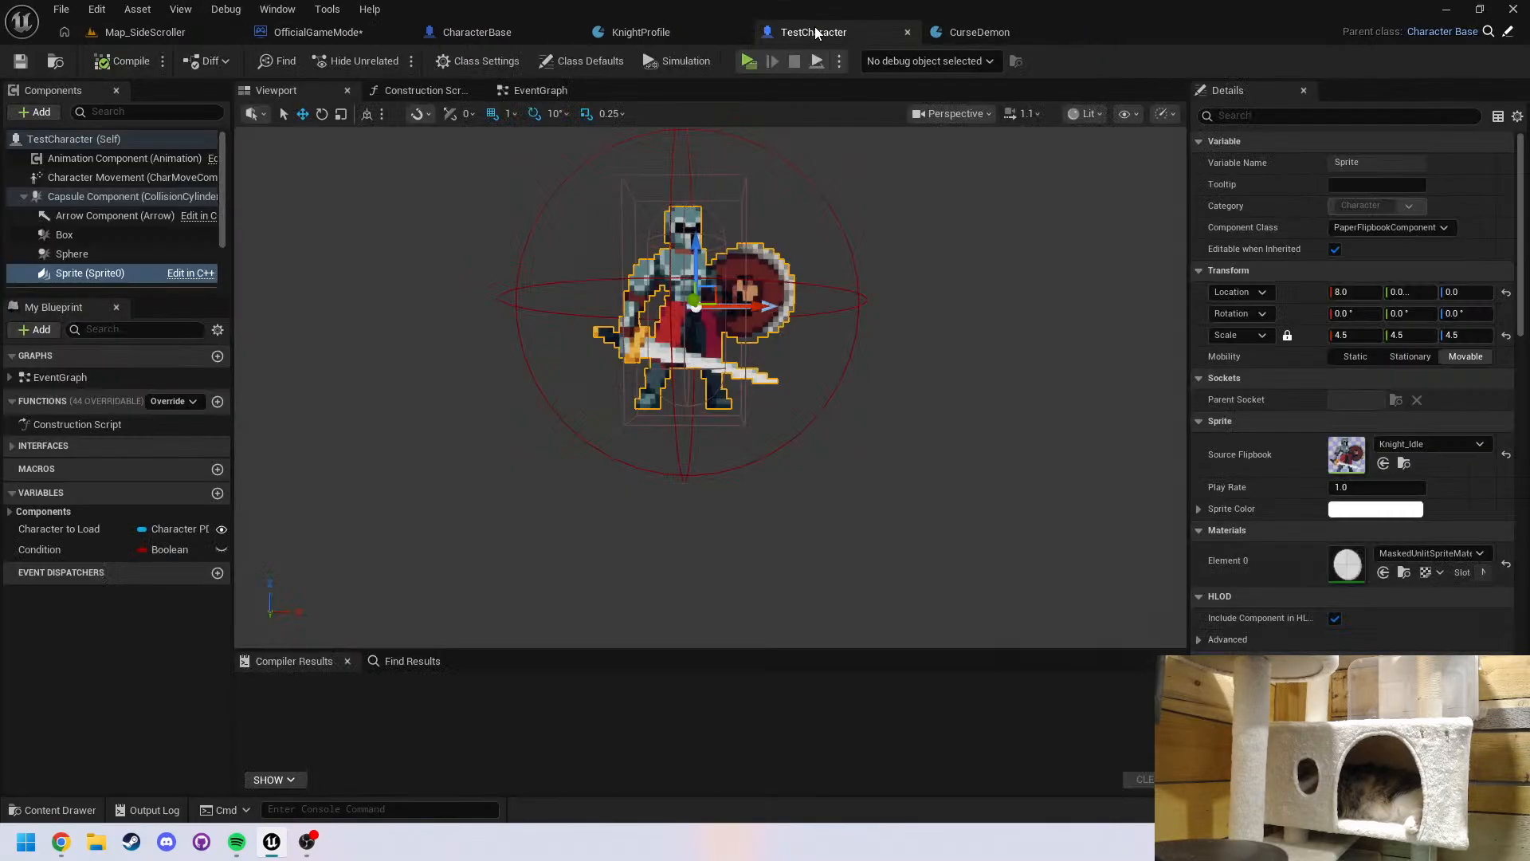
pyautogui.click(905, 34)
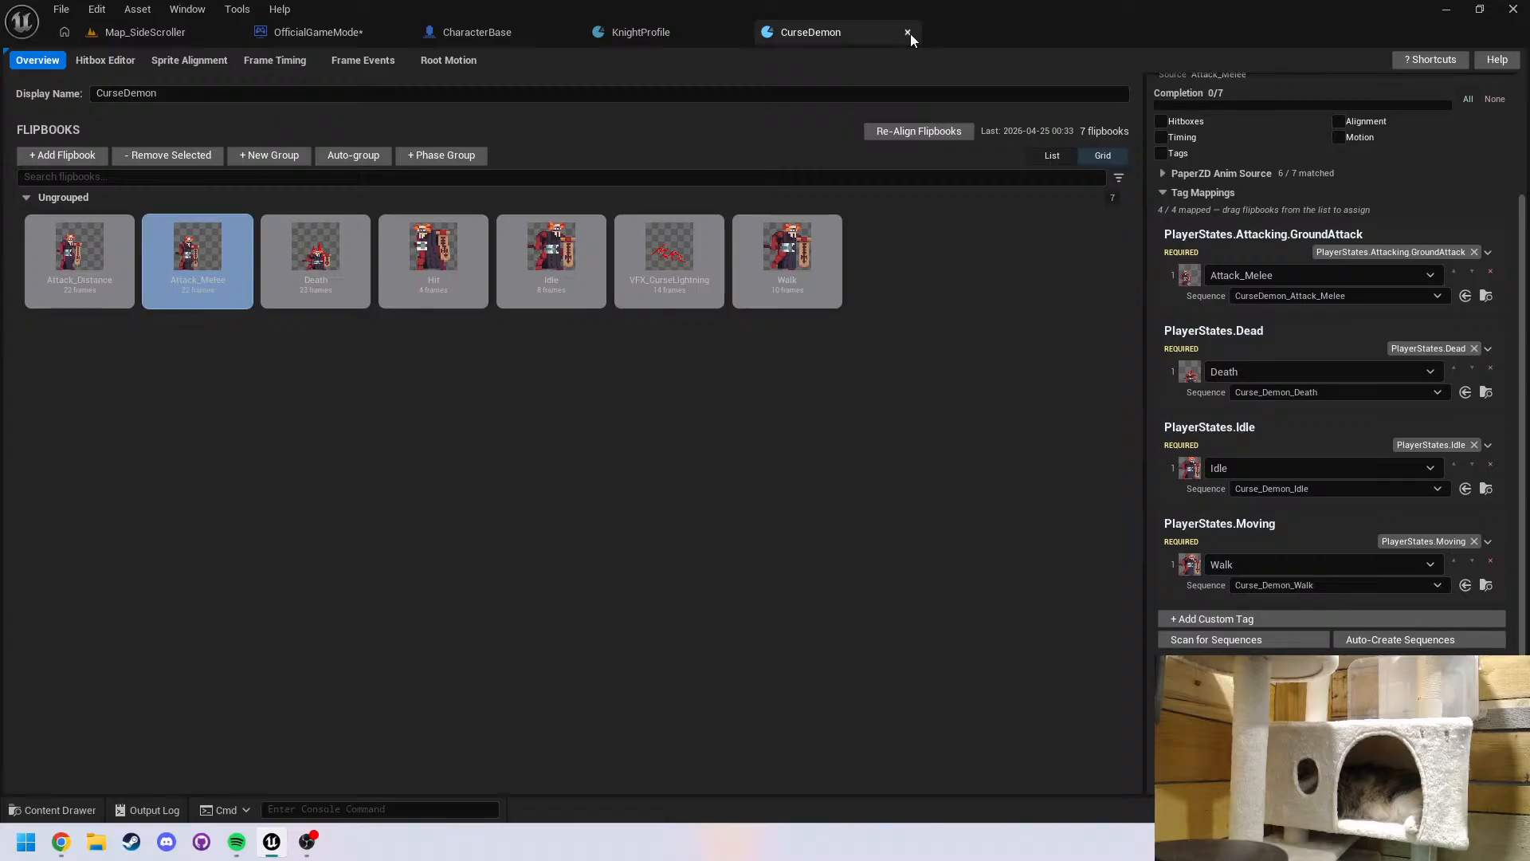
pyautogui.click(908, 33)
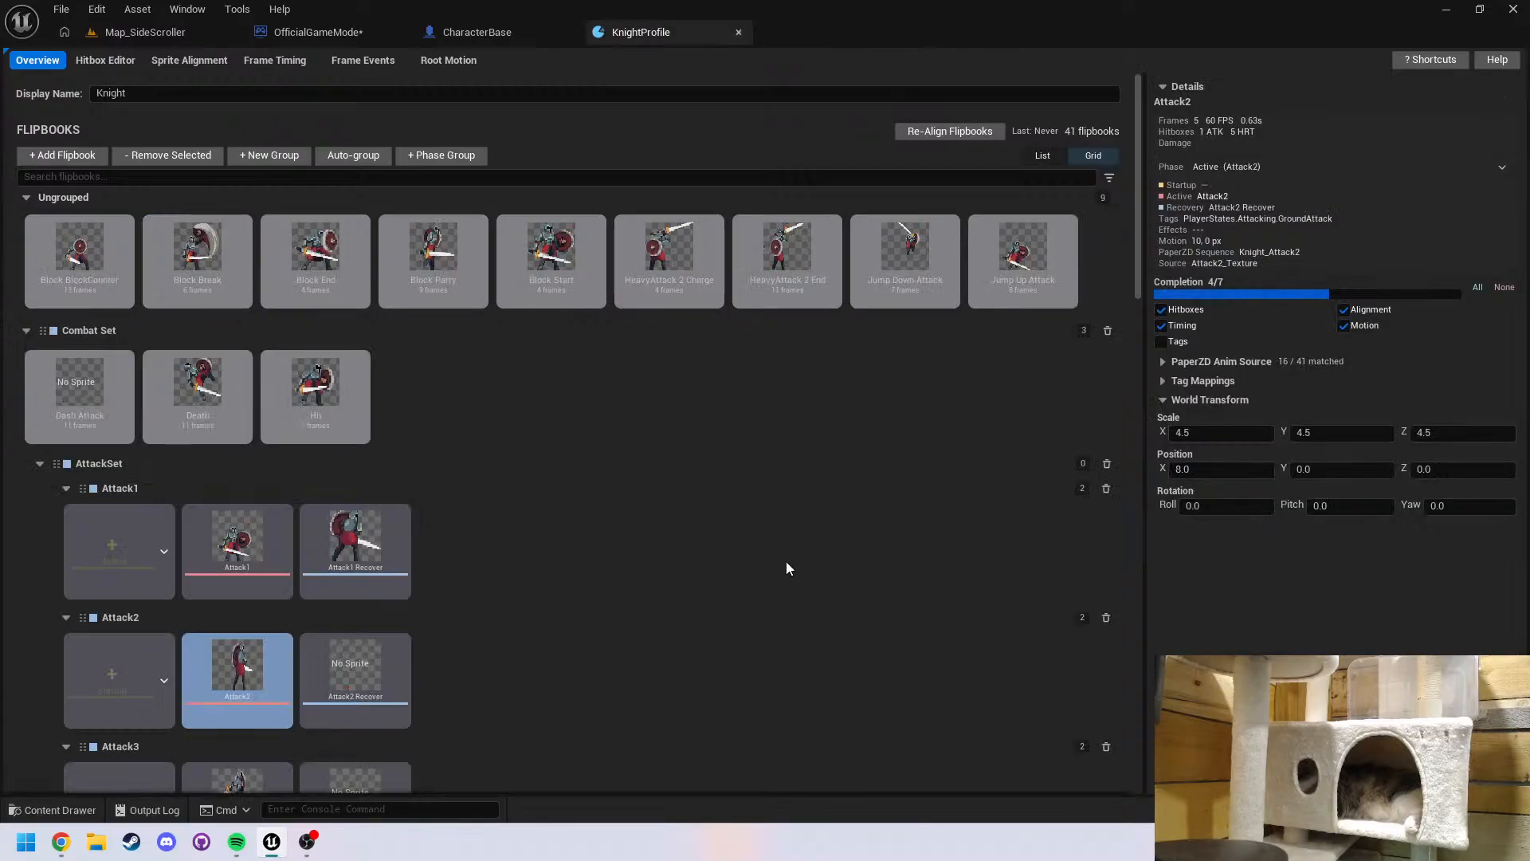
# Select the Knight profile's Dash Attack flipbook and examine the attack, movement and crouch flipbook groups
pyautogui.scroll(-3, 759, 514)
pyautogui.scroll(3, 753, 504)
pyautogui.click(80, 380)
pyautogui.scroll(-4, 532, 415)
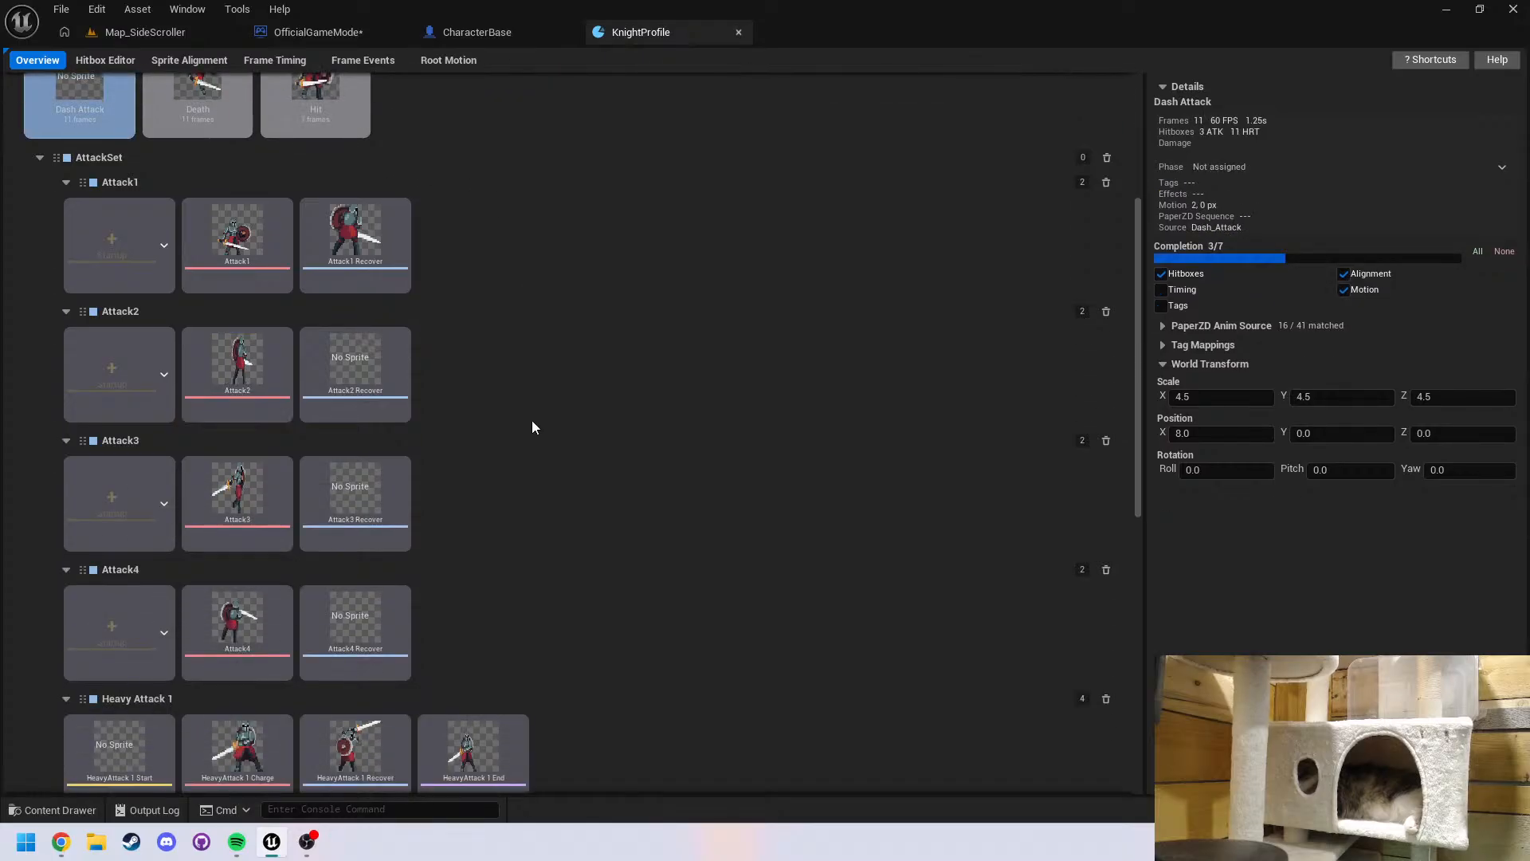
pyautogui.scroll(-2, 410, 451)
pyautogui.scroll(-7, 49, 644)
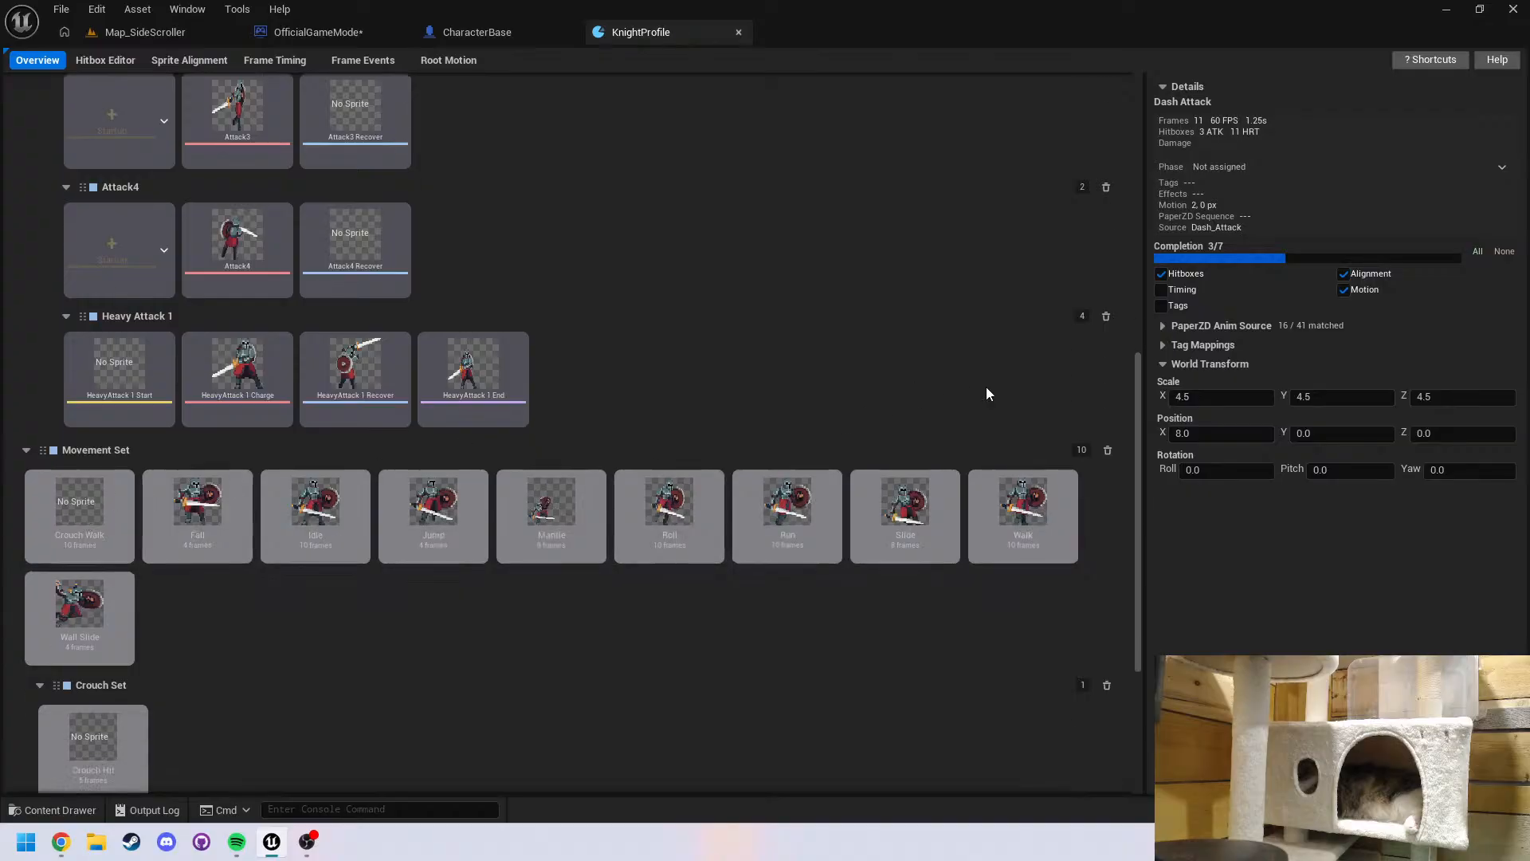
# Check which flipbook is assigned to Crouch Idle in the Knight profile's Crouch Phase, leaving the assignment as it is
pyautogui.scroll(-2, 893, 425)
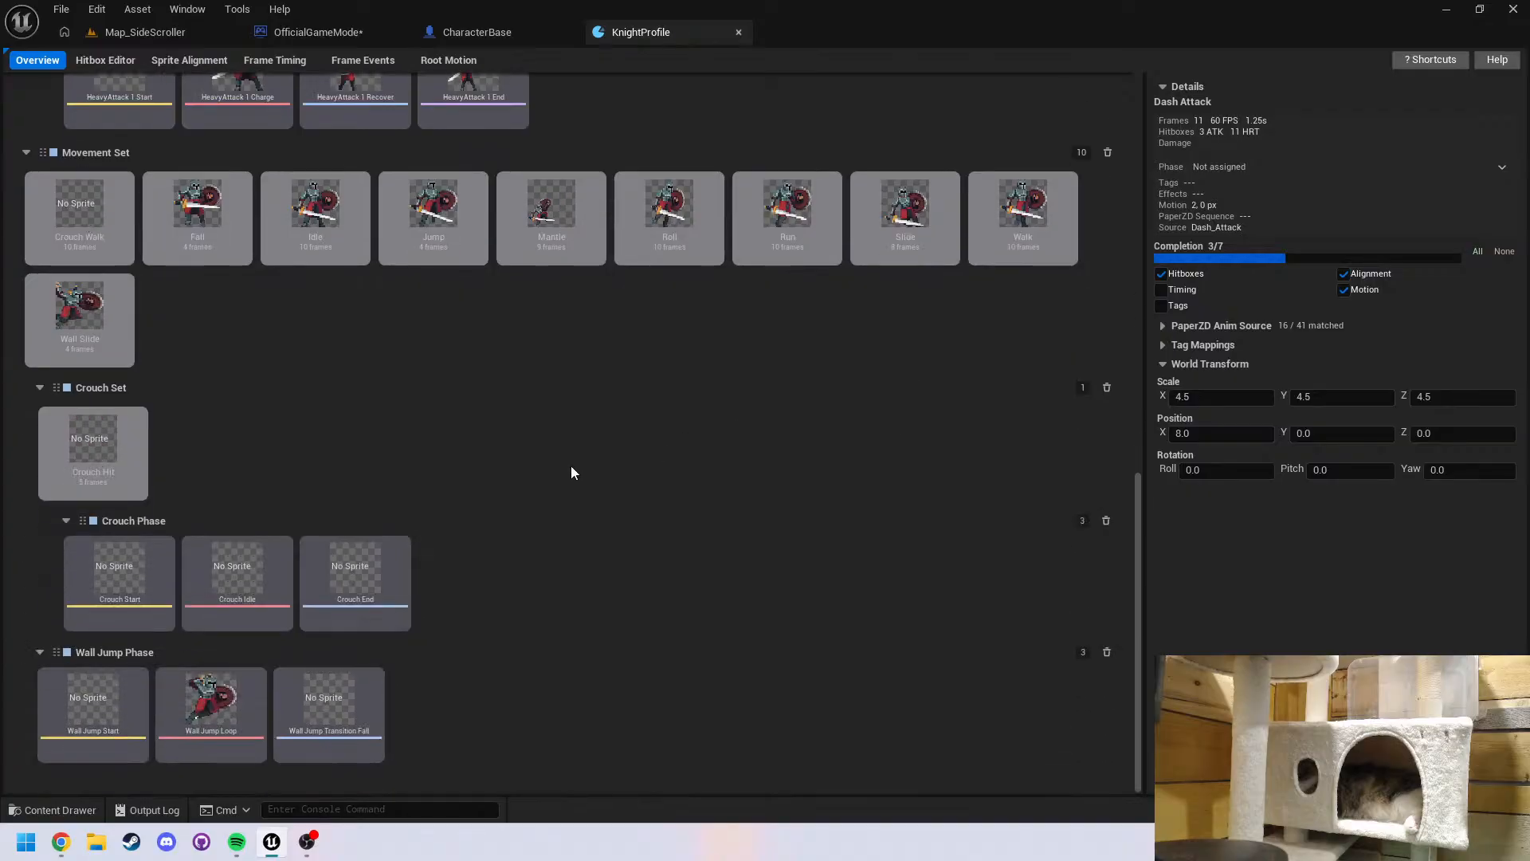
pyautogui.click(249, 567)
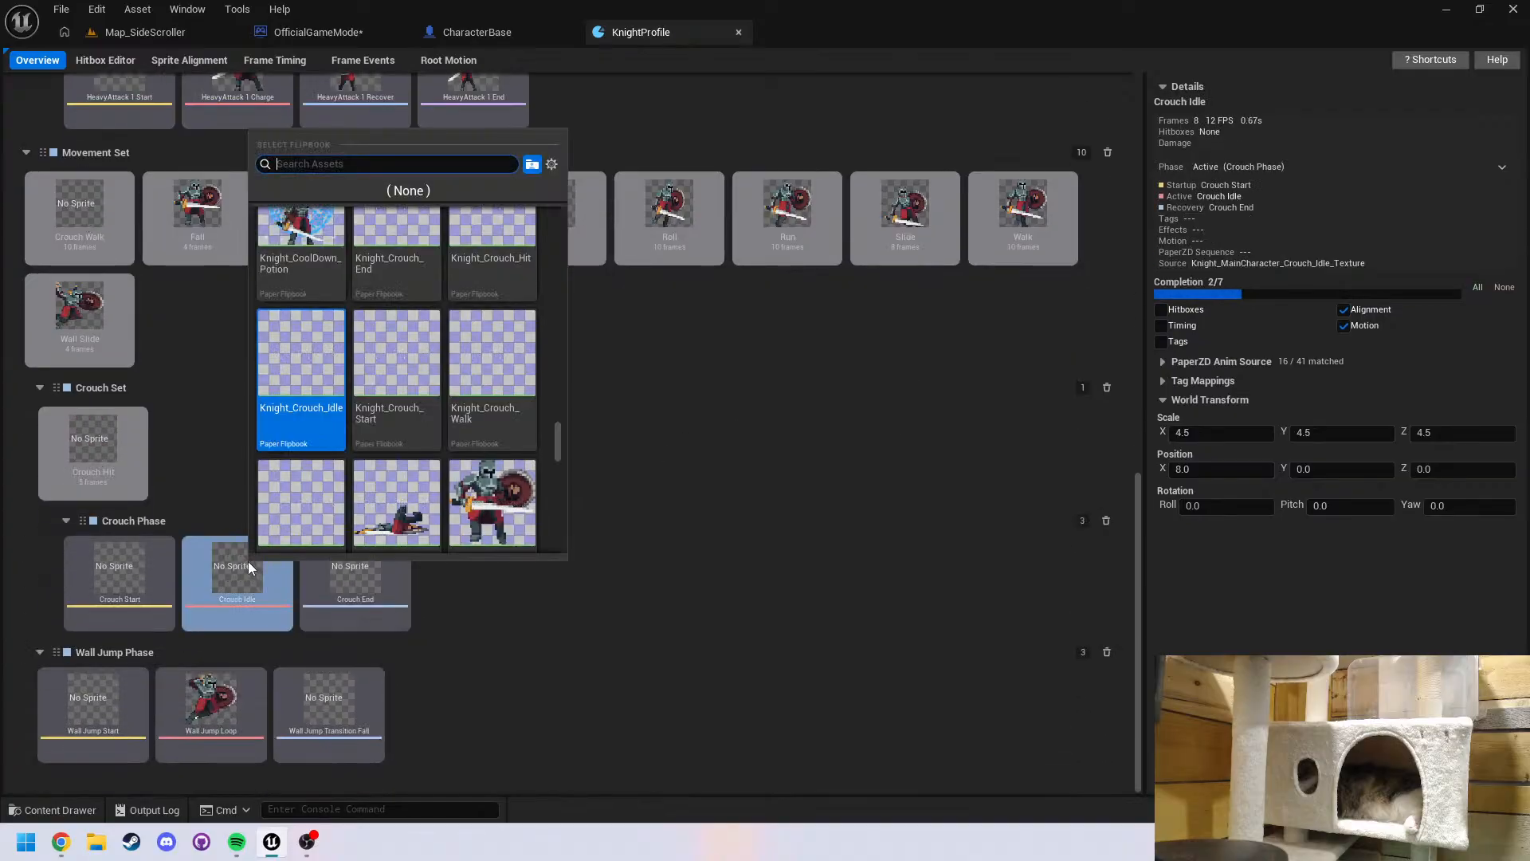
pyautogui.click(798, 431)
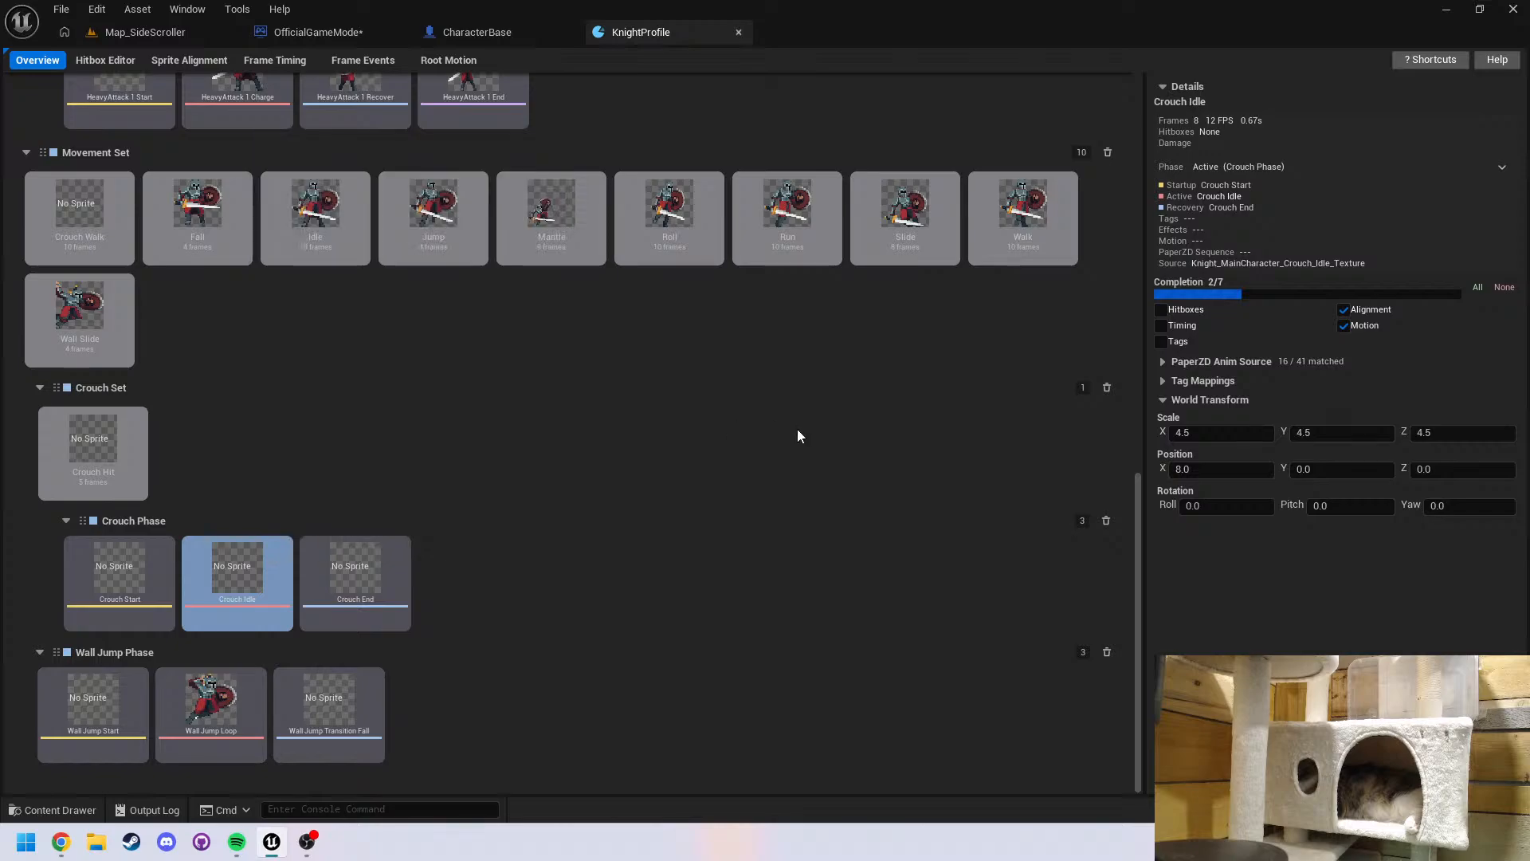
# Browse the project content to CharacterTypes/Knight/Flipbooks/MovementSet/CrouchSet/Crouch_End
pyautogui.hotkey('ctrl', 'space')
pyautogui.click(845, 537)
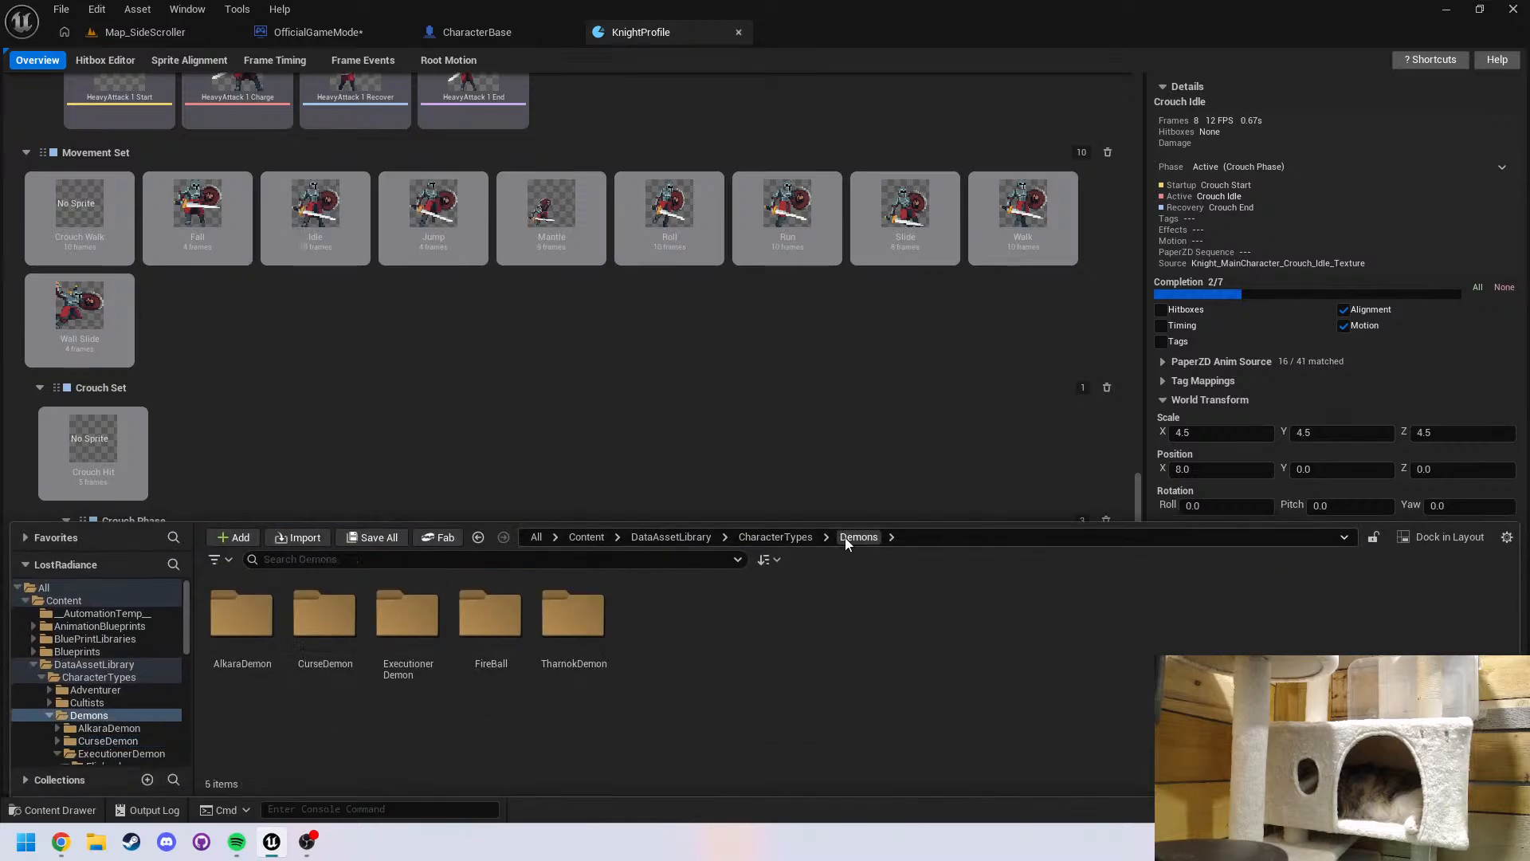
pyautogui.click(780, 539)
pyautogui.click(553, 652)
pyautogui.doubleClick(553, 652)
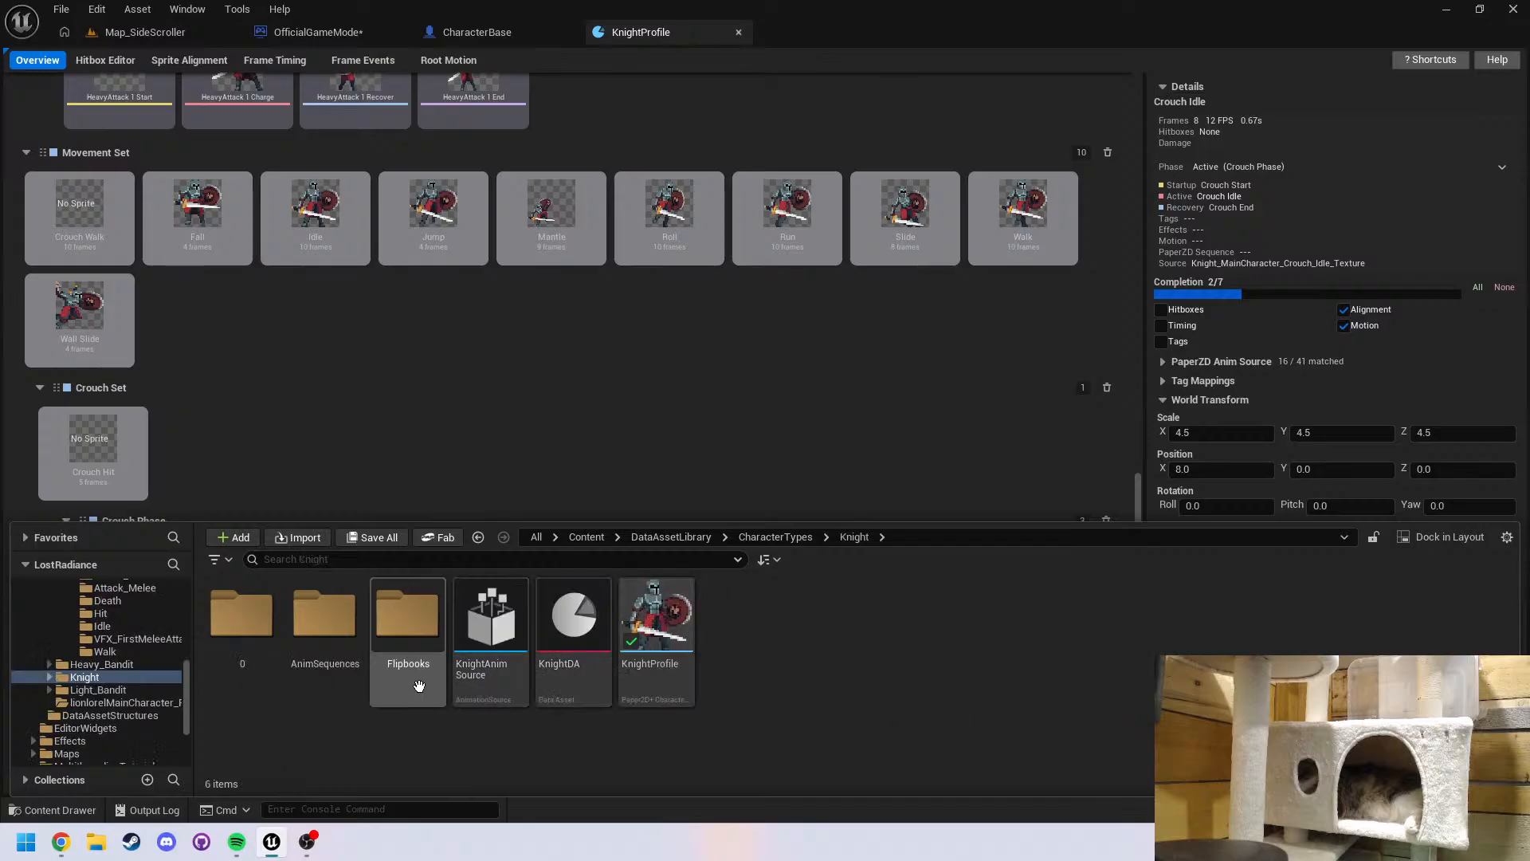
pyautogui.doubleClick(402, 649)
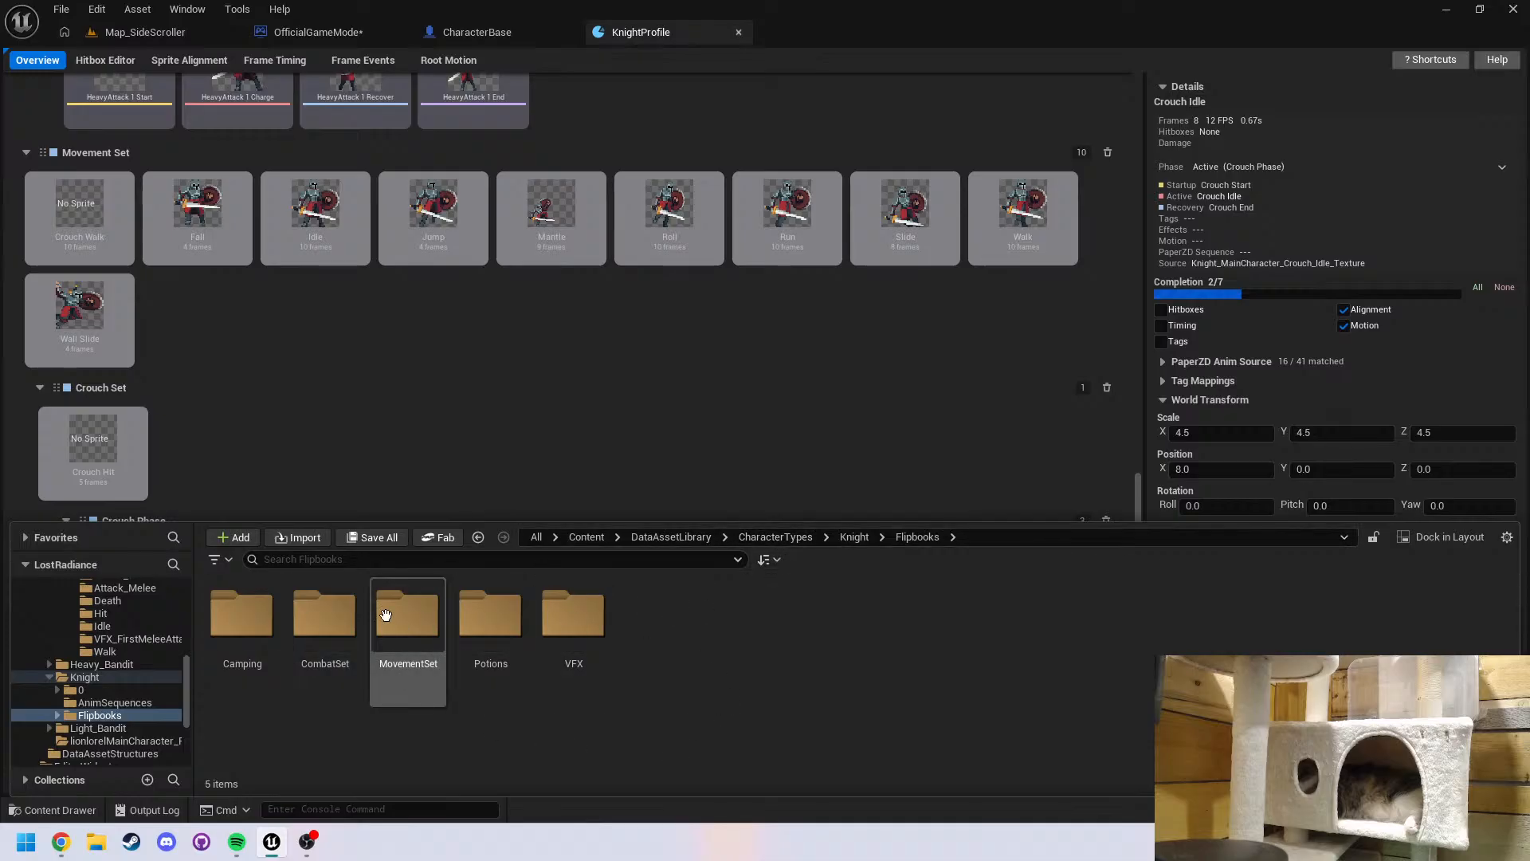
pyautogui.doubleClick(421, 662)
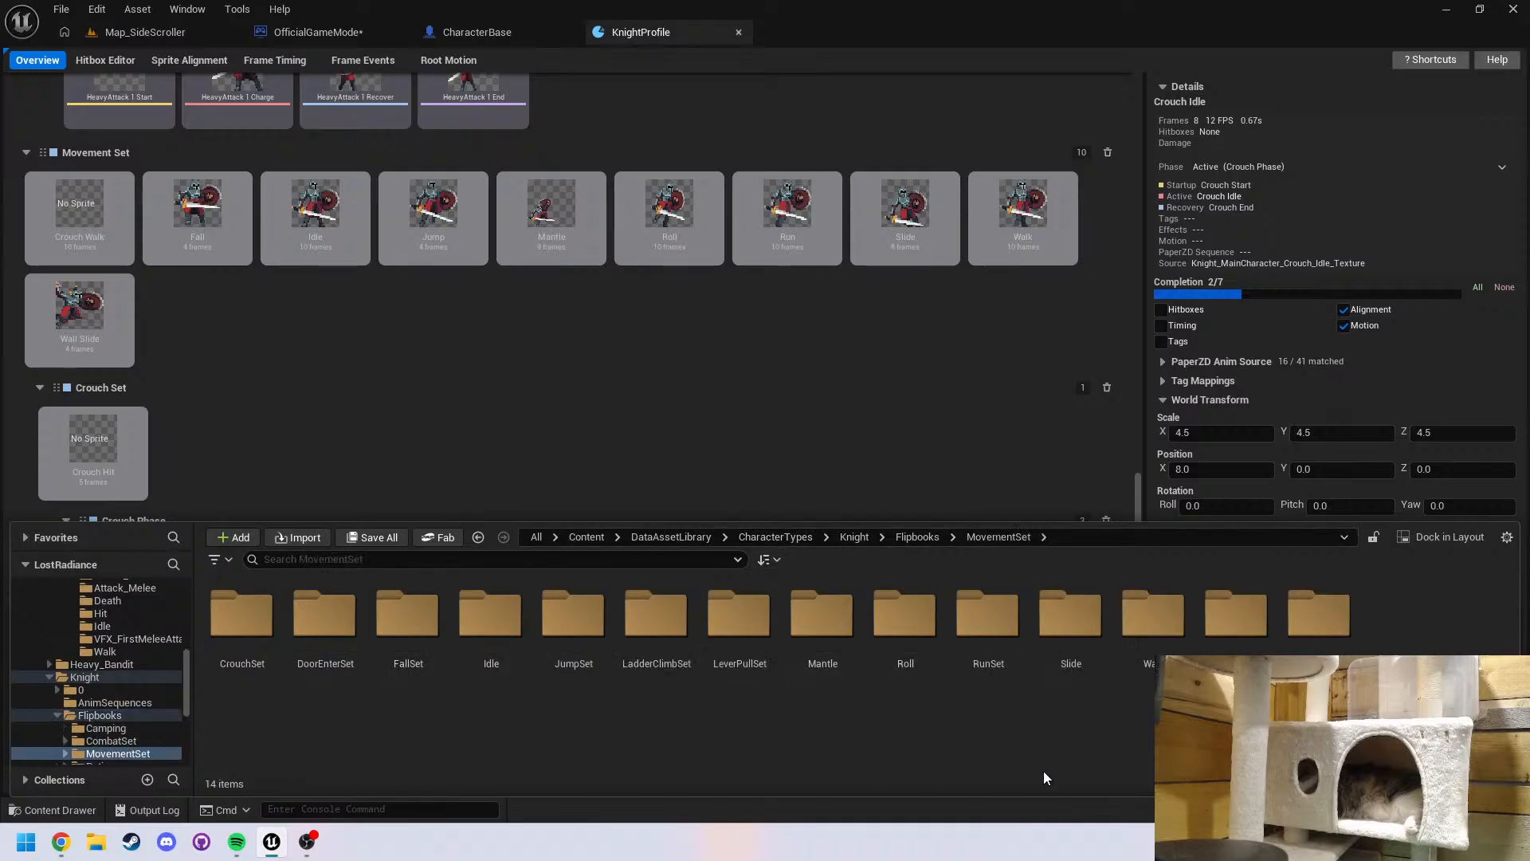
pyautogui.click(318, 614)
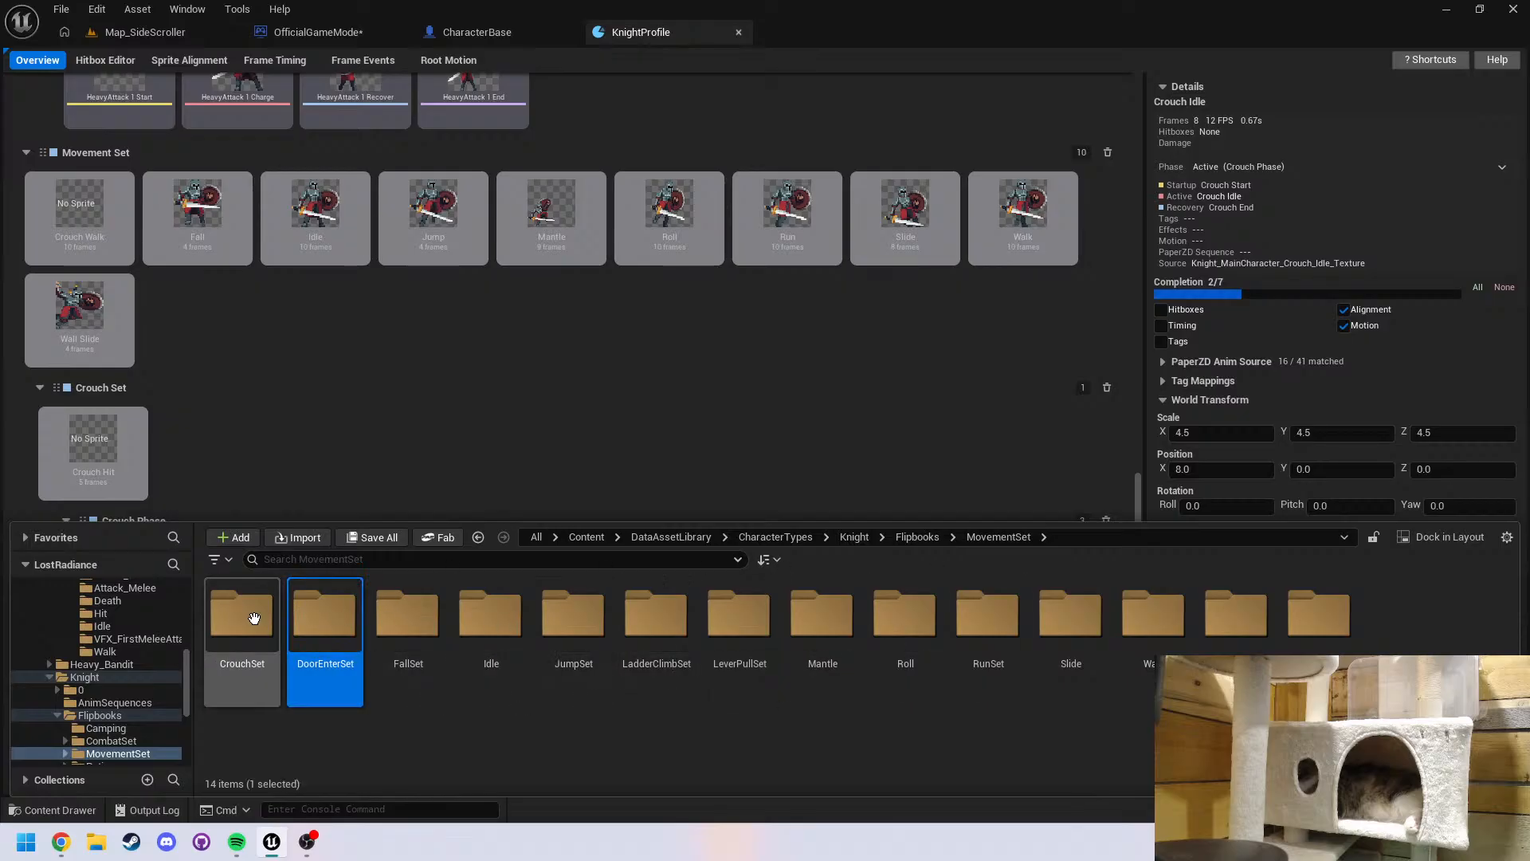
pyautogui.doubleClick(253, 619)
pyautogui.doubleClick(265, 677)
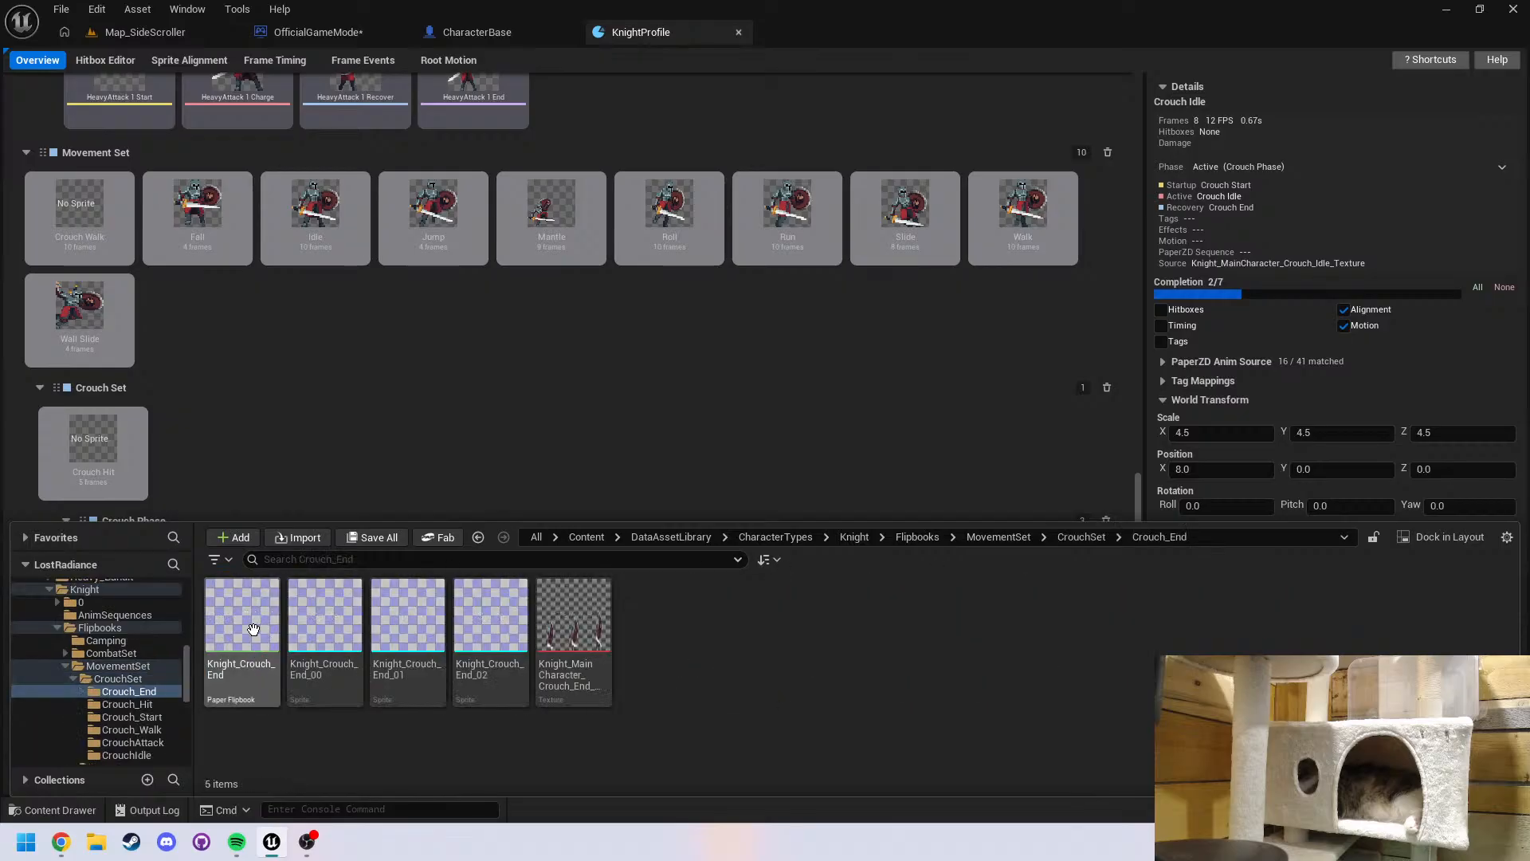
# Open the Knight_Crouch_End_02 sprite and dock its editor beside the KnightProfile editor
pyautogui.click(574, 622)
pyautogui.click(494, 642)
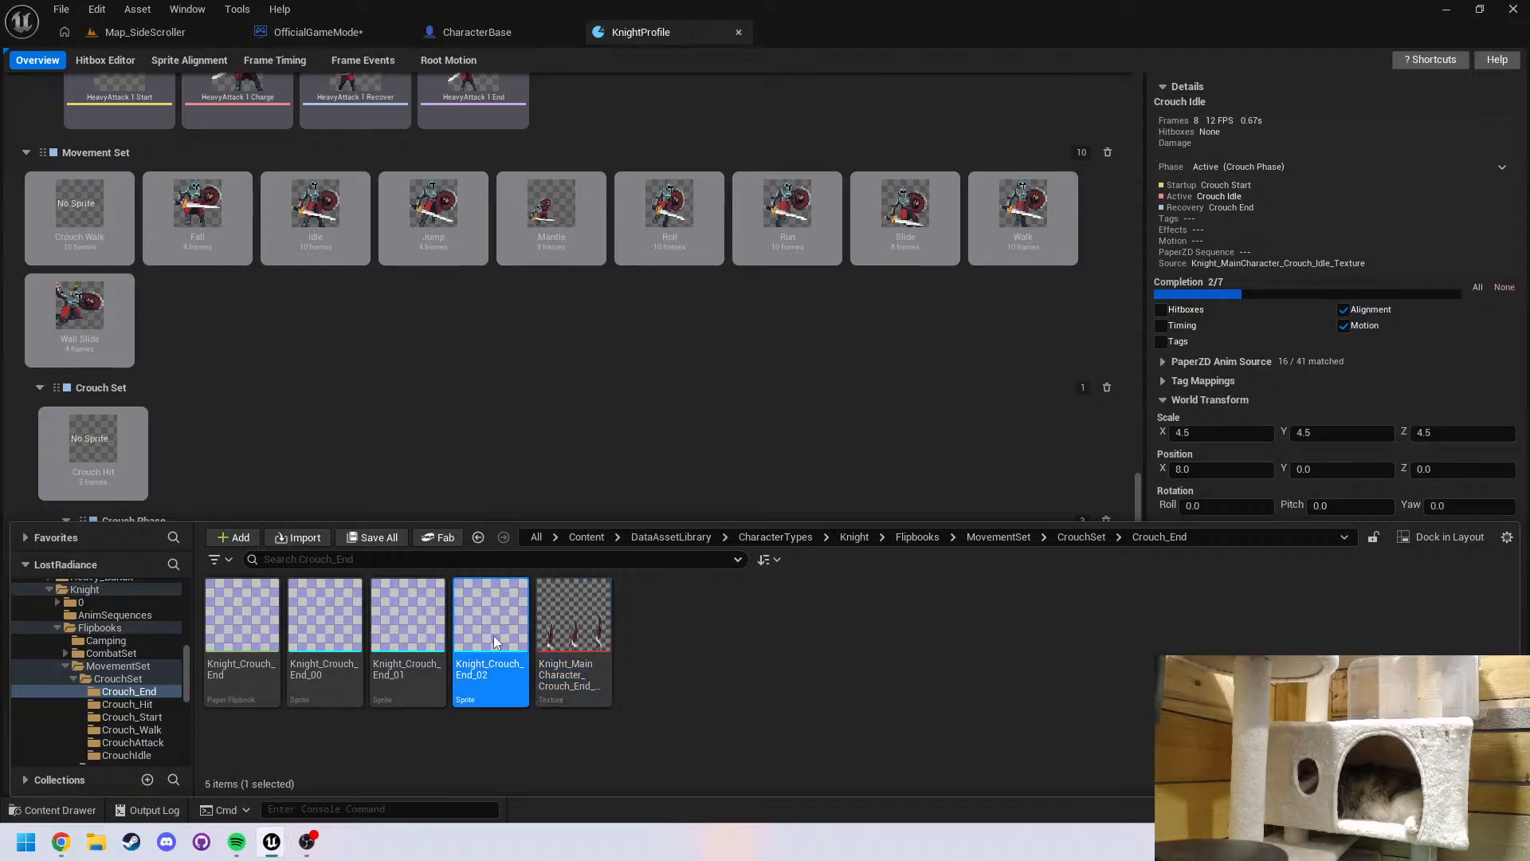
pyautogui.doubleClick(494, 642)
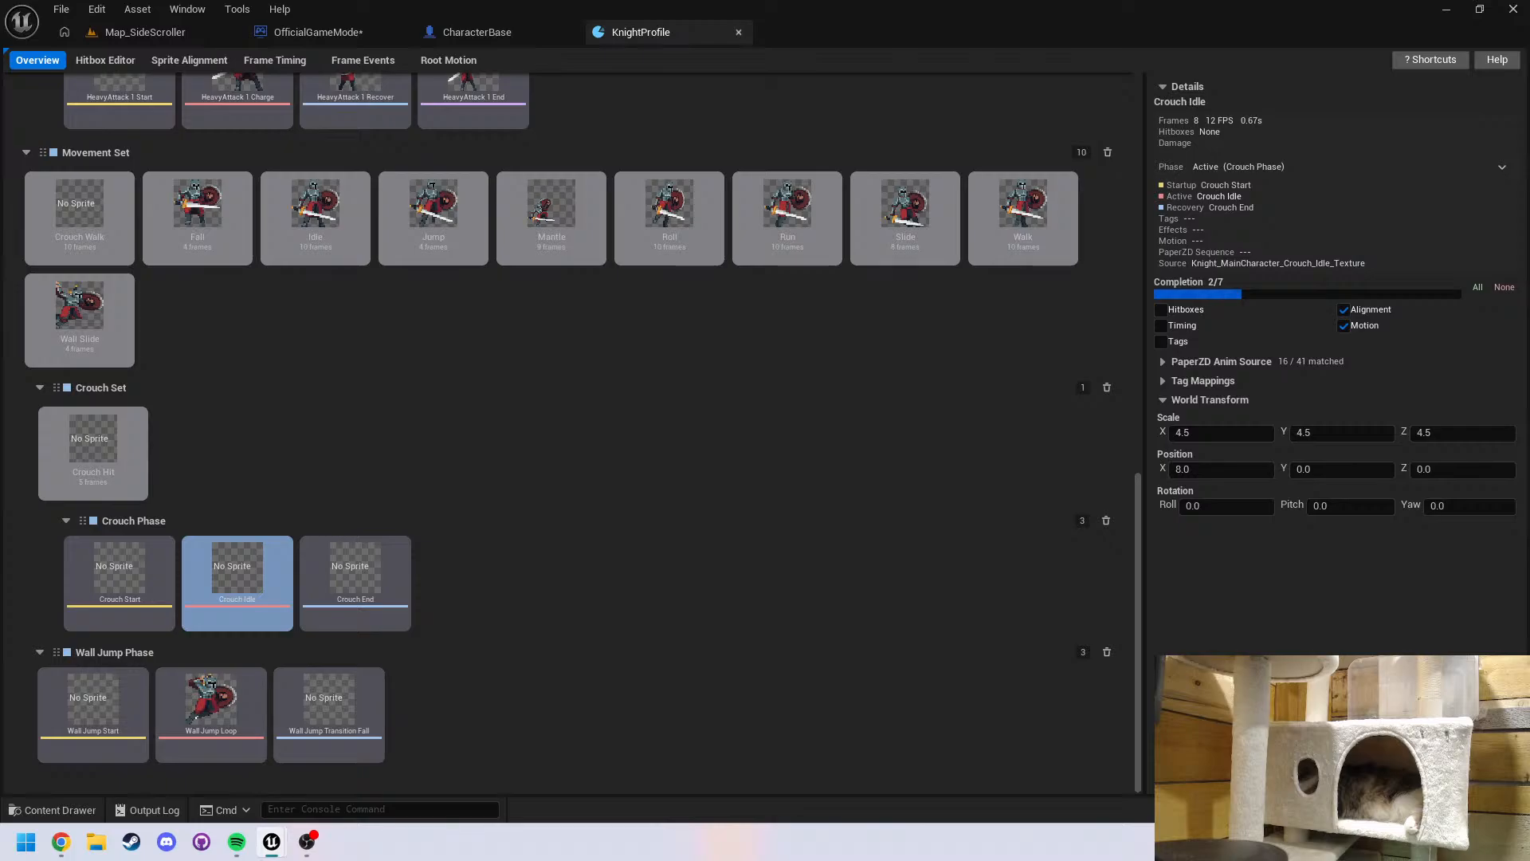
pyautogui.moveTo(1529, 407); pyautogui.dragTo(822, 37)
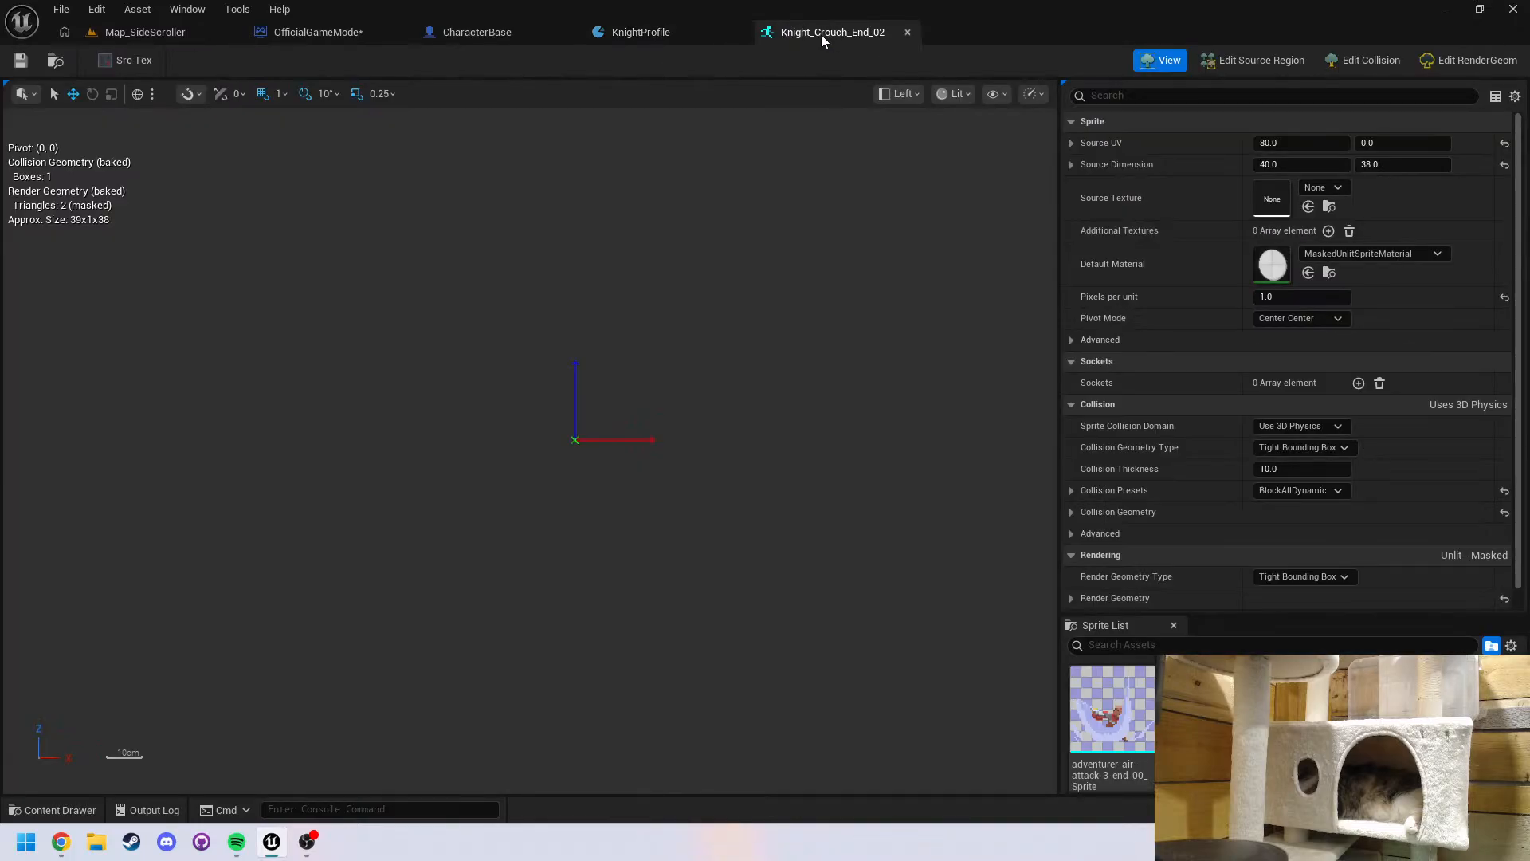
# Open the Knight's Crouch_End source texture, inspect its frames, and close it
pyautogui.hotkey('ctrl', 'space')
pyautogui.doubleClick(574, 638)
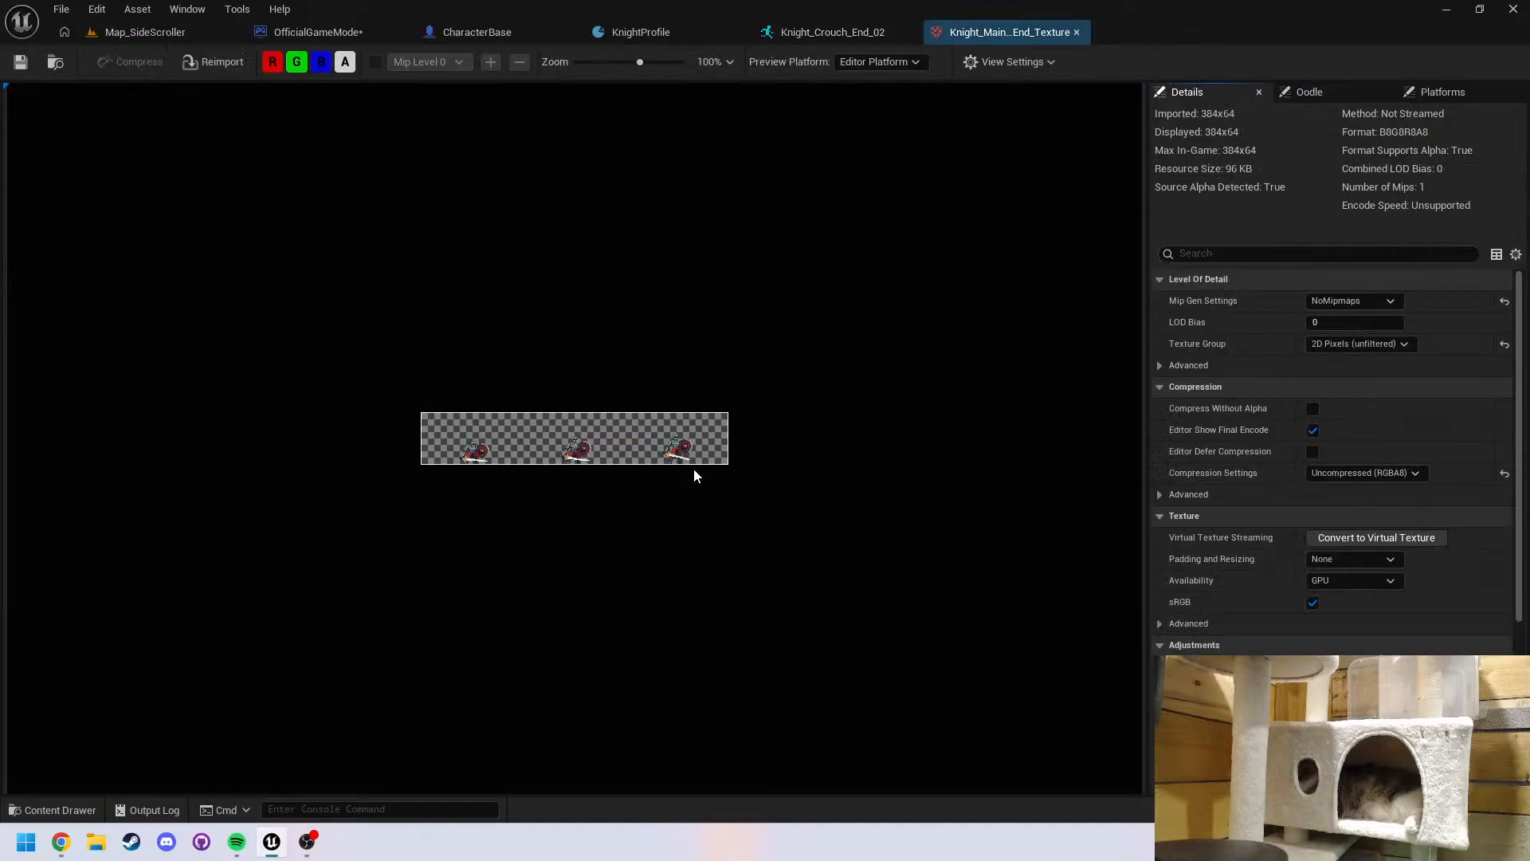
pyautogui.scroll(5, 594, 462)
pyautogui.hotkey('ctrl', 'w')
# Return to the Knight_Crouch_End_02 sprite and review its Pivot Mode options and Advanced sprite settings
pyautogui.hotkey('ctrl', 'space')
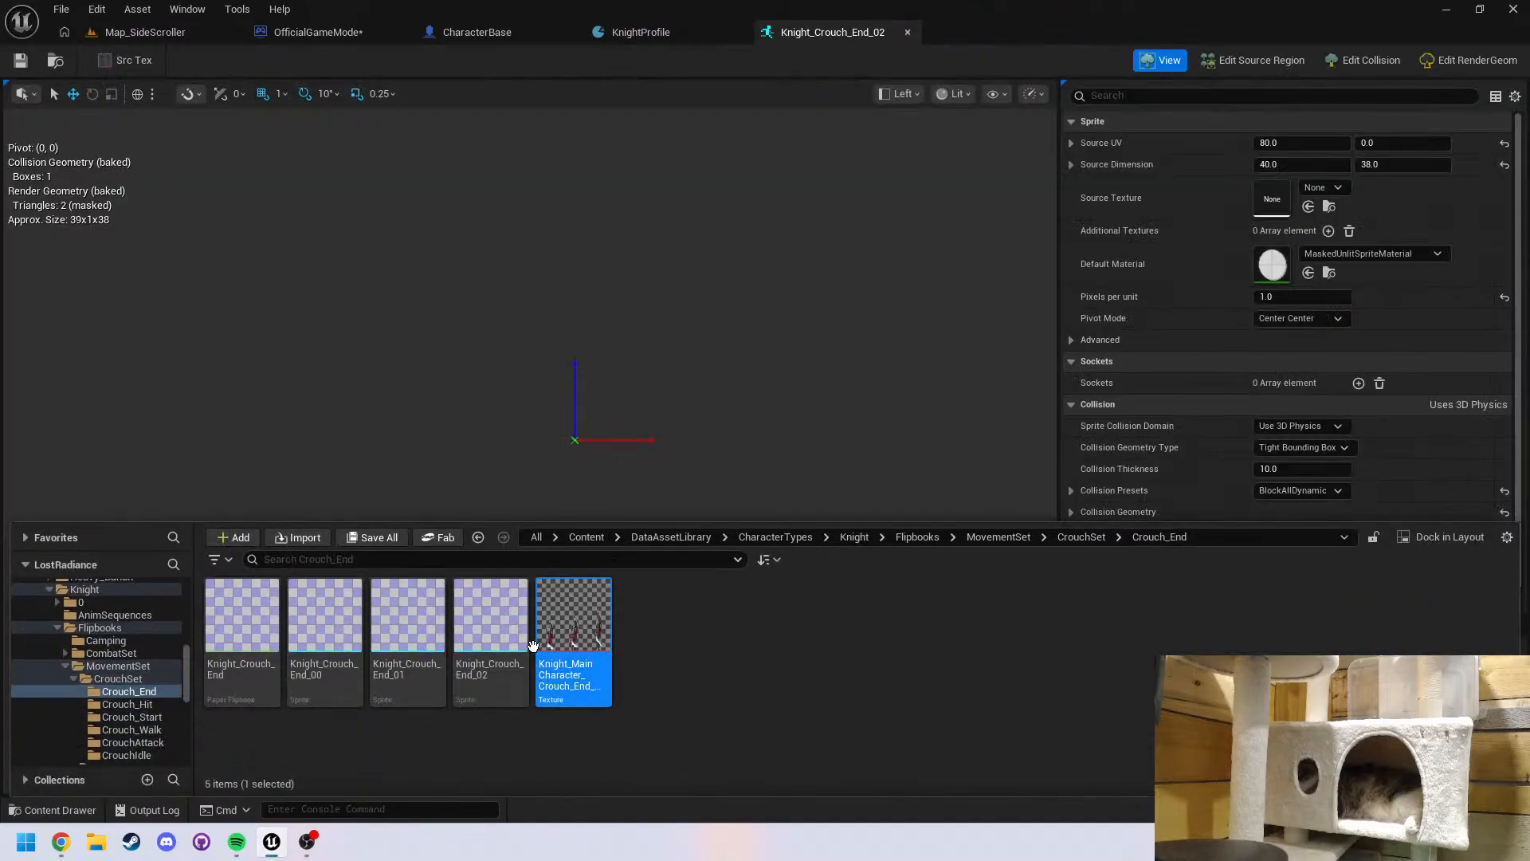
pyautogui.click(497, 632)
pyautogui.doubleClick(496, 632)
pyautogui.click(1293, 318)
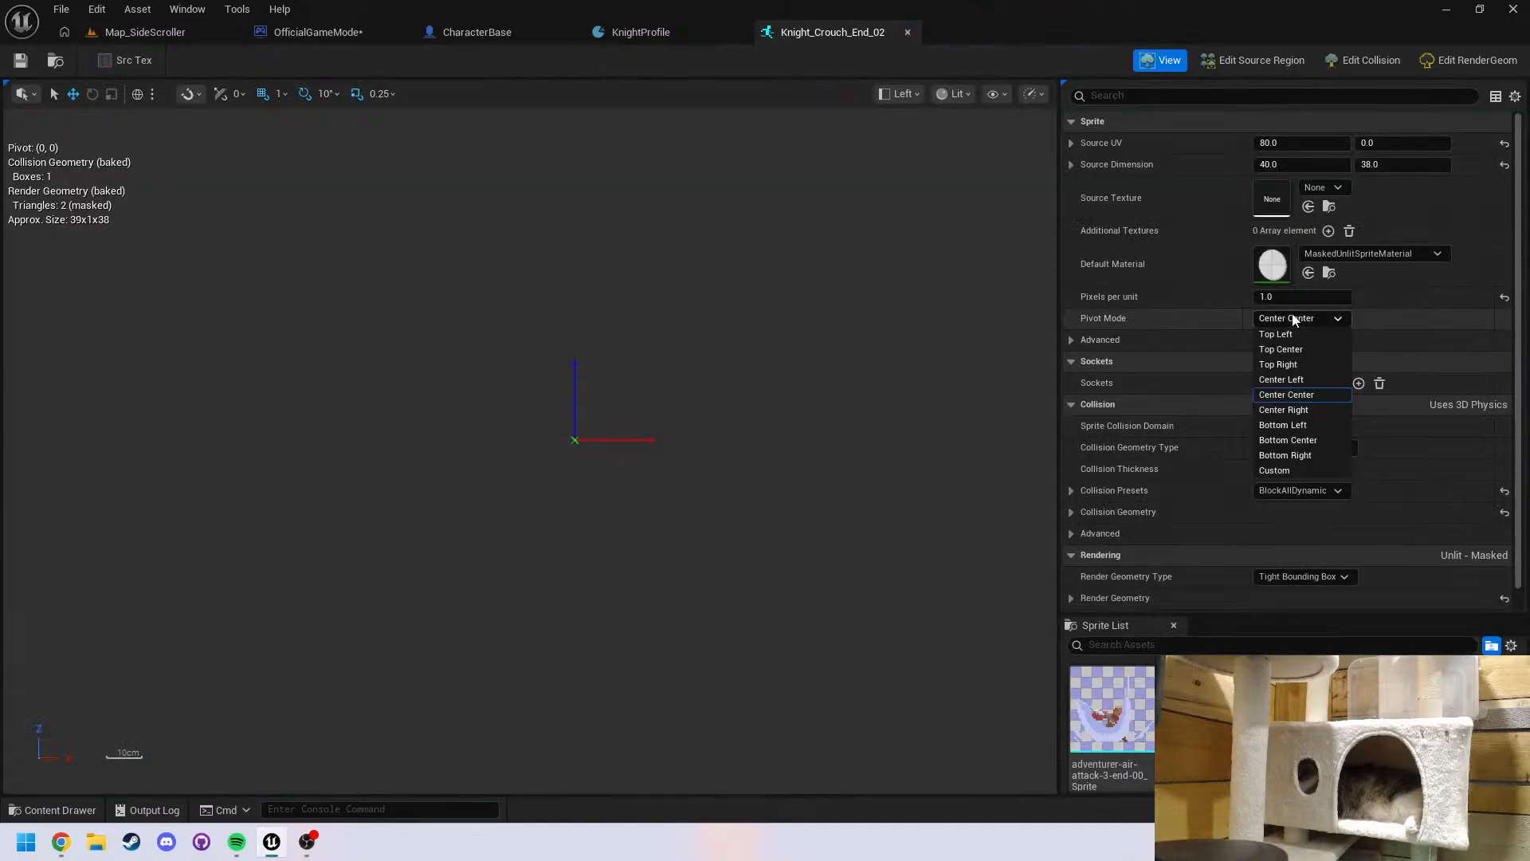
pyautogui.click(1292, 319)
pyautogui.click(1073, 340)
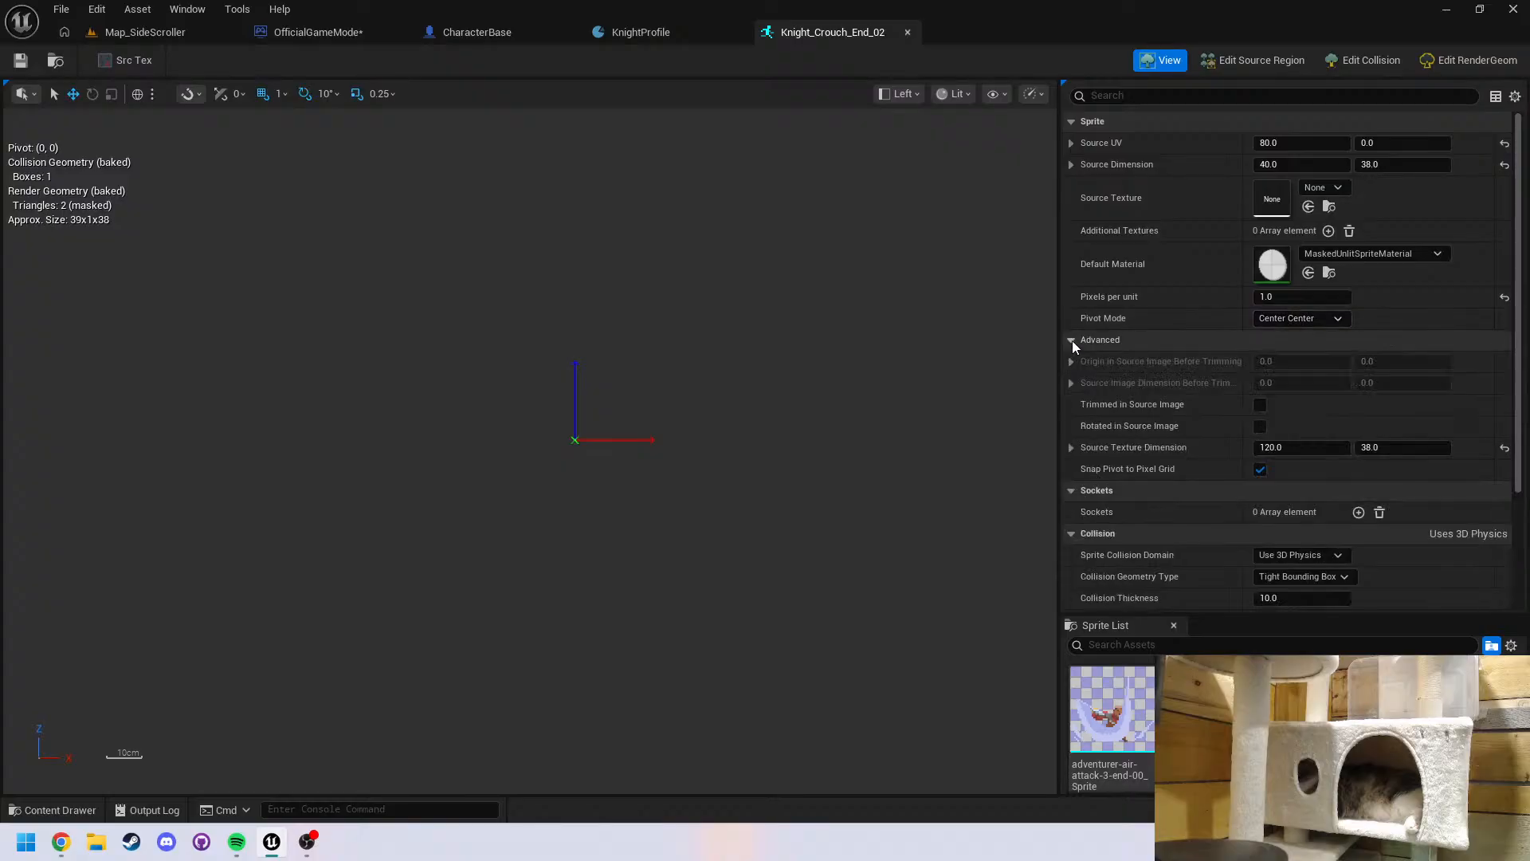
# Inspect the Knight_Crouch_End_02 viewport for the sprite image at different scales, and close the sprite editor
pyautogui.scroll(-4, 802, 493)
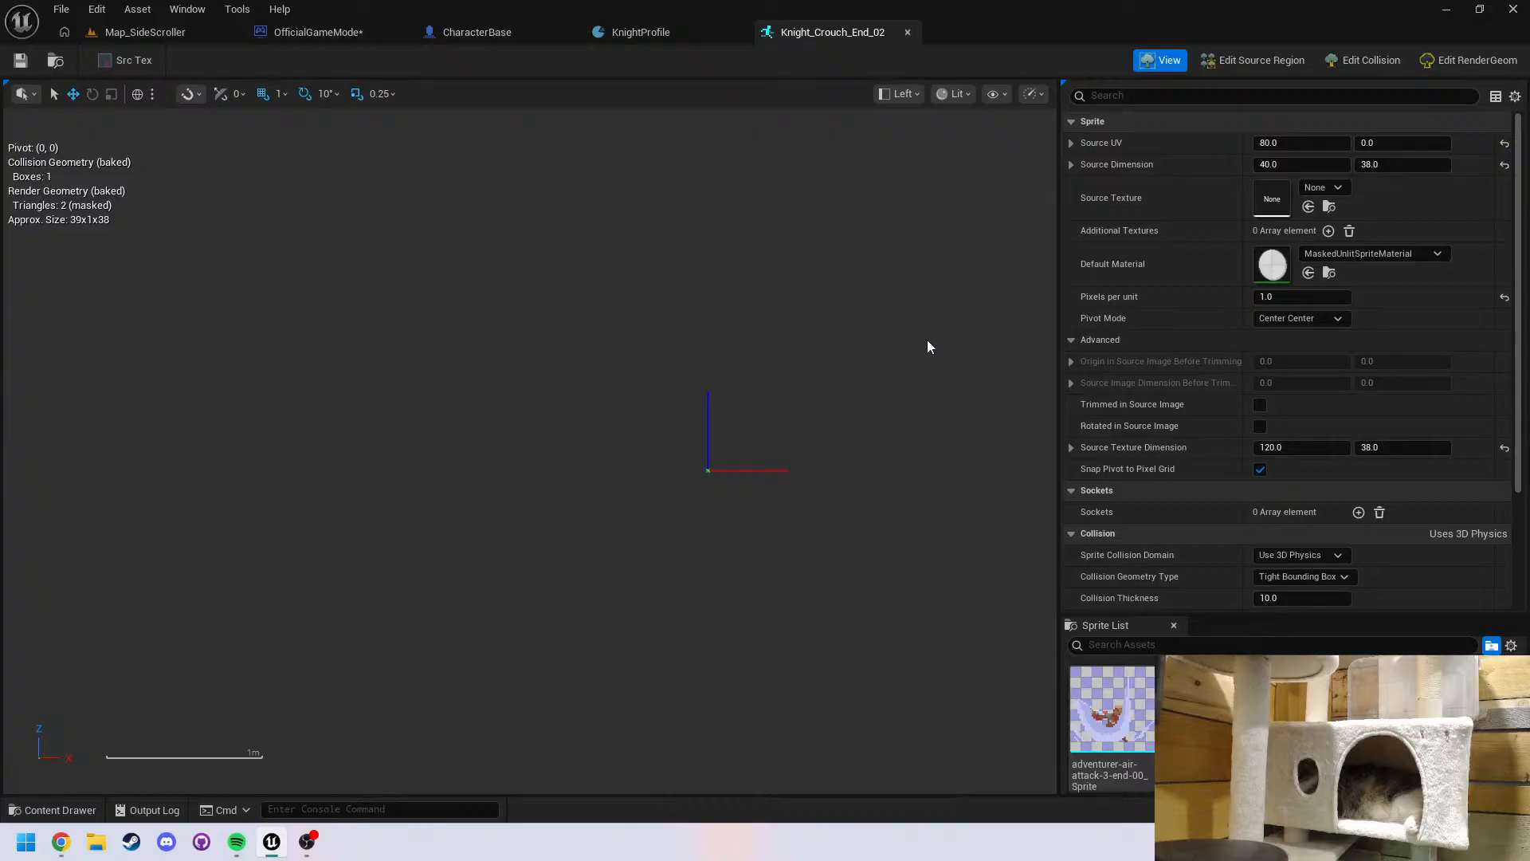
pyautogui.scroll(-4, 785, 561)
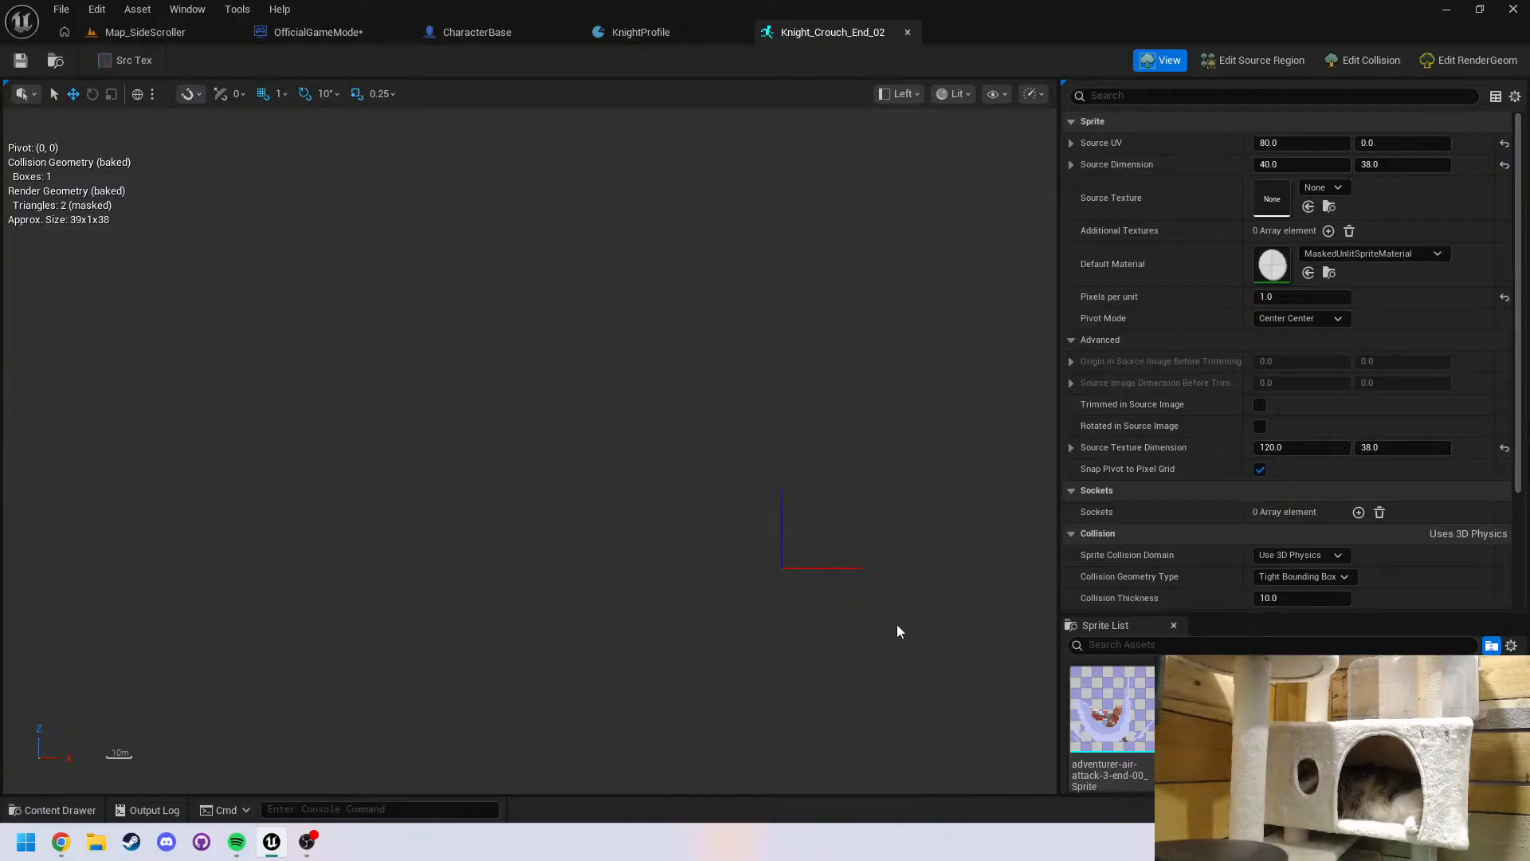
pyautogui.moveTo(896, 626); pyautogui.dragTo(311, 493, button='right')
pyautogui.scroll(-5, 389, 568)
pyautogui.scroll(-3, 724, 559)
pyautogui.scroll(14, 296, 461)
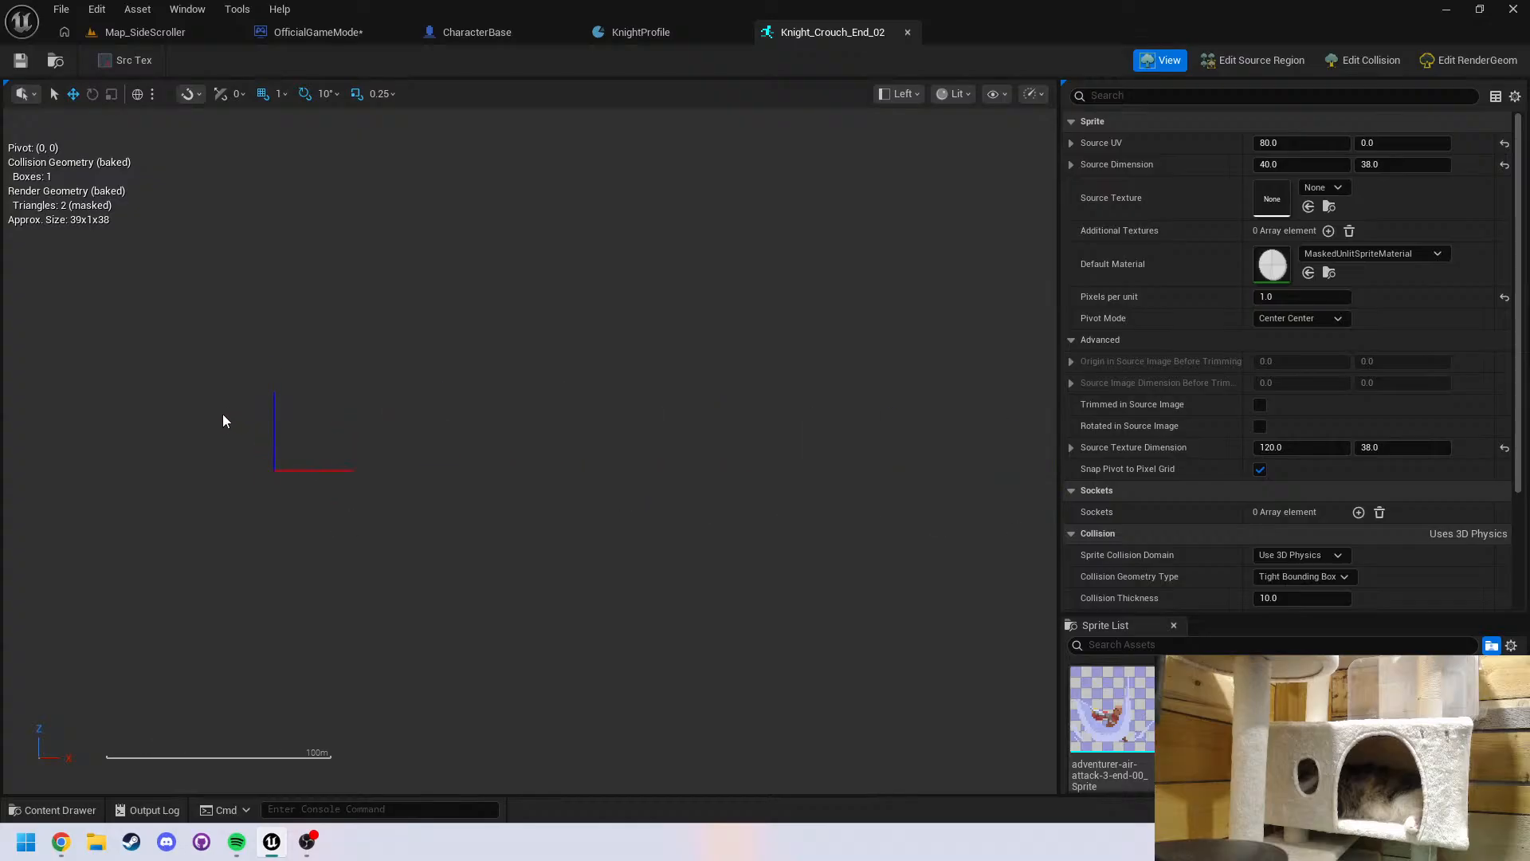
pyautogui.scroll(8, 224, 419)
pyautogui.hotkey('ctrl', 'w')
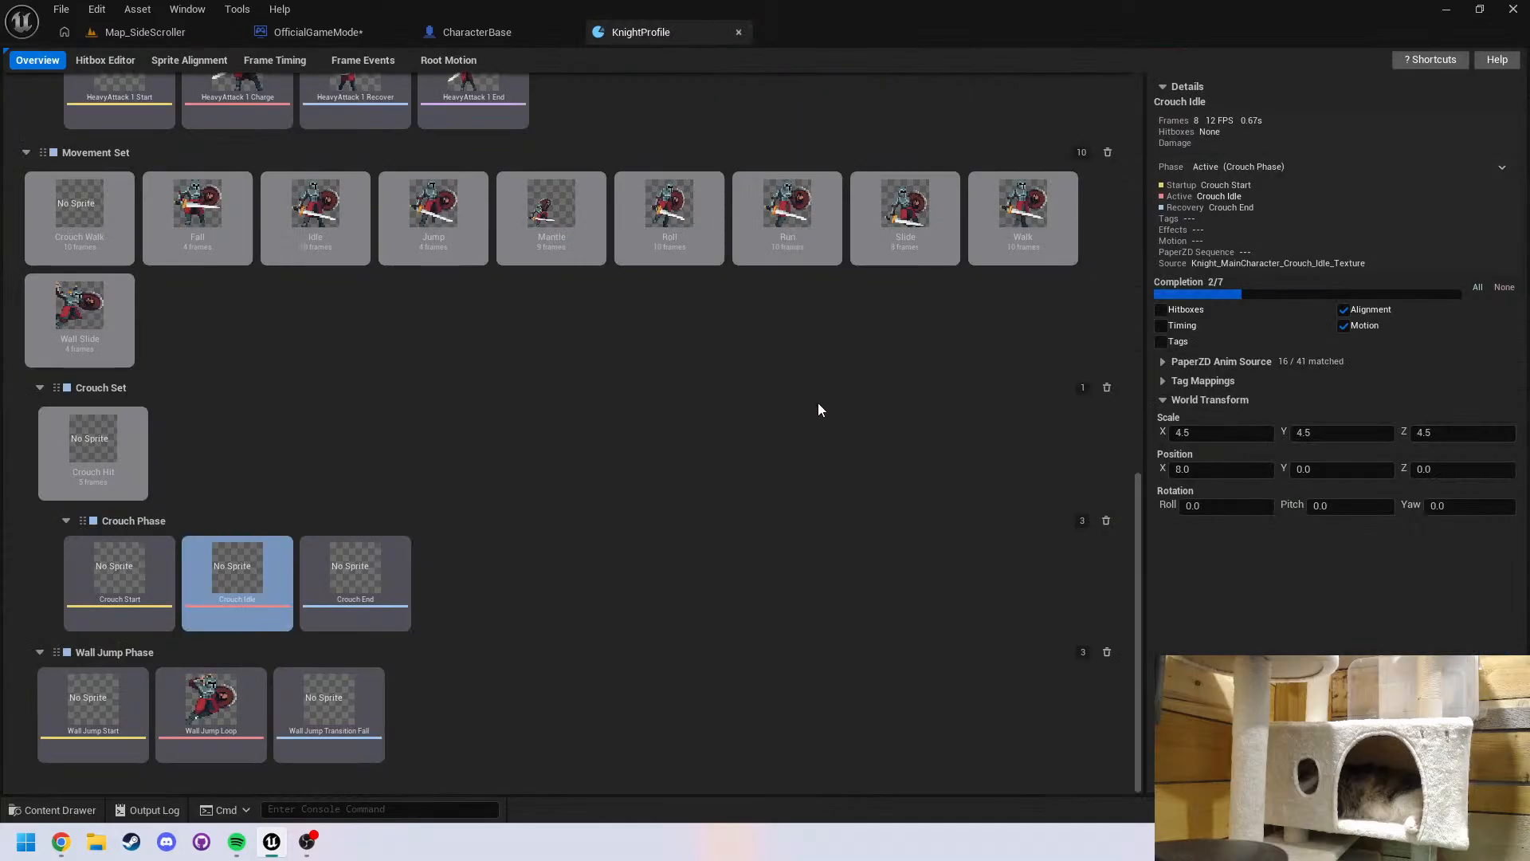
# Close the KnightProfile editor and examine the node chains in CharacterBase's EventGraph
pyautogui.hotkey('ctrl', 'w')
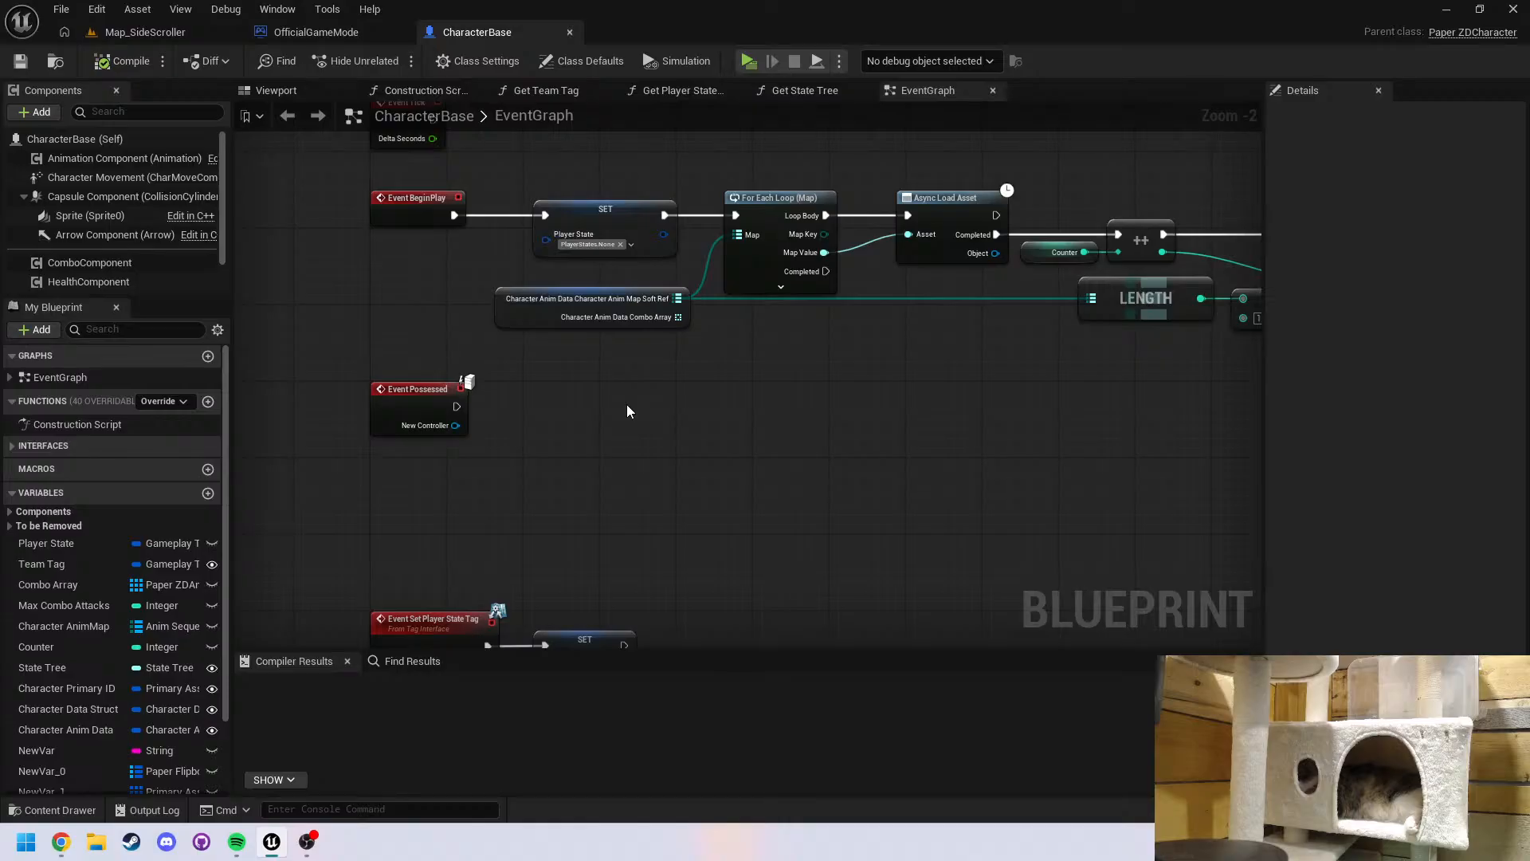
pyautogui.scroll(-5, 720, 482)
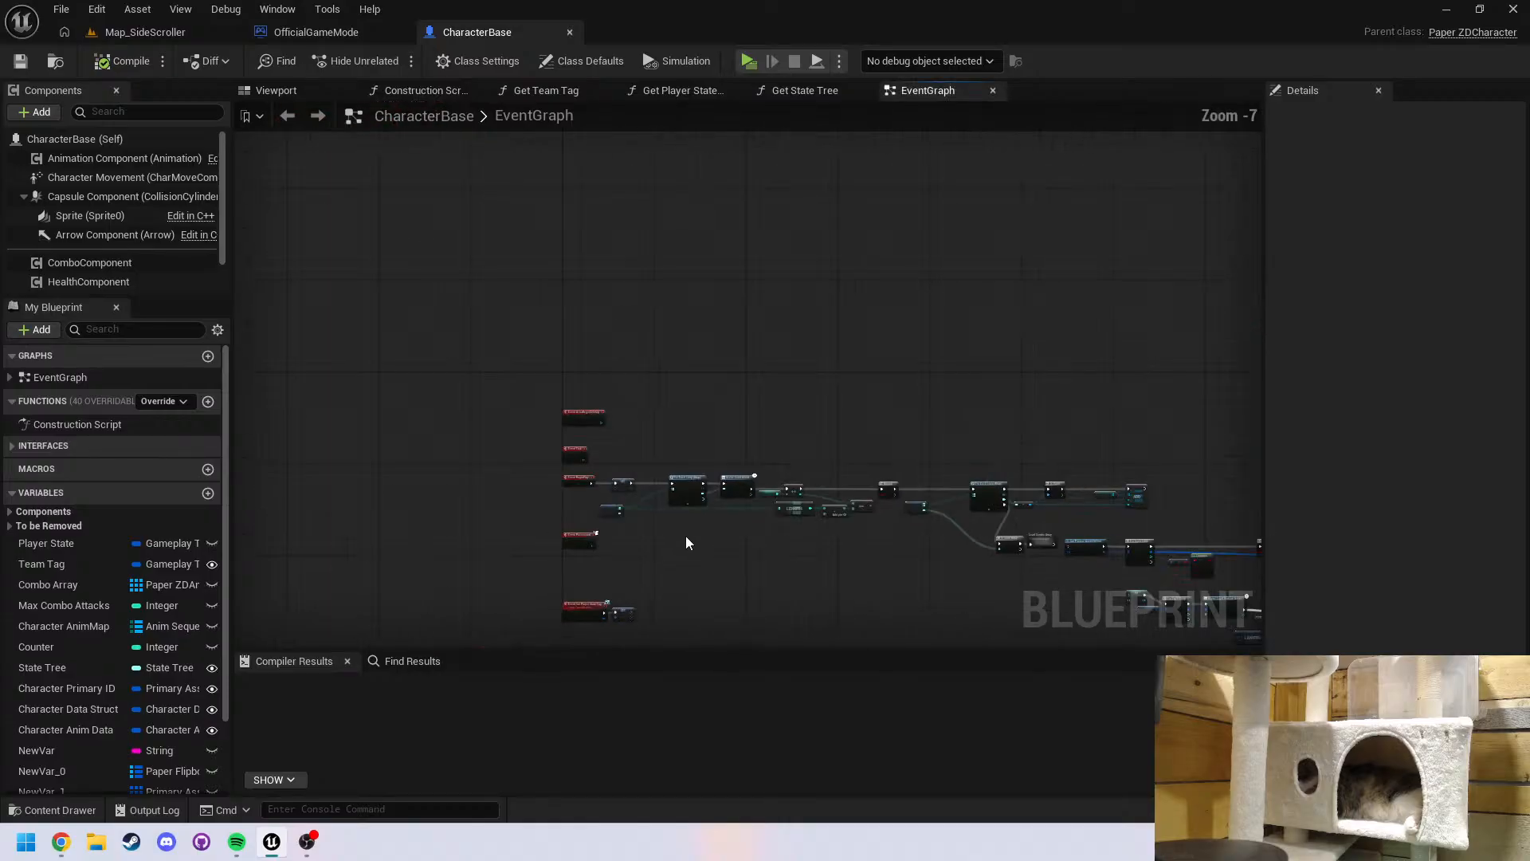
pyautogui.scroll(4, 529, 423)
pyautogui.moveTo(844, 488); pyautogui.dragTo(333, 440, button='right')
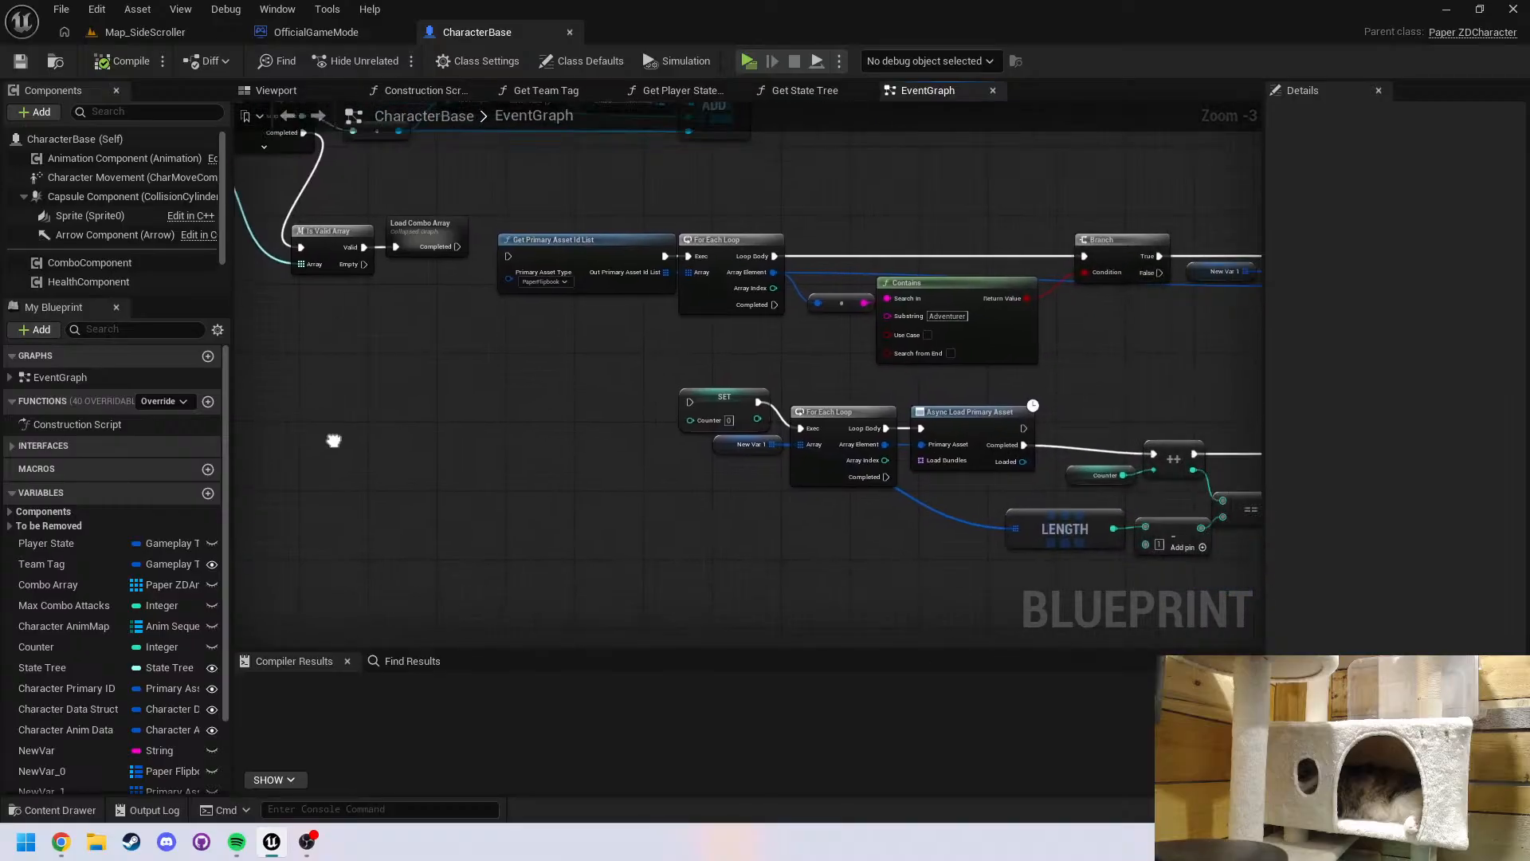
pyautogui.scroll(-3, 786, 437)
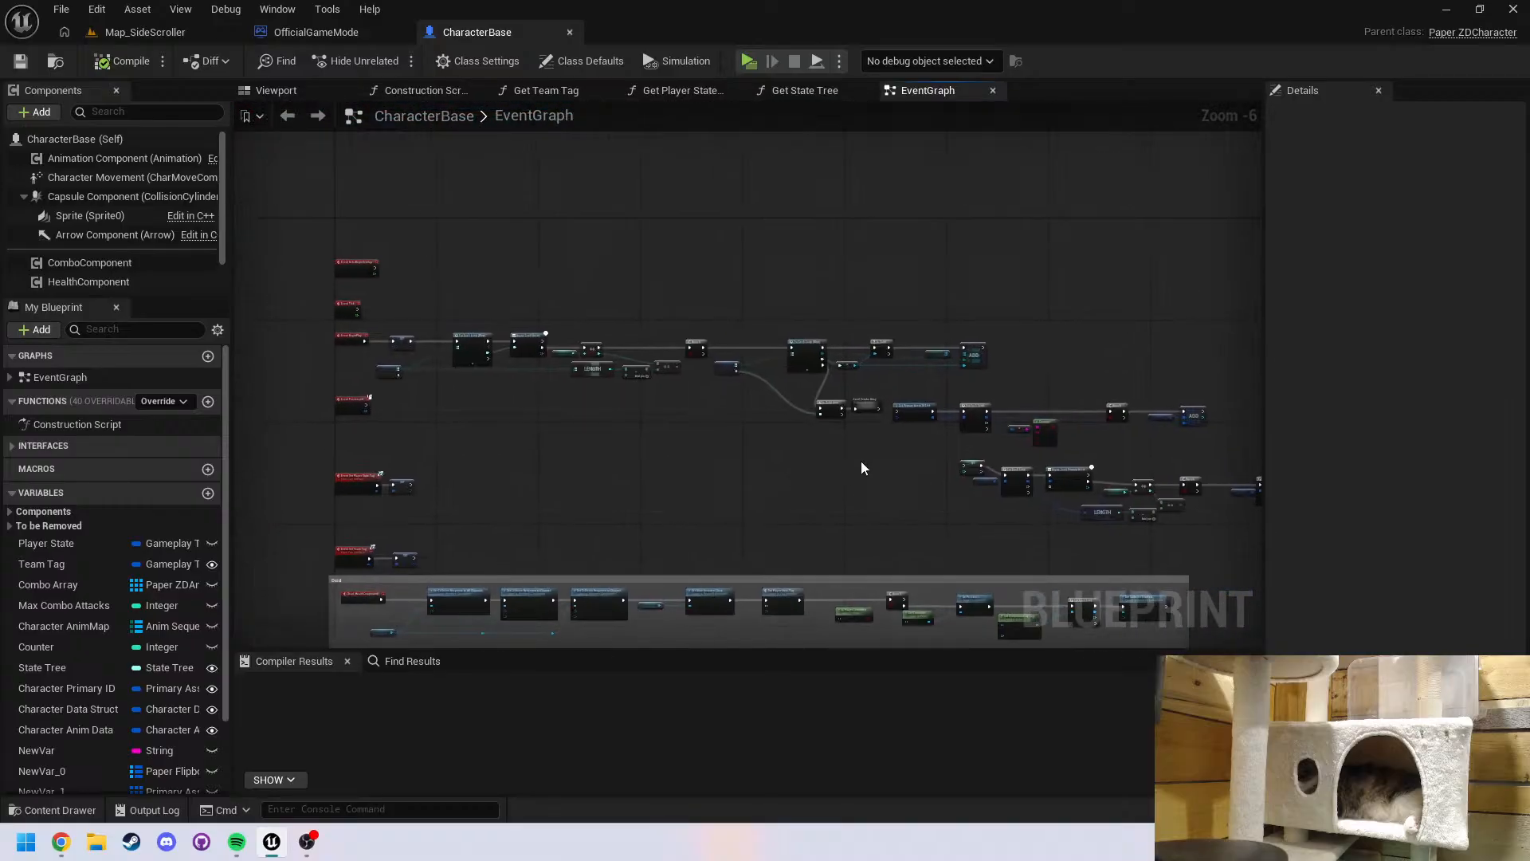